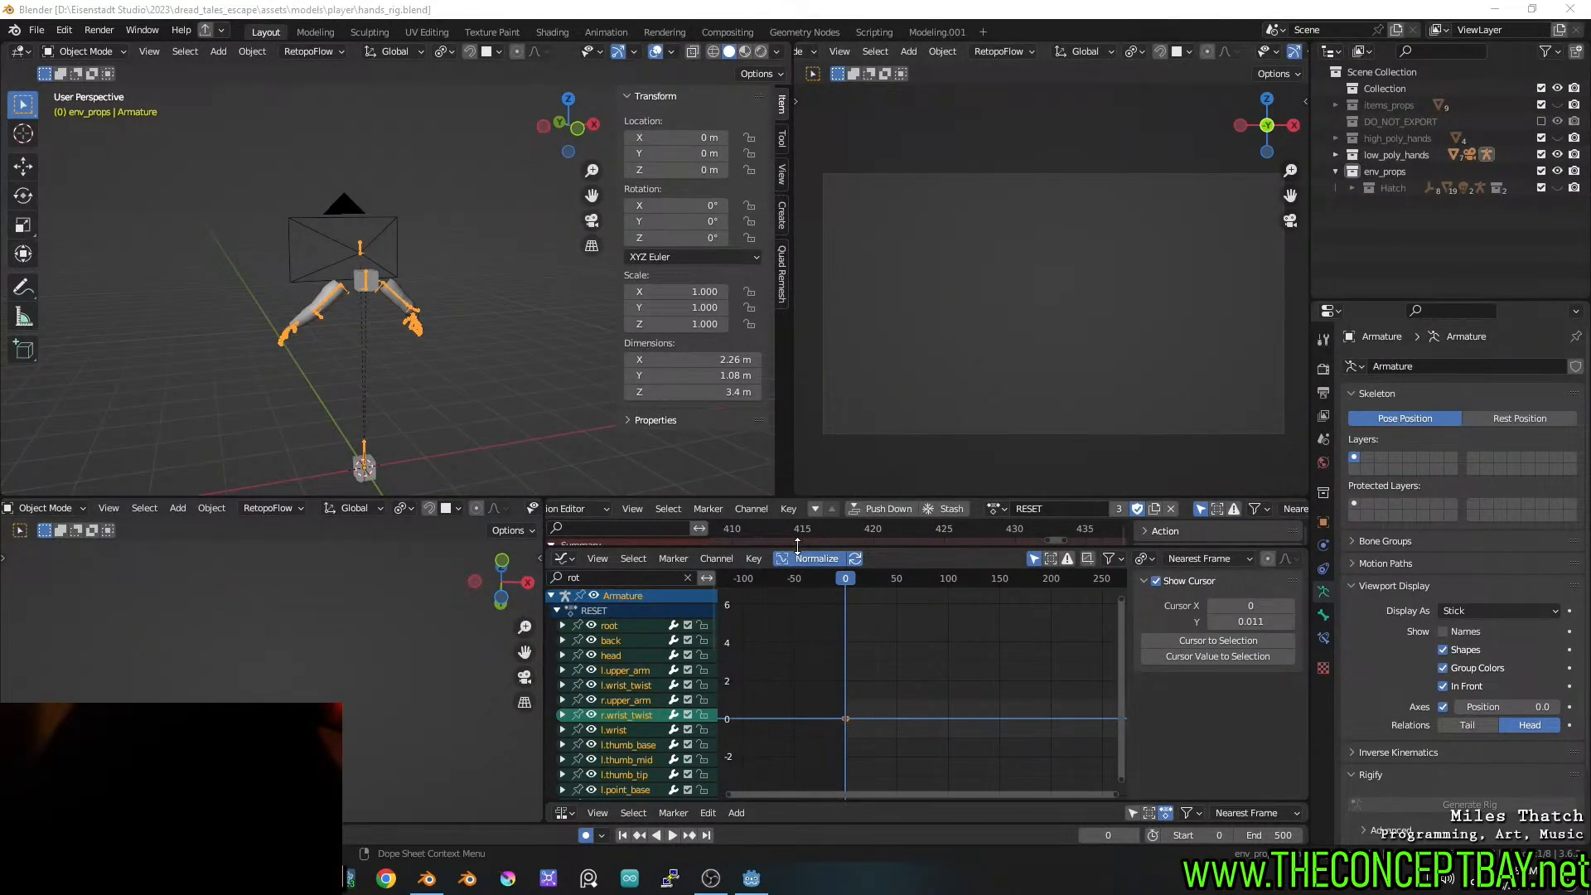
Open the recent file rail_service_tunnel.blend in a new Blender window
right_click(432, 886)
click(406, 779)
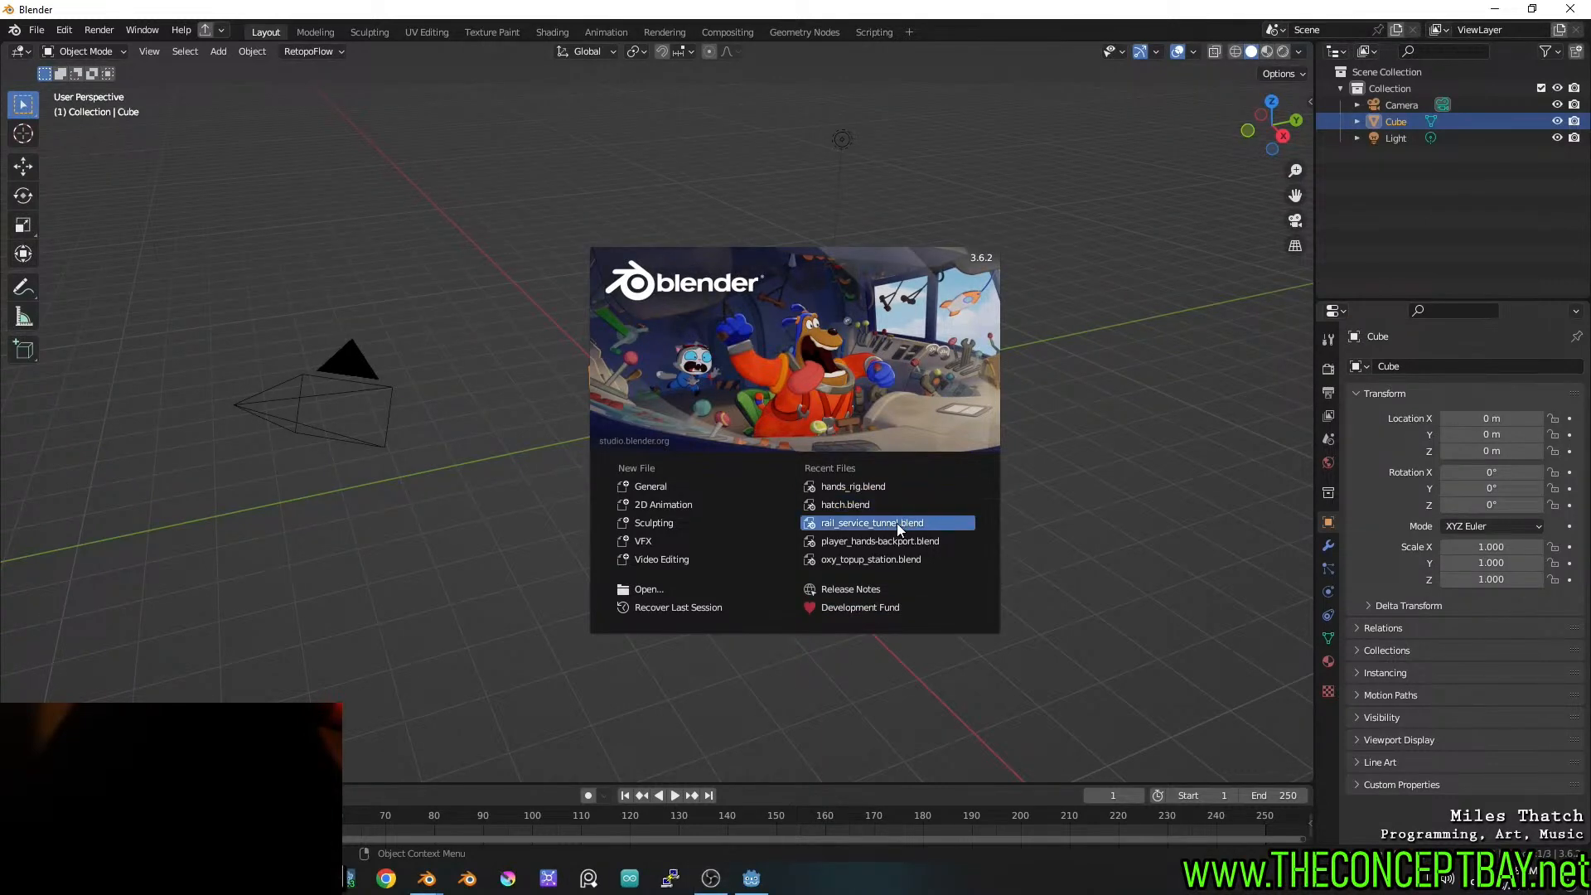
click(874, 529)
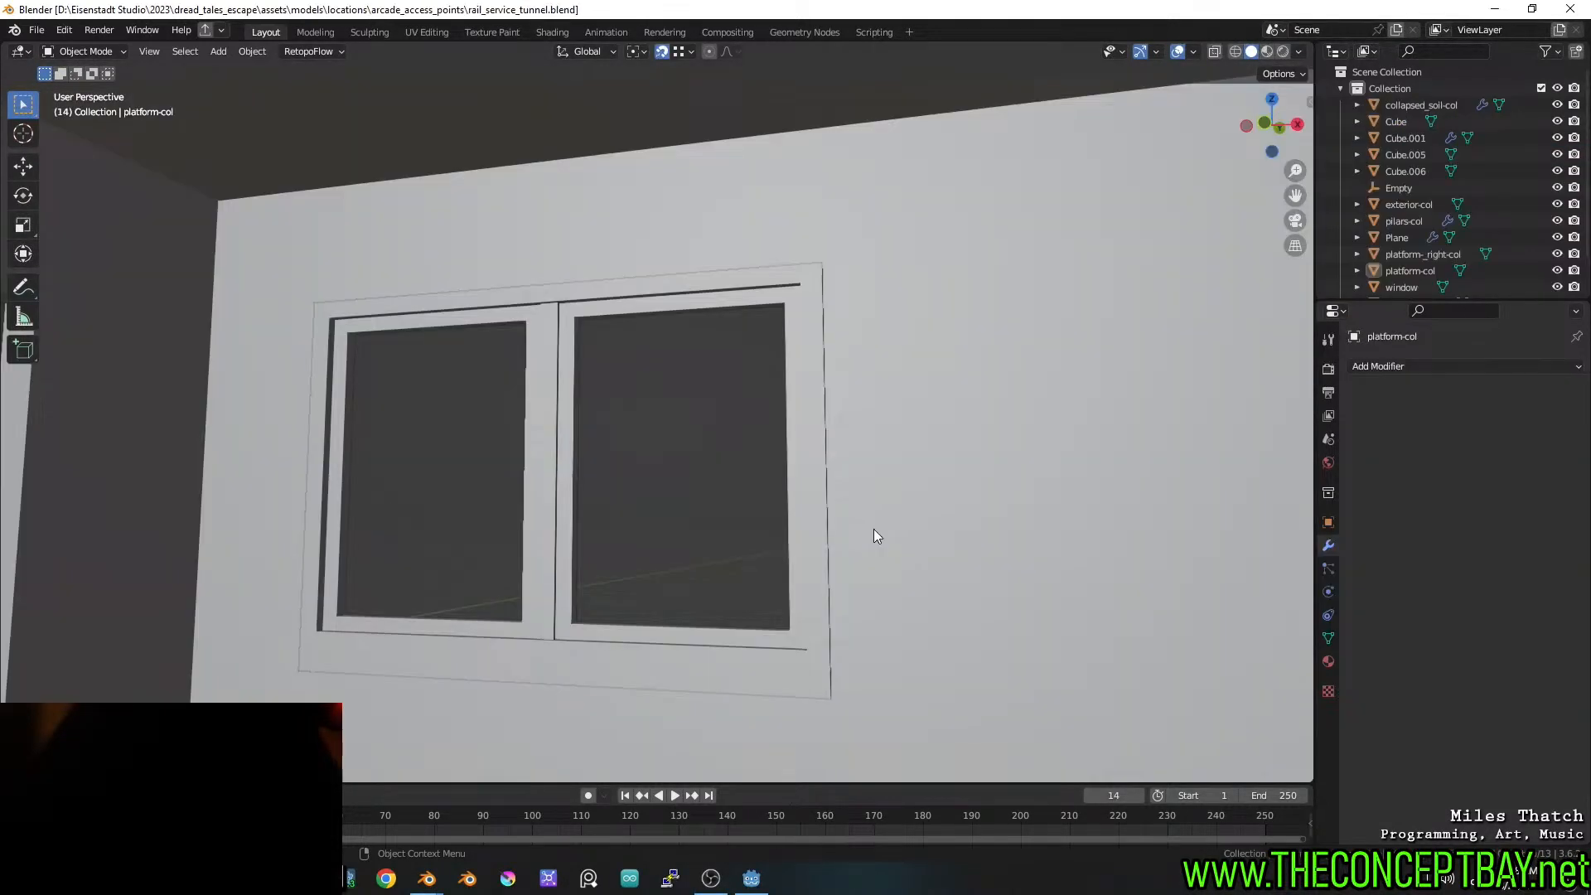
Examine the tunnel's narrow room from inside and outside, including its doorway, windows and long walls
scroll(912, 447, down, 5)
middle_click(842, 436)
middle_drag(831, 347, 679, 423)
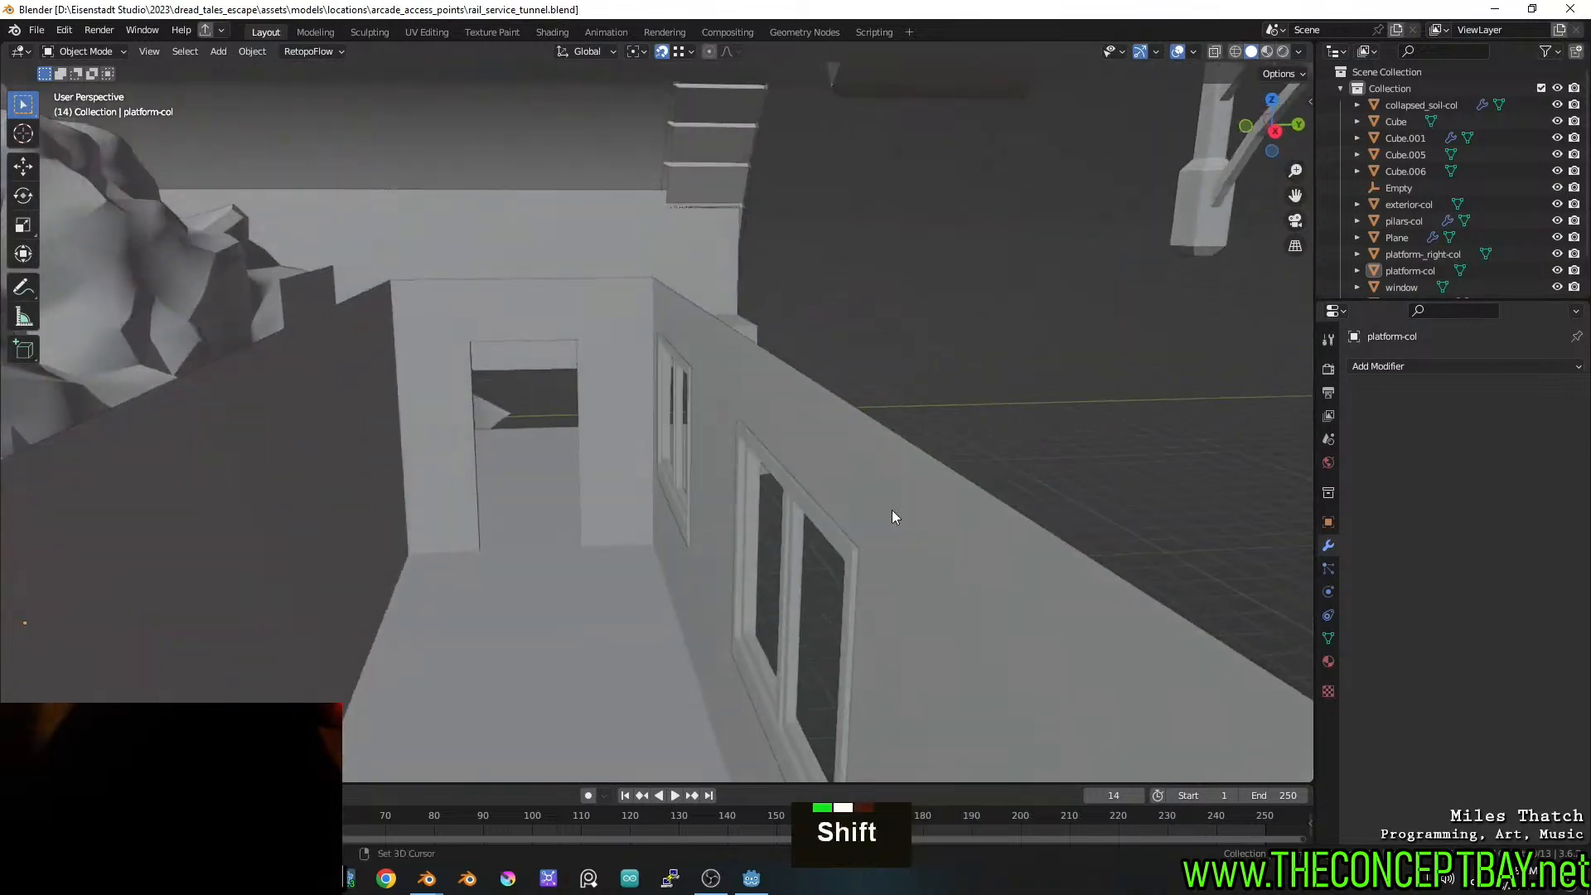
shift+middle_drag(891, 509, 750, 357)
shift+middle_drag(750, 356, 1050, 459)
scroll(758, 489, down, 4)
scroll(918, 494, up, 3)
scroll(895, 489, up, 1)
scroll(888, 472, down, 1)
shift+middle_drag(645, 442, 749, 470)
scroll(745, 445, up, 3)
scroll(749, 476, up, 2)
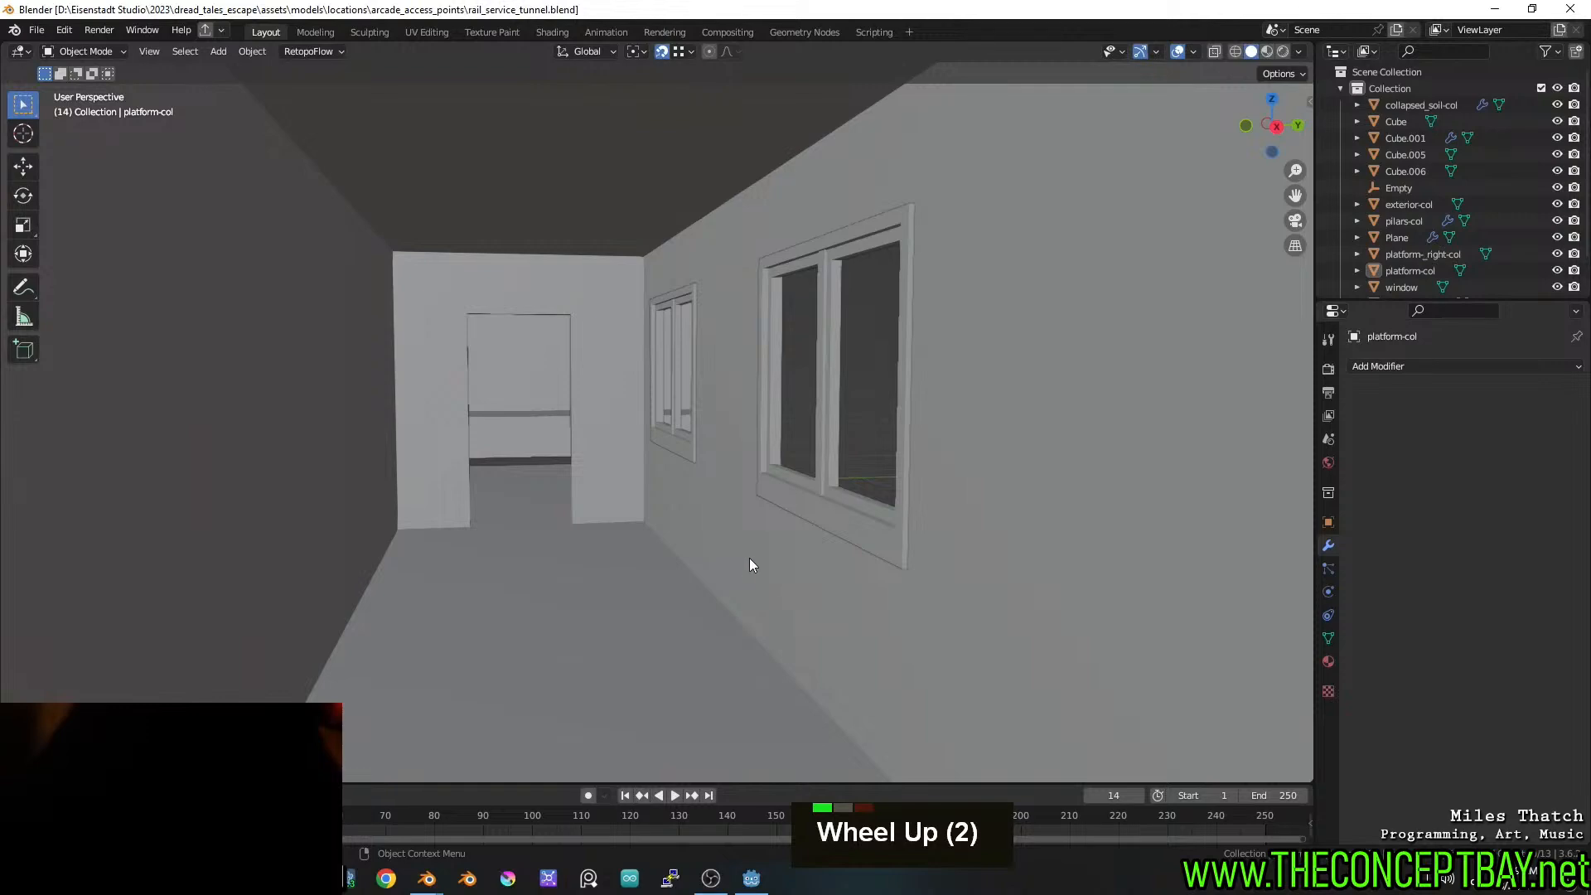
middle_drag(749, 550, 704, 582)
scroll(508, 544, up, 3)
scroll(829, 535, down, 4)
scroll(836, 527, down, 1)
scroll(585, 522, up, 3)
scroll(630, 533, down, 2)
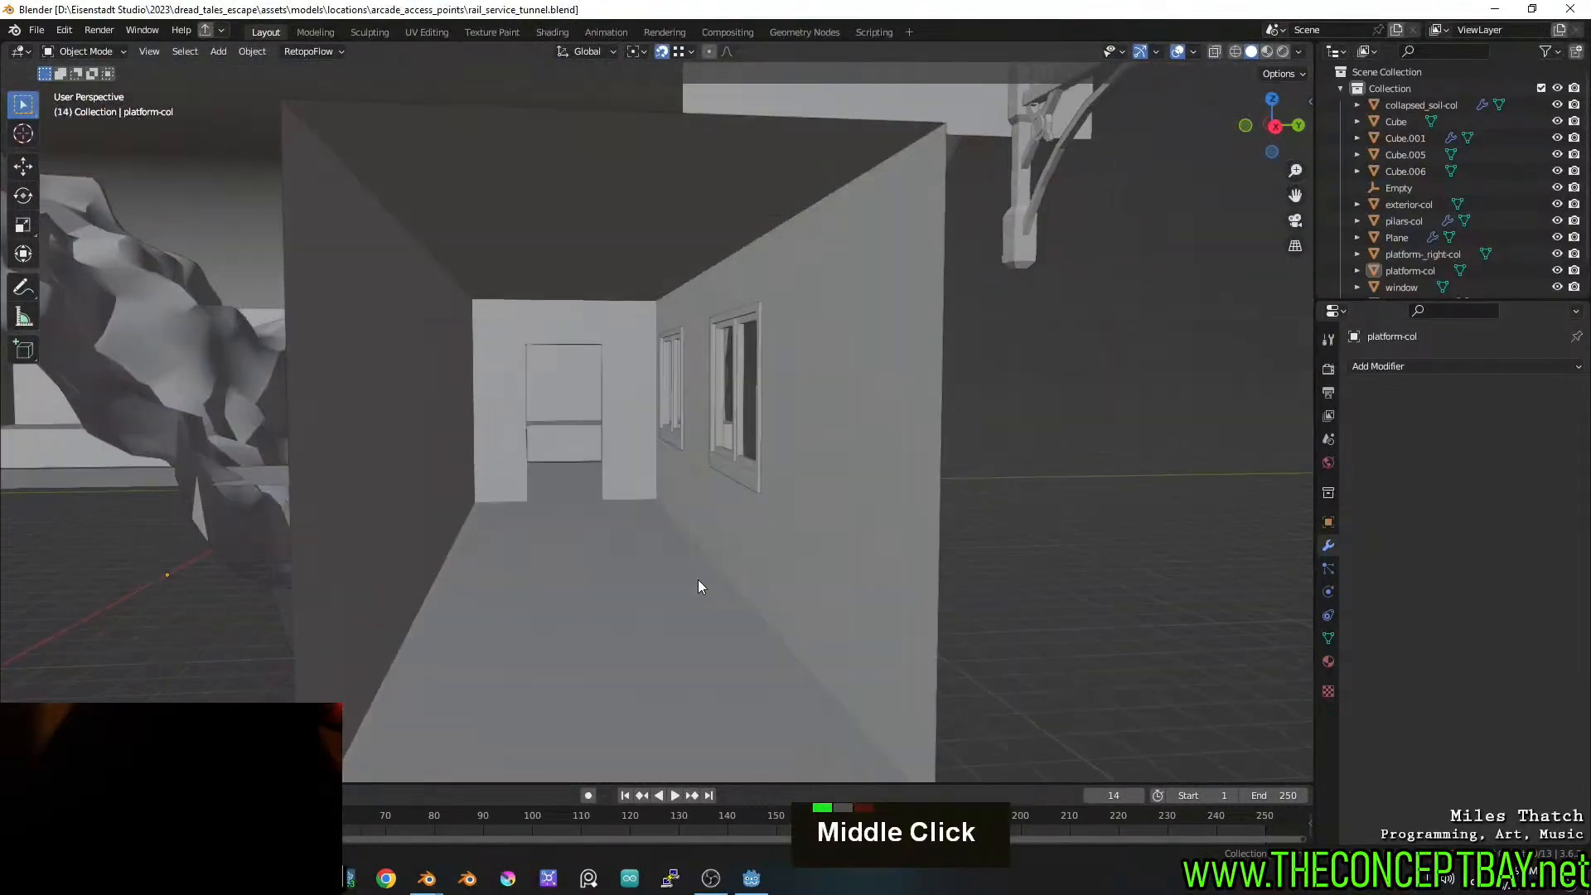
scroll(686, 520, up, 2)
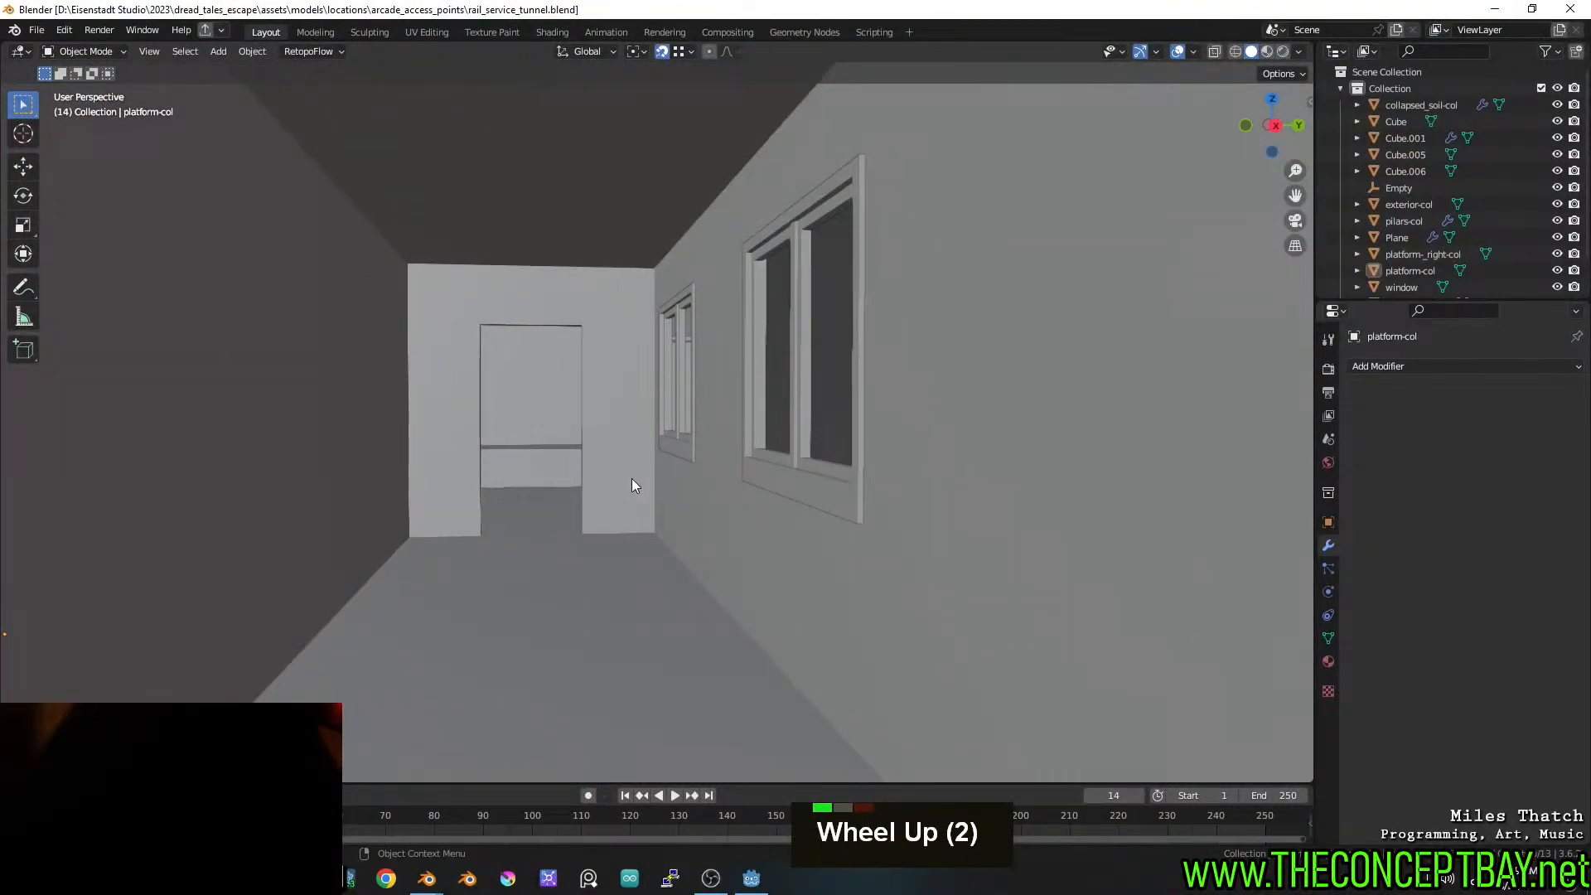
scroll(632, 479, down, 1)
mouse_move(631, 480)
middle_down()
mouse_move(673, 492)
mouse_move(660, 487)
middle_up()
middle_drag(784, 518, 686, 468)
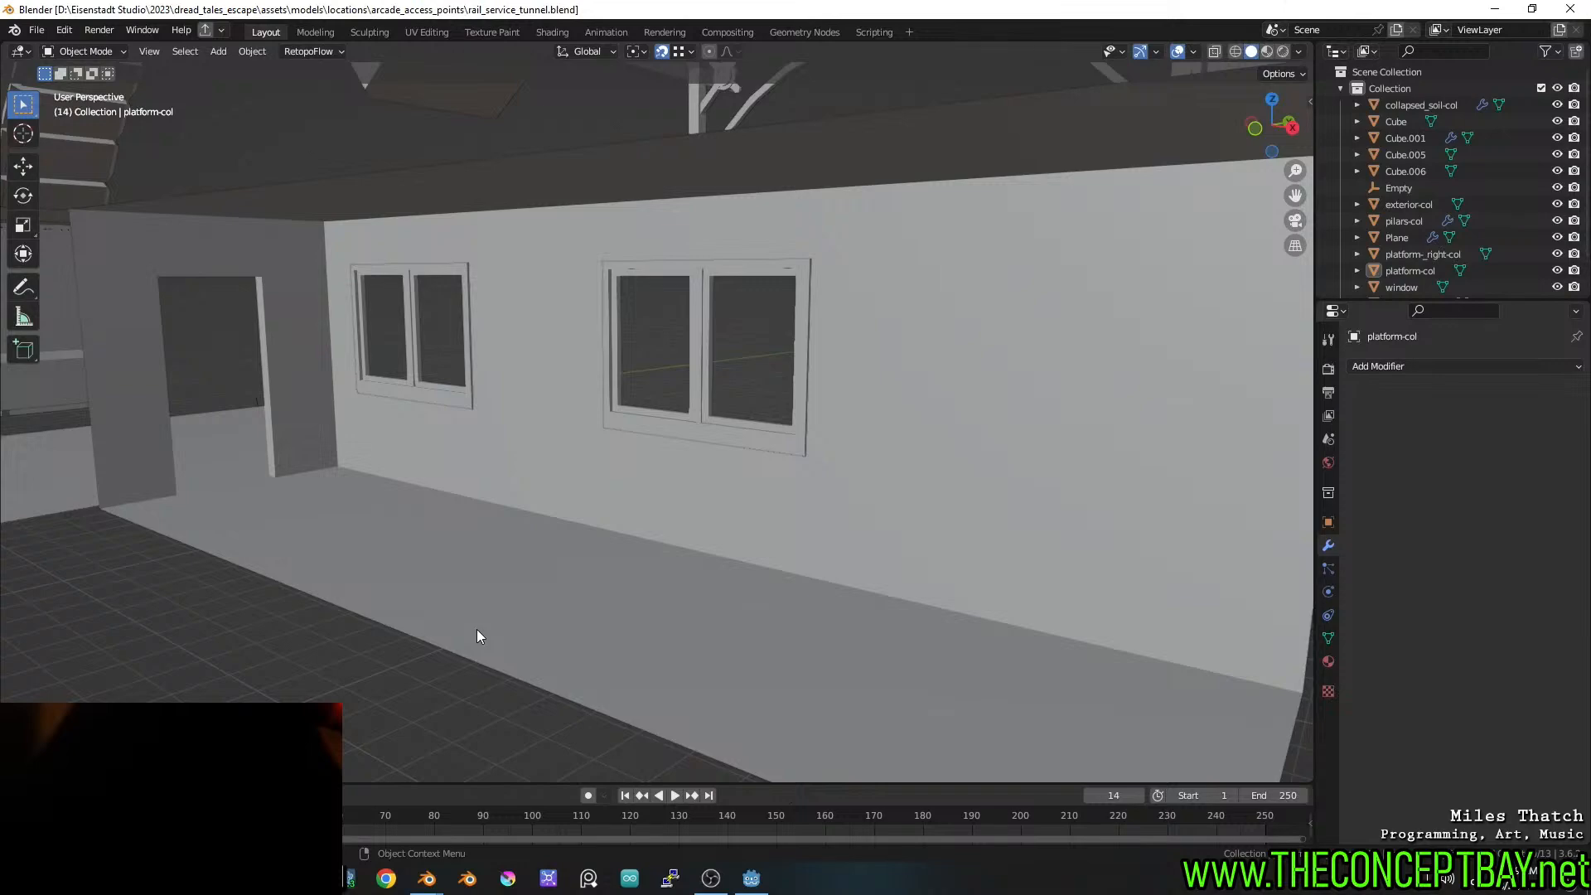
middle_drag(478, 636, 830, 587)
scroll(814, 570, up, 2)
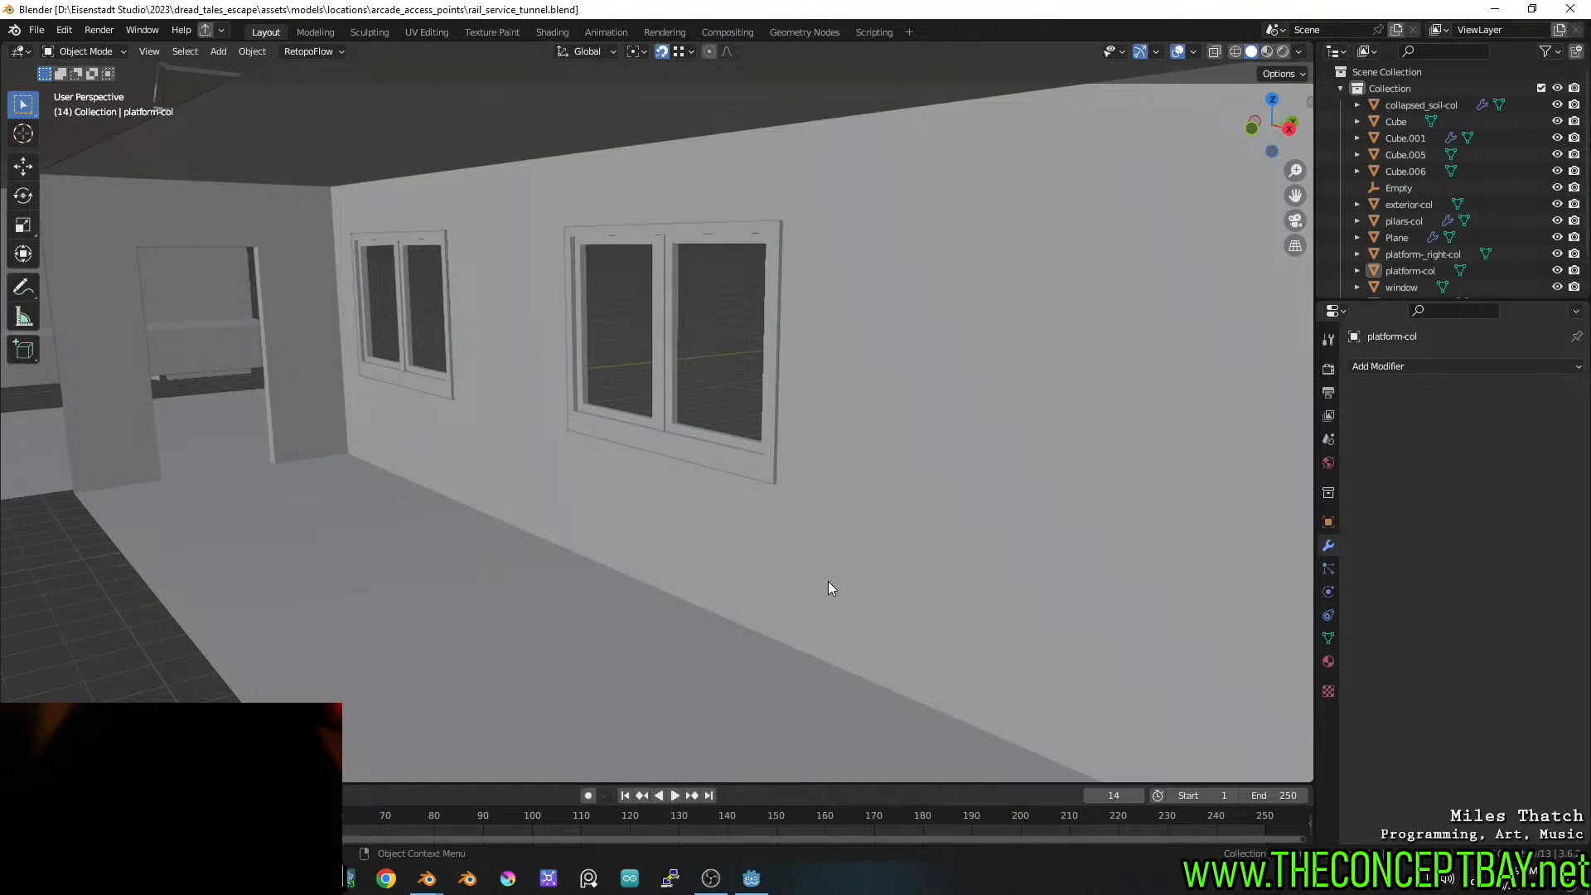
scroll(828, 588, down, 4)
middle_drag(674, 539, 558, 494)
scroll(817, 485, up, 2)
scroll(595, 493, up, 1)
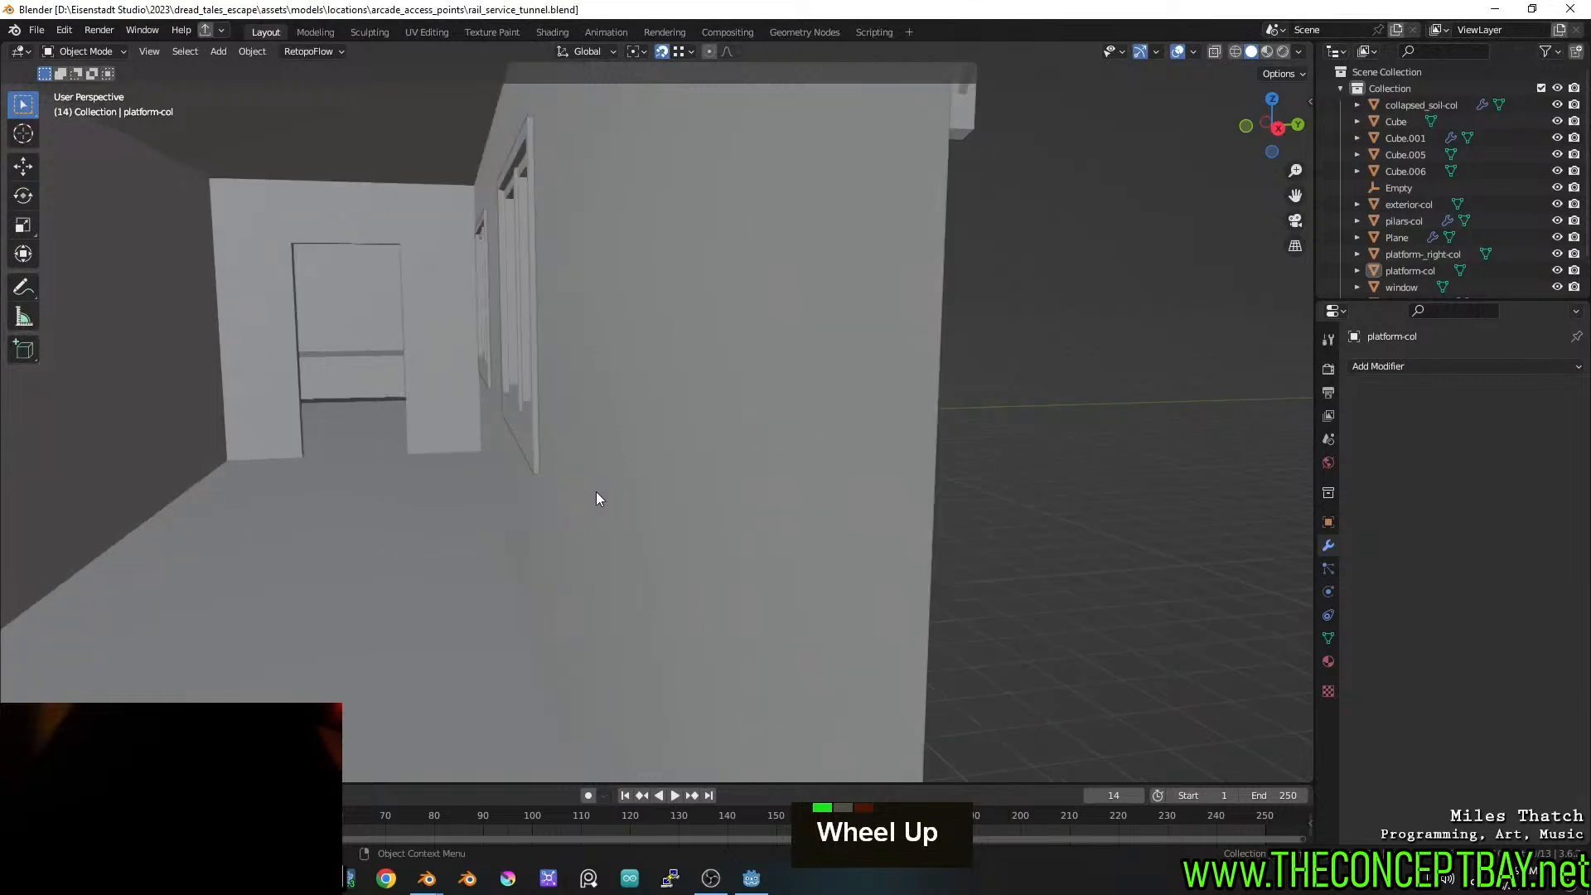
scroll(433, 495, down, 2)
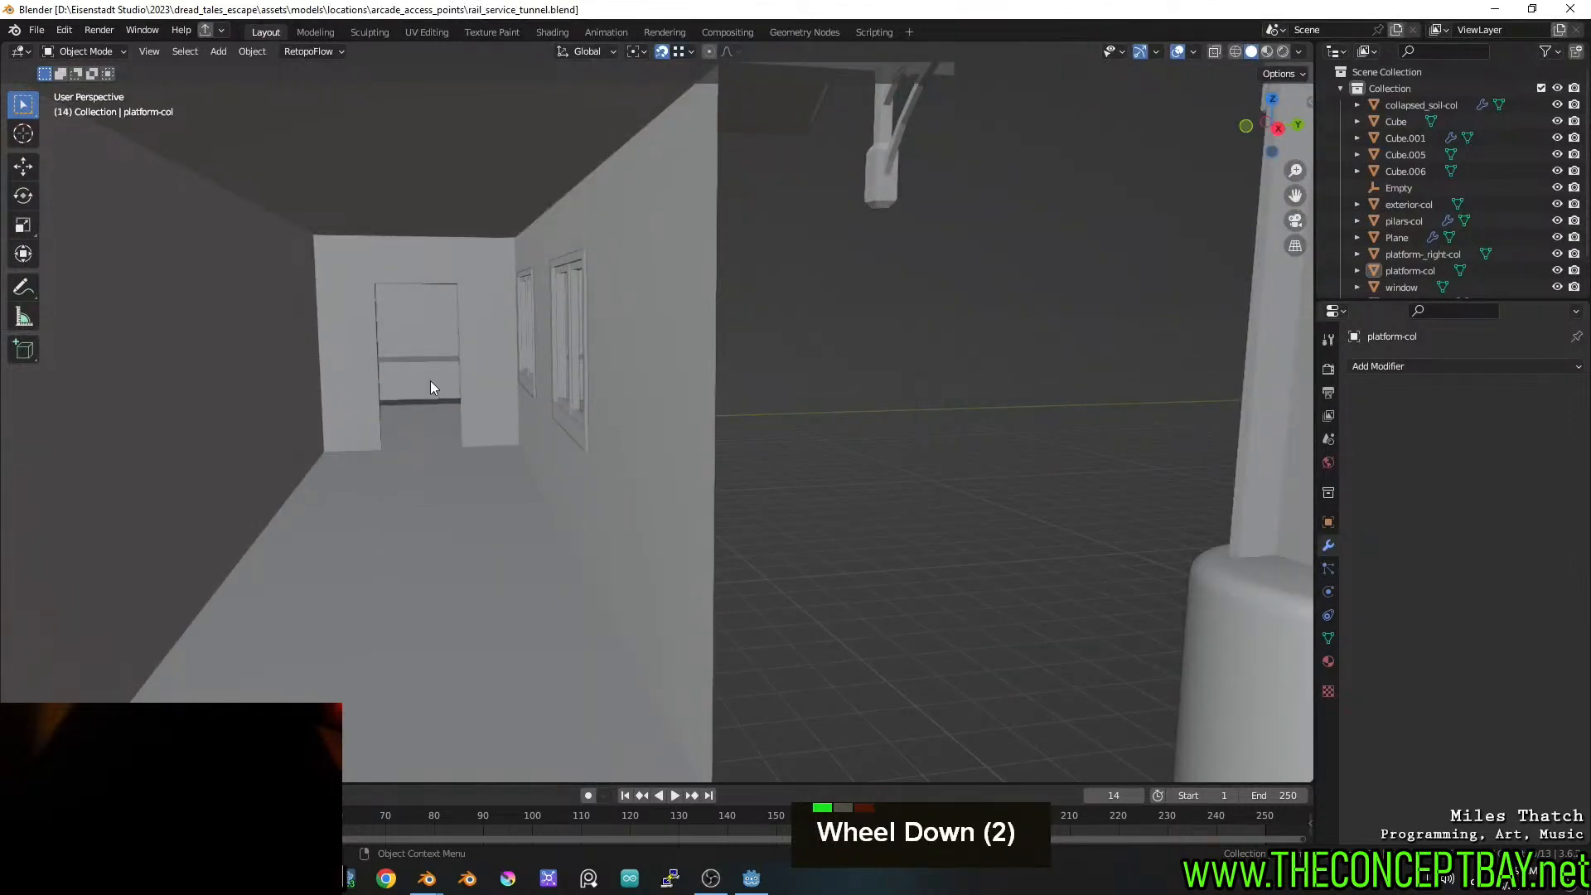
middle_drag(430, 387, 739, 380)
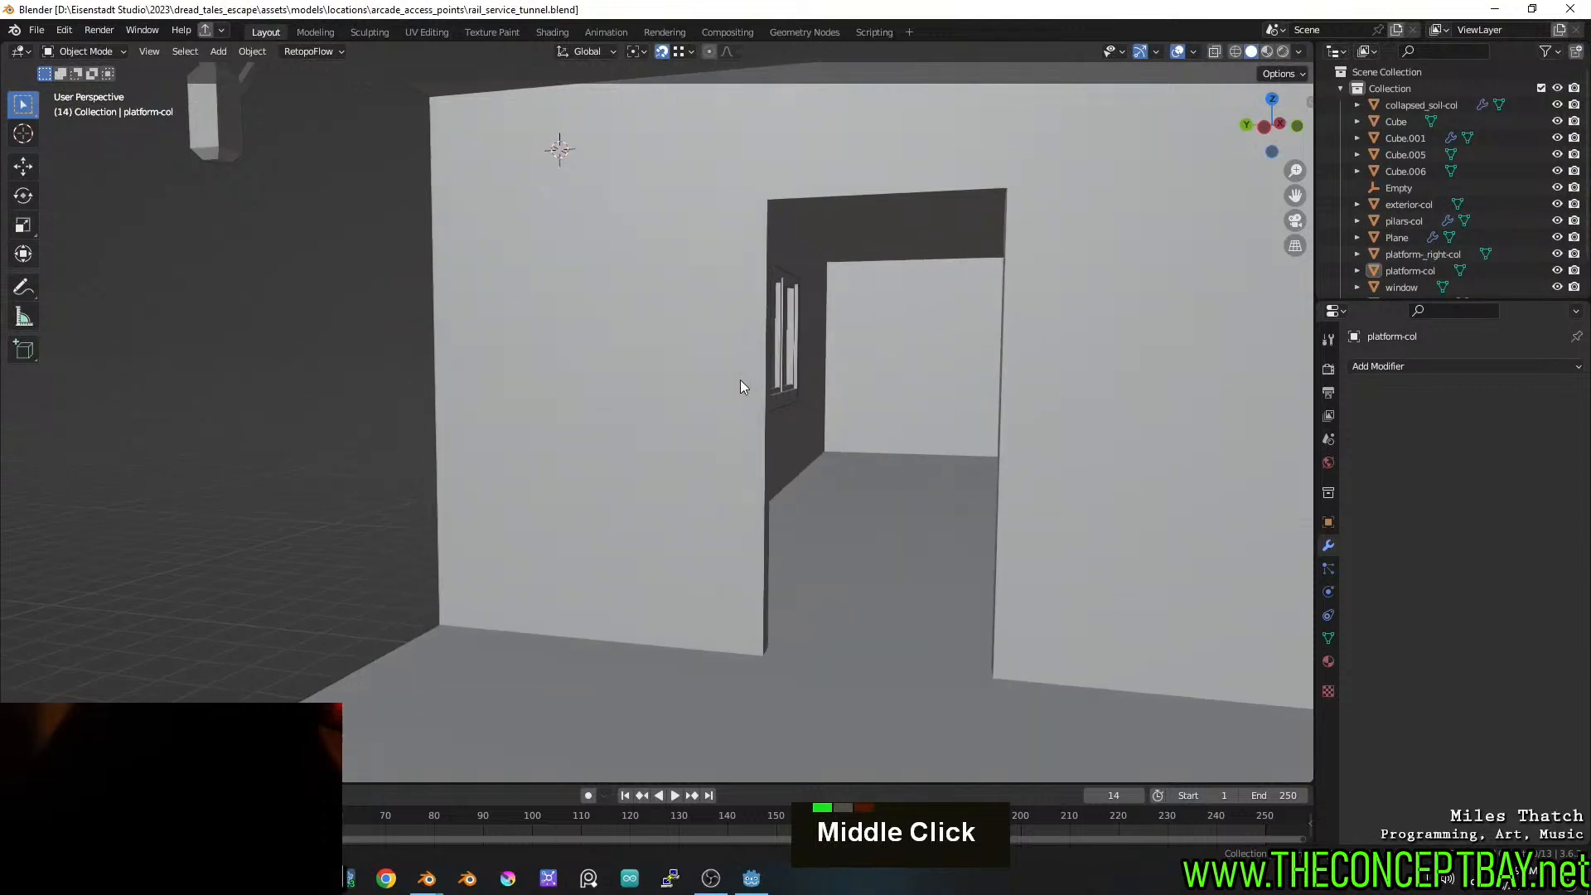
middle_drag(926, 516, 768, 547)
scroll(761, 548, up, 2)
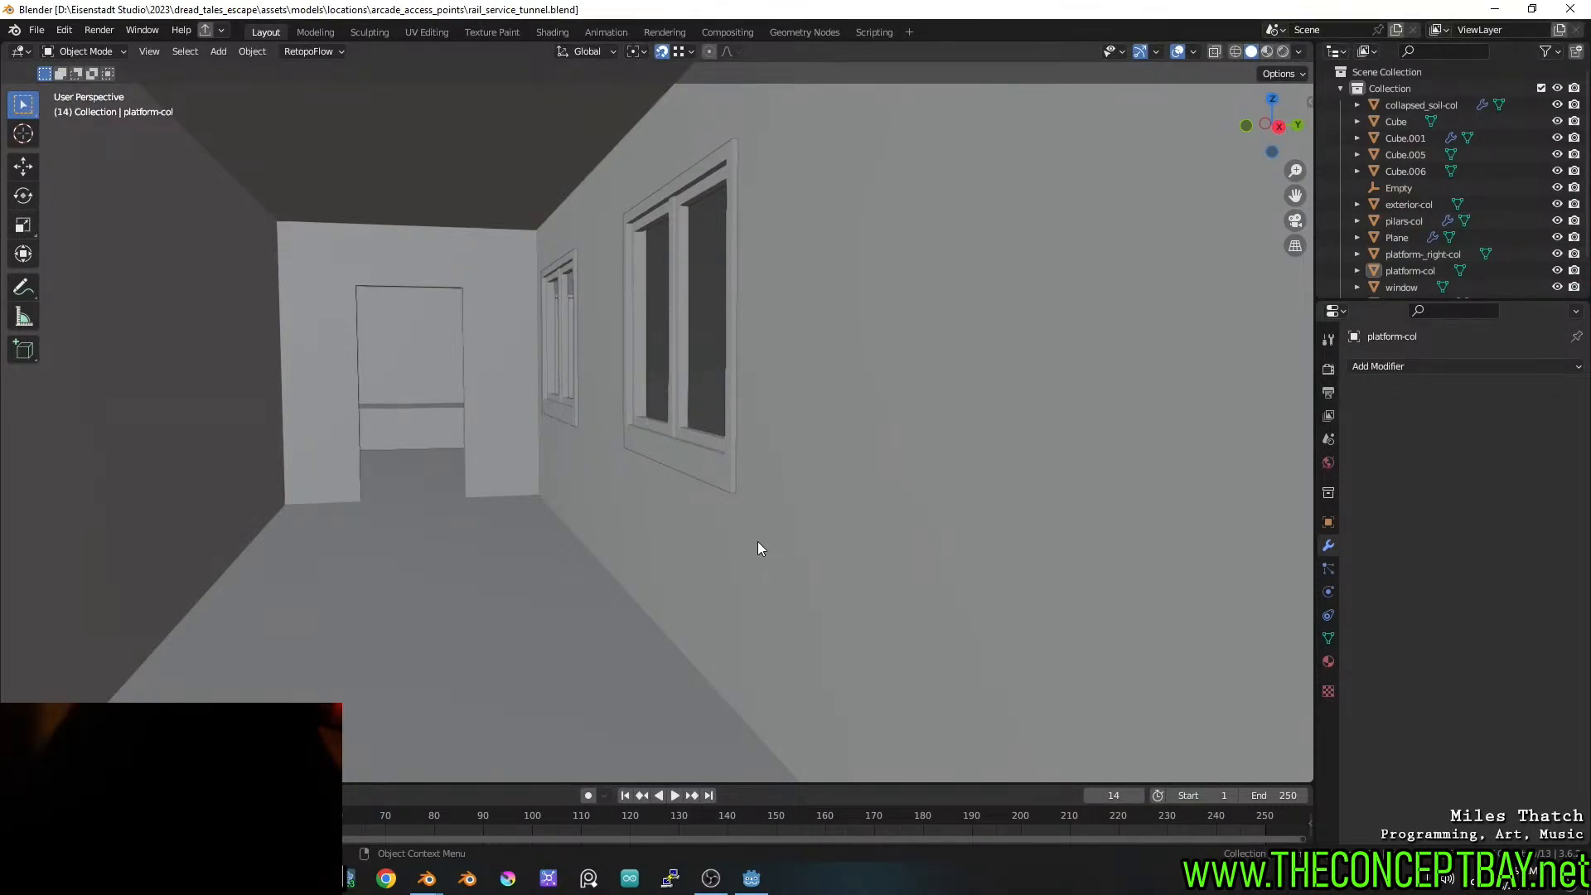
scroll(758, 542, down, 1)
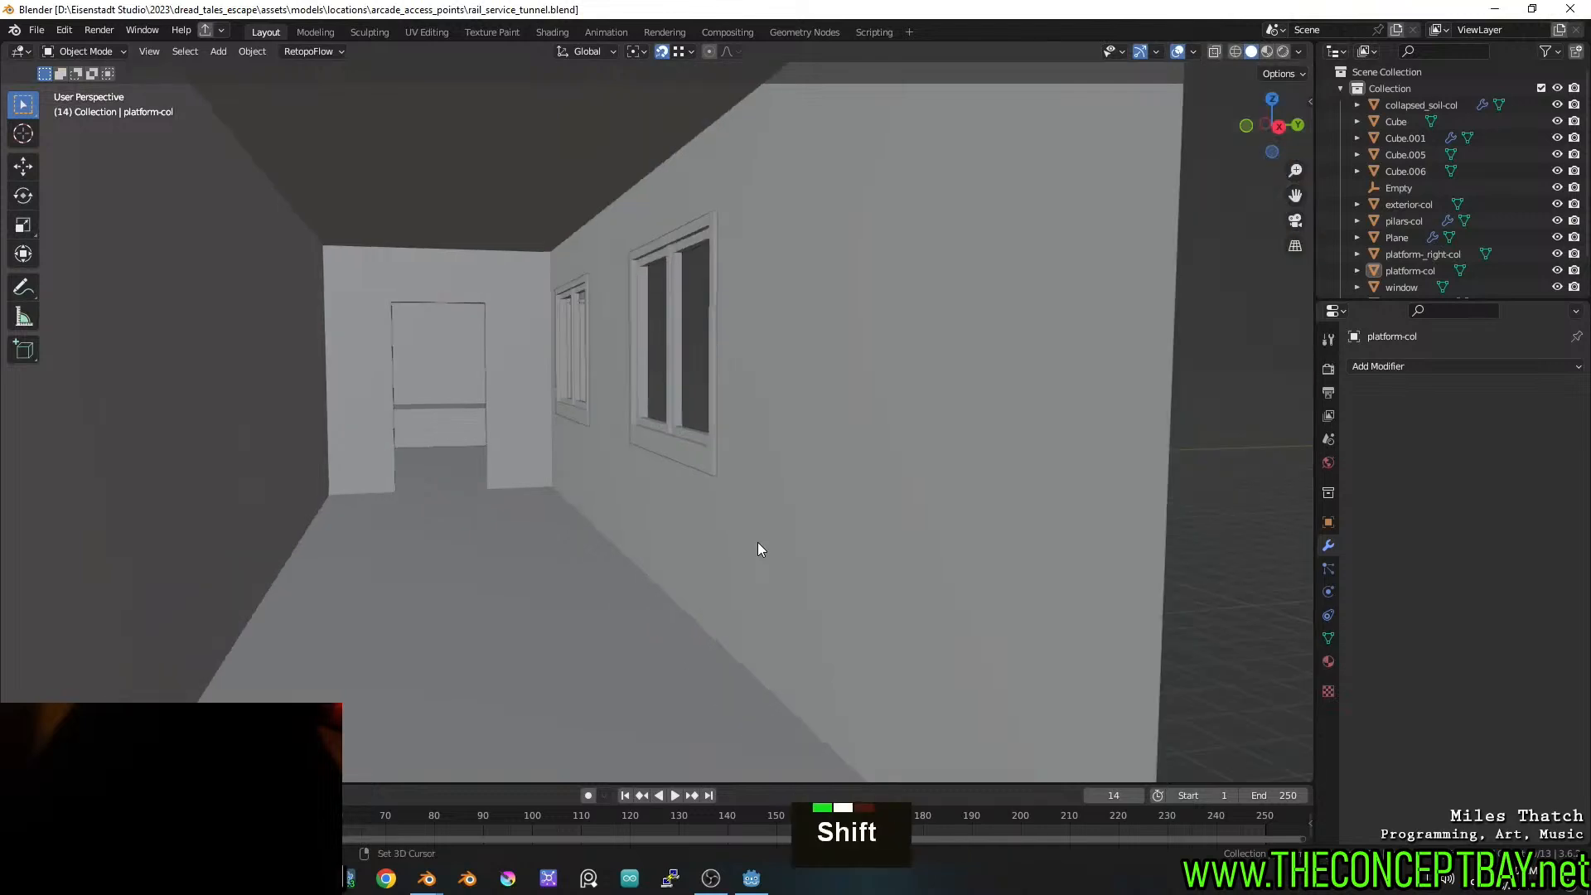
shift+middle_drag(758, 542, 820, 534)
middle_drag(821, 534, 807, 530)
mouse_move(807, 530)
shift+middle_down()
mouse_move(818, 515)
mouse_move(801, 514)
shift+middle_up()
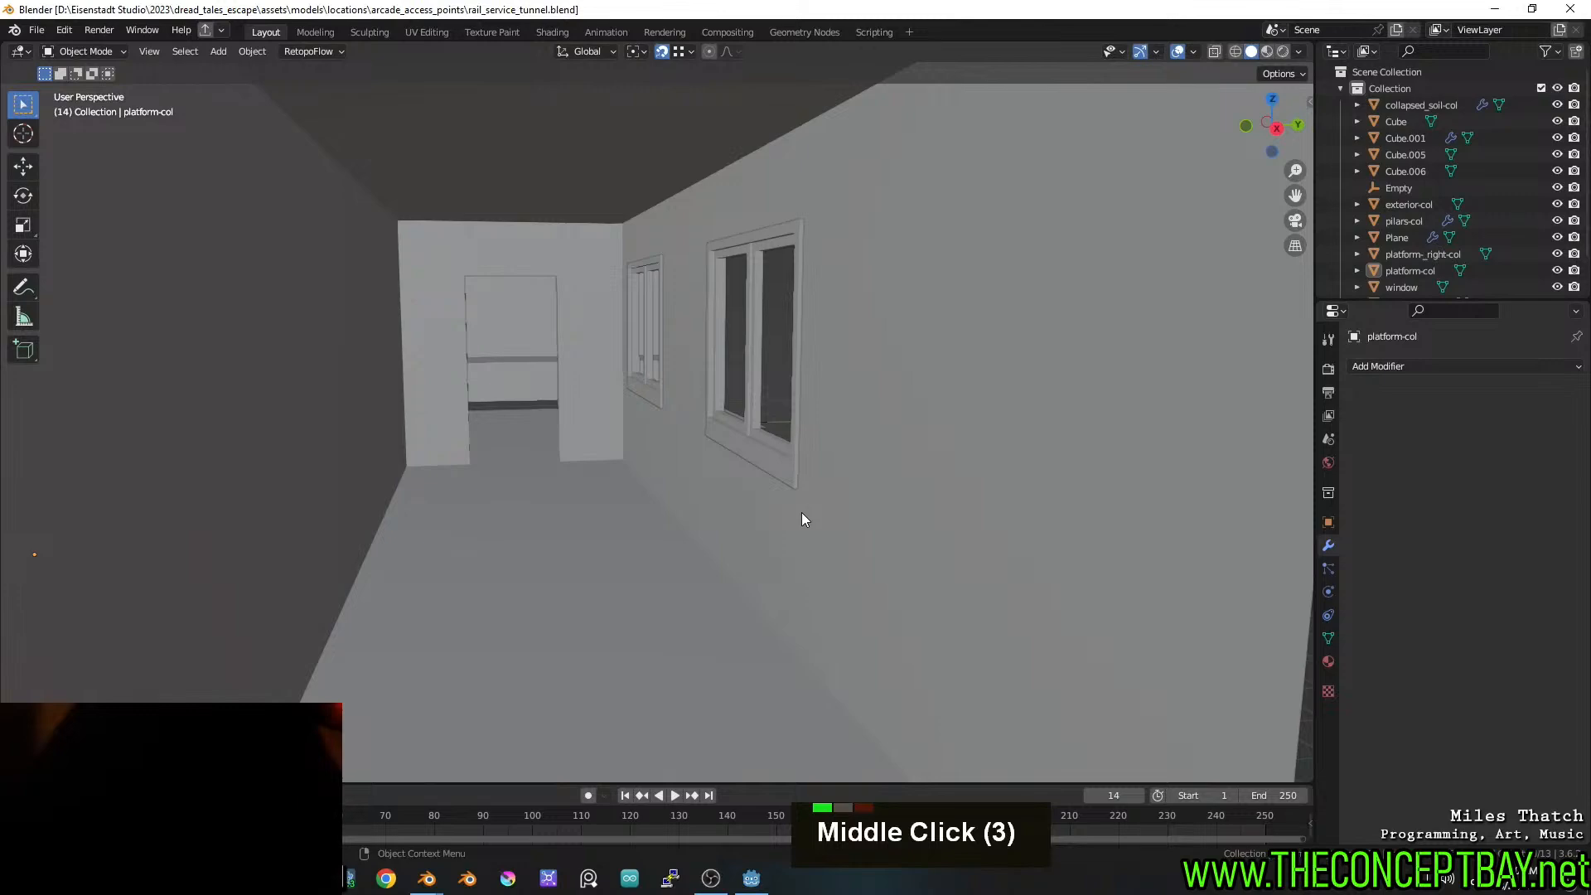
Glance at the hands_rig.blend window and return to rail_service_tunnel.blend
mouse_move(429, 877)
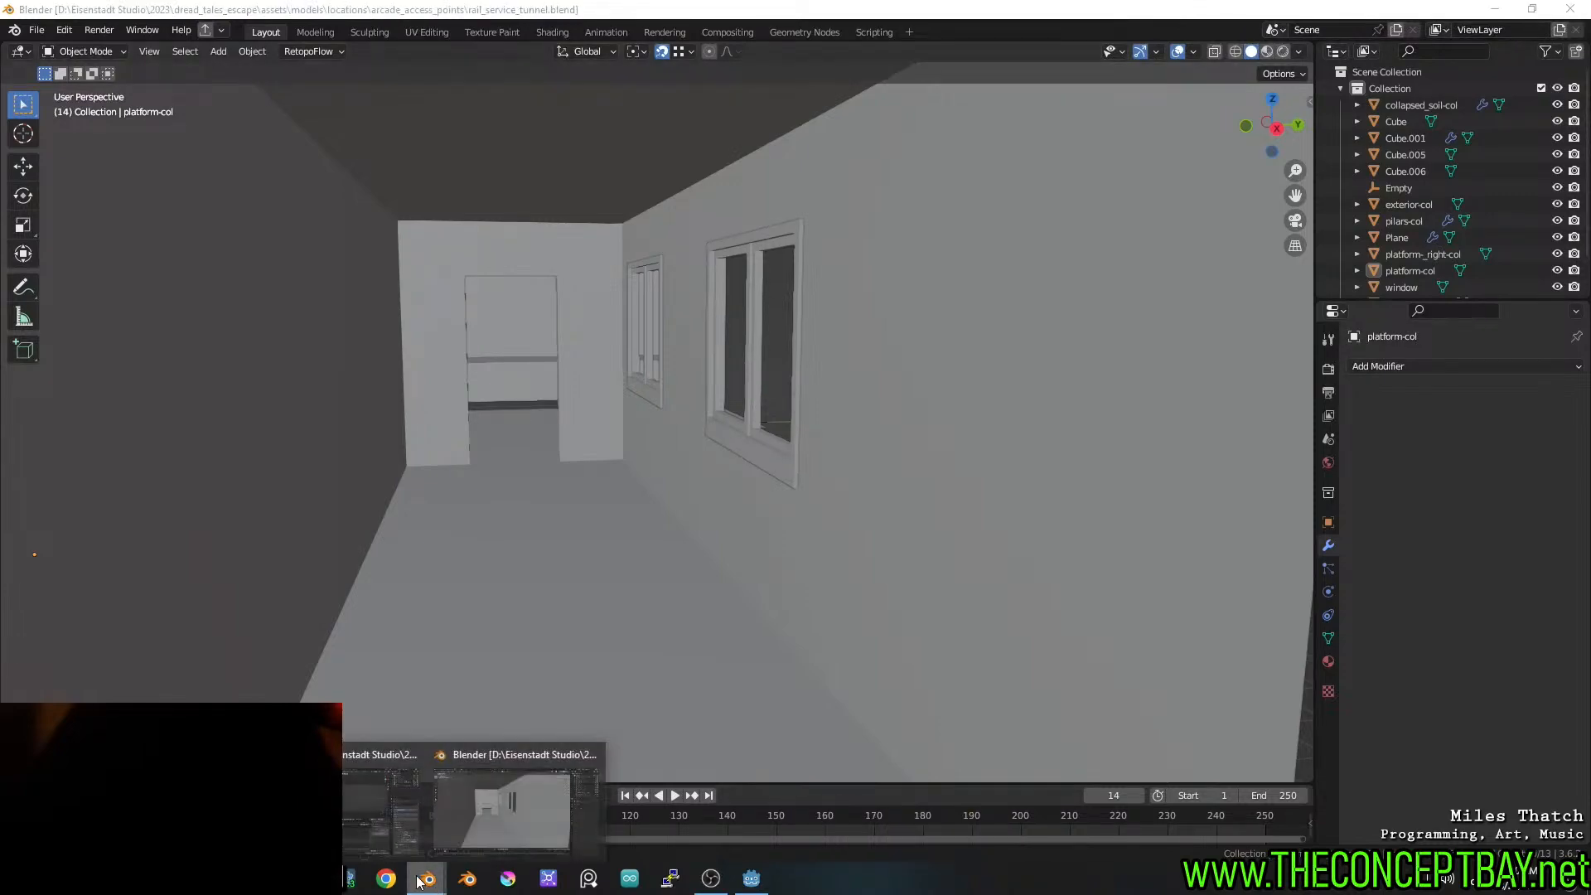
click(371, 804)
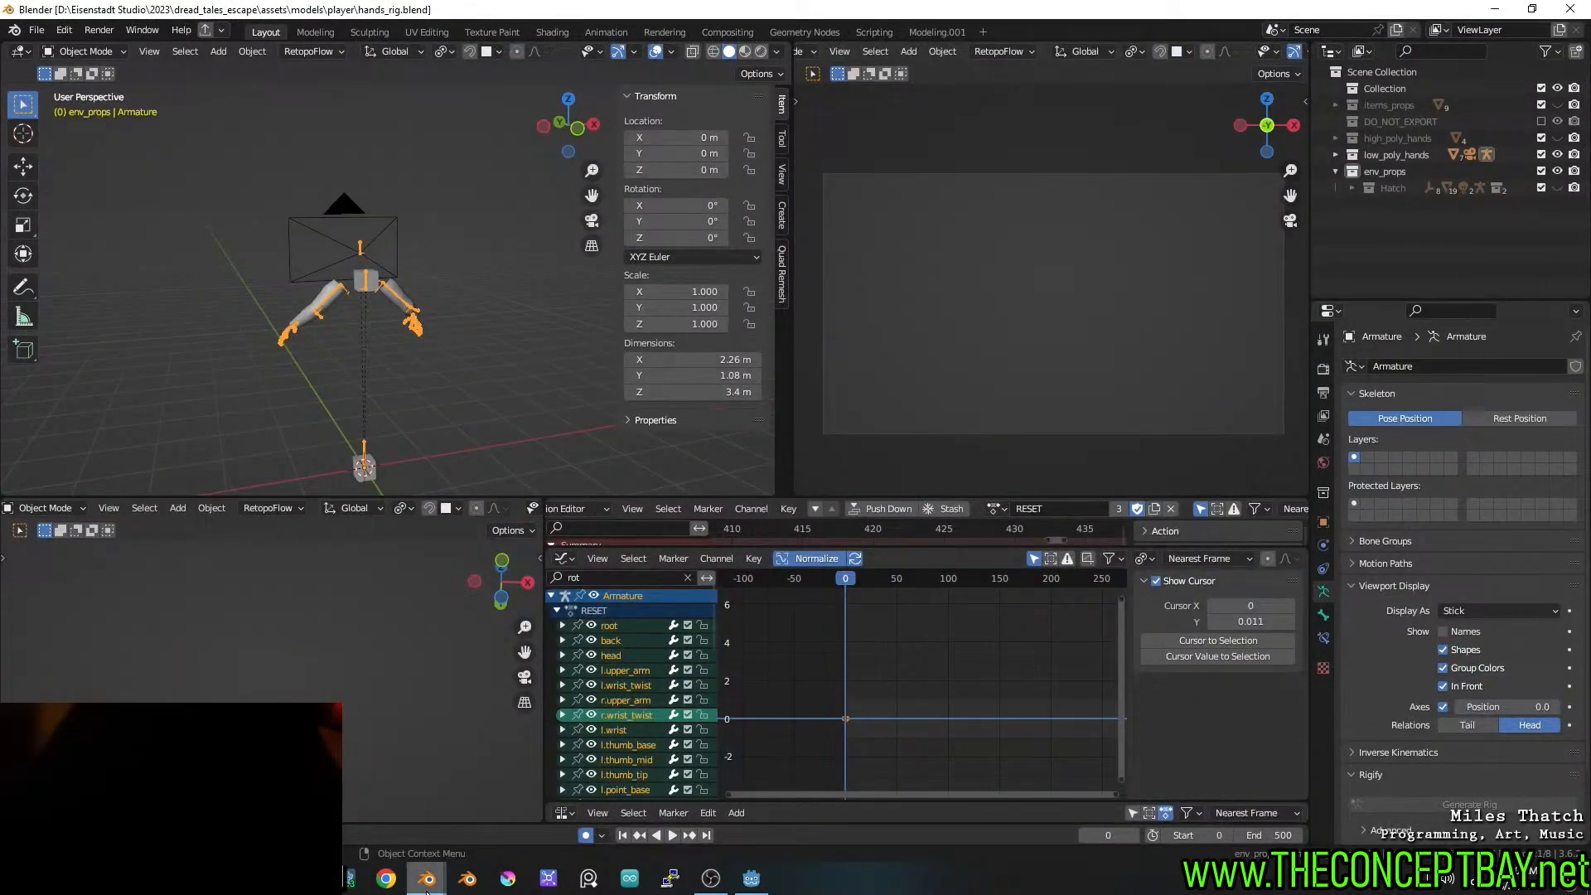
double_click(481, 801)
mouse_move(519, 584)
middle_down()
mouse_move(807, 590)
mouse_move(514, 583)
middle_up()
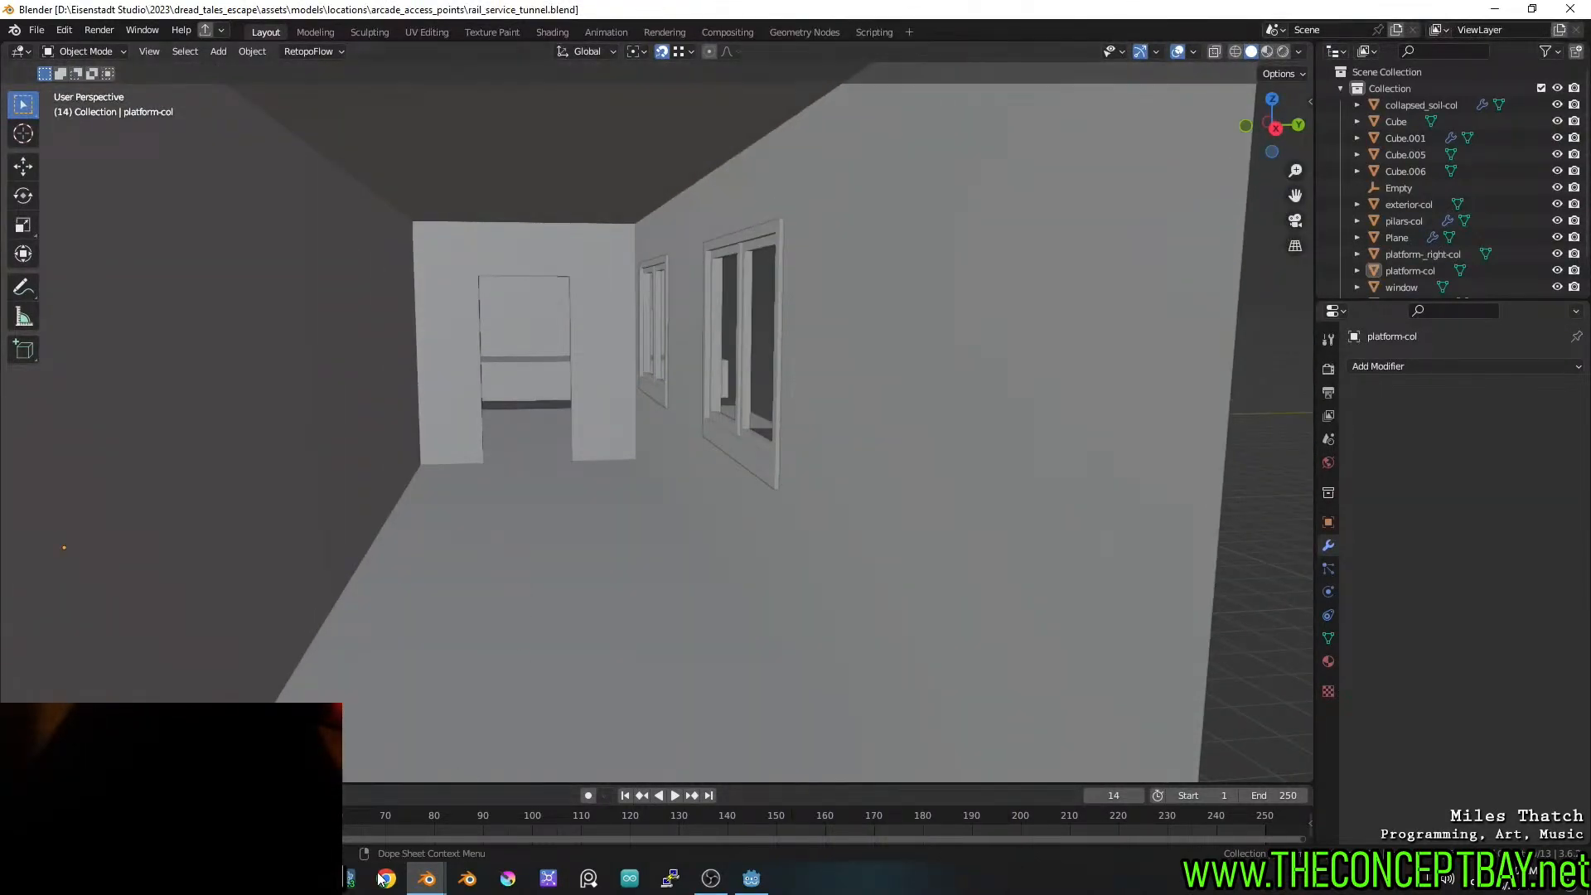
mouse_move(755, 879)
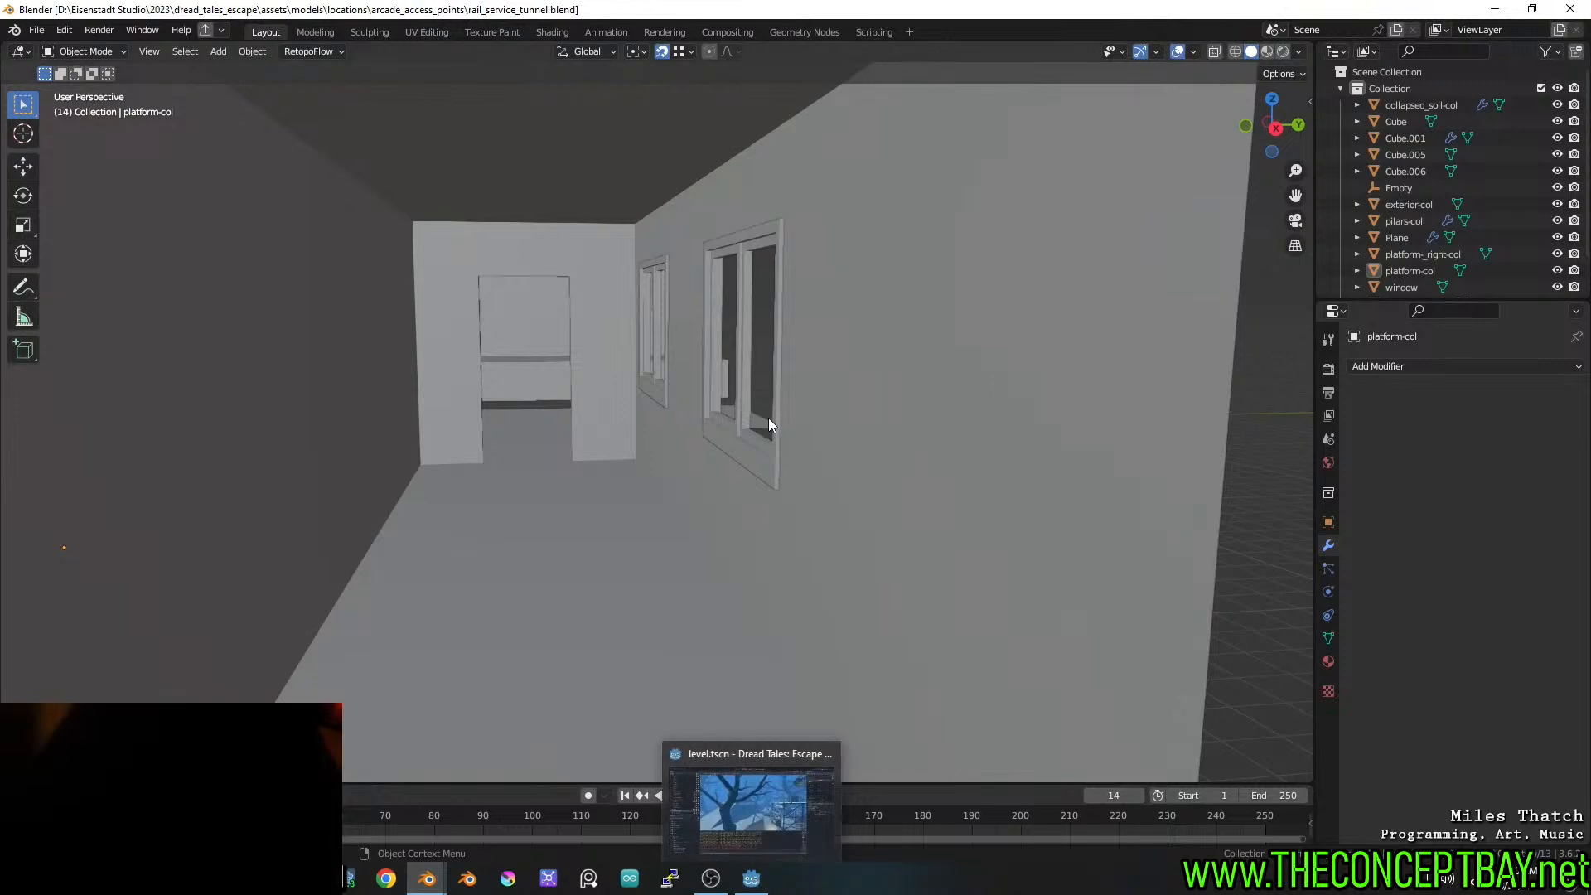
mouse_move(630, 551)
middle_down()
mouse_move(834, 550)
mouse_move(643, 544)
middle_up()
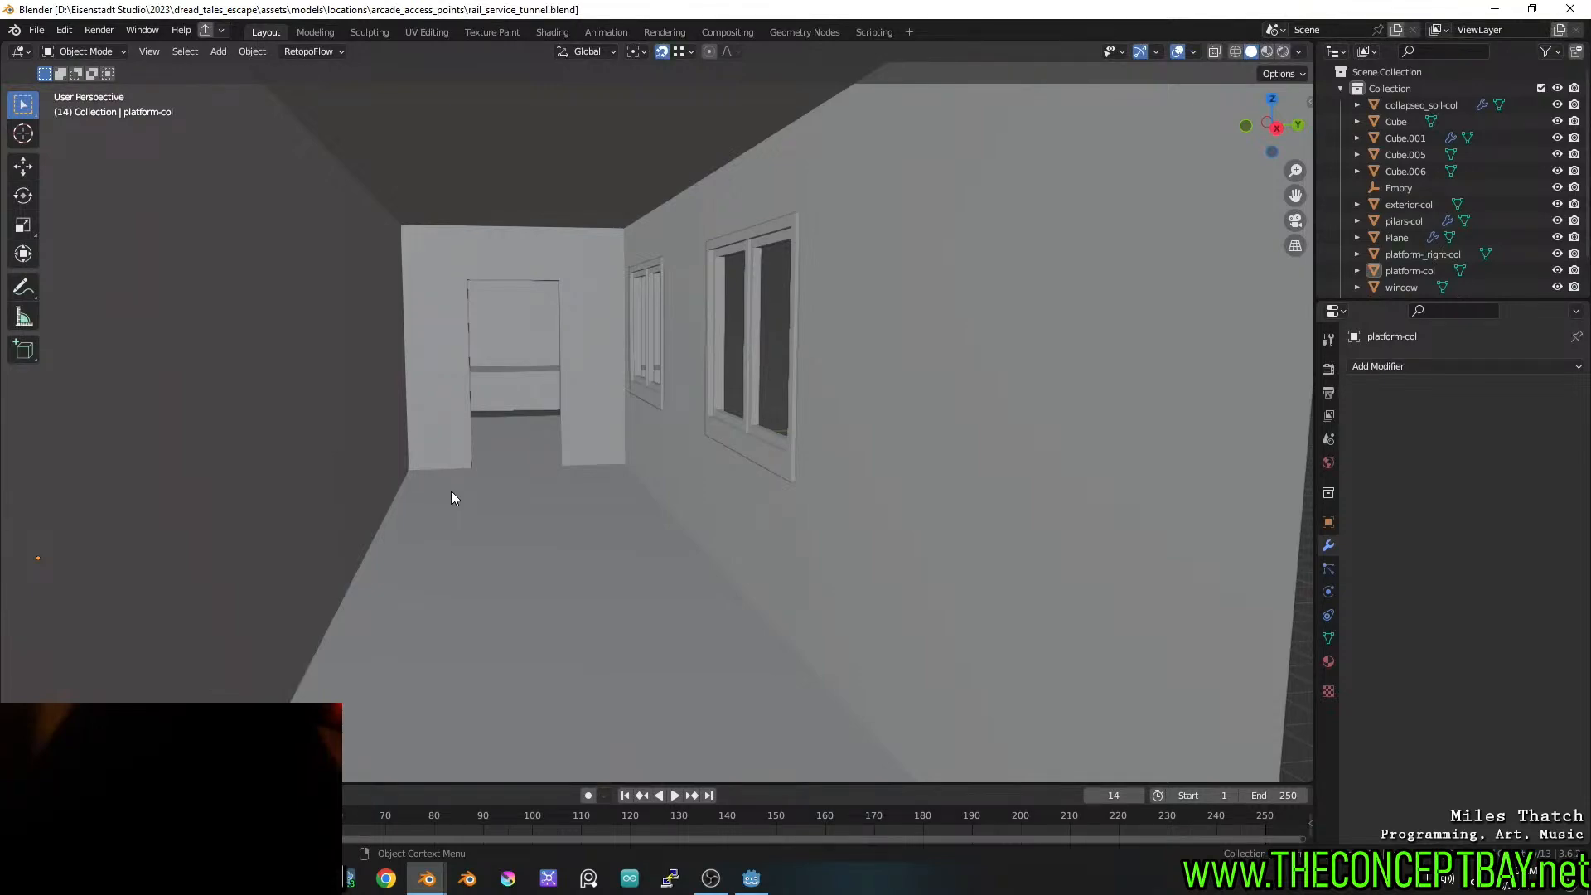
Select the platform-col object and enter Edit Mode on its mesh
scroll(451, 490, down, 5)
middle_drag(444, 495, 704, 500)
scroll(705, 501, up, 3)
scroll(811, 504, up, 1)
middle_drag(842, 502, 715, 579)
scroll(605, 500, up, 1)
scroll(612, 501, down, 2)
click(679, 532)
key(Tab)
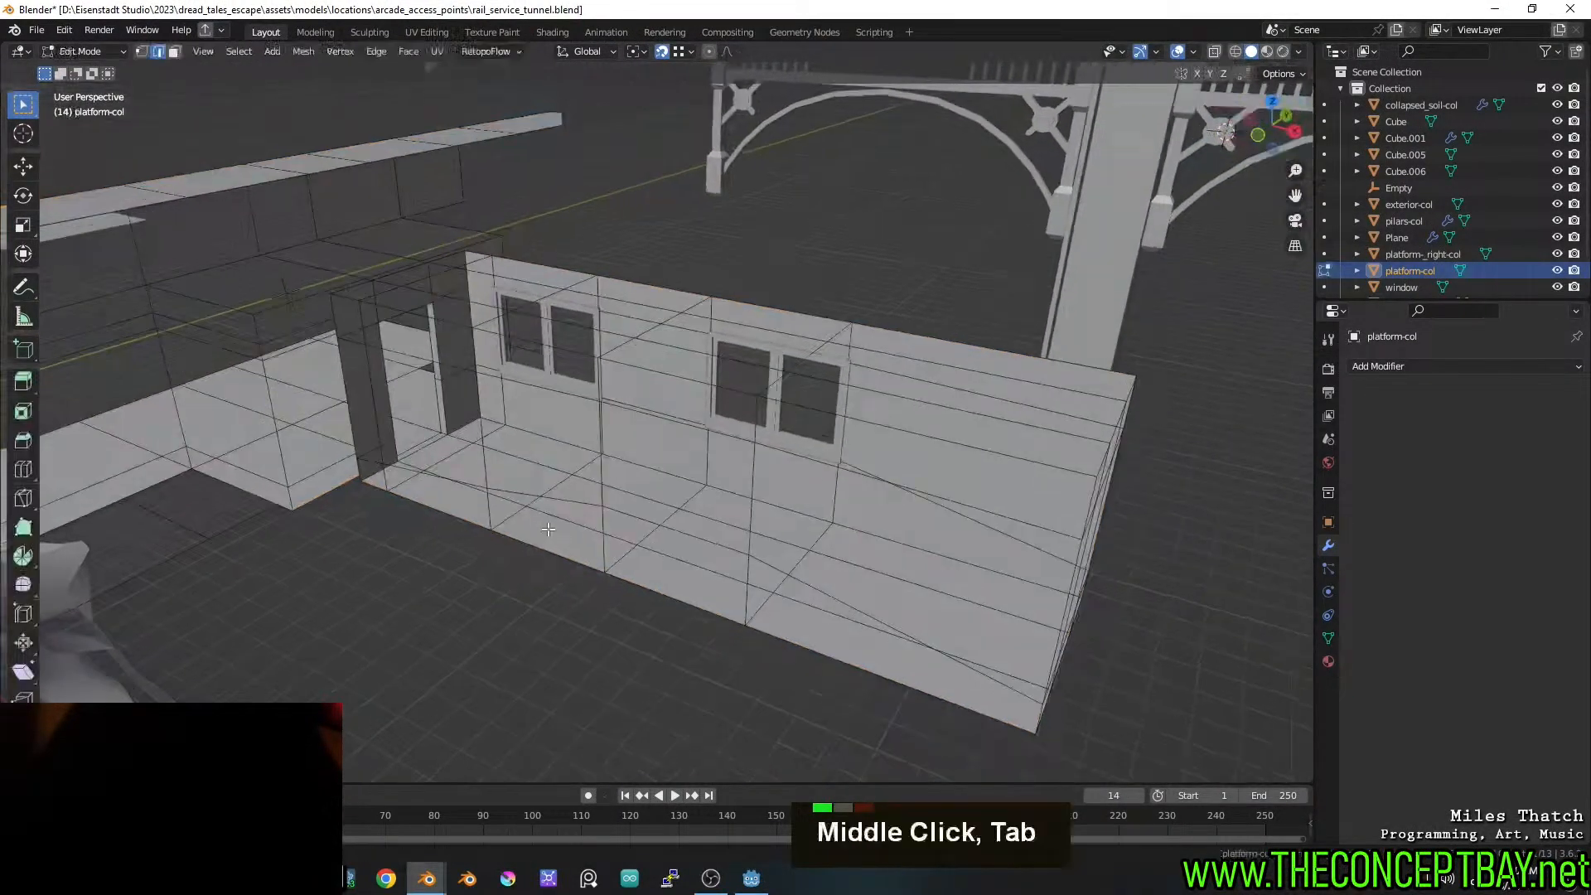
Select a face on the room's end wall and grow the face selection seven times to cover the room
middle_drag(547, 528, 729, 548)
key(3)
click(707, 564)
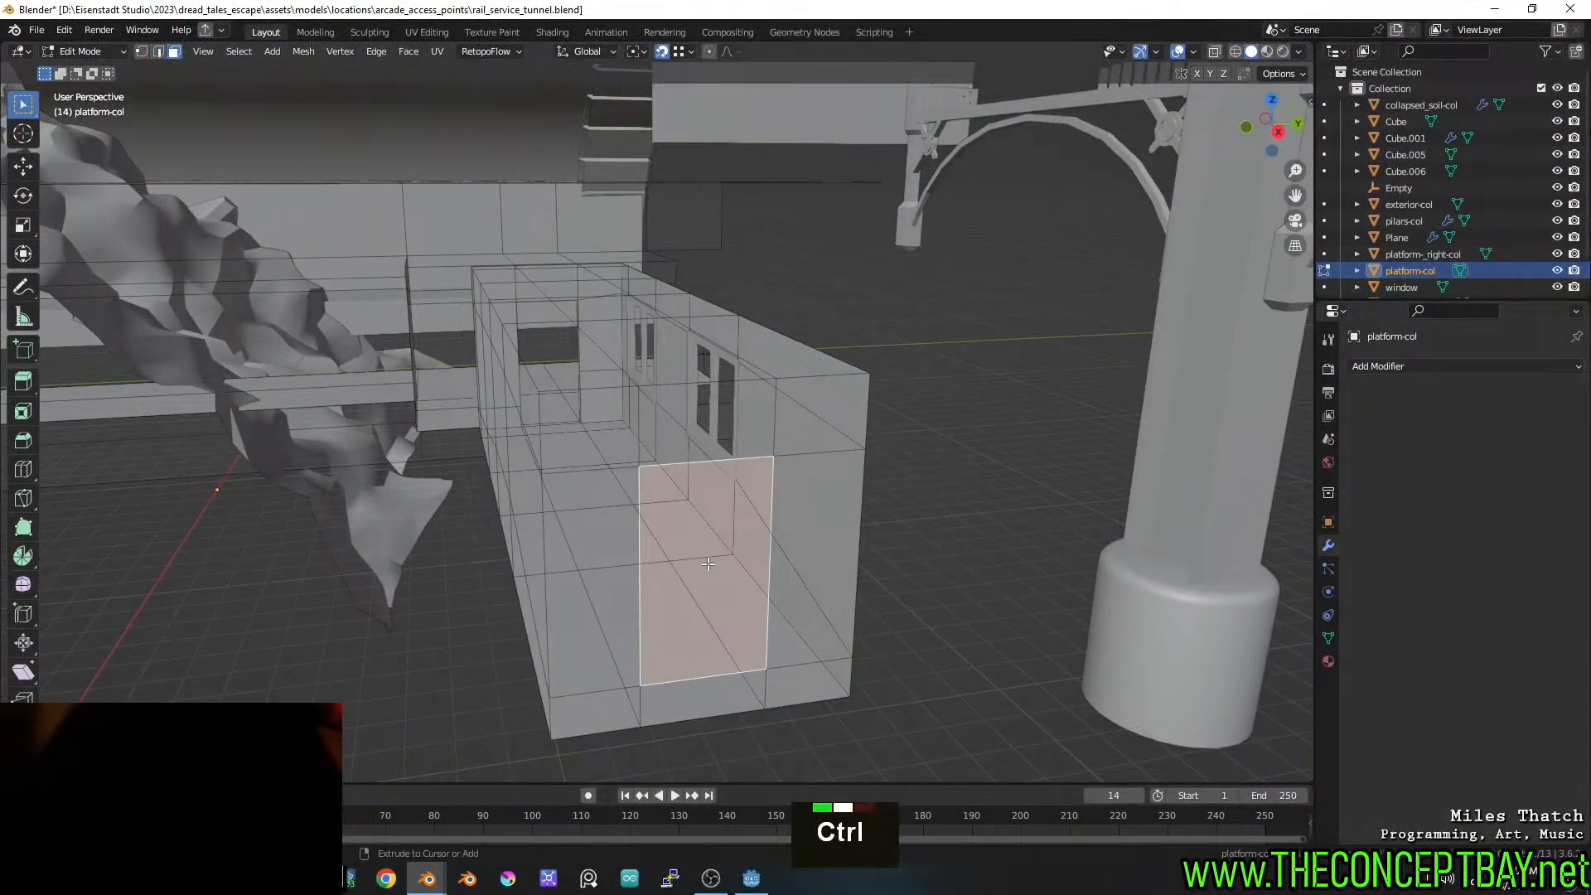
key(ctrl+KP_Add)
key(ctrl+KP_Add)
key(ctrl+KP_Add)
key(ctrl+KP_Add)
key(ctrl+KP_Add)
key(ctrl+KP_Add)
key(ctrl+KP_Add)
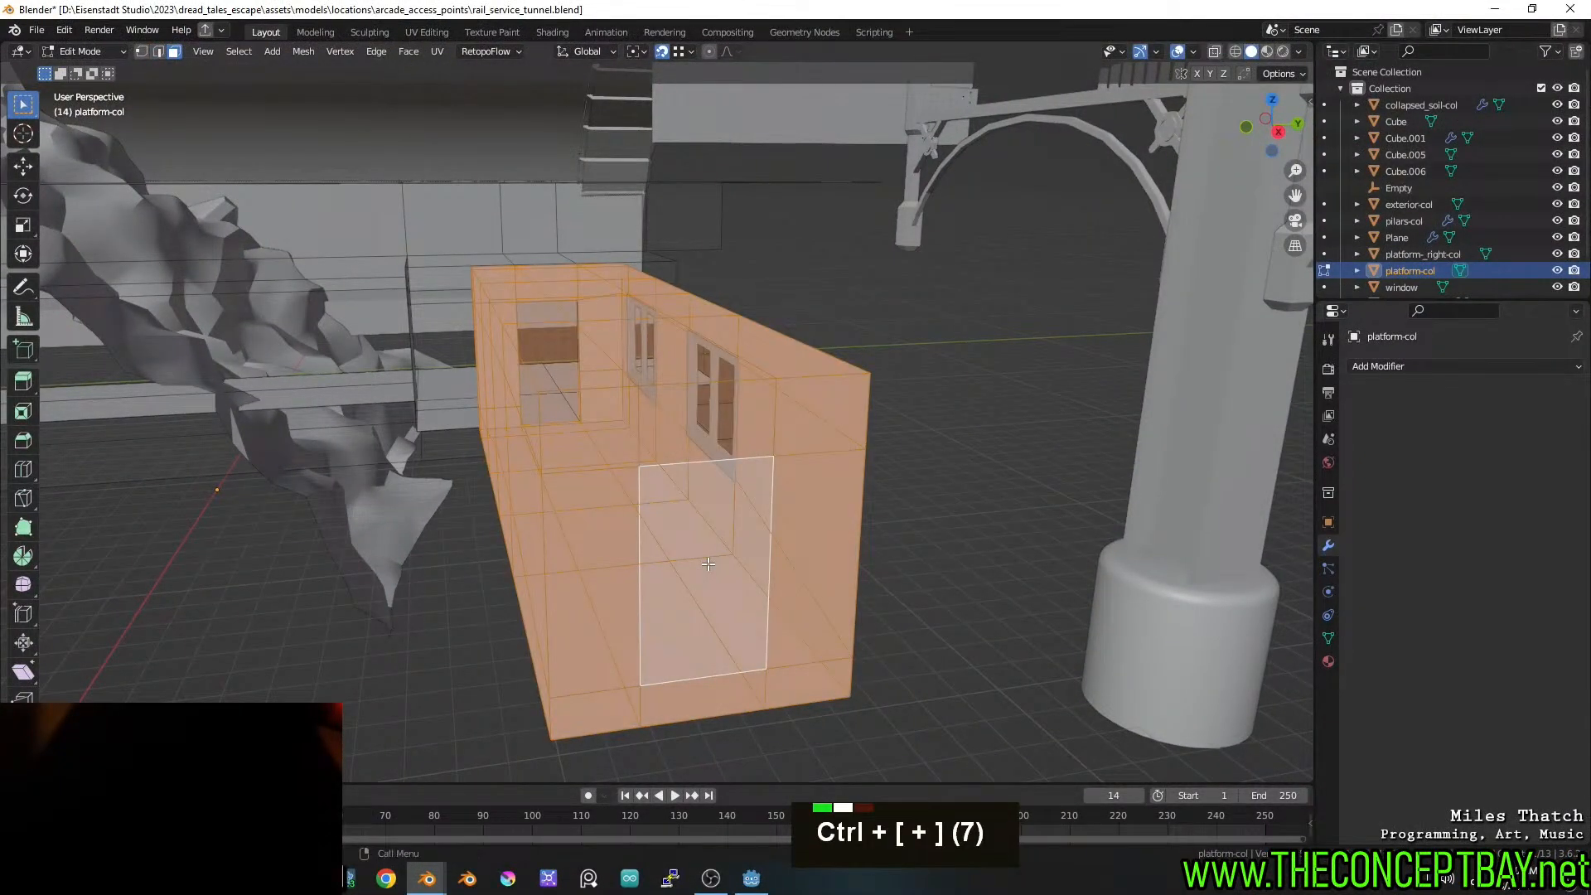
Add the inner frame faces of the doorway to the room's face selection, undoing the mistaken pick
middle_drag(708, 563, 788, 532)
middle_drag(473, 528, 634, 517)
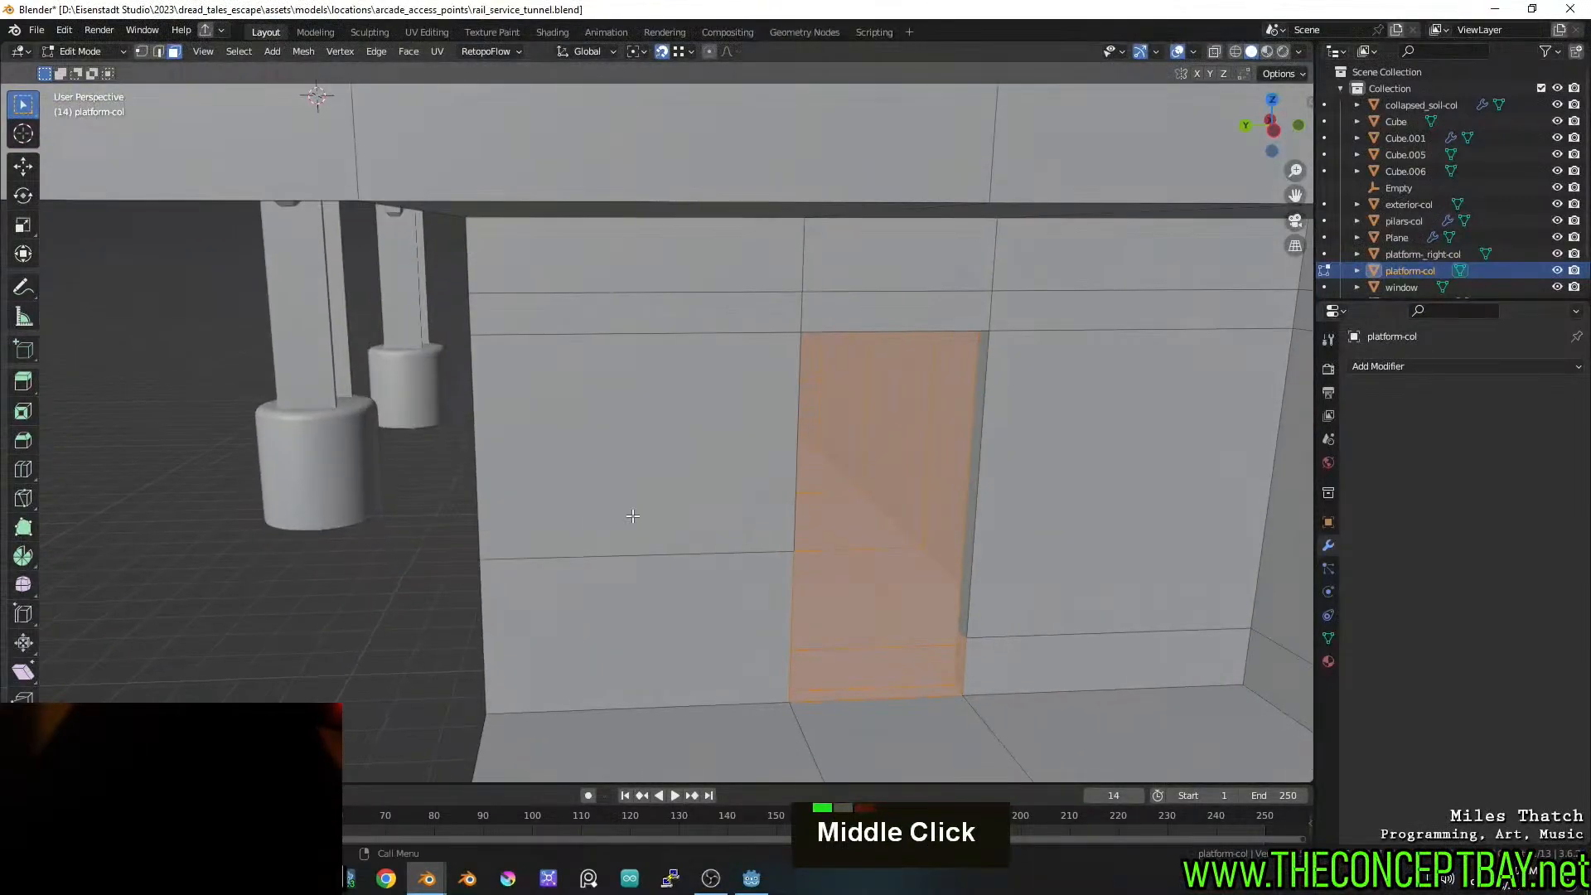
shift+click(973, 487)
middle_drag(973, 486, 811, 147)
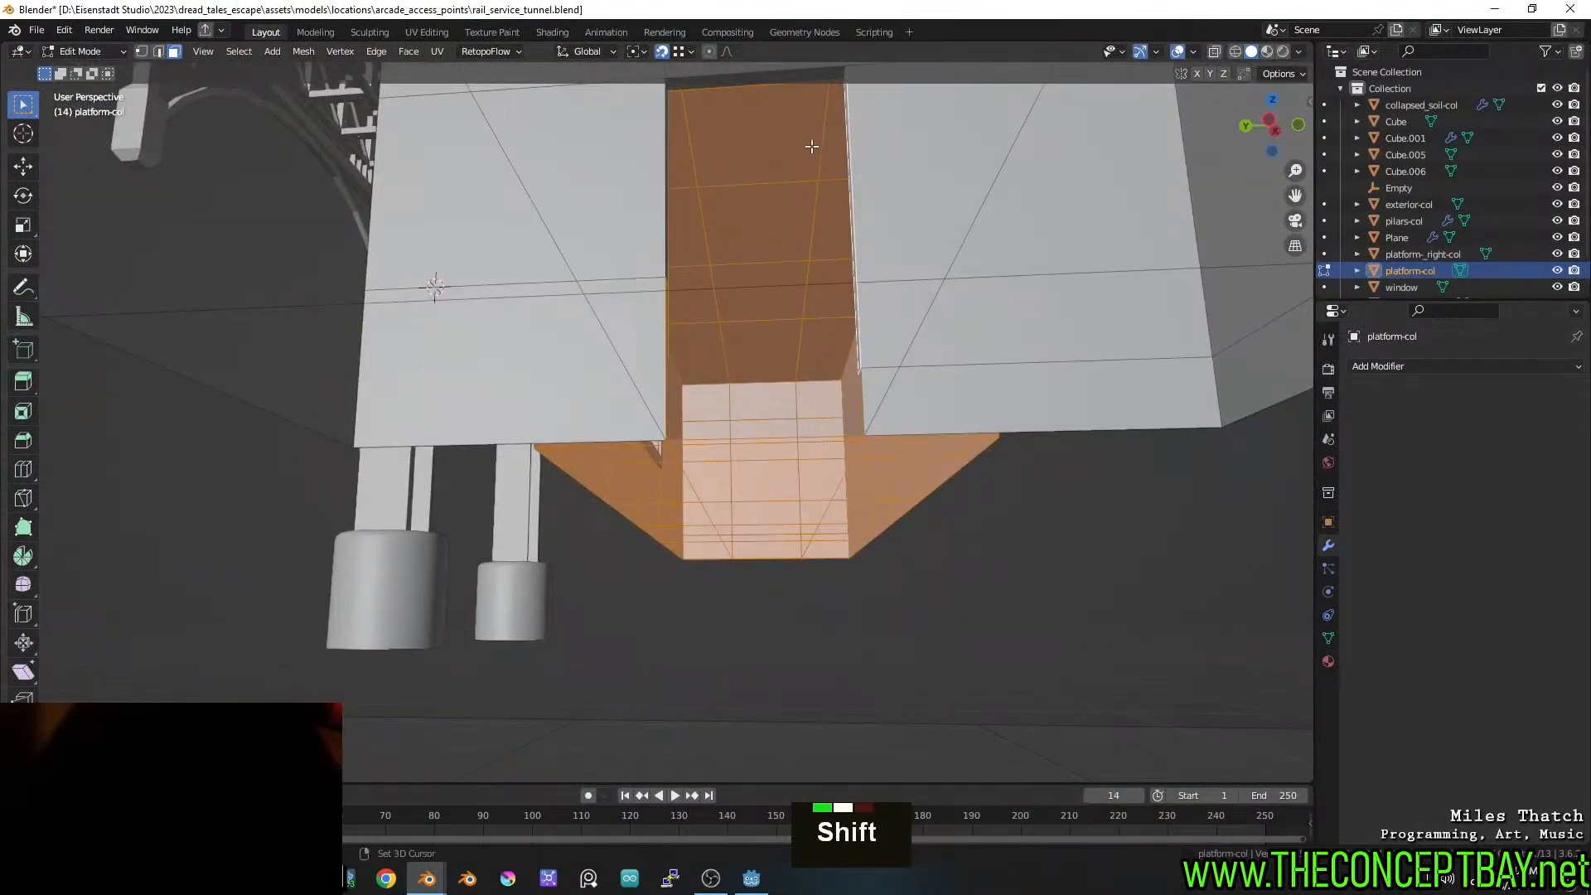
shift+click(732, 87)
middle_drag(728, 91, 465, 137)
scroll(771, 124, up, 3)
key(ctrl+z)
shift+click(408, 162)
scroll(468, 122, down, 5)
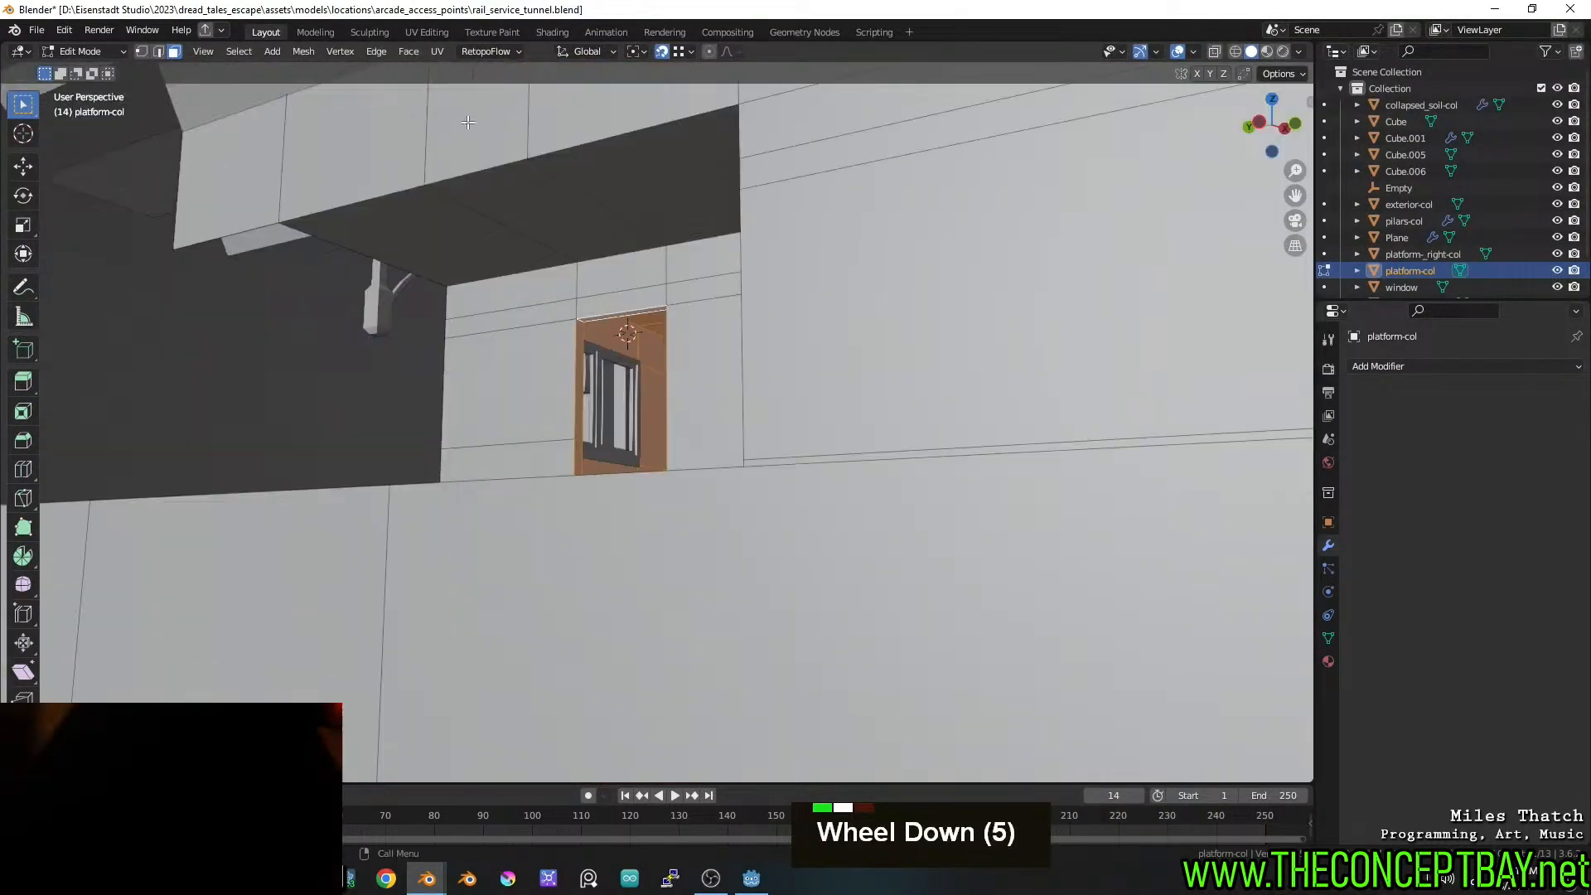
Check the selection in wireframe, return to solid shading, and separate the selected room faces into their own object
scroll(468, 123, down, 3)
key(z)
mouse_move(746, 298)
middle_down()
mouse_move(738, 385)
mouse_move(630, 372)
mouse_move(643, 364)
middle_up()
key(z)
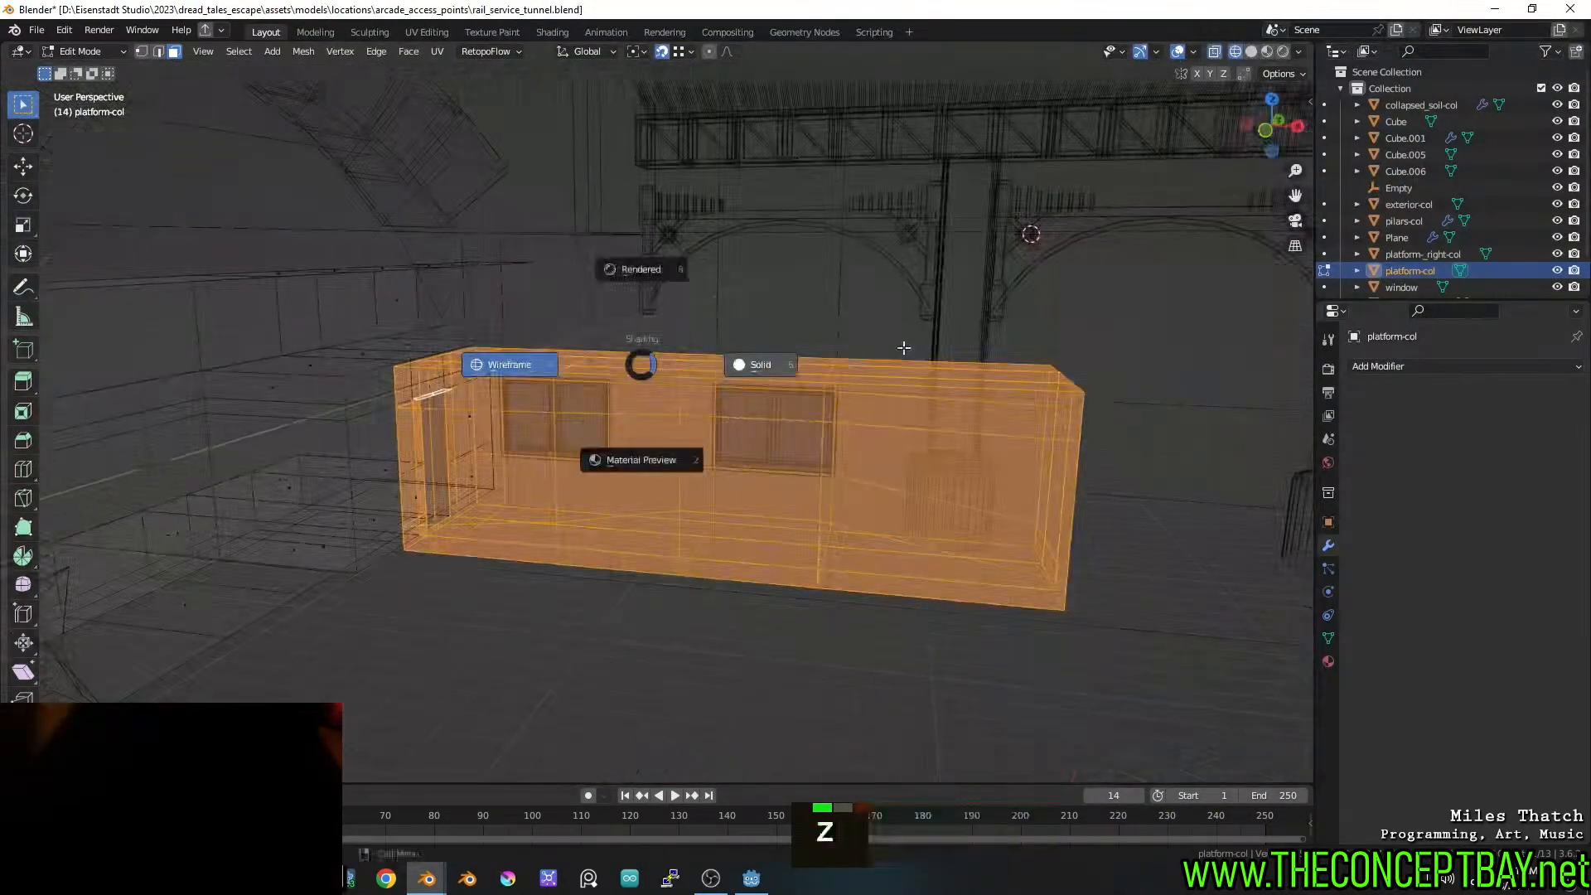
scroll(630, 569, up, 2)
right_click(630, 569)
key(Escape)
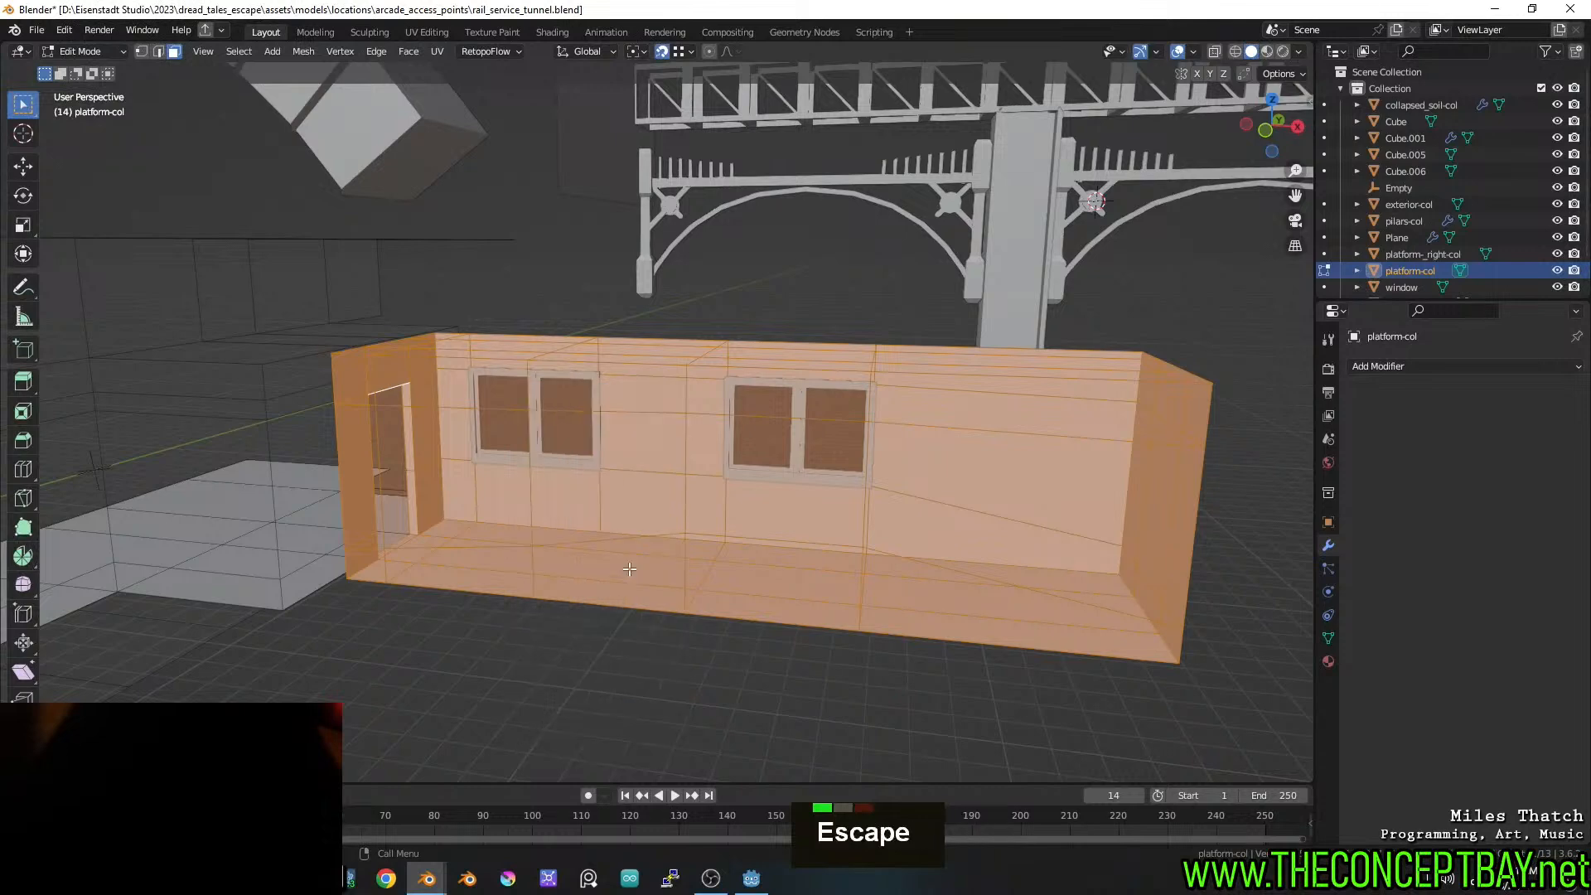
key(p)
click(644, 489)
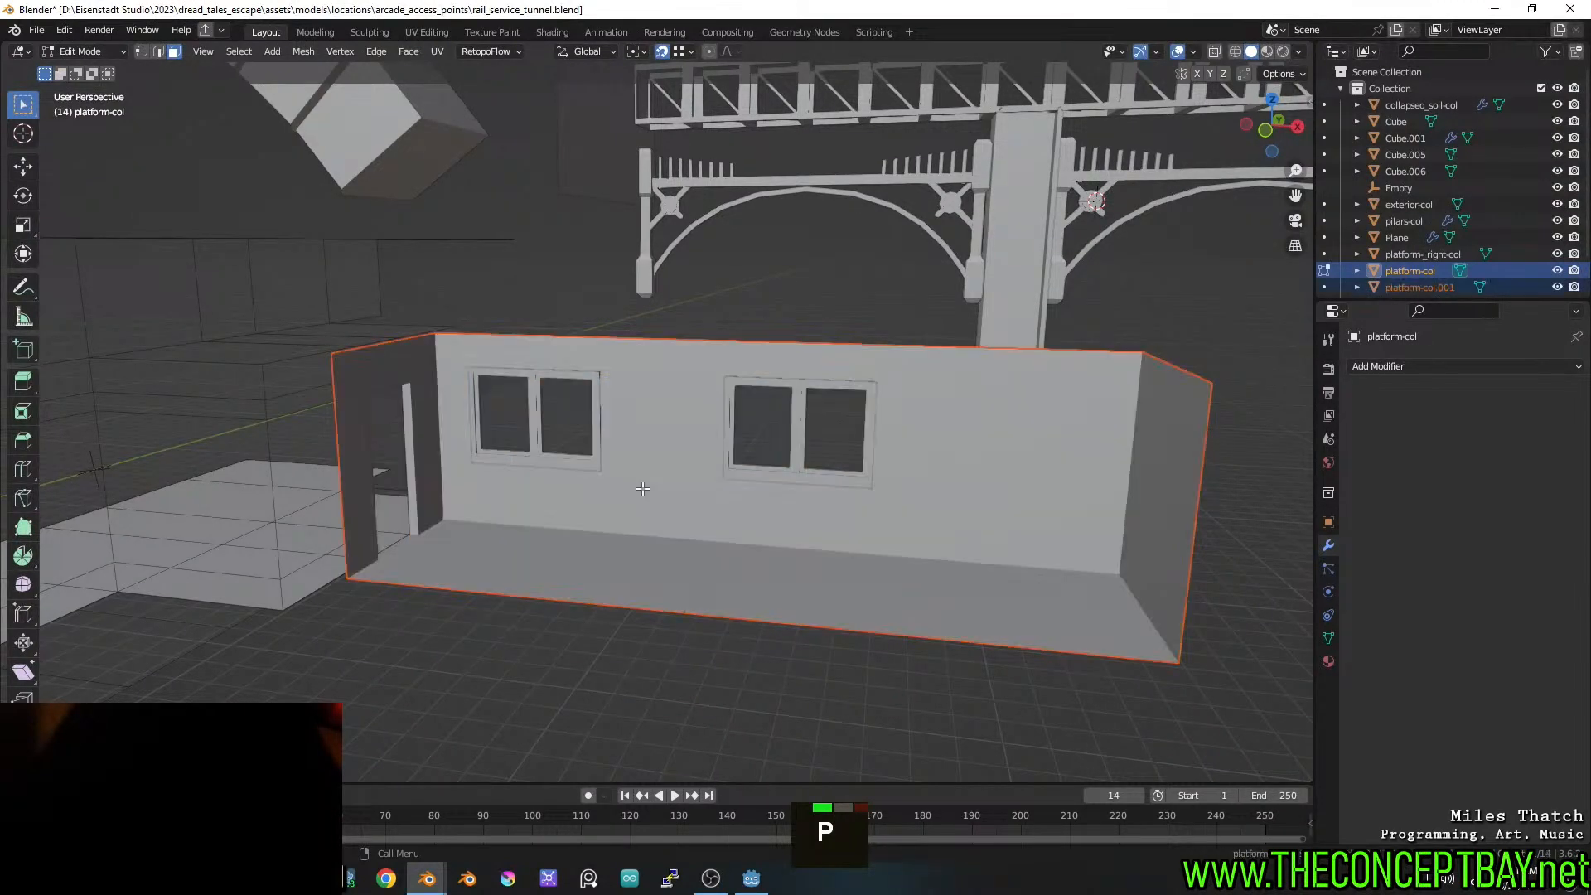
key(Tab)
Rename the separated room object start_room-col and save the file
right_click(654, 463)
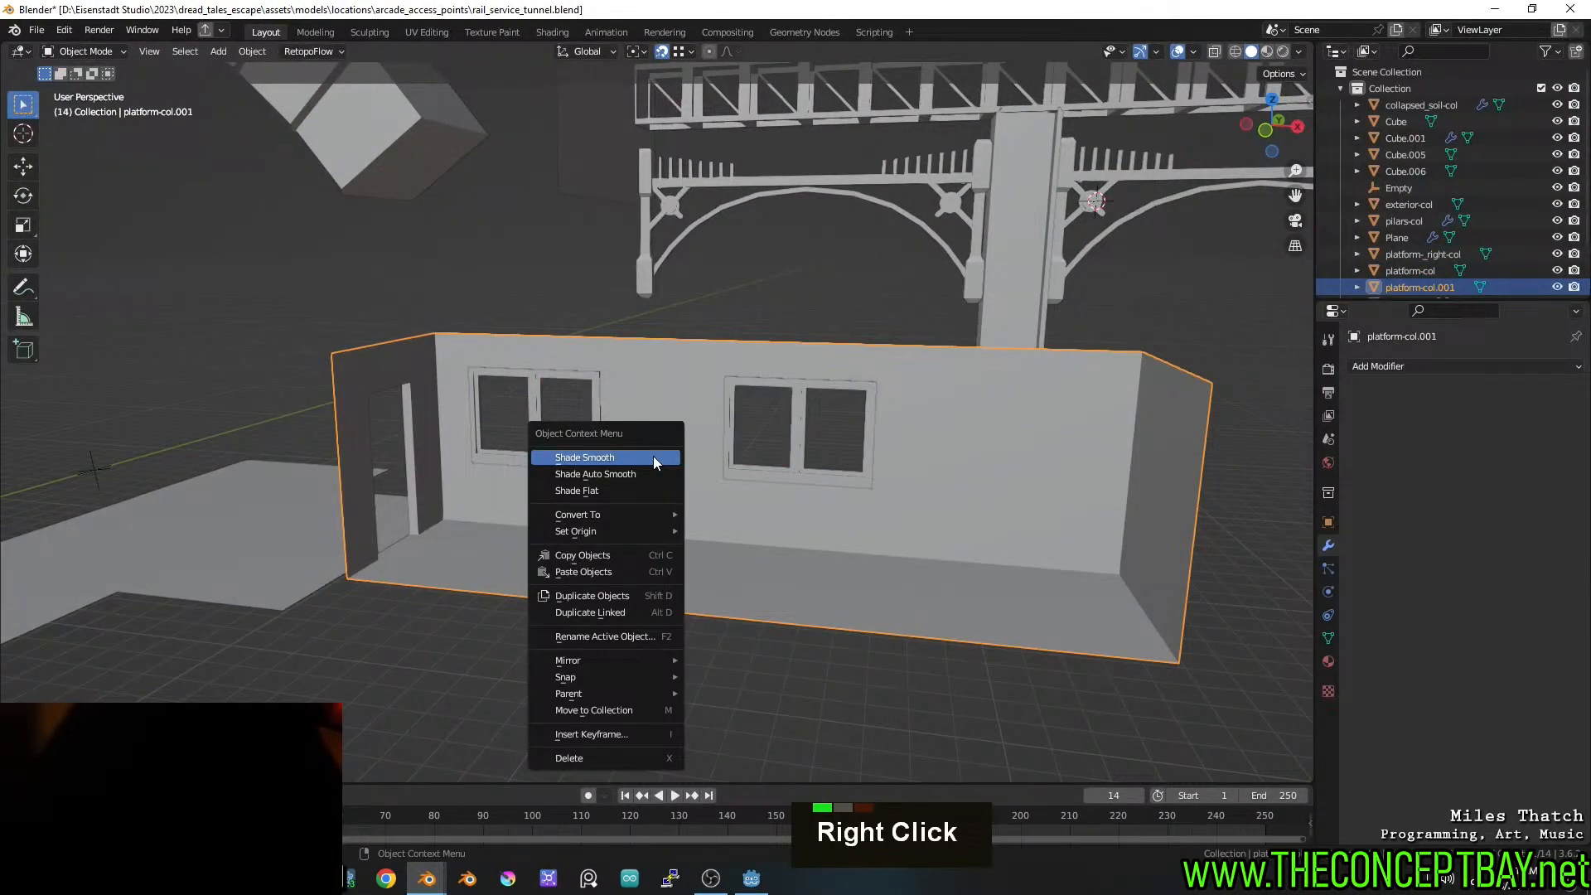
key(Escape)
key(F2)
text(start+rp)
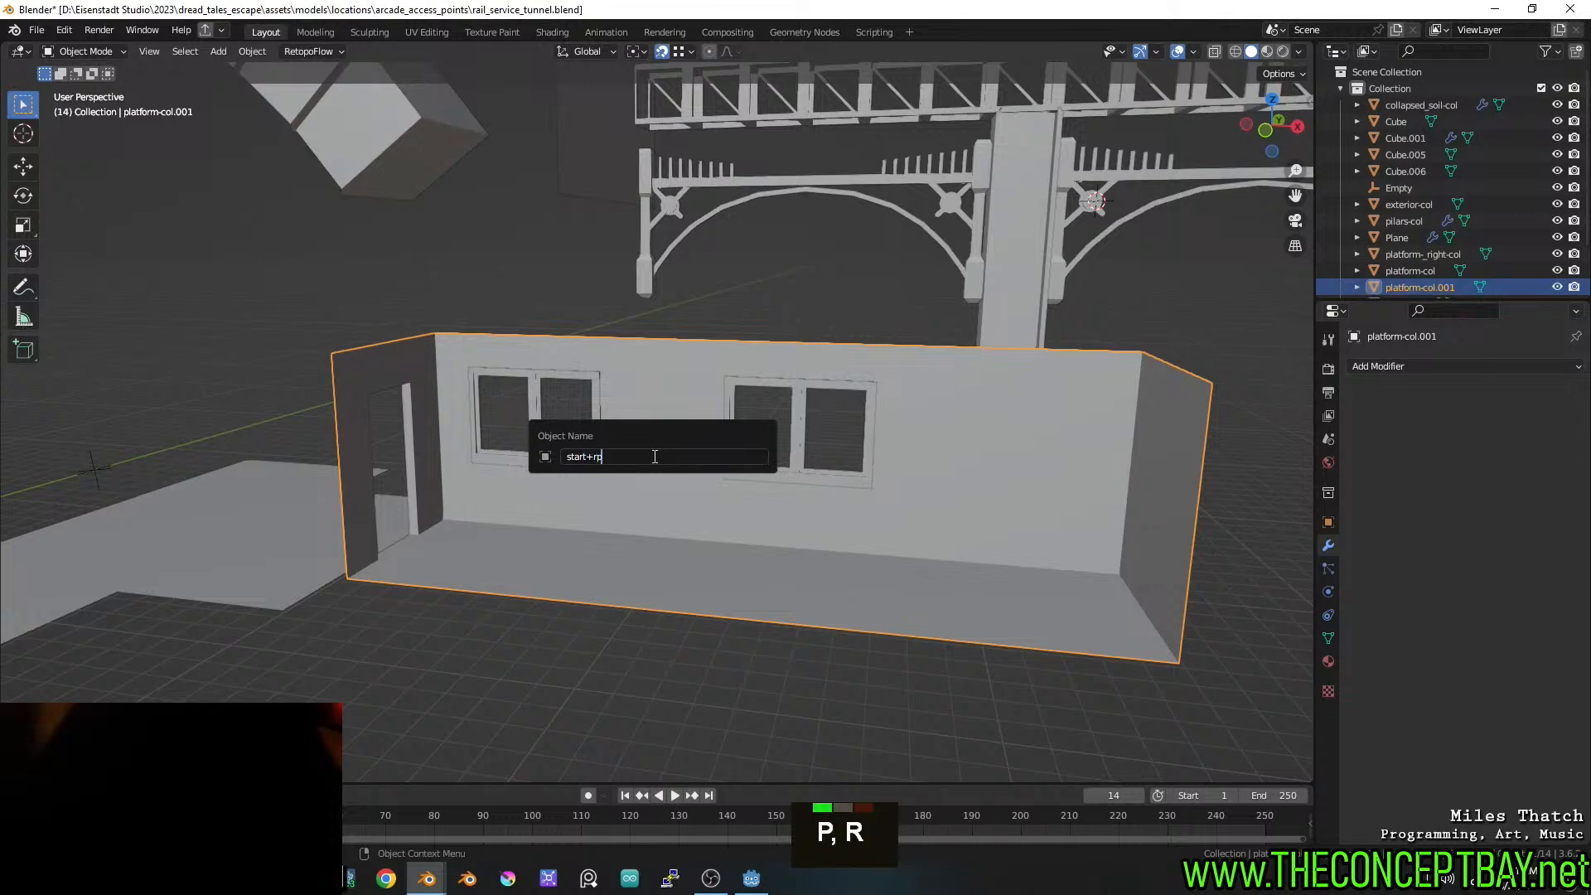
key(BackSpace)
key(BackSpace)
key(BackSpace)
key(BackSpace)
text(t_ro)
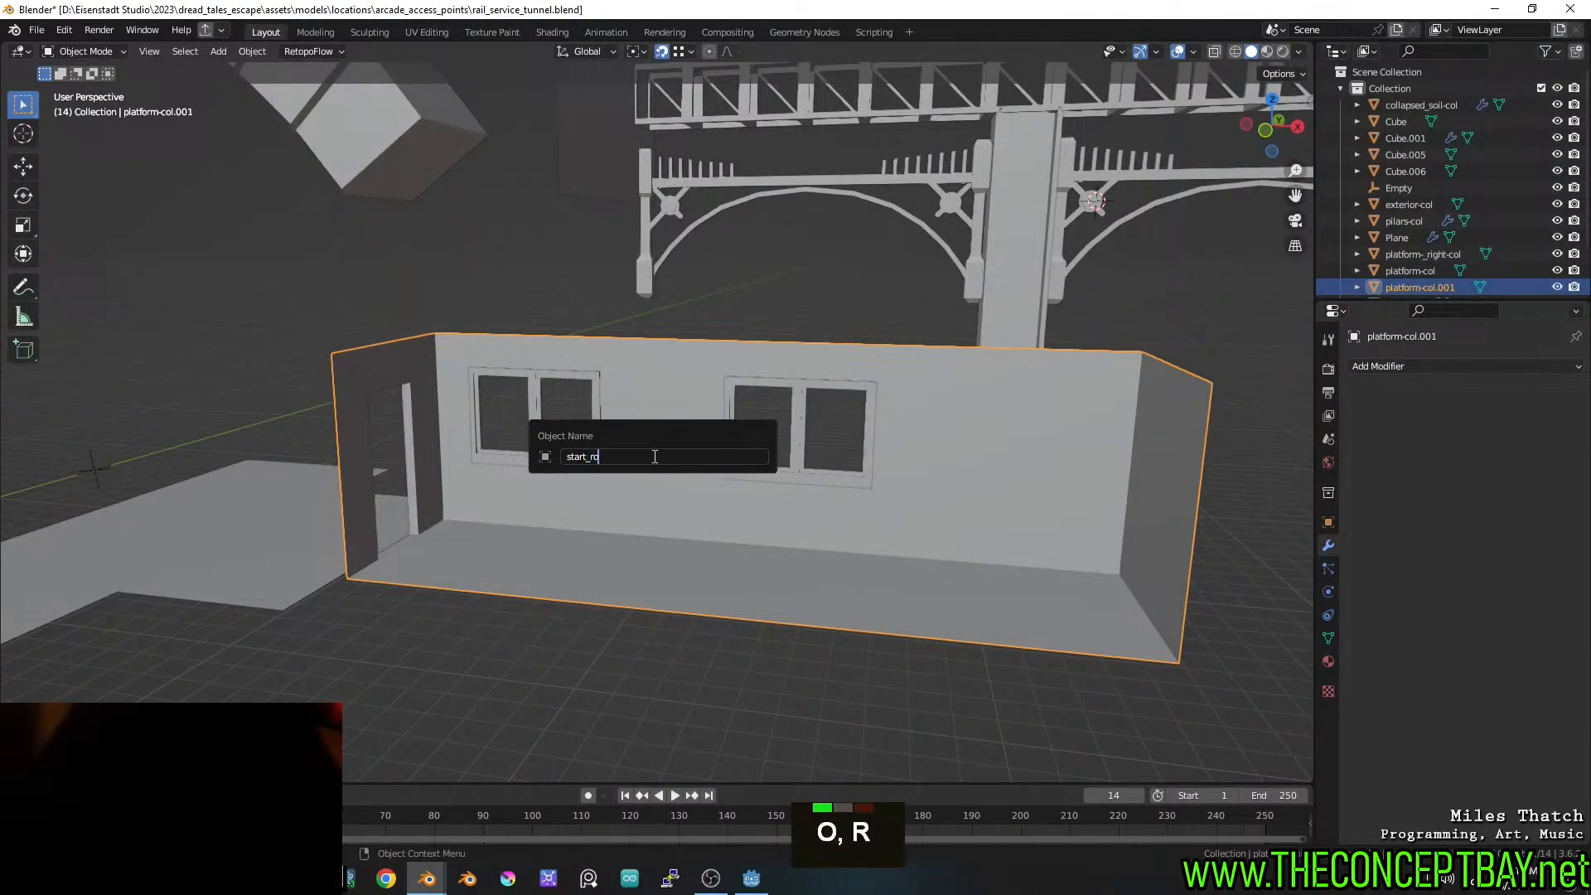
text(om-col)
key(Return)
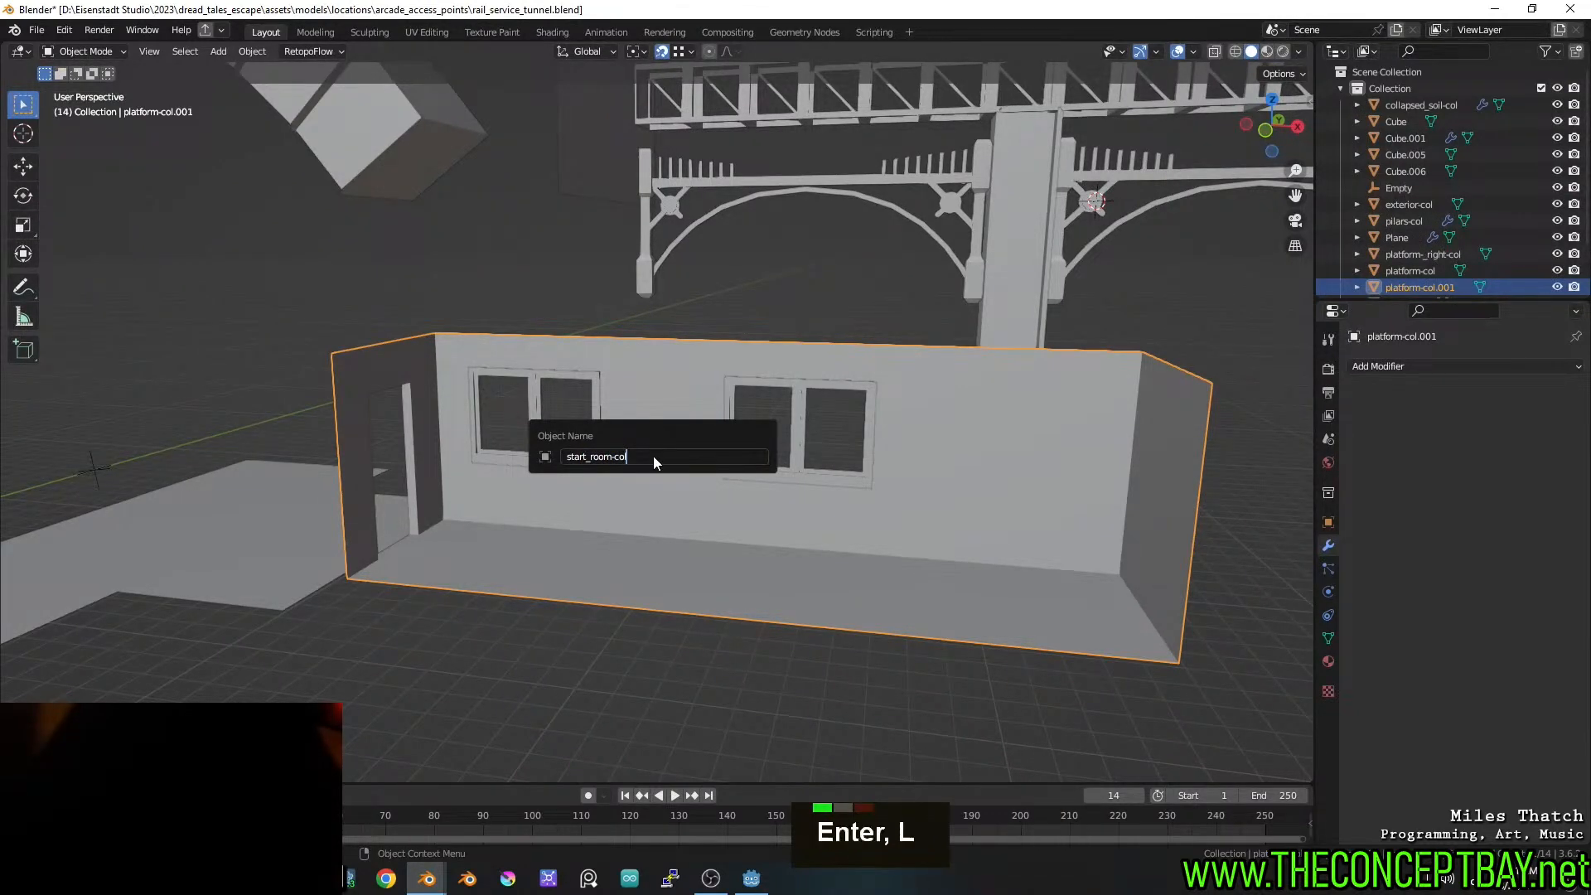
key(ctrl+s)
Move the start_room-col object into a new collection named start_room
right_click(676, 465)
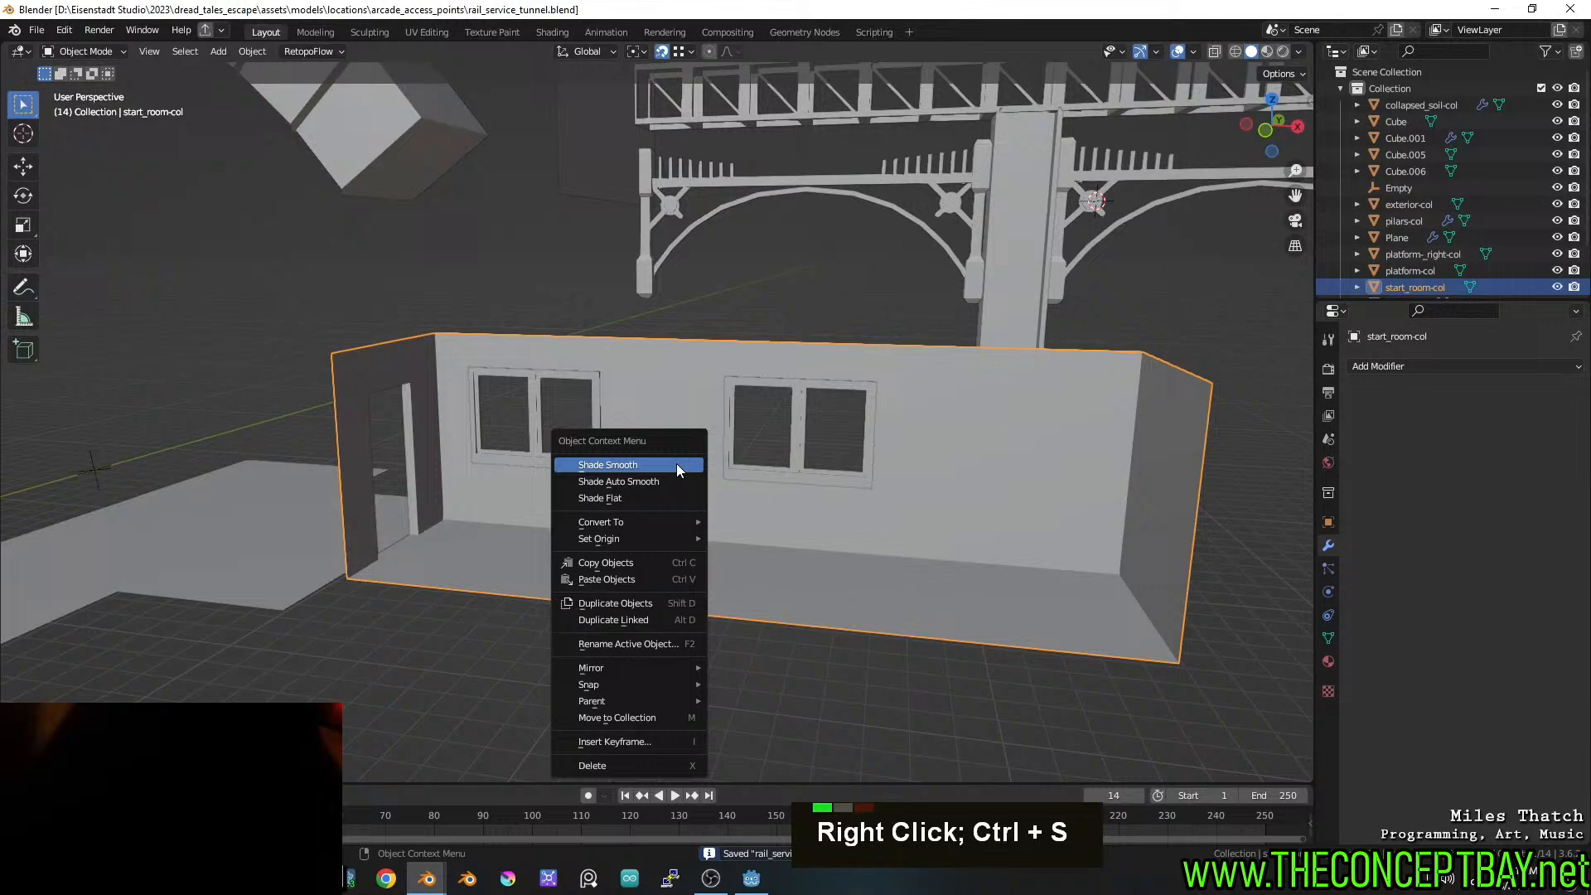
click(668, 718)
click(665, 714)
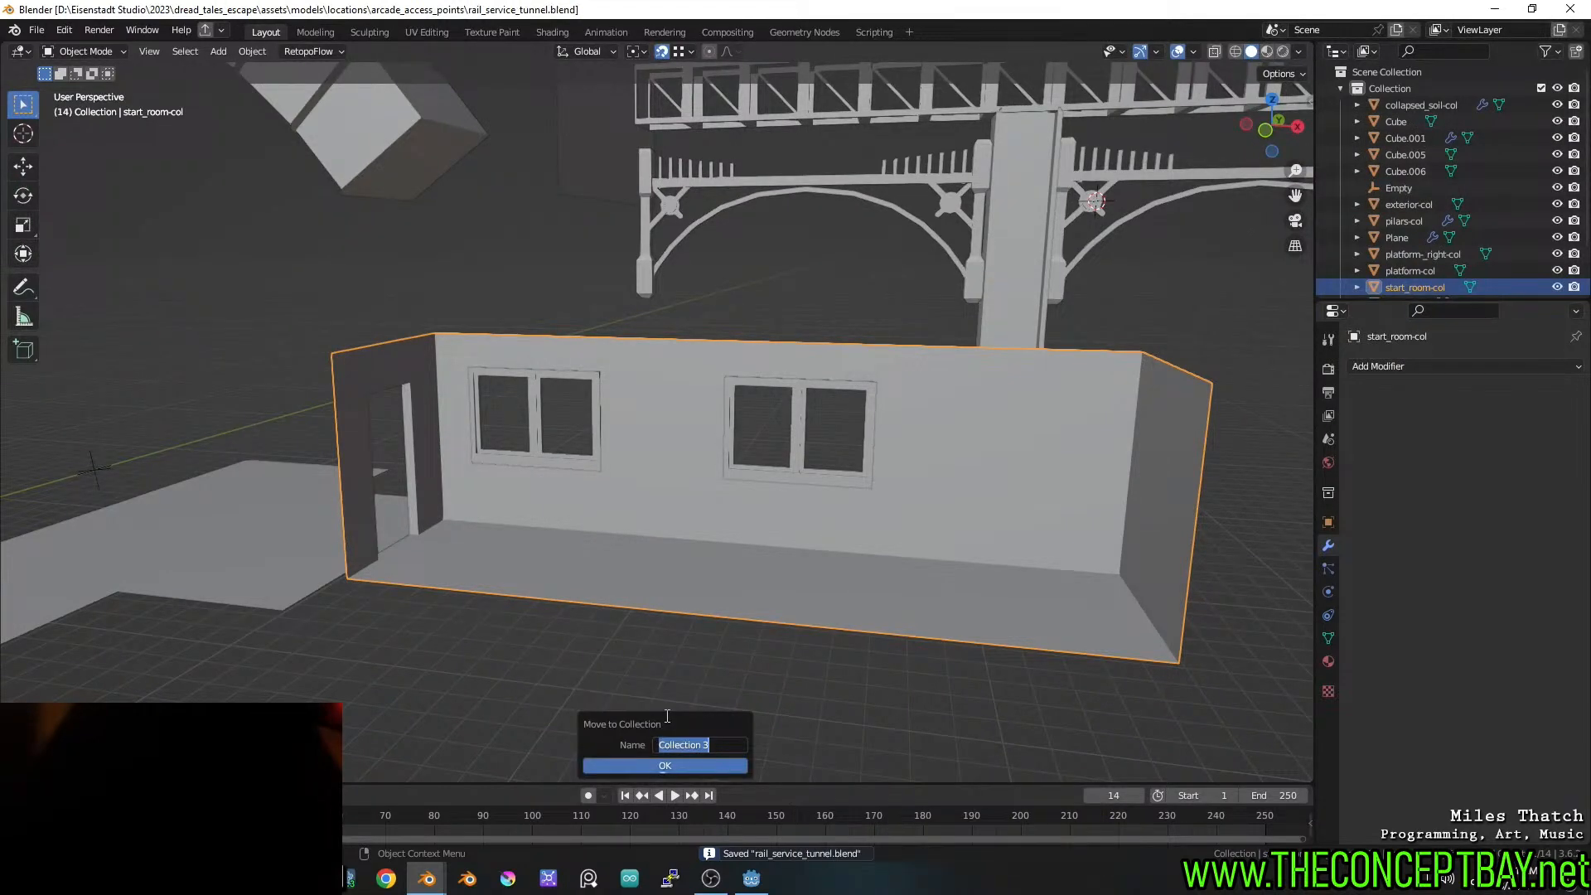
text(start_room)
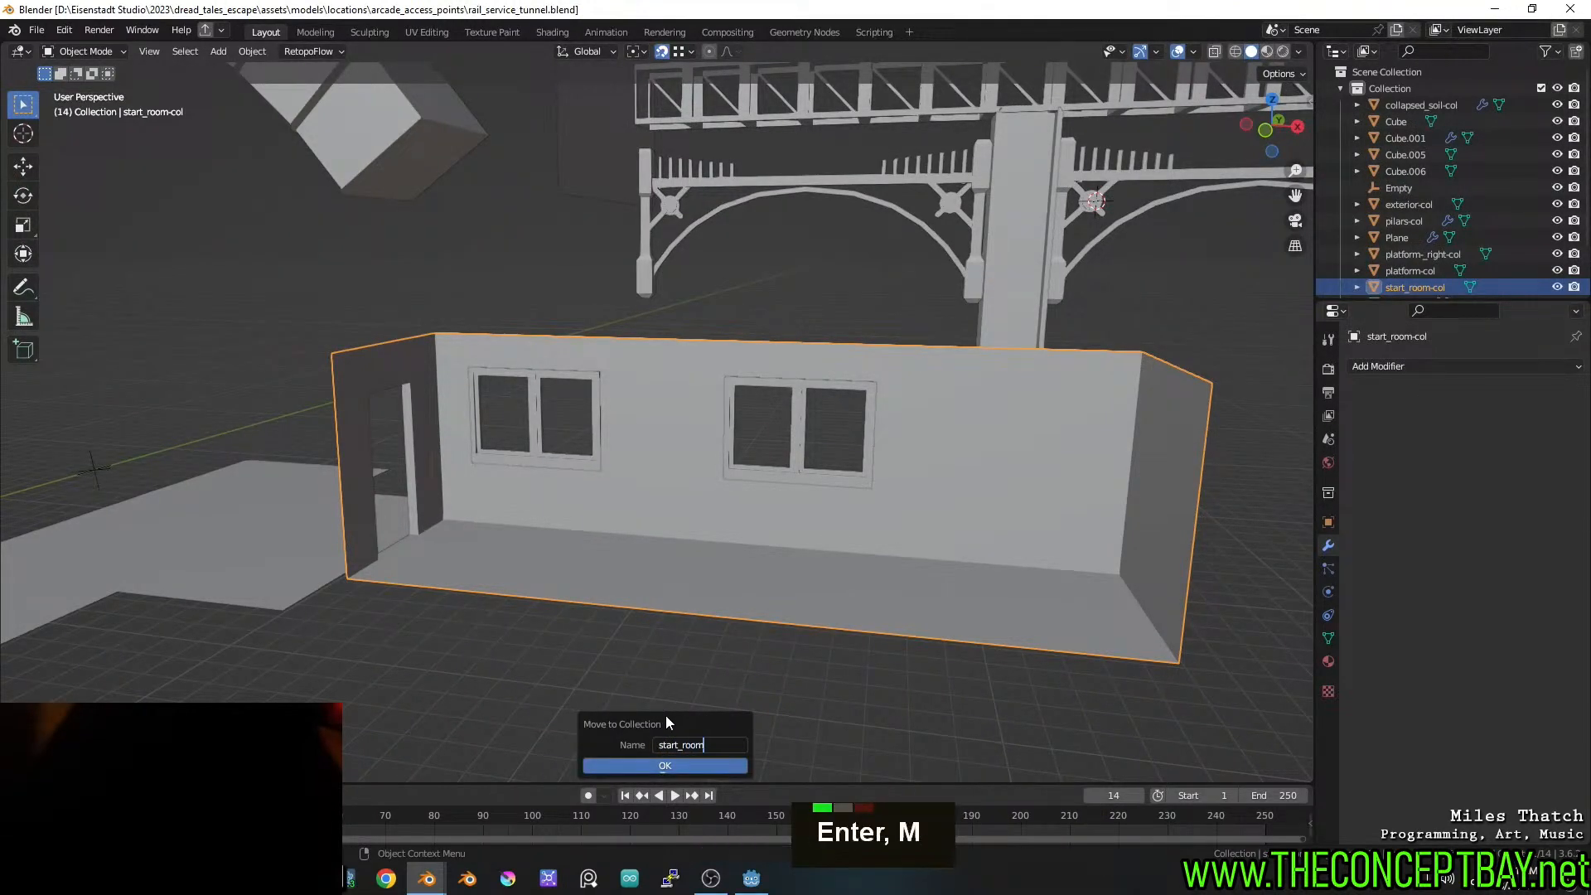
click(680, 764)
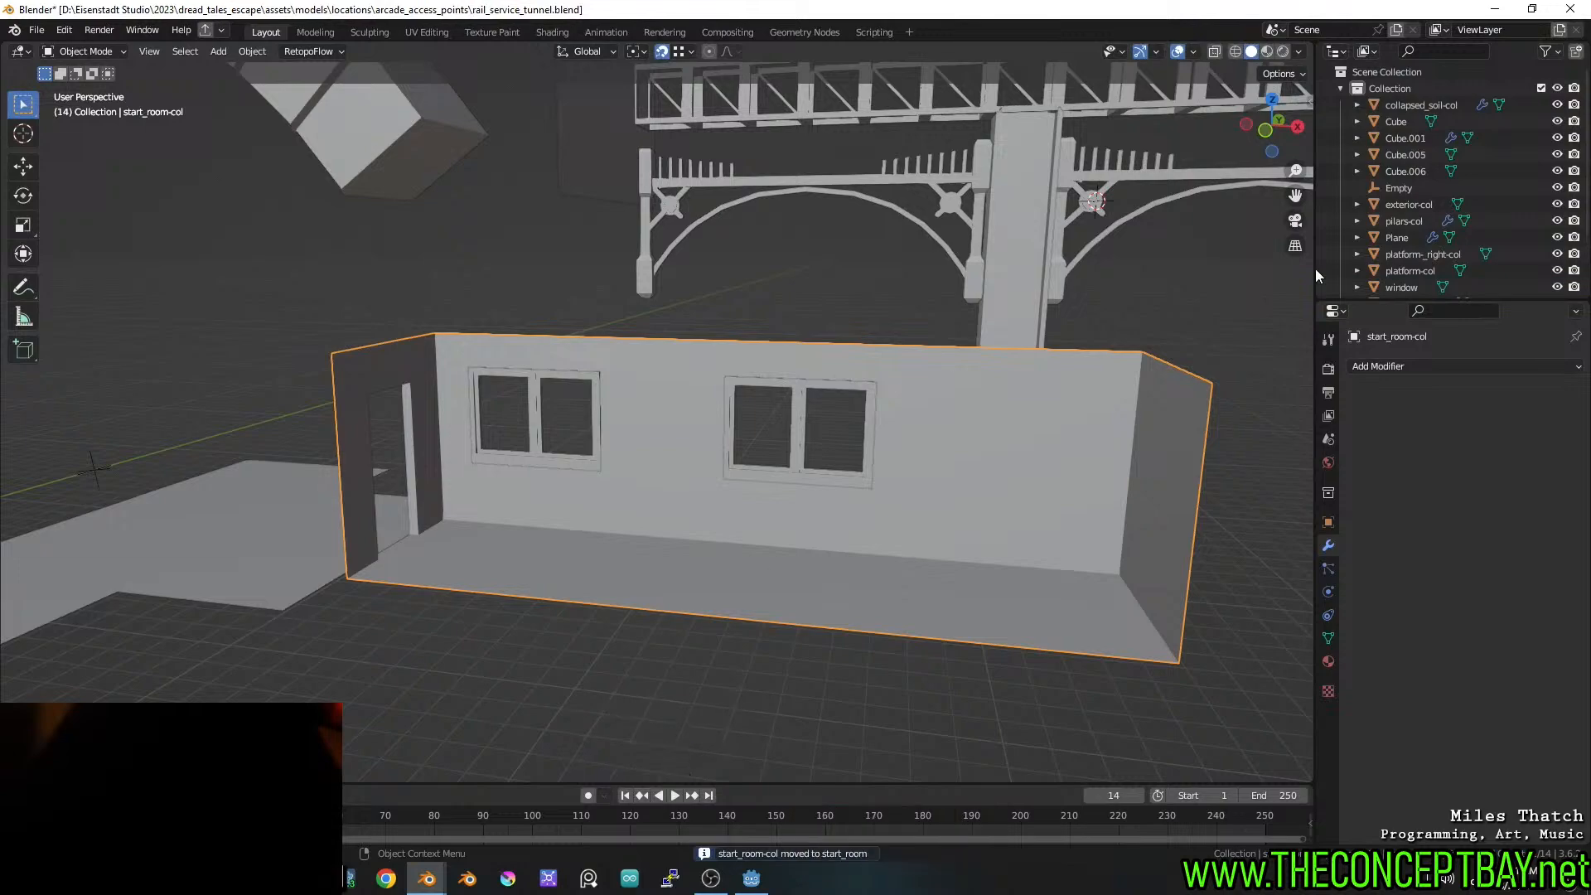
Check how the separated room sits beside the platform arches and rubble from several angles, and save the file
scroll(1274, 280, down, 4)
scroll(982, 475, up, 6)
scroll(977, 473, down, 3)
middle_drag(976, 472, 675, 482)
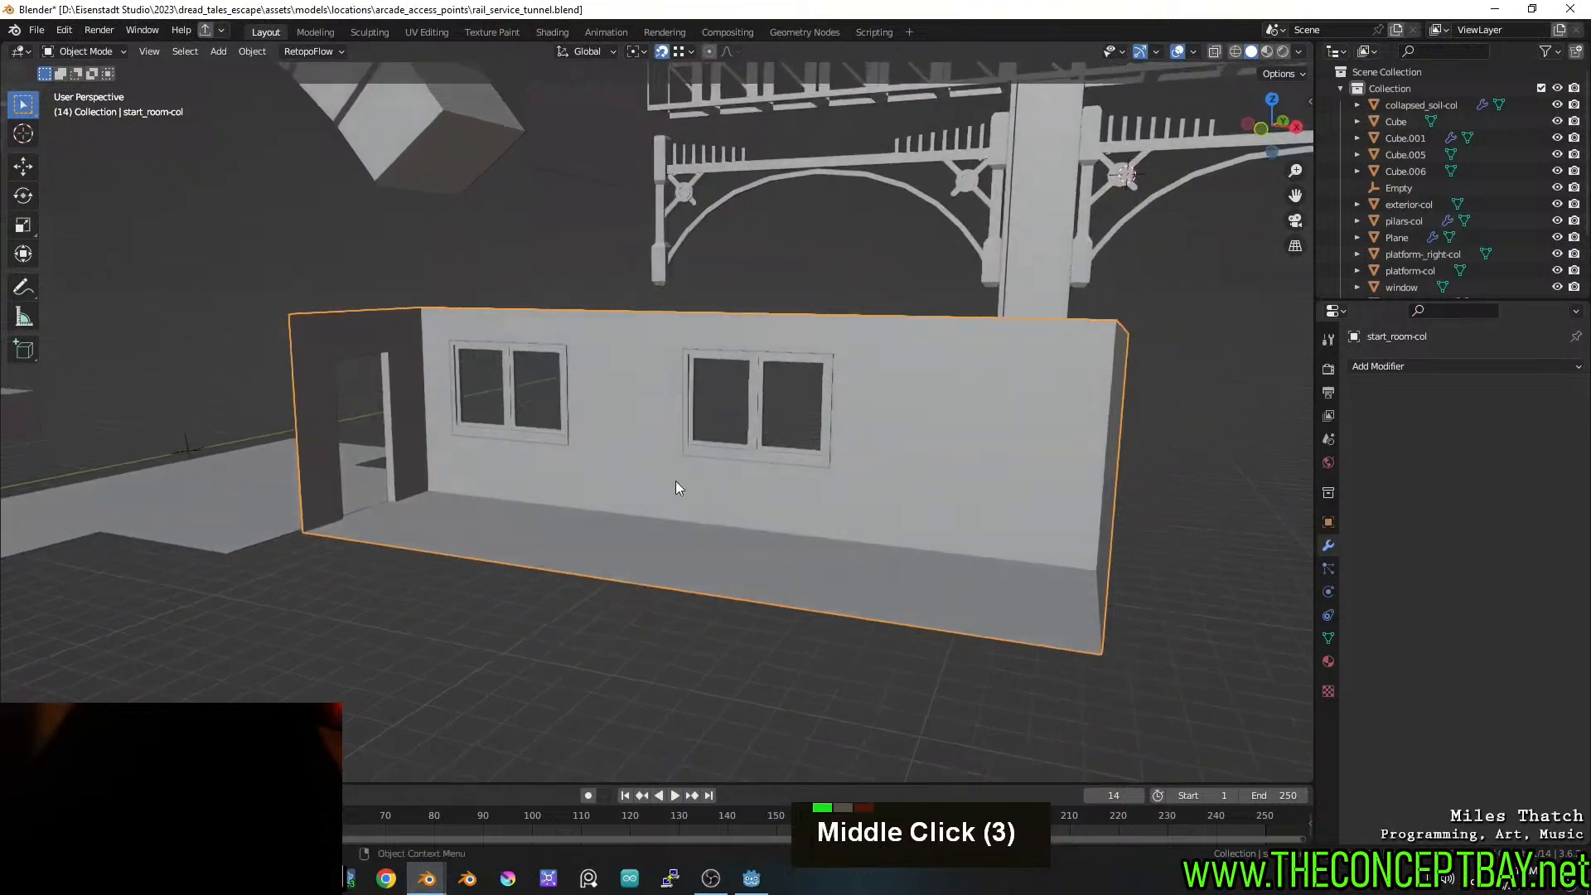
middle_drag(782, 492, 777, 503)
scroll(663, 383, down, 3)
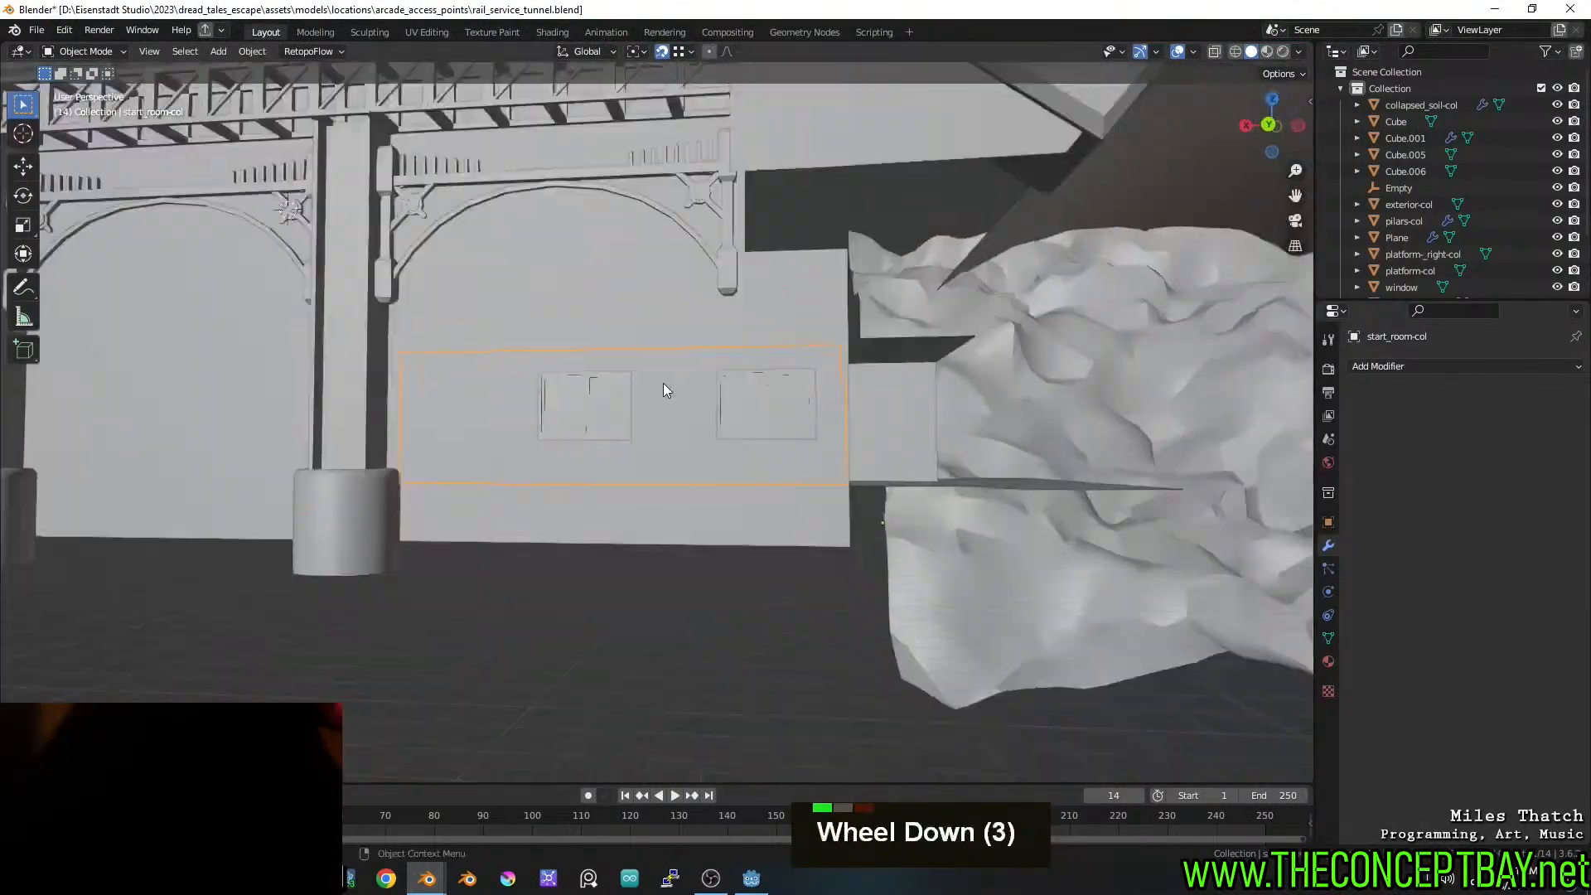
middle_drag(663, 383, 987, 401)
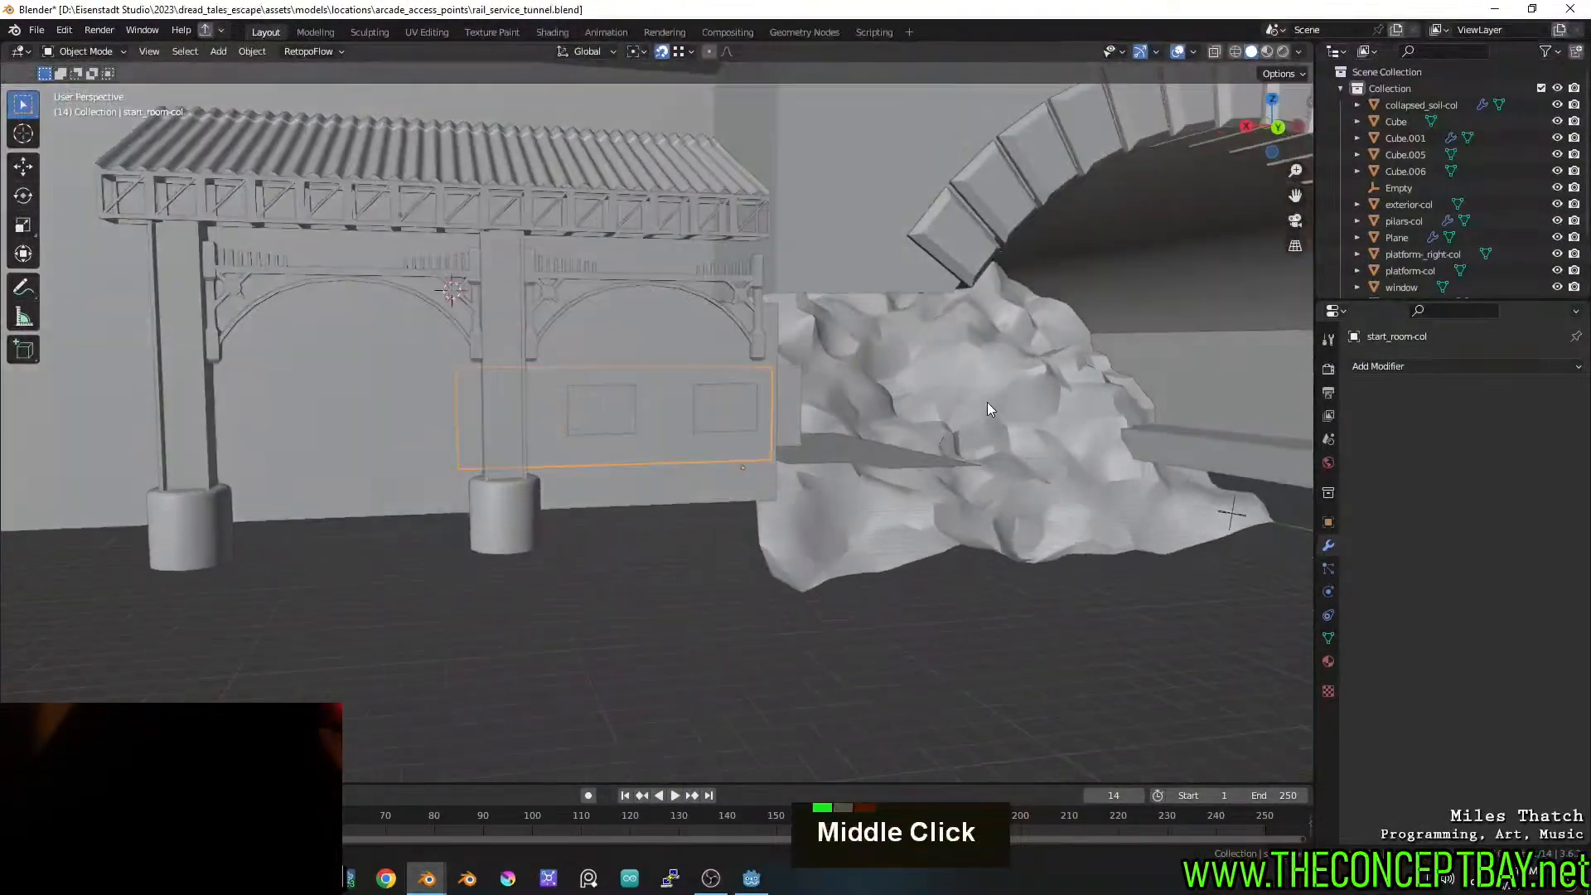
scroll(505, 460, up, 6)
middle_drag(505, 461, 756, 455)
key(ctrl+s)
Examine the start room's interior, including its doorway, windows, floor and walls
scroll(738, 476, down, 2)
scroll(764, 454, up, 1)
shift+scroll(758, 453, down, 1)
scroll(760, 455, down, 2)
scroll(604, 615, up, 2)
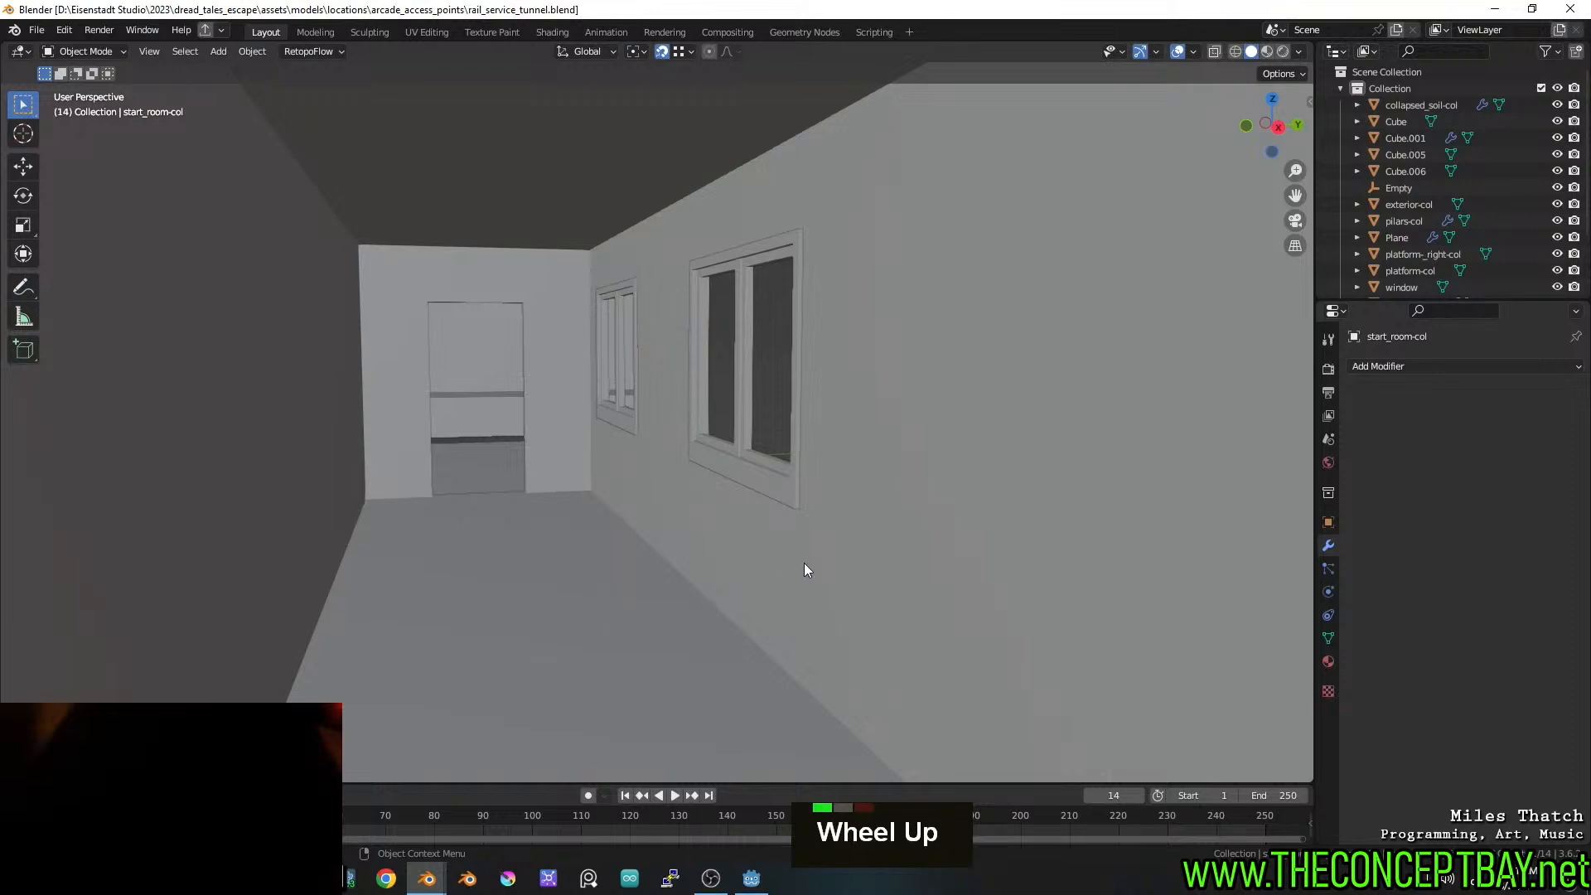
middle_drag(804, 564, 899, 543)
mouse_move(754, 553)
middle_down()
mouse_move(864, 553)
mouse_move(745, 541)
mouse_move(774, 525)
mouse_move(763, 558)
middle_up()
scroll(763, 558, down, 1)
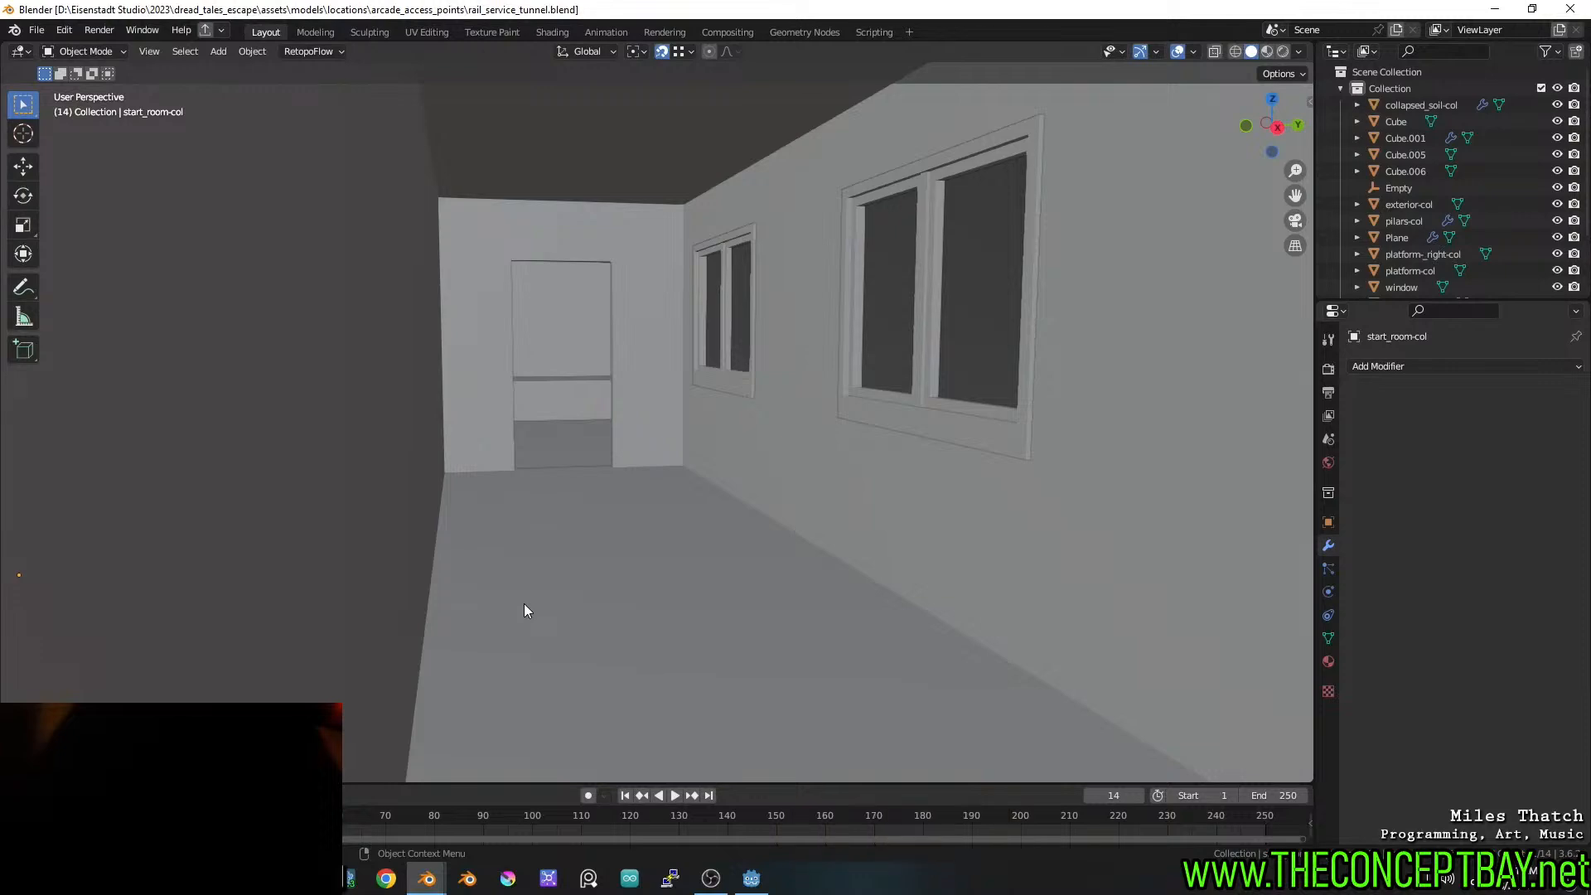
middle_drag(558, 611, 719, 534)
Collapse the main collection in the scene hierarchy and make start_room the active collection
scroll(391, 585, down, 11)
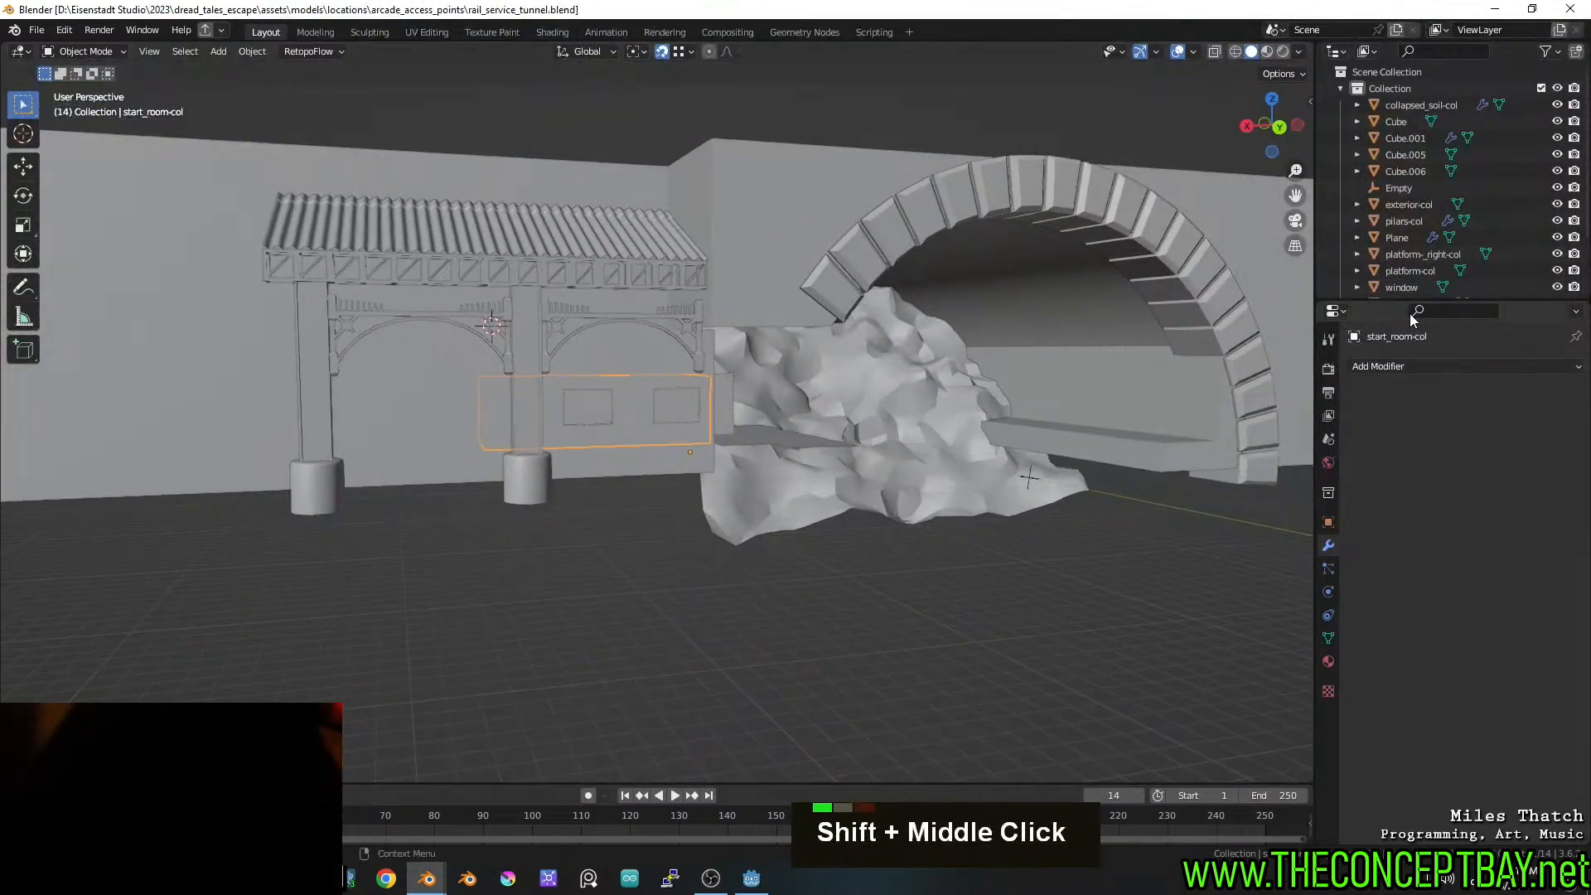
click(1341, 87)
click(1392, 117)
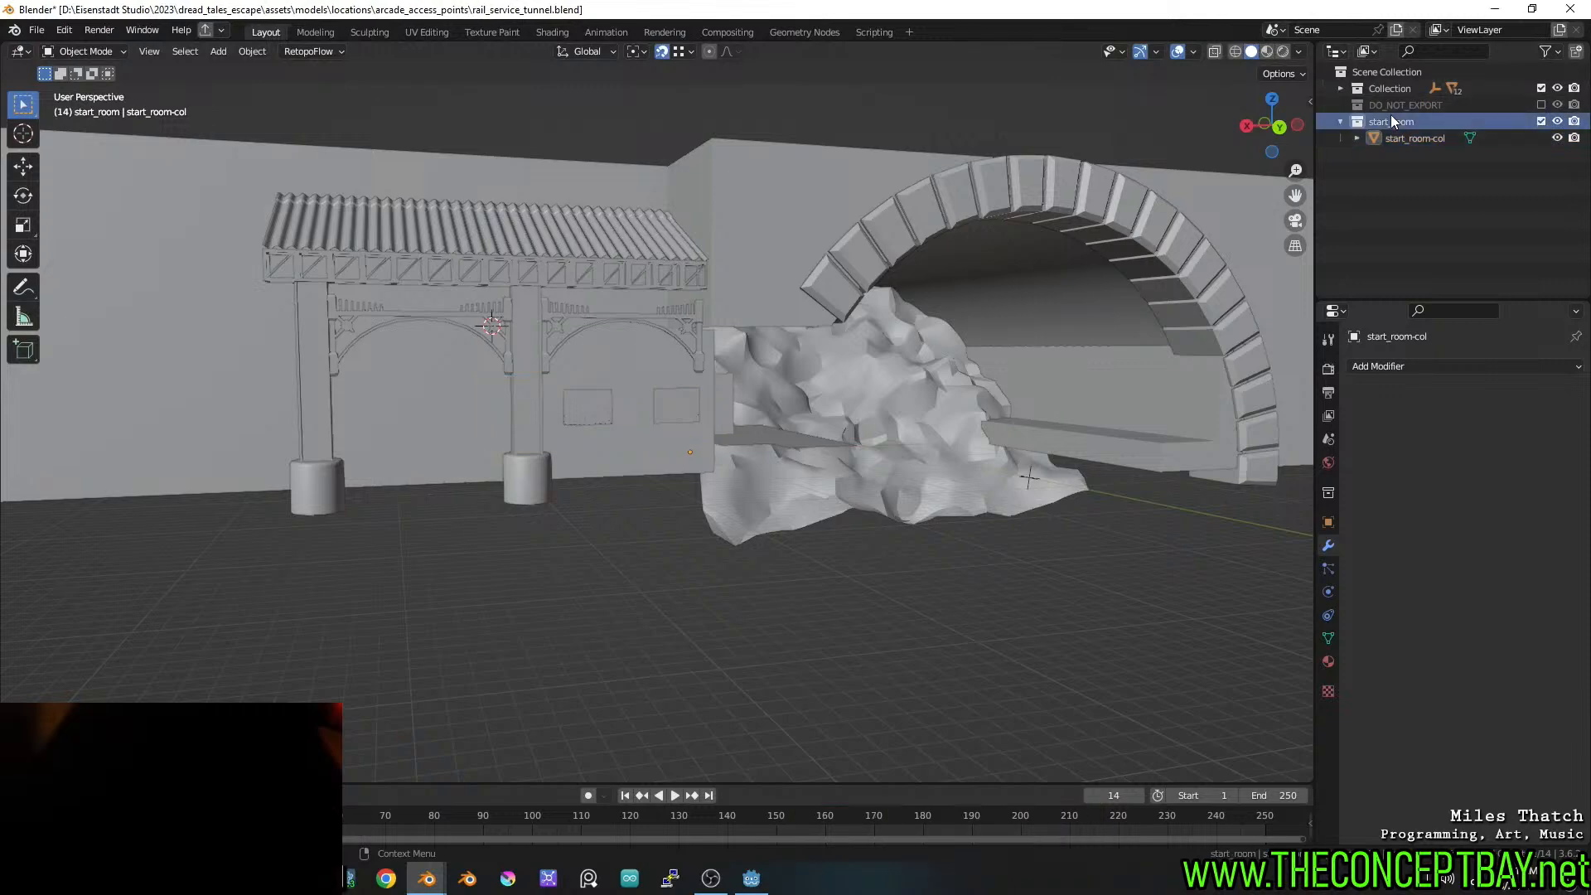
Add a cube on the start room's floor and raise it about 1 m along Z
scroll(614, 508, up, 5)
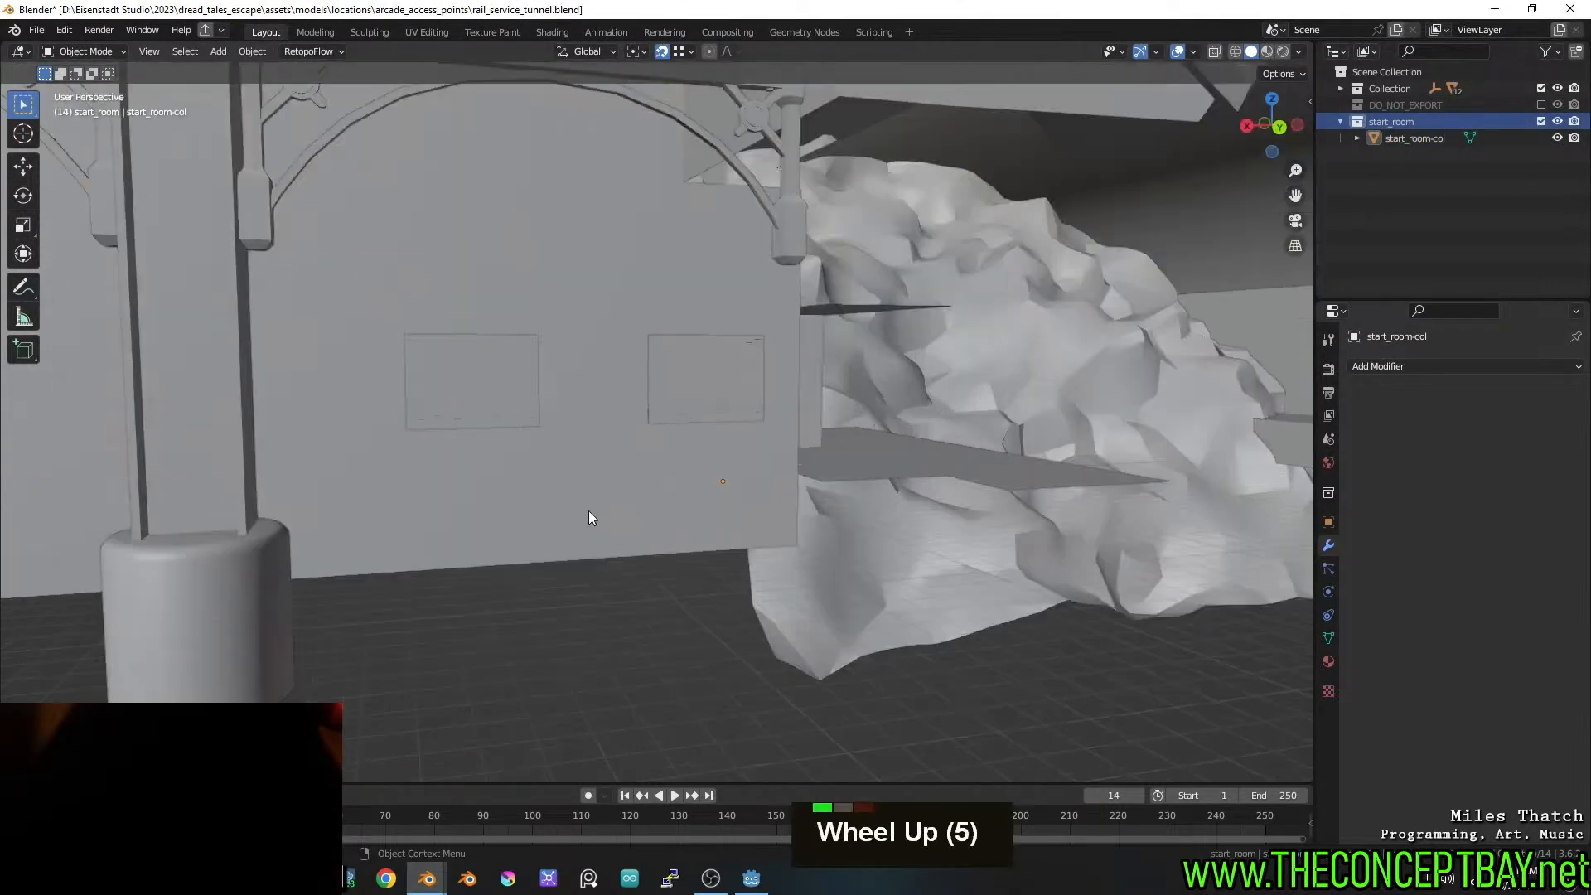
middle_drag(526, 514, 688, 521)
scroll(671, 503, up, 3)
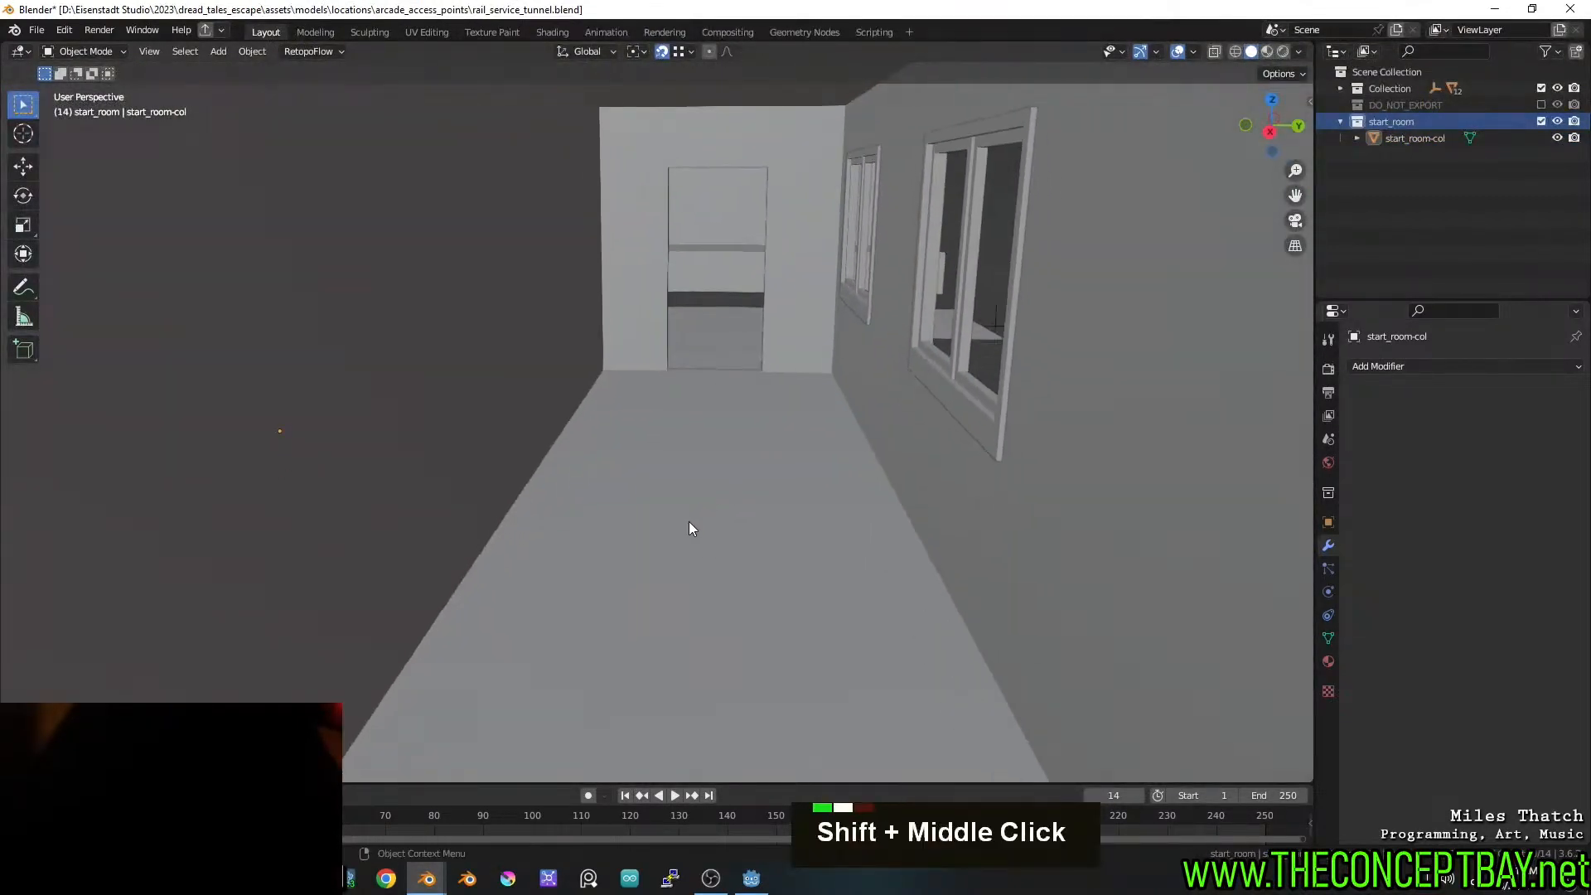
key(shift+a)
mouse_move(668, 526)
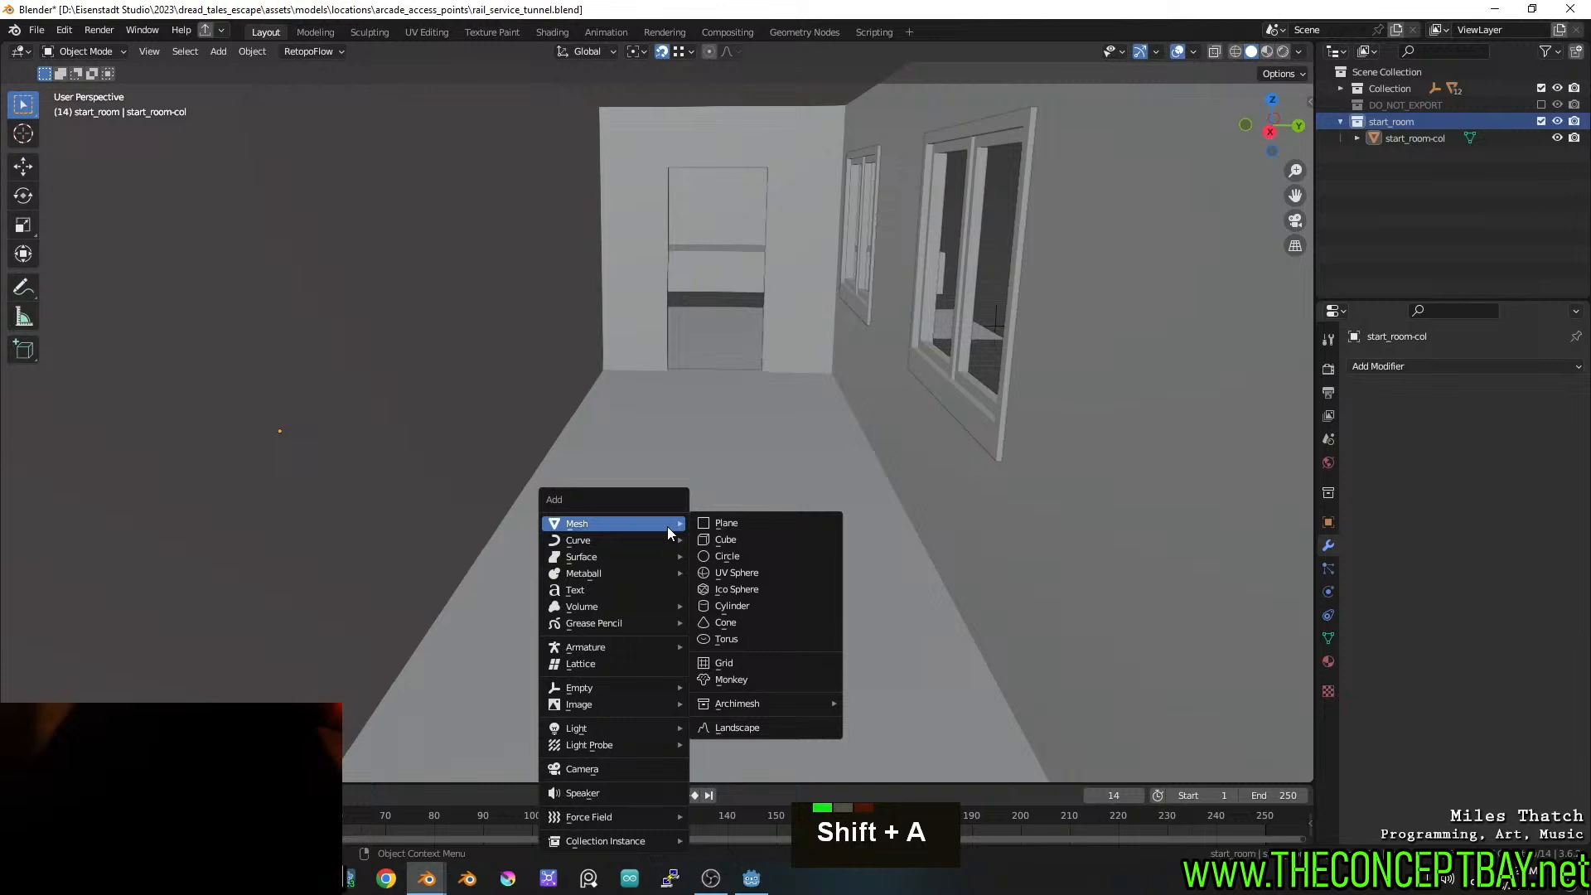
click(730, 540)
key(g)
key(z)
click(824, 385)
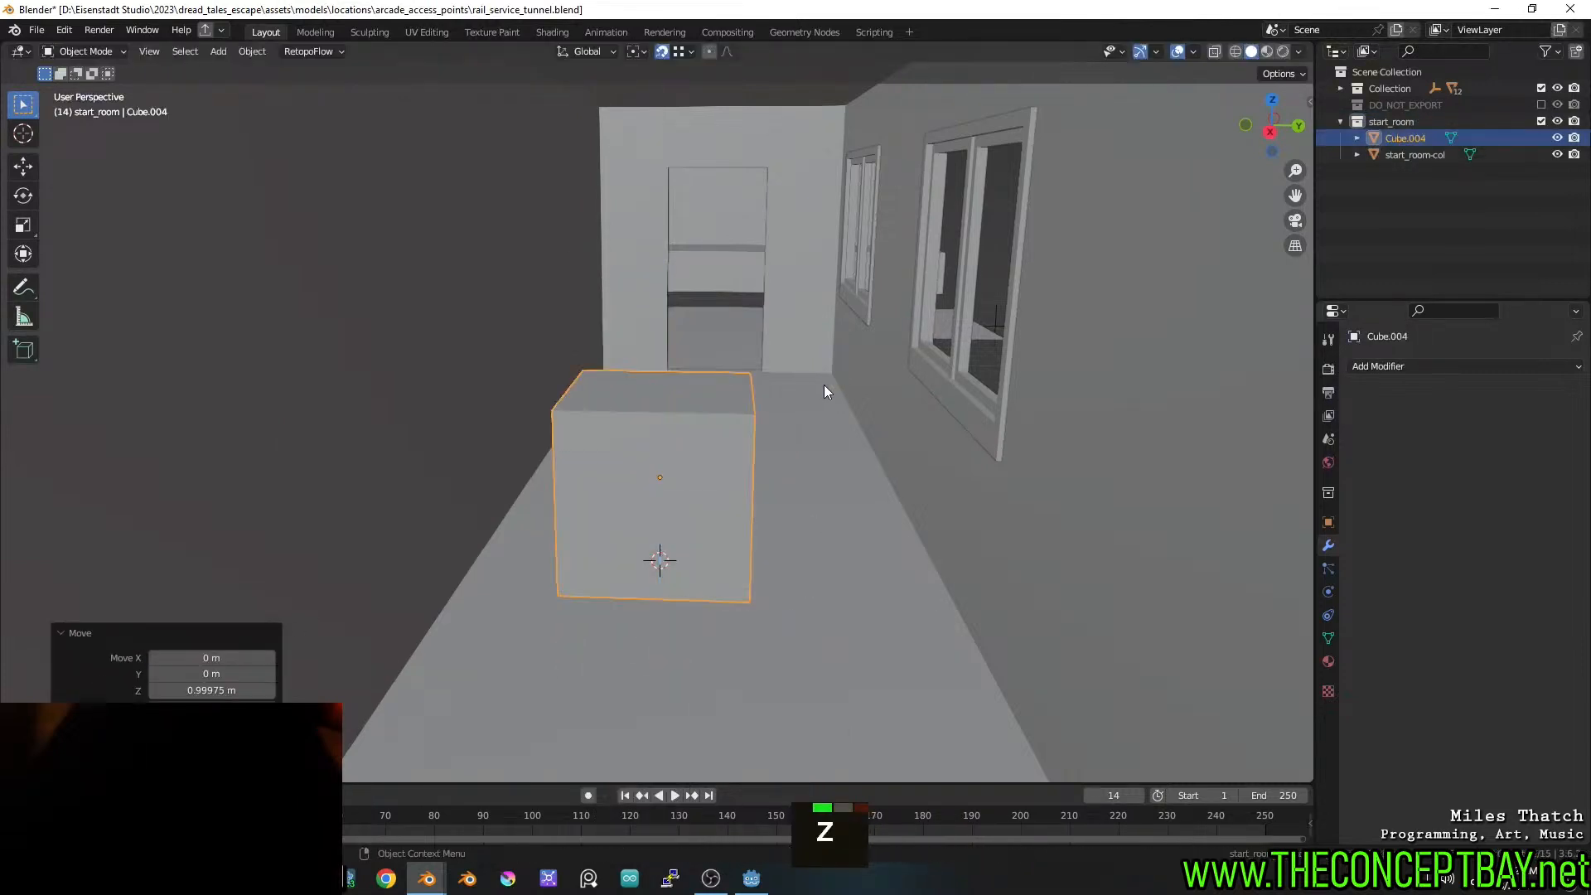
Raise the cube's top face about 2.7 m along Z to form a tall block
middle_drag(824, 384, 900, 485)
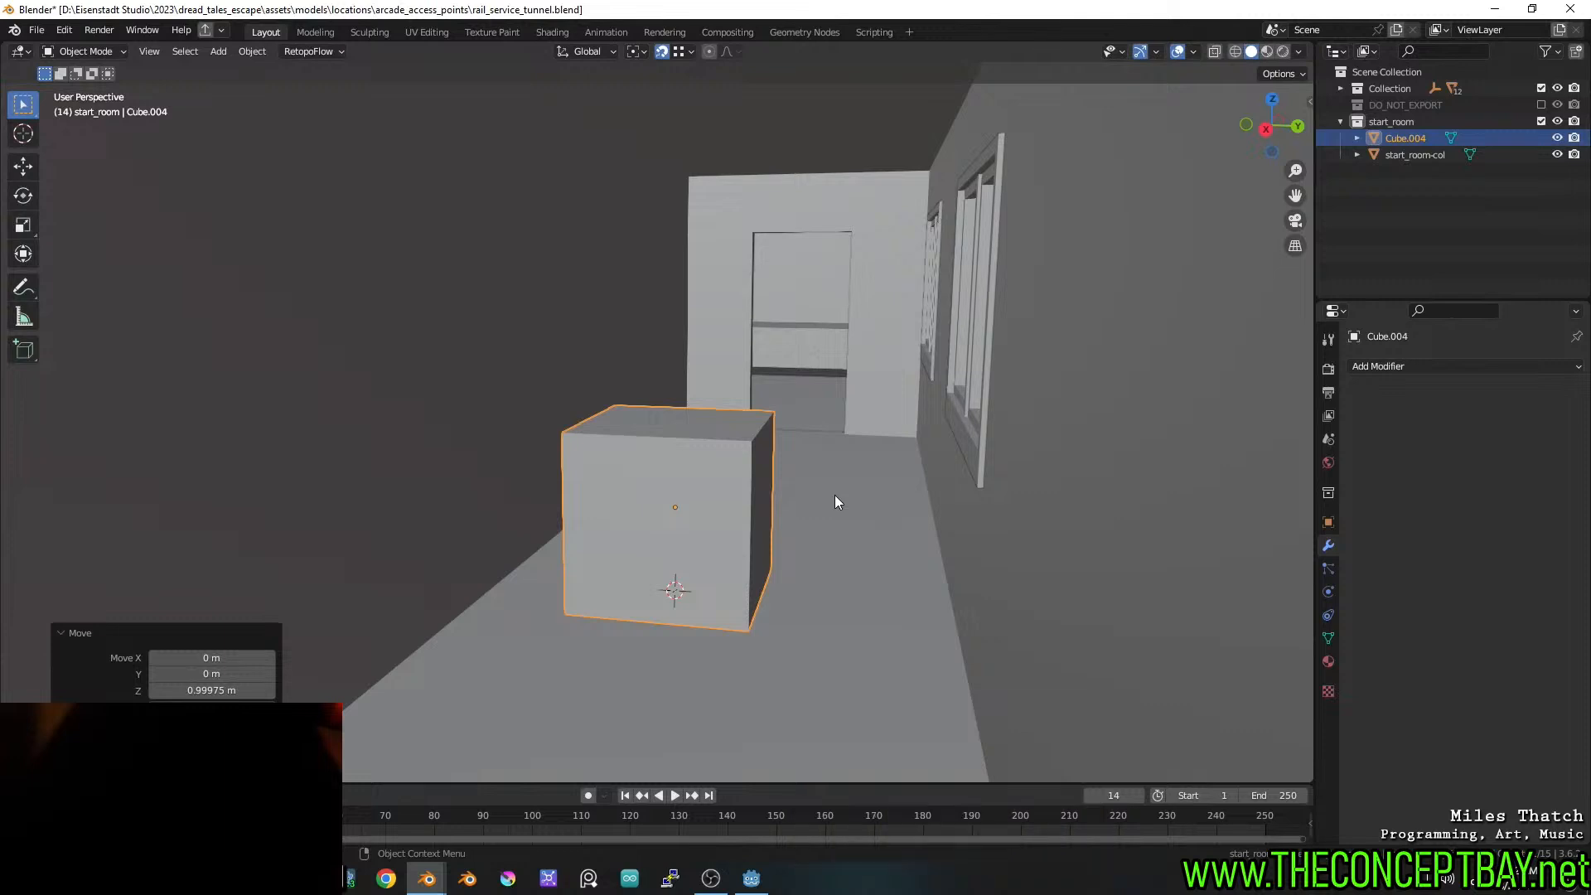
key(Tab)
key(3)
click(685, 420)
key(g)
key(z)
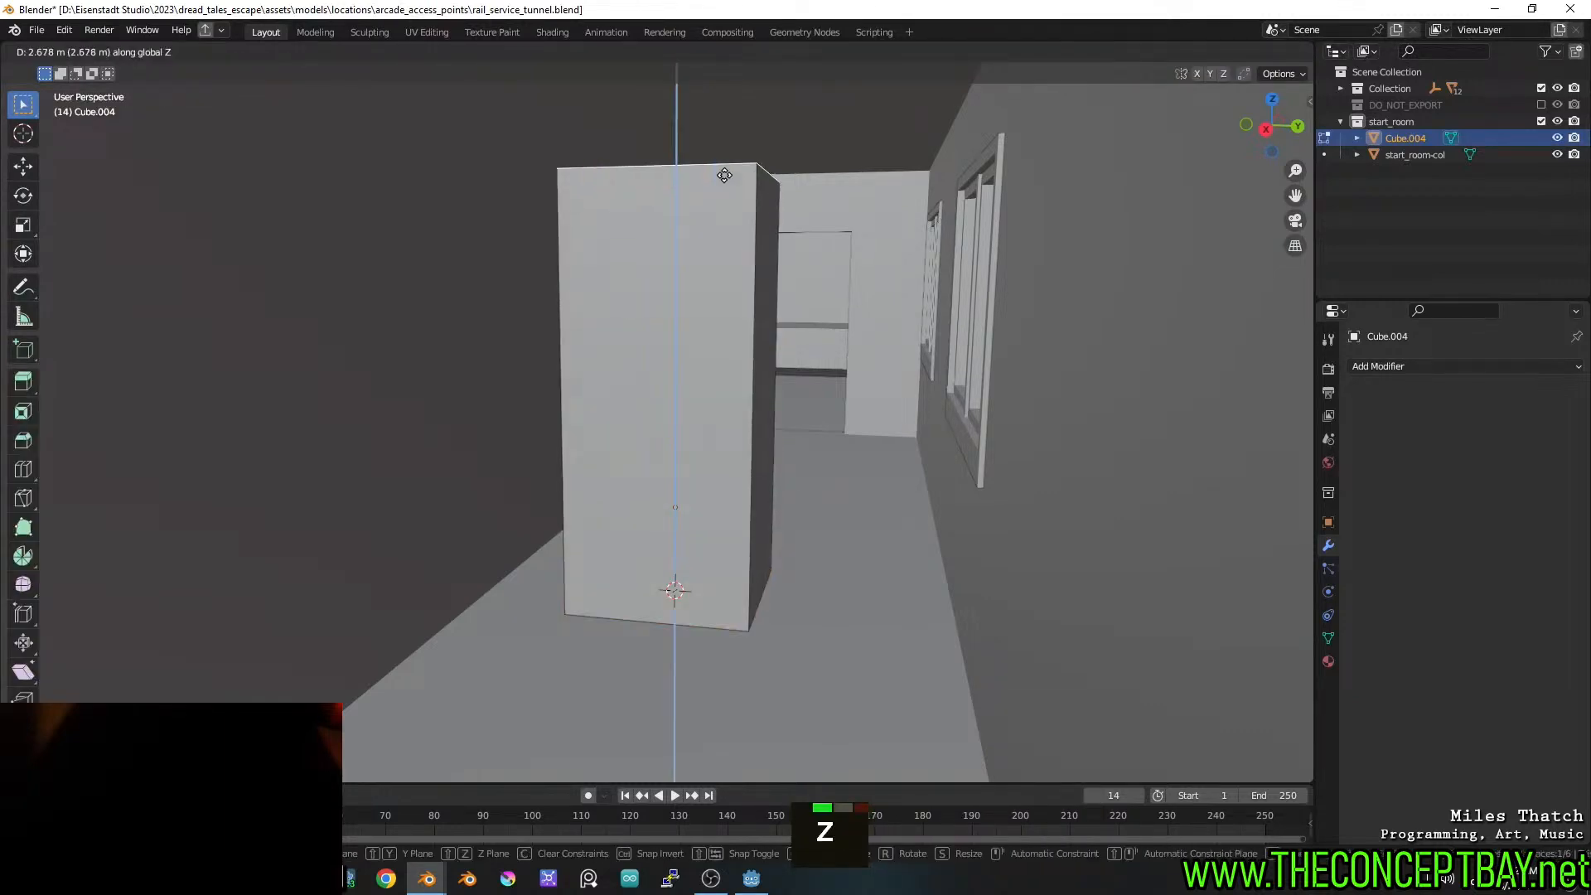
ctrl+click(726, 159)
Move the block's window-facing side face about 1 m inward along Y to make the block narrower
middle_drag(726, 159, 773, 289)
ctrl+click(772, 318)
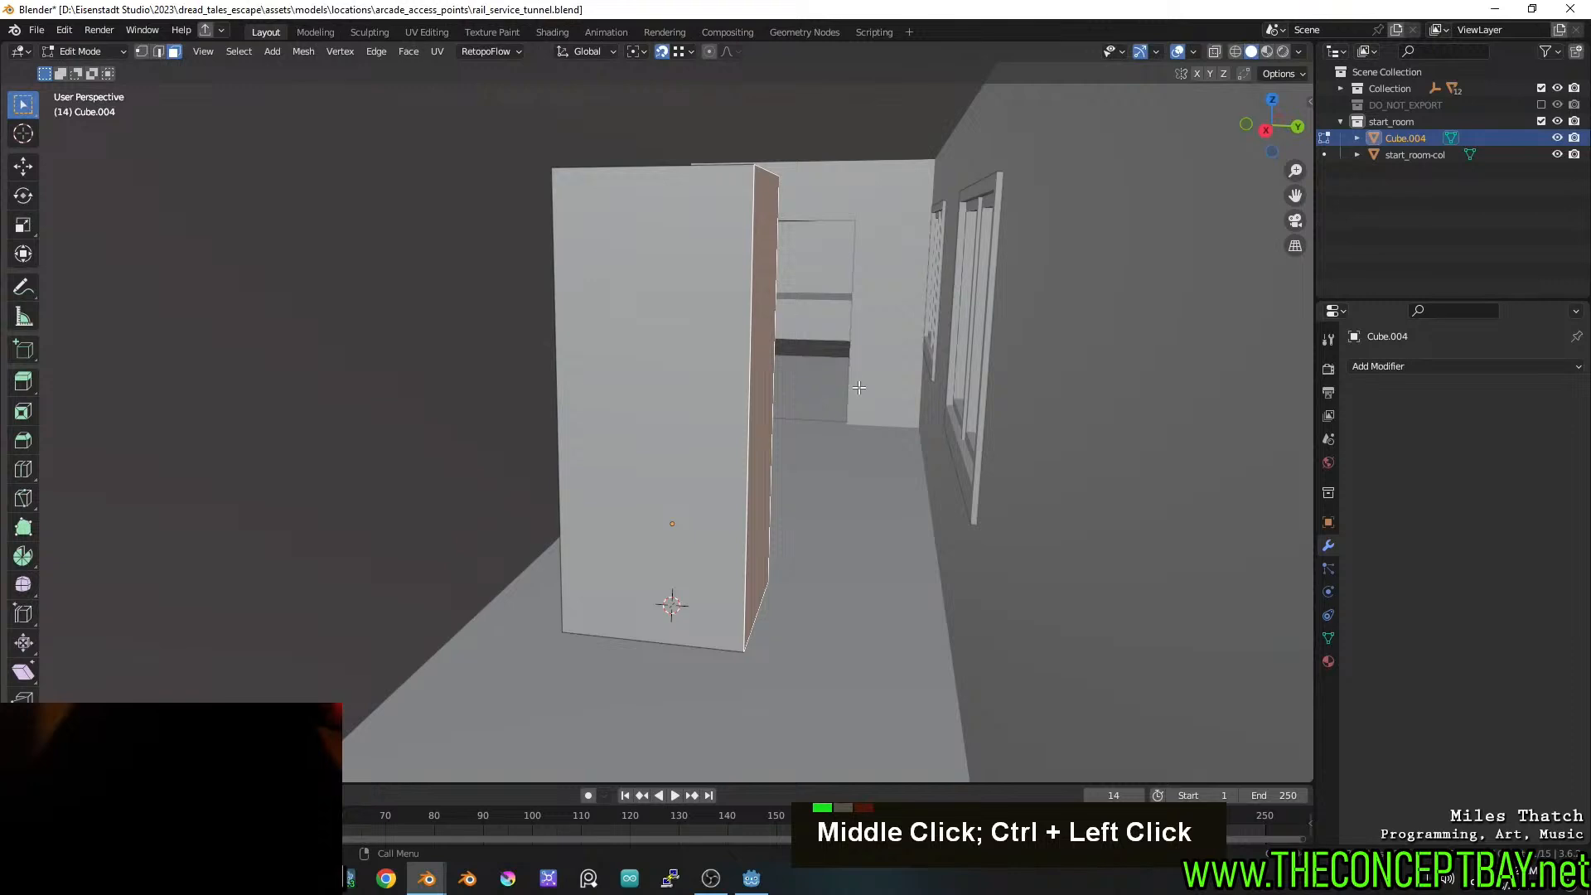
key(g)
key(y)
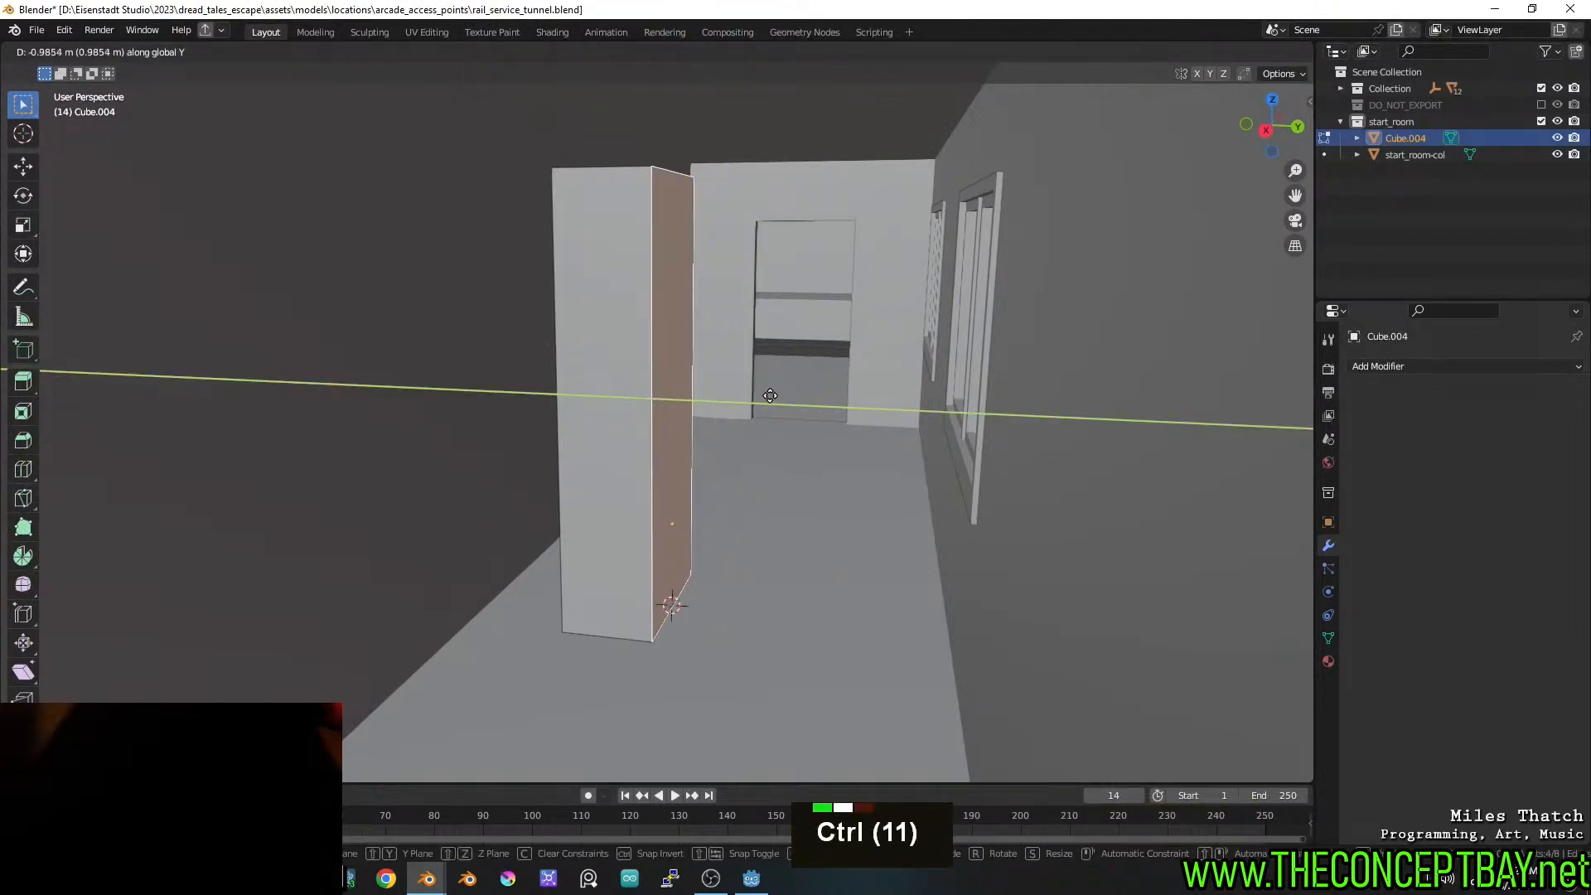
ctrl+click(774, 401)
click(624, 551)
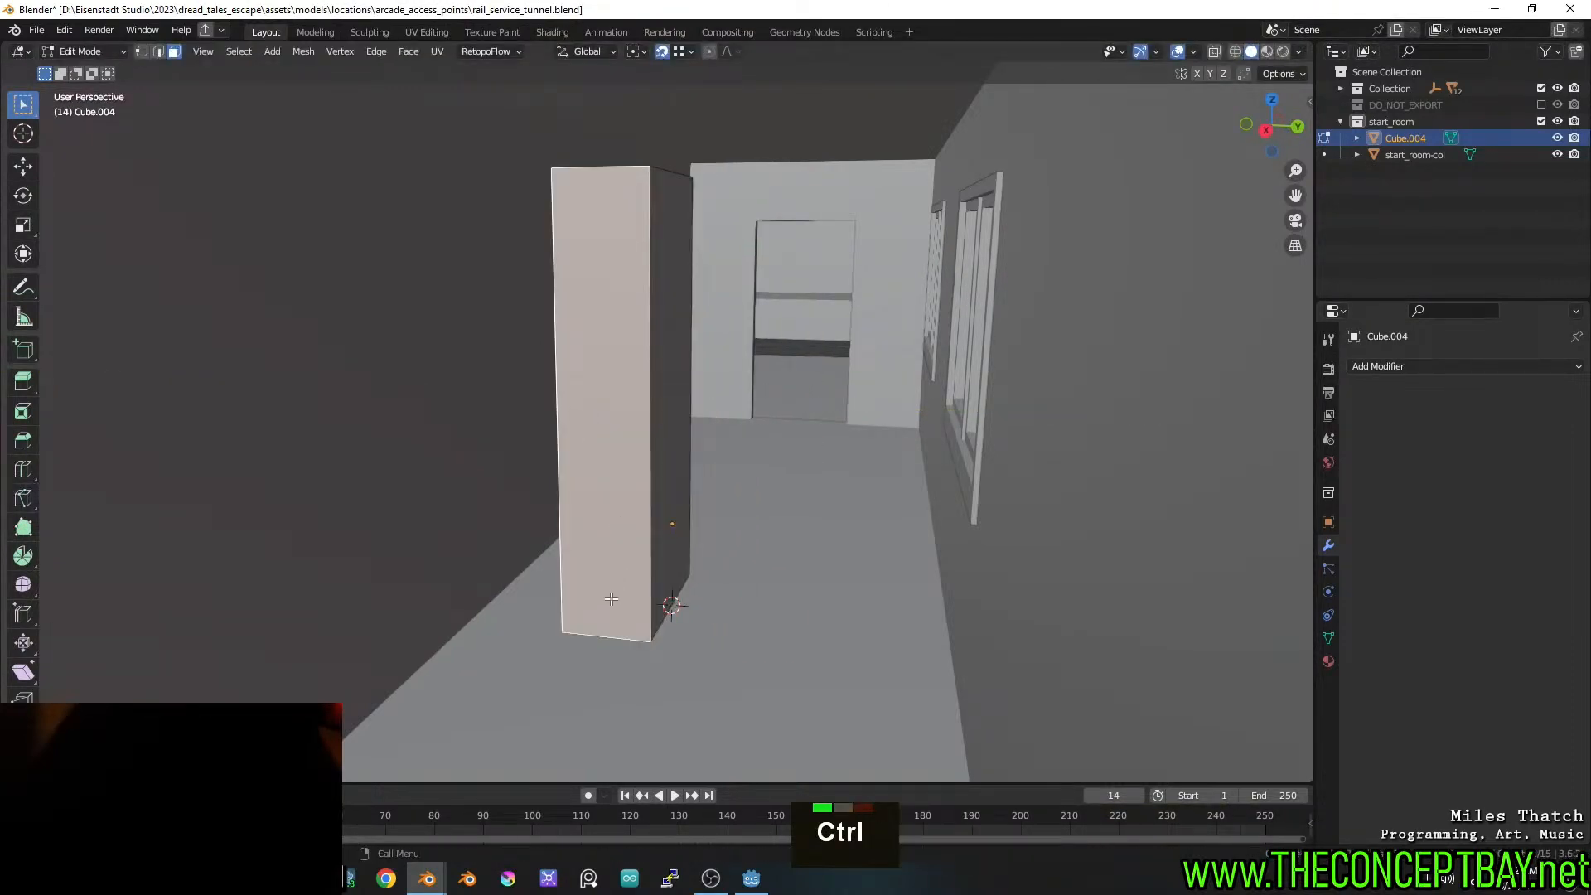
key(ctrl+r)
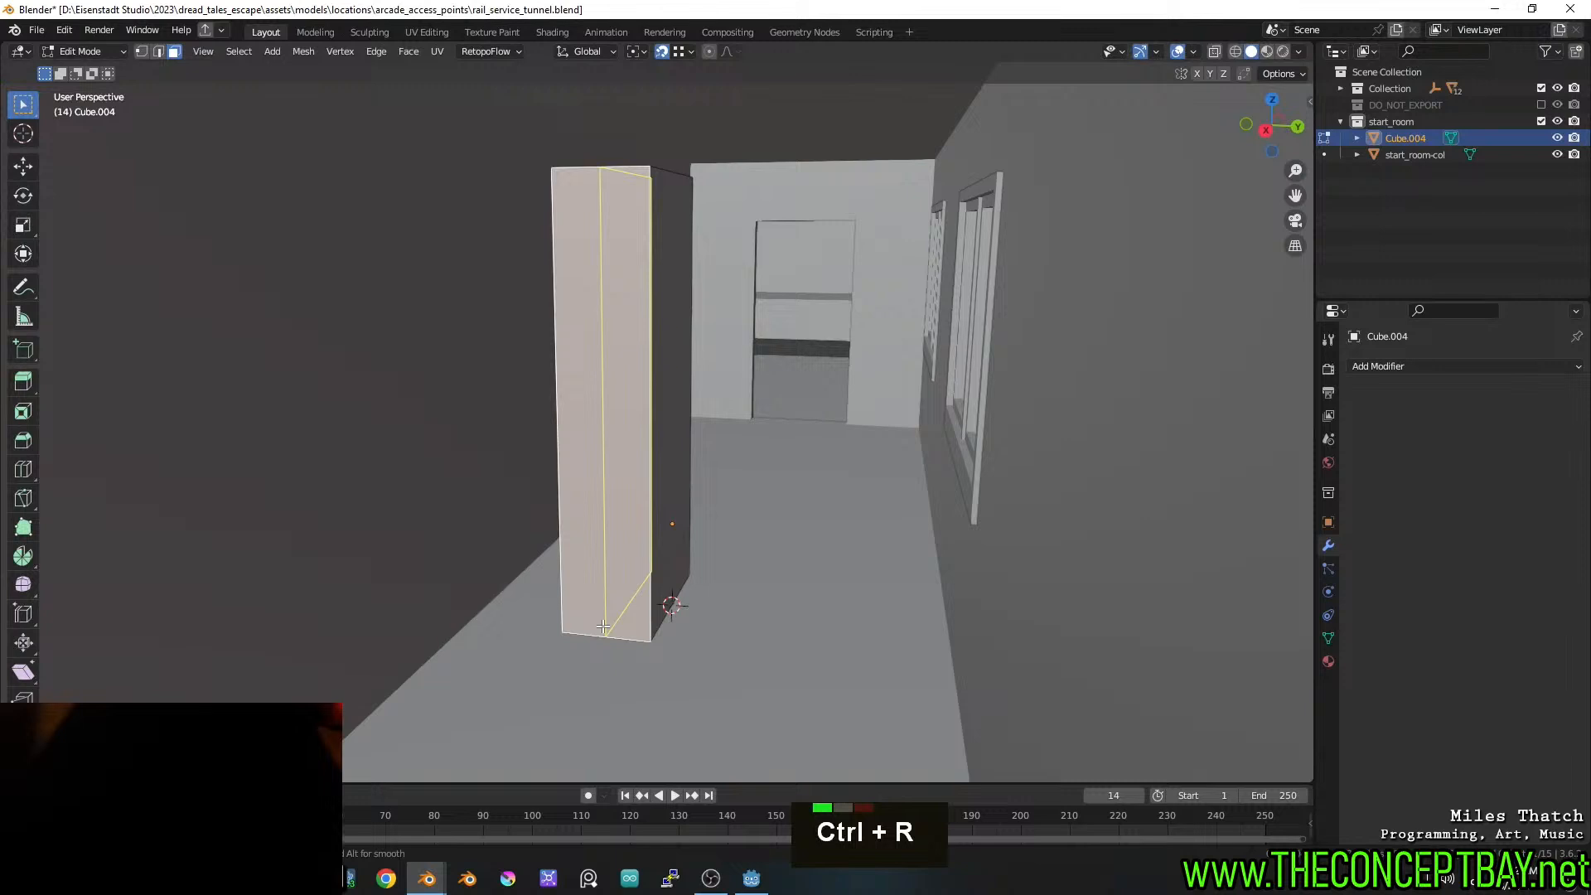
key(Escape)
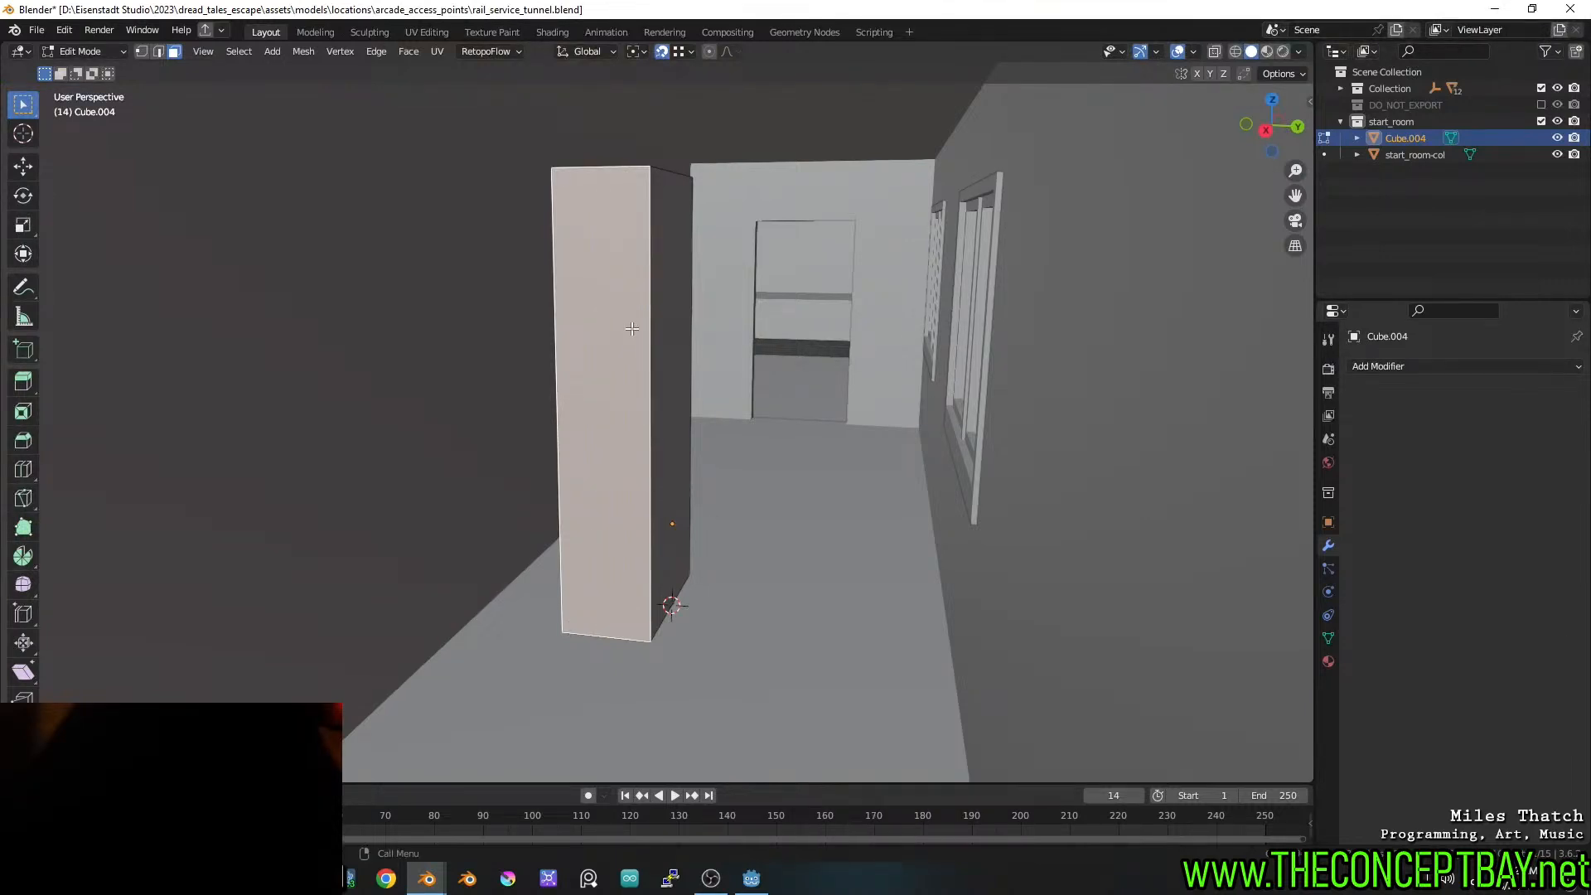
Cut a centred horizontal edge loop around the block and bevel it 2.33 m to leave narrow bands at top and bottom
key(ctrl+r)
click(619, 259)
key(Escape)
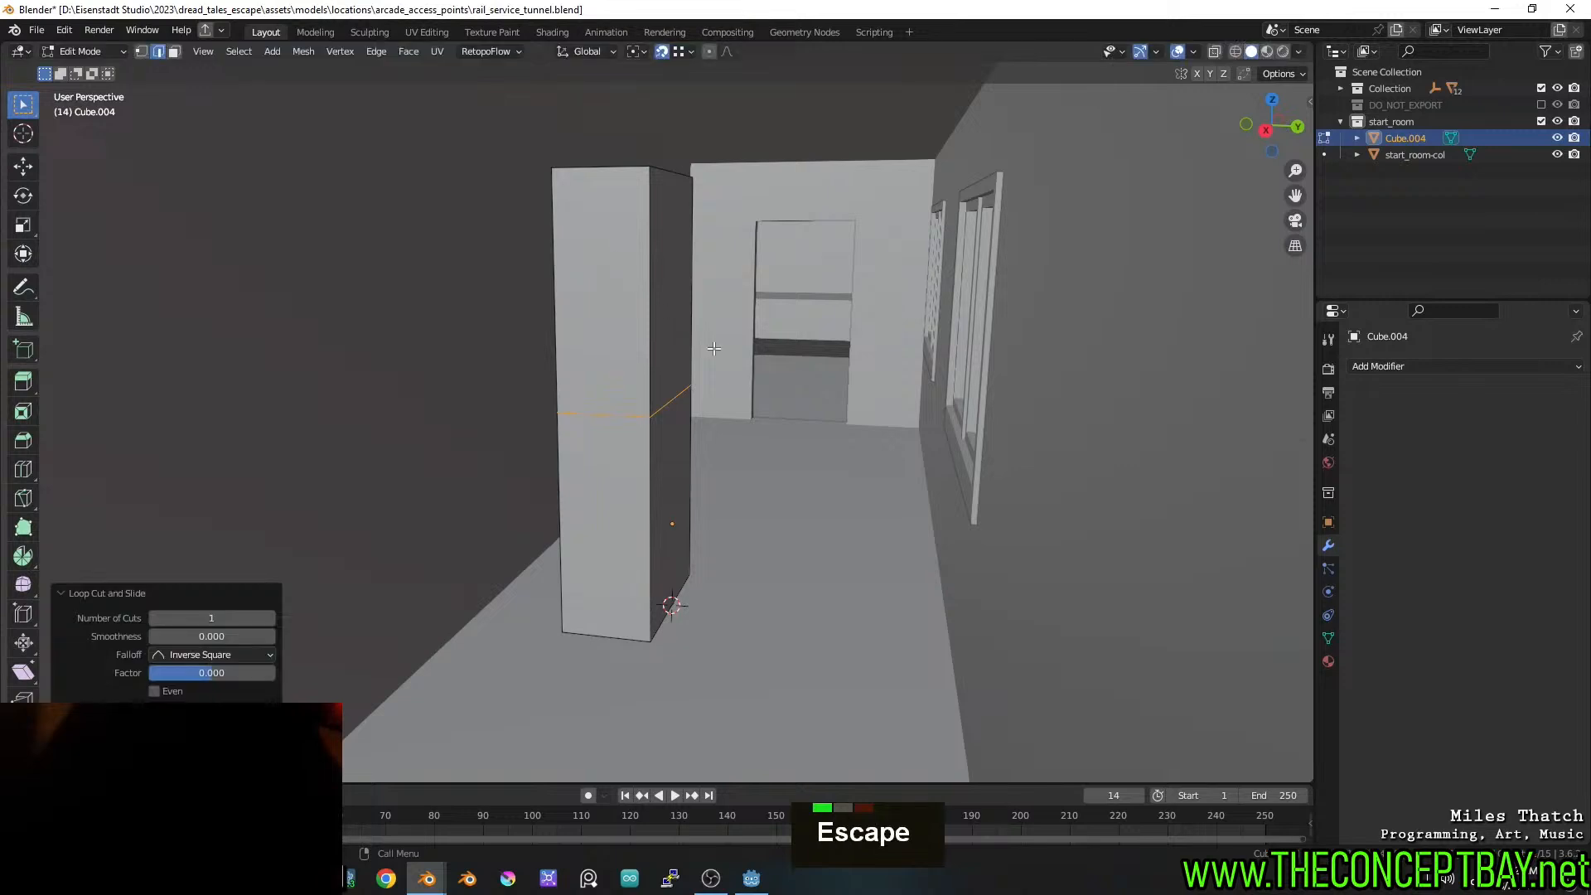
key(ctrl+b)
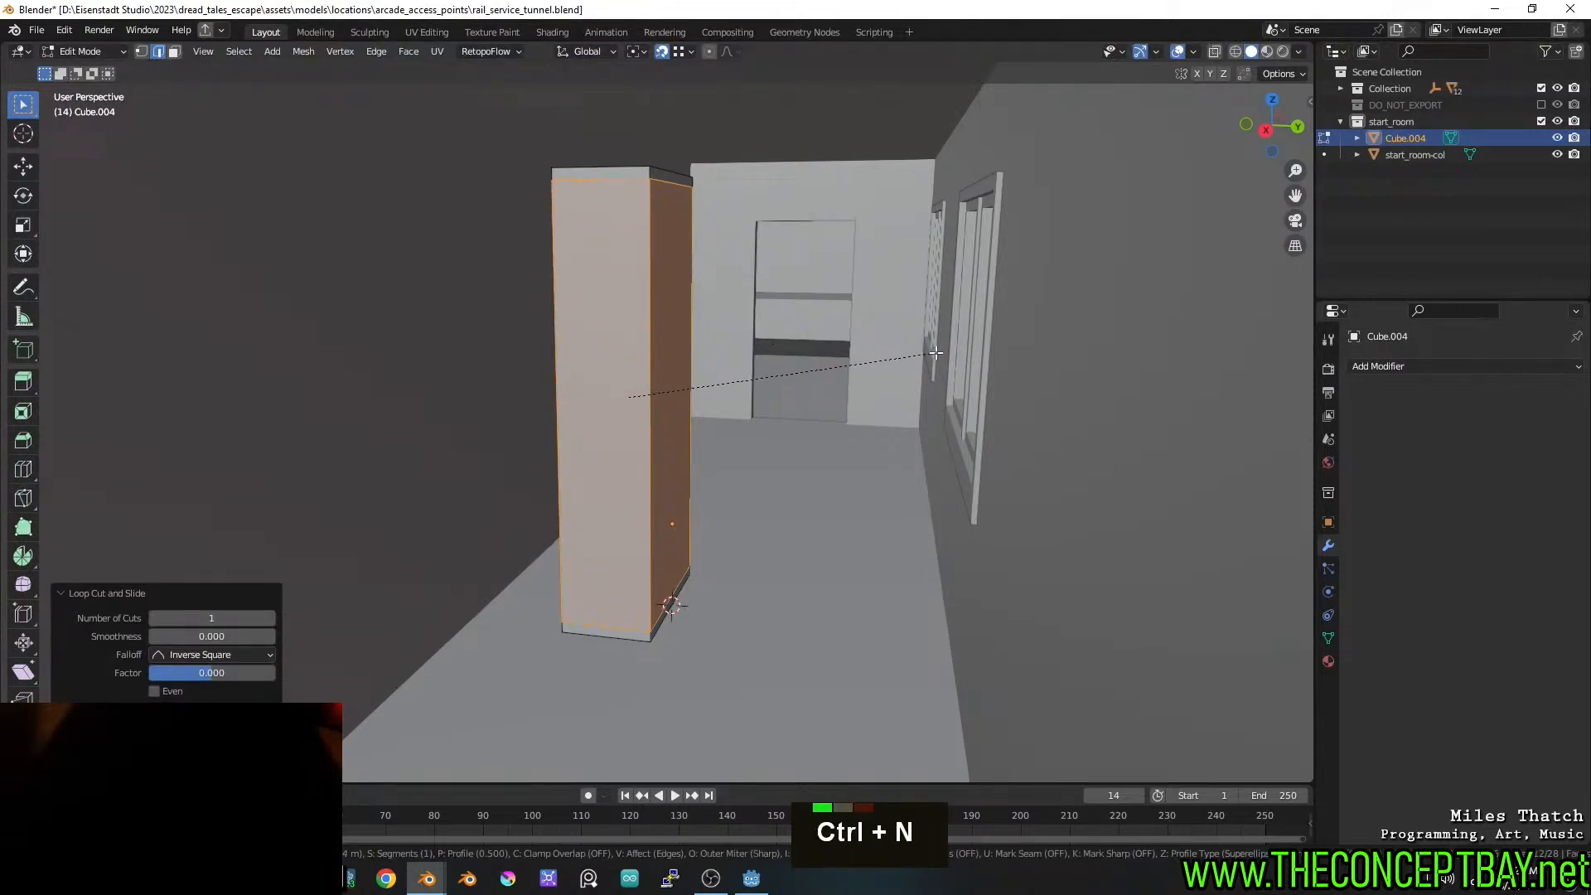
shift+click(936, 353)
Cut a centred vertical loop through the block's side face and bevel it 0.766 m to form narrow edge strips
key(ctrl+r)
click(672, 606)
key(Escape)
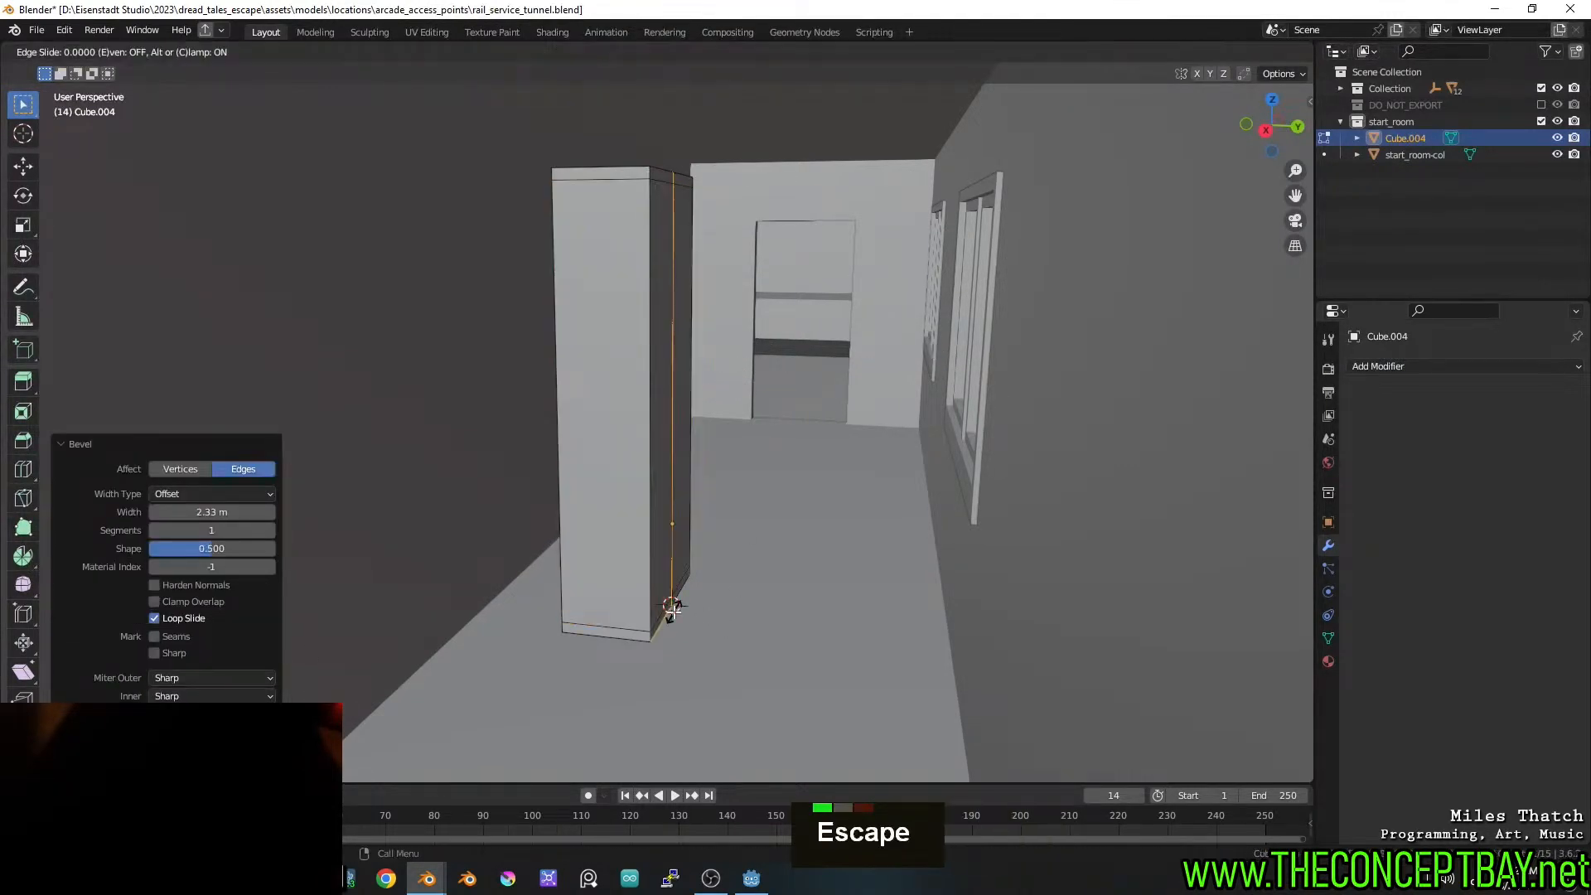
key(ctrl+b)
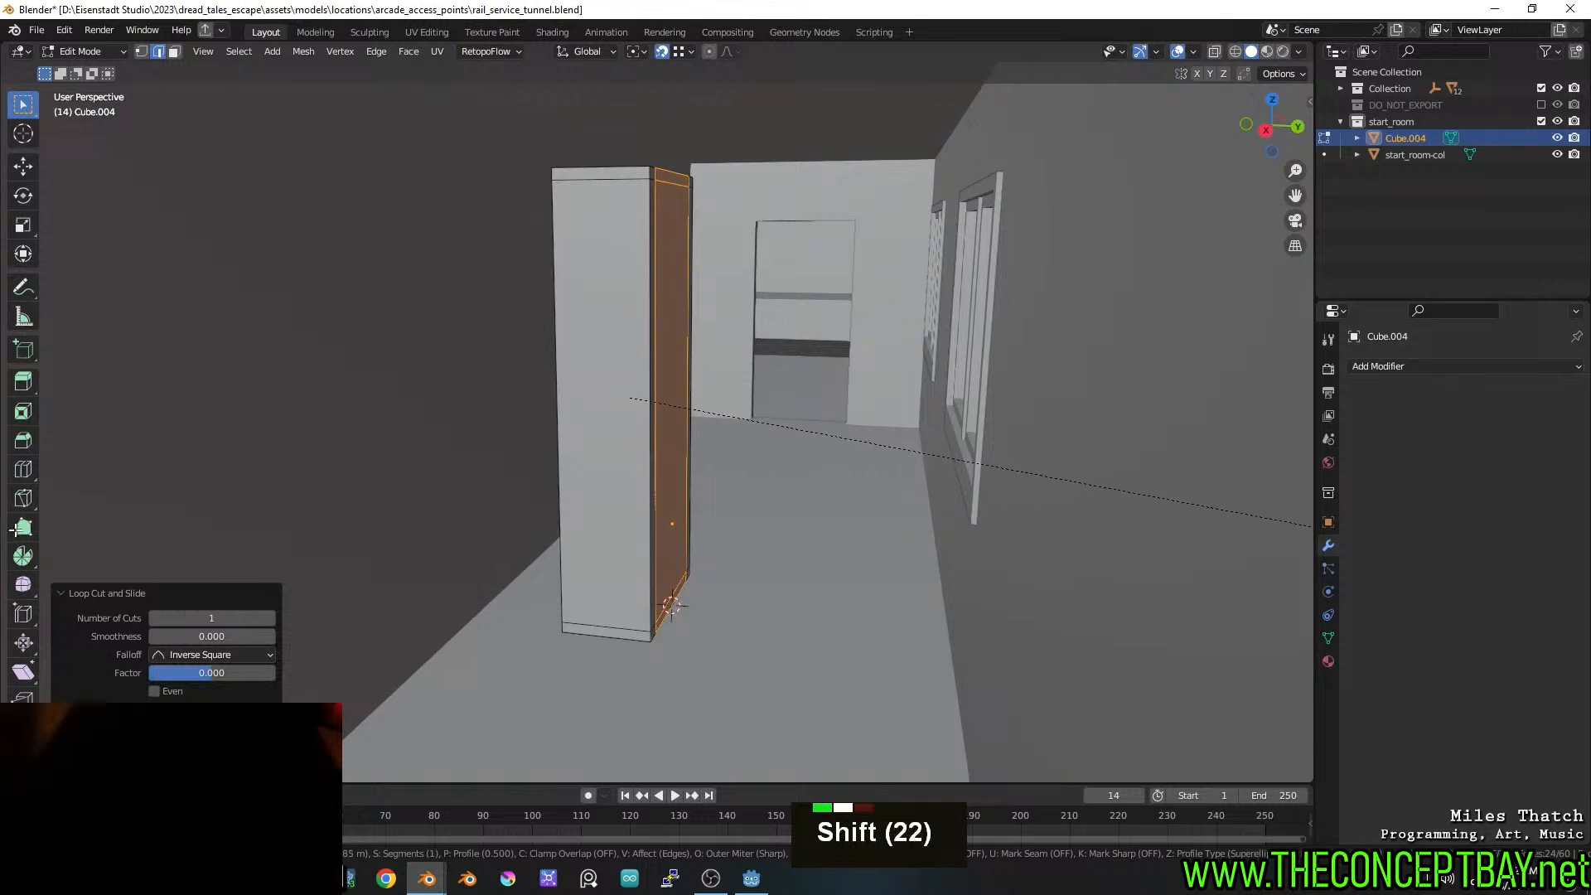
shift+click(1305, 523)
Cut a centred vertical loop through the block's front face and bevel it out to narrow strips along both edges
key(ctrl+r)
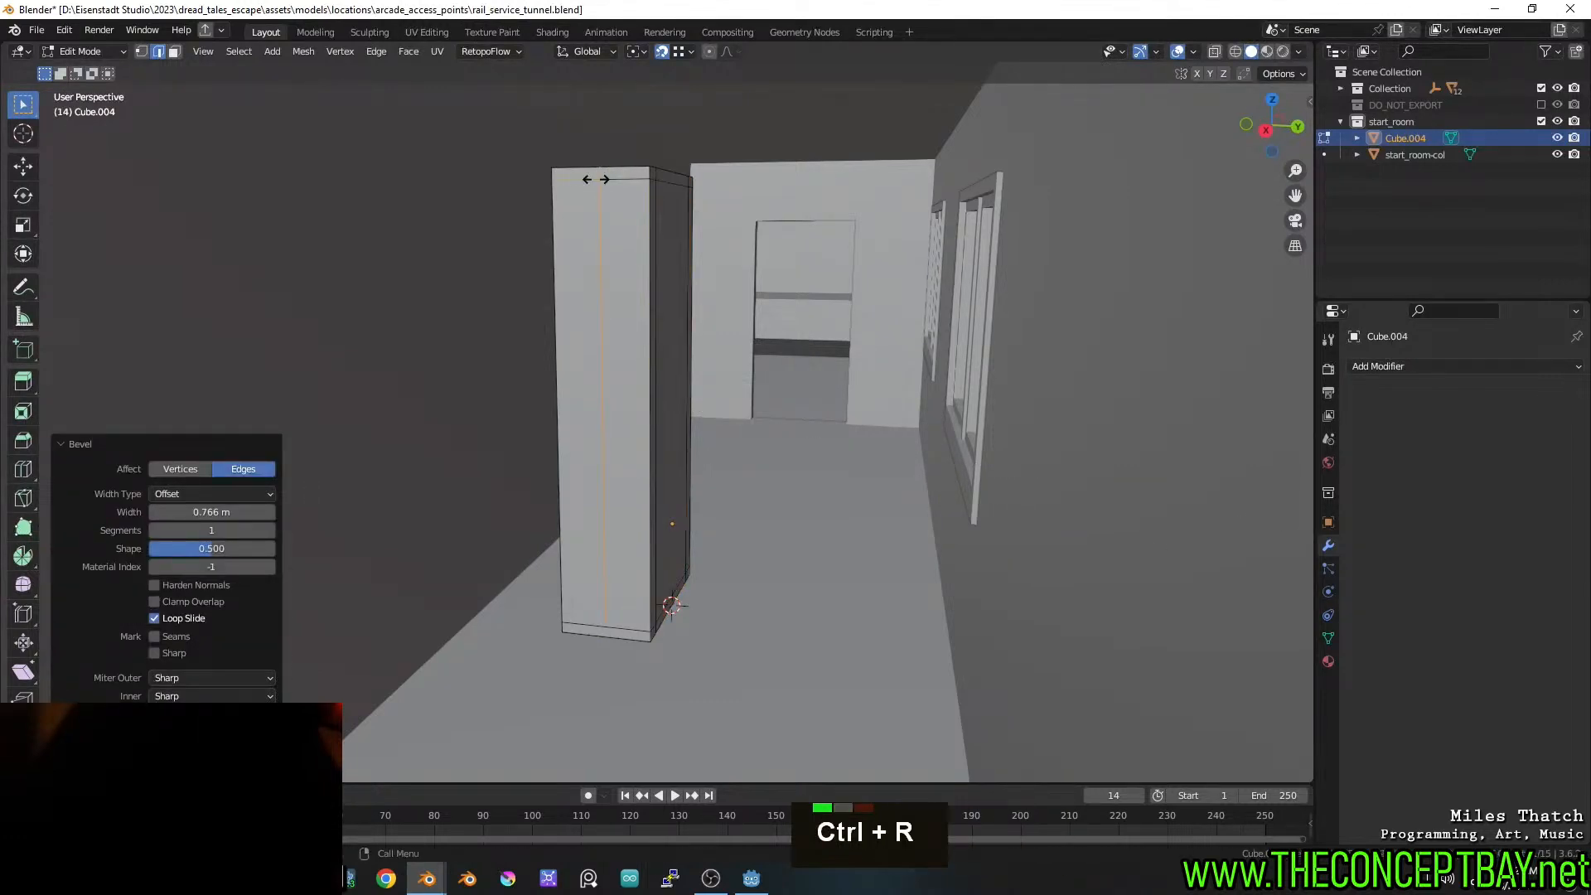
click(595, 179)
key(Escape)
key(ctrl+b)
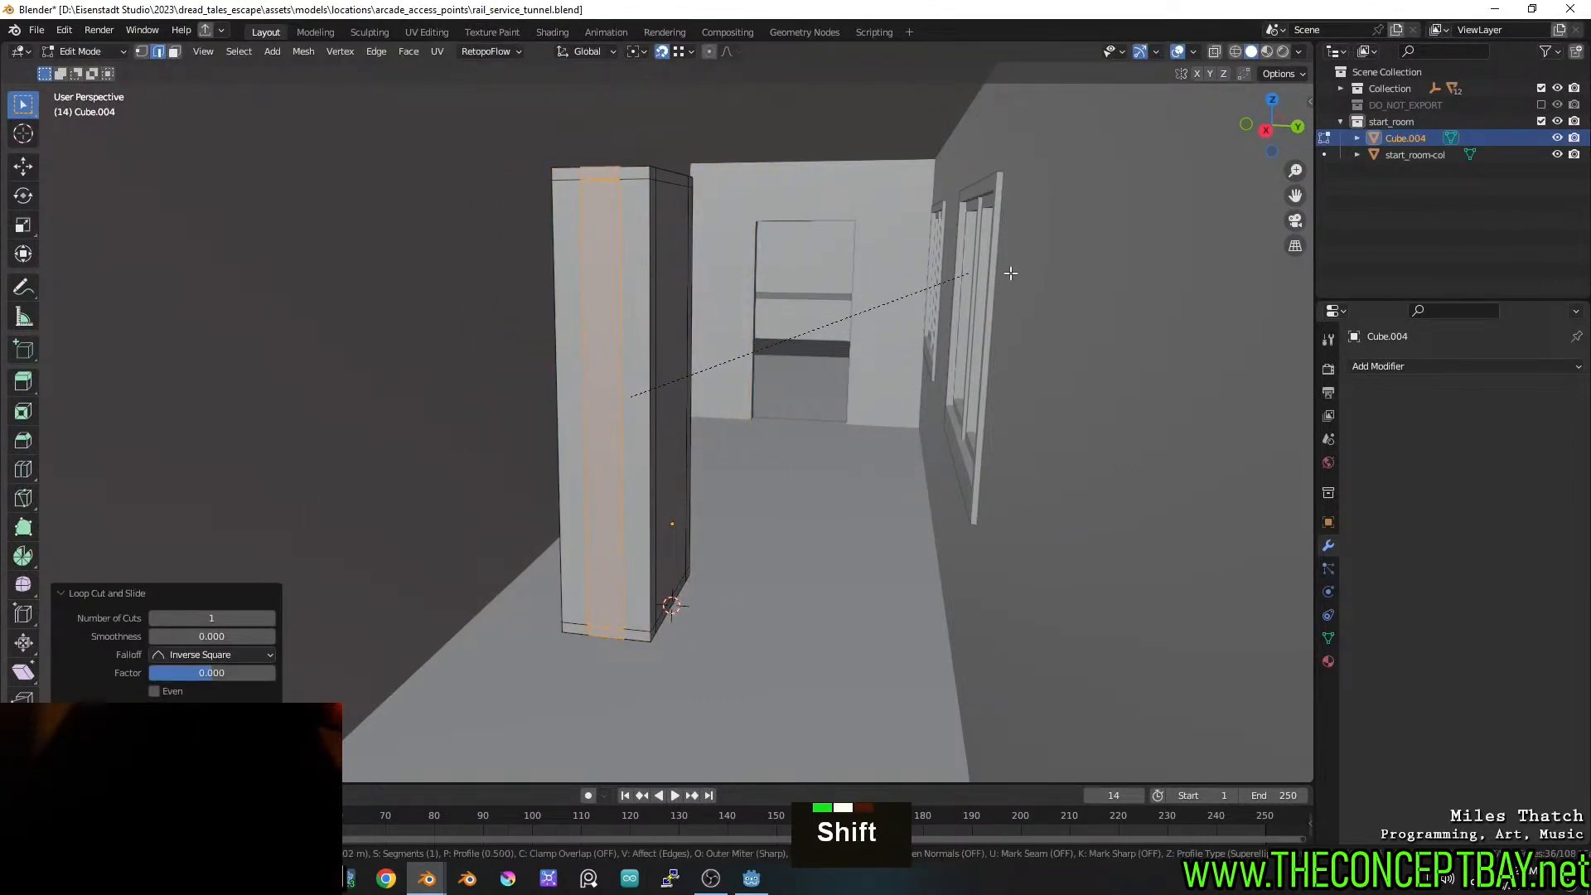
shift+click(1143, 295)
Select the four small corner faces on the block's front and extrude them about 2.71 m into long bars
key(3)
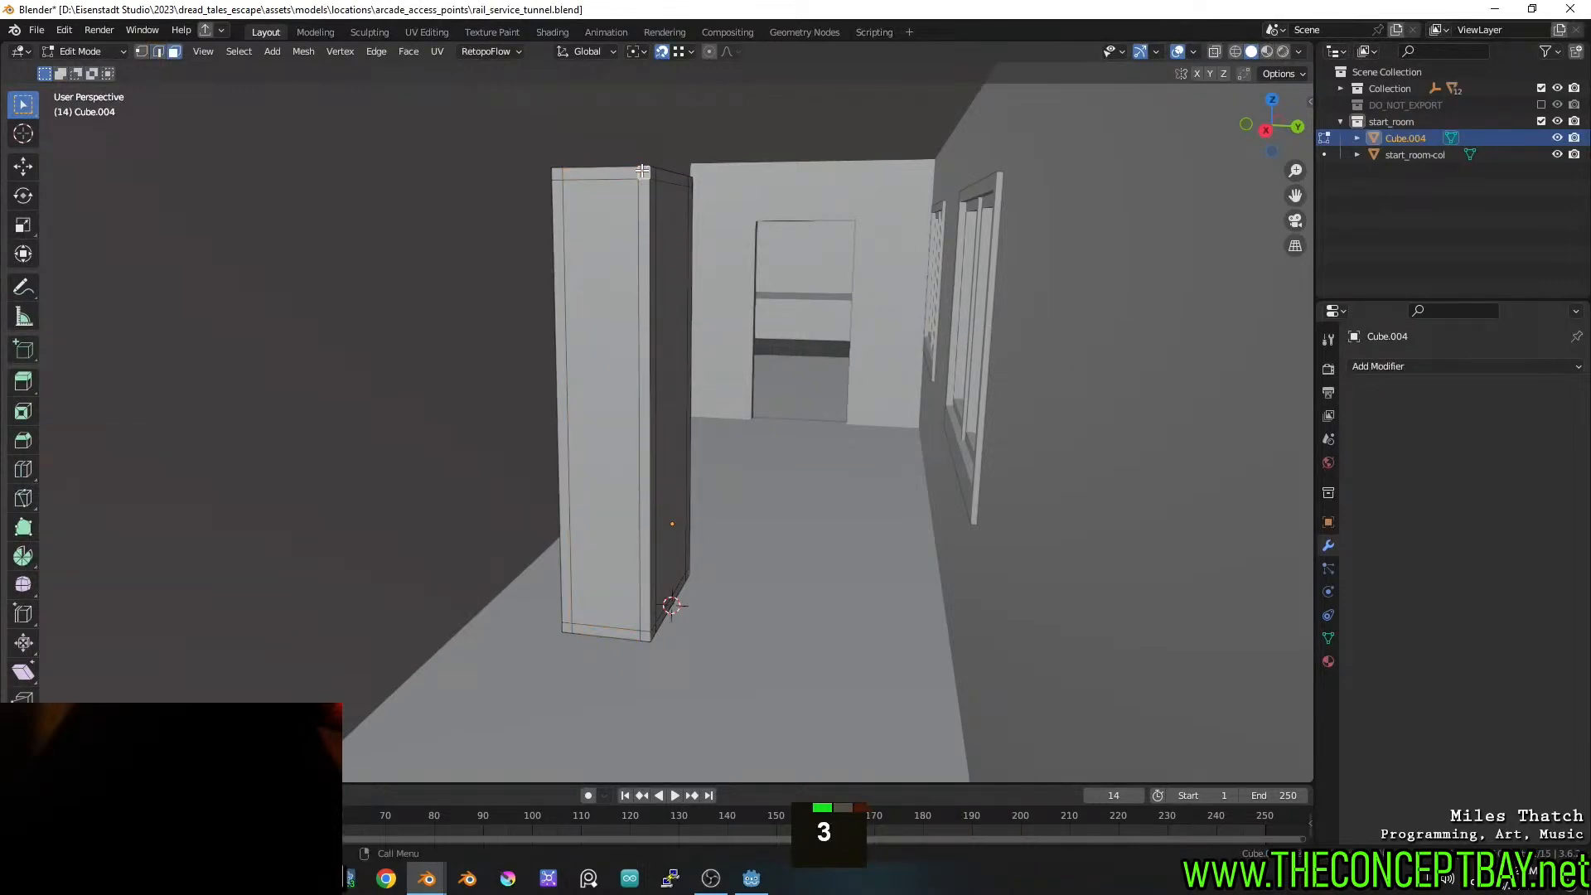
shift+click(557, 173)
shift+click(568, 628)
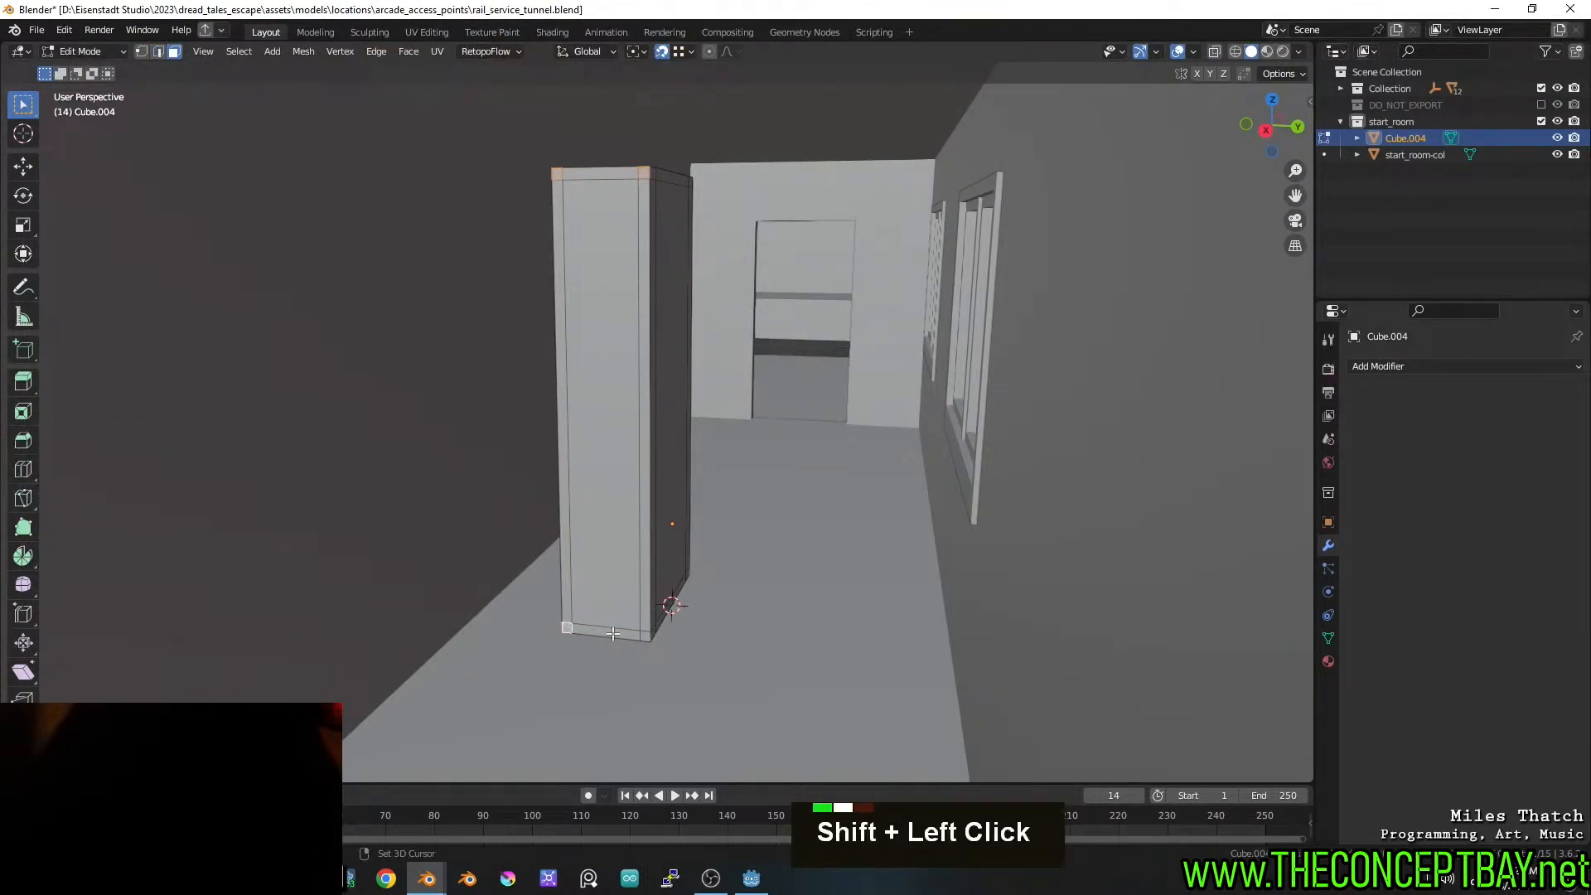
key(e)
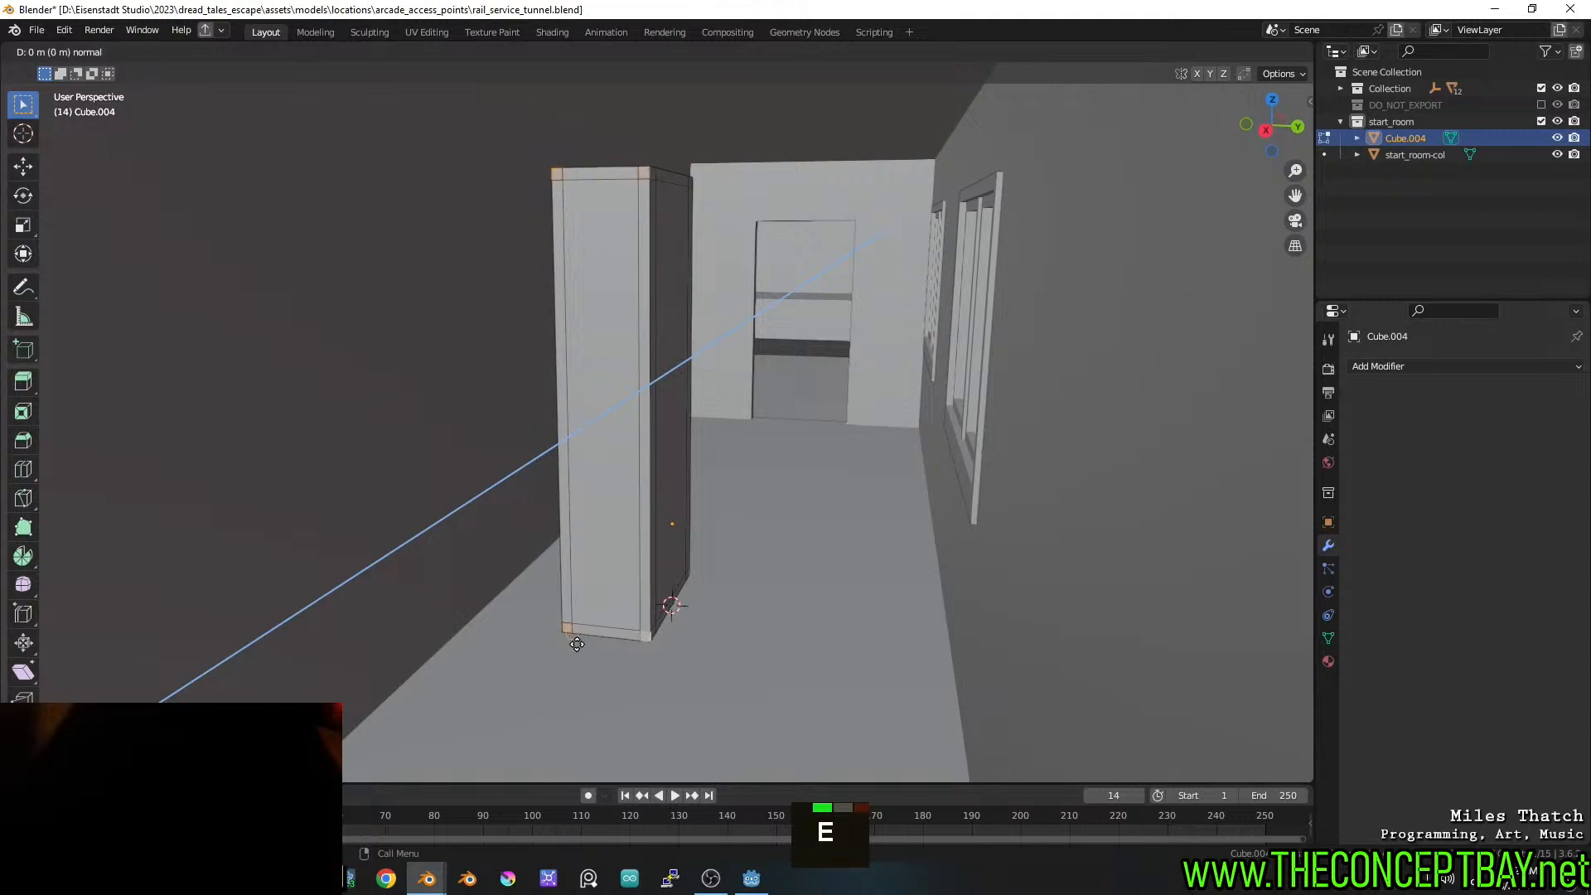
key(ctrl)
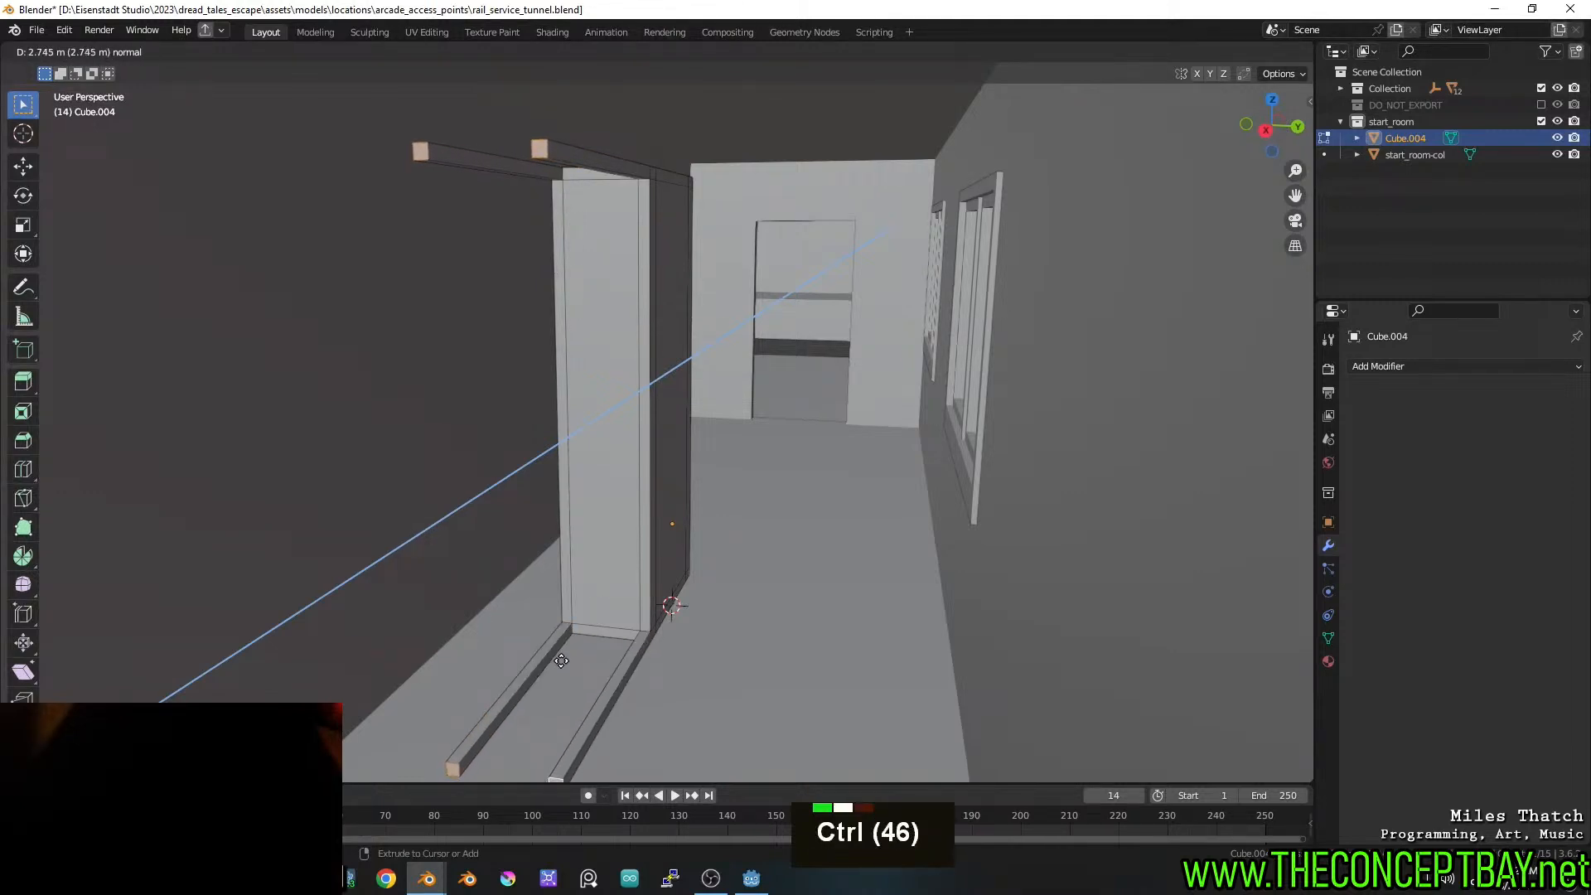
ctrl+click(562, 658)
Extrude the four bar ends by another 0.1092 m to add short end segments
shift+middle_drag(595, 648, 641, 608)
key(e)
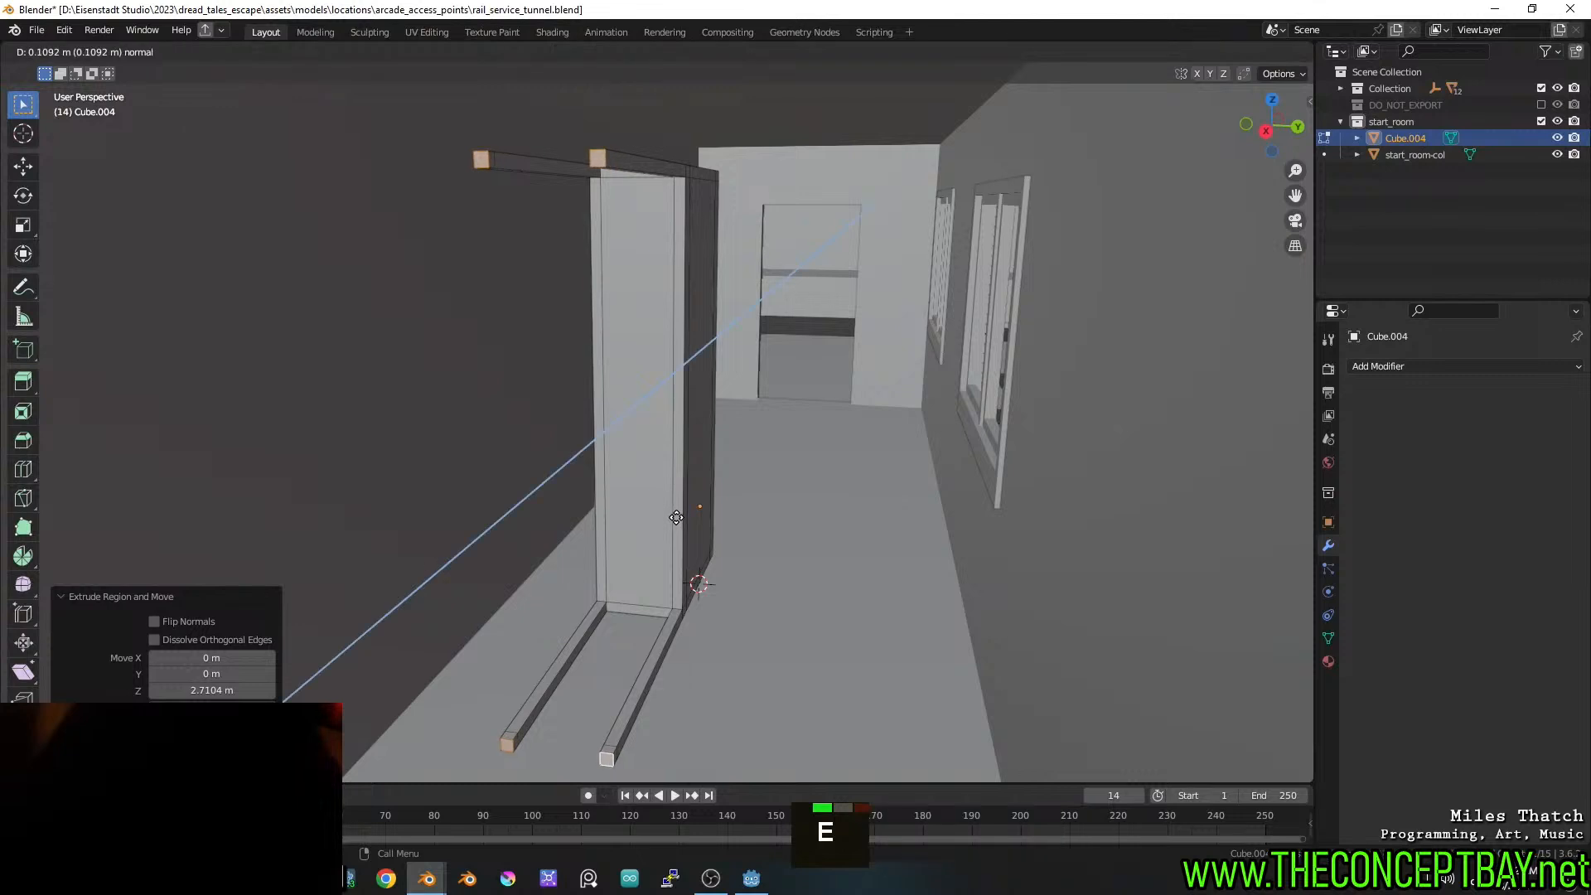
click(677, 517)
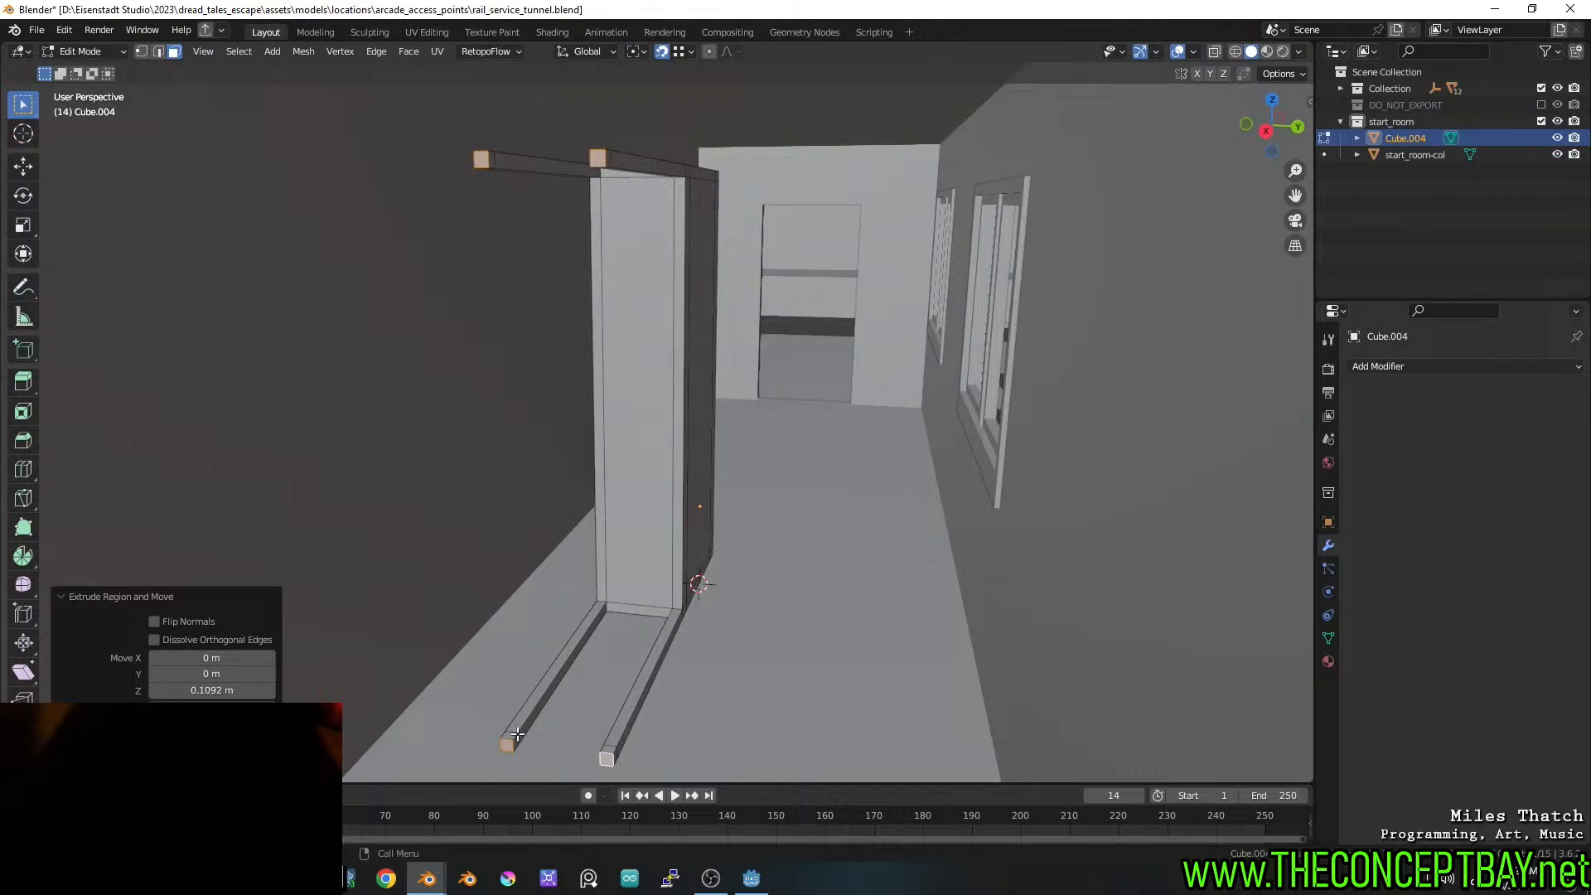
Select the facing inner faces at the ends of the two lower bars and bridge them with a crosspiece
key(3)
middle_drag(587, 761, 635, 757)
shift+click(841, 741)
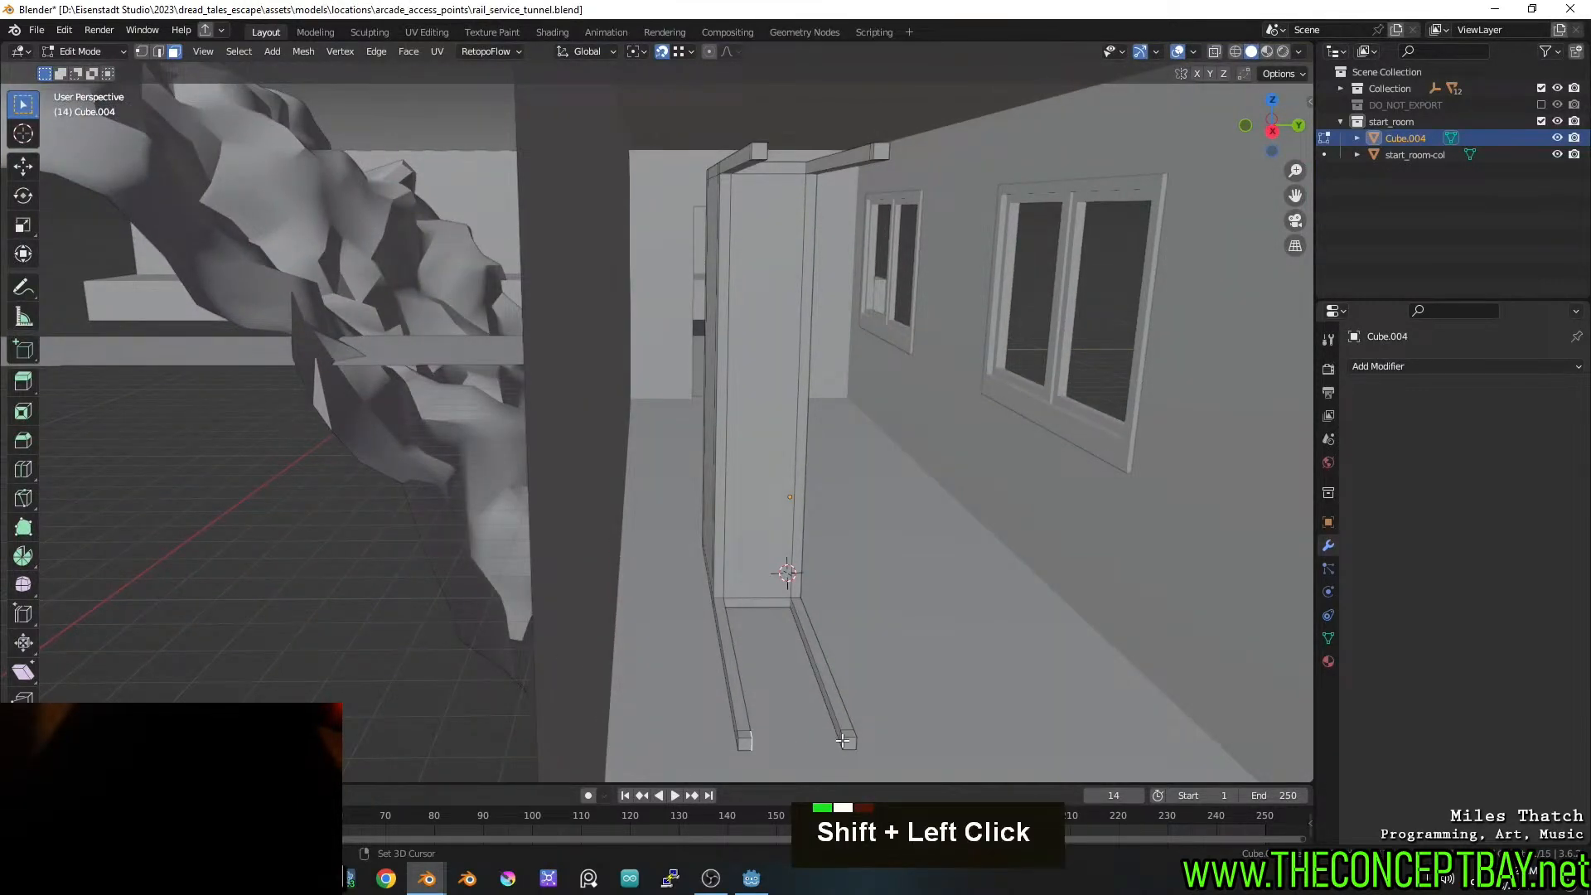
shift+click(842, 741)
right_click(842, 739)
click(794, 647)
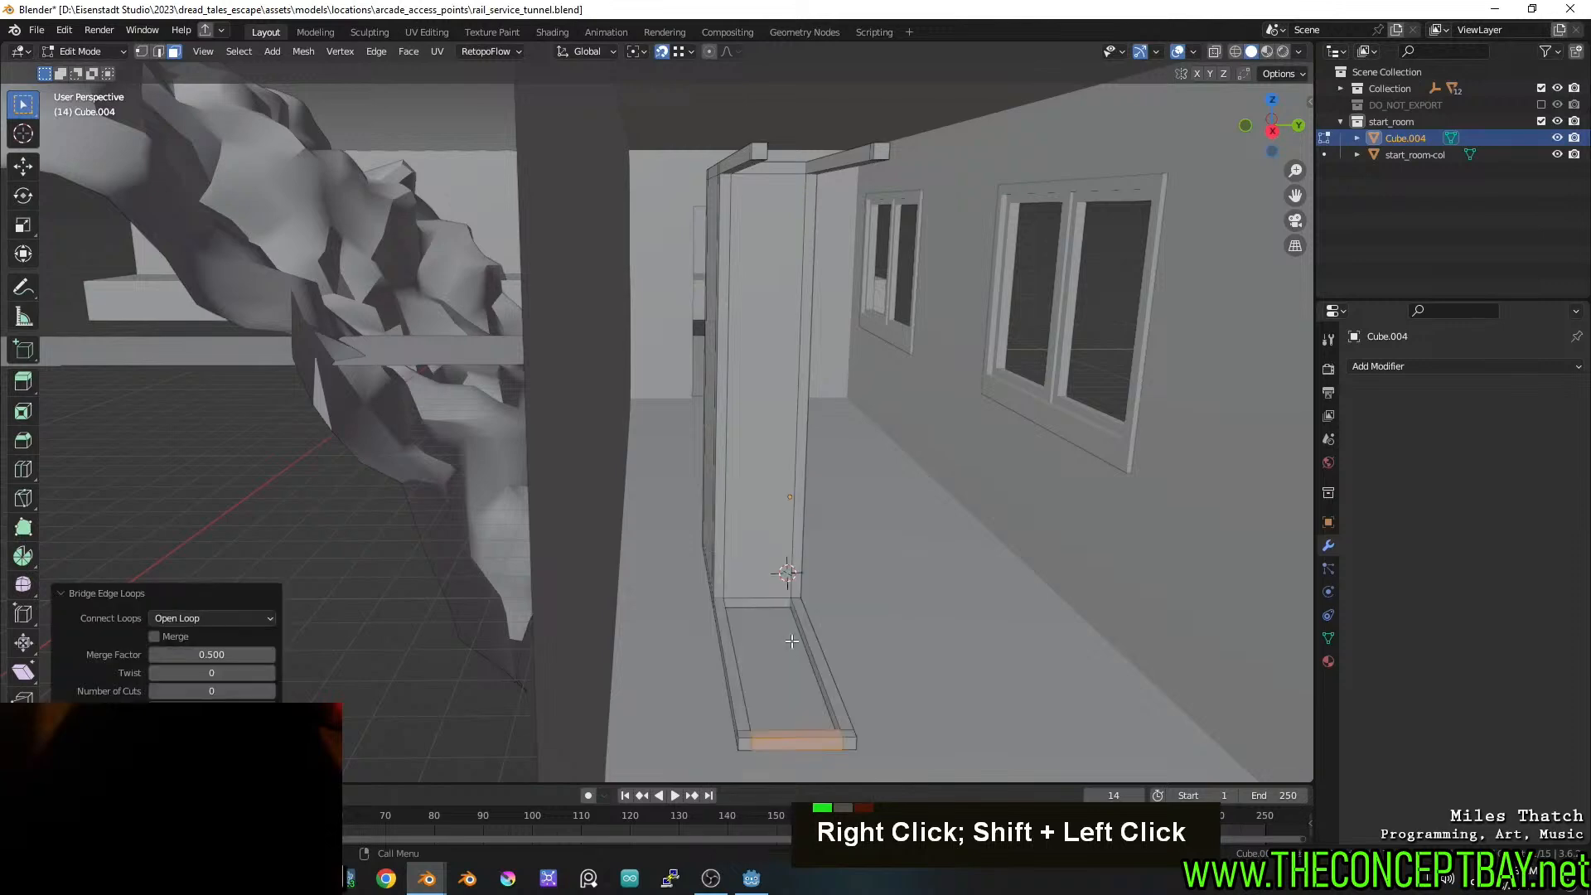
Bridge the facing inner end faces of the two upper bars to close the top of the frame
middle_drag(794, 647, 606, 432)
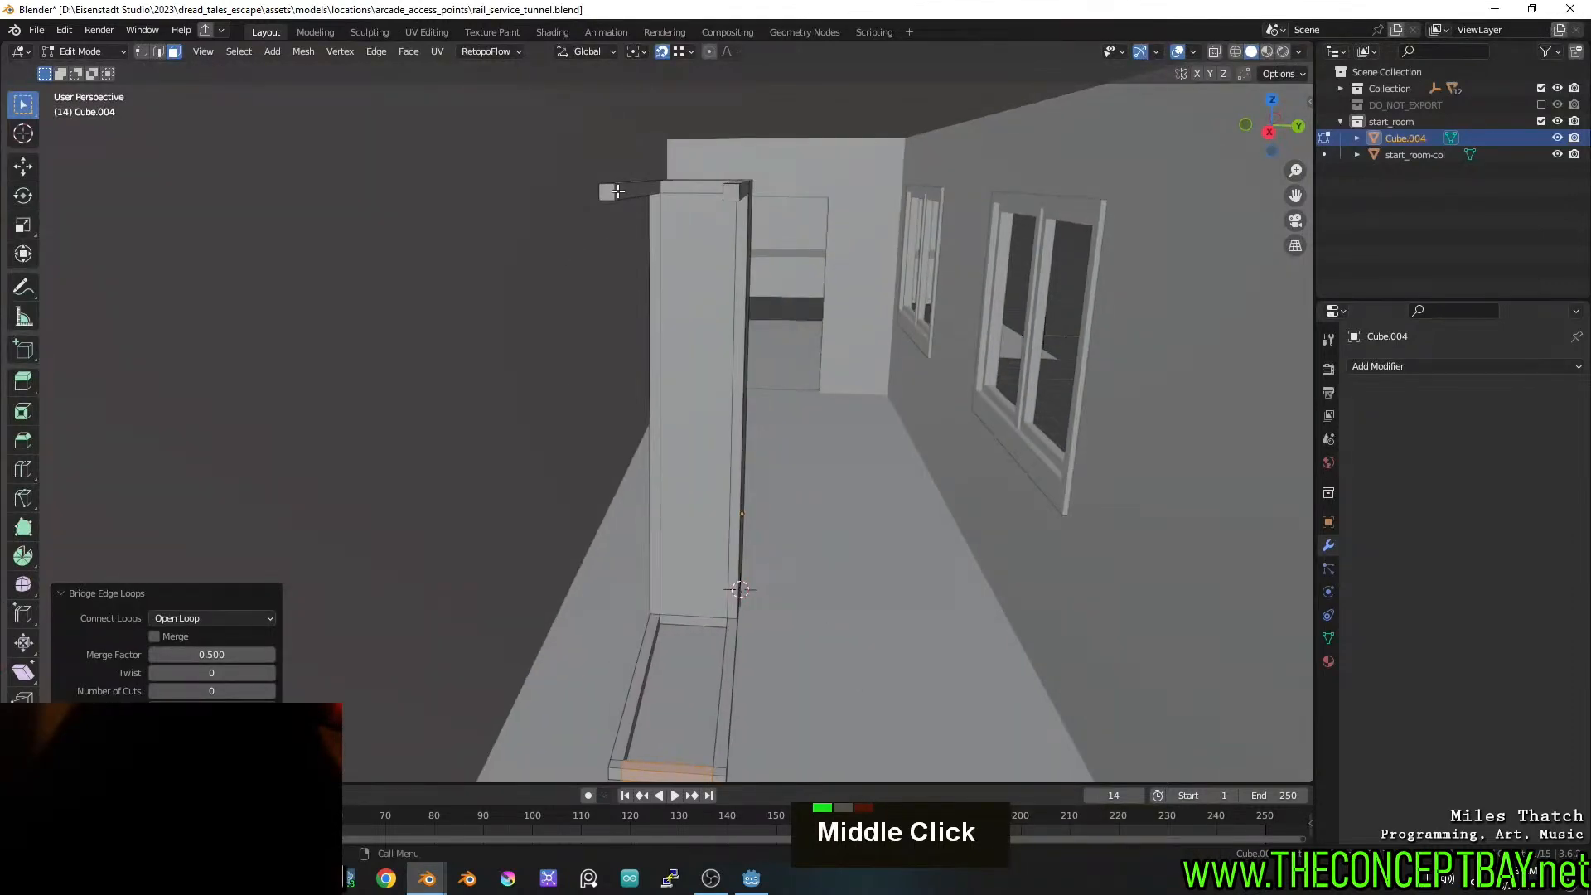
middle_drag(617, 191, 651, 241)
scroll(652, 242, up, 2)
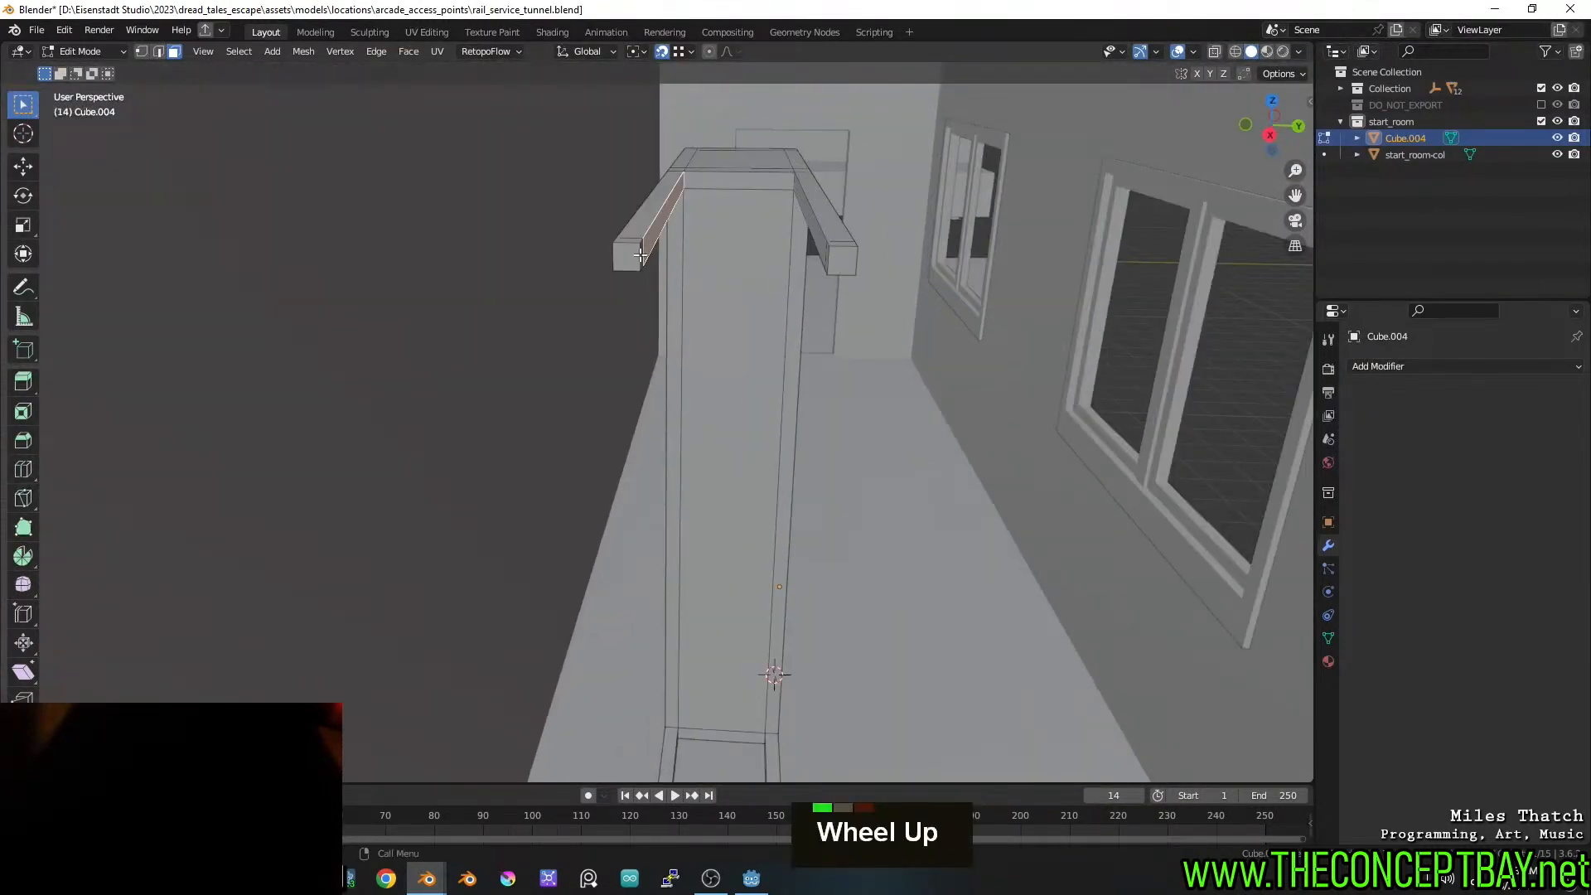
shift+click(827, 256)
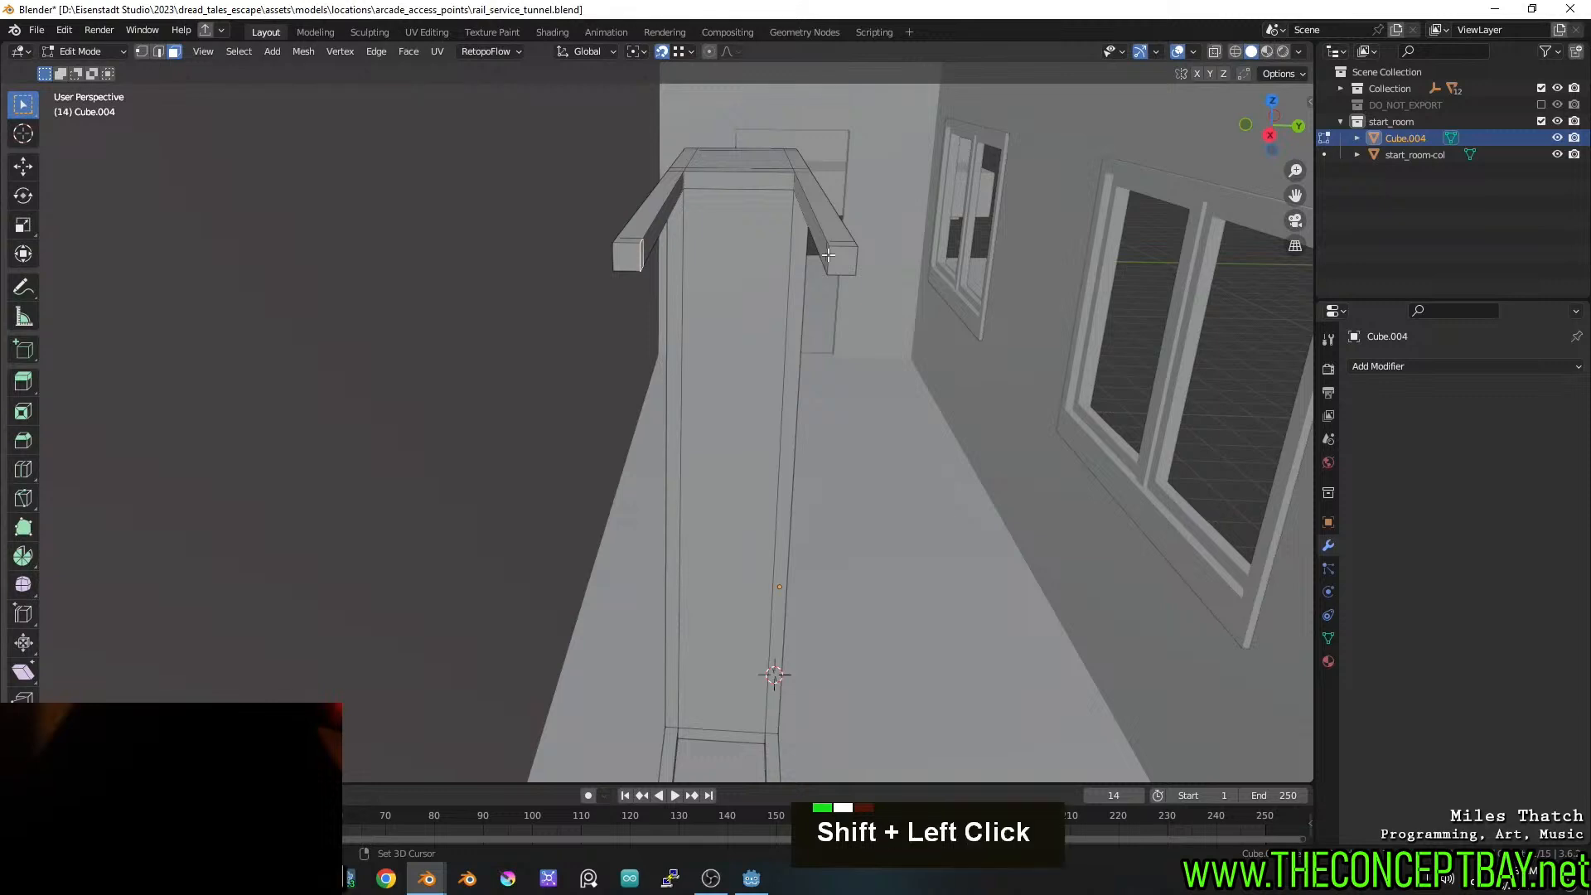
right_click(827, 255)
click(828, 256)
Bridge the upper and lower corner faces on the aisle side of the frame's open end to form a vertical post
middle_drag(828, 256, 654, 211)
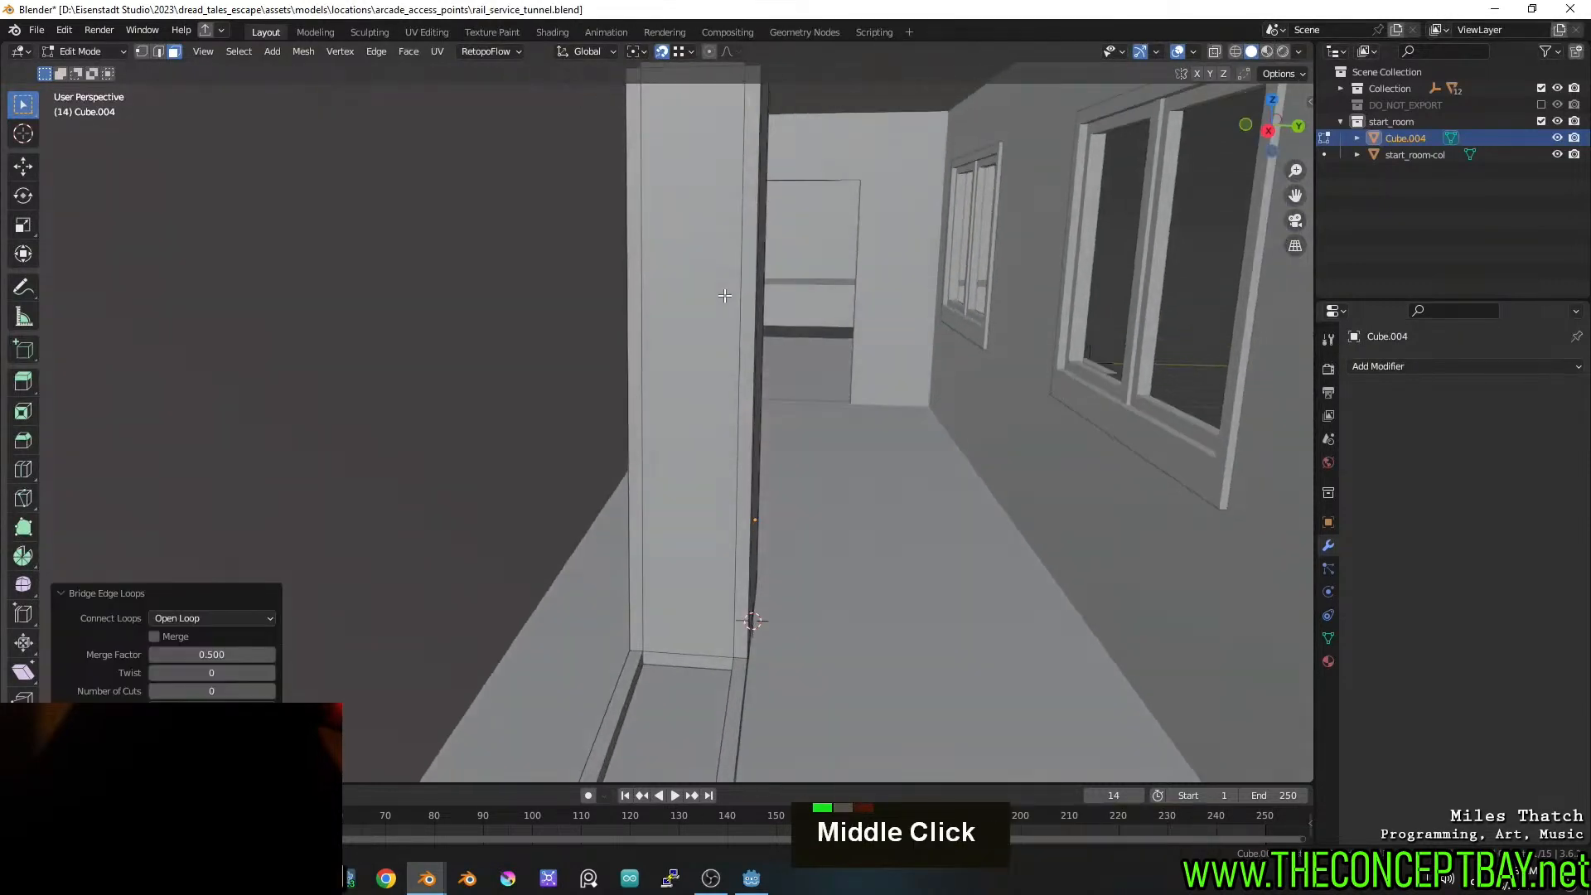
scroll(654, 211, down, 2)
click(651, 120)
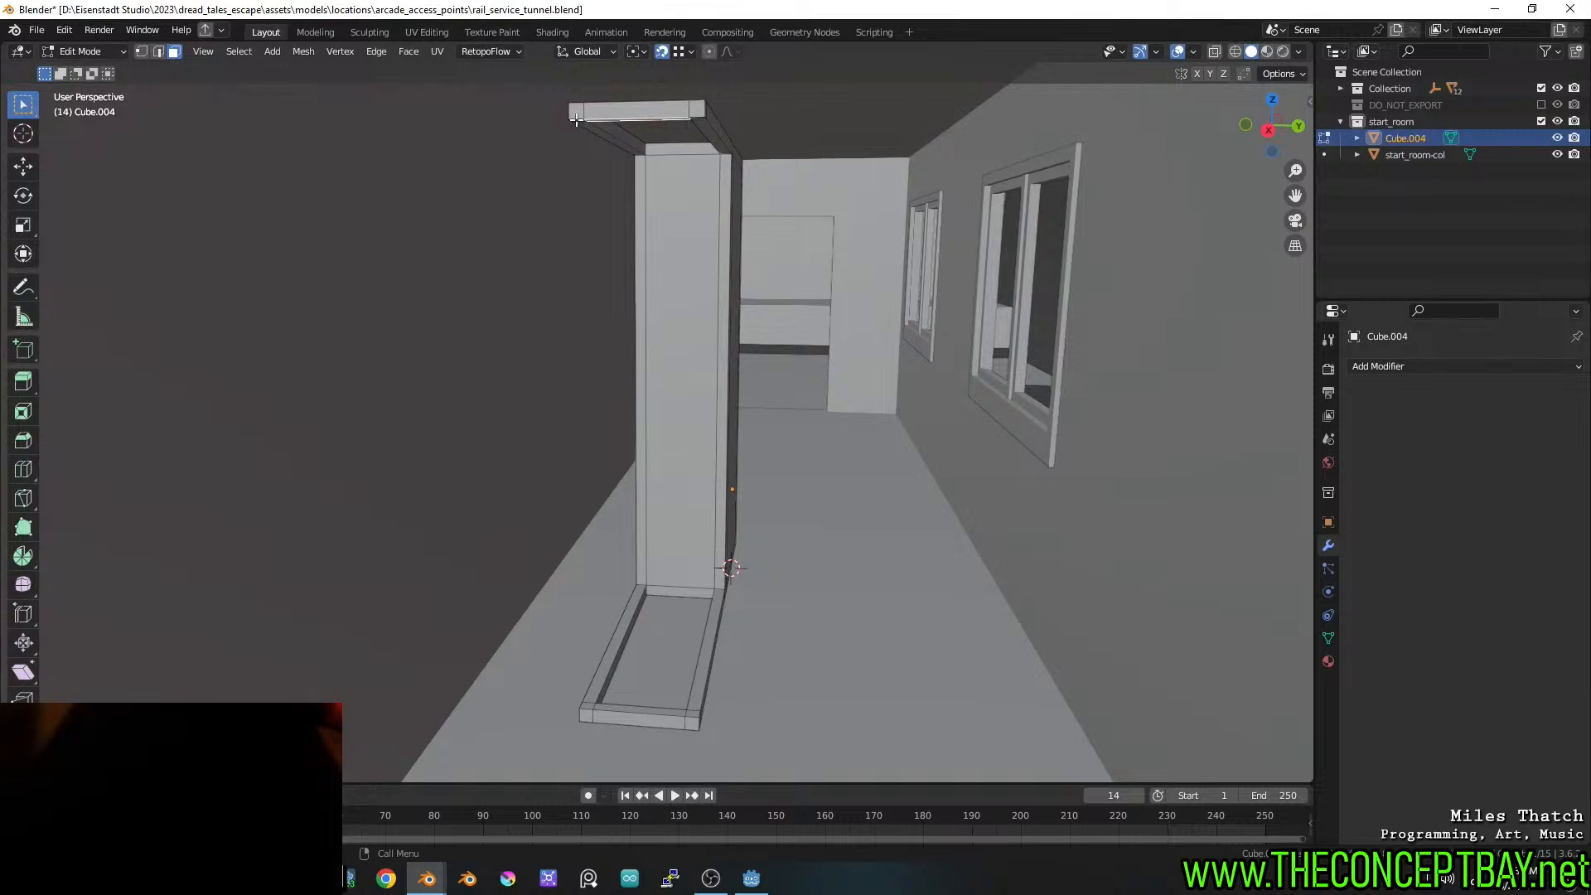
shift+click(696, 113)
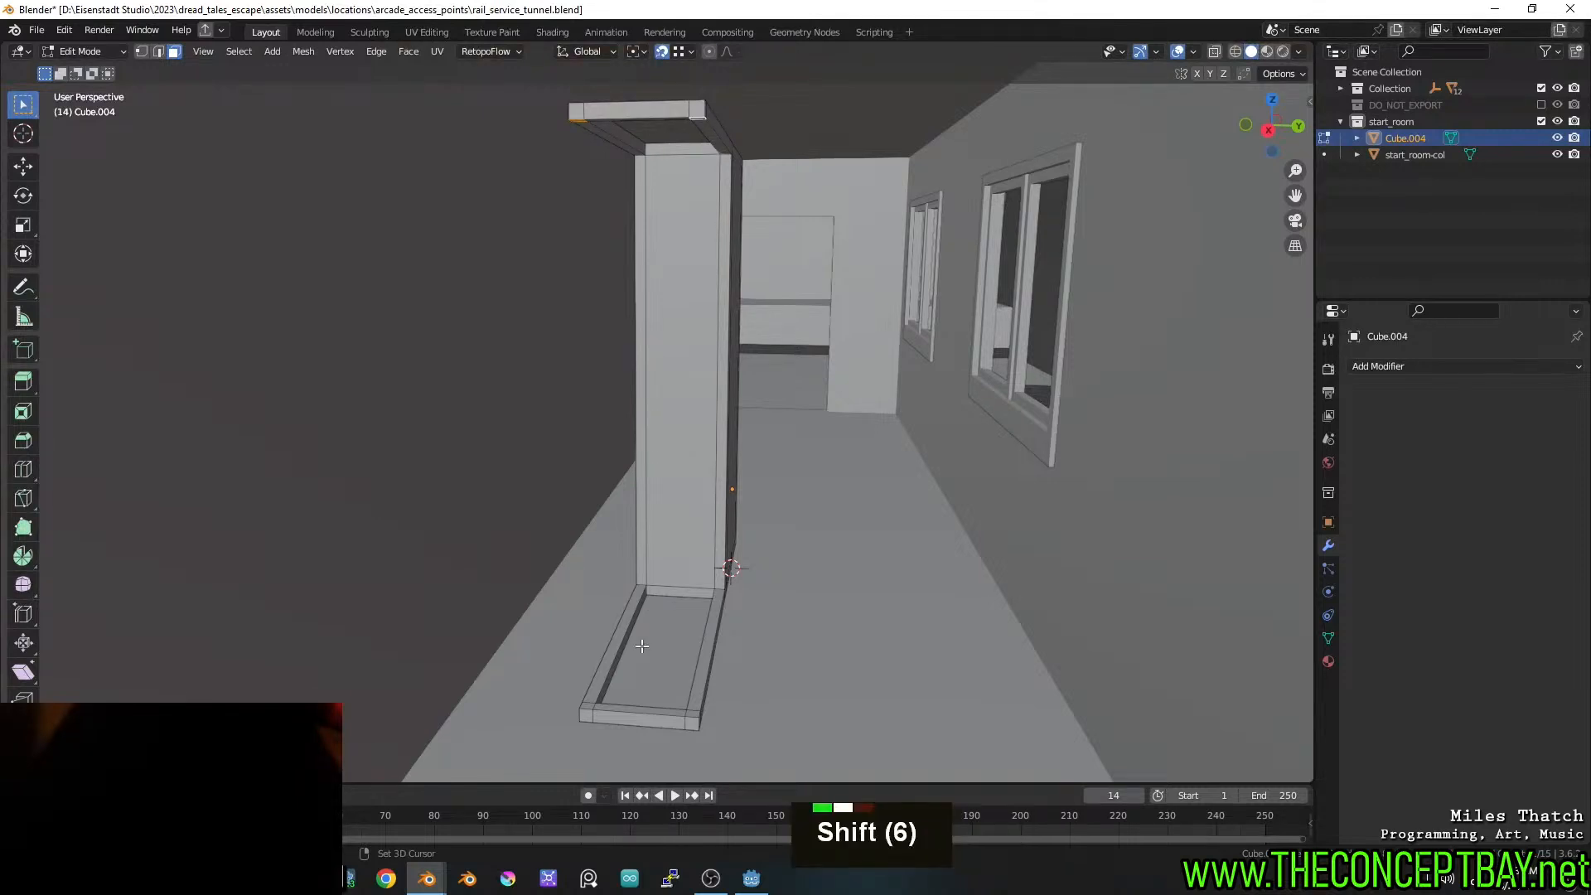
shift+click(697, 115)
right_click(689, 267)
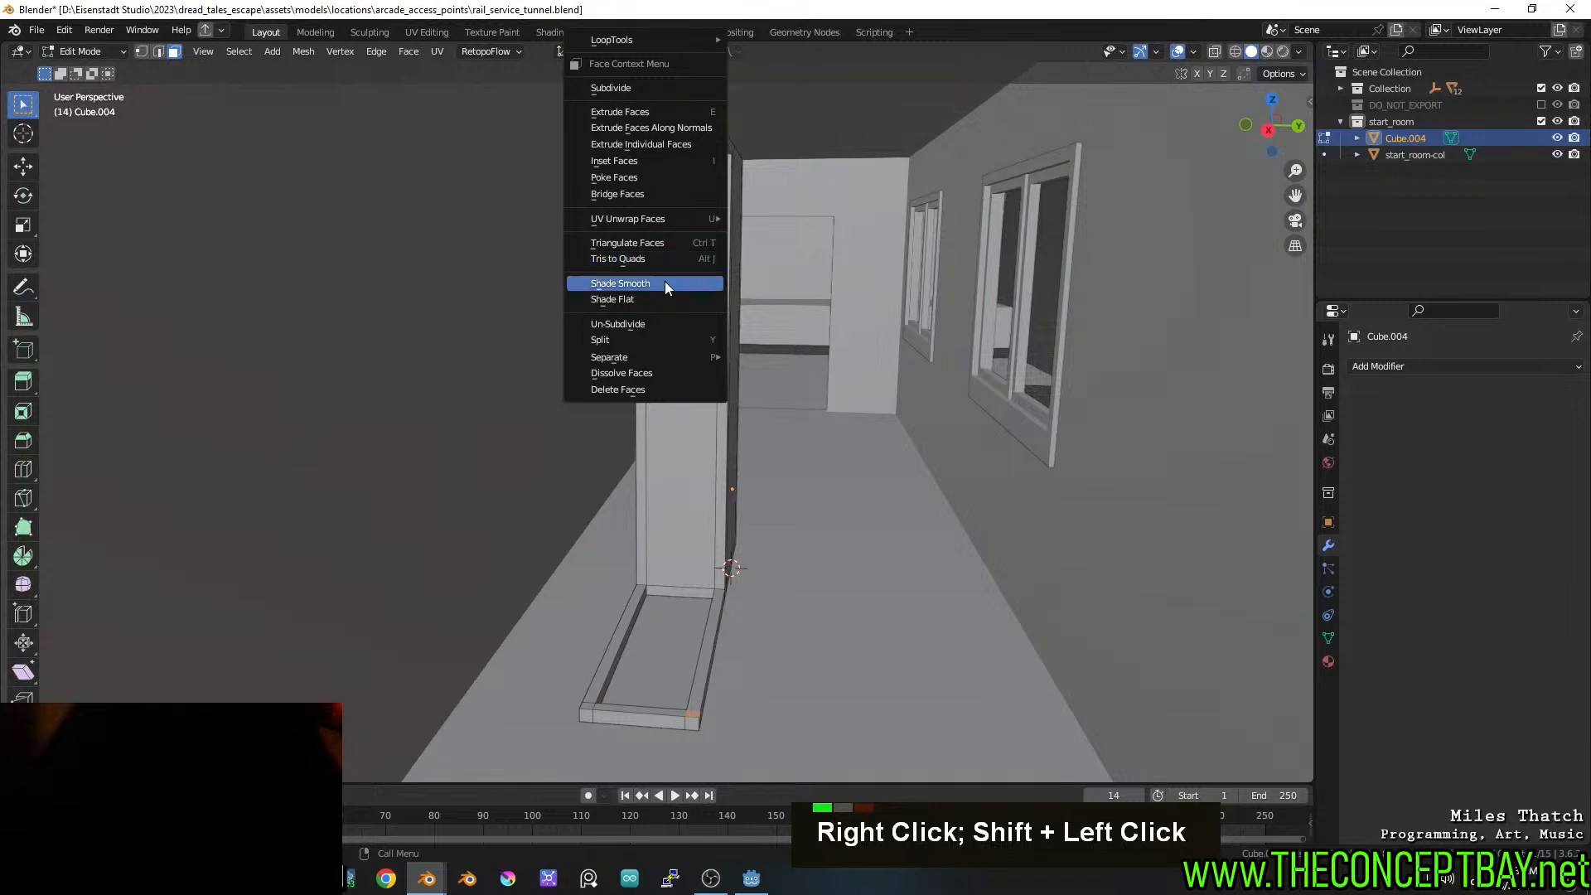
click(658, 193)
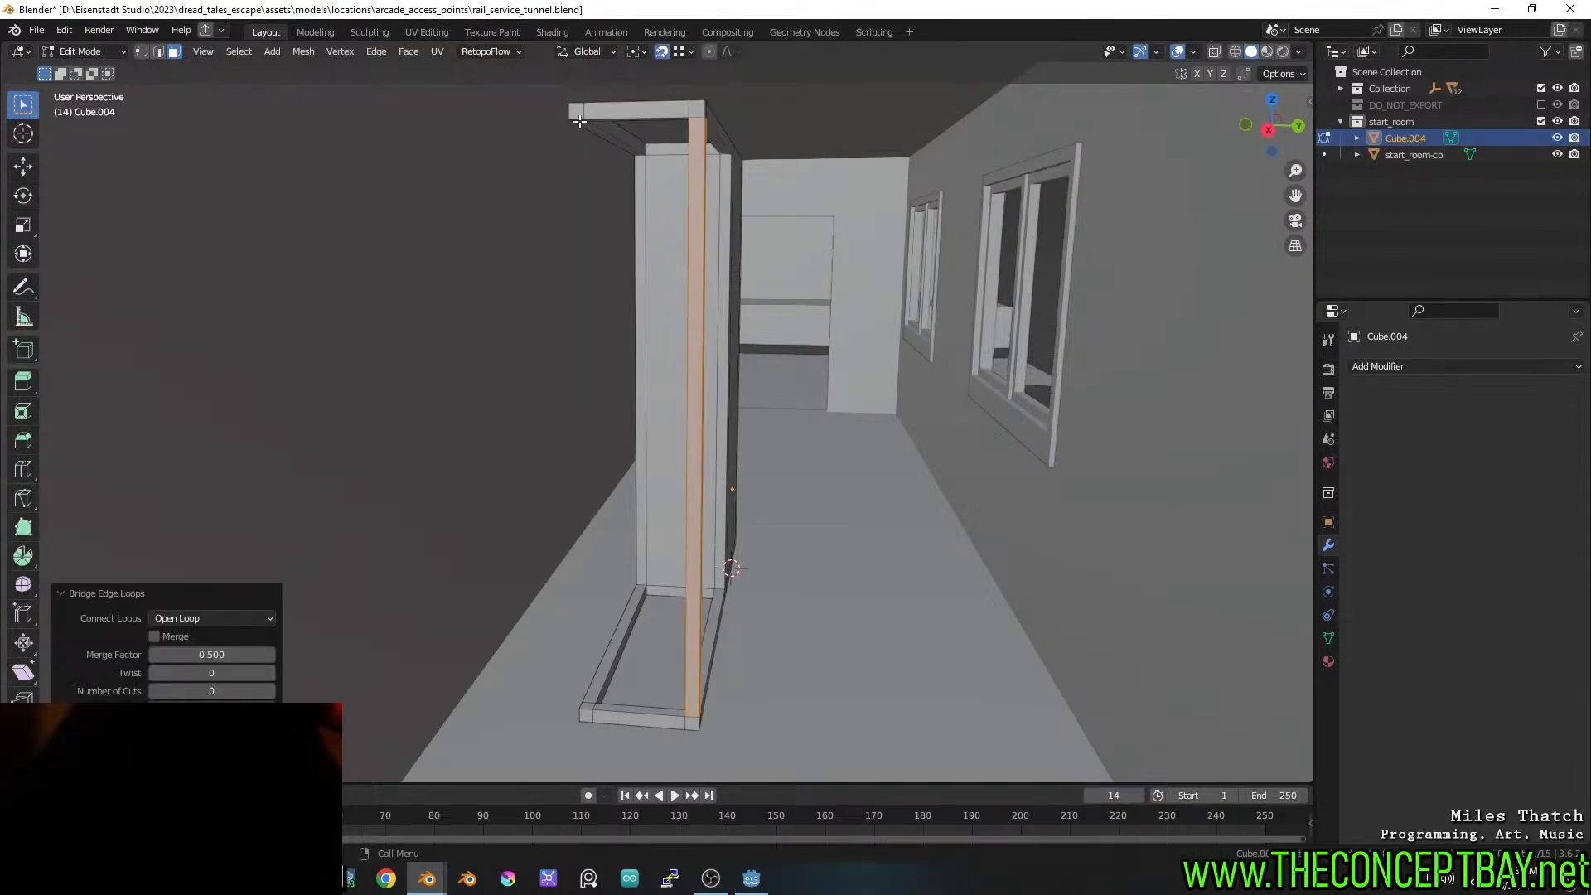
Bridge the remaining upper and lower corner faces to form the second vertical post at the open end
click(580, 122)
shift+click(588, 702)
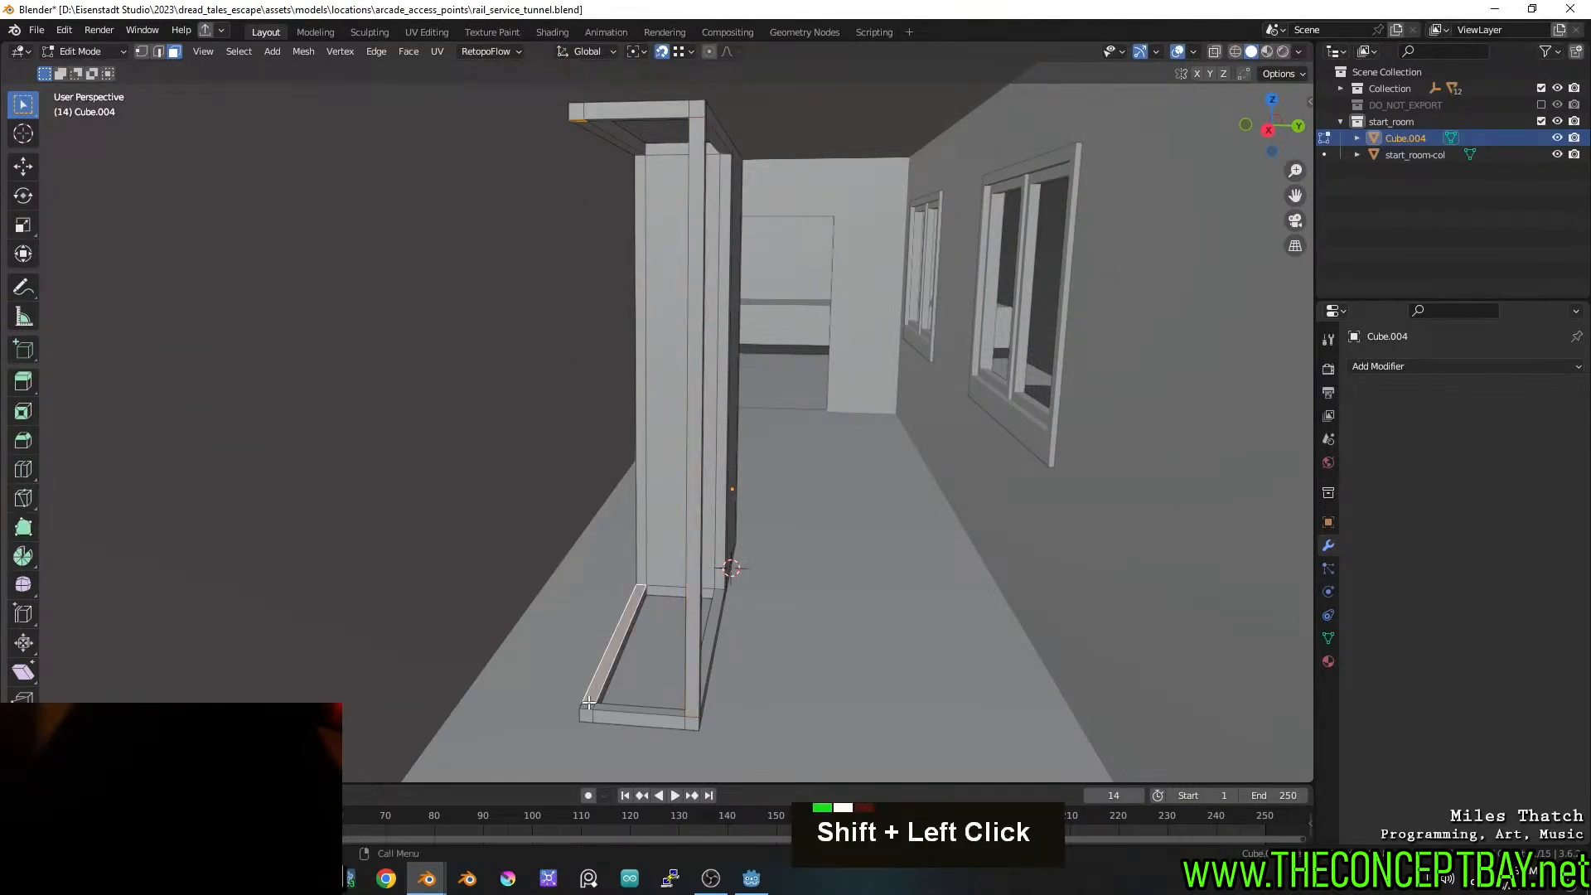
key(ctrl+z)
shift+click(589, 704)
right_click(588, 706)
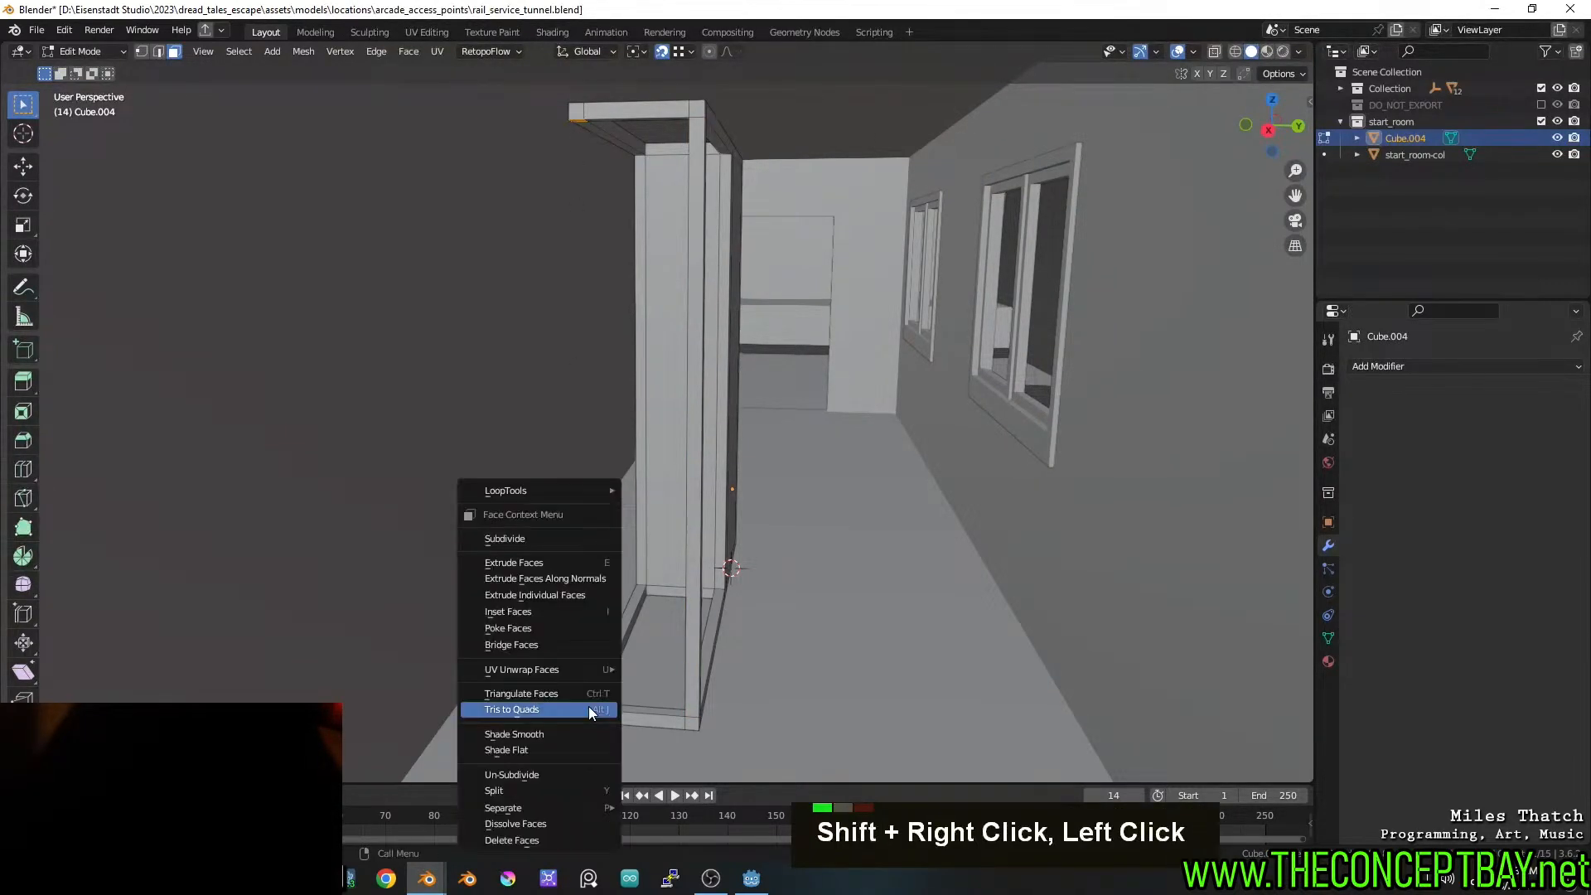
click(576, 640)
Fill a face between two inner edges of the bottom frame and split it off from the surrounding geometry
middle_drag(726, 619, 706, 541)
key(2)
click(630, 644)
shift+click(557, 637)
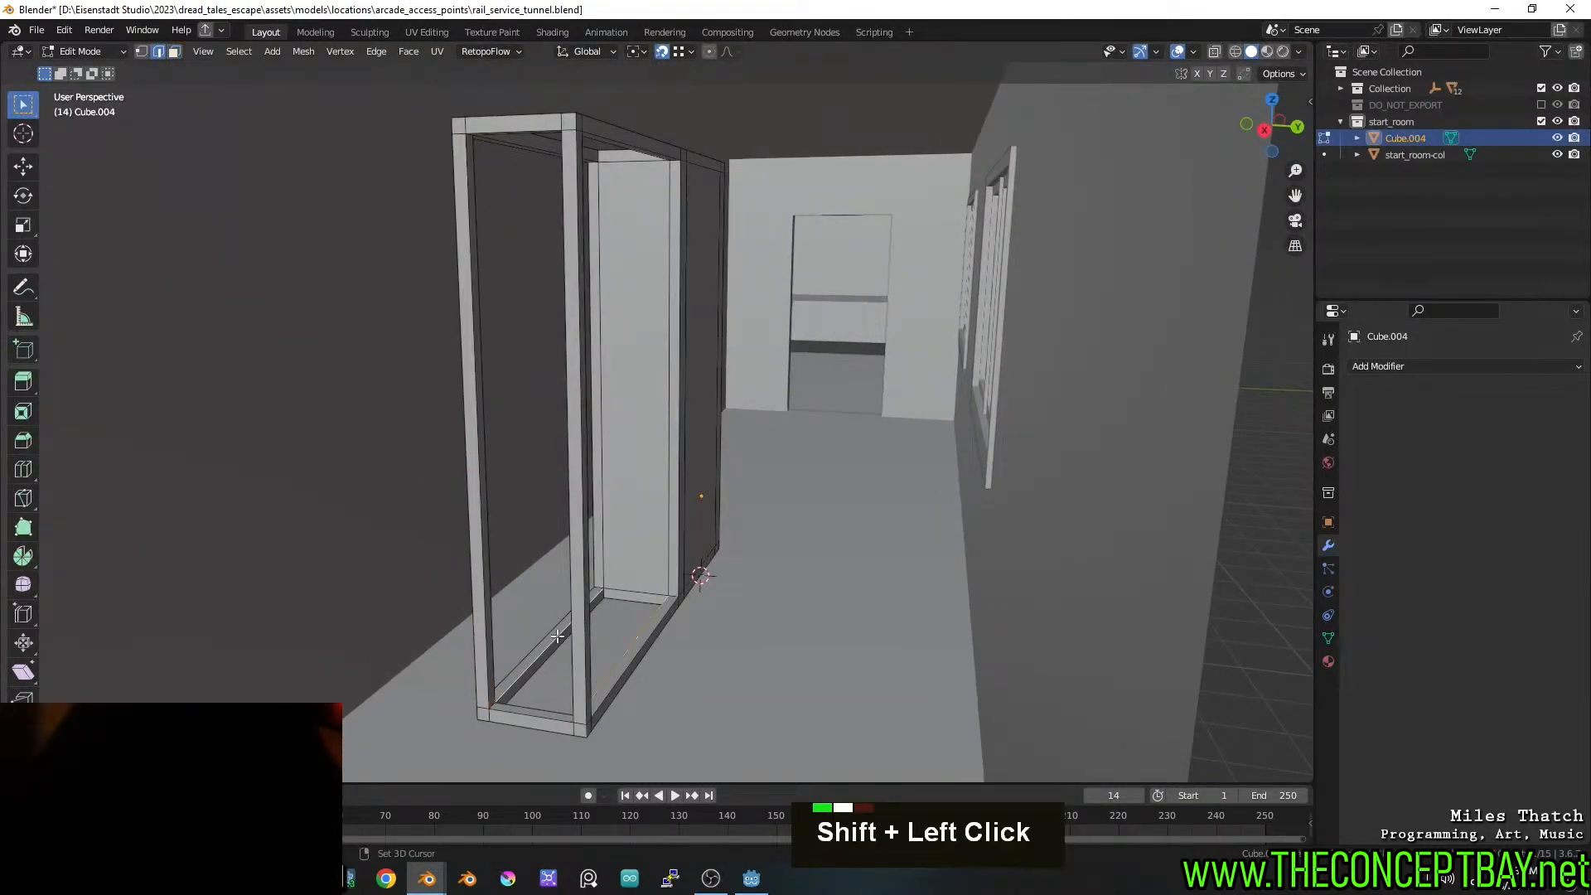
key(f)
key(y)
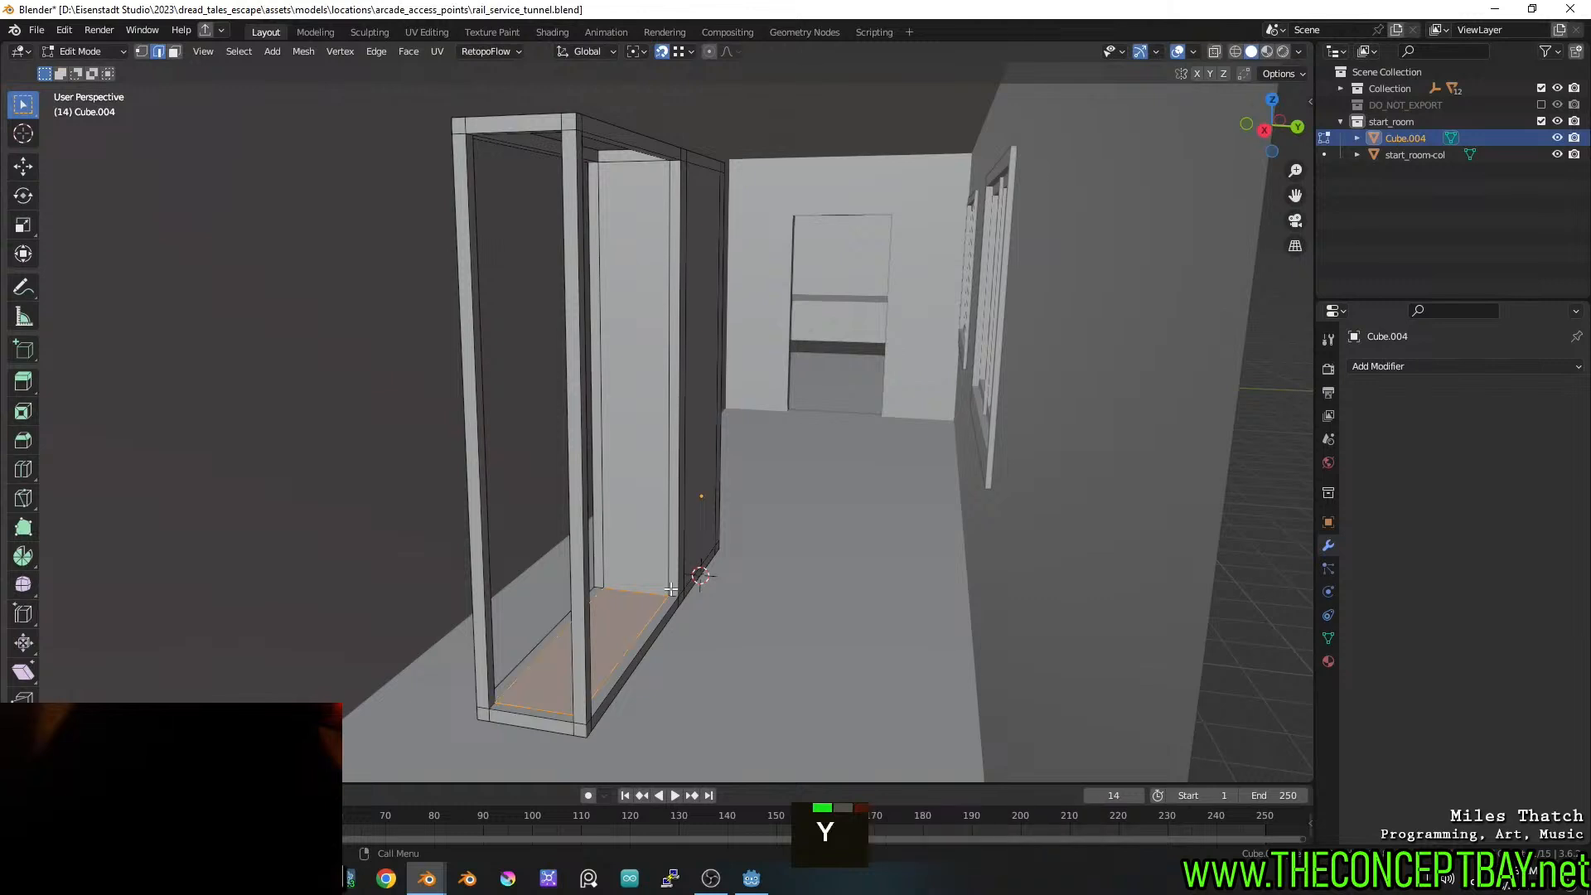
Raise the split face 0.89374 m along Z and extrude it into a thin shelf board
key(g)
key(z)
click(666, 514)
key(e)
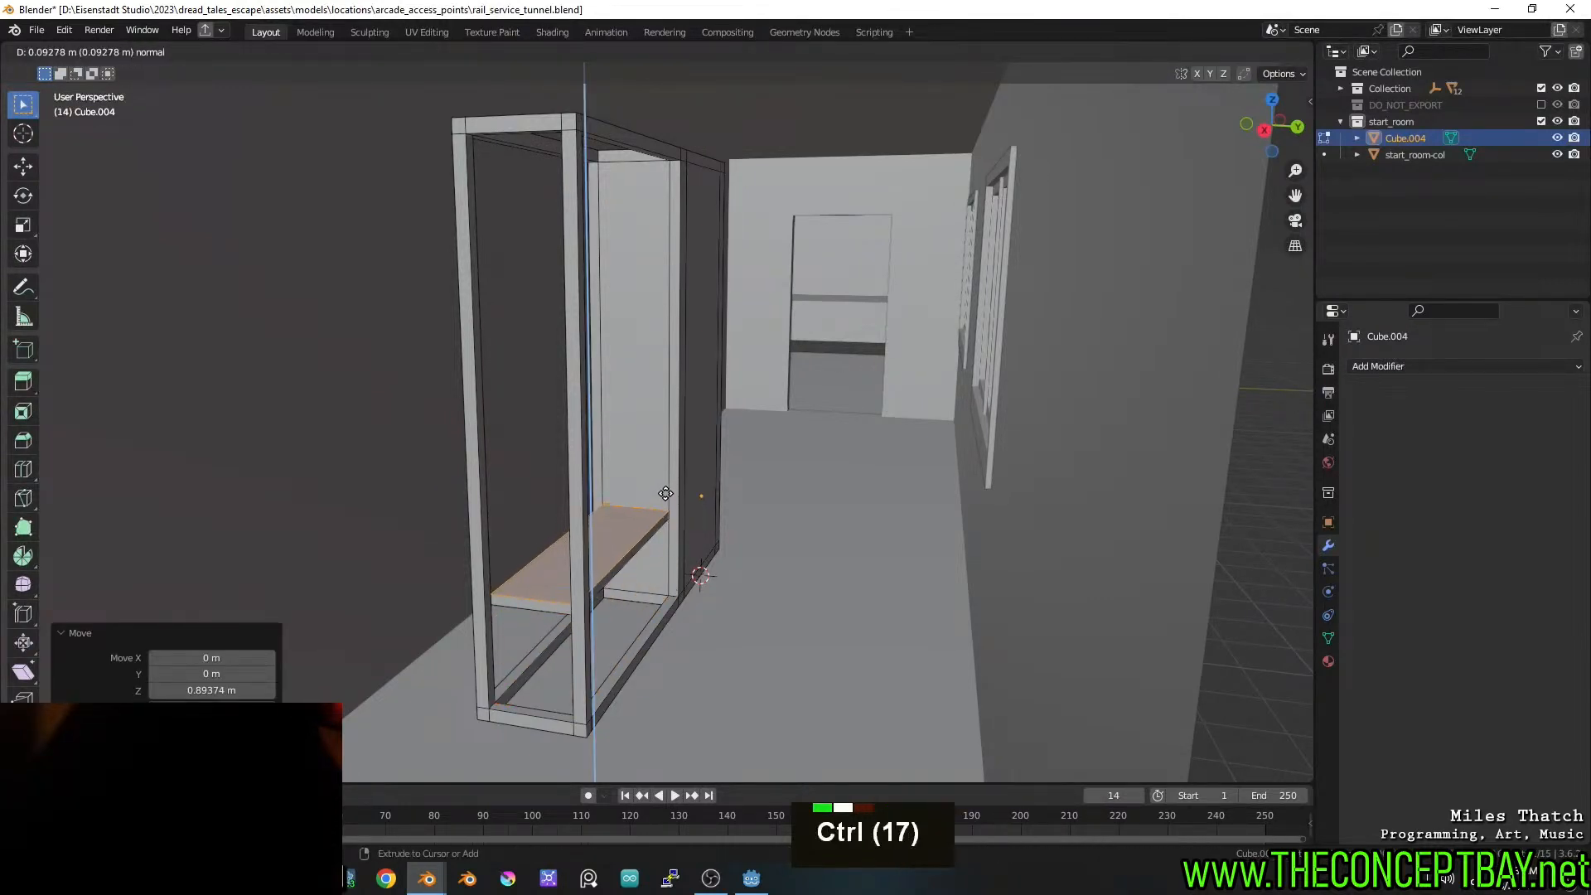
ctrl+click(666, 512)
click(667, 523)
Select the shelf's aisle-side face and move it outward along Y to align with the frame's outer edge
key(3)
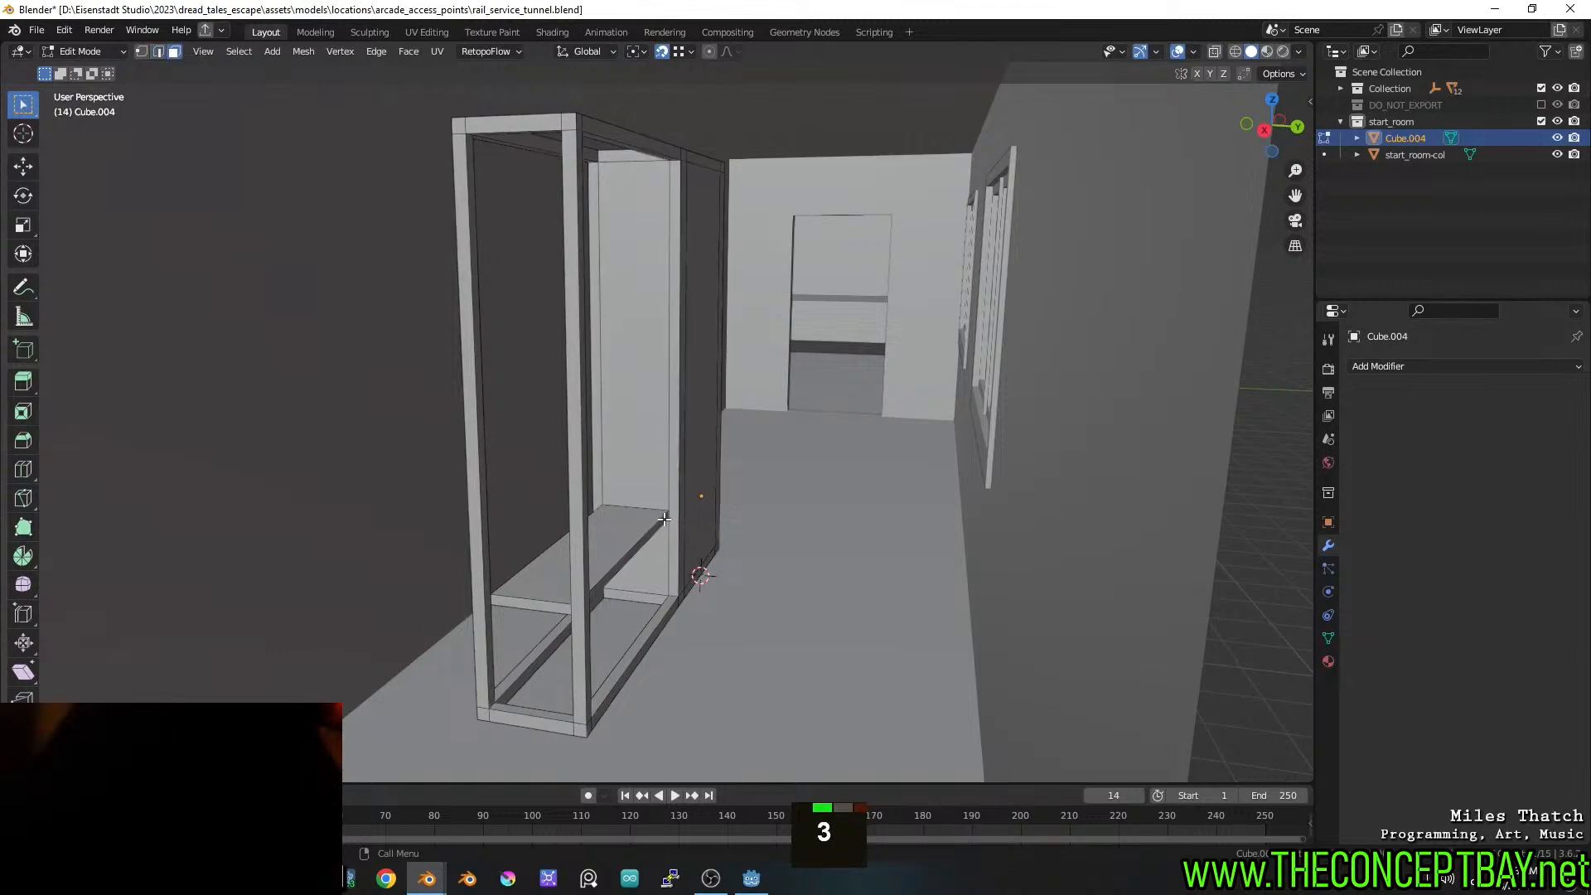
key(g)
key(y)
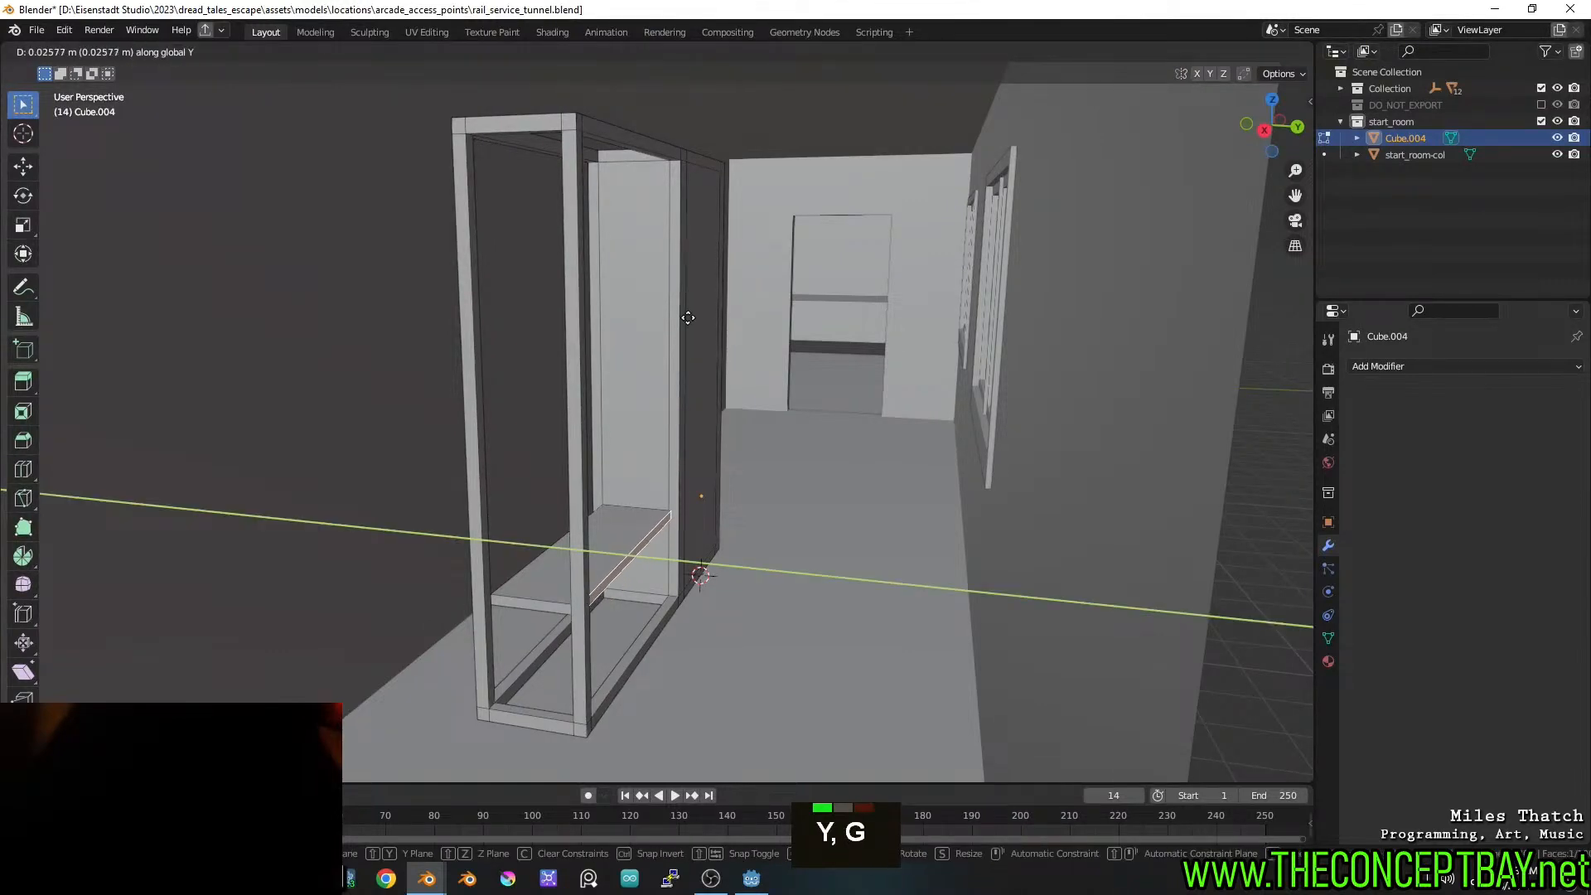
click(684, 170)
middle_drag(596, 607, 778, 614)
click(765, 572)
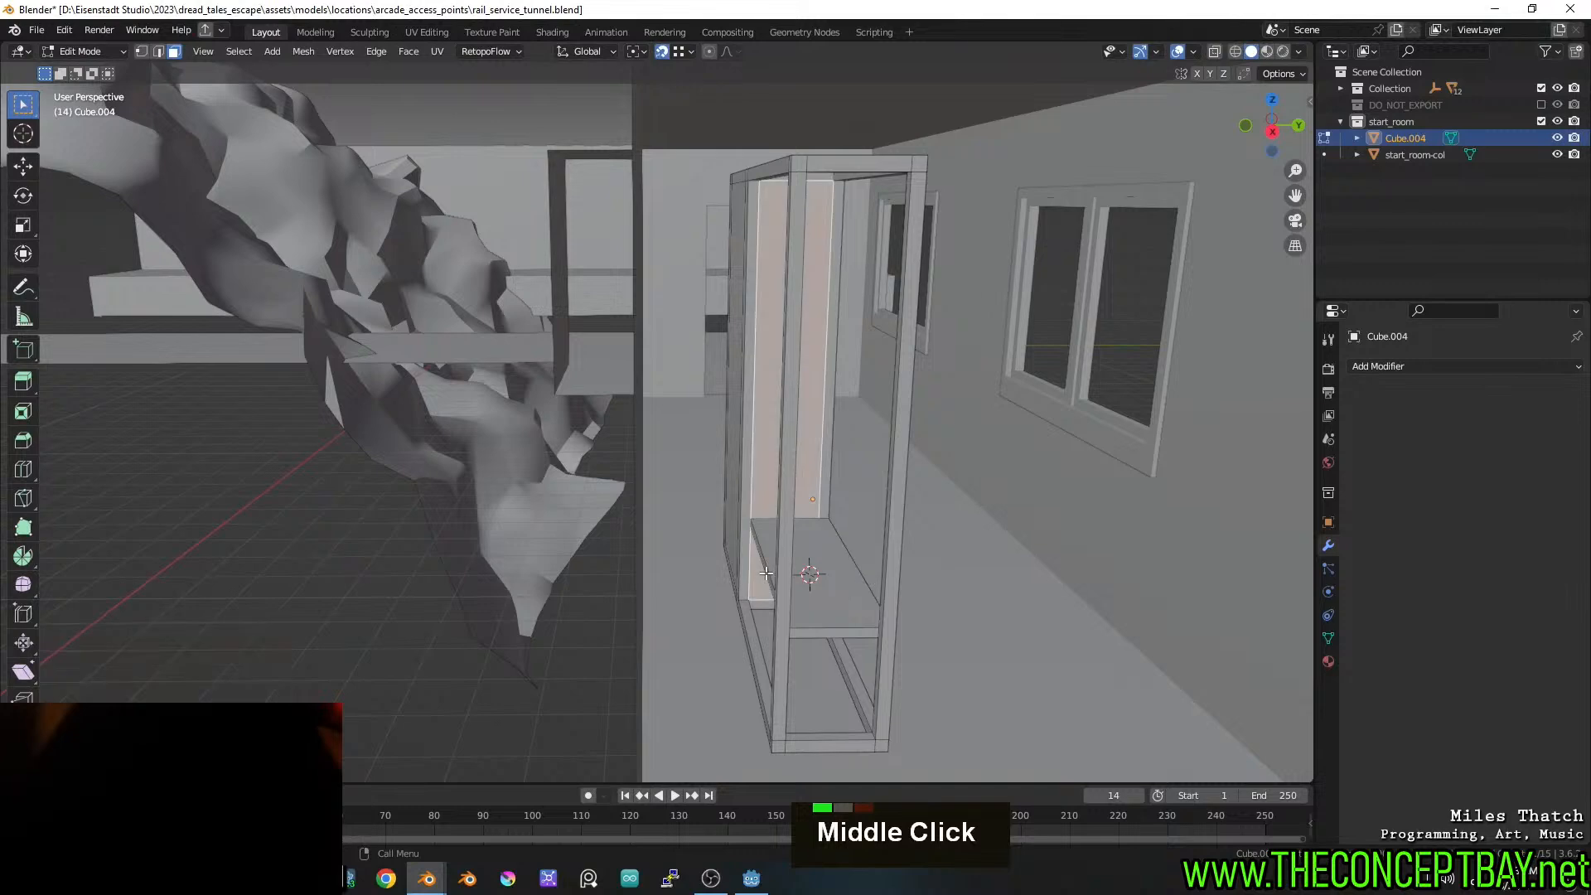
key(ctrl+z)
Move the shelf's aisle-side face back by 0.038936 m along Y to recess it within the frame
ctrl+middle_drag(947, 567, 883, 566)
key(g)
key(y)
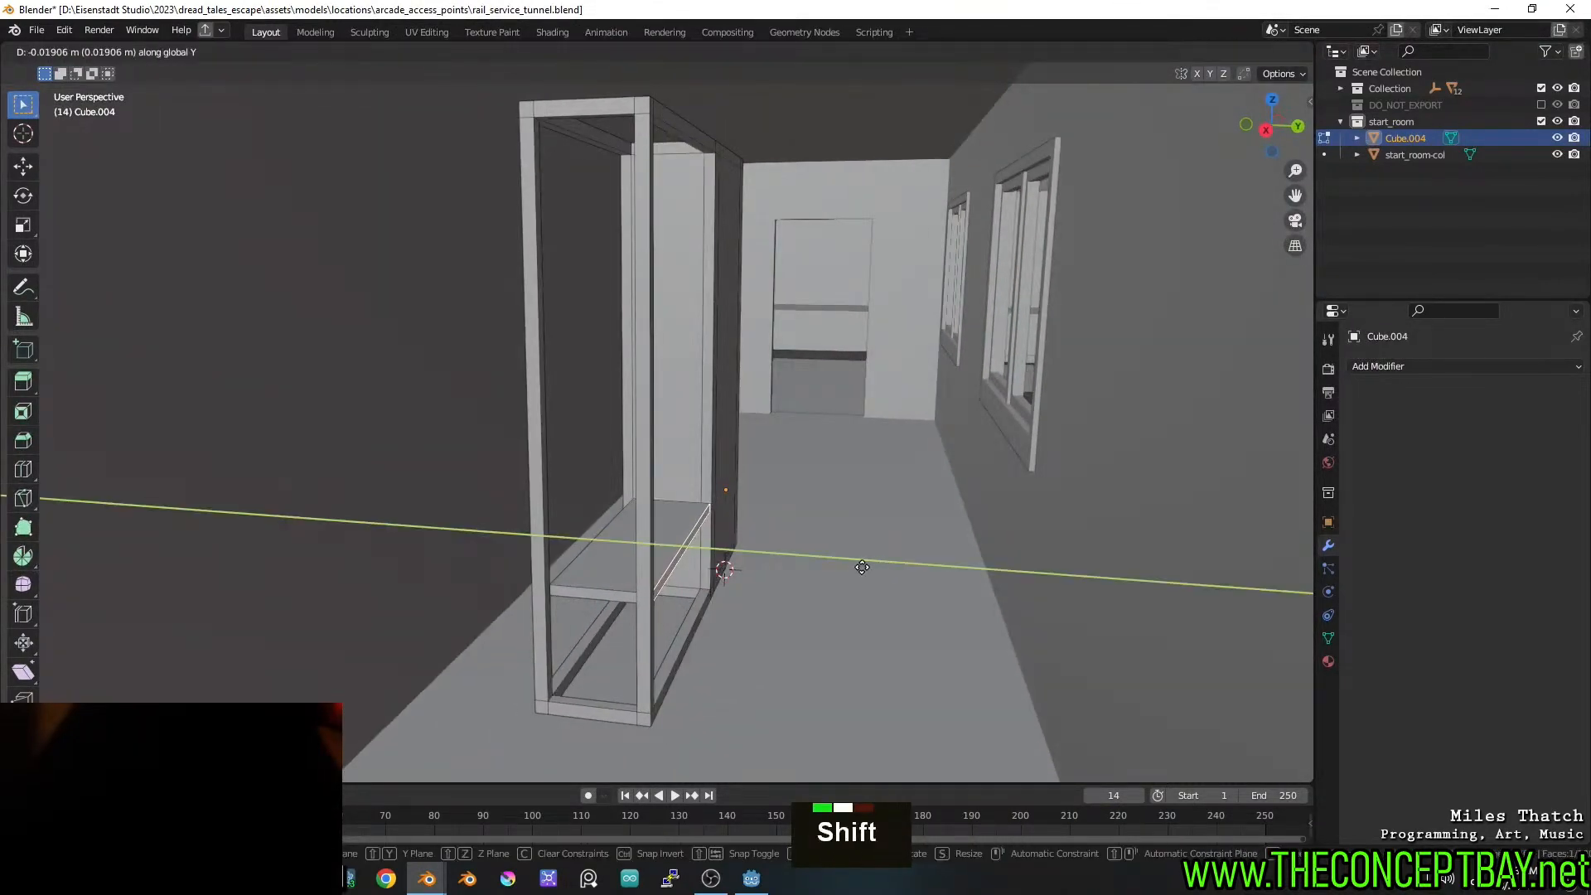
shift+click(782, 570)
Select the shelf's opposite long side face and move it outward 0.11437 m along Y to the frame edge
middle_drag(623, 554, 664, 560)
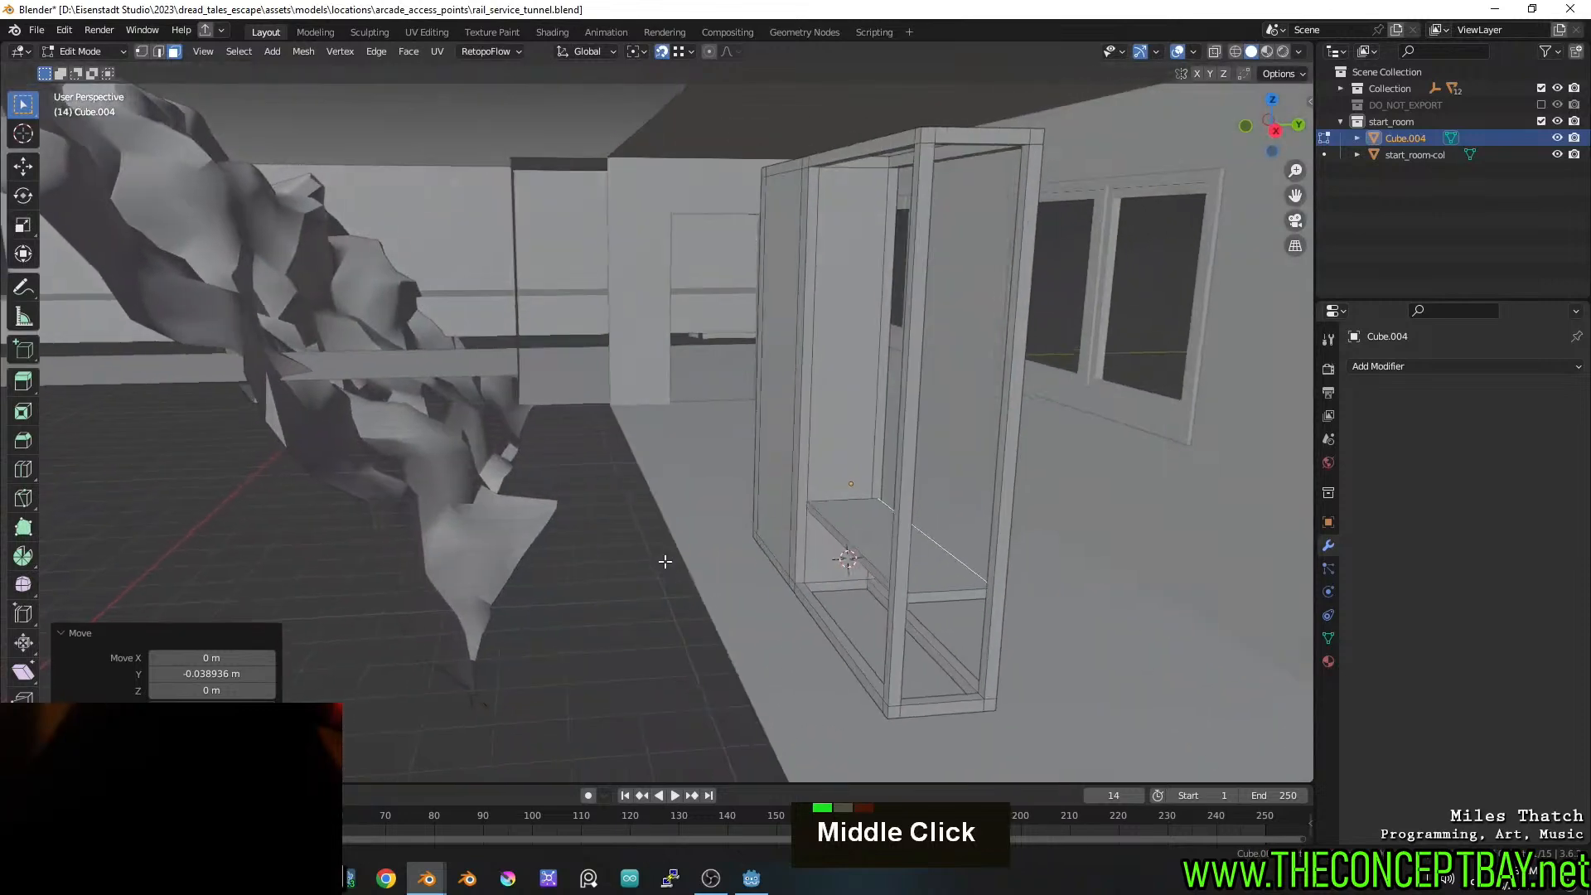
click(851, 546)
key(g)
key(y)
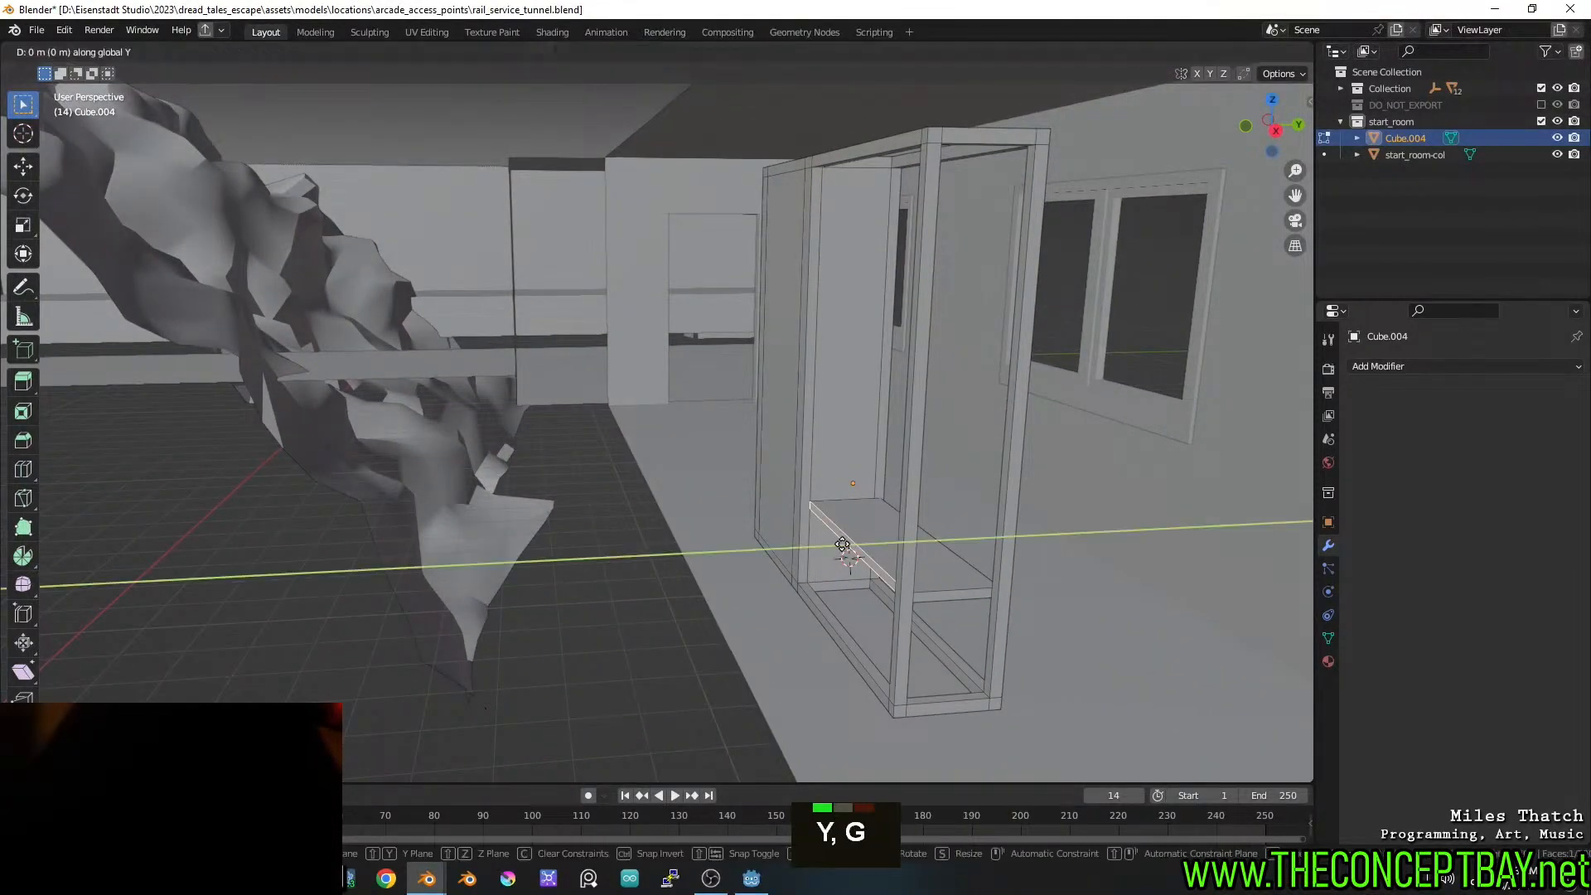
click(812, 172)
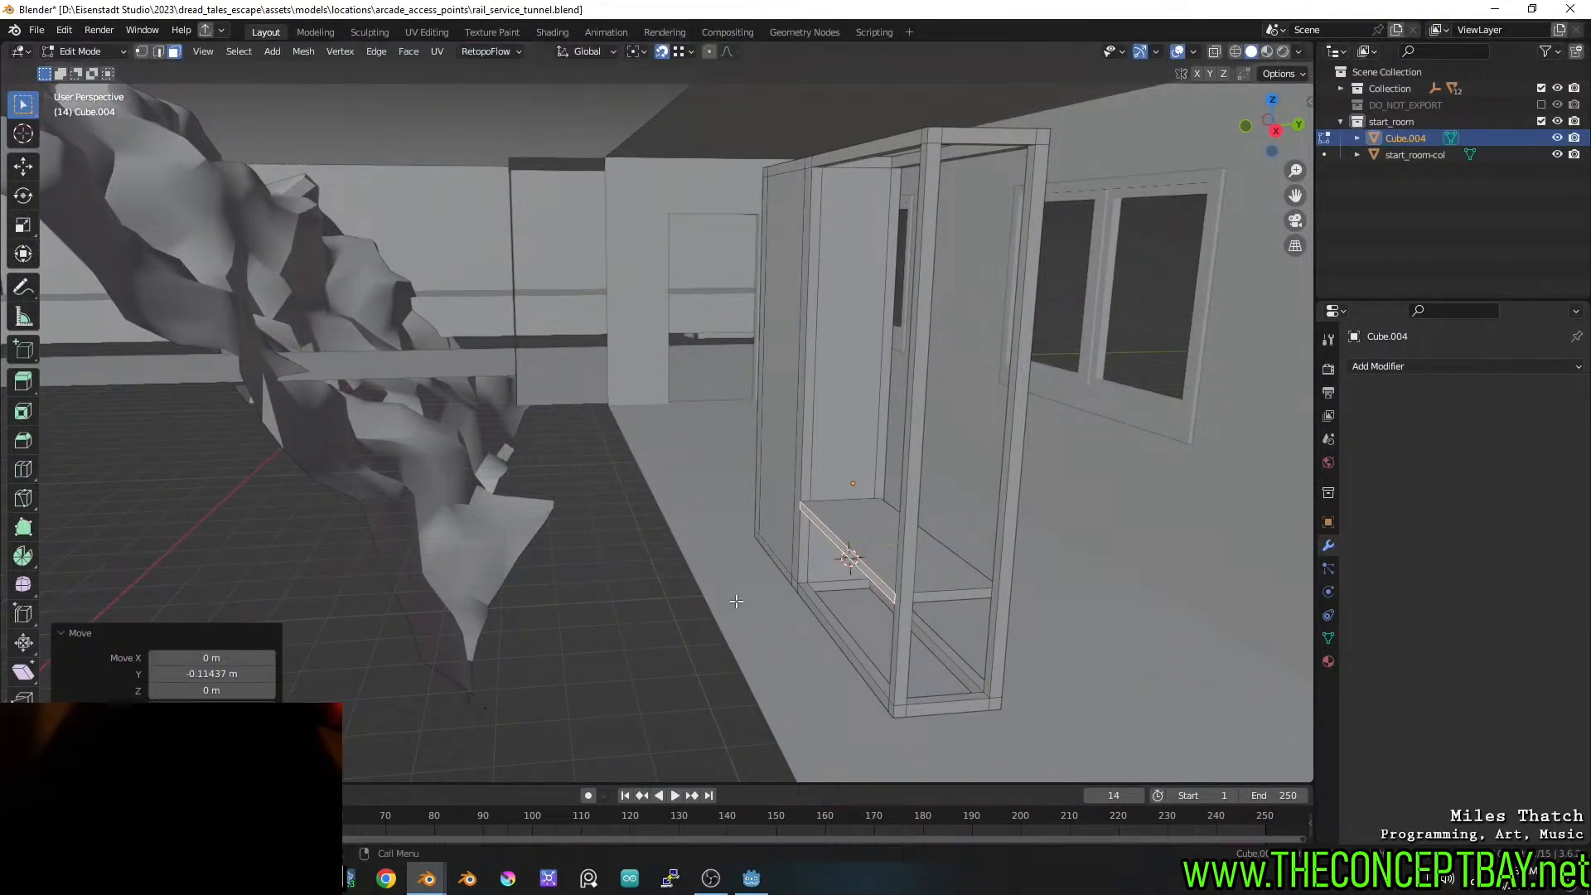
Move that side face back inward 0.034911 m along Y to recess it from the frame edge
key(g)
key(y)
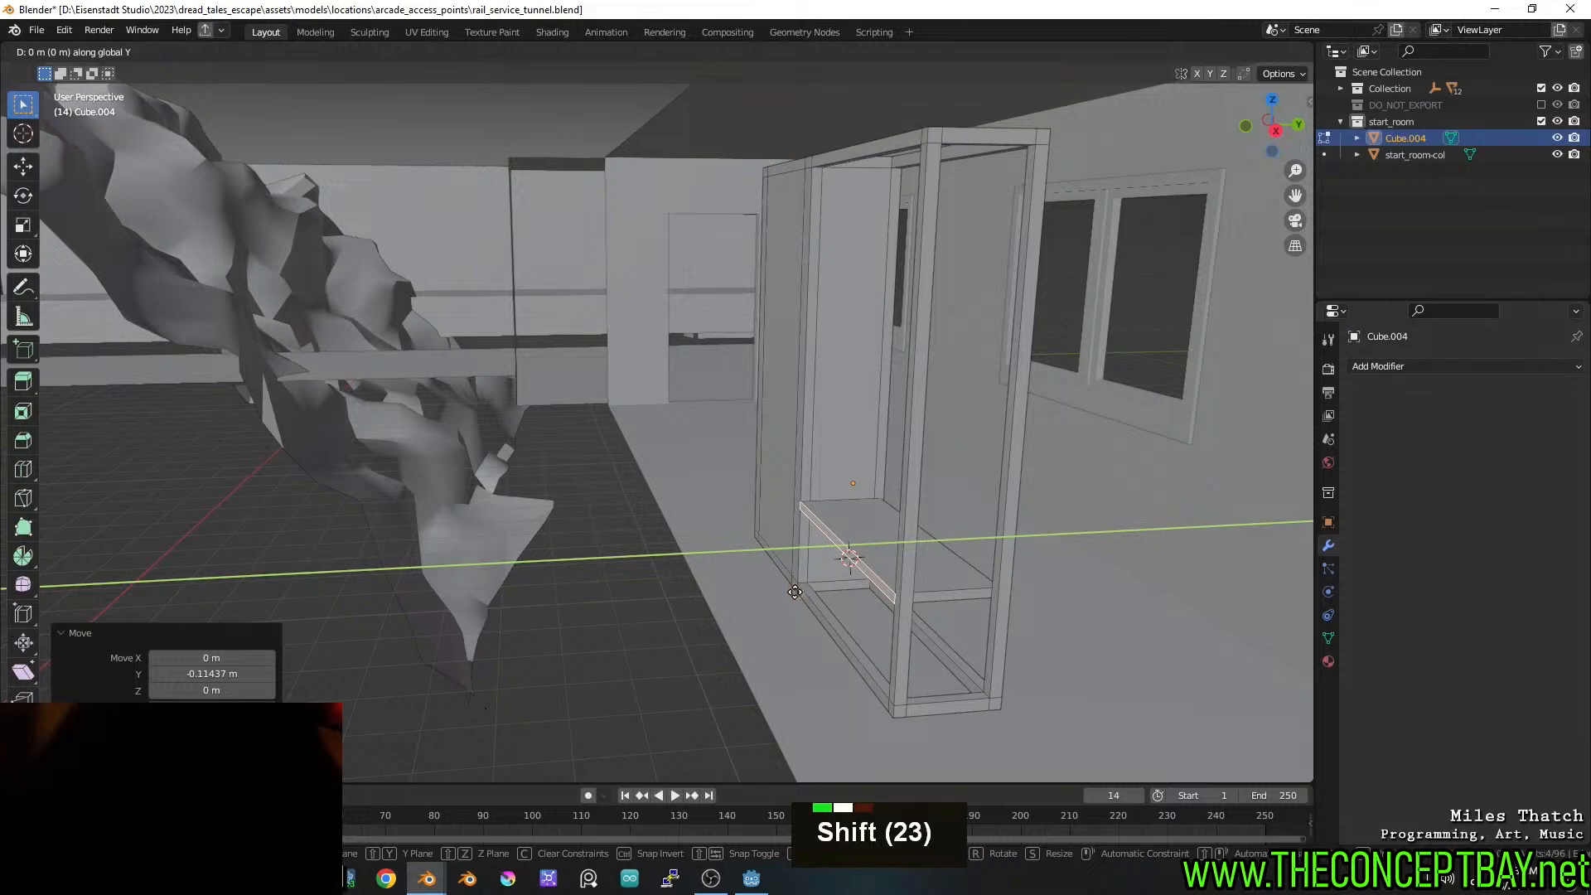
key(ctrl)
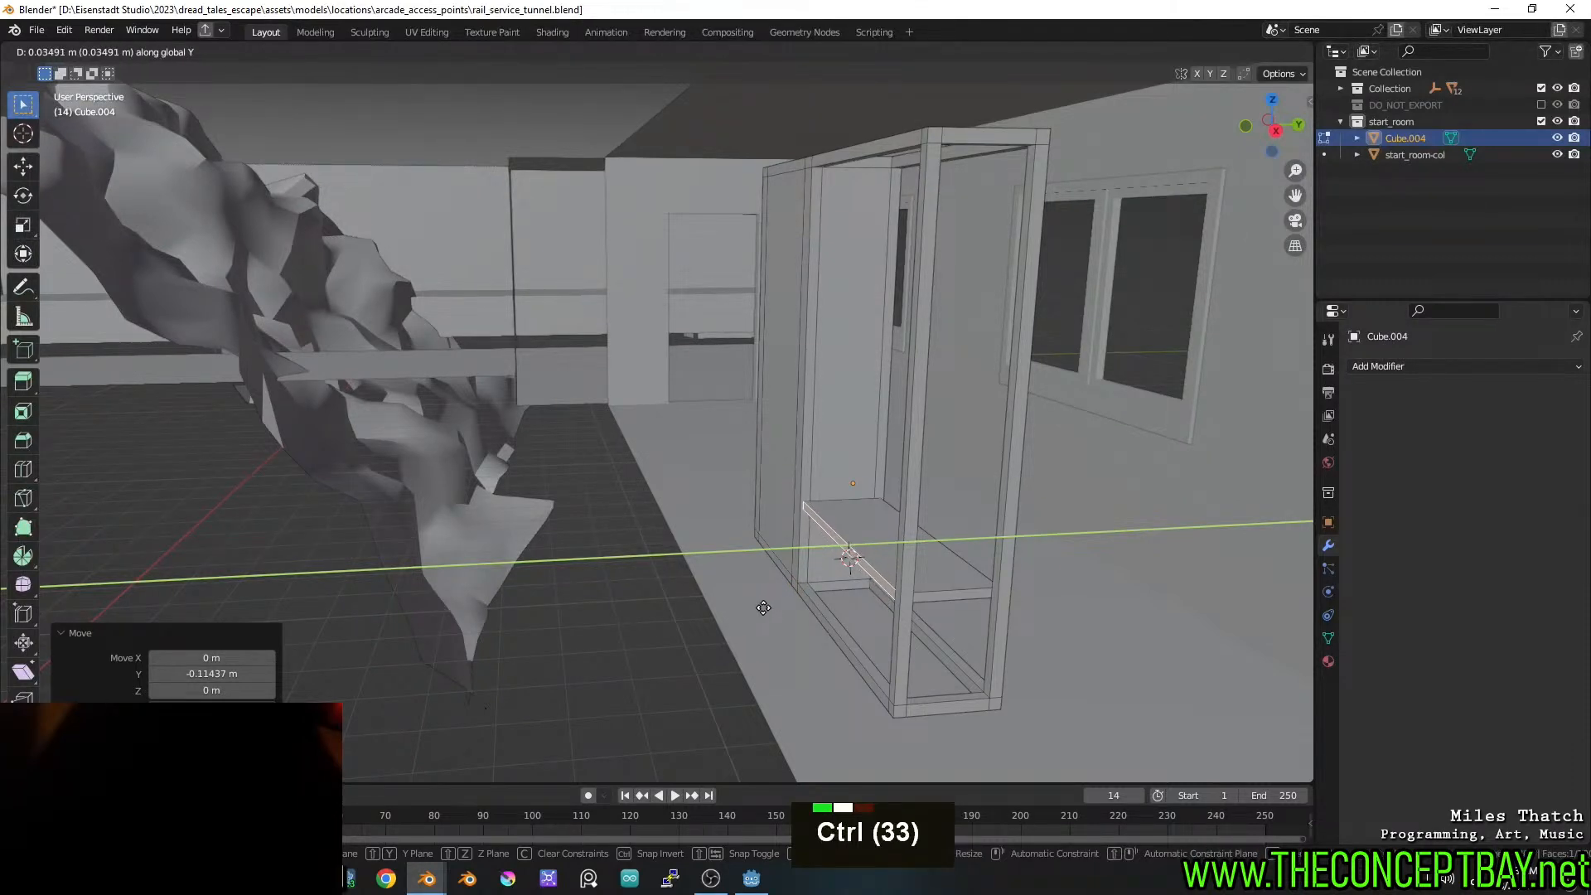
ctrl+click(763, 608)
Select the whole linked shelf board and duplicate it 0.98167 m upward along Z
middle_drag(763, 607, 808, 574)
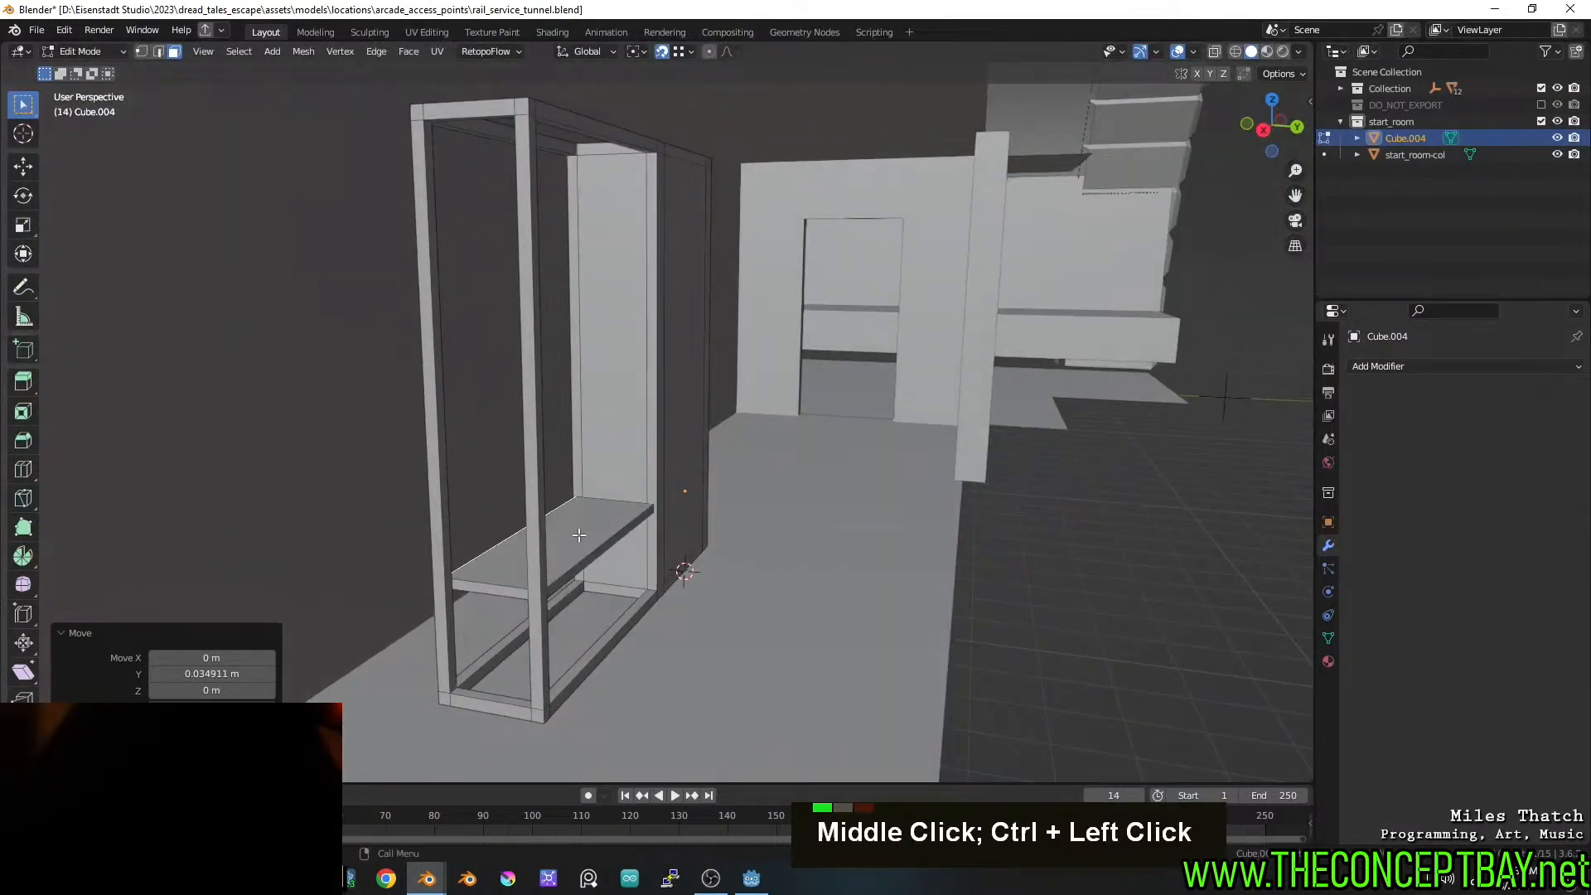
key(l)
shift+middle_drag(588, 542, 785, 551)
key(shift+d)
key(z)
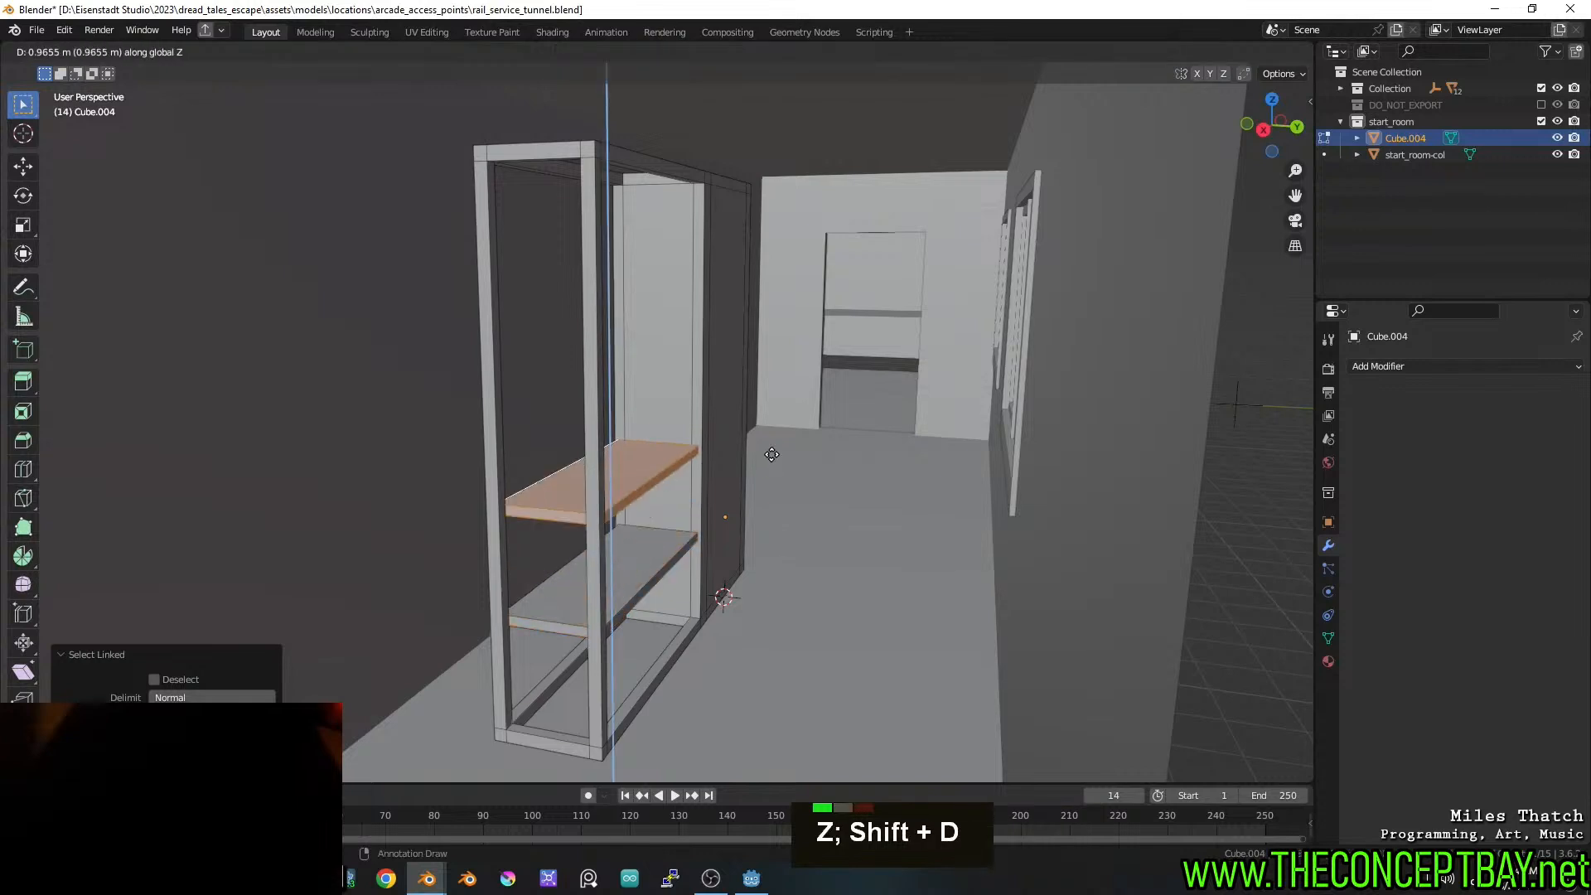
key(ctrl)
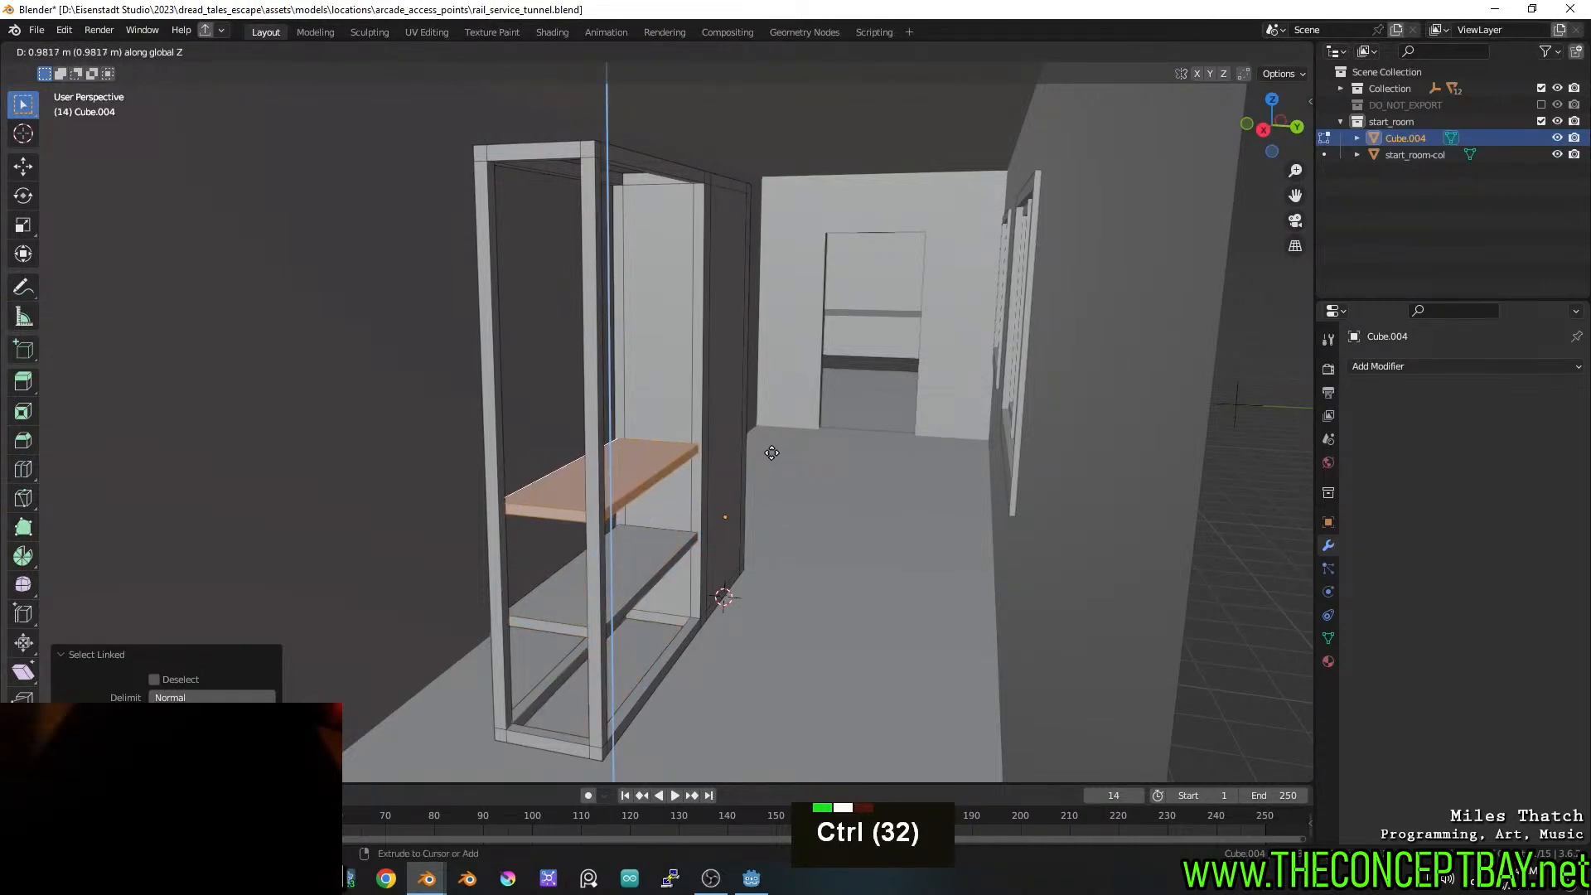
ctrl+click(772, 452)
Duplicate the shelf twice more up the frame, 1.0834 m and a further 0.97793 m along Z
key(shift+d)
key(z)
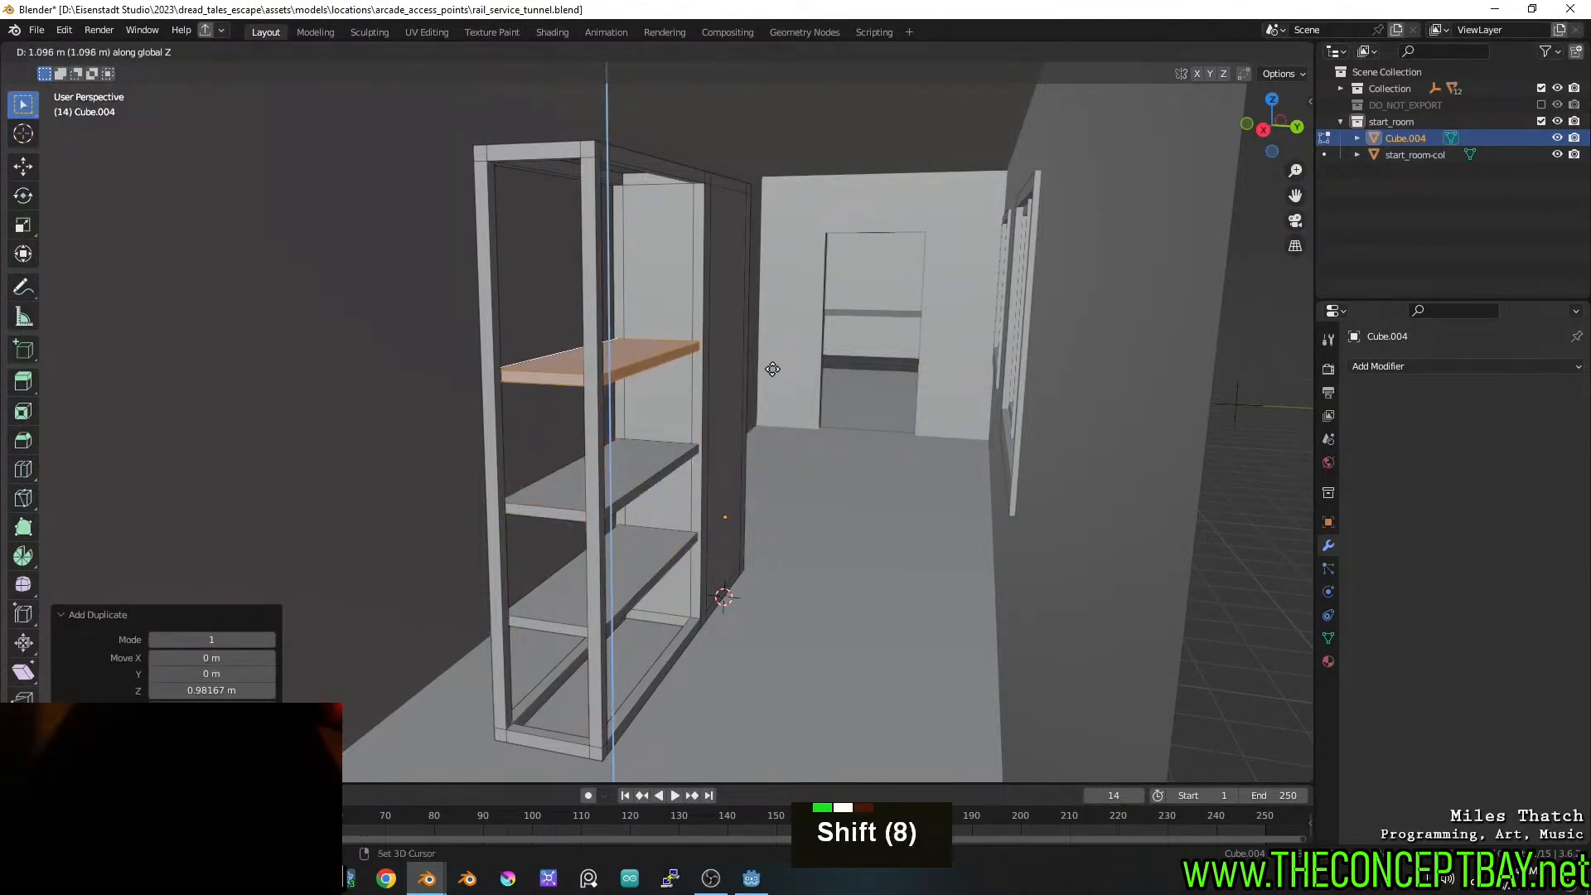
key(ctrl)
shift+click(813, 384)
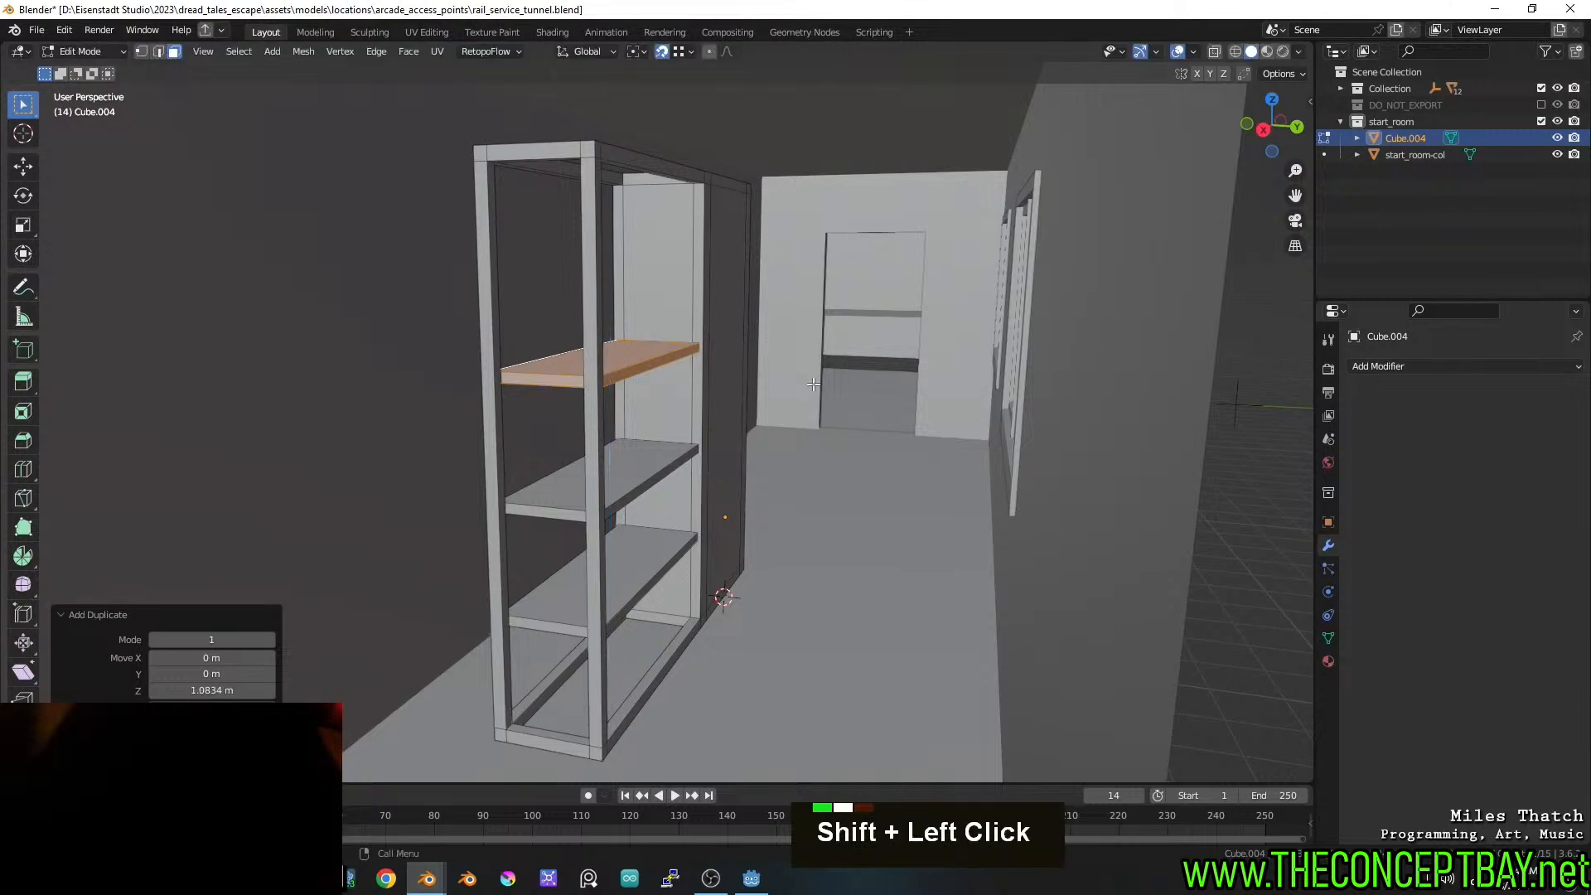
key(shift+d)
key(z)
key(ctrl)
ctrl+click(805, 280)
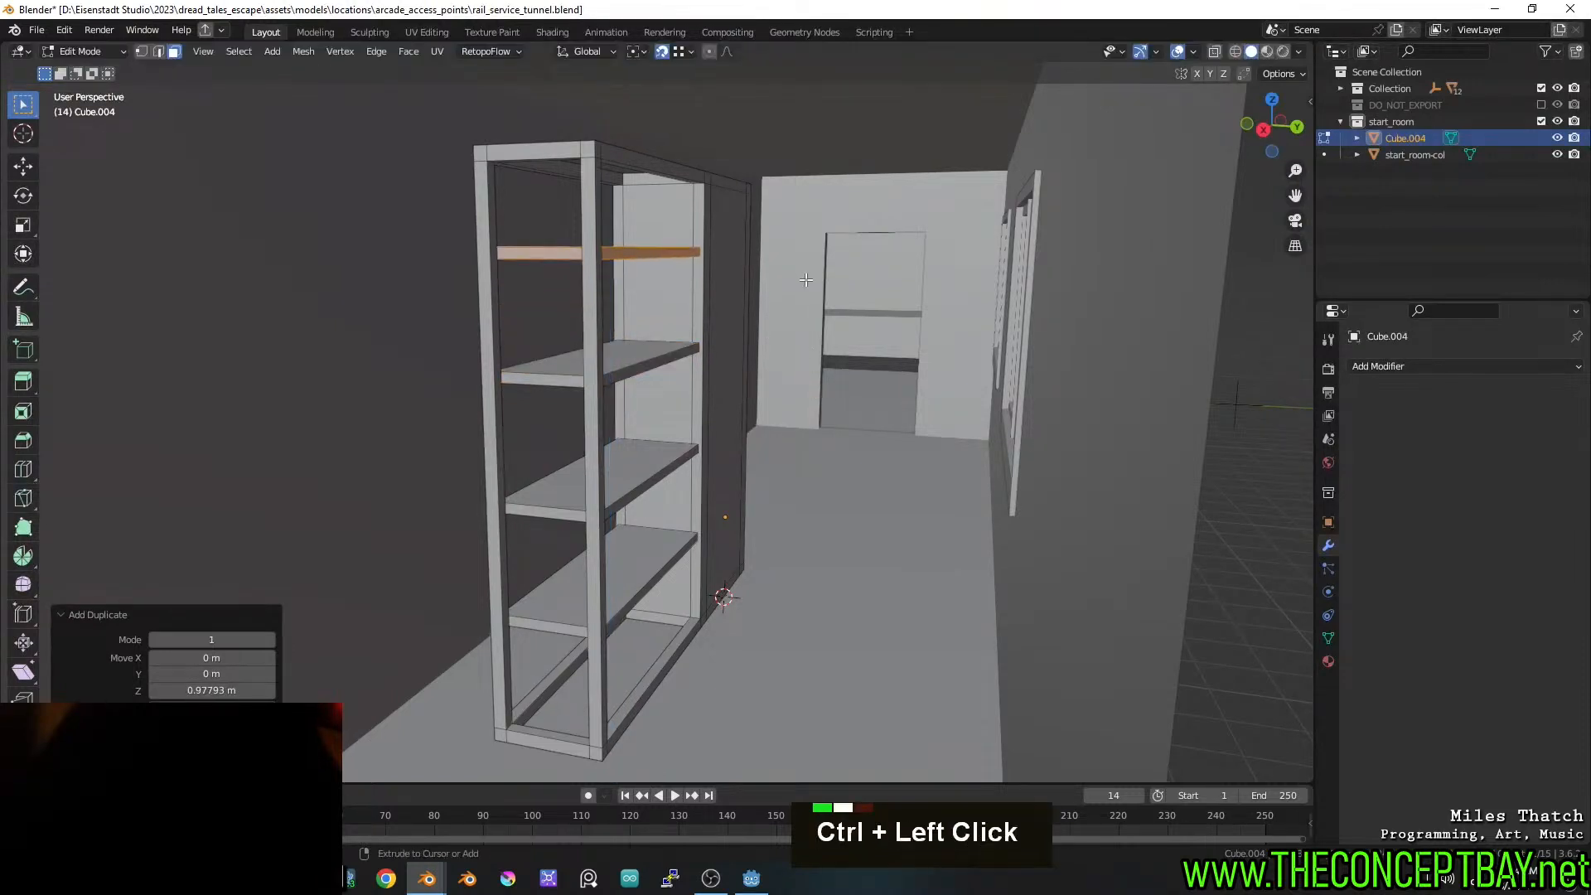
Select the underside faces of the stacked shelves
click(604, 554)
click(628, 566)
middle_drag(627, 566, 655, 490)
scroll(646, 514, up, 2)
scroll(654, 490, up, 5)
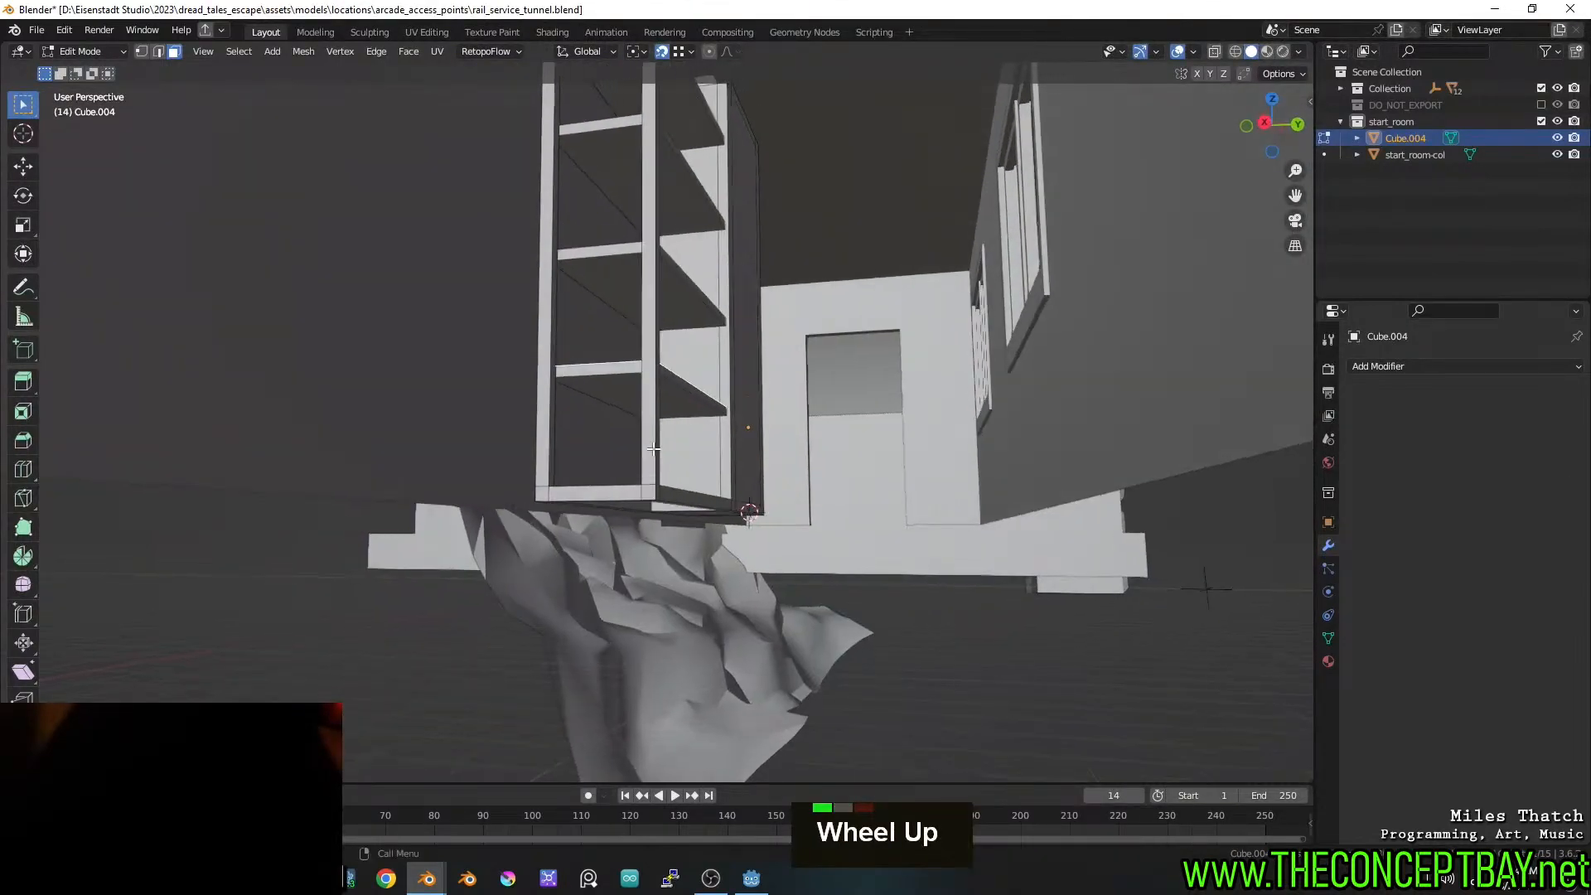
shift+click(681, 291)
shift+click(682, 199)
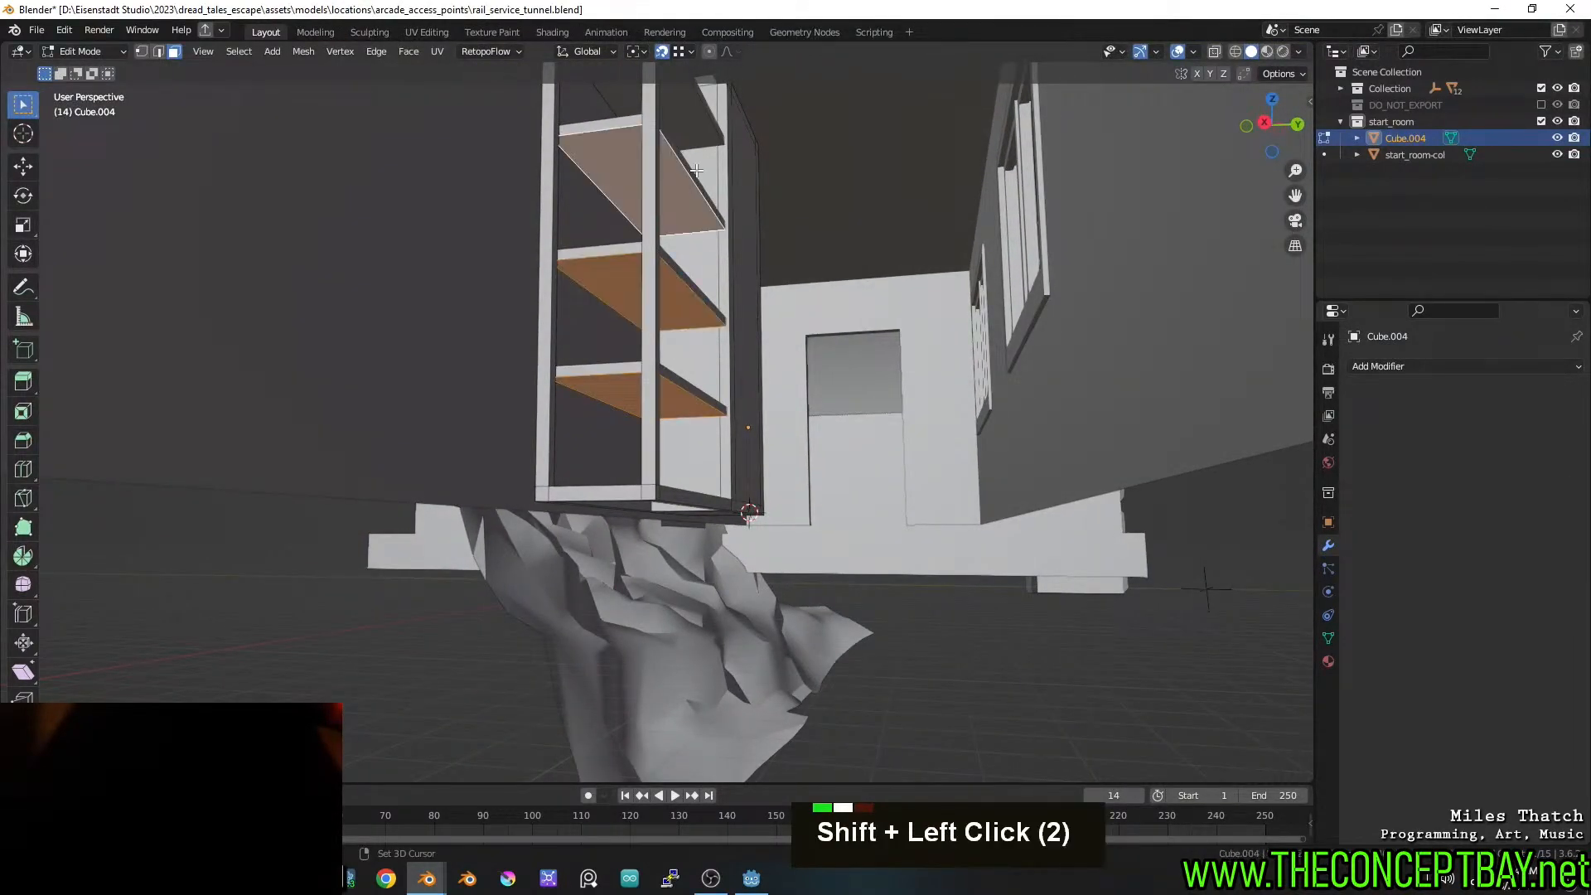
shift+click(685, 176)
middle_drag(682, 199, 691, 338)
Undo the face selections and the shelf duplicates, back to the single lowest shelf
key(ctrl+z)
key(ctrl+z)
key(ctrl+z)
key(ctrl+z)
key(ctrl+z)
key(ctrl+z)
key(ctrl+z)
key(ctrl+z)
key(ctrl+z)
key(ctrl+z)
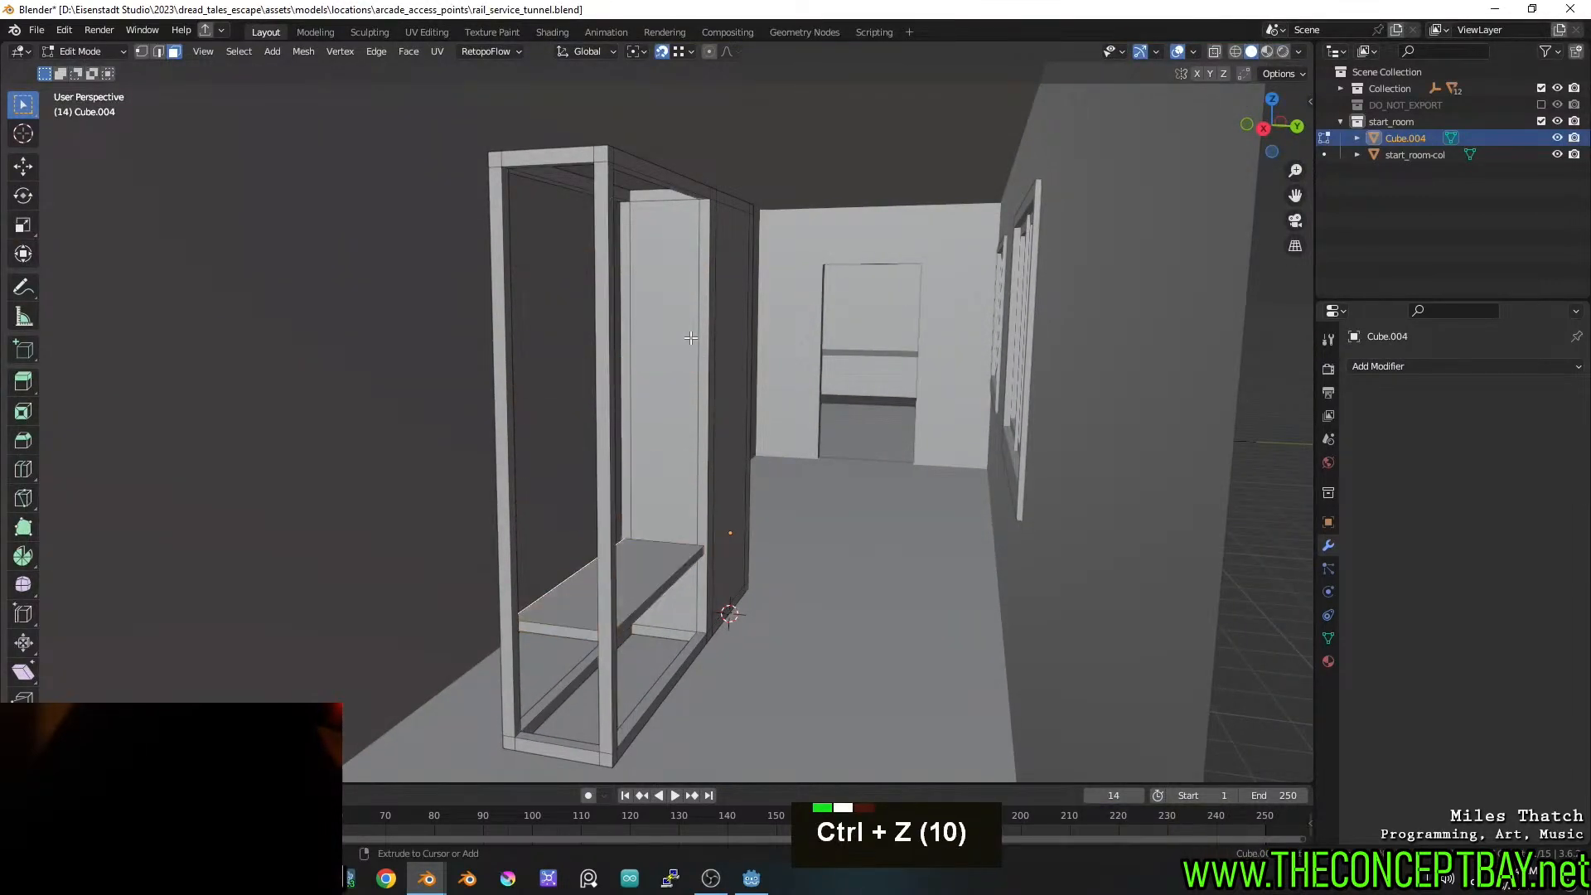
Select the top and underside faces of the lowest shelf board
click(633, 556)
scroll(679, 639, up, 2)
shift+middle_drag(679, 638, 711, 470)
click(667, 236)
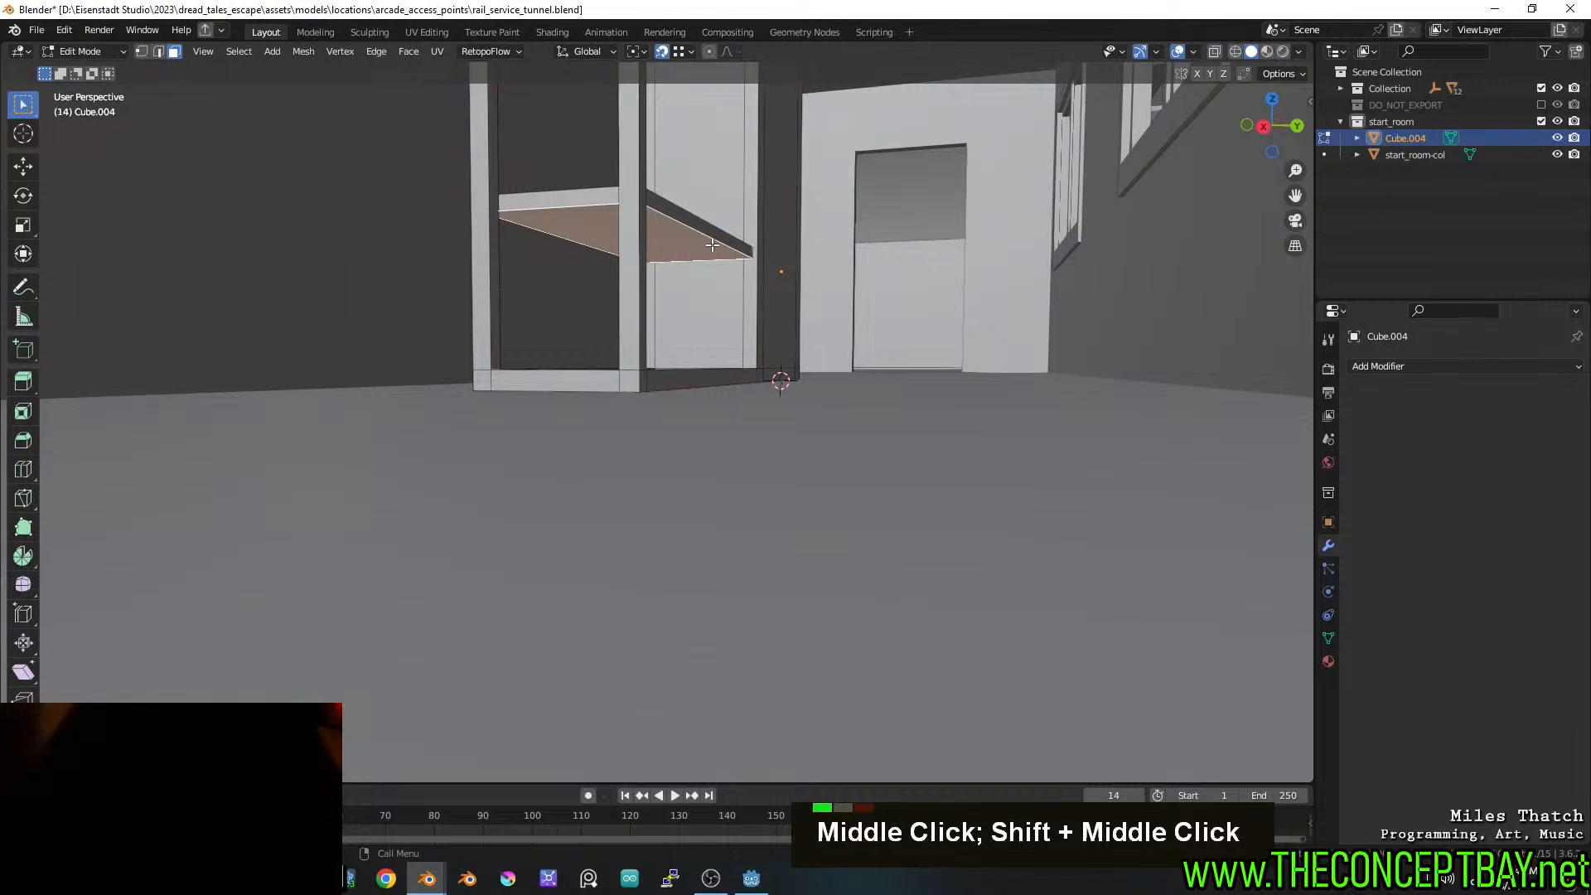
middle_drag(713, 245, 663, 456)
shift+click(663, 452)
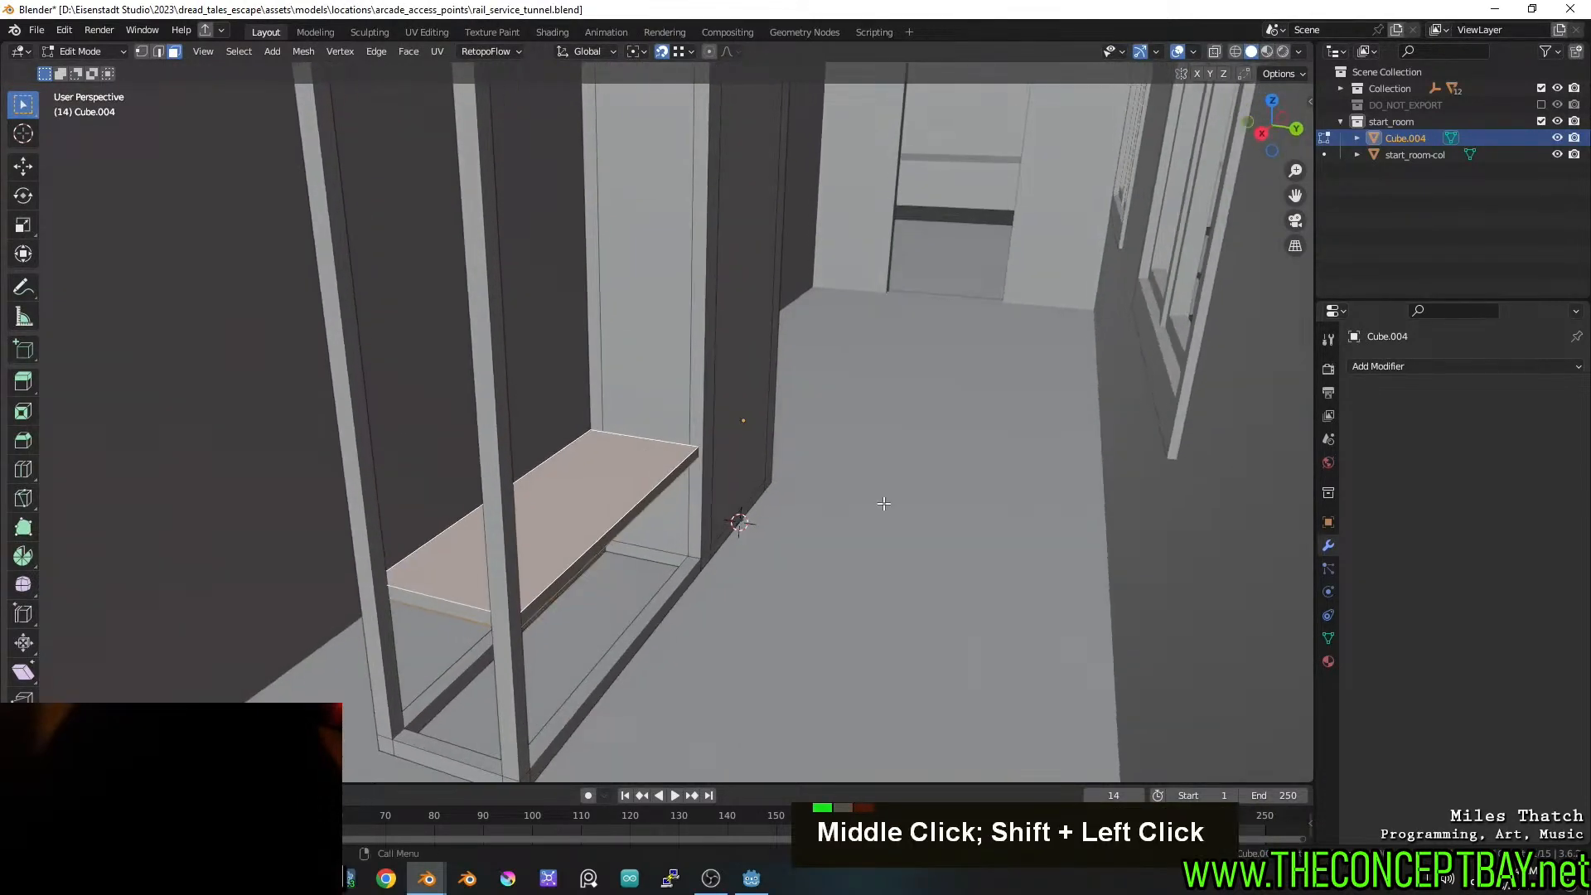
Extrude the selected shelf faces in place and scale them to 0.968 along X and 0.911 along Y
key(e)
key(x)
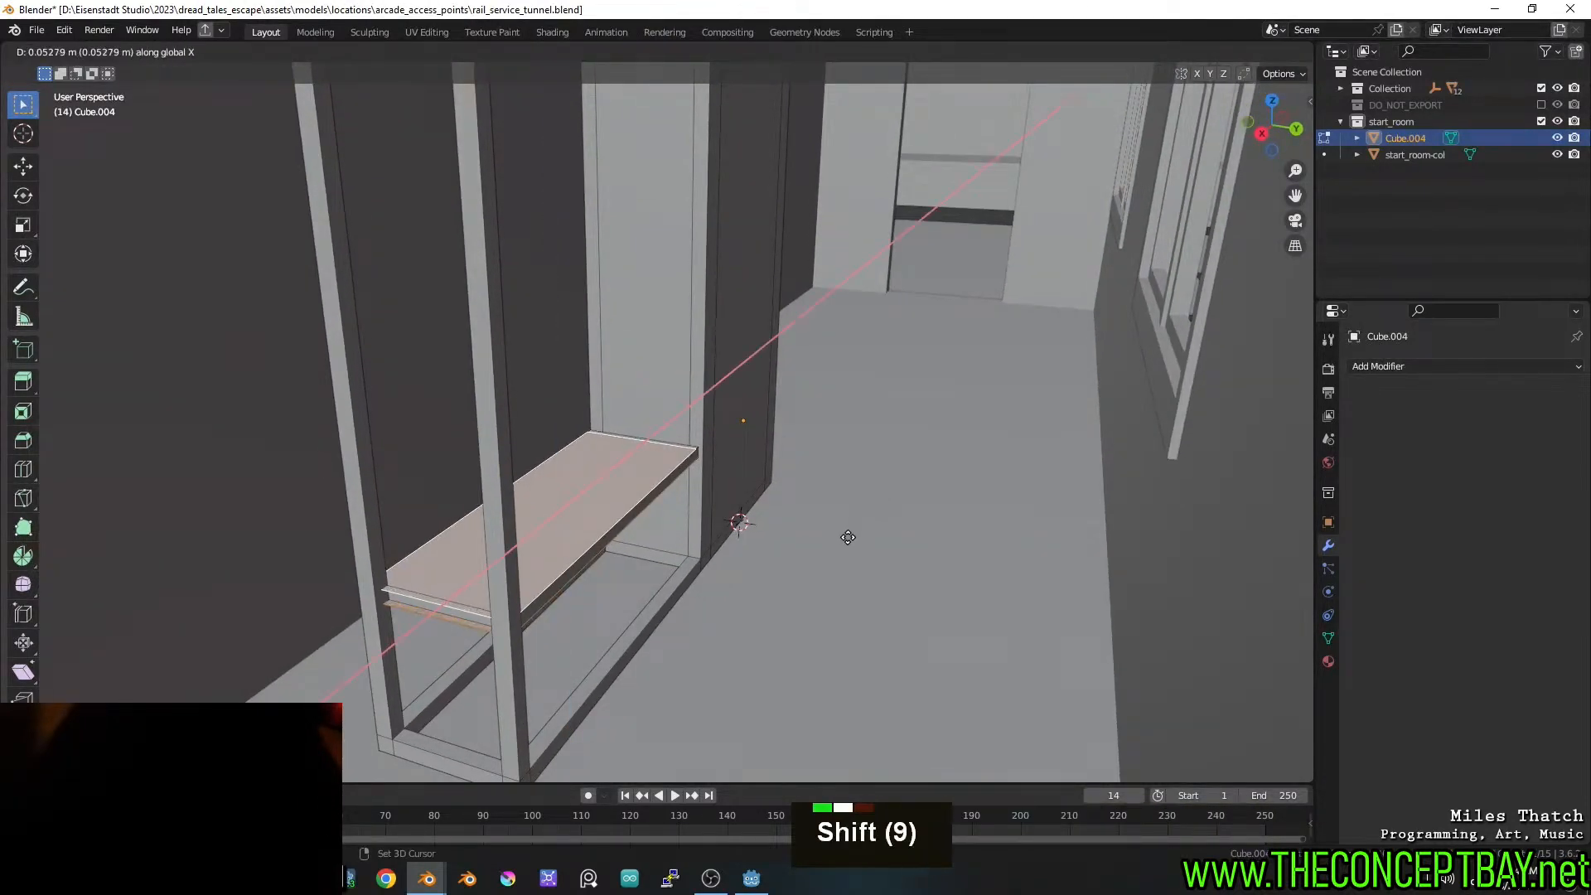
key(s)
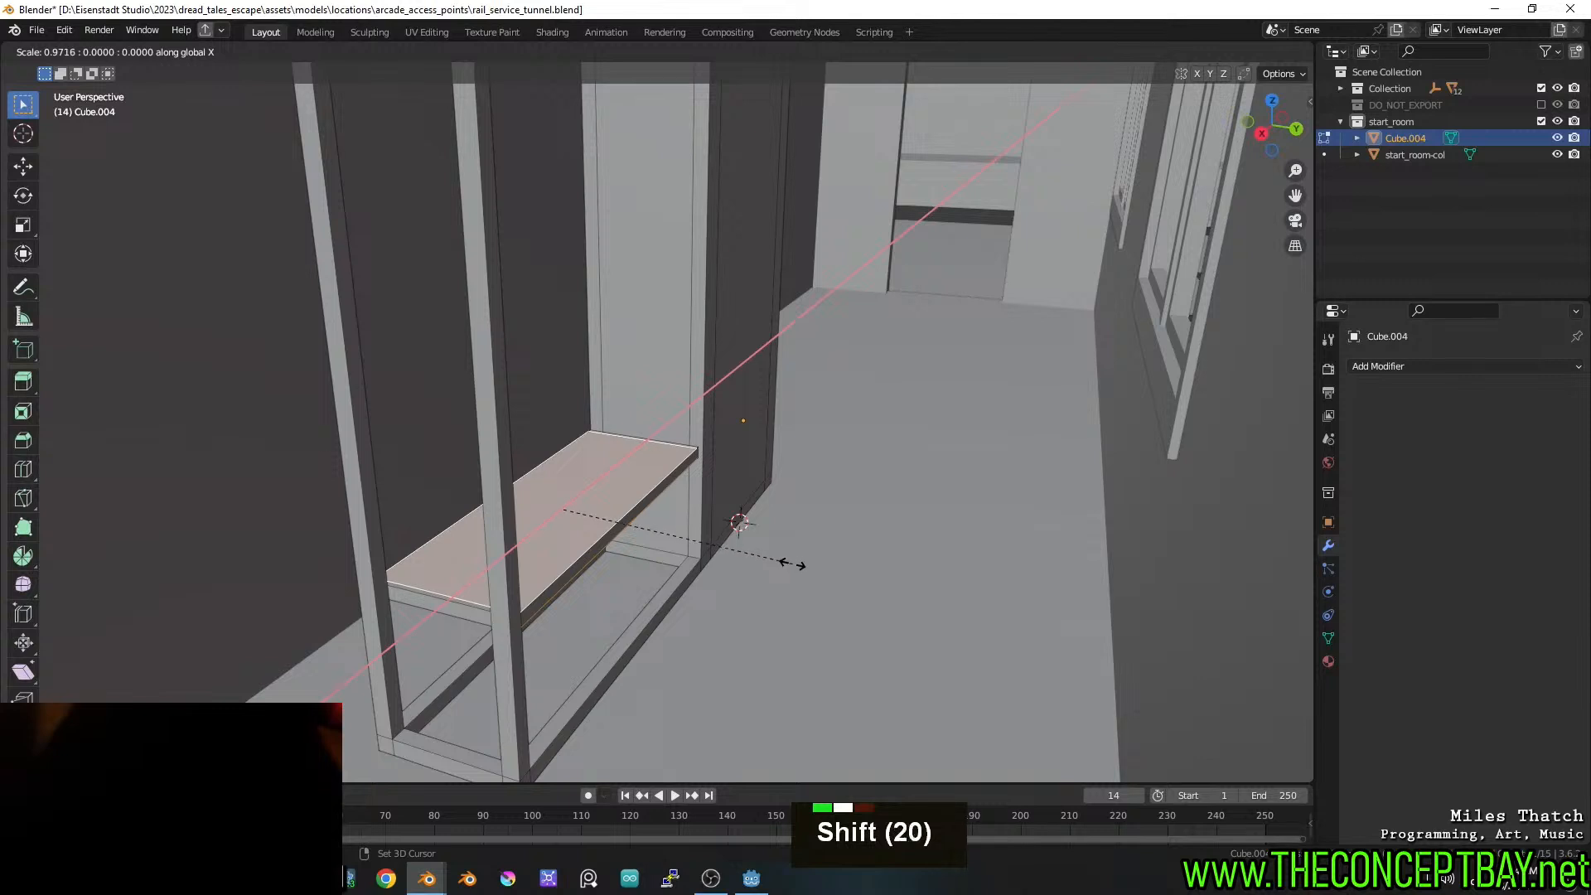
shift+click(777, 574)
key(s)
key(y)
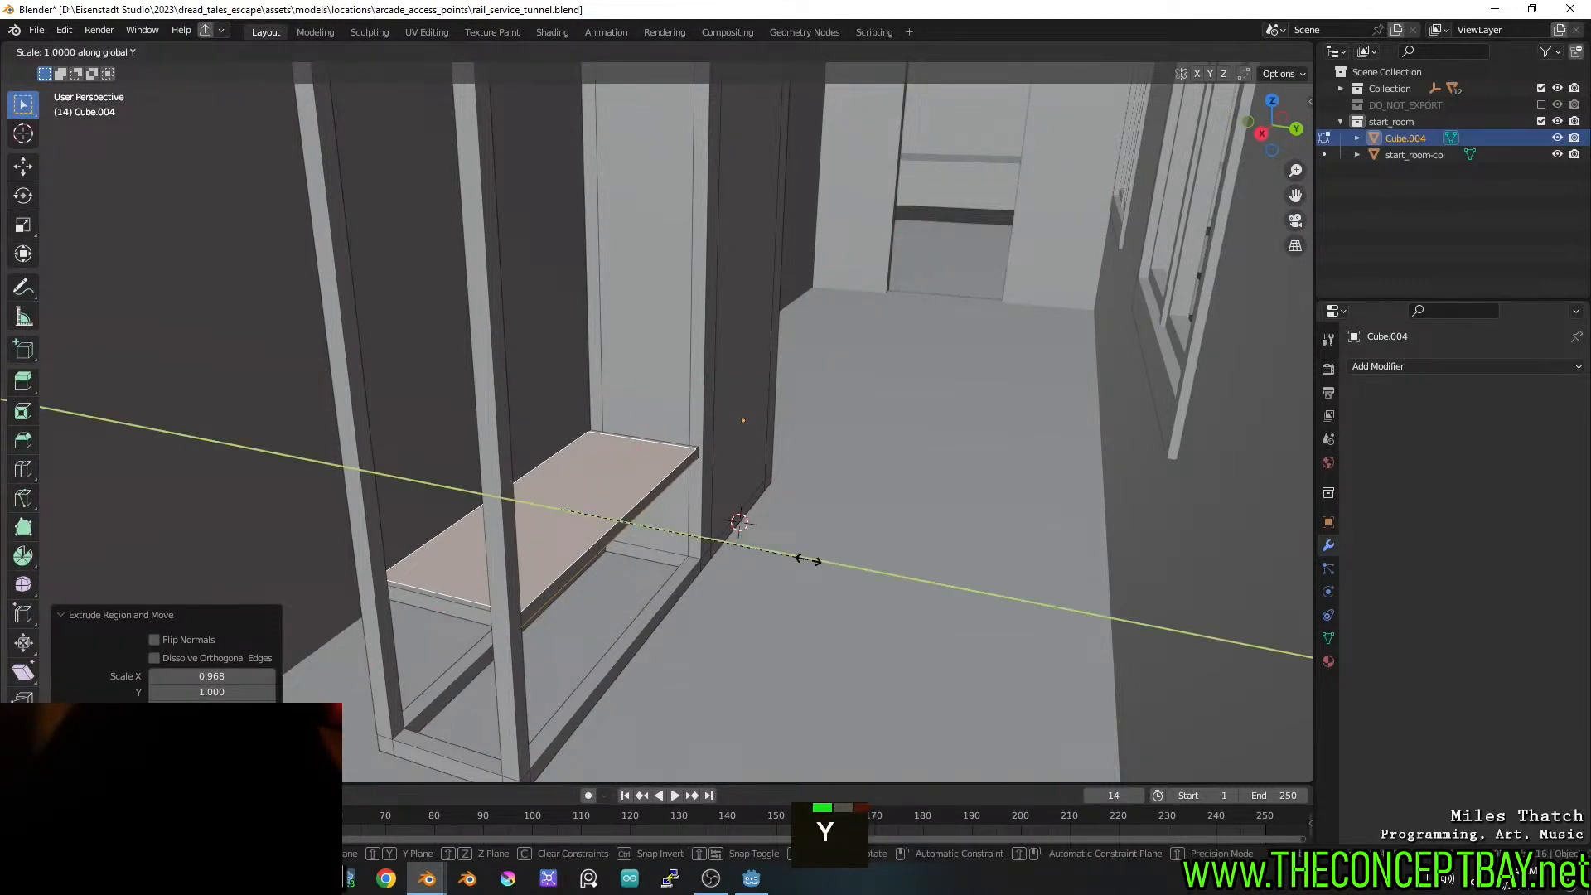
shift+click(586, 521)
Extrude the inset shelf faces inward along their normals by about 0.04 m and shift them up about 0.02 m along Z
click(409, 51)
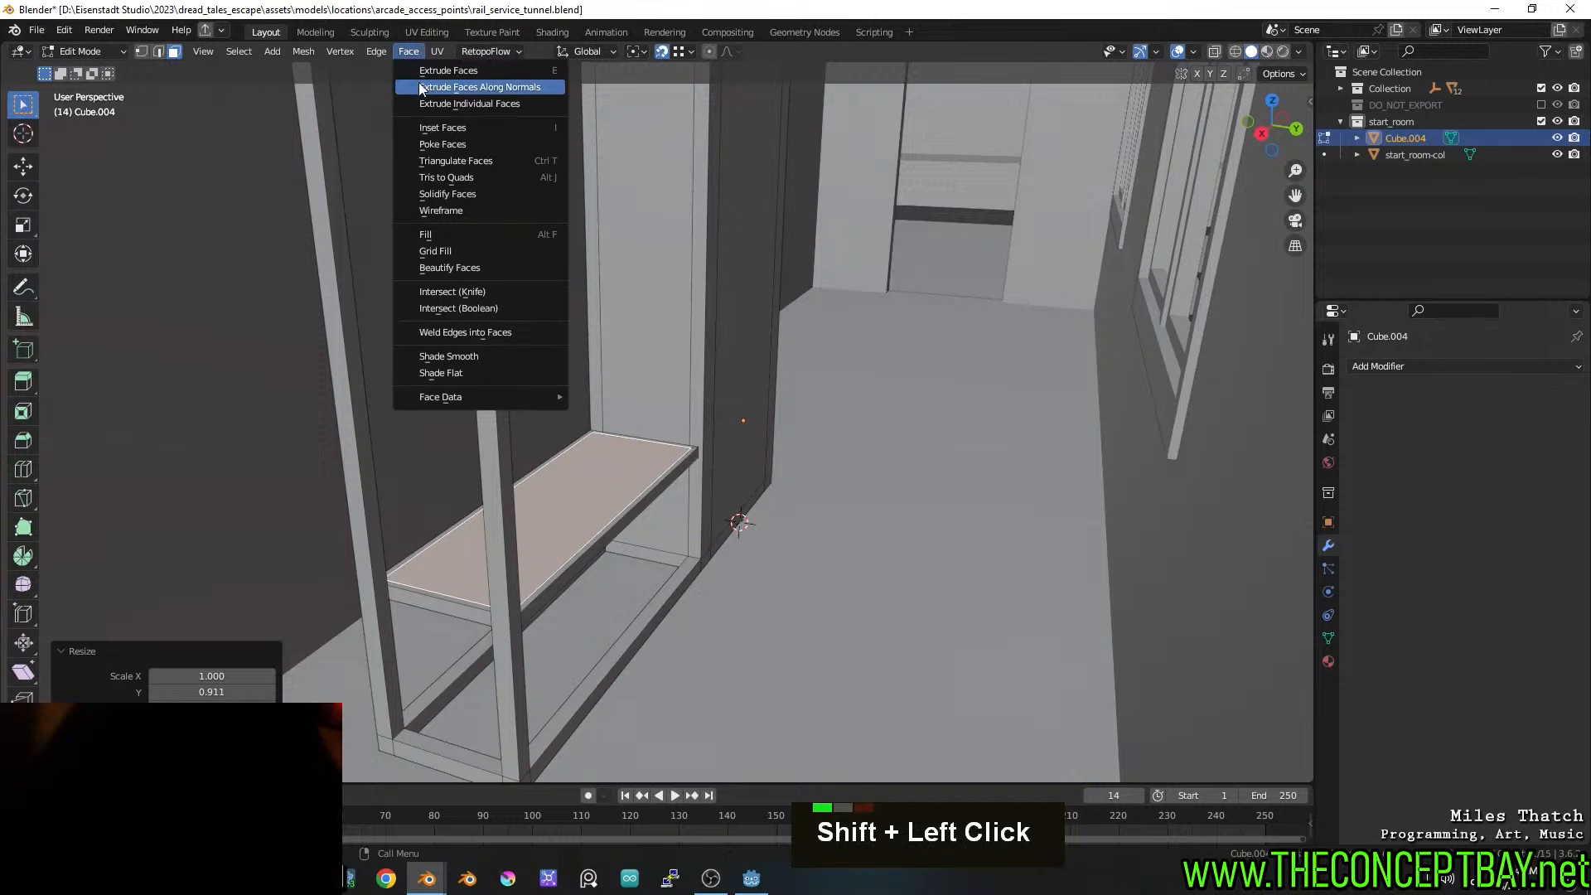
click(464, 87)
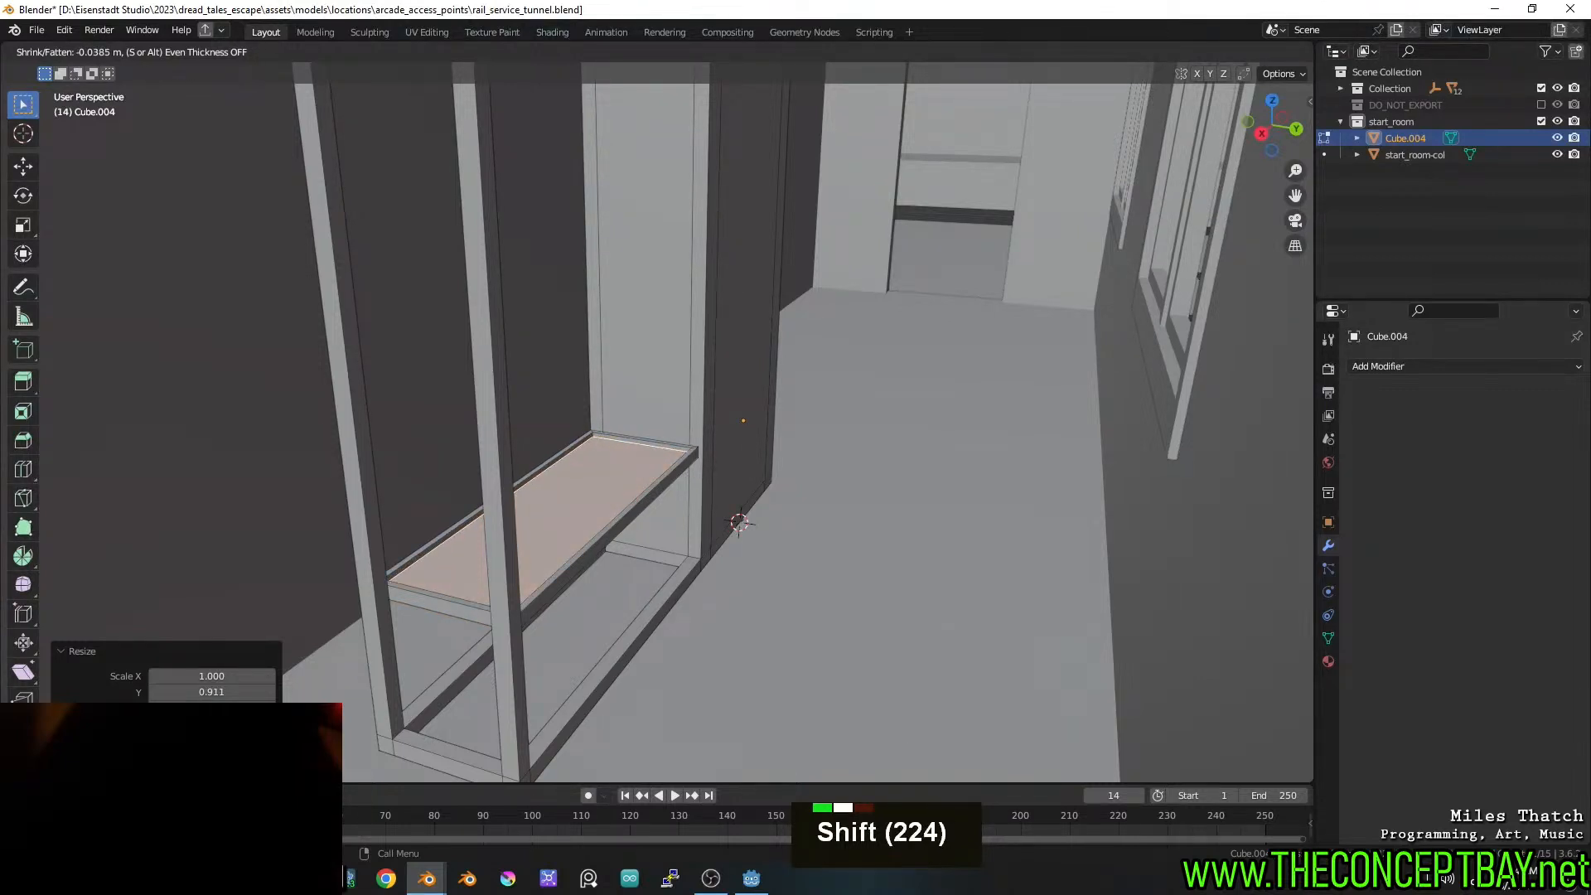
shift+click(415, 284)
key(g)
key(z)
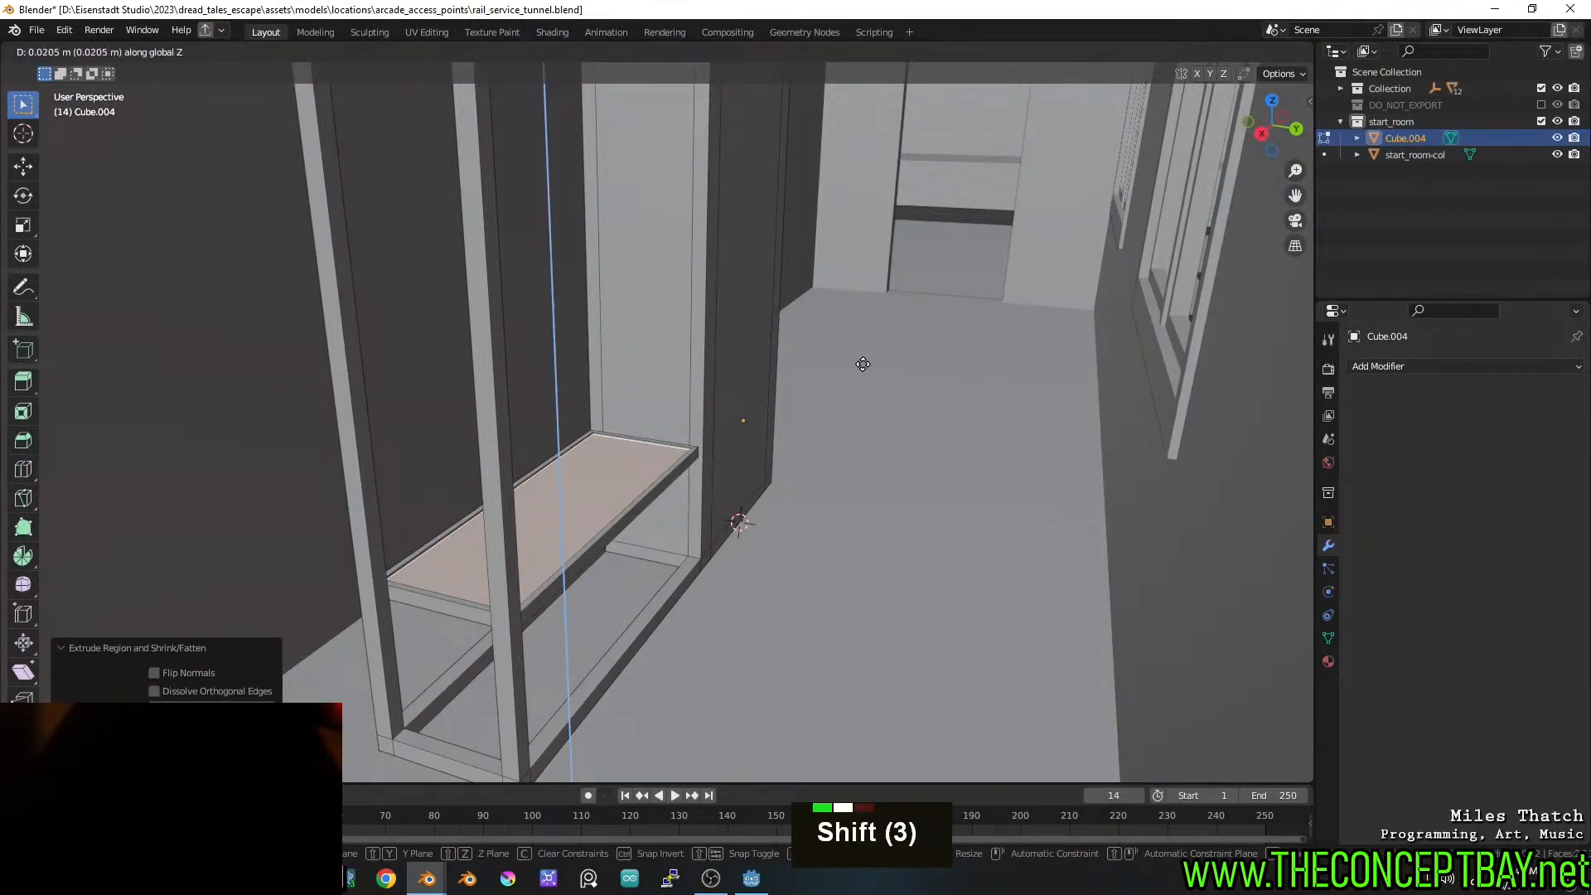
shift+click(861, 369)
Select the whole linked shelf board and separate it from the frame into its own object
key(Tab)
key(Tab)
key(a)
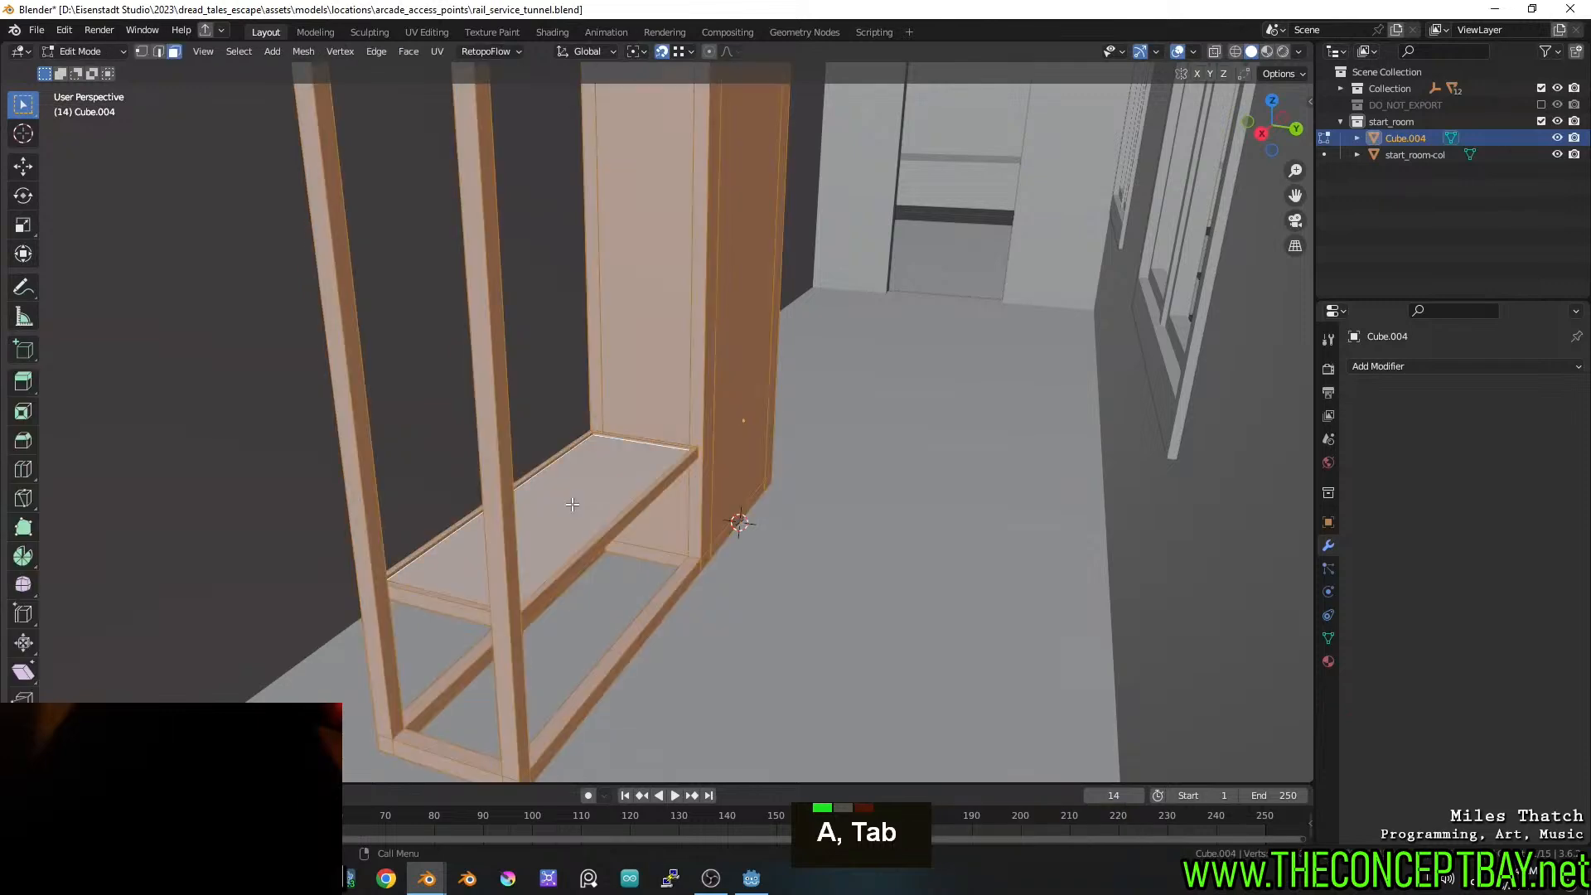
key(a)
key(l)
shift+middle_drag(572, 504, 676, 463)
key(Escape)
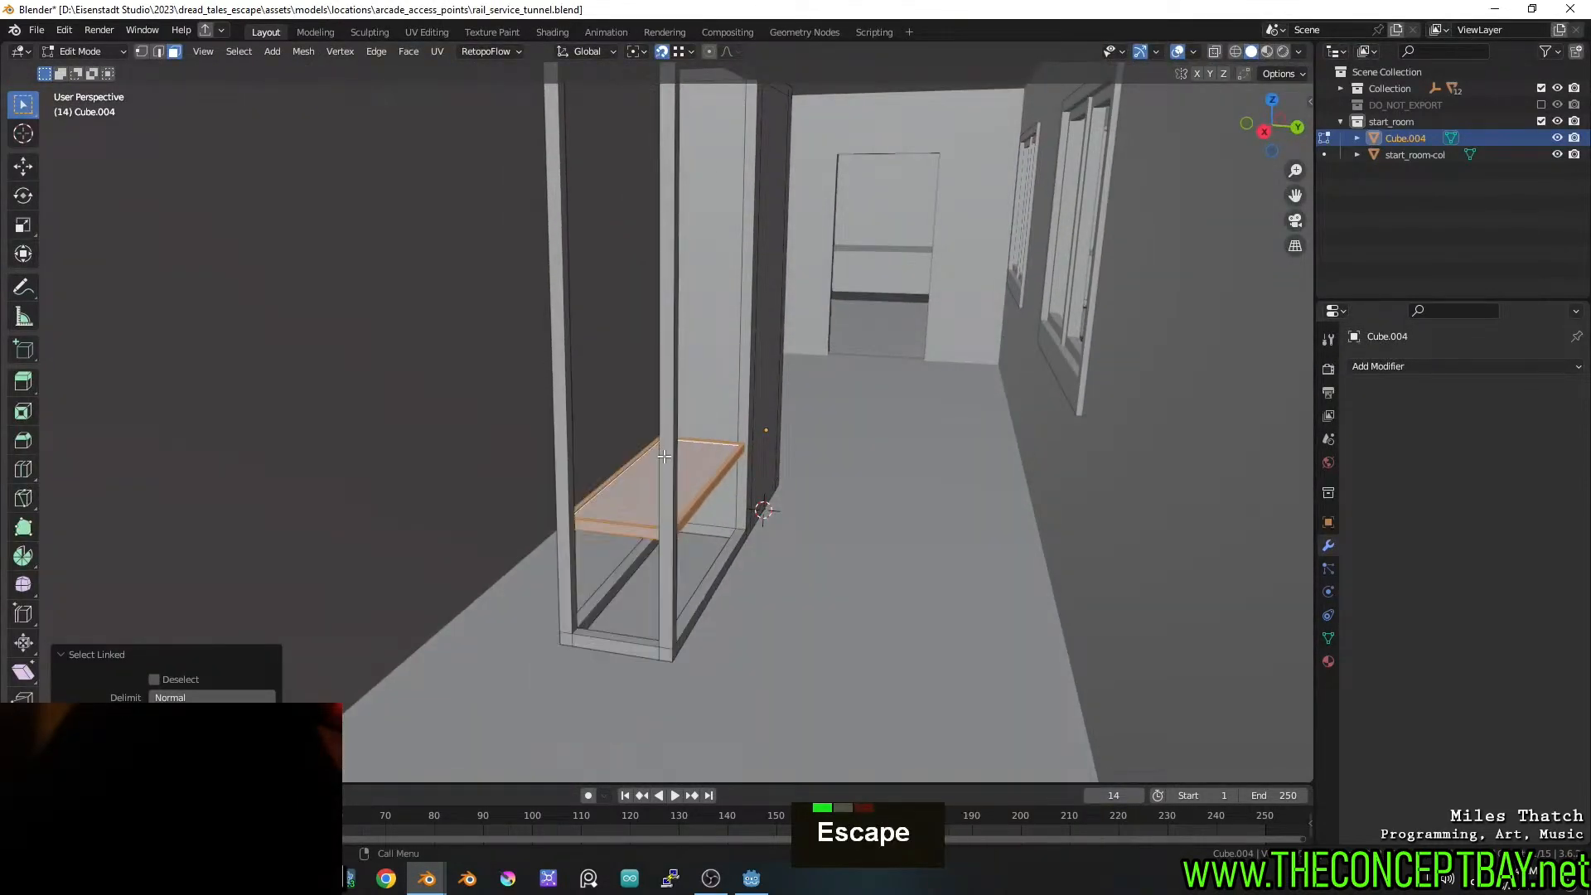
key(p)
click(761, 471)
key(Tab)
Set the separated shelf's origin to the 3D cursor
right_click(698, 469)
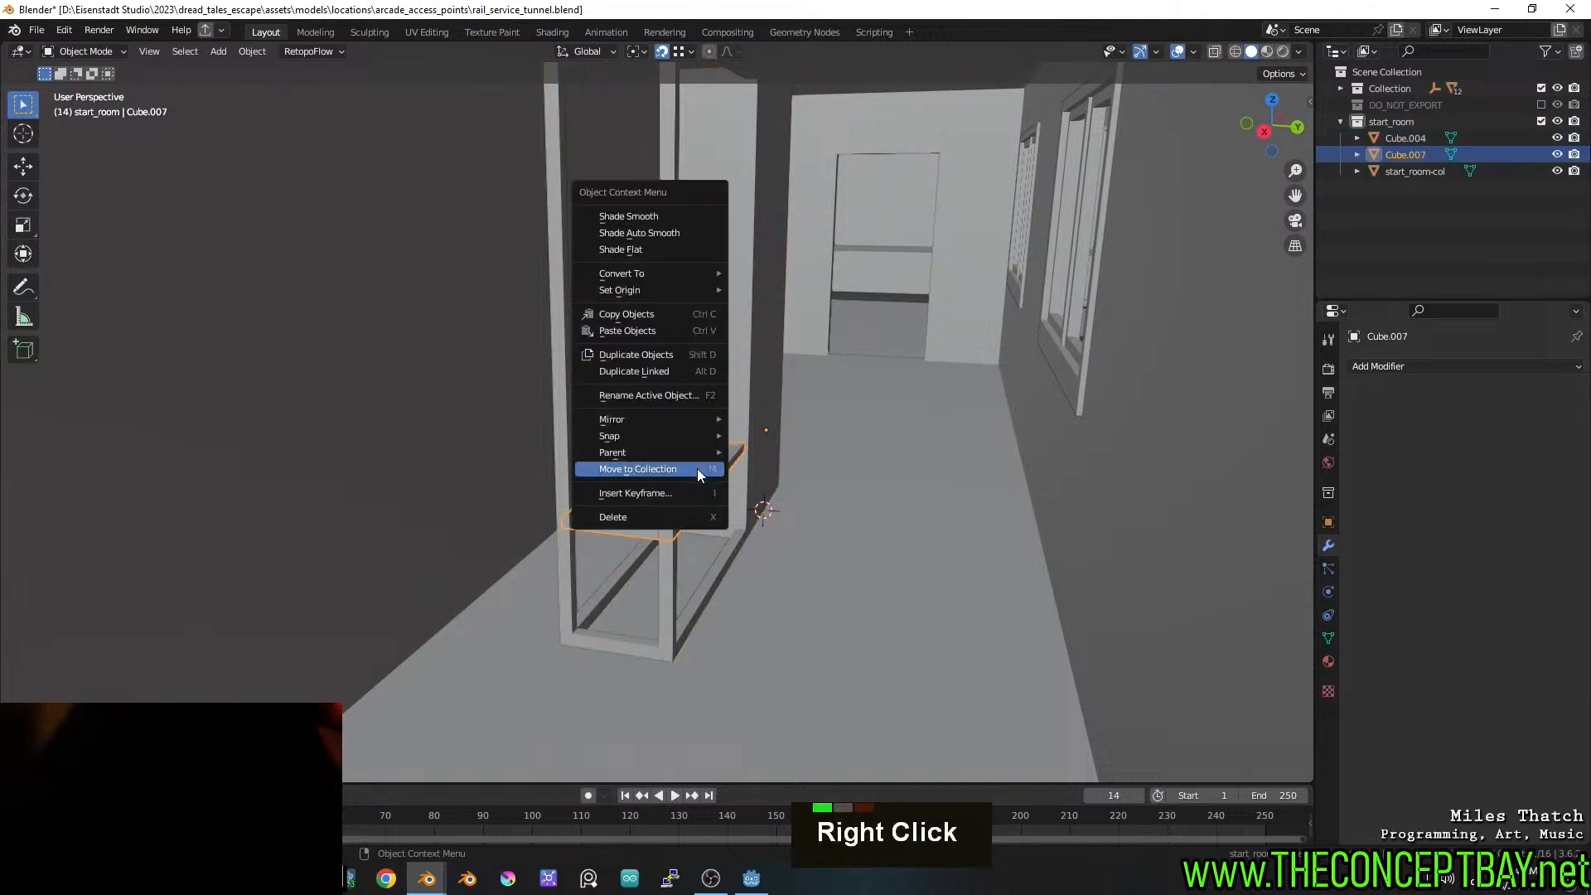
mouse_move(695, 292)
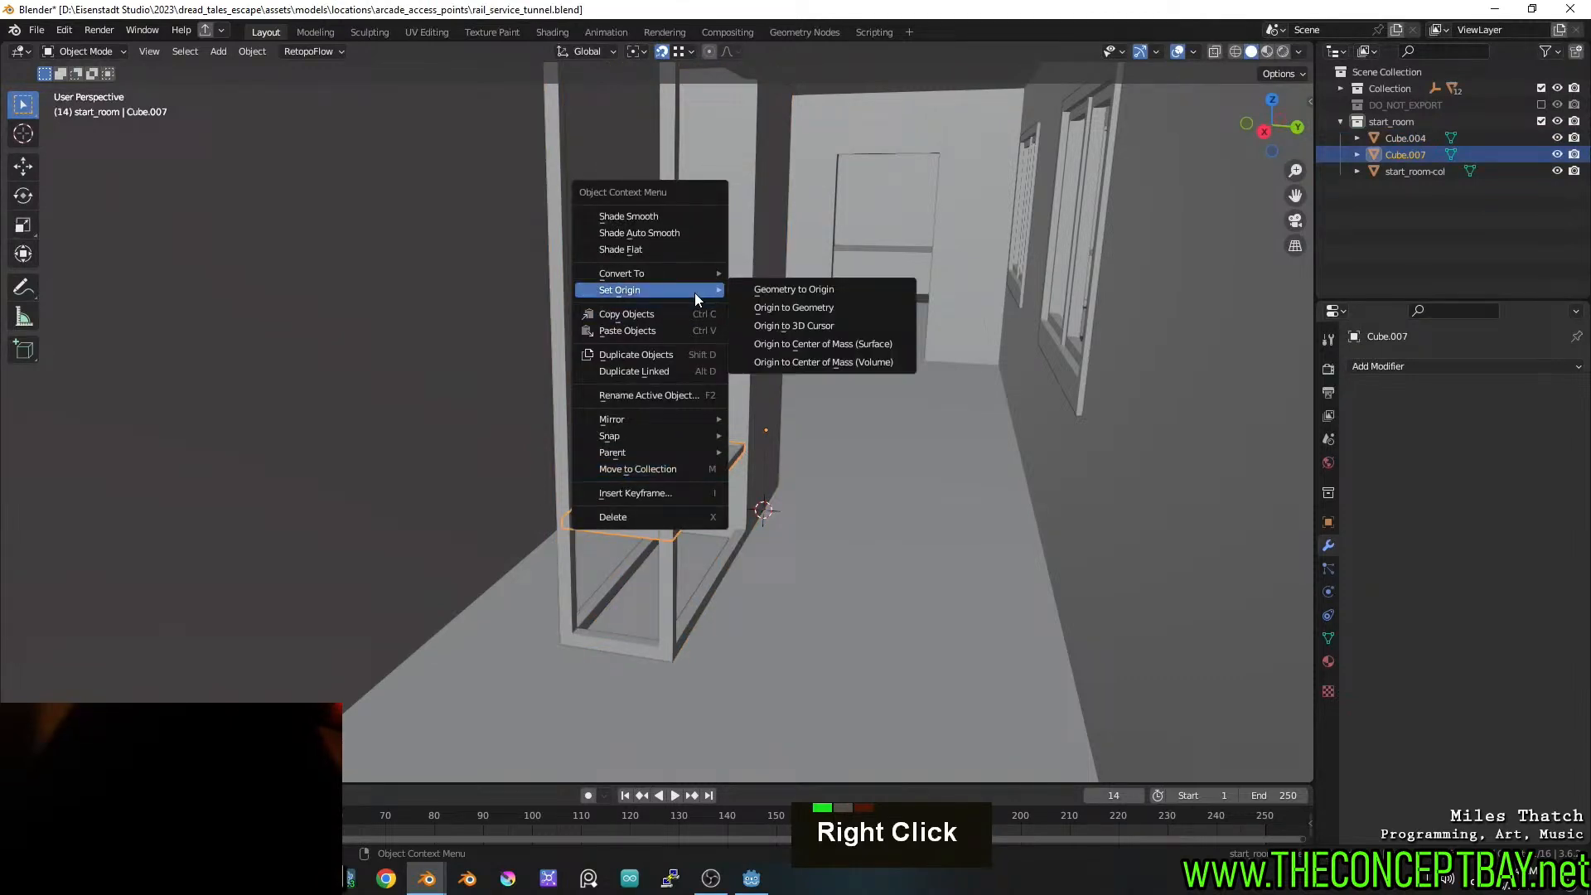
click(808, 330)
shift+middle_drag(811, 345, 814, 376)
Set the shelf object's origin to its center of mass
right_click(732, 482)
mouse_move(733, 483)
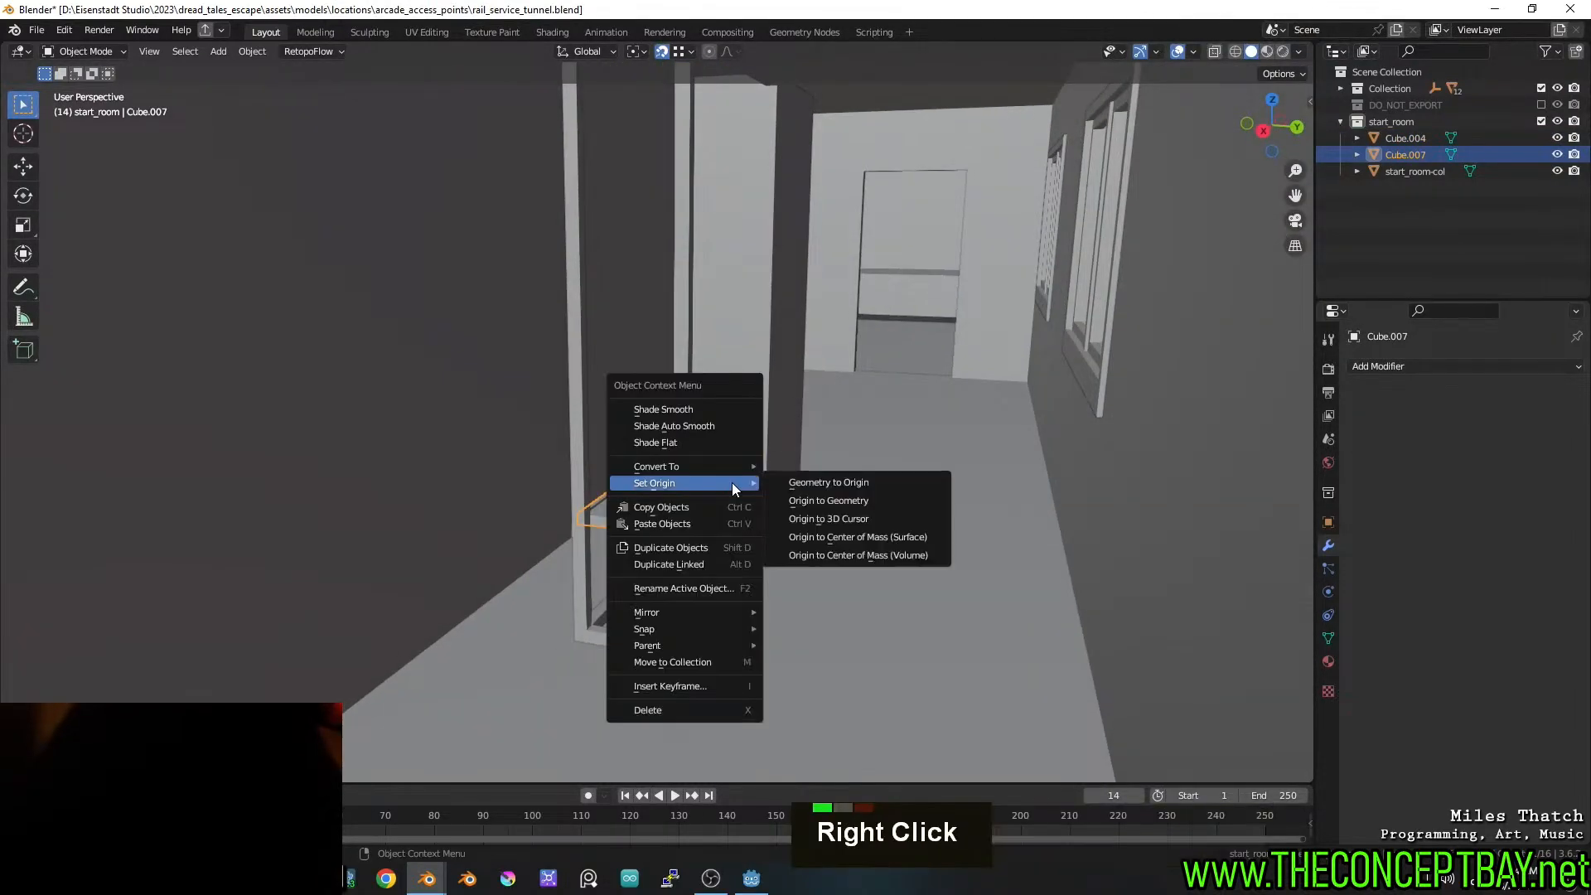
key(Escape)
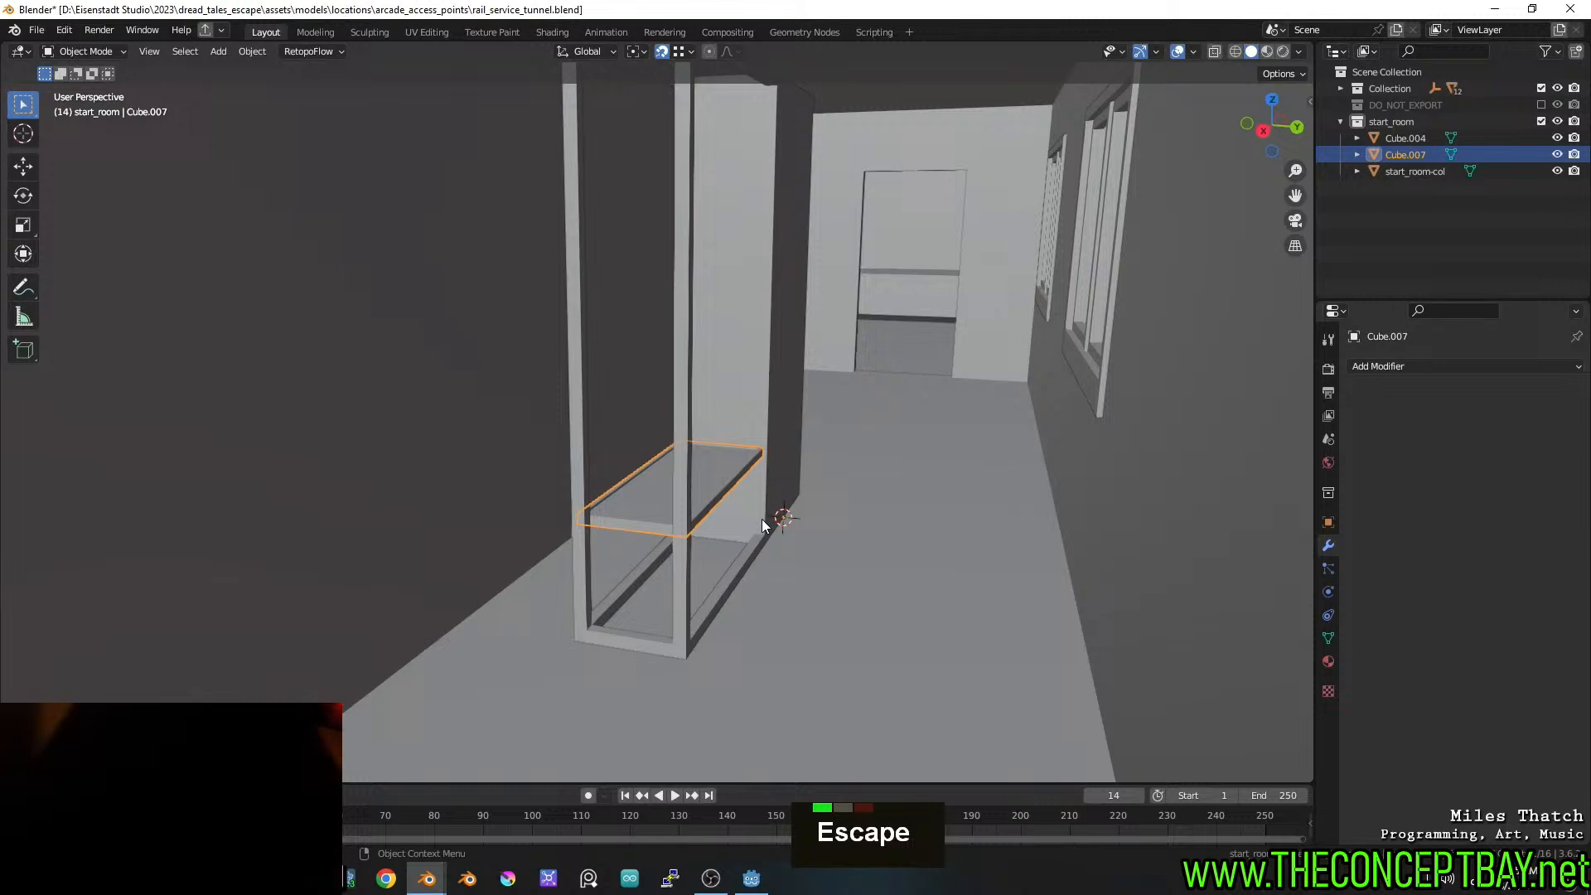
right_click(717, 470)
click(842, 534)
shift+middle_drag(754, 537, 732, 545)
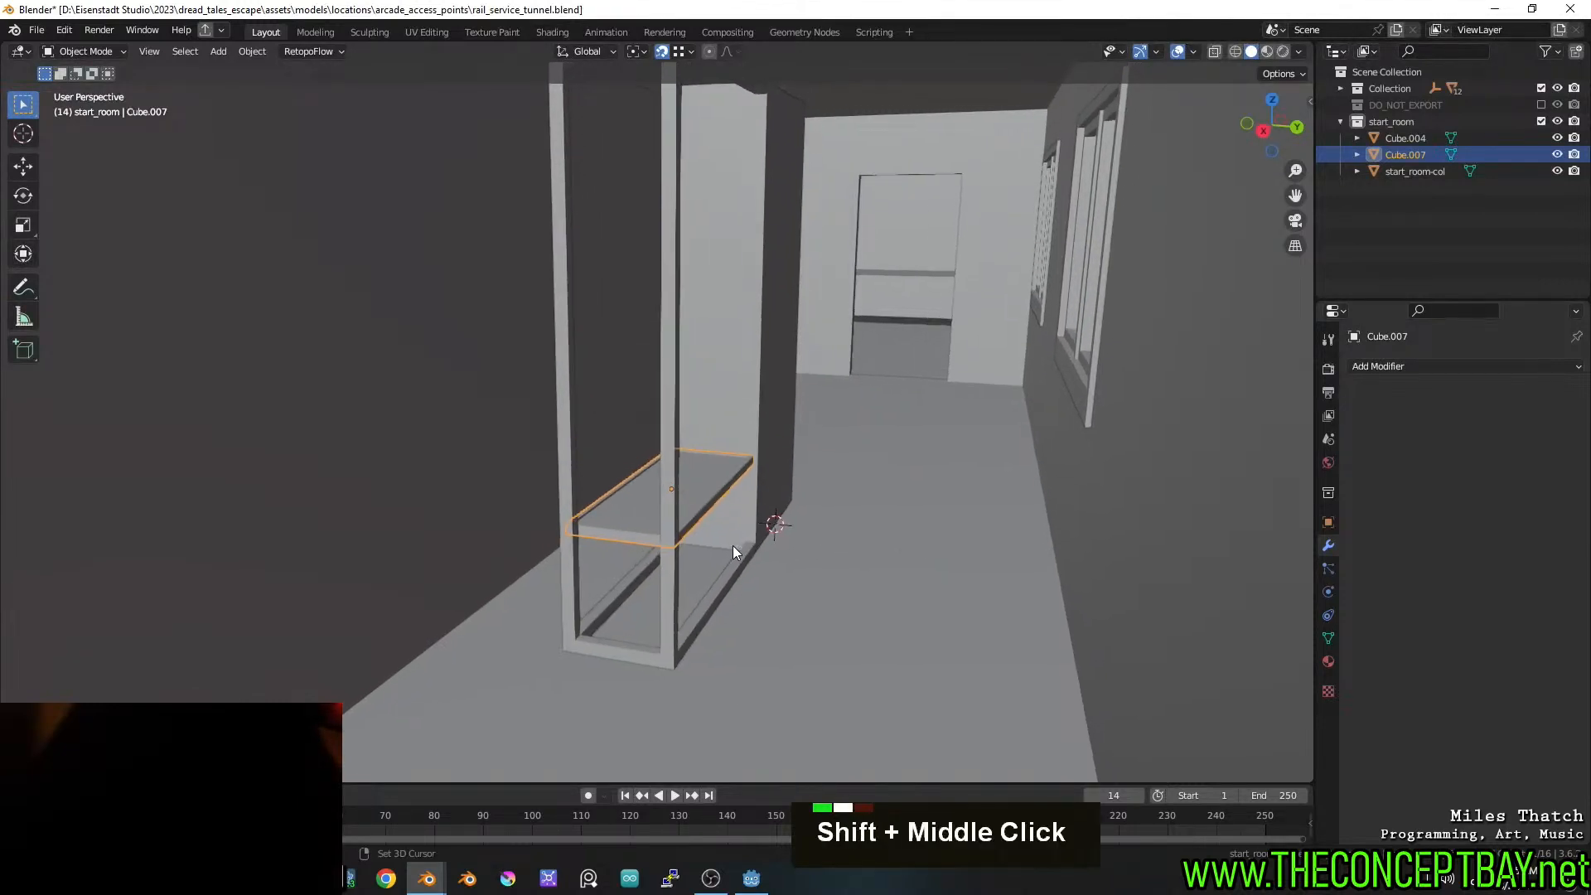
Add an Array modifier to the shelf with a count of 5 and relative offset factors of 0 in X and 8.130 in Z
click(1398, 366)
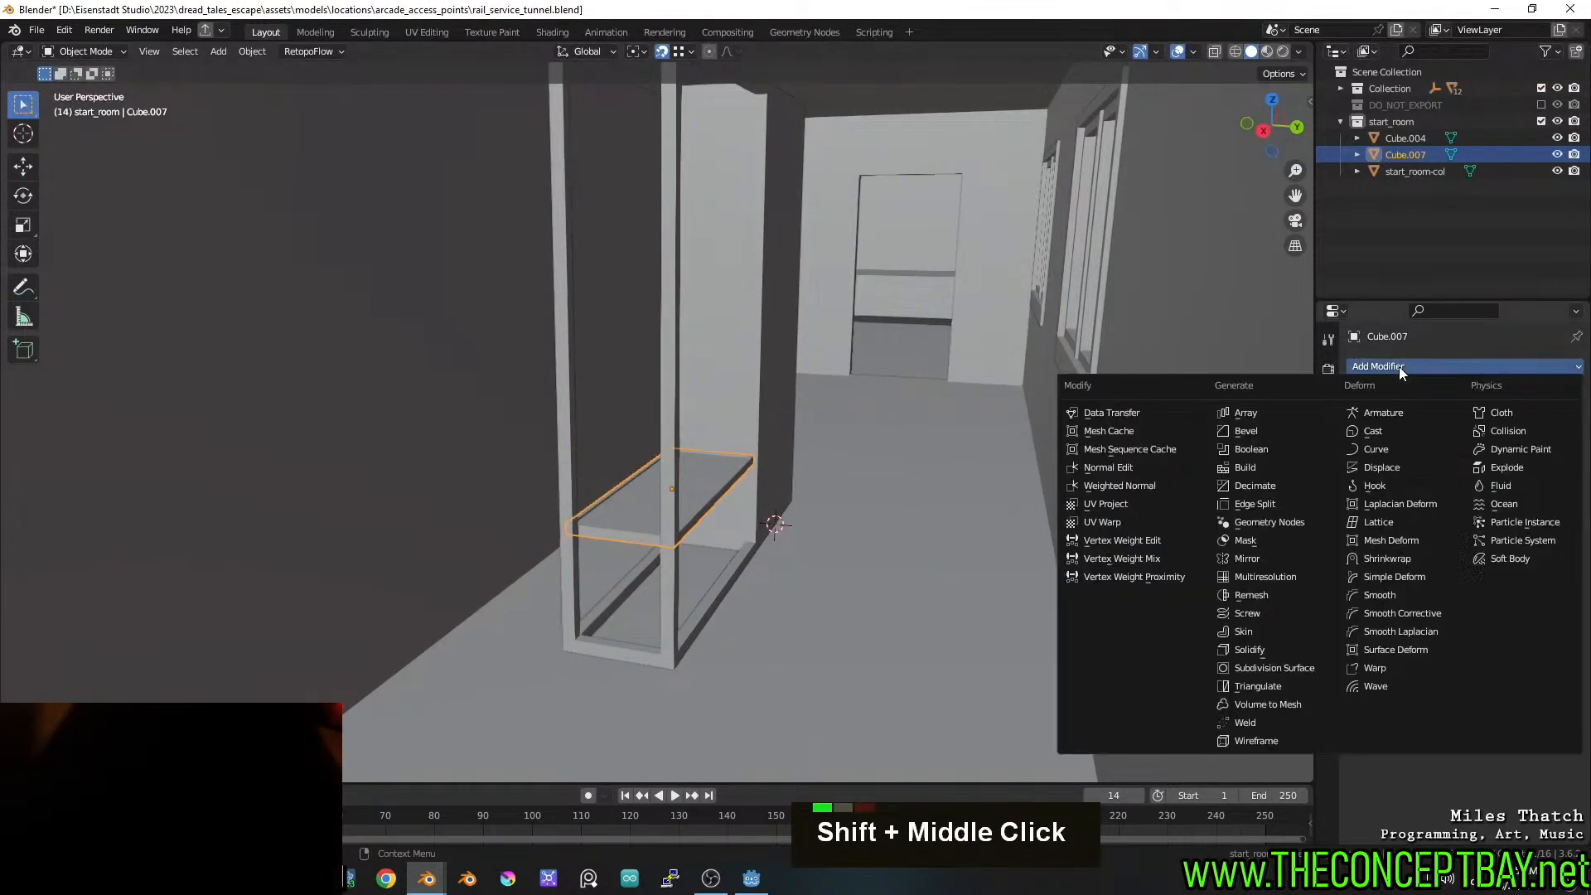
click(1304, 420)
double_click(1499, 522)
text(1)
key(Return)
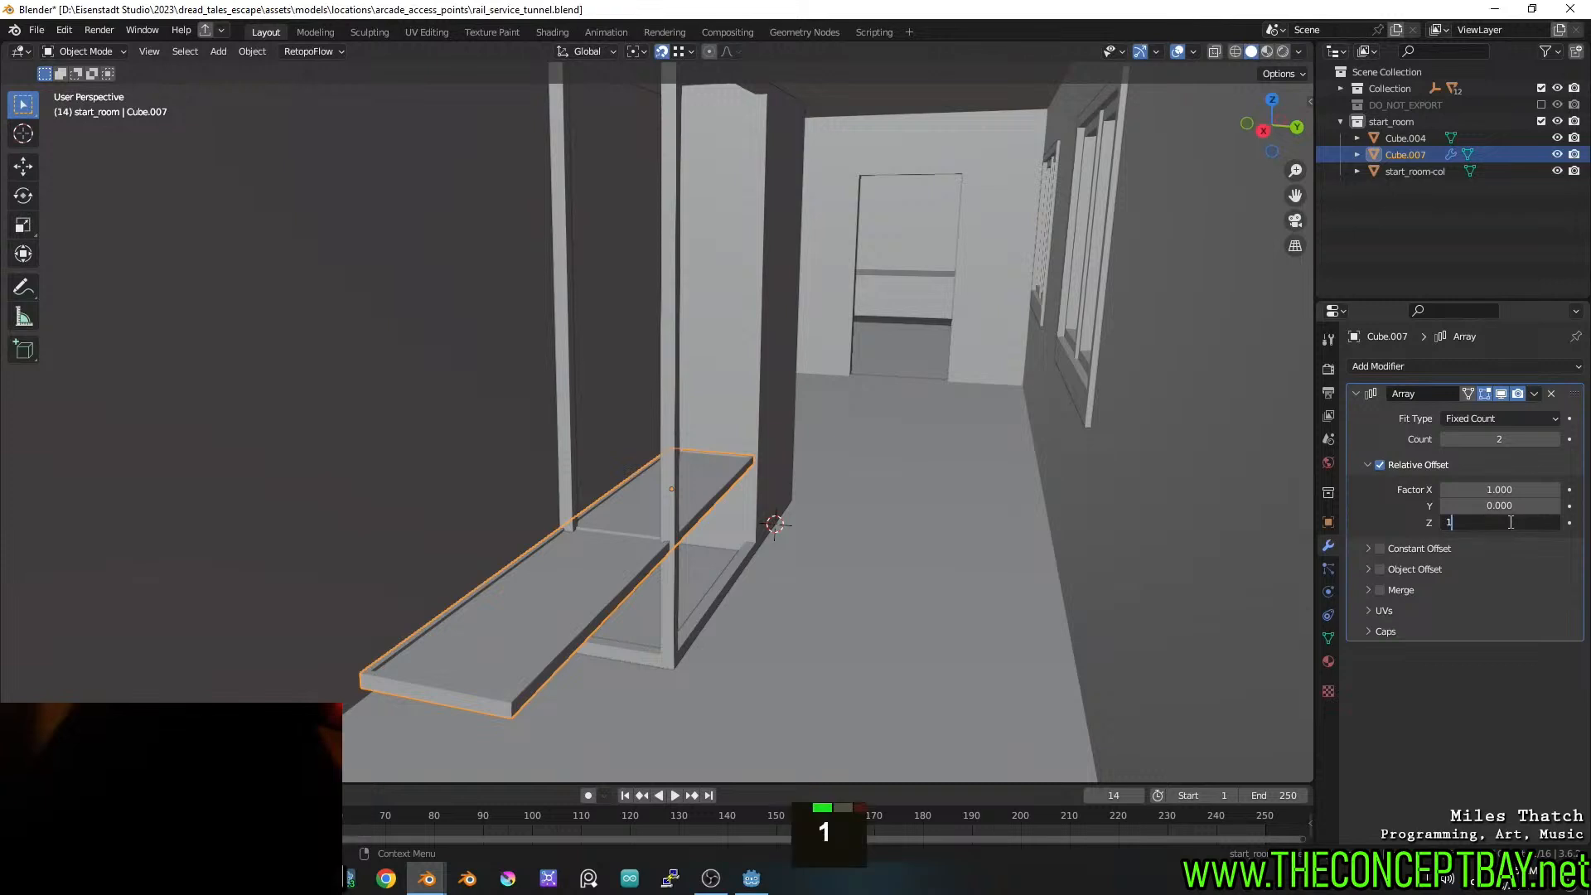
text(0)
key(Return)
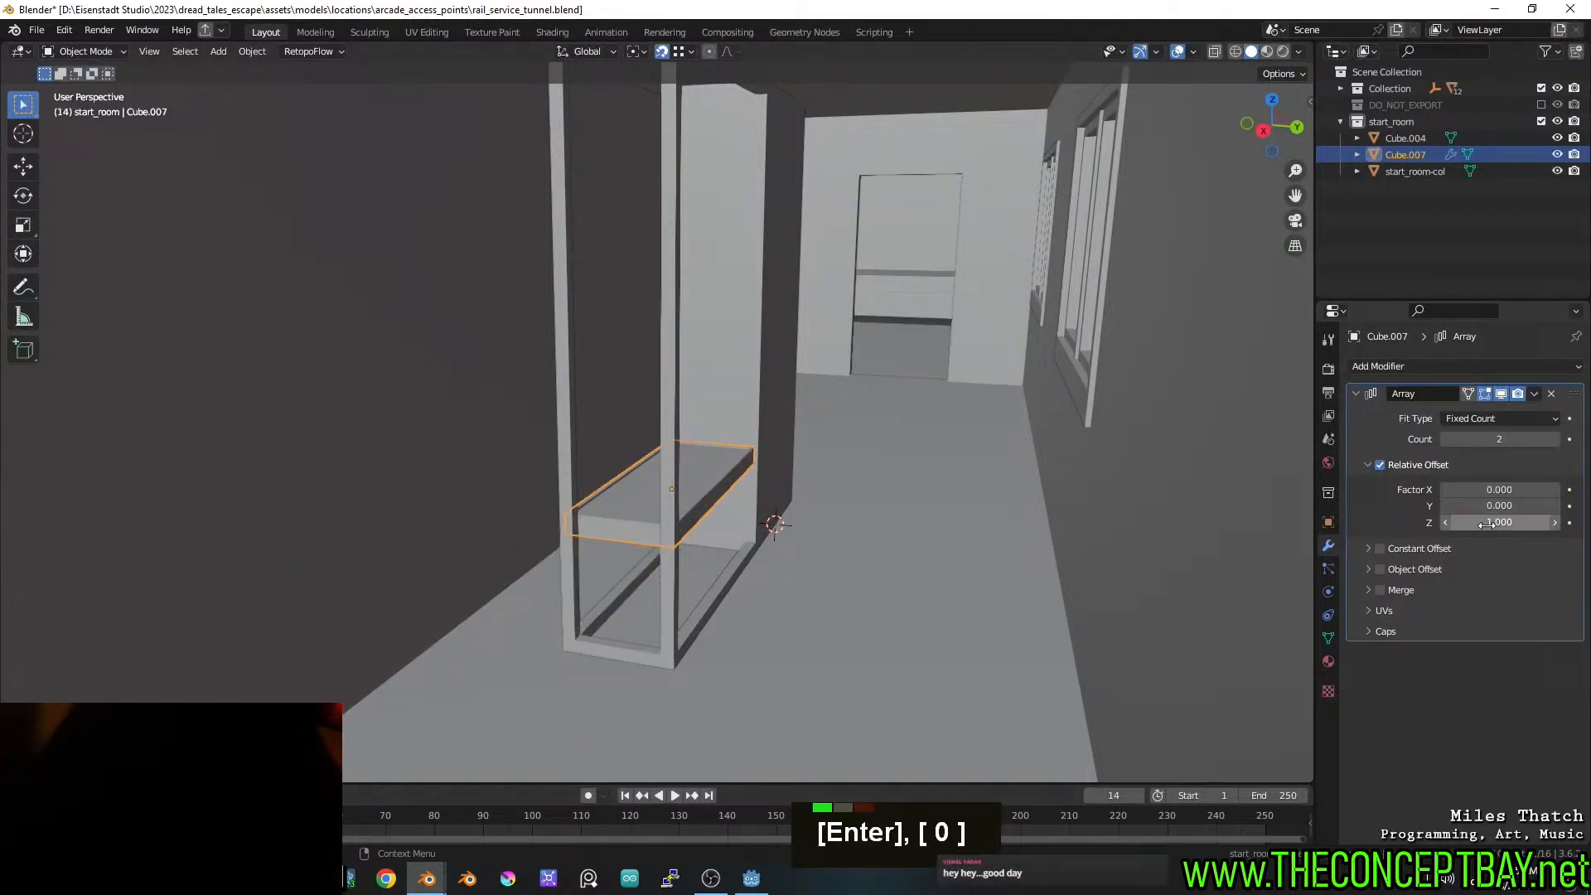
shift+drag(1487, 524, 1550, 524)
shift+middle_drag(972, 500, 974, 539)
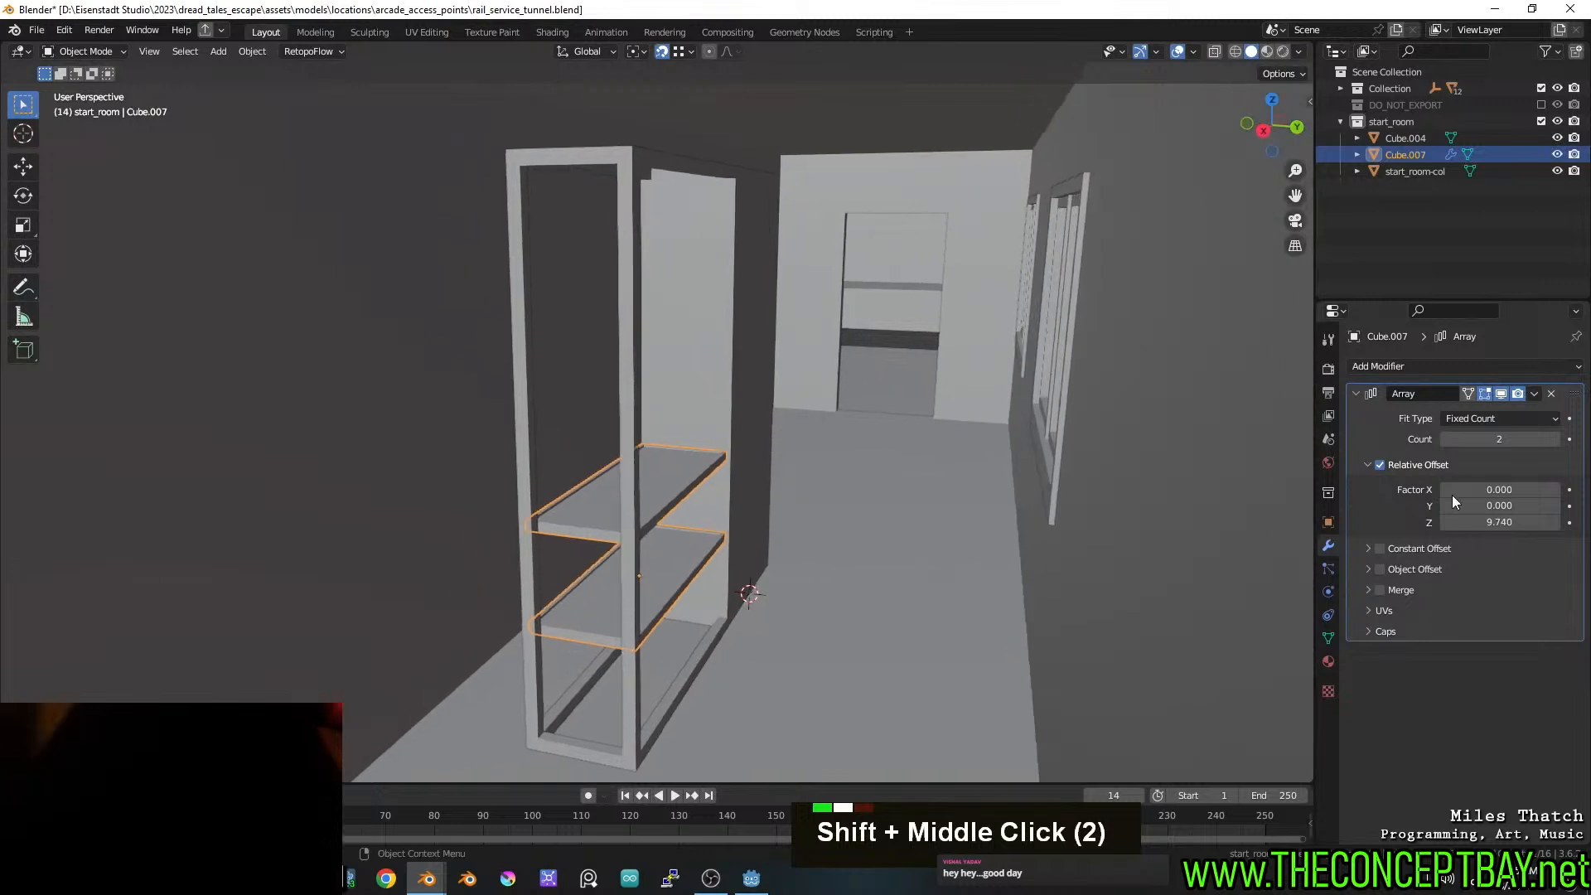
double_click(1557, 440)
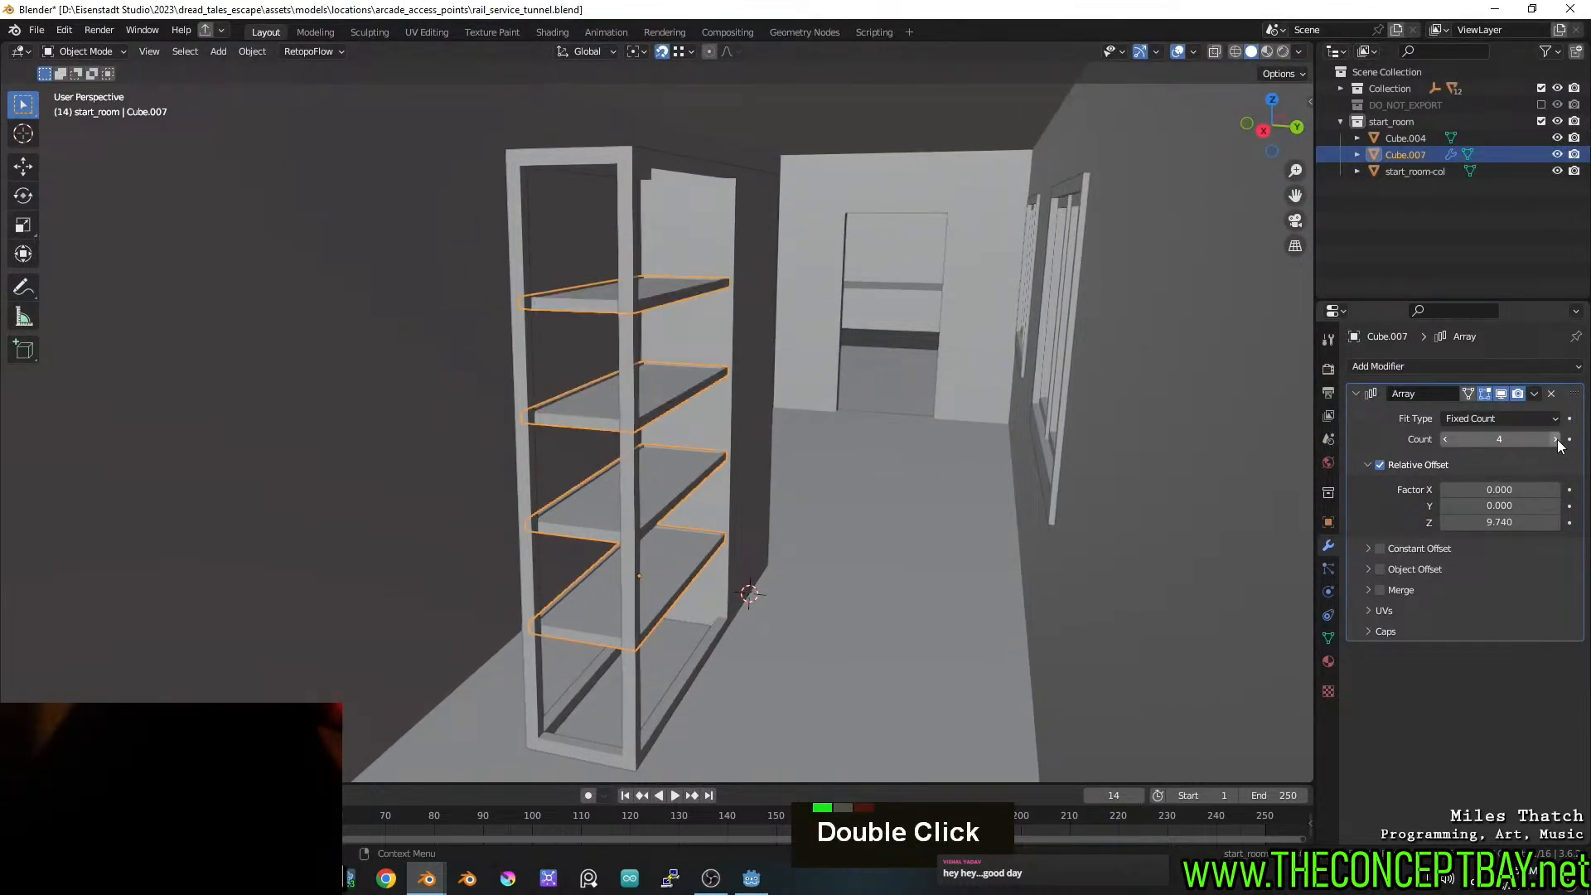
shift+drag(1499, 522, 1477, 522)
Lower the shelf stack 0.42815 m along Z and set the array's relative Z offset to 9.220
key(g)
key(z)
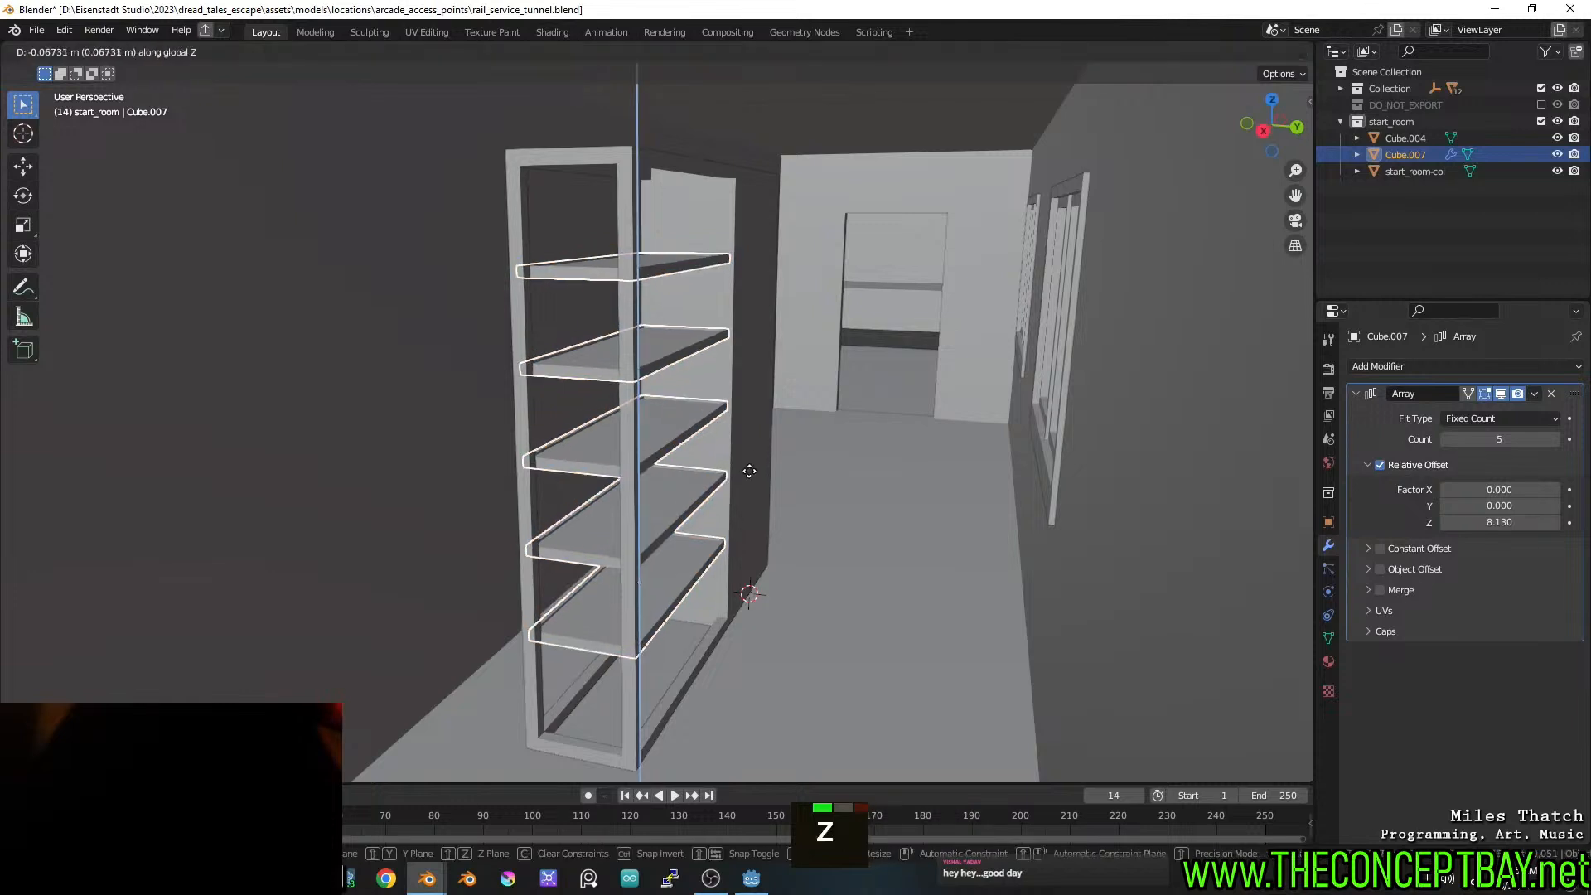
shift+click(745, 521)
shift+drag(1500, 522, 1516, 522)
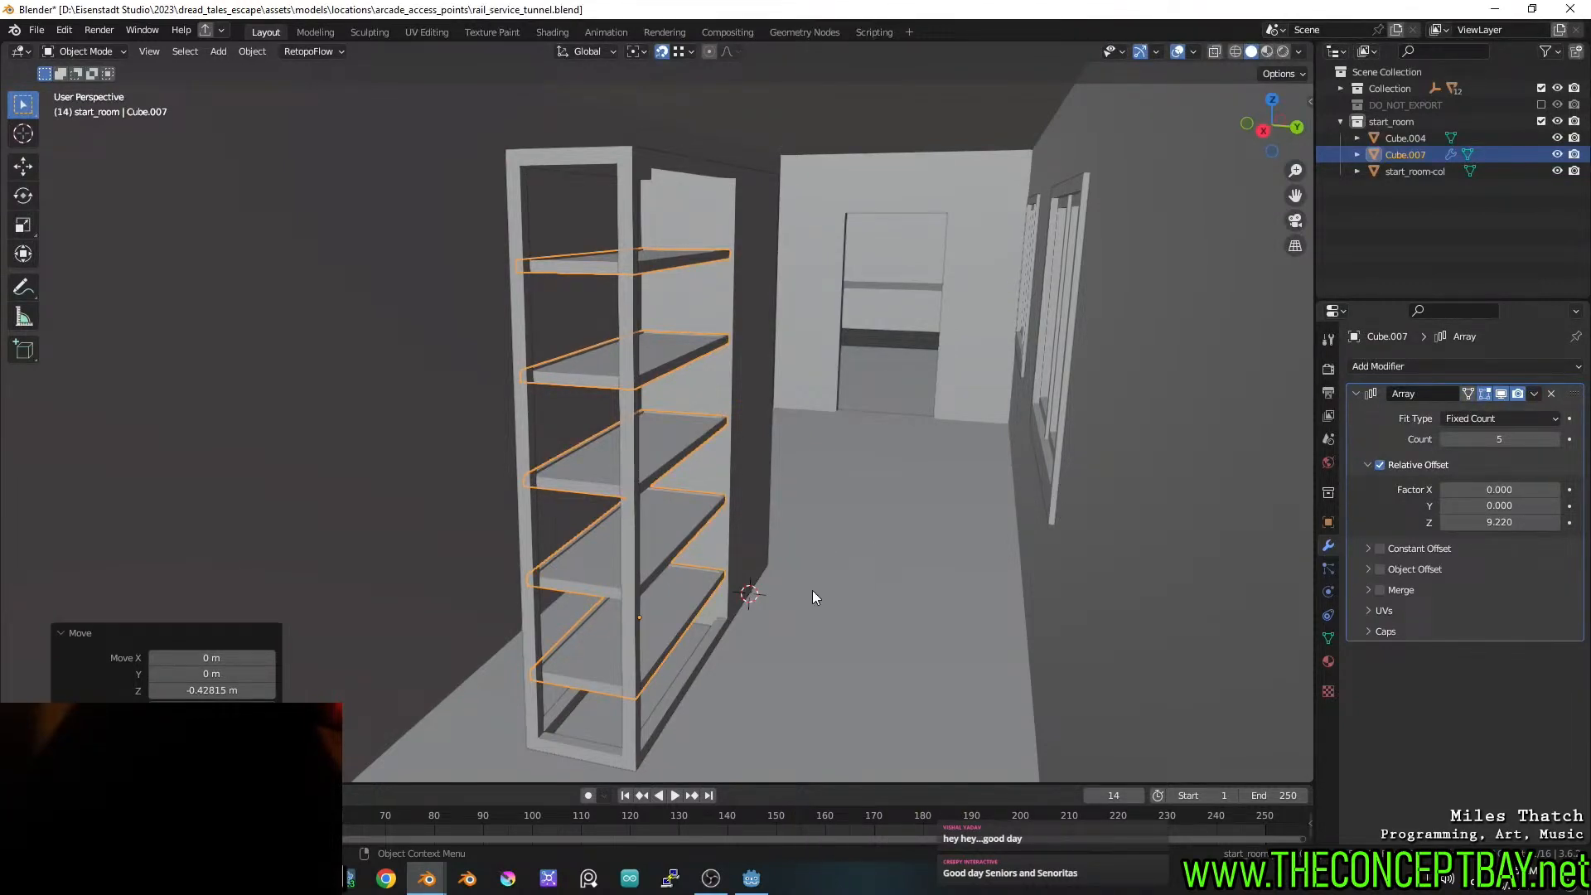
Raise the shelf stack 0.16645 m along Z and set the array's relative Z offset to 8.620
key(g)
key(z)
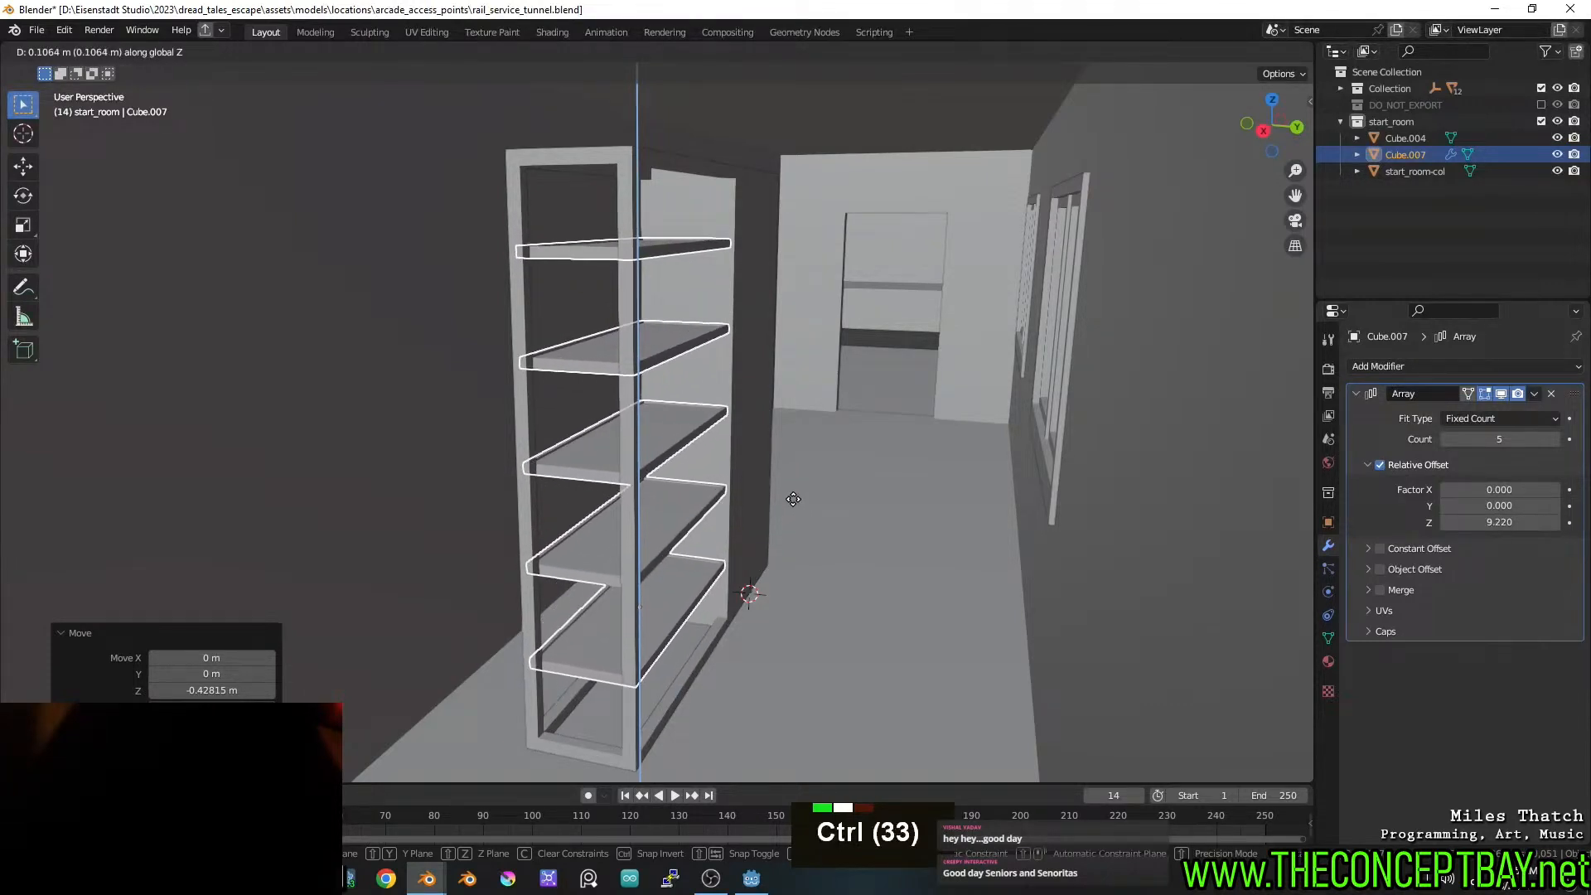
ctrl+click(793, 493)
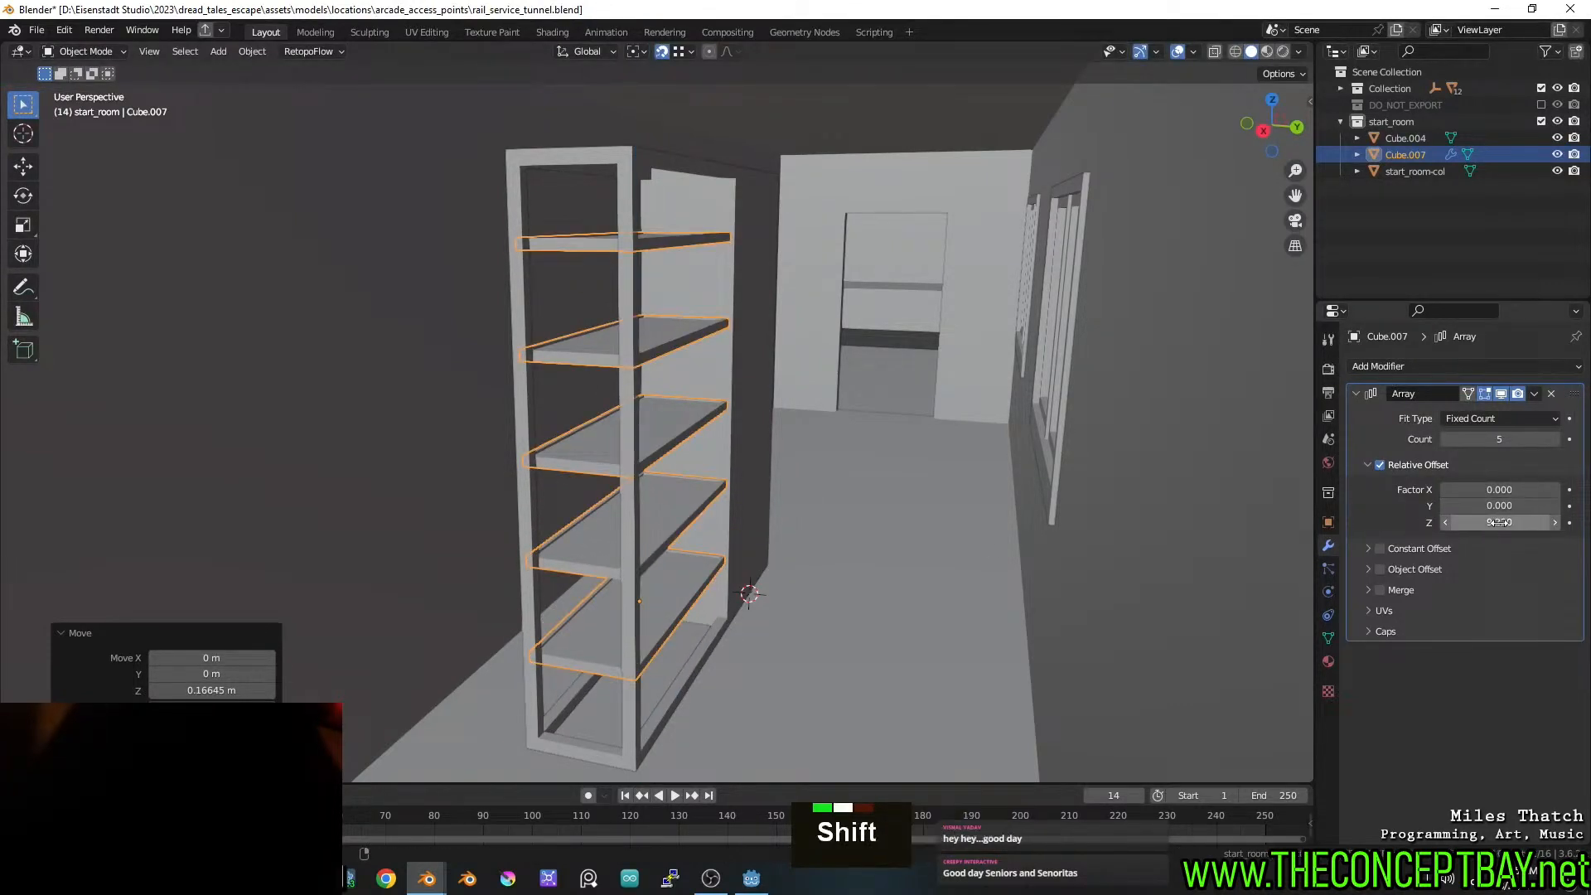
shift+drag(1502, 514, 1446, 515)
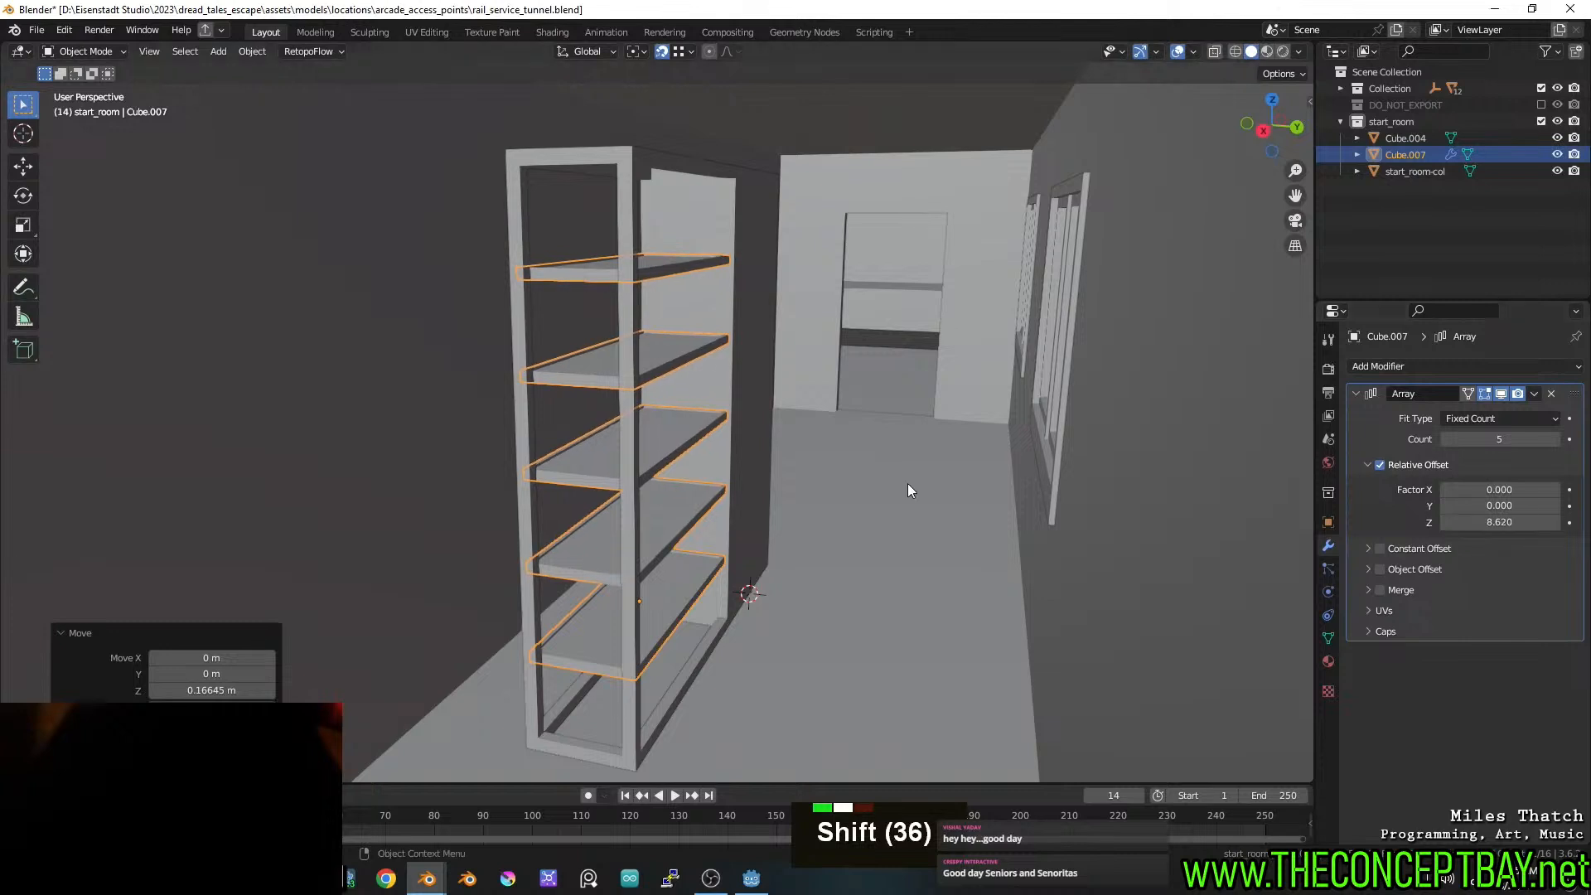
mouse_move(907, 484)
middle_down()
mouse_move(868, 481)
mouse_move(893, 471)
middle_up()
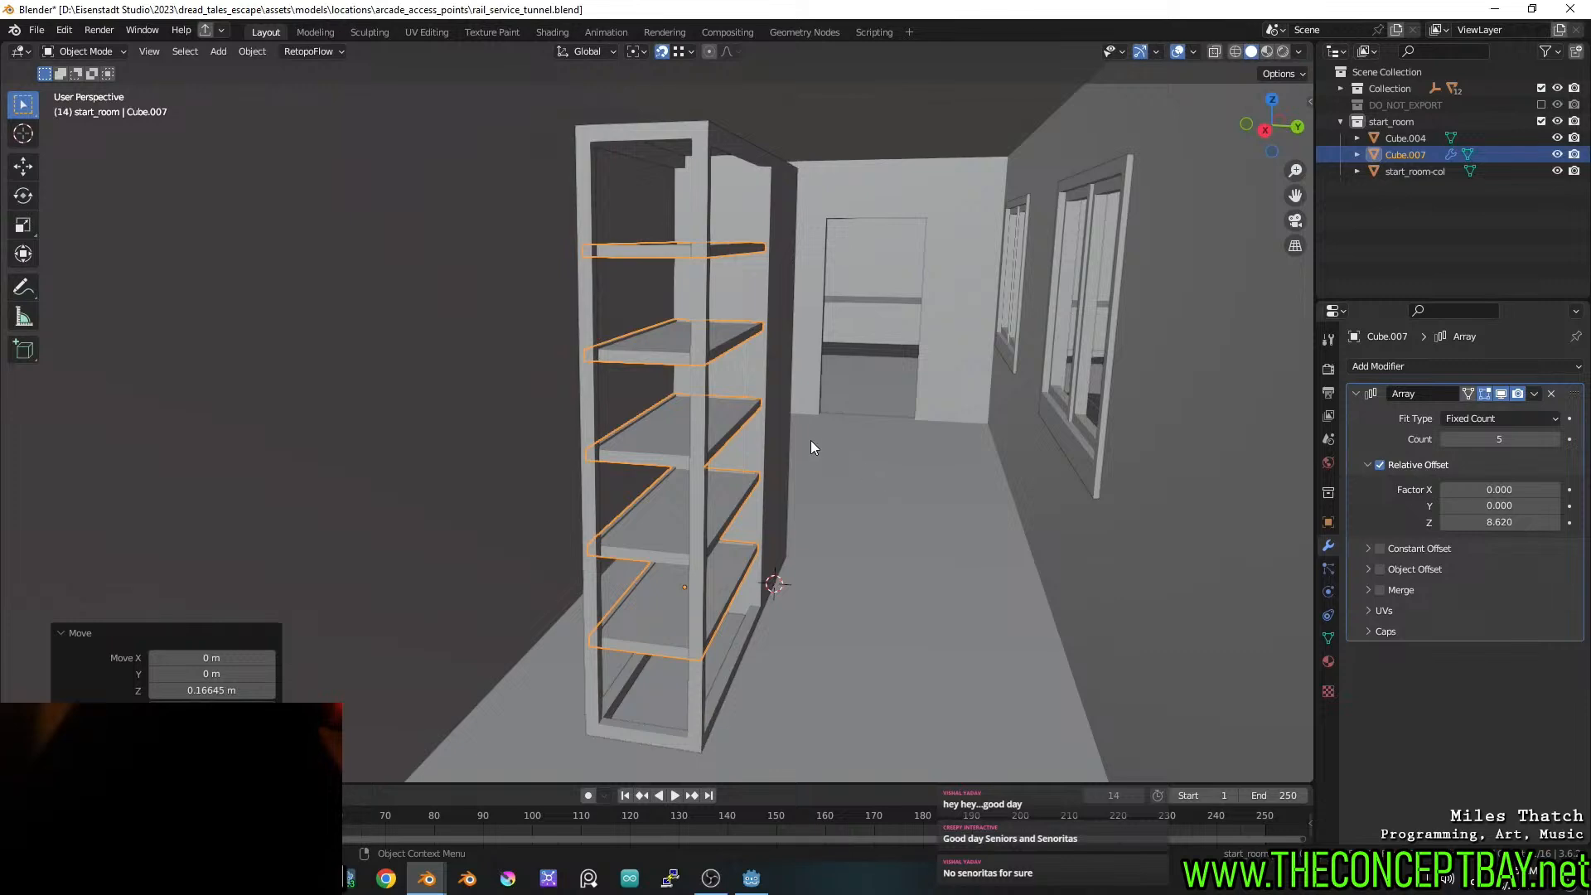
mouse_move(811, 440)
middle_down()
mouse_move(795, 426)
mouse_move(812, 437)
middle_up()
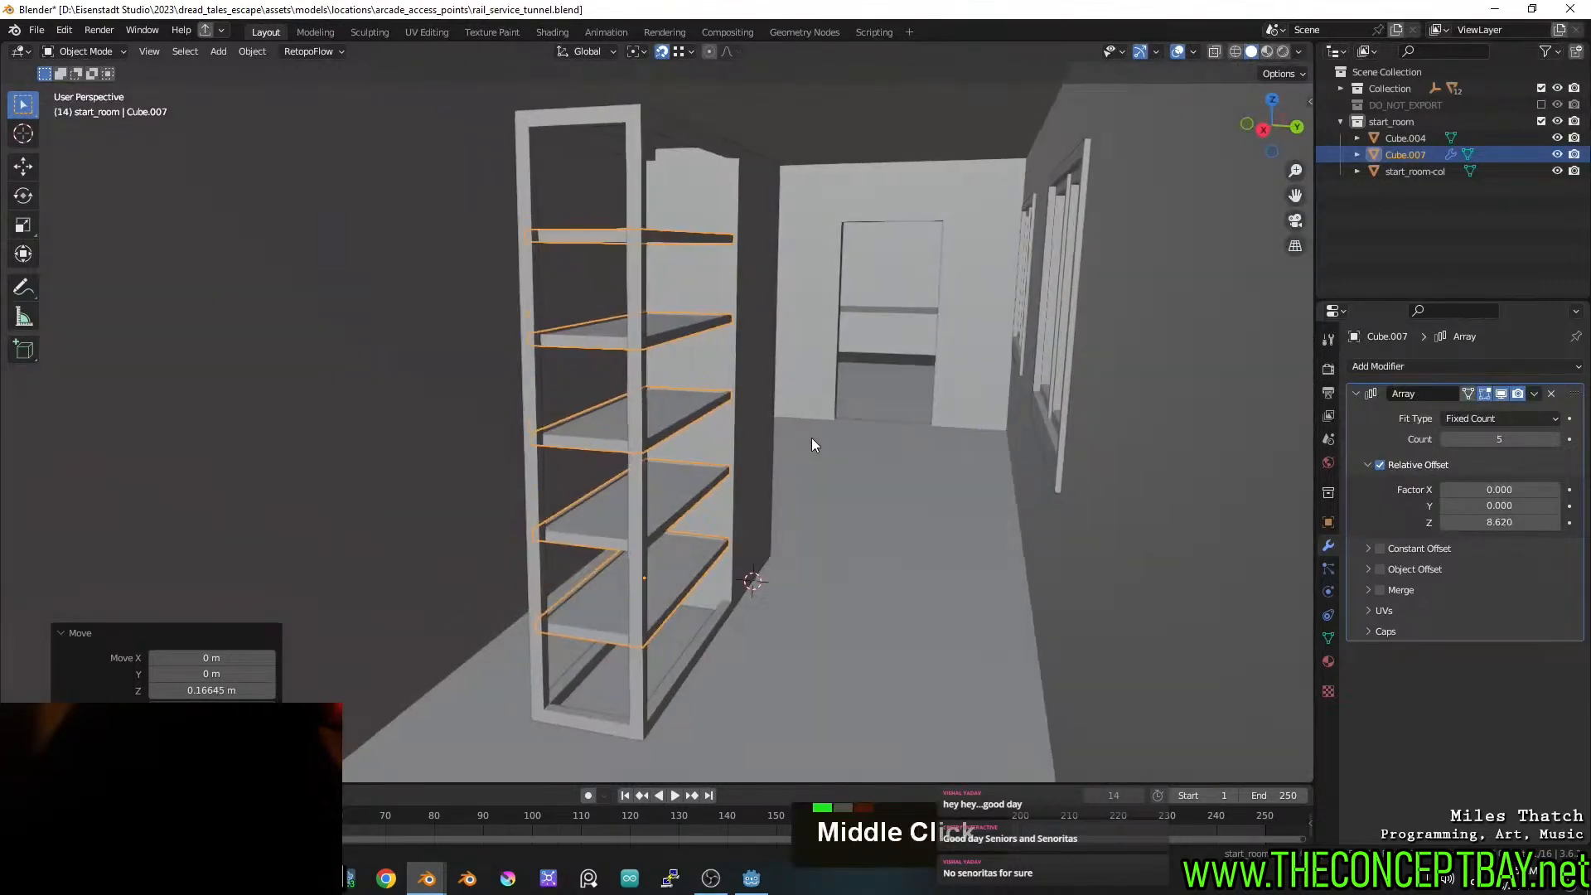
Duplicate a face of the frame's top front bar 0.5665 m down along Z and extrude it 0.080468 m into a crossbar
click(537, 186)
key(Tab)
key(3)
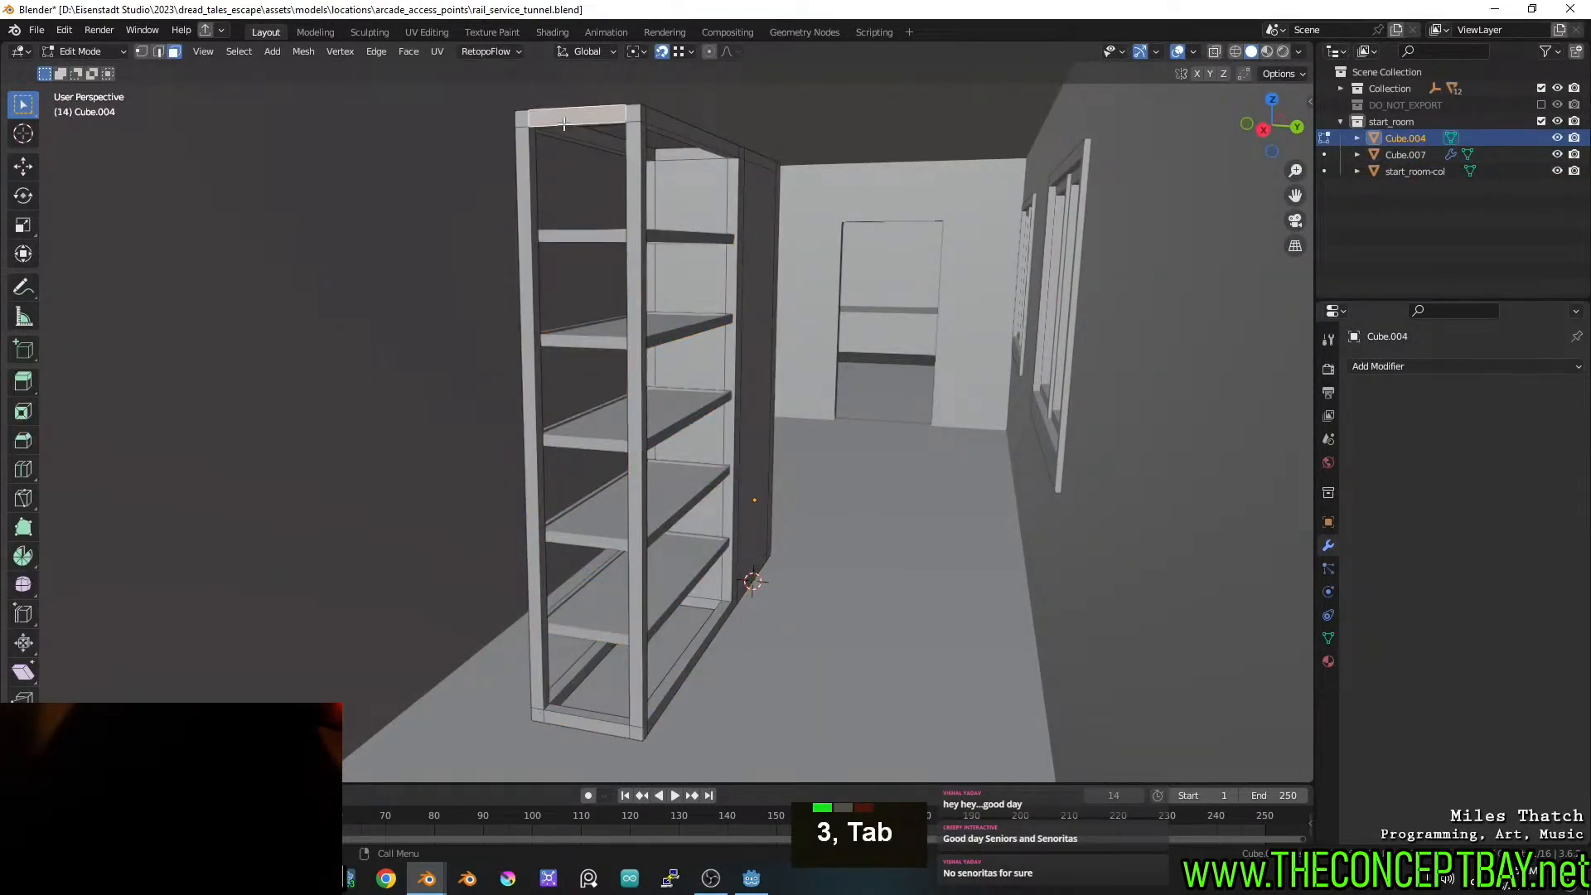
key(shift+d)
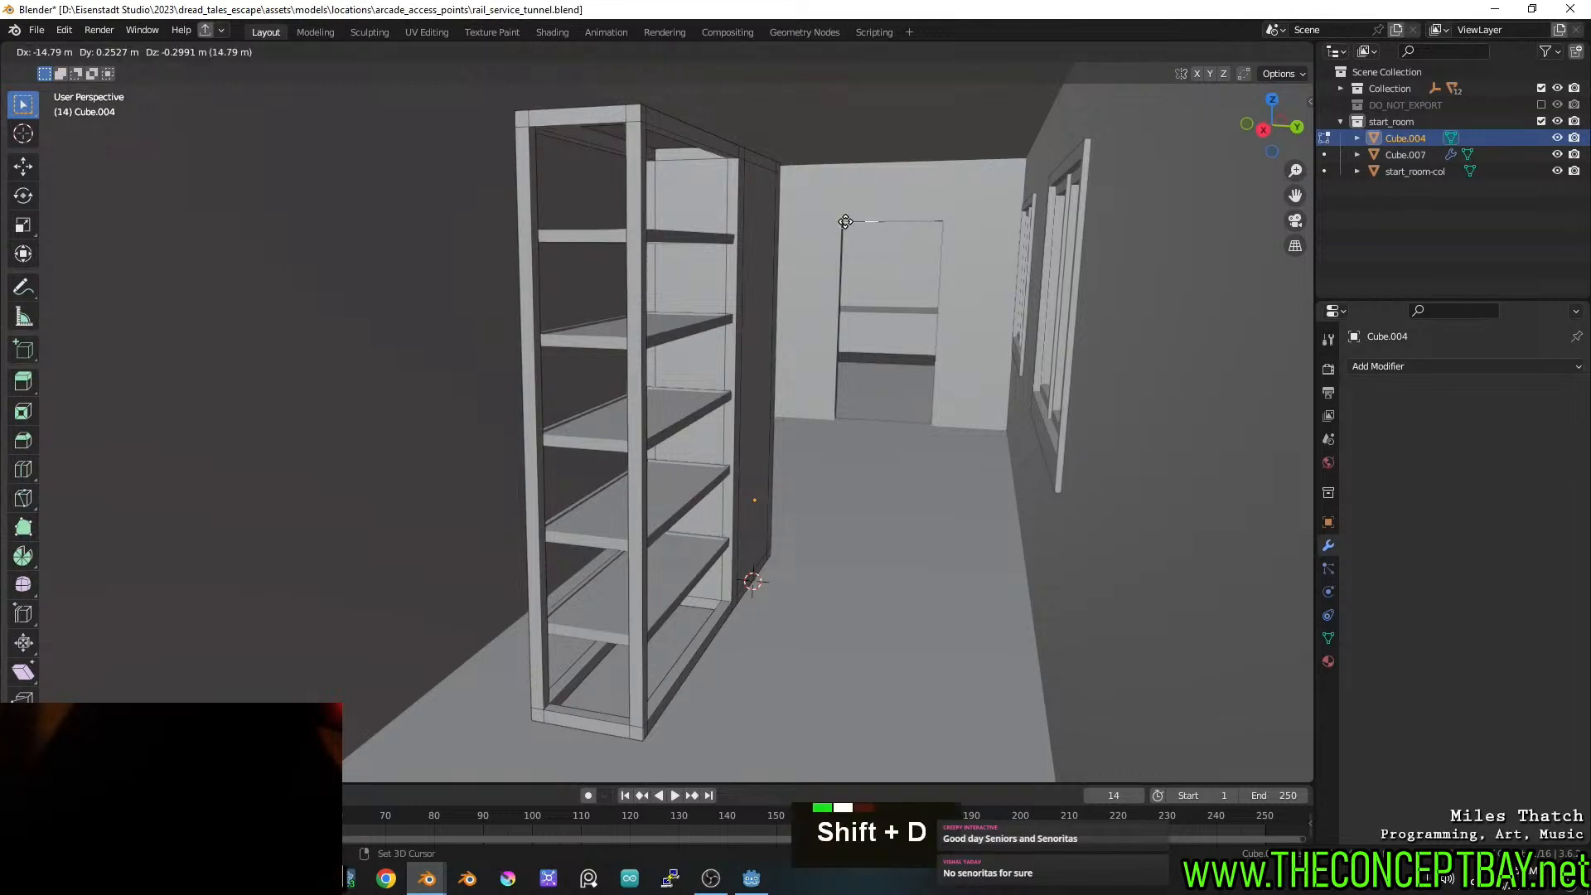
key(z)
click(836, 301)
key(s)
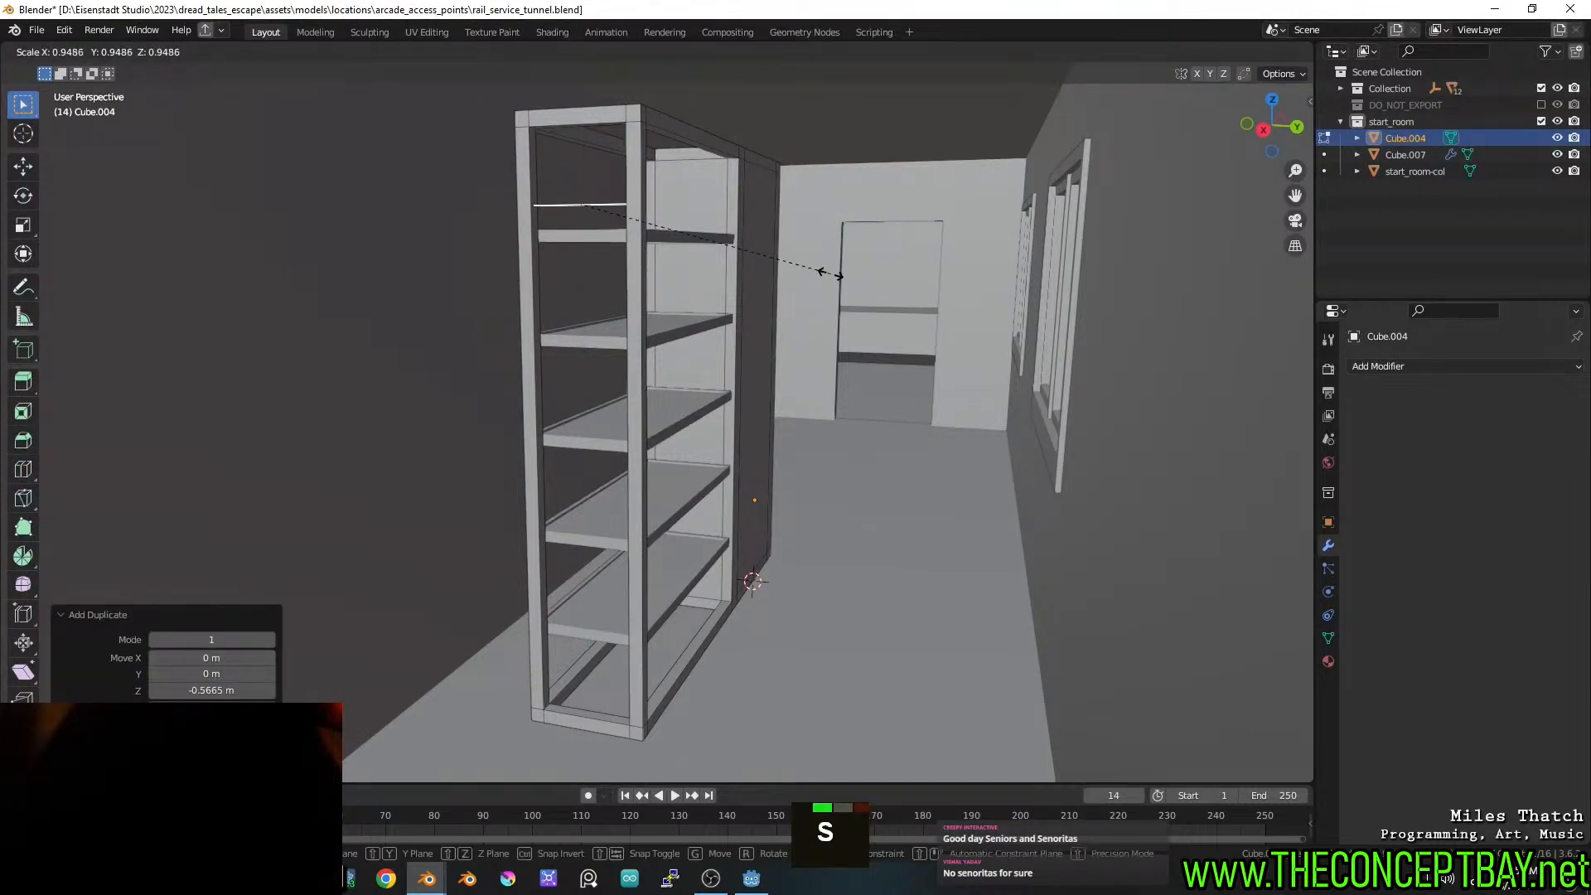
key(Escape)
key(e)
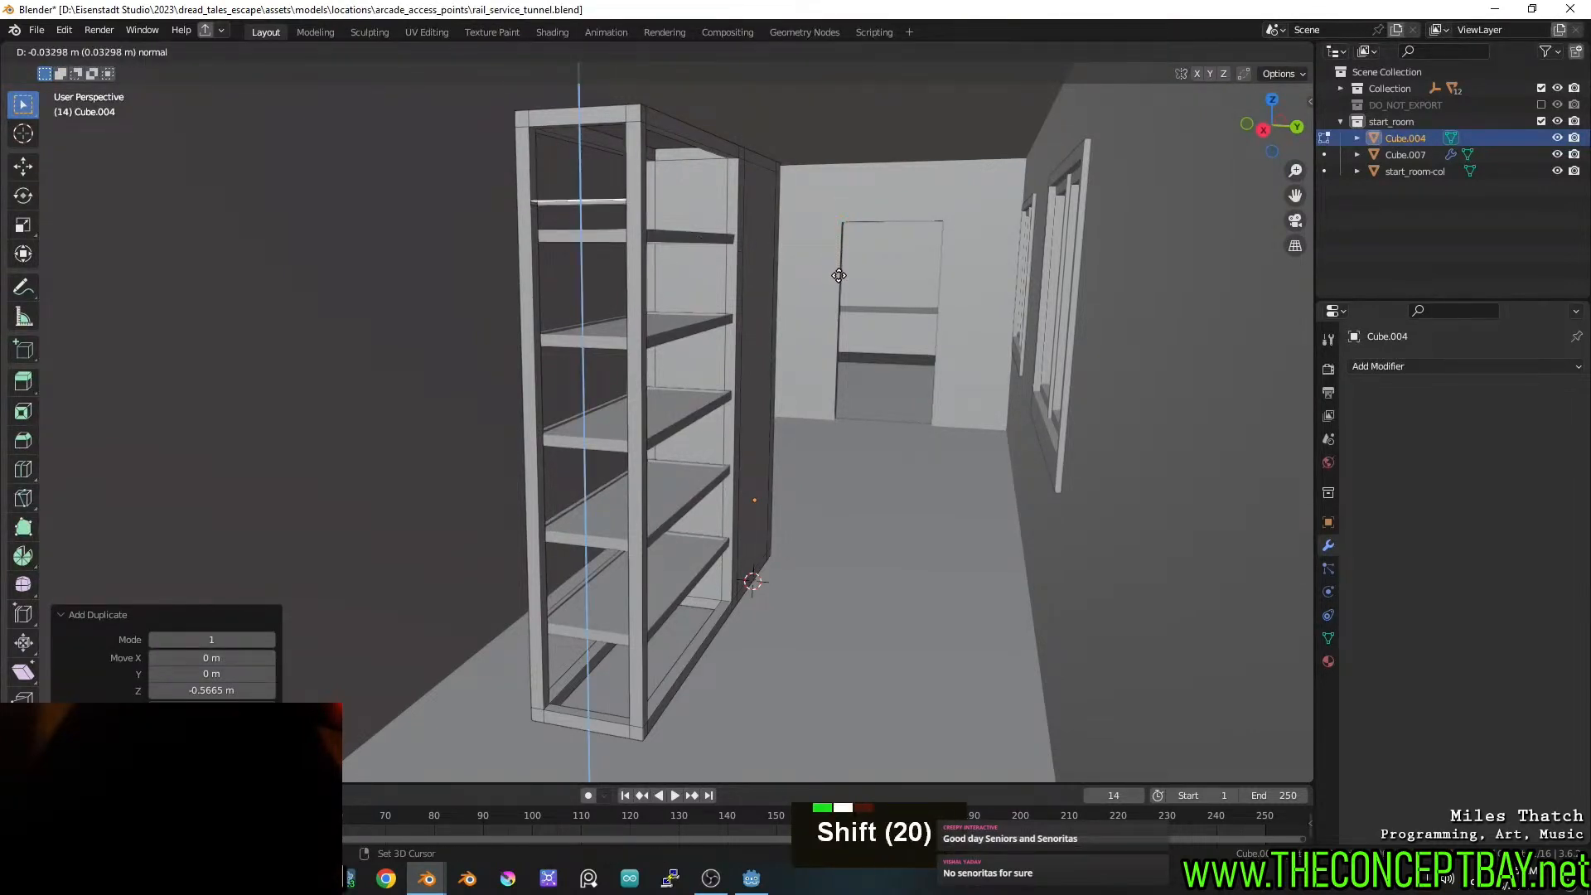
ctrl+click(833, 353)
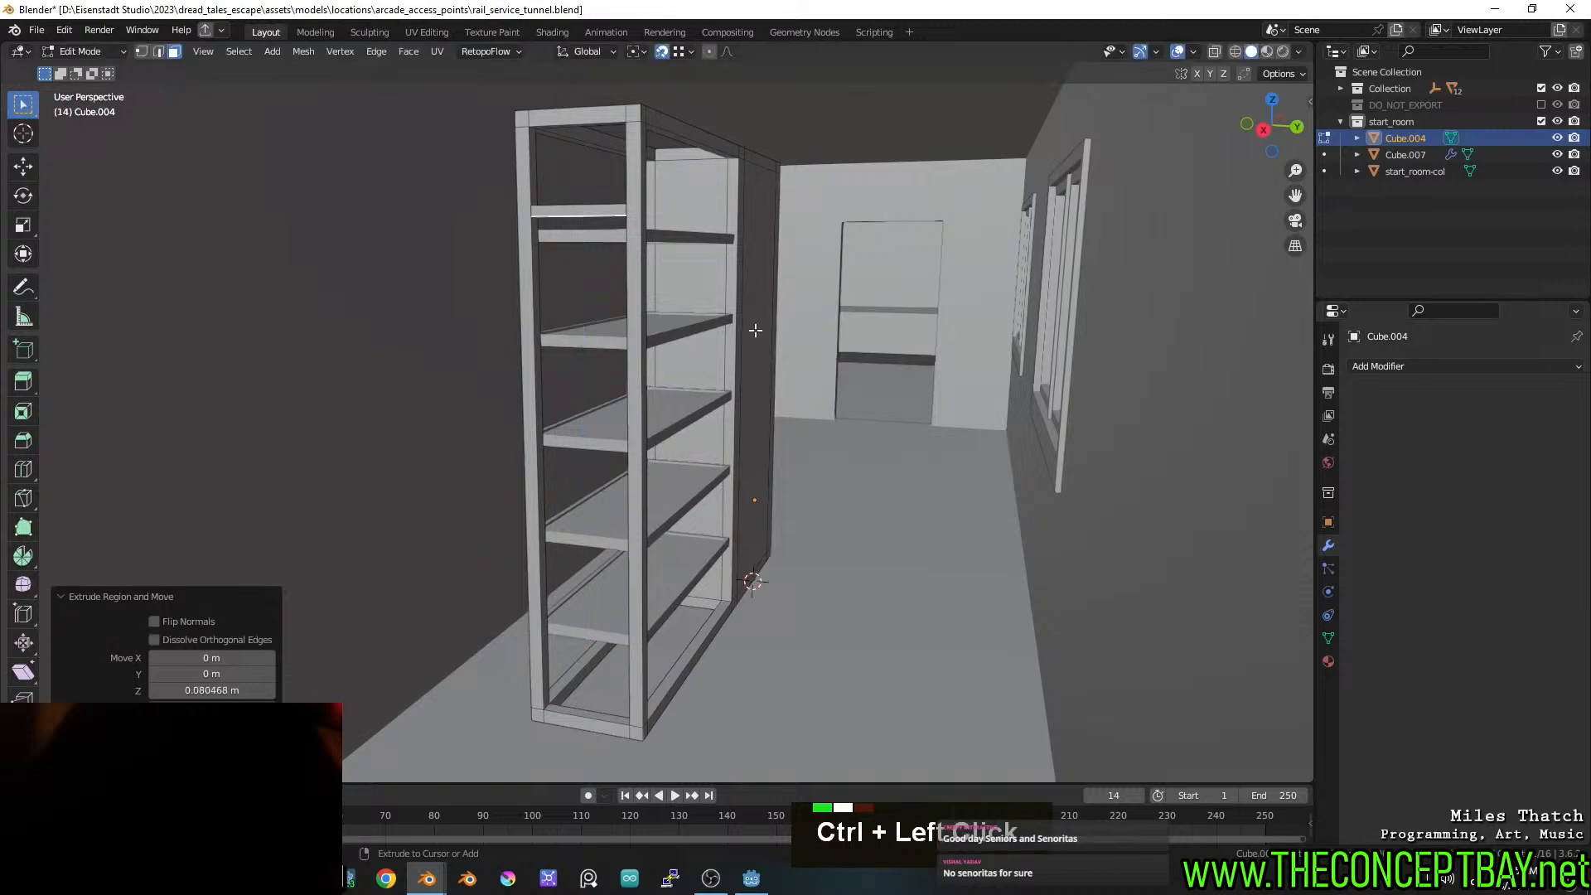
Select the whole linked crossbar and scale it to 0.457 along X
key(l)
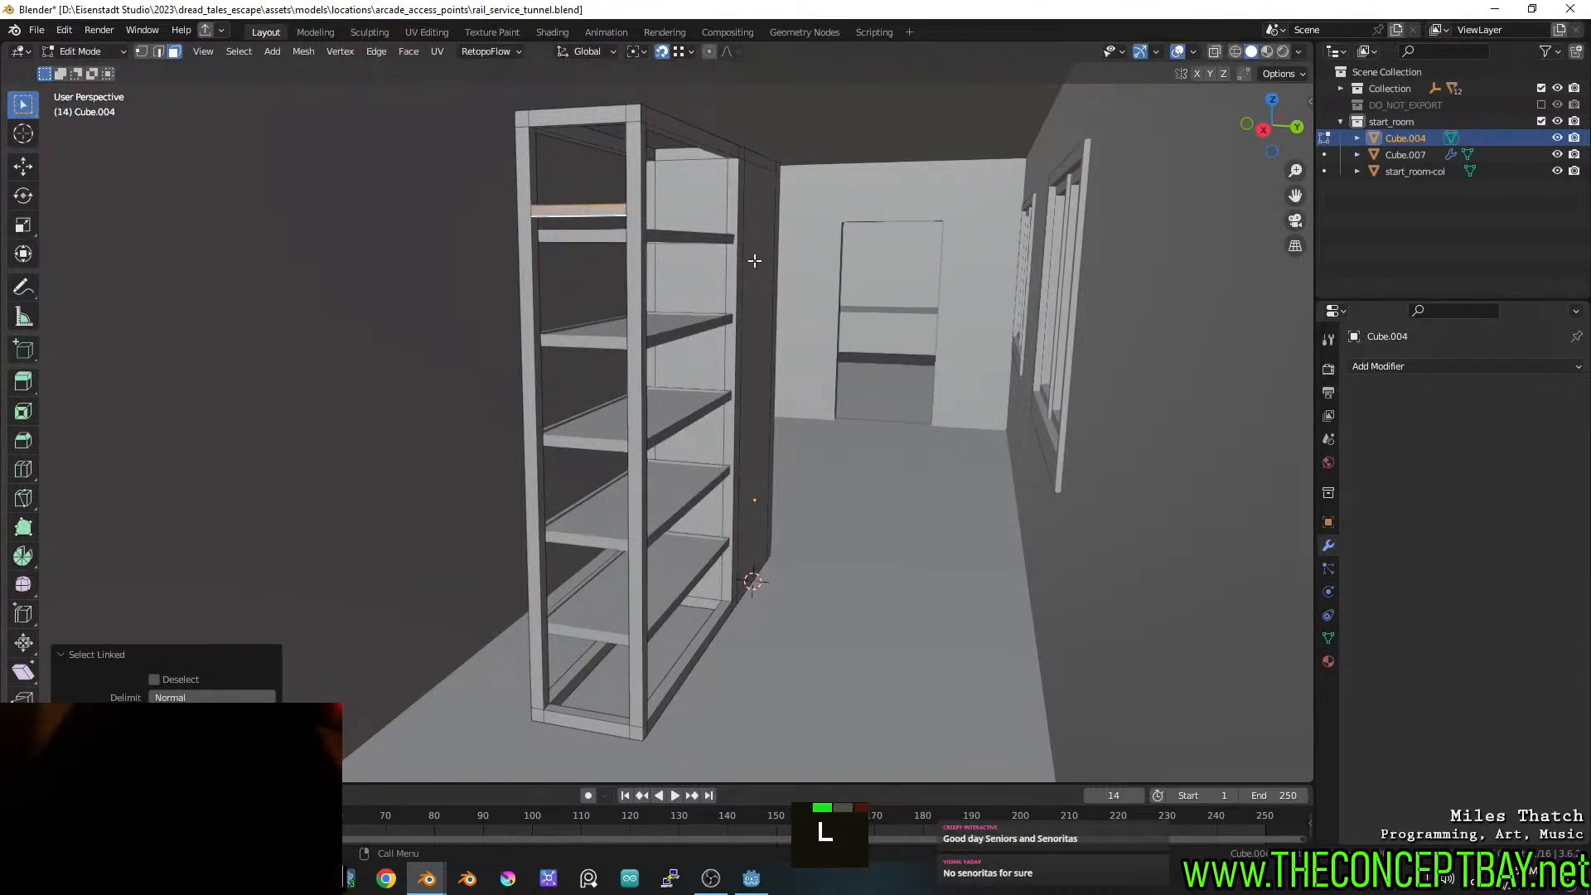
key(KP_Decimal)
scroll(755, 261, down, 4)
middle_drag(755, 261, 1042, 304)
key(s)
key(x)
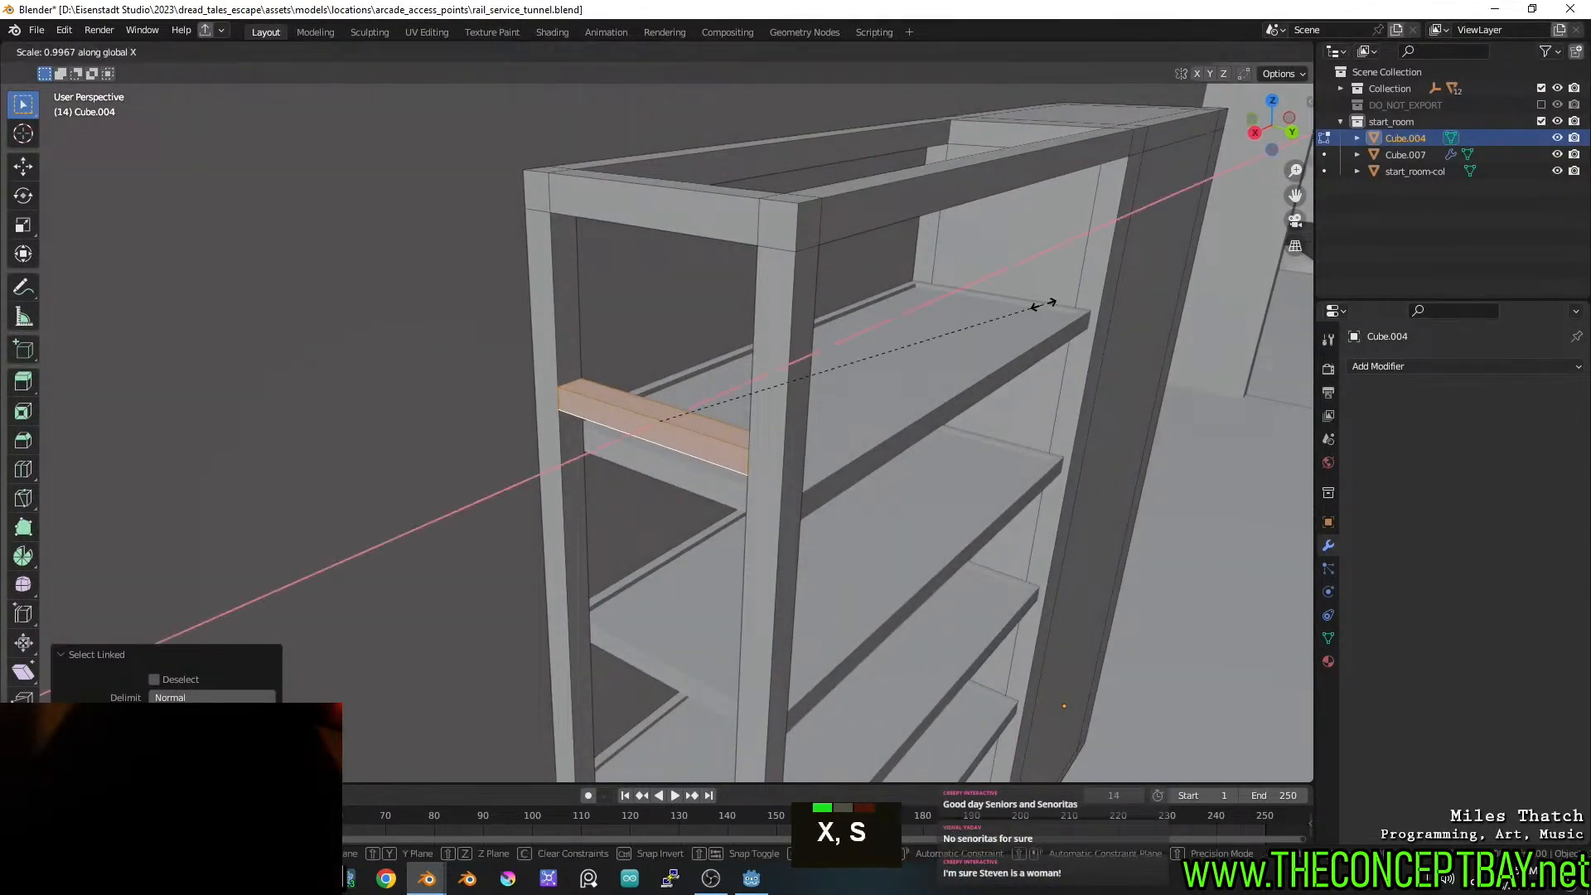
click(831, 353)
middle_drag(831, 352, 859, 312)
shift+middle_drag(859, 312, 714, 347)
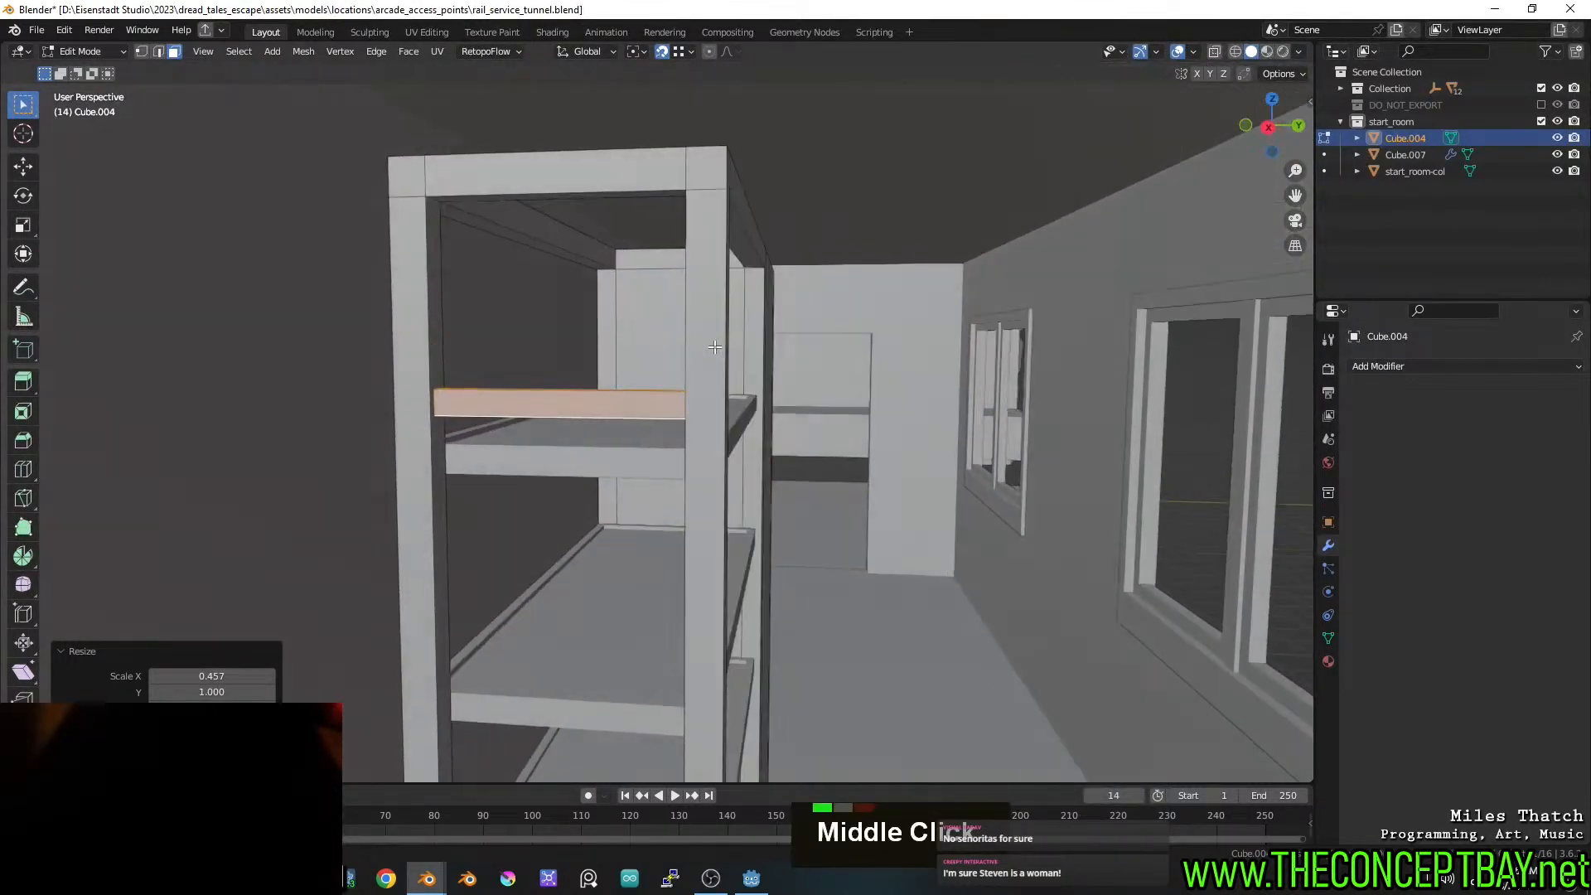
Try to rotate the crossbar 45° about the global X axis
text(rx45)
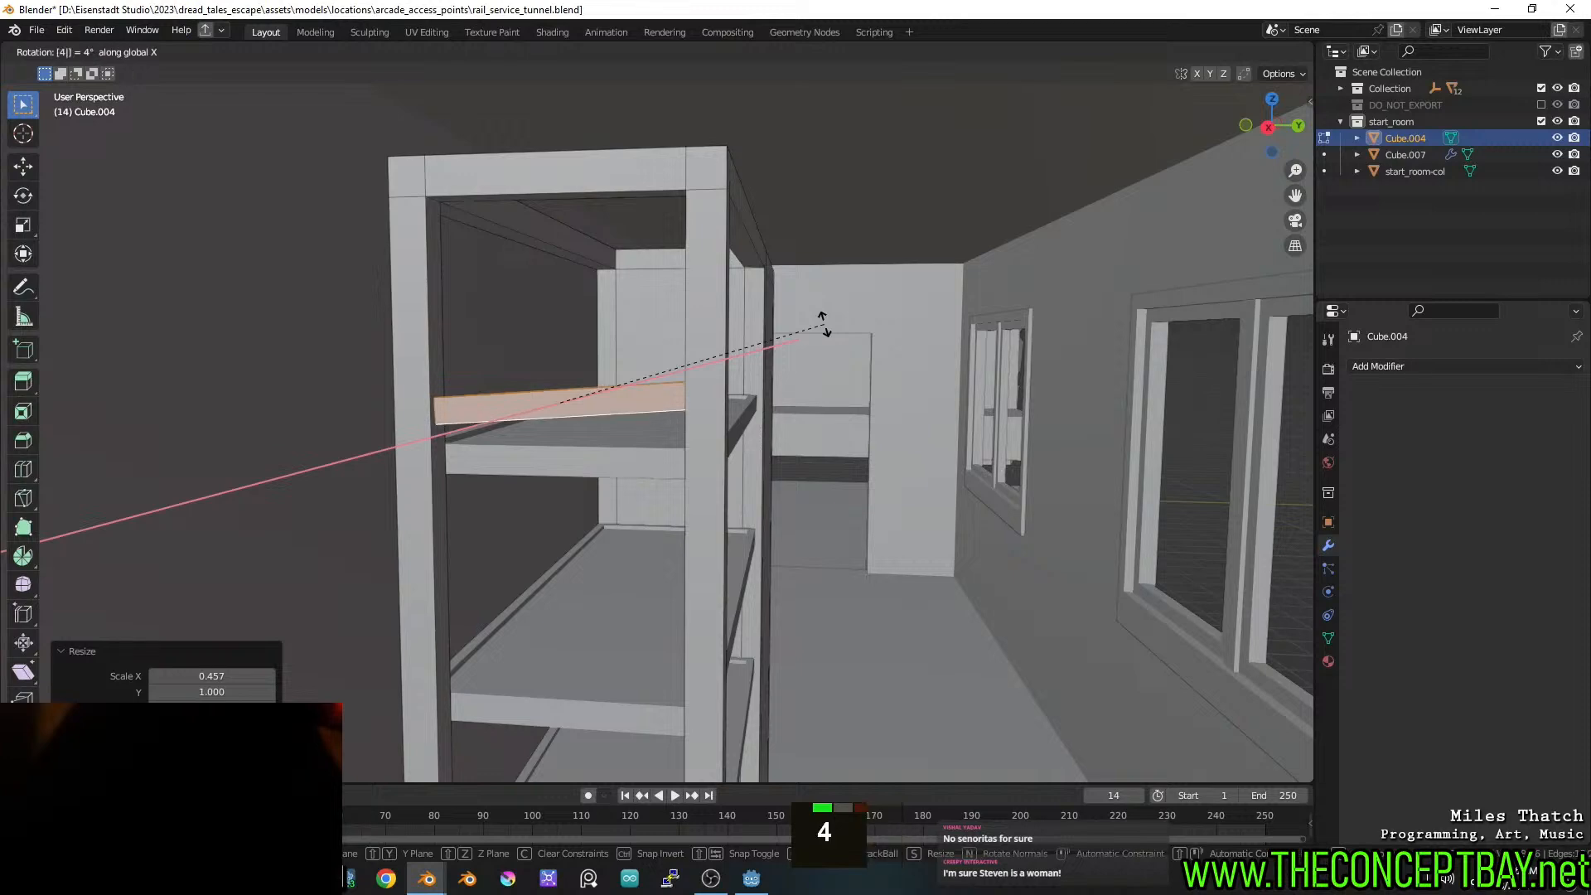
key(Return)
key(s)
key(x)
key(x)
key(Escape)
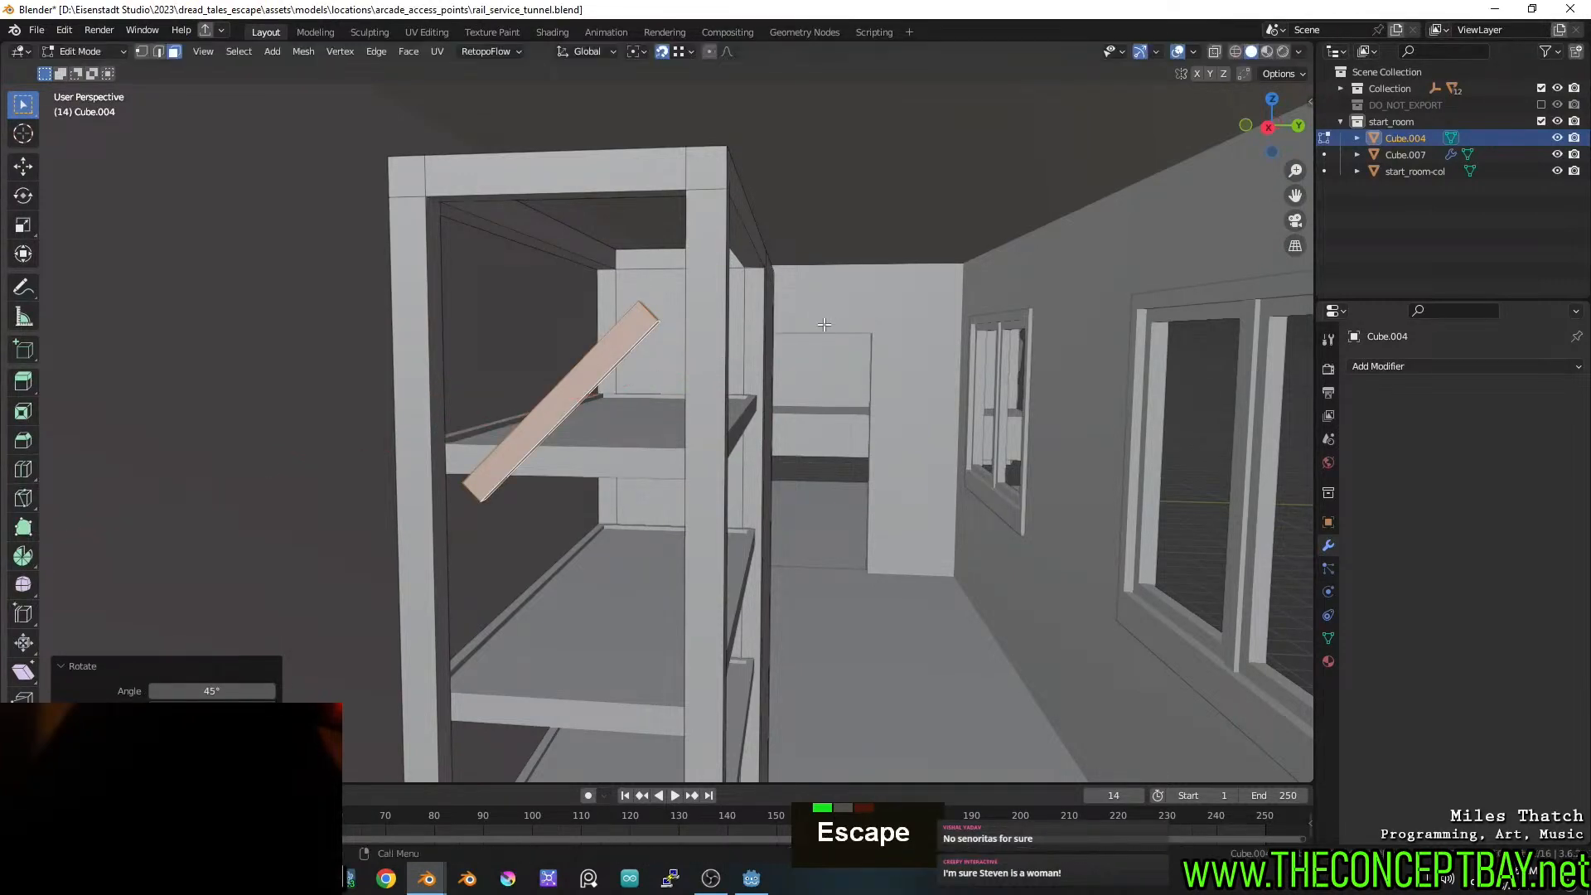
key(ctrl+z)
Scale the crossbar to 1.413 along the global Y axis
key(s)
key(x)
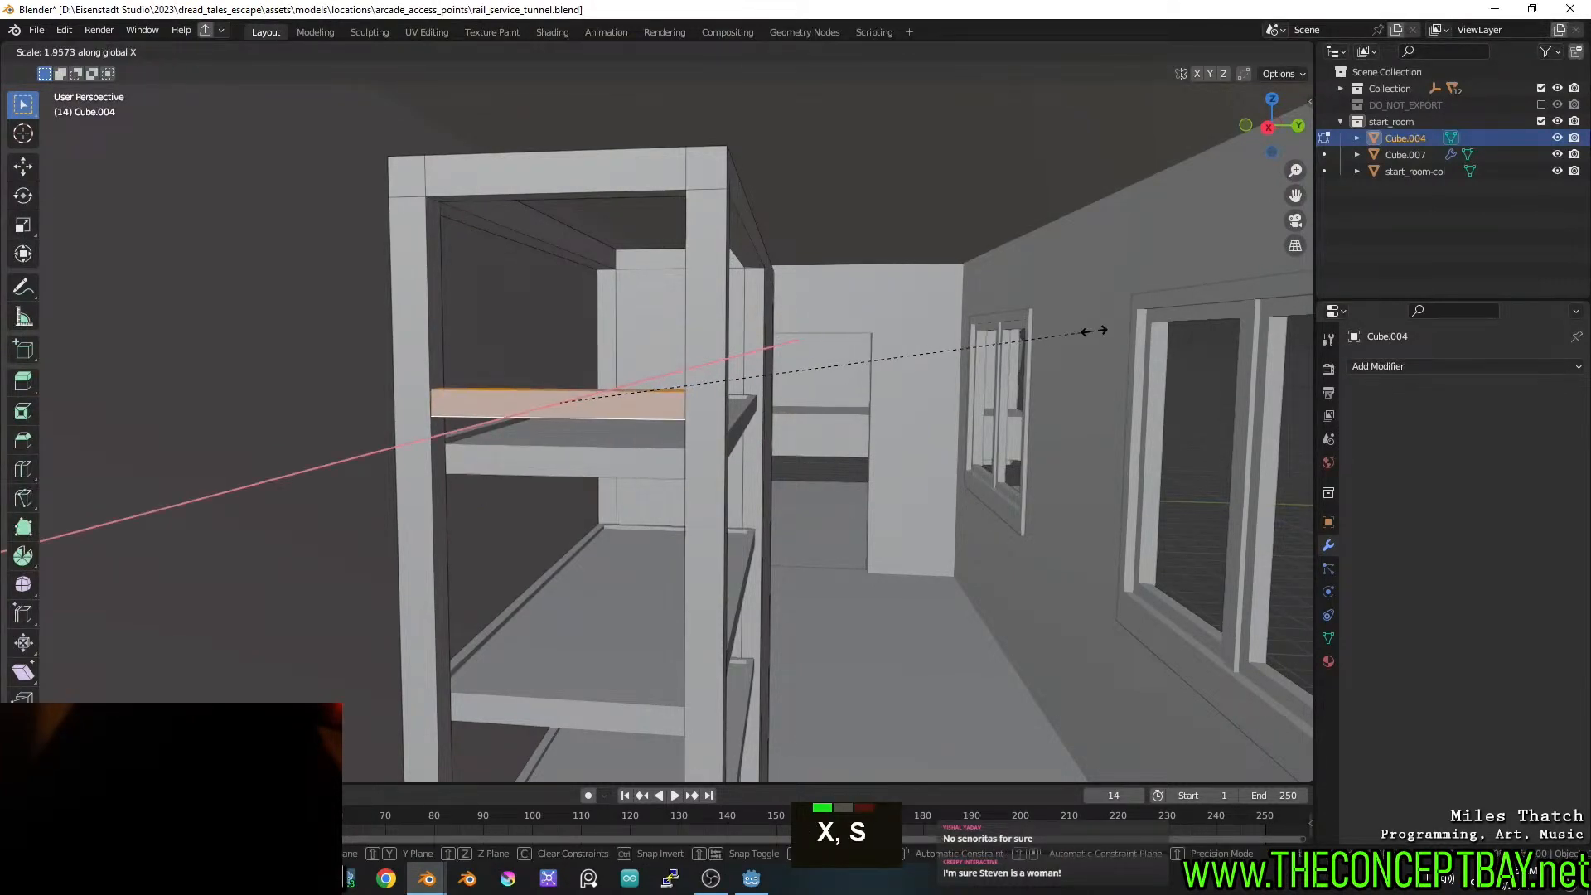
key(y)
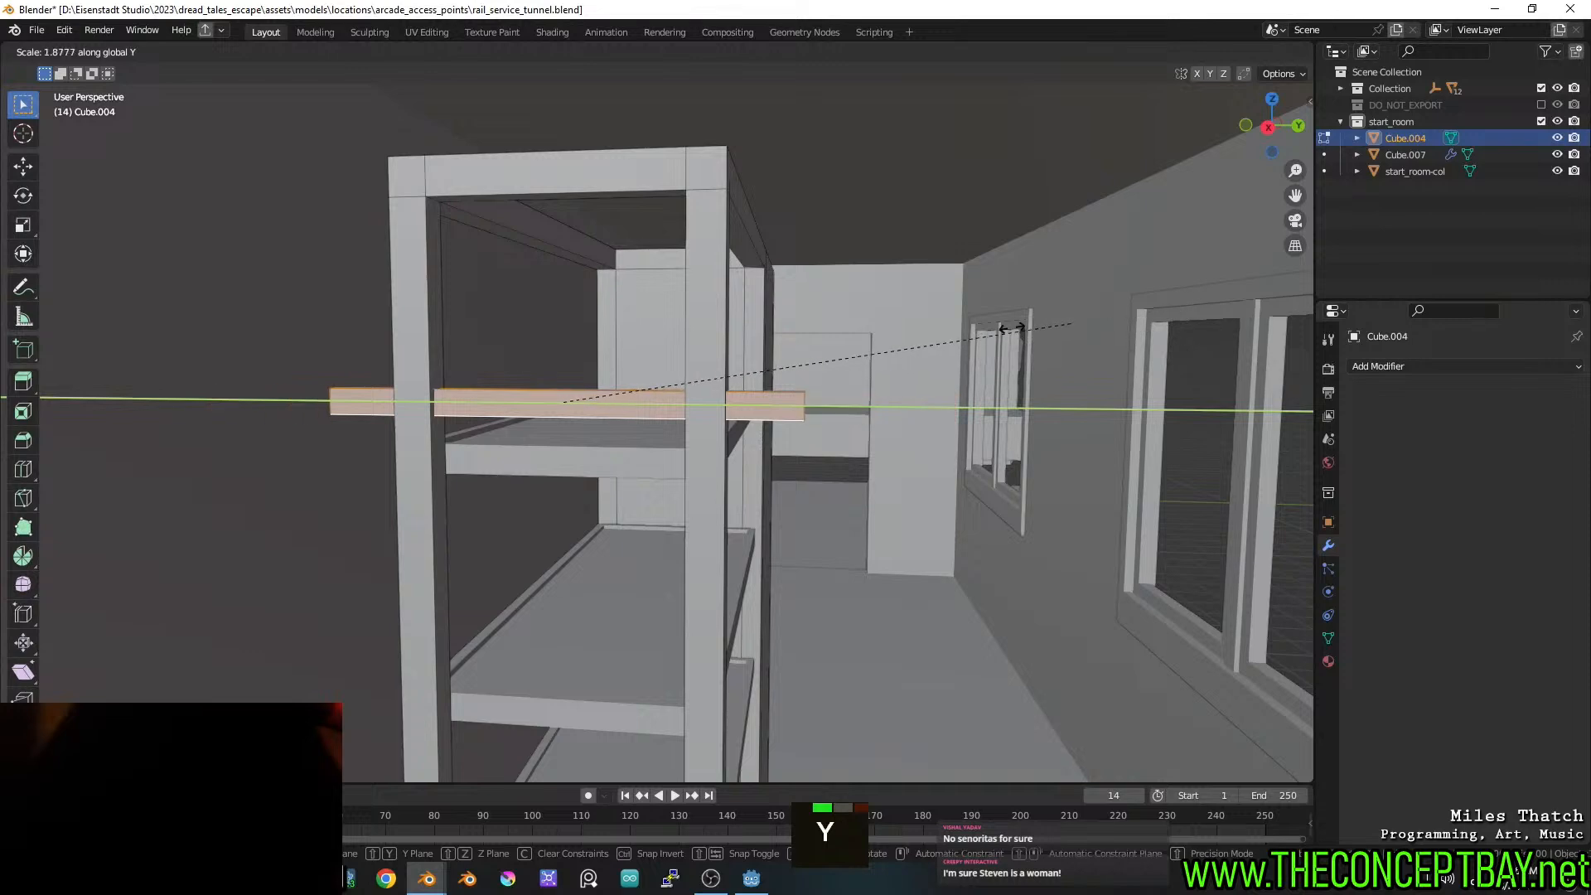
click(940, 319)
Rotate the crossbar 45° about the global X axis into a diagonal brace and scale it uniformly to 1.146
text(r45)
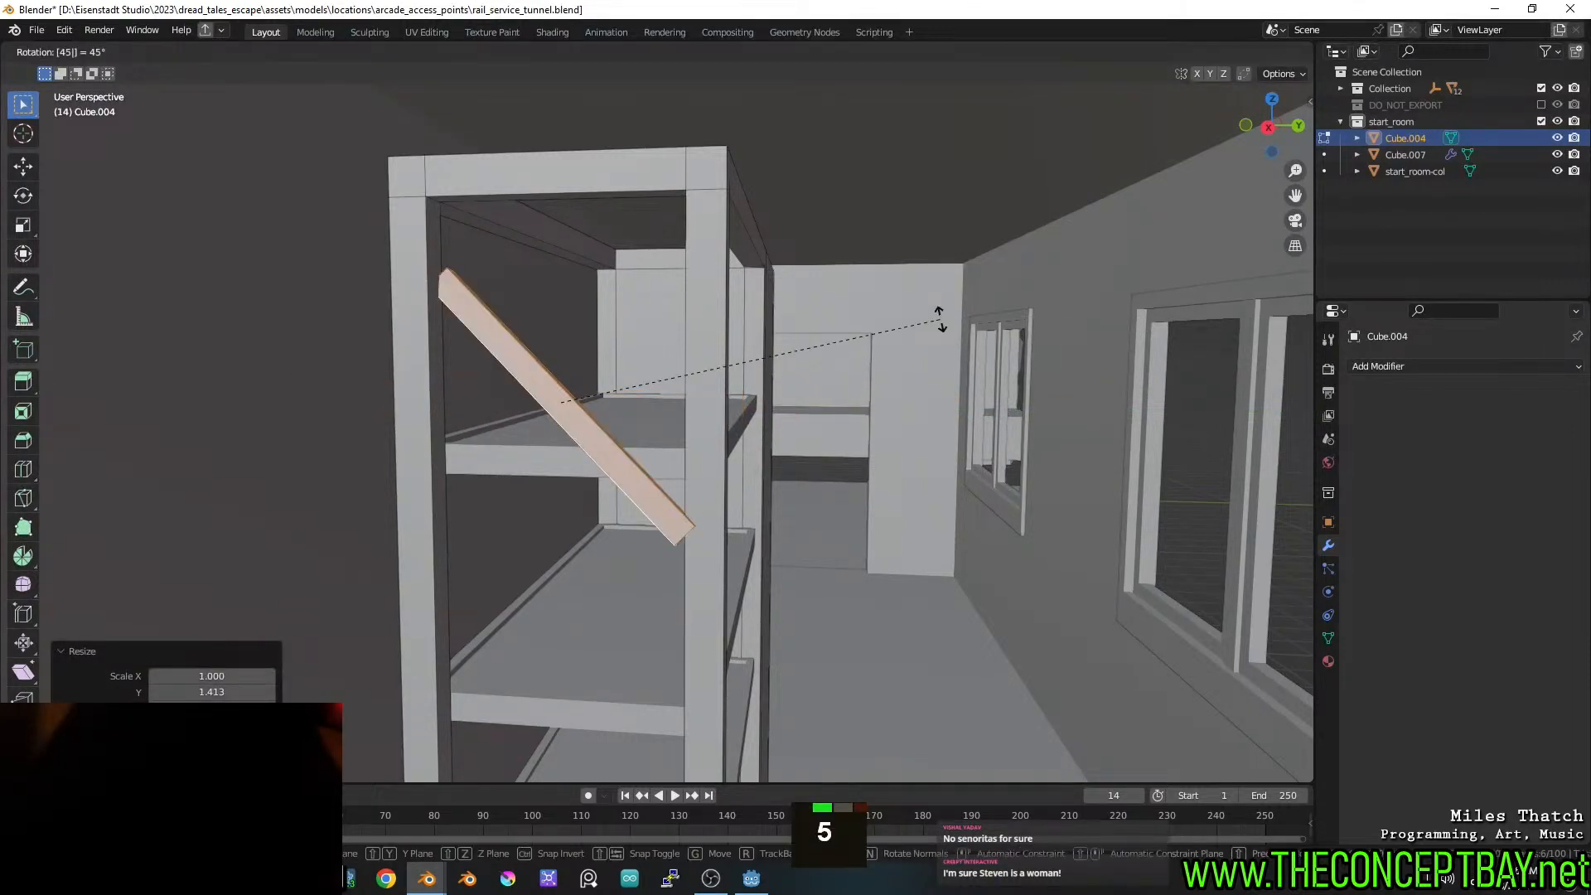
text(yx)
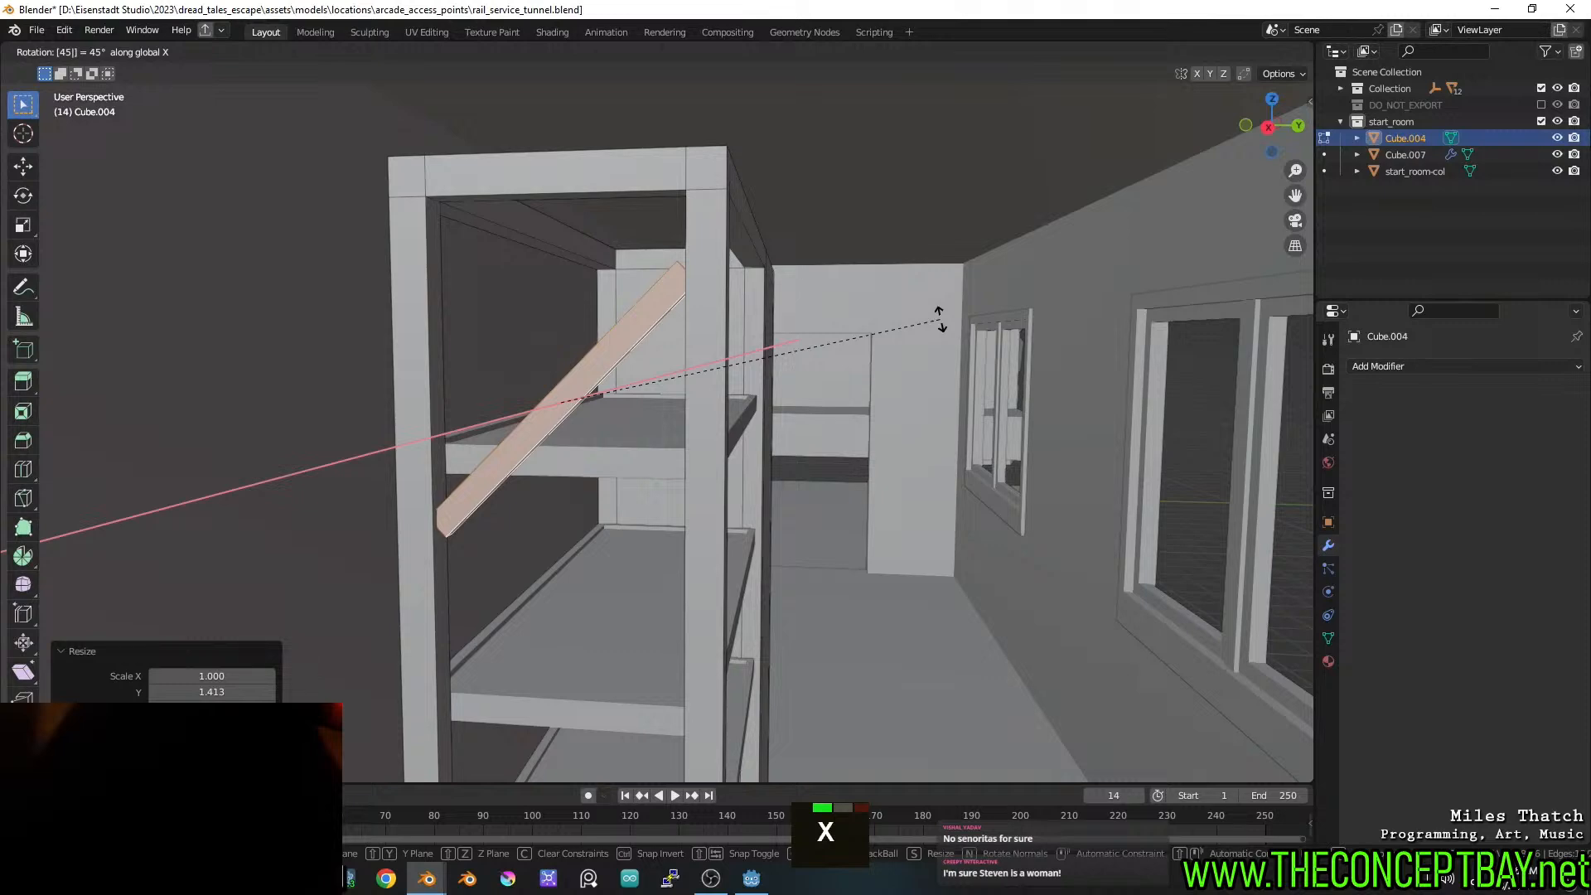
click(940, 319)
key(s)
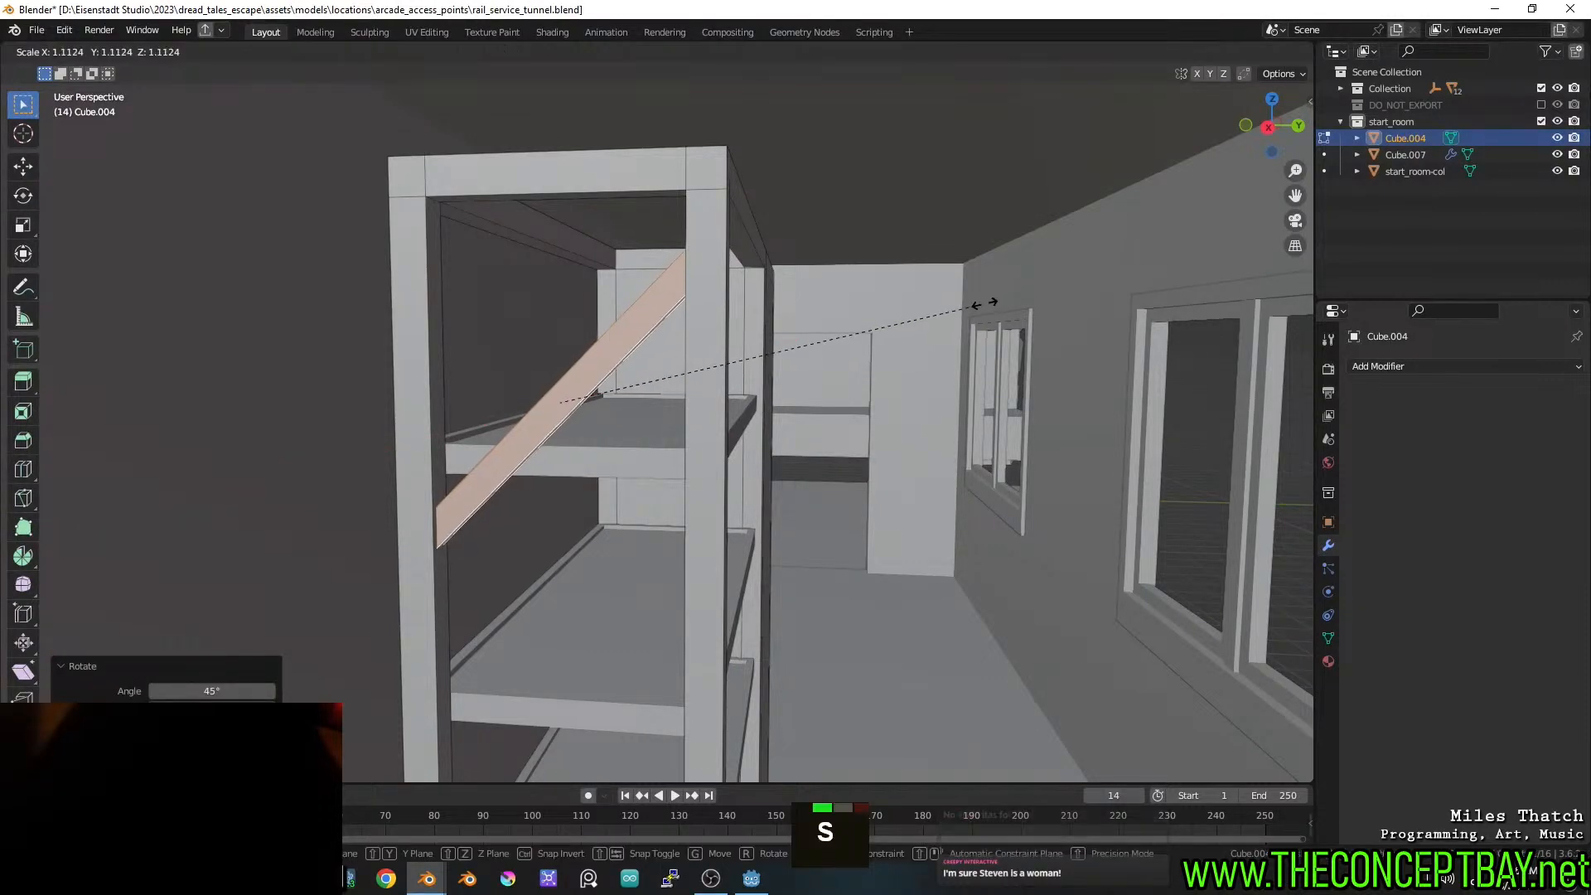
click(993, 299)
Duplicate the diagonal brace 1.5812 m down along Z to make a second brace on the same frame end
shift+middle_drag(870, 497, 818, 320)
scroll(827, 386, down, 3)
key(x)
key(Escape)
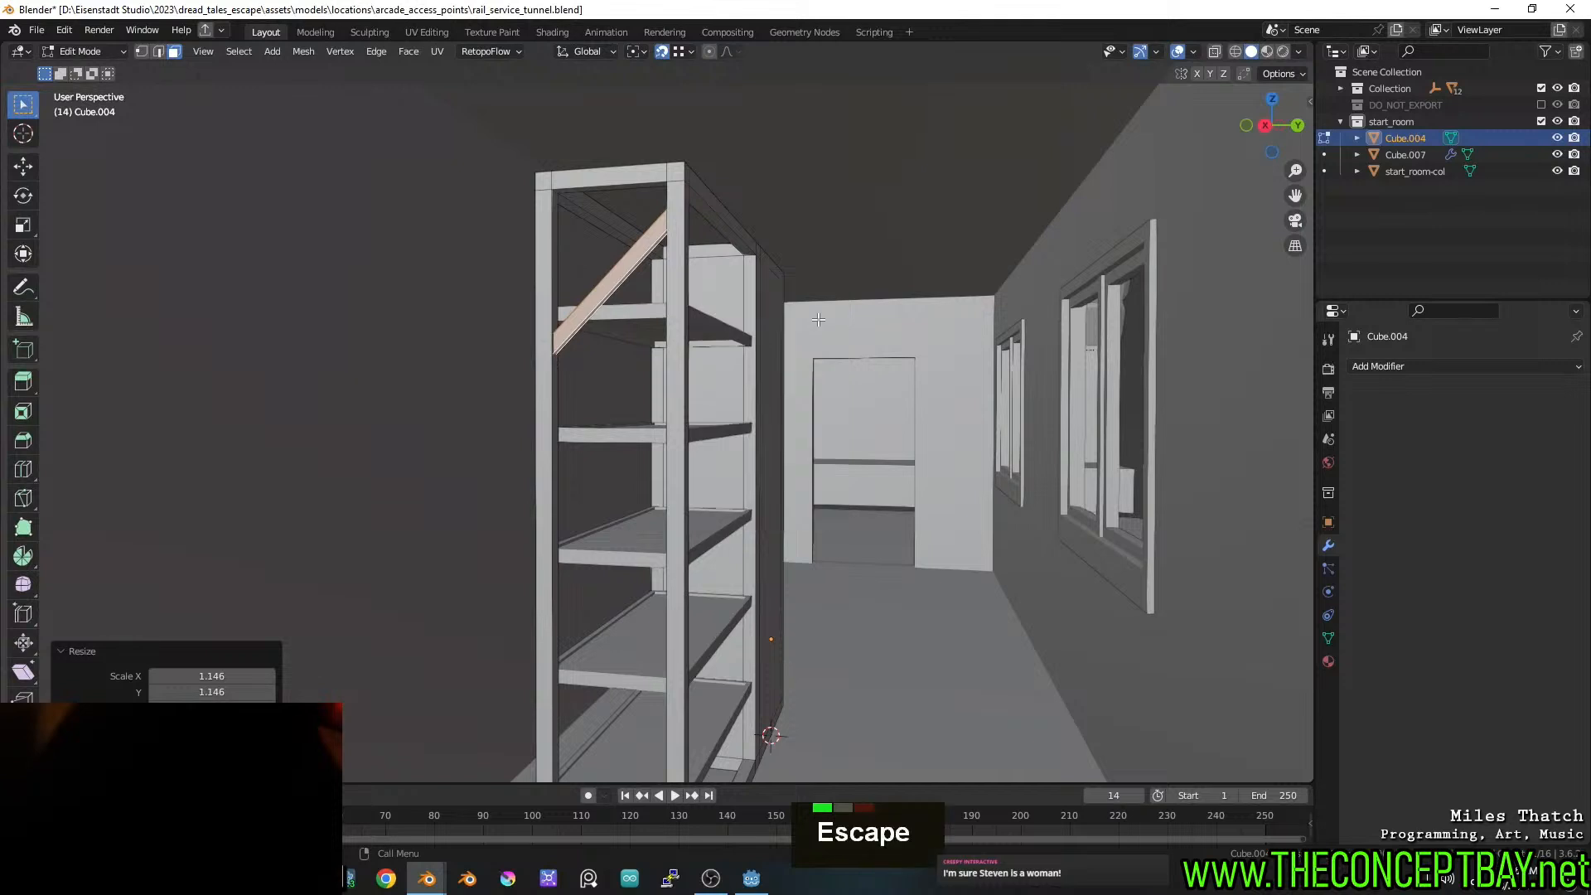
key(shift+d)
key(z)
key(ctrl)
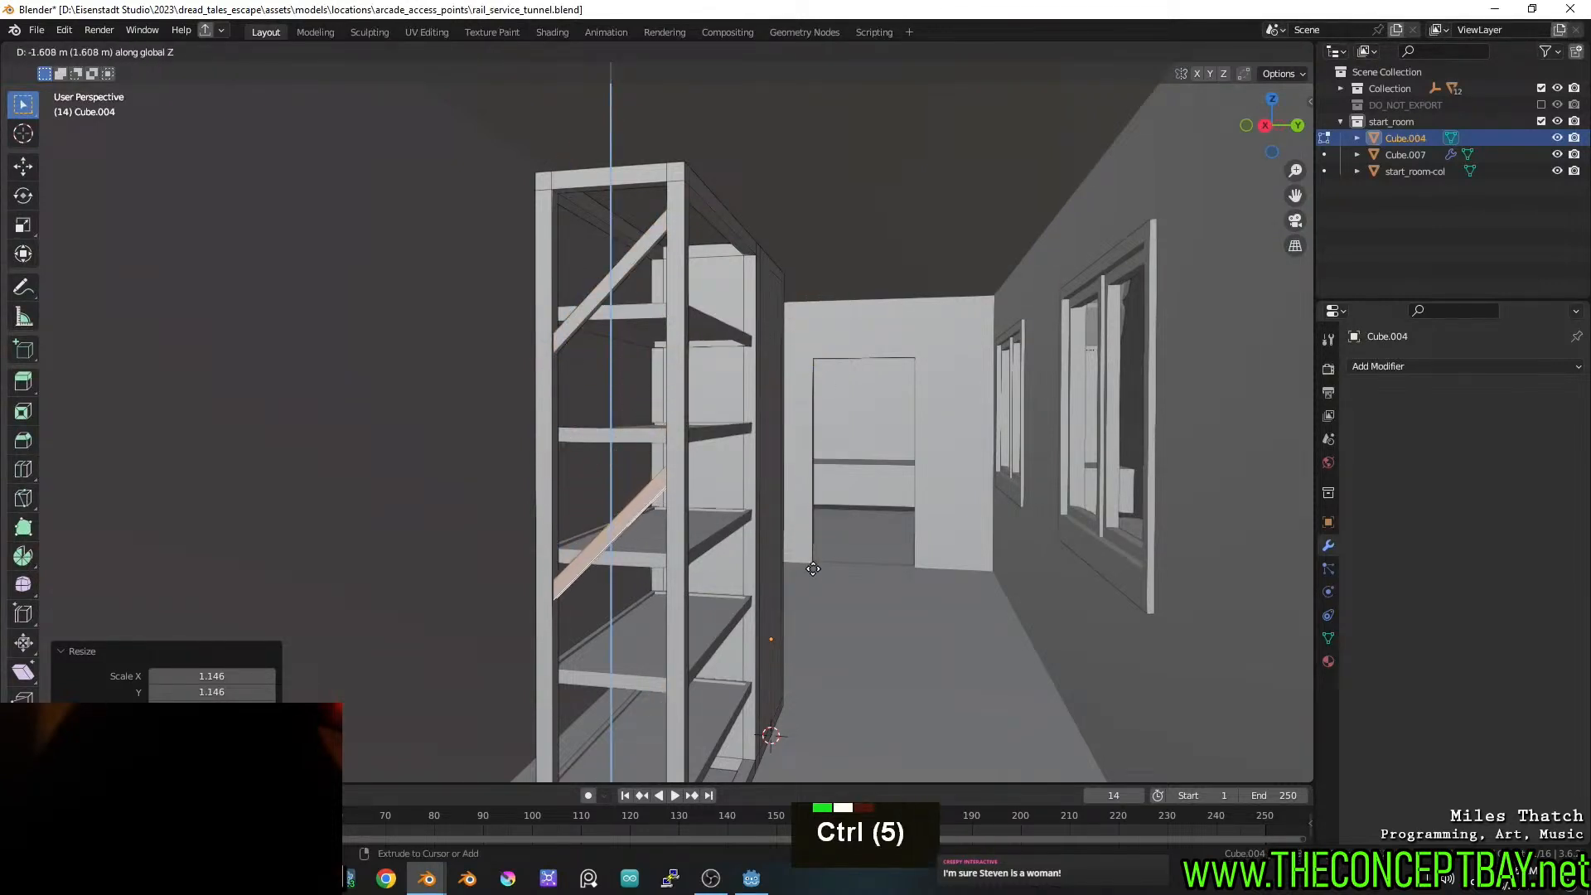
ctrl+click(813, 565)
Duplicate the second diagonal brace 1.5734 m down along Z to make a third brace near the floor
shift+middle_drag(813, 565, 791, 553)
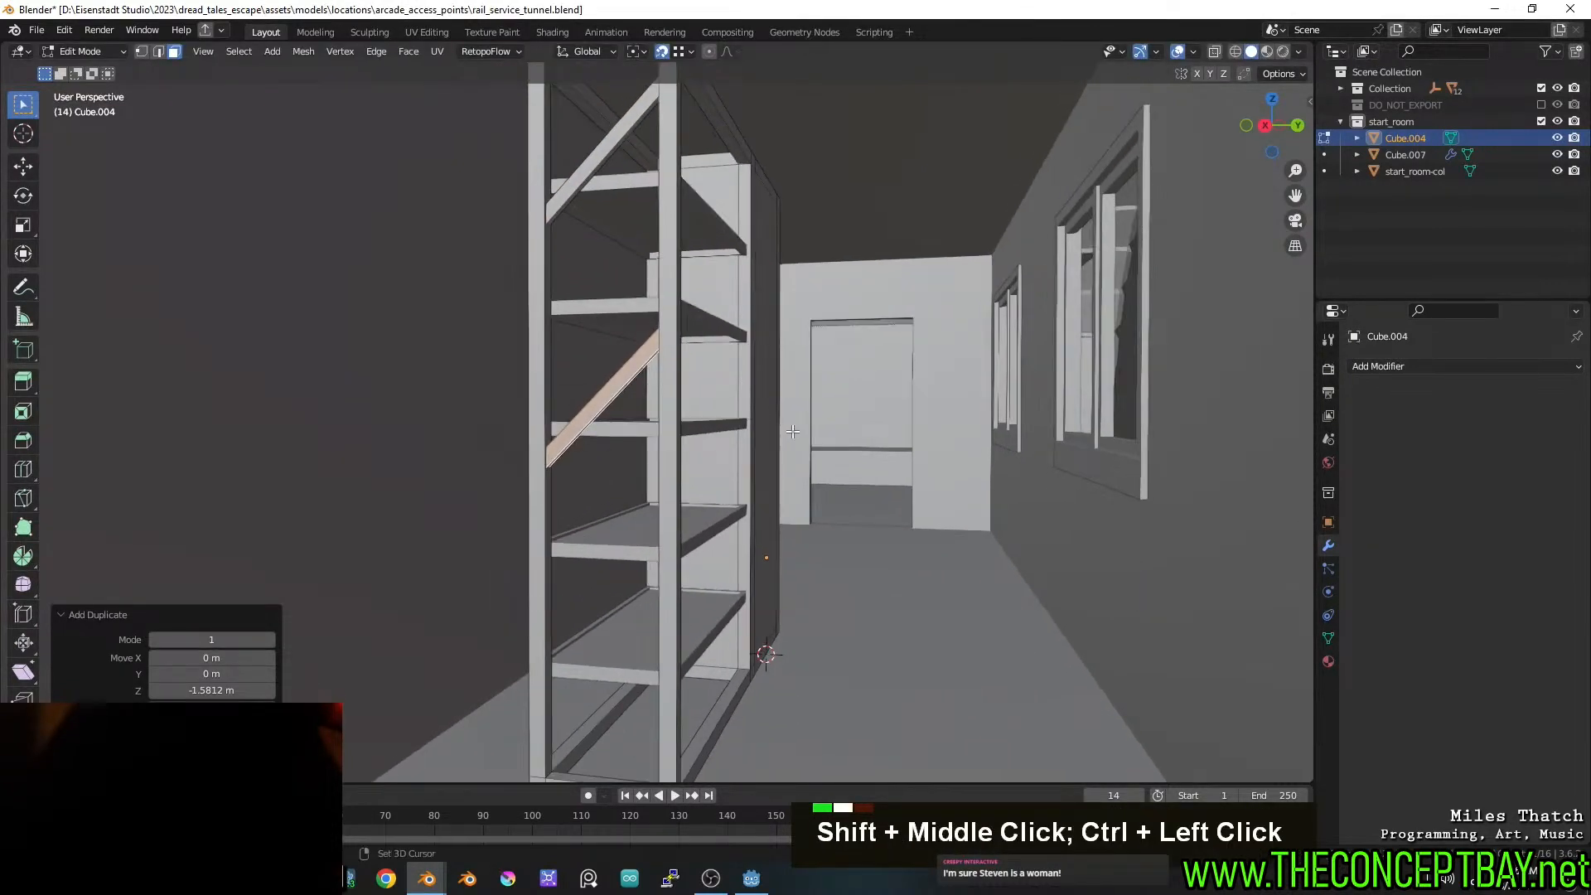
key(shift+d)
key(z)
key(ctrl)
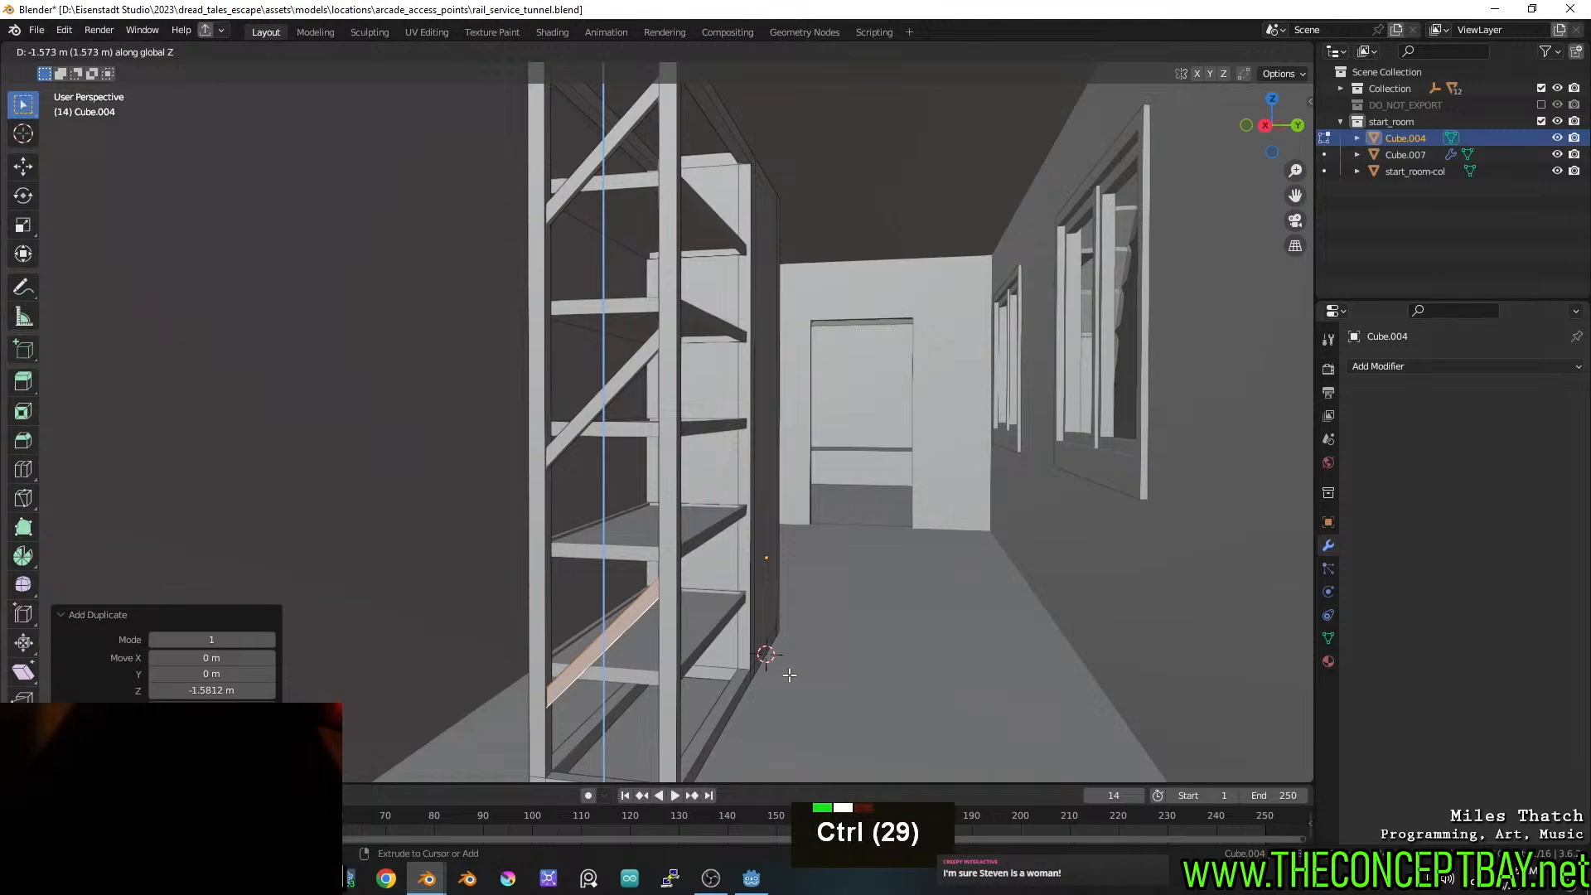
ctrl+click(787, 669)
Examine how the three diagonal braces sit within the shelf frame from several angles
middle_drag(816, 577, 795, 576)
shift+middle_drag(795, 575, 859, 605)
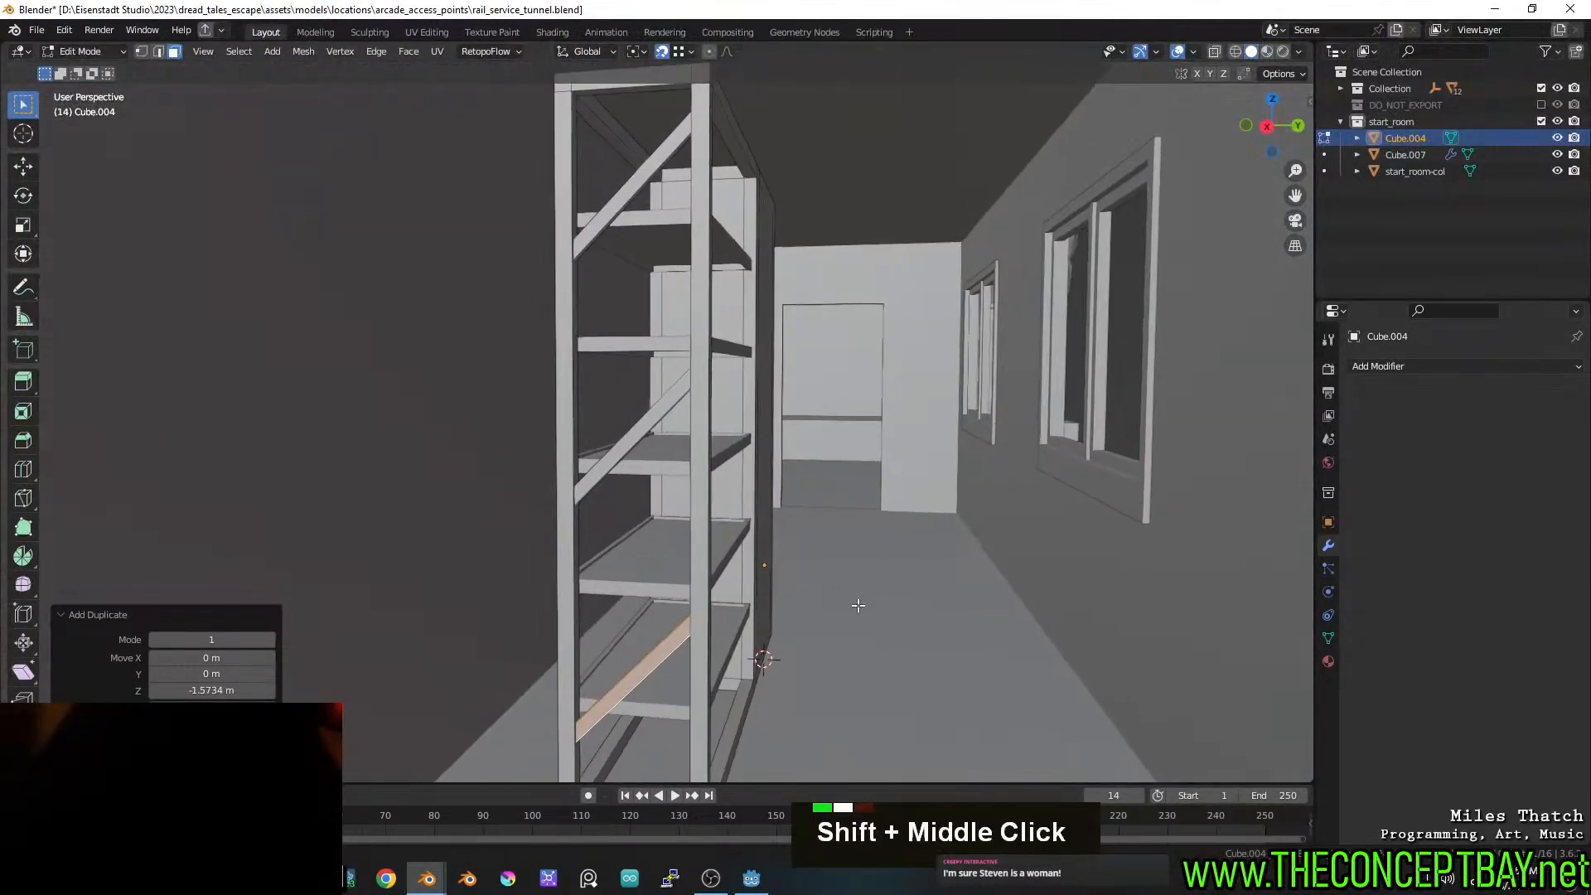
scroll(855, 563, up, 3)
shift+middle_drag(851, 501, 617, 295)
scroll(667, 424, down, 1)
shift+middle_drag(617, 295, 621, 302)
scroll(622, 285, down, 2)
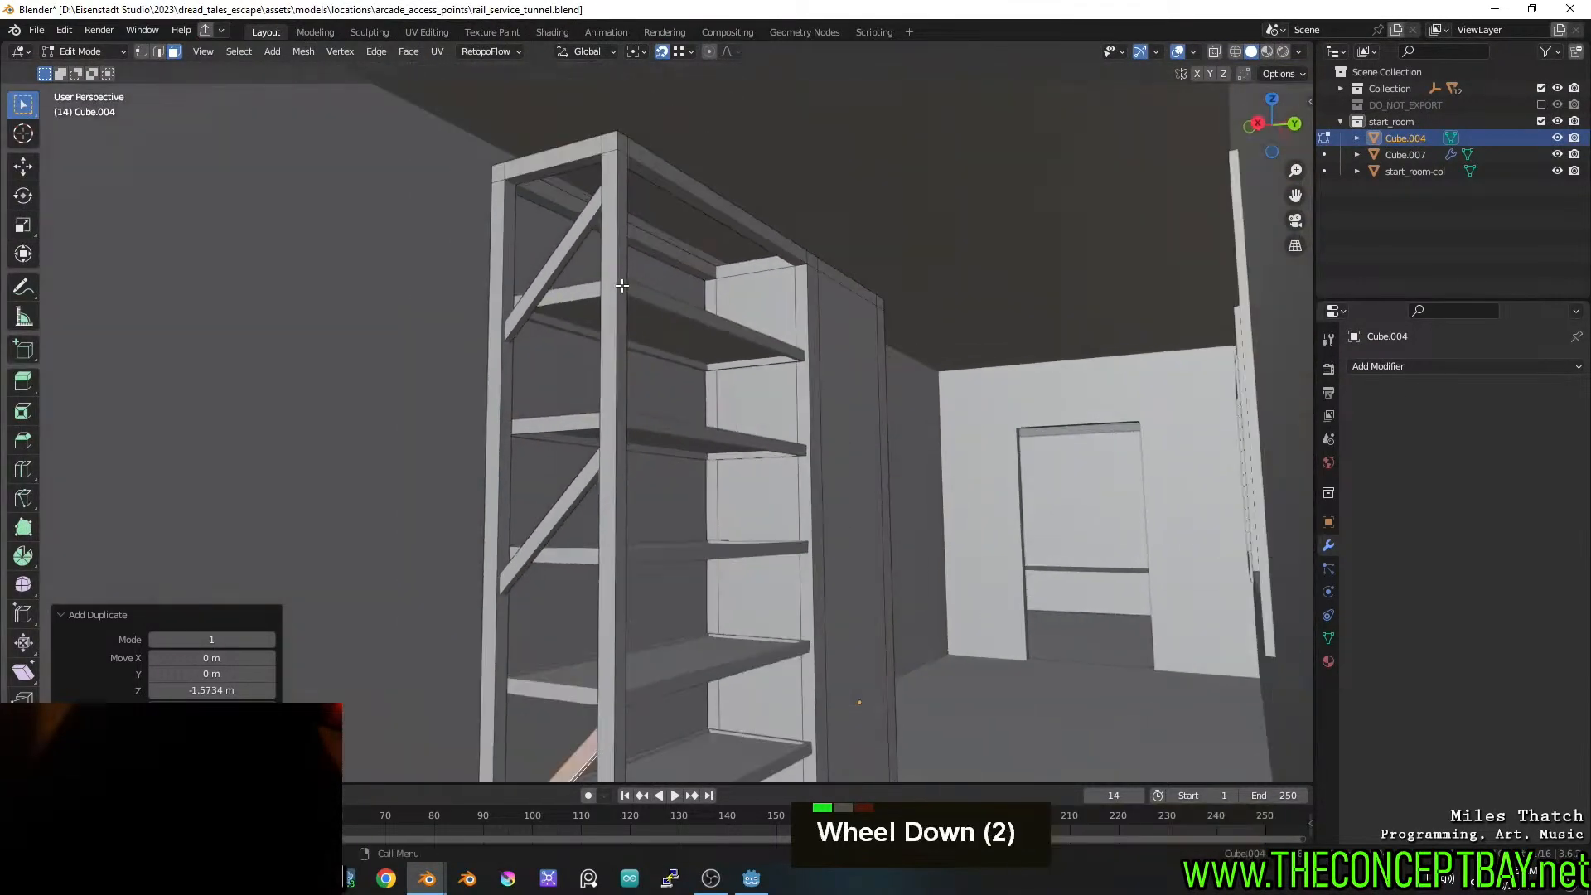
key(Tab)
middle_drag(699, 440, 810, 376)
scroll(795, 409, up, 1)
scroll(621, 417, up, 1)
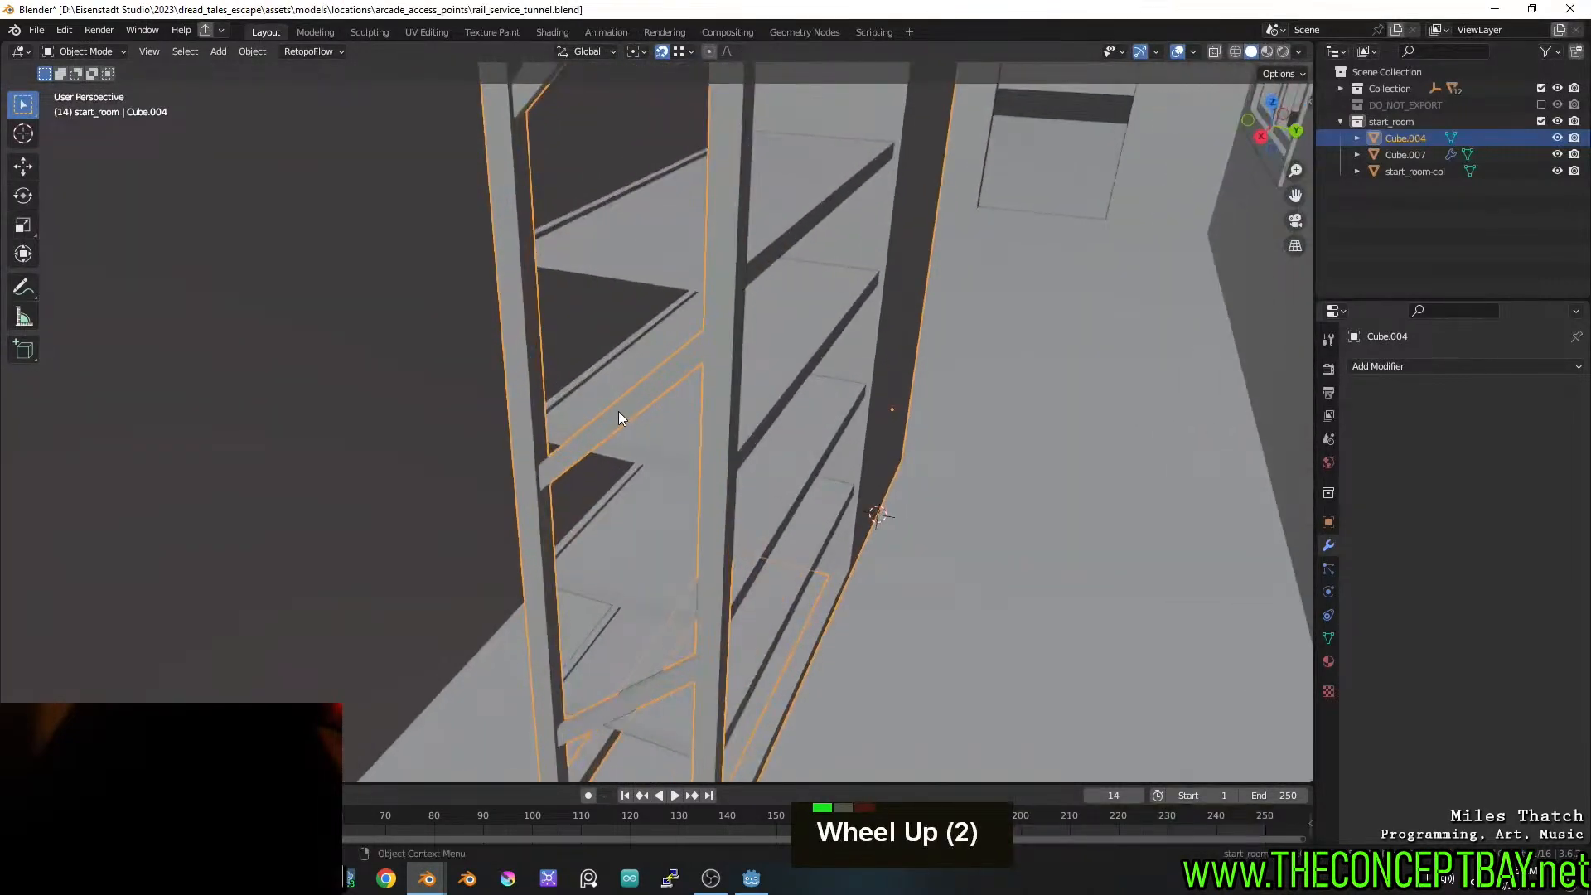
Select all three linked diagonal braces and move them 0.077428 m along X towards the outside of the frame
key(Tab)
key(l)
scroll(588, 128, down, 1)
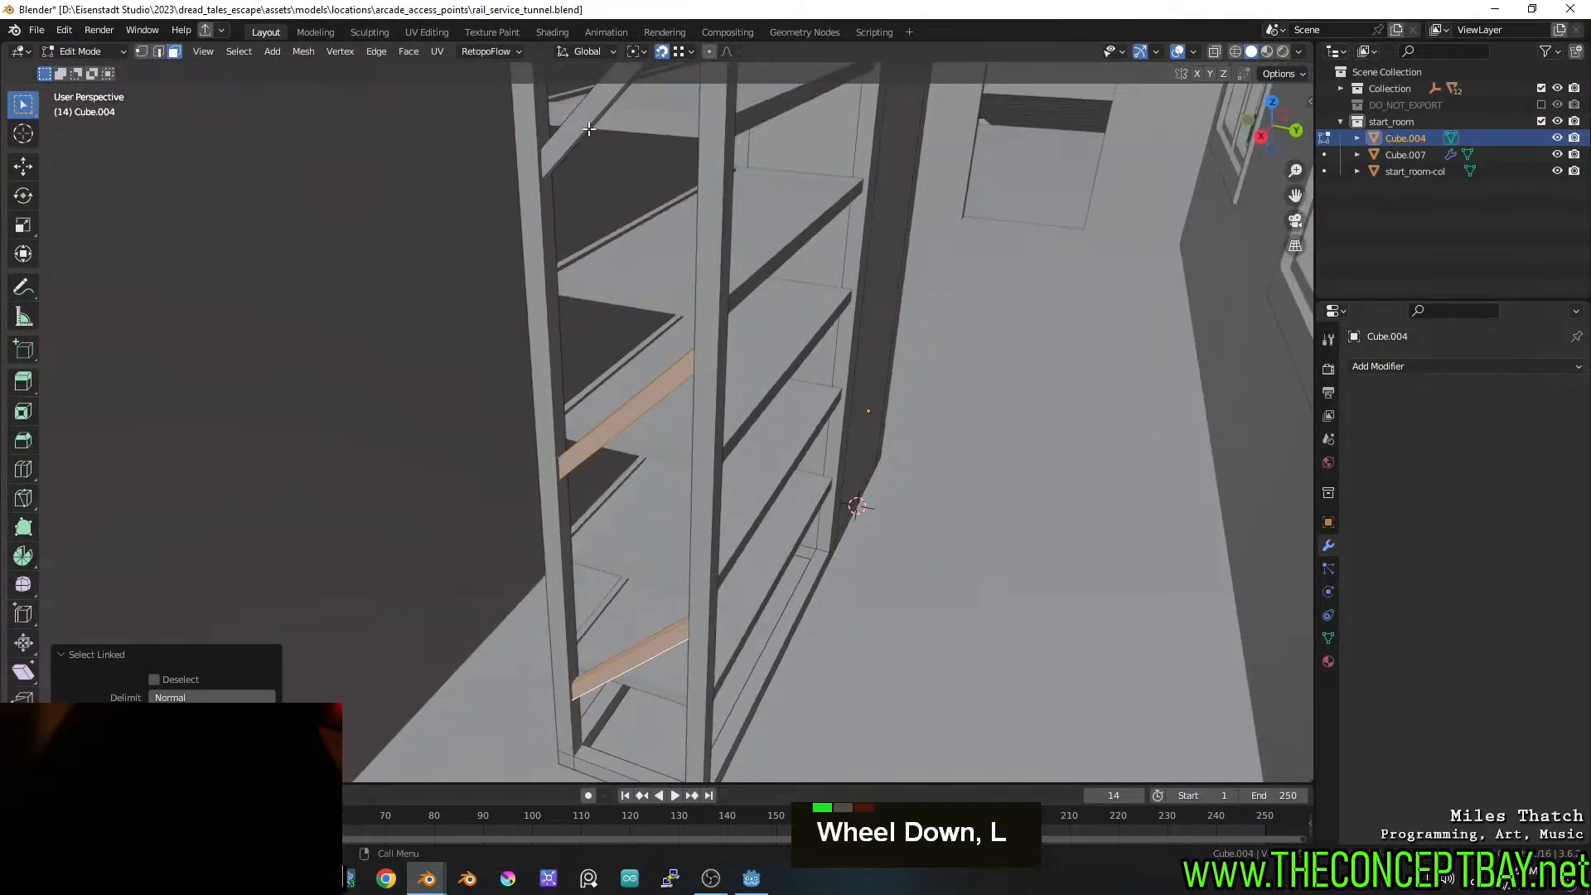
key(l)
middle_drag(588, 129, 814, 438)
scroll(819, 439, up, 1)
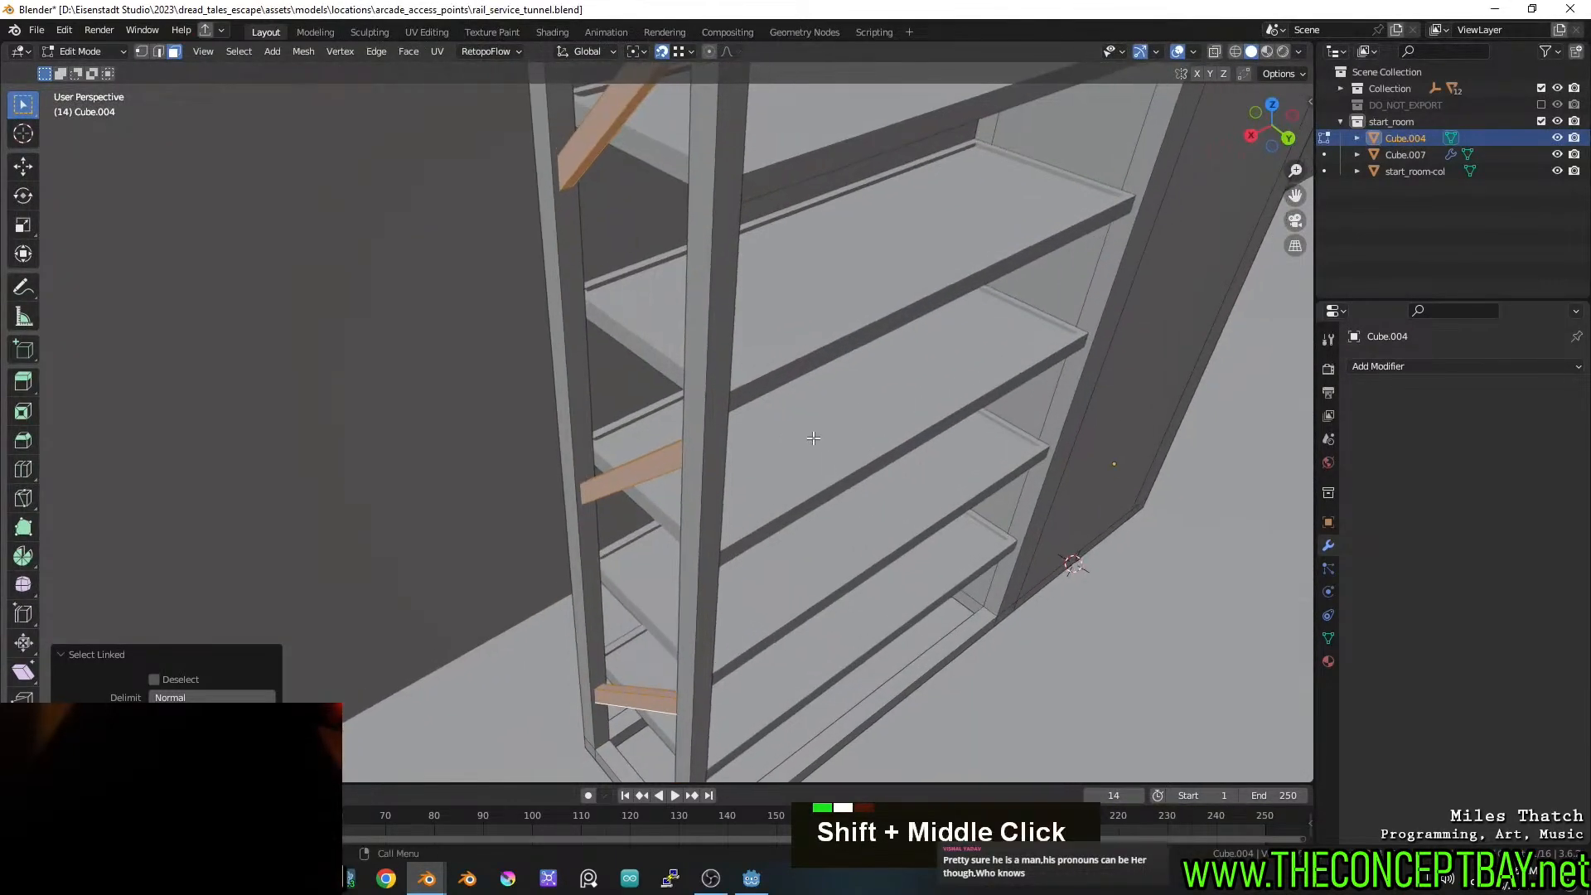
key(g)
key(y)
key(x)
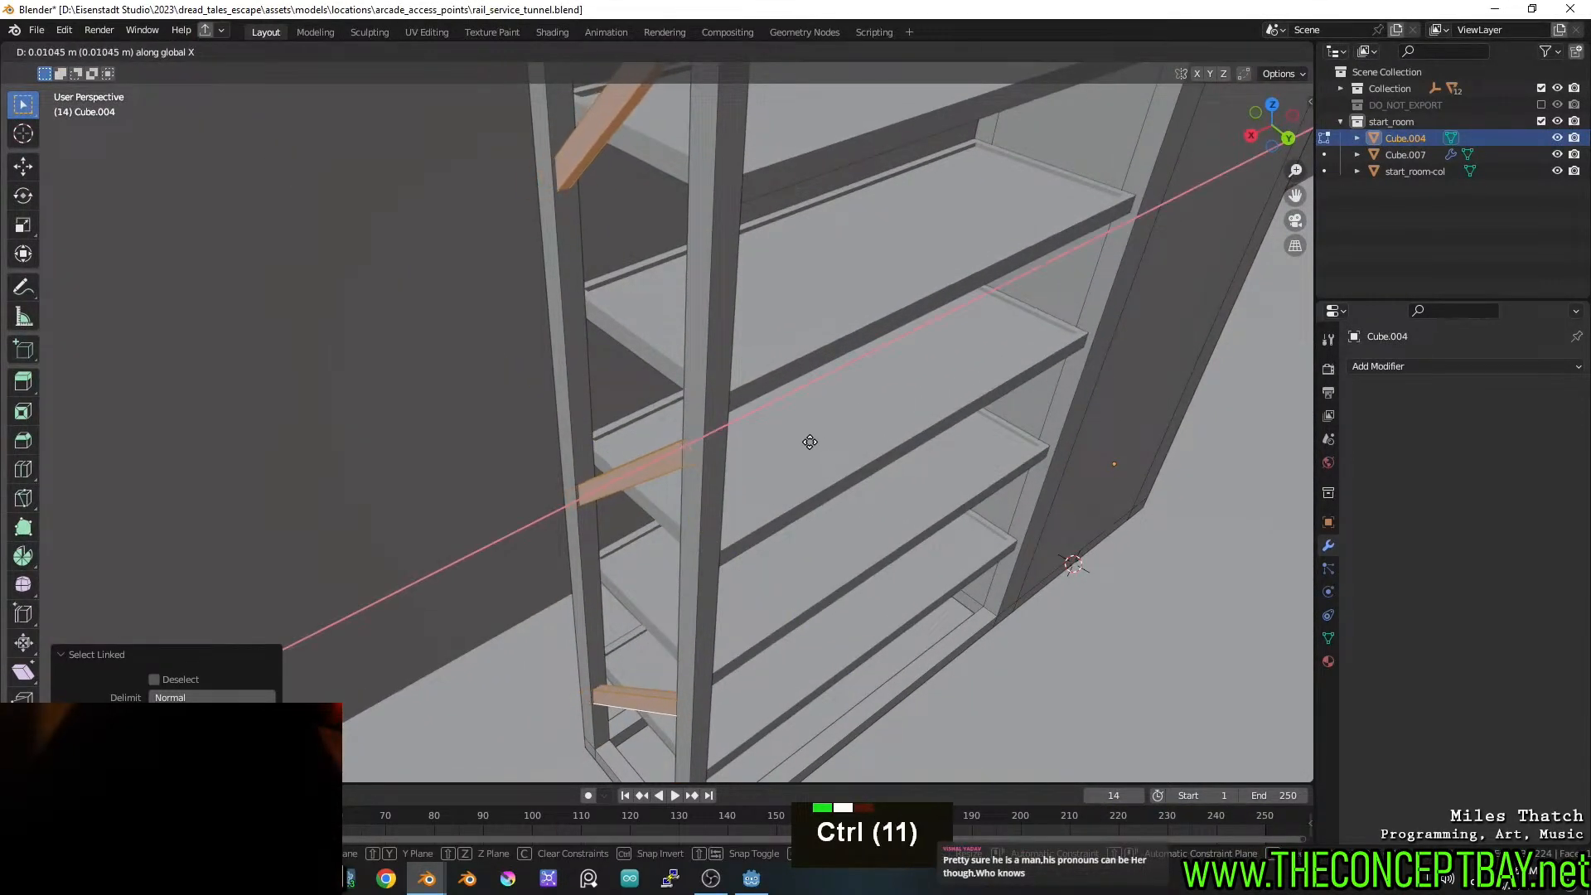
ctrl+click(799, 446)
Scale the three braces to 0.400 along X and move them -0.013104 m along X onto the frame posts
key(s)
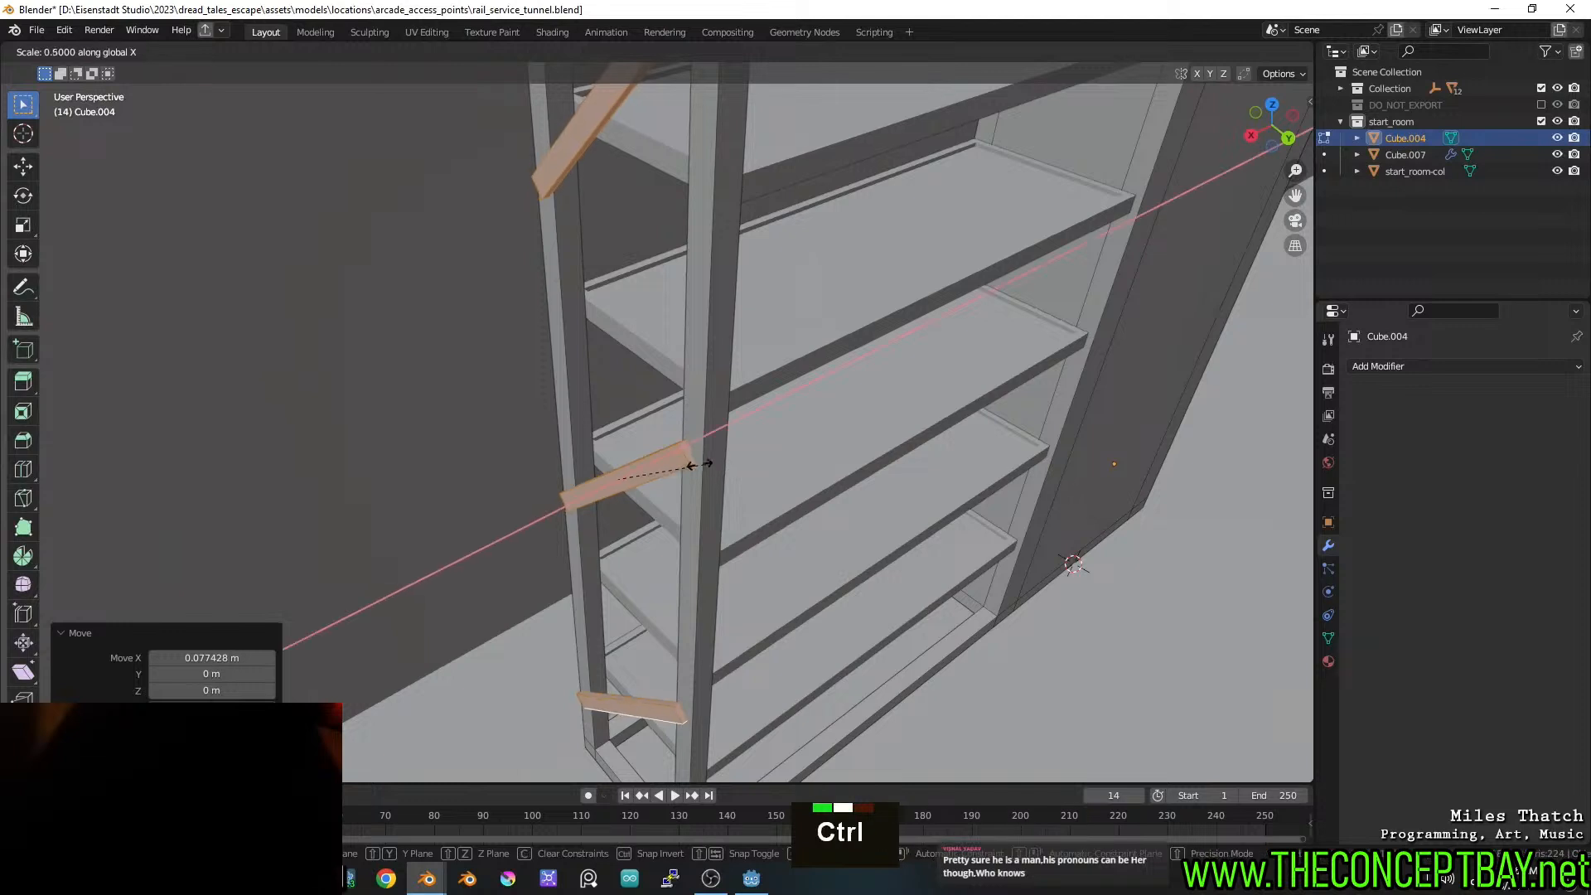
ctrl+click(682, 476)
key(g)
key(x)
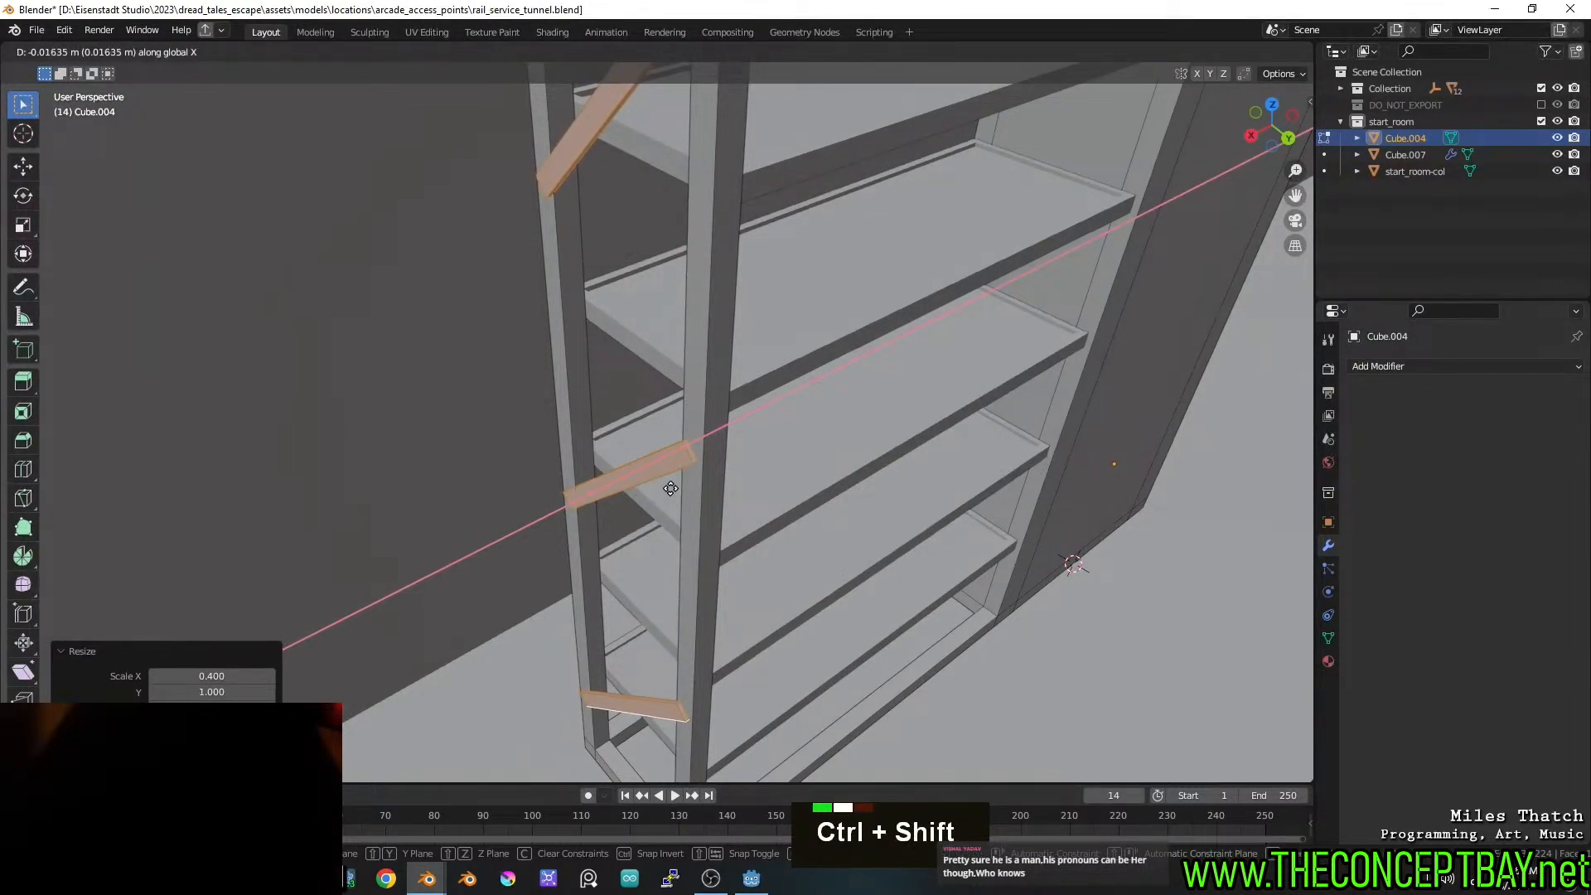
ctrl+shift+click(664, 493)
Save the rail service tunnel file
middle_drag(664, 492, 828, 332)
scroll(842, 401, down, 3)
scroll(828, 336, up, 1)
key(ctrl+s)
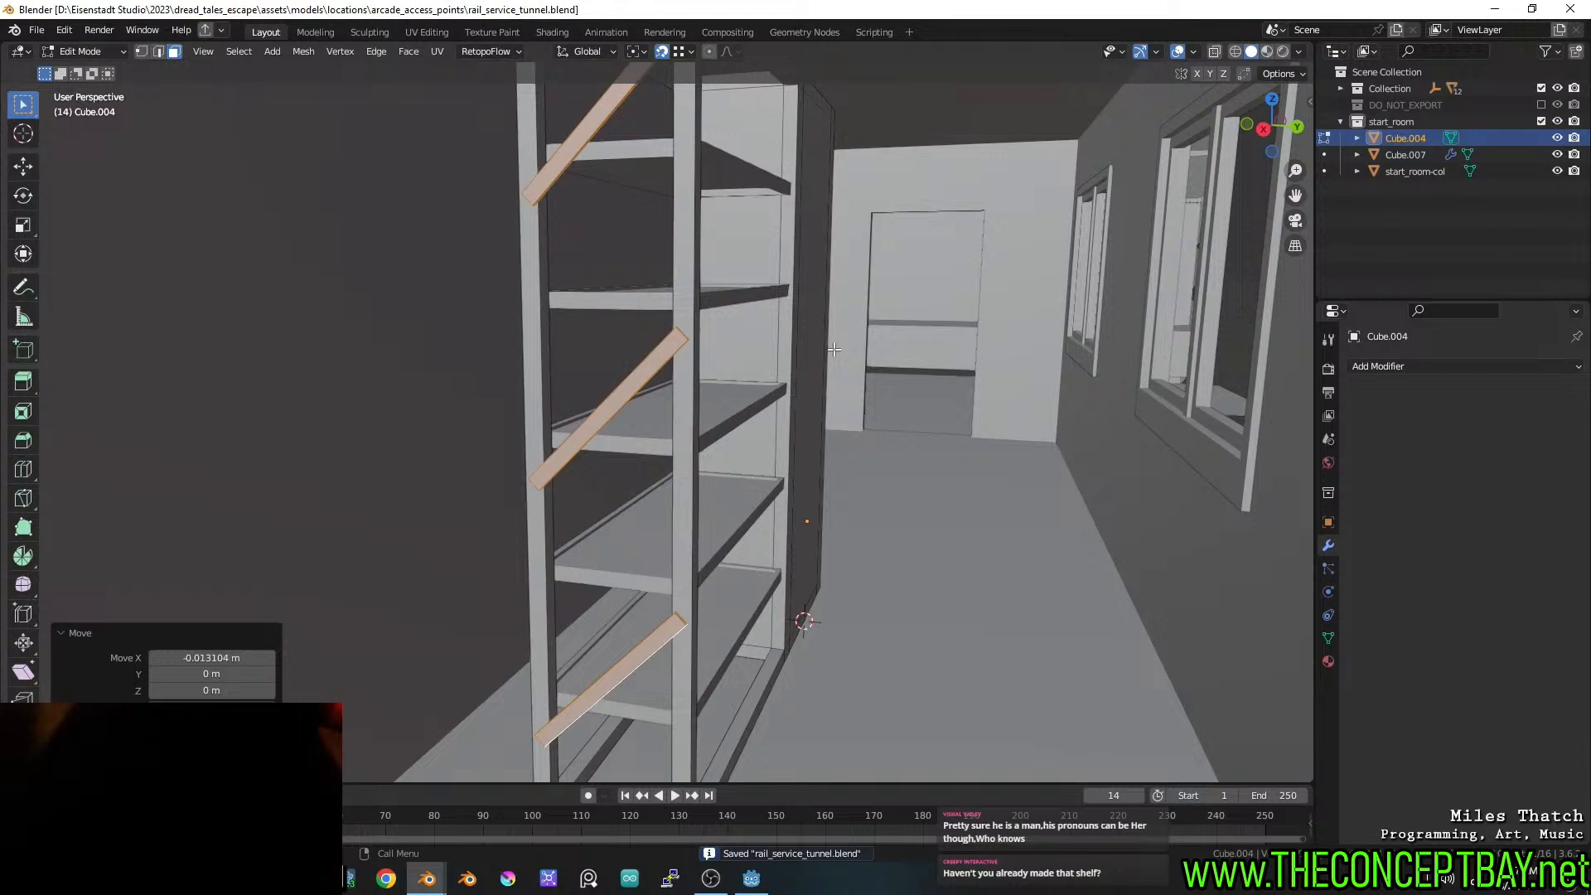
key(ctrl+s)
key(ctrl+s)
Select the four corner faces on the braced end of the frame, extrude them about 0.03 m outward and leave edit mode
shift+middle_drag(834, 349, 803, 378)
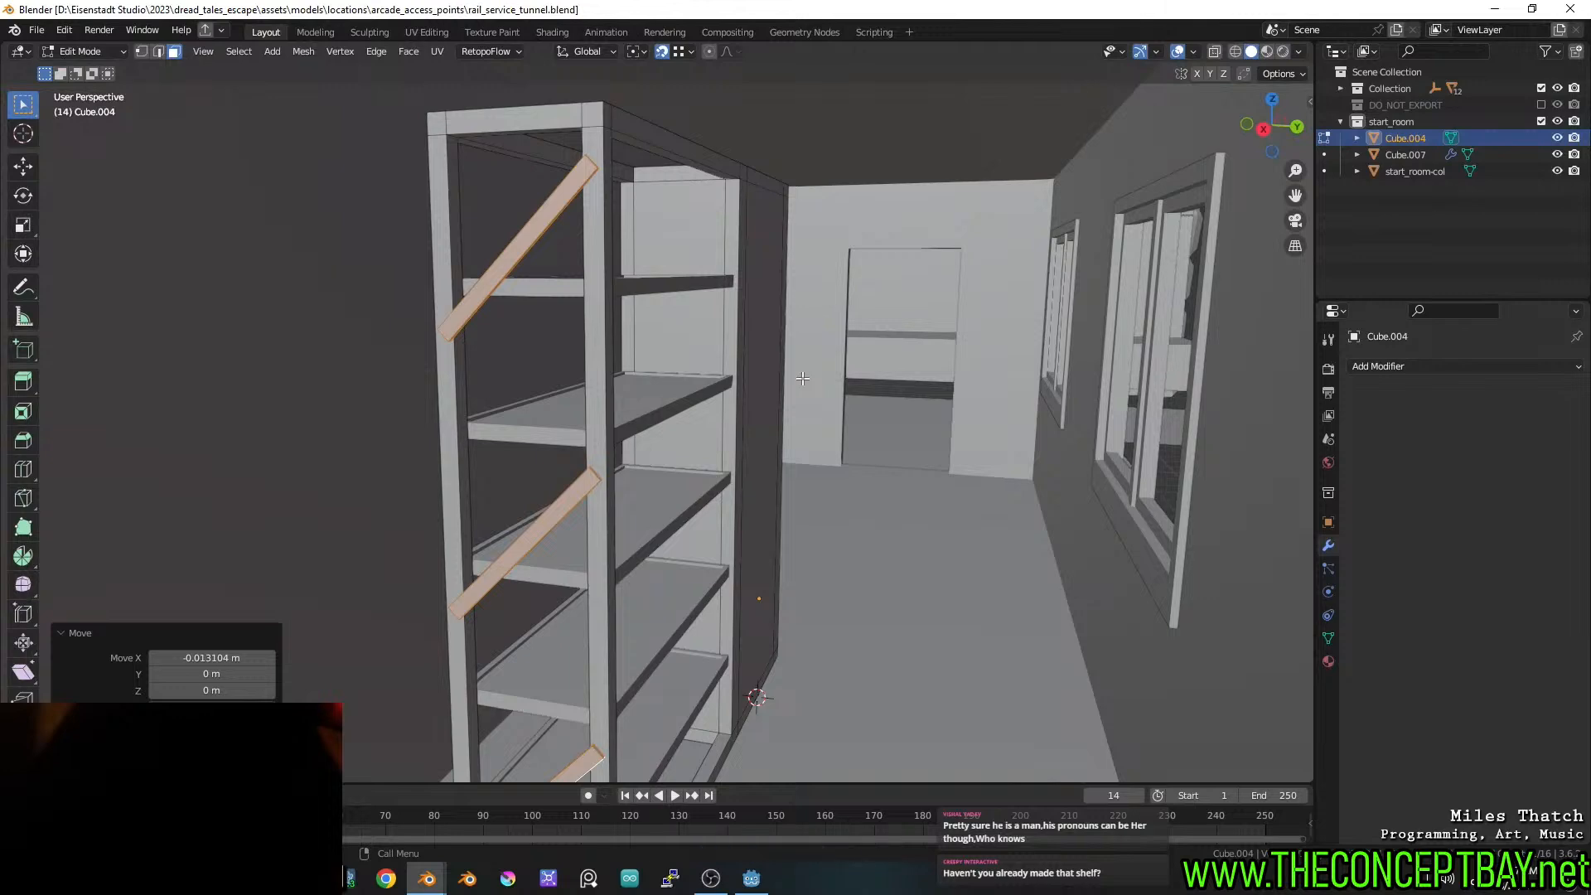
middle_drag(776, 378, 805, 364)
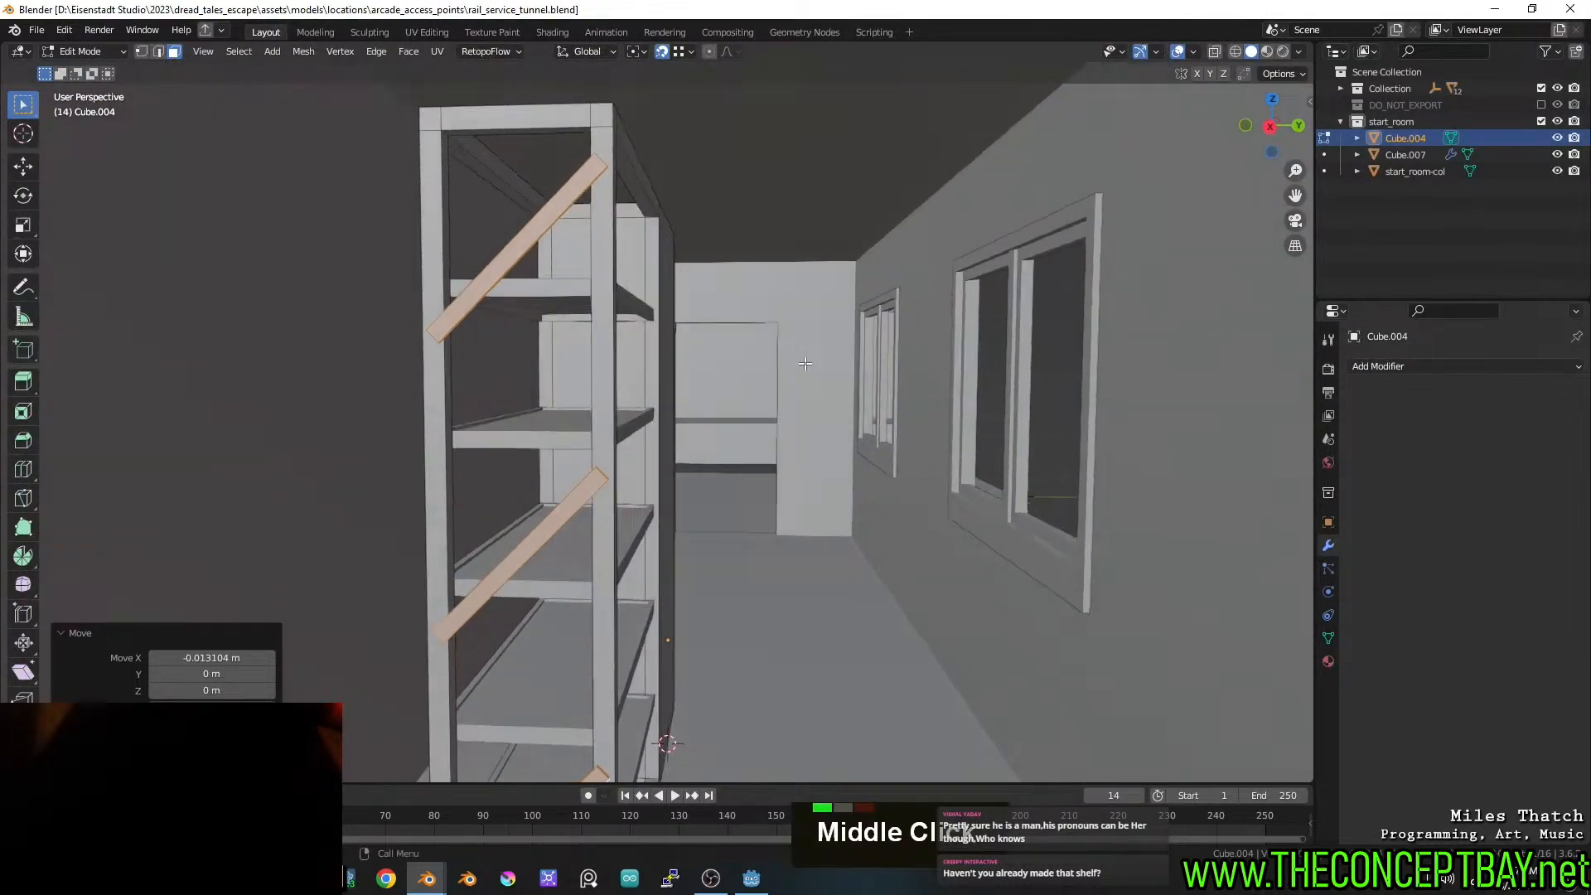
shift+middle_drag(633, 125, 618, 171)
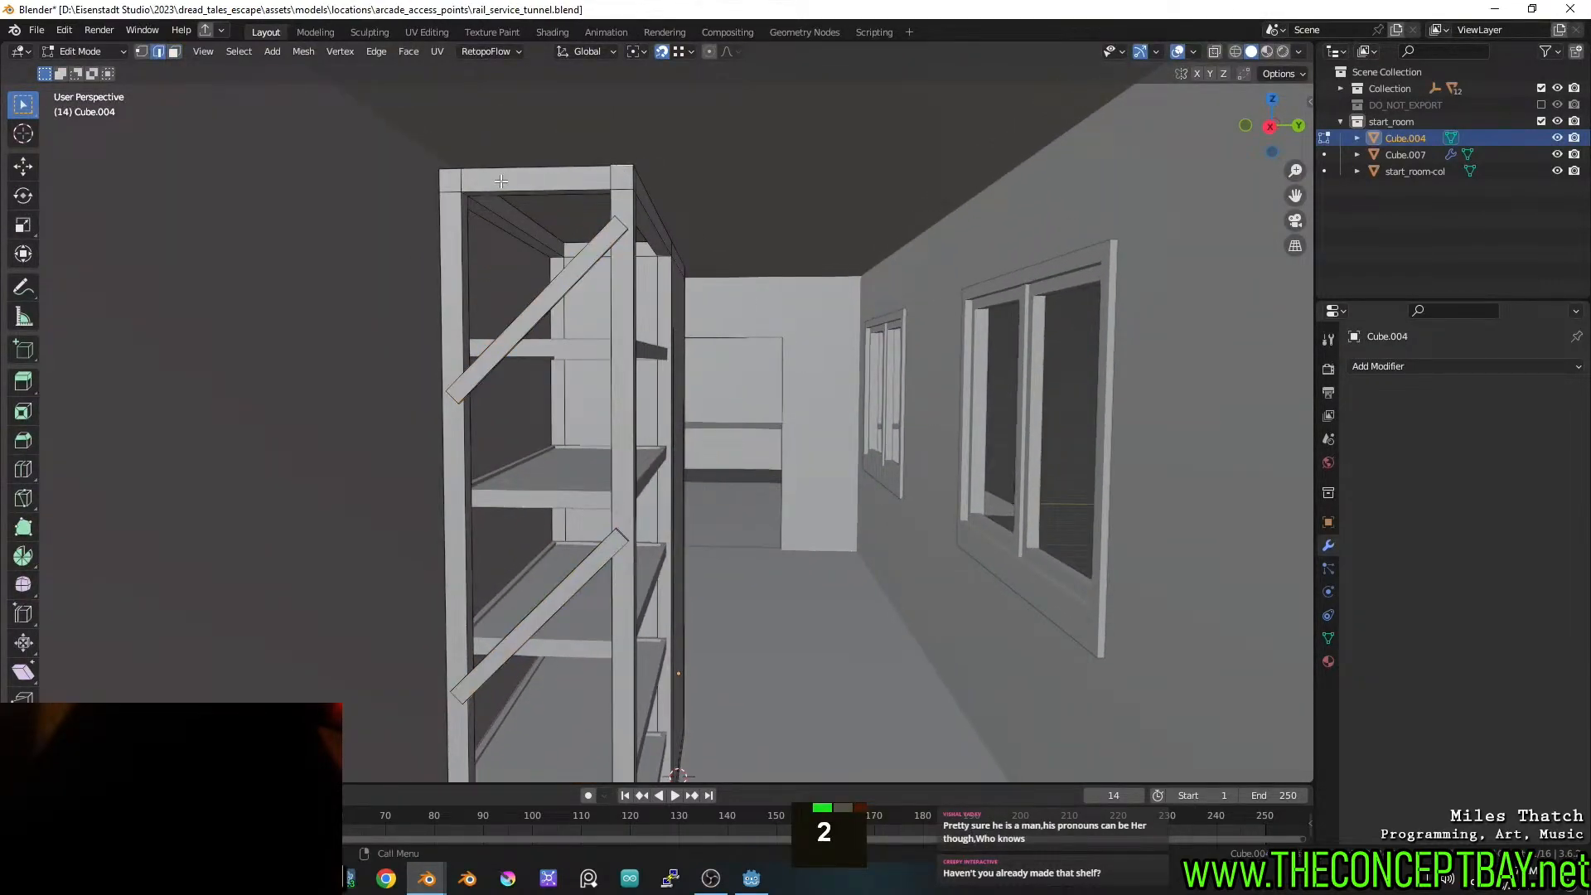
key(3)
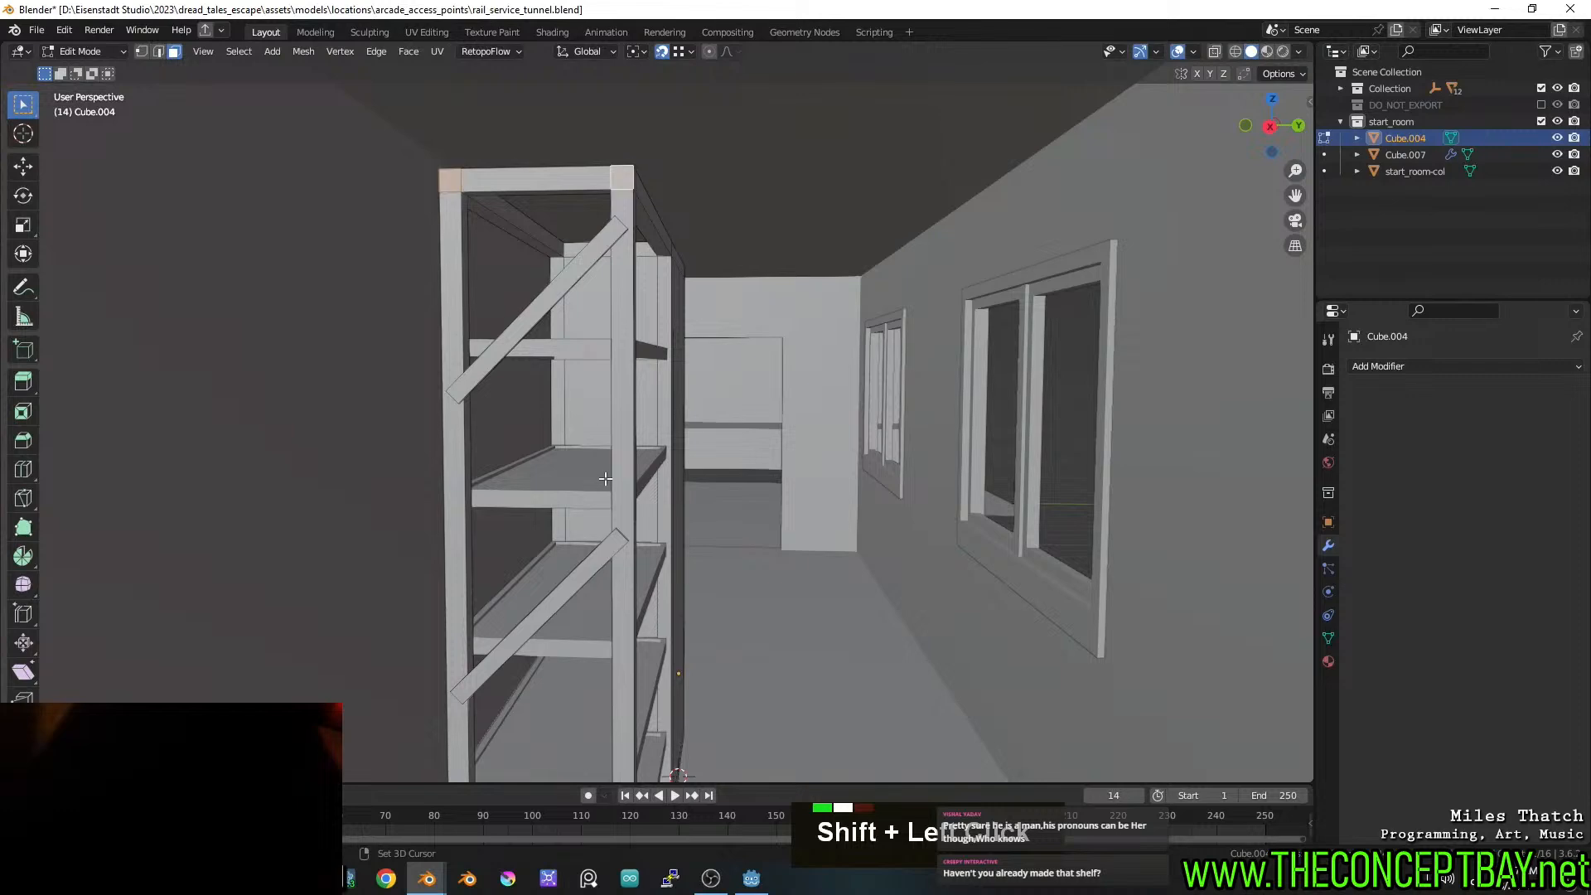
shift+middle_drag(606, 479, 611, 347)
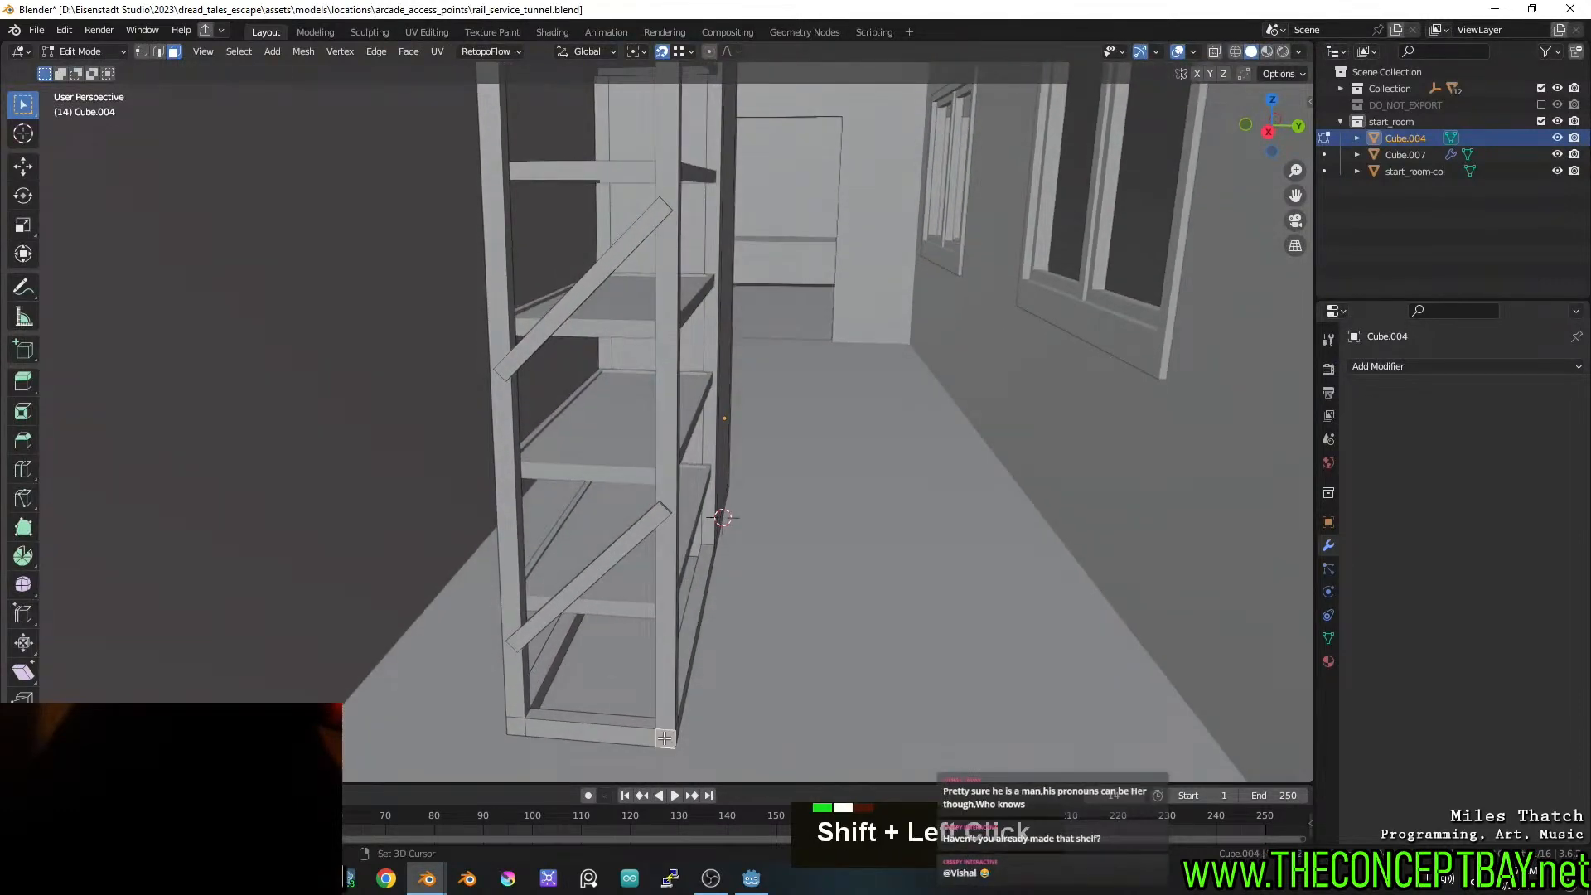
middle_drag(518, 728, 498, 719)
shift+middle_drag(663, 494, 697, 464)
shift+middle_drag(696, 464, 788, 539)
scroll(788, 540, up, 4)
shift+middle_drag(817, 485, 794, 518)
key(e)
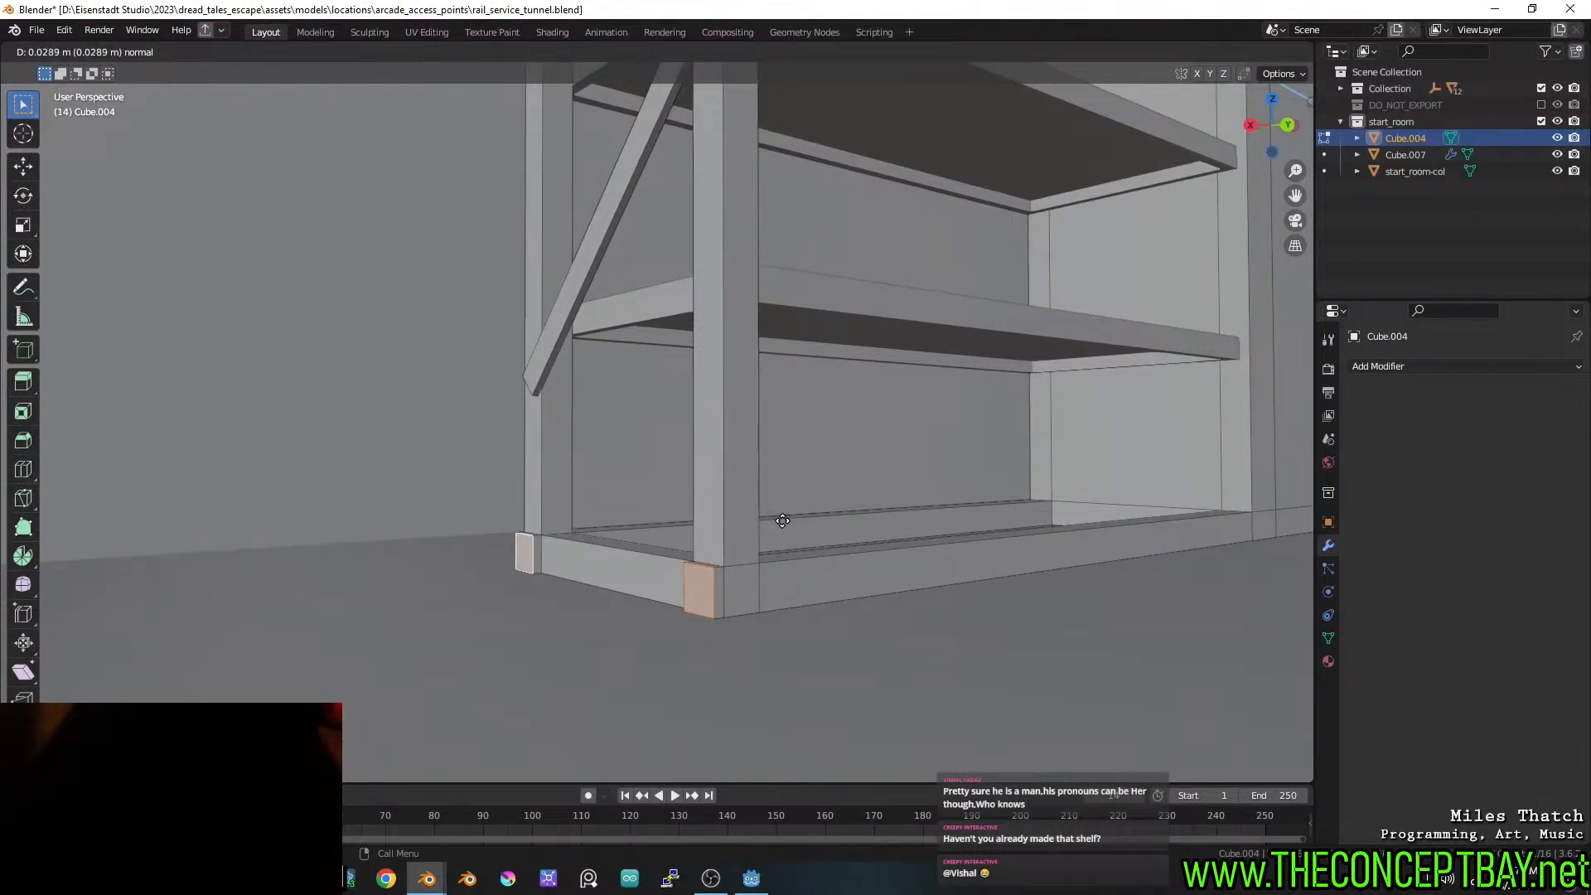
click(779, 523)
key(Tab)
scroll(813, 526, down, 3)
shift+middle_drag(813, 526, 820, 580)
key(g)
key(z)
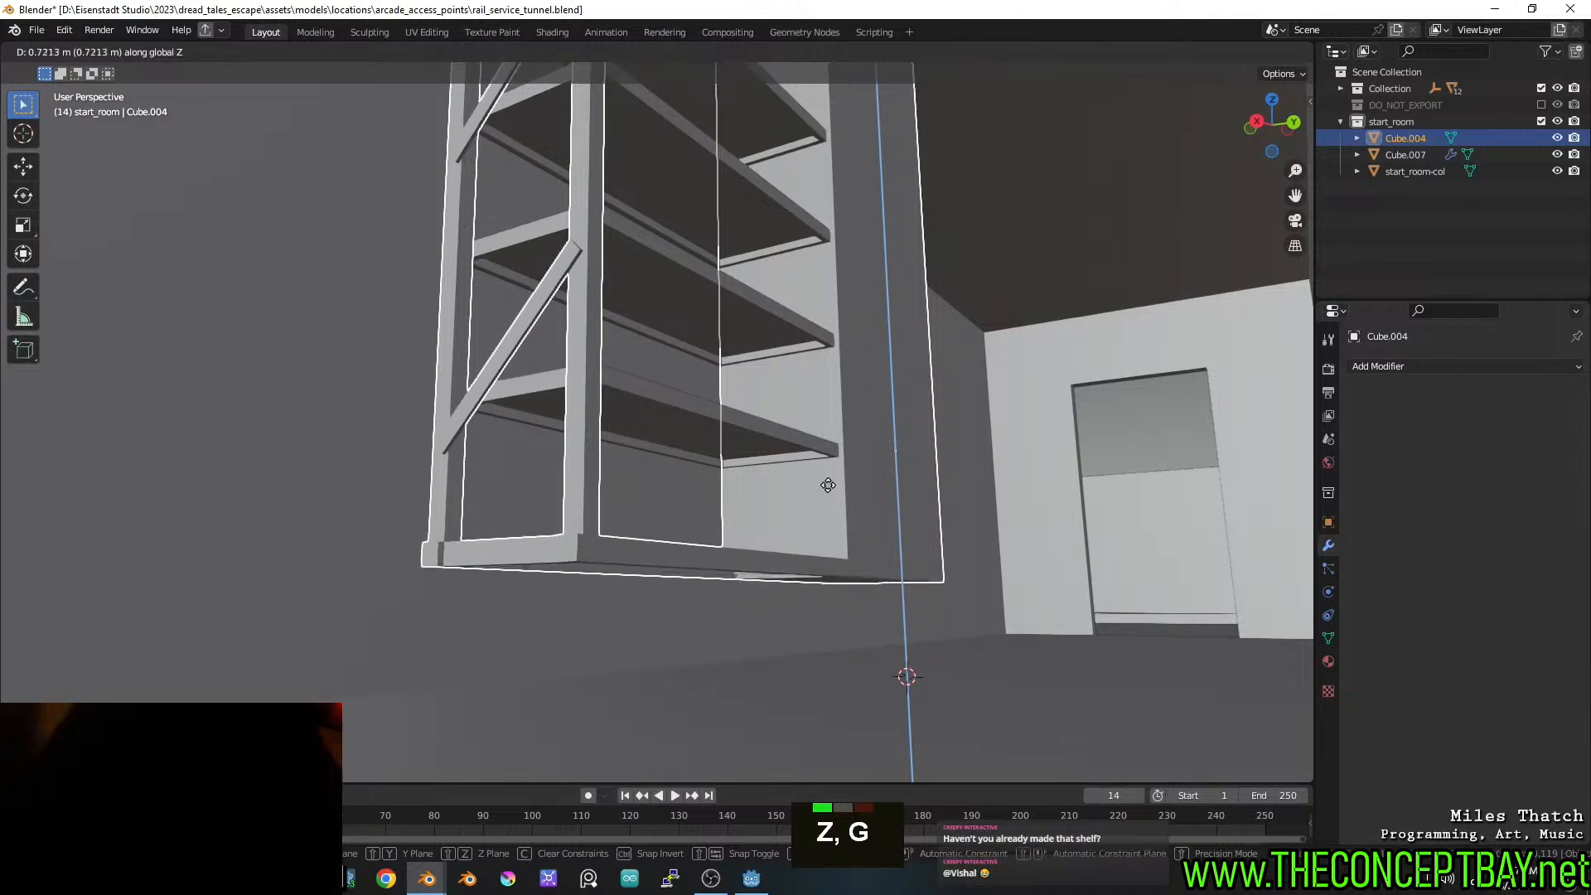
key(Escape)
Select the arrayed shelf stack and convert it to a mesh
shift+click(744, 567)
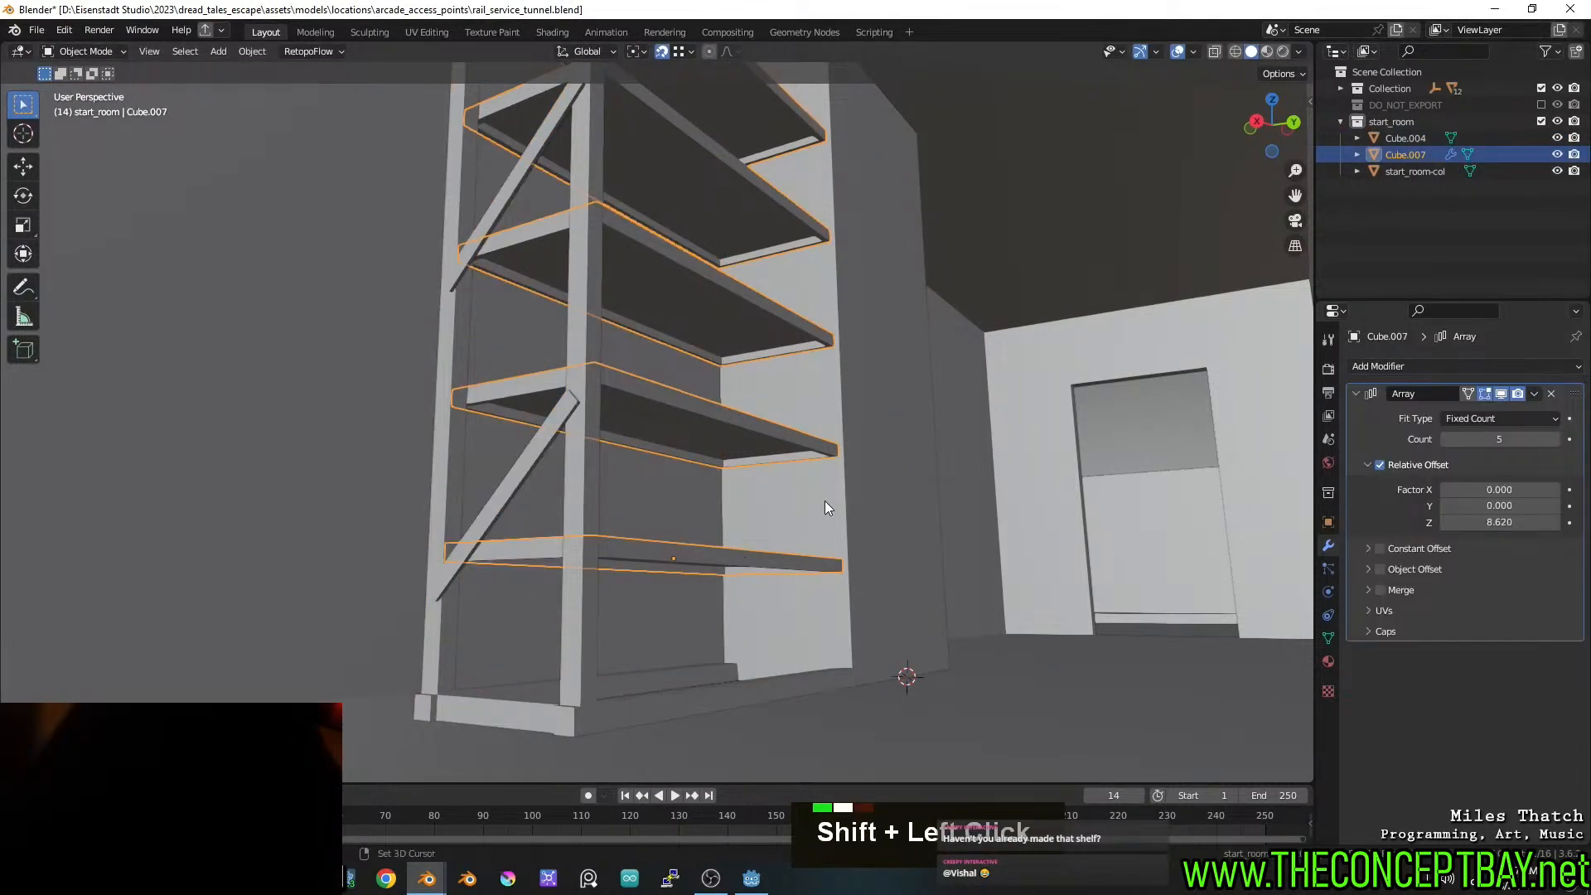
right_click(773, 432)
key(Escape)
middle_drag(880, 428, 820, 441)
right_click(768, 464)
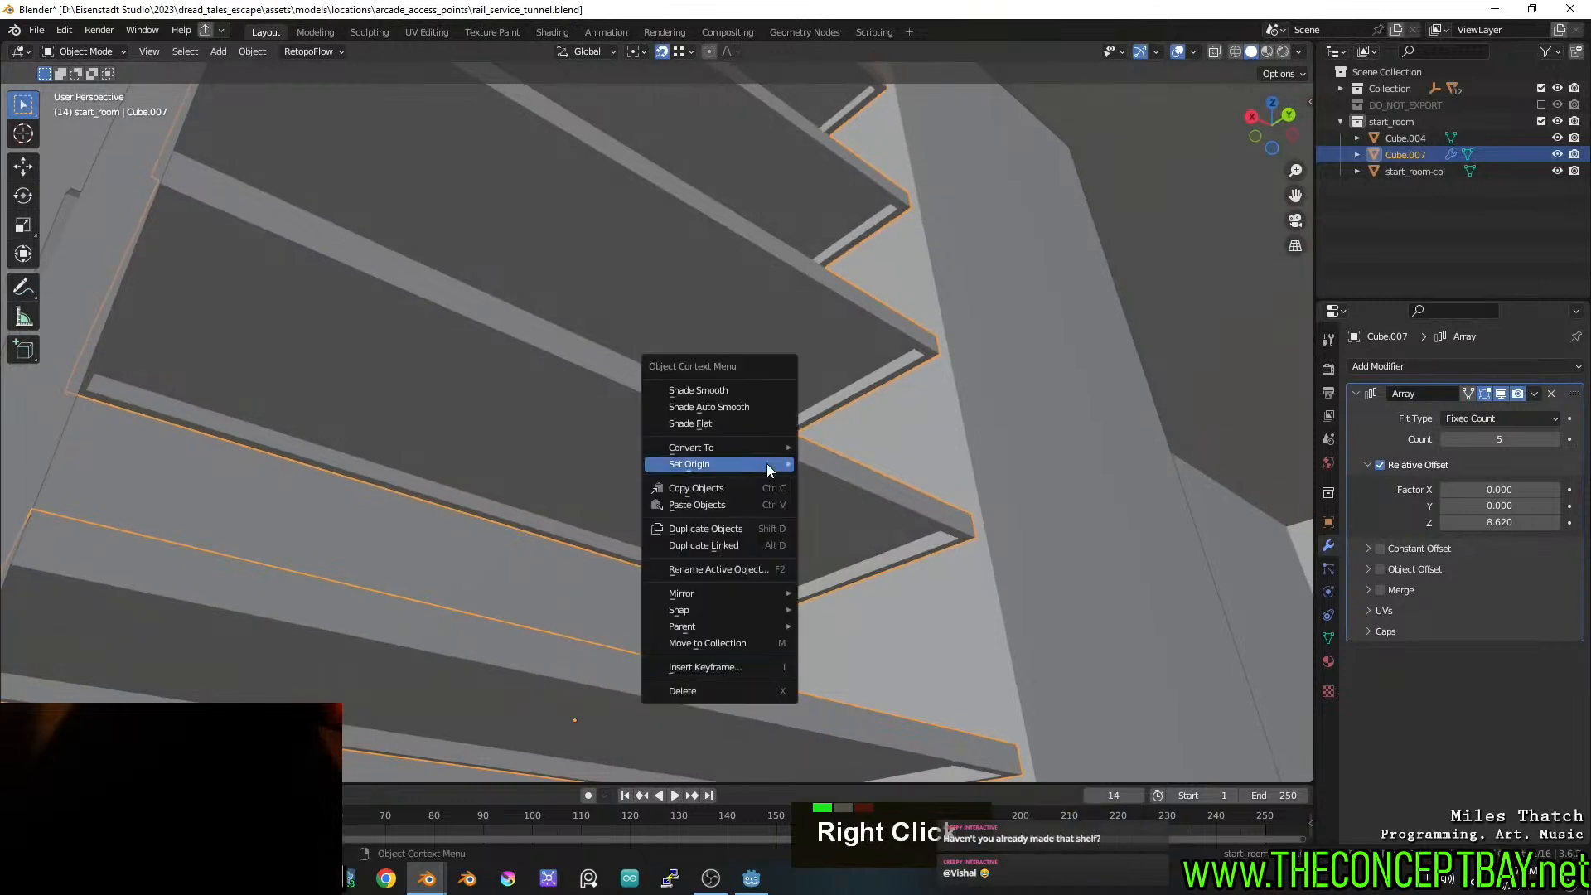
mouse_move(768, 464)
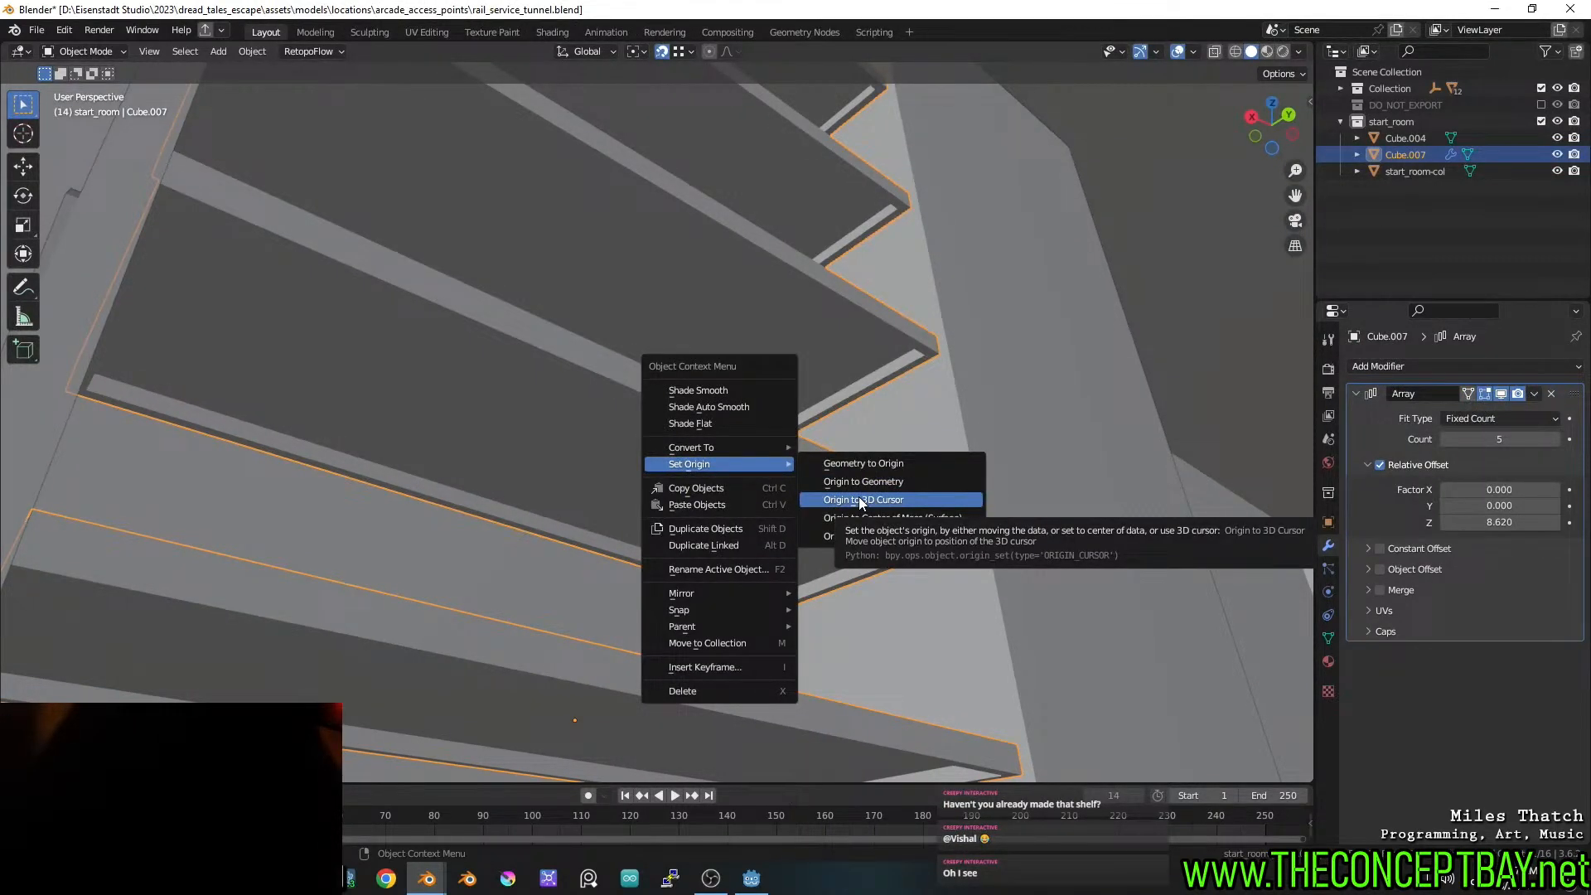
mouse_move(721, 447)
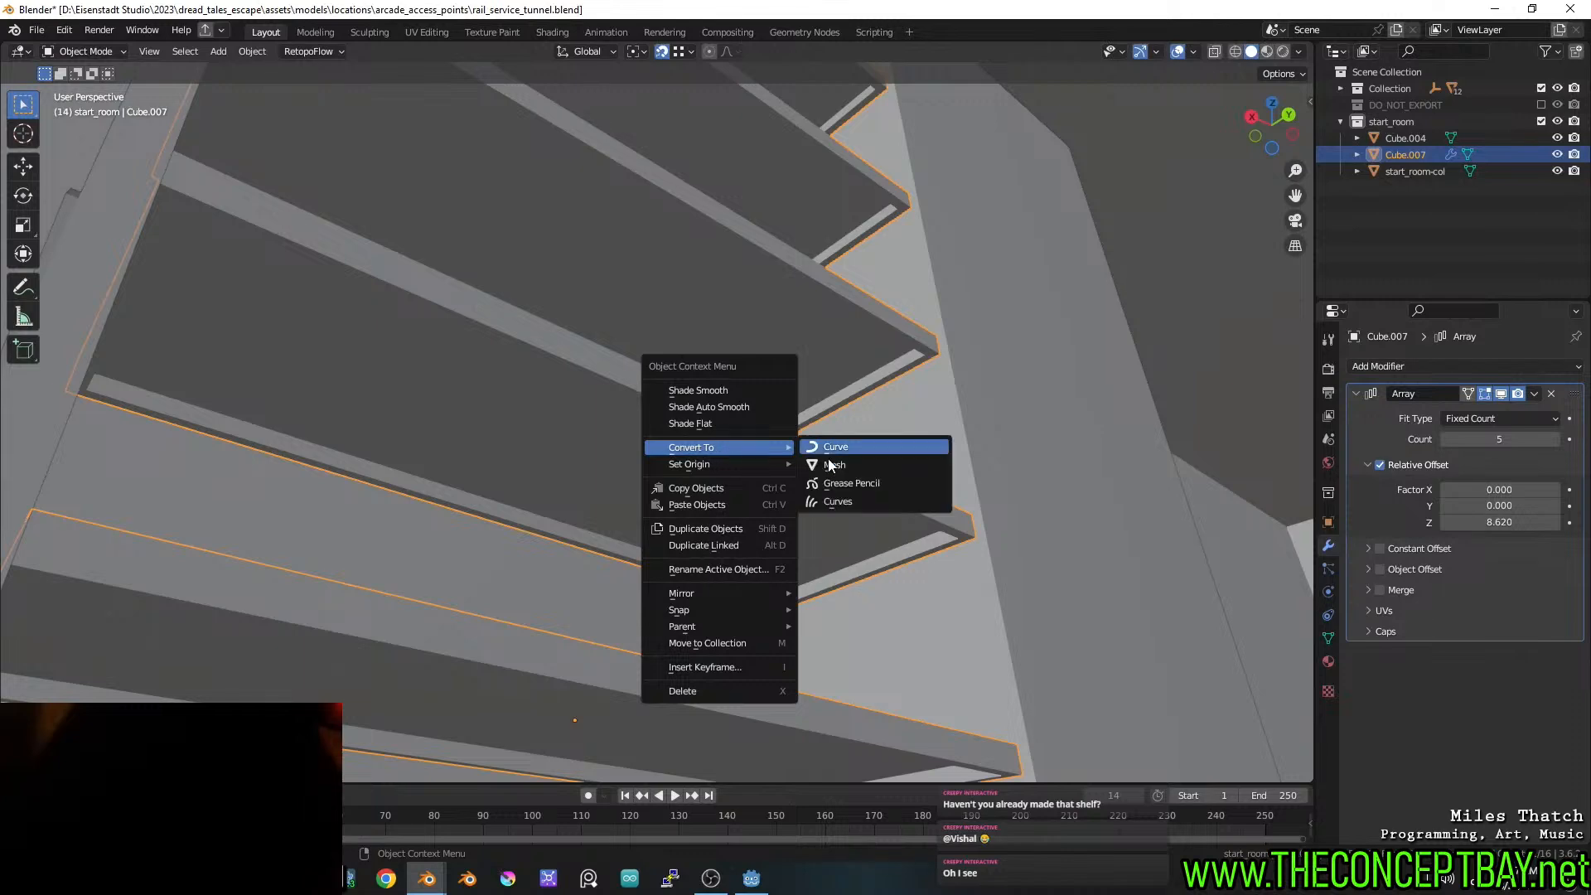
click(832, 465)
Join the shelf stack into the frame object and enter edit mode on the combined mesh
middle_drag(832, 464, 813, 596)
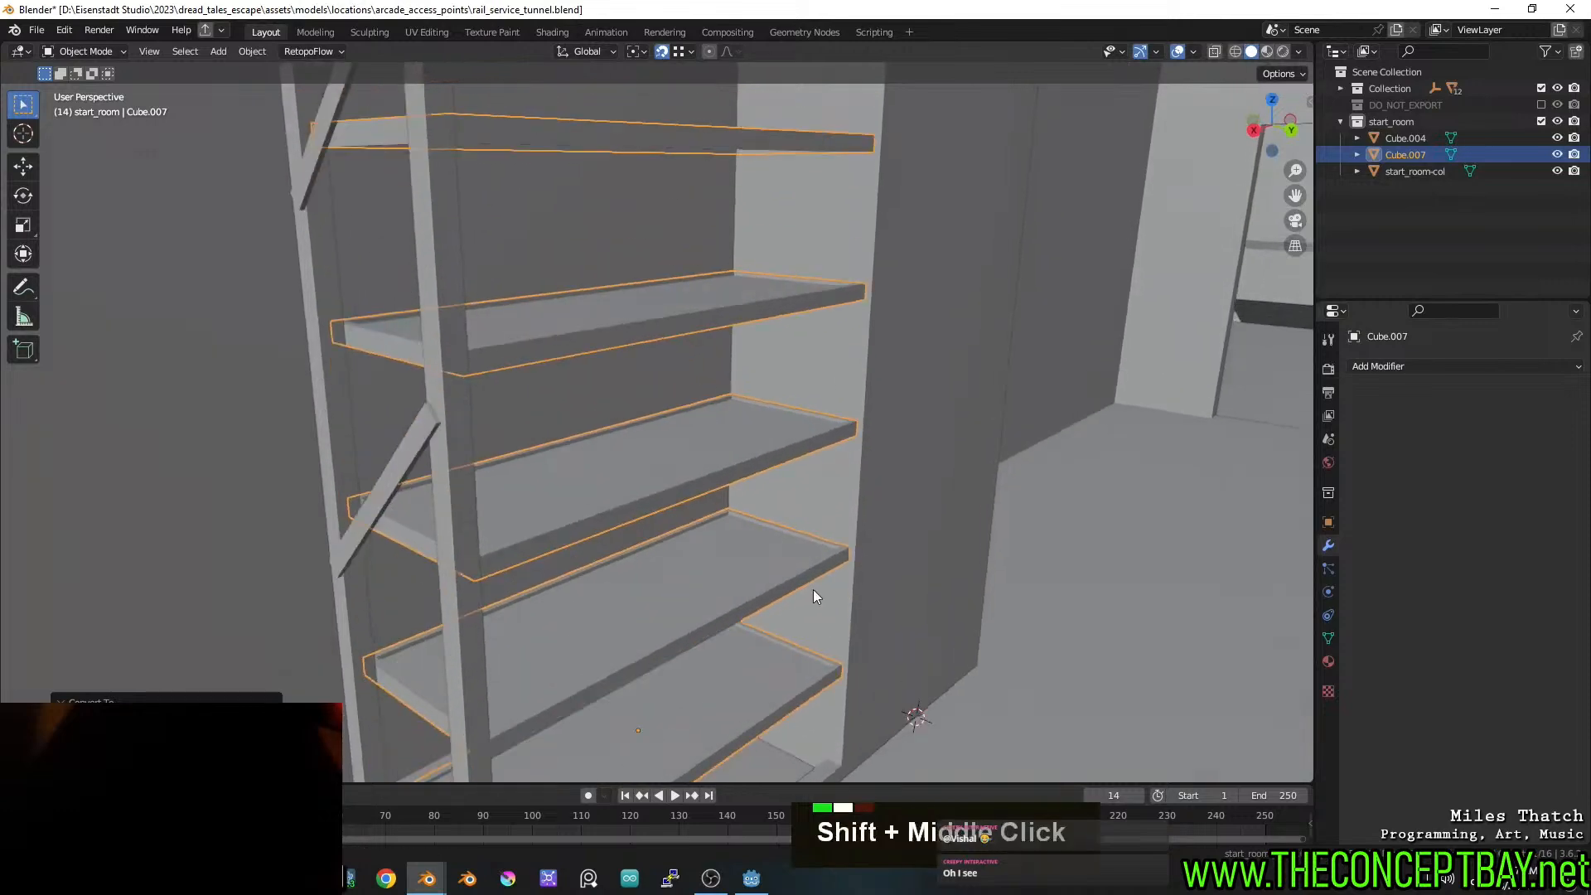
scroll(777, 386, down, 2)
shift+scroll(777, 386, down, 2)
shift+middle_drag(777, 386, 810, 323)
scroll(799, 472, up, 3)
shift+middle_drag(811, 408, 815, 409)
shift+click(614, 582)
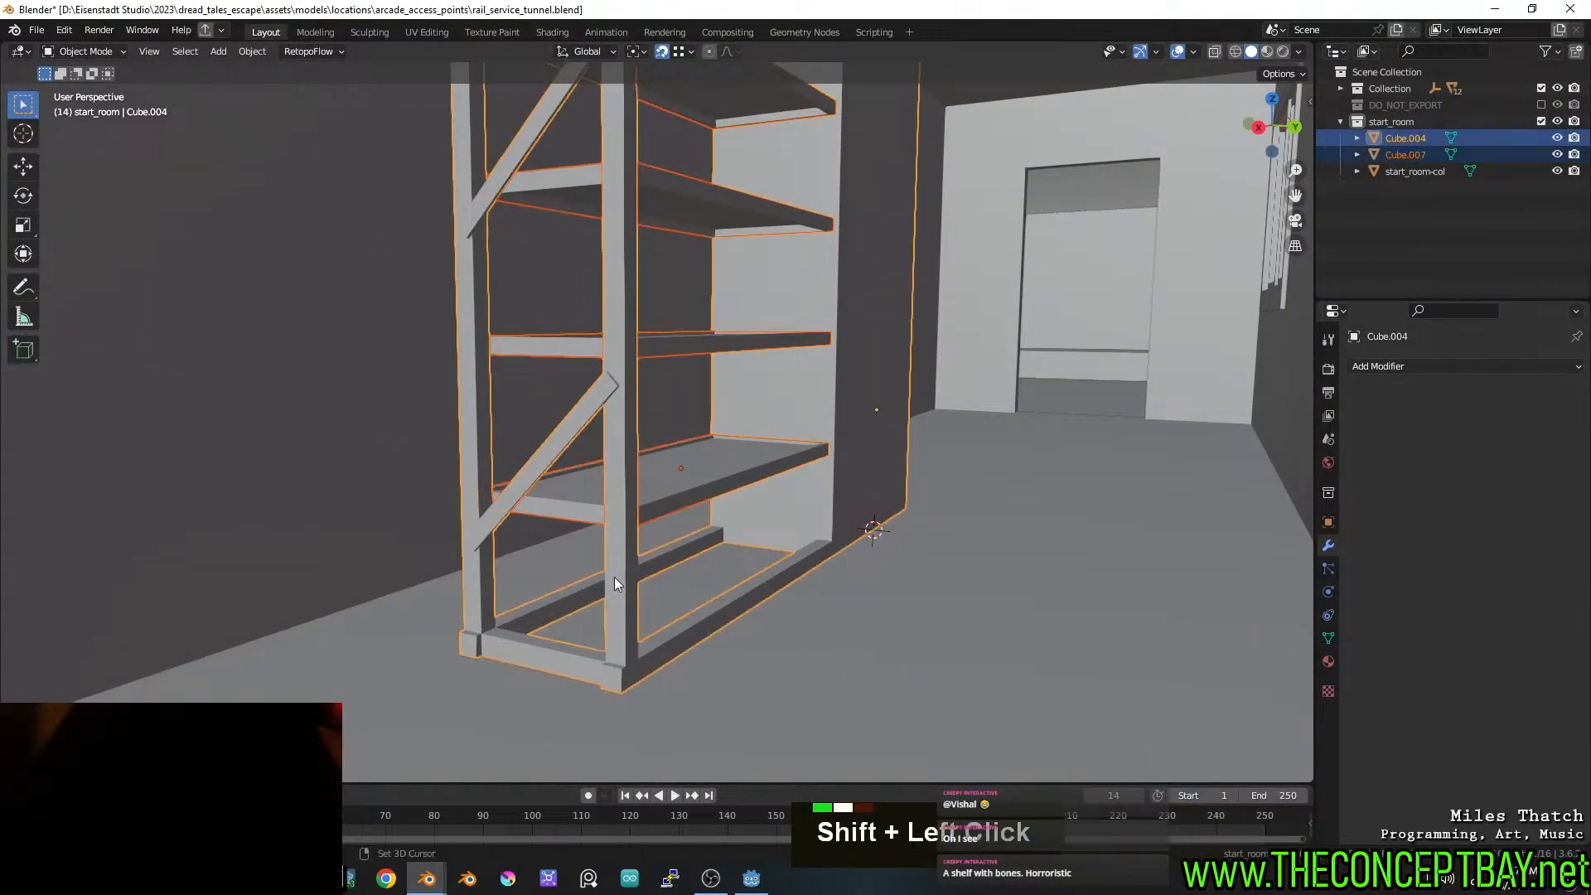
key(ctrl+j)
key(Tab)
Select the large face closing the end of the frame opposite the braces and try to fill it
shift+middle_drag(728, 534, 911, 454)
click(816, 465)
key(f)
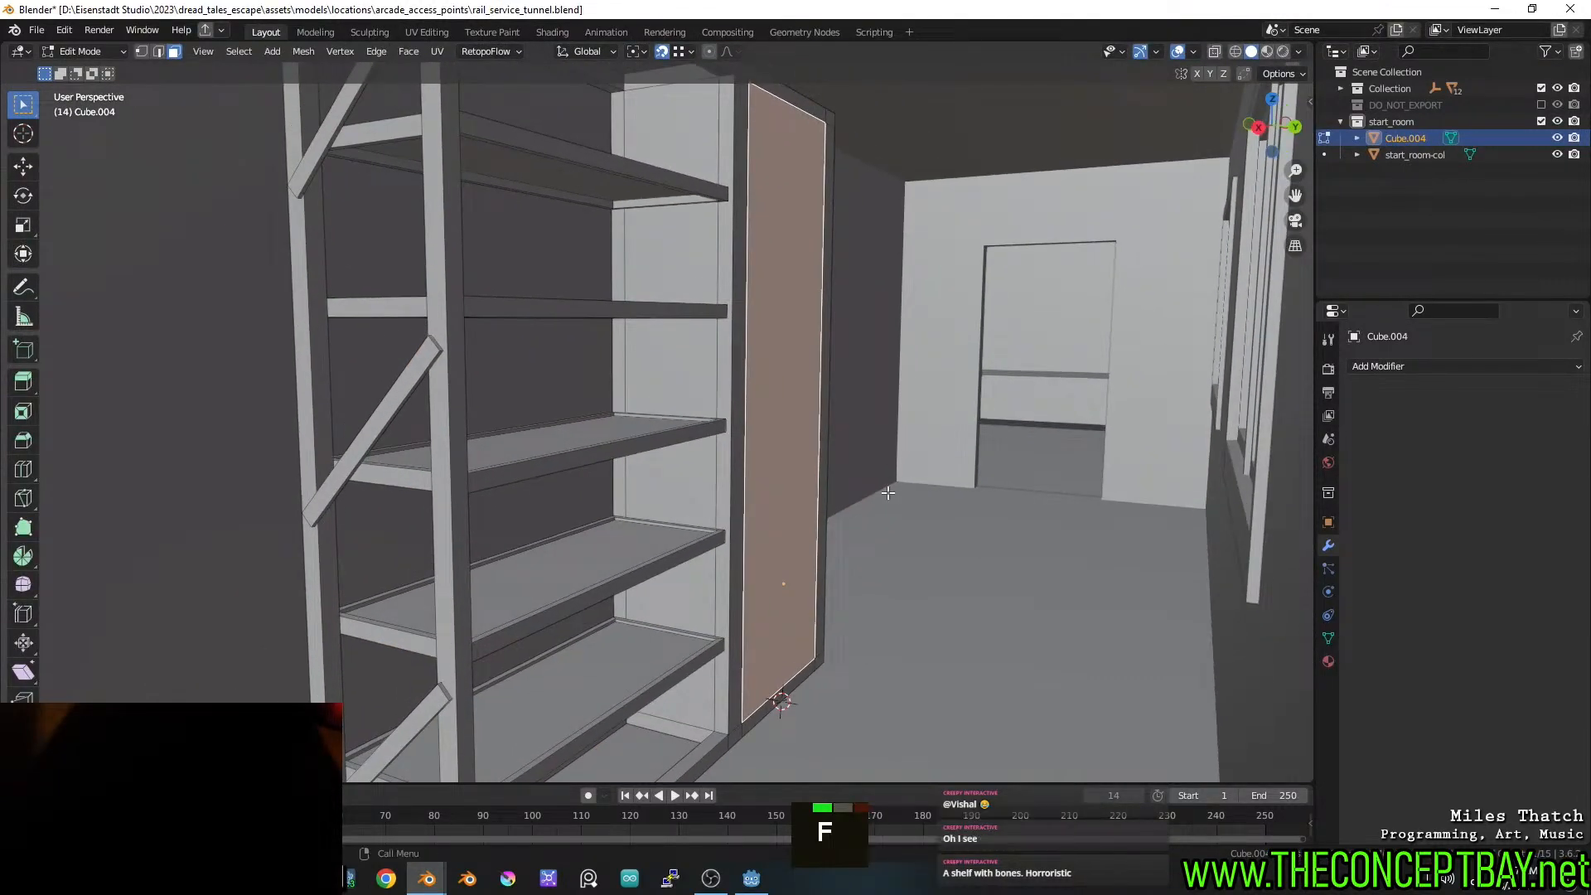
Select the vertical edge loops on both sides of the tall closed panel and scale them to about 1.18 along X
scroll(915, 451, up, 3)
scroll(915, 451, down, 3)
shift+scroll(1005, 397, up, 1)
middle_drag(1005, 397, 685, 472)
scroll(686, 472, down, 2)
key(2)
alt+click(305, 338)
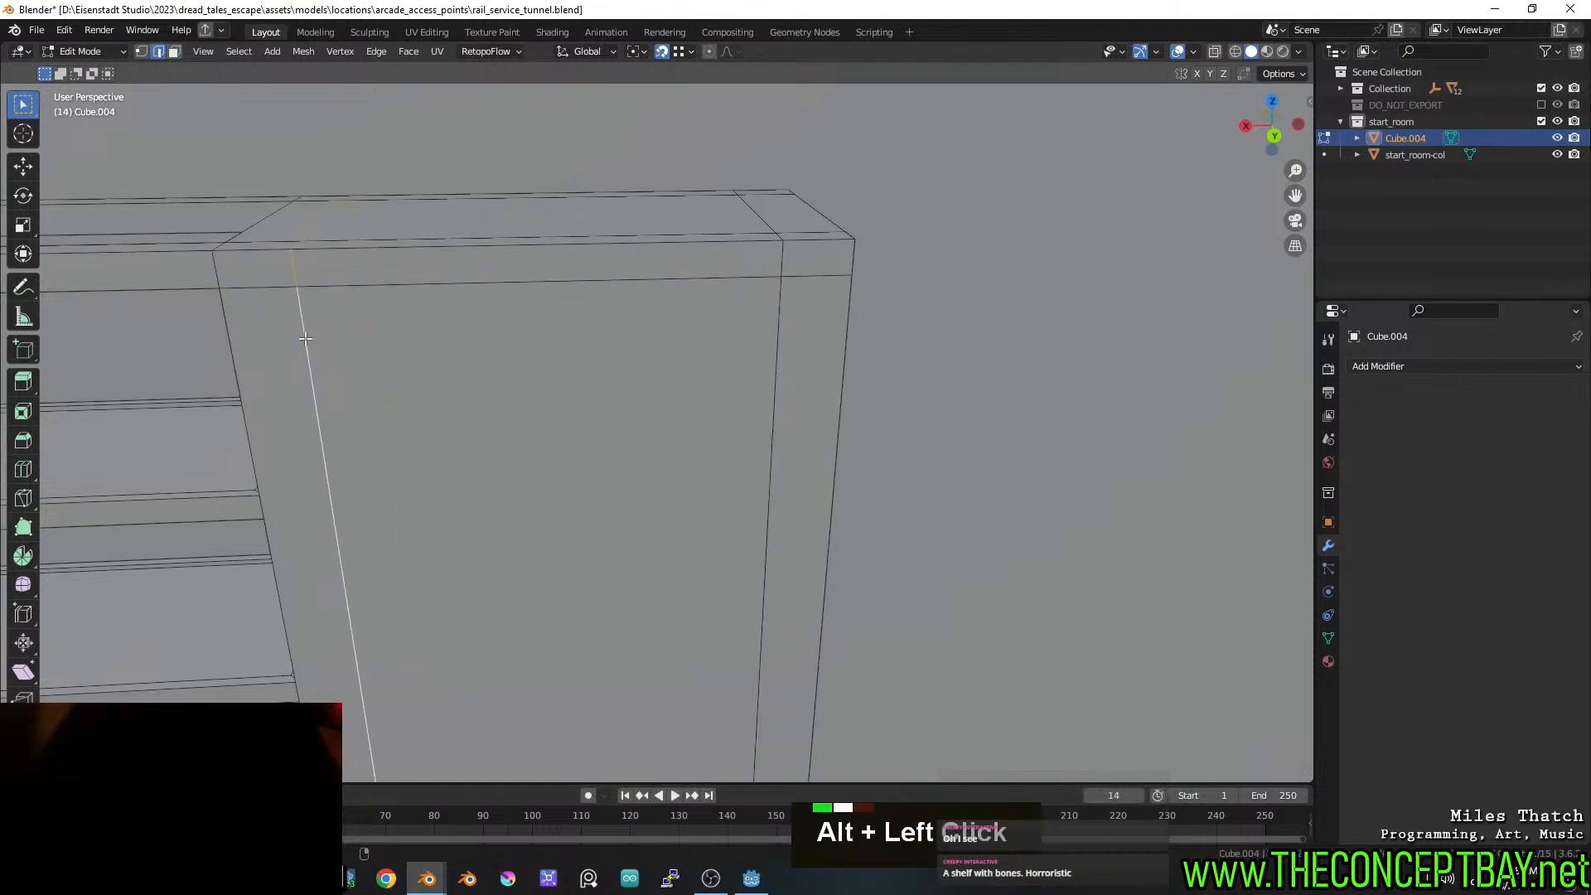
alt+shift+click(776, 357)
key(s)
key(y)
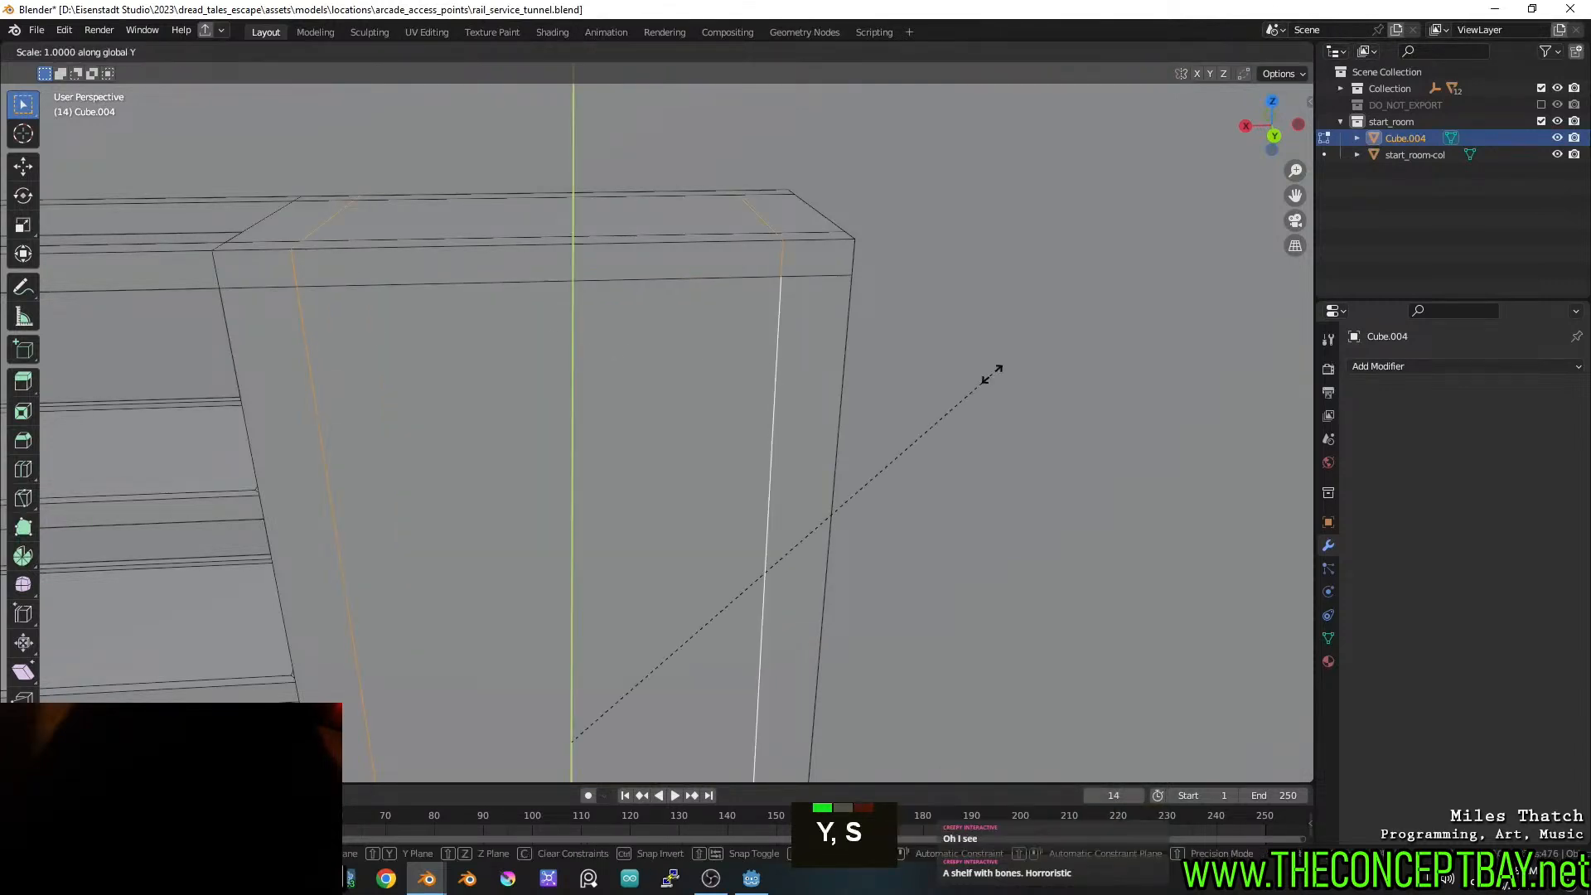
key(x)
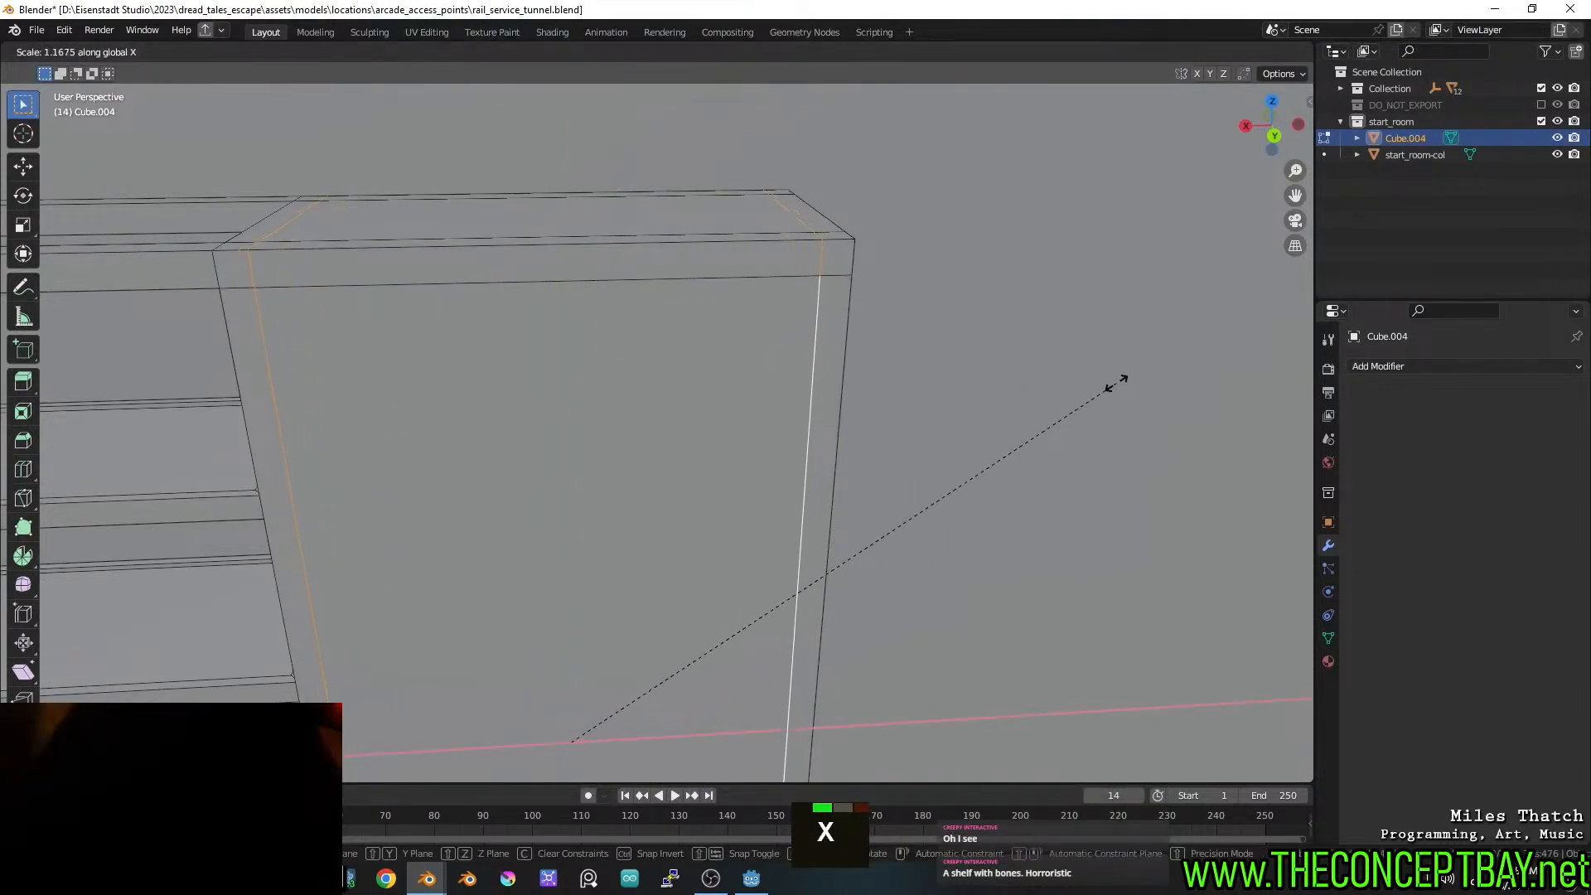
click(1126, 386)
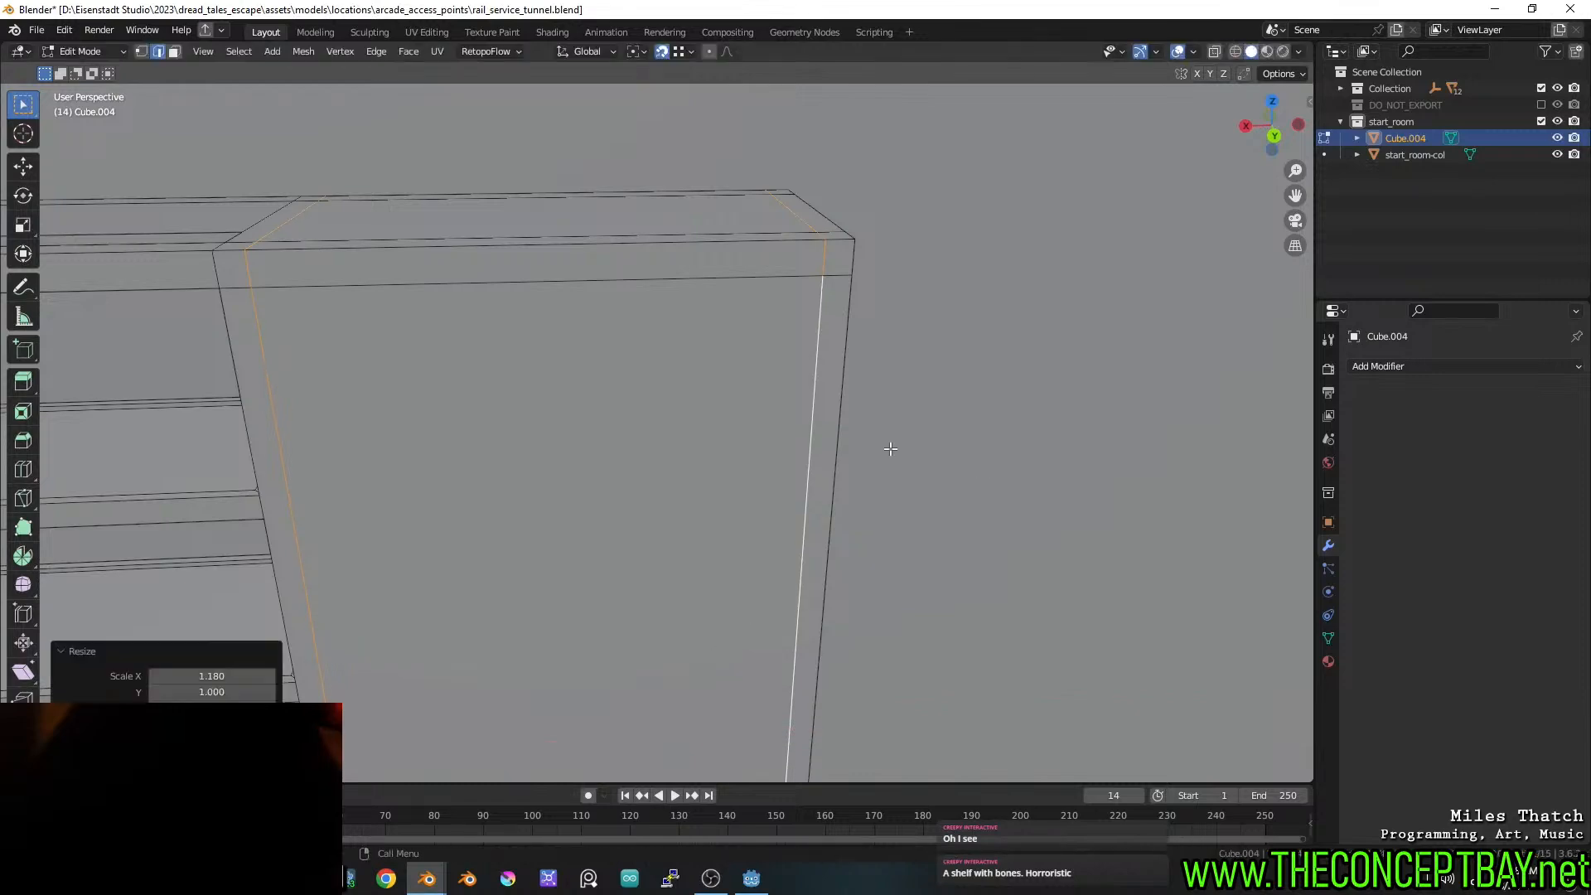
Select the tall panel face between the posts and extrude it about 0.9 m inward with X-ray display on
key(3)
click(539, 462)
middle_drag(540, 461, 825, 601)
shift+middle_drag(825, 601, 764, 533)
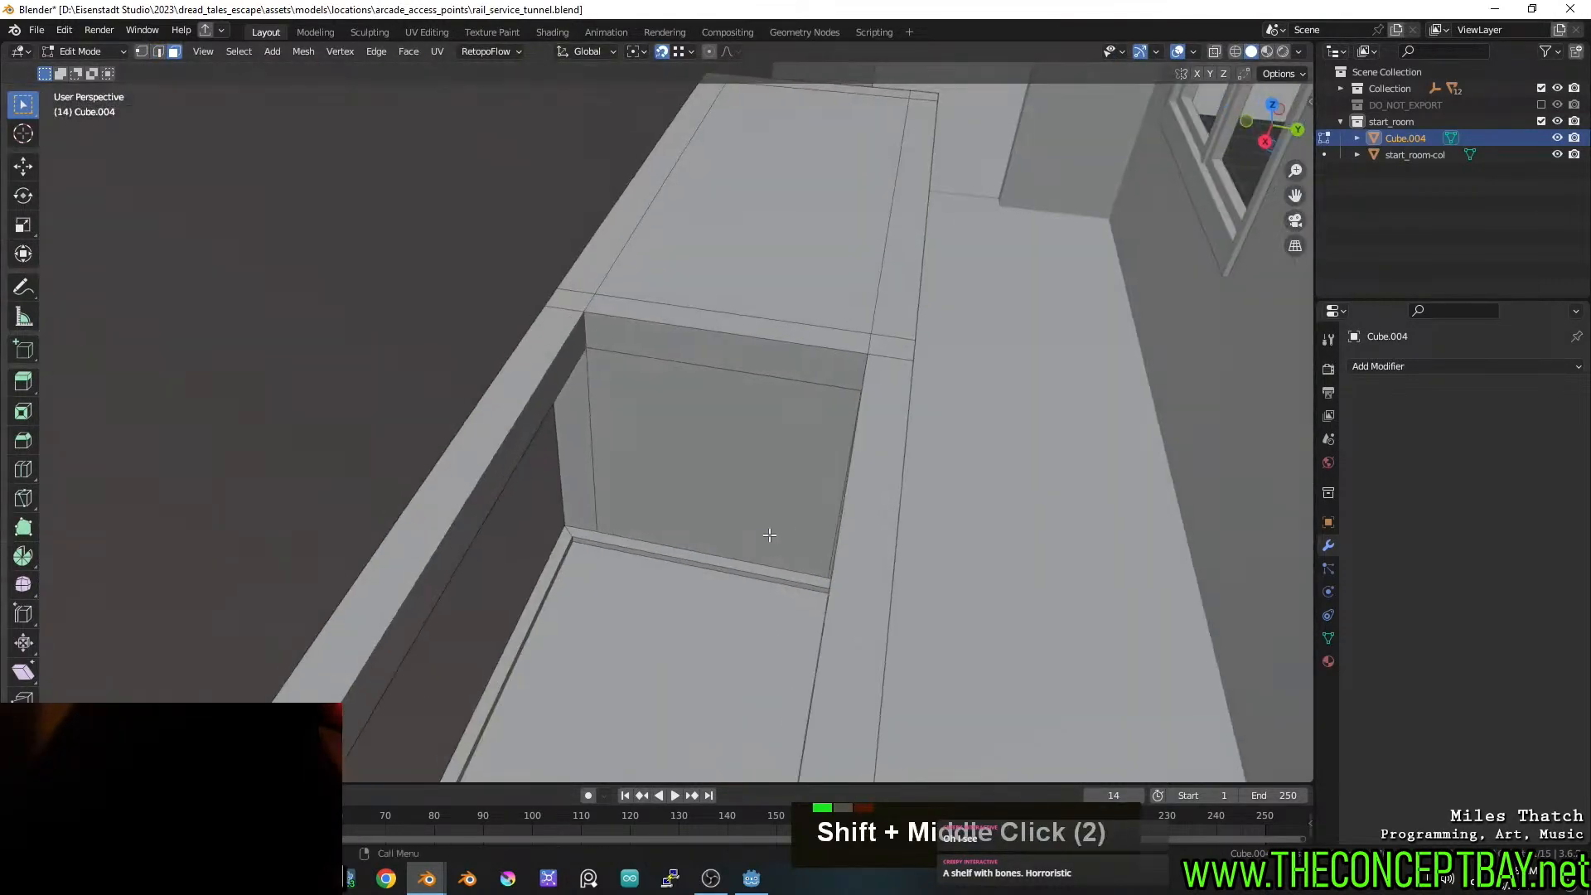
key(alt+z)
key(e)
click(967, 449)
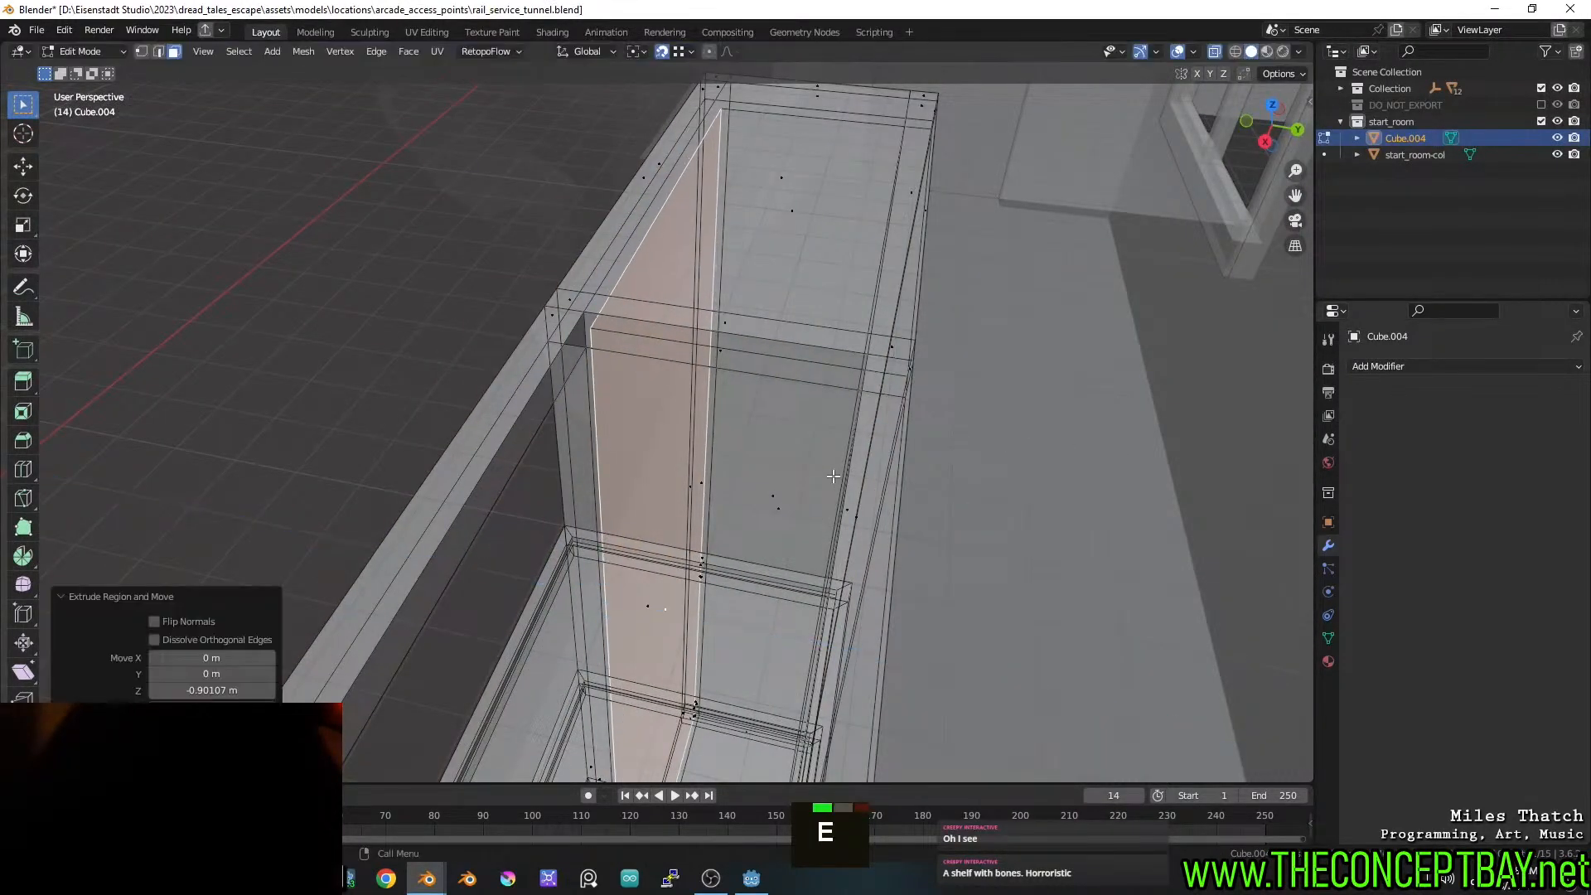
middle_drag(966, 449, 875, 504)
mouse_move(868, 512)
middle_down()
mouse_move(828, 472)
mouse_move(859, 527)
middle_up()
key(y)
key(g)
key(y)
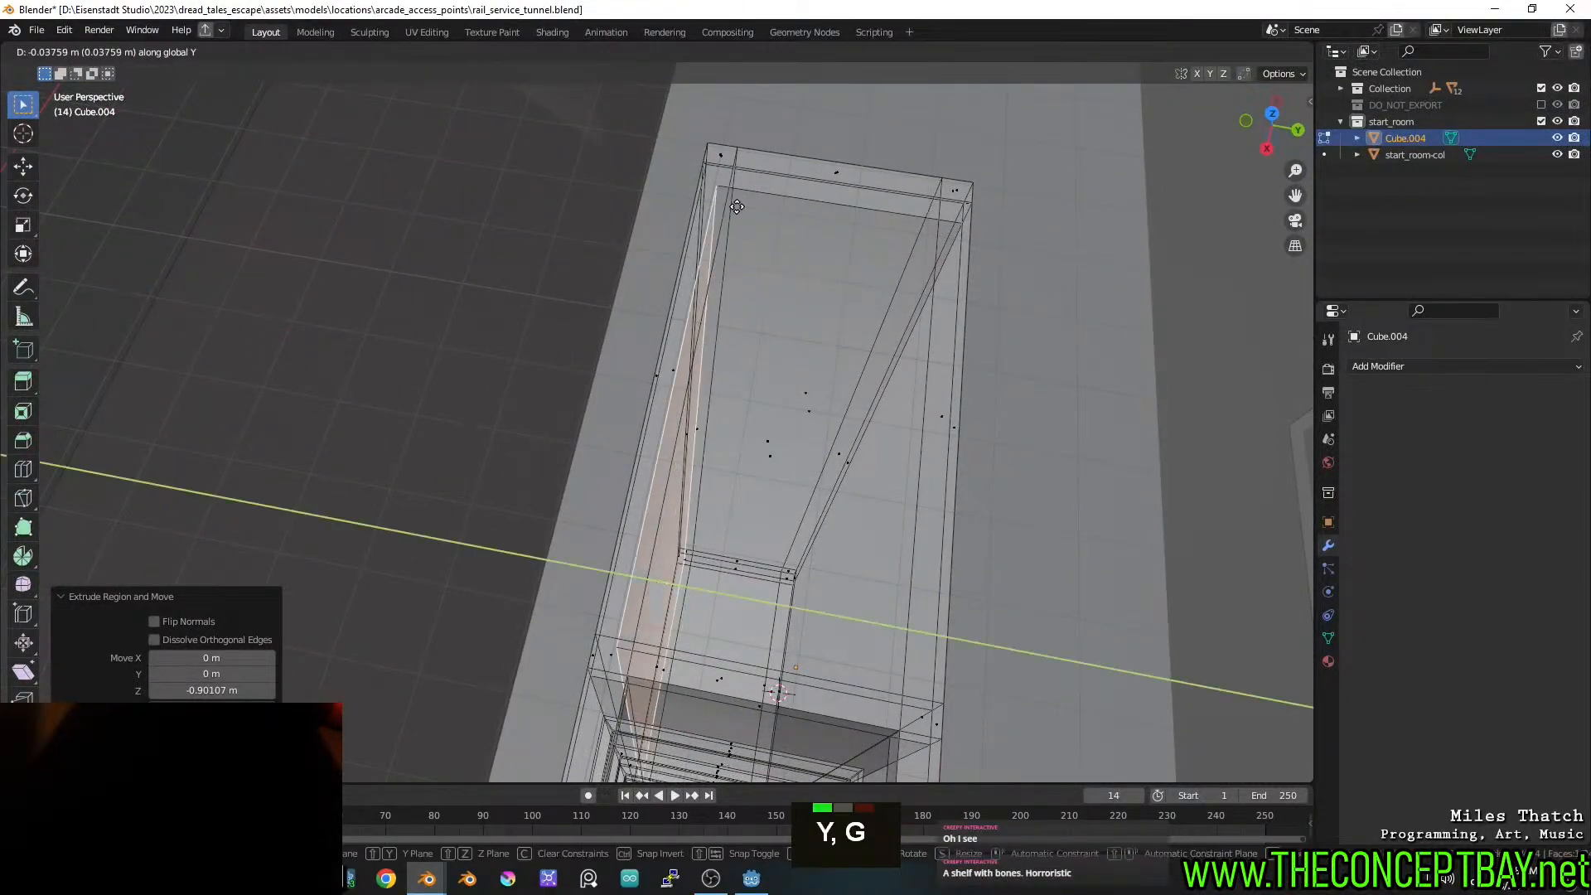
right_click(736, 163)
Leave edit mode, return to solid display without X-ray and save the file
mouse_move(736, 163)
middle_down()
mouse_move(897, 329)
mouse_move(897, 358)
middle_up()
key(Tab)
scroll(892, 331, down, 2)
key(z)
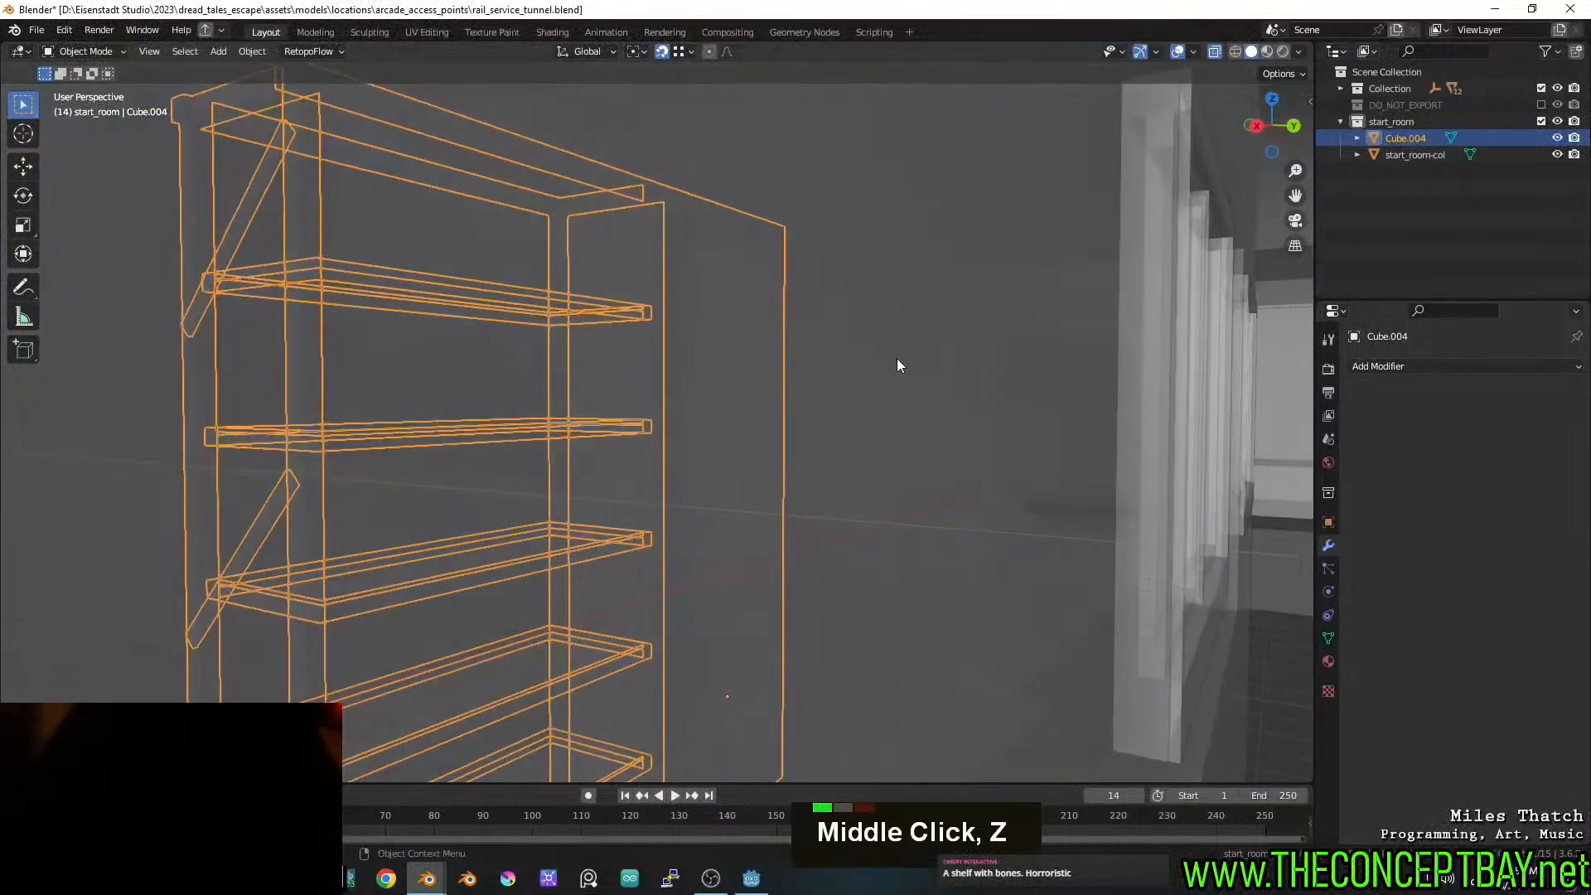
key(z)
key(alt+z)
shift+middle_drag(1059, 376, 945, 423)
key(ctrl+s)
Raise the whole shelving unit vertically so there is room for legs beneath it
shift+middle_drag(978, 510, 937, 262)
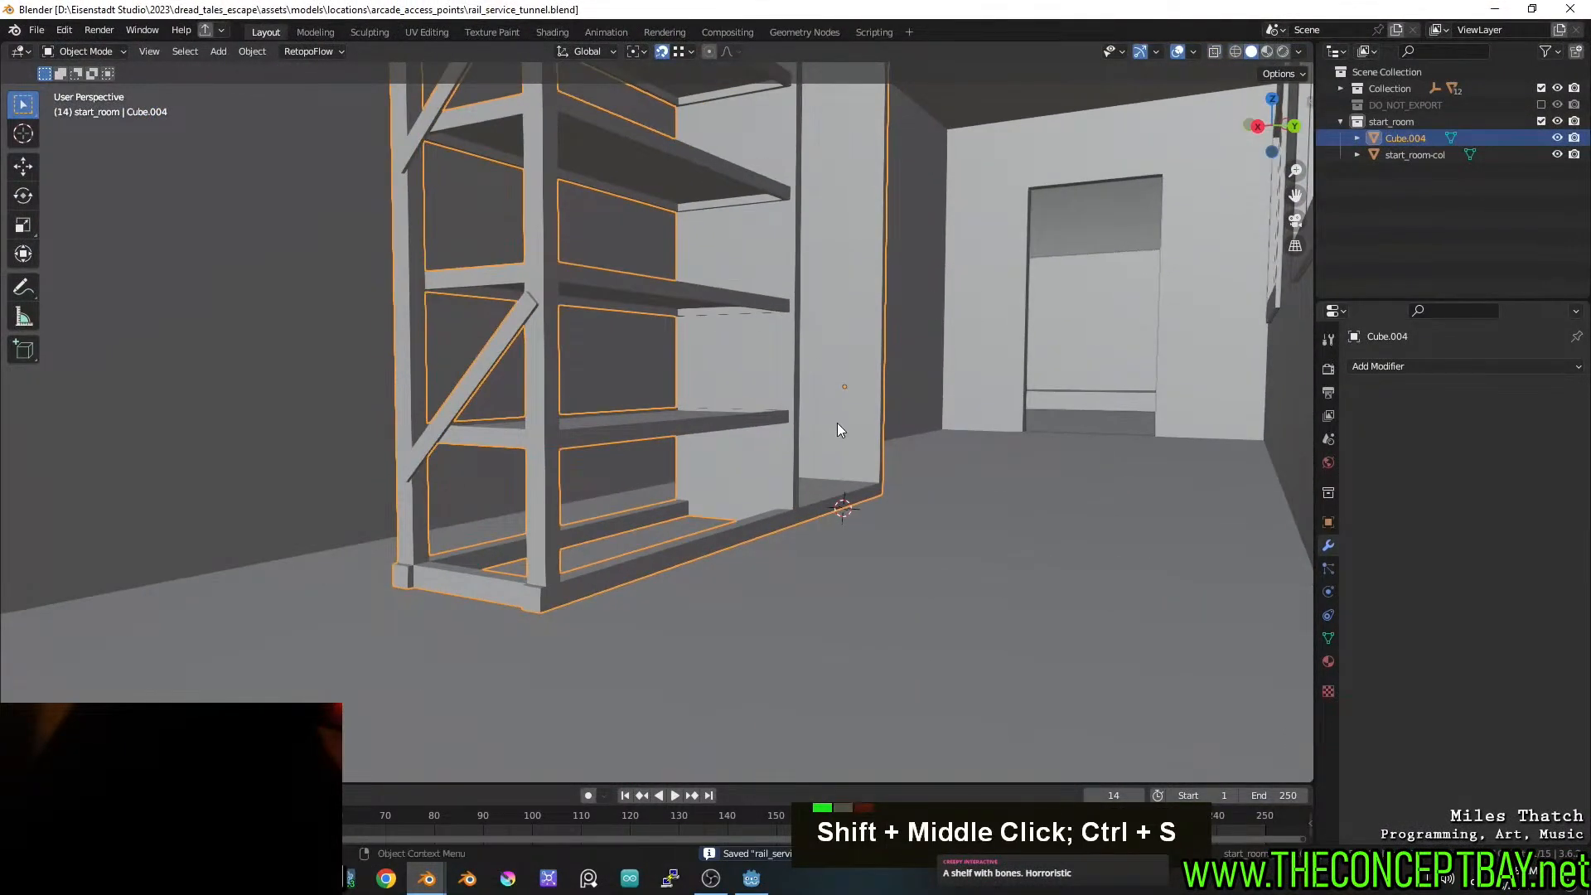
middle_drag(837, 423, 799, 414)
key(g)
key(z)
click(792, 402)
Duplicate the frame's four bottom corner faces about 0.03 m lower and extrude the copies about 0.17 m downward into legs
key(Tab)
click(590, 382)
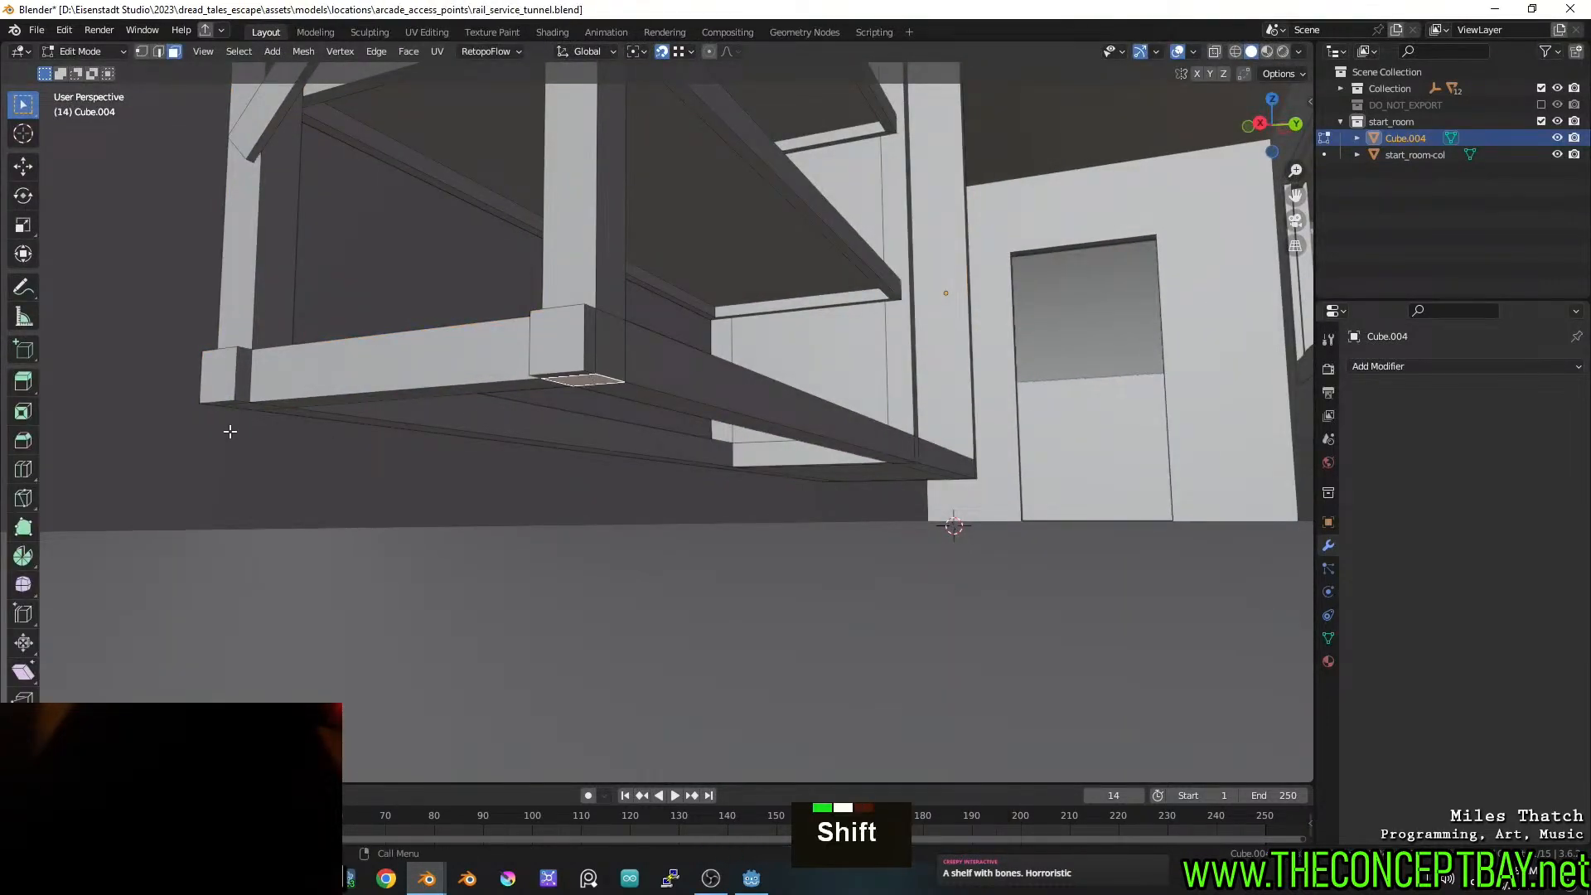
shift+click(247, 408)
middle_drag(458, 447, 580, 424)
scroll(580, 465, up, 2)
shift+click(580, 424)
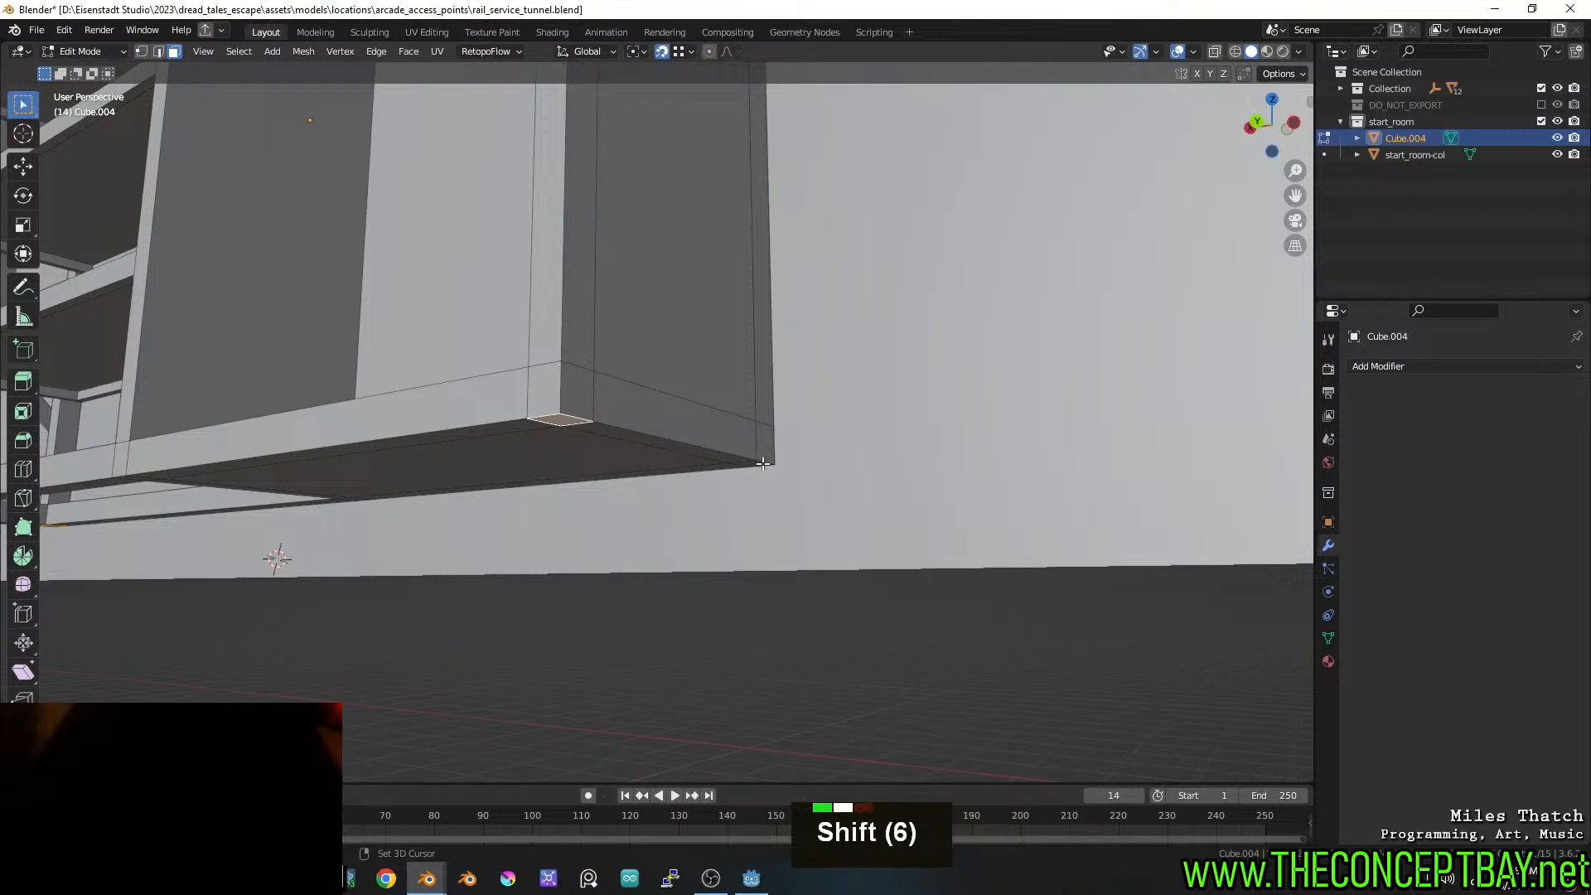
key(shift+d)
key(z)
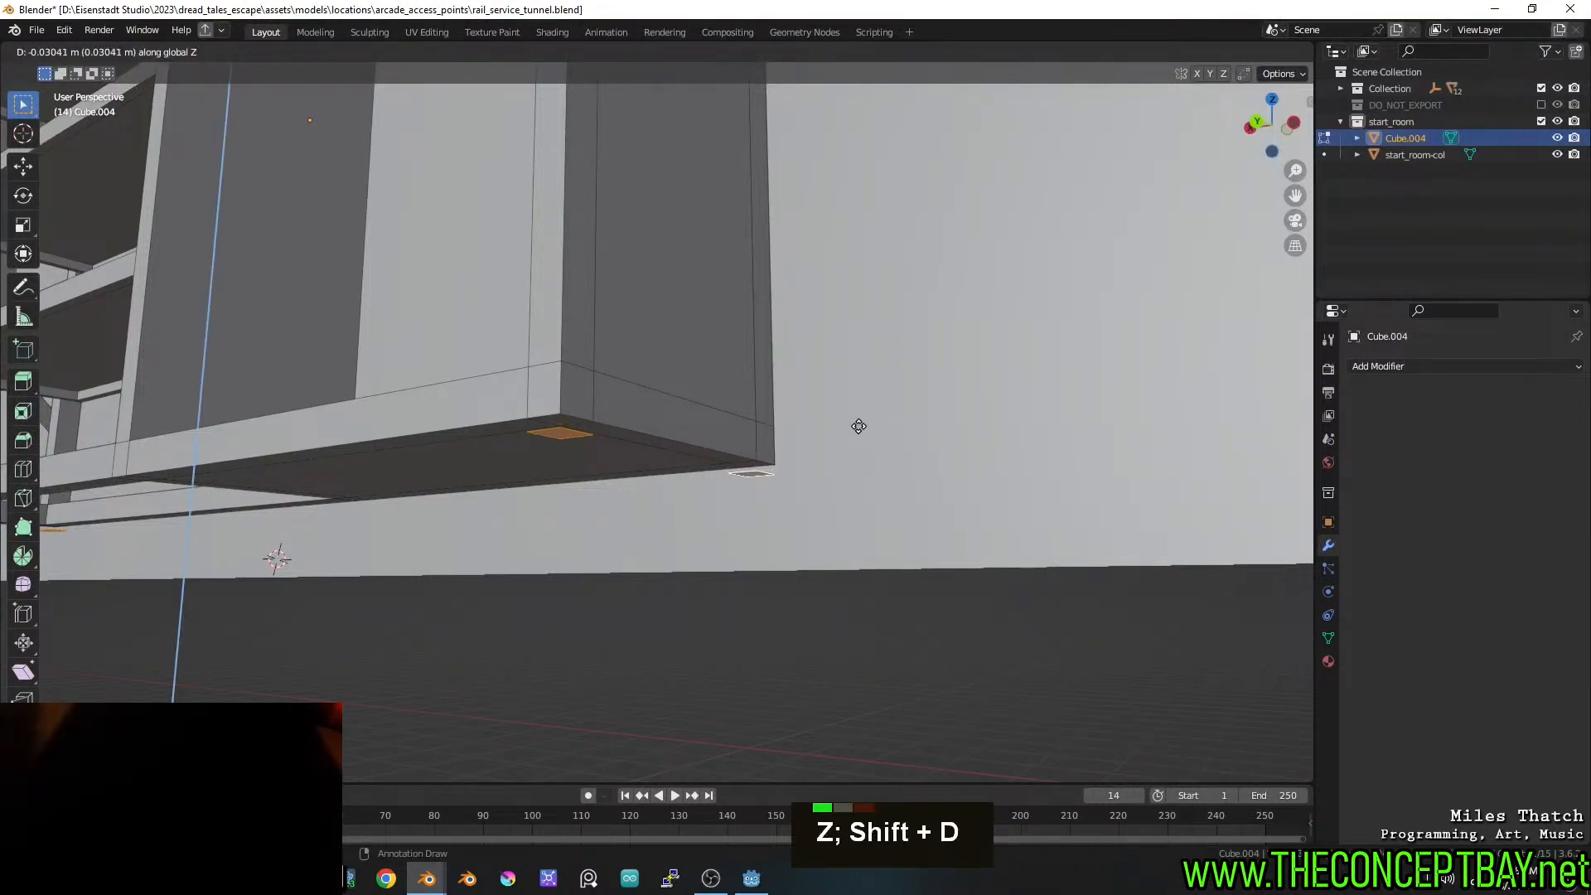
click(859, 421)
key(e)
click(855, 469)
key(s)
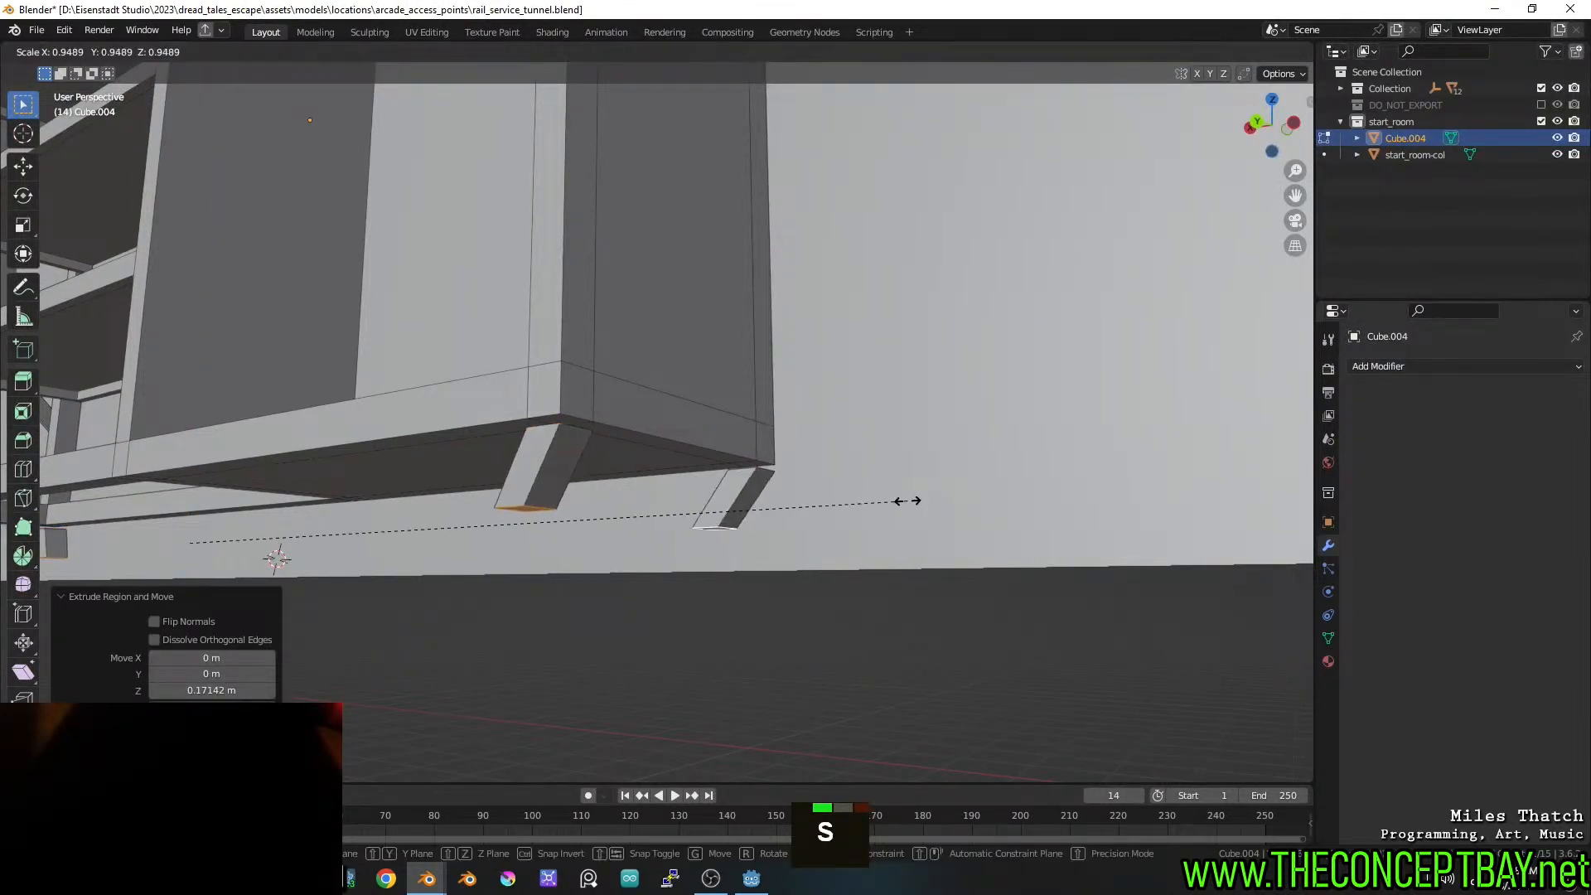
key(Escape)
key(period)
click(1026, 498)
key(period)
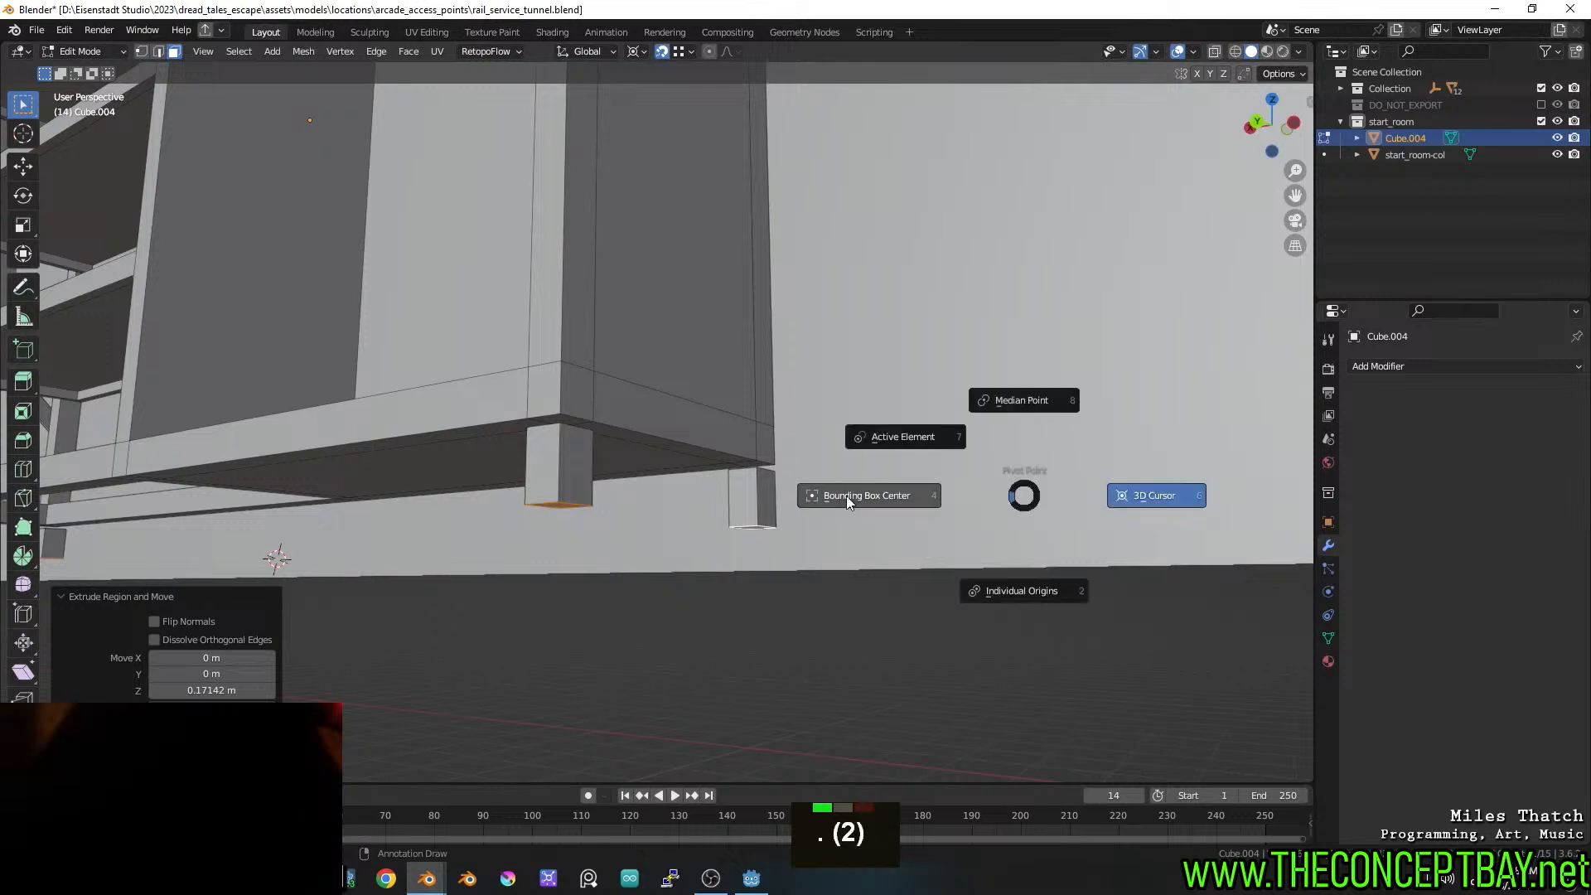
click(906, 432)
key(s)
key(Escape)
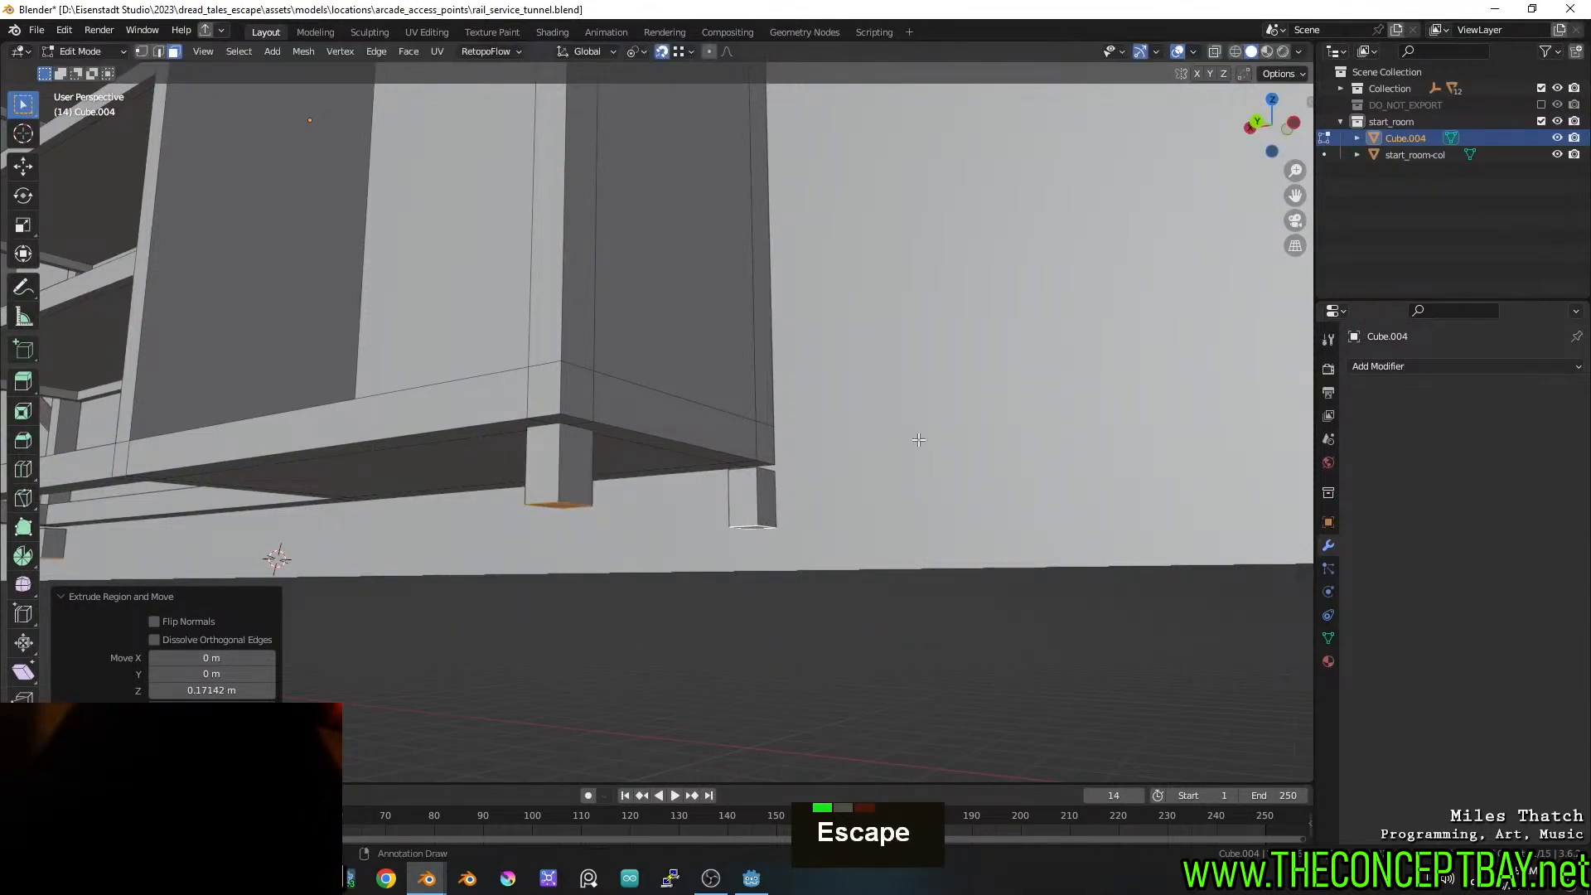
Set the pivot point to Individual Origins and taper the legs by scaling their bottom faces to 0.54
key(period)
click(895, 539)
key(s)
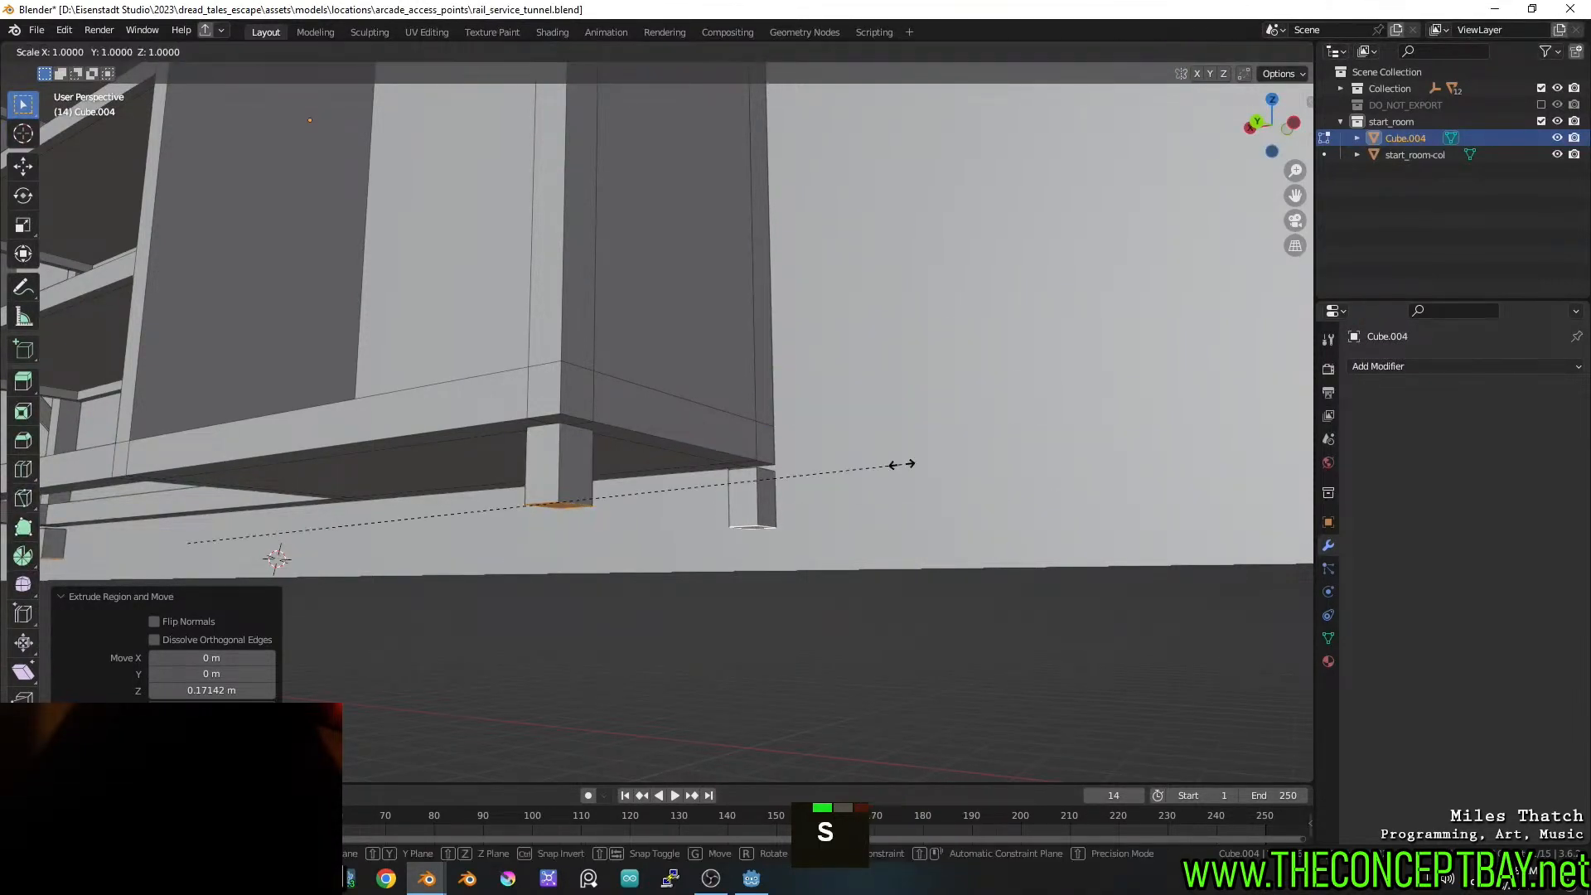
click(603, 489)
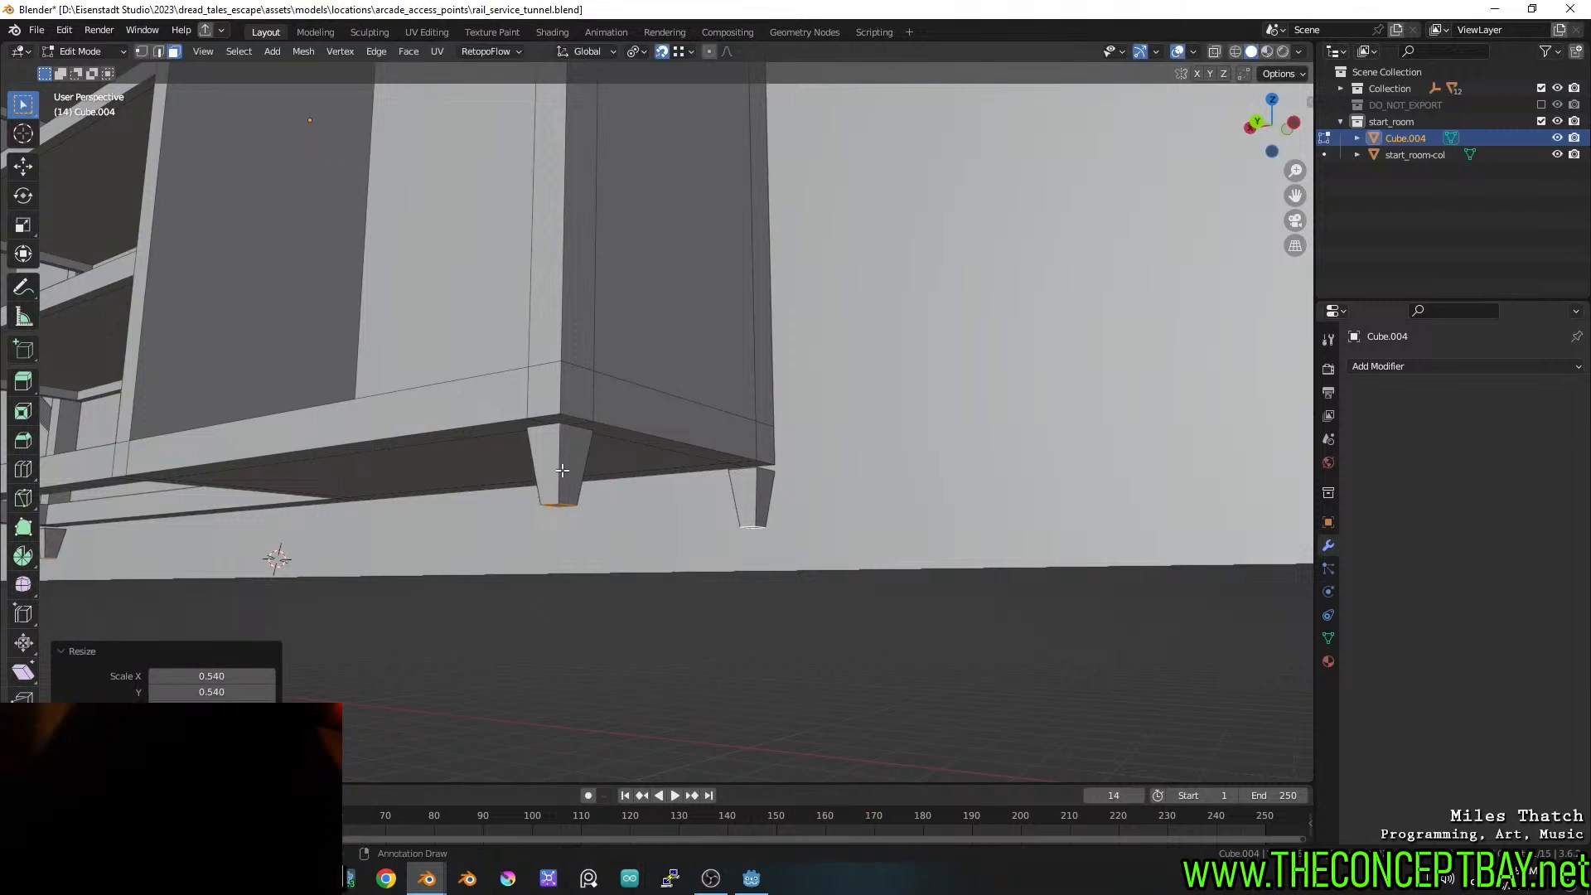
Select all four legs as linked geometry and scale each to about 0.78 of its size
key(l)
key(l)
scroll(41, 544, down, 2)
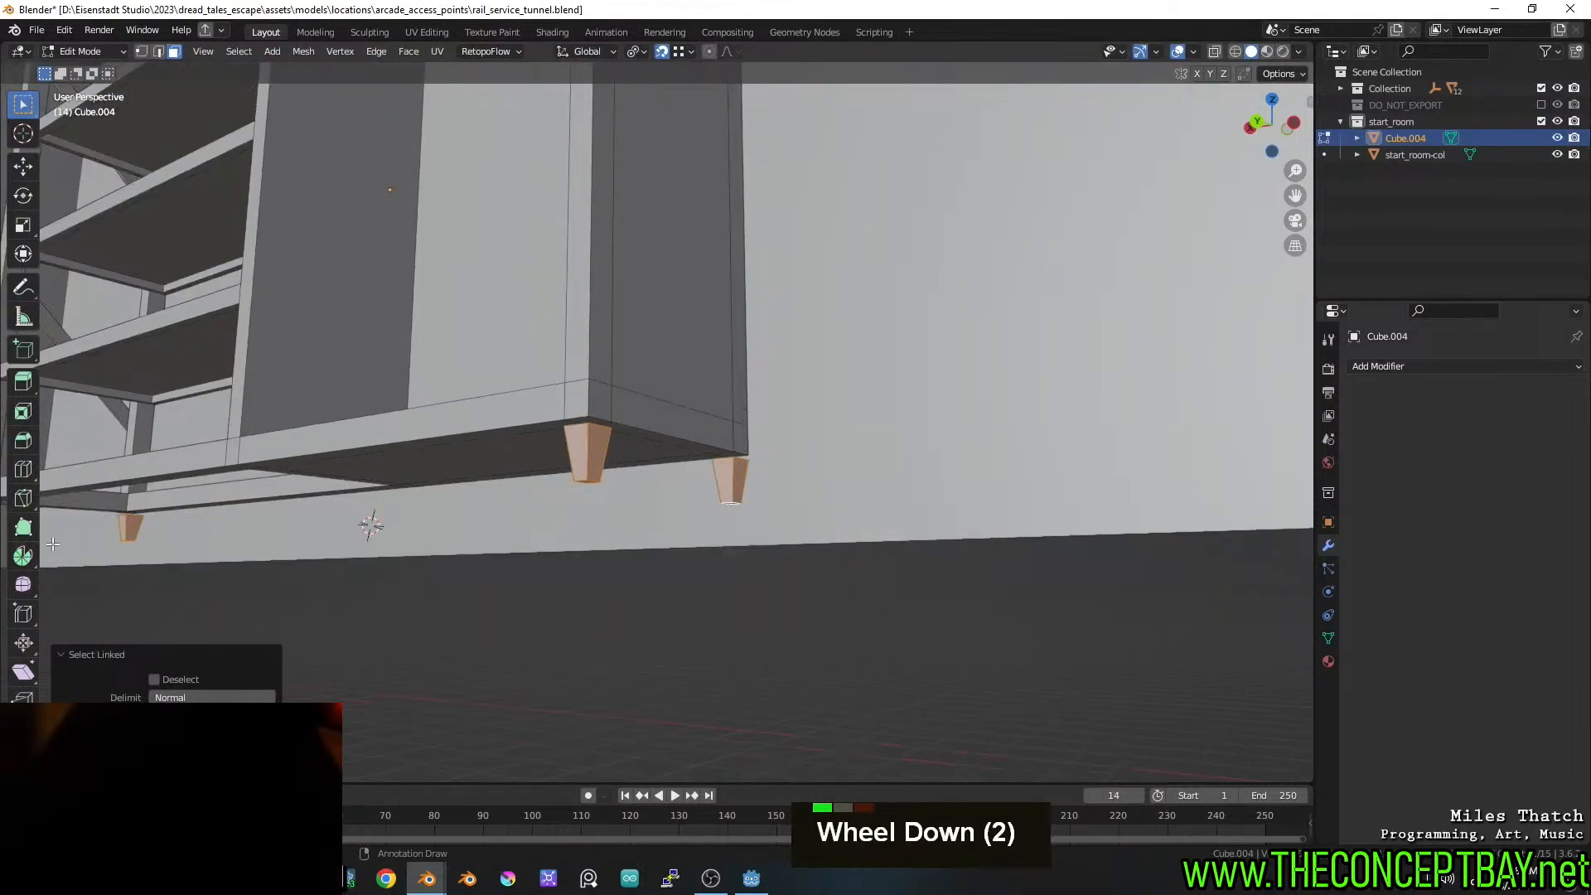
key(l)
key(s)
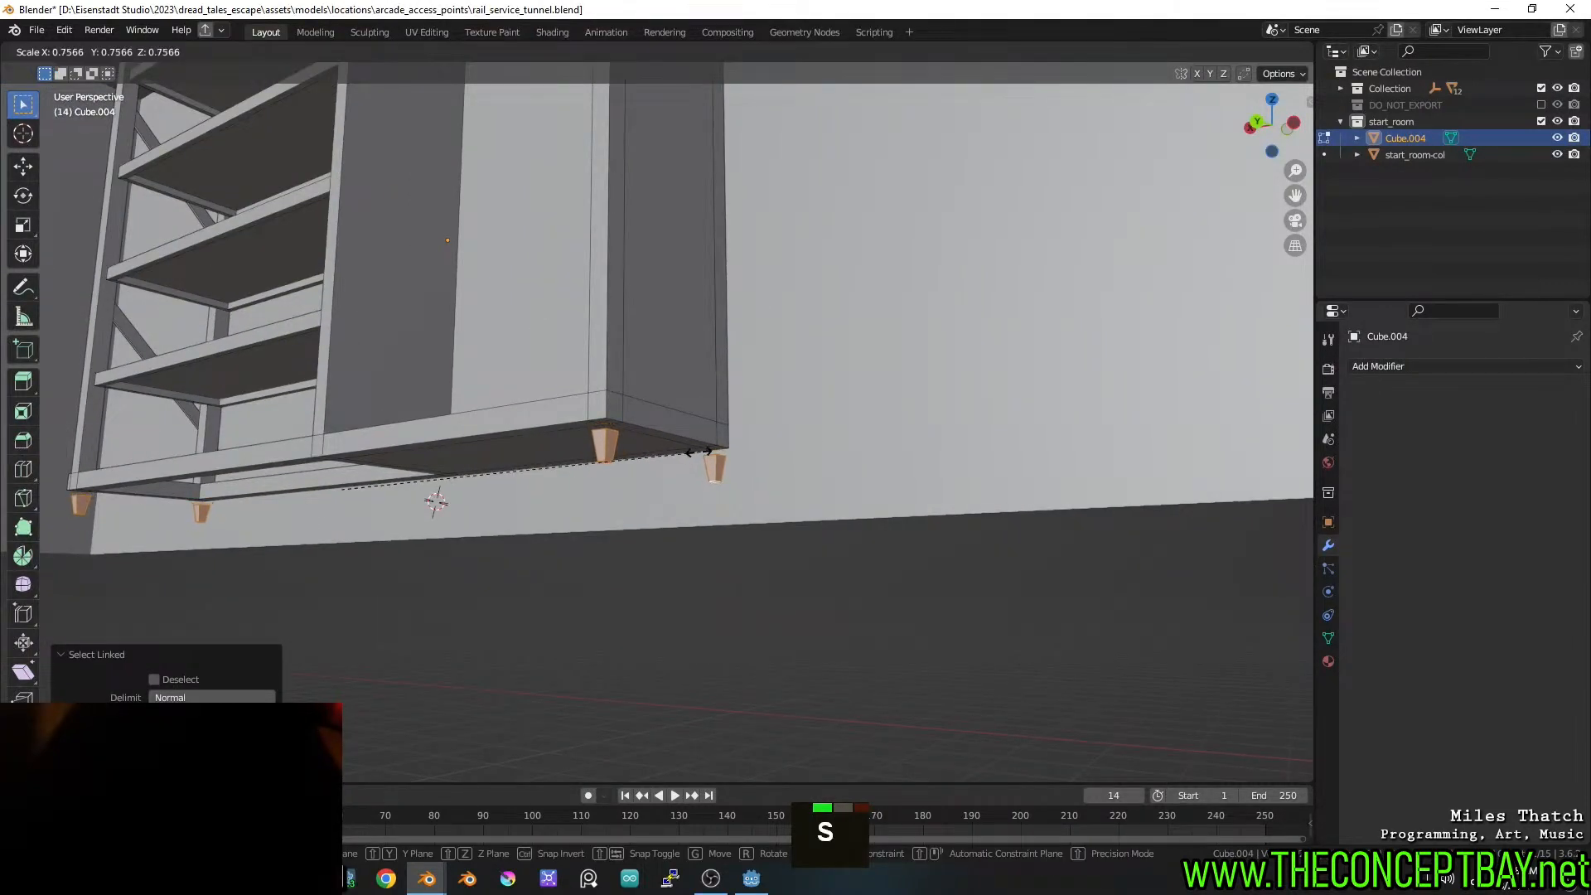
click(699, 452)
Move the legs up along Z to meet the frame's underside and turn on X-ray display
key(g)
key(z)
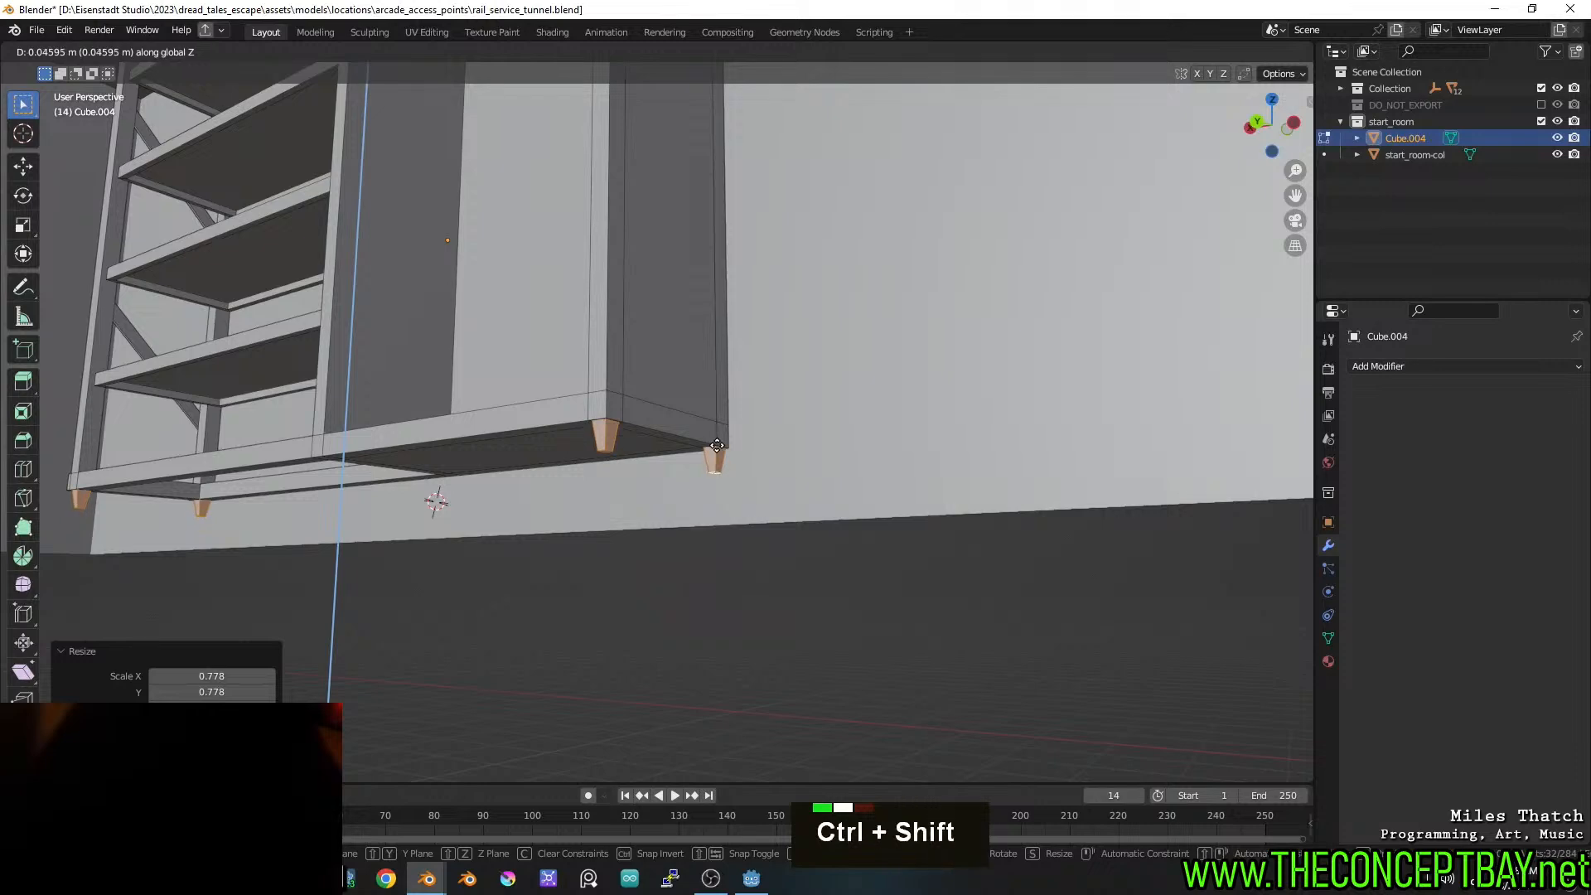
ctrl+shift+click(715, 461)
middle_drag(716, 460, 842, 497)
key(alt+z)
key(3)
click(694, 534)
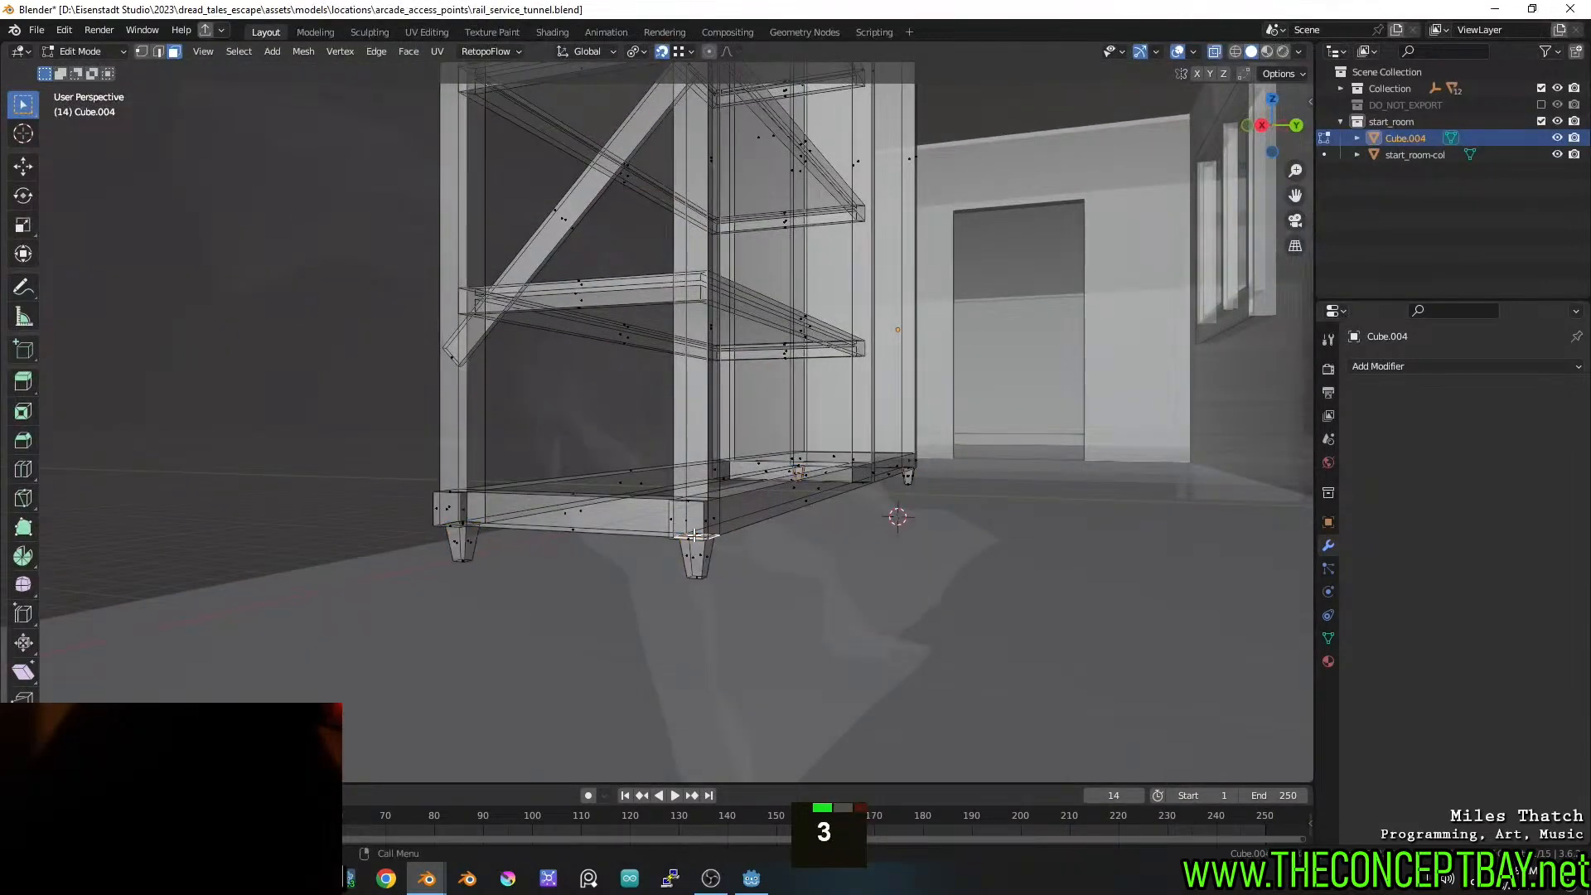
key(ctrl+z)
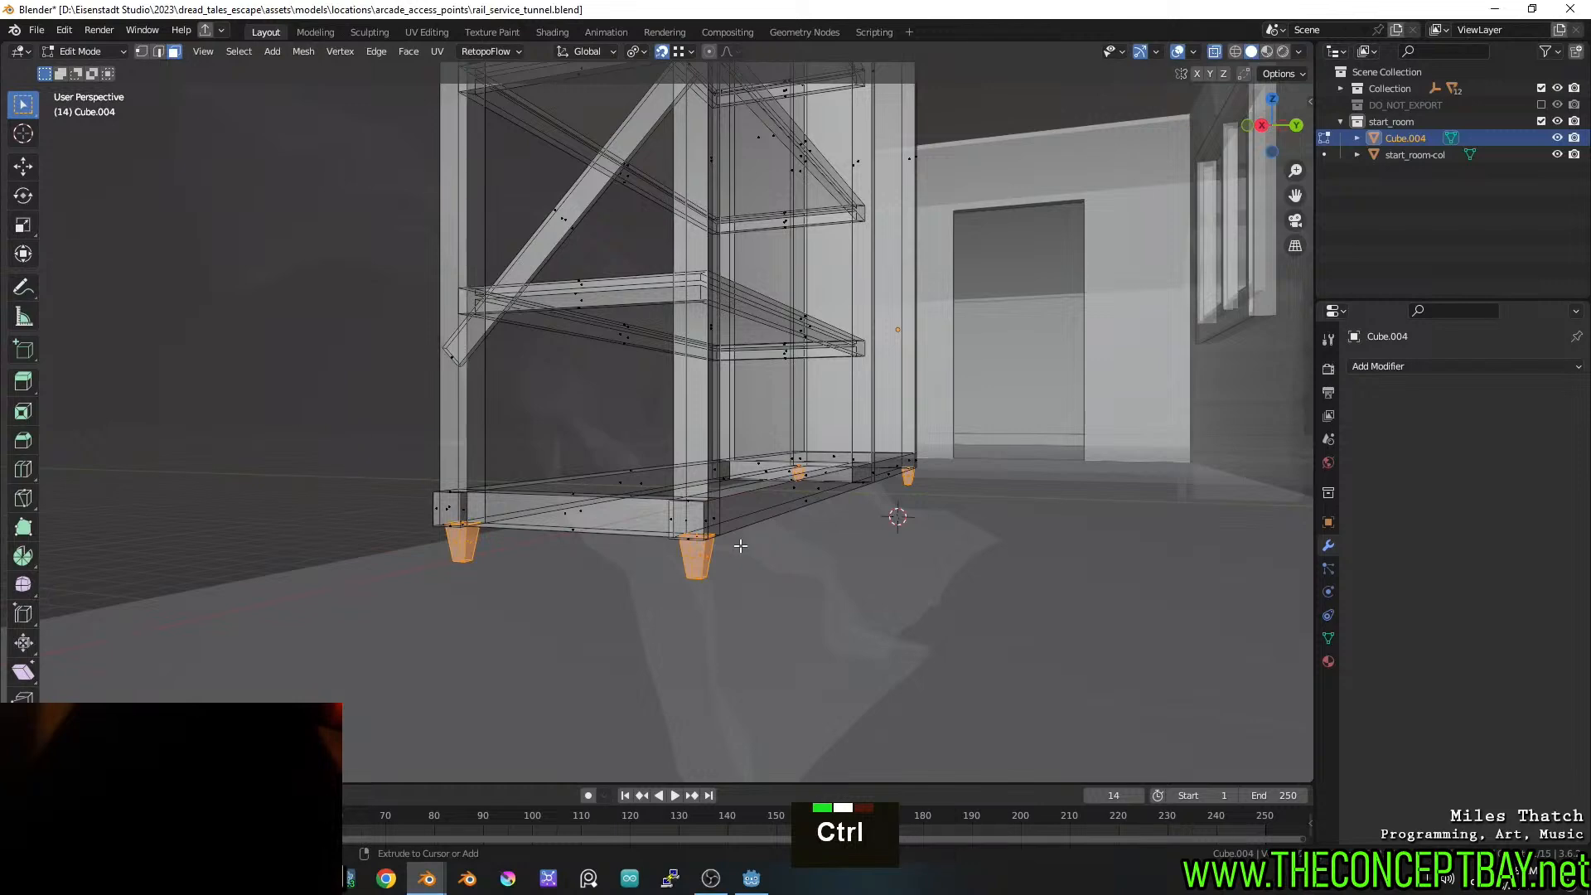
key(ctrl+i)
key(ctrl+z)
key(ctrl+shift+i)
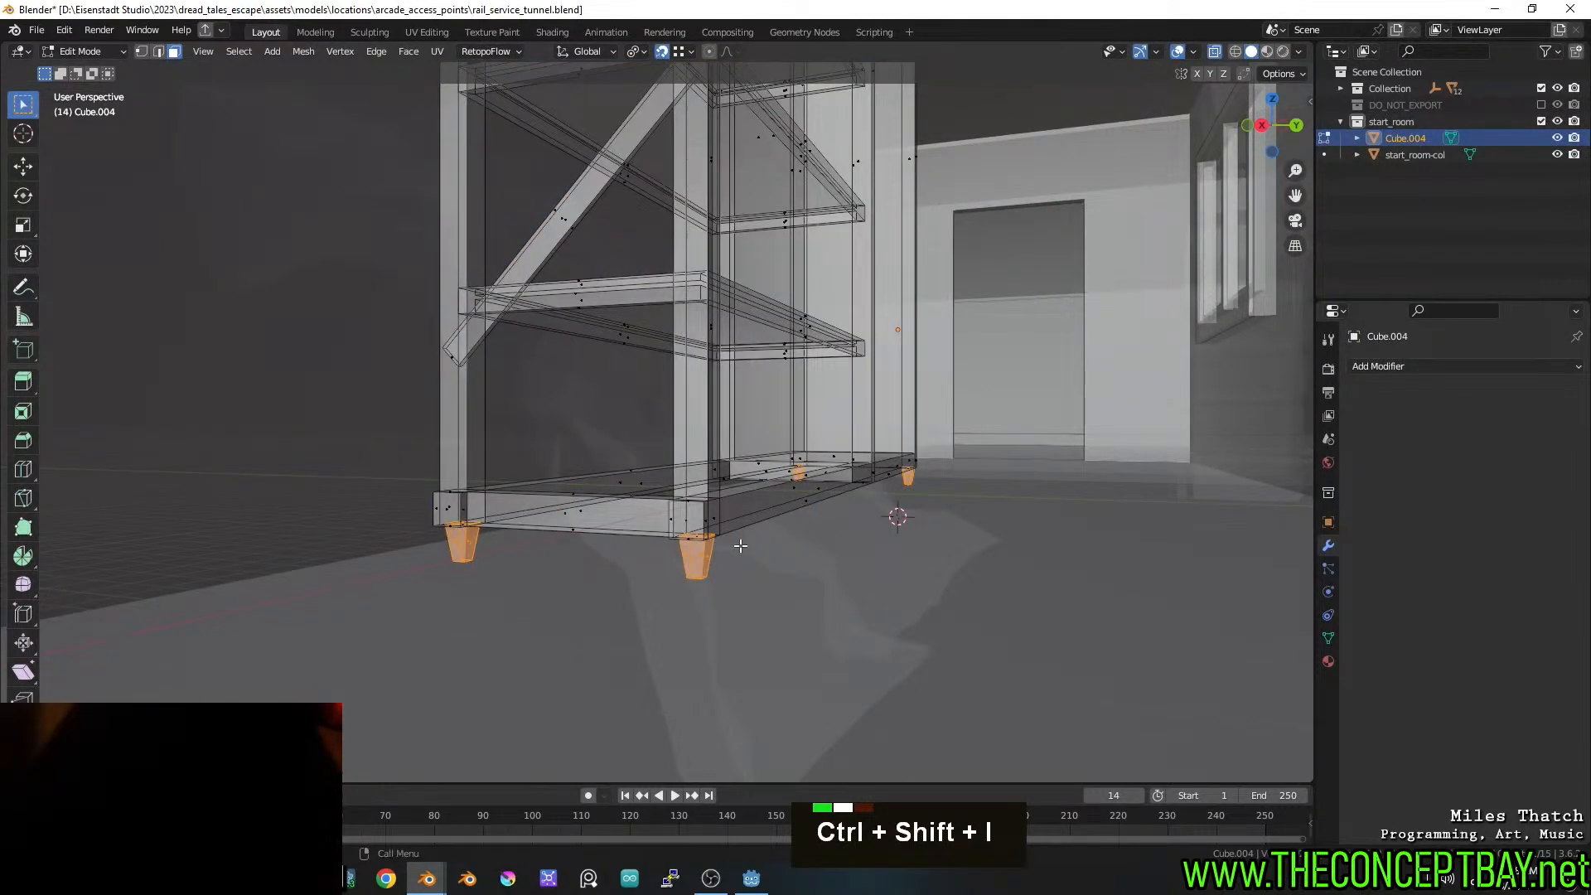
key(ctrl+z)
key(ctrl+shift+z)
scroll(740, 546, up, 2)
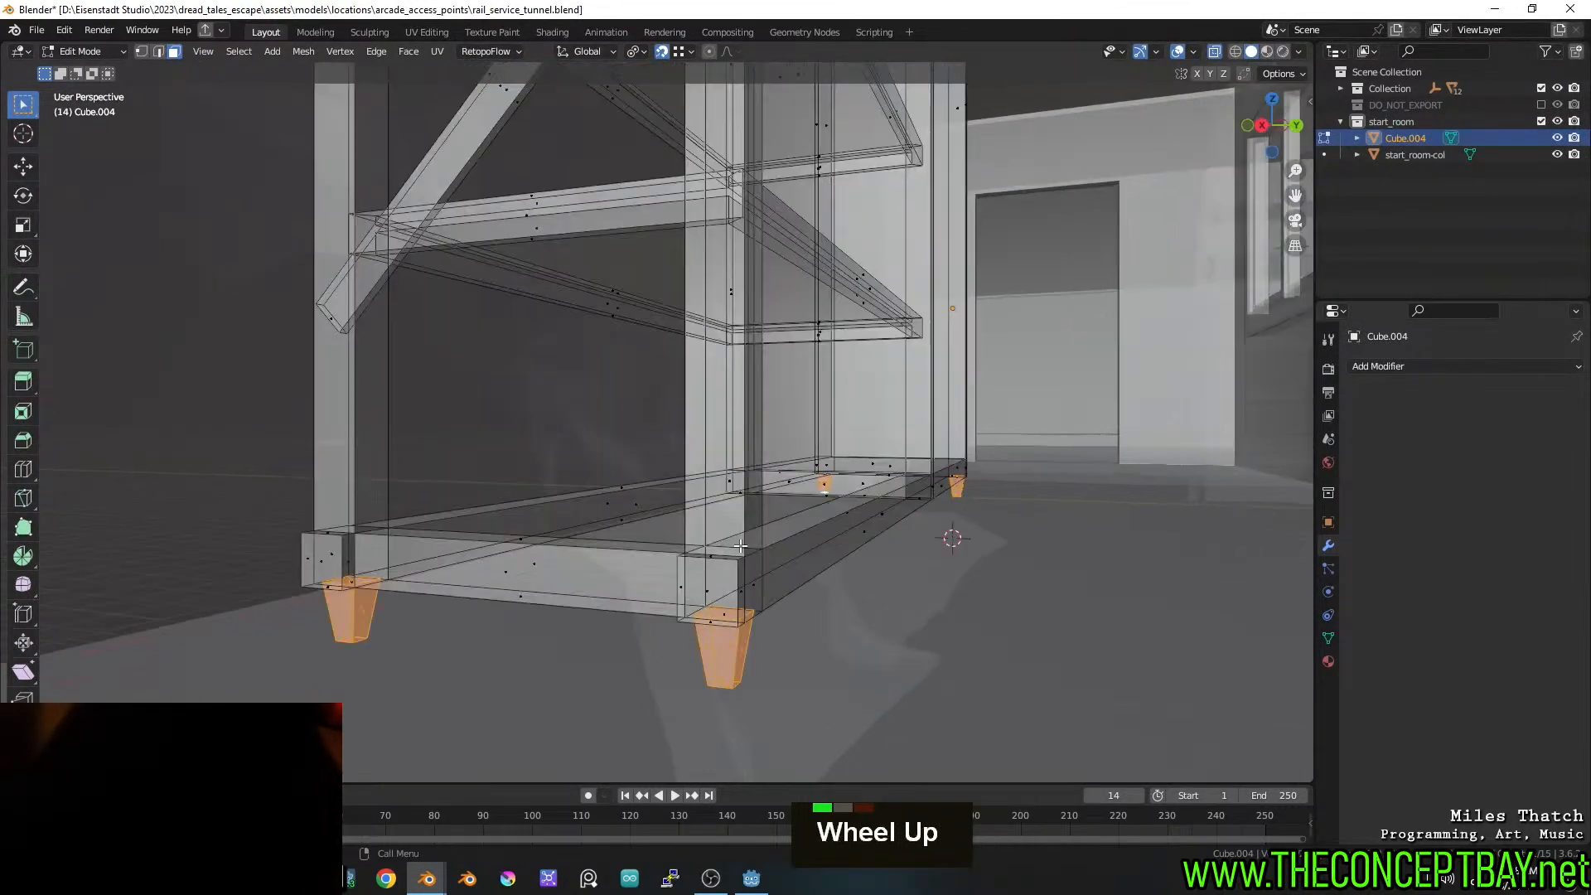
click(722, 617)
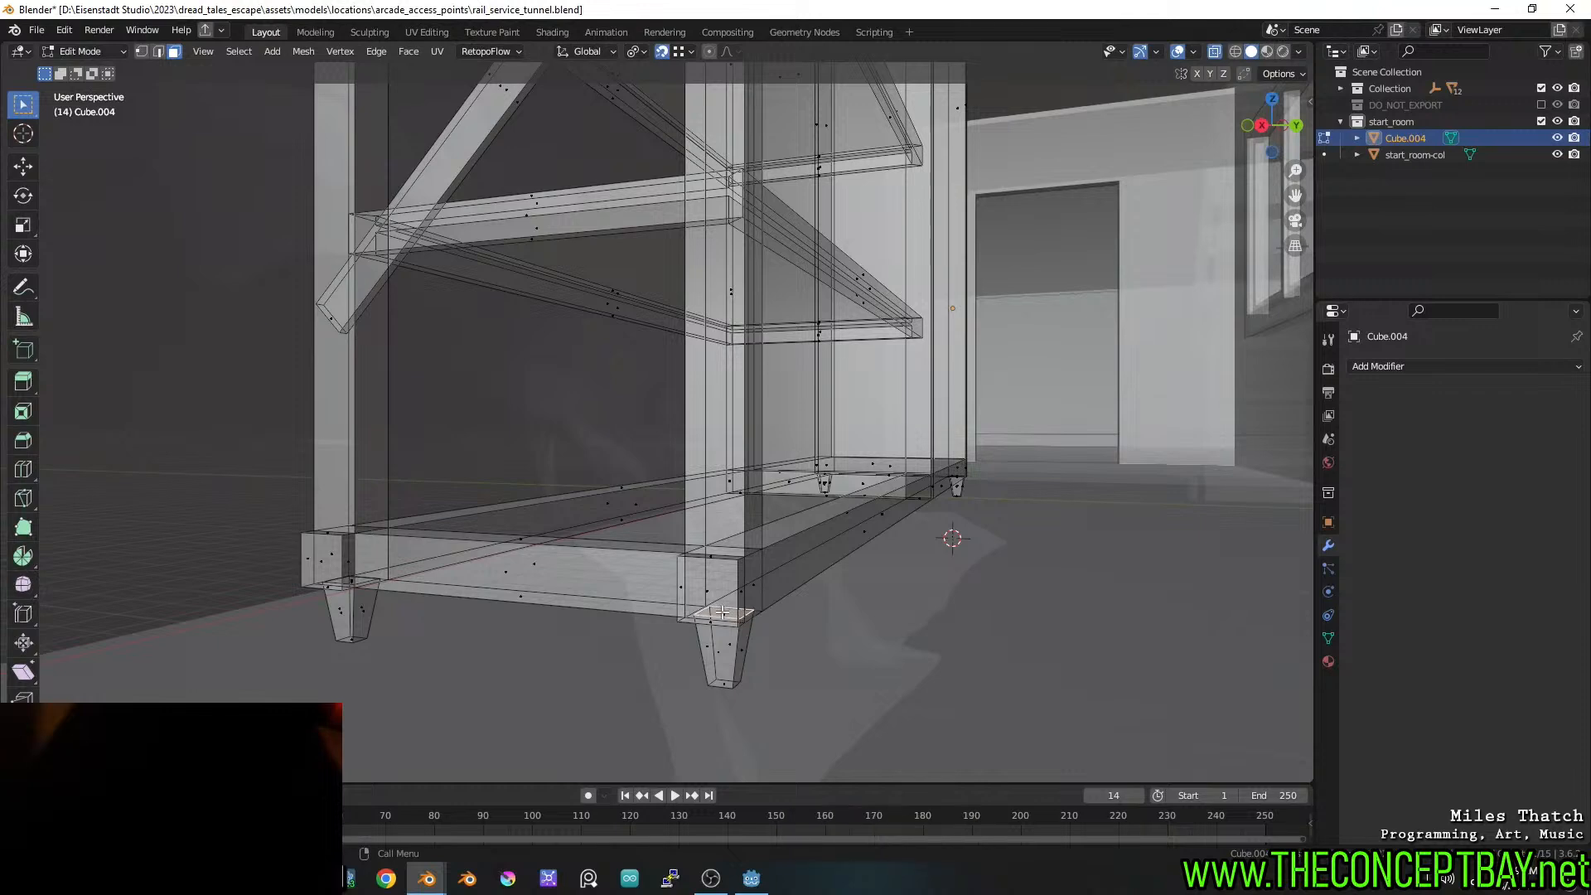
shift+click(349, 582)
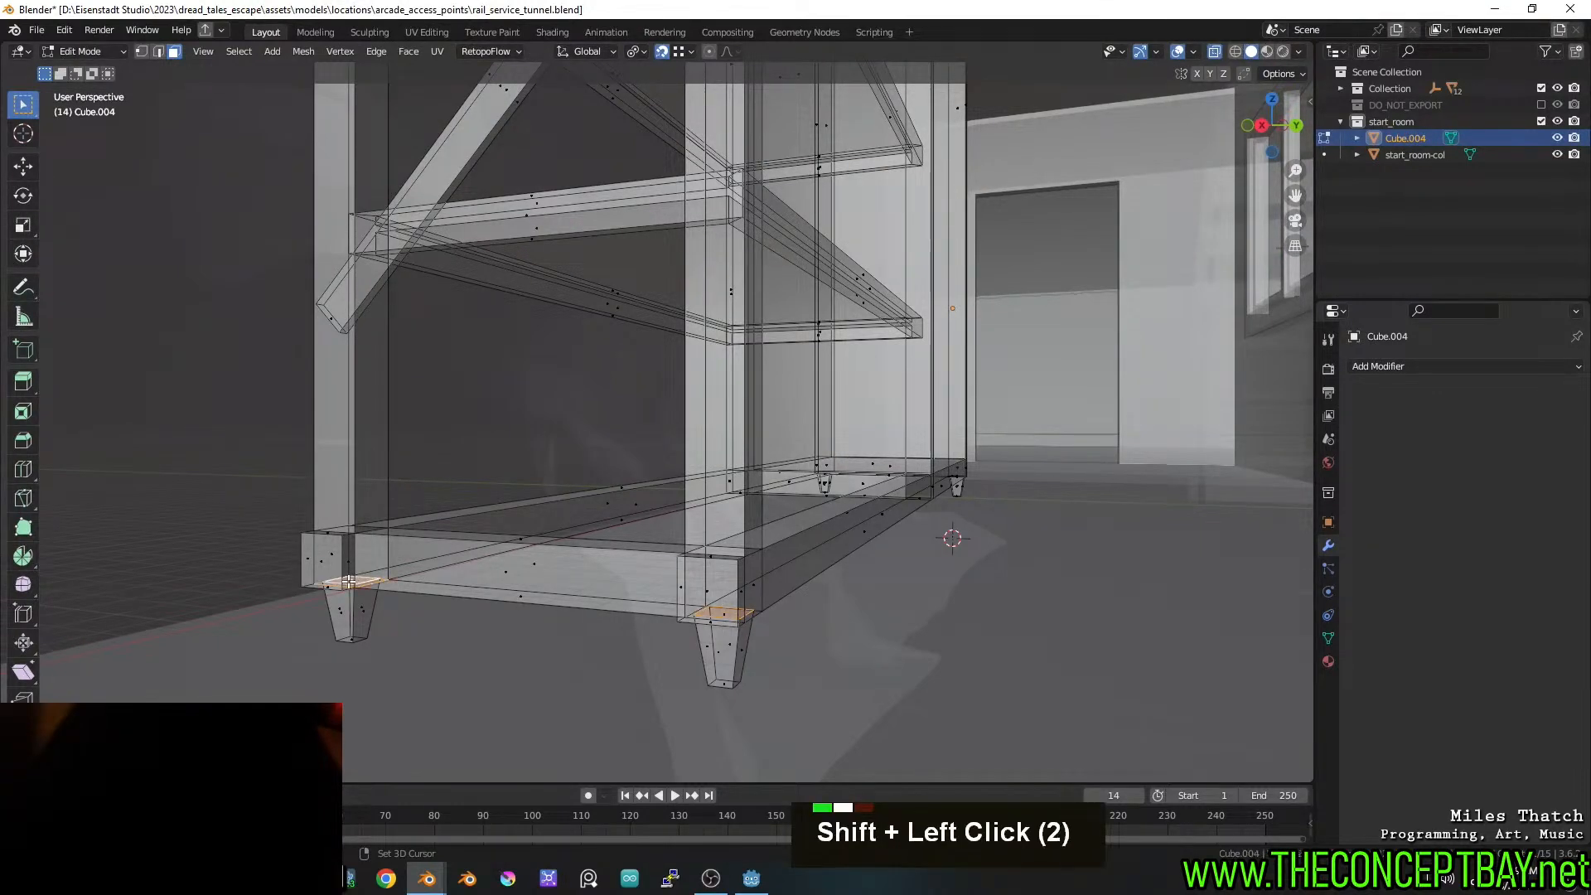
key(ctrl+z)
key(ctrl+z)
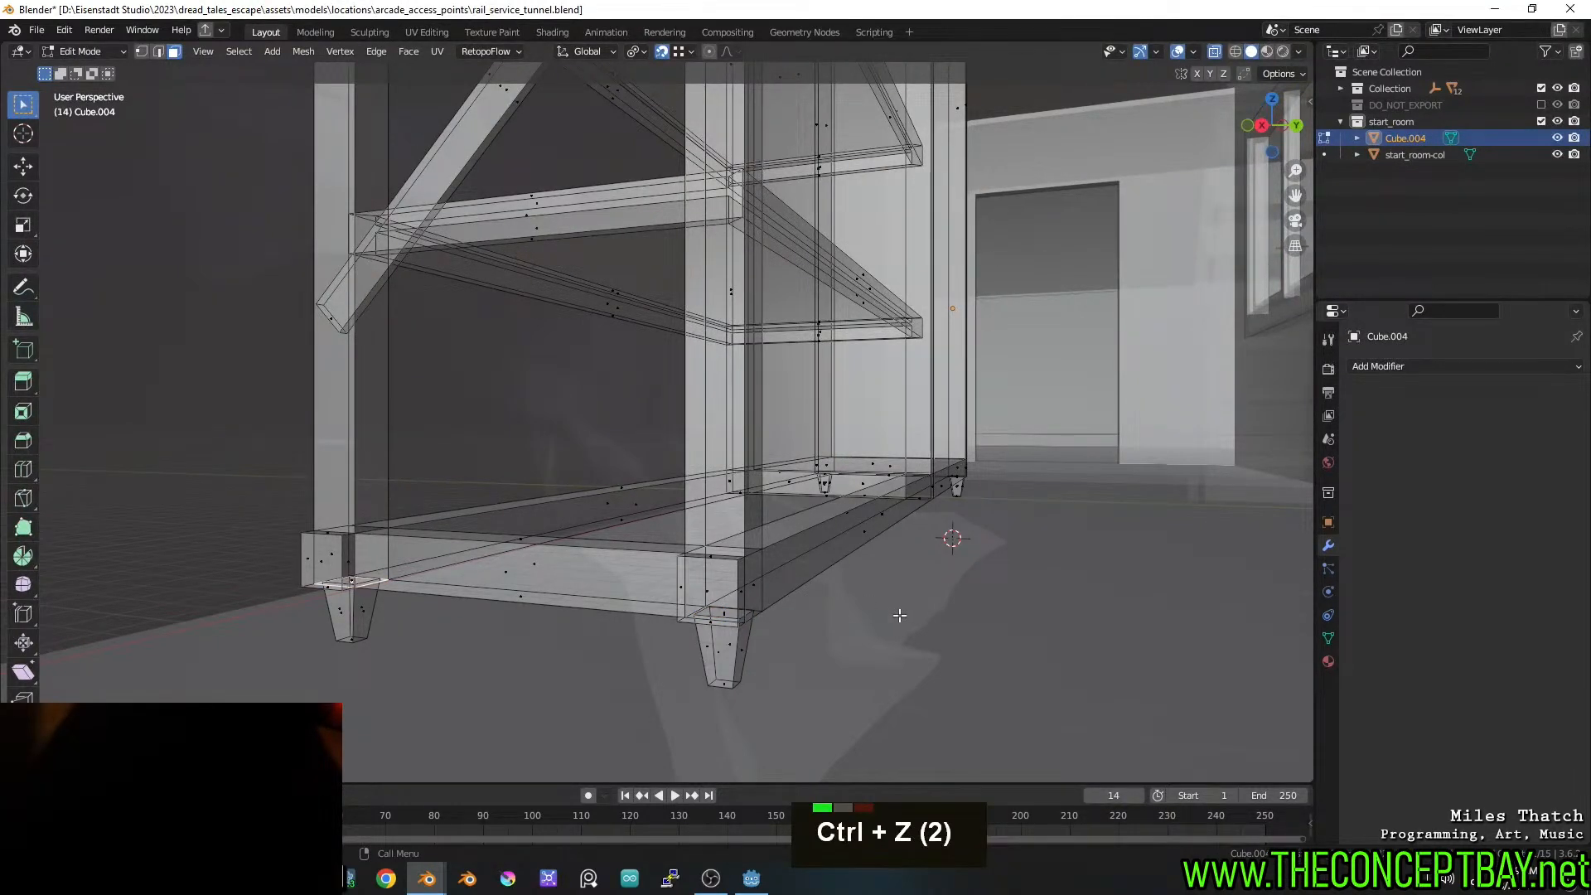
Select the bottom faces of all four legs, grow the selection over the leg sides and invert it
middle_drag(900, 614, 685, 378)
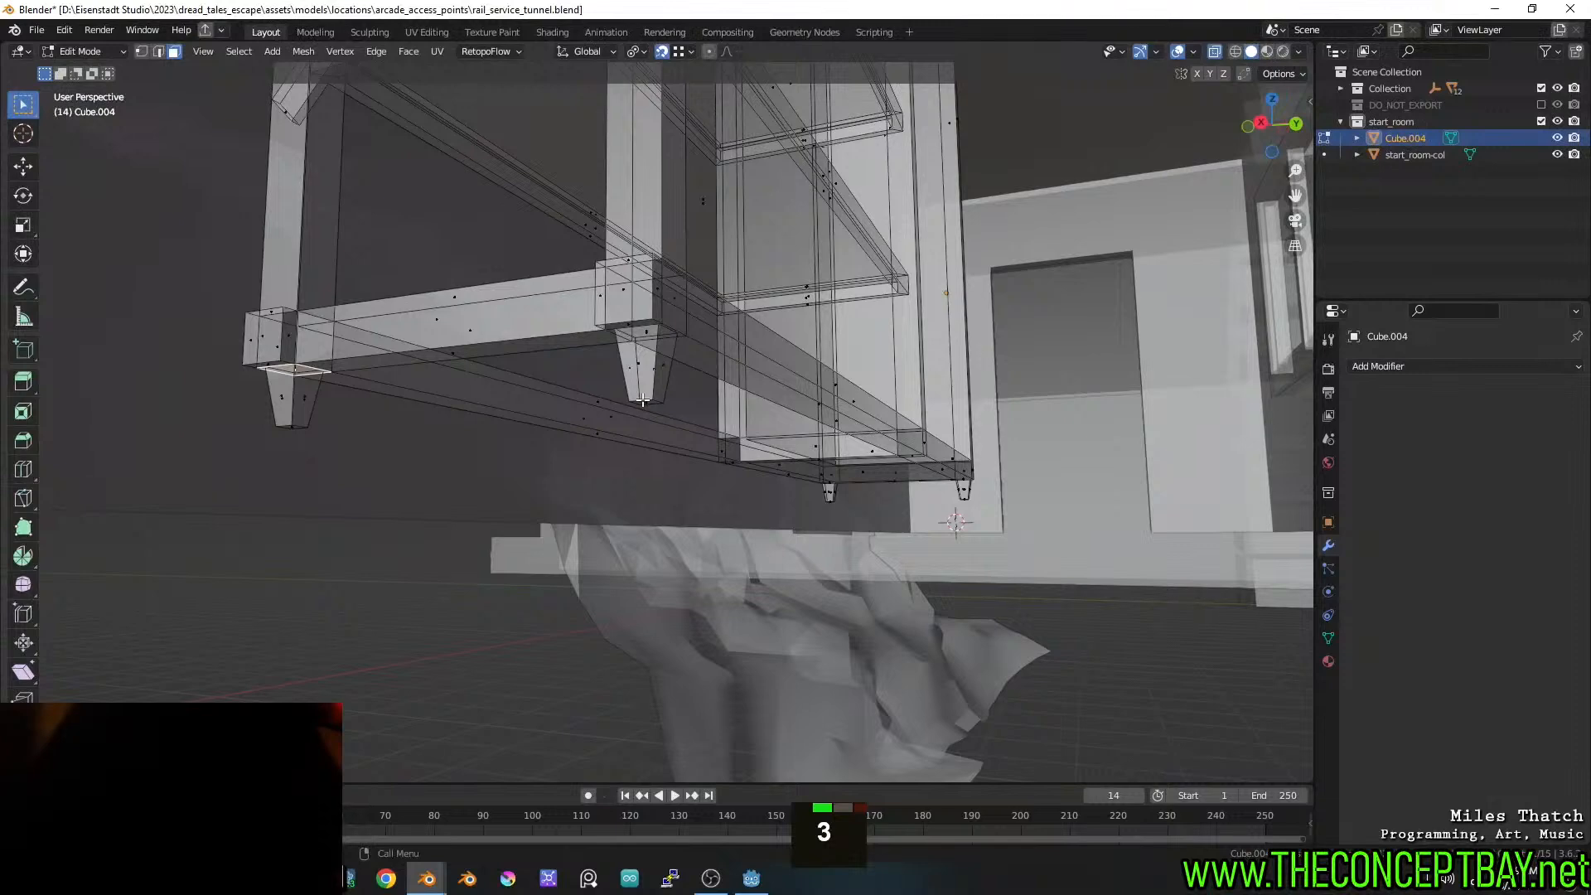
ctrl+click(274, 428)
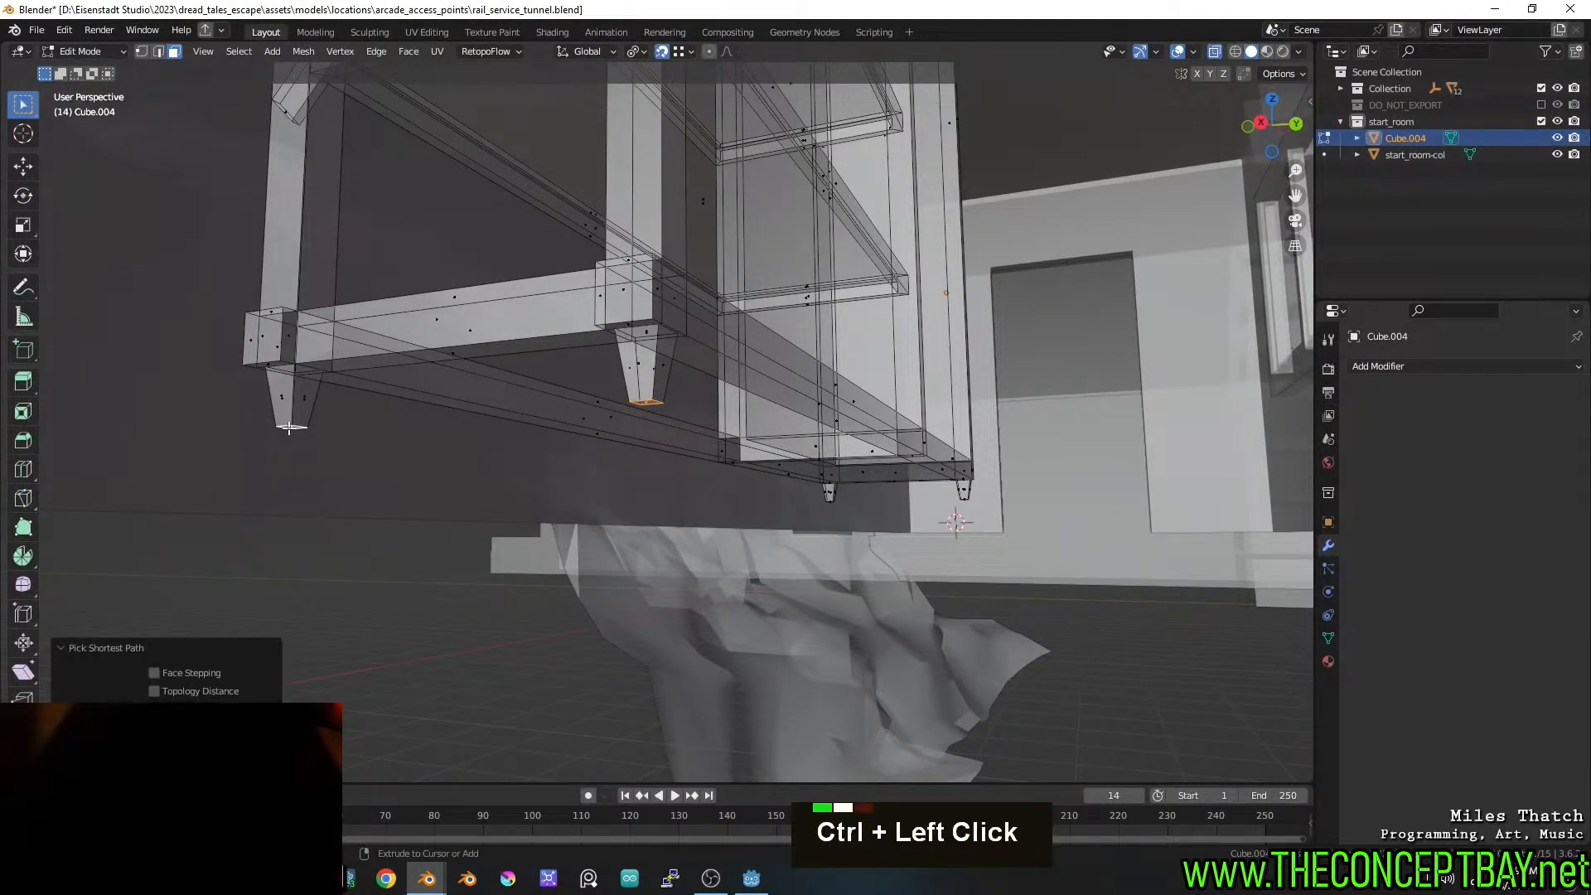
ctrl+click(826, 501)
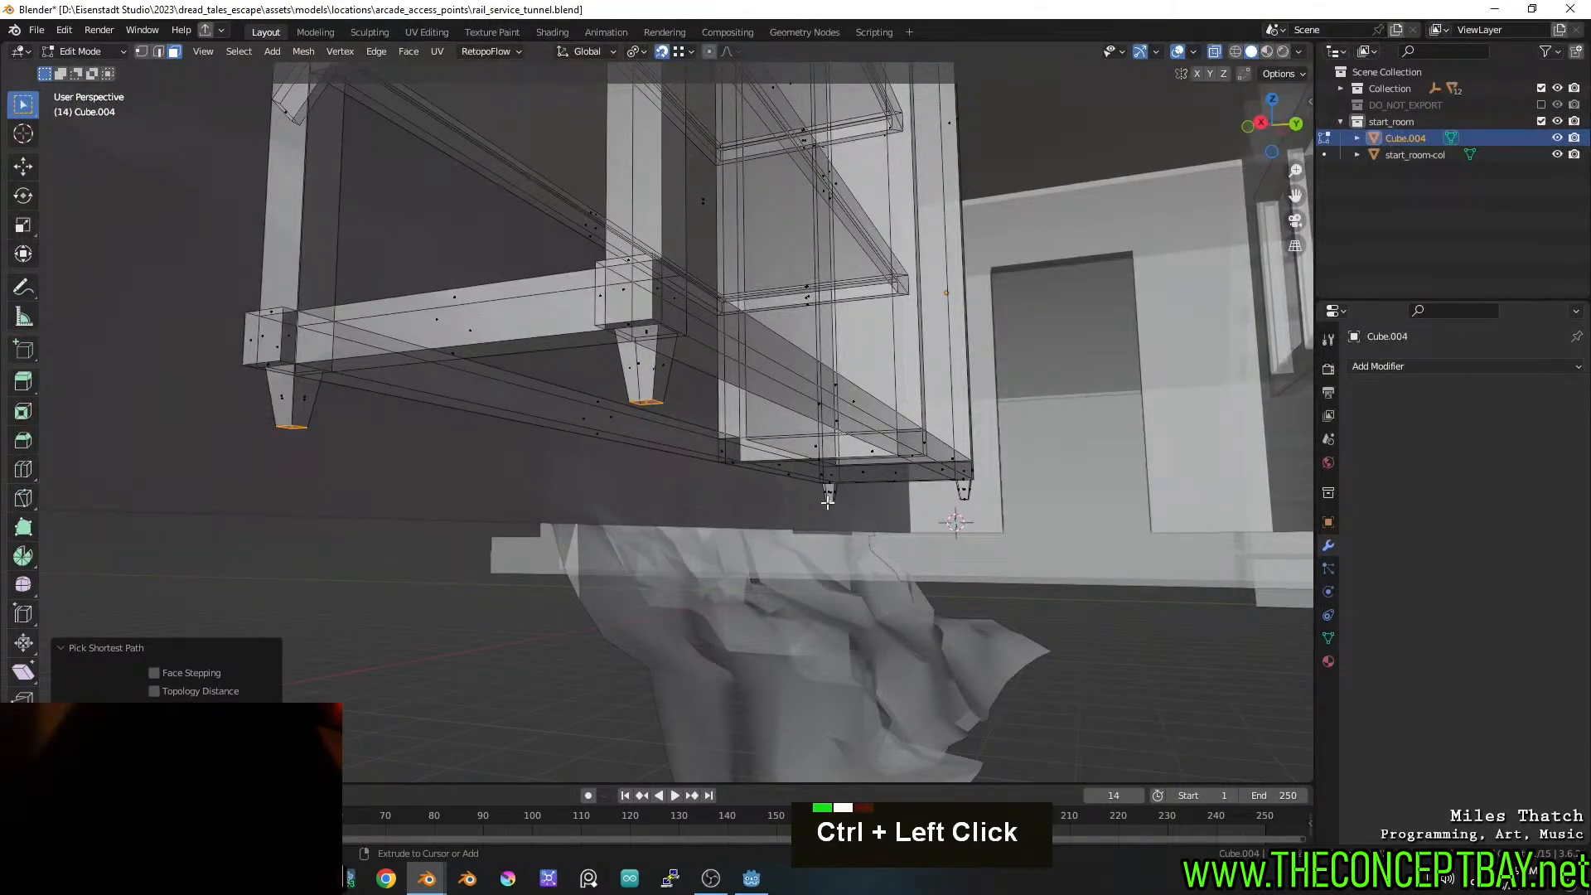
ctrl+click(953, 500)
key(ctrl+KP_Add)
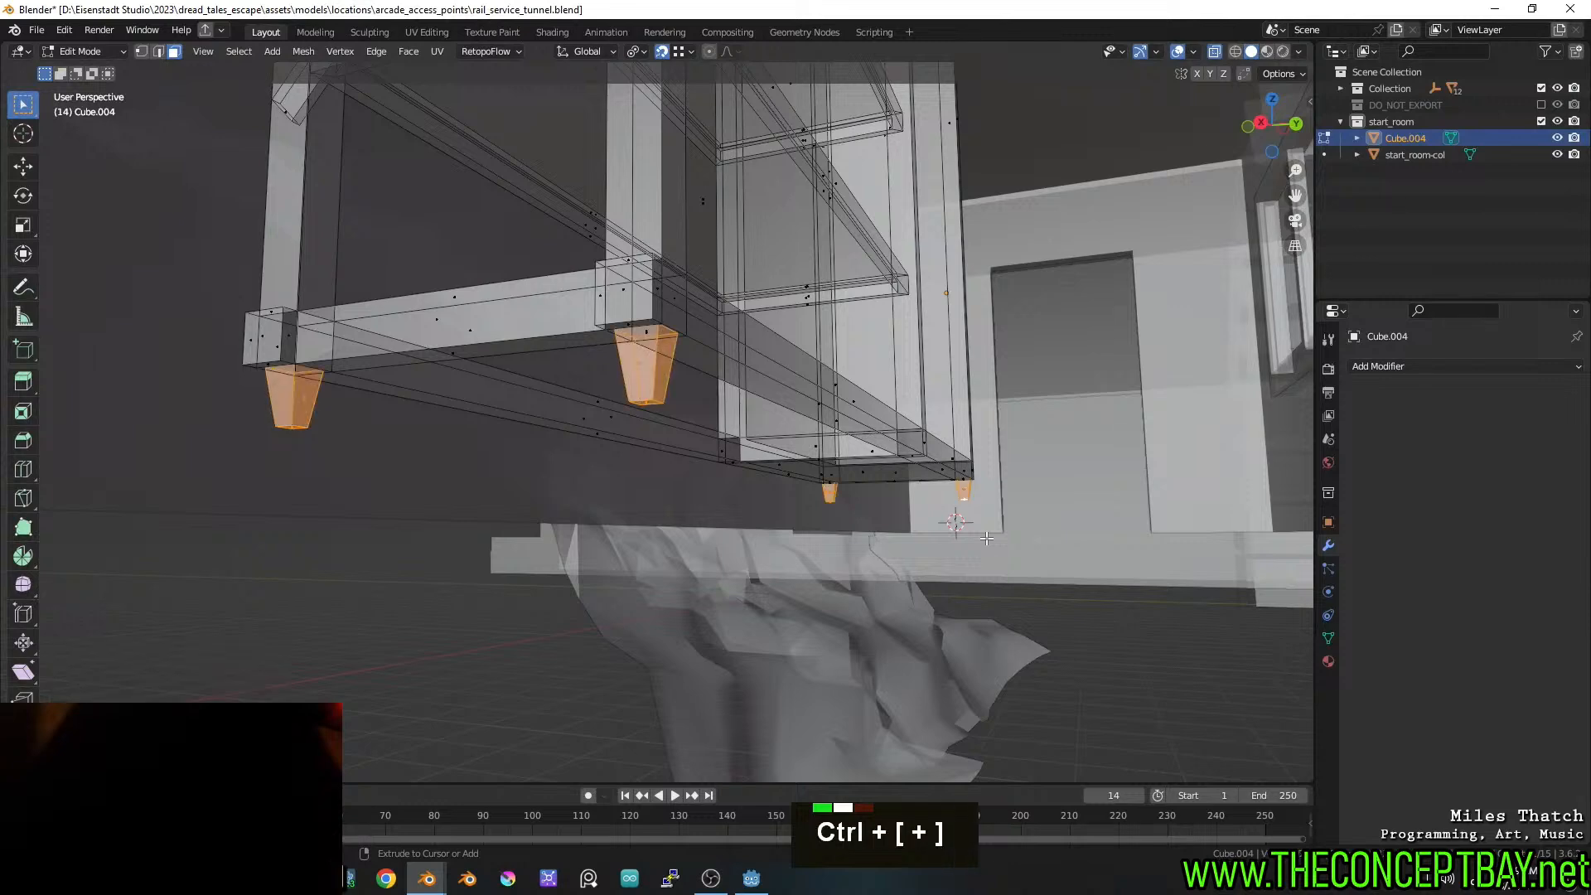
key(ctrl+i)
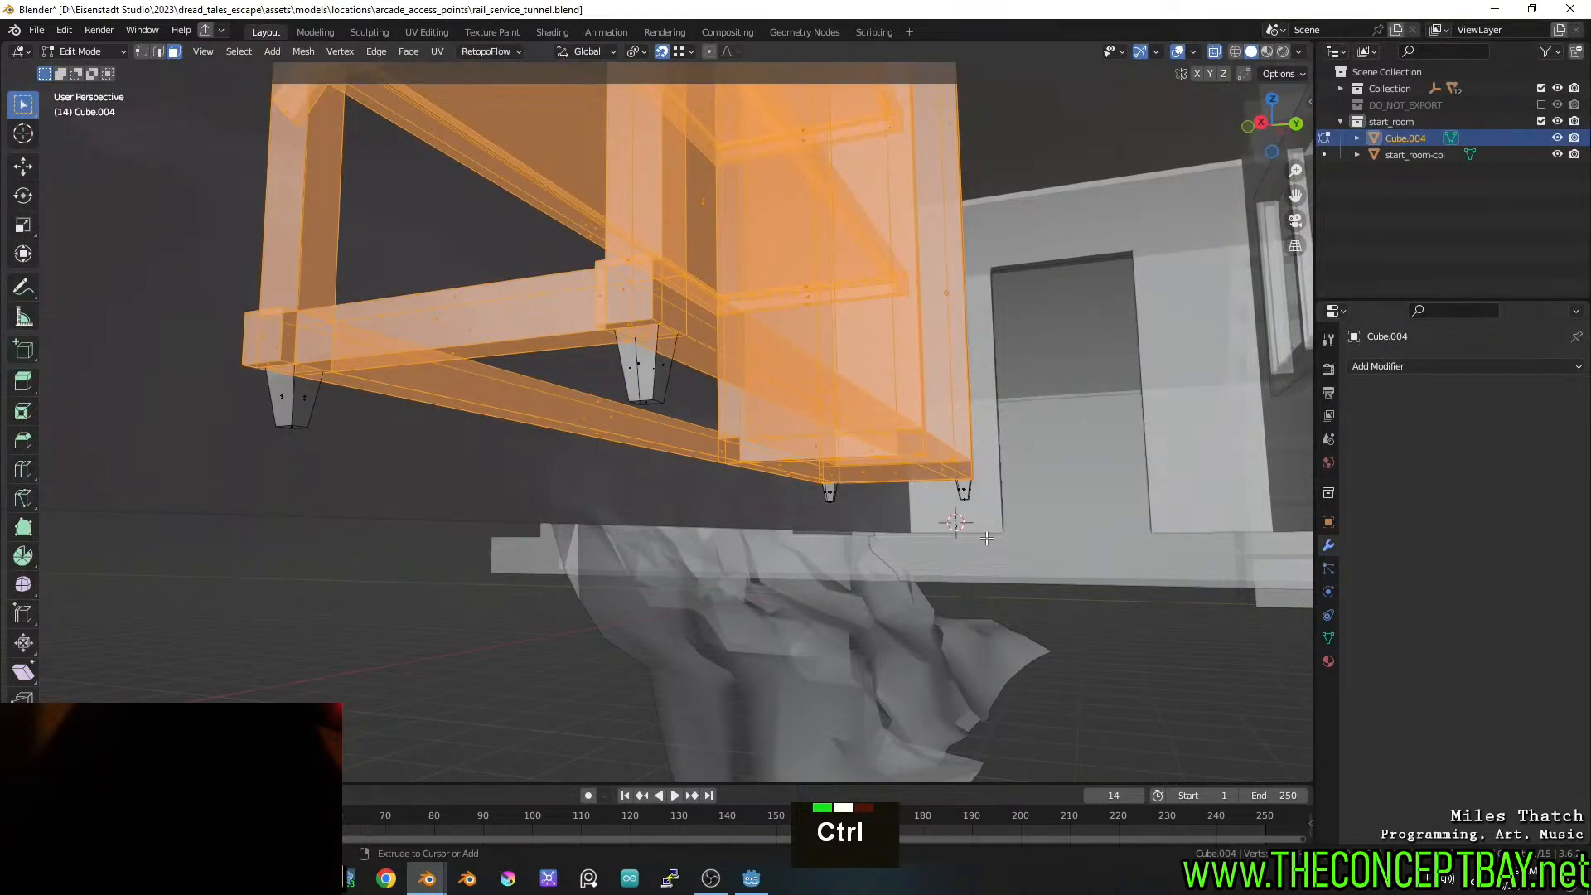
Deselect the frame, braces and shelf boards as linked parts so only the legs' hidden top faces stay selected, and delete those faces
key(shift+l)
key(shift+l)
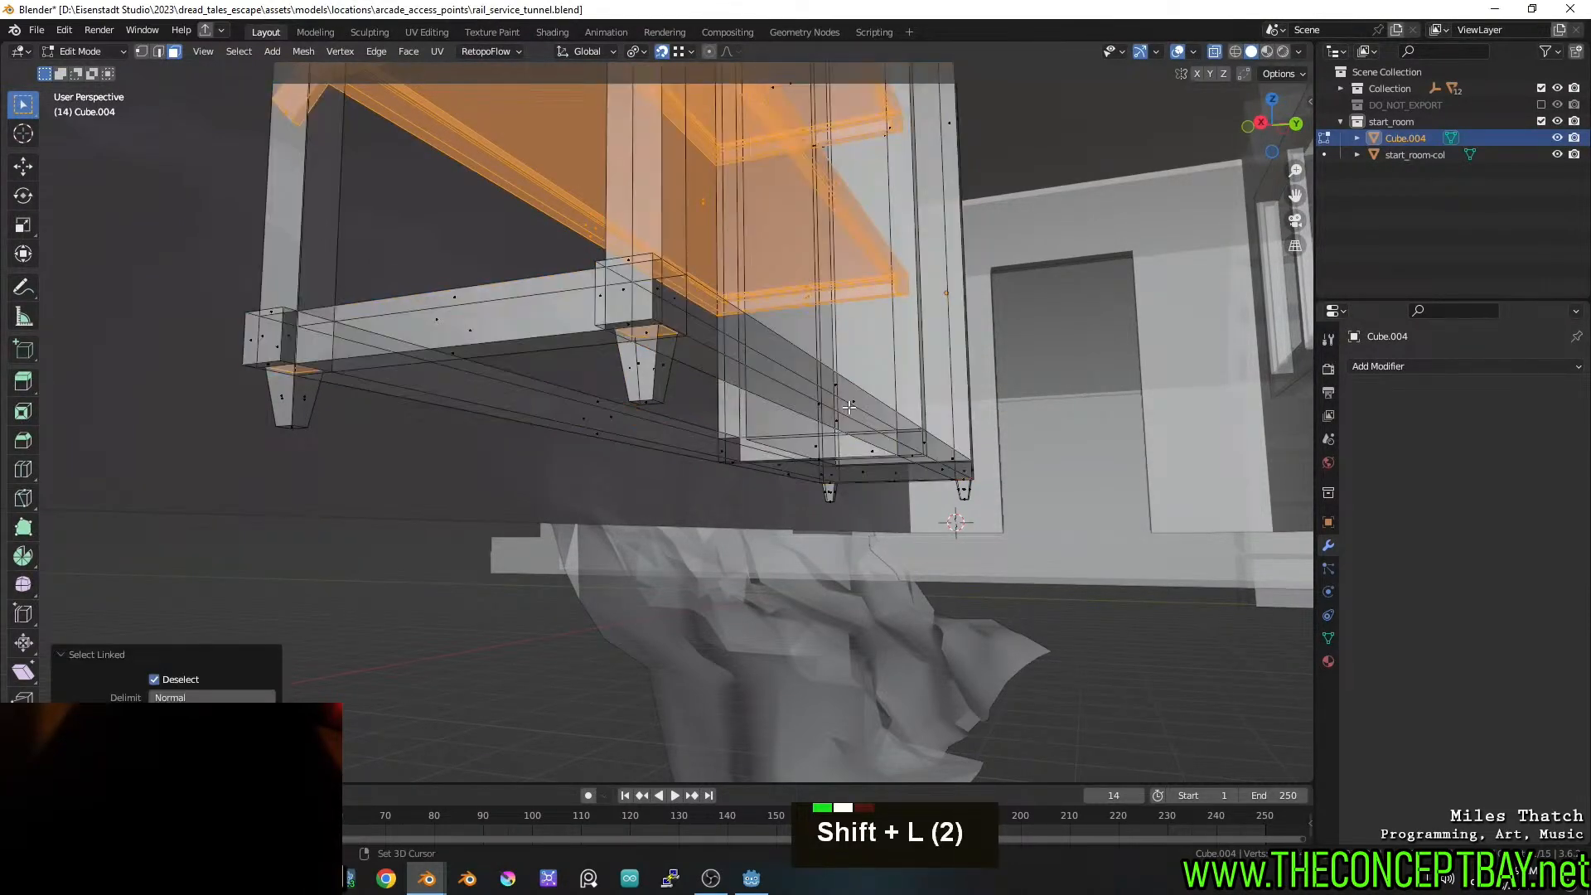
key(shift+l)
key(shift+l)
scroll(845, 211, down, 5)
key(shift+l)
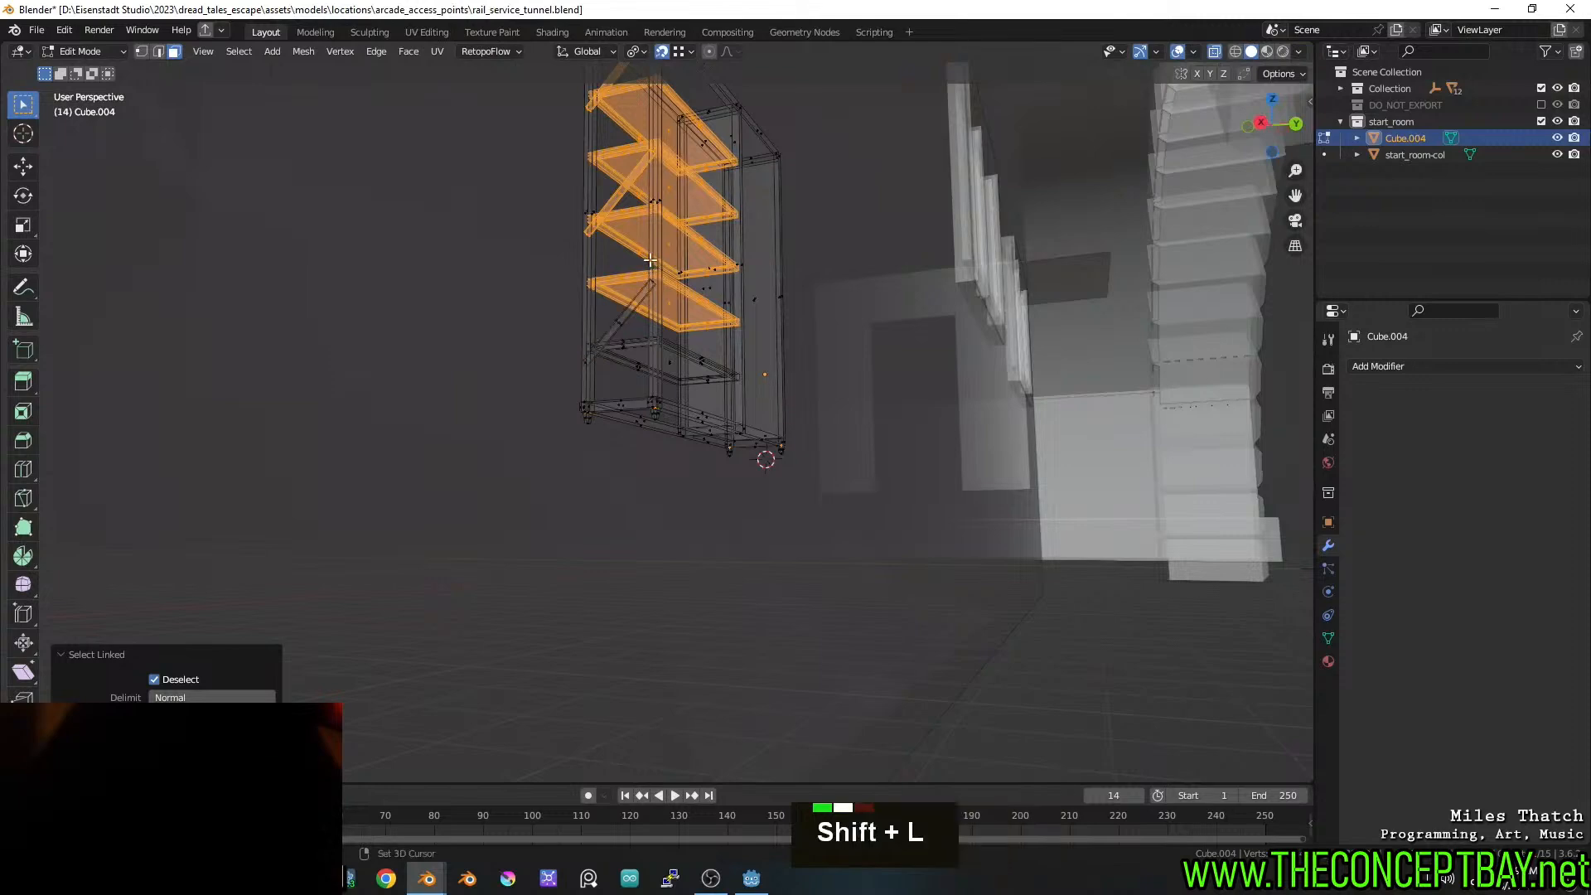
key(shift+l)
key(shift+l)
key(shift+l)
key(shift+l)
key(shift+l)
key(shift+l)
key(shift+l)
key(shift+l)
key(shift+l)
key(shift+l)
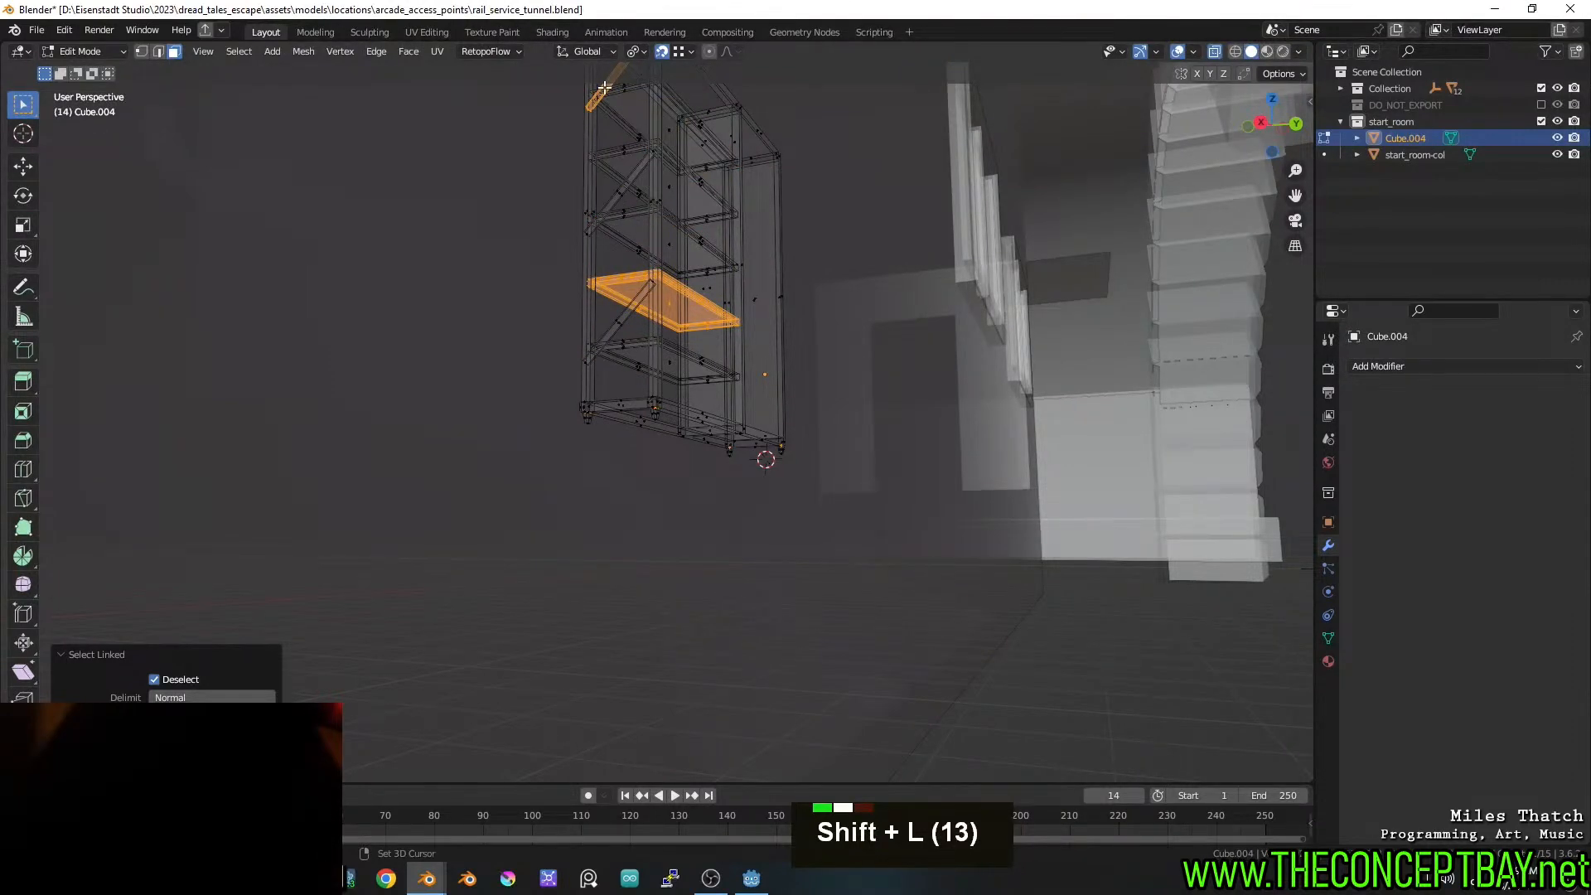
key(shift+l)
middle_drag(604, 87, 656, 150)
scroll(656, 150, up, 3)
key(shift+l)
key(shift+l)
scroll(657, 150, down, 3)
shift+middle_drag(783, 211, 788, 257)
key(g)
key(Escape)
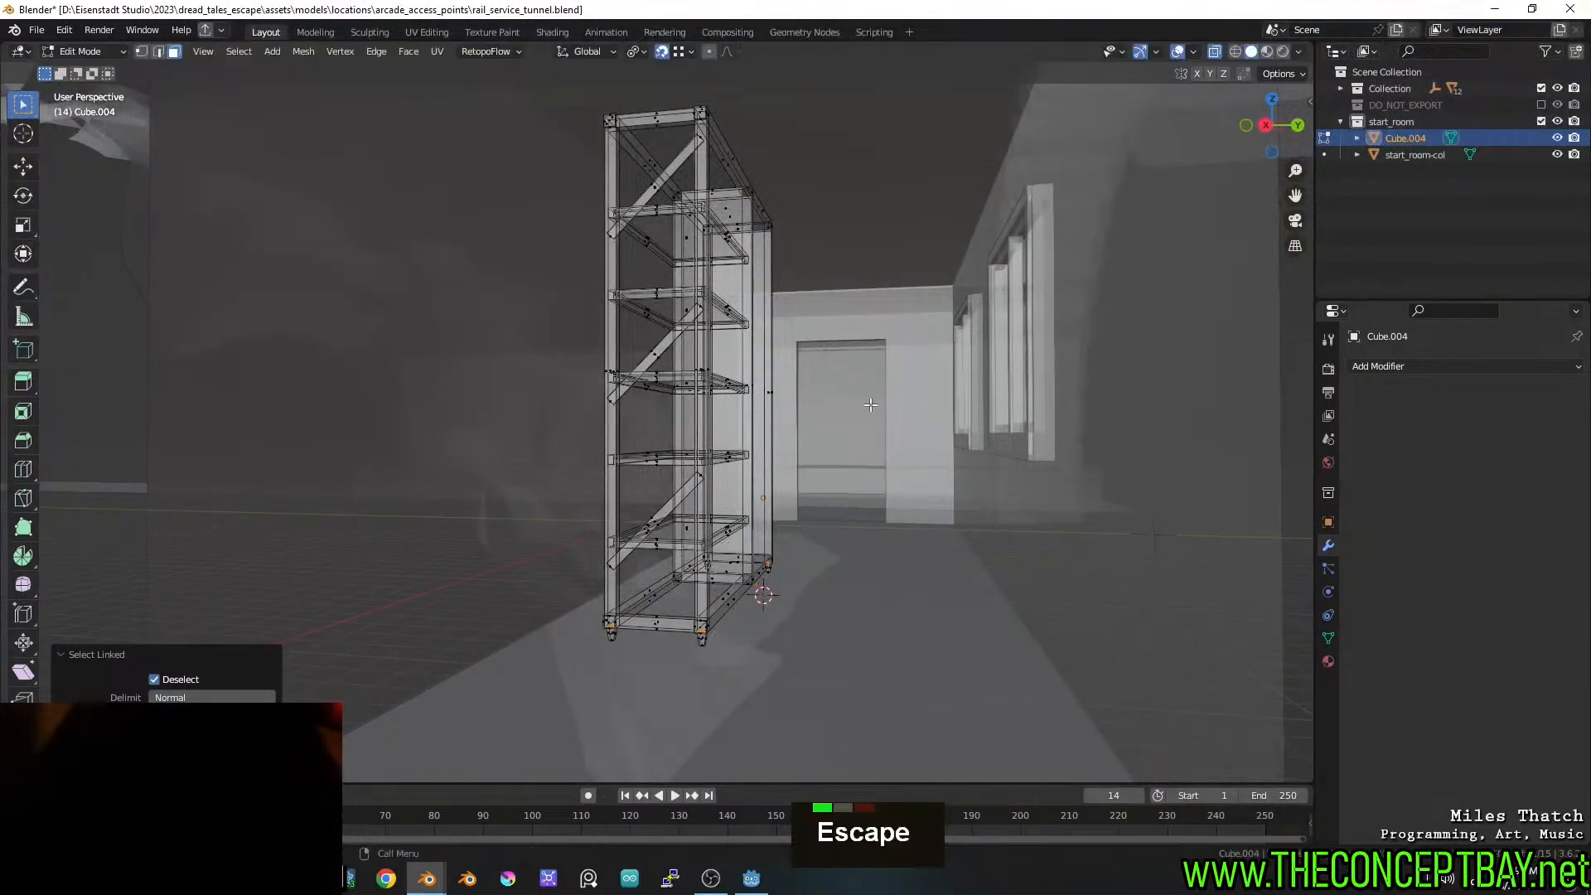
key(x)
click(857, 444)
Return to Object Mode, turn off X-ray display and save the file
key(Tab)
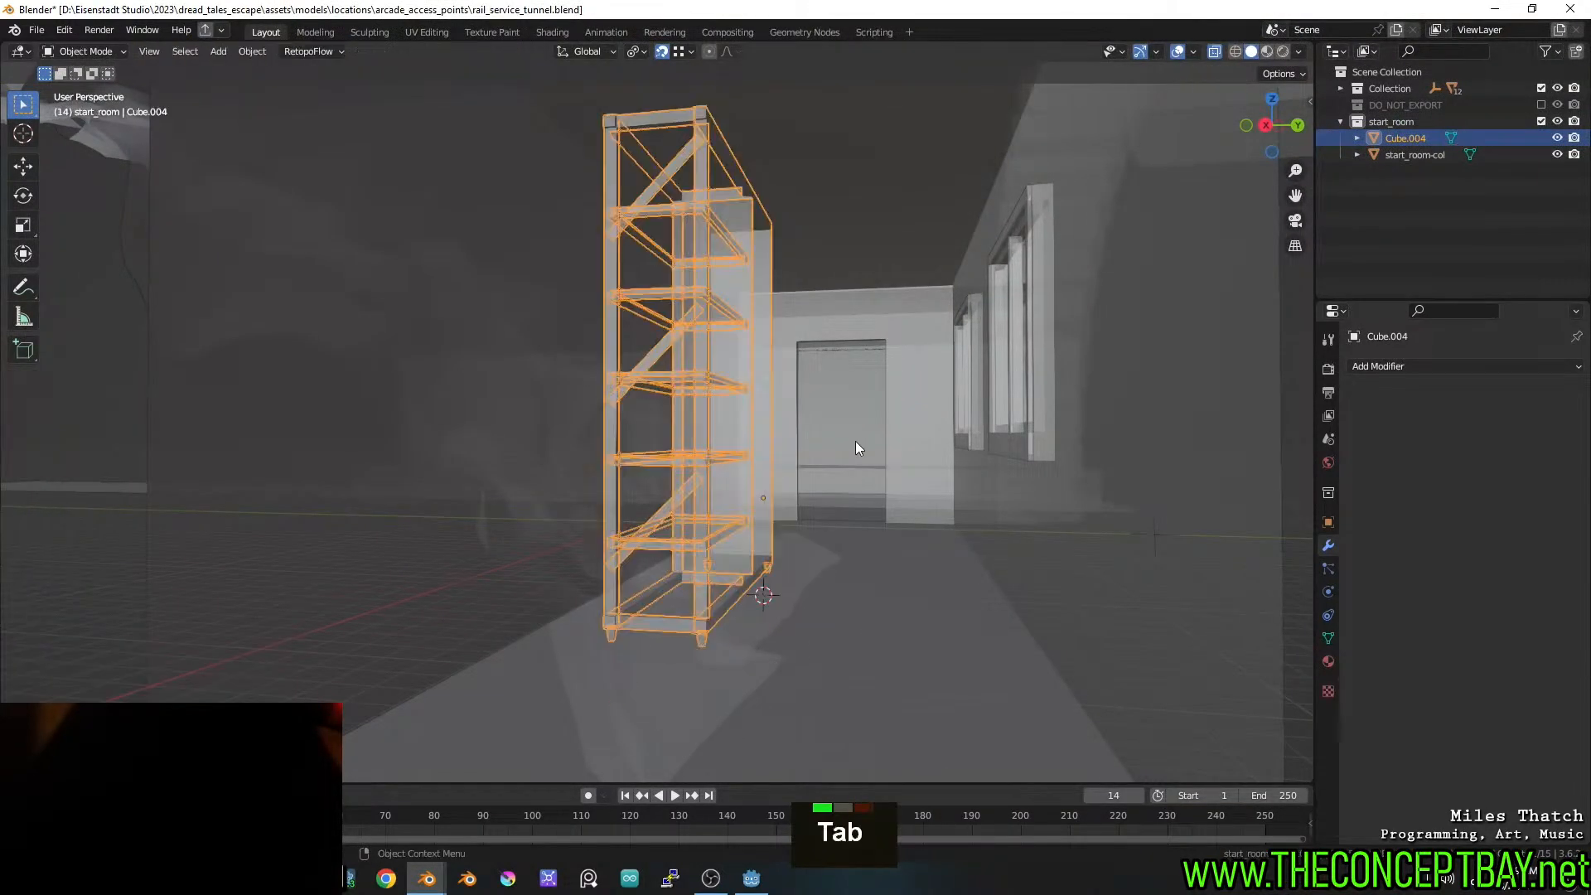
scroll(846, 426, up, 2)
key(alt+z)
shift+middle_drag(845, 426, 799, 417)
key(ctrl+s)
middle_drag(799, 417, 812, 482)
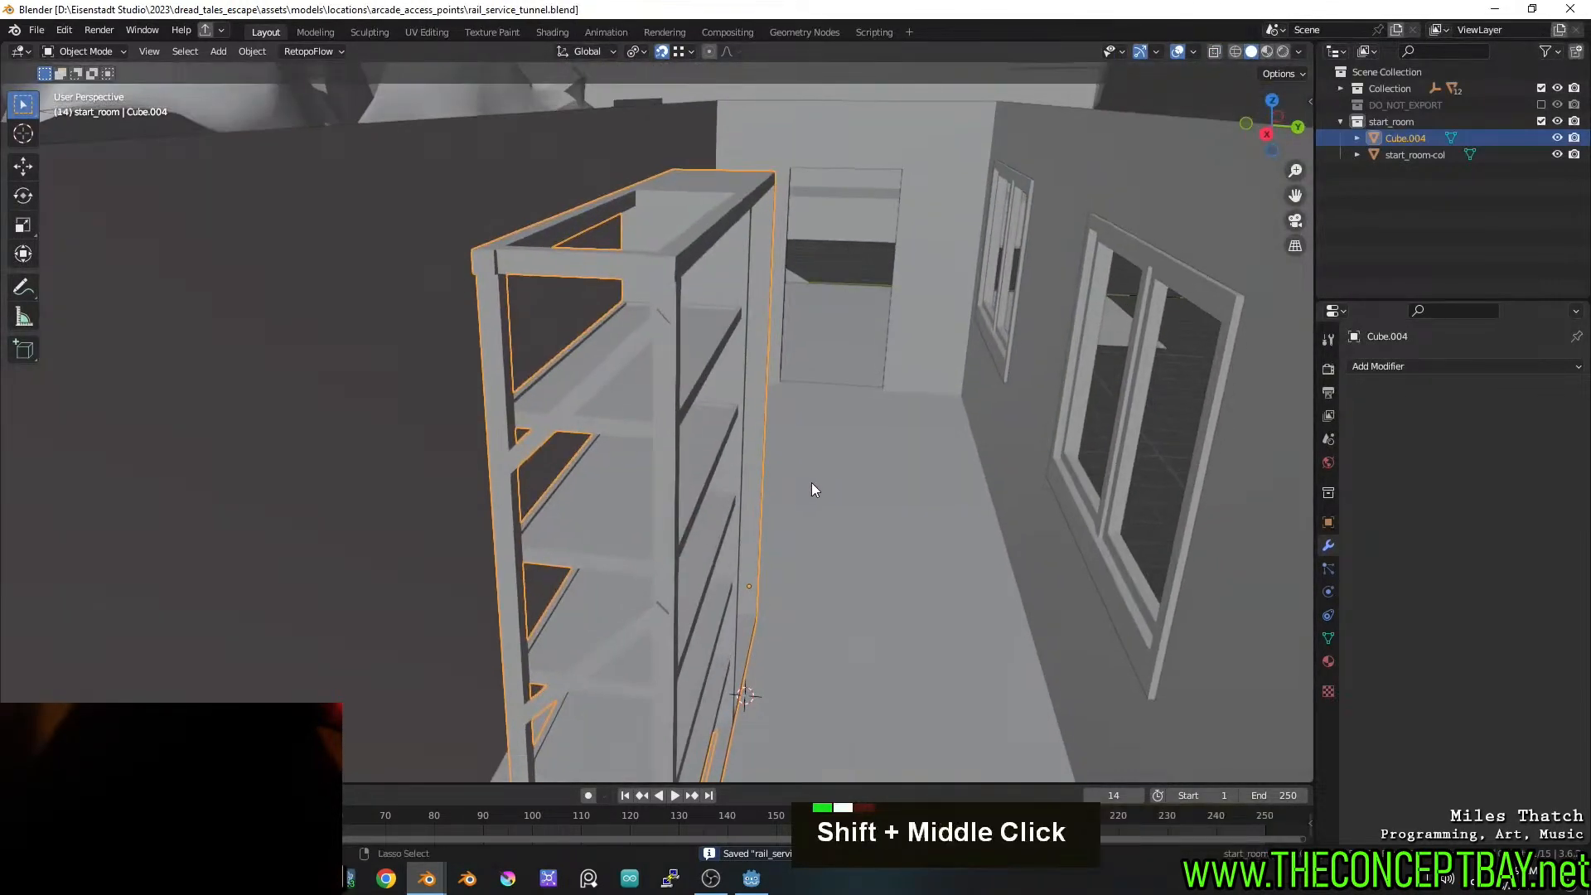
key(ctrl+s)
Enter Edit Mode in face selection and select the inner back face of the end compartment
mouse_move(789, 414)
middle_down()
mouse_move(739, 386)
mouse_move(759, 370)
mouse_move(939, 378)
mouse_move(827, 358)
mouse_move(771, 409)
middle_up()
scroll(759, 371, up, 3)
scroll(851, 372, up, 2)
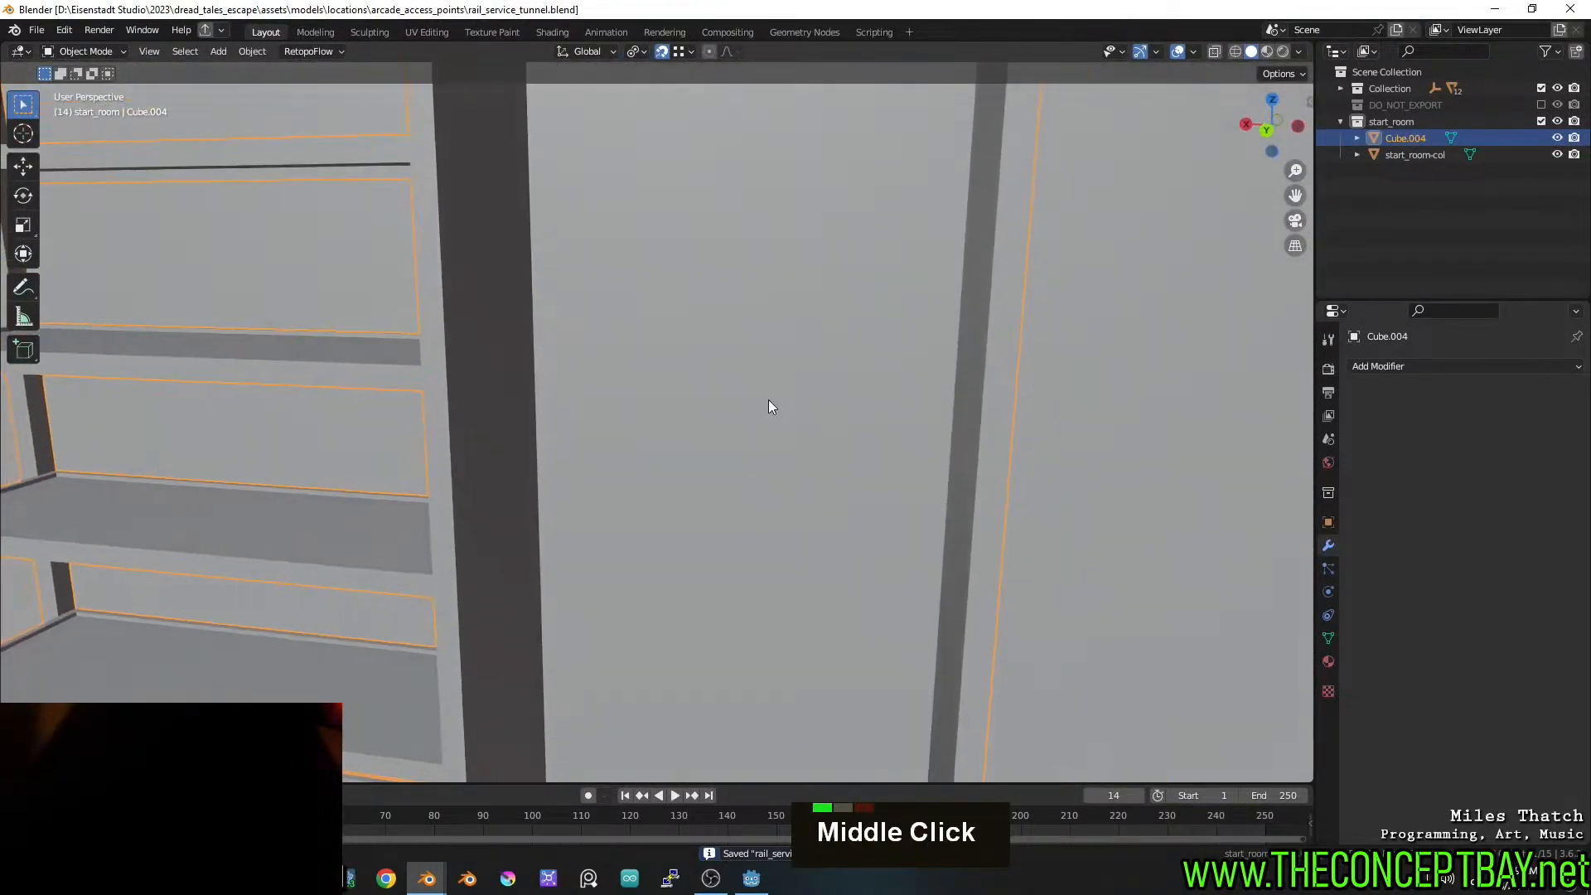
scroll(887, 422, down, 2)
shift+middle_drag(887, 423, 622, 487)
scroll(779, 381, up, 2)
scroll(729, 381, up, 2)
key(Tab)
key(3)
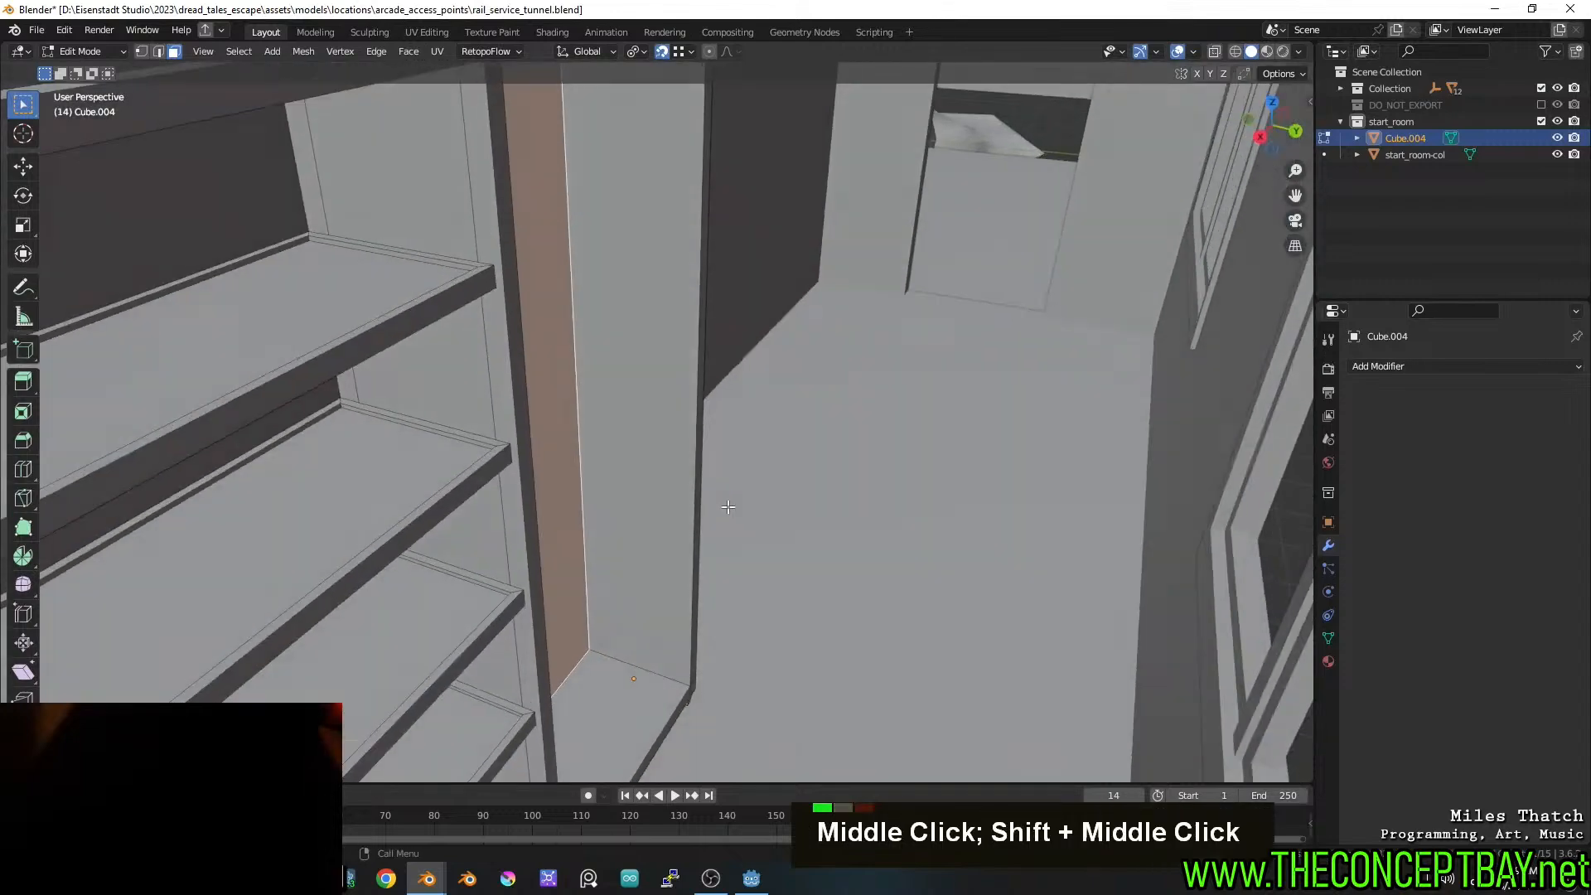
key(shift+e)
key(ctrl+z)
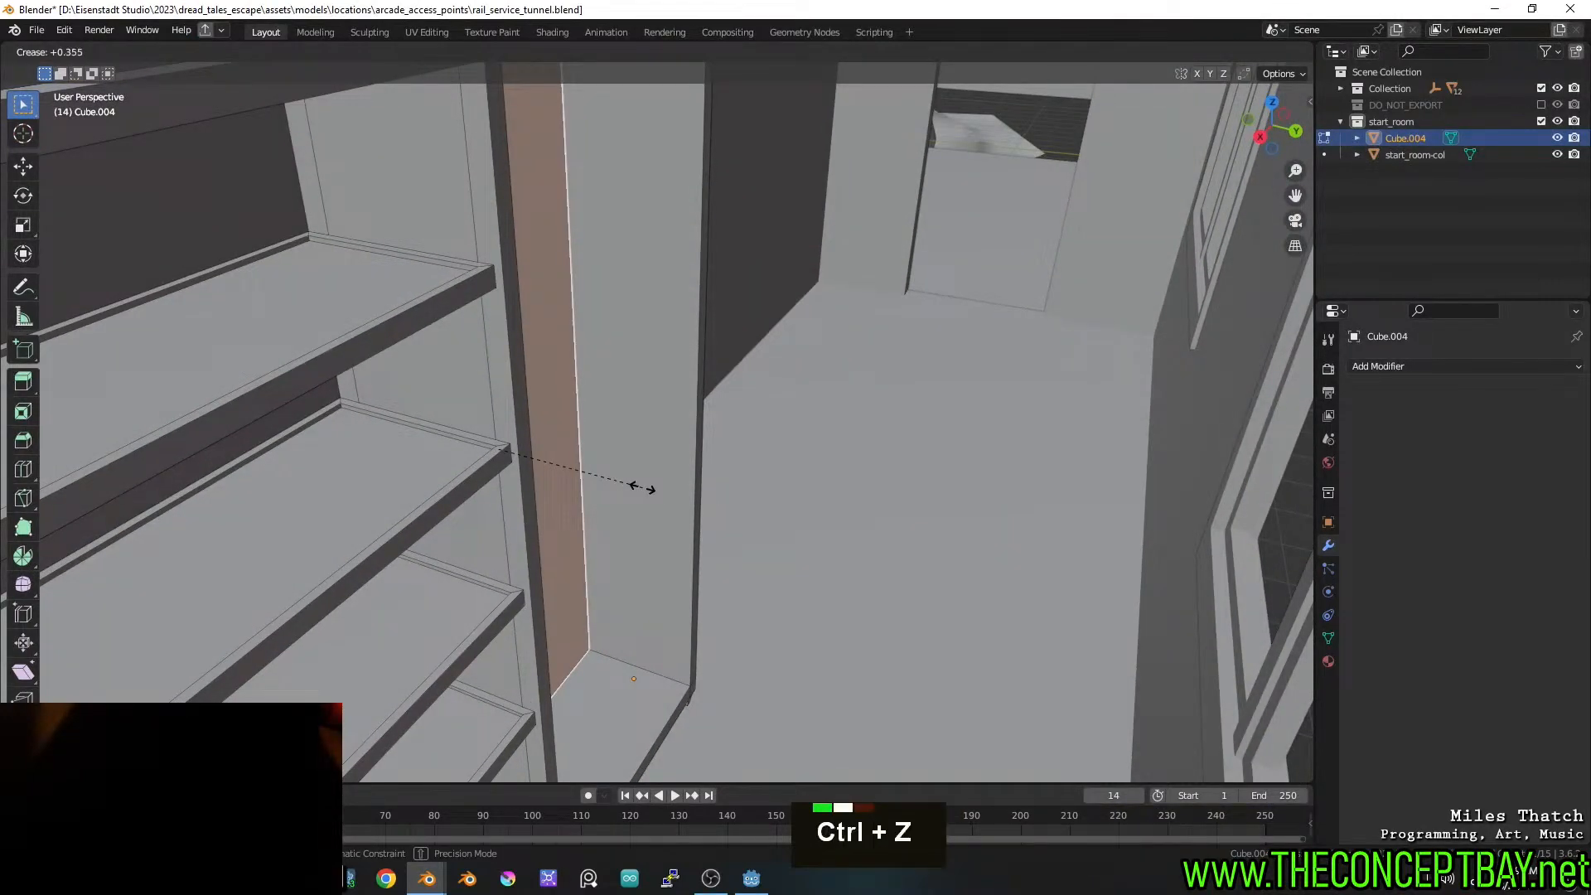
key(Escape)
key(ctrl+z)
Duplicate the compartment's inner back face about 0.845 m along Y to its front opening and extrude it about 0.055 m as a door
click(553, 517)
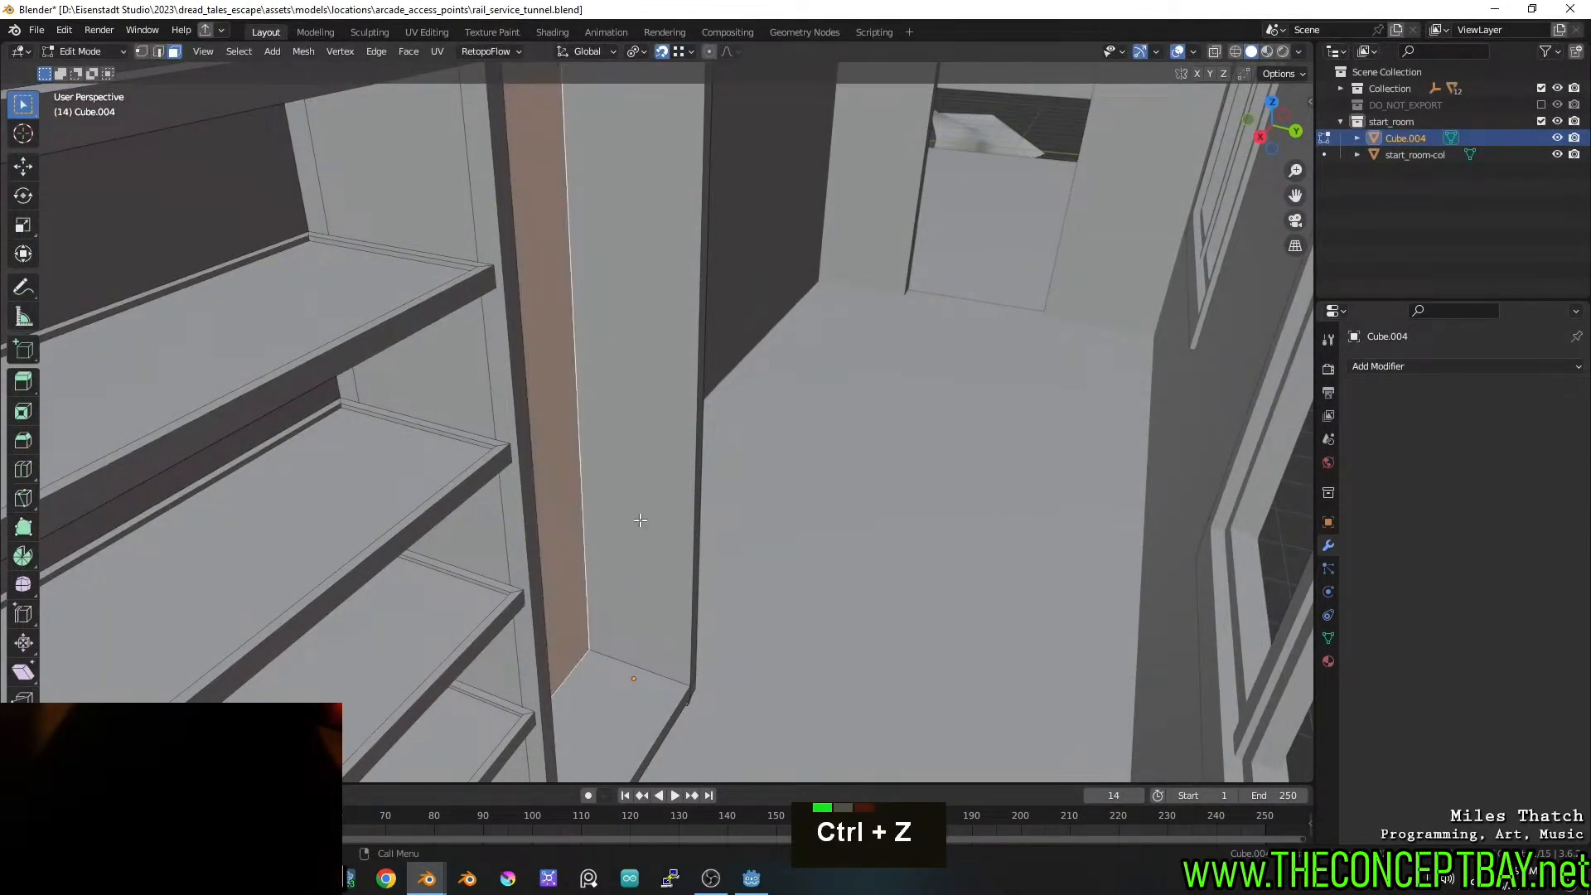
key(shift+d)
key(x)
key(y)
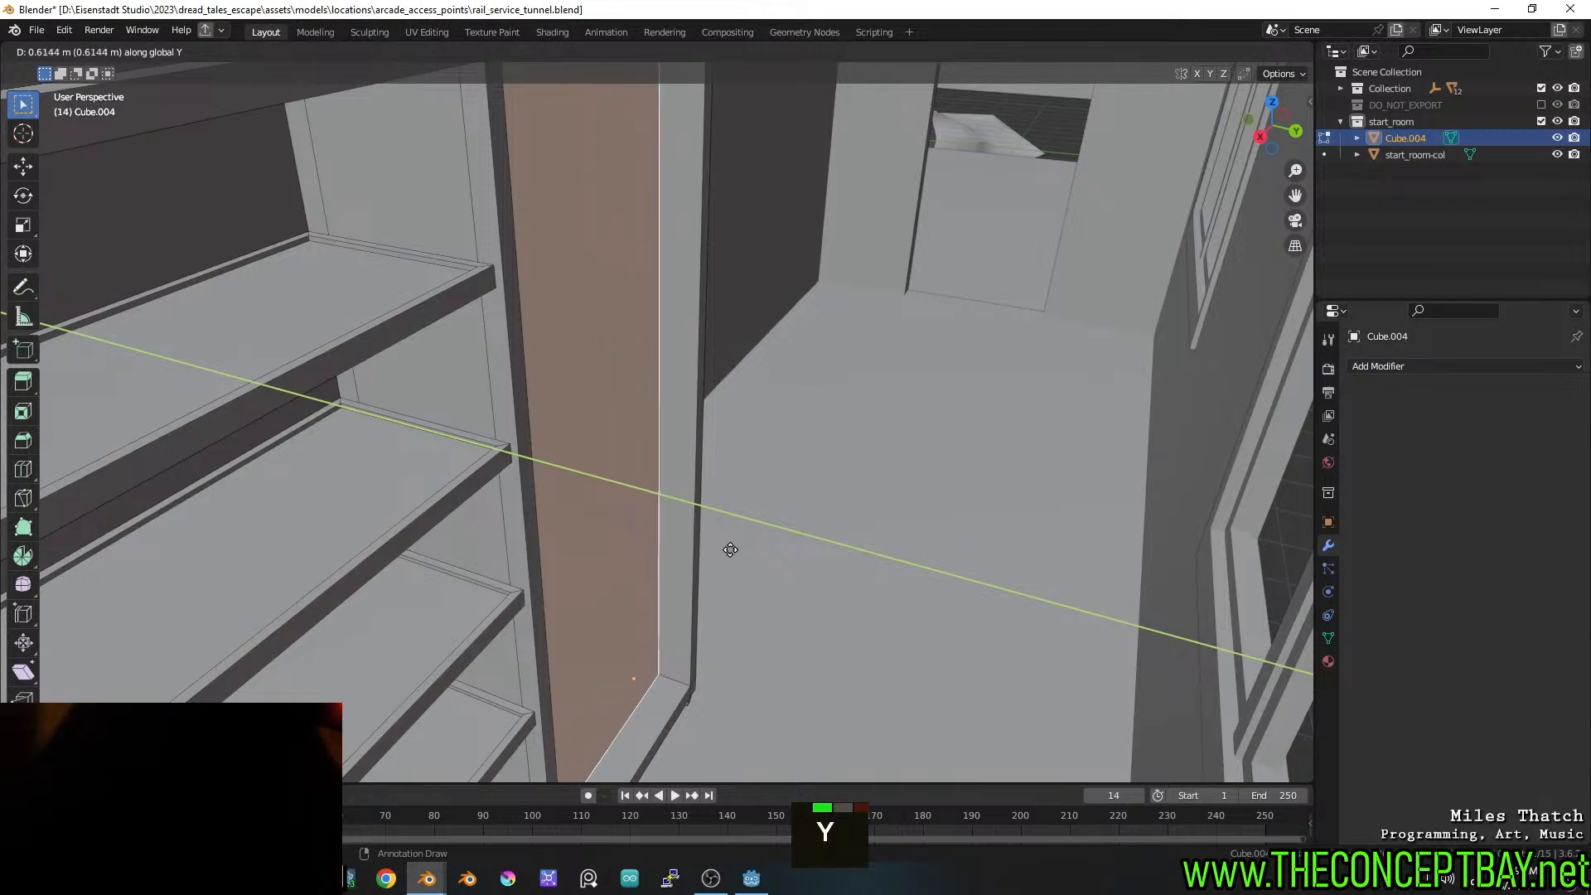
click(767, 568)
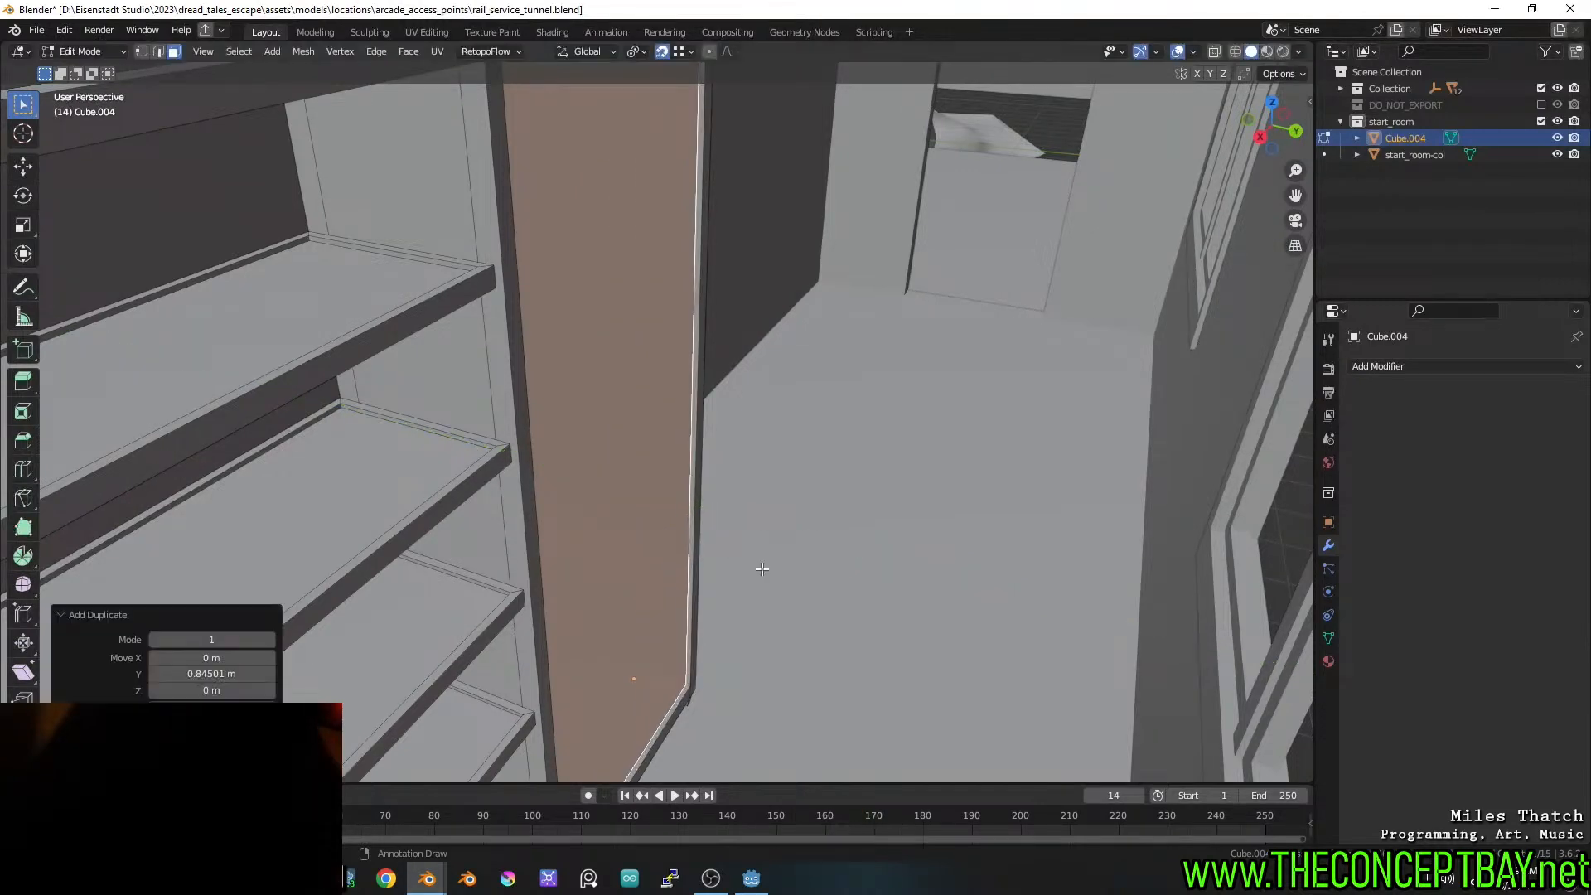
key(e)
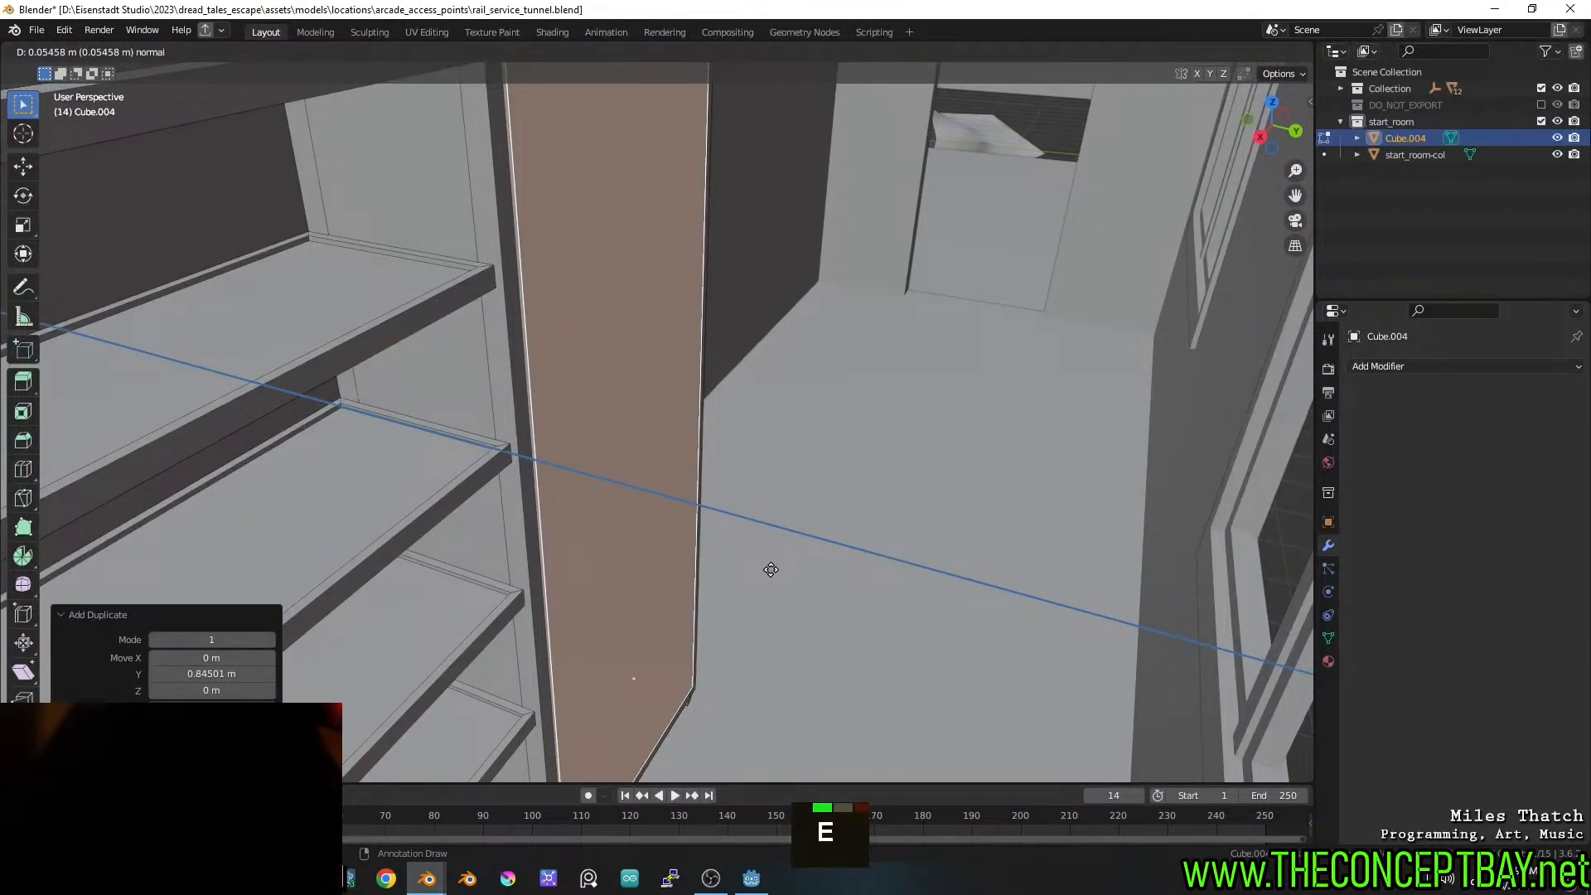
click(771, 569)
Select the whole door panel as linked geometry and hide it
middle_drag(771, 569, 728, 403)
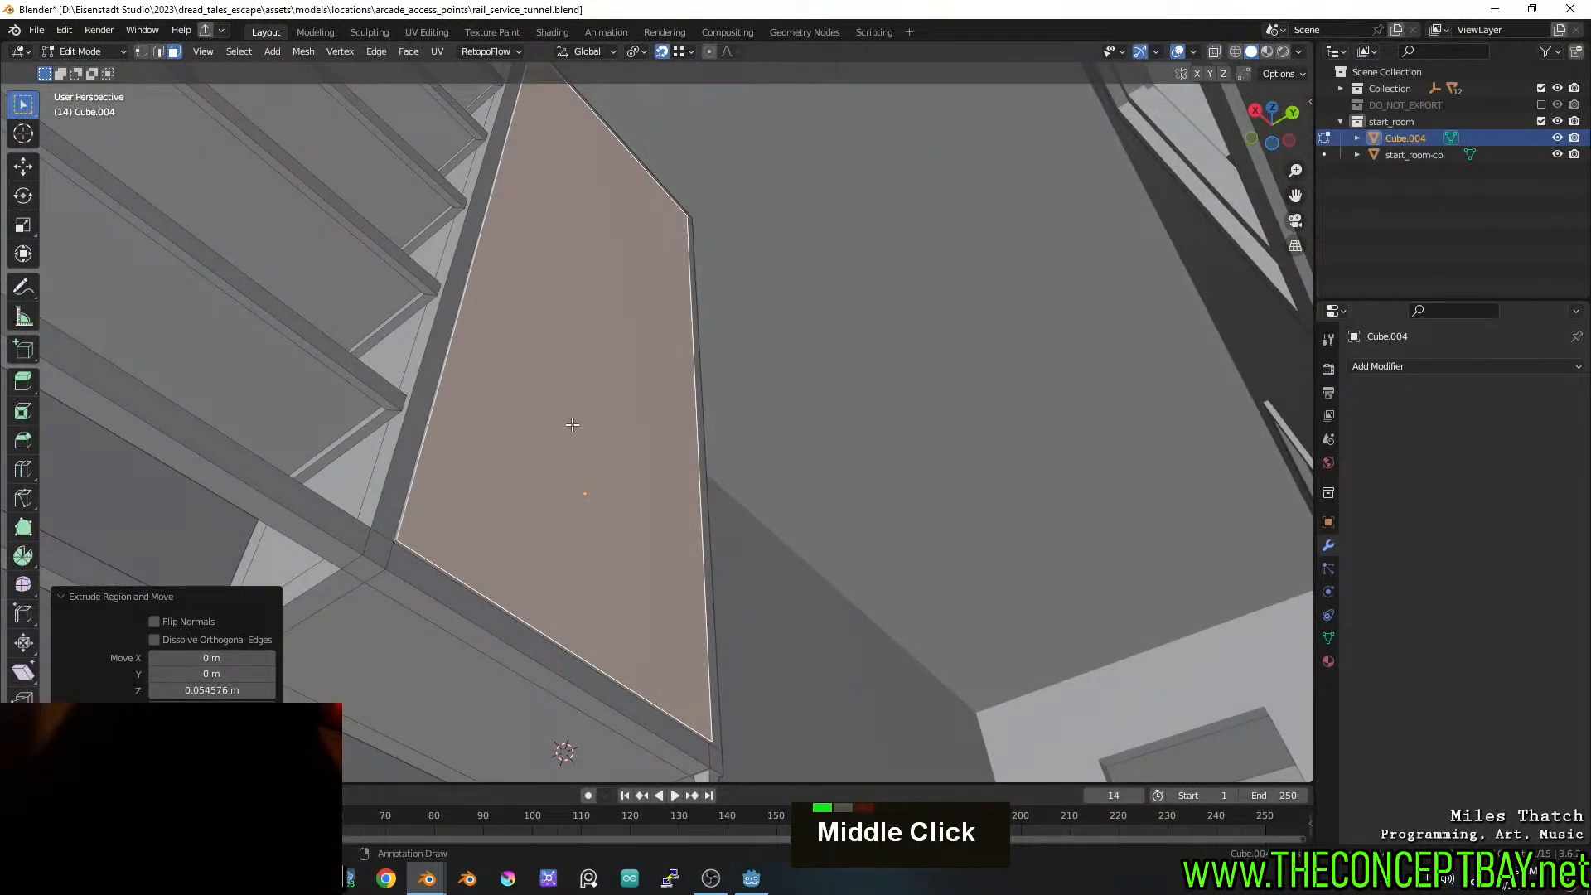
key(l)
key(h)
Duplicate the compartment's floor face about 0.546 m up along Z and extrude it about 0.06 m into a shelf board
middle_drag(569, 420, 712, 497)
key(shift+d)
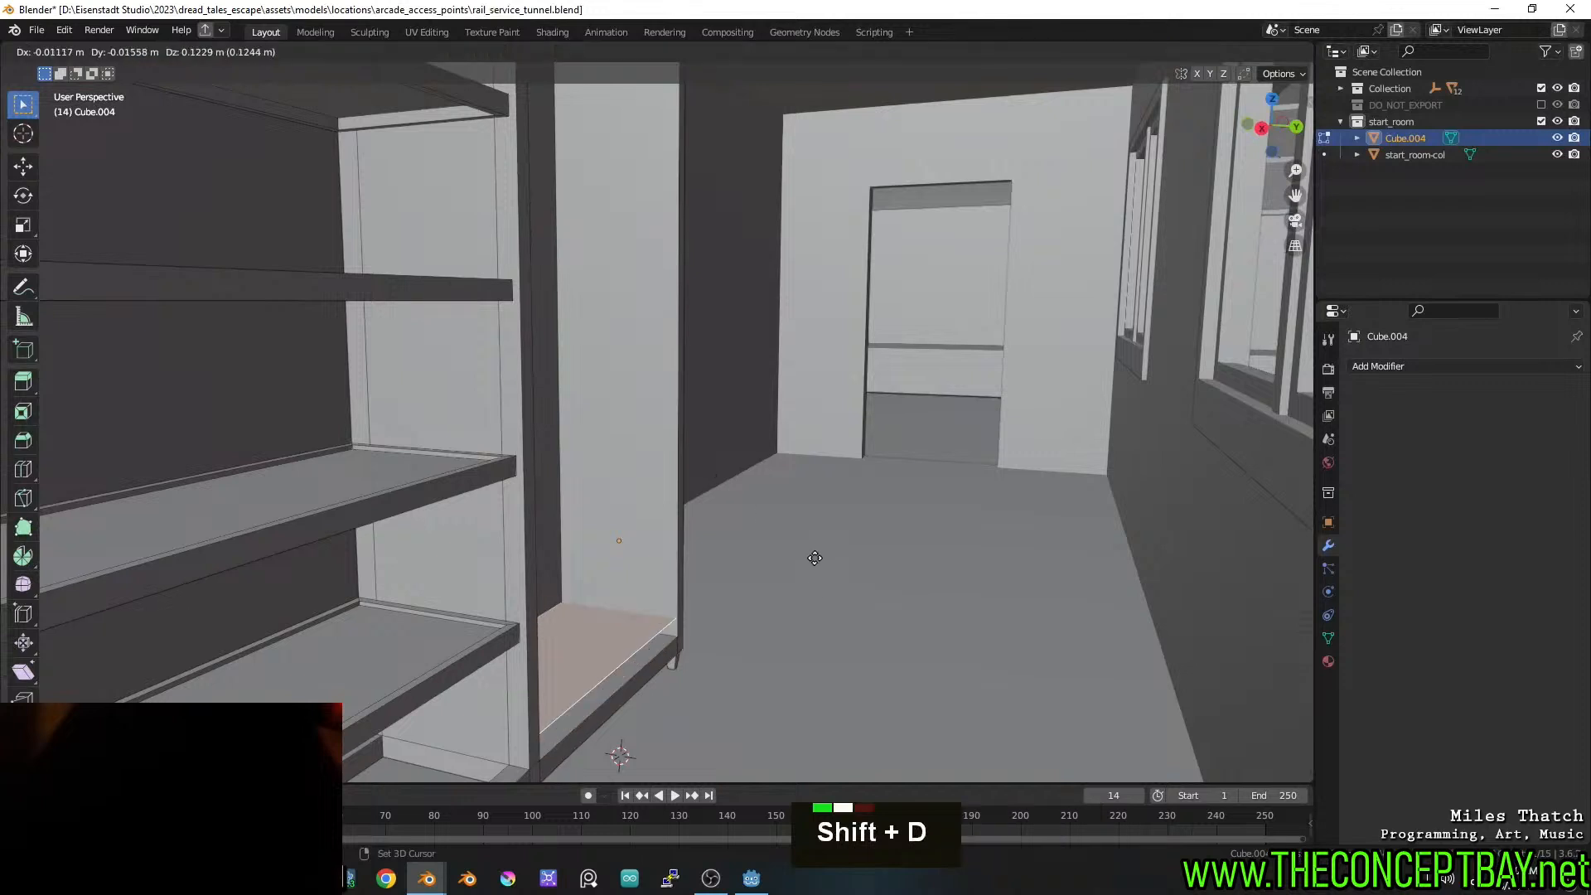
key(z)
click(809, 497)
key(e)
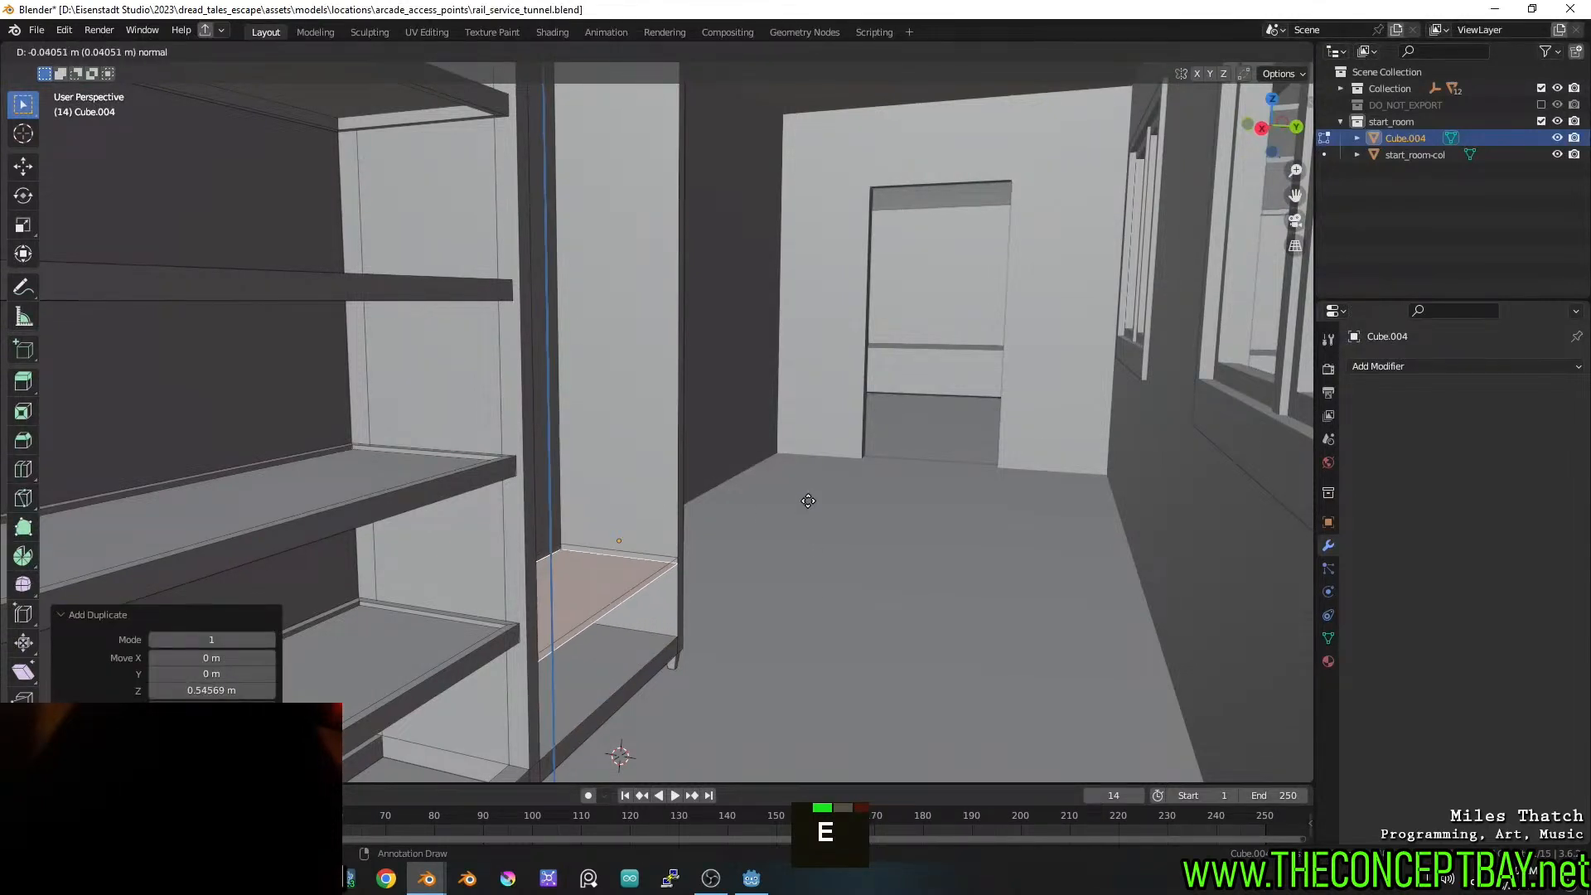
click(765, 523)
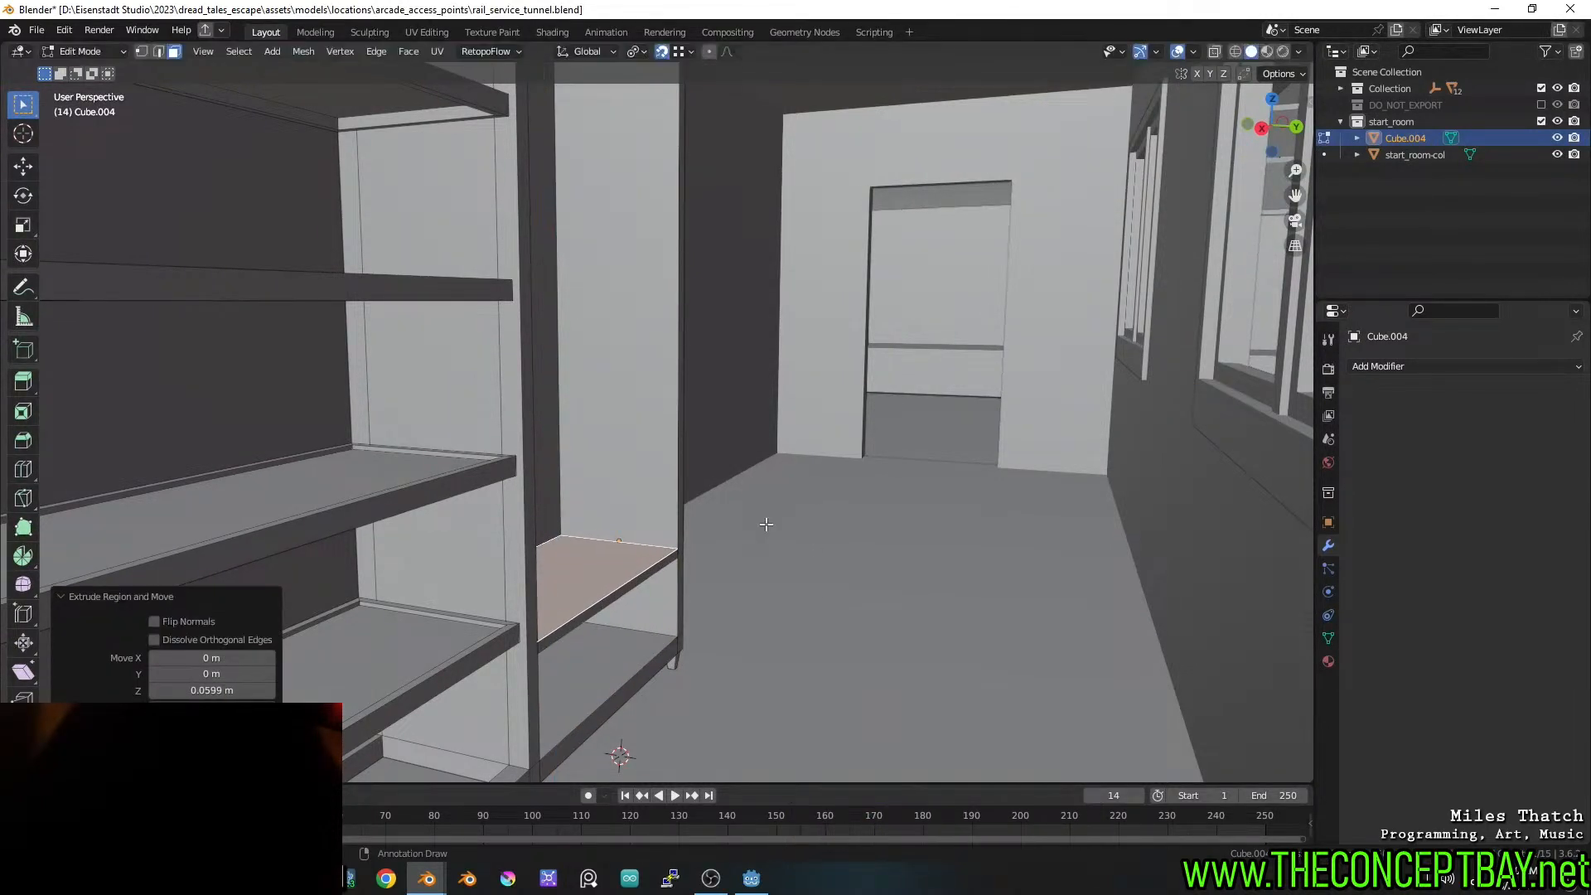
Move the new compartment shelf's front face back about 0.039 m along Y
click(663, 564)
key(g)
key(x)
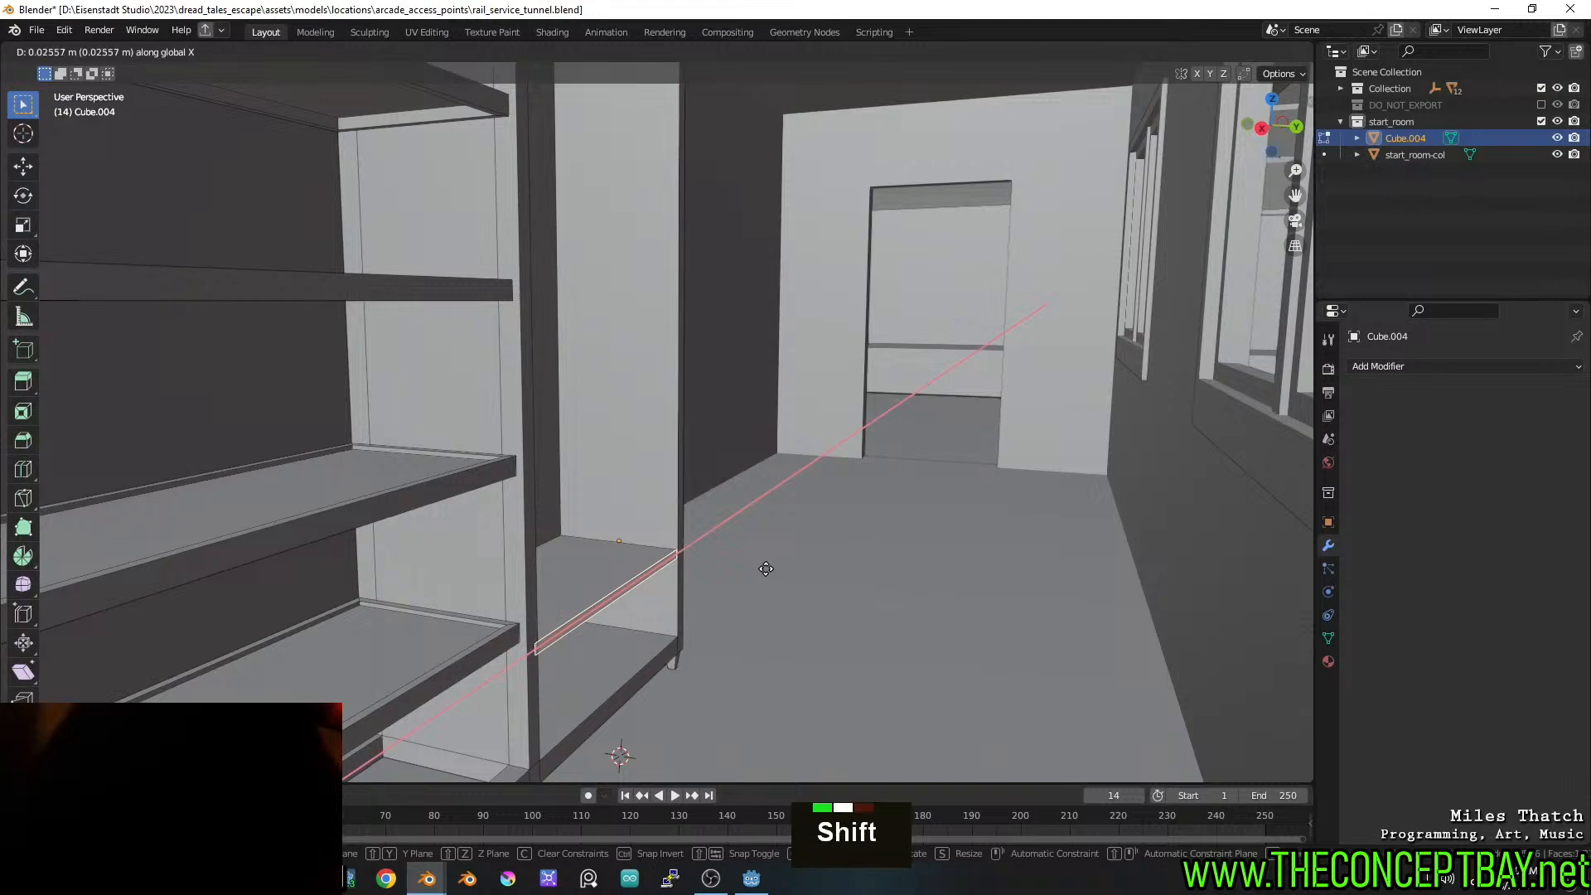
key(y)
shift+click(736, 560)
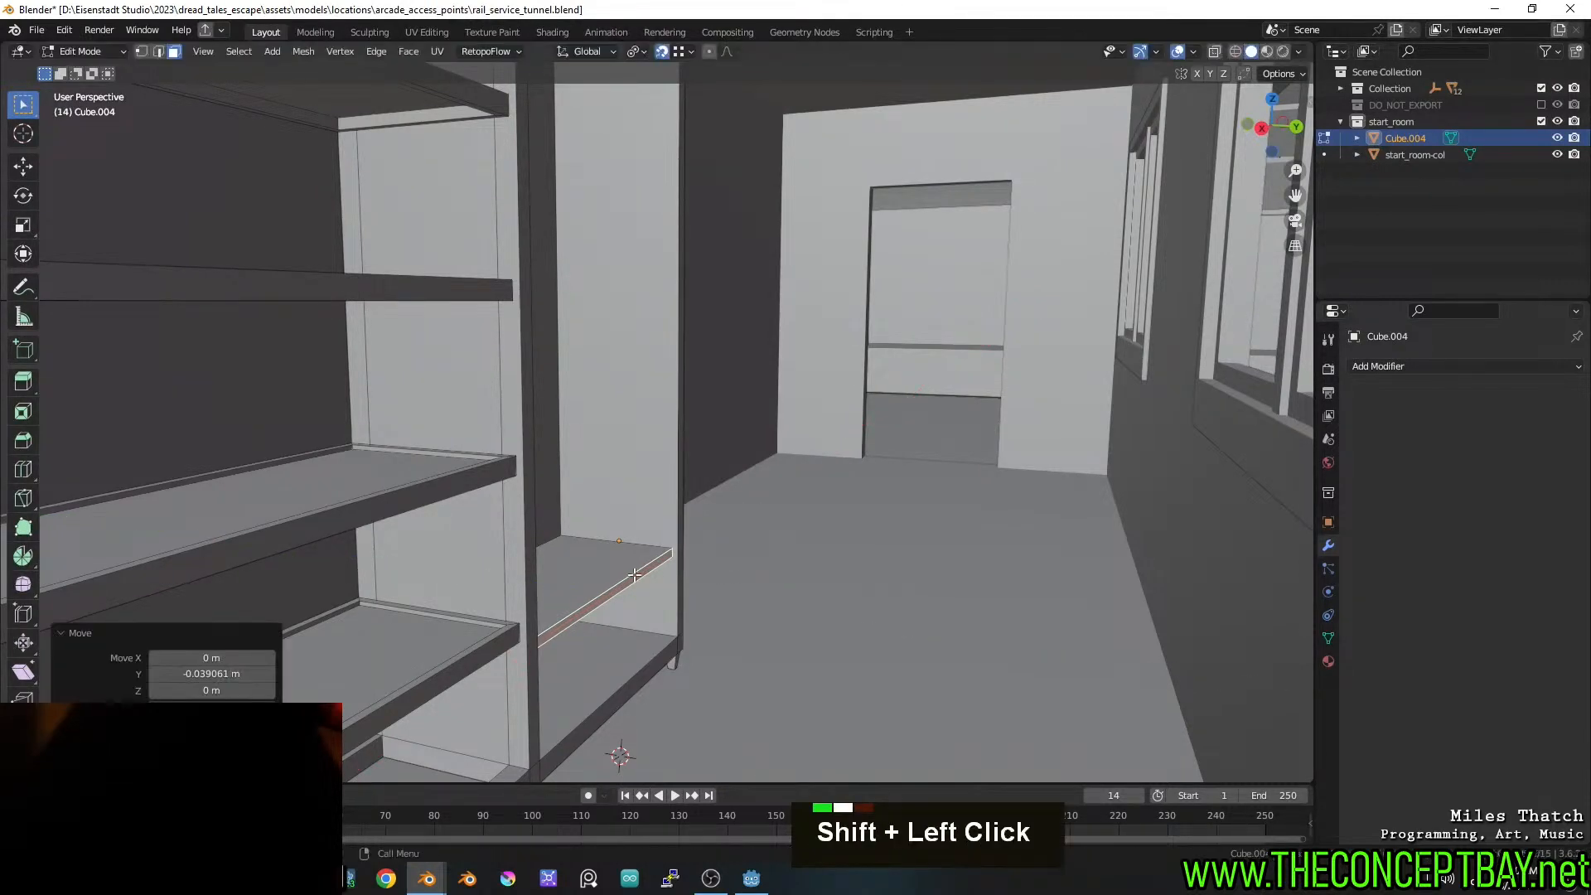
Separate the selected part of the compartment shelf into its own object and leave Edit Mode
key(p)
click(604, 570)
key(Tab)
right_click(605, 571)
mouse_move(605, 572)
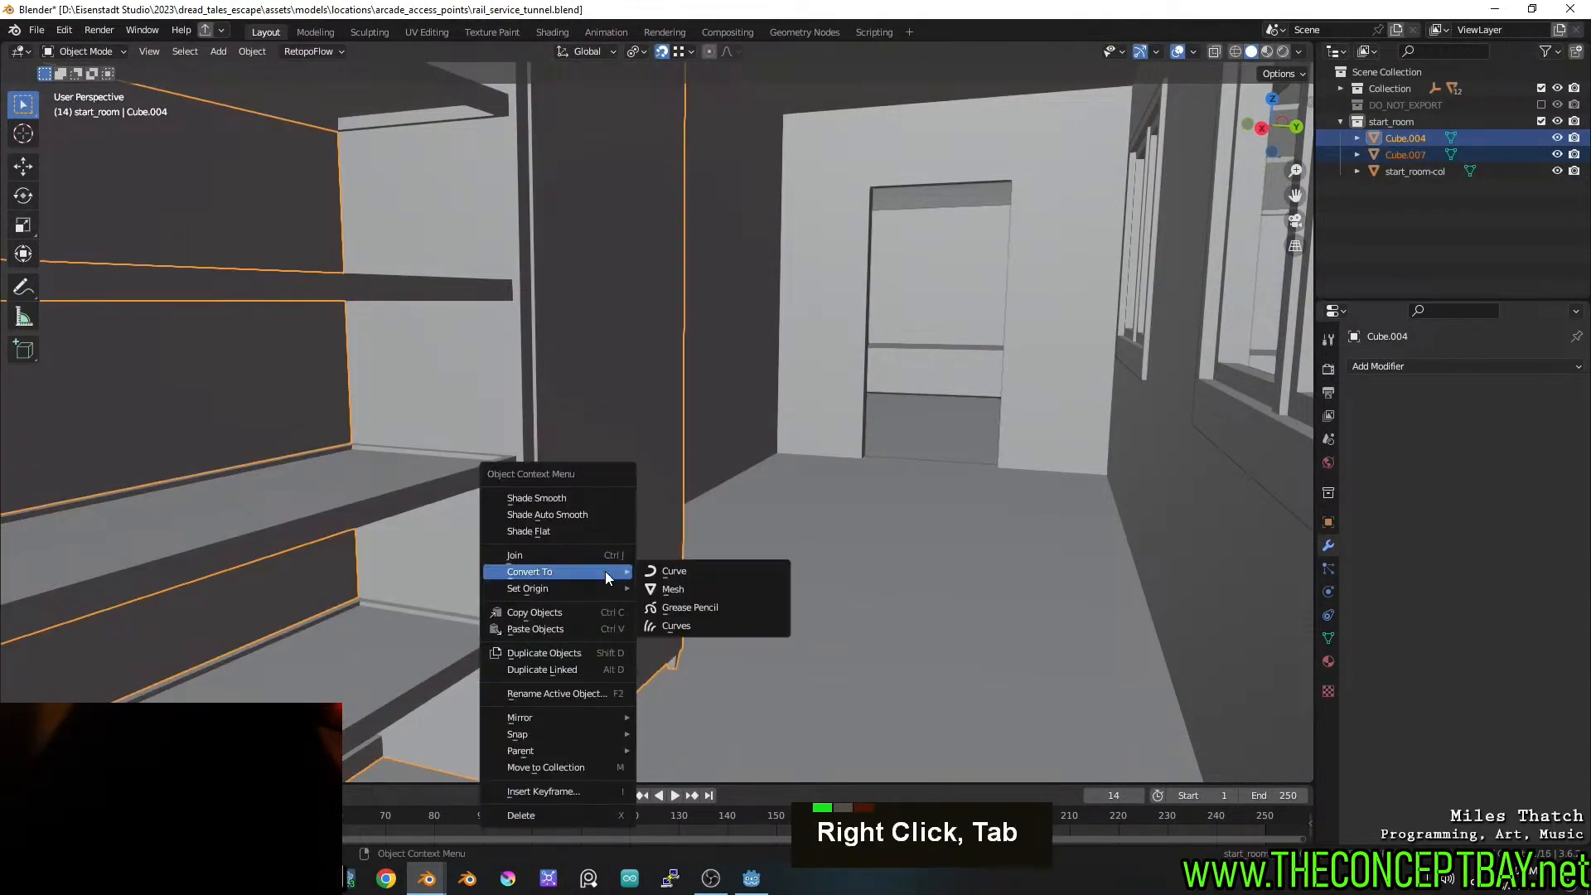
key(Escape)
key(Tab)
key(Tab)
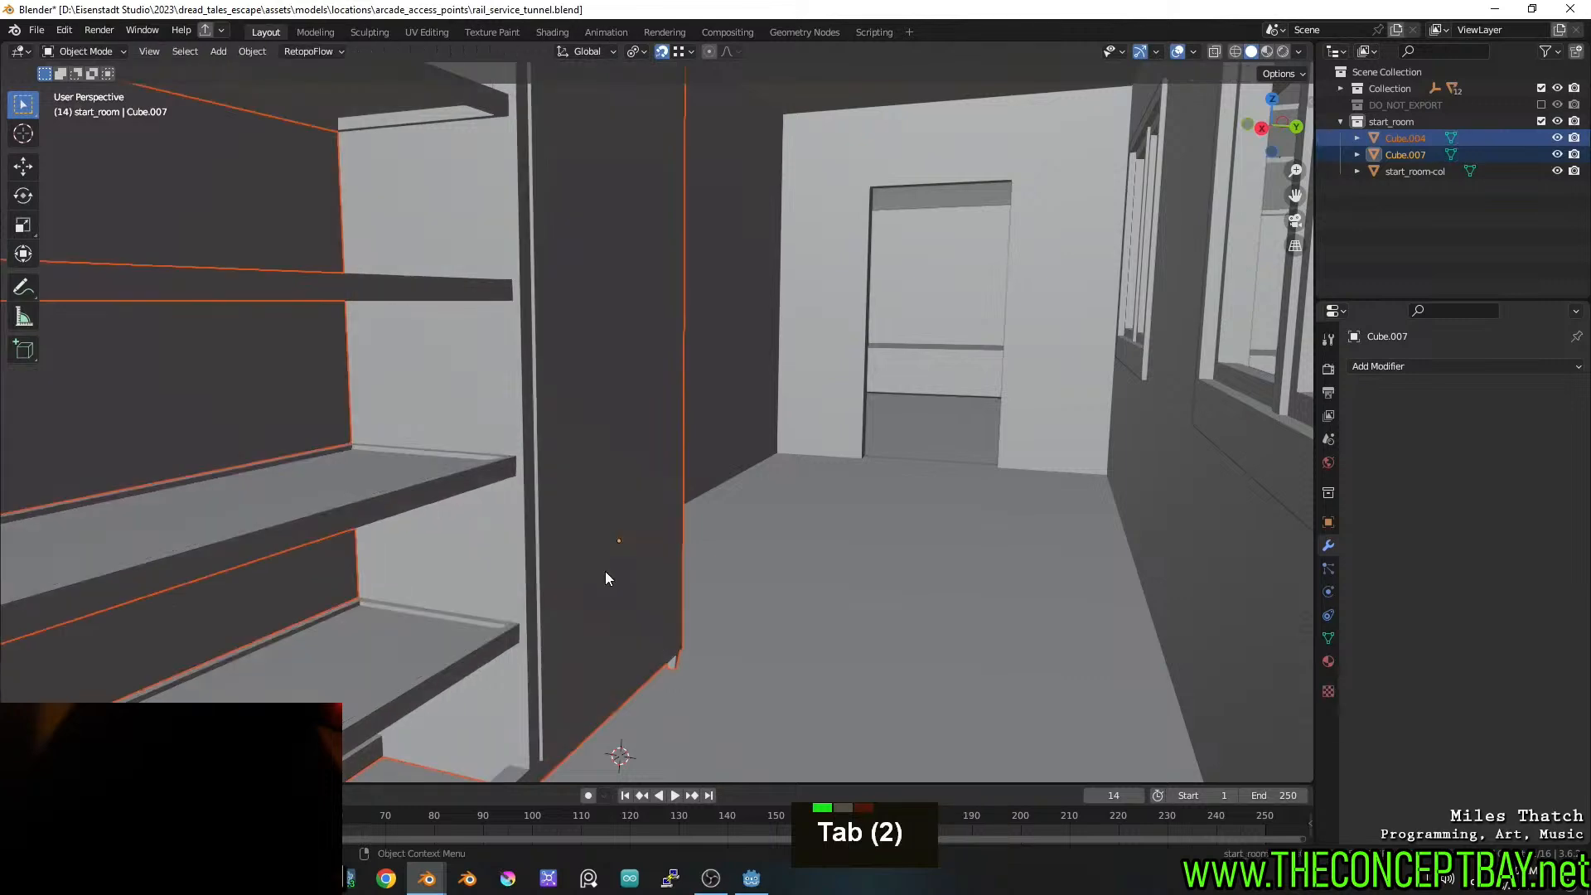
Select the linked compartment shelf board and set the objects' origins to the 3D cursor placed on that board
key(Tab)
key(l)
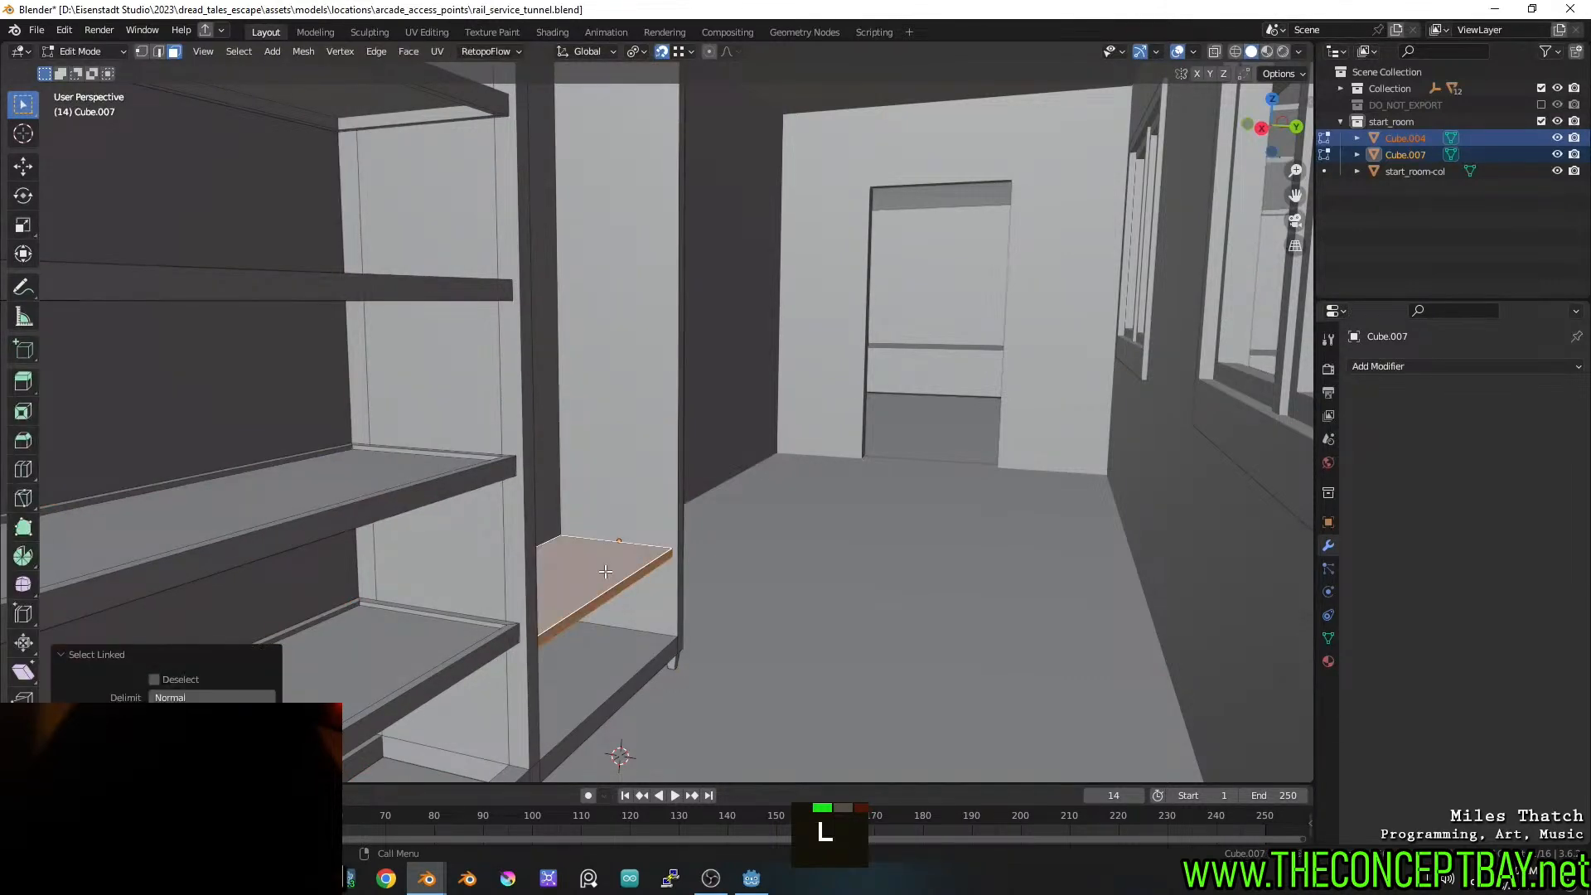
shift+right_click(549, 583)
right_click(595, 574)
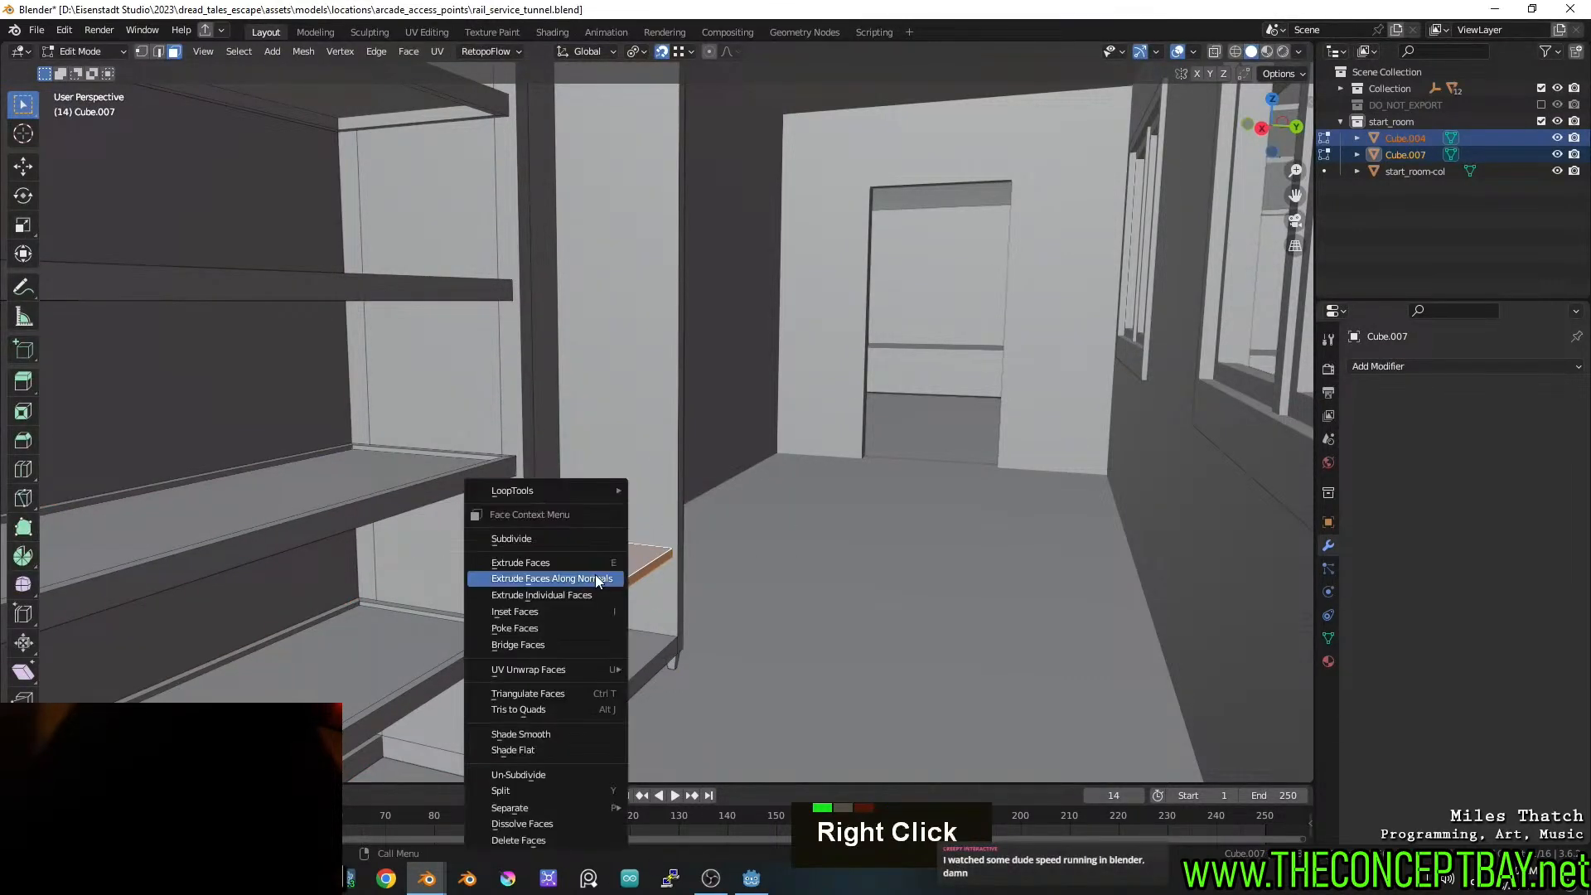
key(Escape)
key(Tab)
right_click(595, 575)
mouse_move(613, 595)
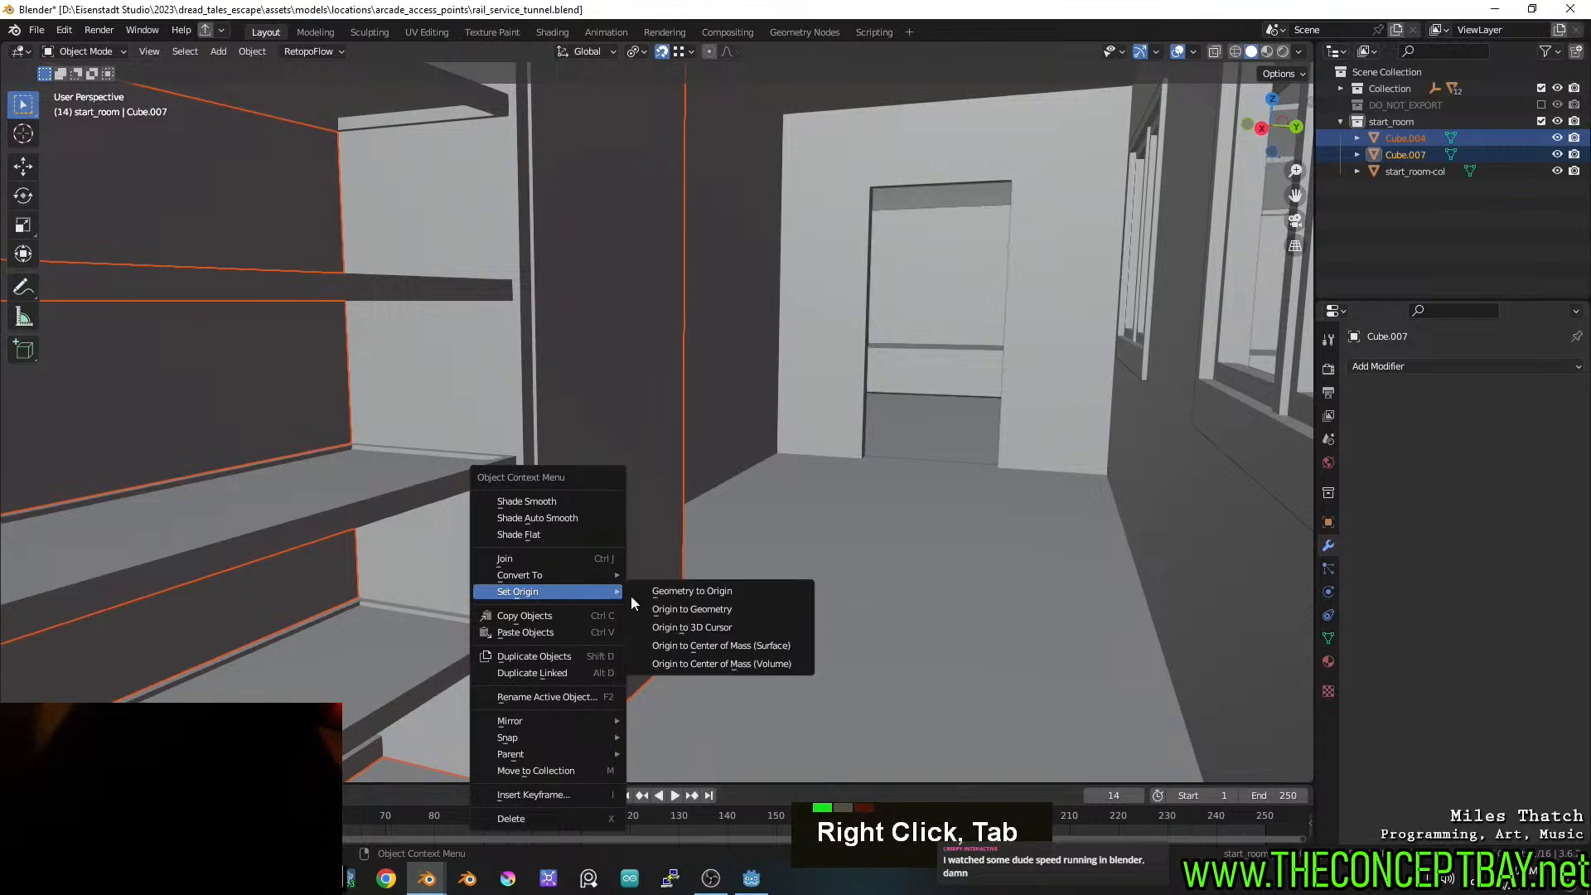
click(711, 629)
Separate the selected shelf board into its own object and select that object in Object Mode
key(Tab)
key(p)
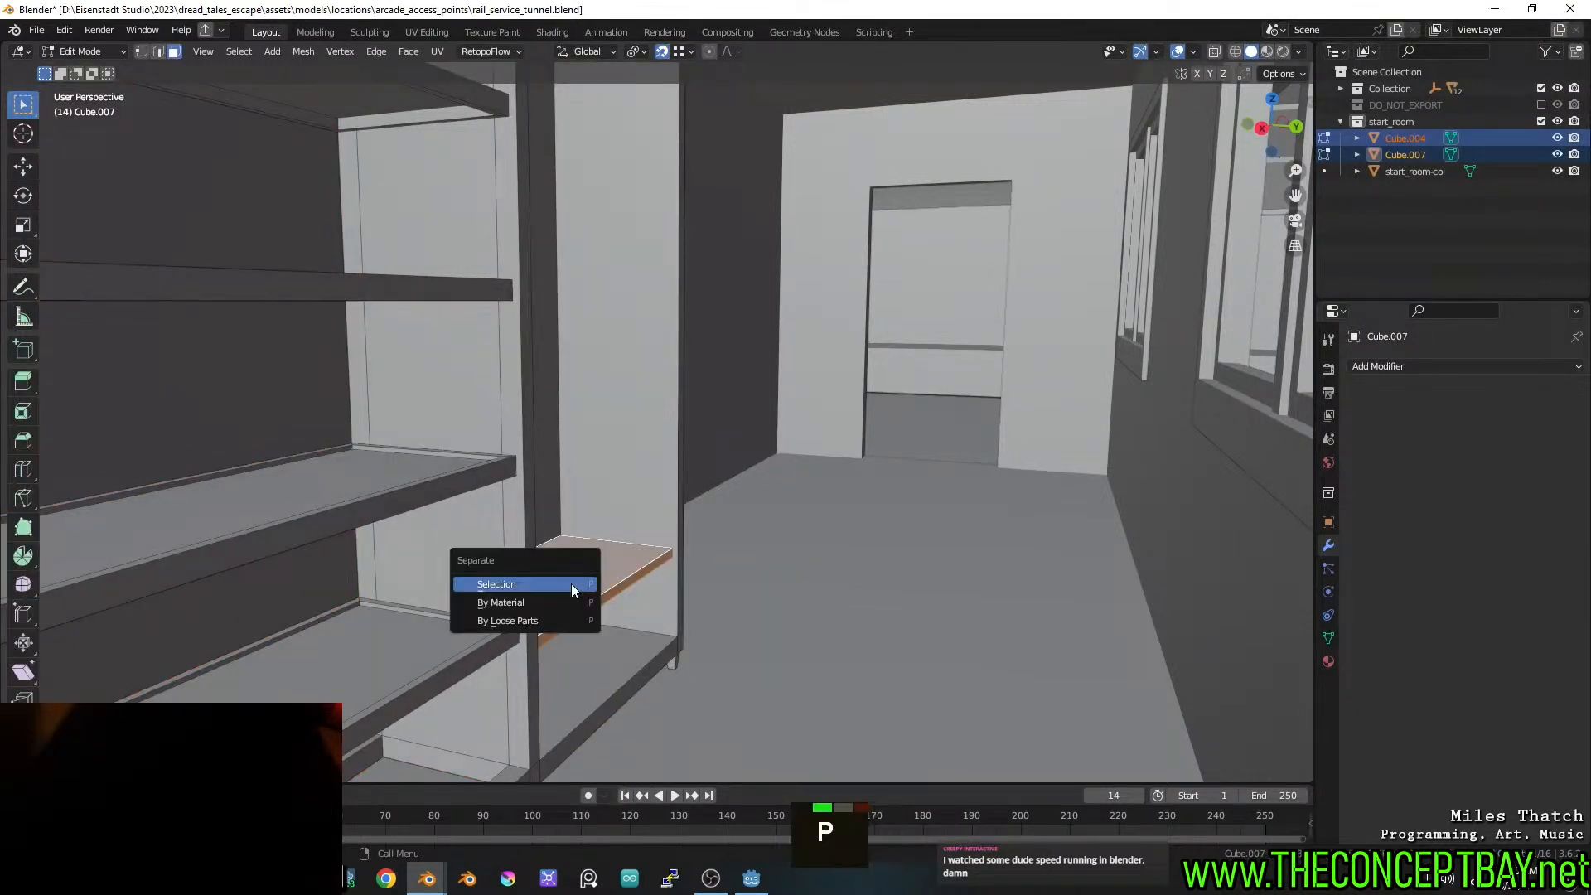
click(570, 583)
key(Tab)
double_click(594, 581)
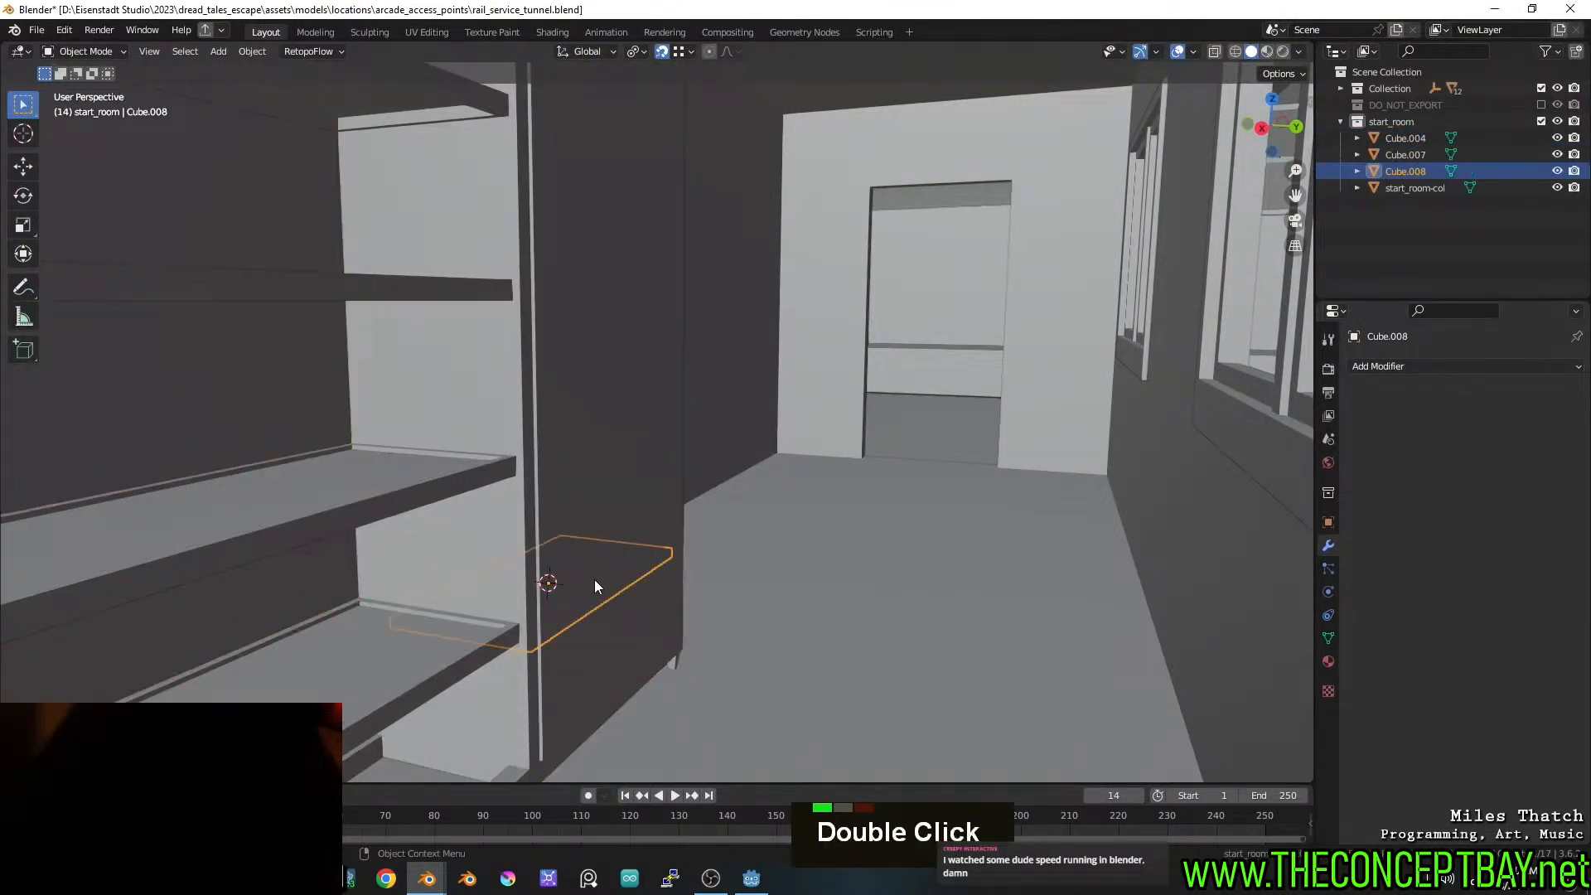
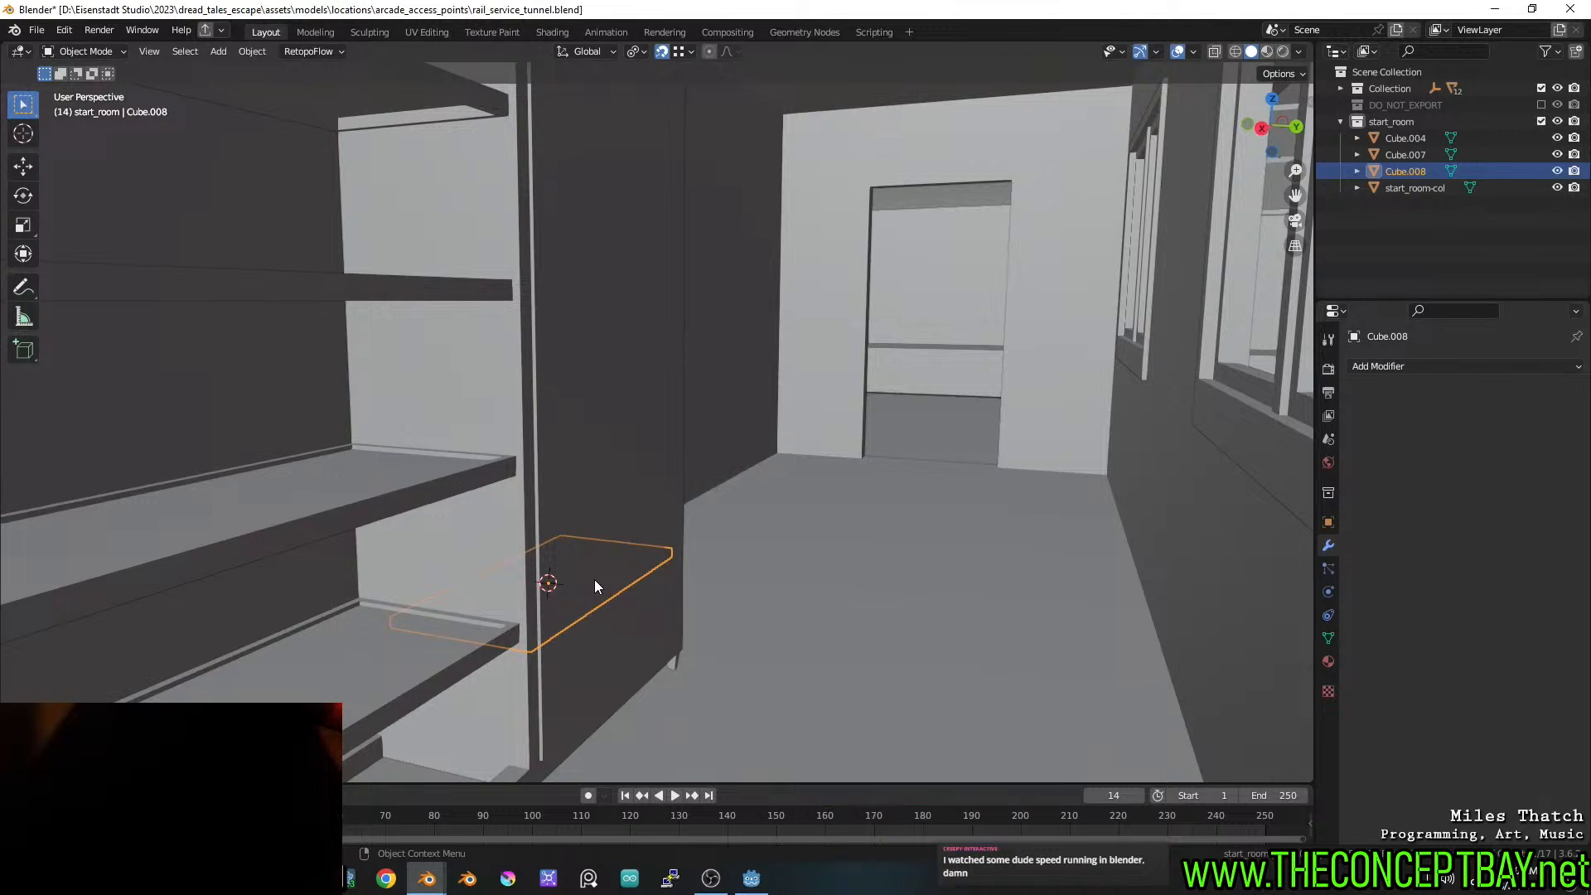
Add an Array modifier to the compartment shelf with relative offset factors X 0 and Z 11.05
double_click(1399, 372)
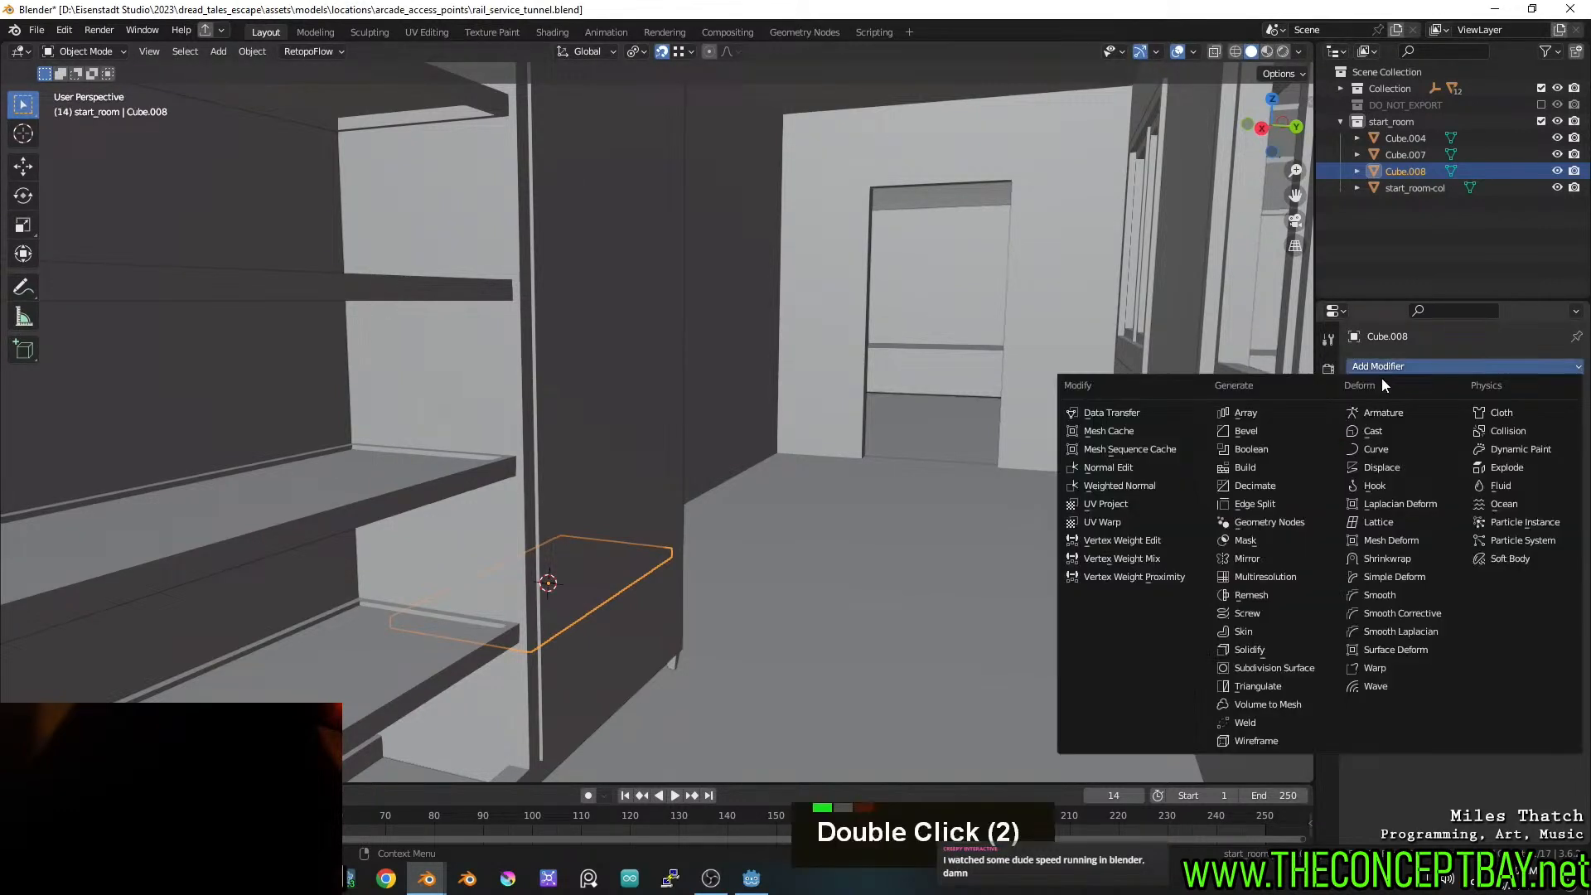
click(1255, 419)
double_click(1500, 522)
text(2)
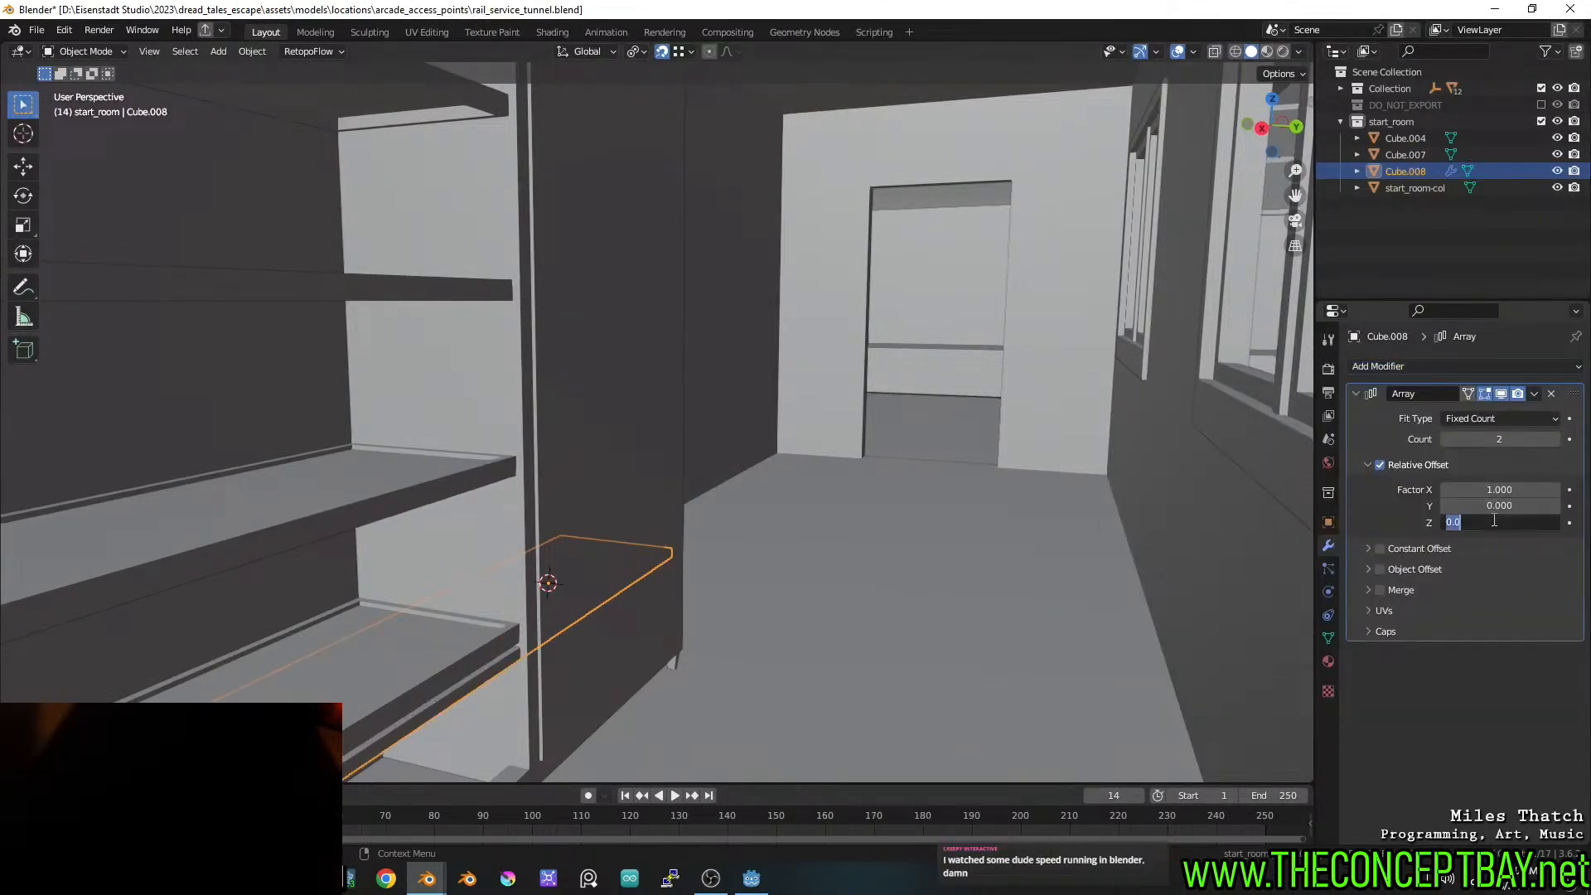
key(Return)
double_click(1502, 489)
text(0)
key(Return)
shift+drag(1503, 522, 1555, 483)
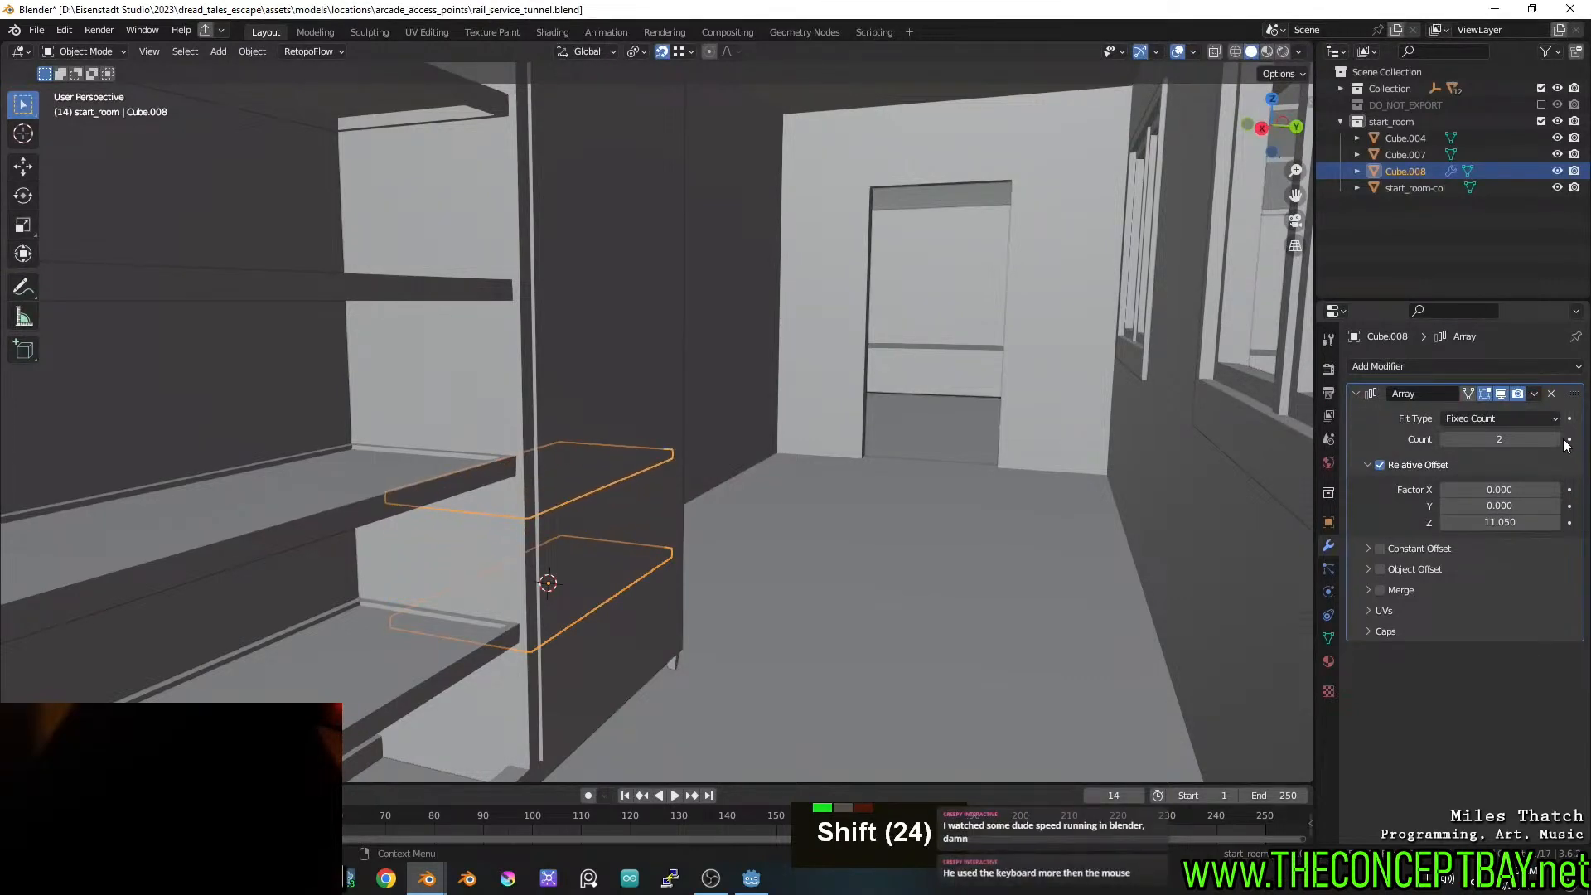
Set the shelf array's count to 5 and its relative Z offset factor to 14.29
click(1556, 439)
click(1556, 439)
click(1555, 439)
scroll(837, 401, down, 2)
shift+middle_drag(853, 400, 874, 508)
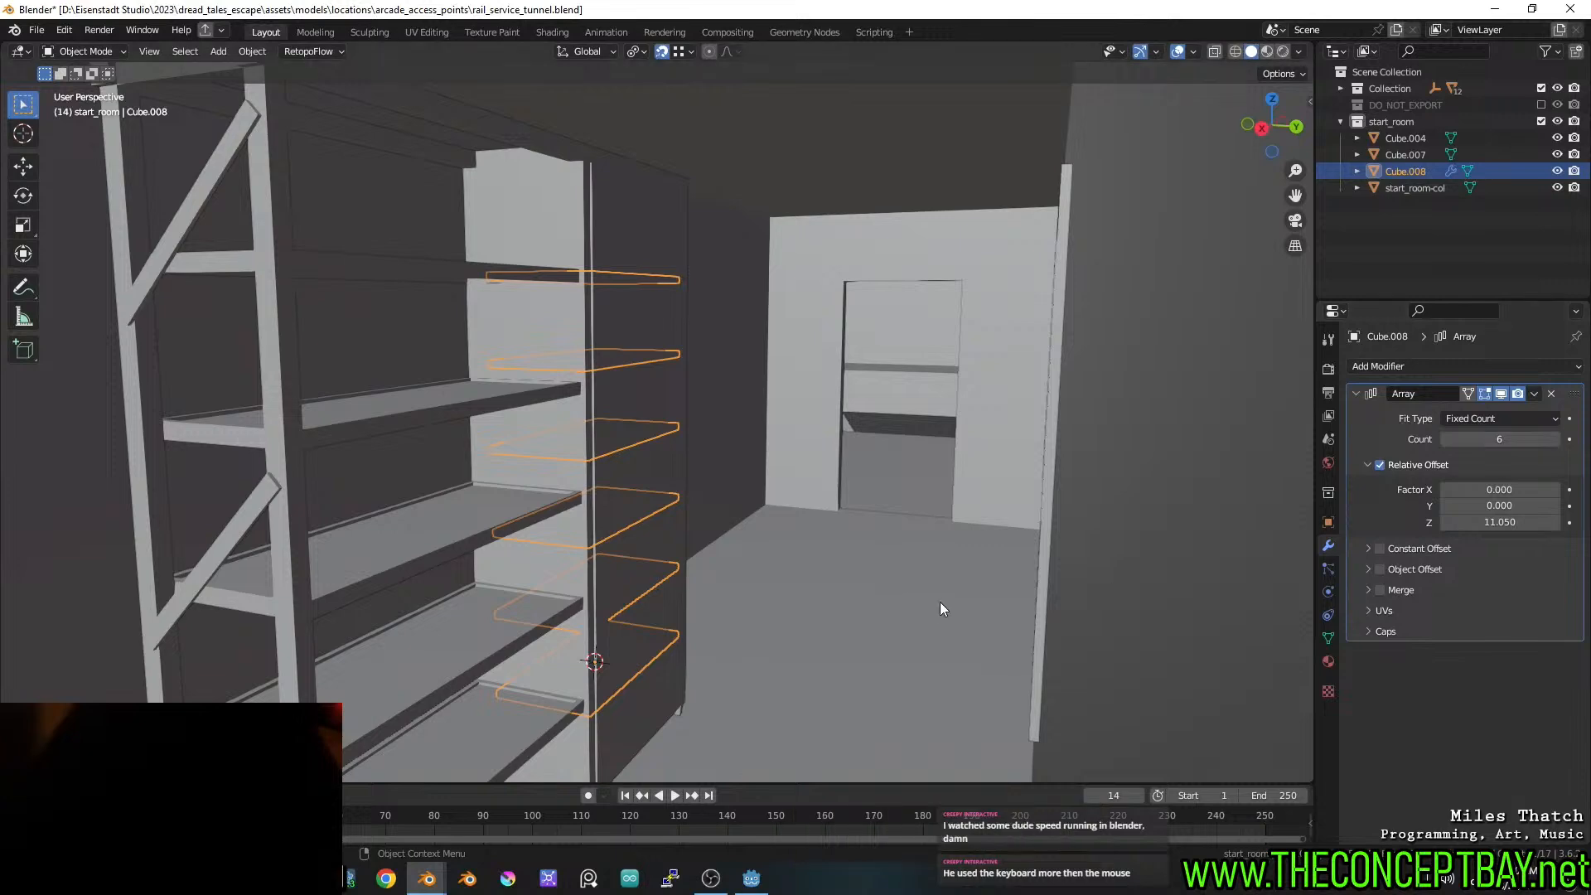
shift+middle_drag(938, 603, 813, 535)
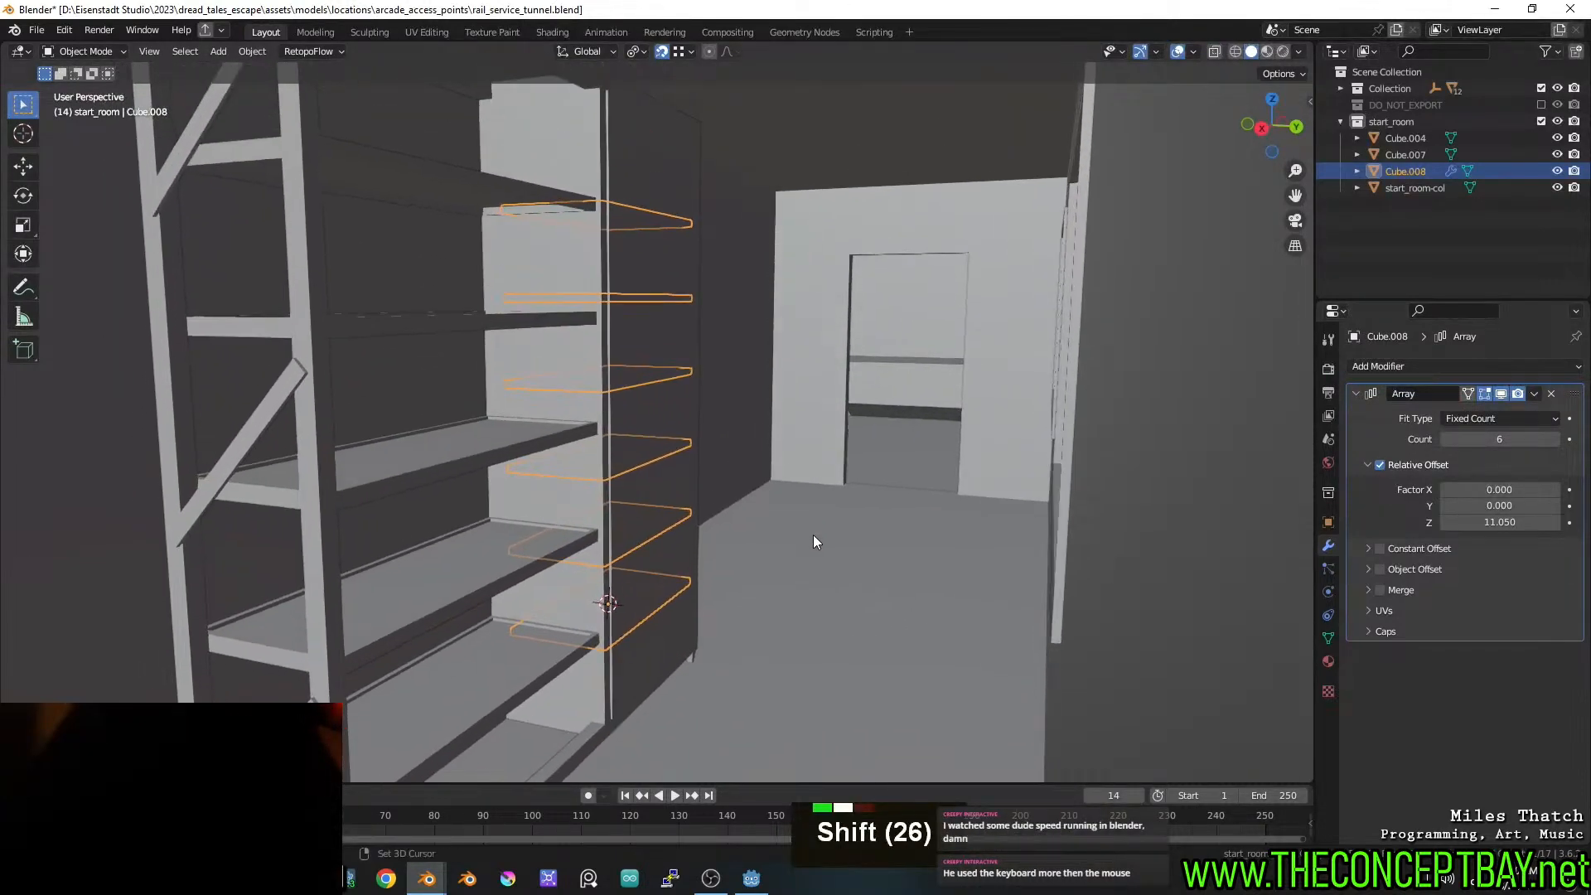
click(1445, 439)
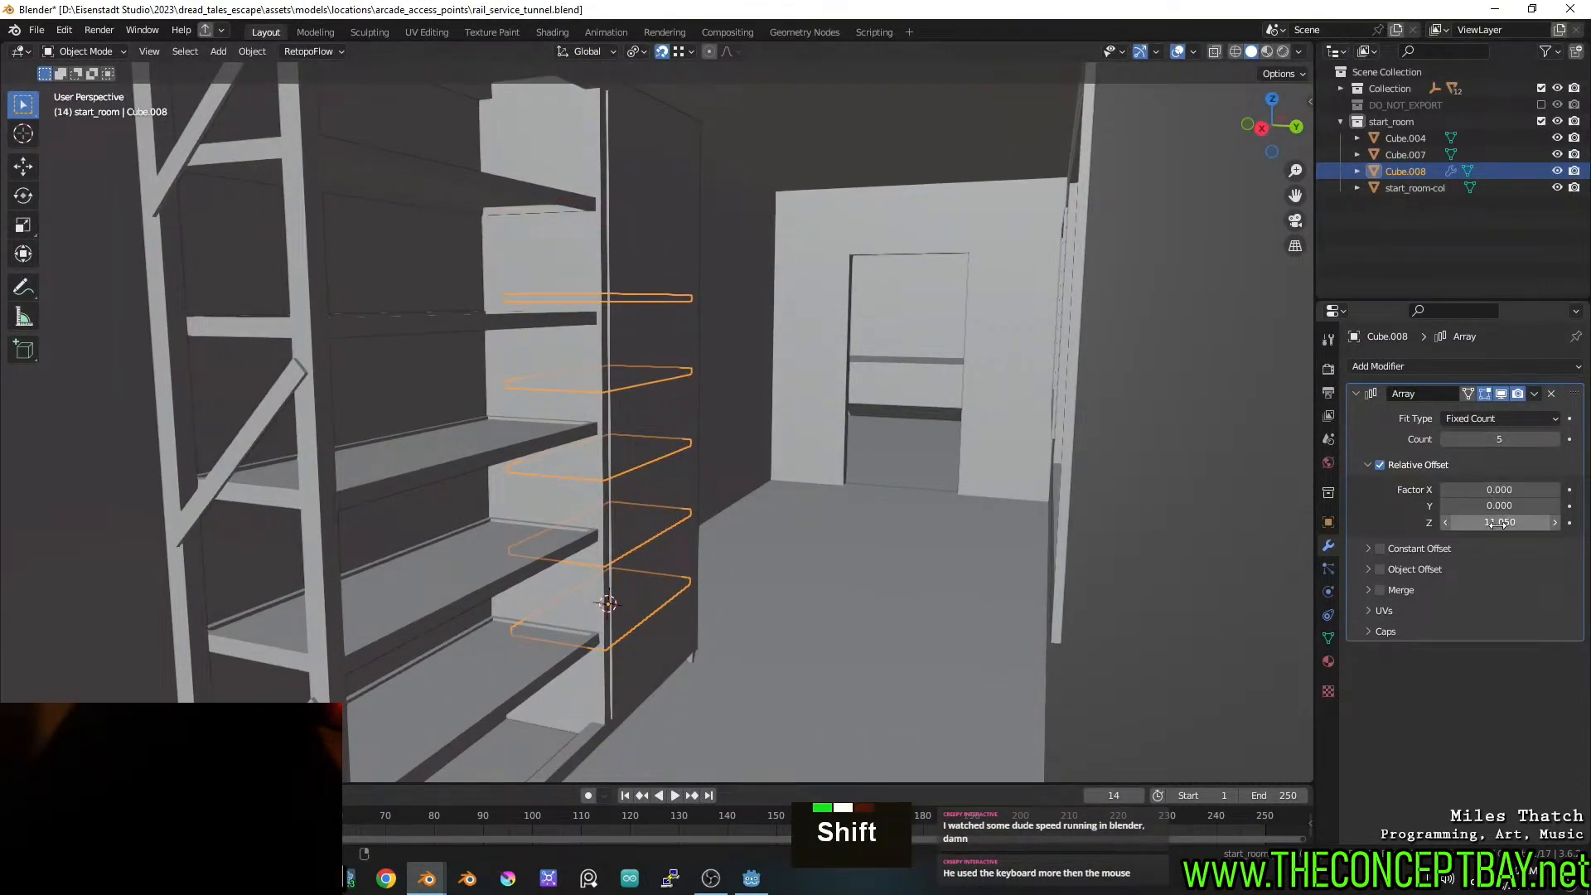
shift+drag(1483, 522, 1505, 522)
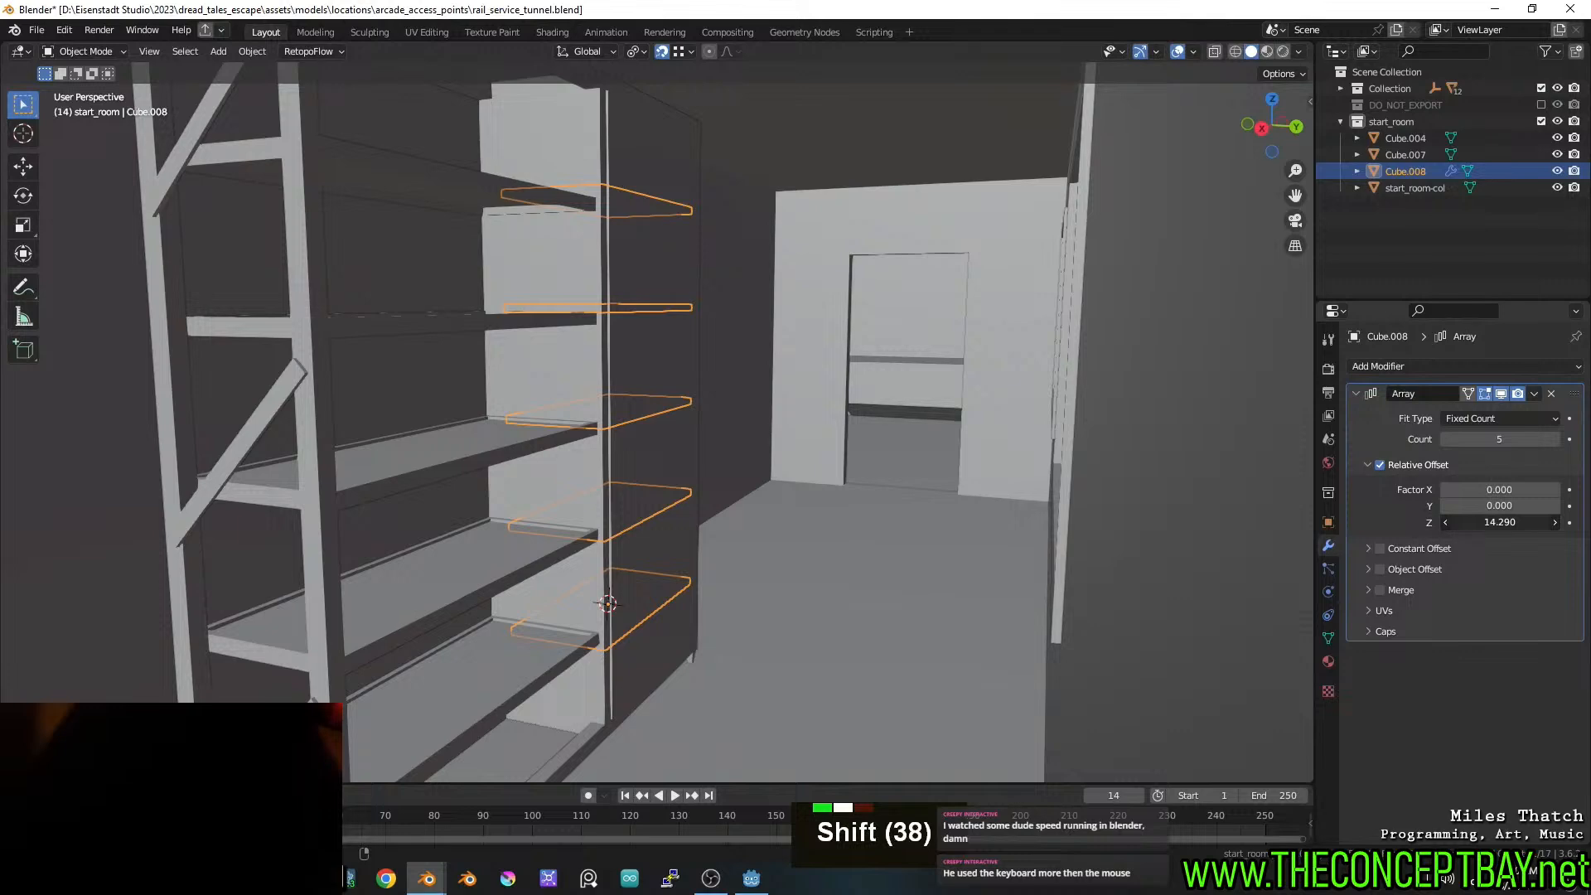
middle_drag(734, 534, 809, 579)
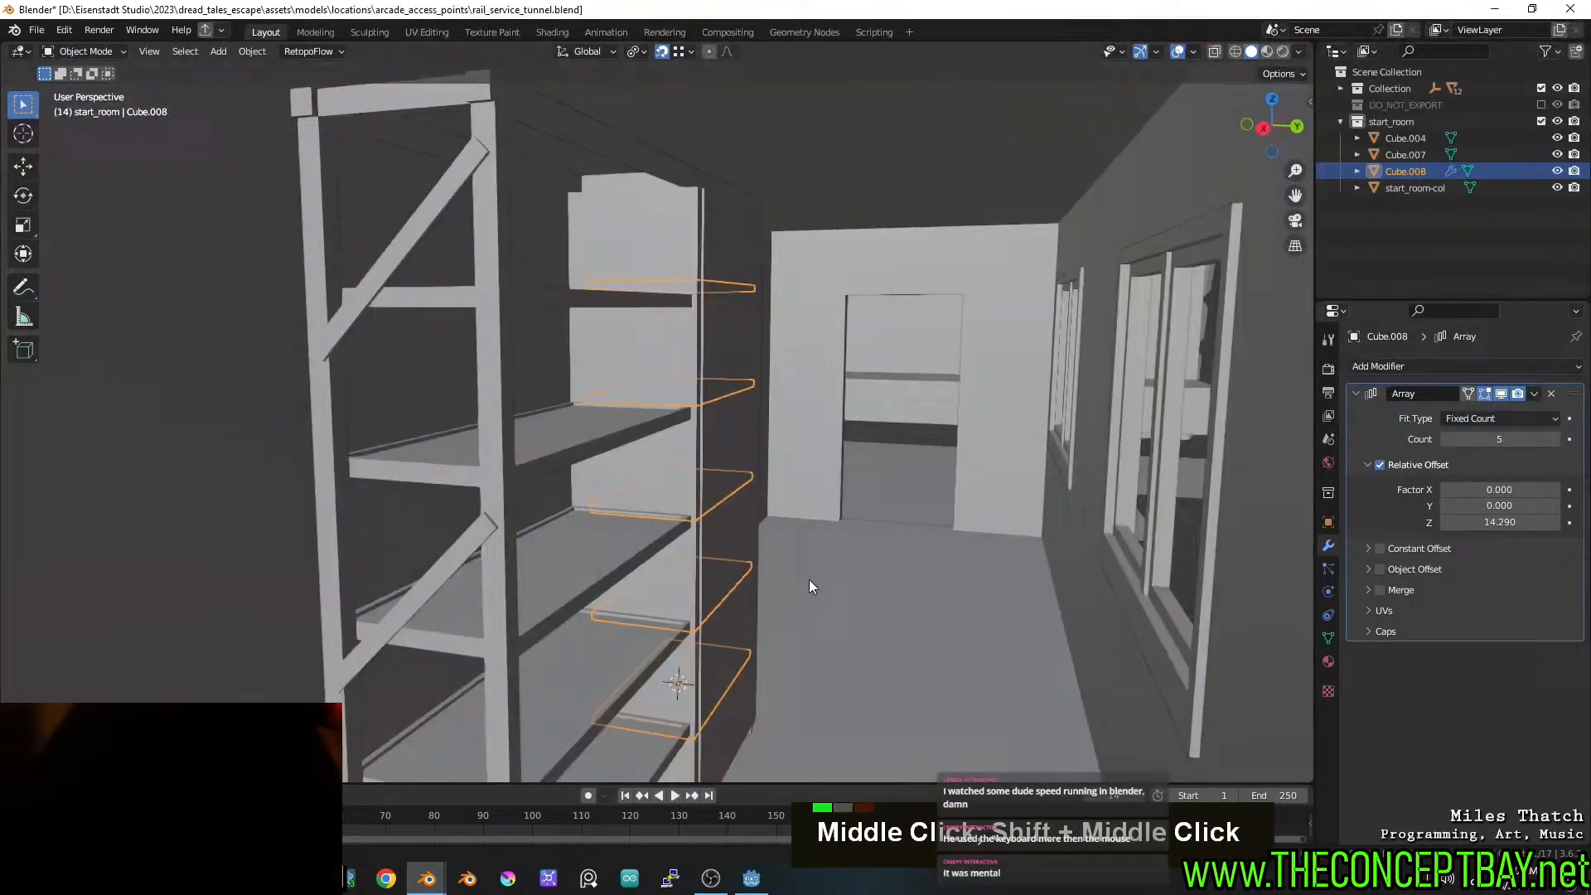
Set the compartment shelf array's count to 4 and its relative Z offset factor to 17.260
click(1446, 439)
shift+middle_drag(1052, 469, 1006, 466)
shift+drag(1501, 523, 1500, 523)
Raise the arrayed compartment shelves about 0.149 m along Z to space them within the compartment
middle_drag(906, 515, 866, 518)
key(g)
key(z)
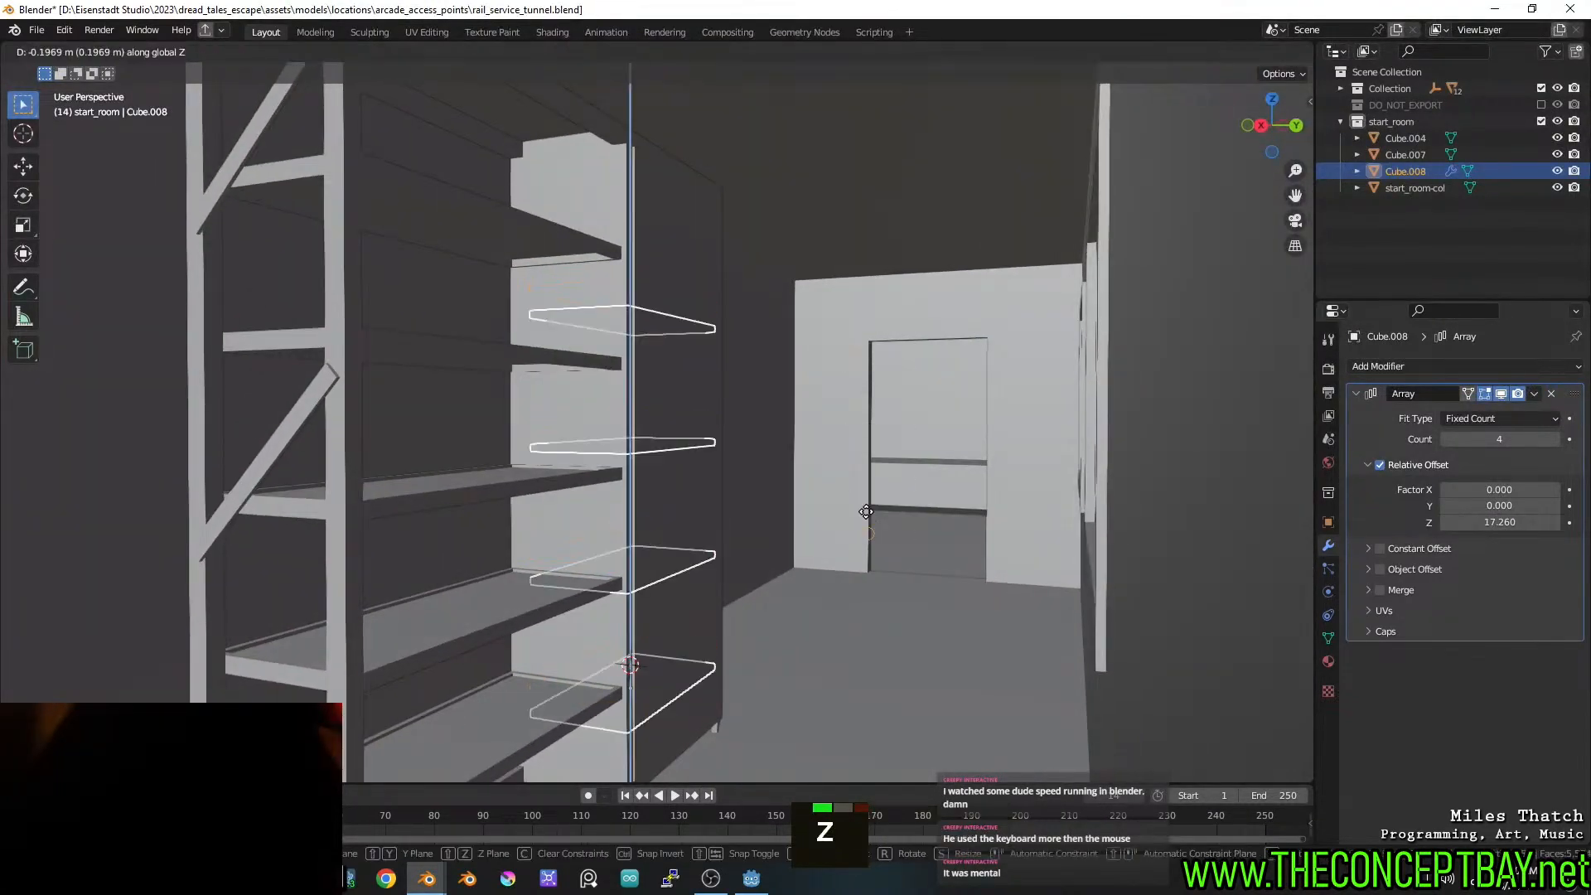
key(shift)
key(ctrl)
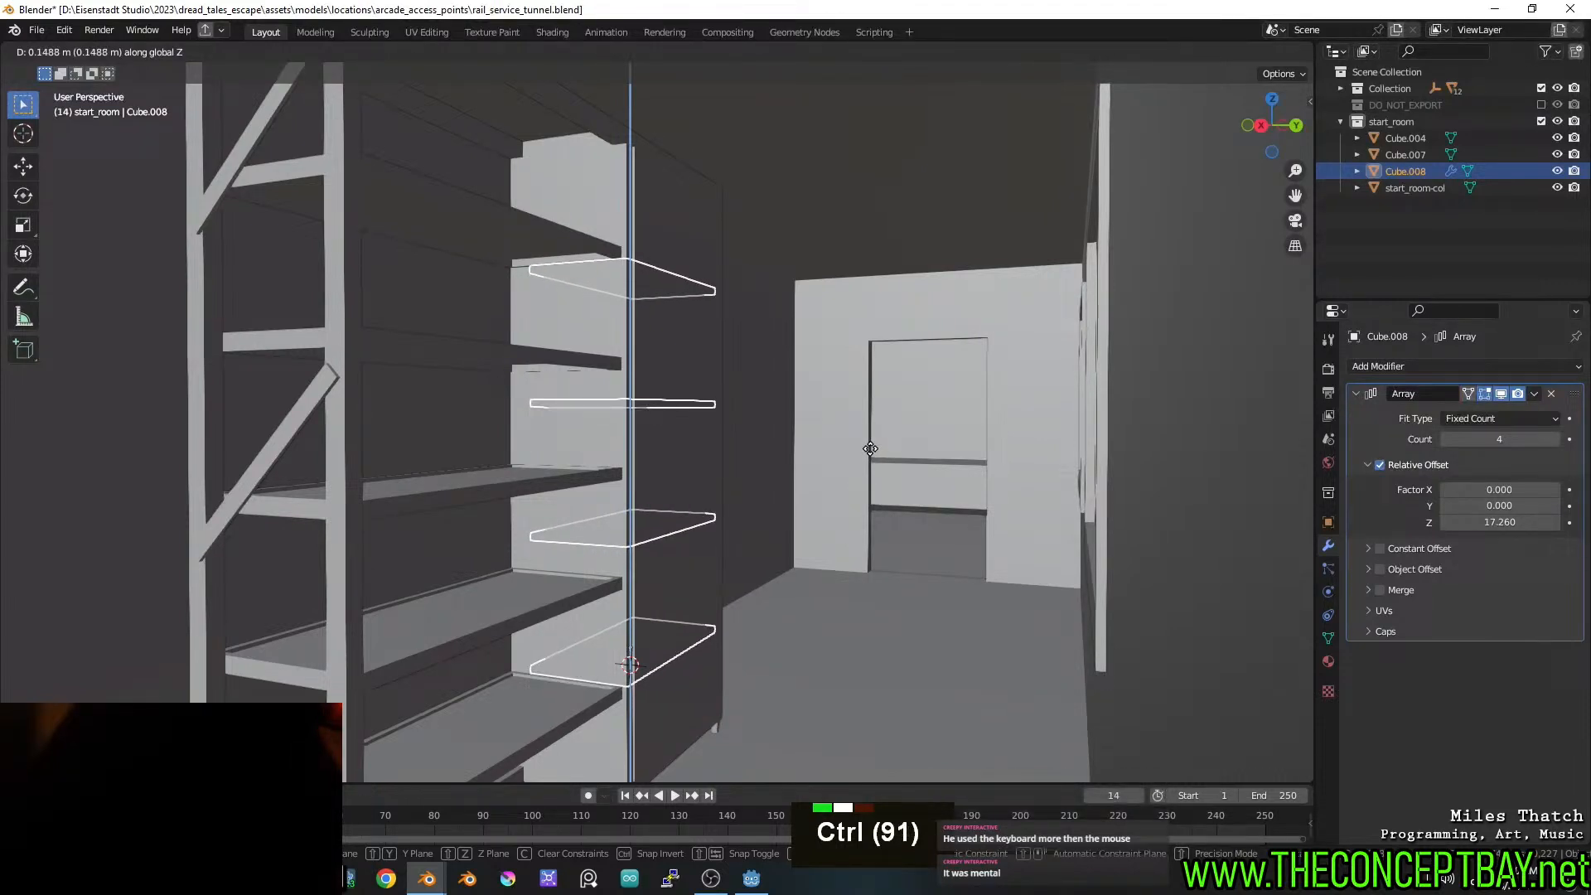
ctrl+click(870, 448)
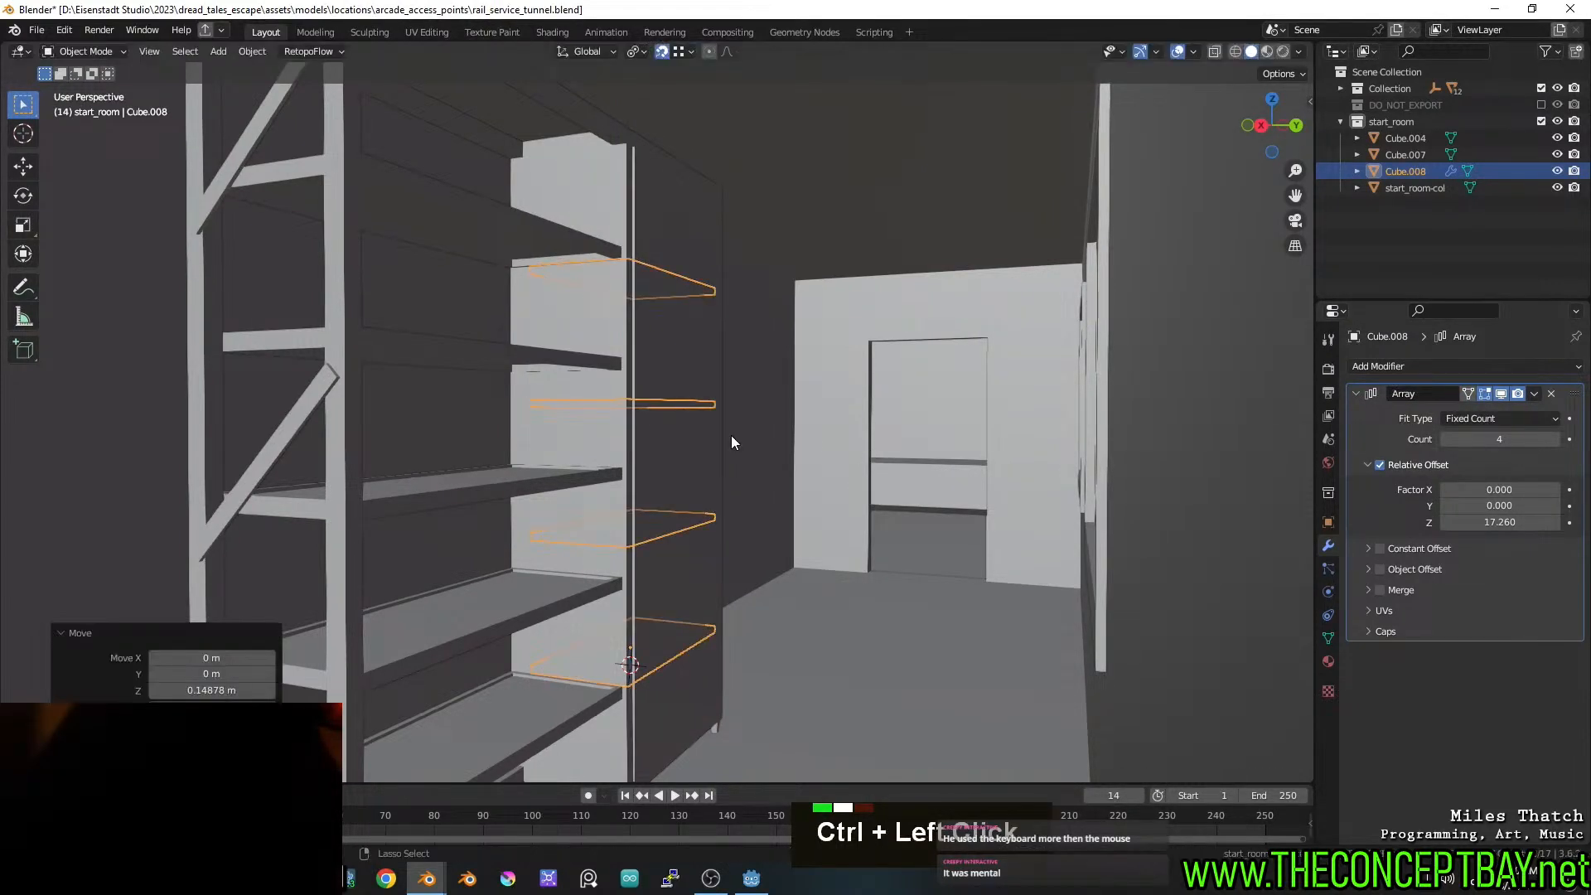
Convert the arrayed compartment shelves to a mesh, join them into the shelving unit, and save the file
middle_drag(731, 435, 676, 415)
right_click(663, 386)
mouse_move(656, 380)
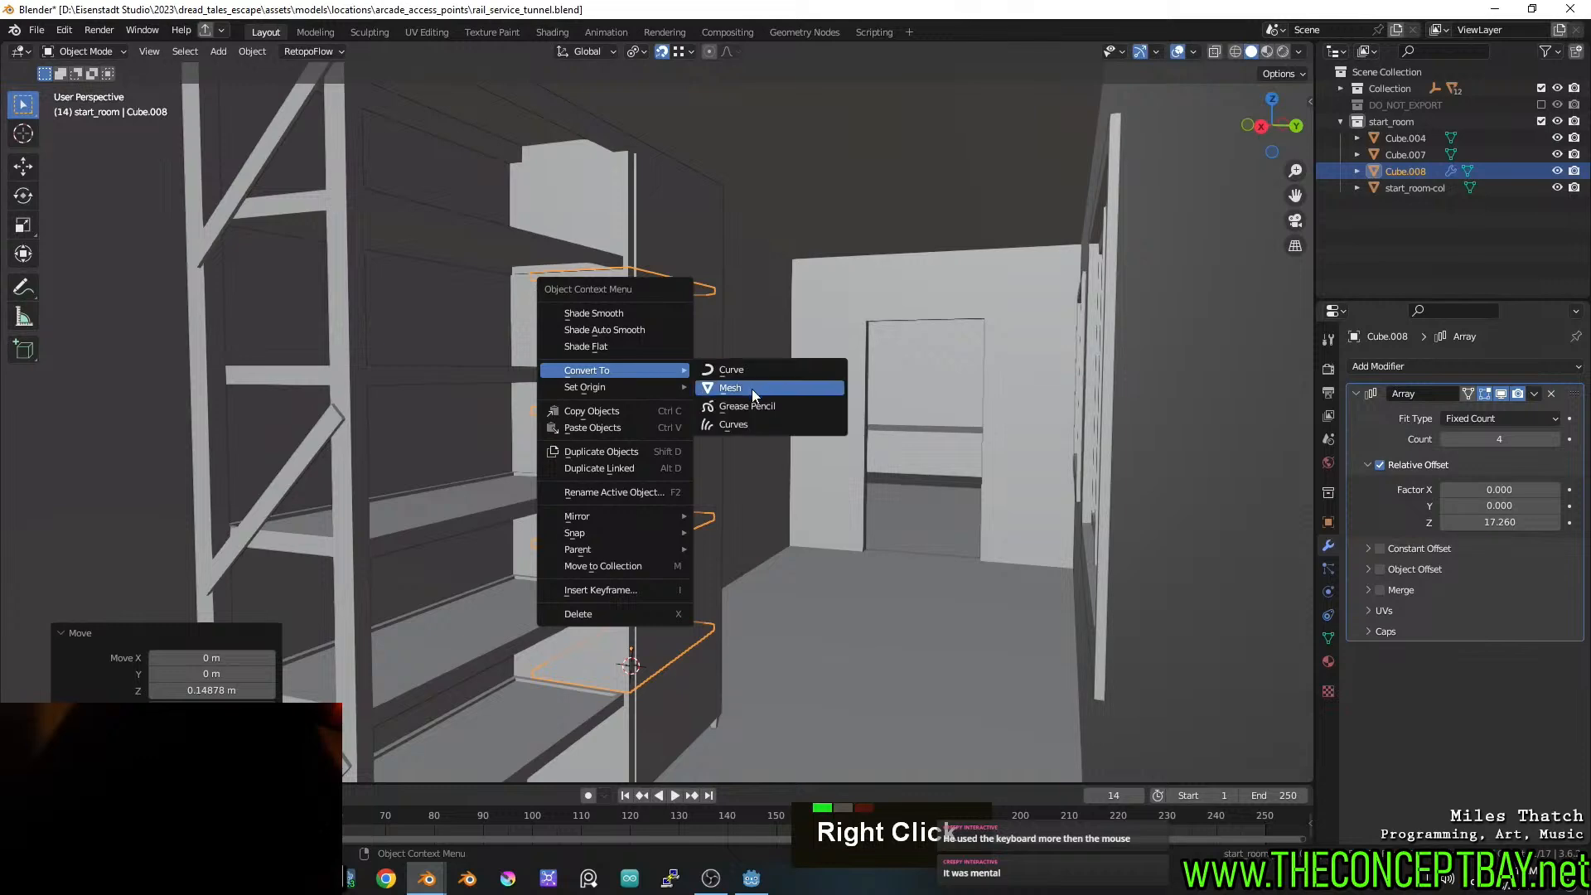
click(753, 389)
shift+click(599, 324)
key(ctrl+j)
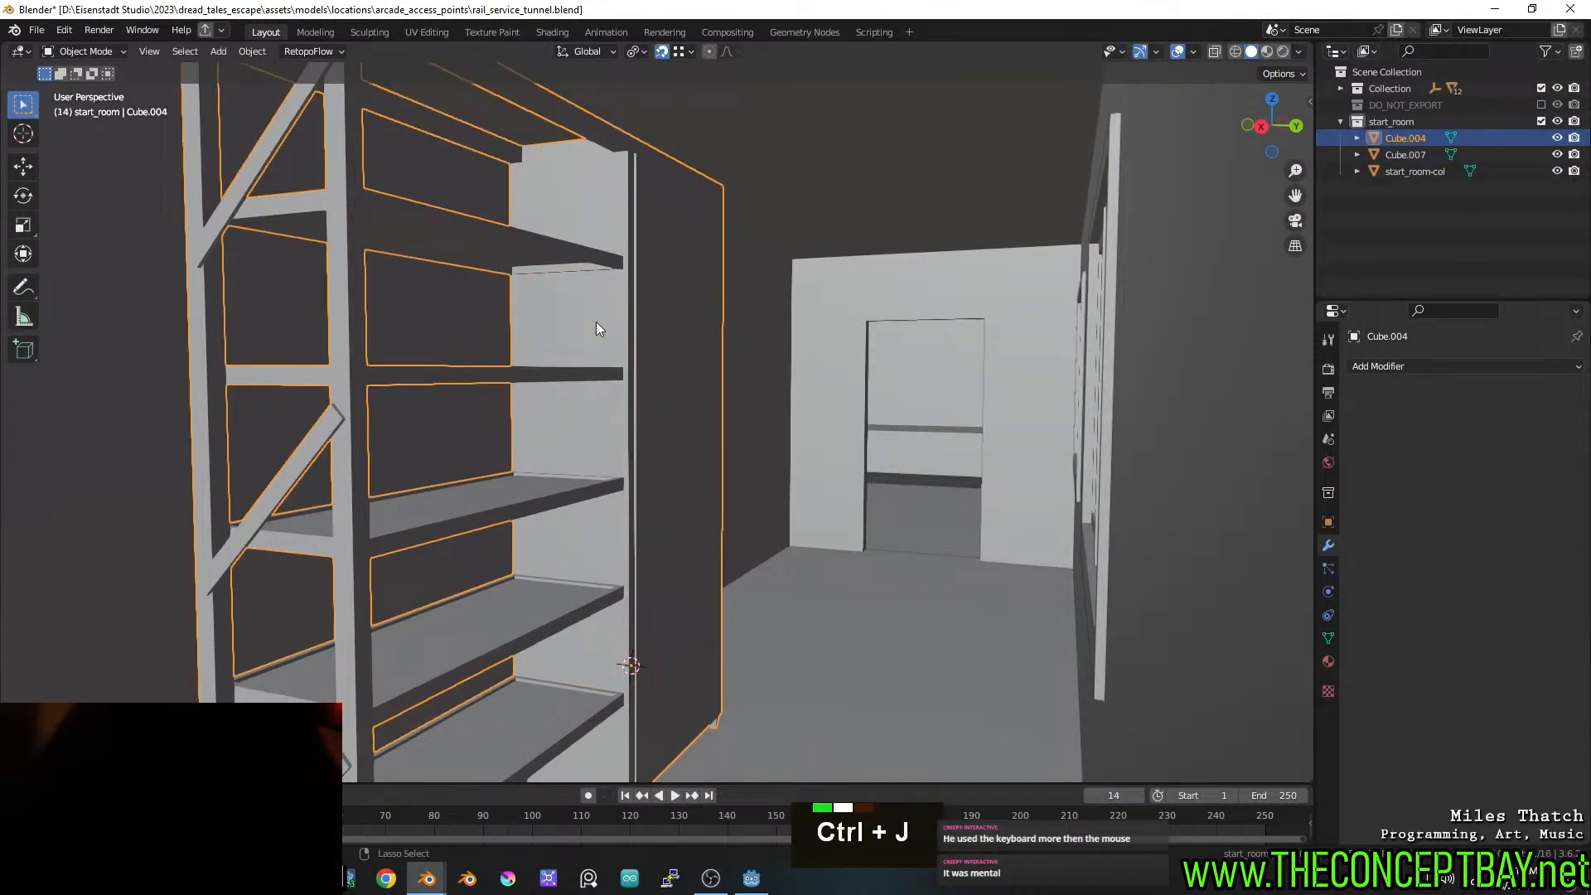
key(ctrl+s)
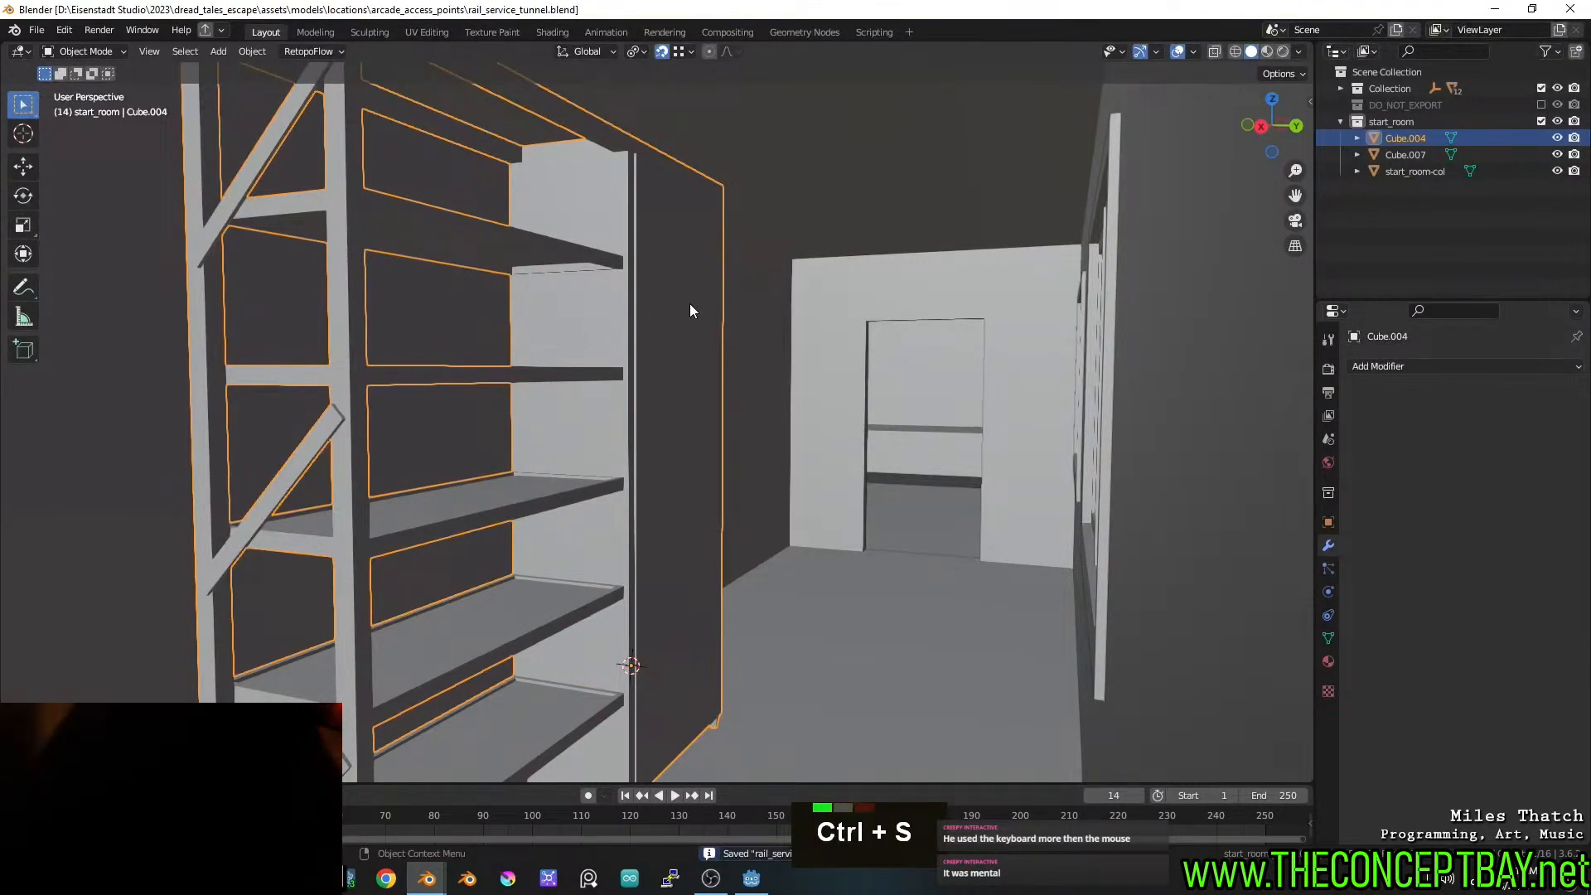
Enter Edit Mode on the joined shelving unit and switch to face selection at its upper frame
mouse_move(696, 313)
middle_down()
mouse_move(685, 343)
mouse_move(744, 342)
mouse_move(700, 345)
middle_up()
middle_drag(700, 345, 688, 401)
scroll(703, 351, up, 1)
scroll(706, 416, up, 2)
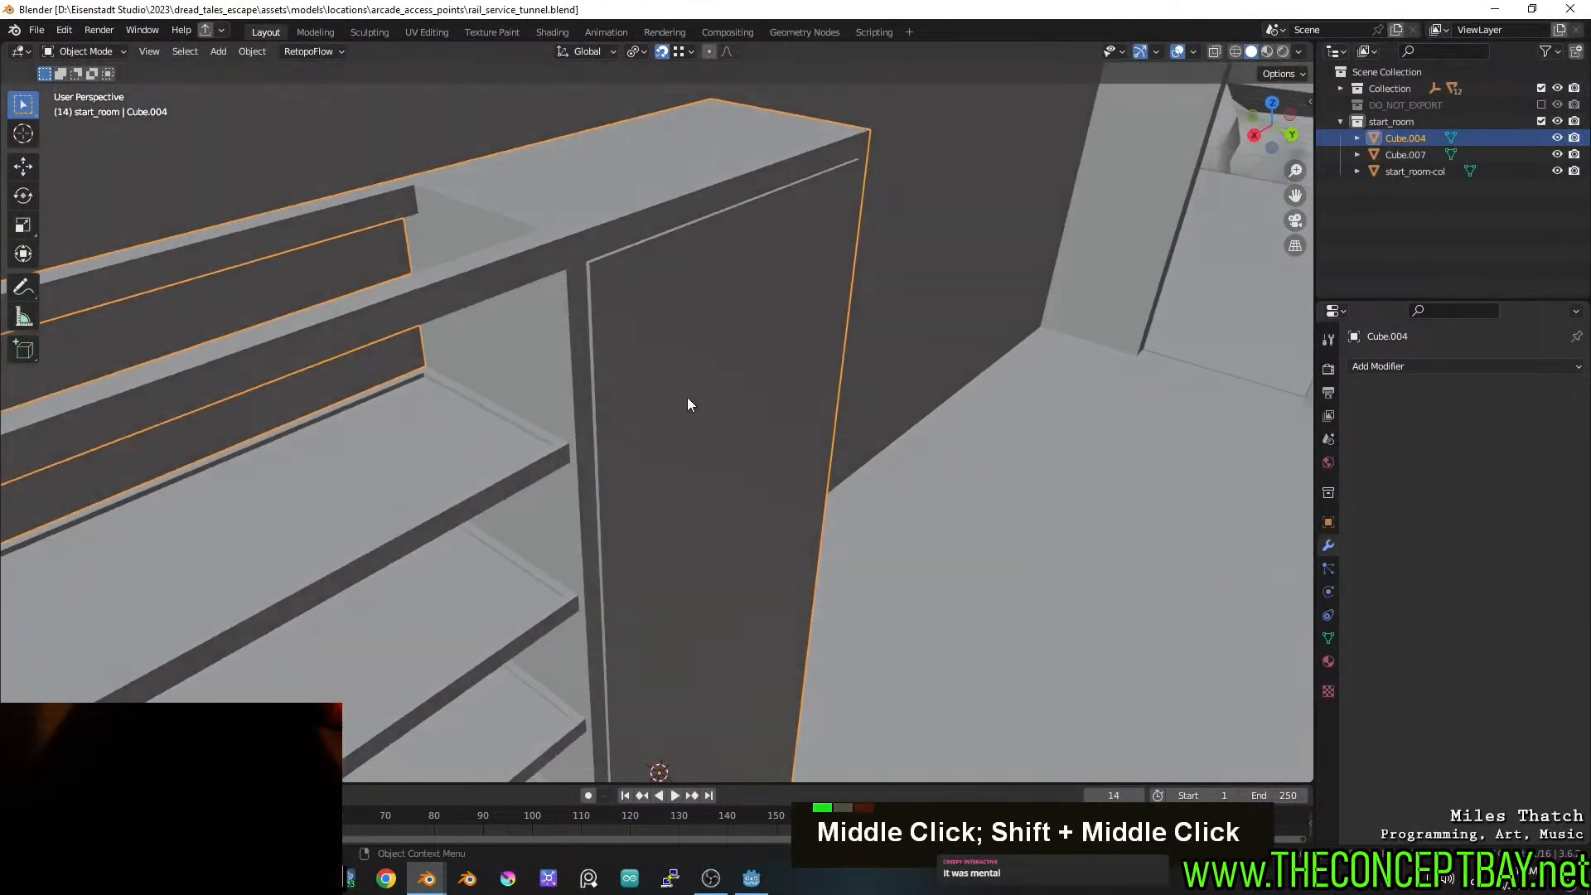
key(Tab)
middle_drag(682, 229, 694, 213)
shift+middle_drag(694, 212, 748, 247)
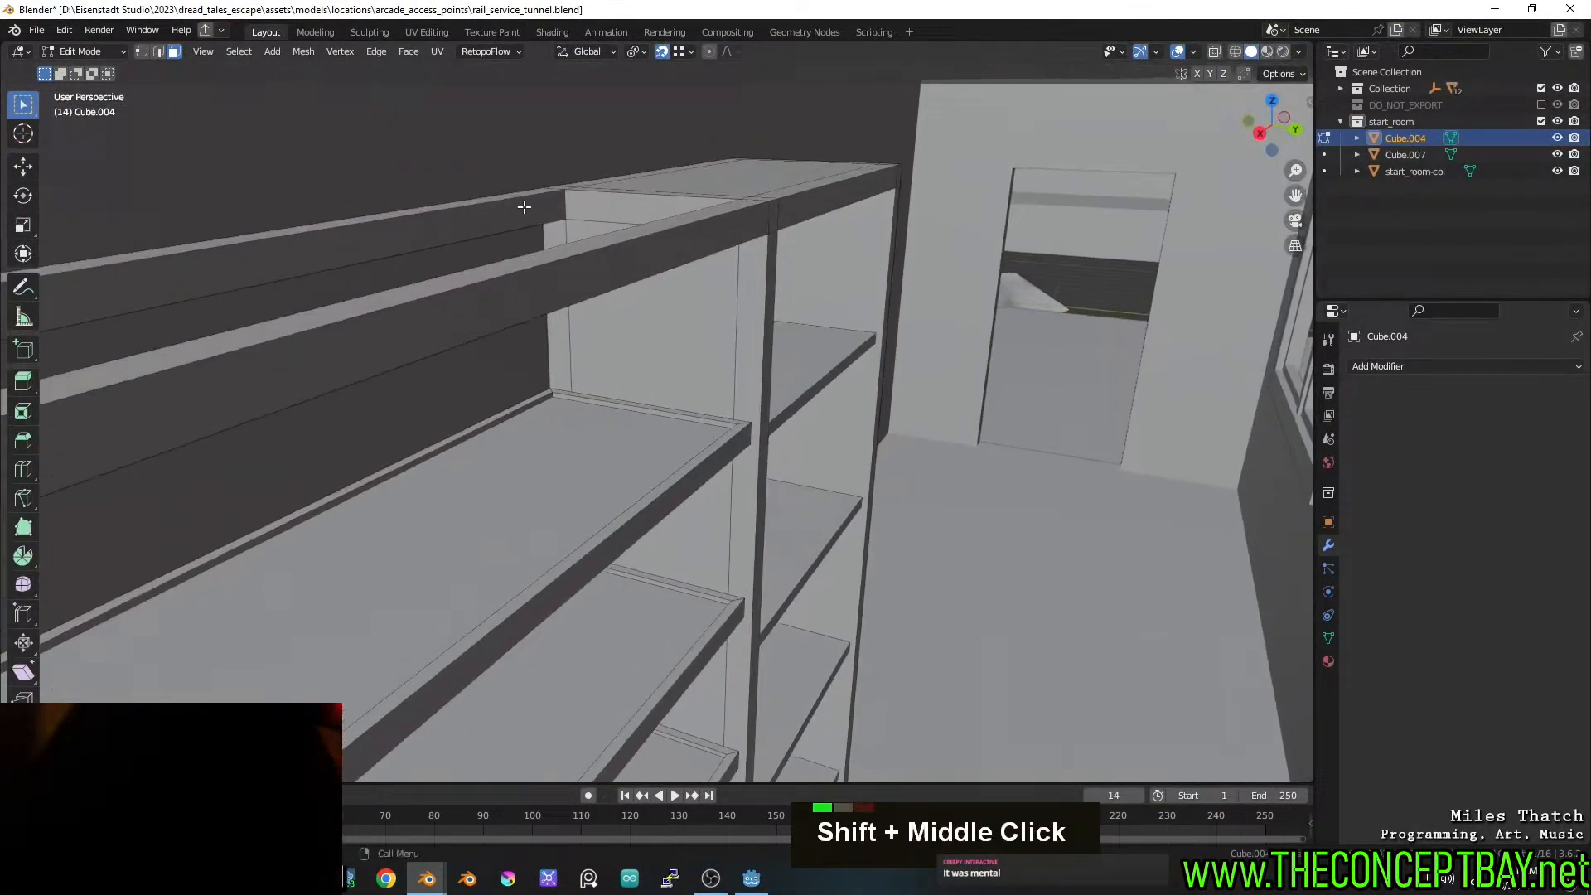
key(3)
click(524, 207)
shift+middle_drag(590, 235, 748, 229)
scroll(633, 220, down, 2)
key(3)
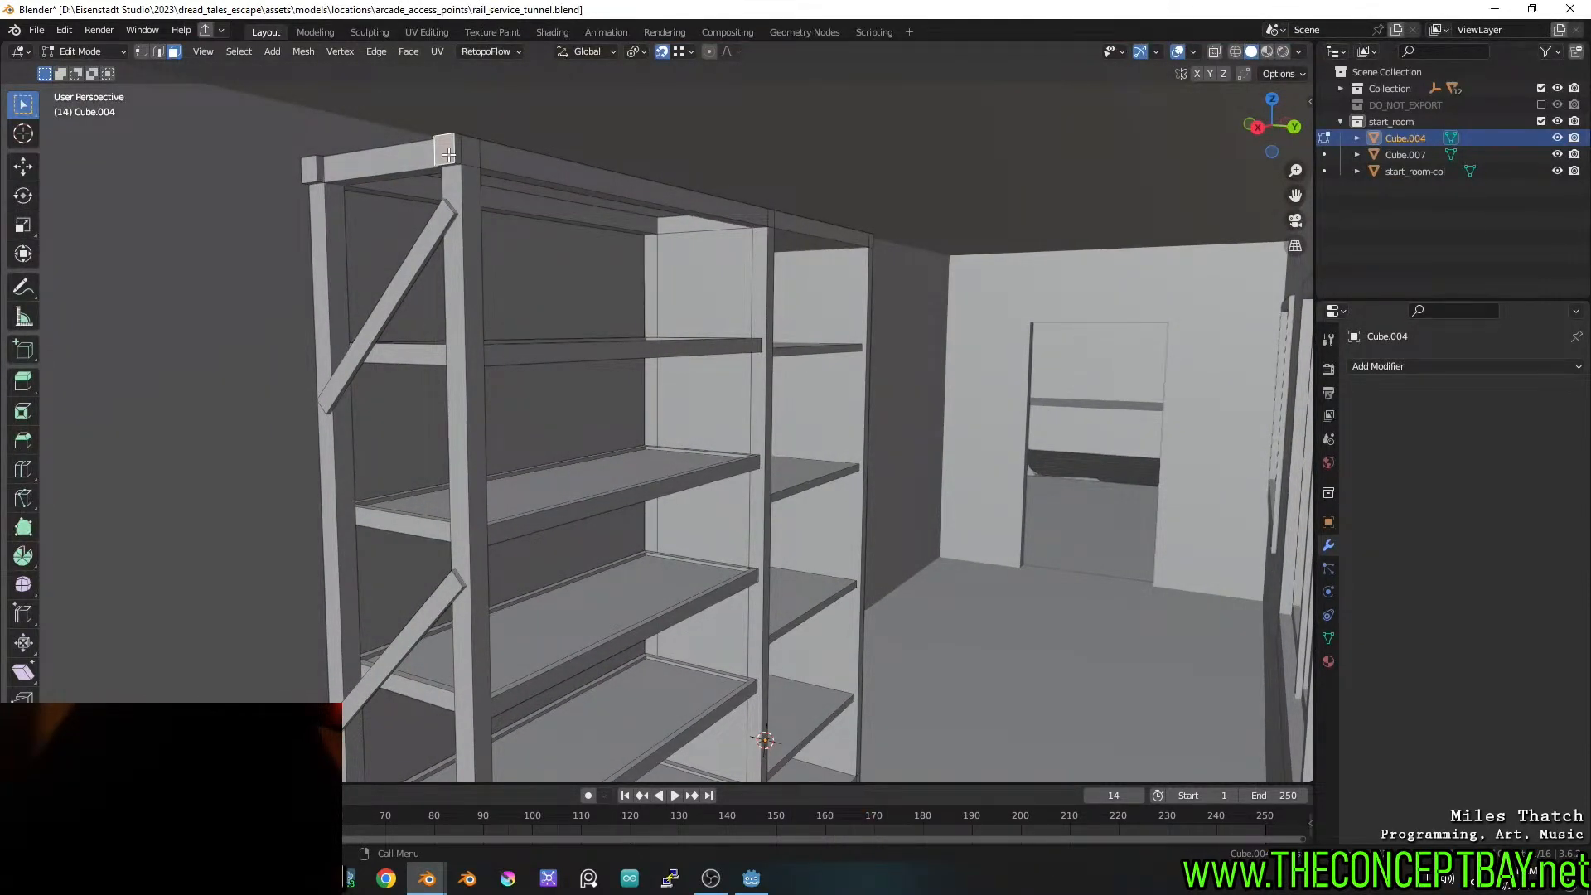
Select the long front and rear rails at the top and base of the open shelf section and delete their faces
alt+click(580, 169)
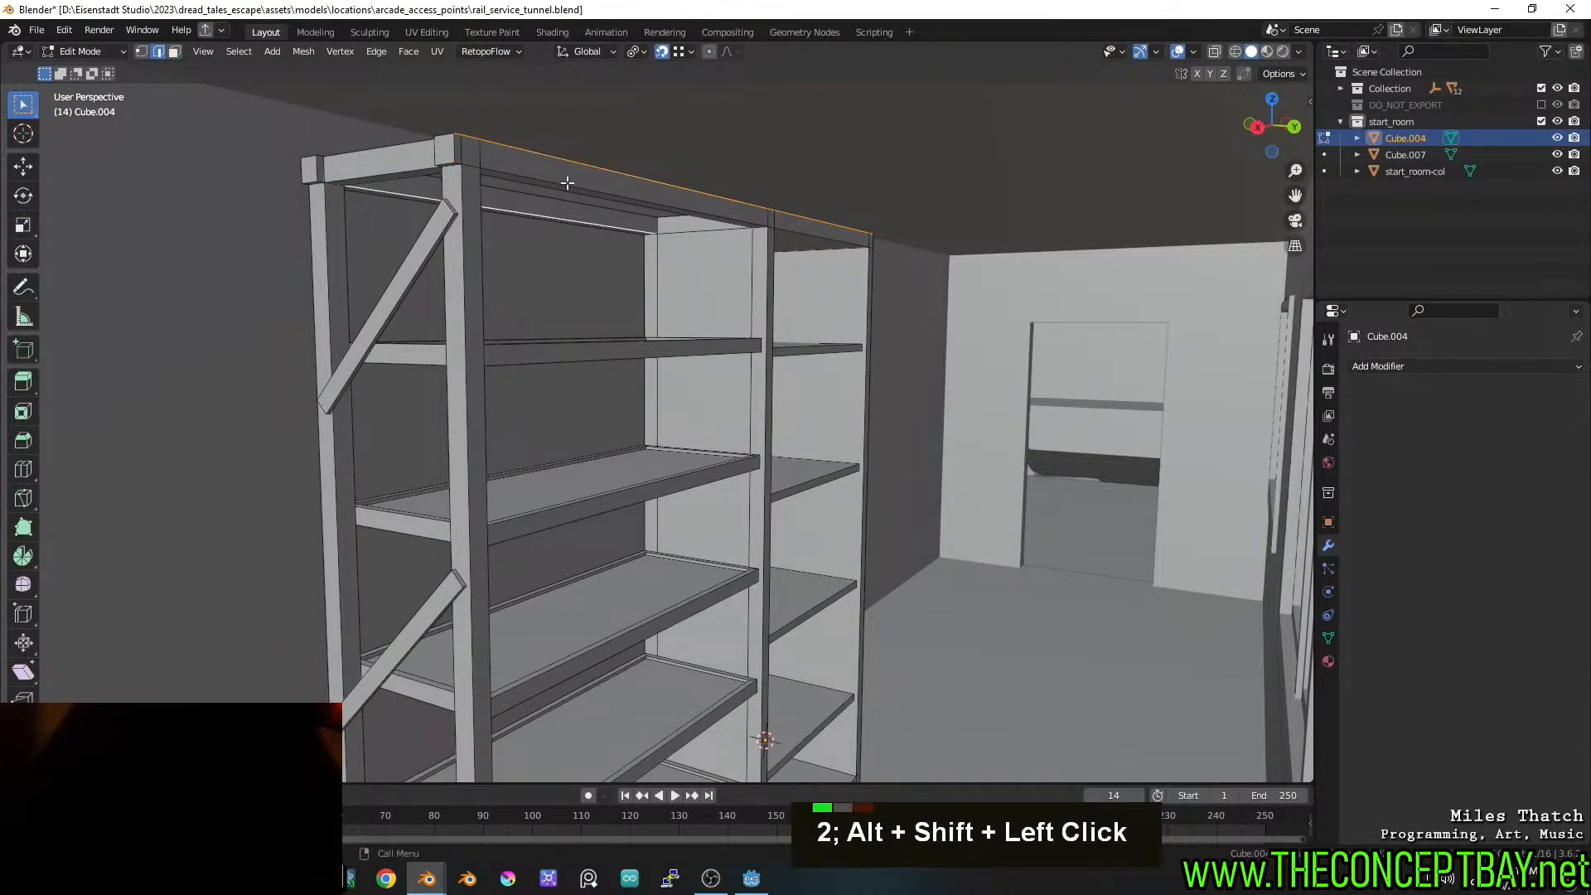
alt+click(567, 184)
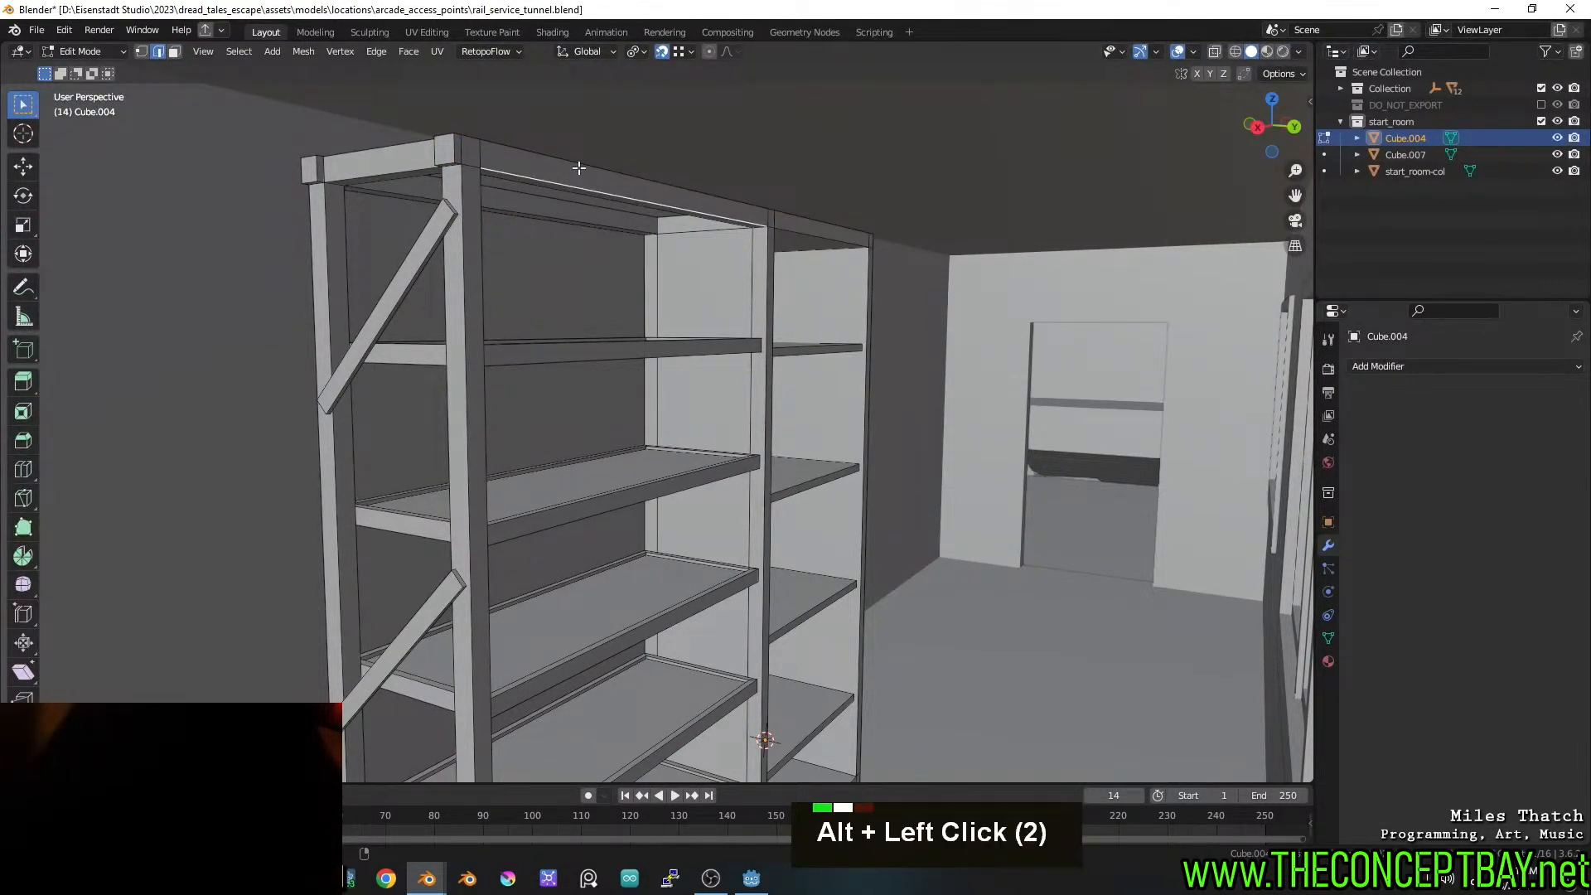
alt+click(579, 168)
key(3)
alt+click(564, 175)
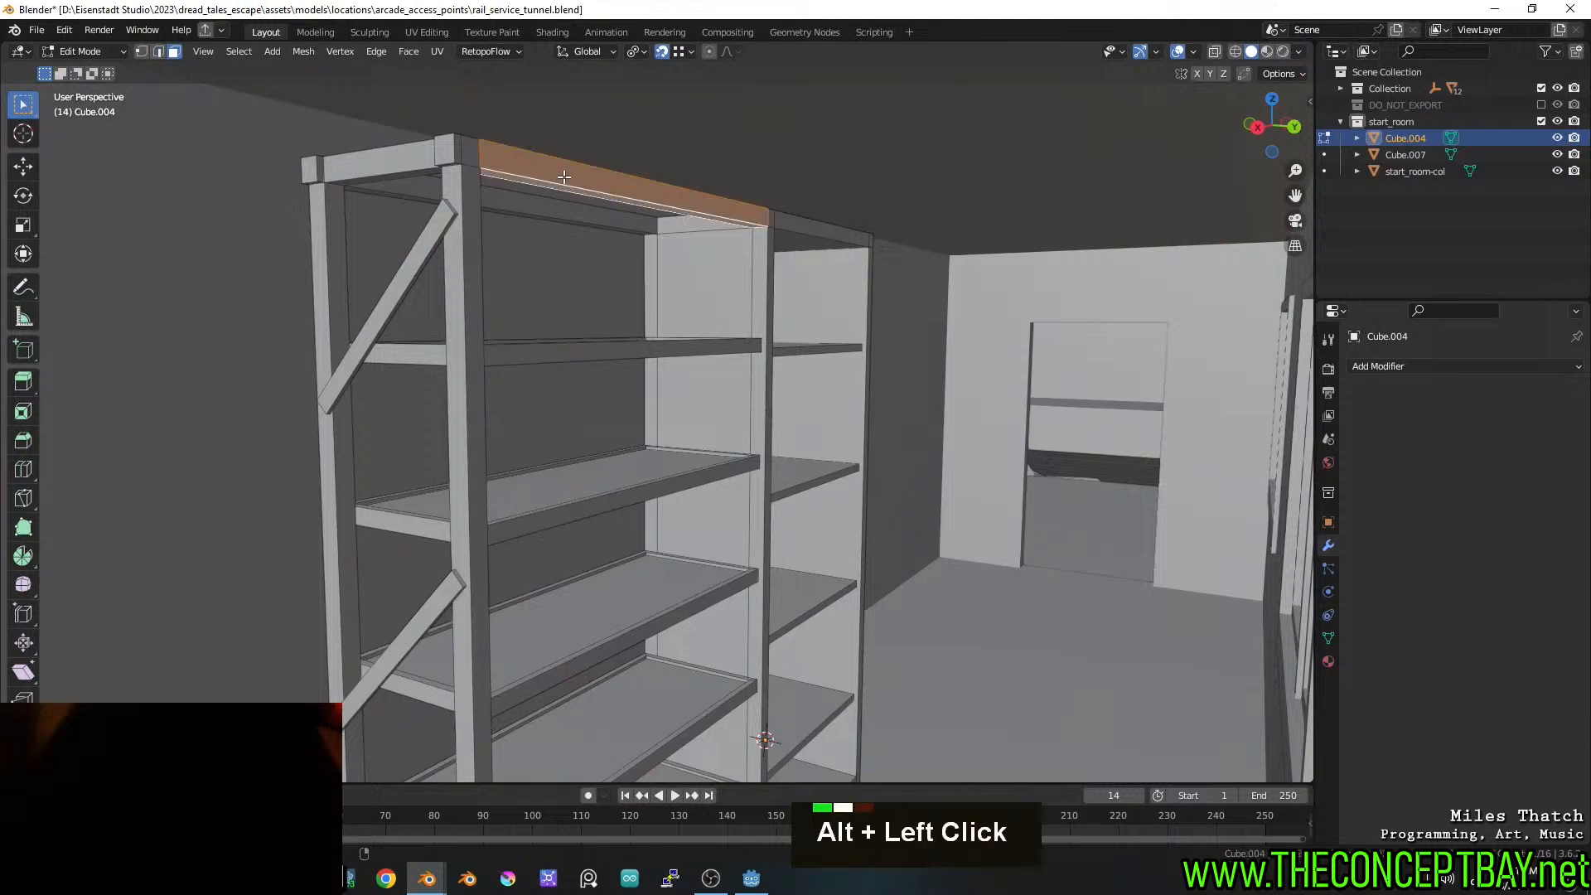
alt+shift+click(556, 214)
alt+shift+click(553, 220)
shift+middle_drag(553, 220, 614, 647)
alt+shift+click(629, 709)
alt+shift+click(578, 648)
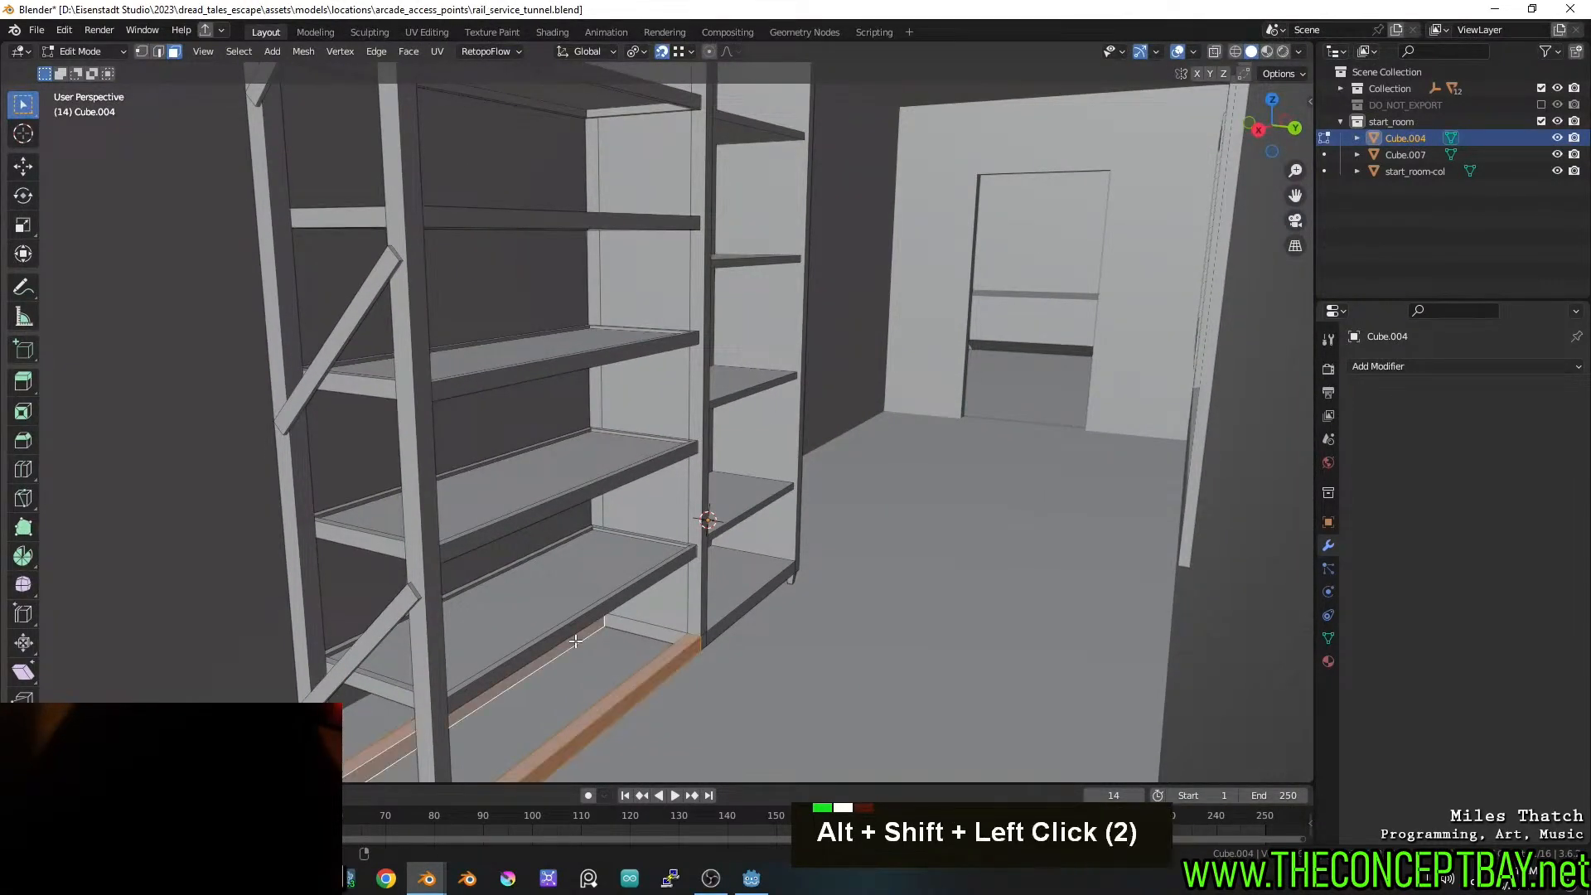
key(x)
click(575, 639)
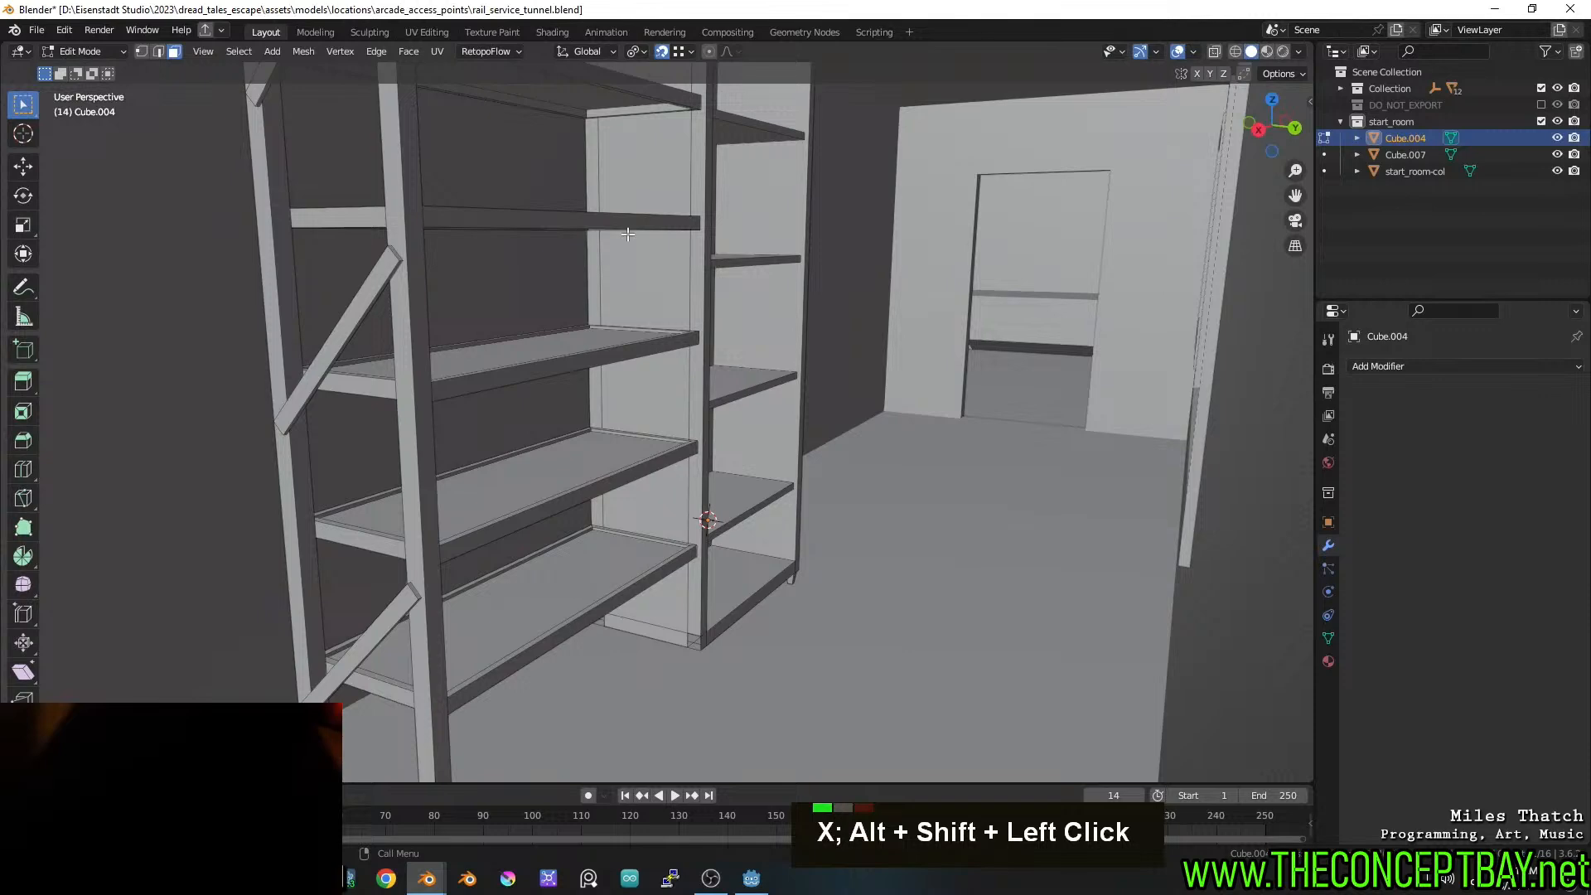
Select the remaining linked end frame of the open shelf section and delete it
shift+middle_drag(628, 235, 649, 333)
key(l)
key(x)
click(476, 257)
Fill the open front and rear corner holes at the top of the compartment's side with faces
scroll(709, 292, up, 3)
key(2)
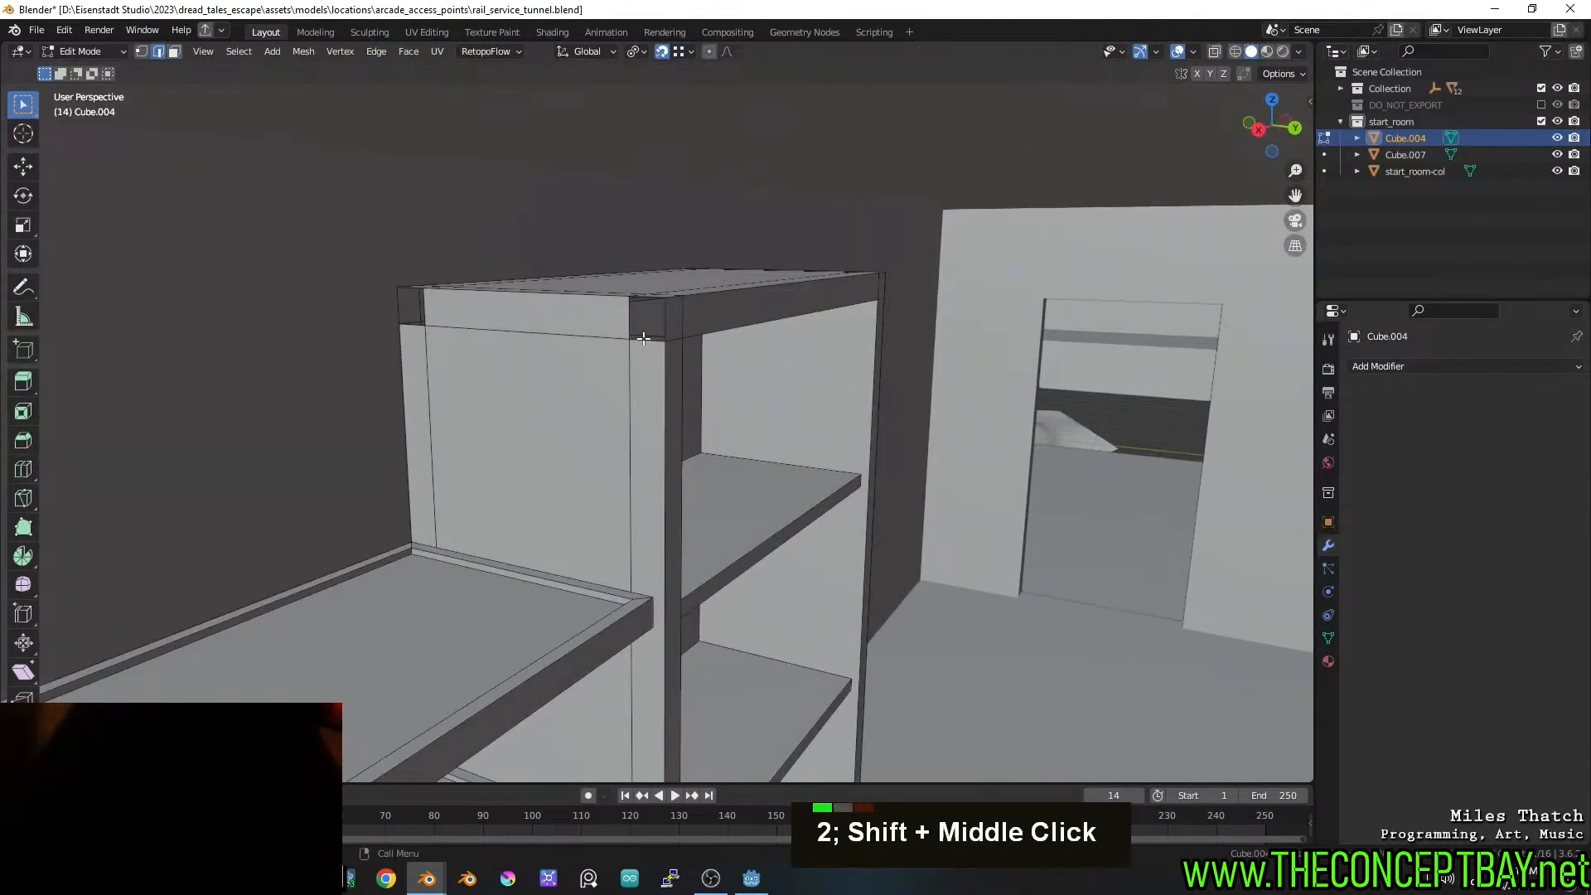
click(647, 337)
shift+click(647, 296)
key(f)
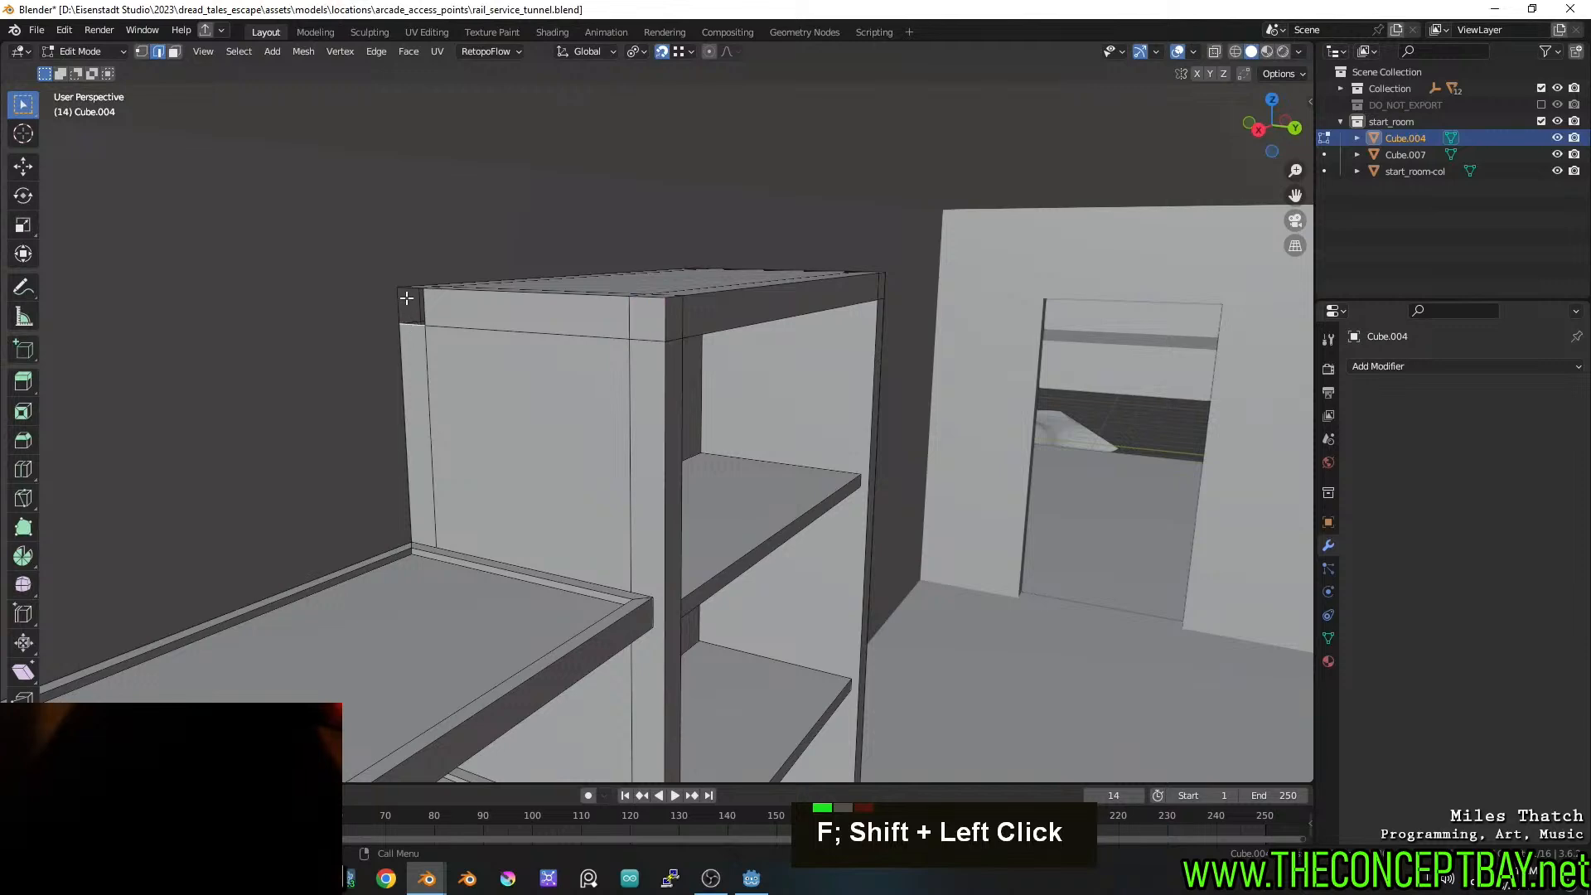
shift+click(406, 298)
key(f)
Fill the open front and rear corner holes at the base of the compartment's side with faces
shift+middle_drag(406, 298, 533, 213)
scroll(533, 292, up, 3)
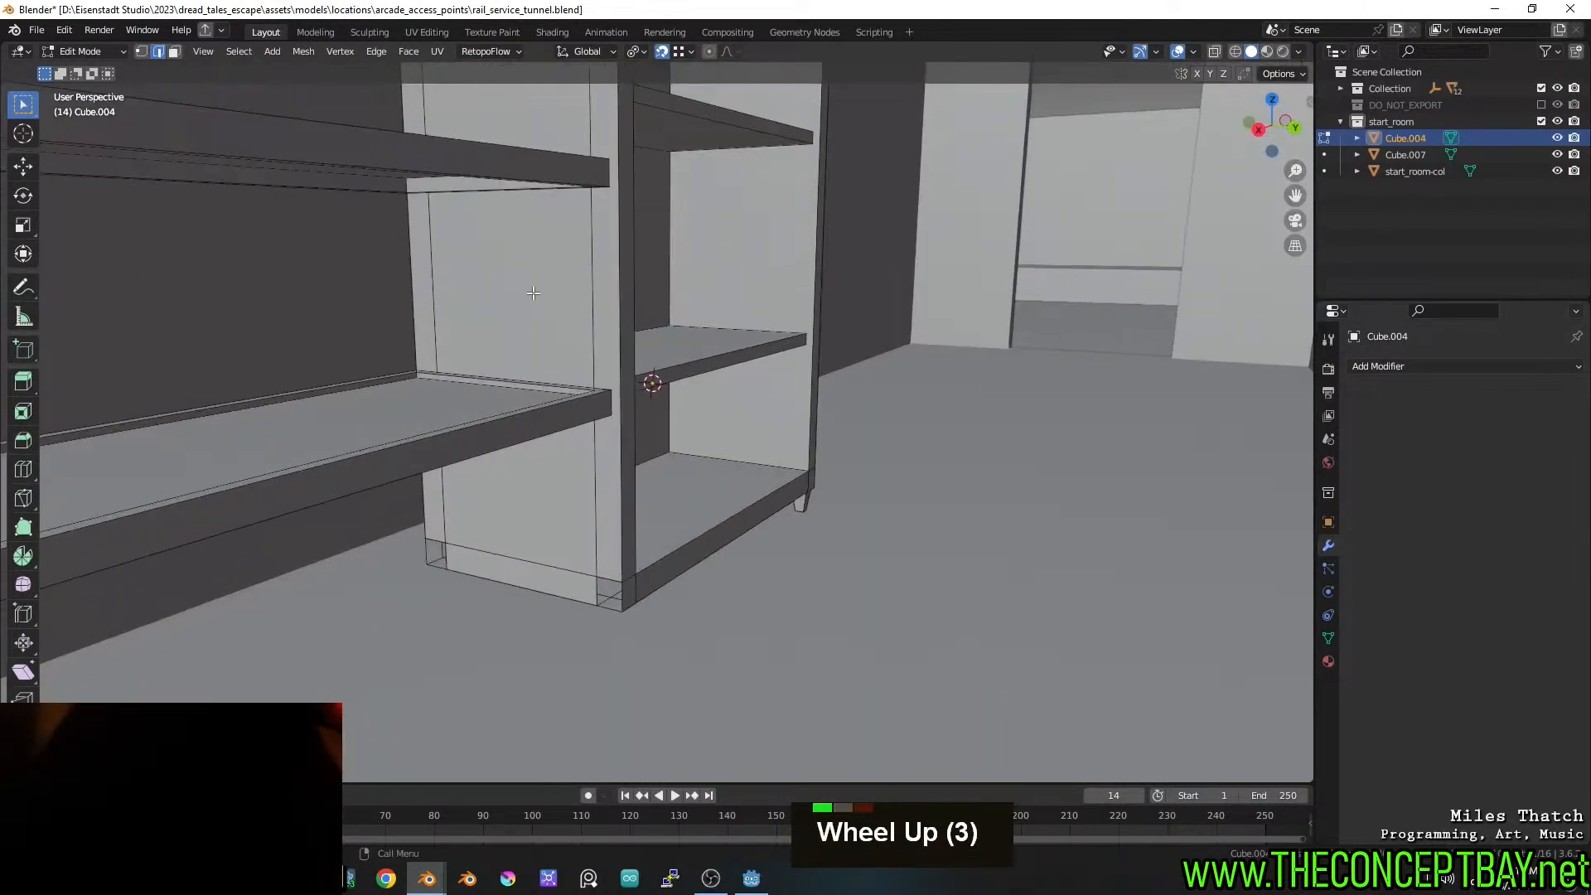
shift+middle_drag(533, 292, 570, 435)
shift+click(656, 461)
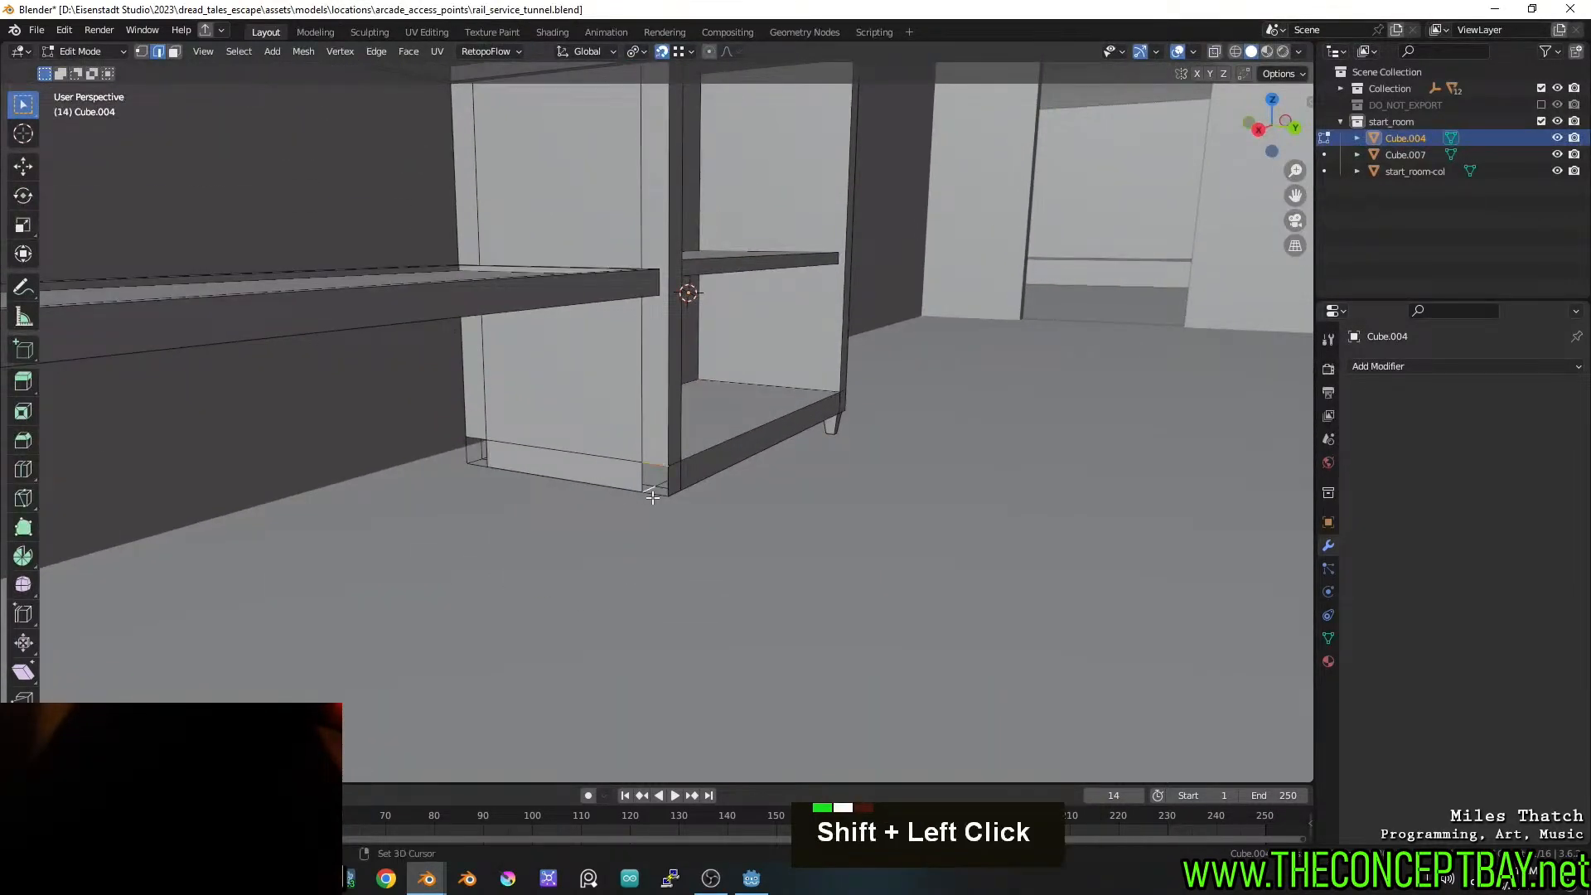
shift+click(655, 460)
key(f)
shift+click(491, 439)
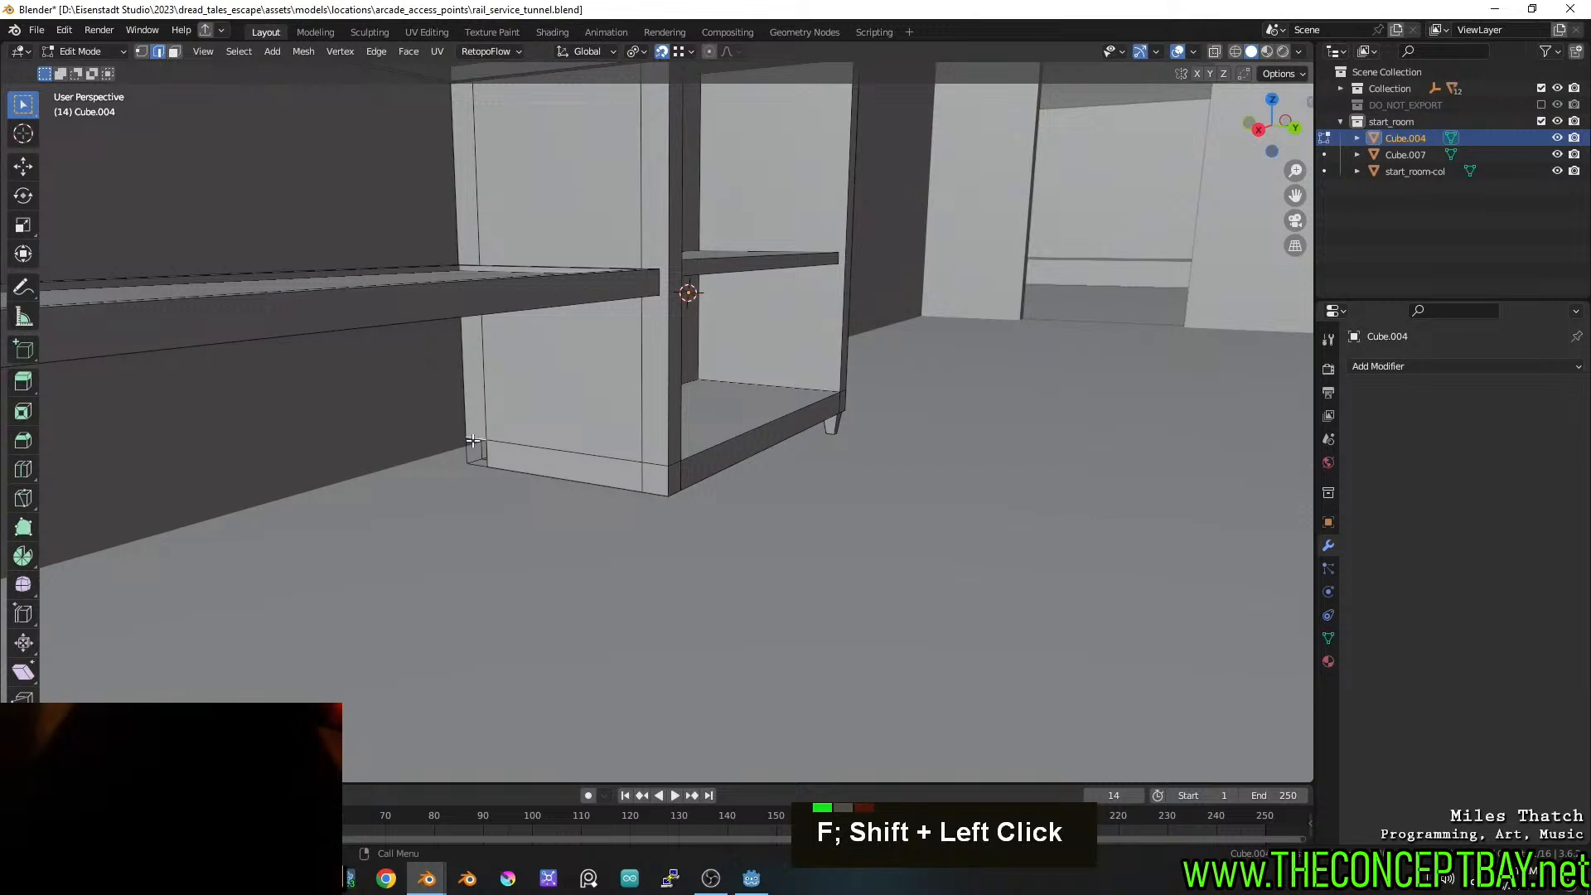
shift+click(471, 462)
shift+click(479, 462)
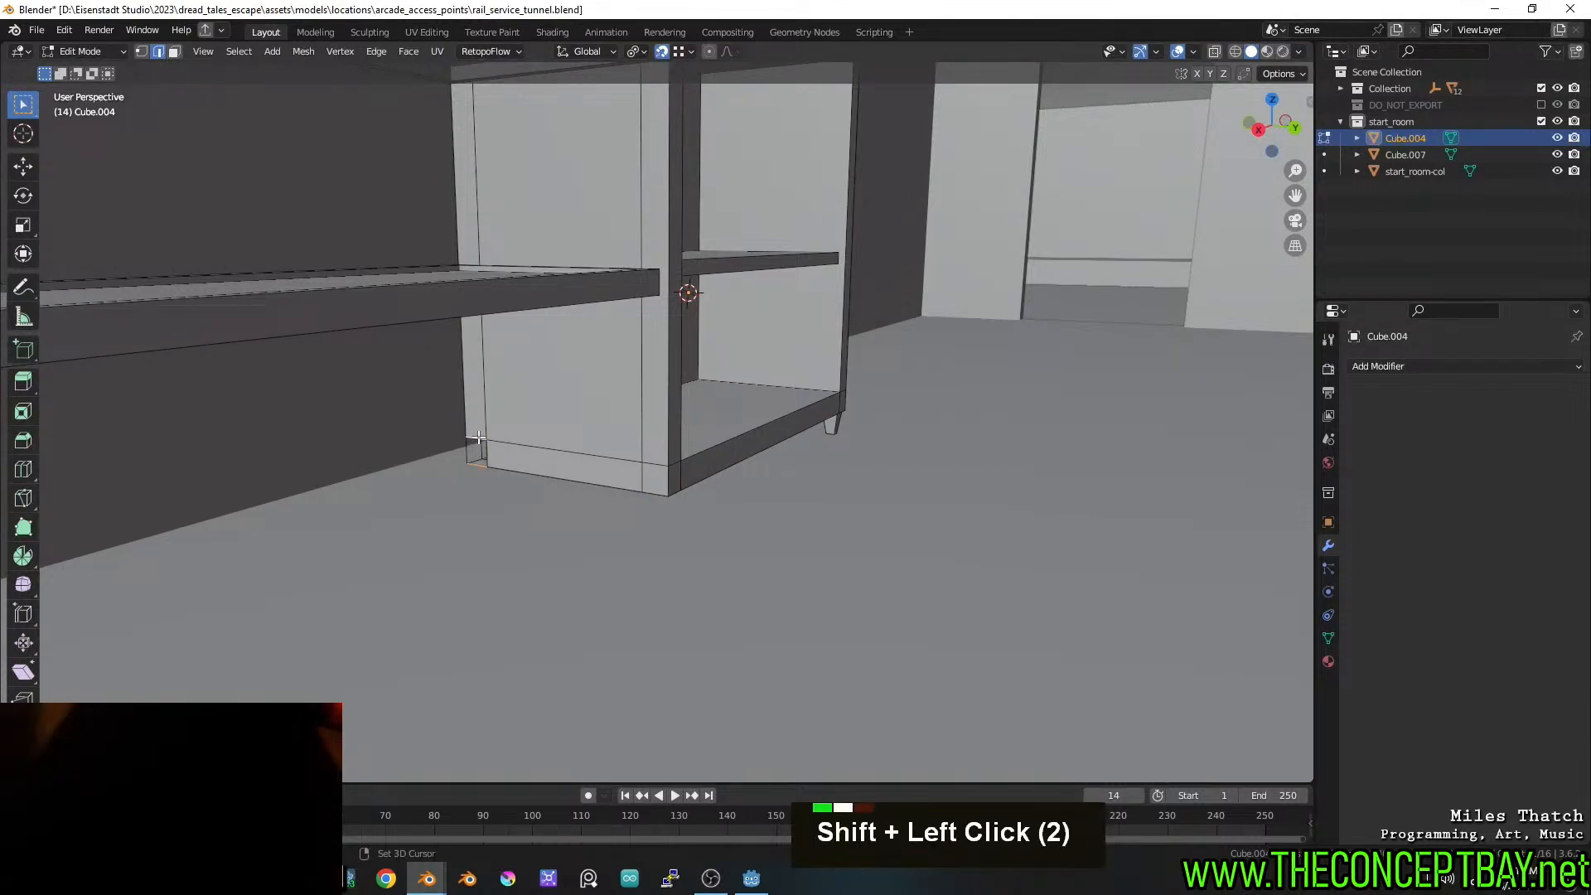
key(f)
Duplicate the front base corner face of the compartment's side and offset the copy about 0.052 m along X
shift+click(619, 475)
key(3)
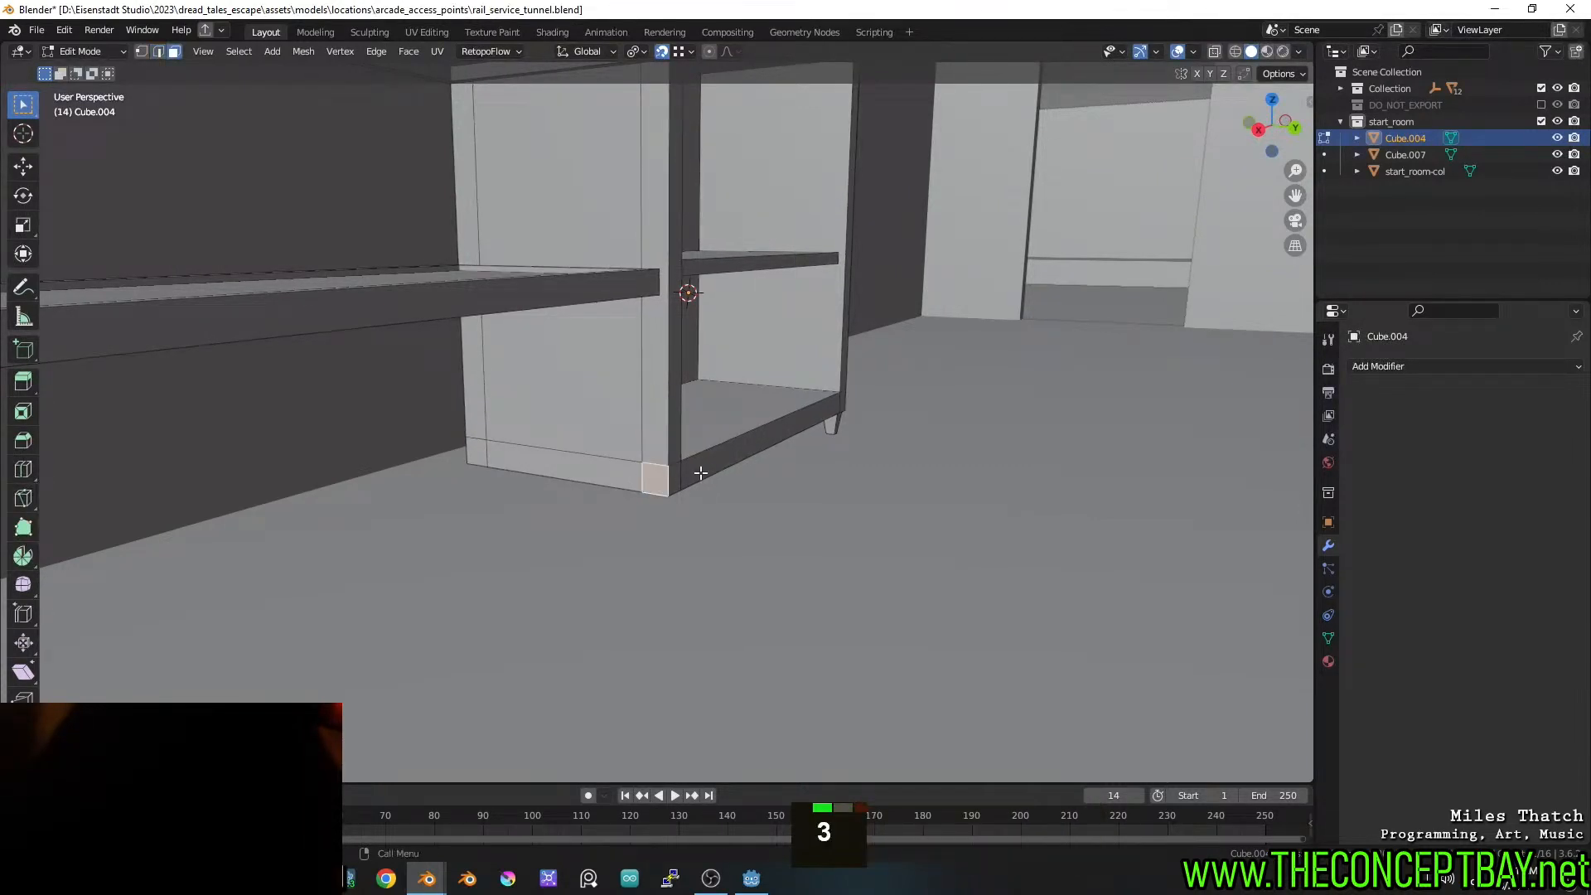
key(shift+d)
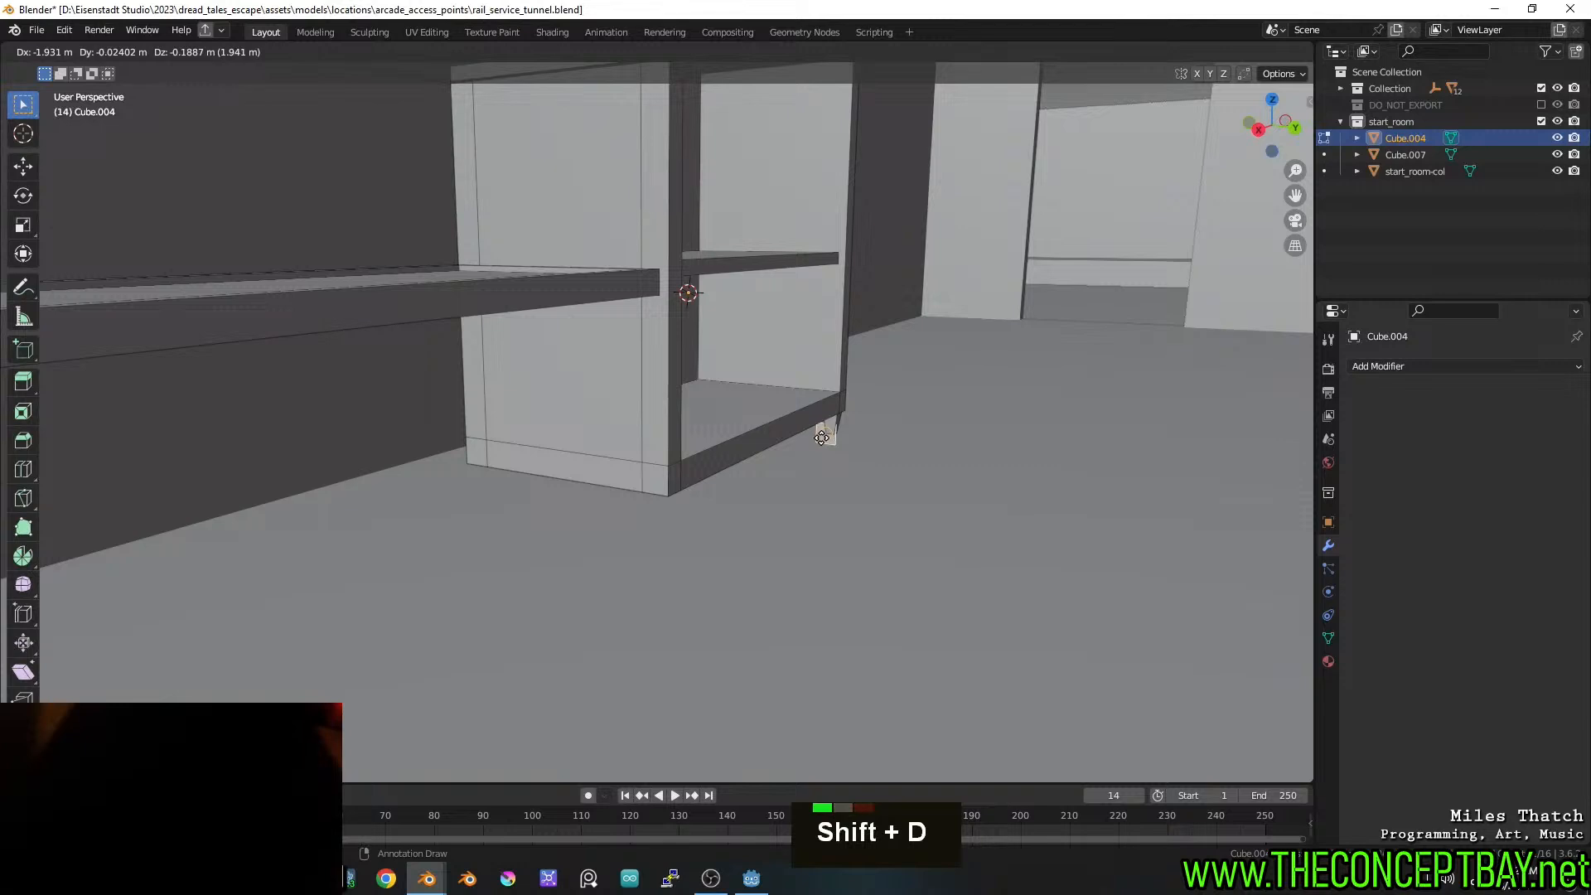
key(y)
key(x)
key(ctrl)
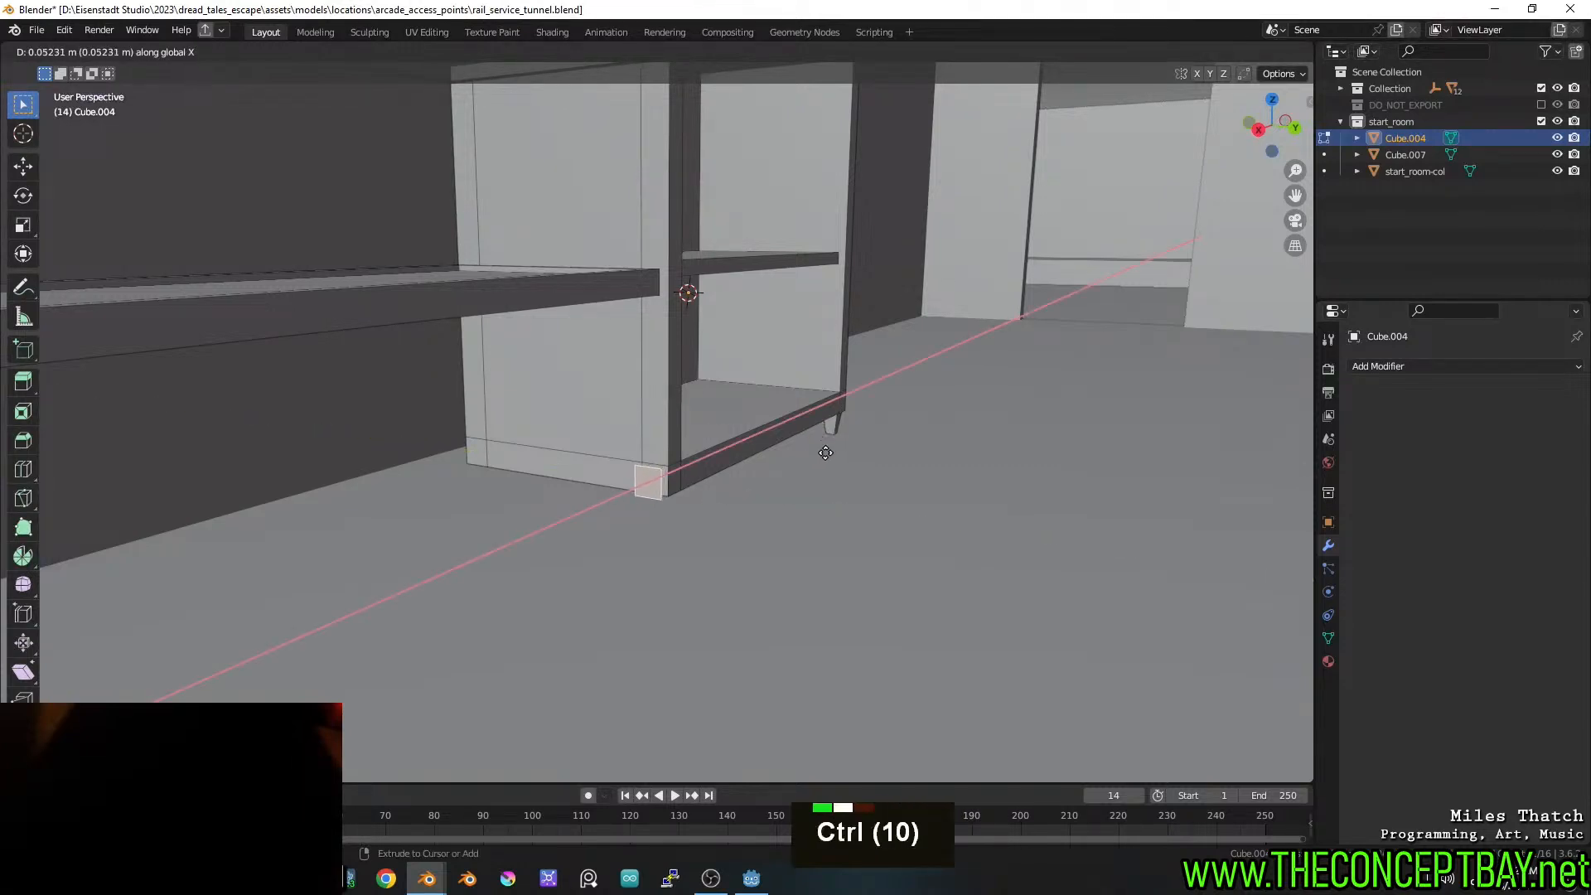
ctrl+click(826, 452)
Add a vertical loop cut with slide factor 0.581 near the duplicated face's outer edge and a horizontal one near its lower edge
scroll(653, 501, up, 3)
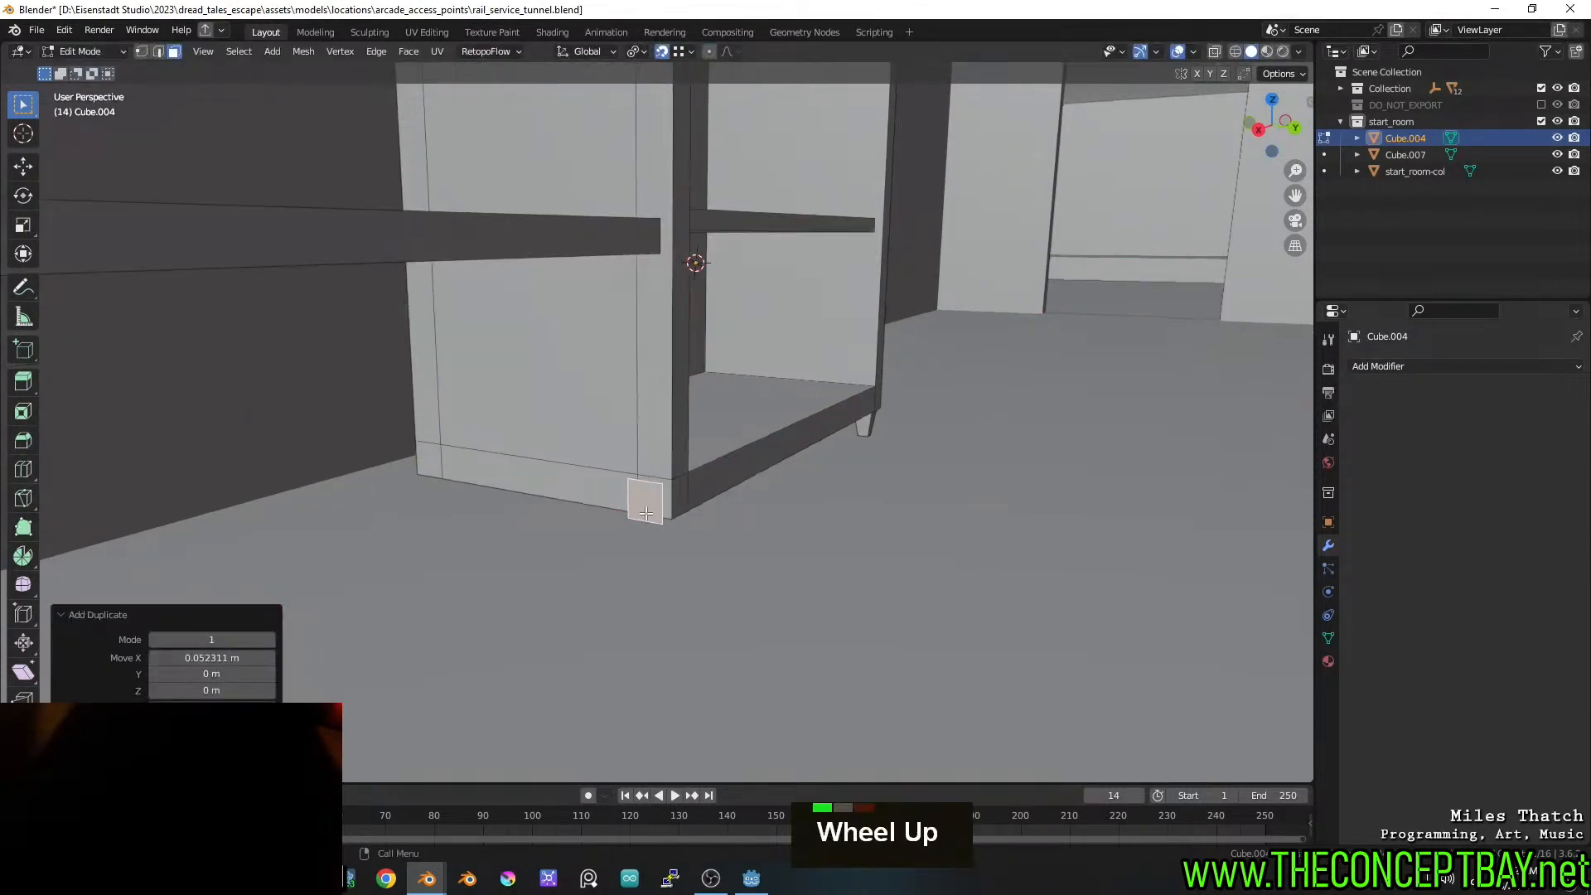
key(ctrl+r)
click(642, 555)
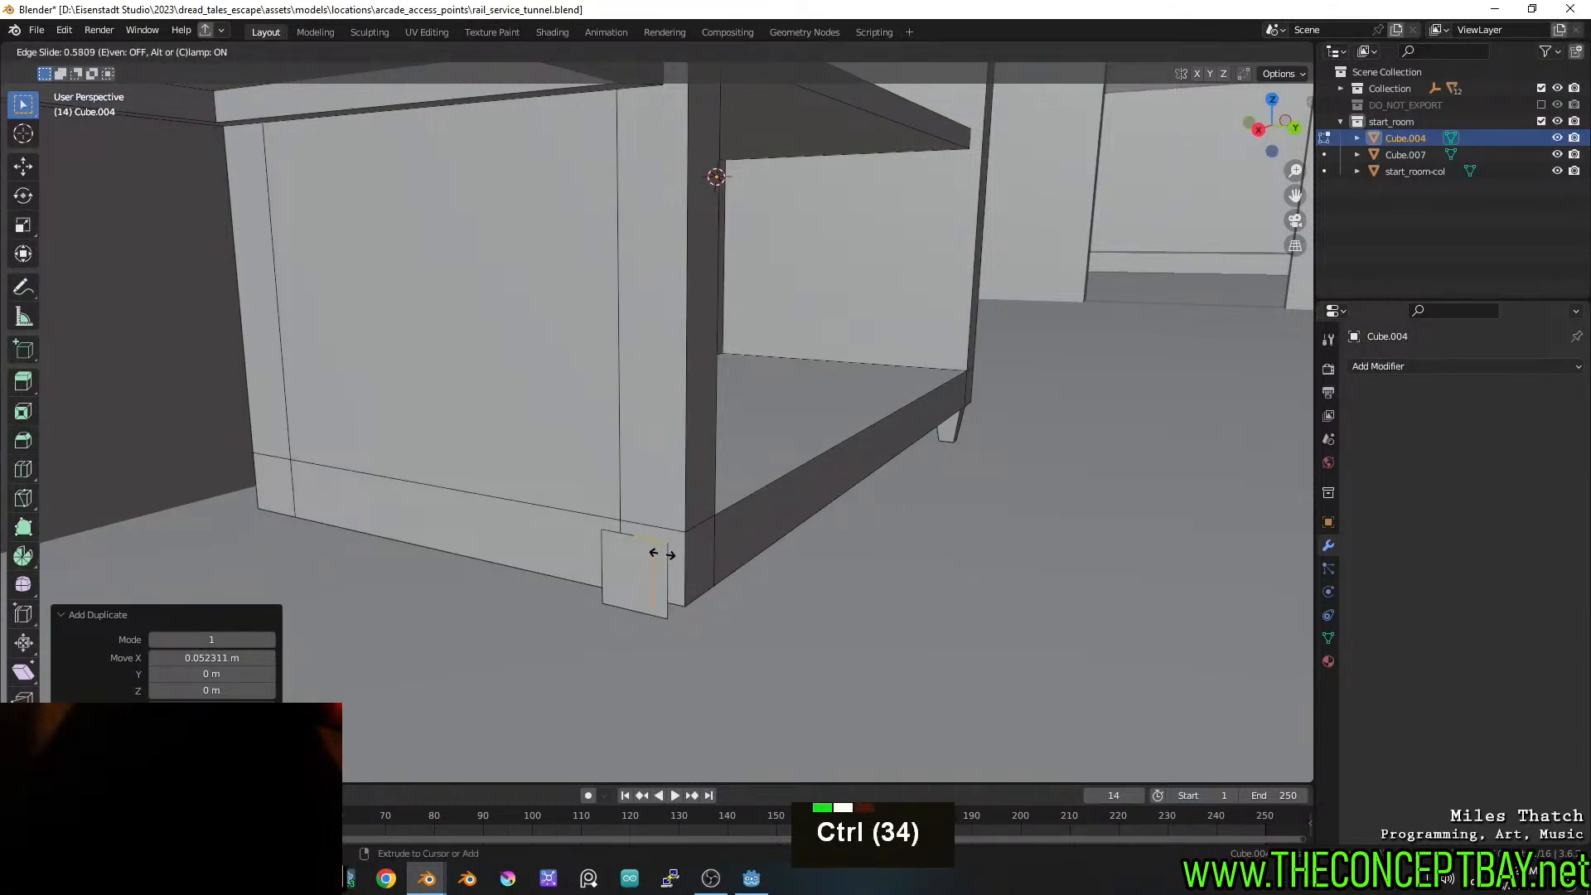
ctrl+click(661, 554)
key(ctrl+r)
click(634, 580)
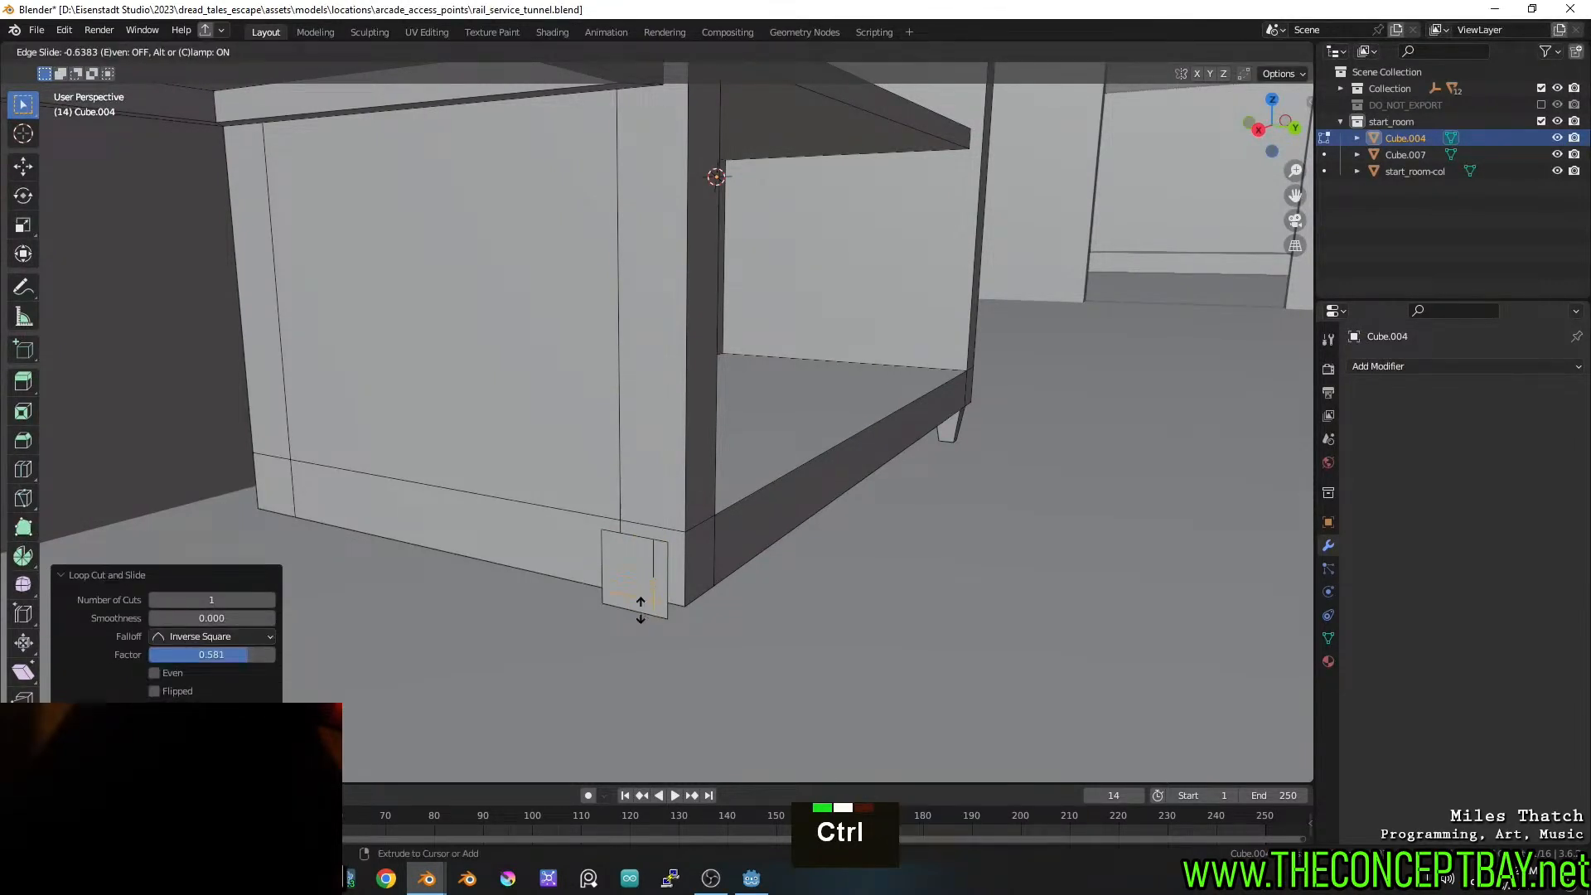
ctrl+click(641, 613)
Delete the large inner face of the cut square to leave an L-shaped profile
key(3)
click(636, 576)
key(x)
click(636, 576)
Move the L-profile faces back 0.052311 m along X and extrude them about 2.88 m to the far front leg
key(3)
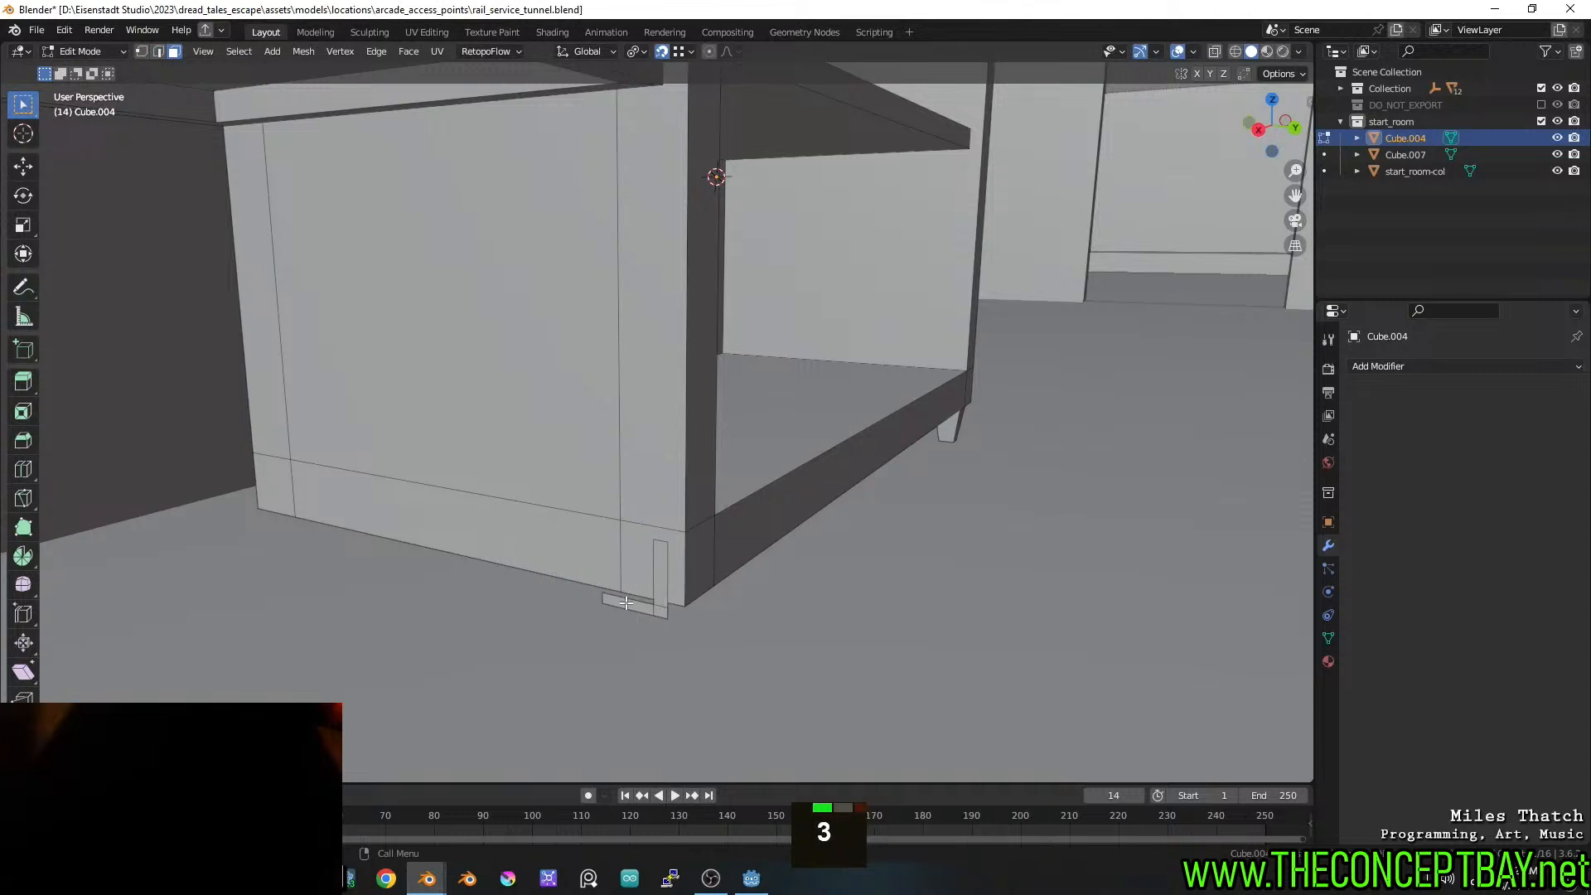
click(639, 607)
shift+click(660, 599)
scroll(663, 588, down, 6)
shift+middle_drag(663, 588, 816, 489)
key(g)
key(y)
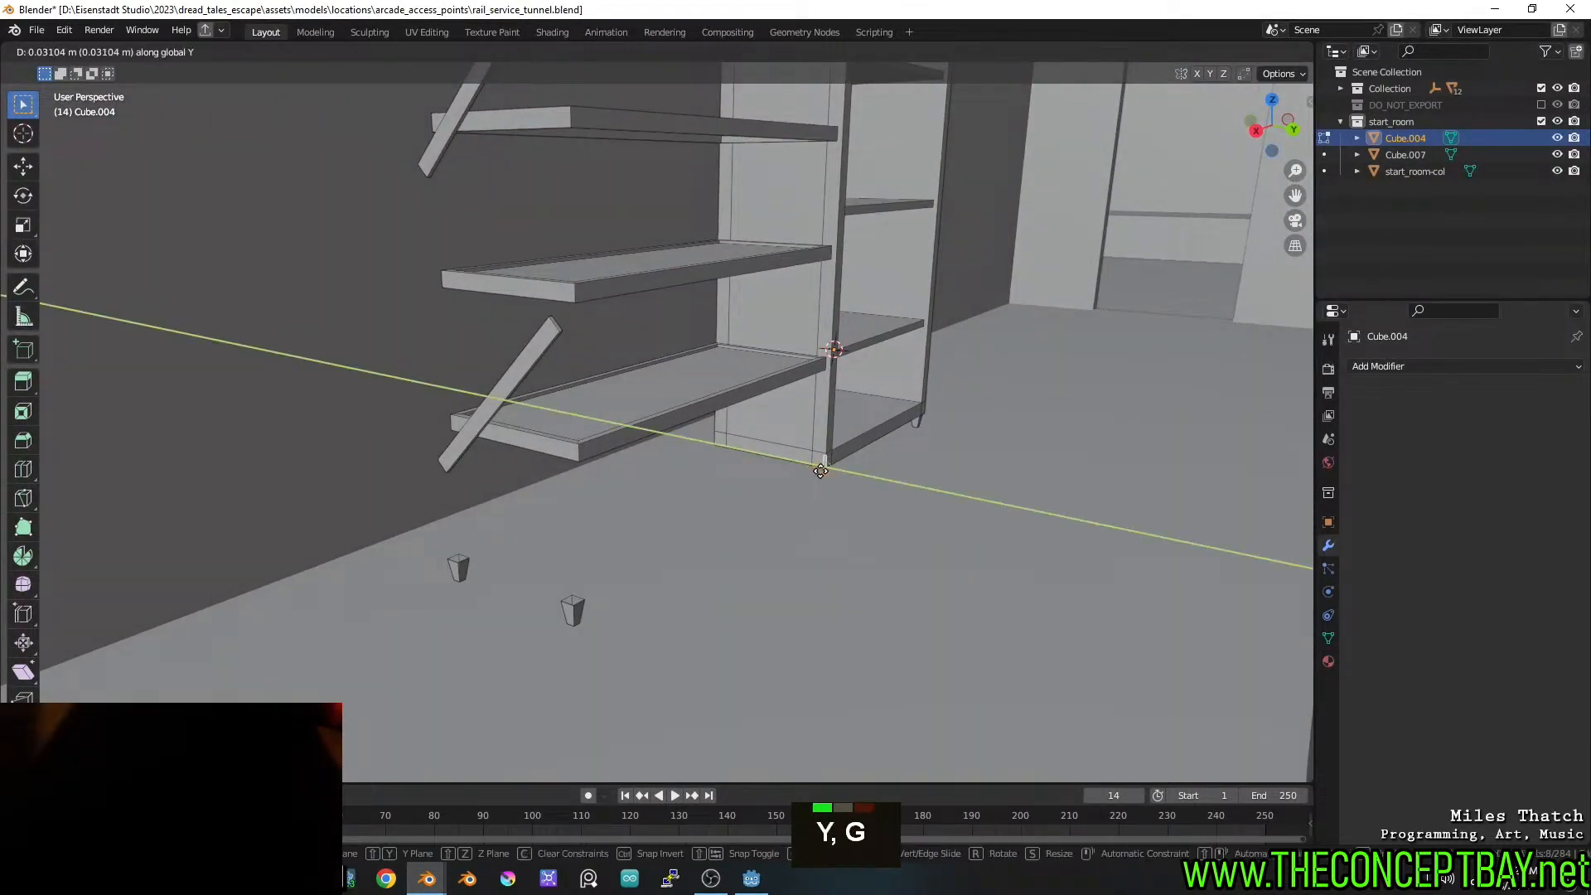
key(x)
click(825, 468)
key(e)
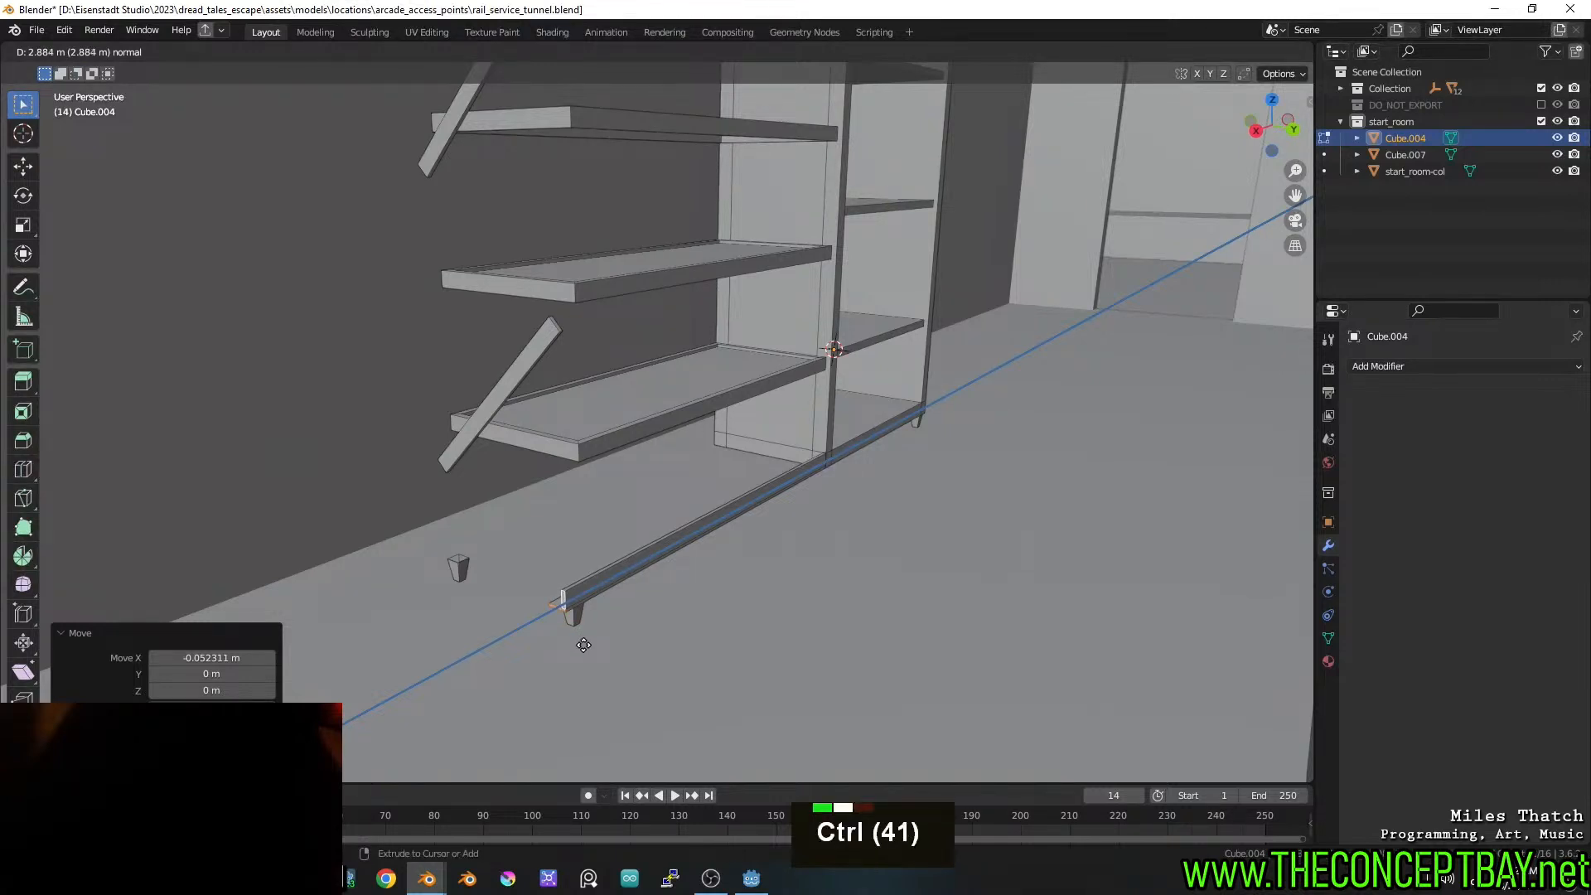
ctrl+click(584, 644)
Place the 3D cursor at the centre of the middle base face on the compartment's side
key(l)
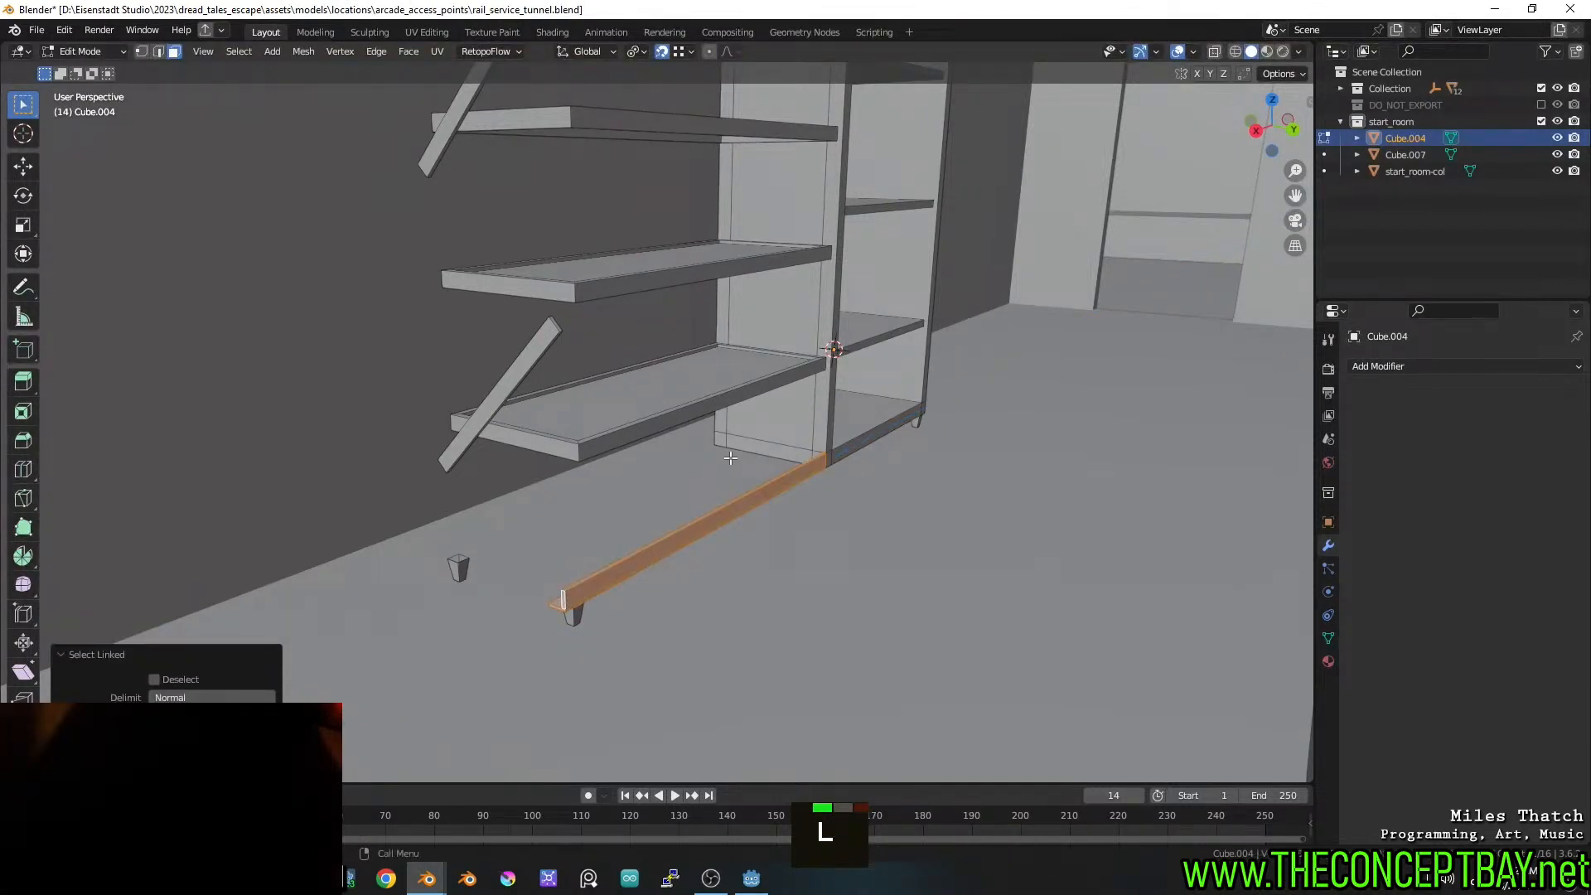
key(2)
click(763, 446)
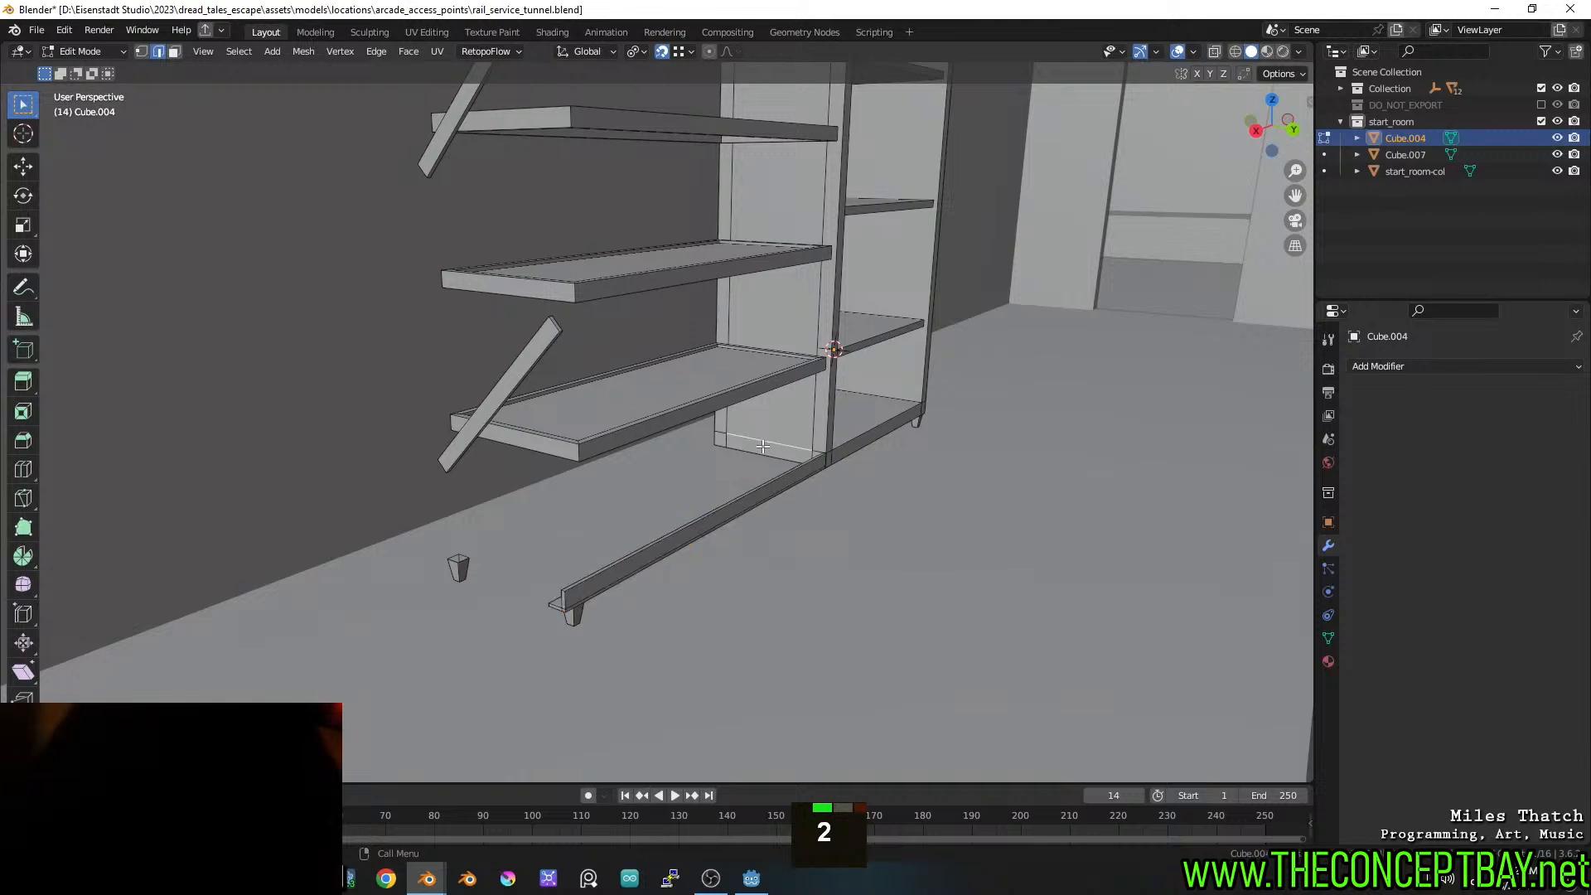
key(3)
key(shift+s)
click(740, 542)
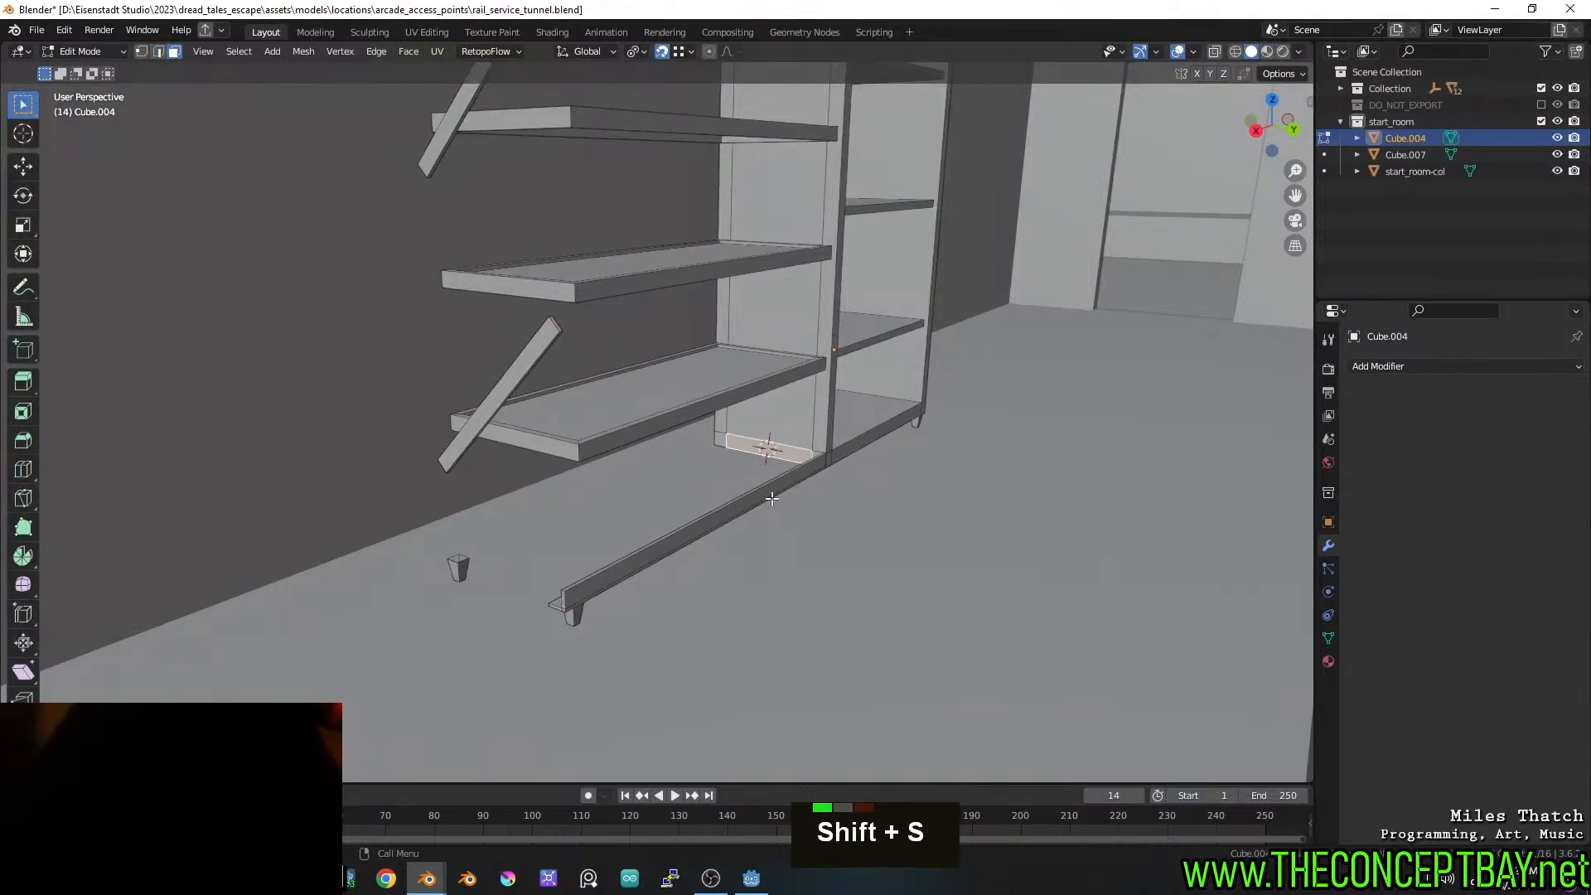
Duplicate the long L-shaped bottom rail in place
key(l)
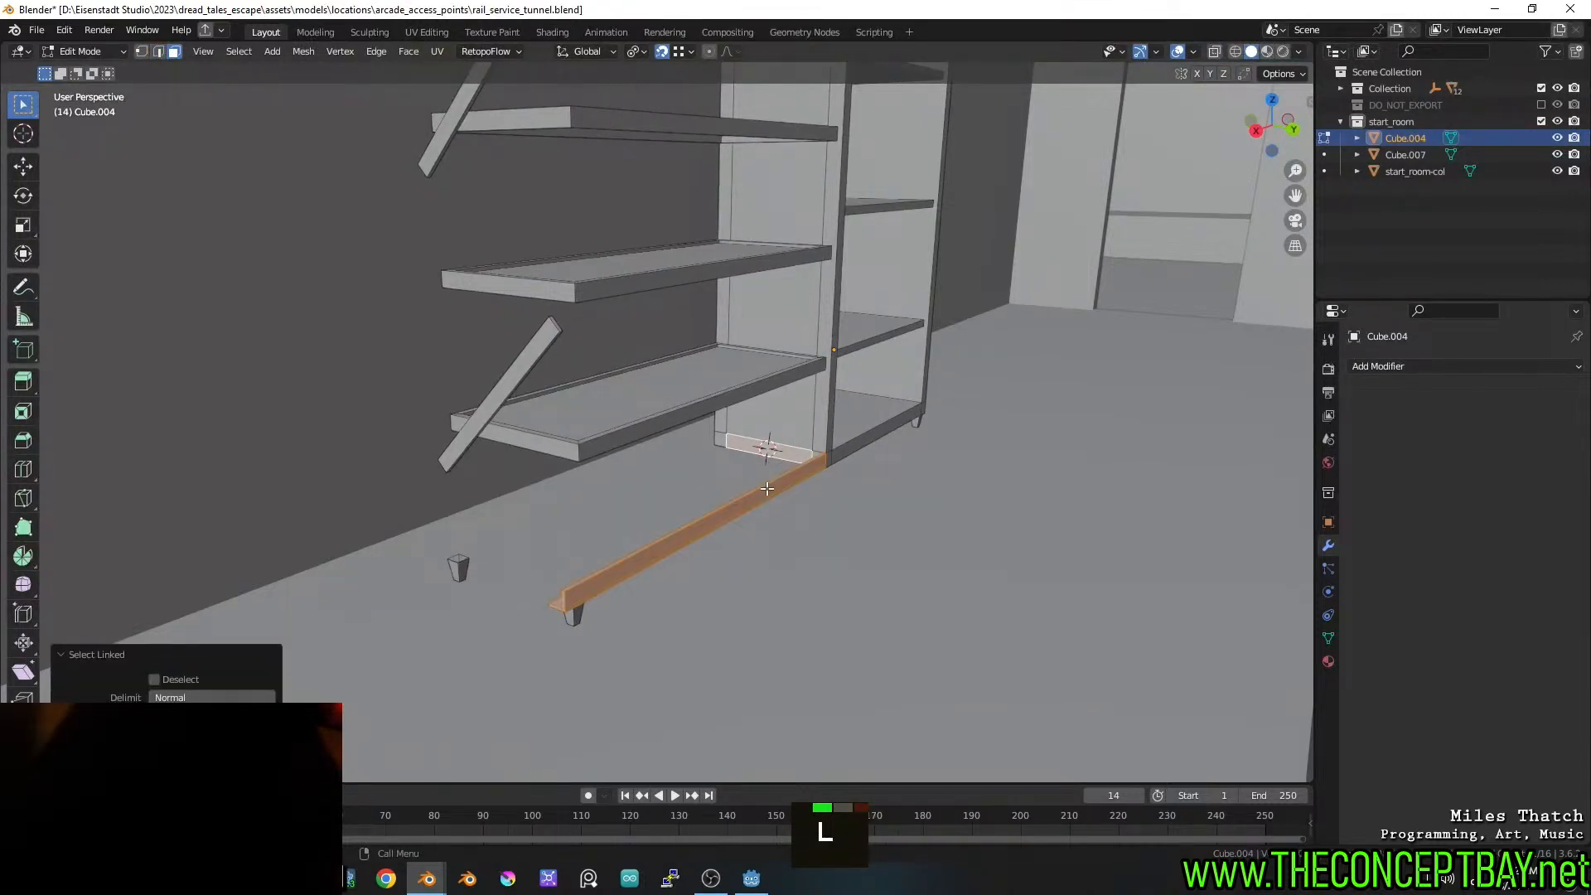
key(l)
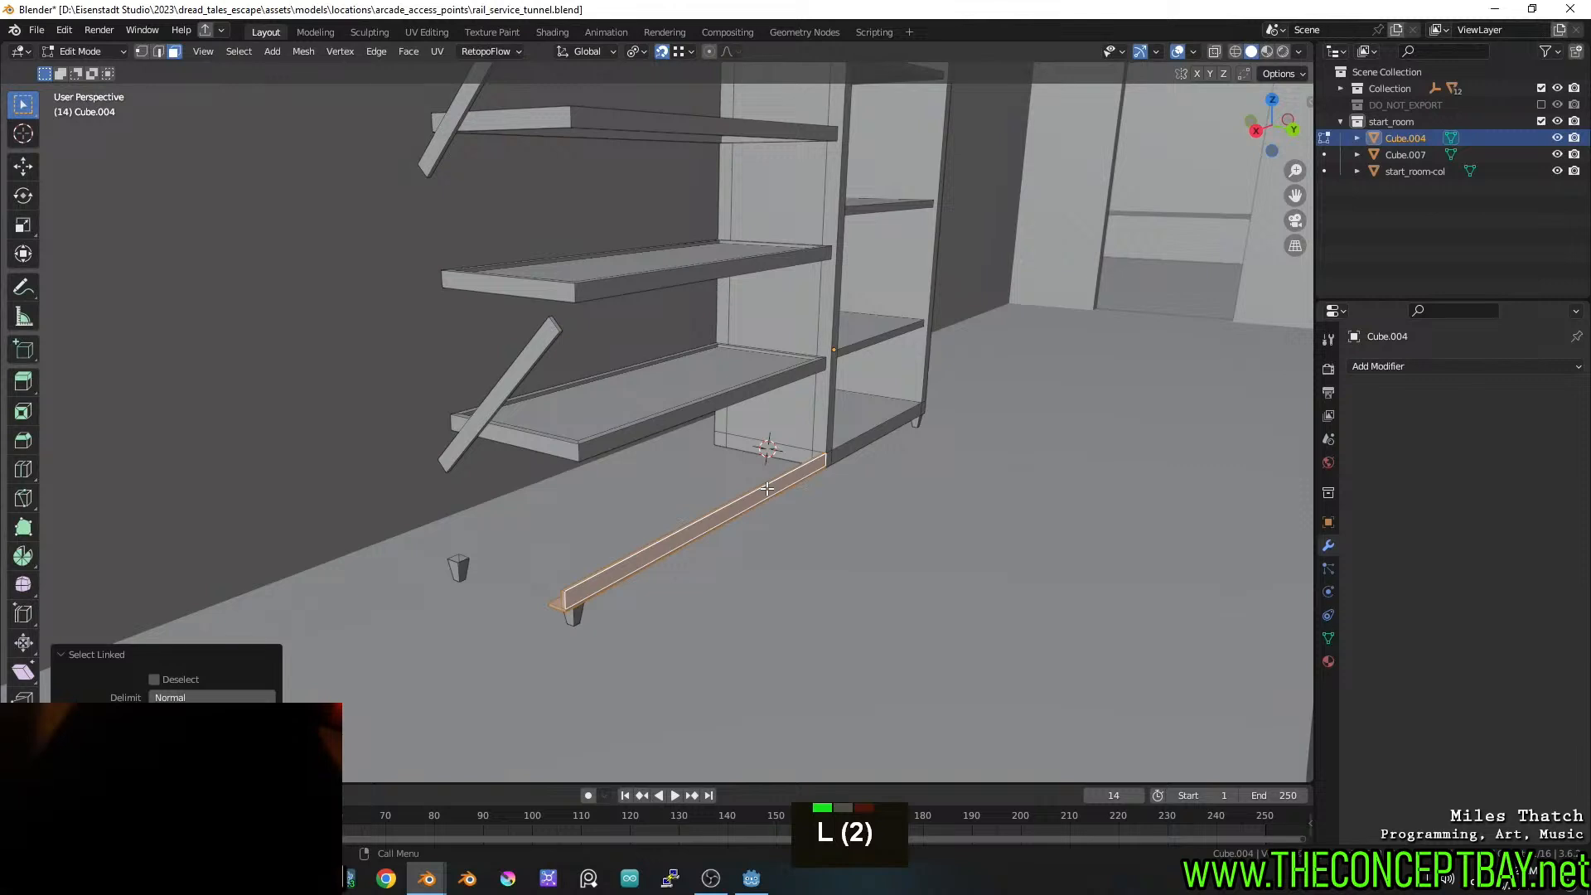
key(shift+d)
key(Escape)
key(ctrl+m)
key(y)
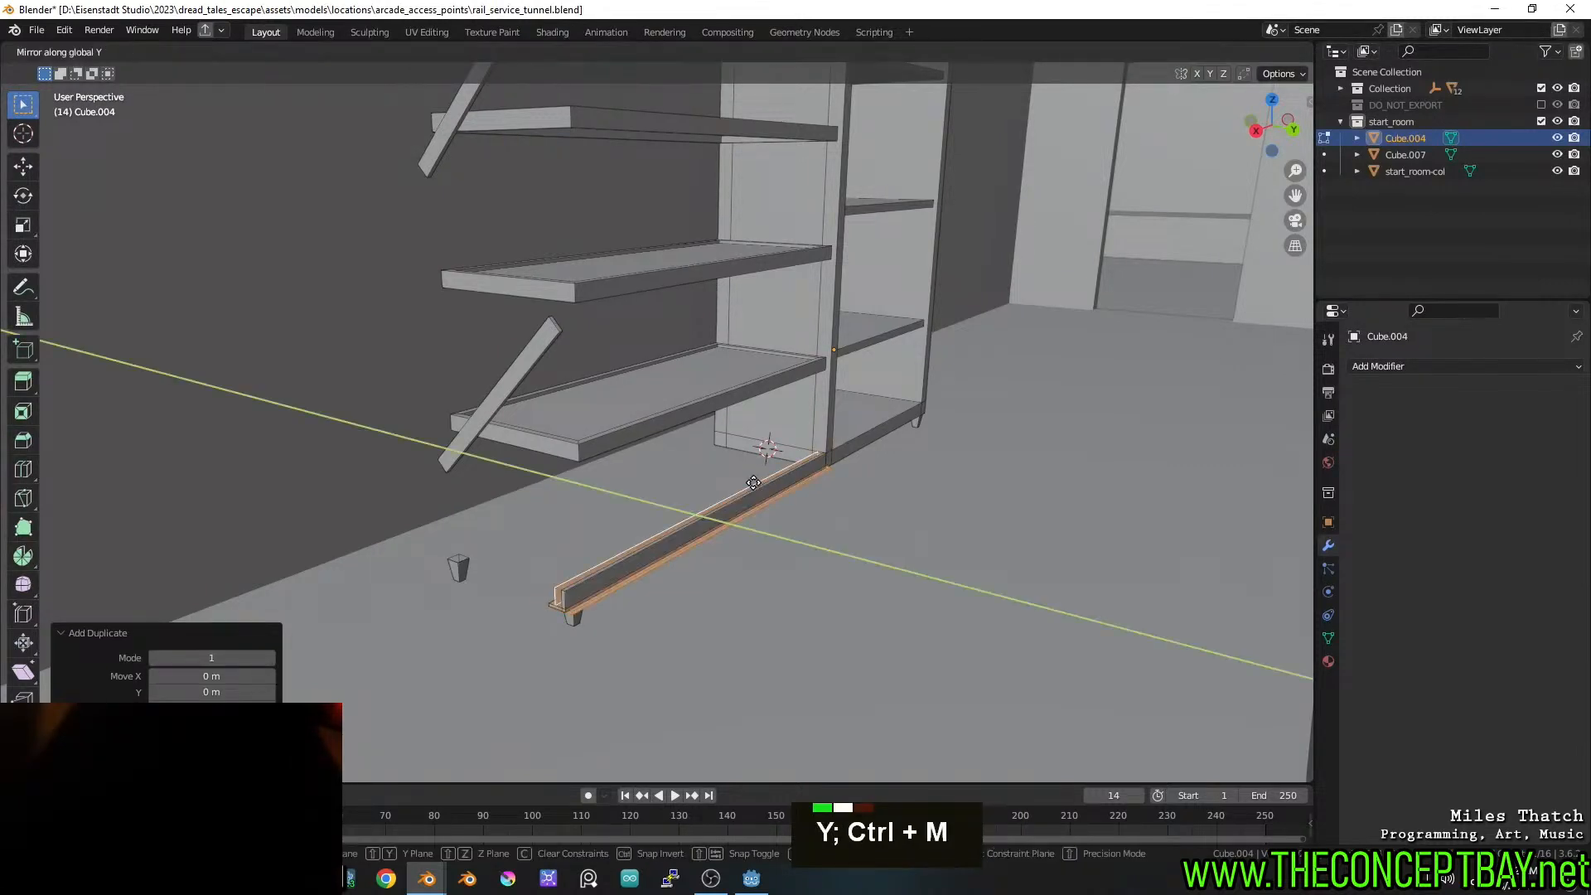
key(x)
key(Escape)
Set the pivot to the 3D cursor and mirror the duplicated rail along global Y onto the wall-side leg
key(period)
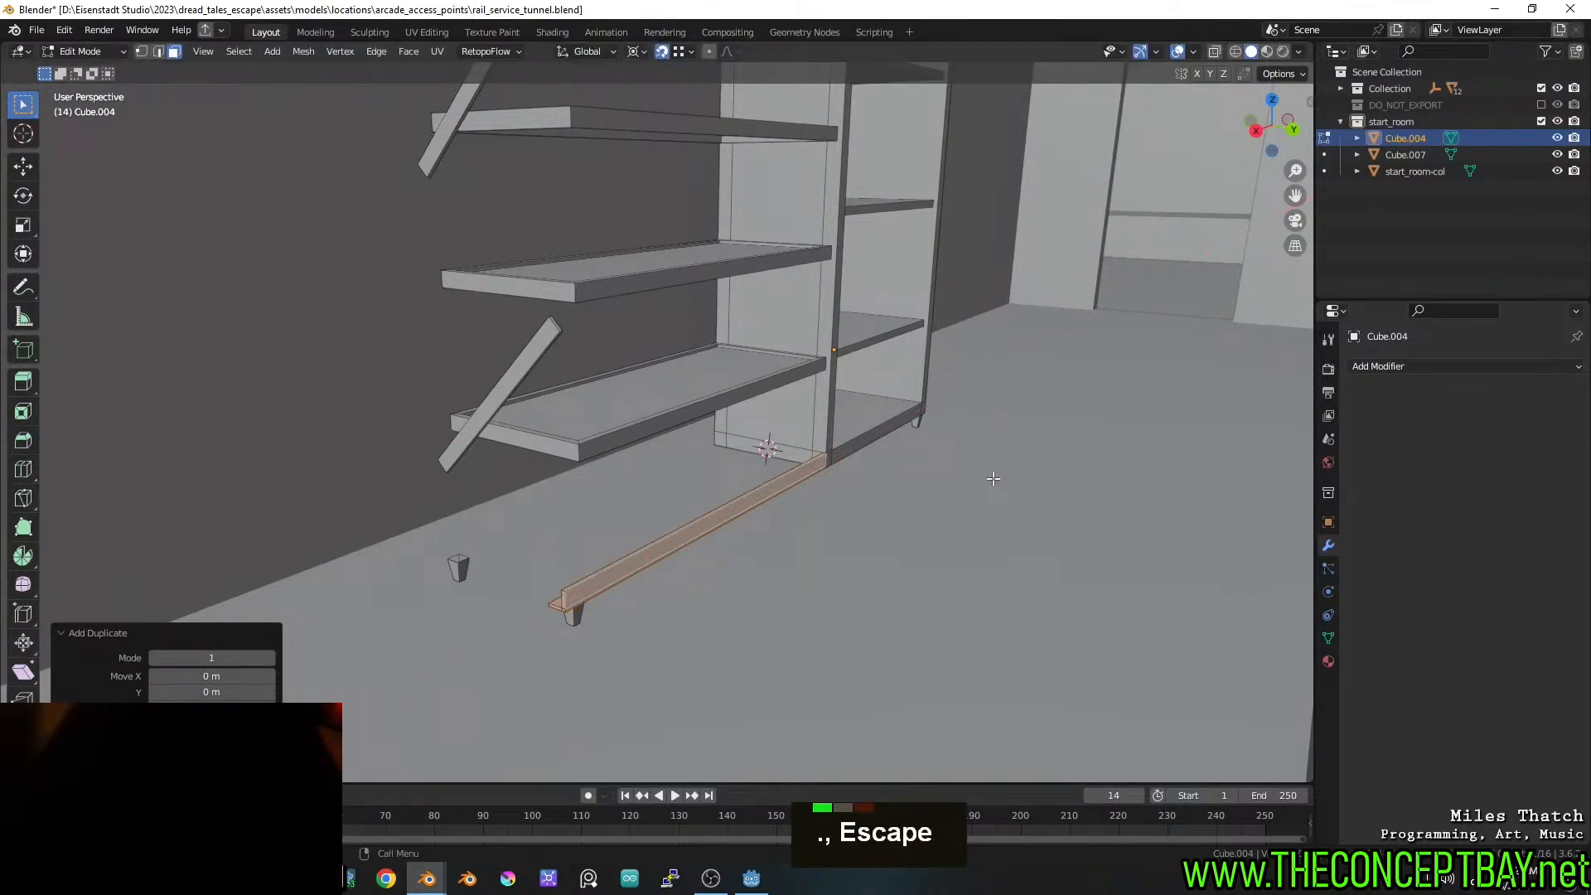
key(ctrl+m)
key(x)
key(y)
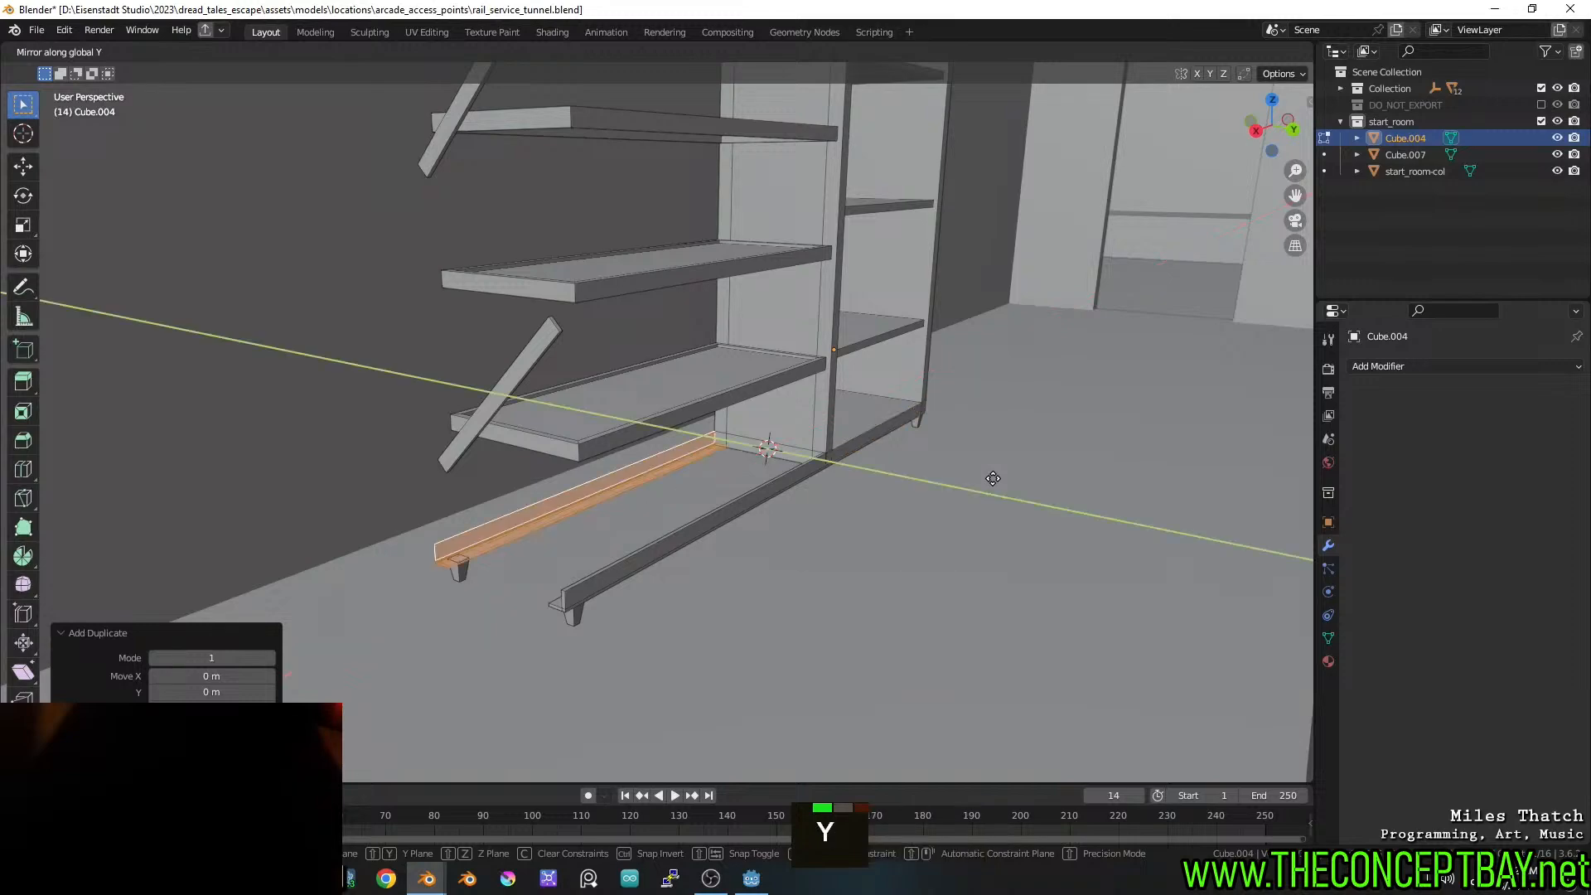
click(993, 479)
Place the 3D cursor at the centre of the end compartment's tall side face
key(l)
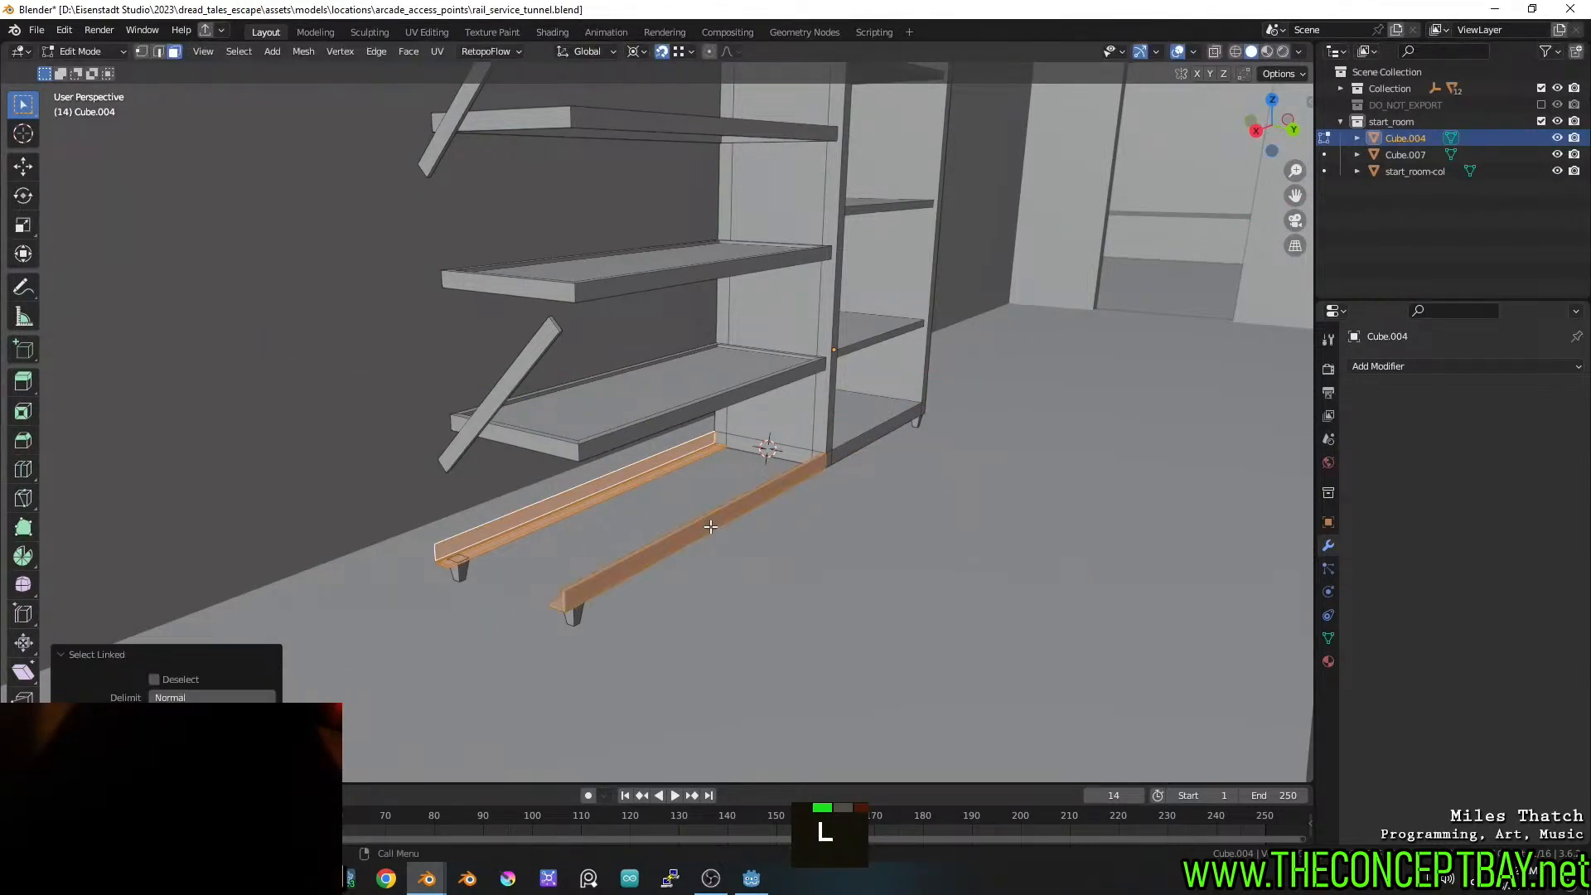
shift+middle_drag(711, 526, 699, 557)
click(712, 456)
key(shift+s)
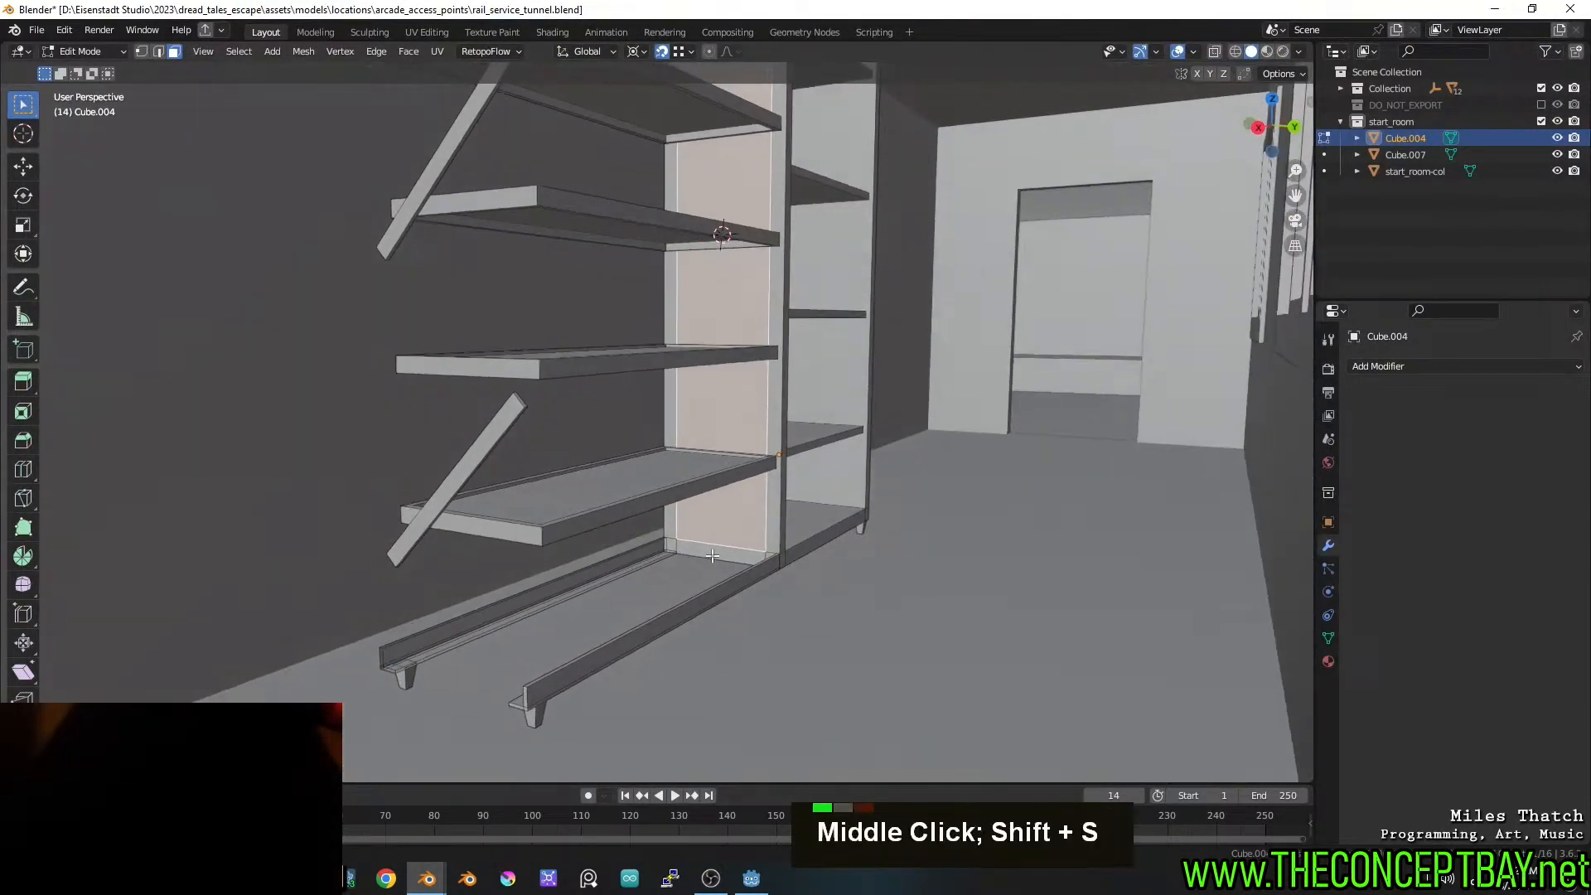
Duplicate both bottom L-rails in place and mirror the copies along global Z to the top of the shelving unit
key(l)
key(l)
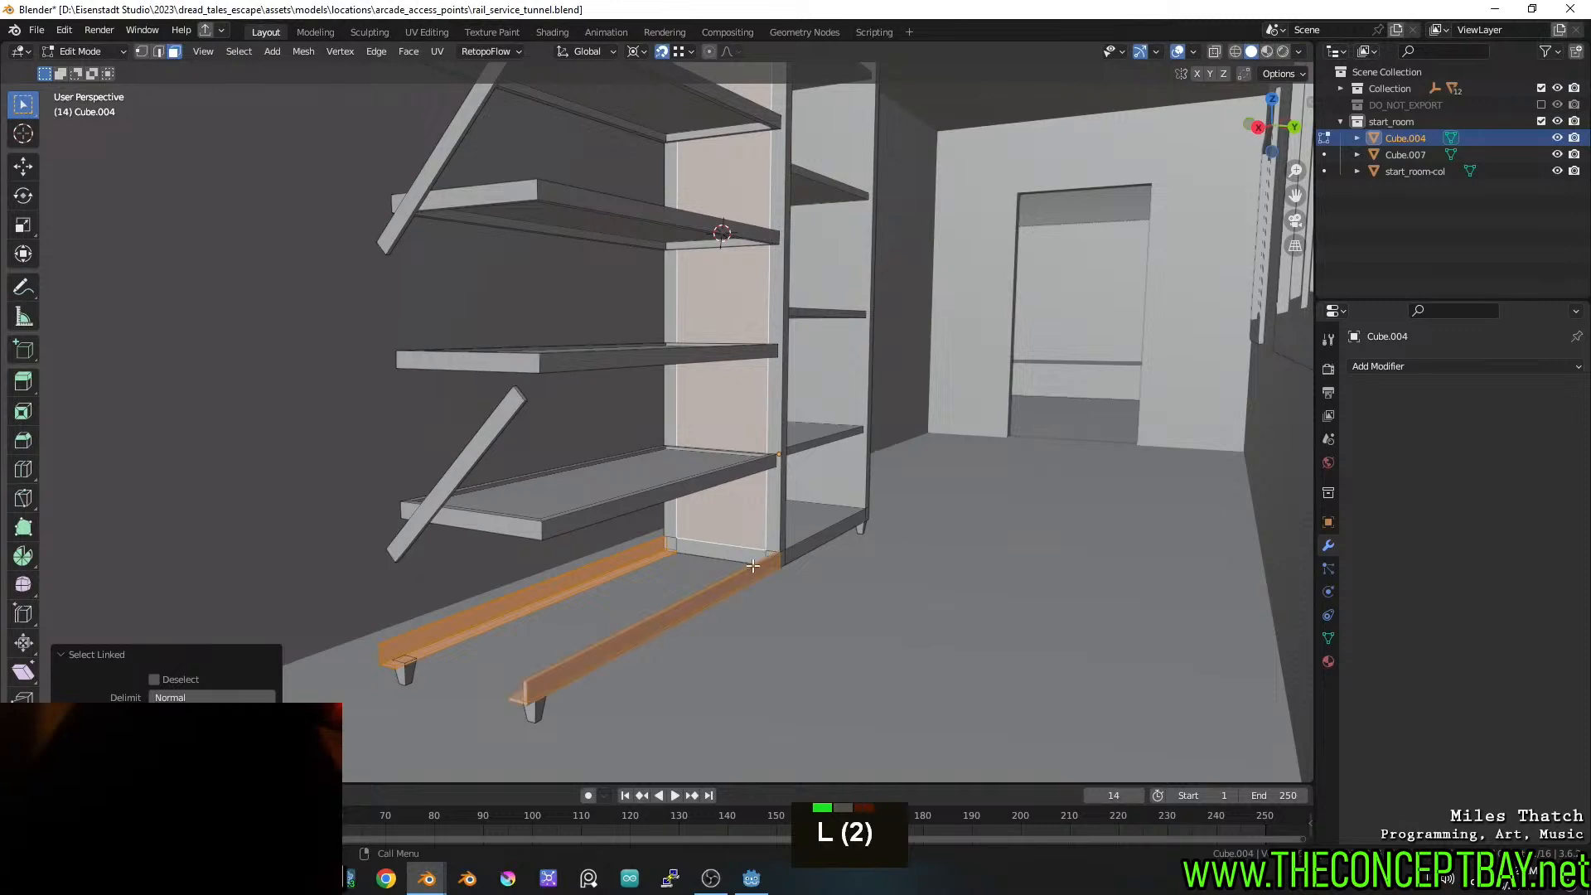
shift+click(706, 501)
key(shift+d)
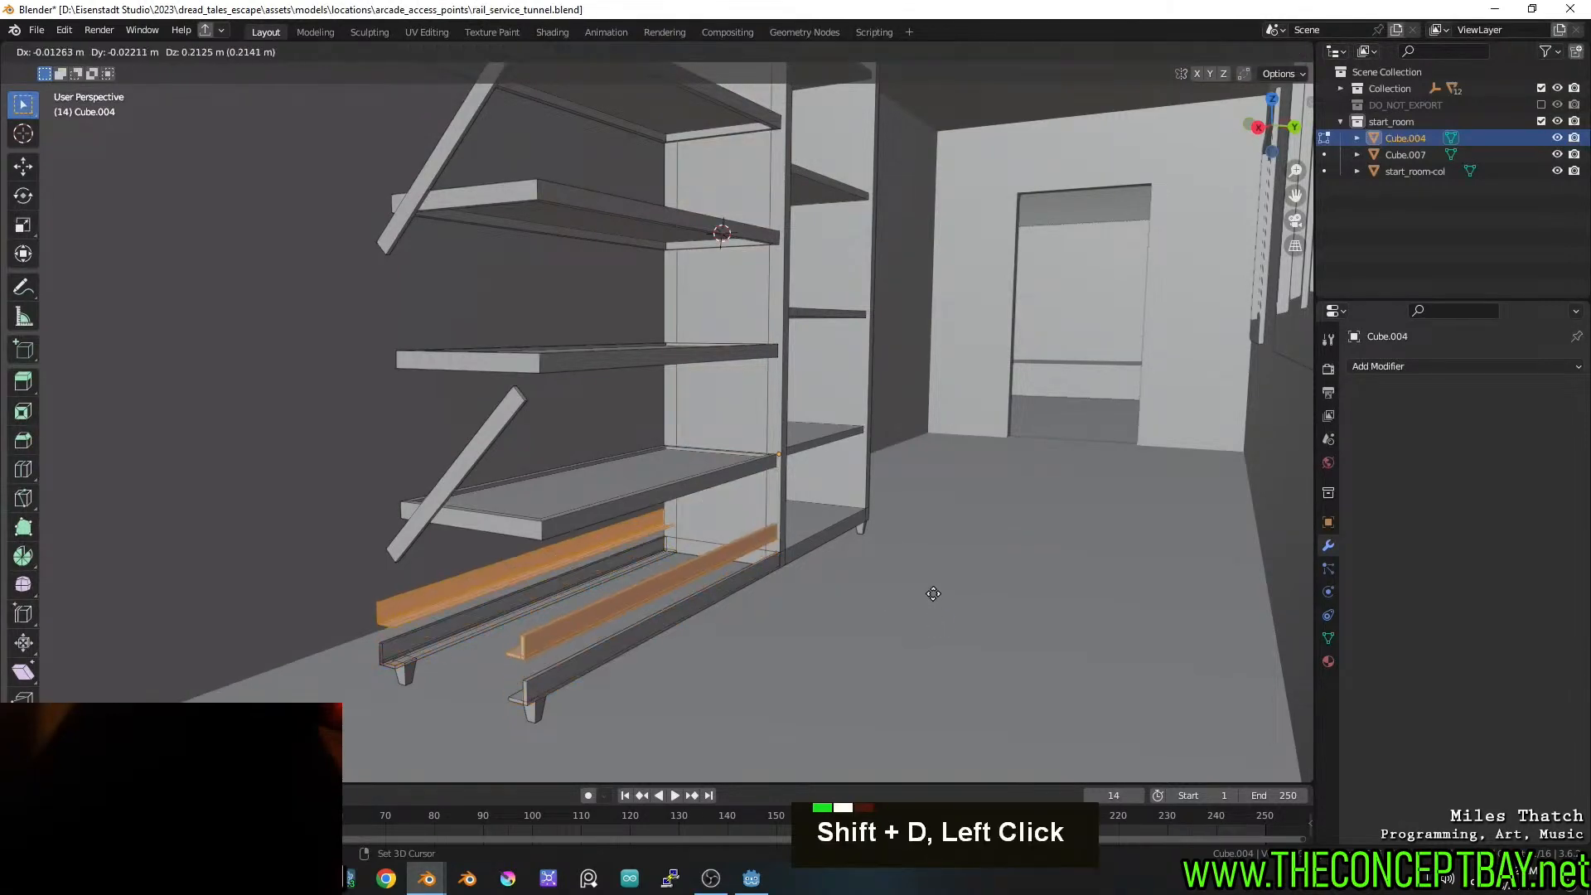
key(Escape)
key(ctrl+m)
key(z)
shift+middle_drag(934, 594, 810, 385)
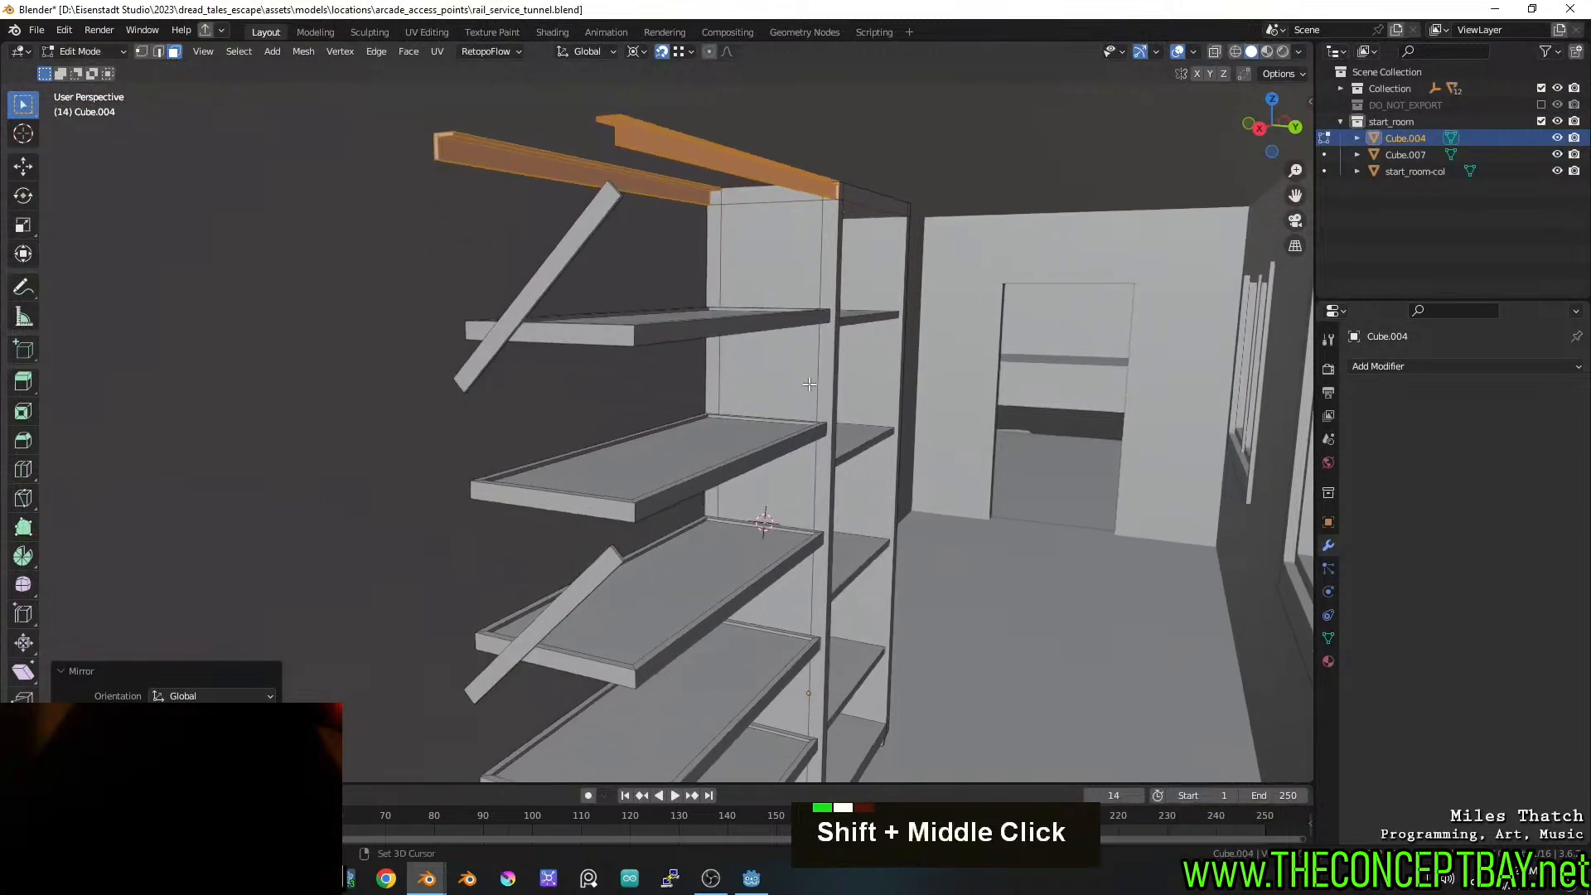
Recalculate the normals of the two mirrored top rails to face outside
key(F3)
text(outs)
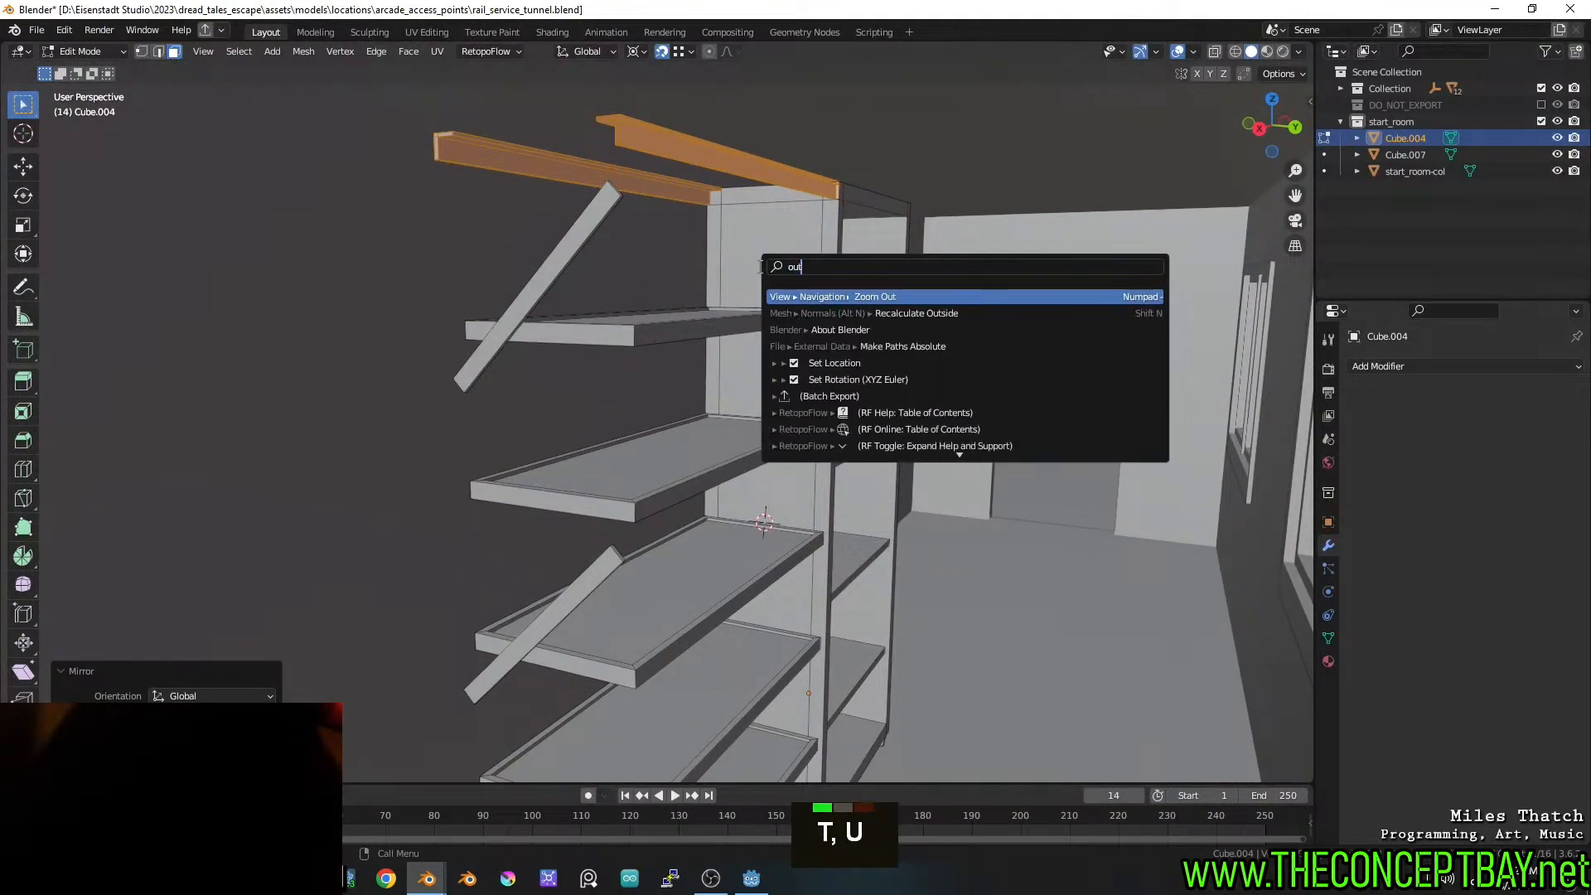
key(Return)
Place the 3D cursor midway between the free end faces of the two bottom rails
shift+middle_drag(577, 164, 594, 205)
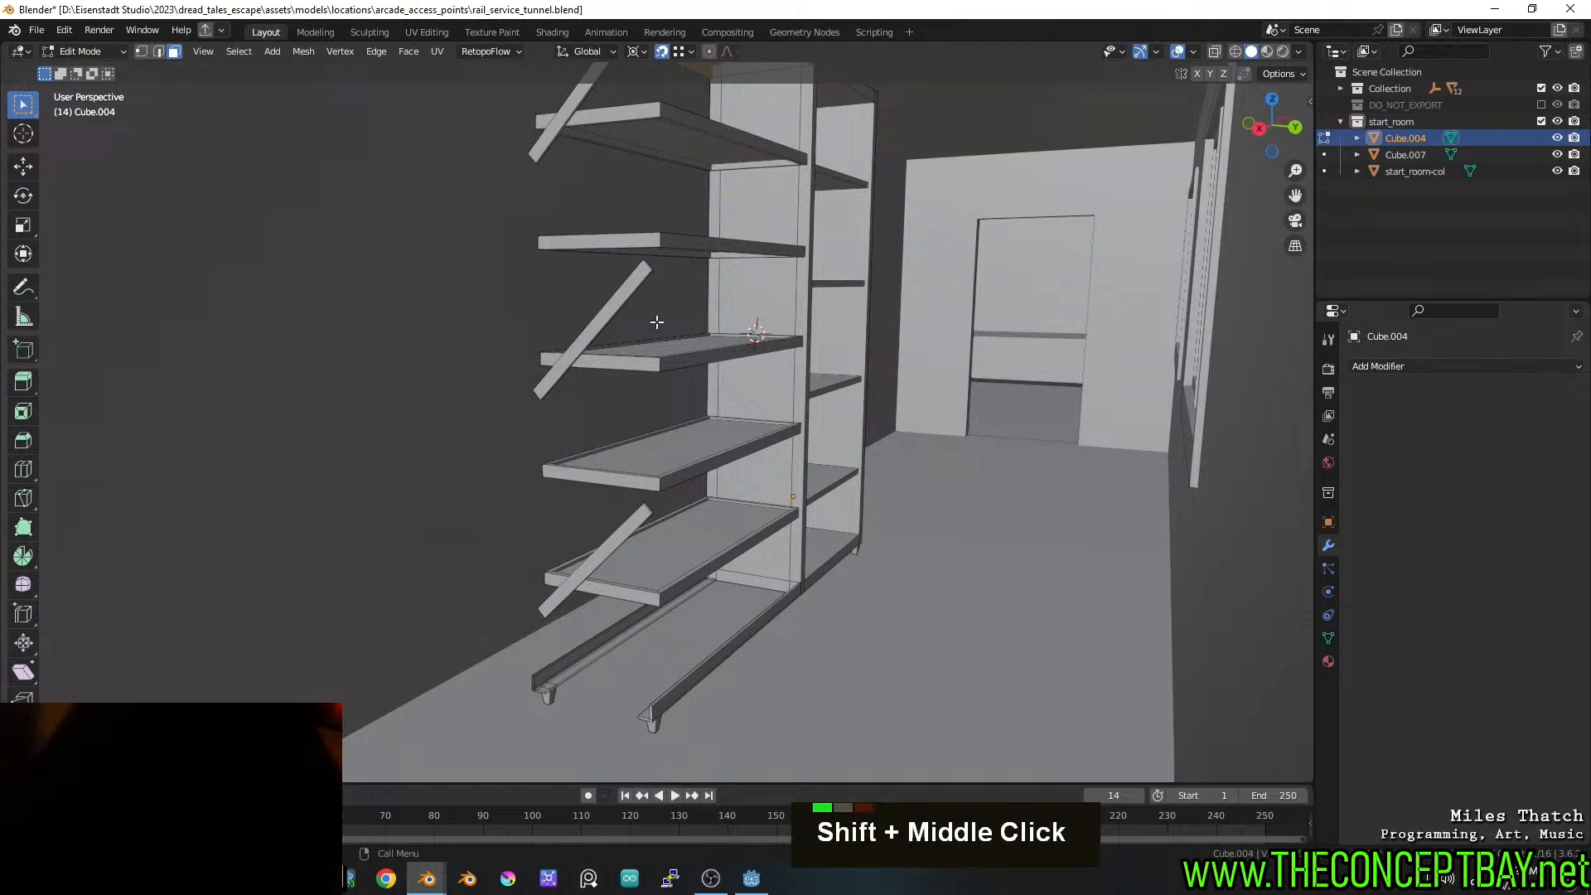
key(l)
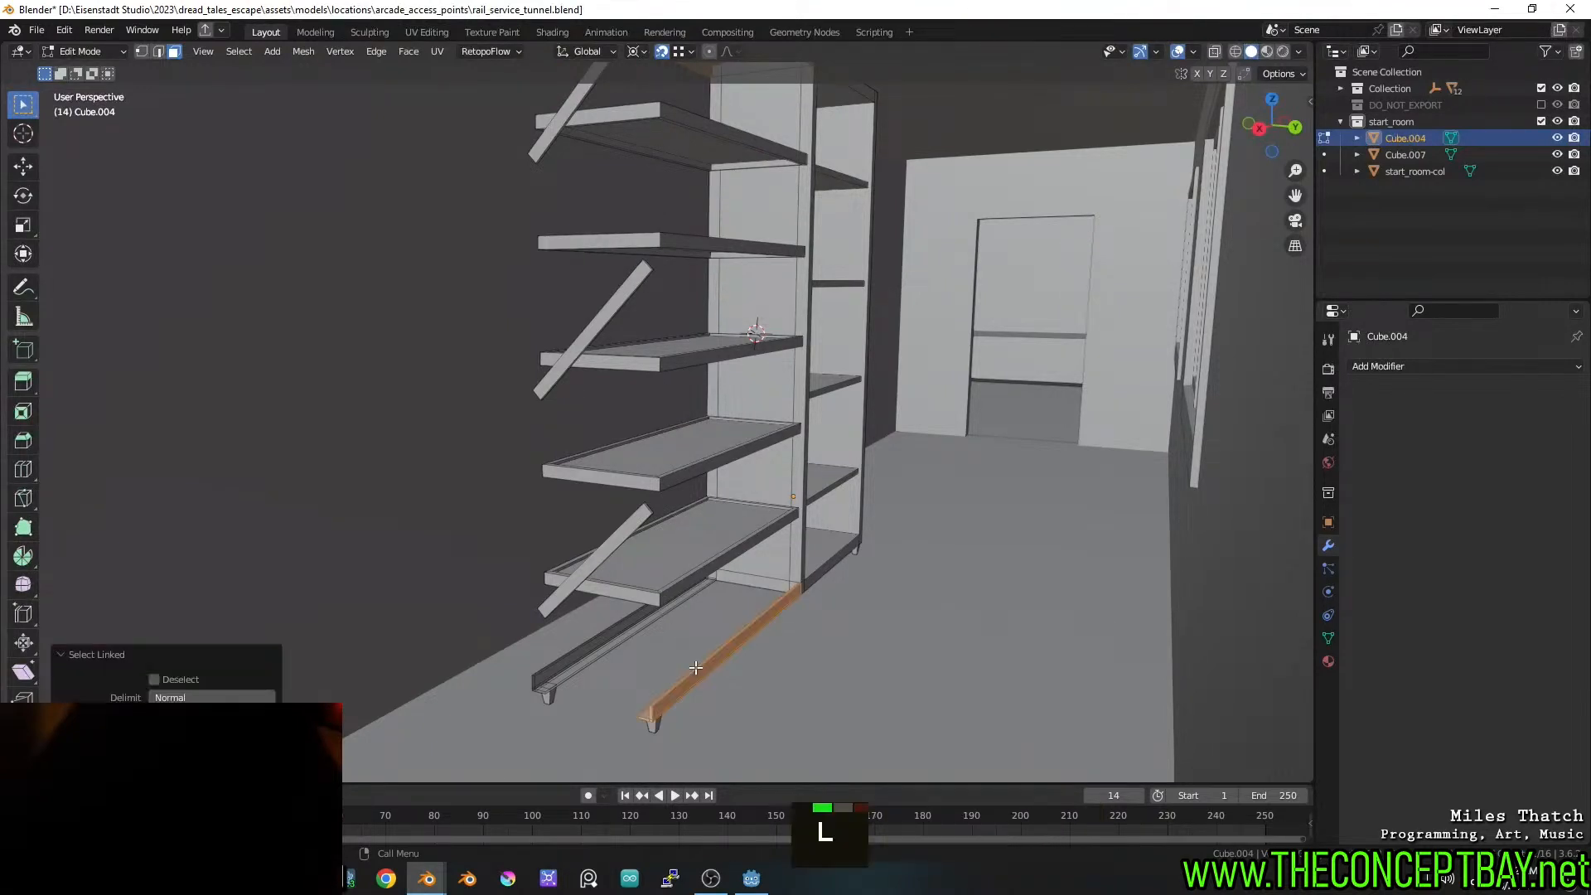
key(2)
click(619, 734)
key(2)
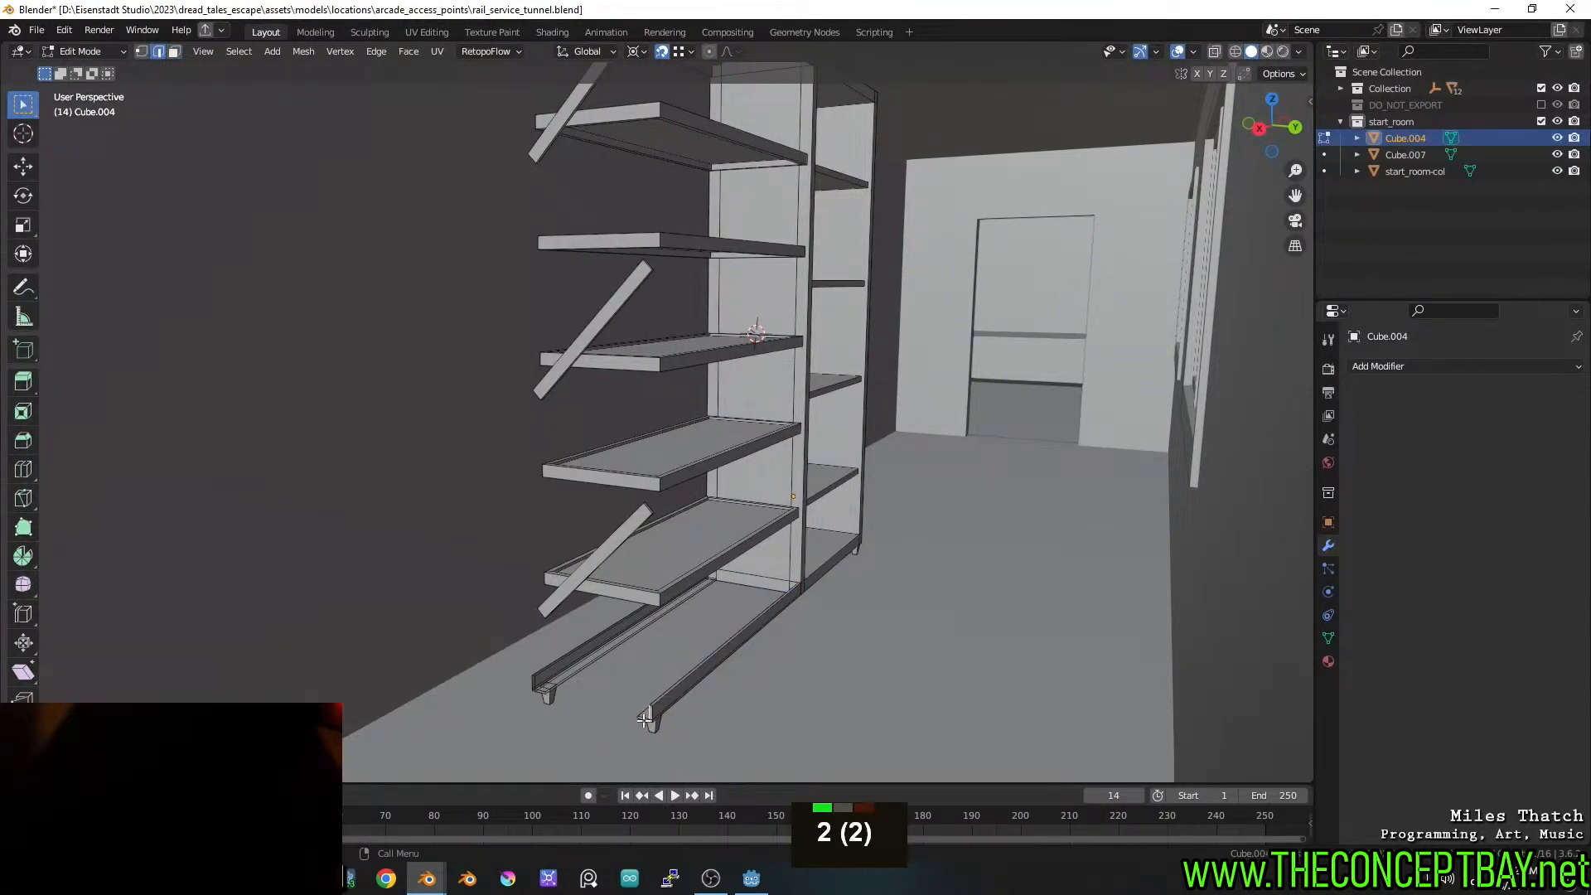
key(3)
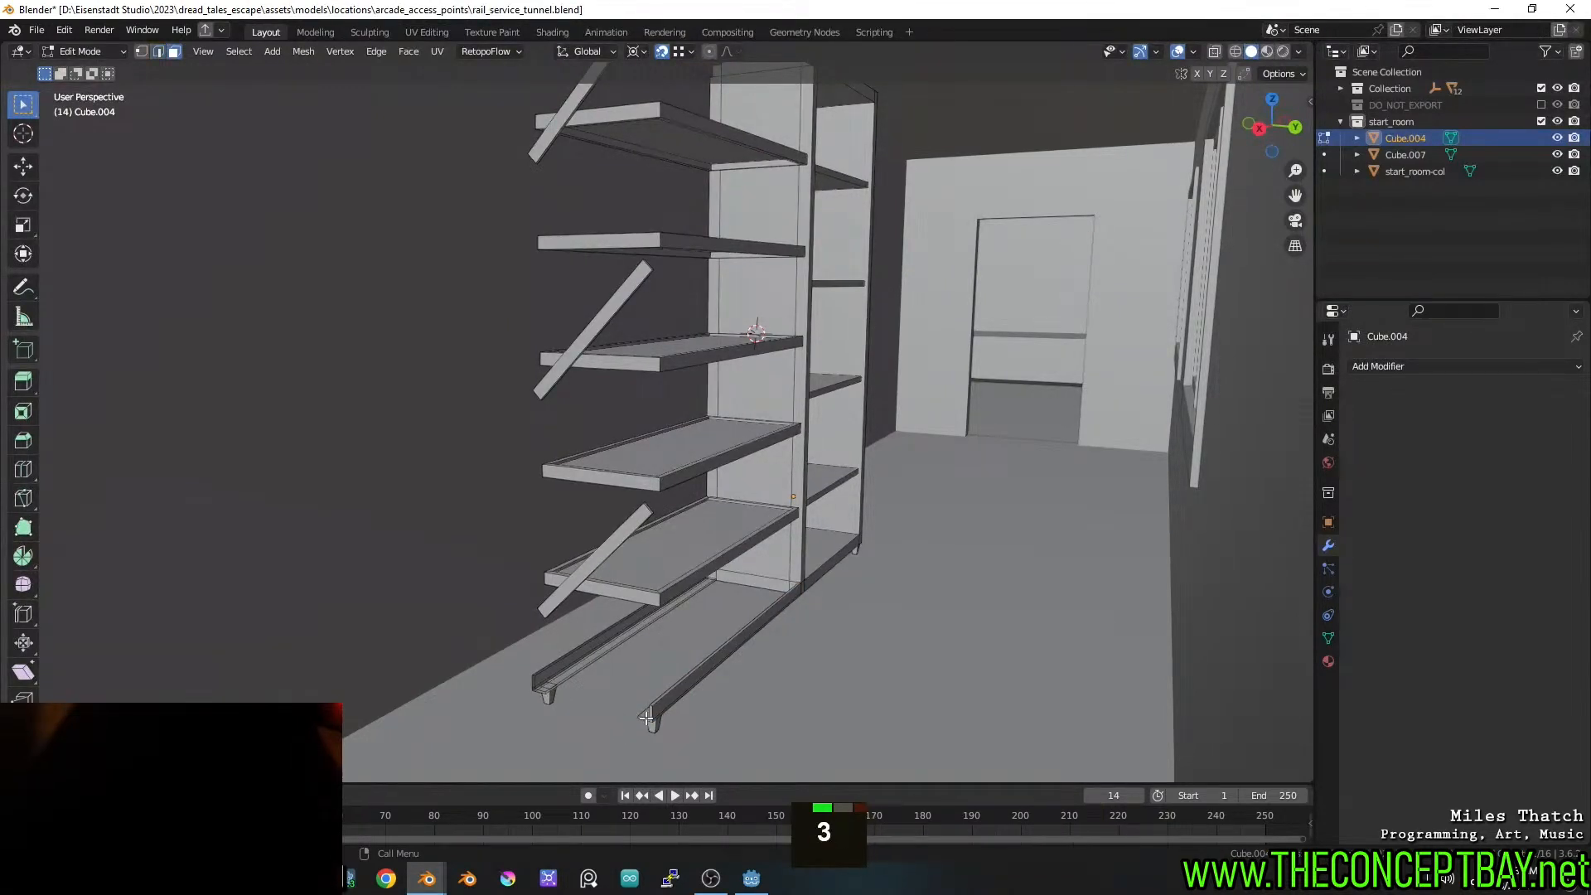
shift+click(540, 697)
key(shift+s)
click(622, 777)
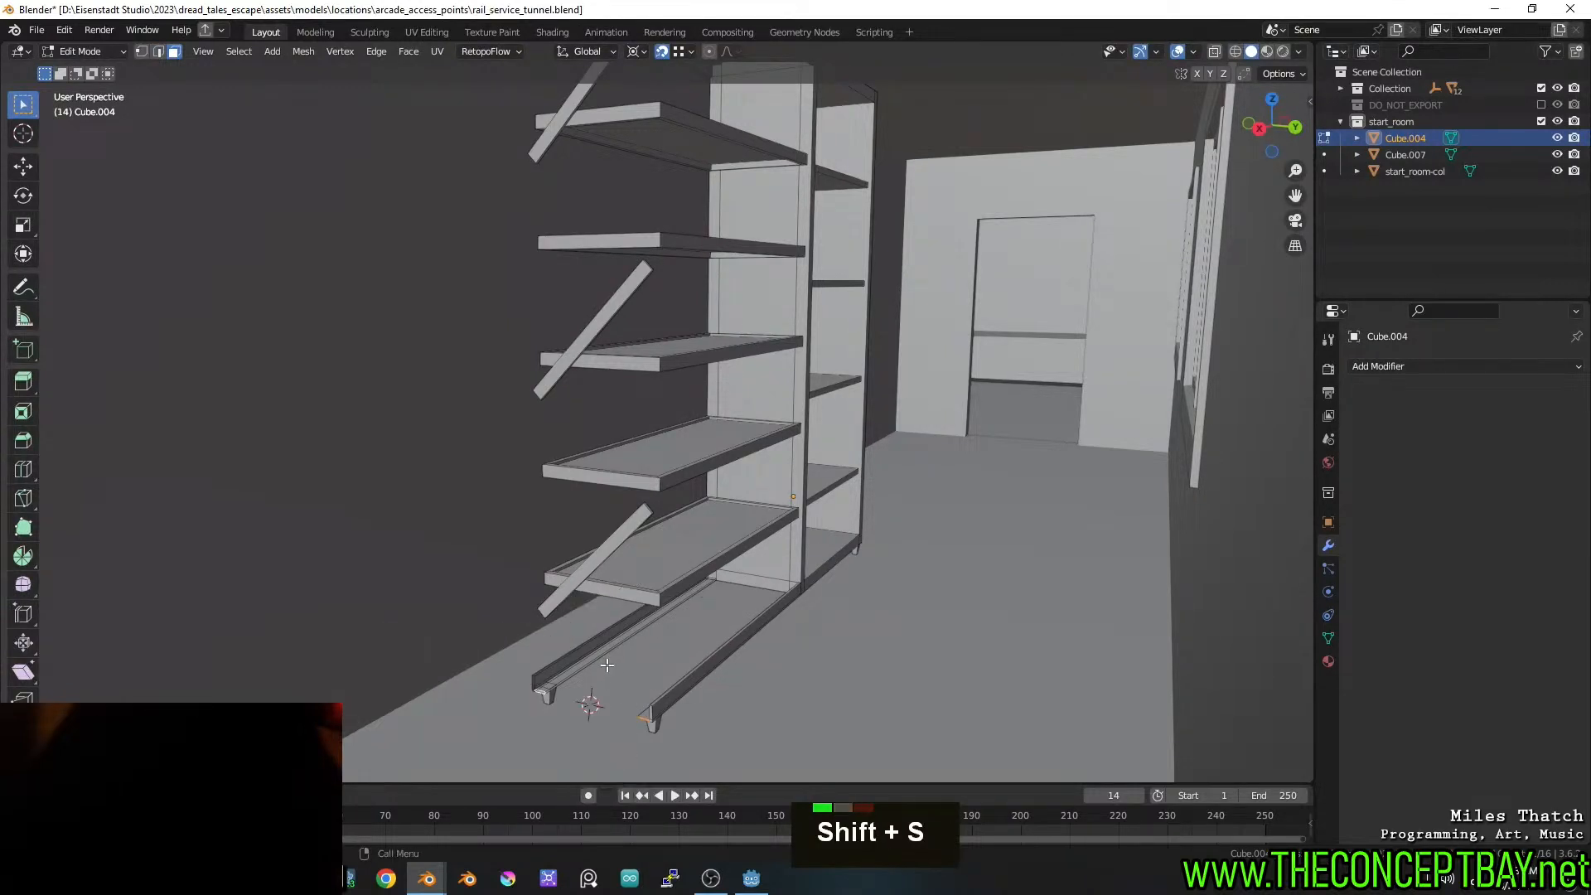
Recalculate the normals of the wall-side bottom rail to face outside and clear the selection
key(l)
key(F3)
key(Return)
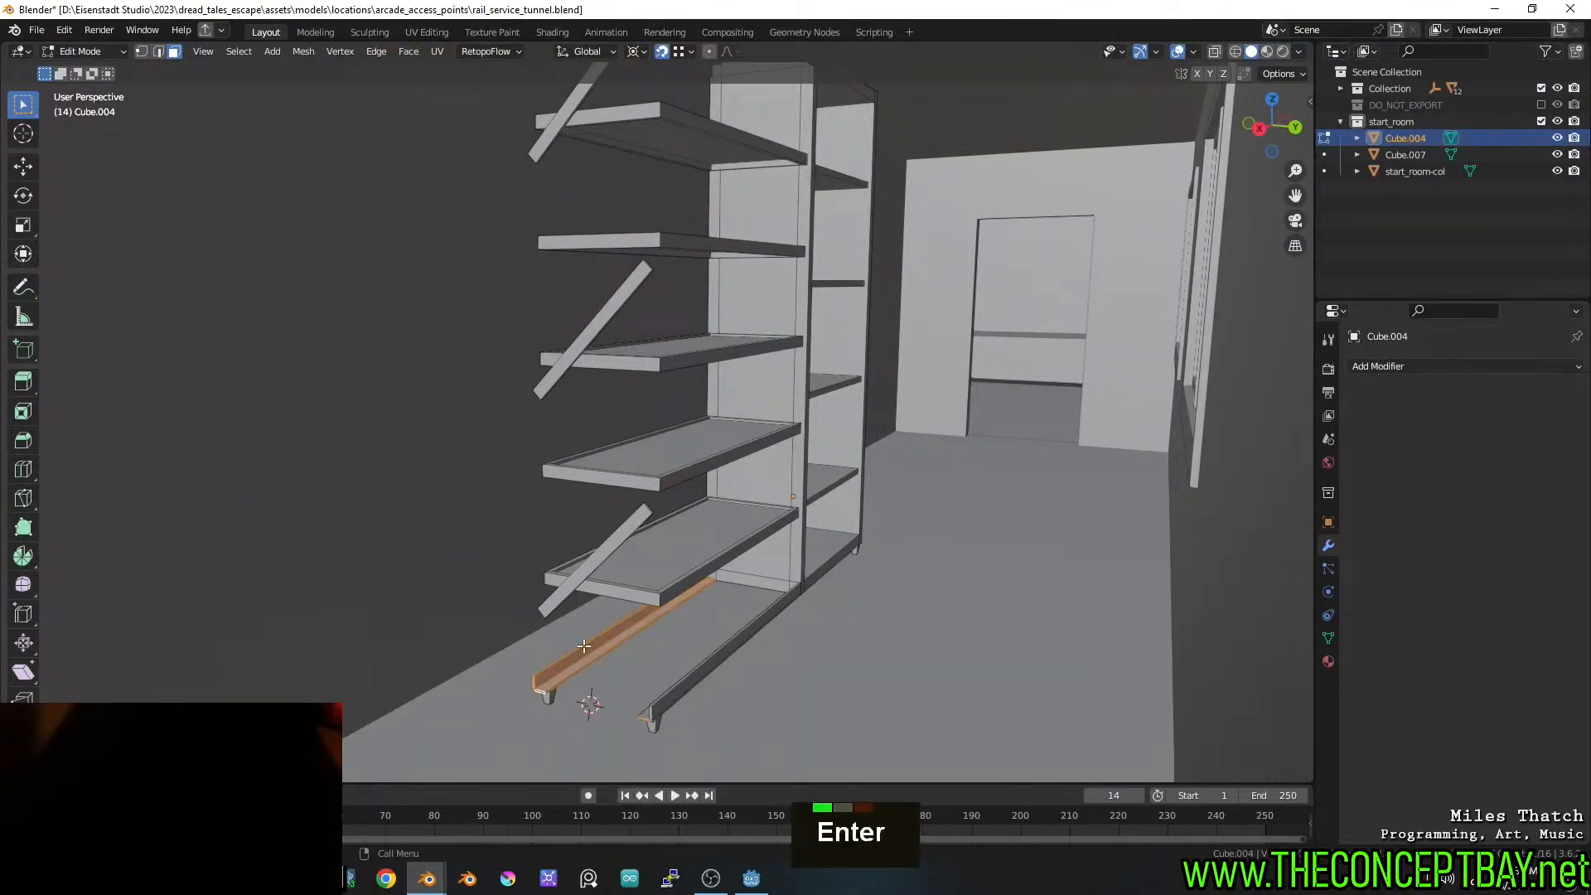
key(alt+a)
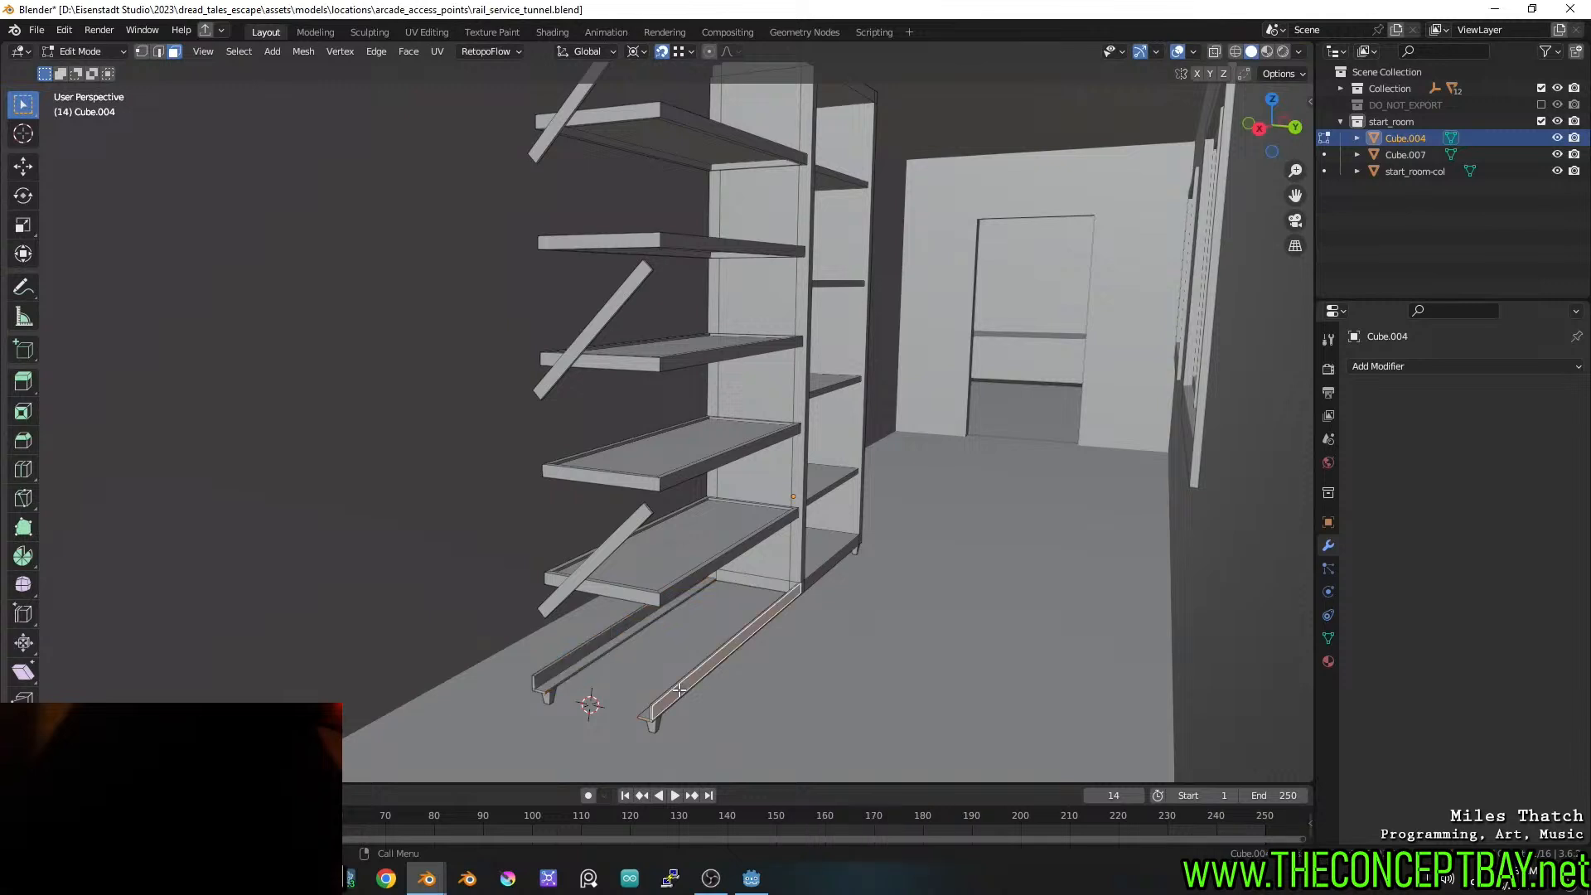
Duplicate the room-side bottom rail slightly upward along Z and separate the copy into its own object
key(l)
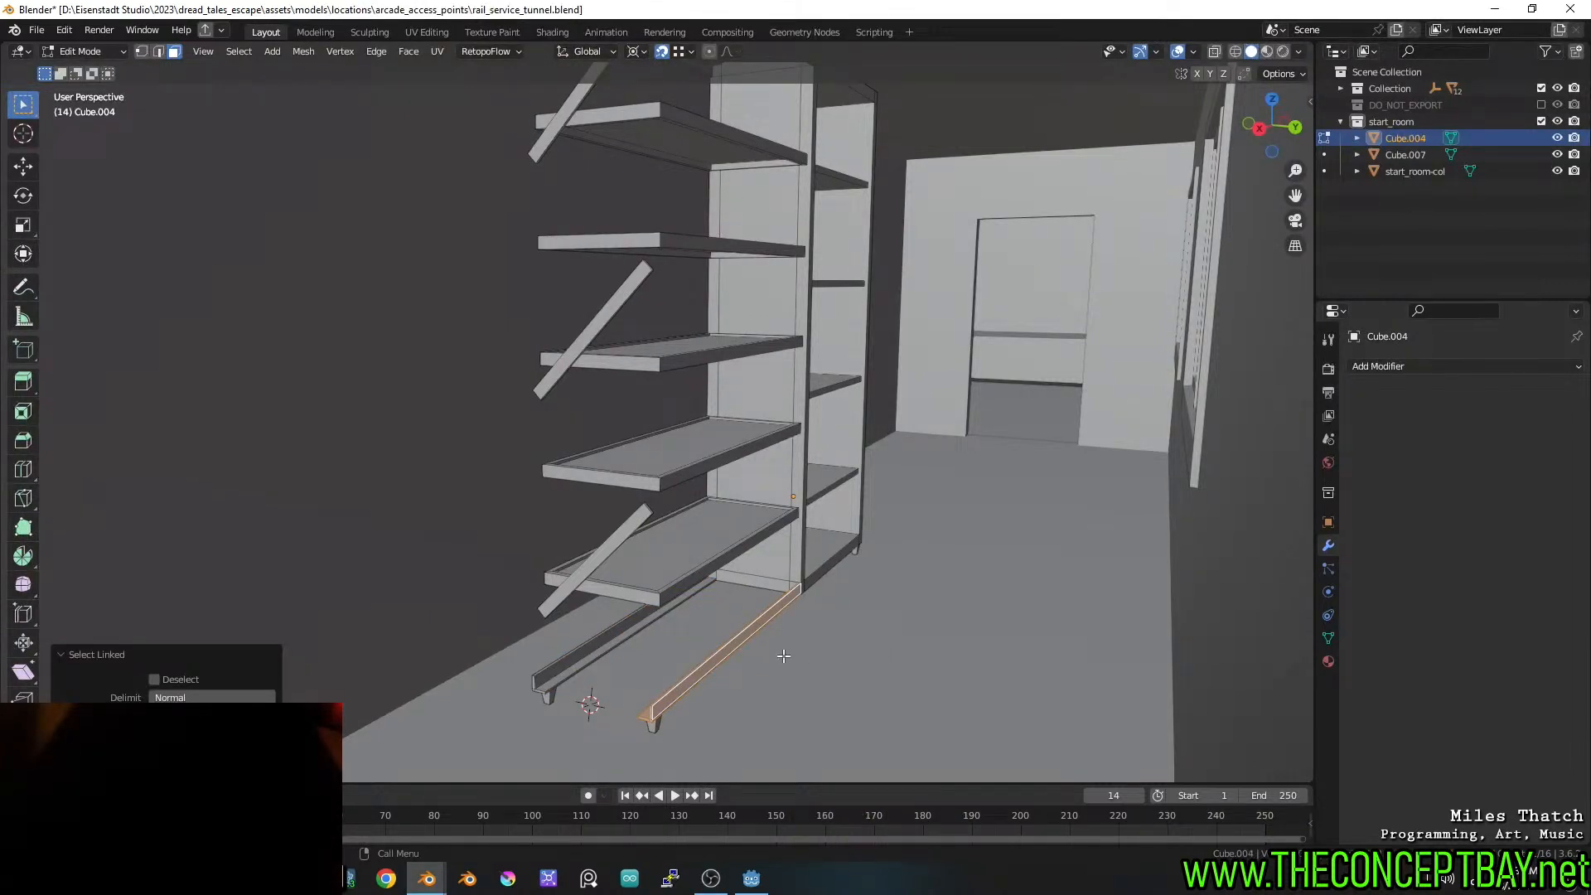
key(shift+d)
key(z)
click(777, 618)
key(p)
click(767, 617)
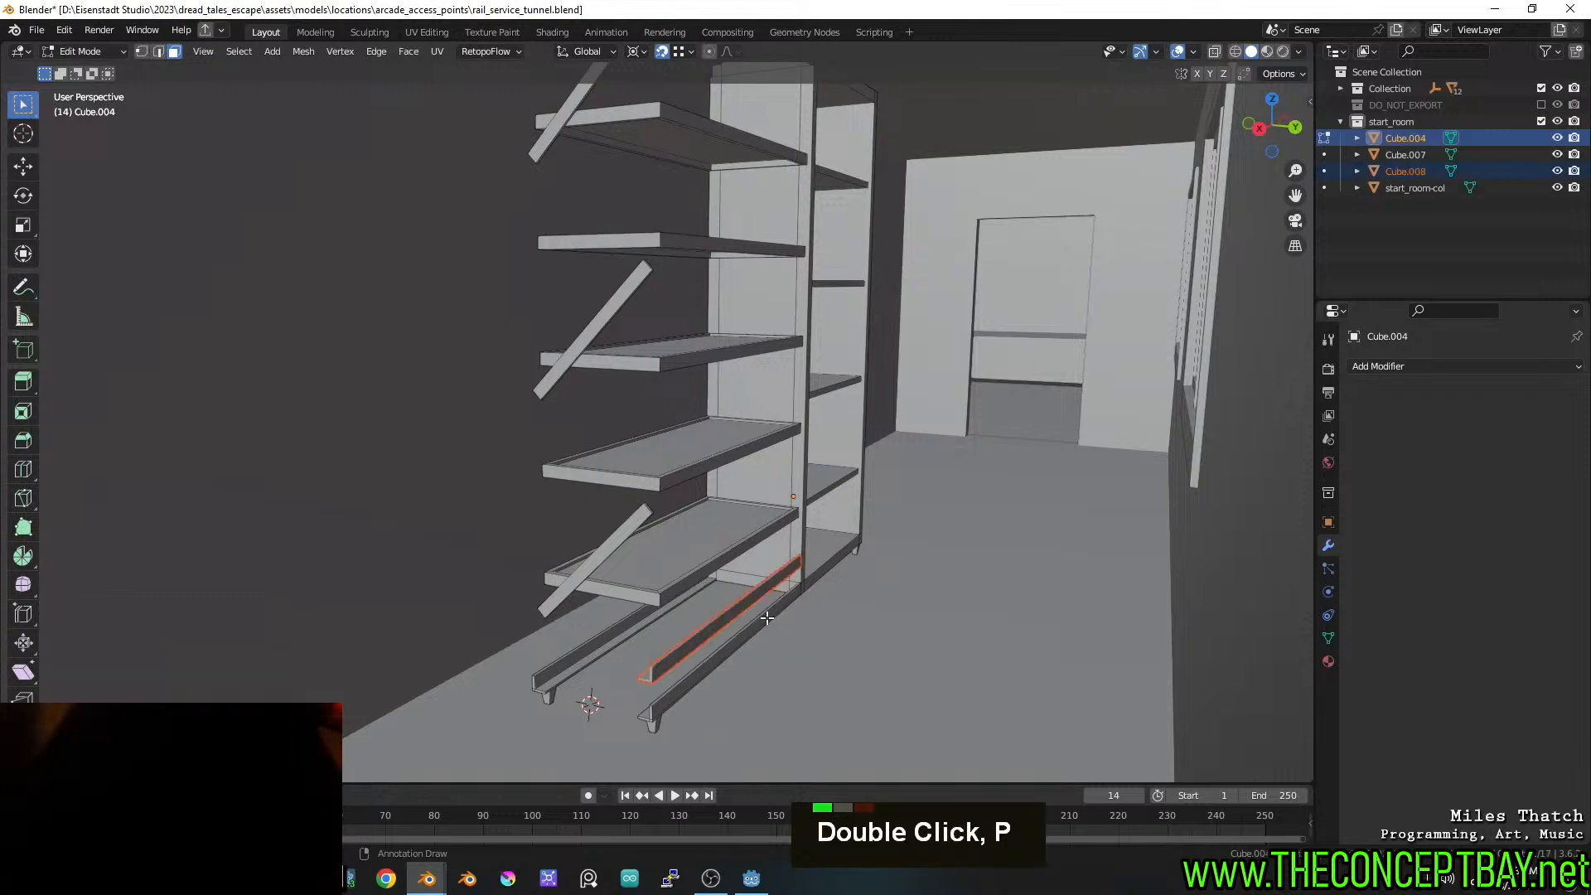
Snap the 3D cursor to the separated rail's origin in Object Mode
key(Tab)
click(729, 614)
key(shift+s)
click(725, 733)
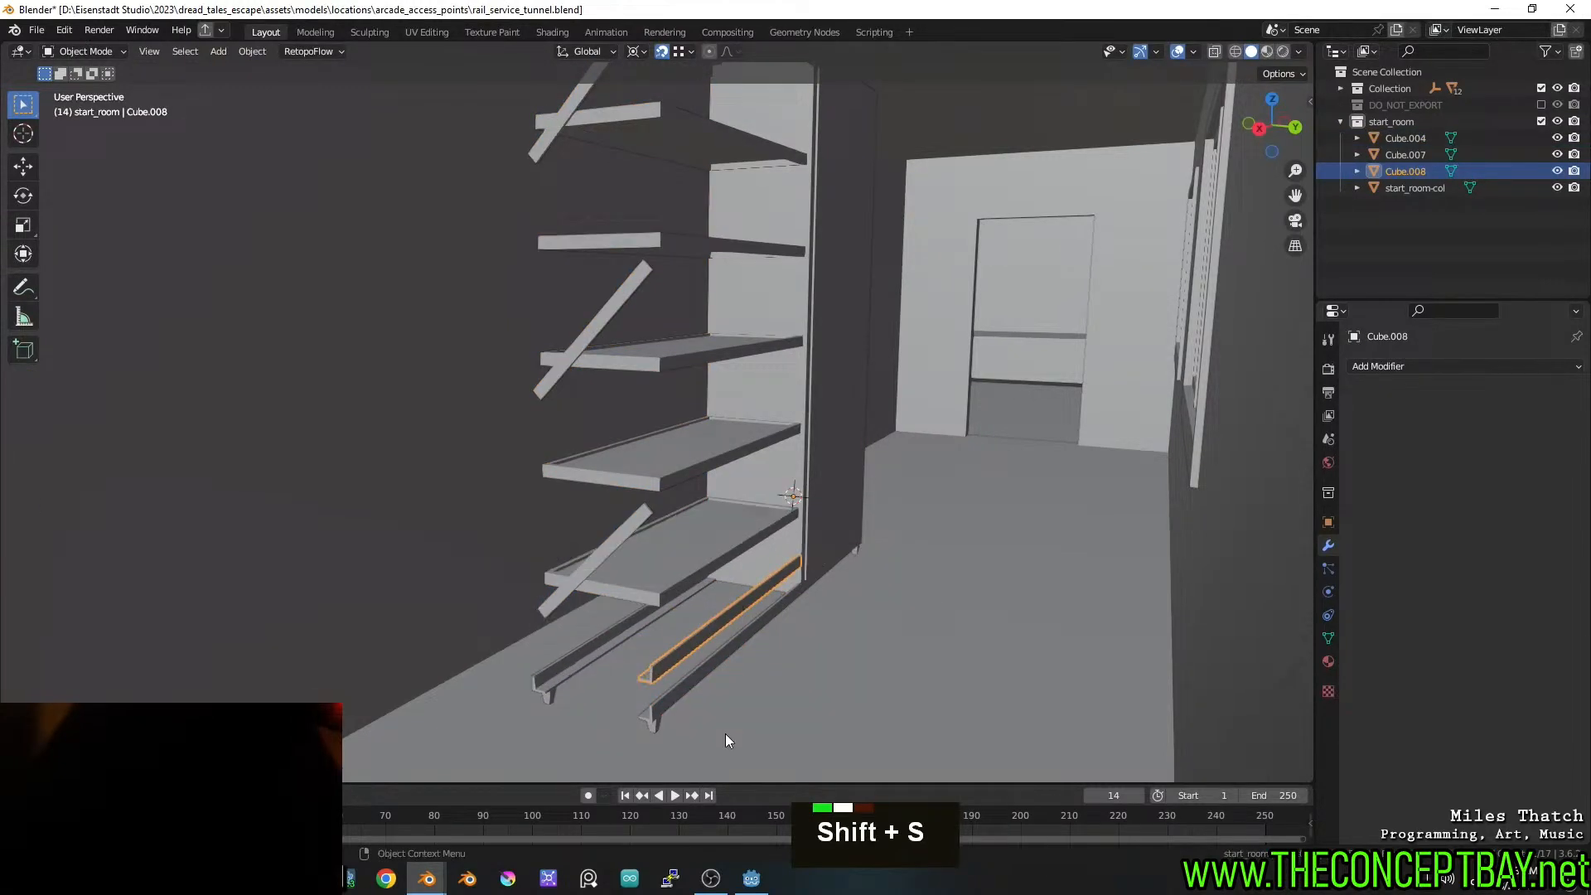
right_click(711, 644)
key(Escape)
key(ctrl+z)
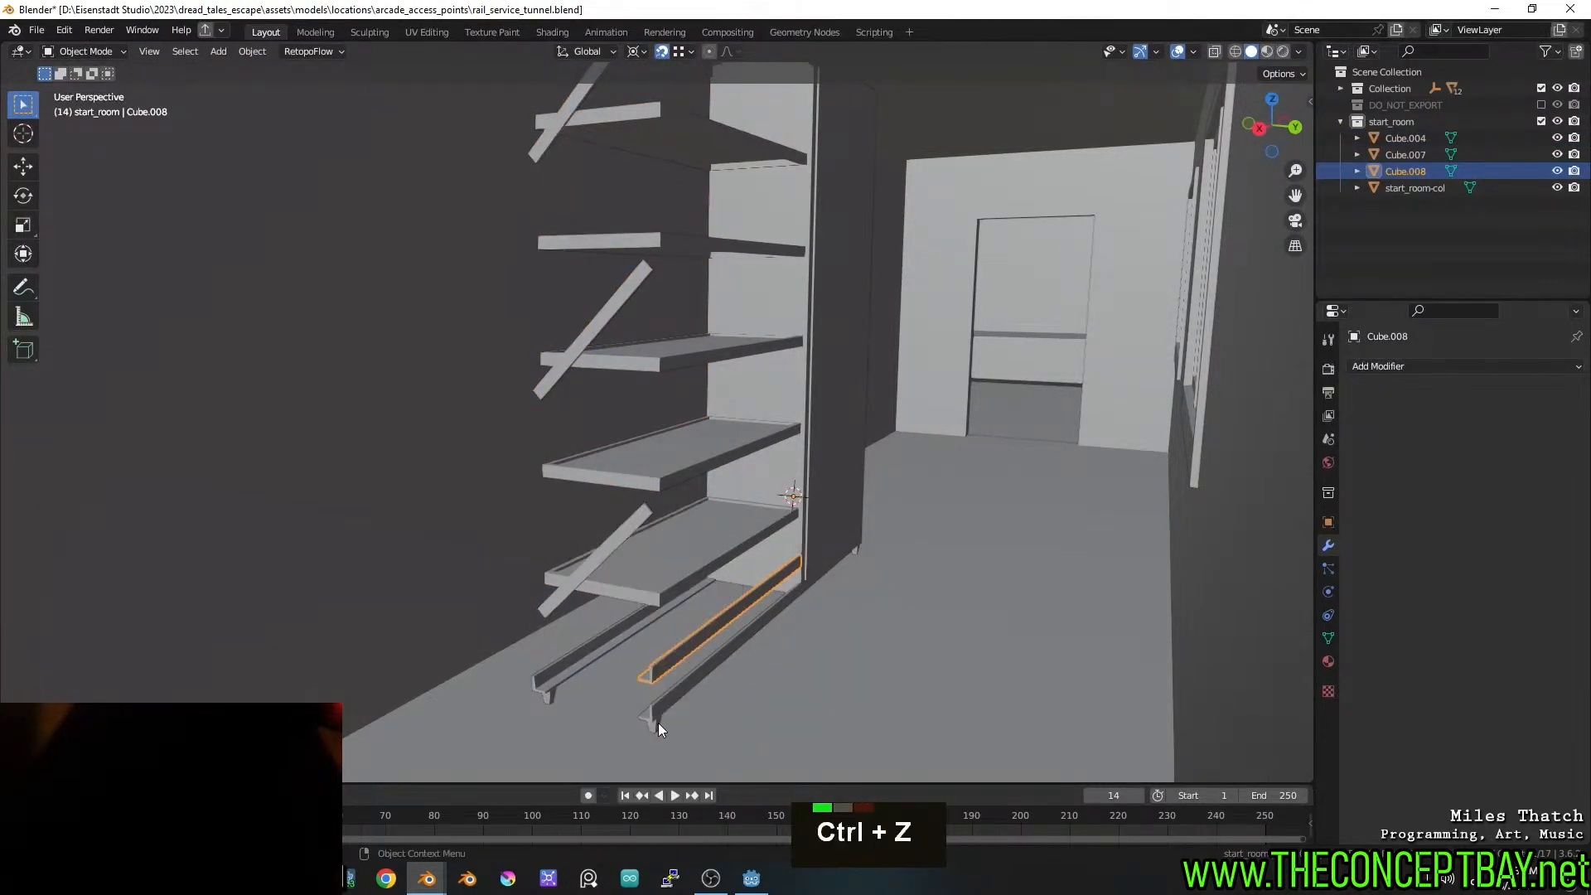
Return to editing the shelving mesh and place the 3D cursor midway between the bottom rails' free end faces
click(663, 696)
key(Tab)
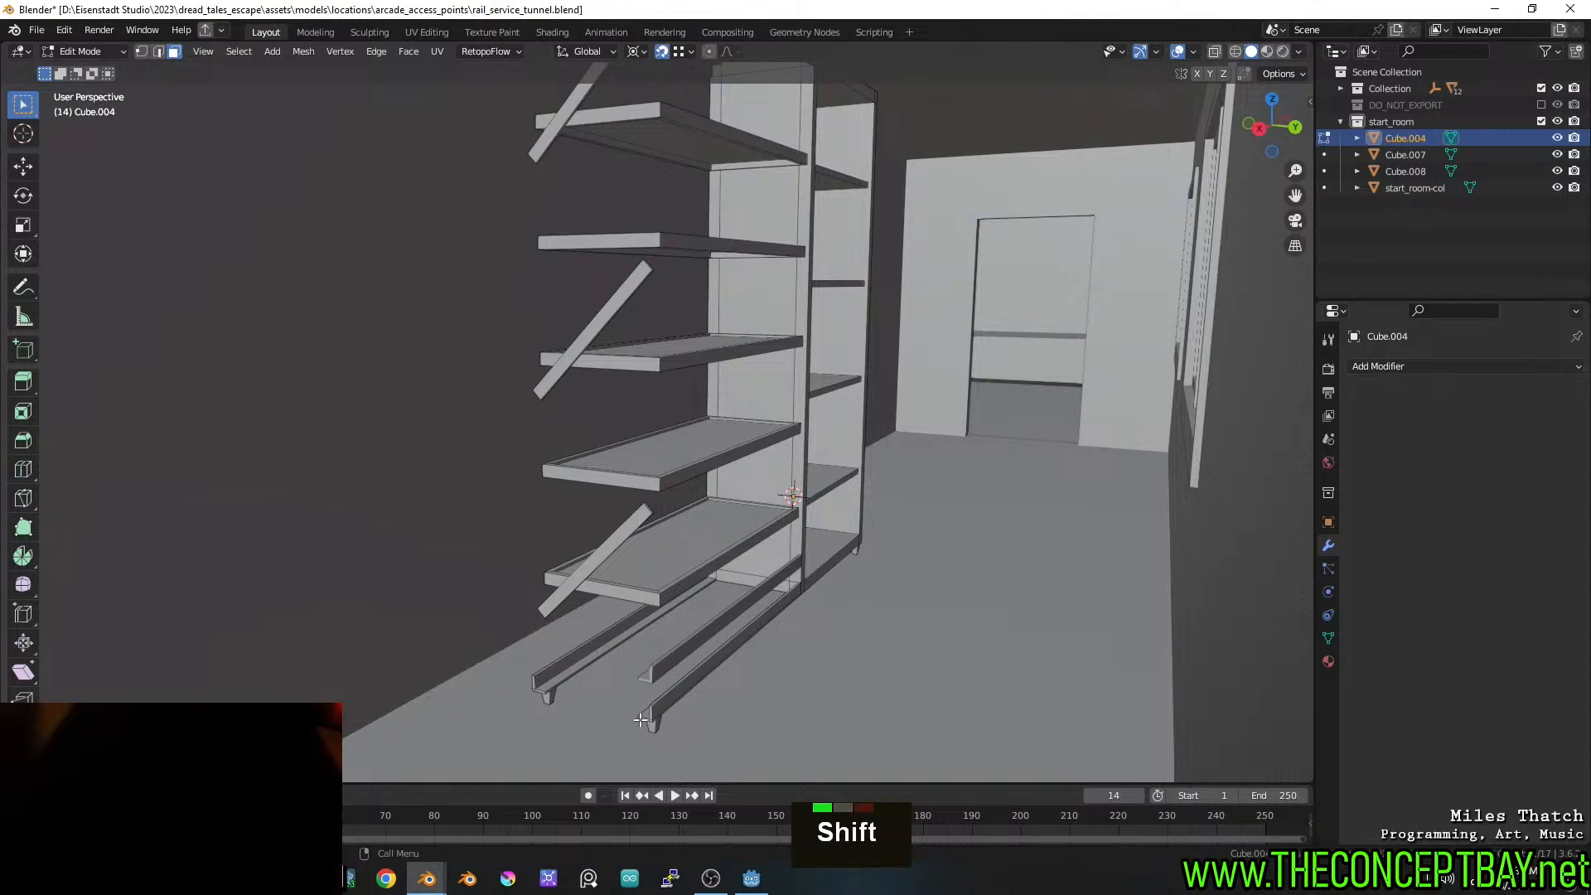
shift+click(542, 694)
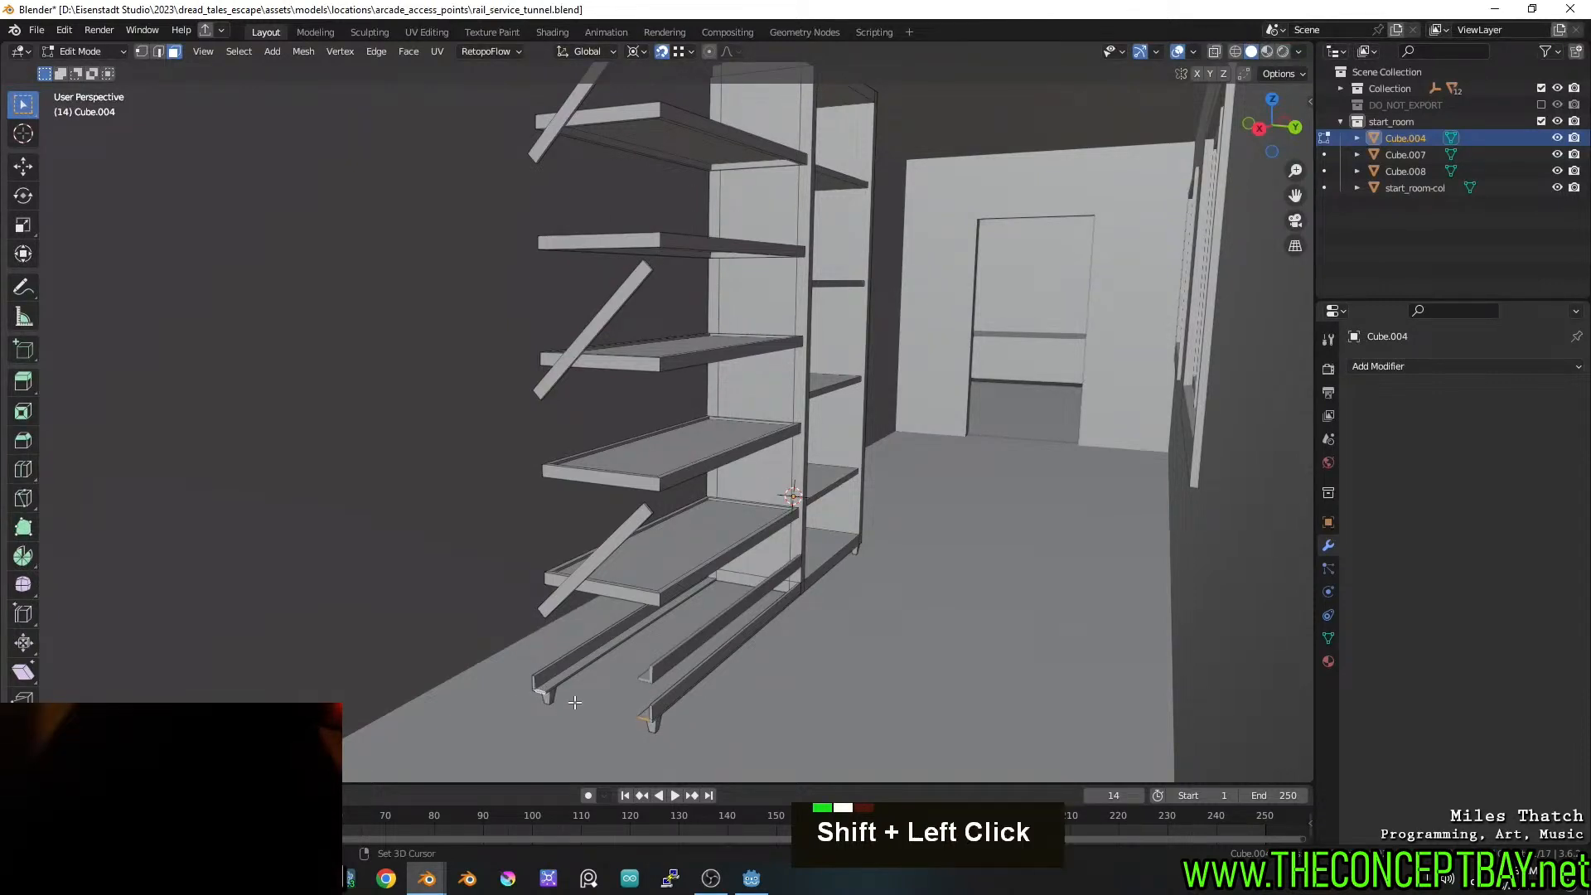
key(shift+s)
click(584, 771)
Set the separated rail's origin to its own centre in Object Mode
key(Tab)
click(693, 640)
right_click(693, 640)
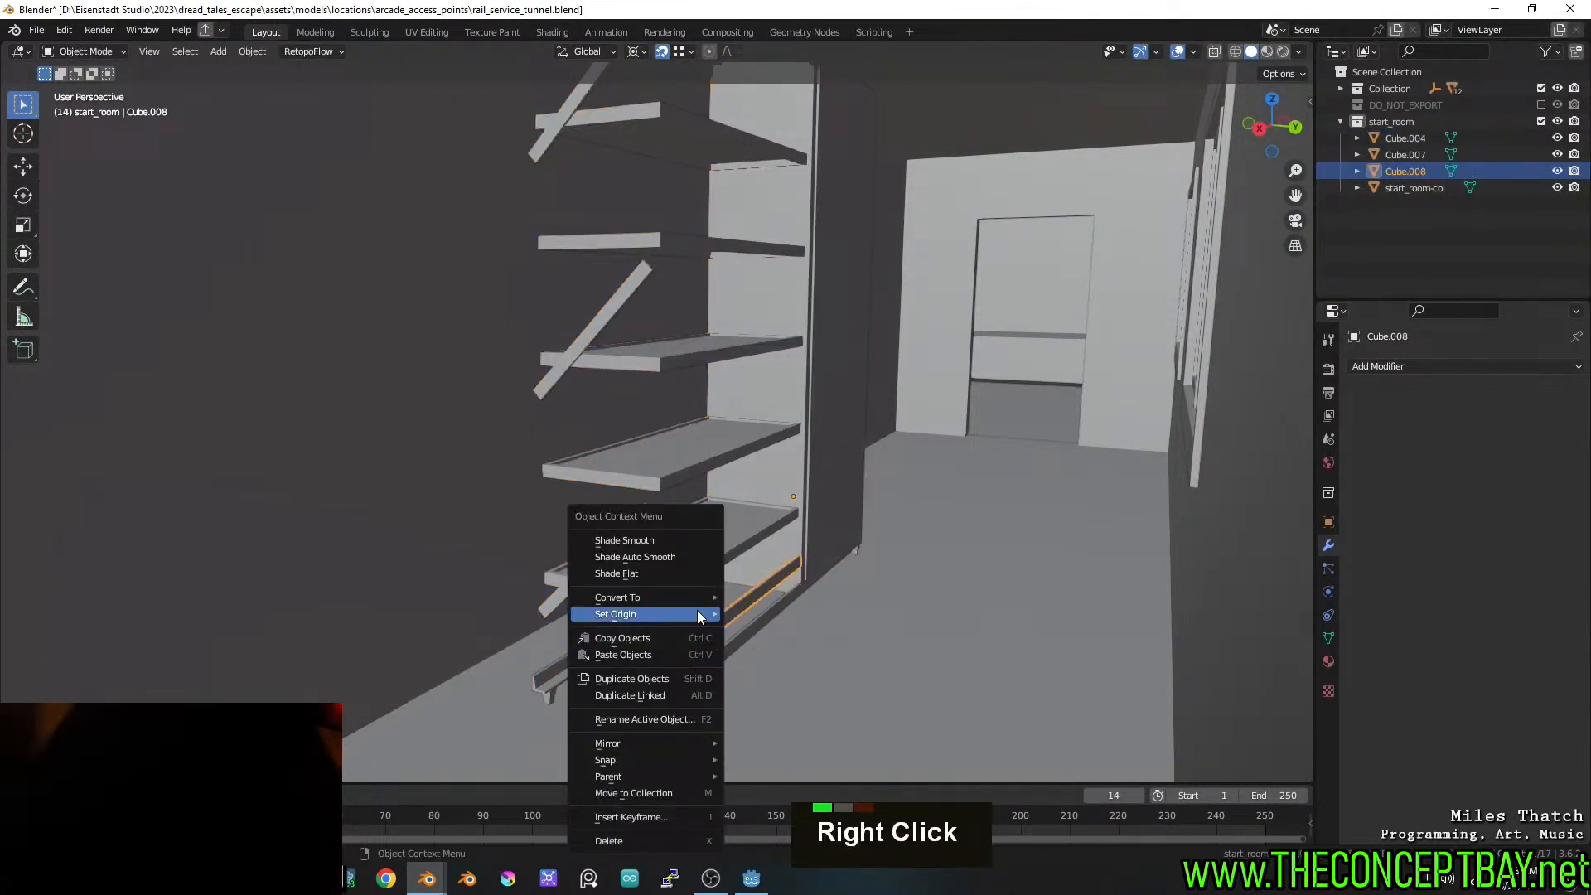
mouse_move(655, 614)
click(773, 685)
key(r)
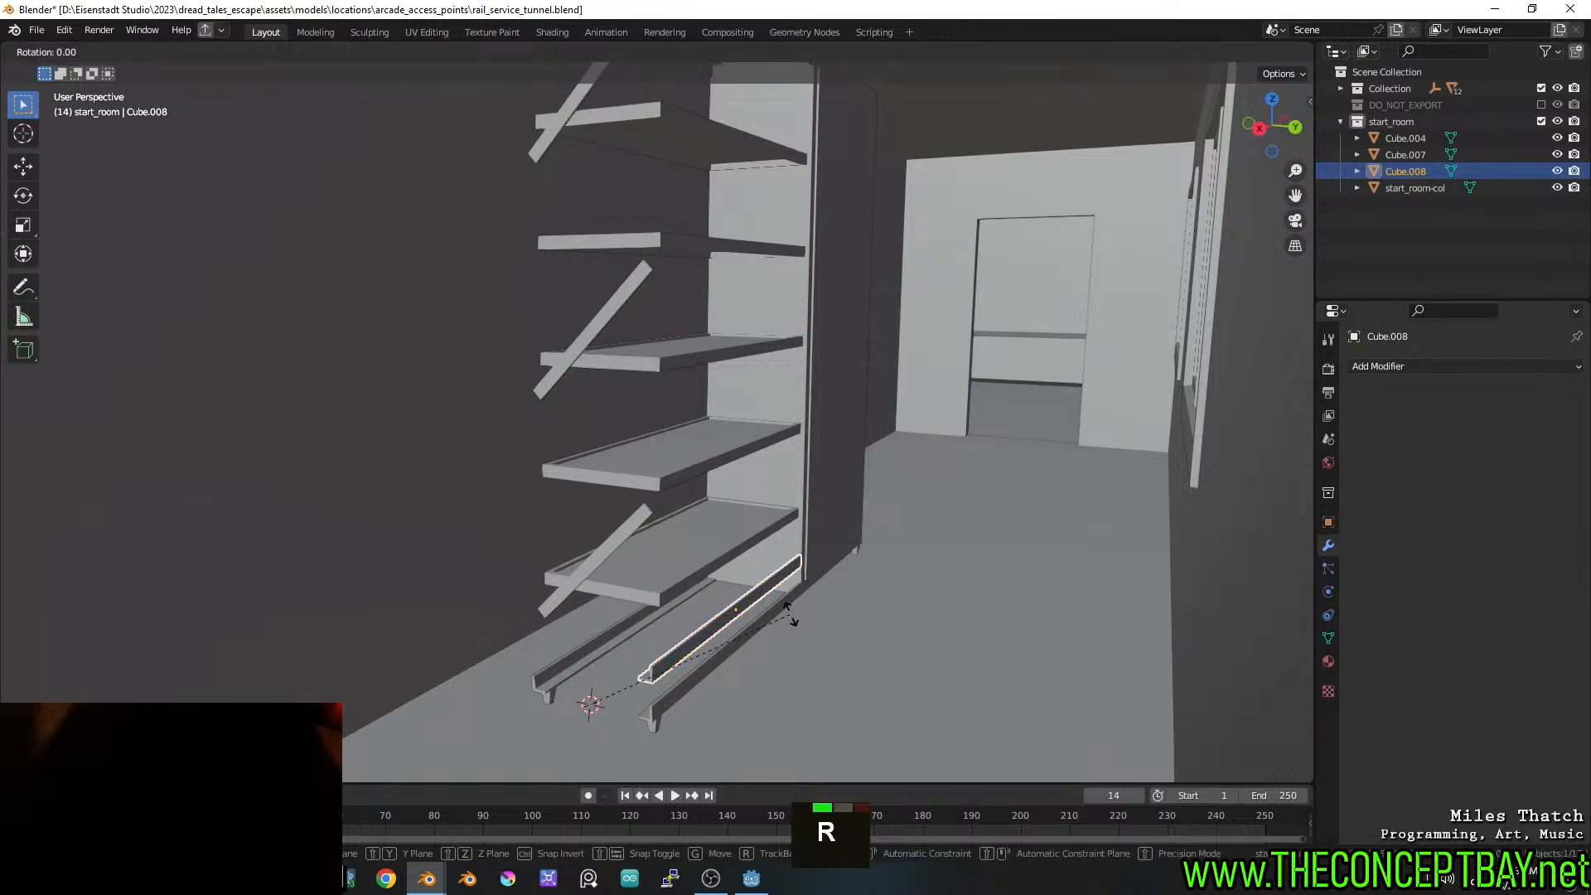
key(z)
key(Escape)
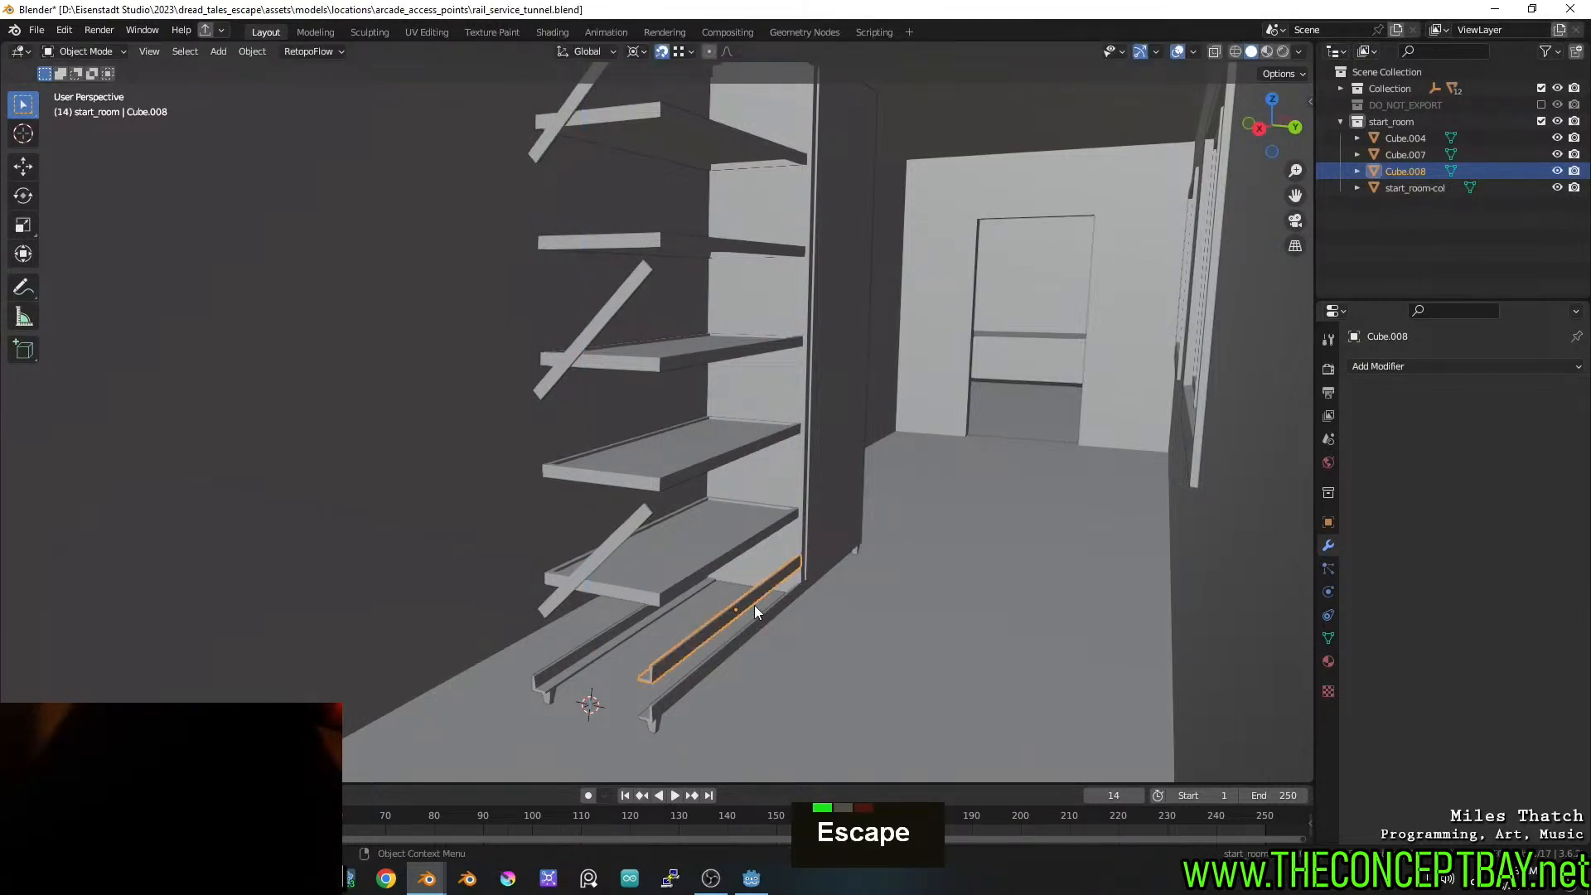
Change the pivot to the rail's own origin and try rotating it 90° and -90° about global Z
key(shift+s)
click(625, 610)
text(rz90)
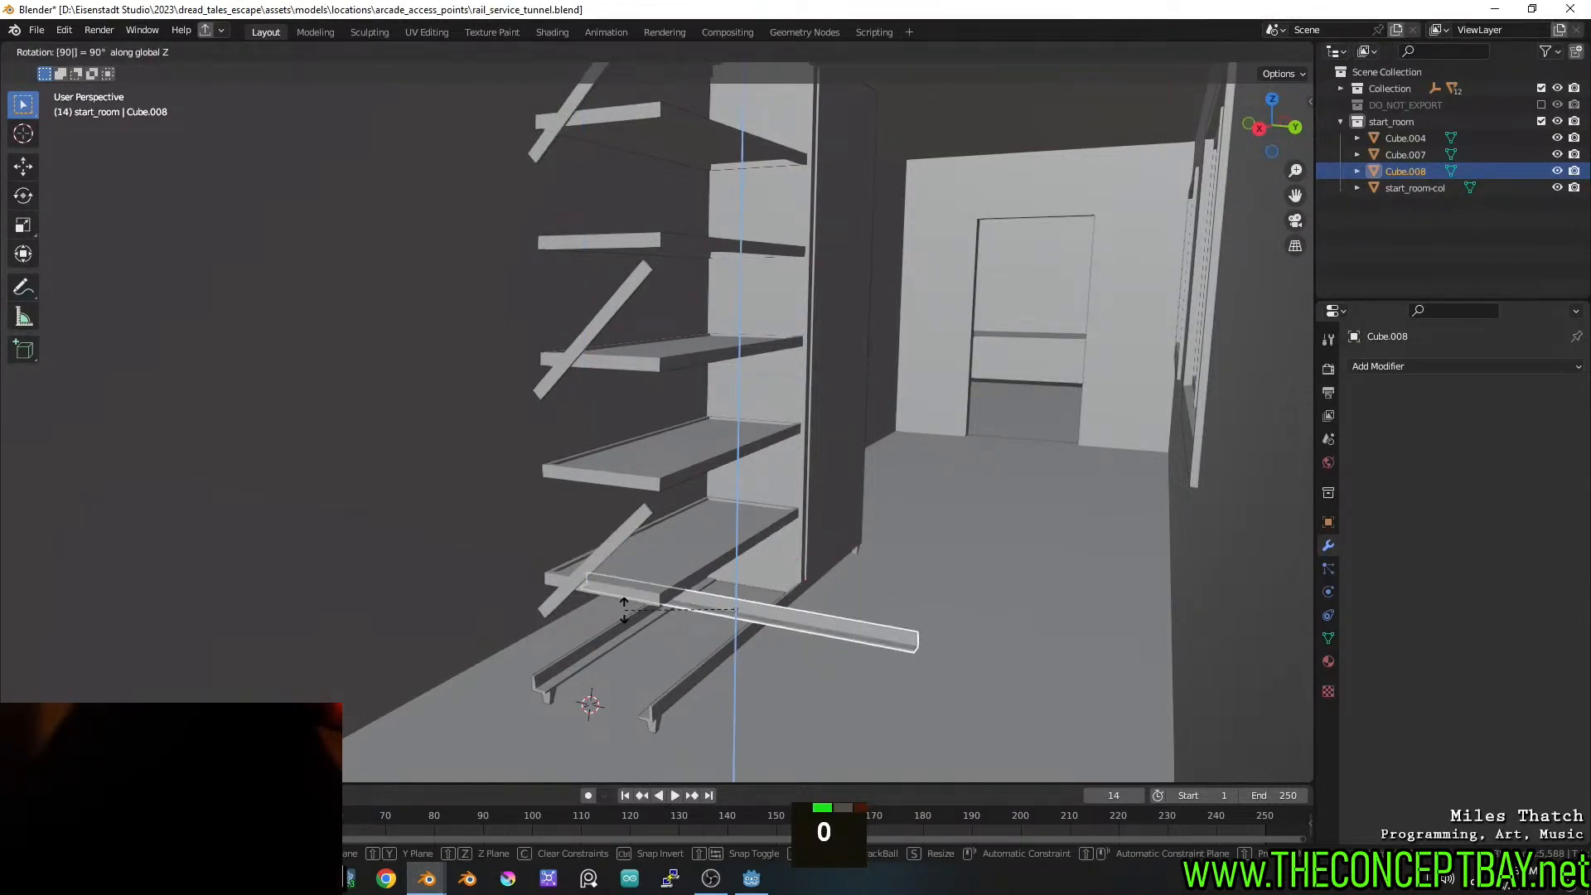
key(minus)
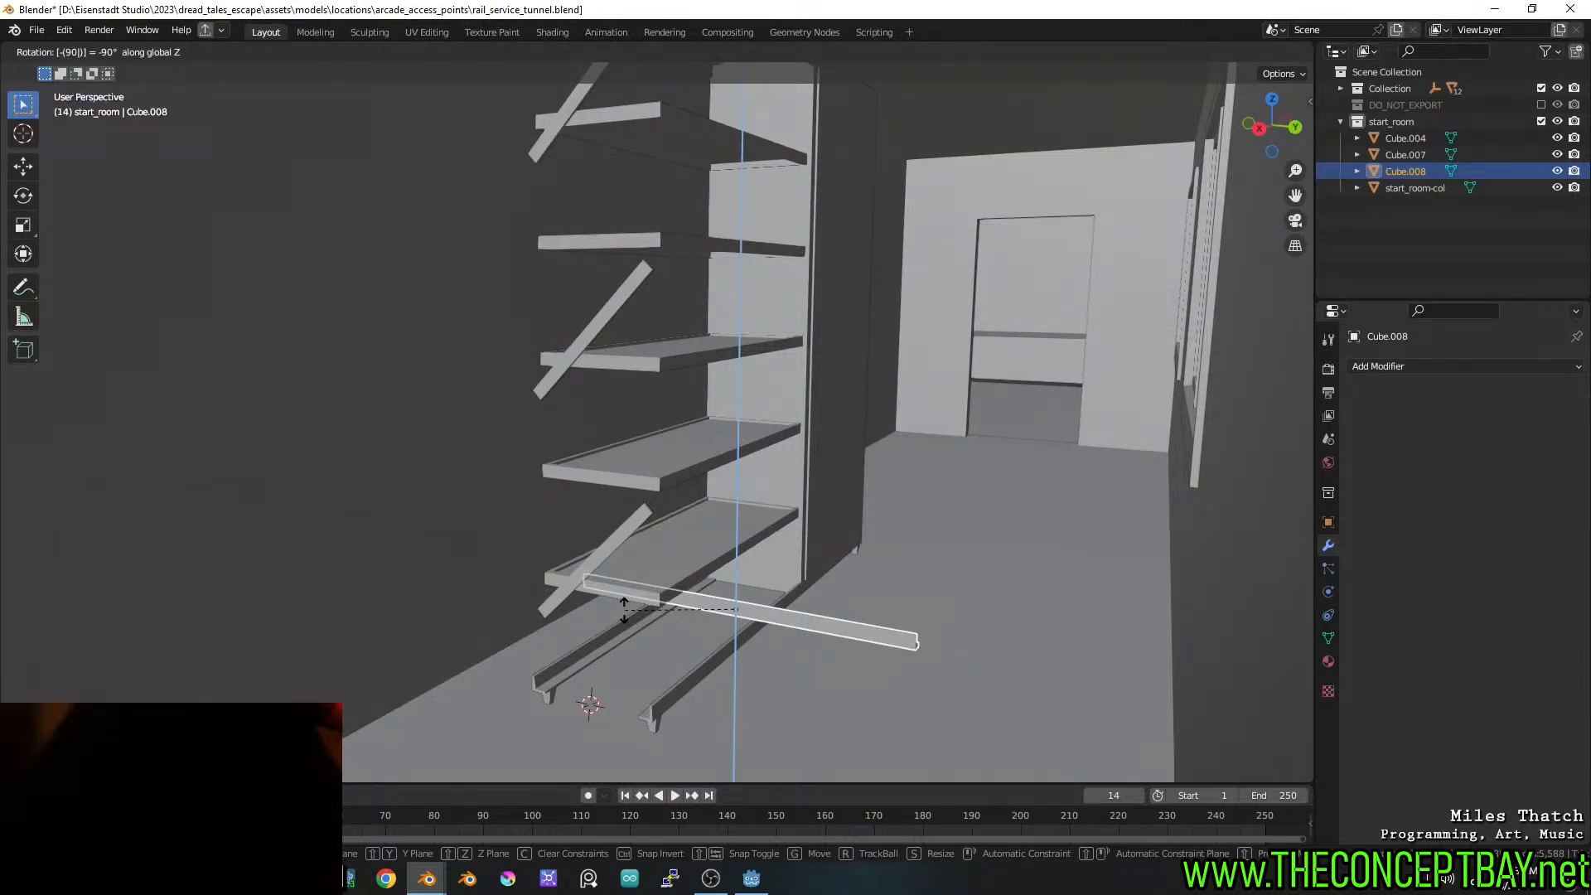
key(Escape)
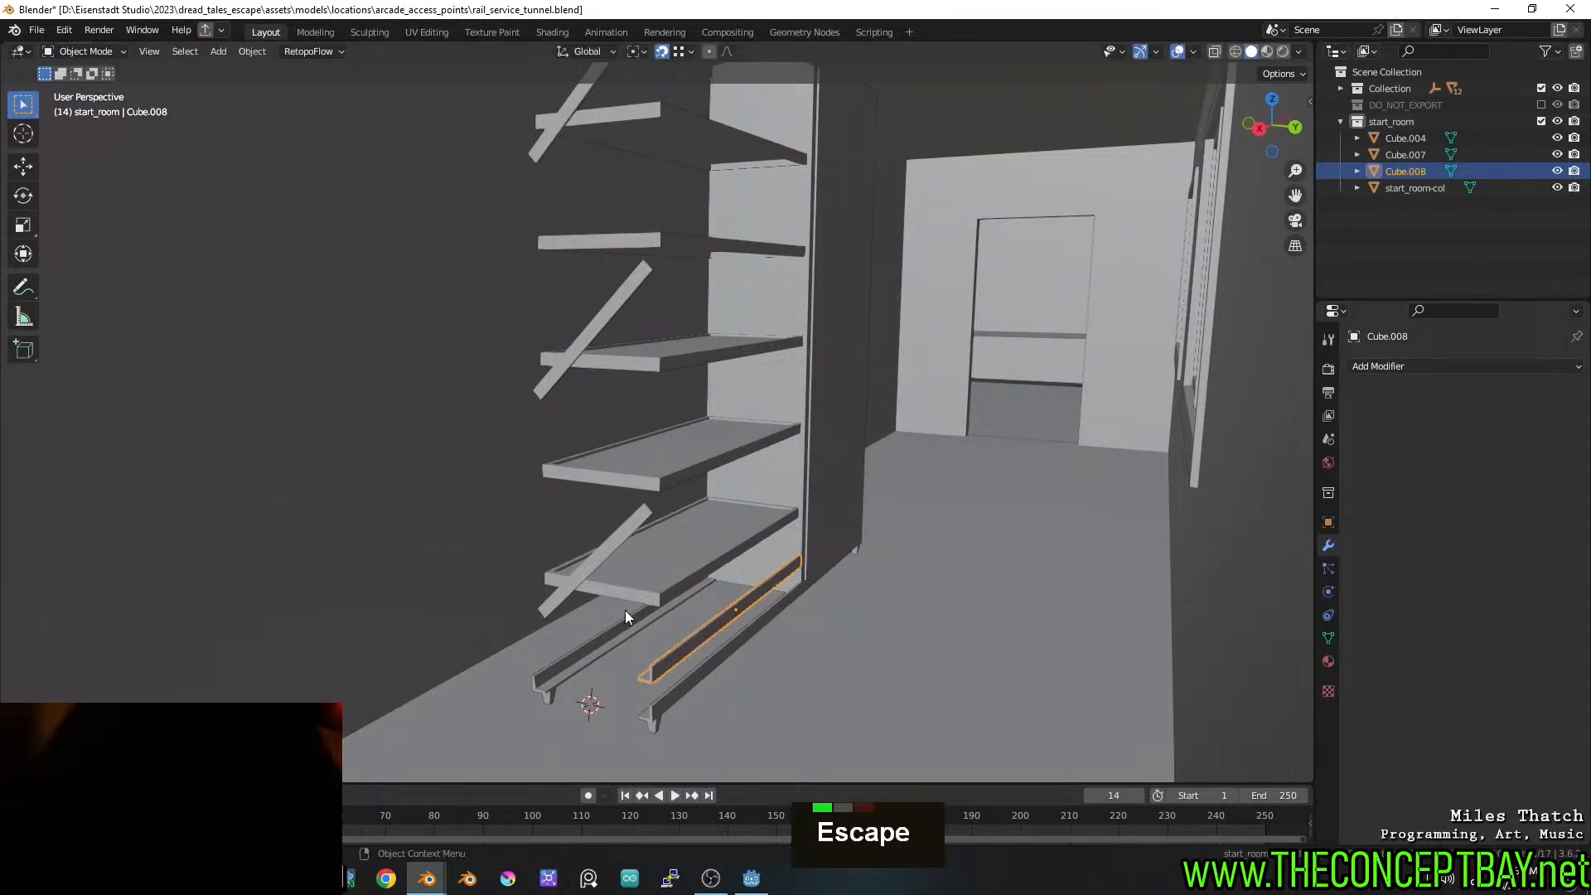
Rotate the separated rail 90° about the global Z axis
key(r)
key(z)
key(9)
key(0)
key(Return)
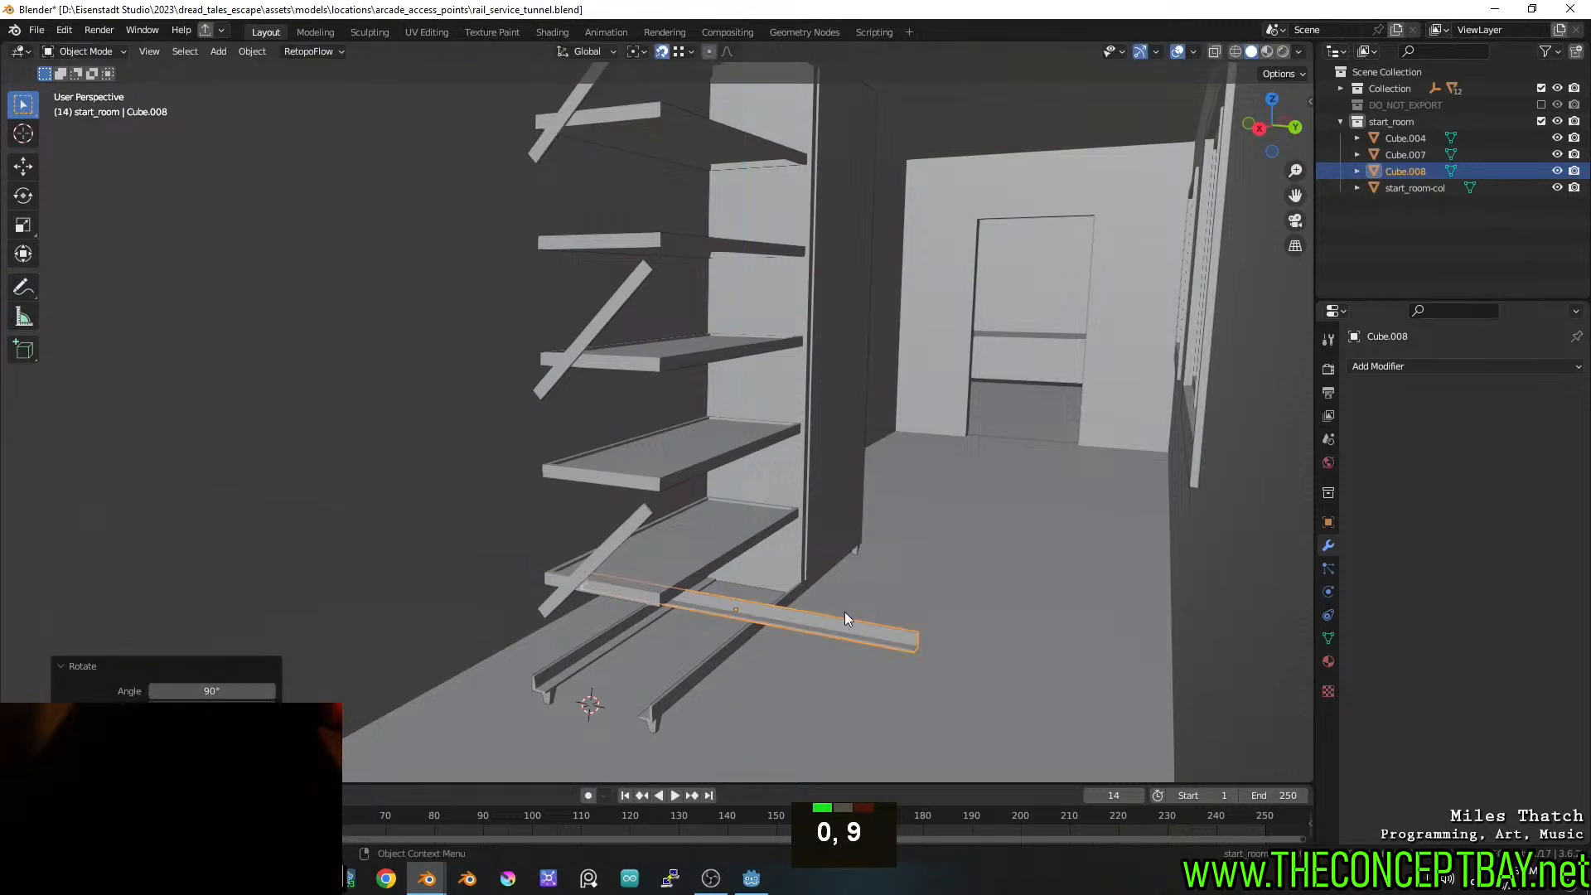
key(s)
key(x)
key(Escape)
Snap the rotated rail to the 3D cursor between the two bottom rails' free ends
middle_drag(957, 608, 990, 599)
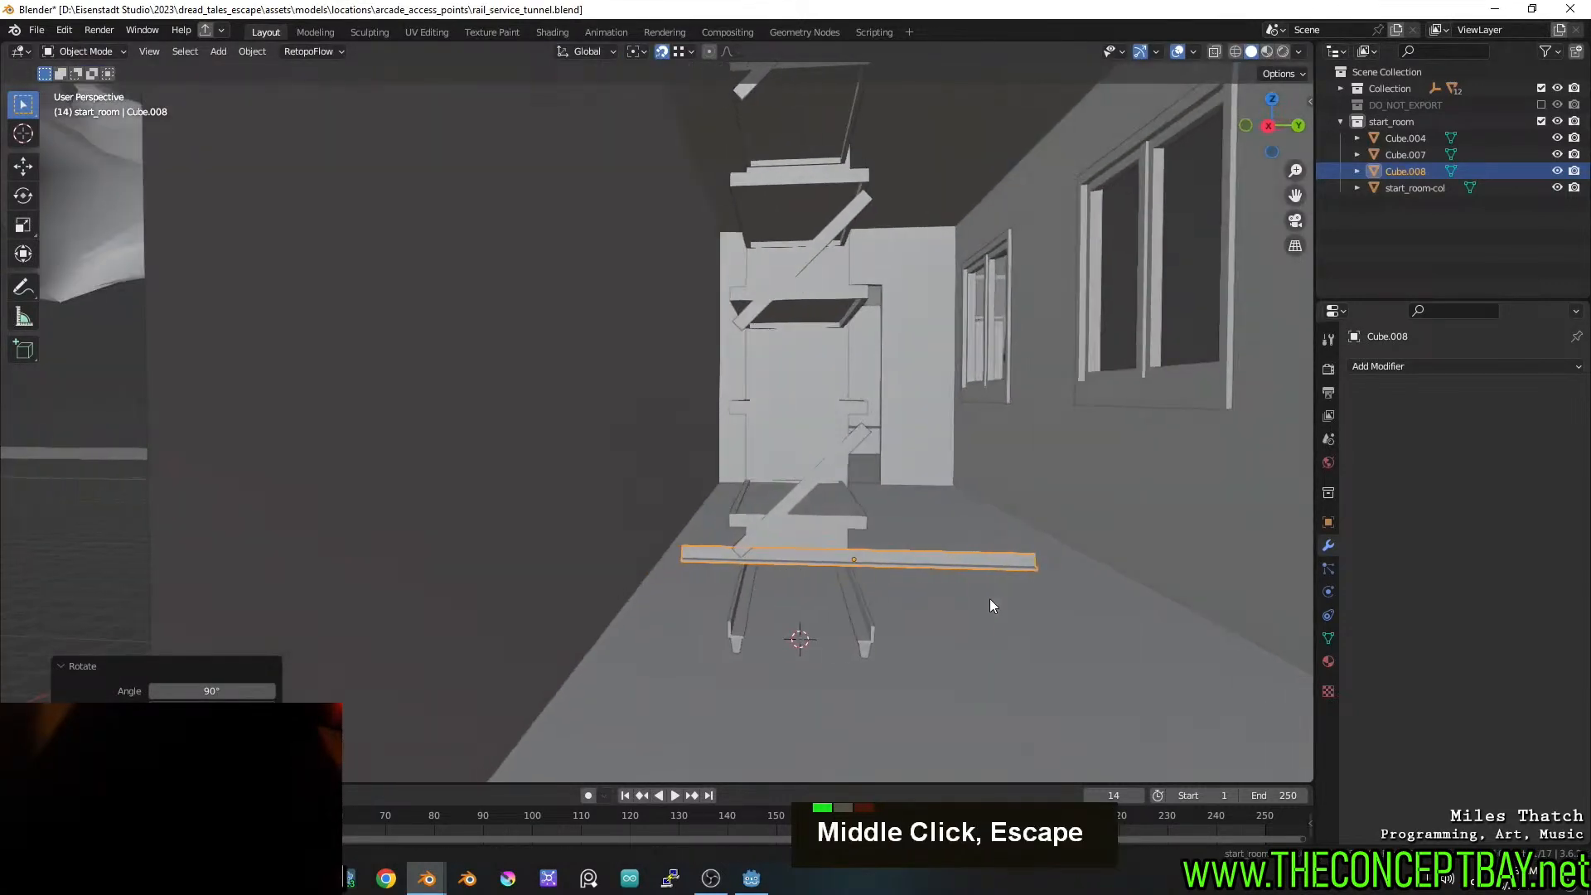
key(shift+s)
click(1005, 505)
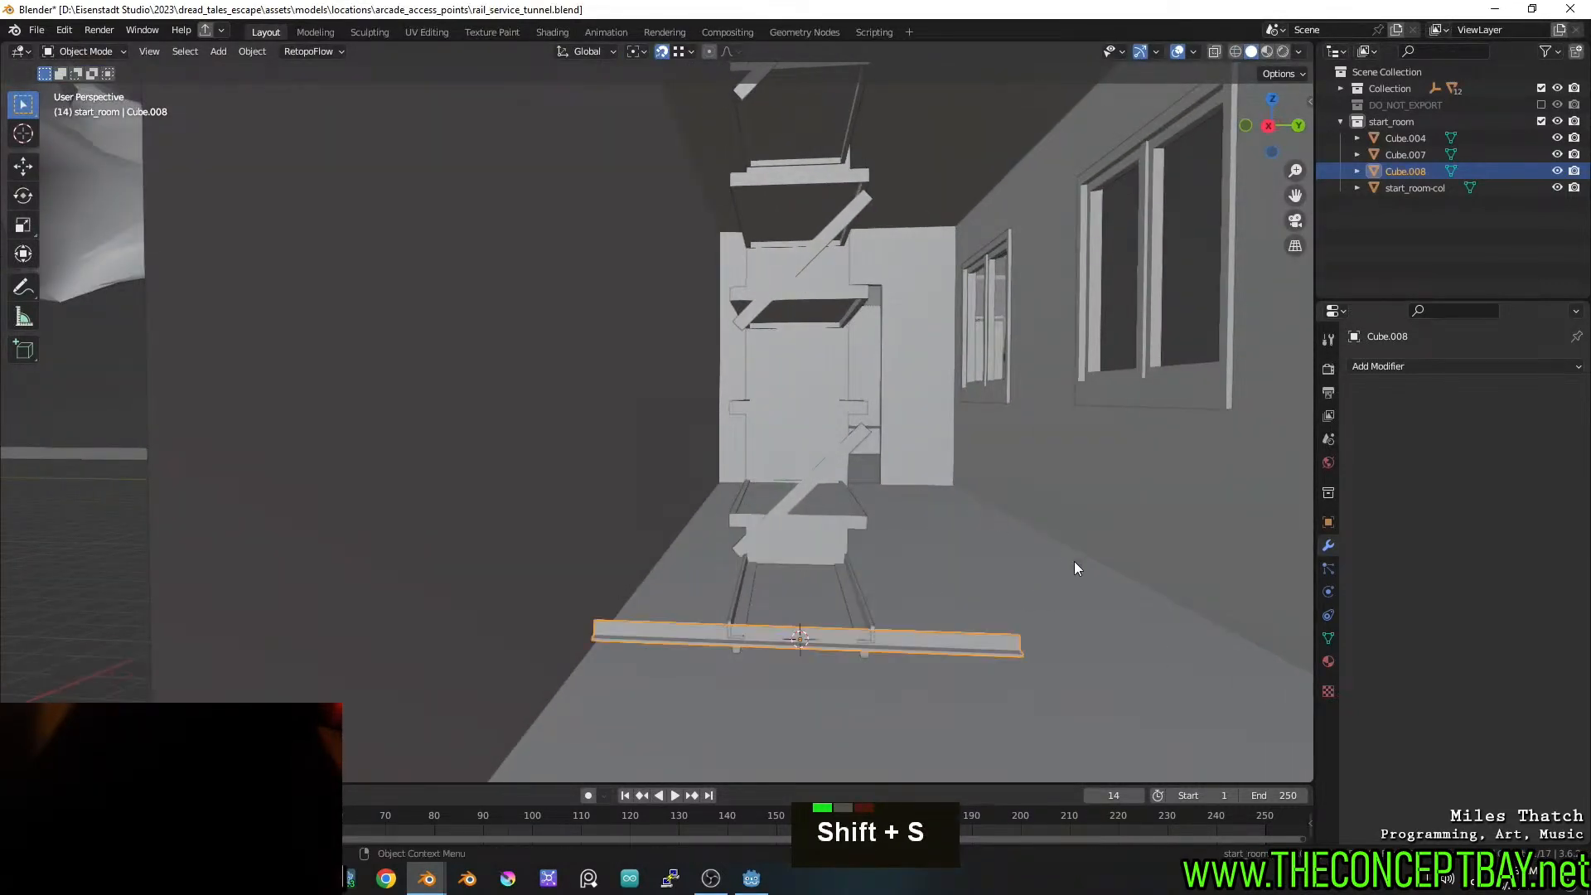
Scale the cross rail to 0.352 along global Y to span the width between the two front legs
key(s)
key(y)
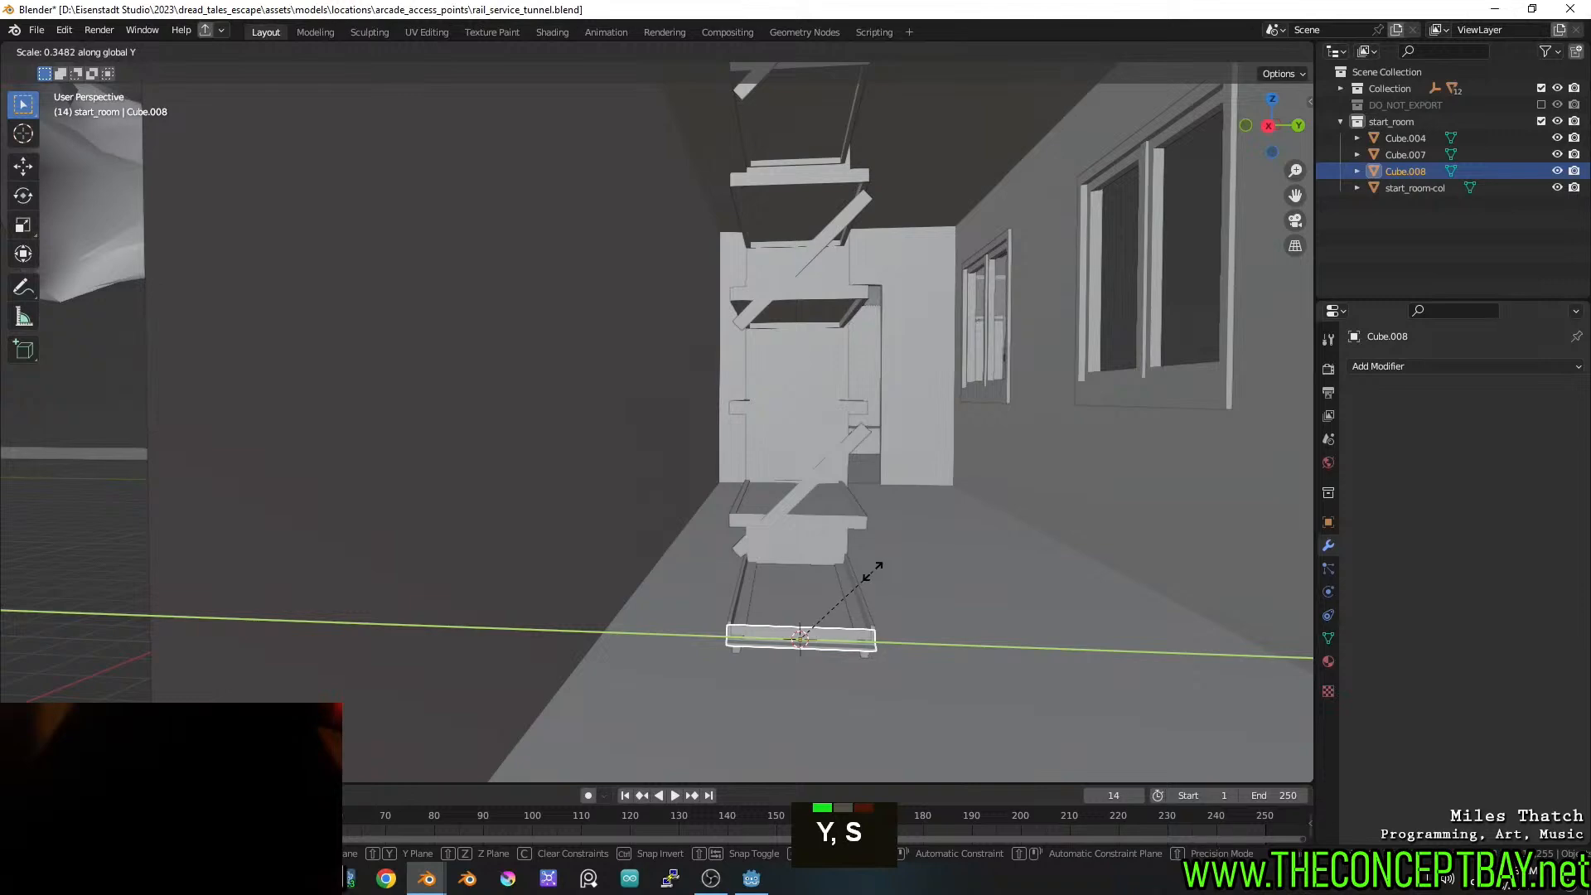
click(873, 570)
middle_drag(874, 571, 838, 655)
scroll(830, 630, up, 4)
scroll(850, 595, down, 4)
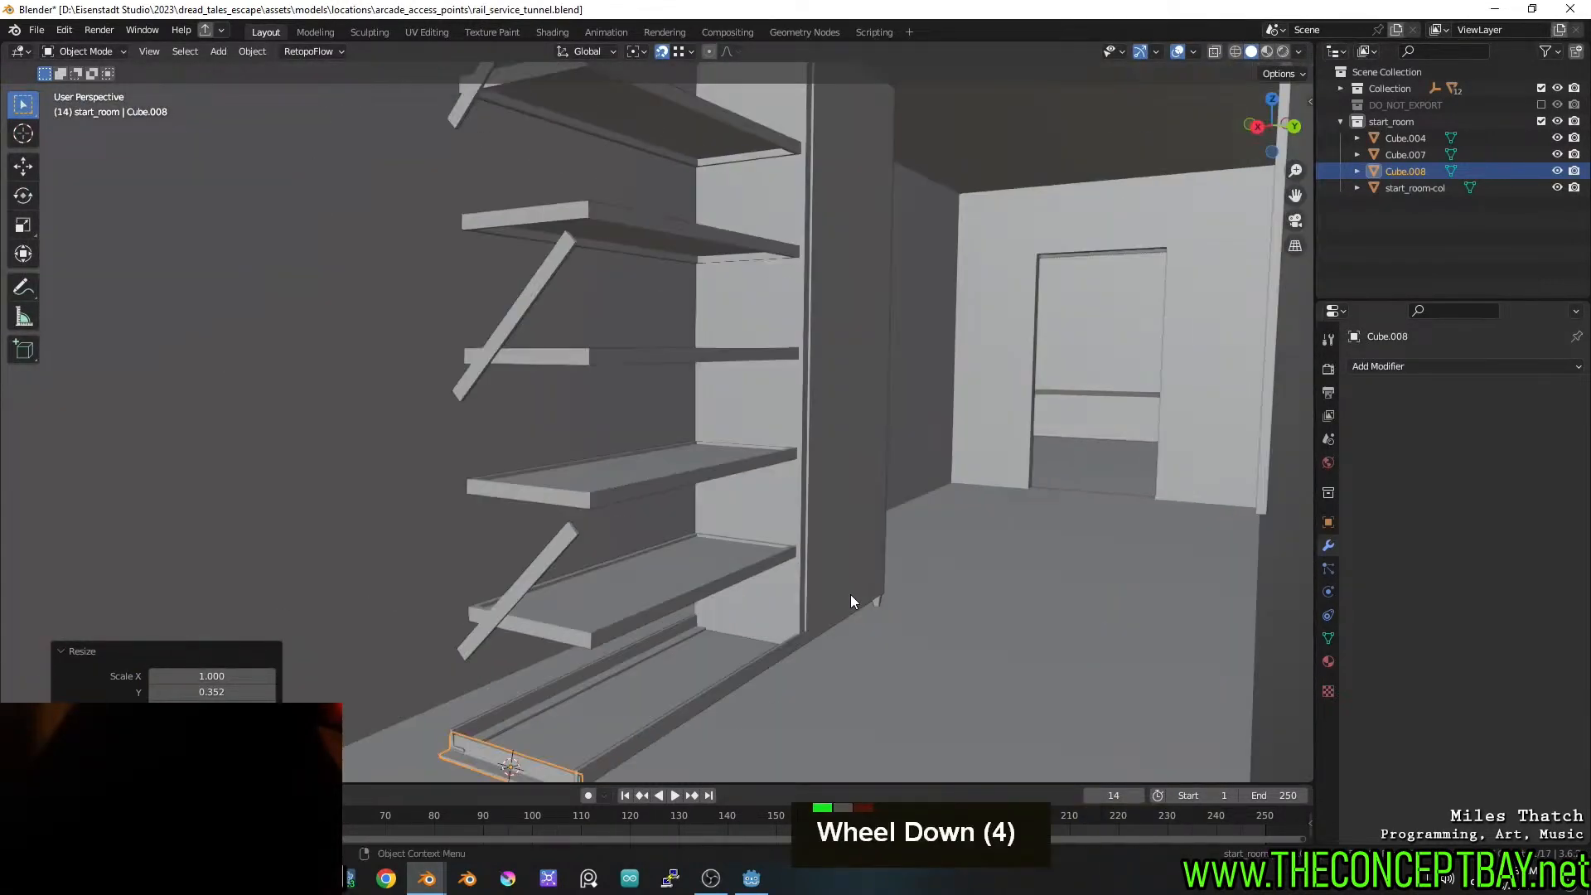
Rotate the front cross rail 180° about the global Z axis
shift+middle_drag(851, 594, 809, 579)
key(r)
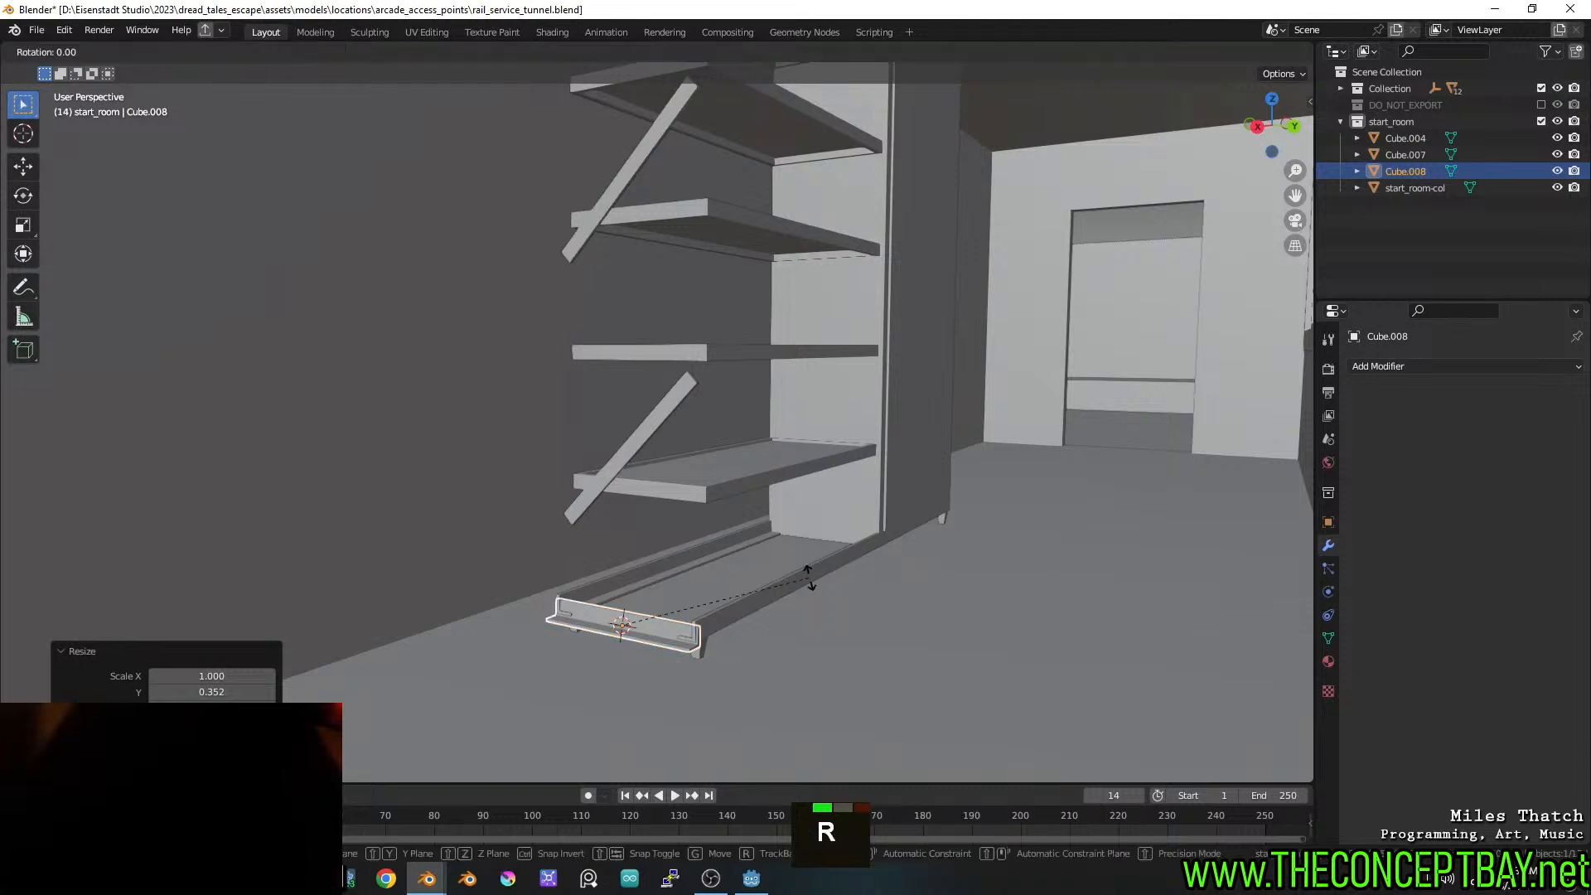
key(z)
key(1)
key(8)
key(0)
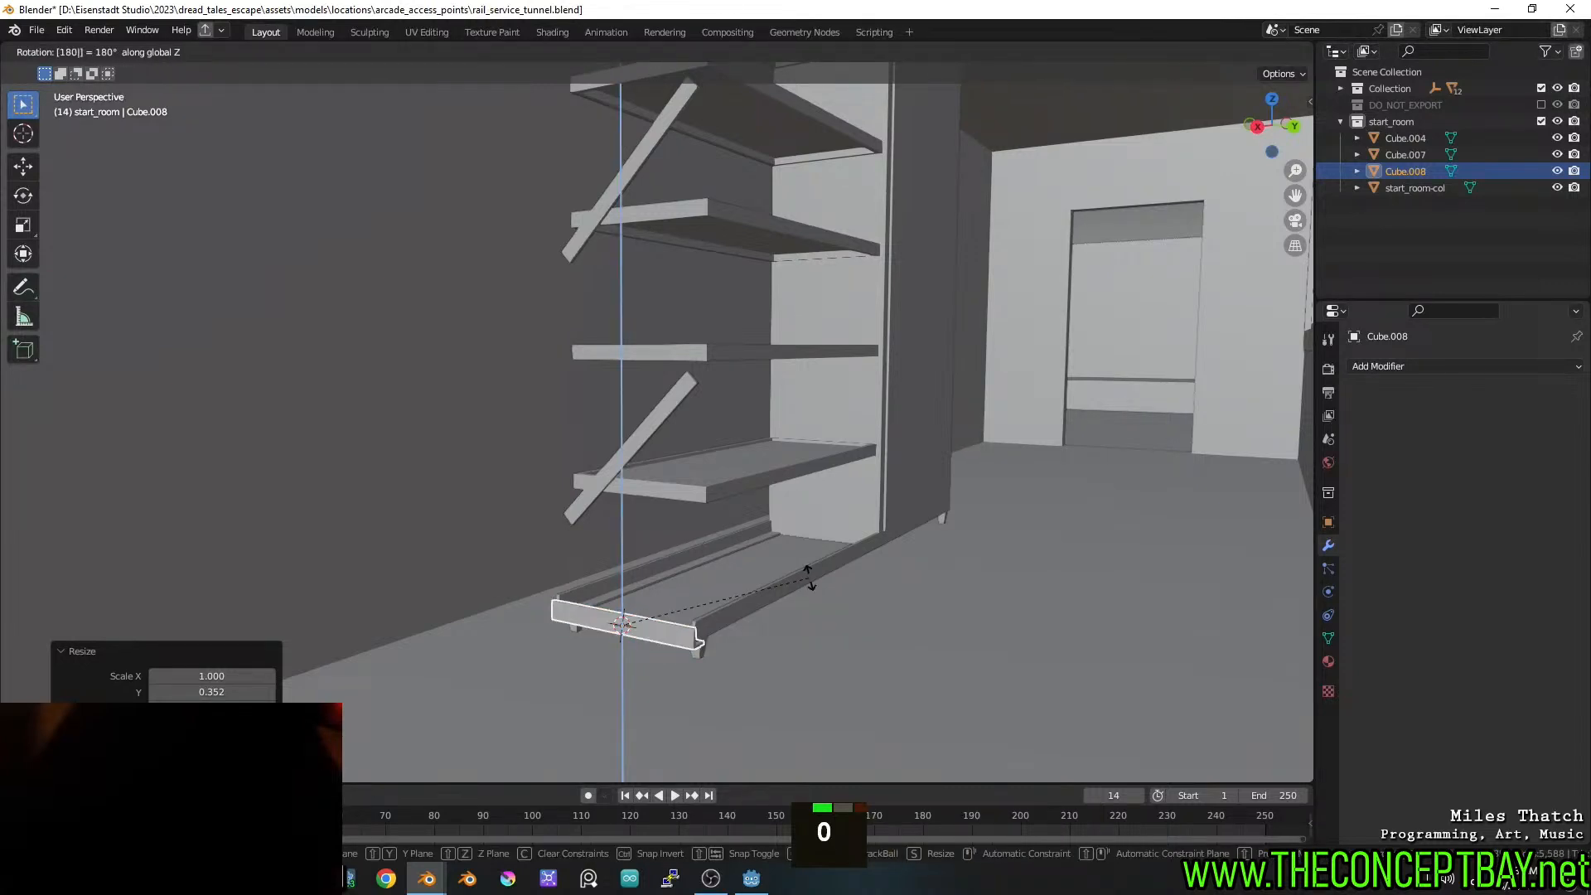
key(Return)
Move the cross rail about 0.08 m along X beyond the bottom rails' ends and raise it about 0.032 m along Z
key(f)
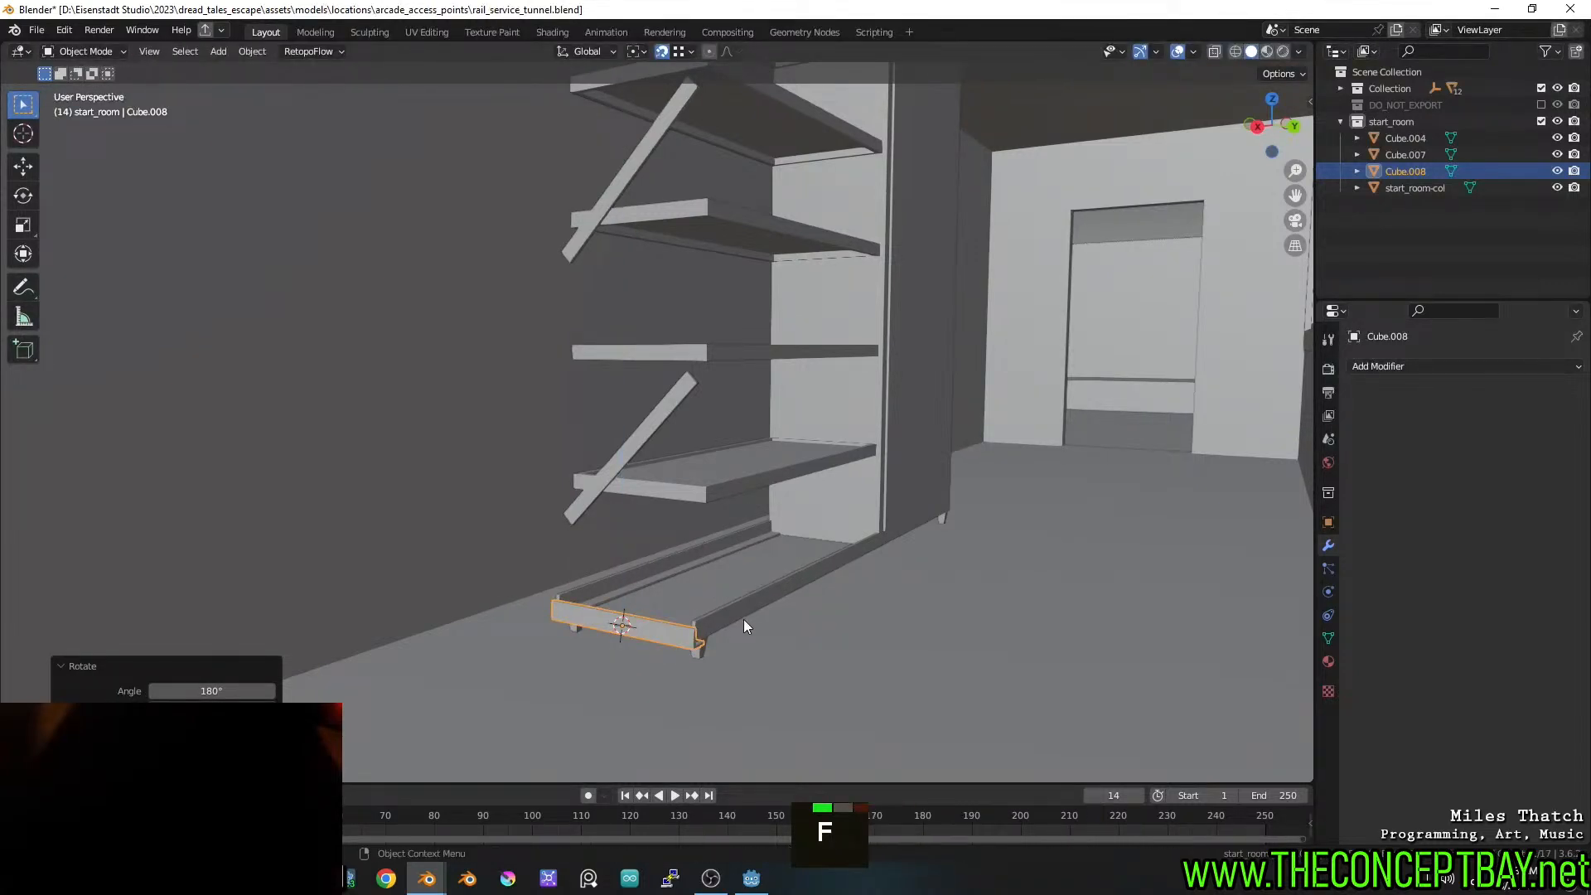
key(KP_Decimal)
middle_drag(812, 620, 748, 628)
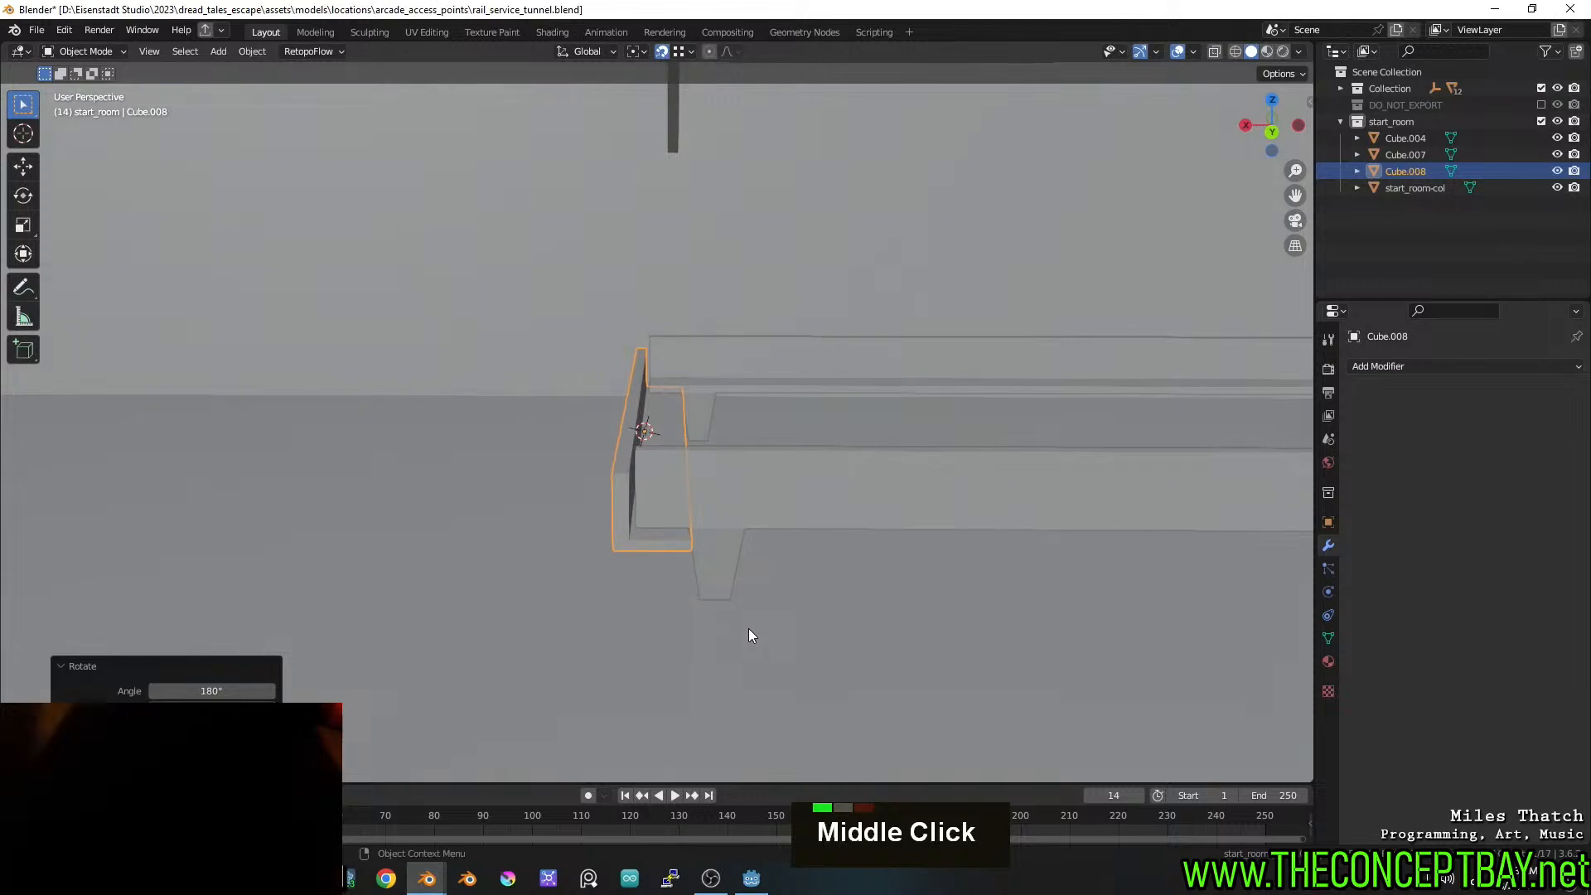
key(g)
key(y)
key(x)
click(810, 581)
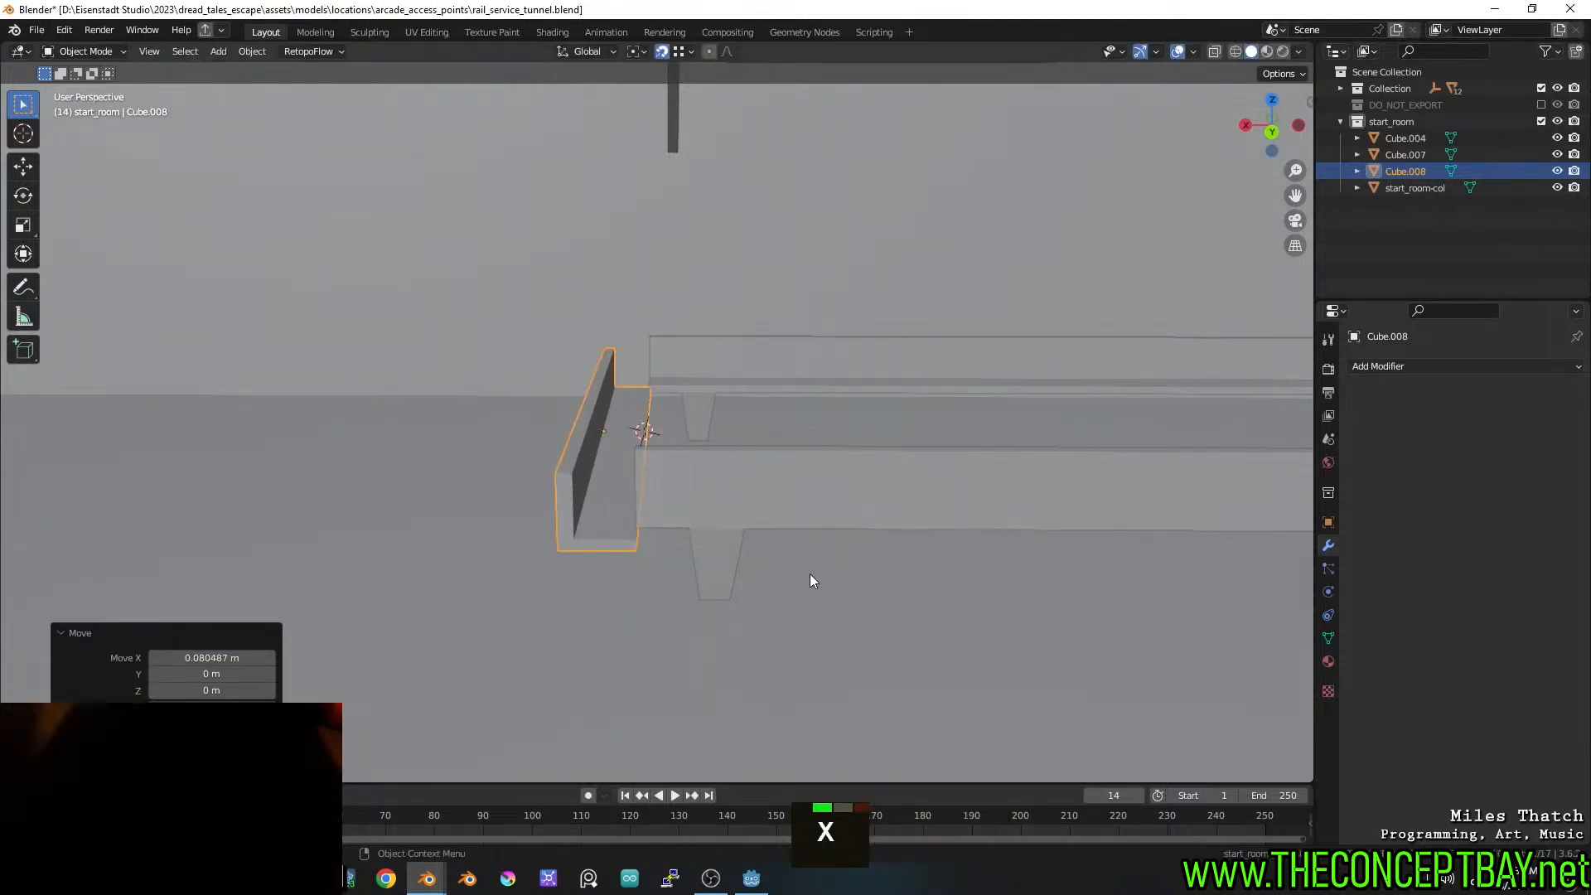
key(g)
key(z)
click(811, 559)
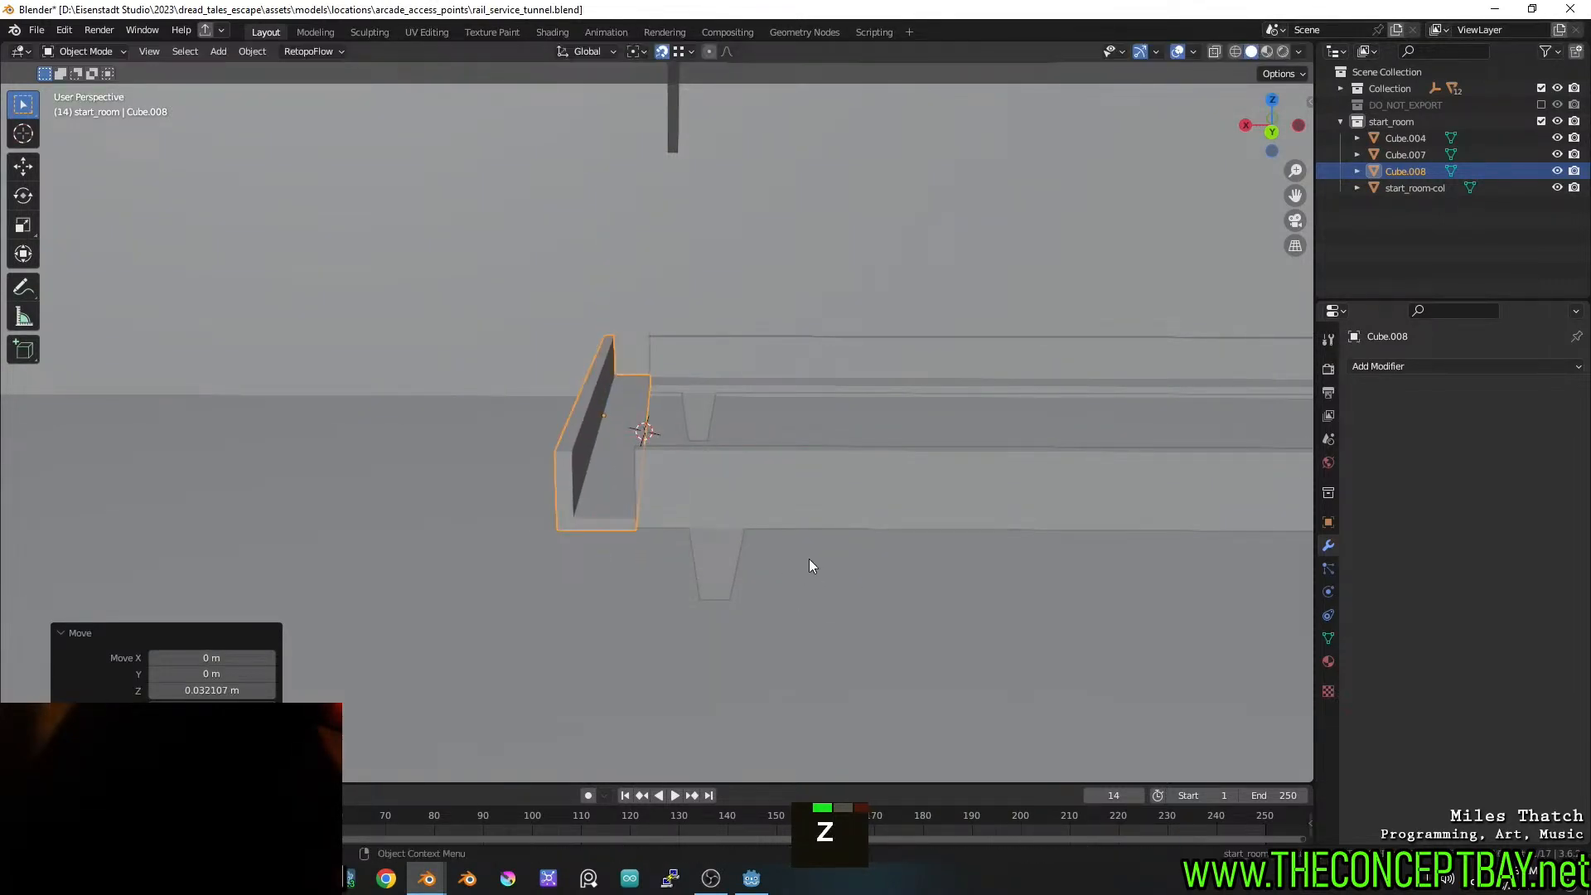
Move the cross rail about -0.09 m along X against the bottom rails' ends and lower it about 0.014 m along Z
mouse_move(809, 559)
middle_down()
mouse_move(833, 565)
mouse_move(808, 610)
mouse_move(821, 432)
mouse_move(812, 566)
middle_up()
scroll(834, 565, down, 5)
scroll(807, 610, down, 1)
scroll(797, 558, up, 3)
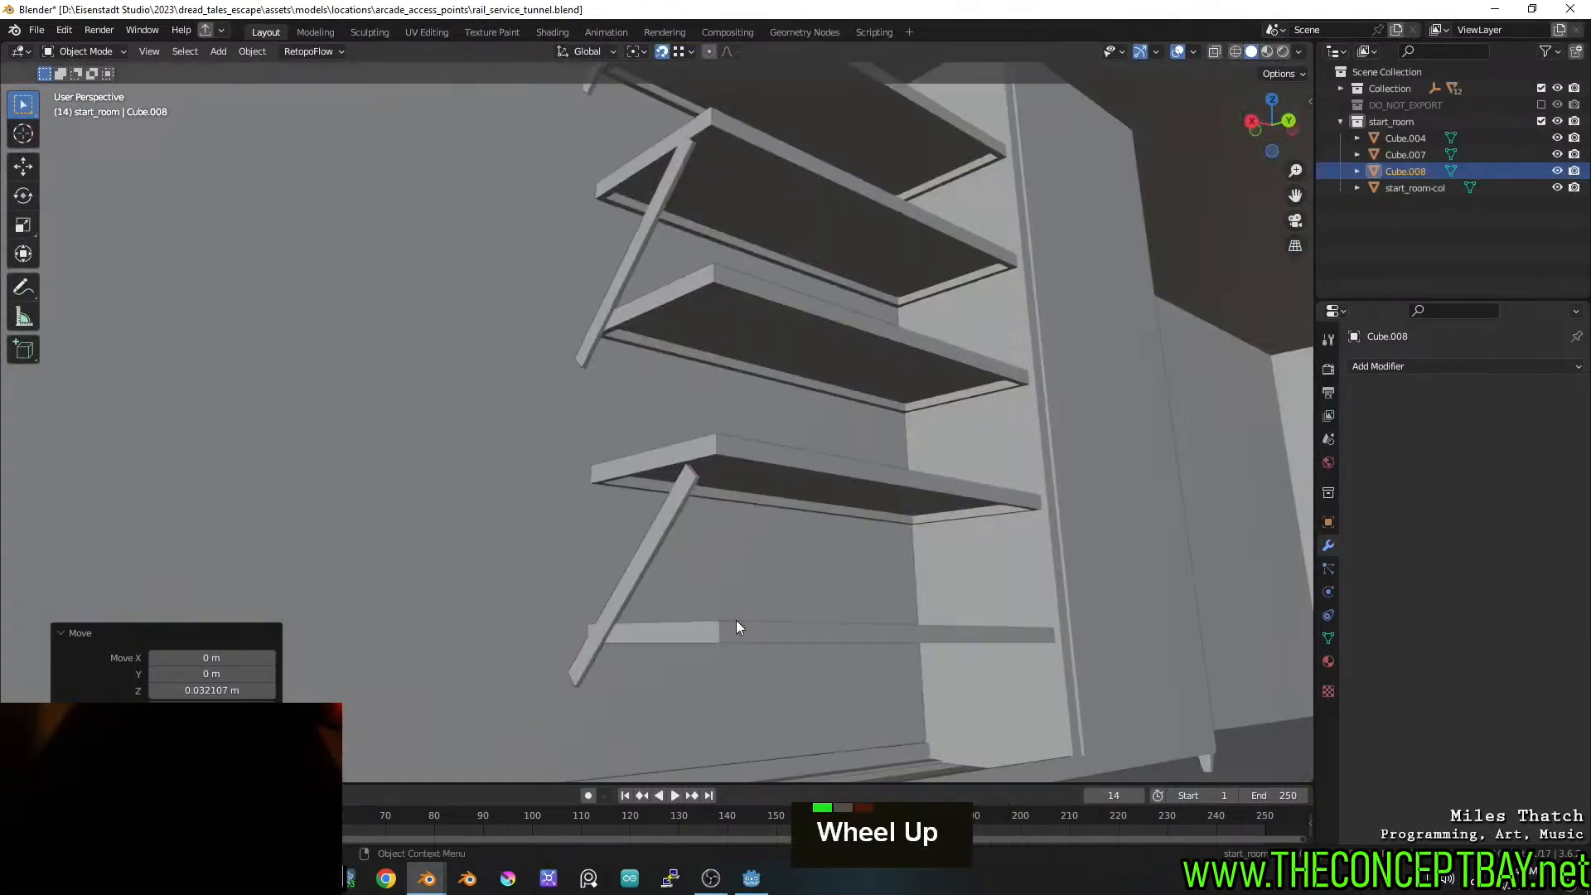
shift+scroll(778, 433, up, 2)
middle_drag(777, 434, 772, 576)
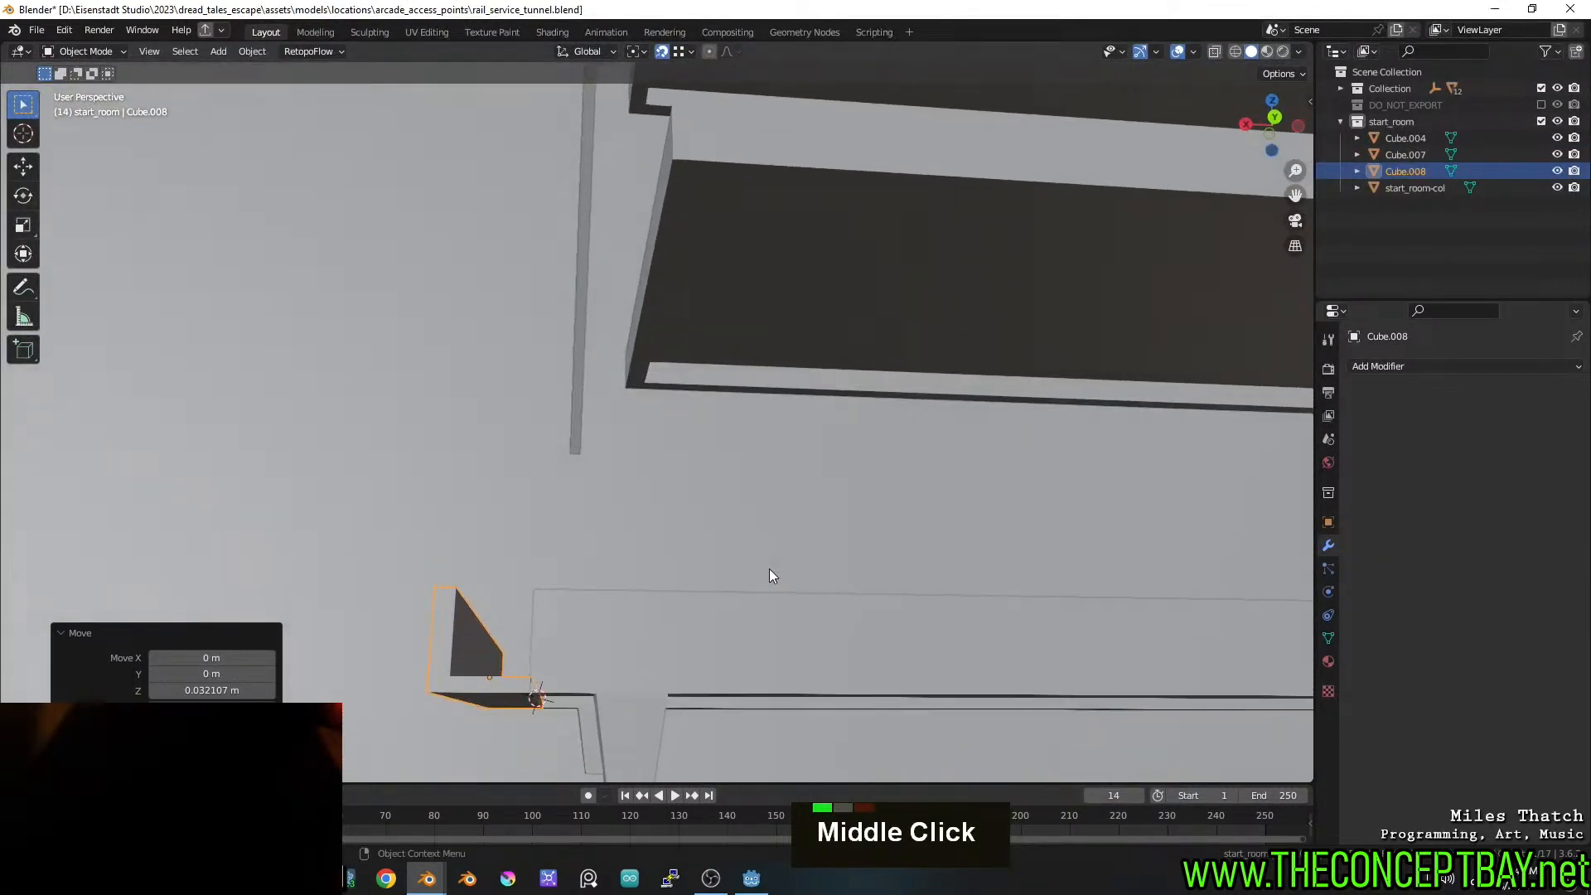
key(g)
key(y)
key(x)
key(shift)
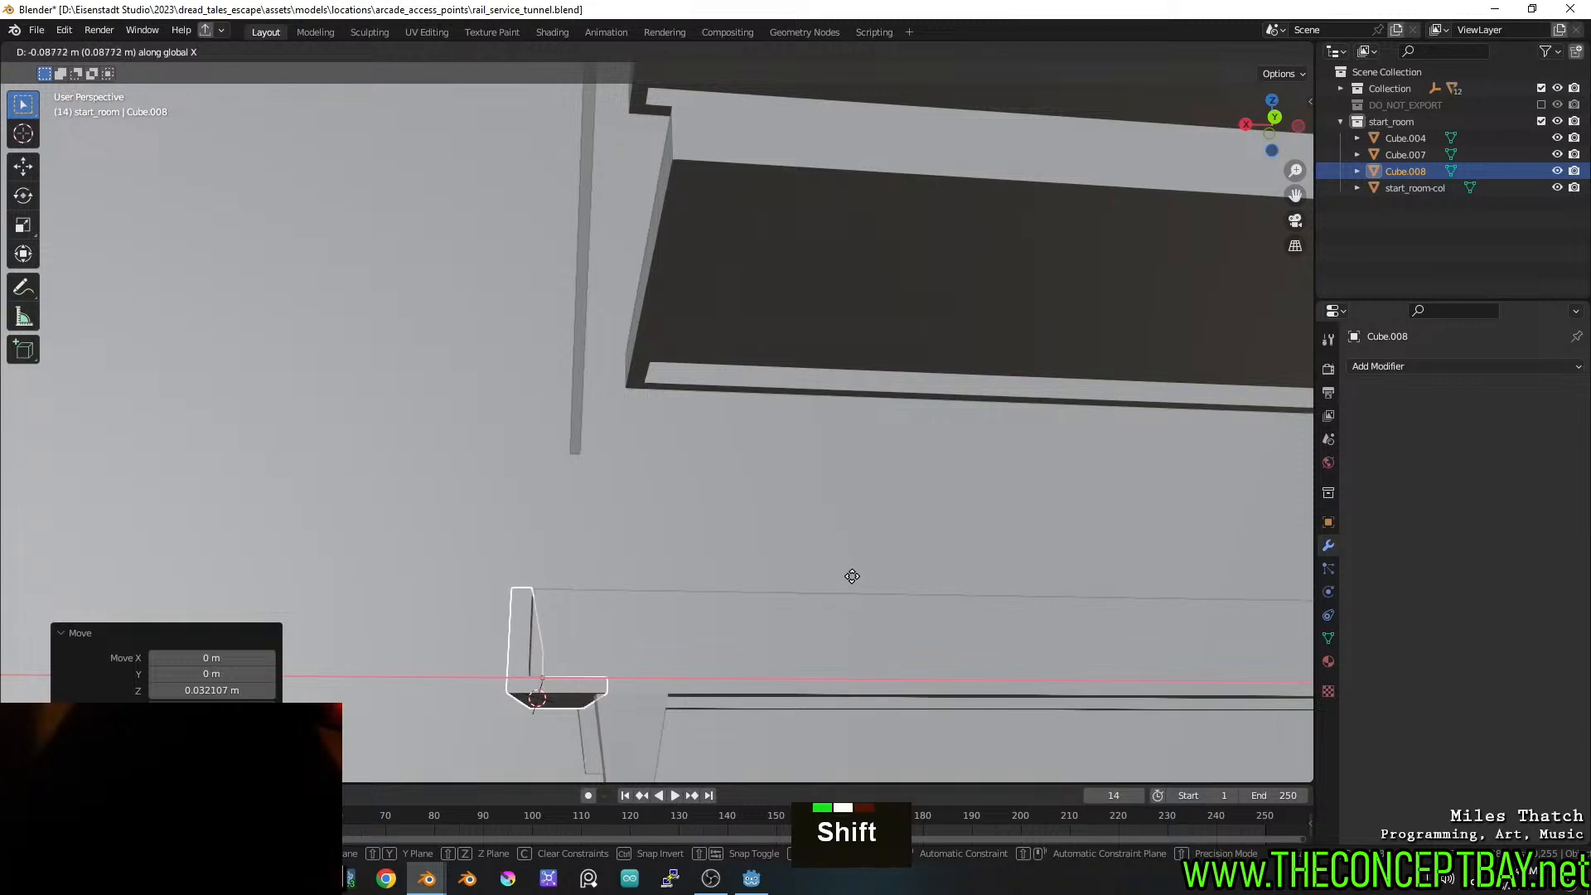
key(shift)
shift+click(860, 580)
key(g)
key(z)
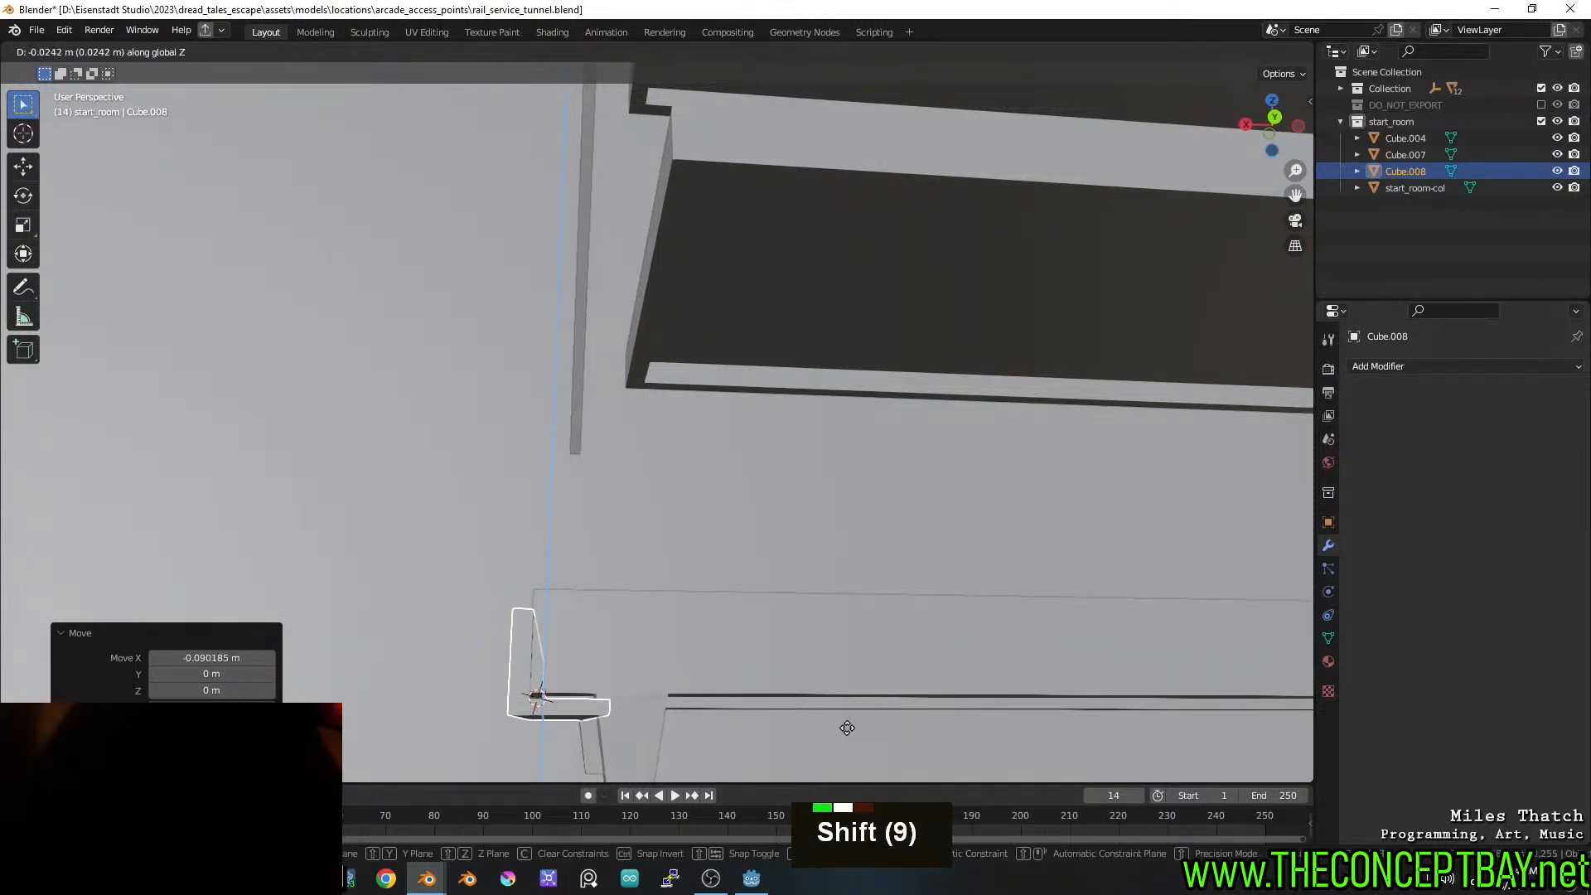
shift+click(847, 664)
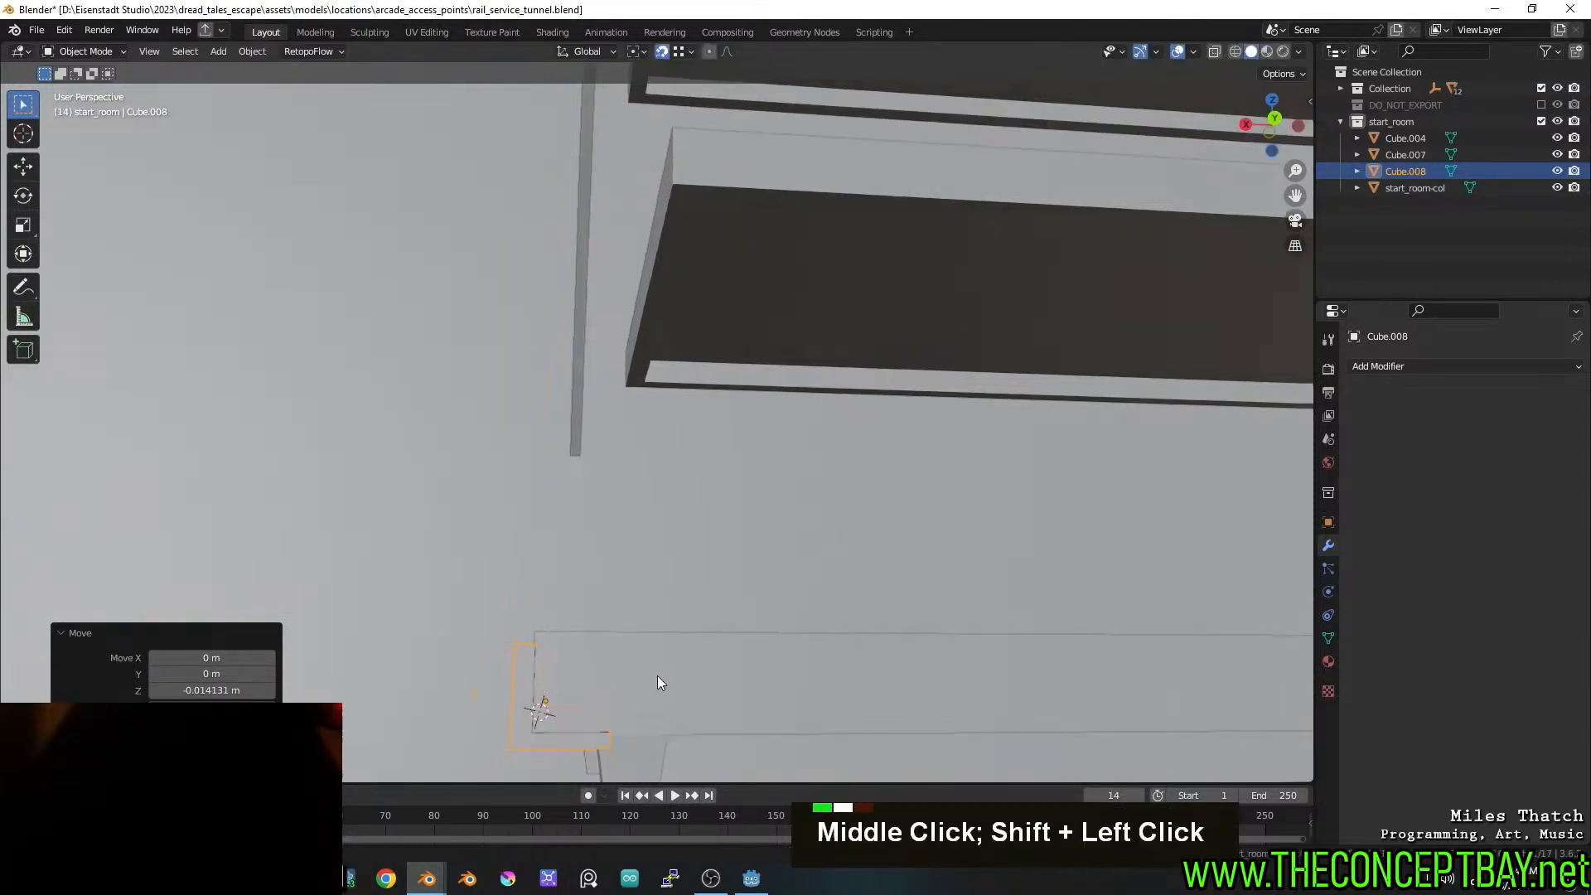
Scale the cross rail to 0.982 along global Y to match the width of the two bottom rails
middle_drag(660, 682, 763, 682)
scroll(763, 682, down, 4)
shift+scroll(745, 604, down, 3)
scroll(844, 648, up, 2)
scroll(1002, 619, up, 1)
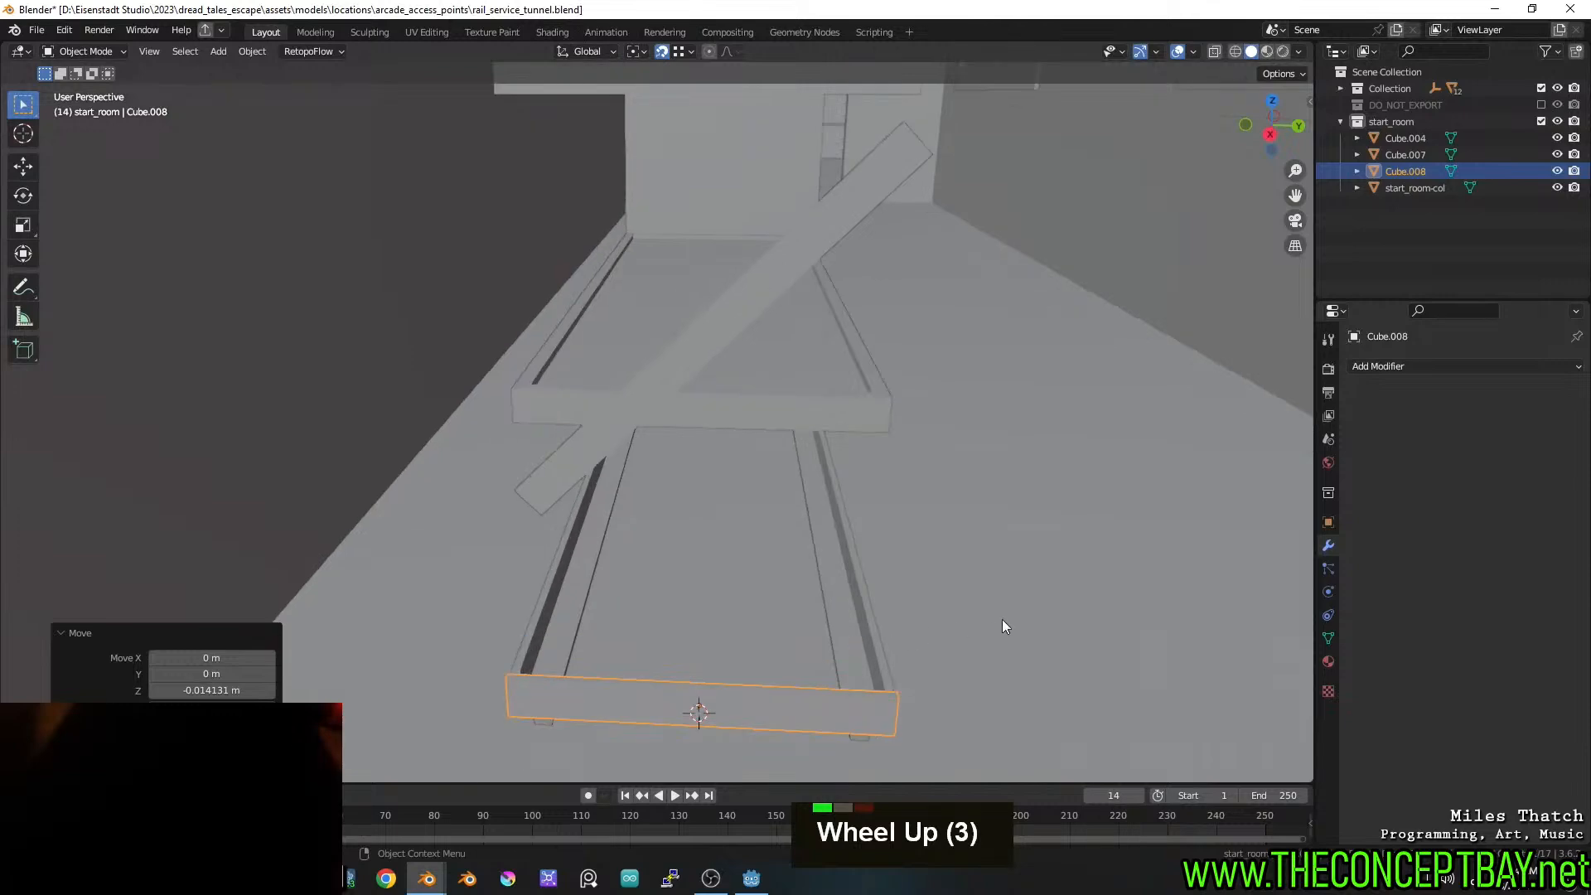
middle_drag(1002, 620, 941, 646)
key(s)
key(x)
key(y)
shift+click(1033, 633)
Snap the 3D cursor to the centre of the end compartment panel's large face facing the open shelves
scroll(995, 605, down, 4)
middle_drag(941, 647, 844, 609)
scroll(837, 479, down, 3)
scroll(844, 609, up, 2)
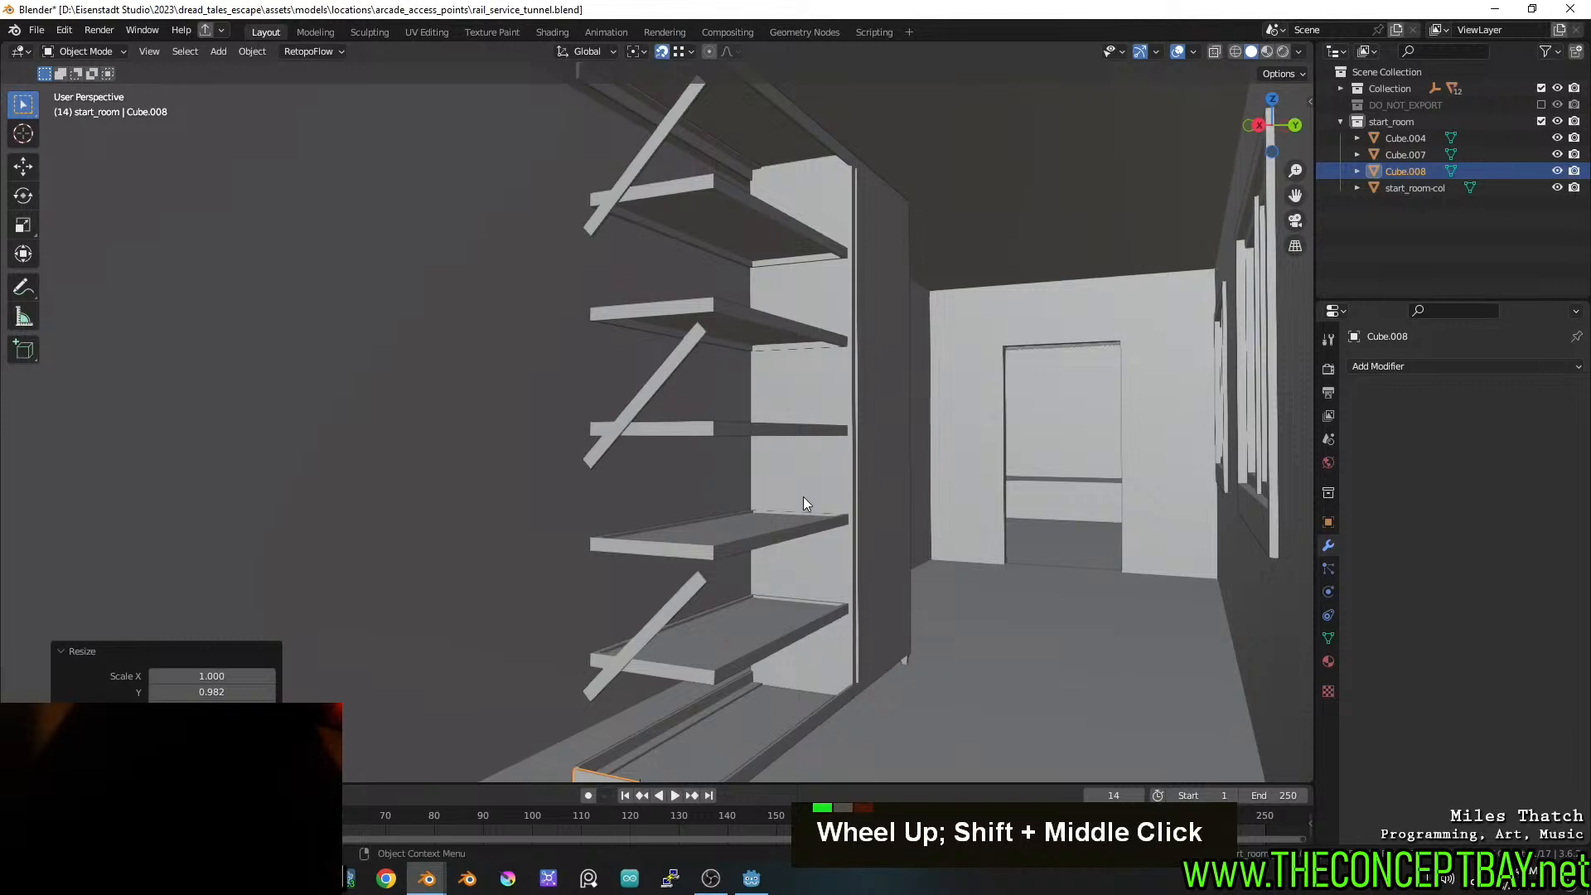
scroll(803, 497, down, 2)
click(790, 479)
key(Tab)
click(782, 456)
key(shift+s)
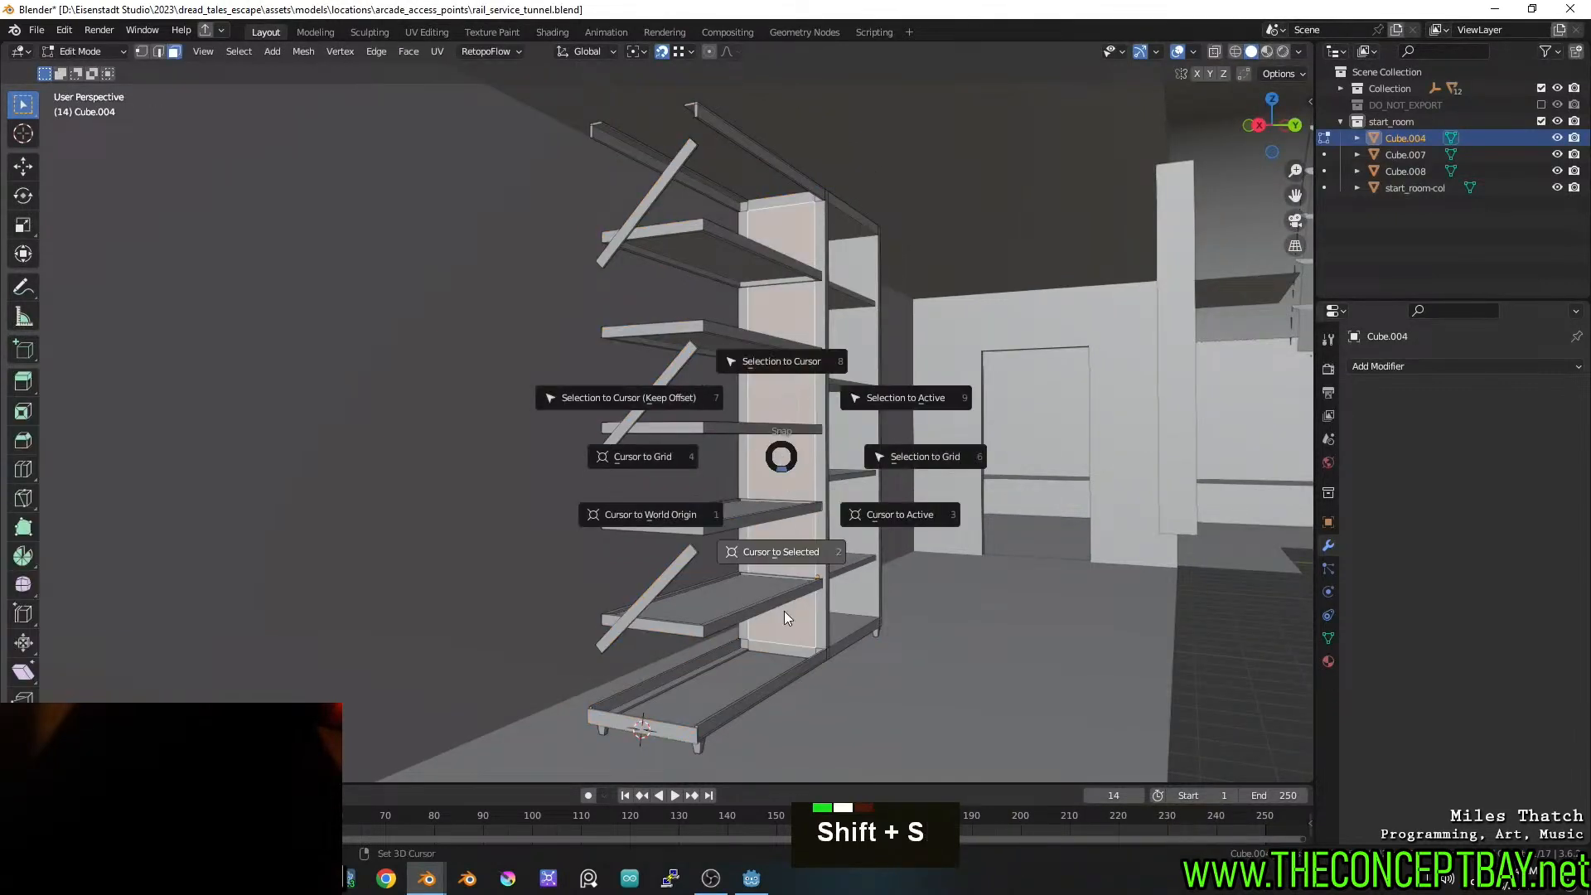
click(787, 618)
key(Tab)
Duplicate all of the bottom cross rail's geometry in place within its own mesh
click(638, 719)
key(Tab)
key(a)
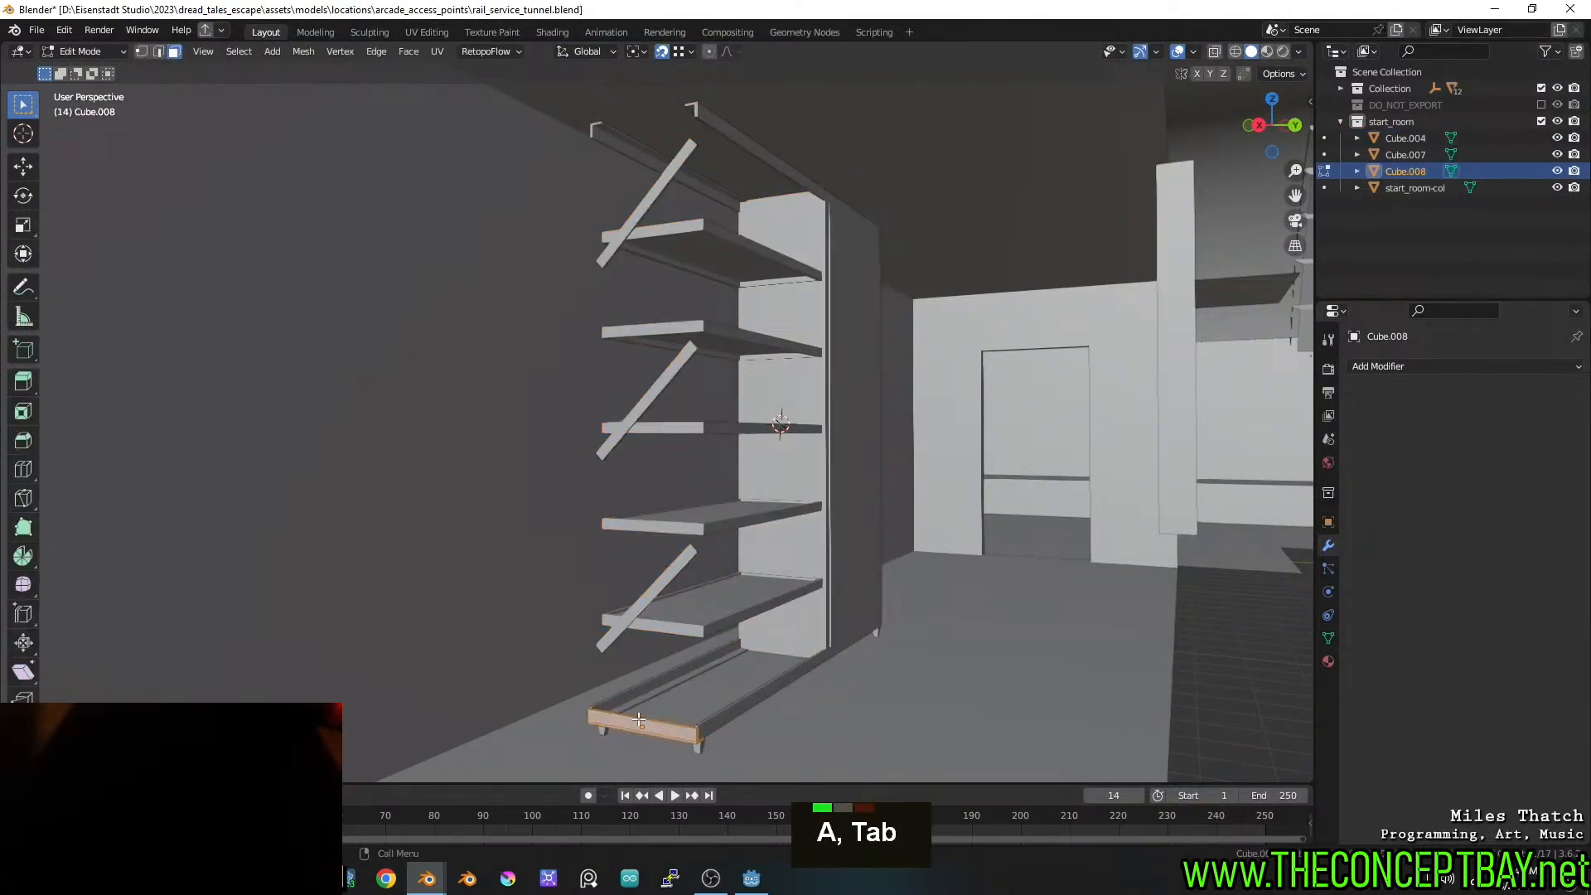
key(shift+d)
key(Escape)
key(ctrl+m)
key(z)
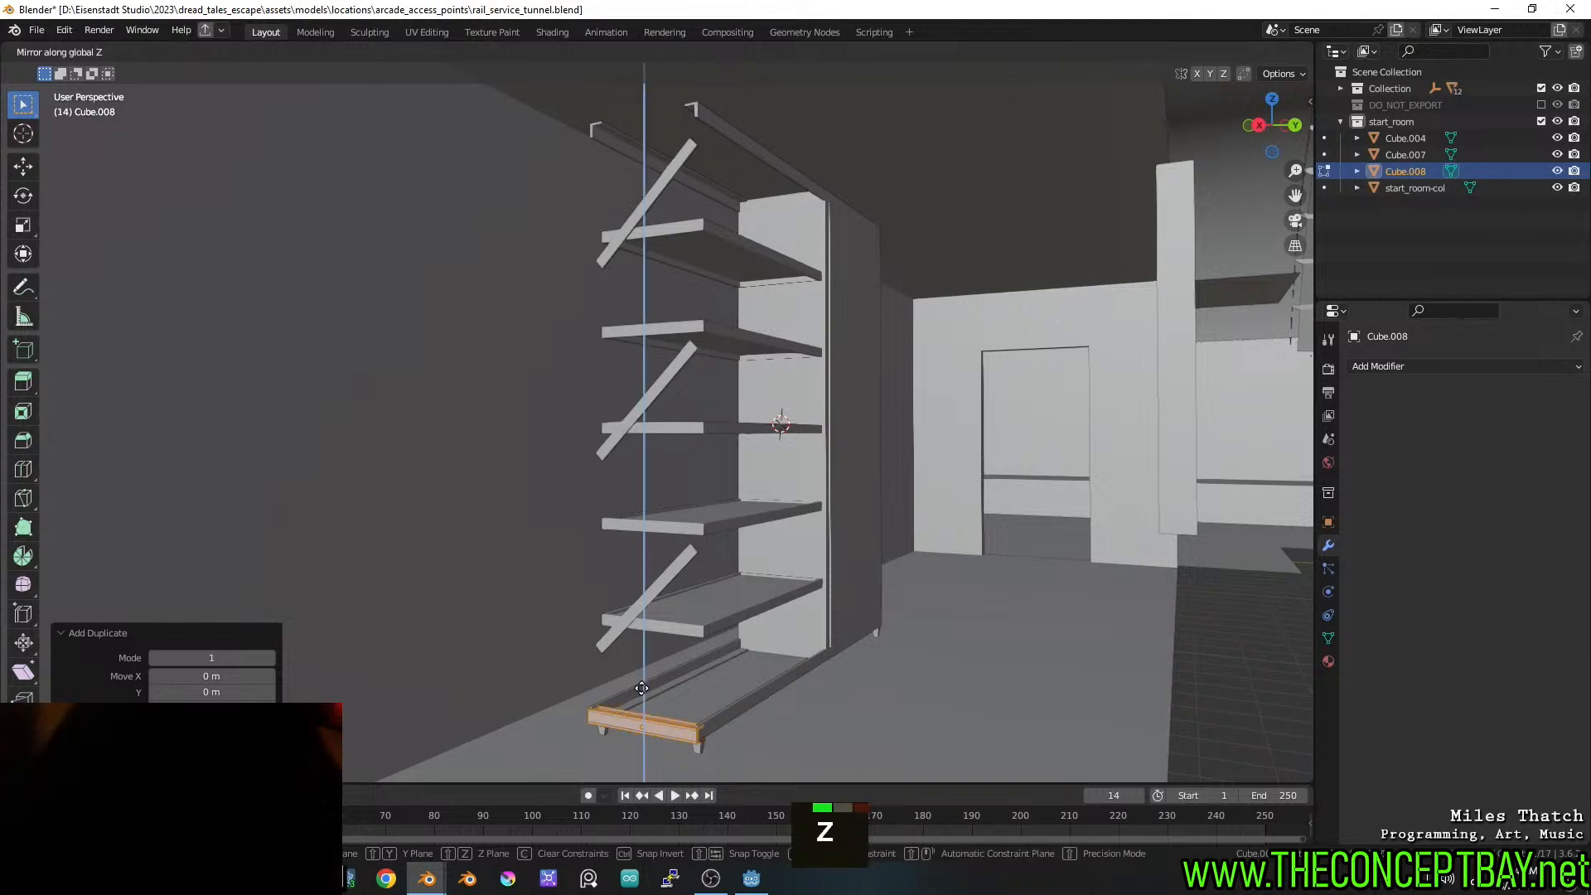
key(Escape)
key(slash)
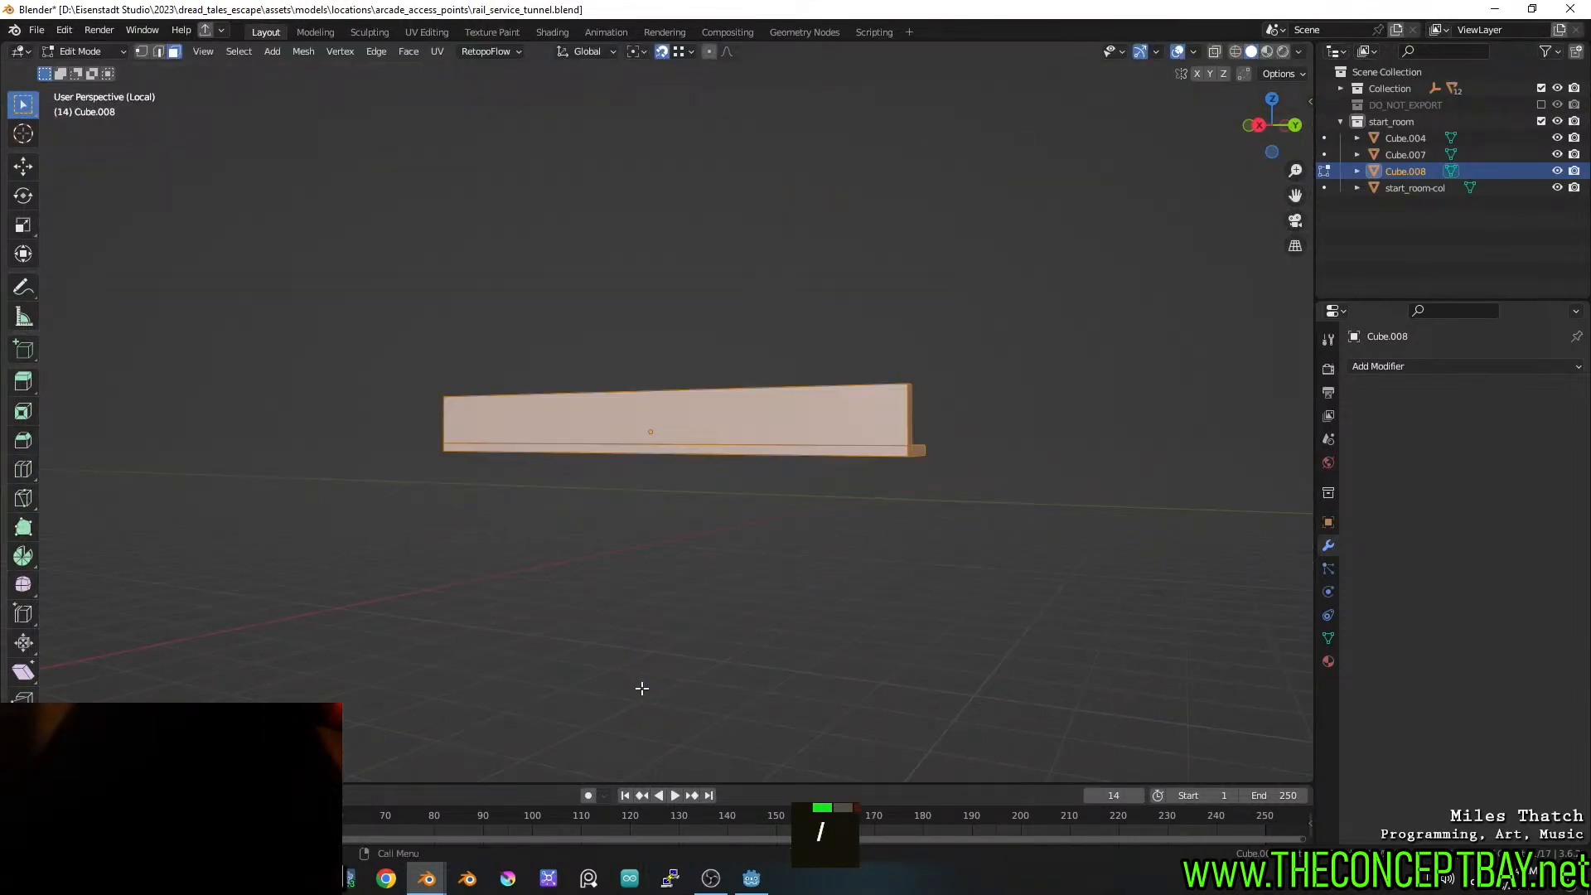
key(slash)
Mirror the duplicated cross rail along global Z about the 3D cursor to the top rails and recalculate its normals outside
key(period)
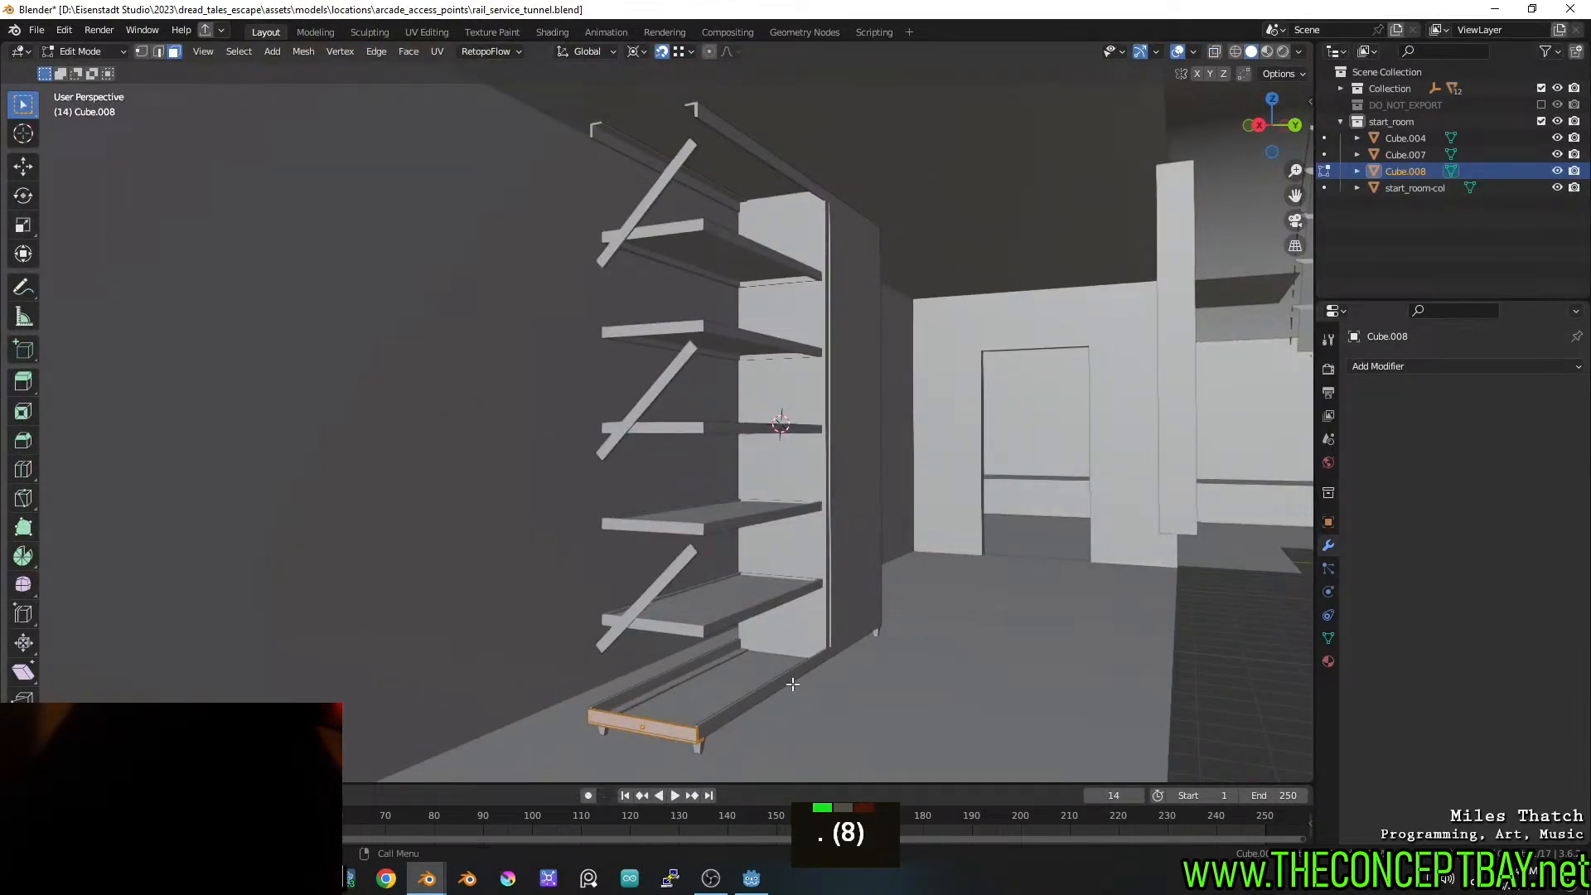
key(ctrl+m)
key(z)
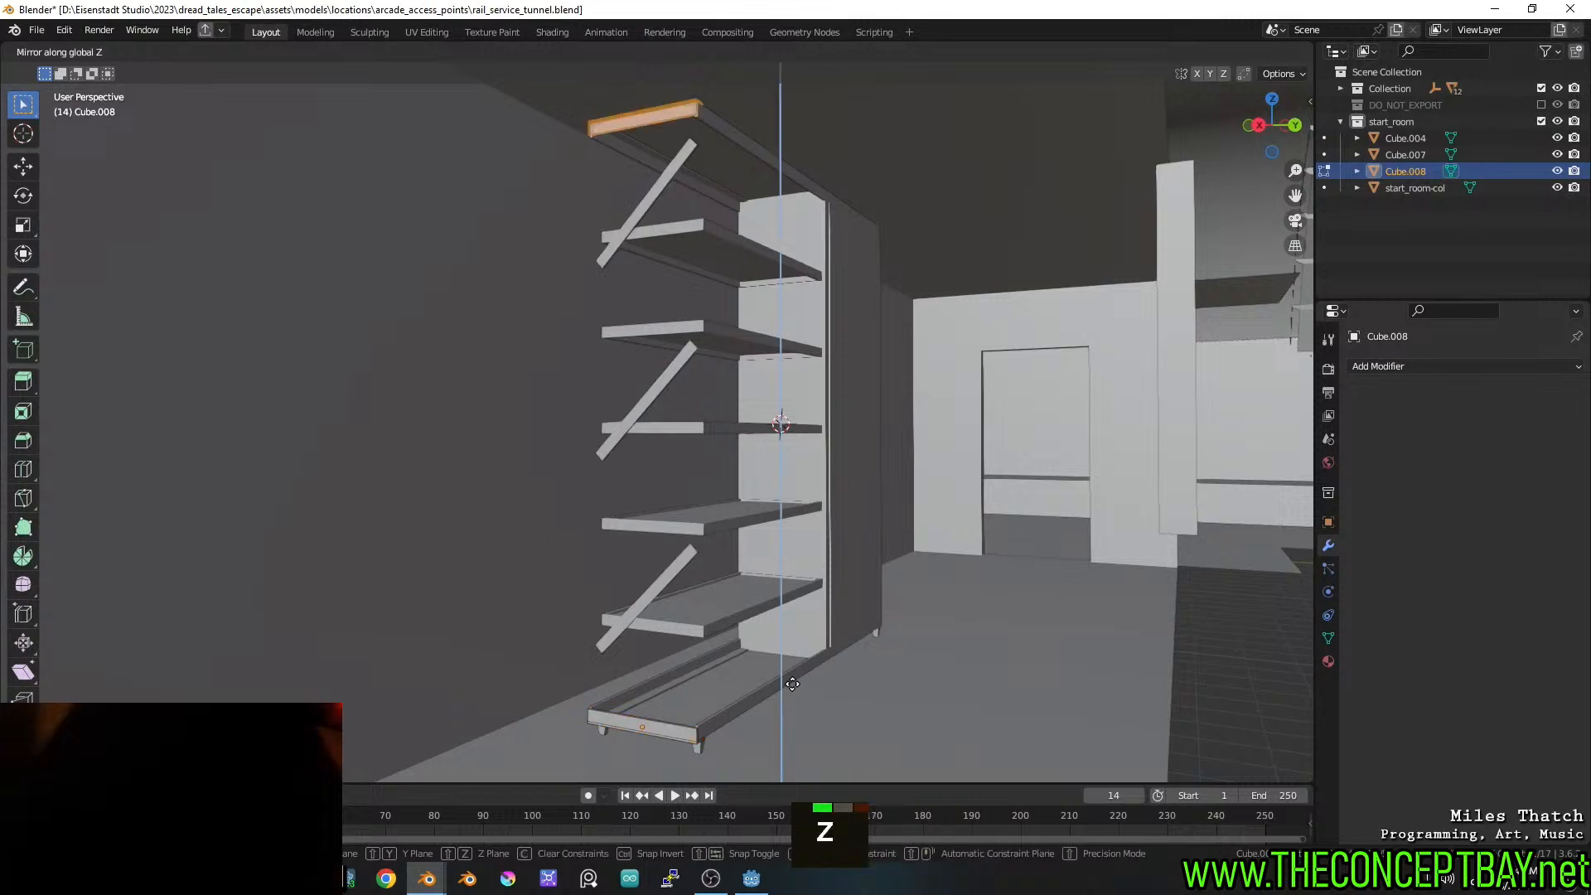
click(793, 684)
key(F3)
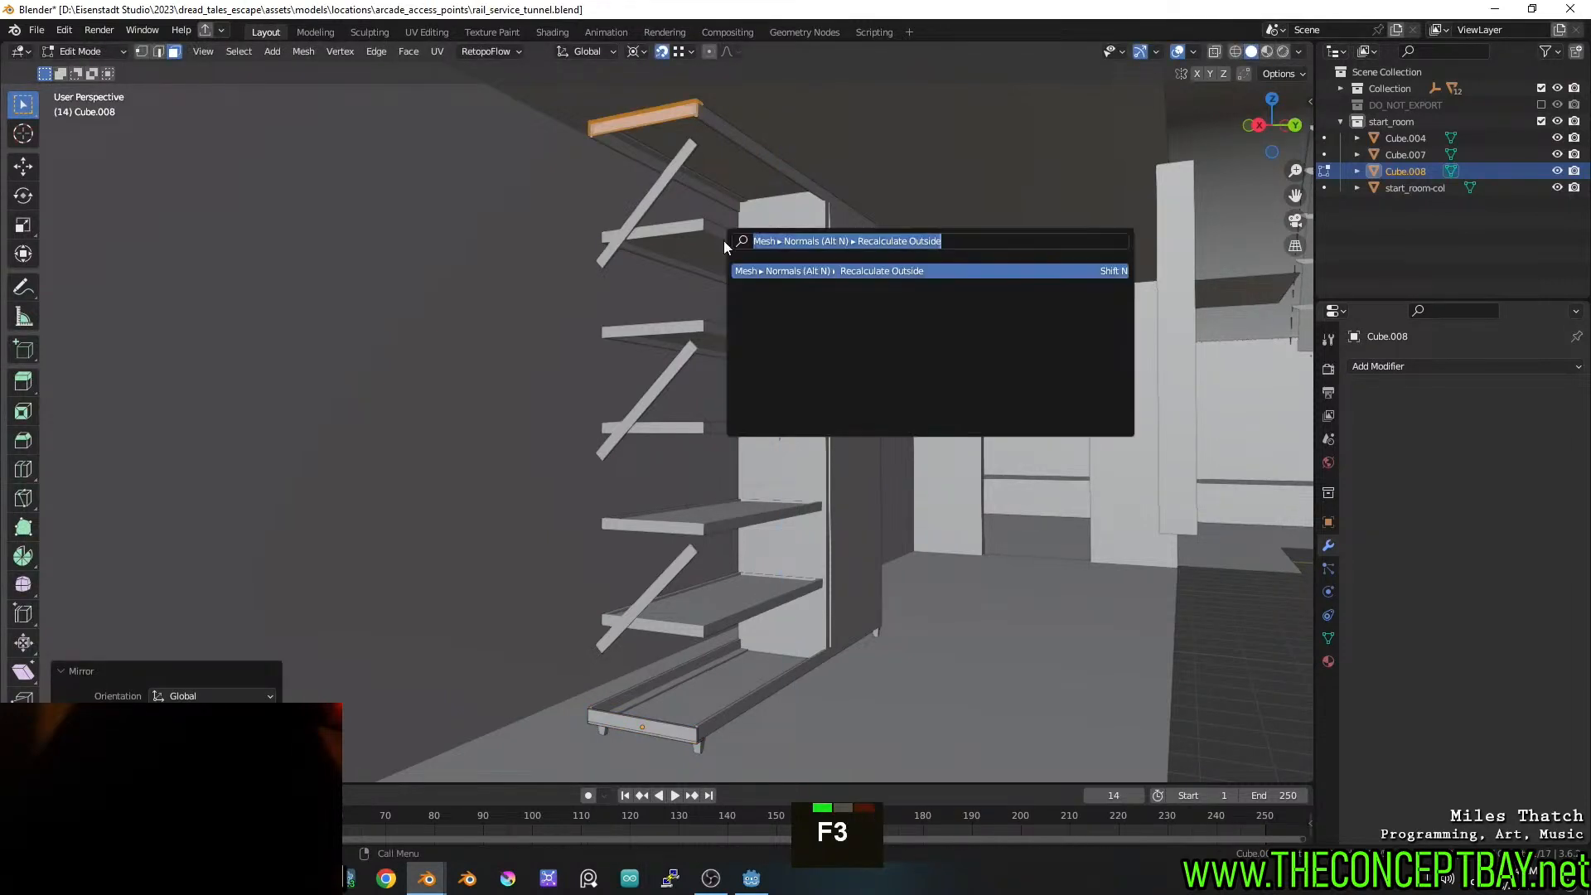
key(Return)
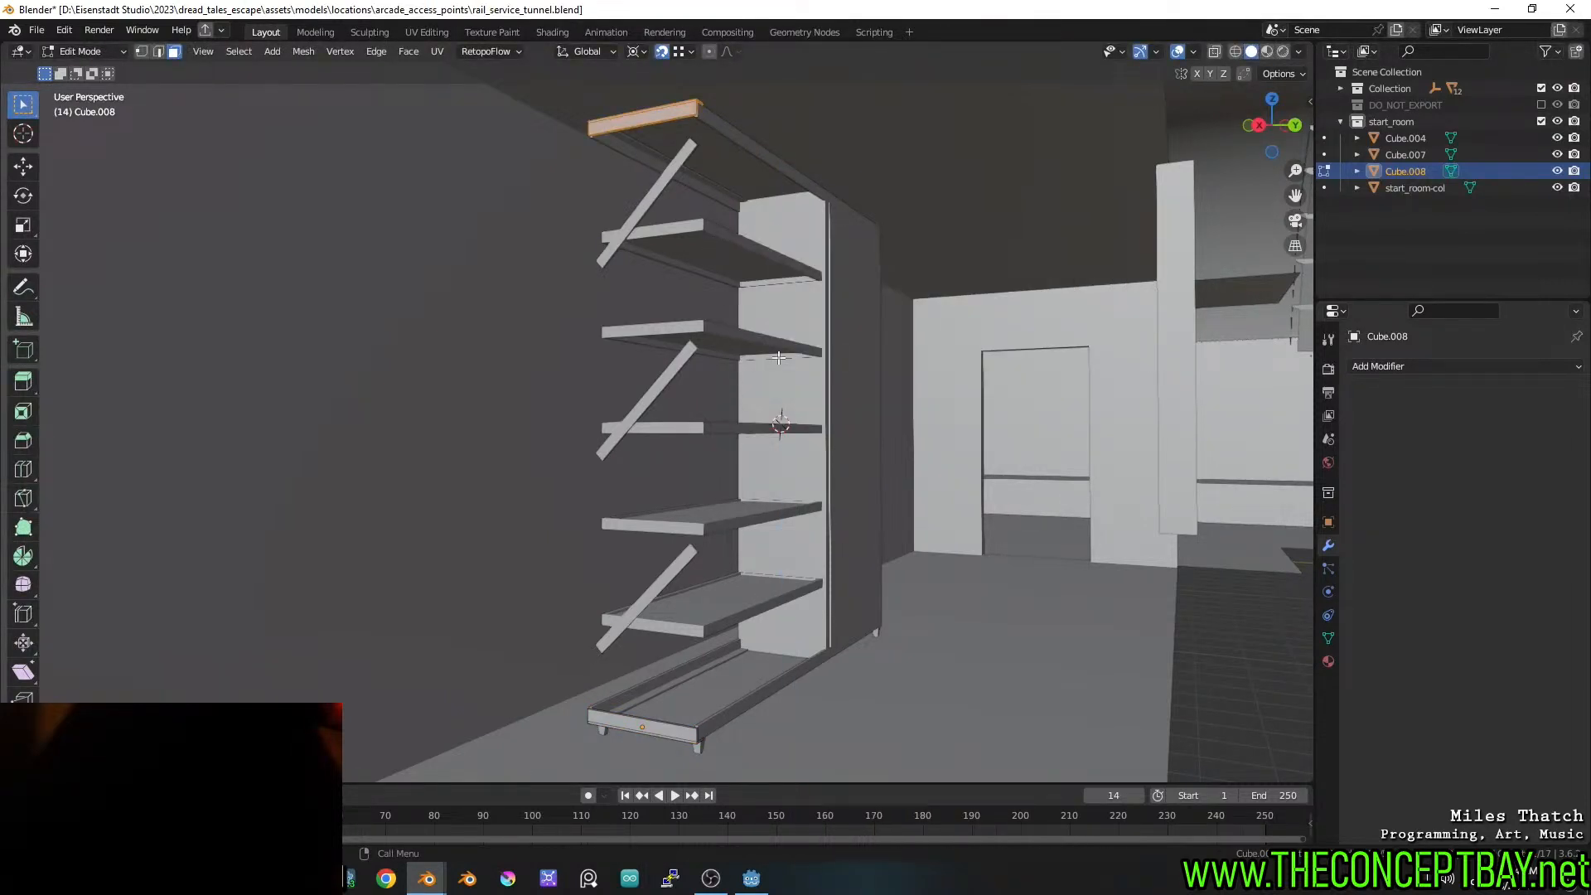
key(Tab)
Snap the 3D cursor to the narrow vertical face along the front edge of the end compartment panel
click(818, 392)
key(Tab)
key(2)
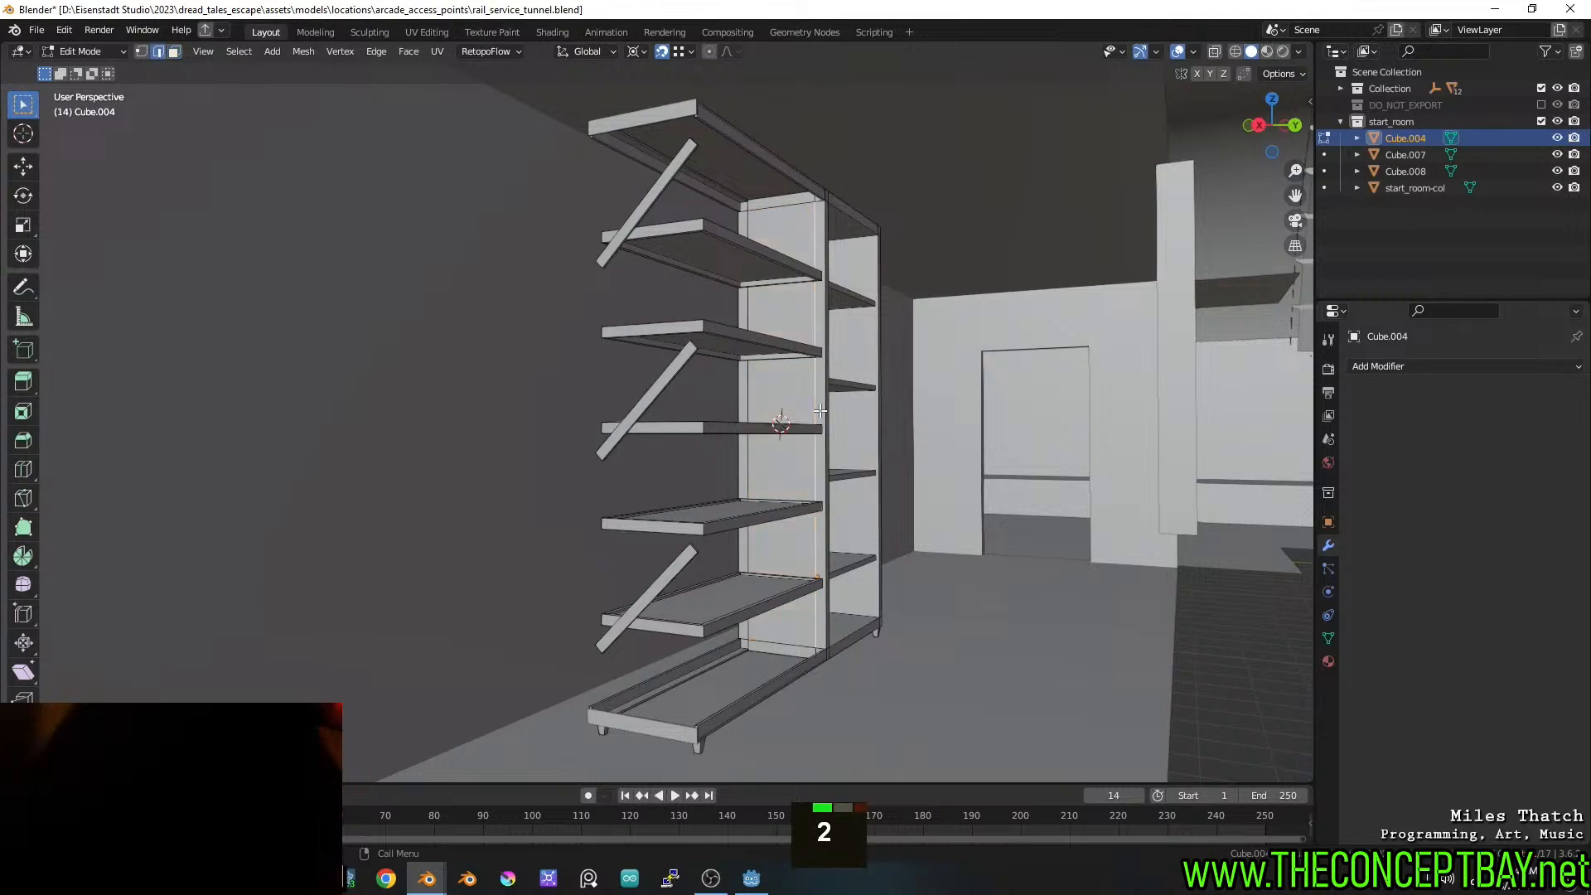
click(819, 414)
key(shift+s)
click(835, 609)
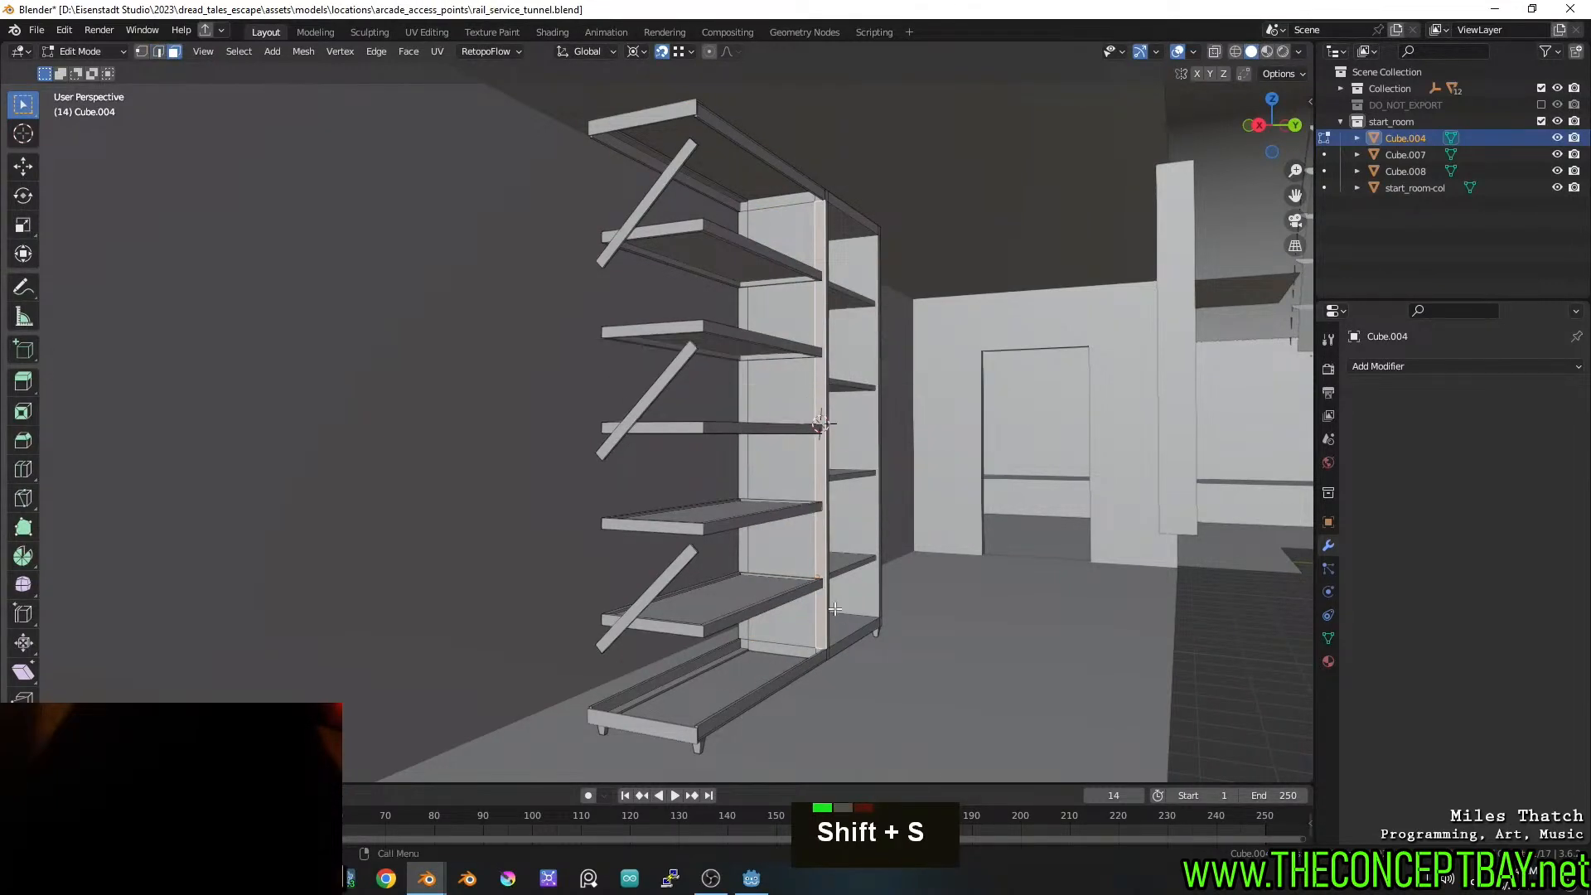
right_click(772, 464)
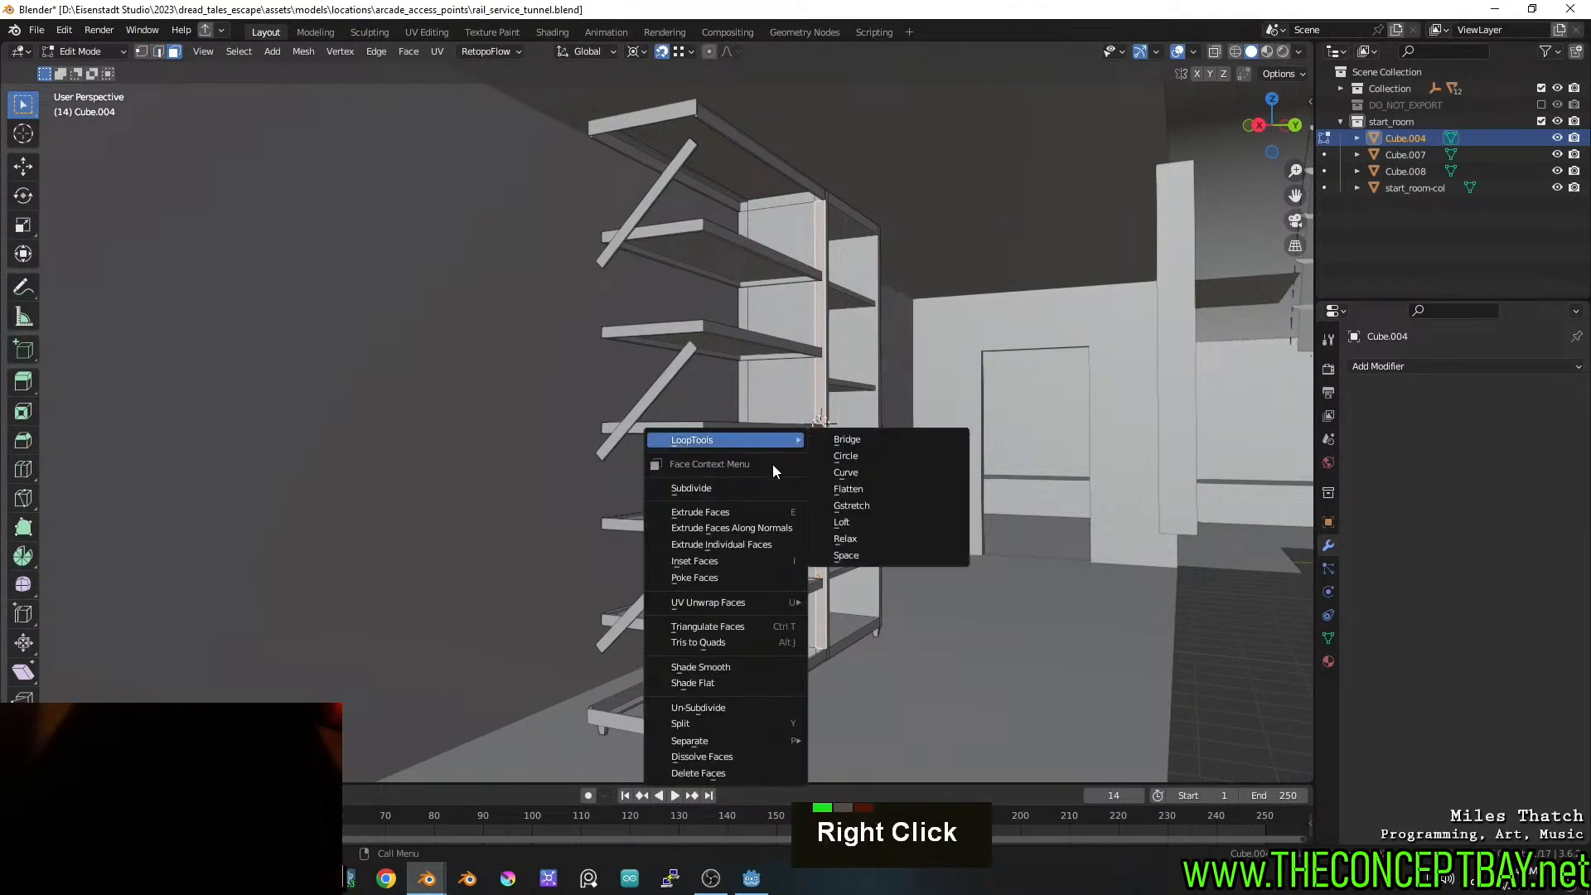
key(Escape)
Return the 3D cursor to the centre of the end compartment panel's large face
click(772, 464)
key(shift+s)
click(773, 633)
key(Tab)
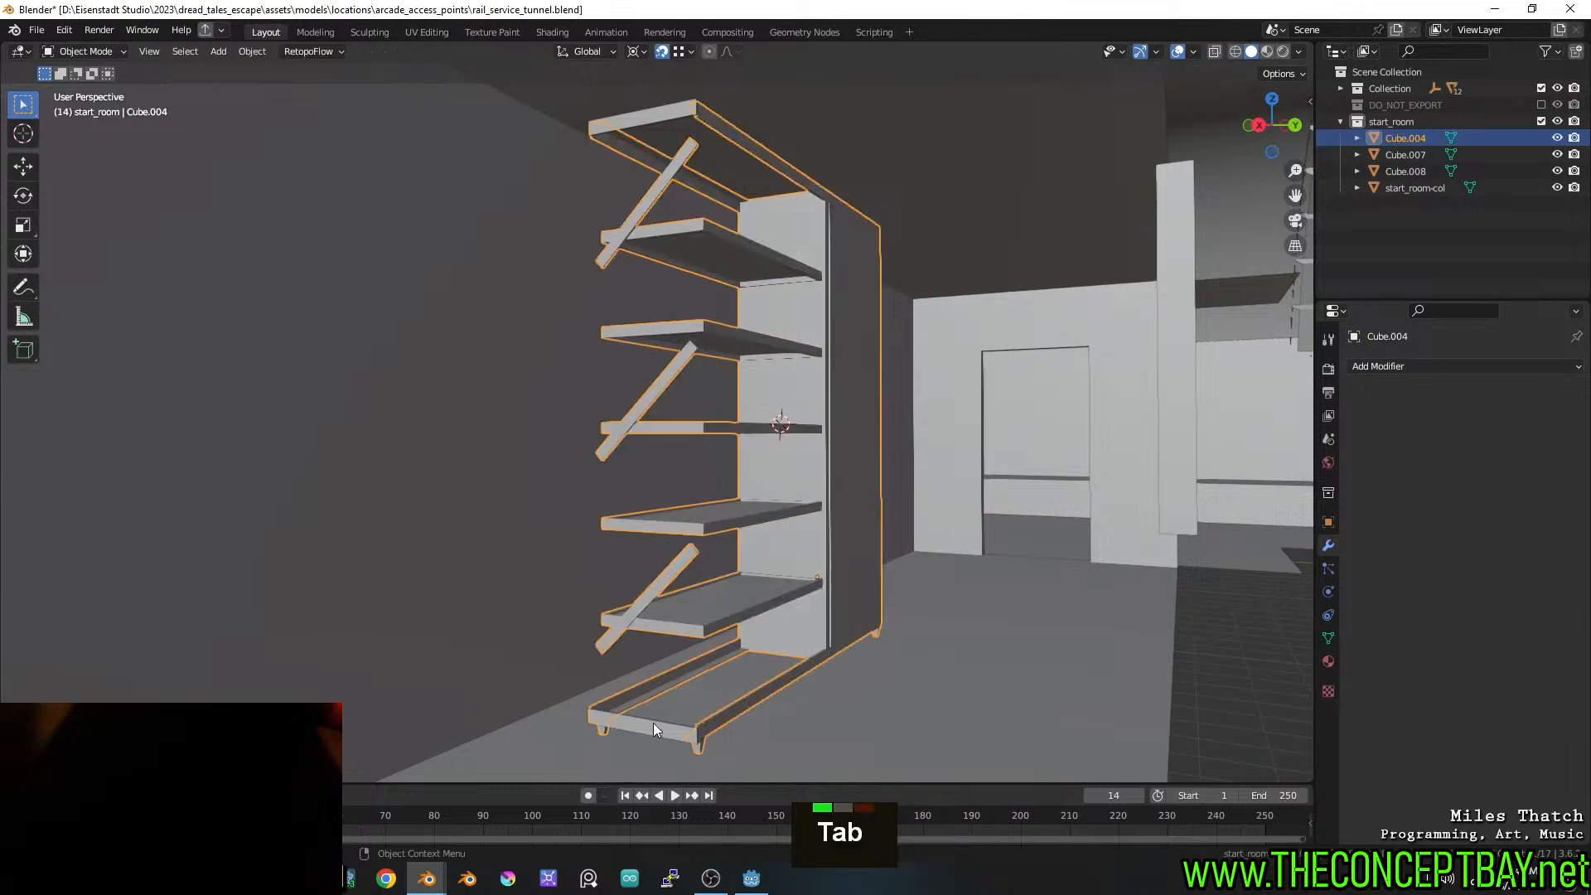
Duplicate the L-shaped end bars at the shelf's top and base in place and rotate the copy 90° about global X
click(647, 730)
right_click(646, 729)
mouse_move(663, 614)
click(749, 687)
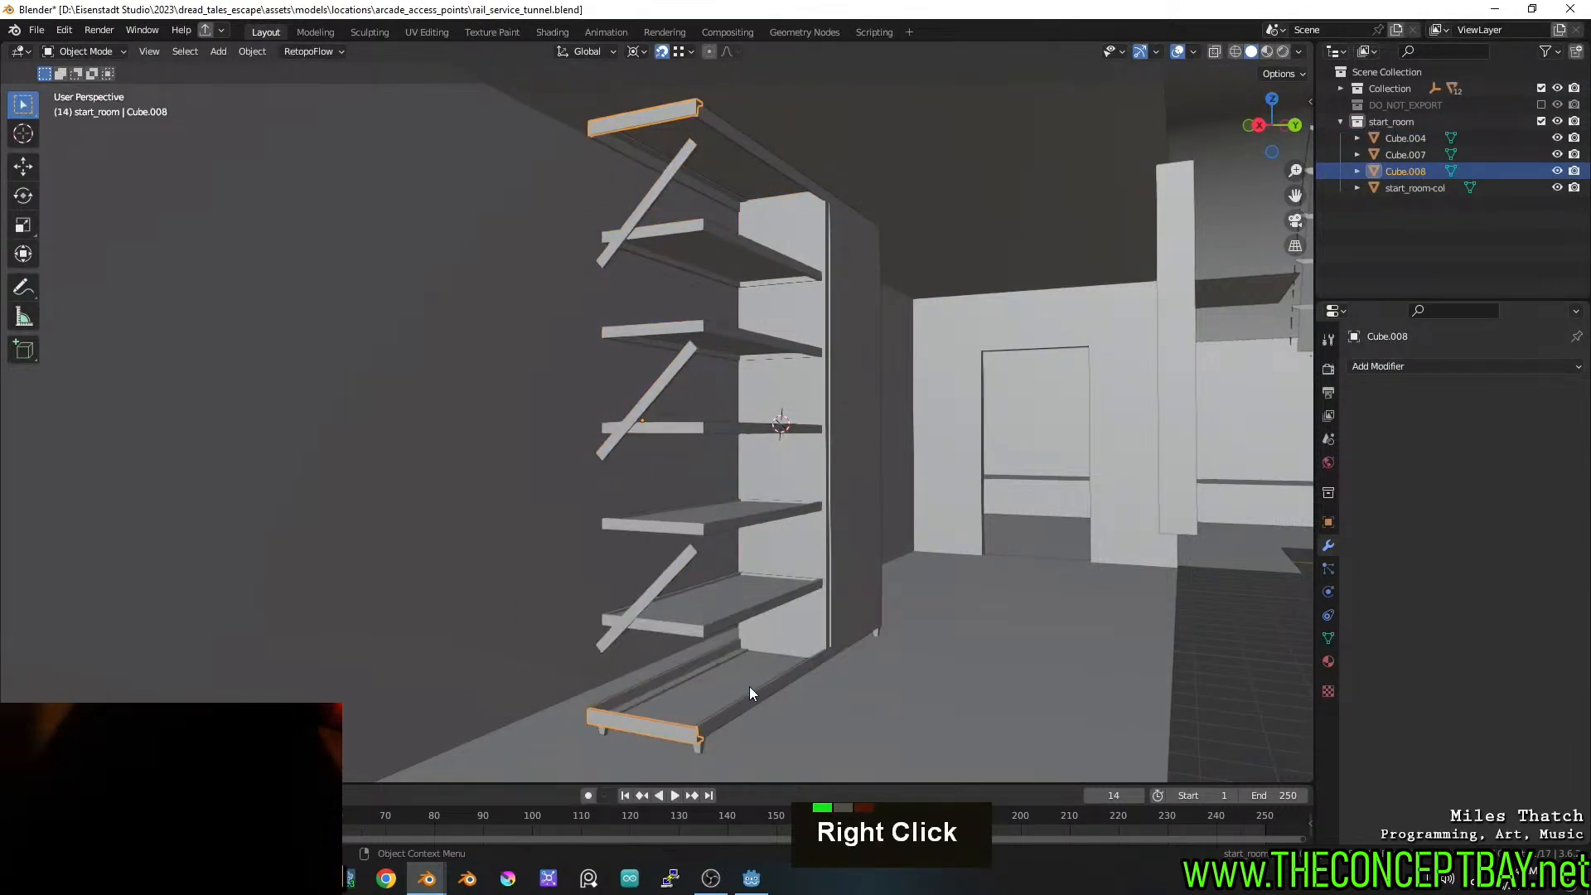
key(shift+d)
key(Escape)
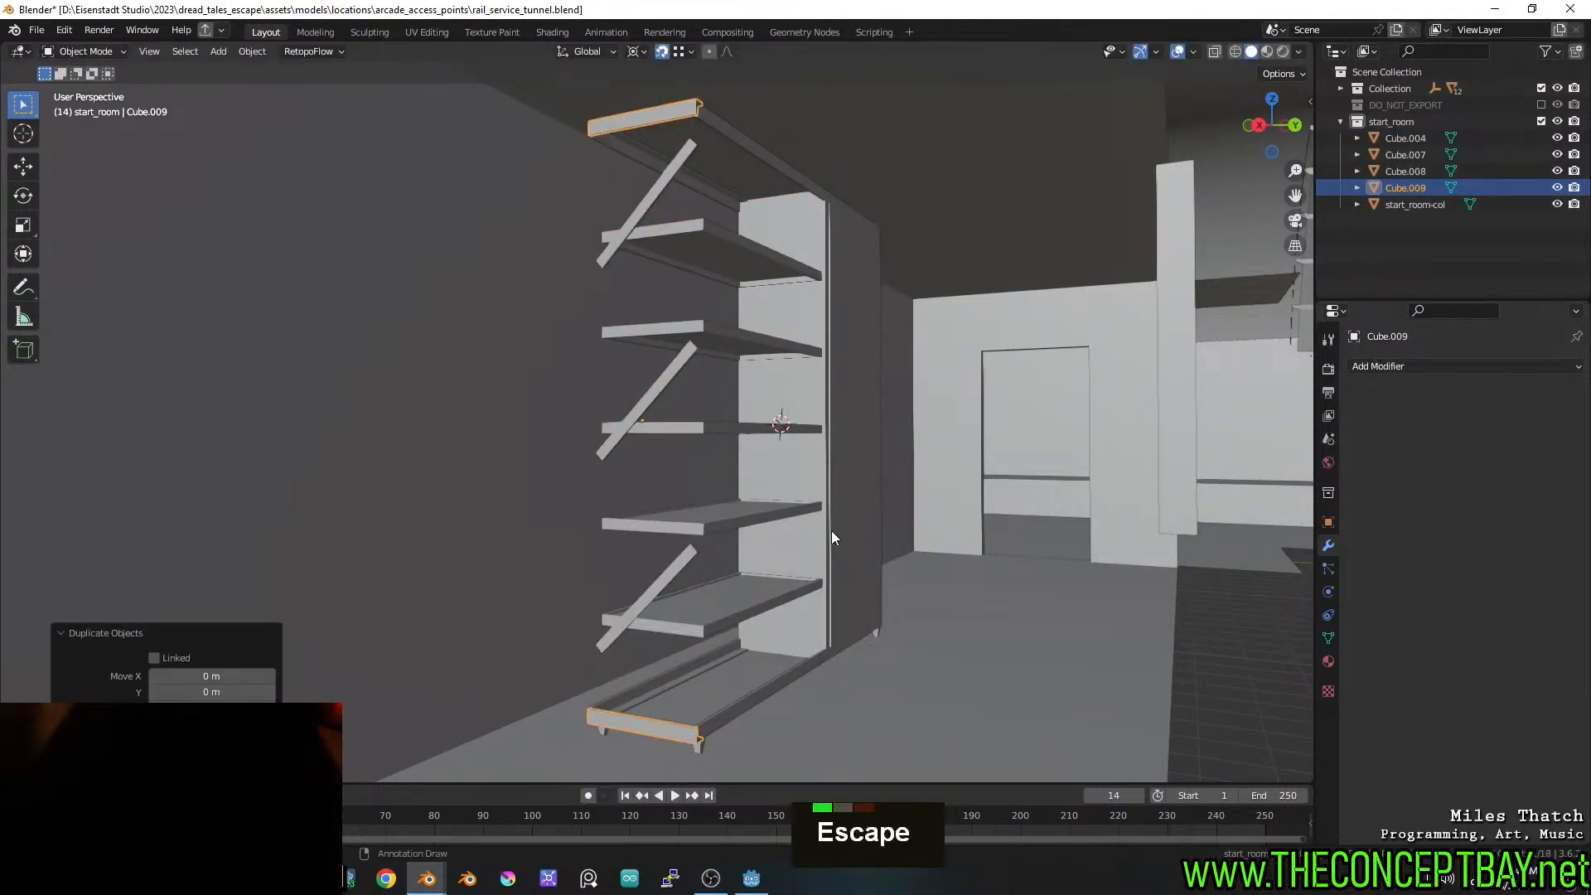
text(rx)
text(90)
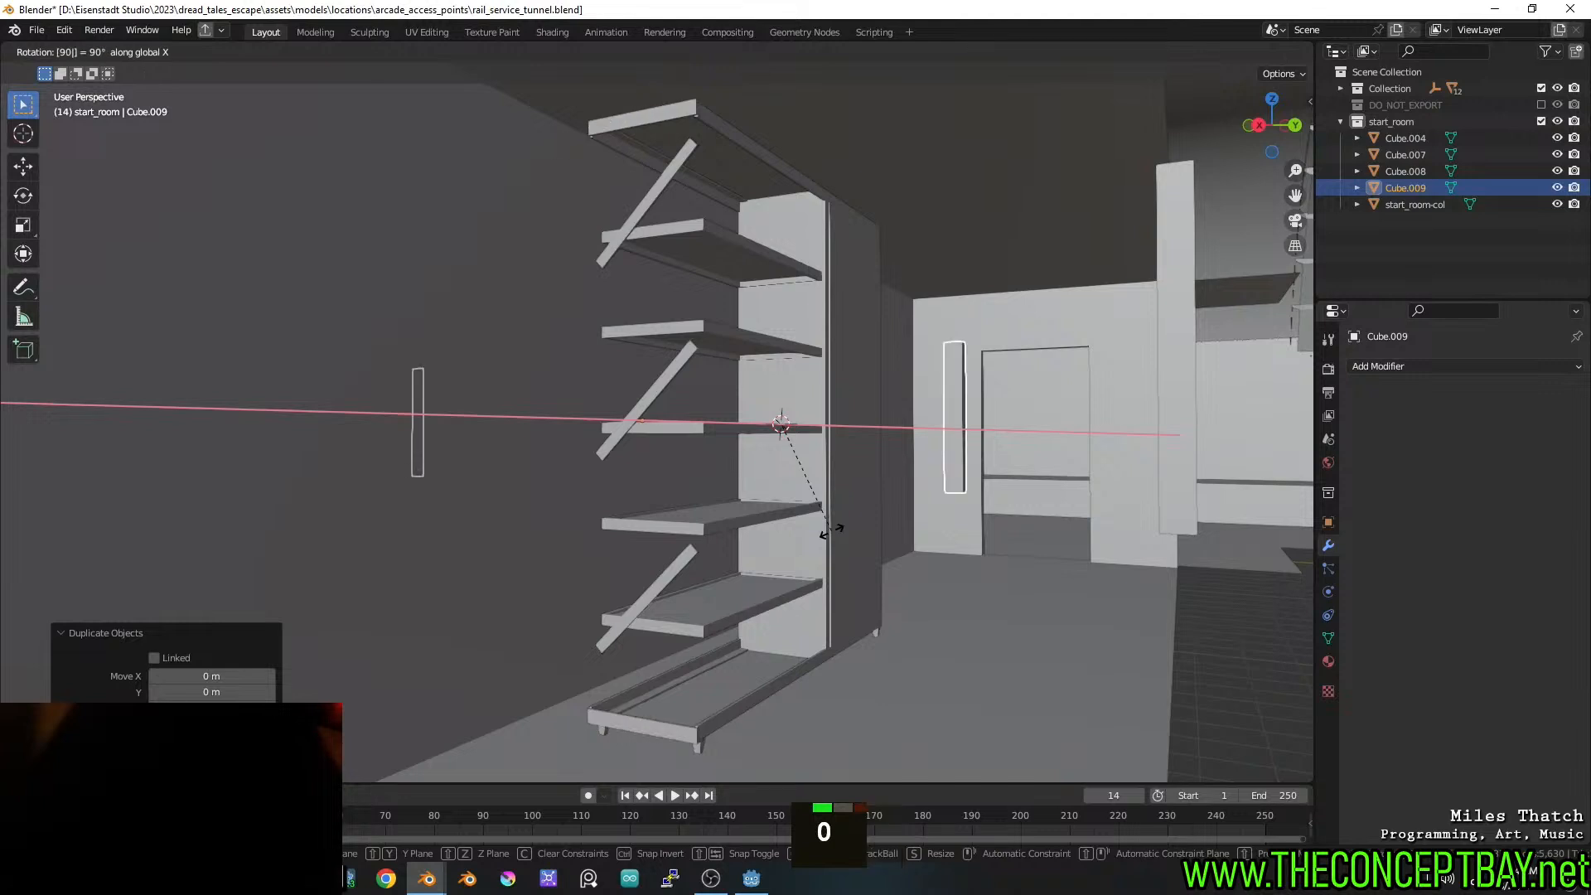
key(Return)
middle_drag(1008, 406, 991, 451)
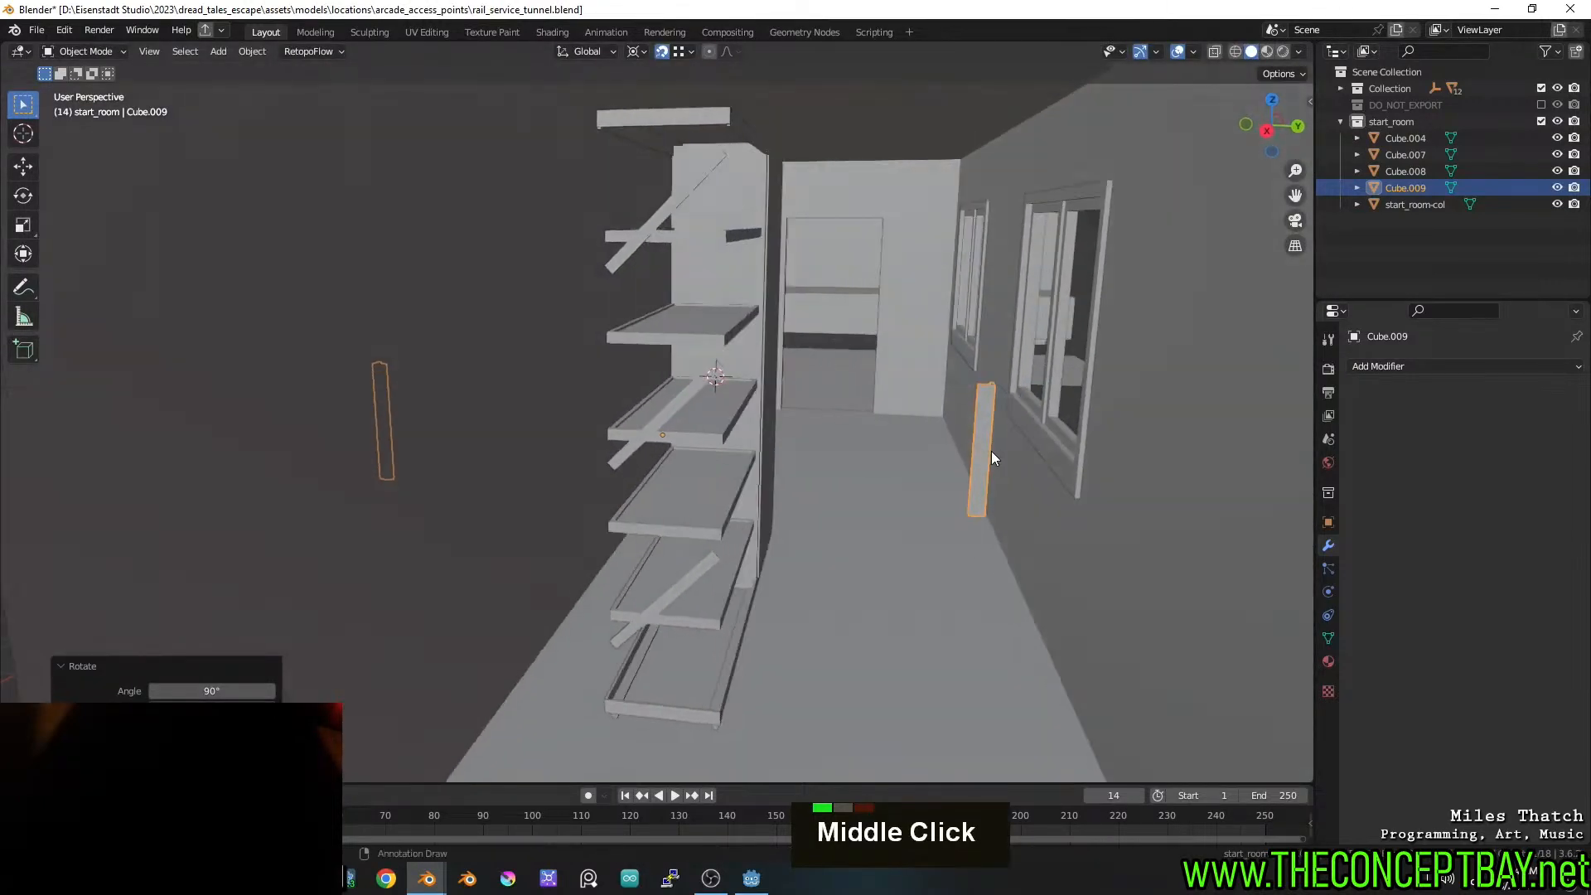
In Edit Mode, set mesh symmetry to Y and move the rotated bar about -1.93 m along Y to the shelf's front corner
key(Tab)
key(a)
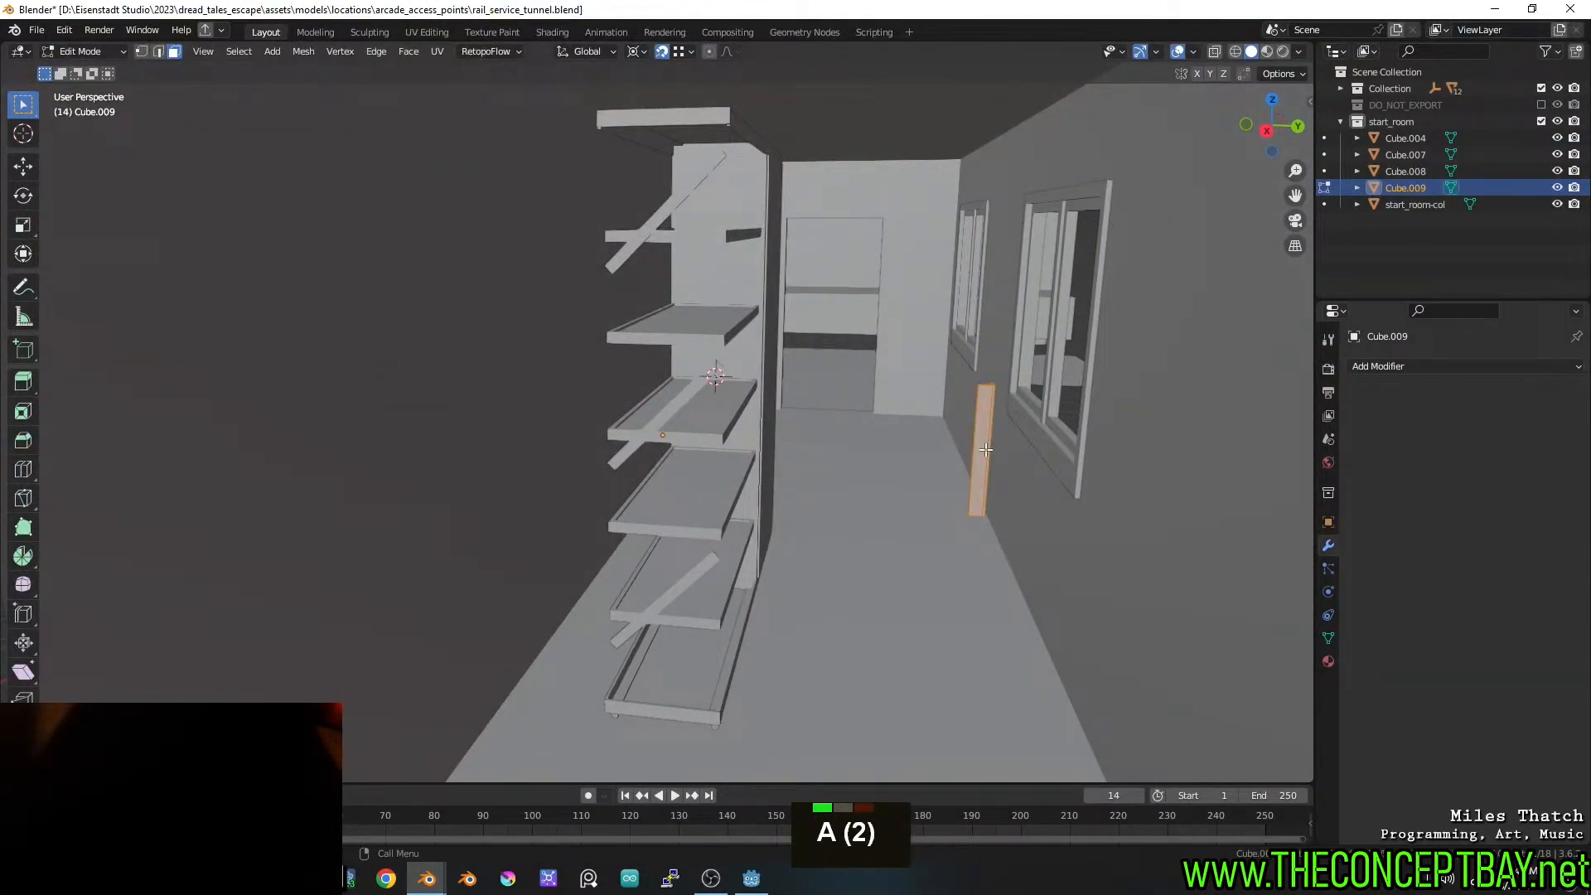
key(l)
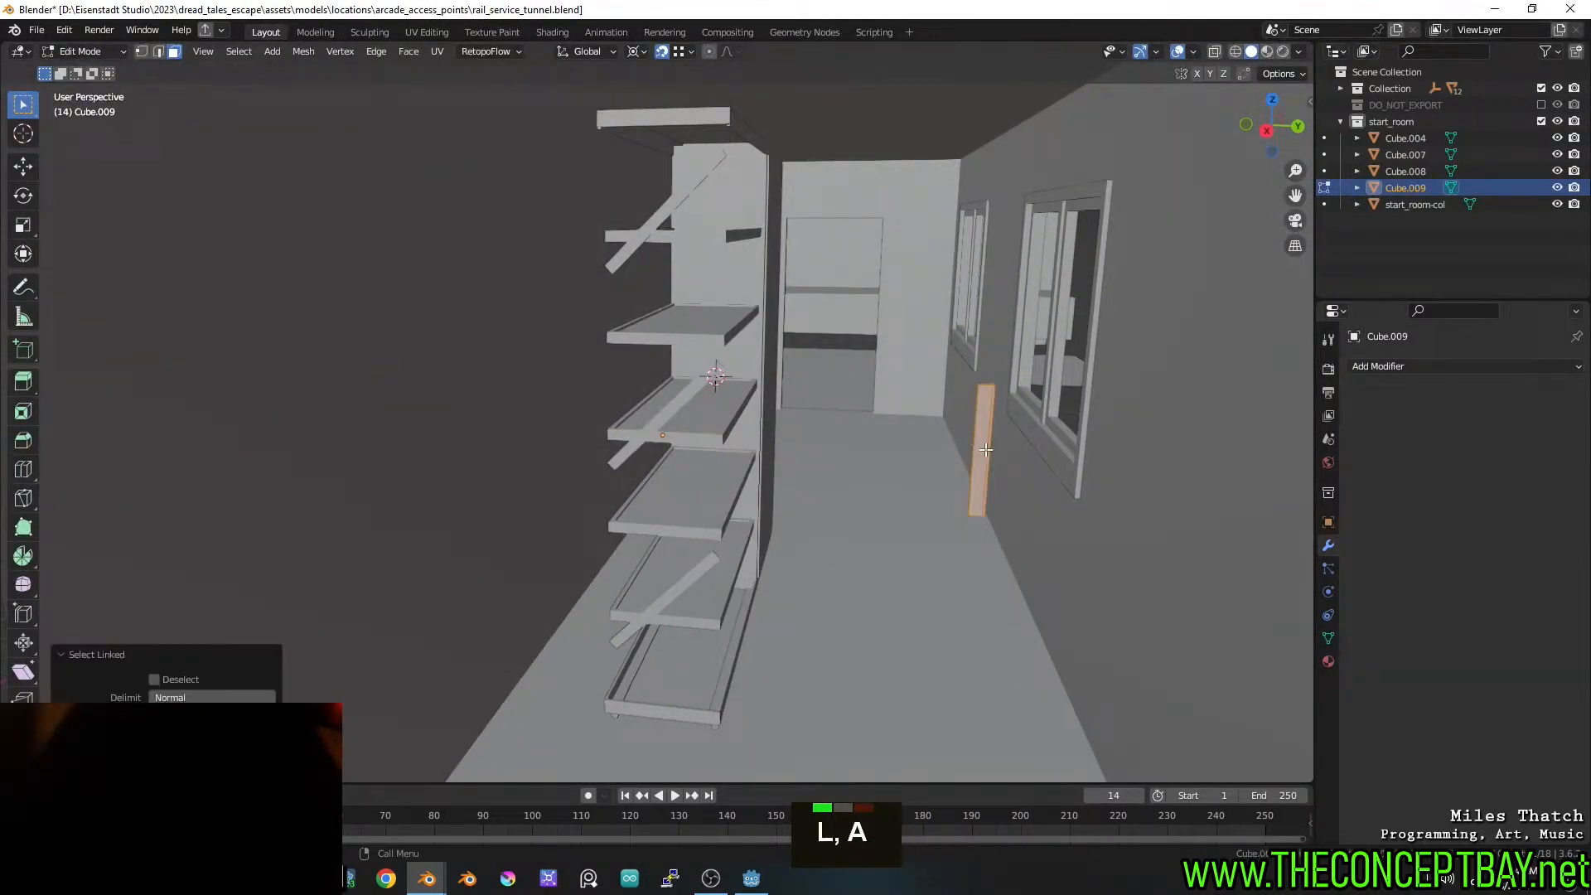
click(1196, 73)
click(1209, 73)
key(g)
key(y)
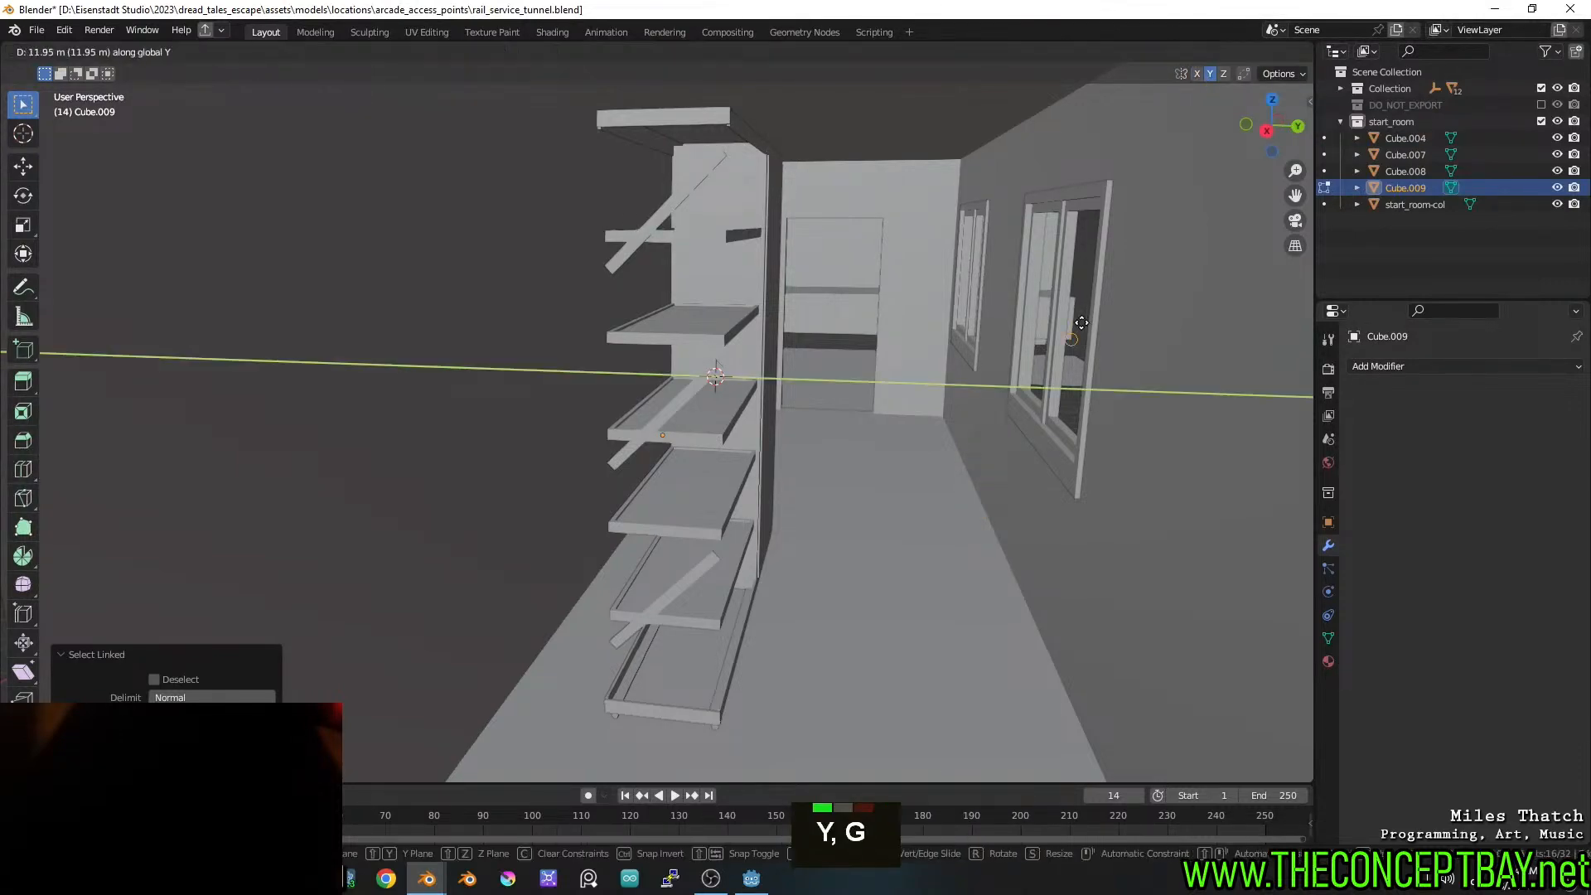
ctrl+click(915, 322)
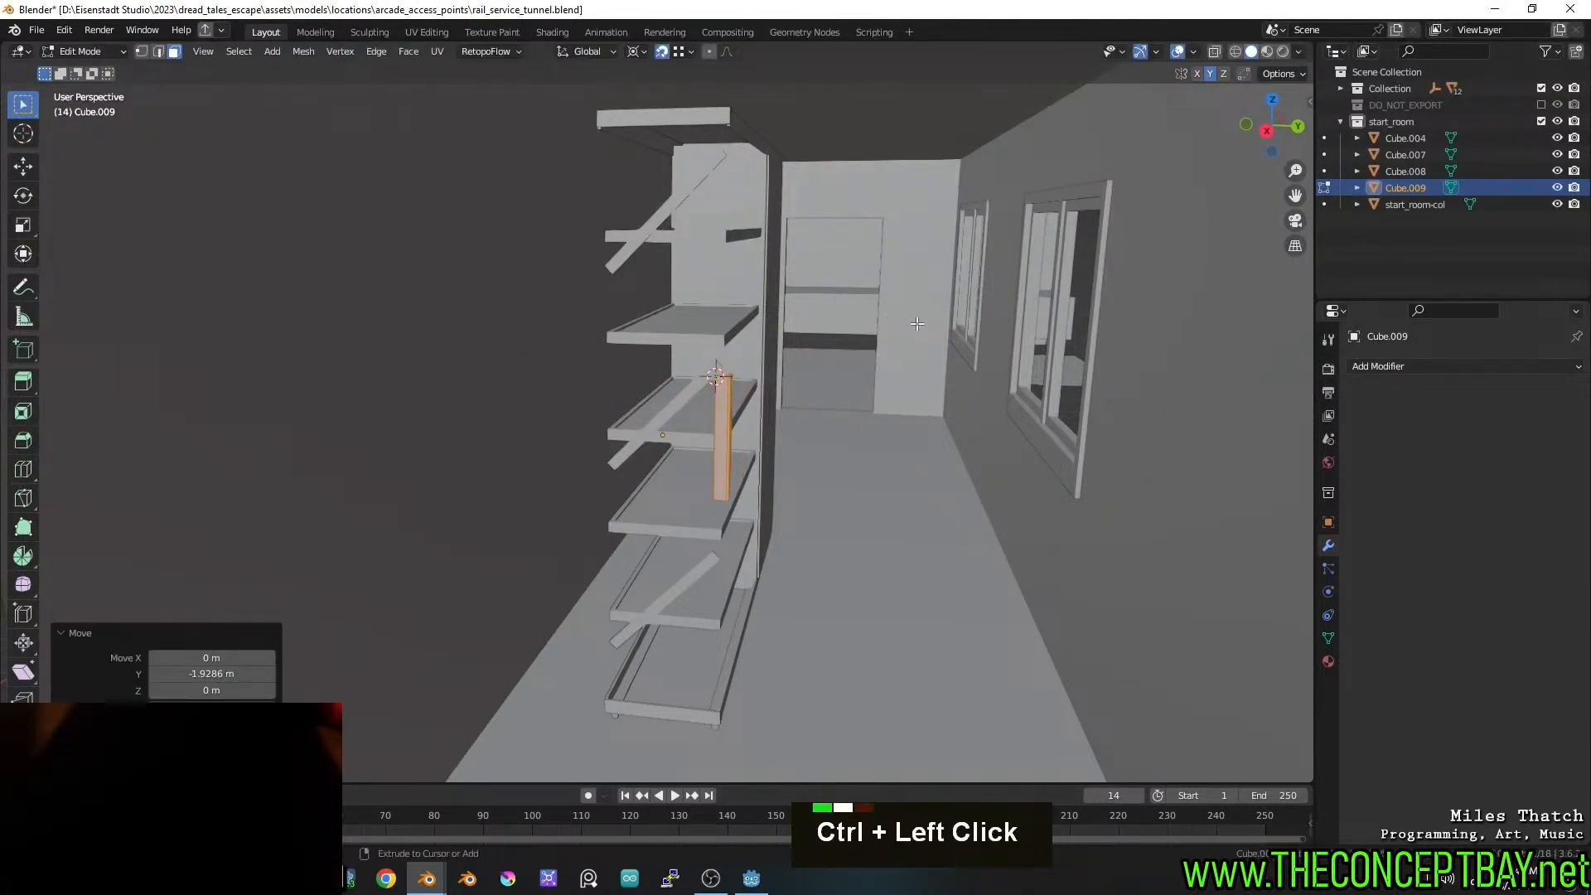
Delete the surplus rotated bar on the other side of the shelf and select the remaining bar at the front corner
middle_drag(916, 323, 355, 396)
key(a)
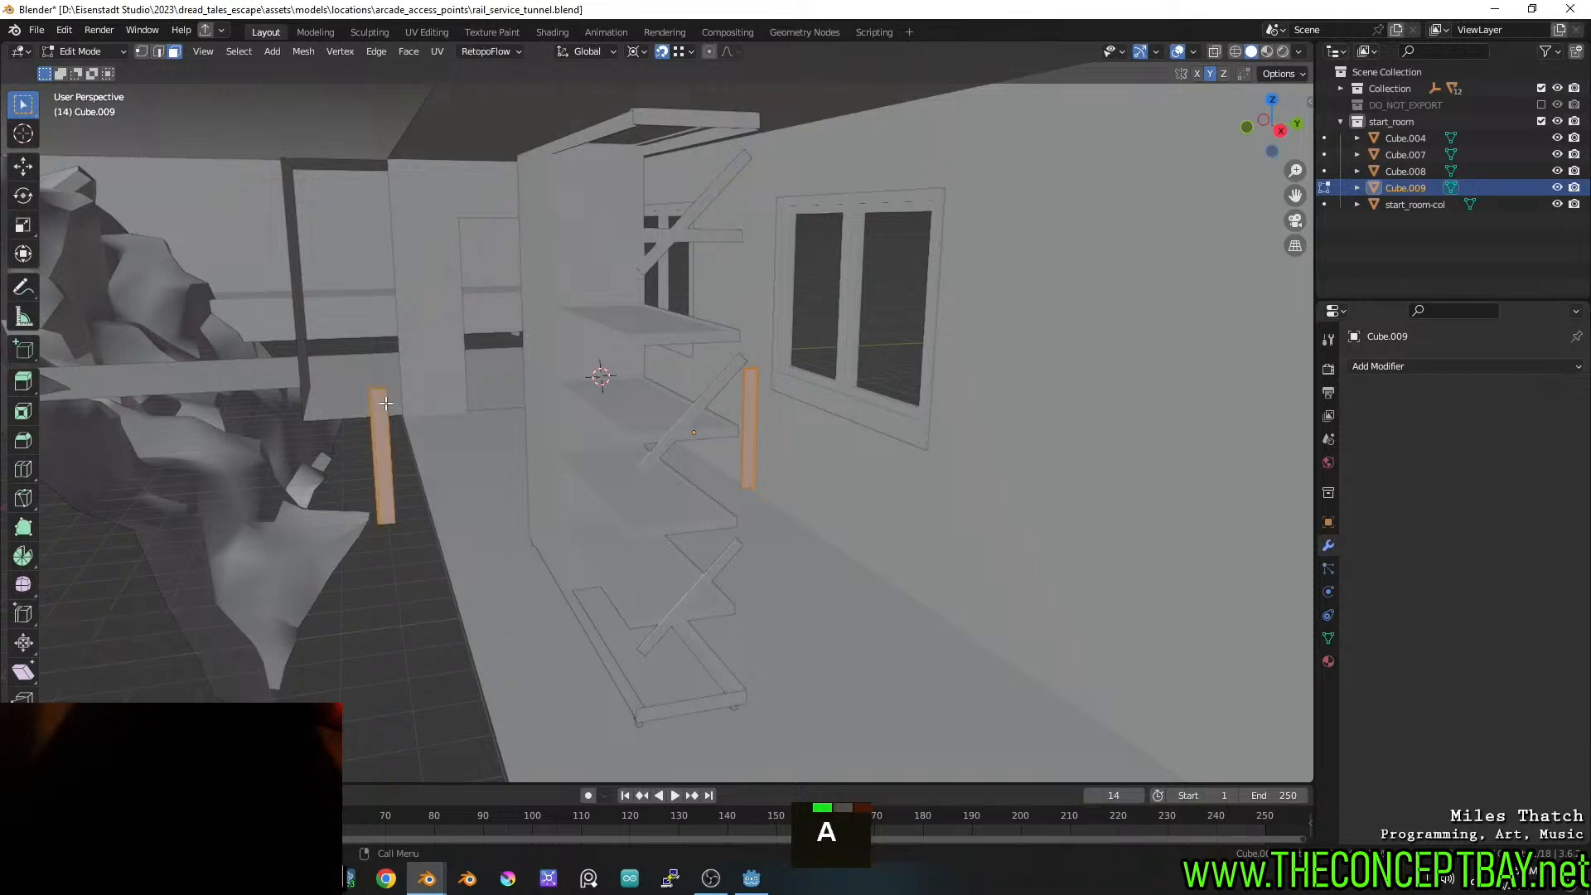
key(a)
key(l)
key(x)
click(386, 403)
middle_drag(856, 448, 787, 414)
key(l)
scroll(812, 414, up, 2)
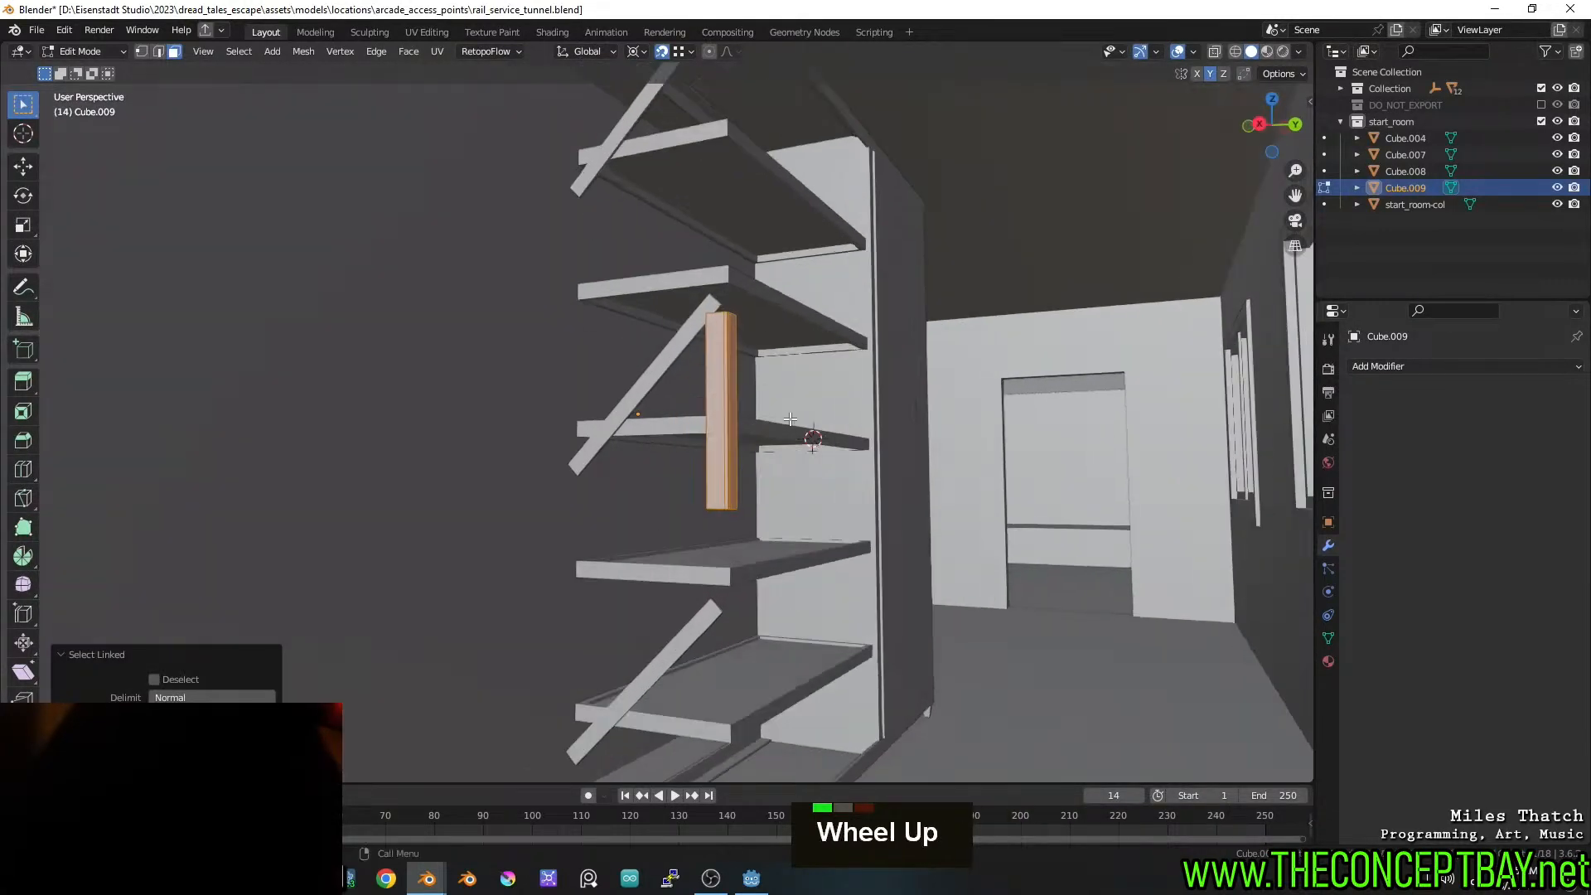
key(s)
key(z)
key(Escape)
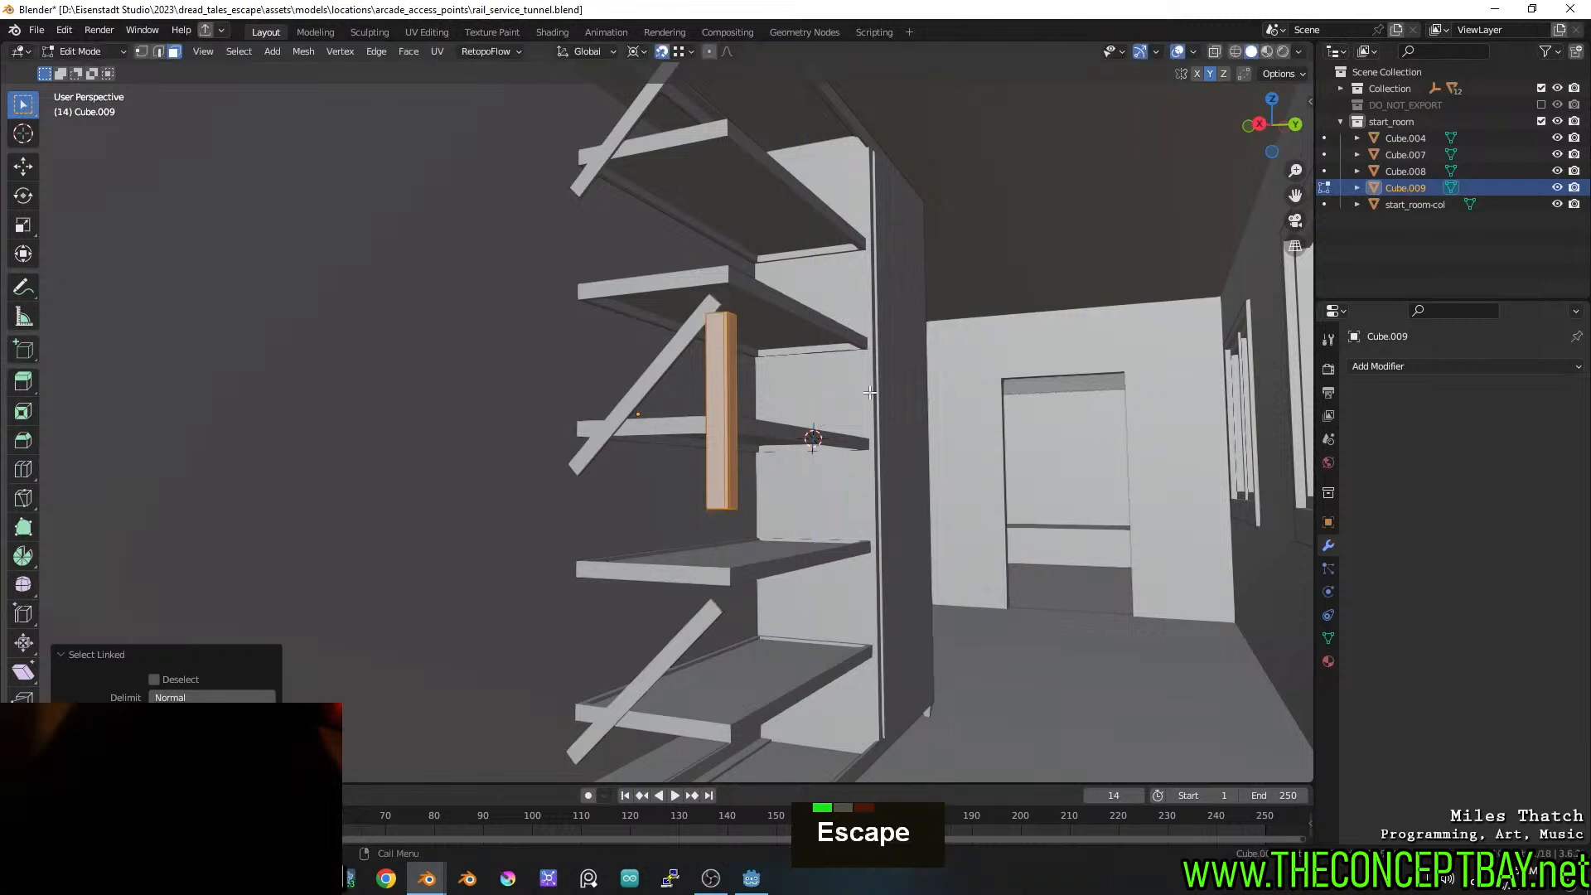
Scale the upright bar along Z so it spans the full height of the shelf unit
middle_drag(808, 431, 940, 406)
key(s)
key(z)
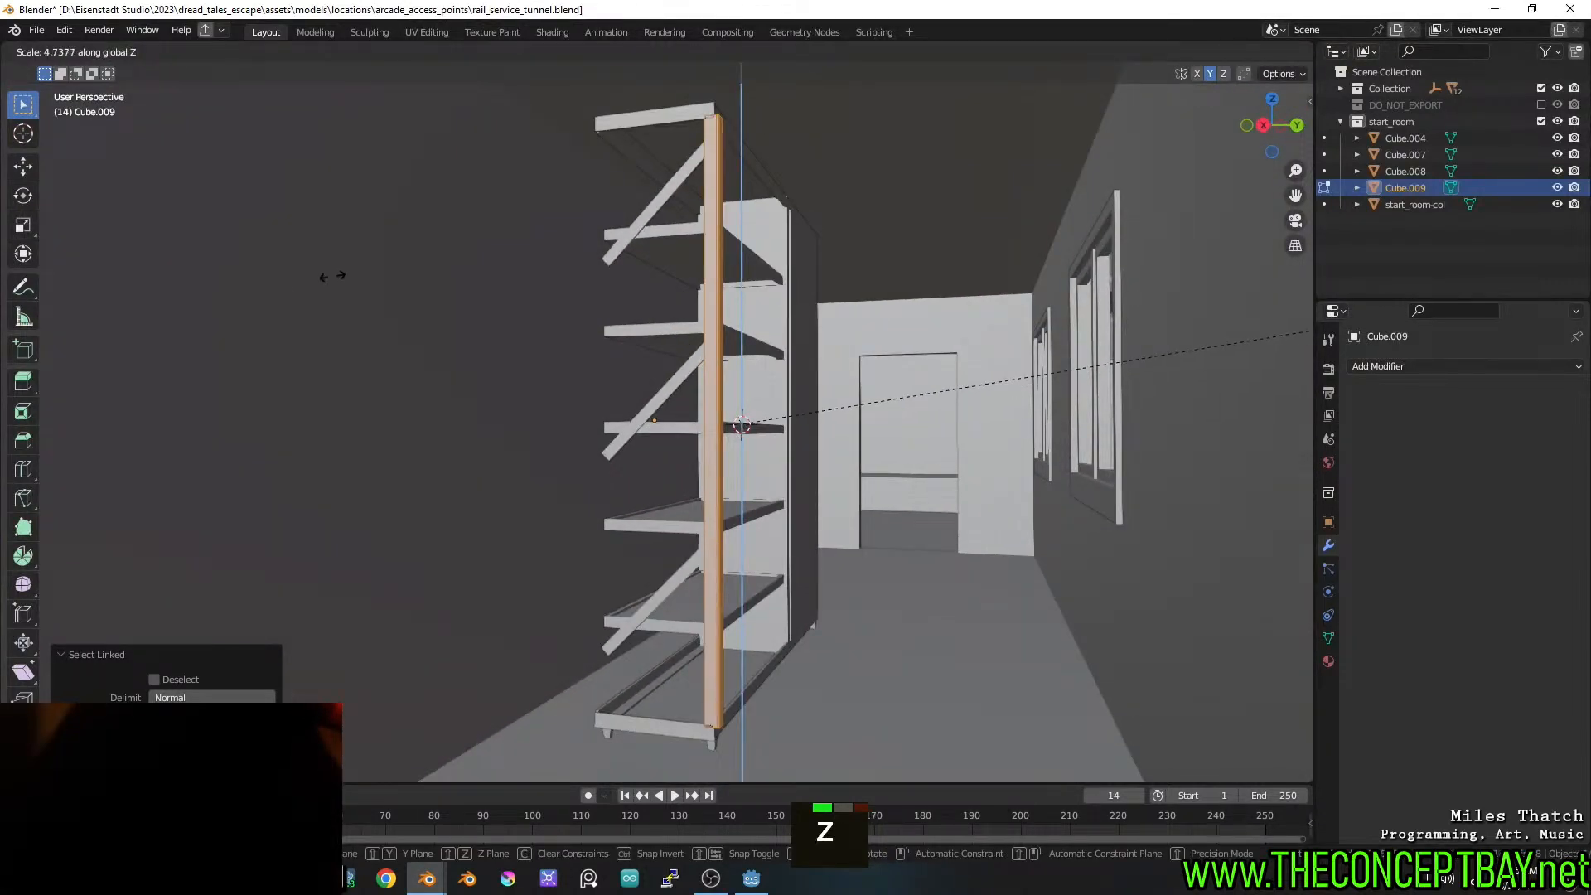
click(377, 267)
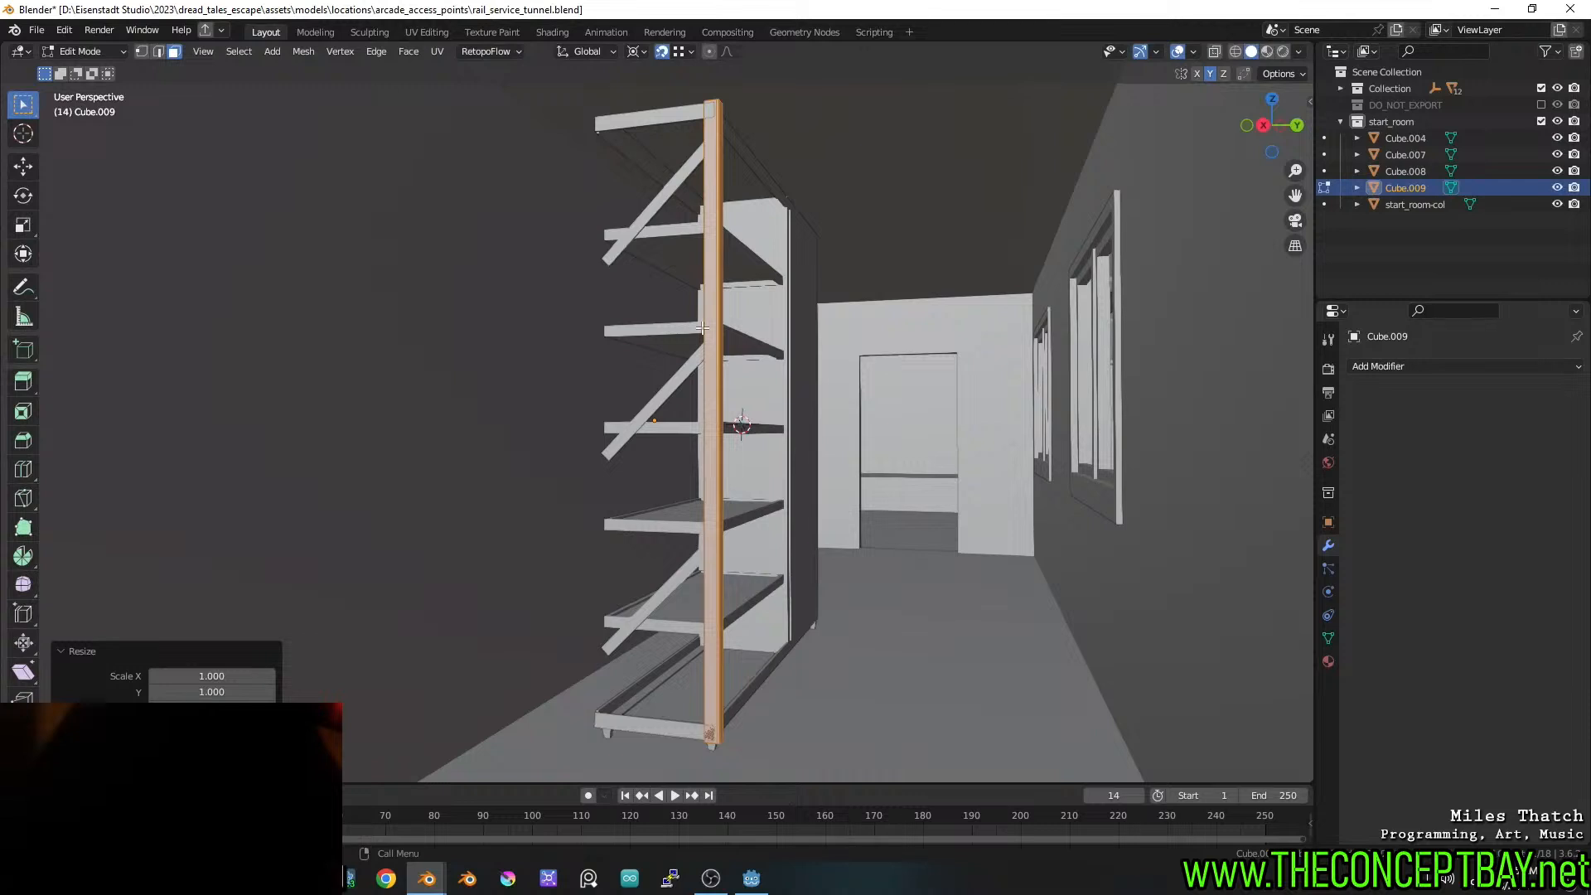
Duplicate the tall corner post in place and mirror the copy along global Y to the opposite front corner
middle_drag(703, 328, 719, 363)
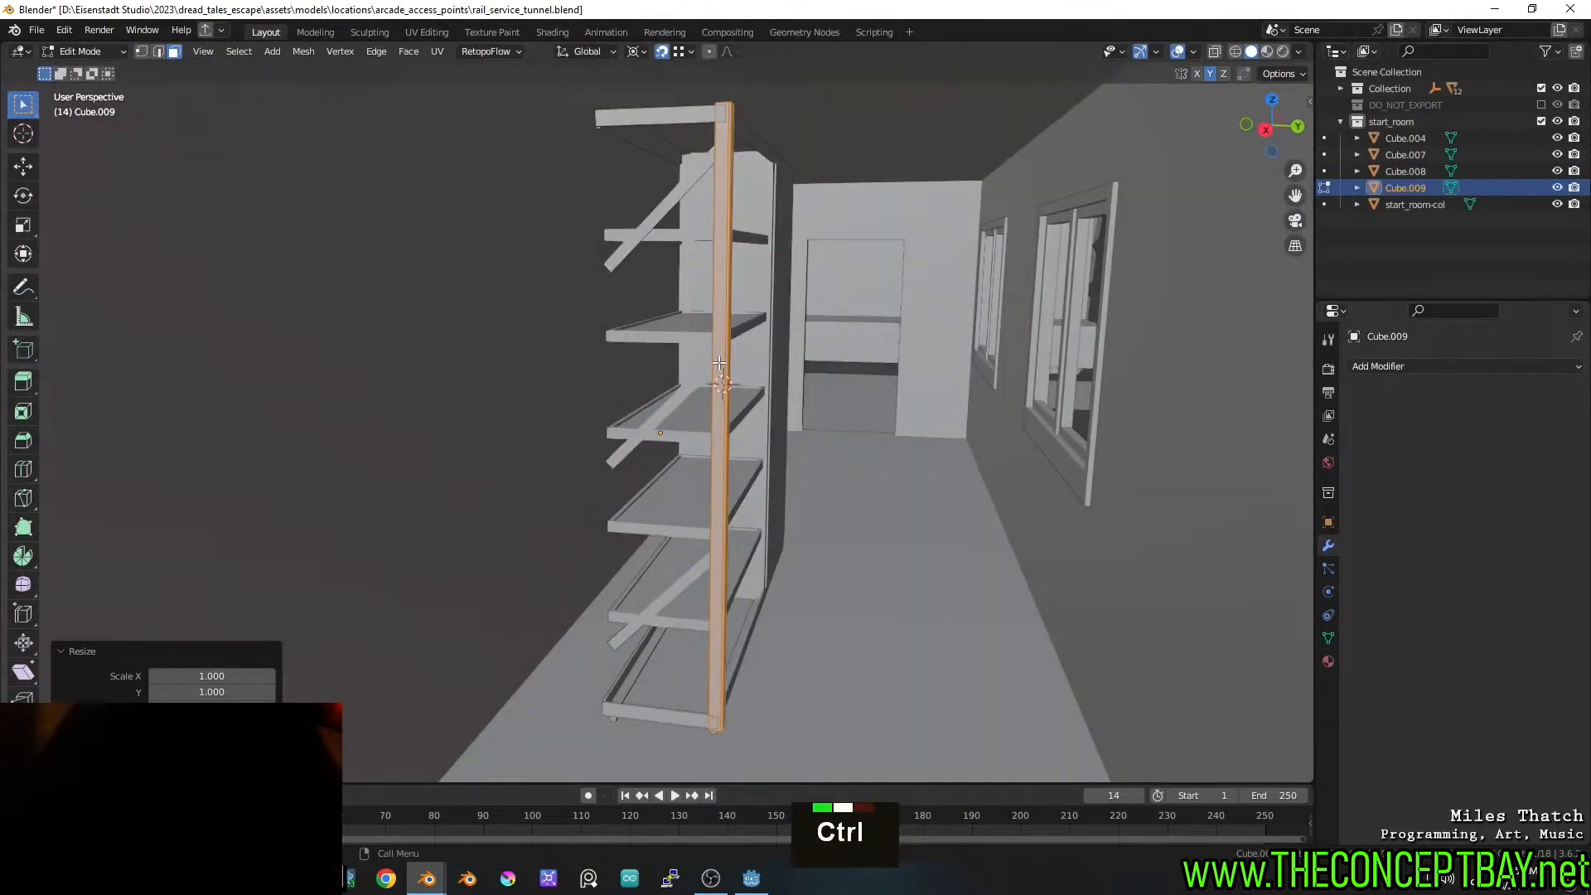
key(shift+d)
key(Escape)
key(ctrl+m)
key(x)
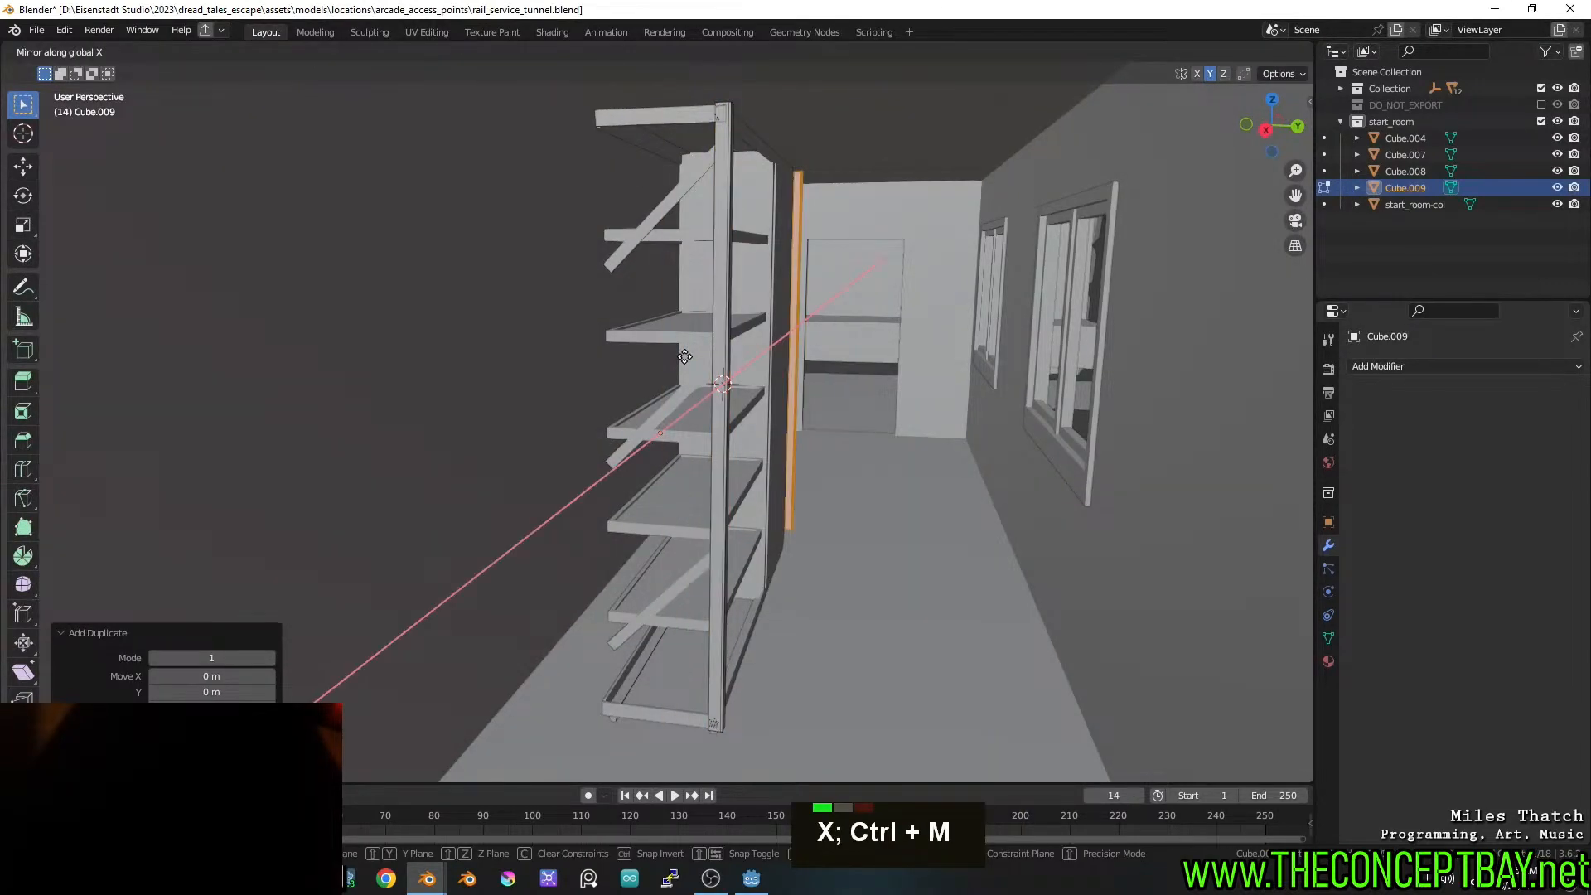
key(y)
key(Return)
Recalculate the normals of both corner posts to the outside and return to Object Mode
key(a)
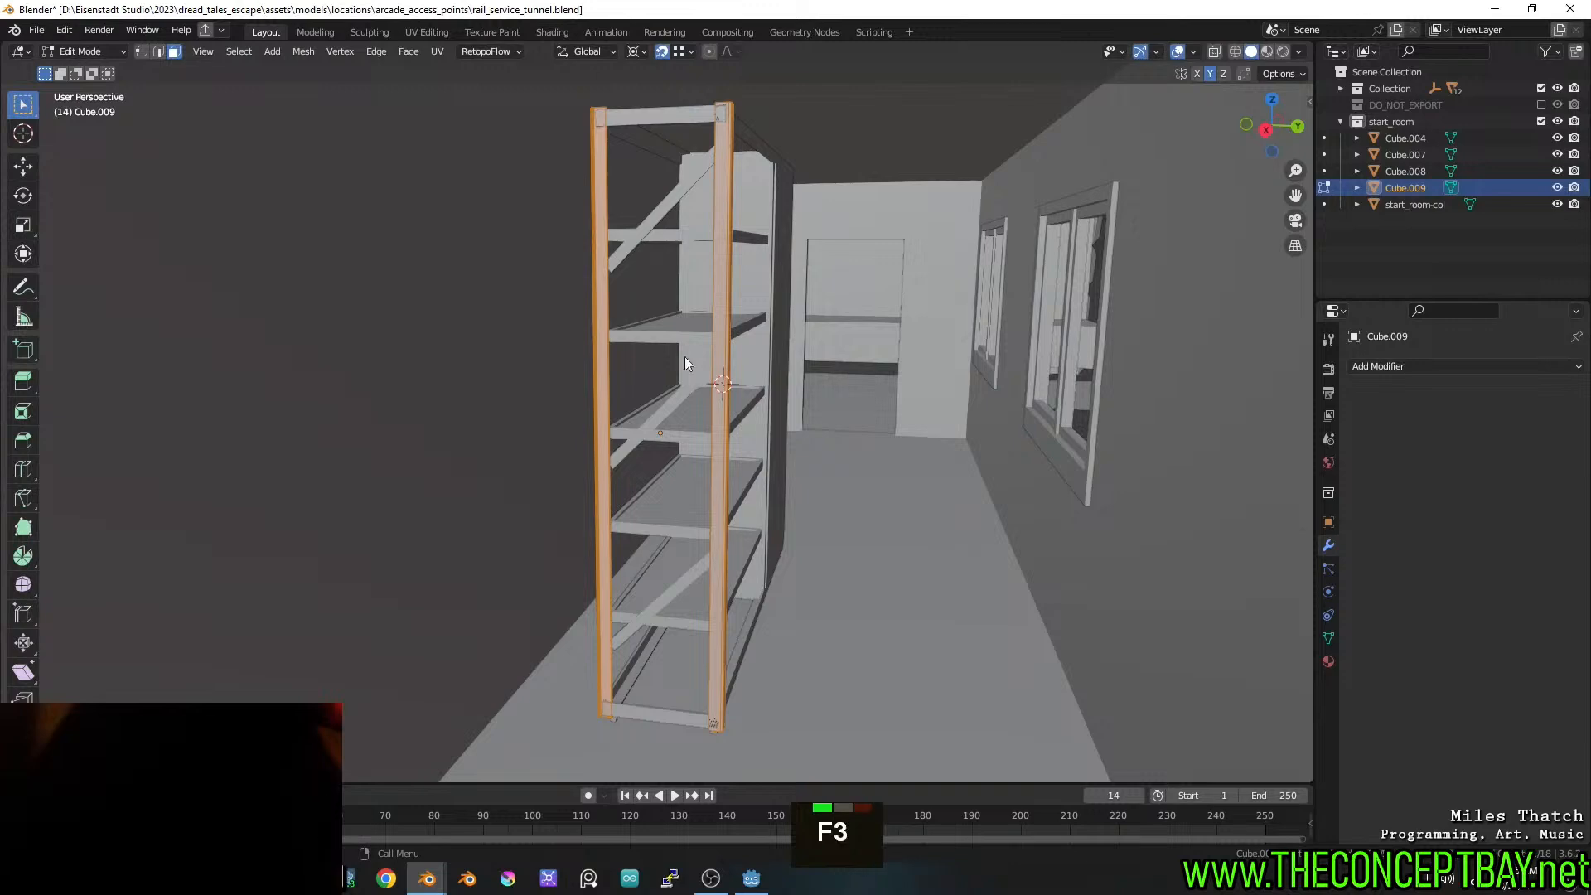
key(F3)
text(recal)
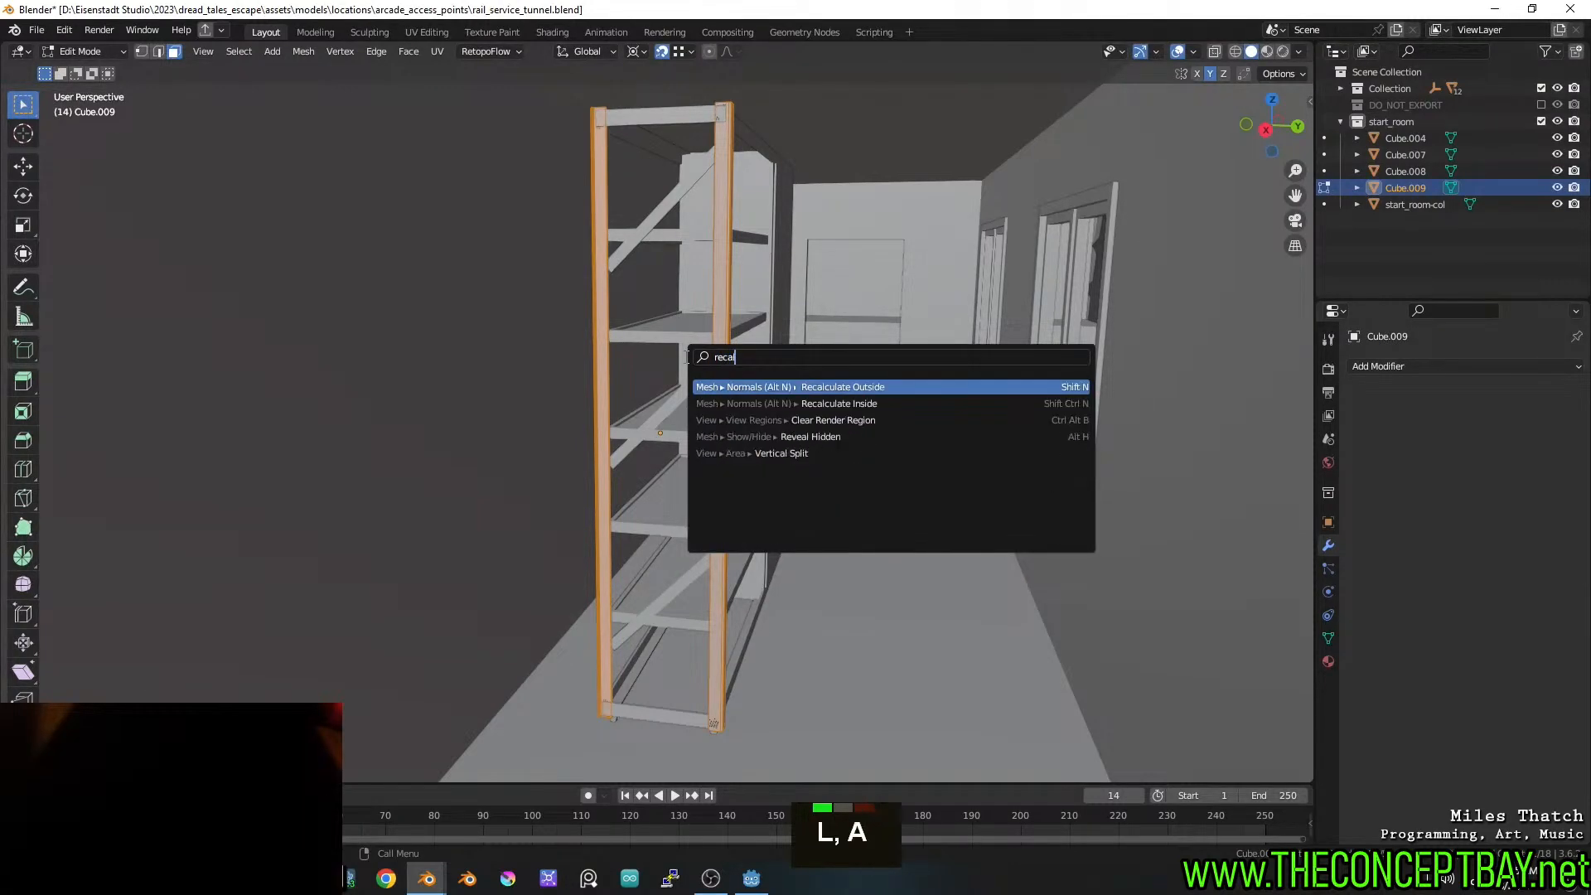
key(Return)
key(Tab)
Move the pair of corner posts about 0.024 m along X, away from the shelf's end
middle_drag(684, 362, 668, 383)
scroll(721, 256, up, 4)
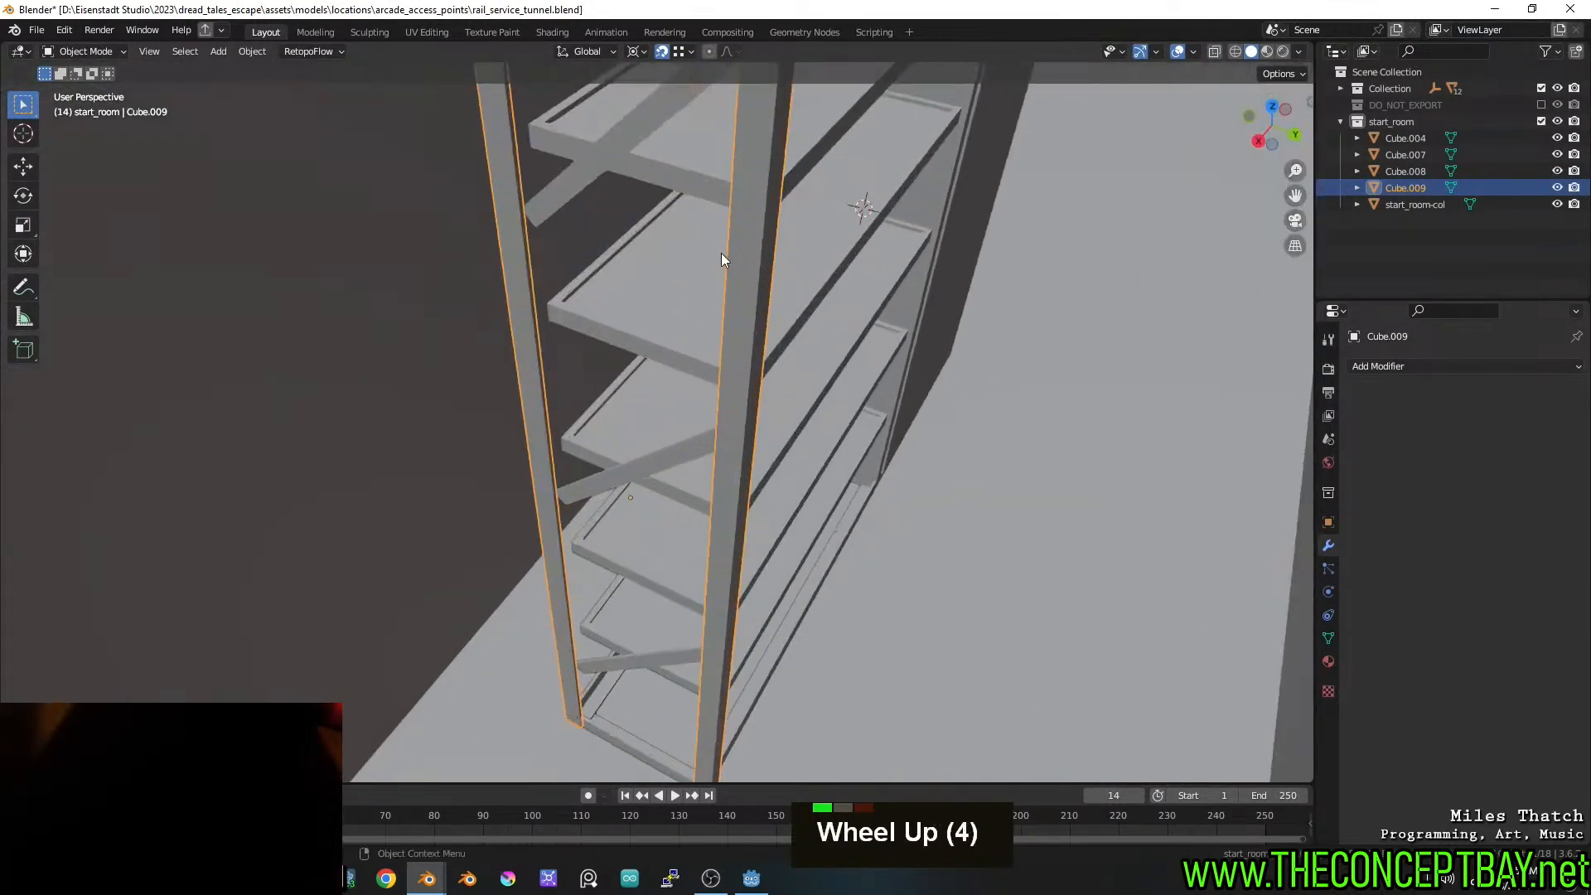
middle_drag(721, 256, 986, 379)
key(g)
key(x)
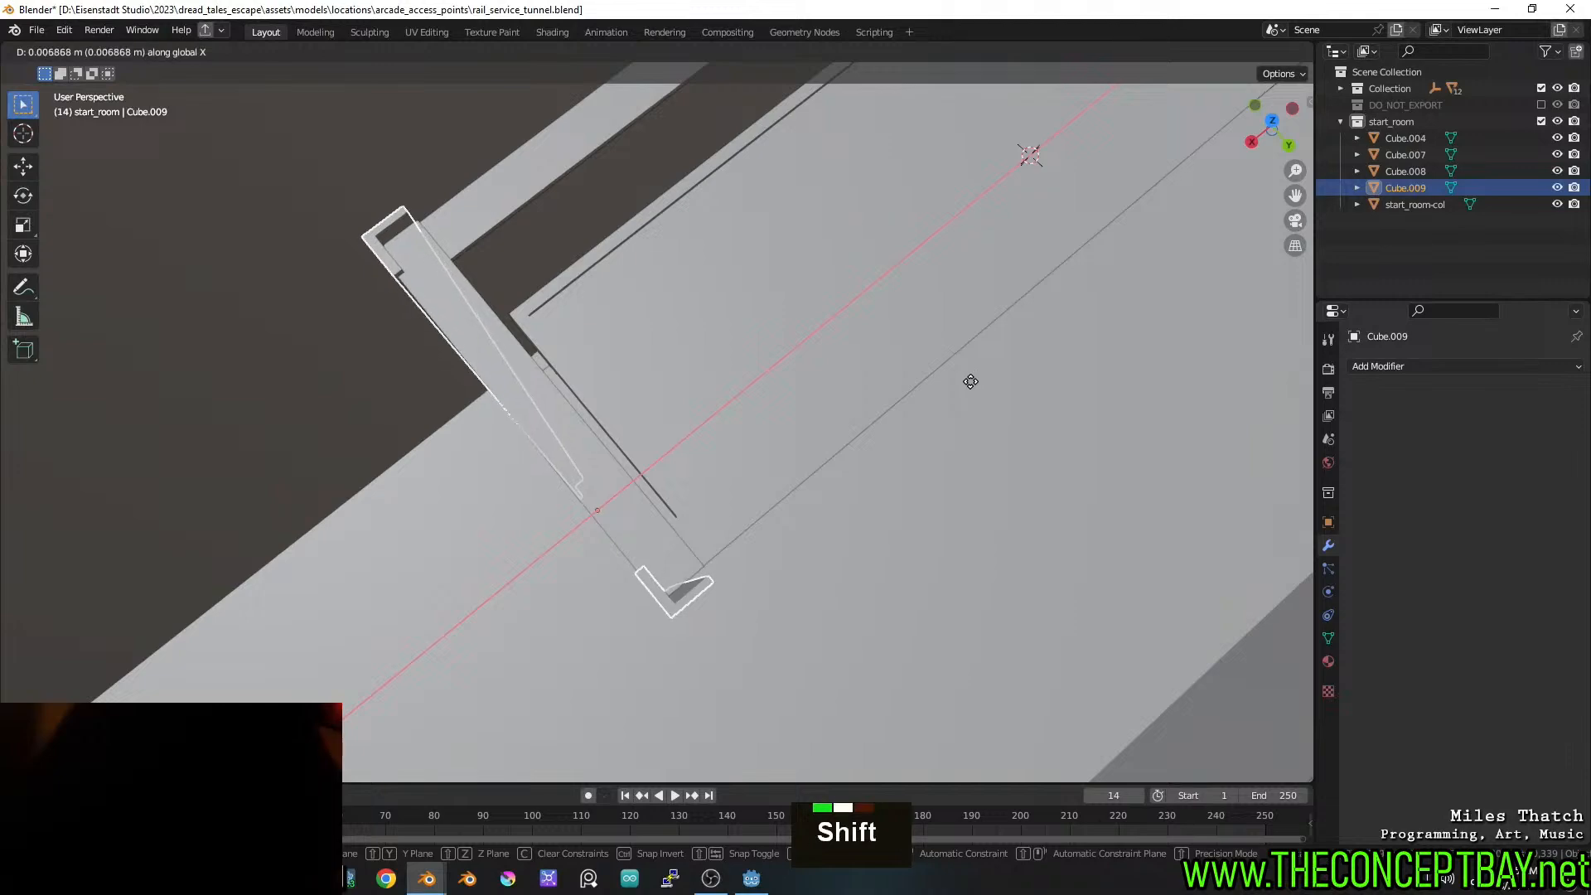
shift+click(944, 395)
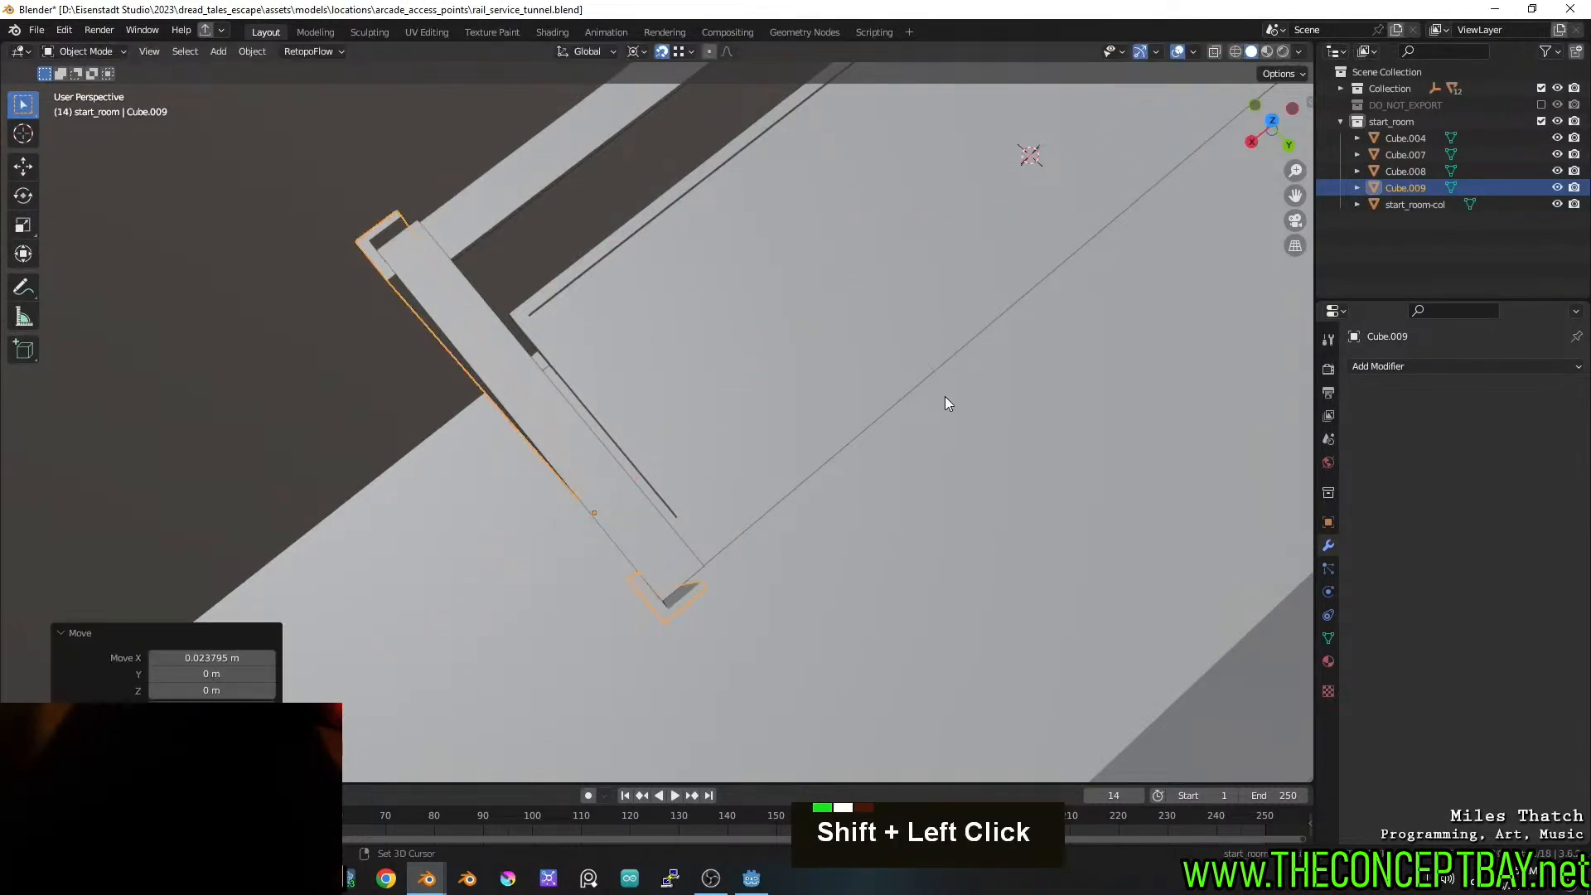
In Edit Mode, select only the post on the +Y corner and move it about -0.021 m along Y
middle_drag(945, 396, 831, 444)
key(Tab)
key(a)
key(a)
key(l)
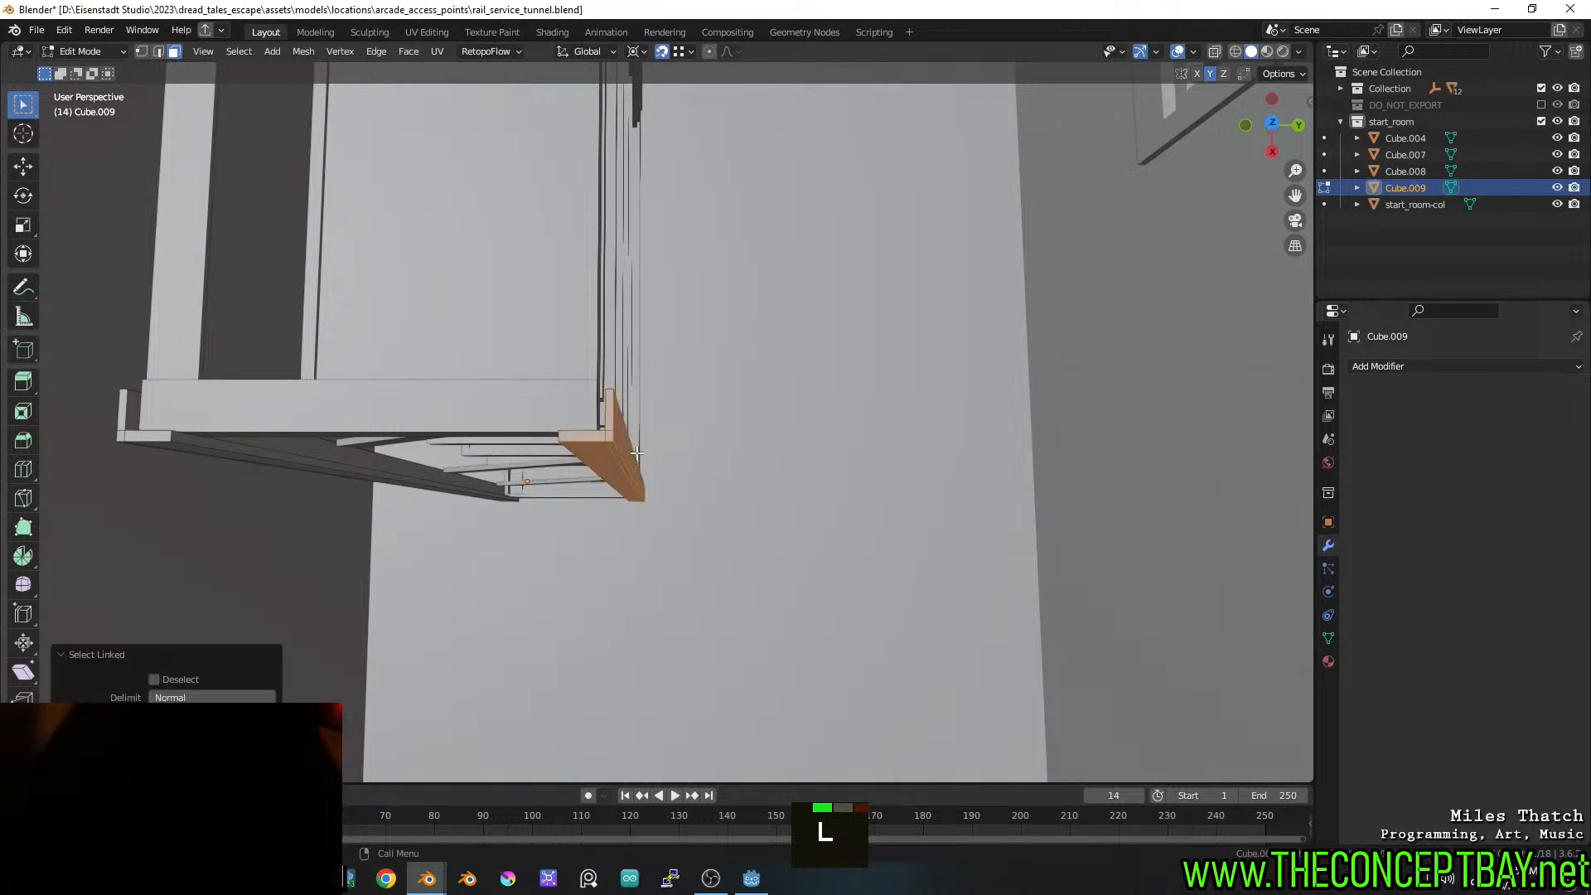
key(g)
key(x)
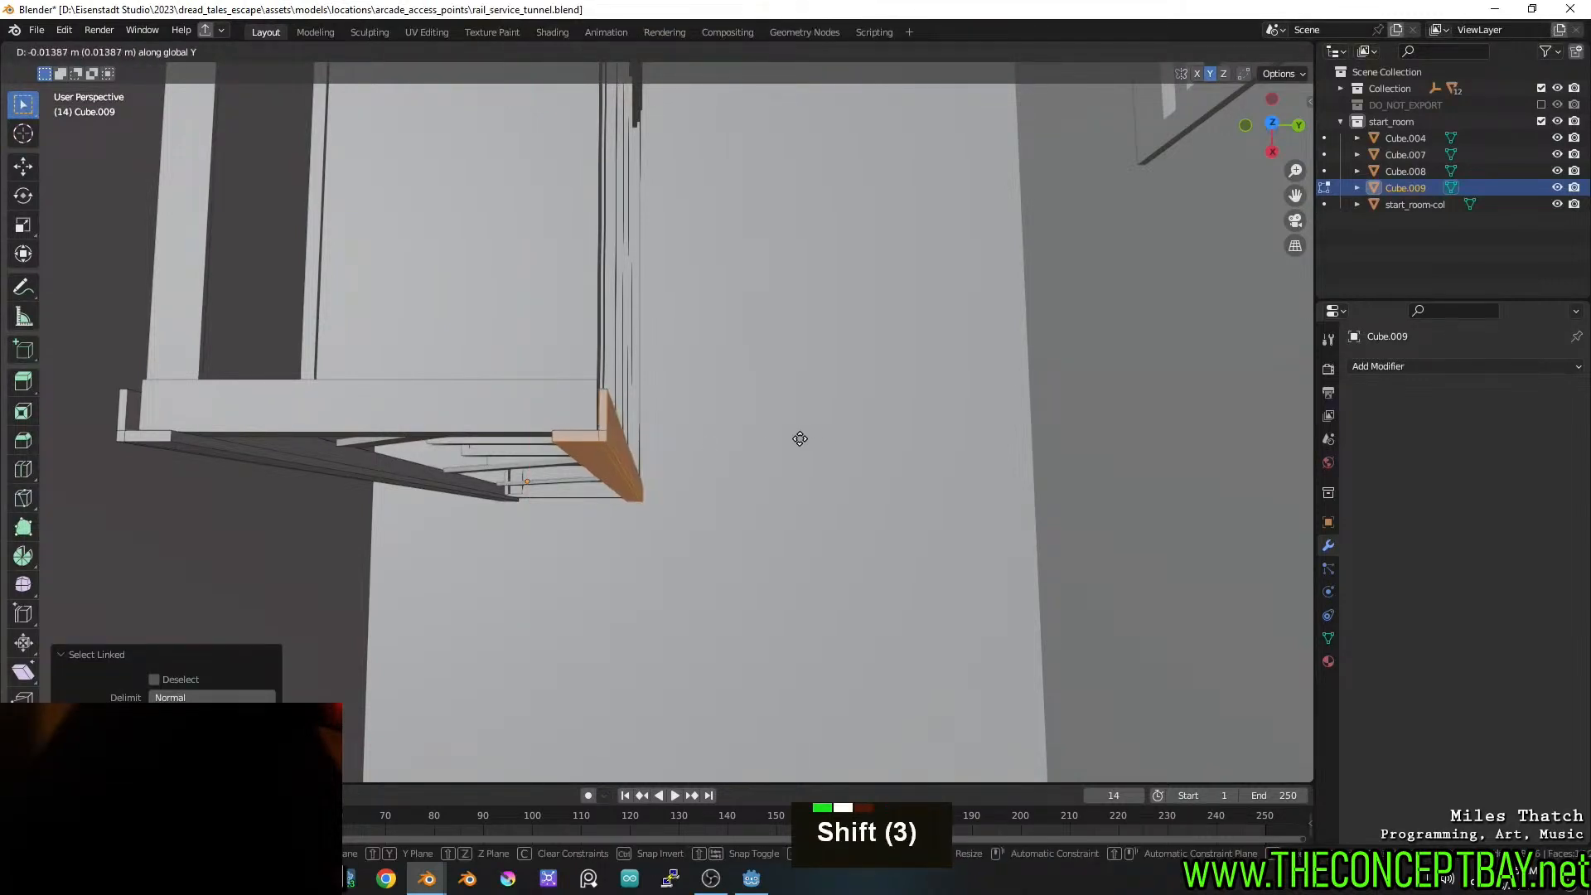
shift+click(793, 439)
Nudge the +Y corner post outward by about 0.004 m along Y
middle_drag(788, 440, 820, 444)
key(g)
key(y)
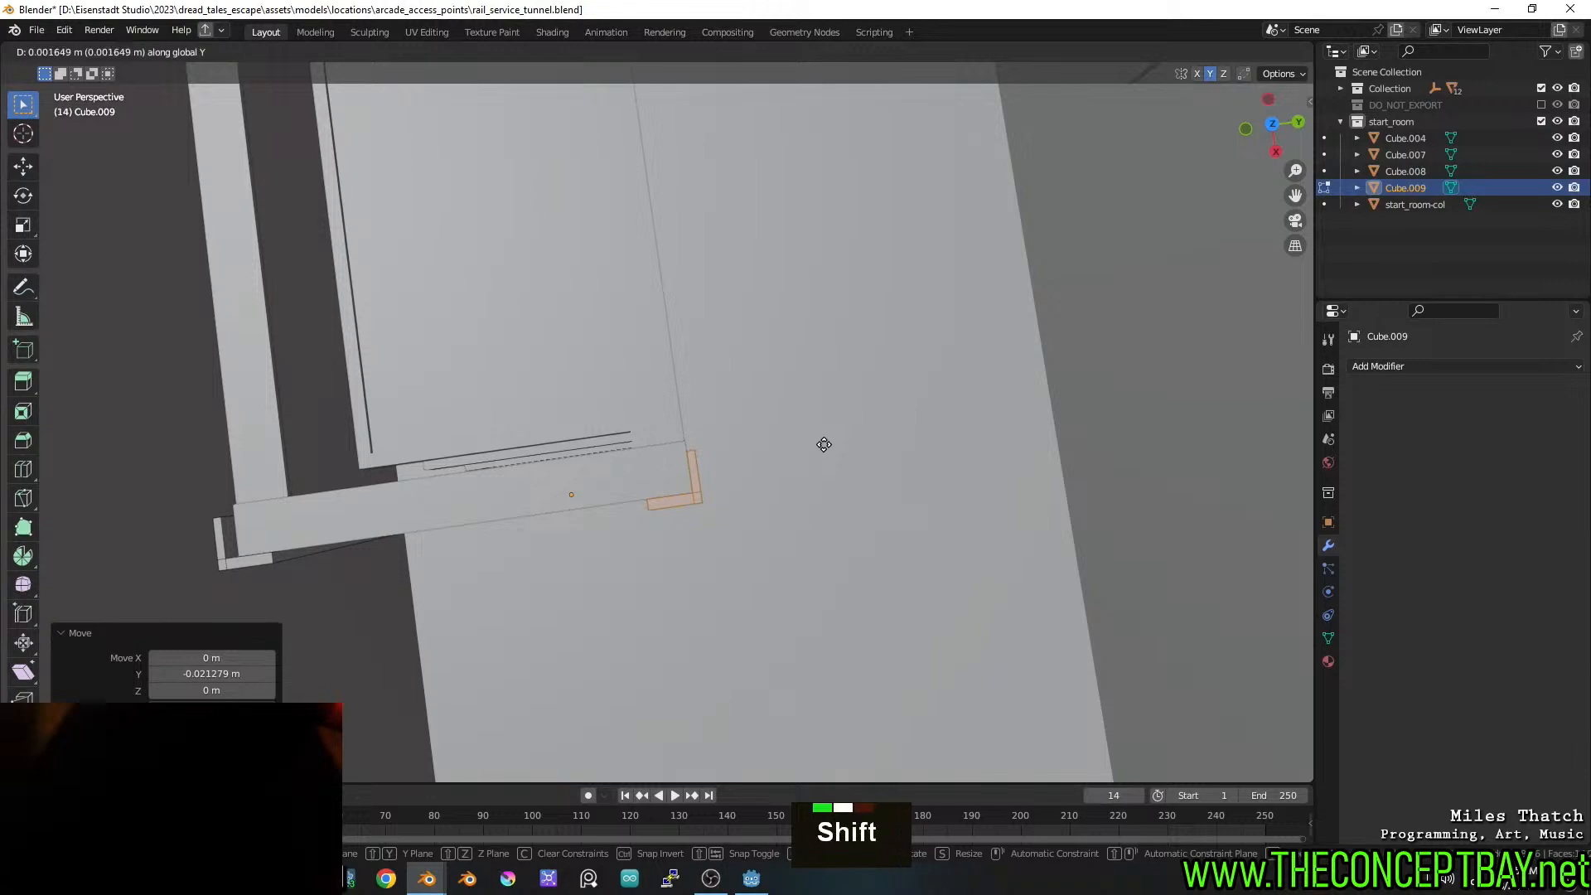
shift+click(831, 441)
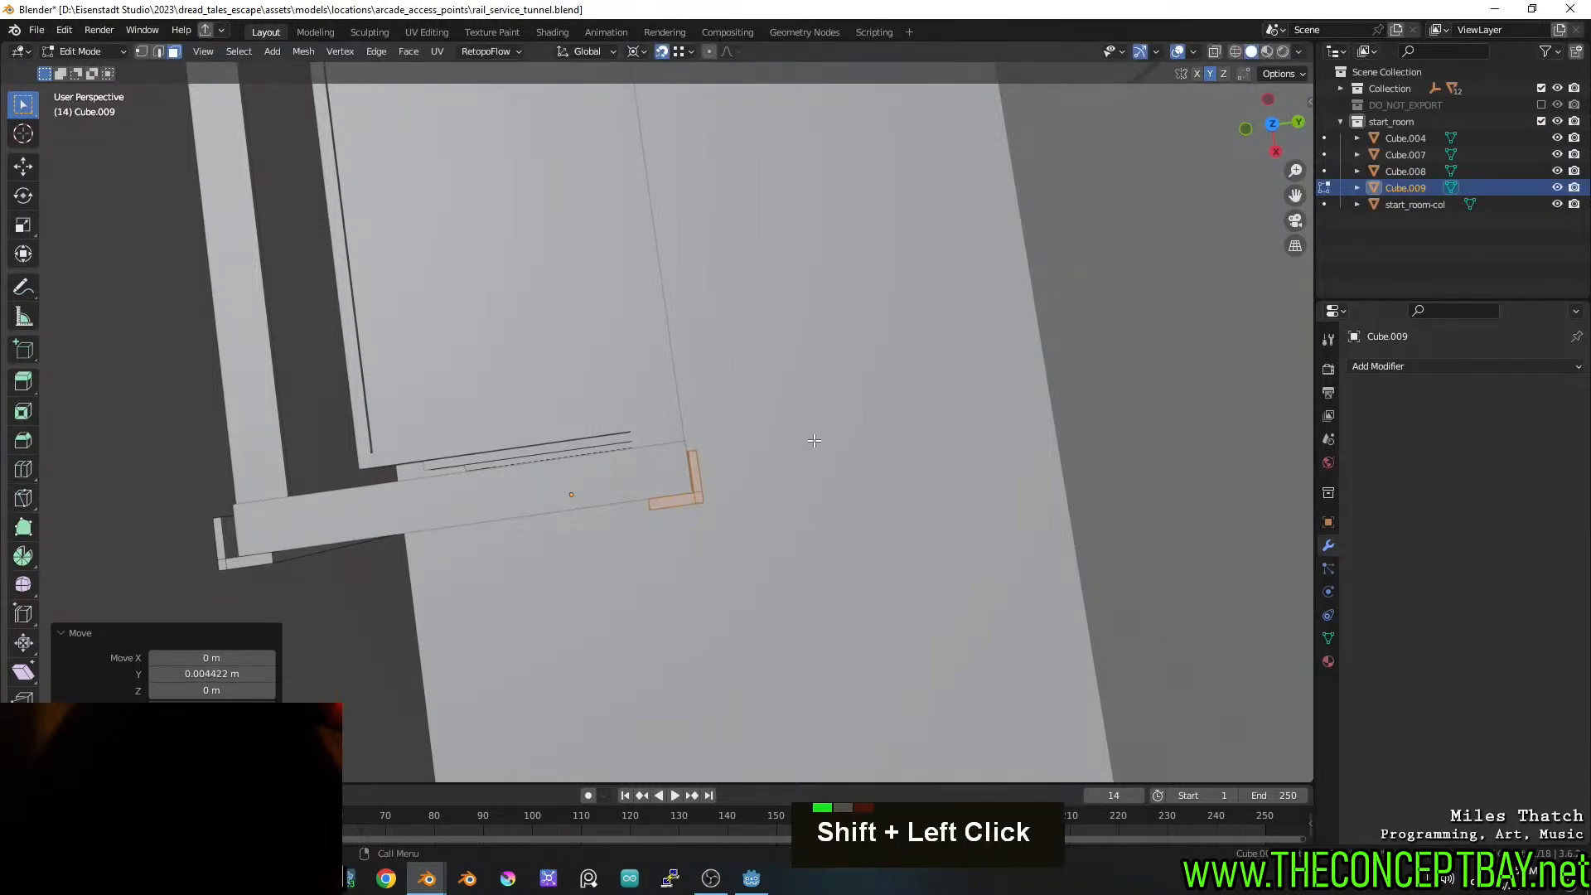
In a top wireframe view, shift the +Y post about 0.001 m in X and -0.002 m in Y against the shelf's corner
key(KP_Decimal)
scroll(799, 444, up, 3)
alt+middle_drag(729, 415, 721, 421)
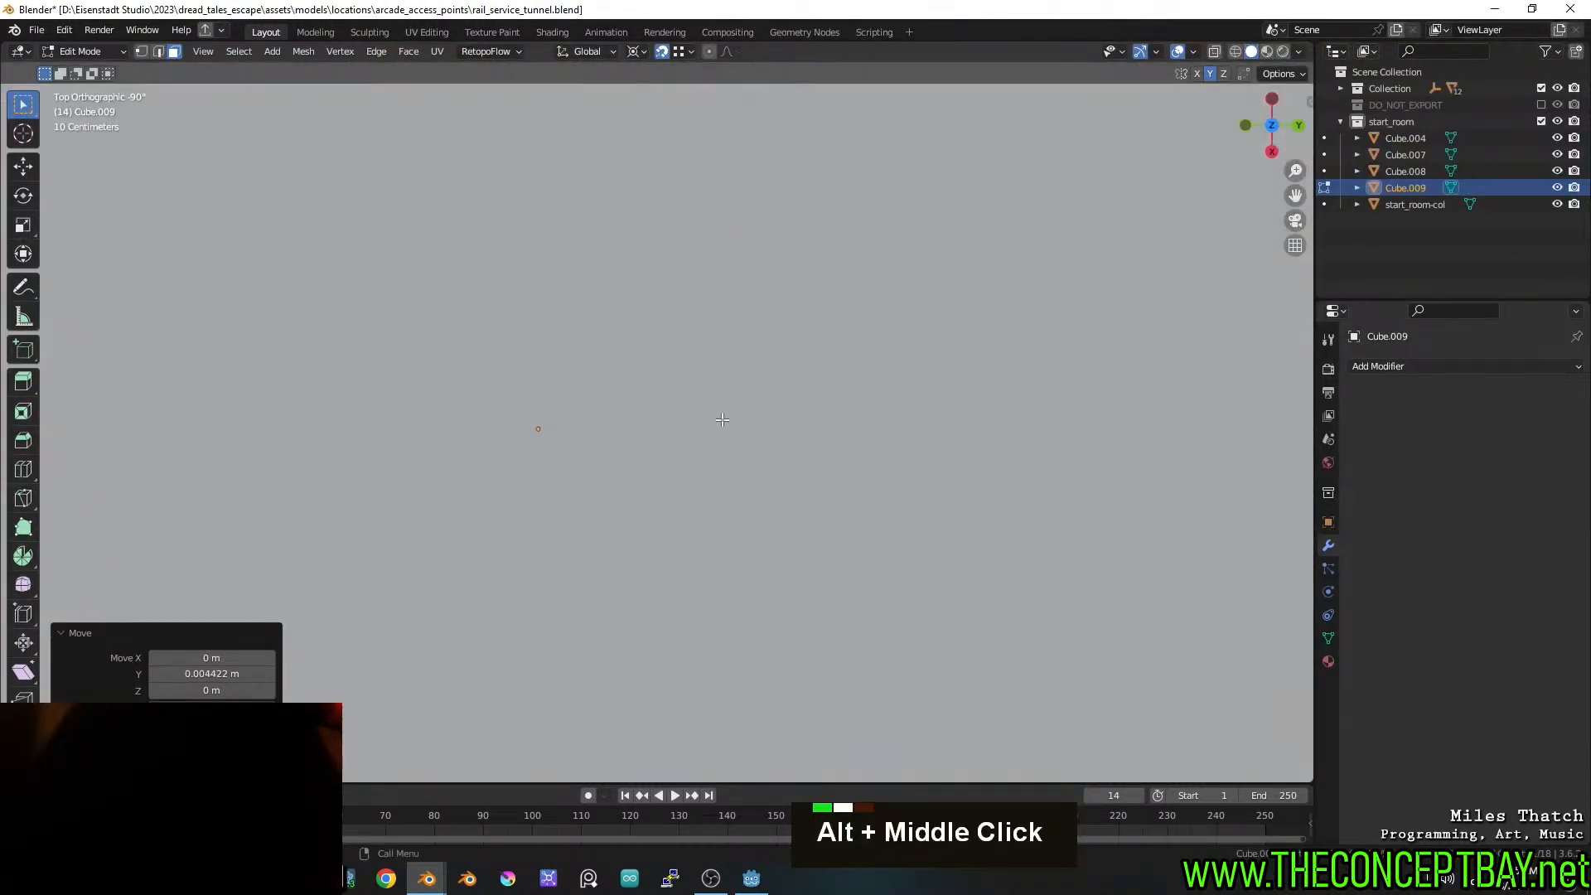
key(z)
scroll(711, 439, up, 10)
key(g)
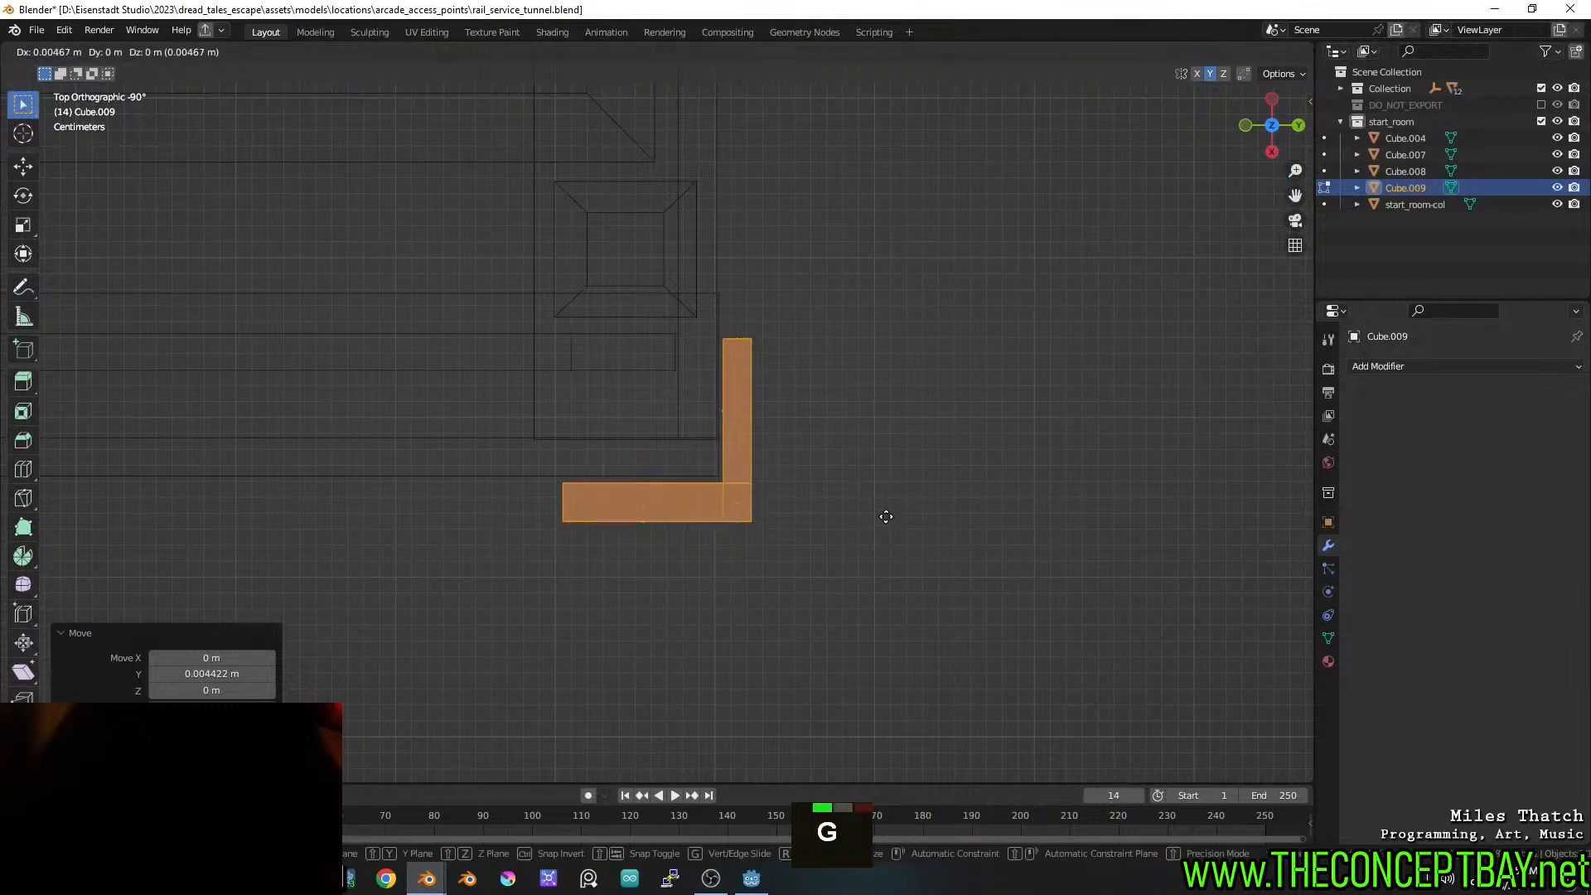
click(883, 507)
Select the post on the -Y corner and move it inward along Y until it sits against the shelf's side
shift+middle_drag(252, 479, 679, 462)
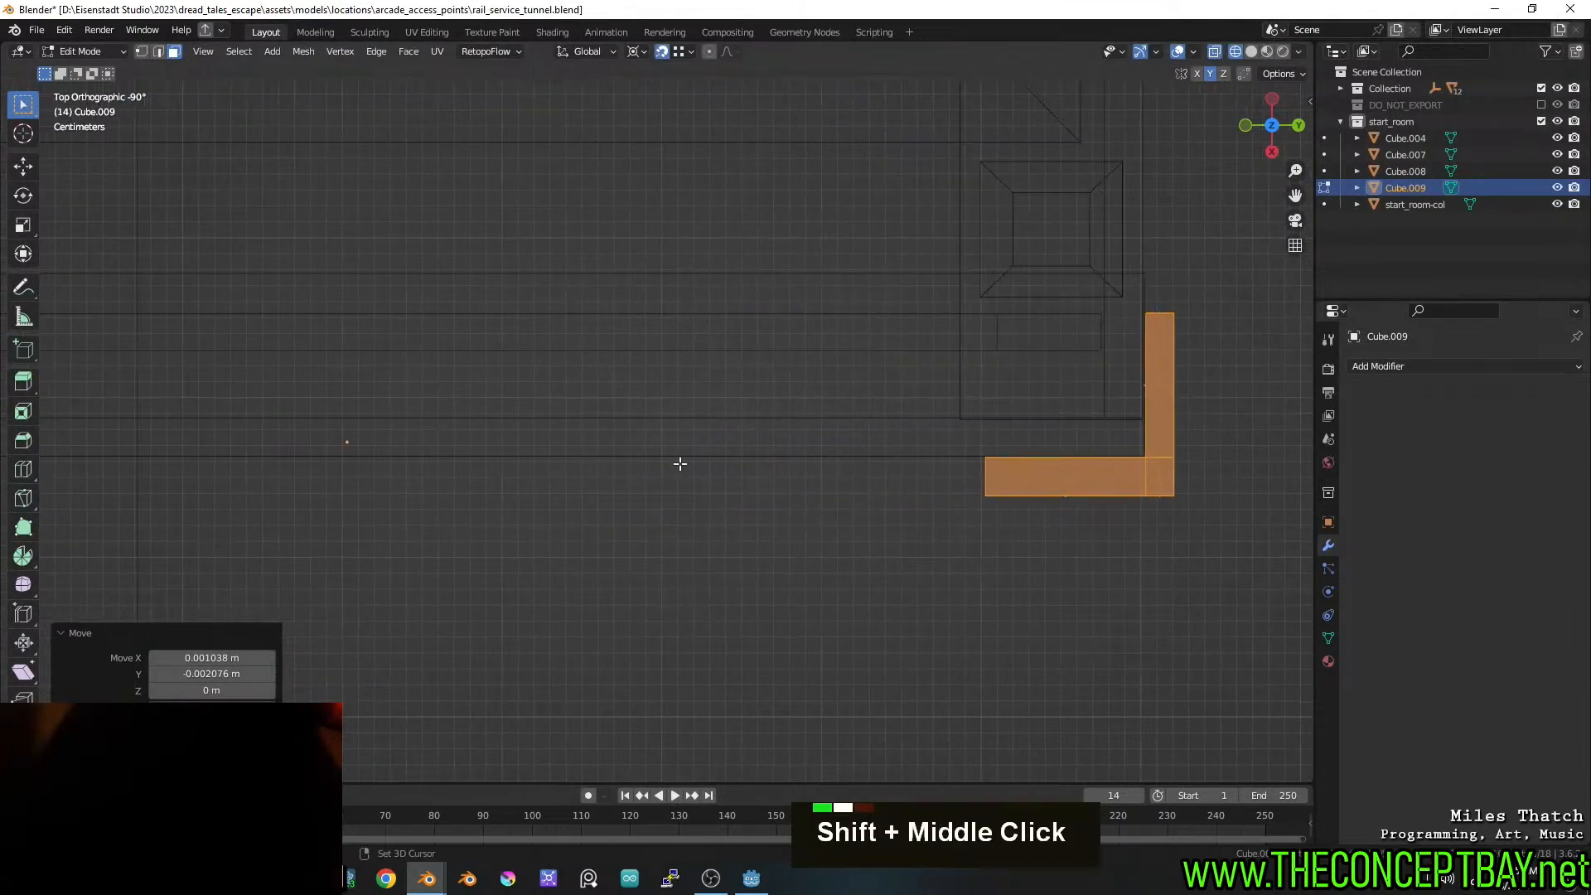
scroll(679, 462, down, 4)
shift+middle_drag(525, 463, 803, 456)
key(a)
key(a)
key(l)
scroll(543, 512, up, 1)
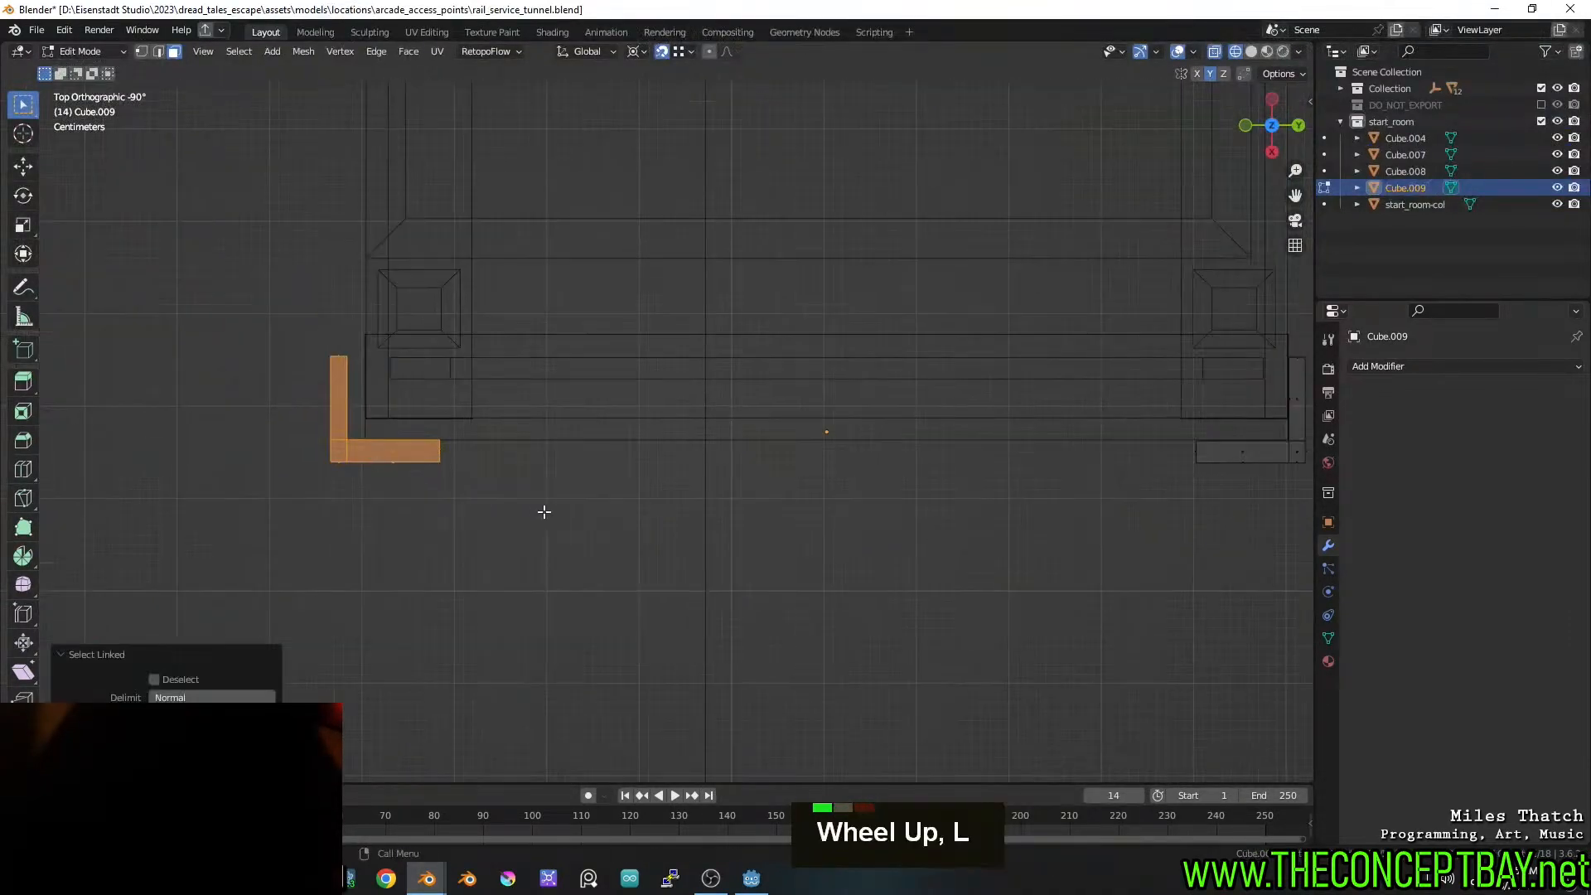
key(g)
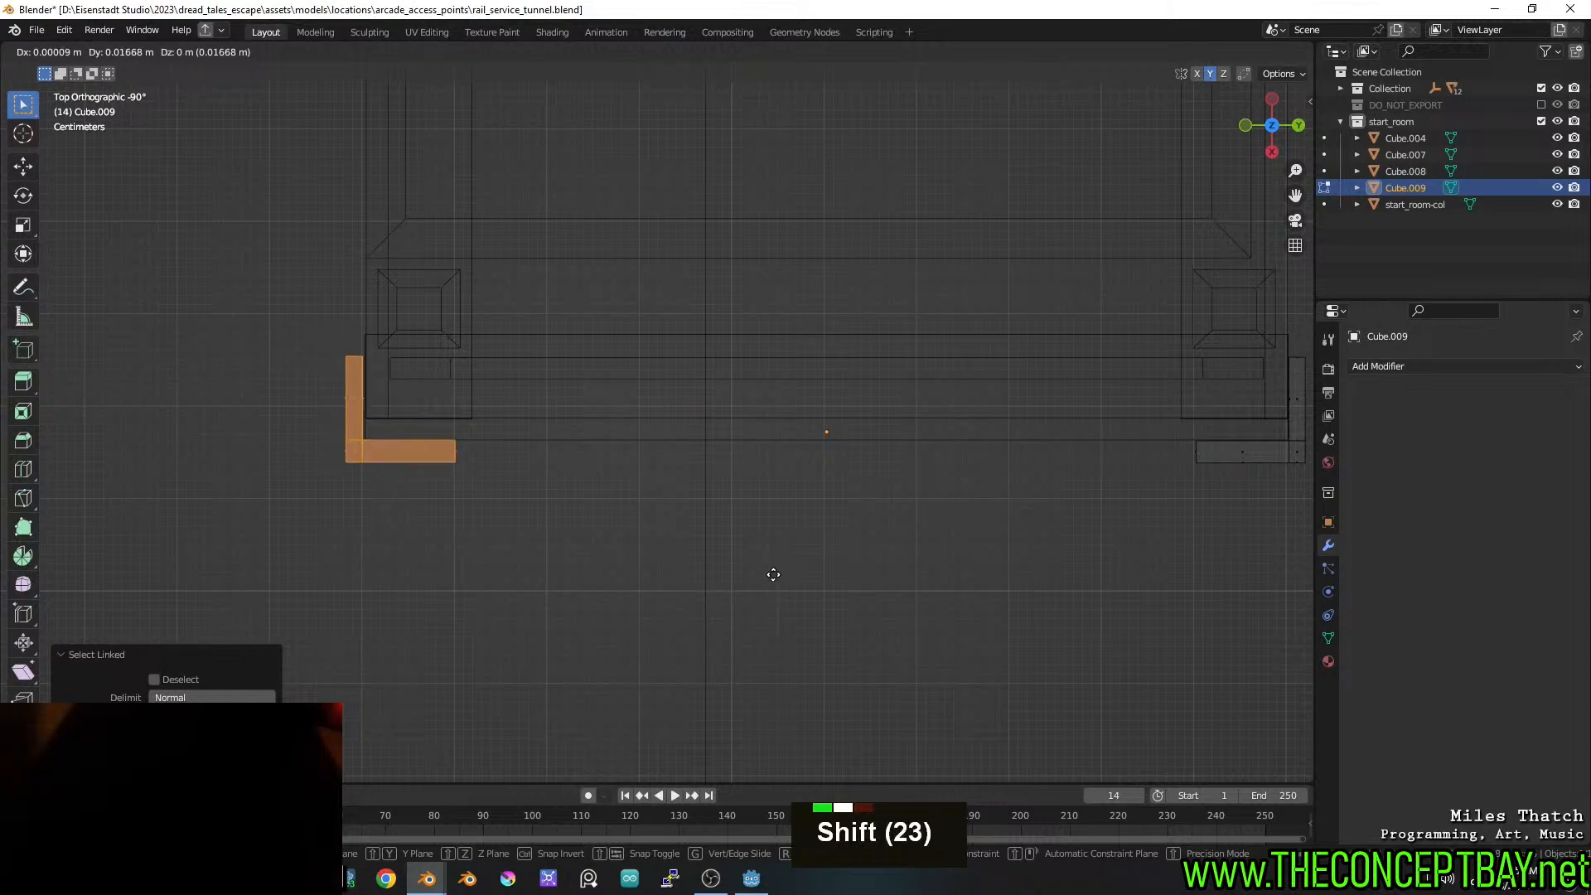
shift+click(650, 586)
Box-select the outer vertices of the -Y post and move them about -0.005 m along Y to thicken its side wall
key(a)
key(1)
key(a)
key(b)
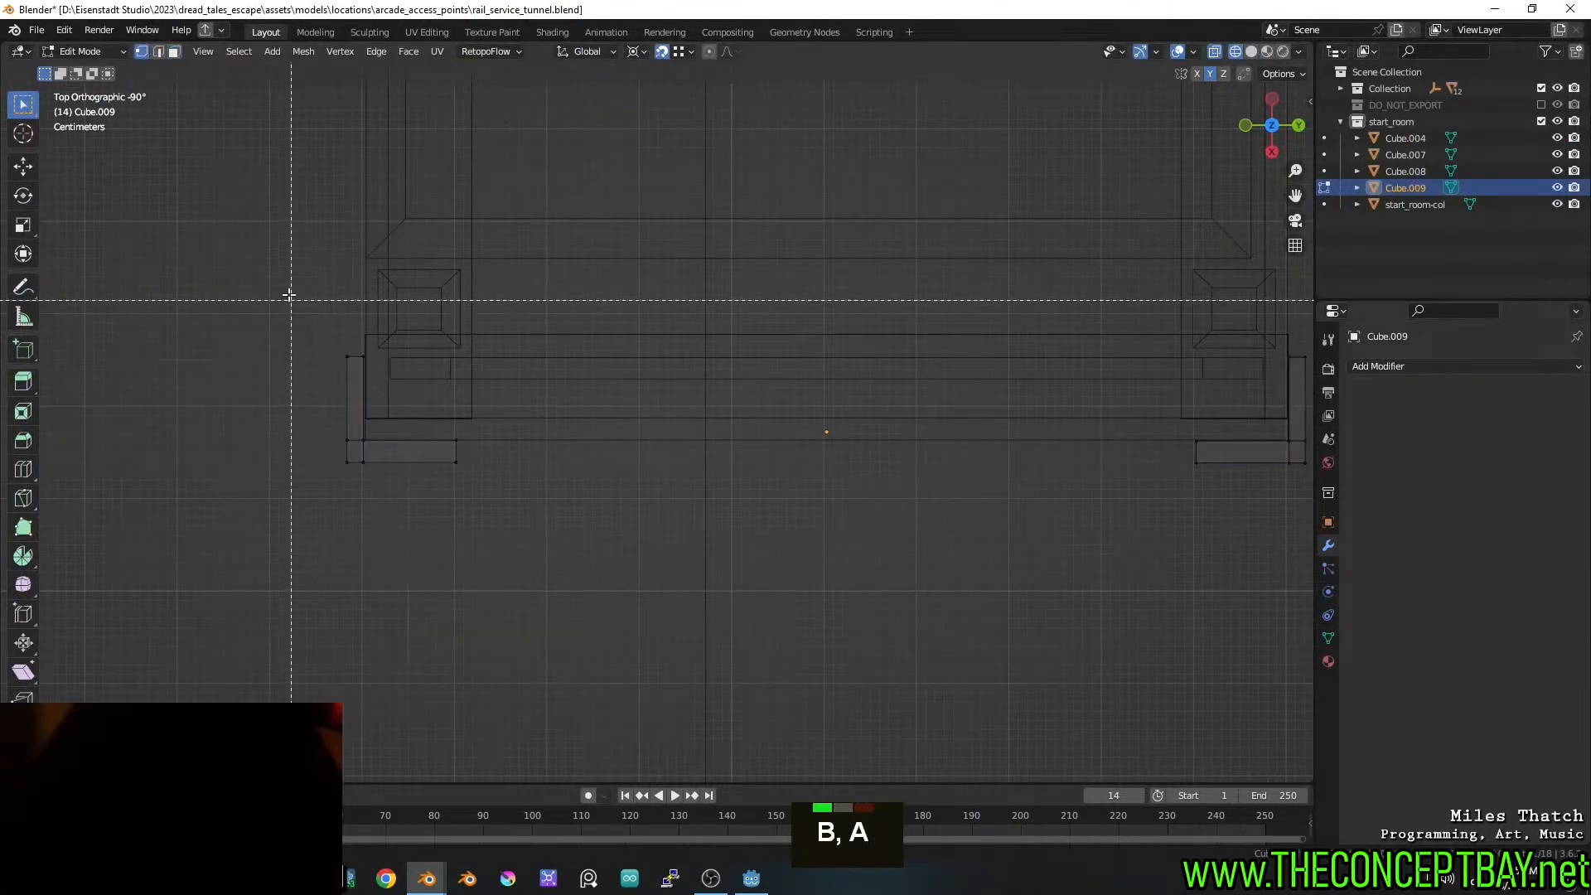
drag(288, 292, 352, 526)
key(g)
key(x)
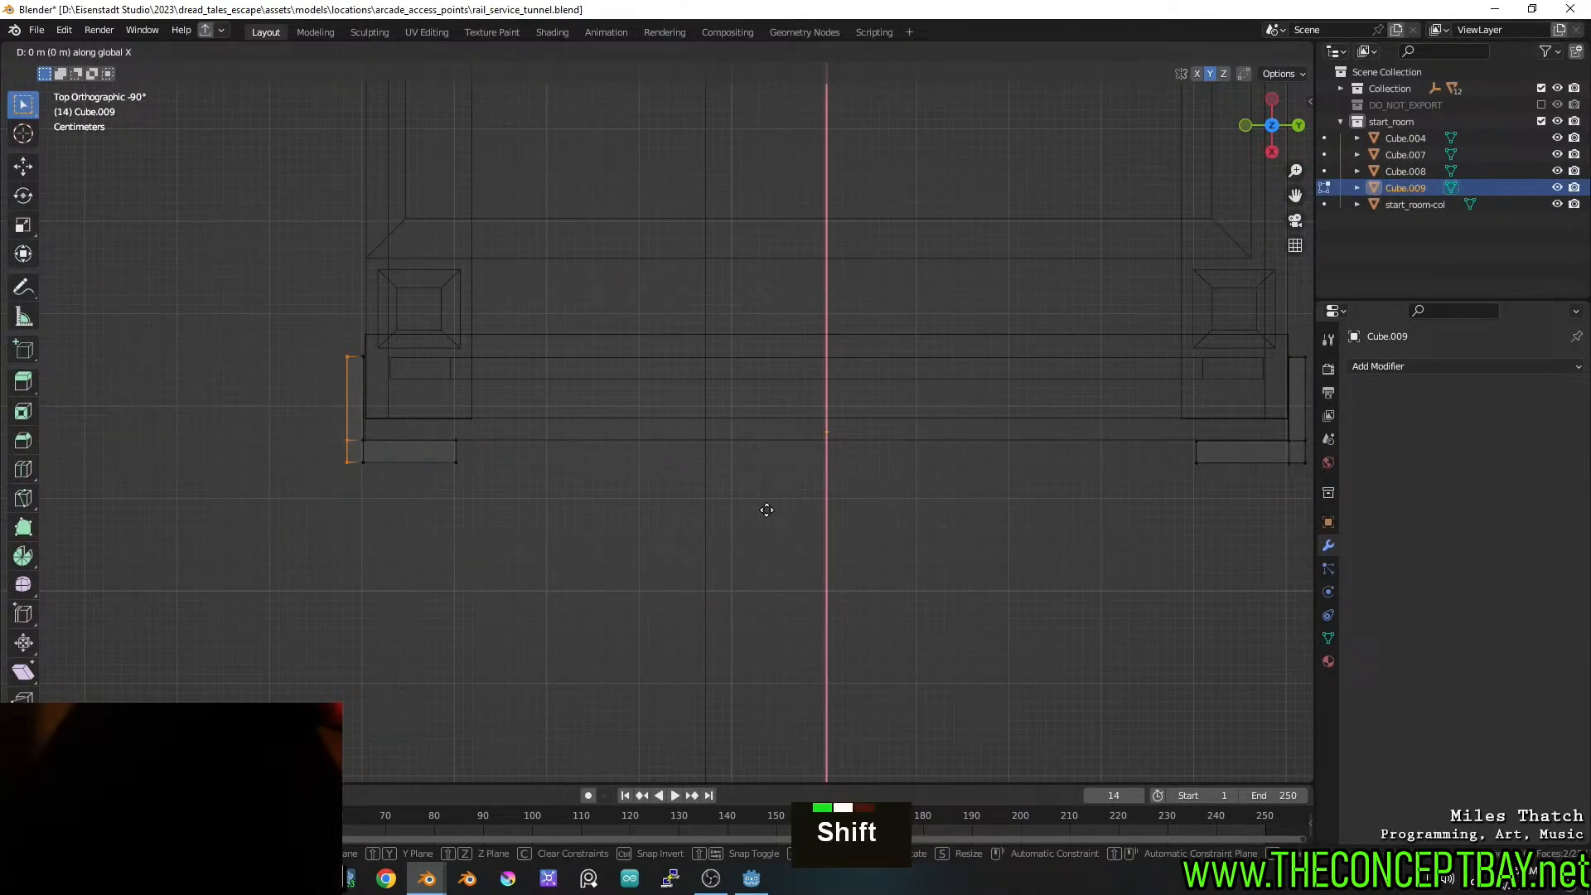
shift+click(740, 520)
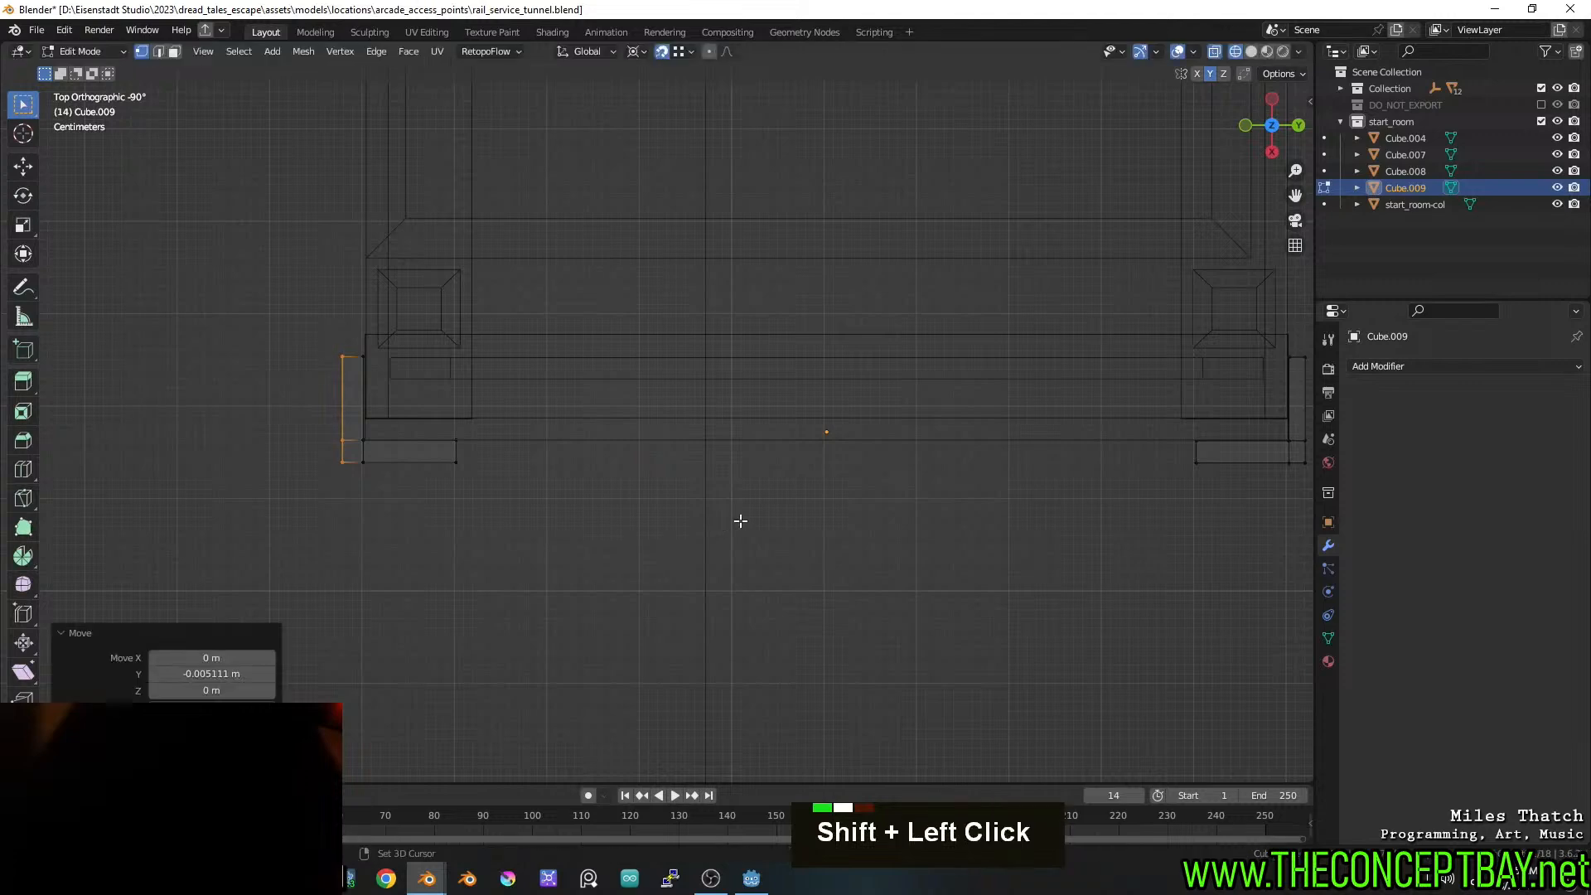
Box-select the outer vertices of the +Y post, move them outward along Y to thicken its side wall, and leave Edit Mode
shift+middle_drag(947, 504, 492, 522)
key(b)
key(a)
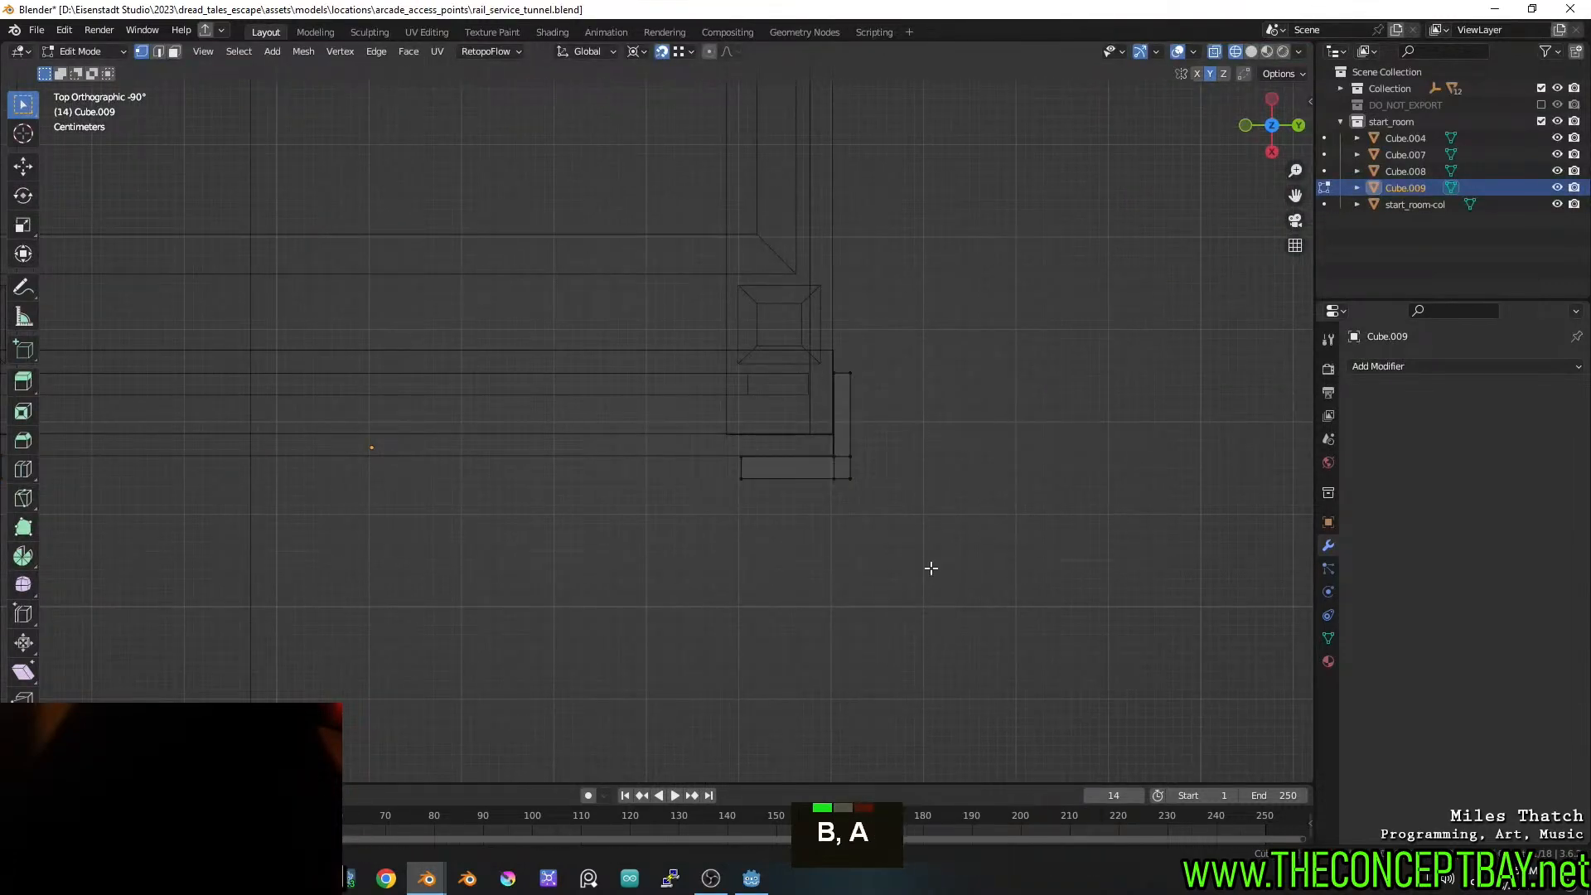
drag(934, 568, 842, 262)
key(g)
key(x)
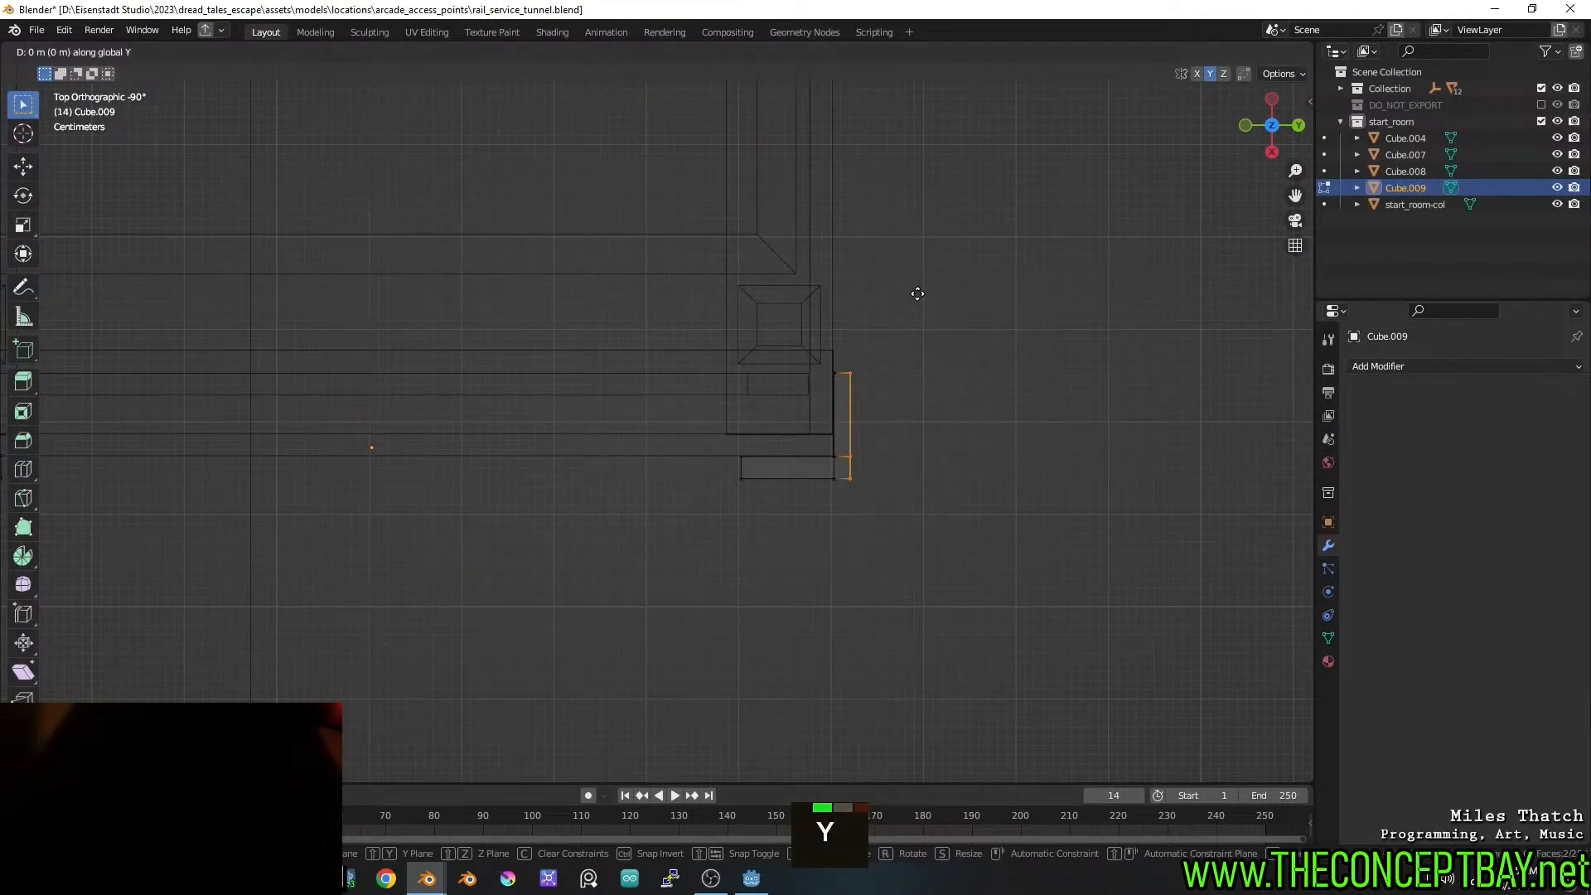
shift+click(852, 522)
key(Tab)
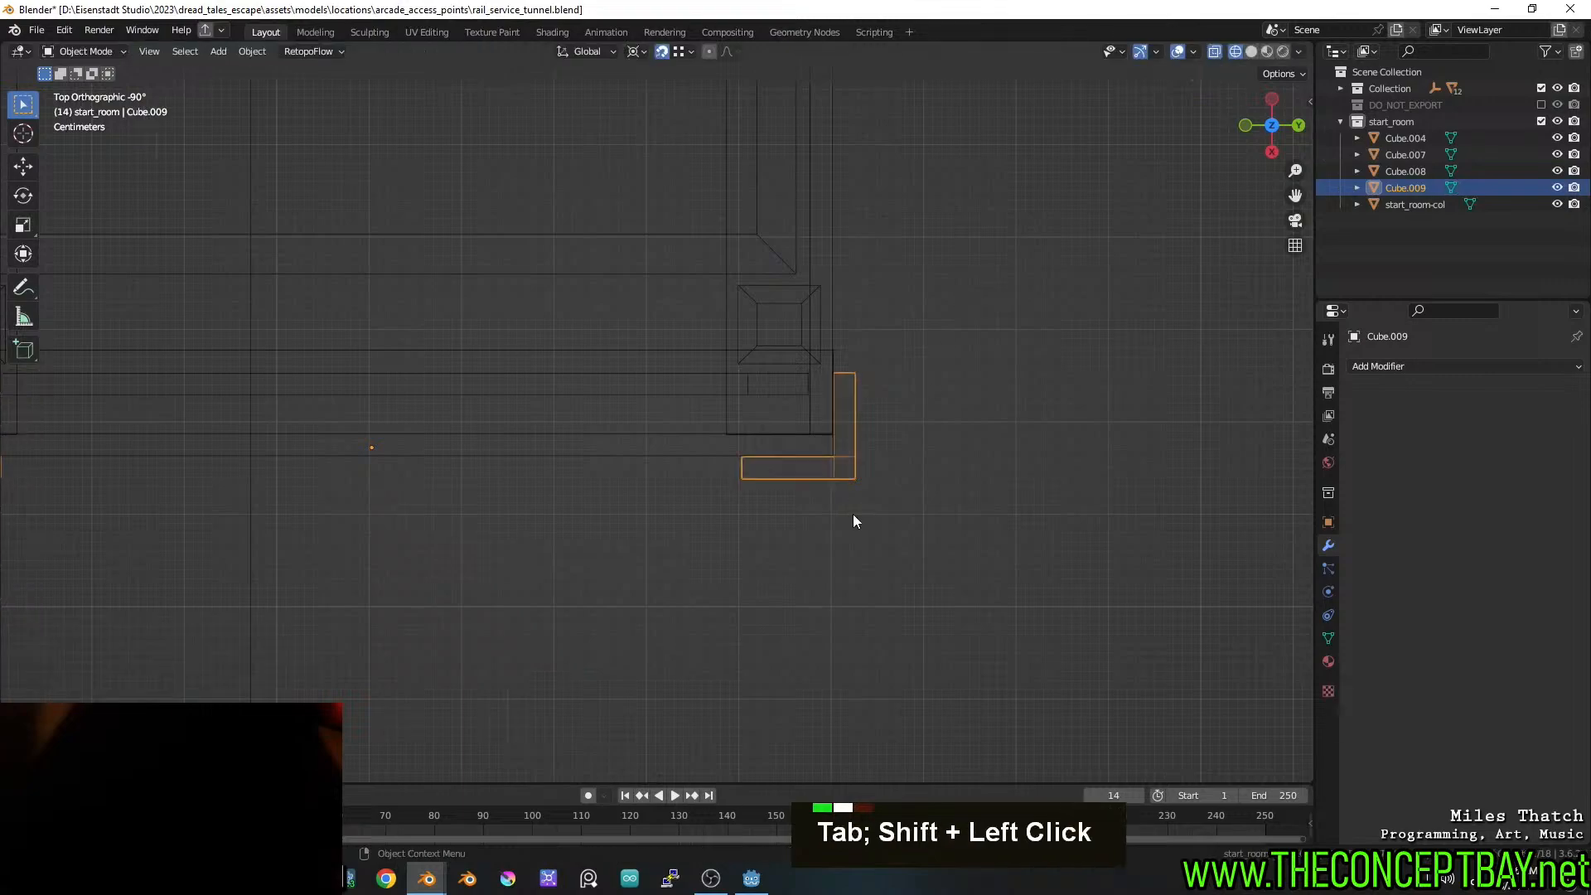
Return the viewport to solid shading and select the main shelving object
middle_drag(852, 522, 853, 390)
key(z)
click(1030, 352)
scroll(858, 310, down, 4)
shift+middle_drag(859, 310, 849, 274)
click(600, 361)
middle_drag(600, 361, 653, 327)
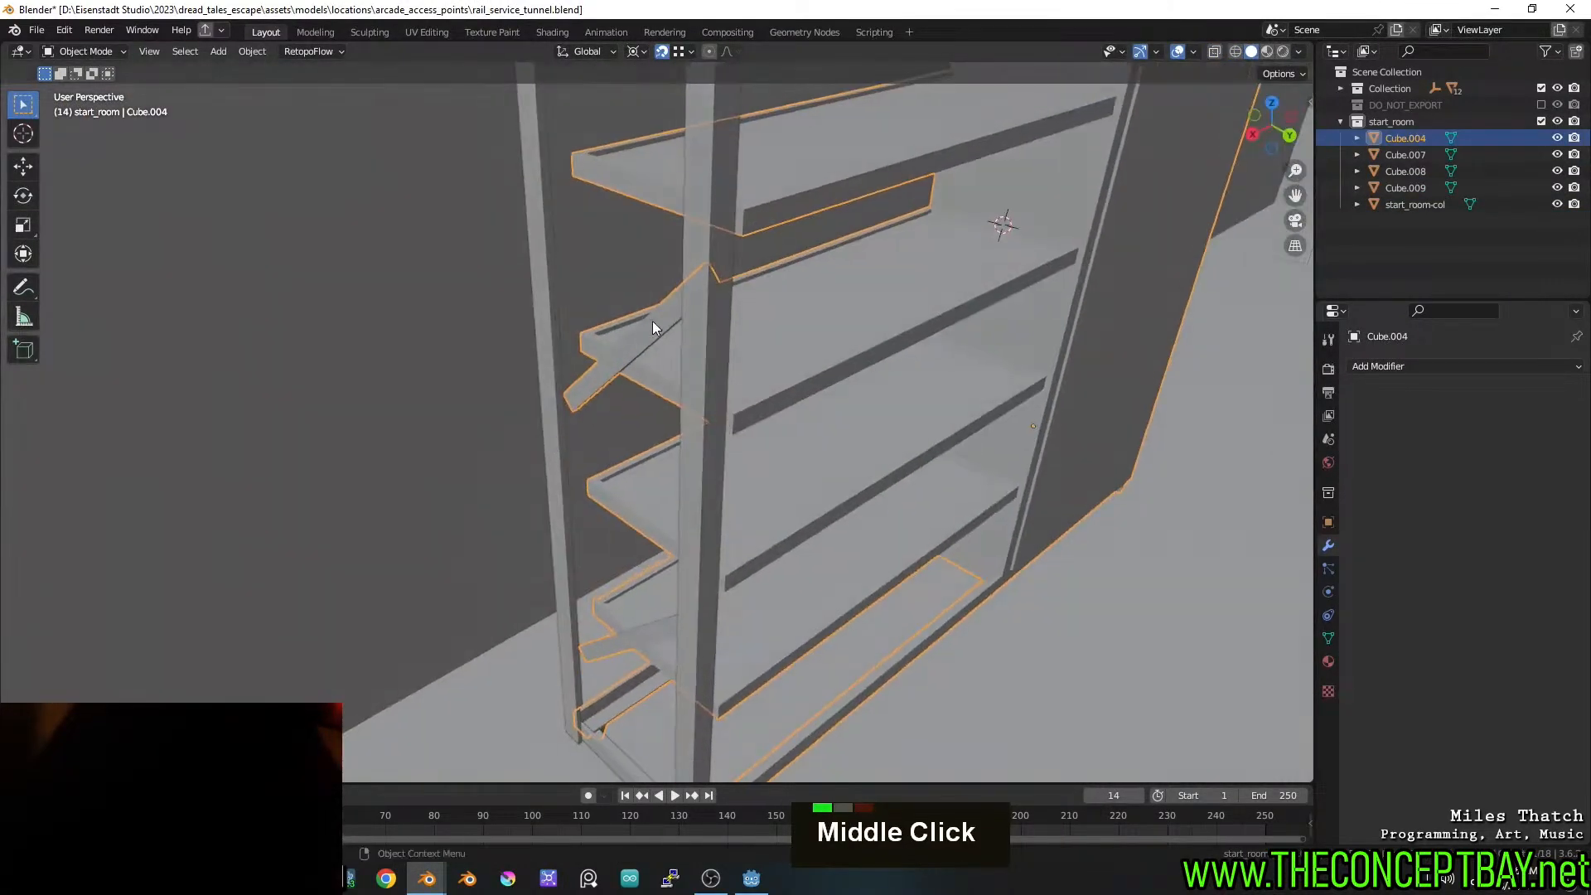
Select the diagonal braces on the shelf's end in Edit Mode and move them about 0.067 m along X toward the corner posts
key(Tab)
key(a)
key(a)
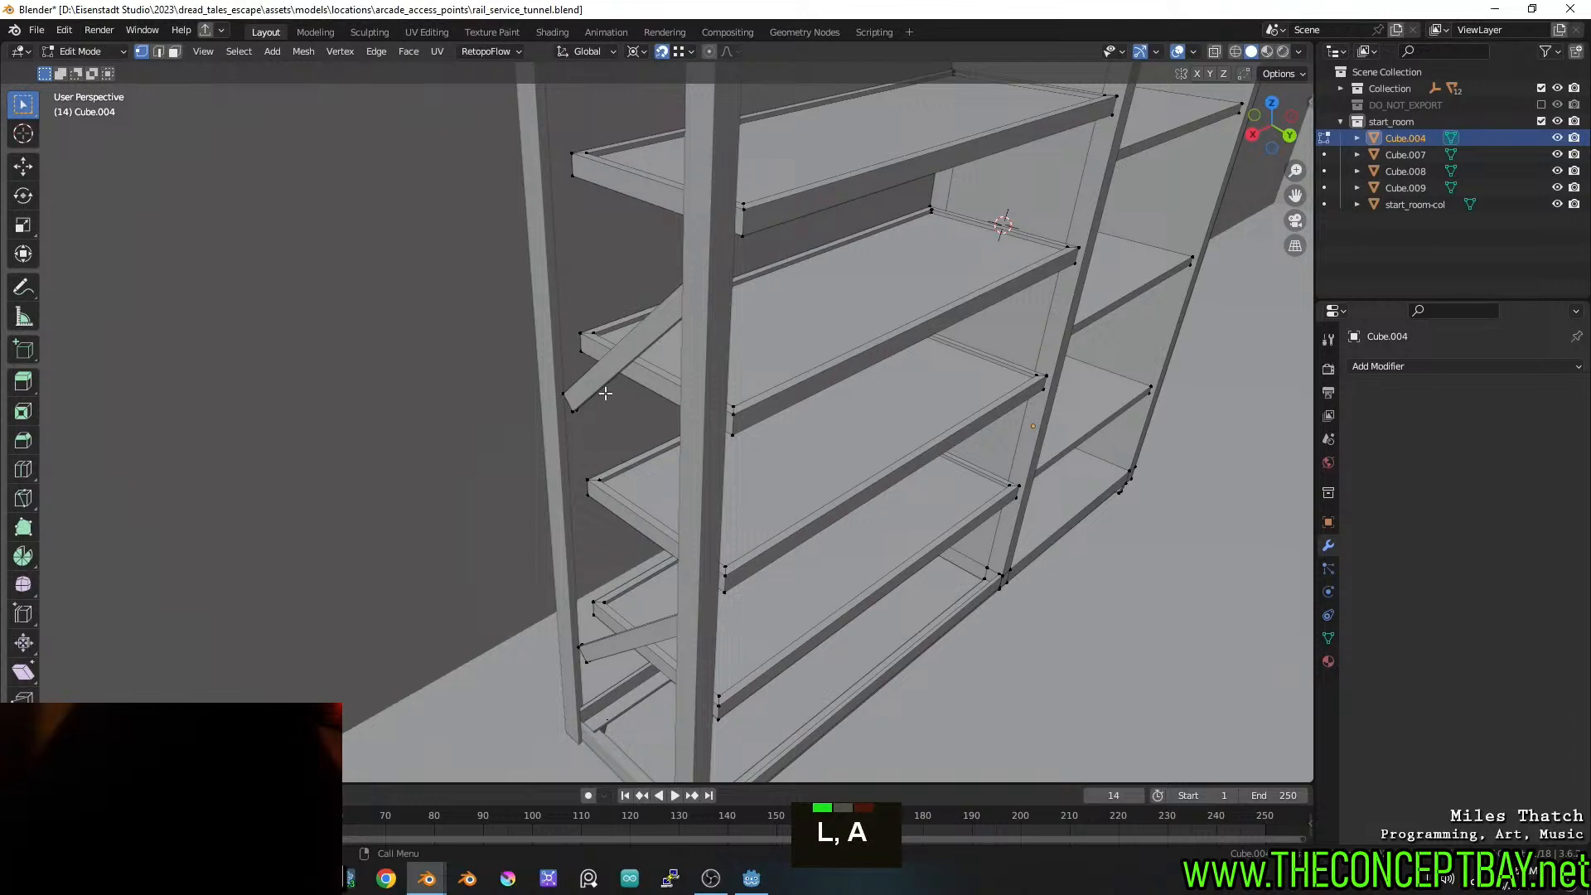
key(a)
key(a)
key(l)
shift+middle_drag(605, 645, 656, 367)
key(l)
shift+middle_drag(770, 219, 697, 318)
key(g)
key(y)
key(x)
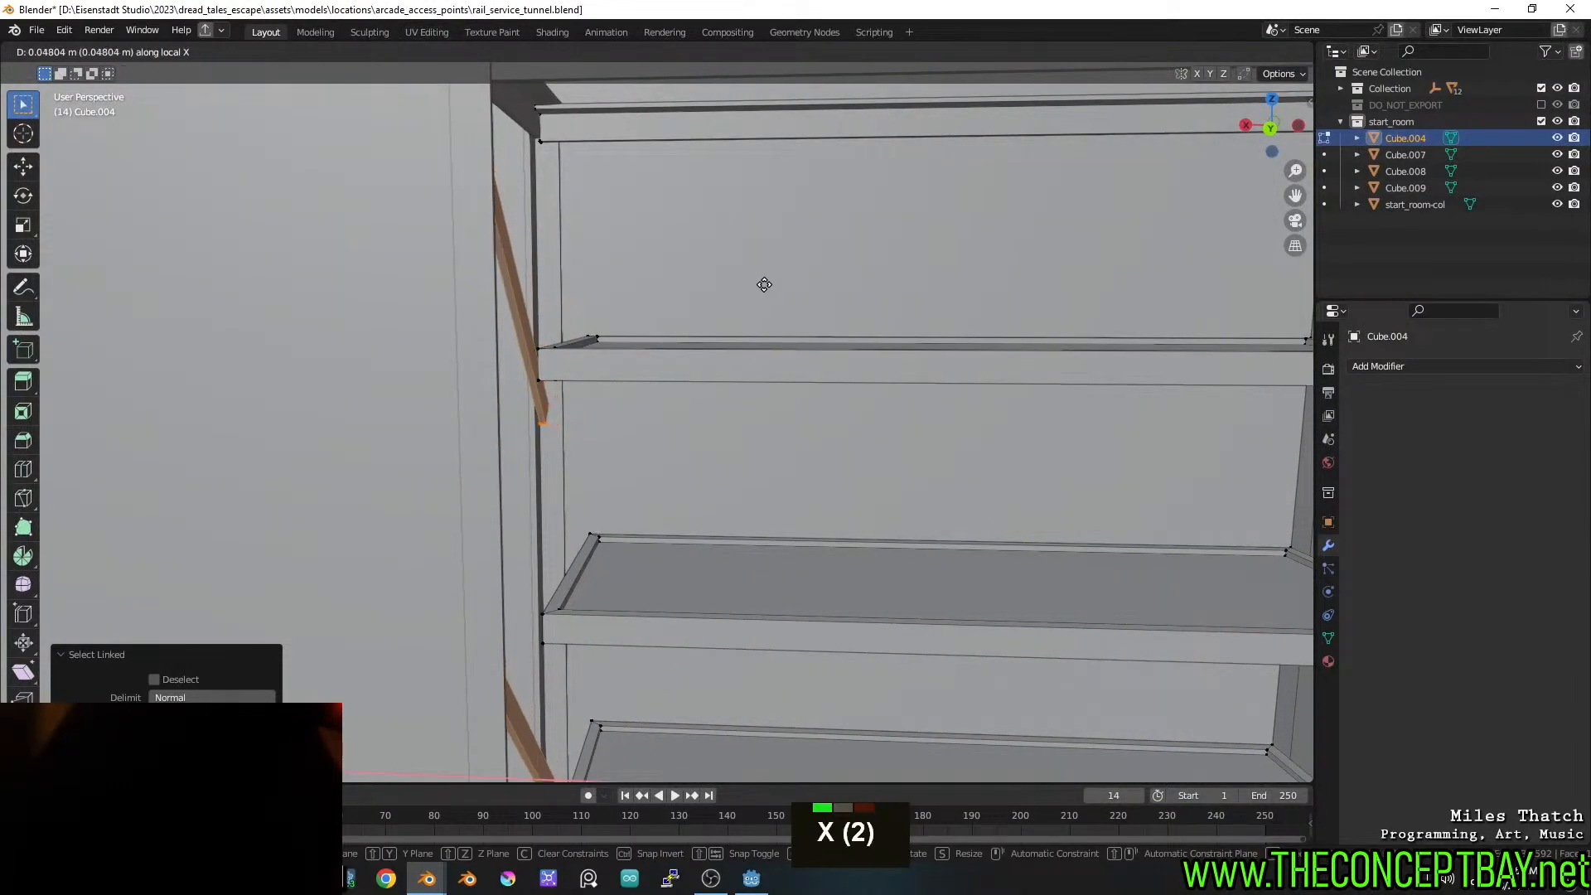
key(y)
key(x)
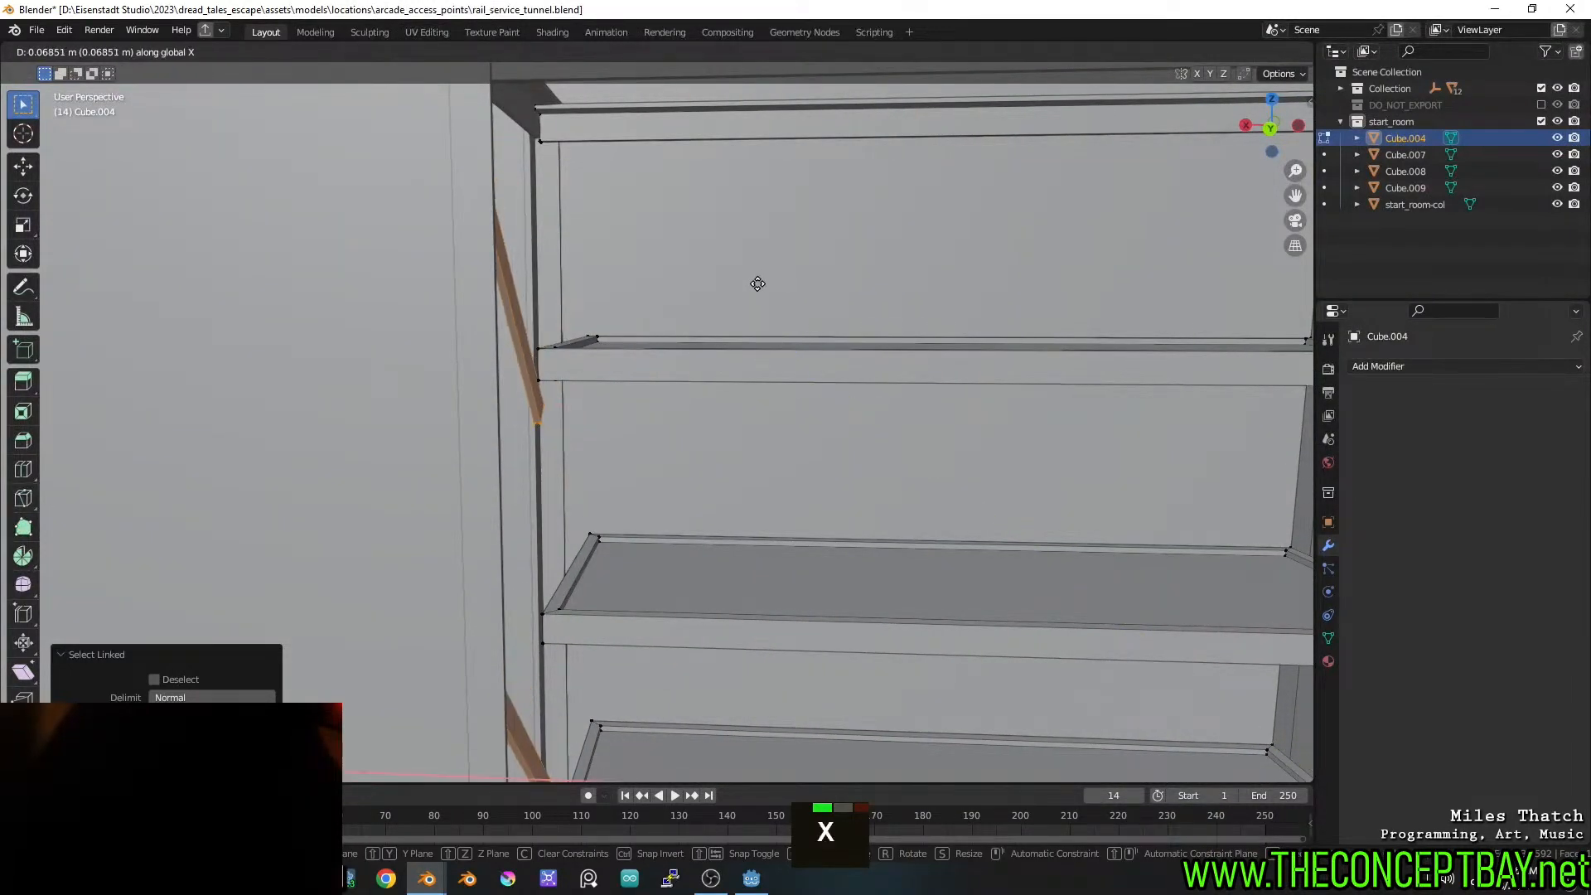
shift+click(768, 287)
Scale the selected diagonal braces up to about 1.036 so their ends reach the corner posts
middle_drag(736, 305, 945, 286)
shift+middle_drag(1069, 248, 817, 384)
scroll(749, 326, up, 3)
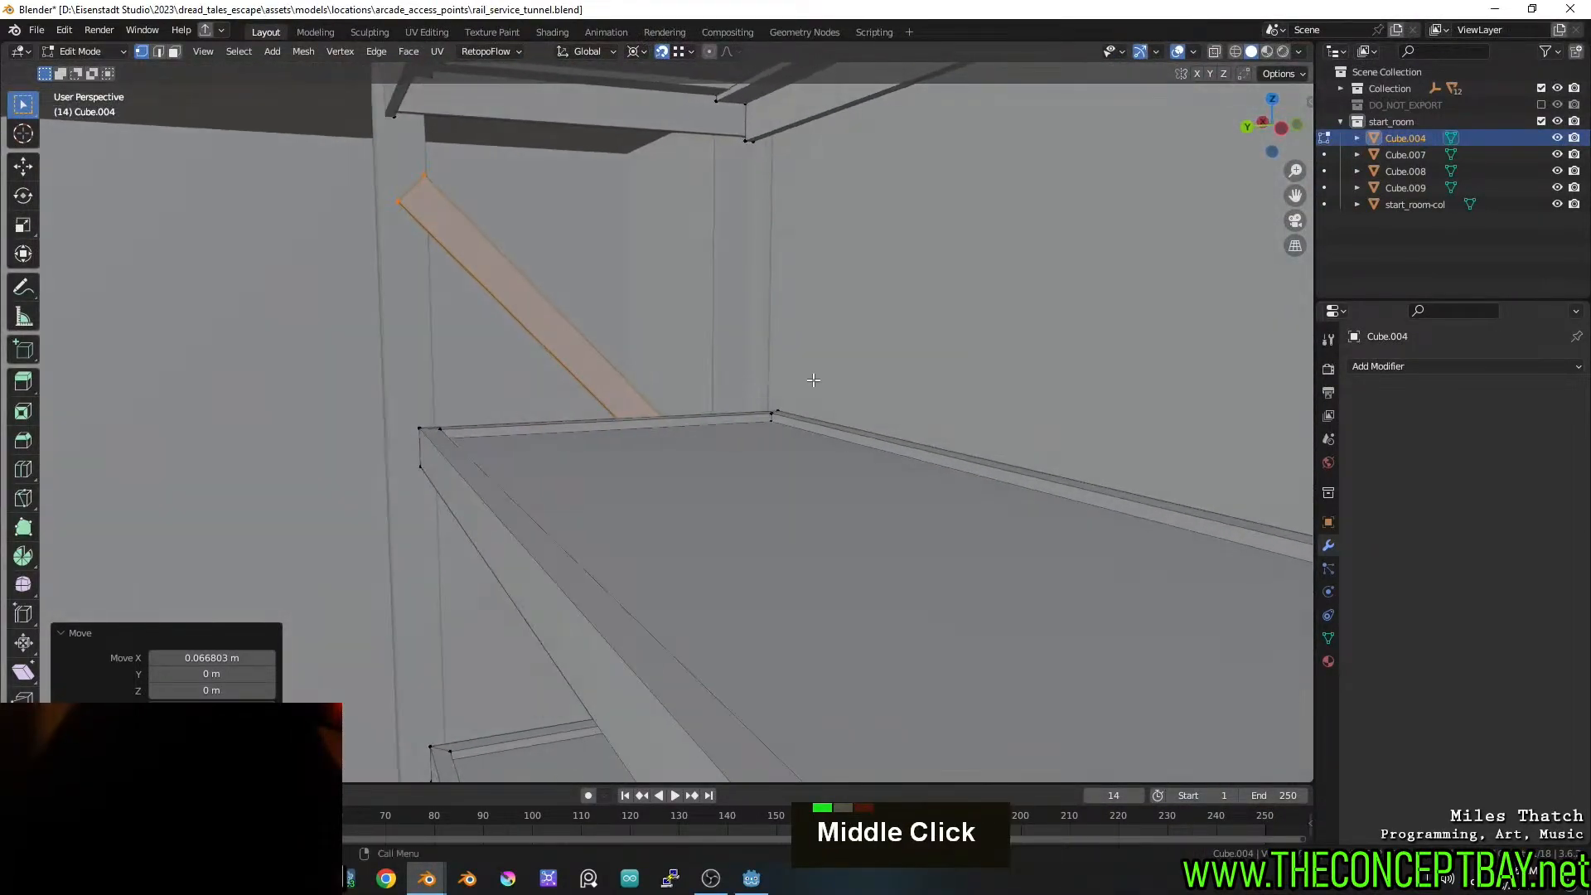
key(s)
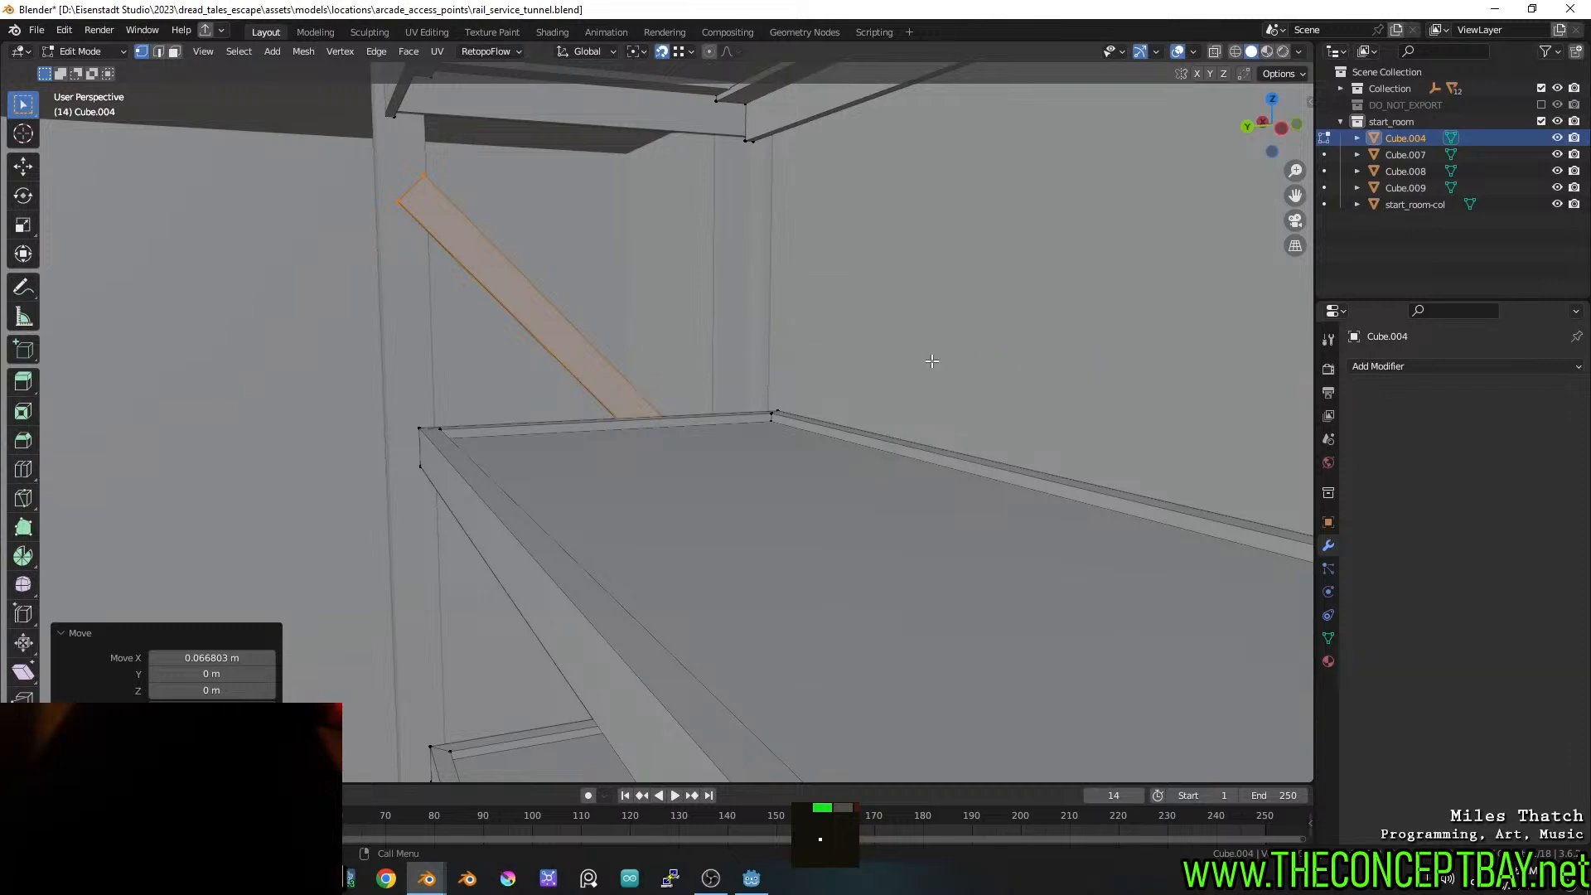
shift+click(1257, 258)
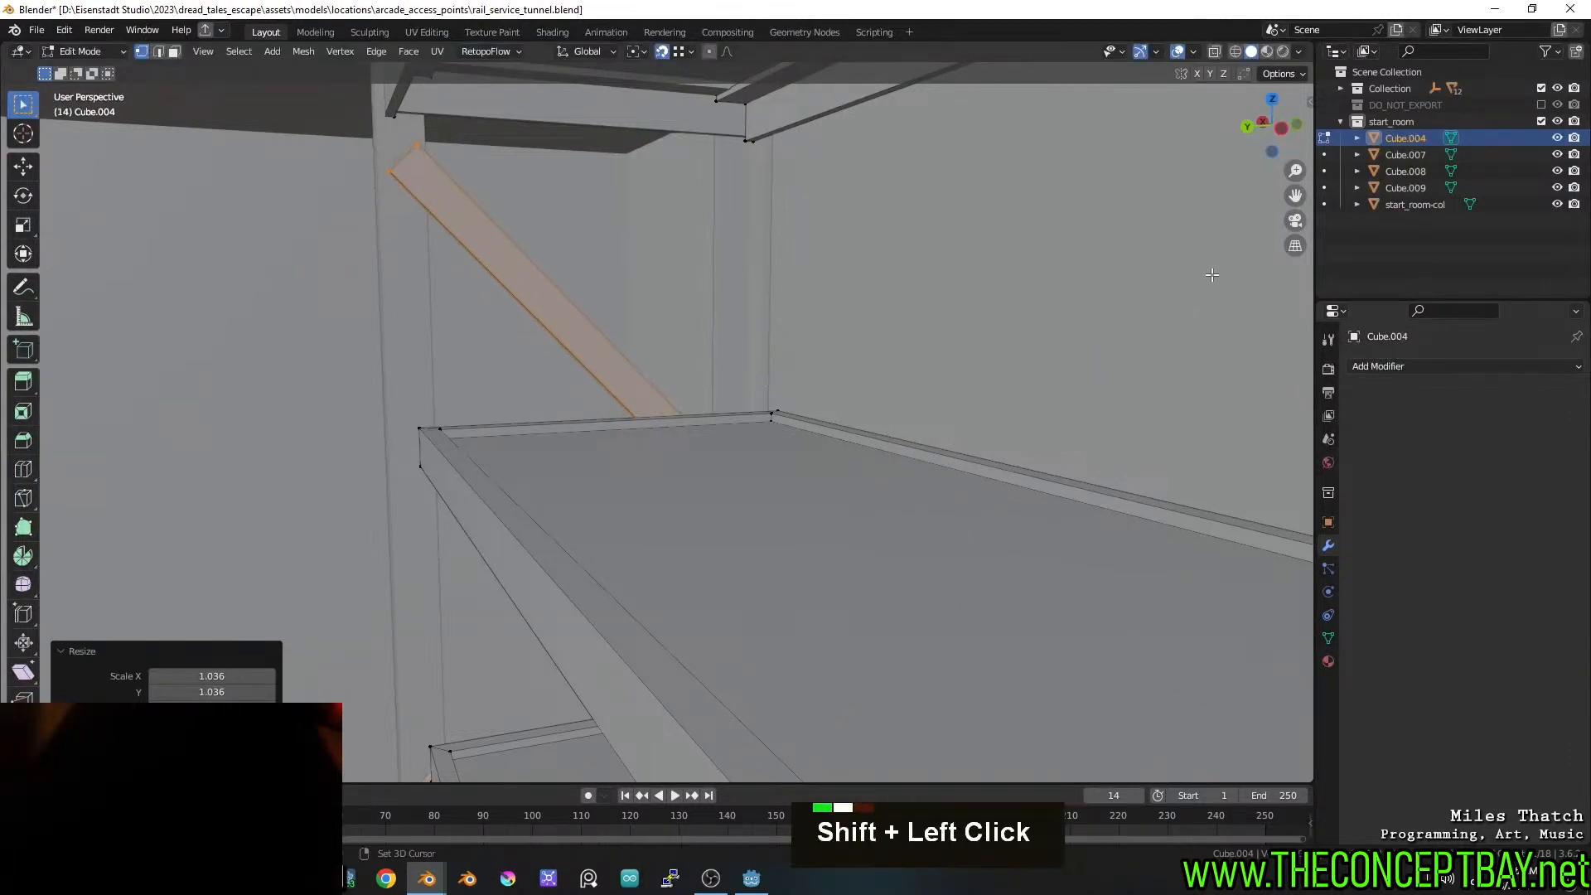
middle_drag(1257, 258, 926, 157)
scroll(1059, 355, down, 5)
scroll(931, 232, up, 1)
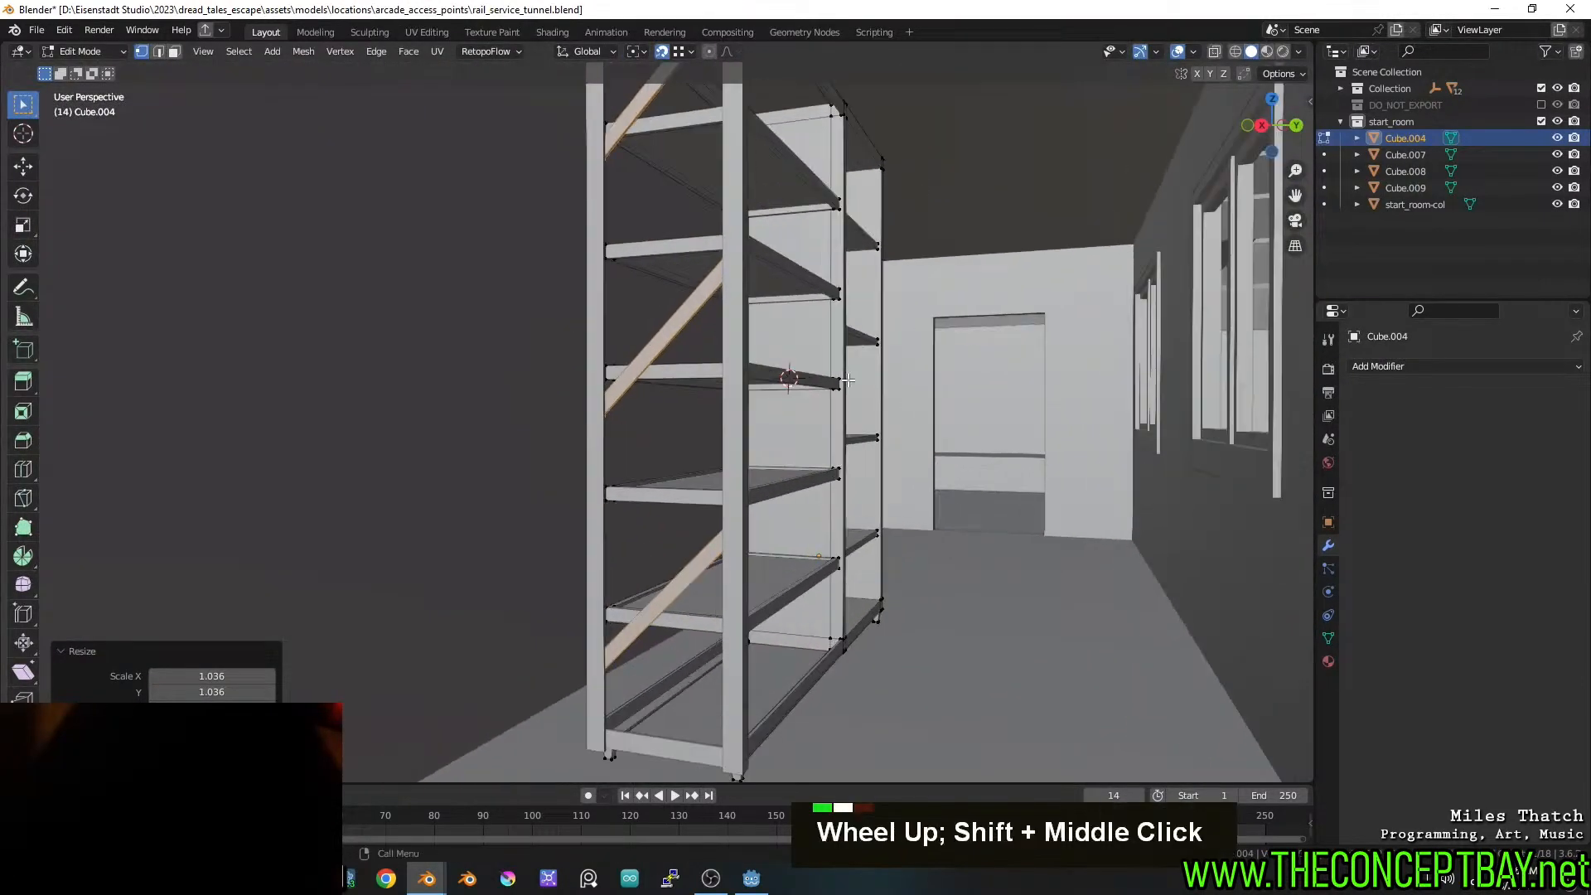
In wireframe, box-select the brace-side end vertices of the inner shelves and extend them about 0.169 m along X to the corner posts
scroll(778, 406, up, 4)
middle_drag(927, 331, 673, 512)
scroll(679, 399, down, 2)
scroll(701, 452, down, 3)
key(1)
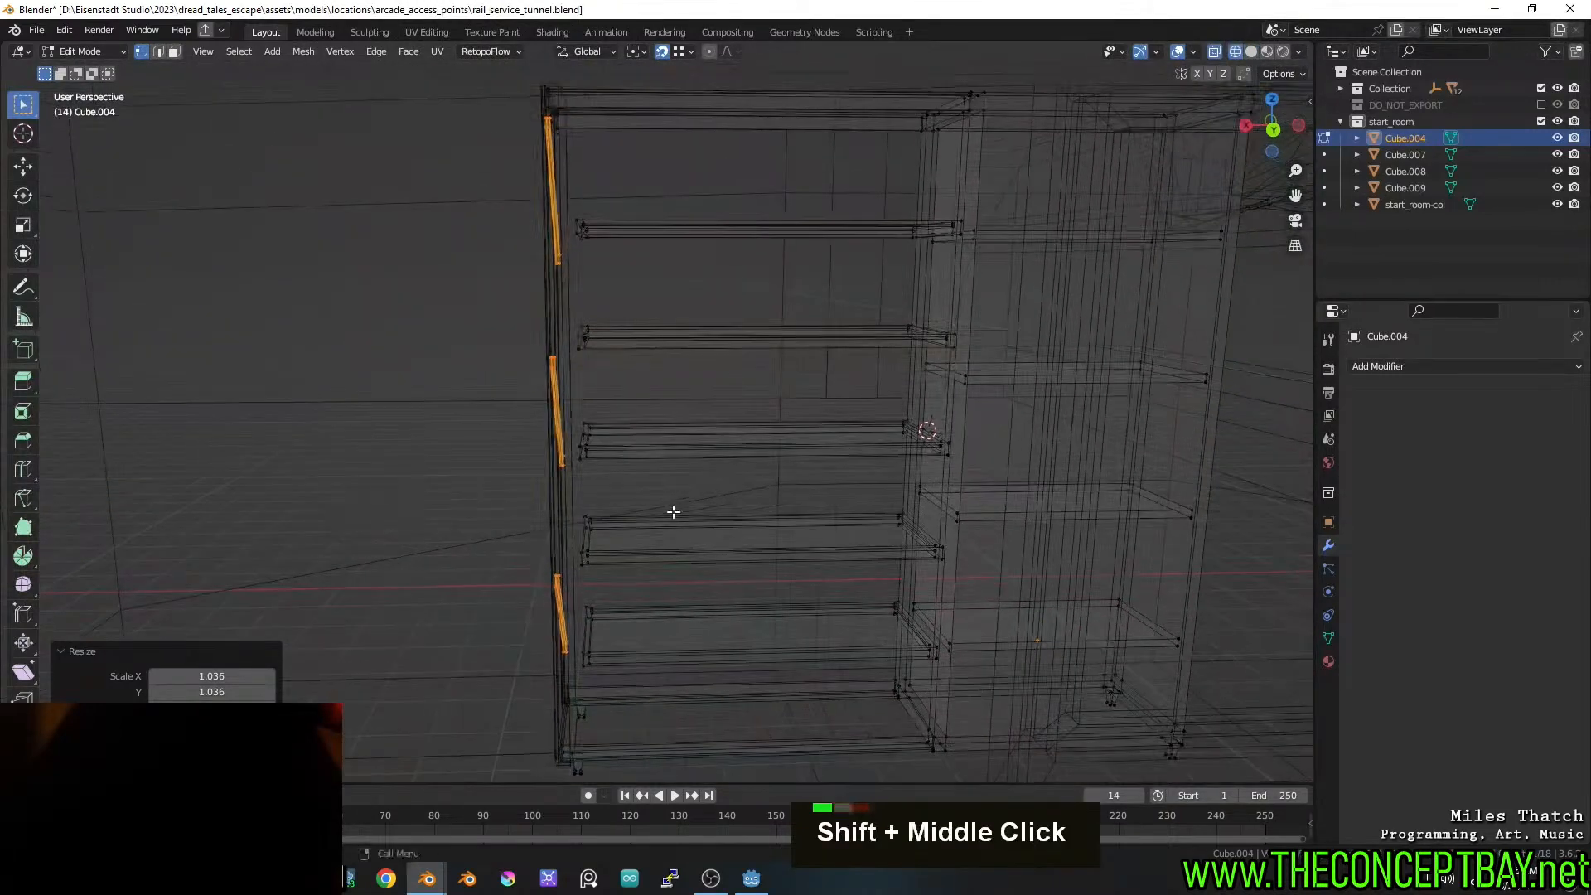
key(a)
key(a)
key(b)
drag(572, 201, 610, 671)
middle_drag(610, 668, 625, 554)
scroll(580, 531, up, 6)
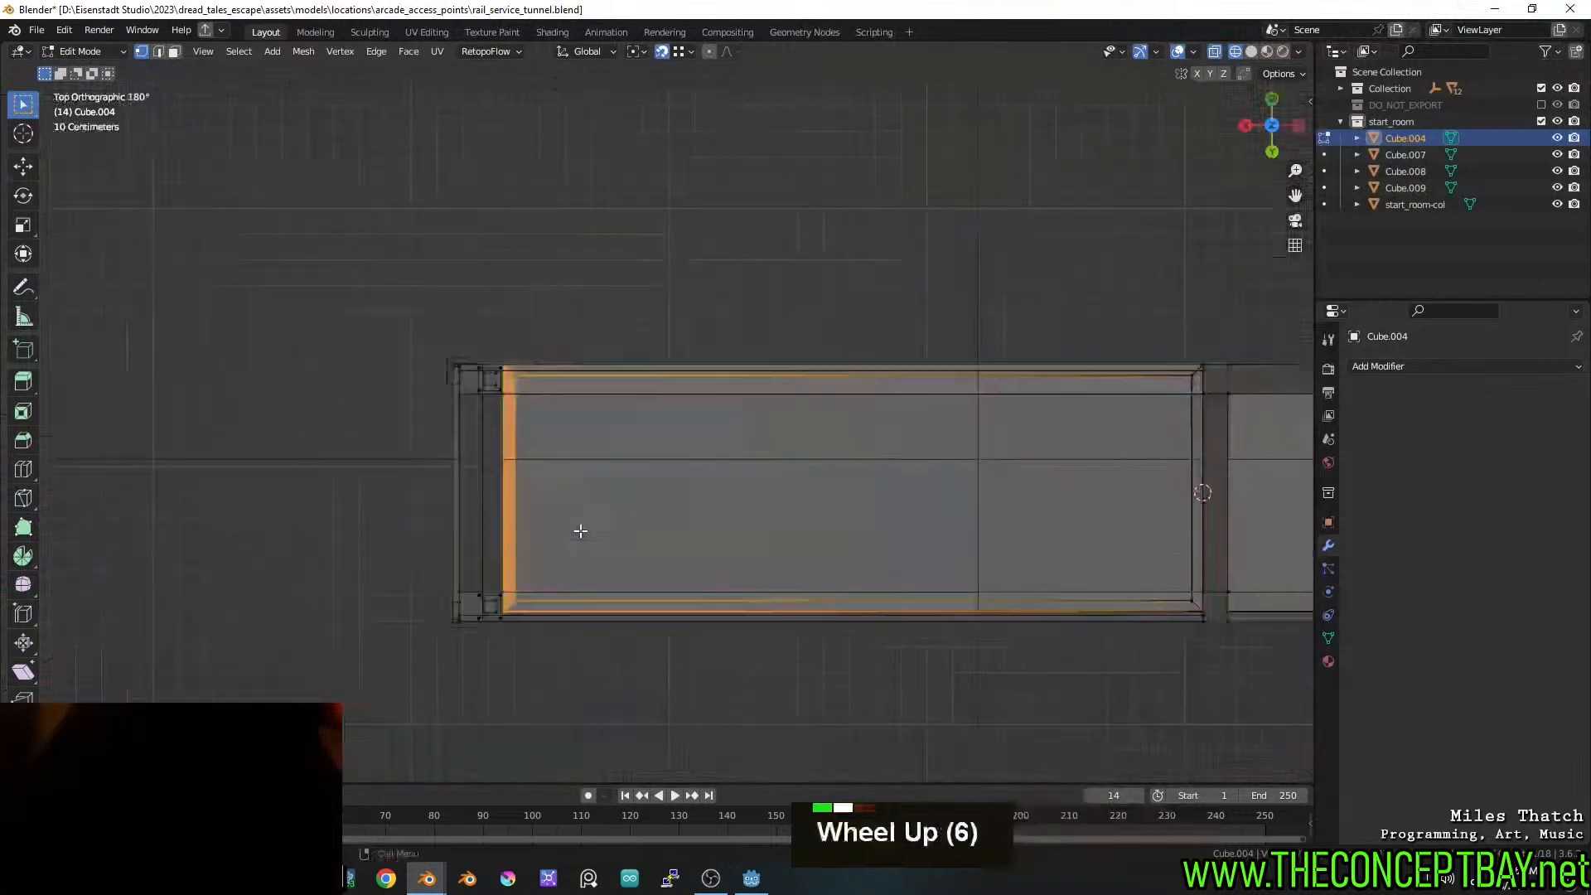
scroll(580, 532, up, 1)
key(g)
key(x)
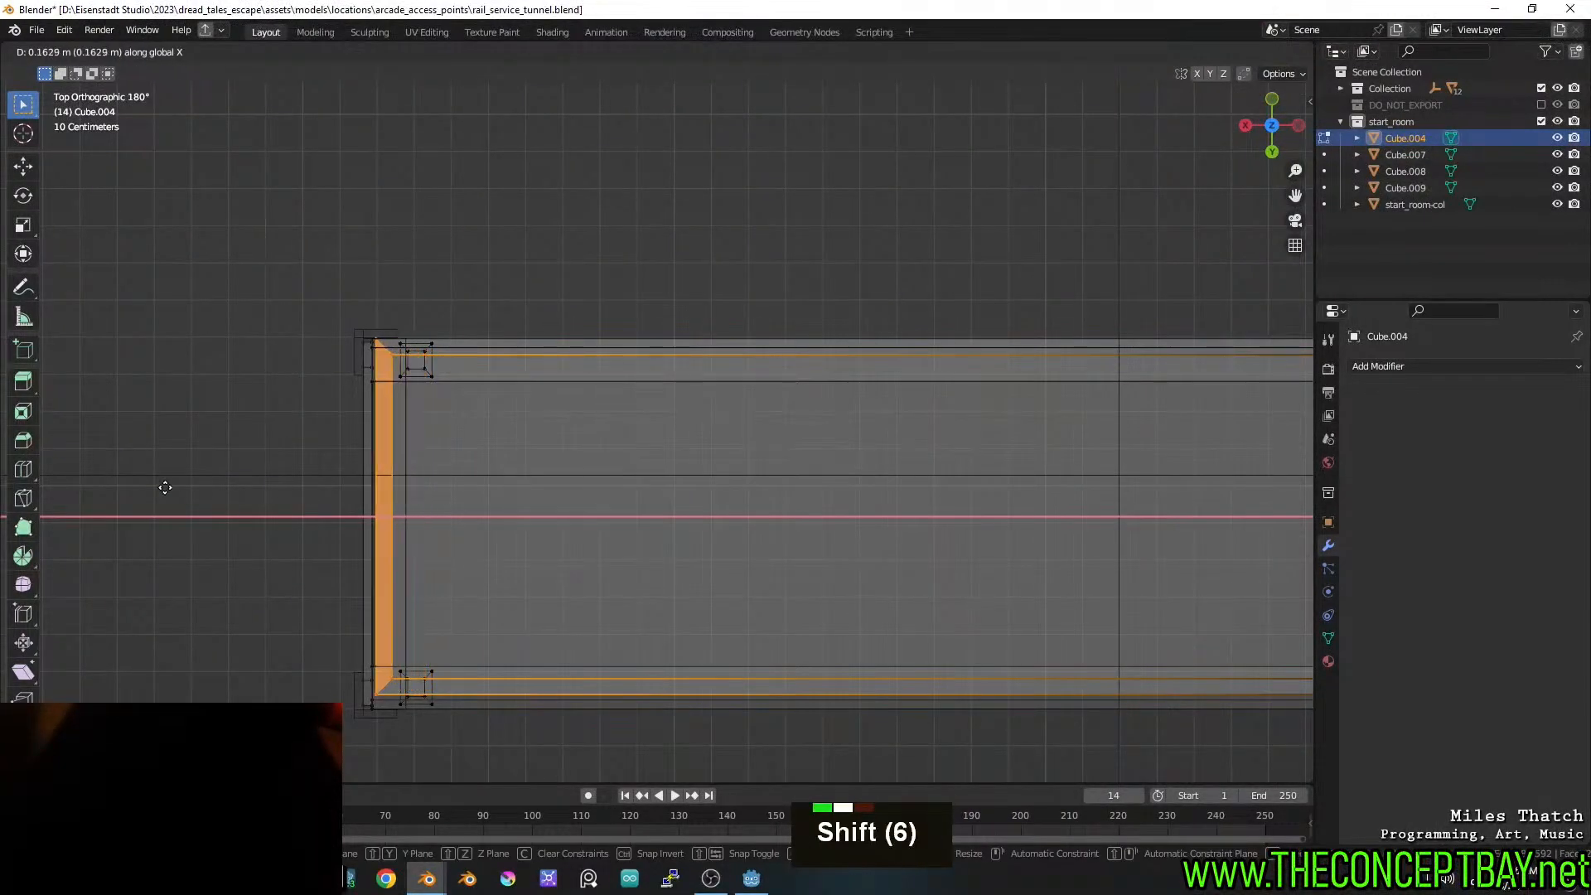
shift+click(162, 502)
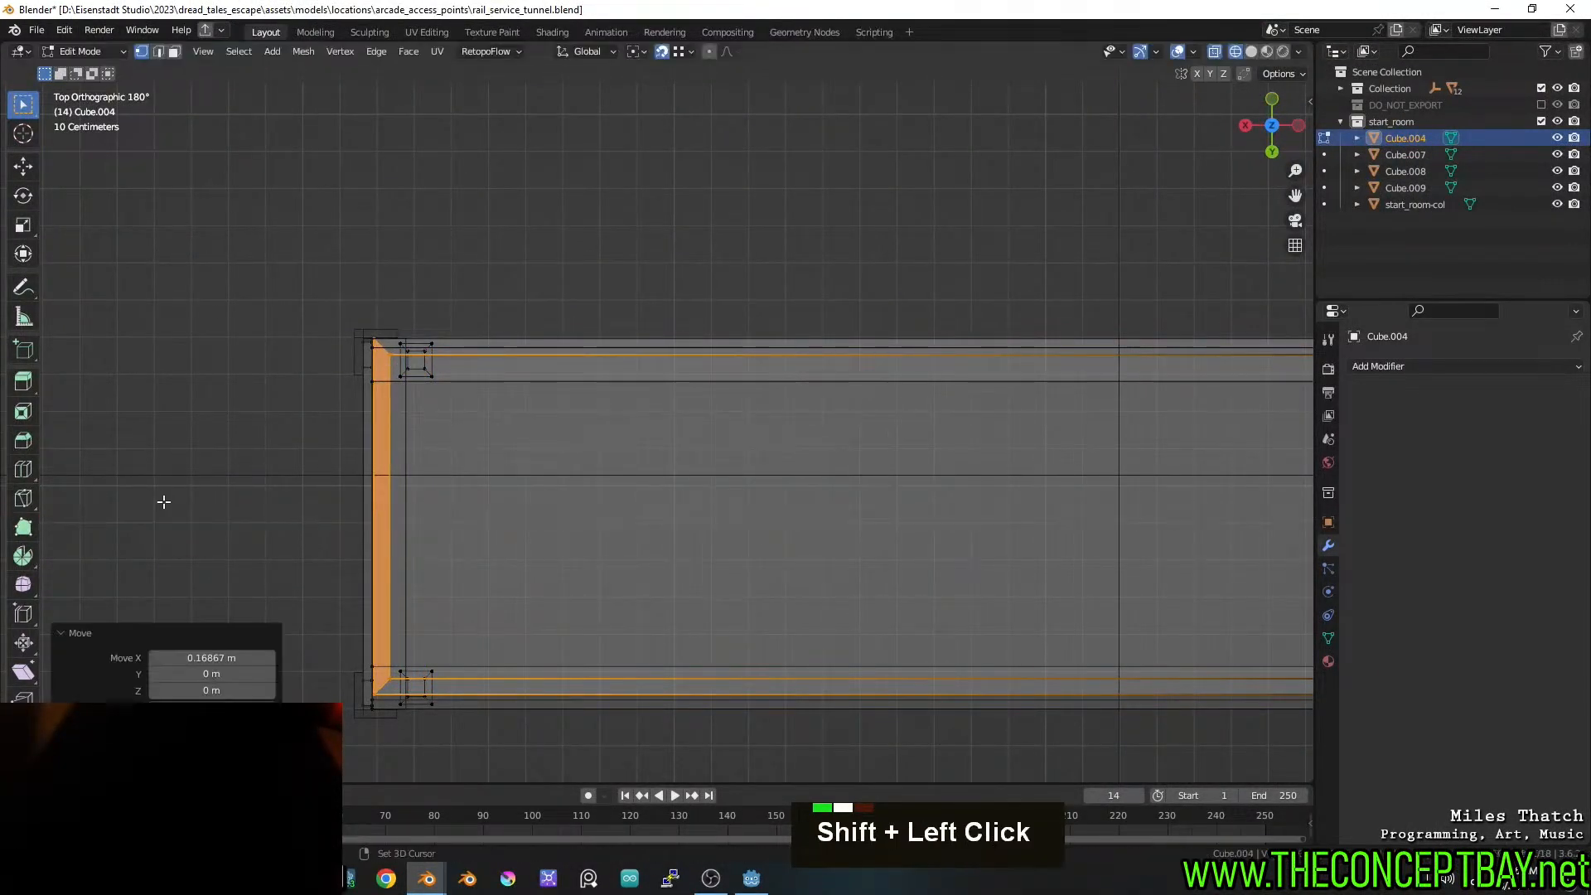
Deselect the shelf ends, return to solid shading, leave Edit Mode and save the file
key(a)
key(a)
scroll(613, 401, down, 2)
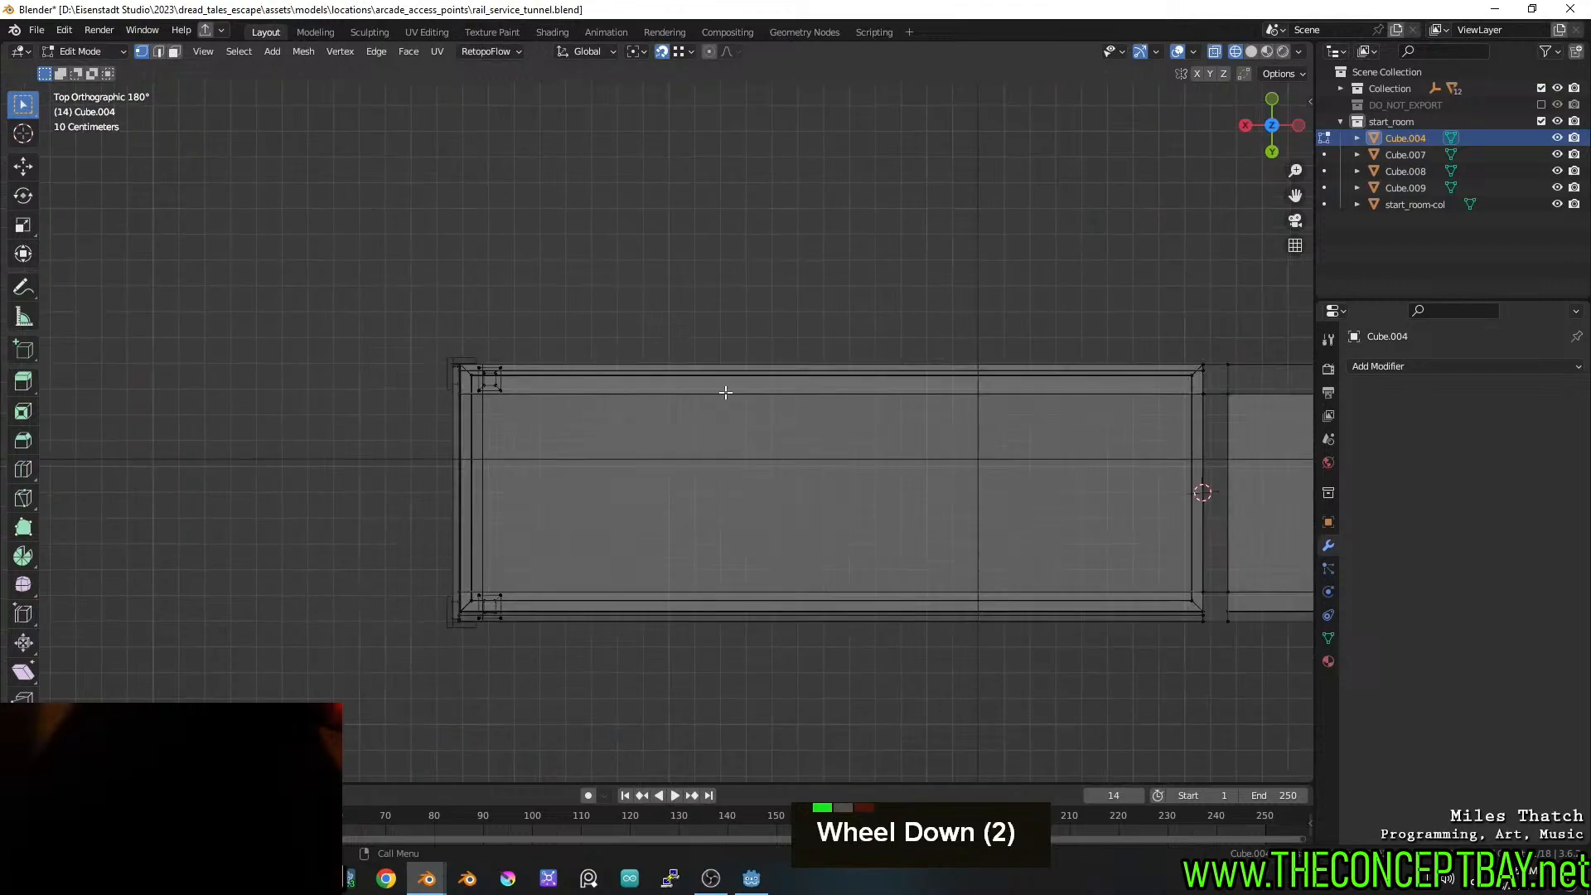
mouse_move(631, 374)
middle_down()
mouse_move(644, 362)
mouse_move(568, 402)
middle_up()
scroll(568, 402, down, 1)
key(z)
mouse_move(707, 380)
middle_down()
mouse_move(779, 401)
mouse_move(698, 399)
mouse_move(675, 422)
mouse_move(648, 360)
middle_up()
key(Tab)
key(ctrl+s)
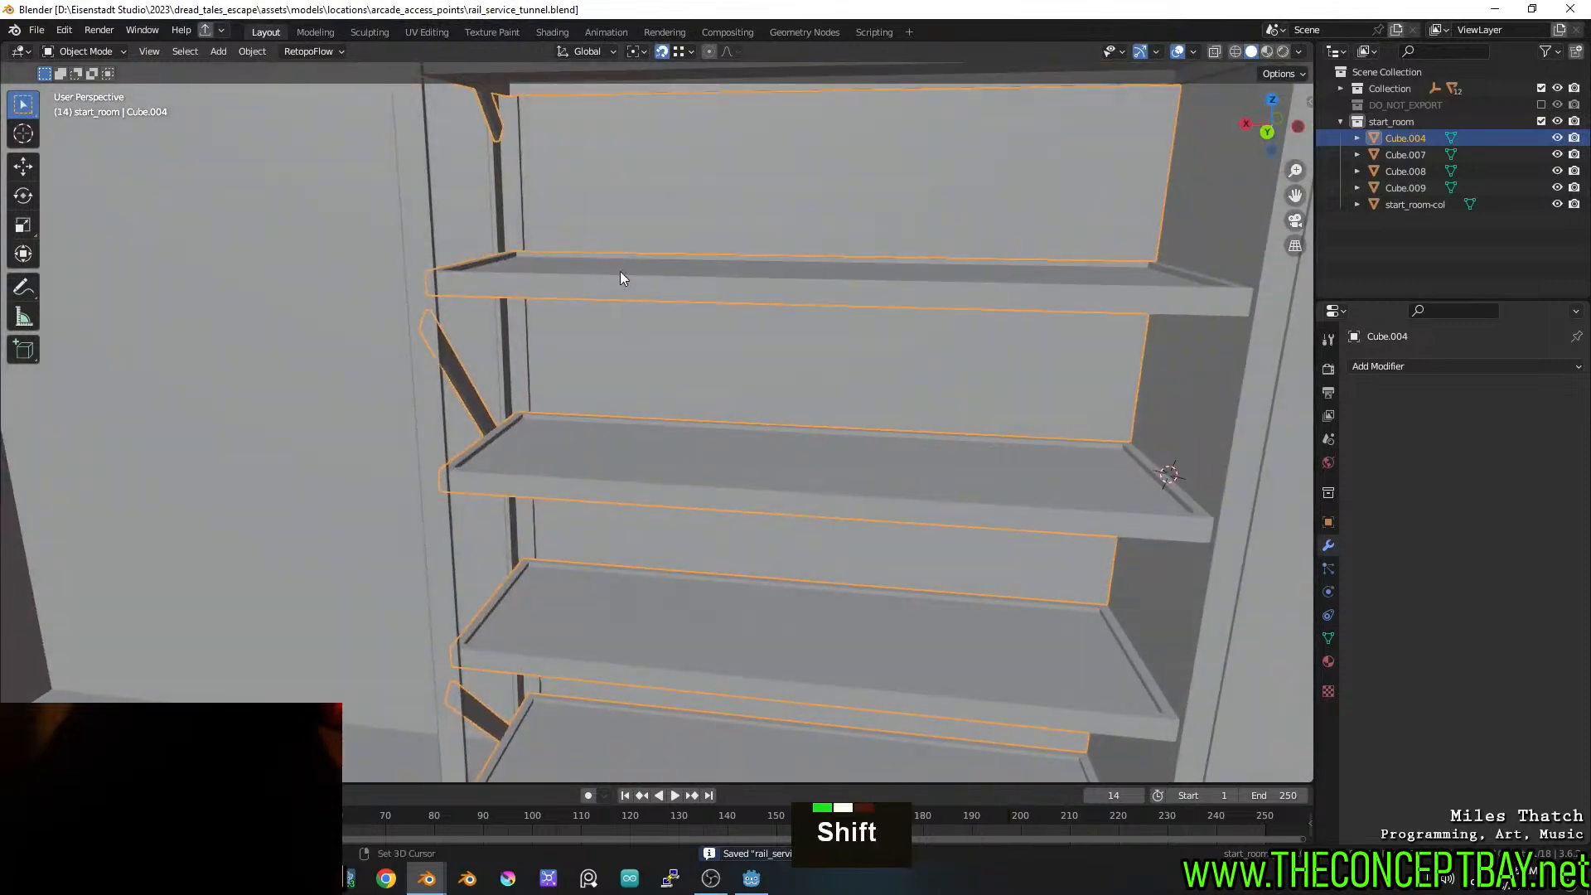
Examine the extended shelves, braces and posts from several sides, and save the file again
shift+middle_drag(620, 271, 640, 406)
shift+middle_drag(1028, 392, 742, 307)
shift+middle_drag(741, 307, 751, 489)
scroll(688, 436, down, 1)
shift+middle_drag(751, 488, 723, 531)
scroll(733, 430, up, 1)
key(ctrl+s)
scroll(738, 465, down, 2)
middle_drag(722, 531, 819, 504)
shift+middle_drag(818, 504, 796, 271)
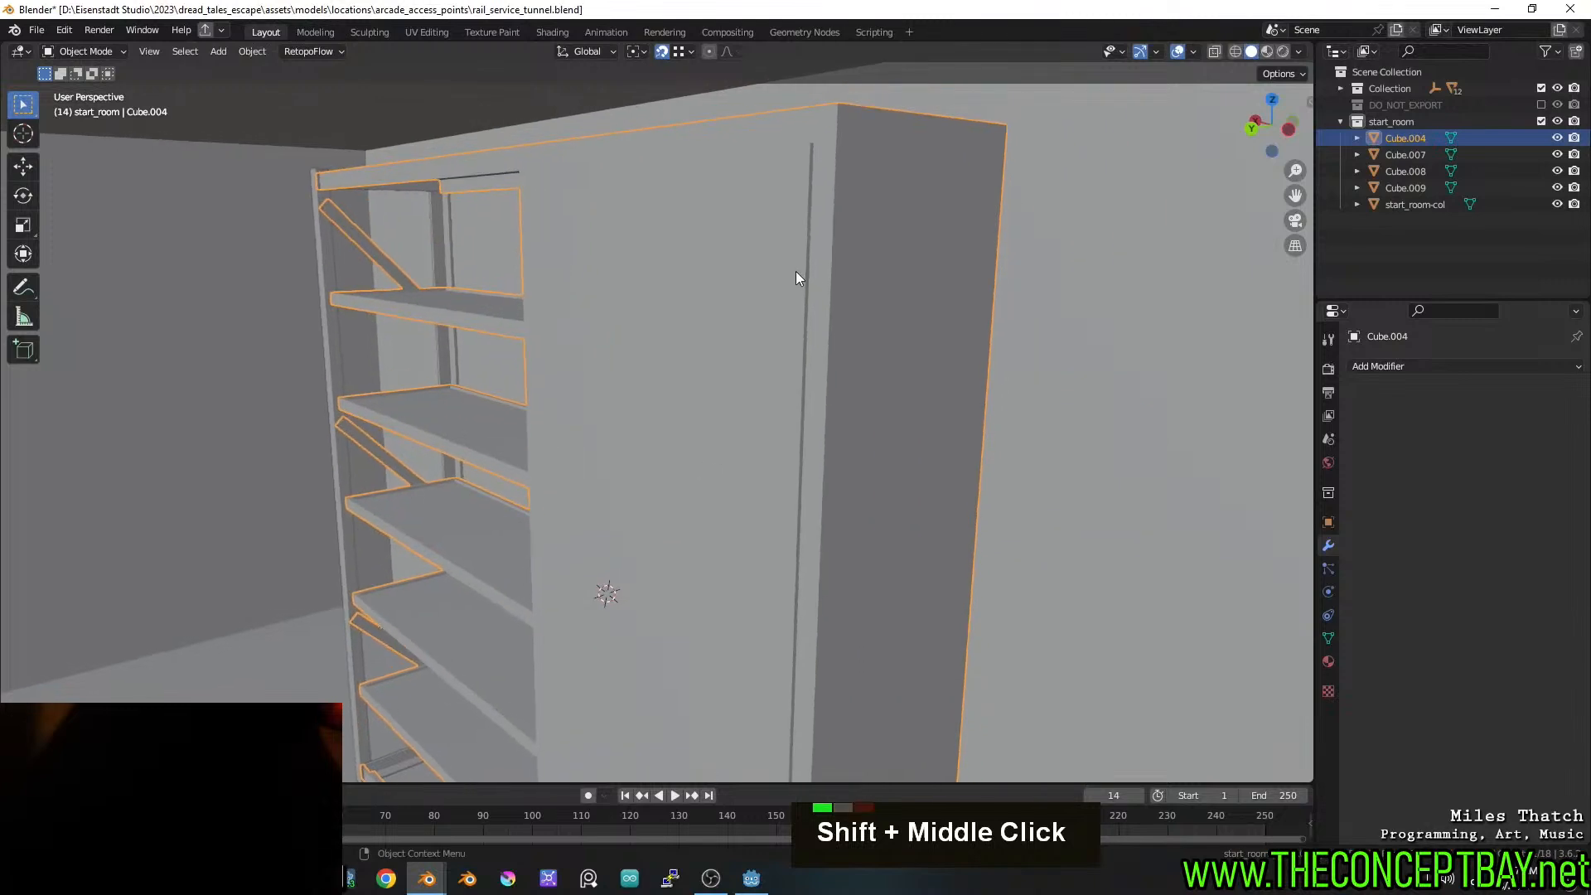
Reveal the hidden geometry of the shelving object in Edit Mode and clear the selection
key(Tab)
key(a)
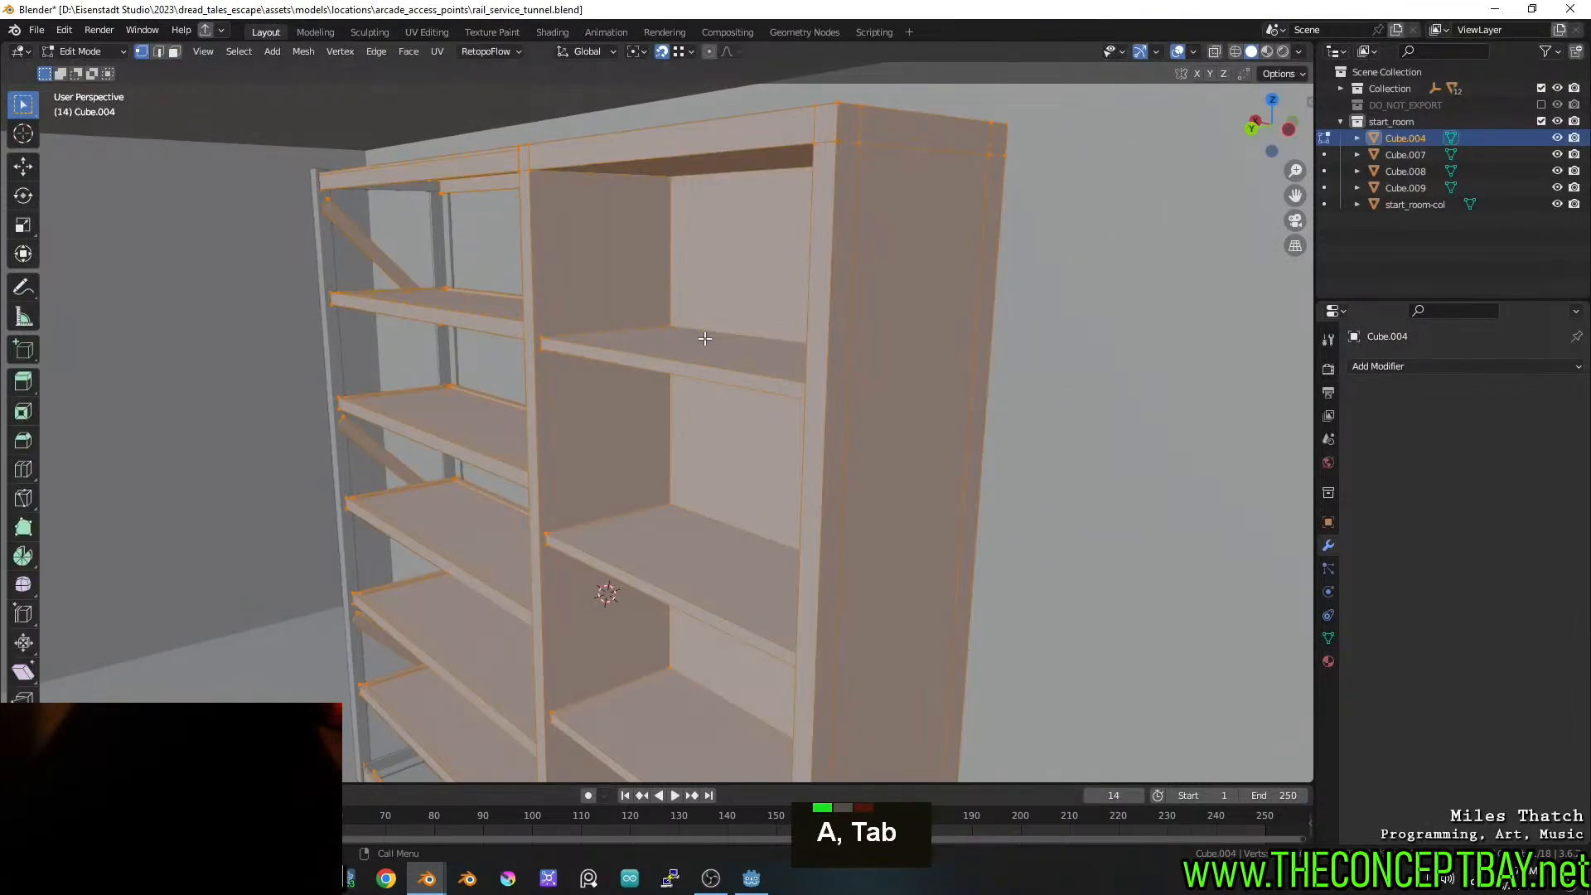
key(alt+h)
key(alt+a)
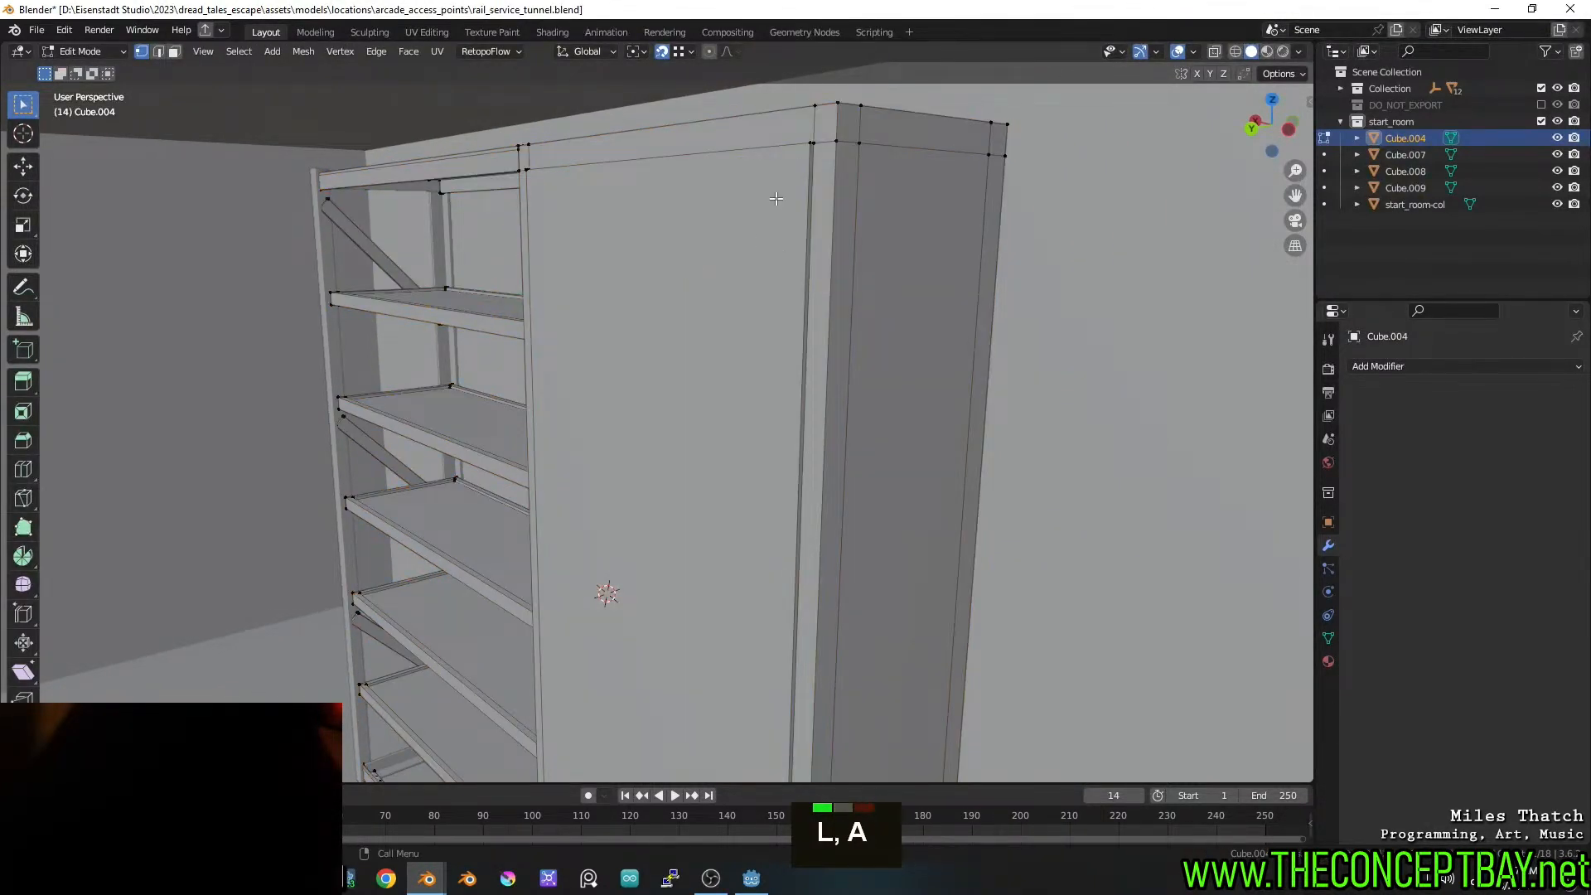
Select the cabinet's door panel and move it about -0.012 m along Y into its frame
key(l)
middle_drag(802, 146, 880, 440)
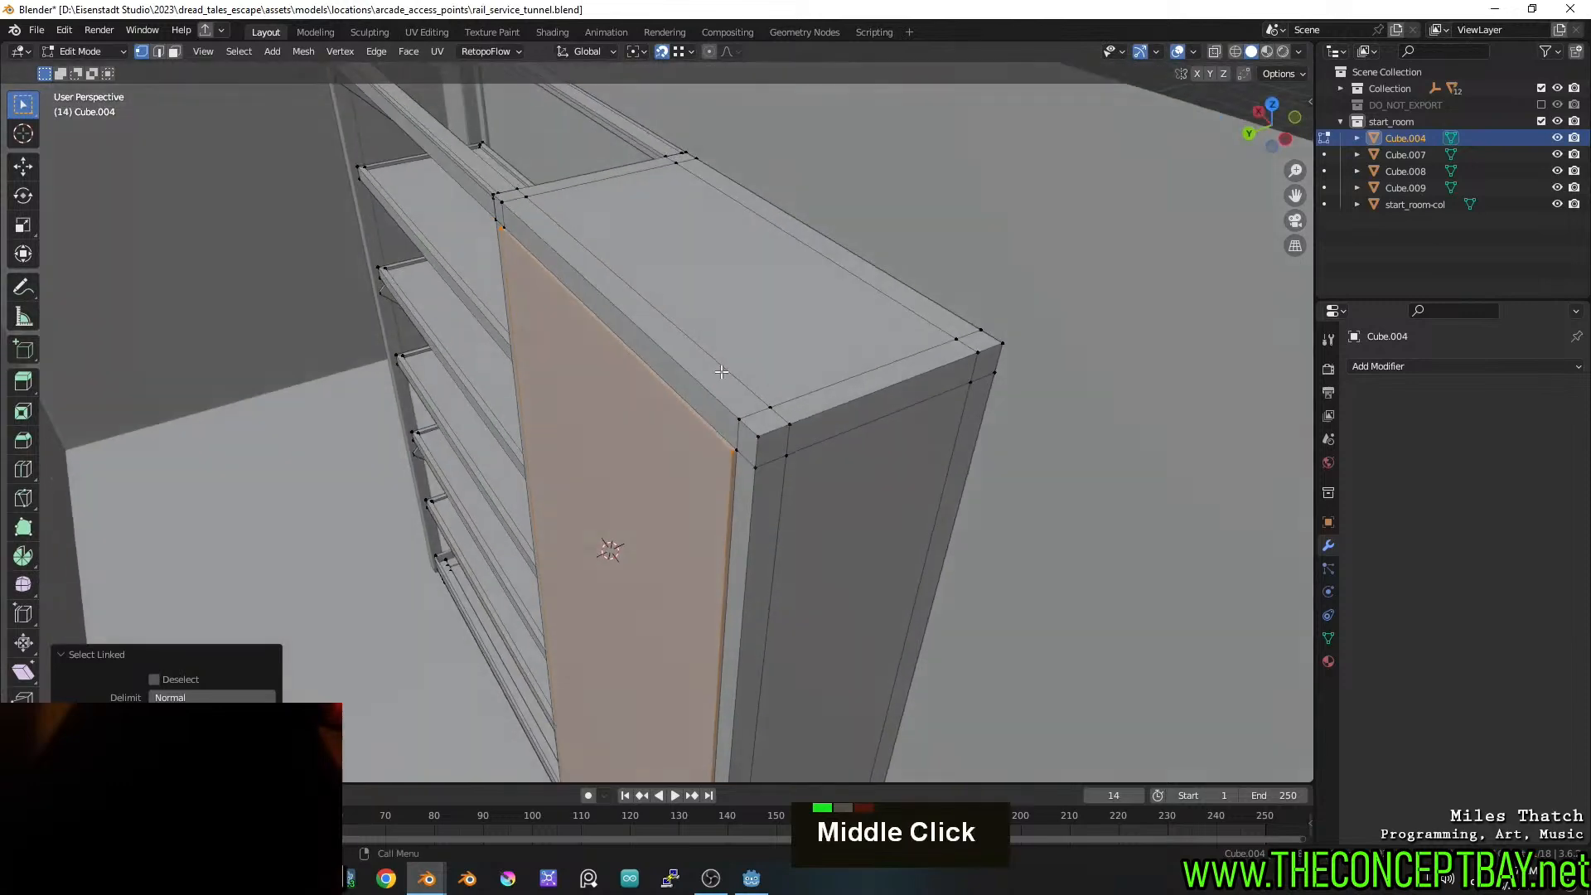
scroll(880, 439, up, 2)
key(g)
key(y)
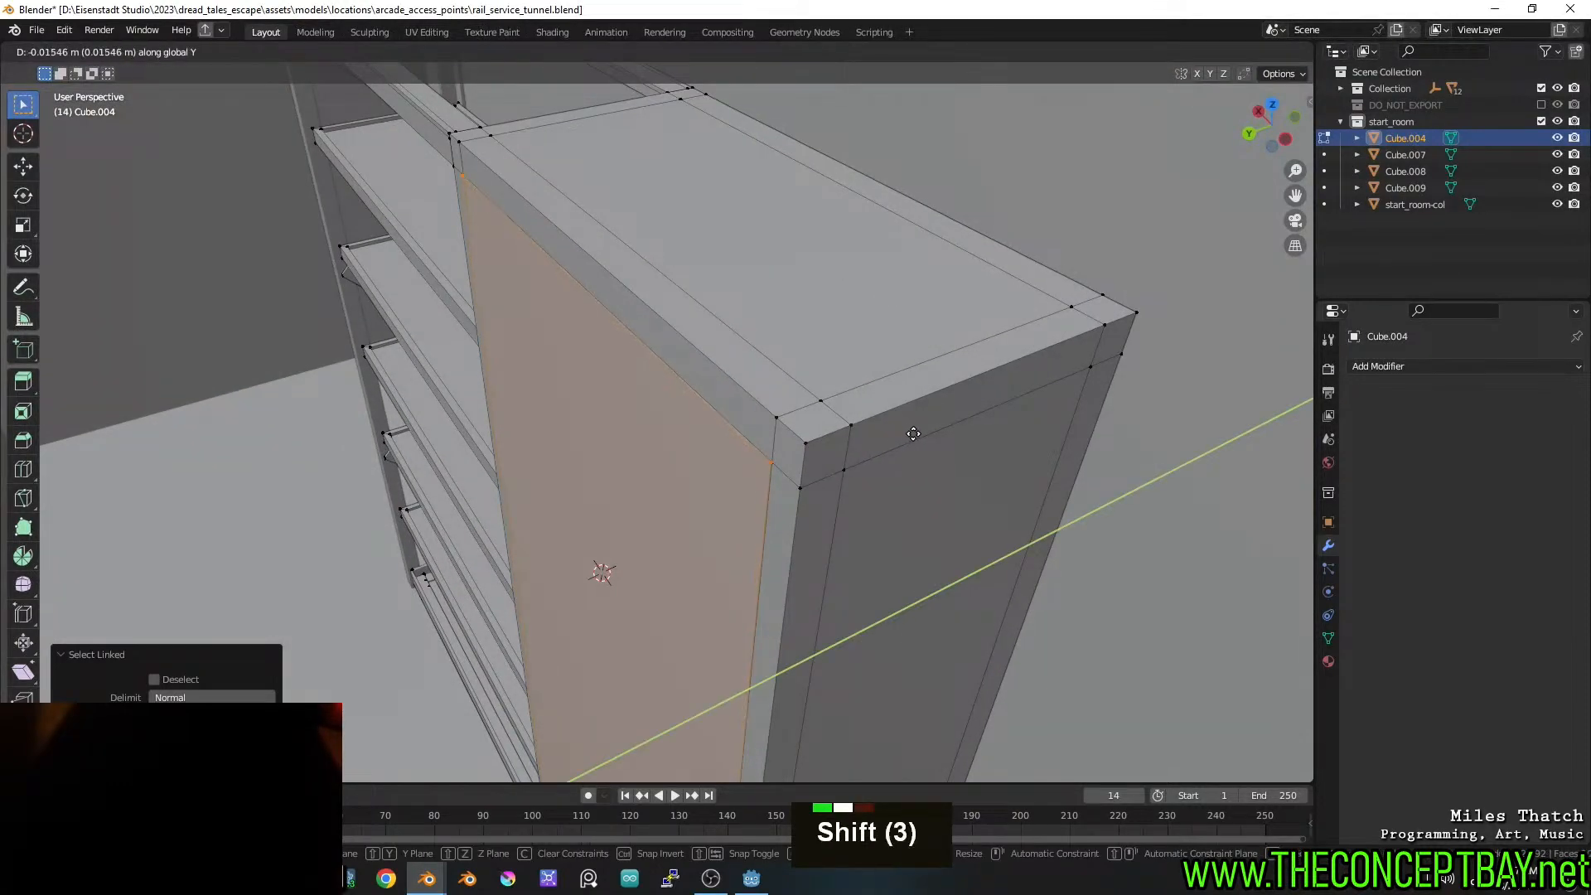
shift+click(910, 436)
Select the door panel's front face and snap the 3D cursor to its centre
scroll(887, 440, down, 3)
middle_drag(803, 494, 754, 343)
scroll(817, 419, up, 3)
shift+middle_drag(817, 420, 629, 309)
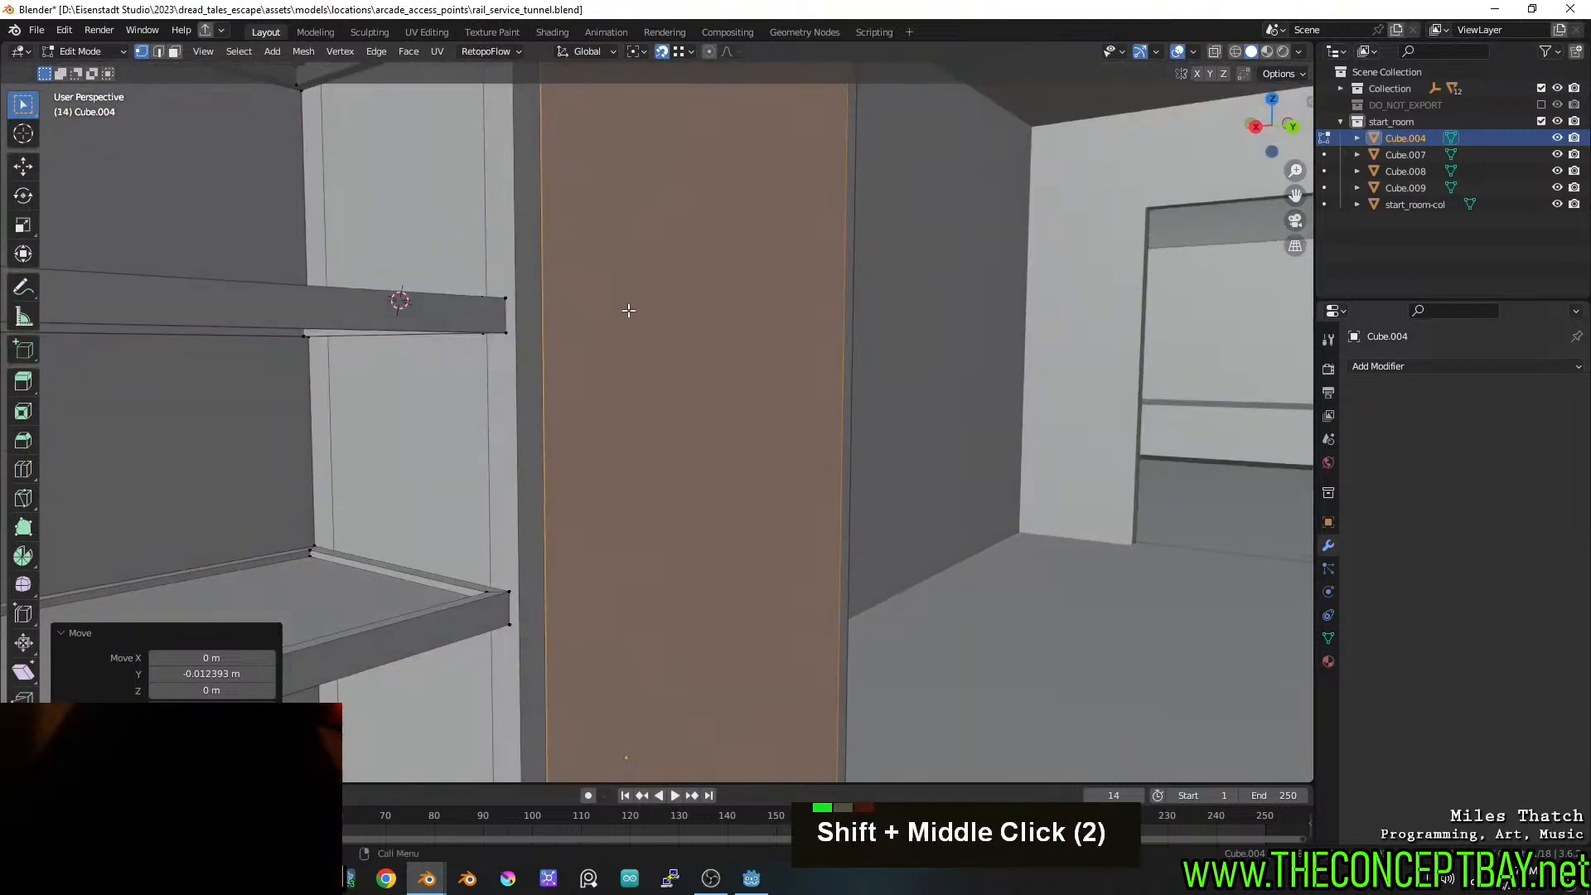
scroll(653, 320, down, 3)
key(3)
click(662, 338)
key(shift+s)
click(732, 437)
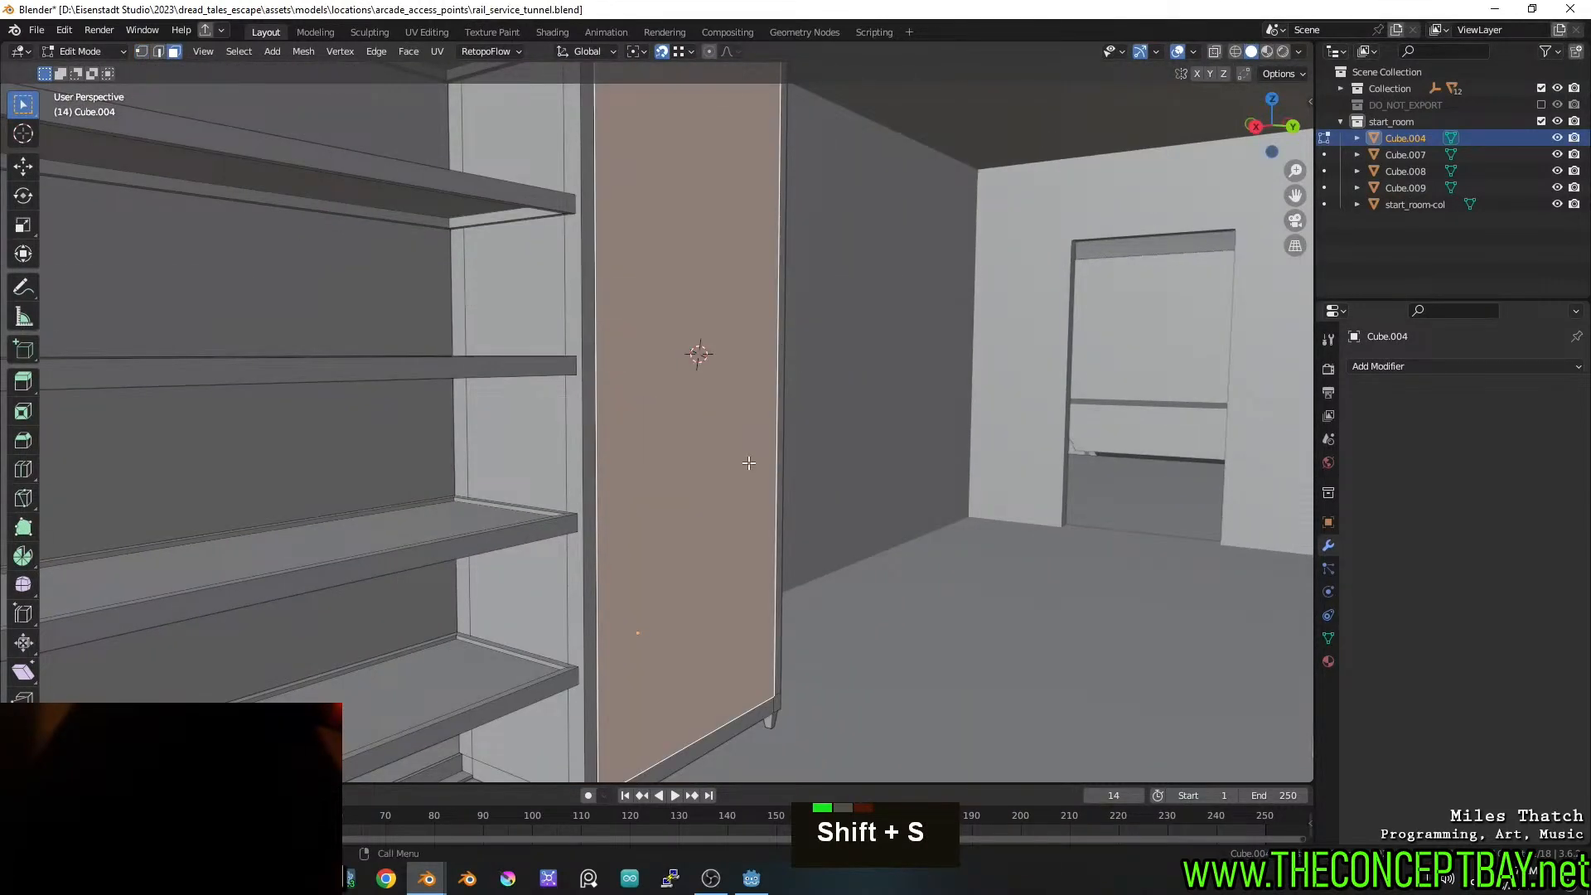
Duplicate the door face in place and scale the copy to about 0.059 as a handle base
key(shift+d)
key(Escape)
key(s)
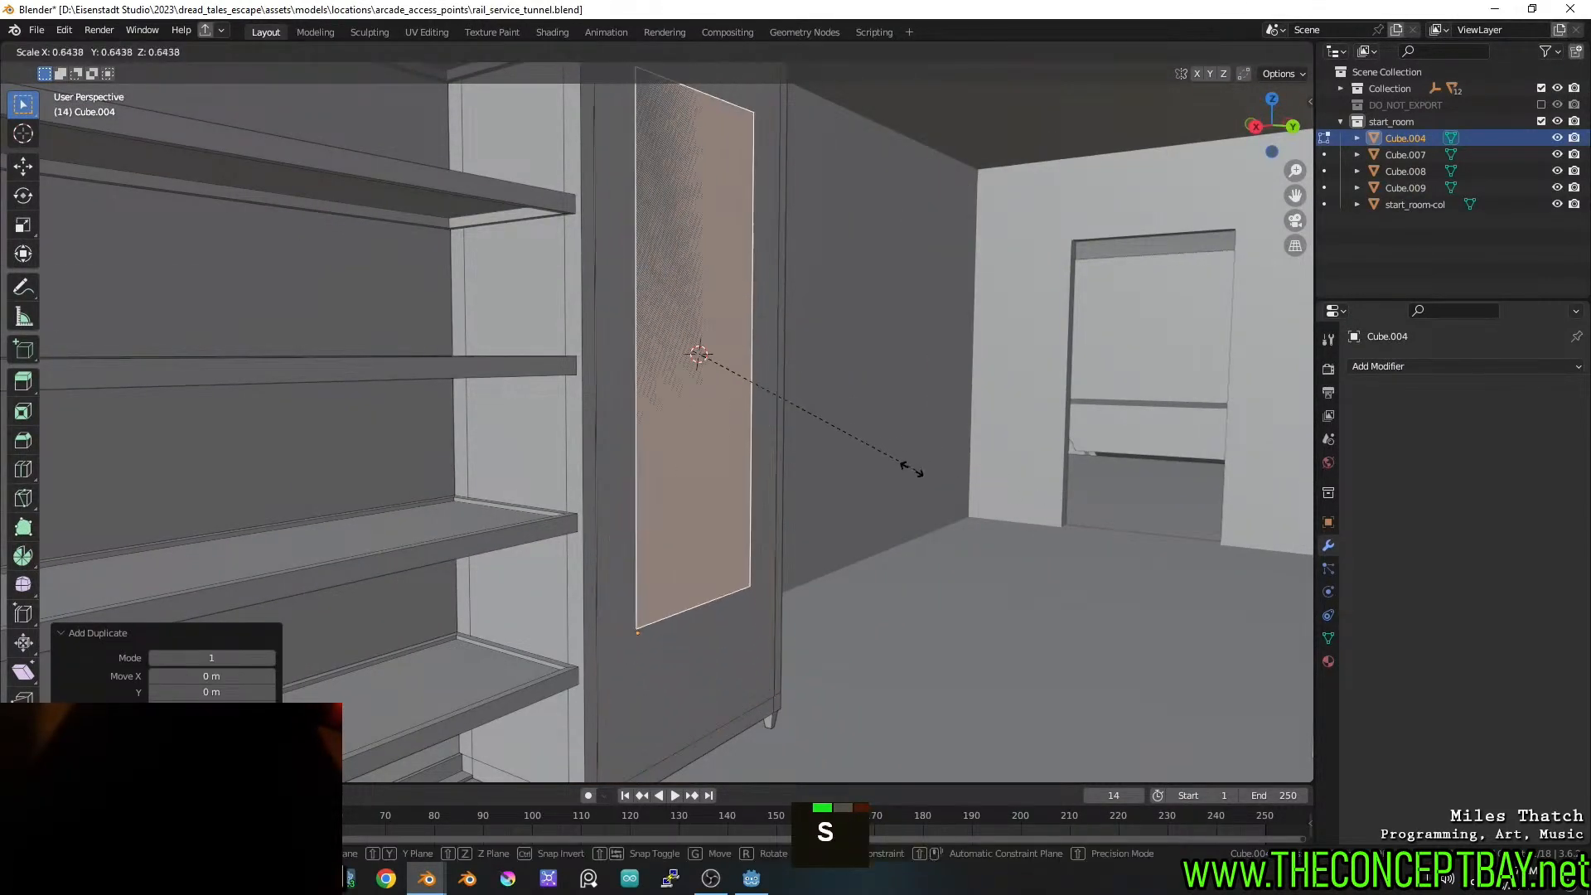
click(710, 373)
shift+middle_drag(717, 414, 706, 490)
scroll(709, 491, up, 4)
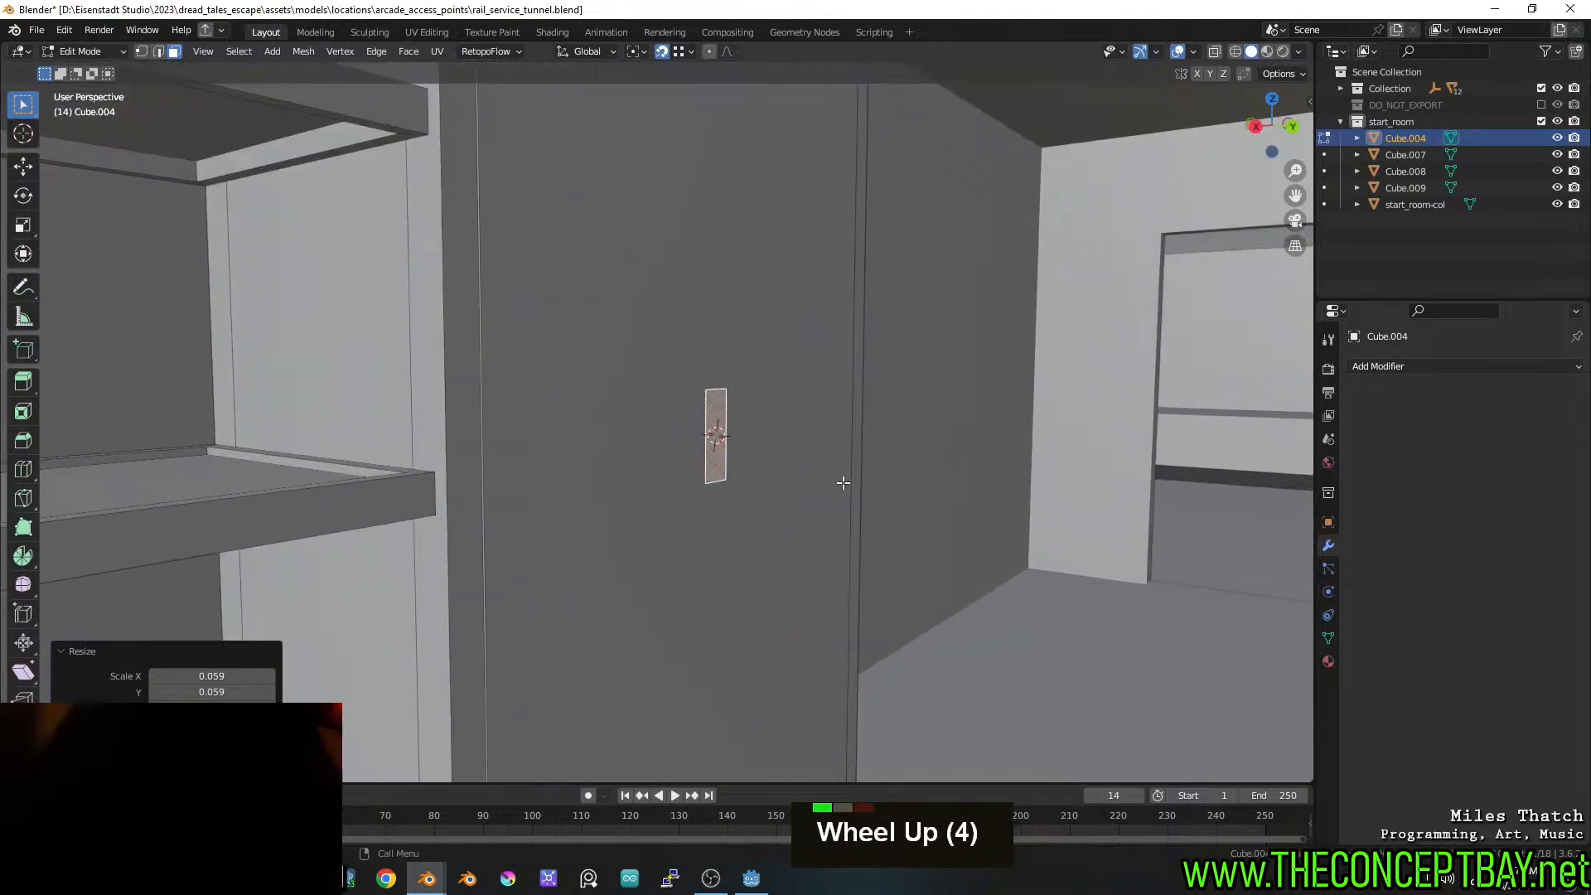
Move the small handle face about 0.769 m along X toward the door's edge beside the open shelves
middle_drag(842, 480, 912, 491)
key(g)
key(y)
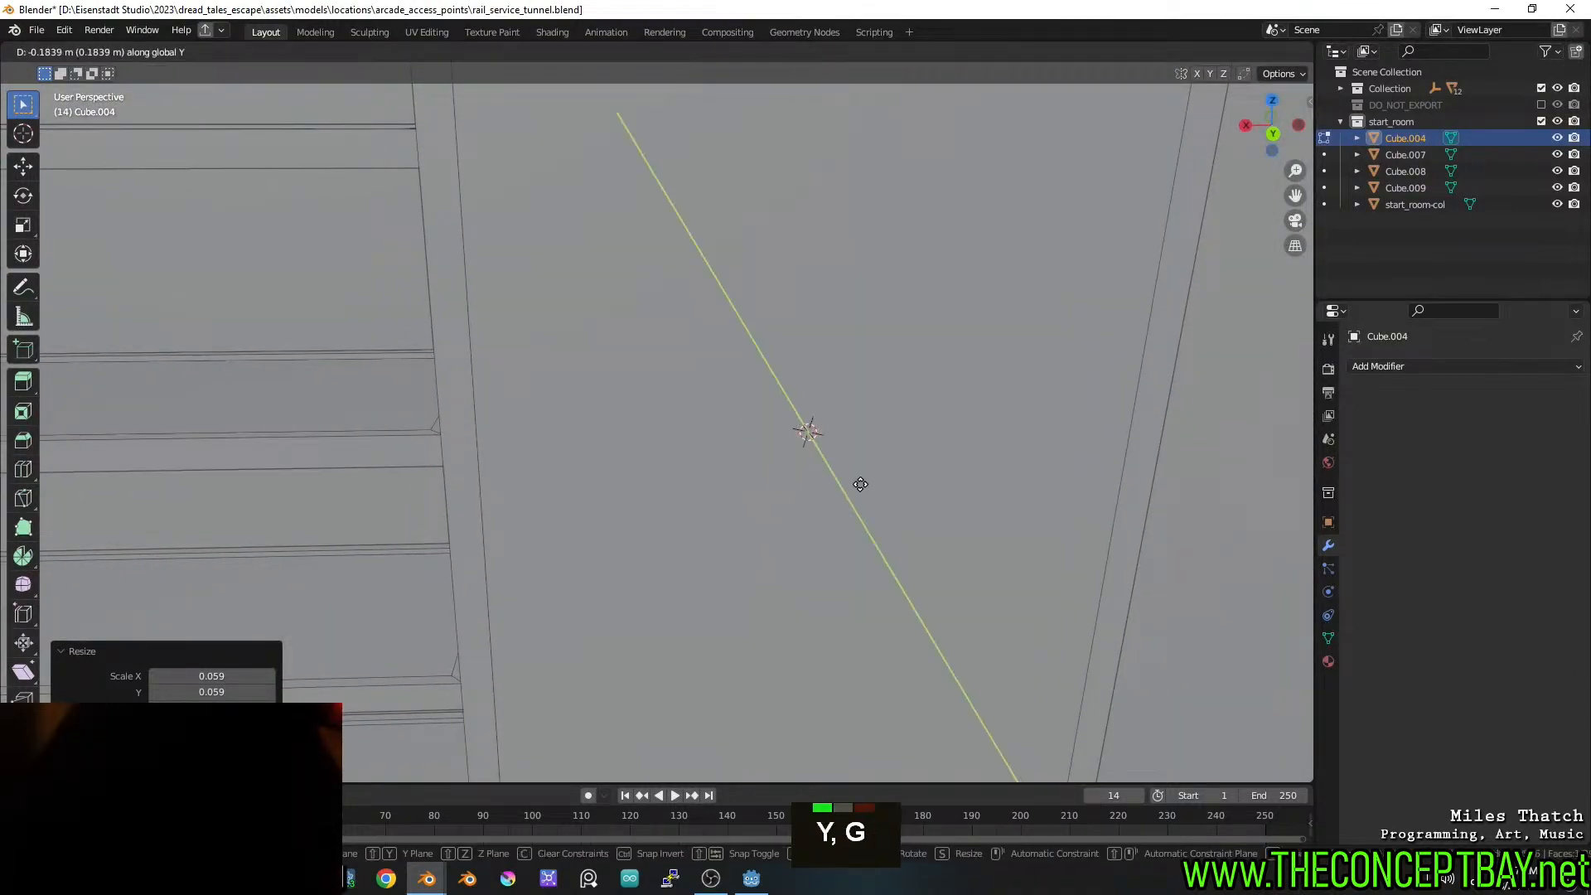
key(x)
click(630, 497)
middle_drag(664, 504, 725, 483)
shift+middle_drag(725, 482, 735, 415)
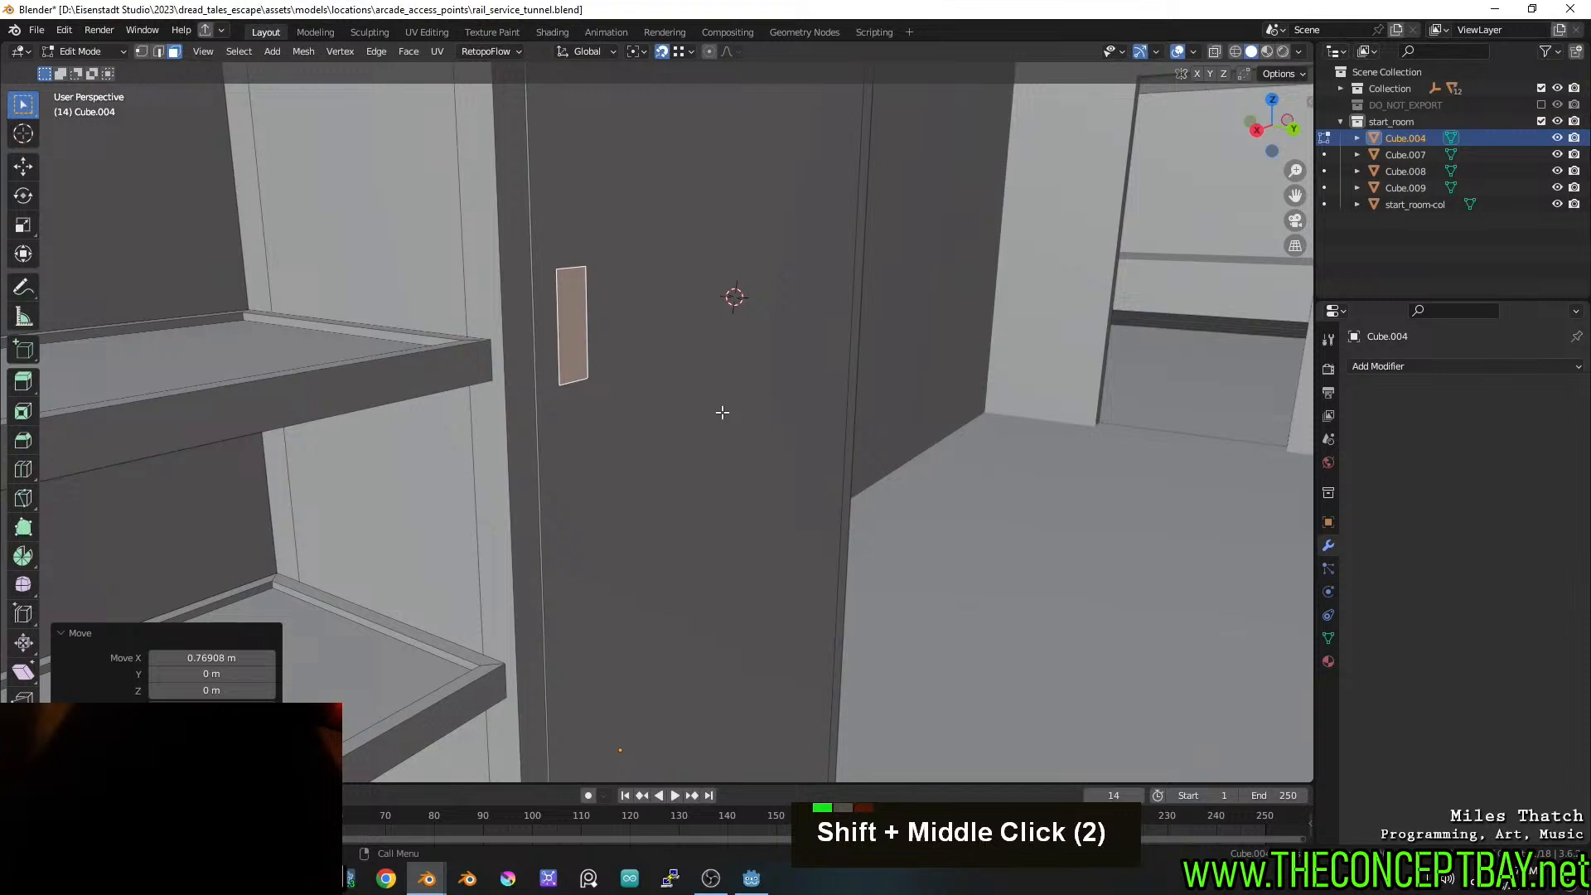
Separate the small handle face into its own object and select it in Object Mode
key(p)
click(721, 412)
key(Tab)
click(570, 340)
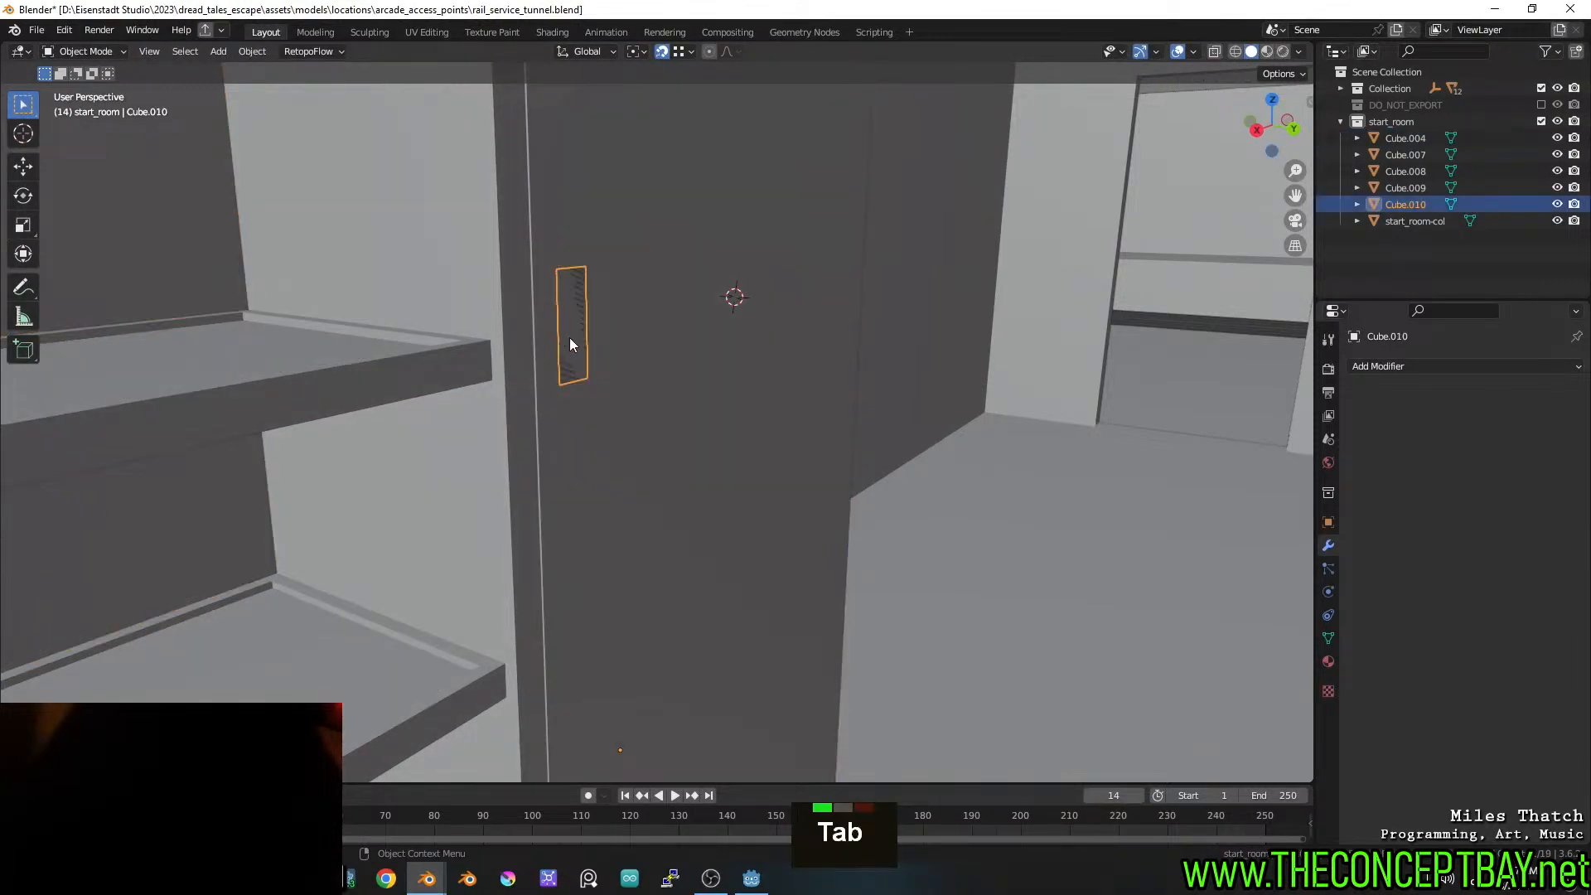
Extrude the handle face about 0.095 m outward from the door
key(Tab)
key(3)
key(e)
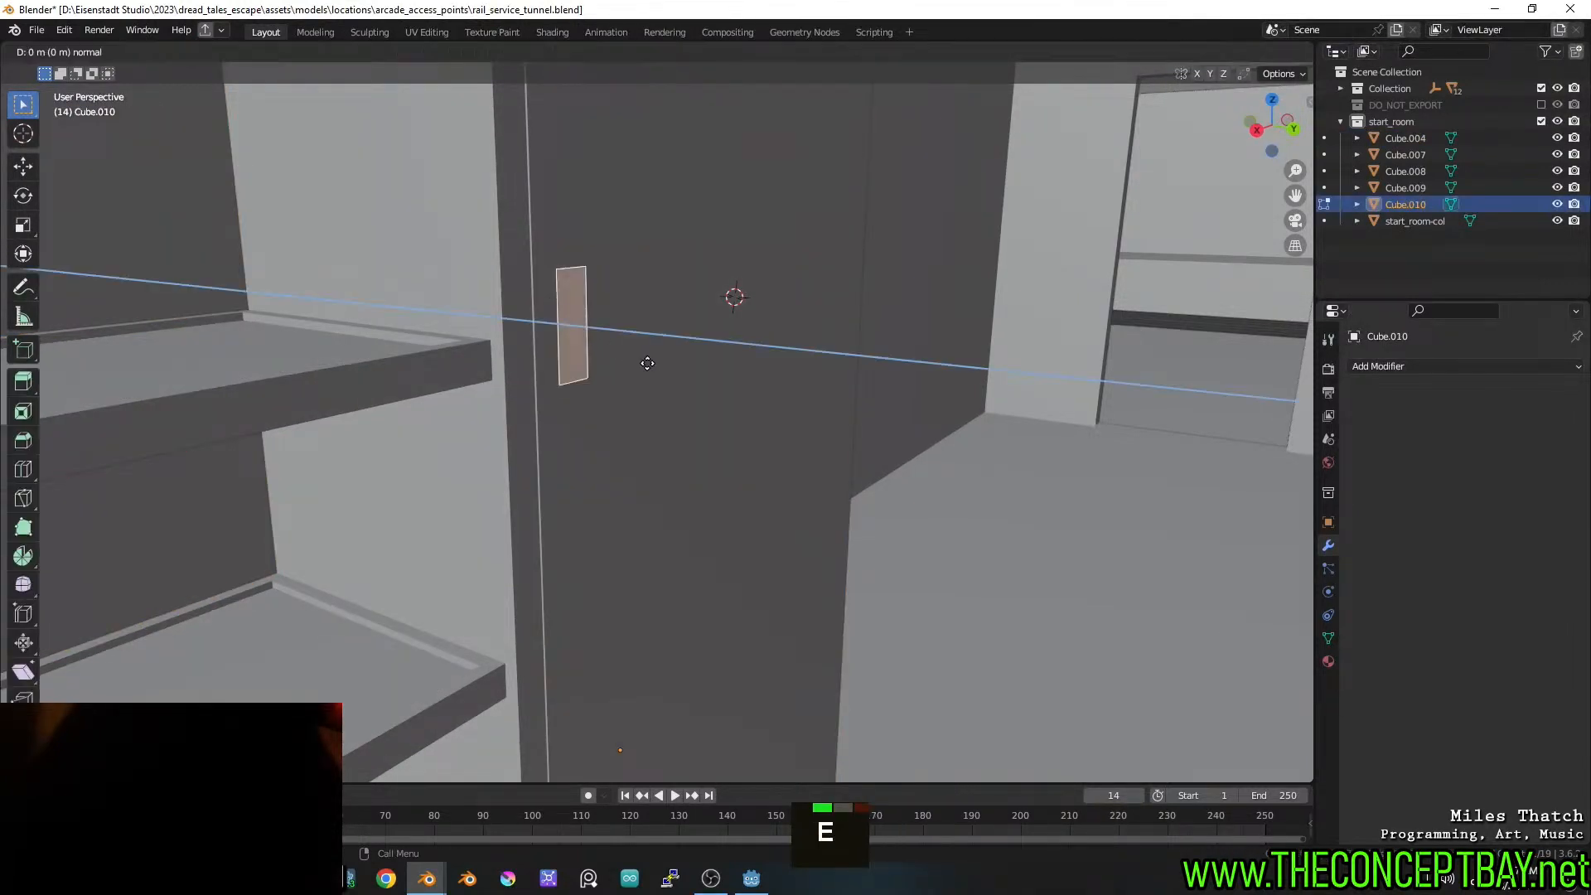
click(660, 370)
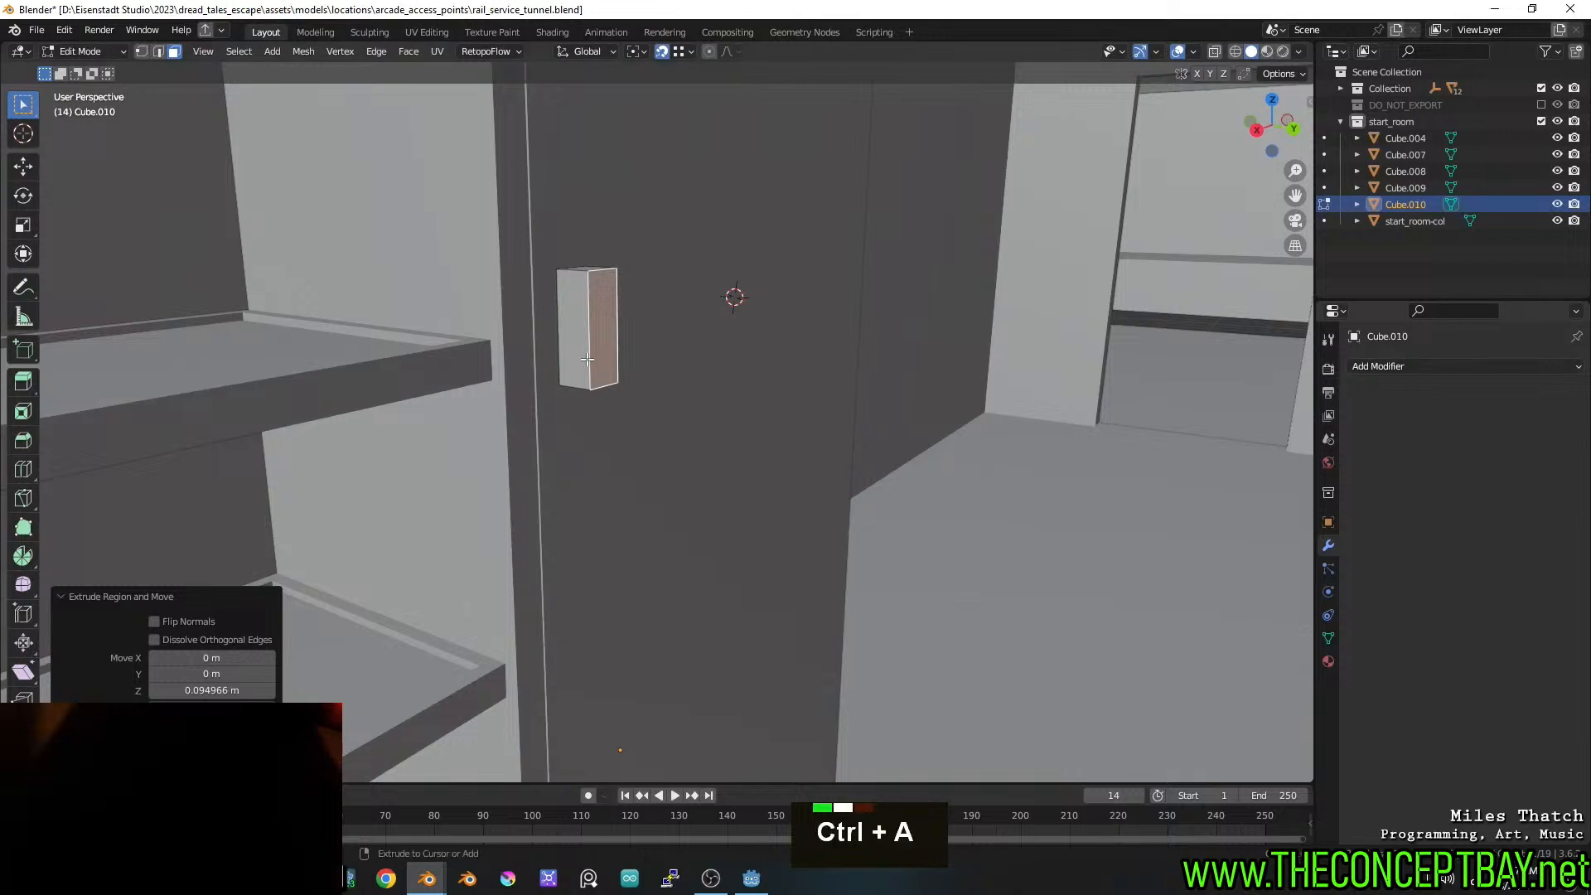
key(Escape)
Apply the handle's scale and set its origin to the Center of Mass (Surface)
key(Tab)
key(ctrl+a)
key(ctrl+a)
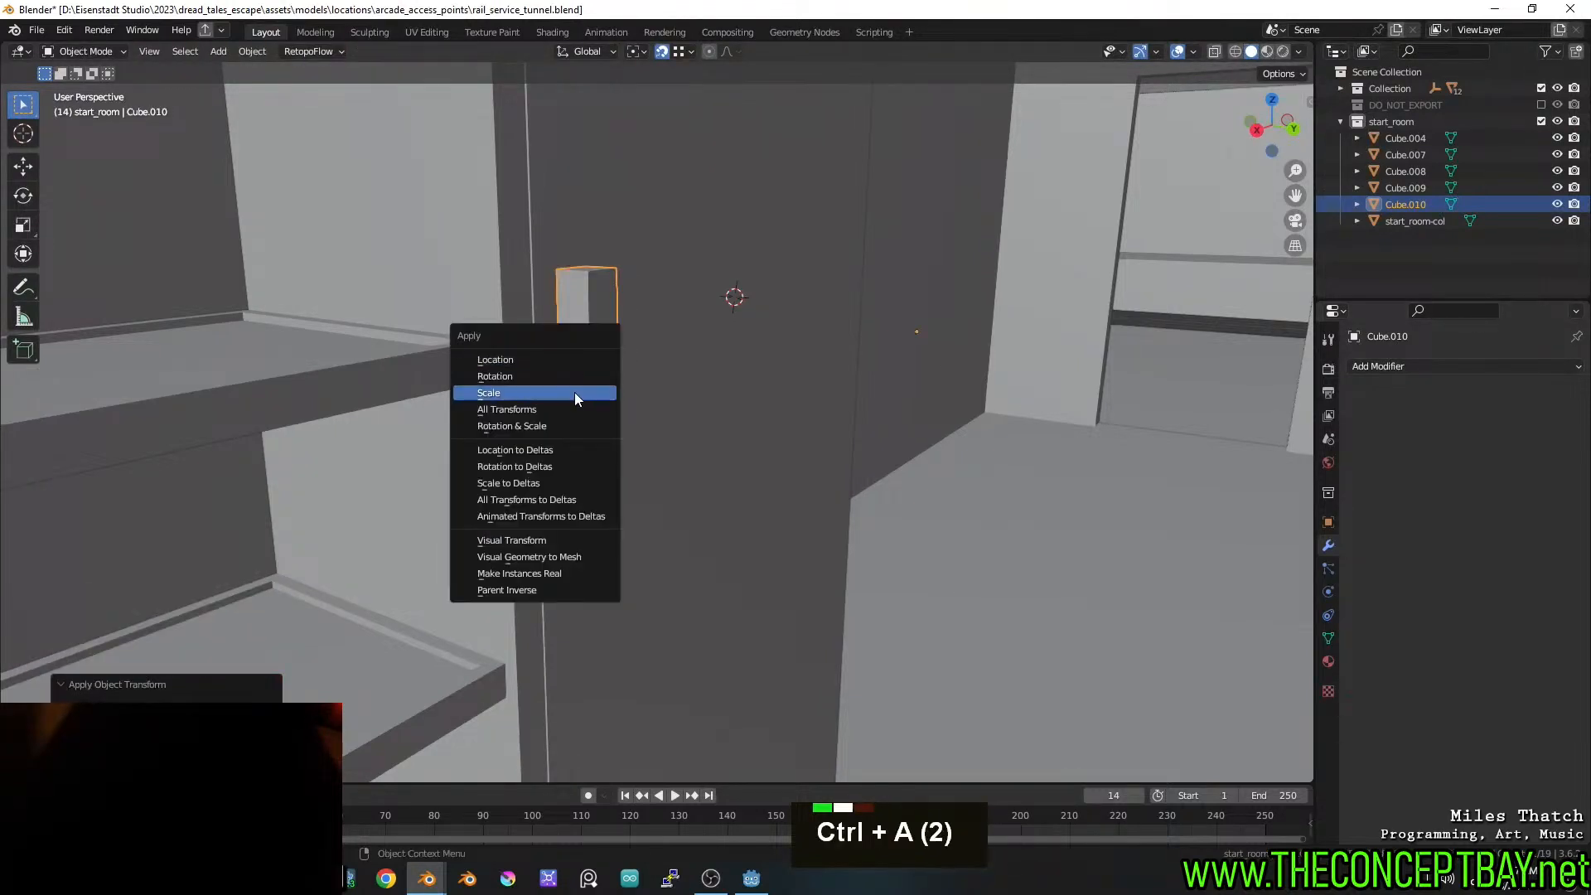
click(575, 391)
right_click(600, 356)
mouse_move(613, 357)
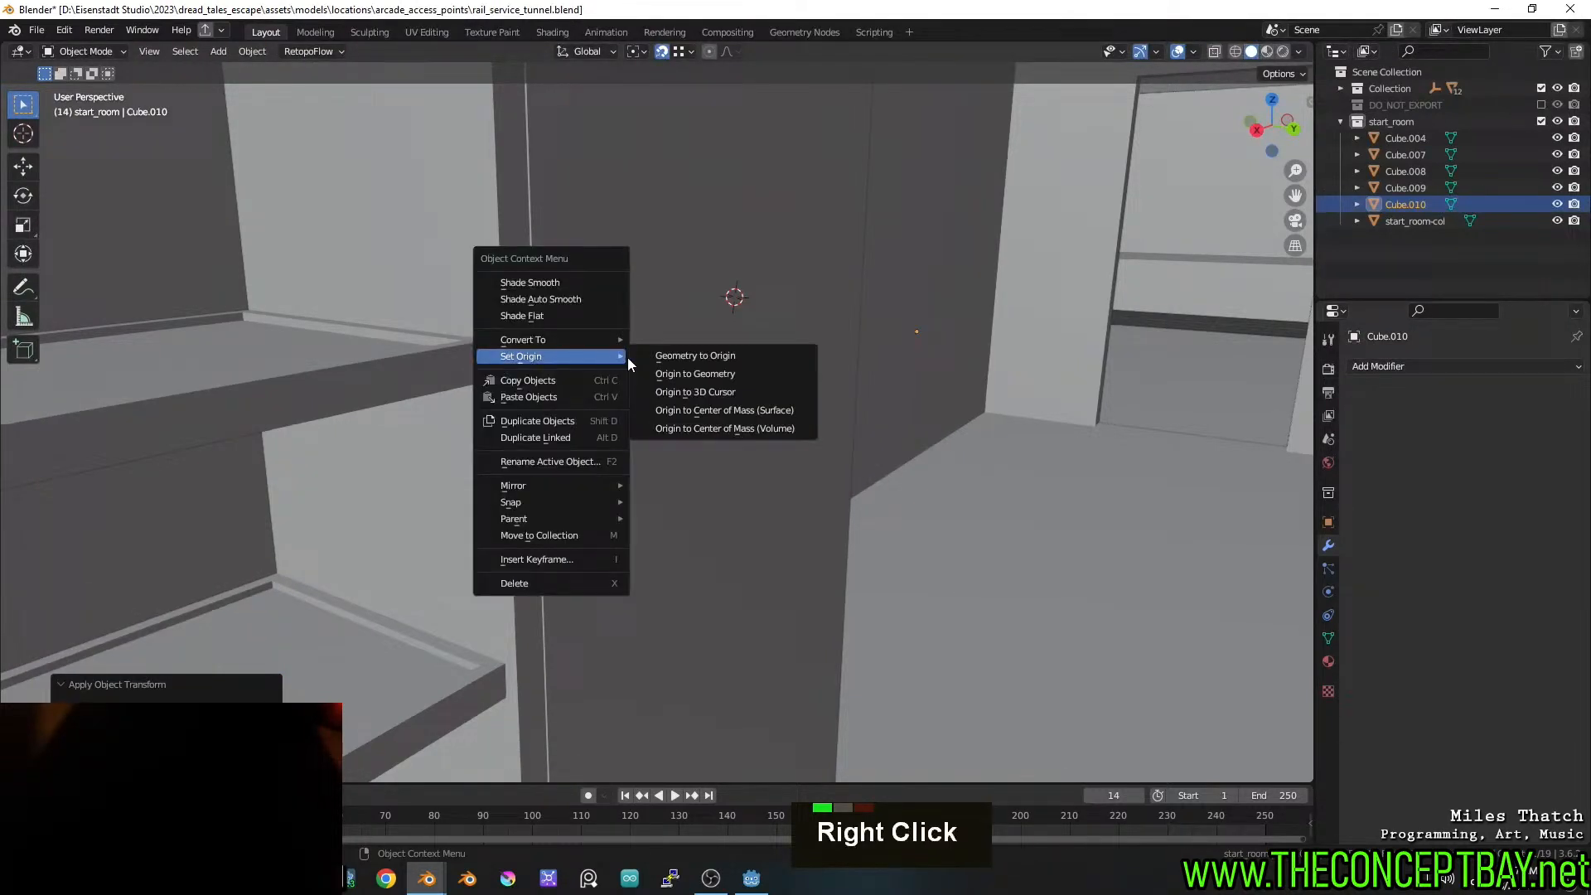
click(718, 410)
Add a Subdivision Surface modifier to the handle and enter Edit Mode
click(1424, 366)
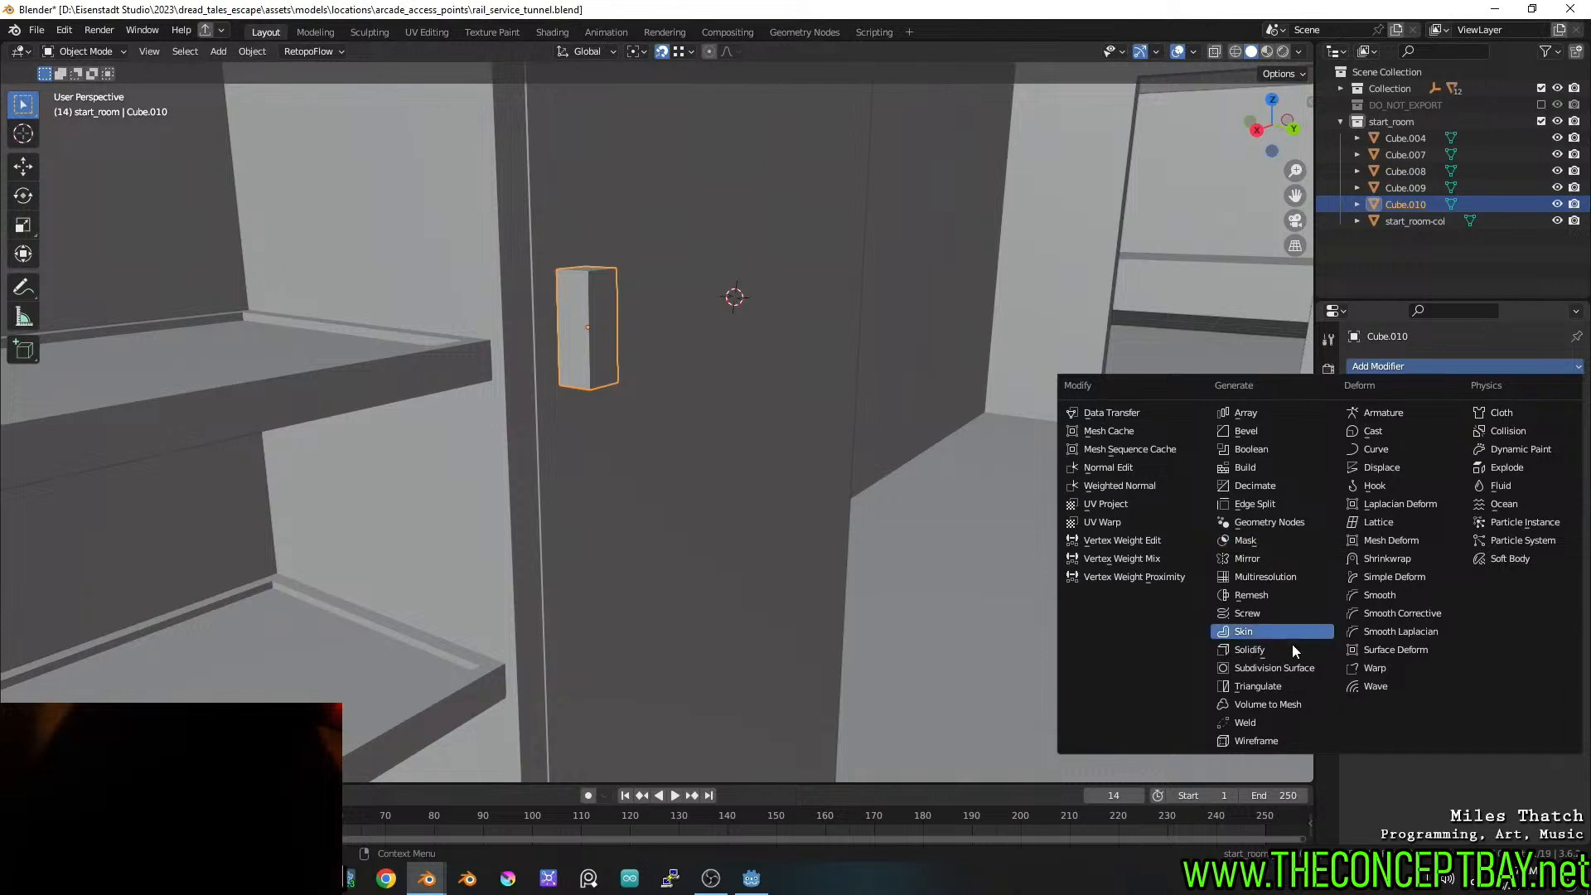
click(1274, 668)
key(Tab)
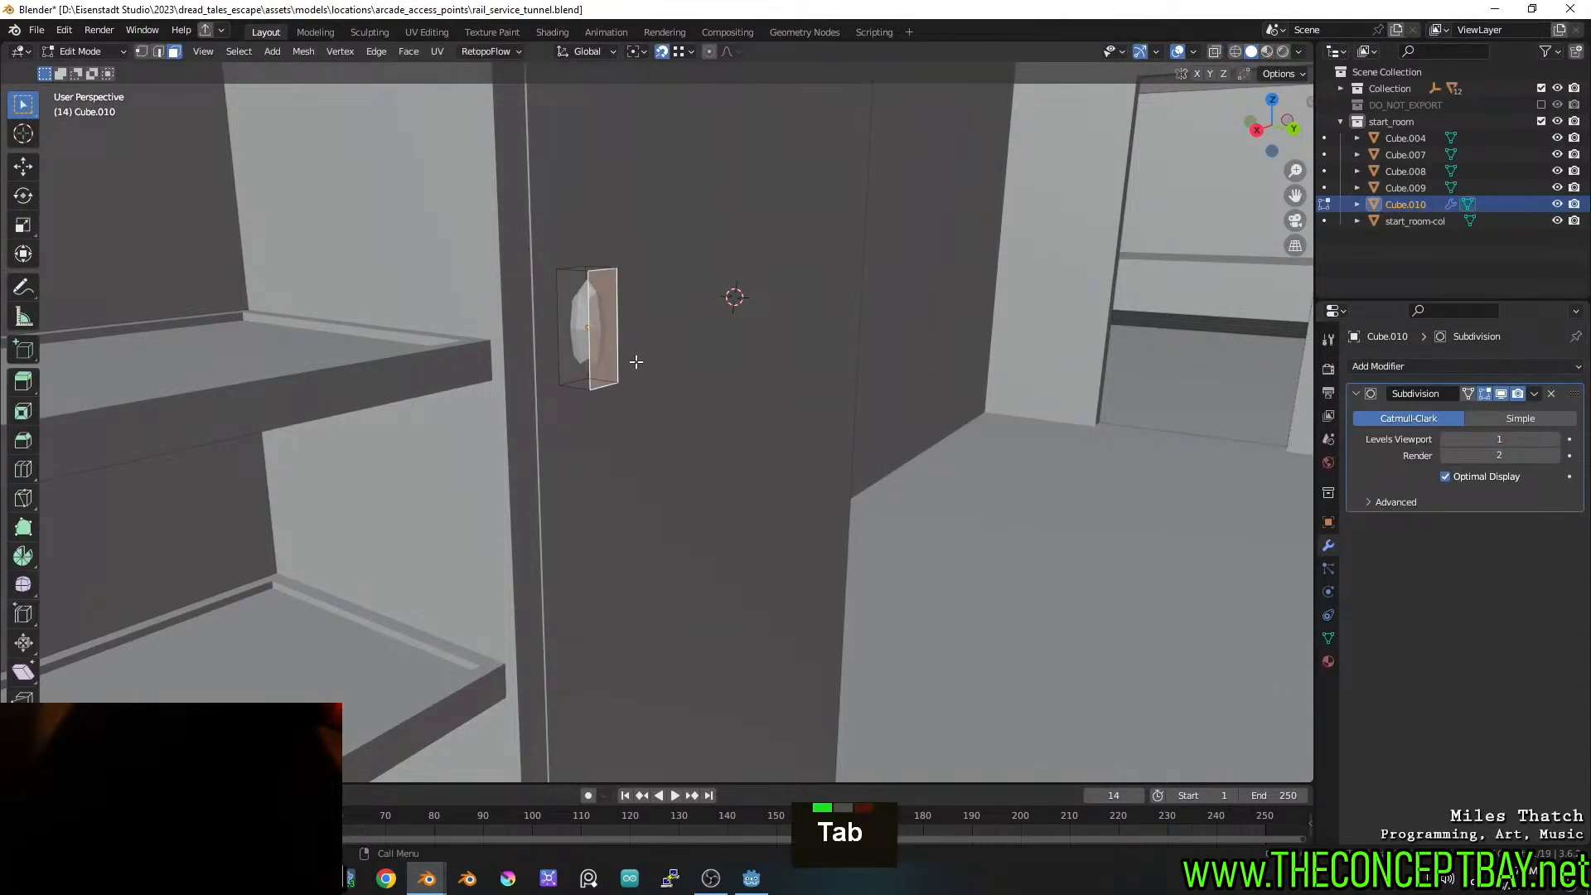
Extrude the handle's outer face about 0.16 m and move the new end down about 0.28 m
middle_drag(636, 361, 727, 352)
key(e)
click(772, 436)
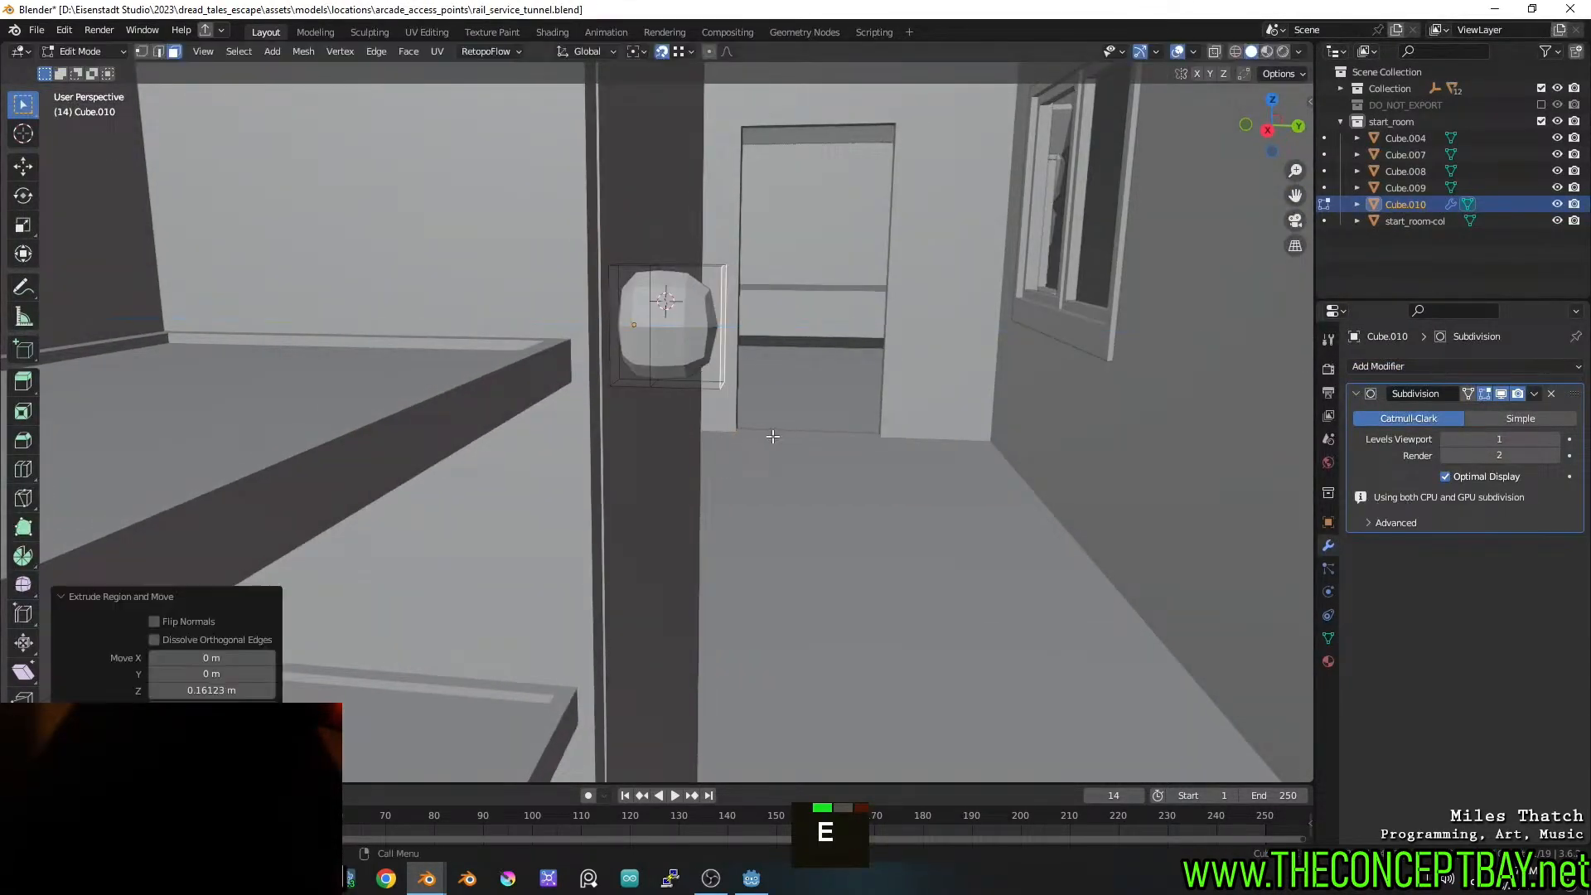
key(g)
click(745, 498)
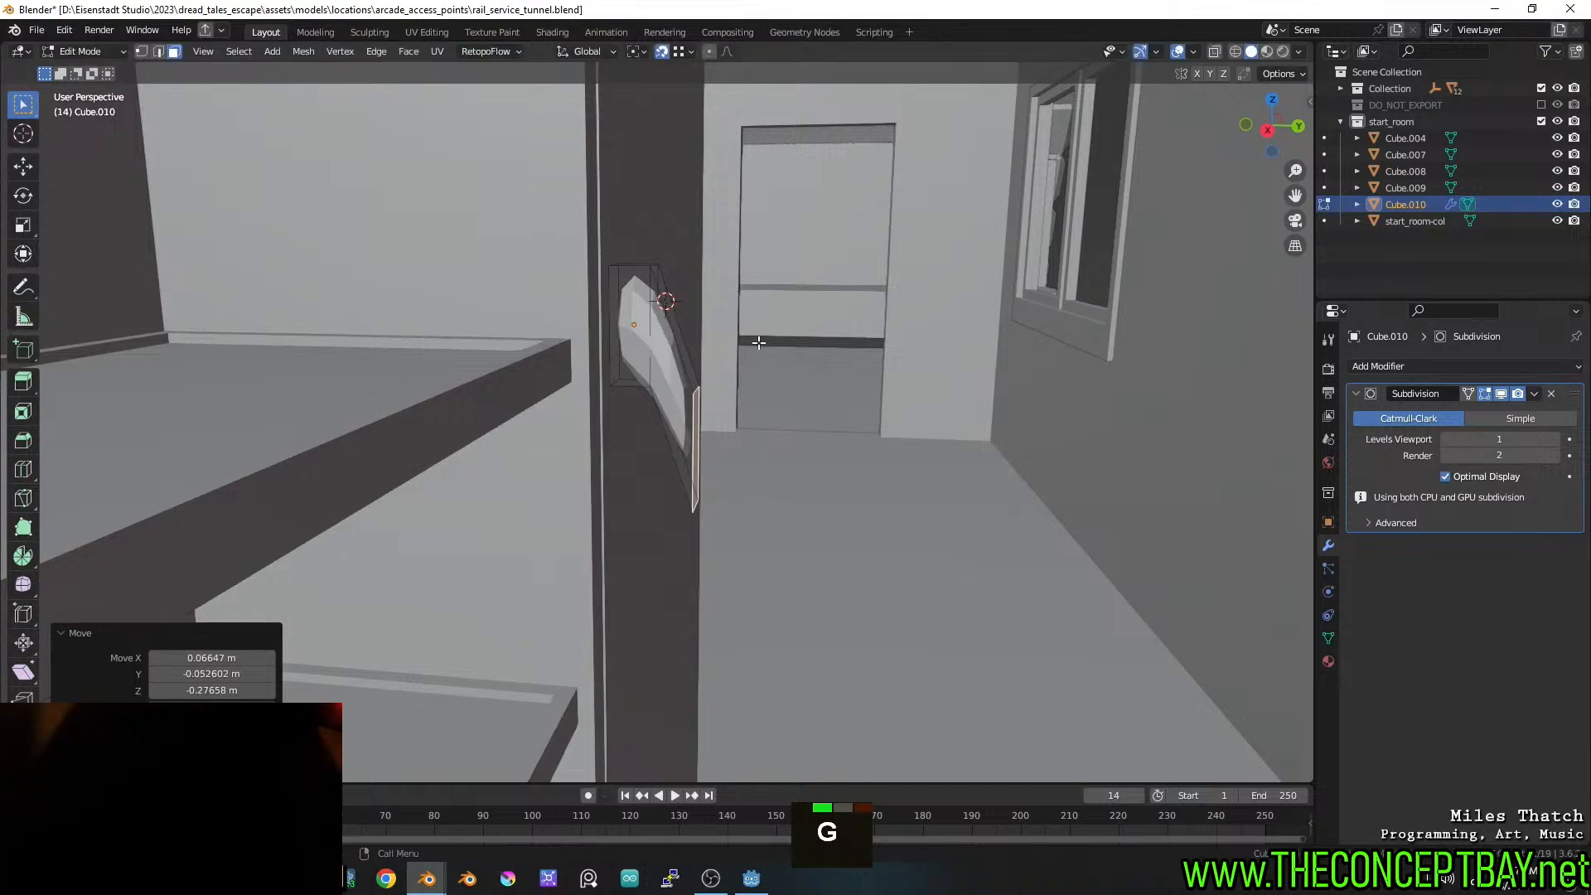
Rotate the handle's lower end face about -79.3° around X and scale it to about 0.445
key(r)
key(x)
click(767, 468)
key(s)
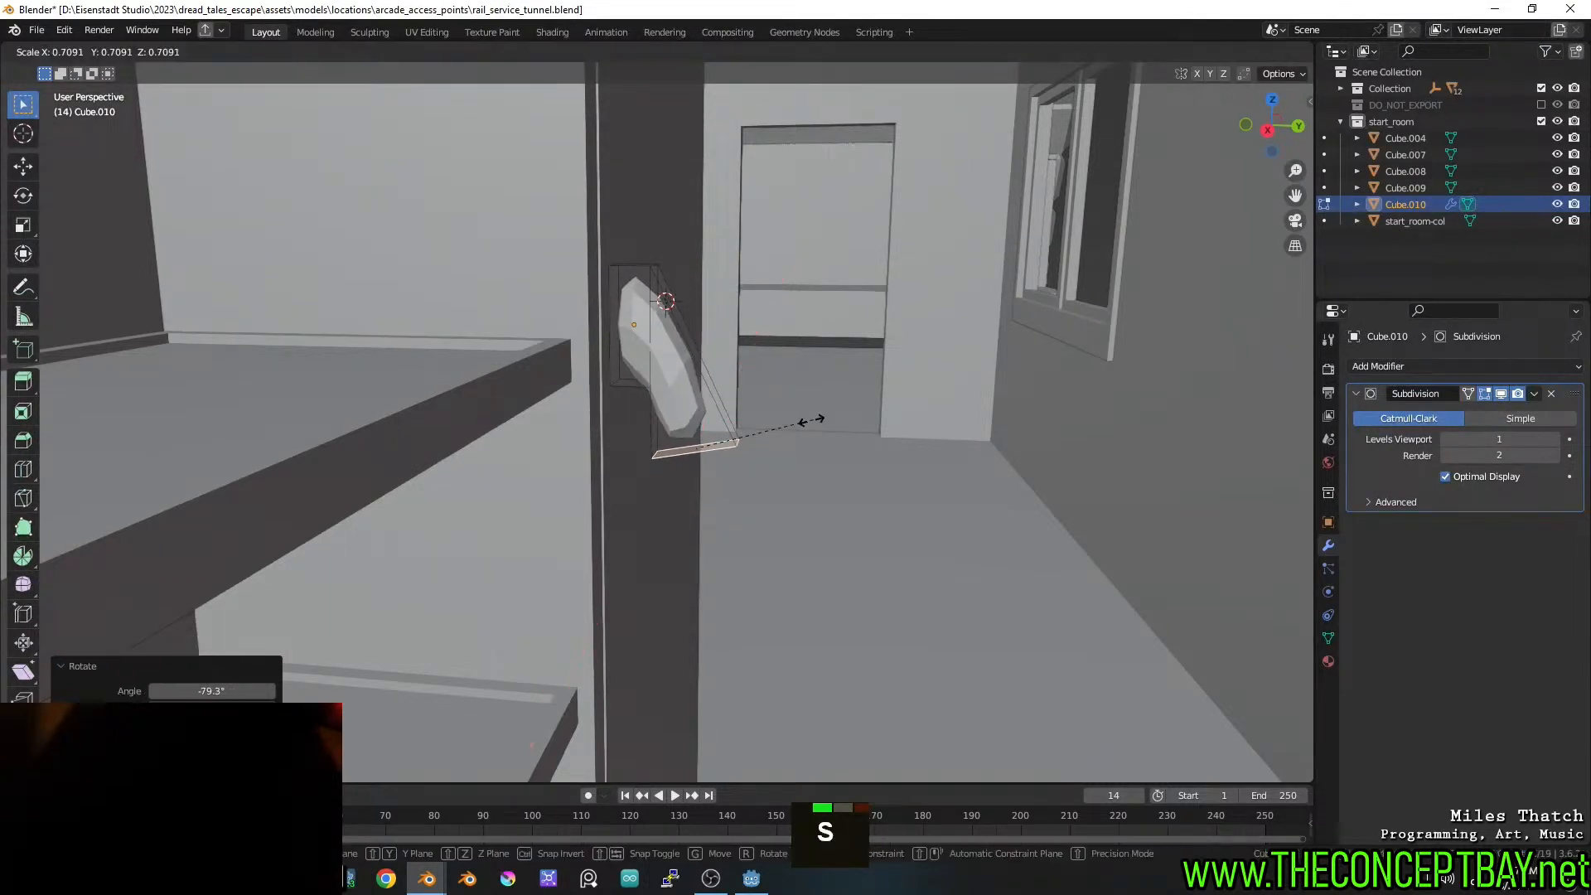
click(772, 428)
Extrude the handle's lower end about 0.19 m downward and shift the new end about -0.06 m along Y
middle_drag(772, 428, 778, 464)
key(e)
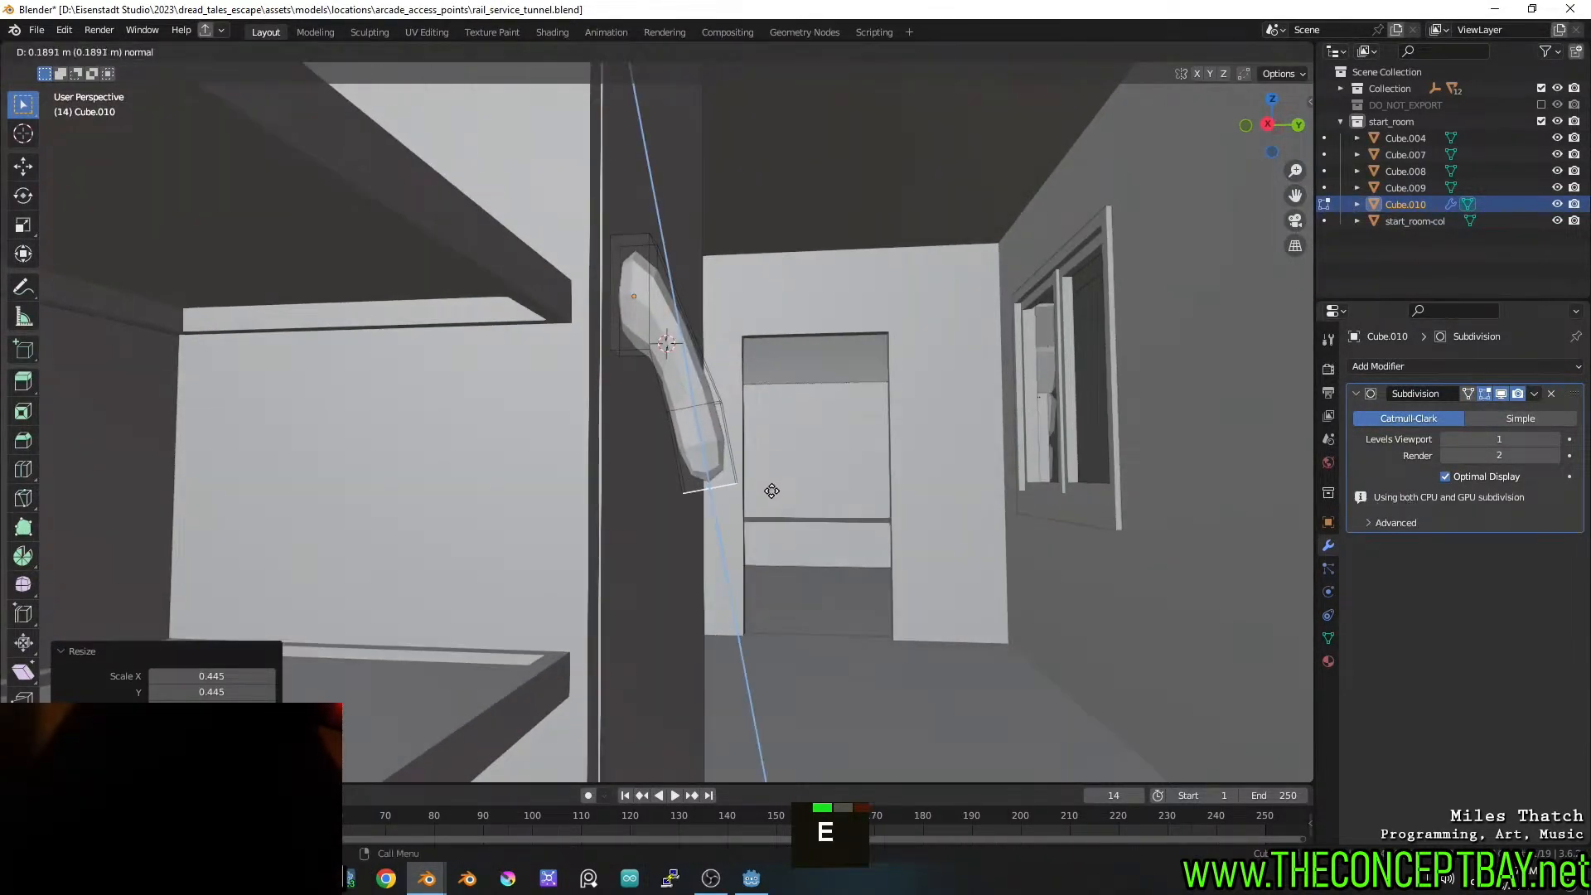
click(781, 495)
key(g)
click(755, 493)
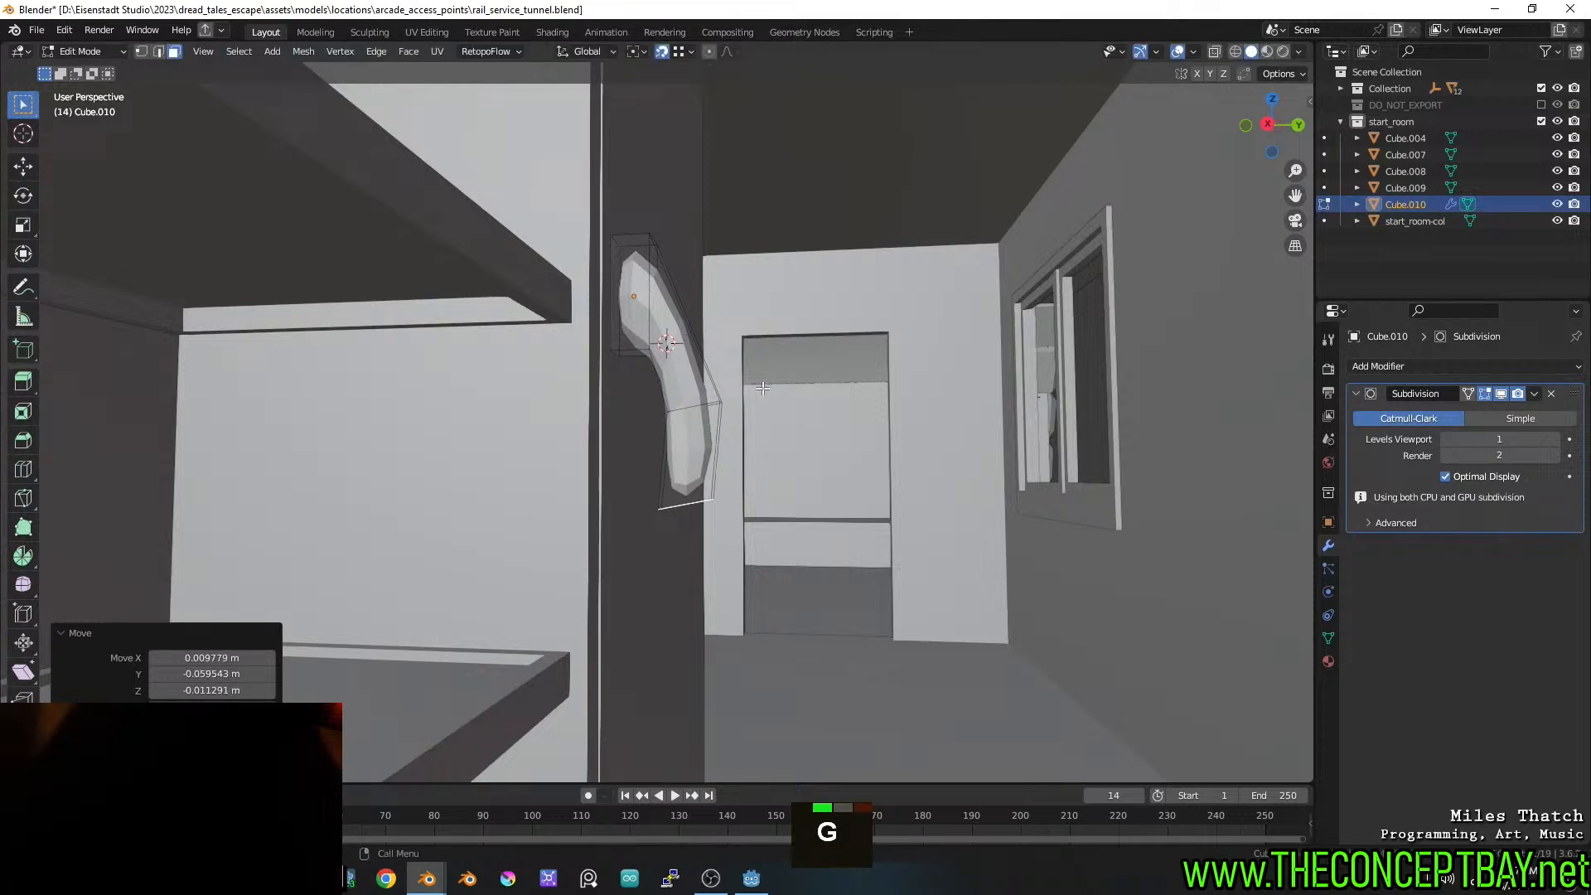
Rotate the handle's new end face about -8.6° around X
key(r)
key(x)
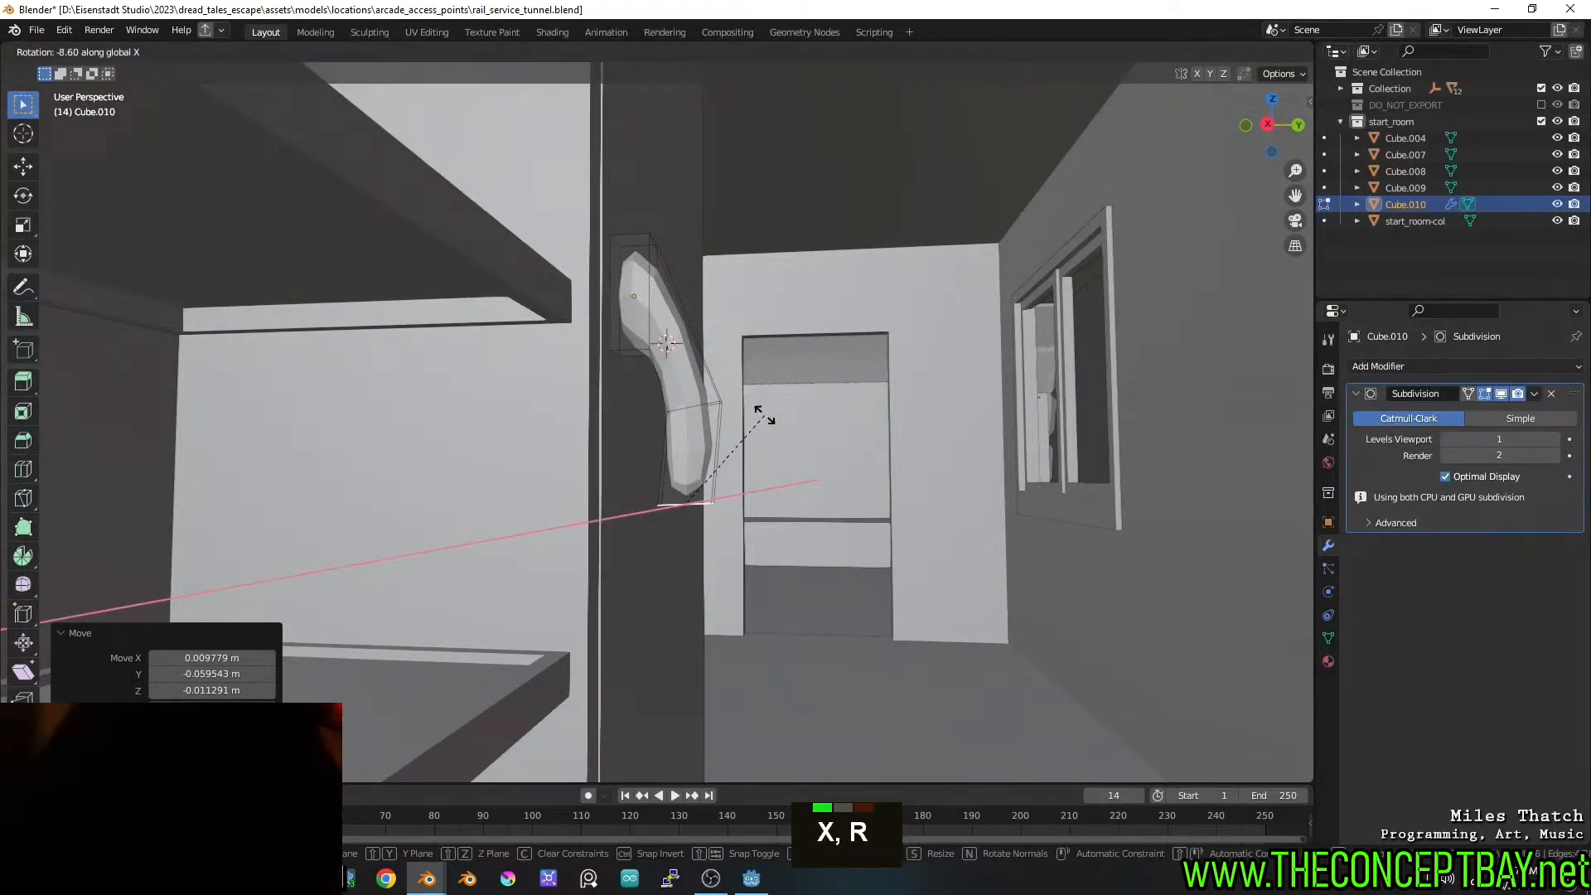
click(763, 416)
Add a Mirror modifier to the handle and mirror it across the Z axis only
click(1419, 367)
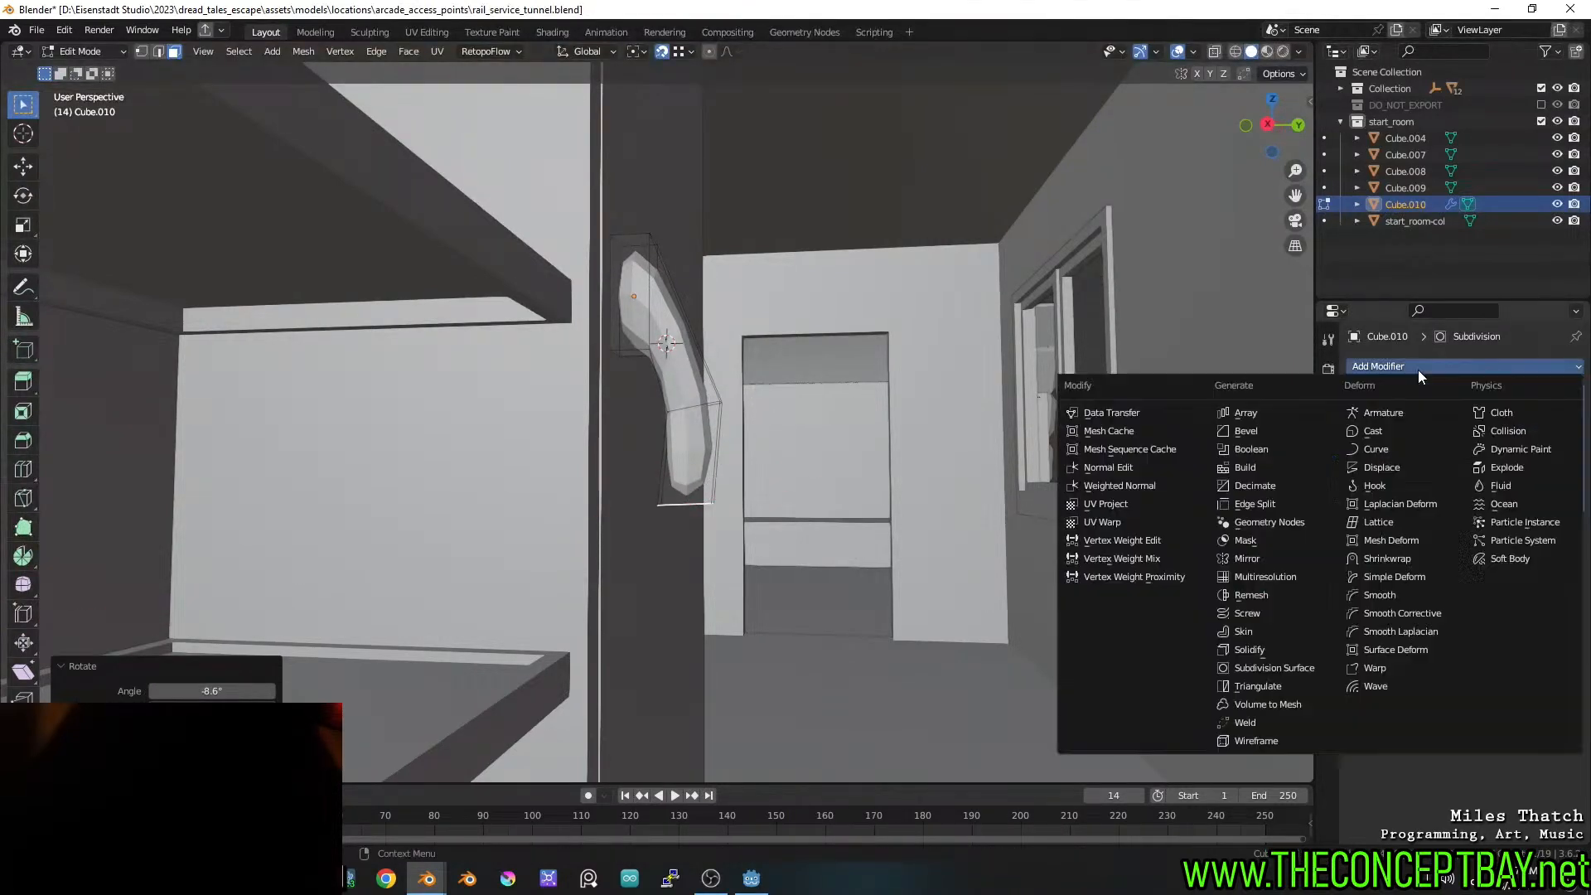
click(1256, 558)
click(1540, 574)
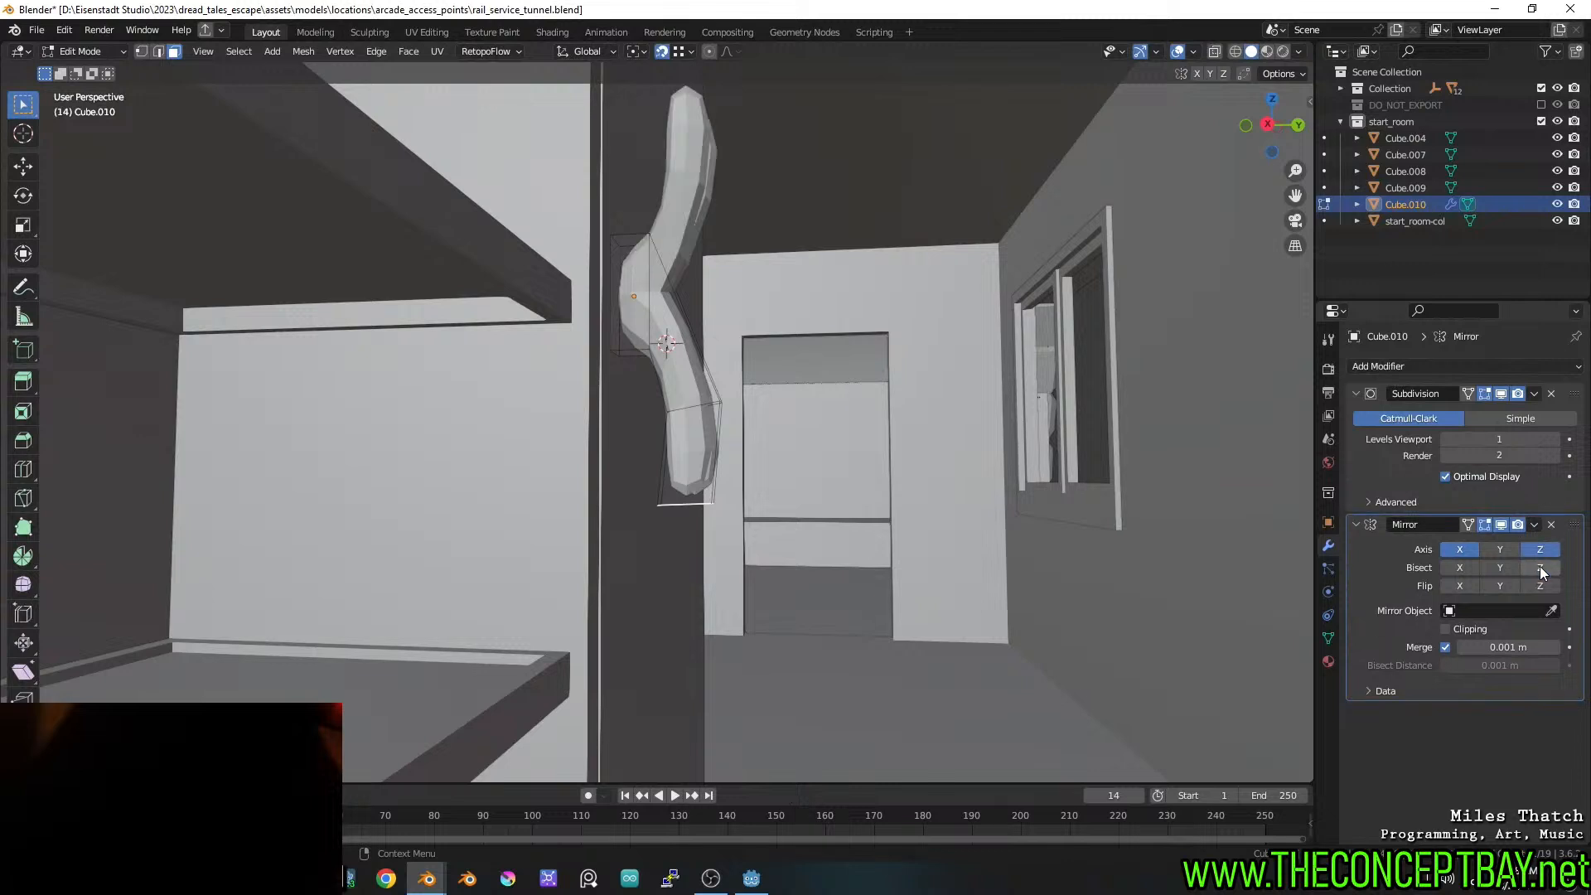
click(1467, 550)
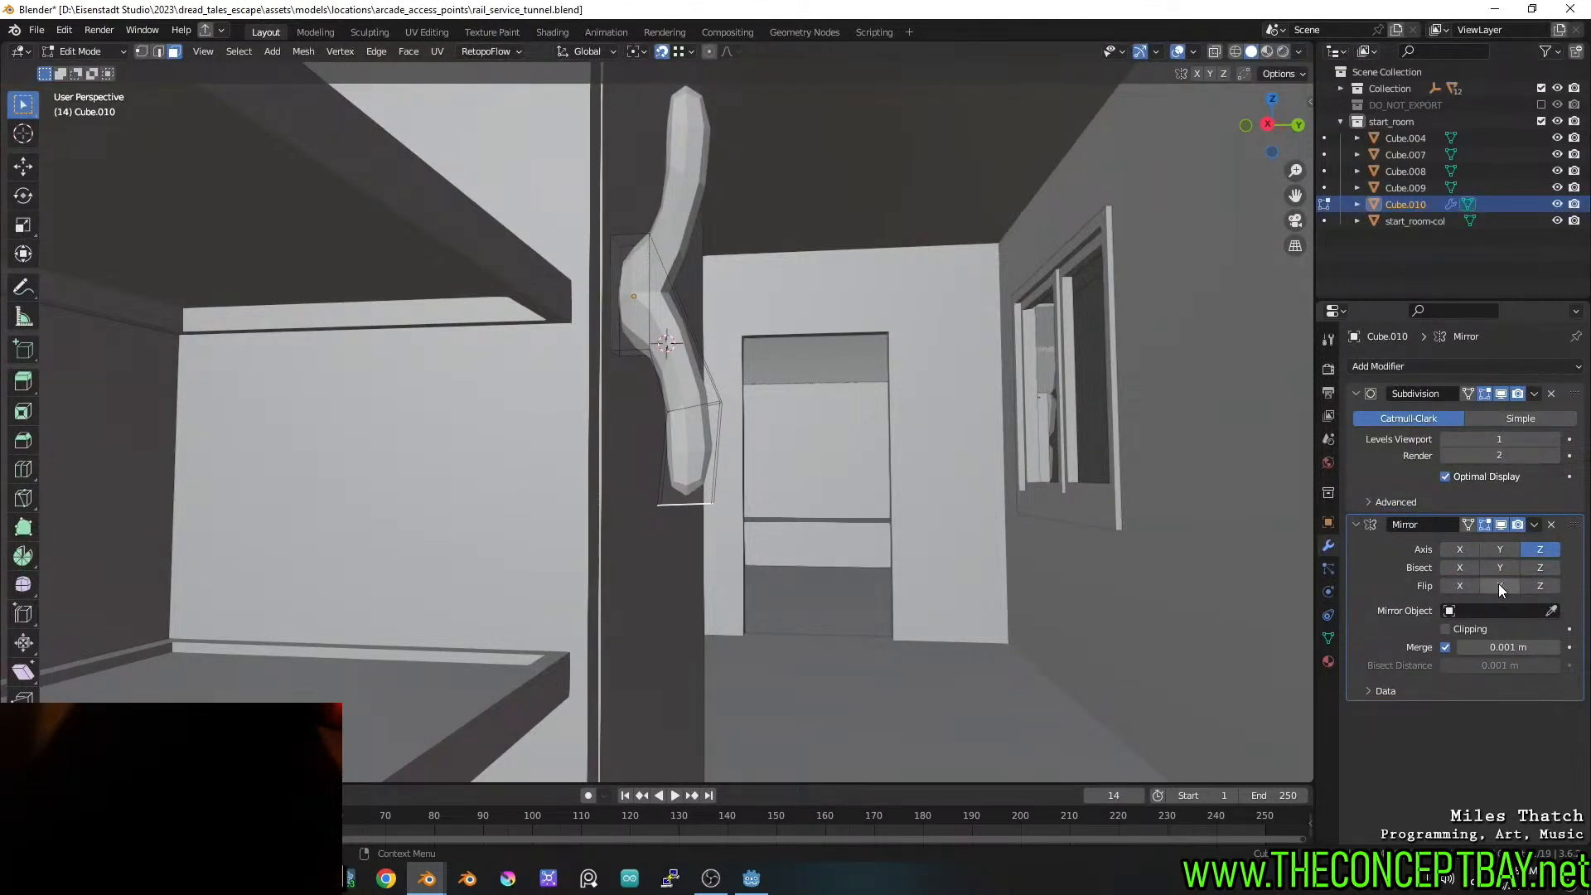
Snap the 3D cursor to the handle's selected end face and set the handle's origin to the 3D cursor
key(shift+s)
key(Tab)
right_click(693, 455)
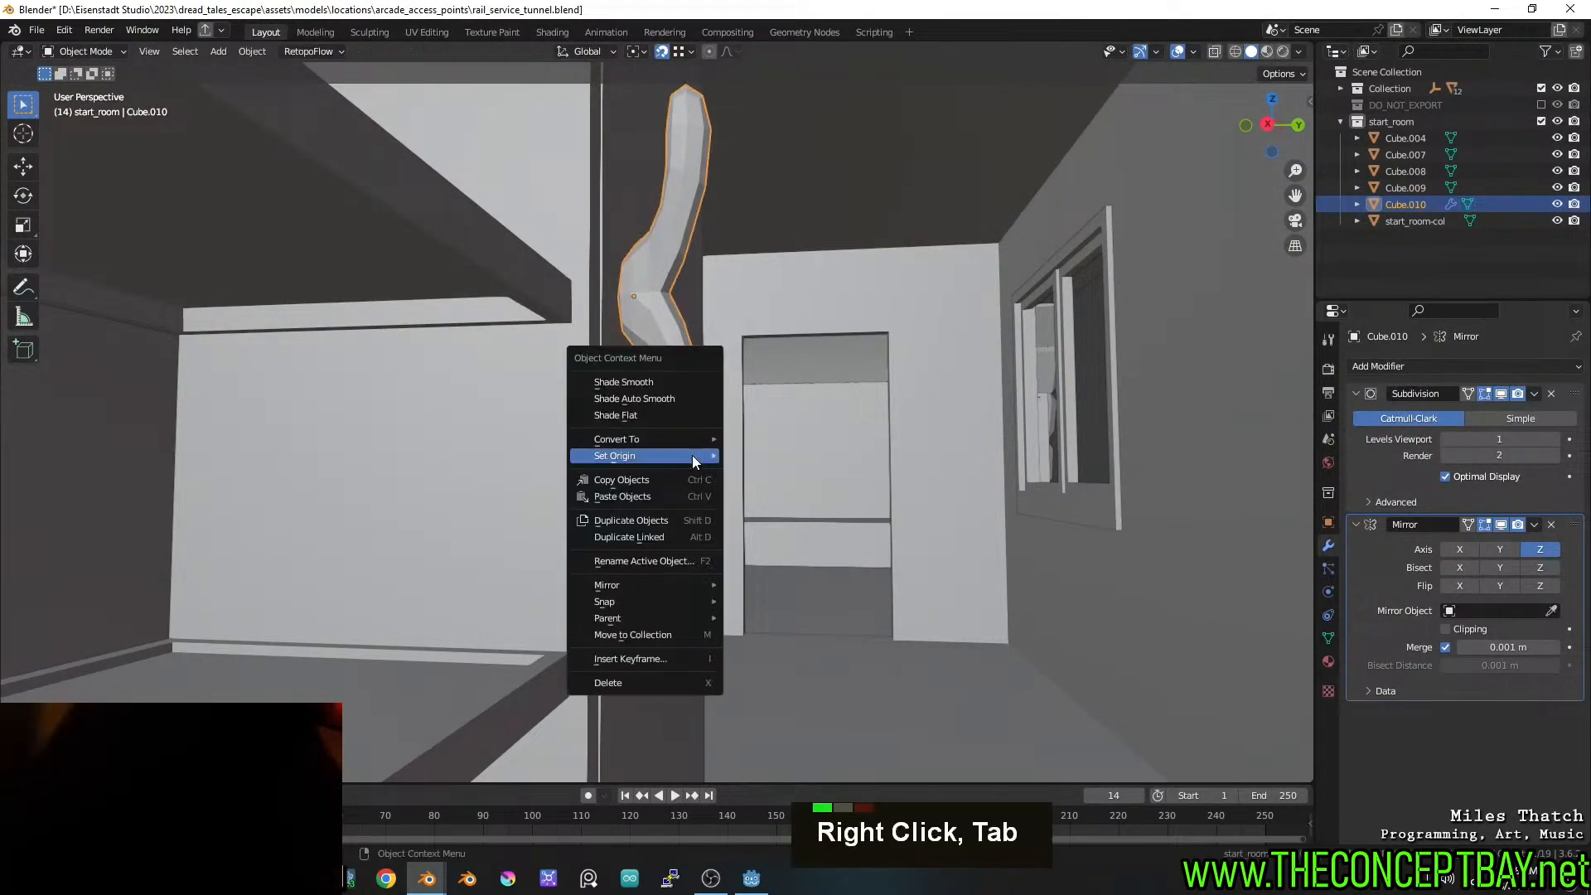
mouse_move(693, 455)
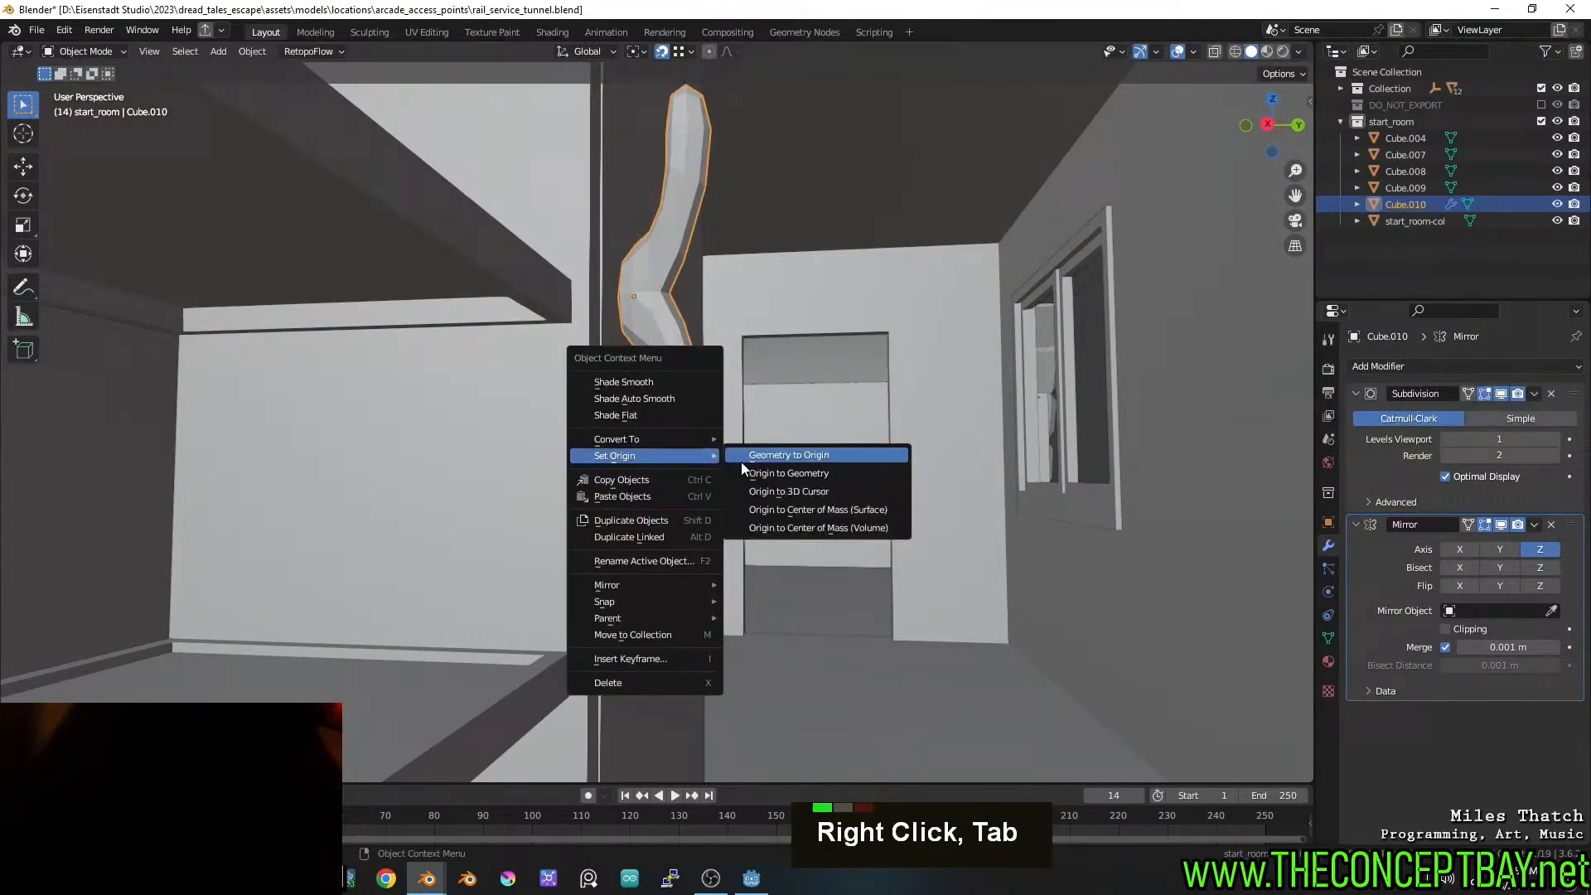
click(808, 534)
right_click(670, 417)
mouse_move(669, 418)
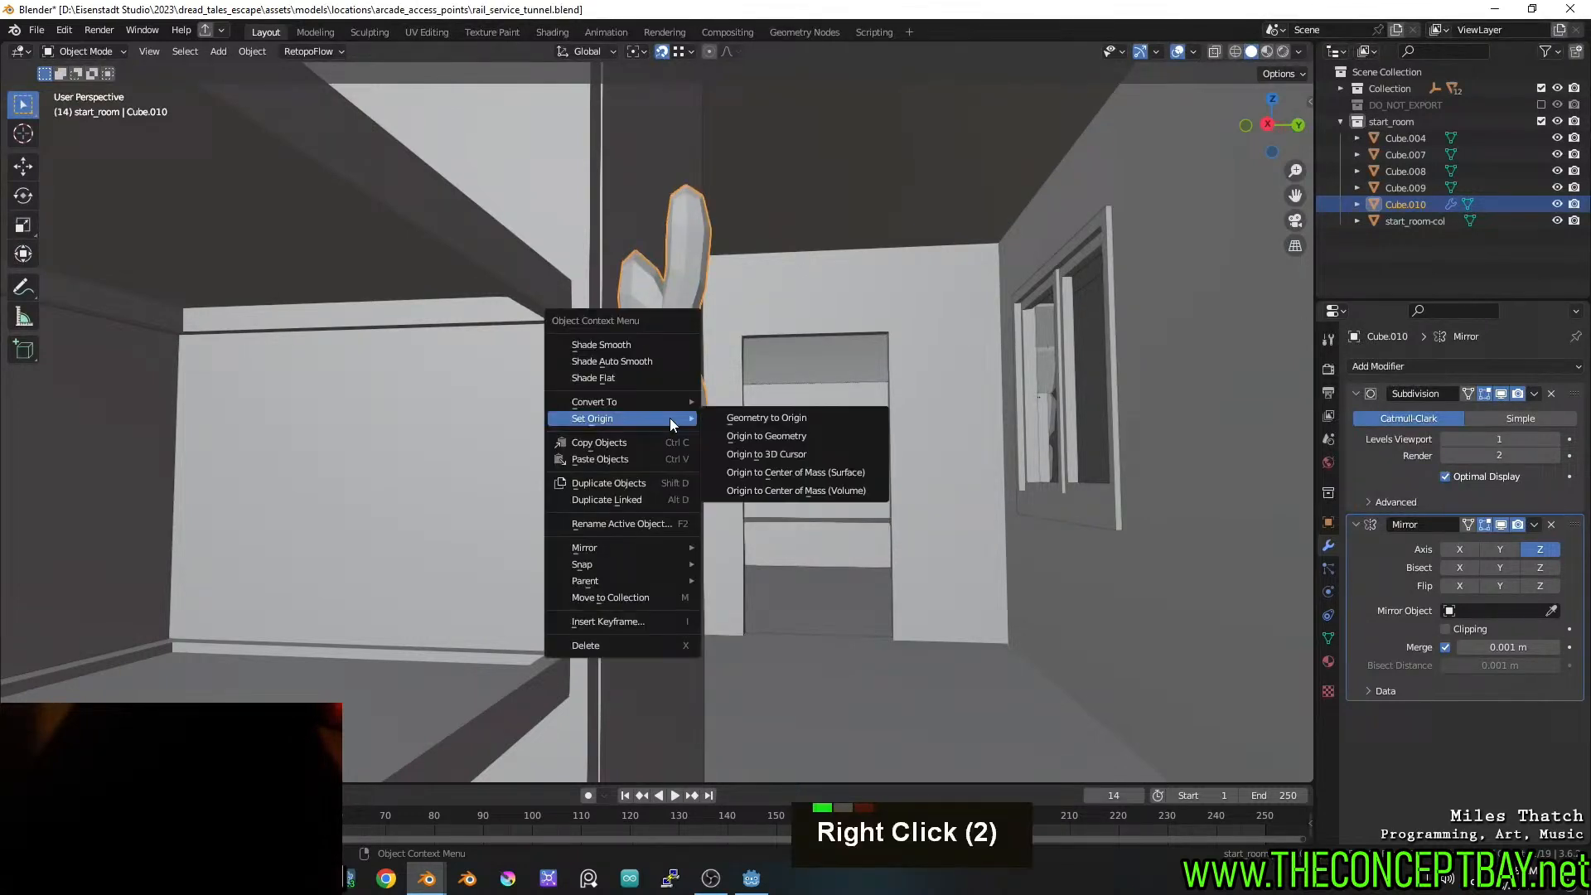
click(756, 457)
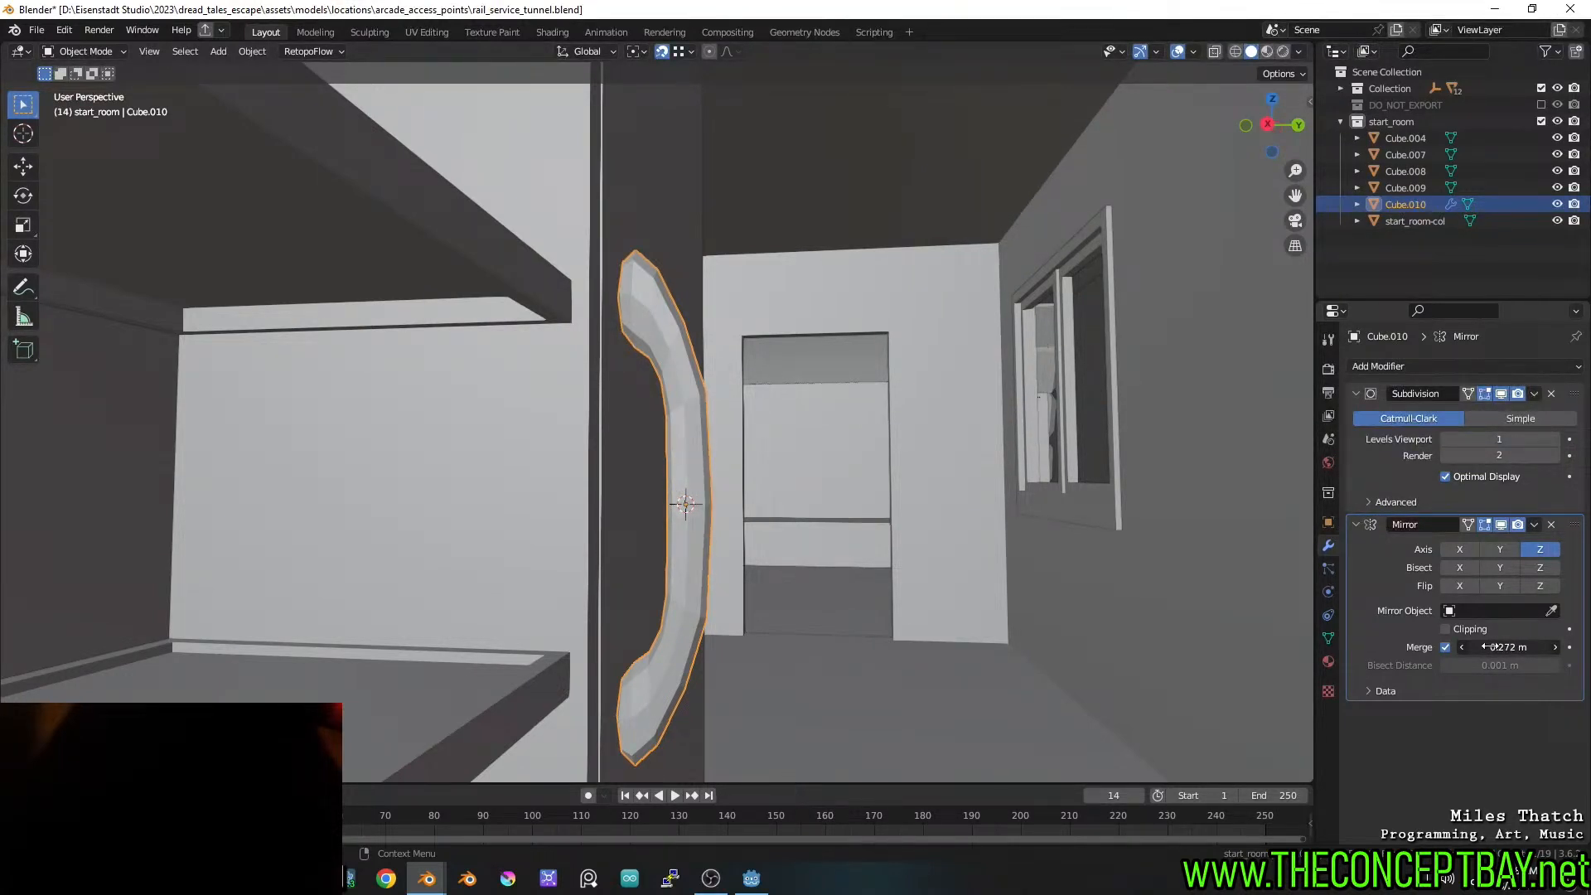
Scale the whole mirrored handle down in Object Mode
key(Tab)
scroll(780, 542, down, 2)
key(Tab)
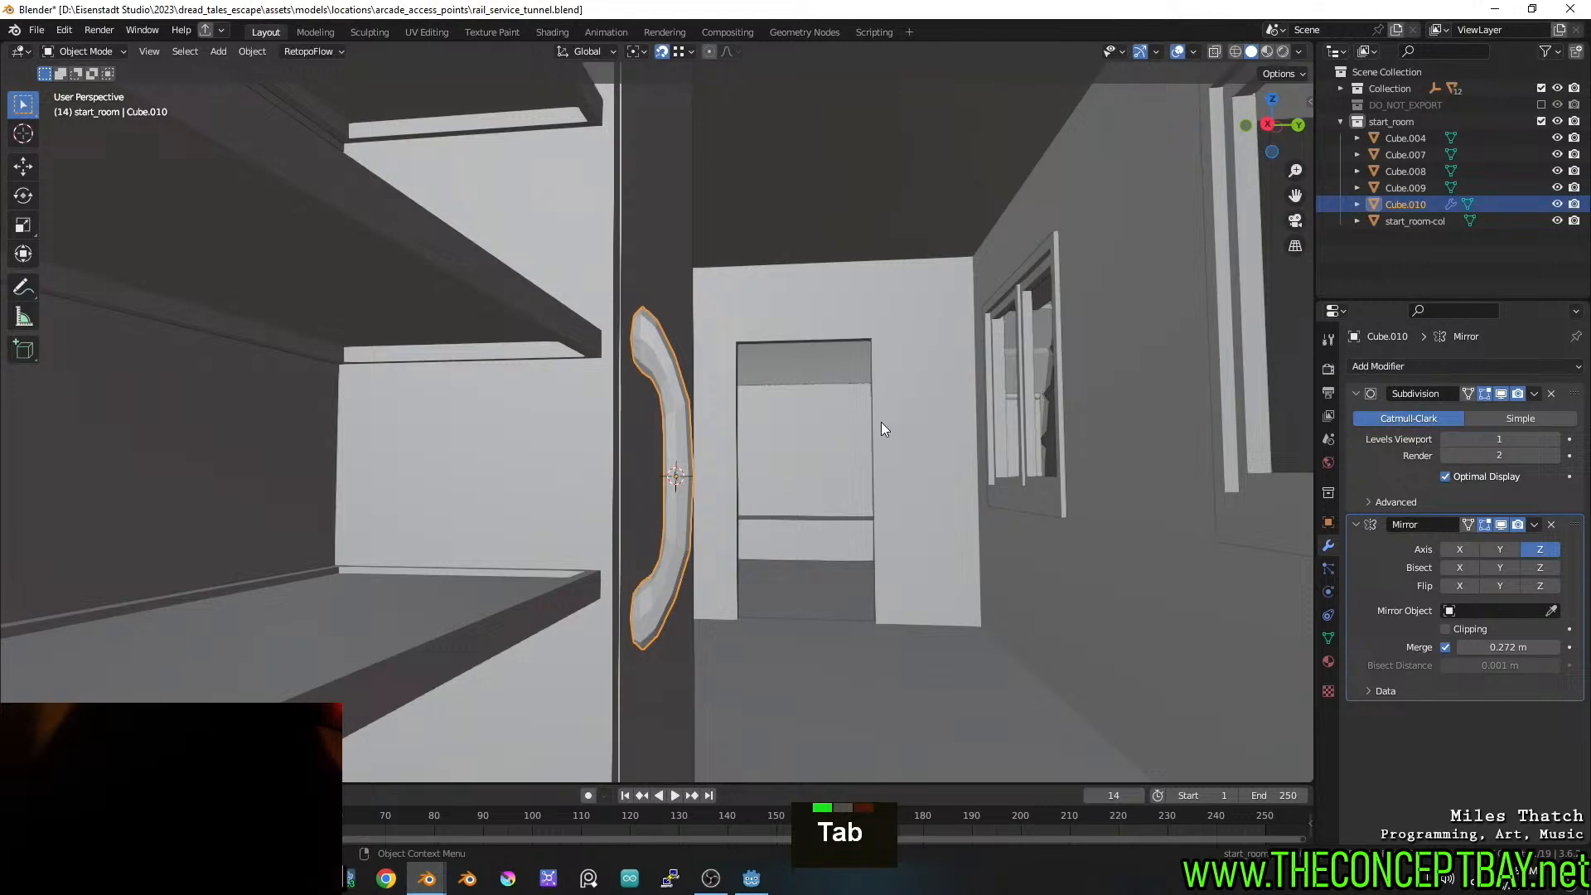
key(s)
click(754, 416)
Adjust the height of the handle's top face slightly along Z in Edit Mode
middle_drag(753, 418, 735, 474)
scroll(736, 446, up, 3)
key(Tab)
scroll(642, 413, up, 2)
middle_drag(609, 373, 622, 477)
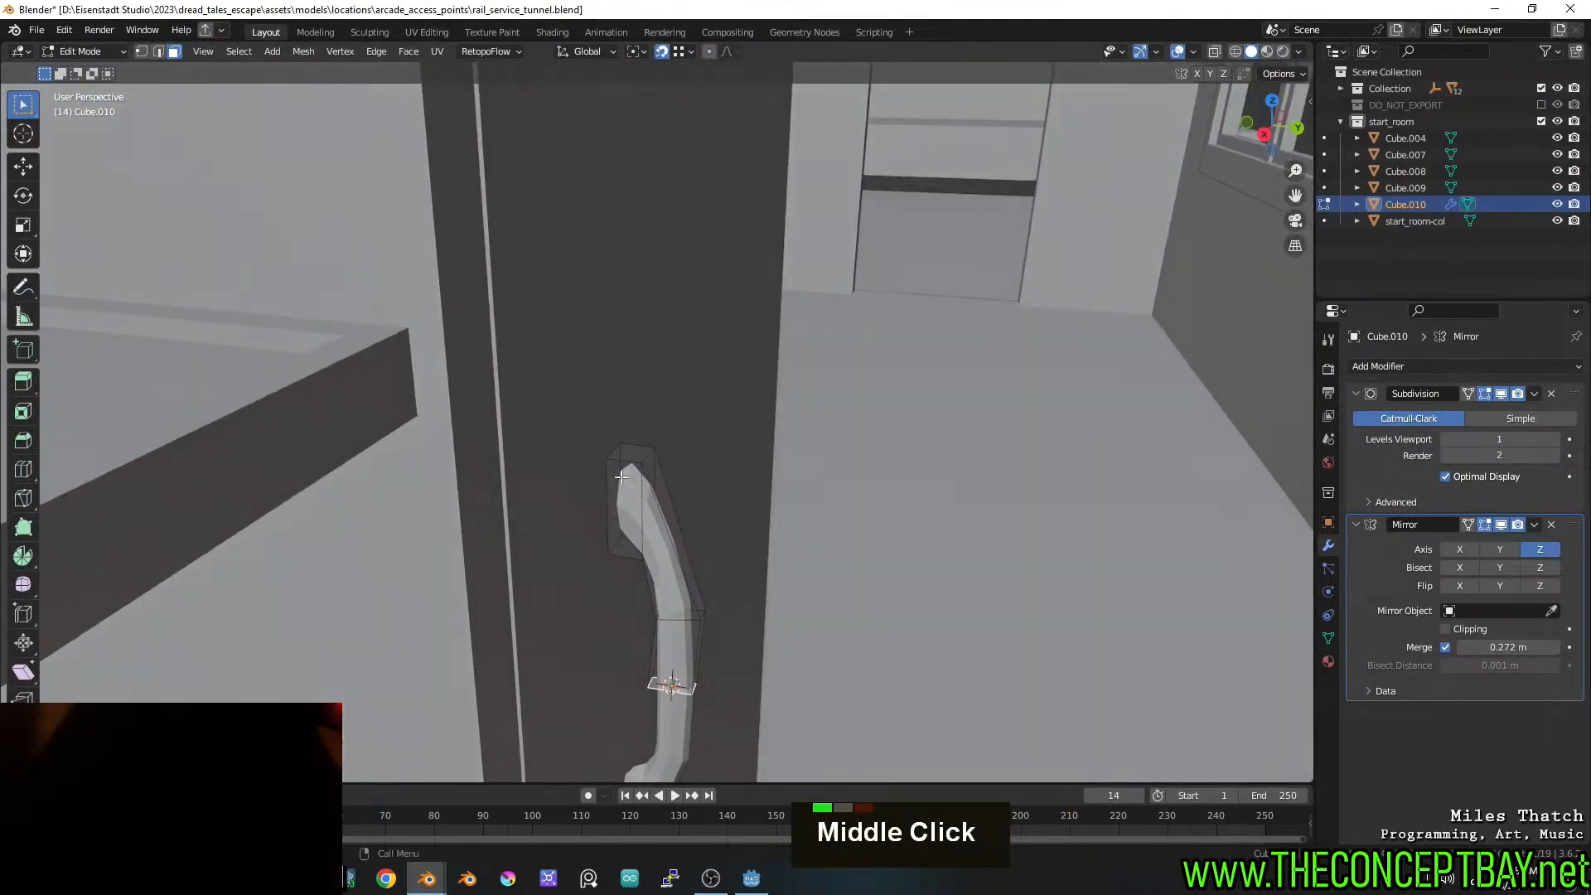
key(g)
key(z)
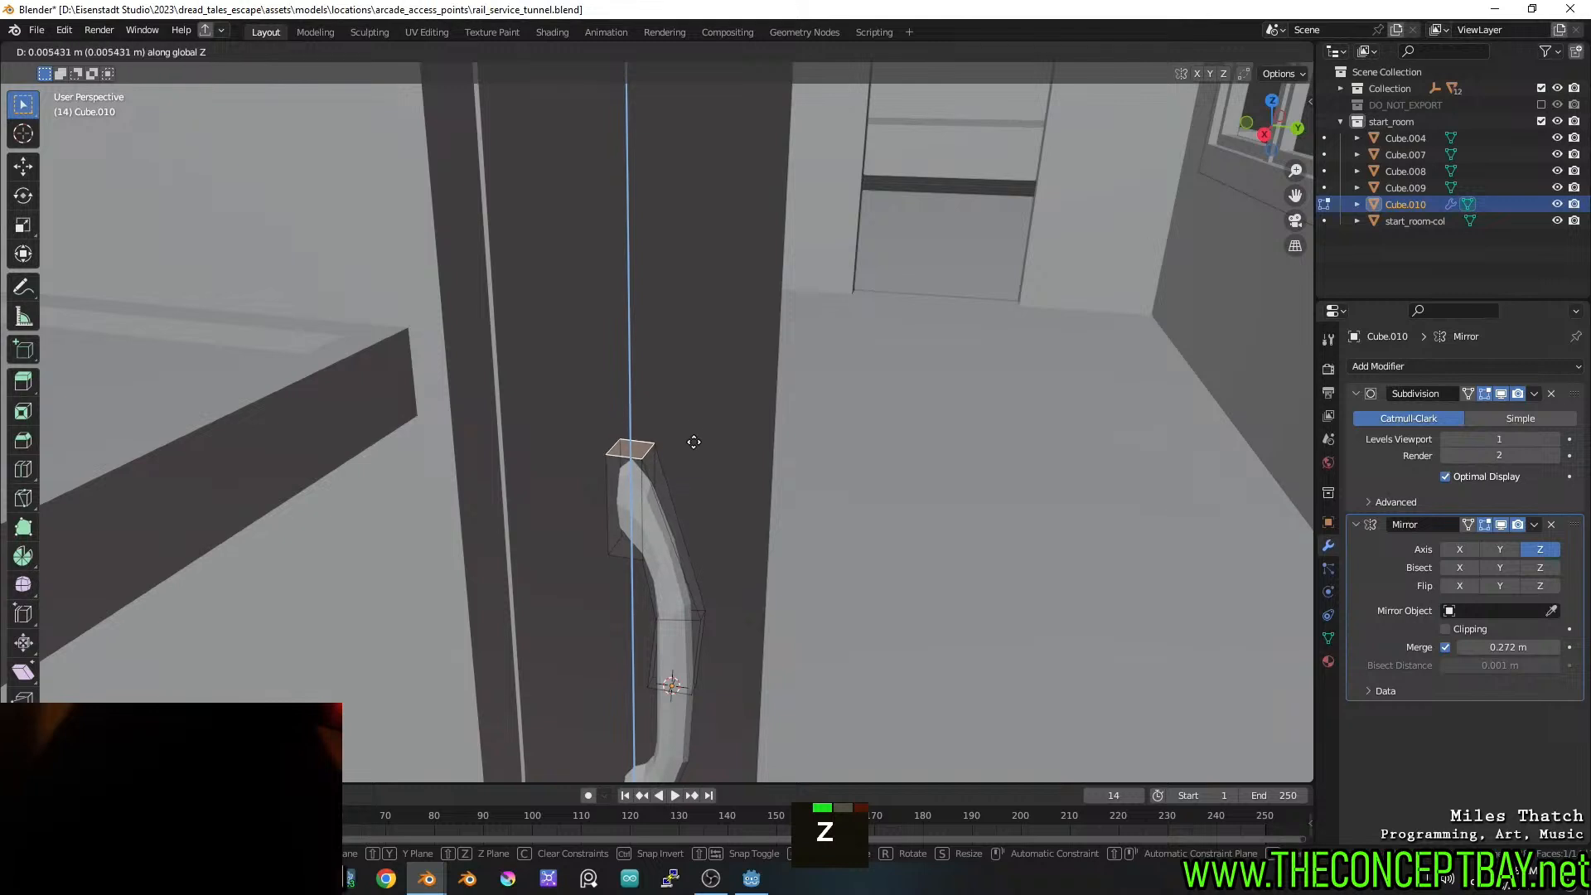
click(693, 448)
Bevel the edge loop where the handle's mounting end meets the slanted grip
key(2)
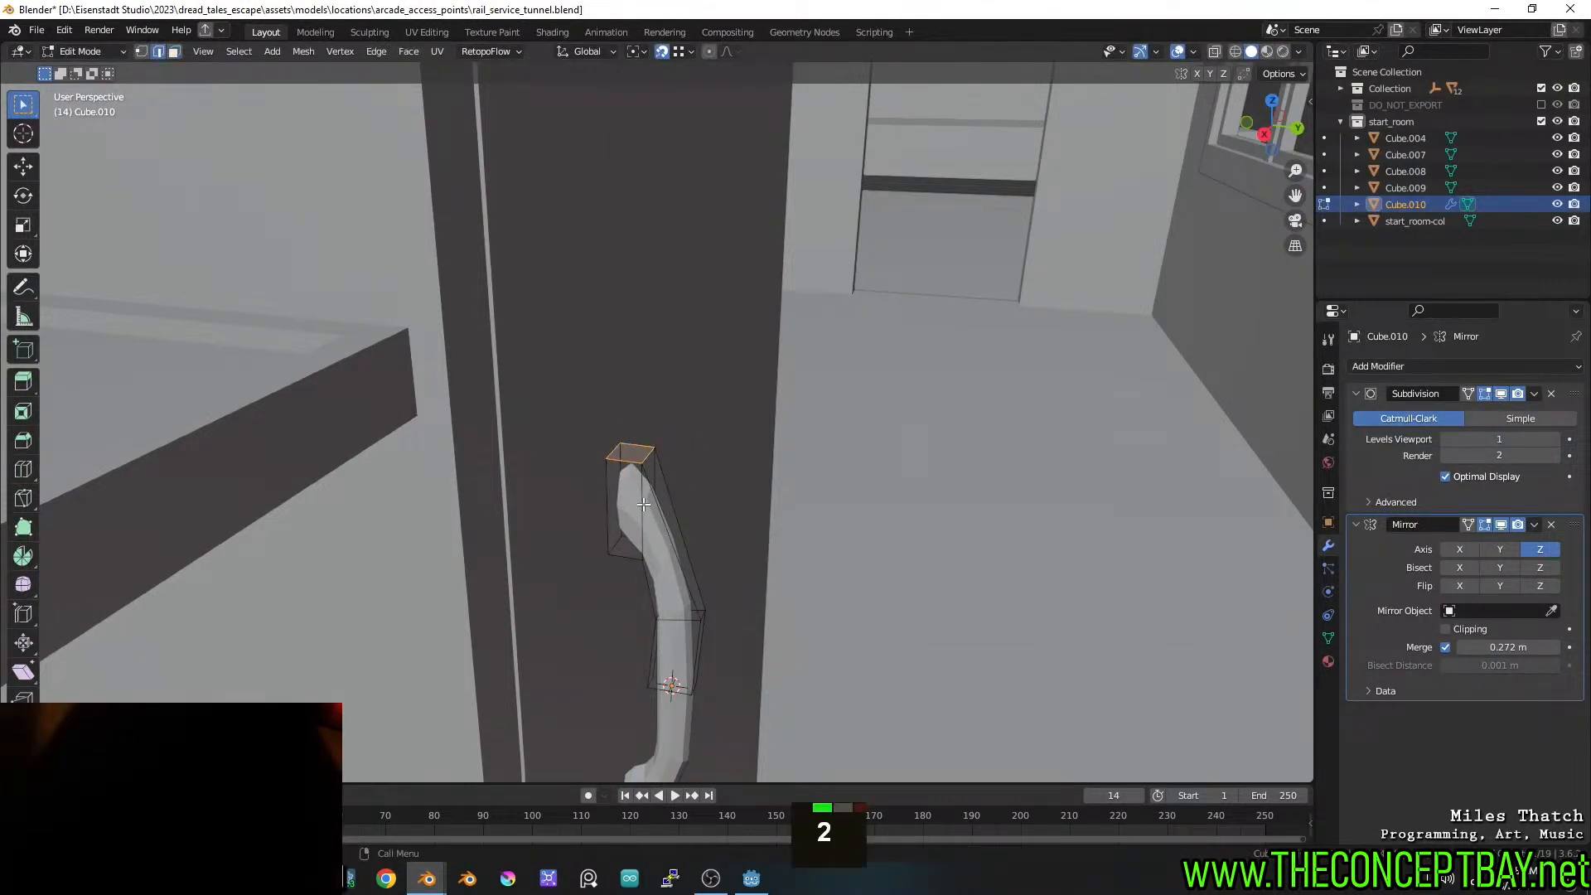
alt+click(640, 514)
key(ctrl+b)
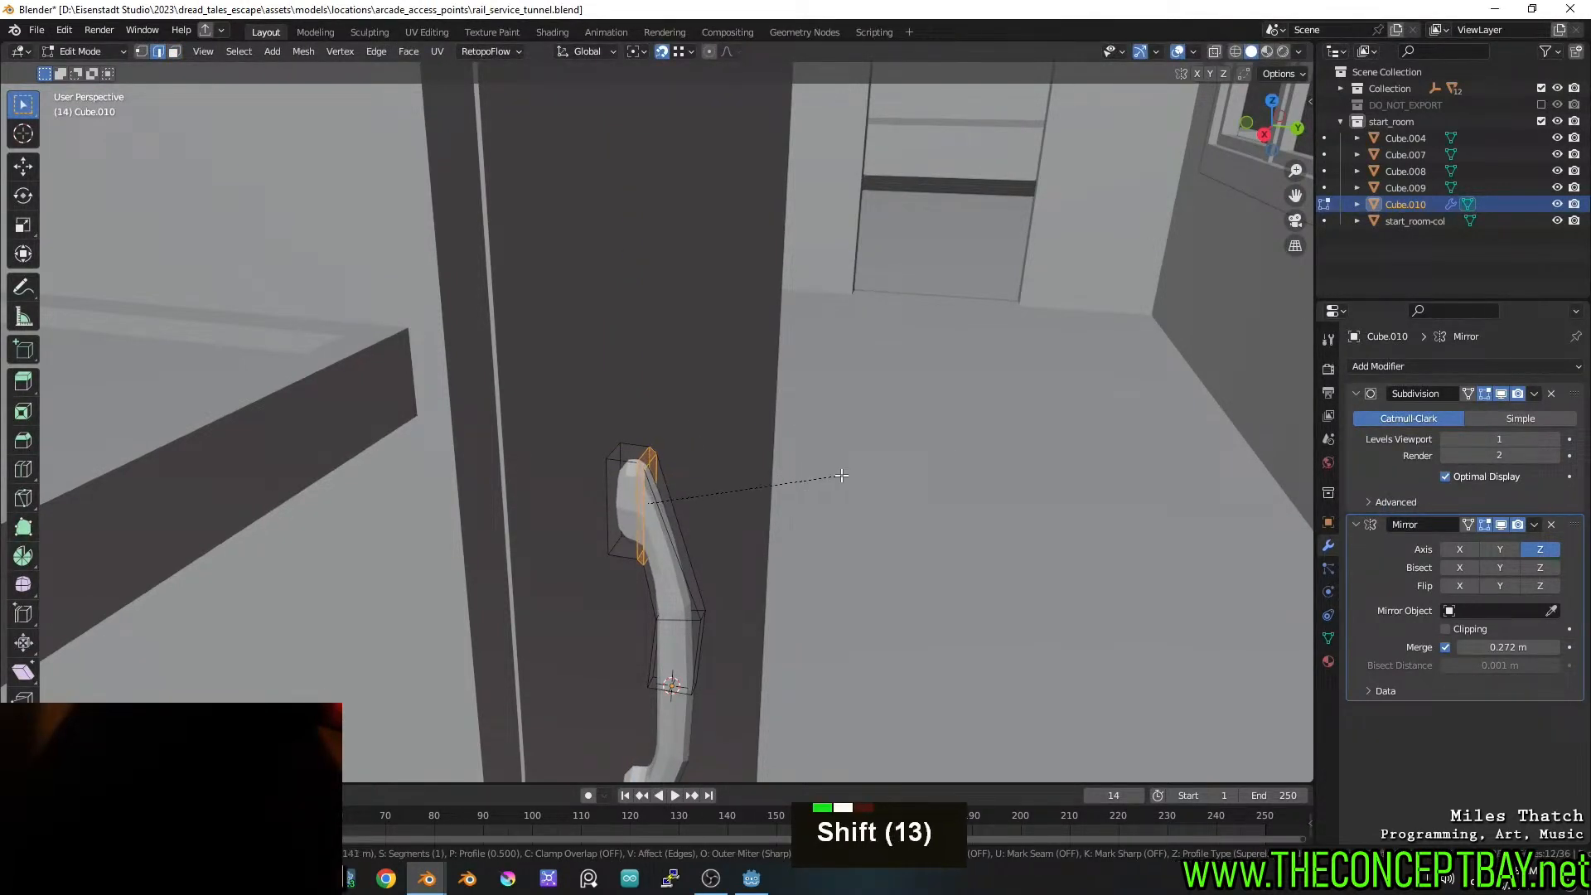
shift+click(828, 474)
Extrude the door-side face of the handle's mounting end slightly to square off the base
key(2)
alt+click(611, 495)
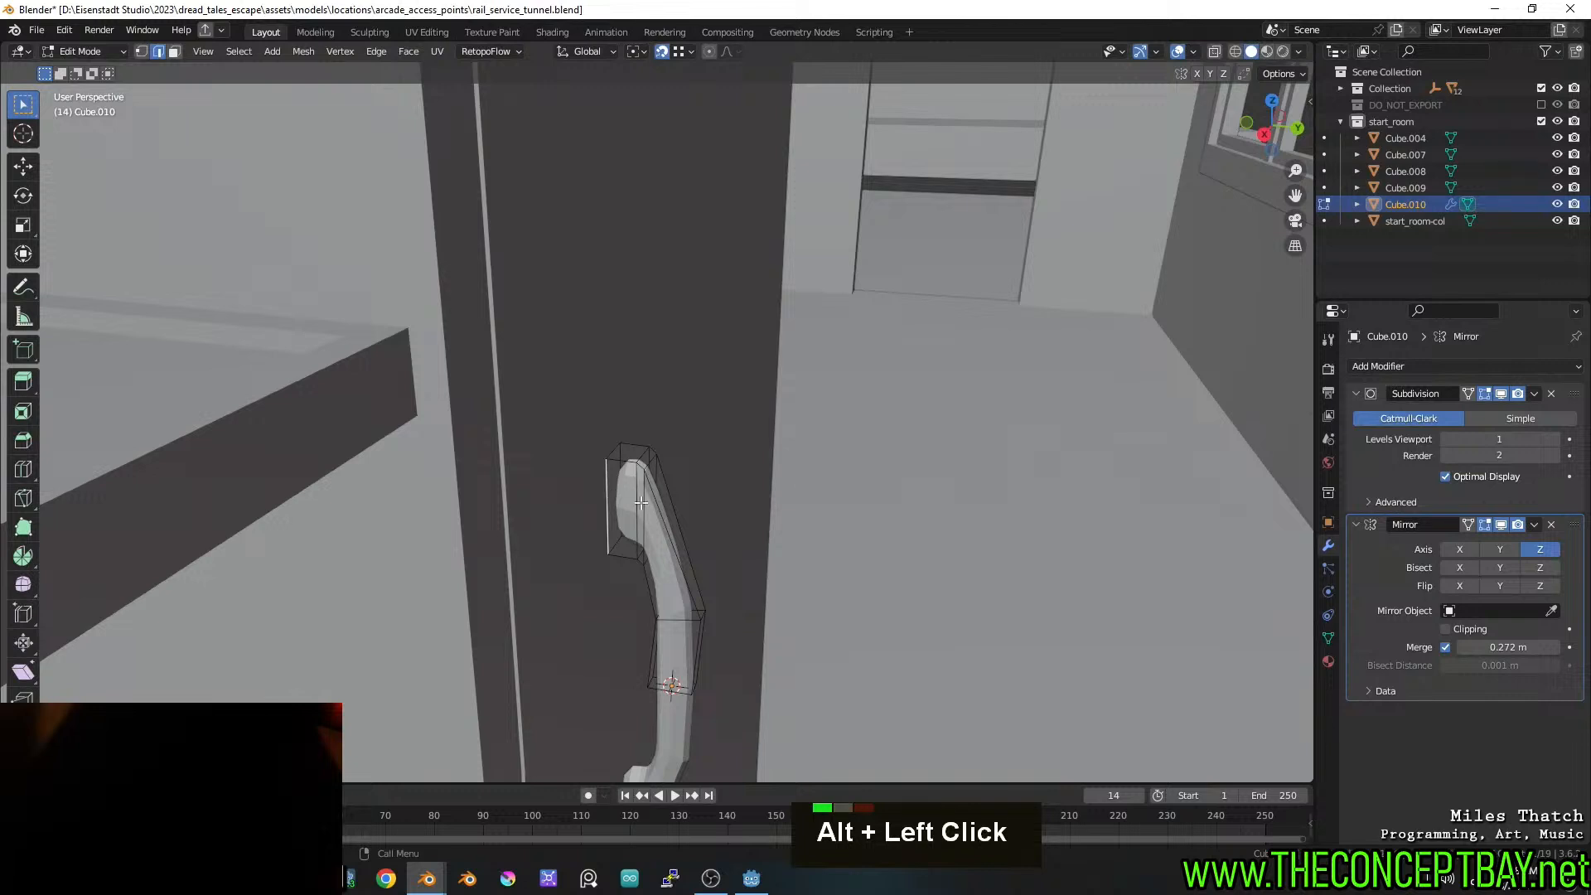
key(3)
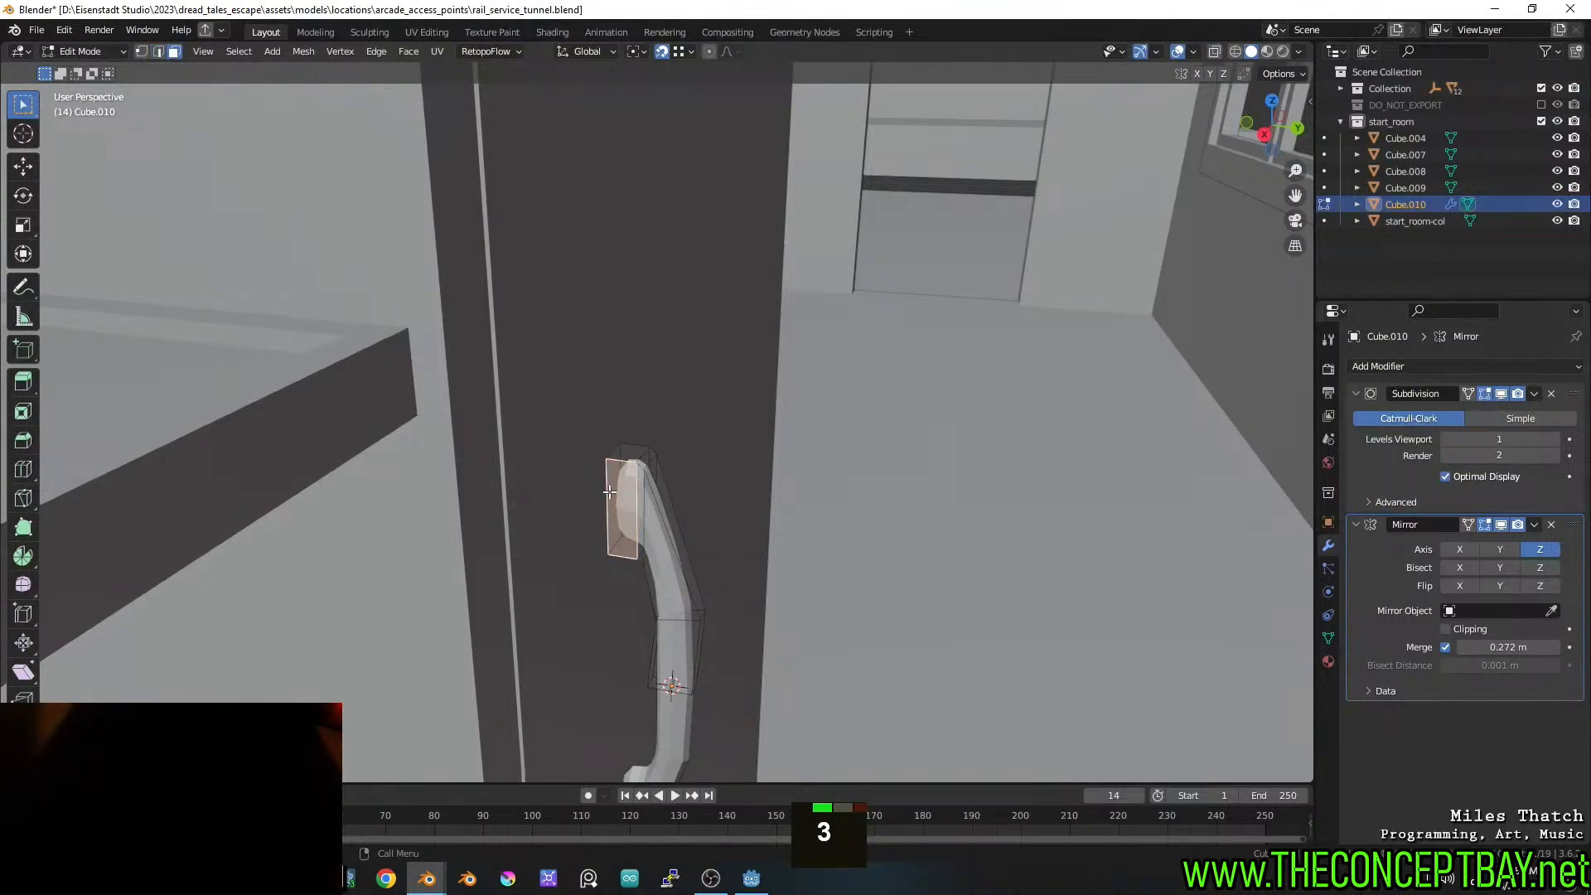
double_click(609, 492)
middle_drag(609, 492, 721, 462)
key(e)
click(787, 485)
key(Tab)
key(Tab)
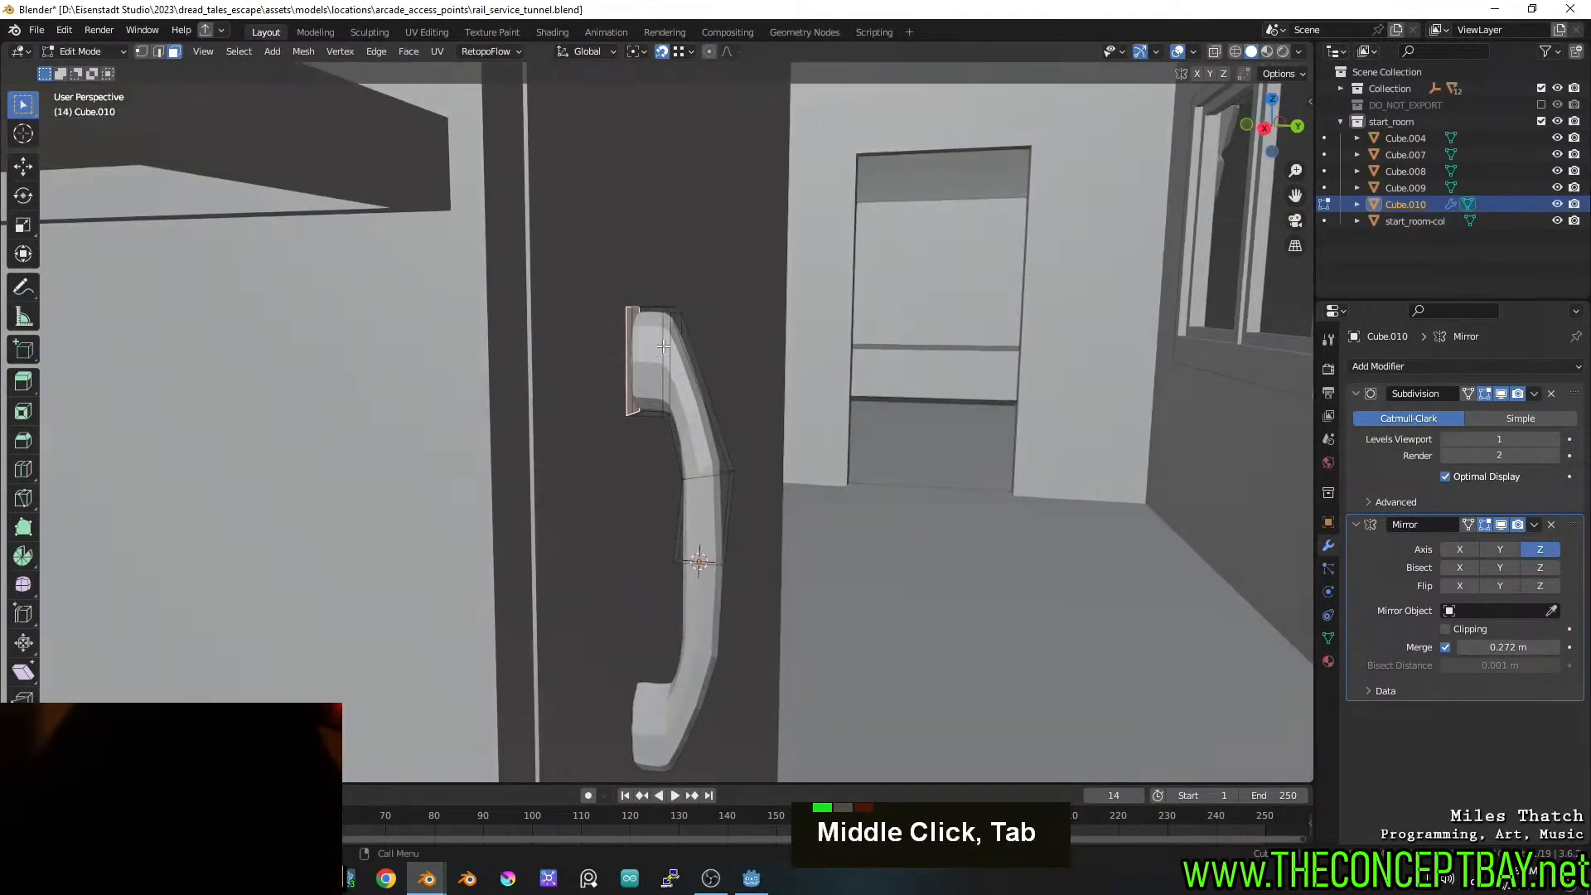
key(2)
key(ctrl+r)
click(694, 381)
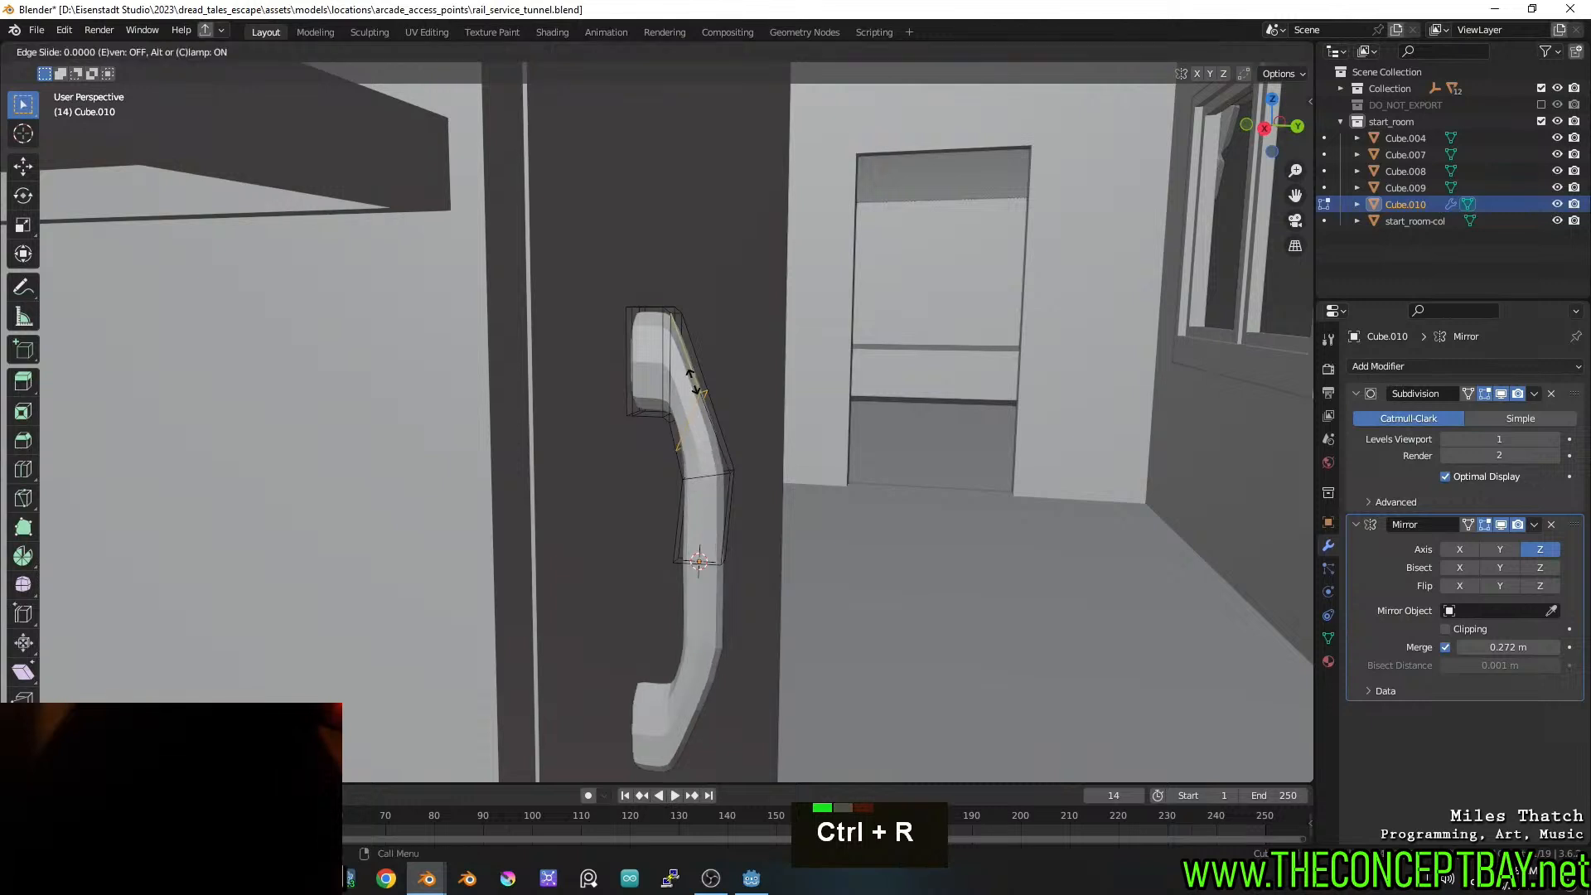
key(Escape)
key(ctrl+z)
key(3)
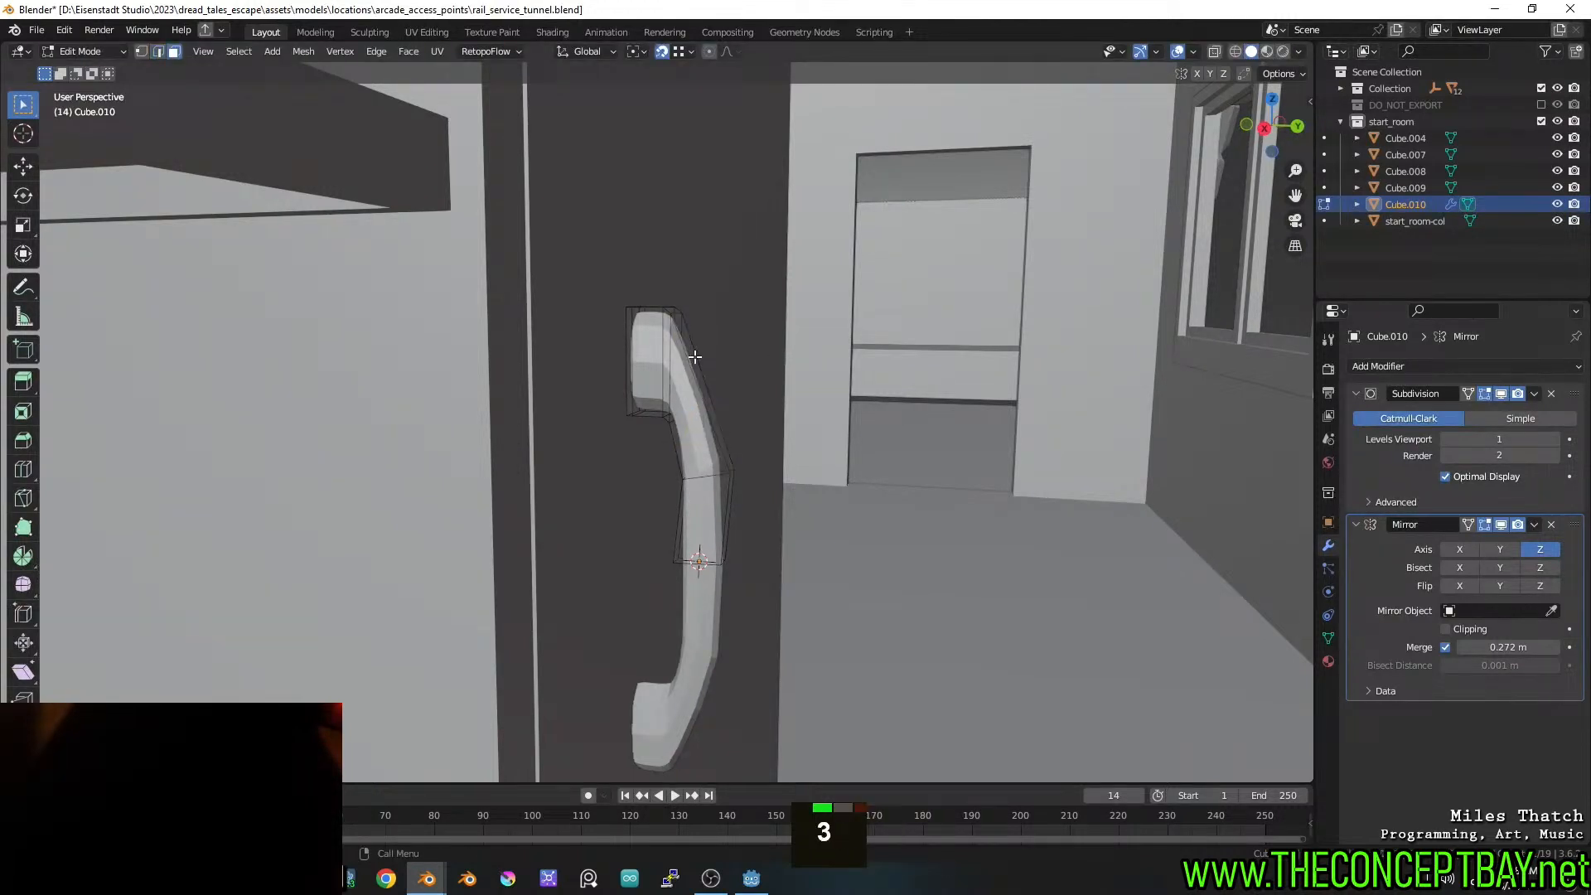
key(g)
key(z)
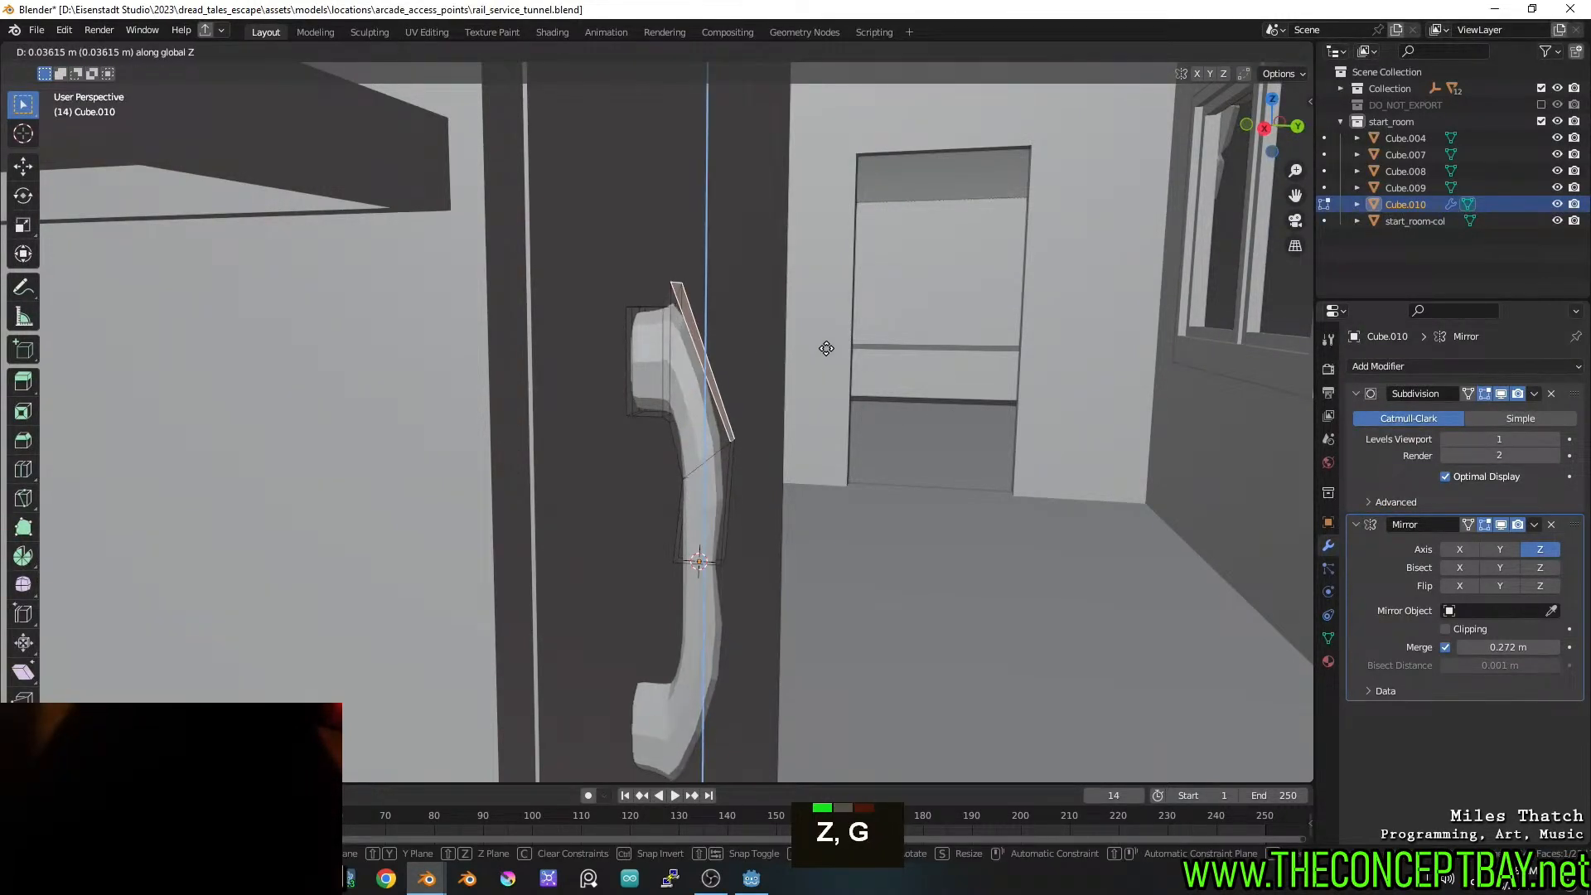
key(Escape)
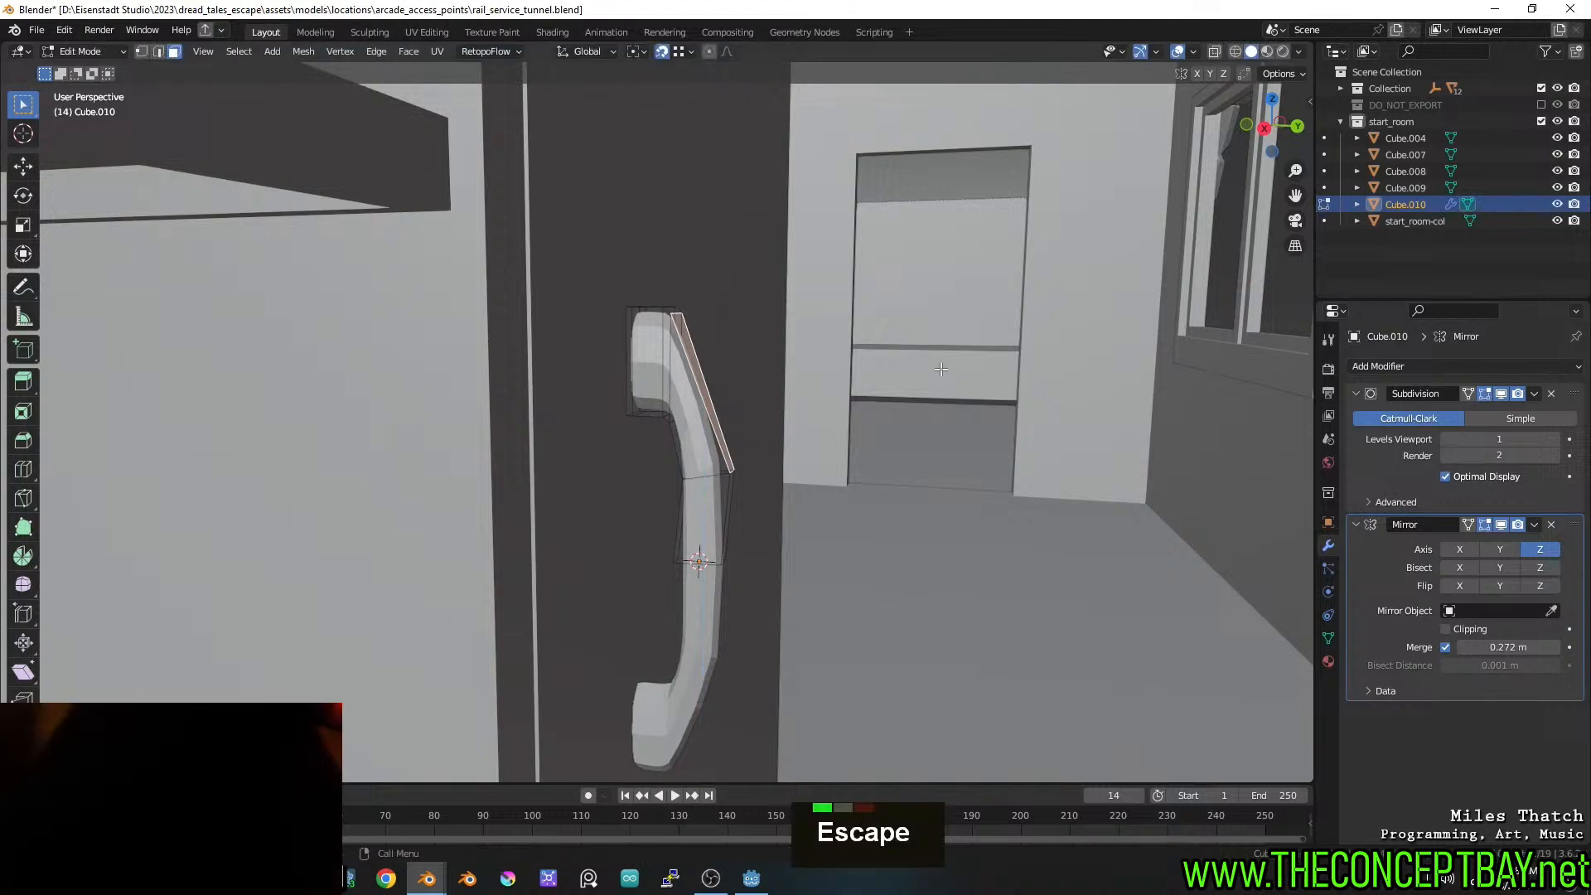
key(g)
key(z)
key(Escape)
Move the upper outer edge of the handle's slanted section about 0.034 m outward along Y
key(2)
key(g)
key(x)
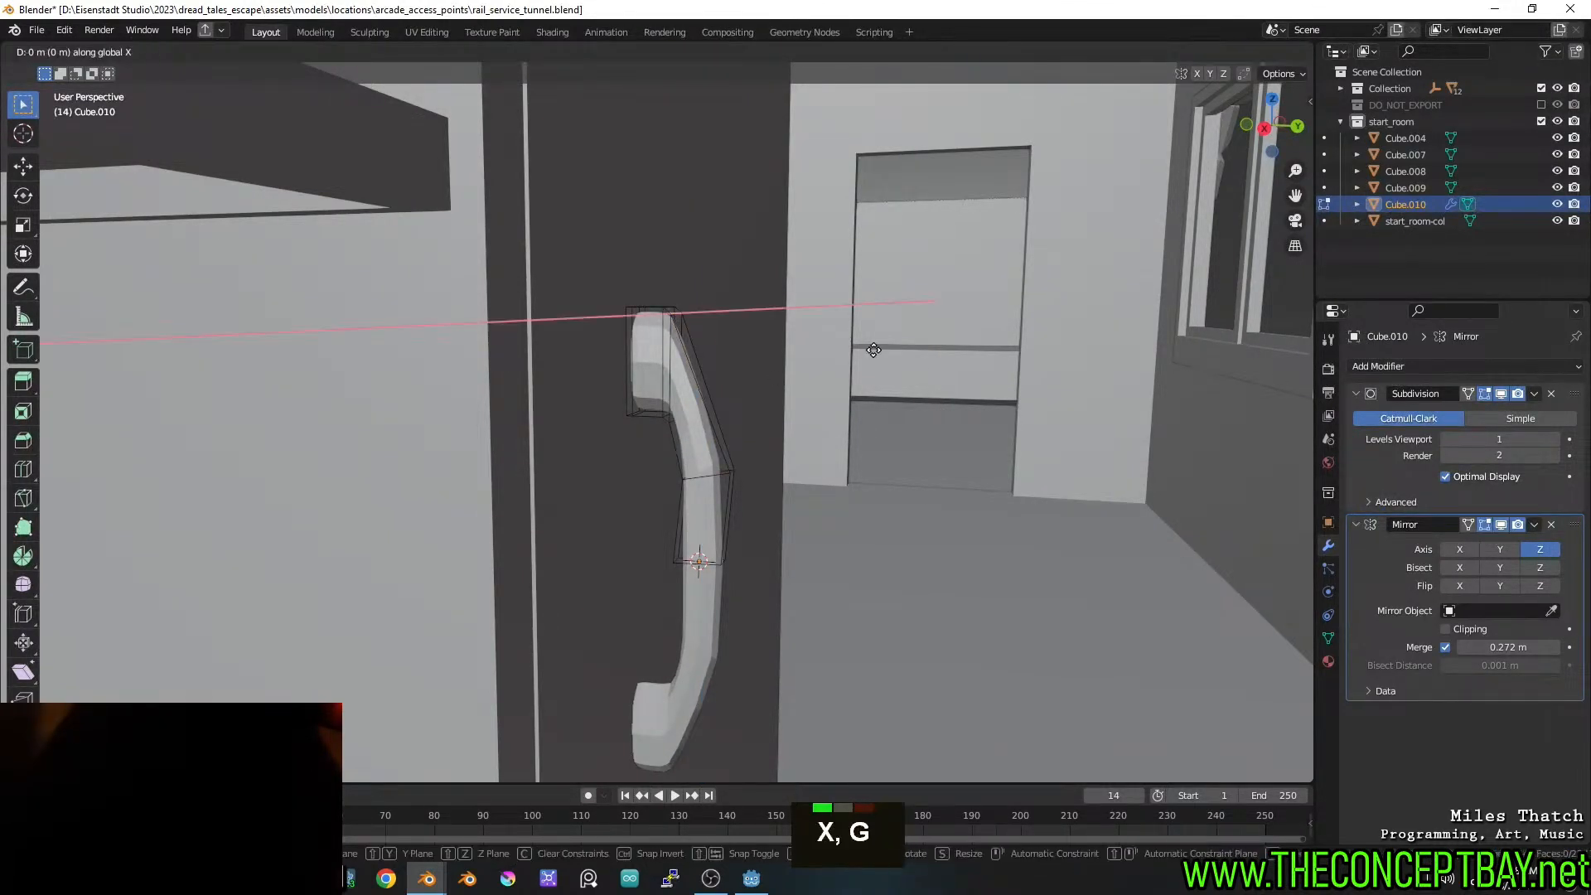
key(y)
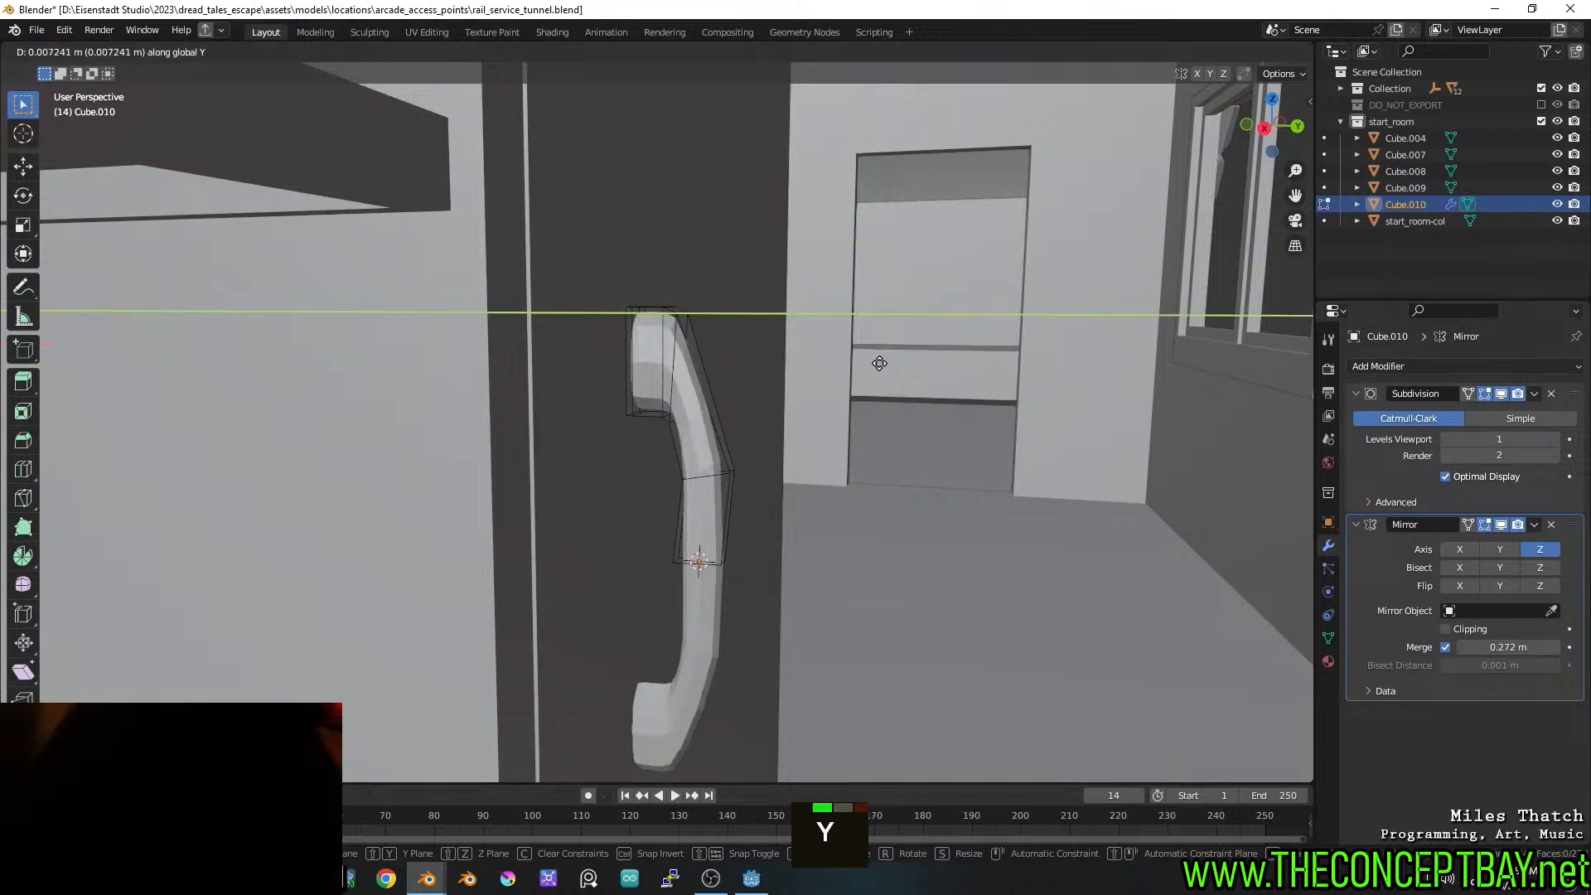
click(901, 374)
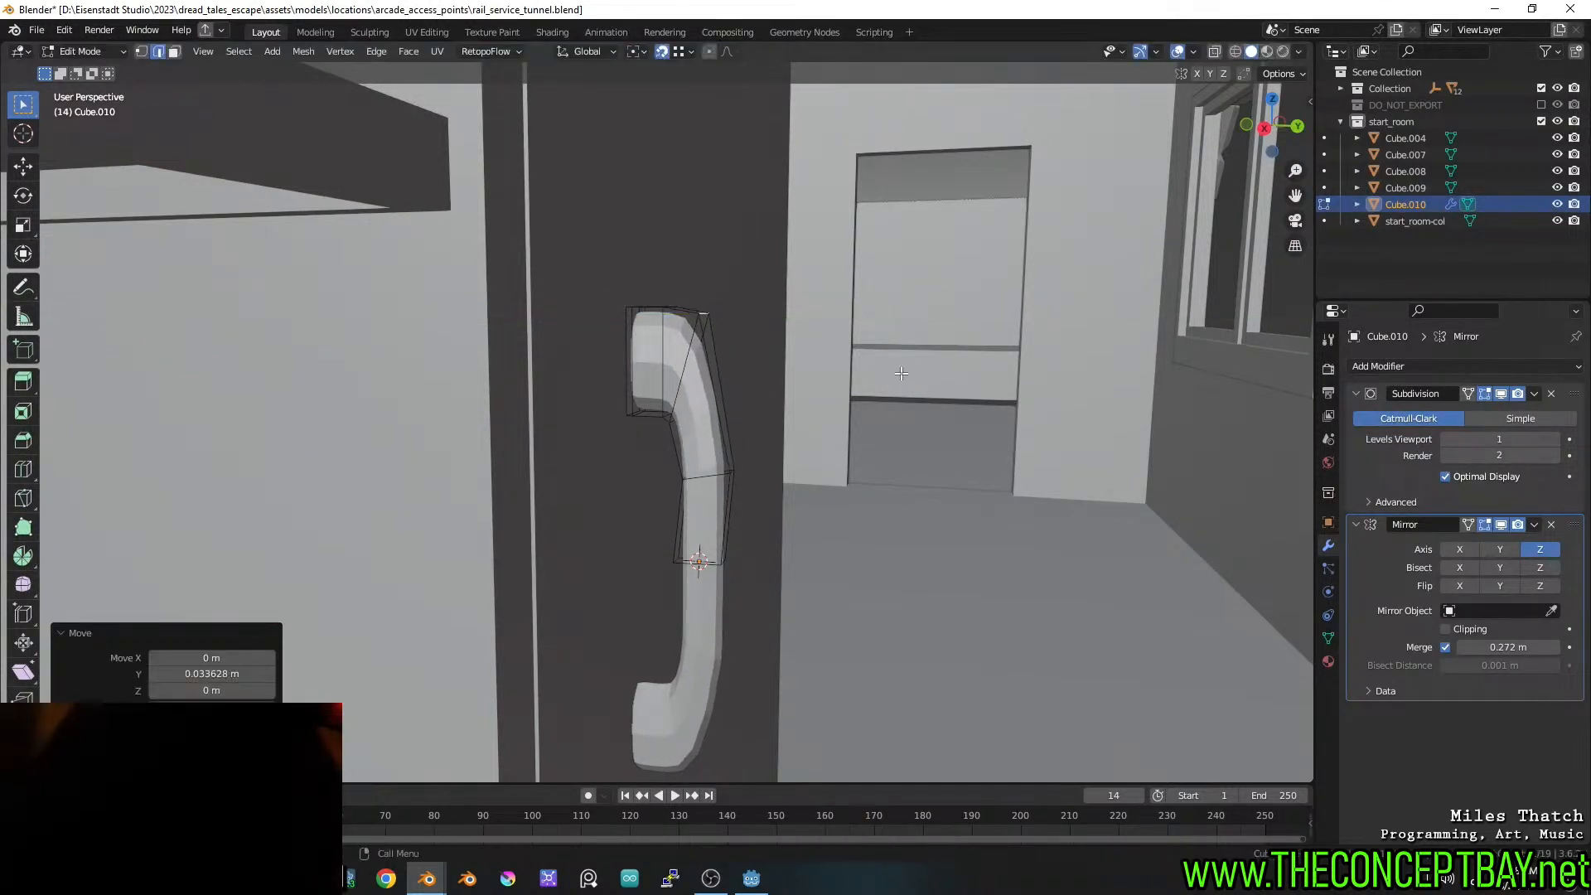
Move the outer edge at the handle's lower bend about -0.012 m along Y
click(731, 472)
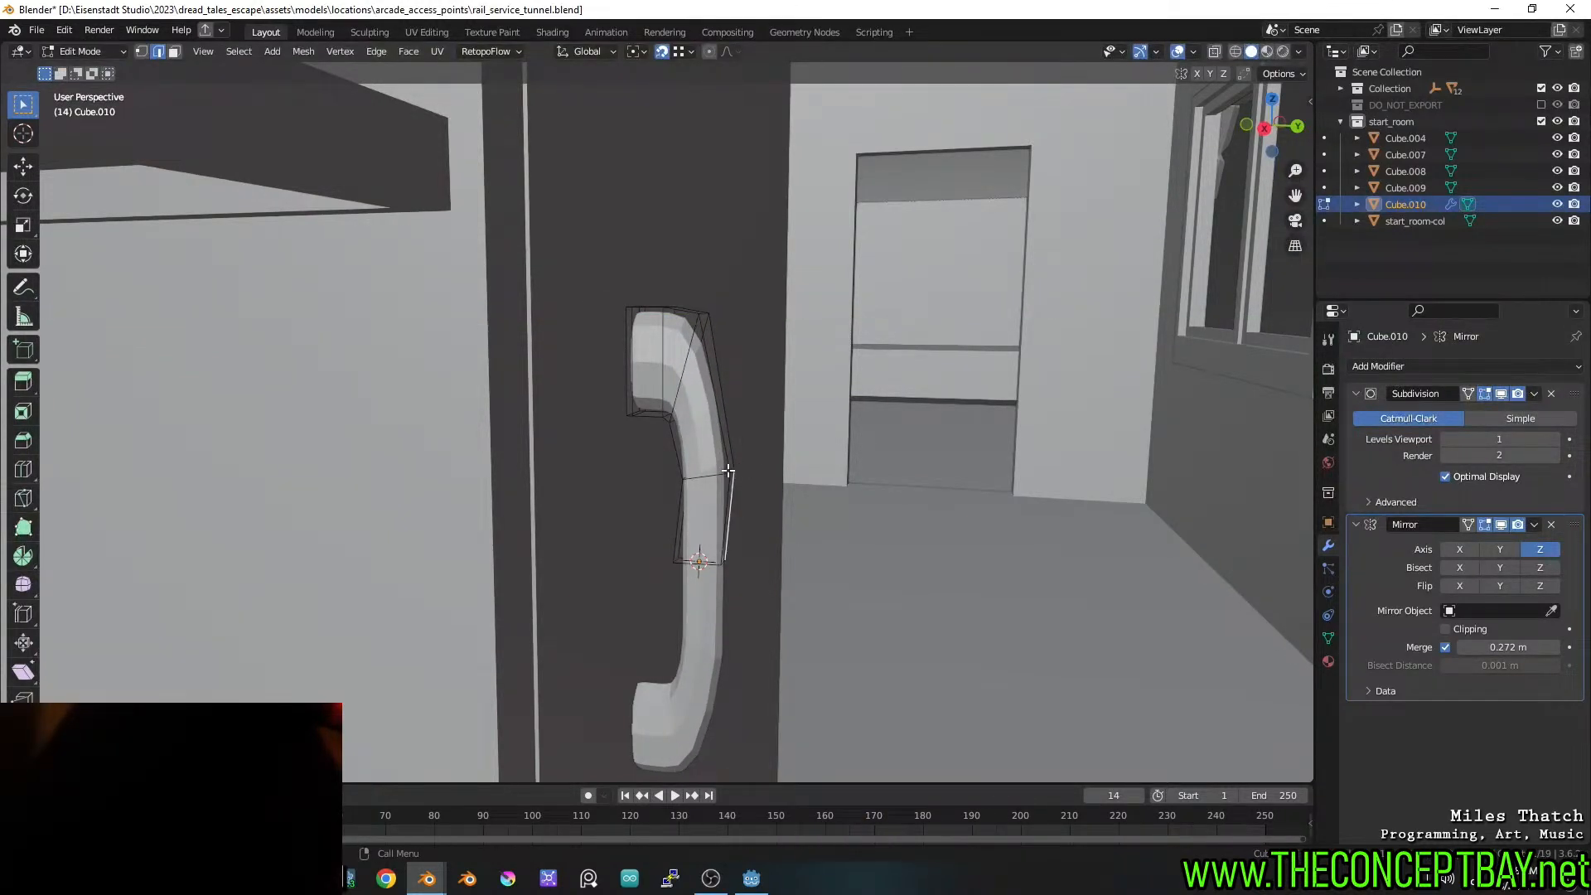
key(g)
key(y)
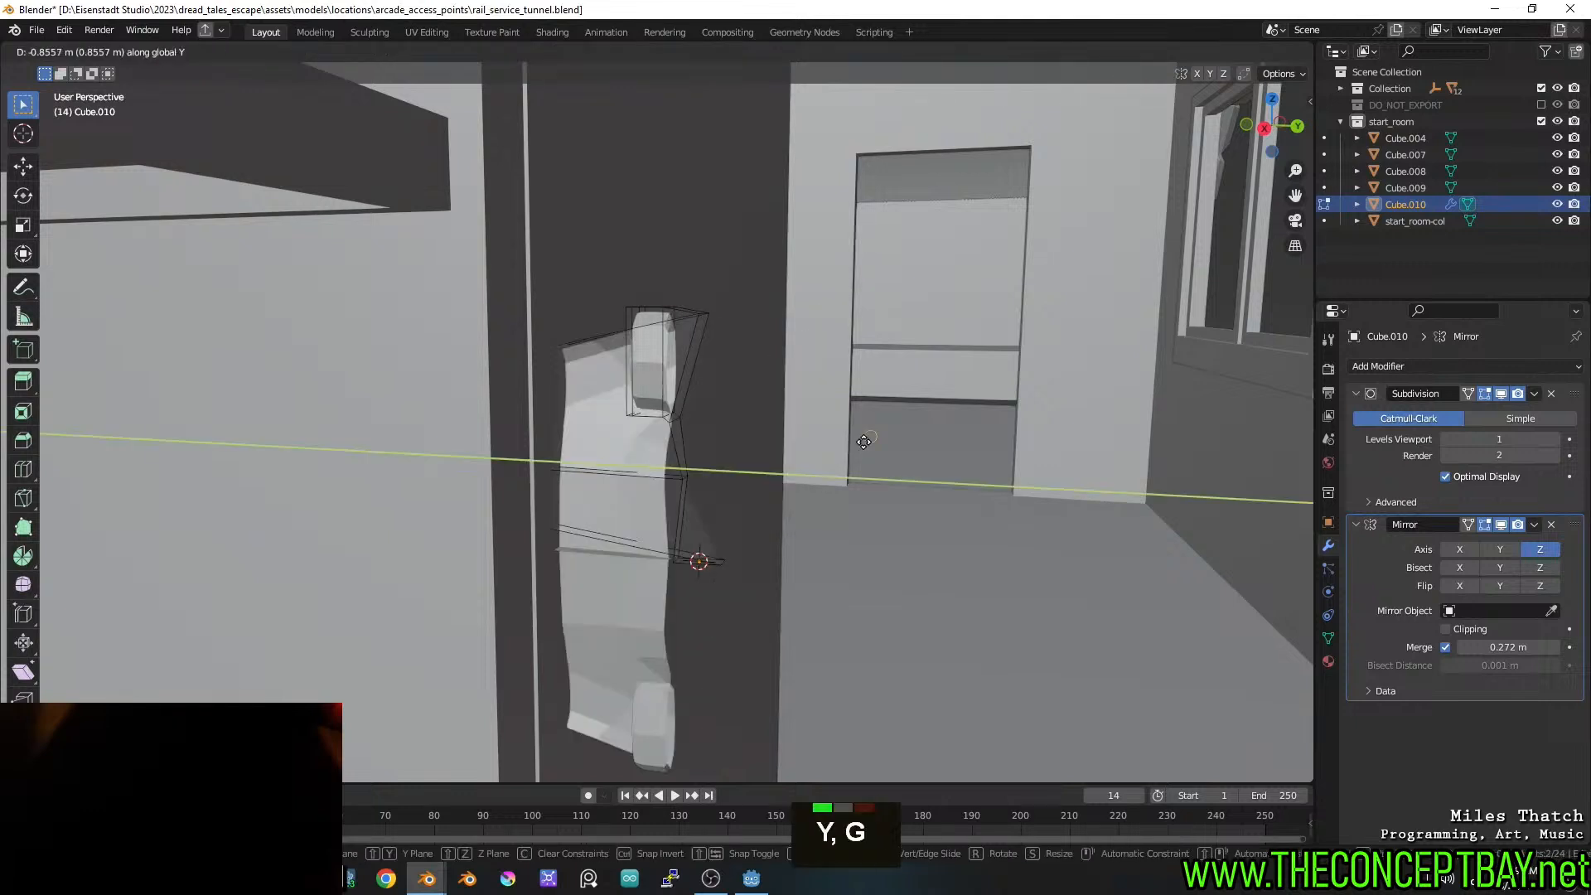
key(x)
key(y)
key(ctrl)
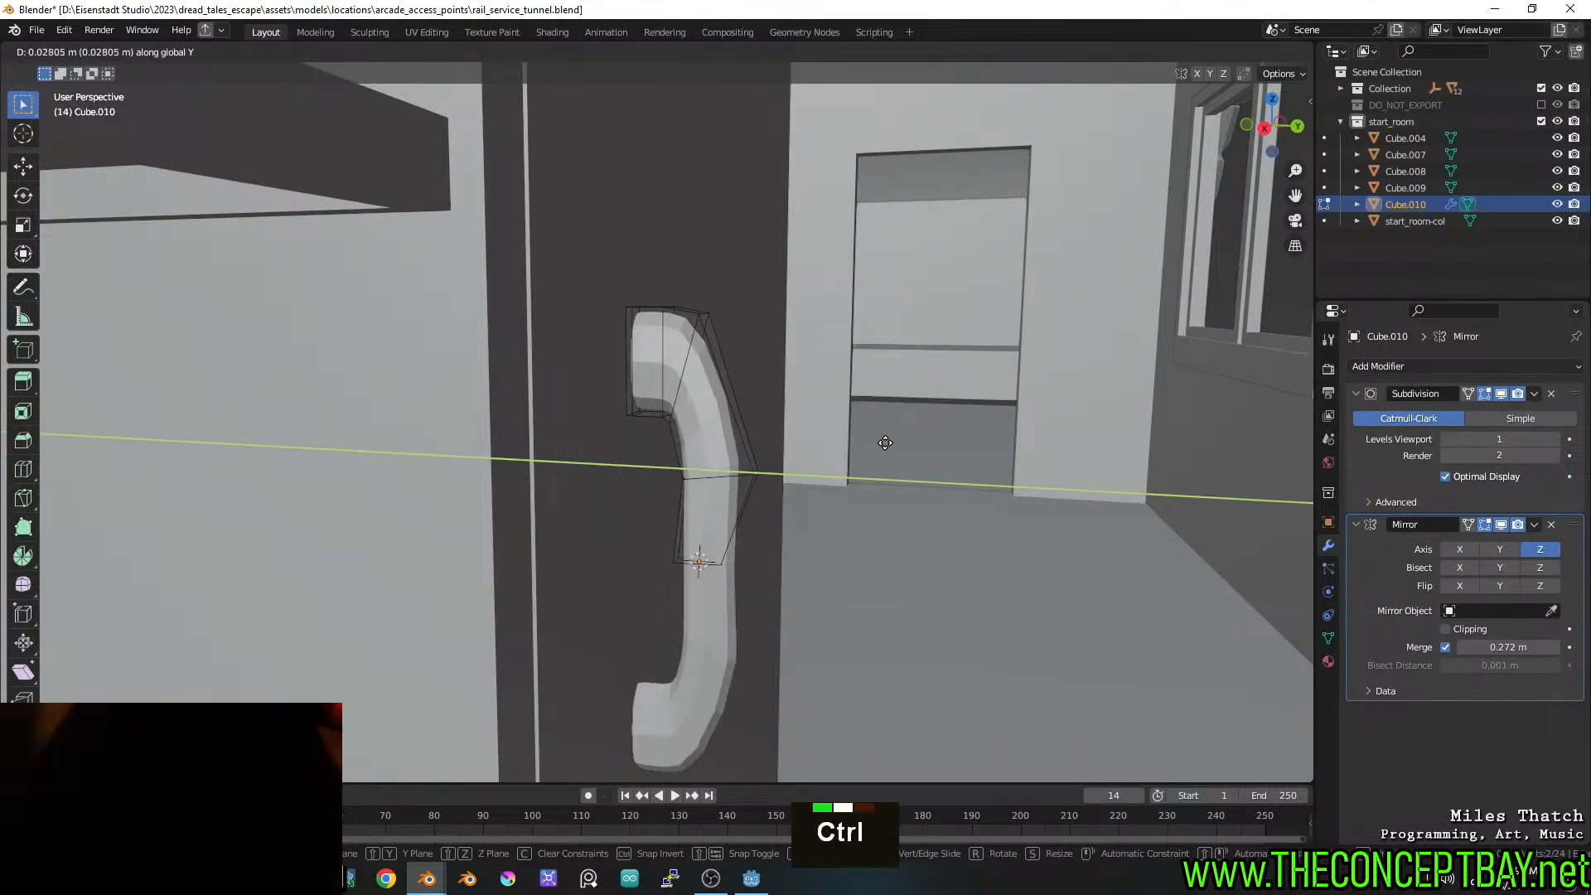
ctrl+click(851, 453)
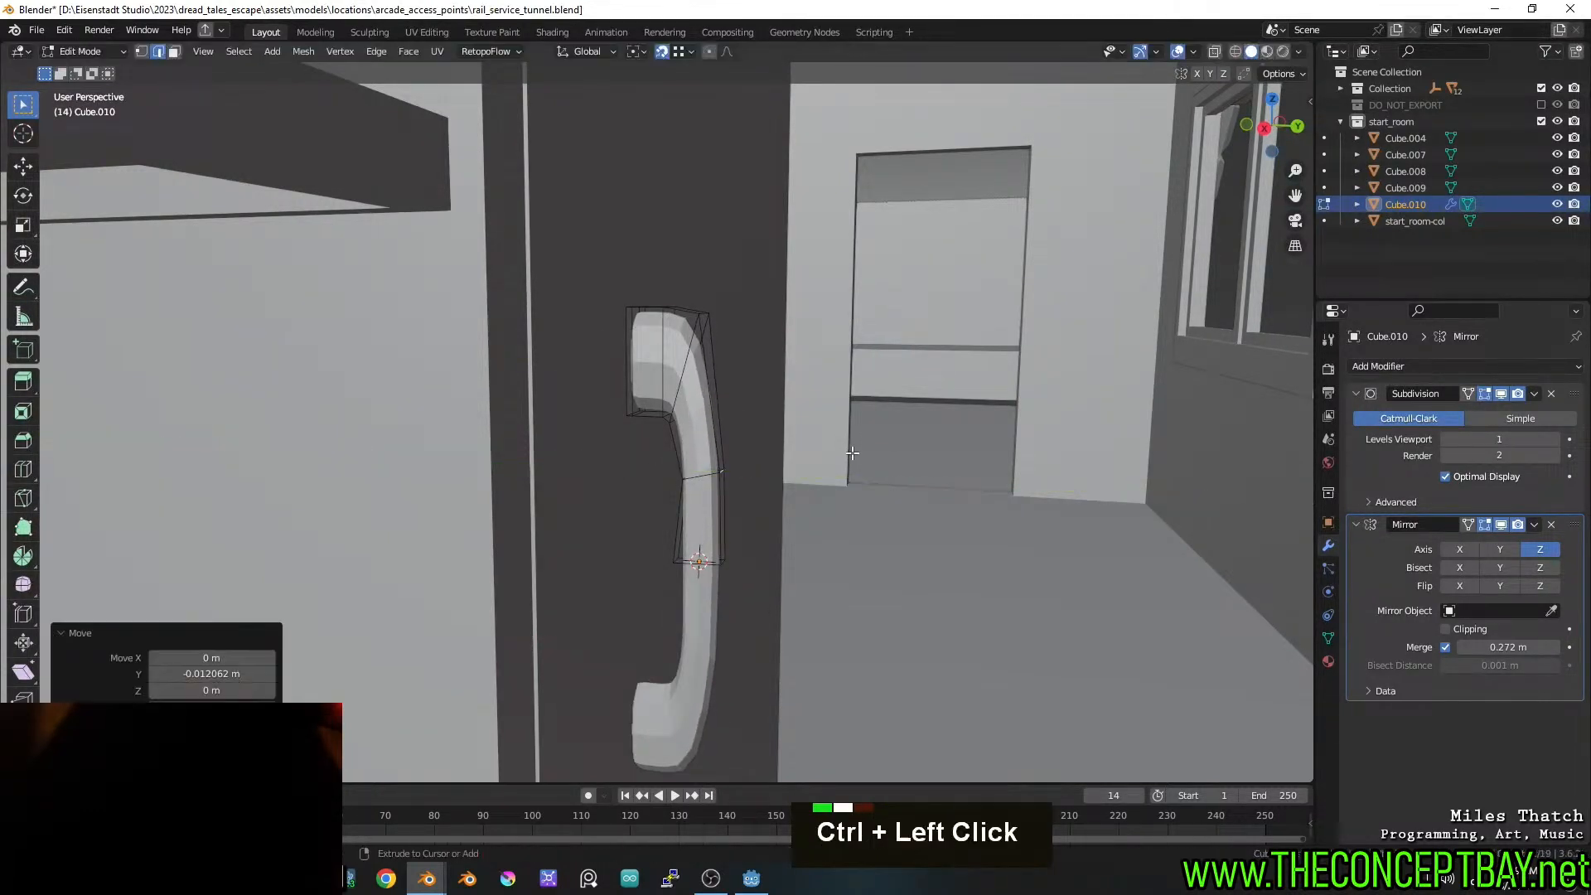
Move the grip's outer edge at the mirror seam about -0.006 m along Y
key(g)
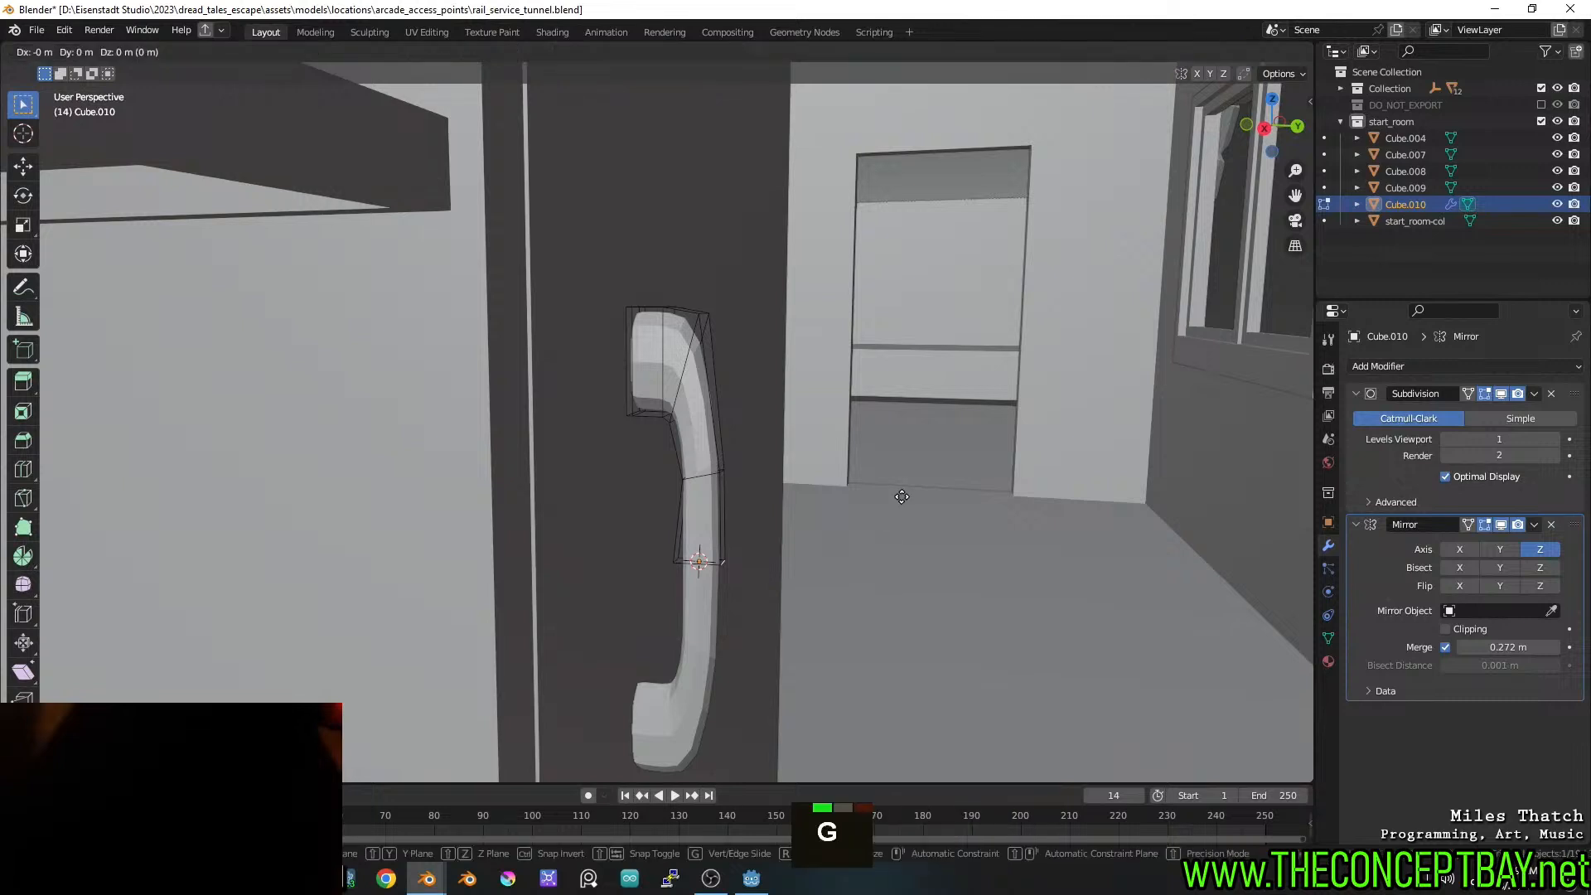
key(y)
key(ctrl)
ctrl+click(693, 591)
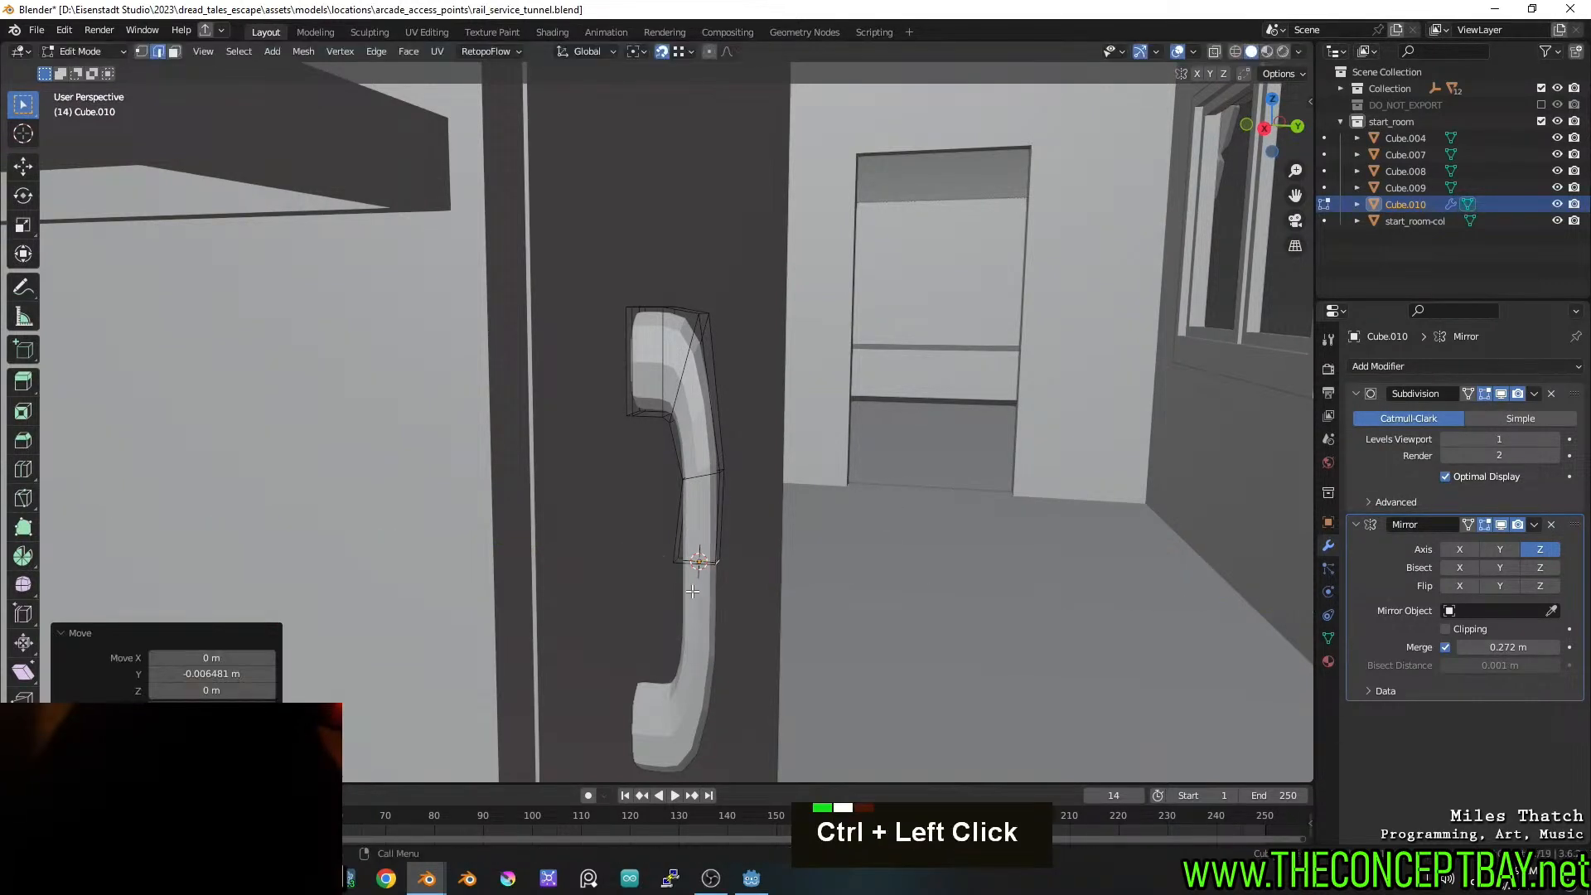
Move the grip's inner edge at the mirror seam about 0.017 m along Y
ctrl+click(675, 561)
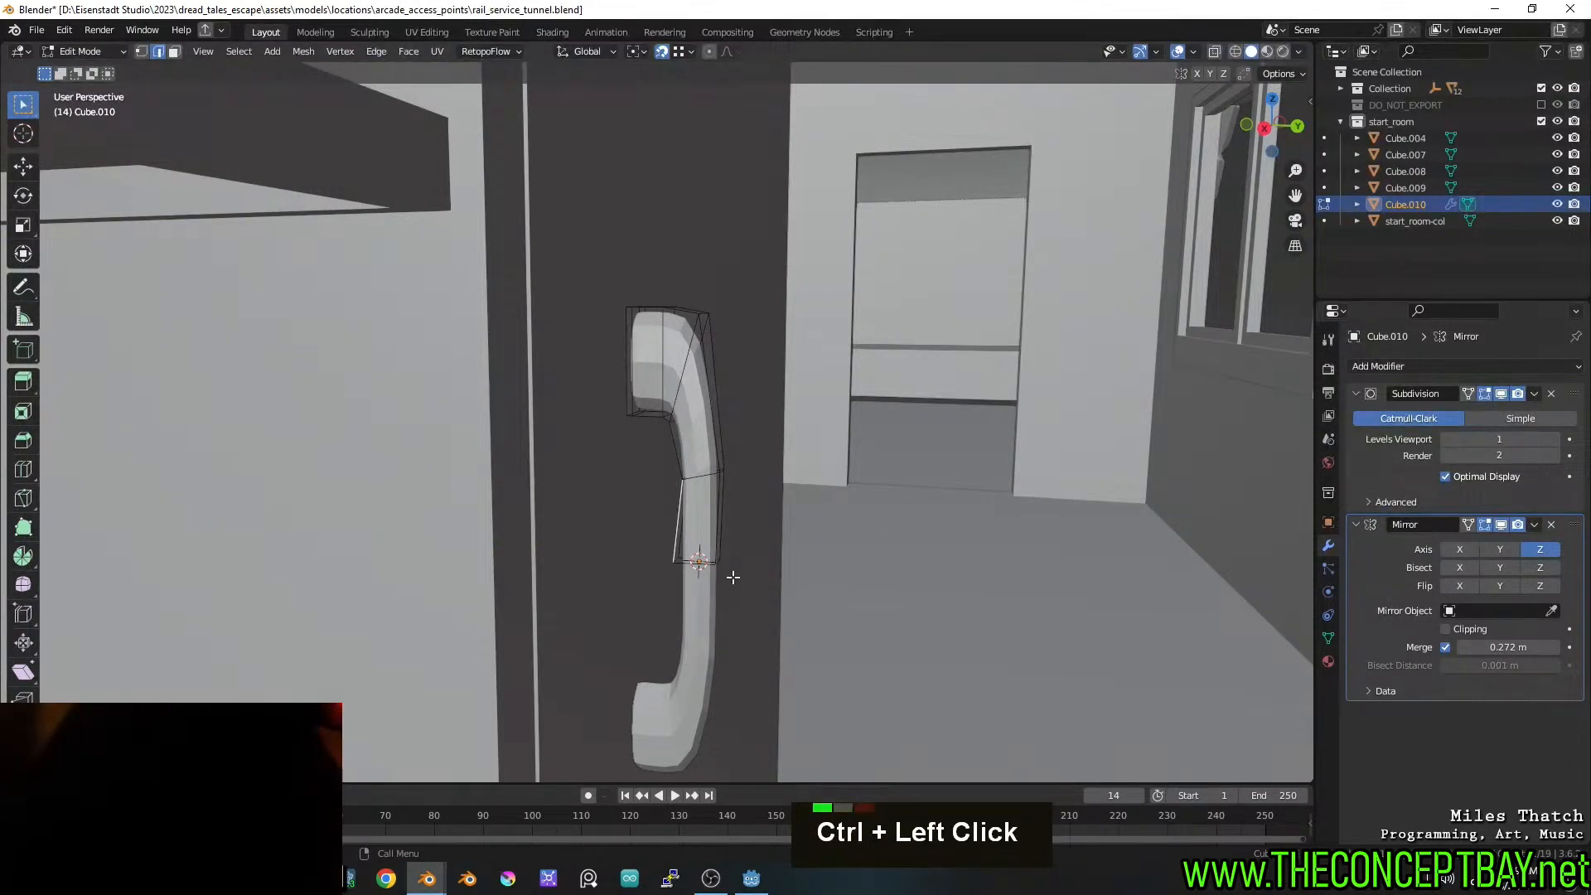
double_click(677, 561)
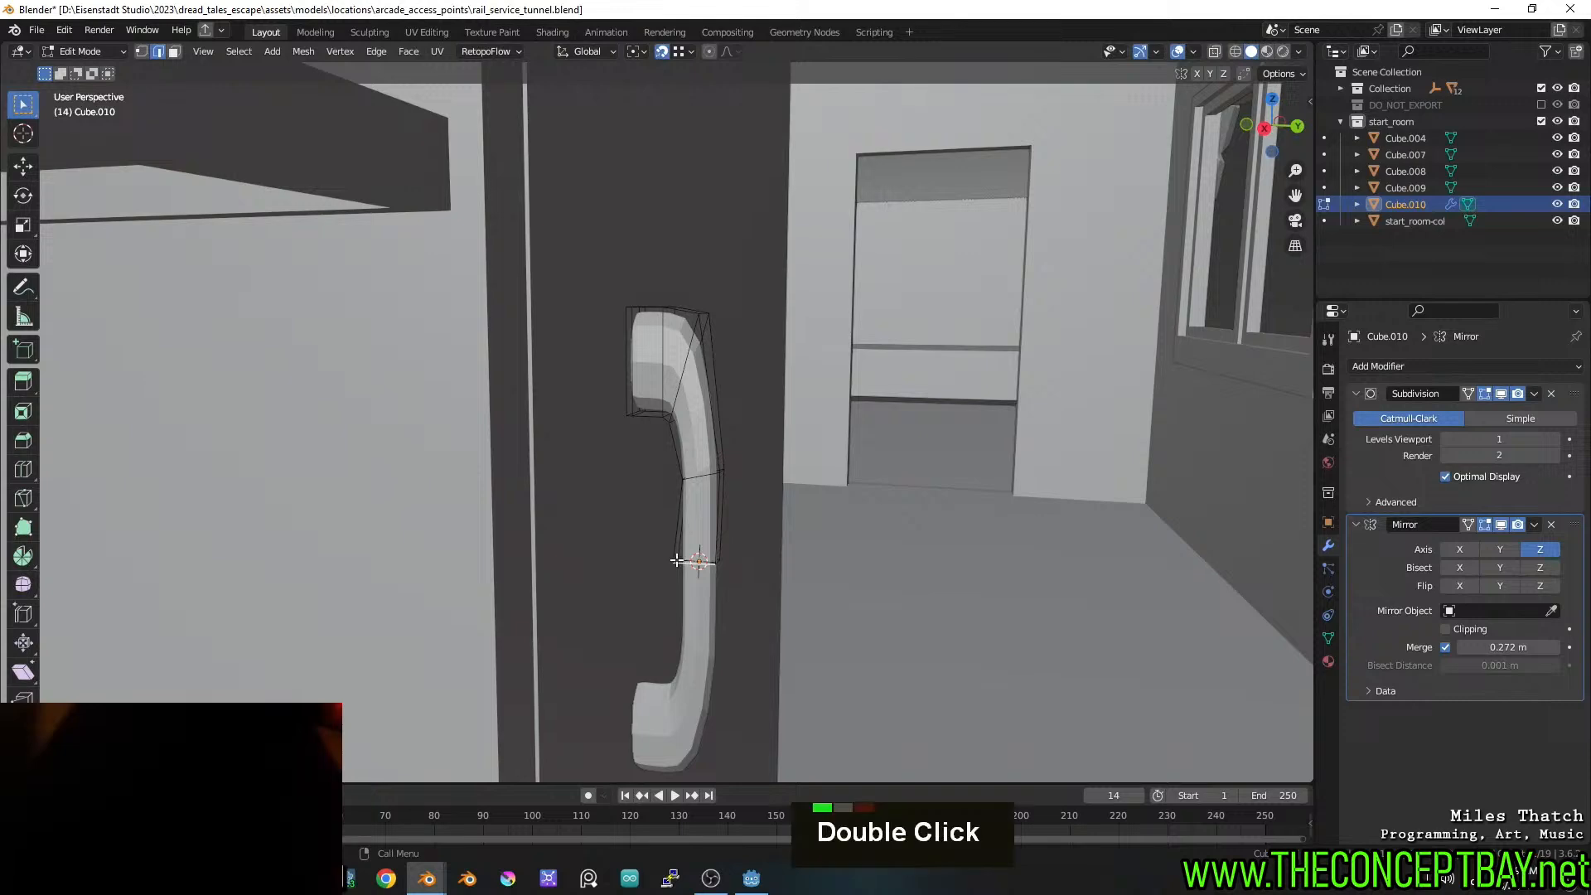
middle_drag(677, 562, 903, 544)
key(g)
key(y)
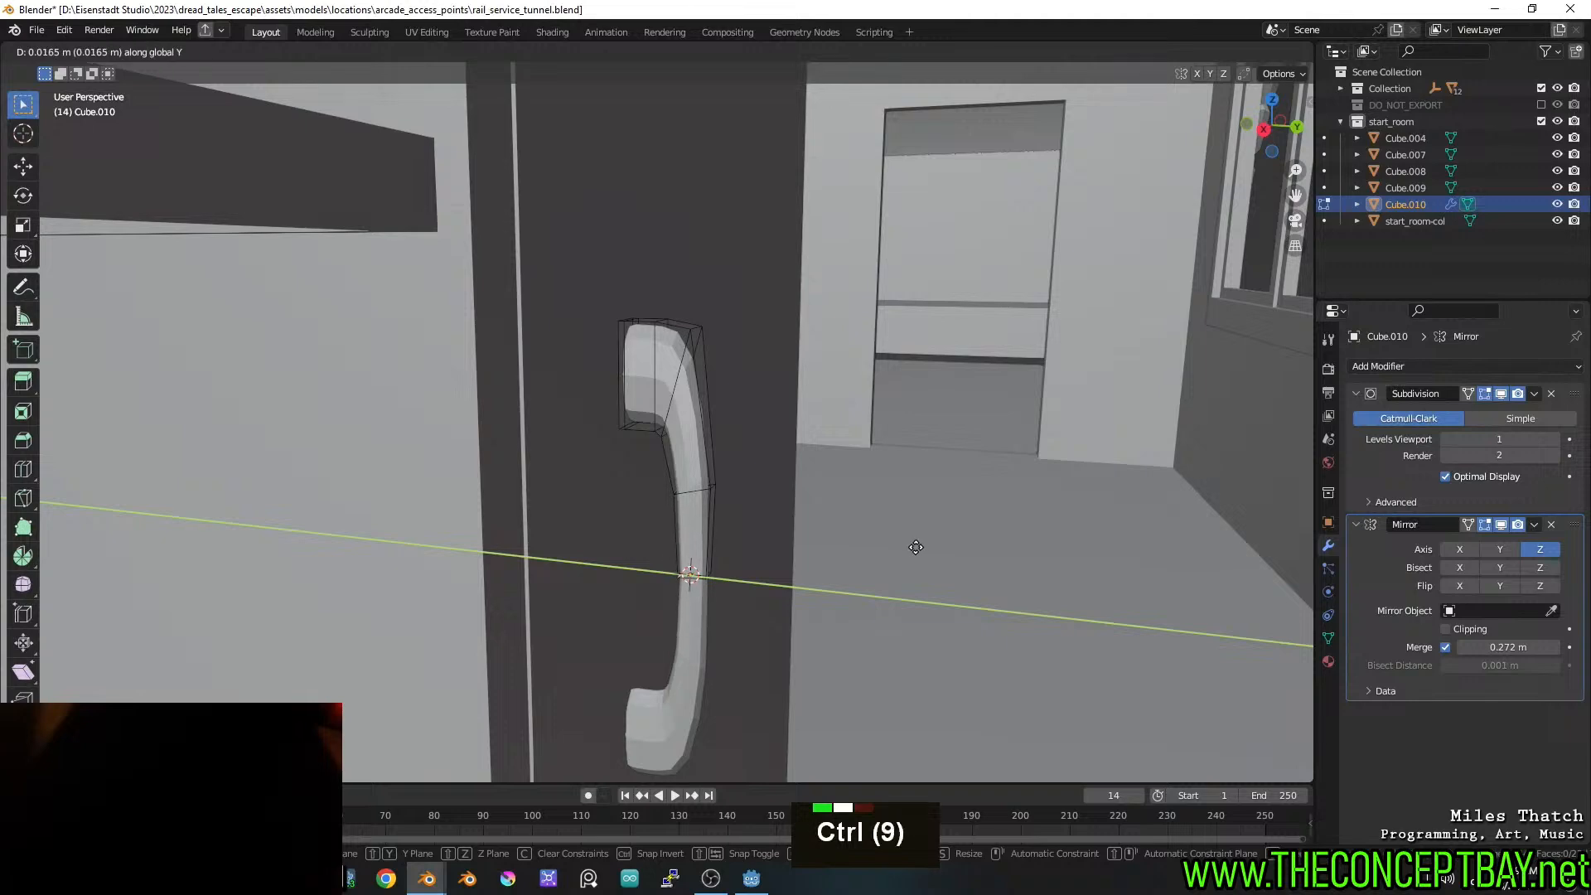
ctrl+click(915, 549)
Raise the underside faces of the handle's mounting end about 0.05 m along Z
middle_drag(915, 548, 679, 340)
key(3)
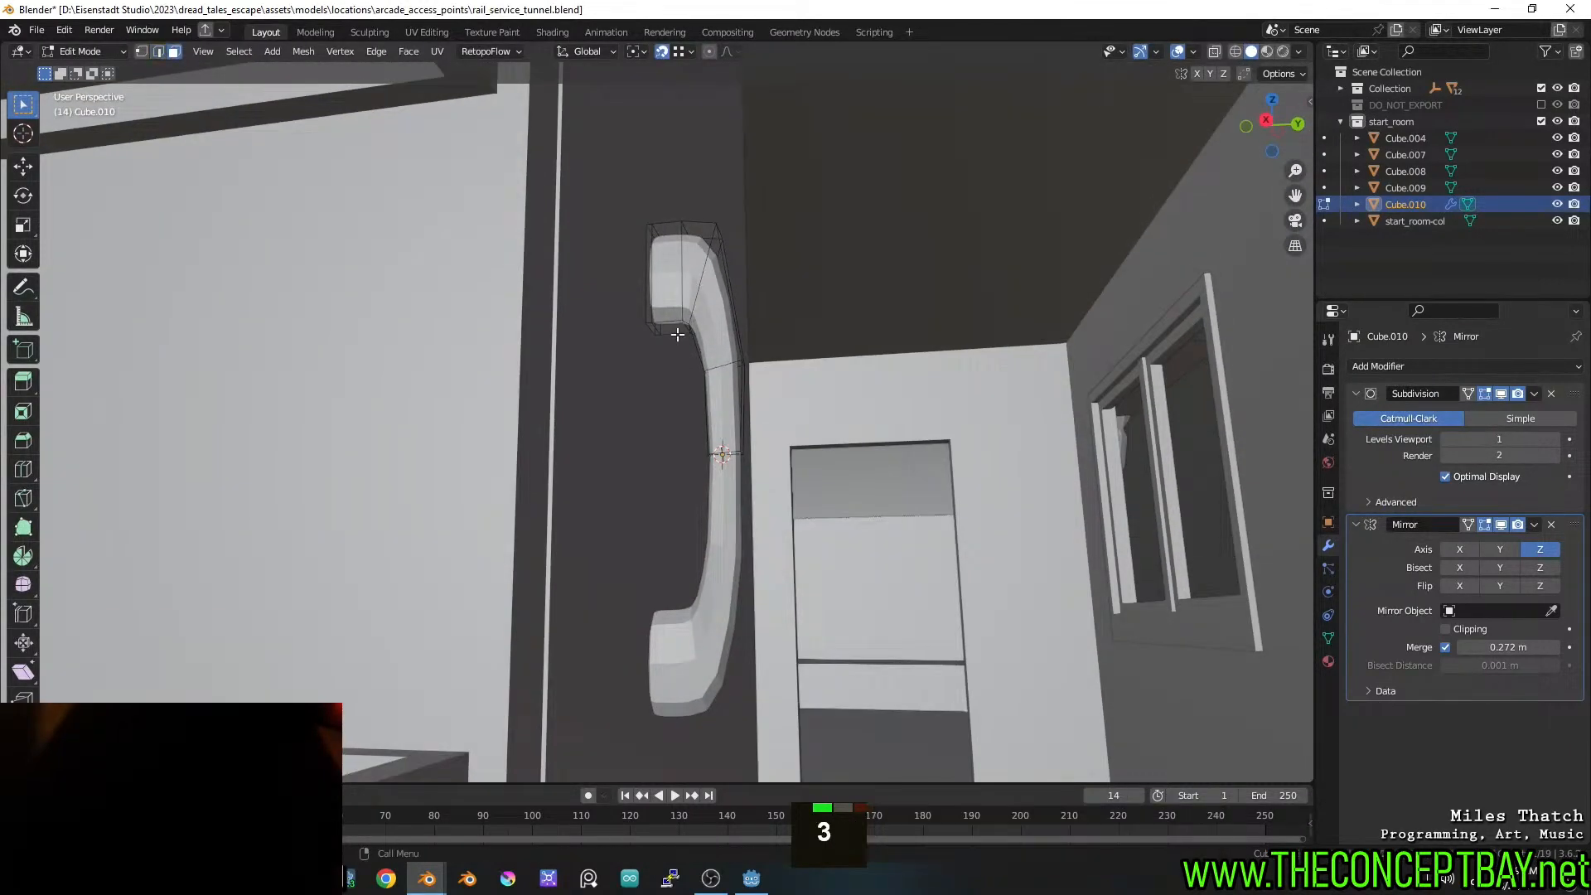
shift+click(651, 331)
shift+click(685, 327)
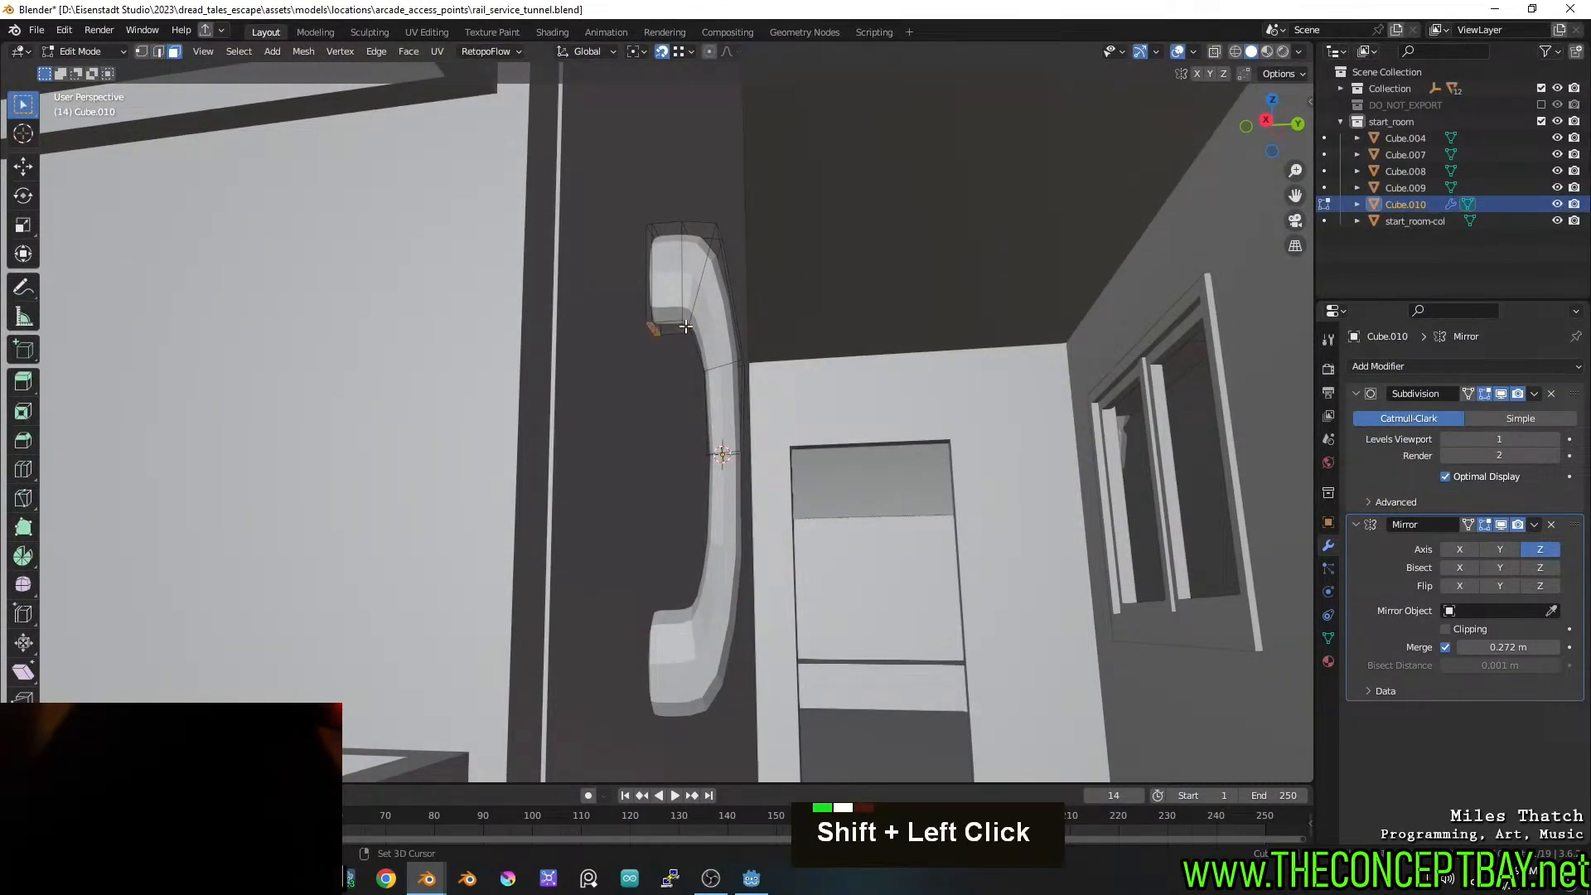
middle_drag(681, 336, 965, 373)
key(g)
key(z)
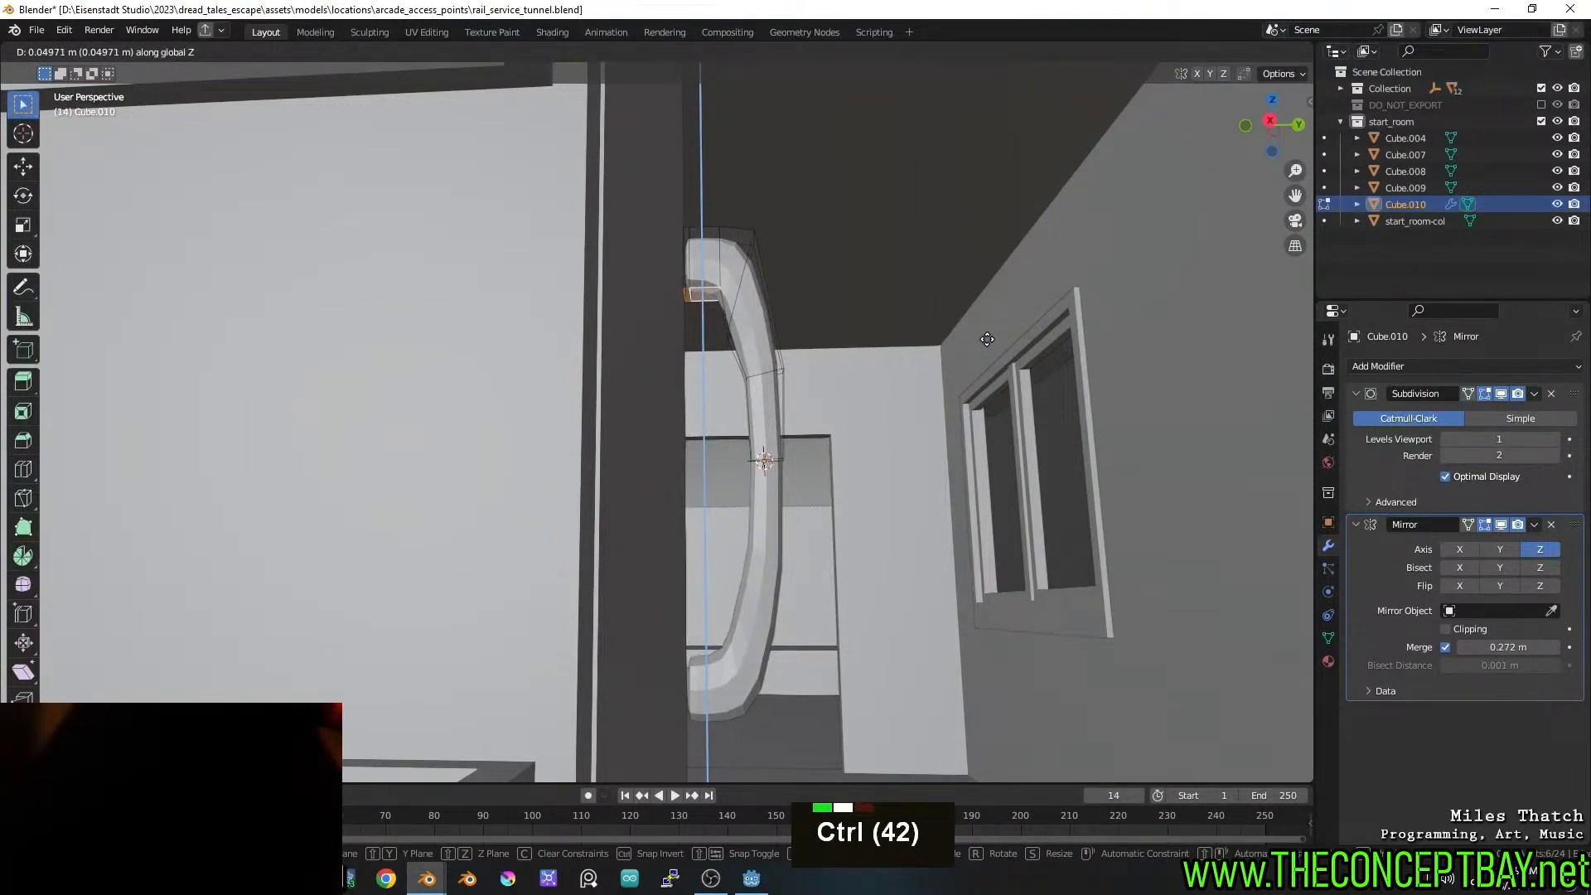
ctrl+click(987, 338)
Try shifting the edge loops at the handle's lower bend and mirror seam along X
middle_drag(987, 339, 584, 430)
scroll(953, 348, down, 2)
key(Tab)
key(Tab)
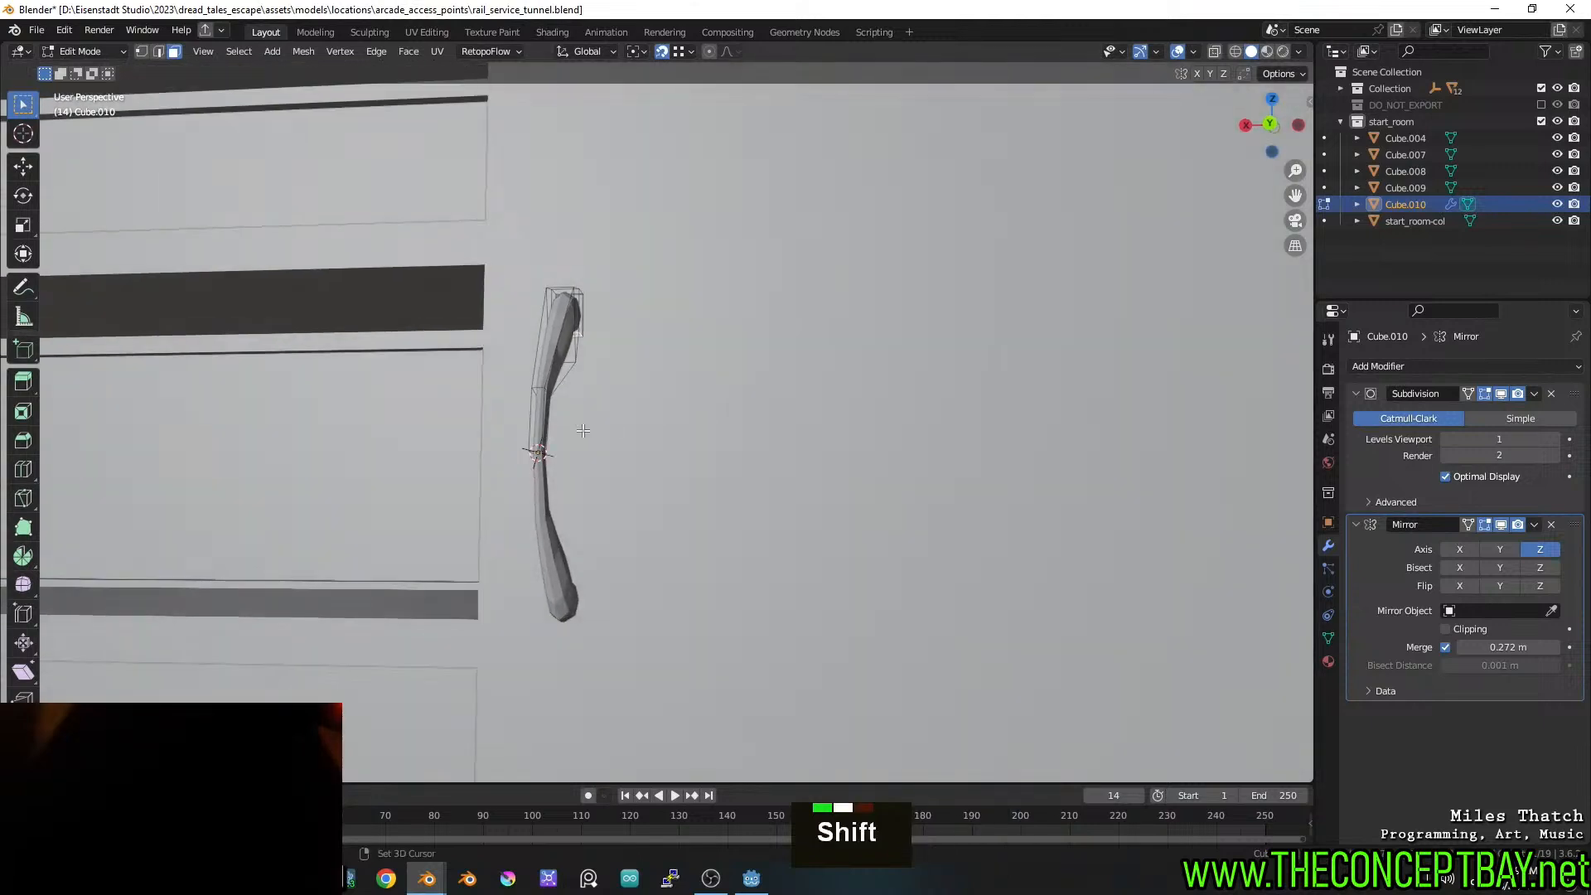
scroll(584, 430, up, 4)
scroll(582, 373, down, 1)
key(2)
alt+click(580, 345)
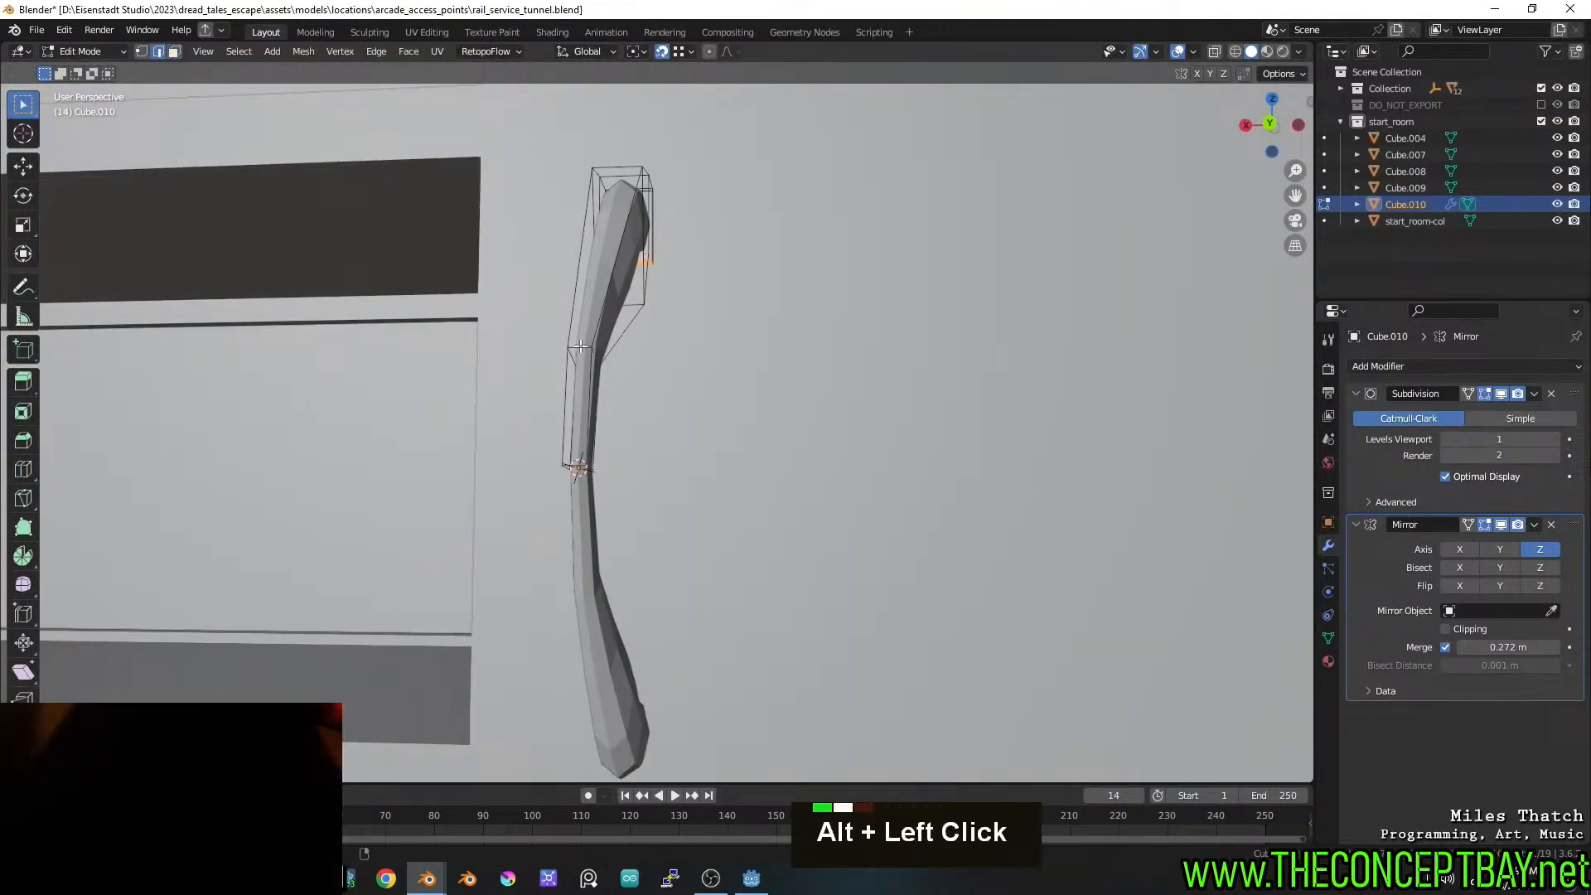
alt+shift+click(578, 464)
key(g)
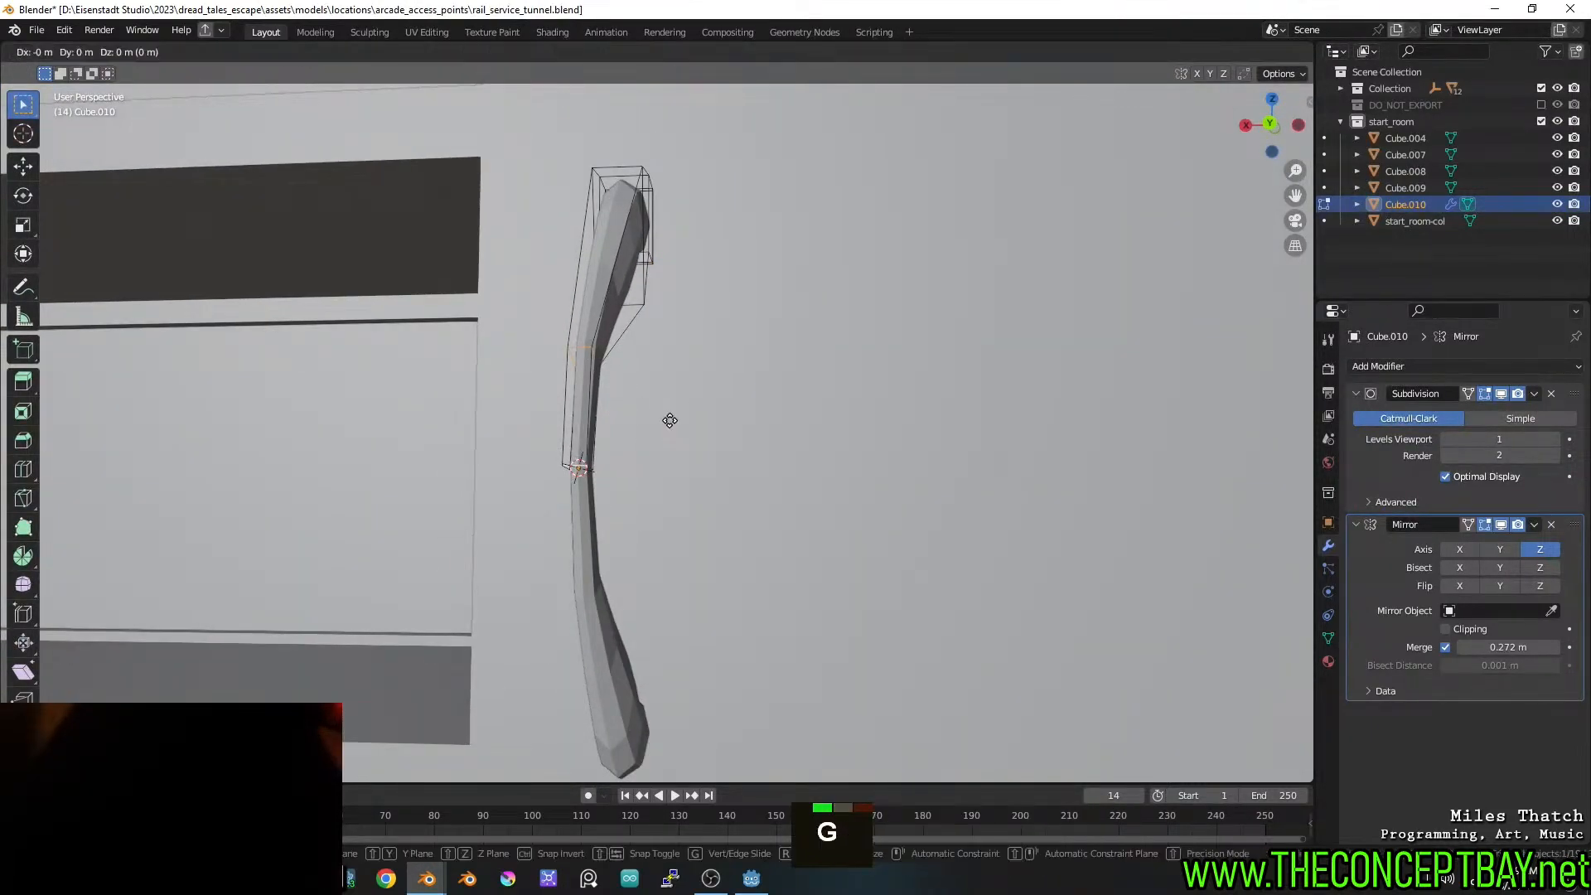
key(x)
click(704, 426)
middle_drag(704, 426, 645, 483)
key(ctrl+z)
Try moving the grip vertices between the lower bend and mirror seam about -0.031 m along X
key(2)
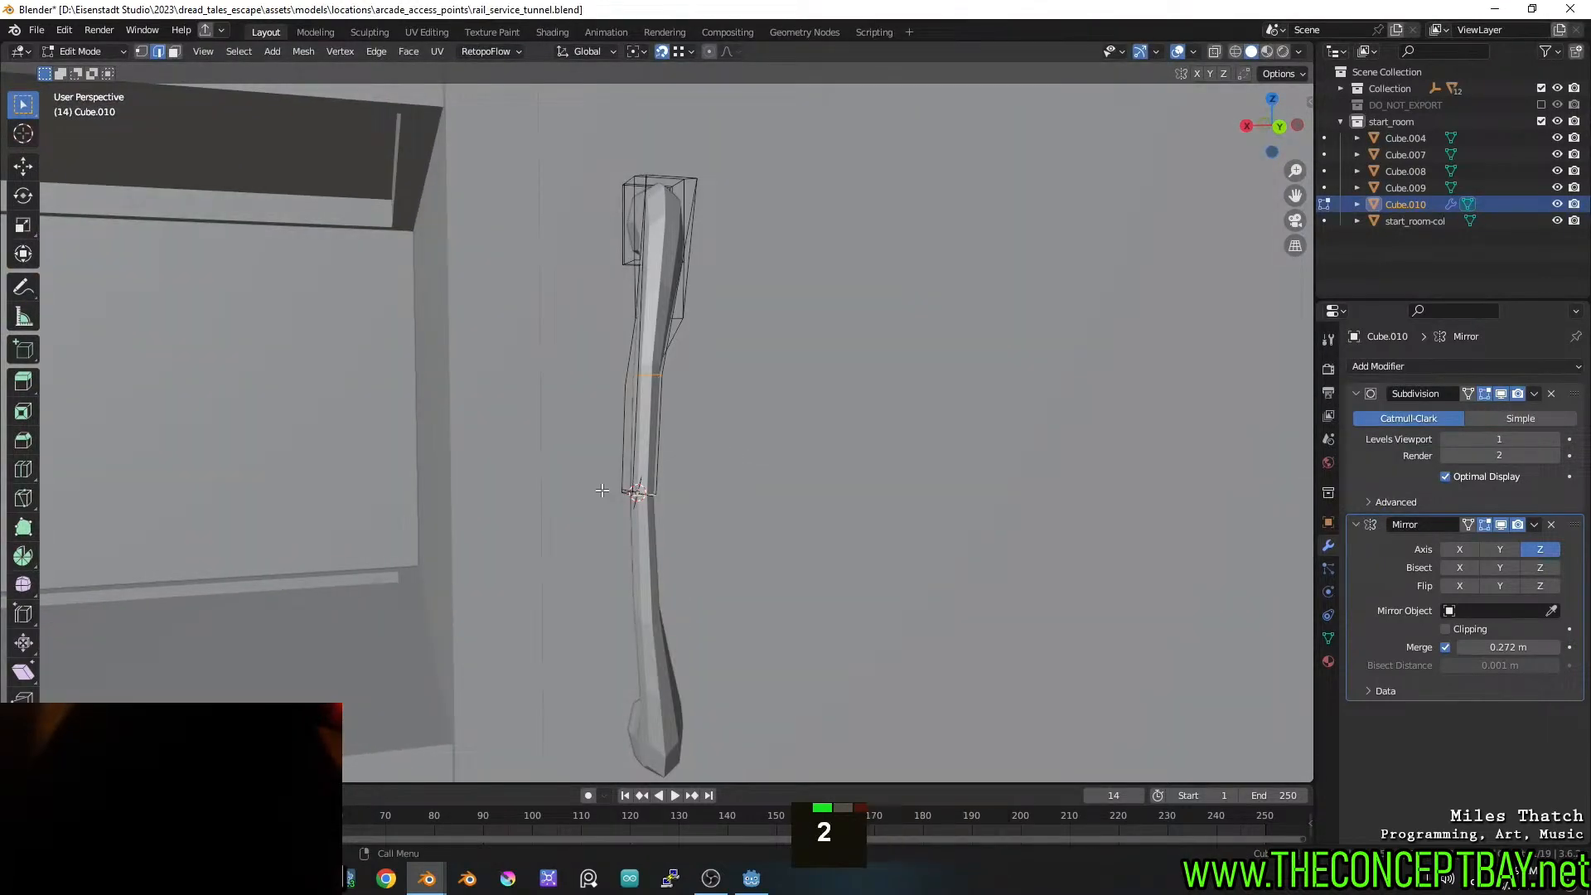
key(1)
key(a)
key(a)
key(b)
drag(590, 528, 709, 349)
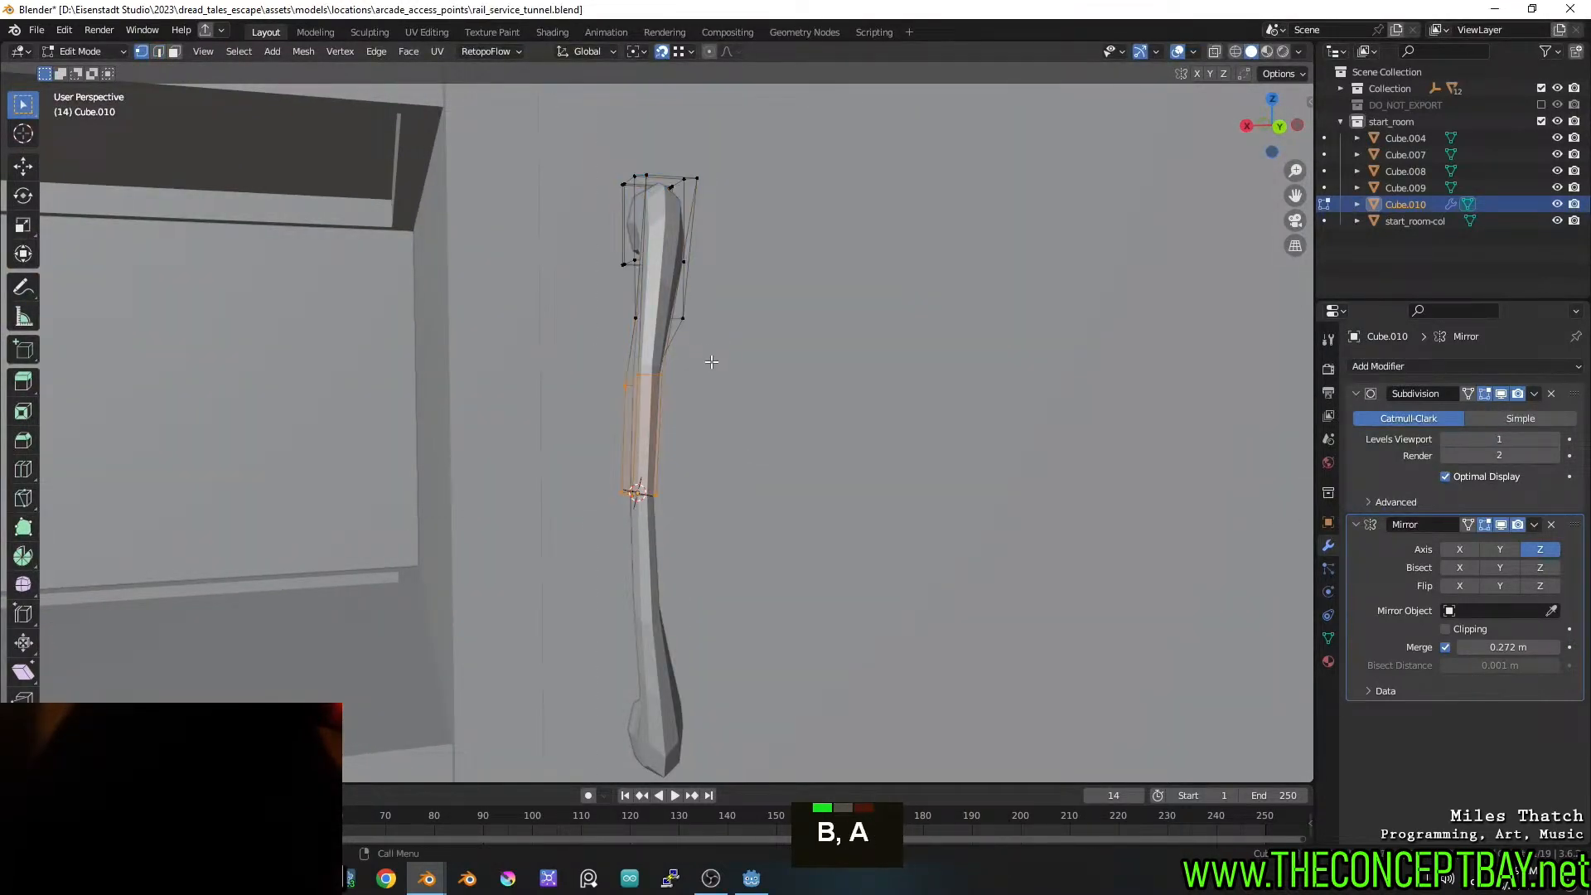
key(g)
key(x)
click(792, 364)
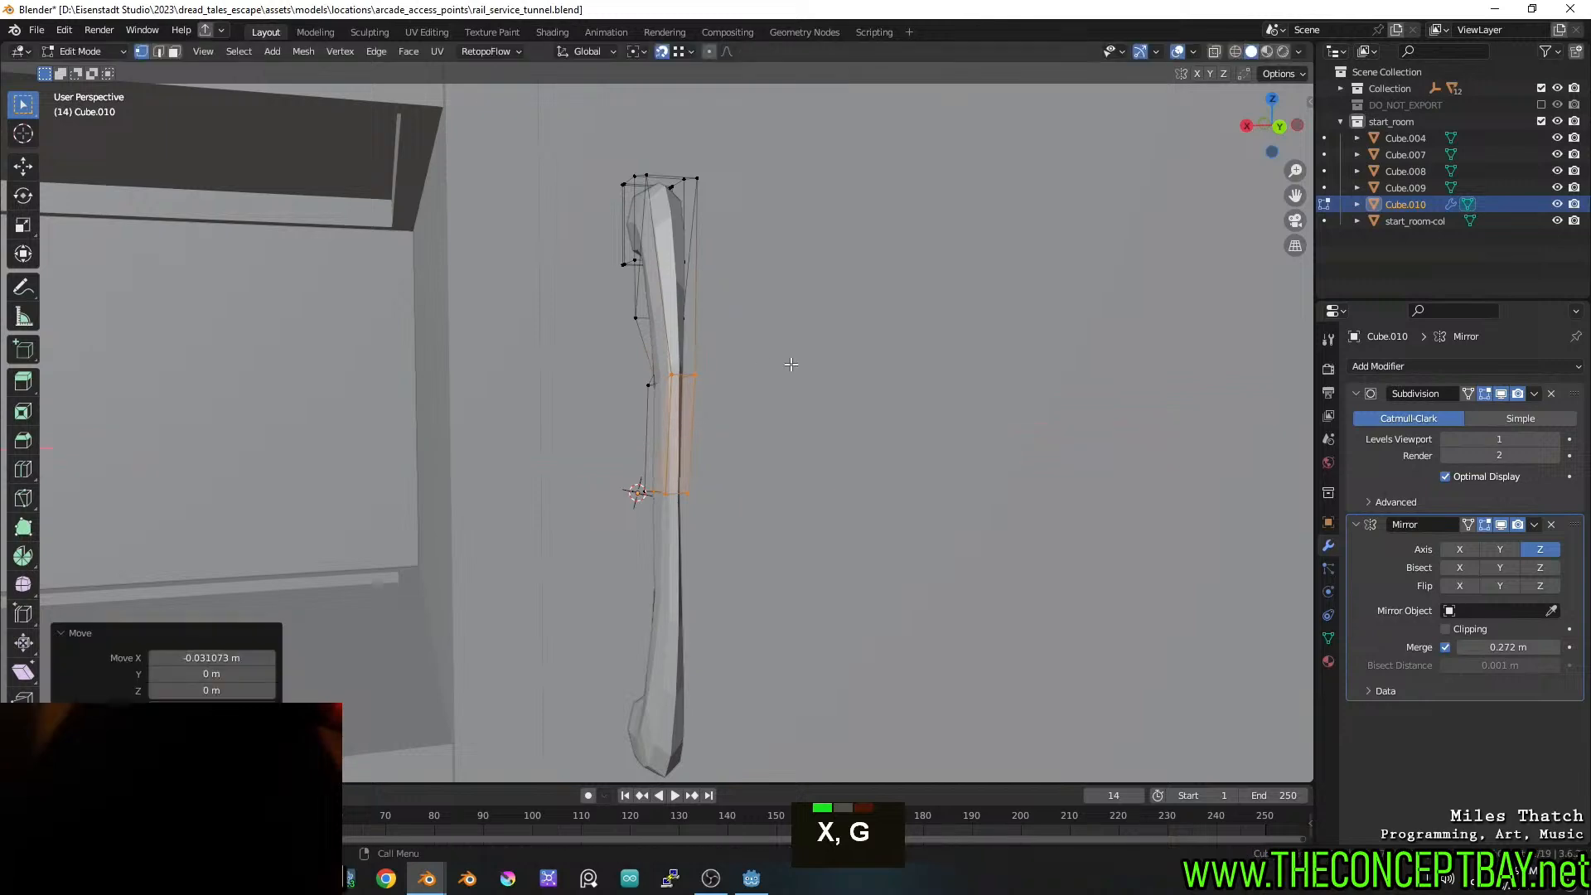
Undo the grip vertices' last move along X
middle_drag(791, 365, 544, 256)
key(Tab)
key(2)
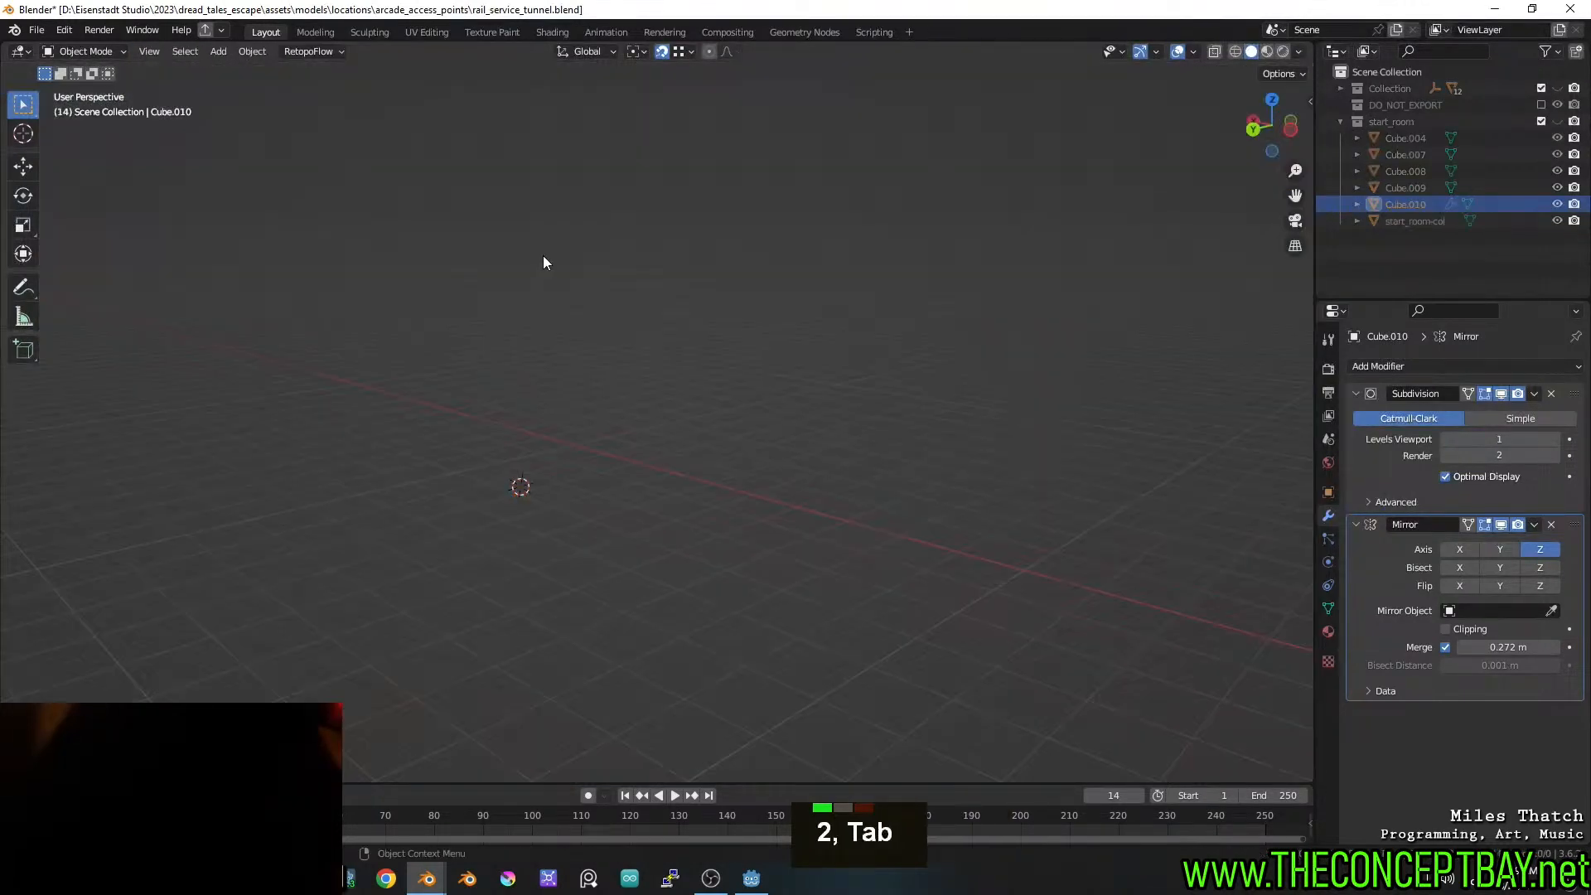
key(Tab)
key(2)
key(ctrl+z)
key(ctrl+z)
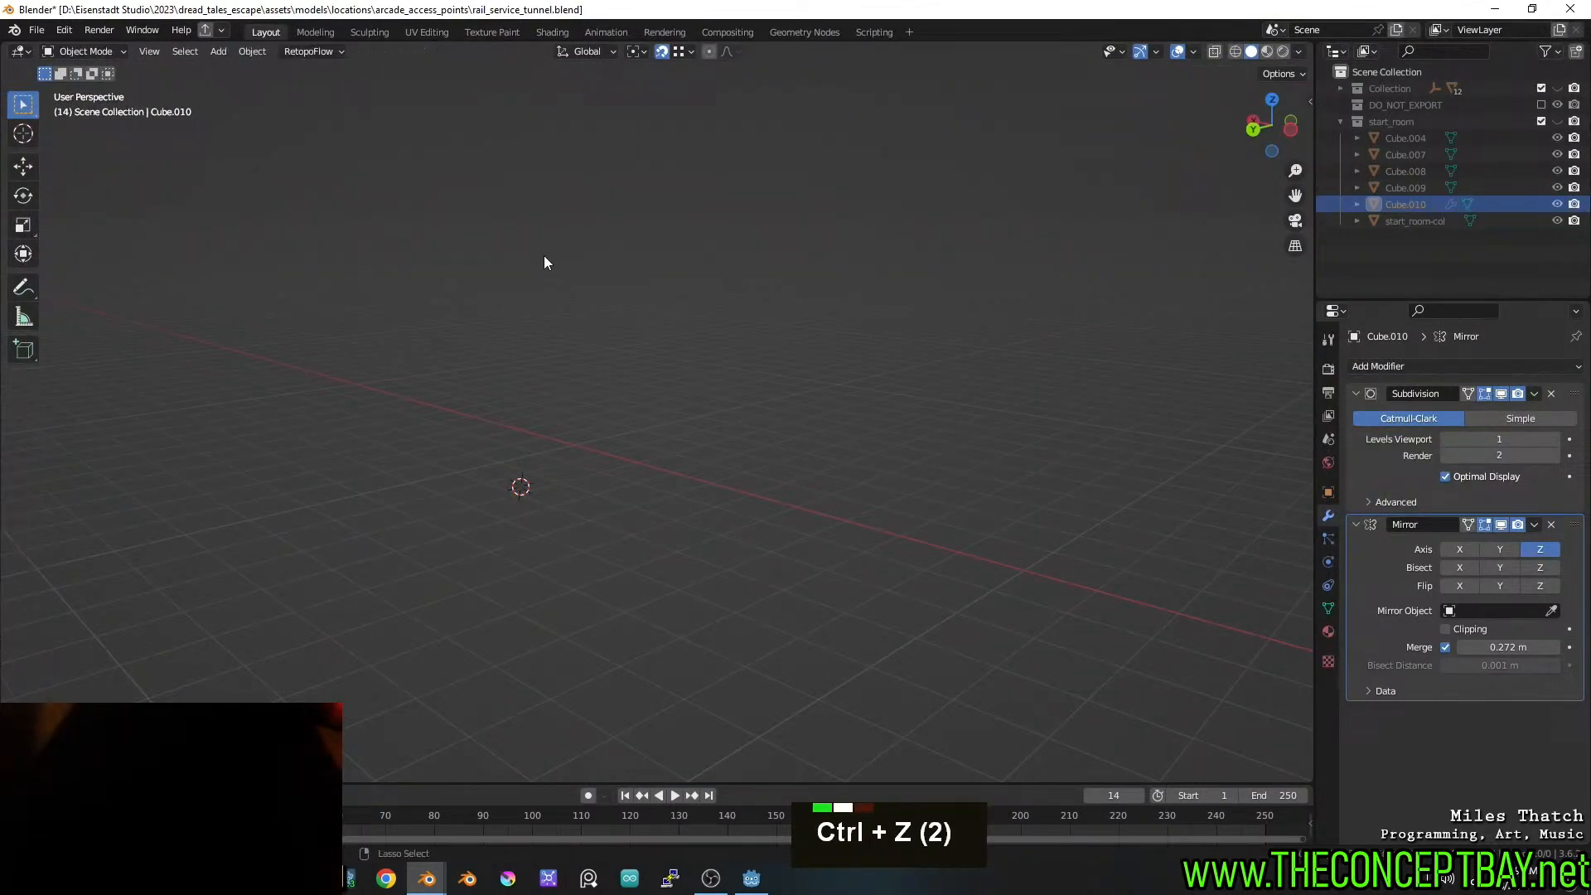
key(ctrl+z)
Bevel the lengthwise edge loops around the handle with a single segment
key(2)
key(Tab)
alt+click(514, 253)
alt+shift+click(562, 309)
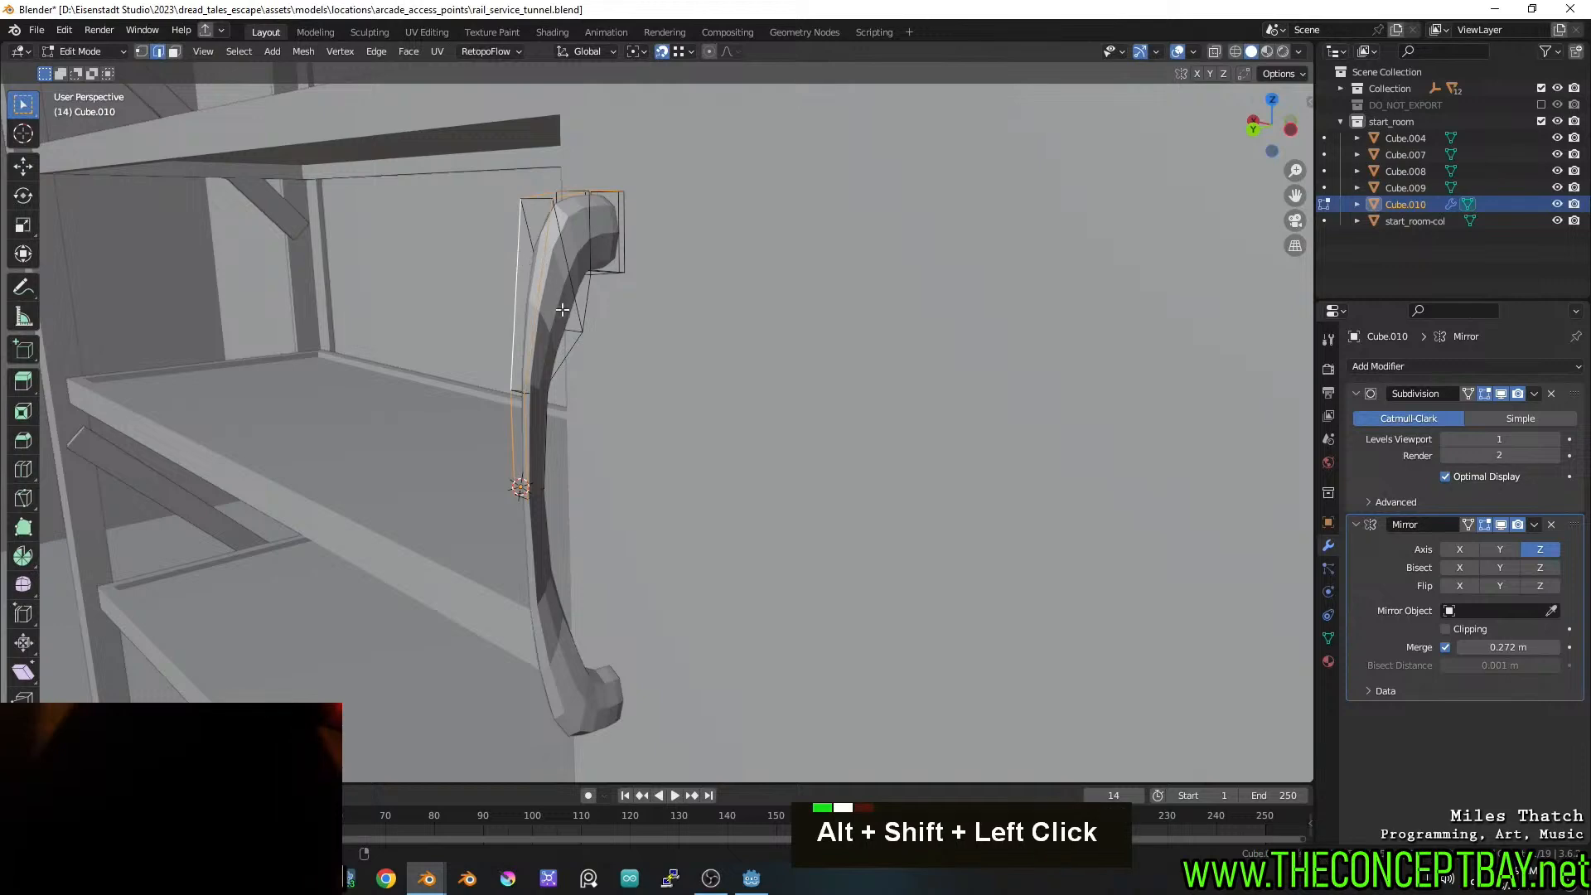
alt+shift+click(565, 336)
middle_drag(564, 335, 679, 375)
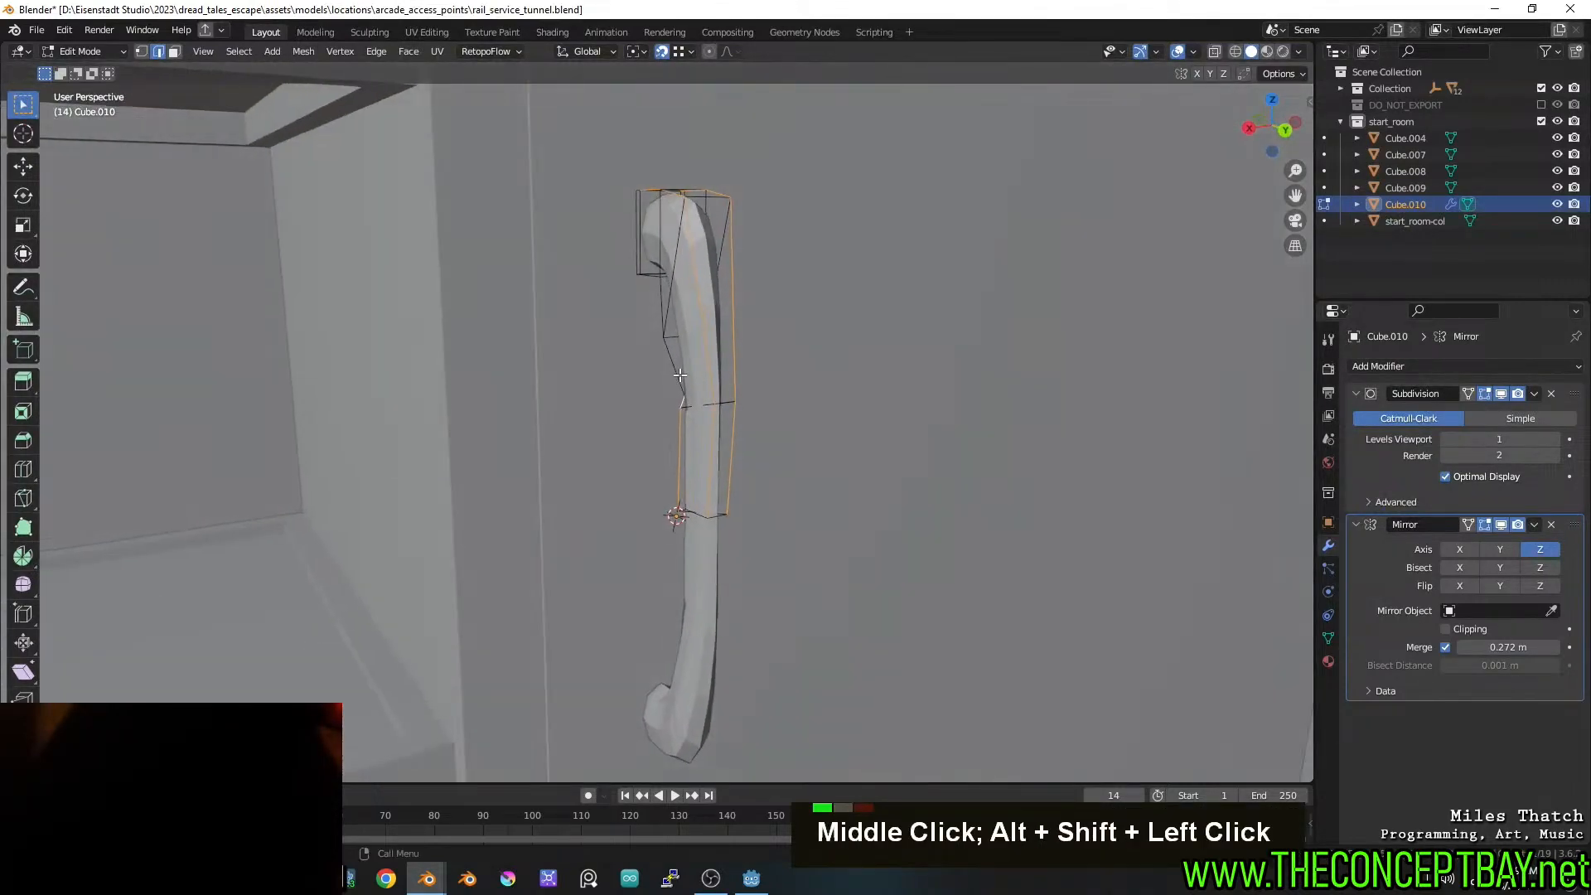
alt+shift+click(679, 376)
key(ctrl+b)
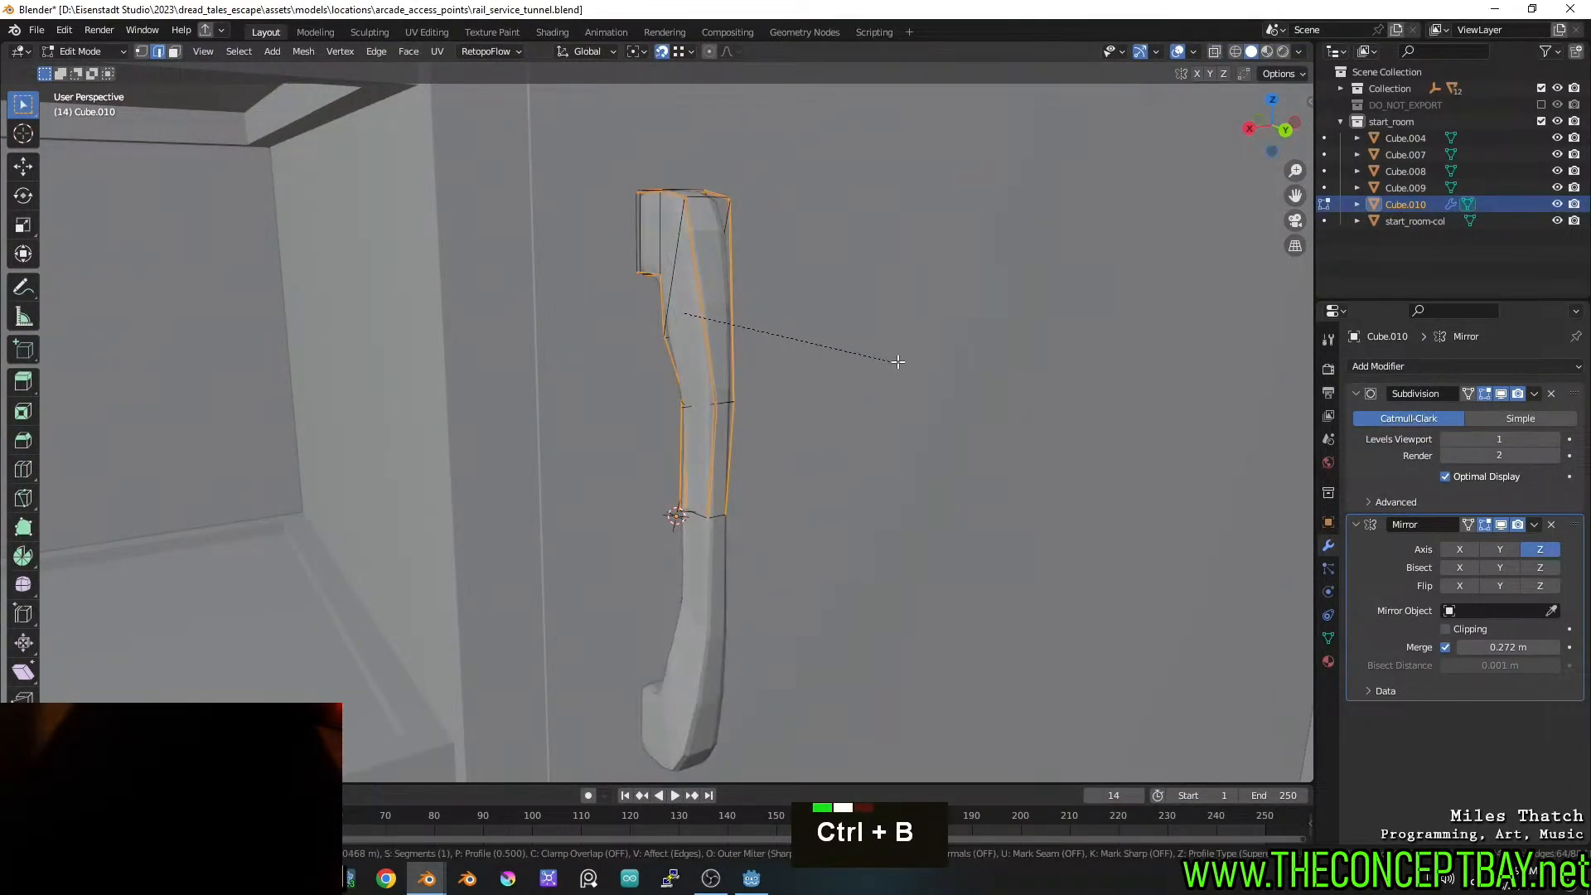
shift+click(876, 359)
key(Tab)
middle_drag(877, 359, 709, 373)
key(Tab)
Try deleting the faces of the grip's straight section near the mirror seam
key(1)
key(a)
key(a)
key(b)
drag(536, 380, 707, 448)
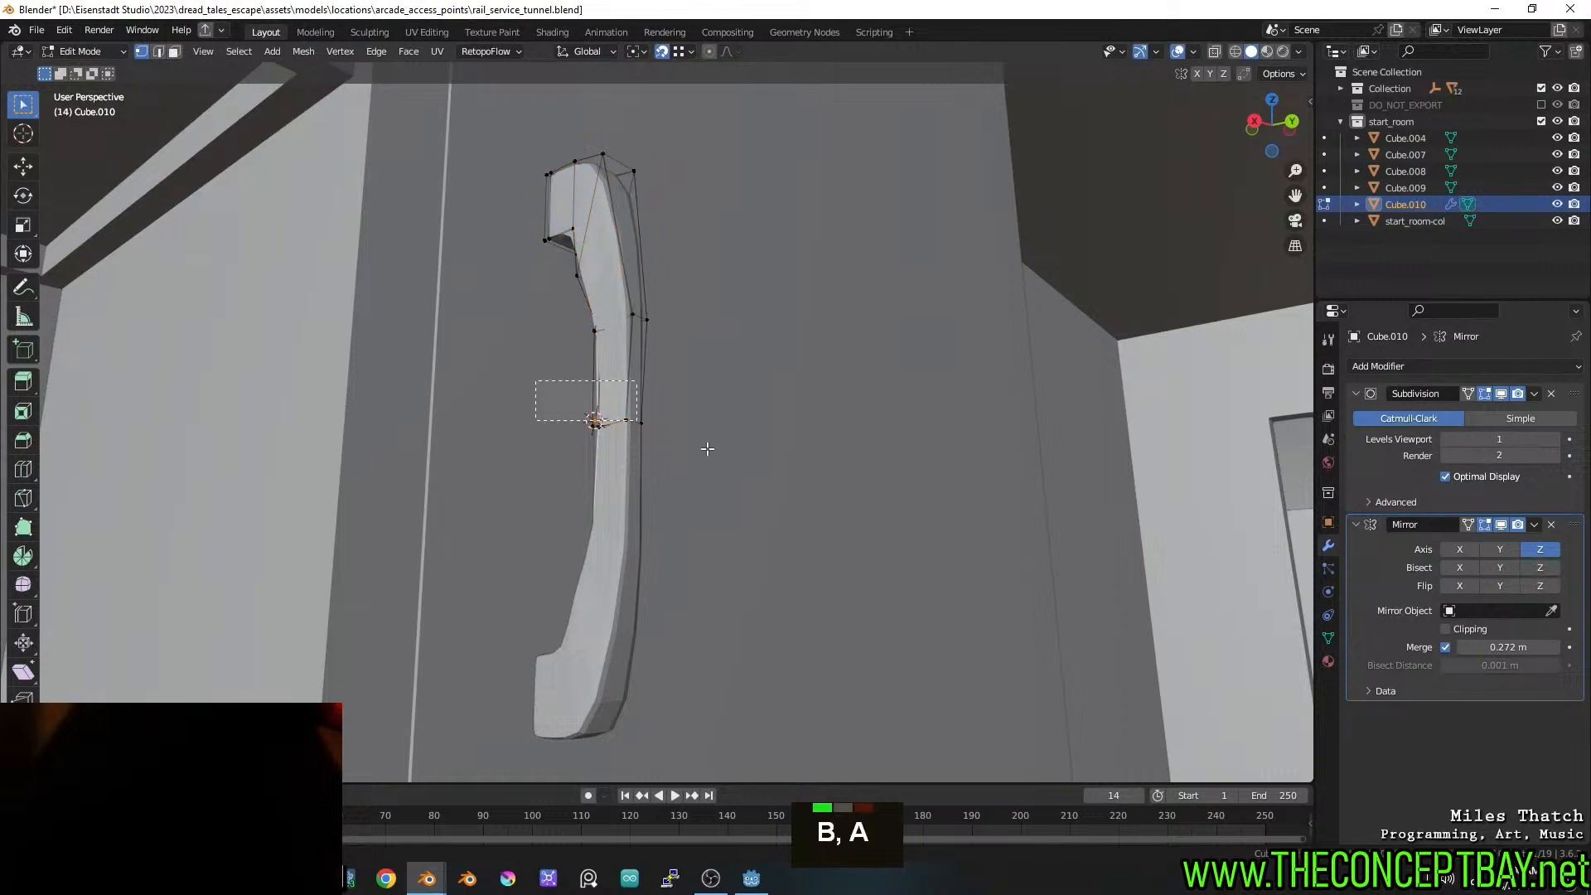
key(x)
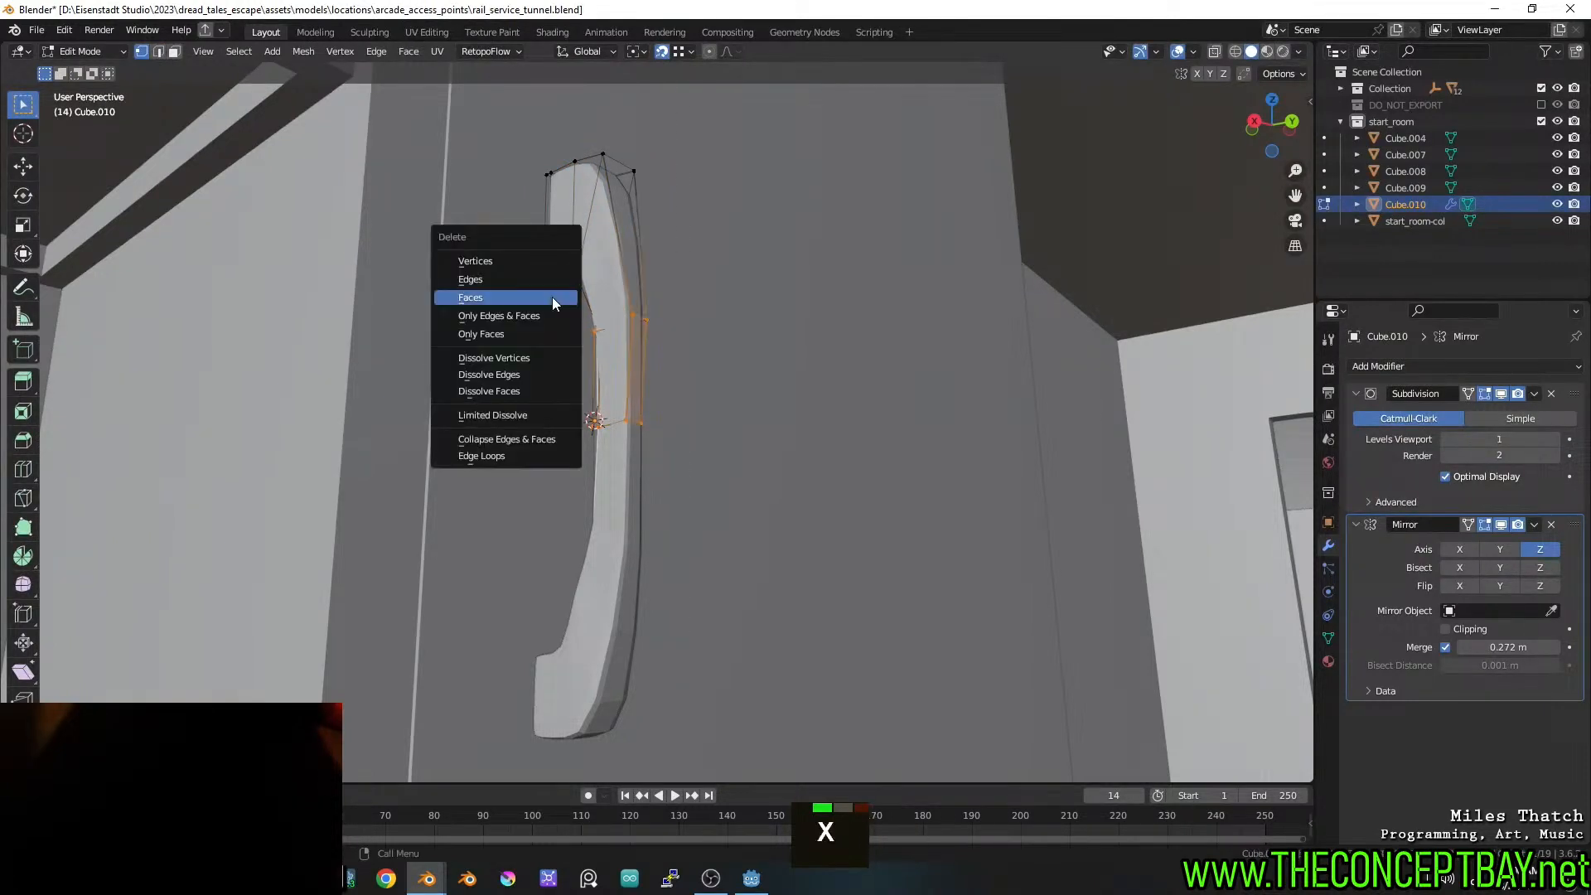
click(552, 297)
key(ctrl+z)
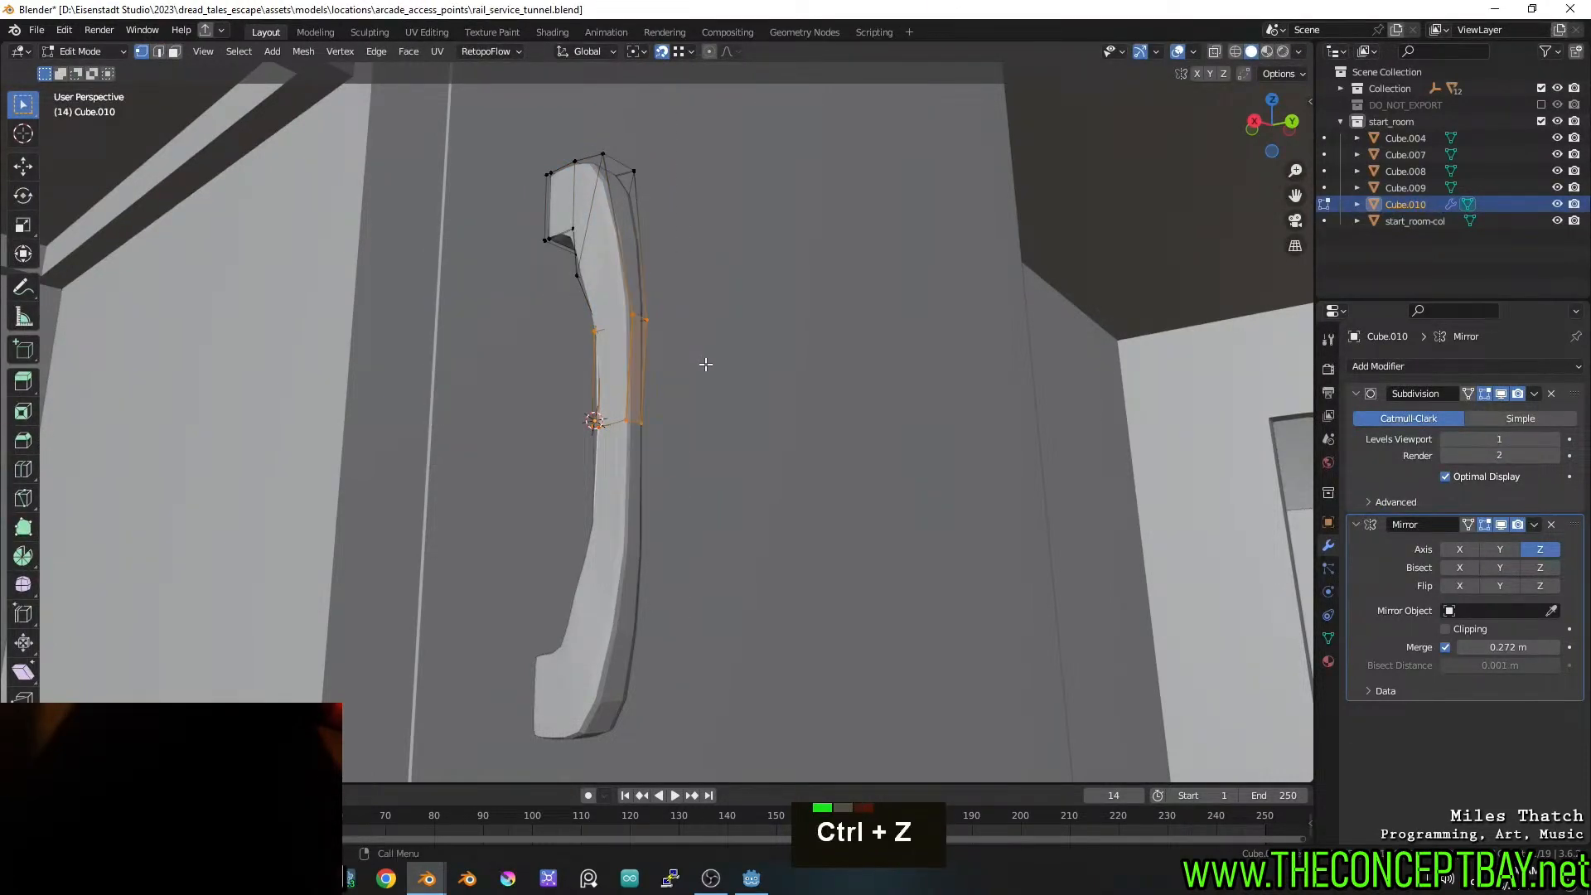
Try deleting the visible vertices of the grip's straight section
key(a)
key(a)
key(b)
drag(731, 471, 546, 311)
key(x)
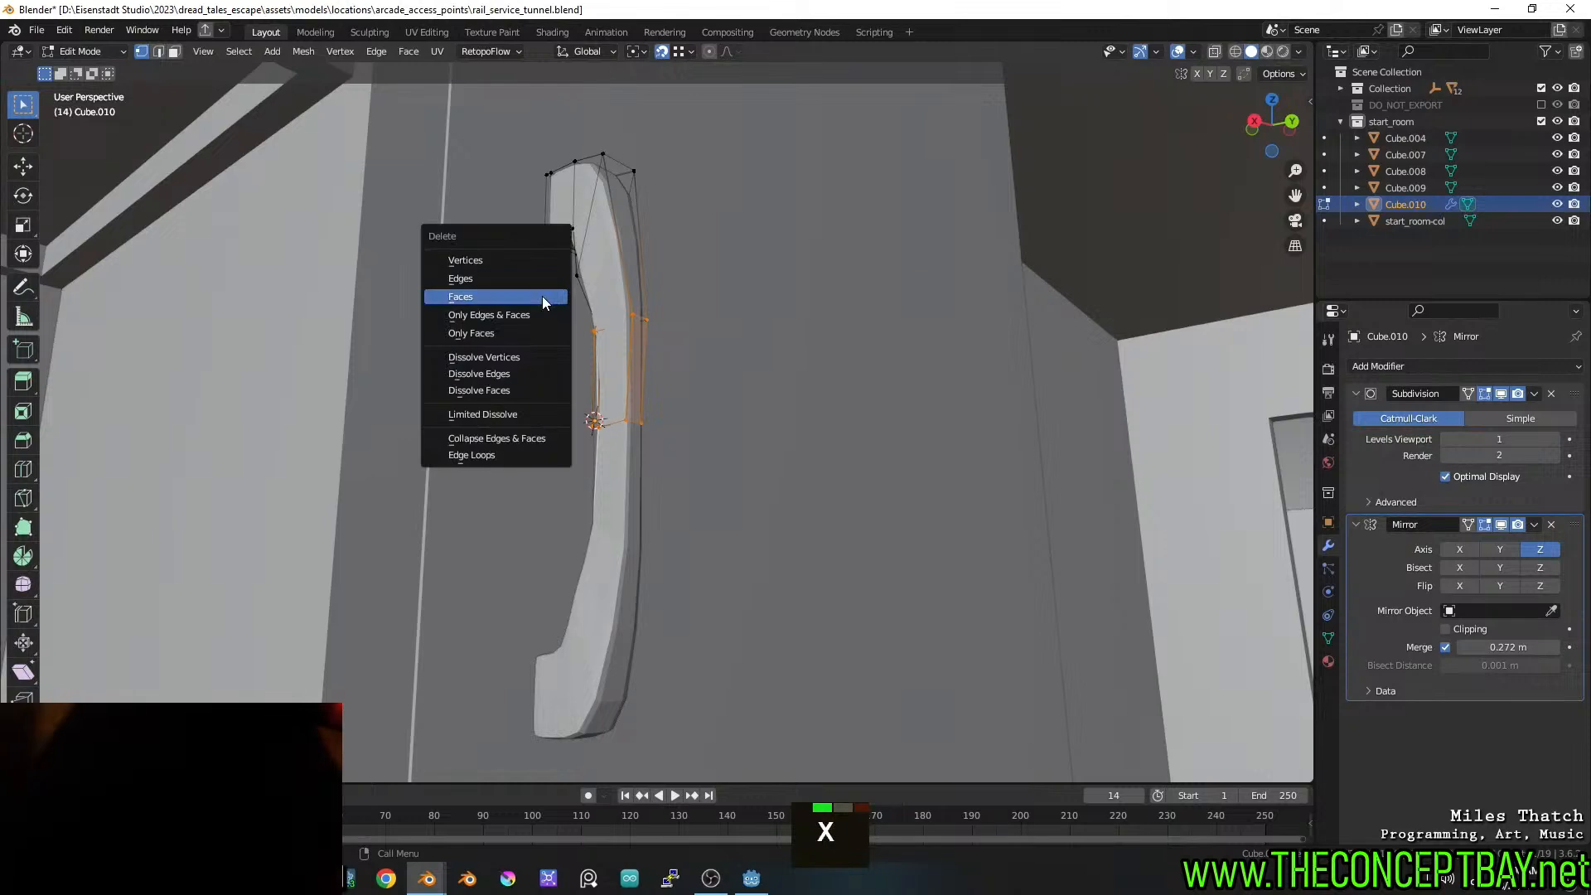
click(542, 260)
middle_click(668, 295)
key(ctrl+z)
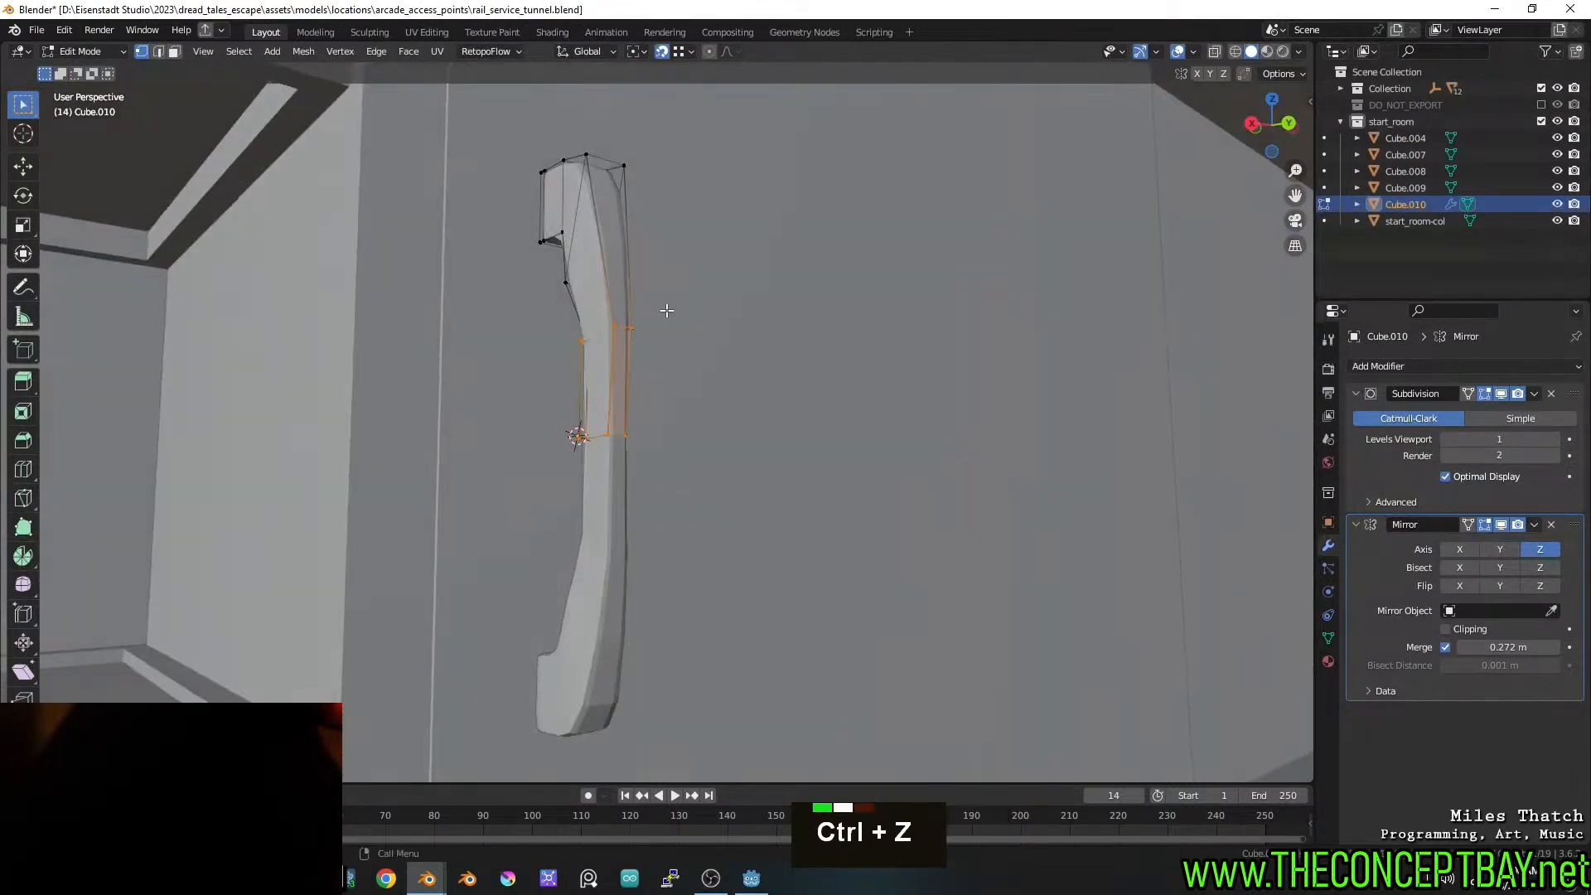
Delete all vertices of the grip from the lower bend to the mirror seam, including the hidden ones, using wireframe shading
key(z)
key(a)
key(a)
key(b)
drag(788, 473, 501, 309)
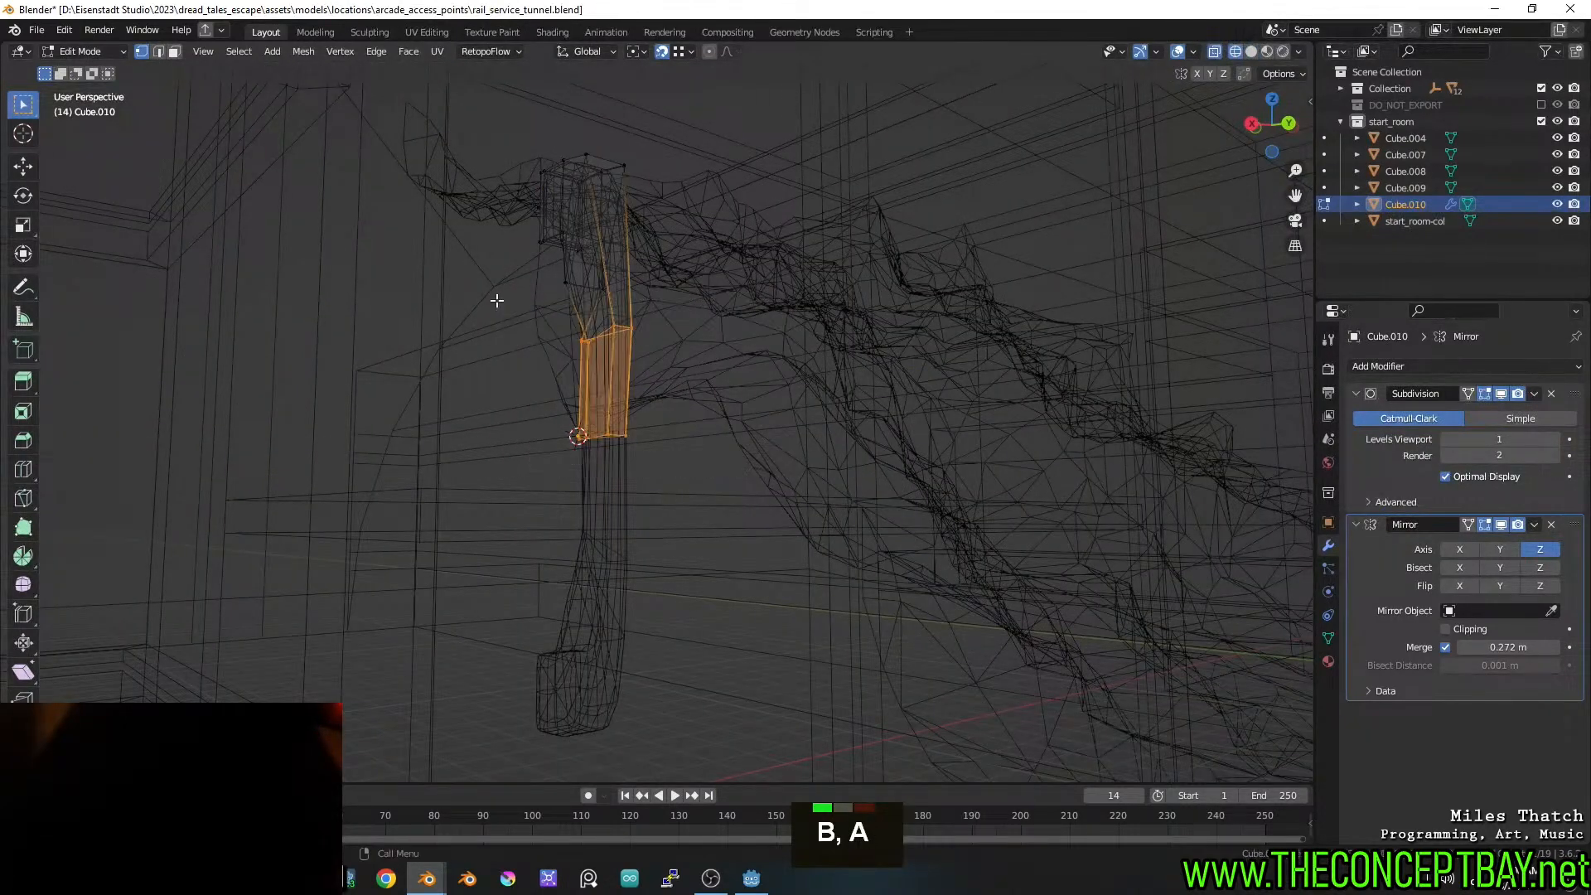
key(x)
click(495, 300)
key(z)
Fill the open outer end of the handle's remaining mounting piece with a face
middle_click(623, 273)
key(2)
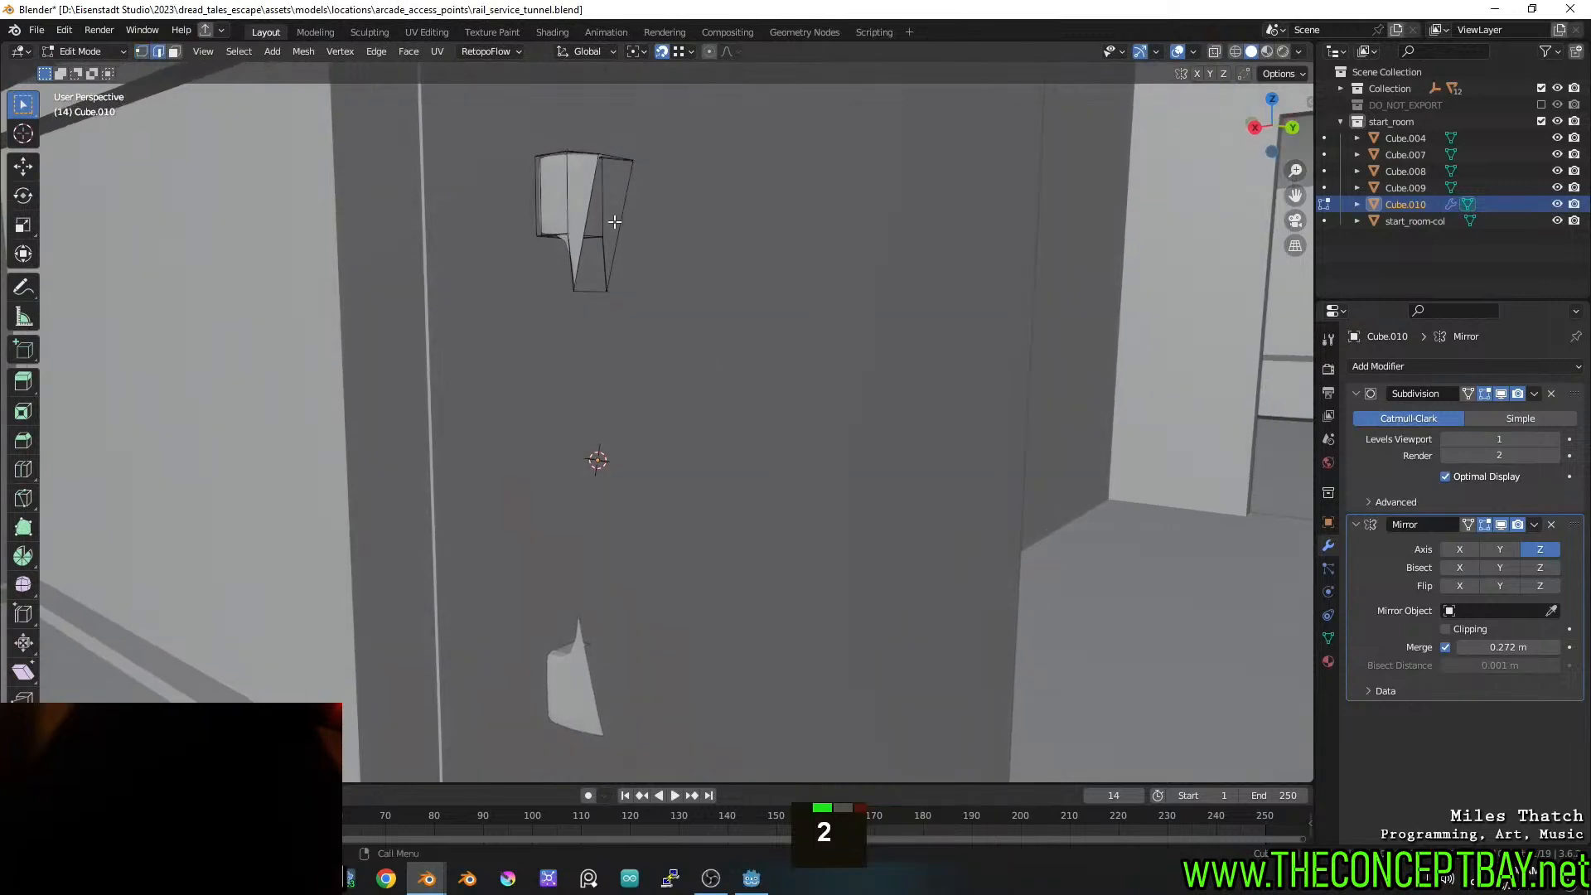
shift+click(589, 219)
key(e)
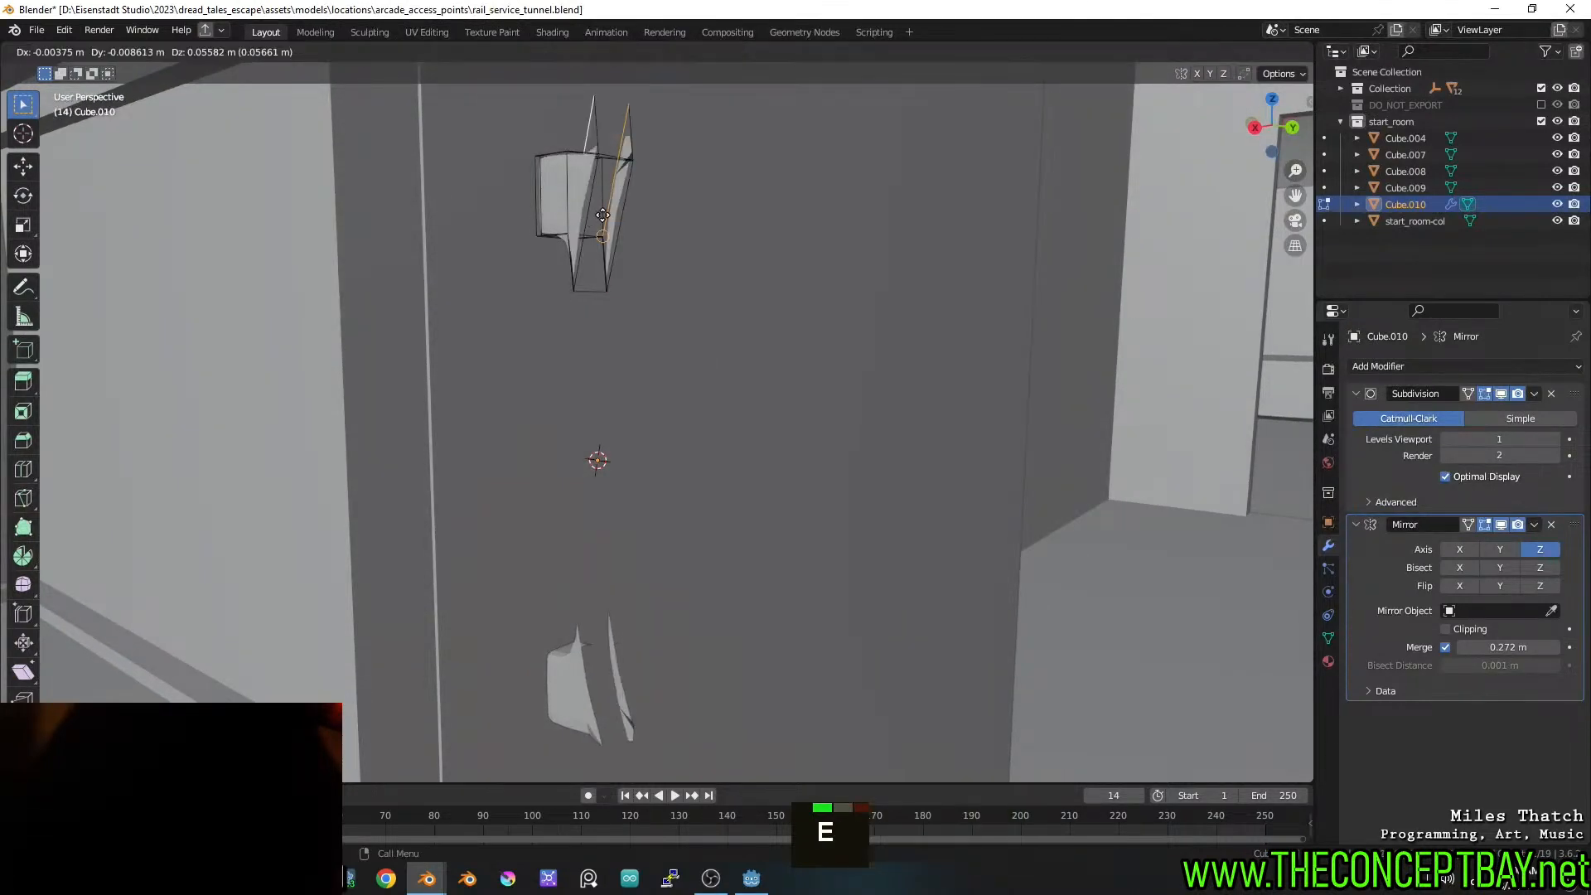
key(ctrl+z)
key(Escape)
key(ctrl+z)
key(ctrl+z)
key(f)
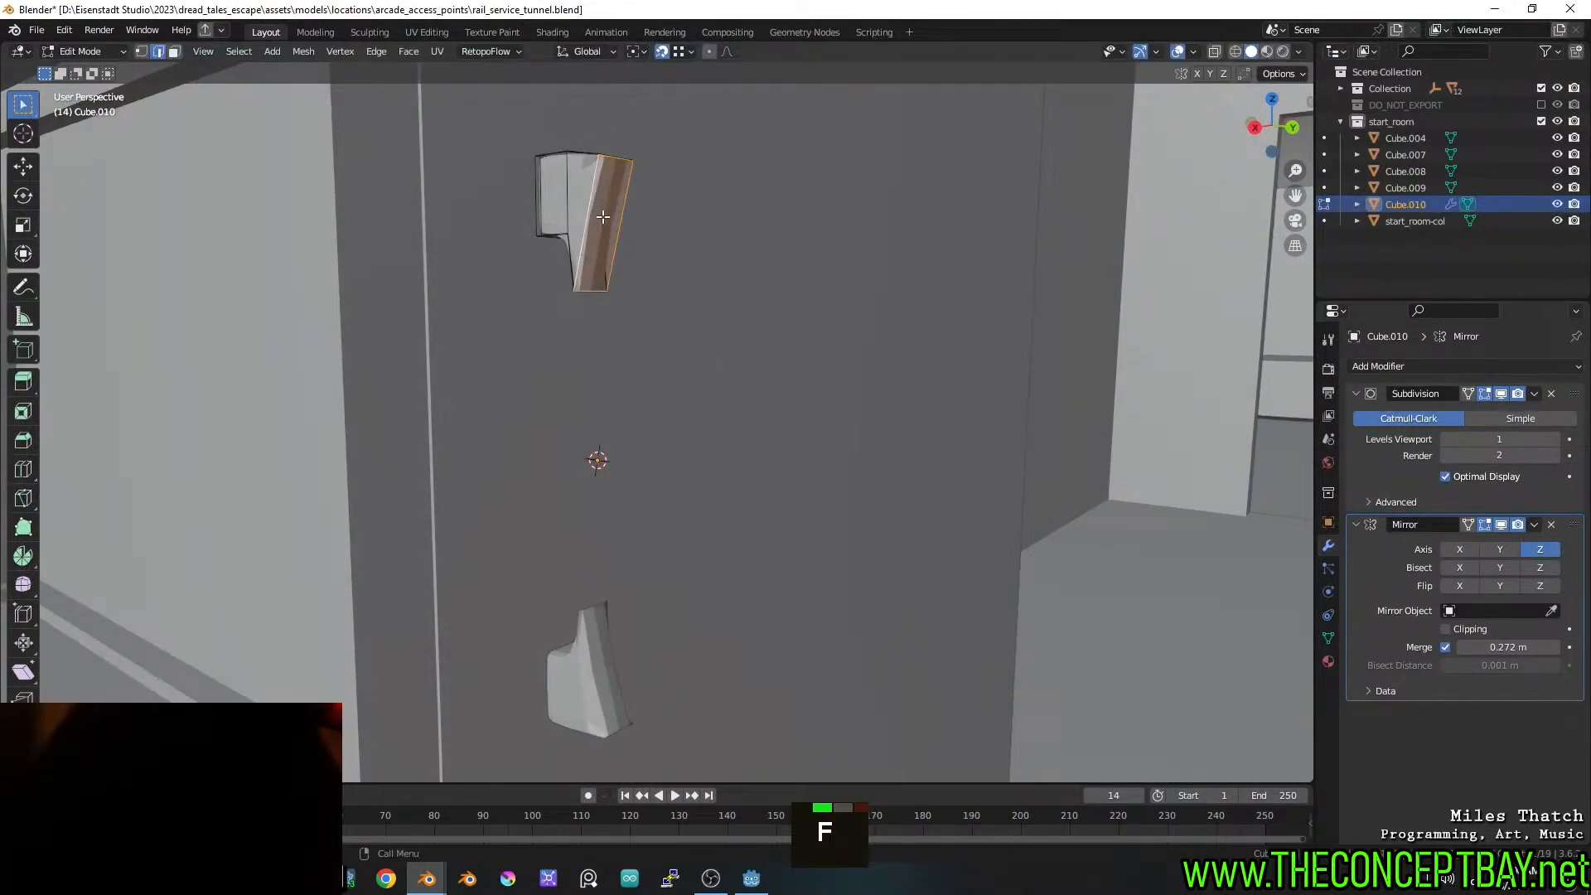
middle_drag(646, 265, 694, 351)
key(g)
key(Escape)
key(g)
key(Escape)
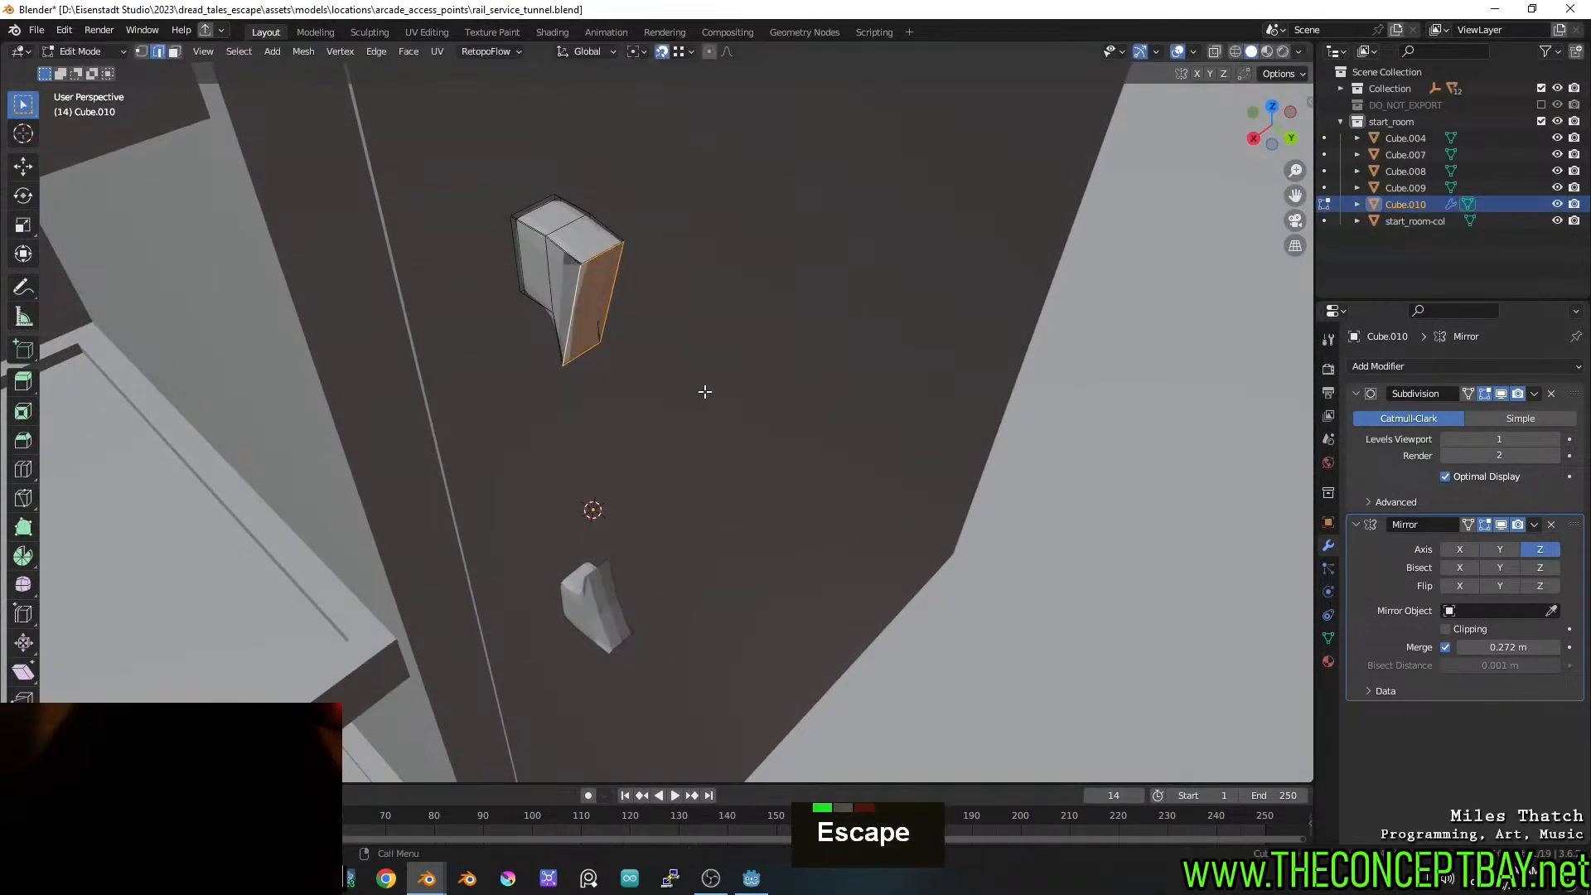
Merge the mounting piece's vertices by distance, increasing the merge distance until the duplicate bevel vertices collapse
key(a)
click(340, 51)
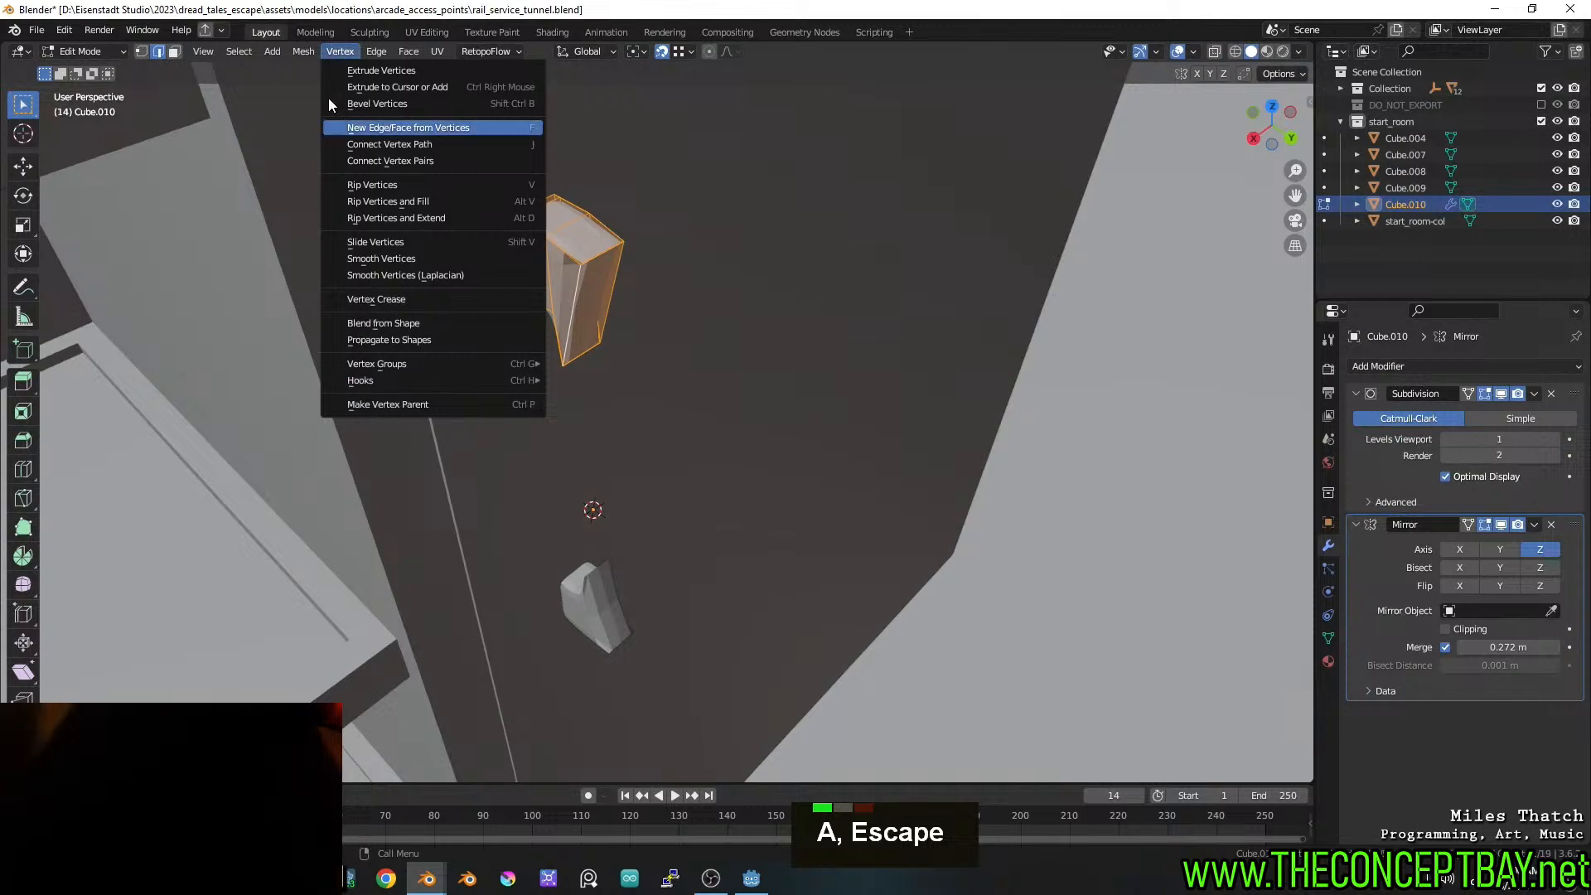
click(296, 51)
click(296, 51)
mouse_move(391, 470)
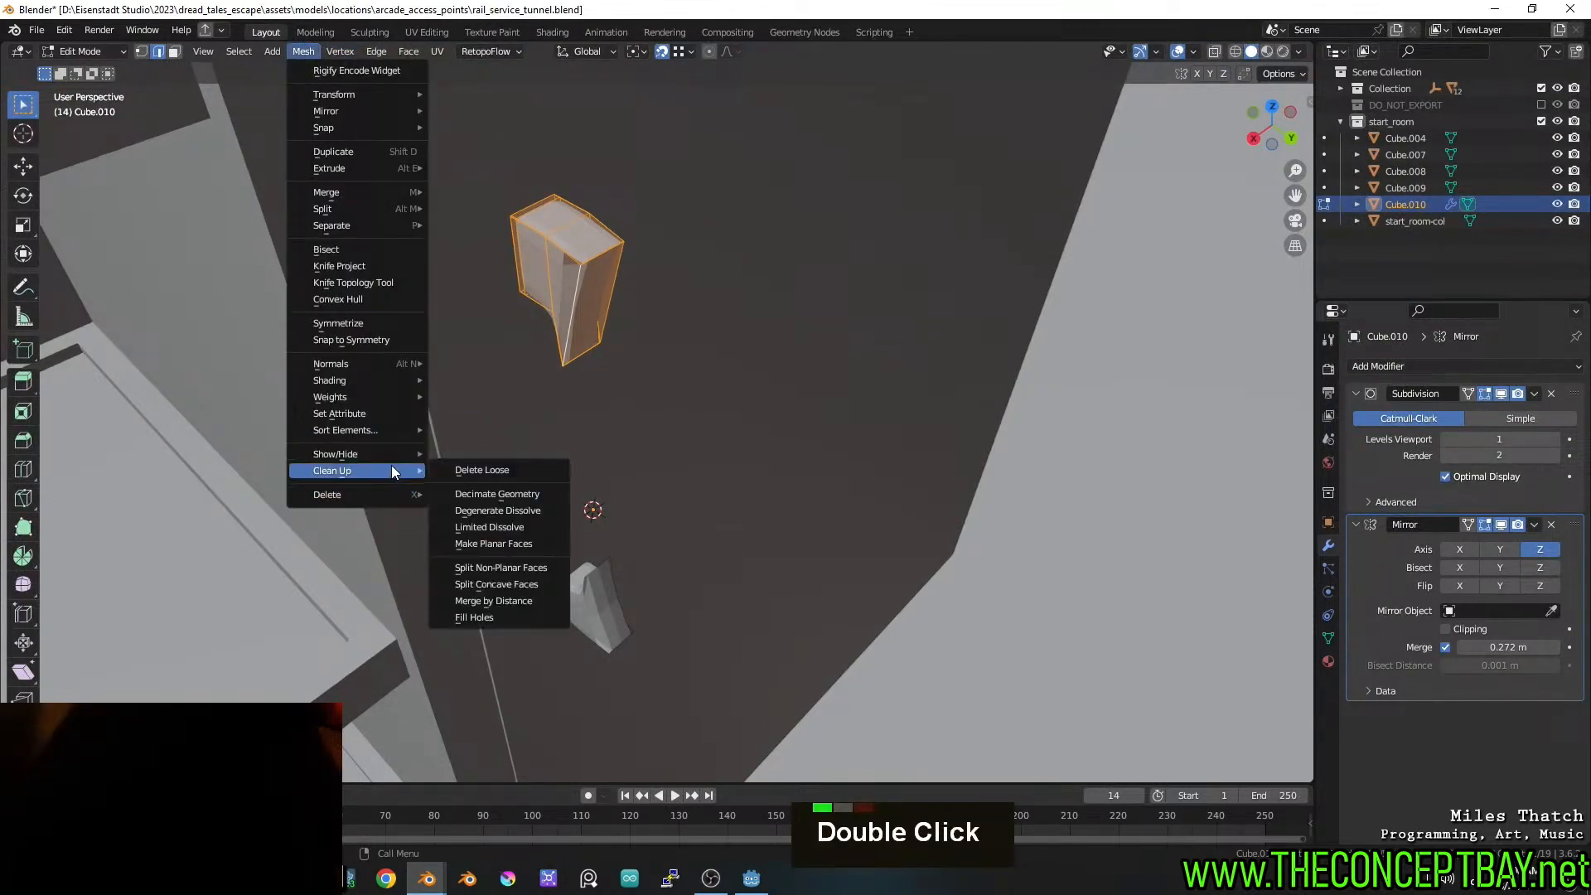
click(484, 598)
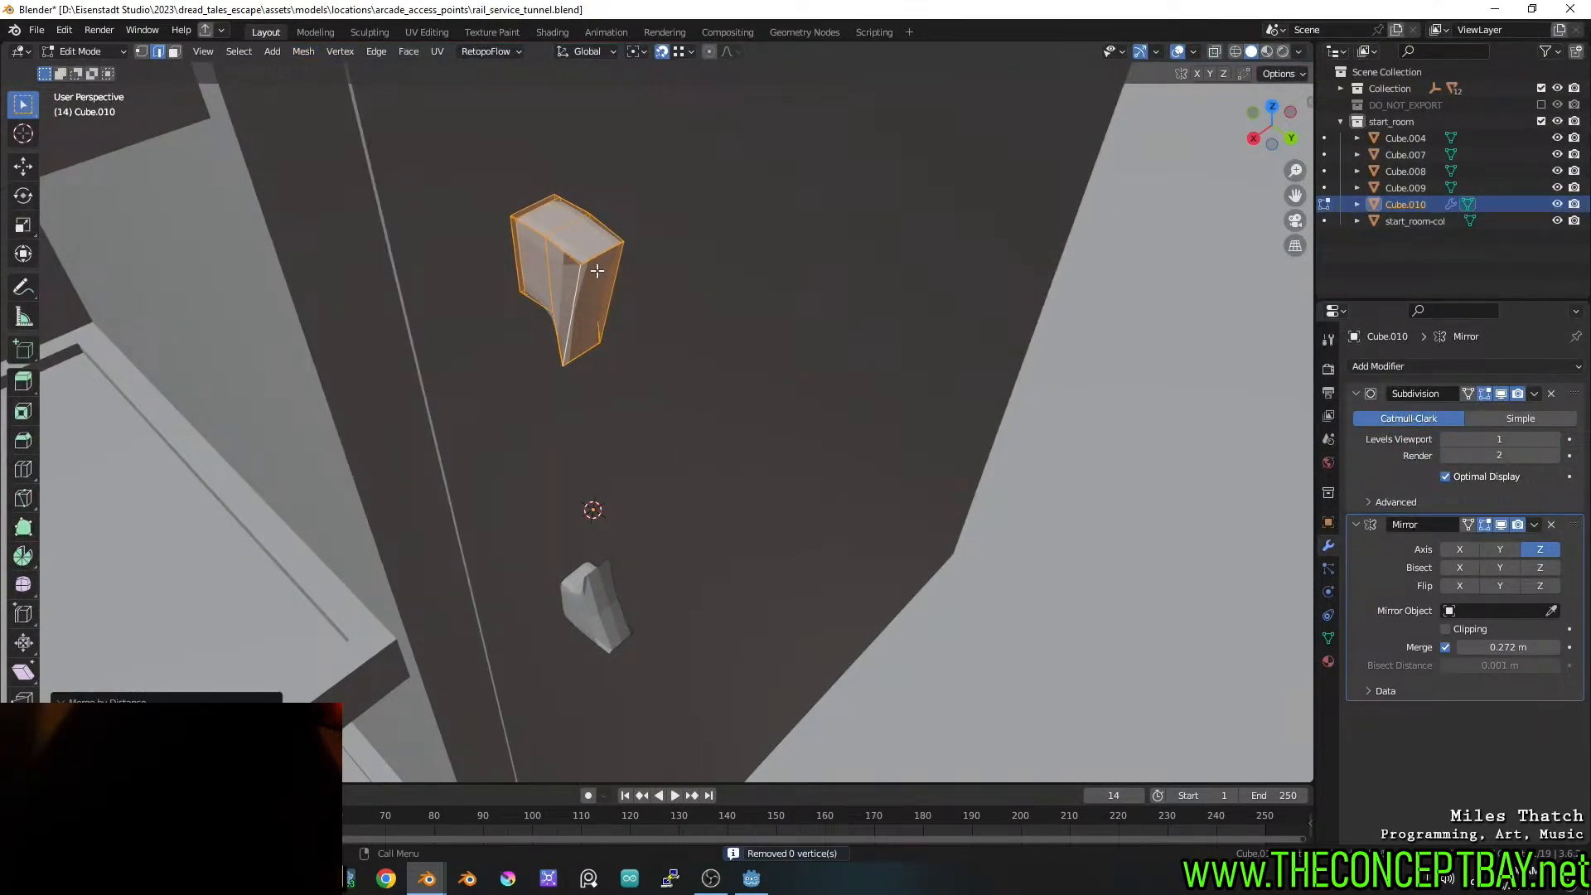
drag(219, 724, 248, 724)
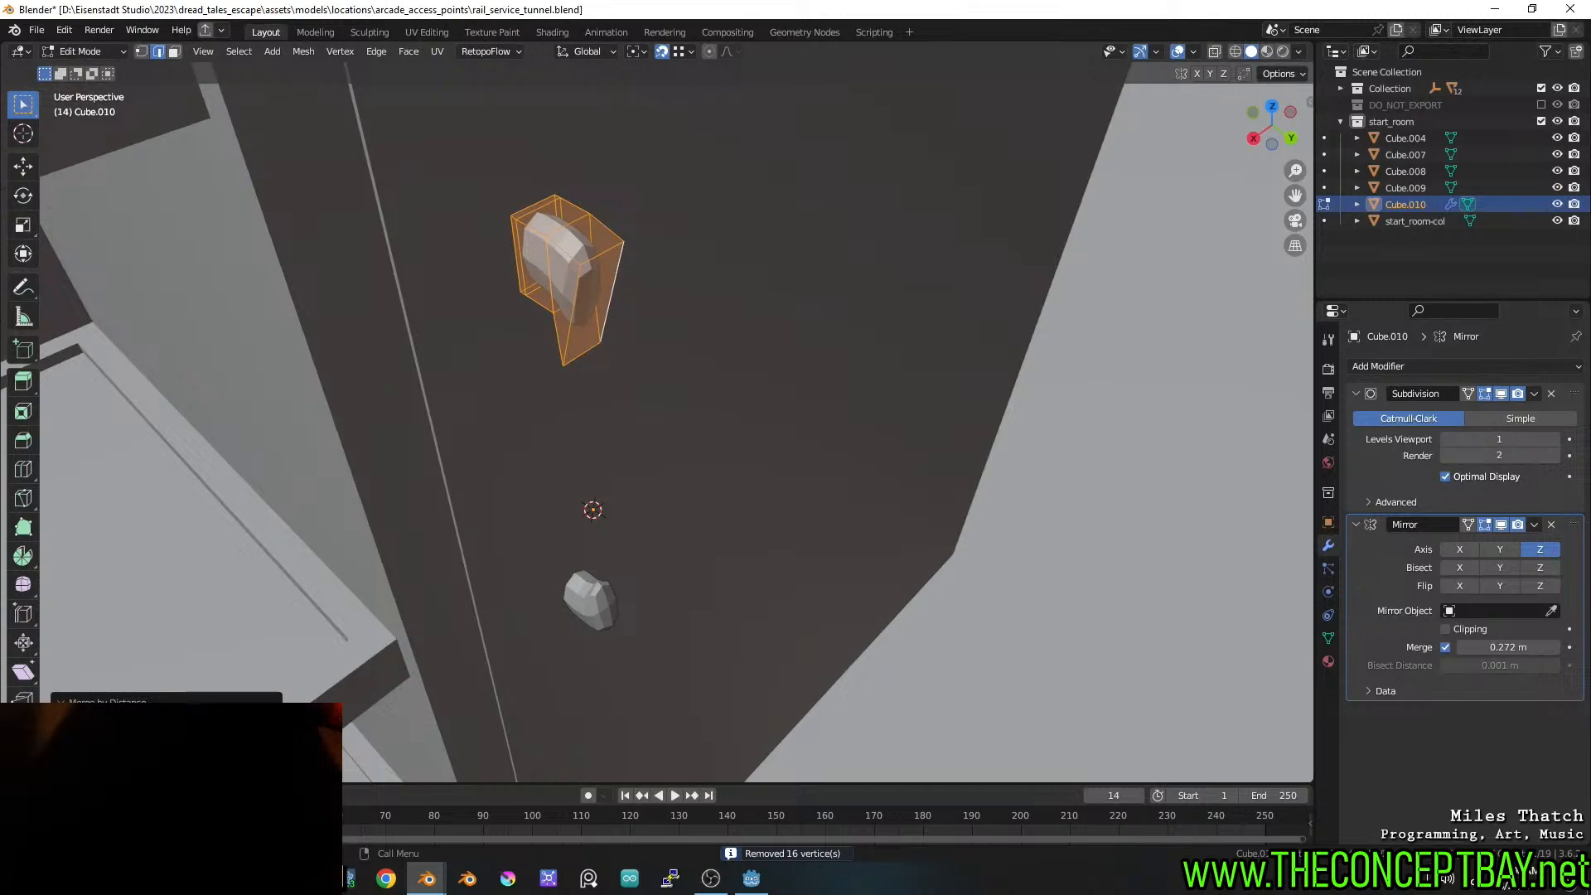
Extrude the mounting piece's outer end face about 0.077 m in the wireframe right orthographic view
click(604, 283)
mouse_move(604, 294)
middle_down()
mouse_move(603, 267)
mouse_move(773, 219)
mouse_move(694, 218)
mouse_move(813, 246)
mouse_move(763, 238)
middle_up()
key(3)
click(600, 274)
key(z)
click(359, 249)
shift+middle_drag(637, 265, 643, 332)
key(e)
click(673, 308)
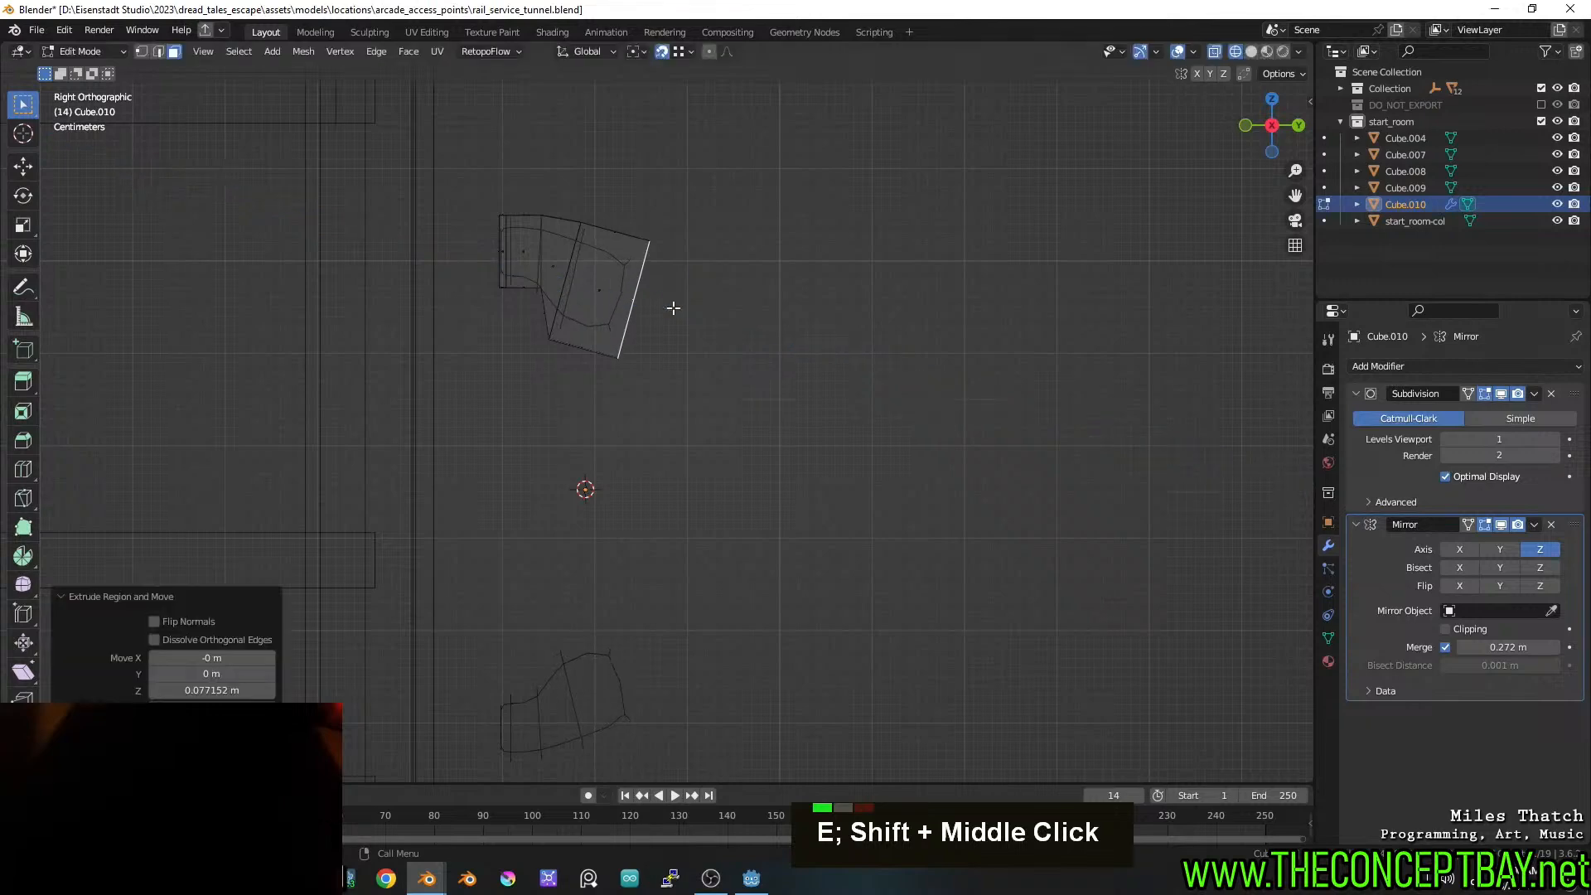
Rotate the extruded end face 64.3° and move it about 0.13 m down to form the slanted section
key(r)
click(749, 355)
key(g)
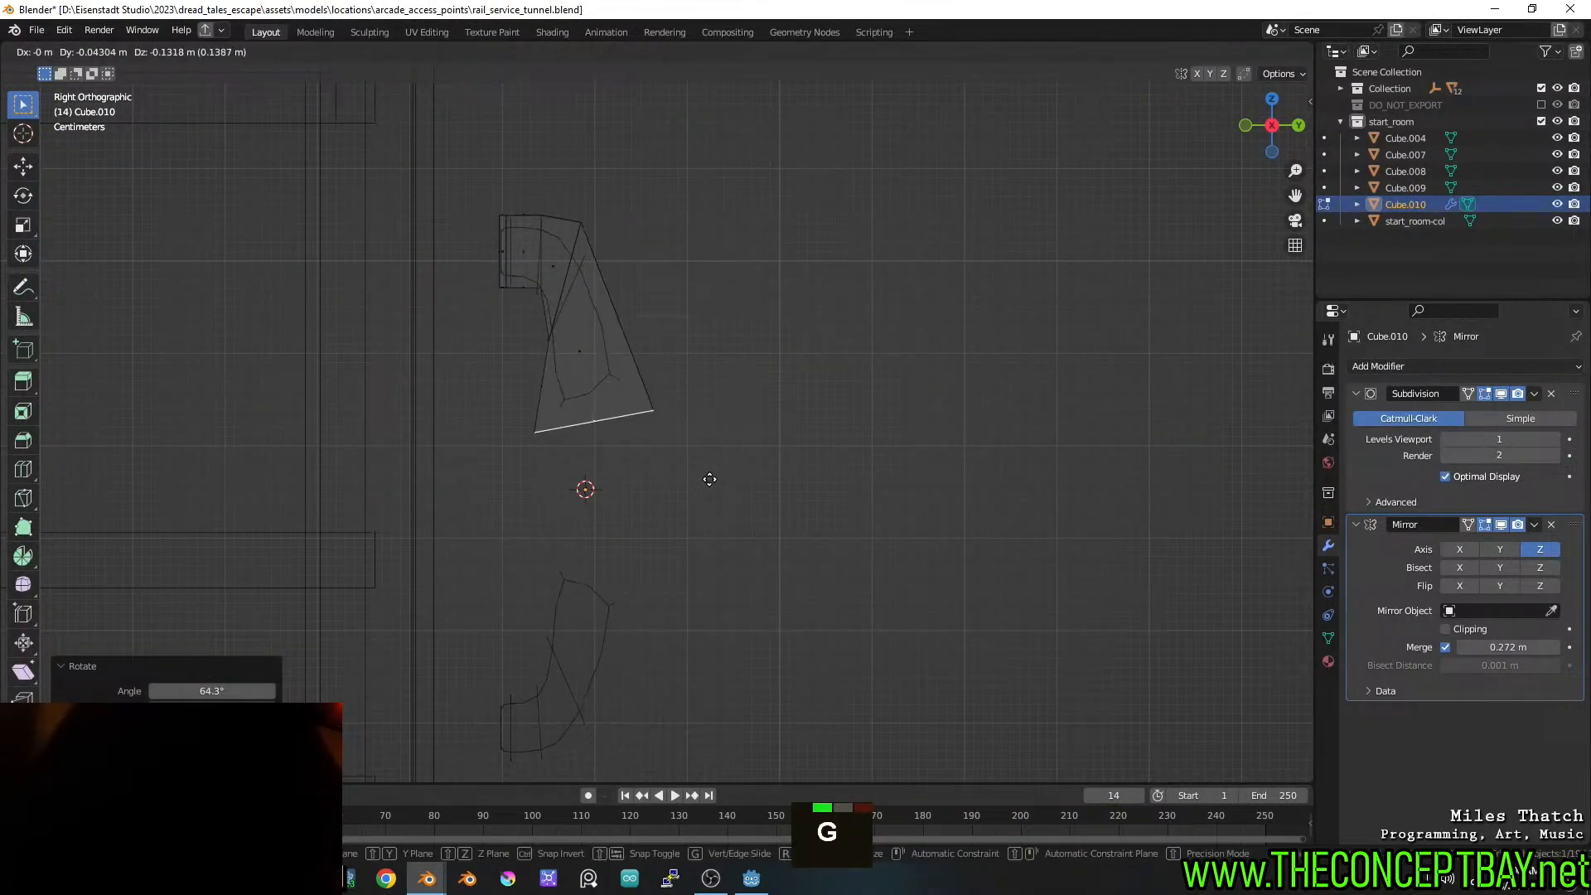
click(718, 477)
Scale the slanted section's end face to 0.491 and move it slightly inward and up
key(s)
click(624, 478)
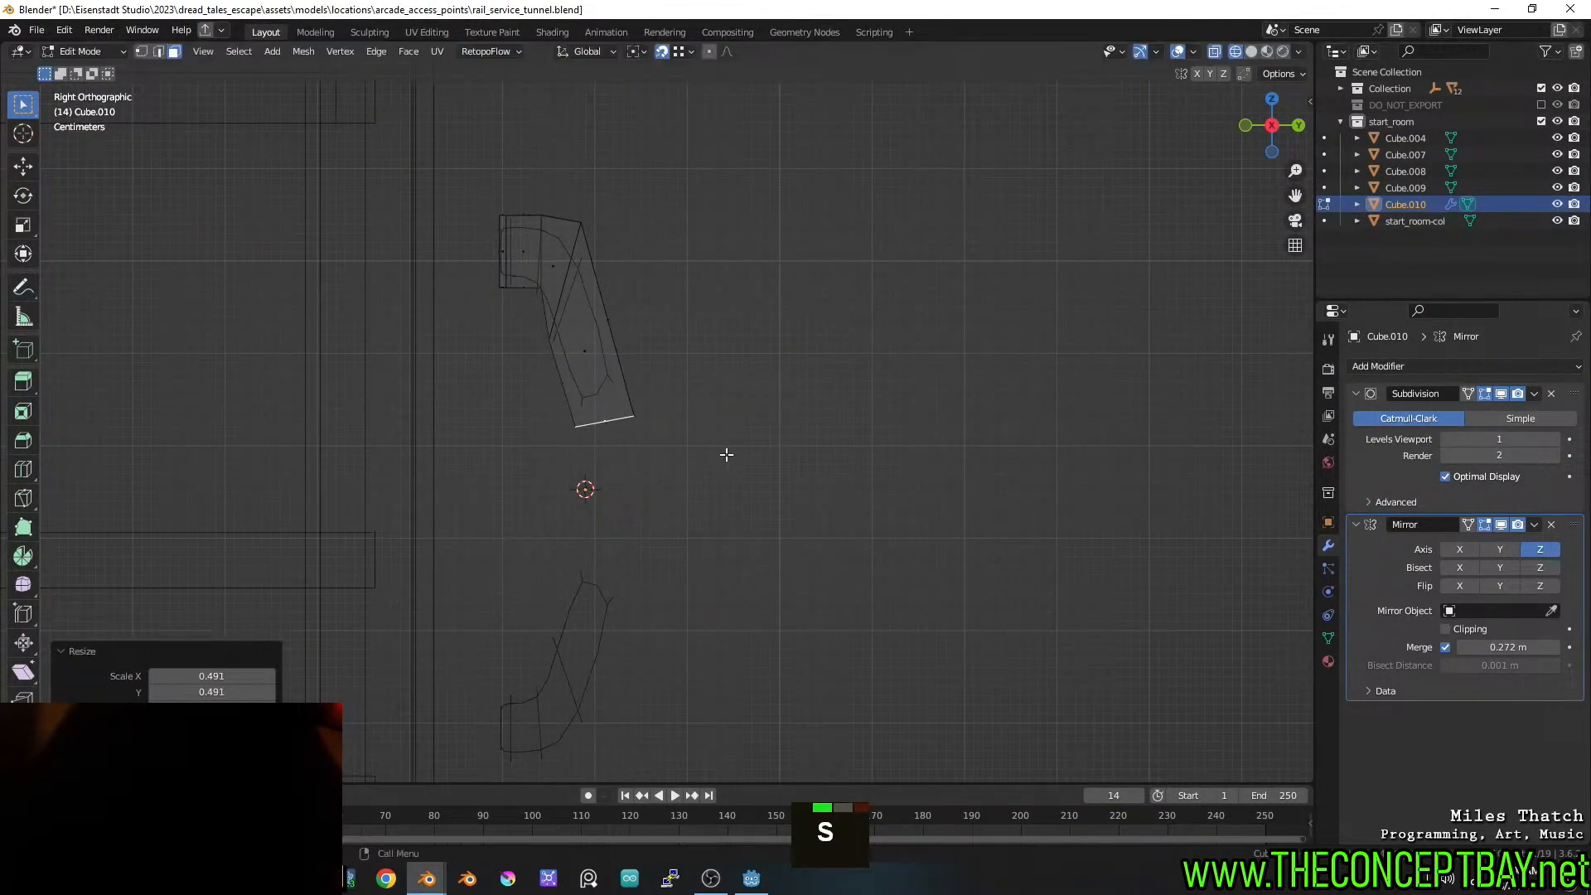
key(g)
click(704, 456)
key(g)
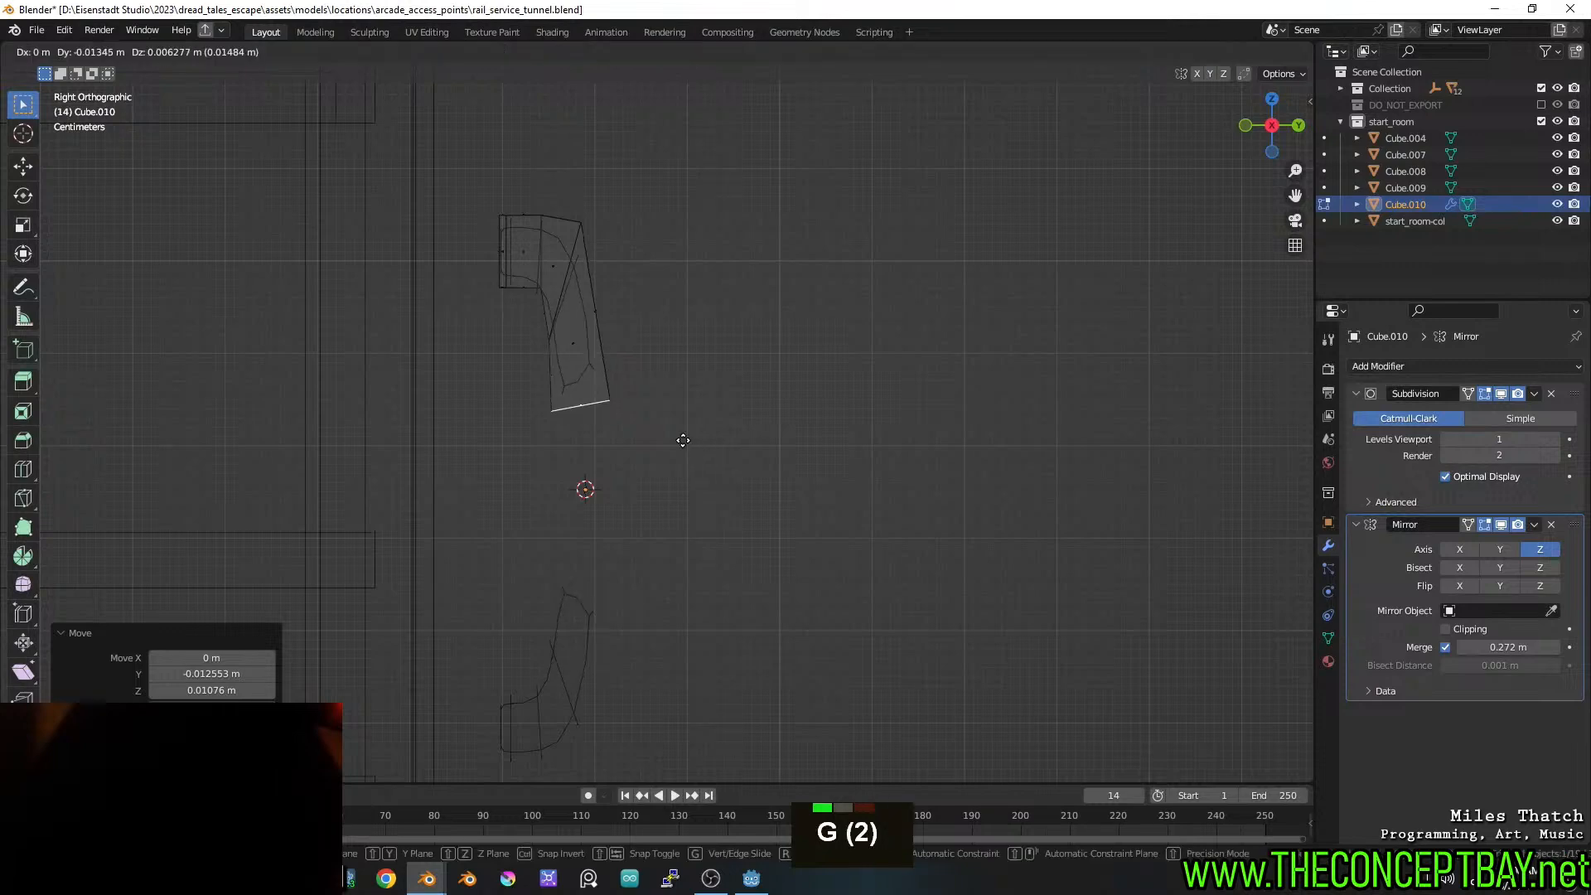
click(686, 442)
Rotate the end face 11.3° to level it and extrude it about 0.075 m down toward the handle's centre
key(r)
click(691, 462)
key(g)
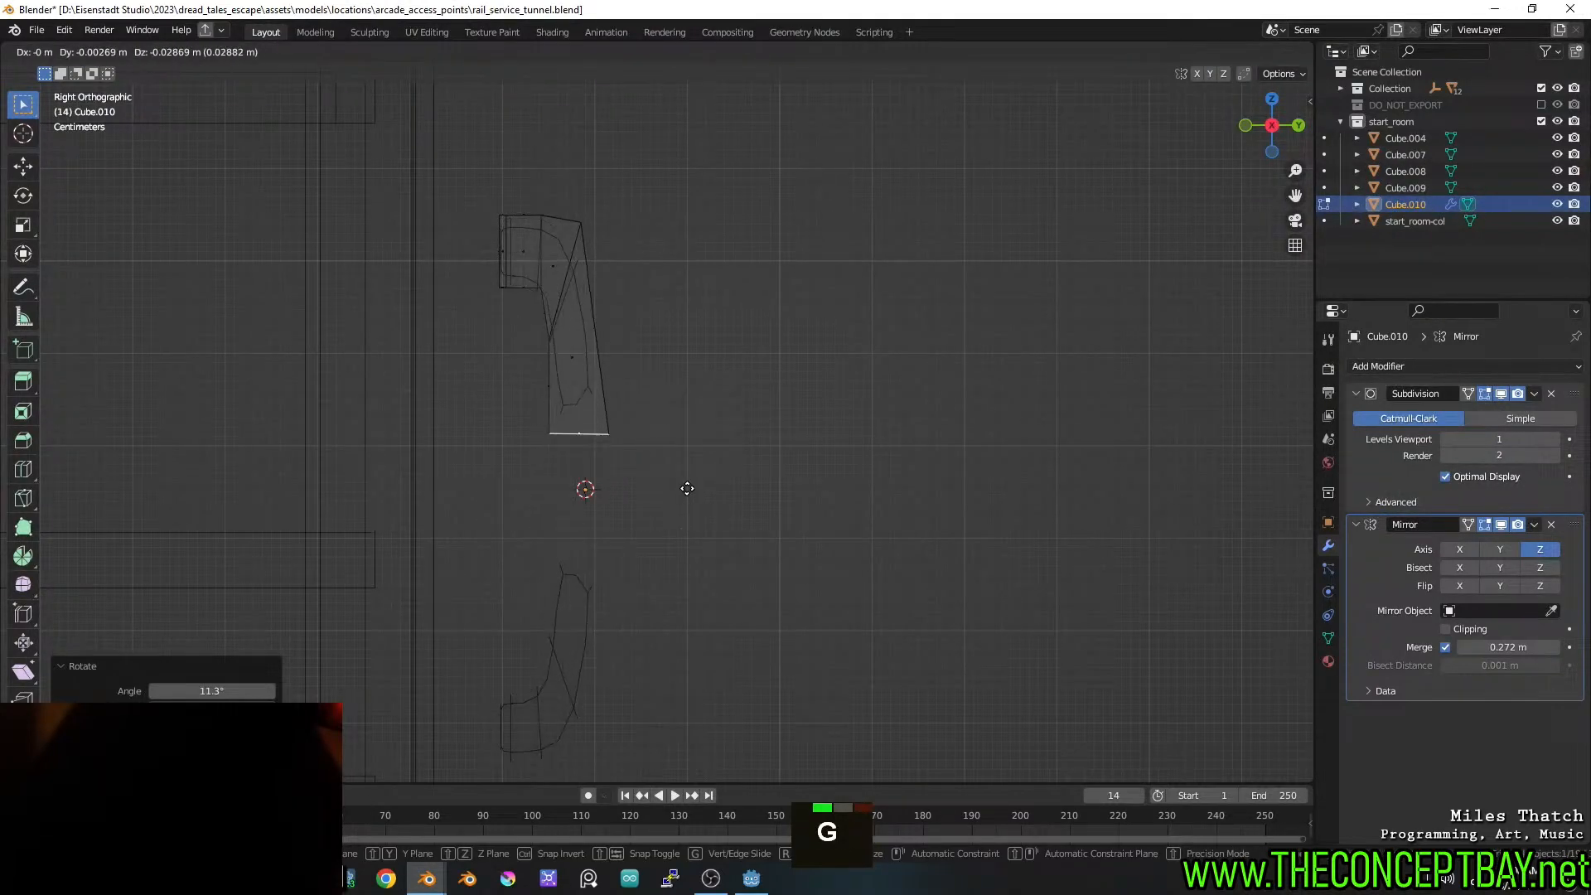
key(Escape)
key(e)
click(691, 555)
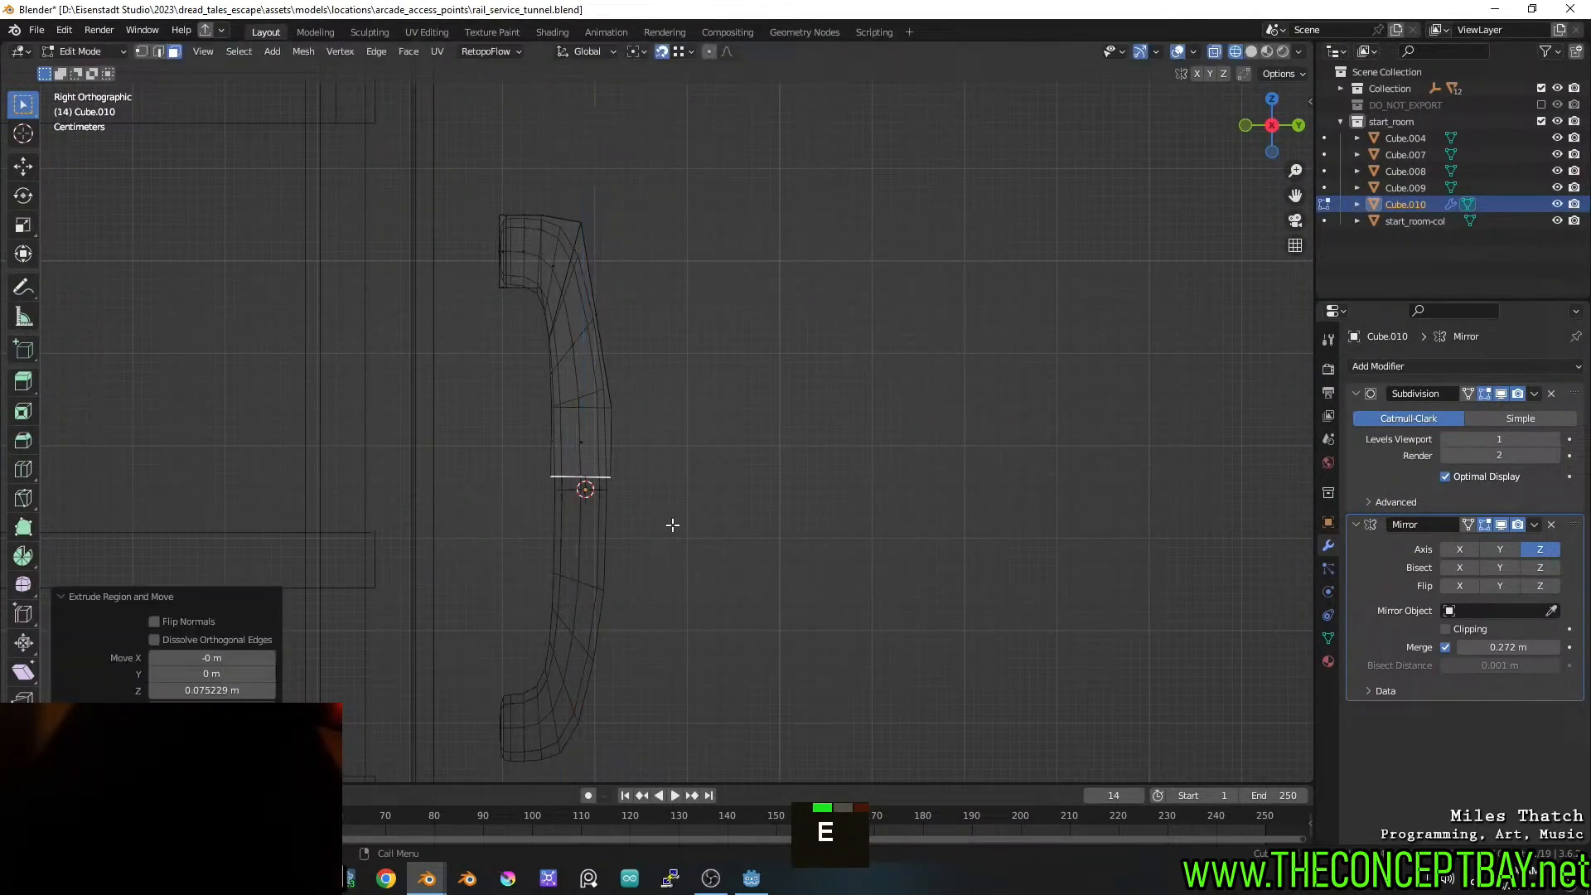
Select the handle's lengthwise edge loops and bevel them slightly with one segment
key(z)
mouse_move(582, 486)
middle_down()
mouse_move(839, 512)
mouse_move(729, 522)
mouse_move(663, 497)
mouse_move(690, 449)
middle_up()
key(2)
alt+click(646, 464)
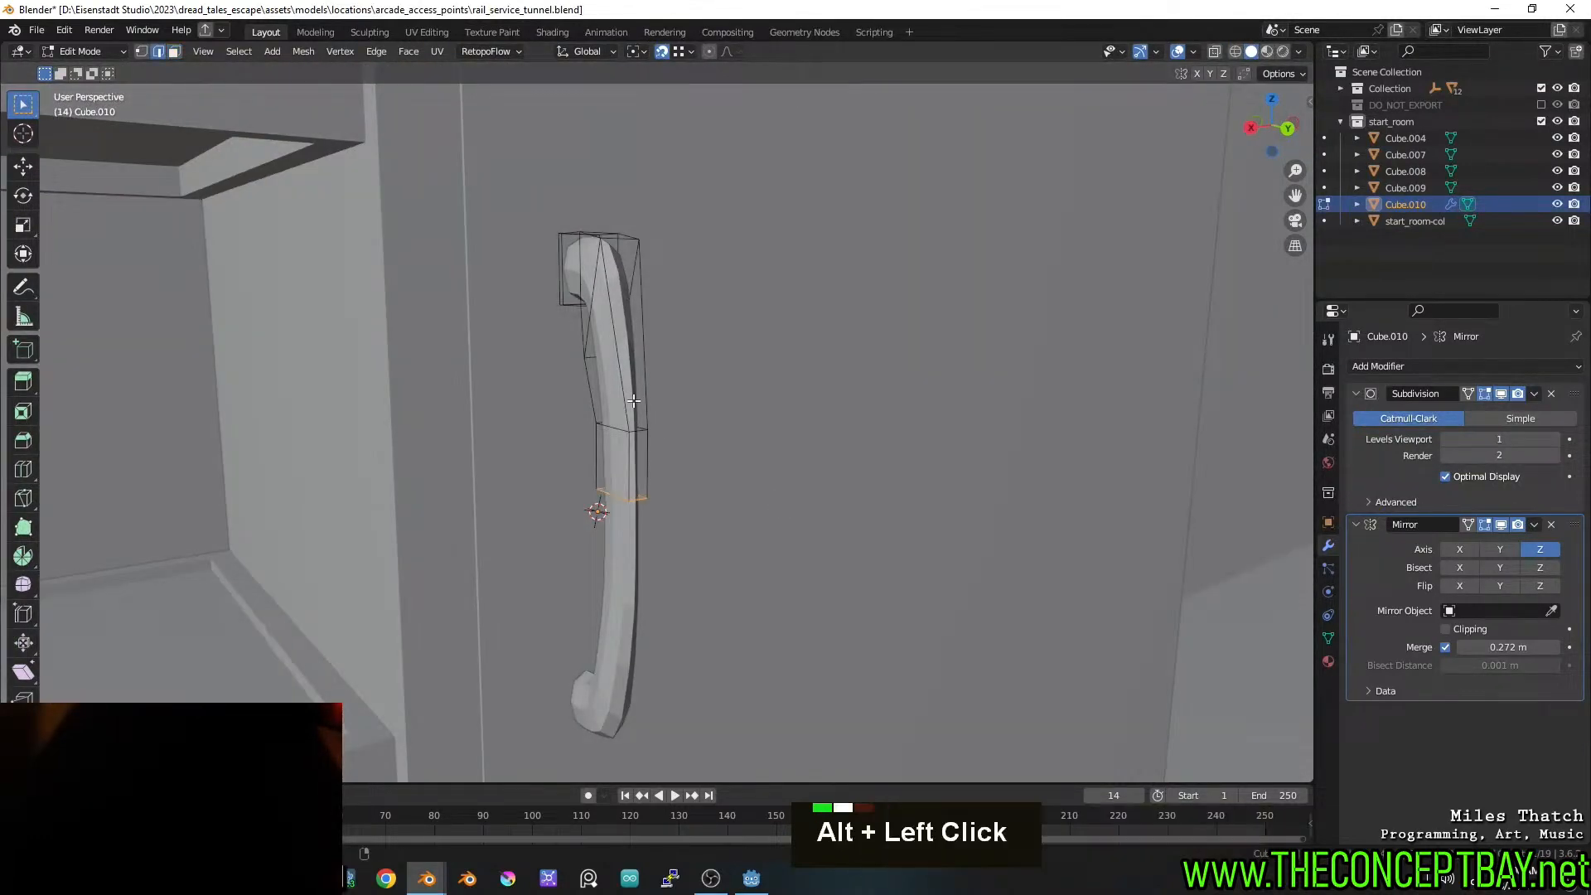
alt+shift+click(643, 388)
middle_drag(808, 400, 692, 378)
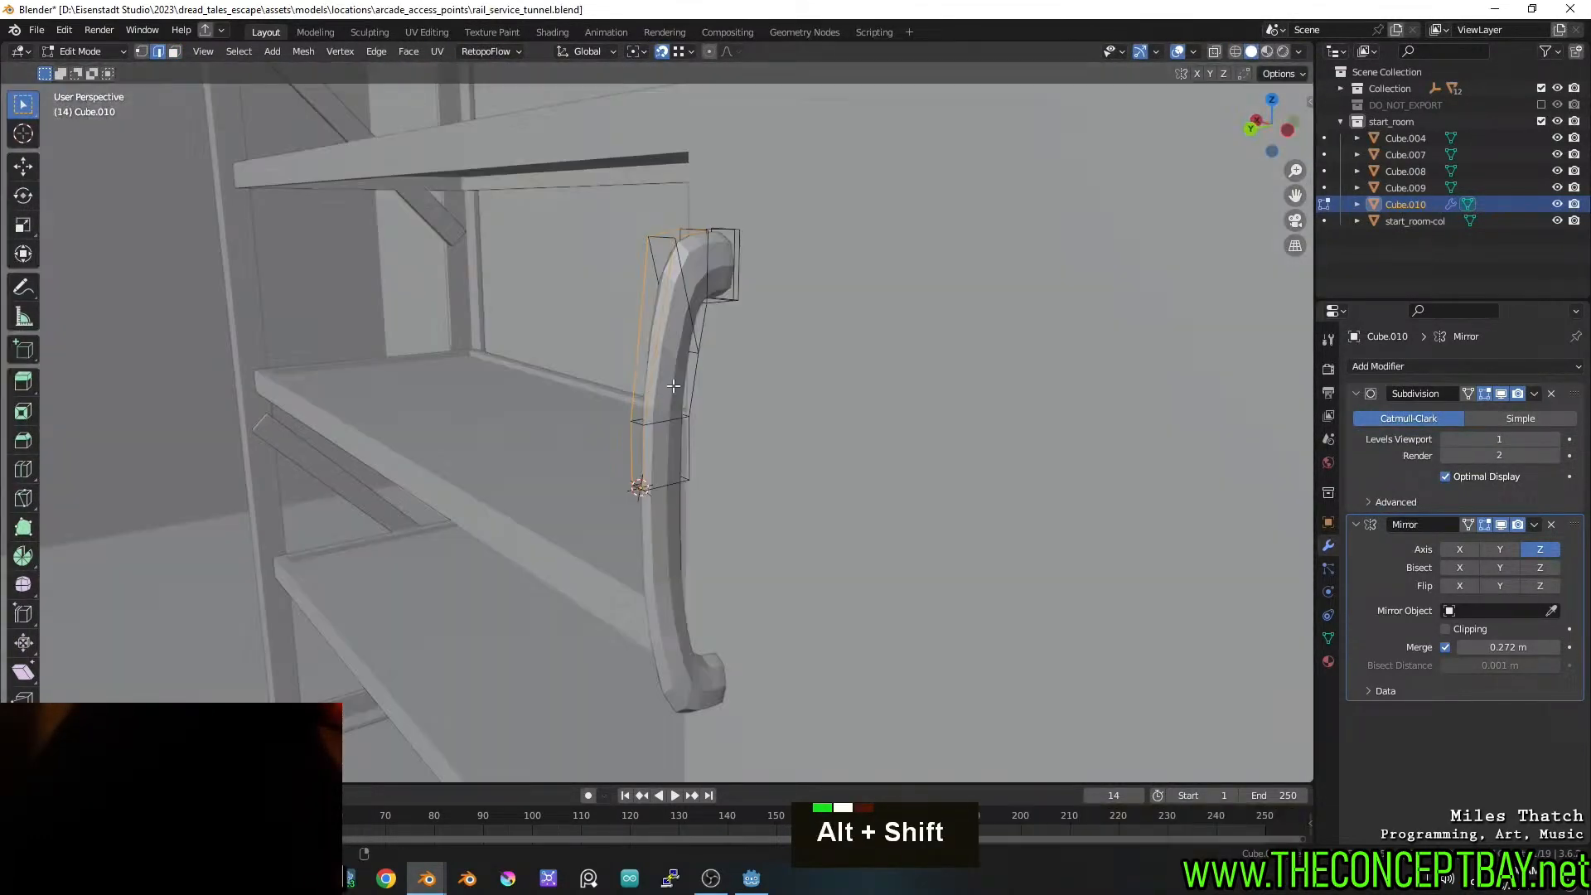
alt+shift+click(691, 379)
key(ctrl+b)
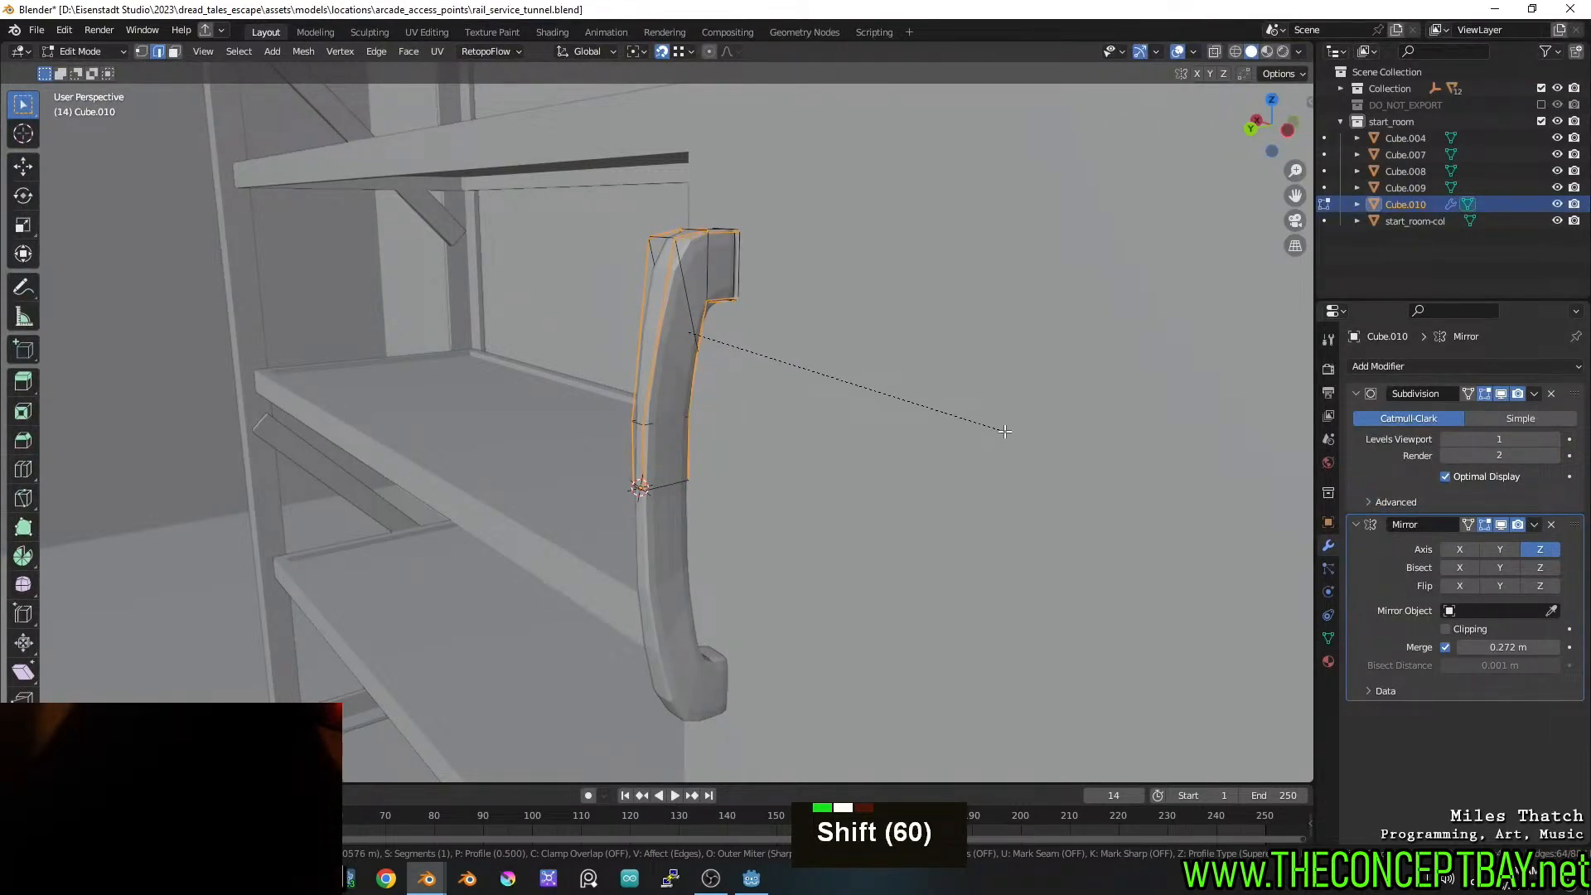
shift+click(1004, 431)
middle_drag(1004, 431, 997, 444)
scroll(838, 444, down, 3)
middle_drag(838, 445, 700, 462)
scroll(713, 452, up, 7)
Move the outer-side vertices of the grip's straight middle section about 0.019 m inward along Y
key(1)
key(a)
key(b)
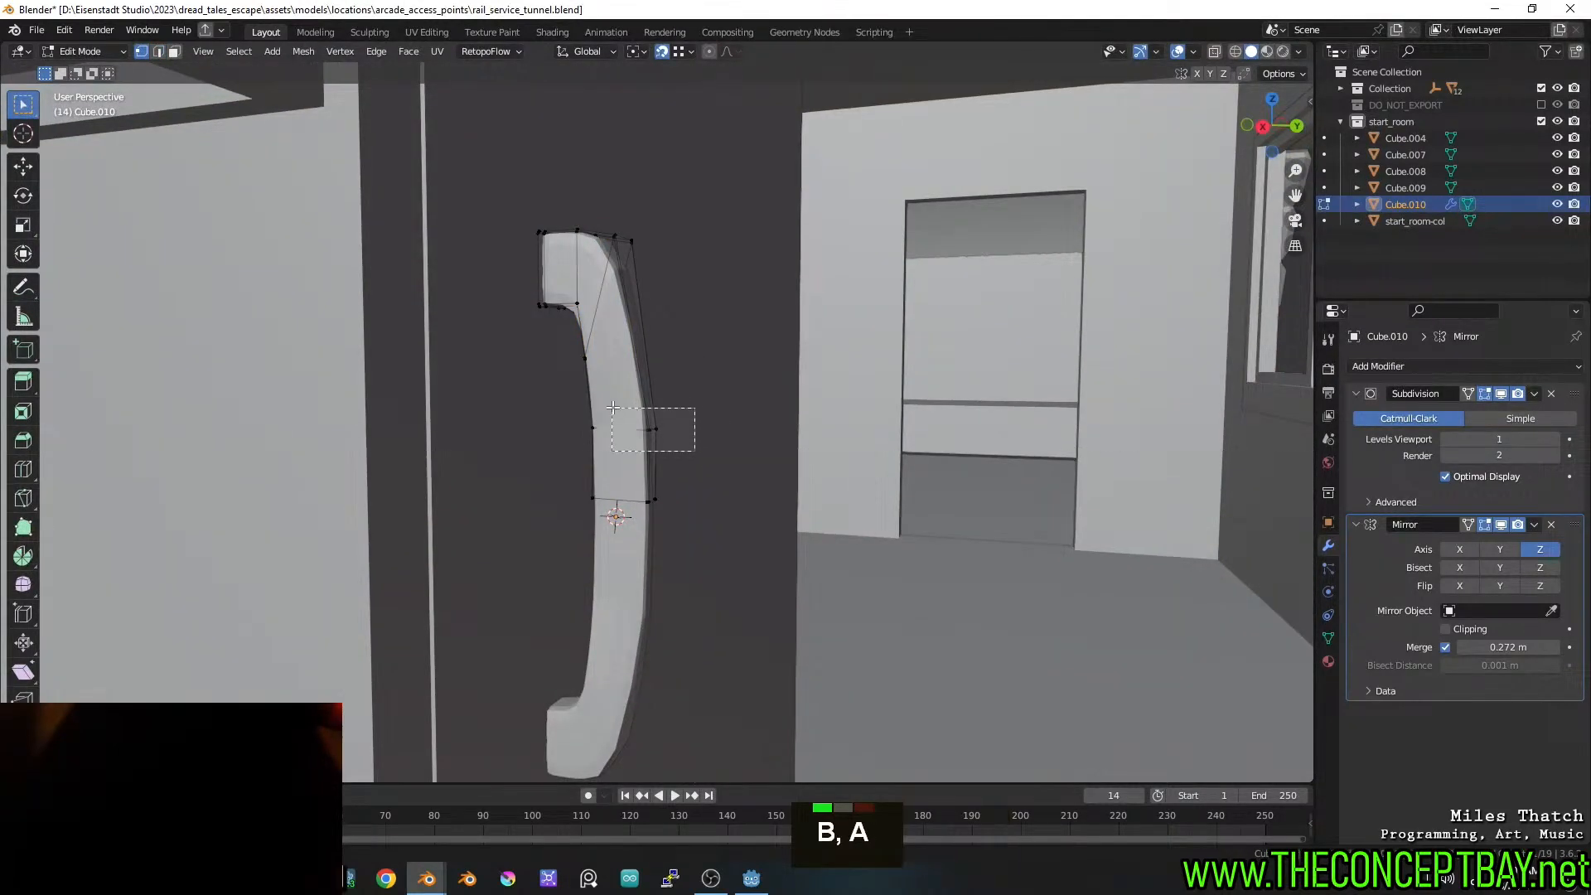
key(z)
key(a)
key(b)
drag(697, 451, 606, 381)
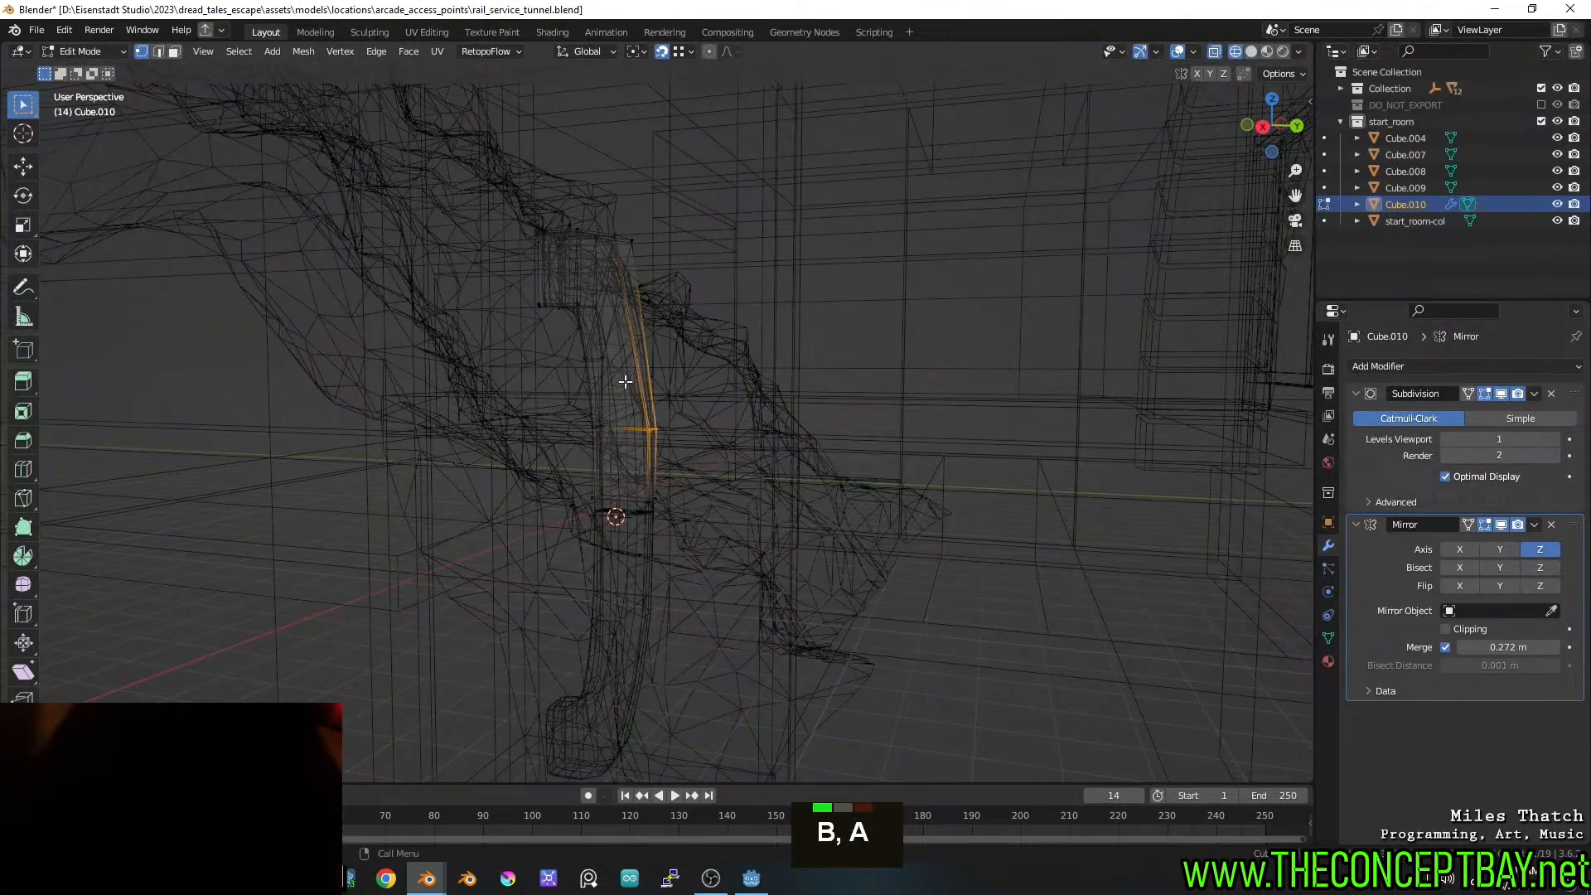
key(z)
key(g)
key(y)
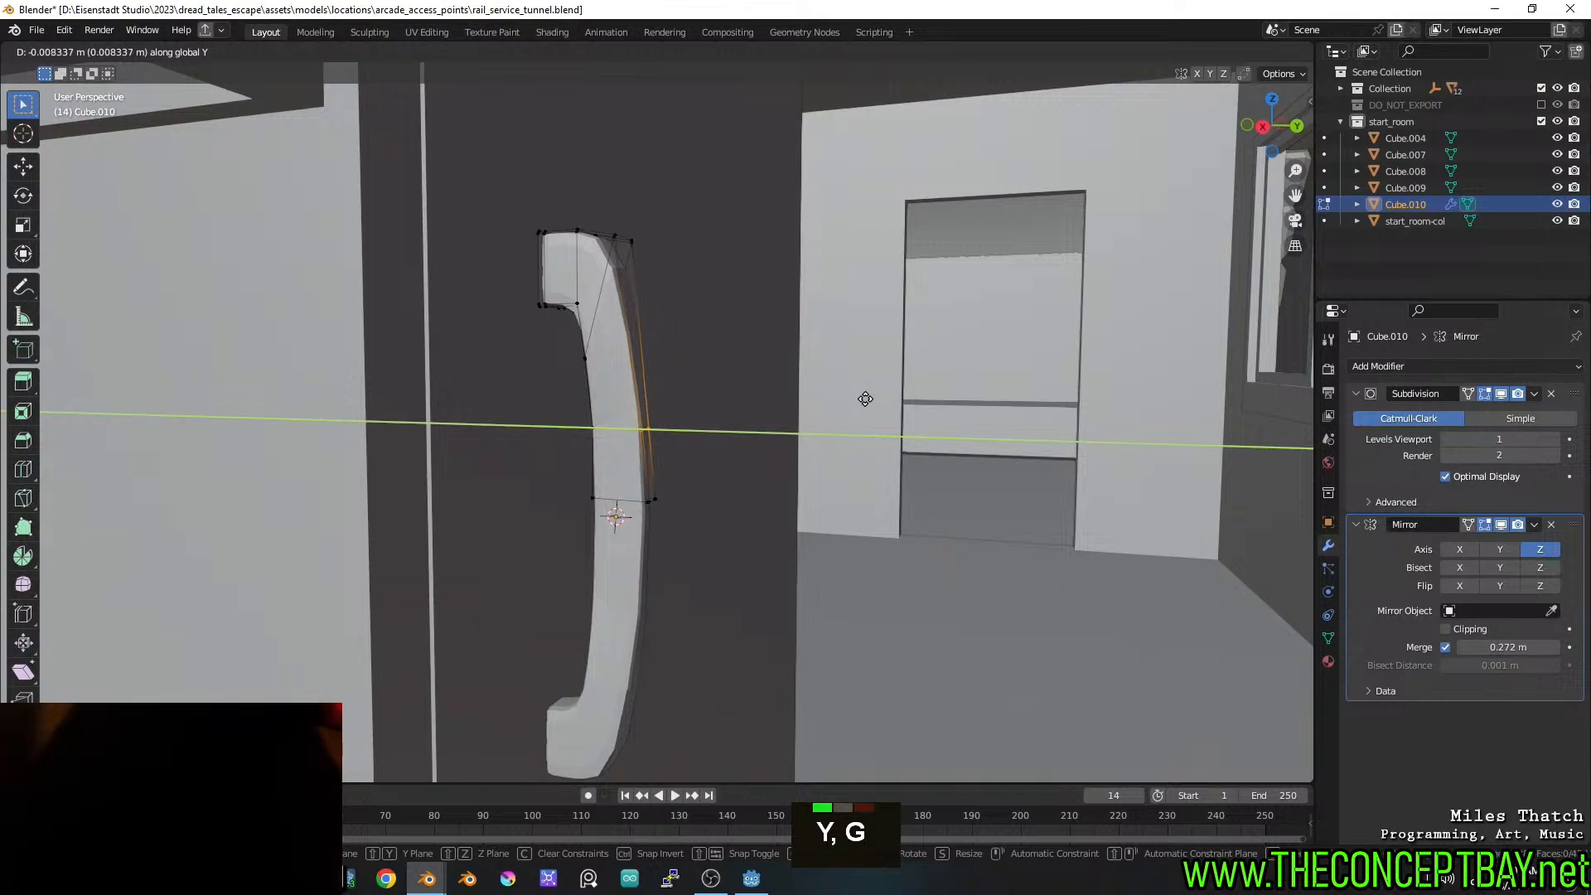
key(Escape)
key(b)
drag(716, 550, 630, 479)
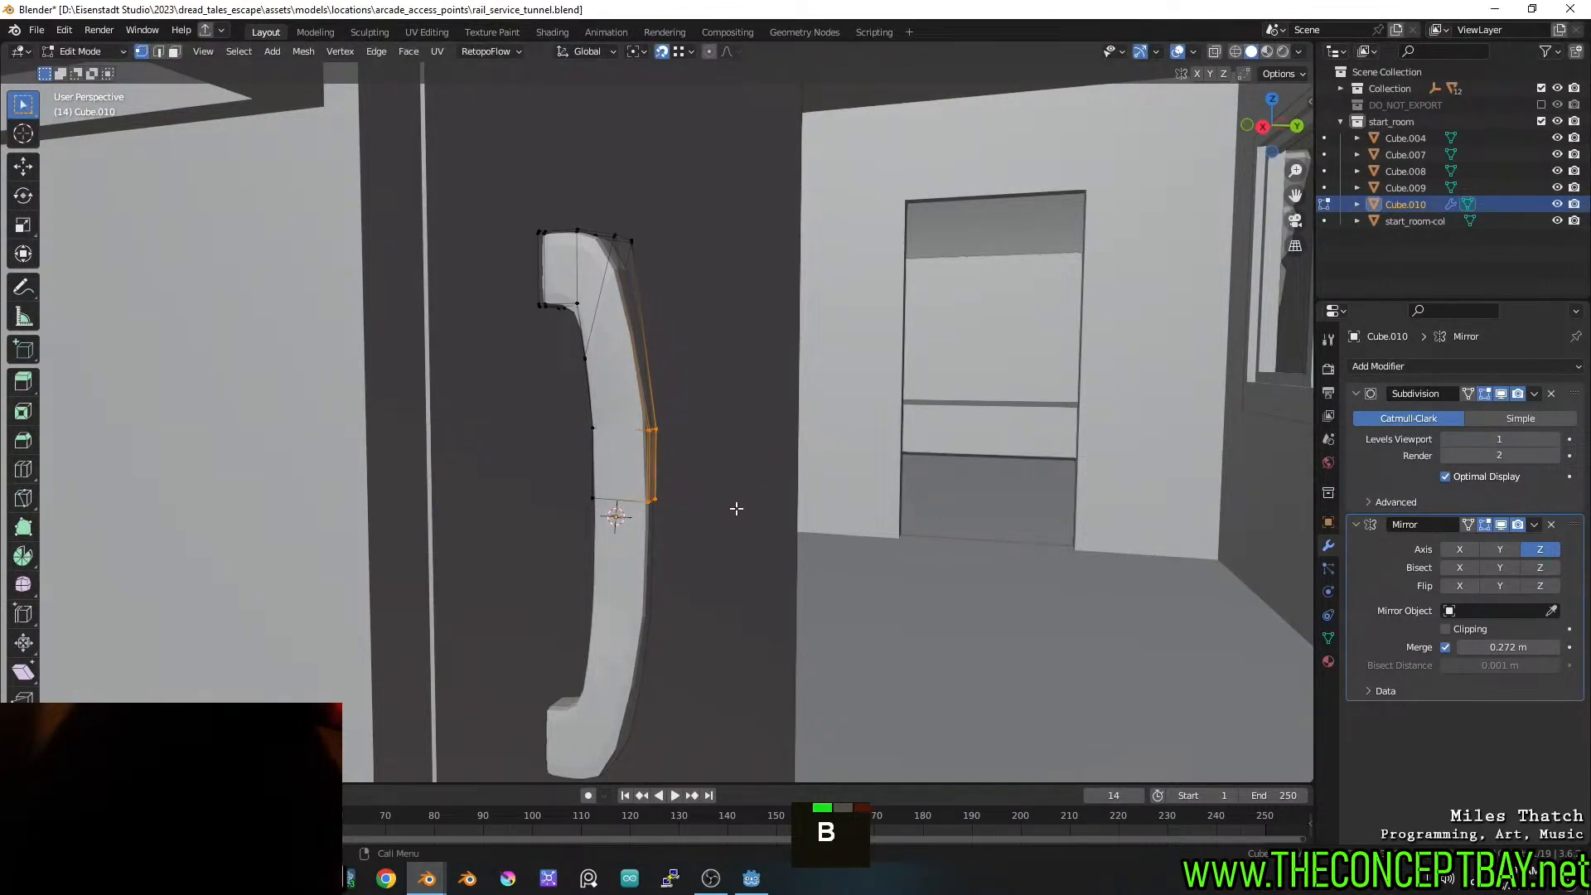
key(z)
key(b)
drag(709, 534, 605, 471)
key(z)
key(g)
key(y)
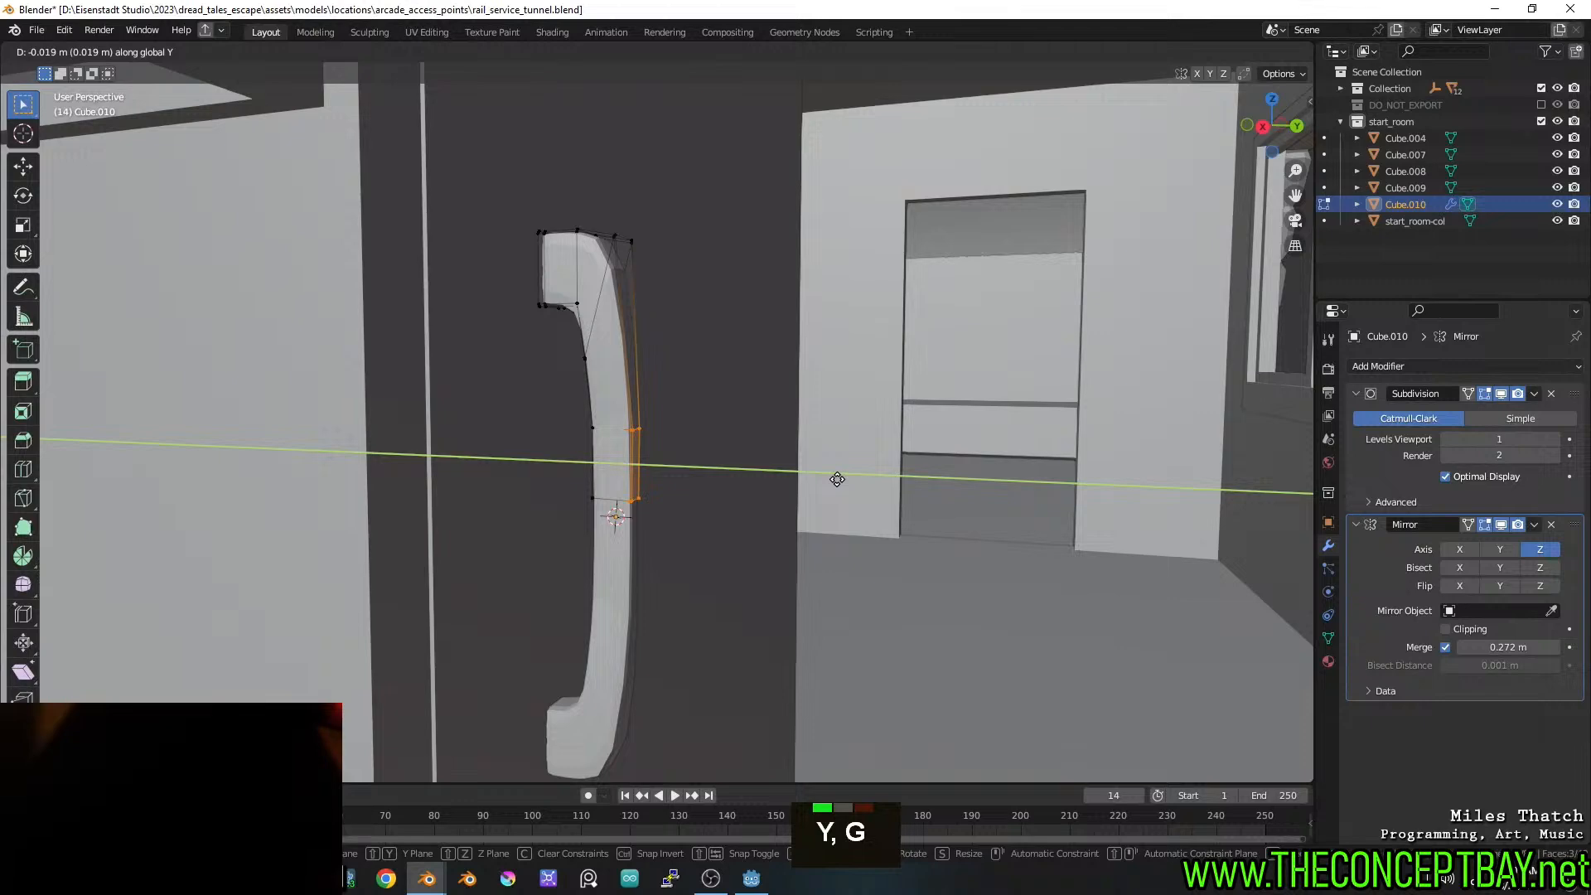
click(837, 479)
middle_drag(837, 479, 656, 337)
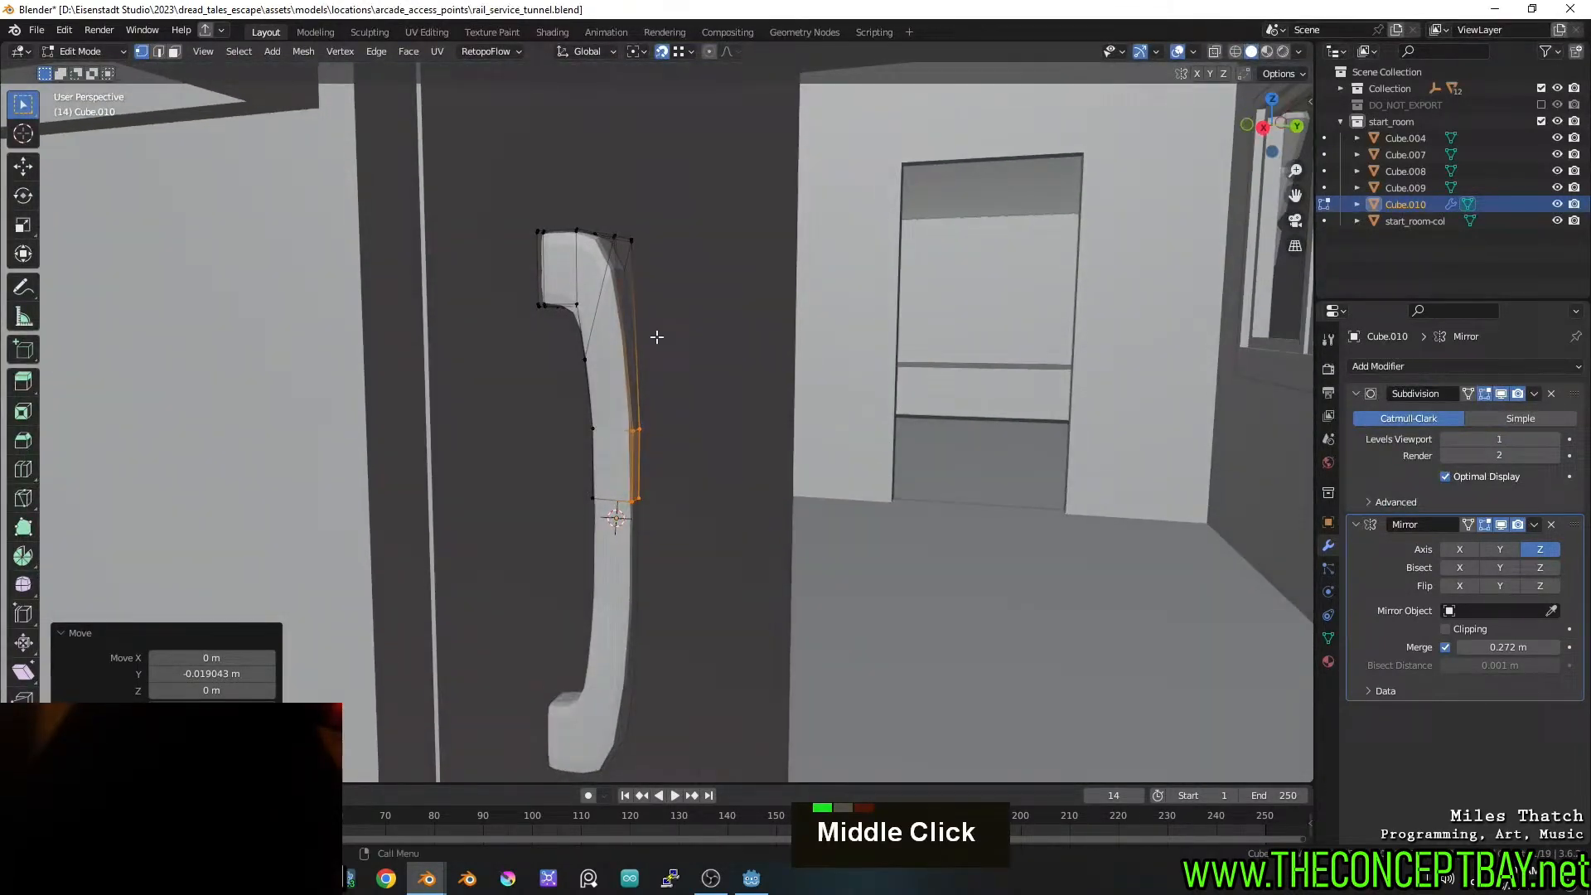
Bevel the diagonal edge loop at the handle's upper bend with a width of about 0.00109 m
key(2)
alt+click(601, 295)
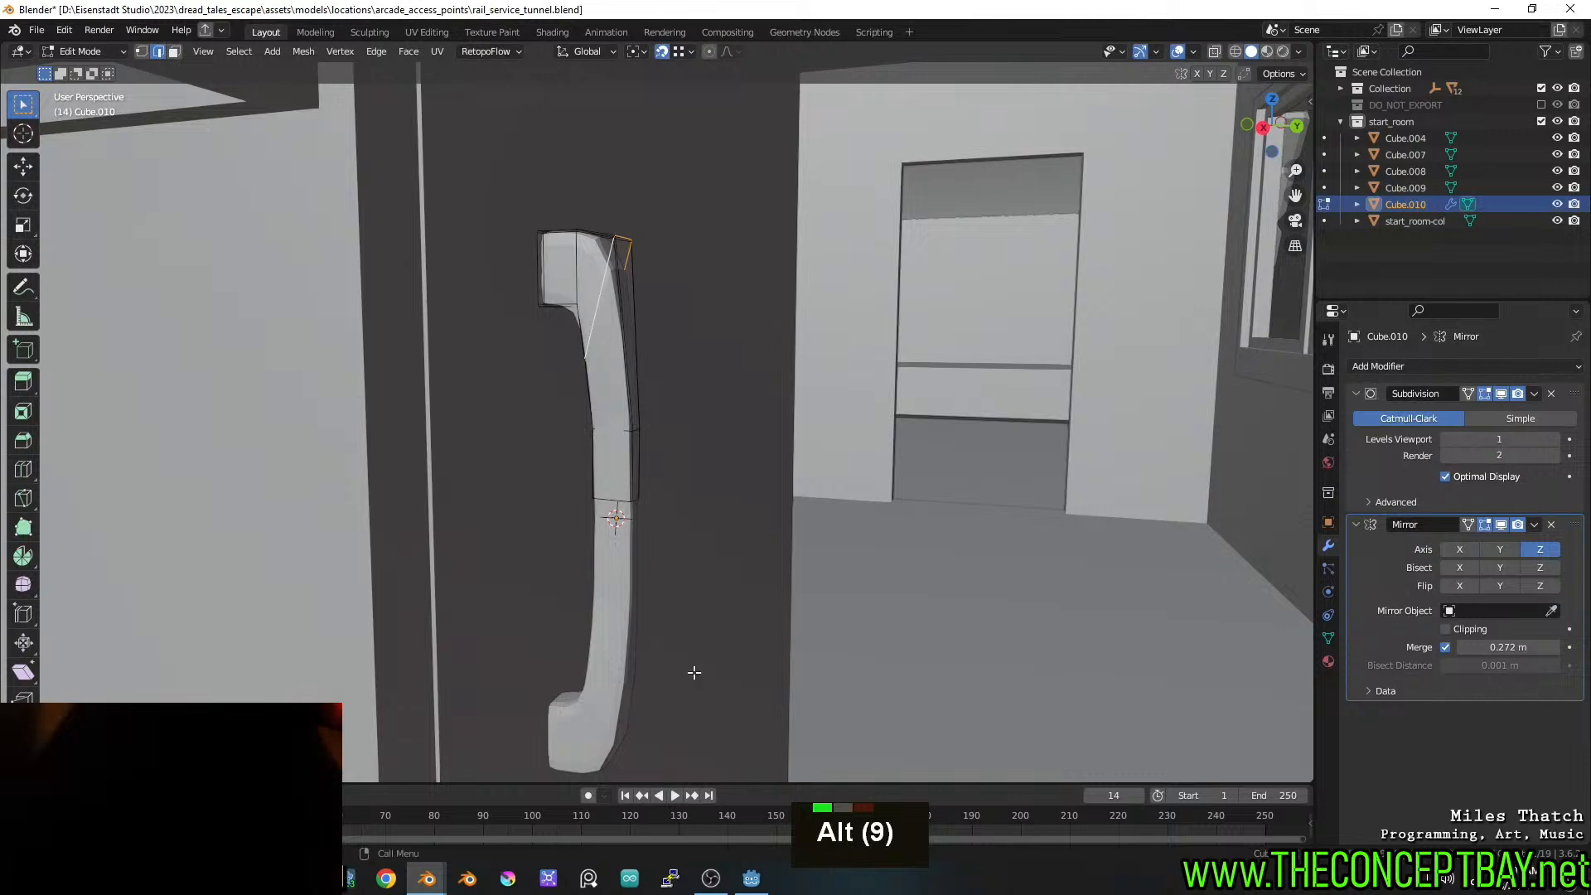
key(ctrl+b)
shift+click(841, 635)
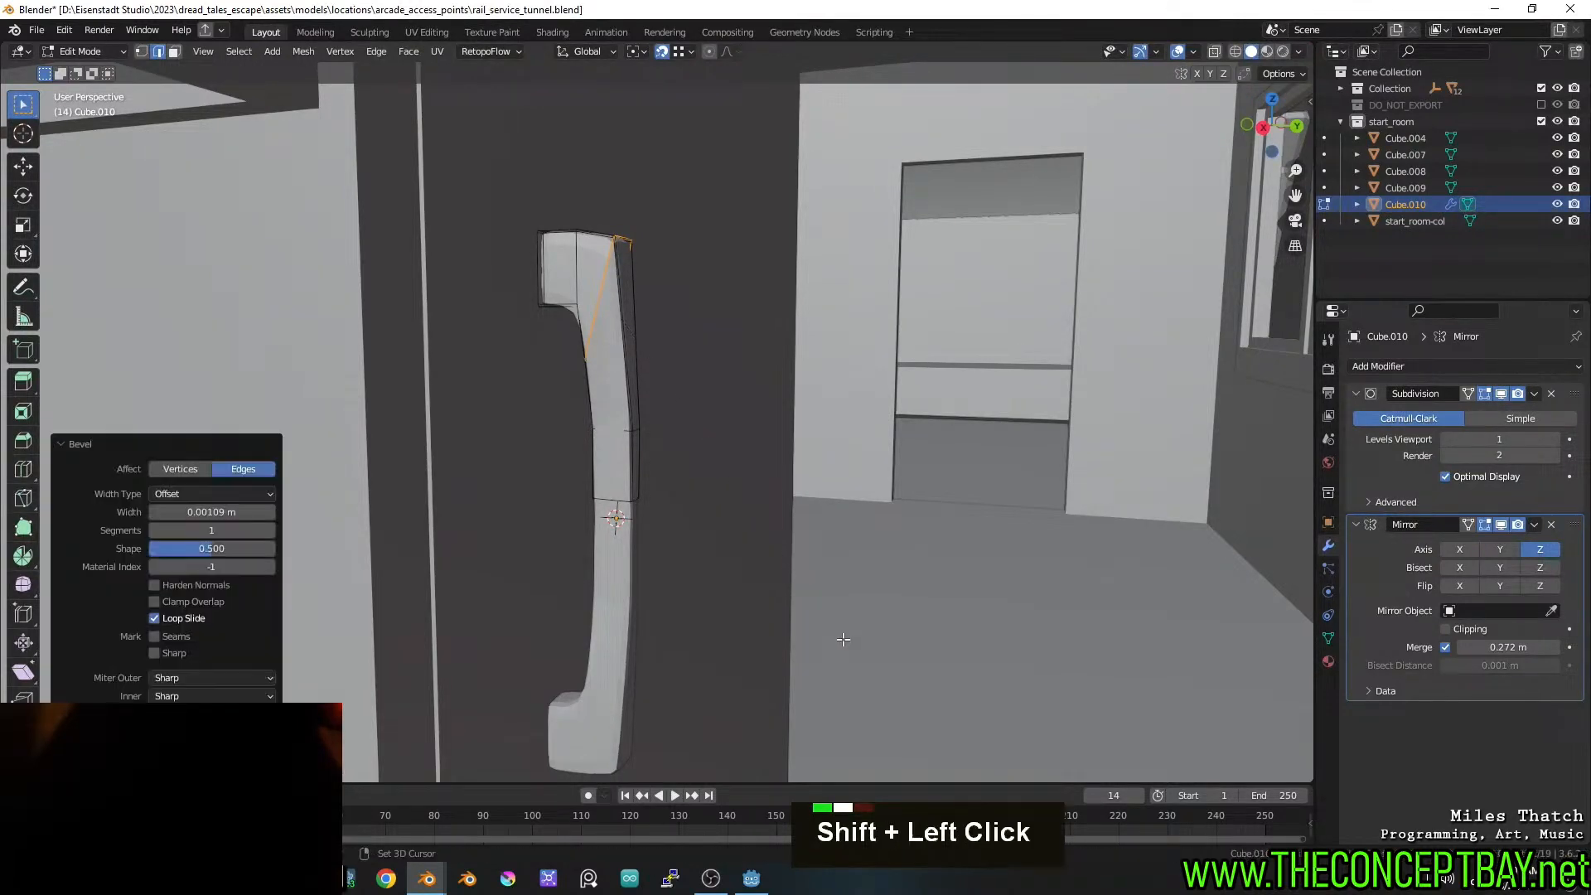
key(Tab)
Set the Subdivision modifier's viewport level to 0 and shade the handle auto smooth
middle_drag(768, 575, 685, 424)
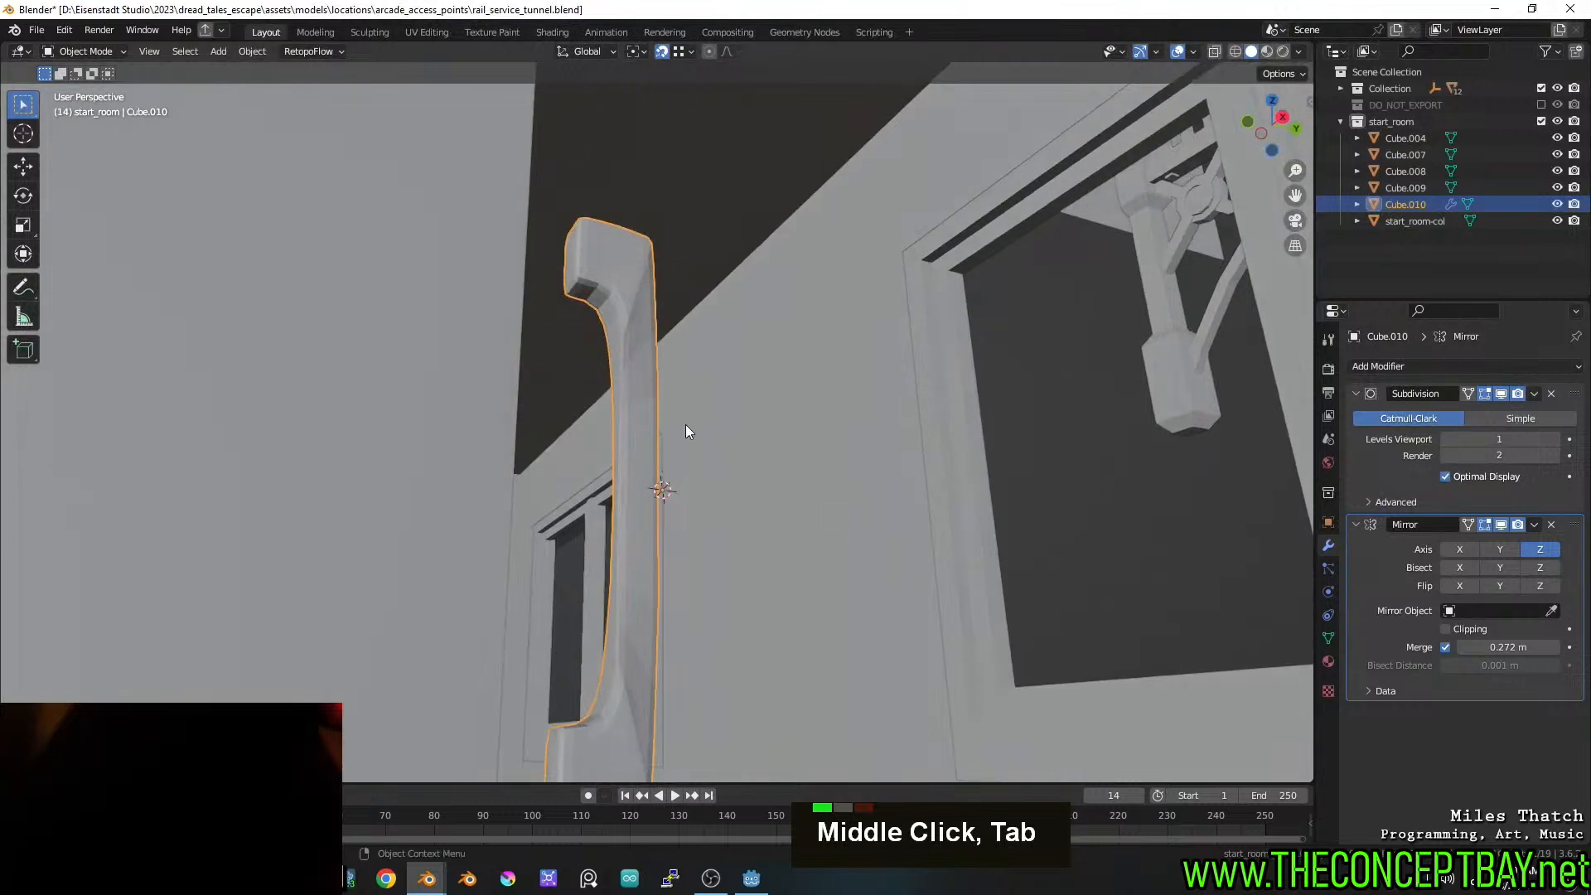
click(1445, 441)
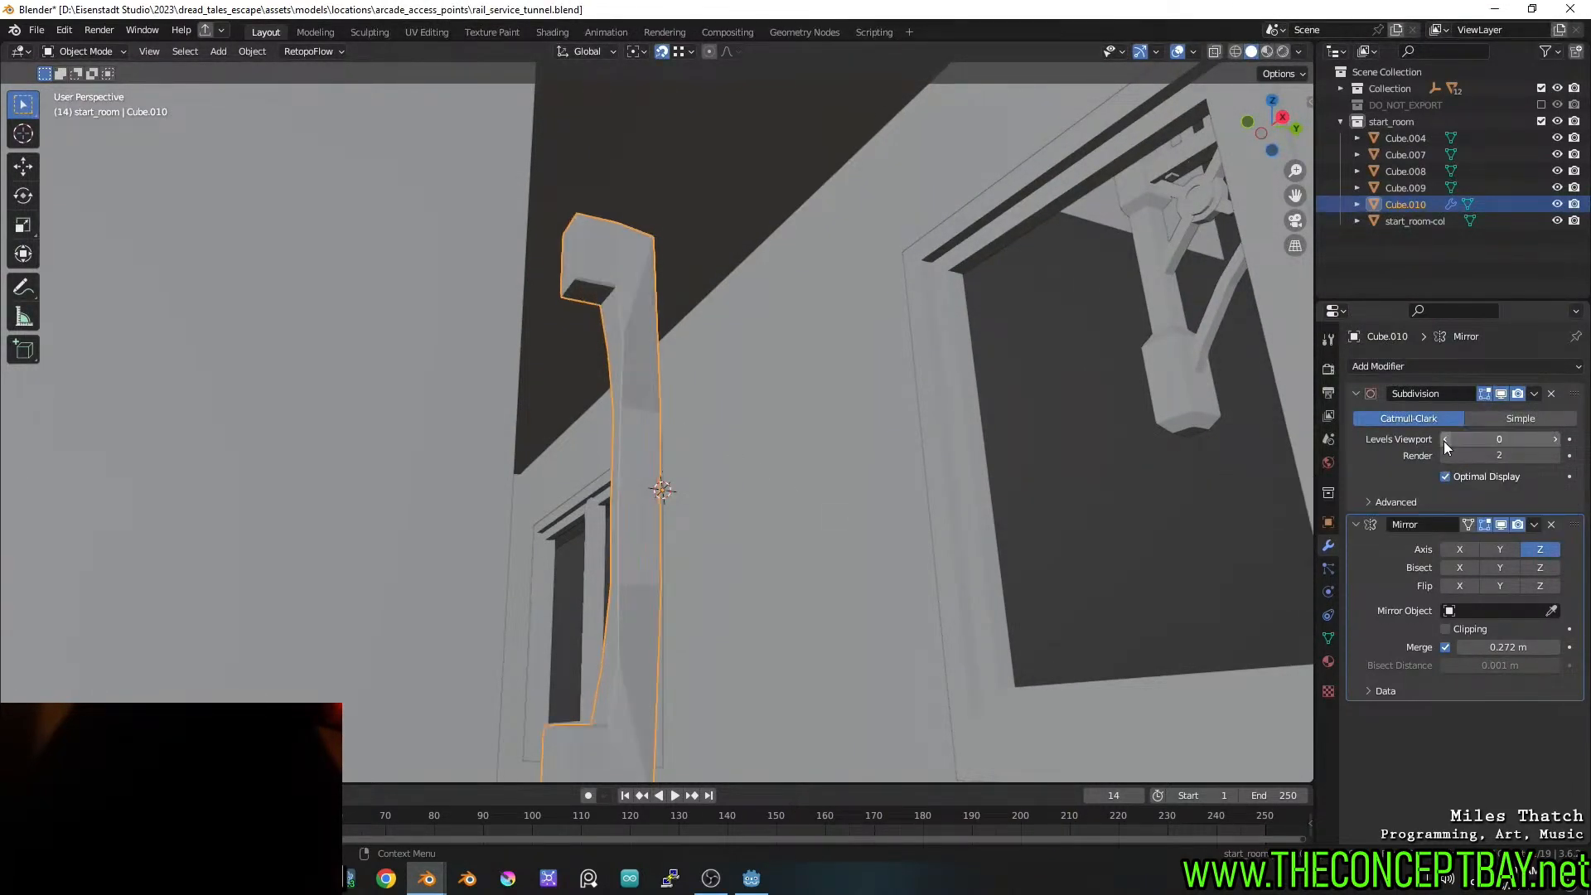
middle_drag(805, 457, 502, 469)
middle_drag(624, 475, 646, 365)
scroll(743, 495, down, 9)
scroll(744, 494, up, 8)
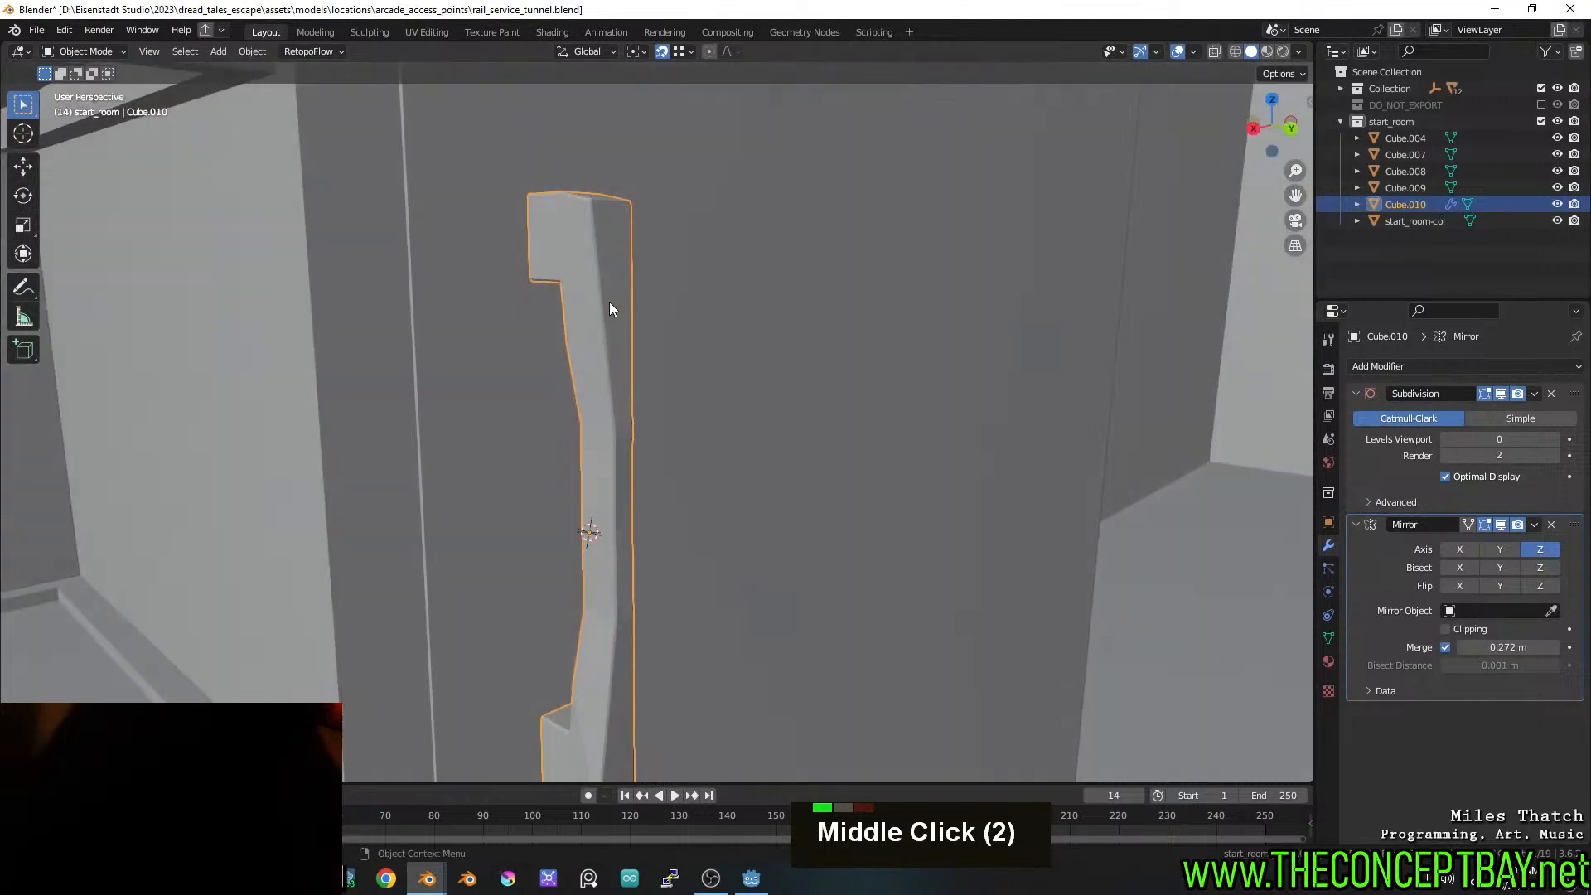
right_click(610, 302)
click(600, 246)
middle_drag(600, 245, 700, 247)
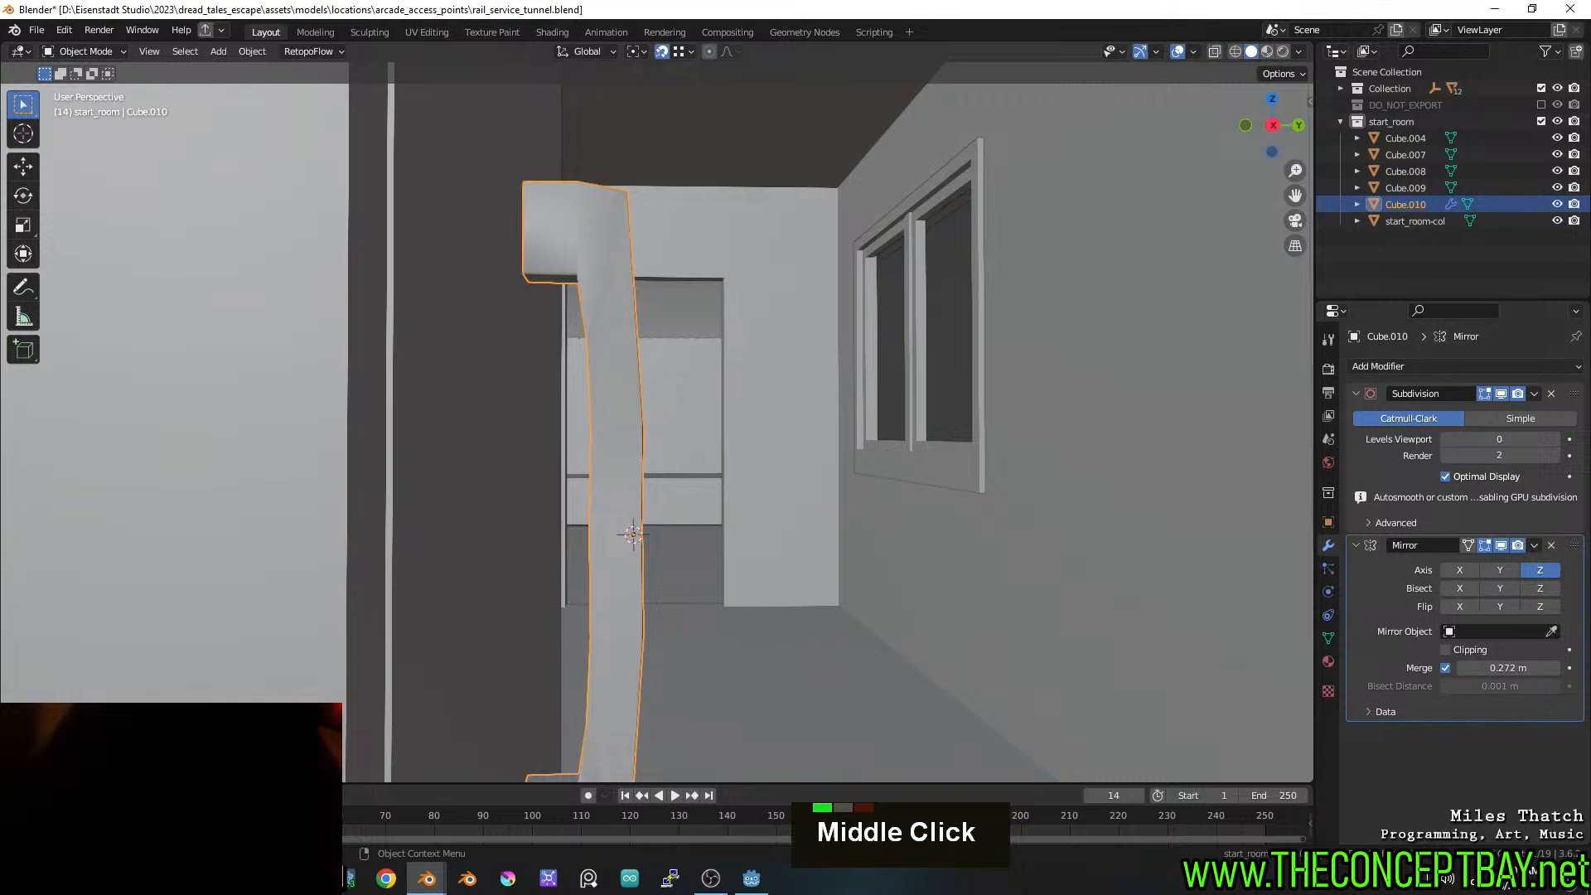
Select the doubled diagonal edge loops at the upper bend and merge their vertices by distance
key(Tab)
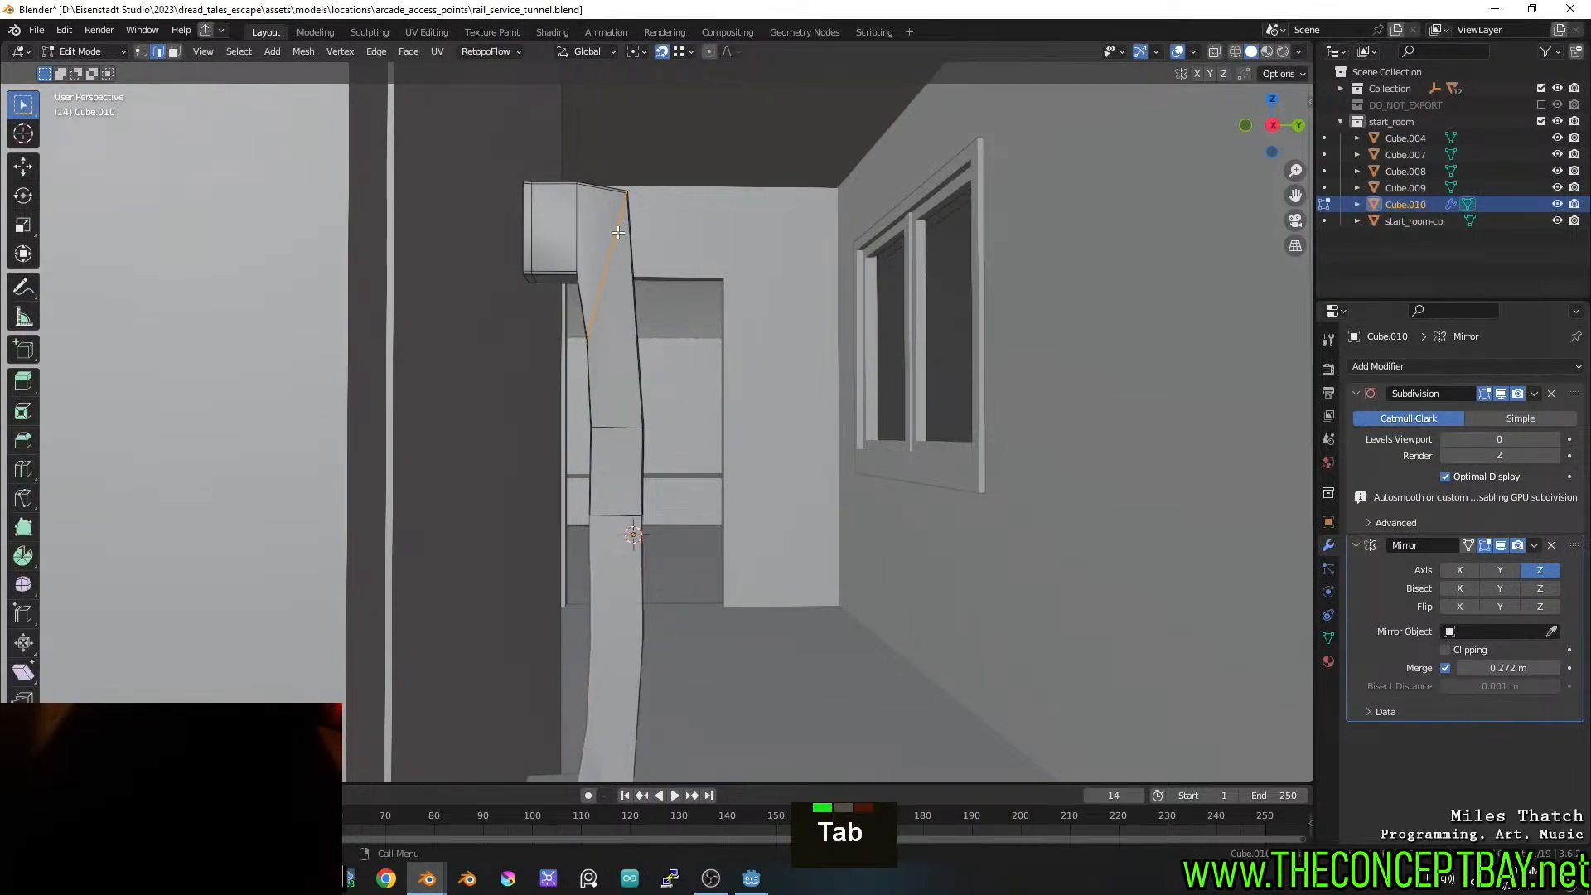
key(g)
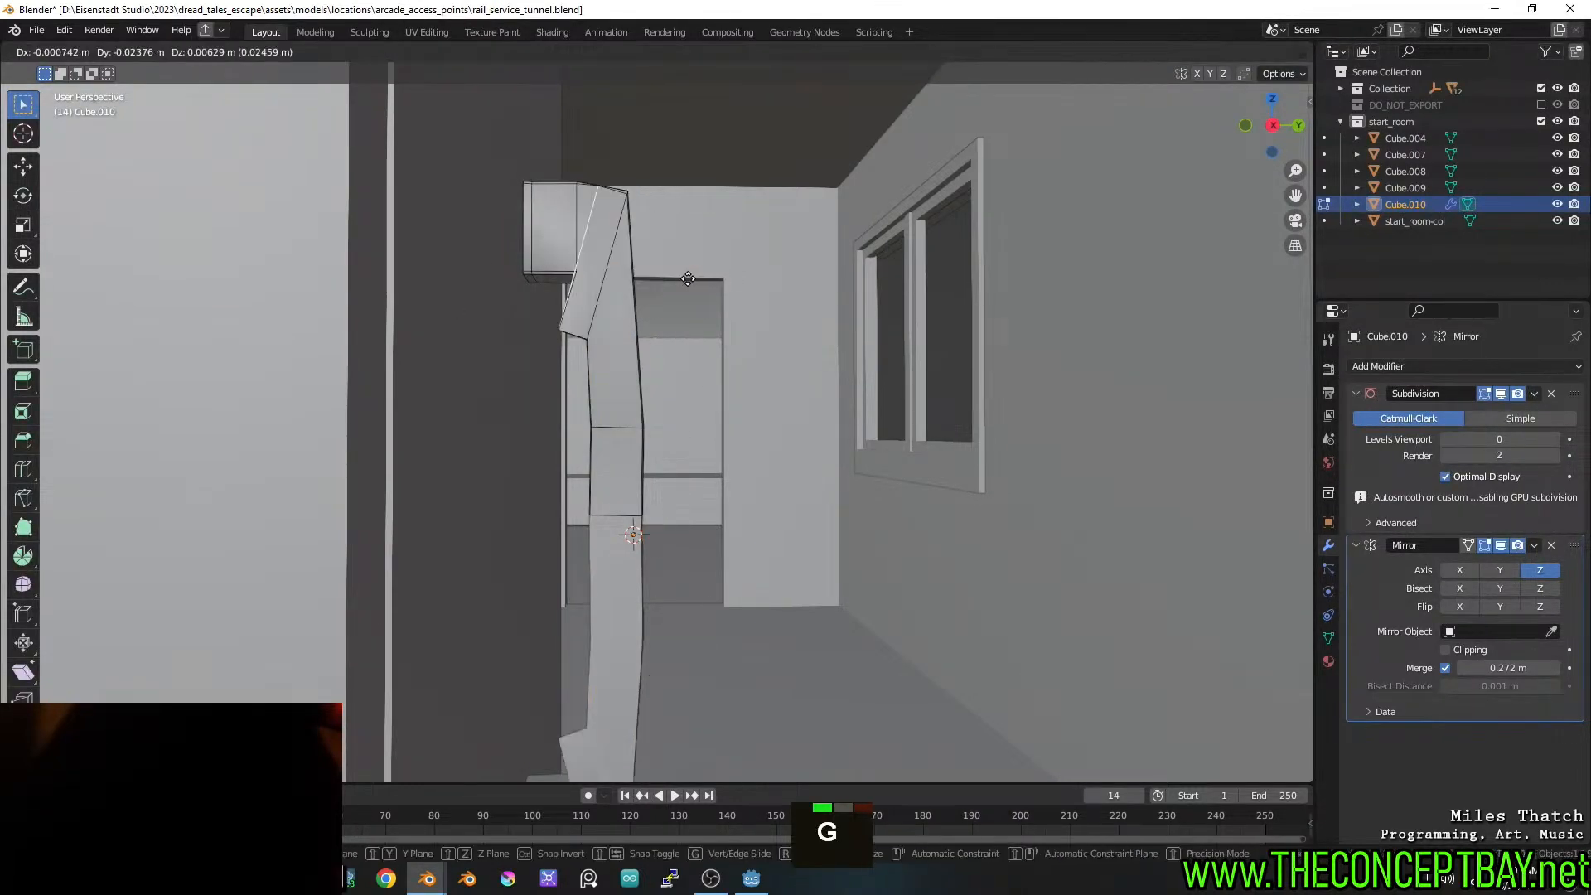
key(Escape)
alt+click(611, 247)
alt+shift+click(618, 260)
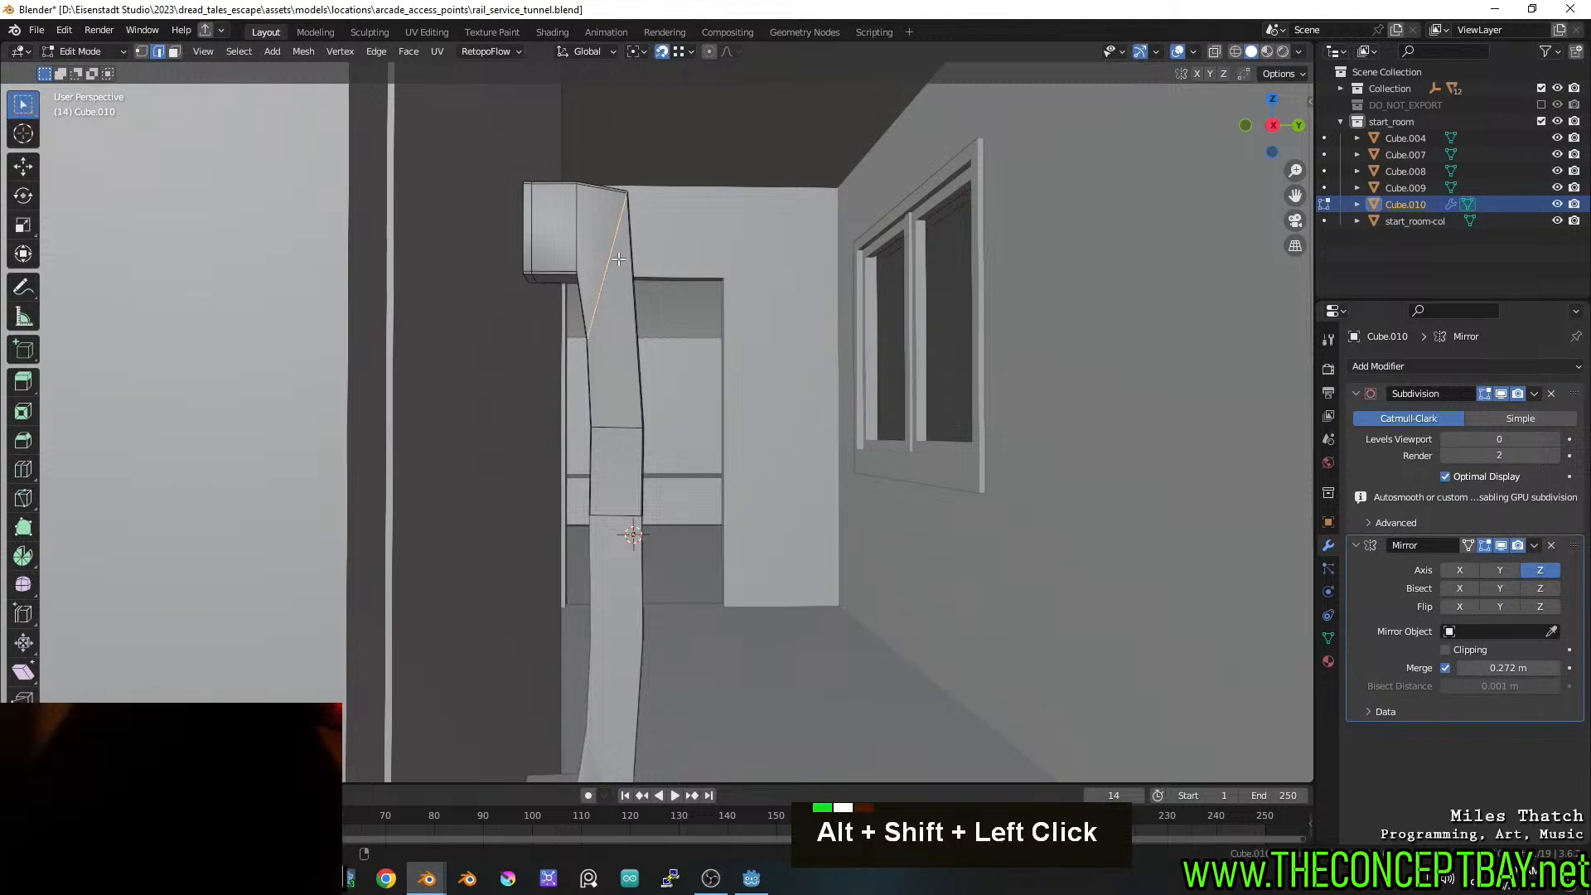
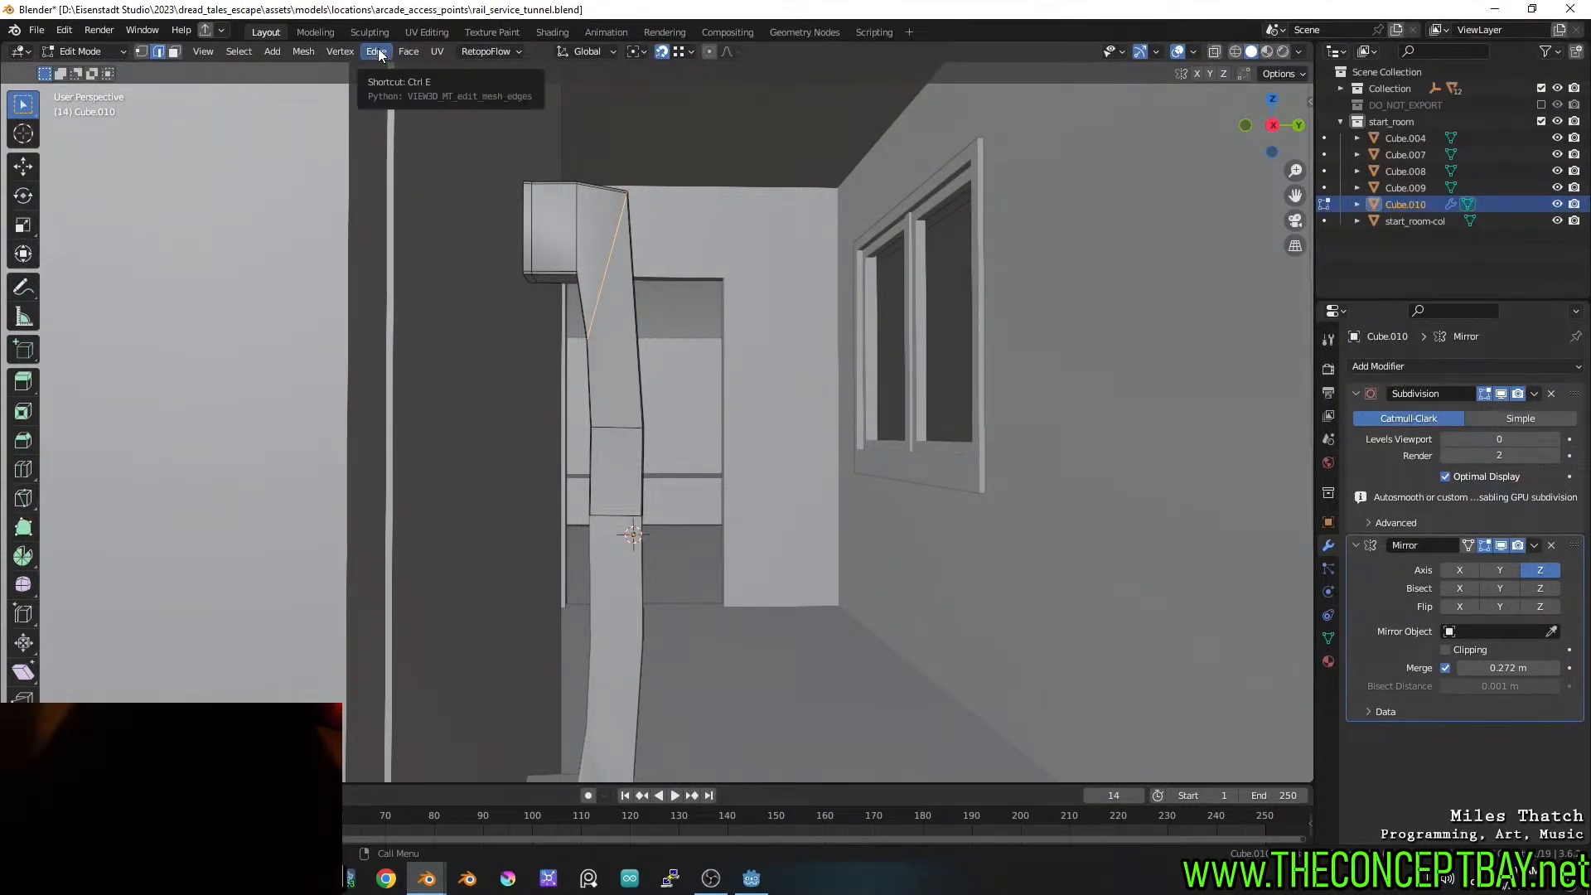
click(304, 51)
mouse_move(371, 470)
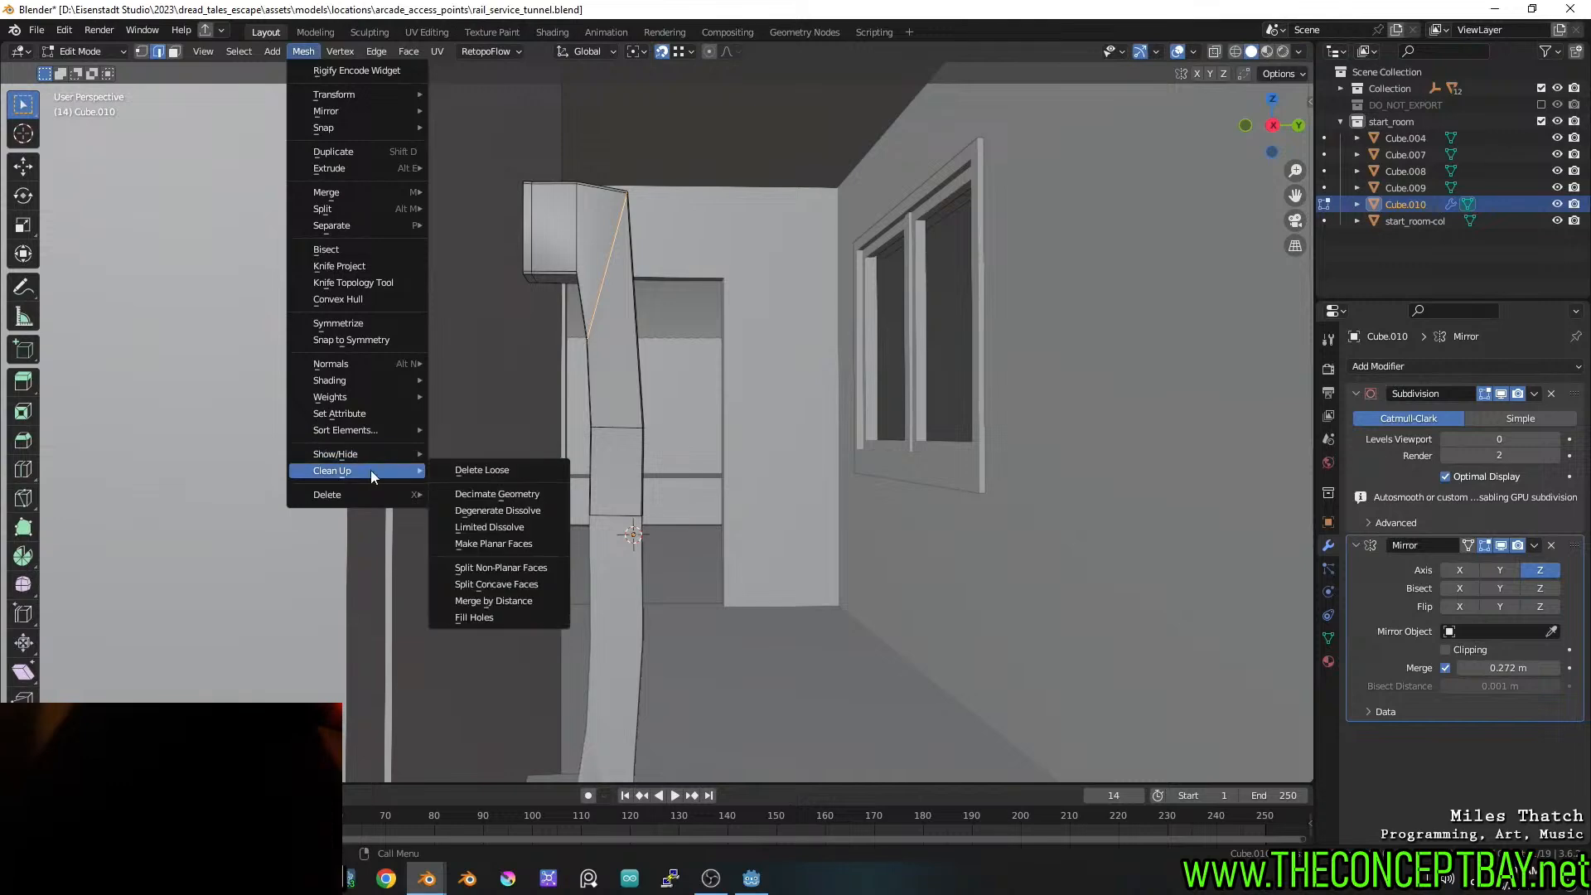
click(492, 602)
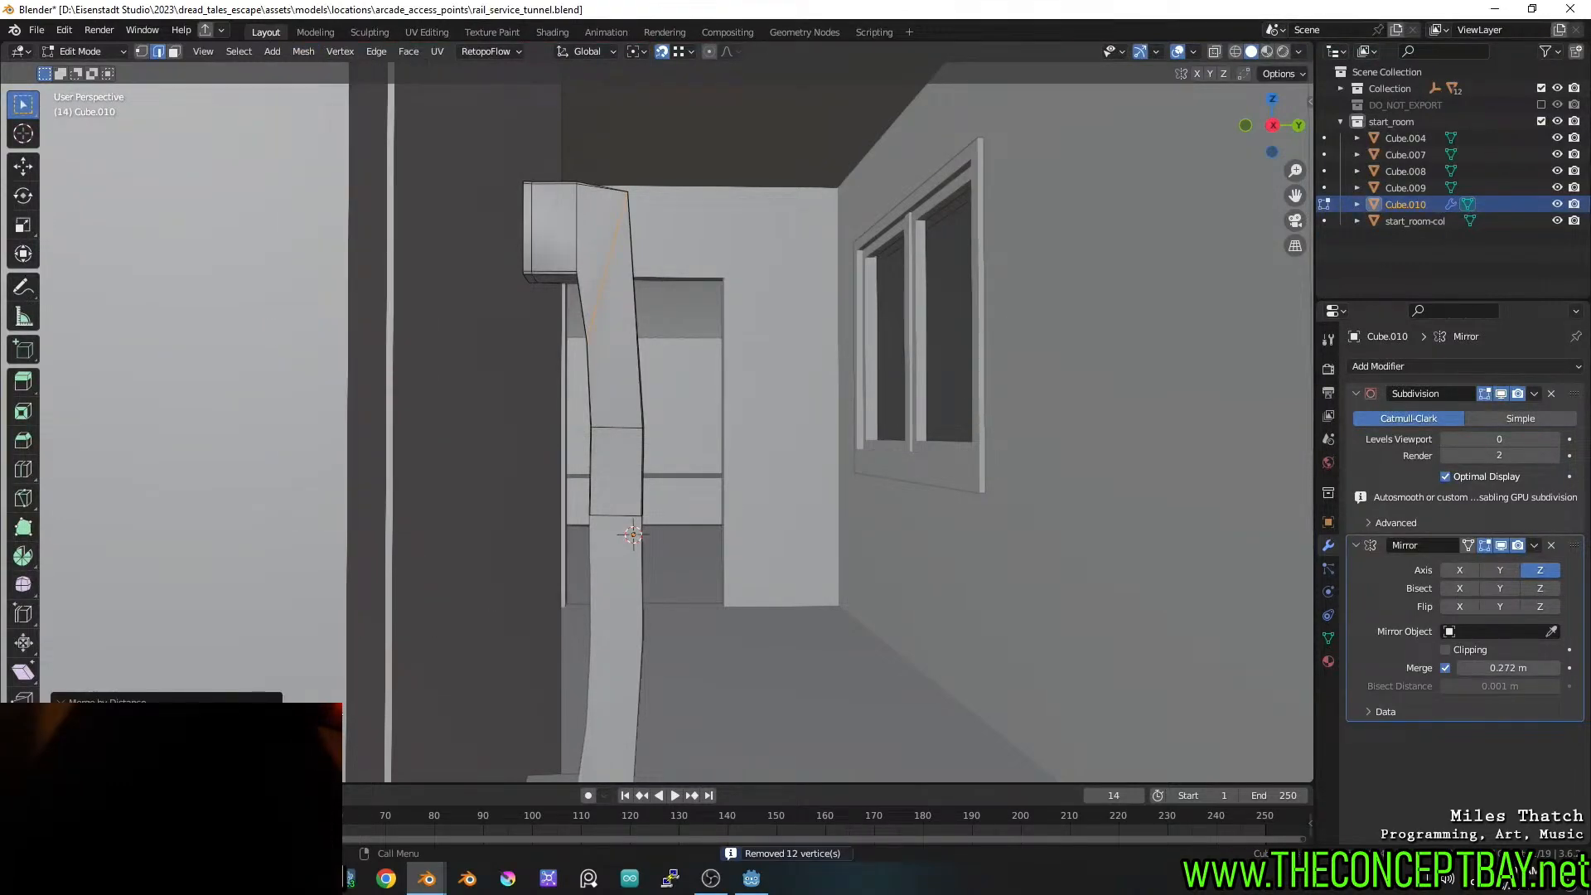
middle_drag(687, 547, 677, 591)
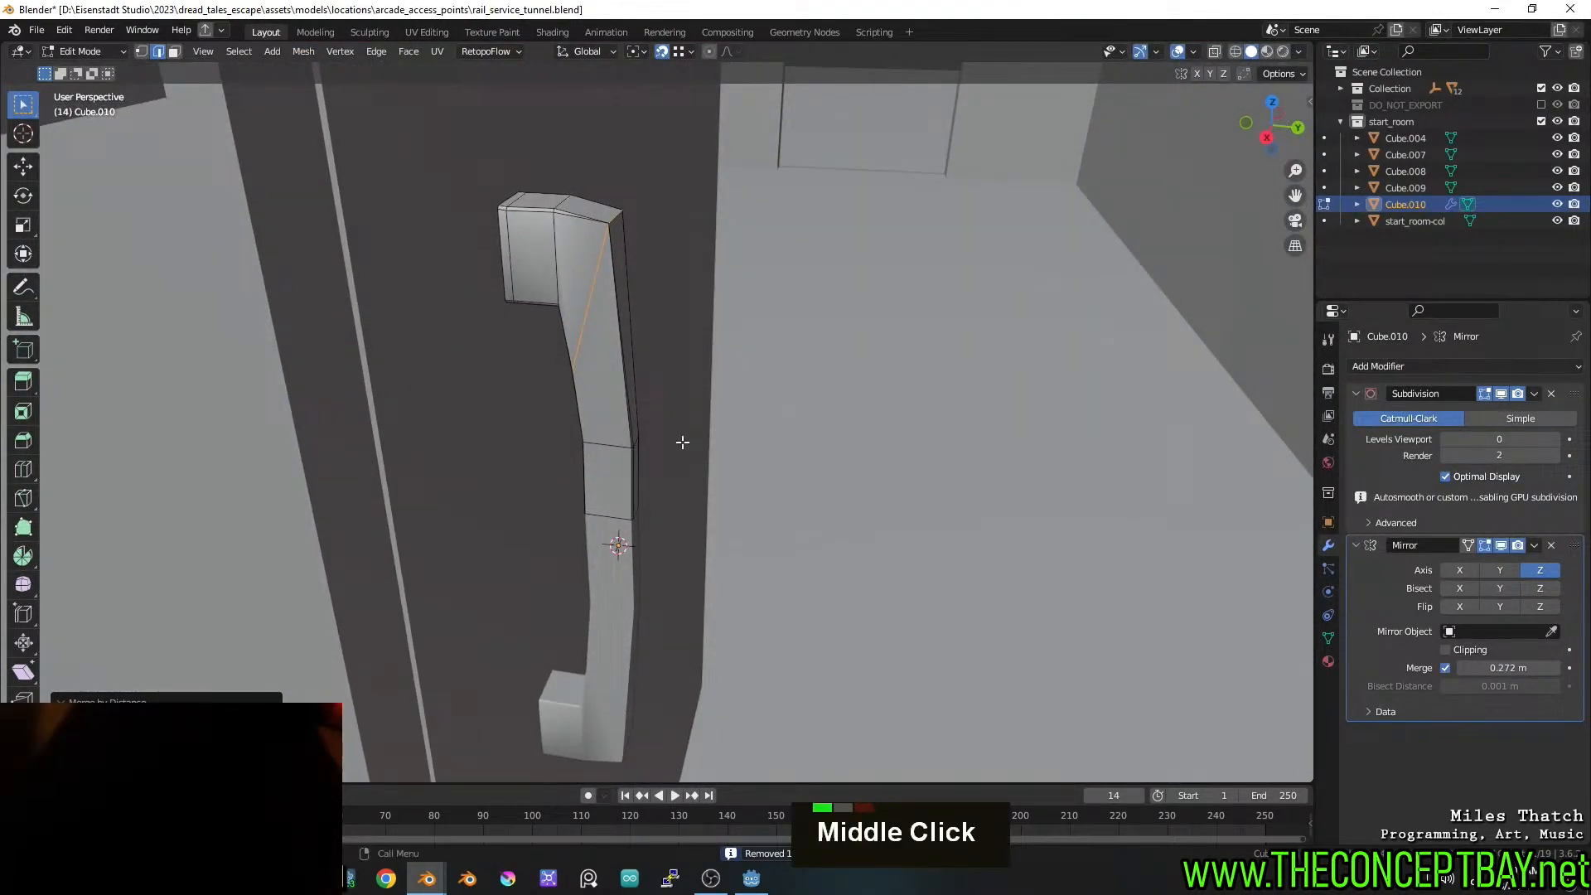
middle_drag(715, 384, 623, 300)
key(Tab)
scroll(774, 331, down, 6)
scroll(774, 348, up, 4)
key(Tab)
alt+click(571, 233)
key(g)
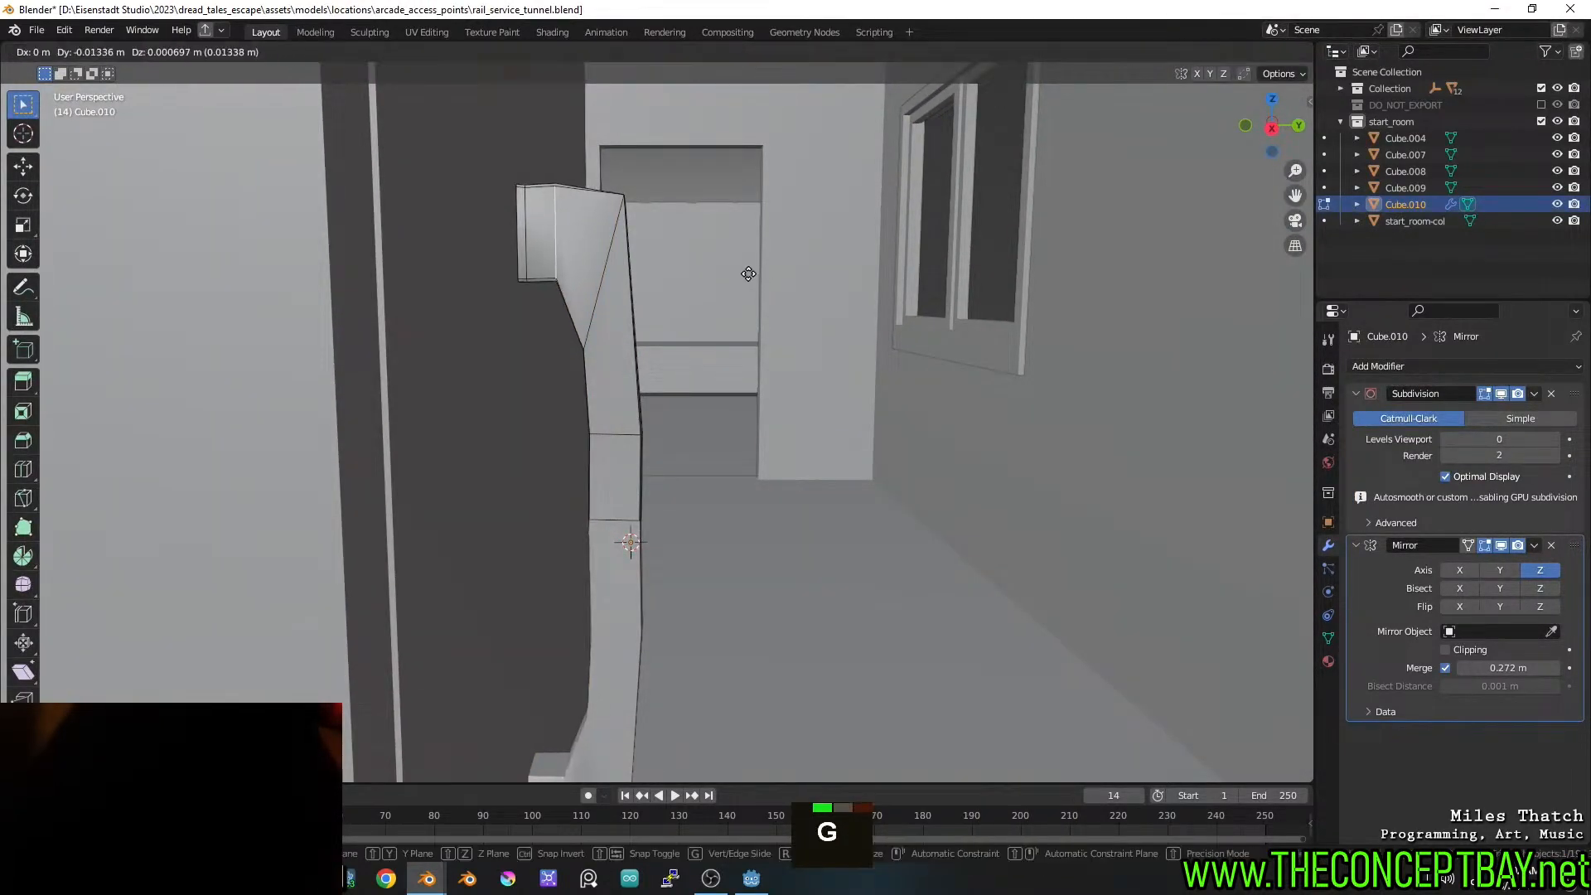
key(Escape)
Remove the handle's Subdivision modifier and apply its Mirror modifier
scroll(753, 288, down, 3)
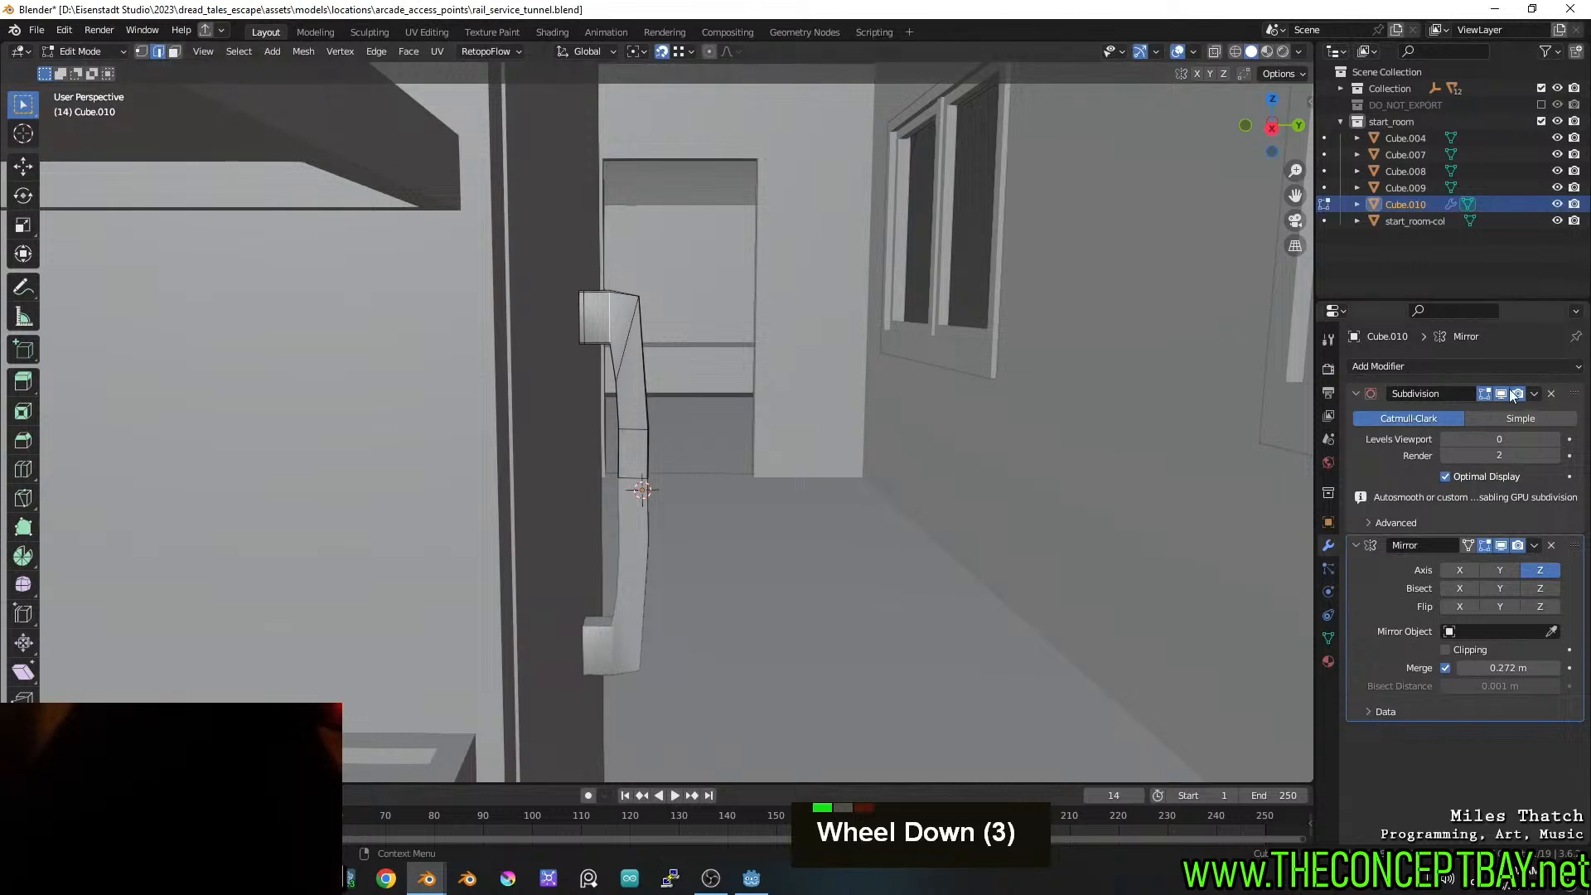
click(1550, 395)
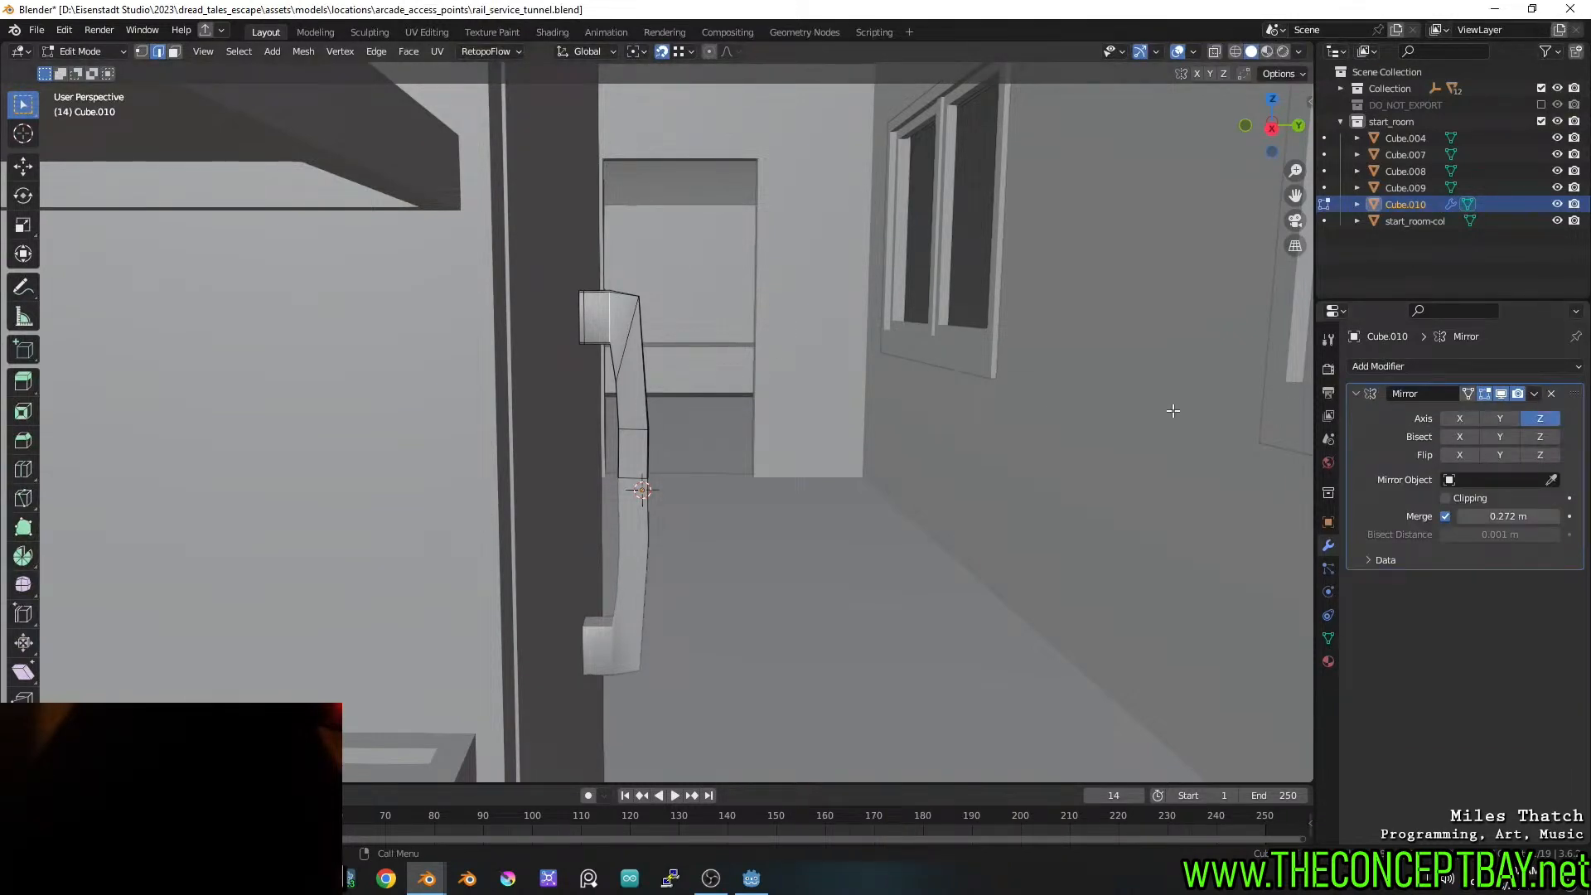
click(1534, 394)
key(Escape)
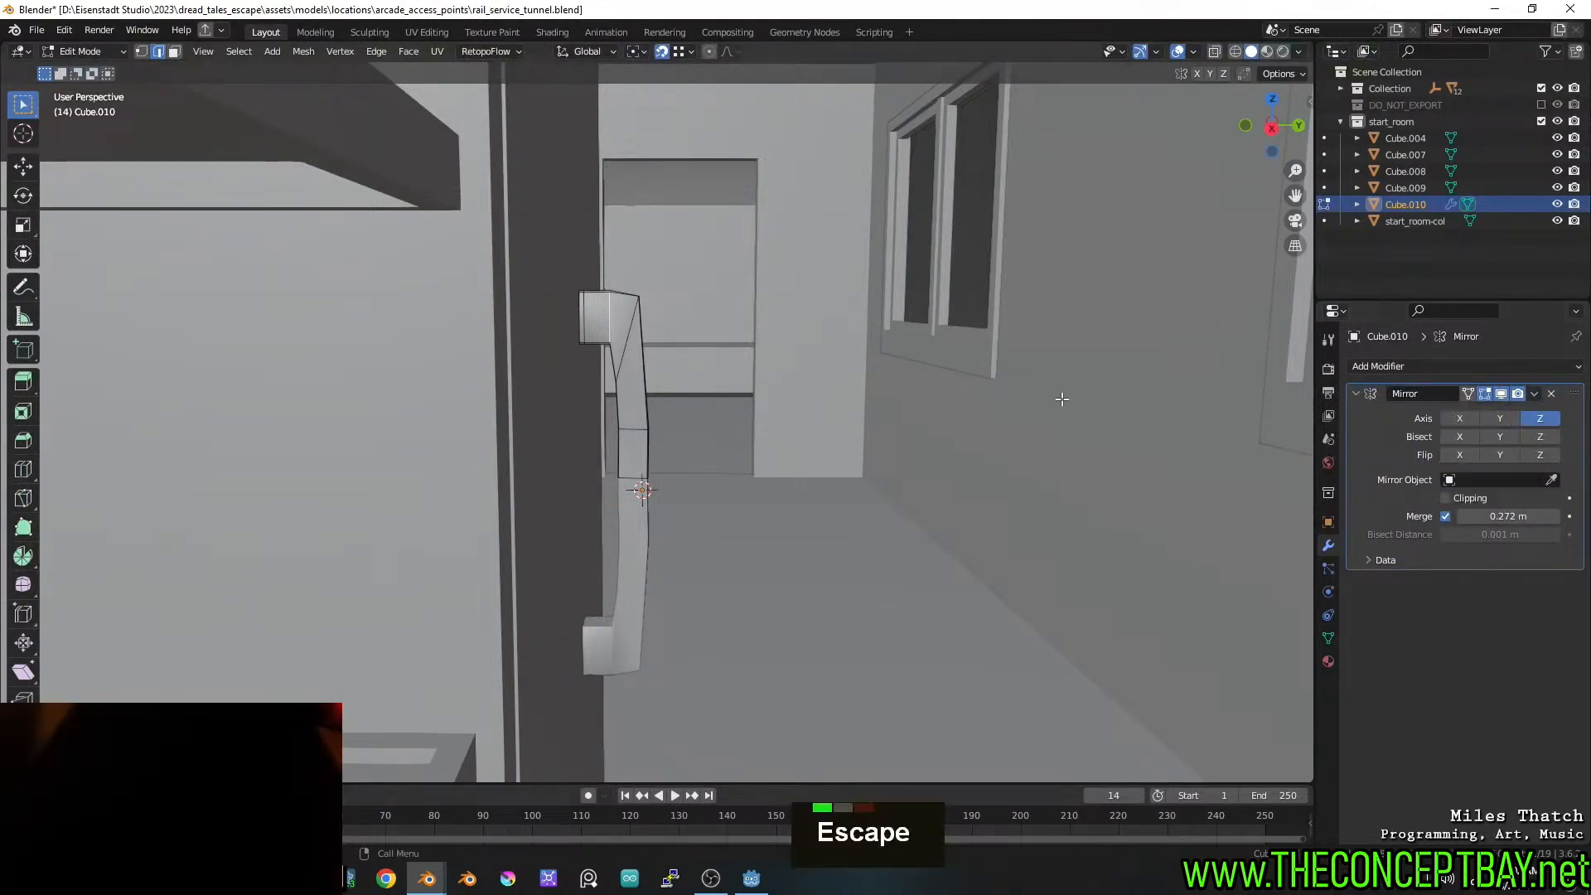
key(Tab)
click(1535, 395)
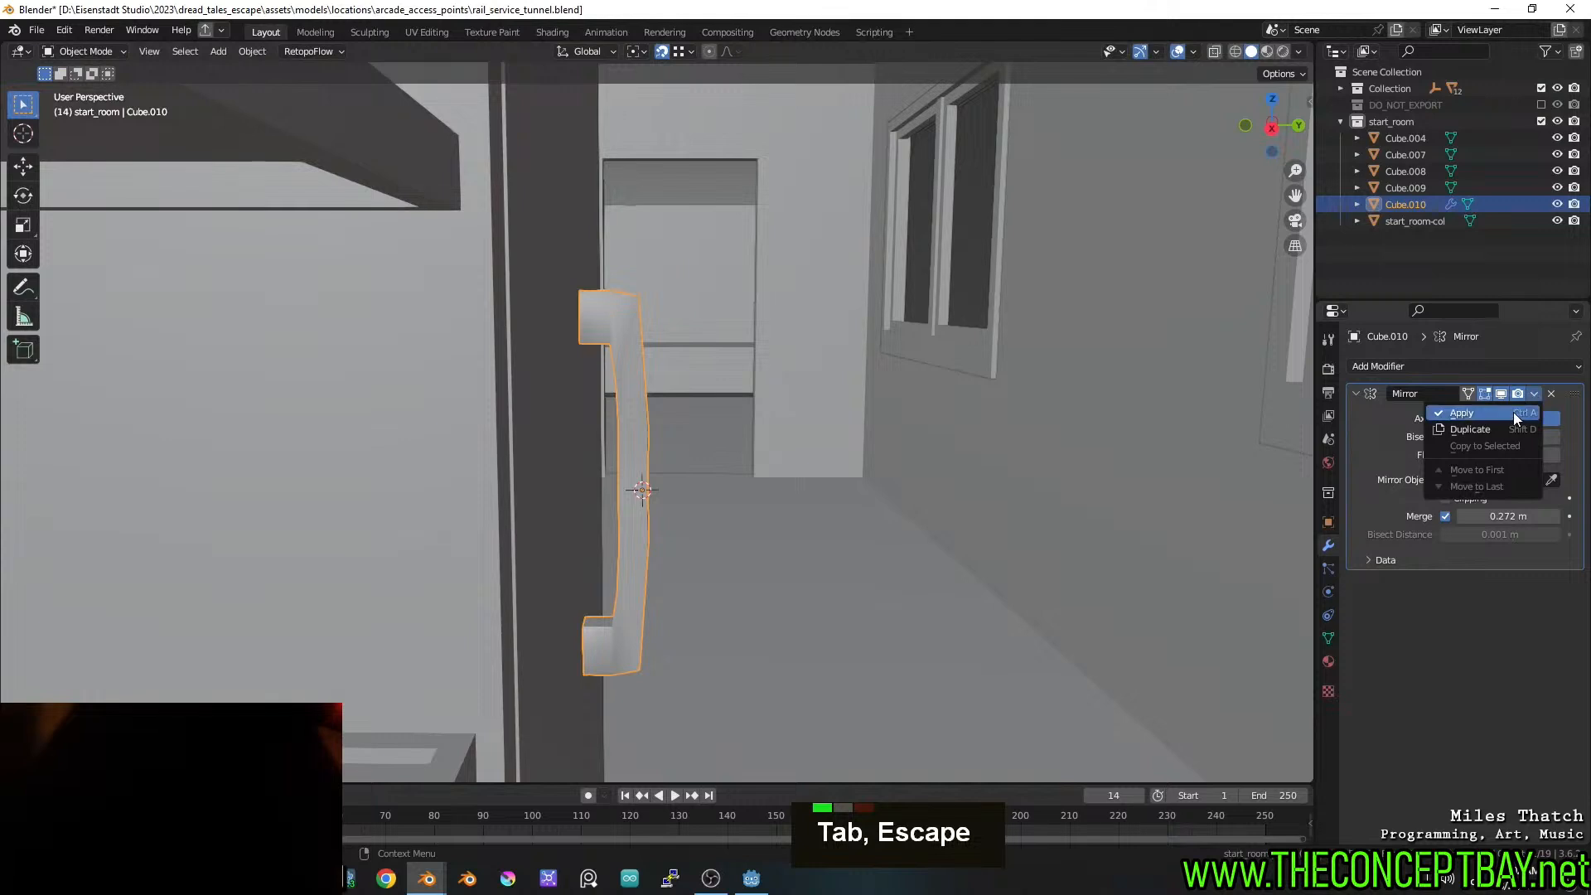
click(1513, 411)
Move the handle outward along Y until it is clear of the door
middle_drag(787, 401, 757, 465)
key(g)
key(y)
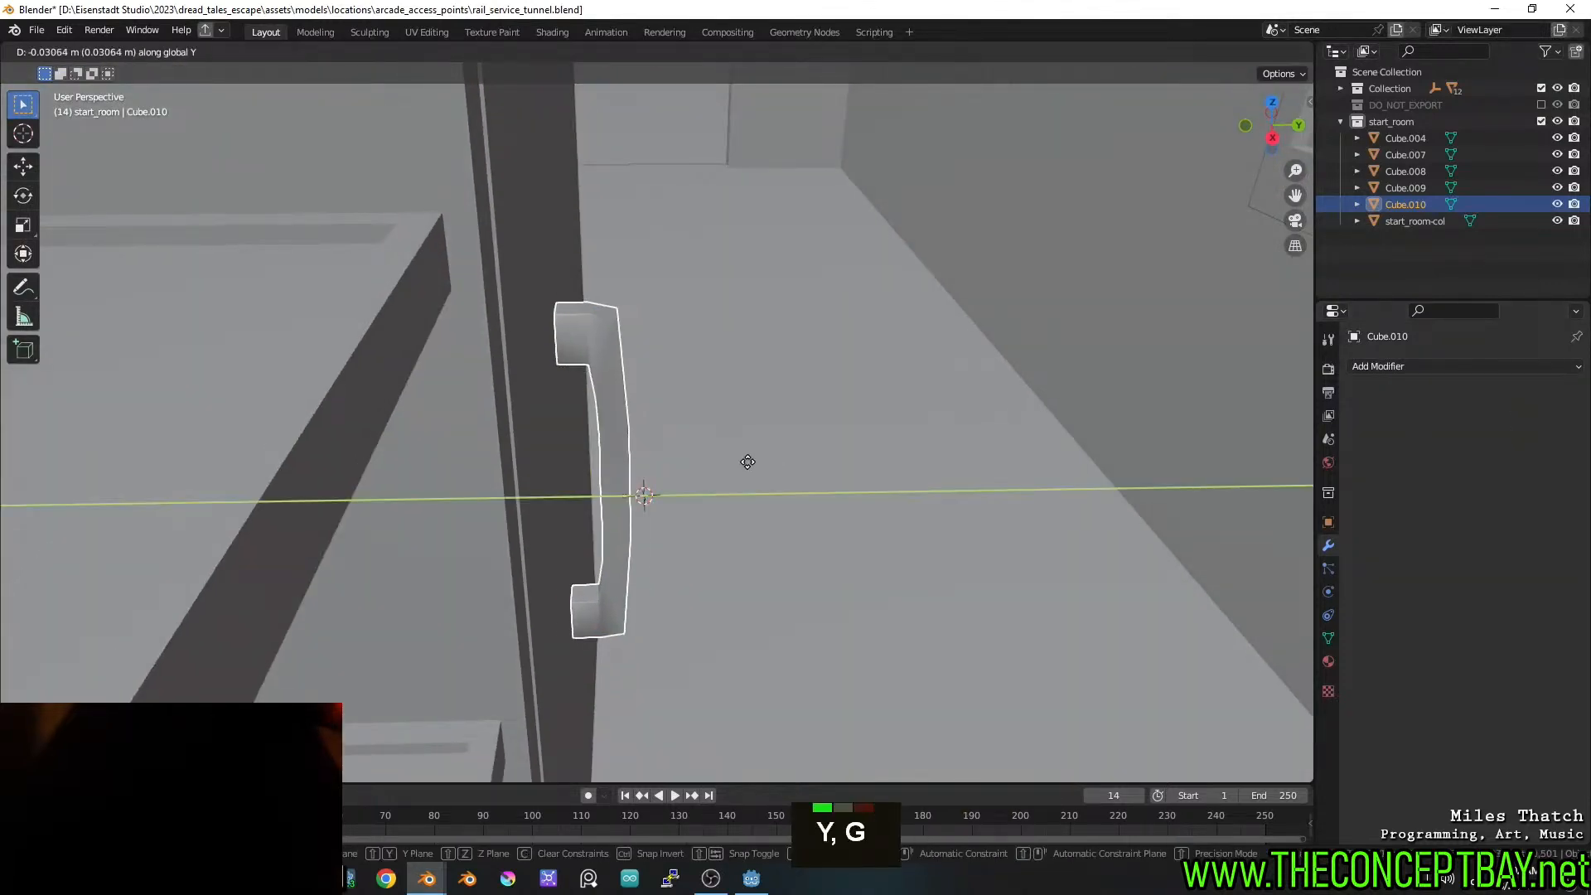
click(863, 448)
Delete the faces capping the handle's upper and lower mounting ends on the door side
key(Tab)
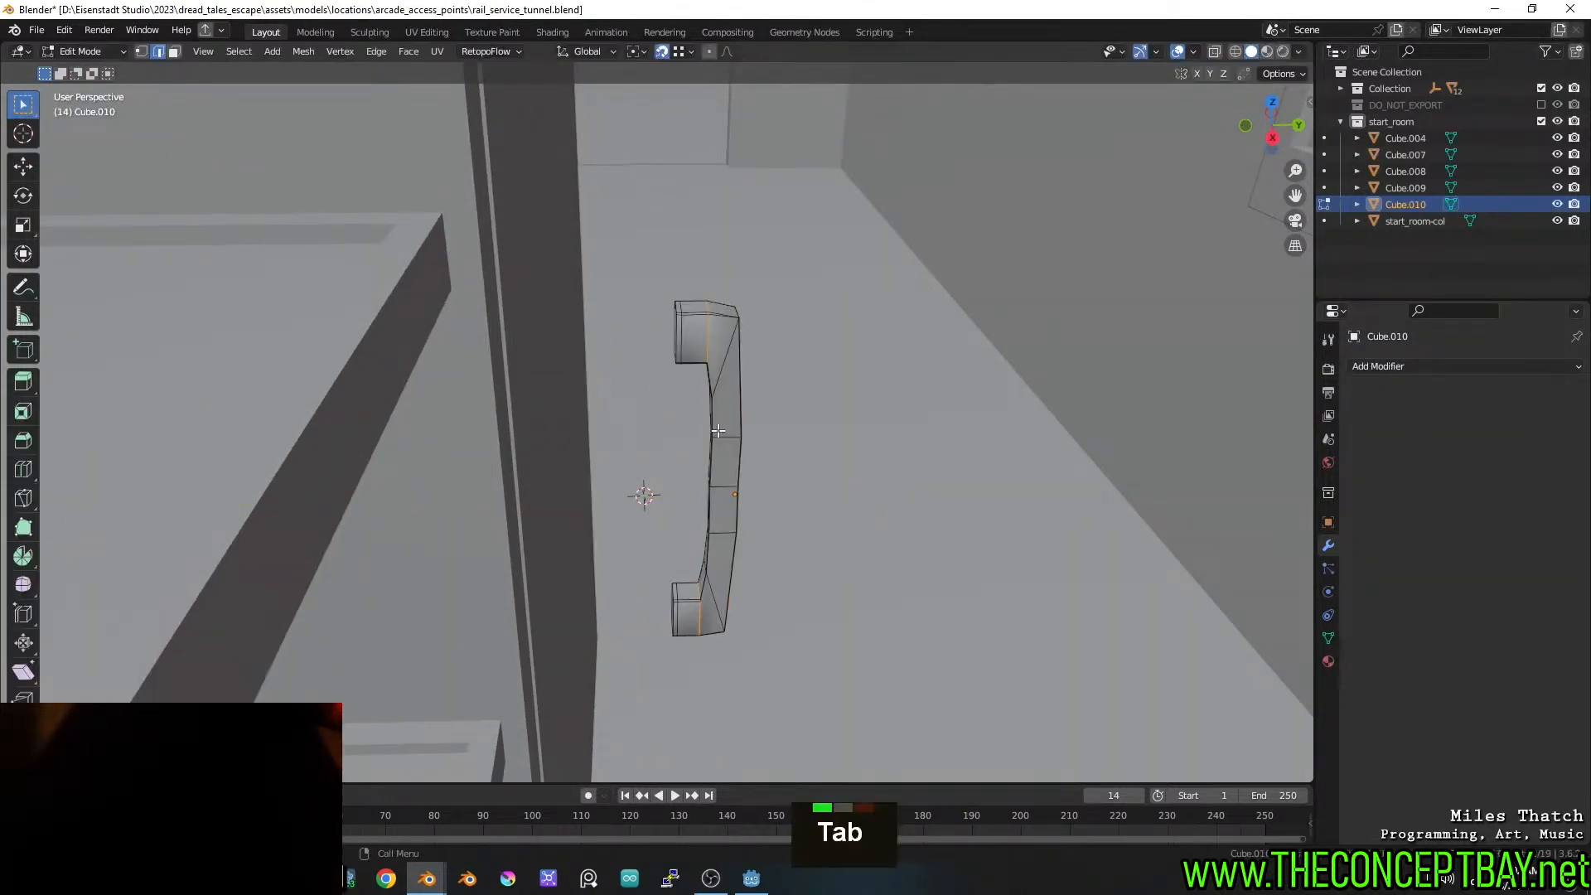
key(3)
middle_drag(863, 447, 688, 396)
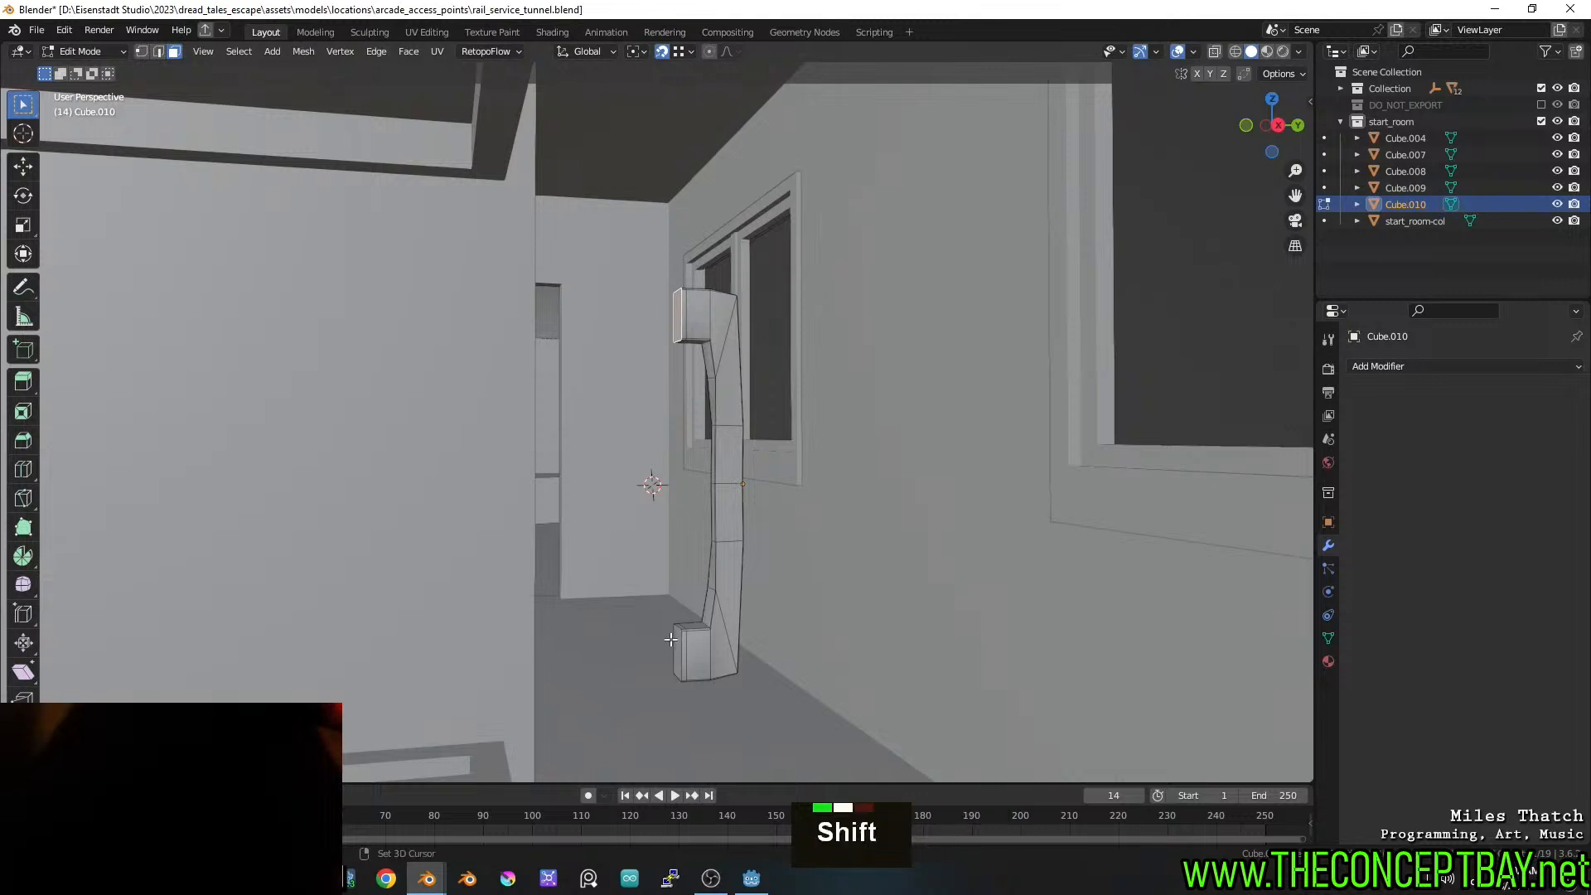
shift+click(675, 641)
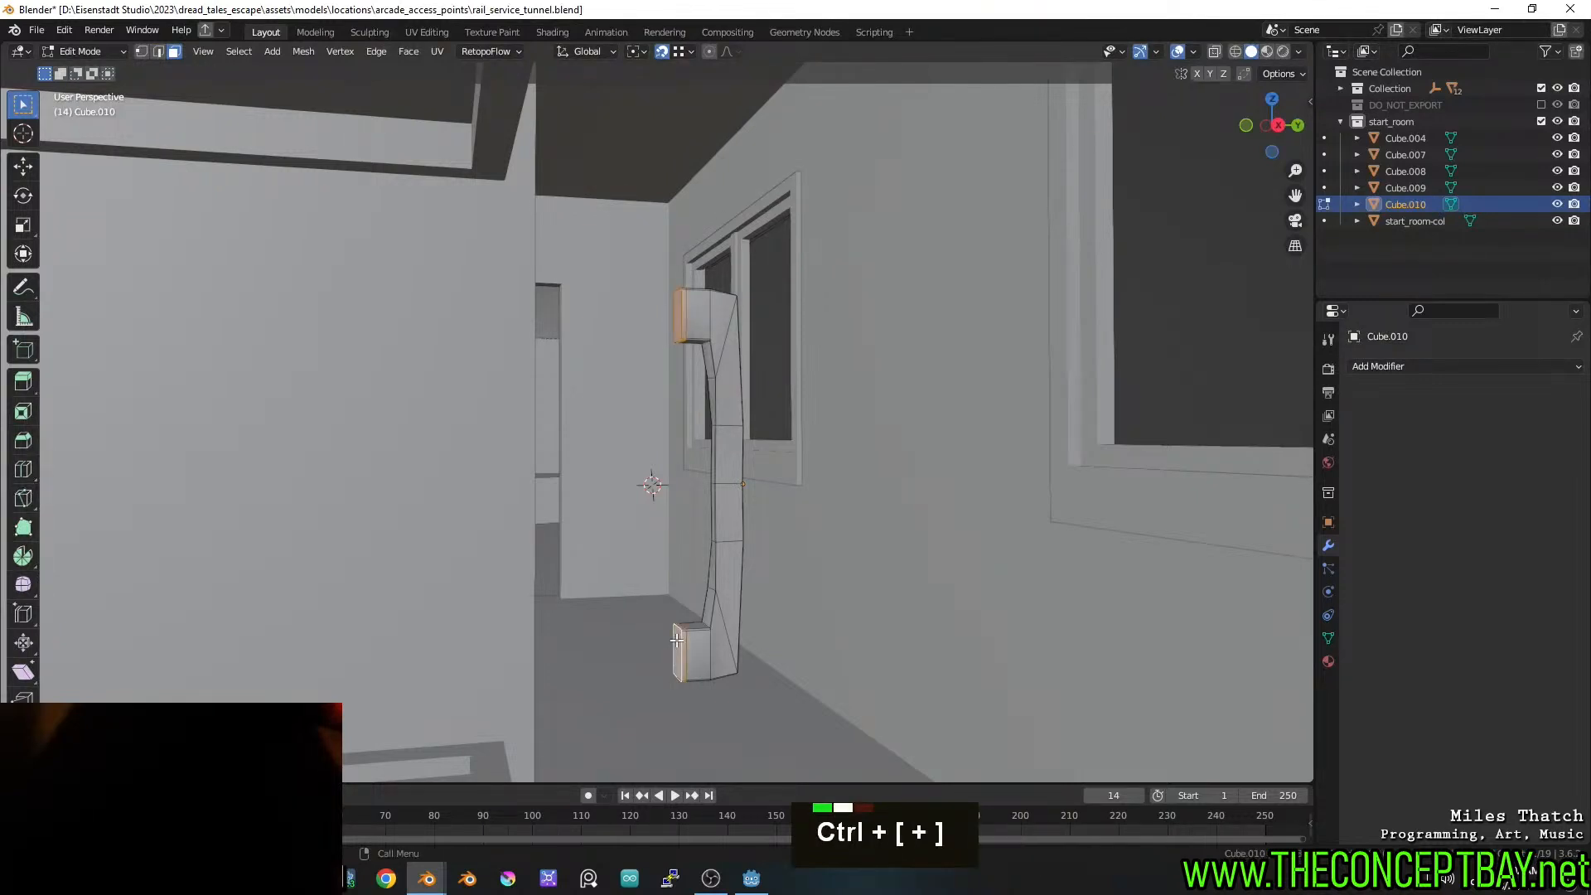
key(x)
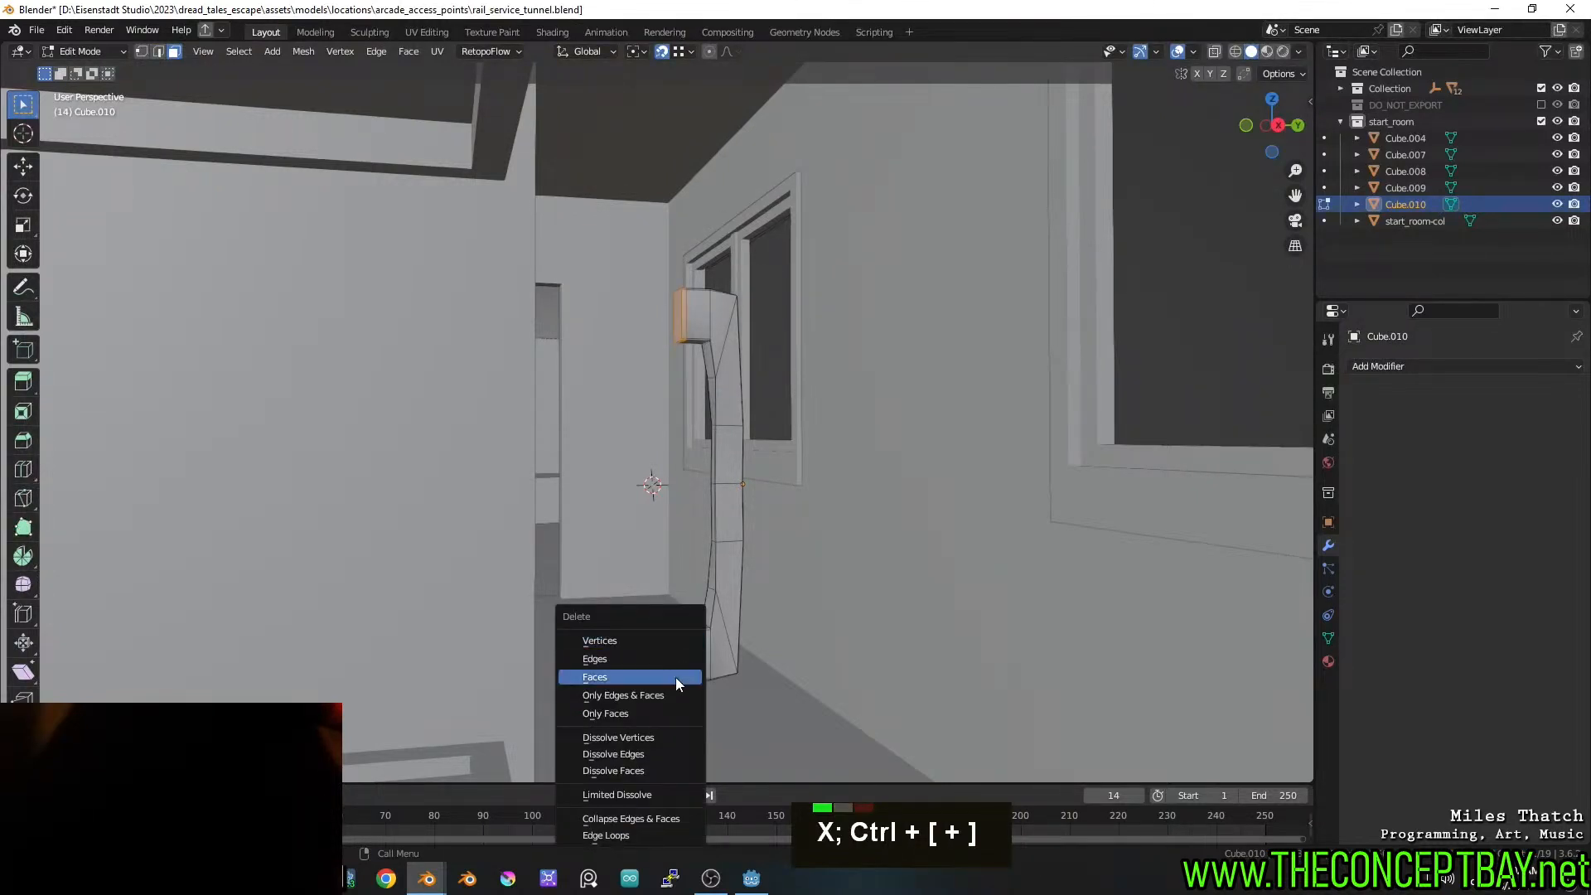
click(594, 677)
Select the open edge loops at both handle ends and extend them about 0.02 m toward the door along Y
key(2)
alt+click(689, 649)
alt+shift+click(682, 320)
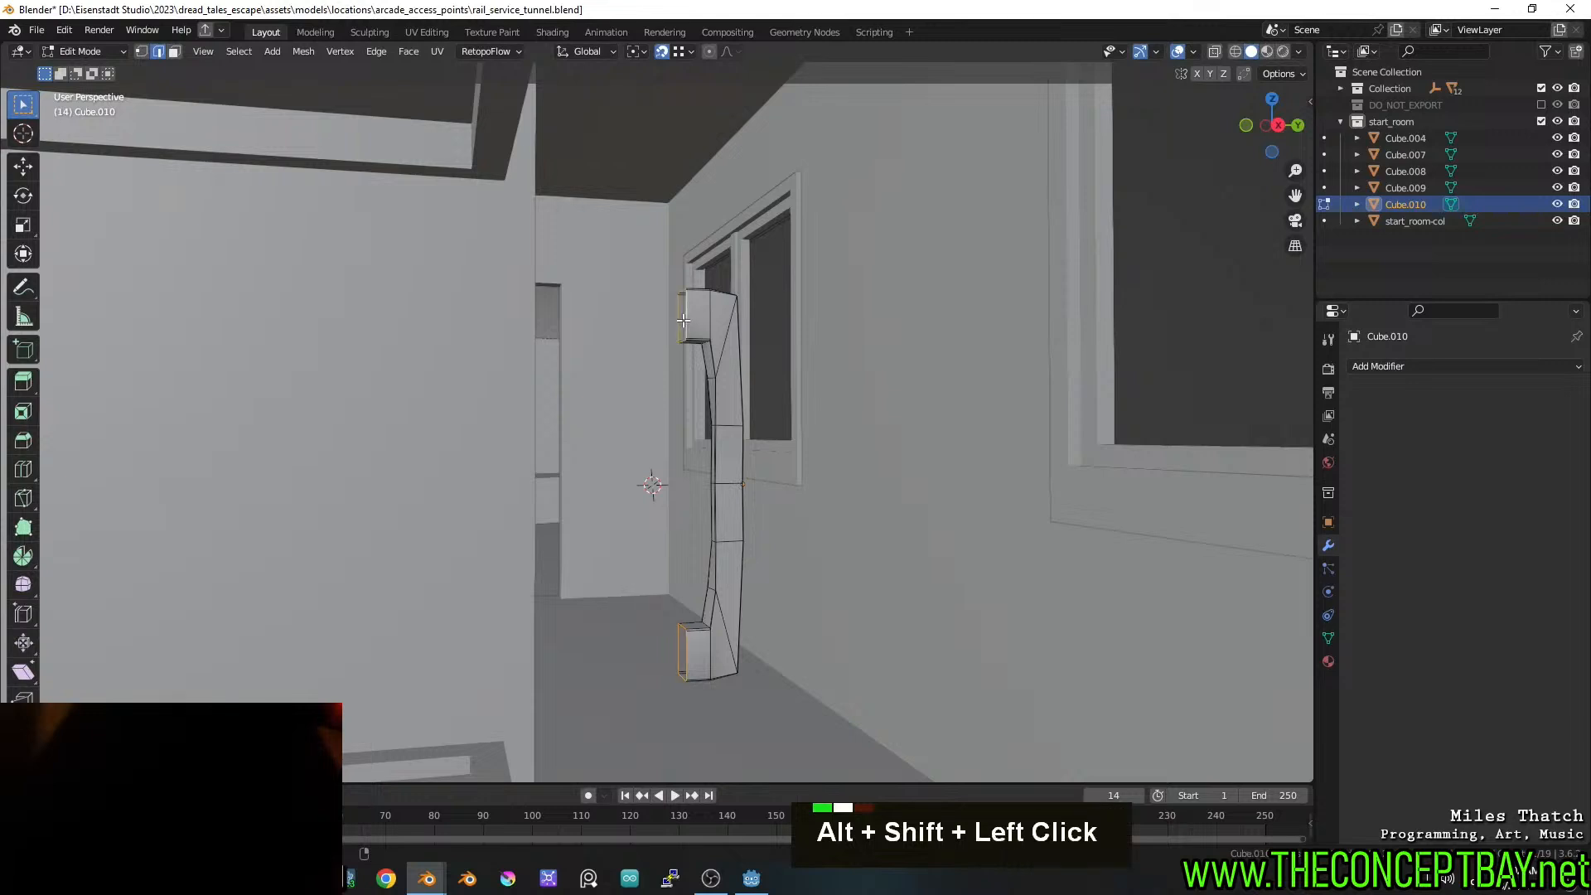
key(g)
key(y)
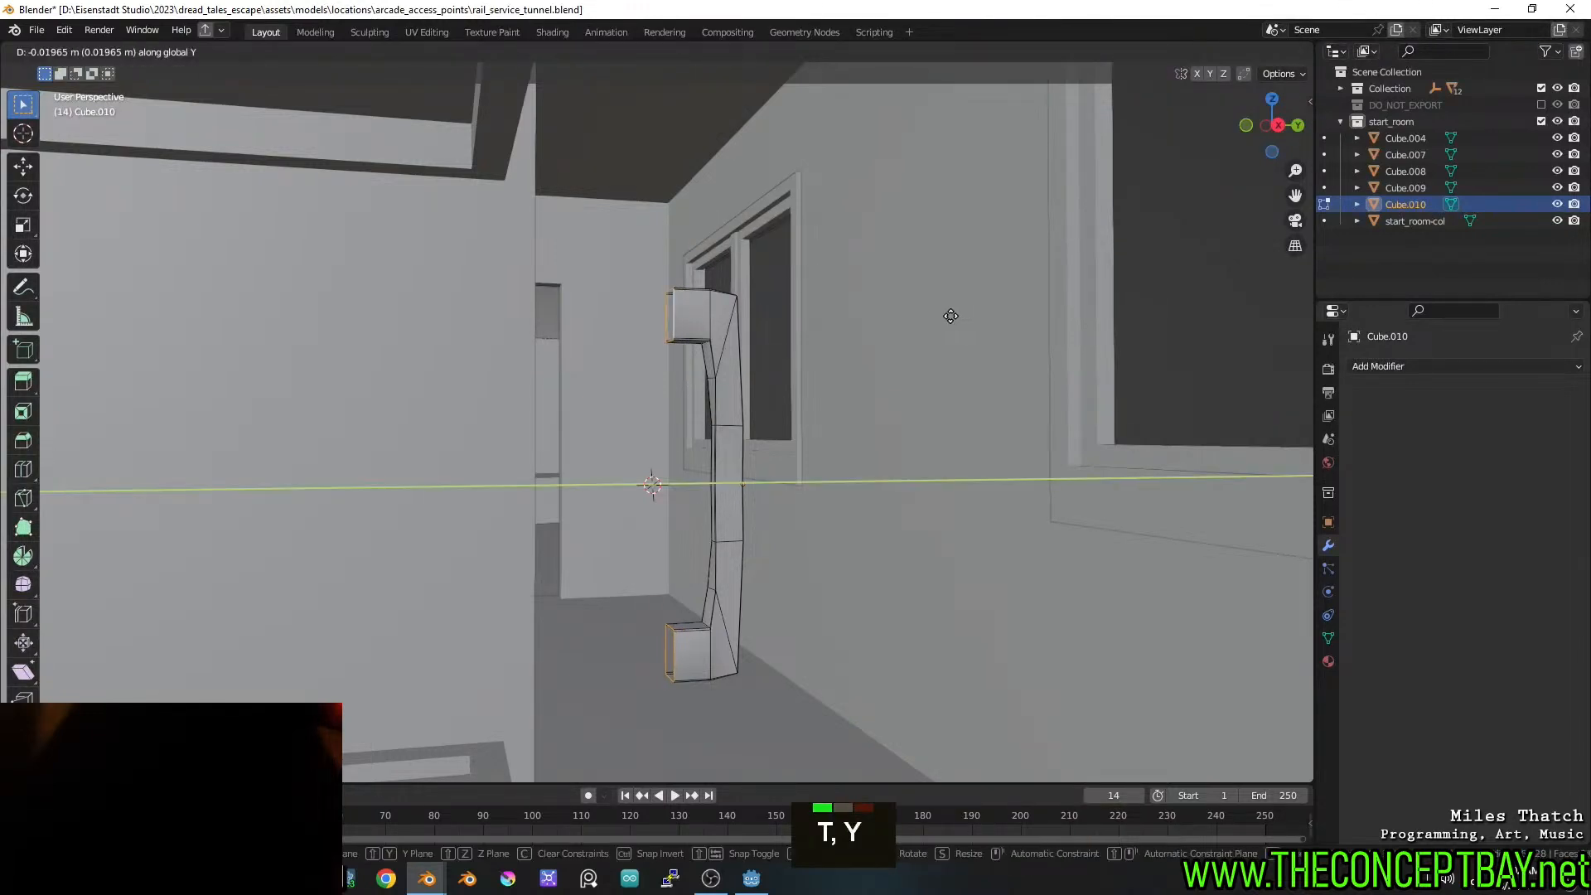
click(950, 316)
key(Tab)
key(g)
key(y)
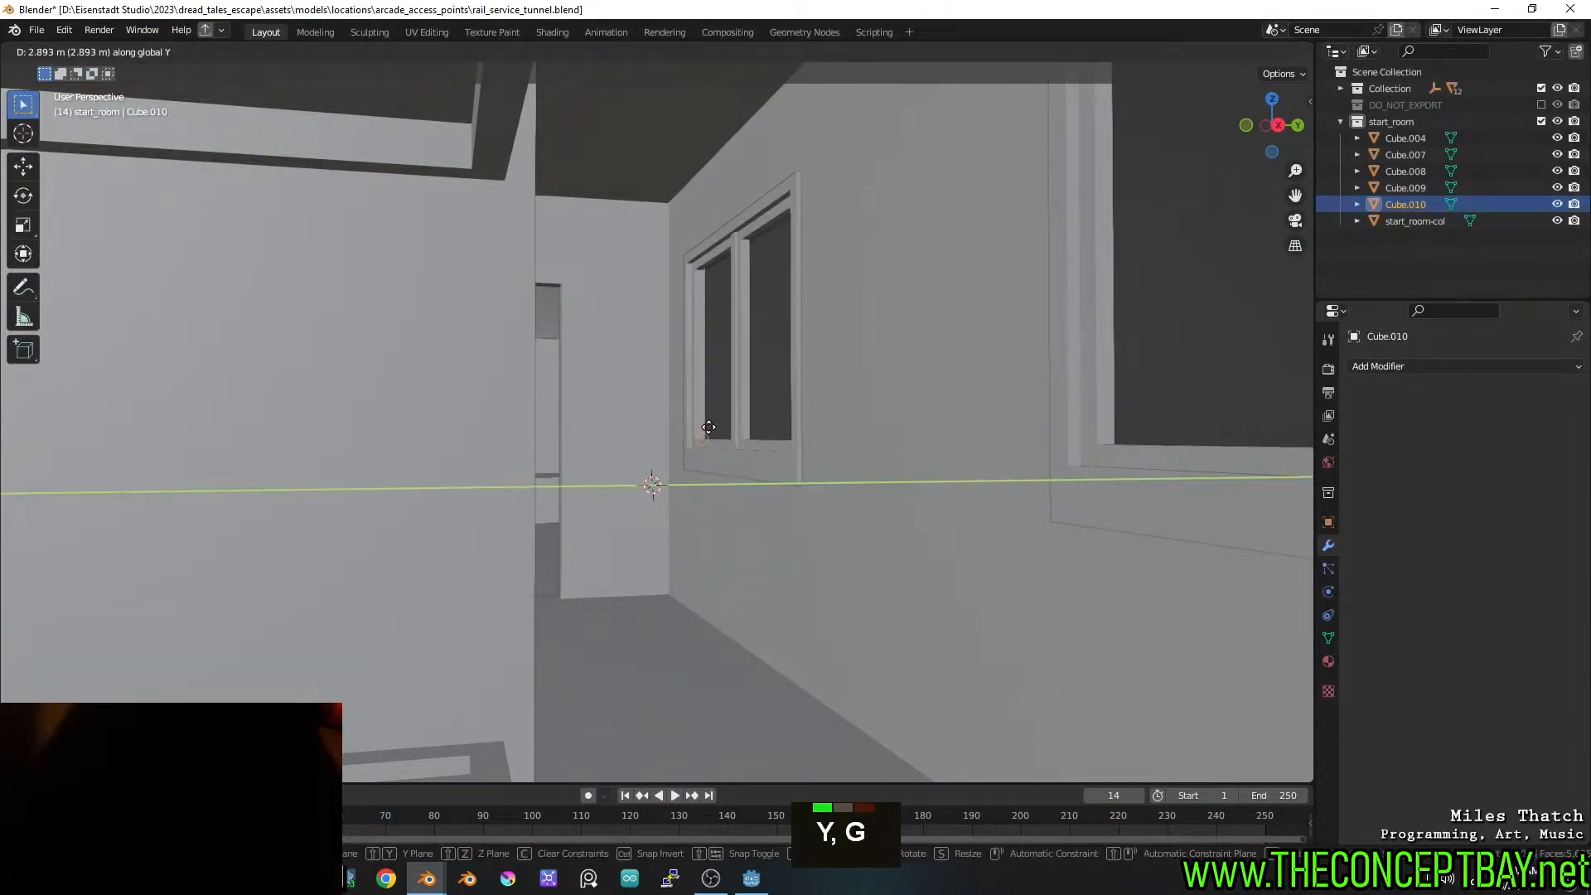
key(x)
key(Escape)
Move the handle about 0.22 m along Y with snapping so it sits against the cabinet door
middle_drag(695, 430, 878, 454)
key(g)
key(y)
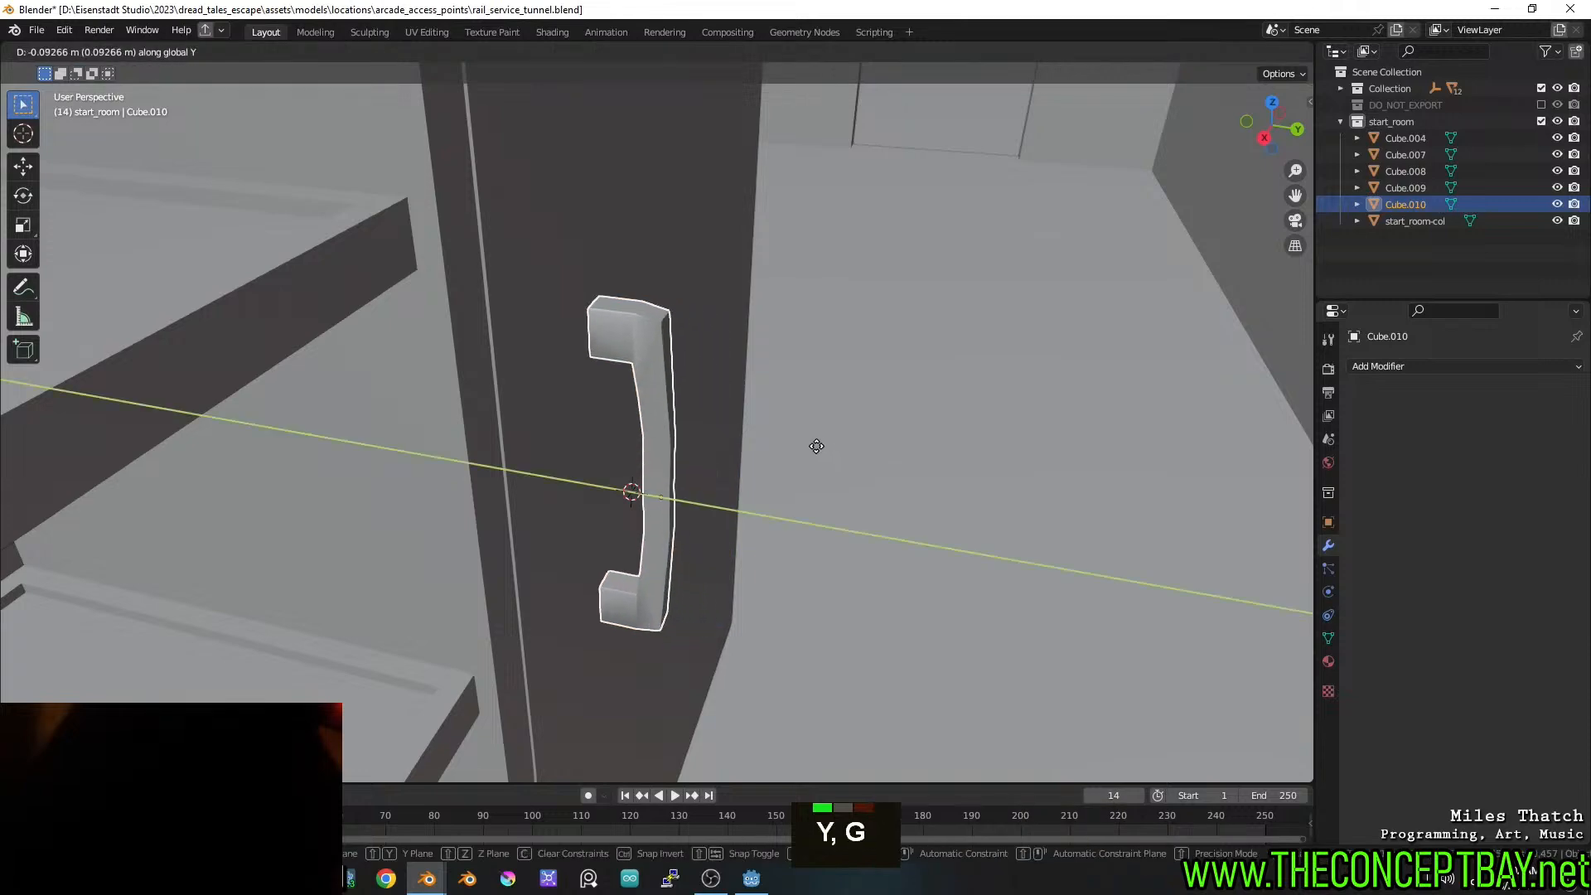
key(ctrl)
ctrl+click(681, 381)
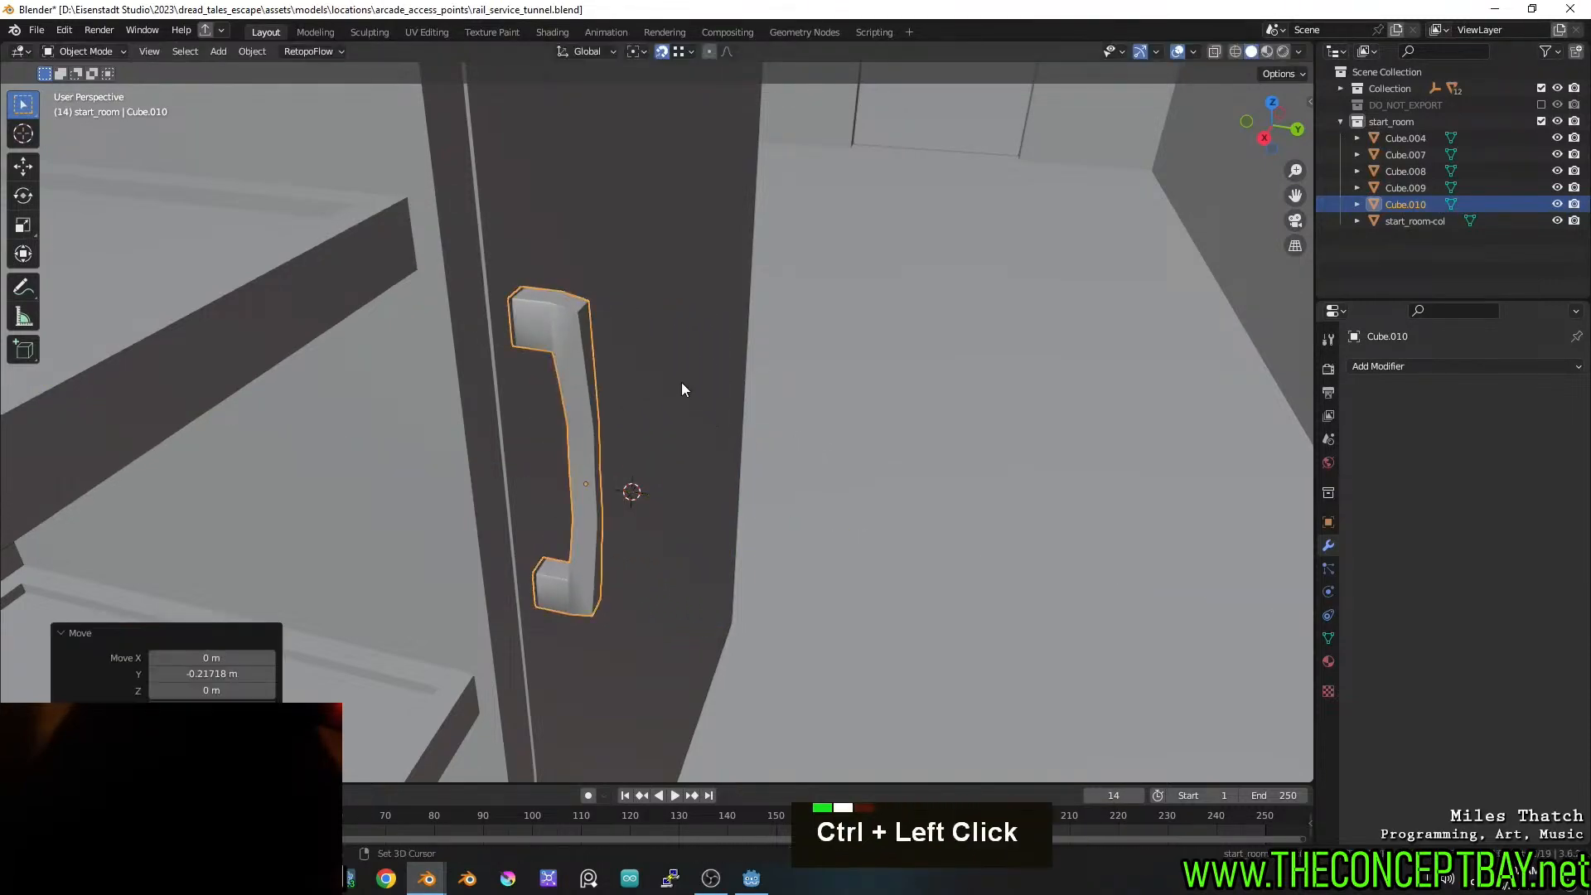
Join the handle to the shelving and cabinet object
shift+click(671, 360)
key(ctrl+j)
scroll(671, 359, down, 5)
scroll(608, 306, up, 1)
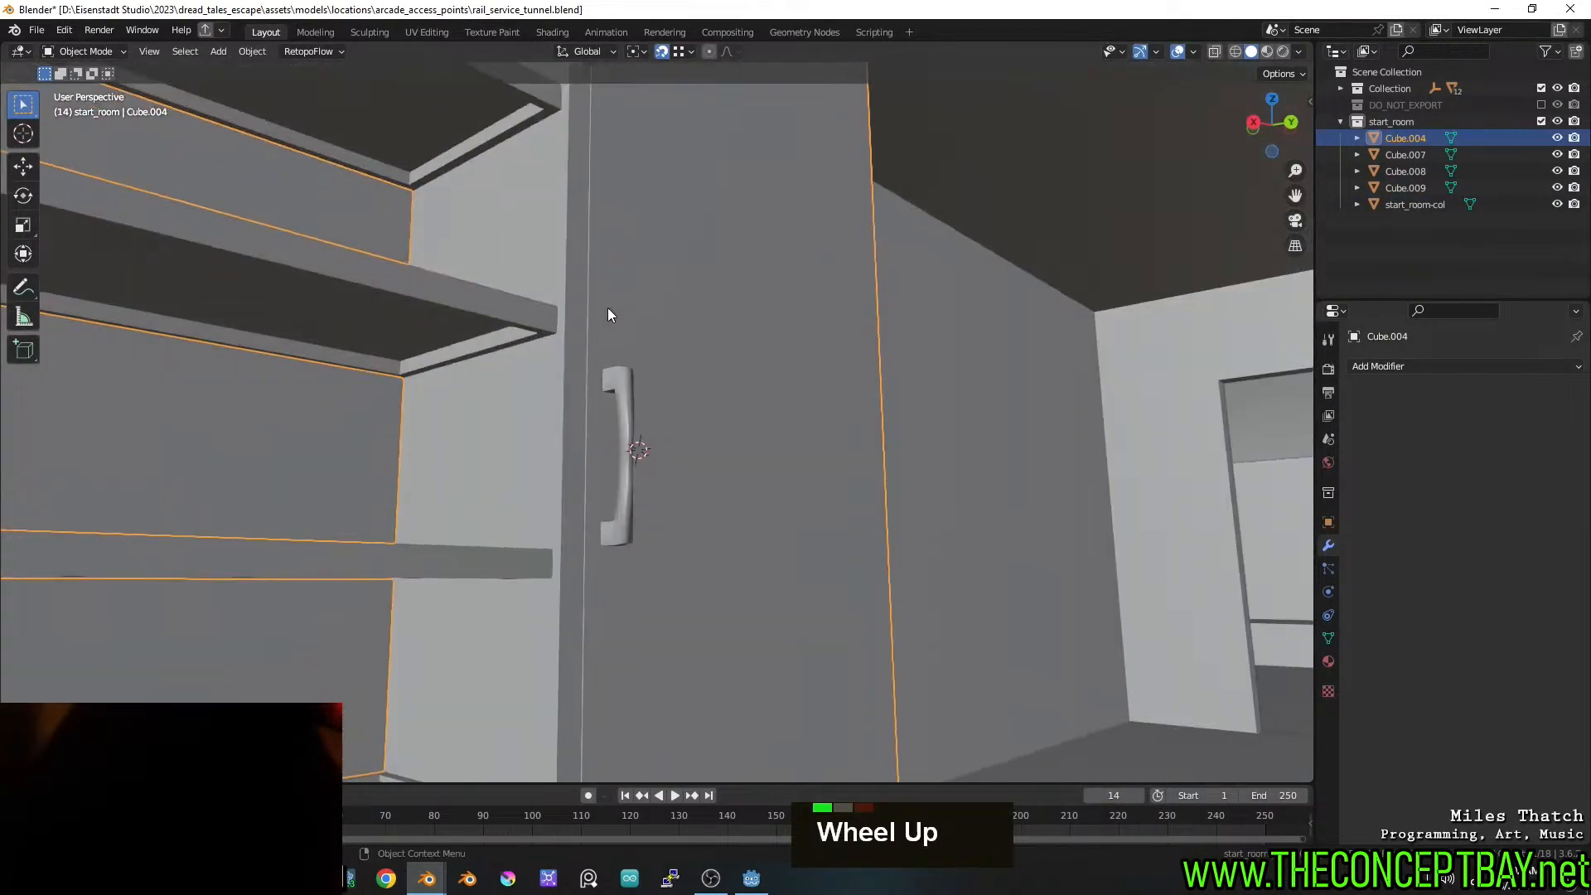
middle_drag(609, 306, 813, 446)
scroll(813, 445, down, 7)
middle_drag(753, 504, 810, 519)
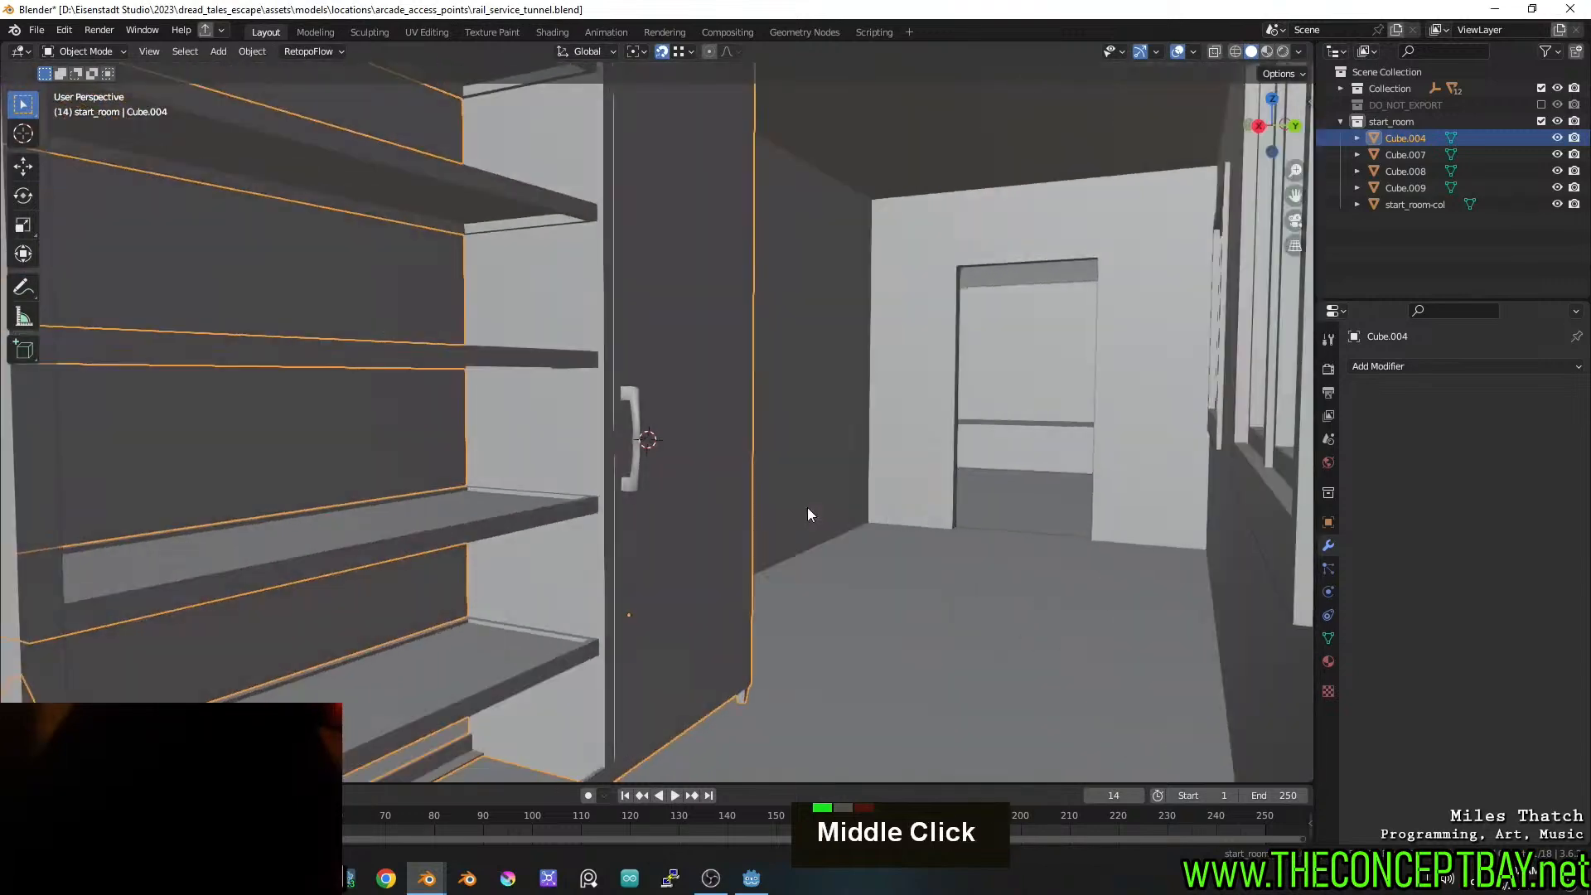
Select the whole handle within the joined mesh and raise it along Z on the cabinet door
key(Tab)
key(l)
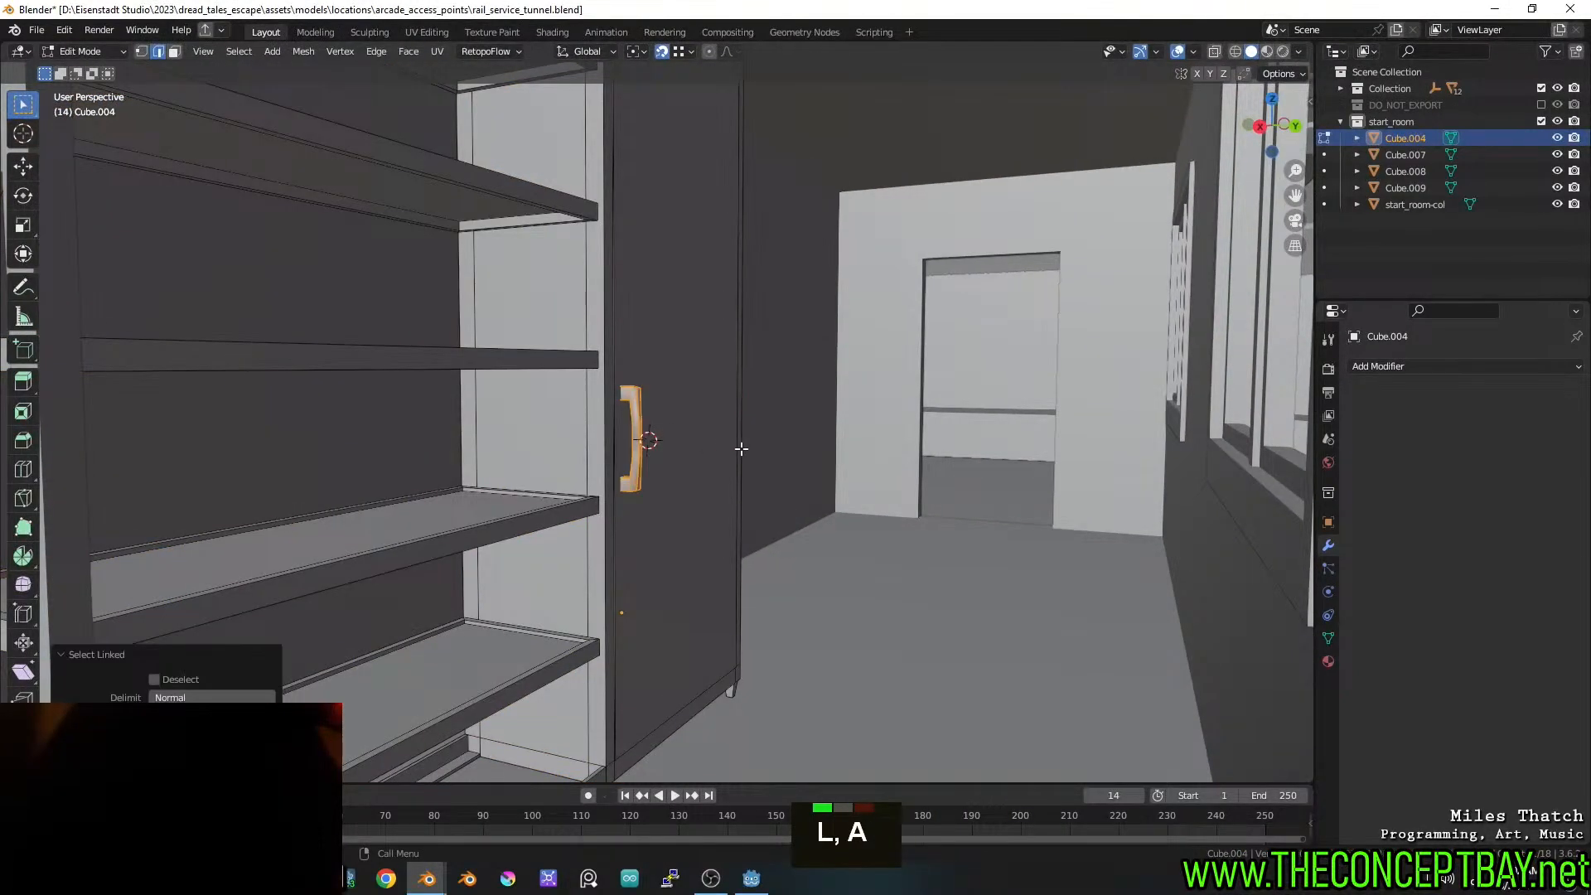
key(g)
key(z)
click(741, 390)
scroll(742, 390, down, 1)
shift+middle_drag(741, 390, 863, 384)
scroll(844, 407, up, 3)
key(Tab)
scroll(844, 404, up, 2)
scroll(866, 331, down, 3)
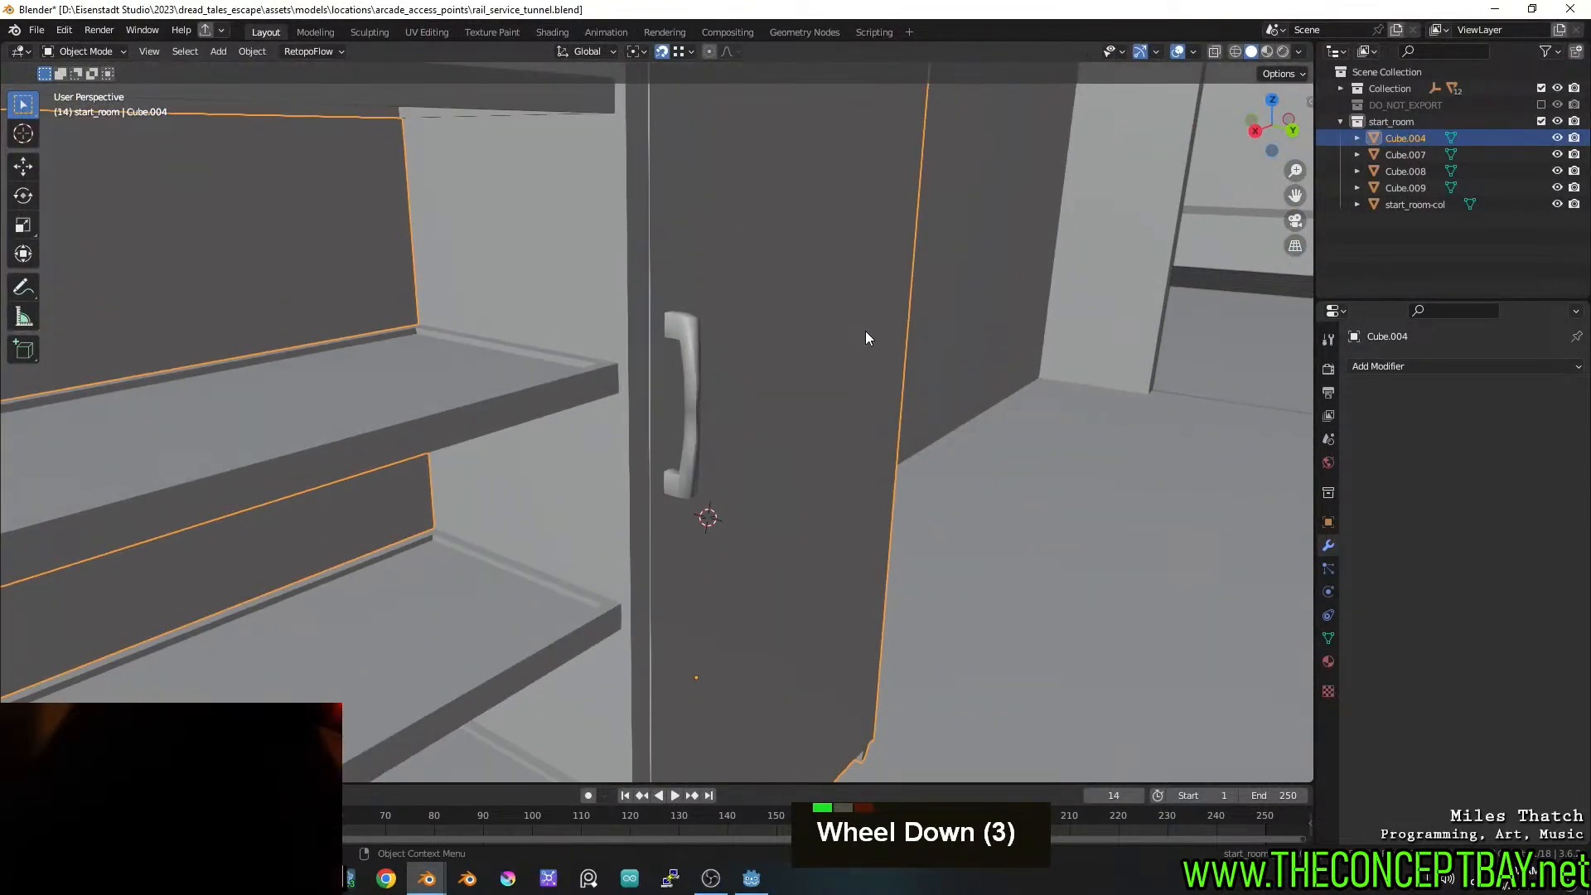
Save the scene file
right_click(794, 317)
click(794, 316)
middle_drag(794, 346, 795, 438)
key(ctrl+s)
scroll(647, 373, down, 2)
middle_drag(646, 373, 723, 397)
scroll(749, 419, down, 3)
key(ctrl+s)
shift+middle_drag(723, 398, 811, 391)
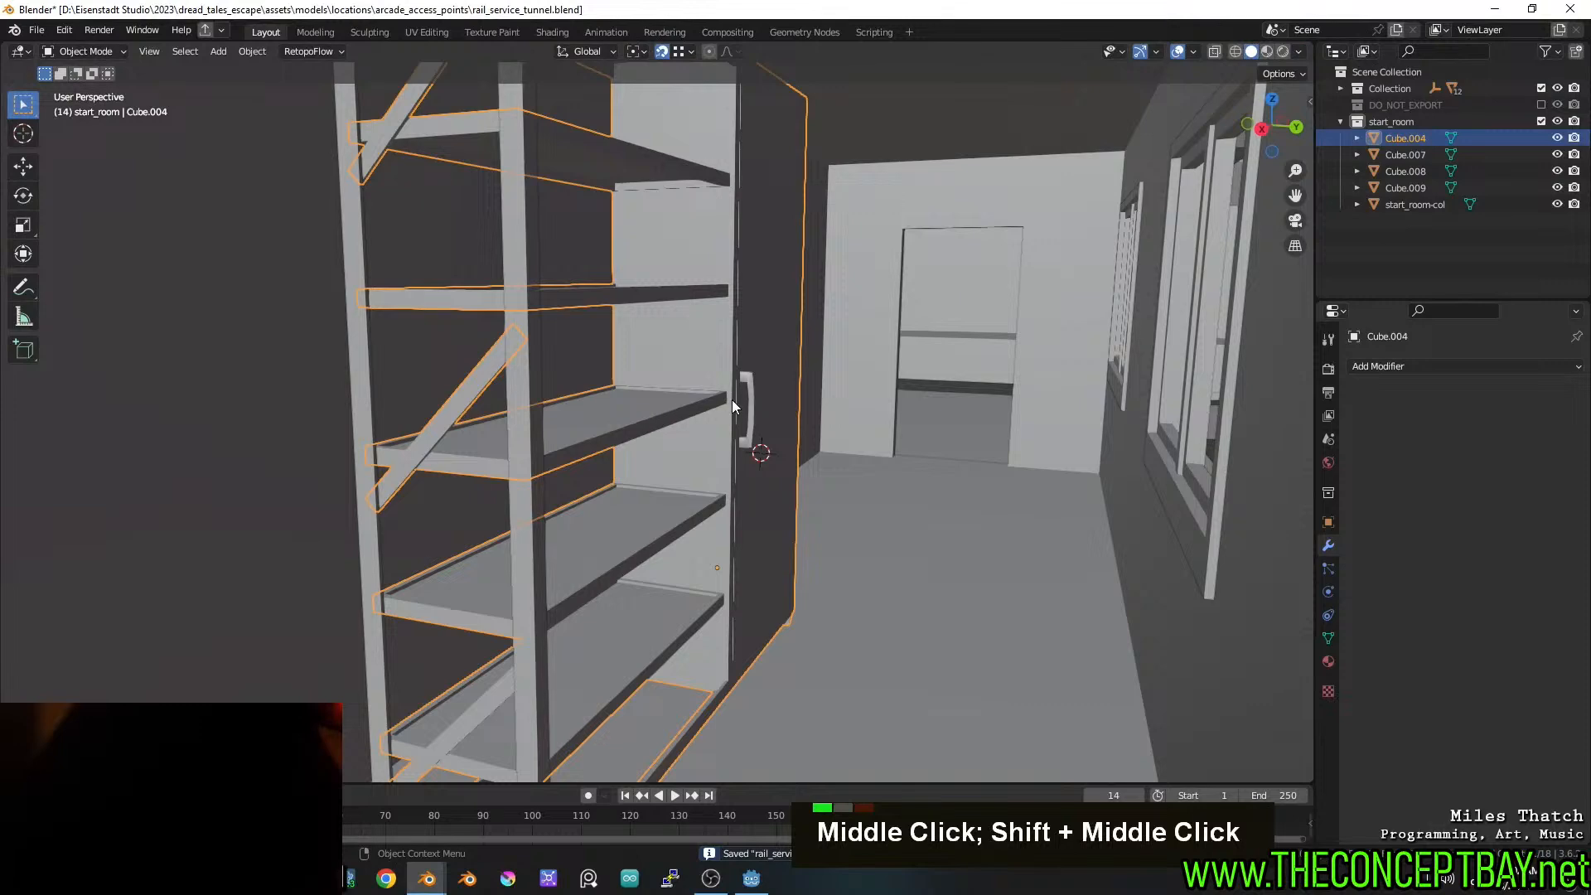
key(h)
key(ctrl+z)
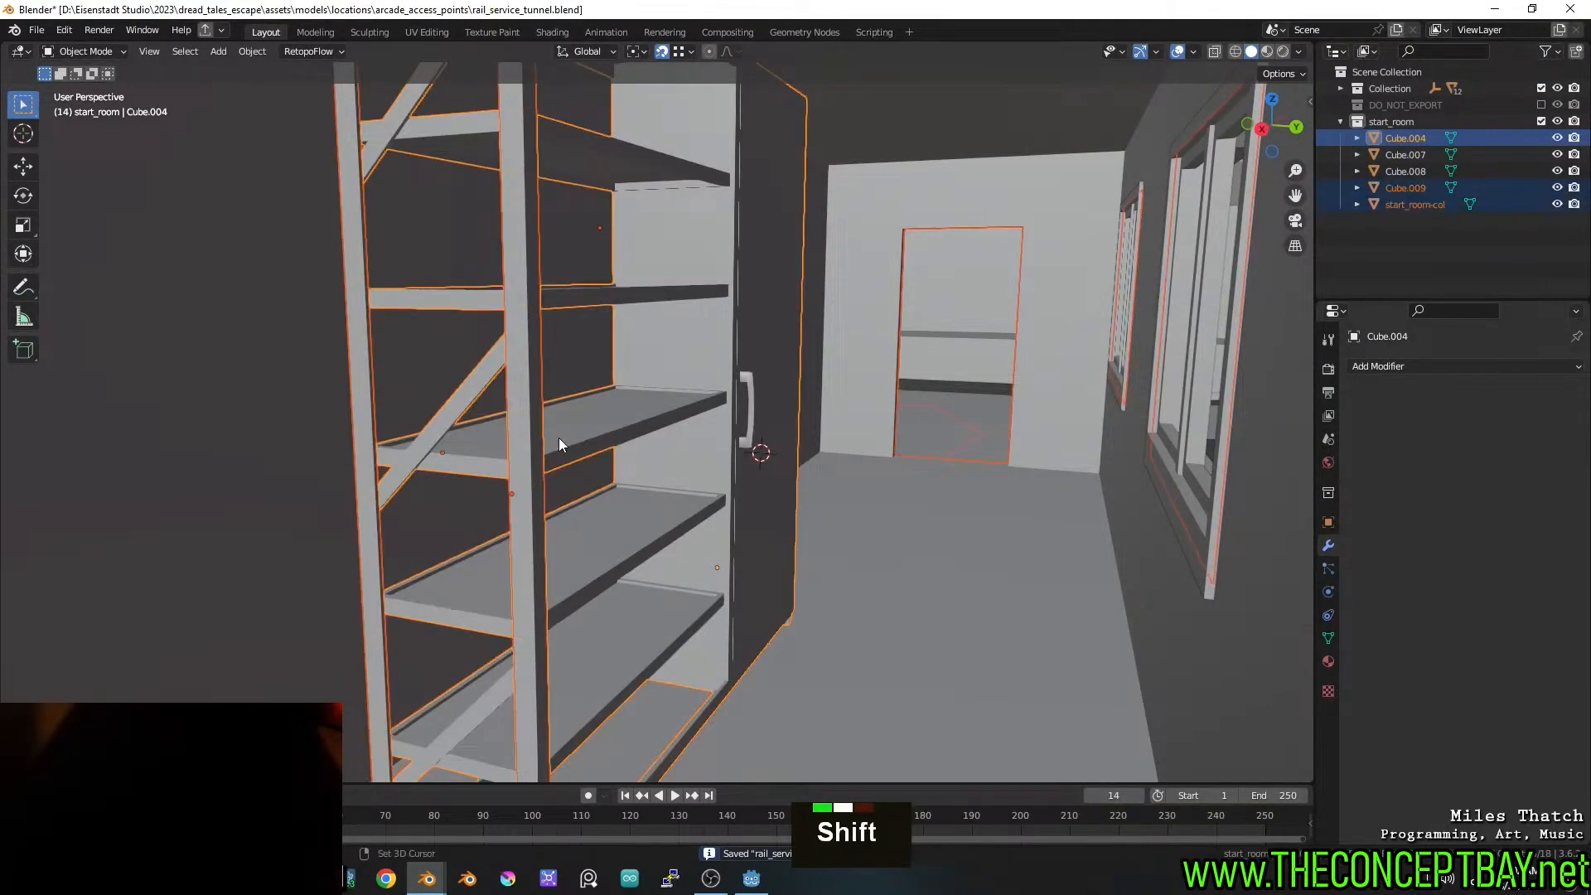
shift+click(600, 436)
shift+click(600, 435)
key(ctrl+j)
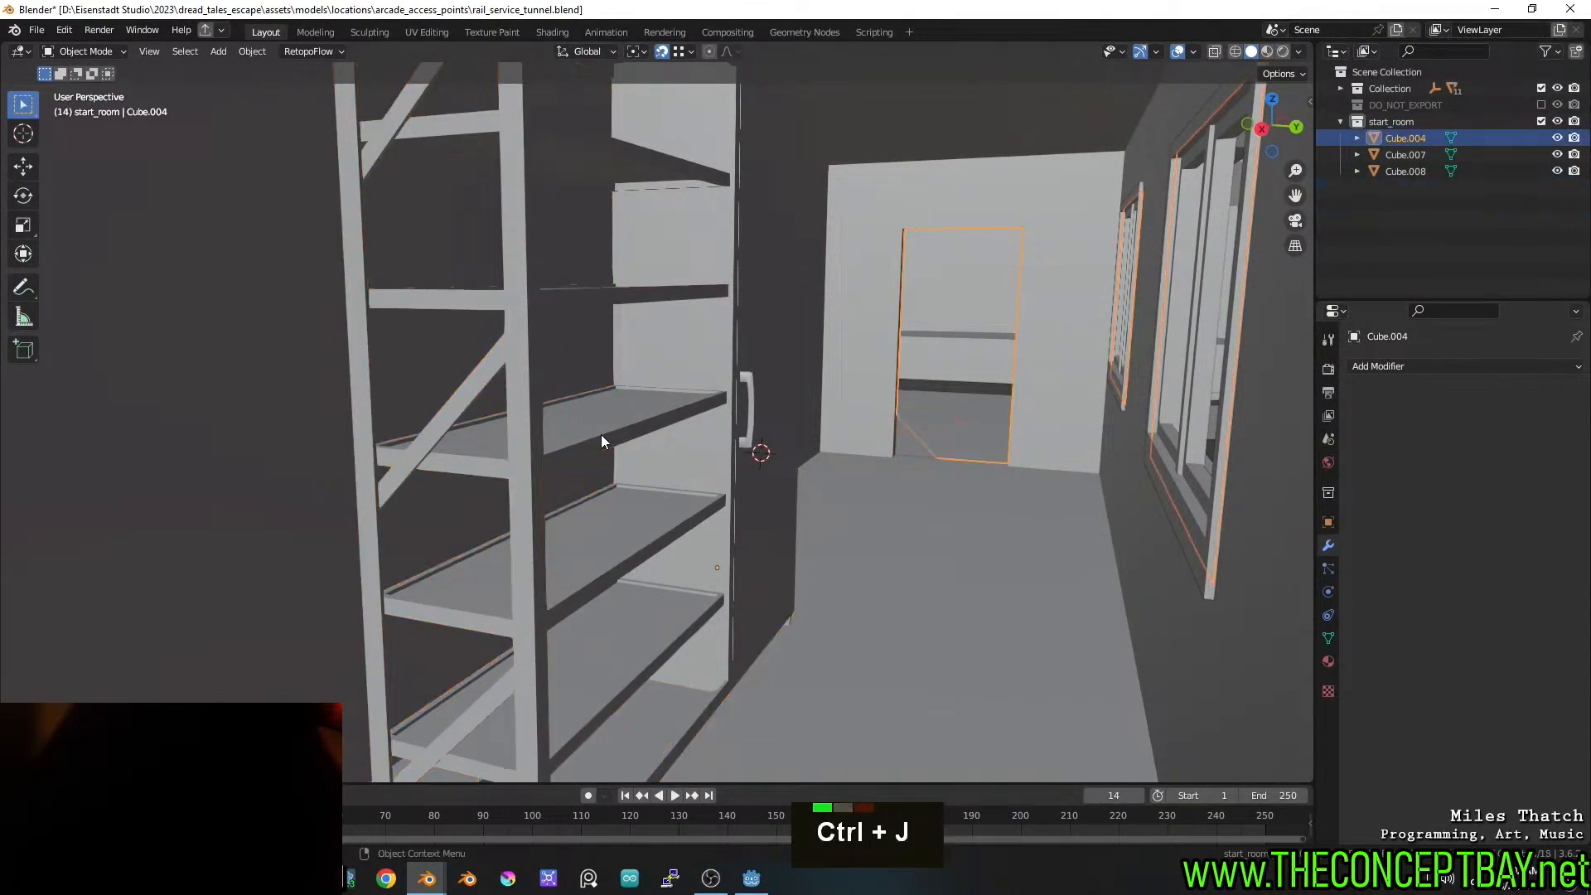
key(Tab)
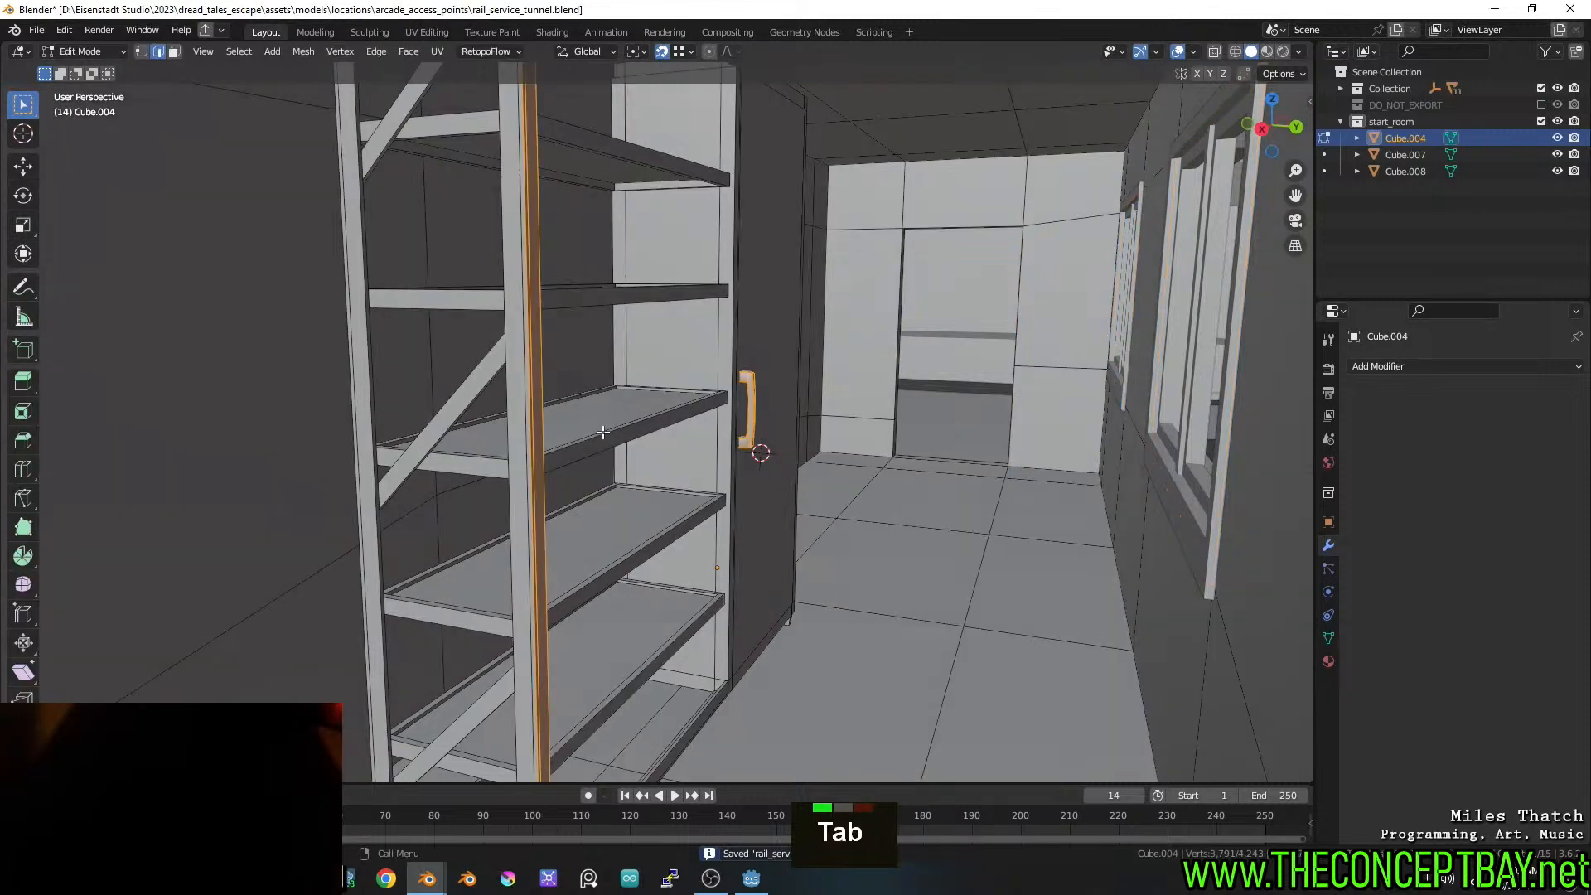
key(Tab)
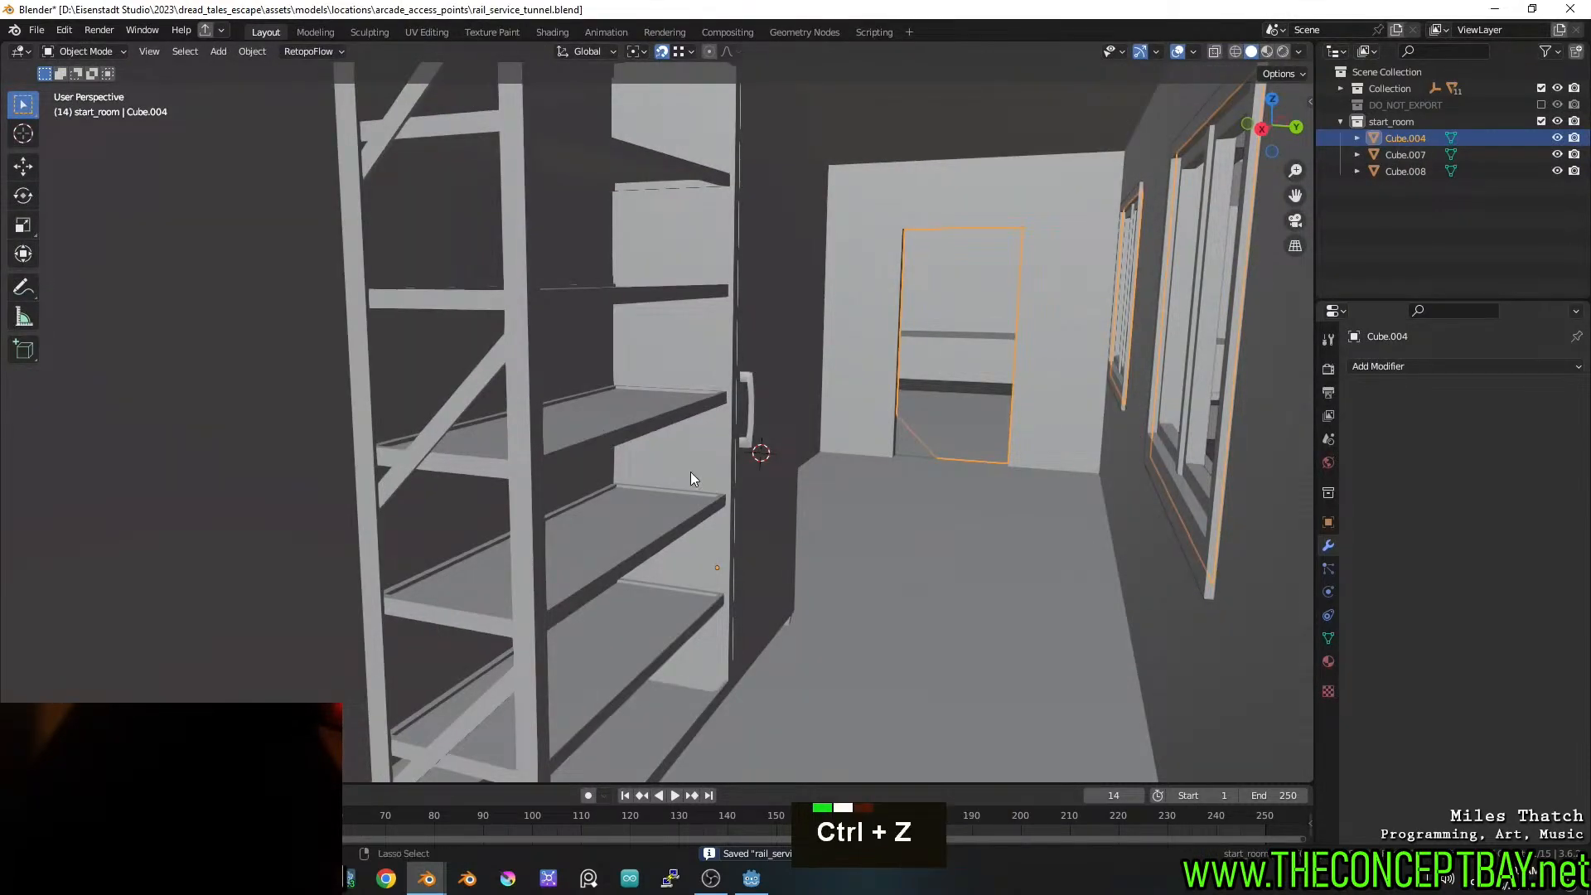
key(ctrl+z)
key(ctrl+z)
key(ctrl+z)
key(ctrl+z)
key(ctrl+z)
key(ctrl+z)
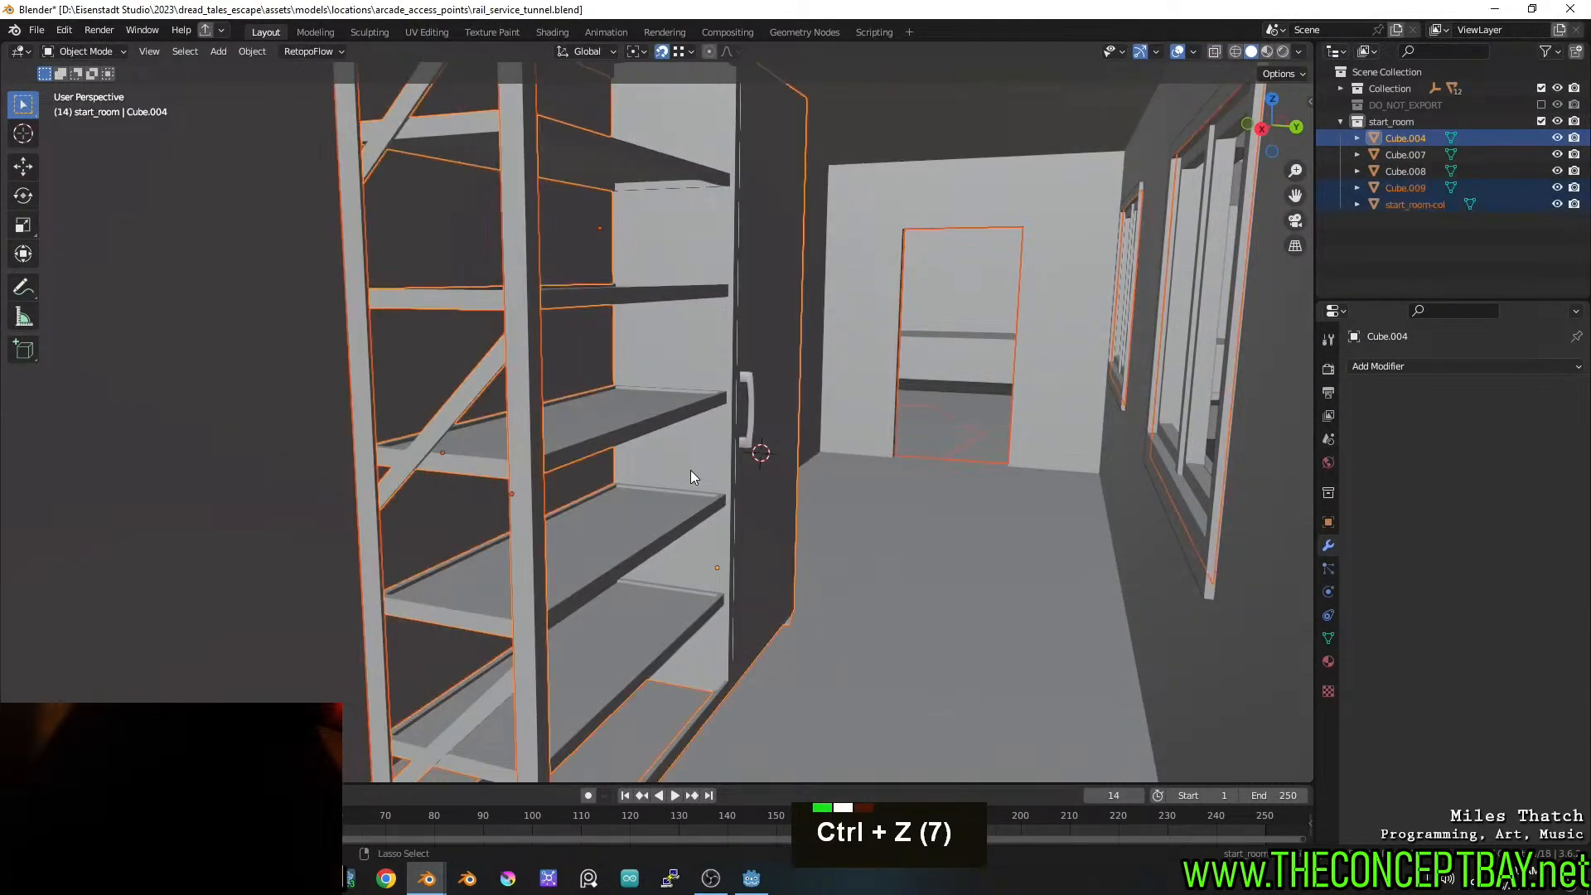
key(ctrl+z)
Join only the rack's end frame to the shelving and cabinet object, and save the file
click(895, 554)
click(743, 484)
click(524, 446)
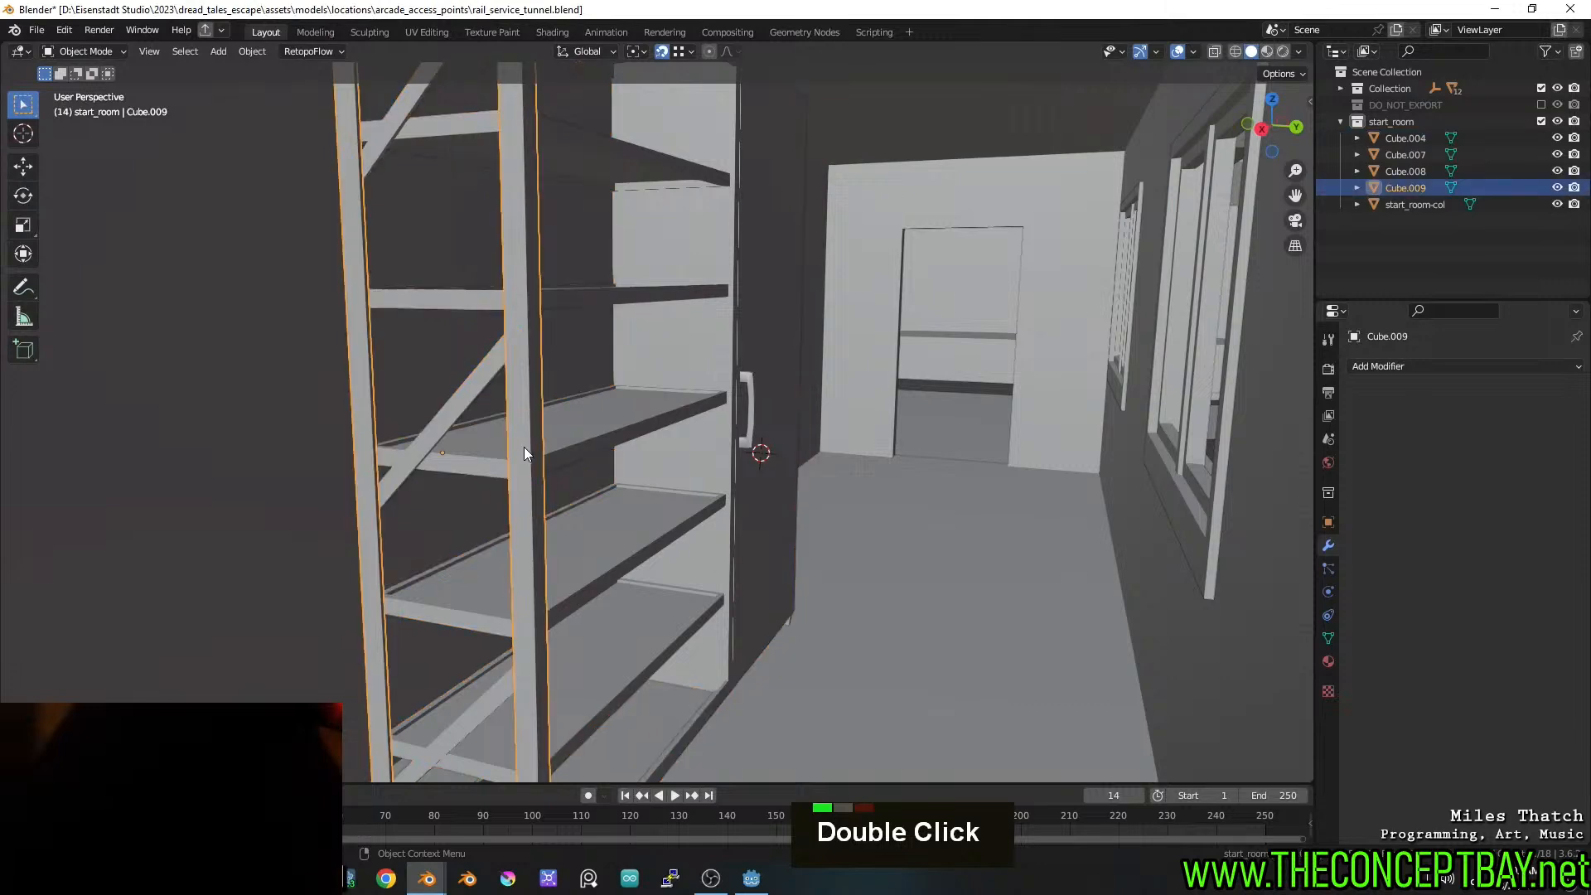
shift+click(623, 440)
key(ctrl+j)
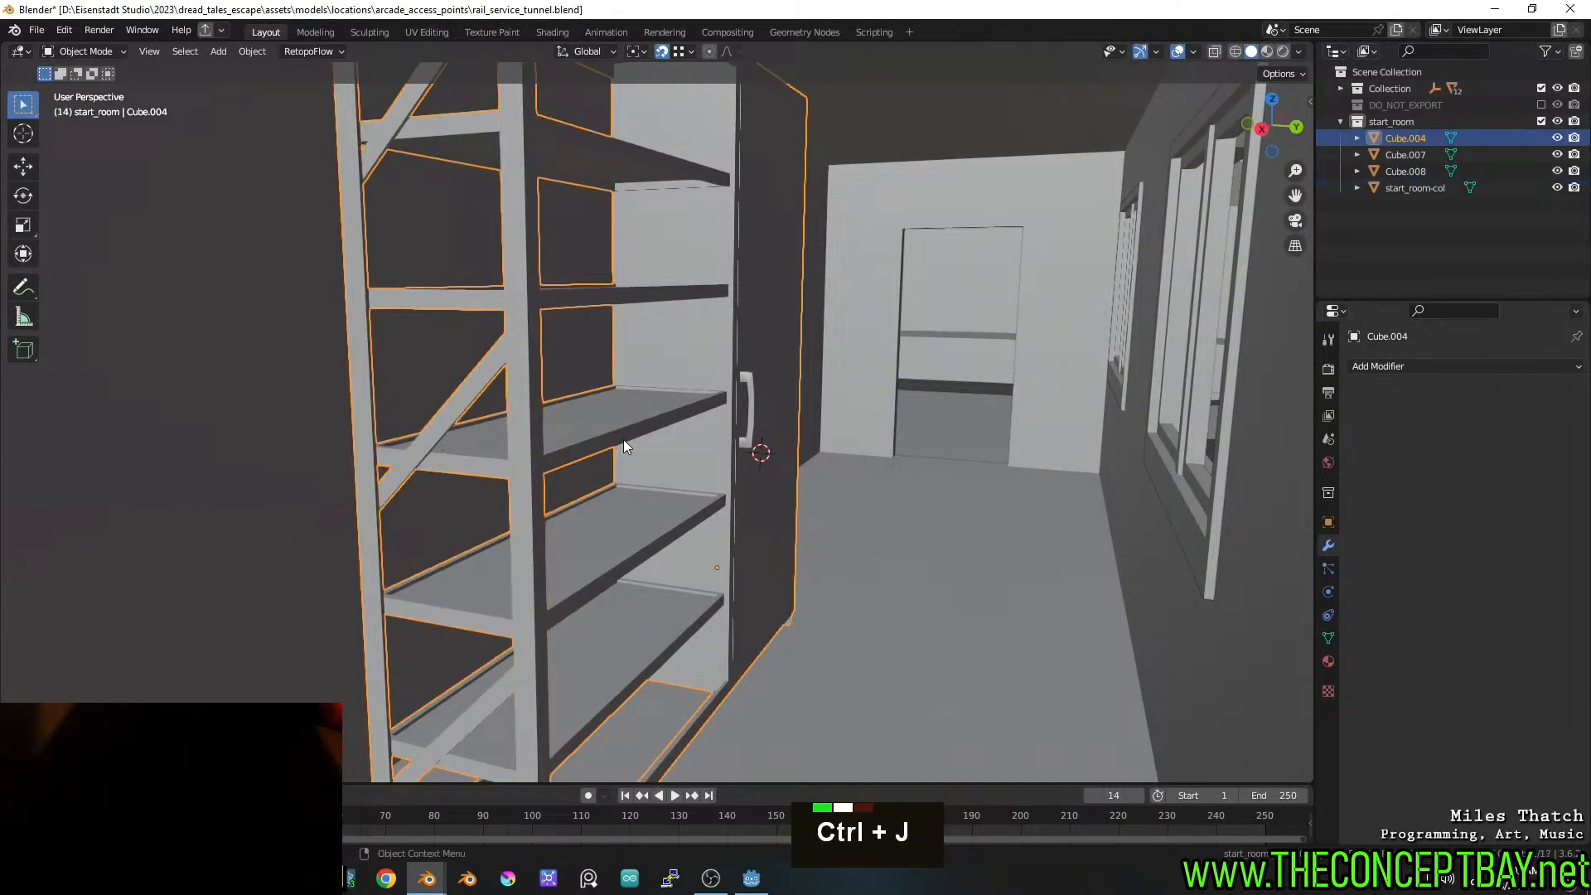
key(ctrl+s)
Snap the 3D cursor to the centre of the top face of the second shelf from the top
middle_drag(623, 439, 633, 486)
scroll(638, 473, up, 2)
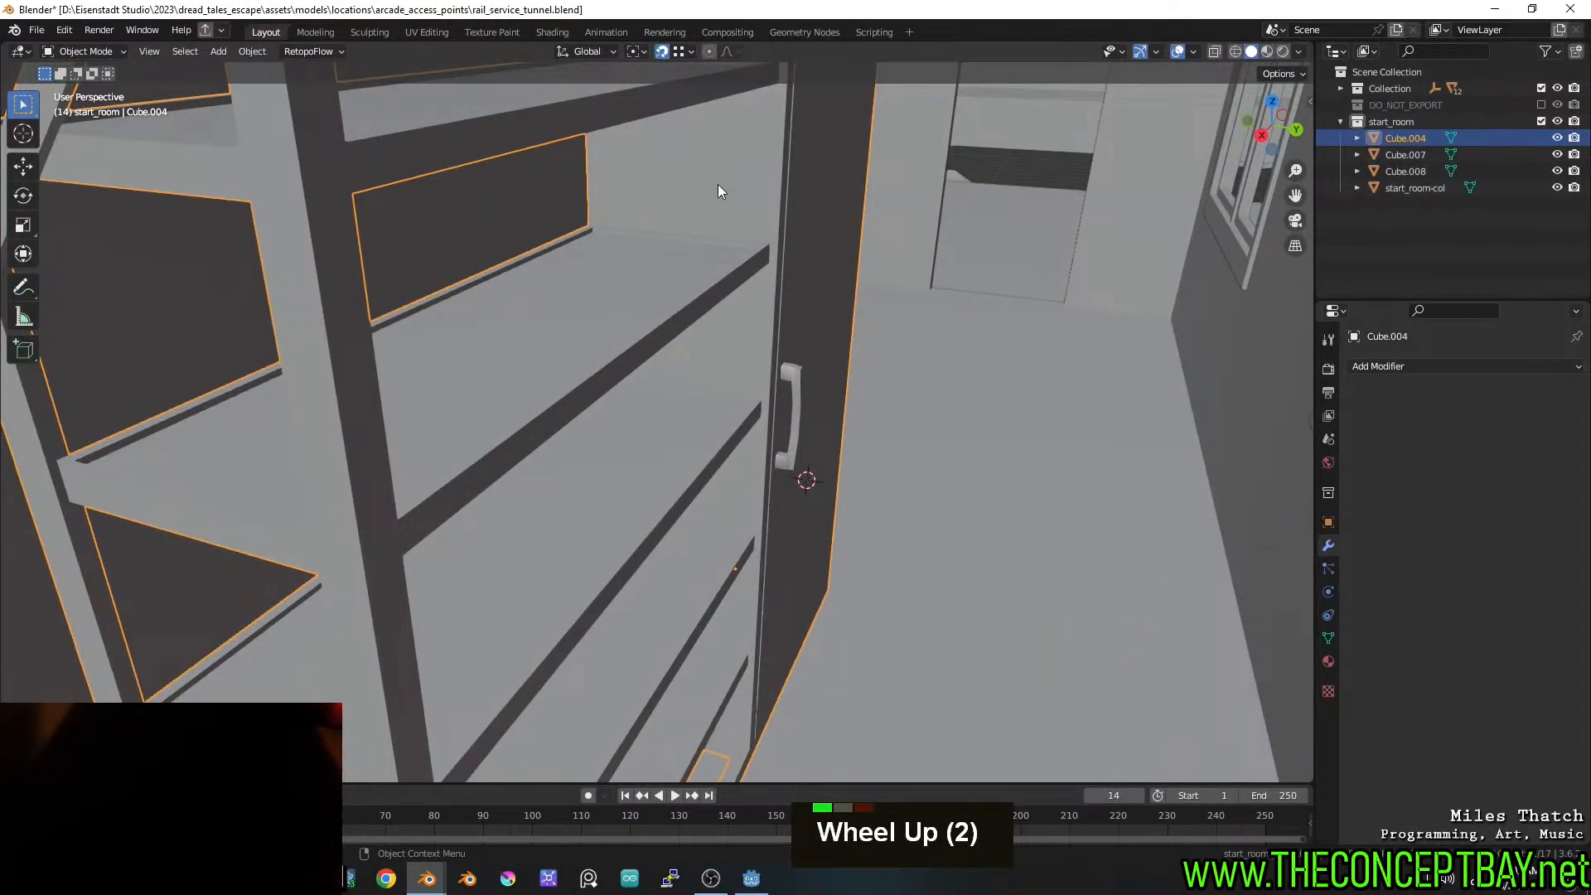
key(Tab)
scroll(718, 197, down, 1)
middle_drag(615, 329, 498, 366)
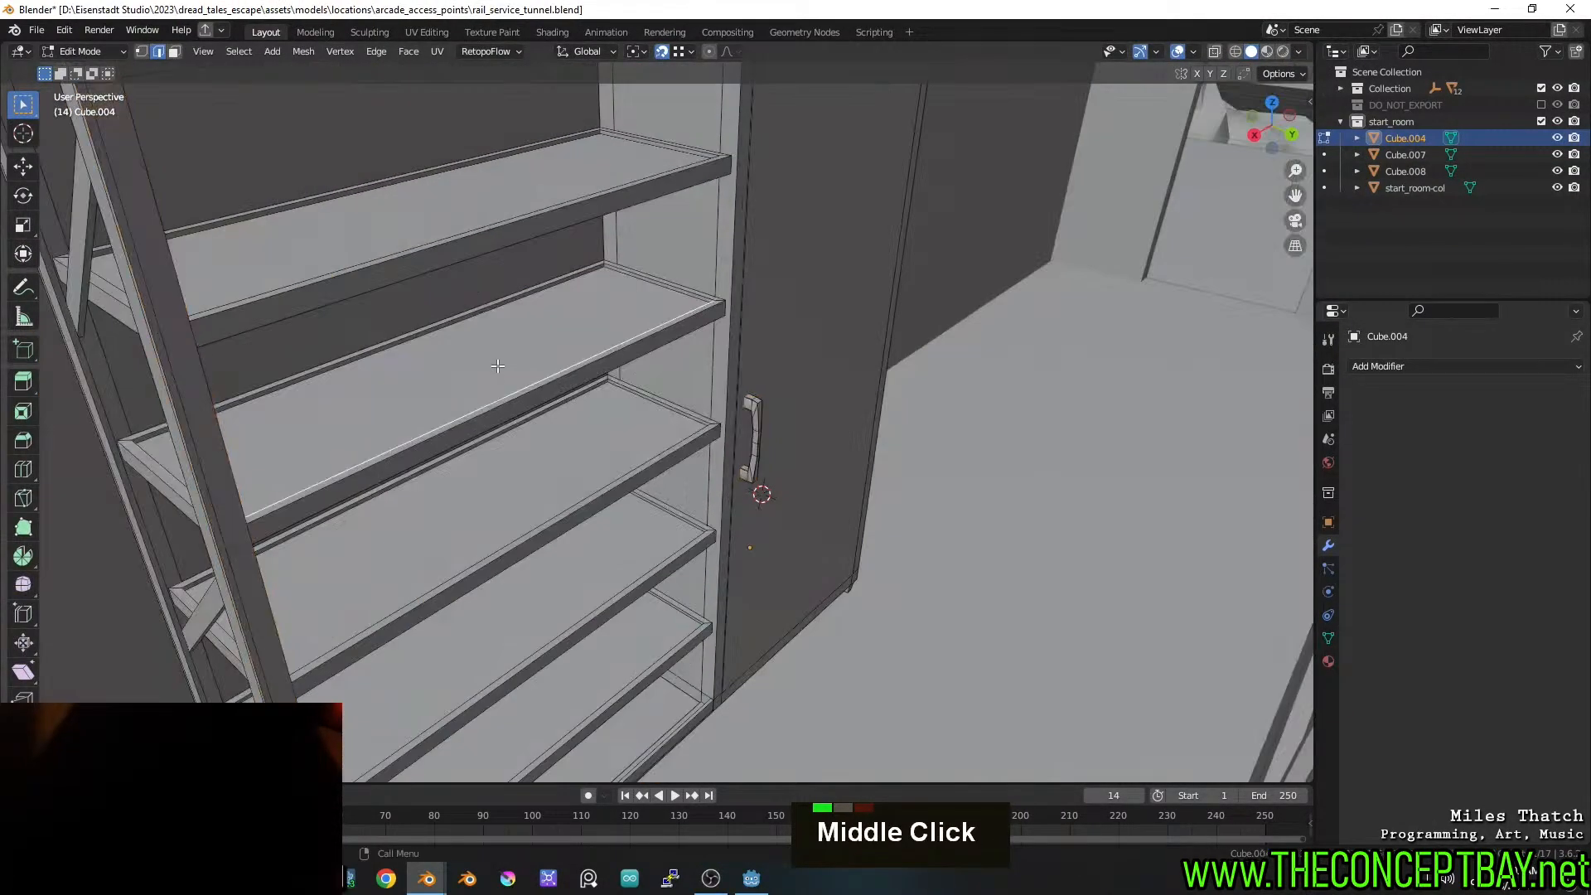
key(3)
click(497, 365)
key(shift+s)
click(498, 462)
Select the two uprights at the rack's open end and duplicate them in place
middle_drag(497, 461, 429, 455)
key(a)
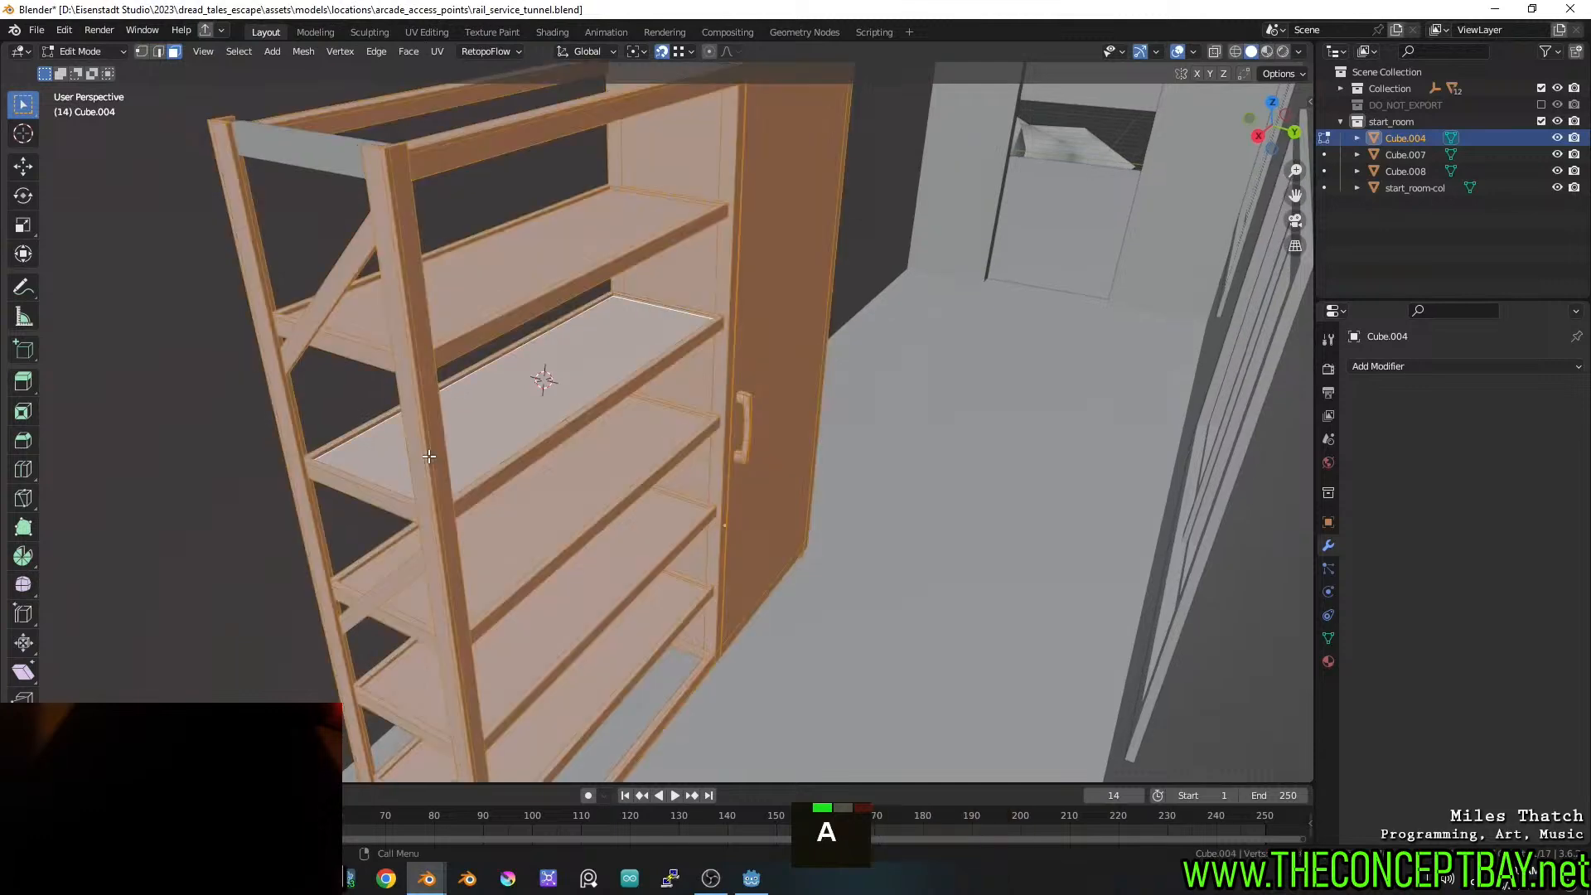
key(a)
key(l)
key(l)
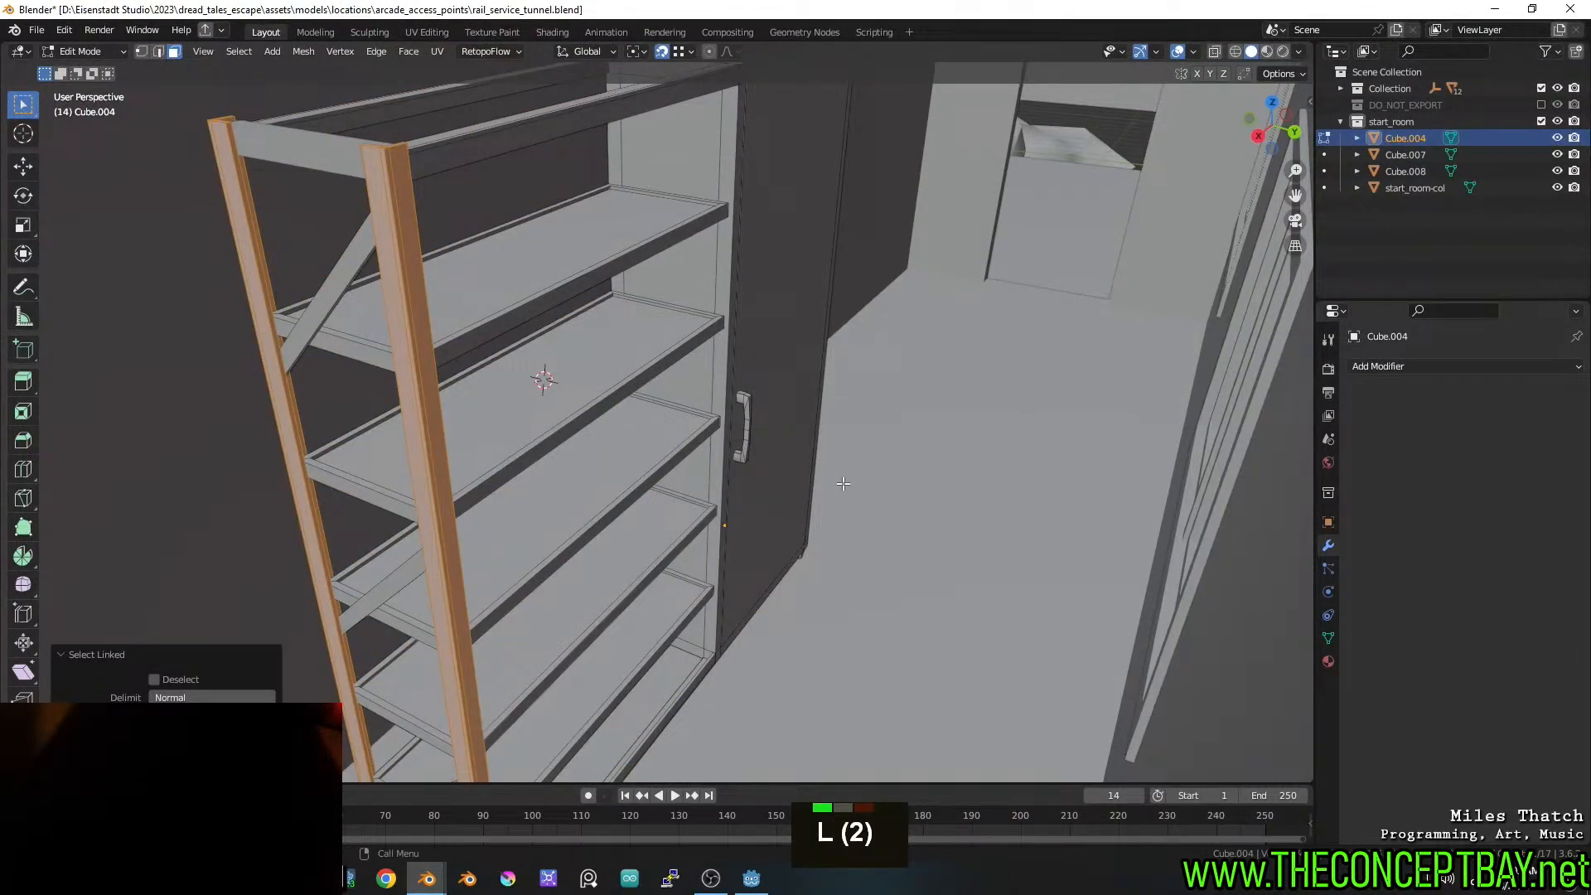
key(shift+d)
key(Escape)
key(ctrl+m)
key(x)
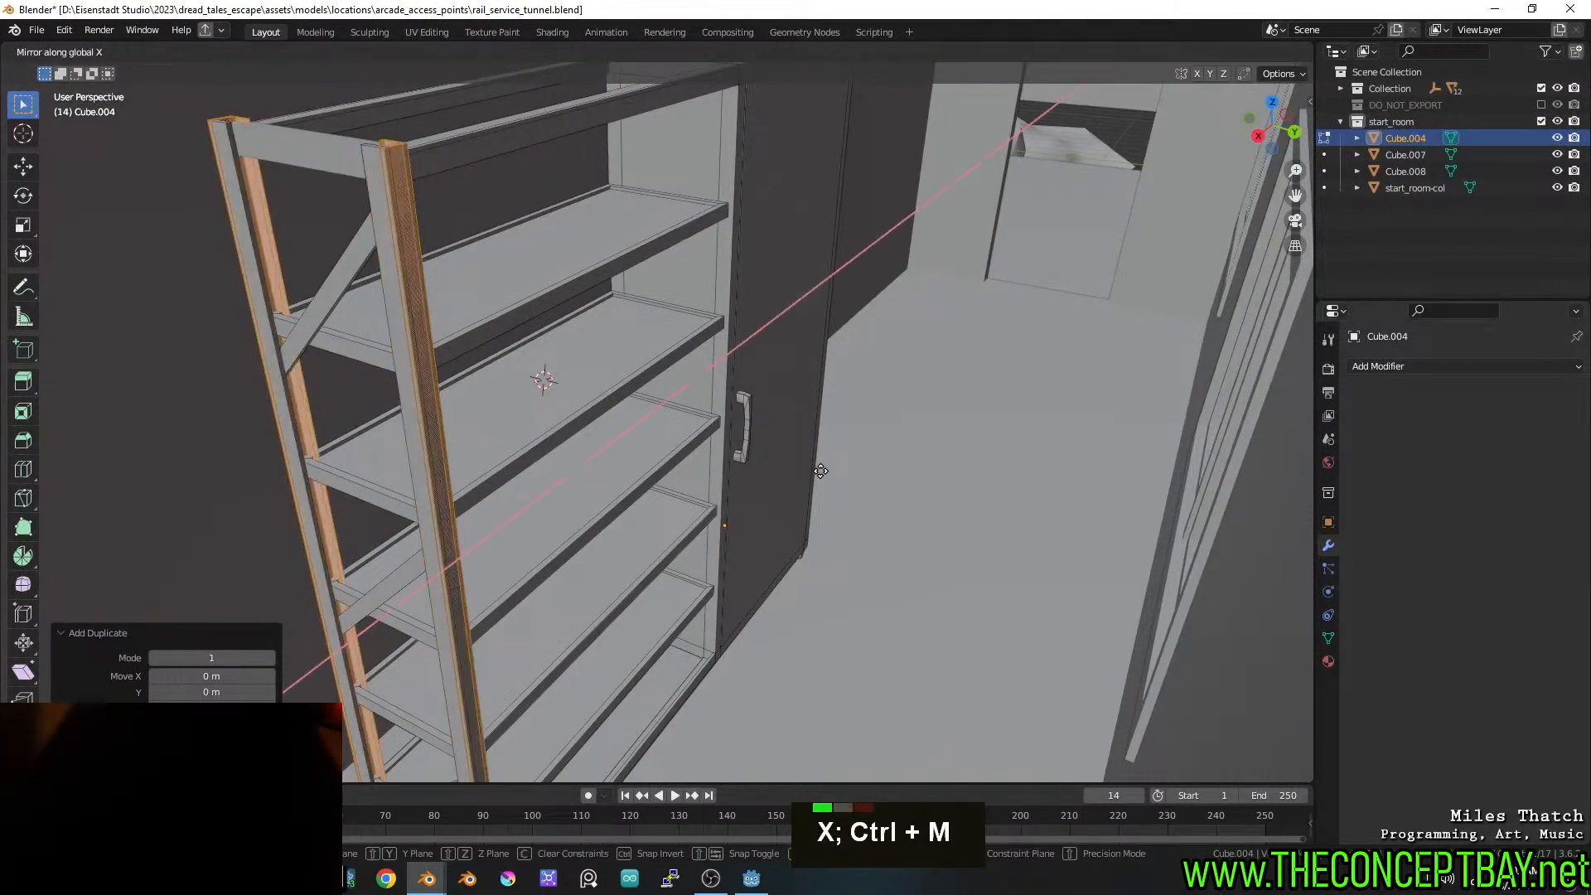
key(y)
key(x)
key(Escape)
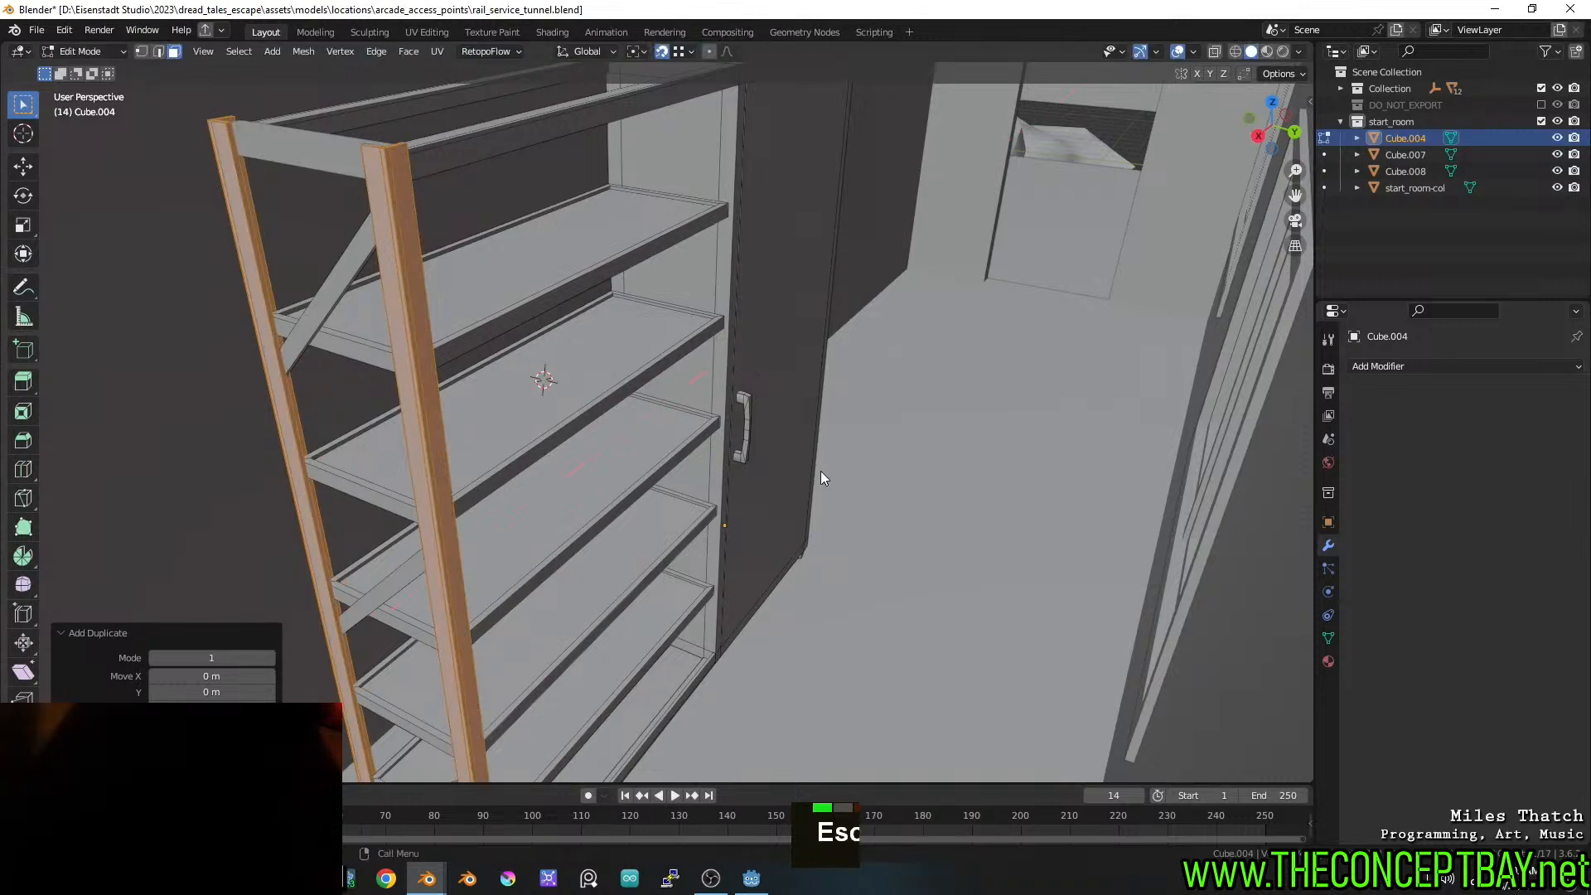
Set the pivot point to the 3D cursor and mirror the duplicated uprights along global X to the cabinet end
key(period)
click(930, 477)
key(ctrl+m)
key(x)
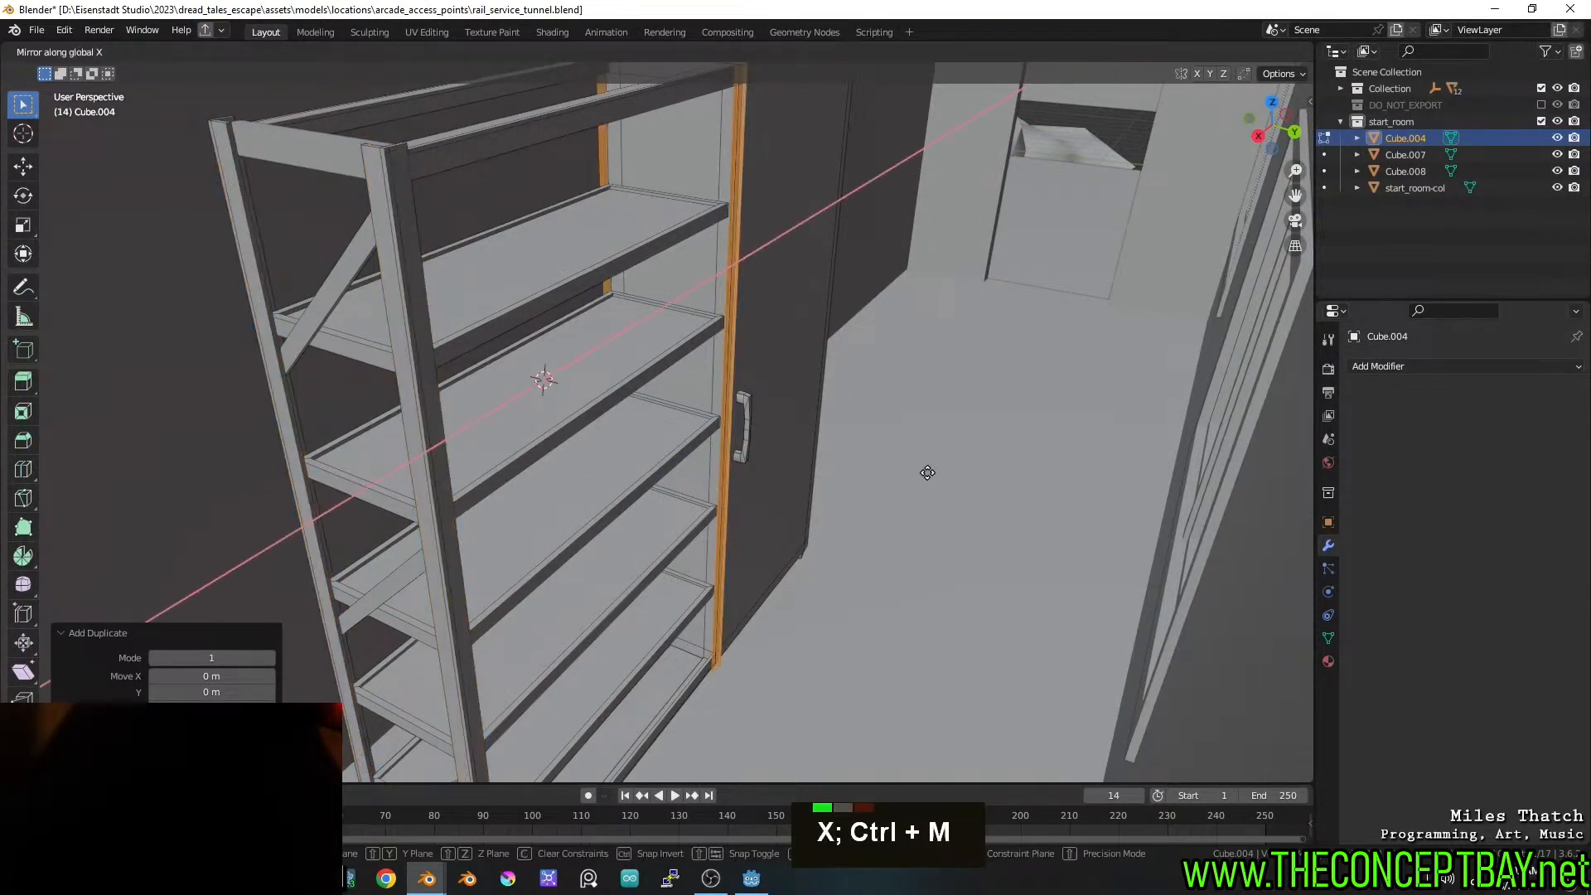
click(927, 472)
Move the mirrored uprights about 0.057 m along X so they stand clear of the cabinet side
middle_drag(927, 472, 852, 525)
scroll(818, 430, up, 3)
key(g)
key(y)
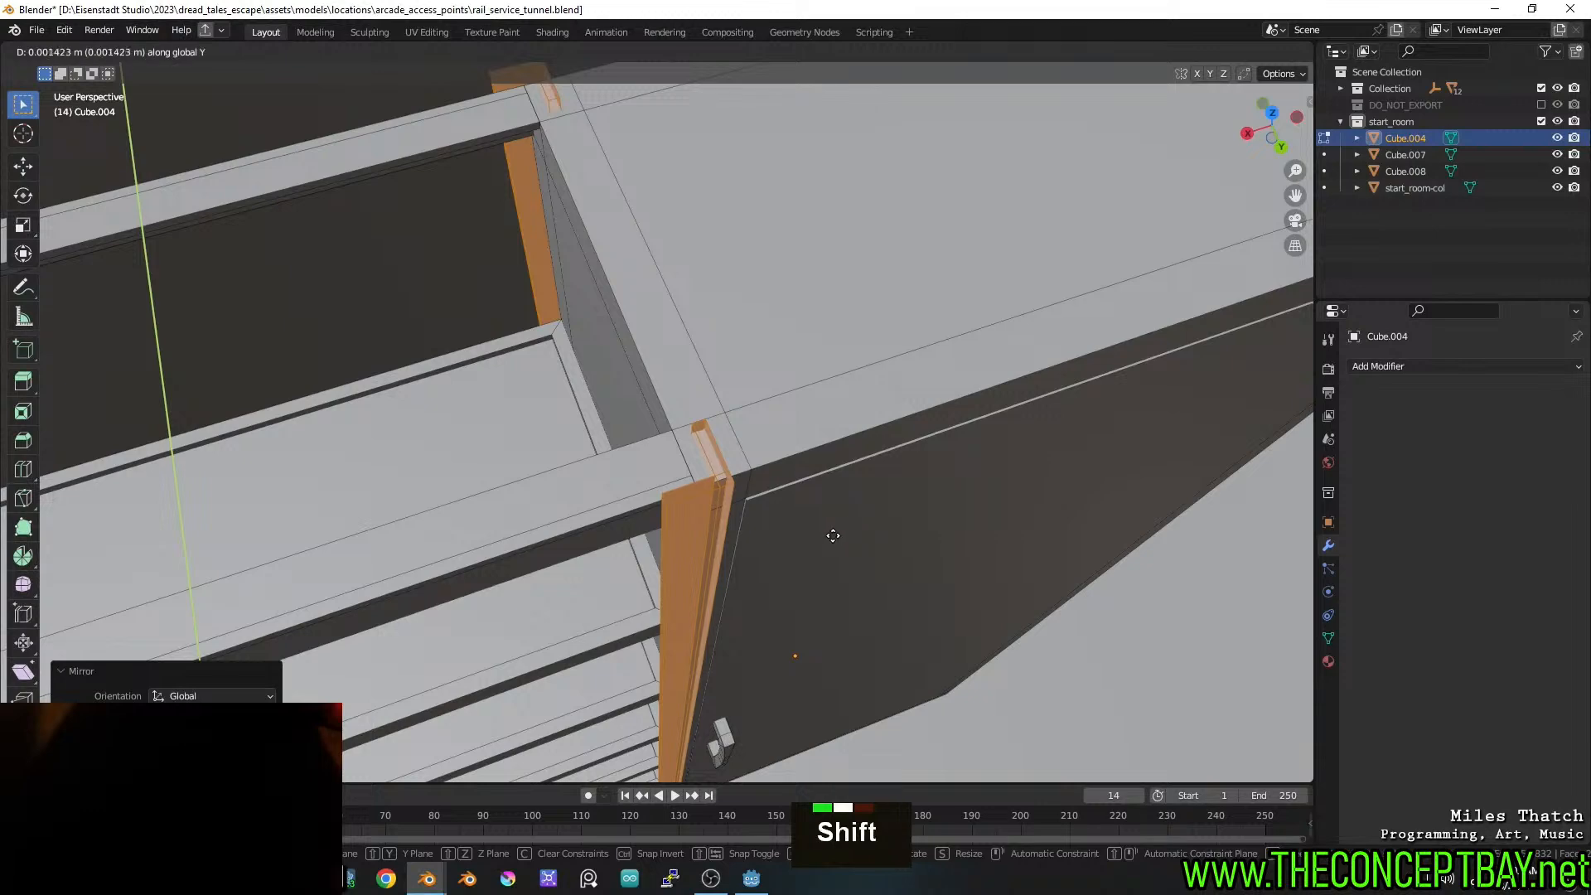
key(x)
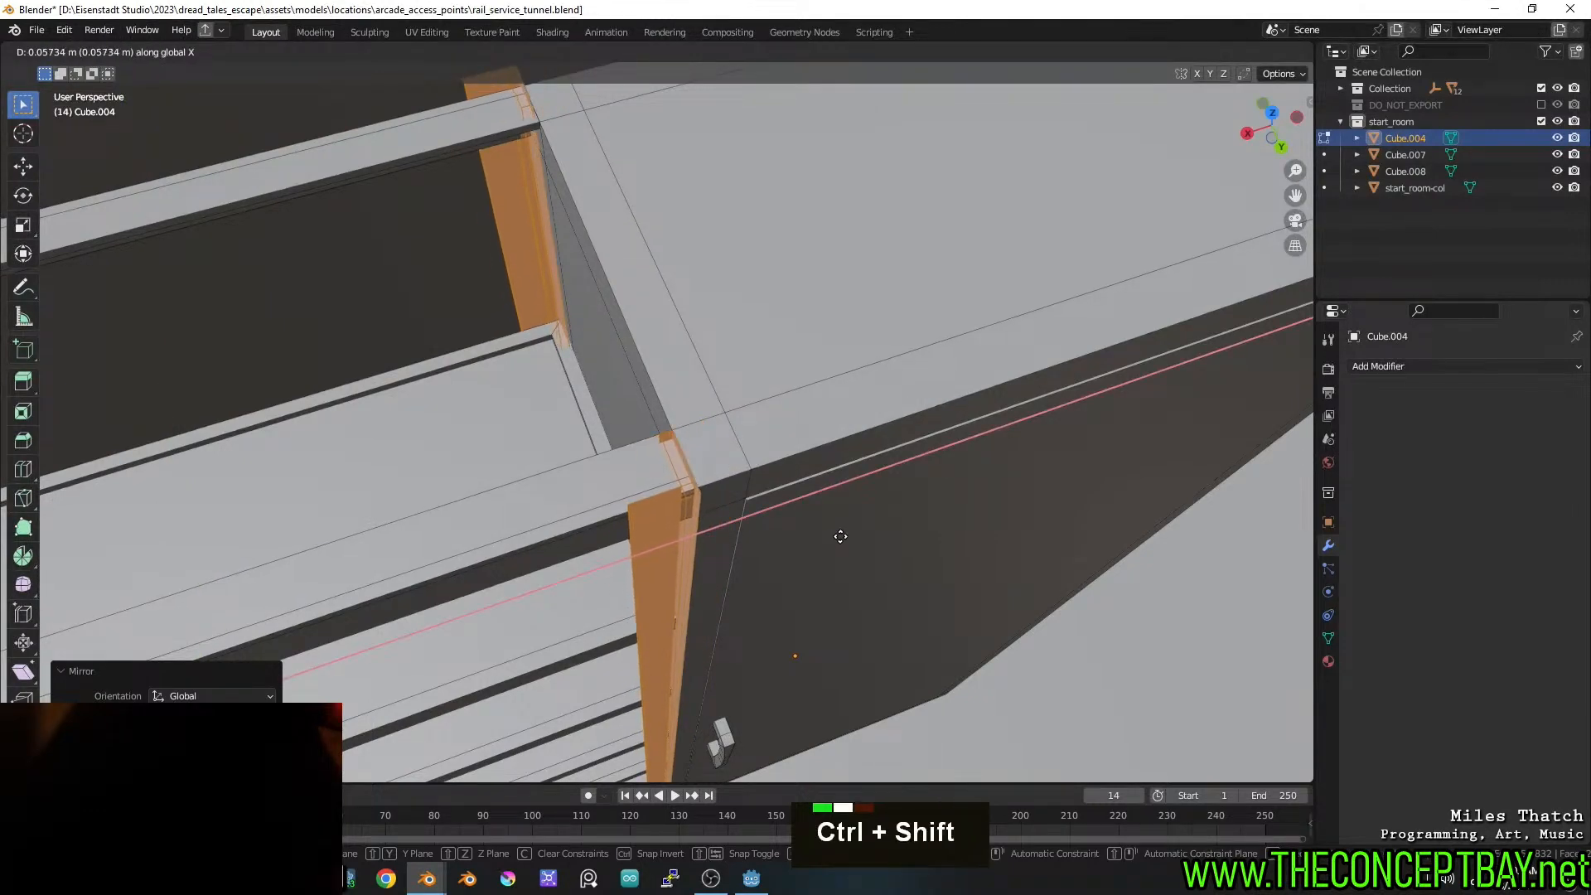
ctrl+shift+click(840, 536)
Correct the face normals of the mirrored uprights and return to Object Mode
key(F3)
key(Return)
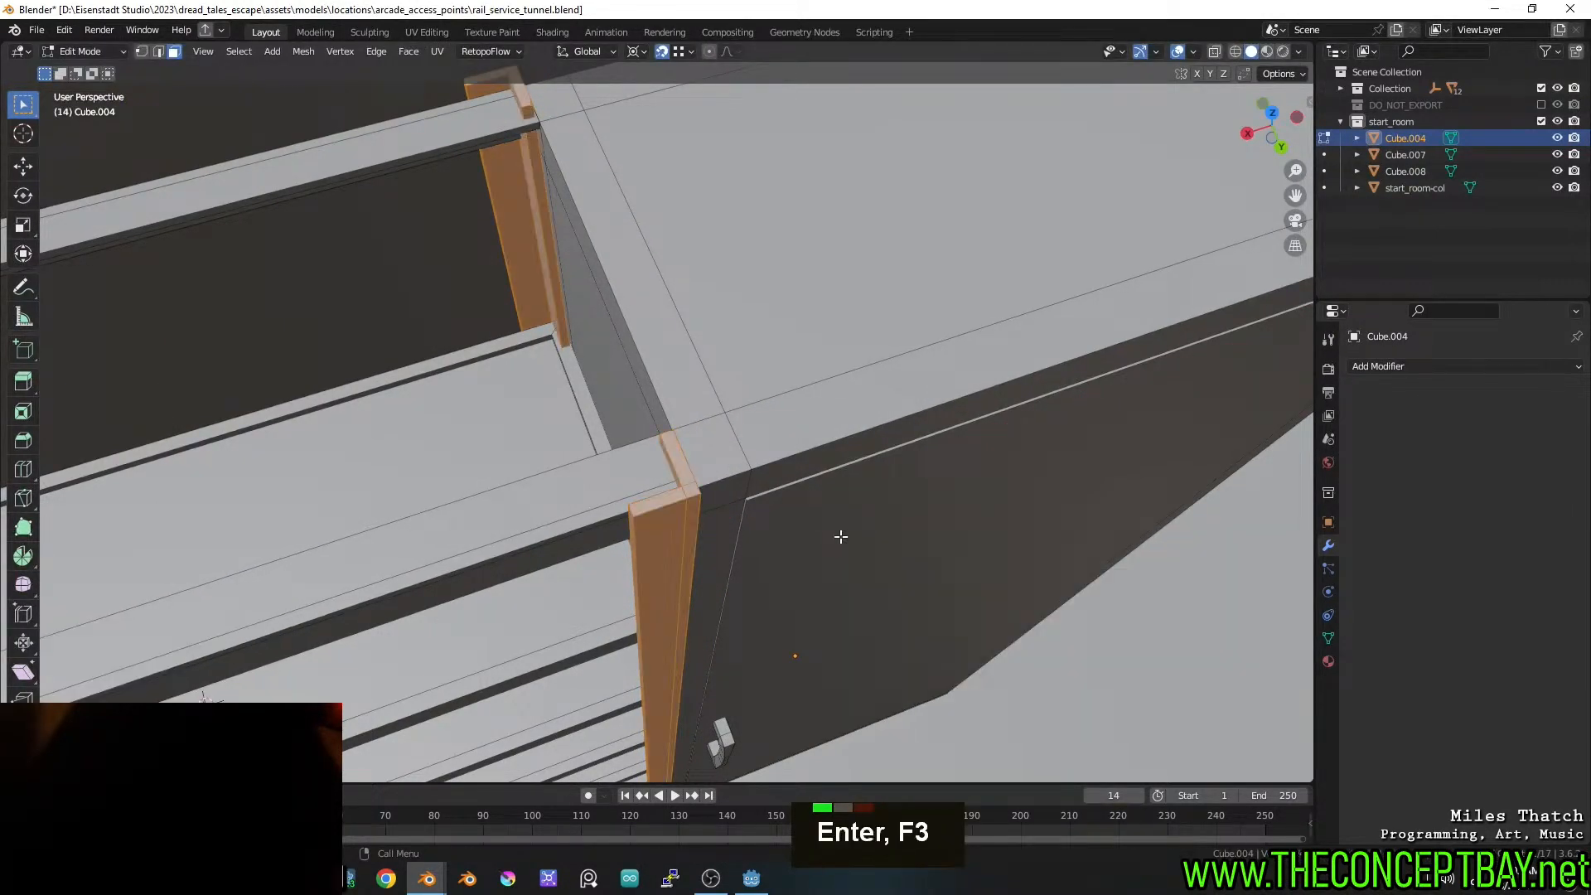
key(Tab)
middle_drag(838, 540, 795, 536)
scroll(624, 529, up, 3)
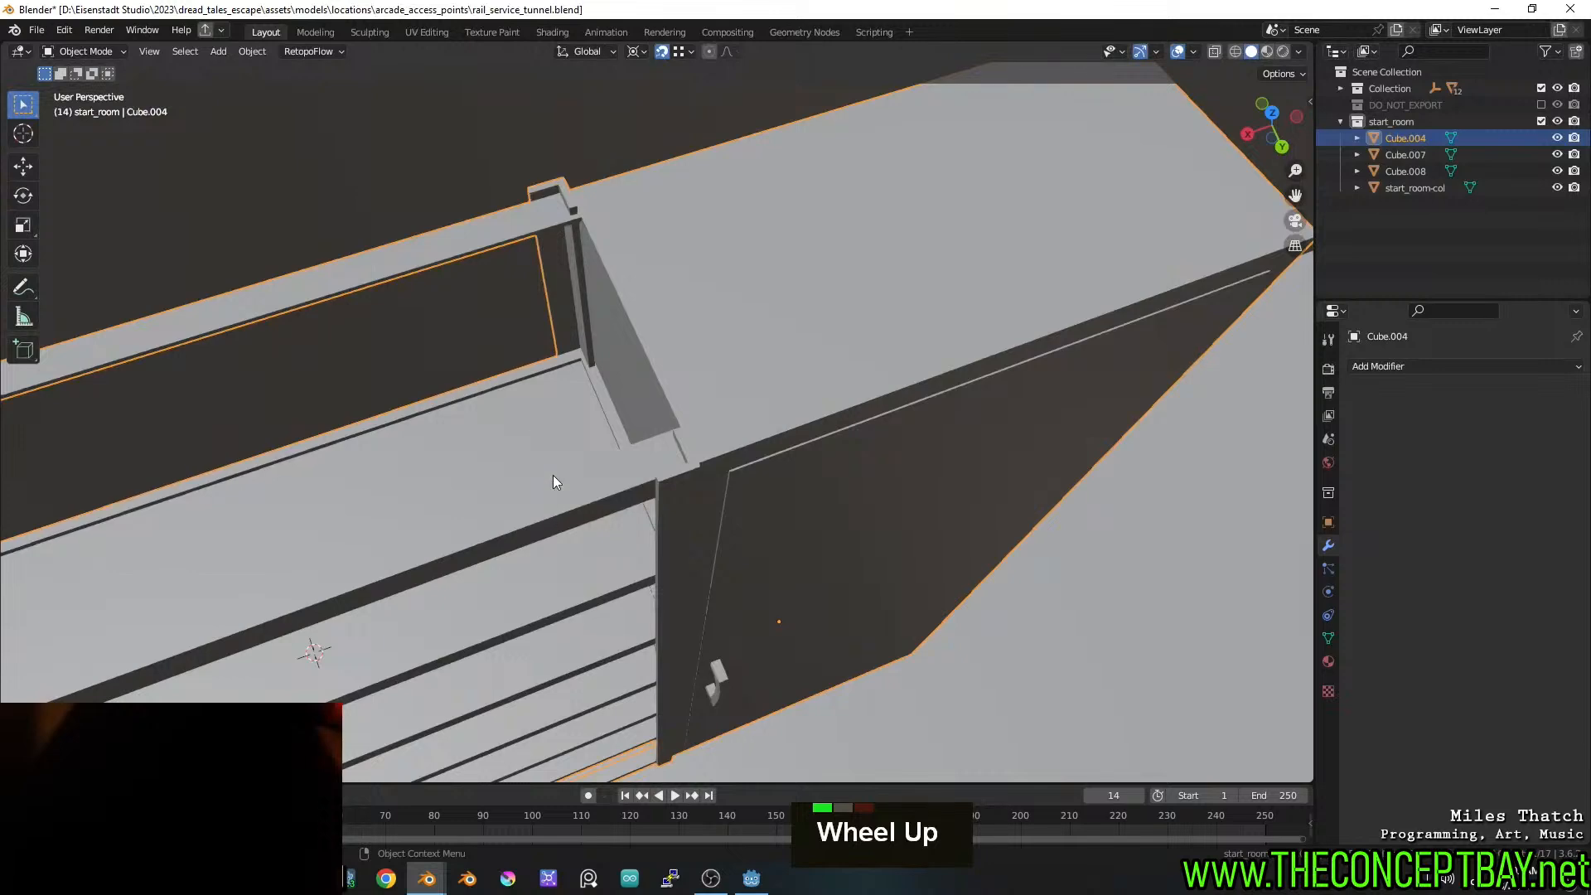
Enter Edit Mode and select all the linked shelf boards of the open rack, undoing the stray selection
scroll(564, 472, down, 3)
shift+middle_drag(569, 469, 596, 398)
mouse_move(667, 464)
shift+middle_down()
mouse_move(691, 400)
mouse_move(666, 440)
shift+middle_up()
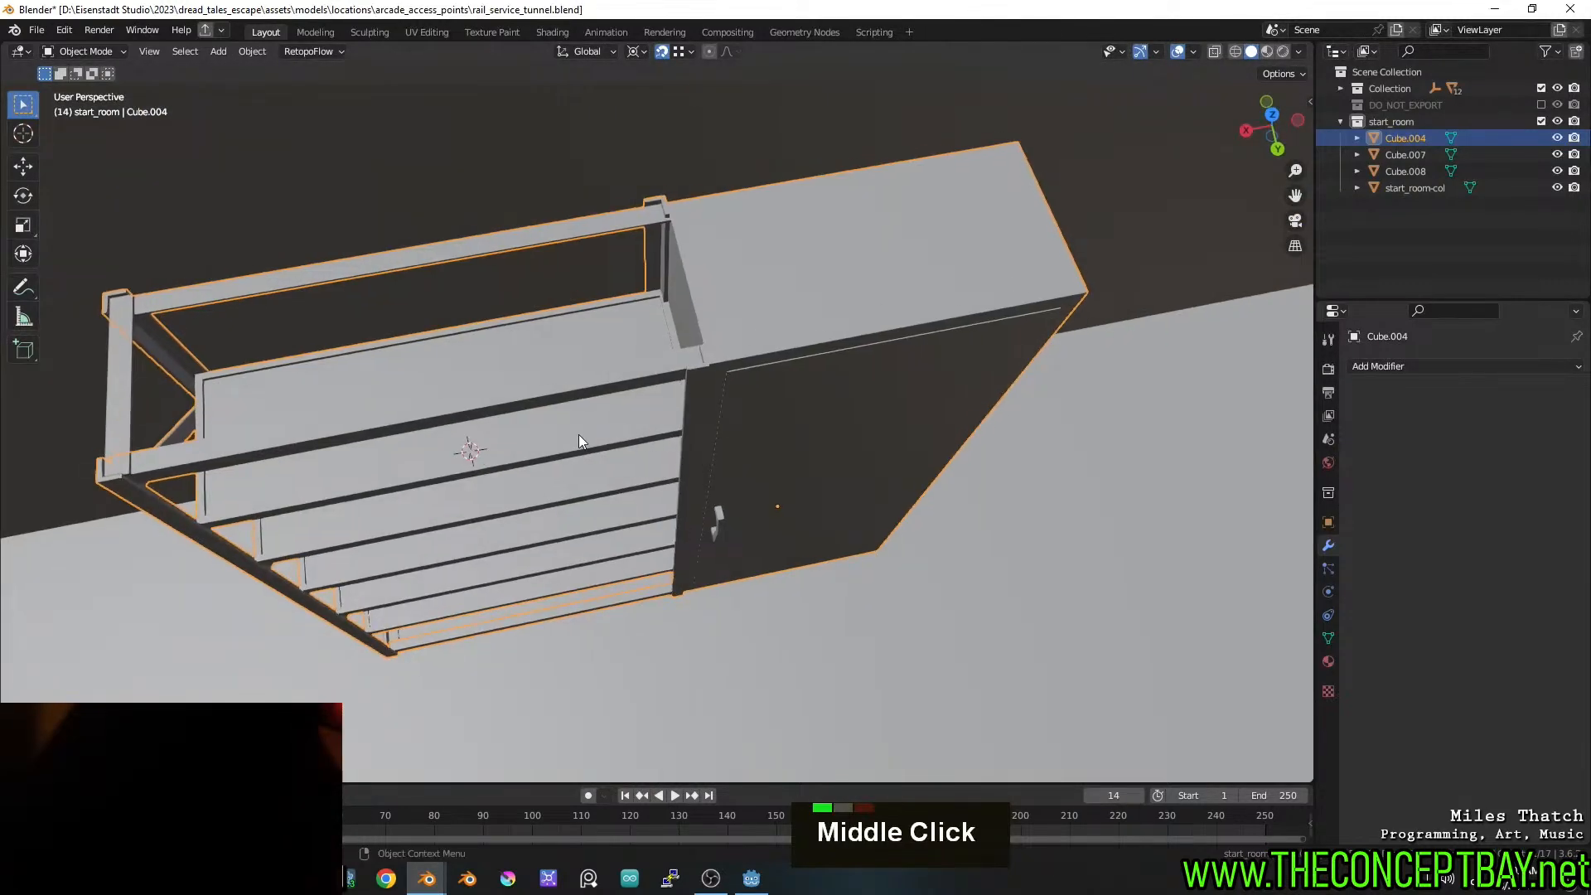
key(Tab)
key(a)
key(a)
key(l)
key(l)
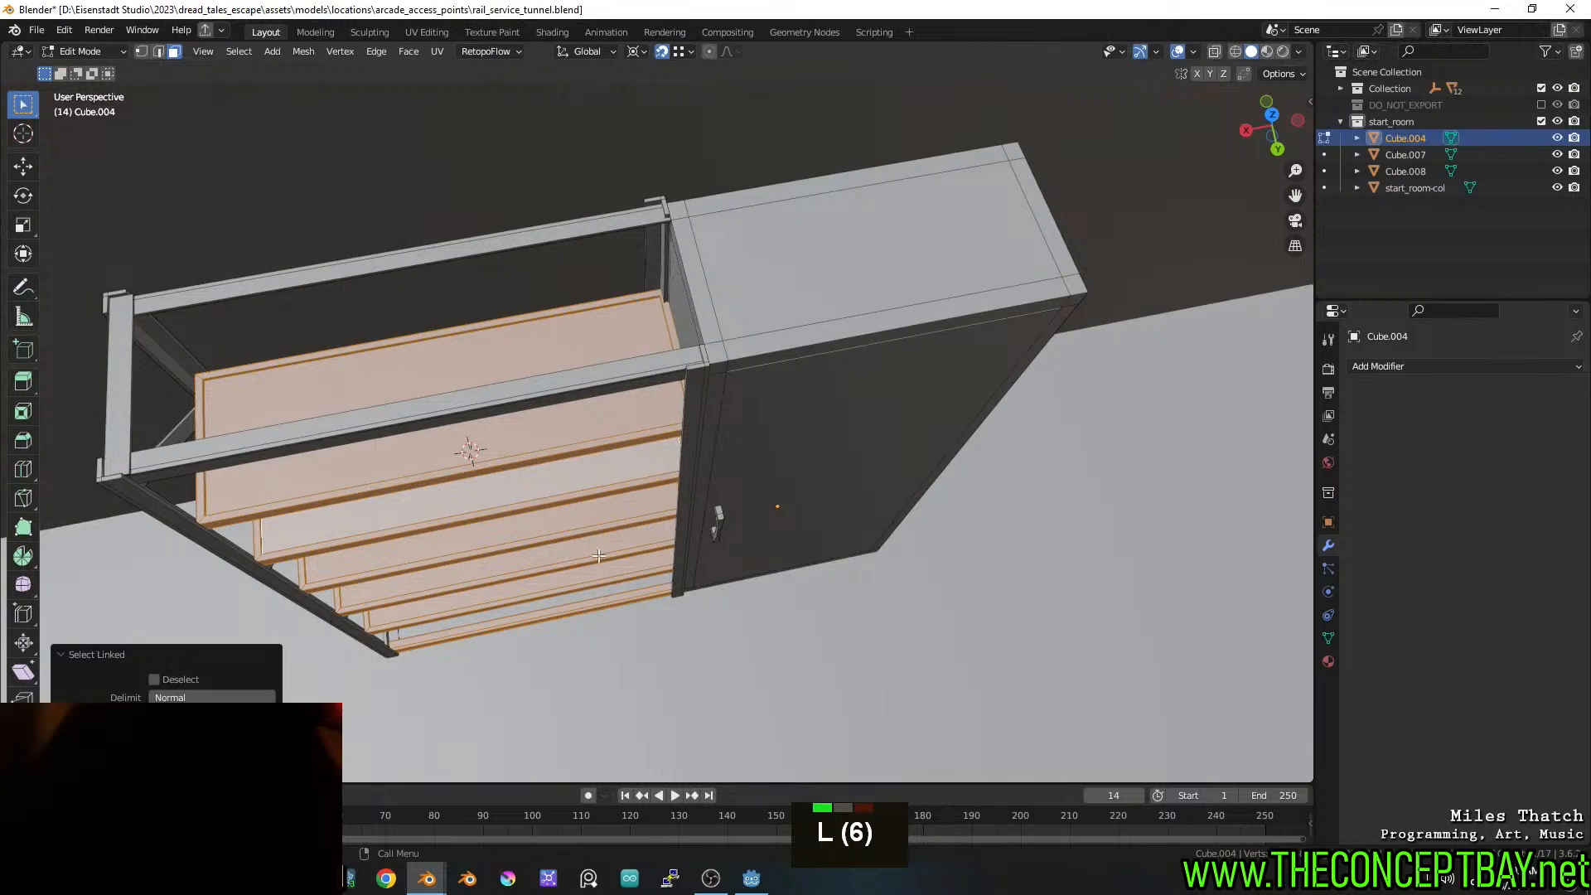
middle_drag(585, 597, 626, 706)
key(ctrl+z)
mouse_move(745, 651)
middle_down()
mouse_move(712, 601)
mouse_move(740, 624)
mouse_move(750, 737)
middle_up()
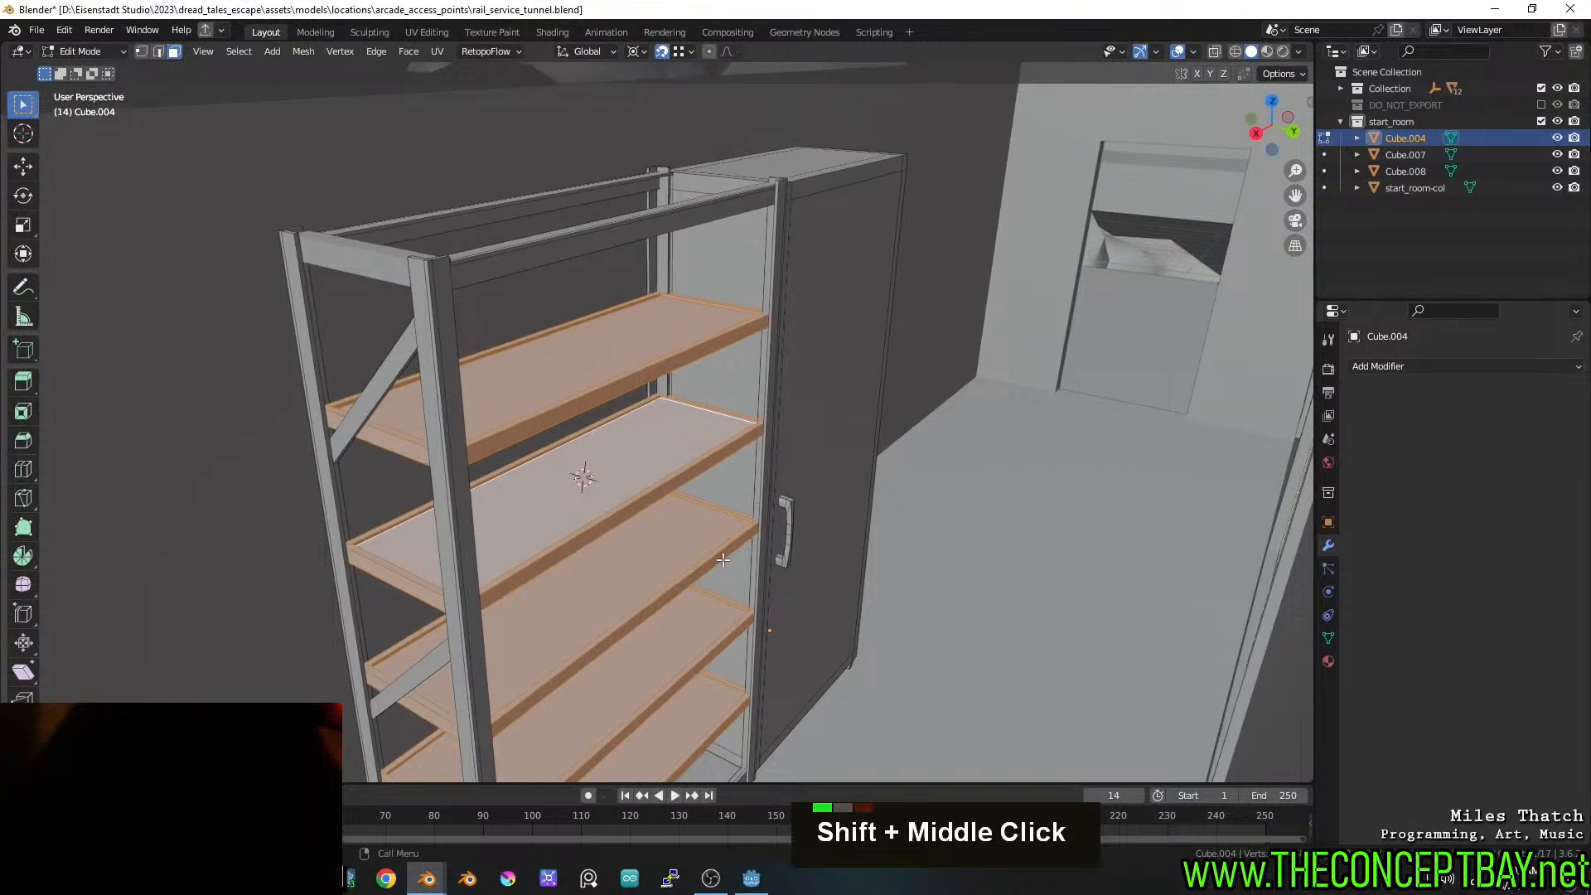
Move the selected shelves along global X away from the cabinet, working in a wireframe top view
alt+middle_drag(722, 541, 689, 689)
key(z)
scroll(627, 430, up, 5)
shift+middle_drag(1164, 514, 968, 437)
scroll(933, 355, up, 3)
key(g)
key(y)
key(x)
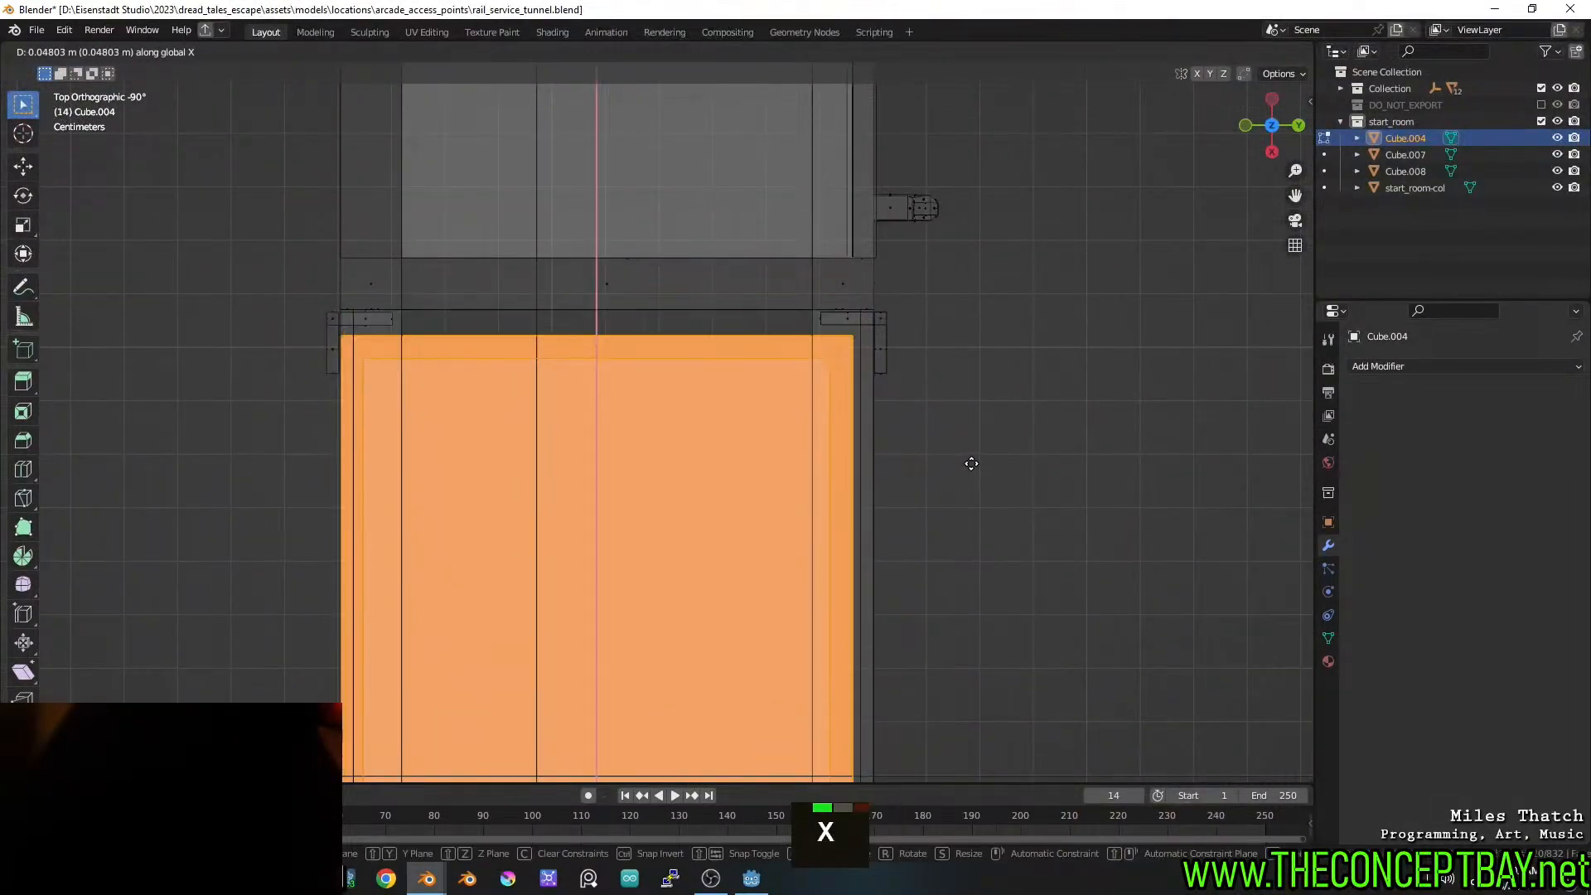
click(961, 632)
Select the shelf vertices at the cabinet end and move them about -0.327 m along X to meet the uprights
key(1)
scroll(953, 631, down, 2)
key(alt+a)
key(b)
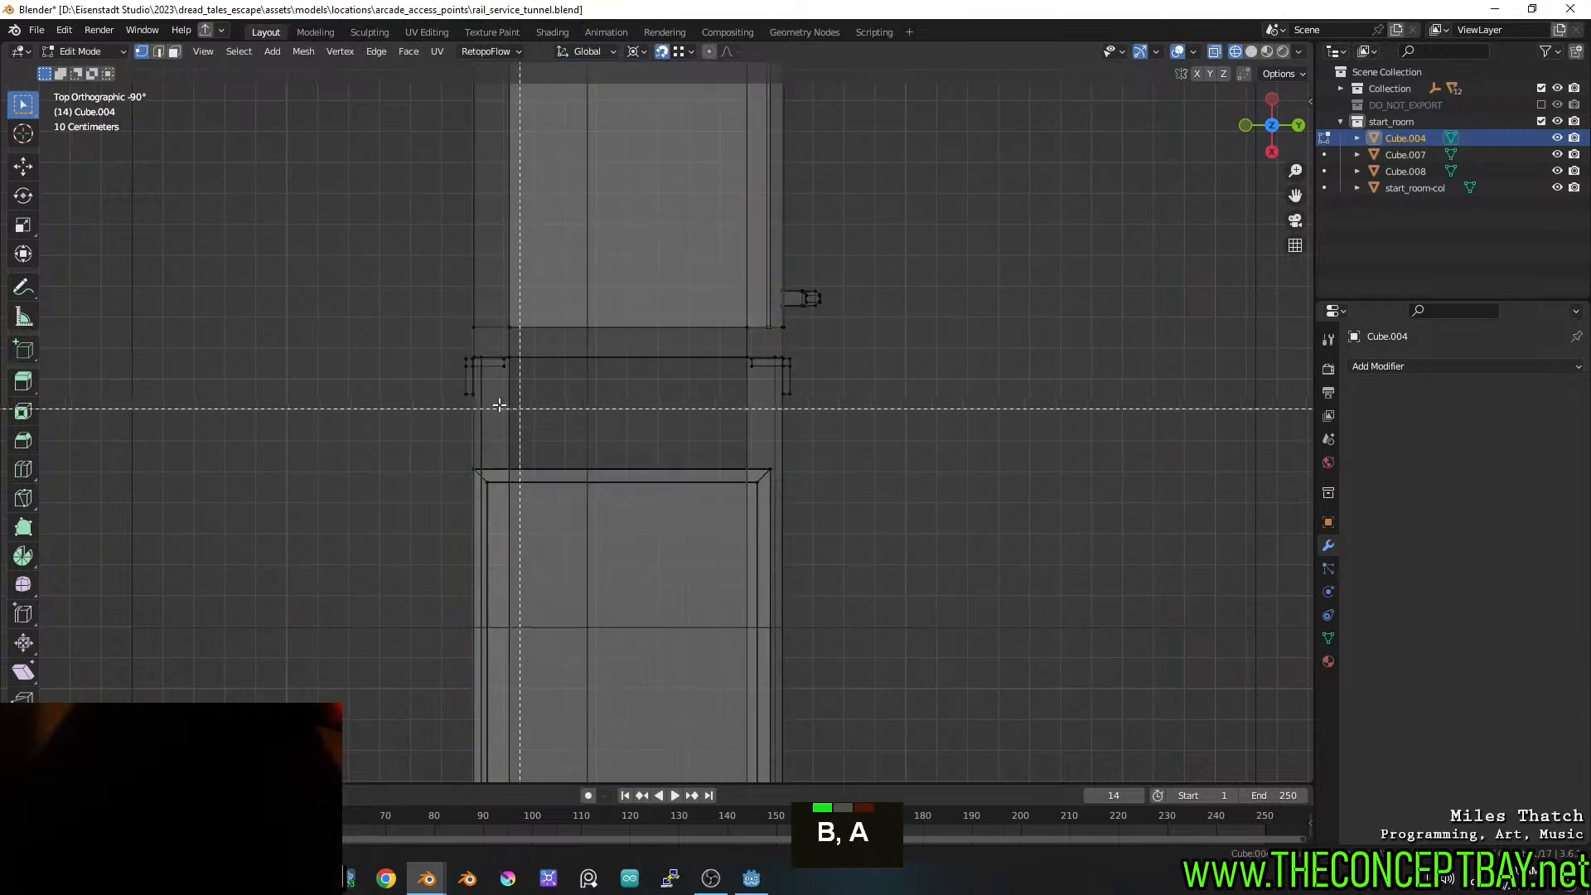
drag(391, 437, 933, 523)
key(g)
key(y)
key(x)
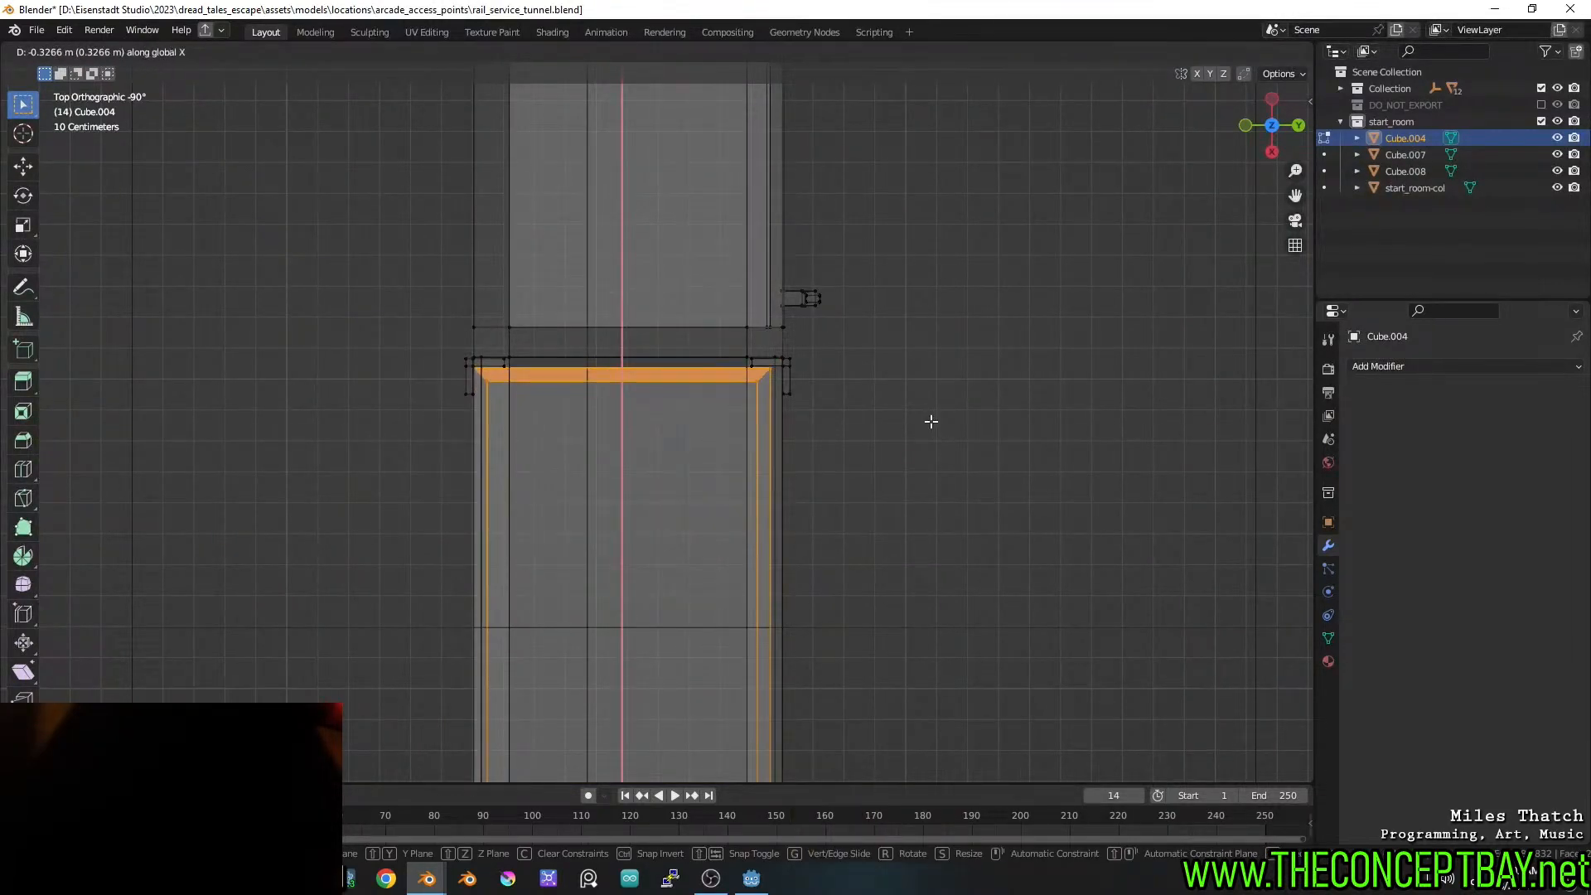
click(931, 421)
Select the shelf vertices at the rack's open end and move them about -0.344 m along X into line with the uprights
scroll(932, 421, down, 4)
shift+middle_drag(820, 650, 849, 359)
key(a)
key(a)
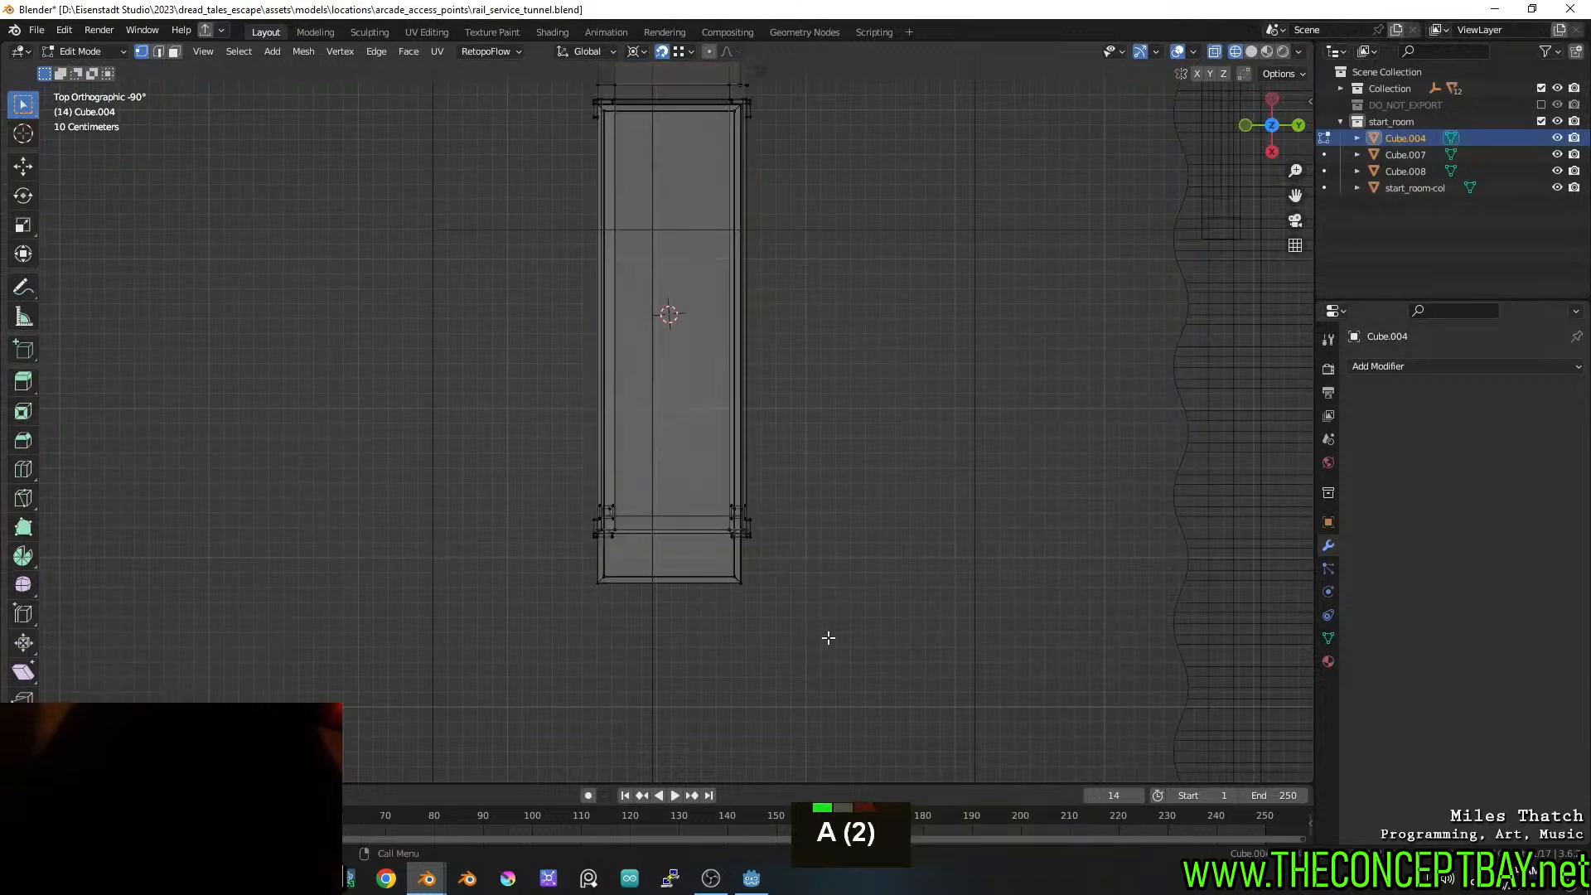
key(b)
drag(729, 639, 508, 561)
scroll(884, 562, up, 3)
key(g)
key(z)
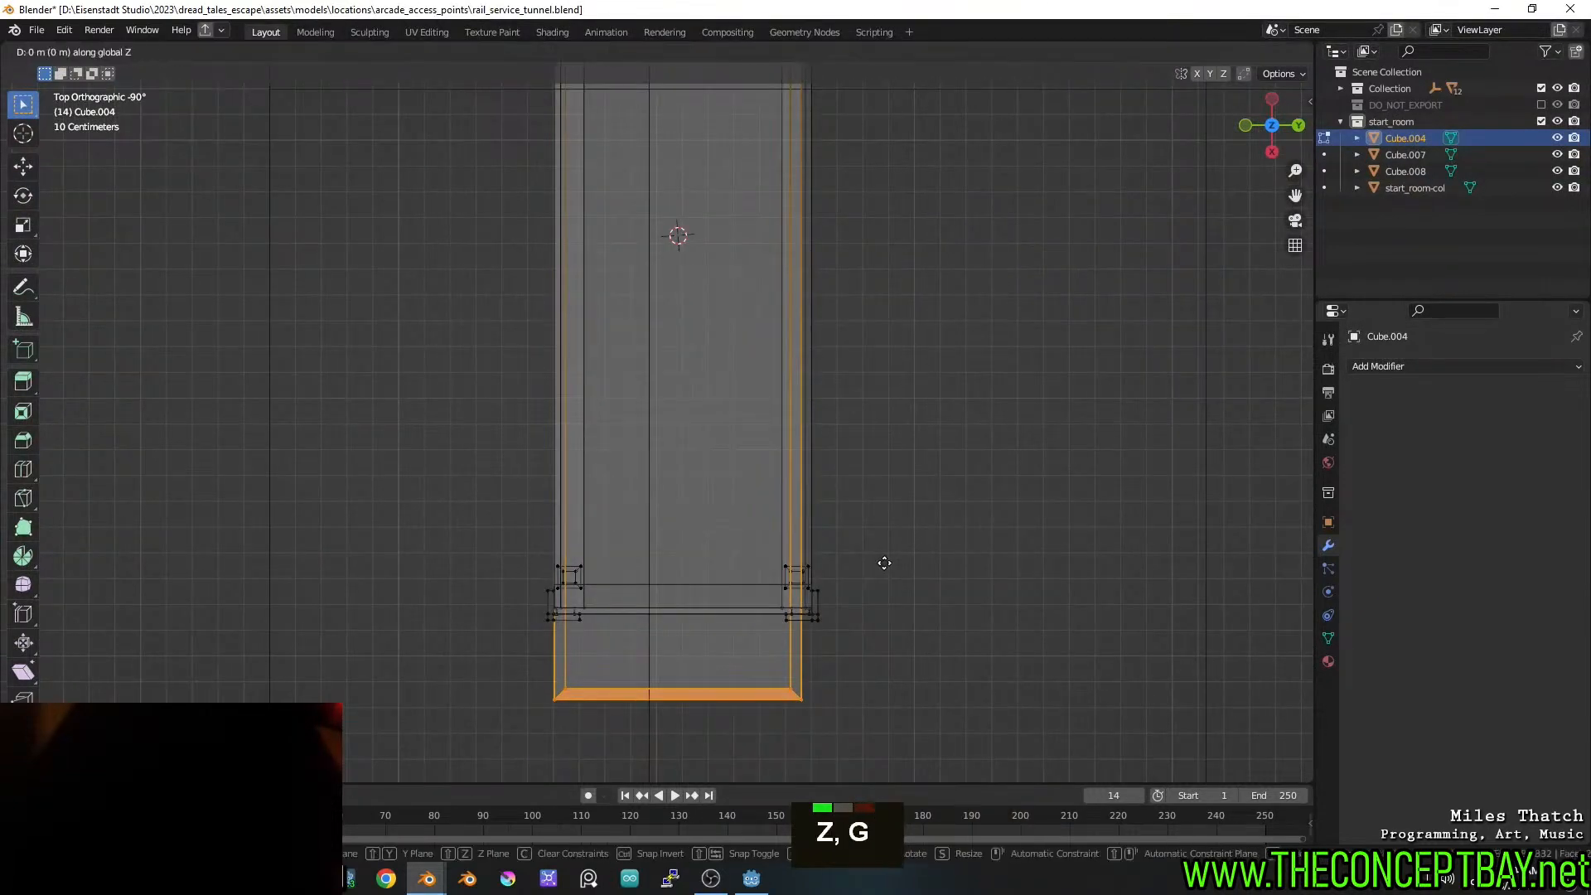
key(x)
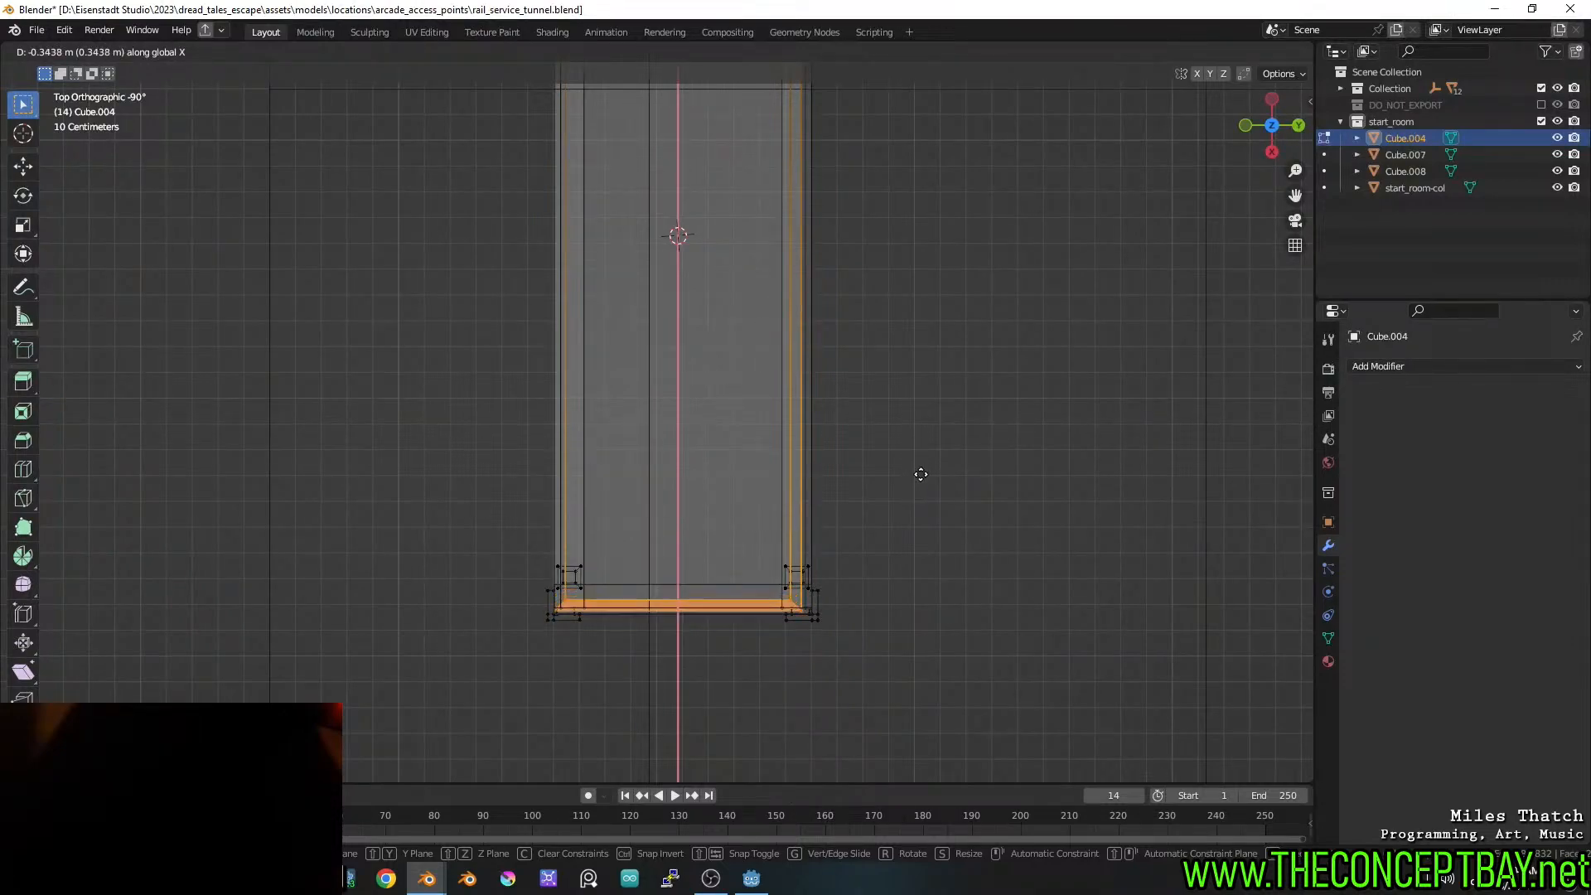
click(921, 476)
Return to Object Mode with solid shading and save the Blender file
mouse_move(924, 460)
middle_down()
mouse_move(895, 359)
mouse_move(963, 423)
mouse_move(929, 362)
mouse_move(827, 406)
mouse_move(895, 291)
mouse_move(892, 256)
mouse_move(870, 256)
mouse_move(957, 274)
mouse_move(942, 342)
mouse_move(887, 355)
mouse_move(859, 331)
mouse_move(906, 317)
mouse_move(908, 295)
mouse_move(868, 253)
mouse_move(804, 253)
middle_up()
key(Tab)
key(z)
key(ctrl+s)
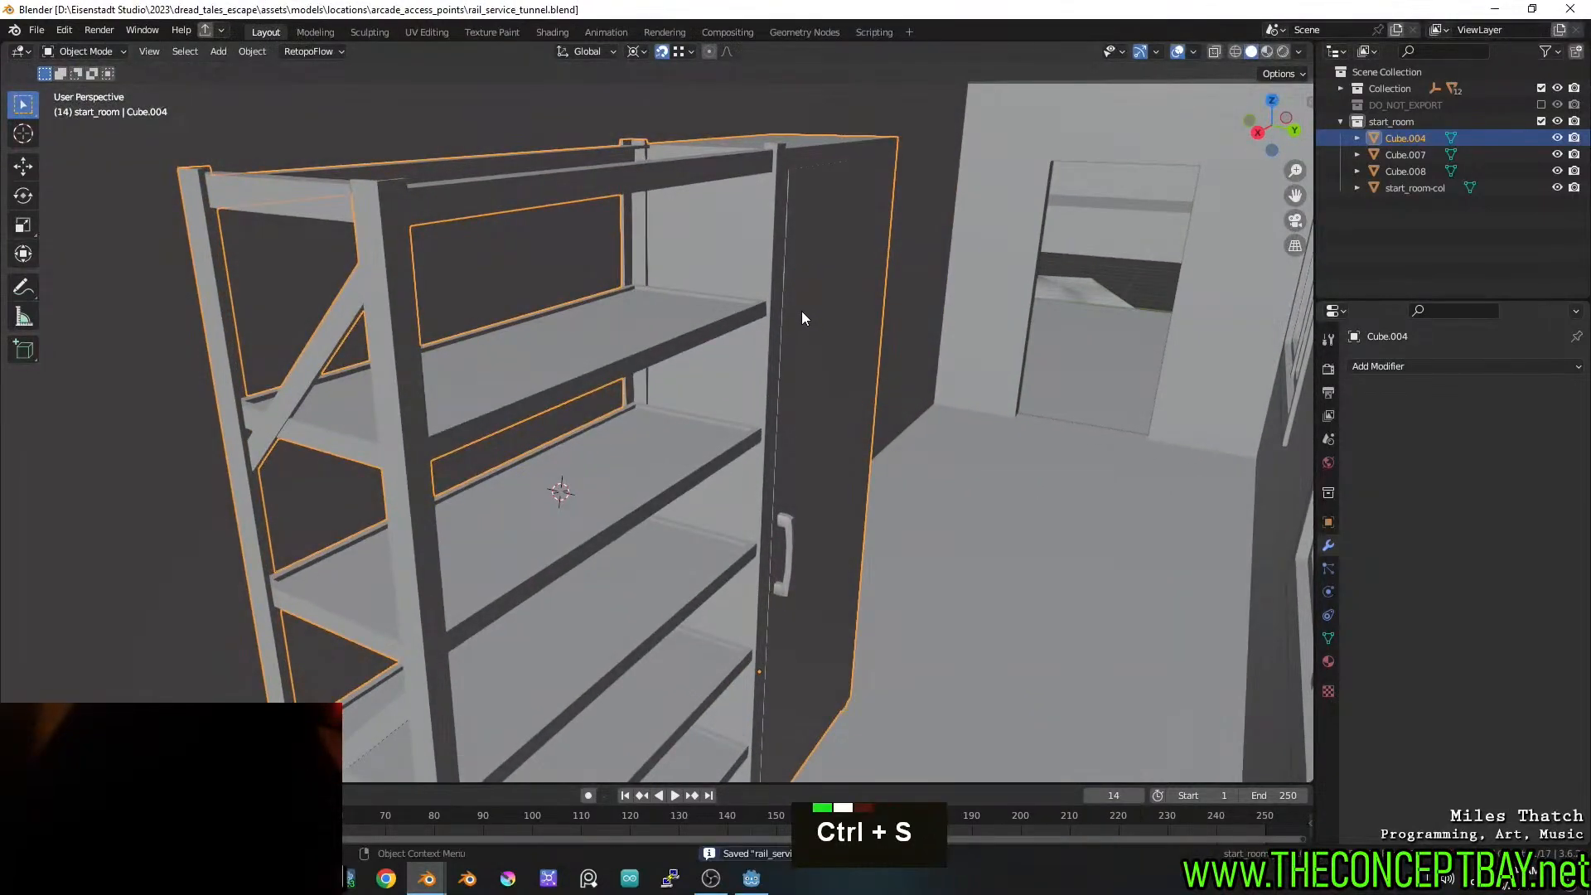
shift+middle_drag(802, 311, 818, 254)
key(ctrl+s)
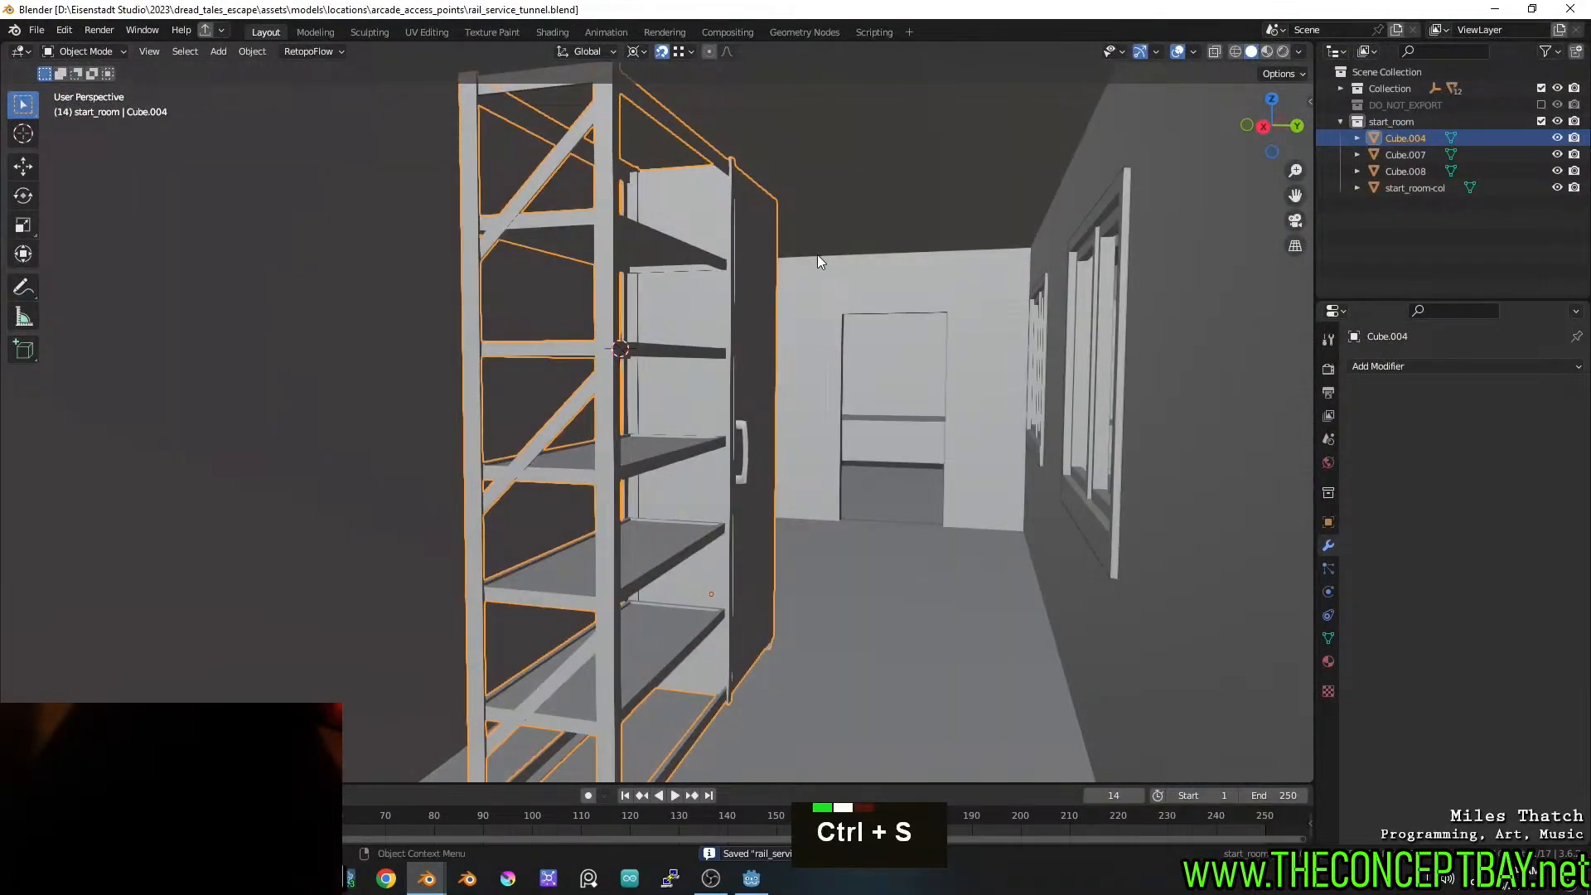
Save the file and rename the shelving unit object shelf_twisted
middle_drag(784, 394, 823, 351)
scroll(803, 473, up, 2)
scroll(721, 494, up, 1)
scroll(832, 382, down, 3)
key(ctrl+s)
key(F2)
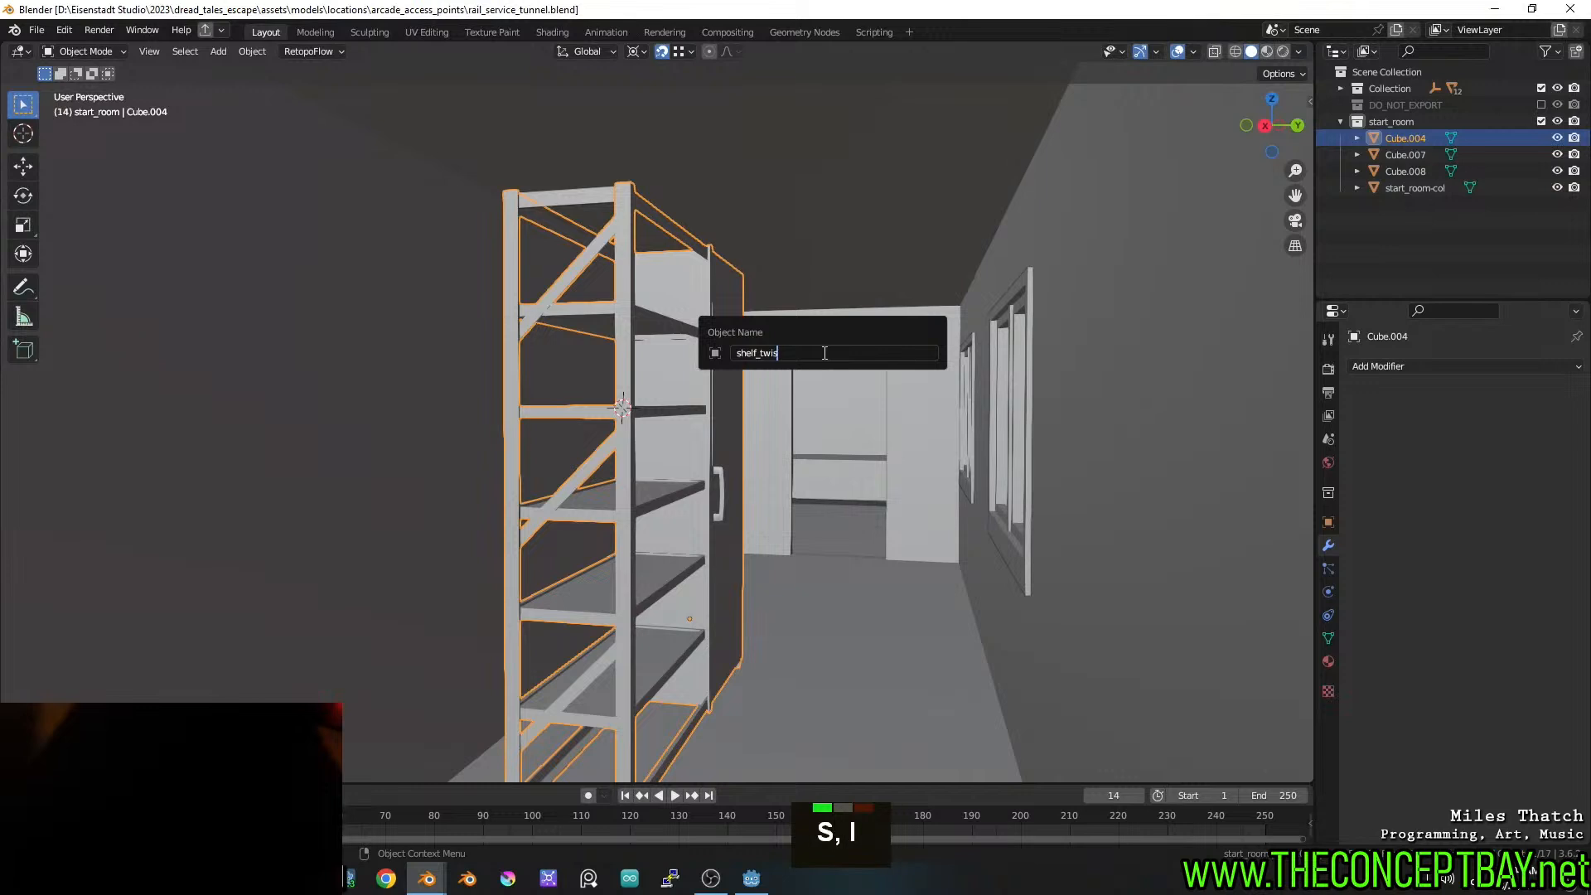
key(Return)
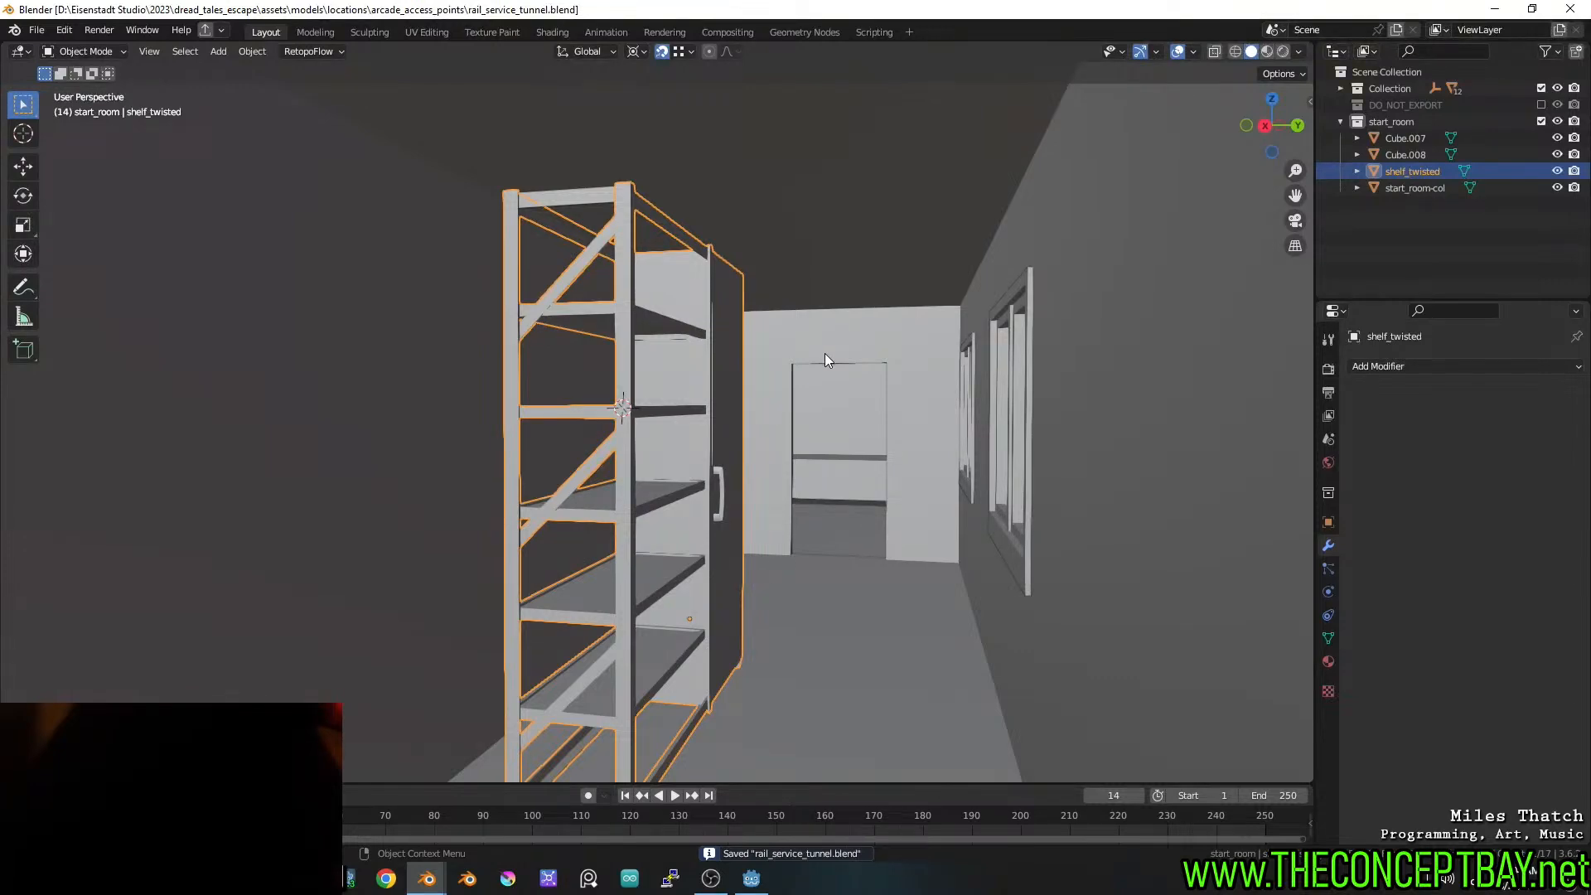
Examine the shelving unit's proportions and placement in the room from several distances and angles
scroll(824, 356, down, 4)
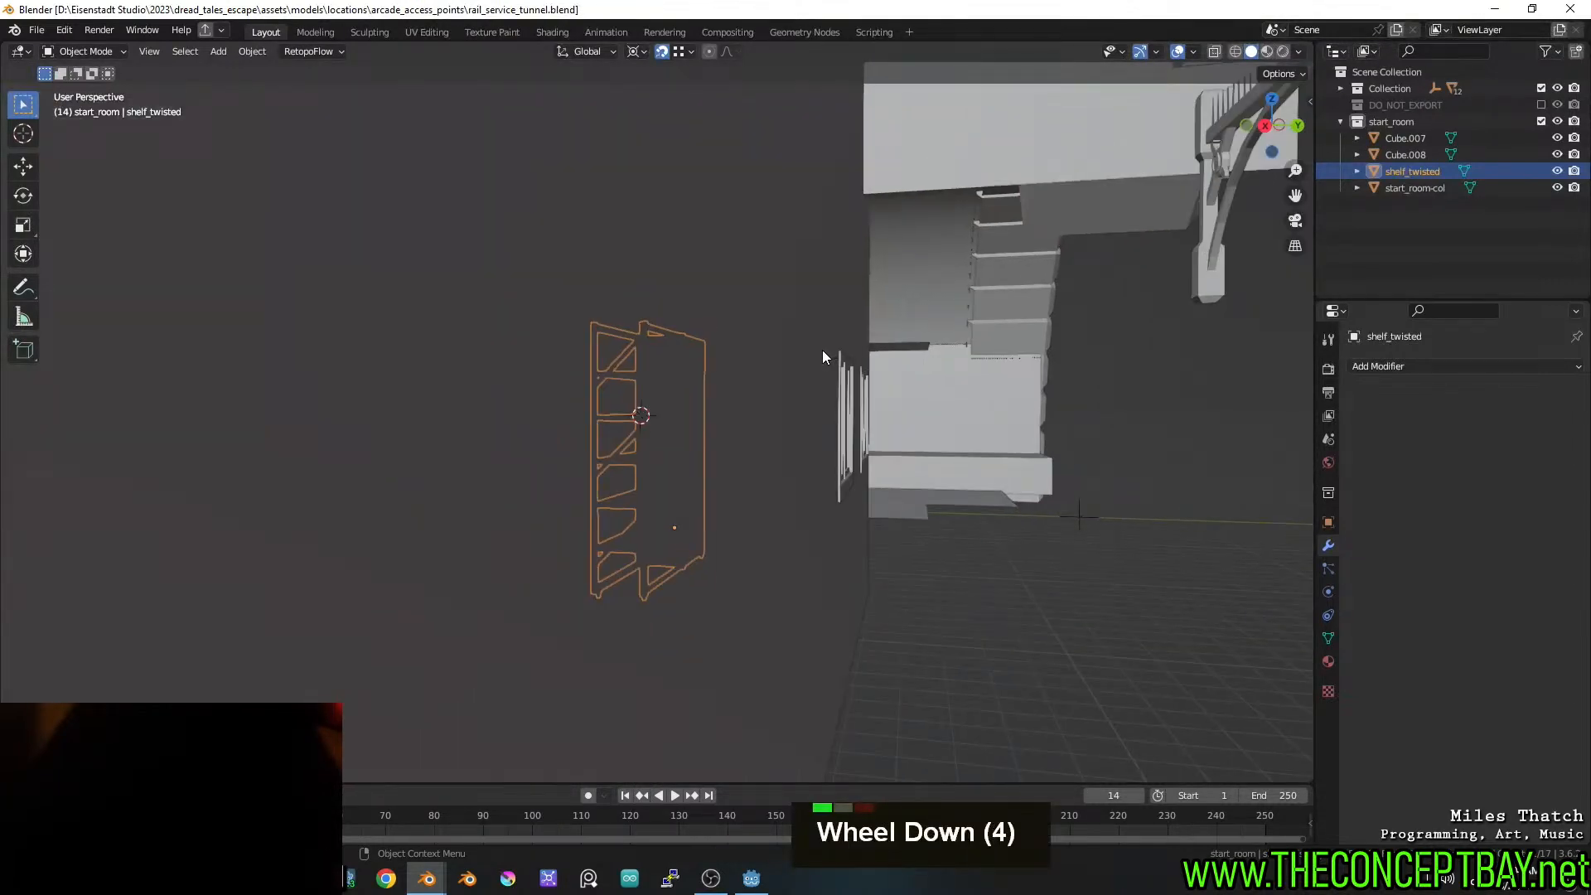
scroll(816, 351, up, 1)
mouse_move(813, 352)
middle_down()
mouse_move(663, 344)
mouse_move(804, 381)
middle_up()
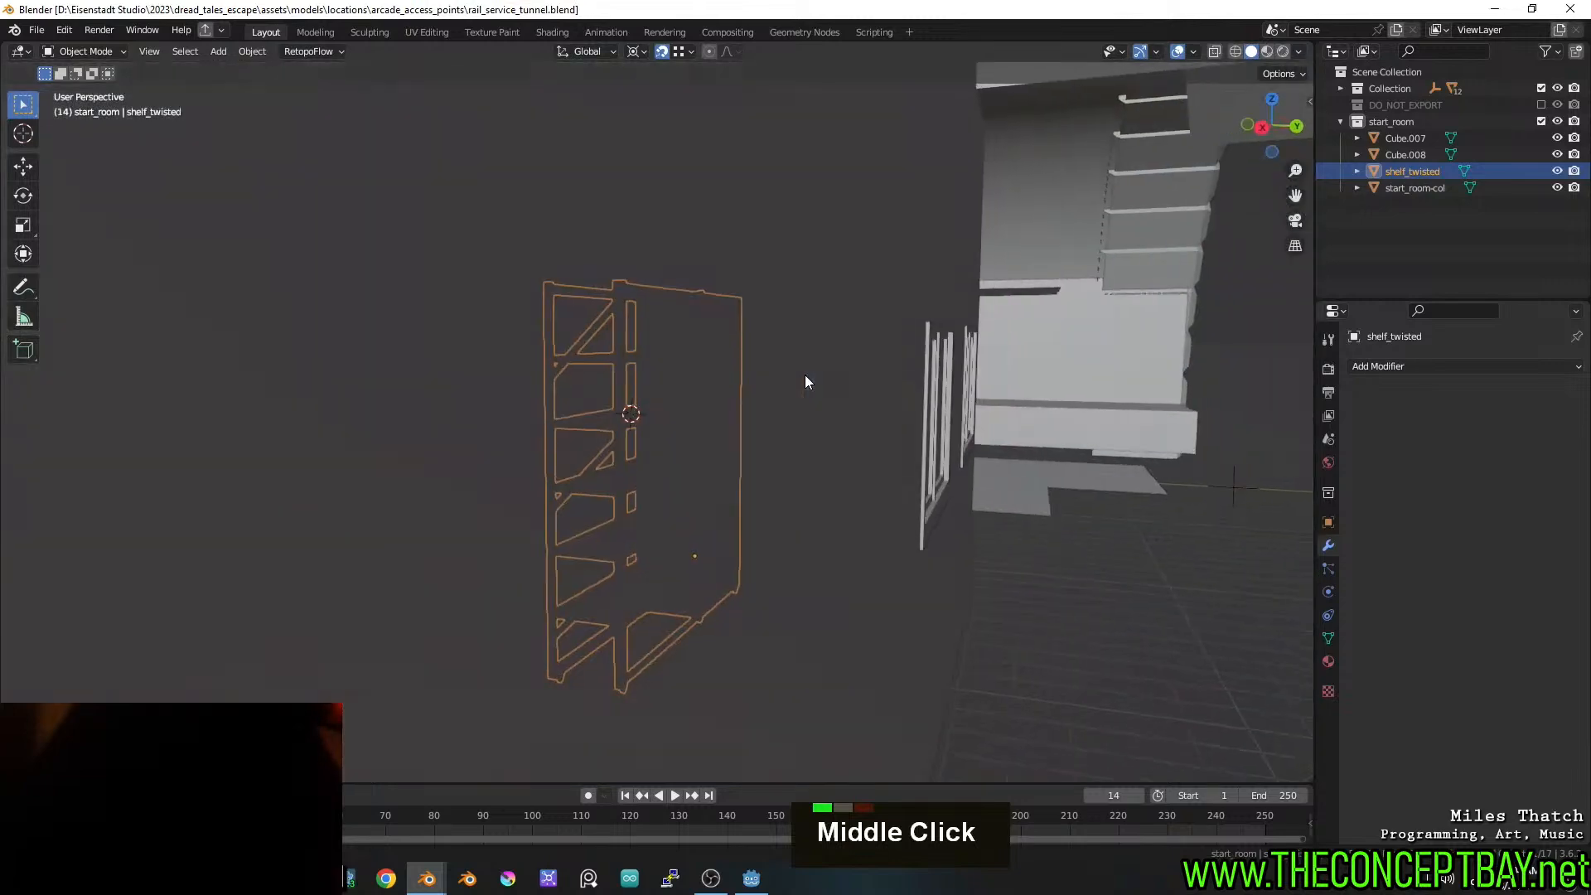
scroll(804, 377, up, 4)
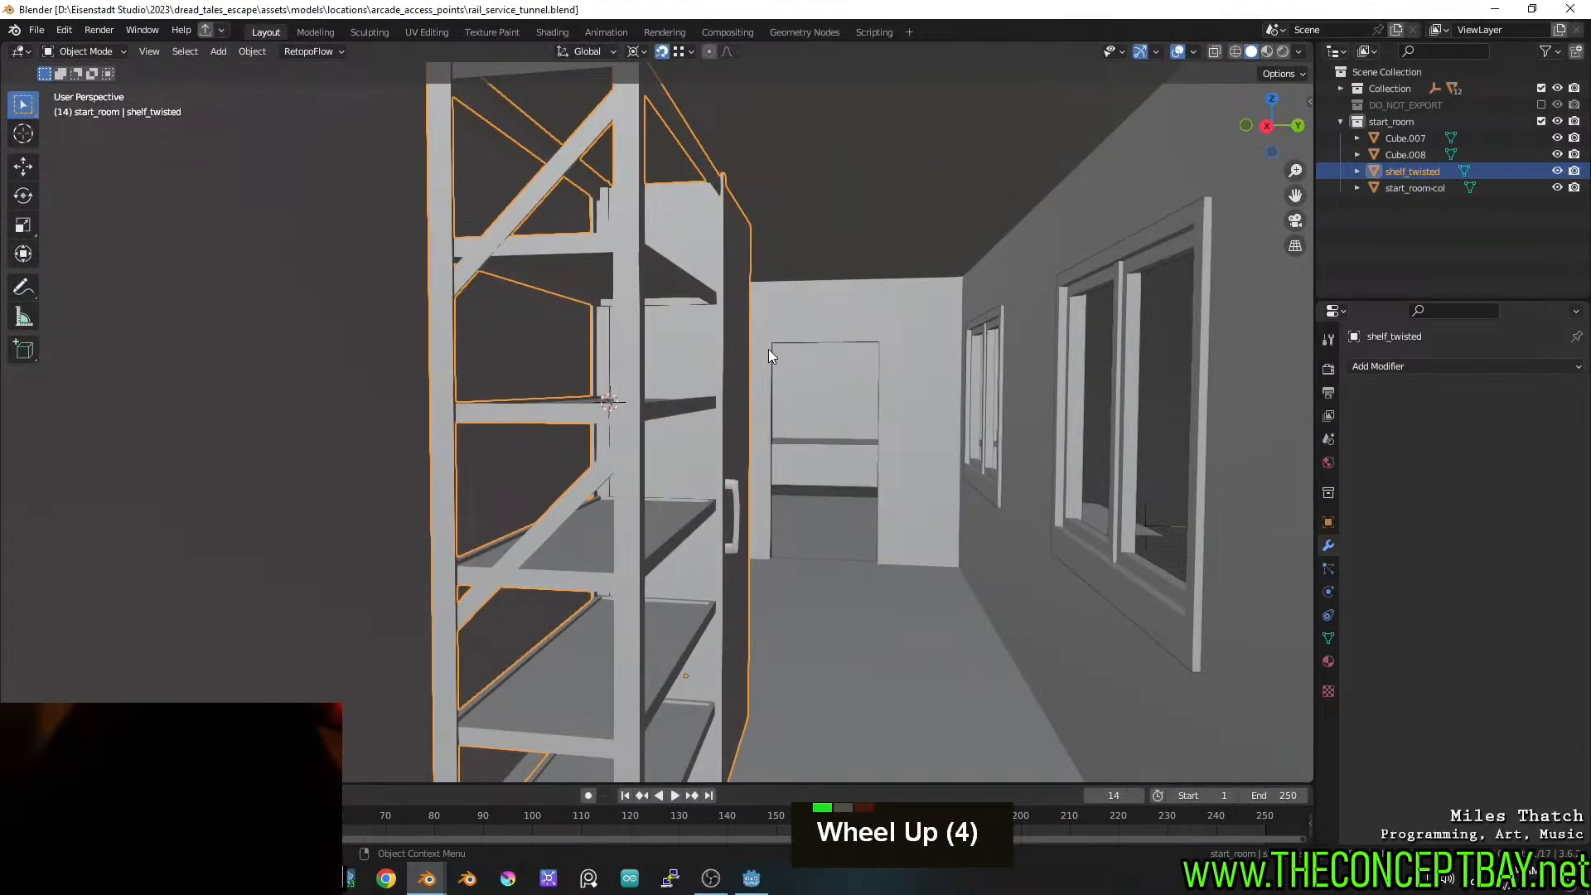
scroll(762, 356, down, 4)
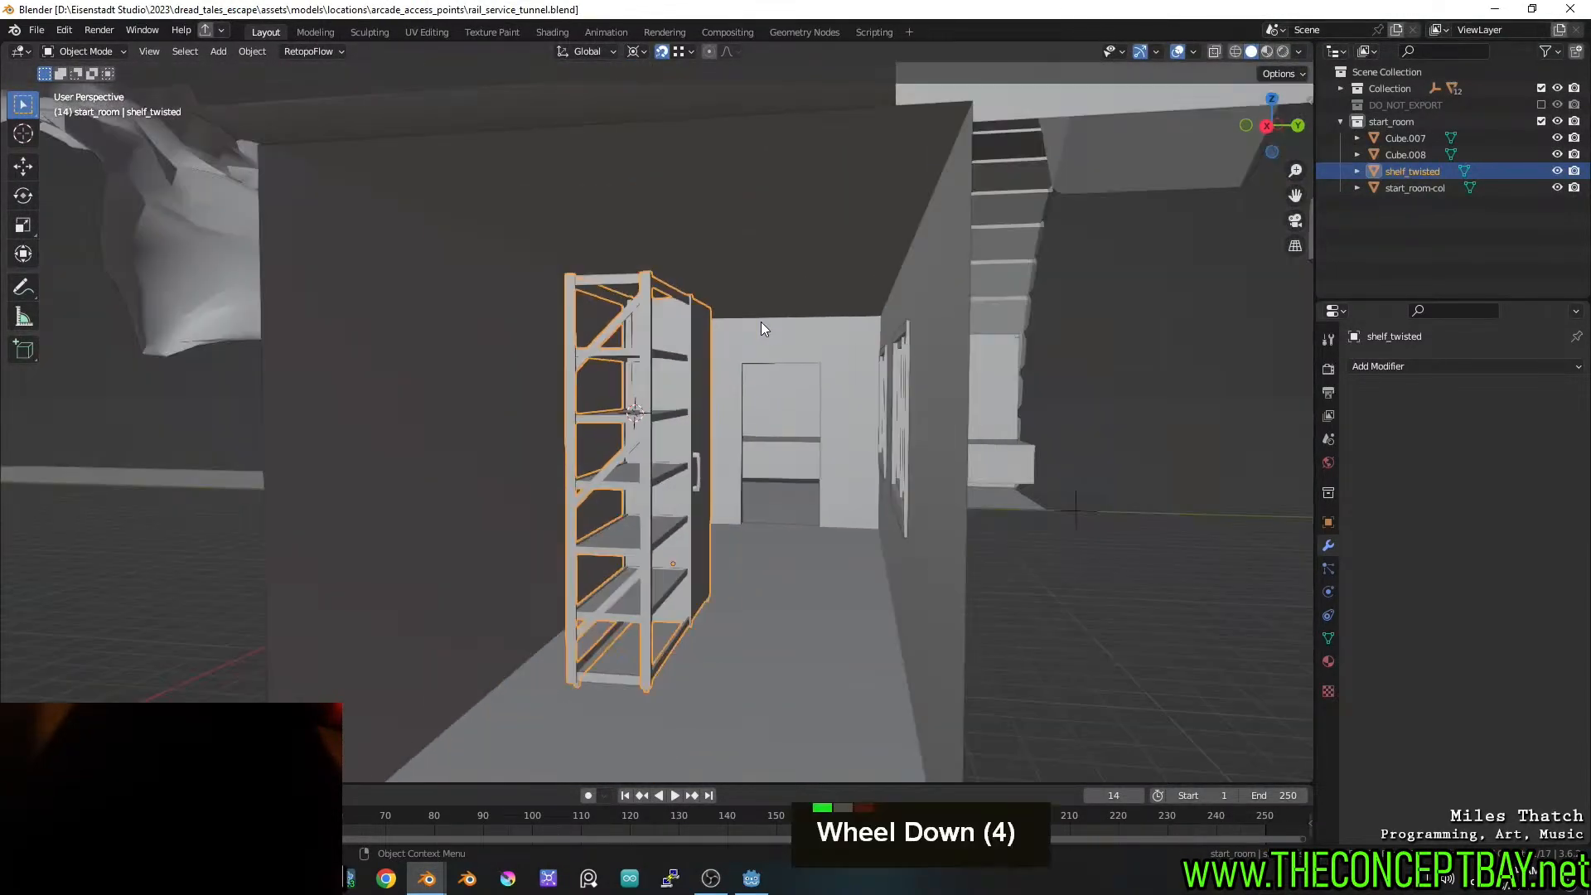
mouse_move(761, 323)
middle_down()
mouse_move(1072, 335)
mouse_move(752, 410)
mouse_move(784, 404)
mouse_move(508, 401)
mouse_move(852, 365)
mouse_move(809, 368)
mouse_move(898, 338)
mouse_move(879, 337)
middle_up()
scroll(597, 390, up, 4)
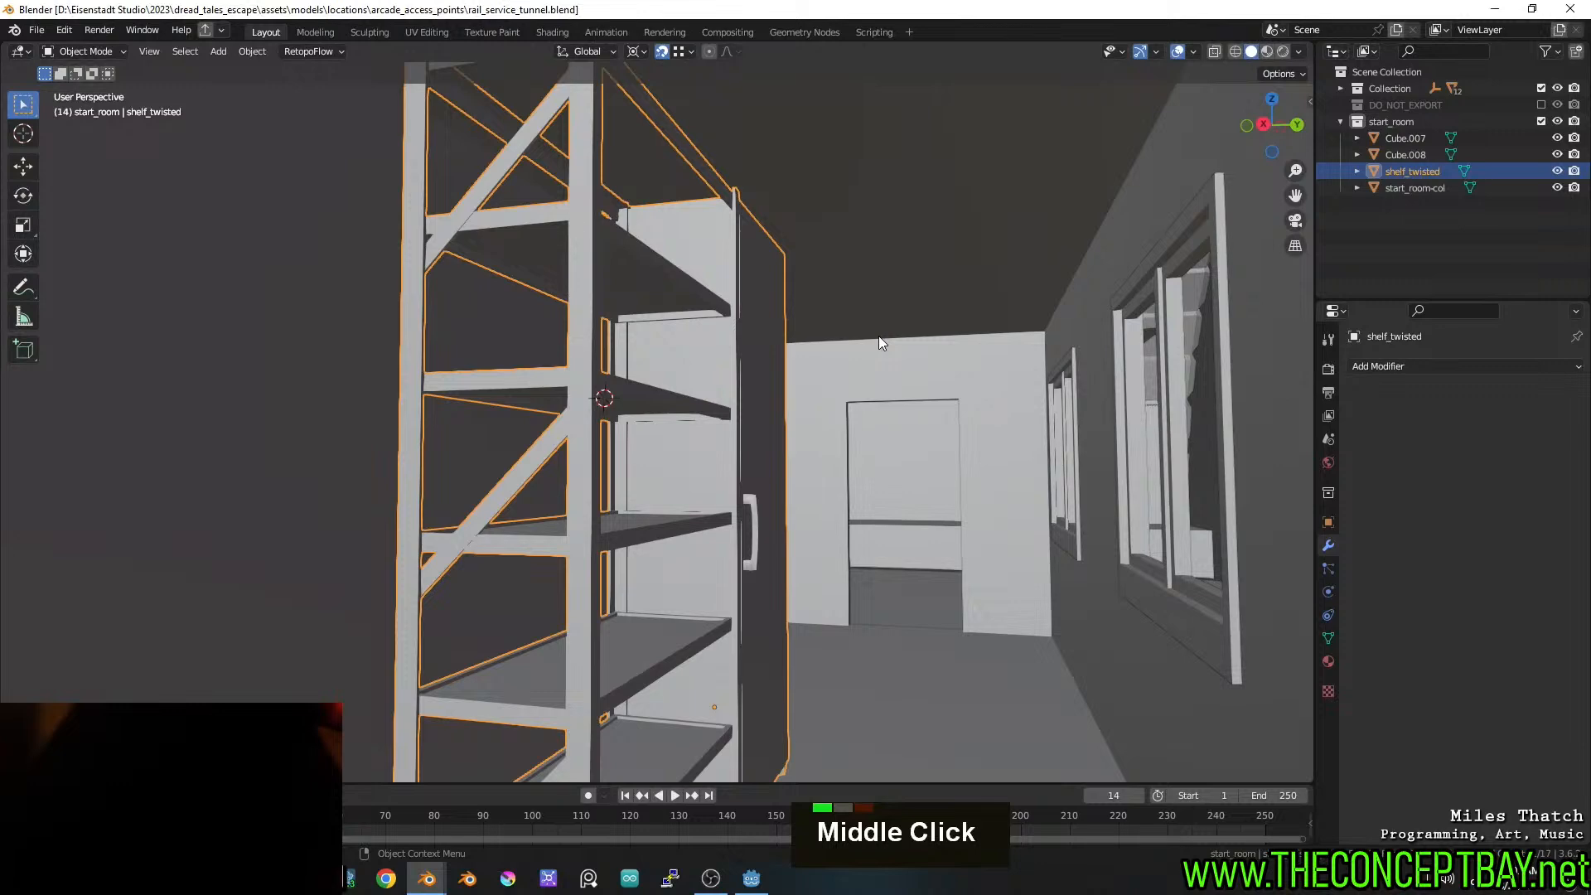
scroll(677, 497, down, 2)
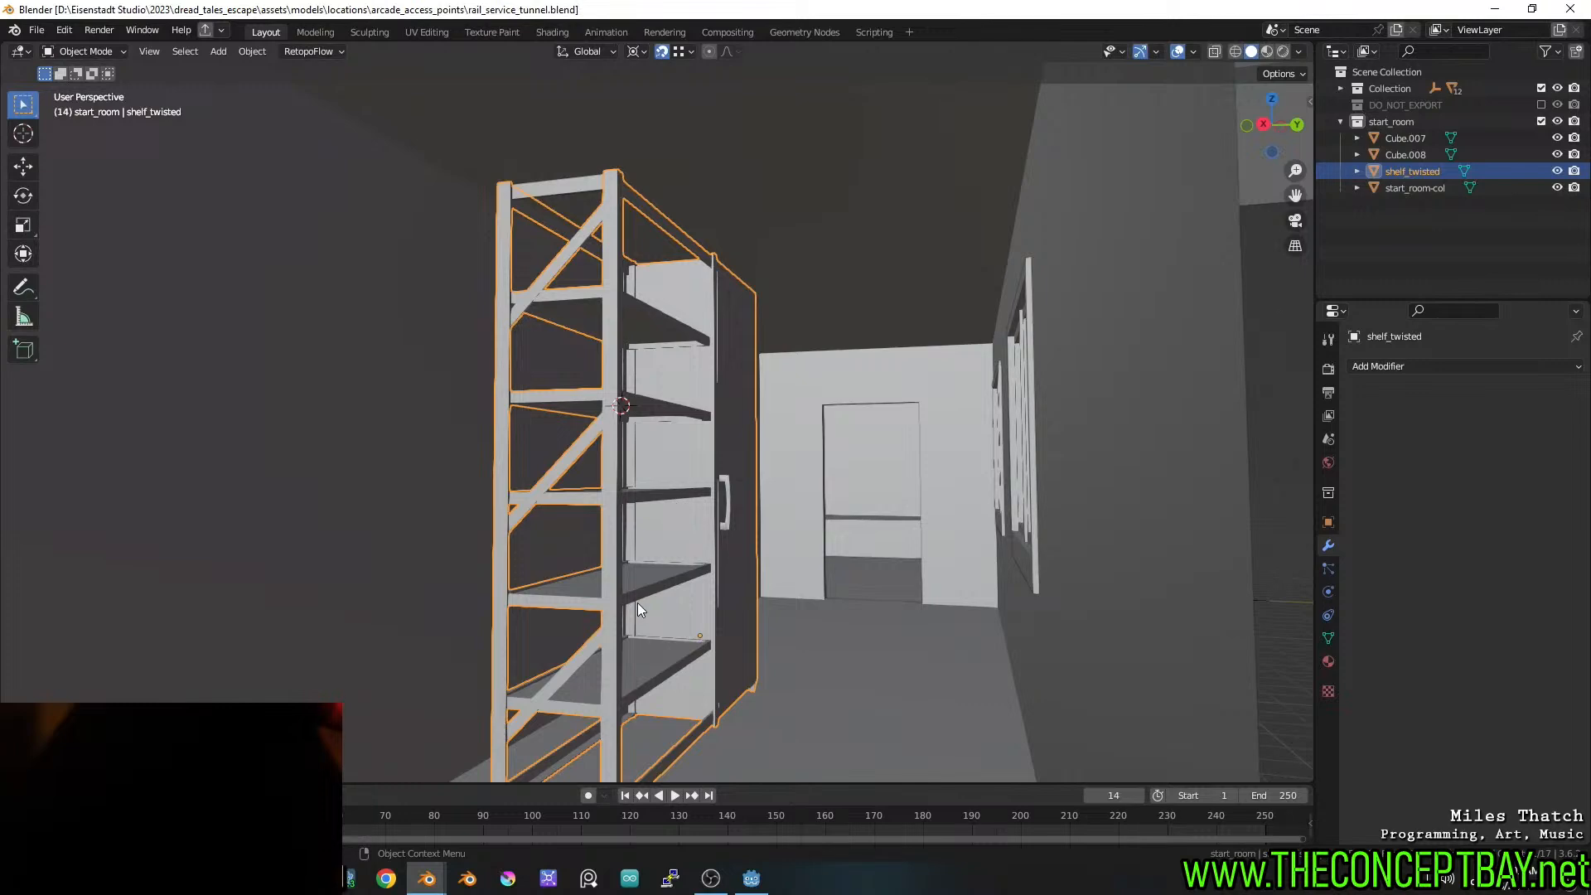
middle_drag(561, 694, 638, 696)
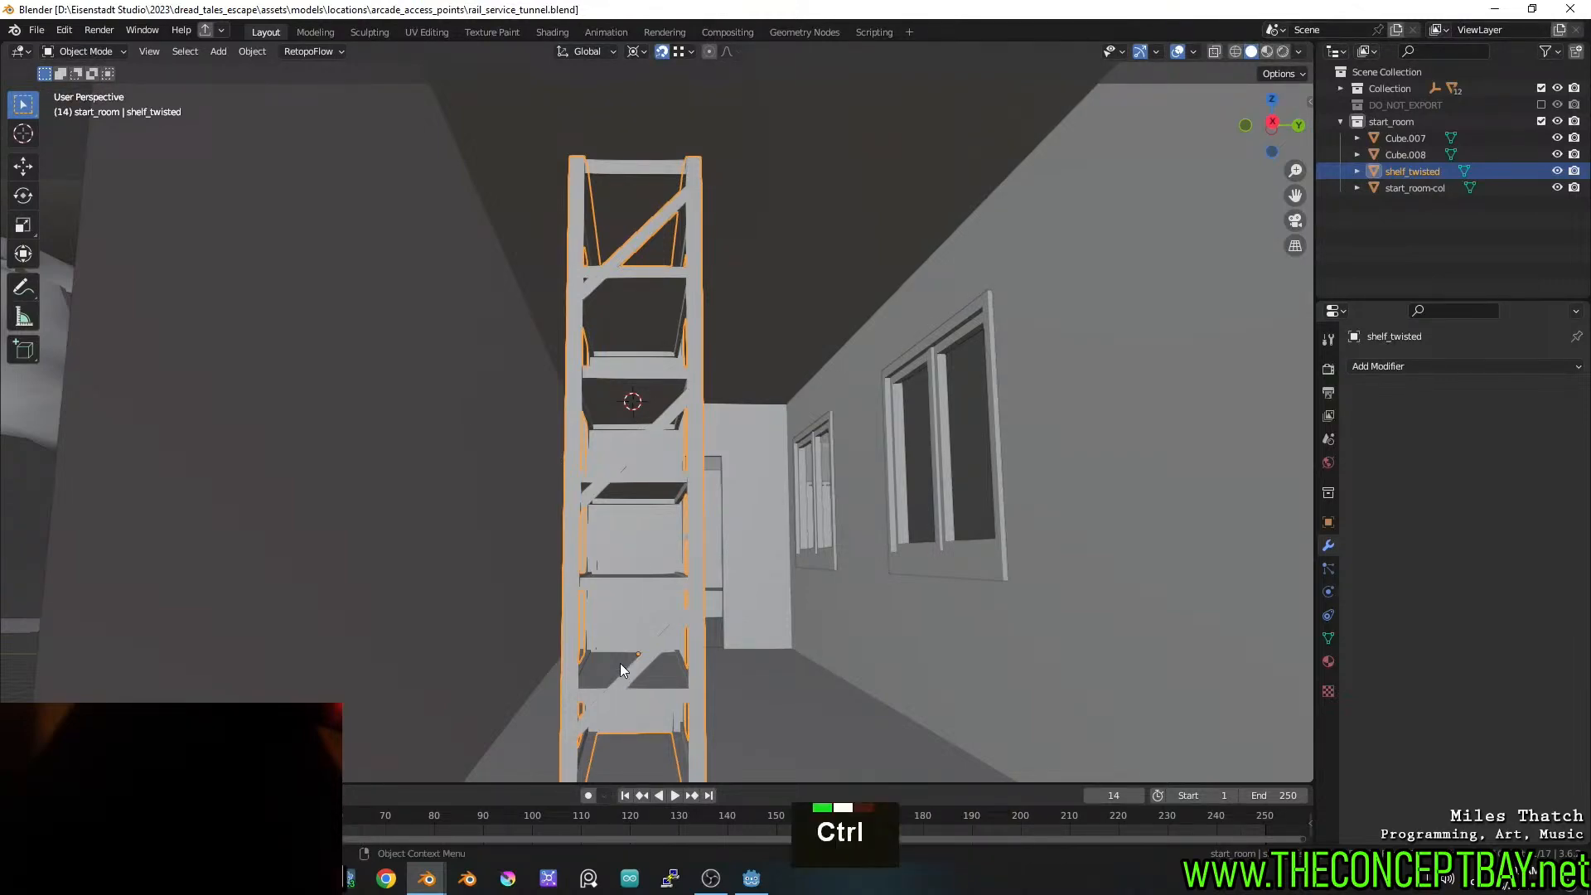
Save rail_service_tunnel.blend with the renamed shelving unit
key(ctrl+s)
middle_drag(620, 663, 706, 484)
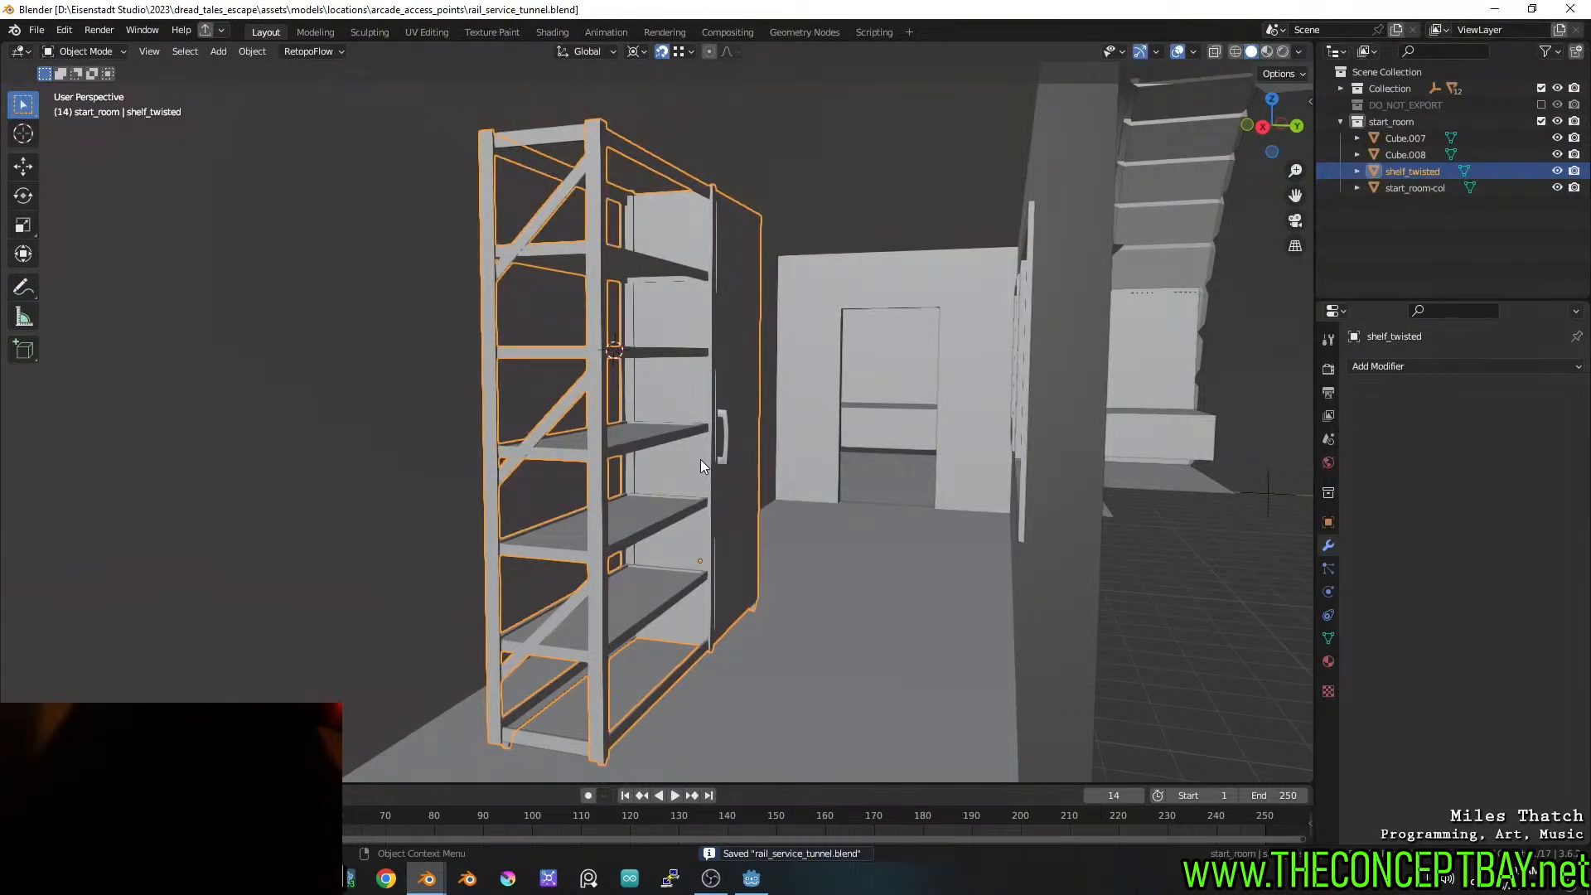
middle_drag(700, 461, 722, 469)
key(ctrl+s)
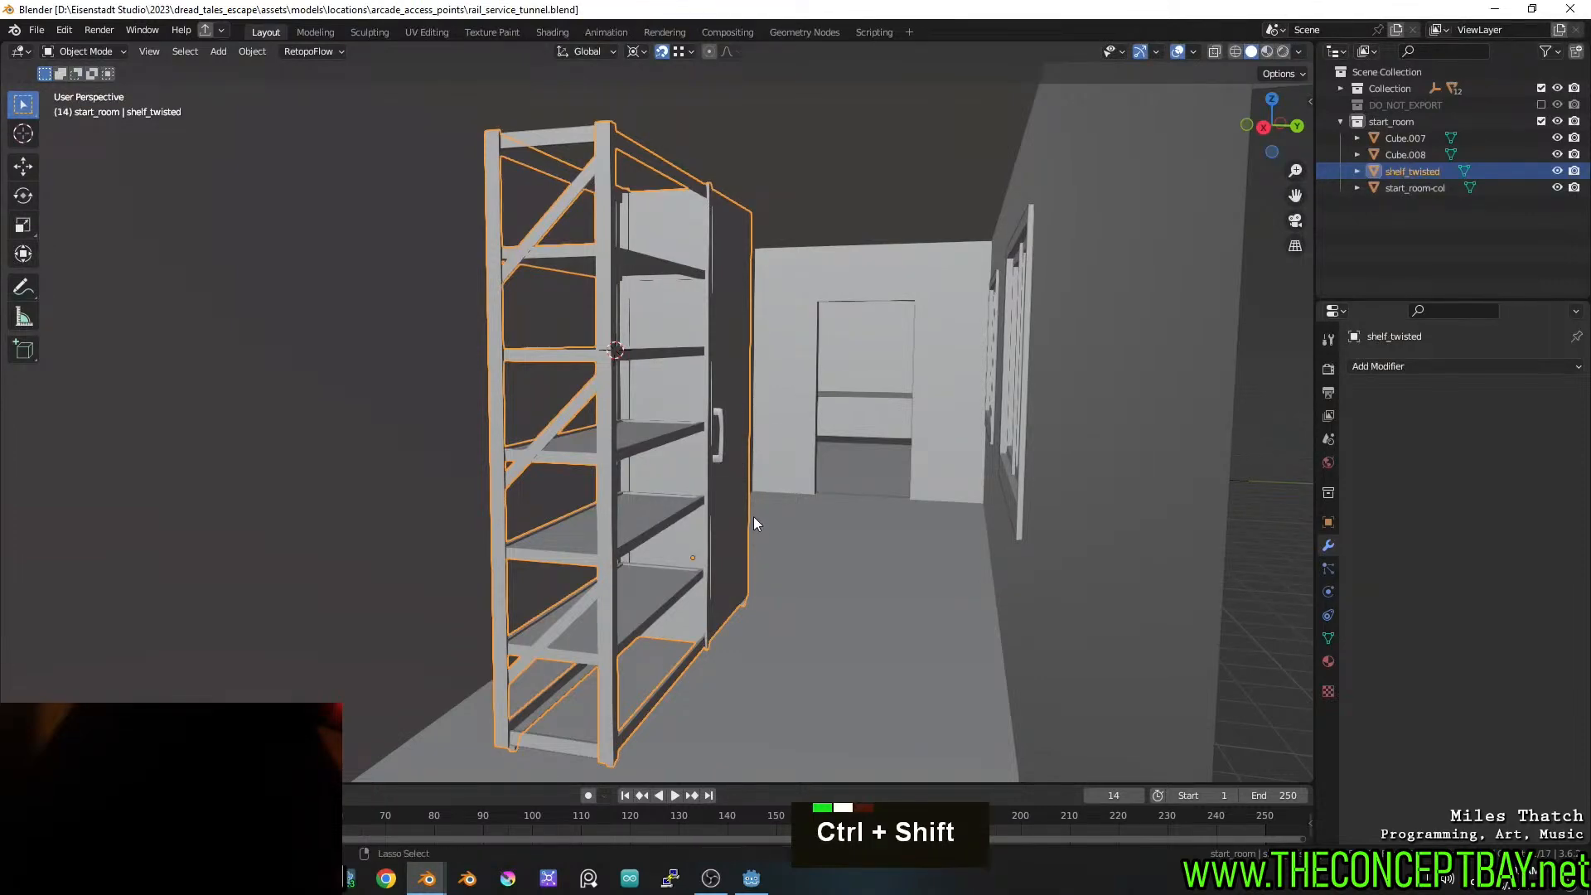
Start a glTF 2.0 export and browse to the project's engine/models/Locations/arcade_mode_entry_points folder
key(ctrl+shift+r)
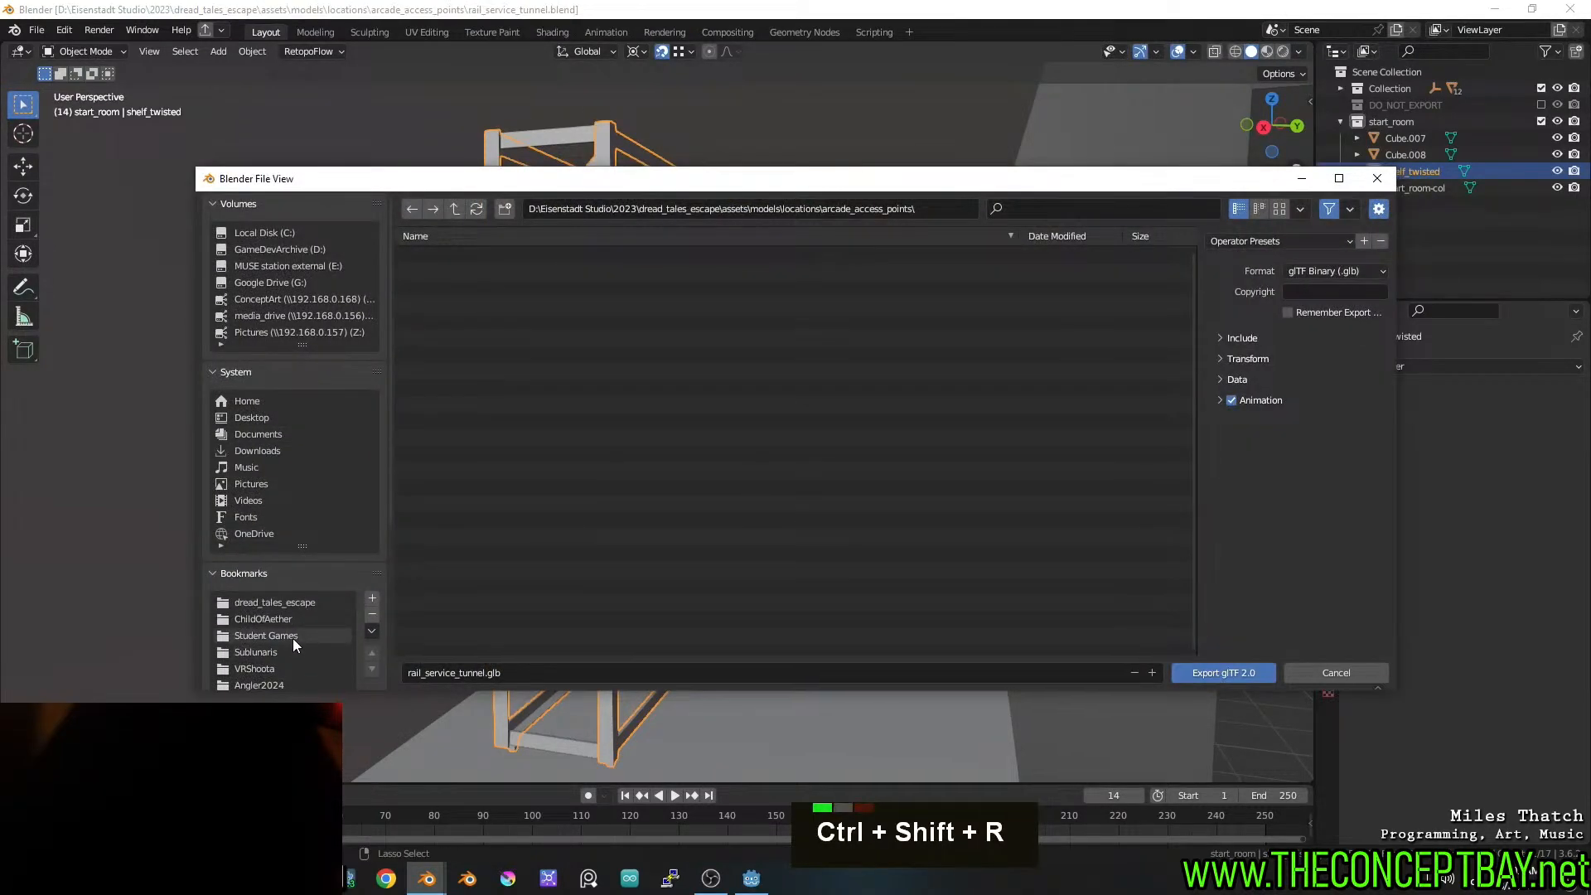
click(297, 606)
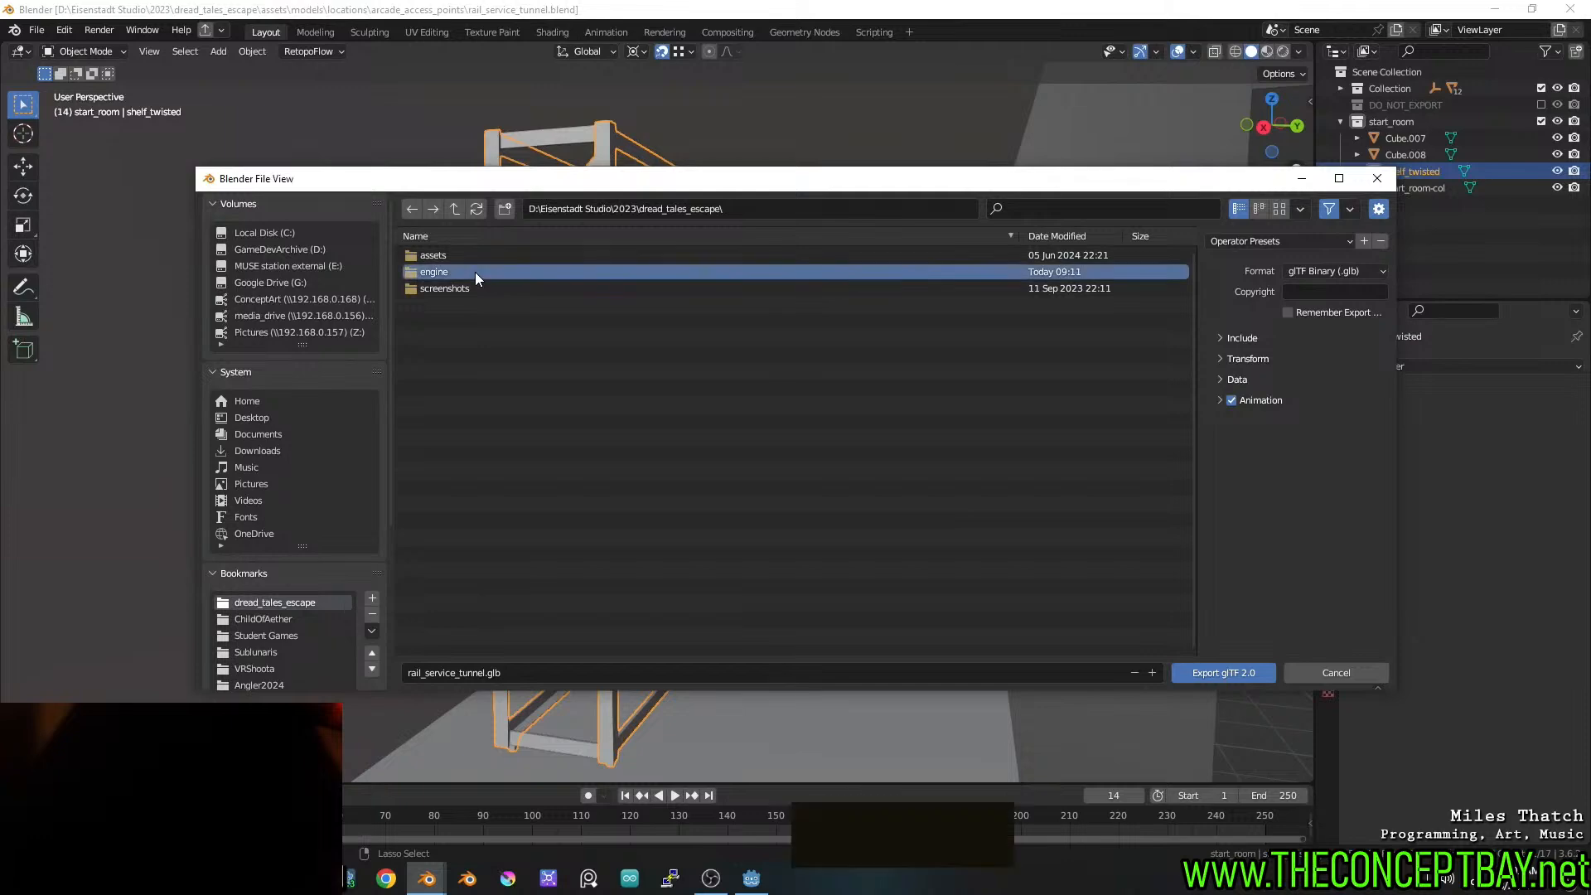
double_click(475, 272)
double_click(454, 471)
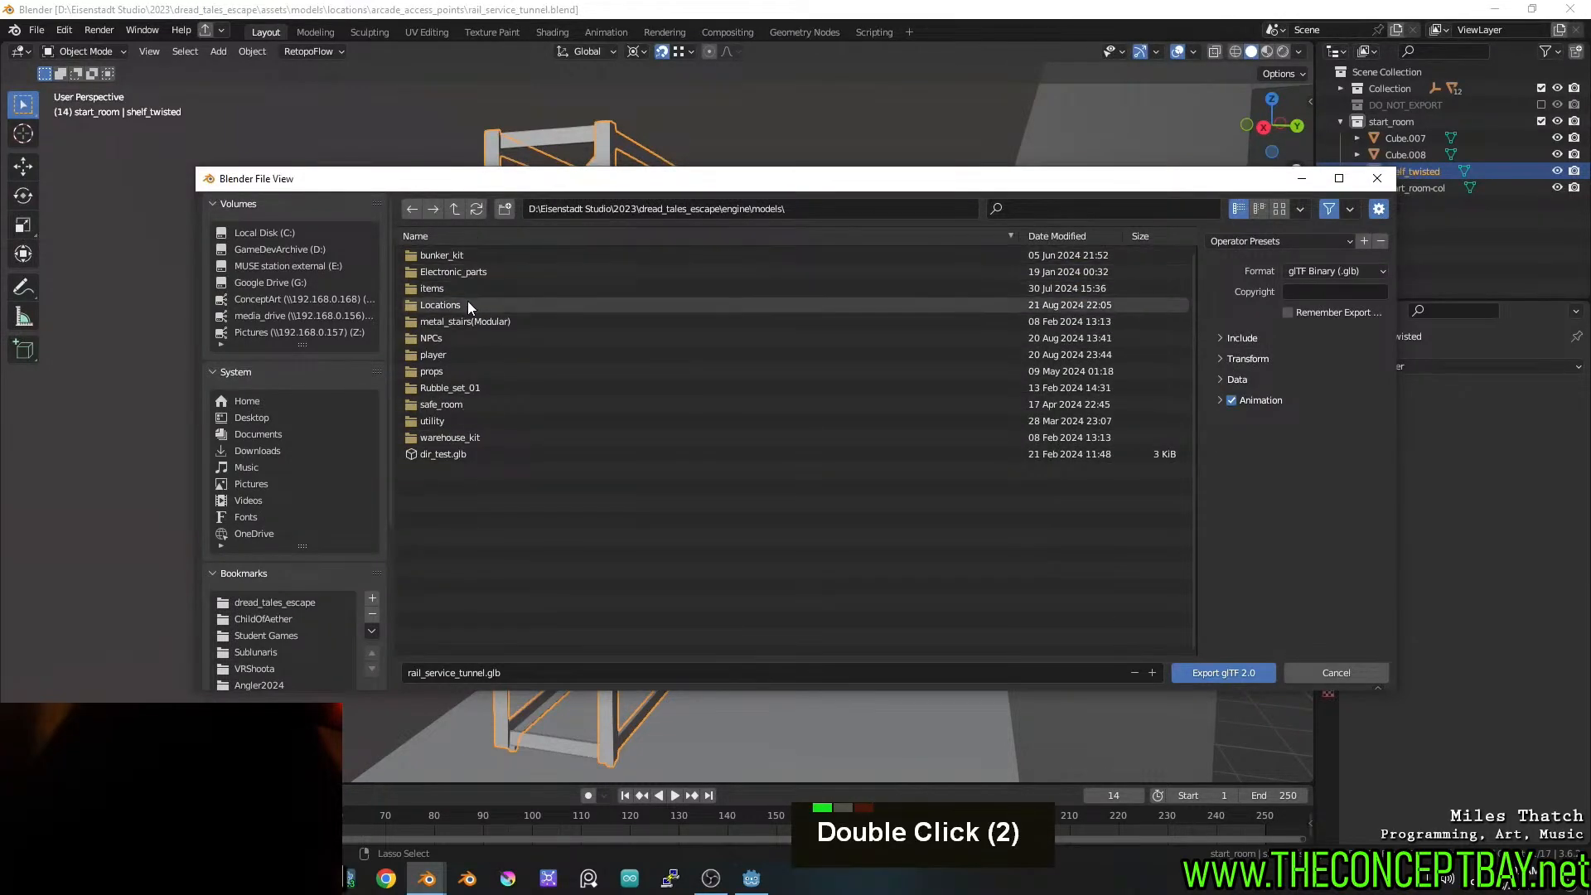
double_click(467, 303)
double_click(475, 256)
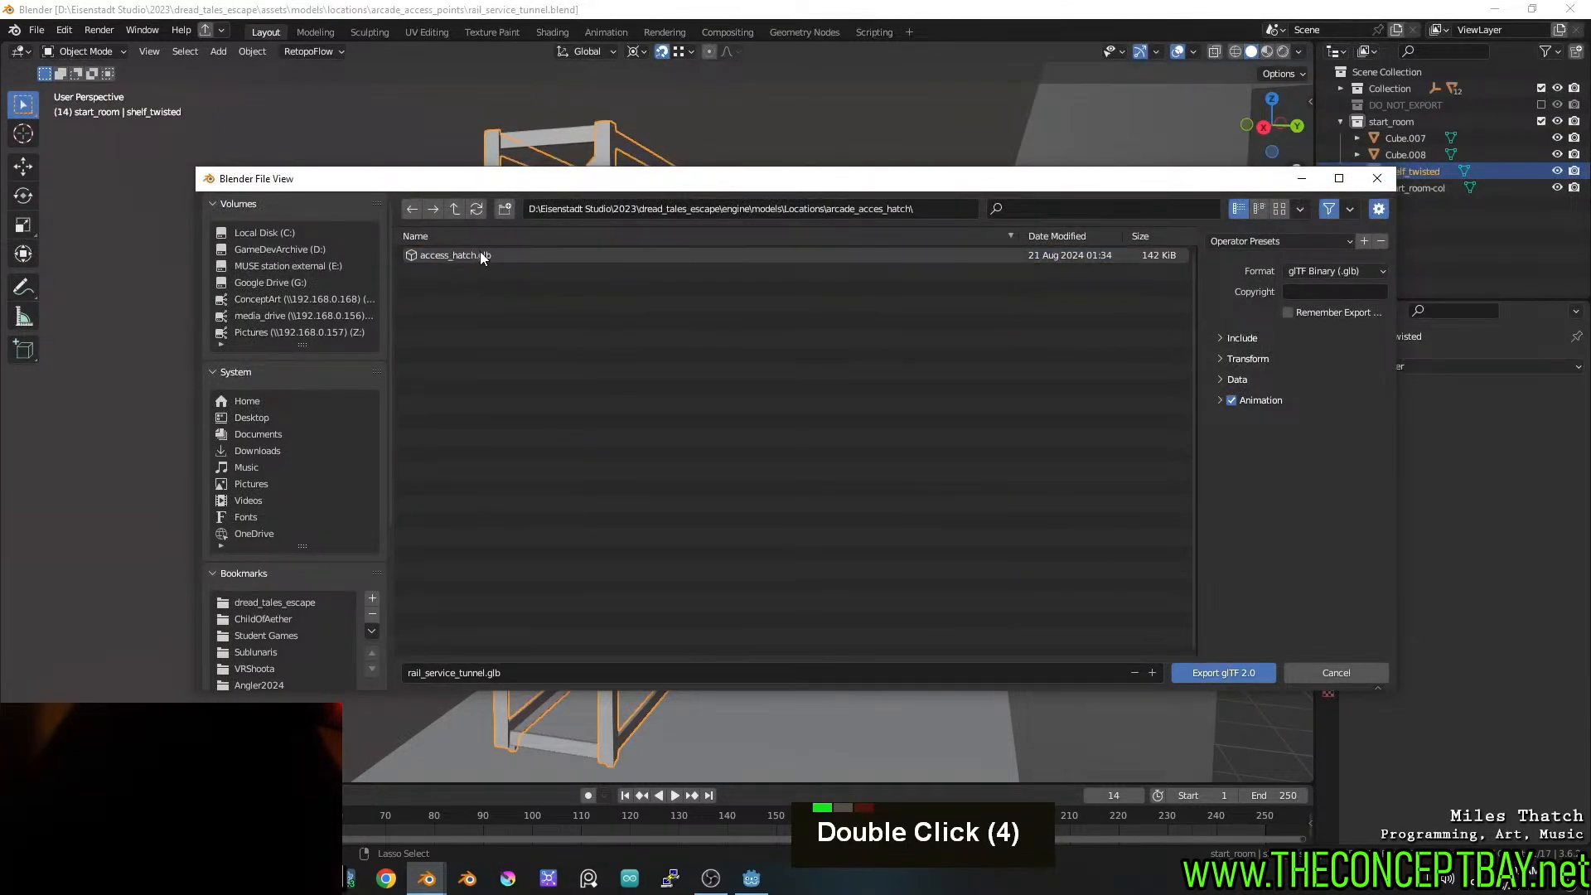
click(455, 208)
double_click(484, 274)
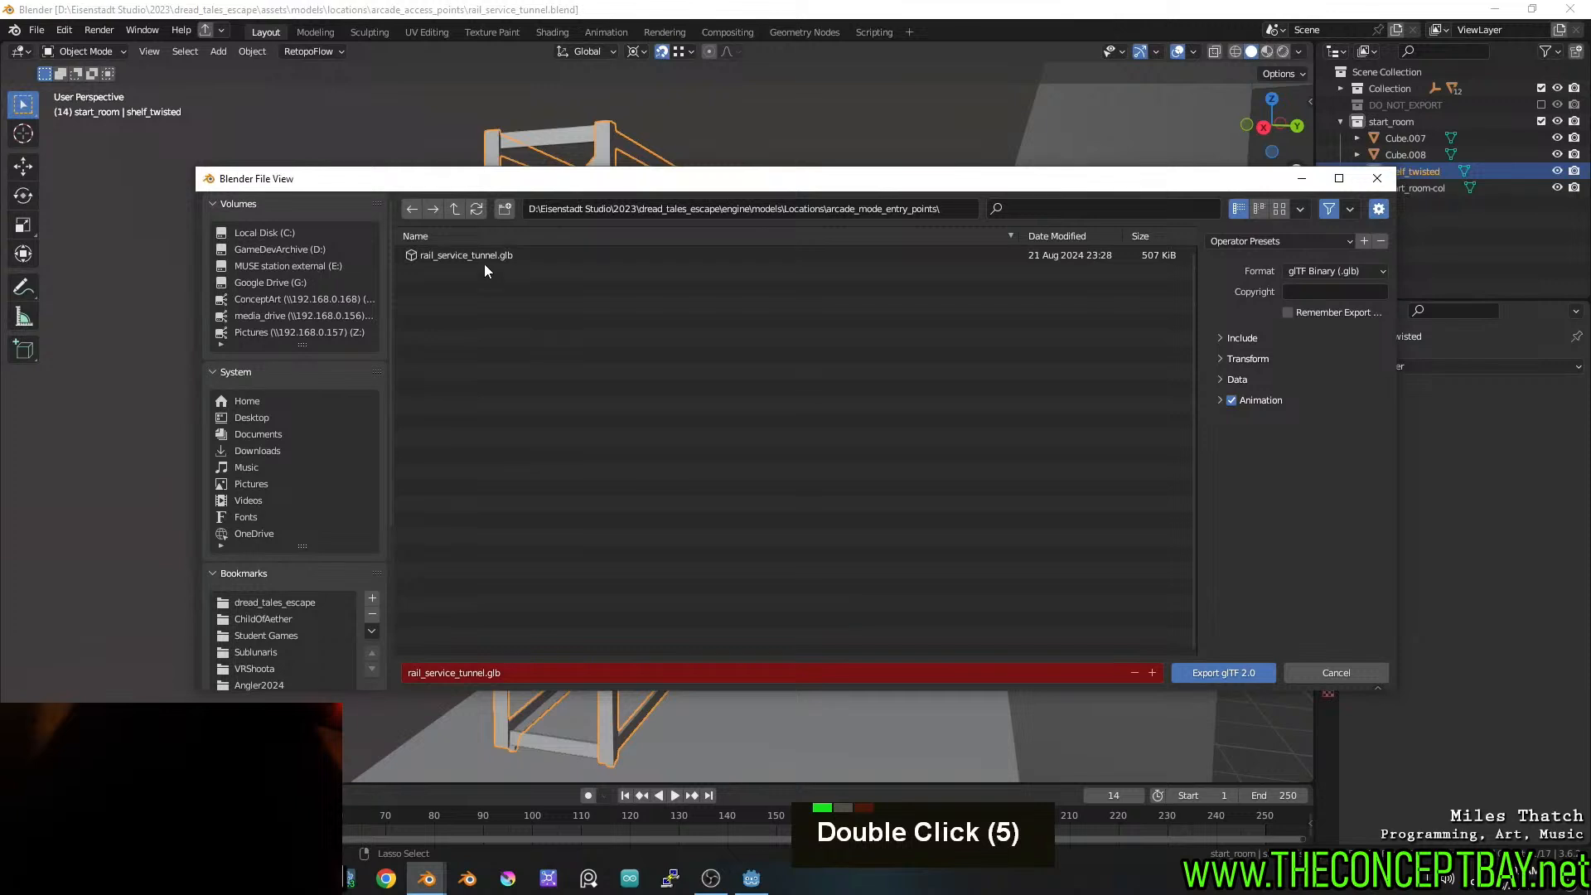
Apply an export operator preset and export the scene over the existing rail_service_tunnel.glb
click(485, 255)
click(1264, 241)
click(1254, 260)
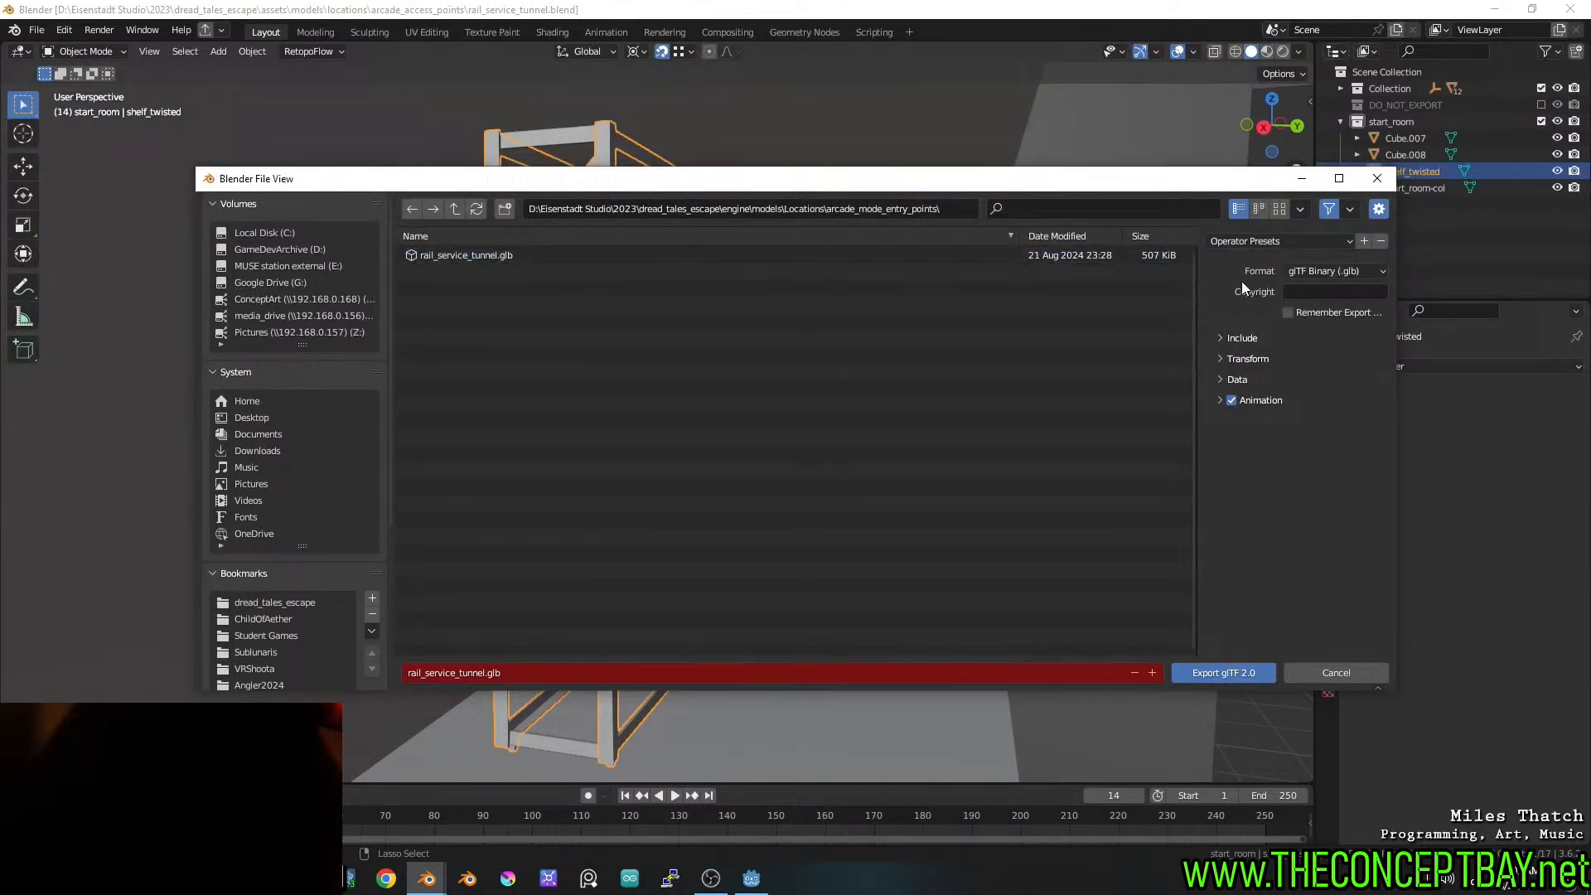
click(495, 256)
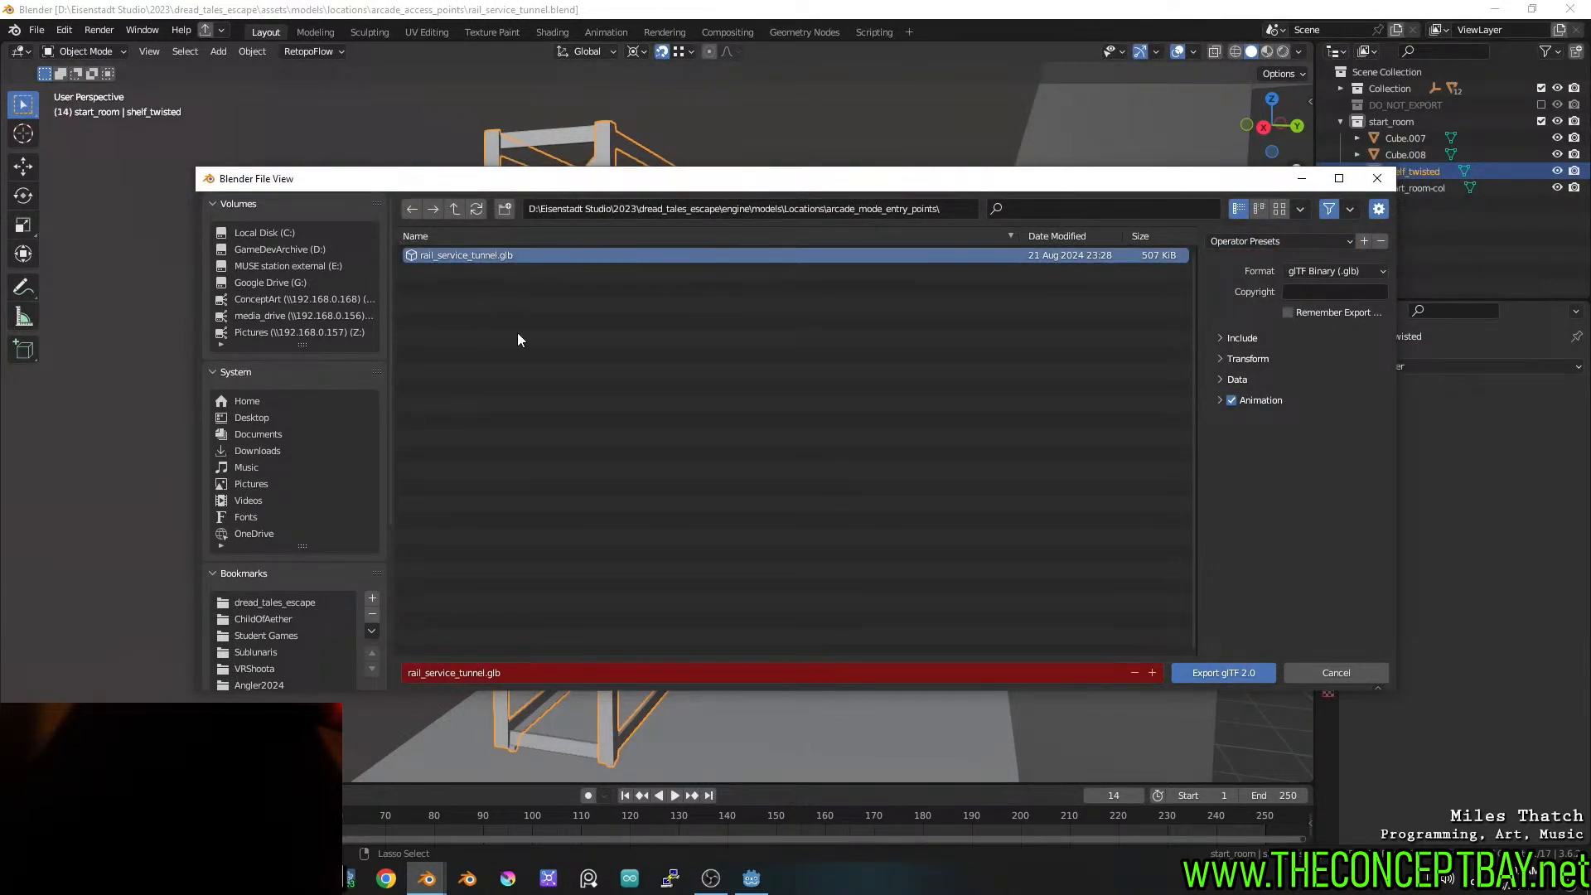
click(1231, 673)
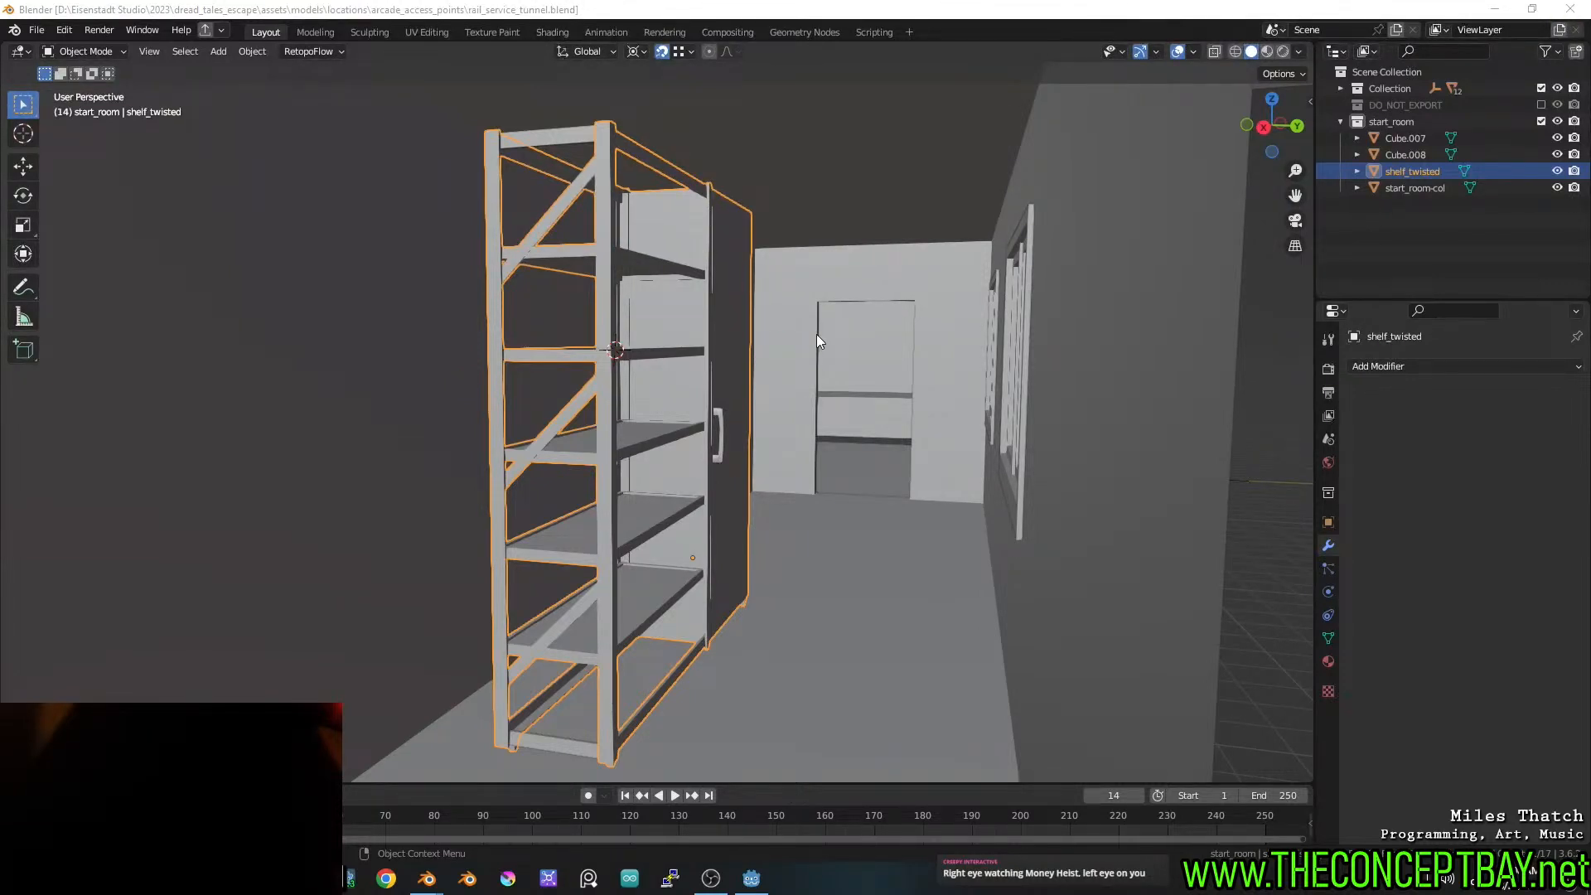
Save the Blender file again following the glTF export
middle_drag(793, 376, 768, 425)
key(ctrl+s)
key(ctrl+s)
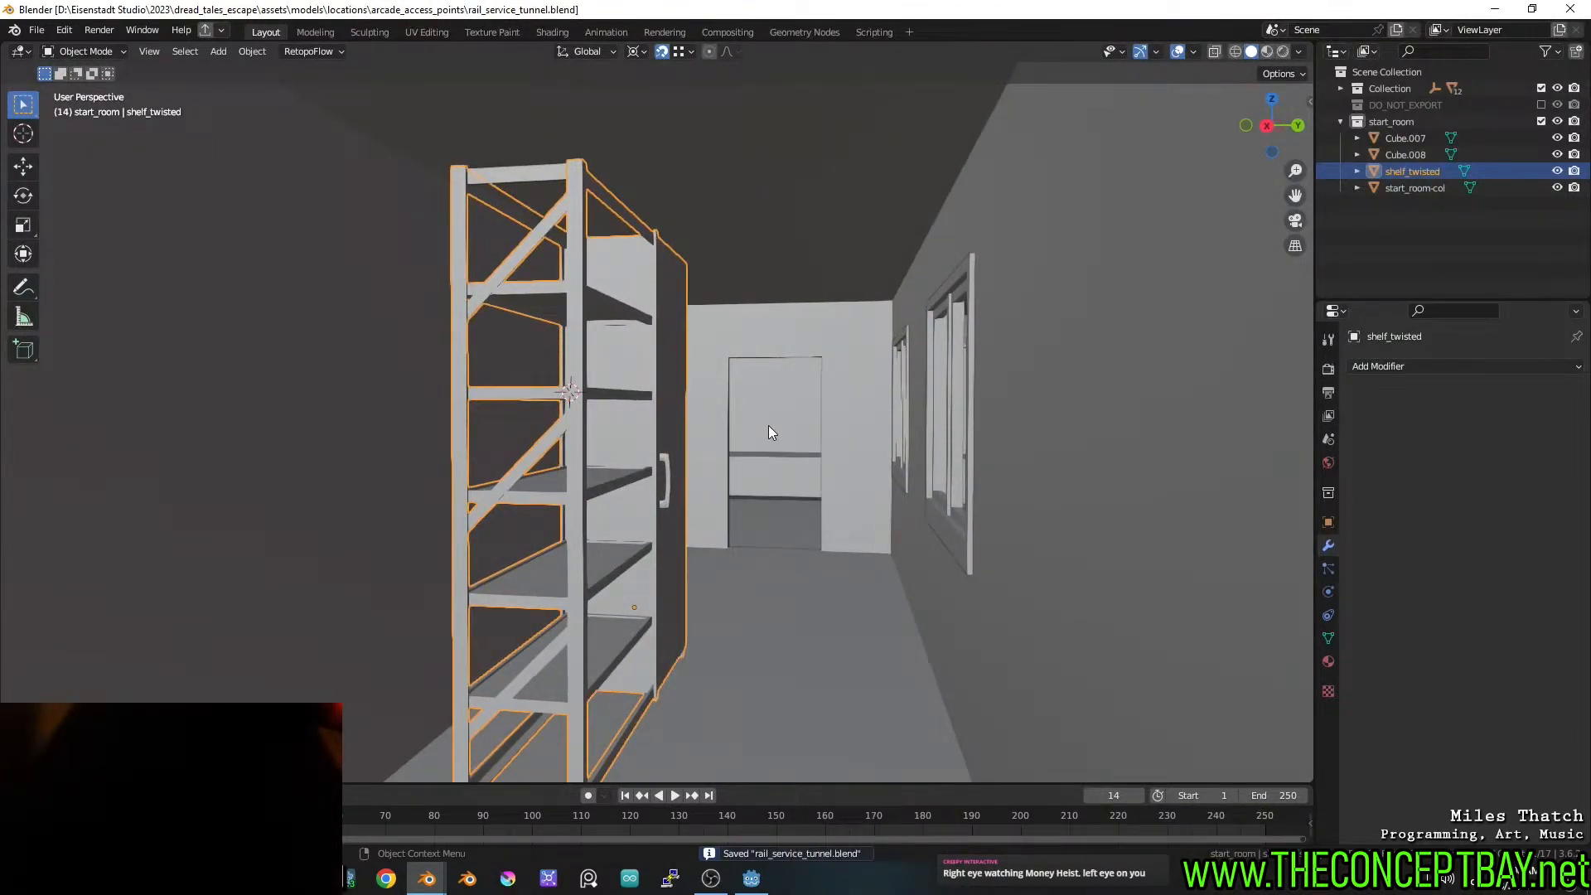
middle_drag(768, 425, 769, 428)
key(ctrl+s)
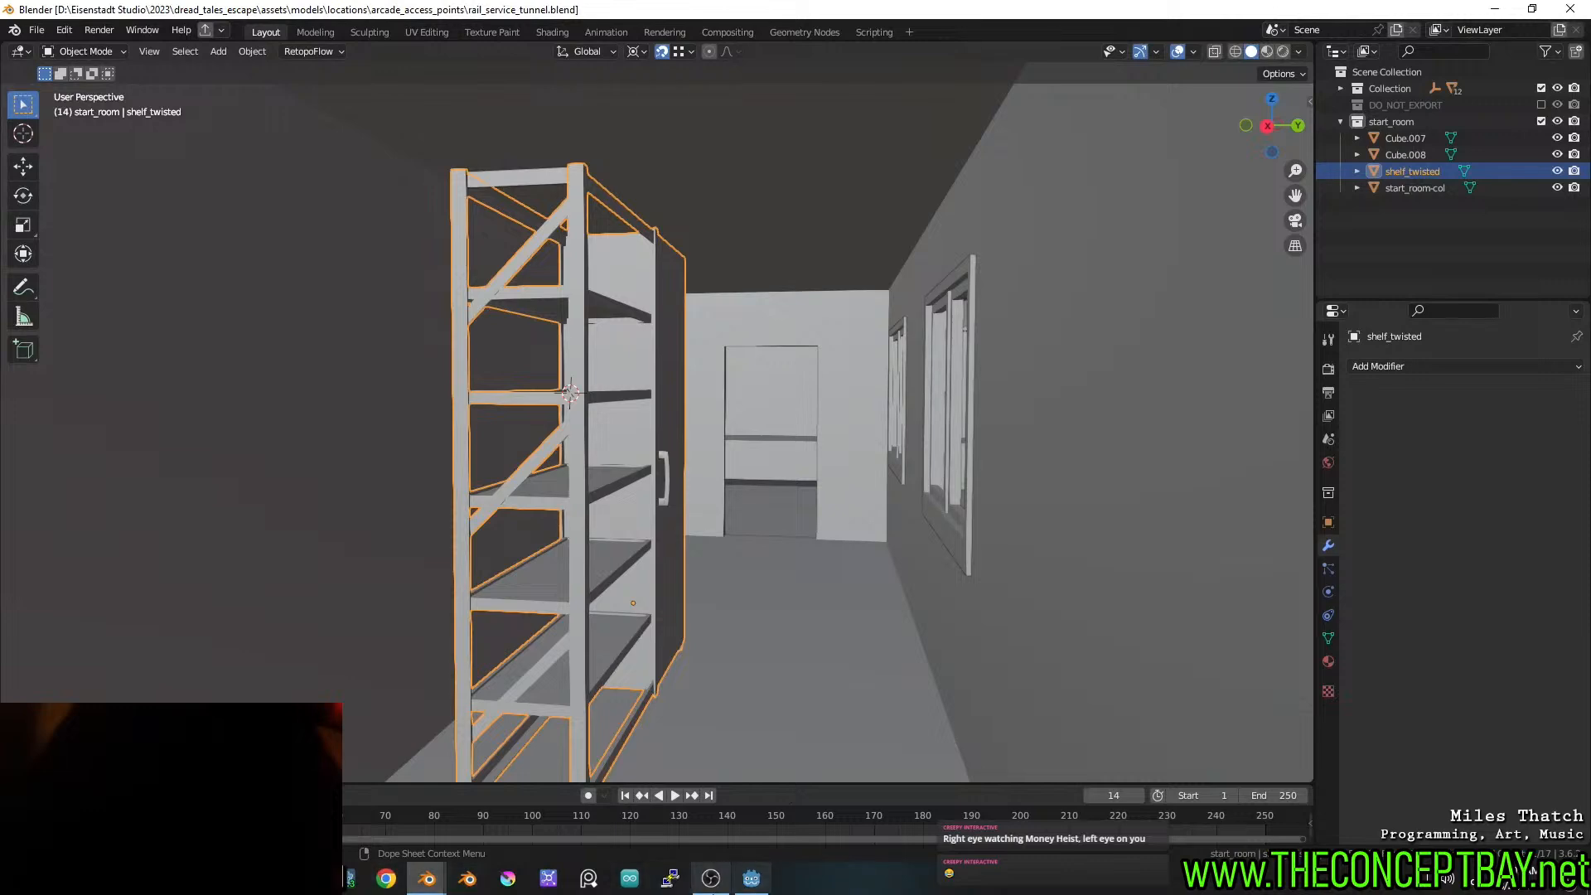
Switch to Godot and close the level, testing_sandbox_miles and wailer scenes to return to the rail_service_tunnel scene
click(751, 879)
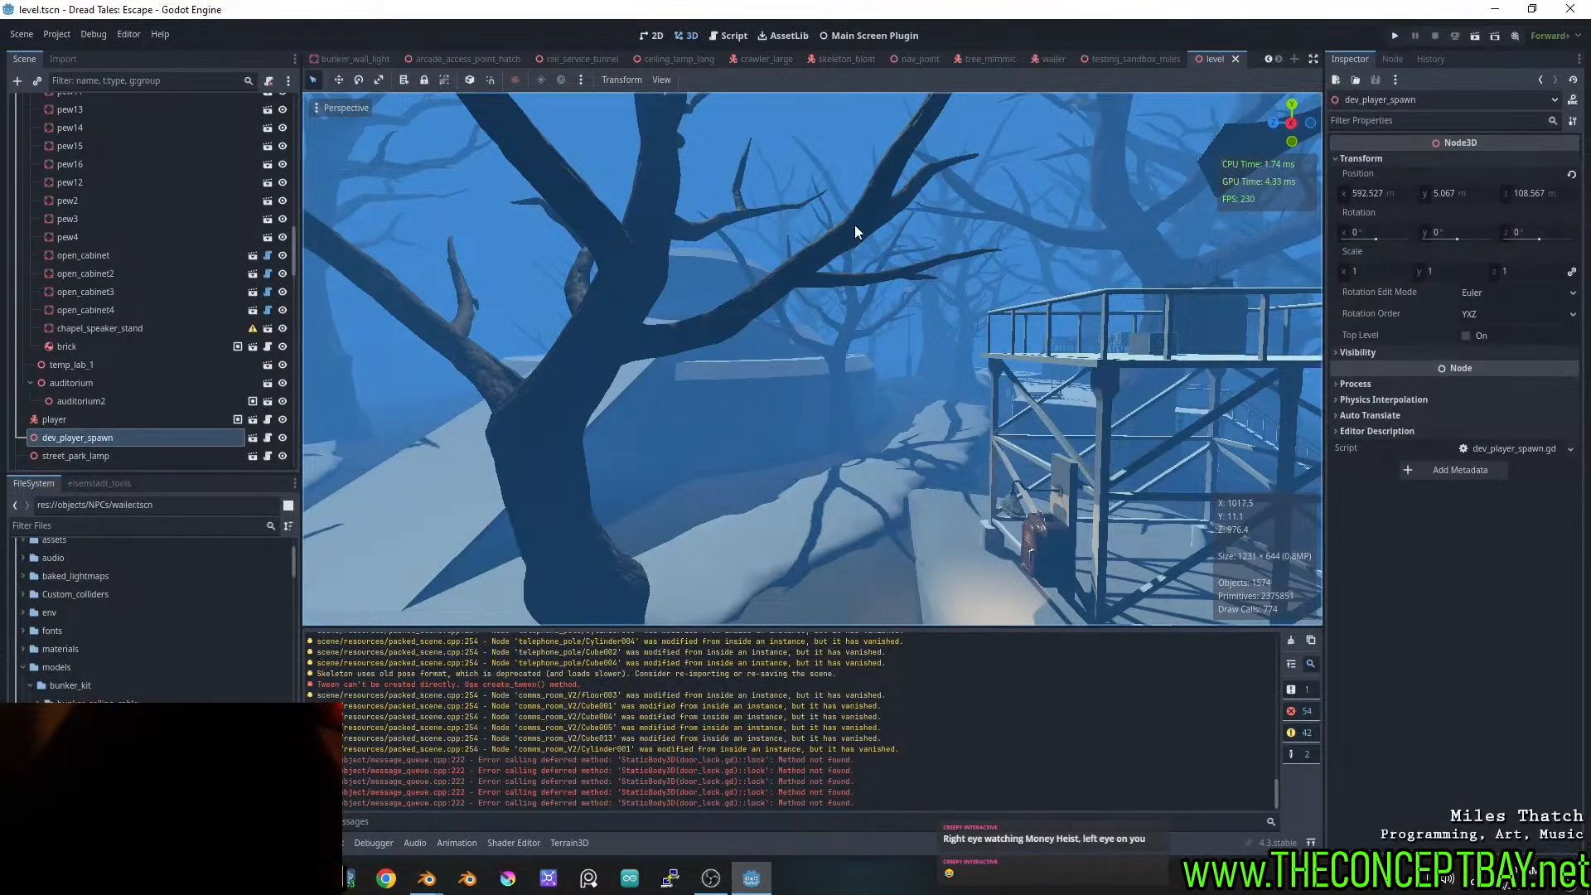
click(1237, 60)
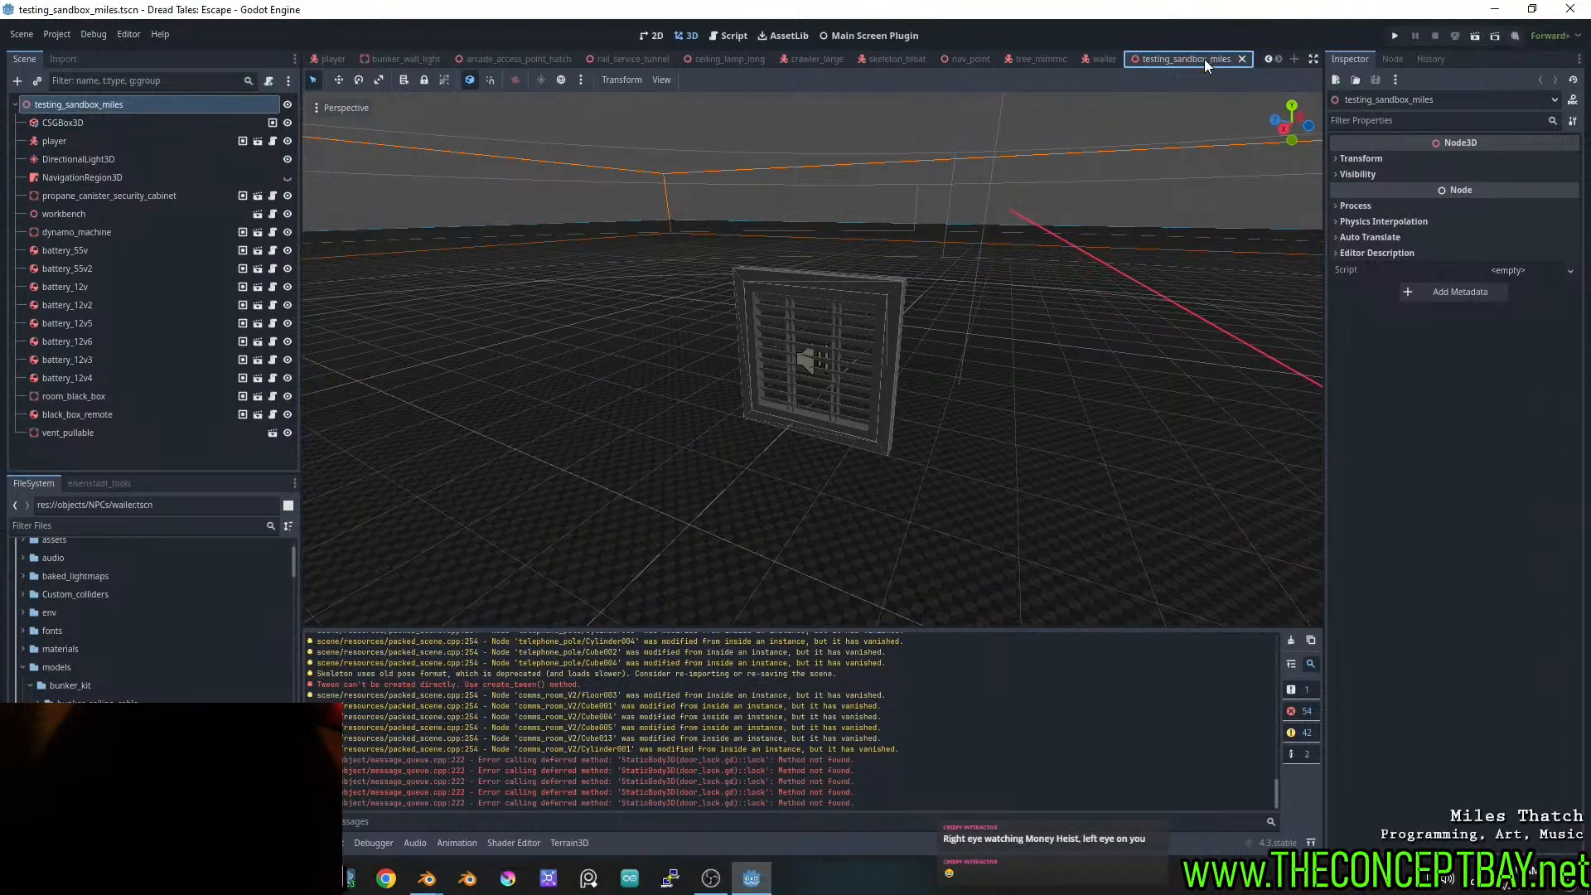
click(1243, 59)
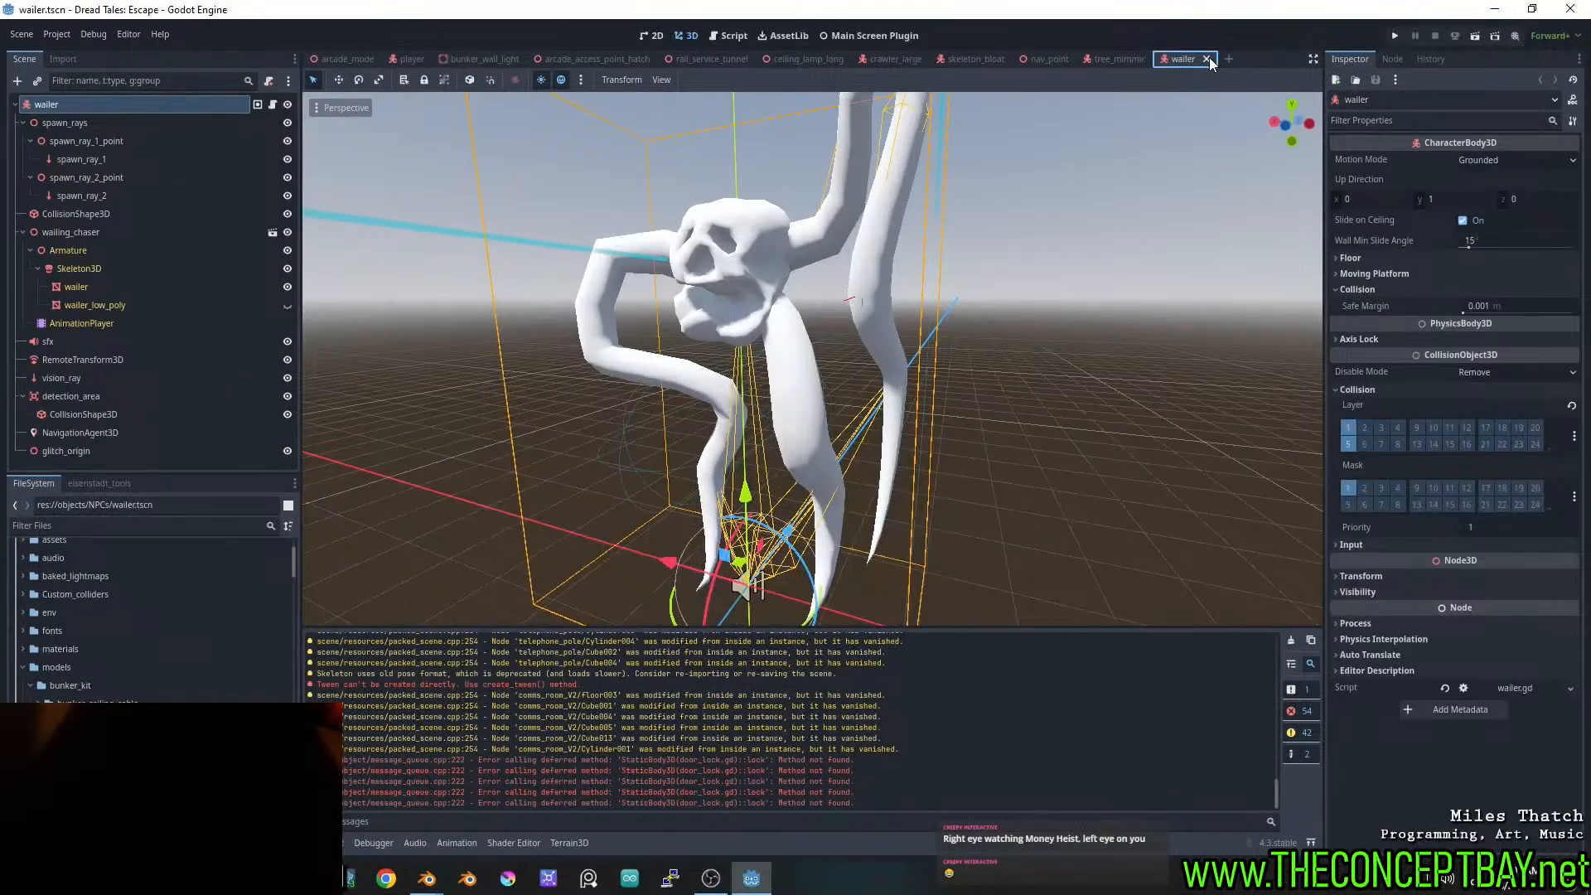
click(1208, 58)
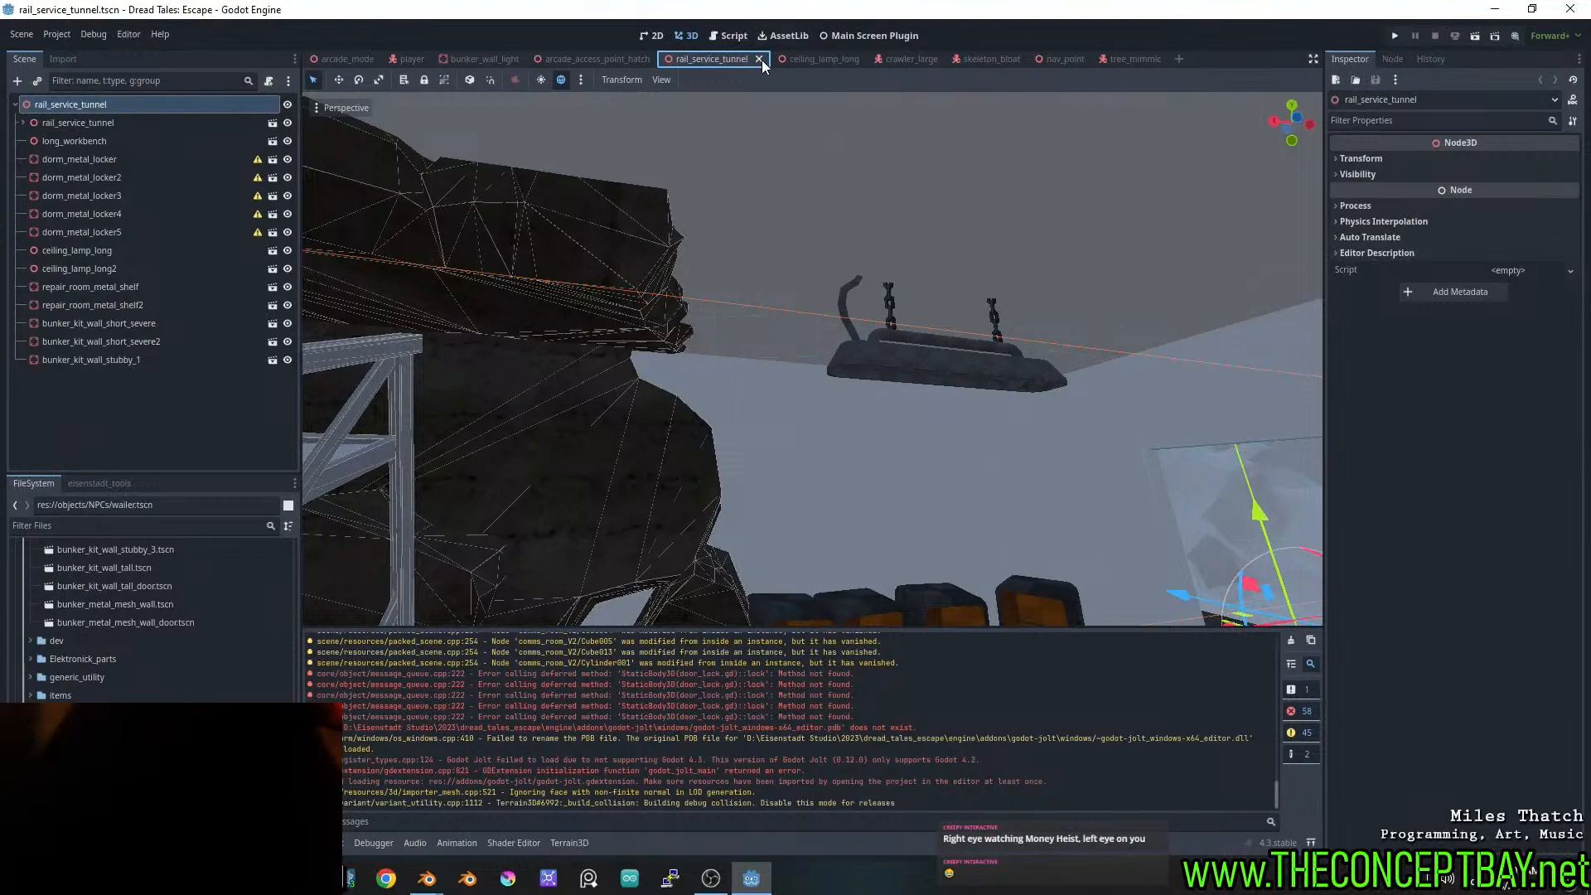
Examine the updated start room model and the old shelves placed in the rail_service_tunnel scene
scroll(943, 388, down, 1)
scroll(817, 395, up, 2)
middle_drag(817, 395, 949, 389)
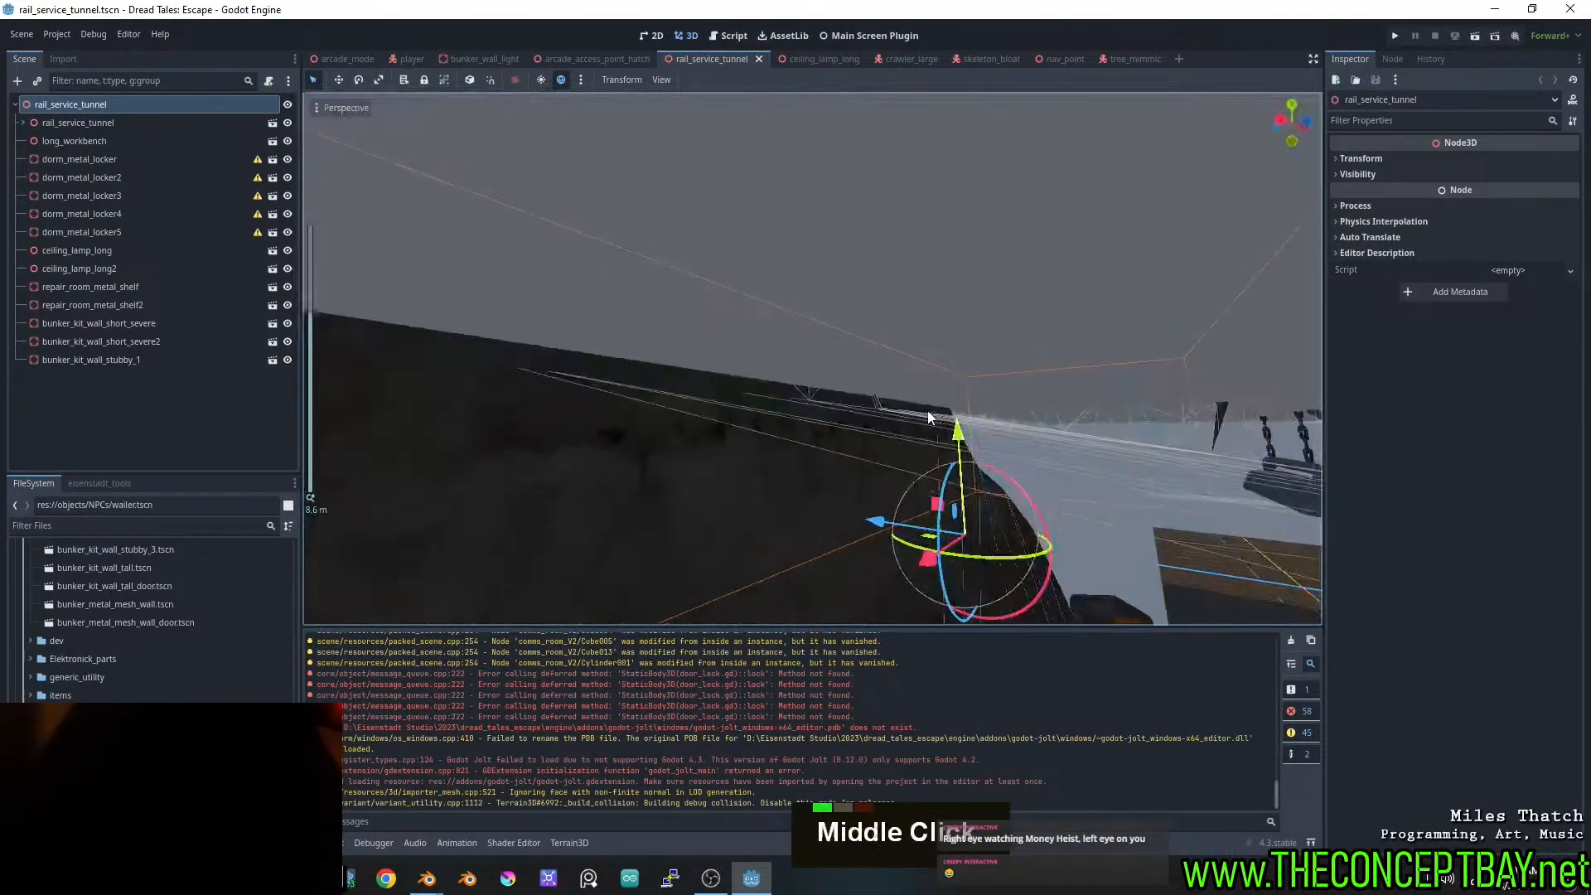
shift+scroll(896, 369, down, 2)
scroll(945, 386, down, 2)
scroll(946, 392, up, 2)
scroll(948, 395, down, 2)
scroll(971, 403, up, 3)
scroll(933, 406, up, 2)
shift+middle_drag(949, 390, 979, 382)
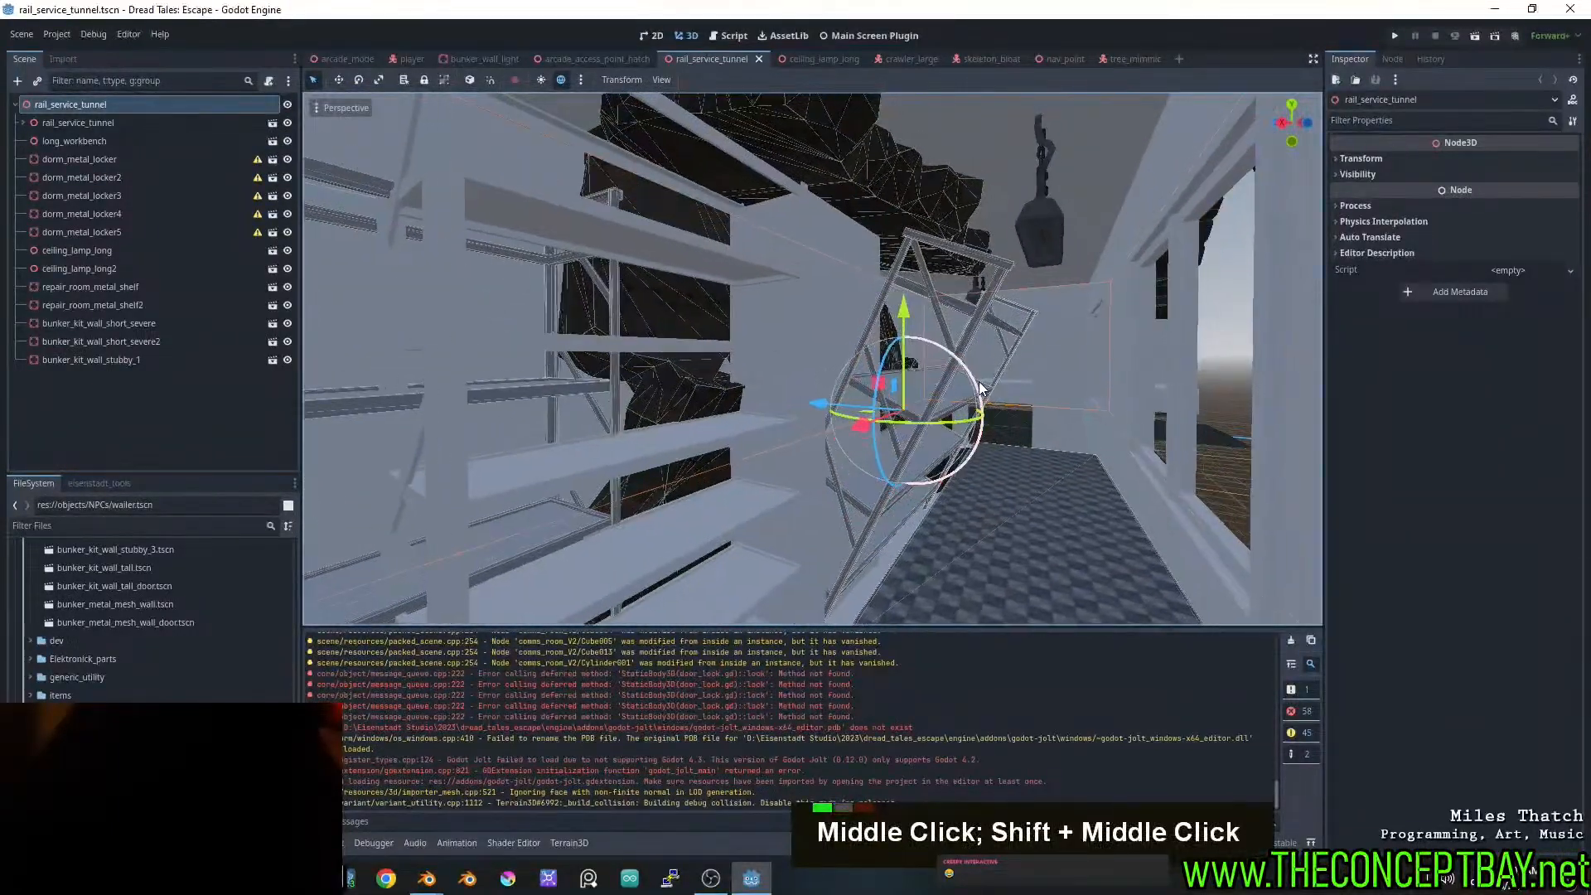
Delete the old repair_room_metal_shelf and repair_room_metal_shelf2 nodes from the start room
shift+click(357, 193)
shift+click(357, 192)
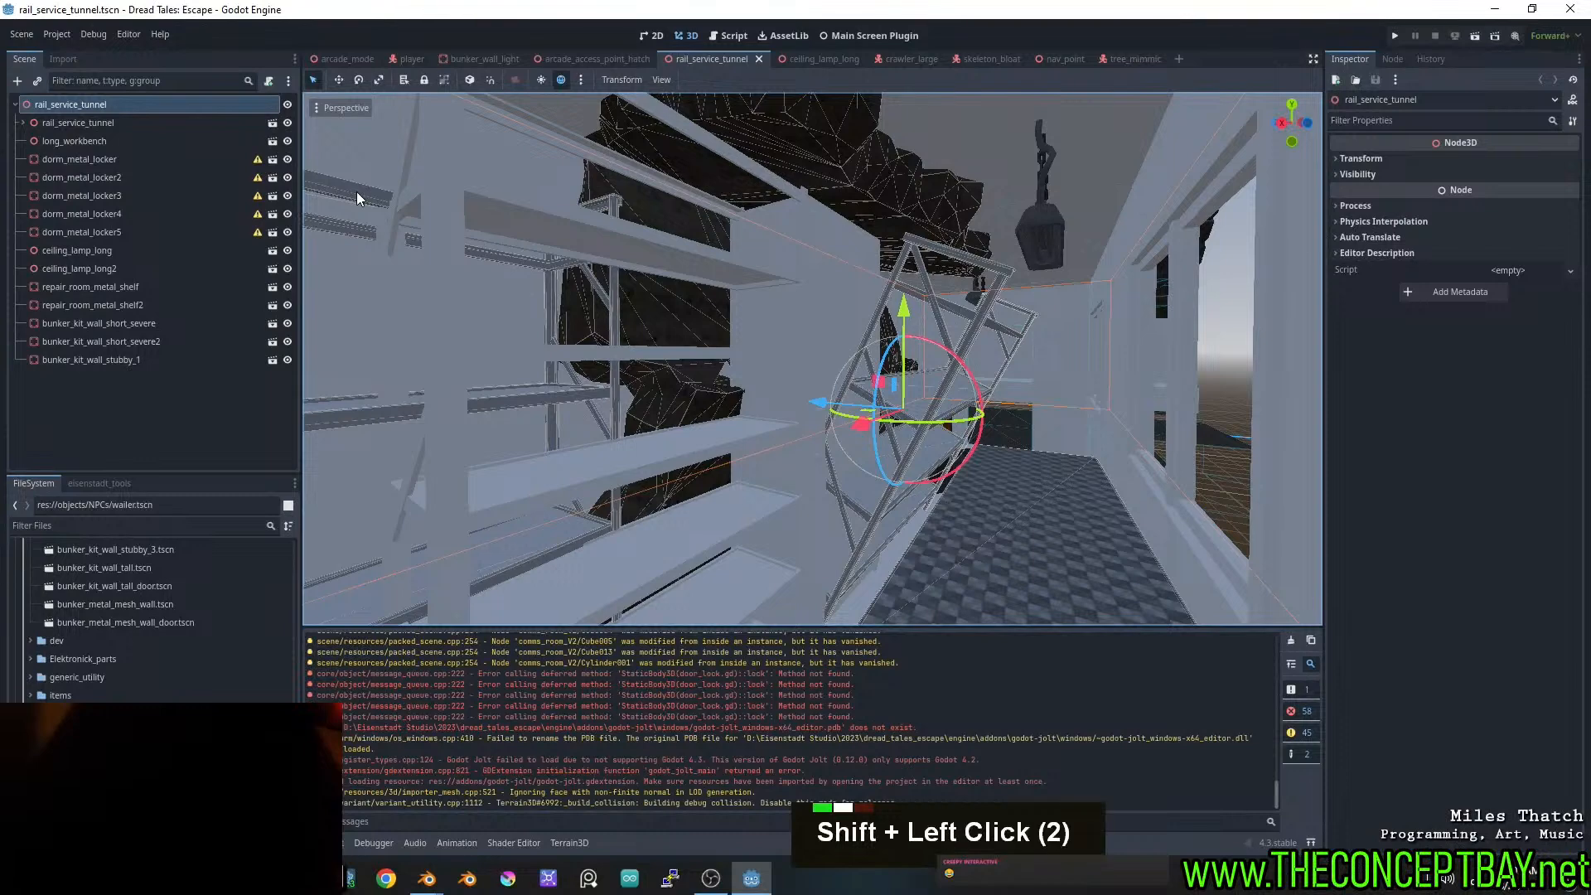
double_click(1008, 317)
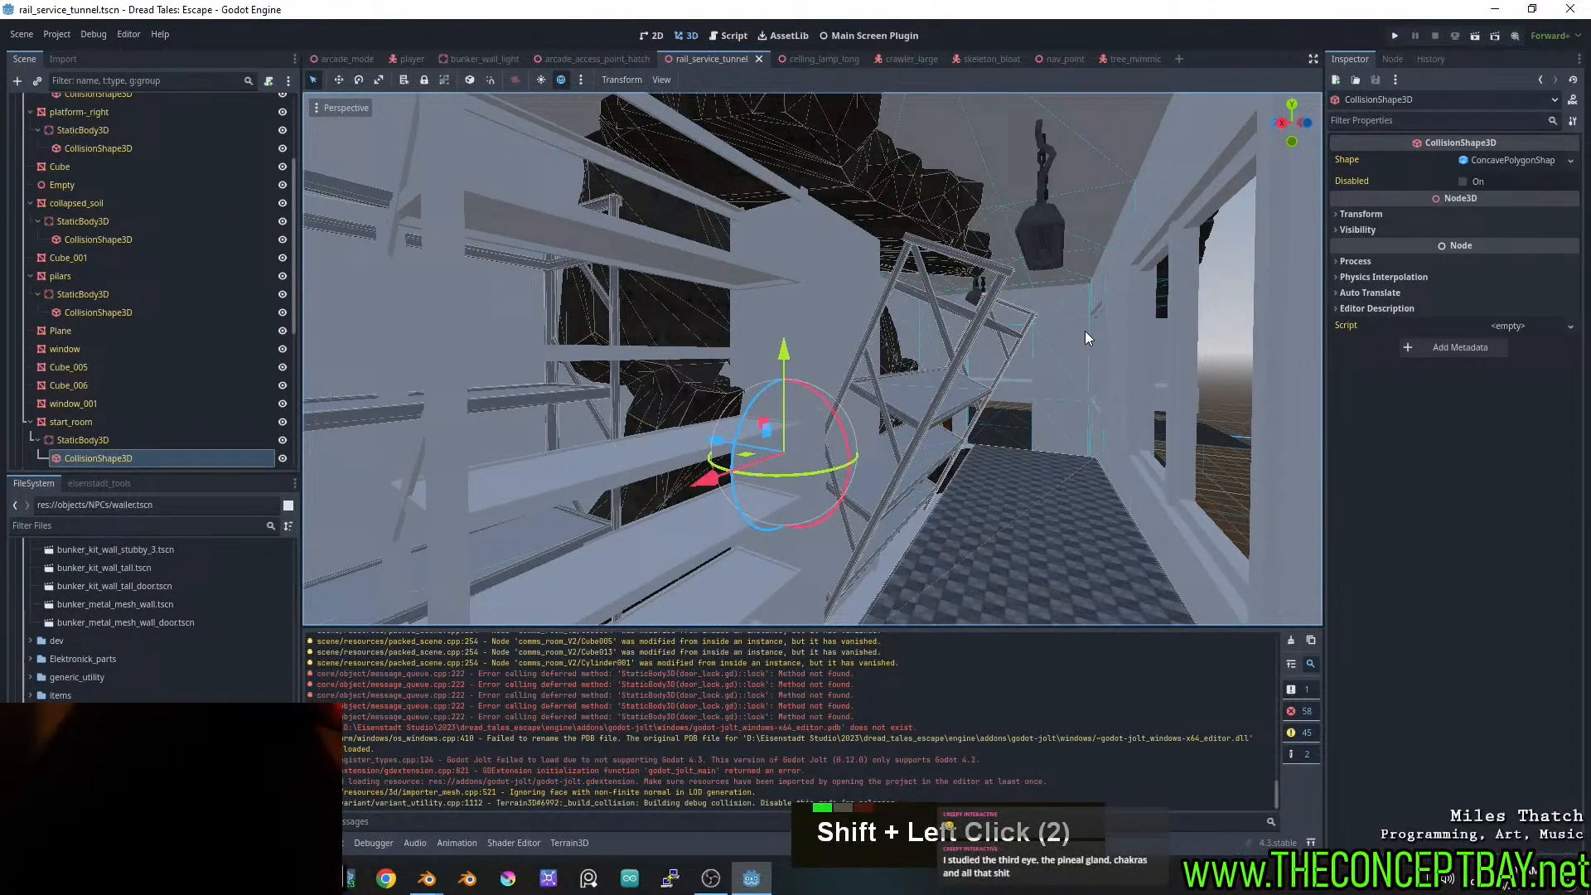
click(979, 324)
key(Delete)
key(Return)
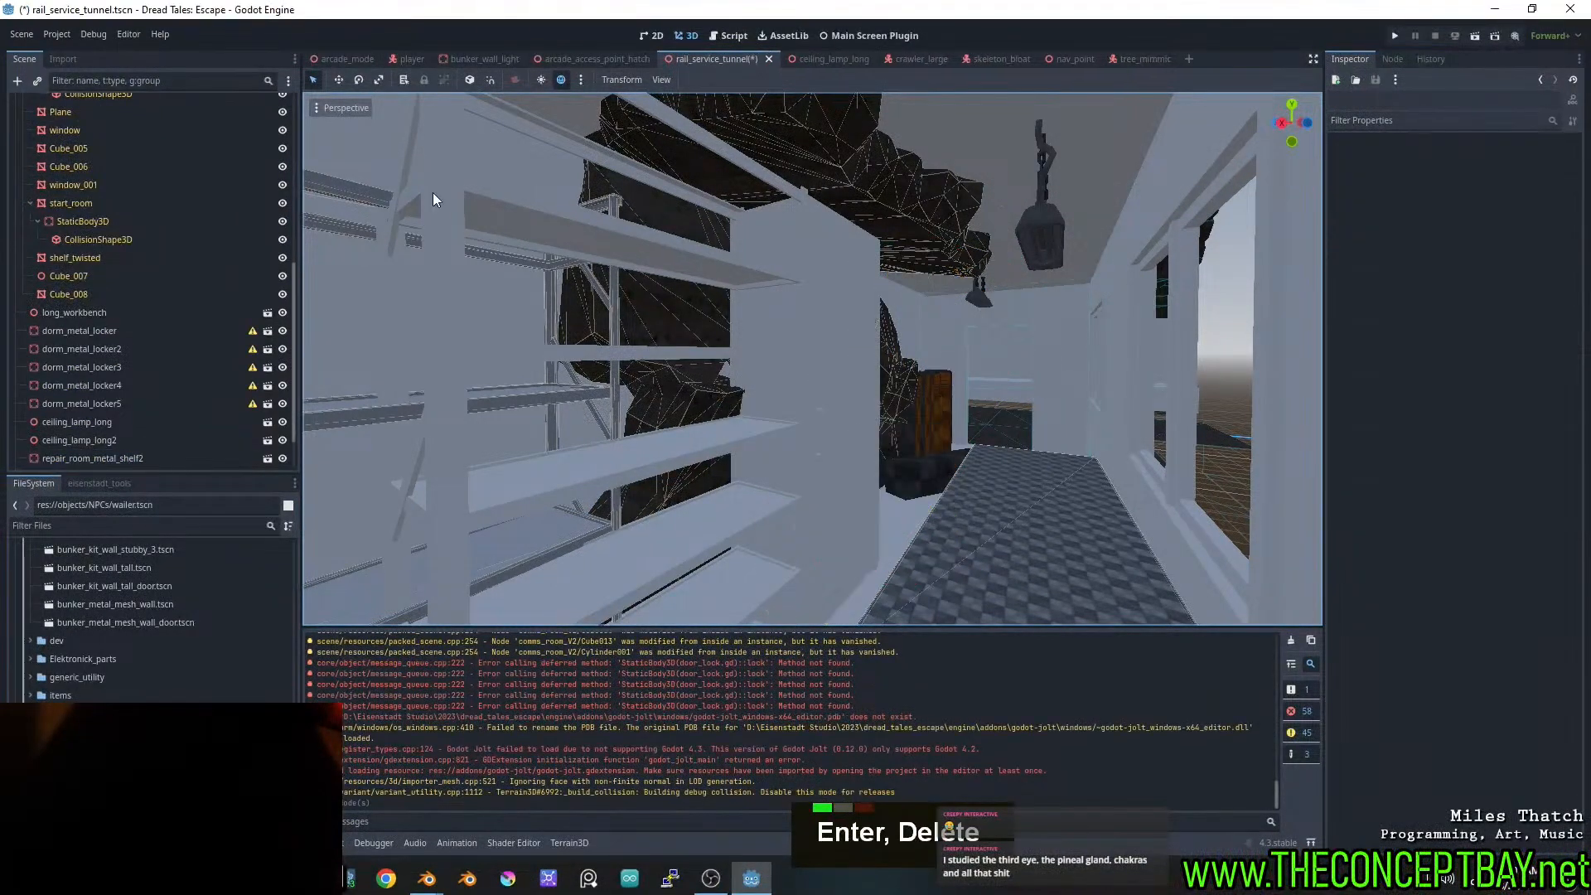
click(362, 192)
key(Delete)
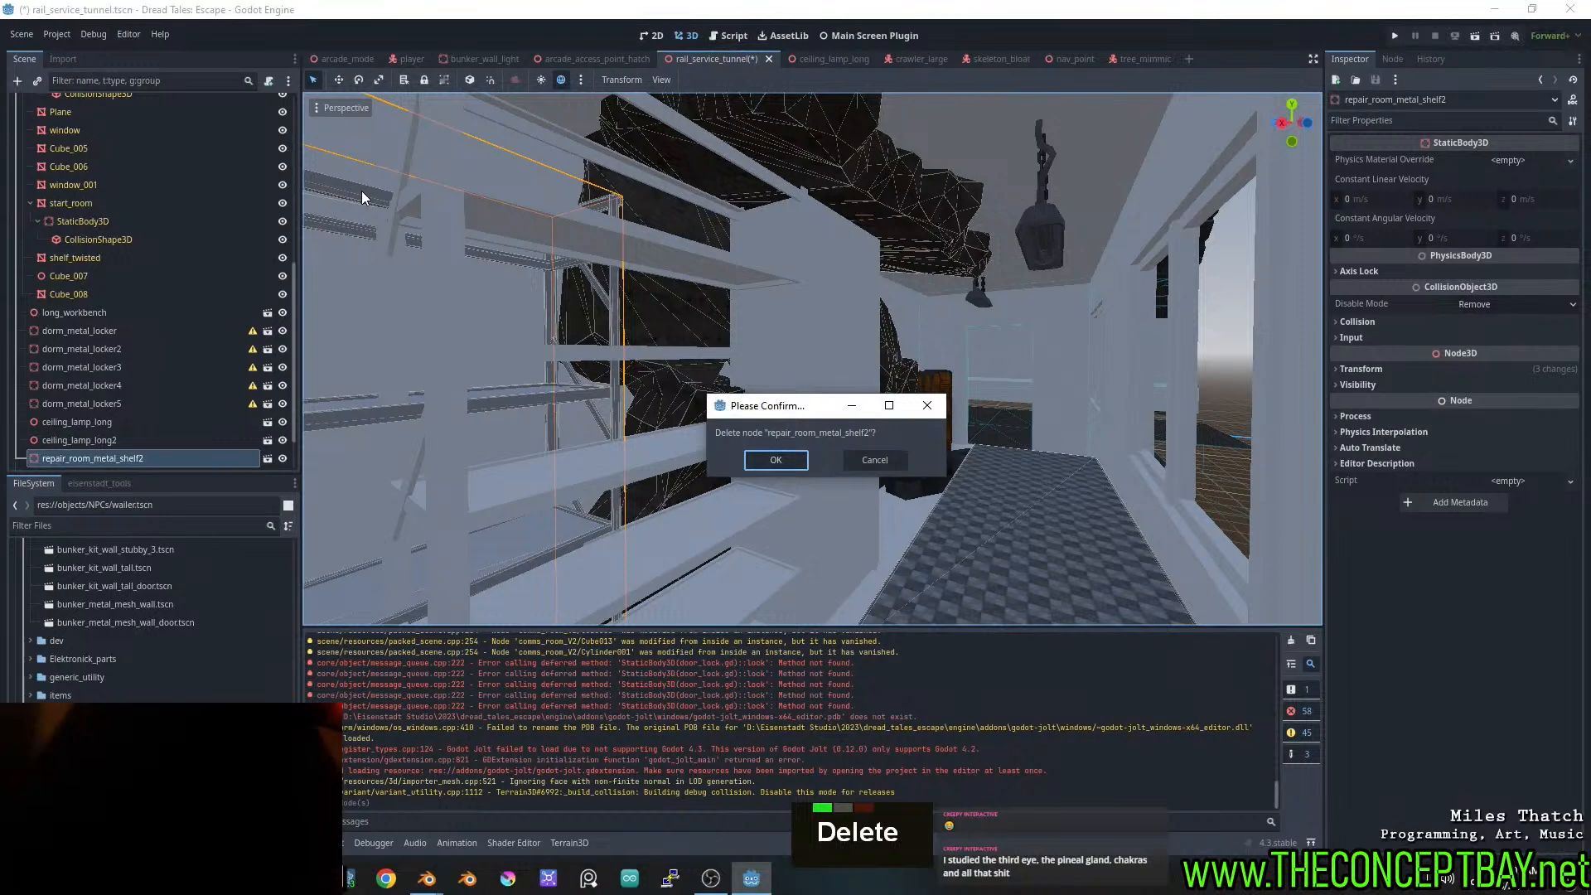
key(Return)
Inspect the imported shelf_twisted mesh and the window beside it from the open end of the start room
scroll(605, 376, down, 2)
shift+middle_drag(763, 449, 831, 416)
click(778, 383)
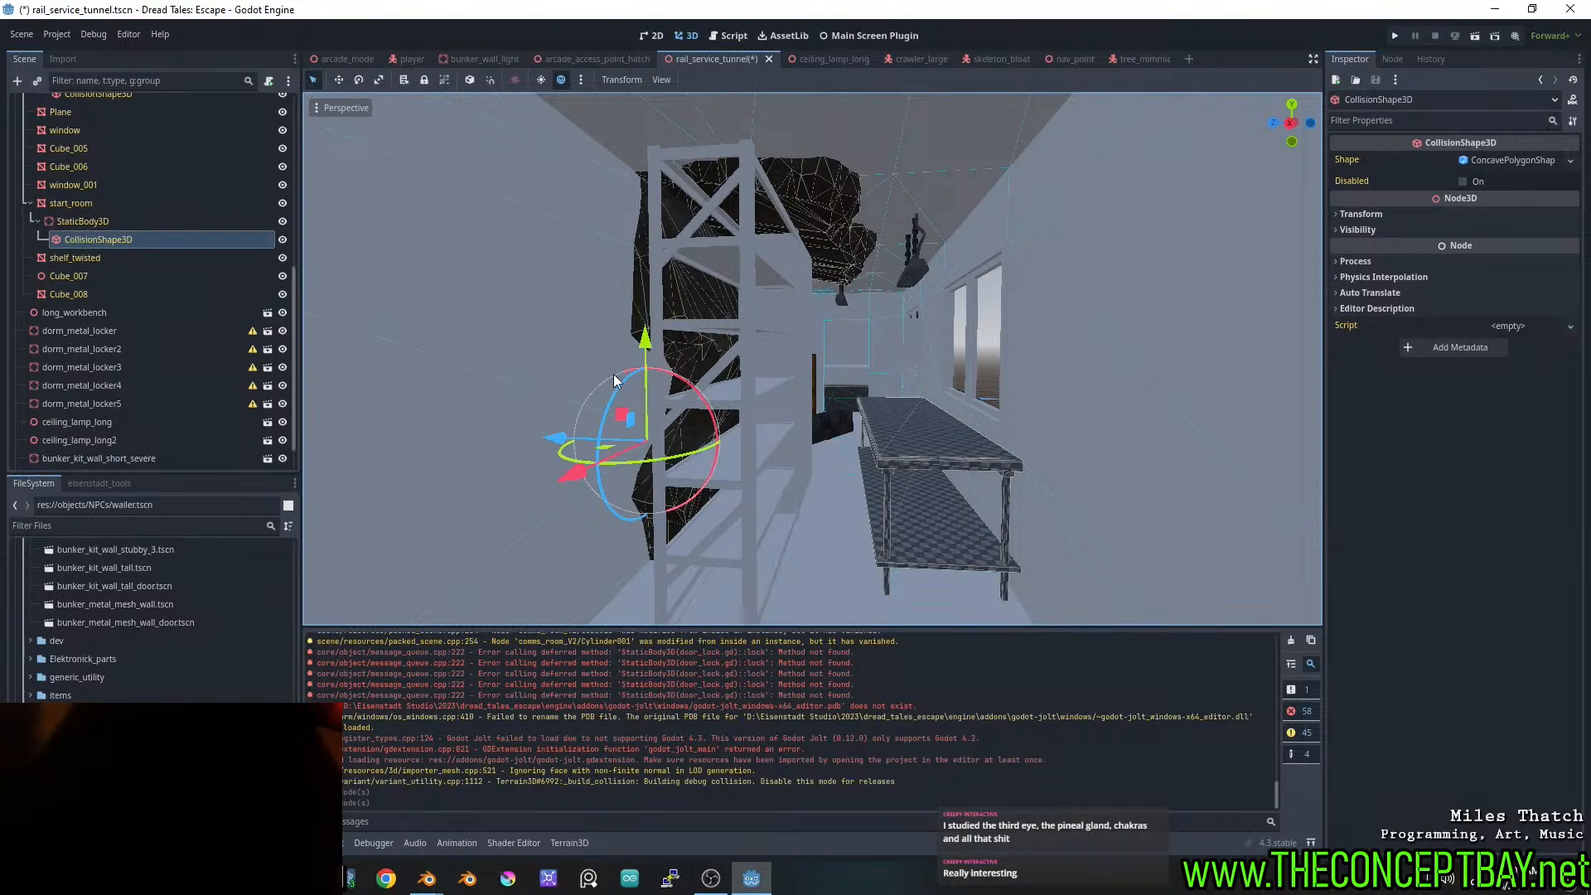
scroll(775, 342, up, 3)
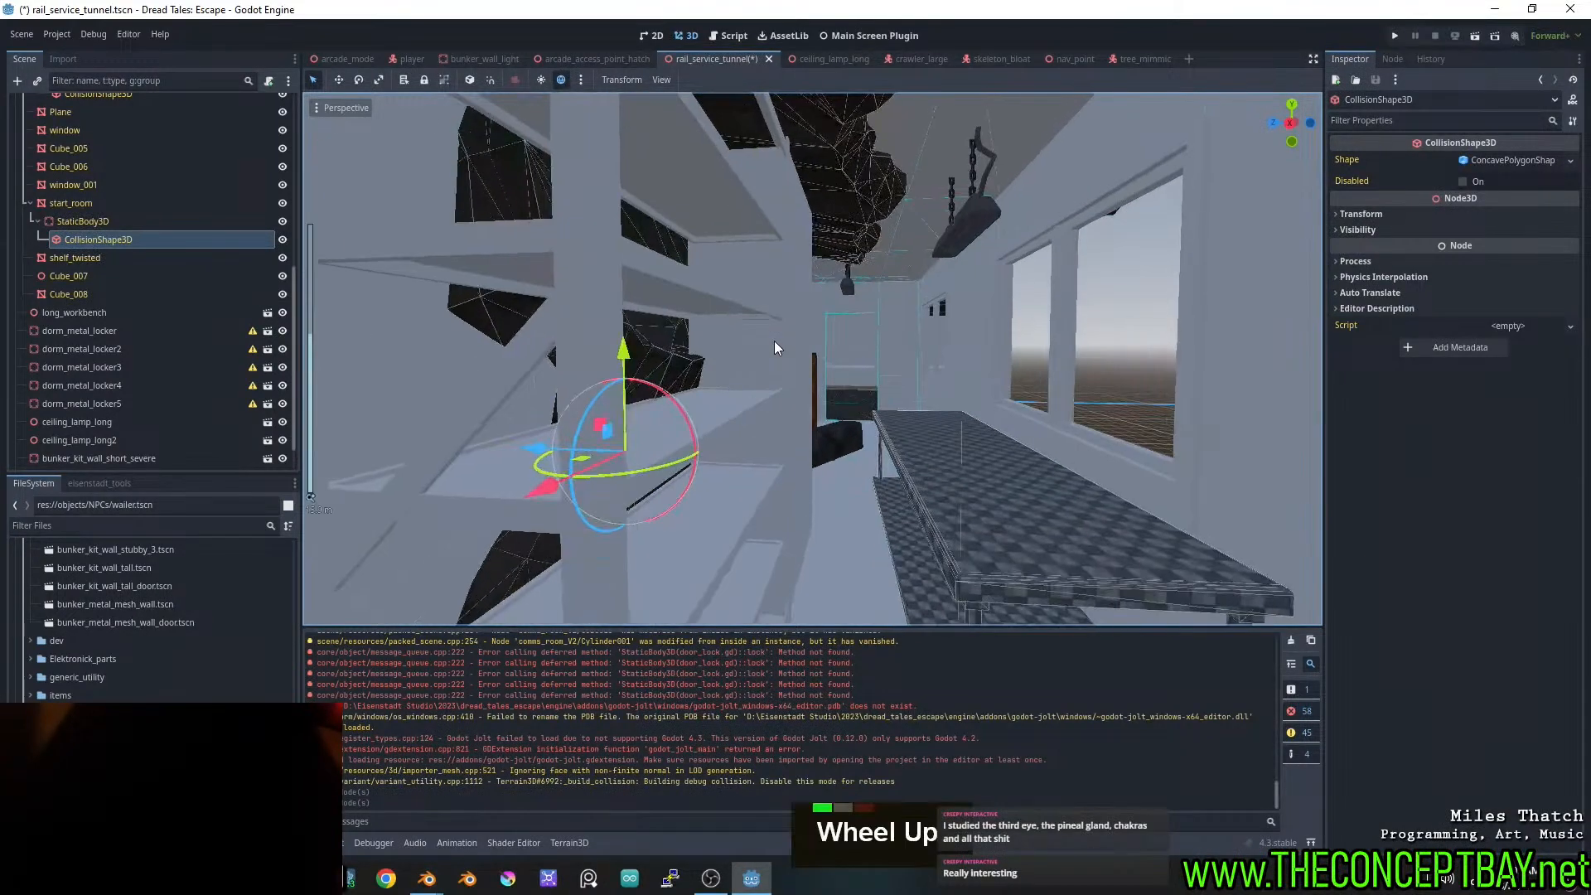
click(1051, 358)
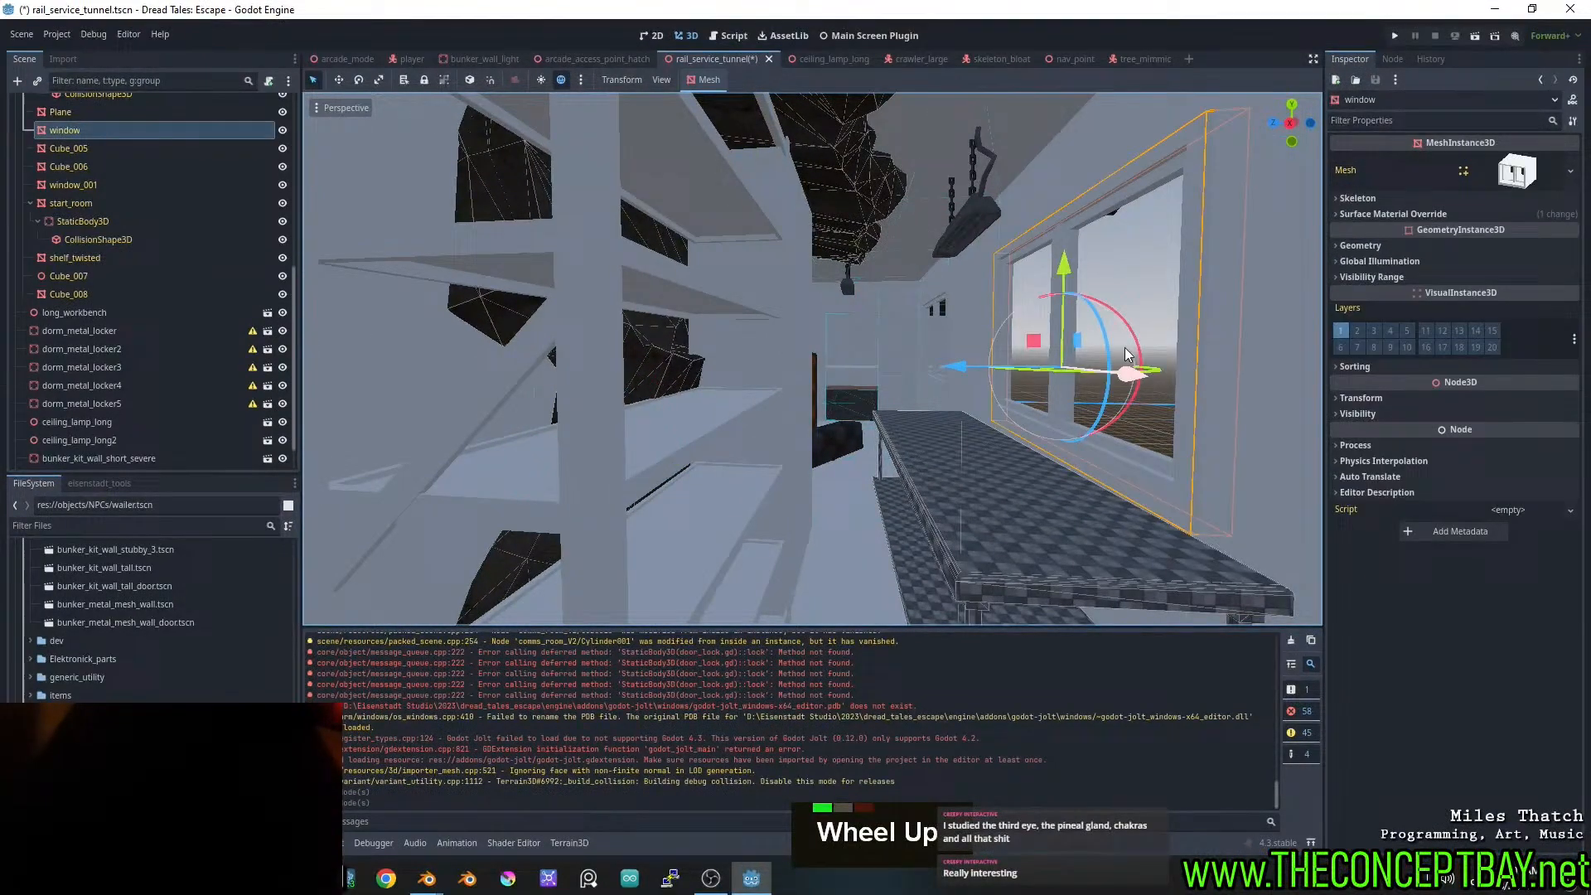
click(594, 290)
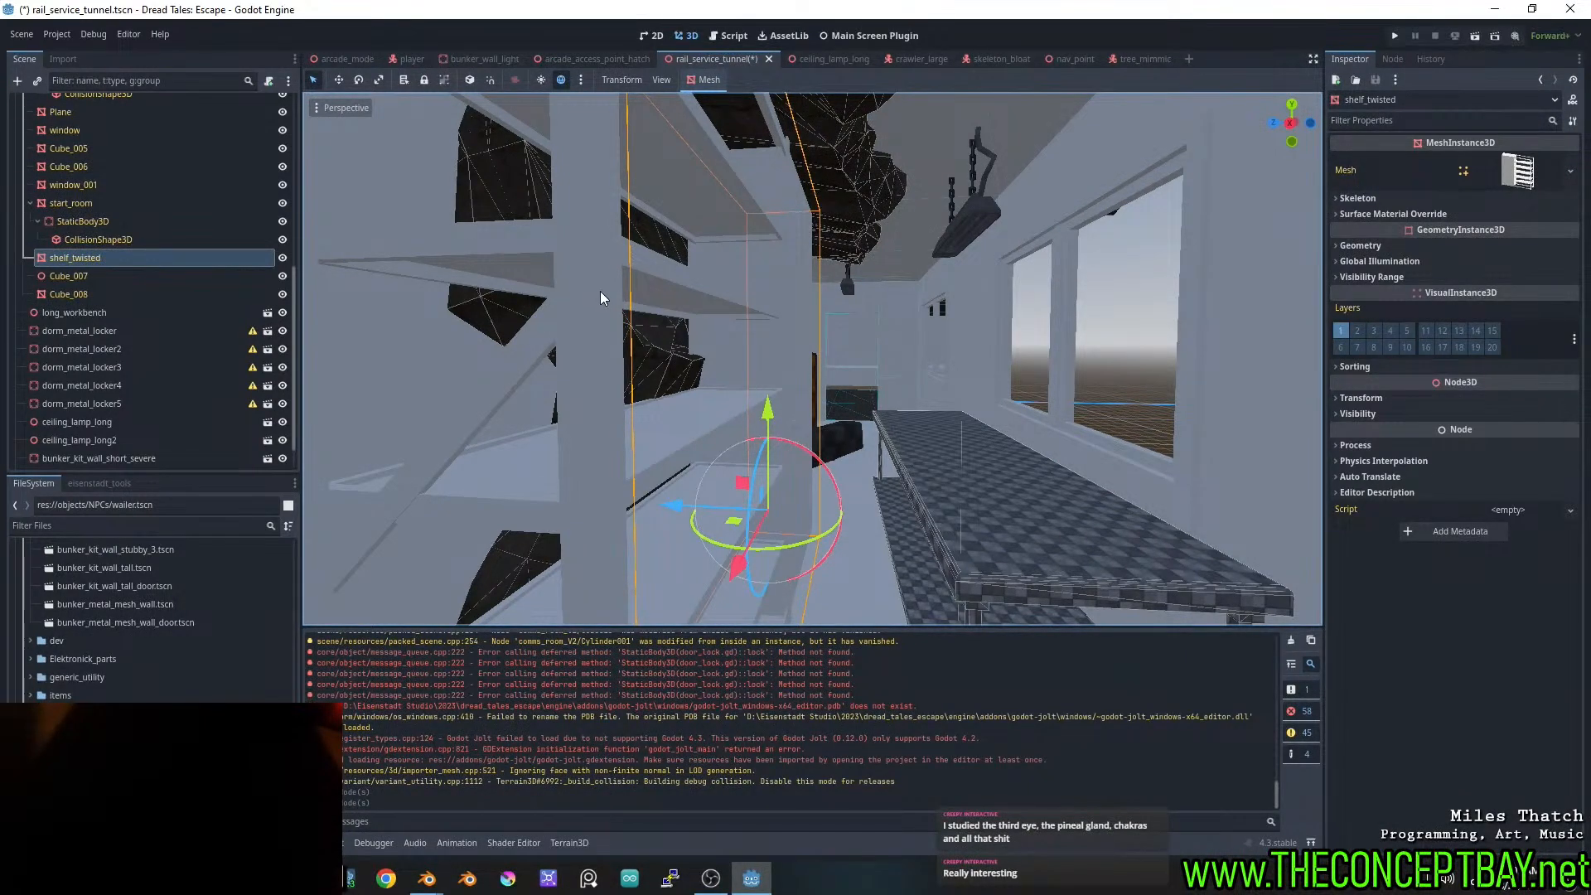
scroll(676, 365, down, 3)
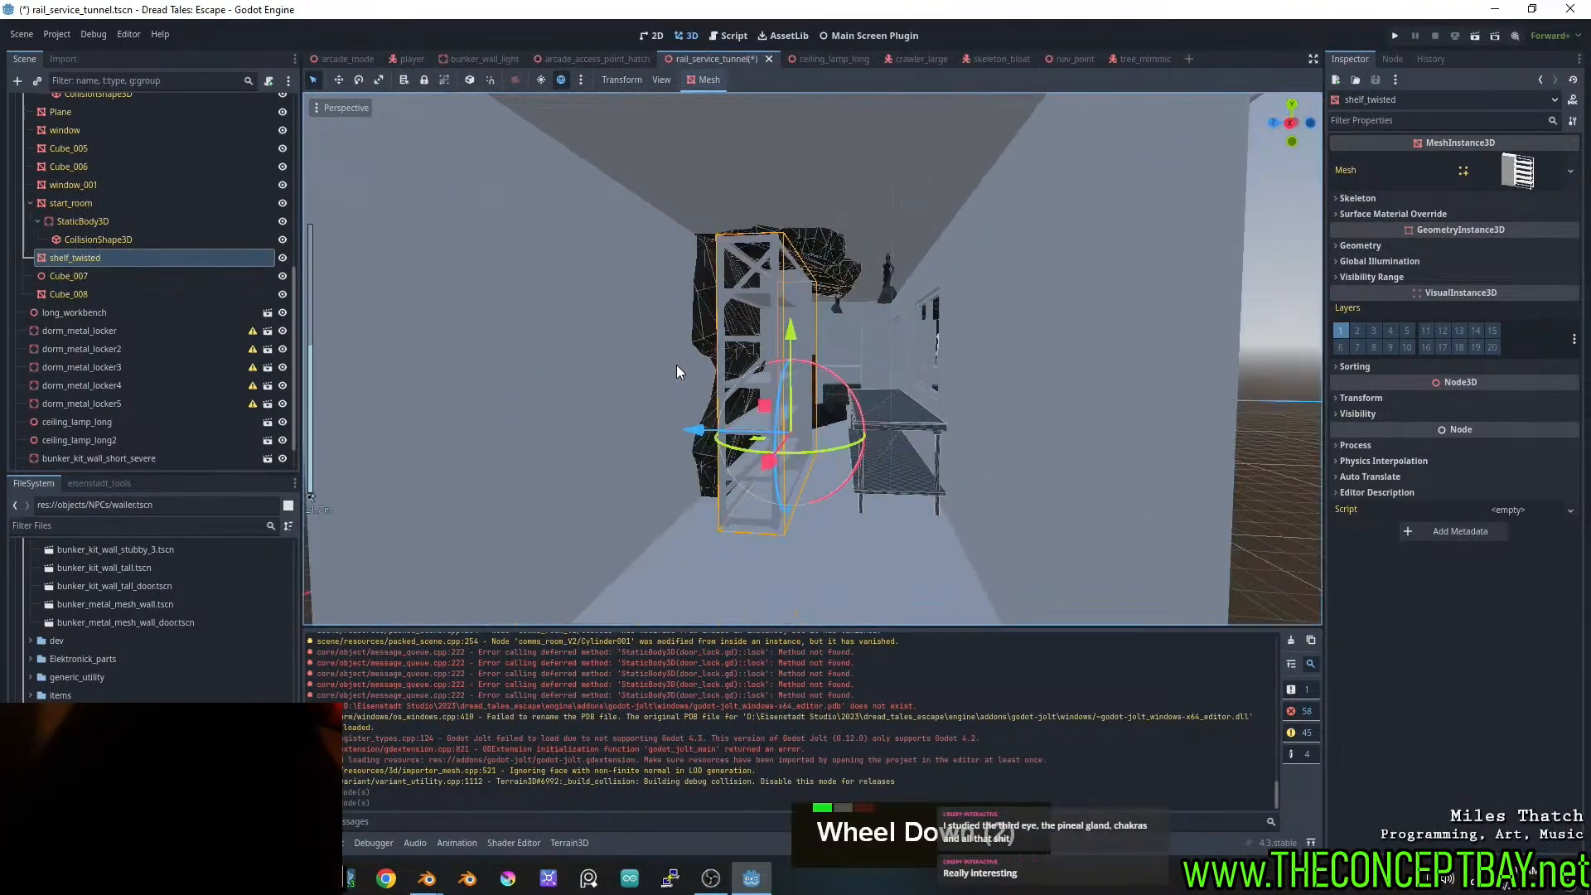
scroll(676, 365, up, 1)
shift+middle_drag(676, 365, 781, 396)
middle_drag(781, 396, 861, 384)
scroll(862, 385, up, 3)
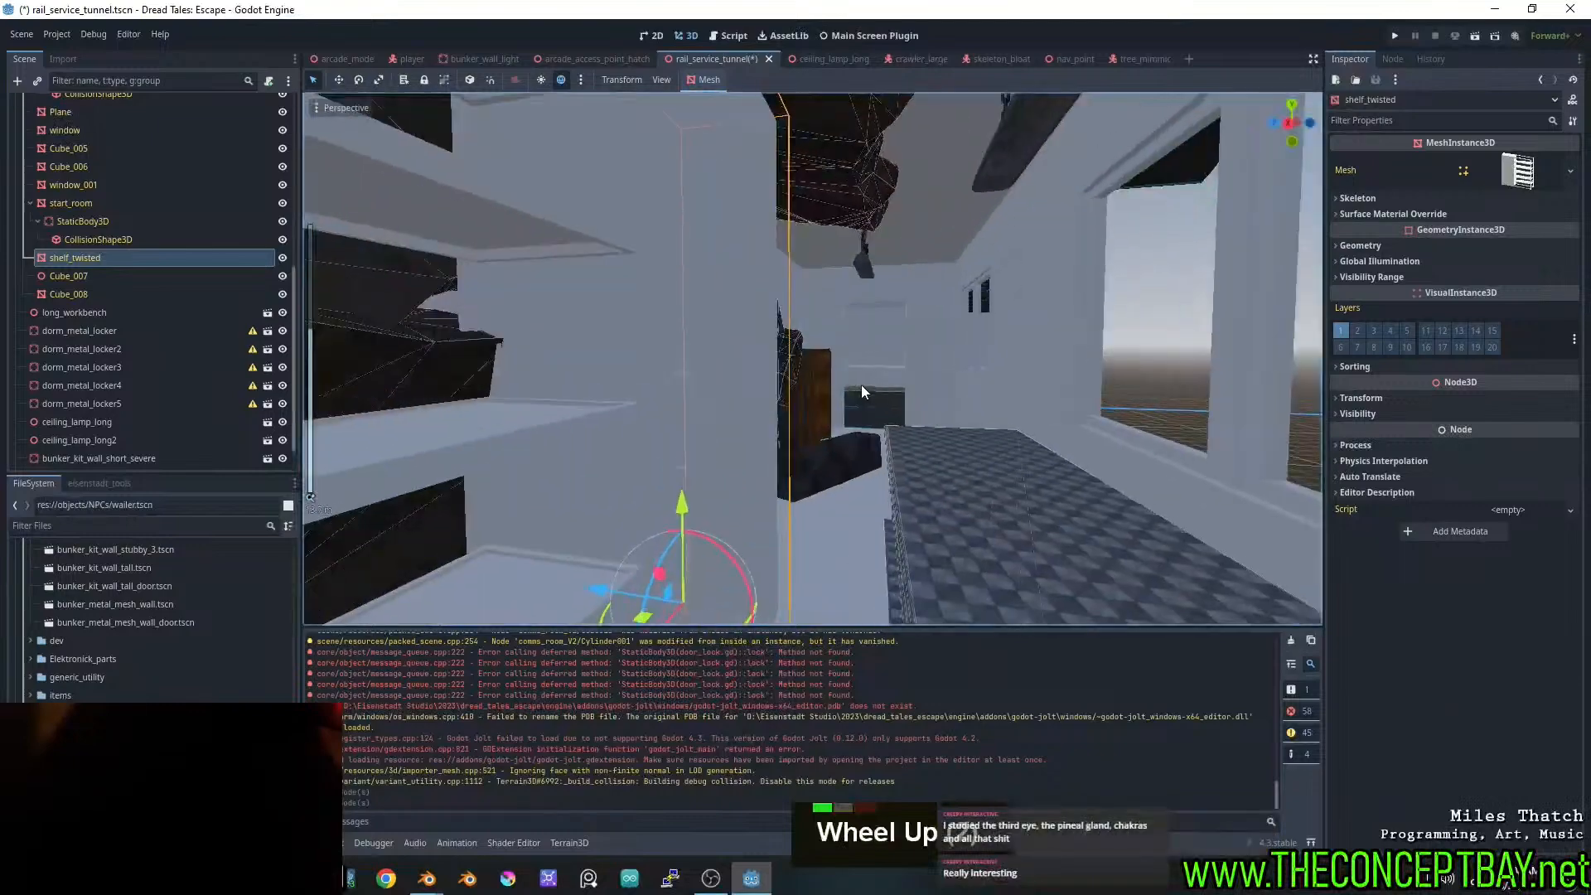
Fly around the start room to judge its length and the shelving unit from a low viewpoint
scroll(862, 385, down, 5)
right_drag(857, 369, 871, 290)
key(w)
key(a)
key(s)
key(d)
key(s)
key(w)
key(w)
key(s)
key(w)
key(w)
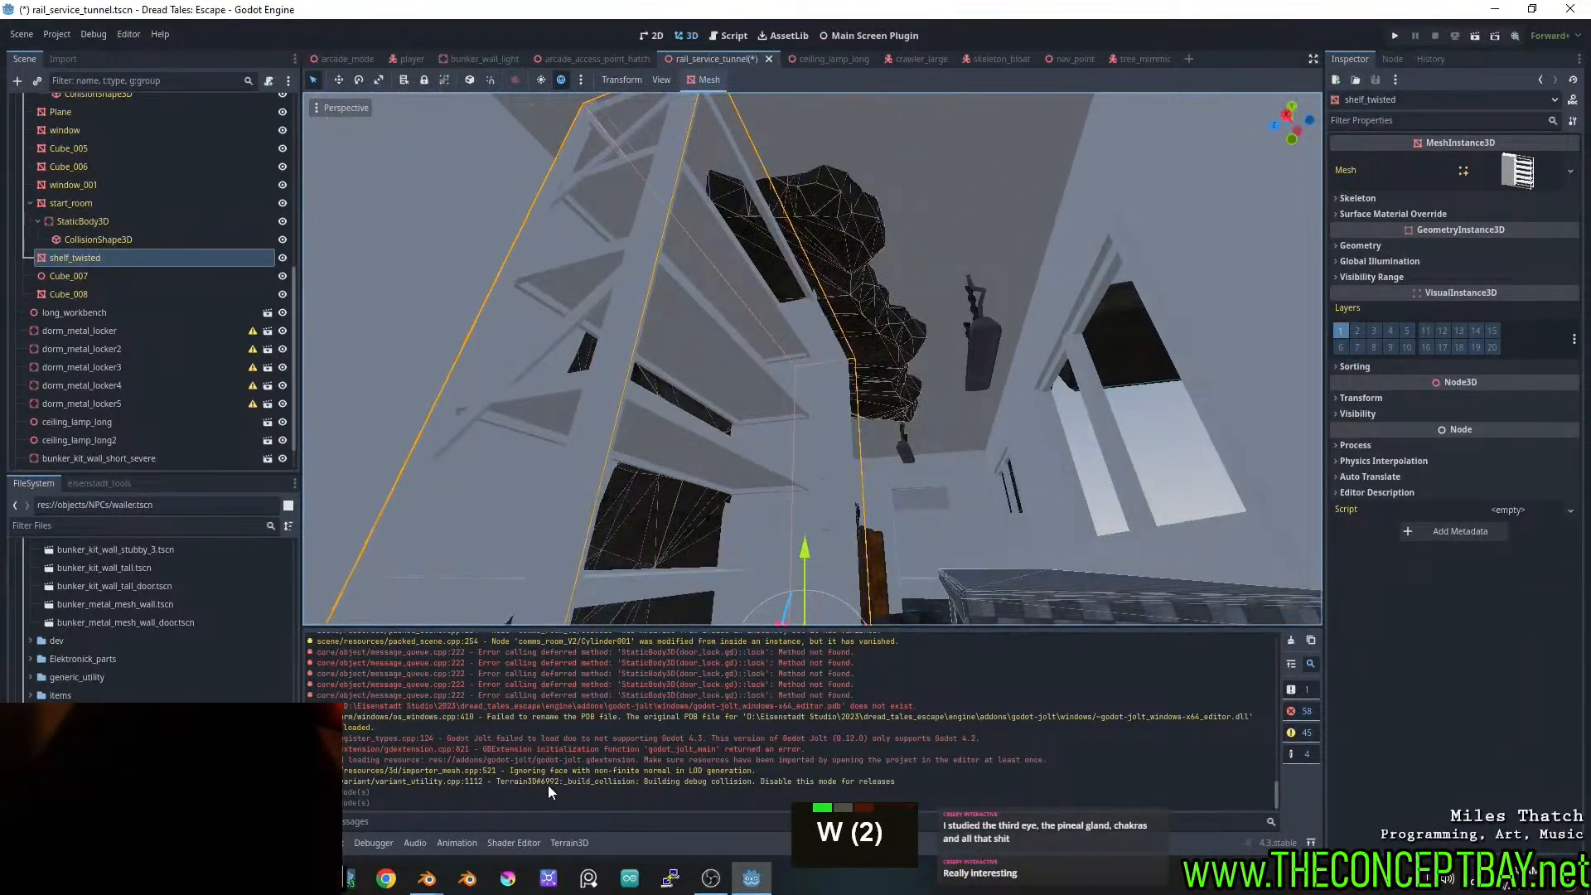
Switch to Blender and open the start_room-col mesh for face editing at the room's end wall
mouse_move(421, 885)
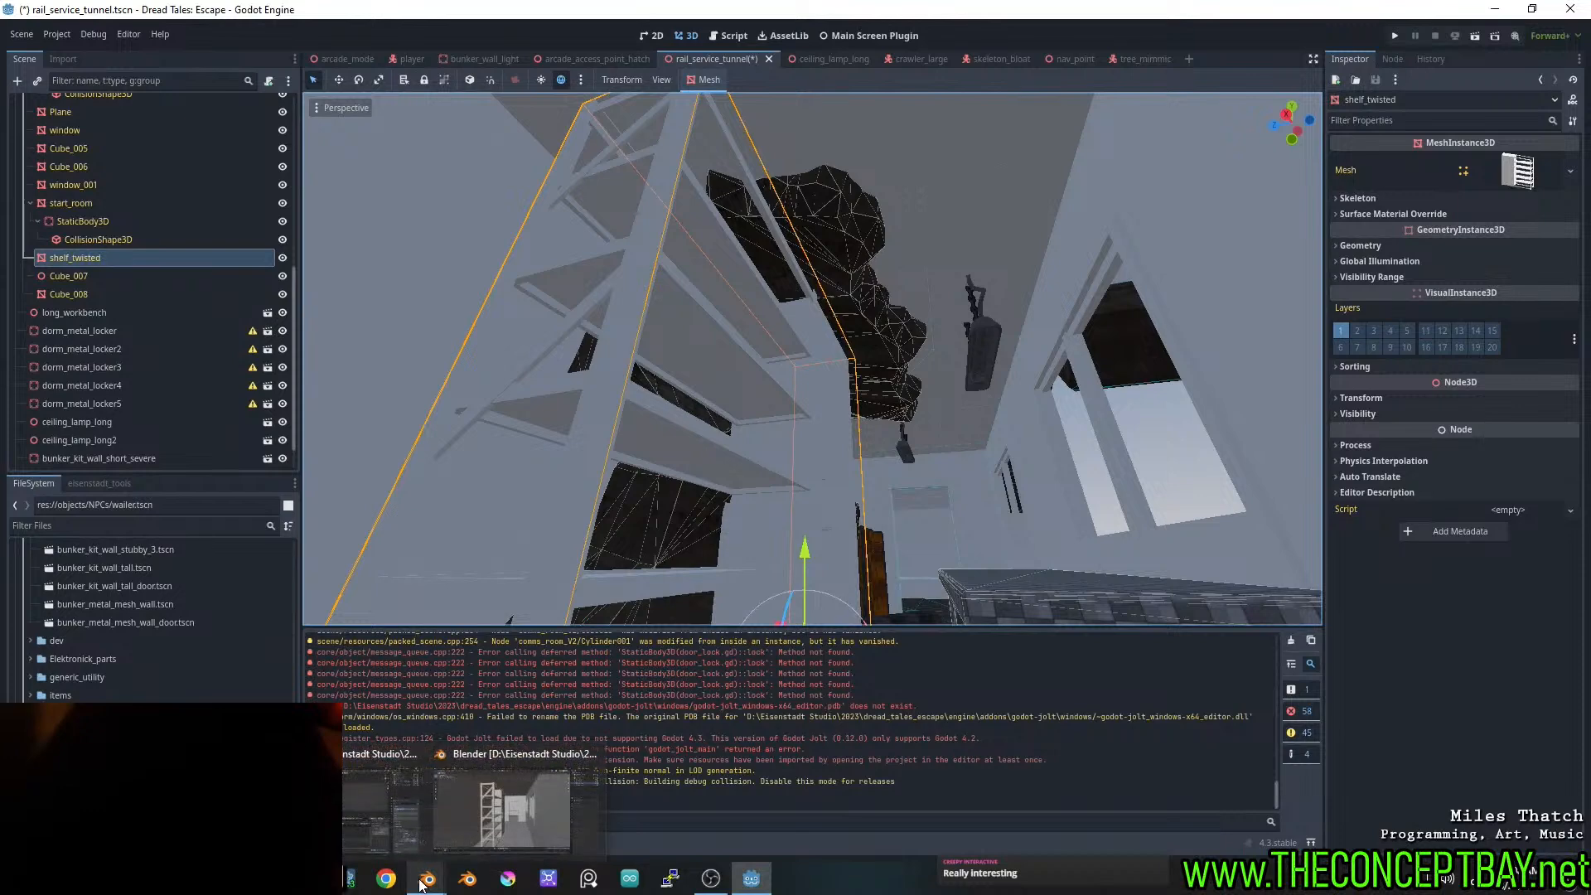
click(489, 798)
scroll(927, 534, down, 3)
shift+middle_drag(602, 548, 1102, 489)
shift+middle_drag(1102, 489, 864, 535)
click(658, 361)
key(Tab)
scroll(746, 373, up, 1)
middle_drag(767, 375, 728, 332)
key(3)
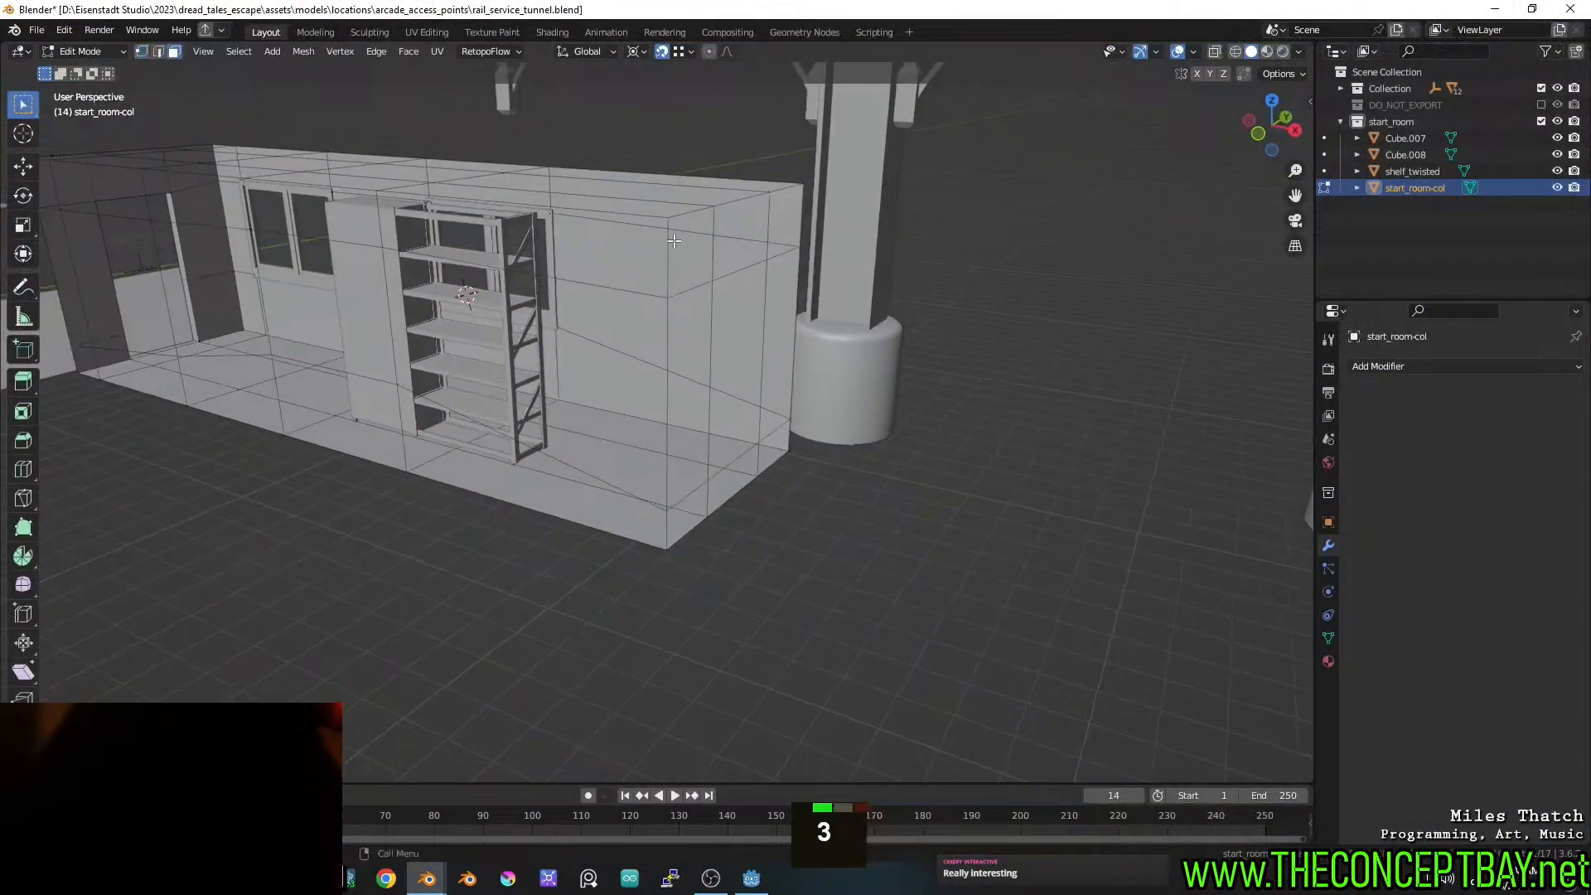
Select all faces of the end wall and move them outward about 3.57 m along X to lengthen the room
shift+click(723, 238)
shift+click(738, 315)
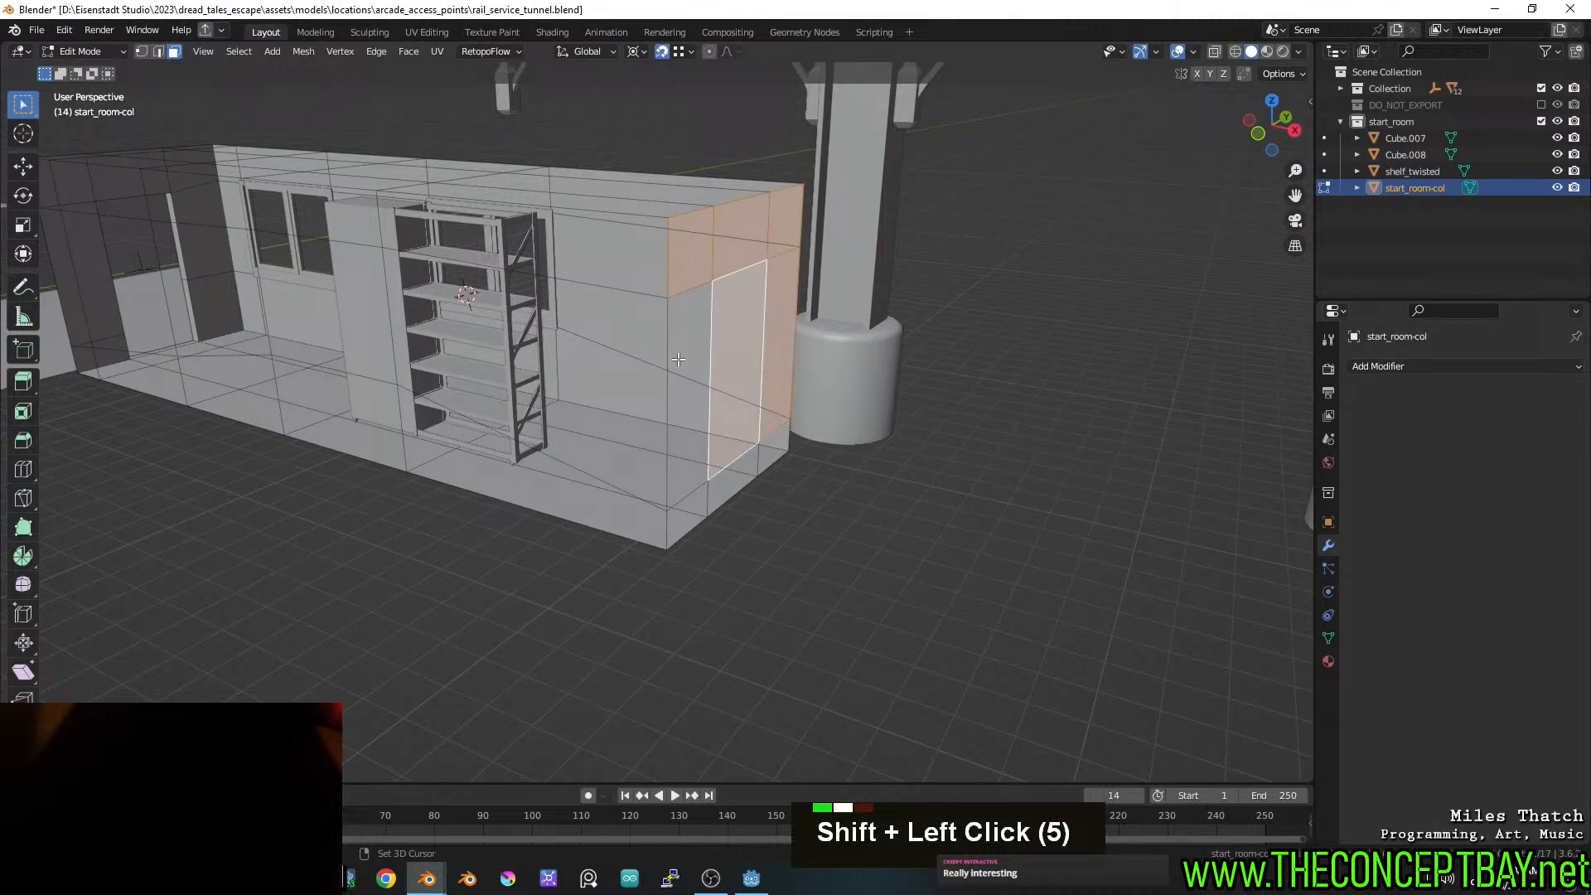
shift+click(693, 491)
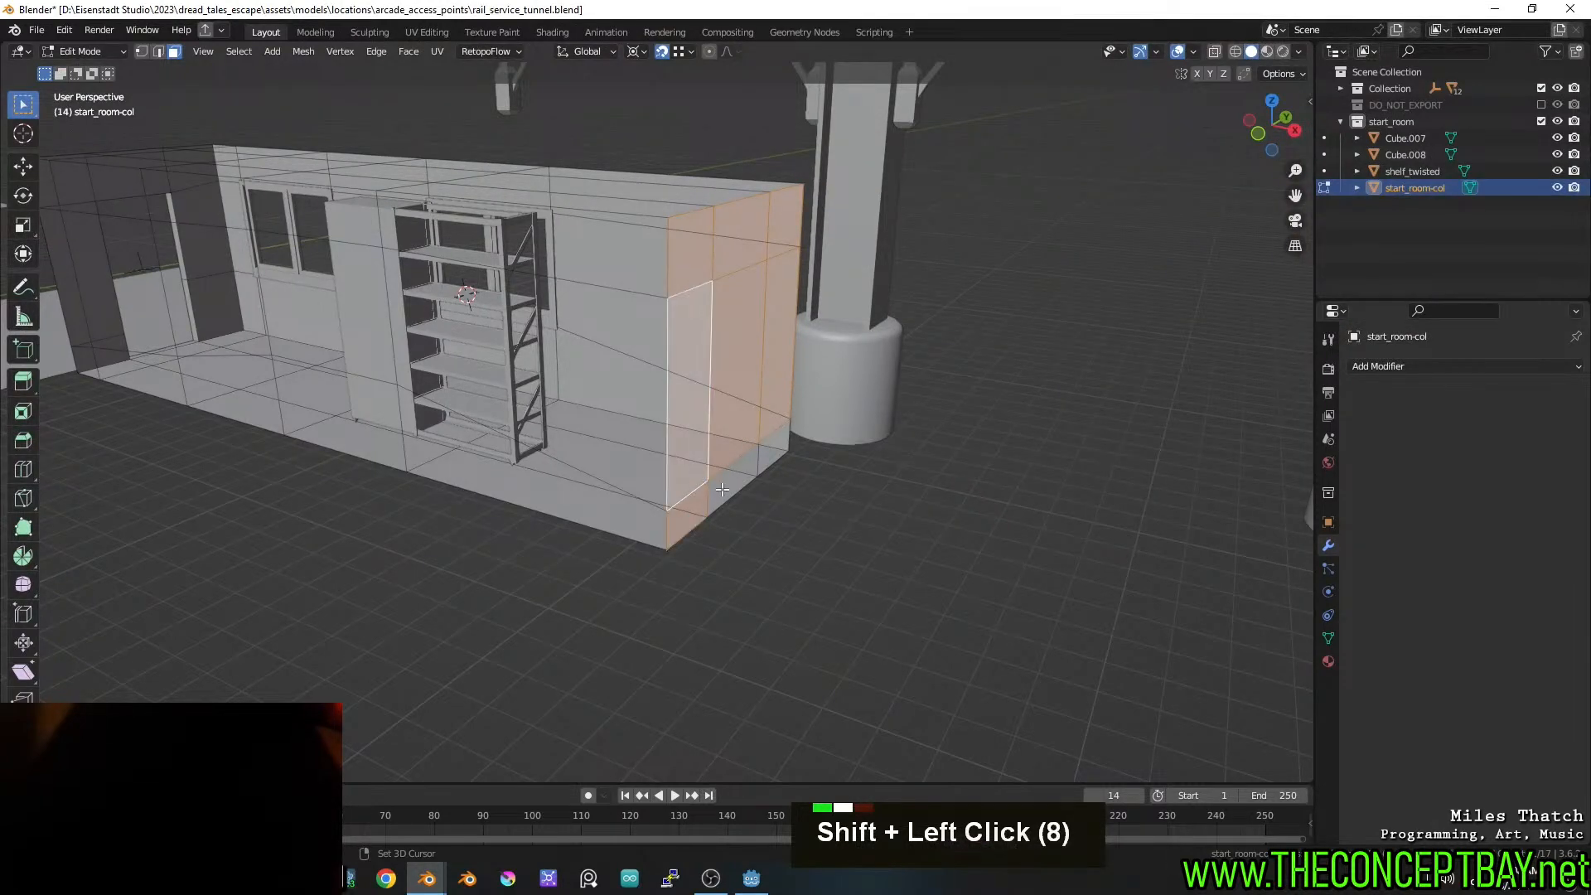
shift+click(735, 483)
key(g)
key(y)
key(x)
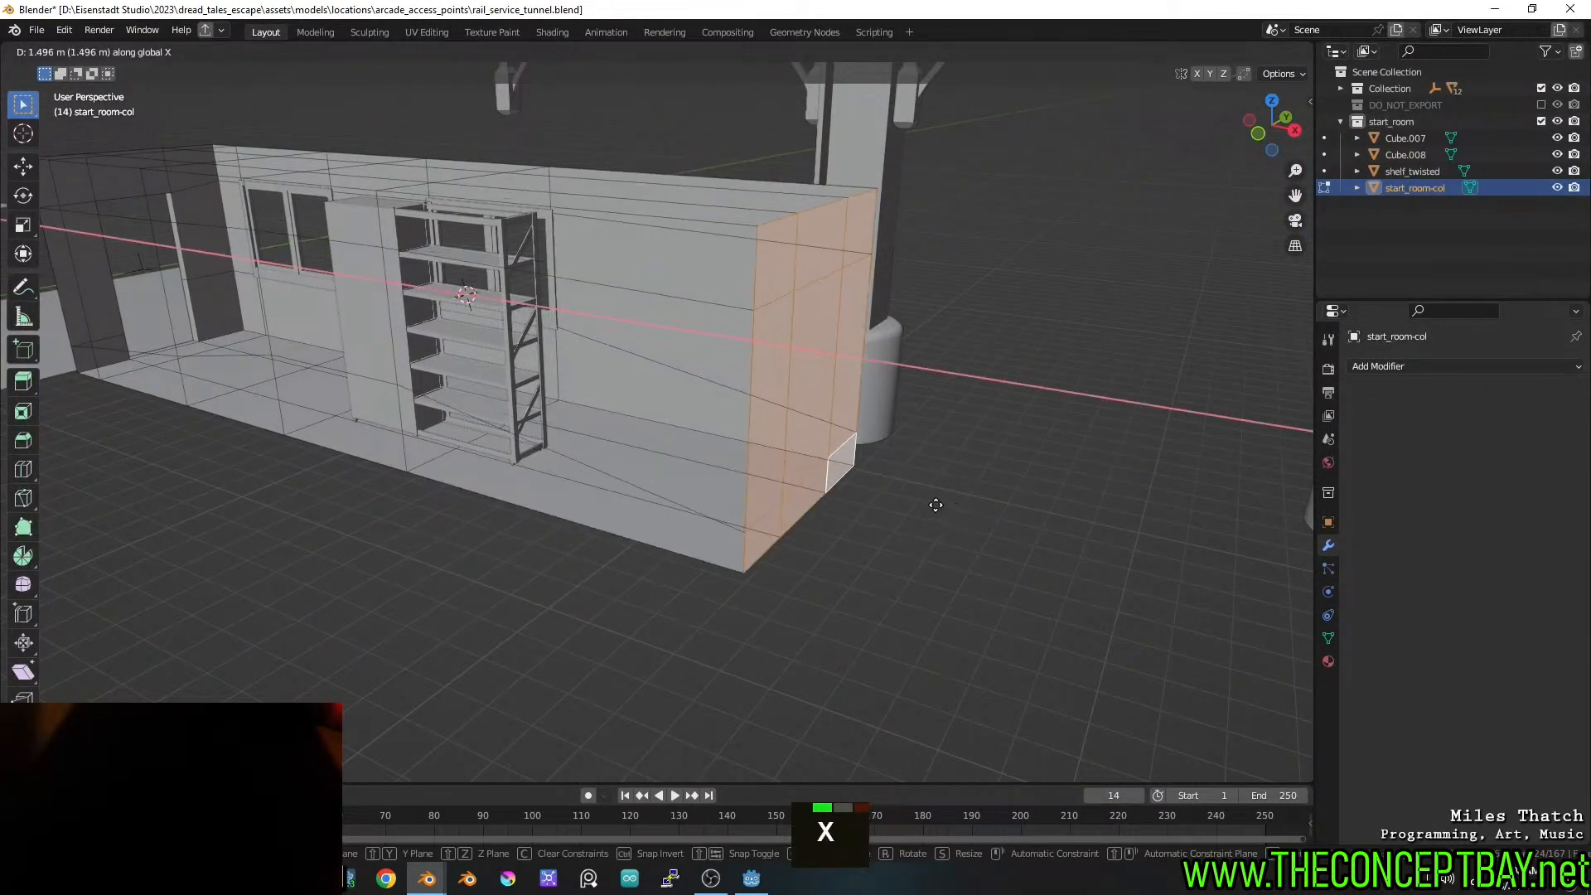
click(1025, 543)
Check the lengthened start room from several sides and save rail_service_tunnel.blend
shift+middle_drag(997, 558, 1000, 590)
middle_drag(1015, 564, 945, 556)
shift+middle_drag(1083, 510, 1001, 536)
middle_drag(1001, 536, 865, 449)
scroll(931, 526, up, 2)
key(ctrl+s)
middle_drag(963, 535, 1047, 554)
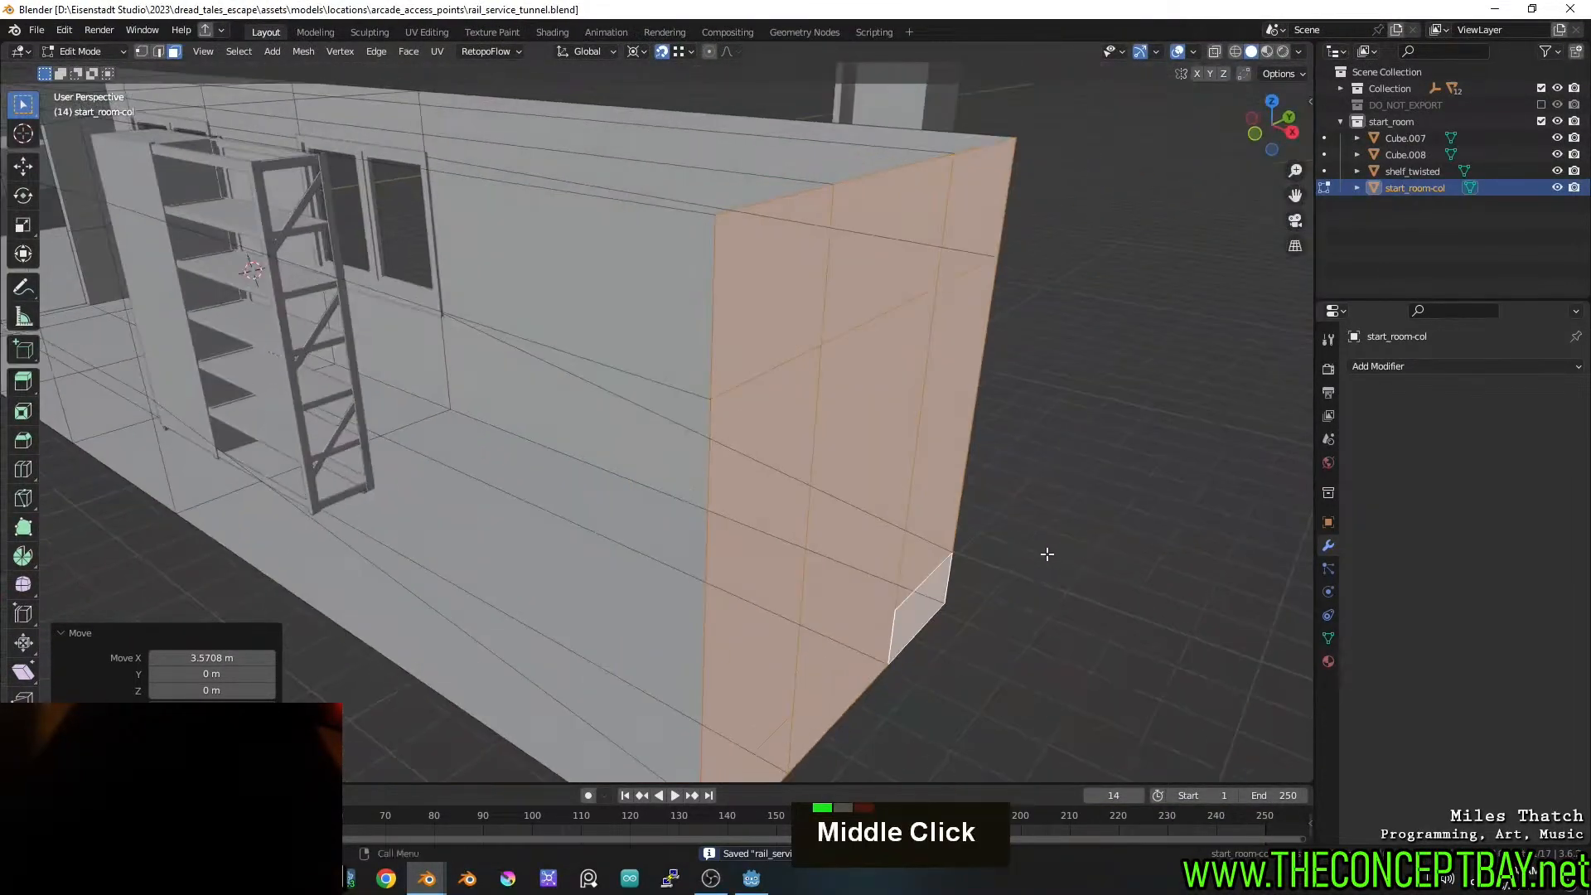
Snap the 3D cursor to the middle floor face in front of the shelving unit
key(Tab)
key(Tab)
scroll(663, 543, down, 1)
middle_drag(658, 551, 590, 475)
key(3)
click(626, 489)
middle_drag(736, 499, 680, 518)
scroll(724, 501, up, 2)
scroll(655, 524, down, 2)
scroll(657, 527, up, 8)
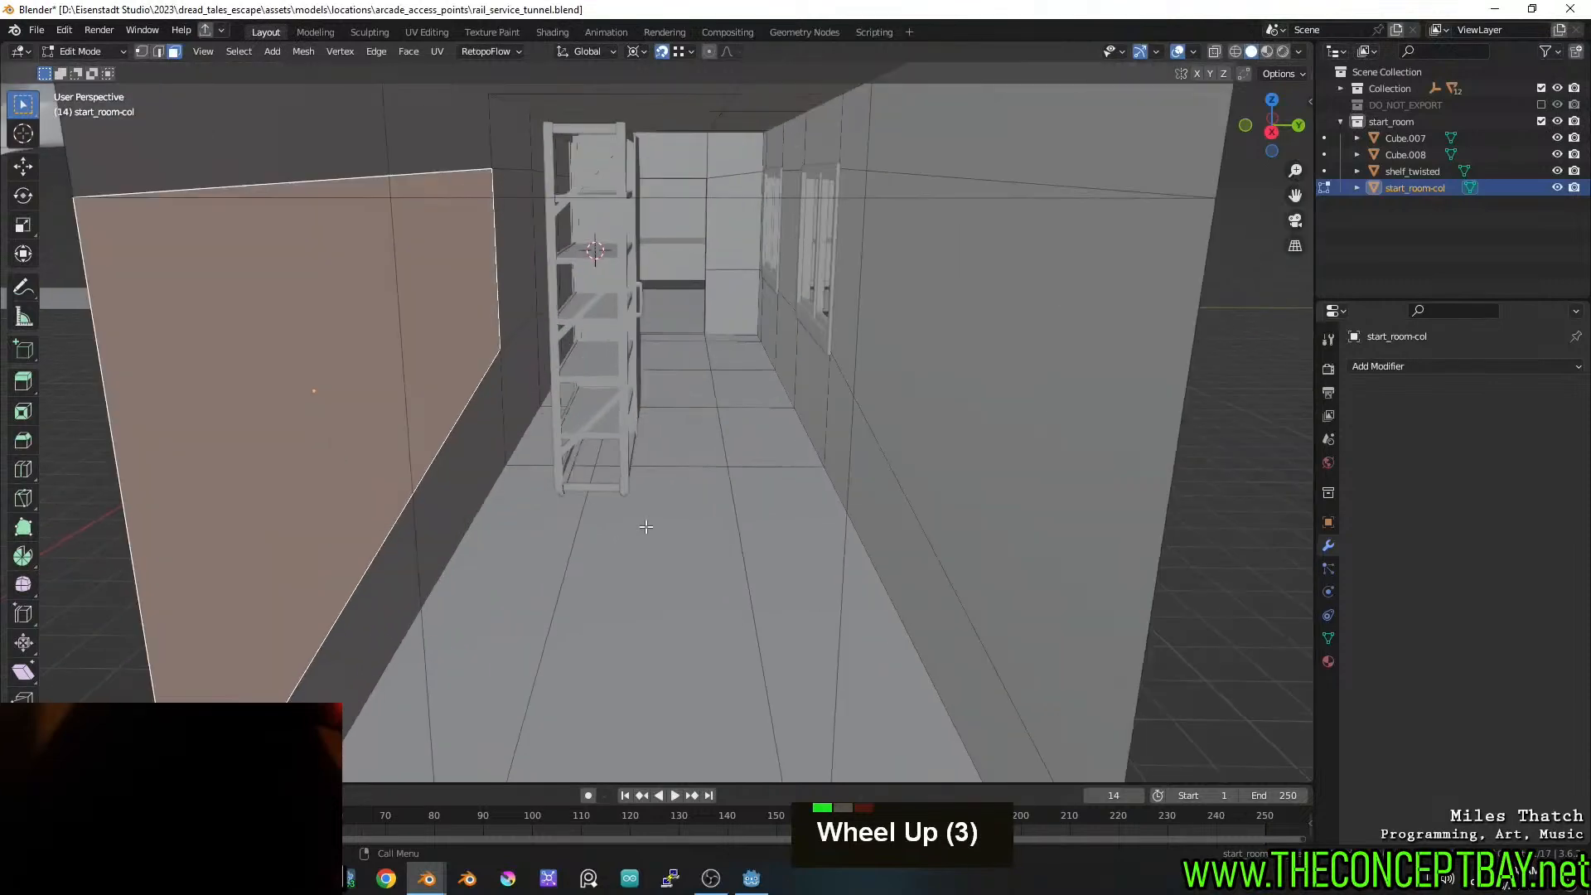
scroll(657, 527, up, 3)
click(646, 668)
key(shift+s)
click(648, 775)
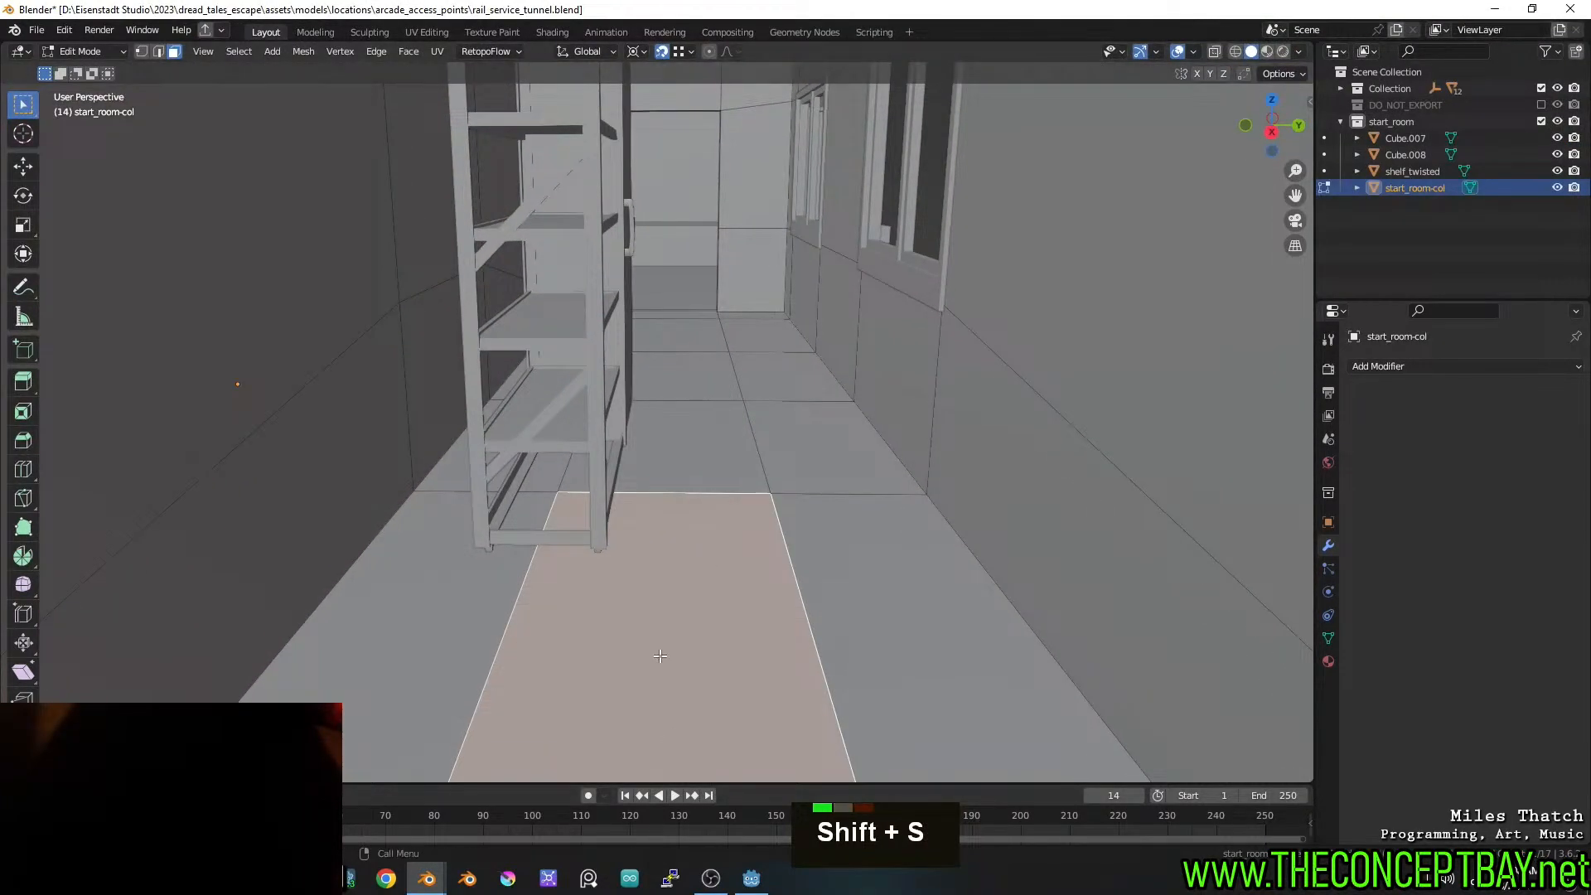
Add a 2 m cube at the 3D cursor on the start room floor, in Object Mode
scroll(662, 660, down, 1)
key(Tab)
scroll(660, 663, down, 2)
scroll(660, 662, up, 2)
key(shift+a)
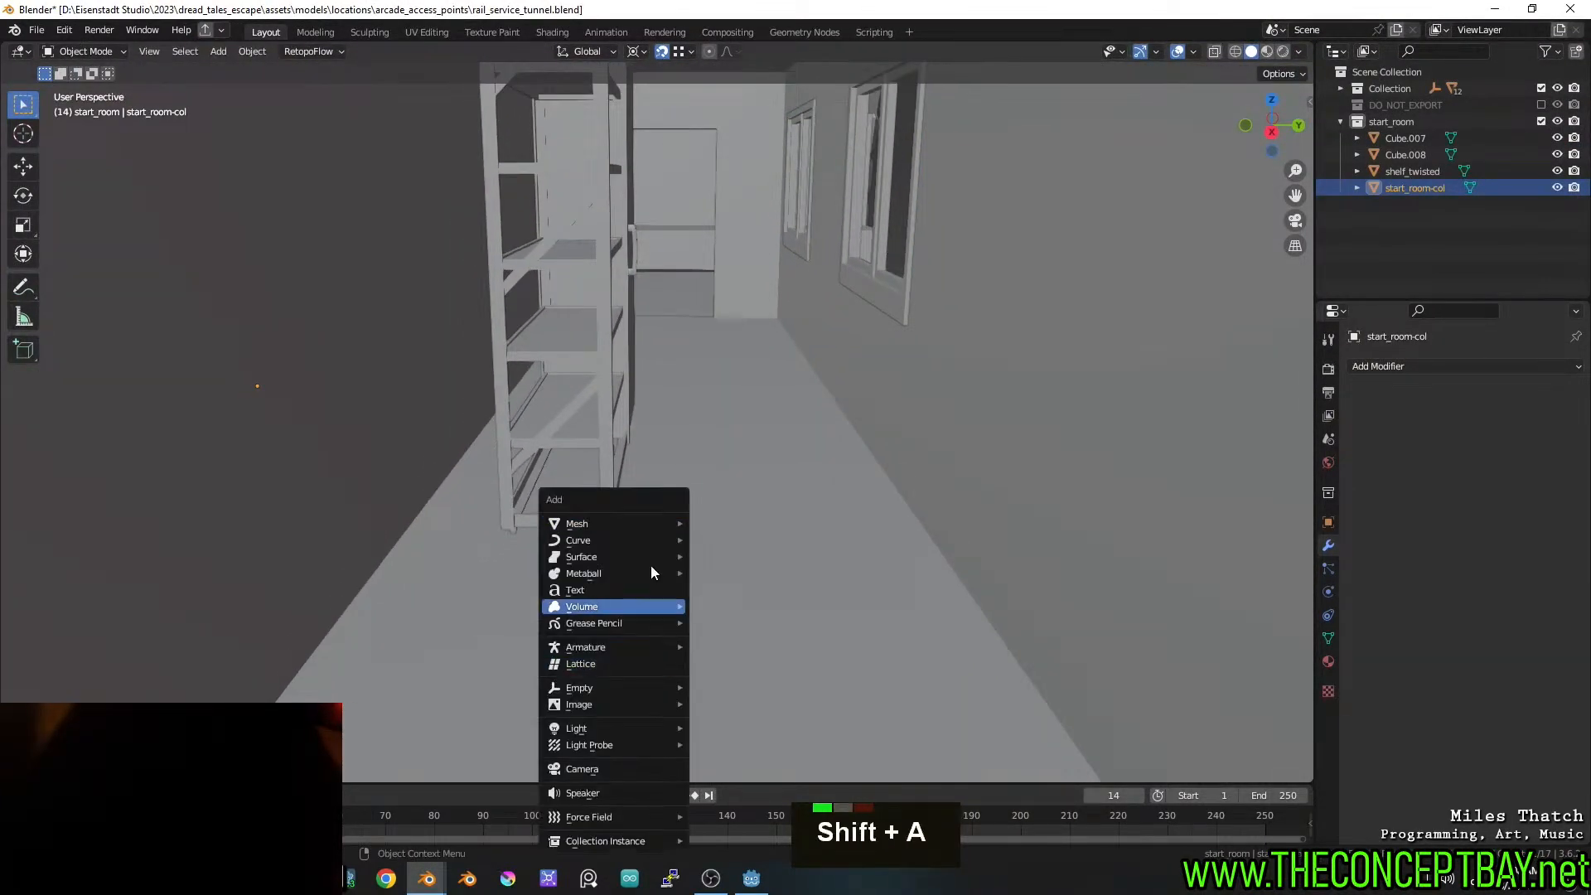
mouse_move(654, 528)
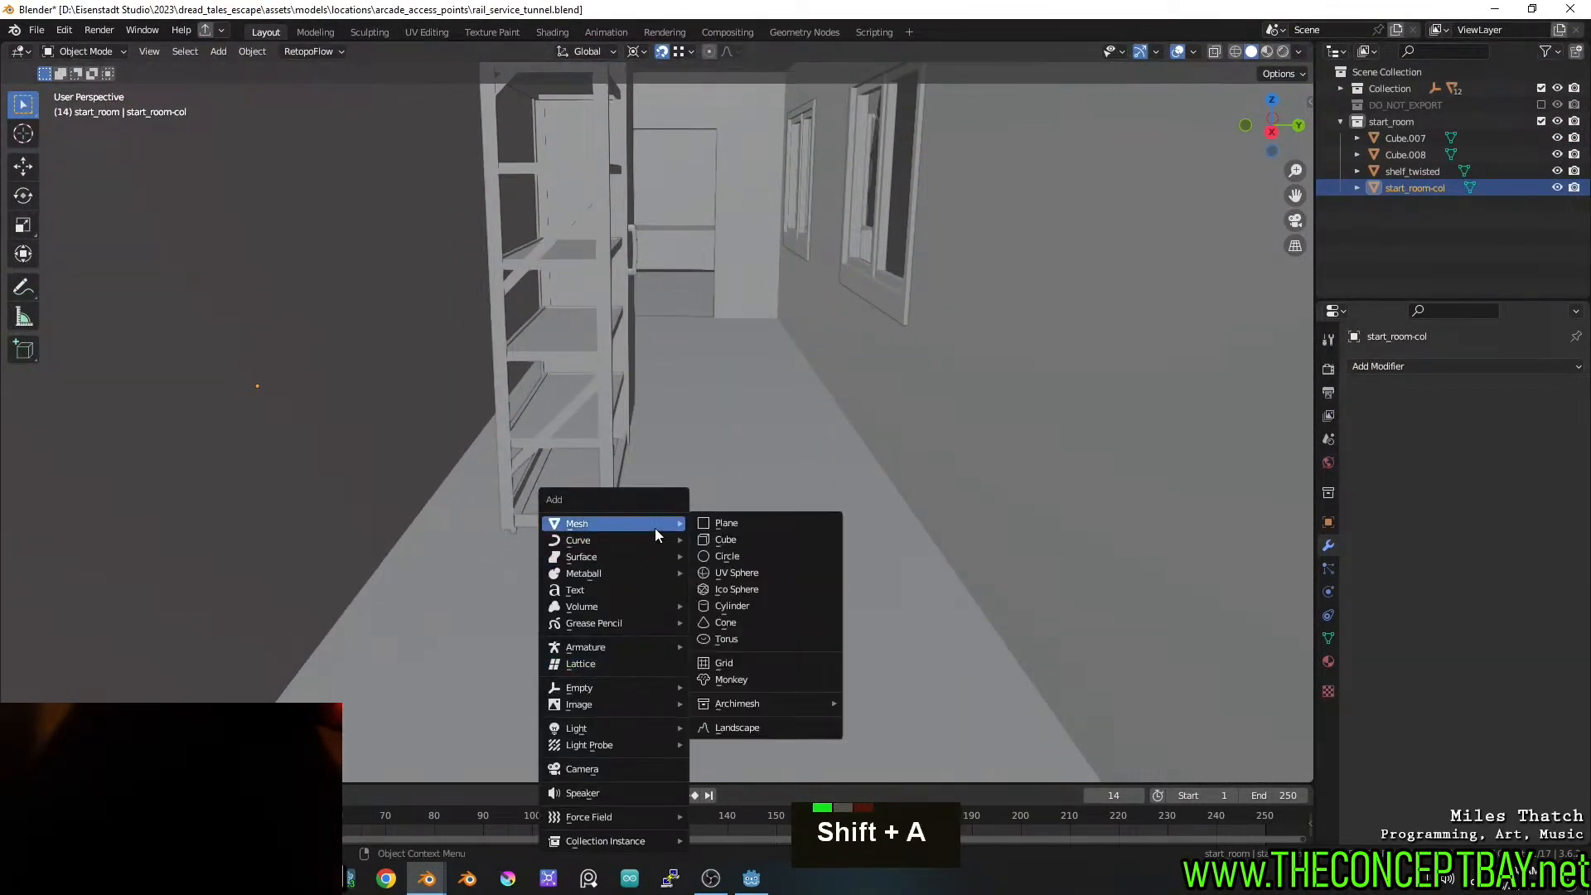
click(736, 540)
scroll(781, 598, down, 3)
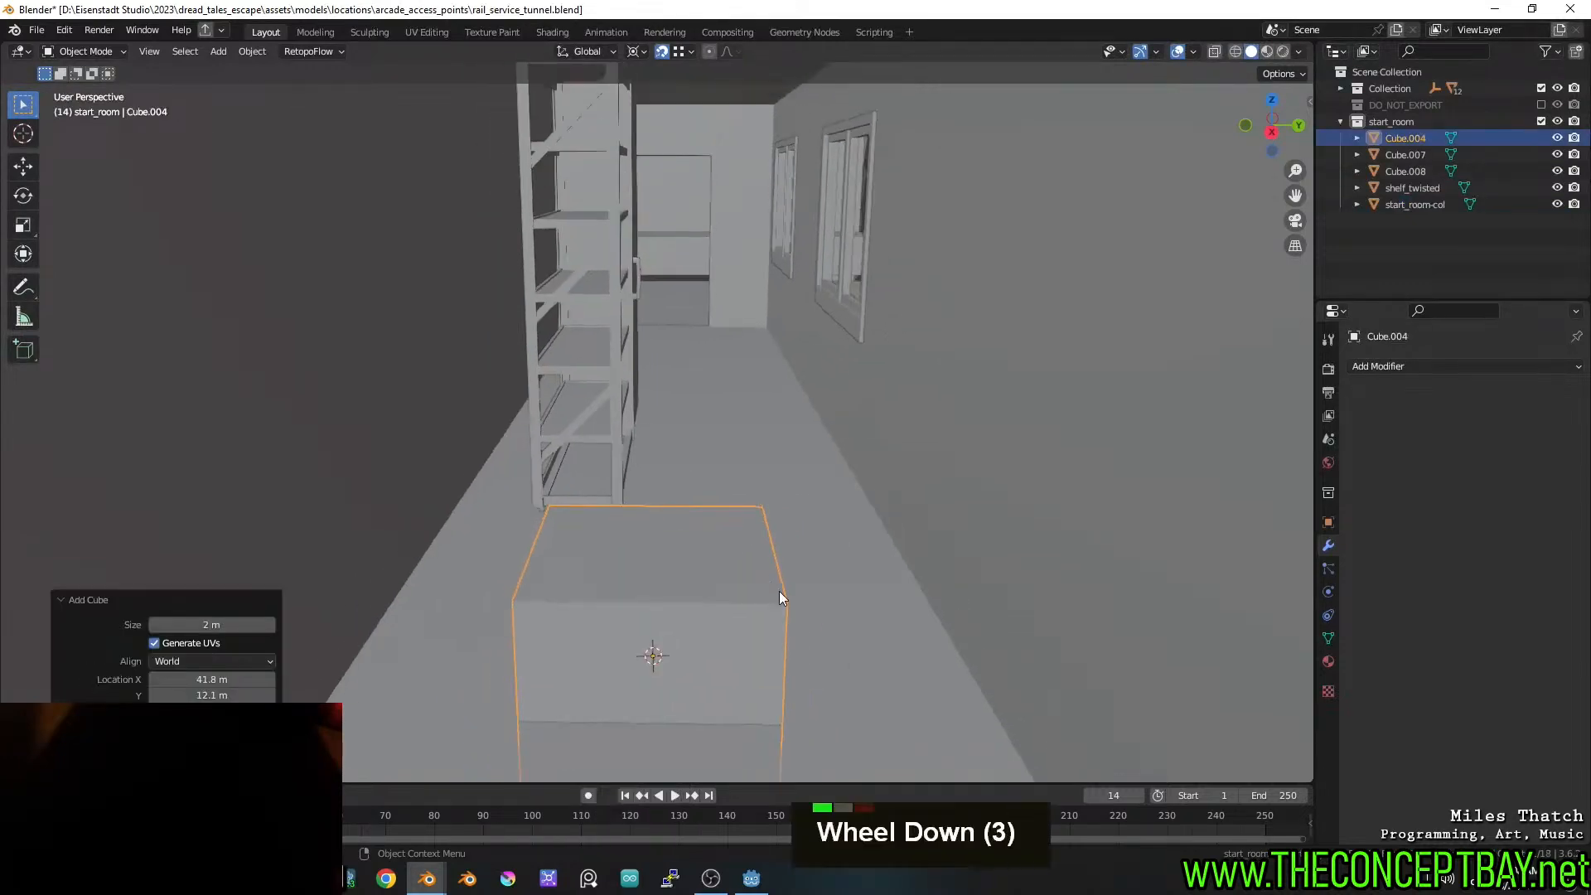
scroll(855, 664, down, 8)
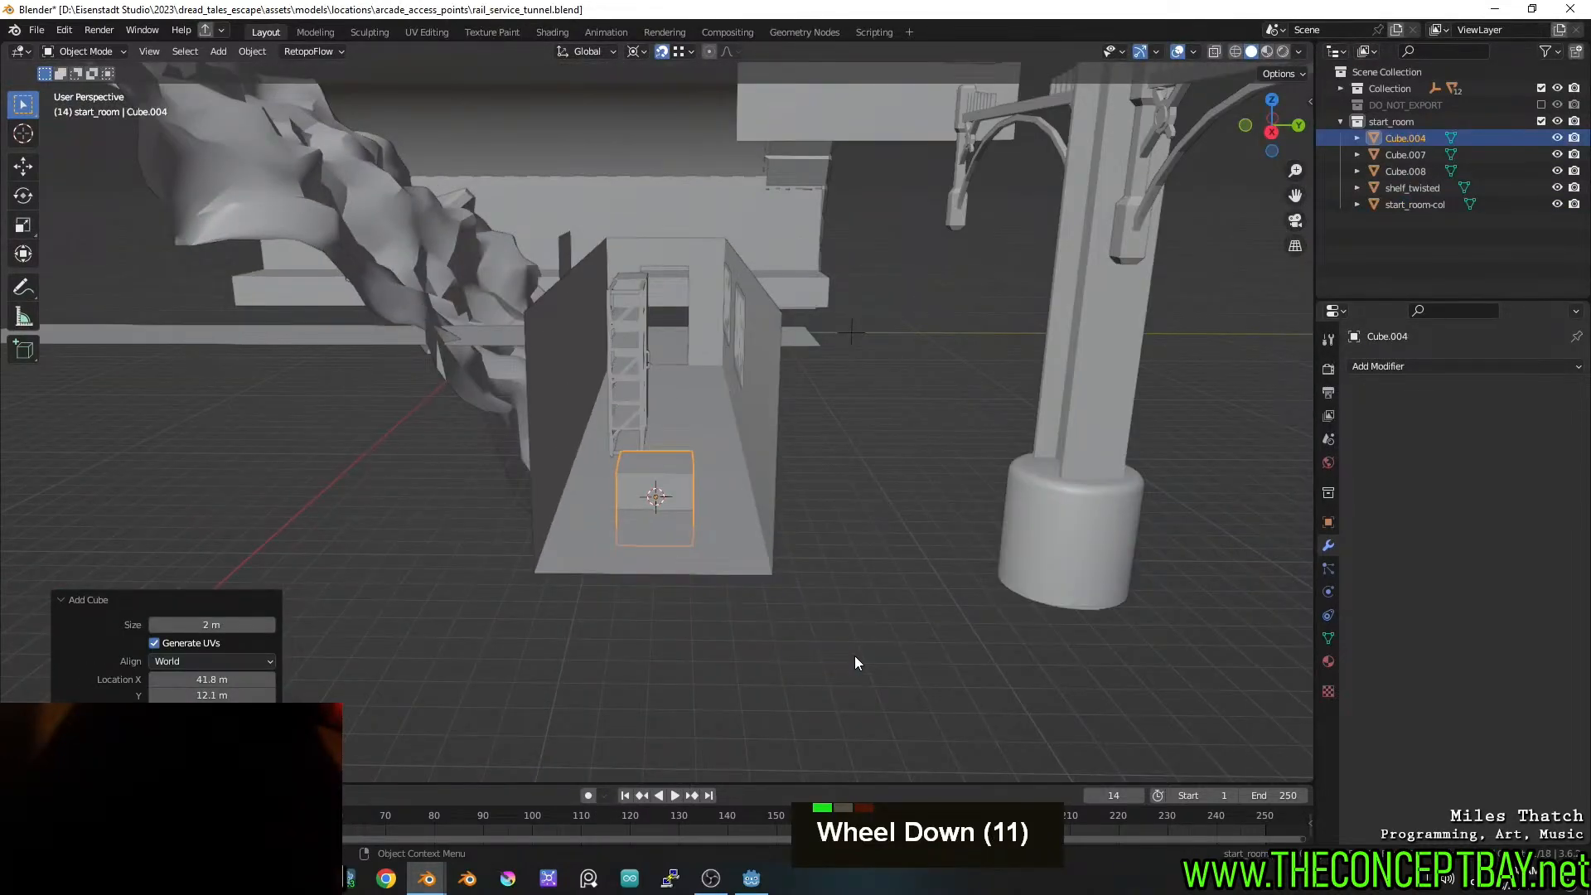
scroll(856, 660, up, 11)
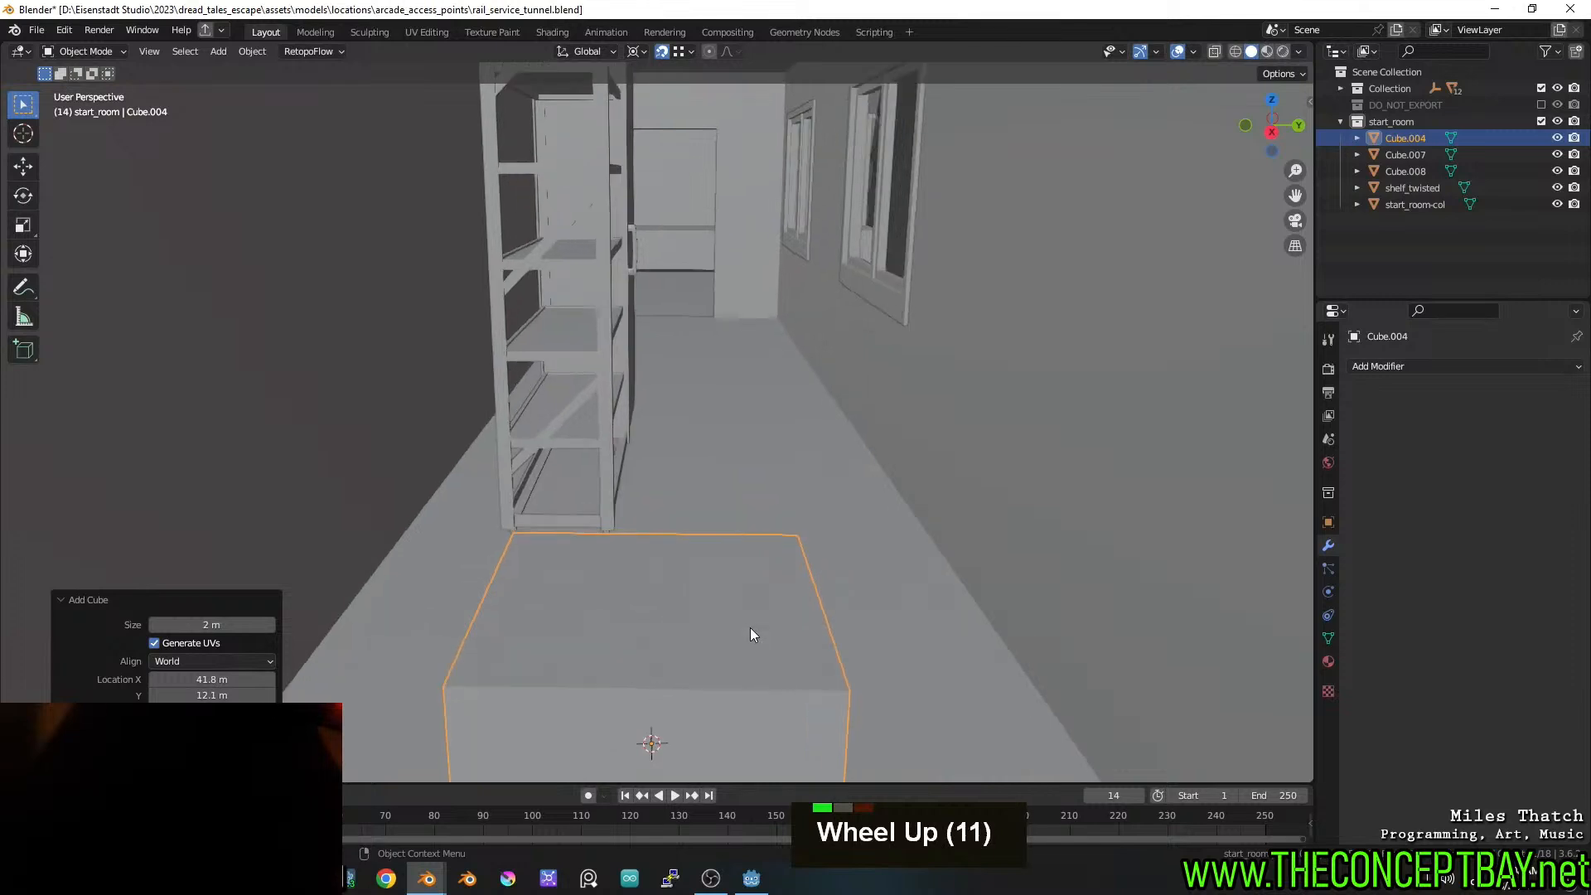
Cut a centred lengthwise edge loop into the cube and bevel it about 0.861 m wide, leaving narrow side strips
middle_drag(751, 634, 716, 556)
key(Tab)
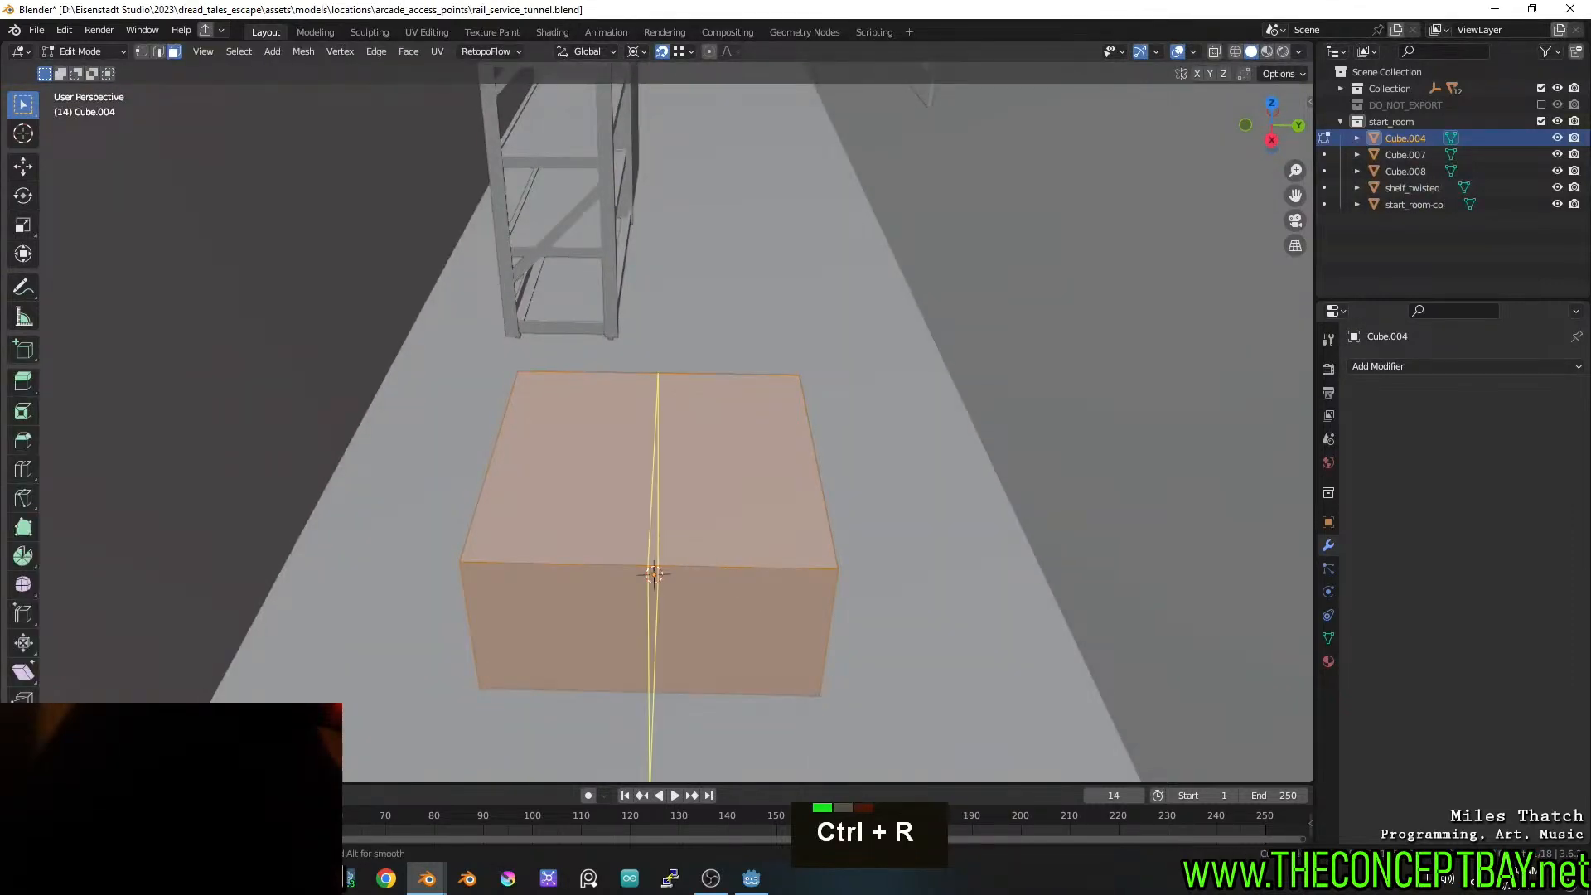
click(661, 543)
key(Escape)
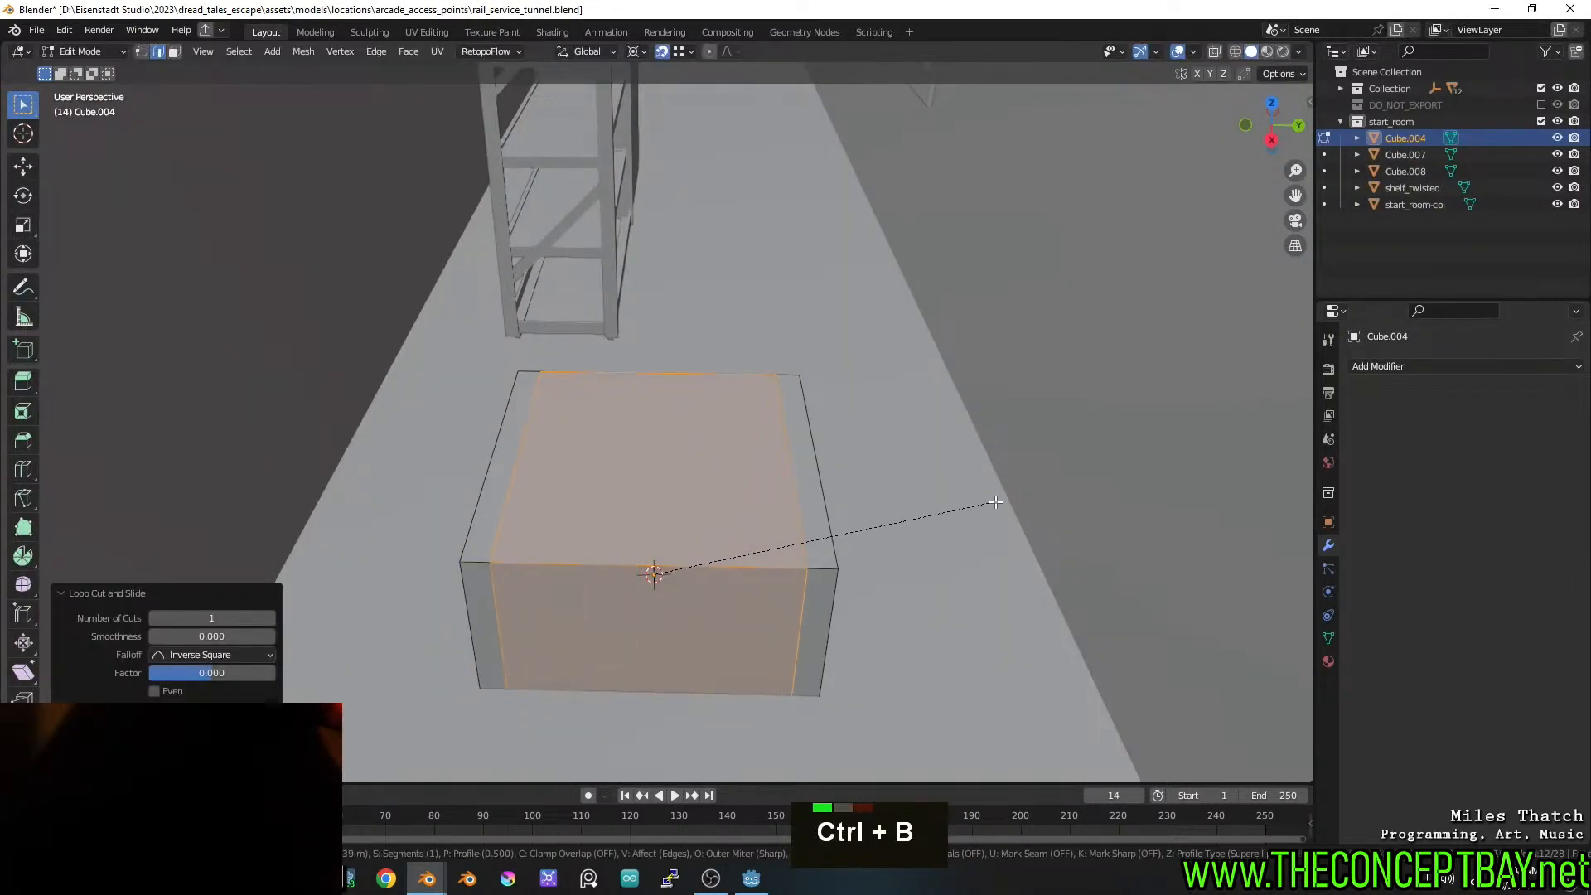
click(997, 502)
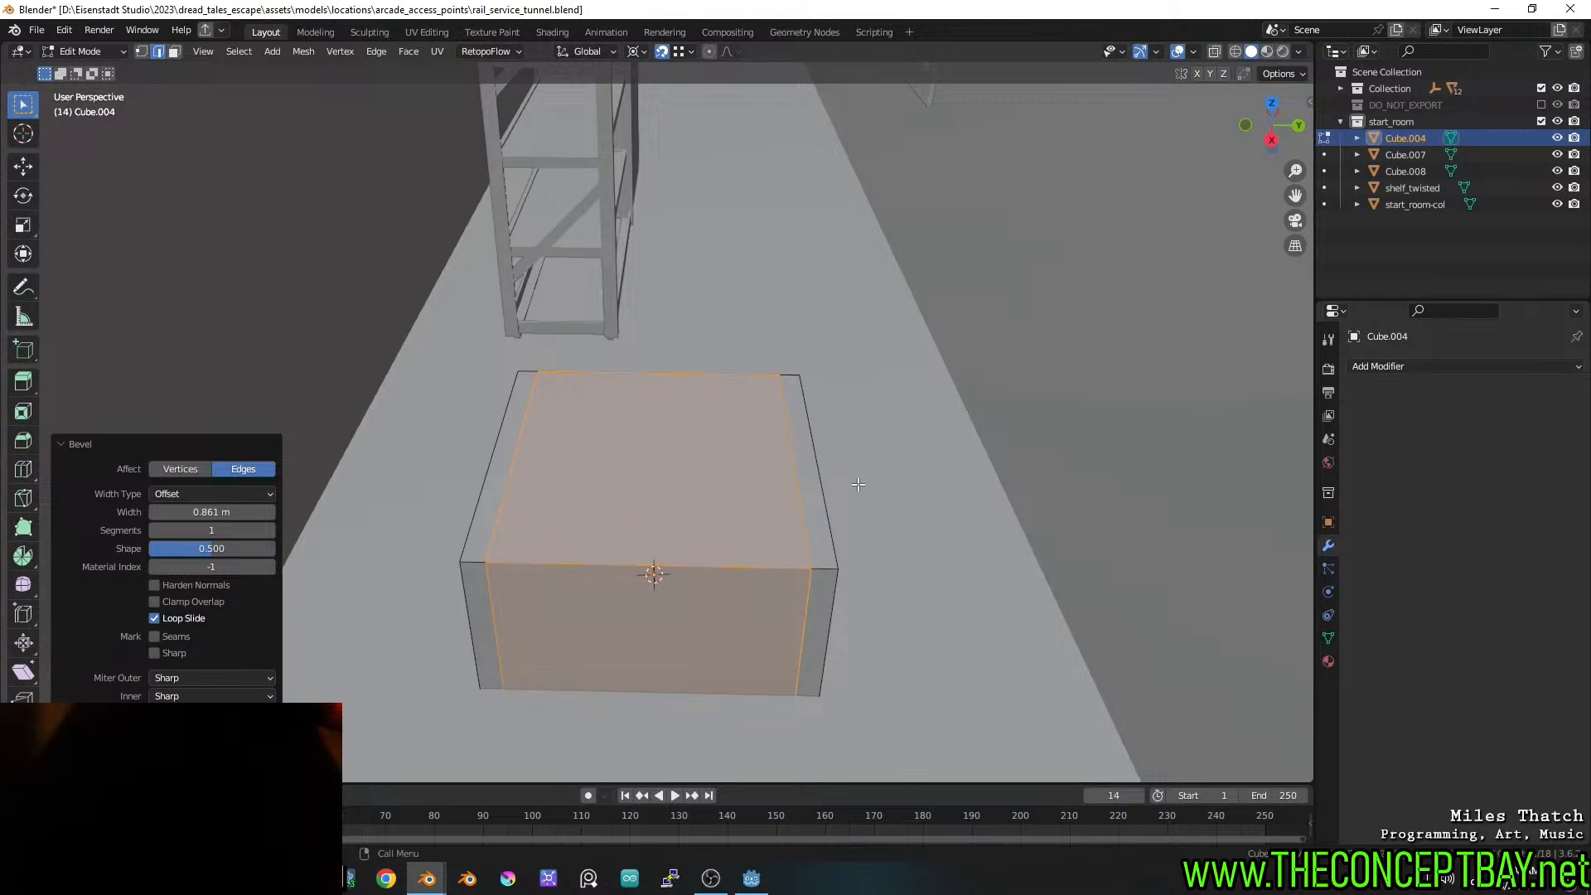
Cut a centred crosswise edge loop into the cube and bevel it into a narrow band across the top
click(782, 466)
click(782, 466)
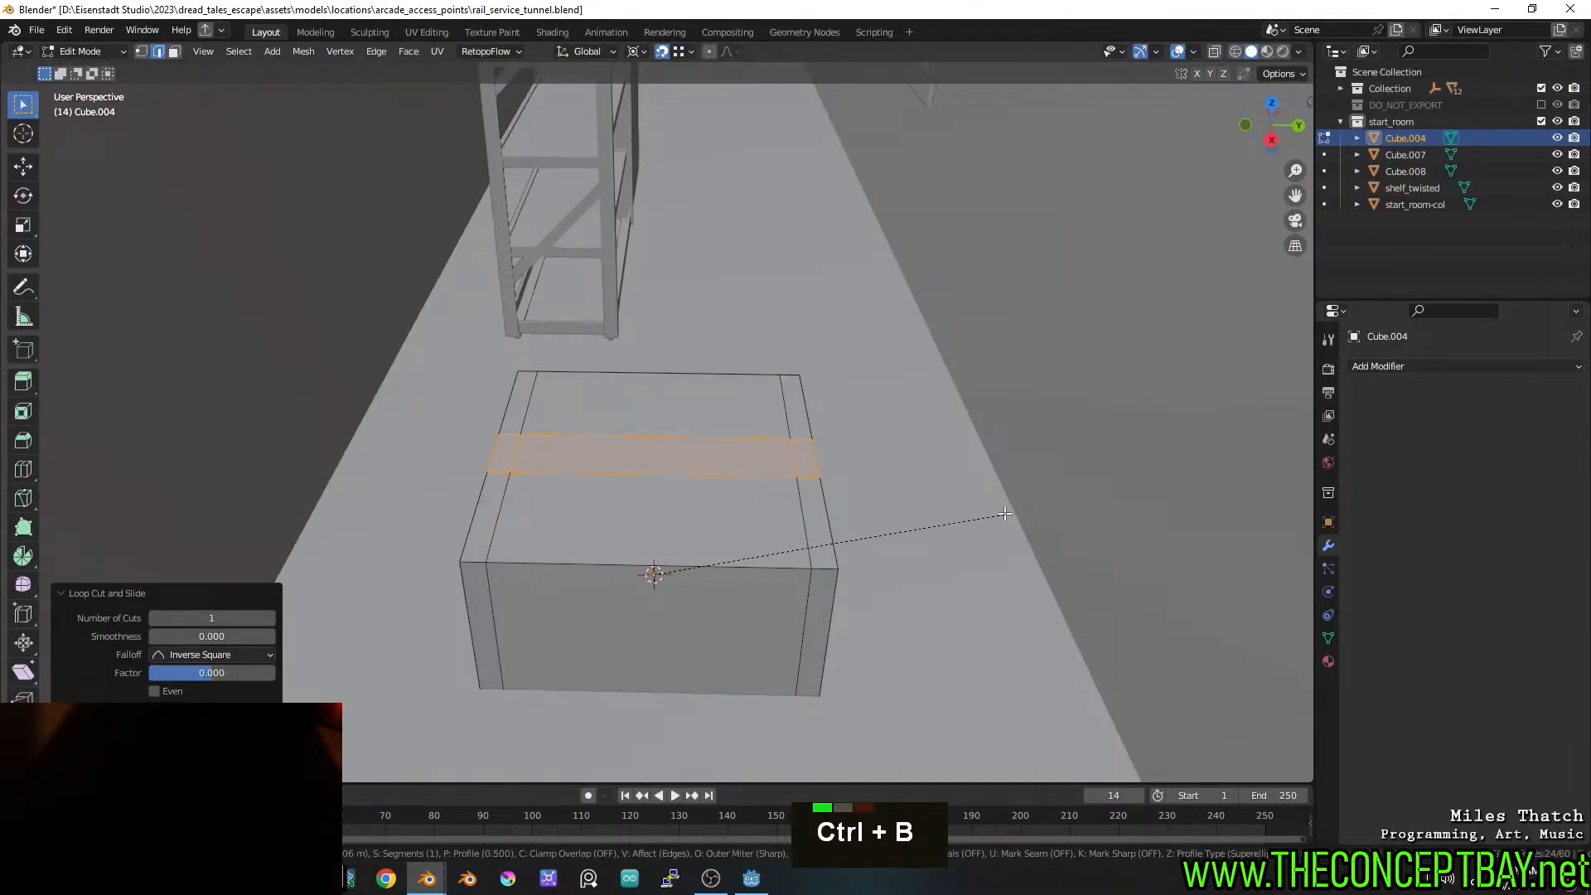
click(1004, 514)
Delete the wide middle faces on both sides of the crosswise band from the cube's top, ends and underside
key(3)
click(655, 521)
shift+click(647, 594)
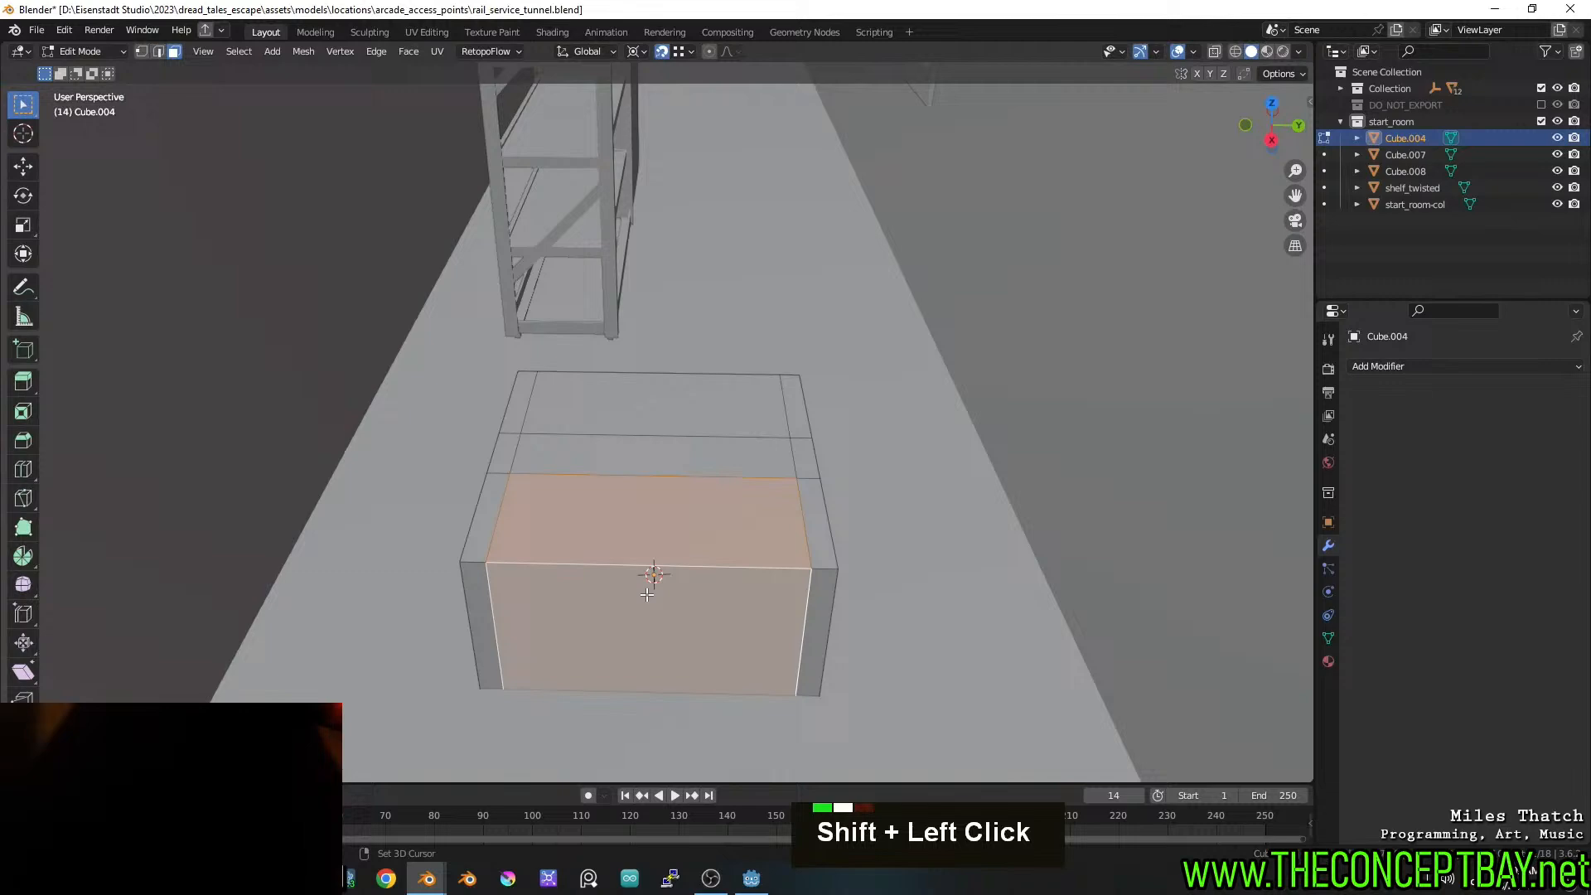
shift+click(648, 396)
key(z)
shift+click(642, 711)
mouse_move(803, 599)
middle_down()
mouse_move(737, 599)
mouse_move(714, 436)
middle_up()
shift+click(719, 336)
shift+click(701, 448)
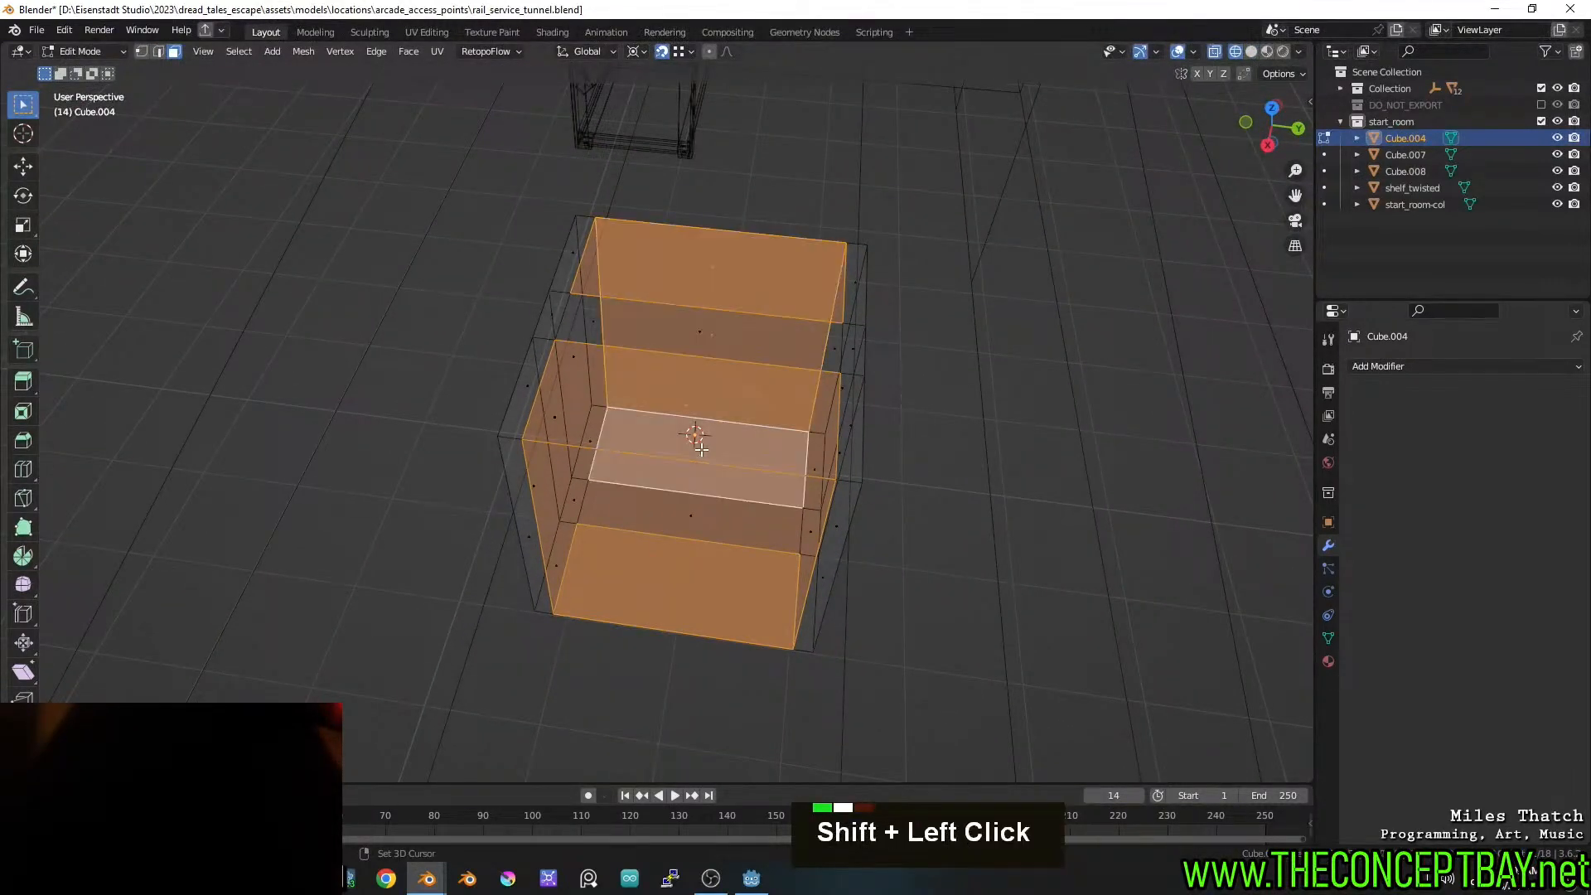
key(x)
click(701, 449)
key(z)
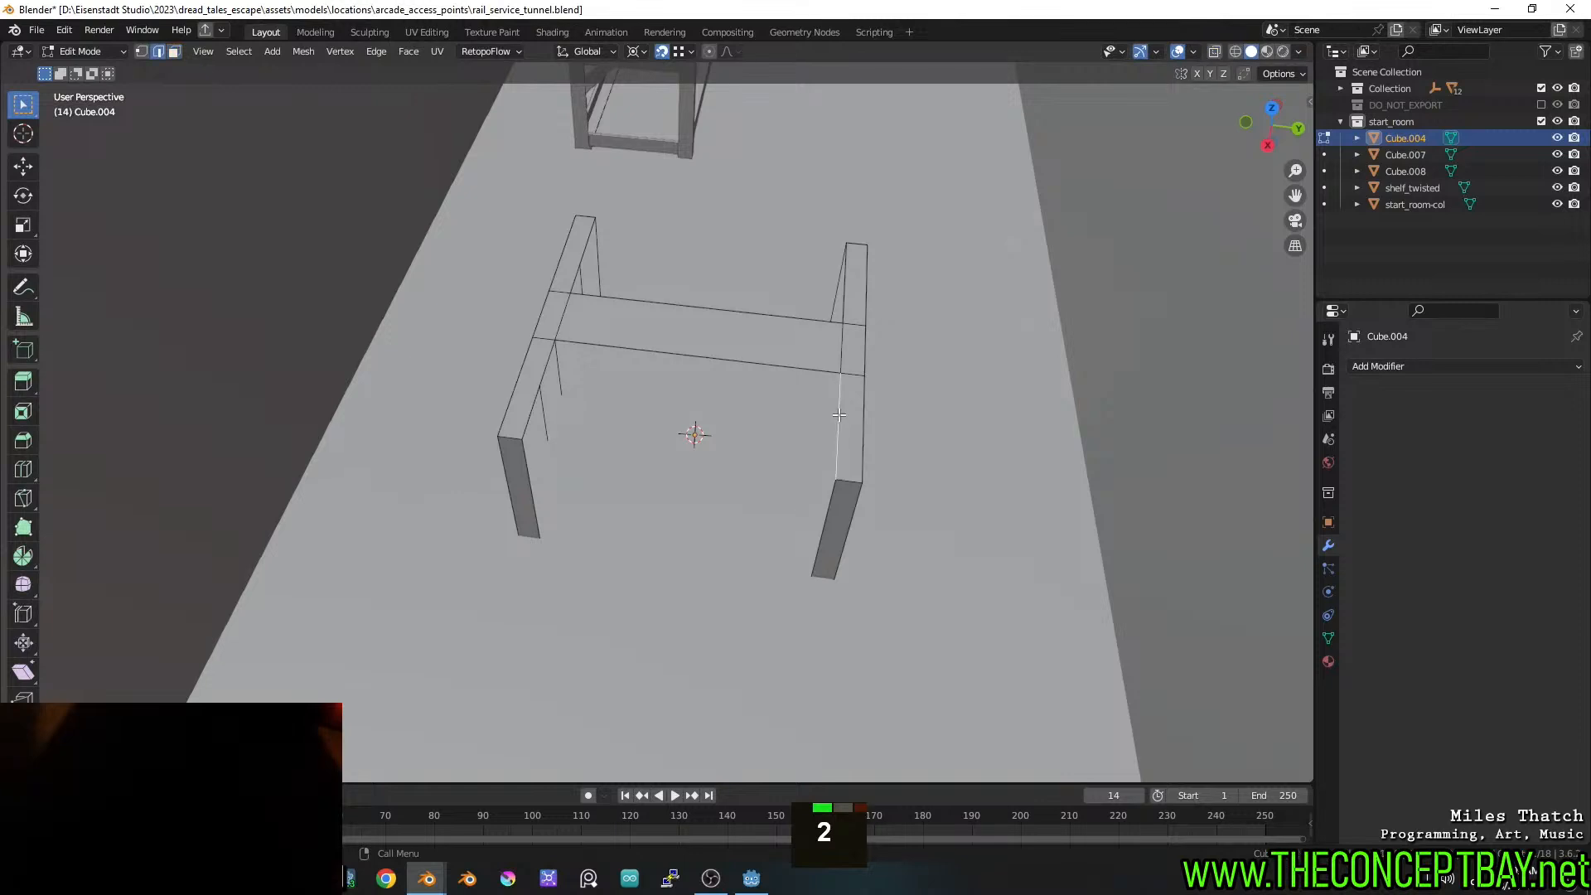
Extrude the six open inner edges at the top of the H-shaped mesh down 2 m along Z to close its sides
shift+click(834, 302)
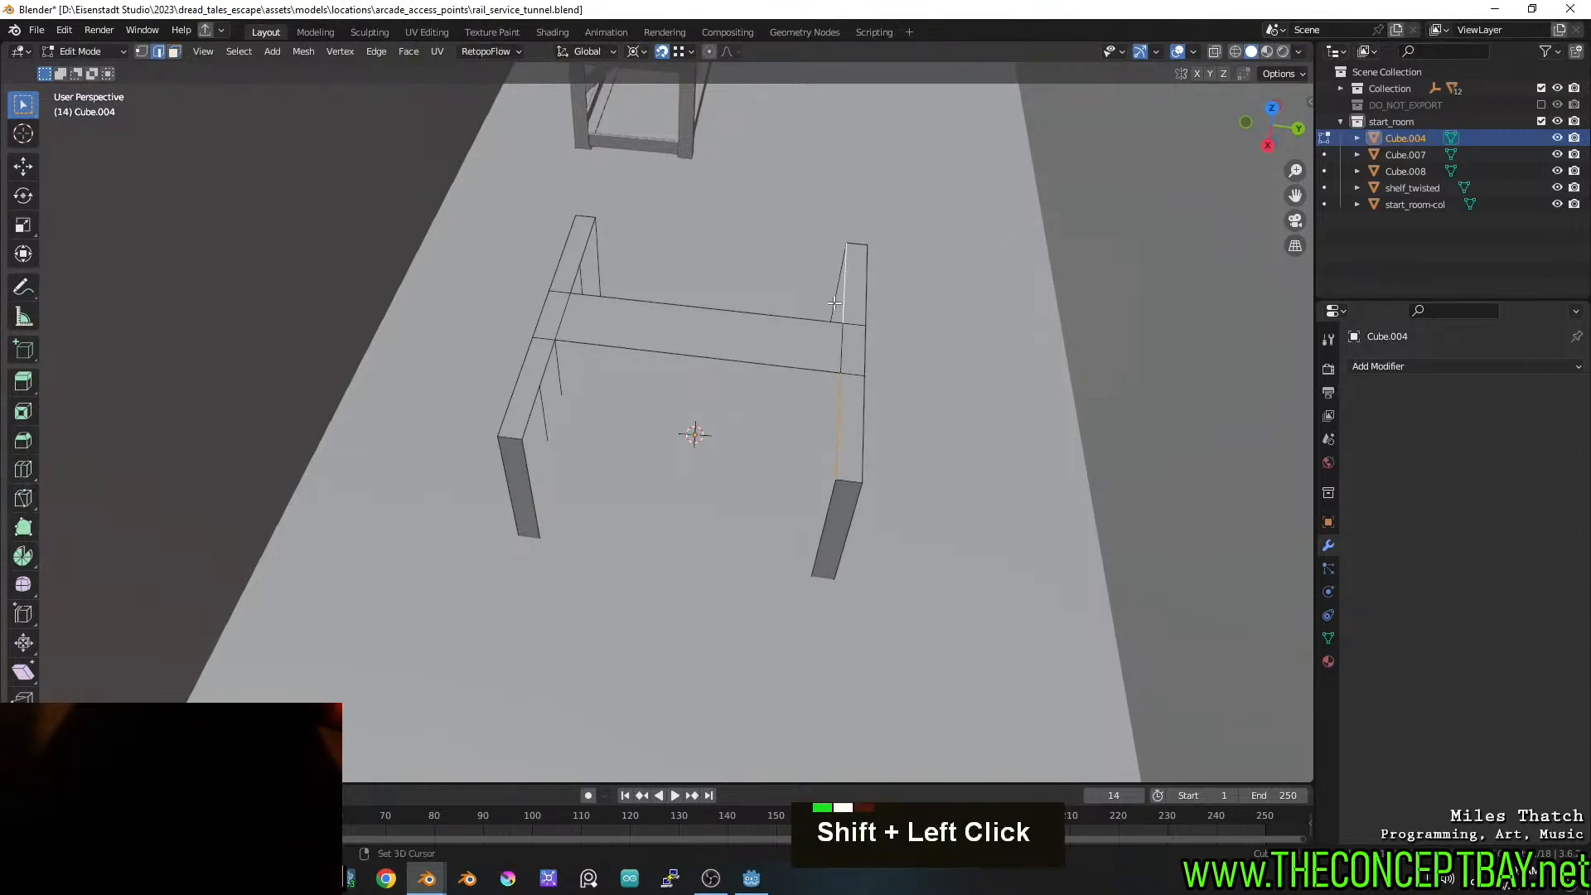
shift+click(588, 240)
key(z)
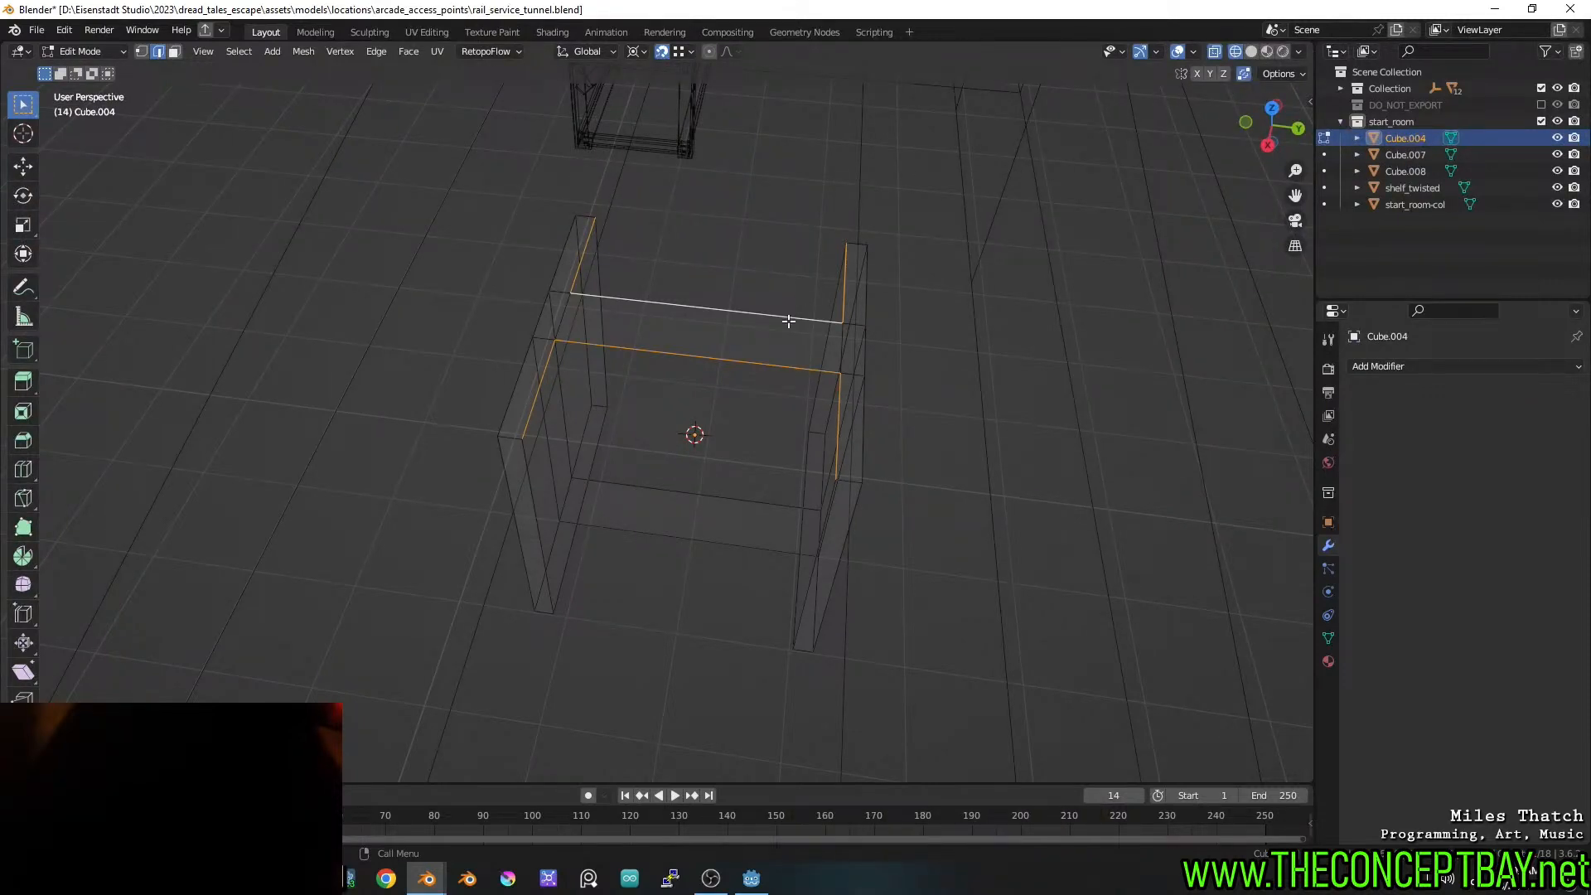
key(e)
key(z)
click(788, 548)
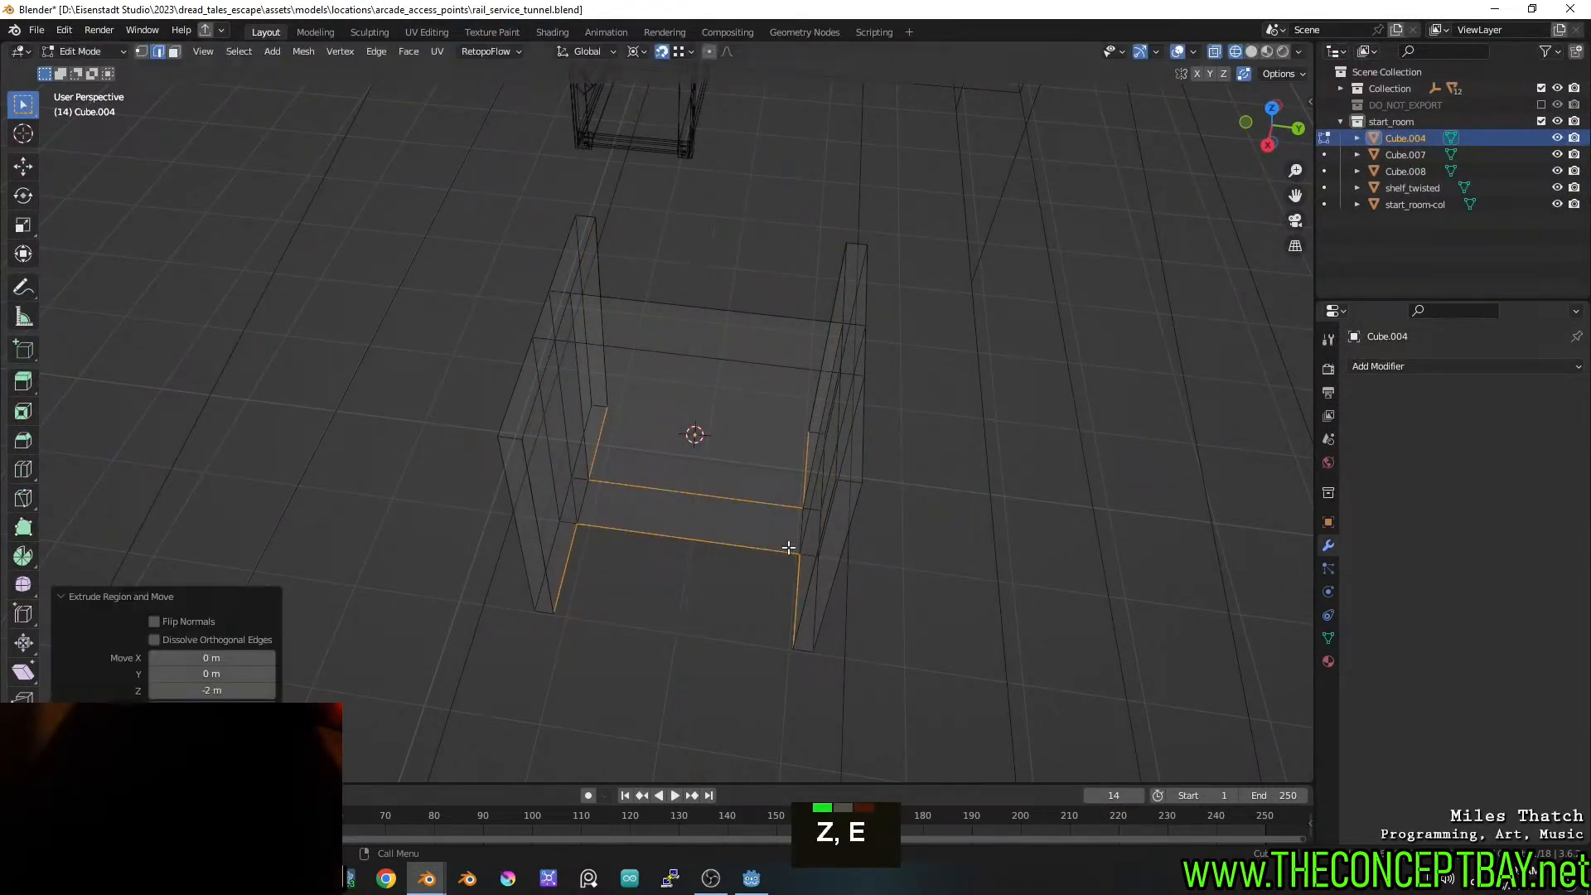
middle_drag(788, 548, 810, 550)
Scale the H-shaped object to about 0.411 in Object Mode and stretch it along Z into a long beam
key(Tab)
scroll(736, 504, down, 1)
key(z)
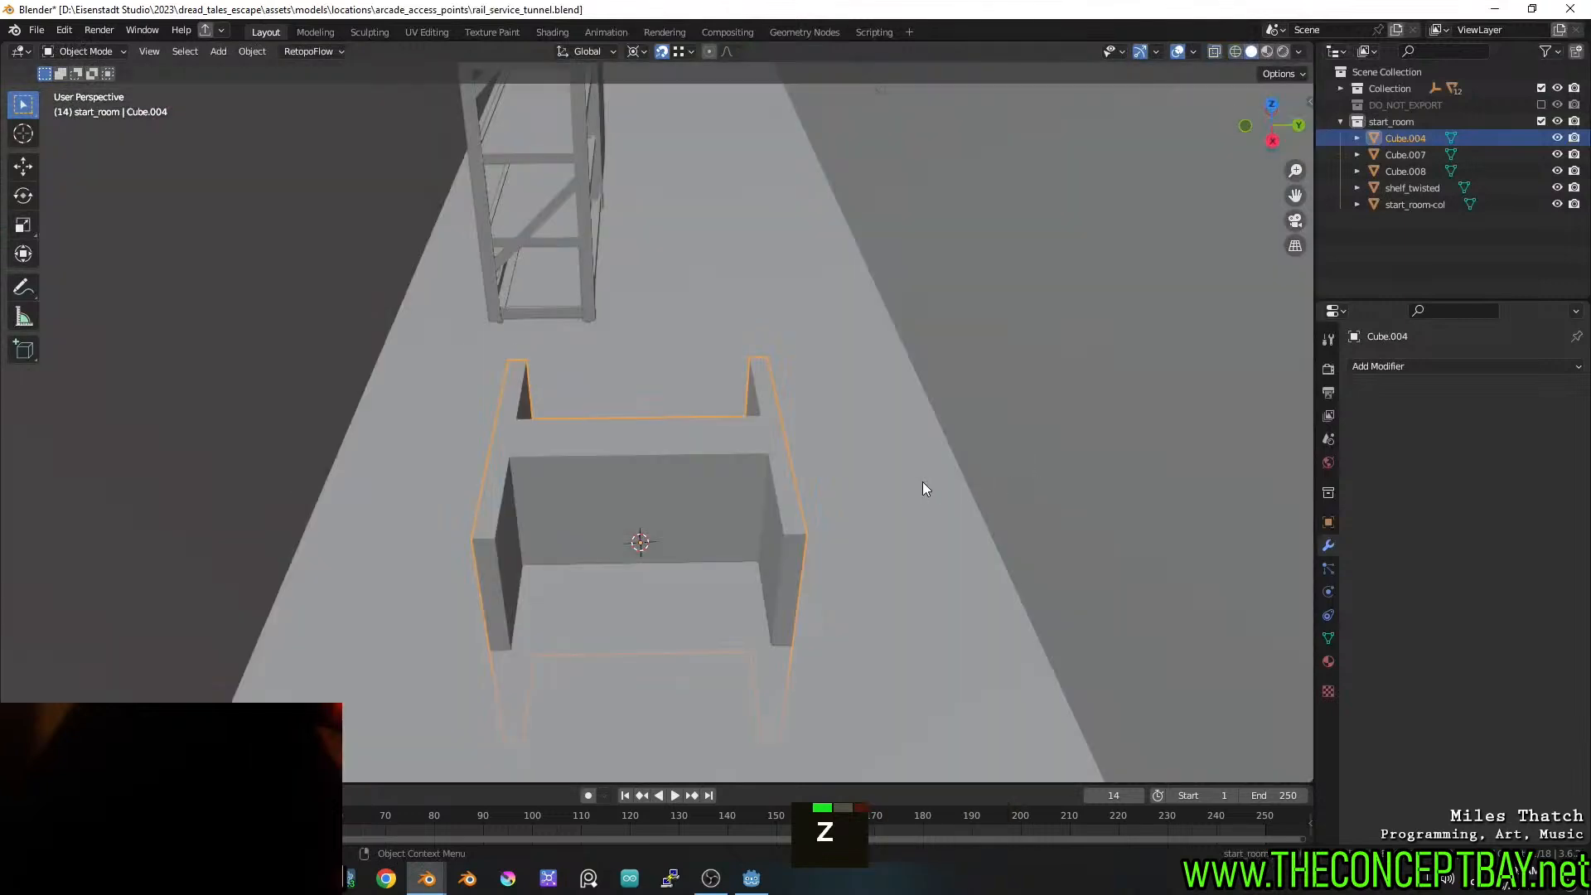
scroll(913, 469, up, 2)
key(s)
click(799, 506)
key(s)
key(z)
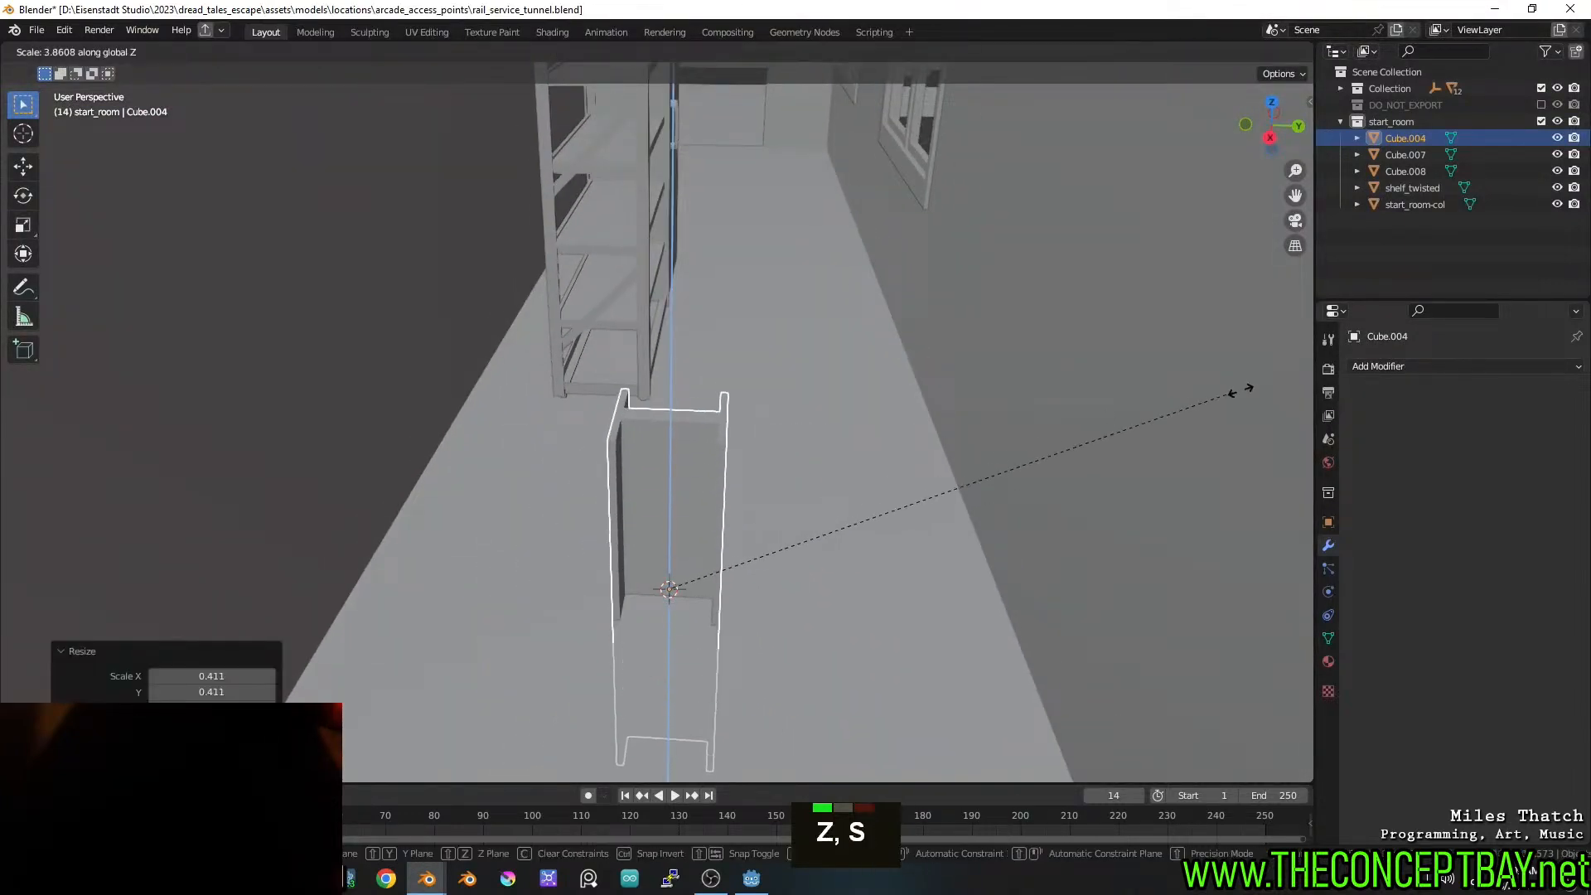
click(706, 288)
Rotate the beam about -40.8° around X and raise it about 2.362 m along Z
key(r)
key(x)
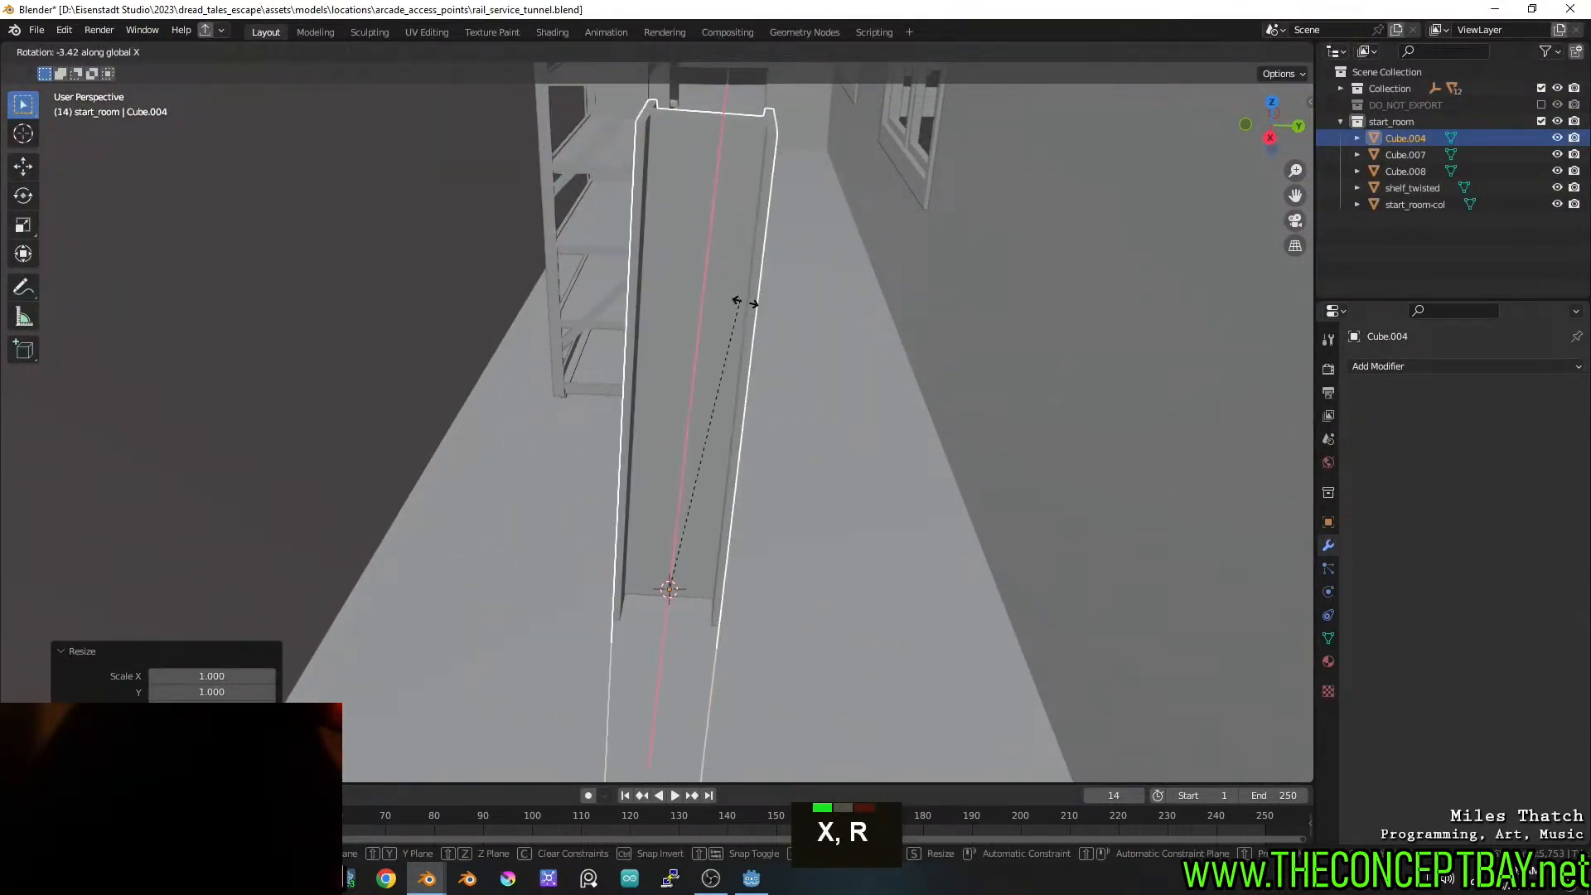
click(895, 412)
key(g)
key(z)
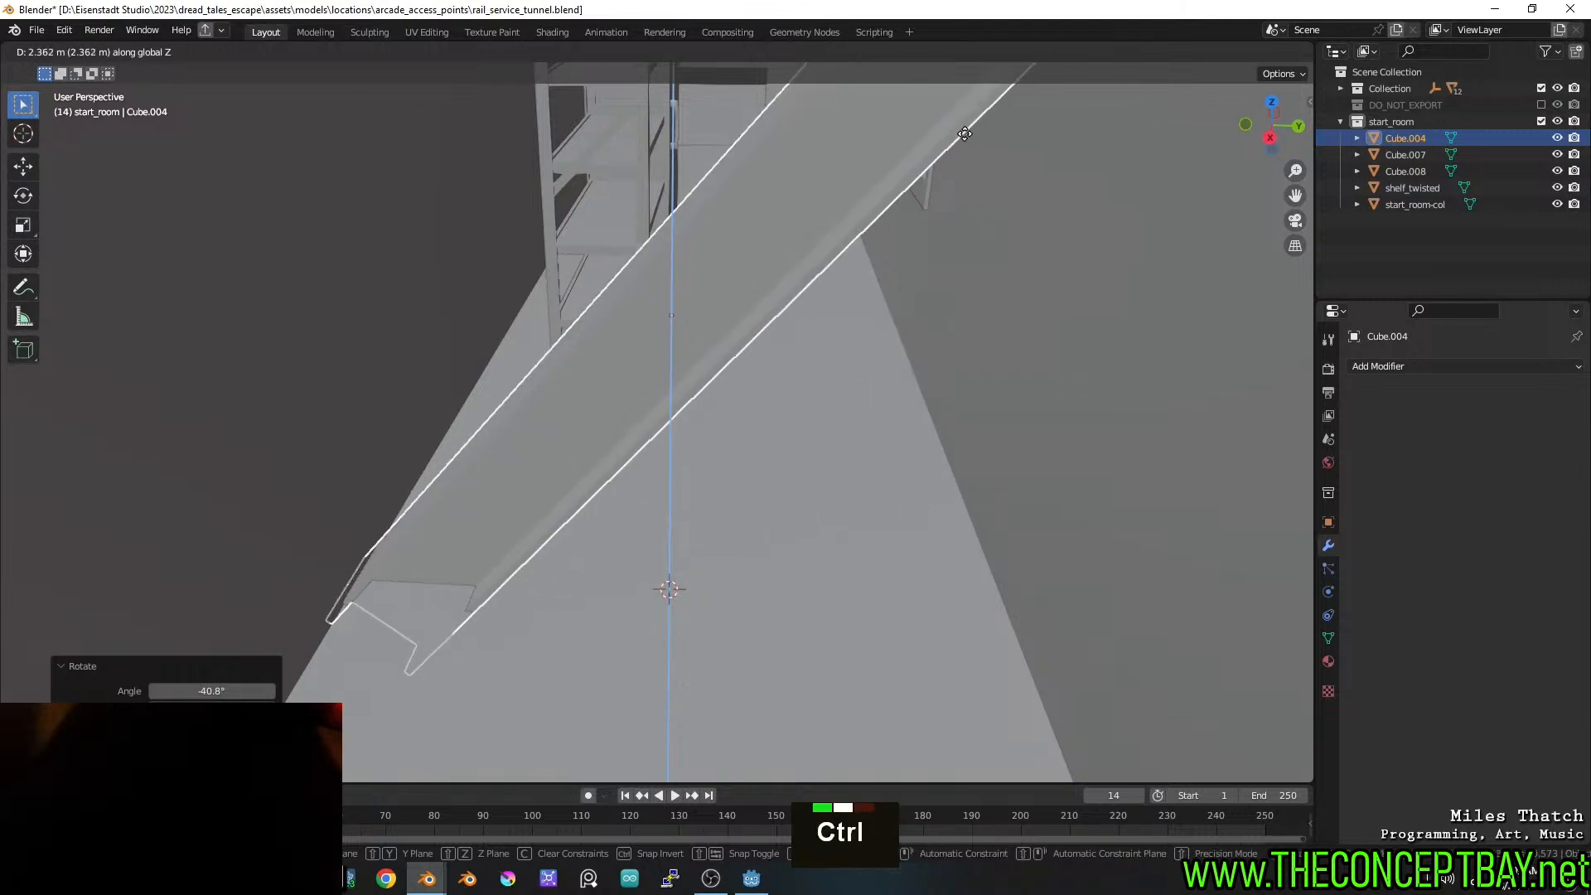
middle_click(837, 392)
ctrl+click(837, 392)
shift+middle_drag(837, 391, 840, 454)
key(r)
key(y)
key(x)
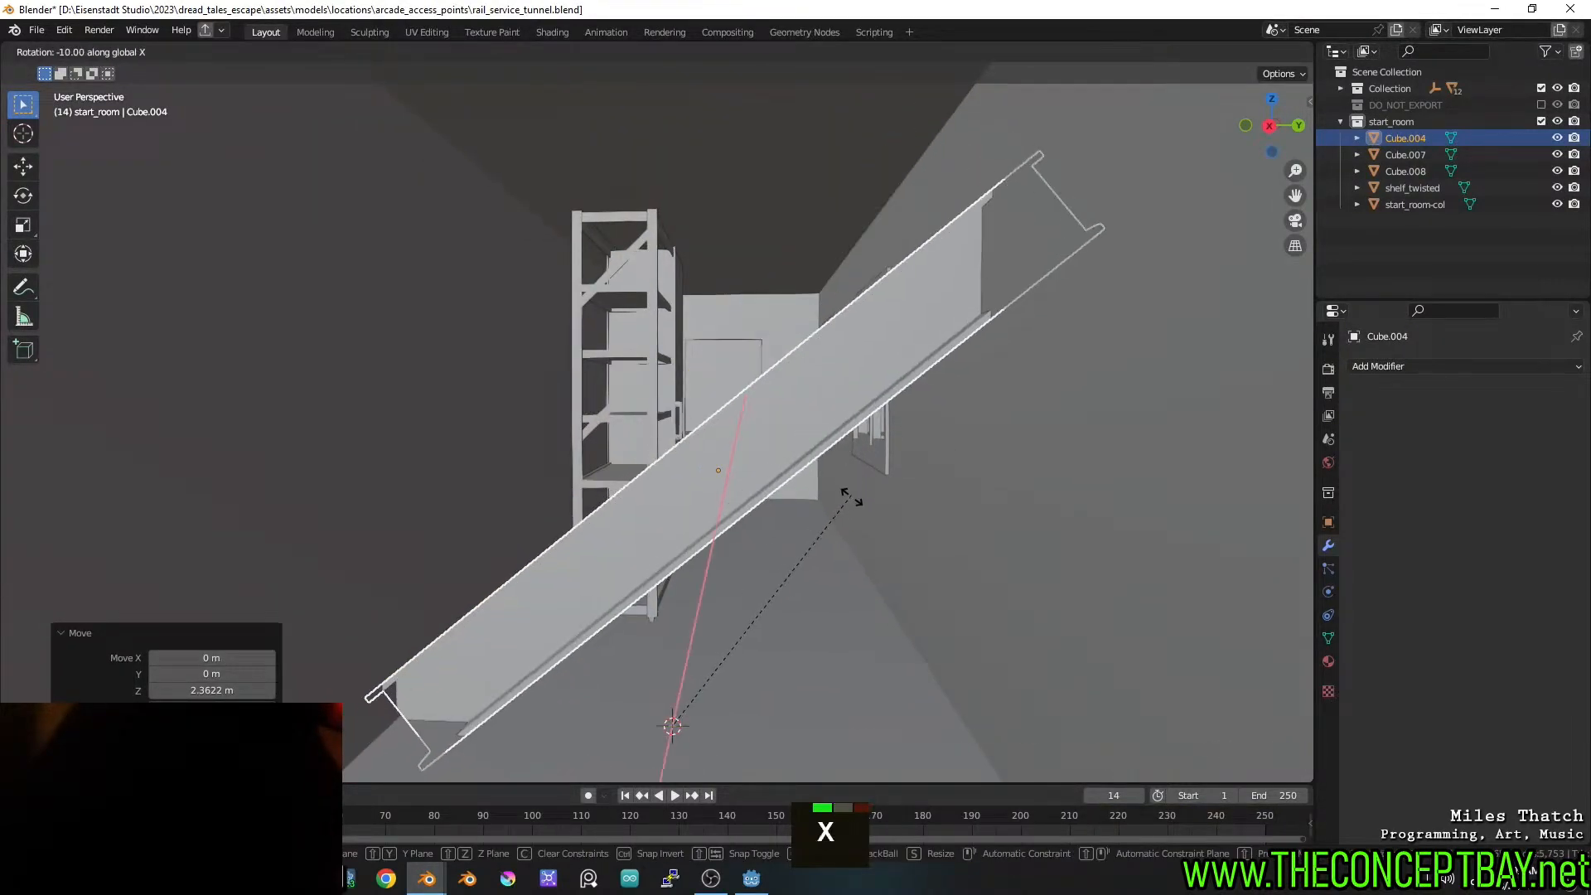
key(Escape)
Rotate the beam about -23.4° around X at its own centre instead of the 3D cursor, and raise it about 0.134 m
key(z)
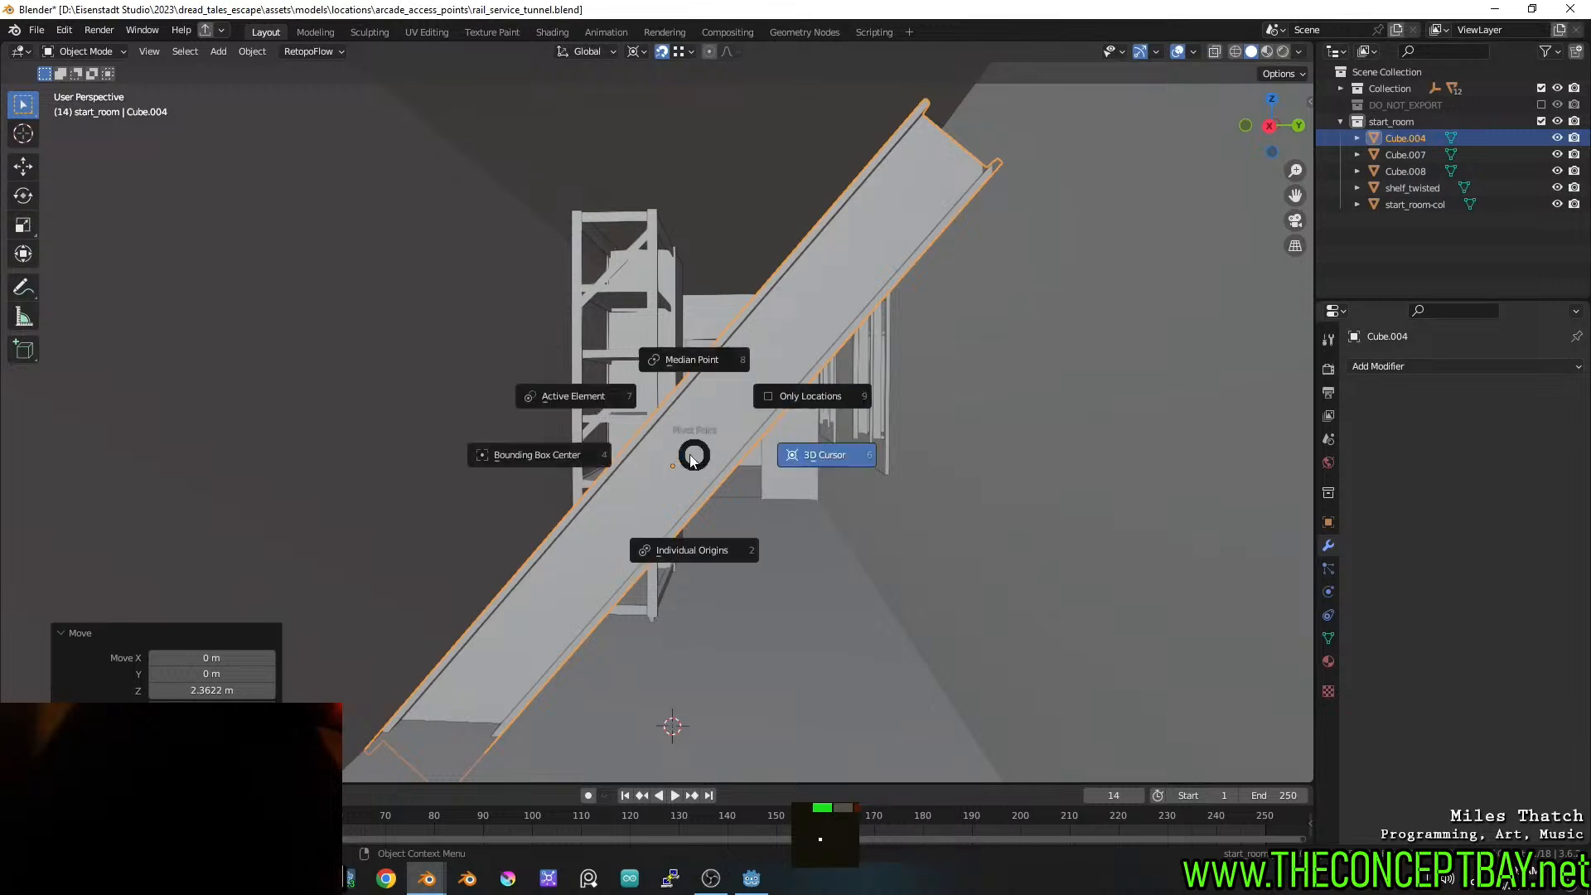
key(r)
key(y)
key(x)
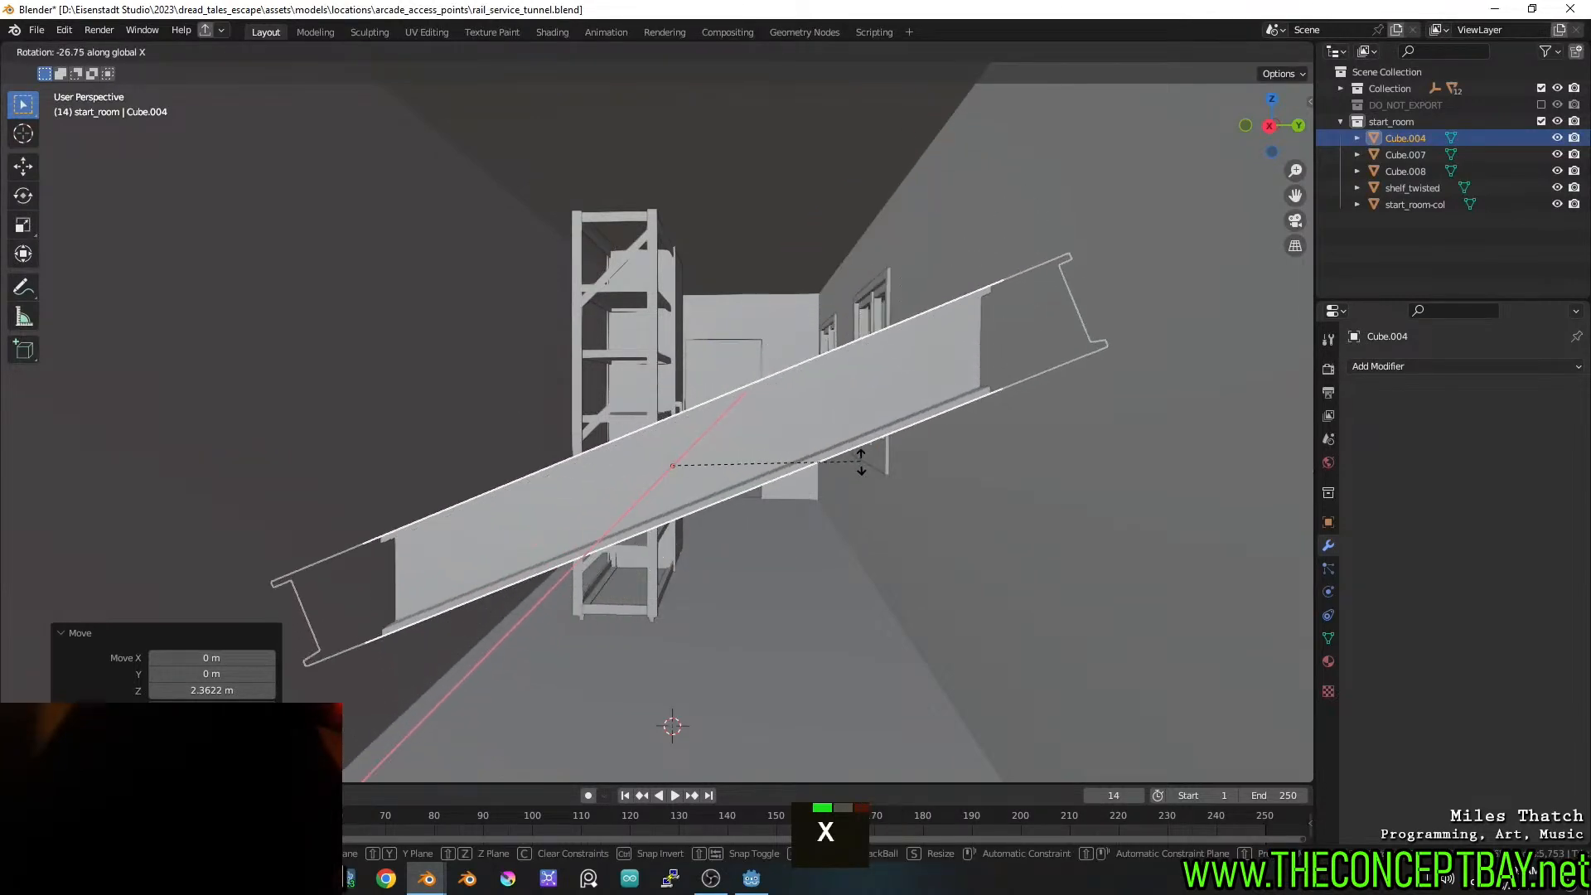
click(857, 456)
key(g)
key(z)
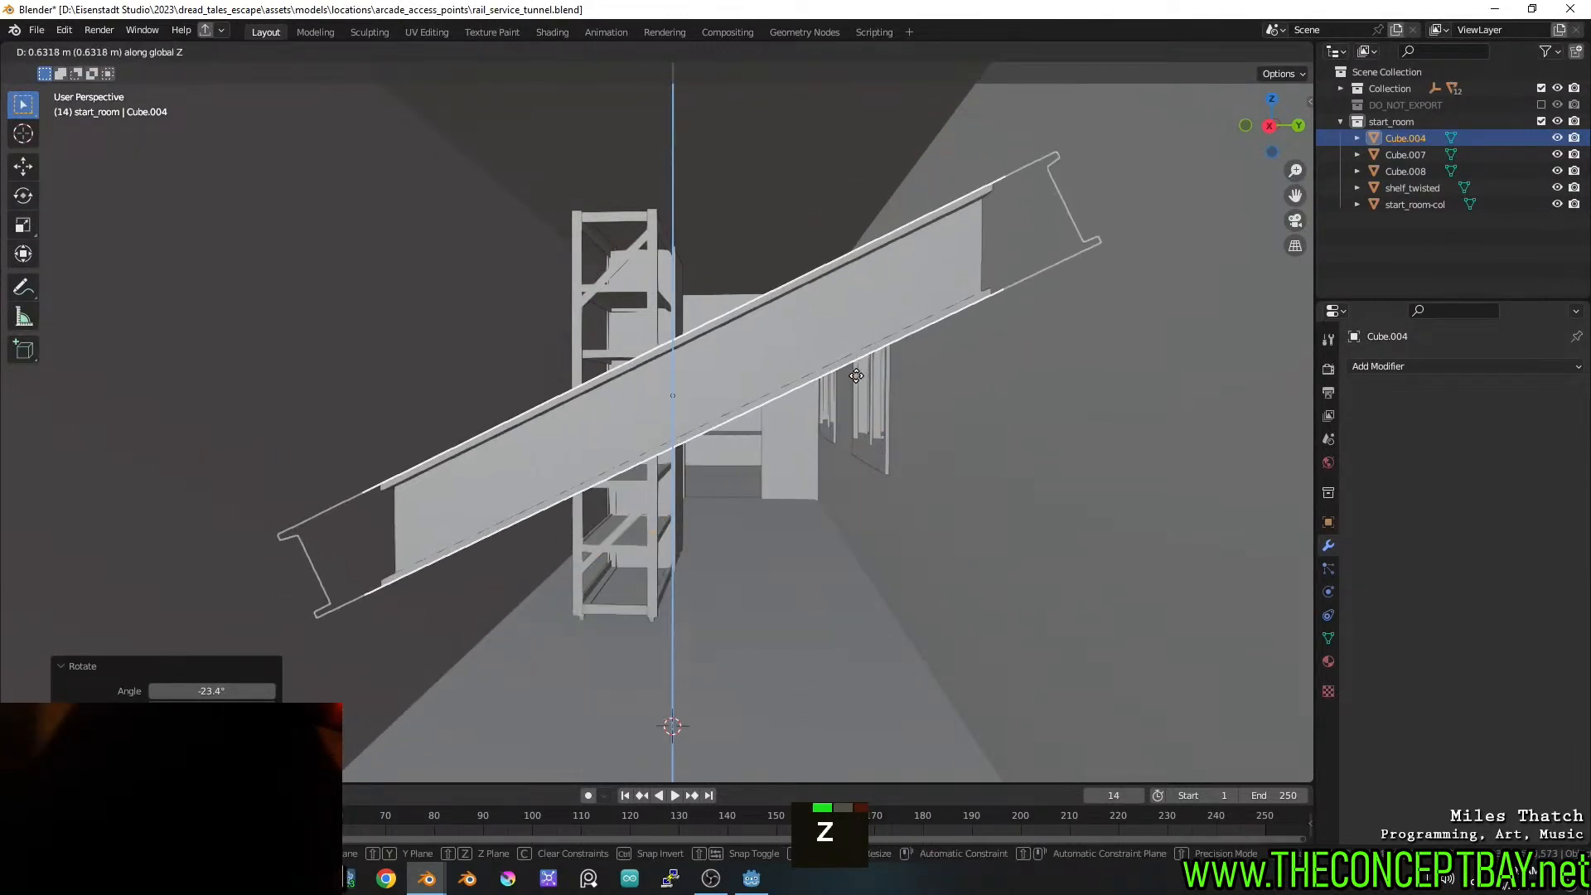
key(ctrl)
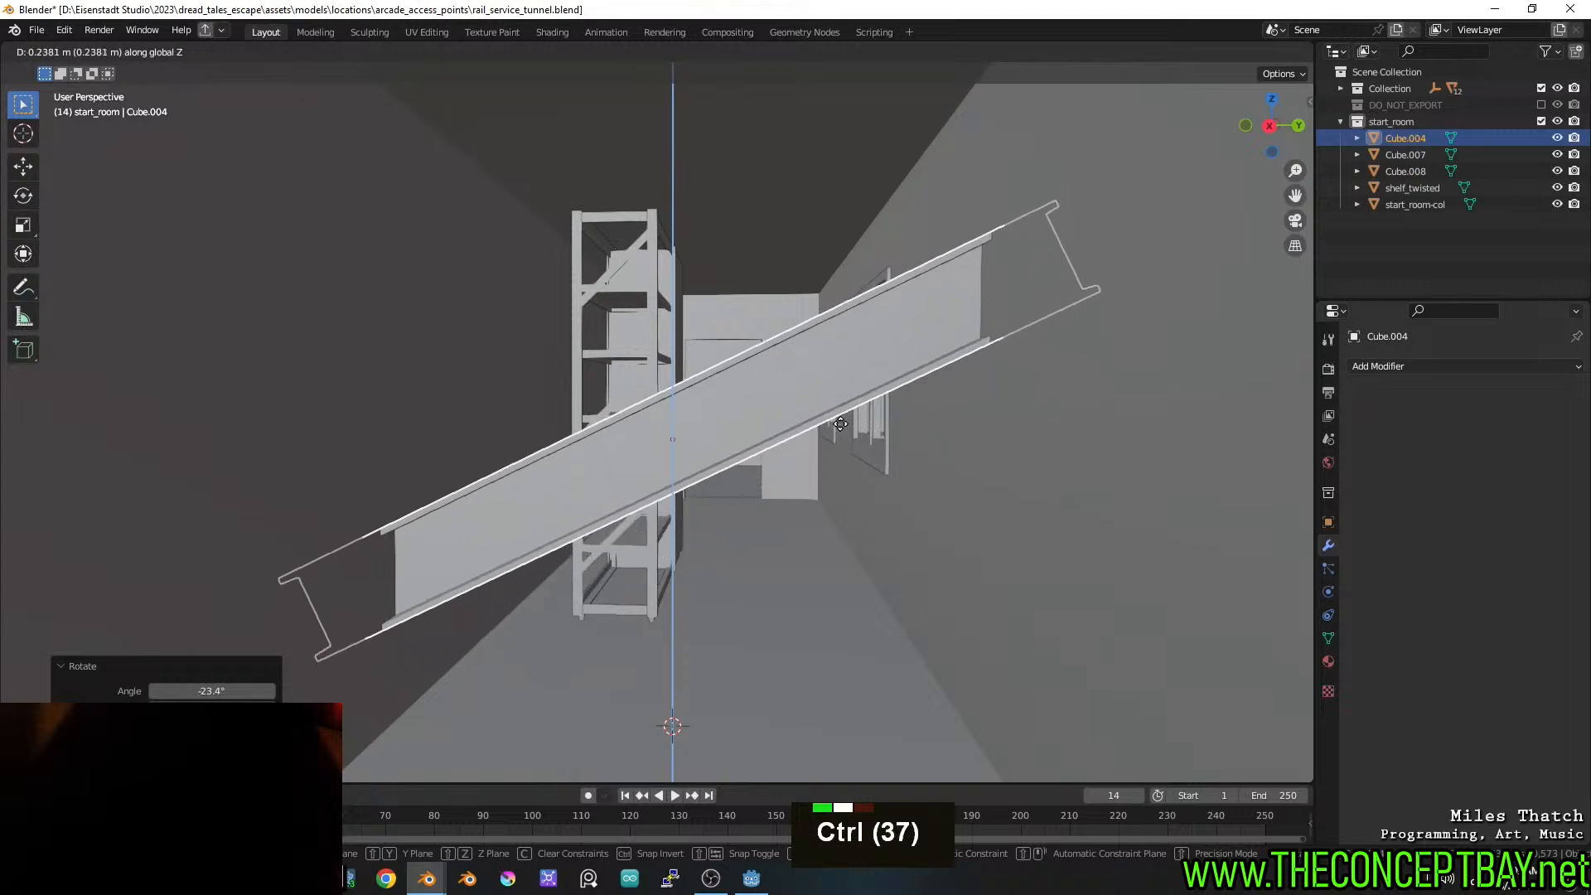
ctrl+click(862, 445)
Shift the beam in the negative Y direction so its lower end passes through the shelf-side wall
key(g)
key(ctrl)
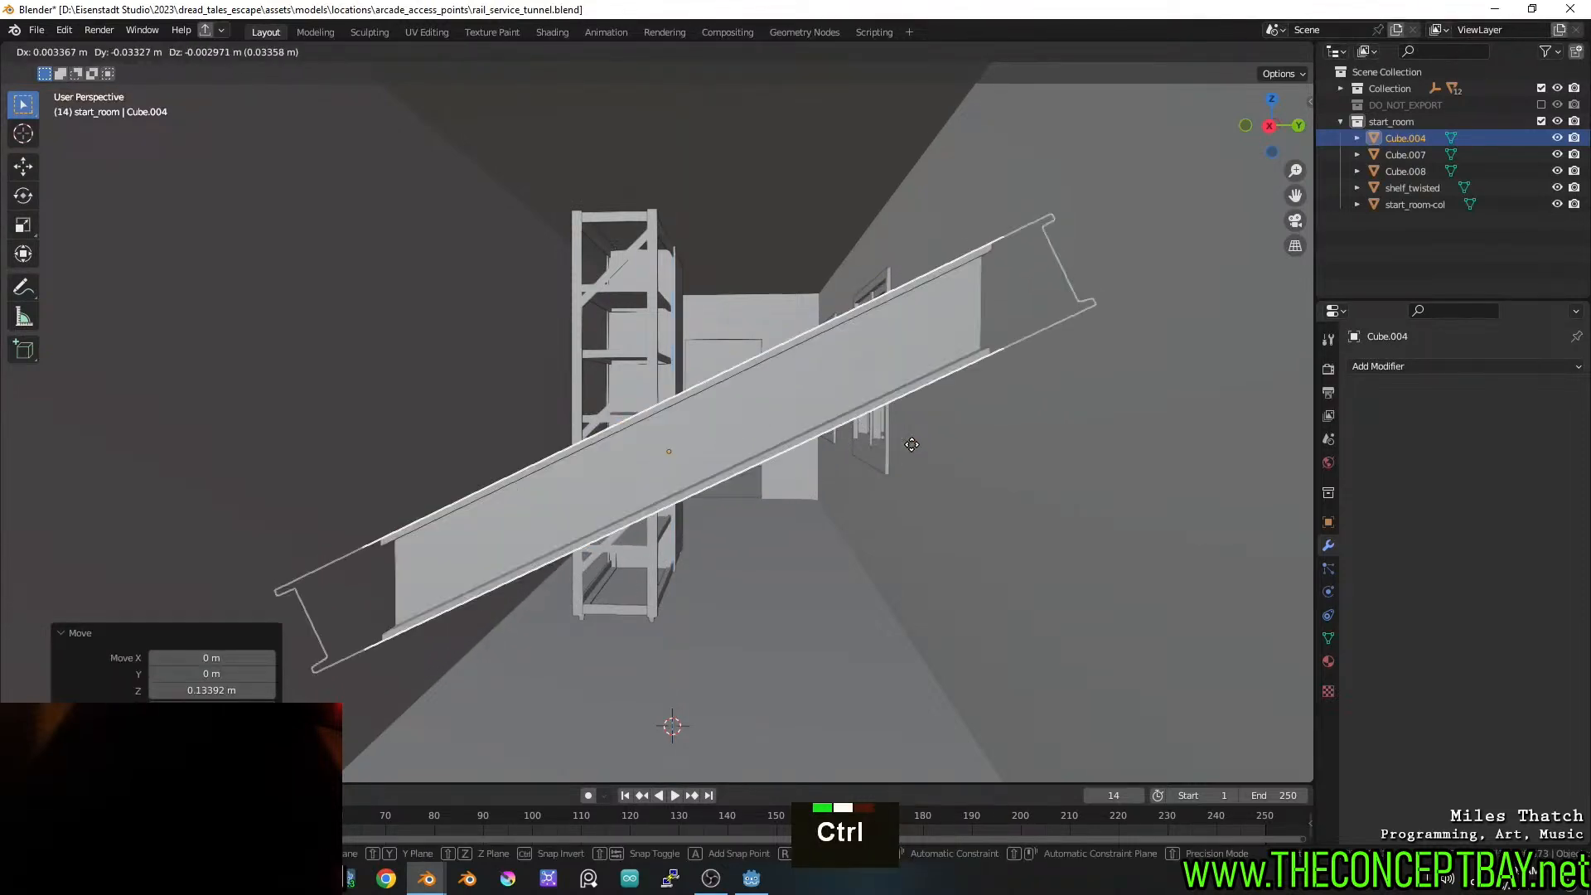
key(ctrl+x)
key(y)
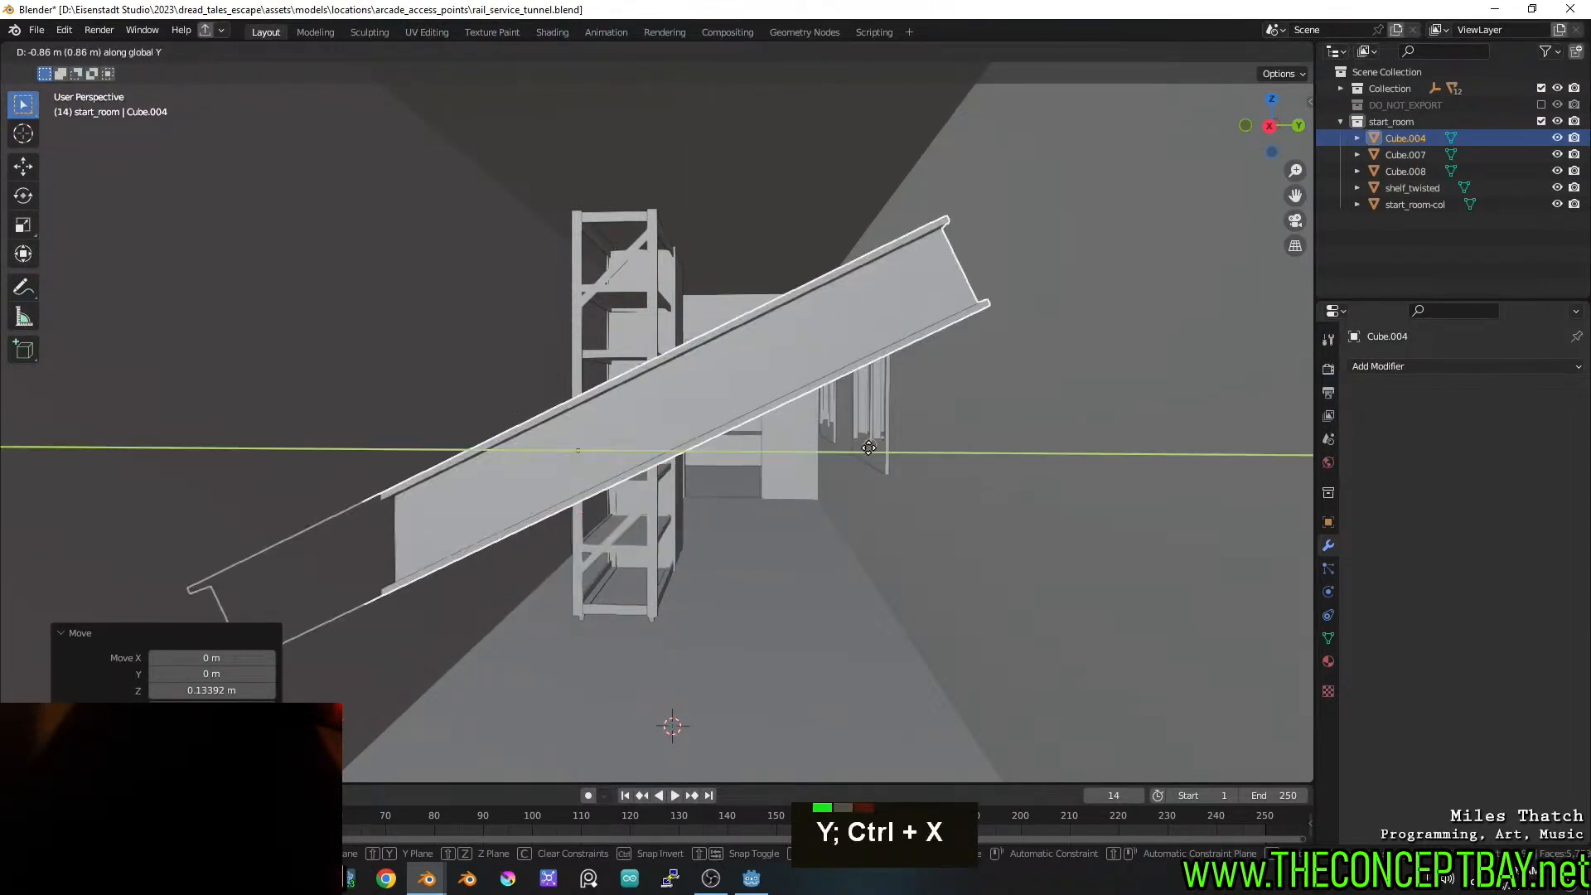
ctrl+click(820, 465)
shift+middle_drag(821, 459, 773, 441)
scroll(812, 381, down, 2)
key(Tab)
key(Tab)
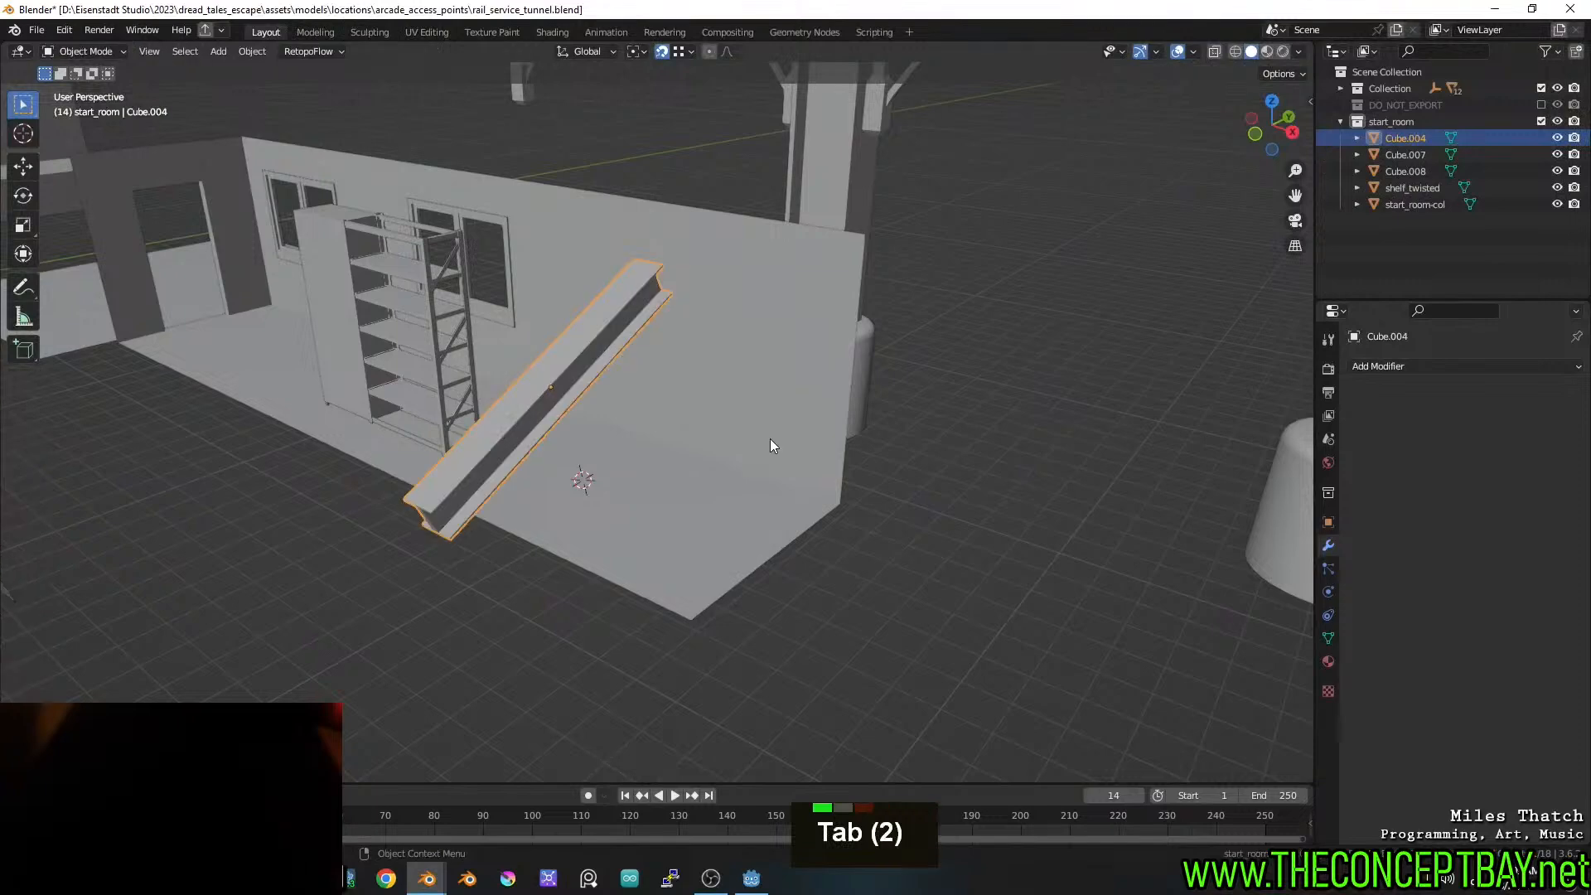
Select all faces of the start room's end wall near the beam and move them outward about 2.5 m along X
click(769, 439)
key(Tab)
key(3)
click(723, 487)
shift+click(787, 401)
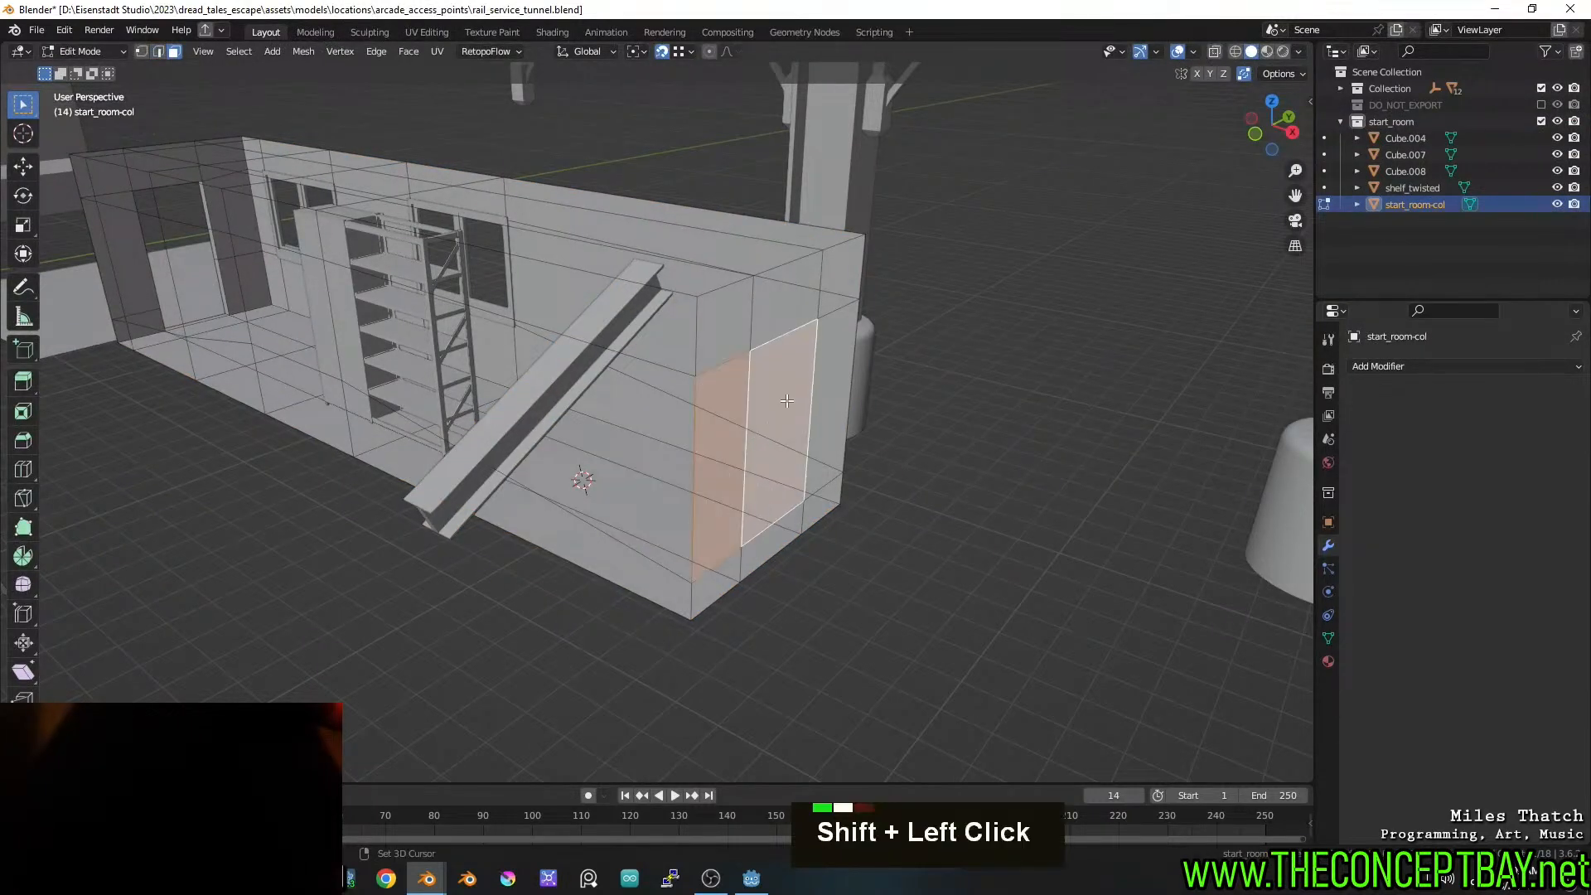
shift+click(732, 313)
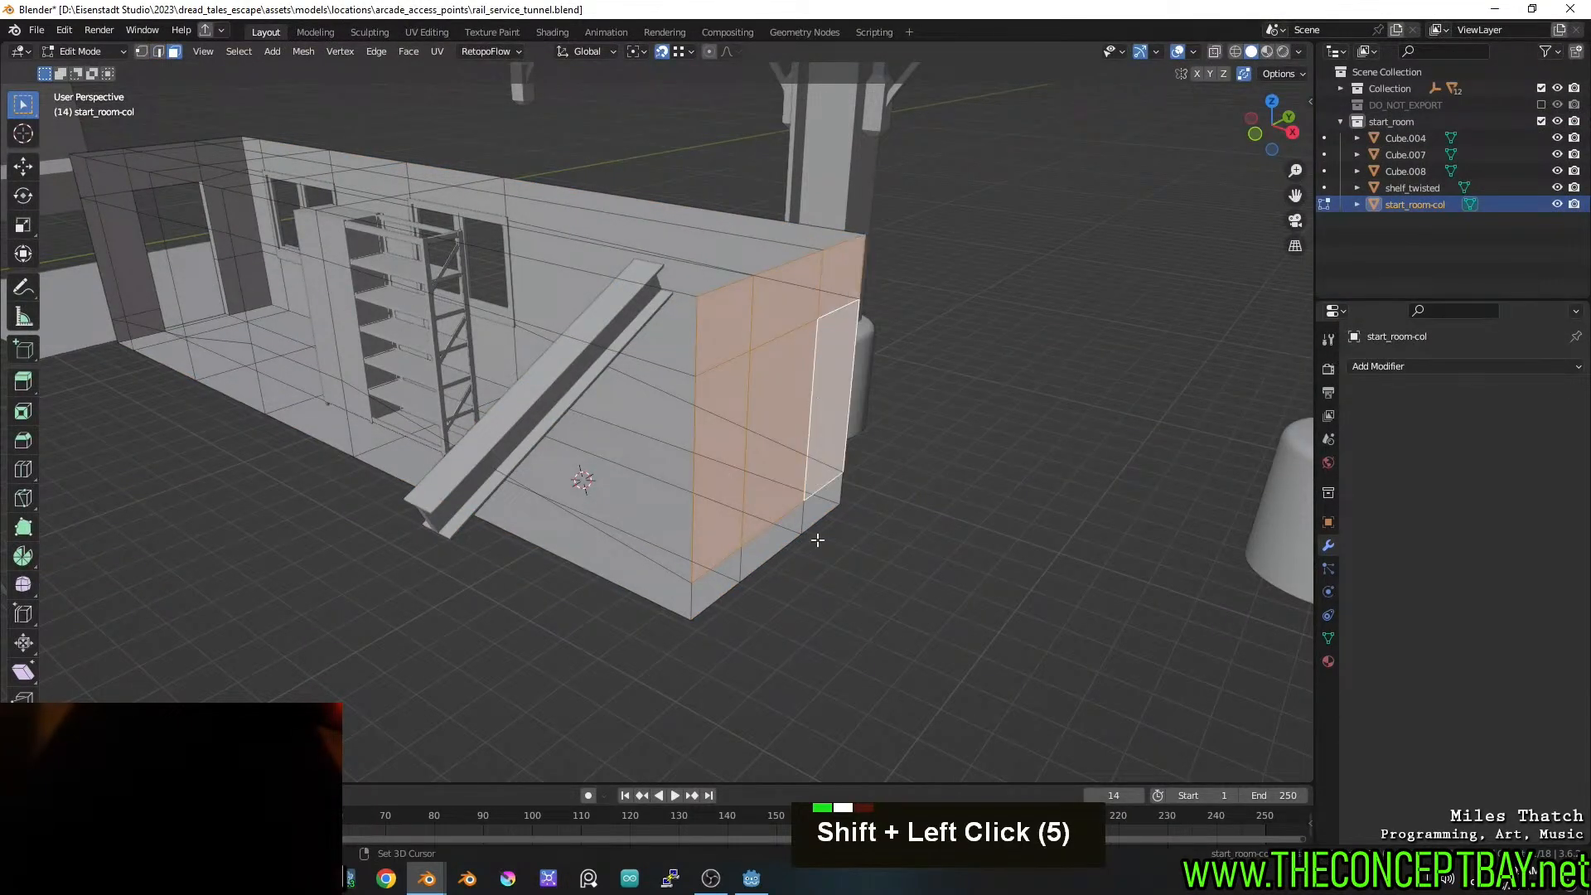
shift+click(689, 582)
key(ctrl+z)
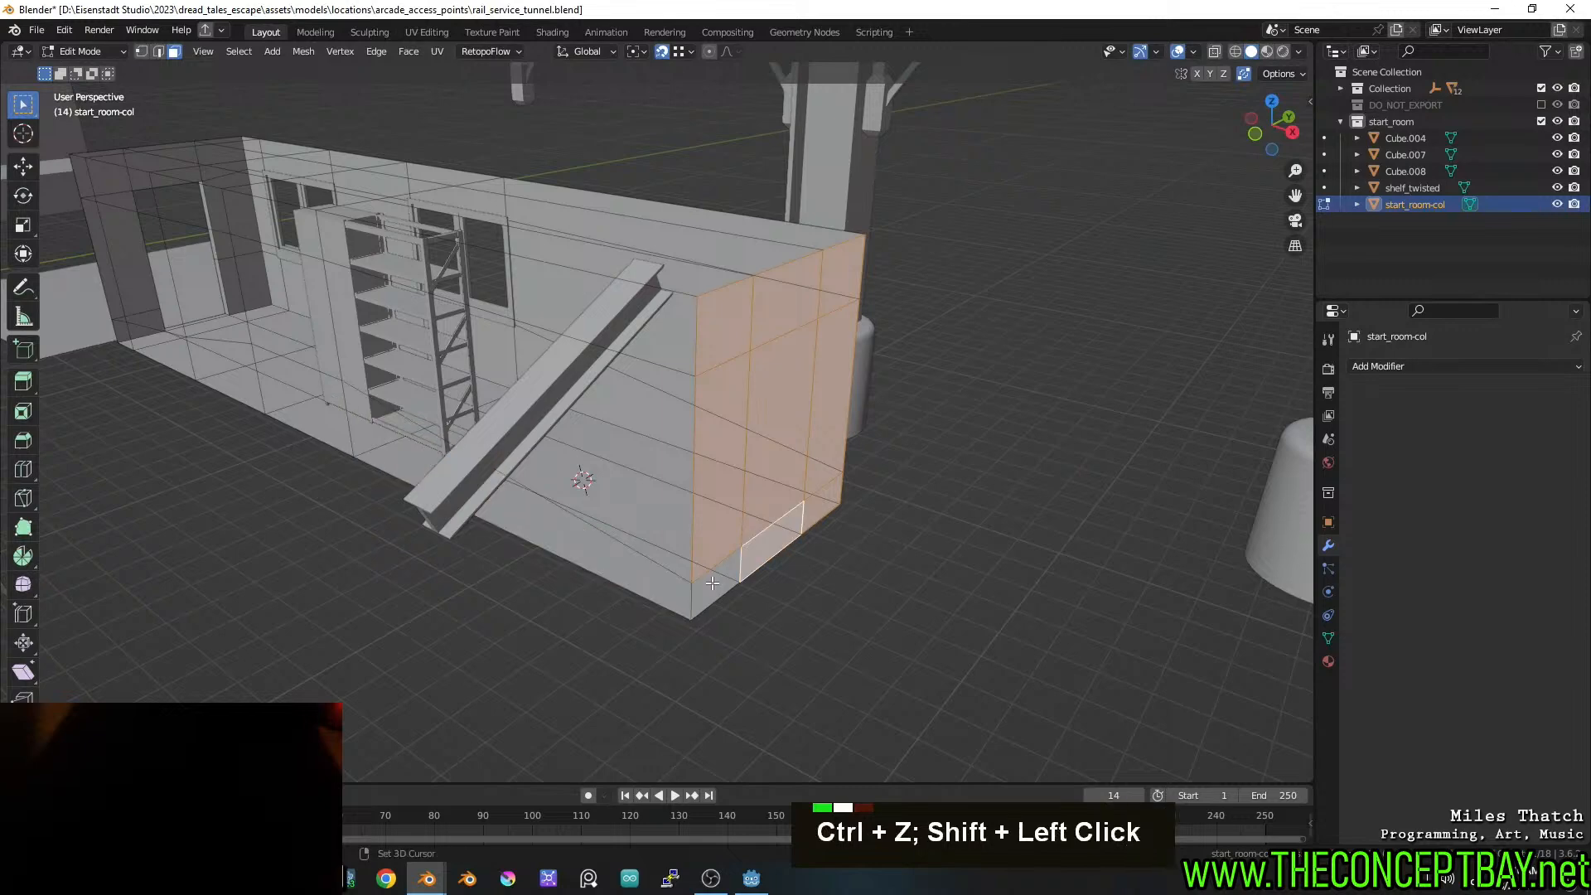
key(y)
key(g)
key(x)
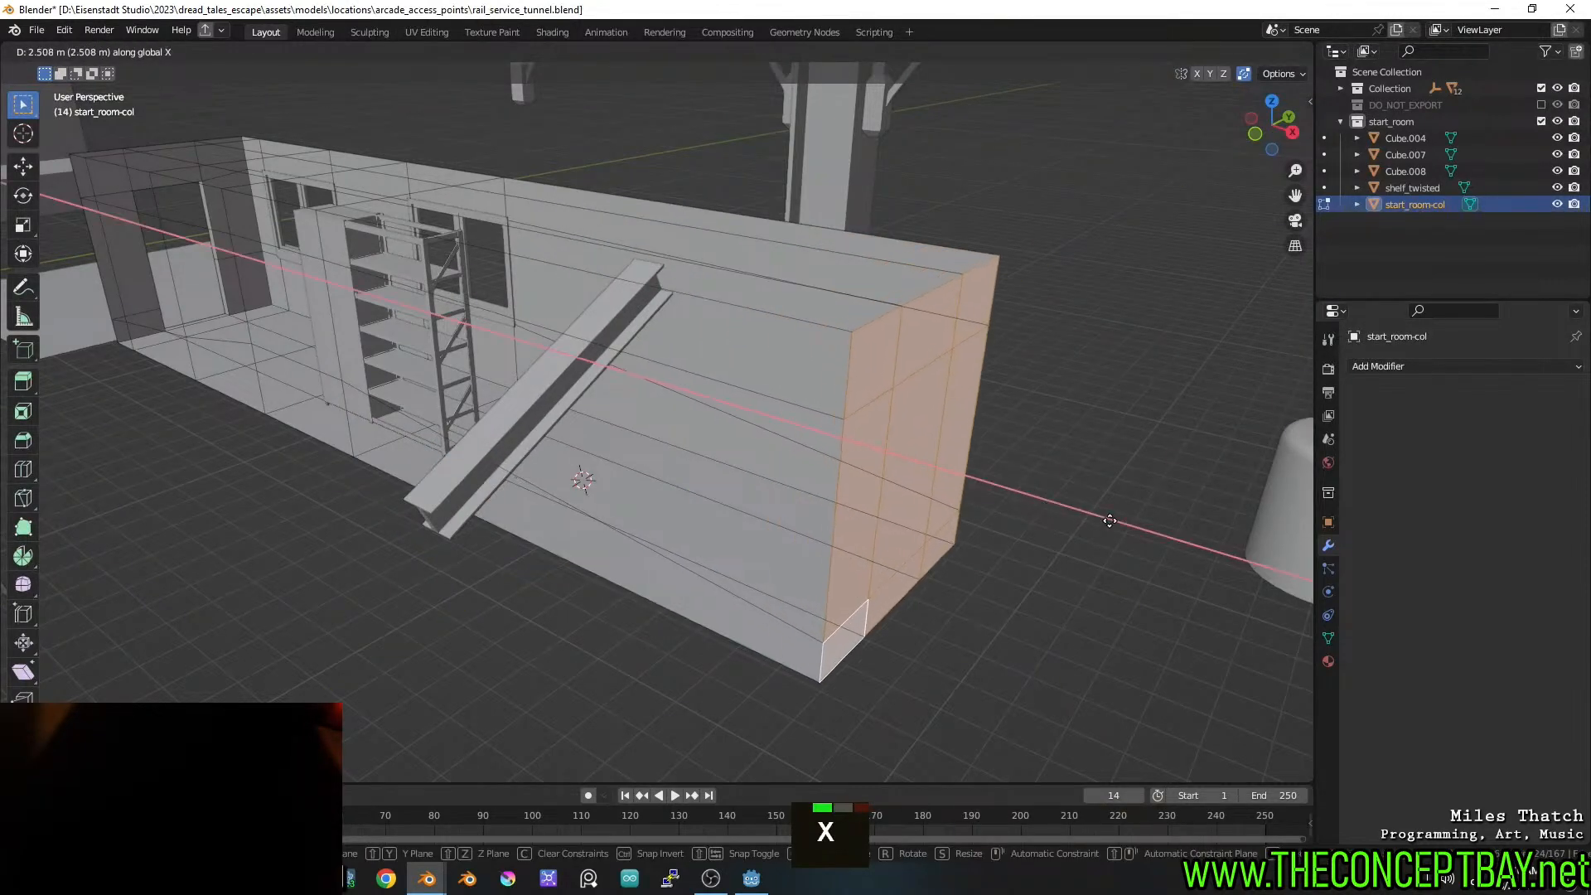
click(1114, 488)
Return to Object Mode from editing the start room and save the blend file
middle_drag(1114, 487, 799, 327)
scroll(828, 425, up, 6)
scroll(827, 425, up, 4)
scroll(878, 448, down, 3)
key(Tab)
key(ctrl+s)
Move the leaning beam about 1.003 m along X, away from the shelving unit
scroll(867, 433, down, 2)
scroll(832, 446, up, 2)
scroll(834, 389, up, 2)
scroll(793, 396, down, 4)
scroll(774, 444, down, 1)
shift+scroll(774, 444, down, 1)
middle_drag(774, 444, 689, 430)
scroll(689, 430, down, 1)
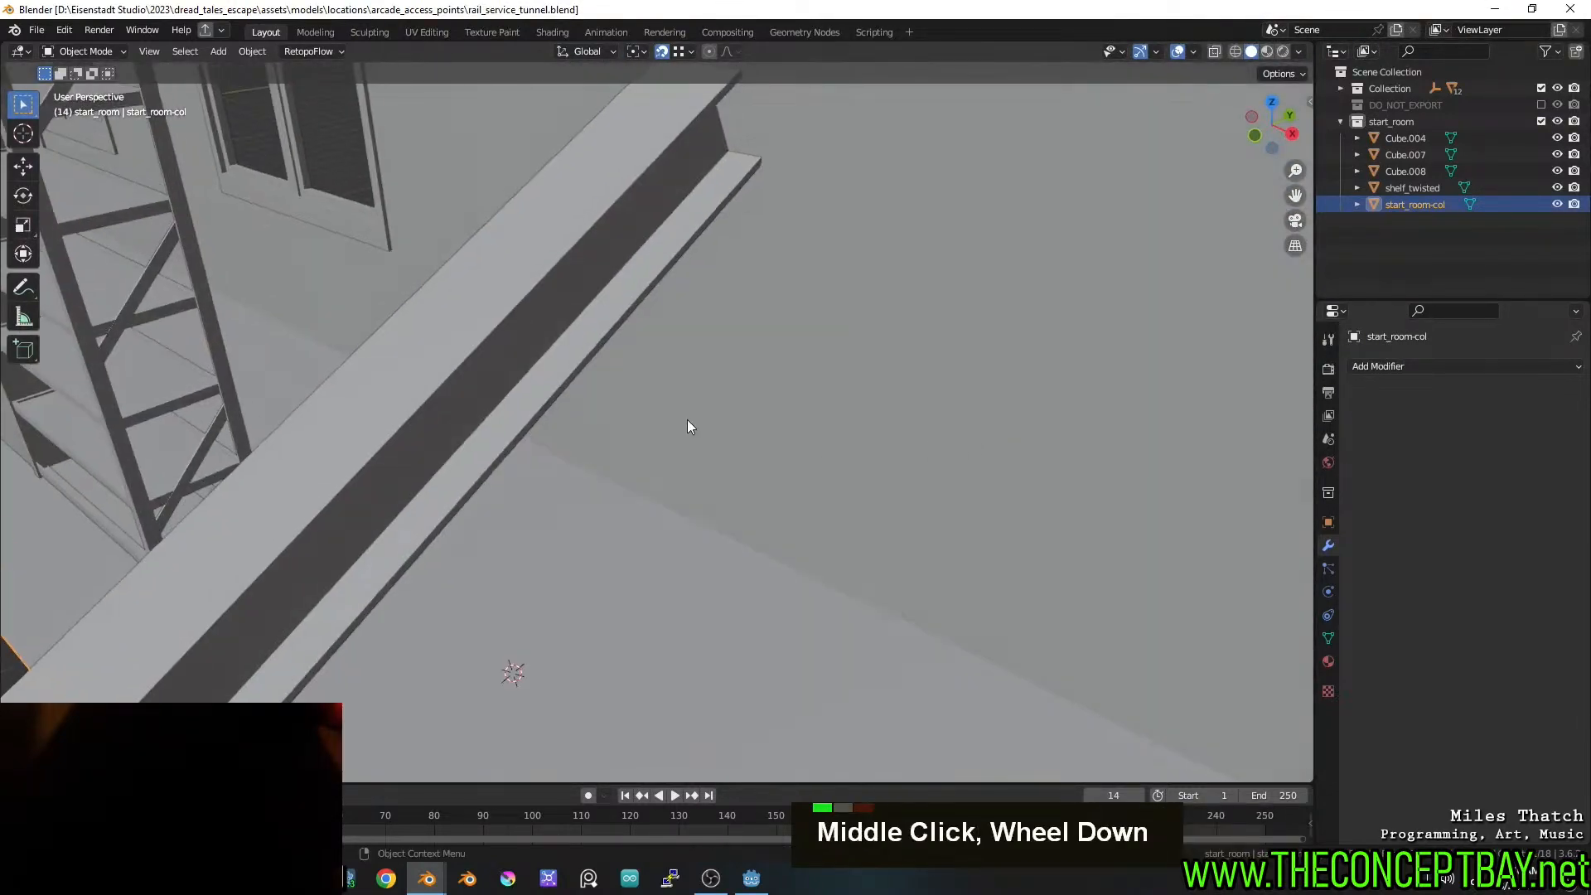
click(508, 385)
middle_drag(506, 379, 716, 473)
key(g)
key(y)
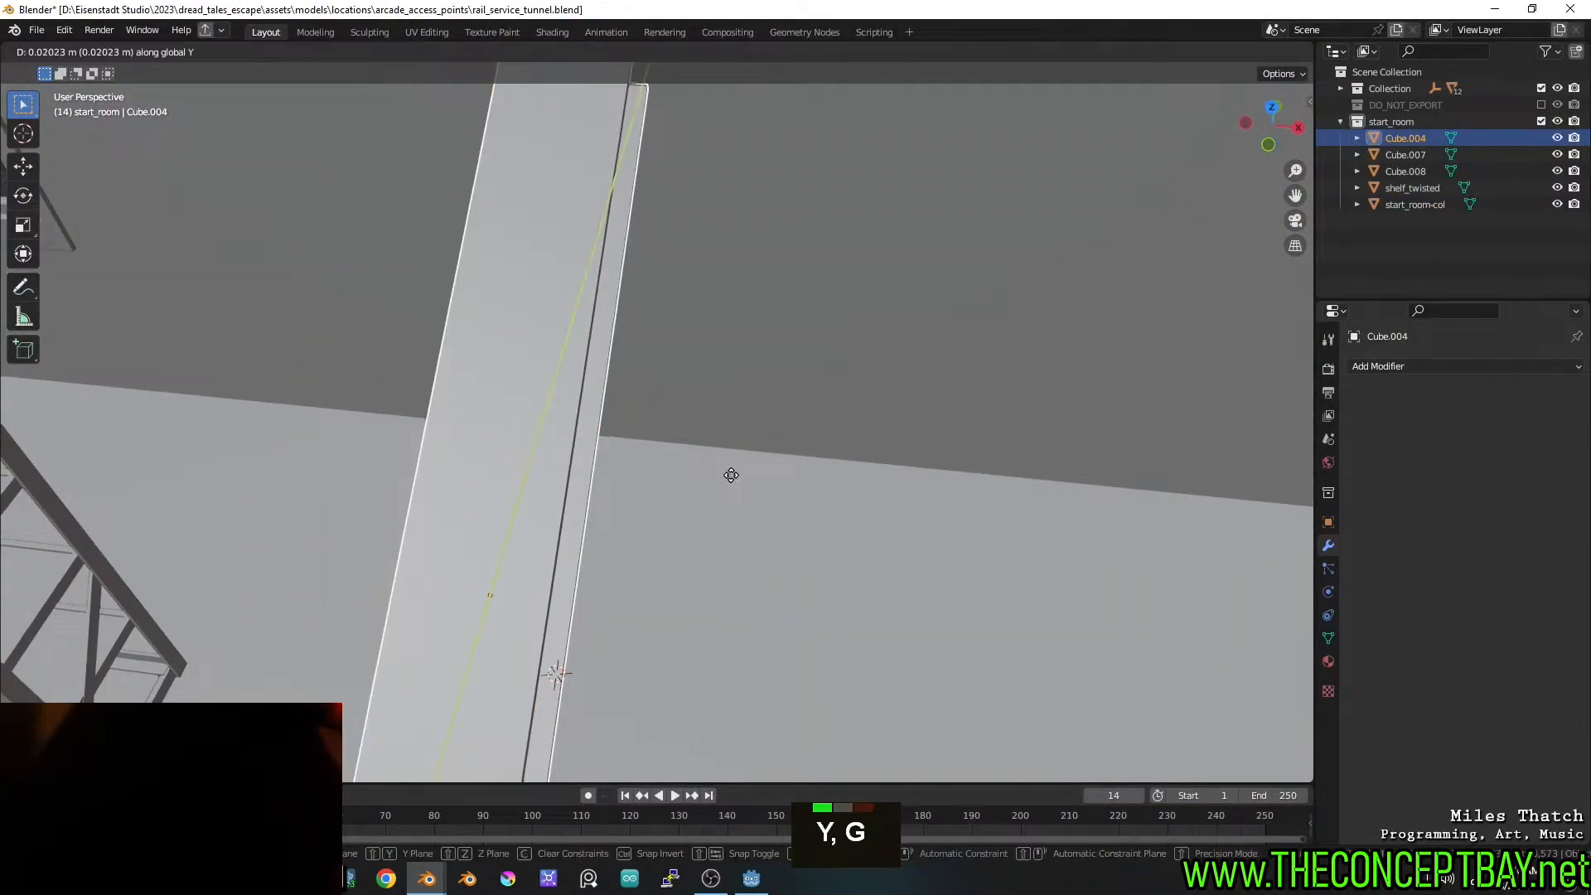
key(c)
key(x)
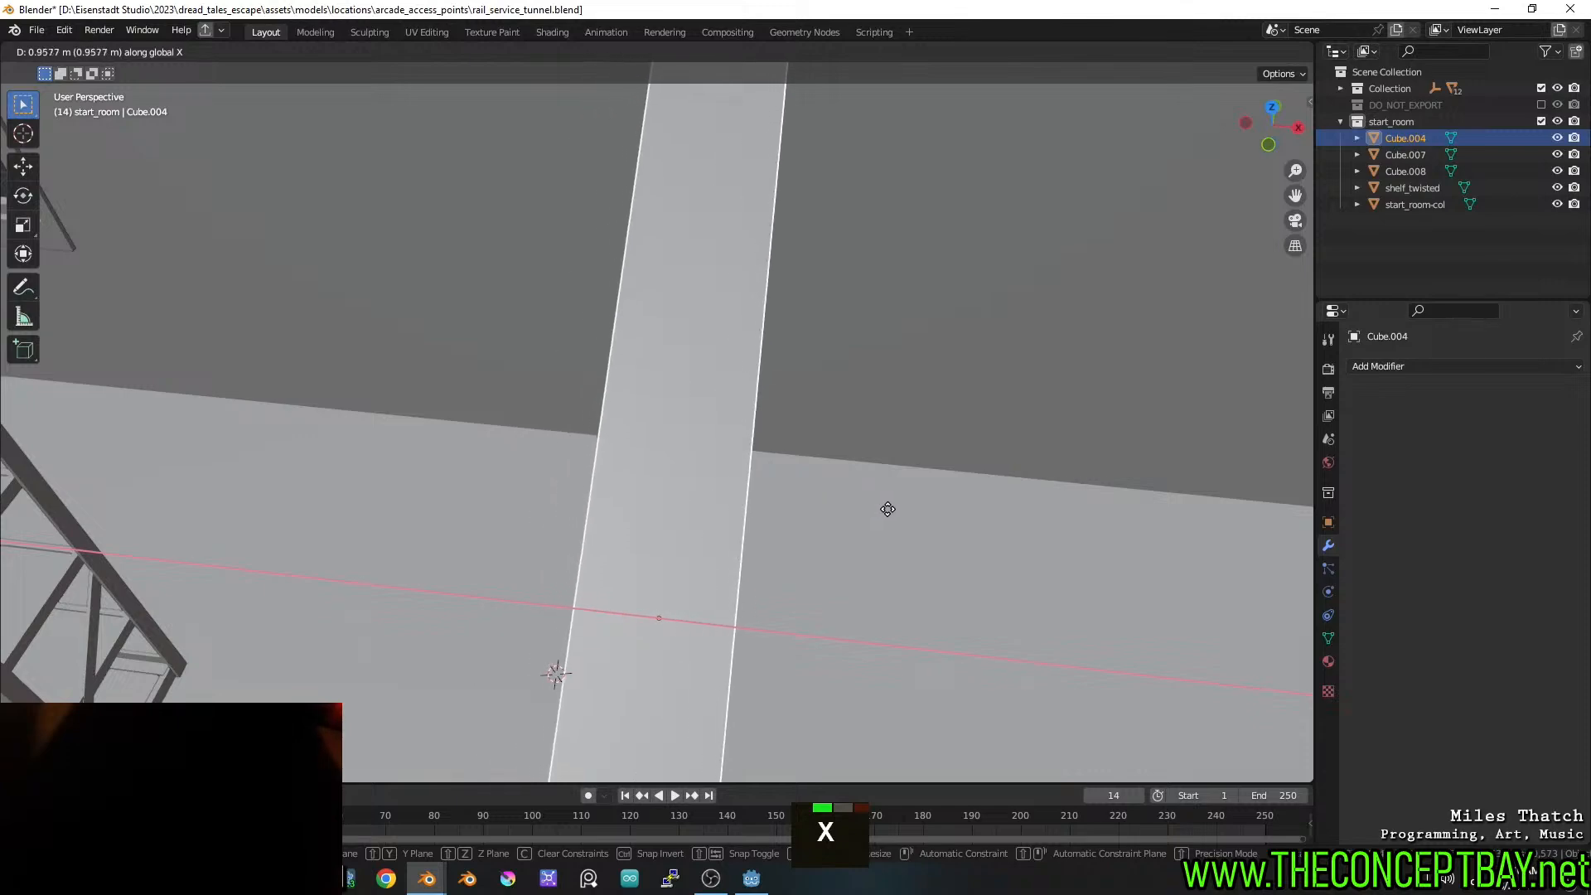
click(895, 515)
Inspect the beam's placement, the shelving unit and the windows from inside the start room
middle_drag(909, 522, 699, 380)
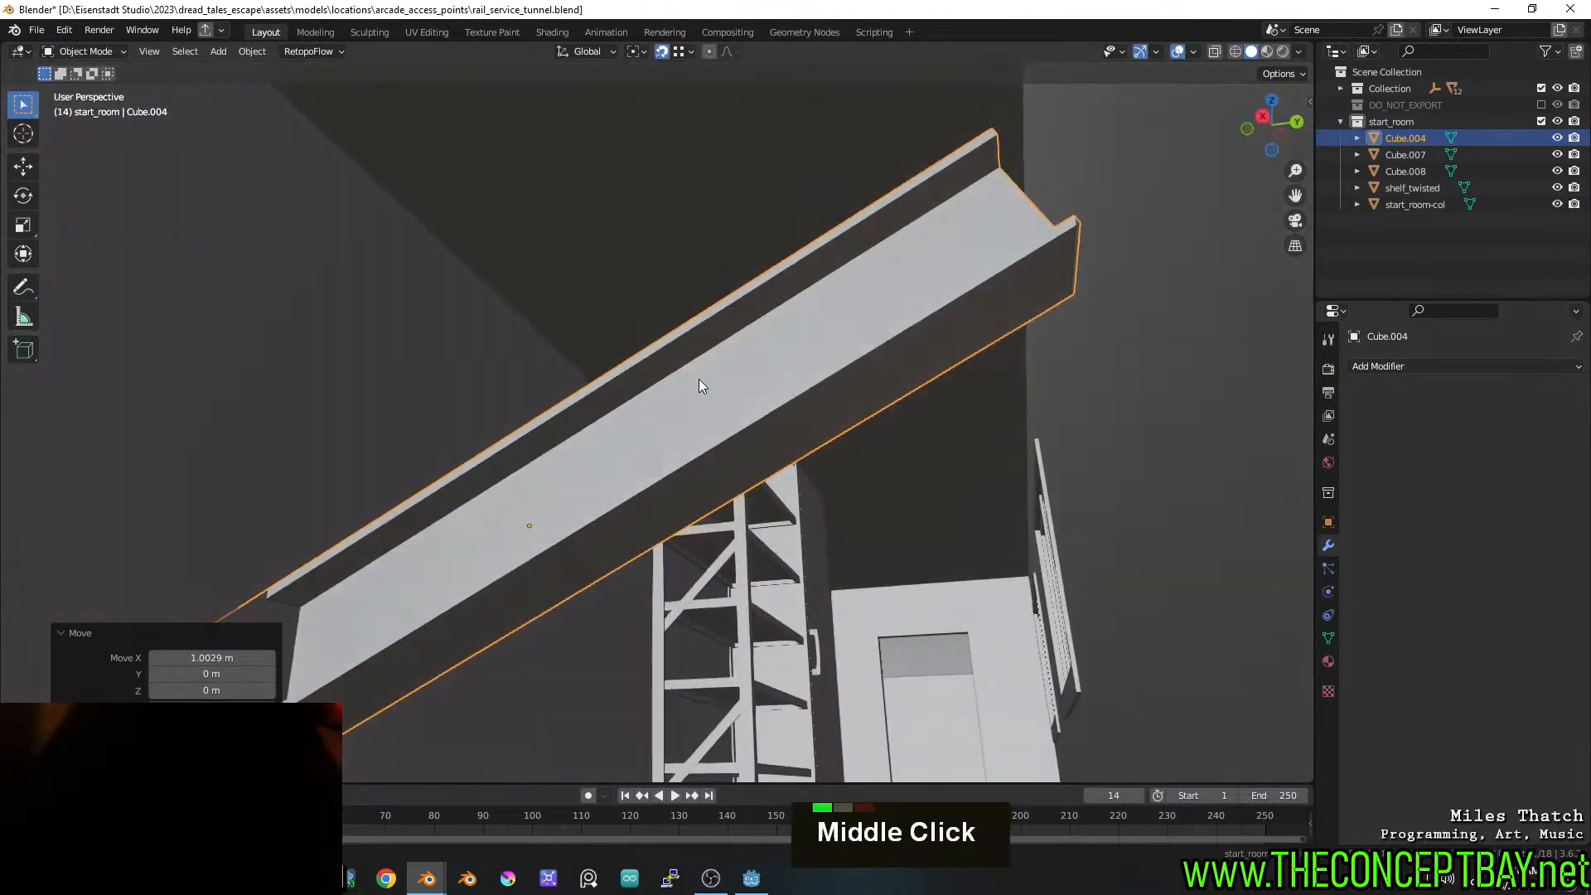
scroll(699, 379, up, 3)
scroll(769, 565, down, 3)
middle_drag(749, 529, 661, 622)
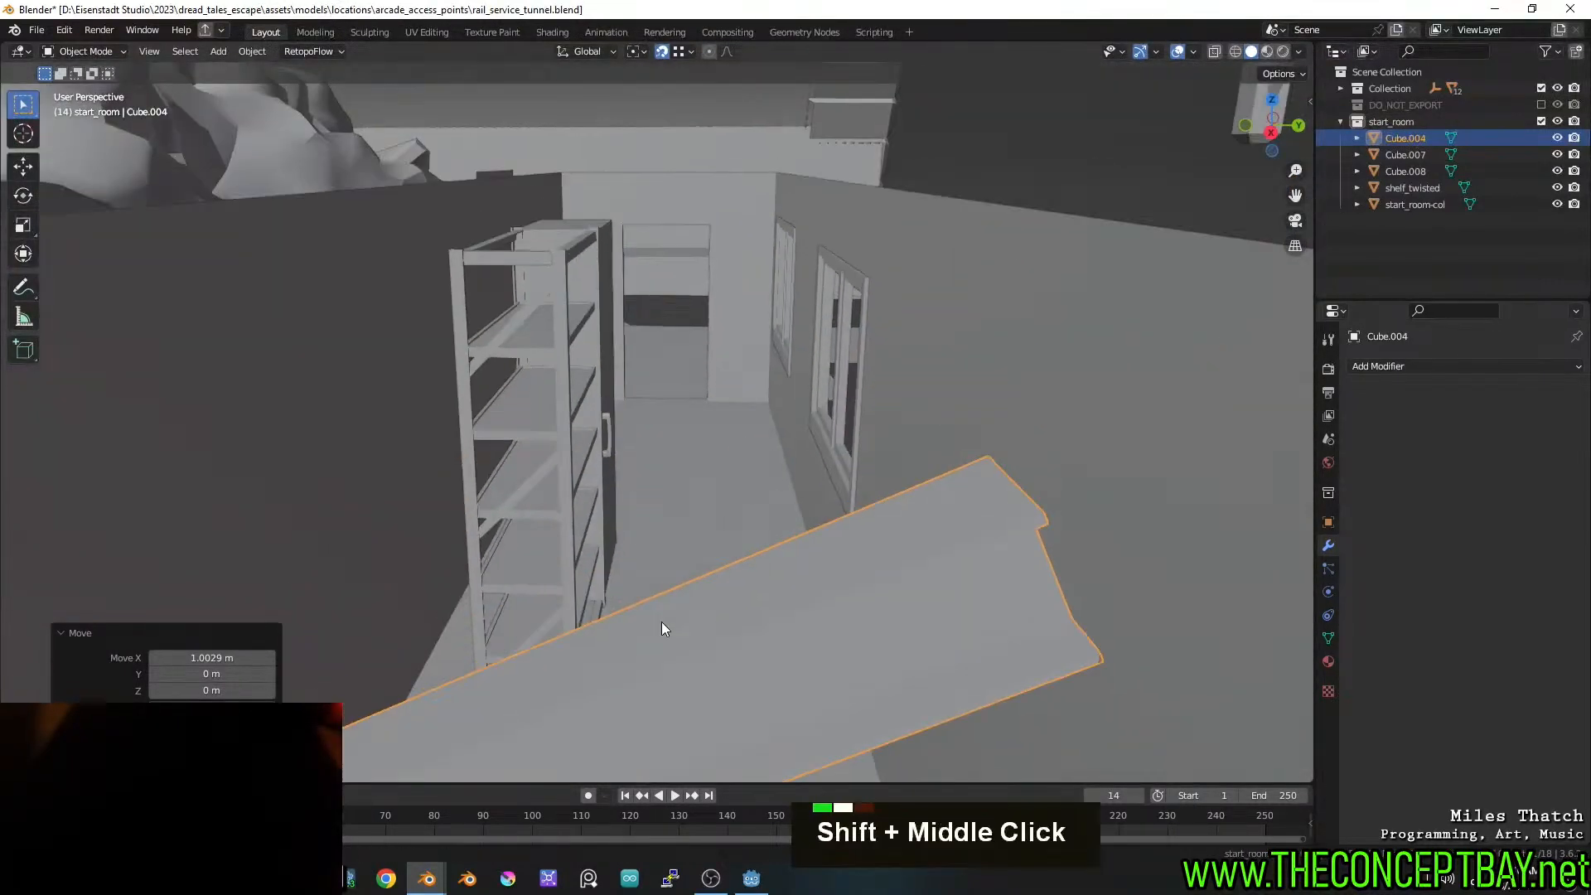
scroll(678, 436, up, 7)
middle_drag(678, 435, 960, 473)
shift+middle_drag(842, 444, 589, 326)
scroll(747, 399, down, 5)
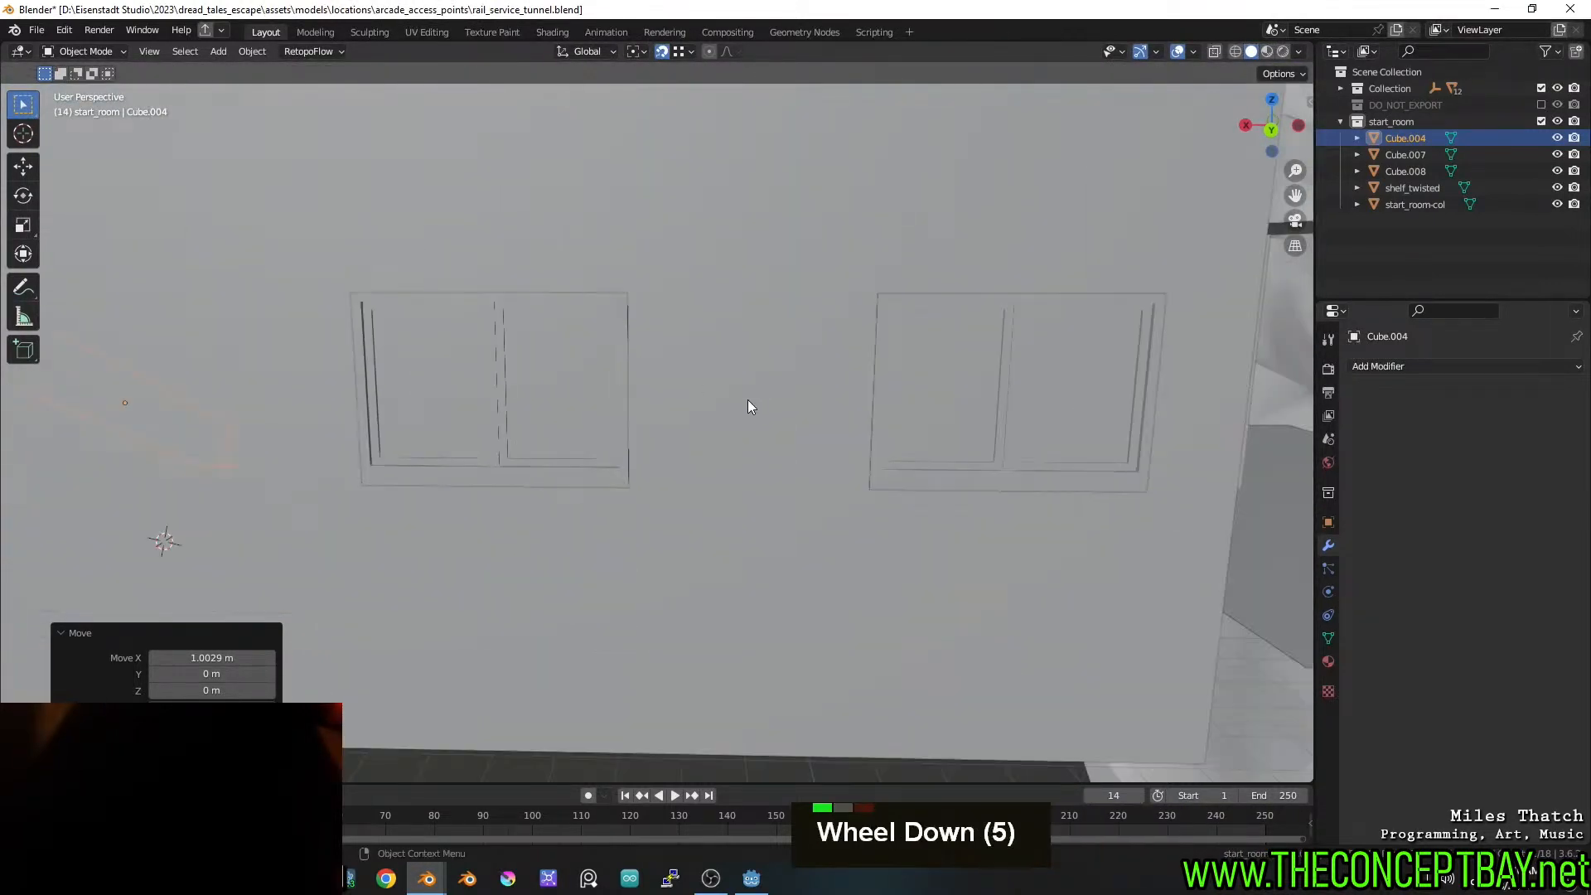
scroll(719, 401, up, 15)
scroll(728, 401, down, 2)
shift+middle_drag(727, 401, 861, 426)
scroll(714, 414, down, 1)
scroll(771, 391, up, 9)
scroll(767, 400, down, 4)
scroll(769, 400, down, 19)
Save the blend file and rename the leaning beam object as beam
key(ctrl+s)
scroll(816, 375, down, 3)
key(ctrl+s)
key(F2)
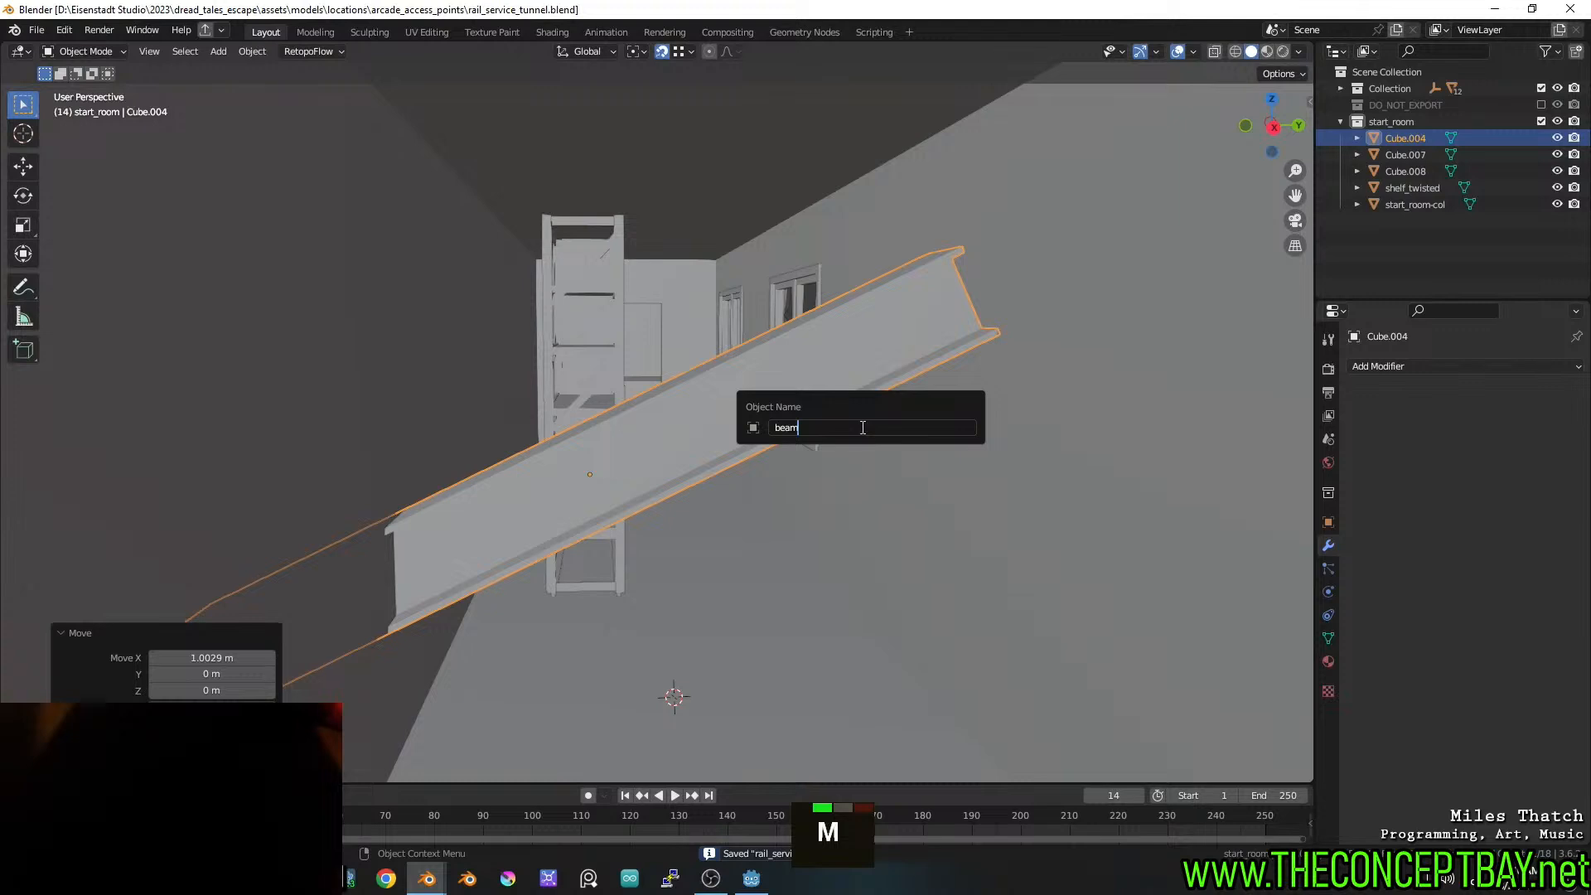
key(Return)
Join the Cube.008 object into the shelf_twisted shelving unit
click(1398, 154)
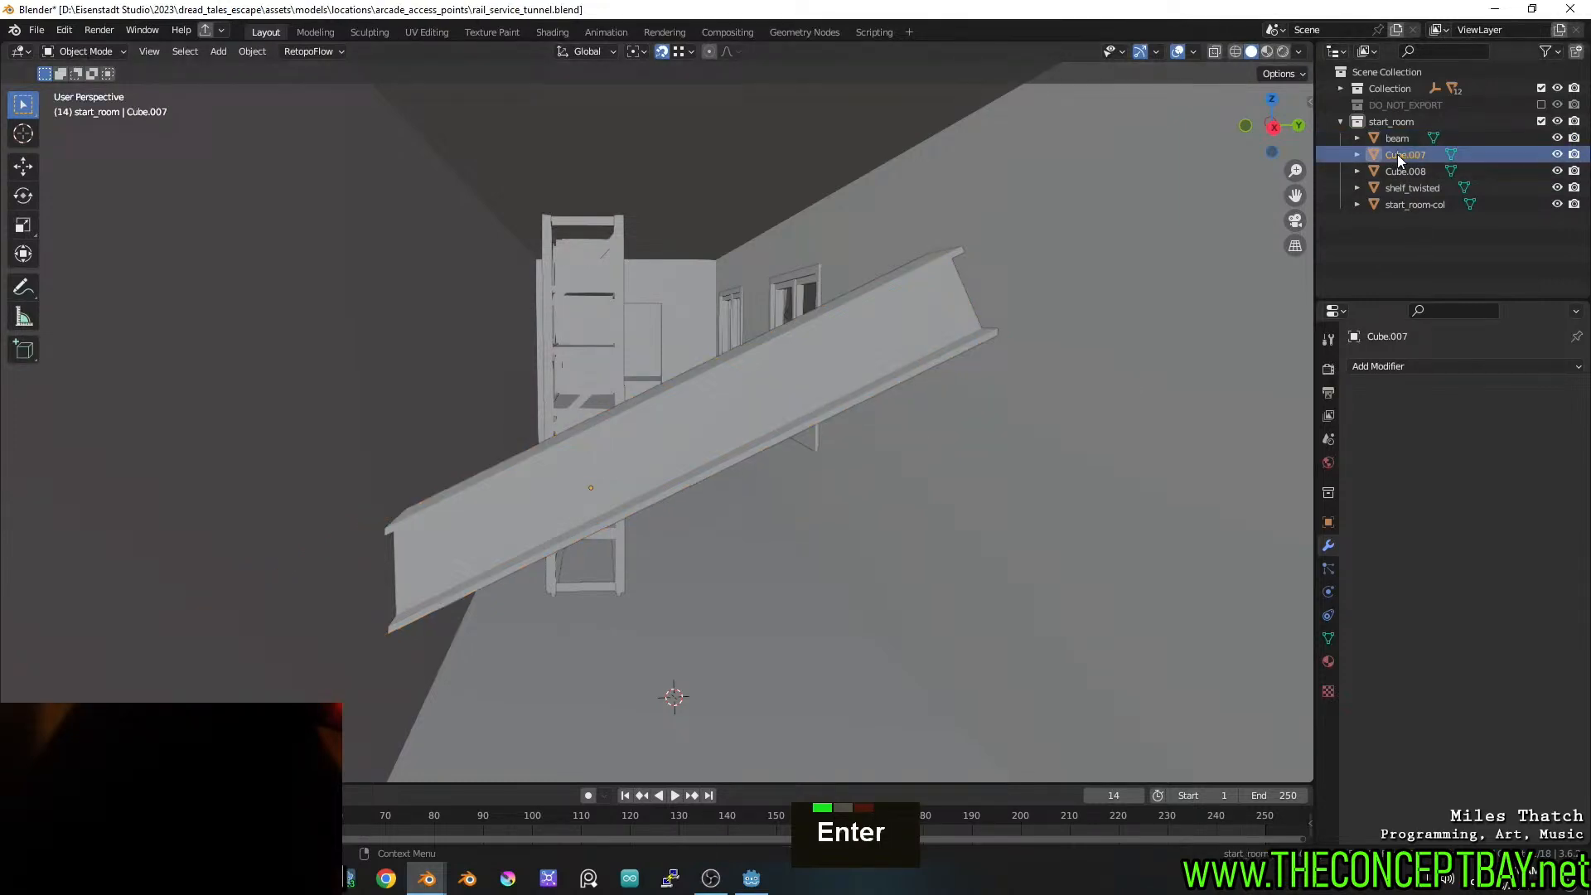
click(802, 557)
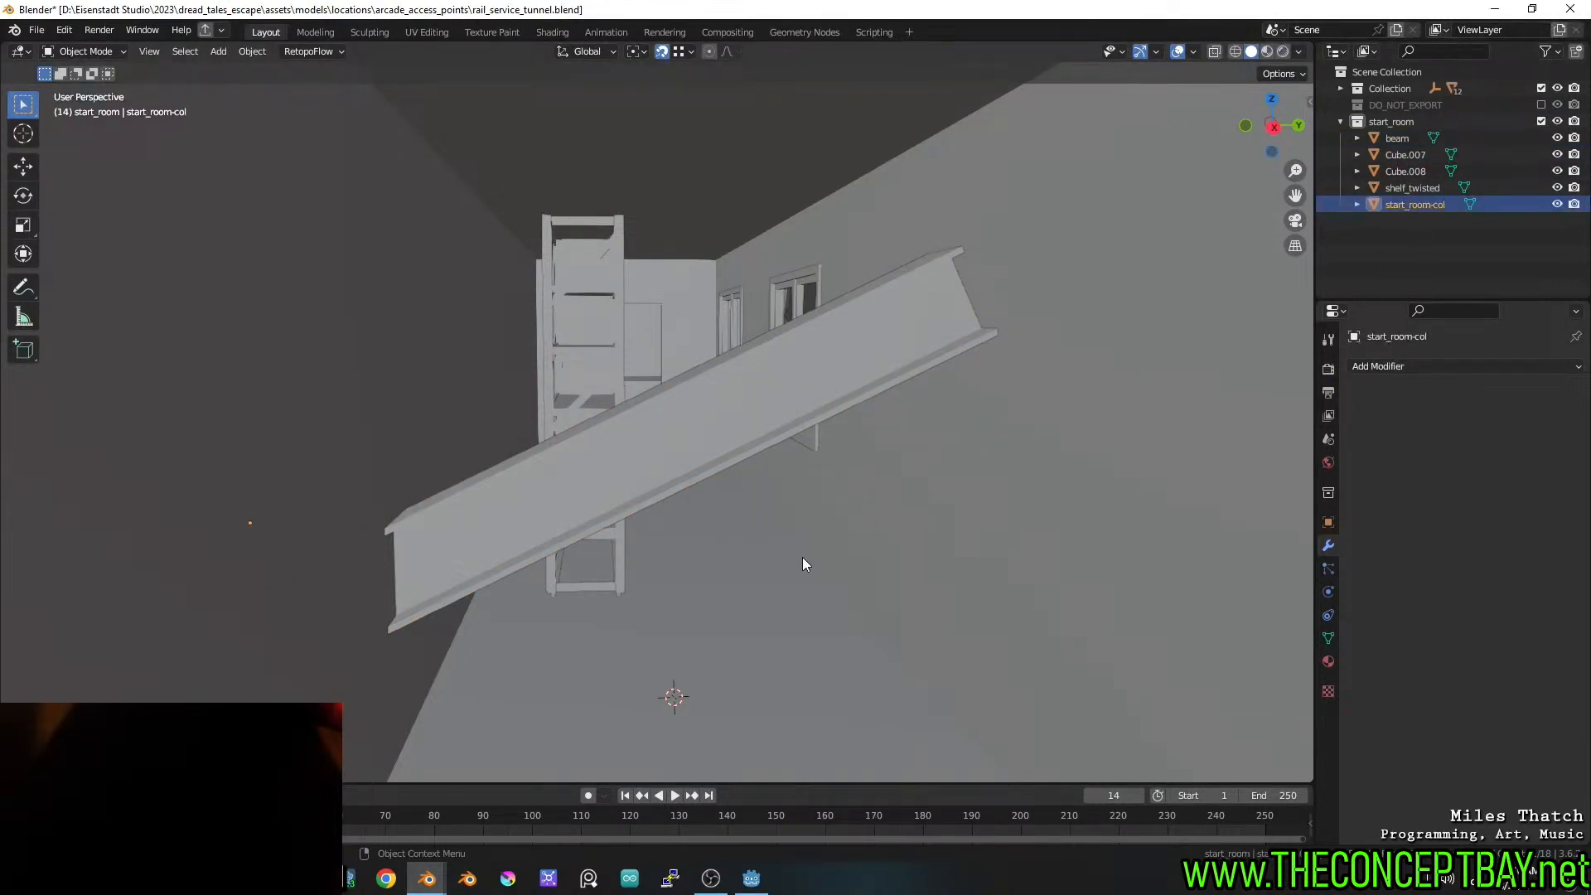
click(1400, 171)
middle_drag(789, 305, 656, 340)
shift+click(465, 306)
key(ctrl+j)
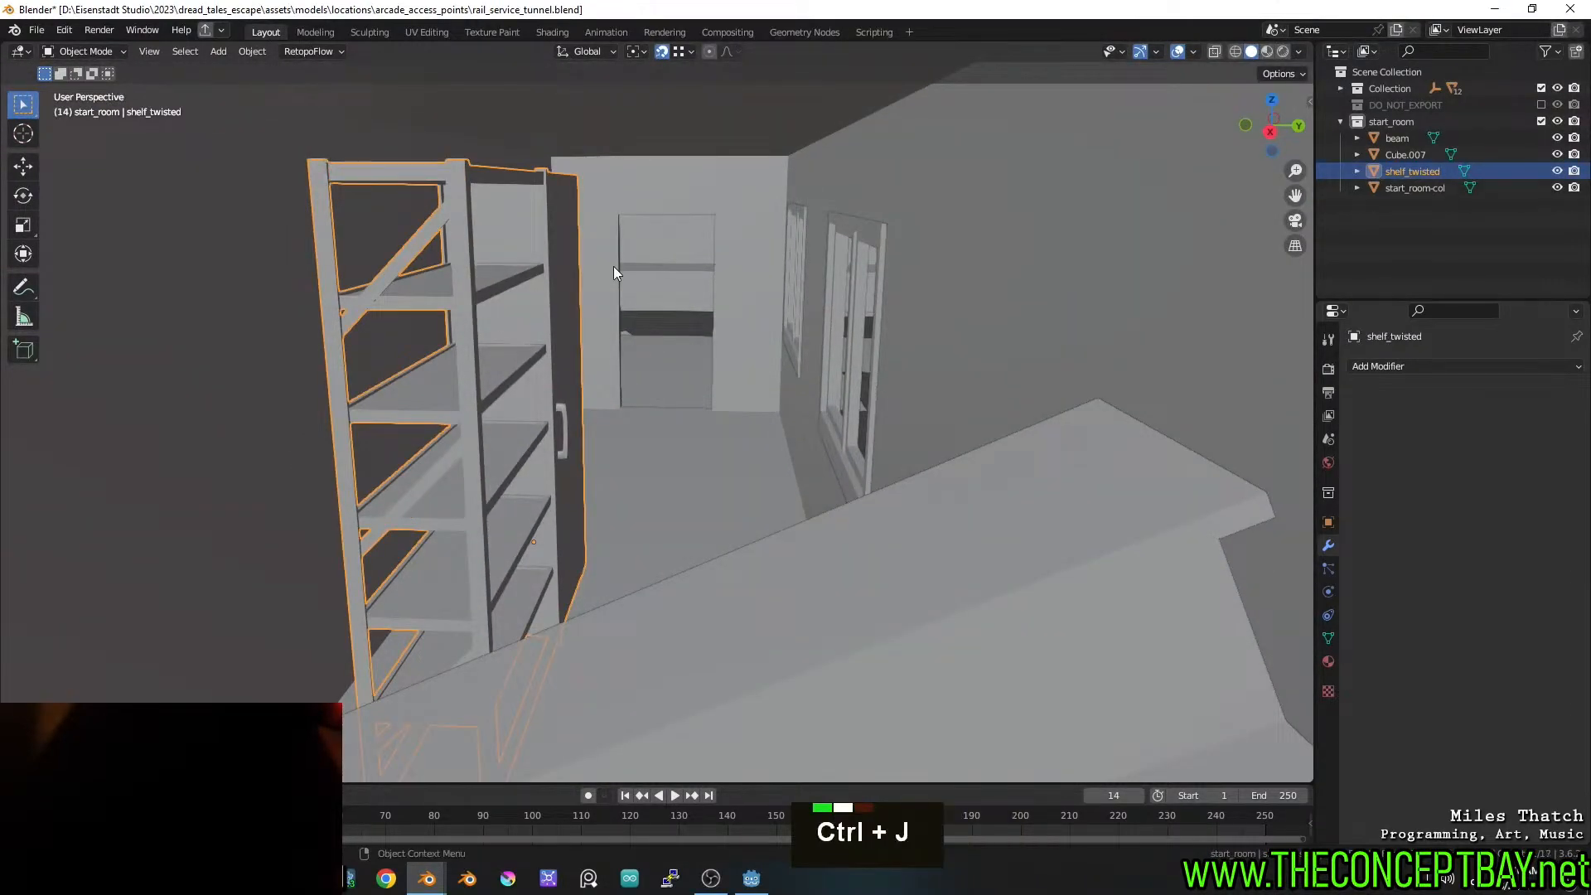
Check the Cube.007 object in wireframe view and delete it from the start room
click(1399, 154)
middle_drag(624, 355, 550, 333)
key(shift+z)
mouse_move(643, 424)
middle_down()
mouse_move(580, 455)
mouse_move(628, 411)
mouse_move(592, 385)
middle_up()
key(g)
key(Escape)
key(x)
click(658, 430)
key(shift+z)
key(Tab)
key(Tab)
Select the shelf_twisted shelving unit and save the blend file
mouse_move(739, 369)
shift+middle_down()
mouse_move(569, 365)
mouse_move(791, 366)
mouse_move(651, 363)
mouse_move(759, 387)
shift+middle_up()
key(ctrl+s)
click(569, 365)
scroll(812, 369, down, 3)
key(ctrl+s)
key(ctrl+s)
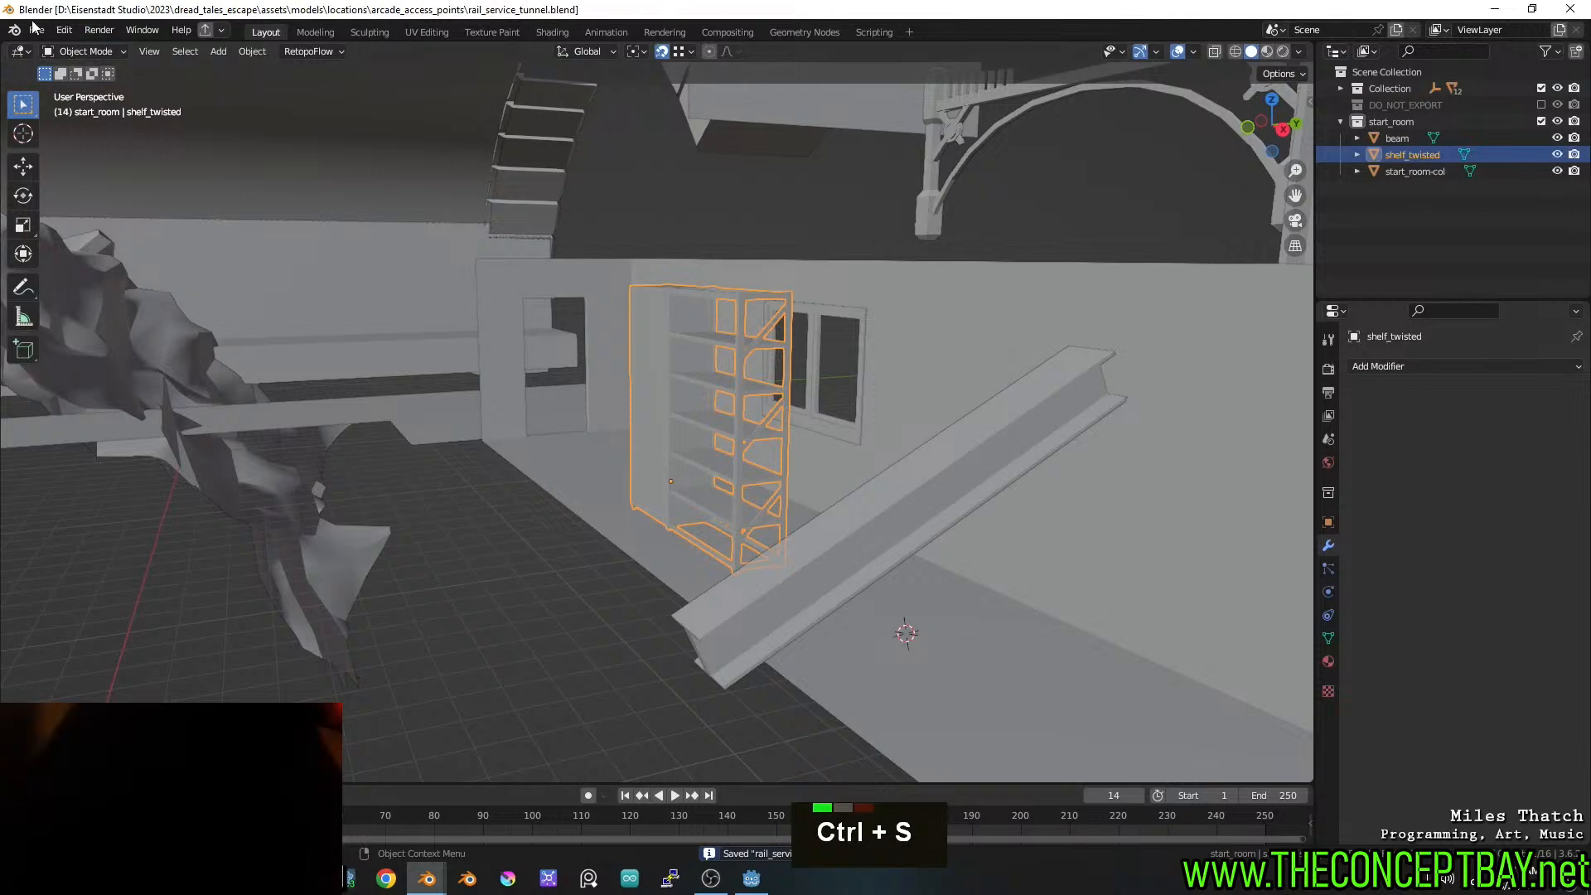
click(36, 29)
mouse_move(122, 84)
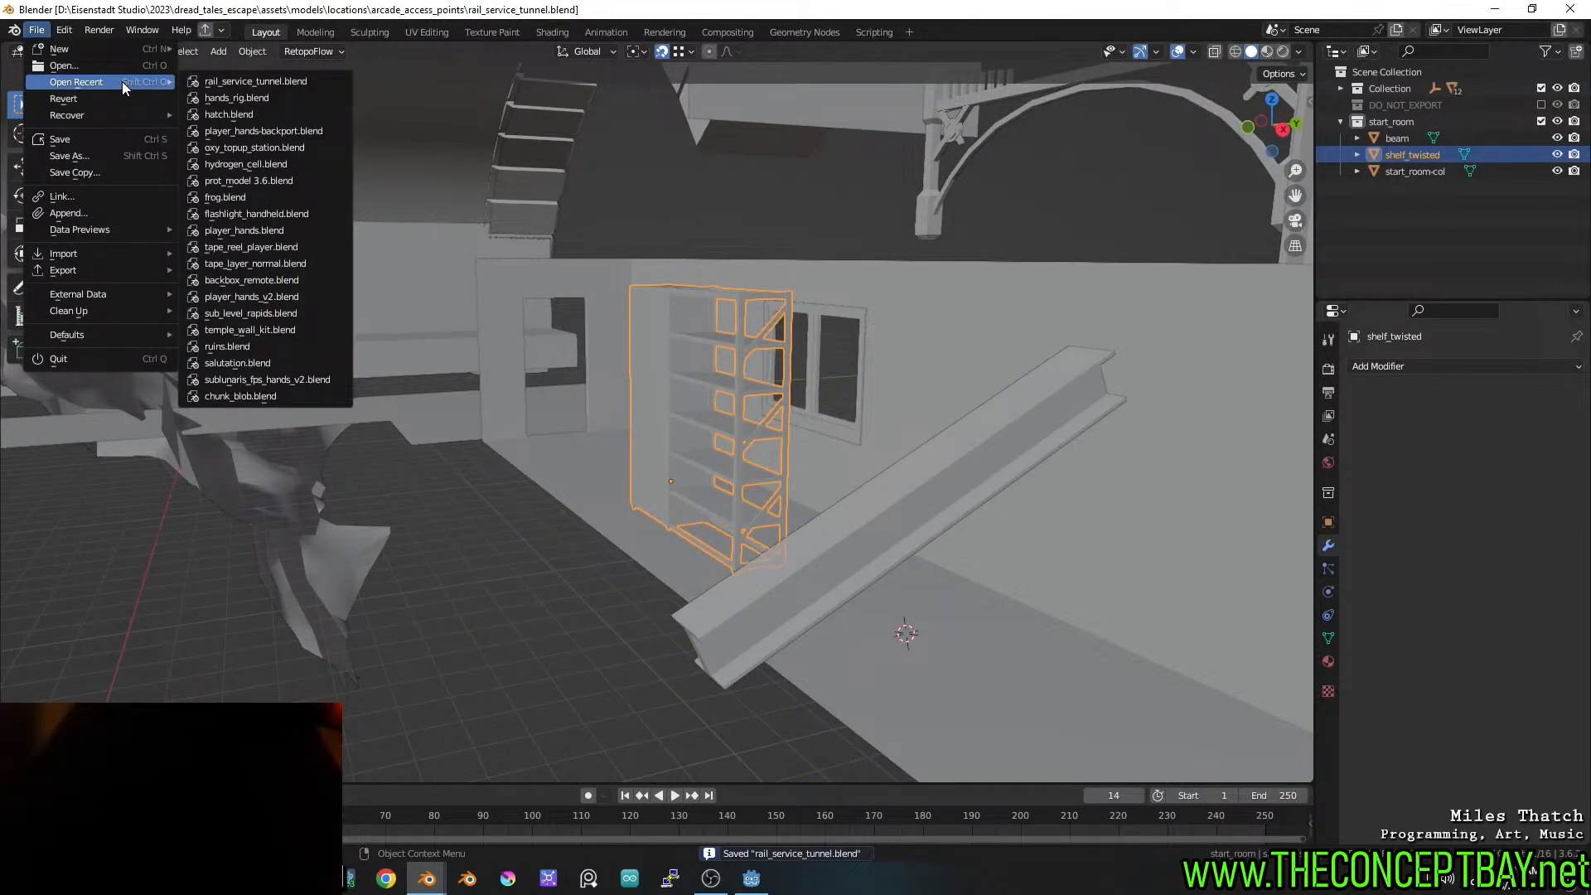
key(Escape)
Switch to the hands_rig.blend window and create a collection named service_tunnel inside env_props
mouse_move(432, 880)
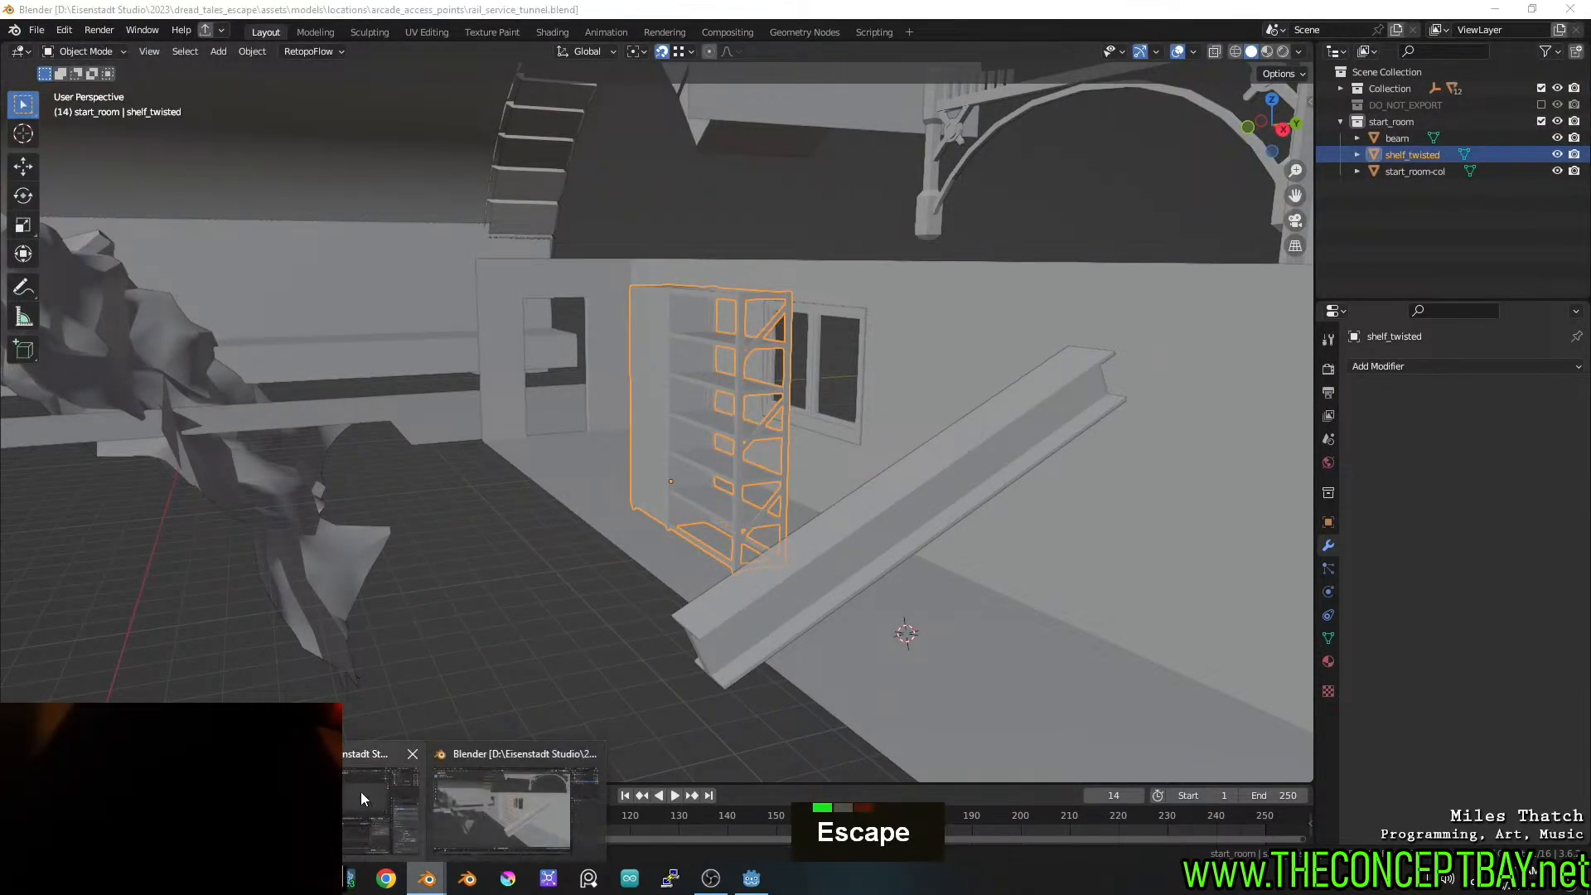
click(368, 753)
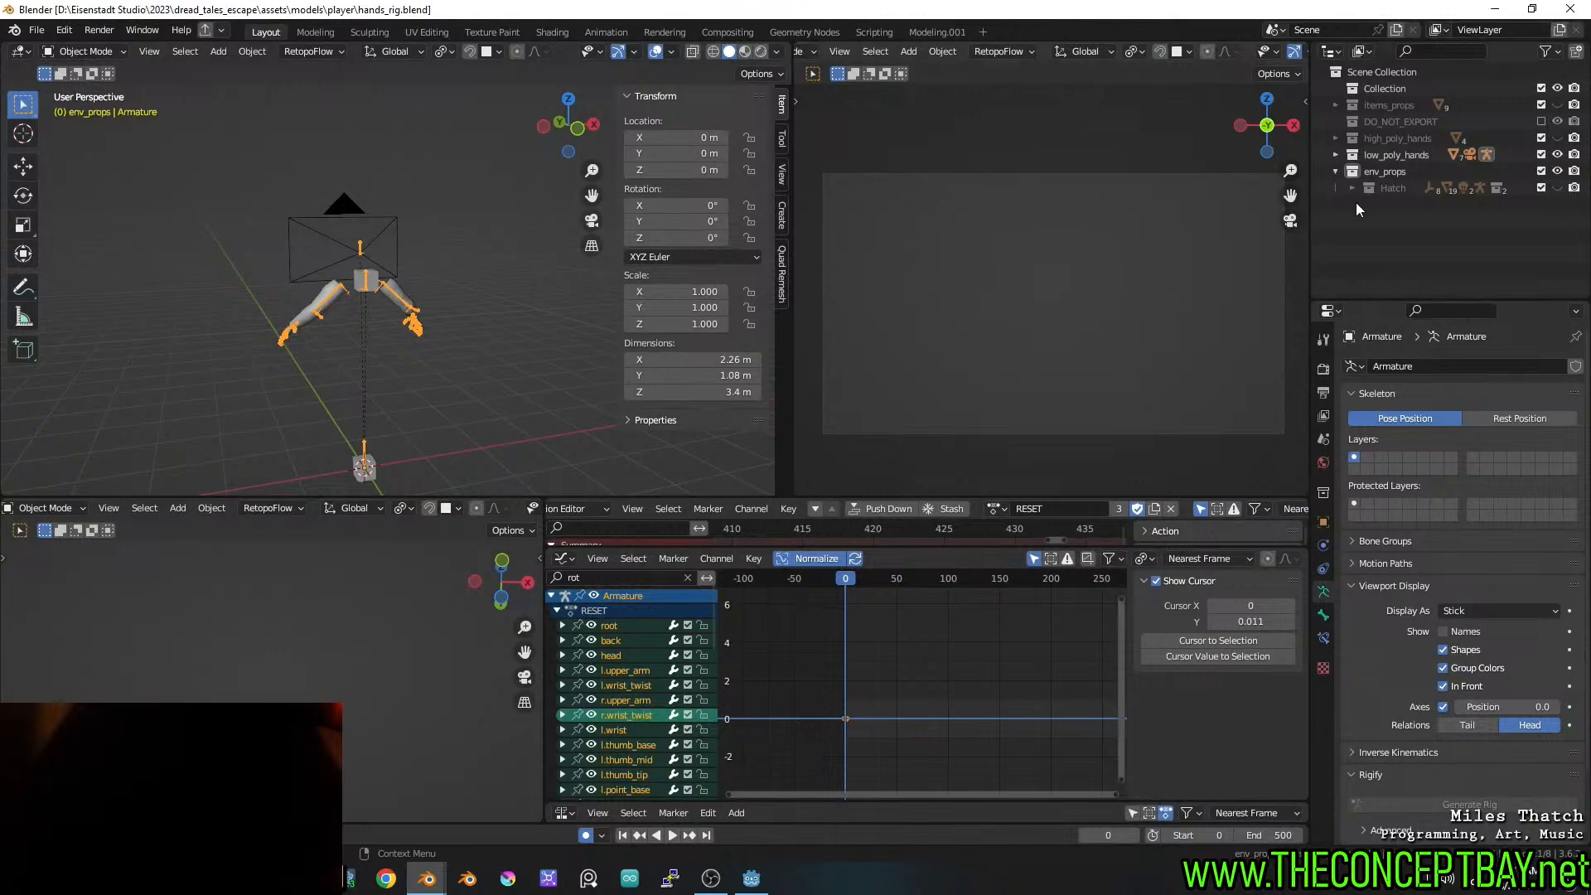
click(1384, 172)
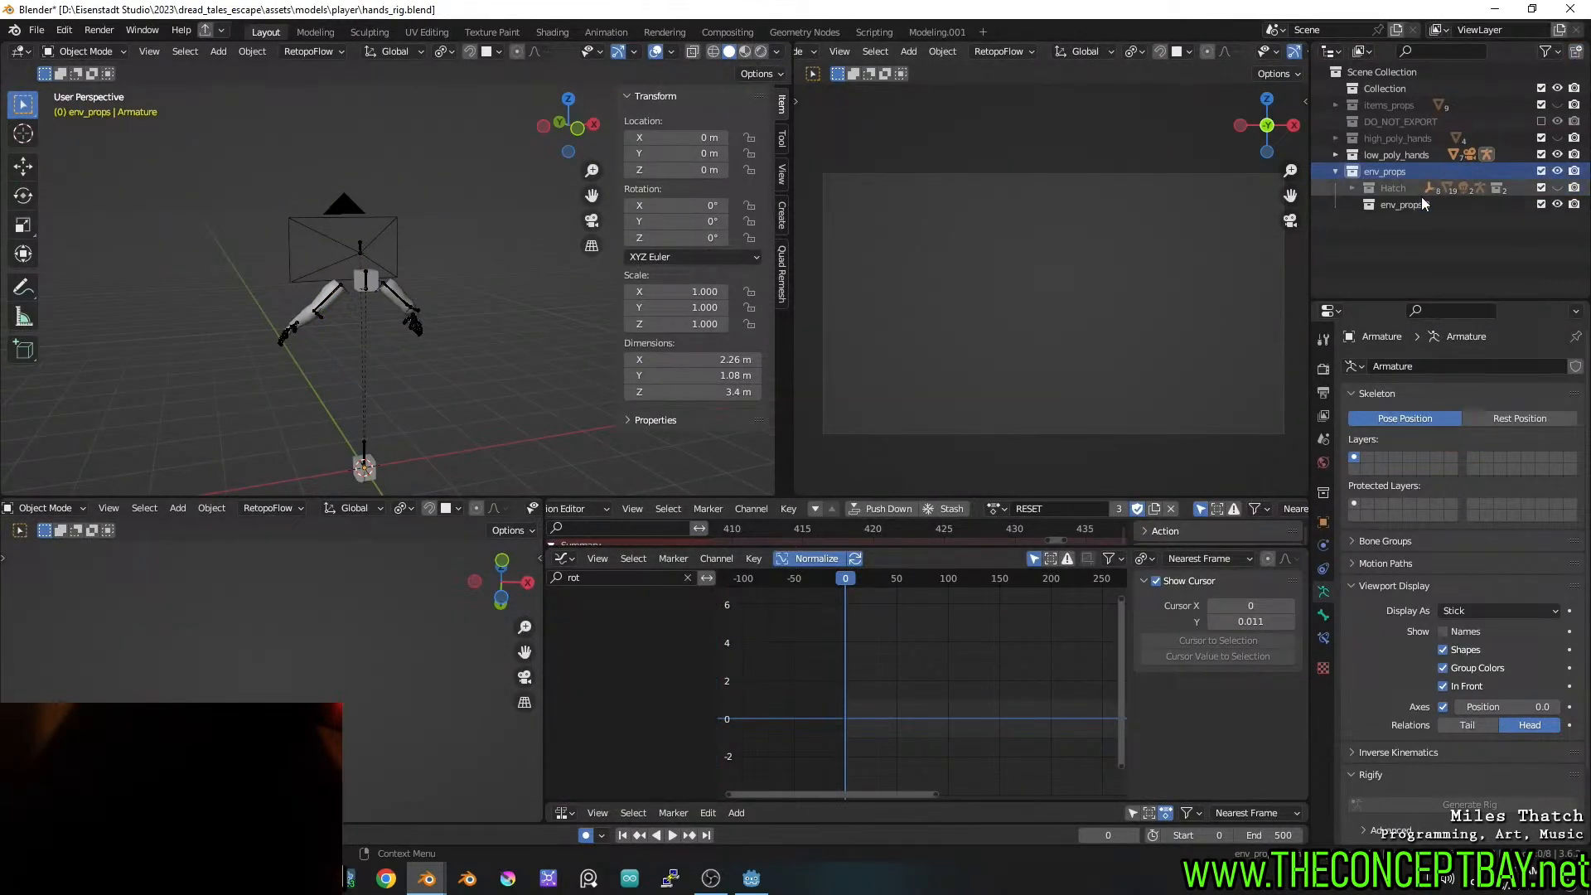
double_click(1420, 205)
text(service_tunnel)
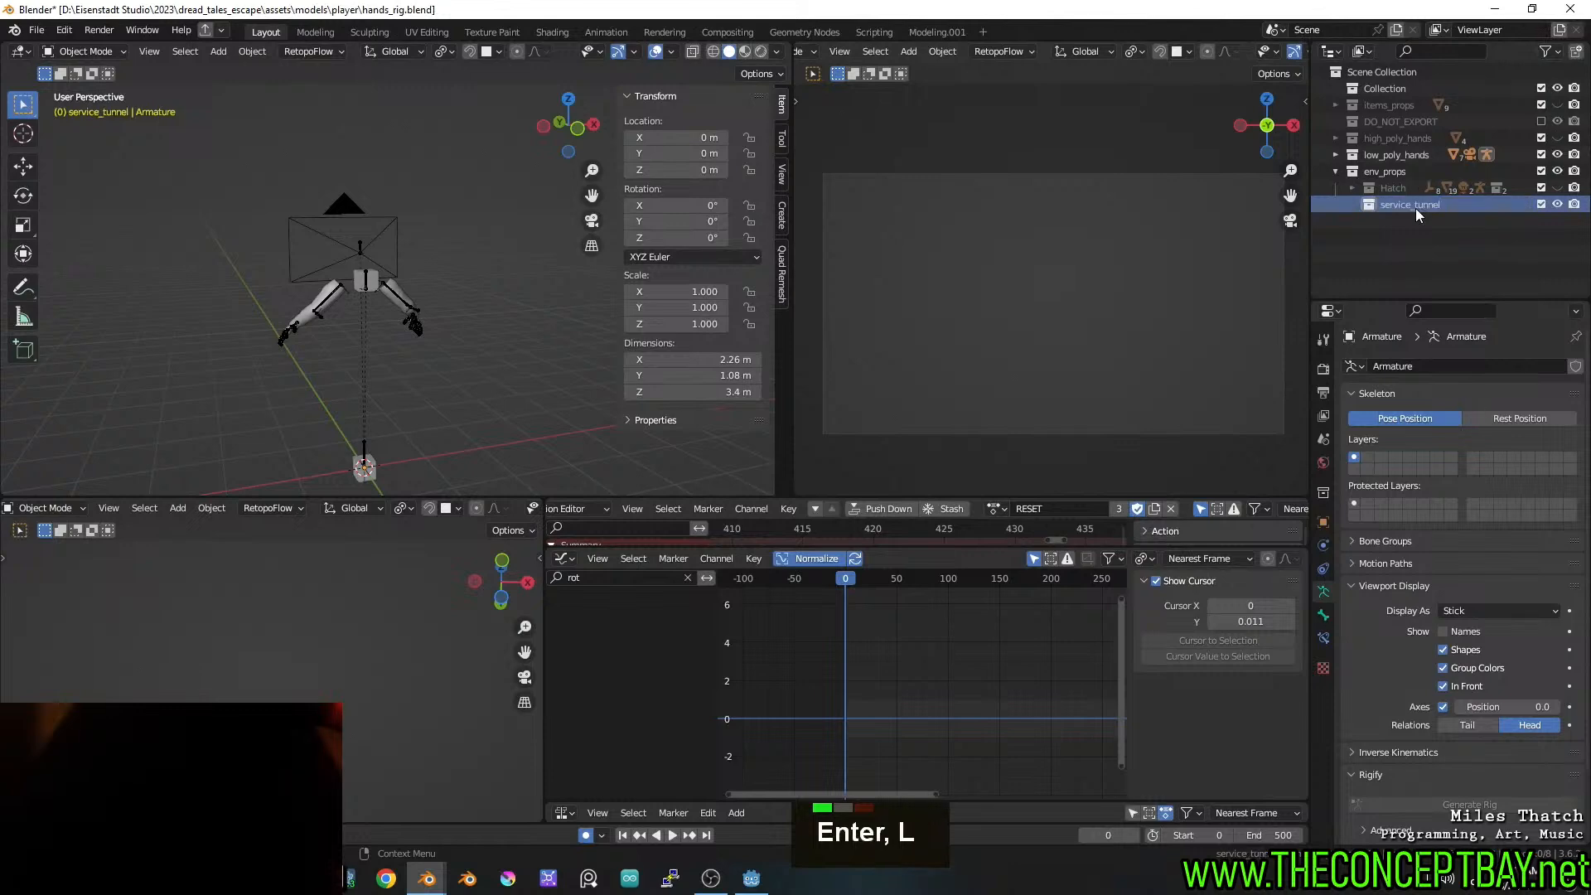
Link the start_room collection from locations/arcade_access_points/rail_service_tunnel.blend into the service_tunnel collection
click(36, 30)
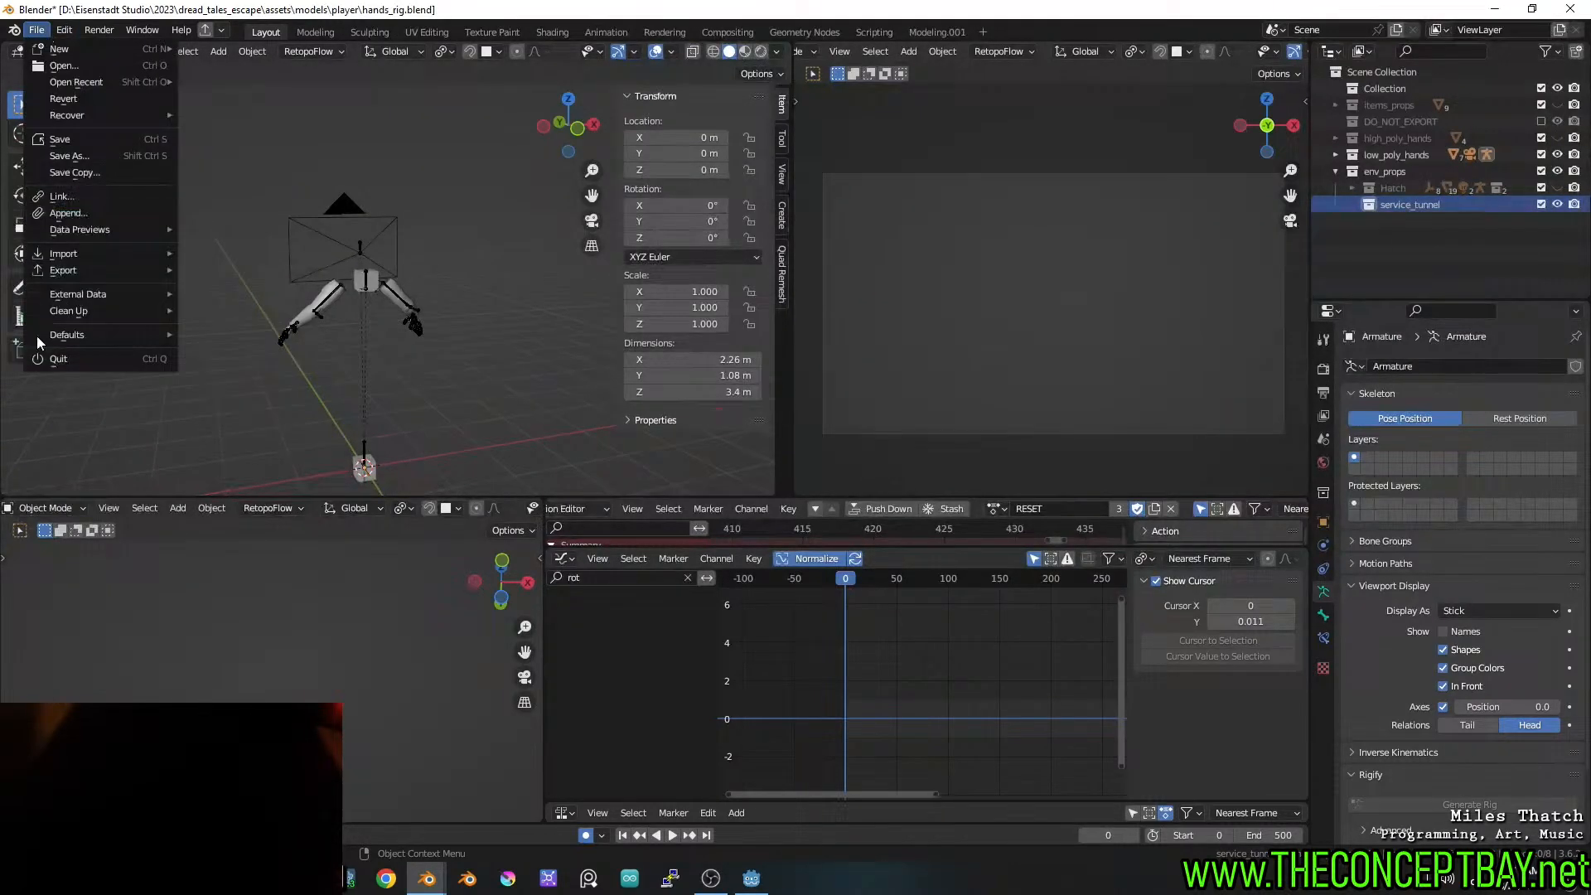
click(112, 196)
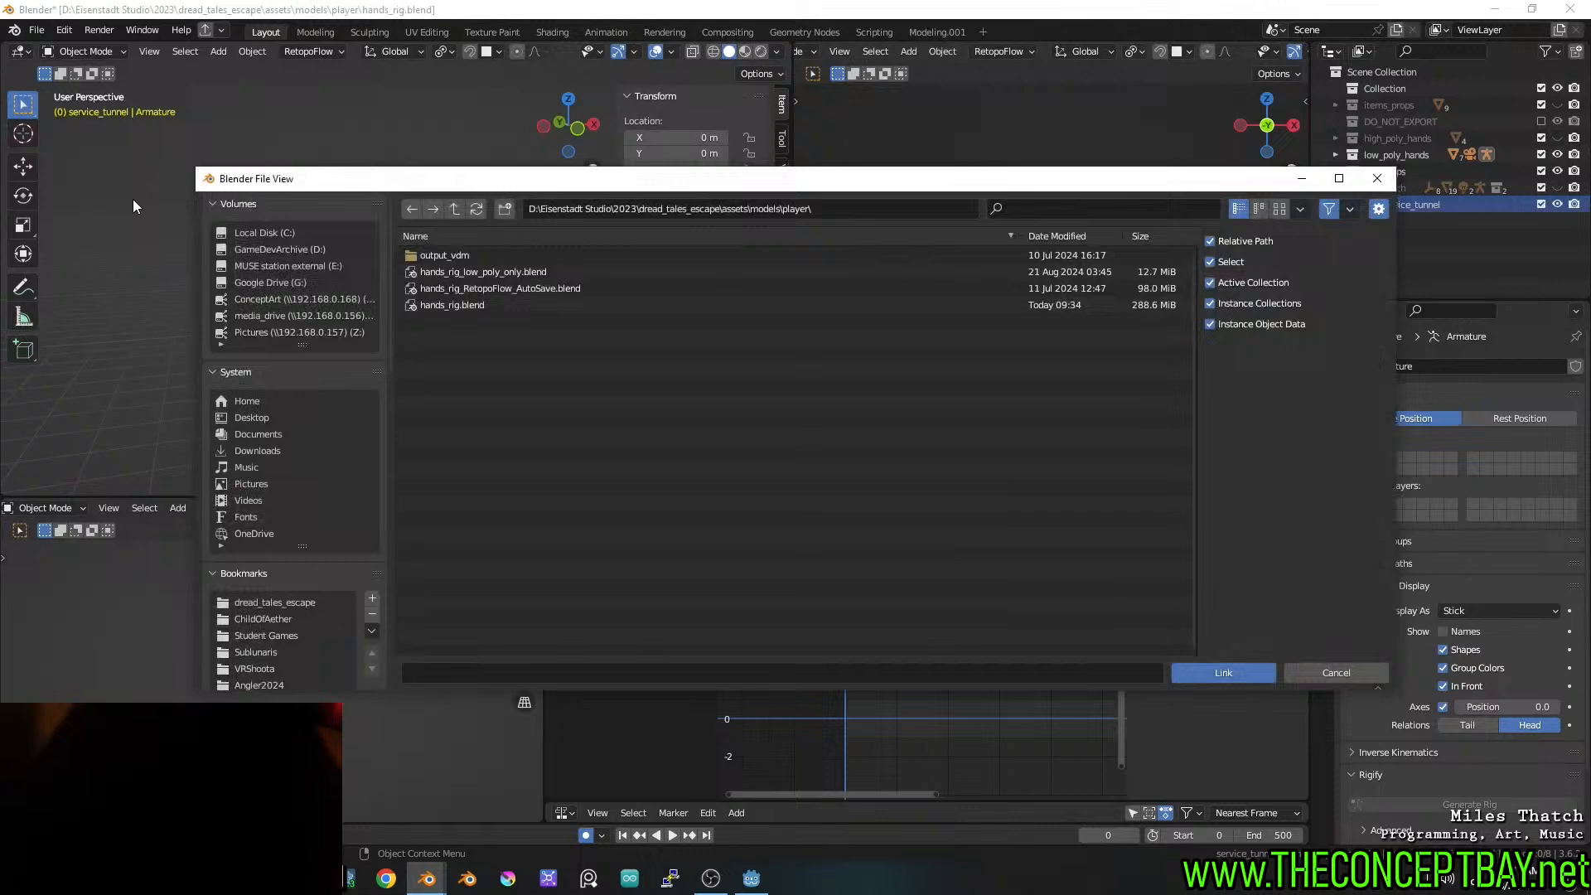
click(455, 207)
click(454, 356)
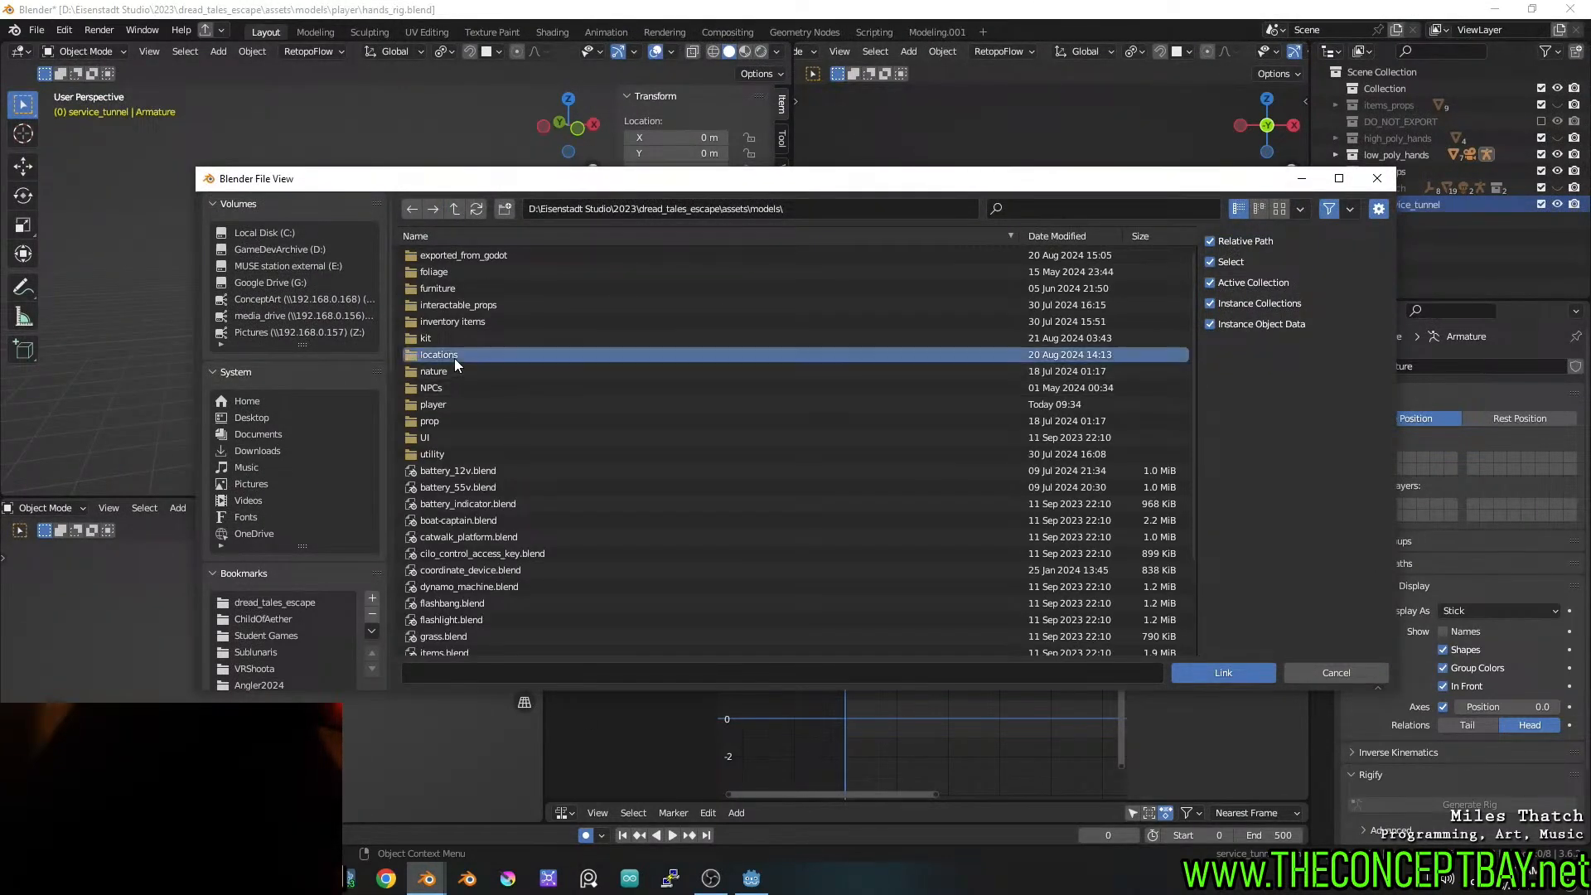
double_click(454, 357)
double_click(469, 271)
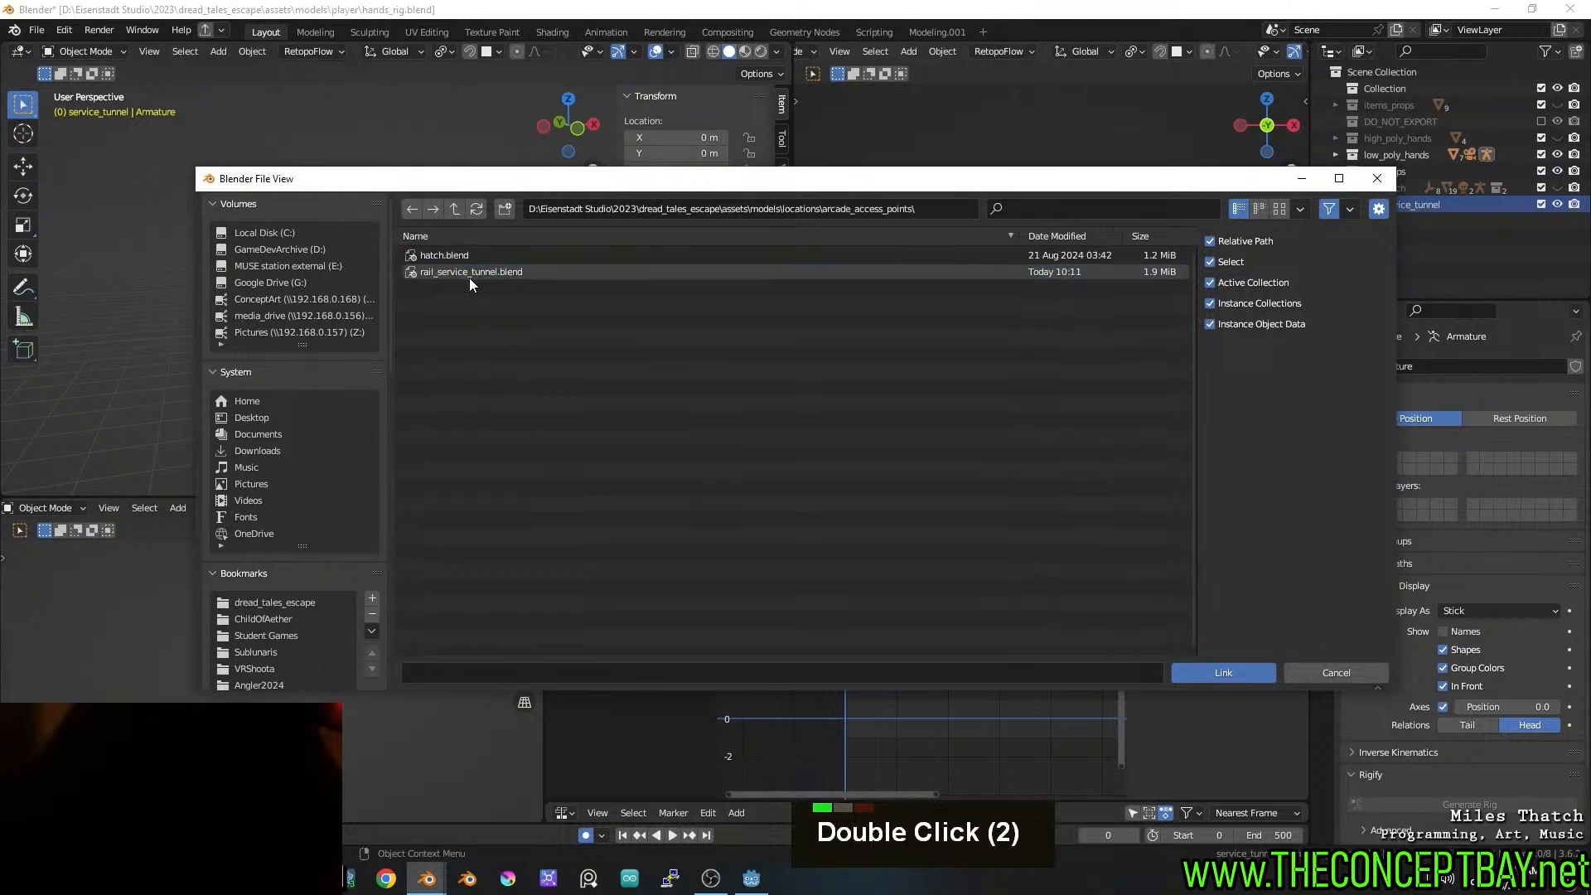
click(462, 272)
double_click(461, 272)
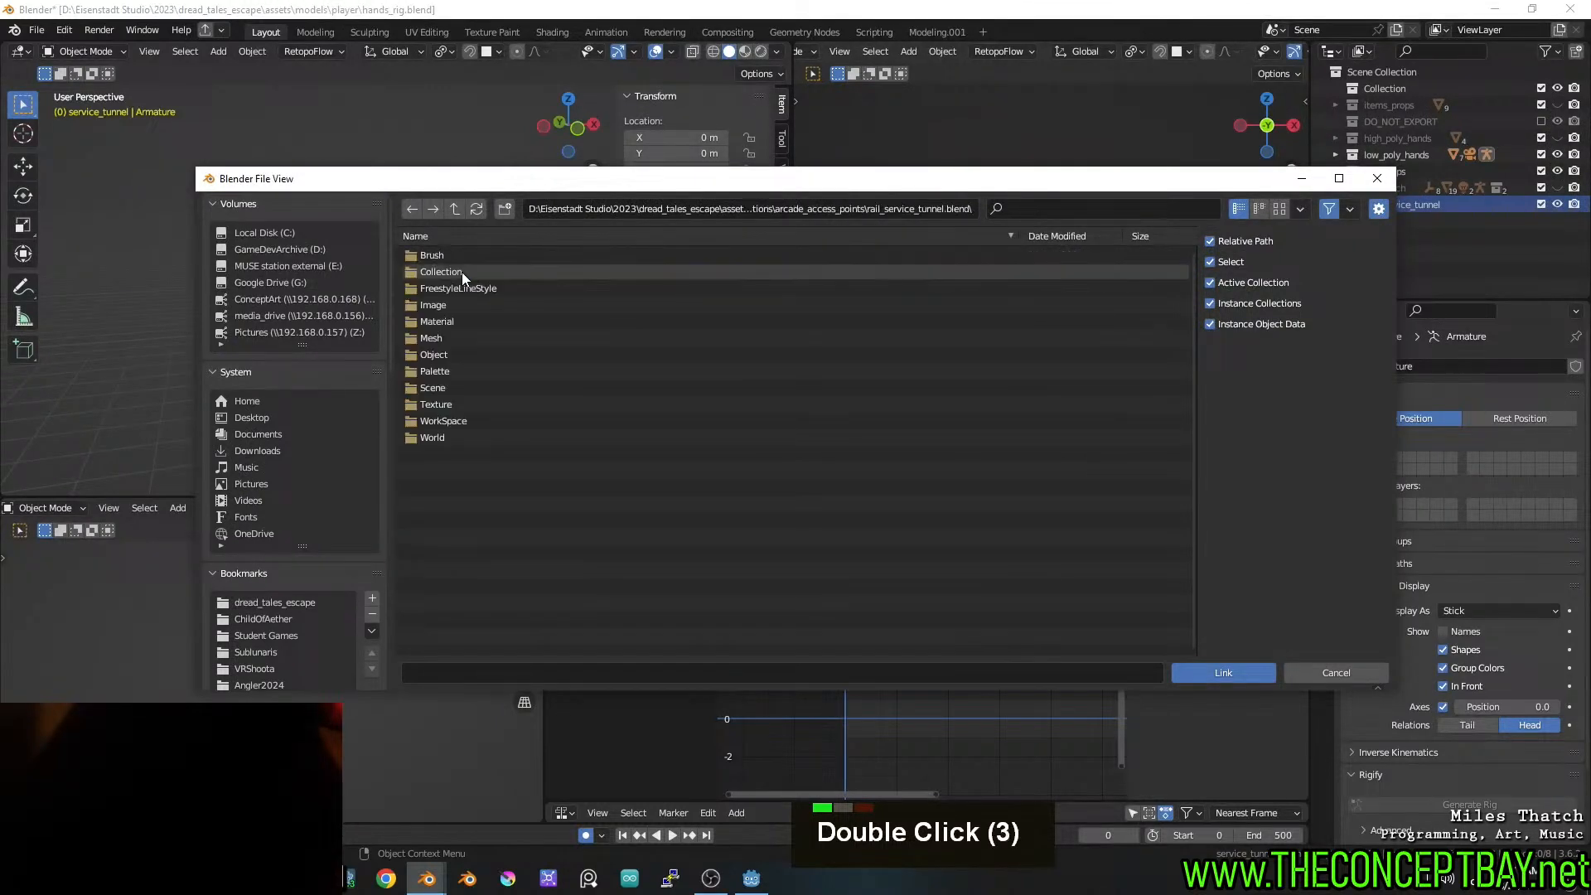
double_click(456, 272)
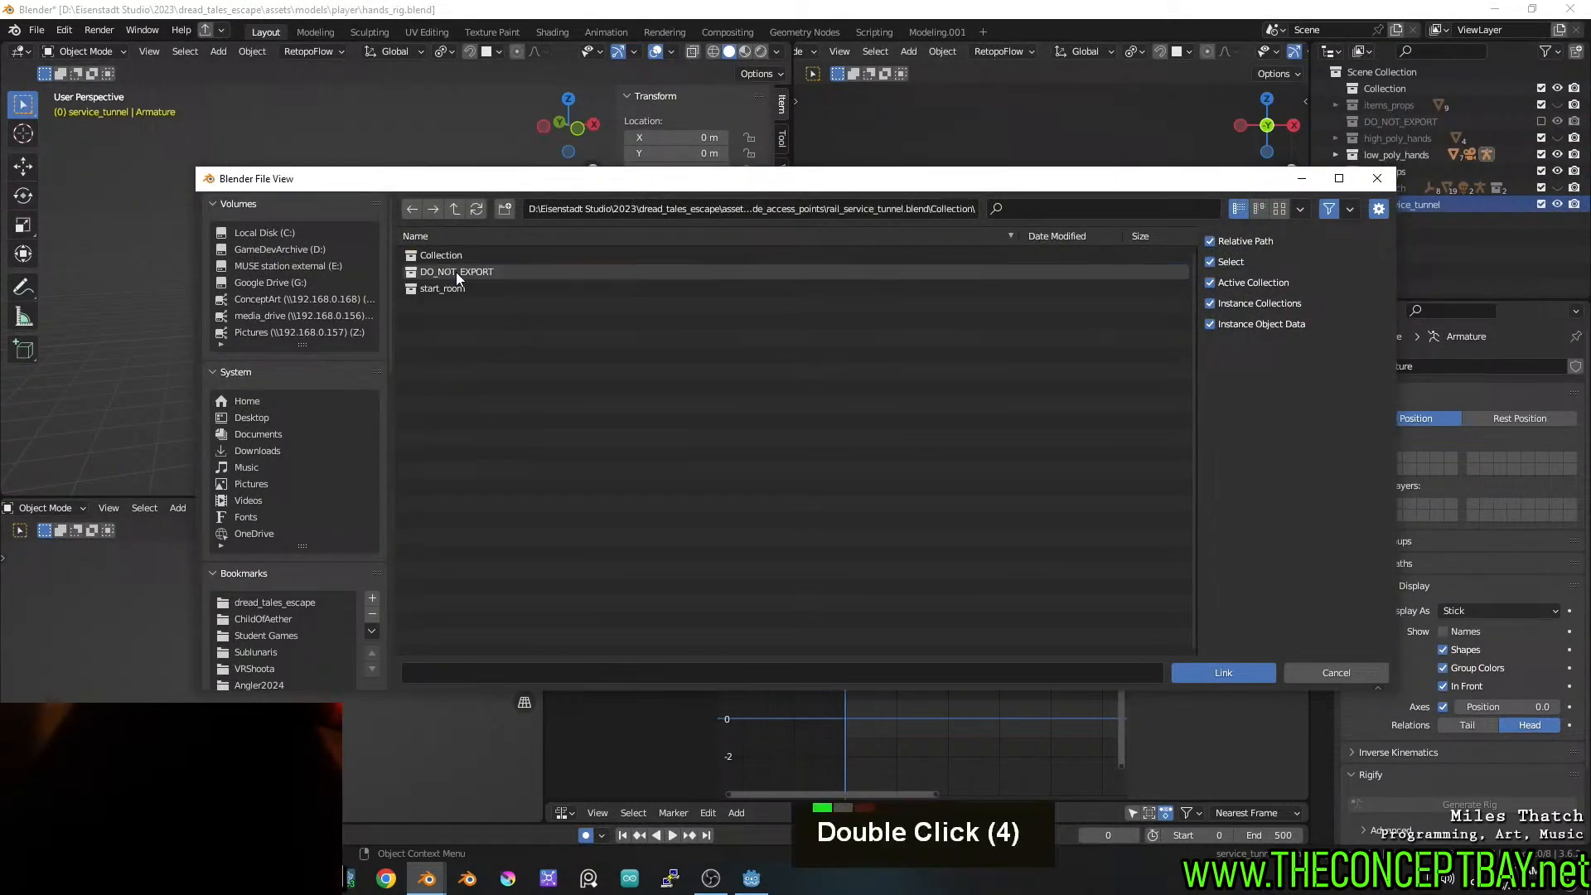
double_click(451, 294)
Examine where the linked start_room sits relative to the hands rig at the world origin
scroll(451, 293, down, 12)
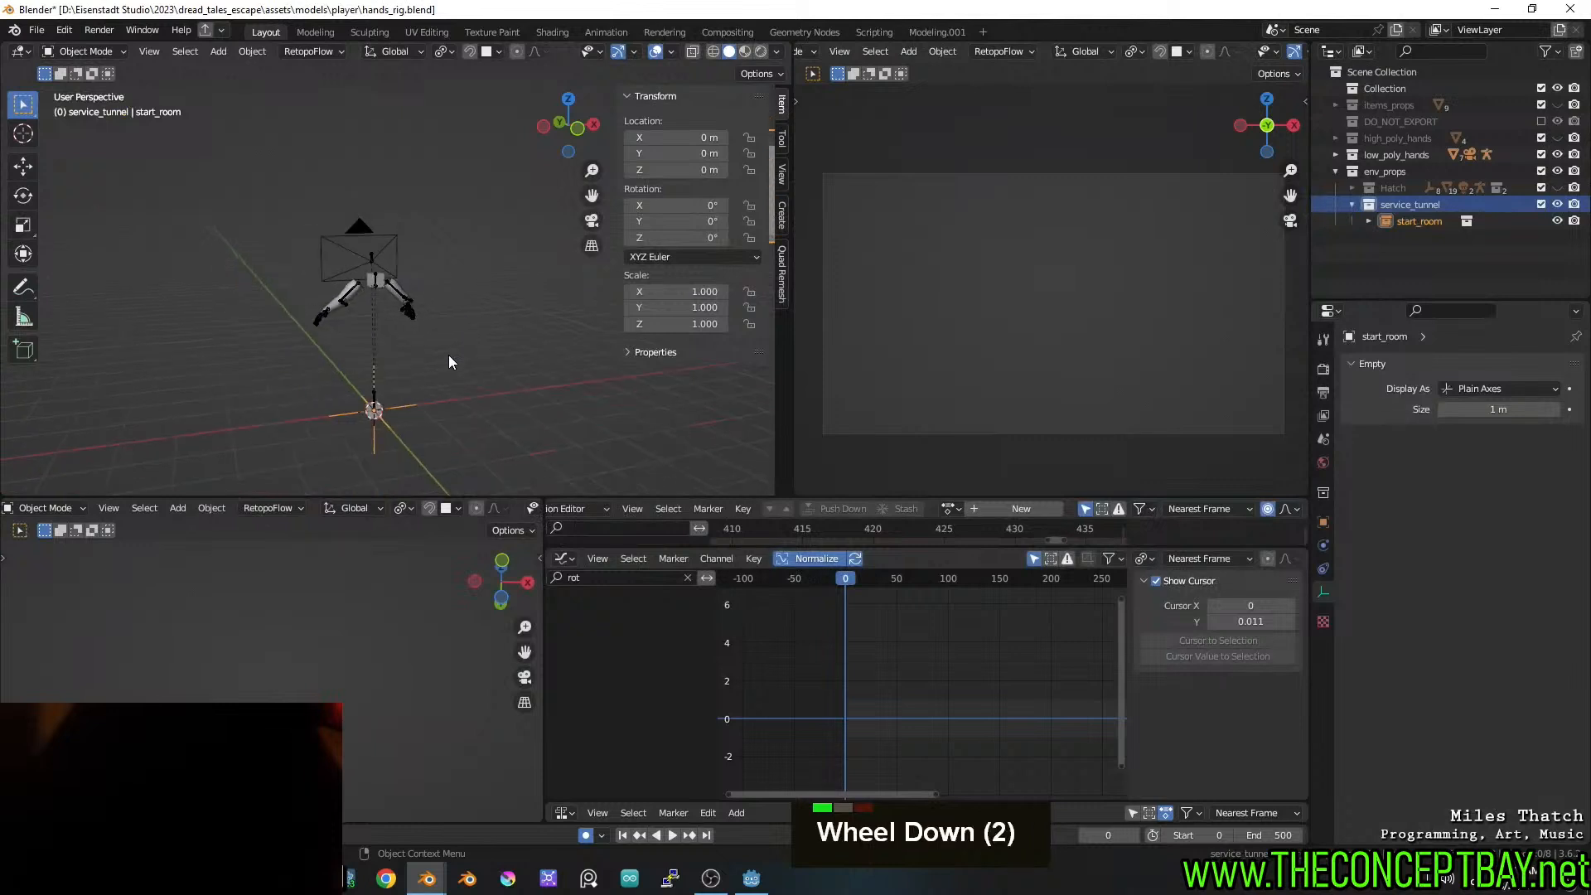
middle_drag(451, 376, 415, 354)
shift+middle_drag(574, 398, 416, 390)
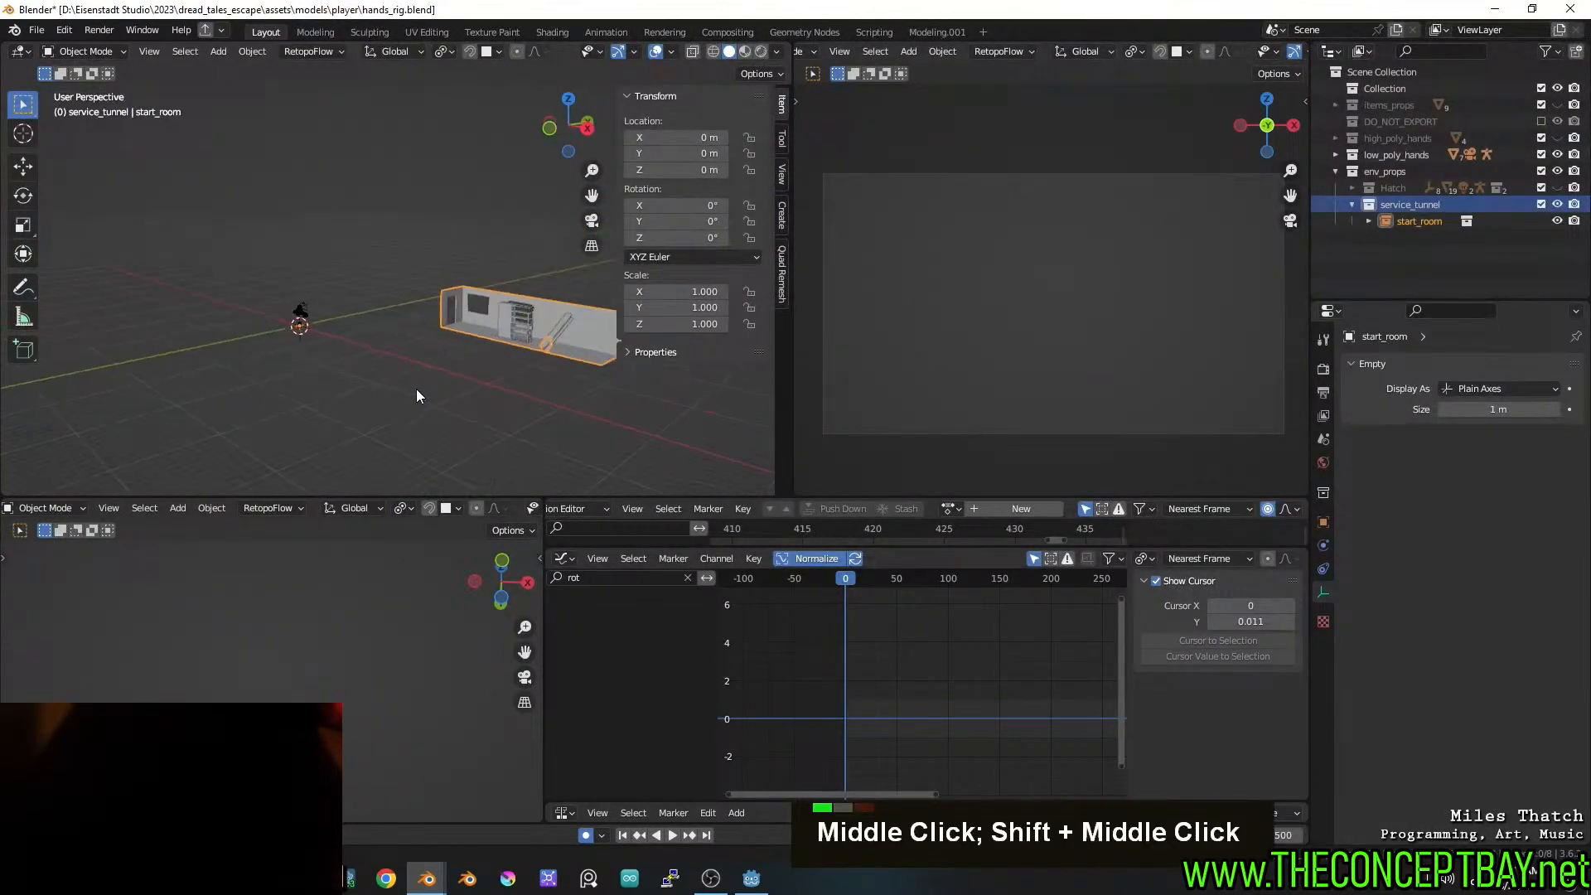
scroll(601, 394, up, 3)
middle_drag(602, 395, 440, 364)
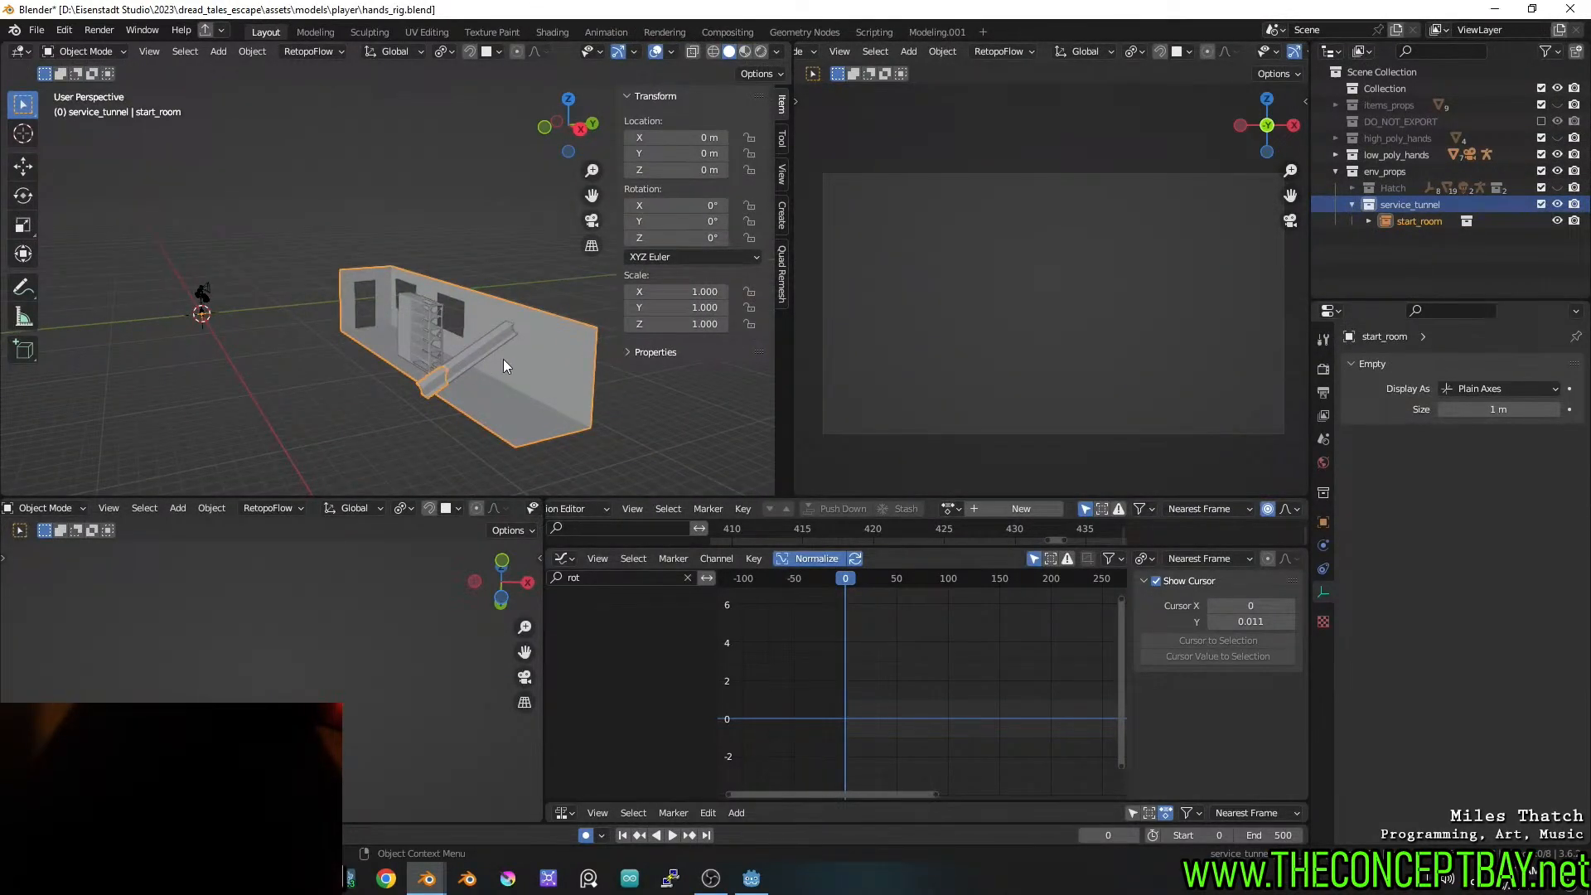
middle_drag(246, 346, 363, 367)
scroll(466, 315, up, 3)
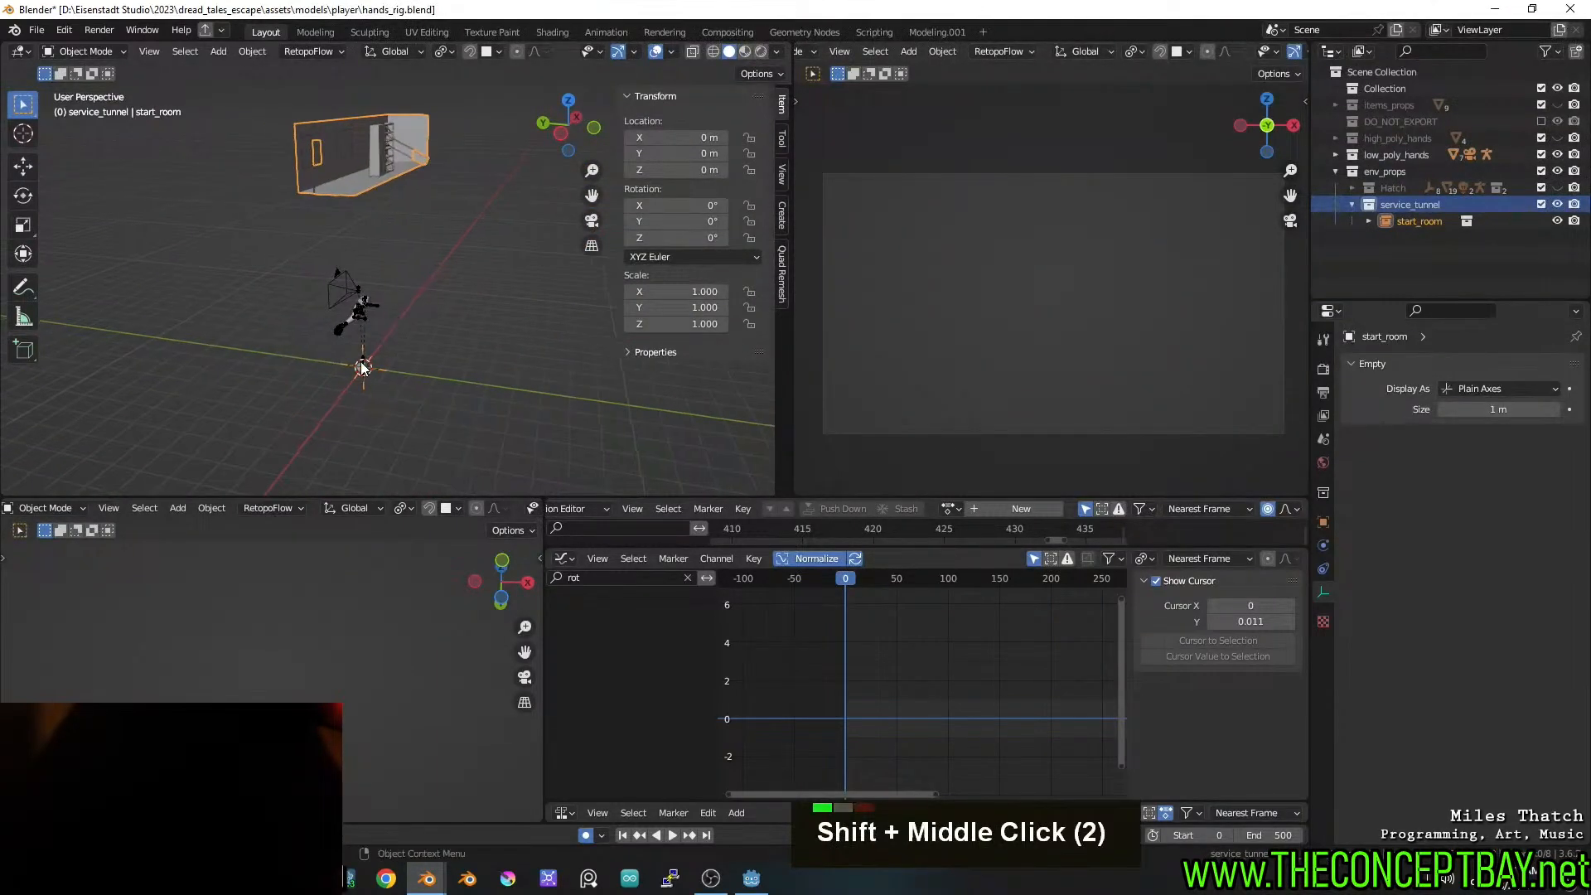
scroll(362, 367, up, 1)
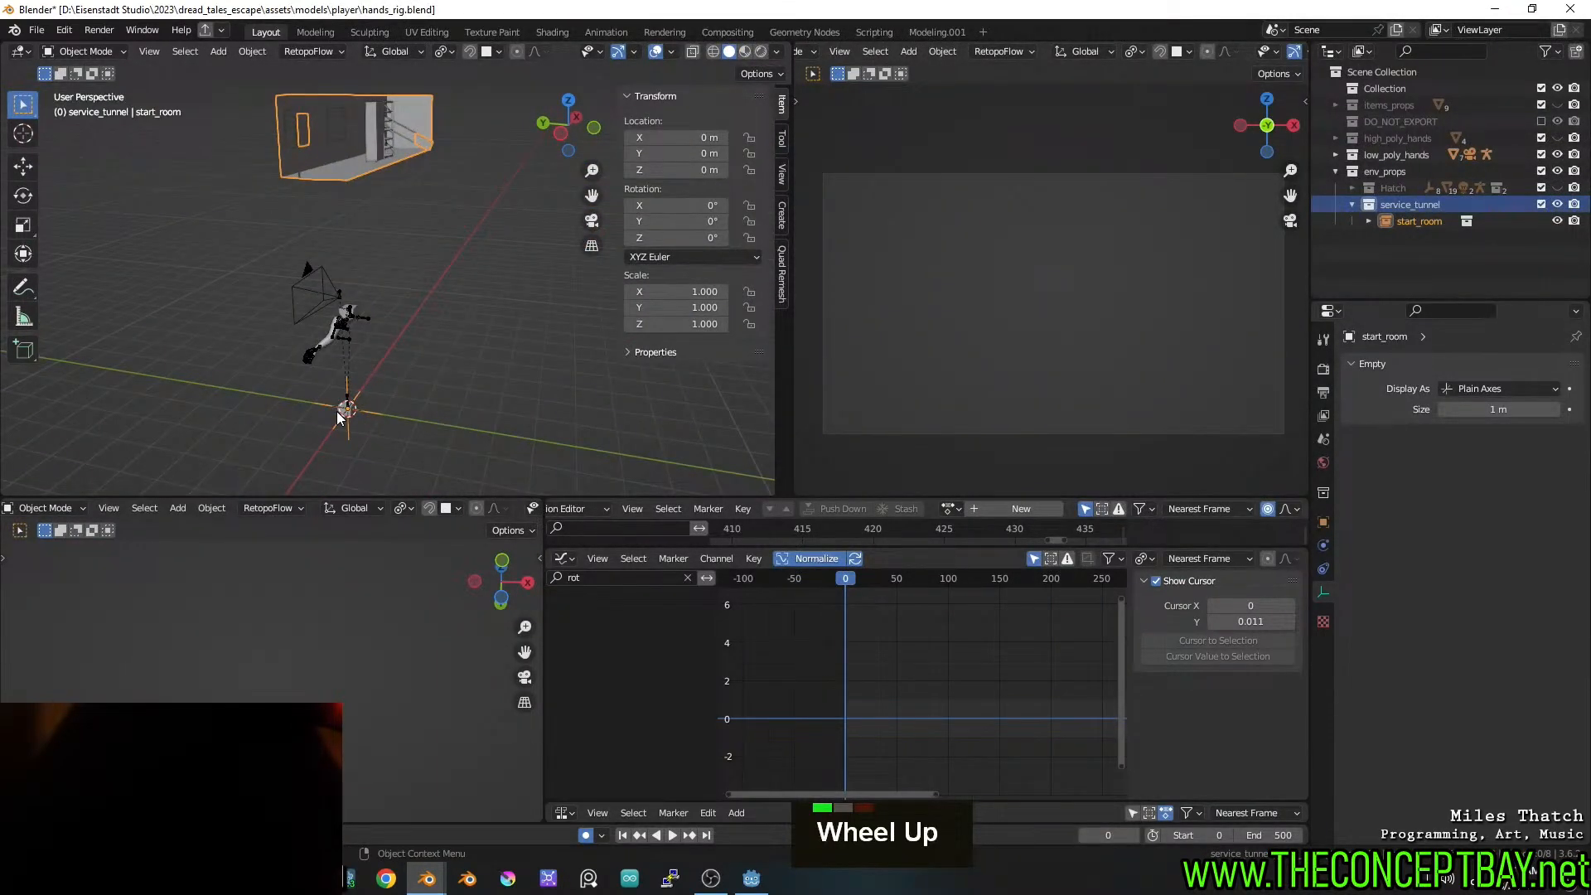
In top view, rotate start_room to about -127.6° around Z and move it beside the hands rig, at about X 4.41 m, Y 25.66 m
middle_drag(337, 425, 408, 339)
scroll(378, 161, down, 1)
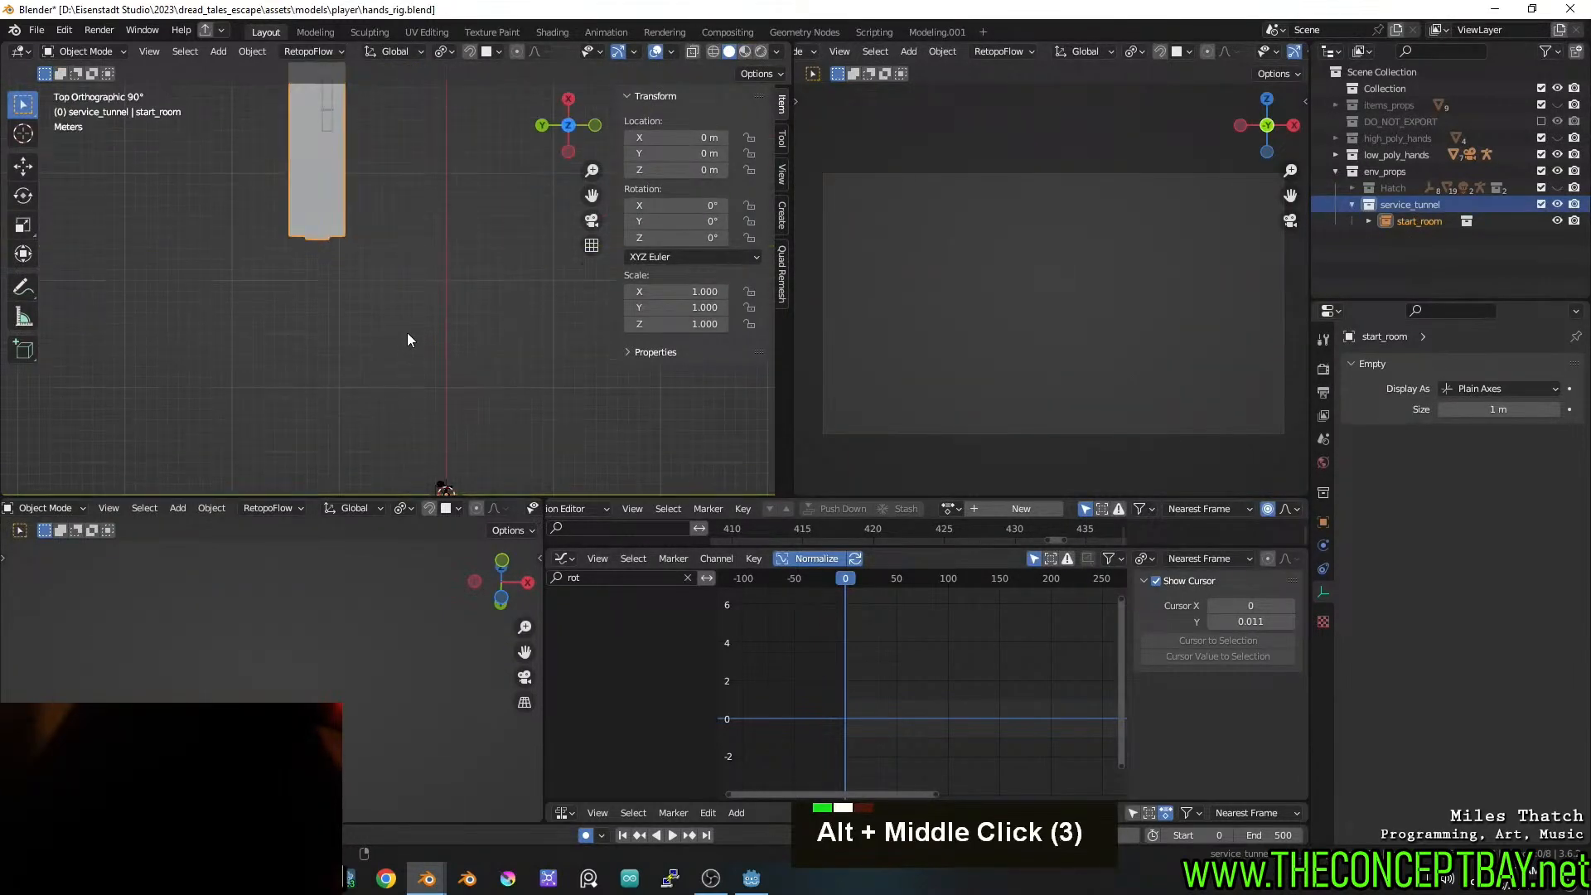
scroll(535, 308, down, 3)
shift+middle_drag(536, 309, 437, 320)
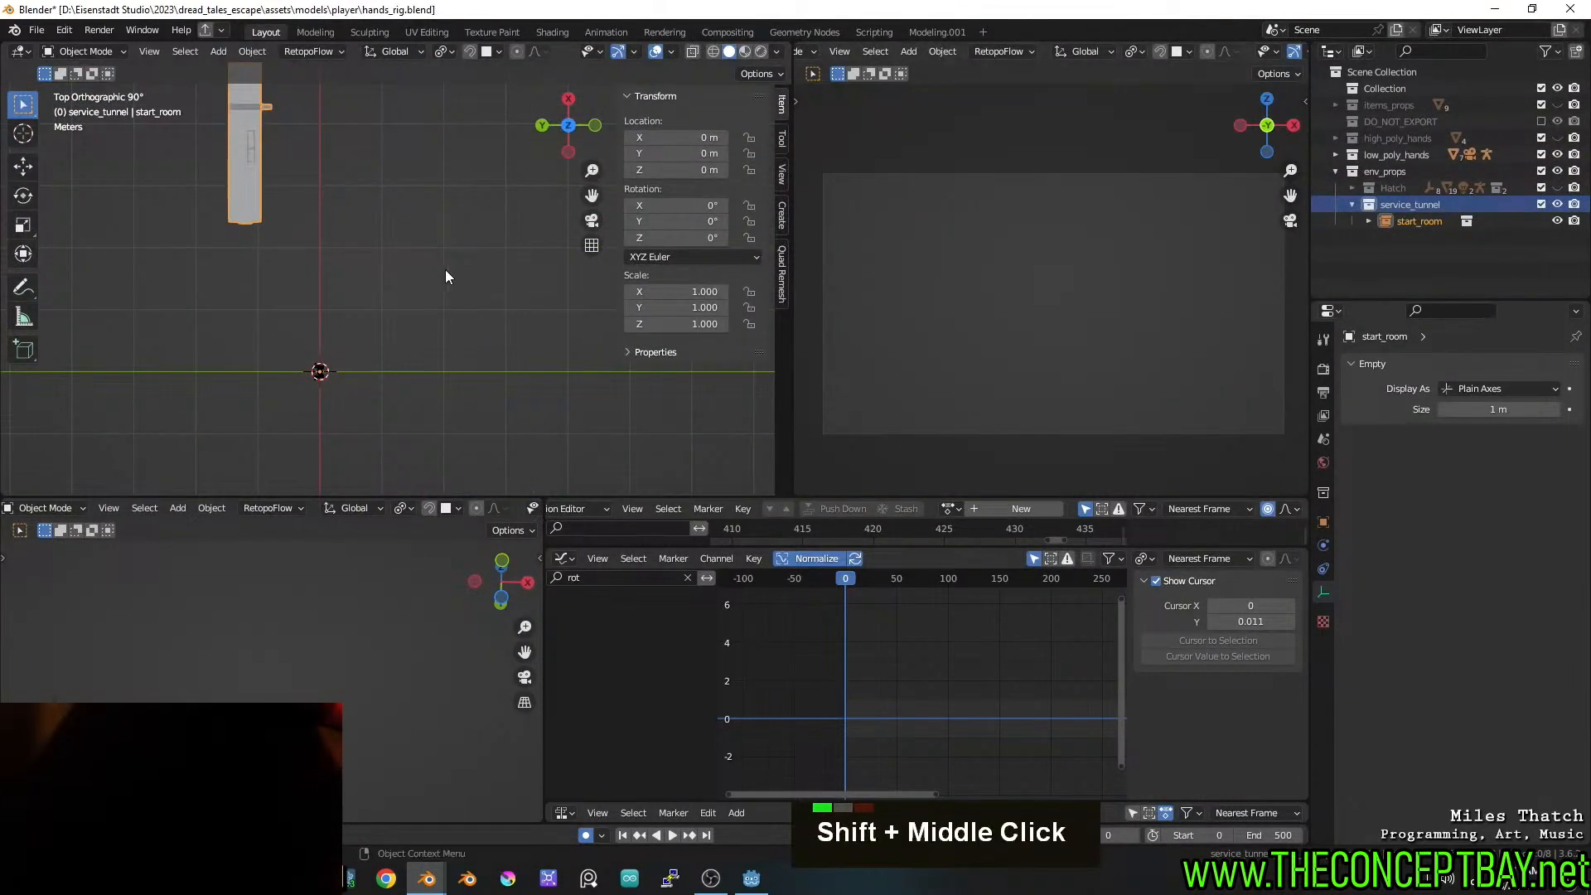
key(r)
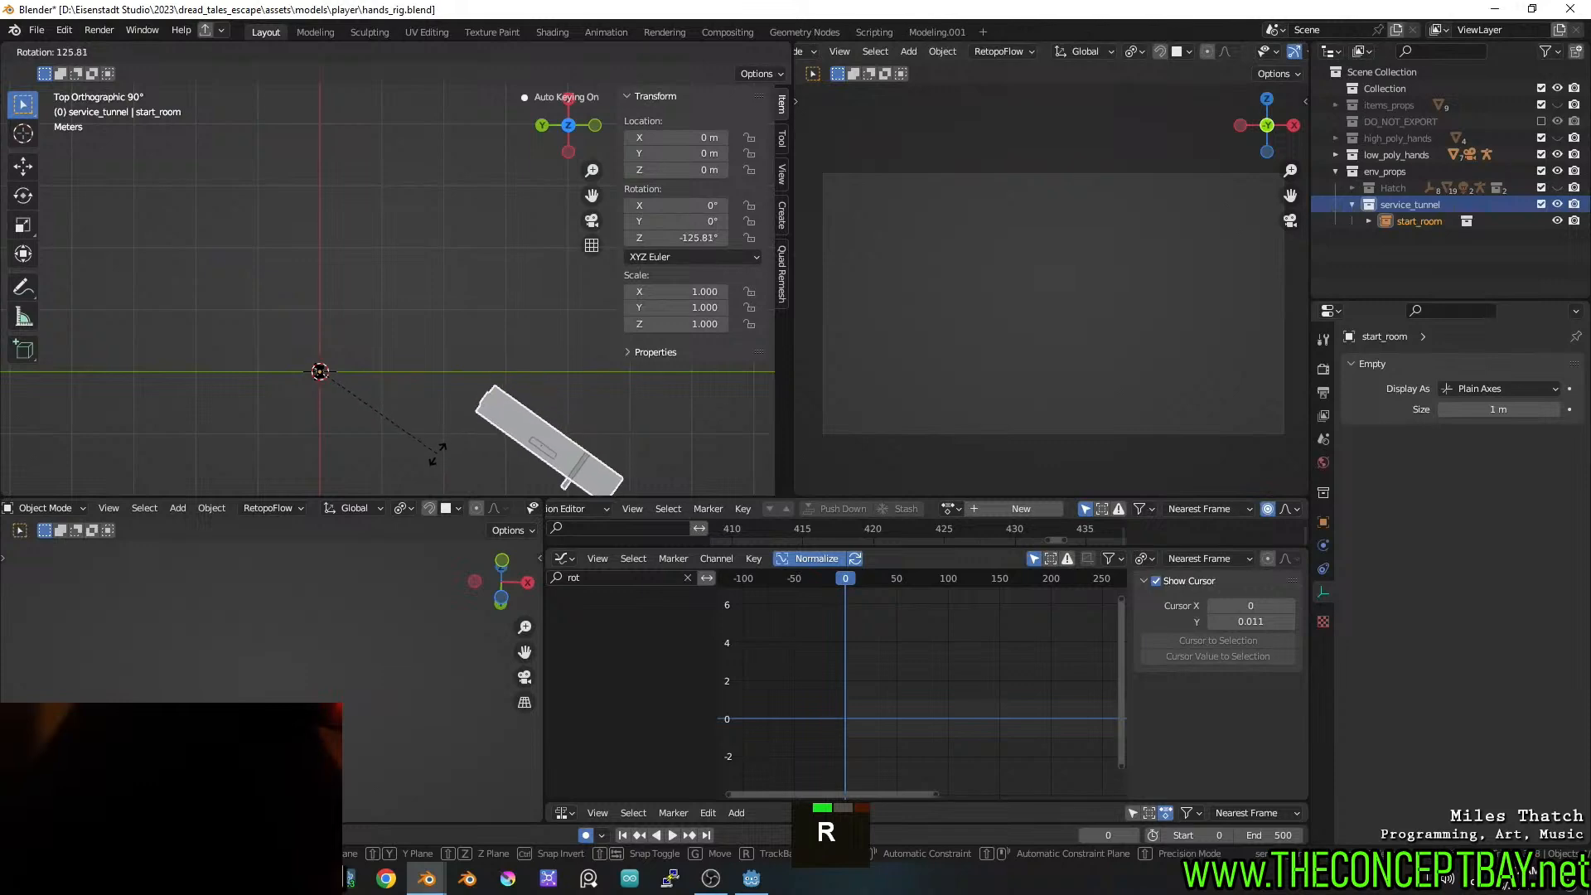
click(436, 460)
key(g)
click(290, 427)
shift+middle_drag(330, 389, 394, 346)
scroll(450, 304, up, 5)
key(r)
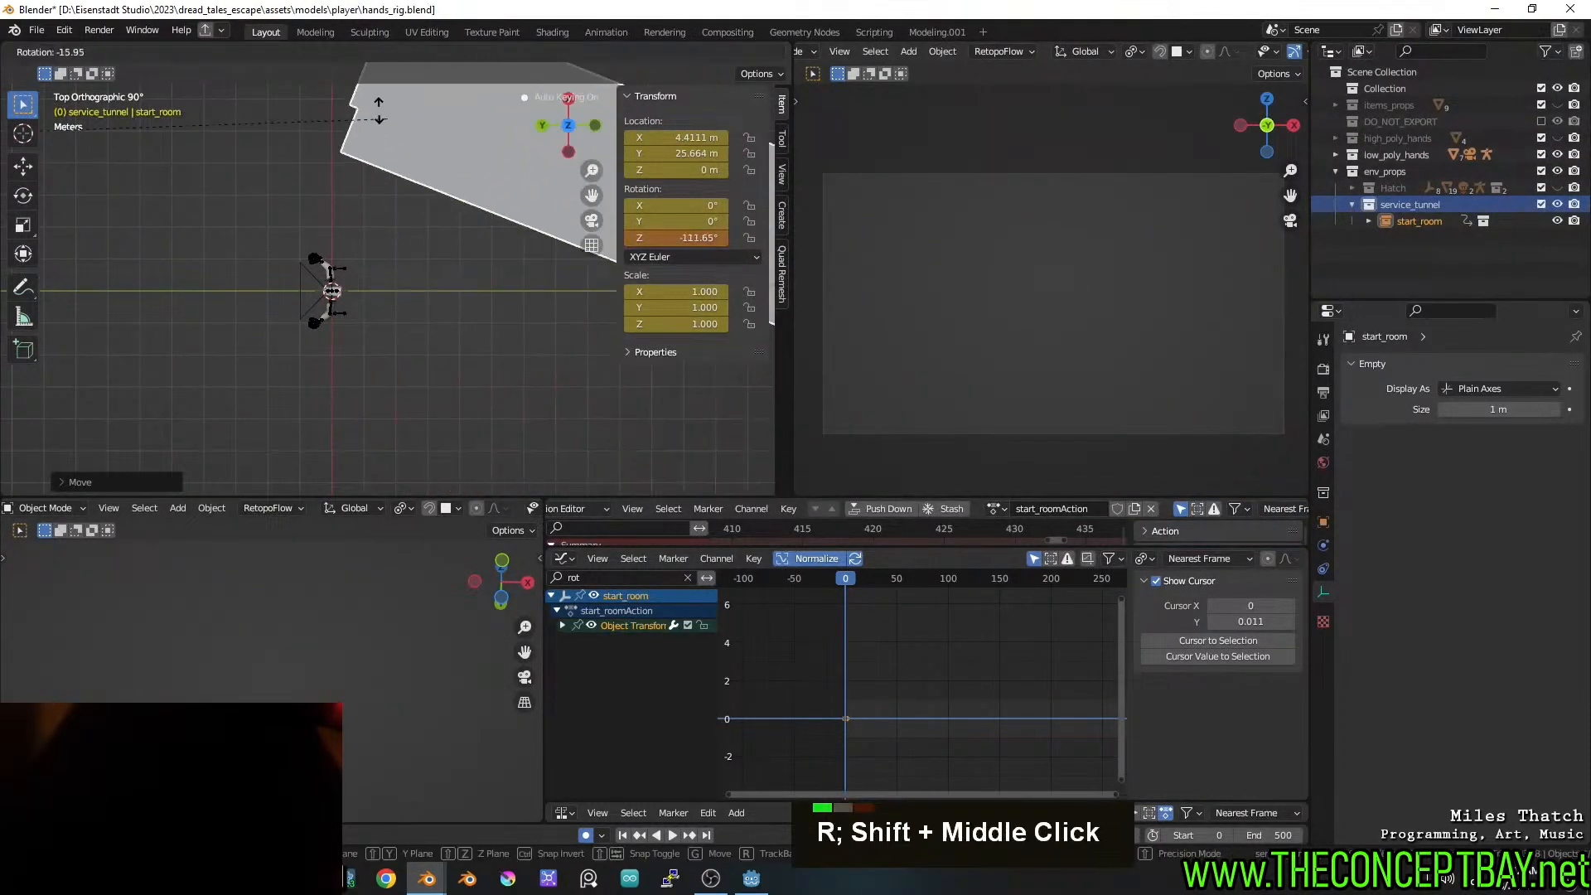
right_click(412, 279)
Rotate start_room to about -63.8° around Z and move it to about X -20.19 m, Y 15.36 m beside the hands rig
scroll(411, 280, down, 7)
scroll(511, 366, up, 1)
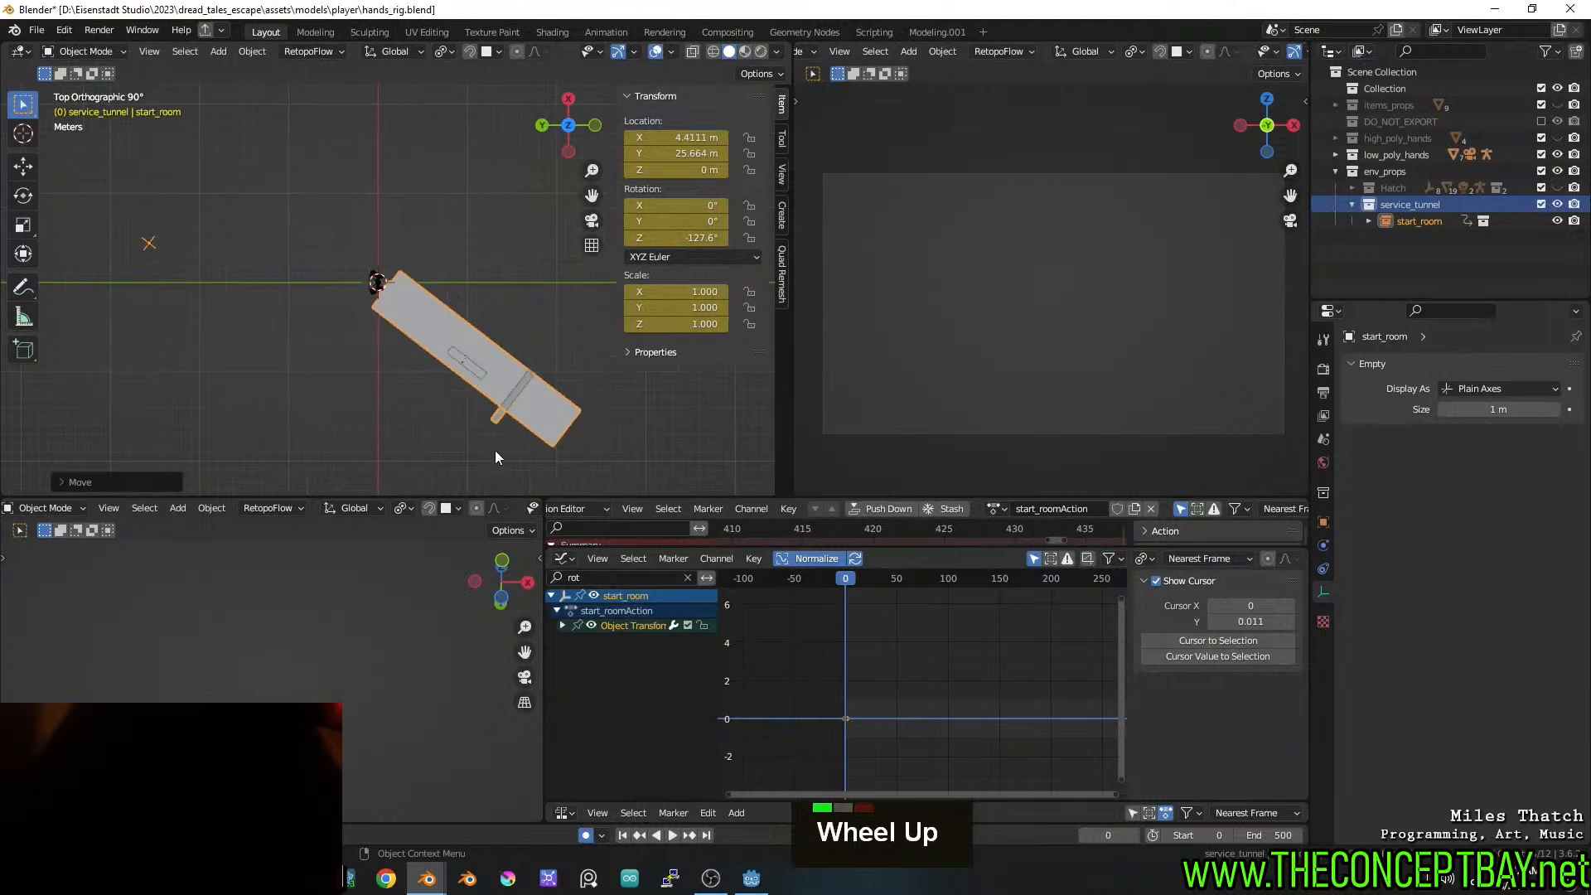
key(r)
key(g)
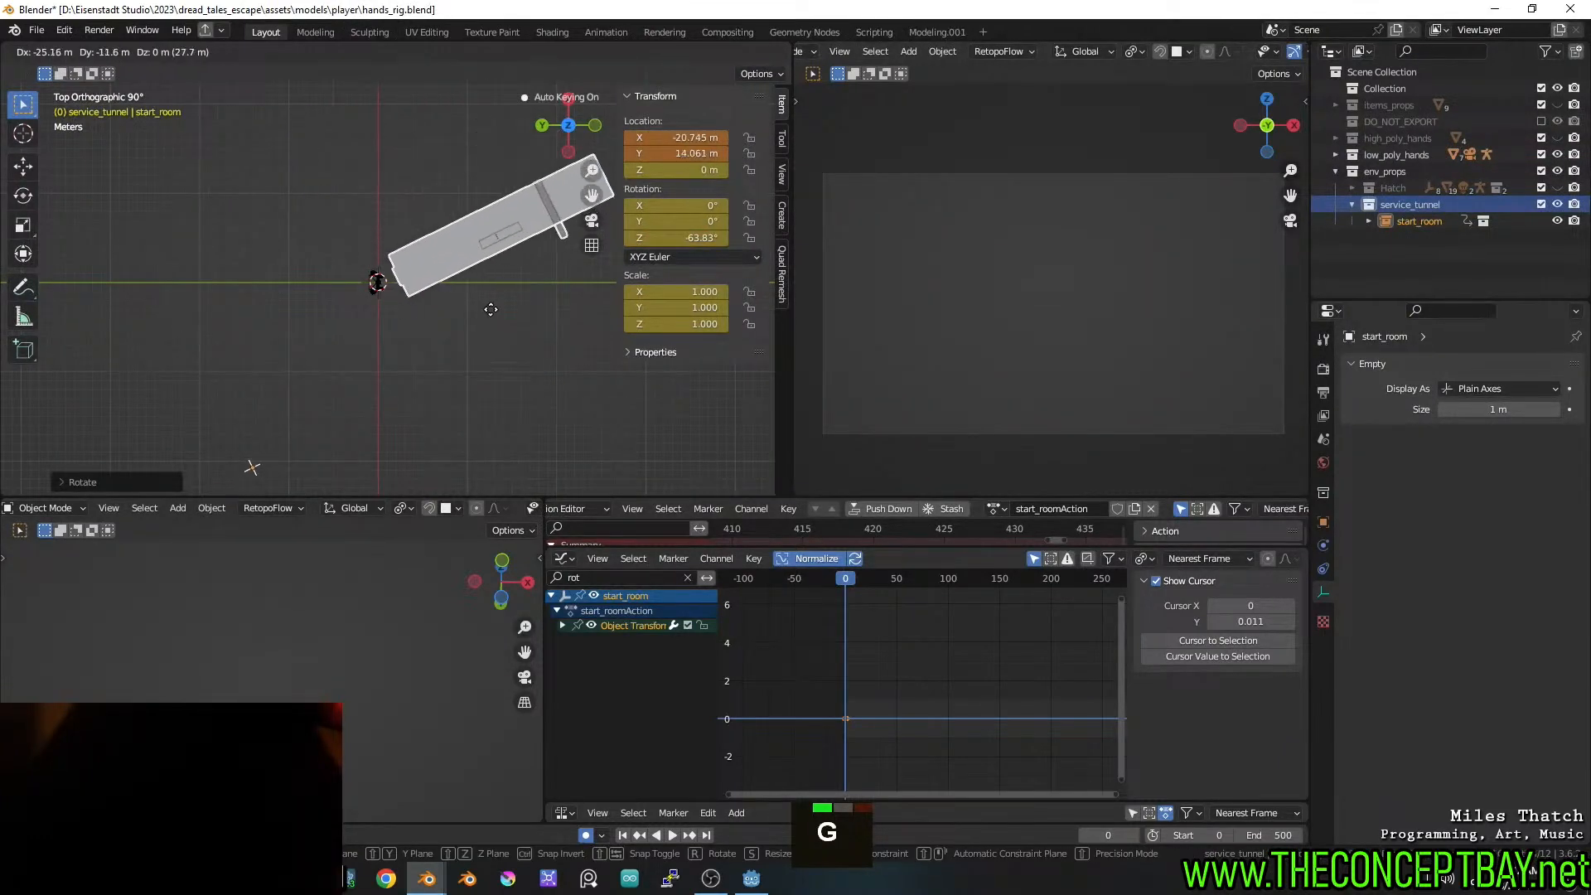
click(479, 307)
In side view, lower start_room and shift it toward the hands rig, to about Y 14.46 m, Z -2.51 m
middle_drag(479, 307, 394, 223)
scroll(470, 382, up, 4)
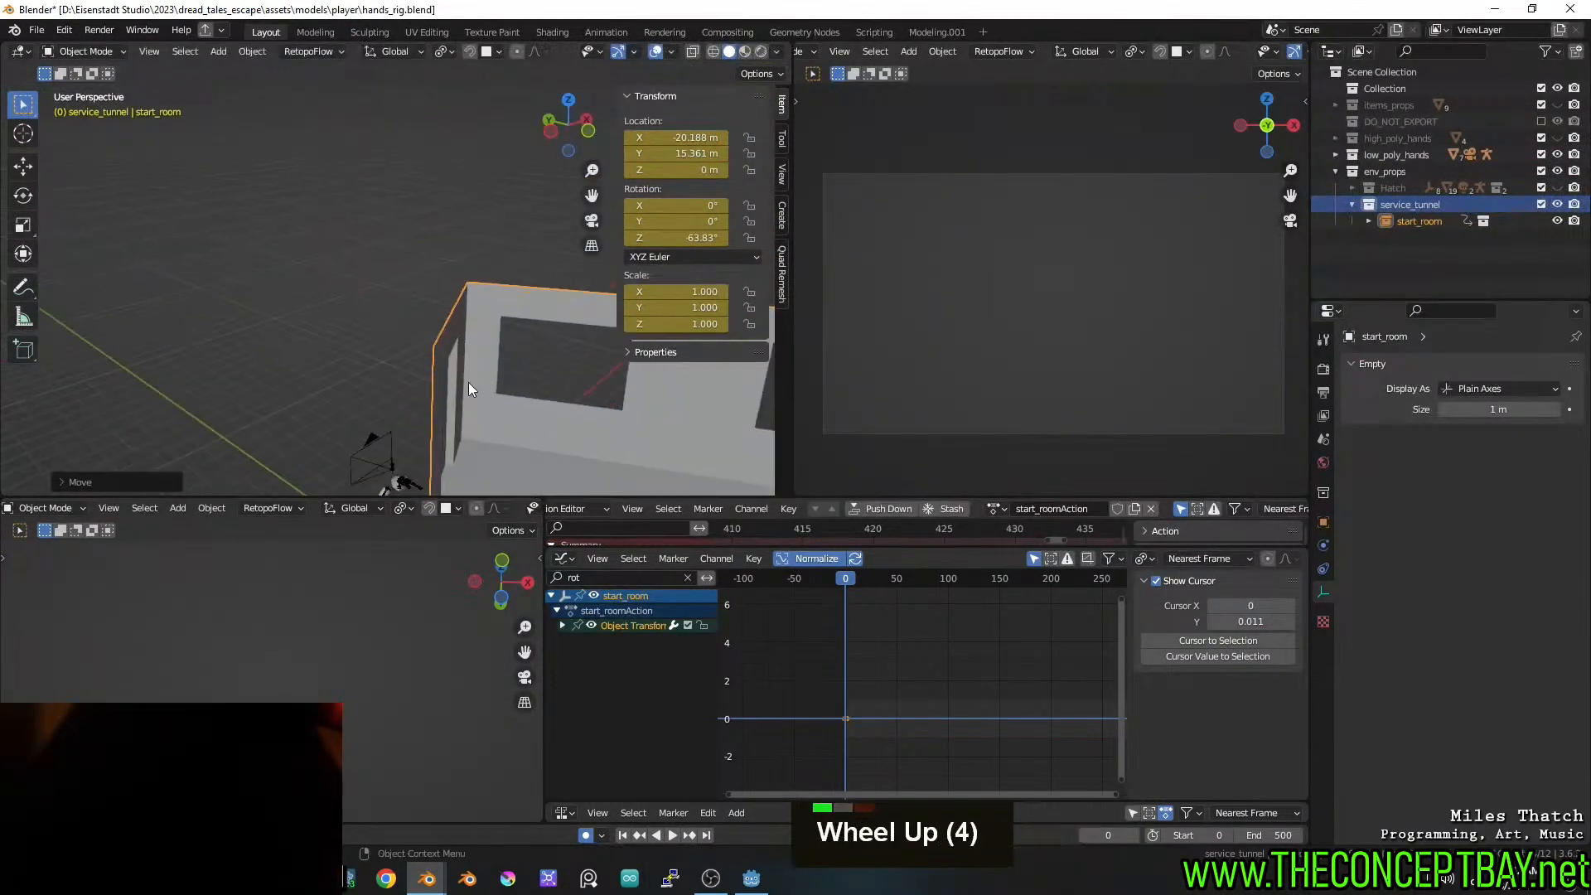
alt+middle_click(469, 381)
shift+middle_drag(469, 382, 446, 203)
scroll(440, 216, up, 4)
key(g)
key(z)
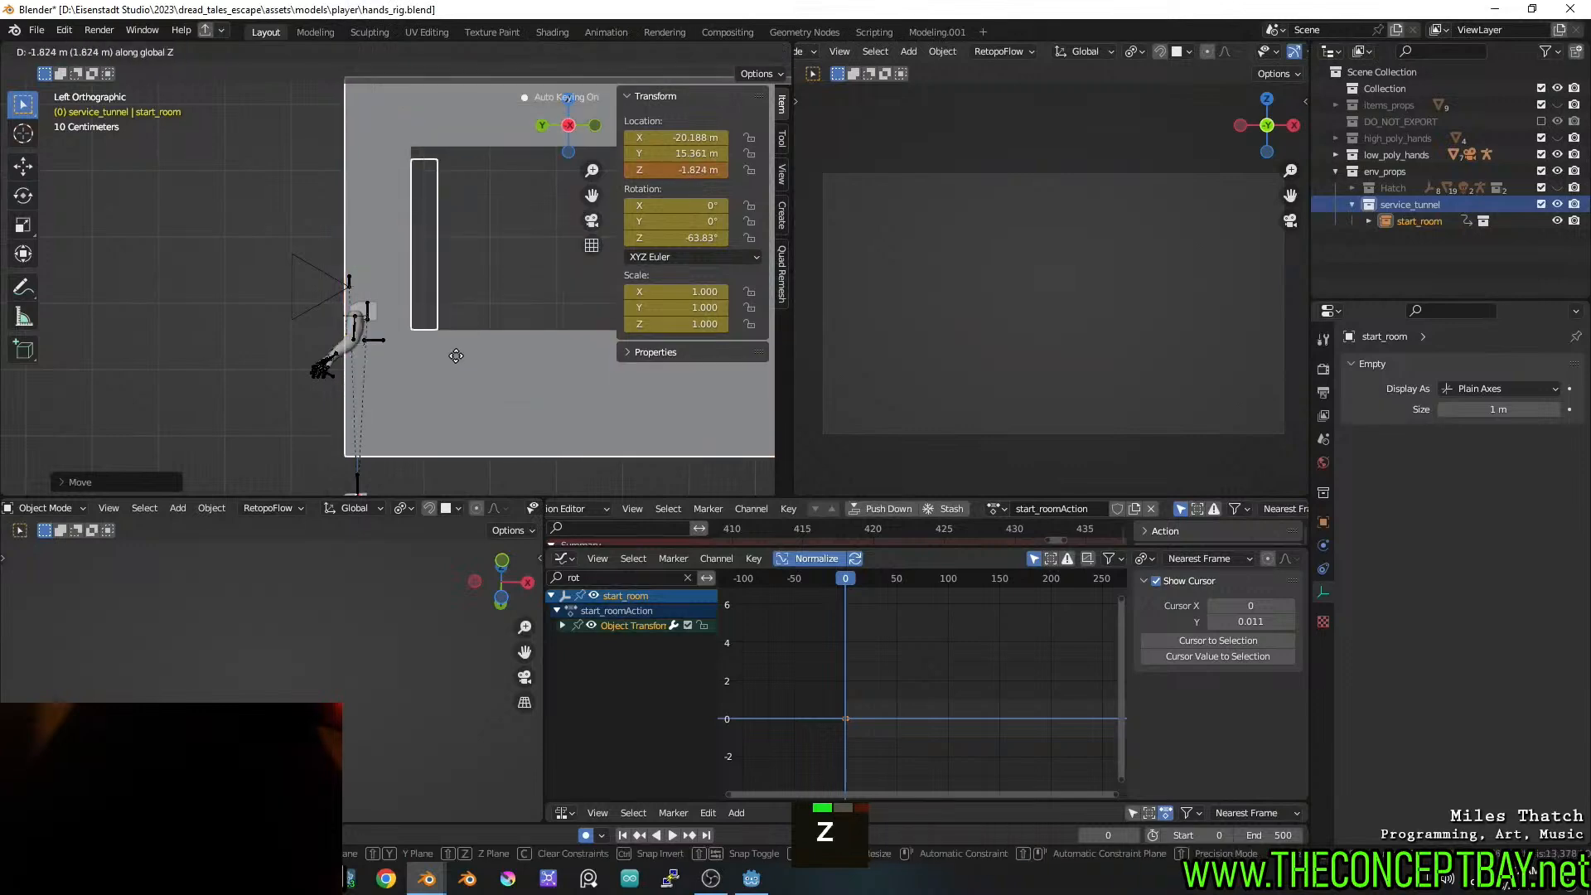
click(461, 388)
shift+middle_drag(461, 387, 431, 322)
key(g)
click(494, 247)
Compare the start_room doorway around the hands rig with the original room in the rail_service_tunnel.blend window
middle_drag(431, 321, 366, 321)
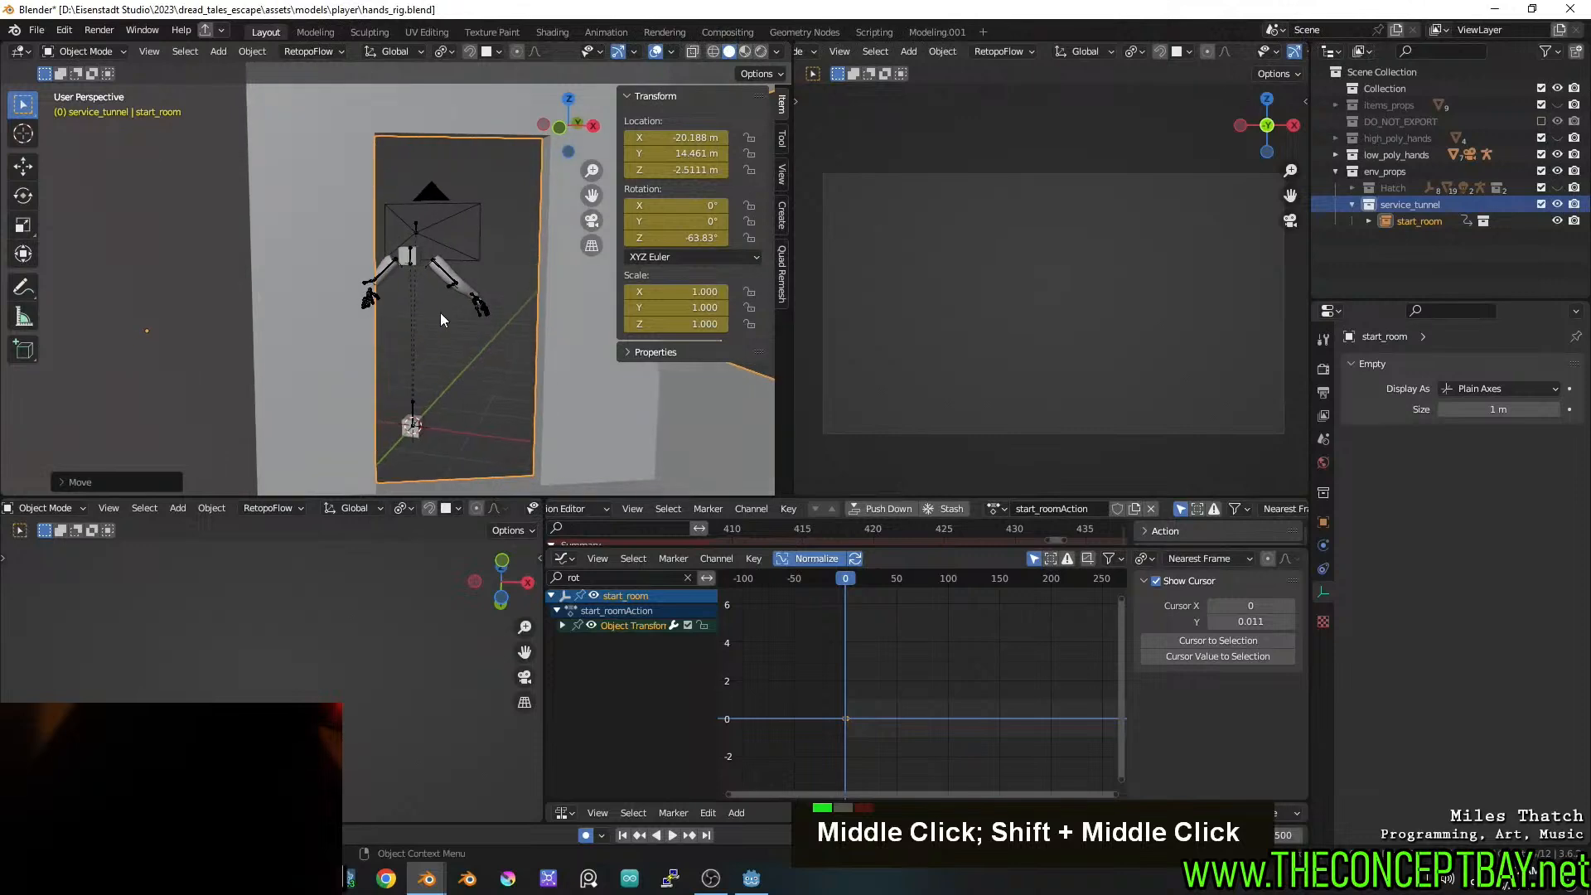
scroll(464, 311, up, 1)
shift+middle_drag(497, 312, 787, 418)
scroll(461, 328, up, 6)
key(alt+Tab)
shift+middle_drag(555, 421, 696, 436)
scroll(694, 449, up, 12)
key(alt+Tab)
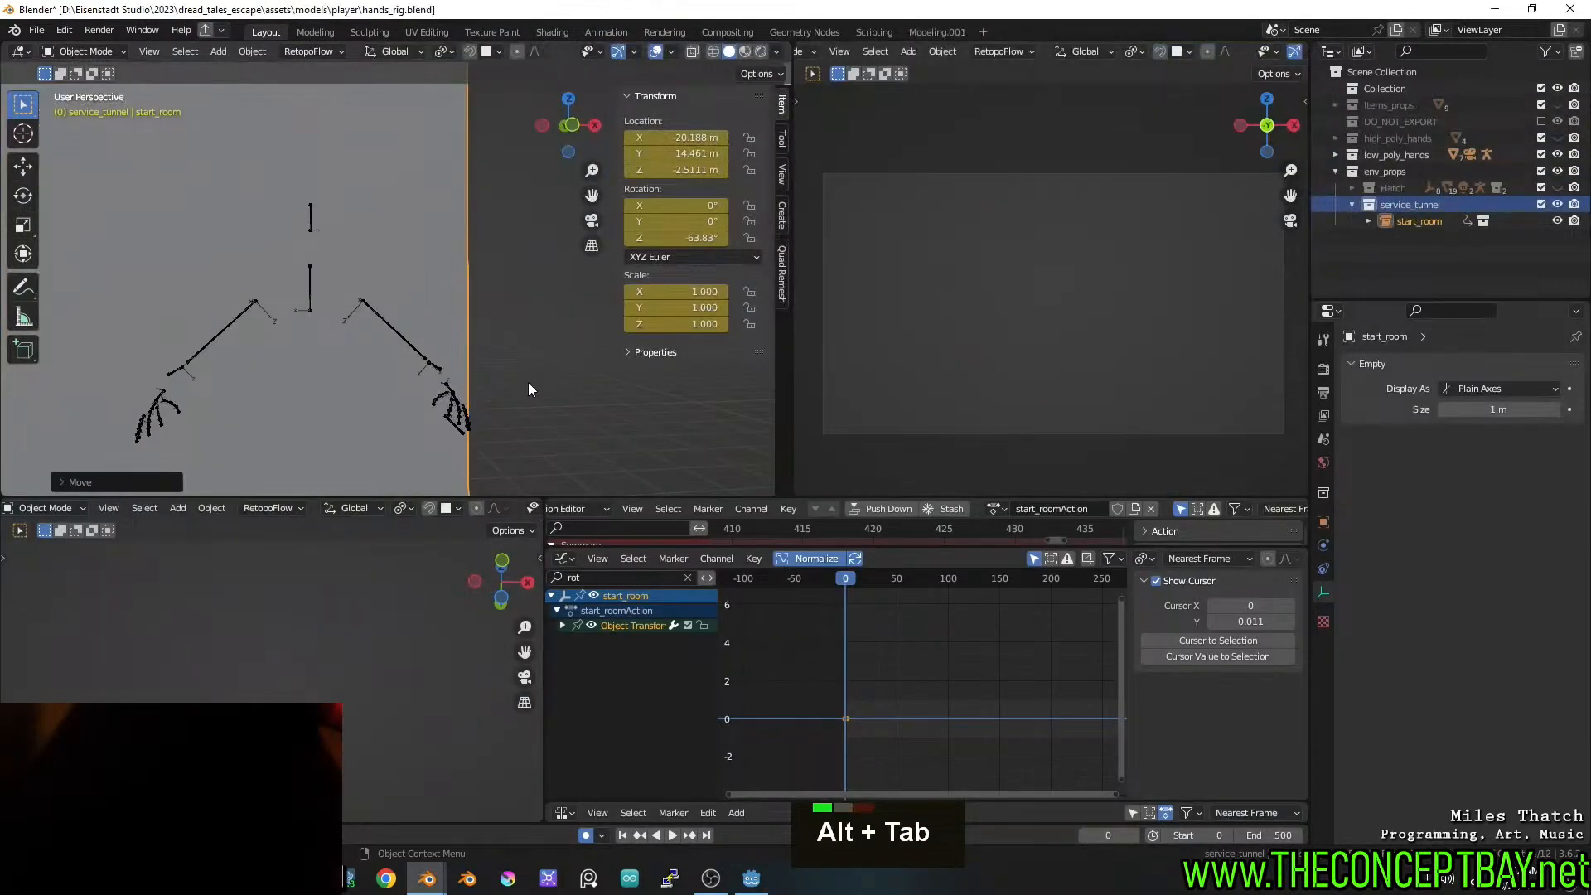
scroll(529, 381, down, 9)
middle_drag(501, 379, 435, 389)
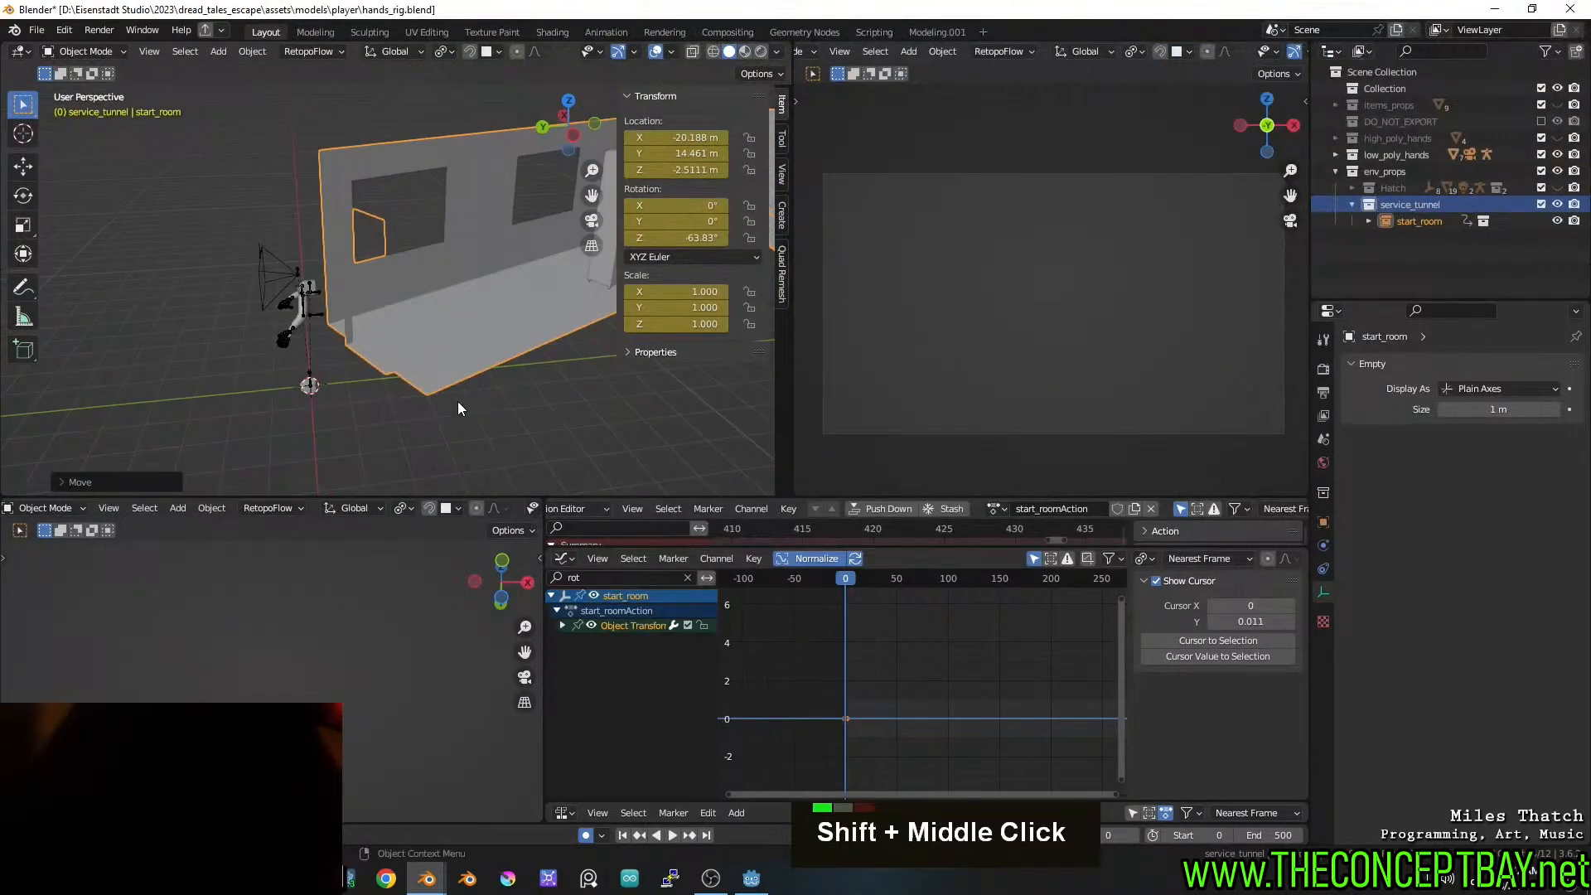
key(alt+Tab)
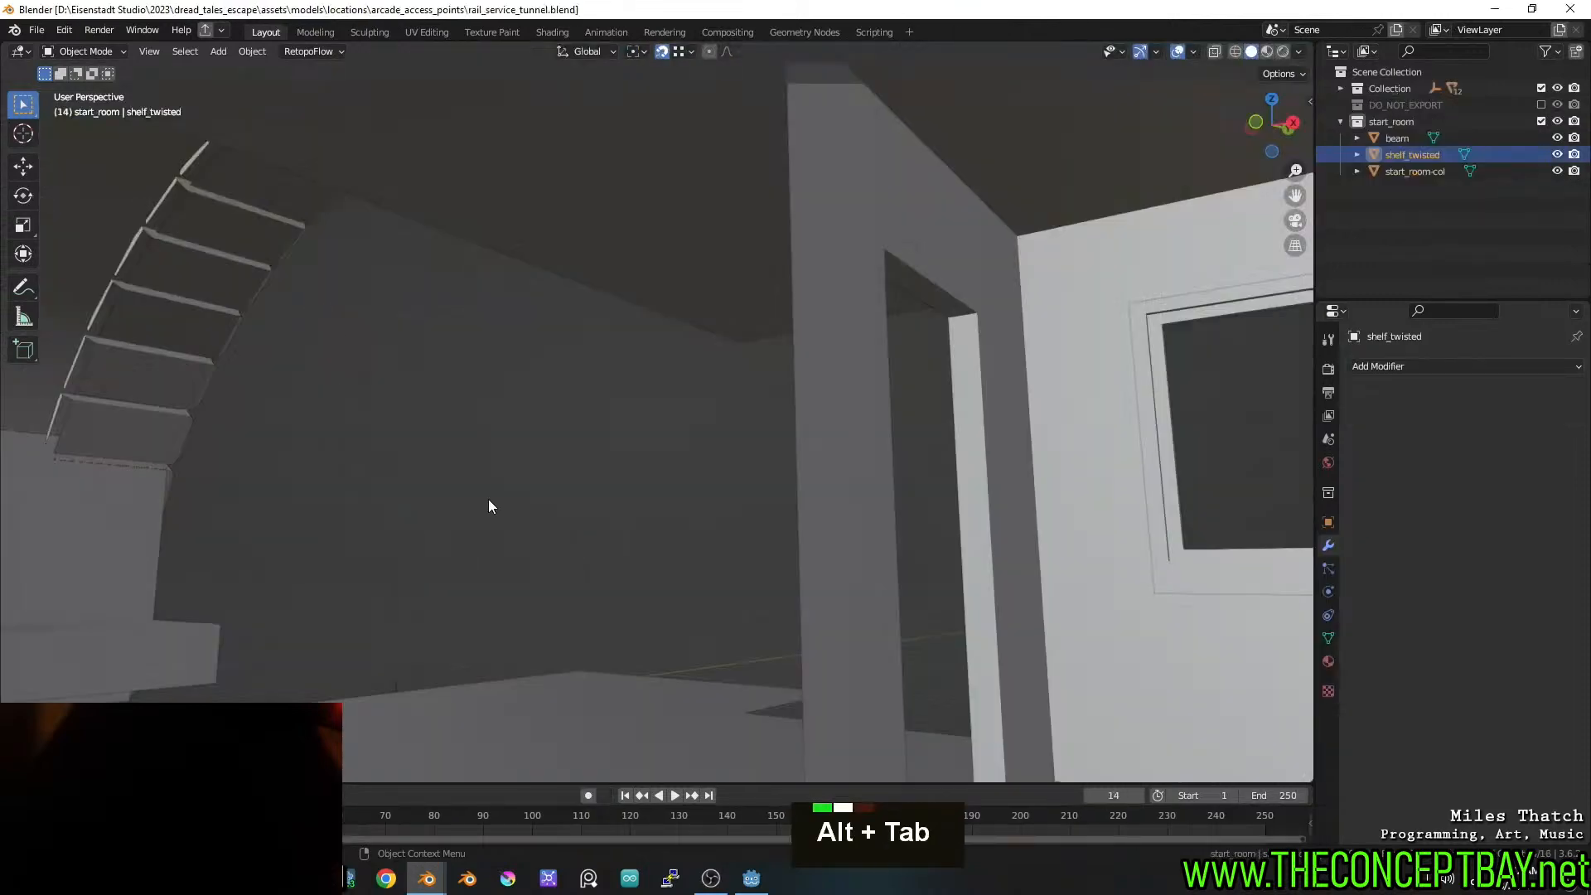
shift+middle_drag(489, 499, 404, 260)
scroll(448, 423, down, 3)
key(alt+Tab)
scroll(403, 446, up, 5)
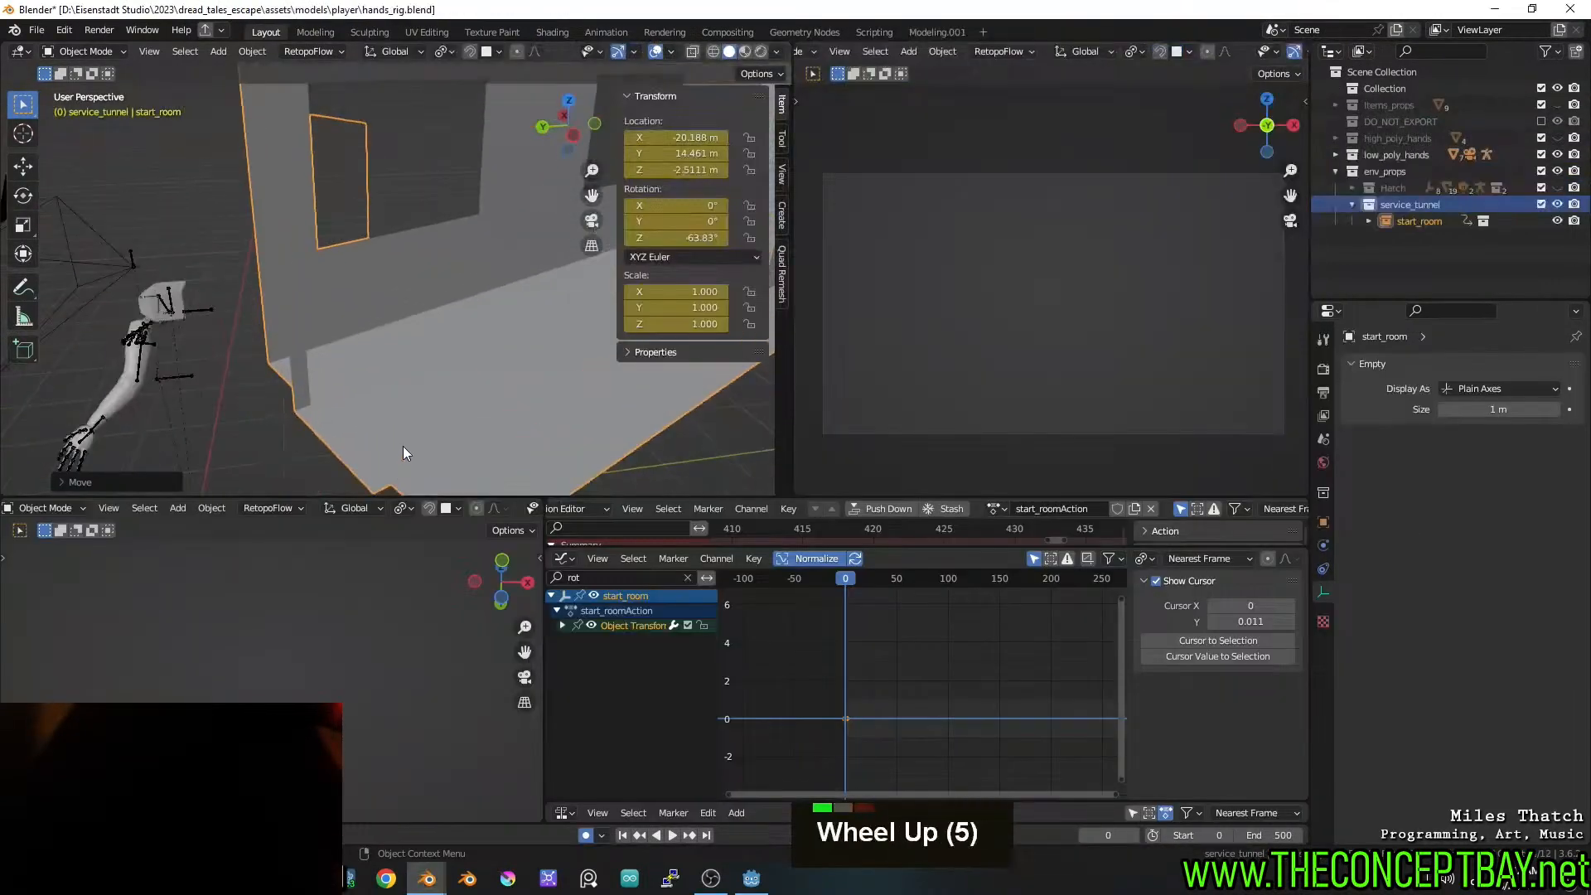
Try to copy the anim_align_root block from hands_rig.blend into the rail_service_tunnel.blend scene
shift+middle_drag(403, 446, 491, 241)
click(337, 351)
key(ctrl+c)
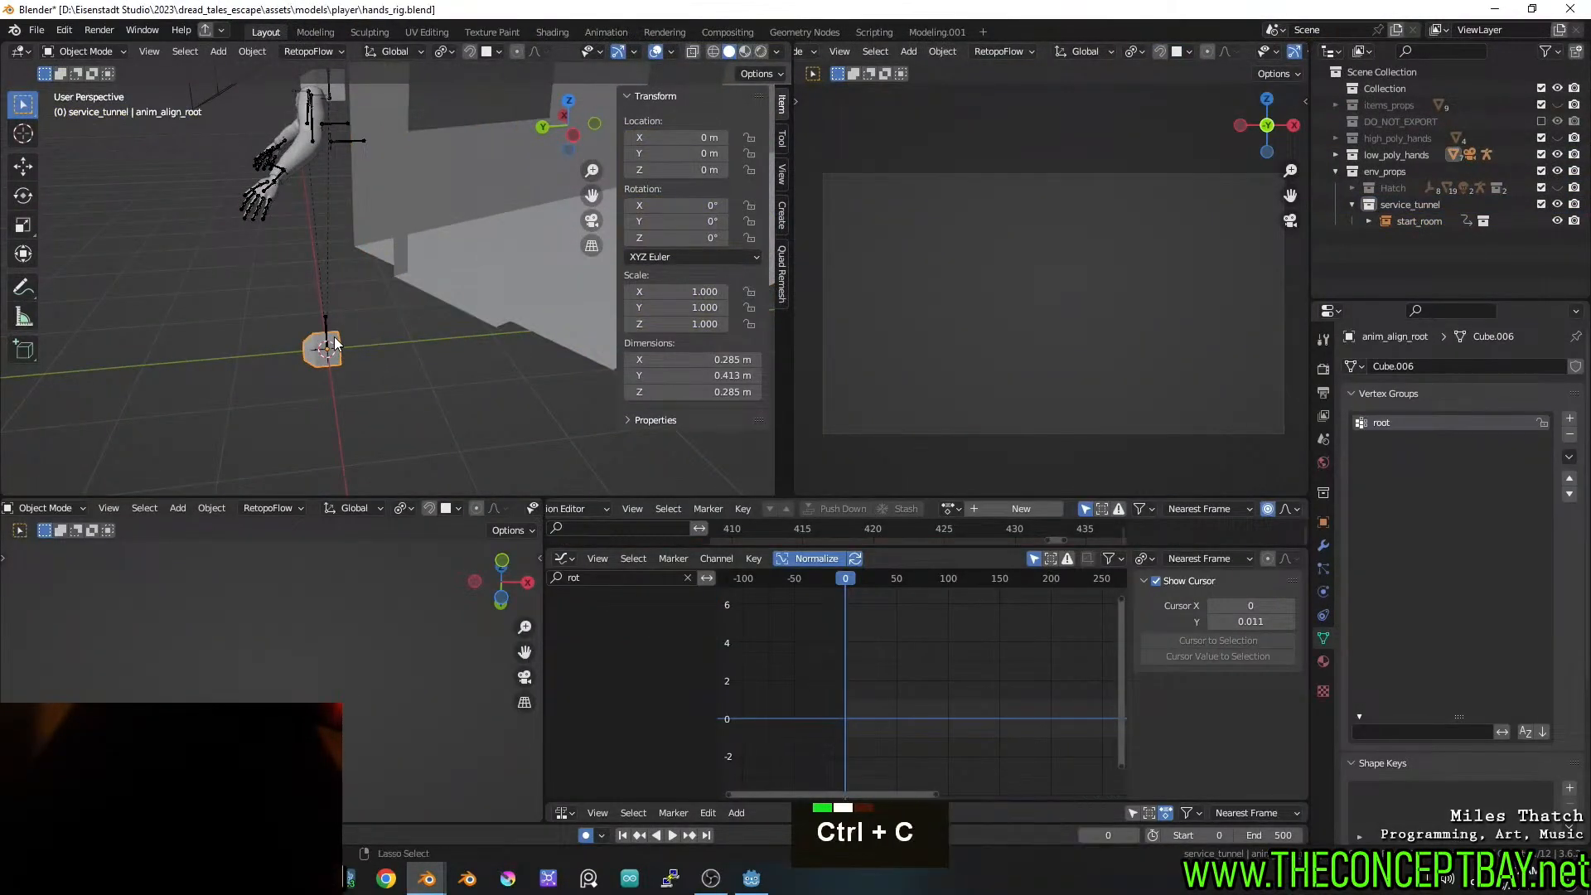
key(ctrl+c)
key(alt+Tab)
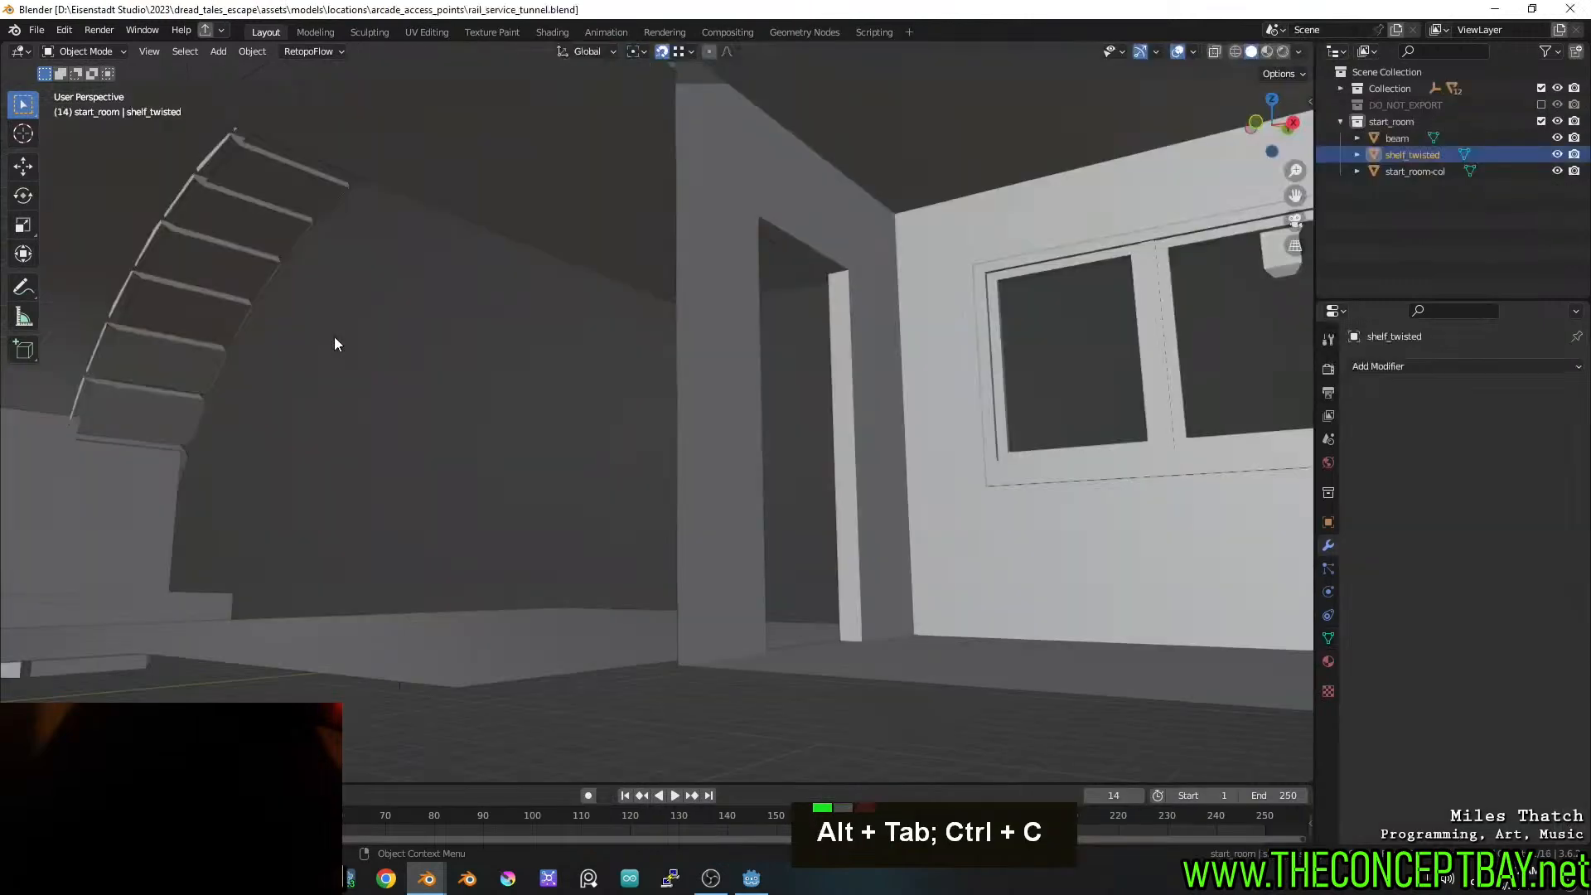
mouse_move(334, 344)
middle_down()
mouse_move(728, 533)
mouse_move(654, 440)
mouse_move(862, 505)
mouse_move(739, 462)
mouse_move(761, 441)
mouse_move(740, 418)
middle_up()
click(655, 440)
scroll(739, 462, down, 3)
scroll(761, 441, down, 2)
key(ctrl+v)
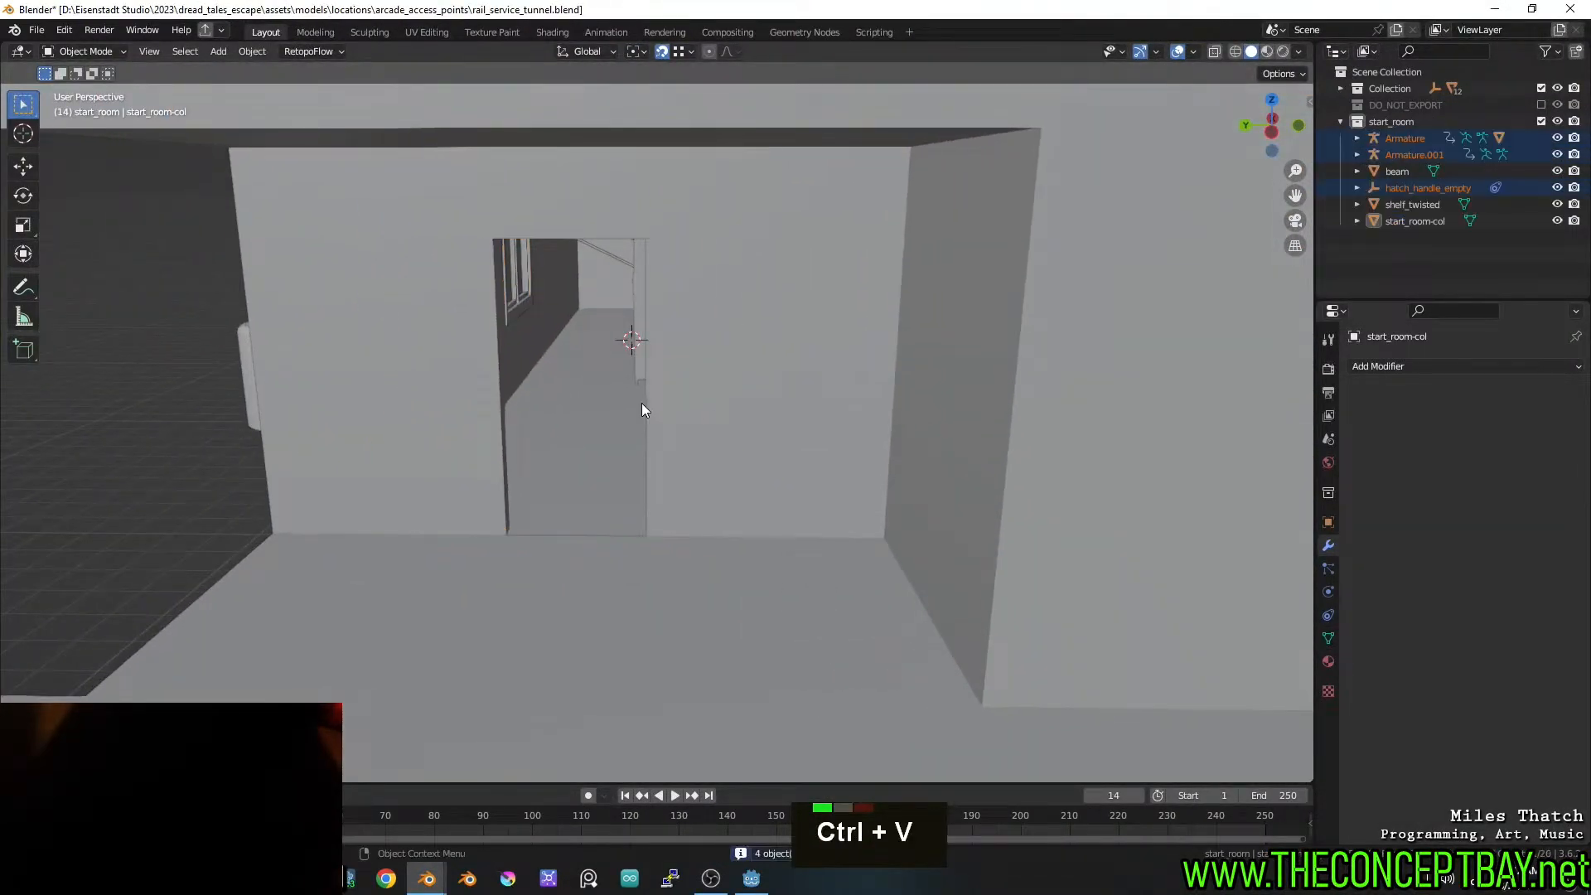
Snap the pasted objects to the 3D cursor and undo both the snap and the paste
key(shift+s)
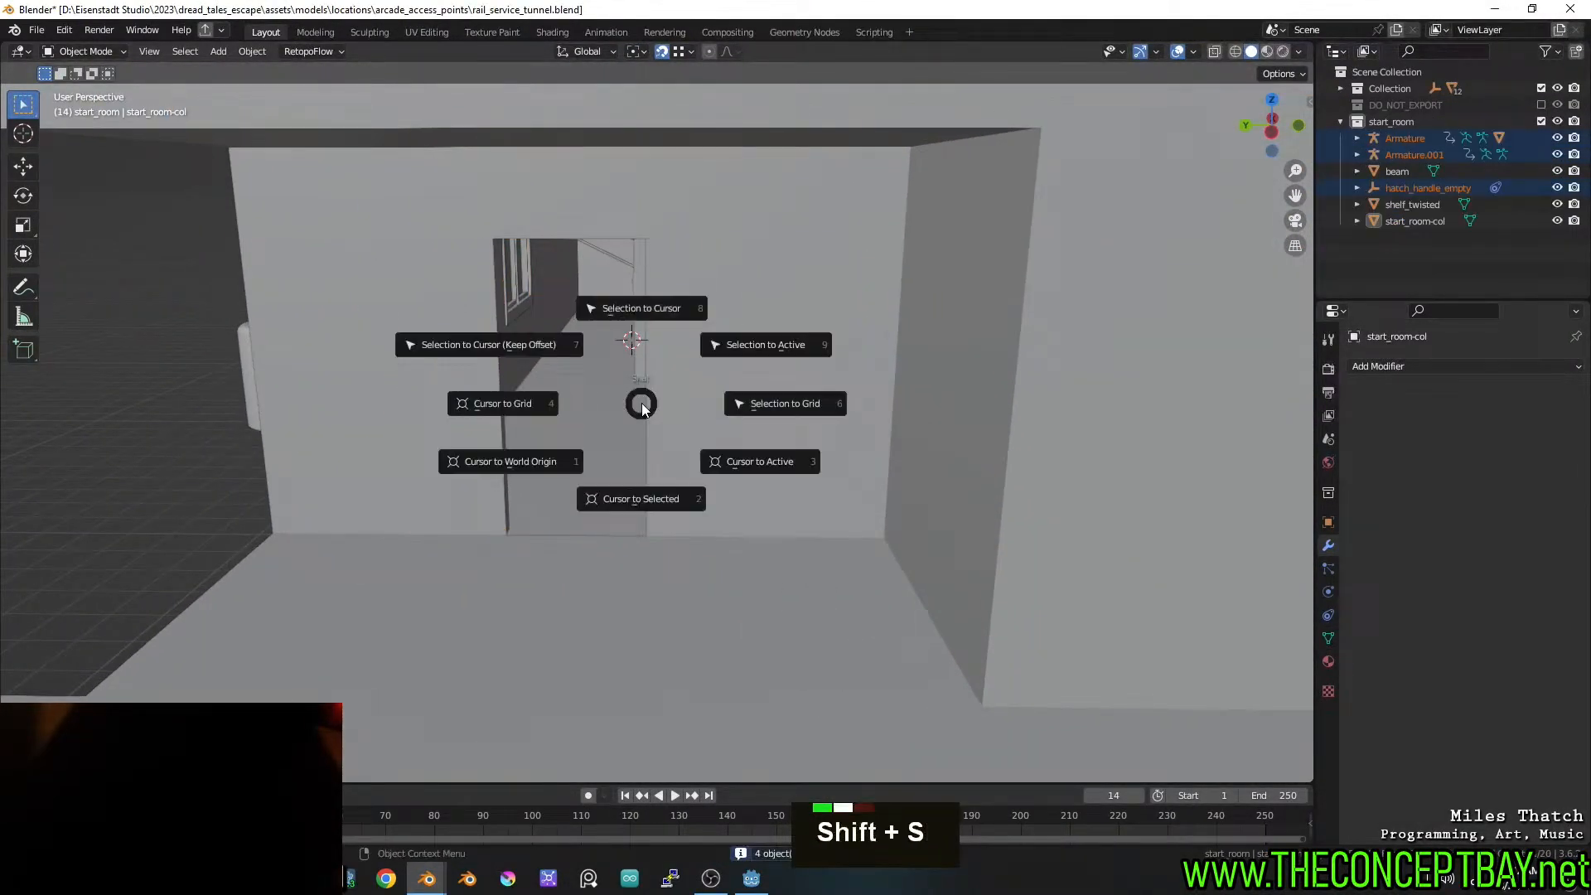
click(617, 316)
mouse_move(616, 316)
middle_down()
mouse_move(668, 321)
mouse_move(635, 326)
middle_up()
key(ctrl+z)
key(ctrl+z)
Switch back to hands_rig.blend and duplicate the anim_align_root block about 1.34 m along Y
key(alt+Tab)
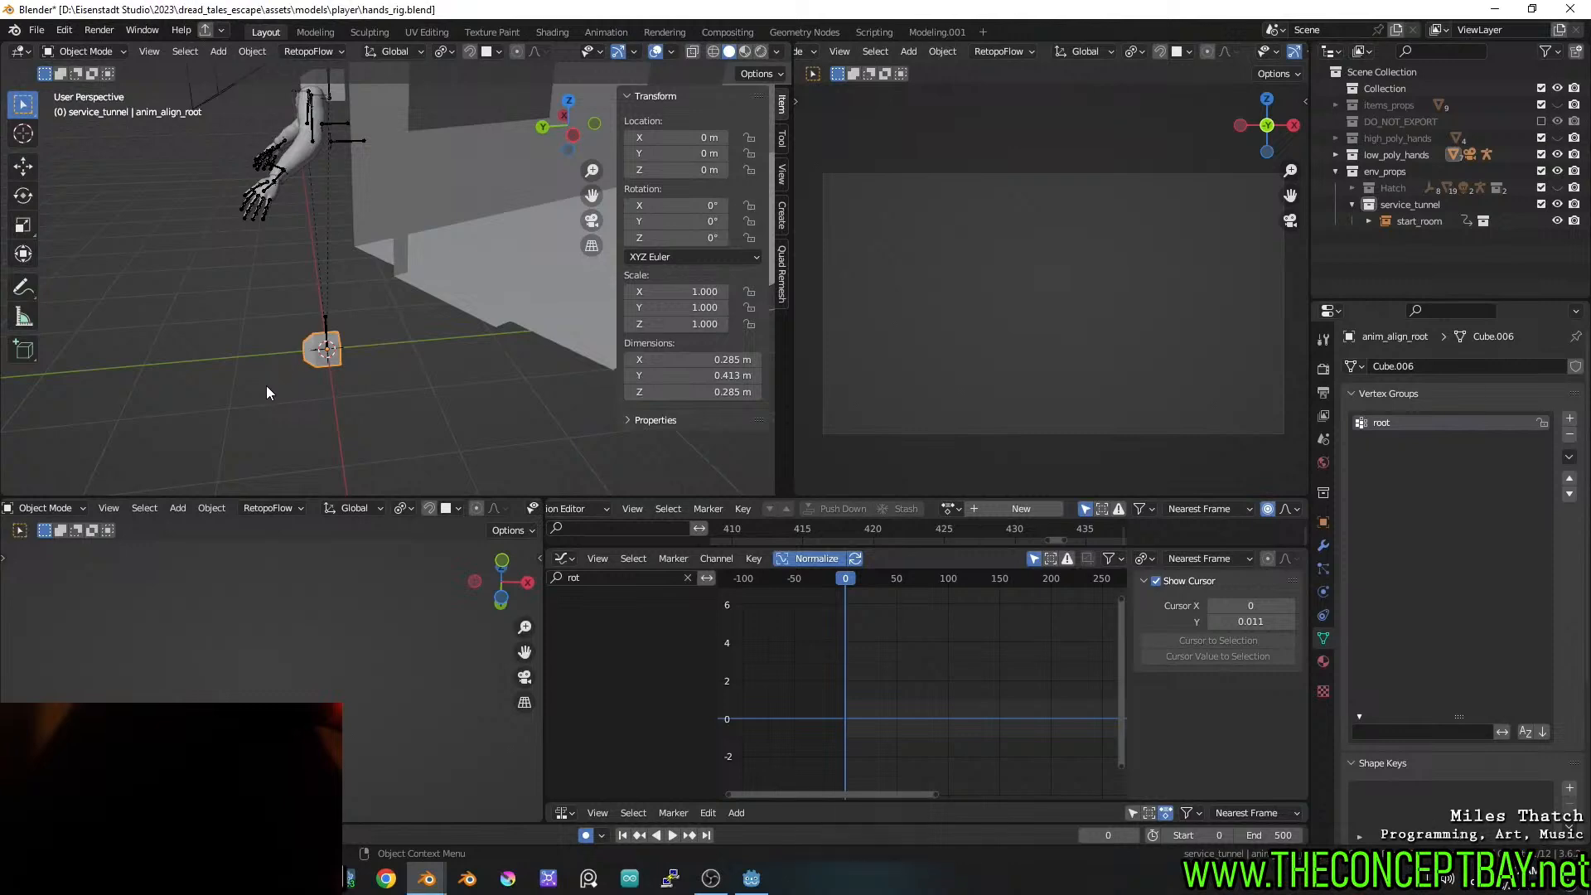
scroll(318, 365, down, 2)
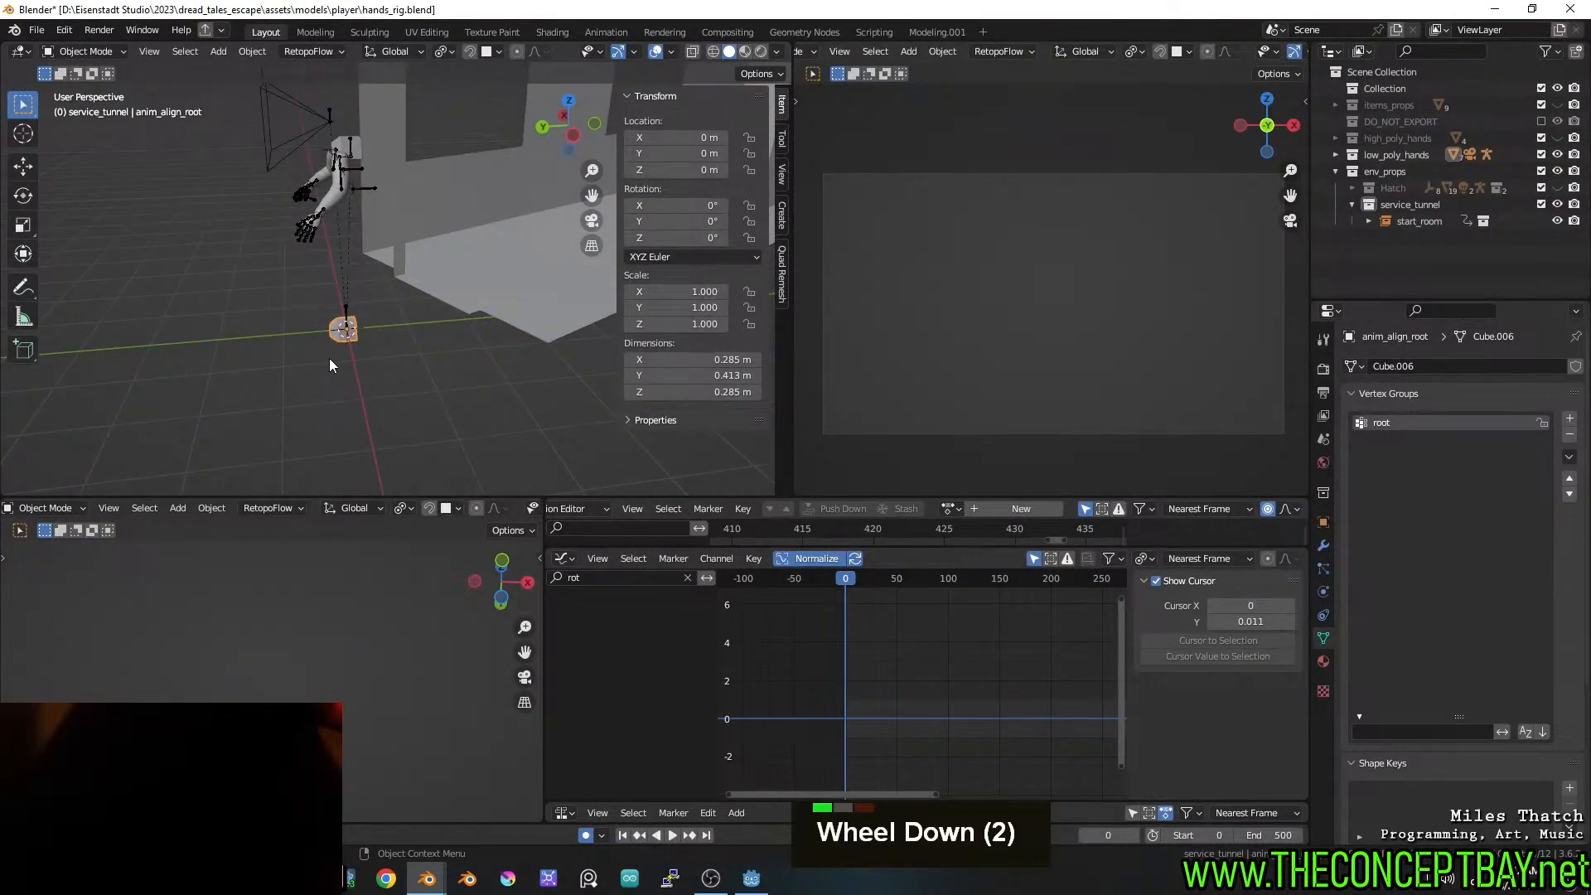
key(shift+d)
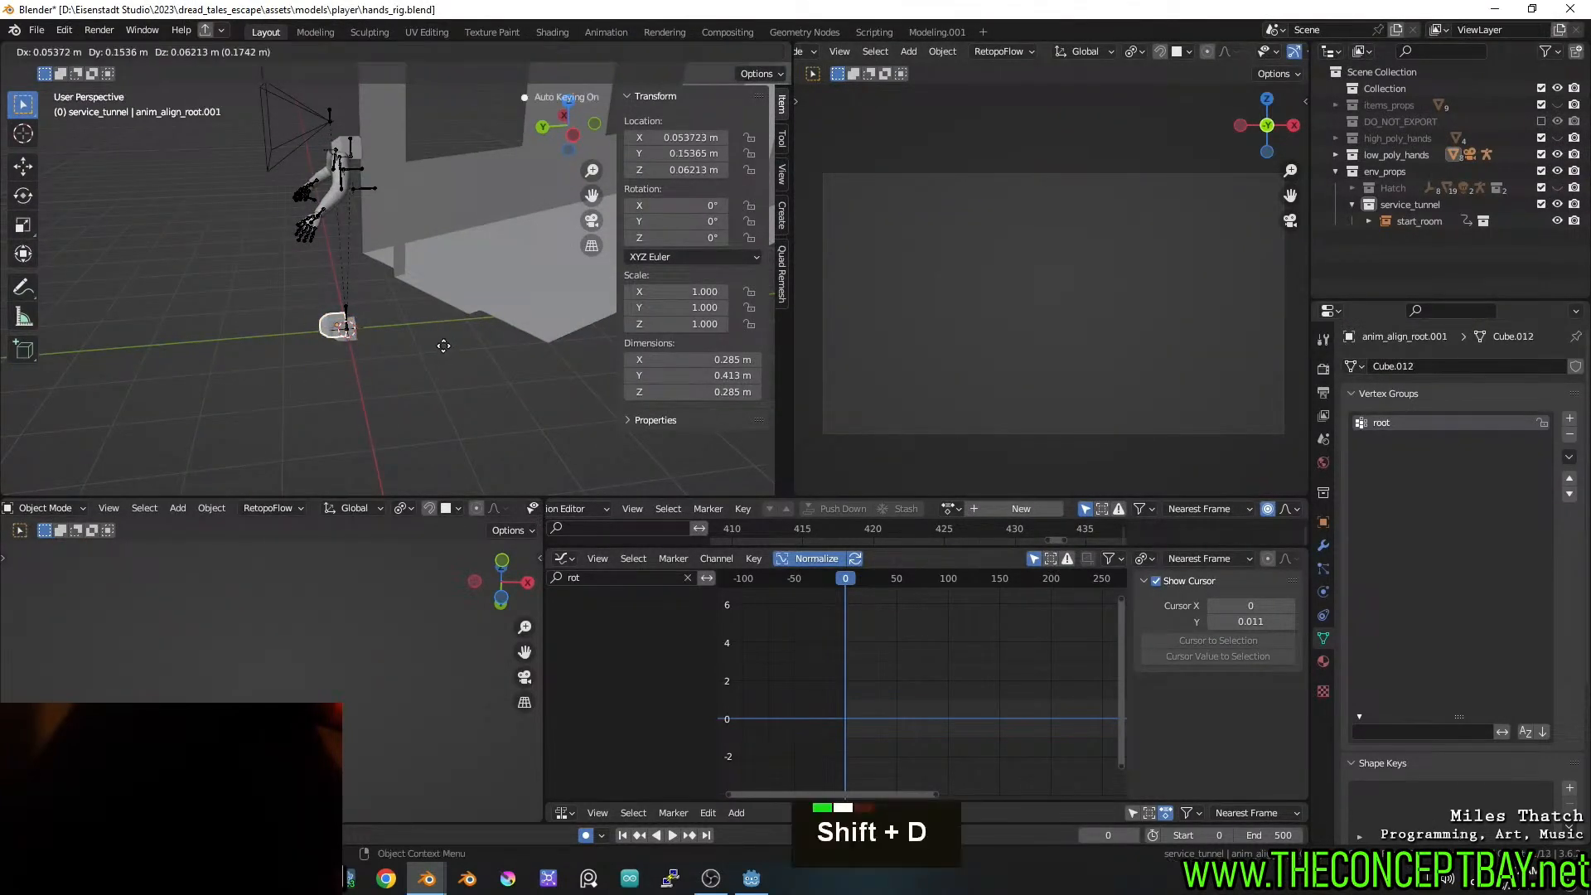
key(y)
click(371, 345)
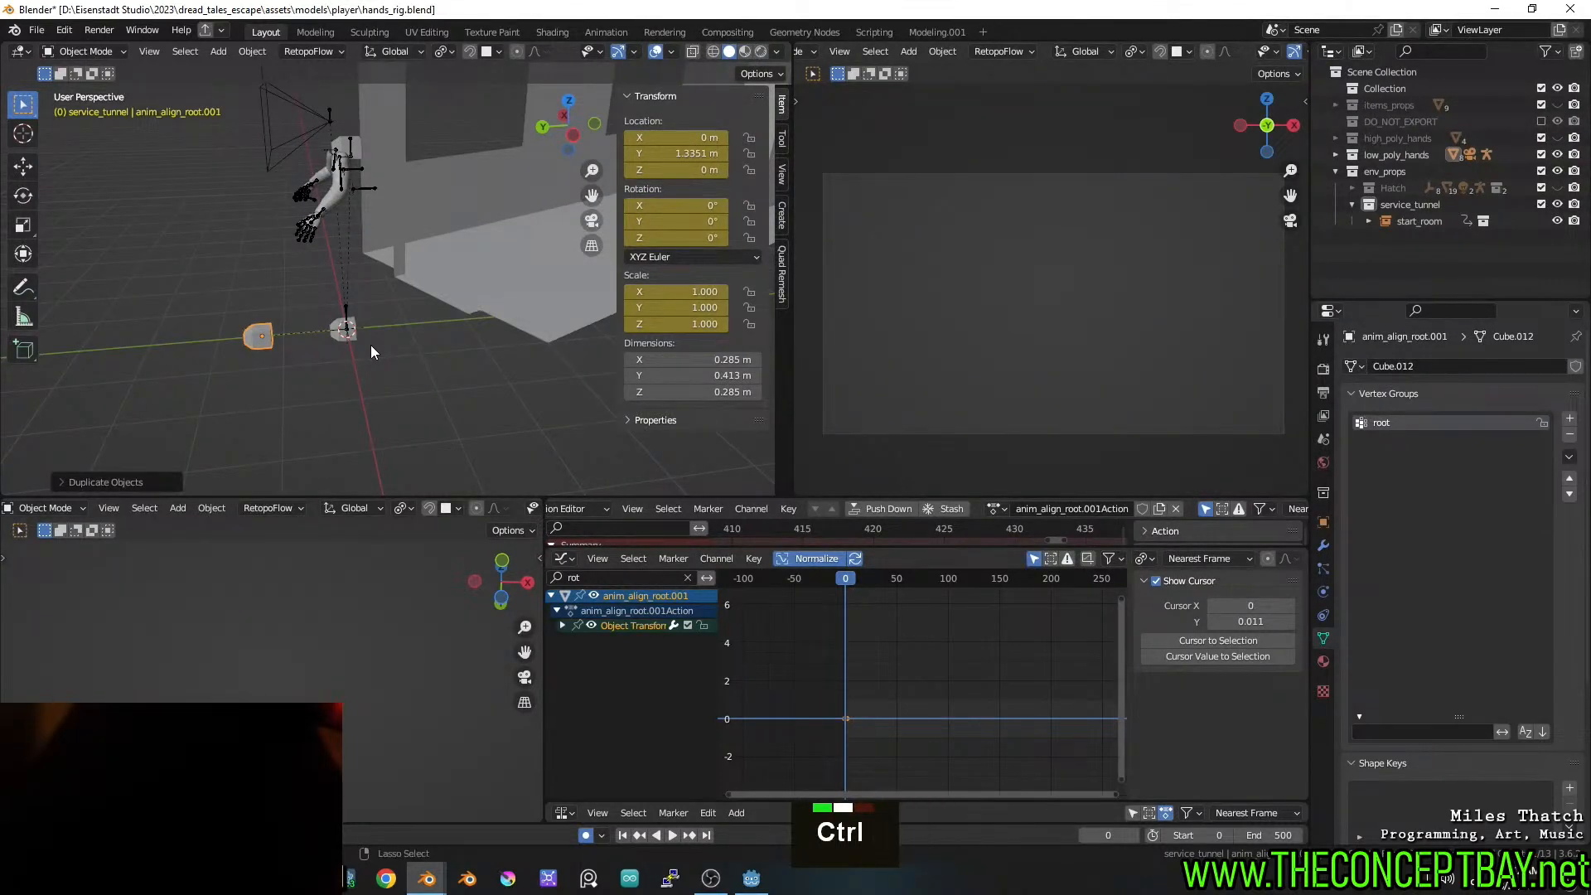
Try to transfer the duplicate into rail_service_tunnel.blend, deleting it from hands_rig.blend, and undo the paste
key(ctrl+c)
key(x)
key(alt+Tab)
key(ctrl+v)
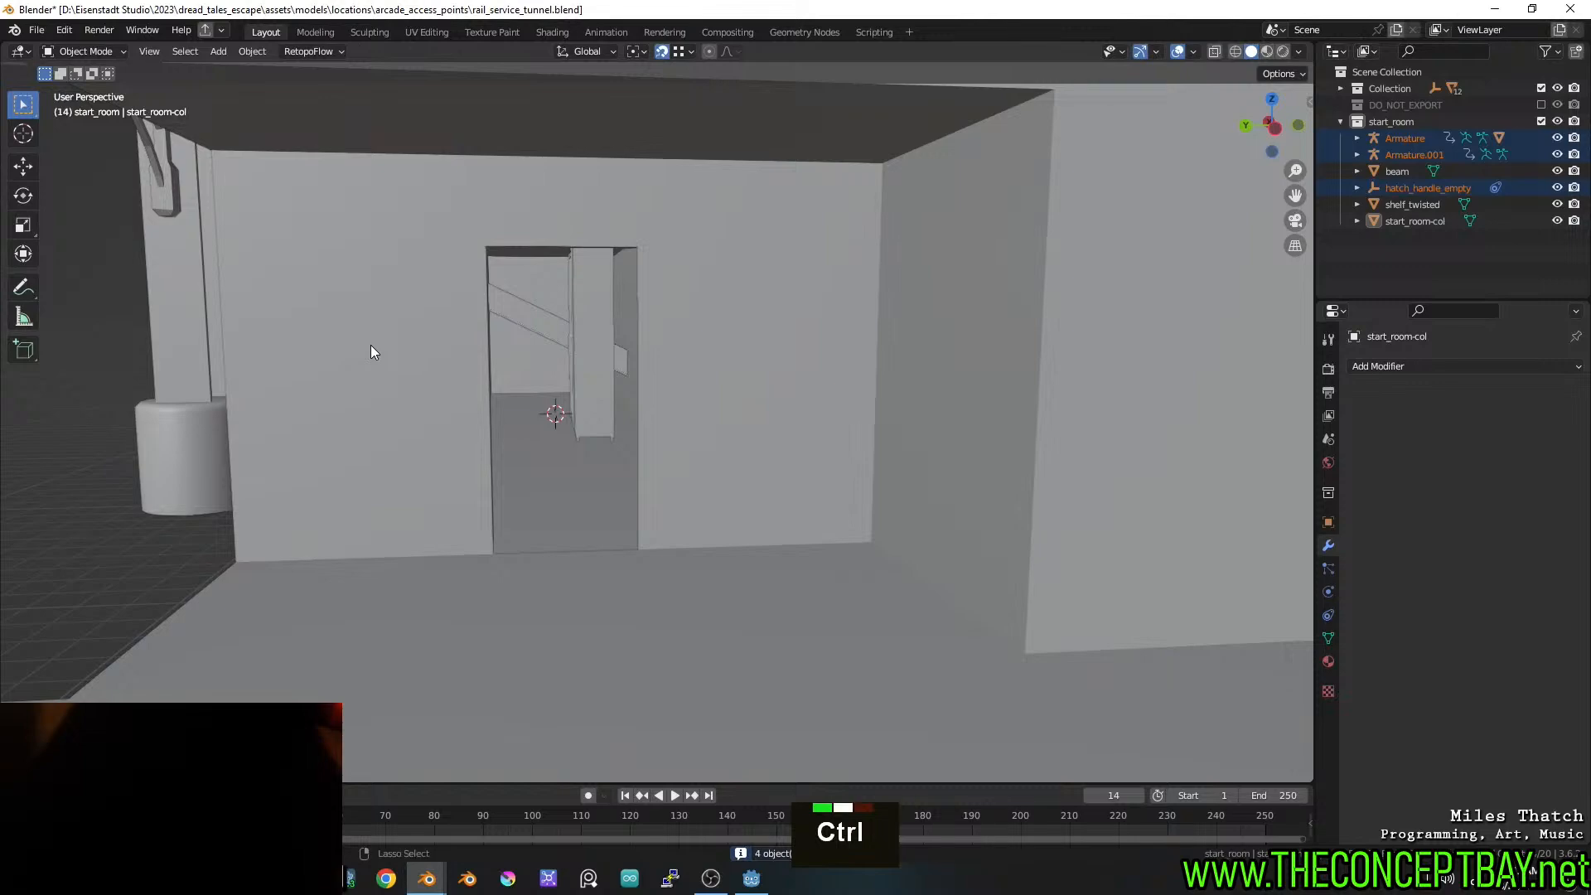
key(ctrl+z)
Switch back to hands_rig.blend and duplicate the anim_align_root block again about 2 m along Y
key(alt+Tab)
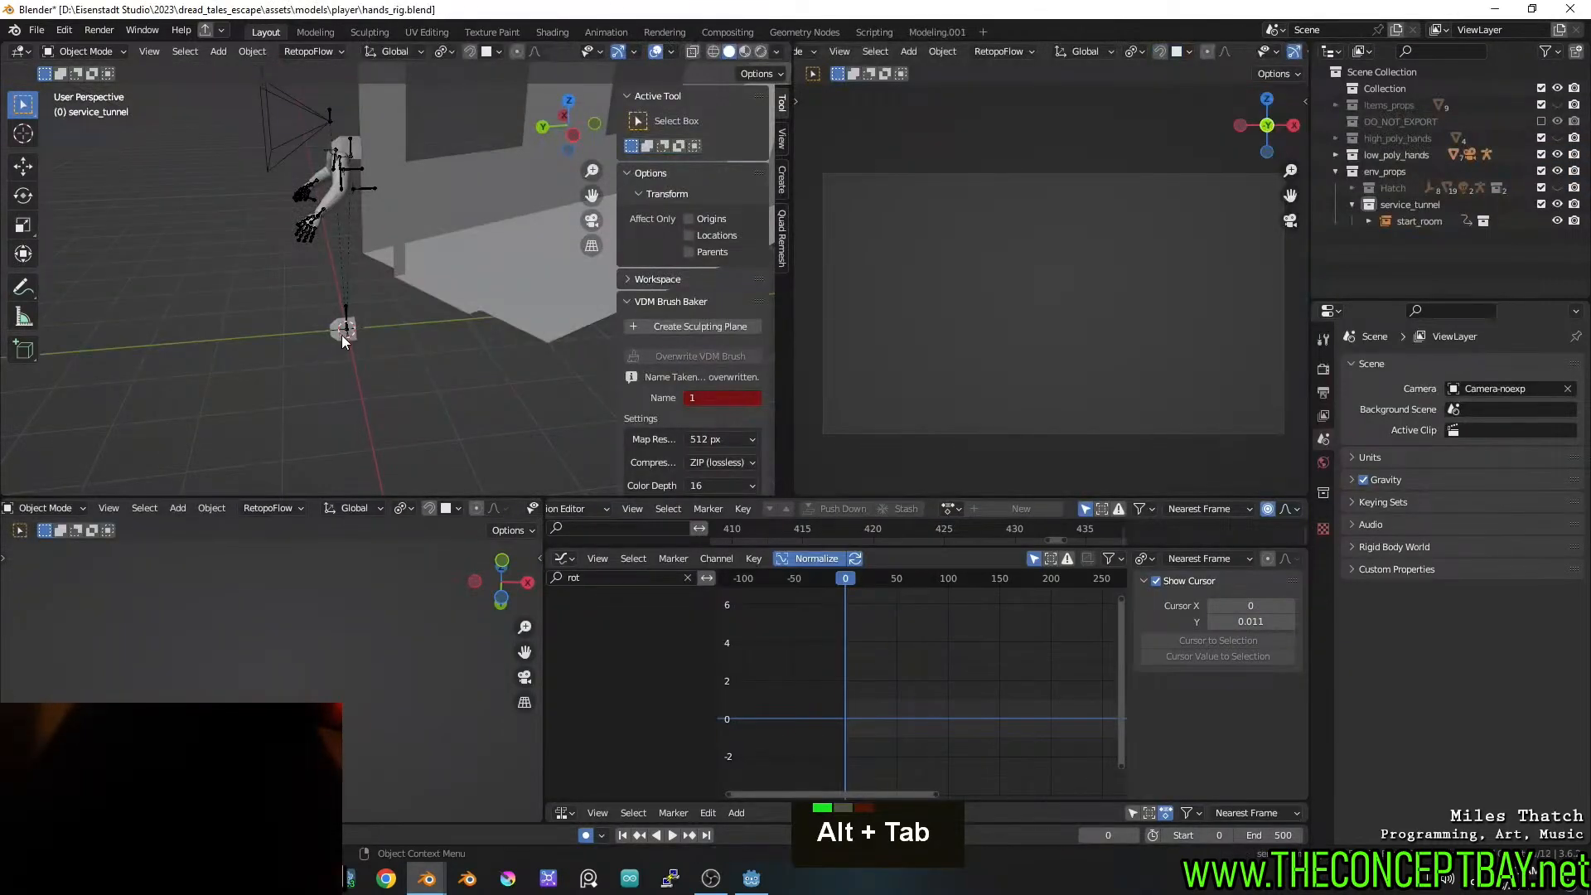
click(342, 335)
key(grave)
key(Escape)
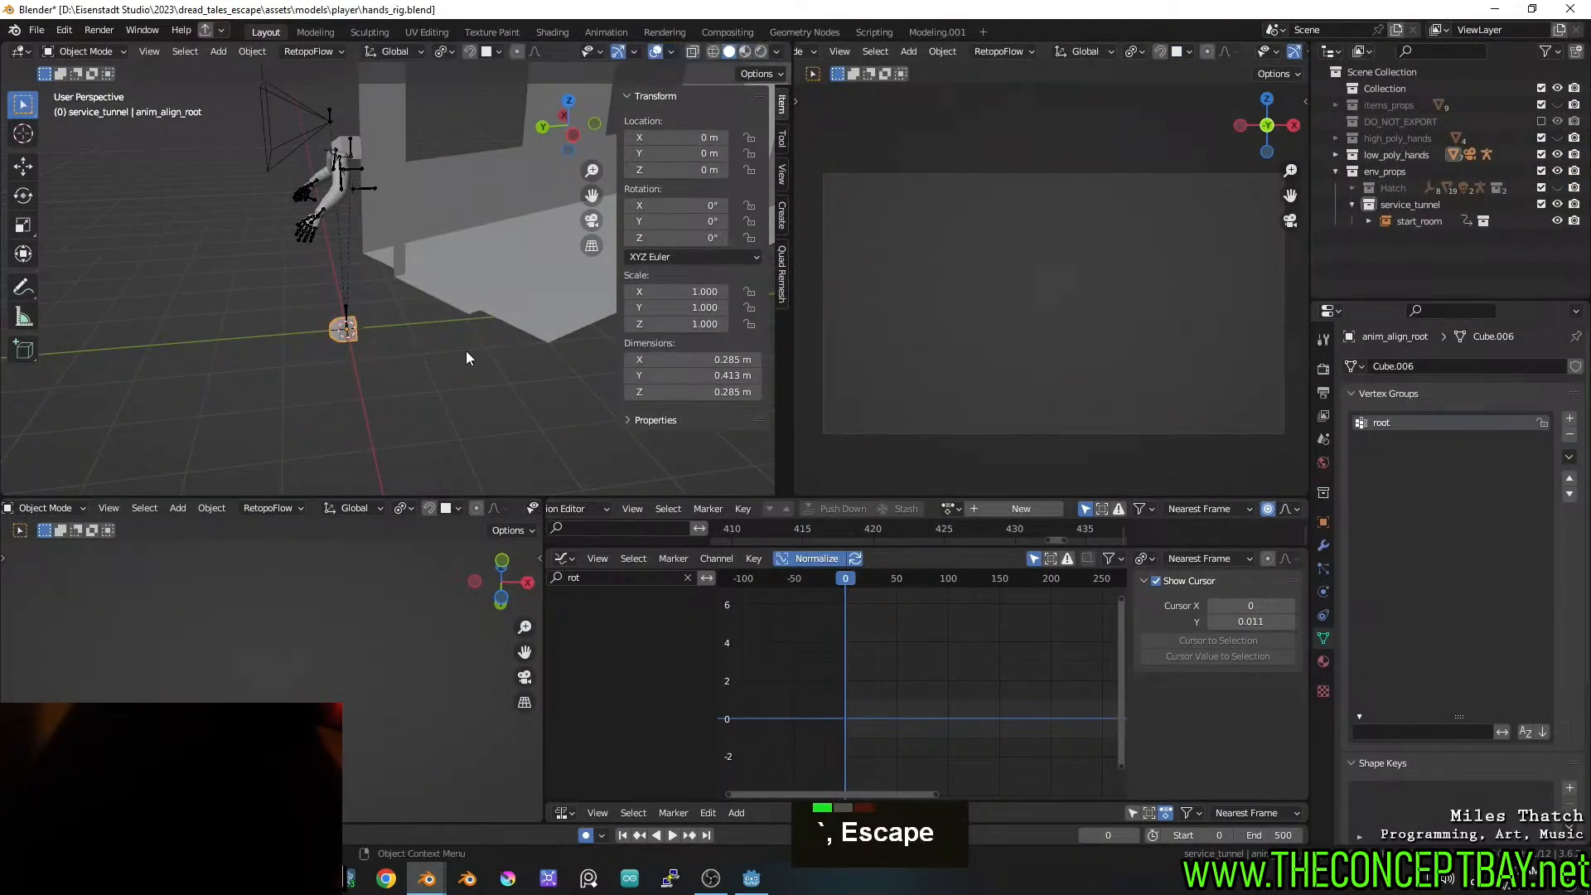
key(shift+d)
key(y)
click(338, 364)
Clear the parent of the duplicated anim_align_root block
key(ctrl+p)
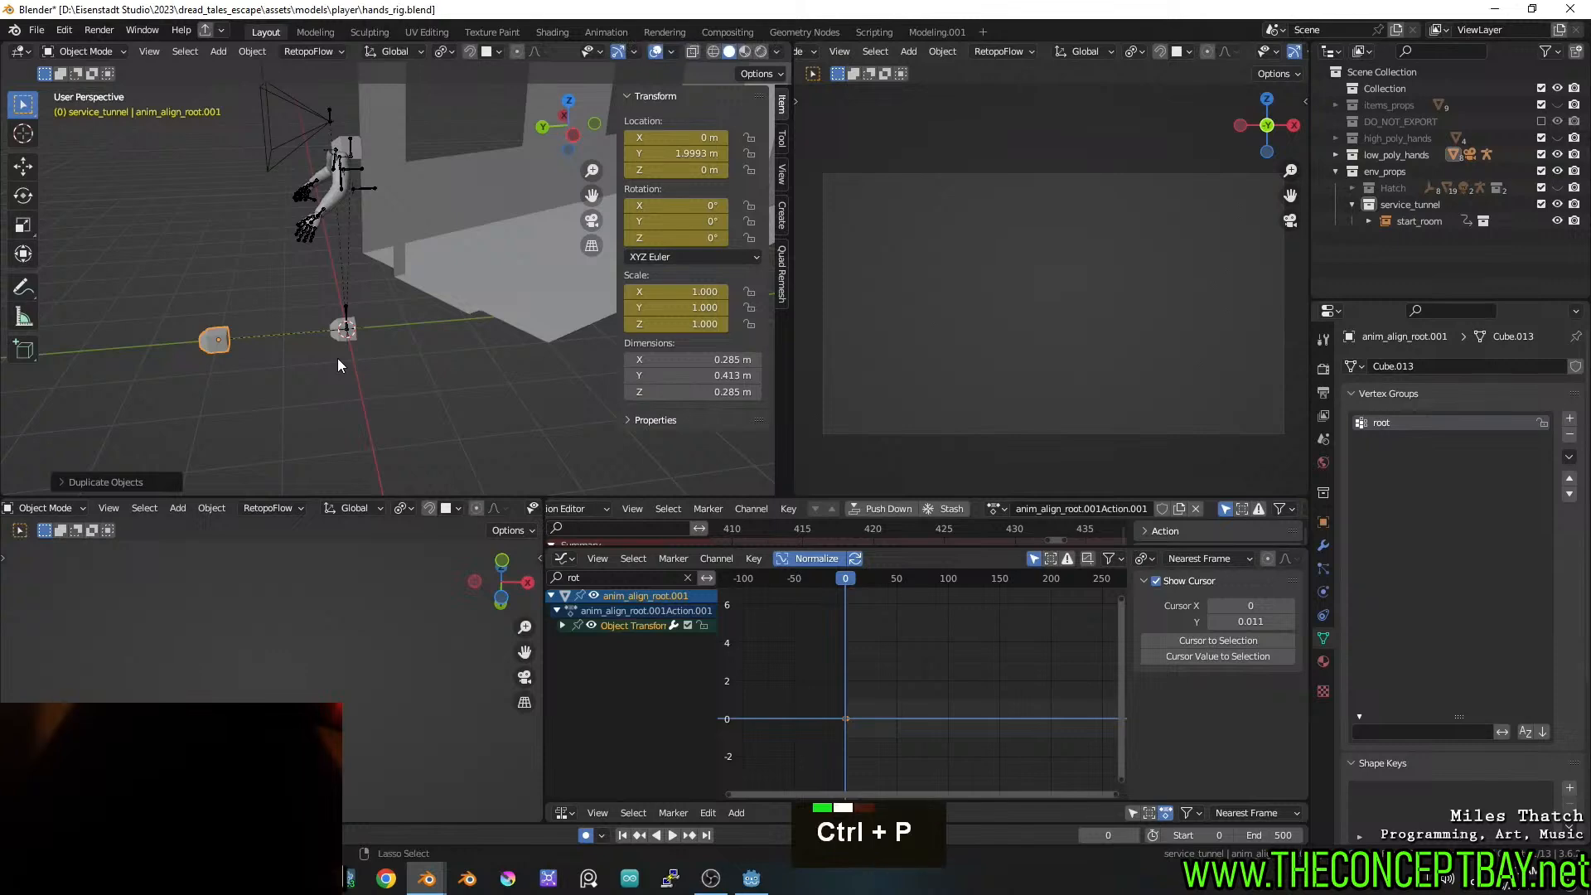
key(ctrl+p)
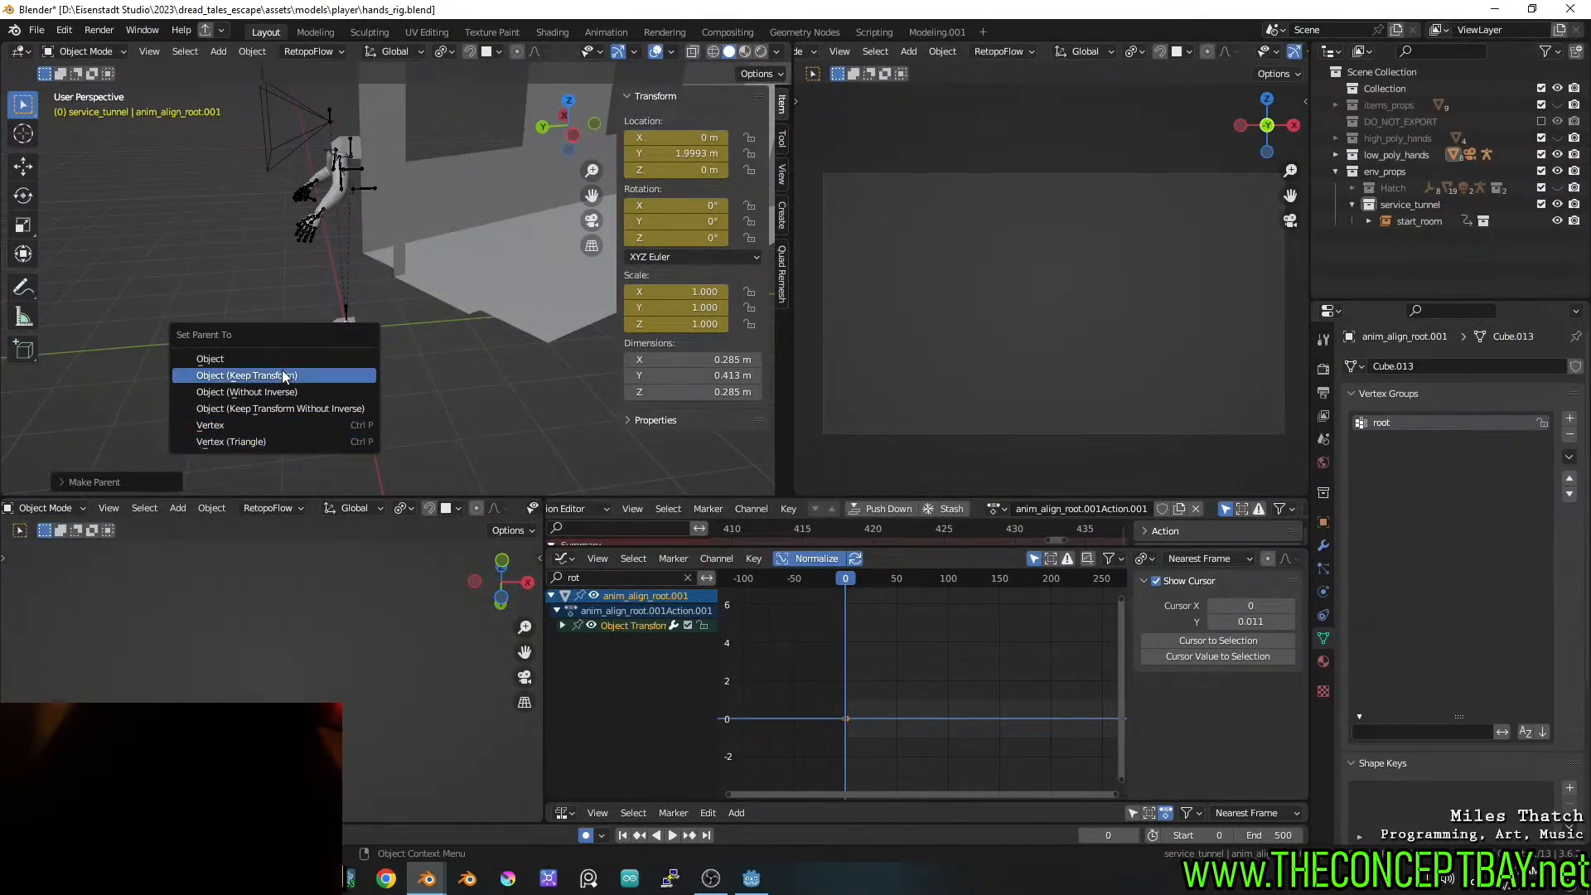
key(Escape)
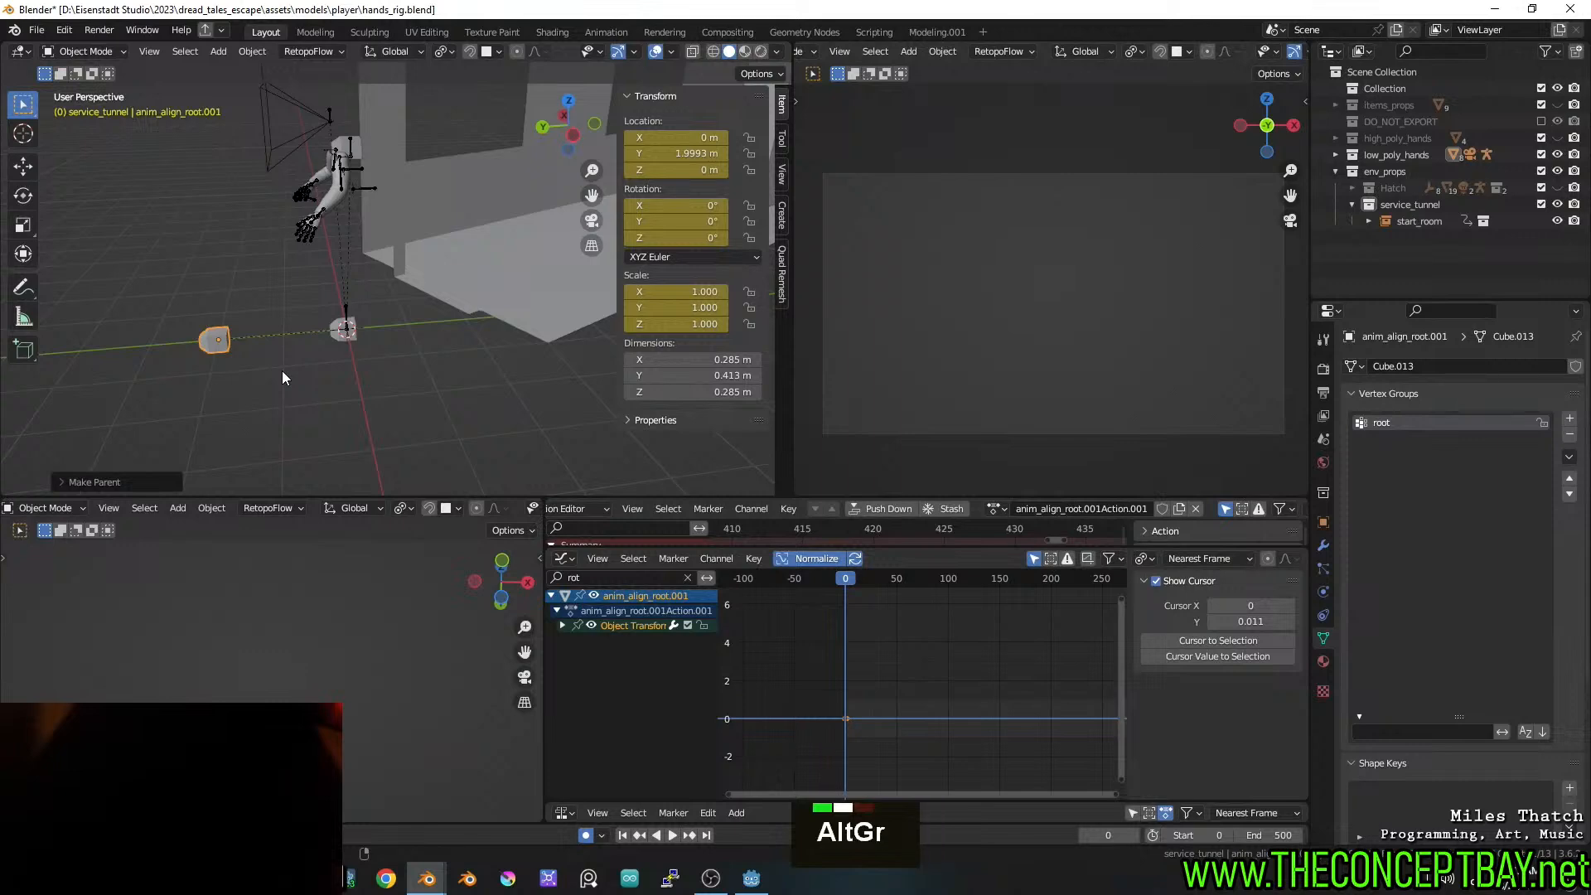
key(alt+p)
click(282, 370)
key(alt+p)
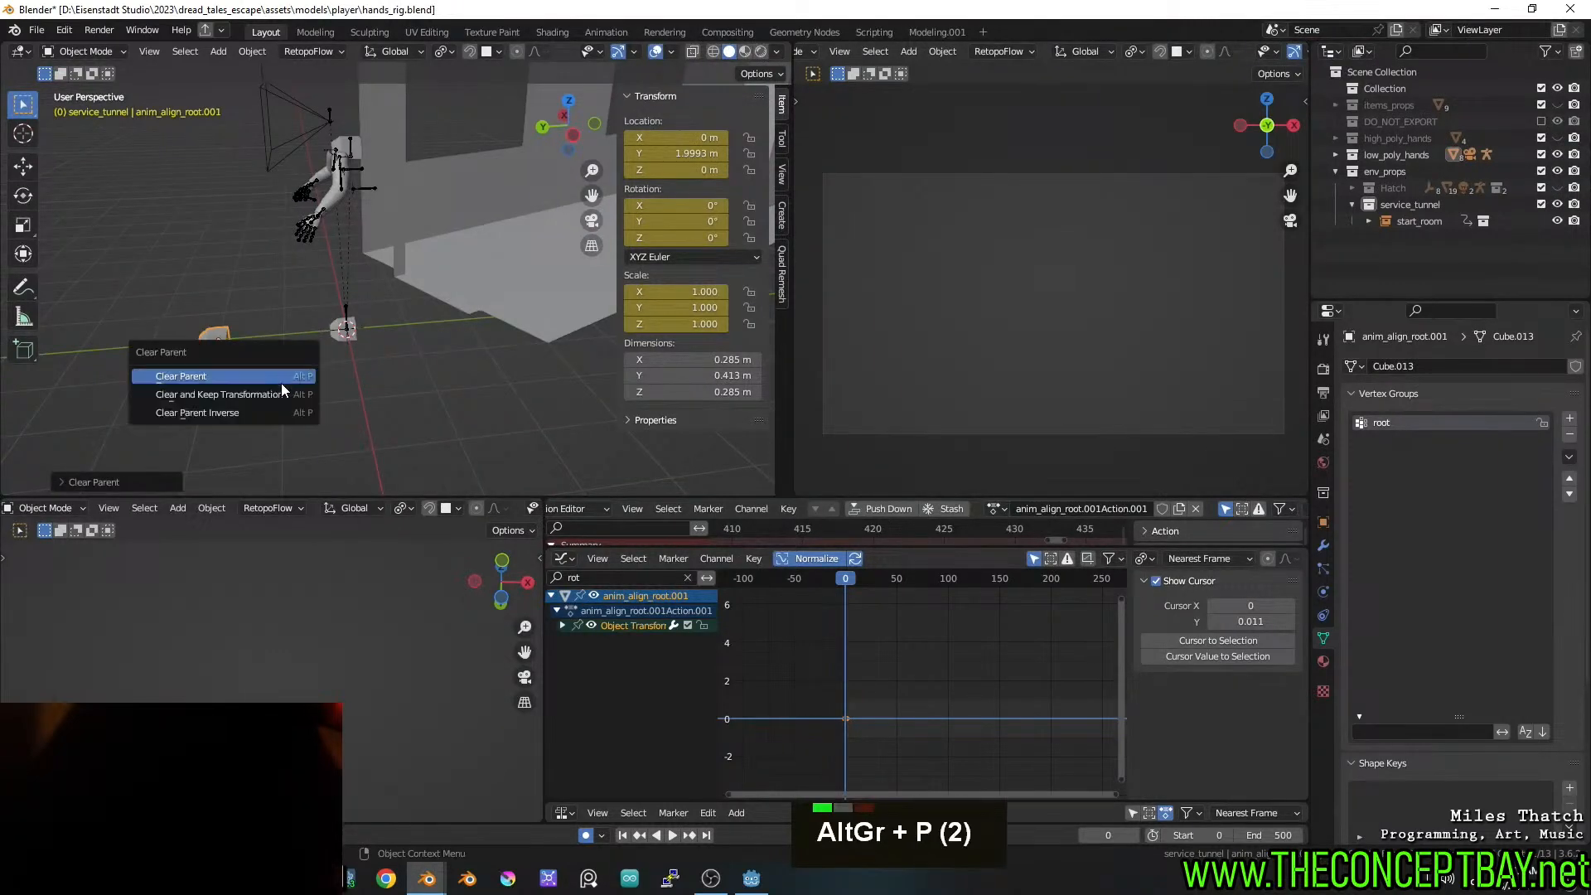
key(Escape)
Transfer the unparented duplicate into rail_service_tunnel.blend by copying it, deleting it from hands_rig.blend and pasting it
key(ctrl+c)
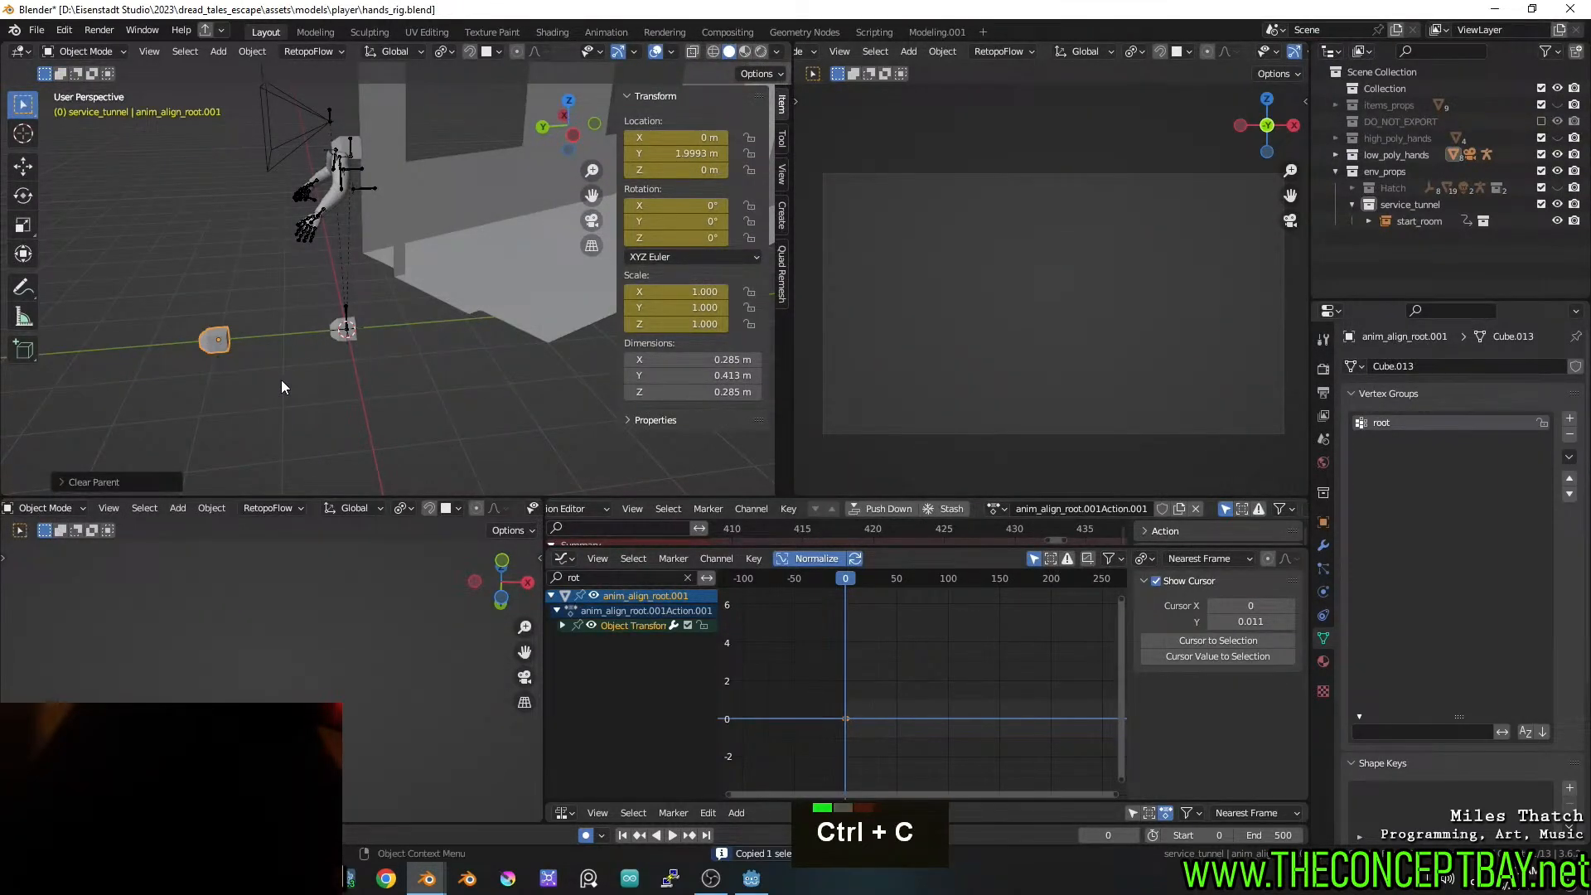
key(x)
key(alt+Tab)
key(ctrl+v)
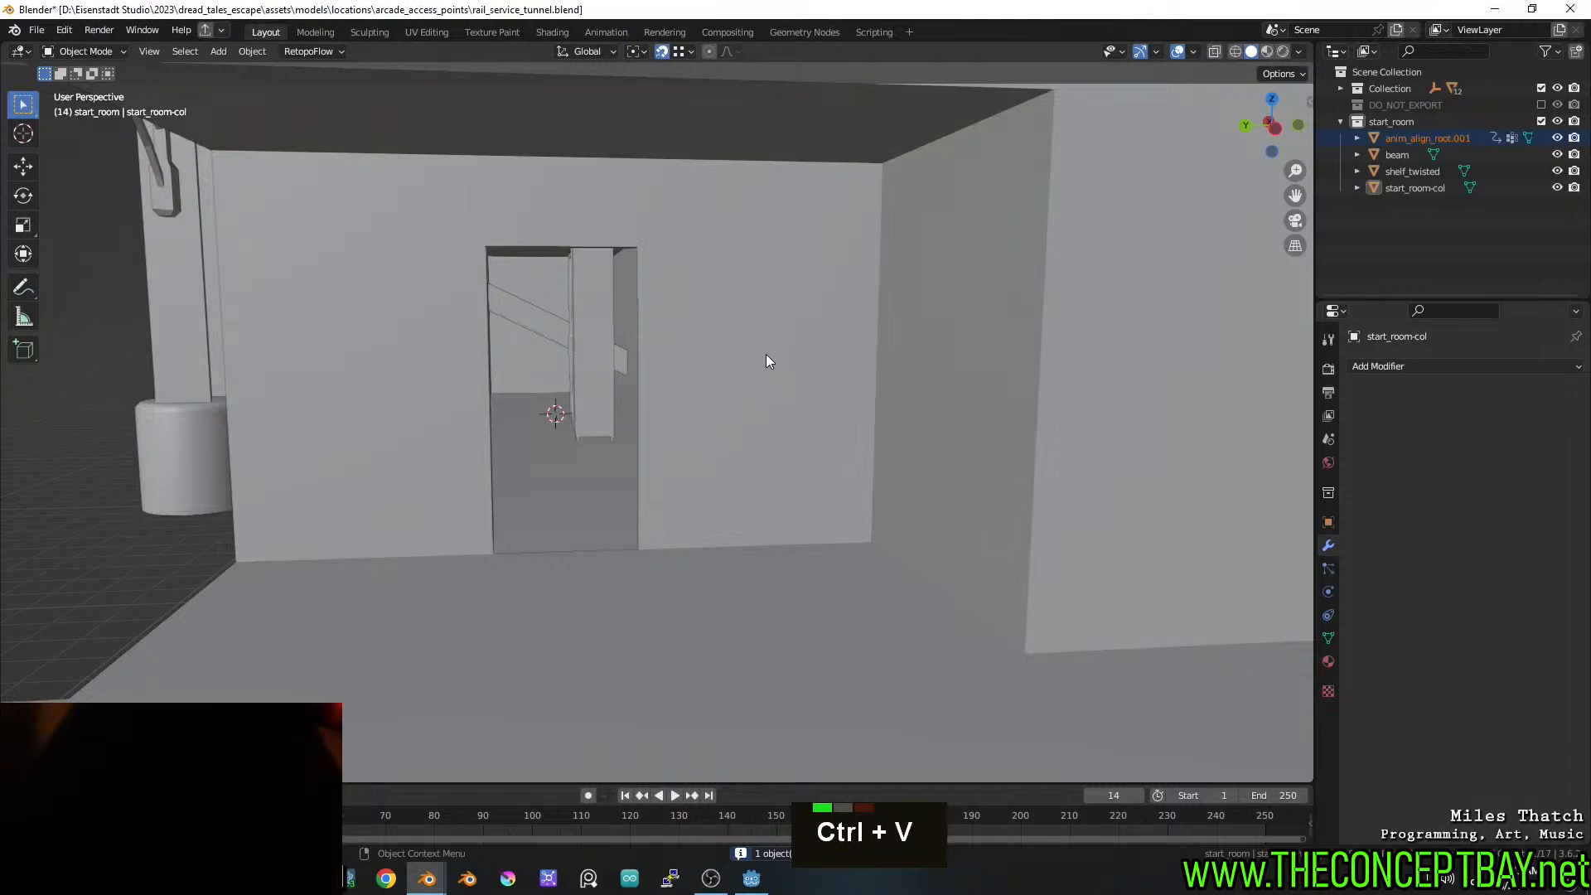
Snap the 3D cursor to the pasted anim_align_root.001 block
key(shift+s)
click(593, 538)
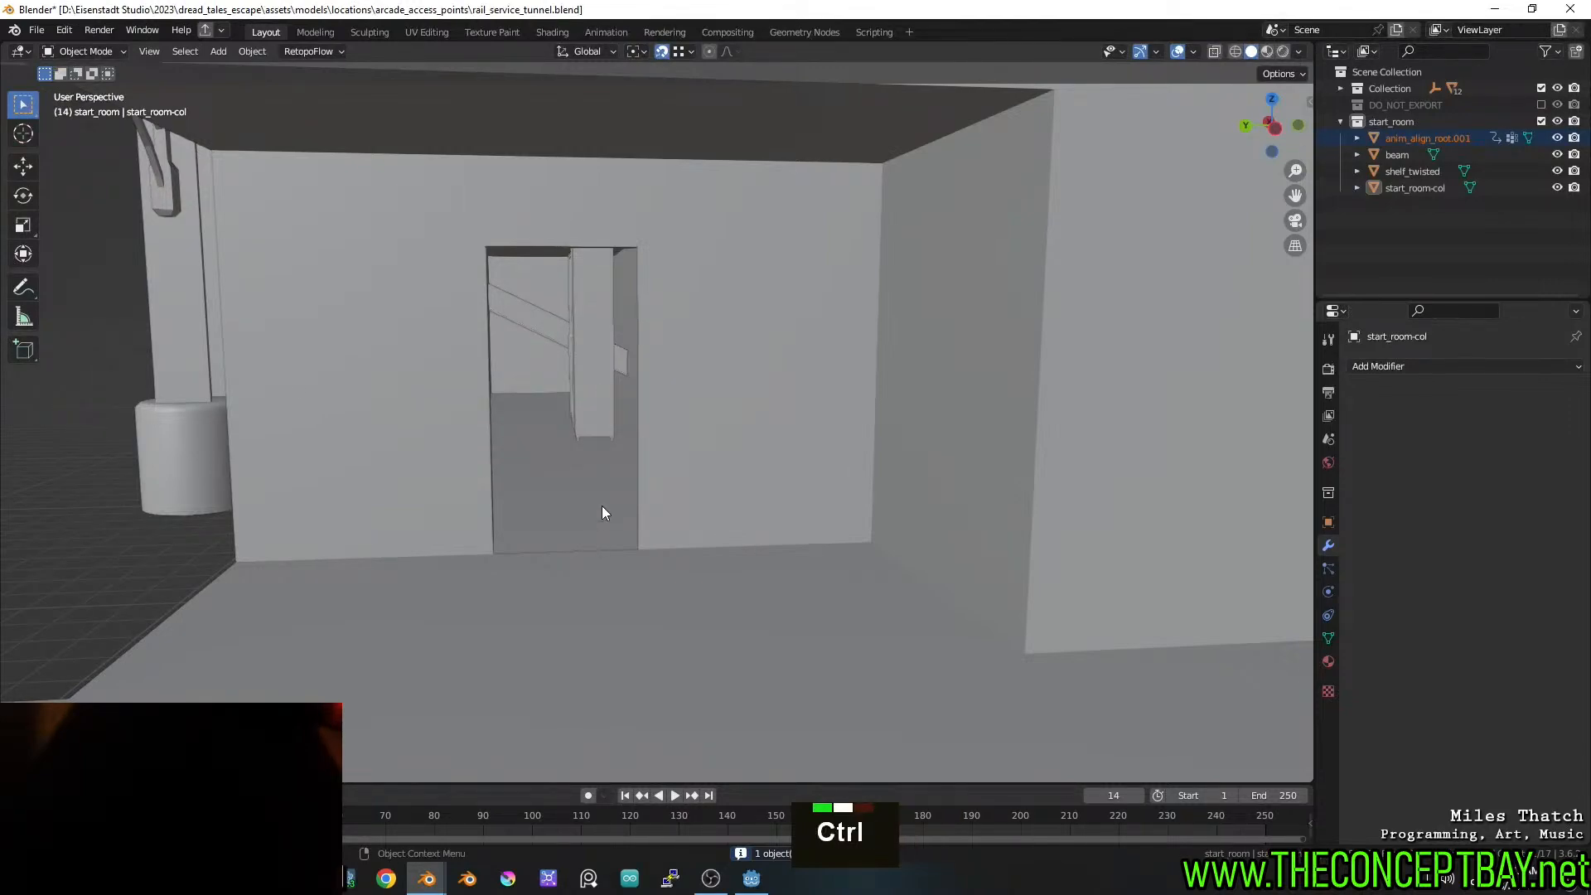
key(shift+s)
key(shift+s)
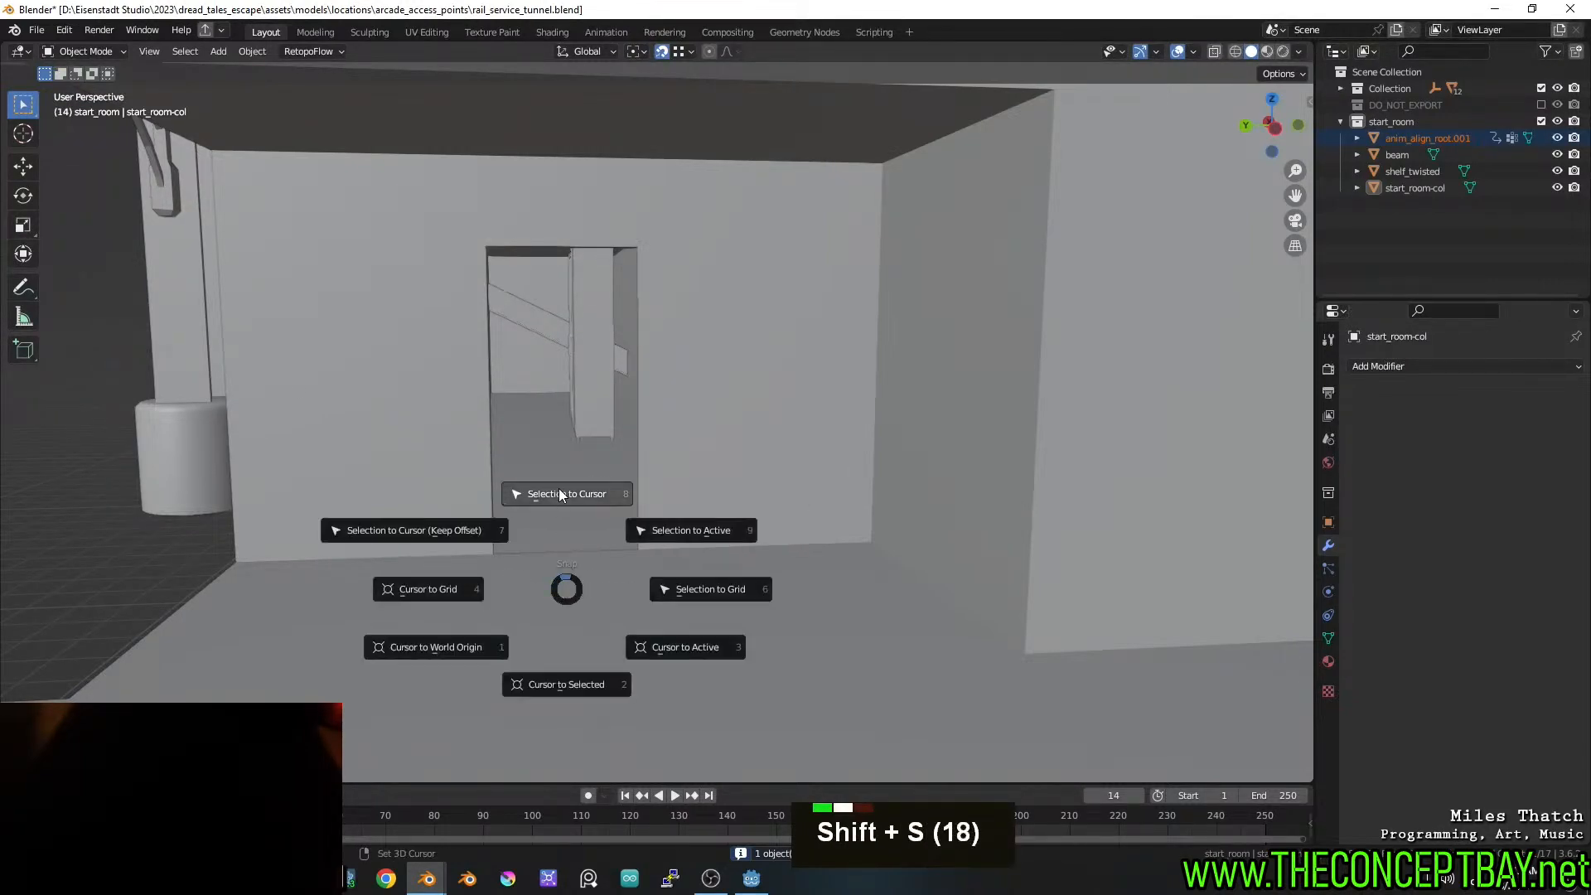
Move the pasted block about 23.7 m in X, 10.7 m in Y and 2.4 m in Z to the start room doorway
scroll(558, 489, down, 7)
mouse_move(560, 489)
middle_down()
mouse_move(695, 471)
mouse_move(585, 494)
middle_up()
key(g)
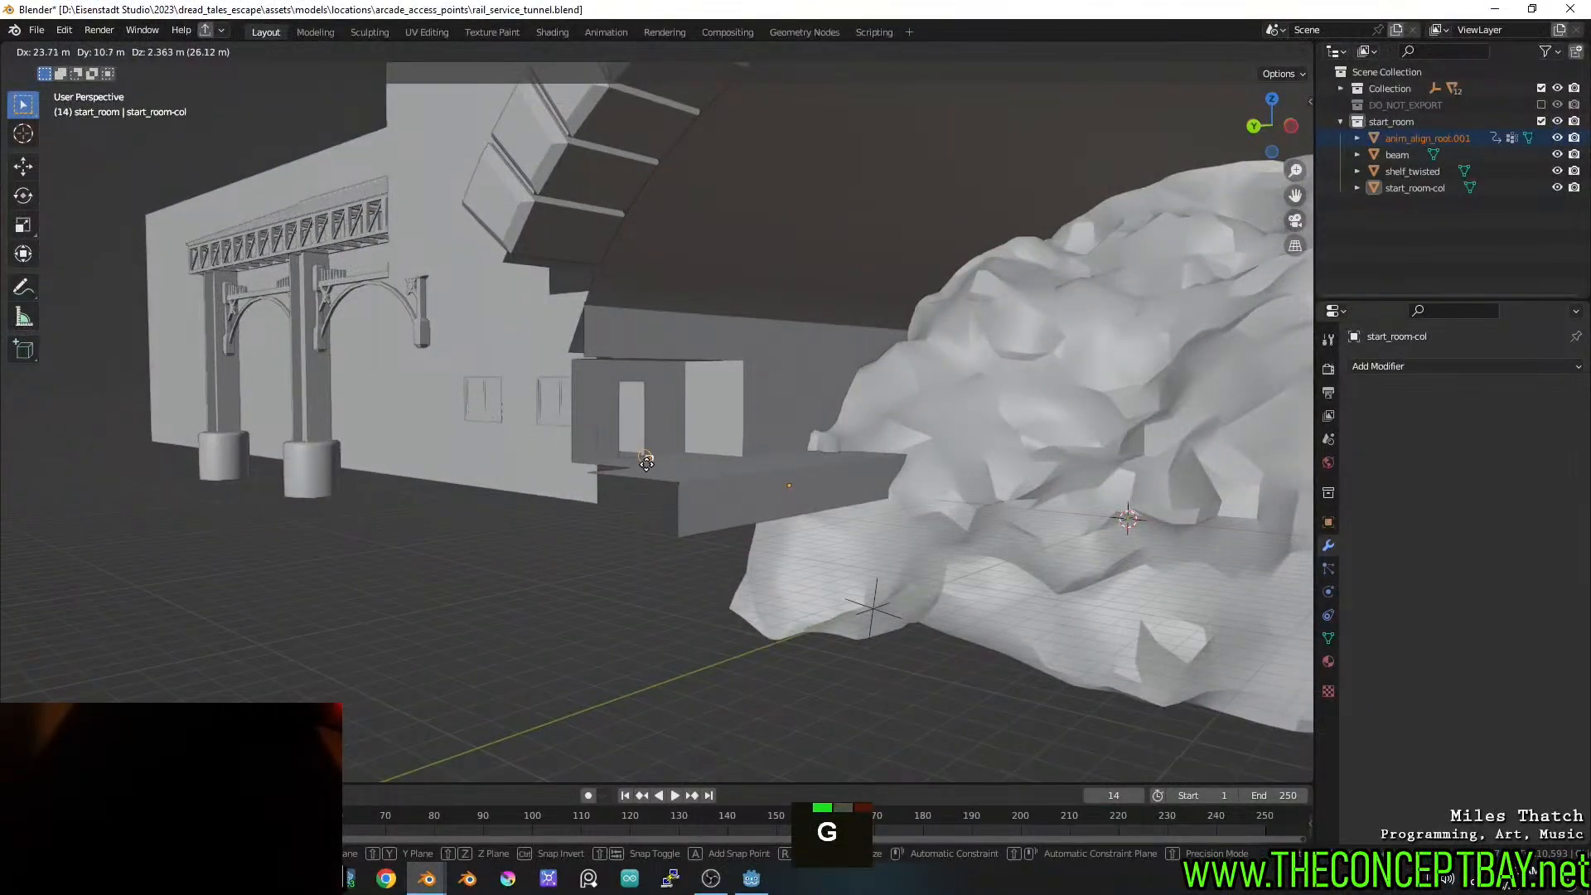
click(646, 463)
scroll(673, 469, up, 6)
key(Escape)
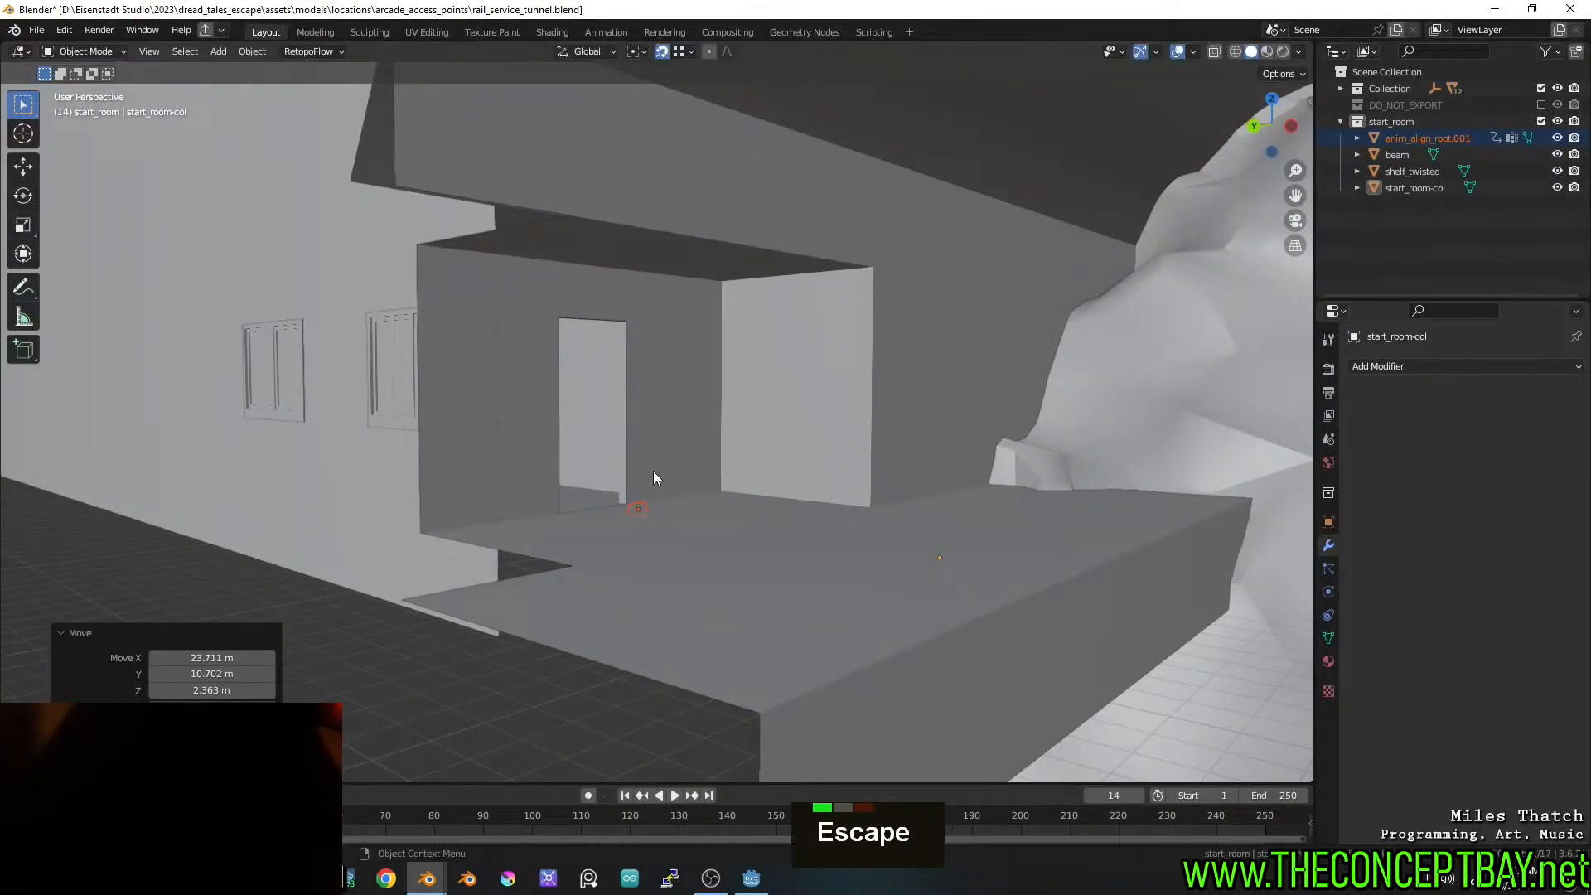
Rotate the alignment block 90° about the global Z axis
middle_drag(653, 478, 618, 504)
scroll(820, 589, up, 8)
shift+middle_drag(820, 589, 795, 489)
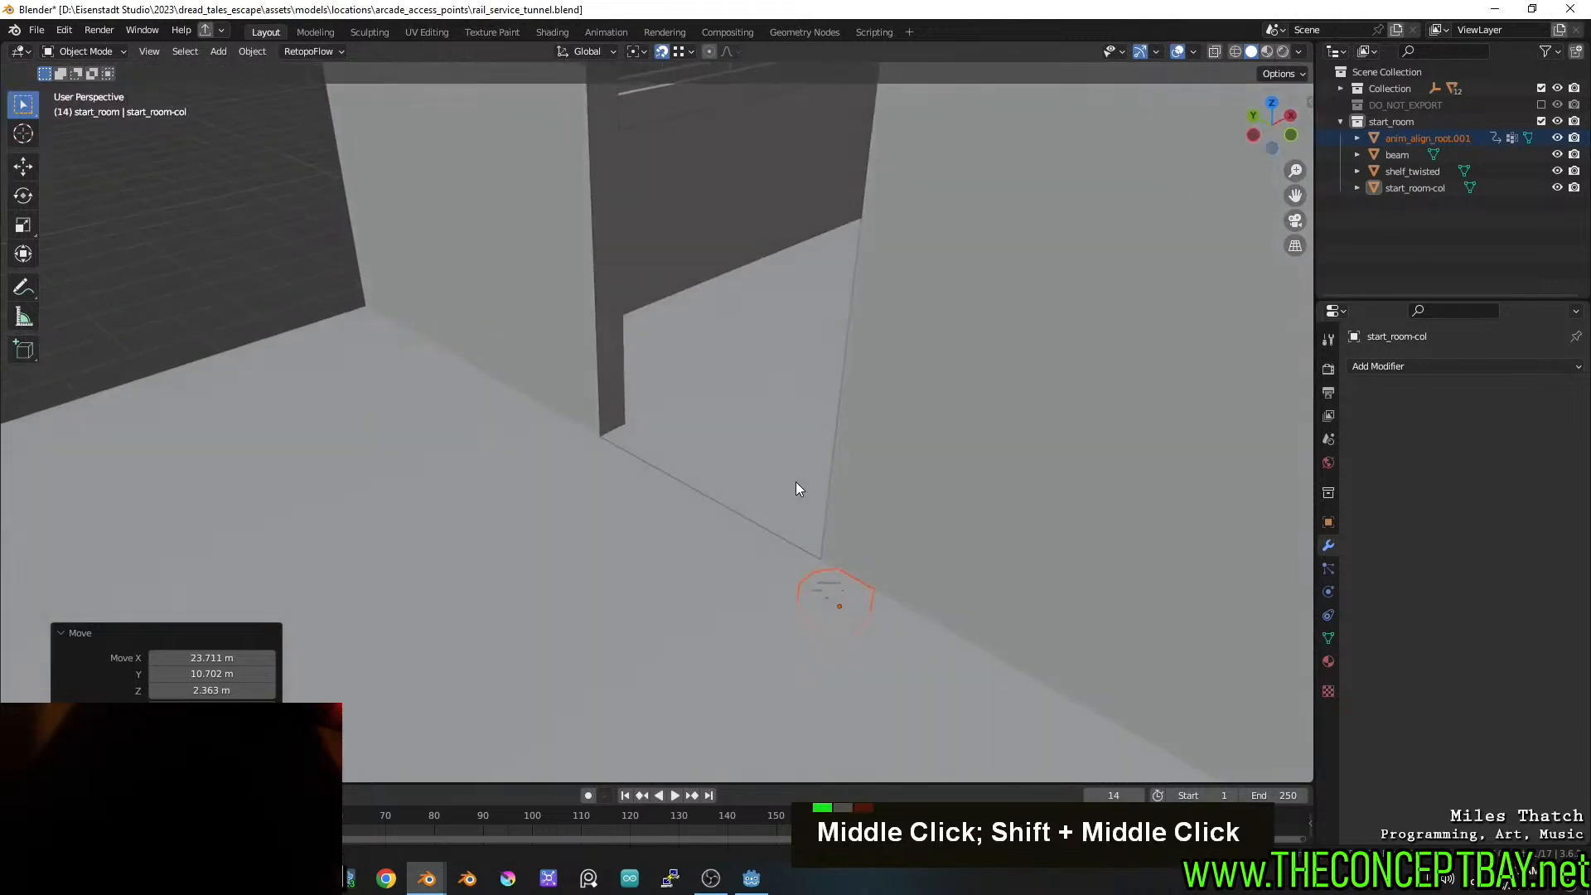
key(r)
key(z)
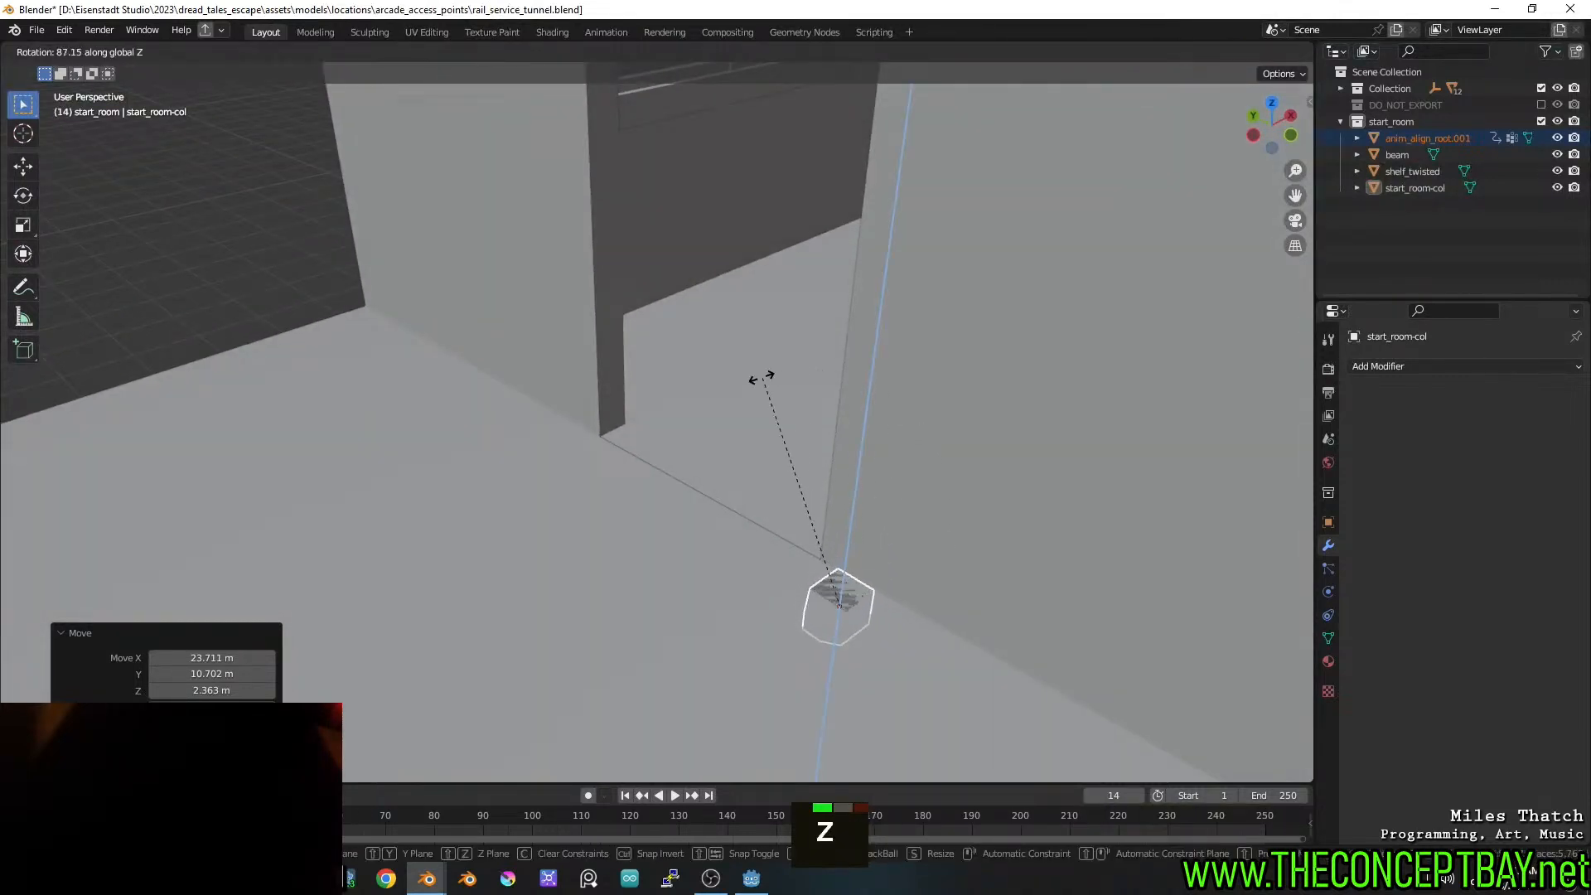
text(90)
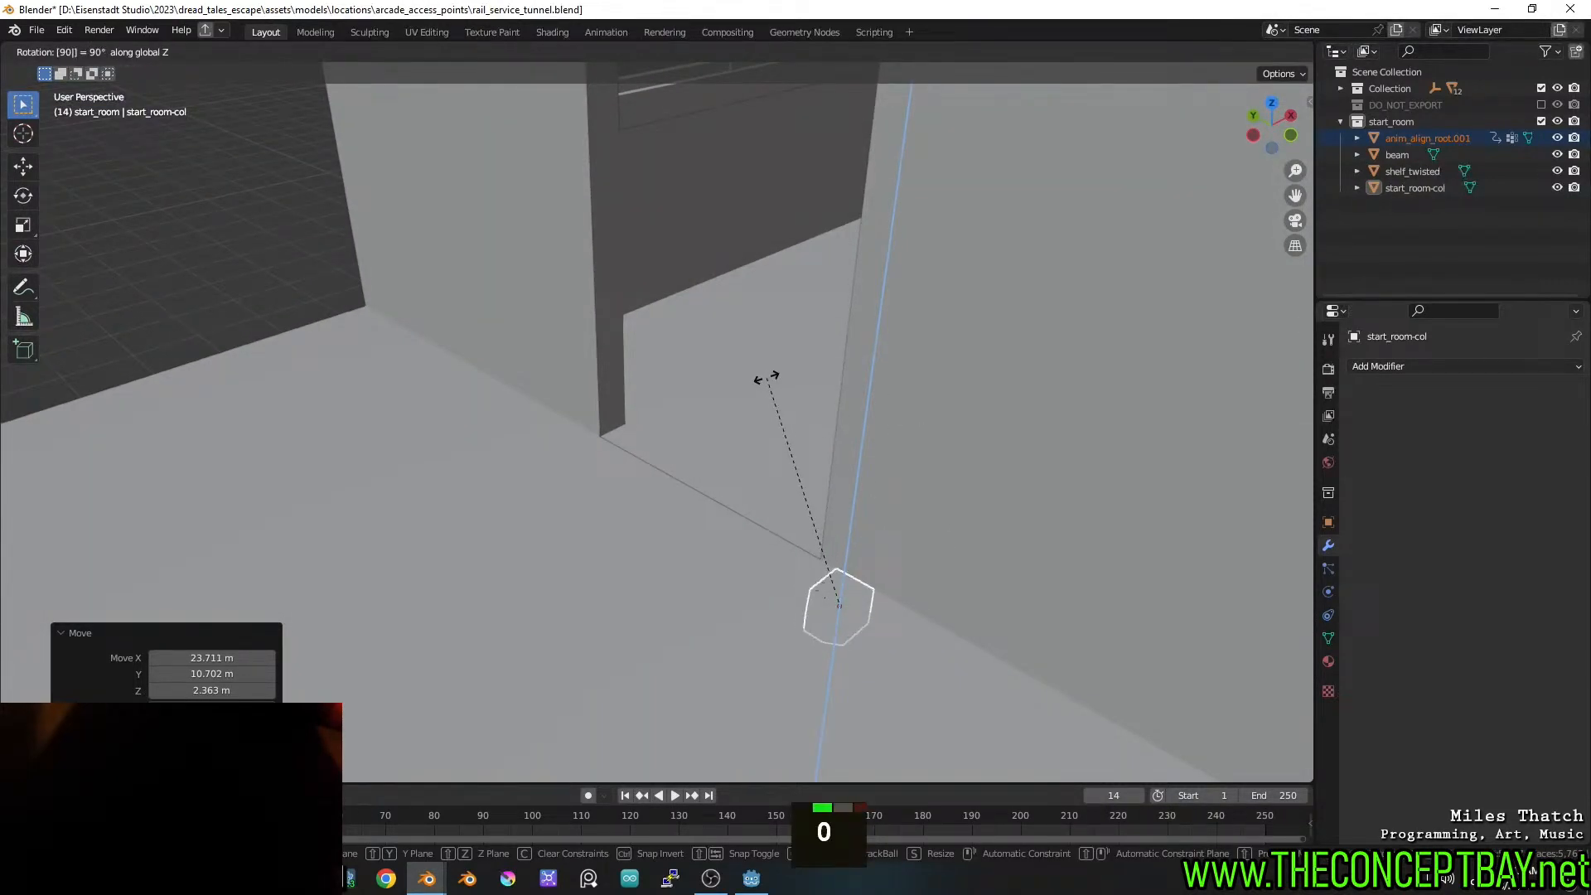
click(805, 424)
Raise the block about 0.5 m and shift it about 1.37 m along Y into the doorway opening
key(g)
key(z)
click(941, 440)
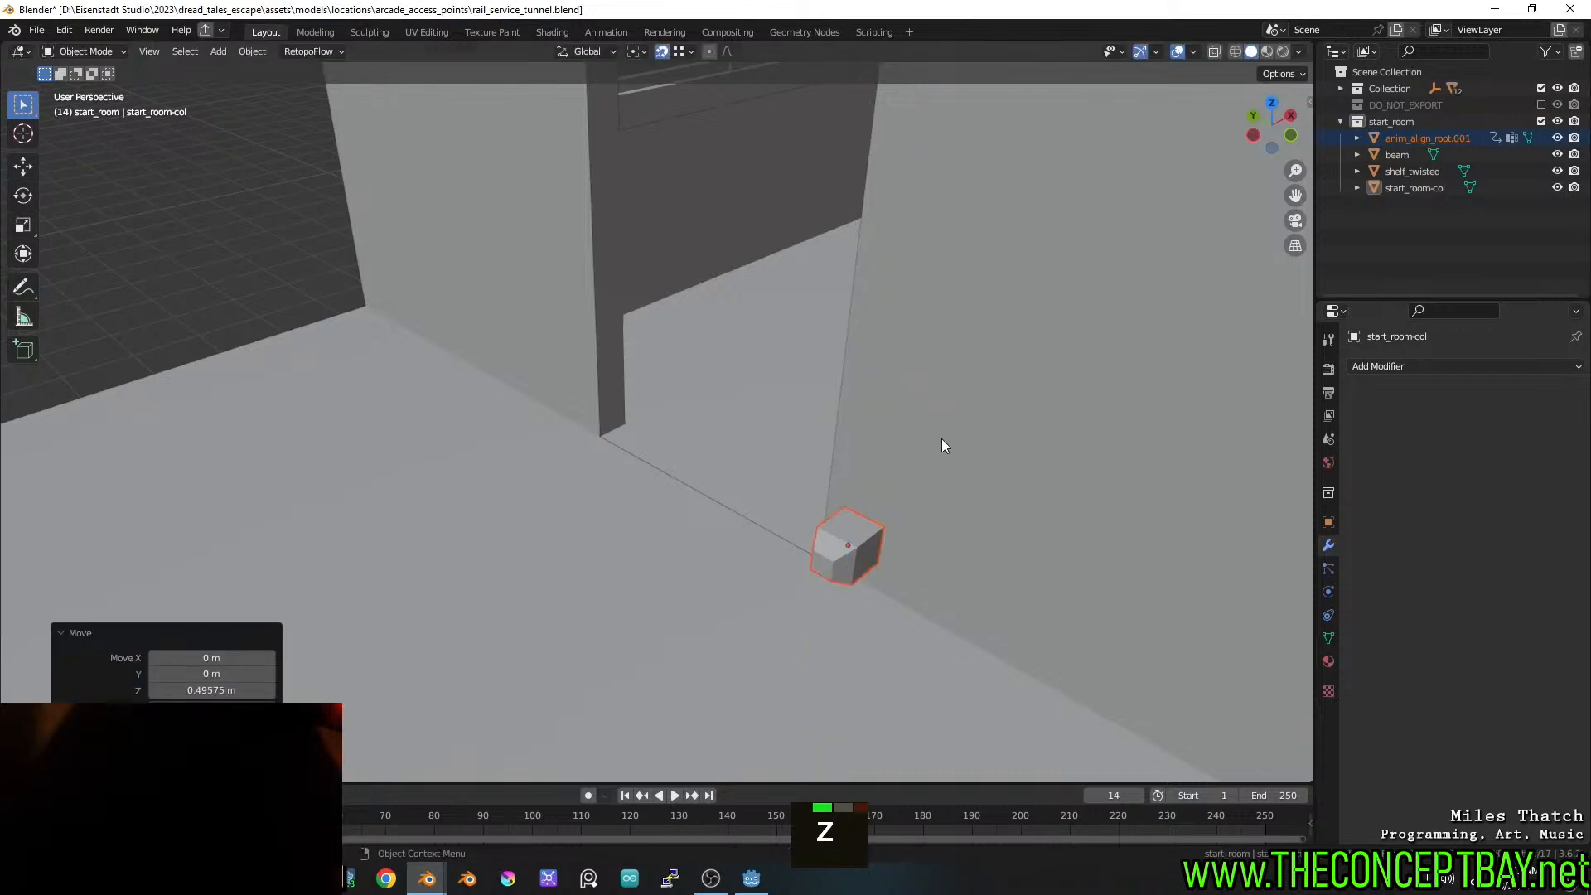
key(g)
key(y)
click(776, 354)
mouse_move(807, 385)
middle_down()
mouse_move(808, 319)
mouse_move(807, 364)
middle_up()
shift+middle_drag(807, 365, 814, 454)
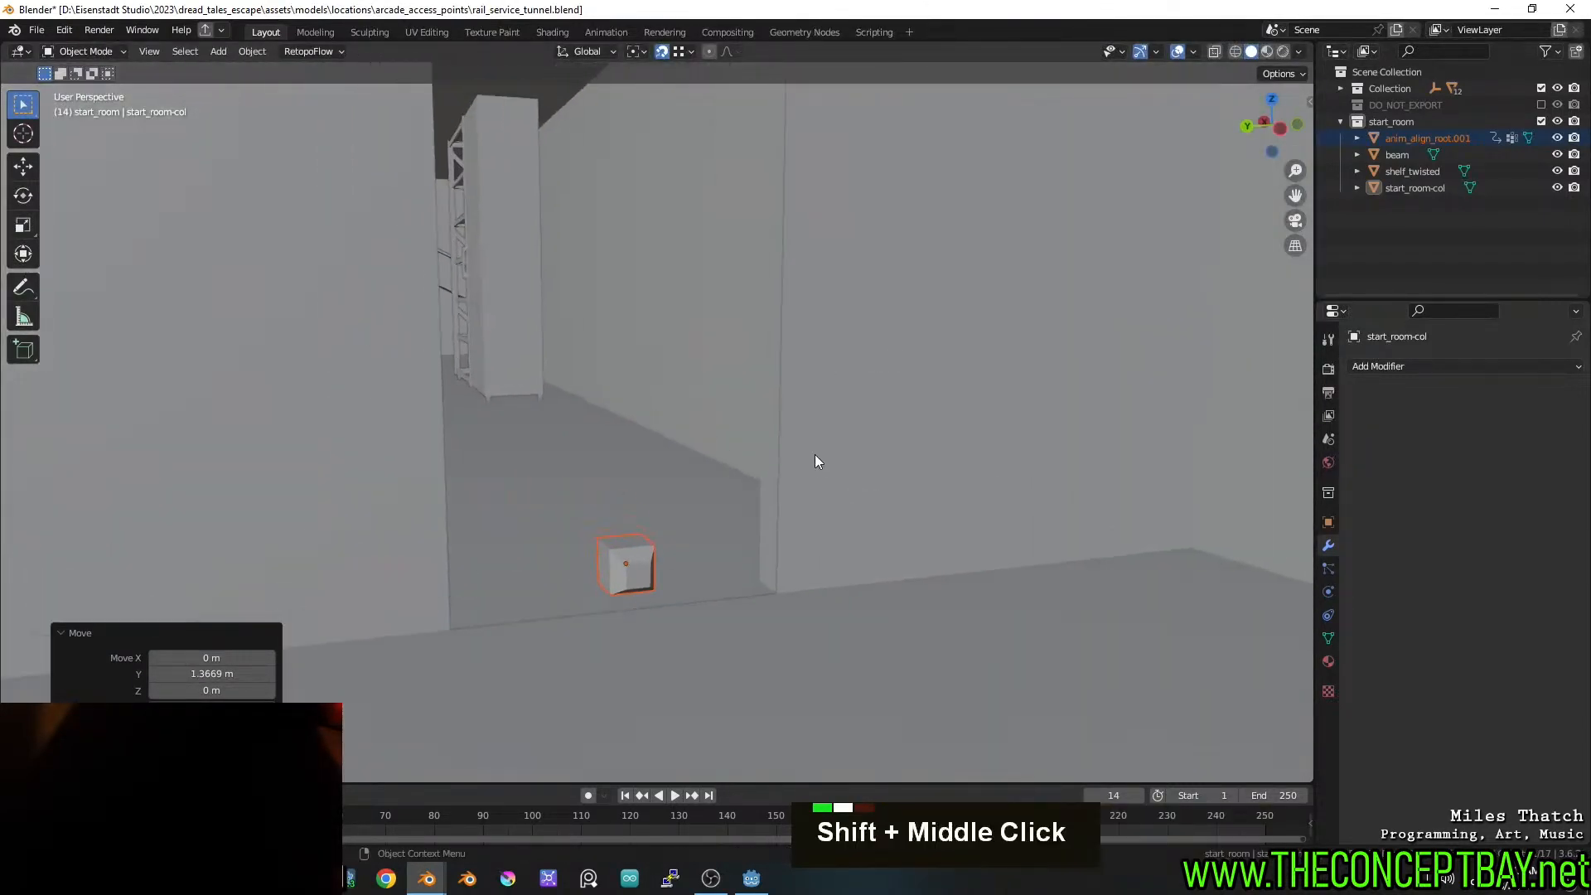
key(r)
key(z)
key(9)
key(0)
key(minus)
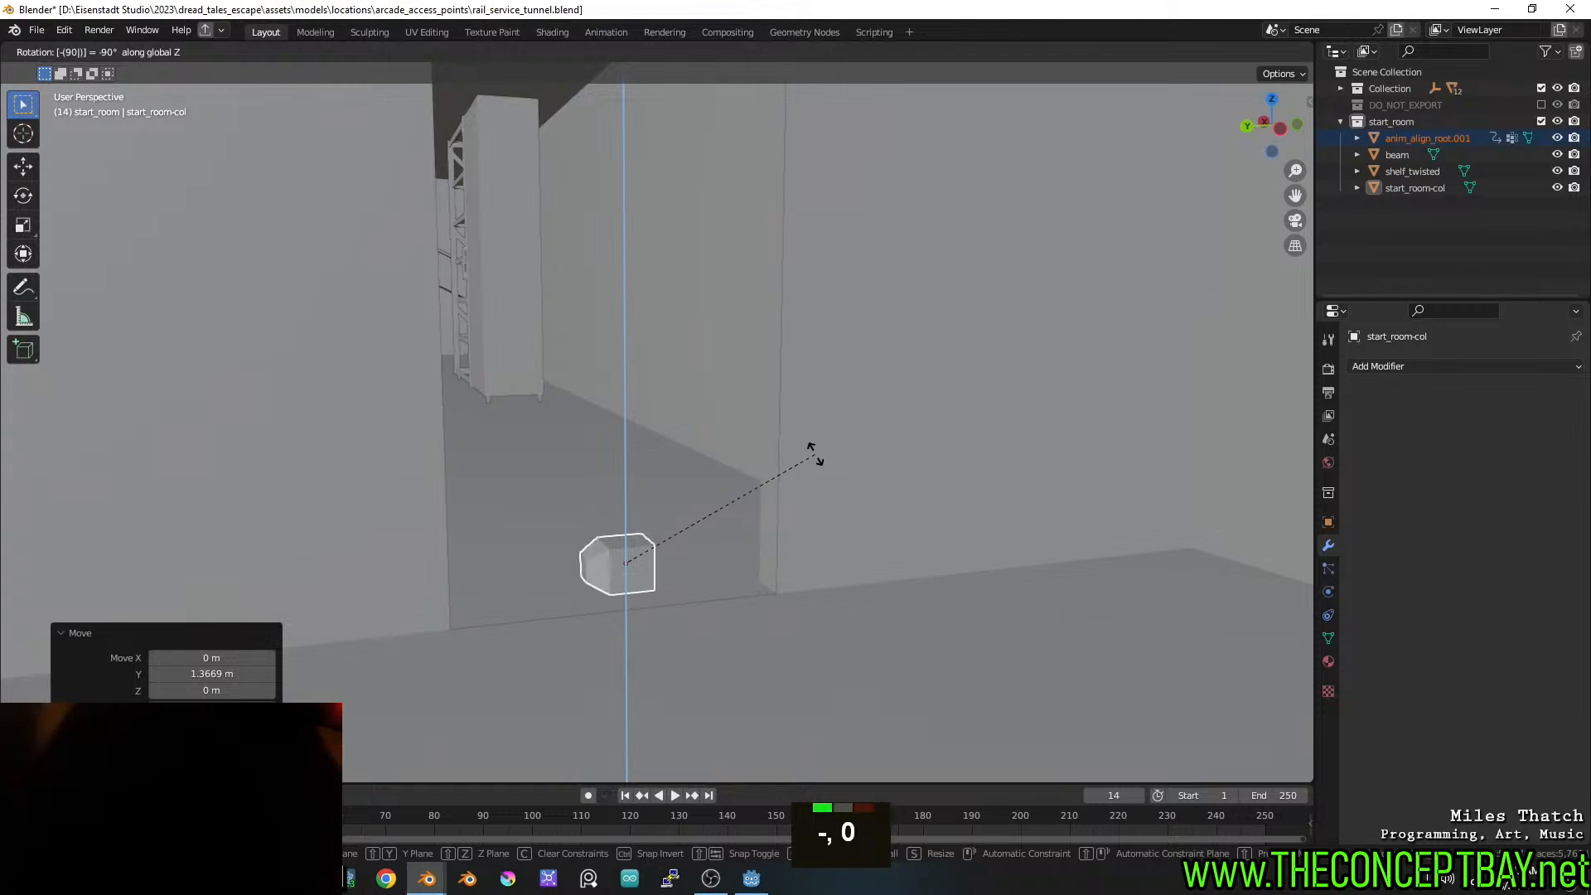
key(Escape)
Rotate the block about -27.8° around the global Z axis and save the file
key(r)
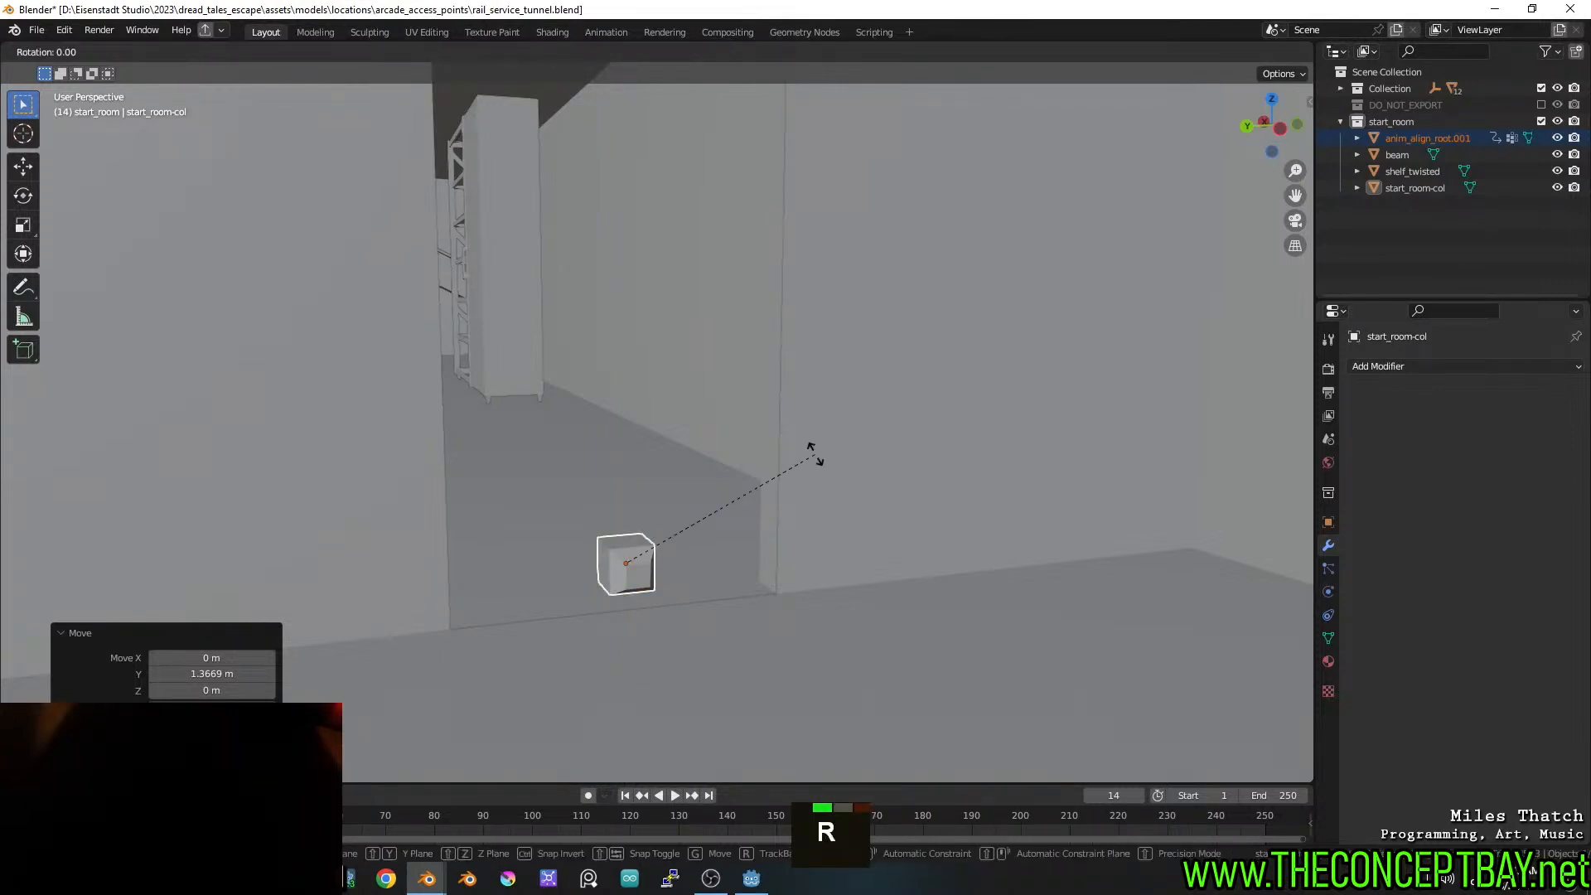
key(z)
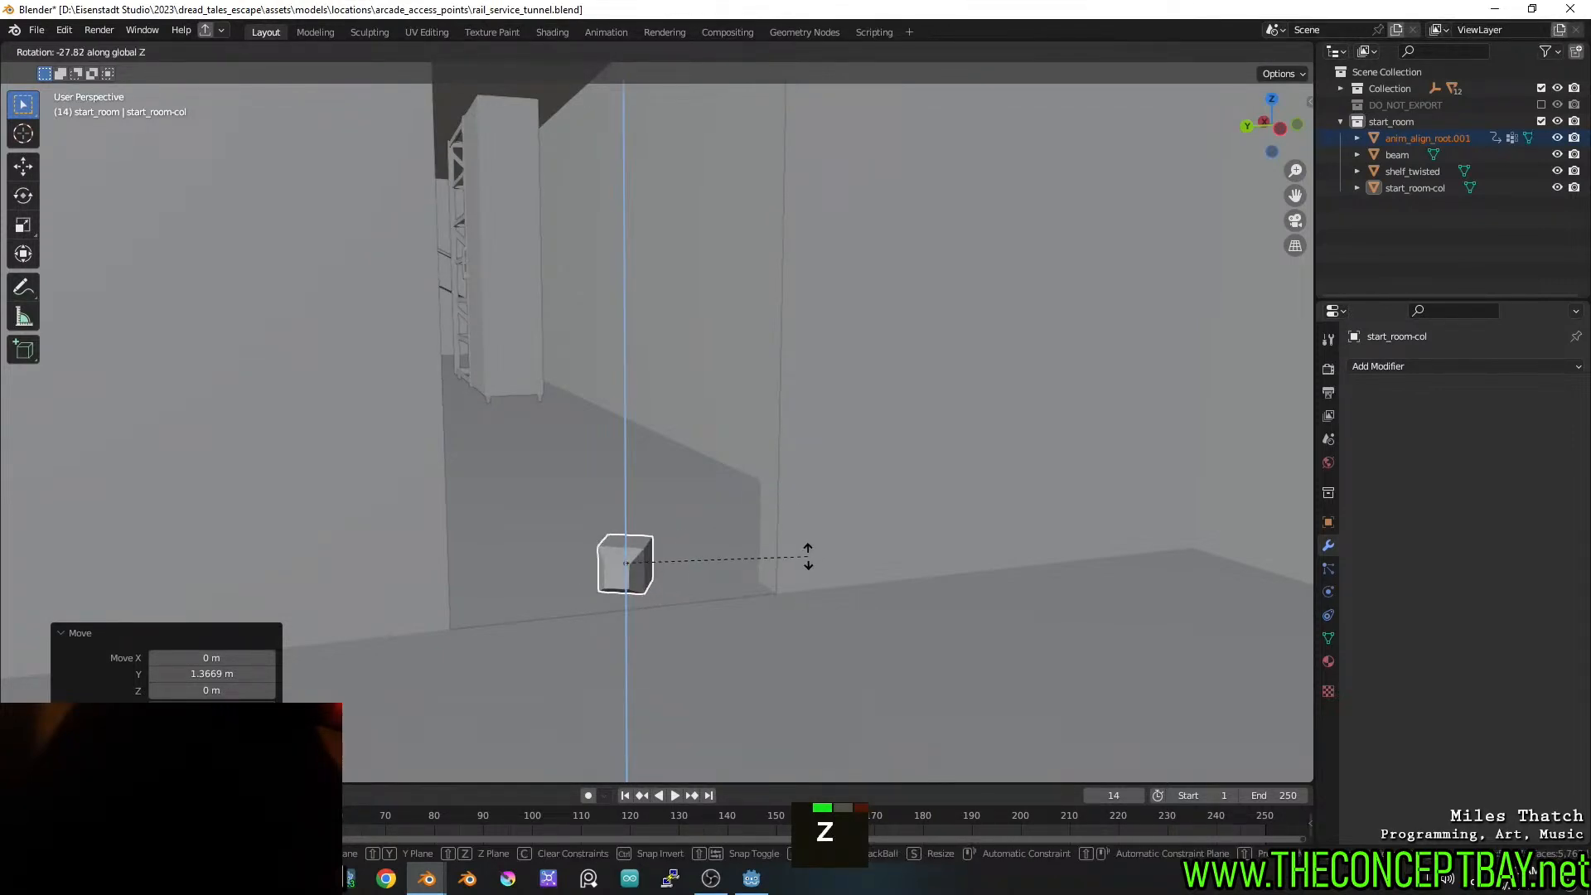
click(812, 553)
key(ctrl+s)
Lower the block about 0.23 m along Z onto the doorway floor and save the file
scroll(819, 540, down, 3)
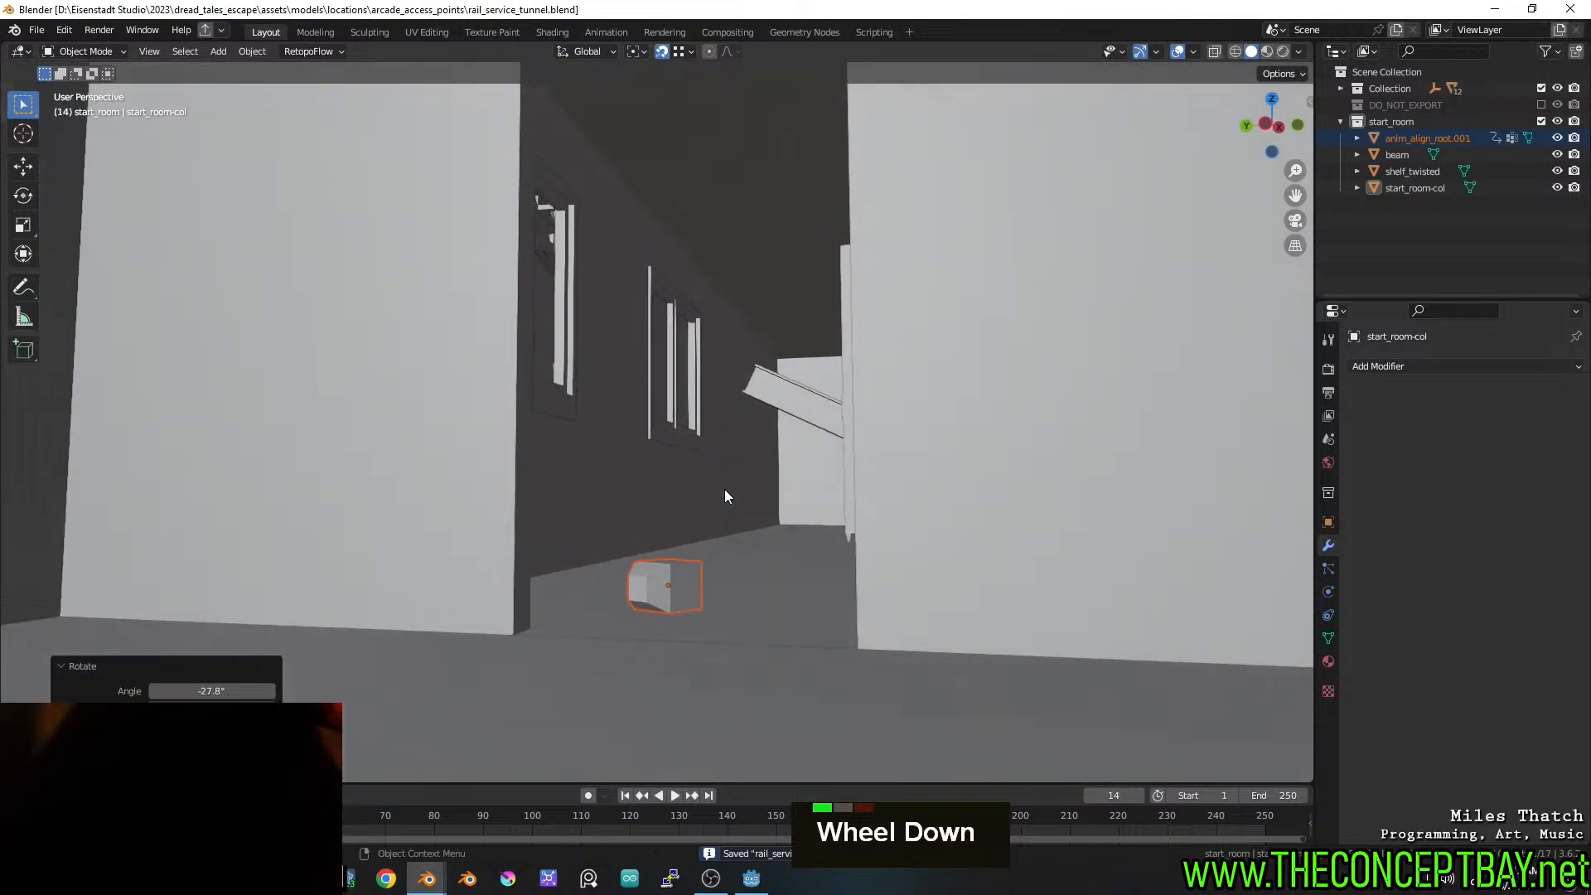
key(g)
key(z)
key(ctrl)
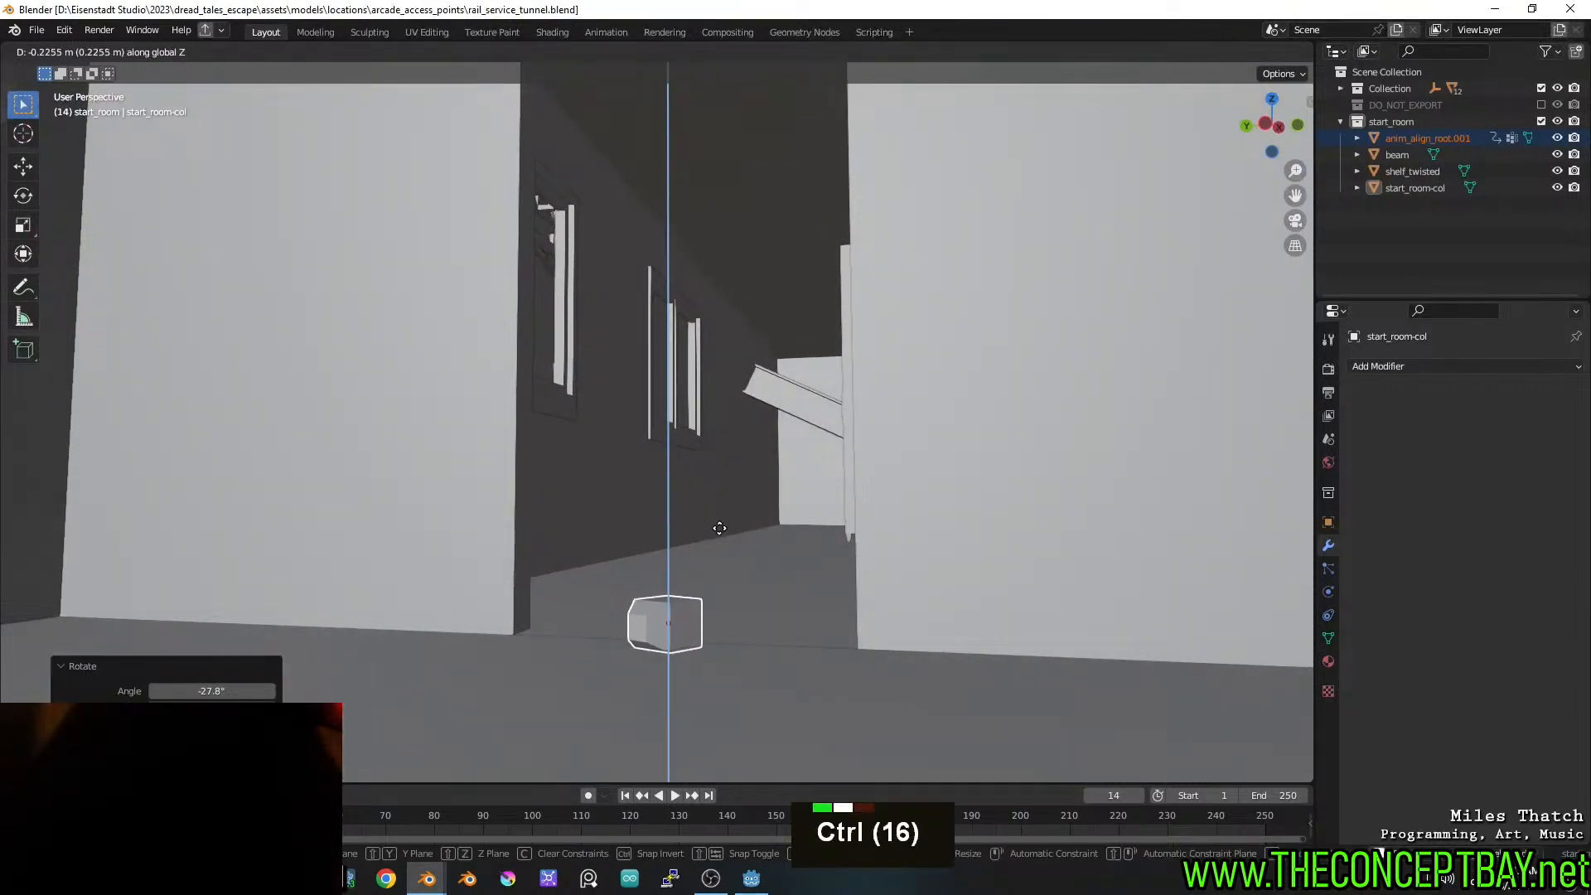
click(719, 529)
key(ctrl+s)
Move the block in the negative X direction onto the floor just outside the doorway
shift+middle_drag(719, 529, 754, 561)
key(g)
key(y)
key(x)
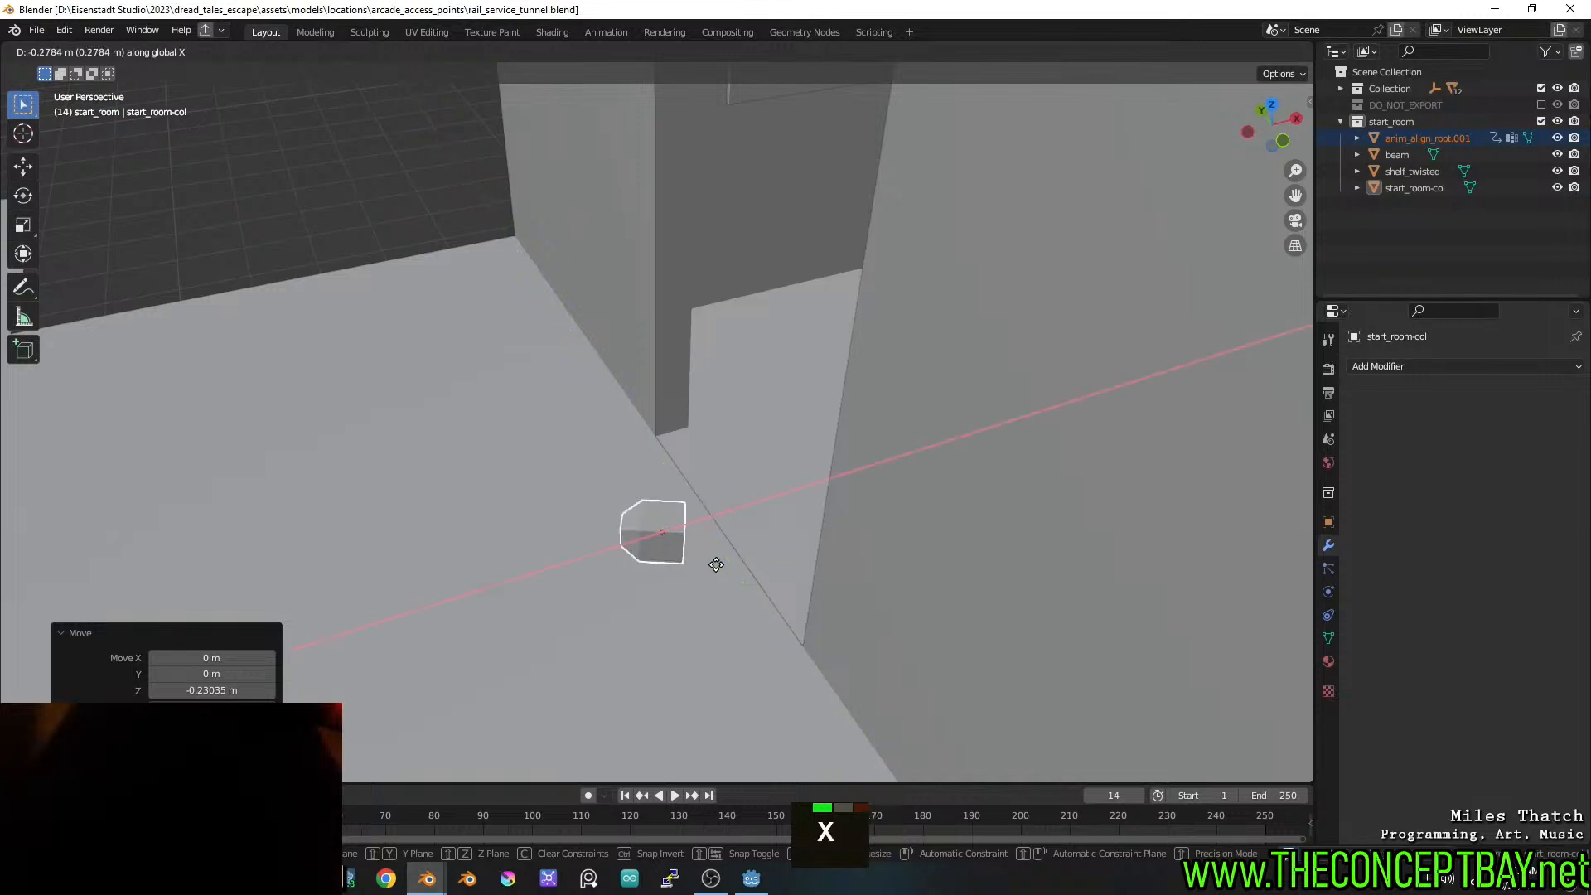
click(610, 583)
Rotate the block about -6.14° around the global Z axis and save the file
middle_drag(611, 583, 675, 632)
key(r)
key(z)
click(839, 583)
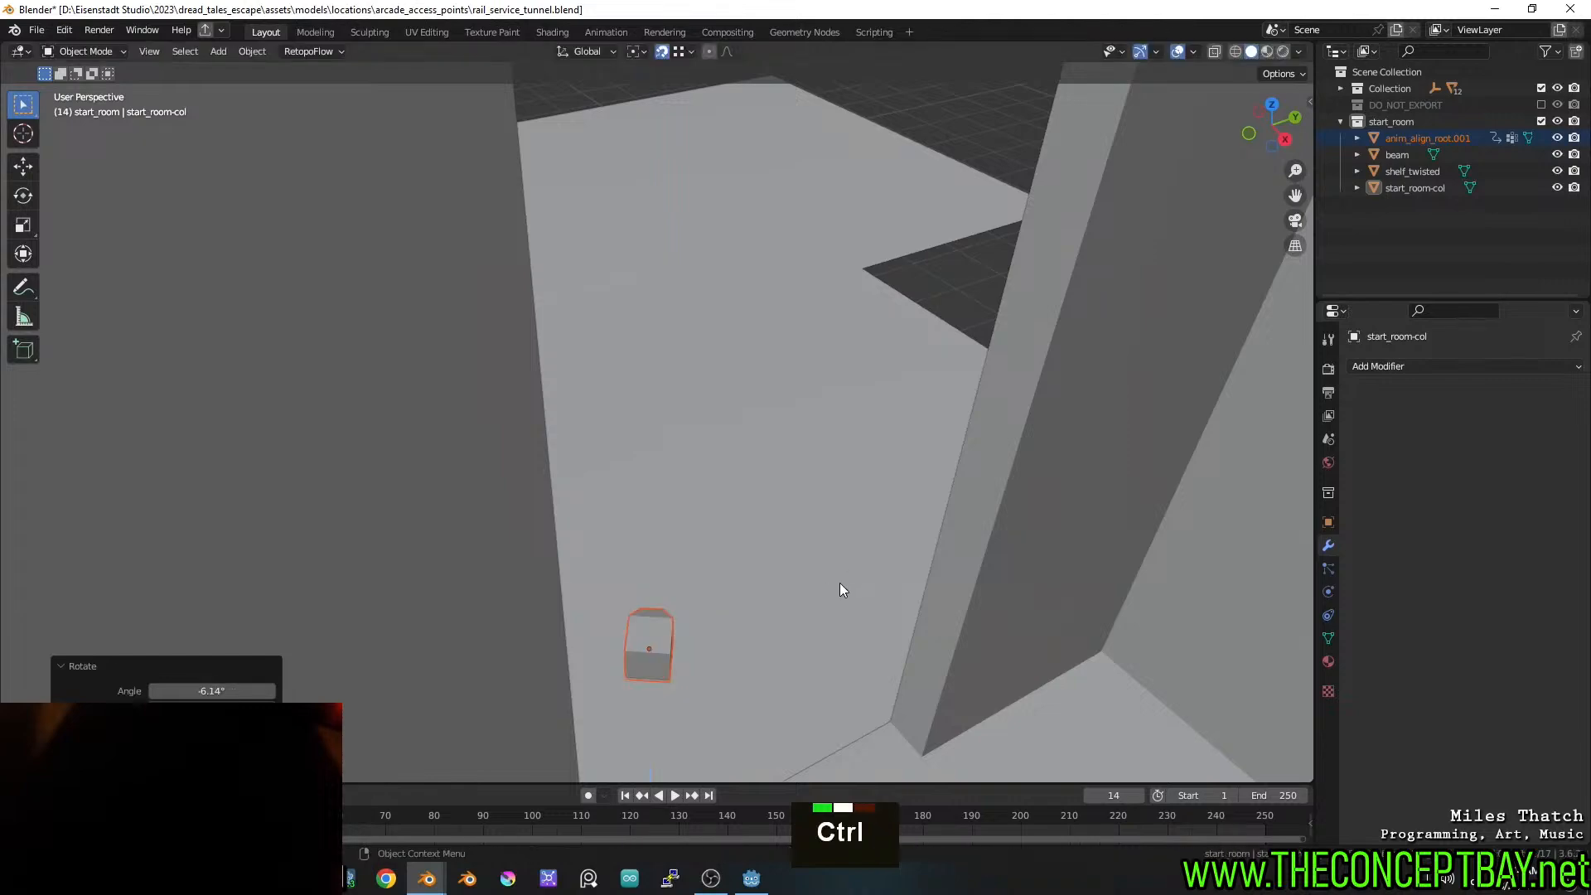
middle_drag(839, 584, 837, 585)
key(ctrl+s)
Switch to hands_rig.blend and select the linked start_room instance in the service_tunnel collection
scroll(972, 551, down, 4)
middle_drag(972, 551, 802, 555)
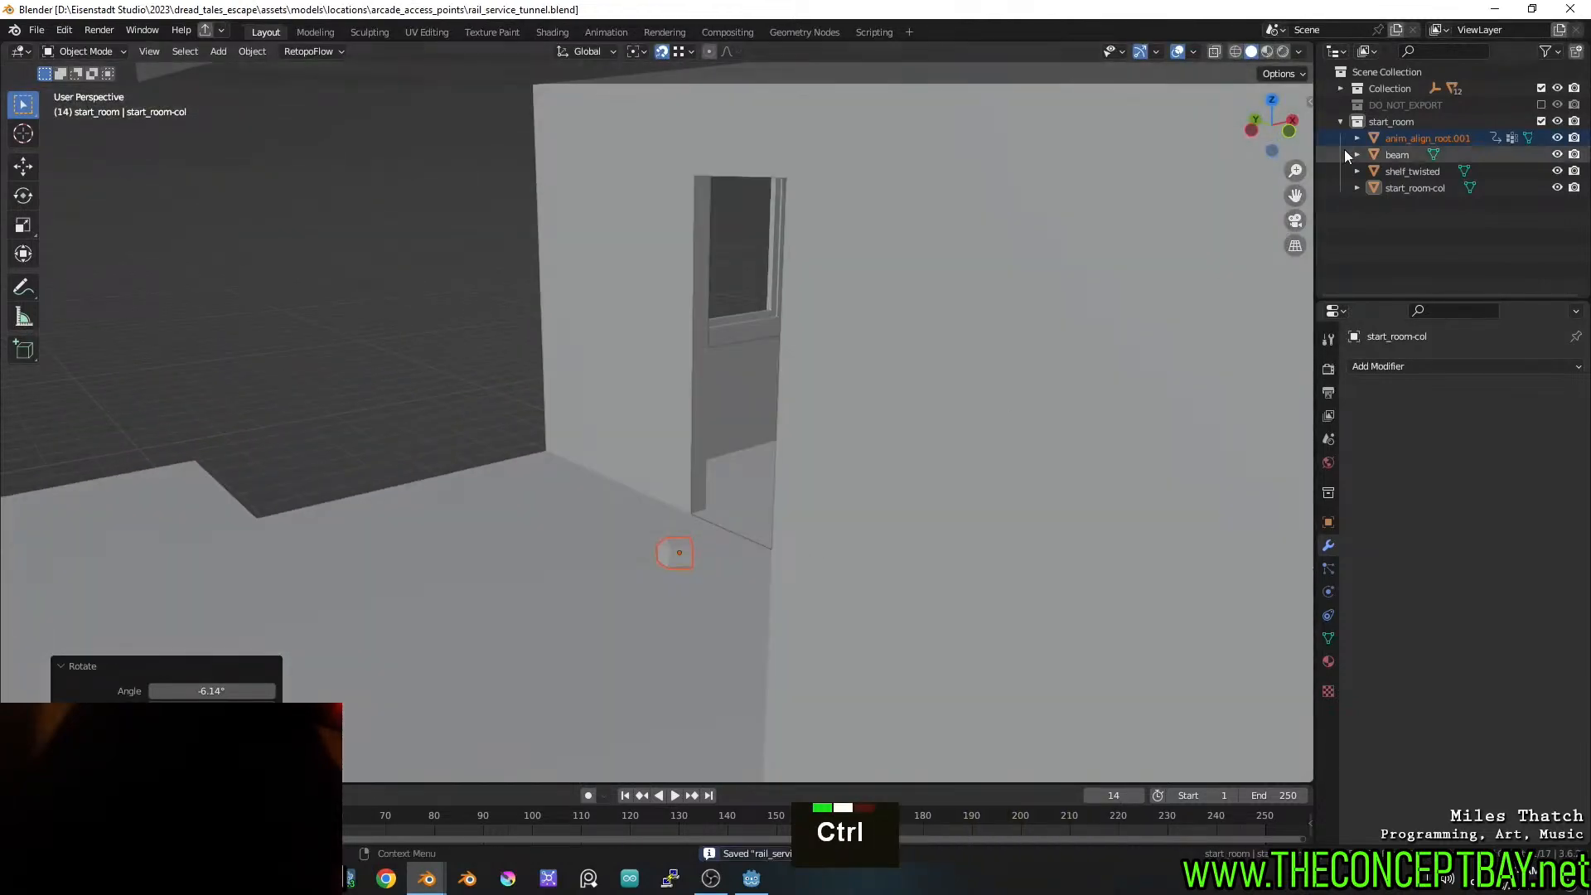
key(alt+Tab)
scroll(364, 377, up, 5)
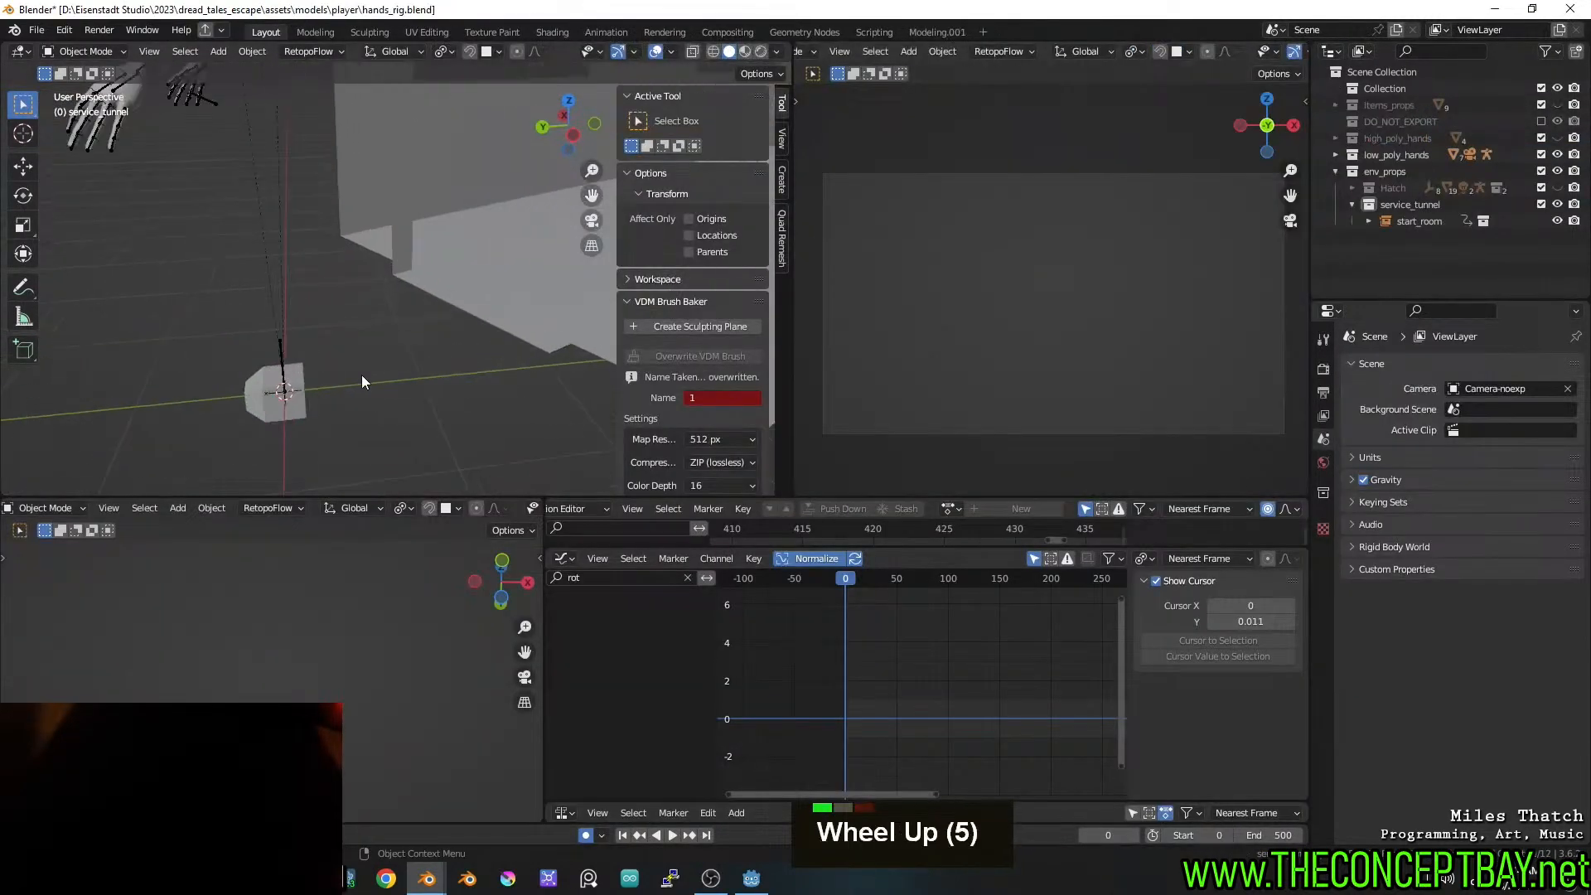
shift+middle_drag(361, 374, 430, 386)
click(1407, 218)
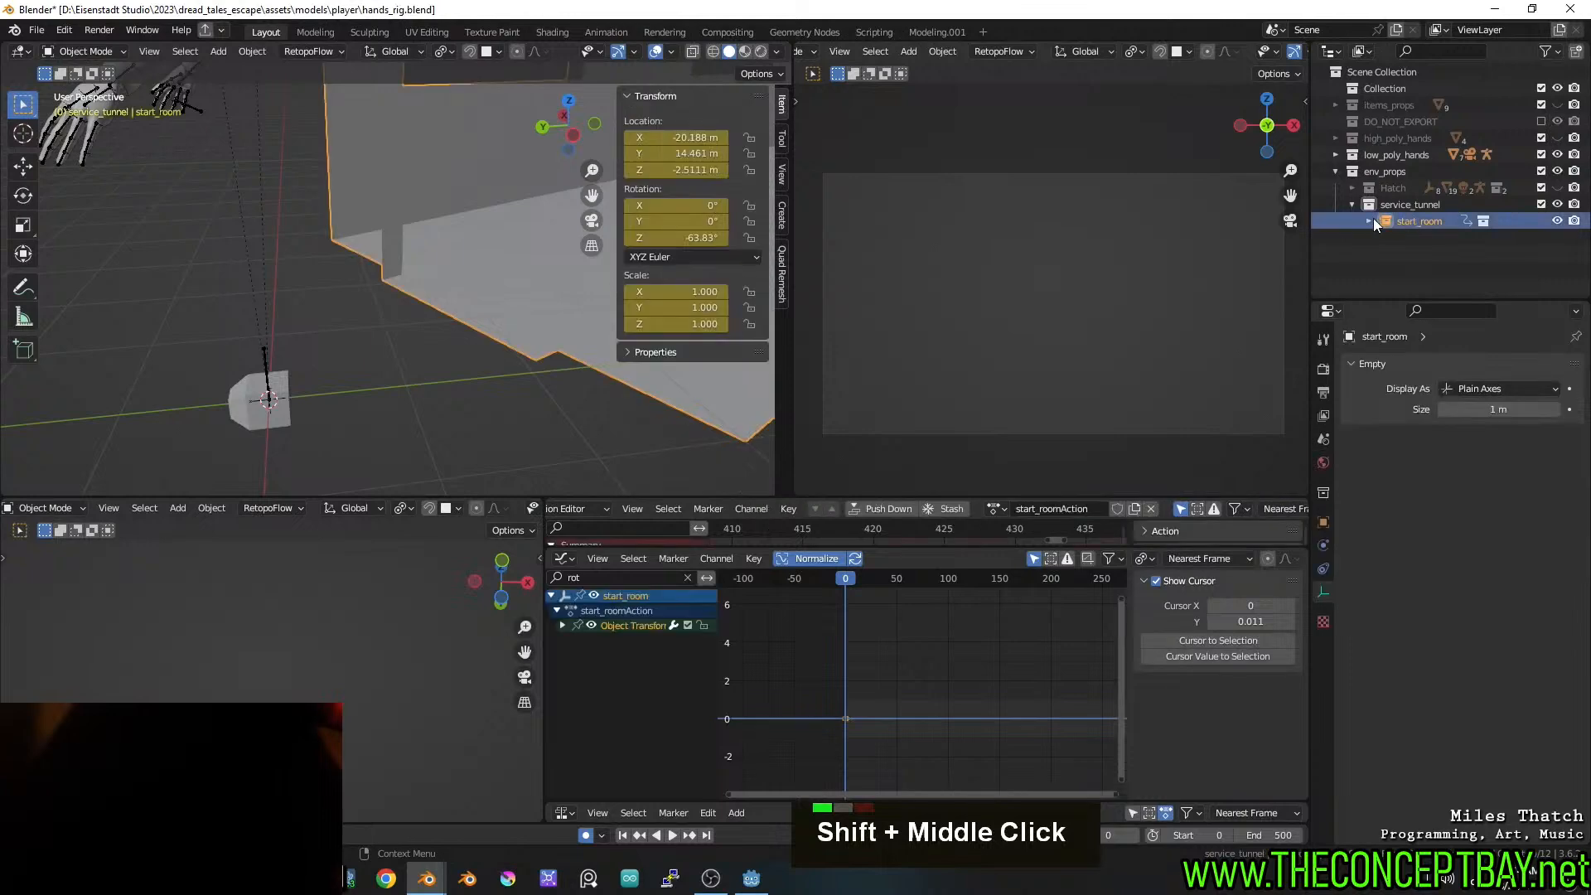
scroll(426, 275, down, 4)
shift+middle_drag(426, 275, 401, 386)
scroll(451, 316, down, 3)
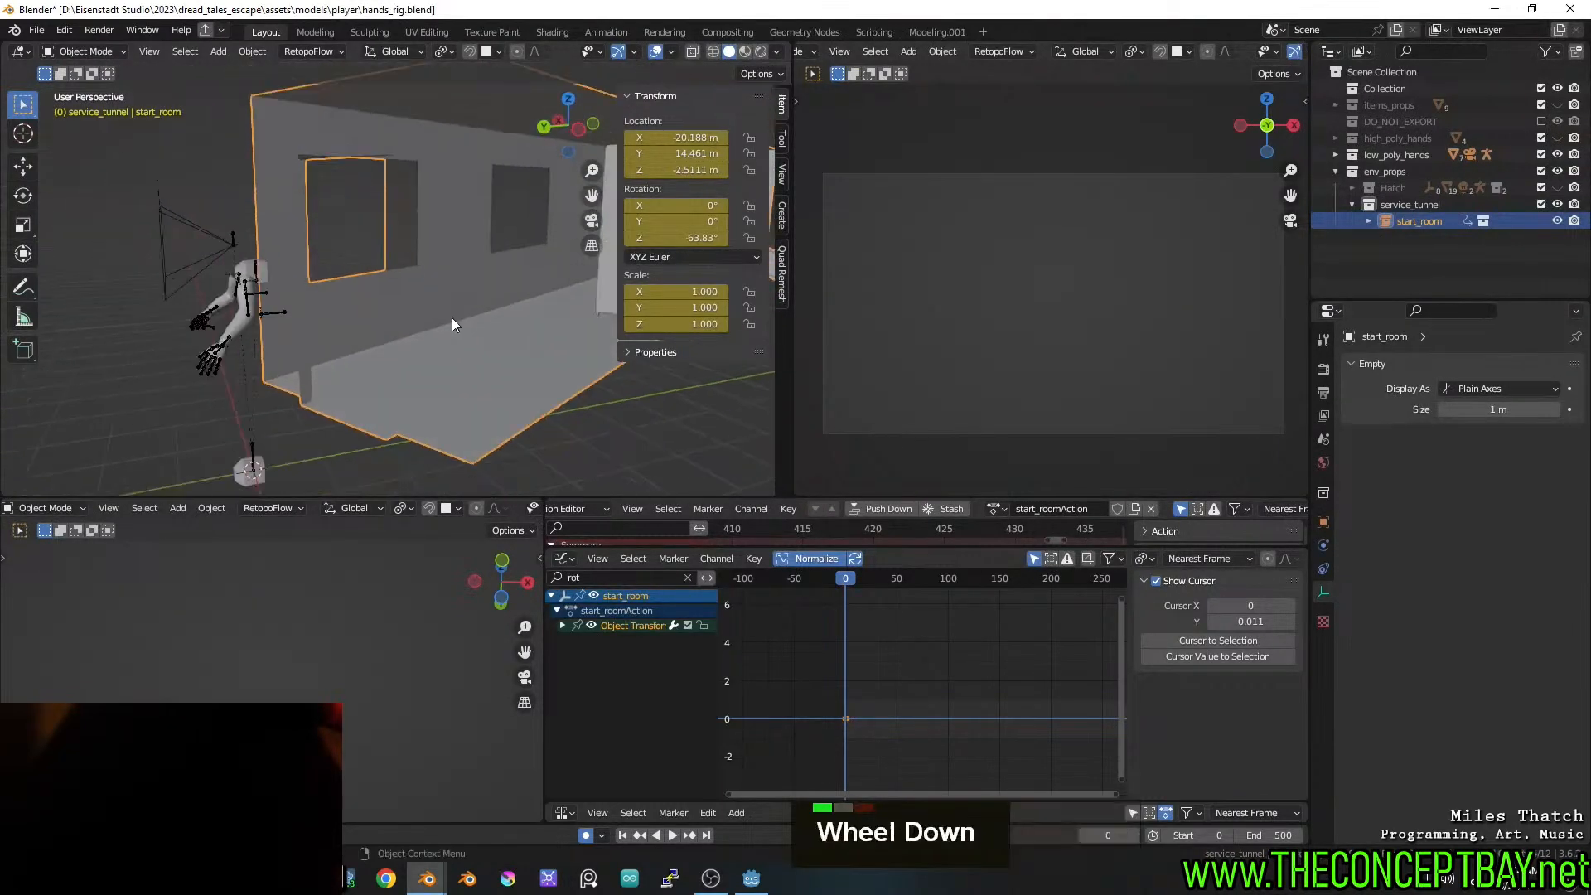
mouse_move(451, 317)
shift+middle_down()
mouse_move(406, 356)
mouse_move(450, 331)
shift+middle_up()
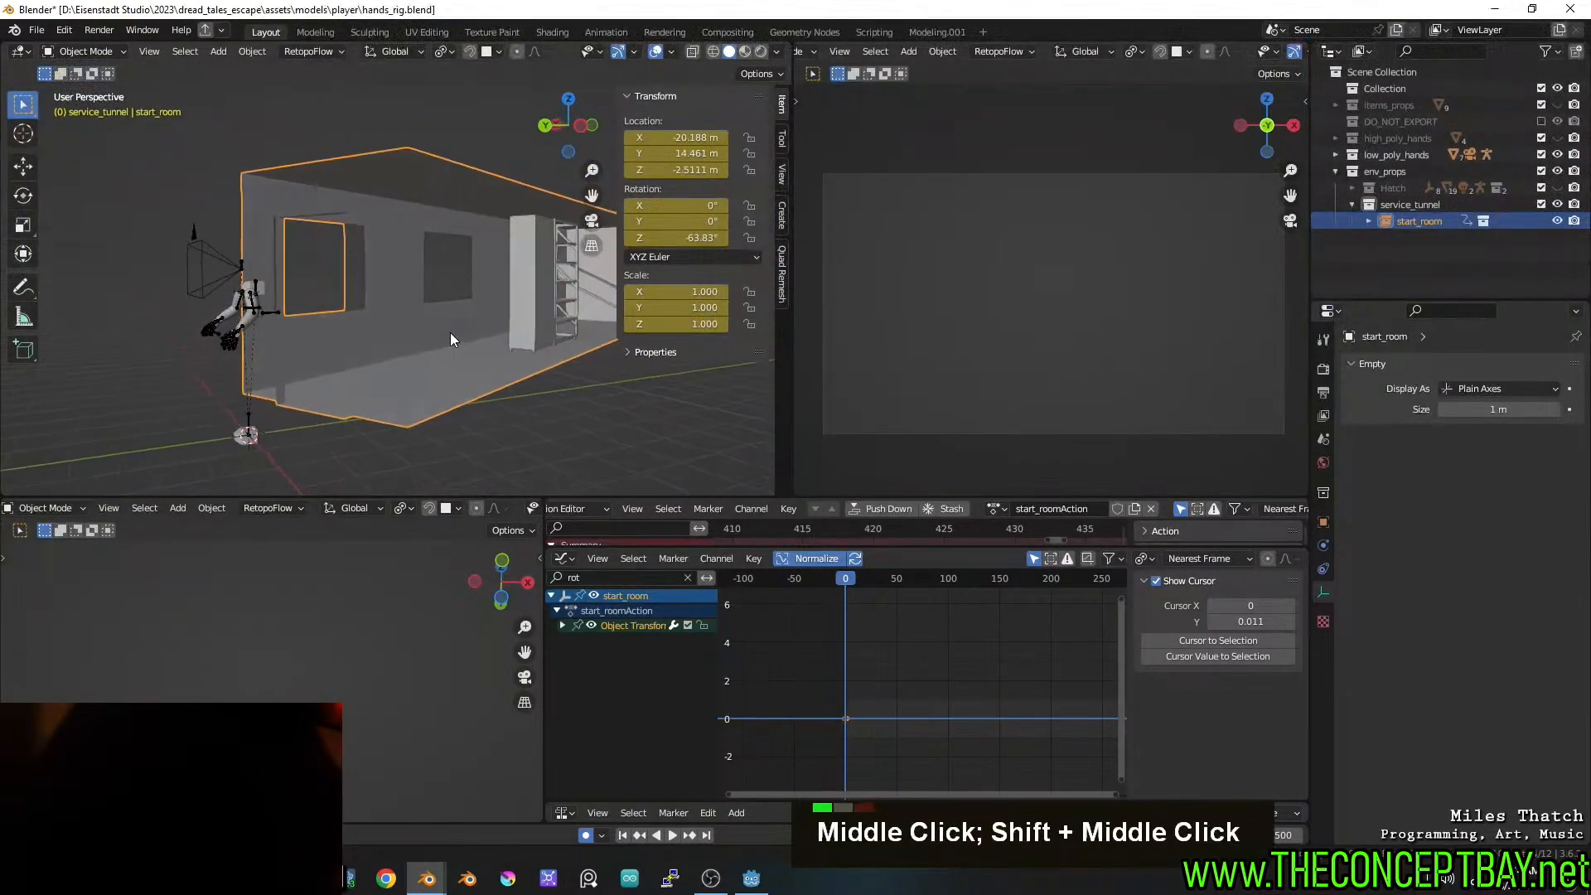
Expand start_room down to its start_roomAction and try to reset the library override of its content
click(1369, 221)
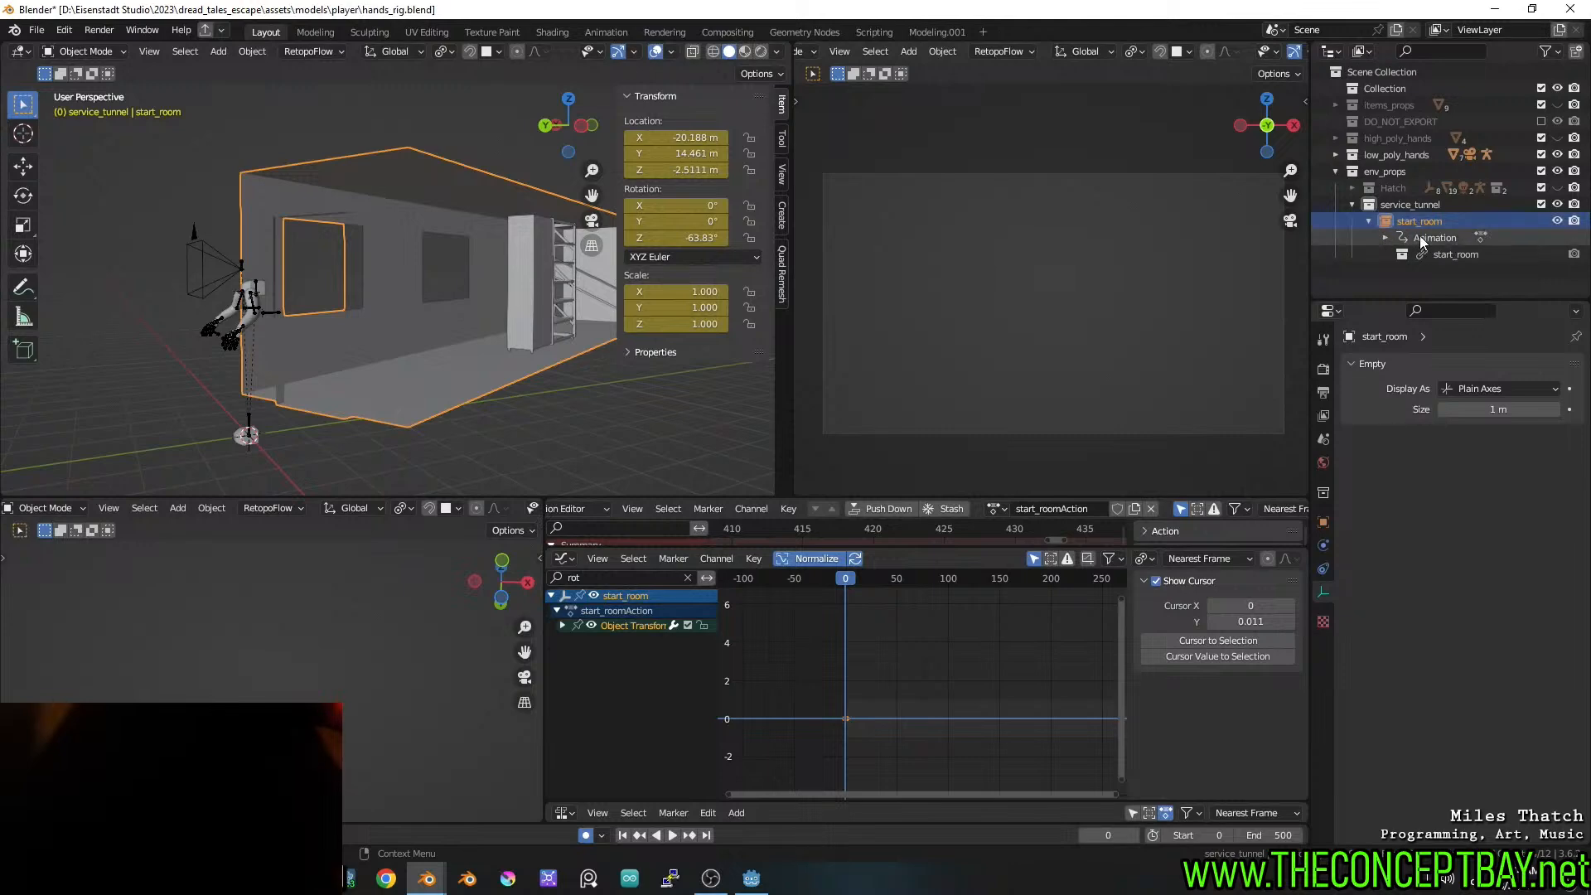
click(1385, 237)
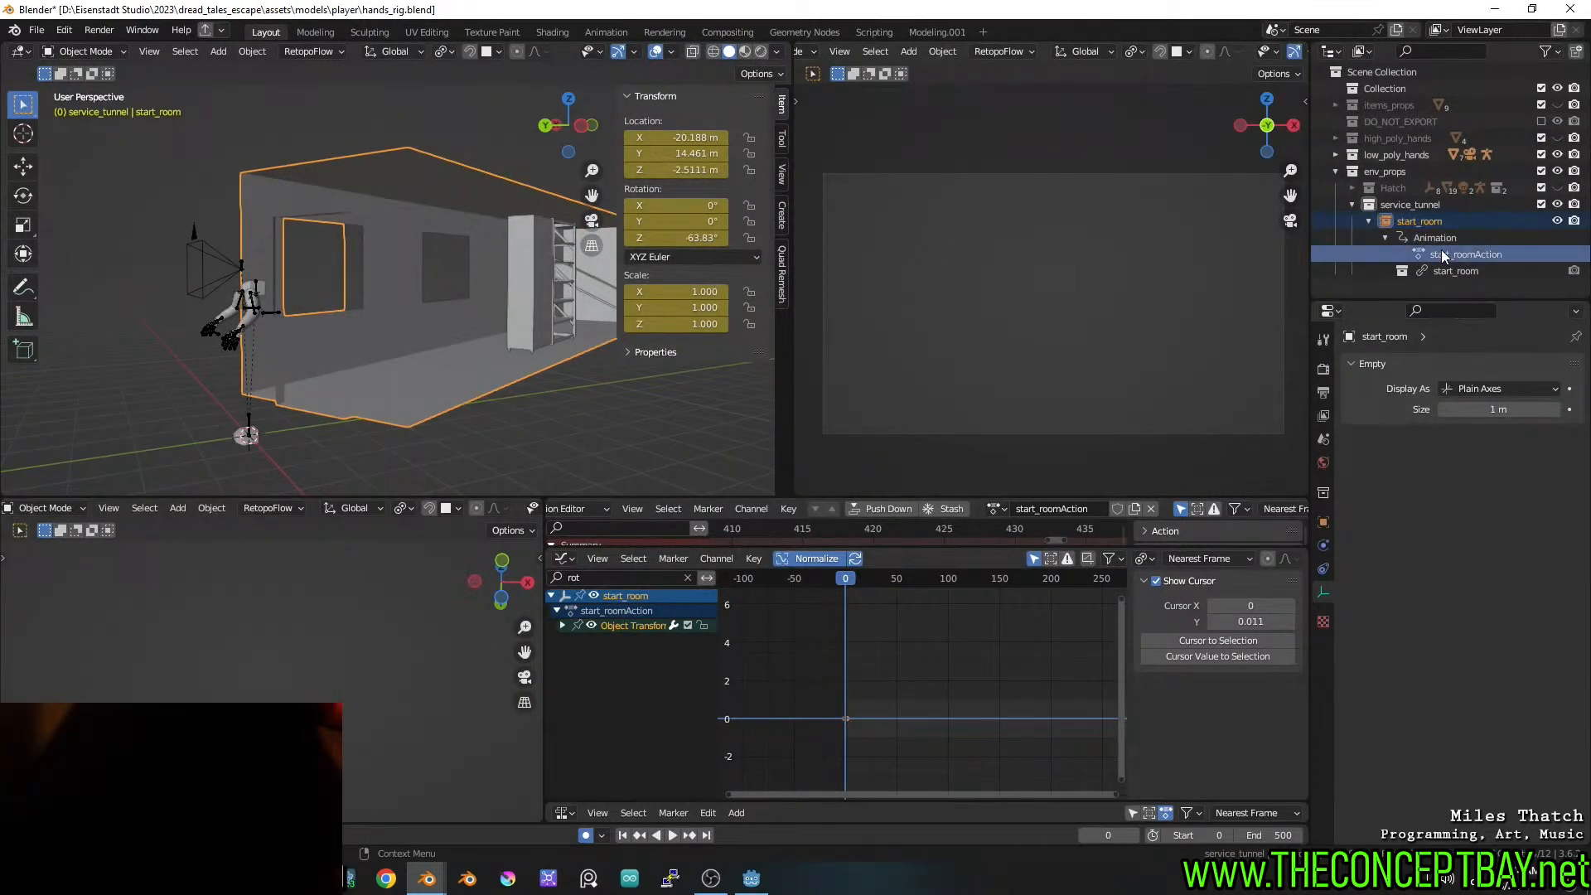
right_click(1416, 221)
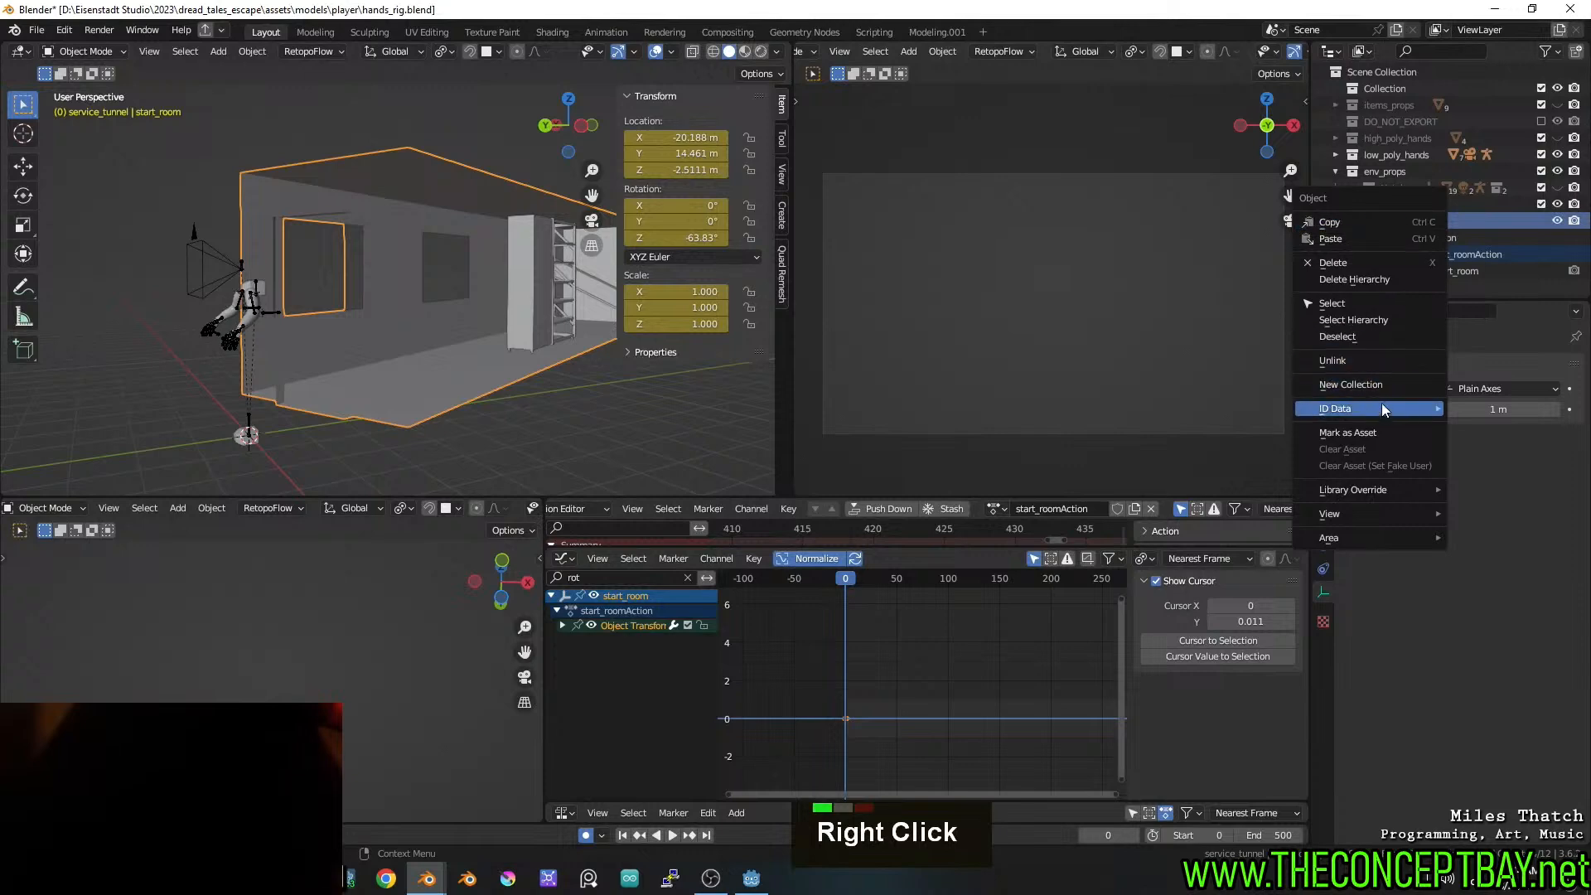
mouse_move(1379, 410)
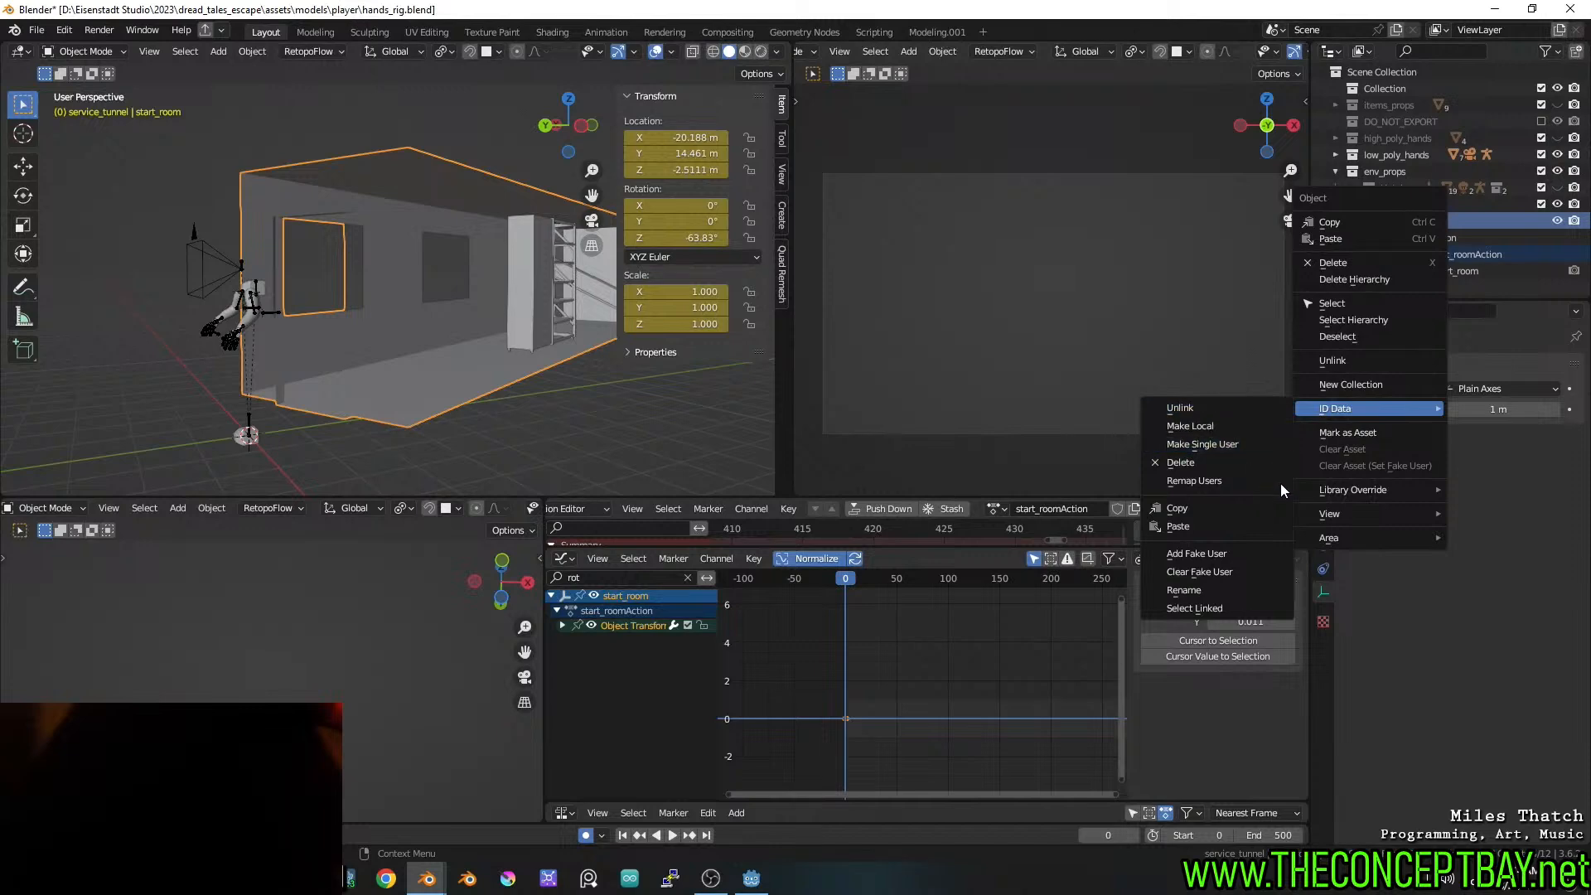
mouse_move(1354, 489)
mouse_move(1199, 509)
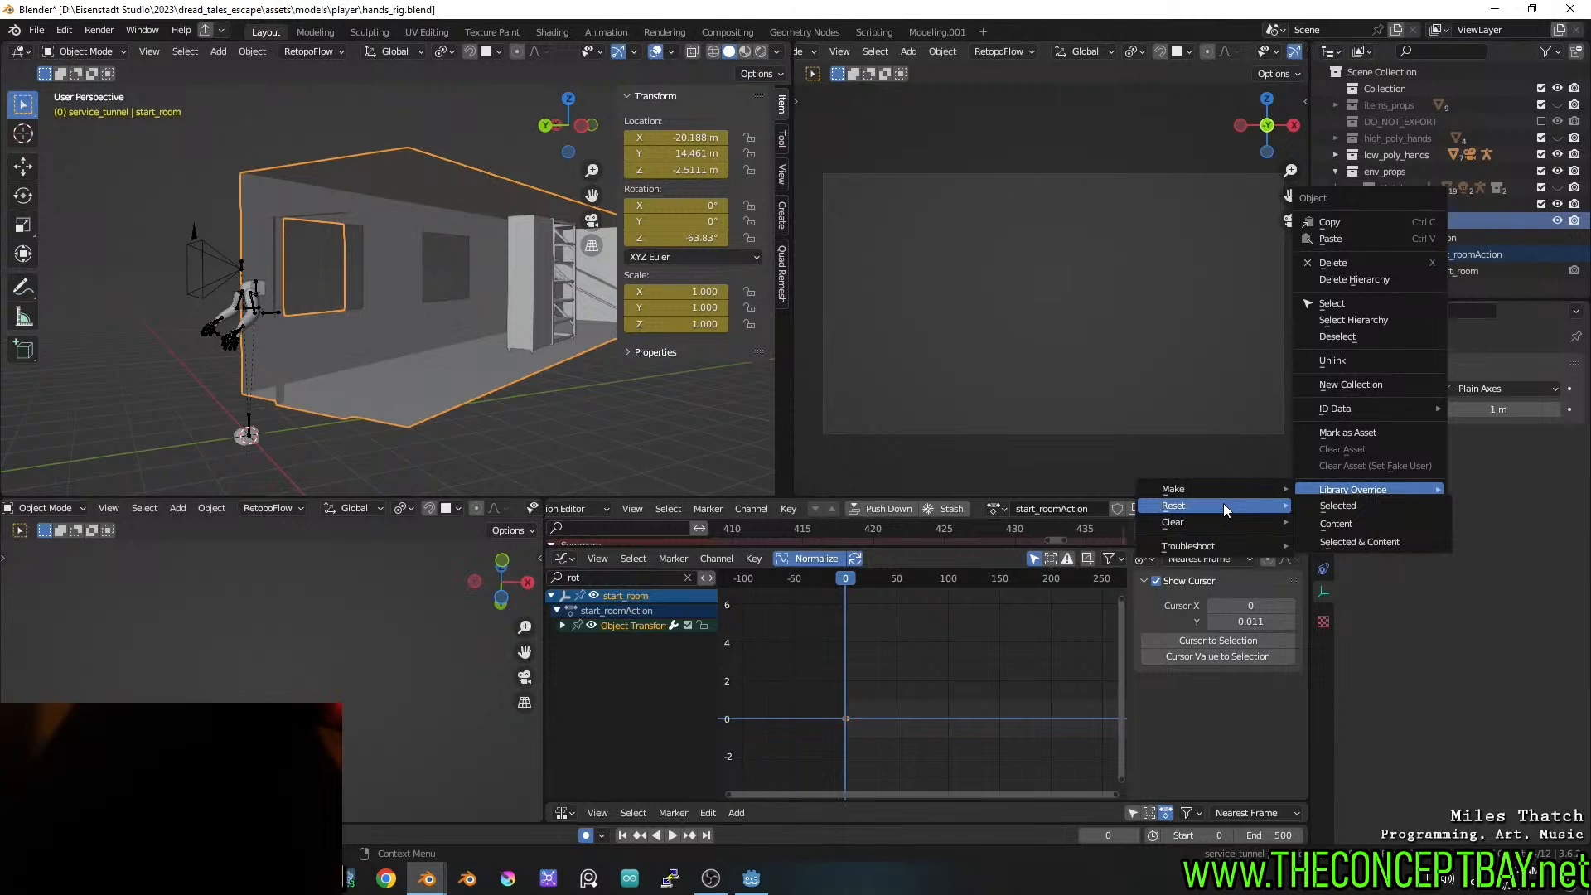
click(1335, 523)
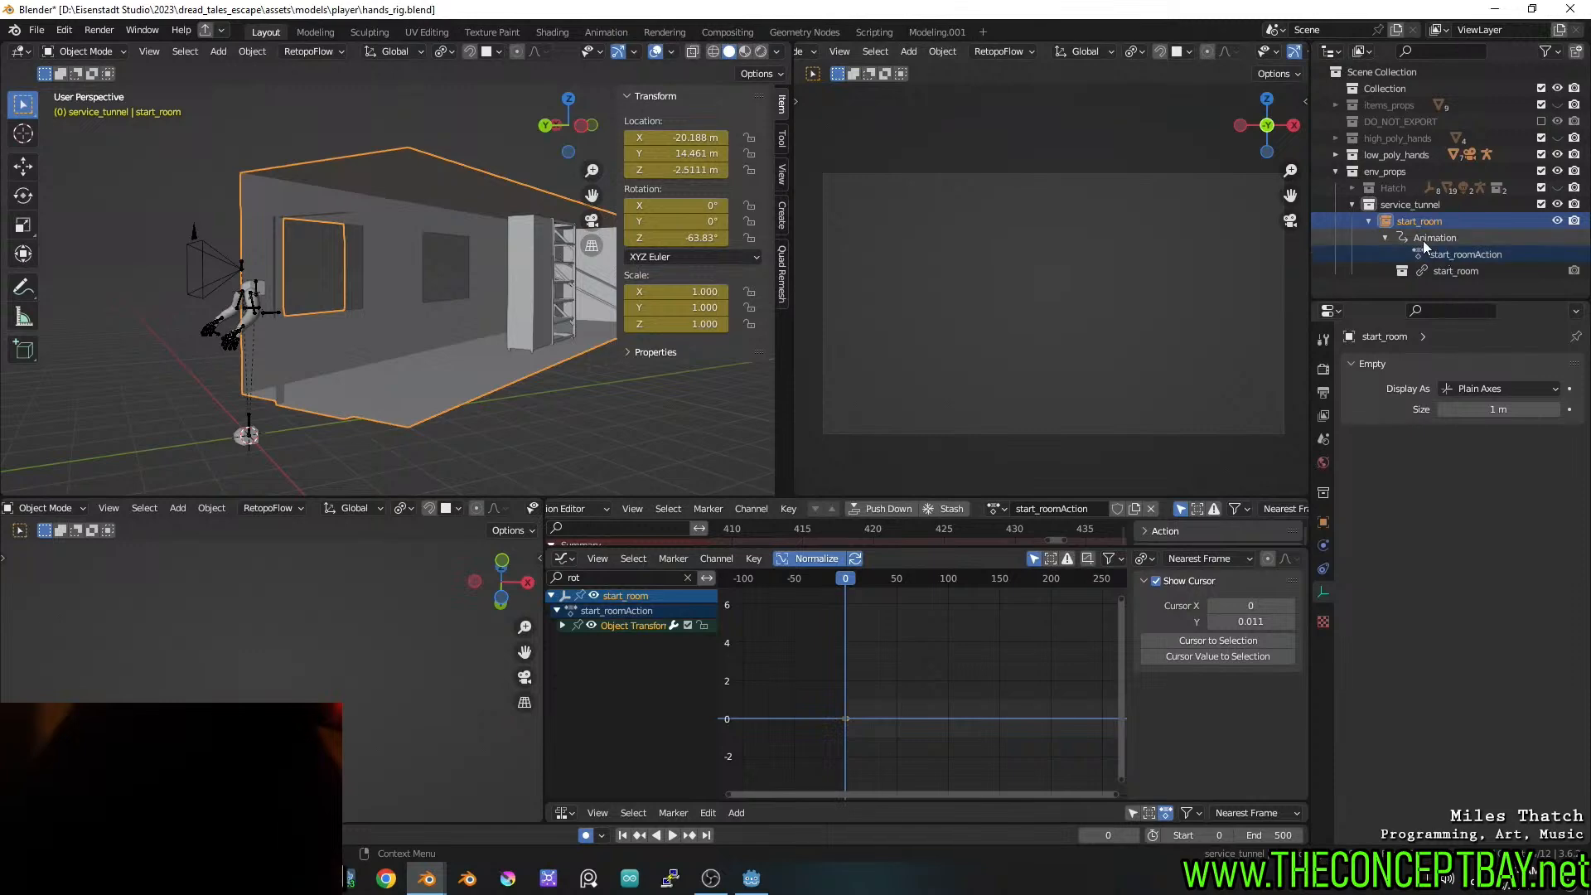
Examine the start_room instance's object properties, including its delta transform, relations, instancing and viewport display settings
click(1442, 271)
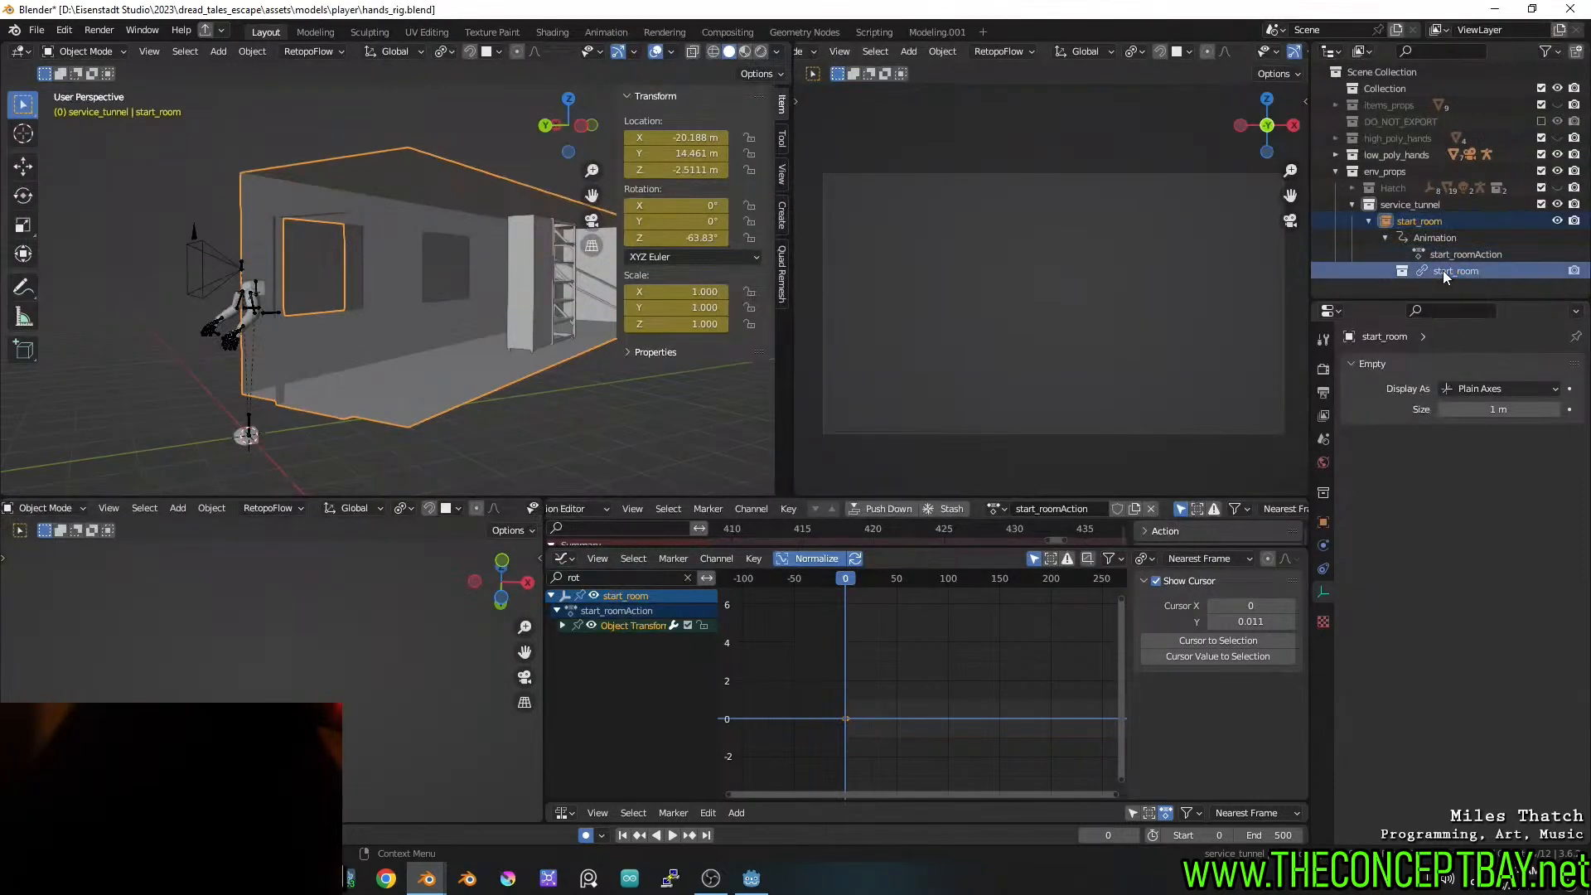
click(1322, 529)
scroll(1439, 623, down, 7)
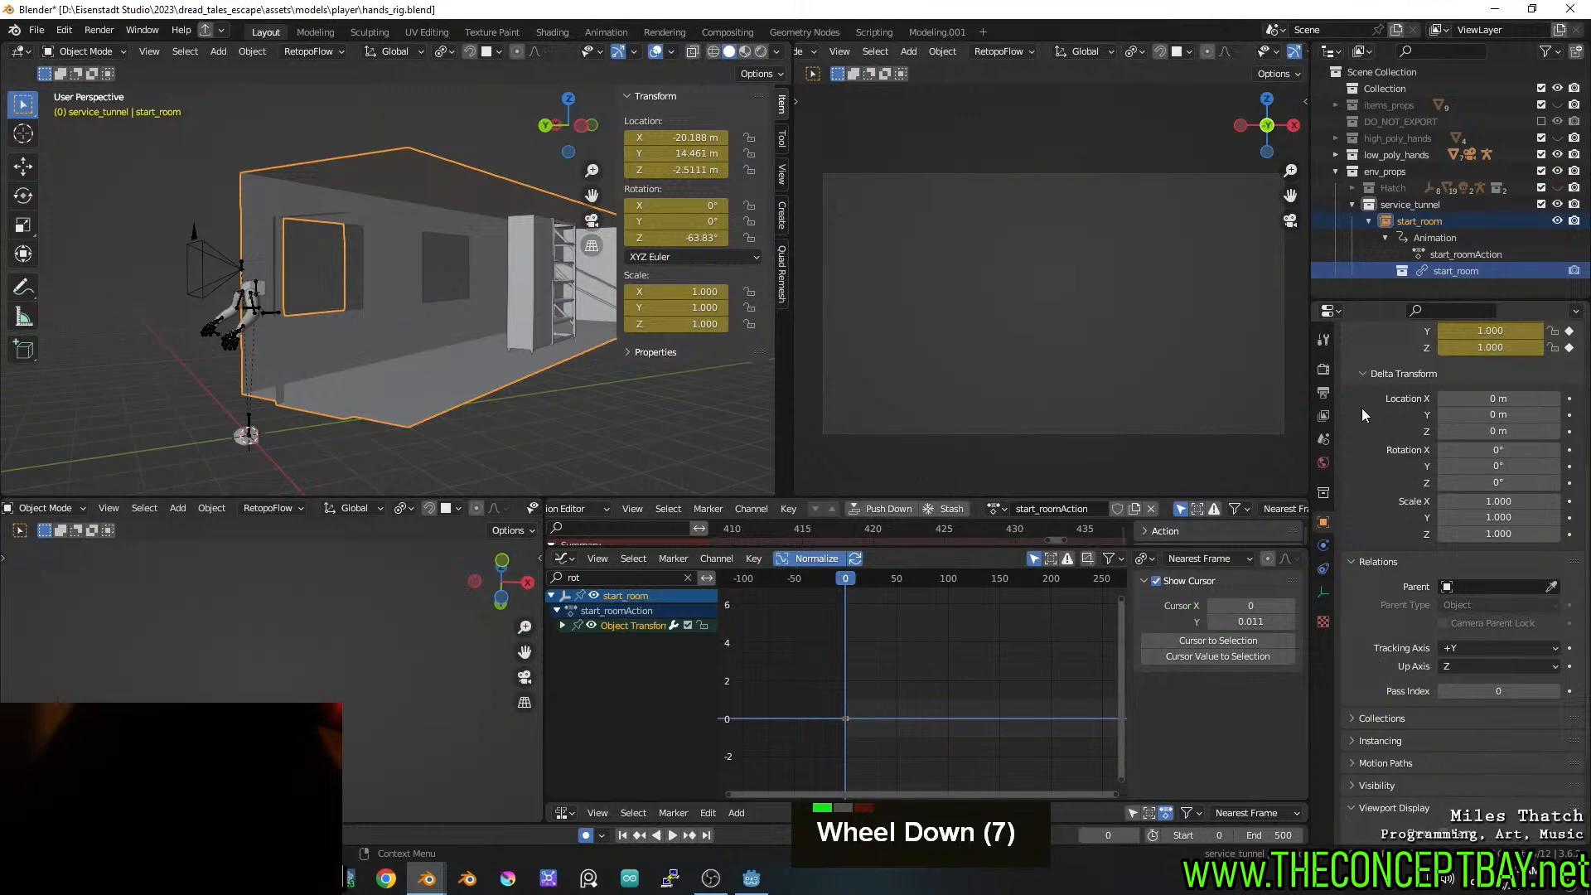
click(1428, 235)
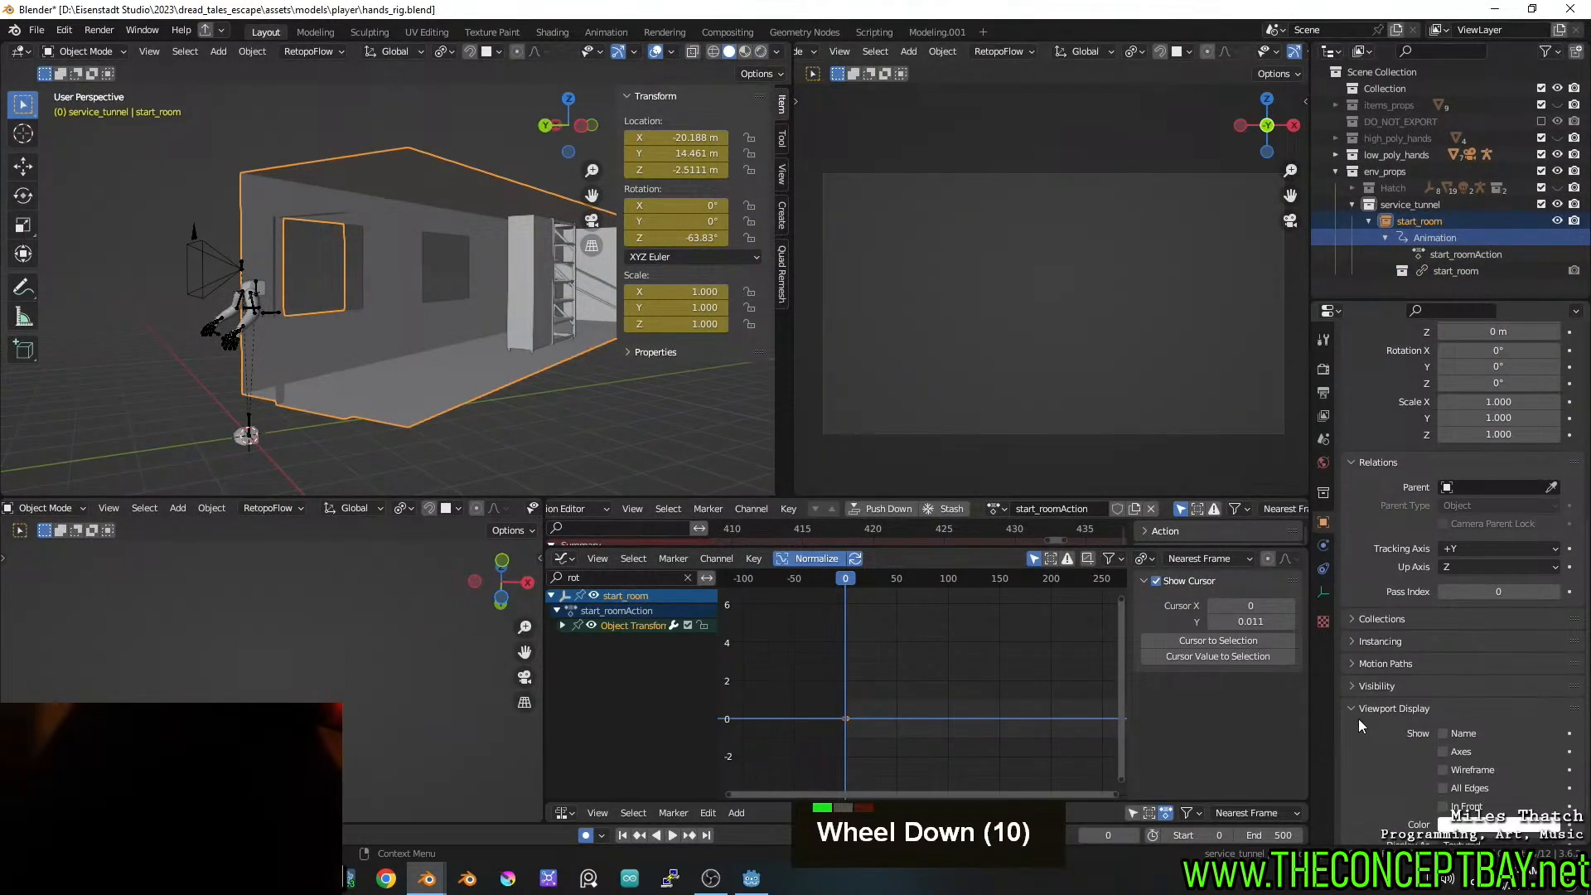
click(1352, 463)
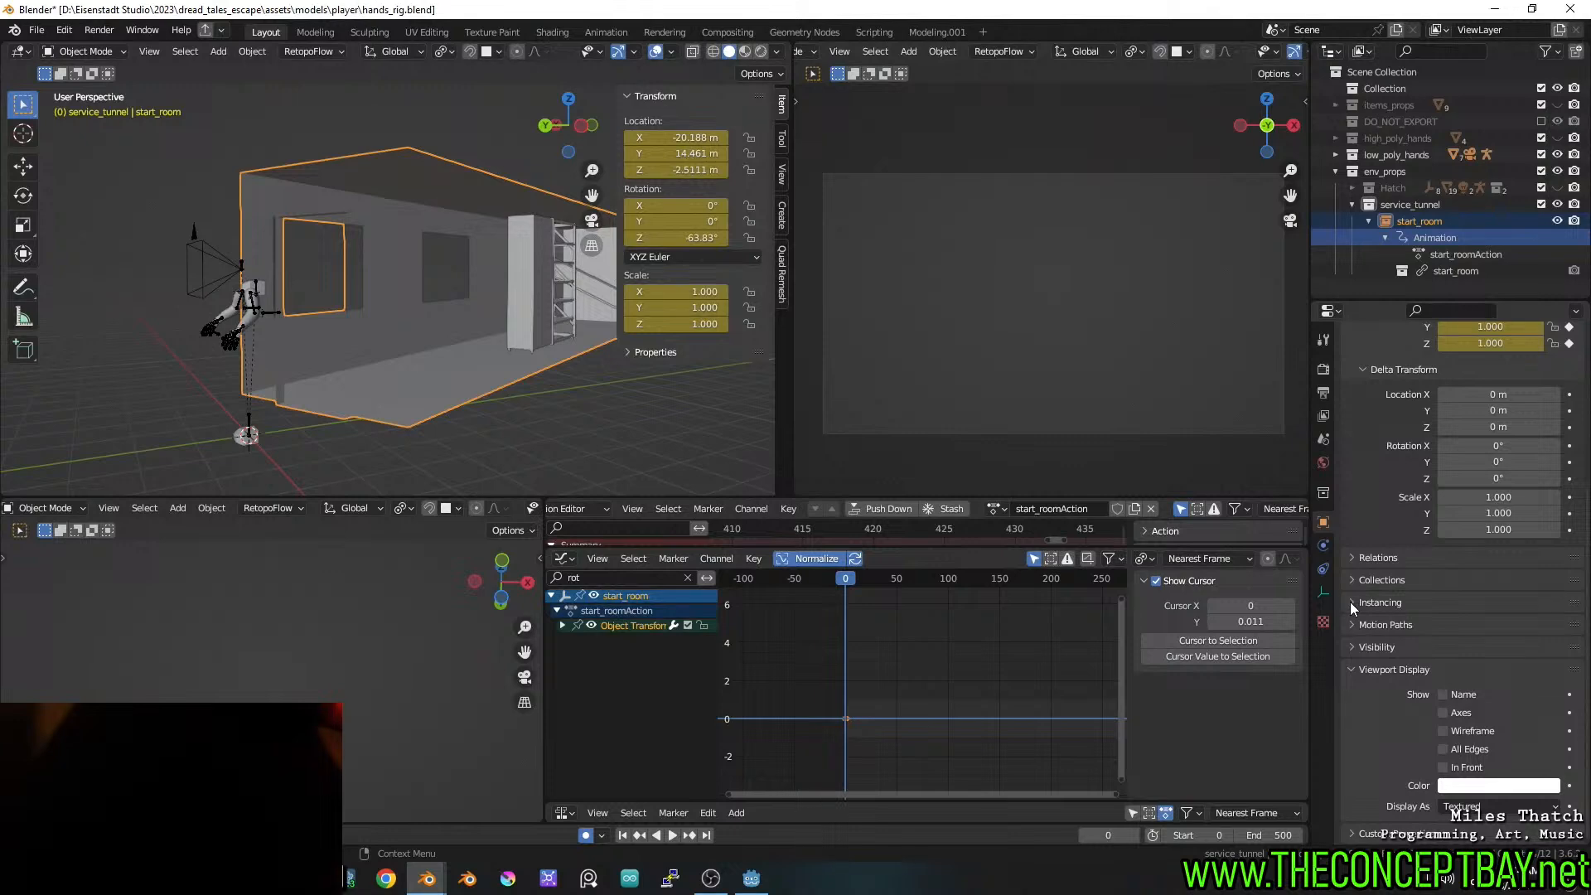
click(1349, 602)
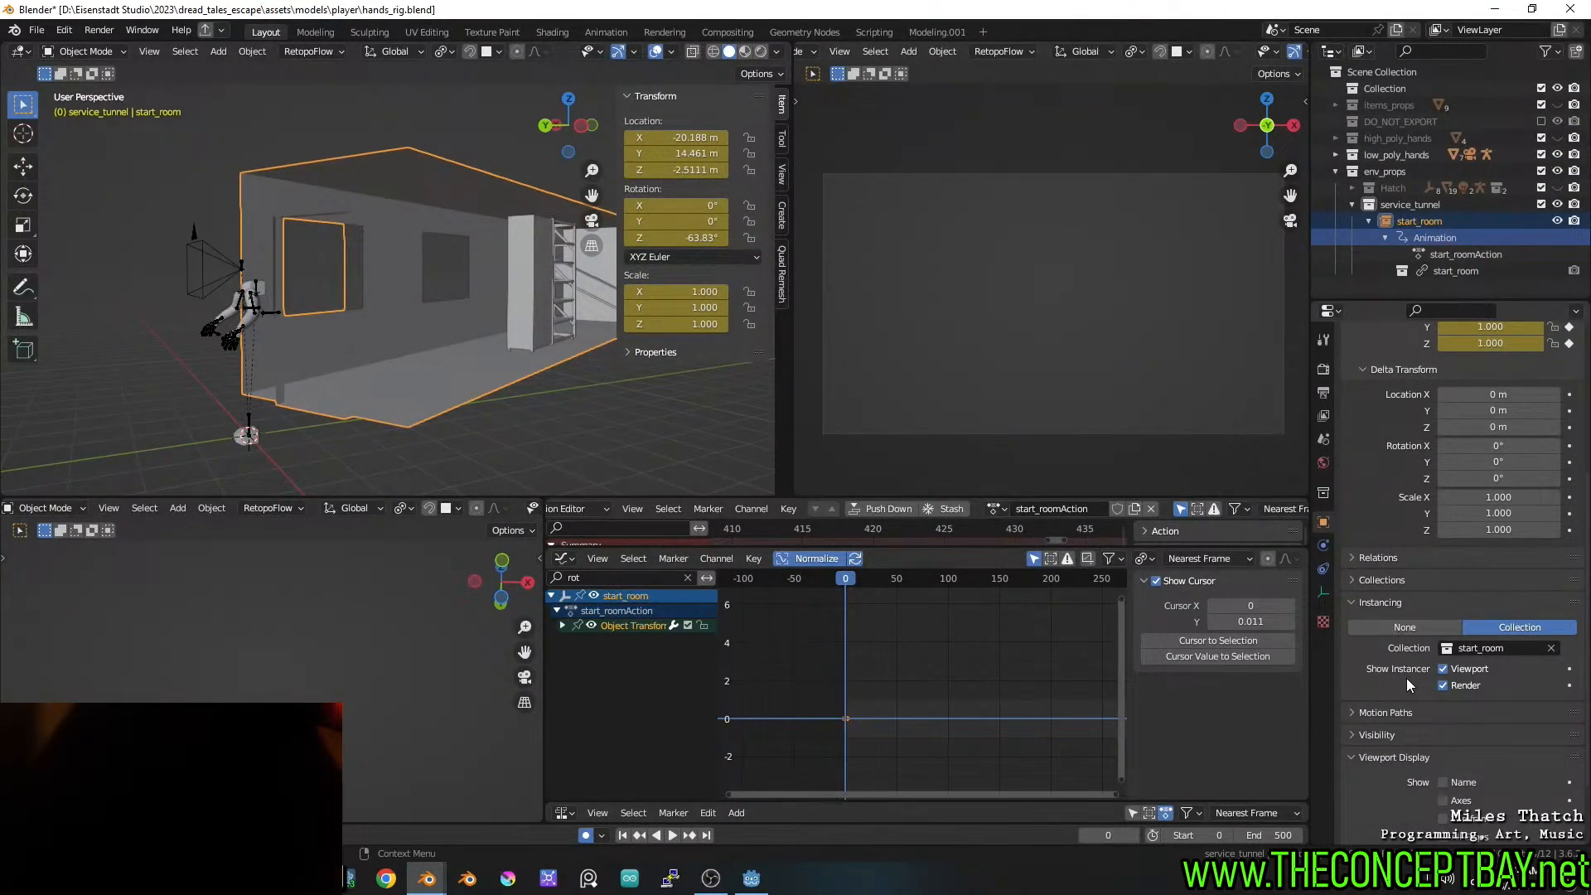
scroll(1402, 678, down, 5)
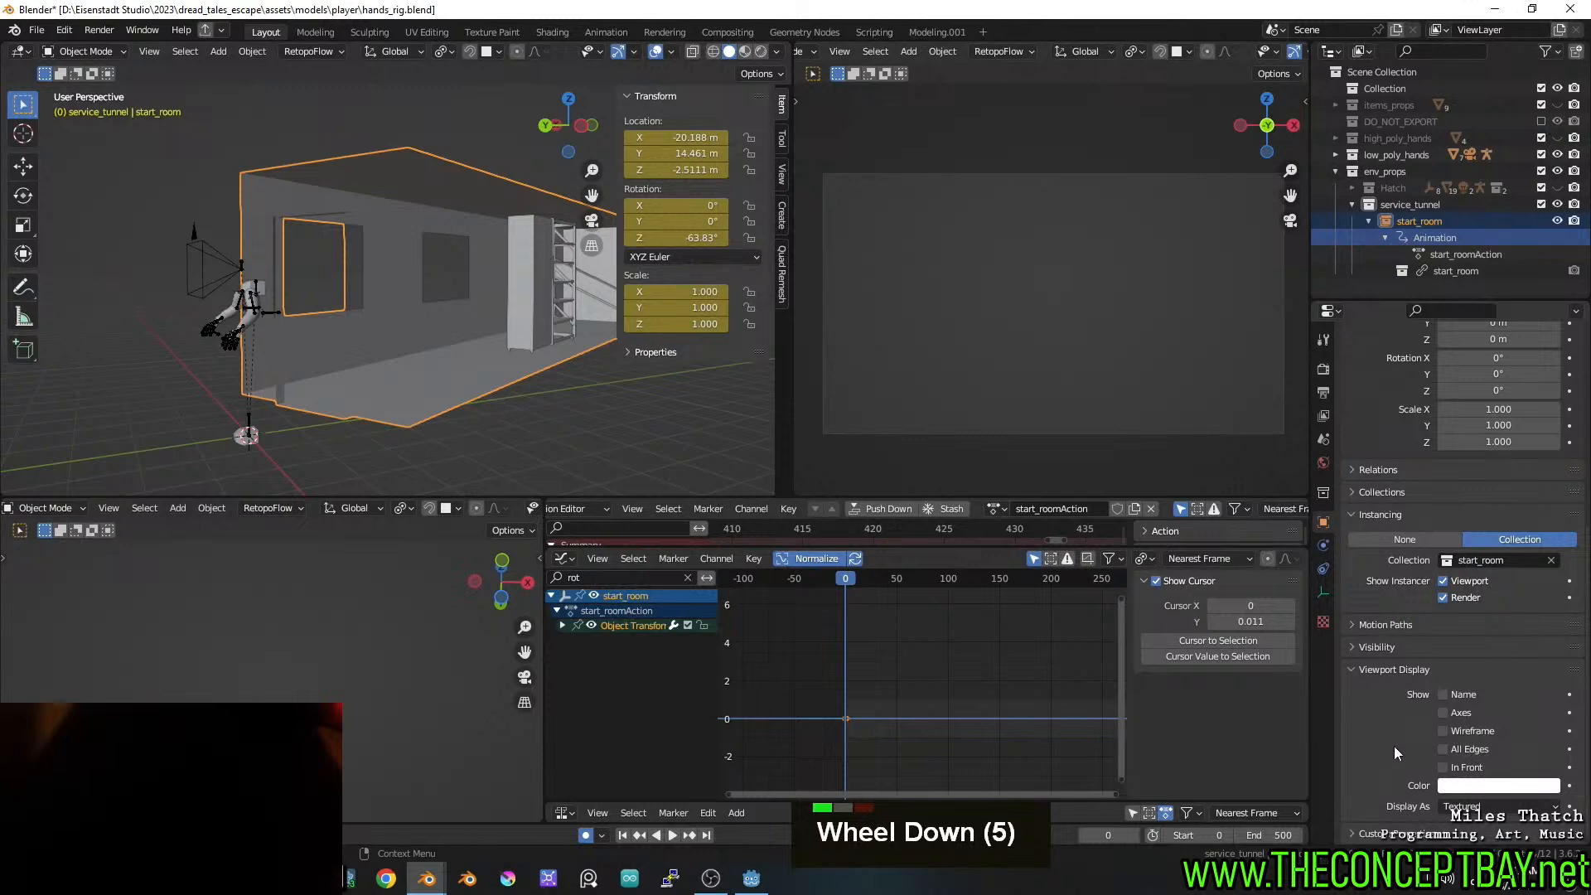
scroll(1374, 833, up, 2)
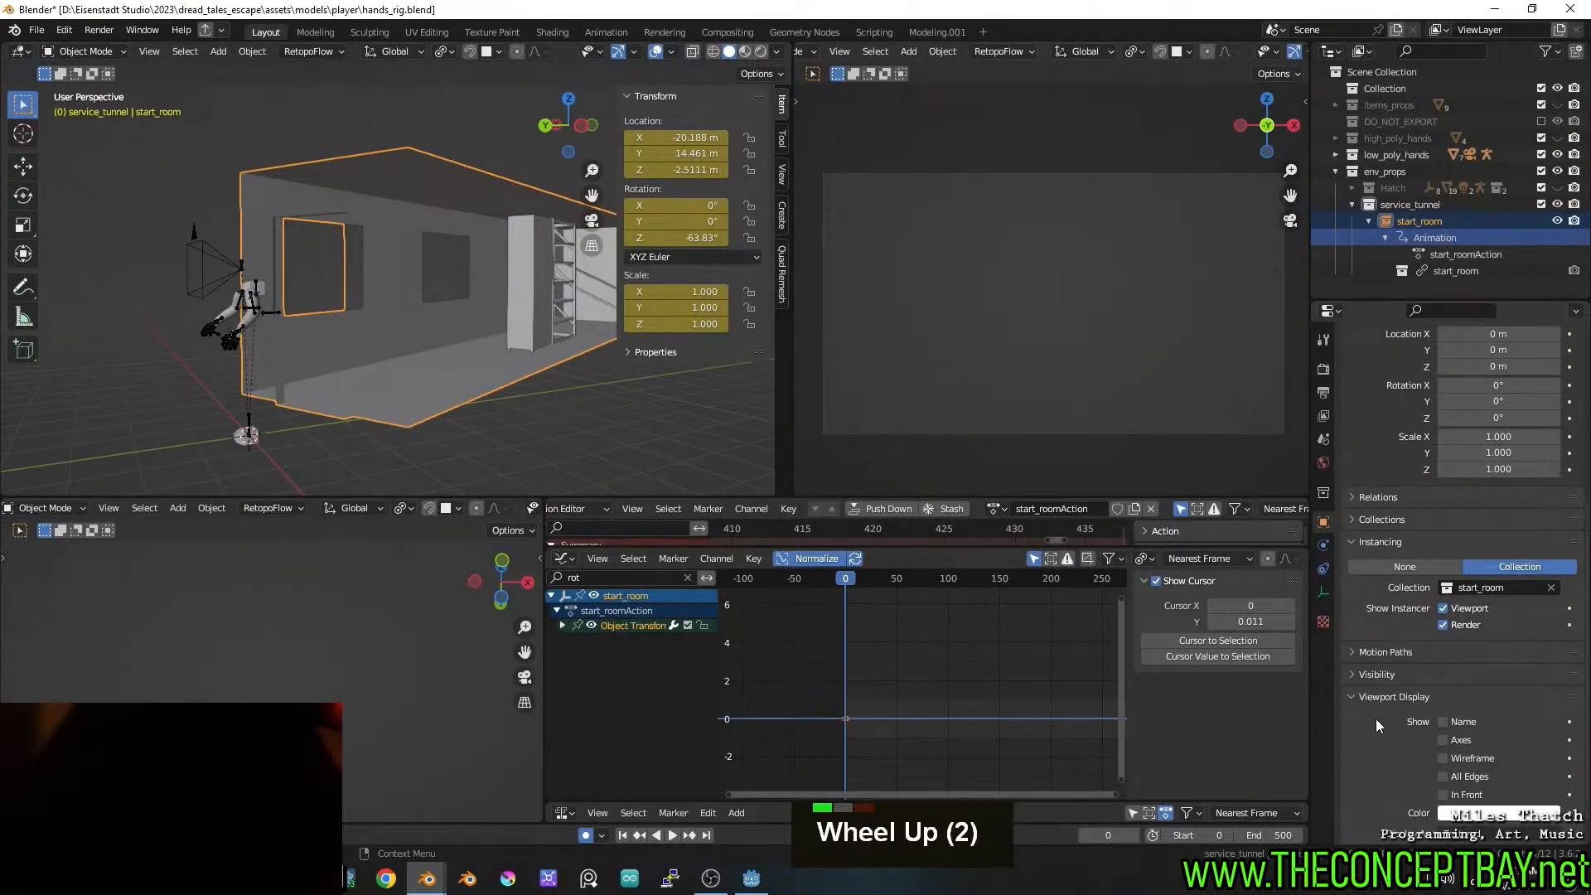
Examine the service_tunnel collection's properties and the start_room empty's data settings and linked collection
click(1323, 496)
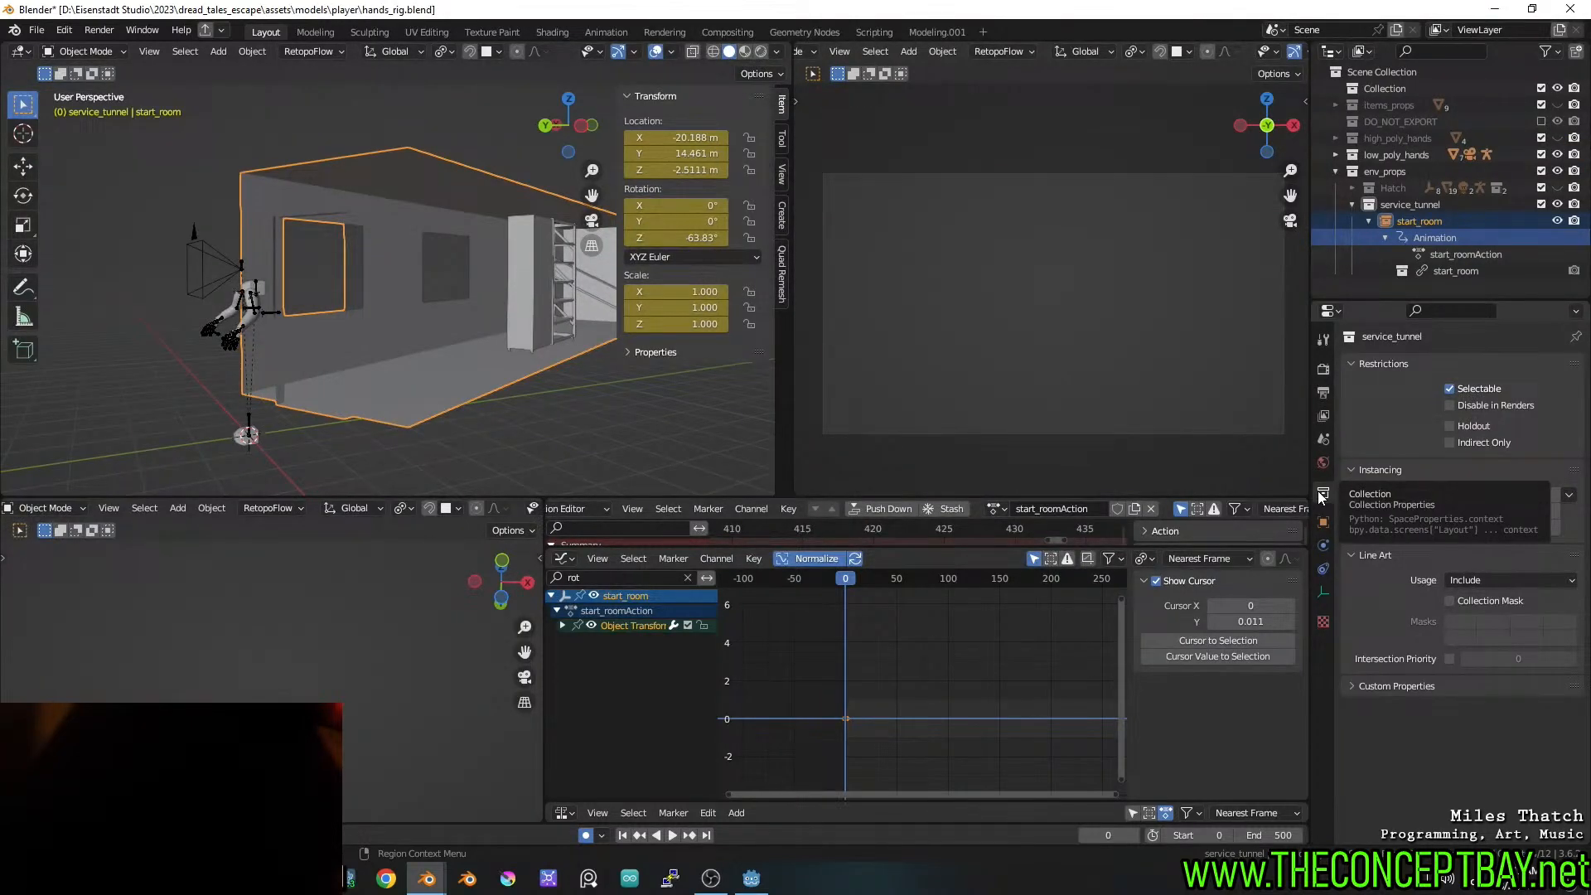
click(1322, 592)
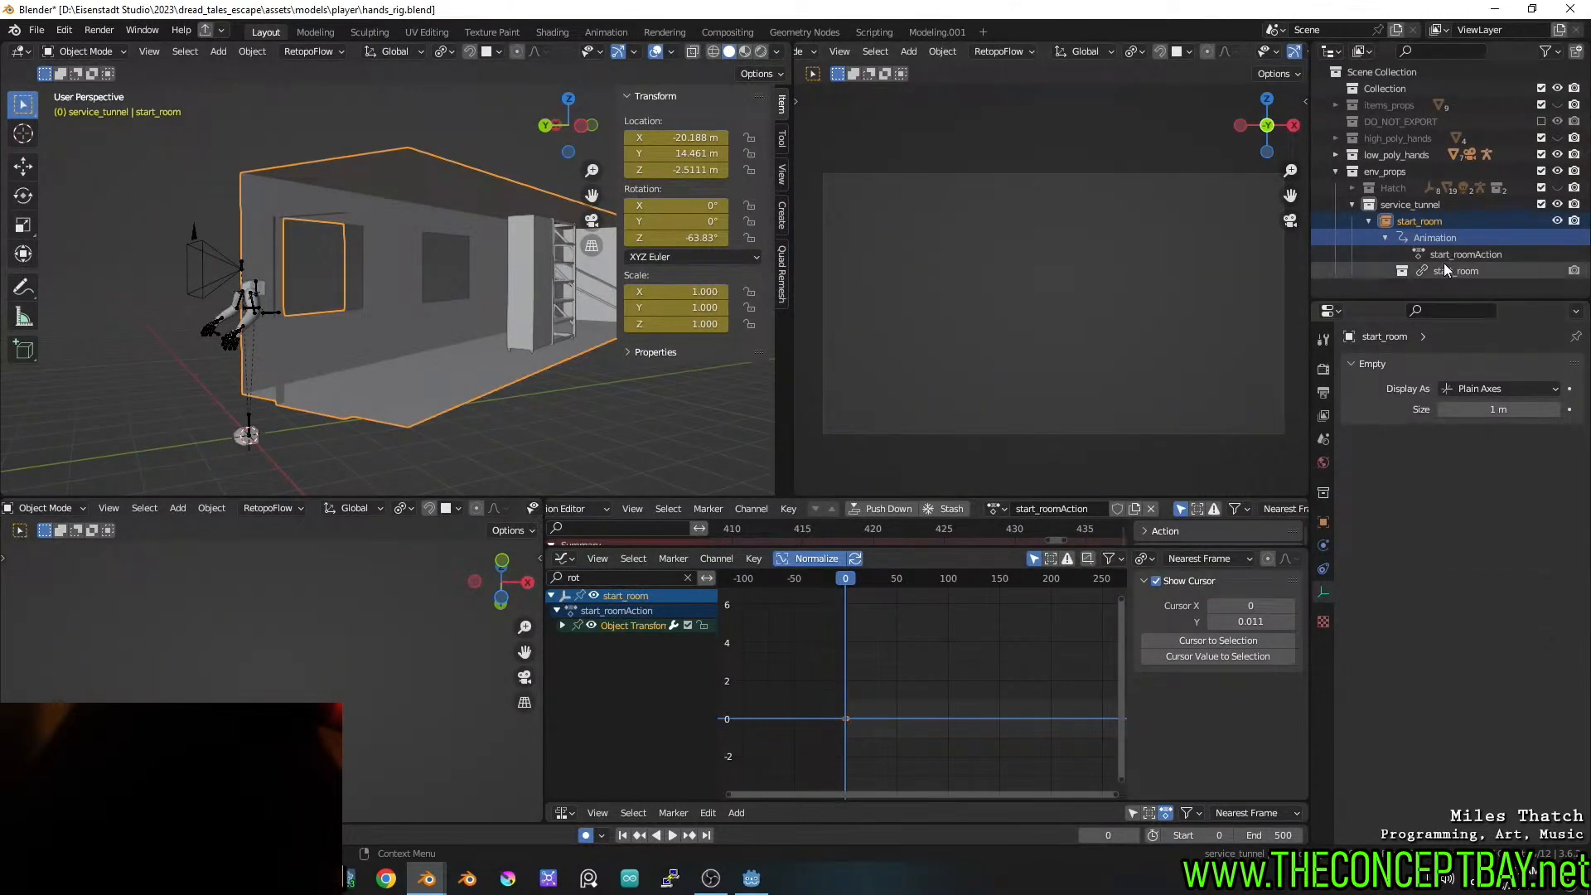
click(1414, 218)
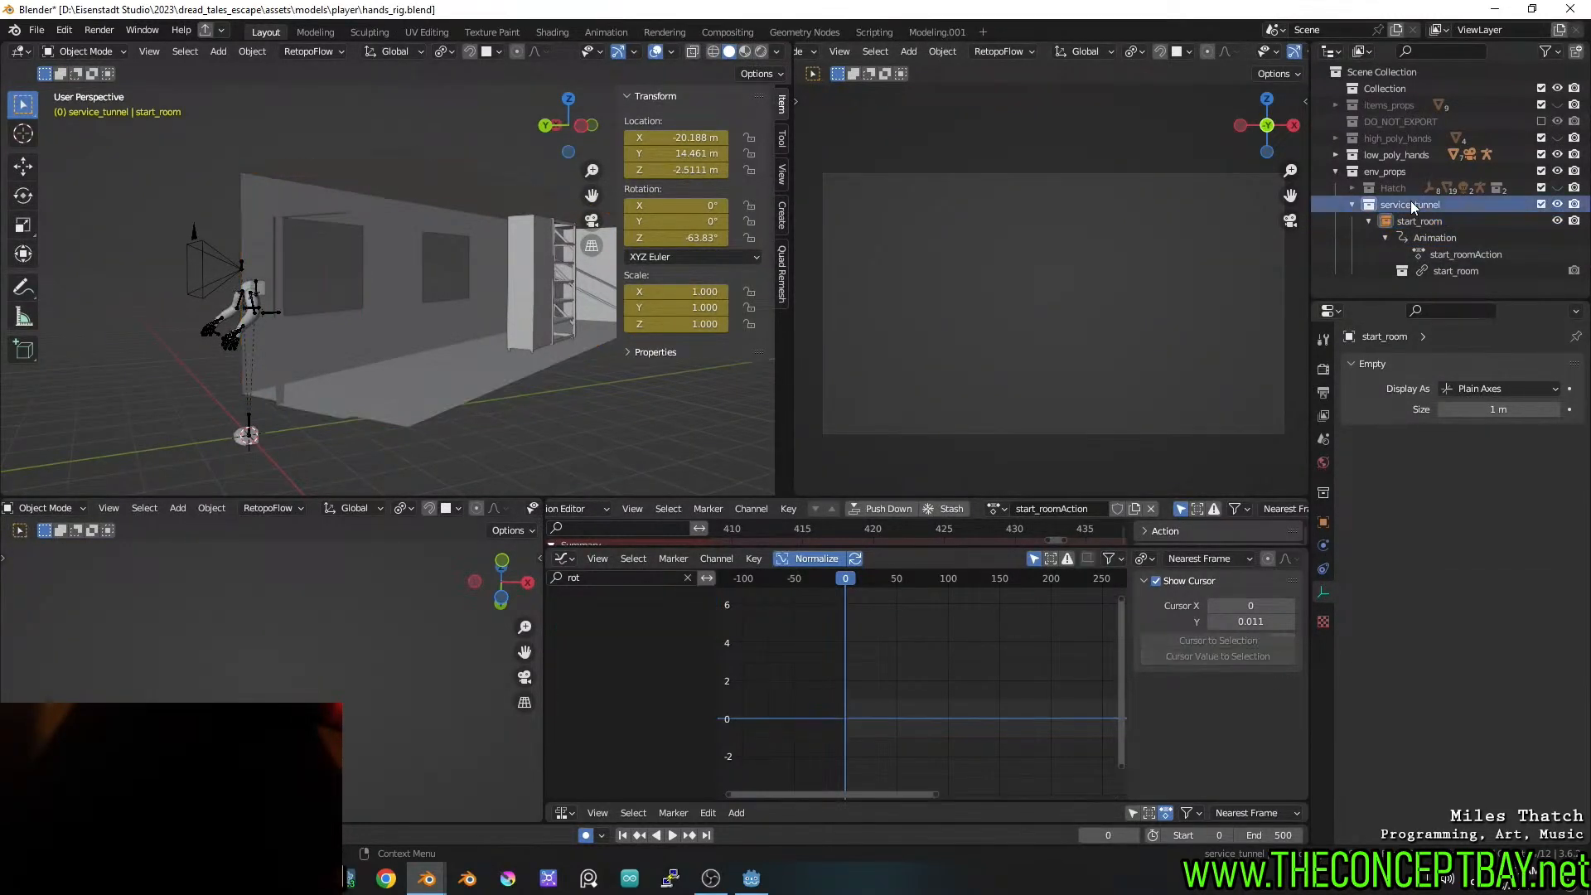
click(1442, 257)
click(1443, 273)
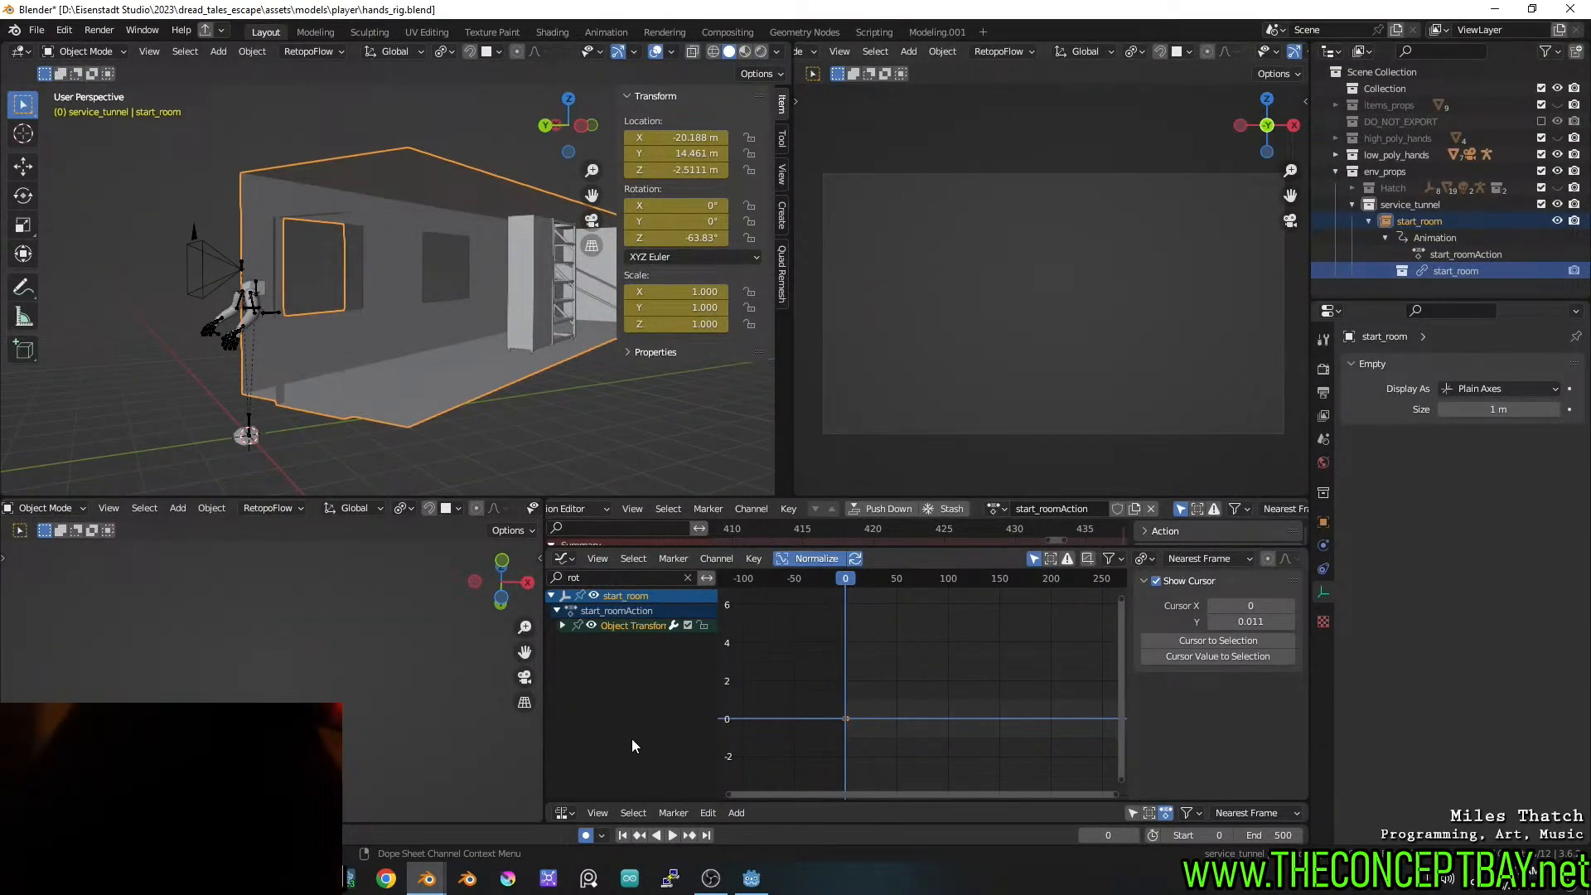
Switch to rail_service_tunnel.blend, make anim_align_root.001 the active object and save the file
mouse_move(426, 879)
click(520, 773)
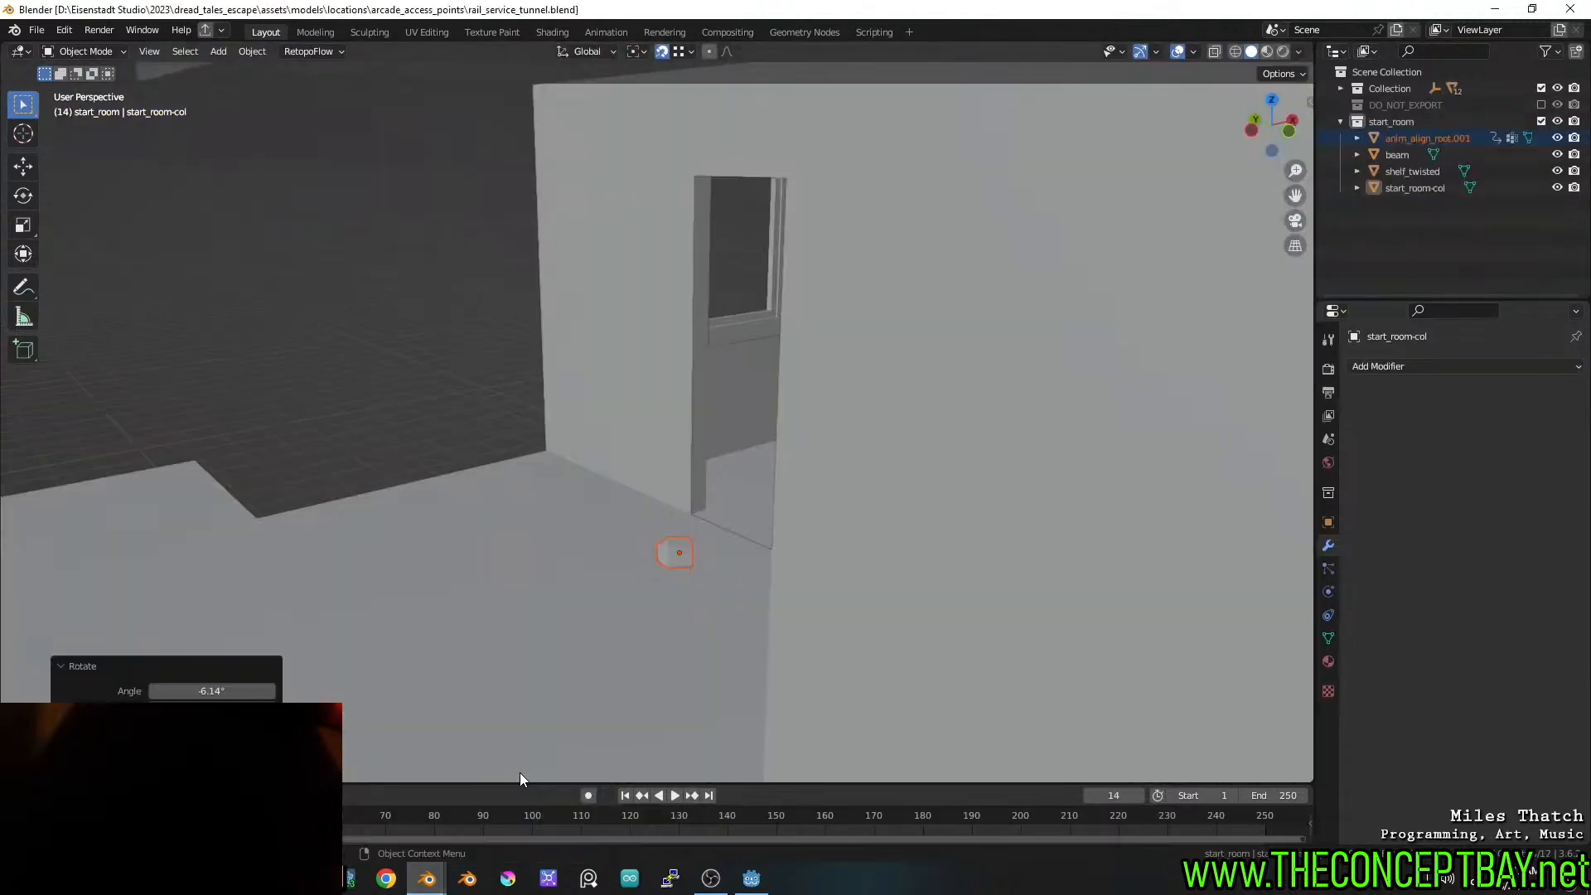
middle_drag(741, 420, 817, 396)
key(ctrl+s)
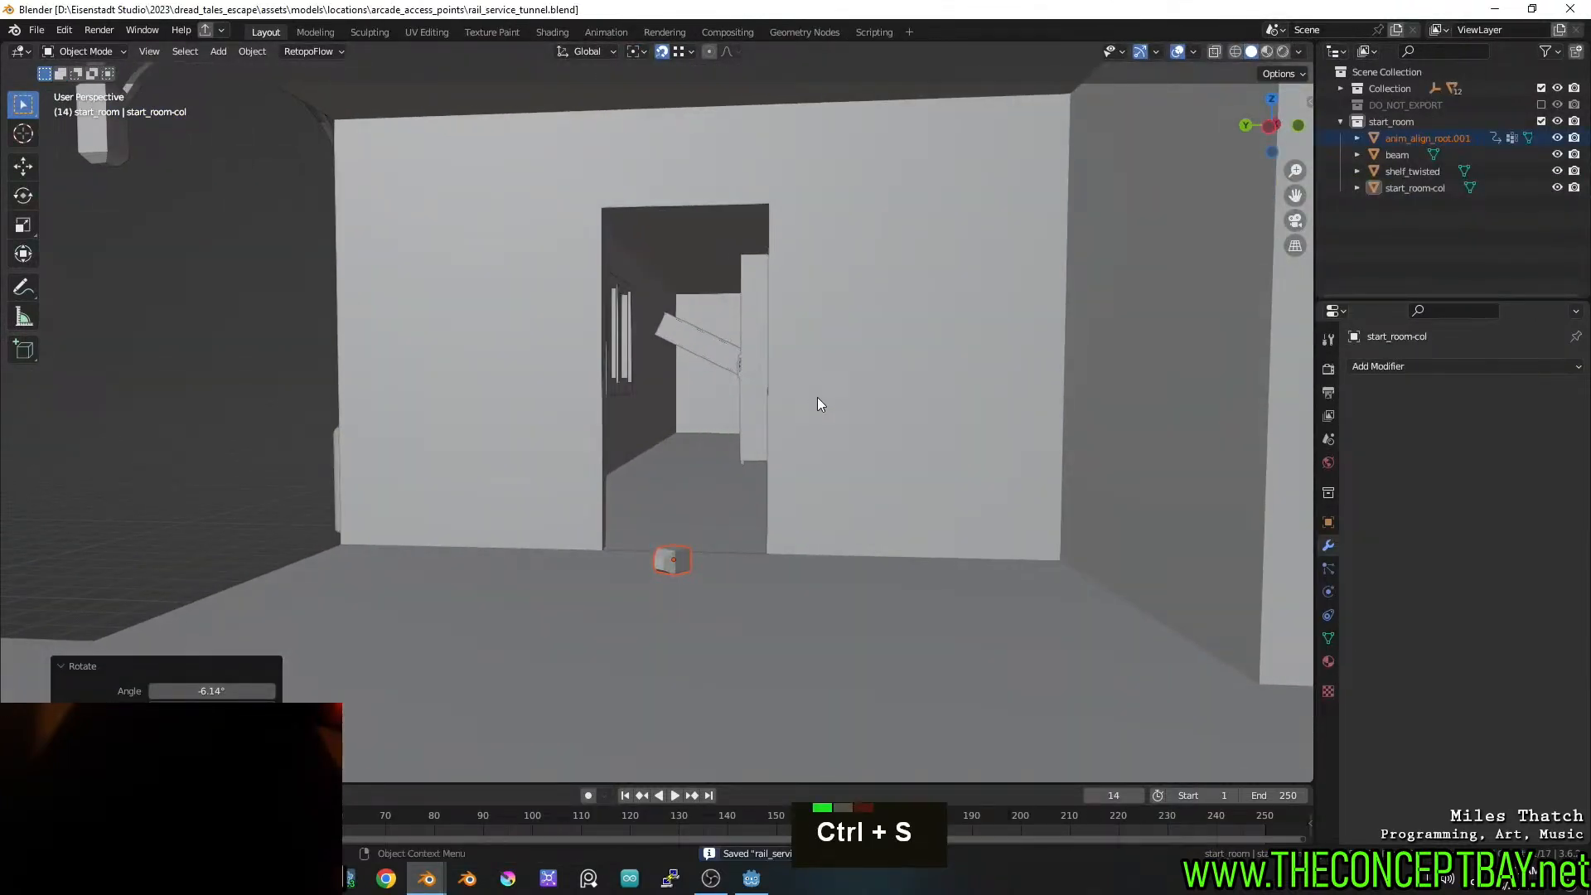
click(1411, 136)
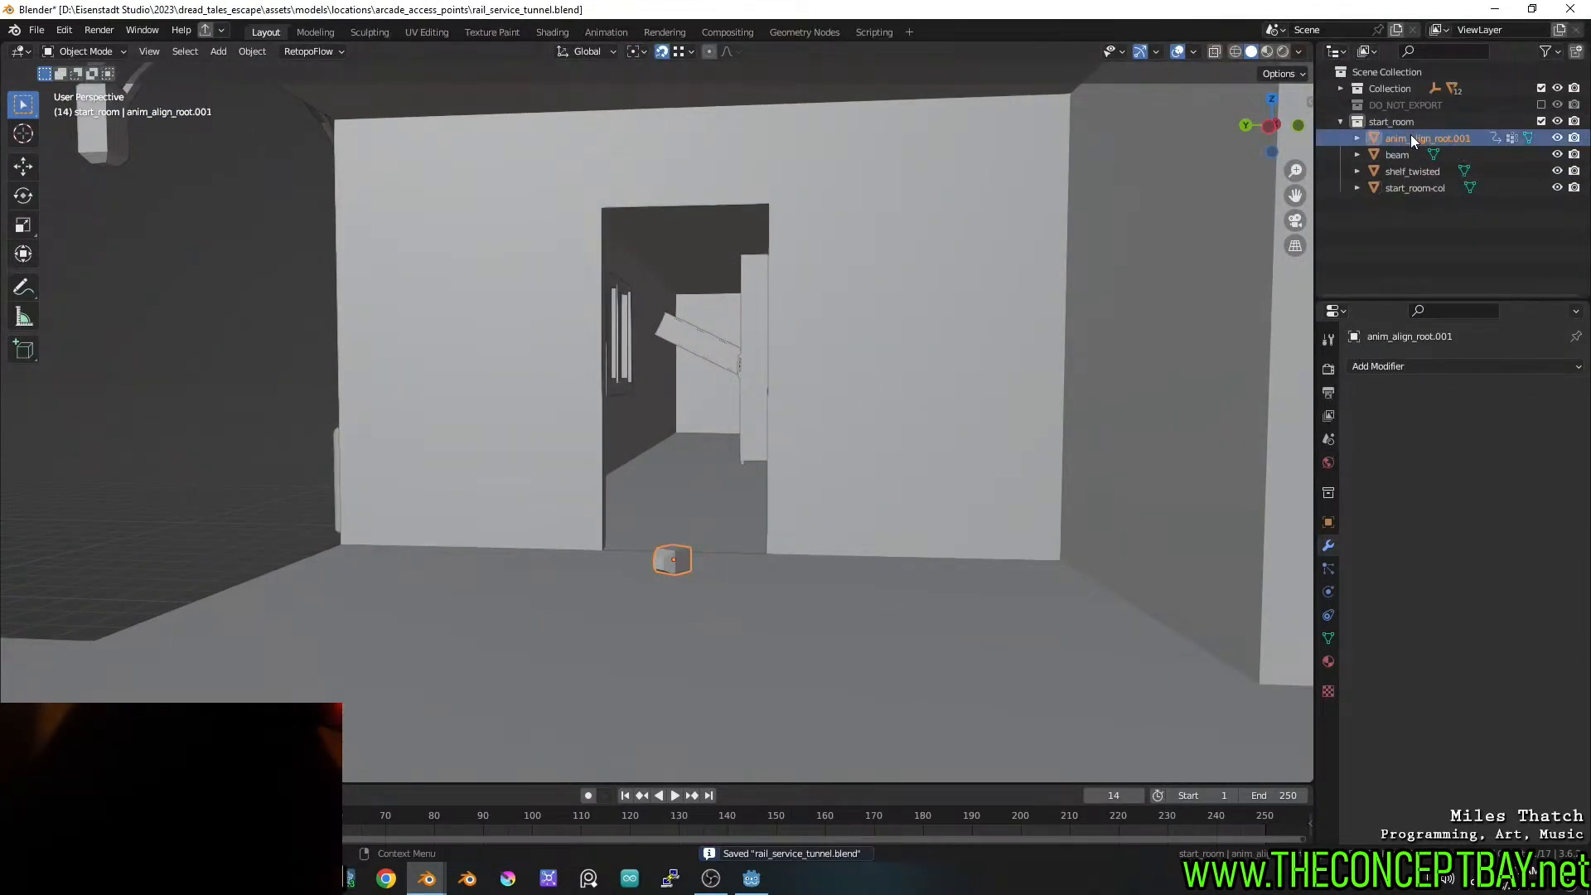
click(1413, 122)
middle_drag(757, 424, 671, 539)
scroll(654, 557, down, 4)
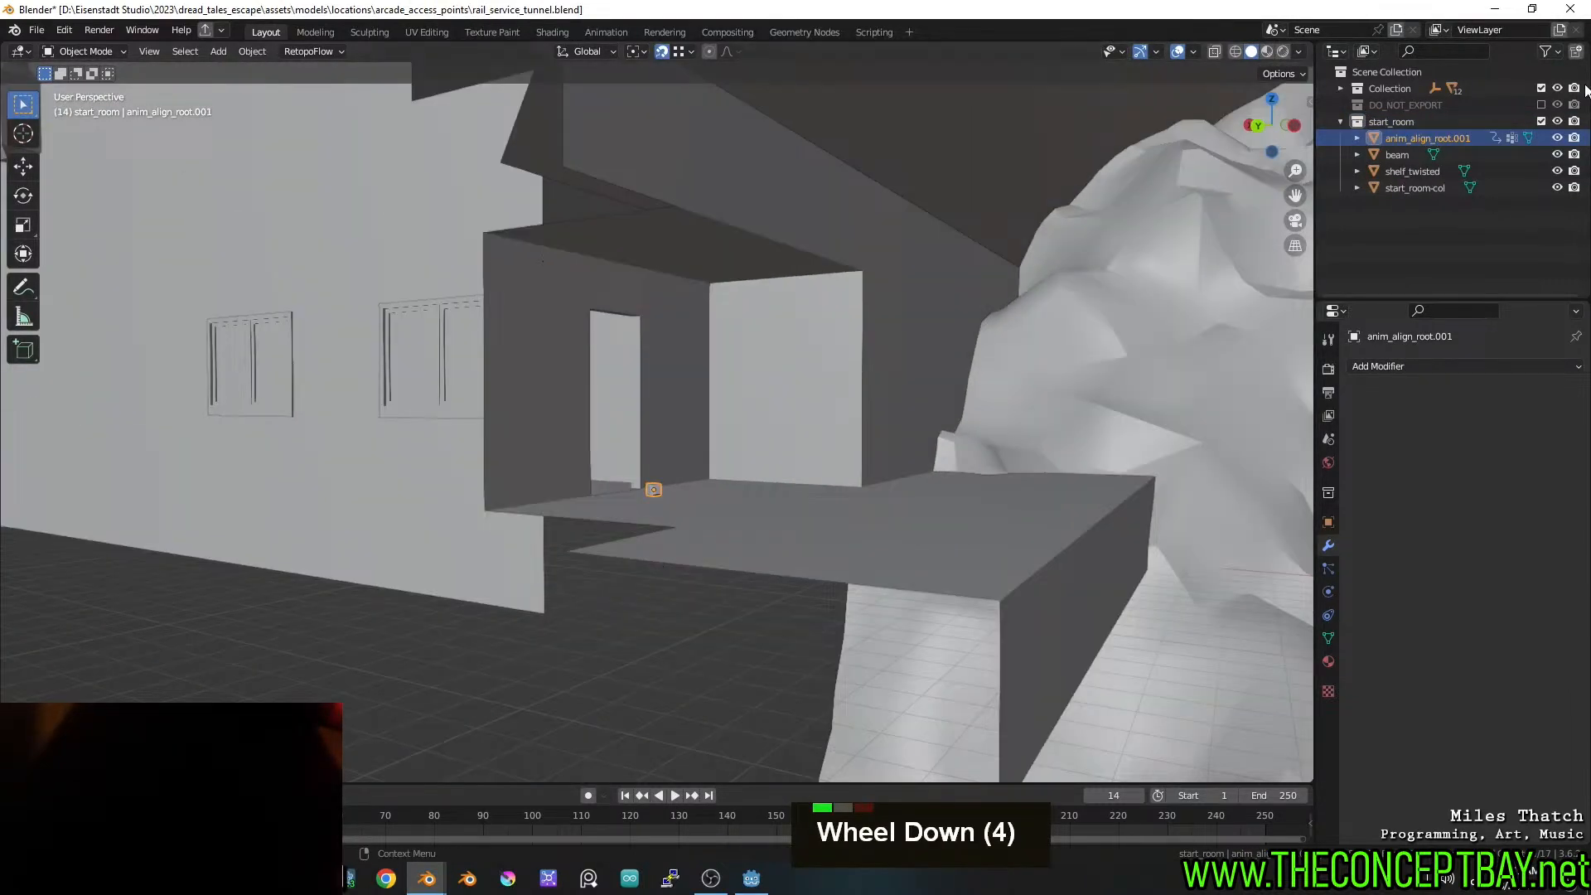
click(1557, 121)
key(ctrl+s)
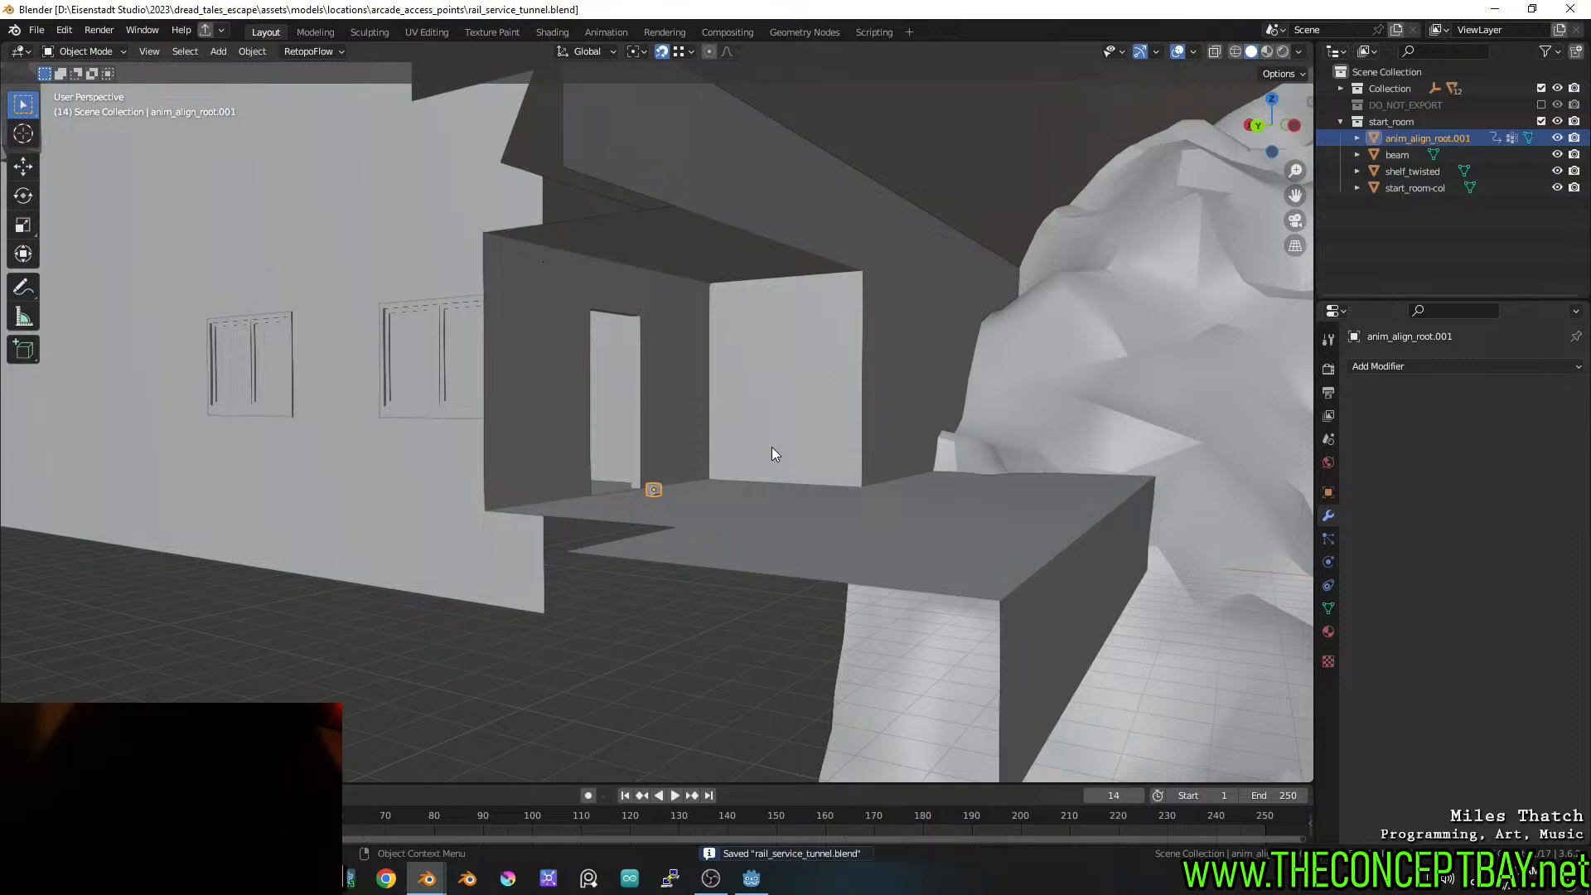
key(ctrl+s)
Compare the start_room instance in hands_rig.blend with the source room in rail_service_tunnel.blend
key(alt+Tab)
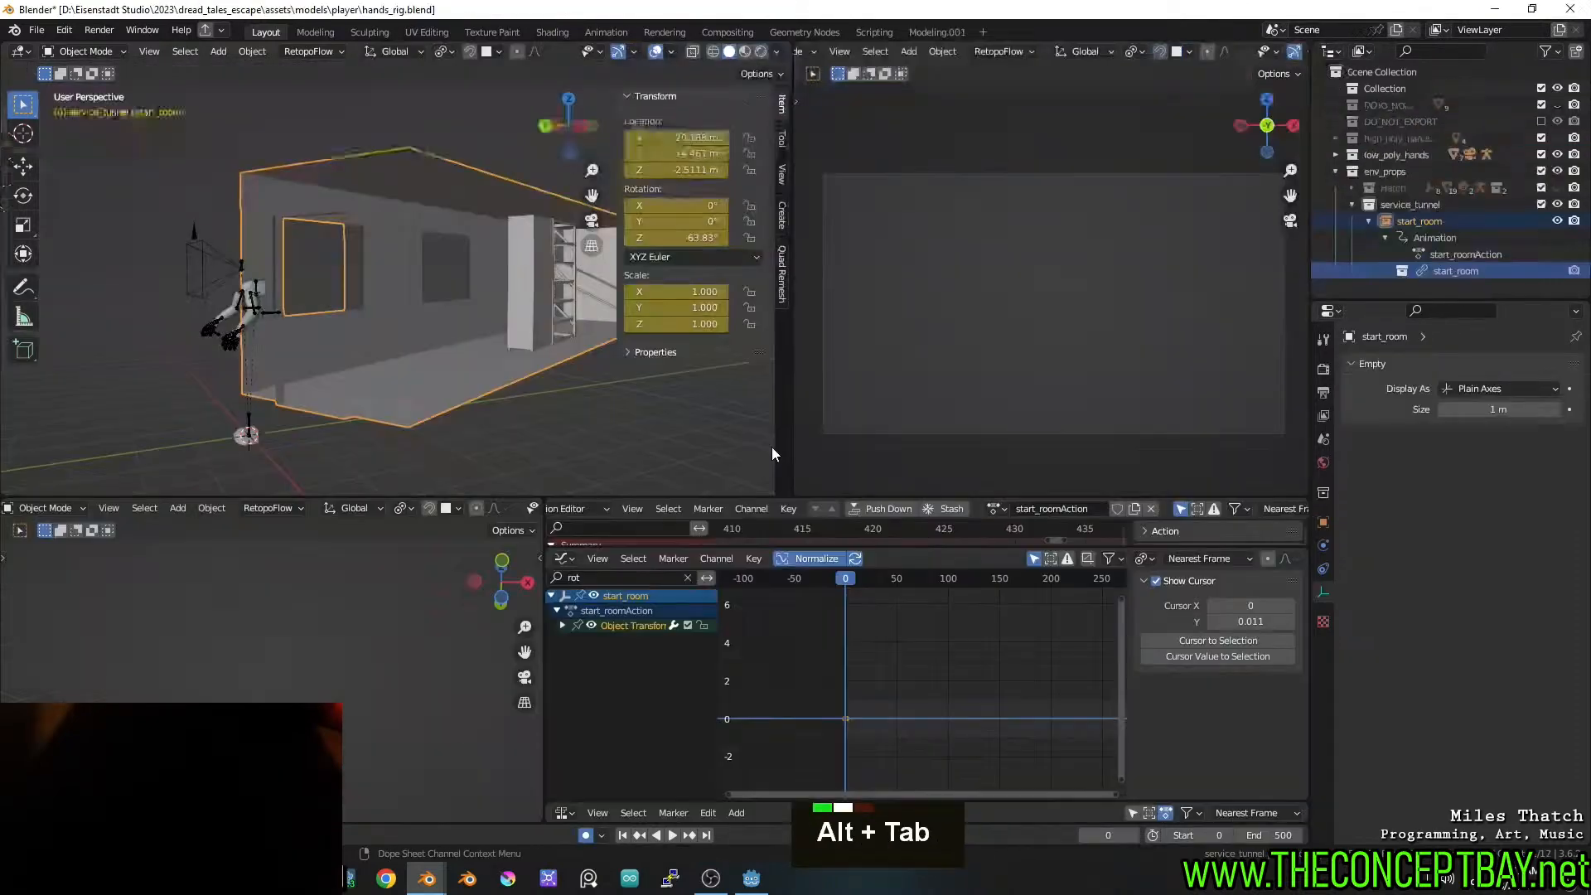
middle_drag(497, 447, 722, 462)
key(alt+Tab)
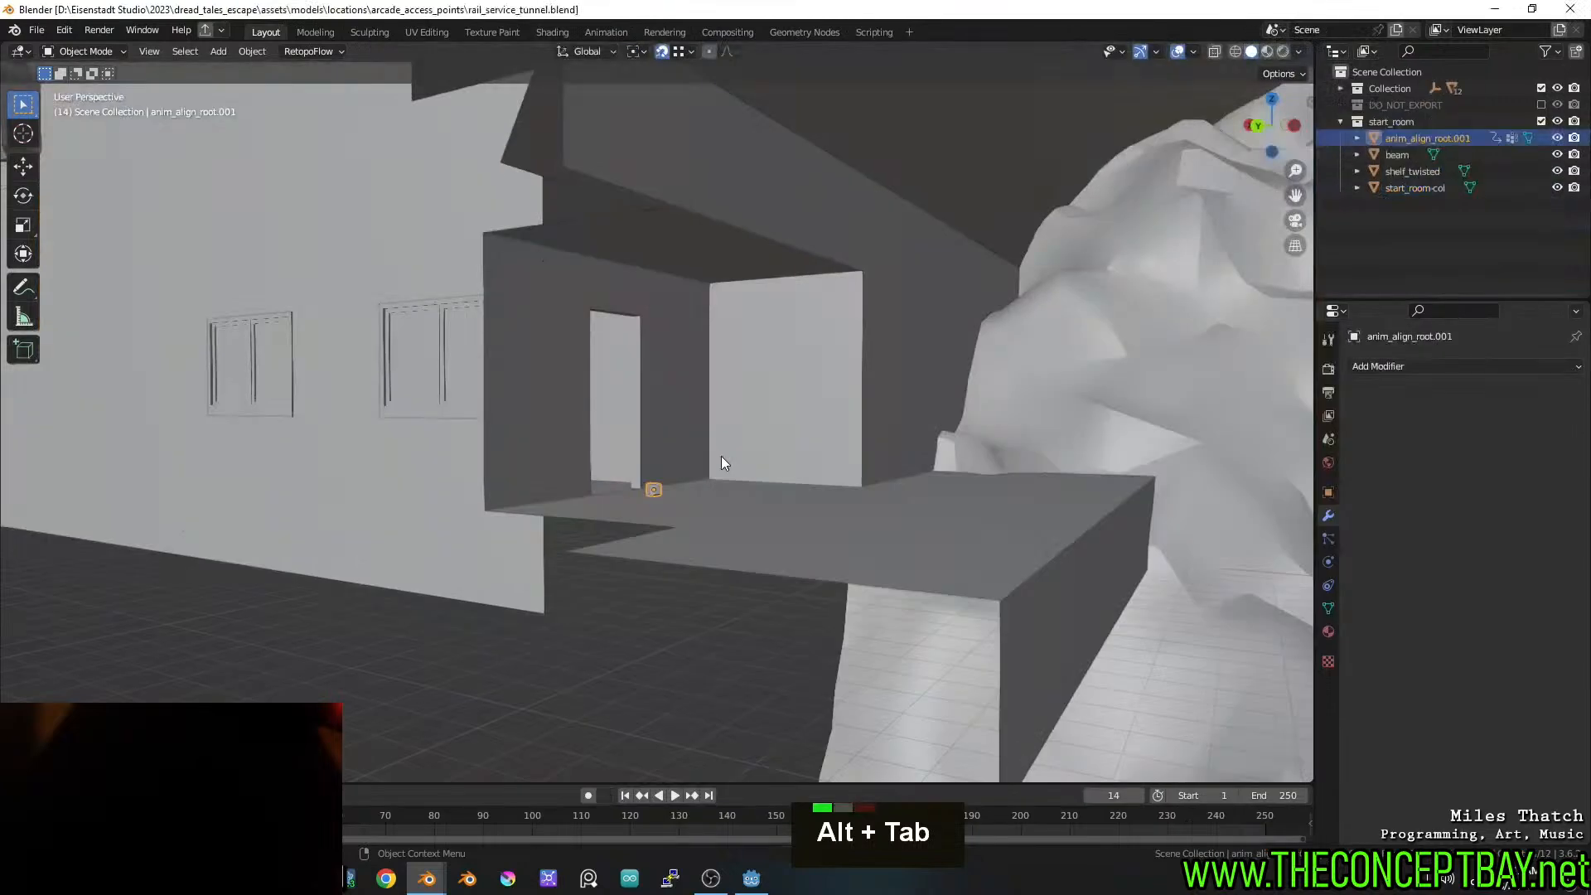
scroll(713, 504, up, 4)
key(alt+Tab)
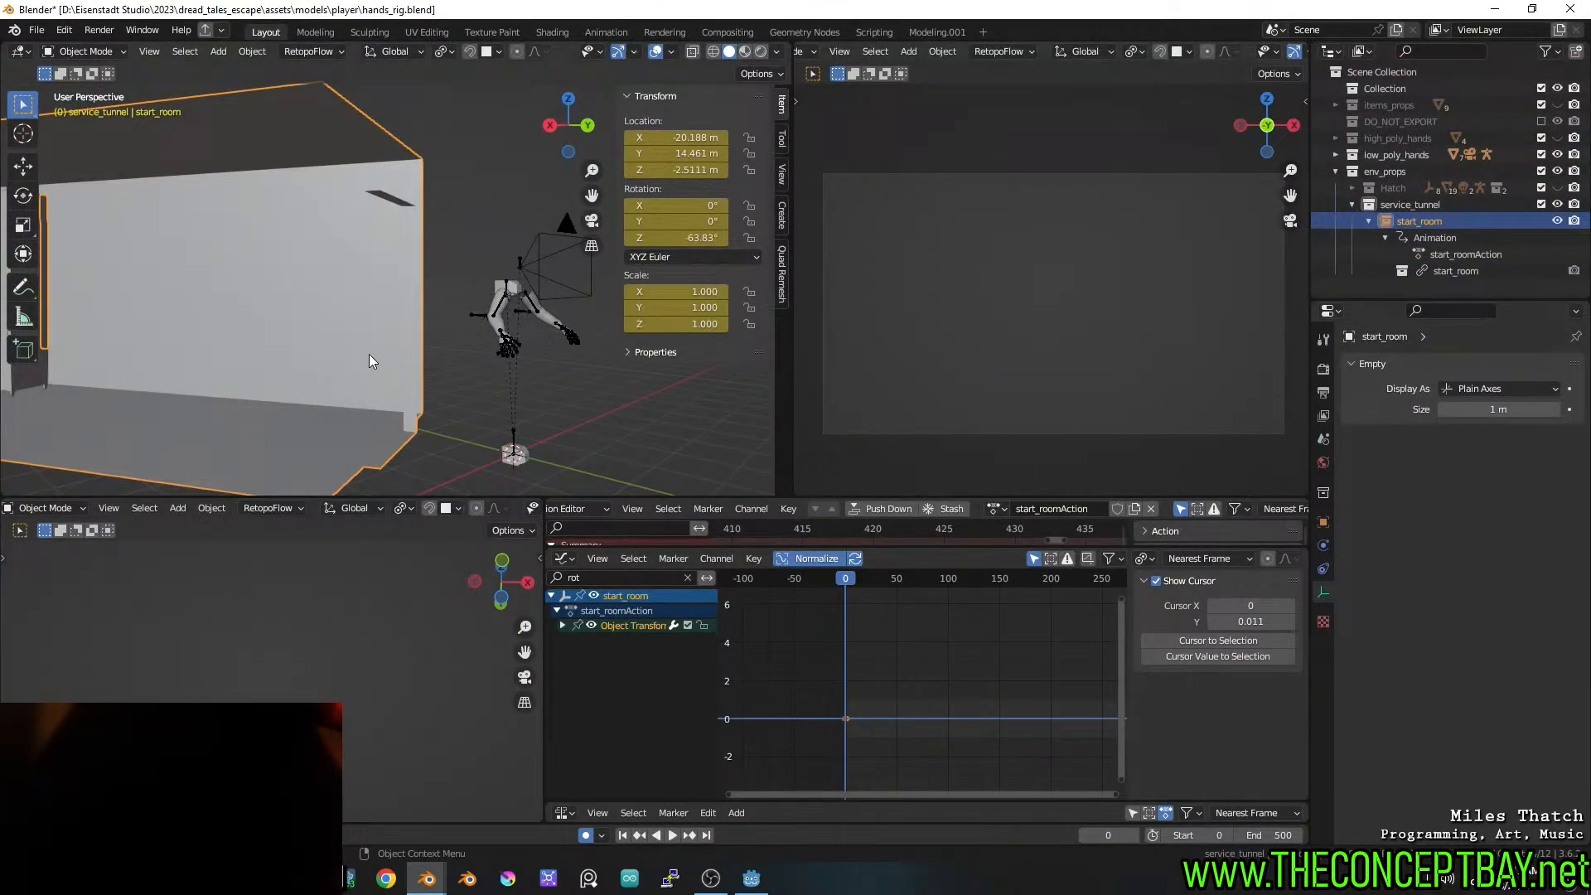
Leave the start_room instance at its current location and save hands_rig.blend
key(g)
key(Escape)
scroll(322, 333, down, 7)
middle_drag(267, 341, 456, 301)
scroll(346, 395, down, 5)
scroll(381, 320, up, 8)
shift+scroll(400, 363, up, 2)
middle_drag(456, 302, 501, 365)
key(ctrl+s)
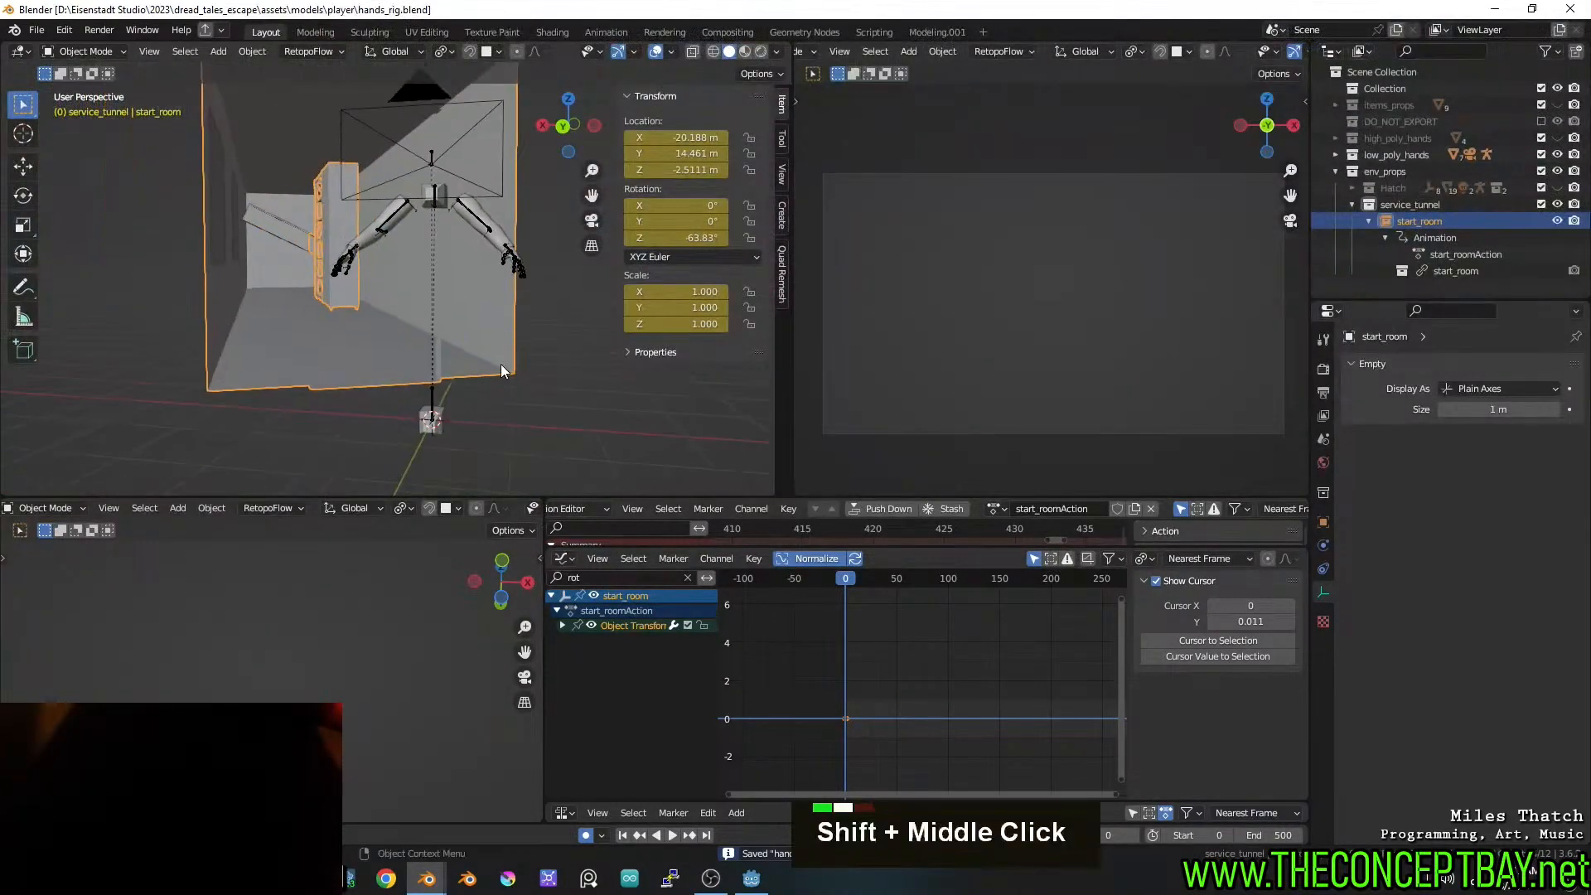
click(37, 29)
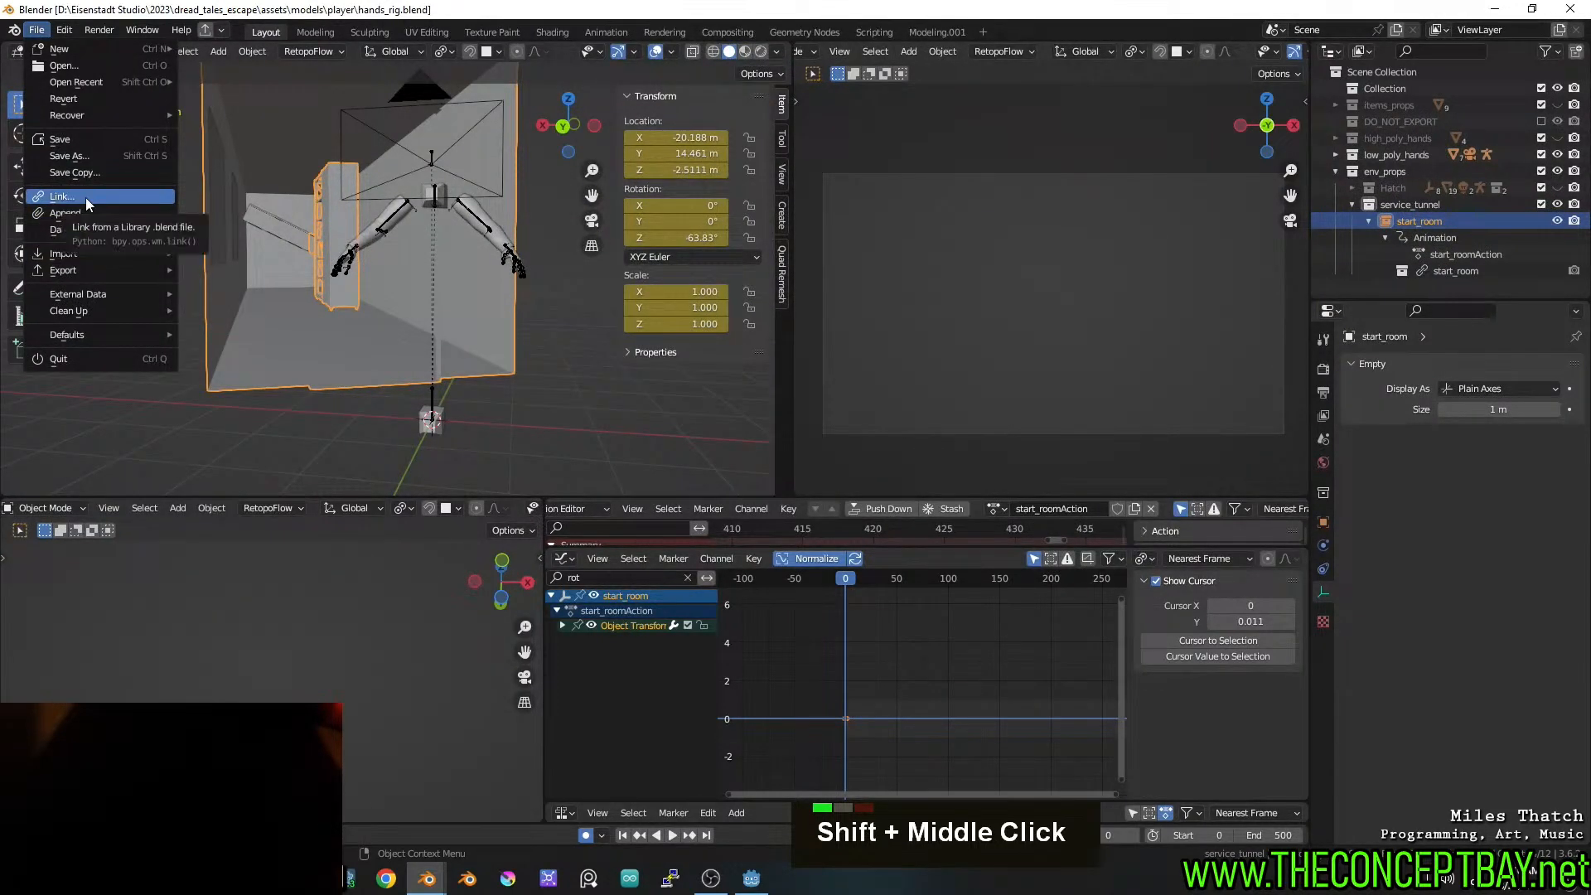
key(Escape)
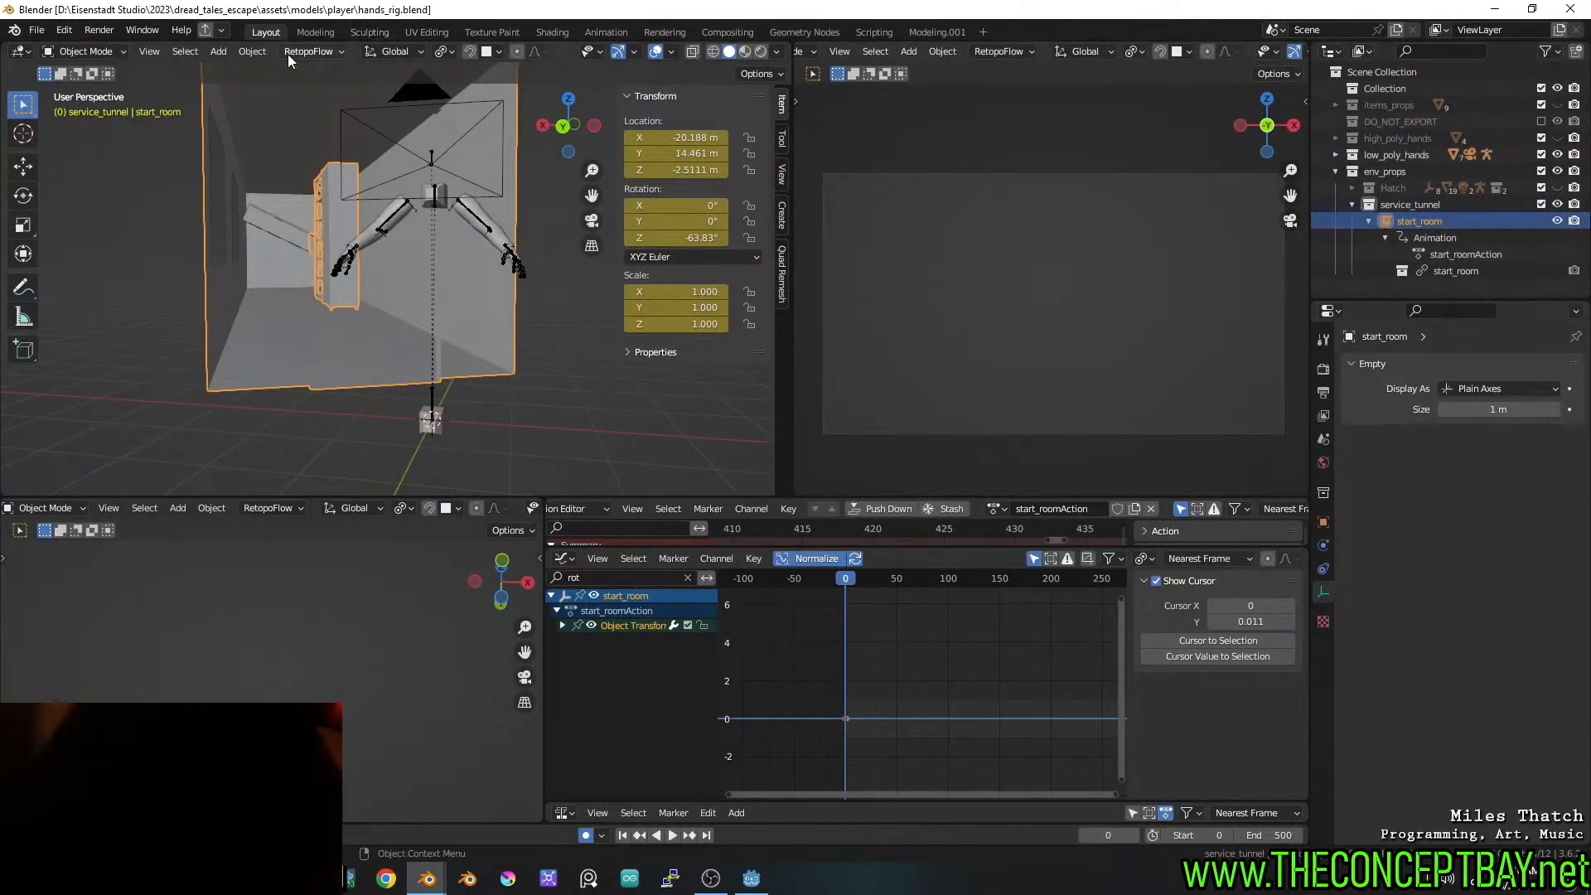
click(252, 52)
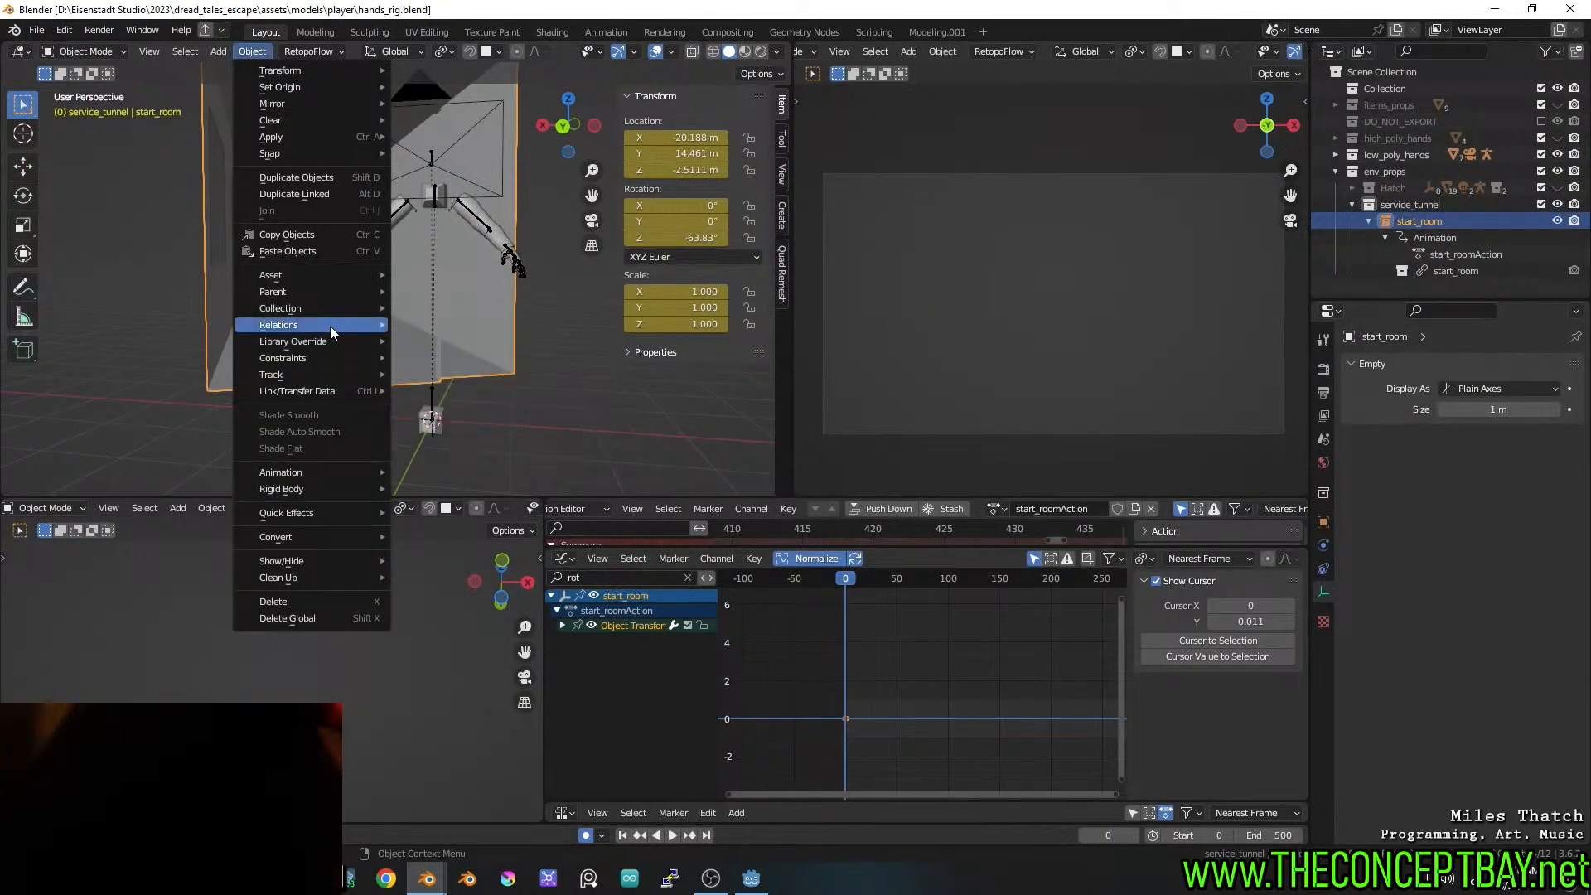
mouse_move(331, 324)
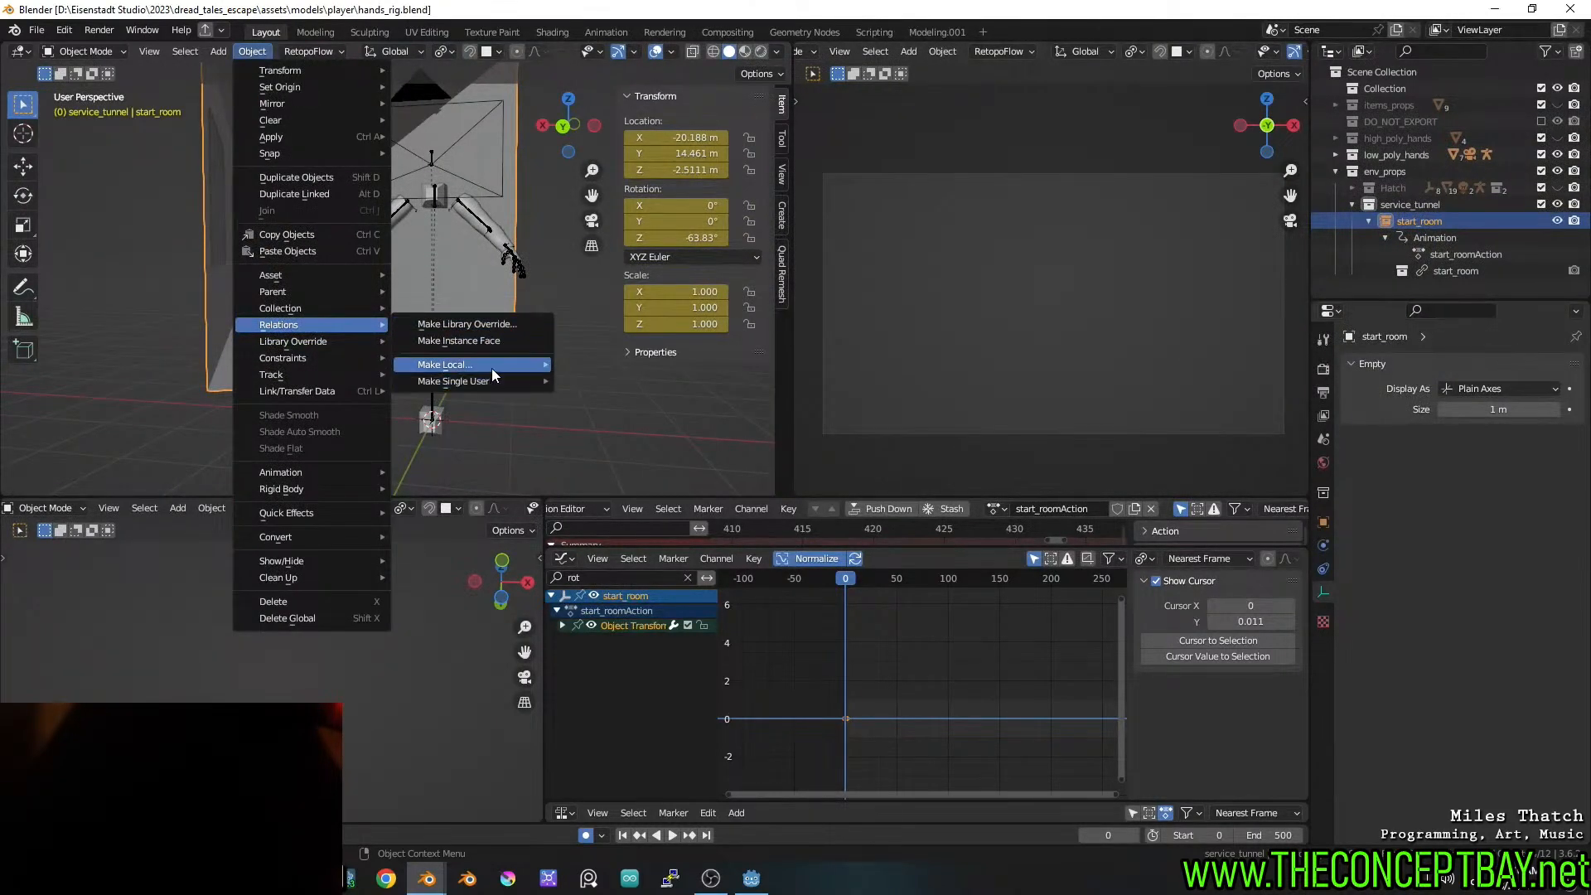
mouse_move(494, 367)
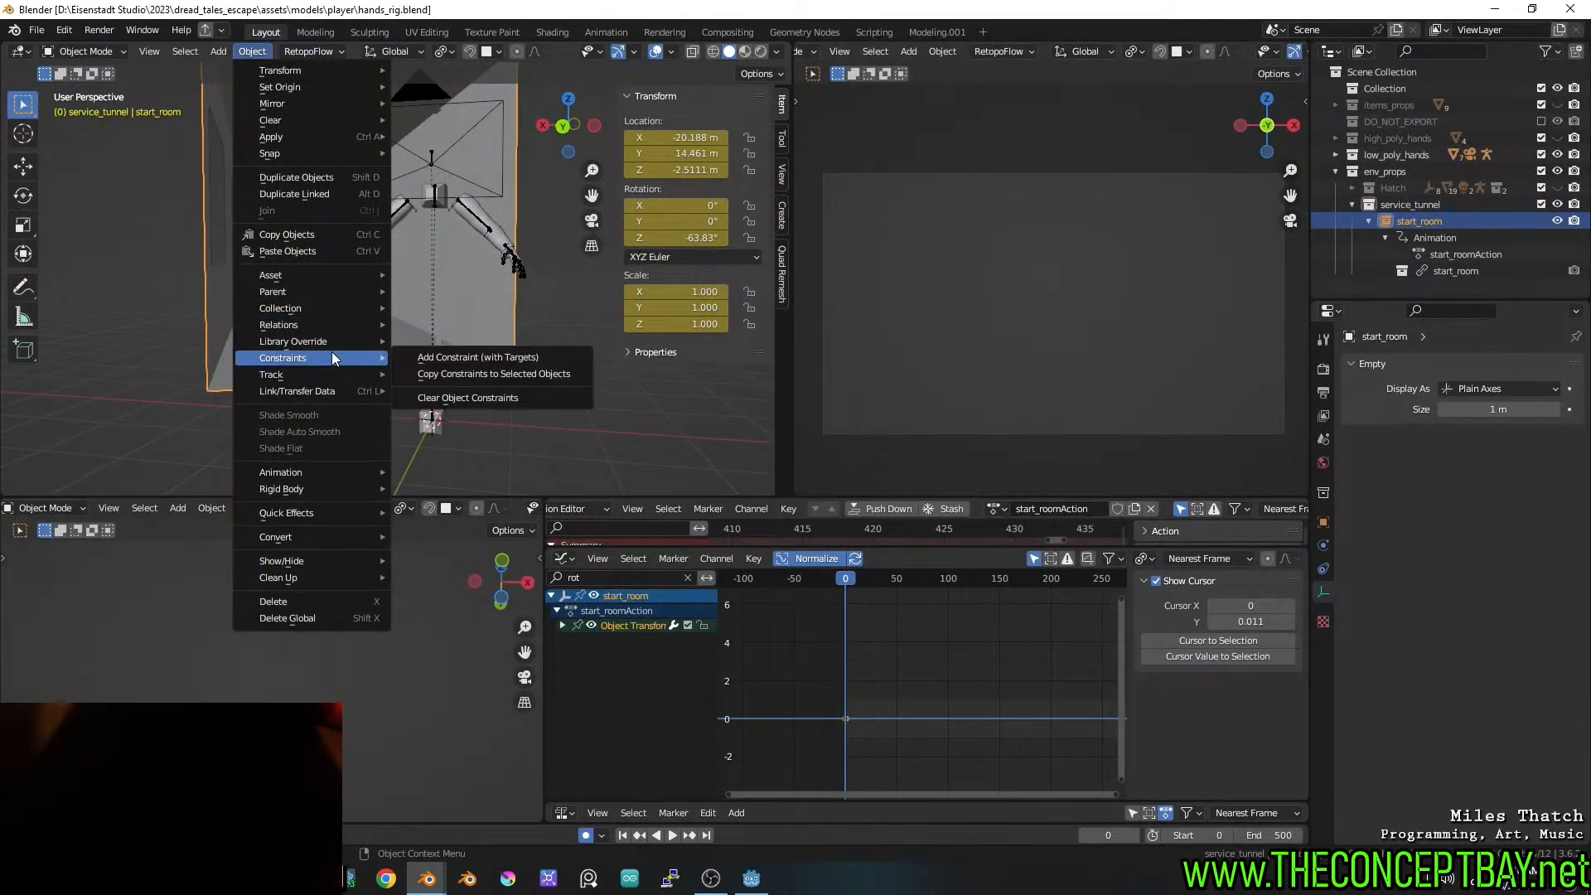
mouse_move(341, 390)
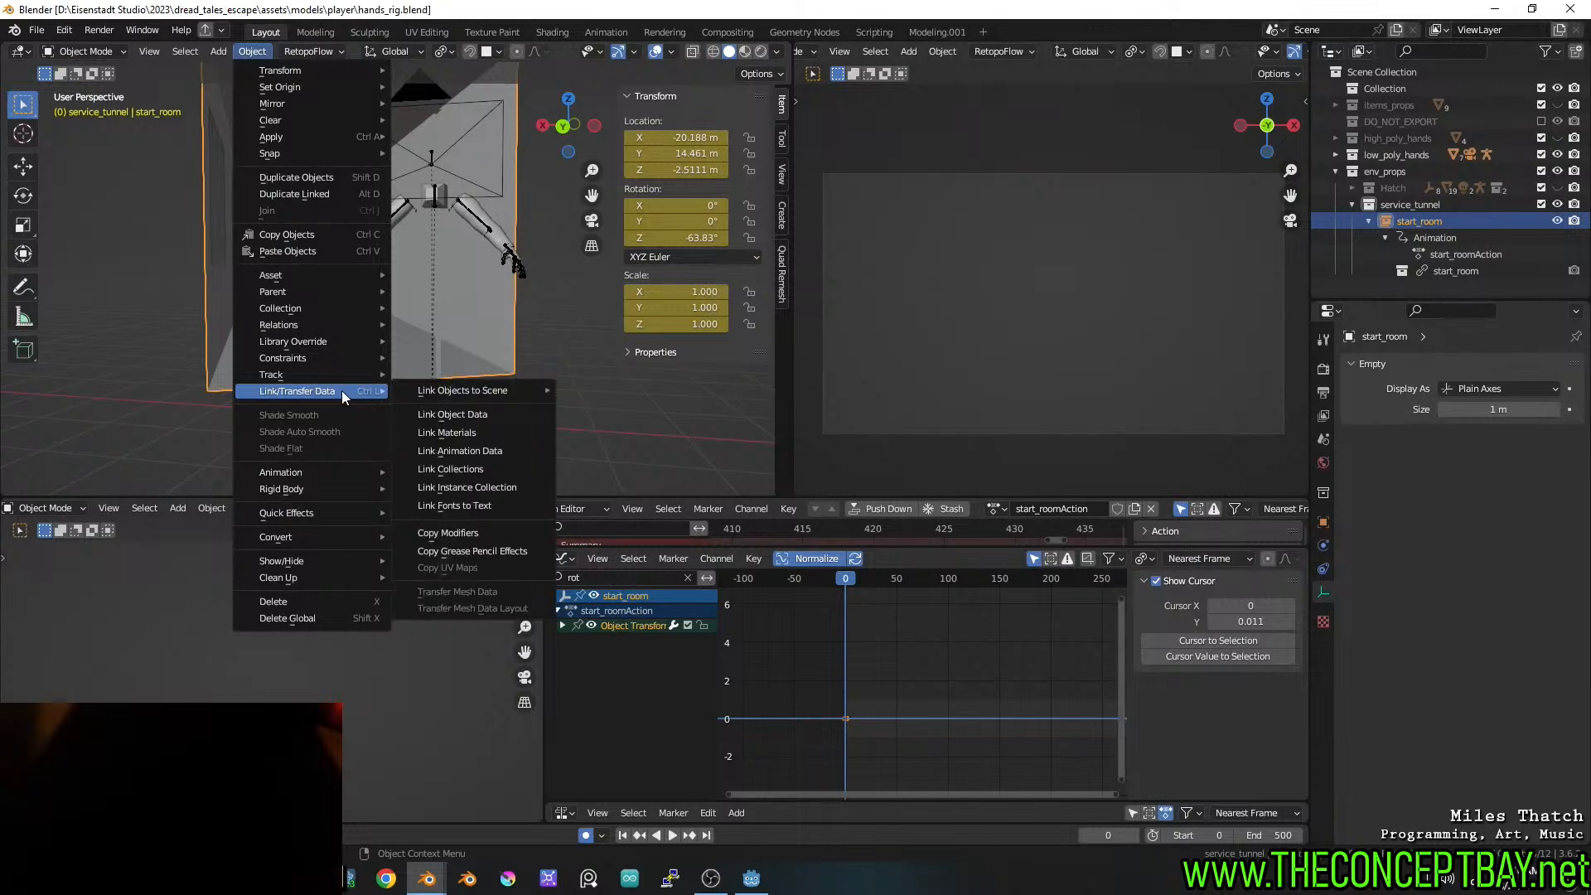
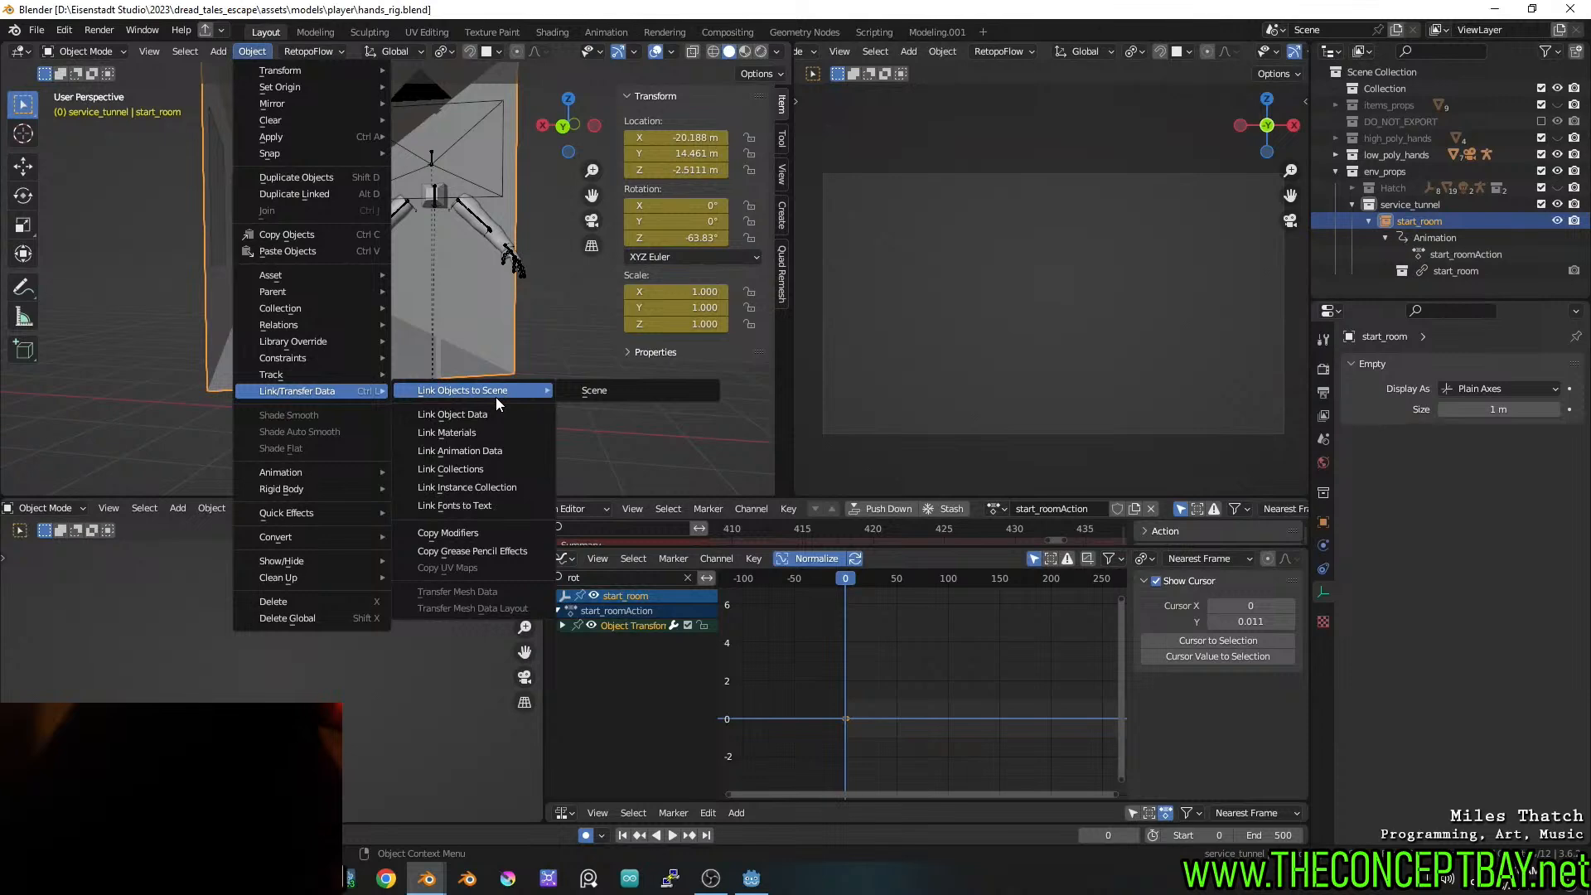
mouse_move(346, 282)
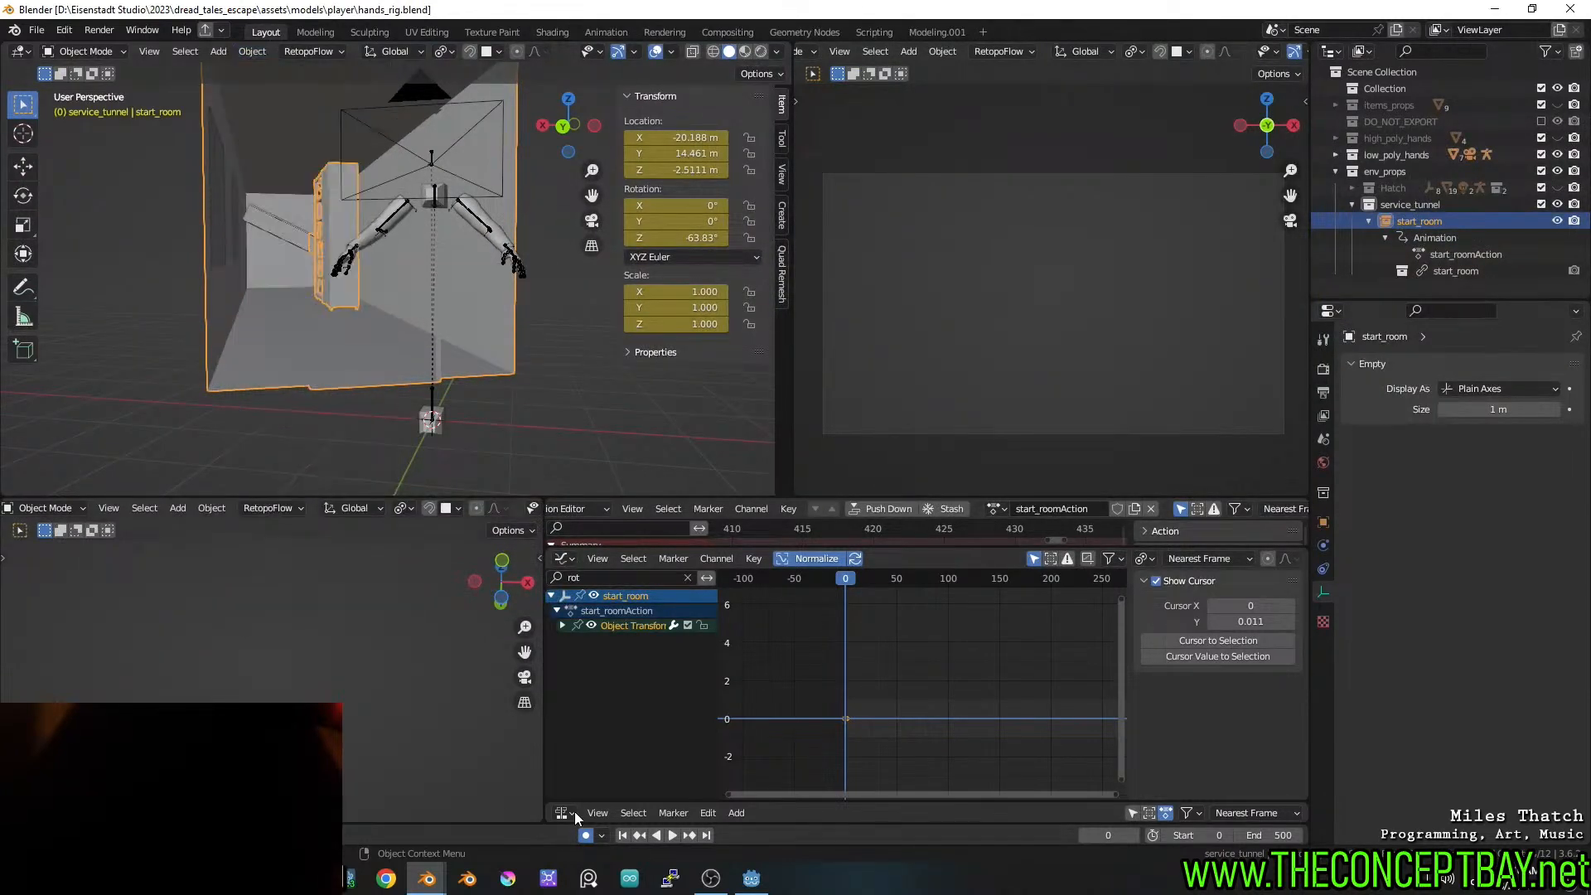
Switch to a Chrome guest window and search the web for "blender update linked asset"
click(386, 878)
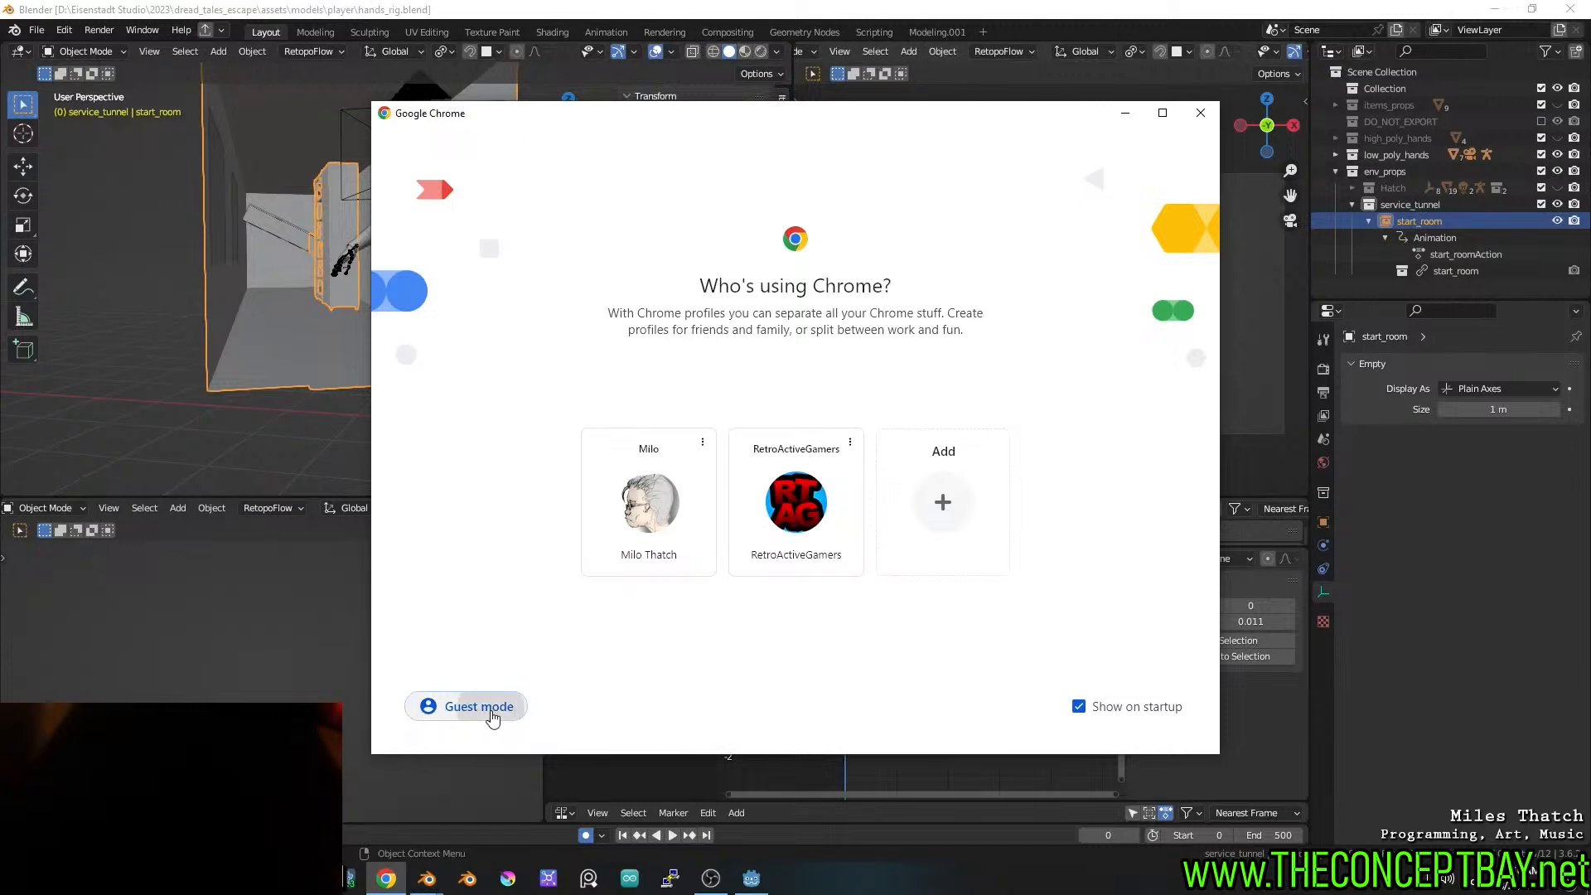
click(489, 712)
text(ble)
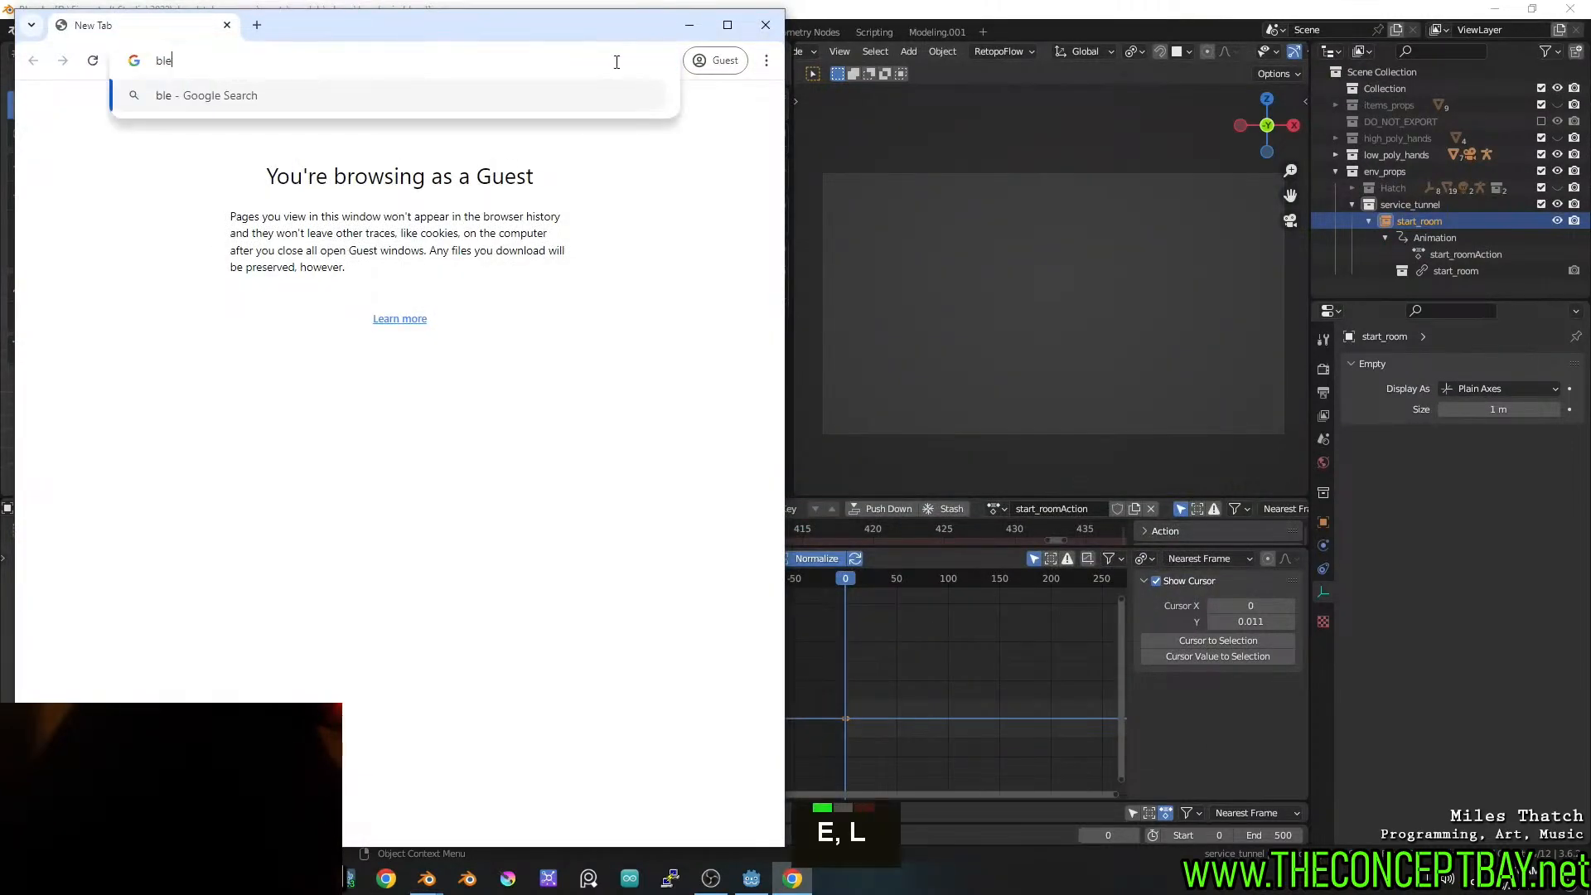
text(nder update linked asset)
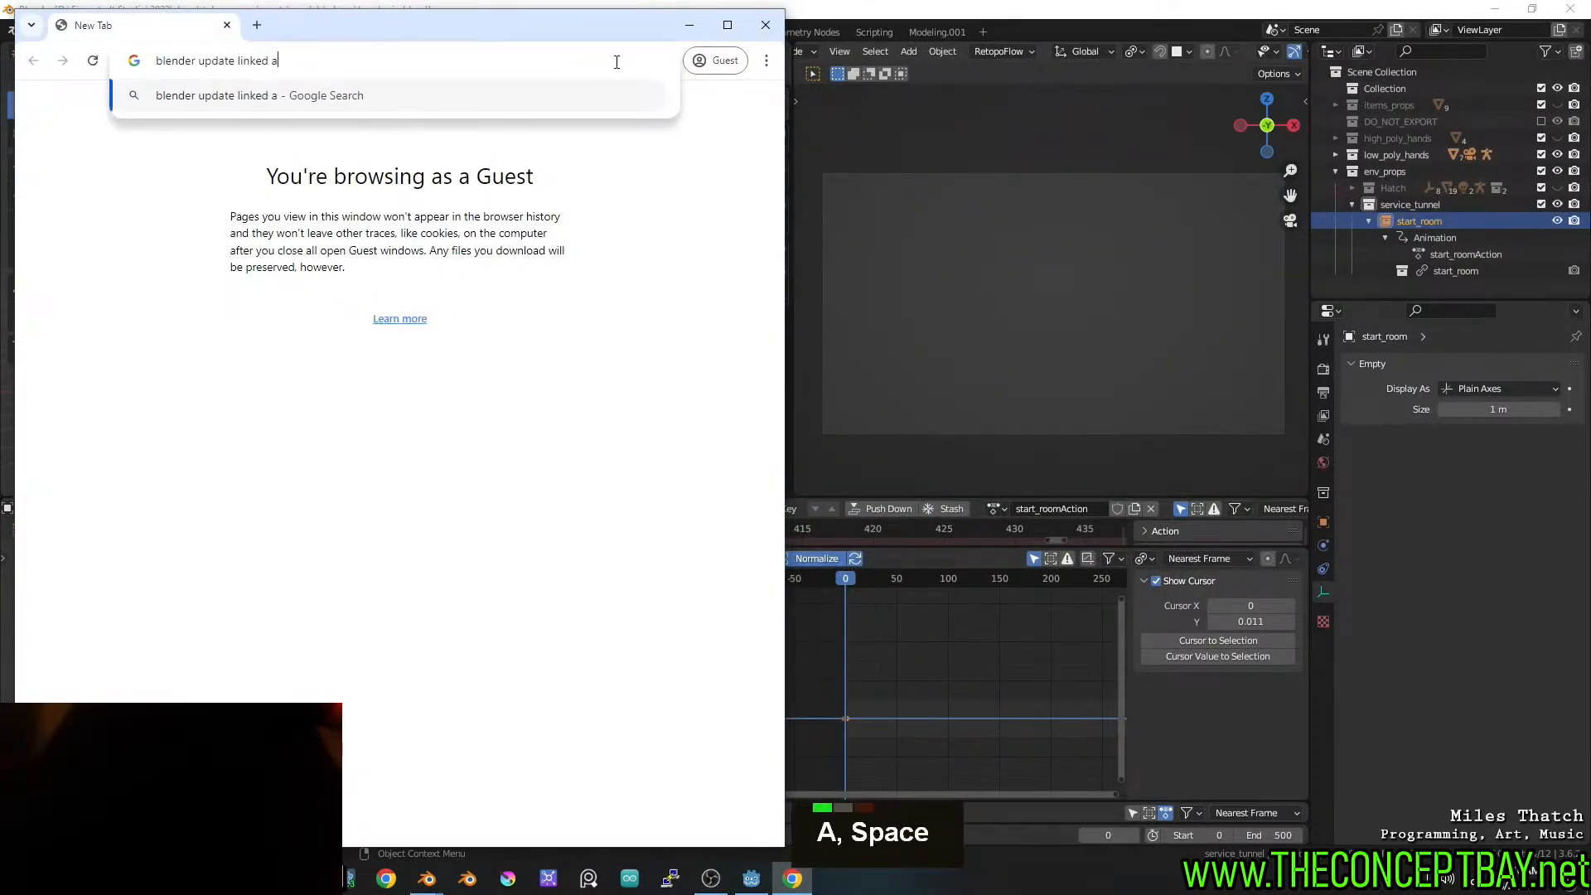
key(Return)
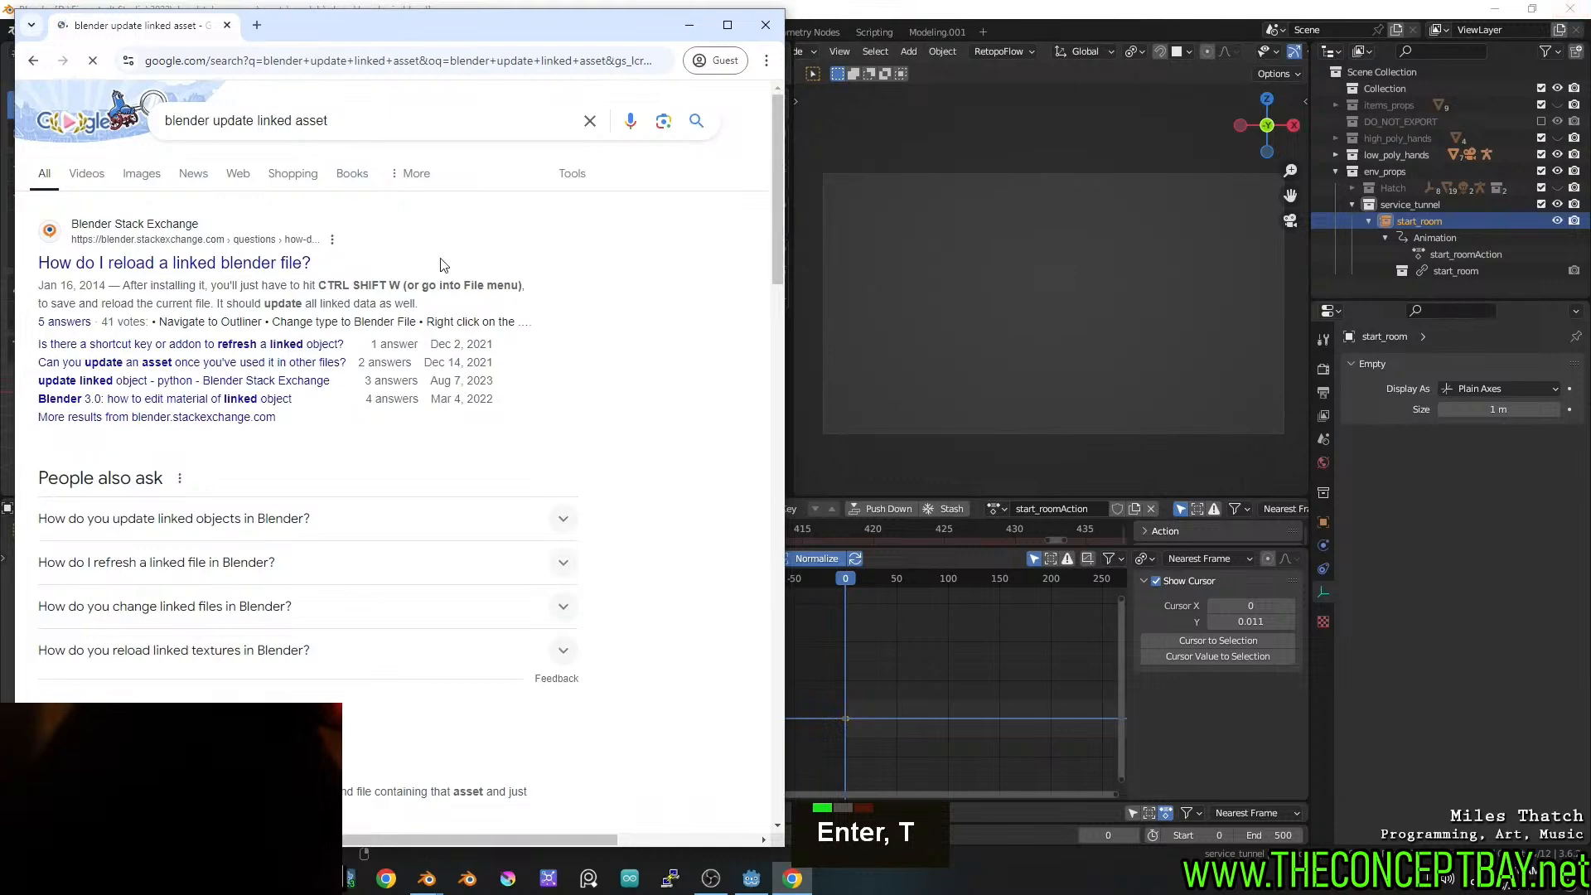
Open the Stack Exchange question "How do I reload a linked blender file?" and read its answers
click(238, 272)
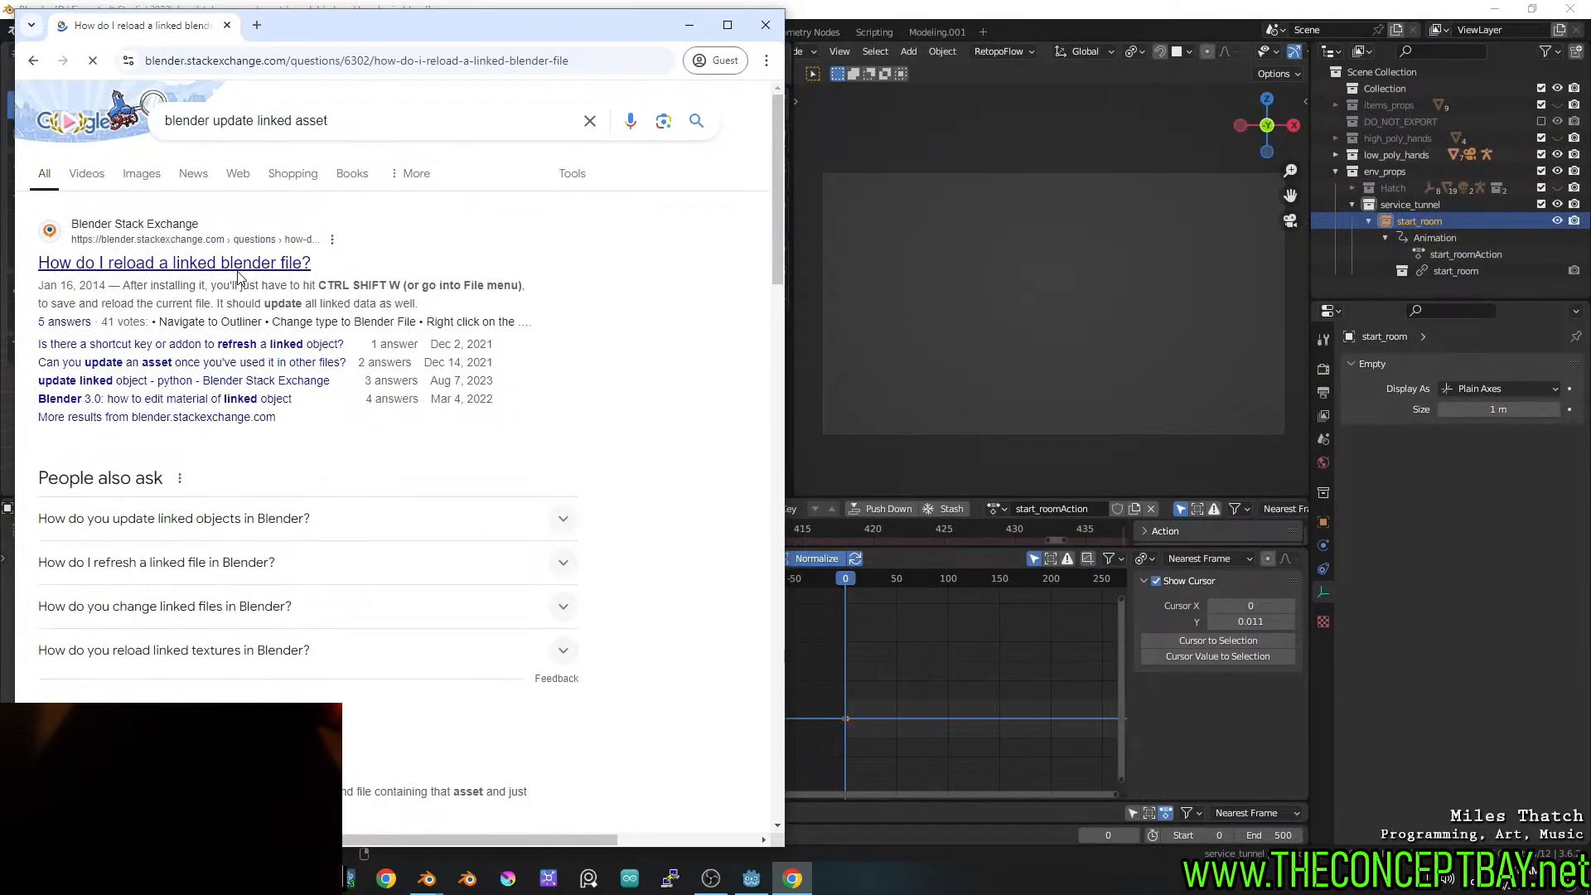
scroll(323, 435, down, 10)
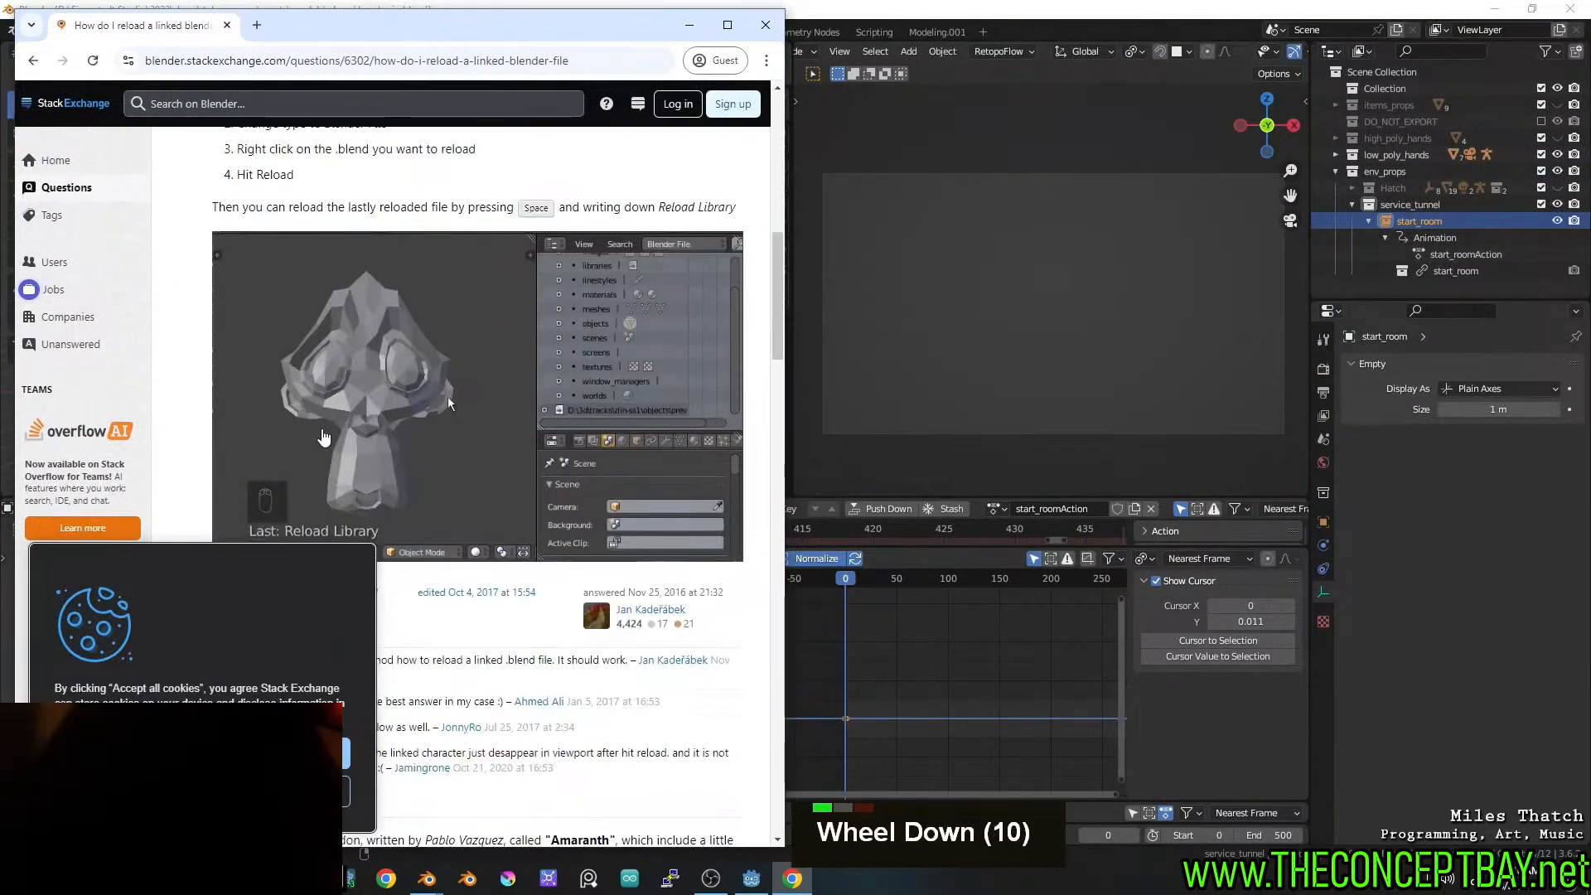
scroll(530, 572, down, 5)
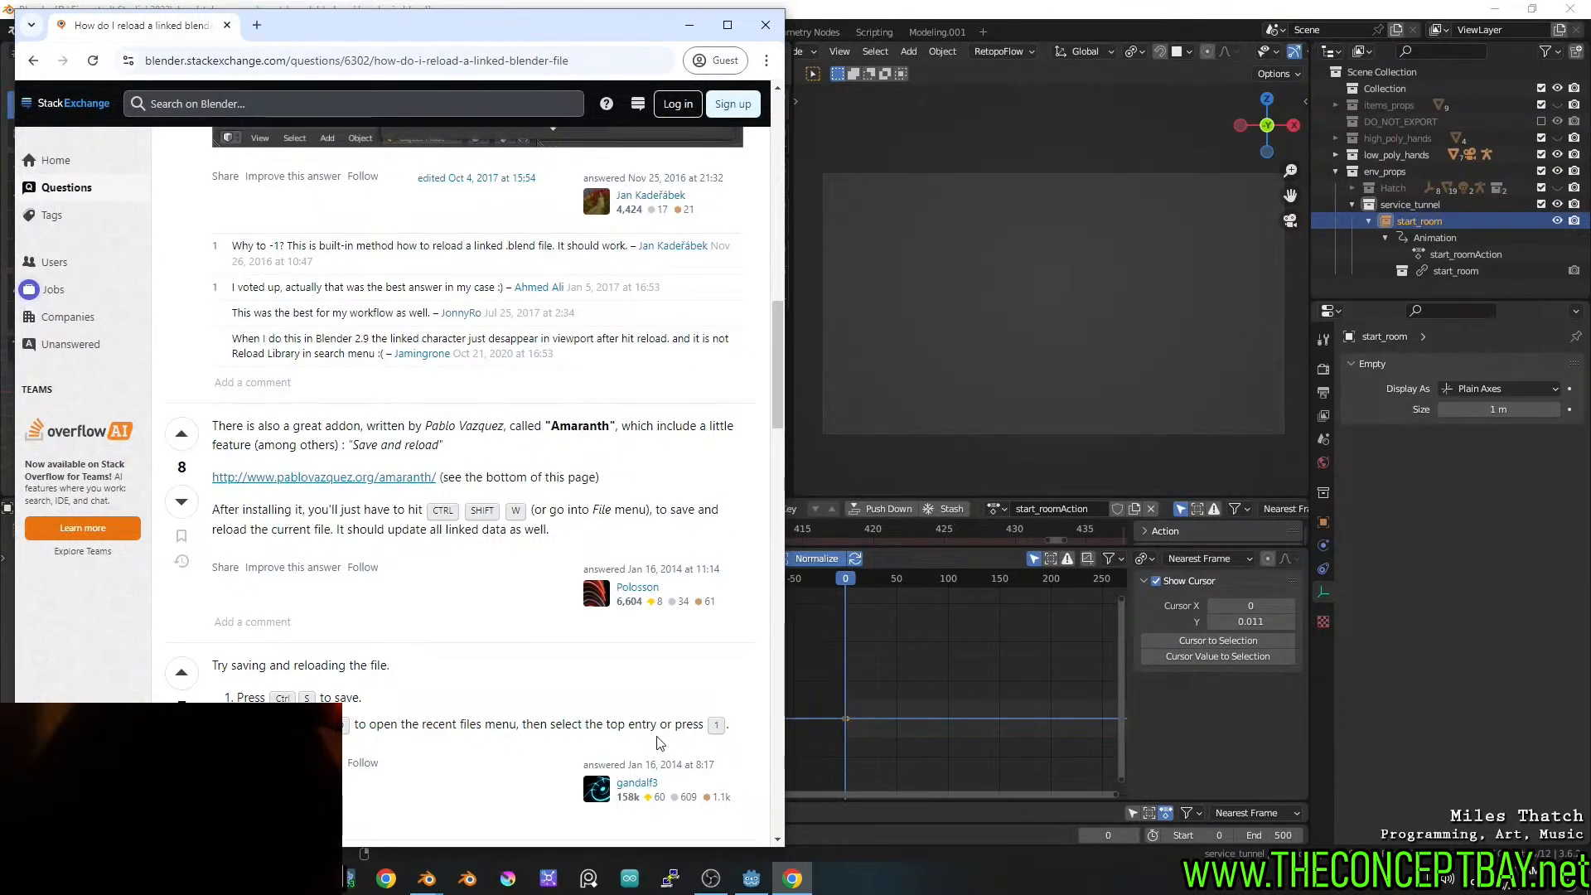
Return to Blender, save hands_rig.blend, reopen it from the recent files and inspect the start_room instance
click(1196, 33)
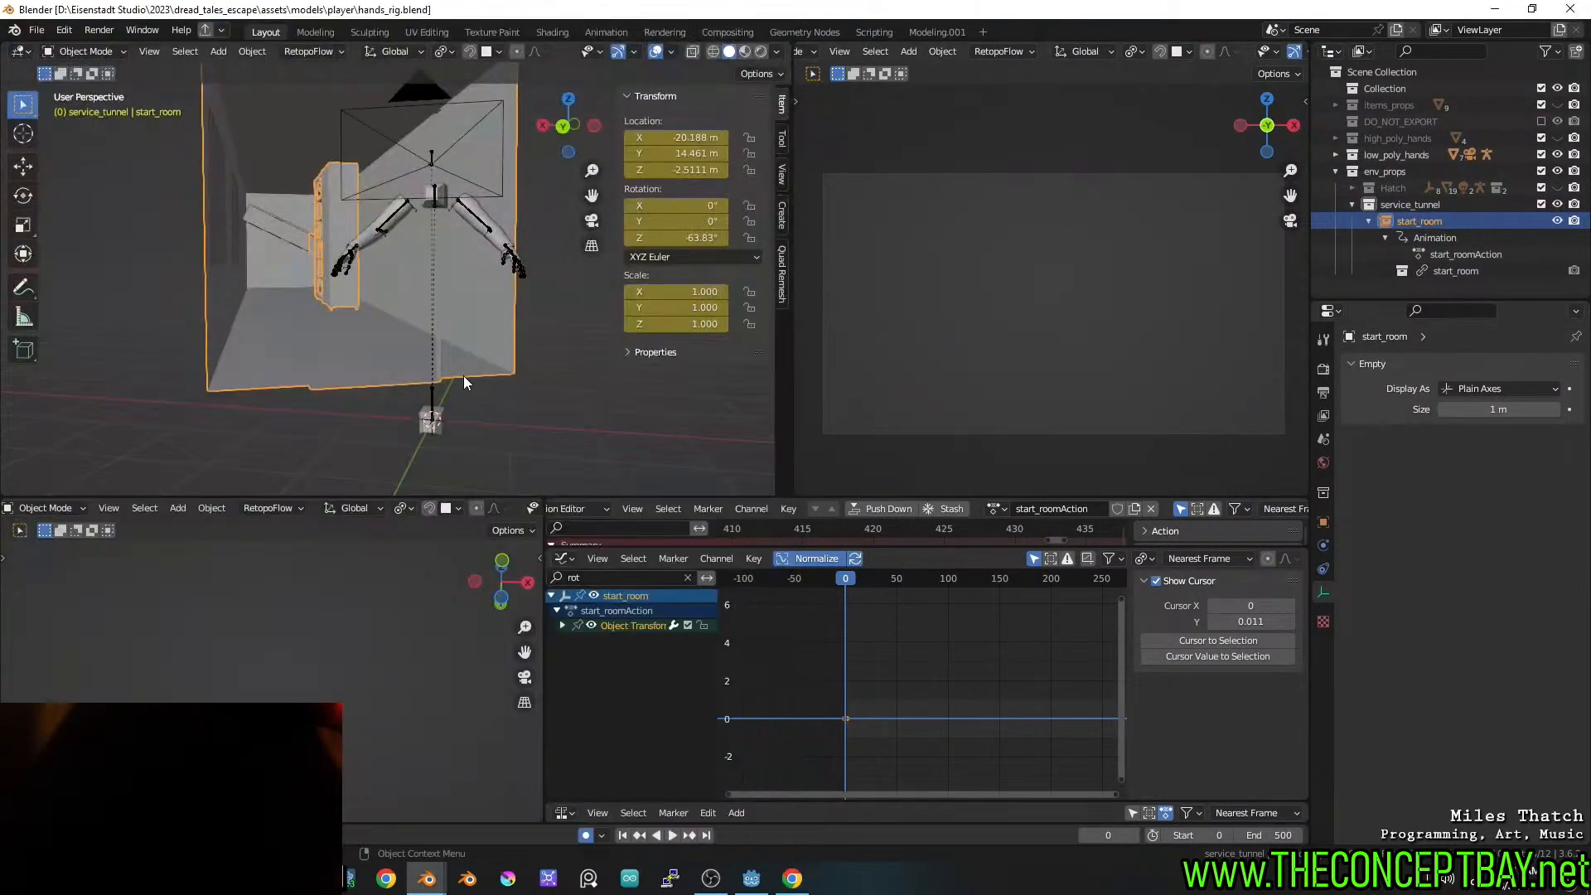
key(ctrl+s)
key(ctrl+shift+o)
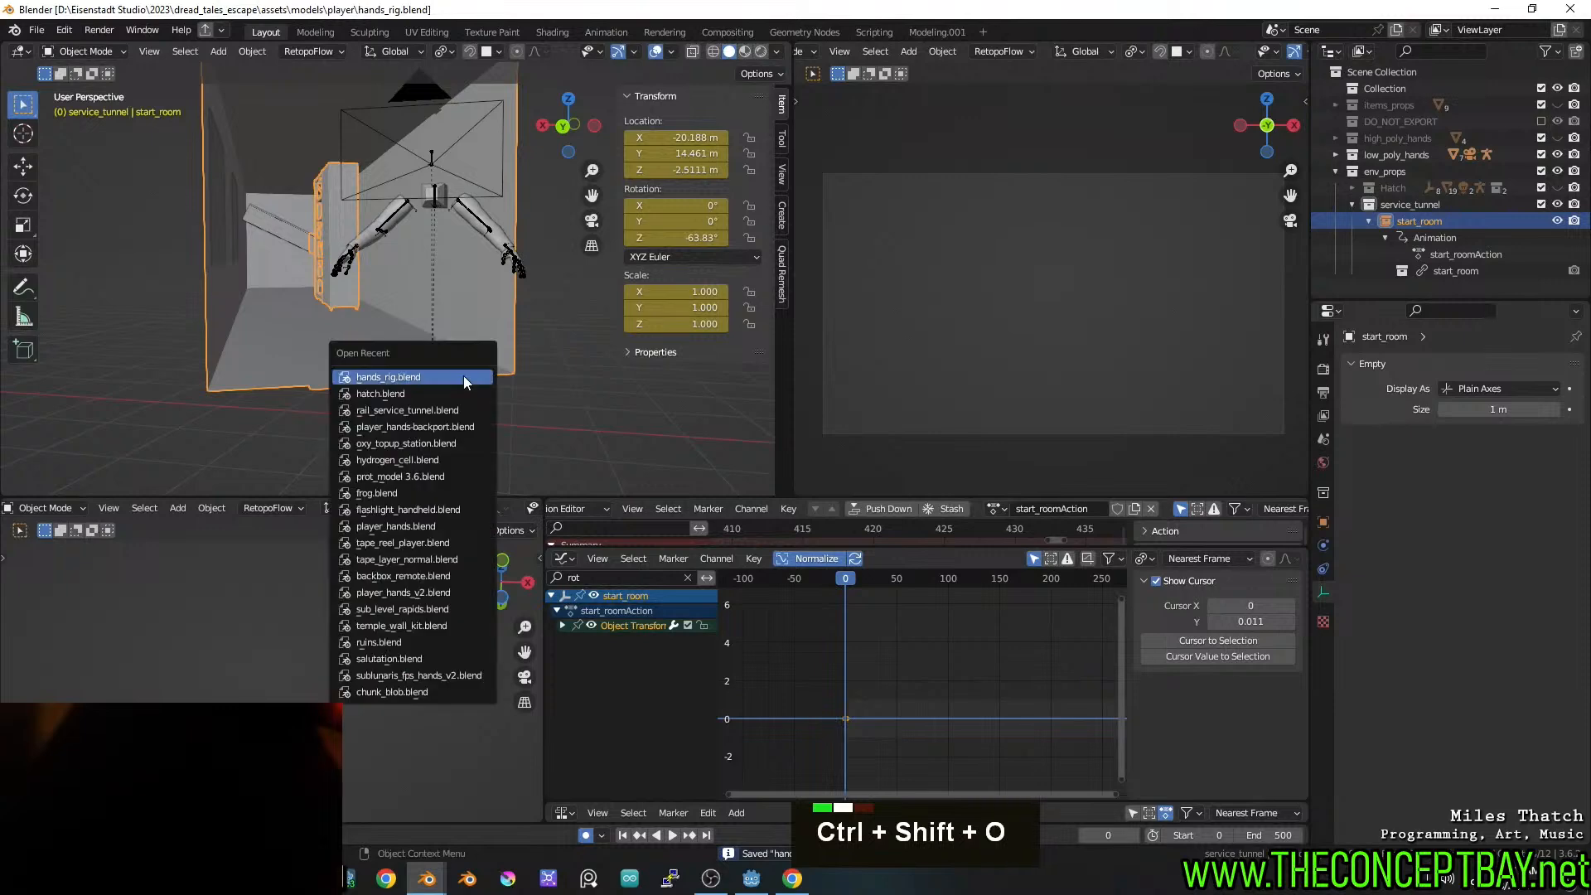
click(464, 375)
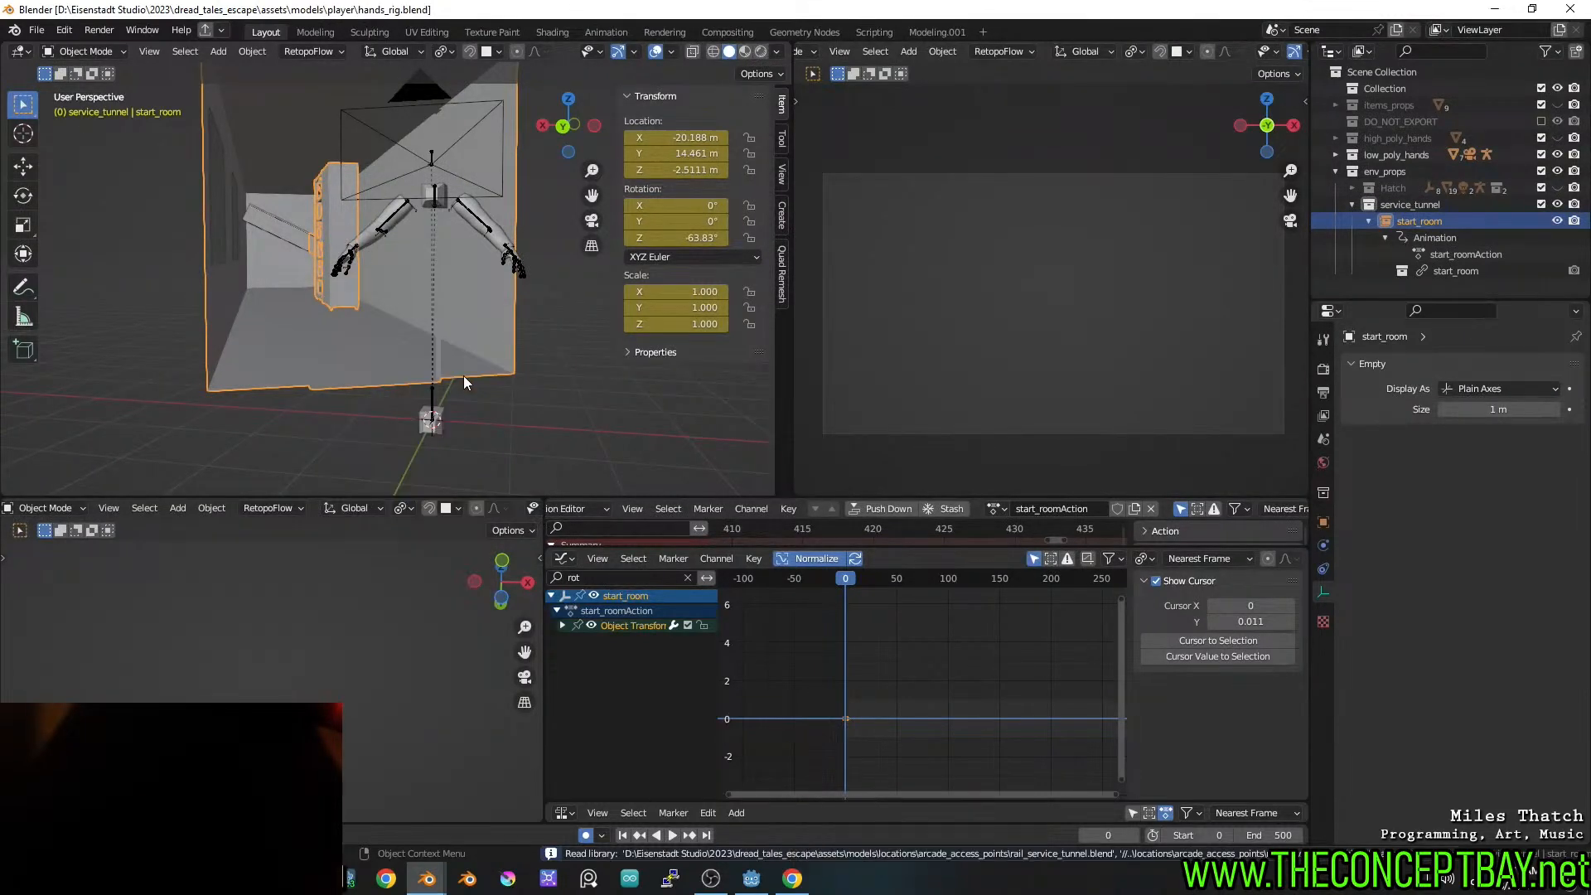
middle_drag(464, 375, 537, 405)
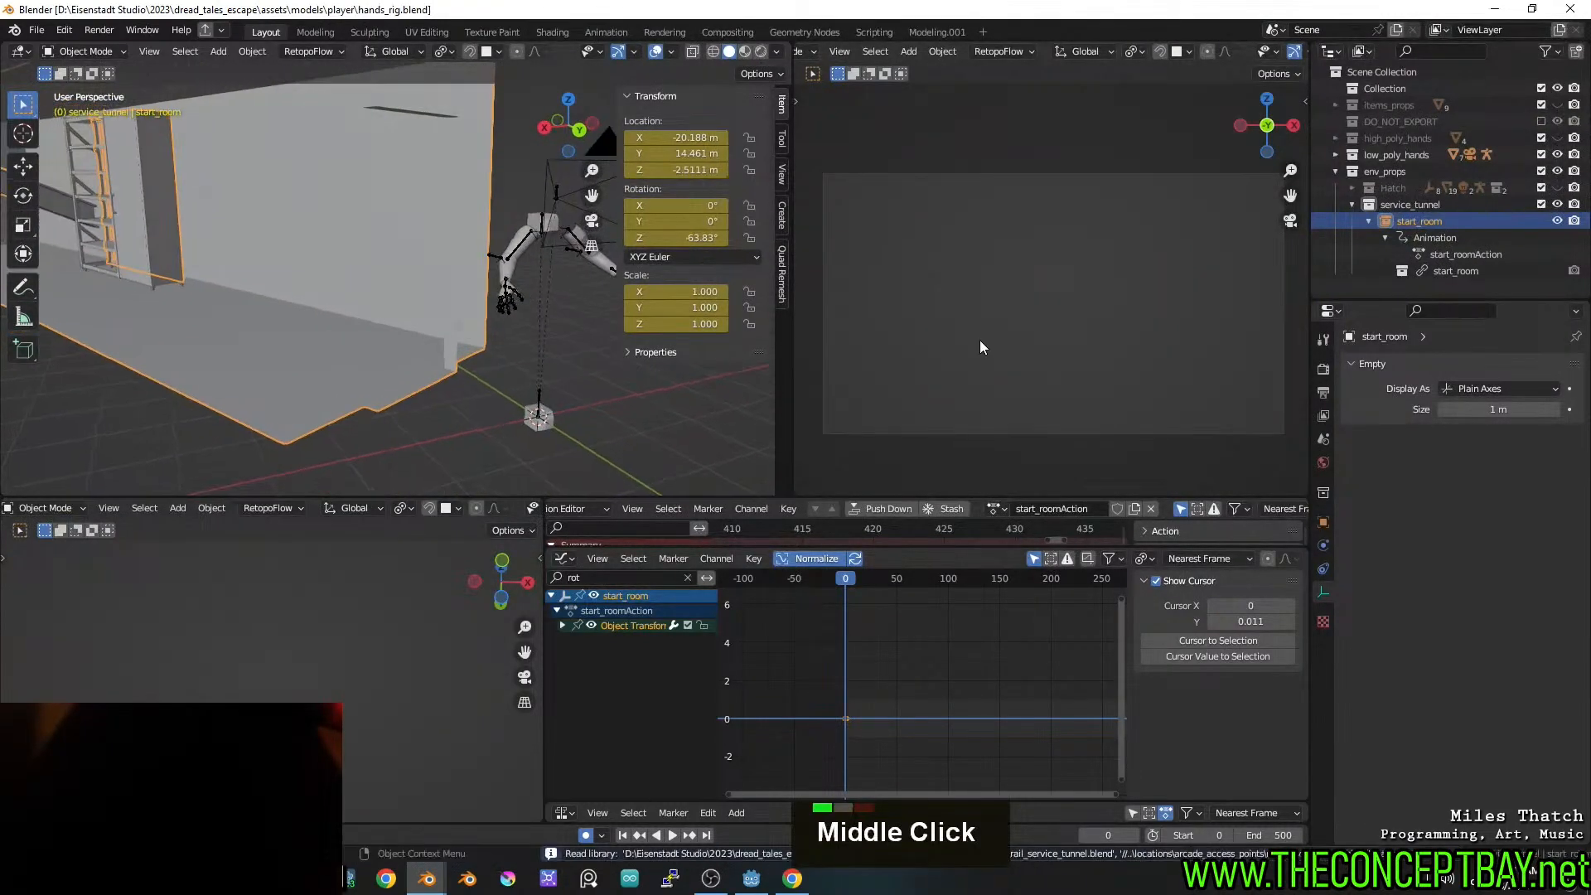
double_click(1556, 223)
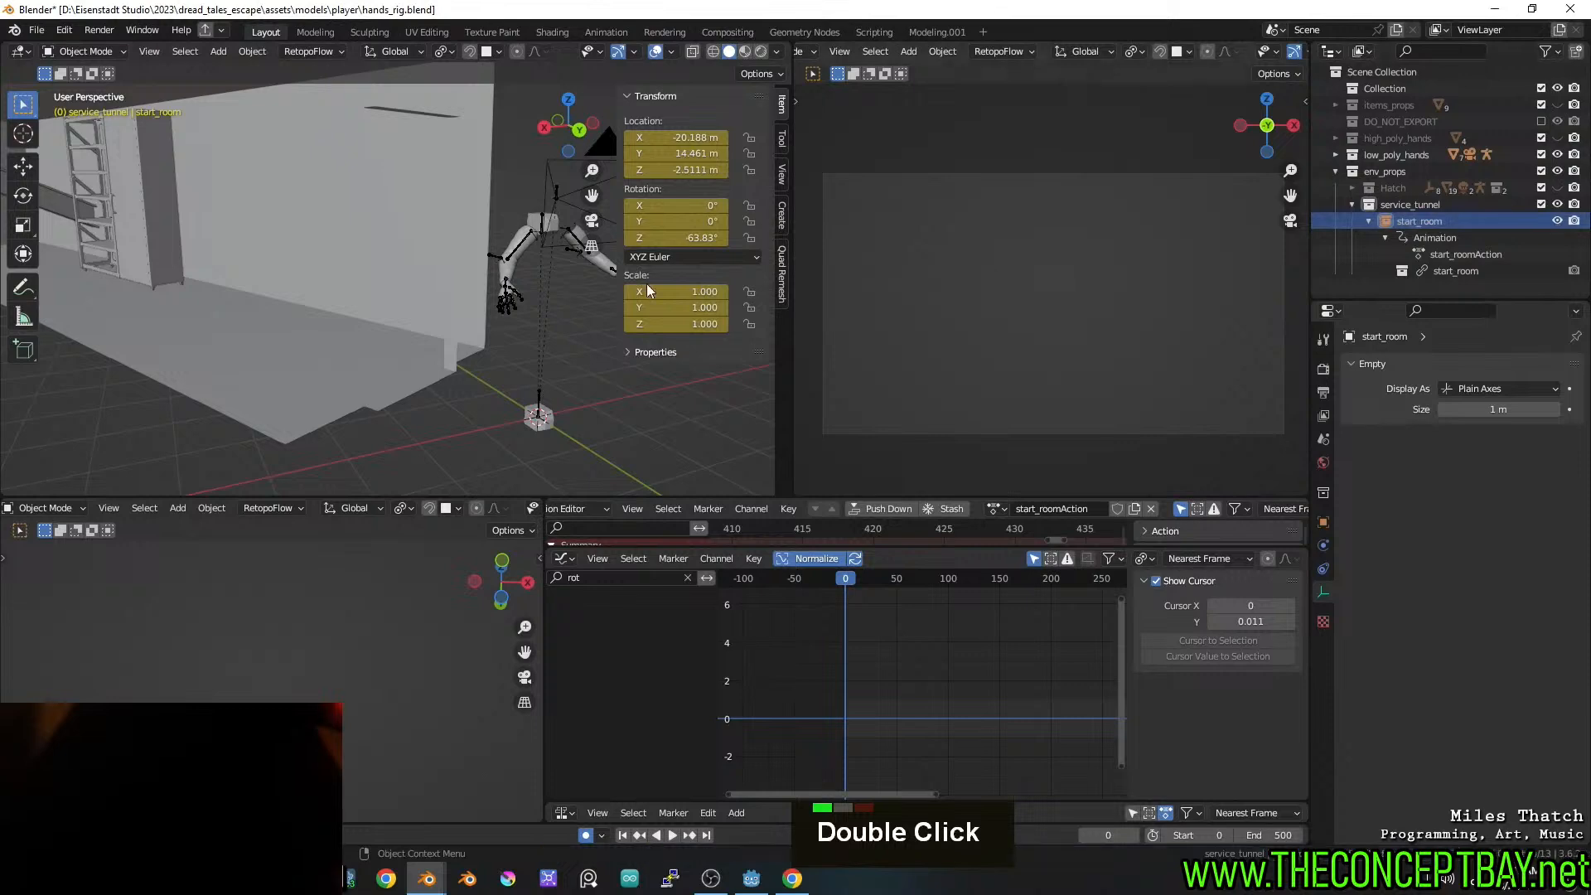
Go back to the Chrome page and read the remaining answers on reloading linked files
key(alt+Tab)
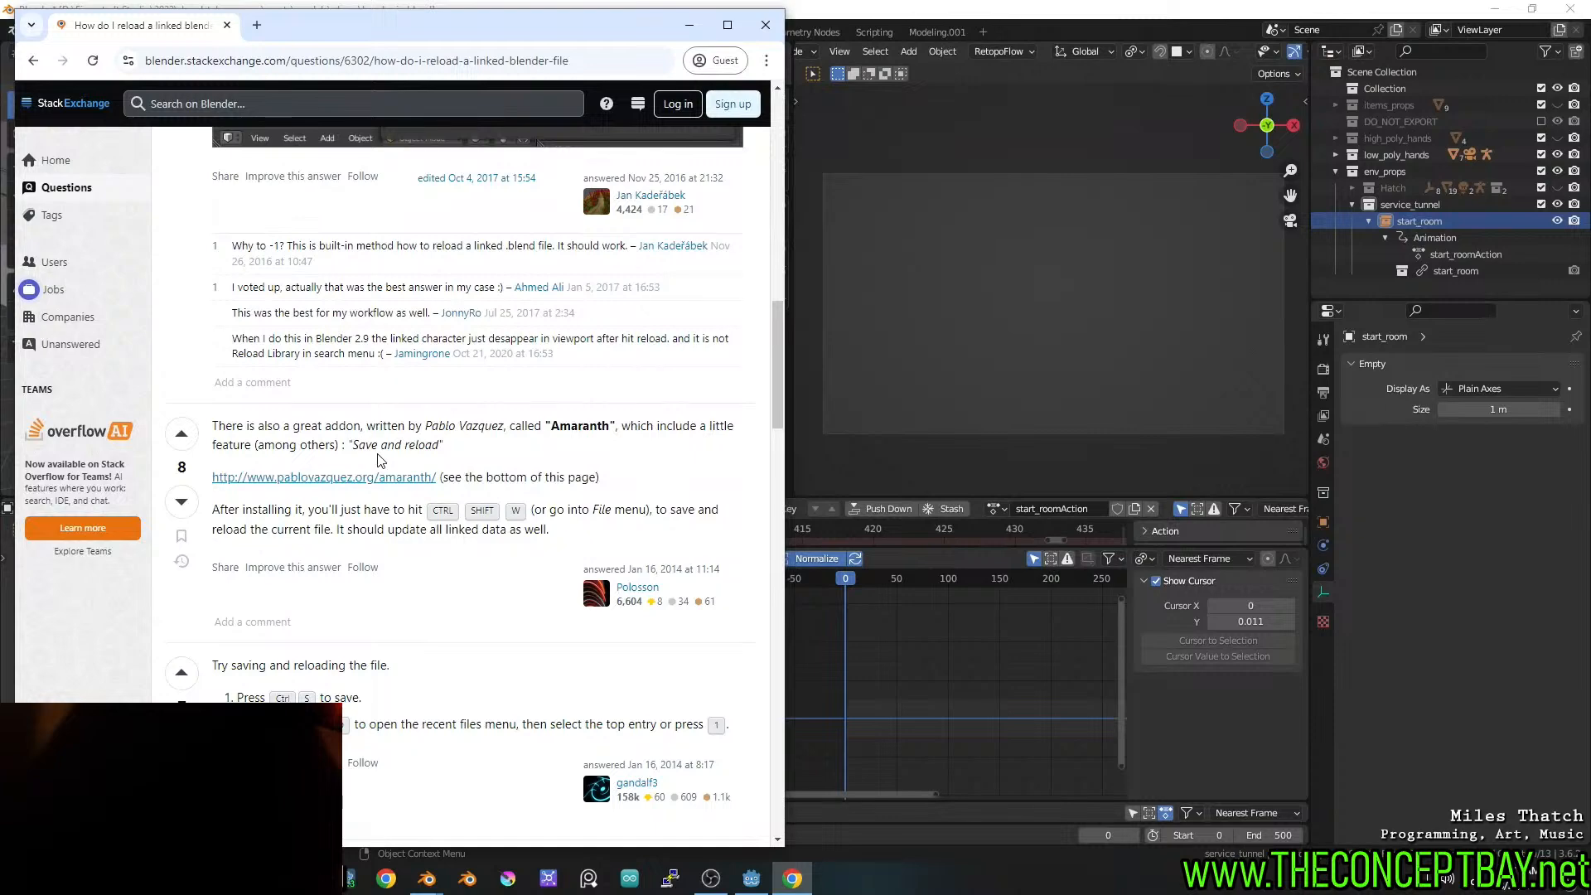
scroll(377, 460, down, 3)
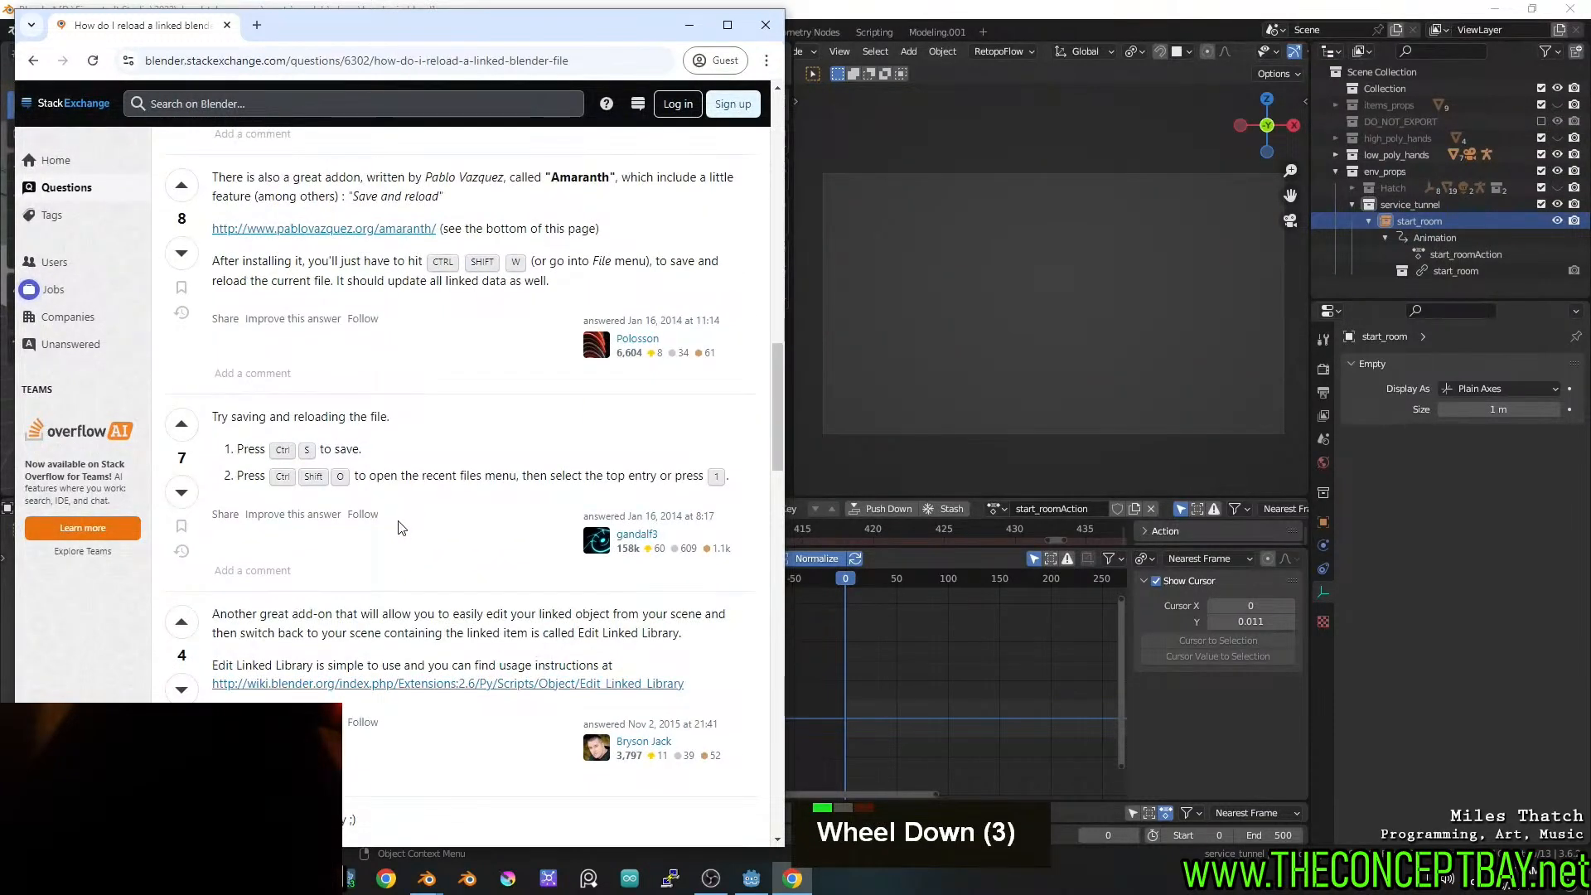
scroll(400, 528, down, 2)
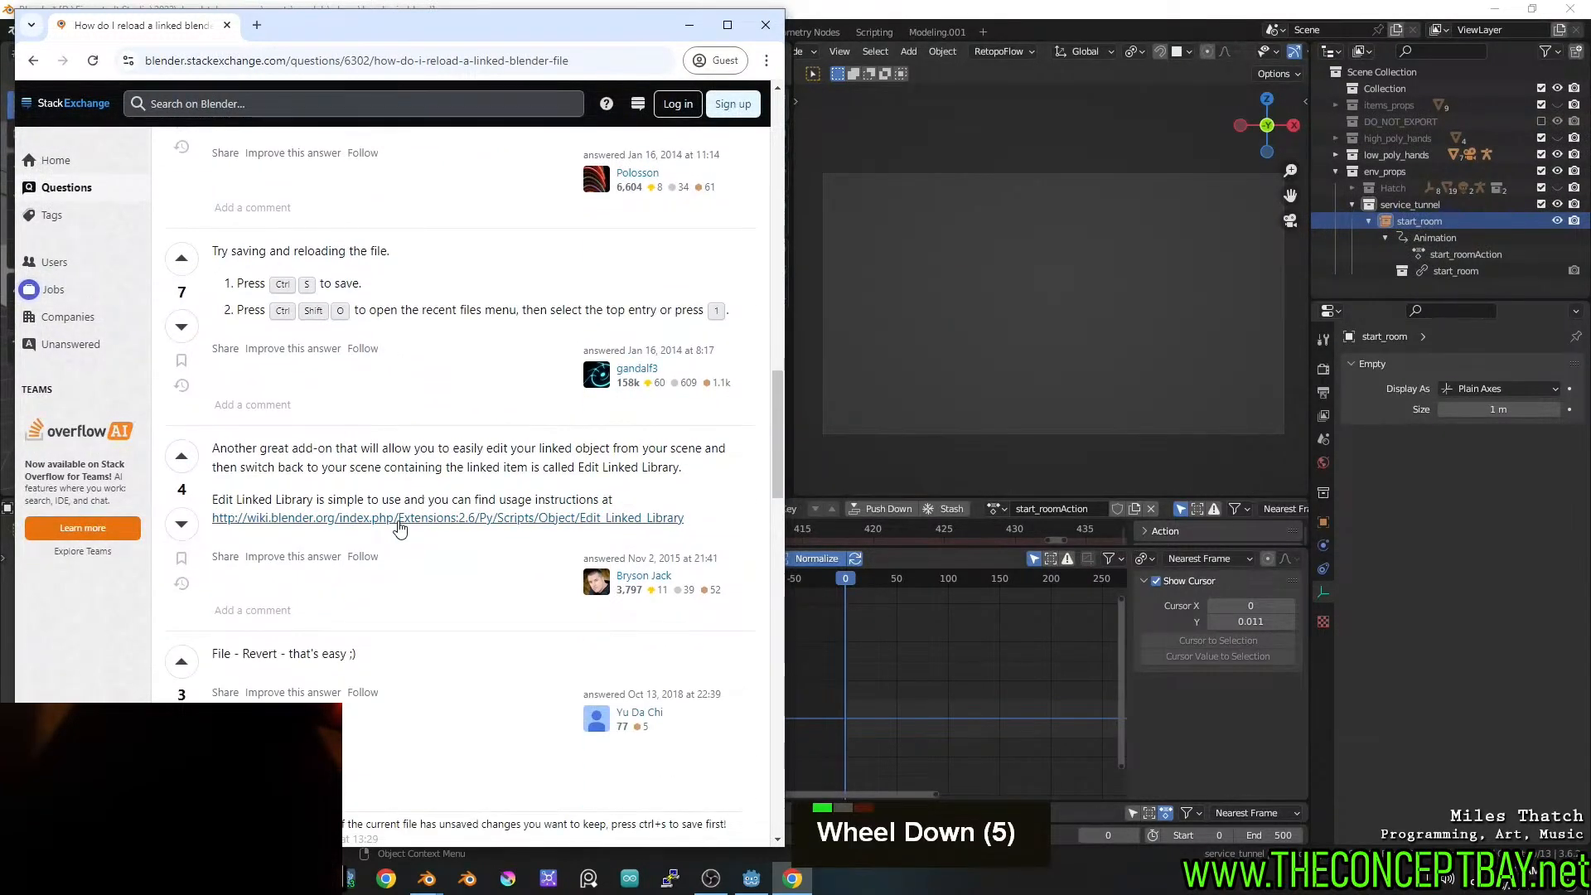
scroll(400, 528, up, 4)
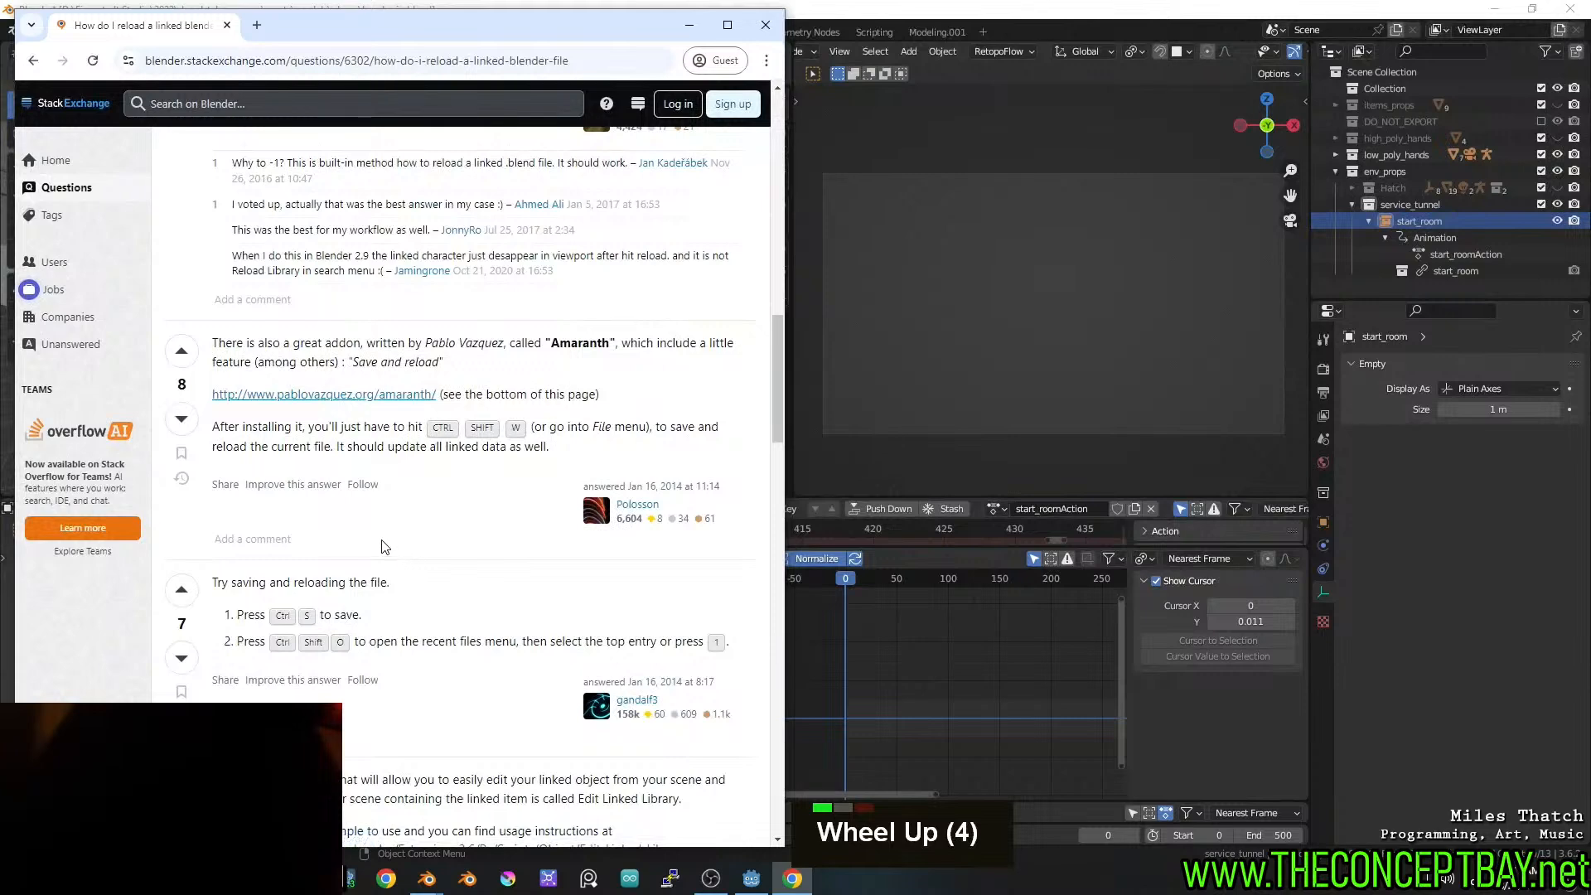
Open the search result "Is there a shortcut key or addon to refresh a linked object?" and read its answer
click(33, 62)
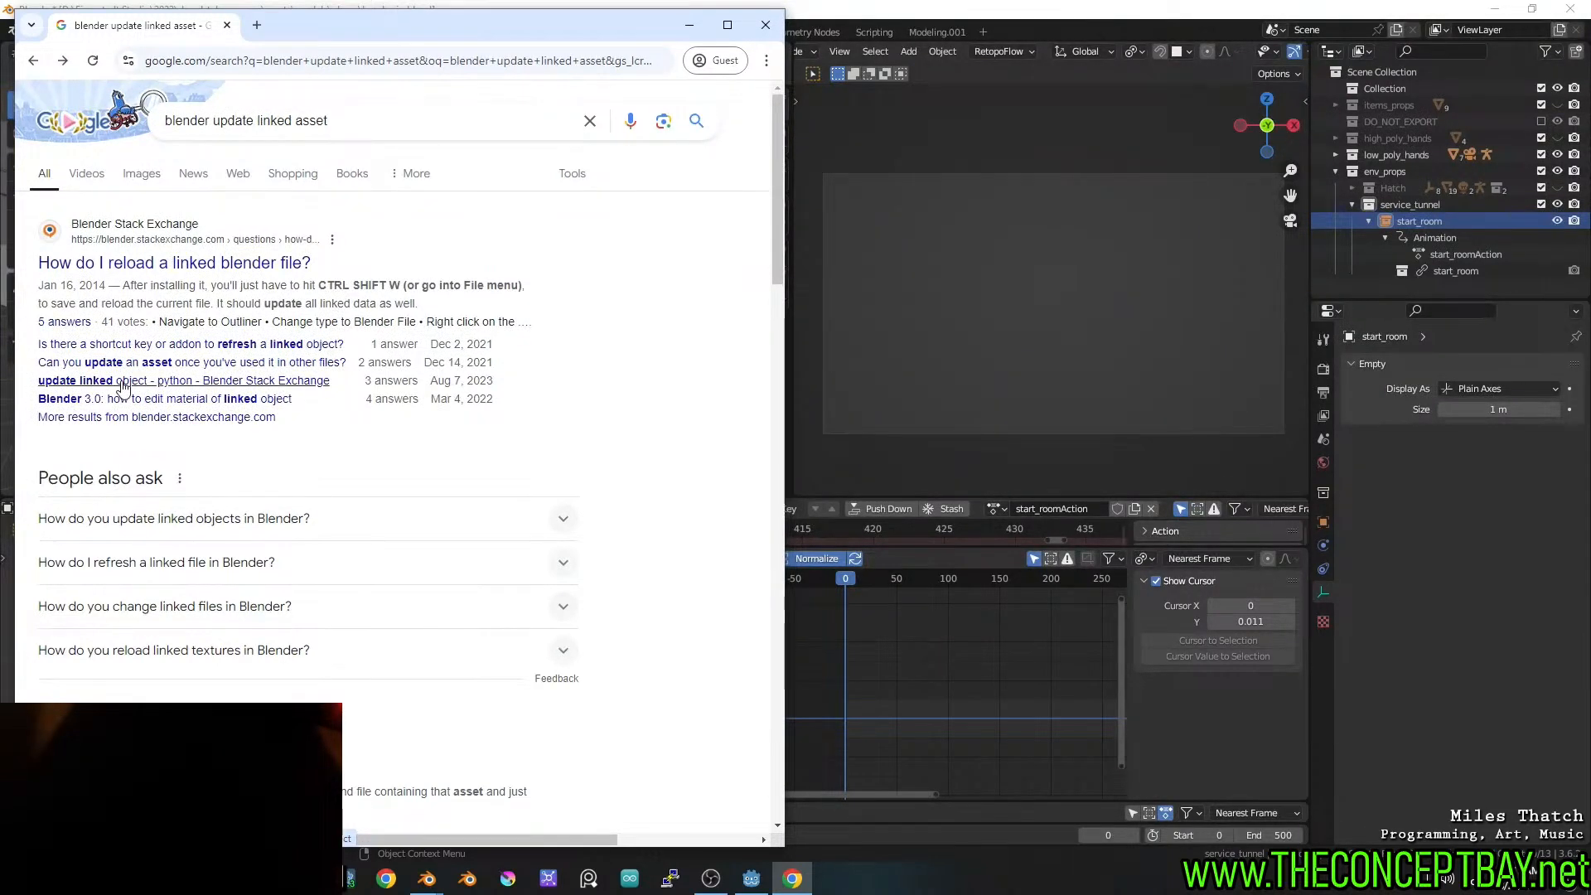
click(175, 344)
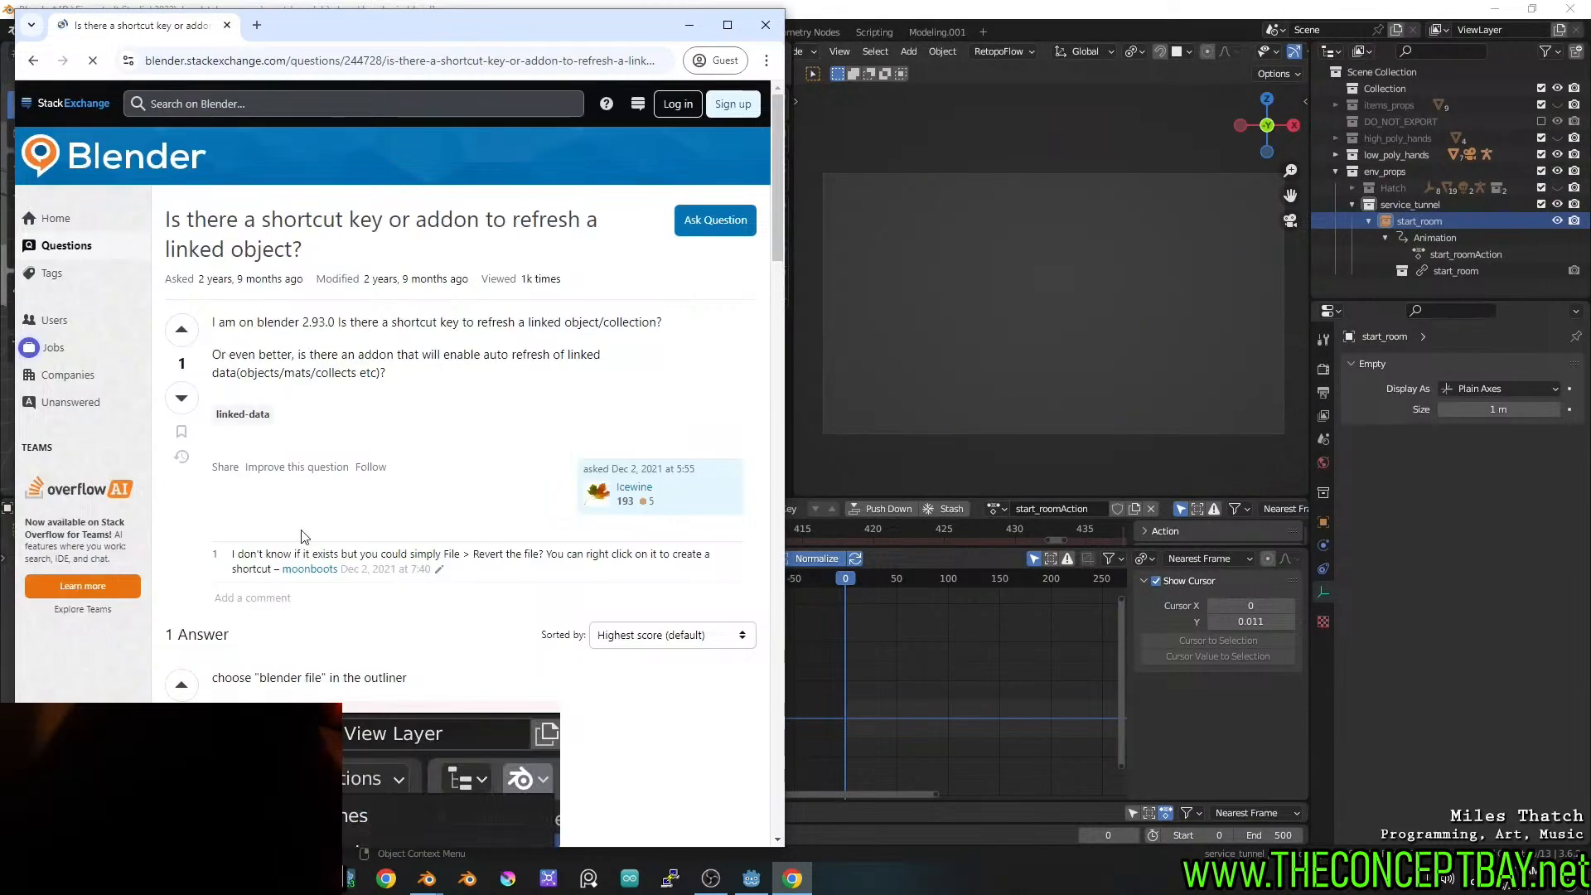
scroll(301, 536, down, 5)
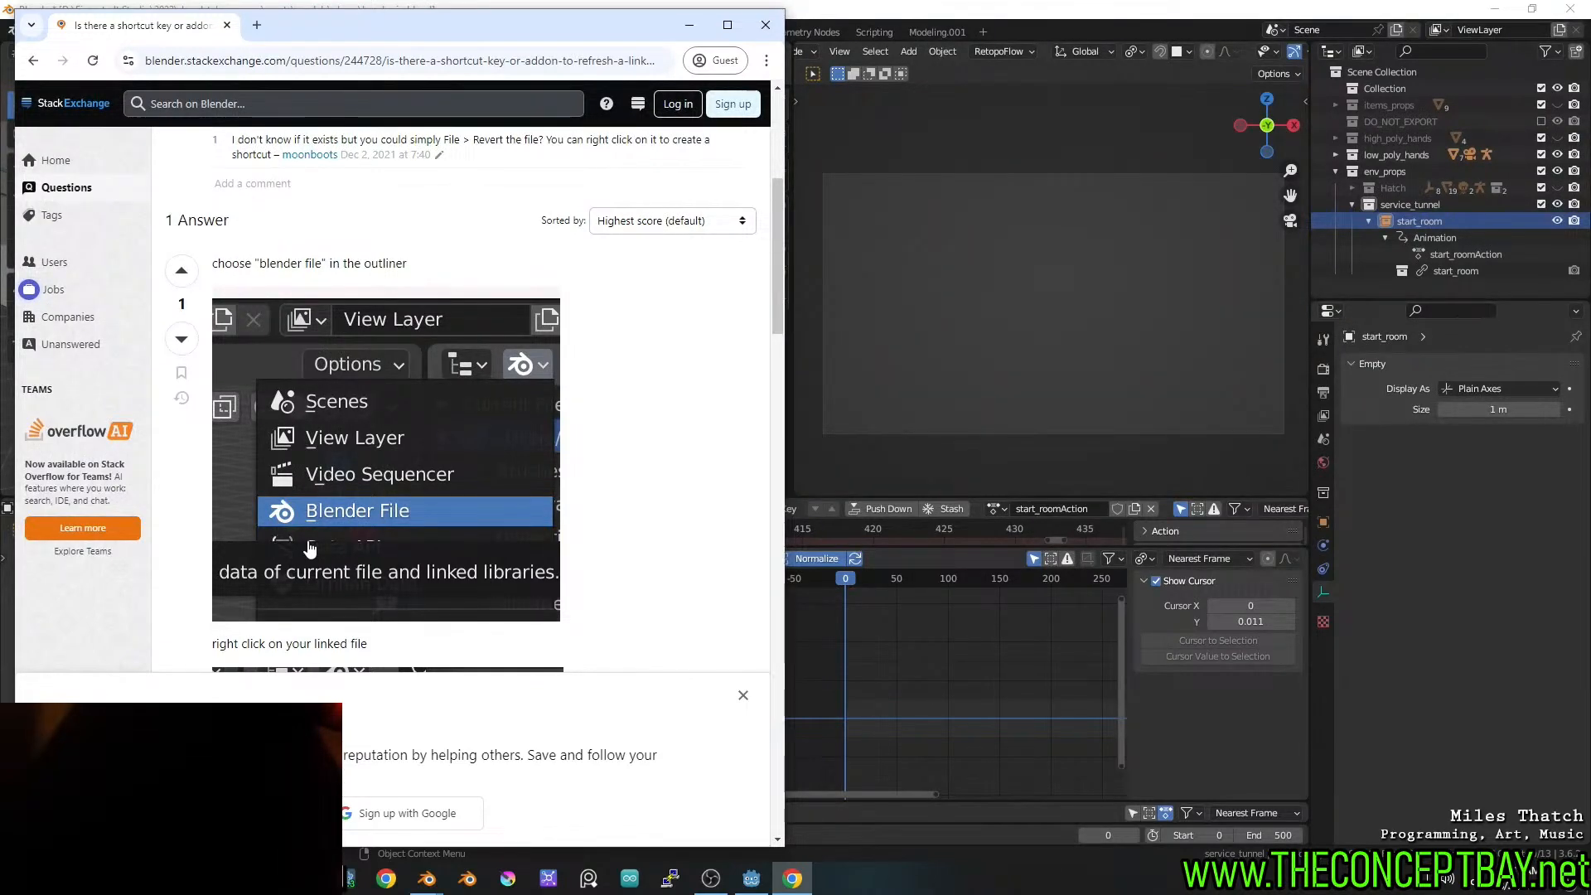
Return to Blender, set the Outliner's display mode to Blender File and expand the Collections group
click(1445, 31)
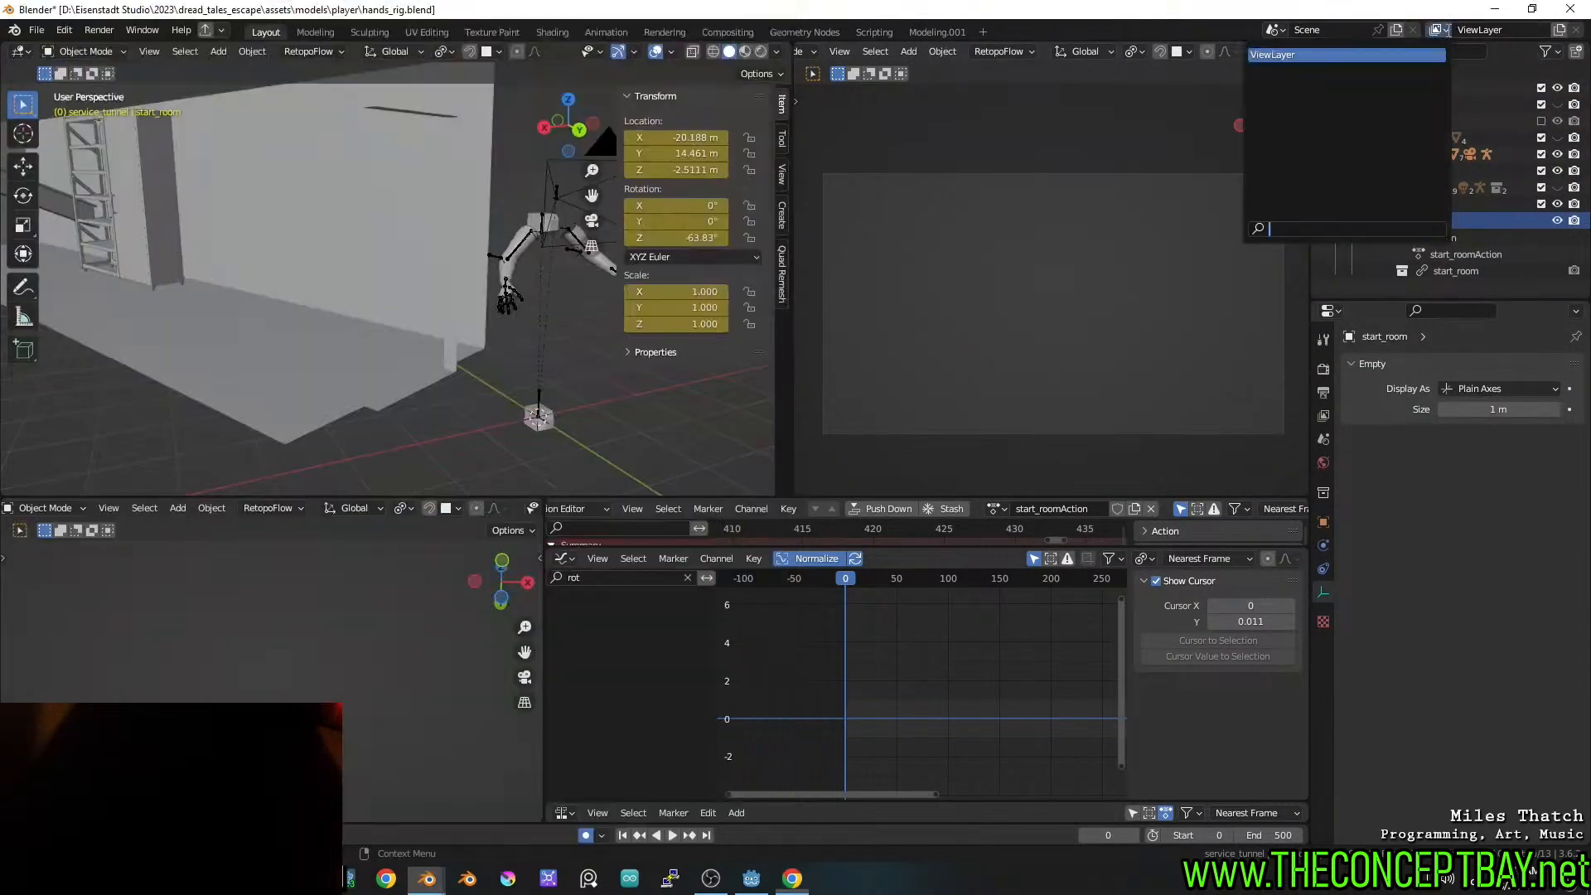
click(1363, 53)
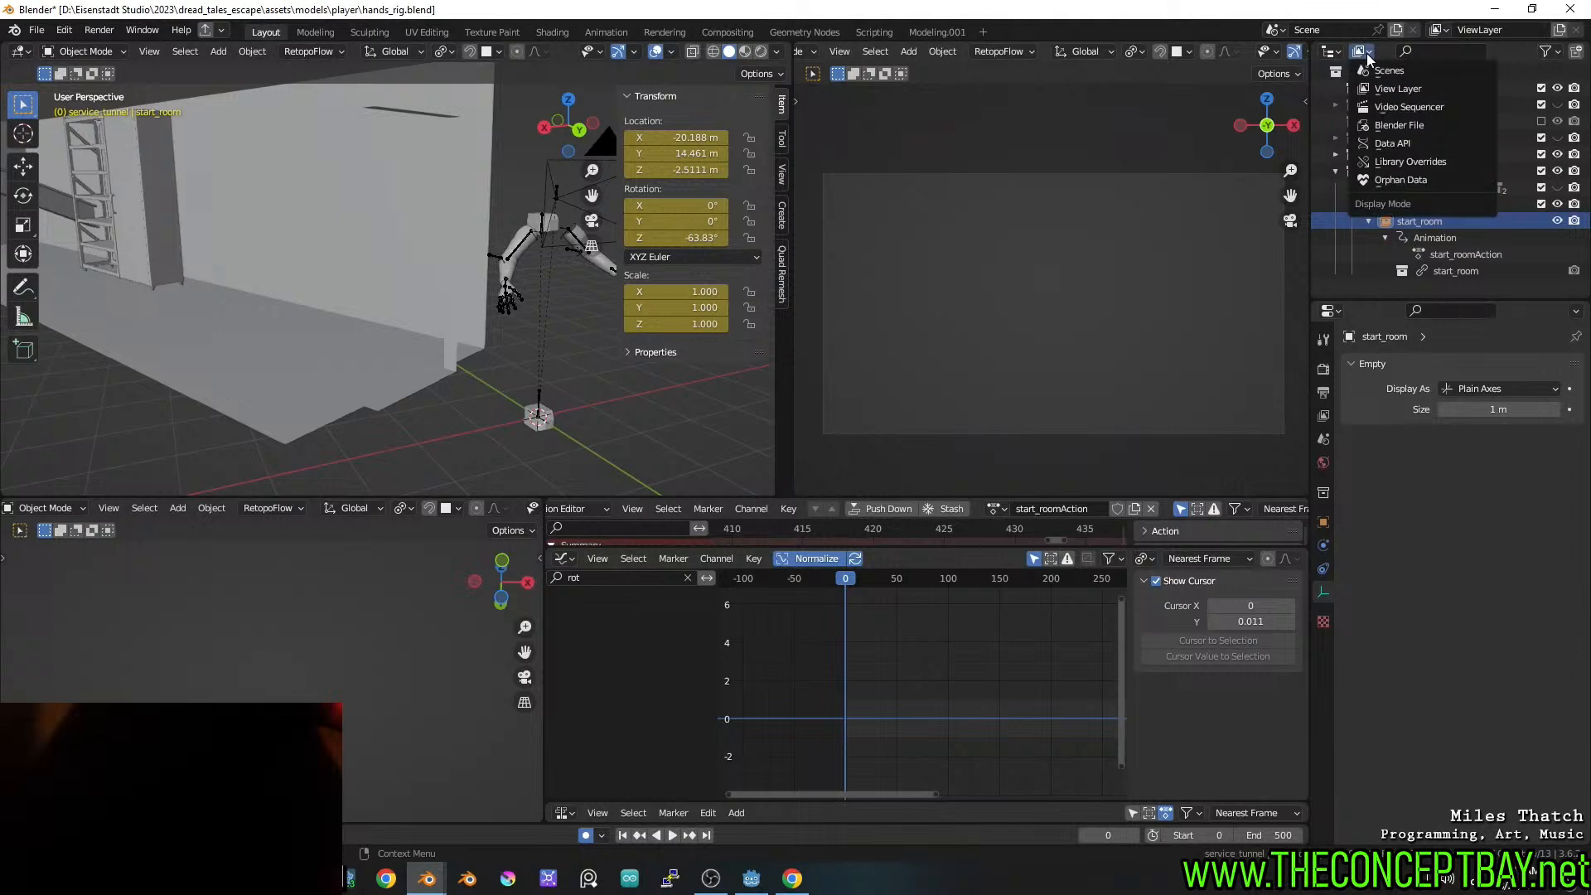
click(1404, 126)
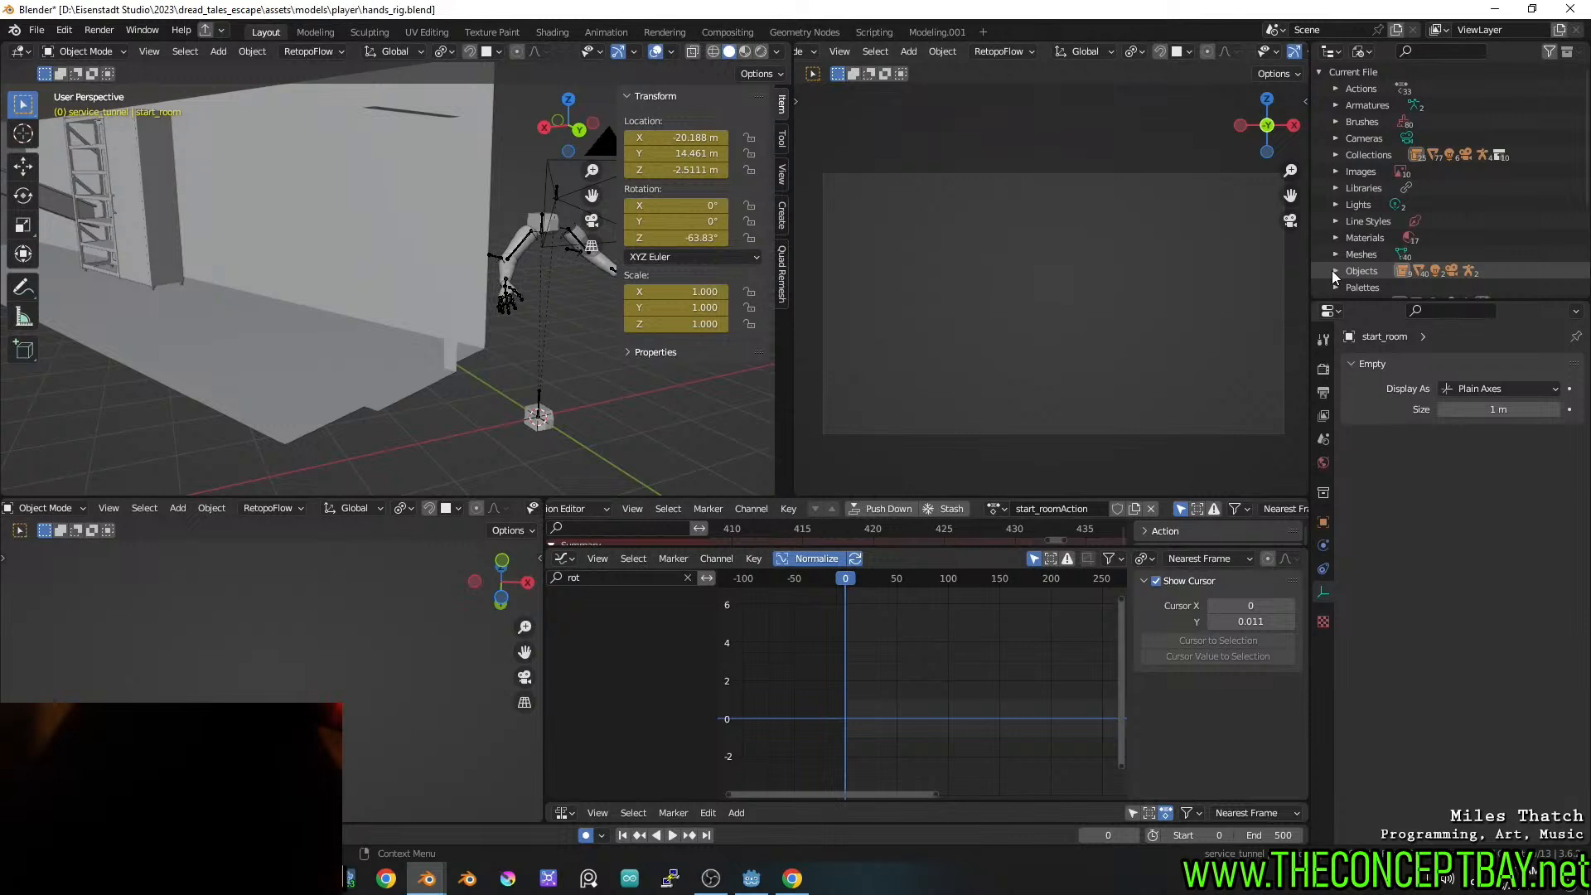
click(1337, 155)
scroll(1347, 170, down, 1)
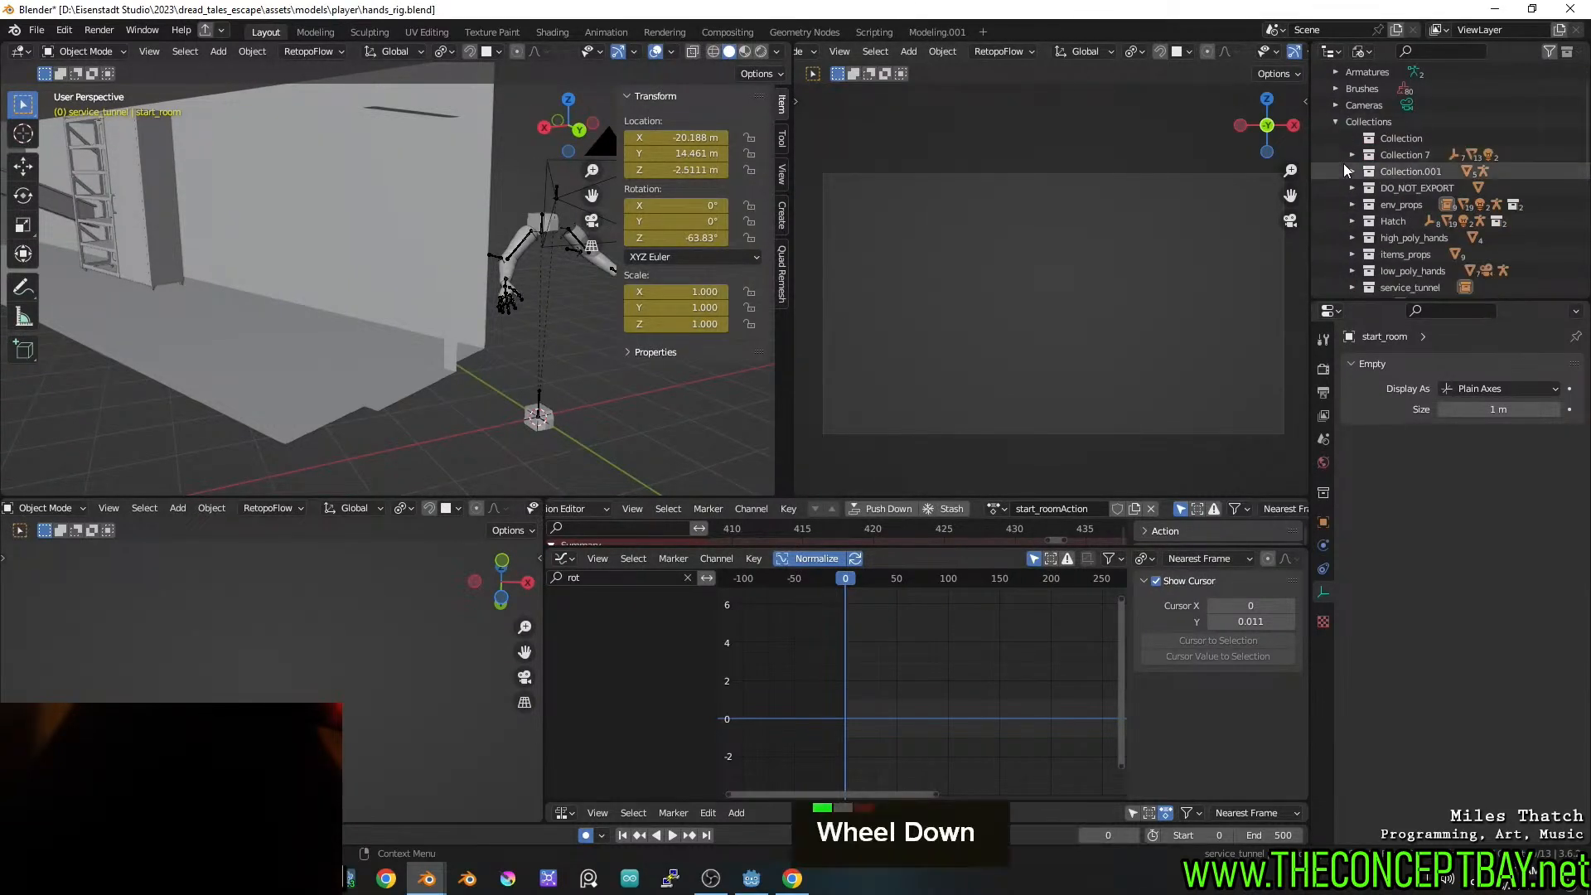
scroll(1347, 170, down, 2)
scroll(1367, 191, down, 3)
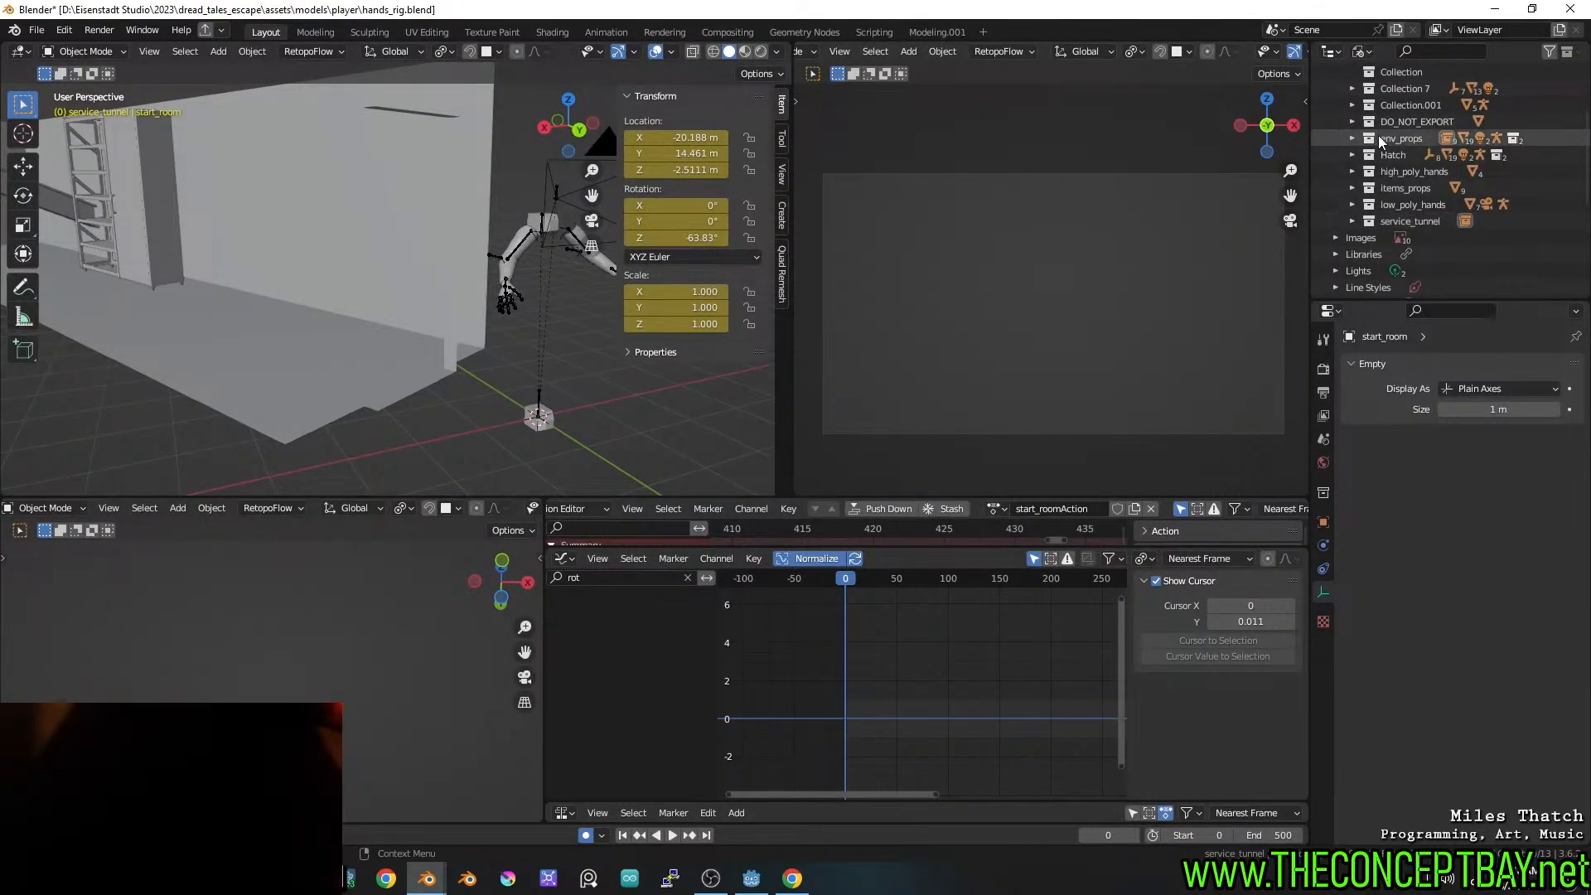
scroll(1378, 190, up, 2)
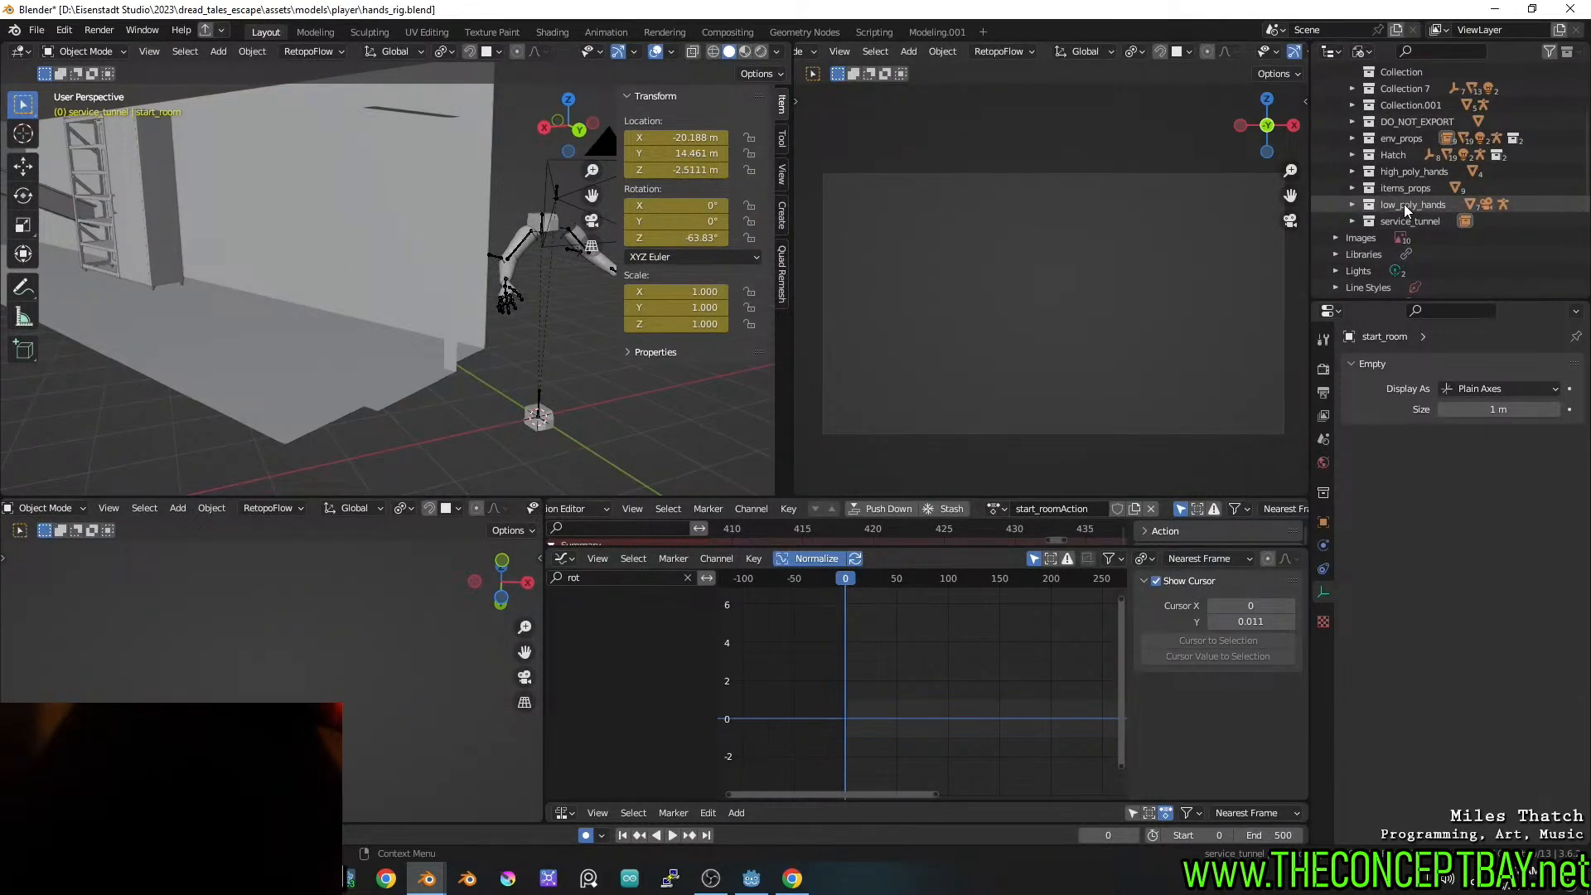
Expand the env_props collection and examine the service_tunnel collection's context options for a way to reload the linked data
click(1353, 139)
right_click(1385, 173)
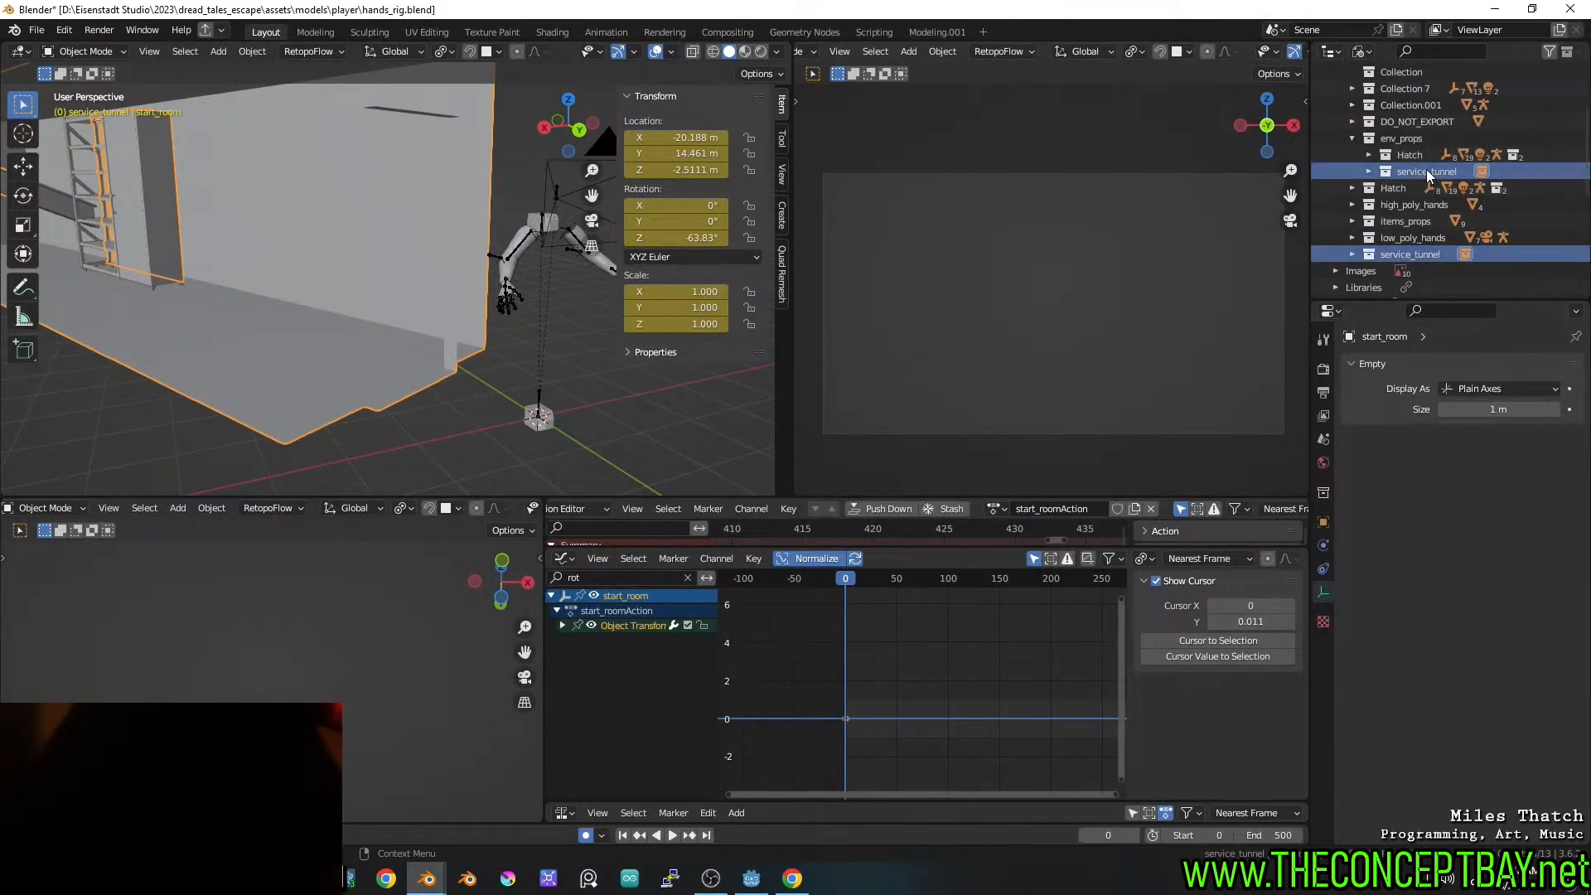
right_click(1406, 259)
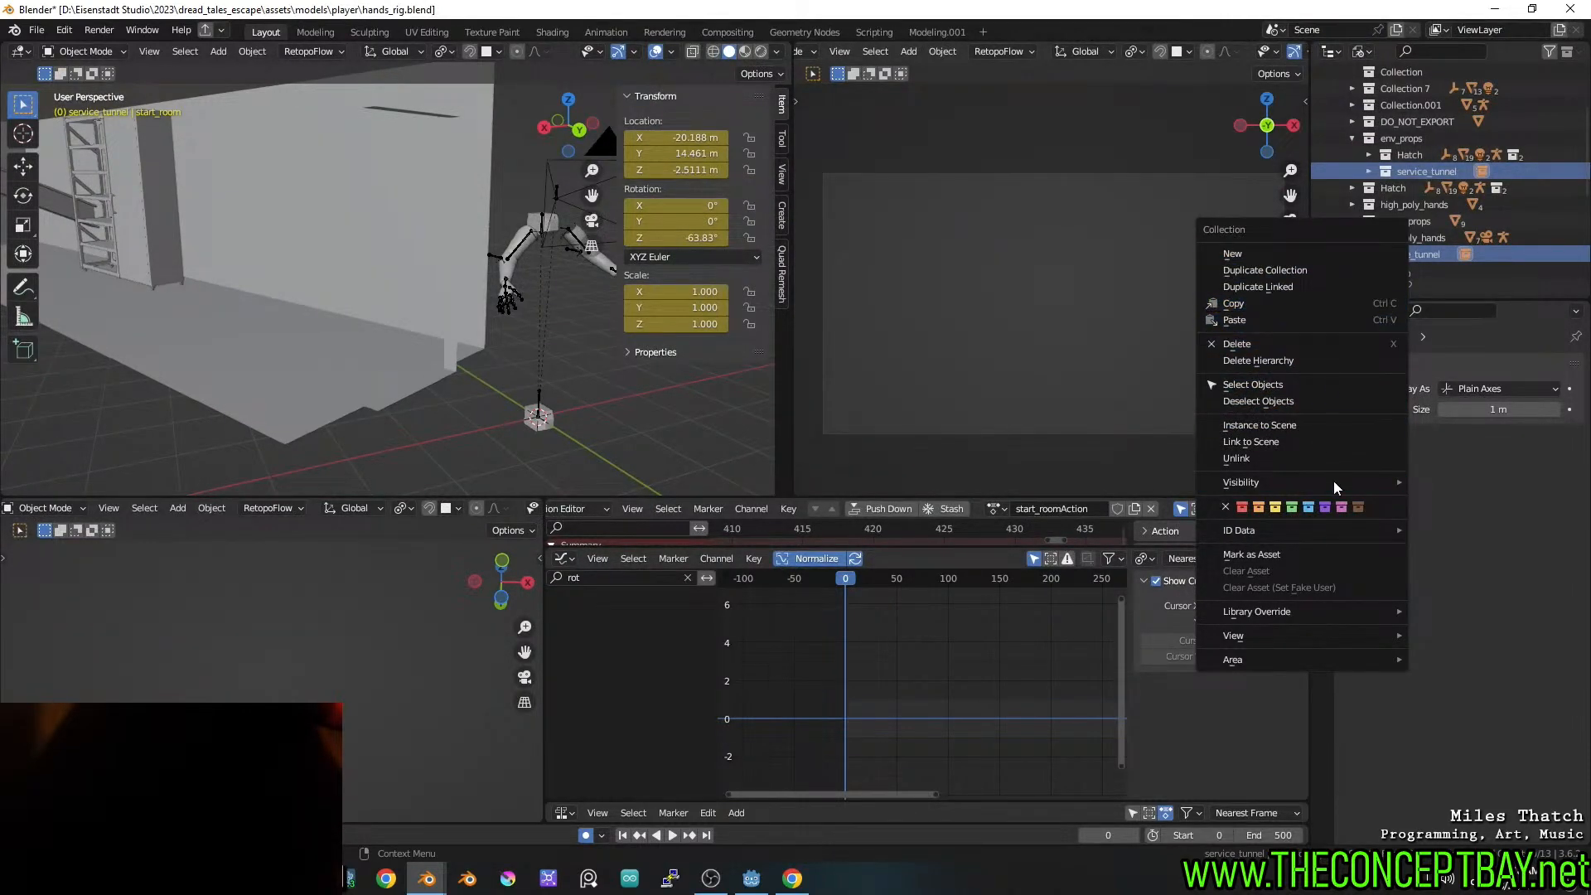
mouse_move(1326, 638)
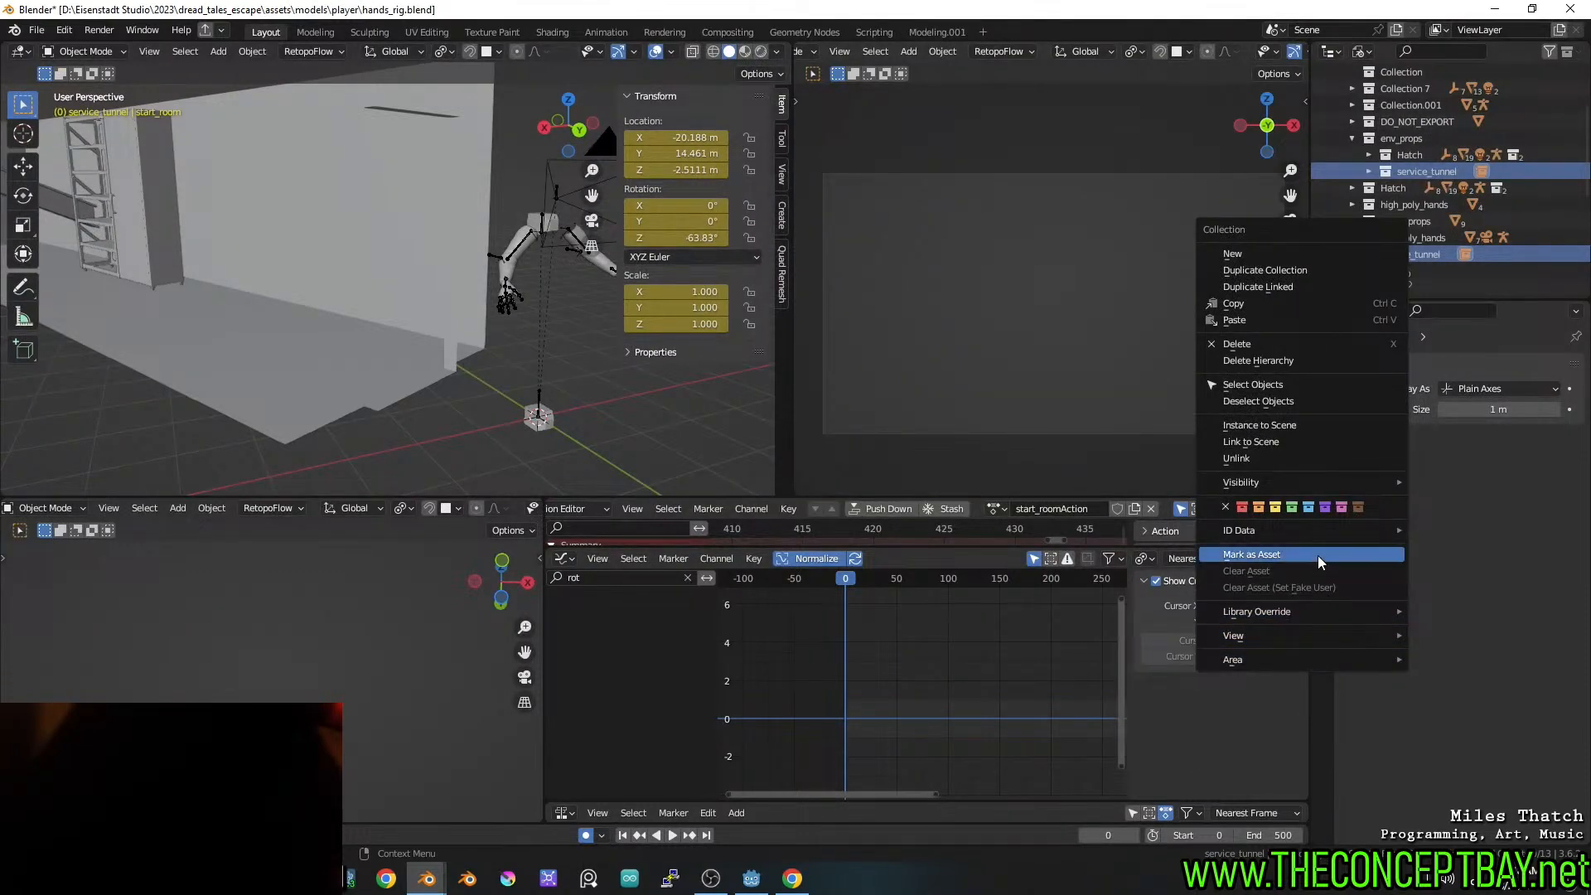
mouse_move(1320, 540)
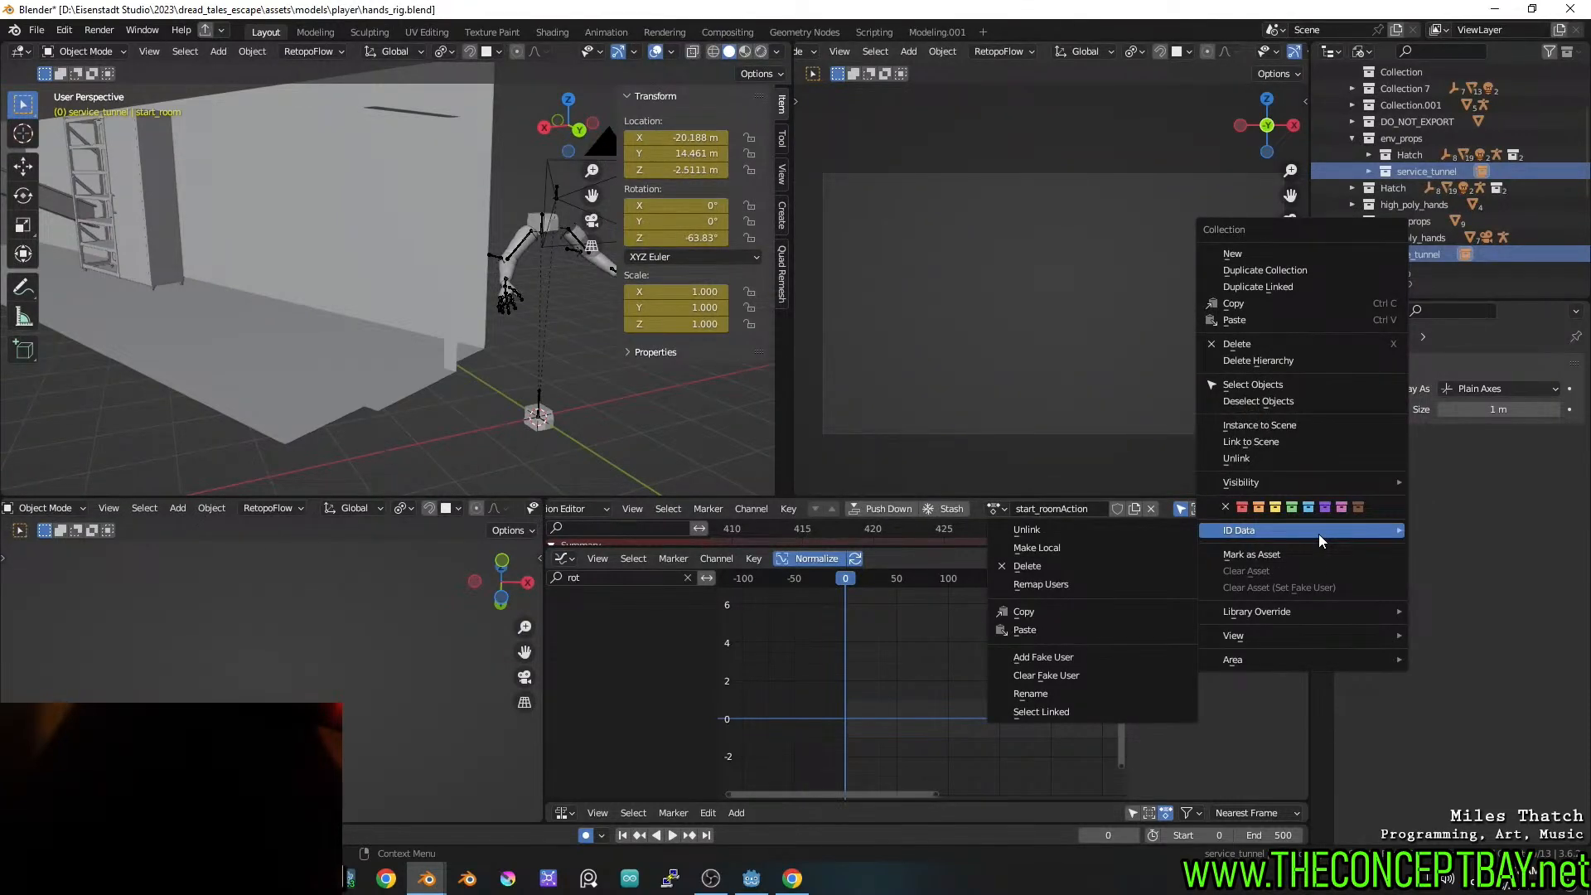
mouse_move(1320, 495)
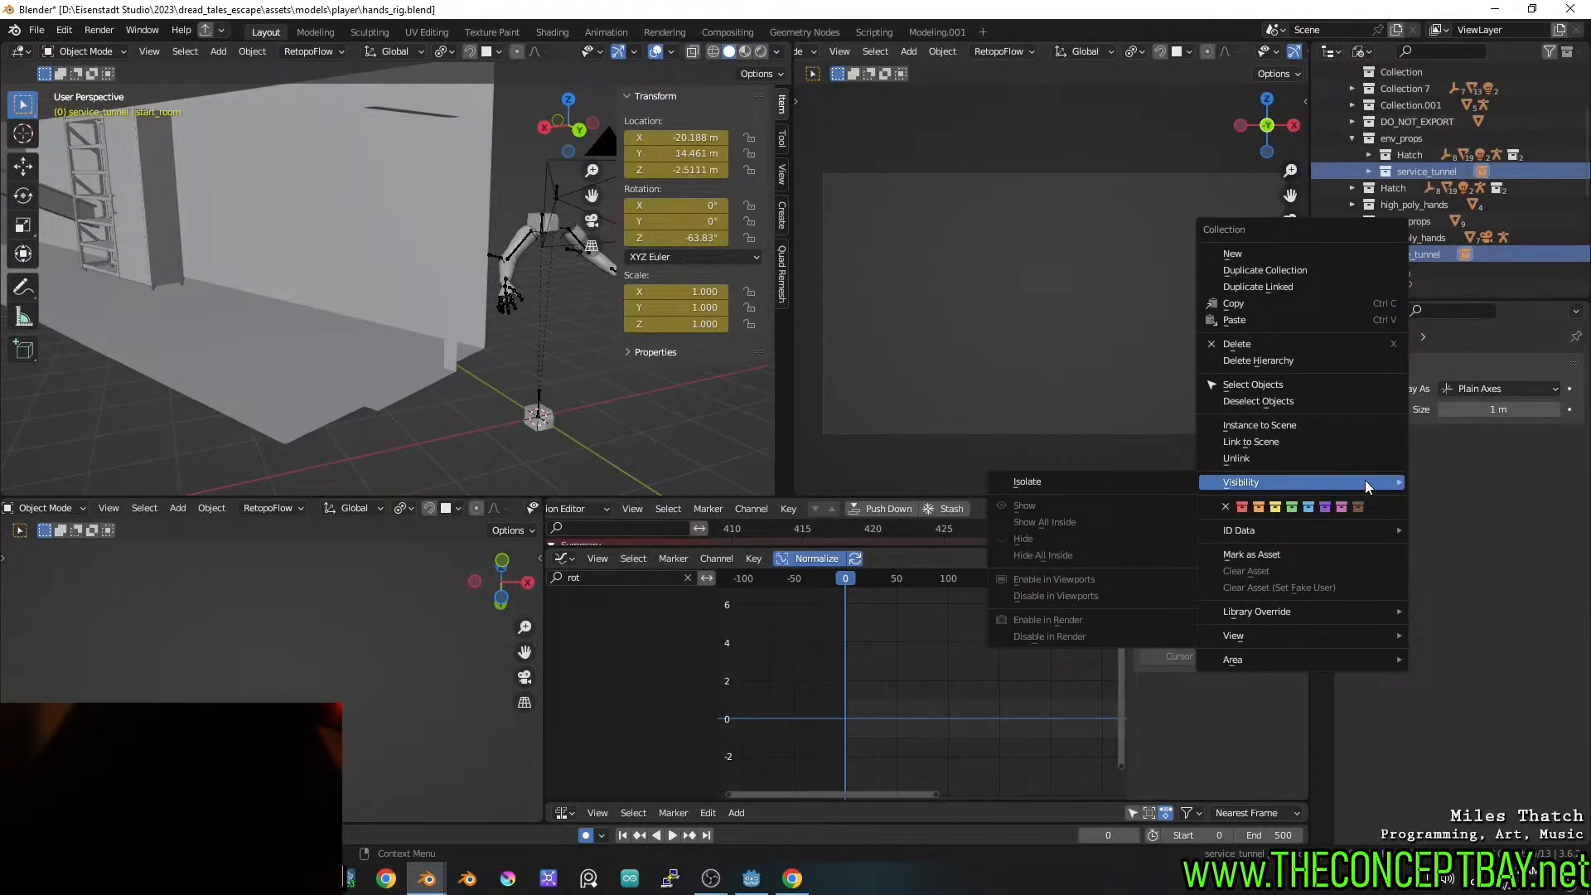
Select everything in the viewport and examine the start_room instance, its origin and the alignment block's position relative to the hands rig
scroll(578, 390, down, 2)
middle_drag(579, 390, 406, 432)
scroll(529, 400, down, 5)
scroll(406, 432, up, 5)
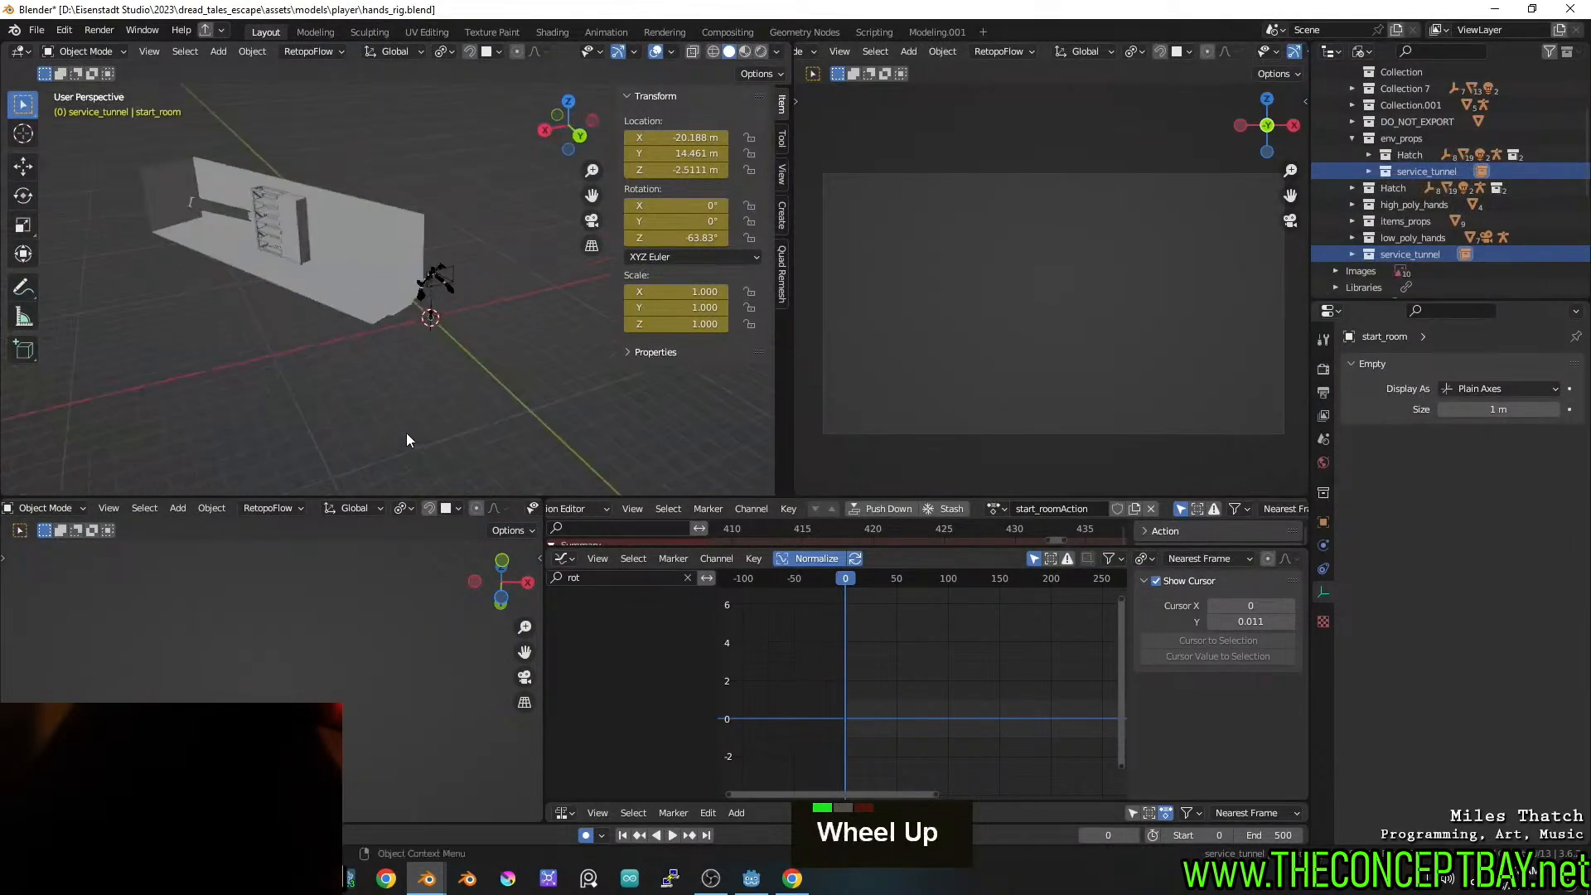
middle_drag(595, 391, 502, 424)
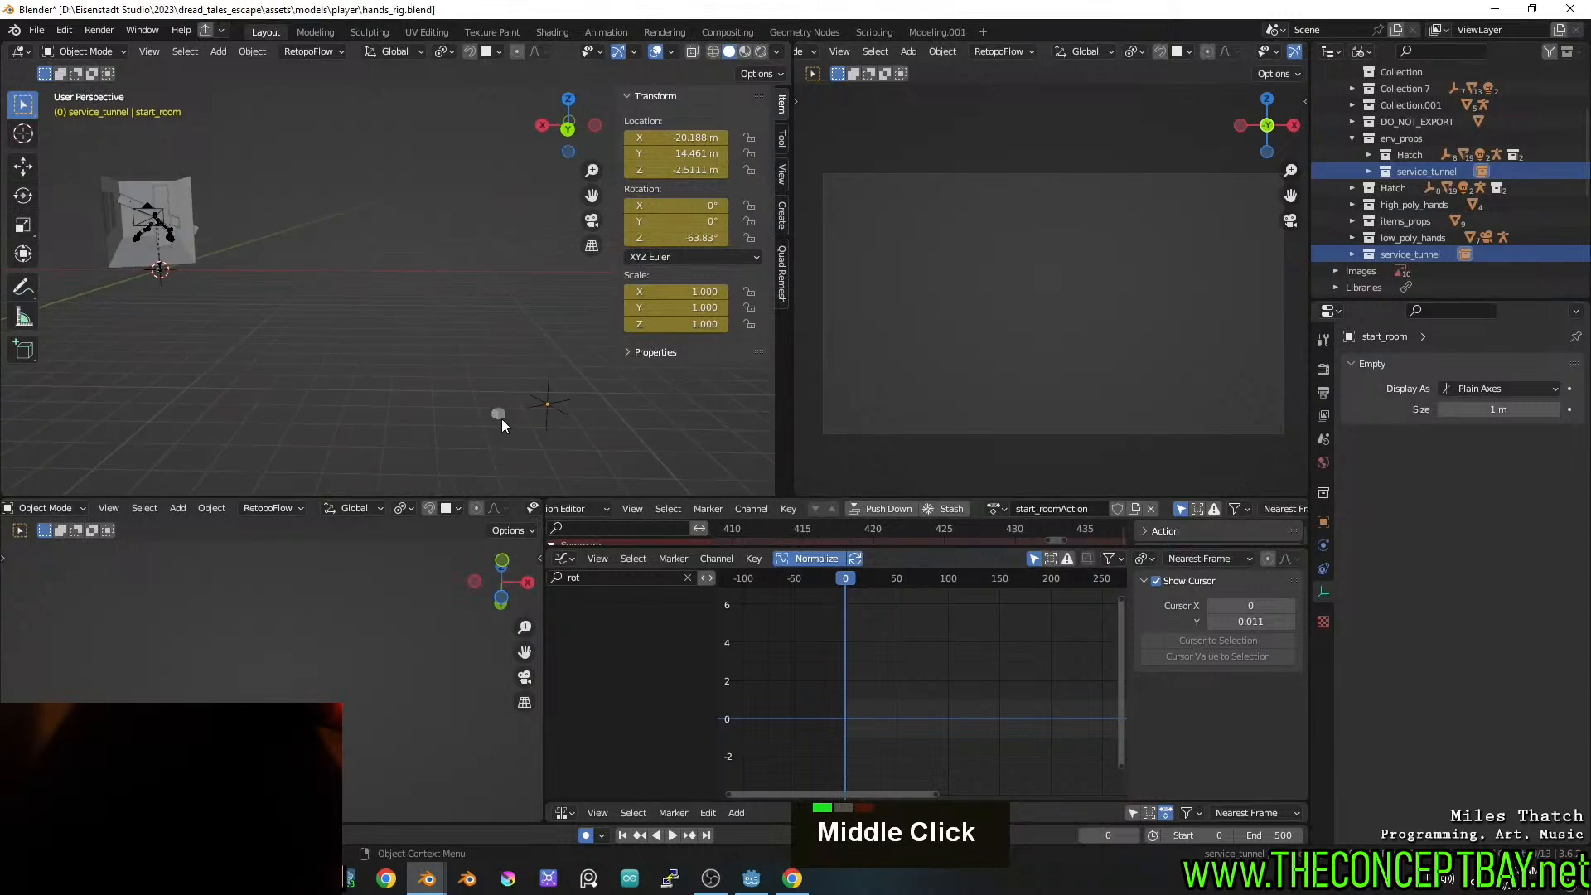
key(a)
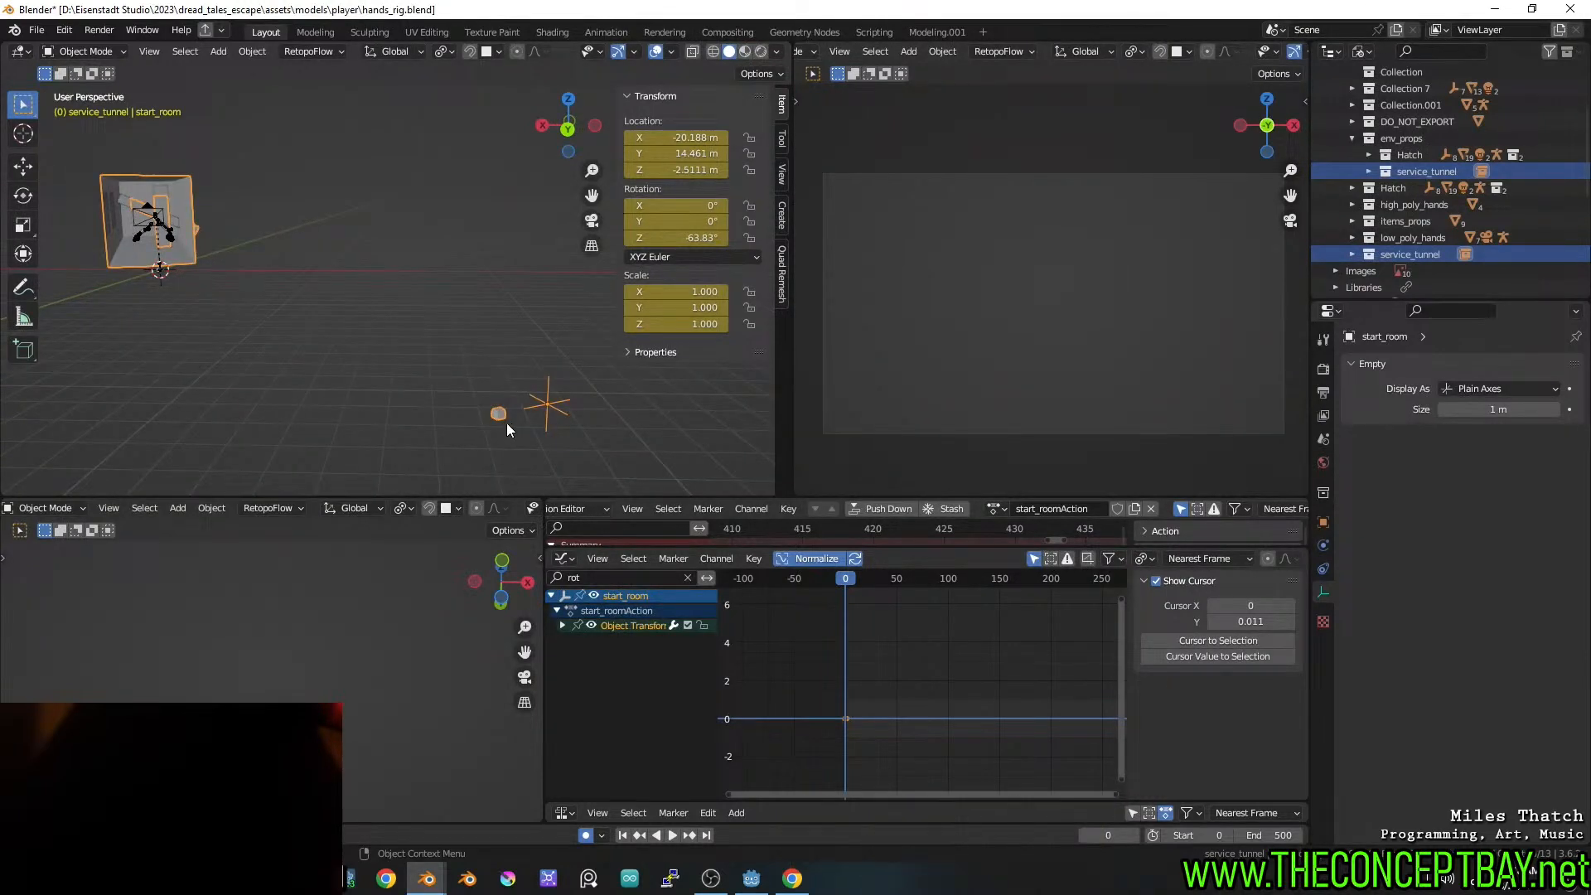
middle_drag(507, 425, 547, 423)
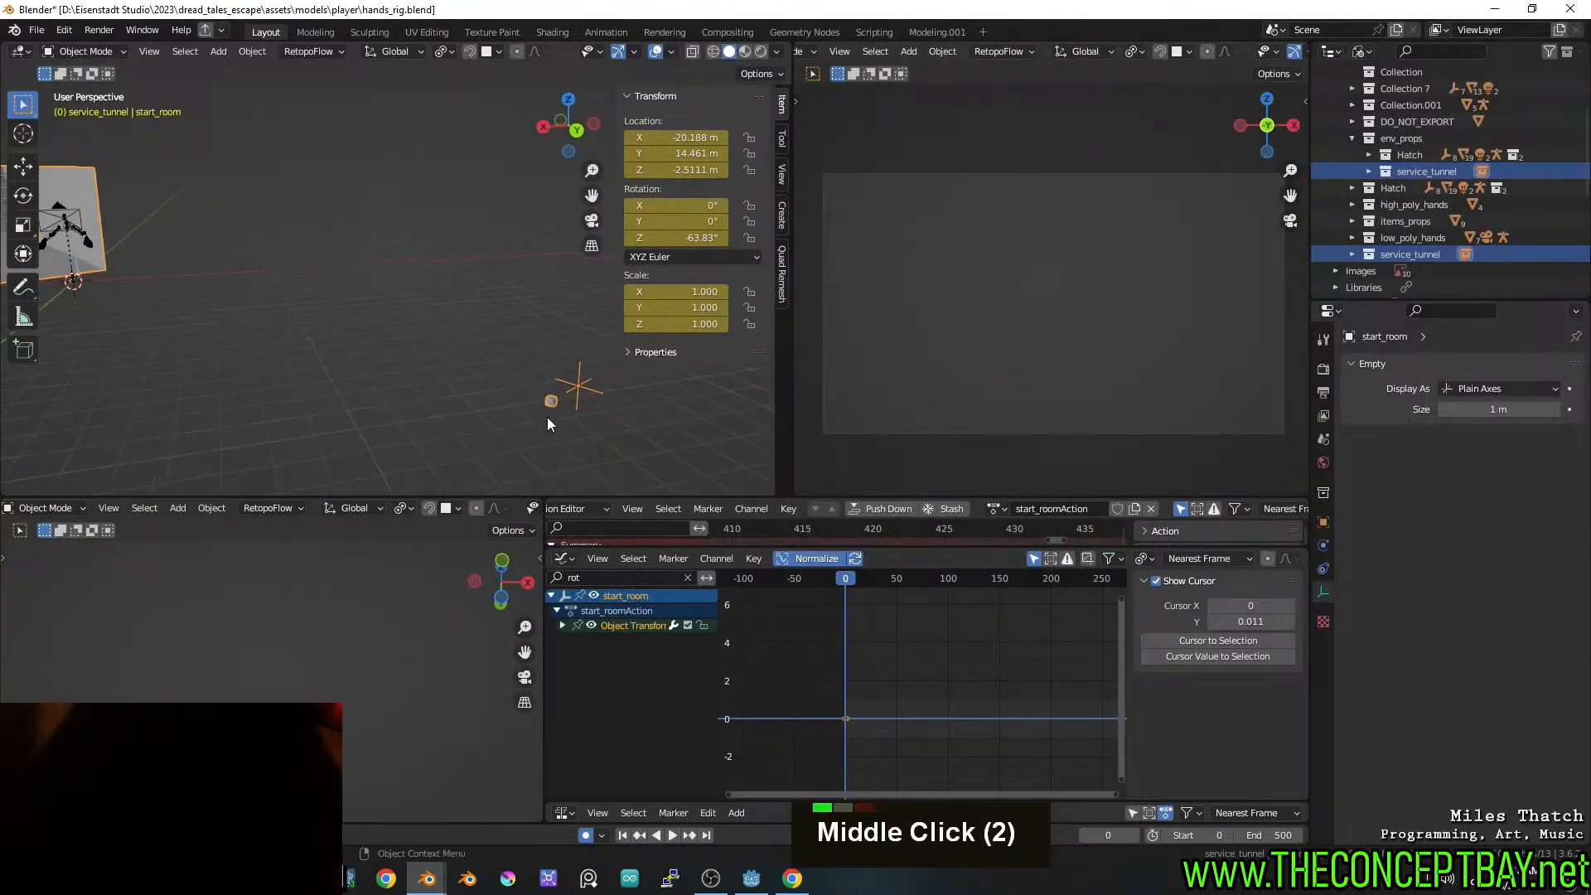
key(ctrl)
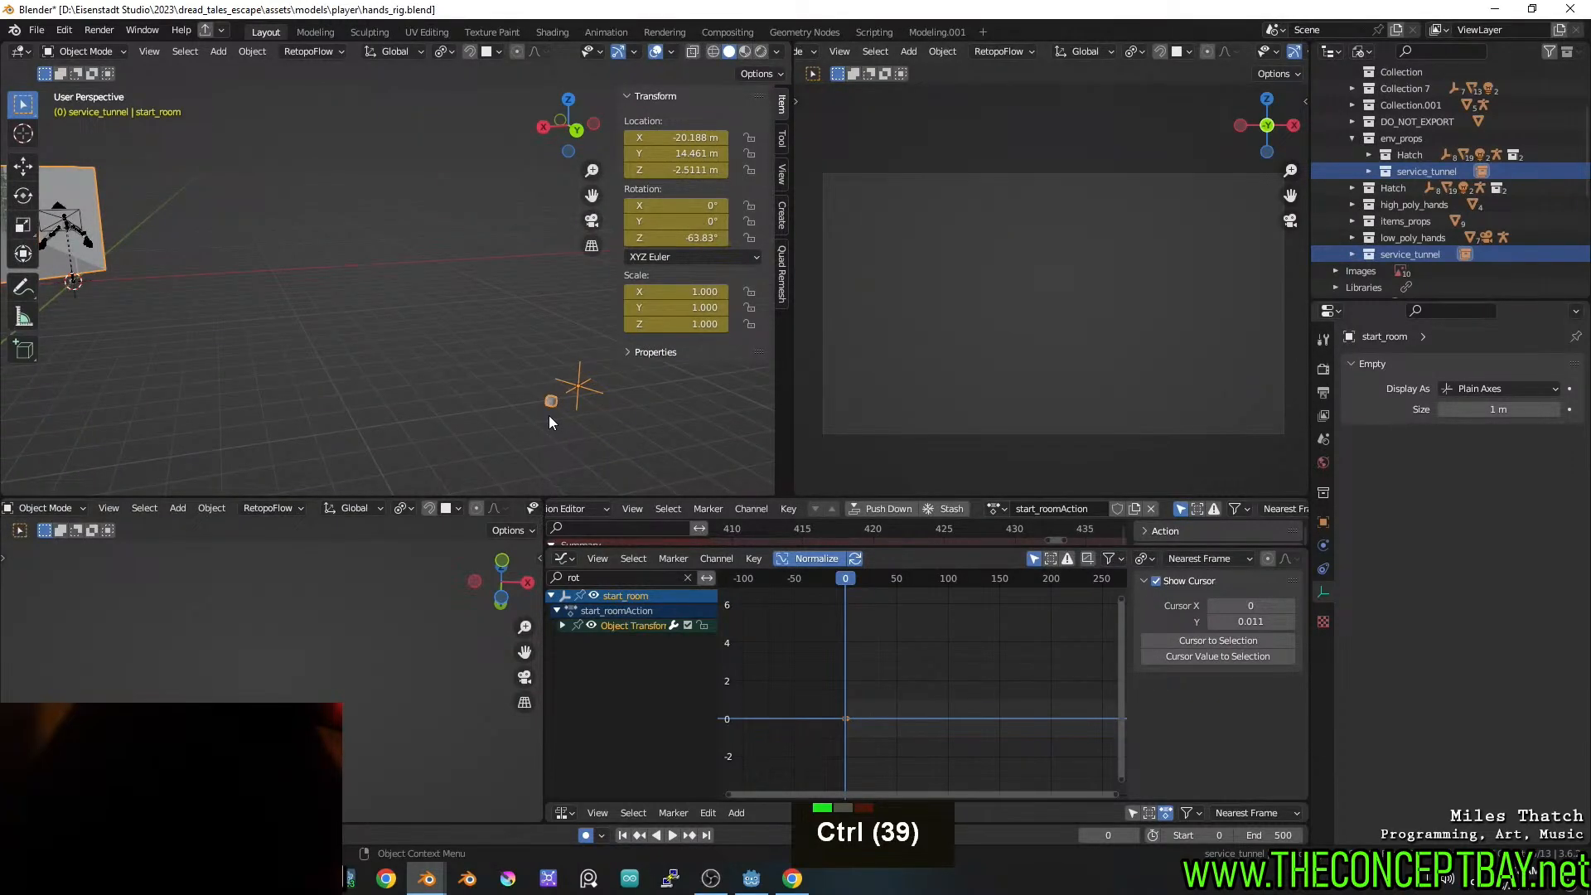
Switch to rail_service_tunnel.blend, parent anim_align_root.001 to the start_room-col object and save the file
key(alt+Tab)
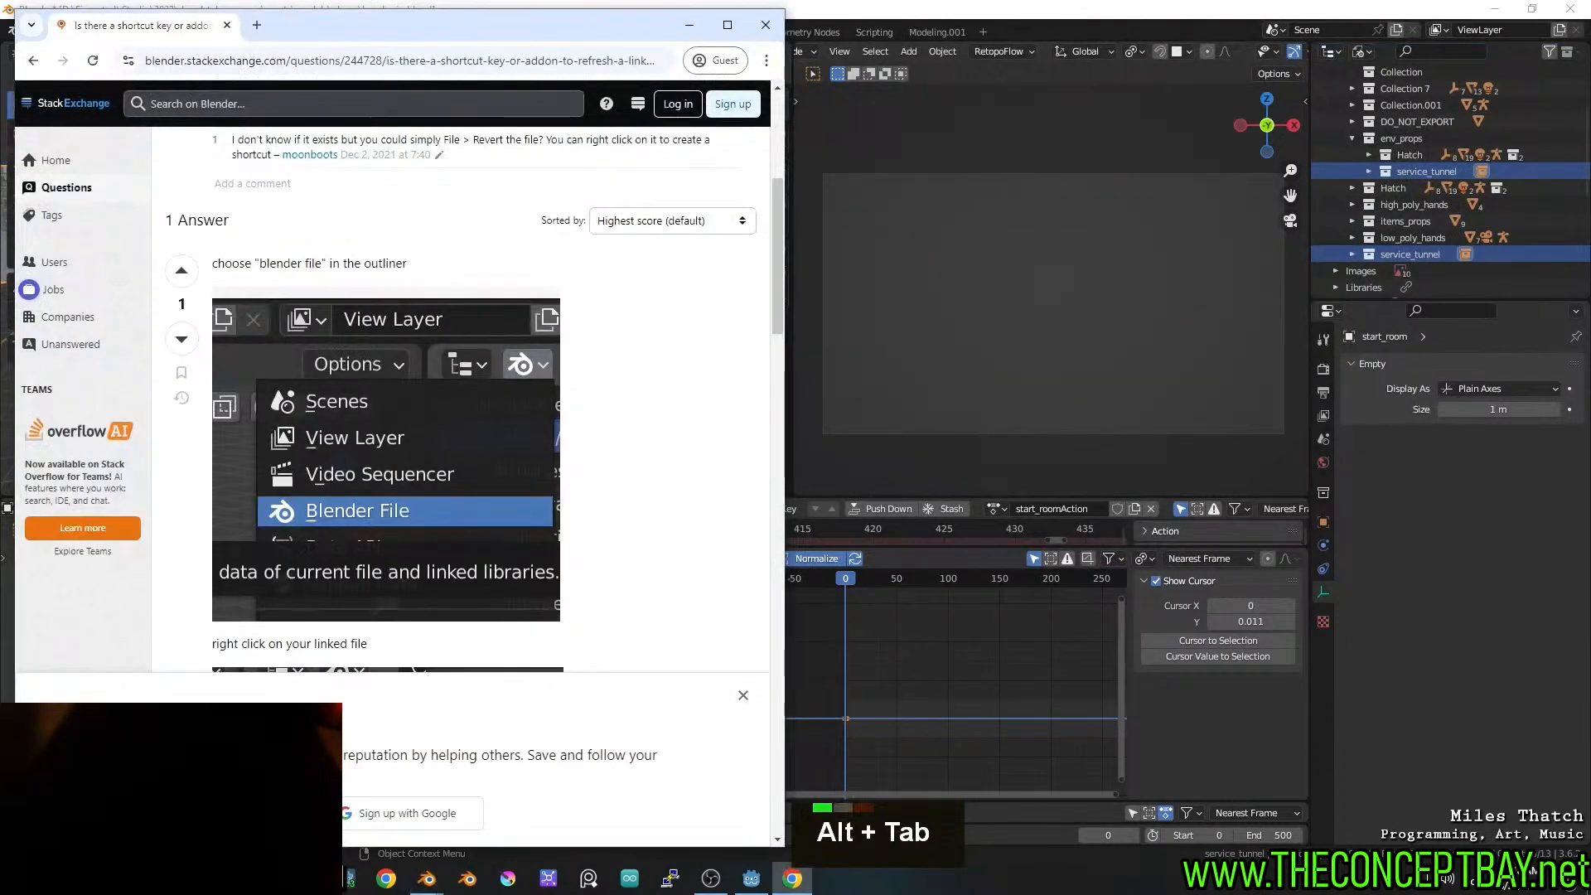
key(alt+Tab)
key(alt+Tab)
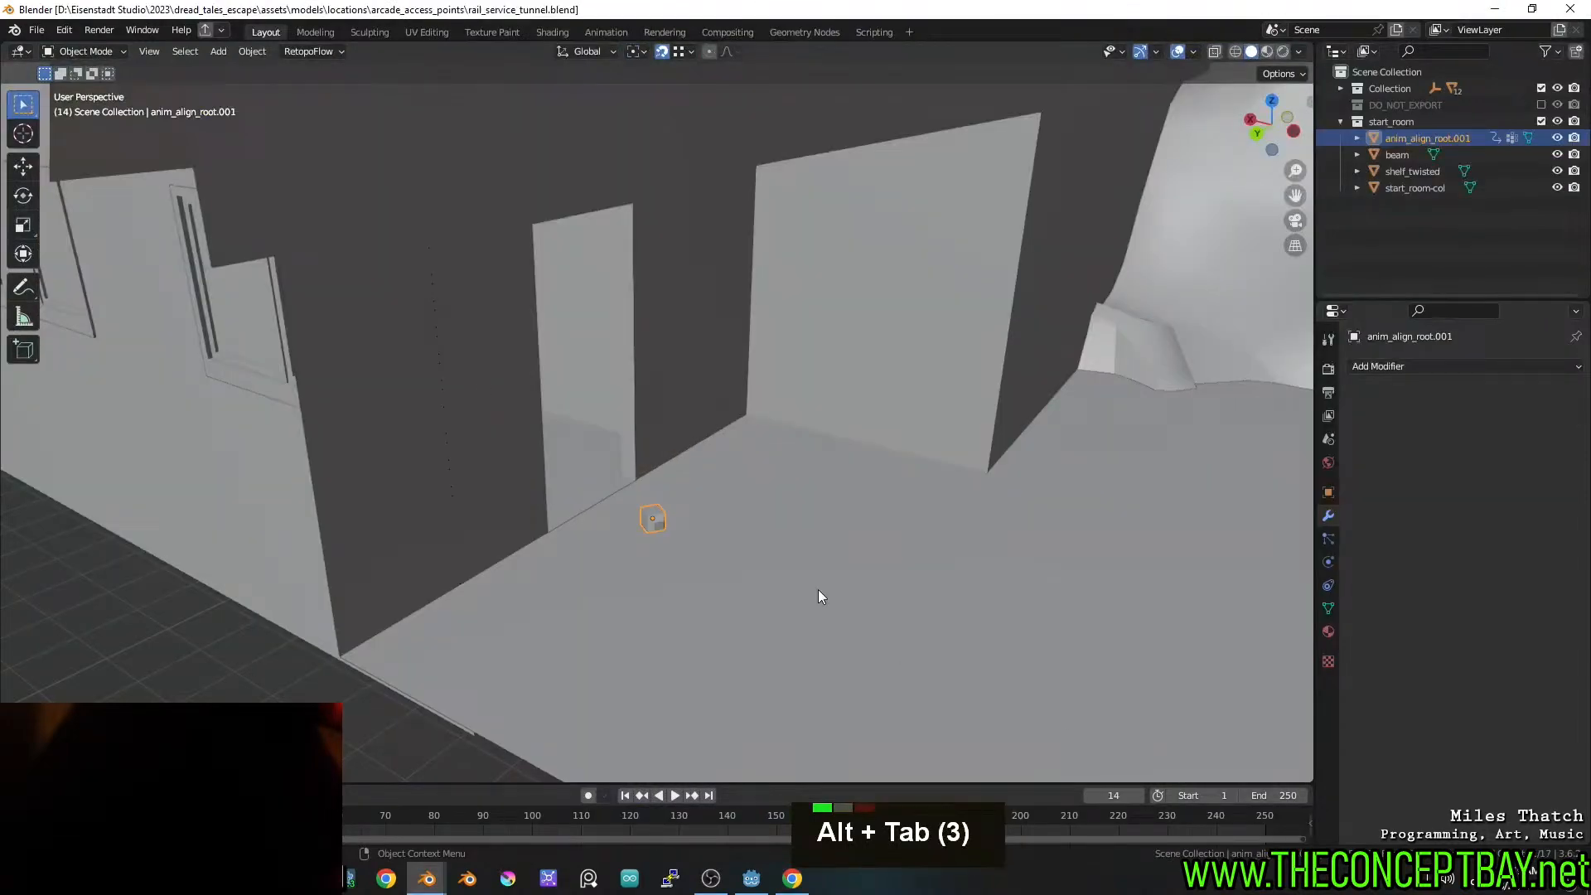
middle_drag(819, 591, 753, 532)
middle_drag(1071, 468, 945, 486)
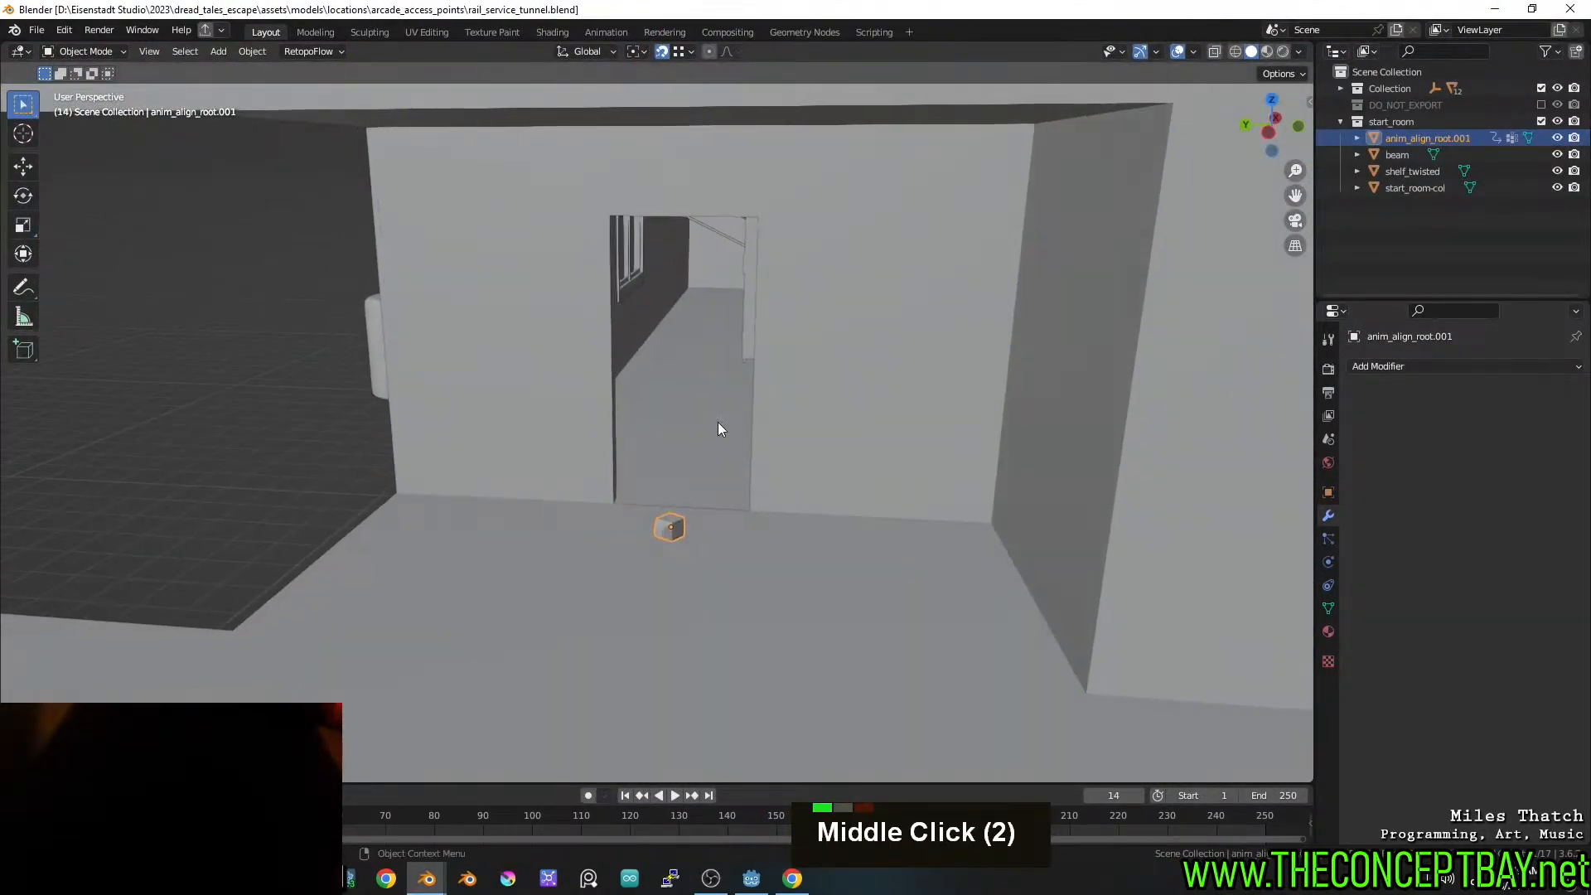
shift+click(693, 430)
middle_drag(763, 462, 878, 489)
key(ctrl+p)
click(754, 453)
scroll(862, 501, down, 2)
key(ctrl+s)
Return to hands_rig.blend, reopen it from the recent files with changes saved, and inspect the alignment block's position
key(alt+Tab)
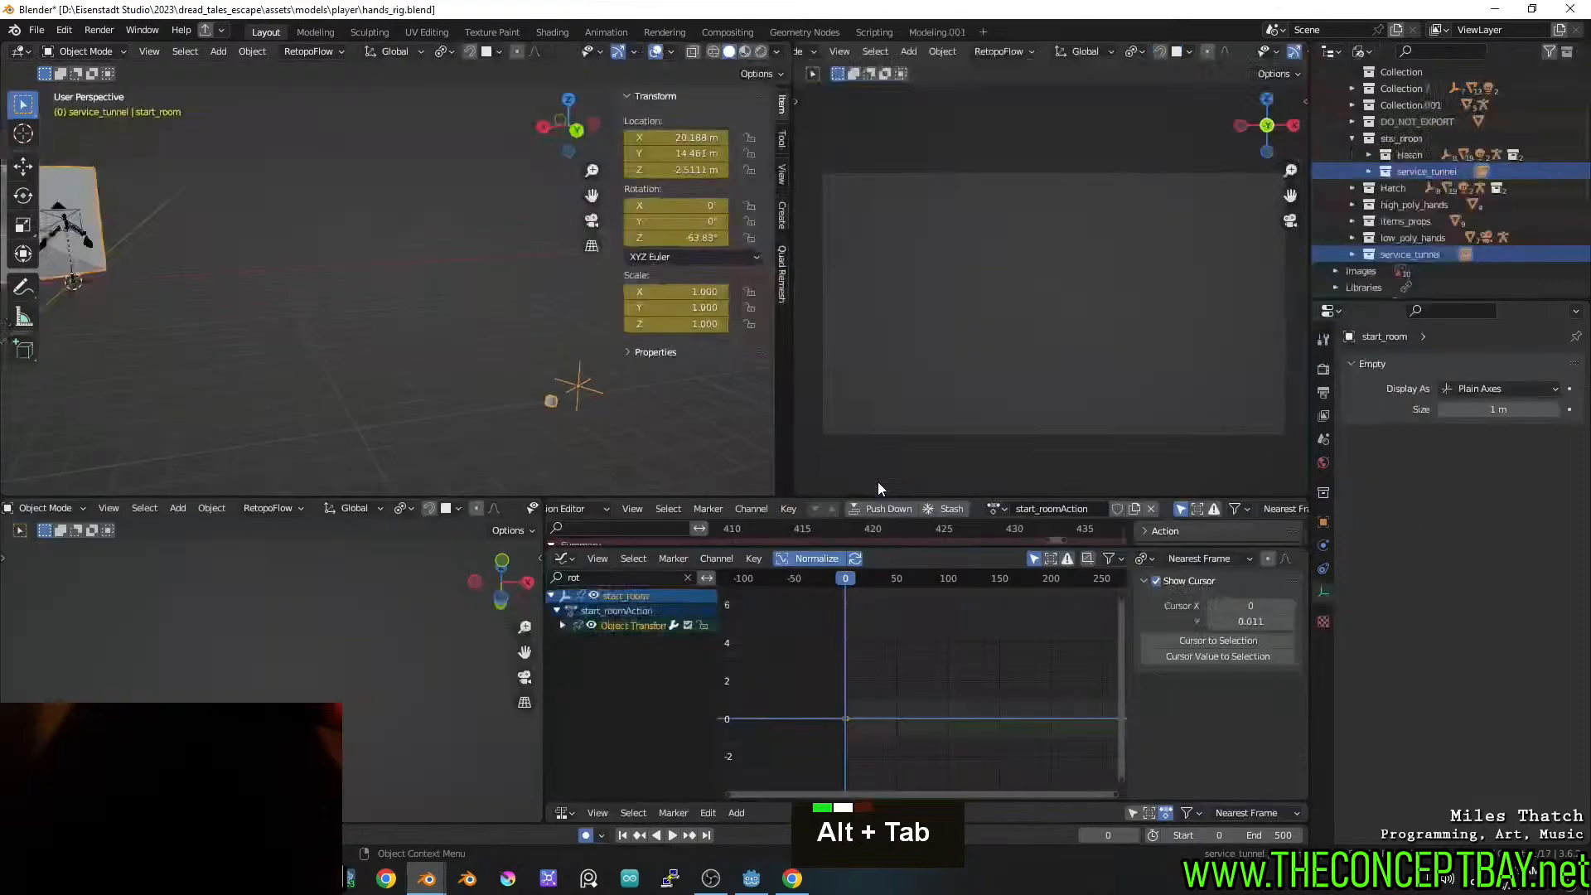
shift+middle_drag(245, 331, 339, 347)
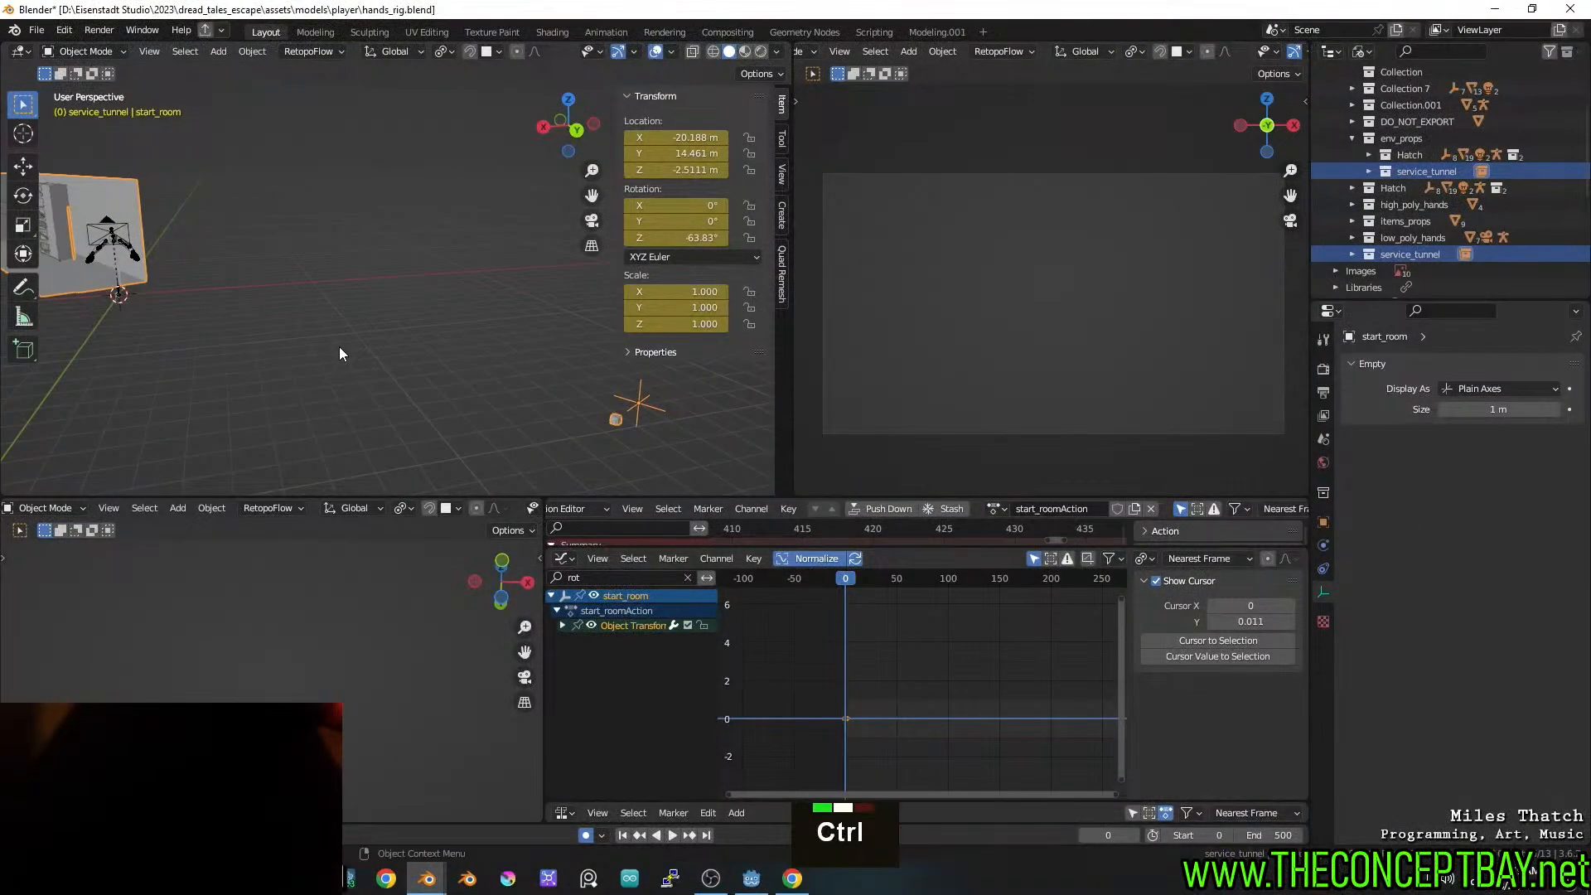
key(ctrl+shift+o)
click(340, 347)
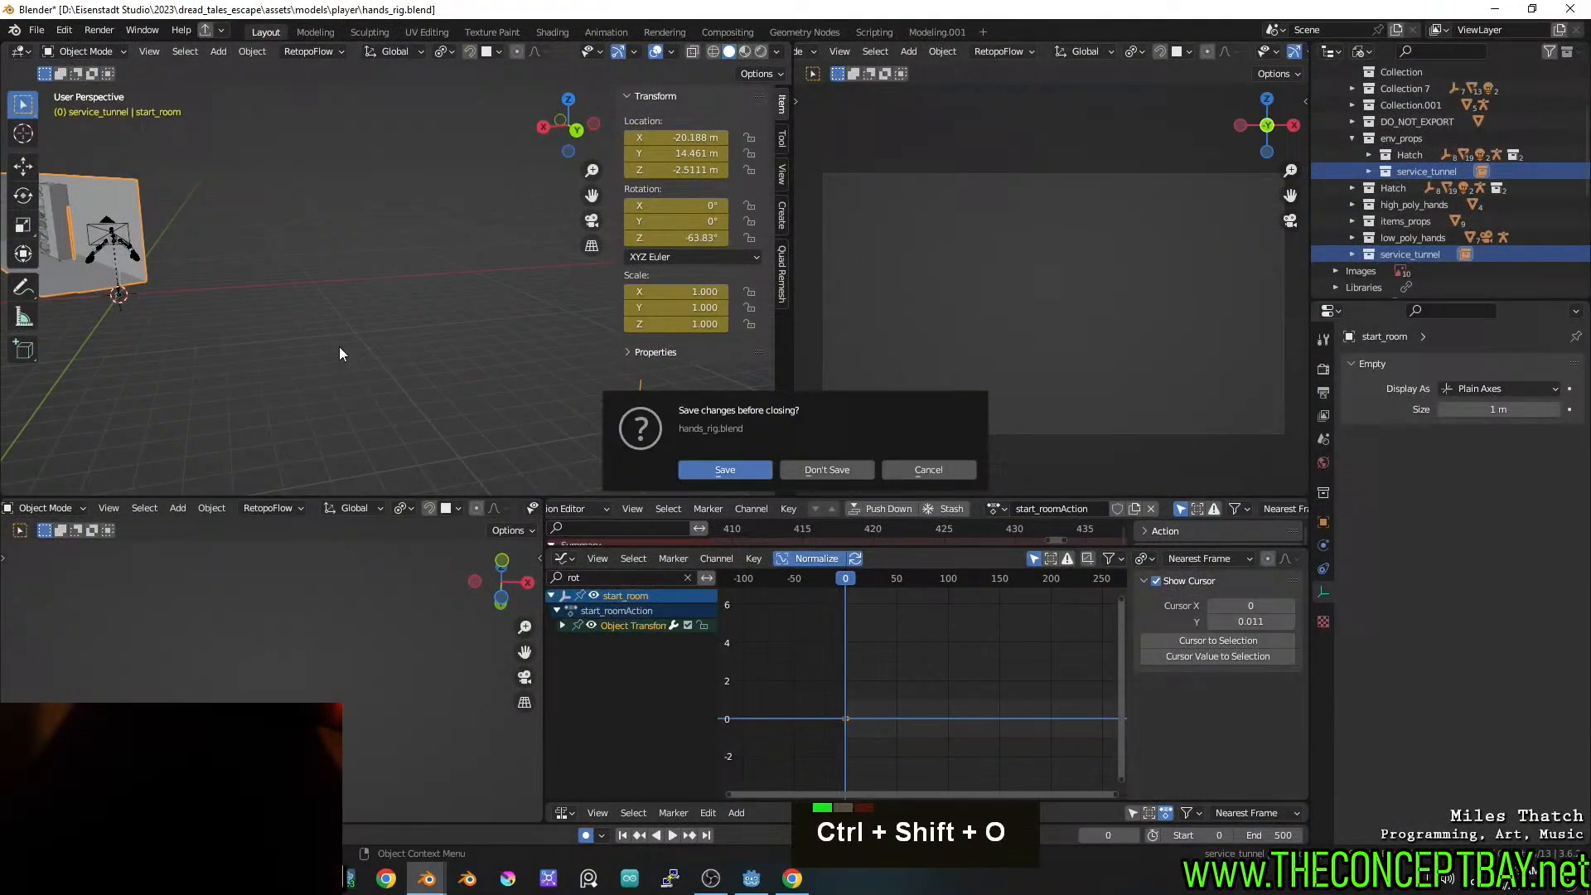
click(759, 470)
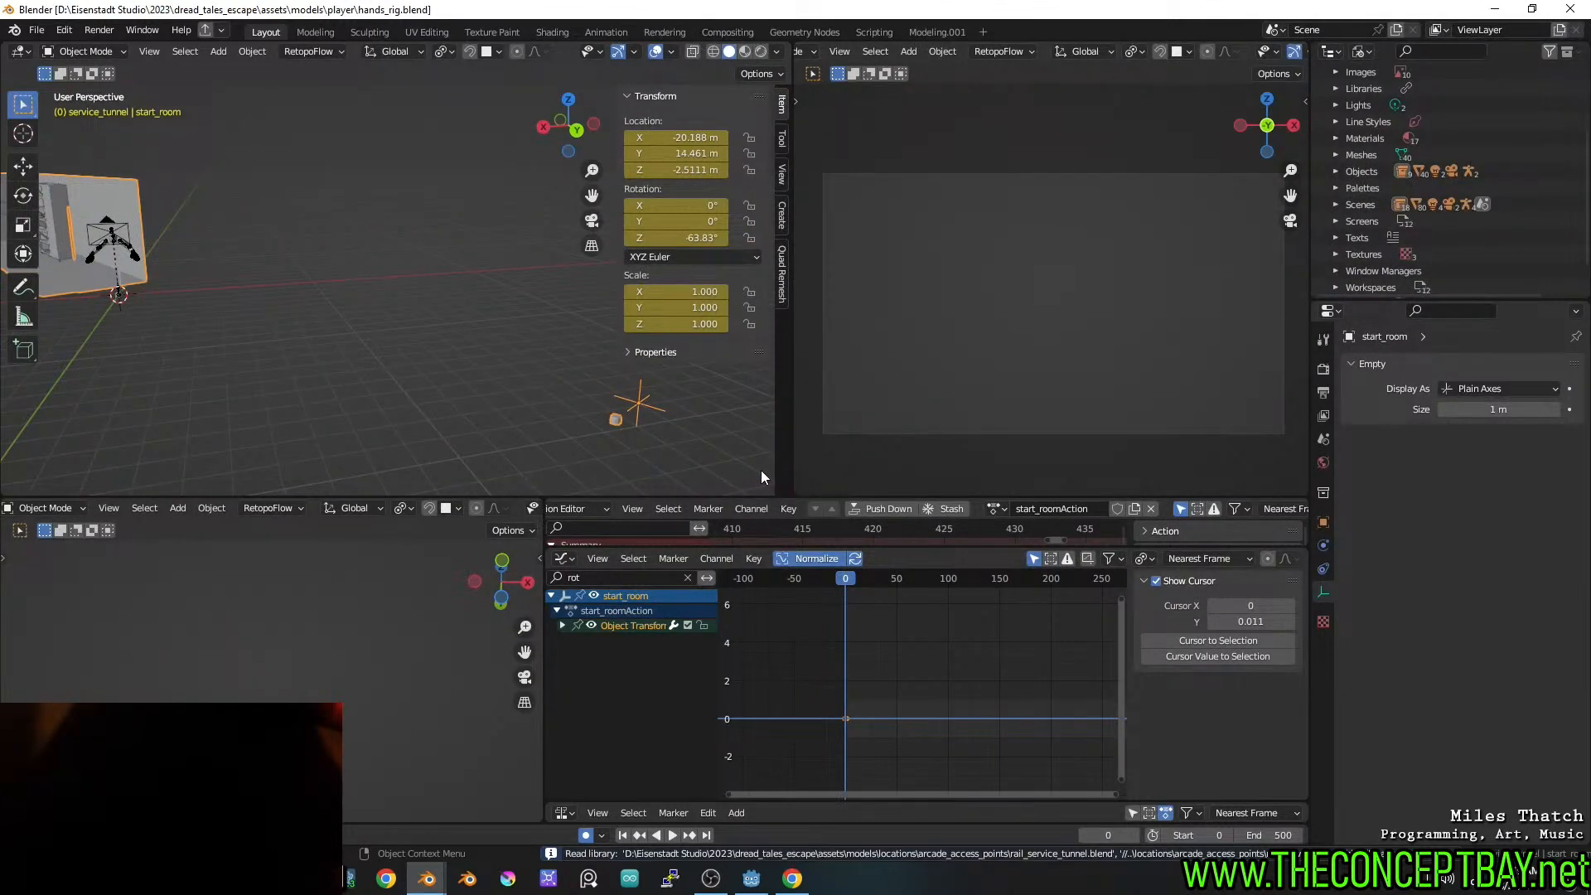
middle_drag(755, 469, 668, 430)
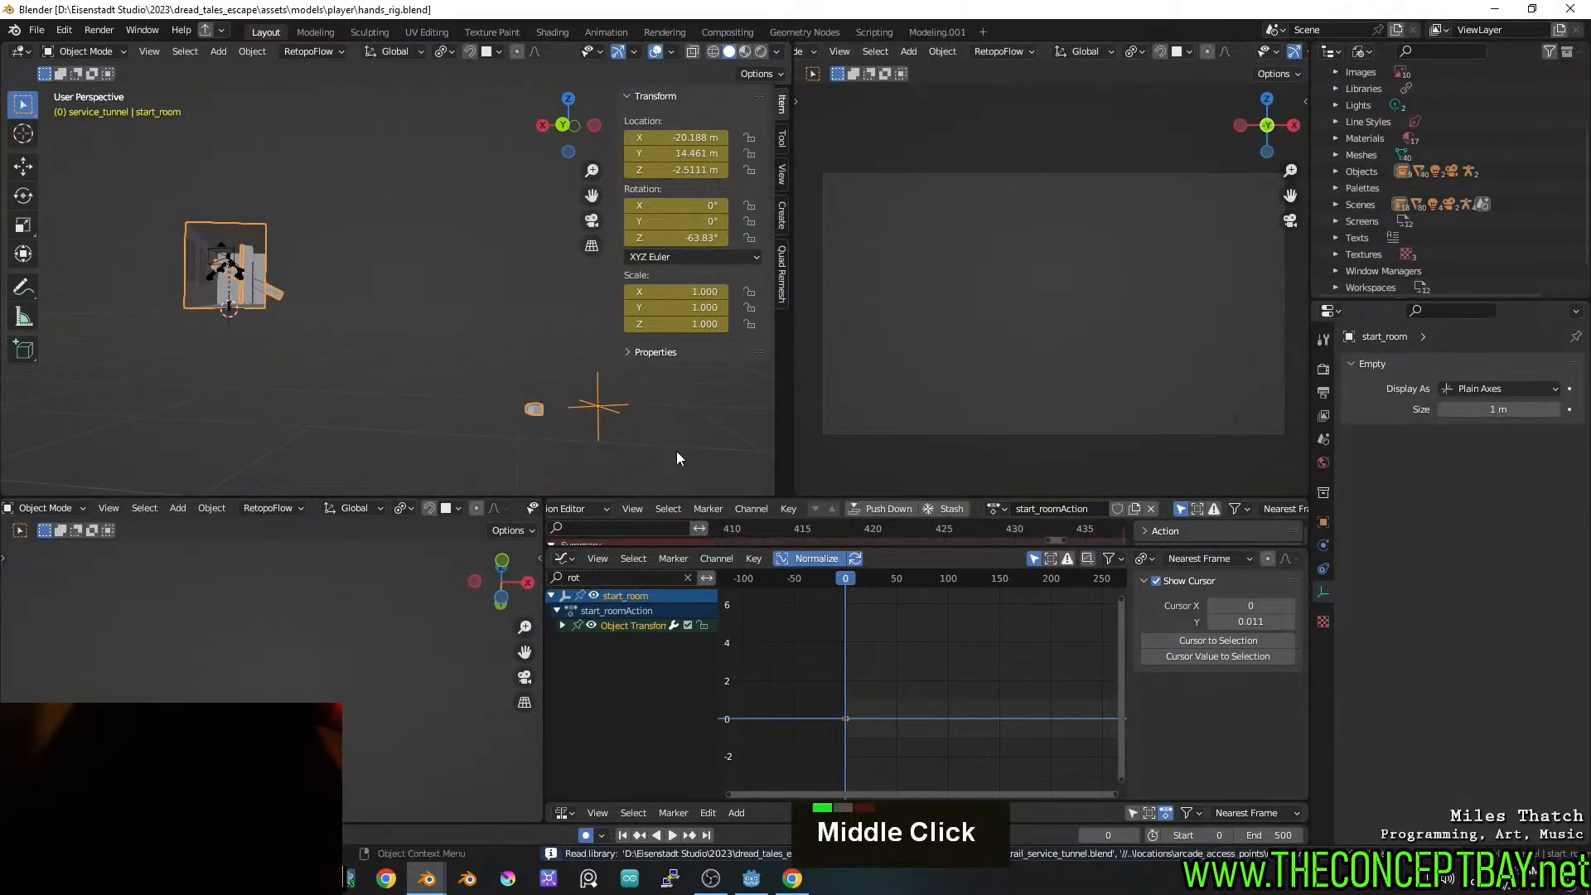
Delete anim_align_root.001 in rail_service_tunnel.blend, save, and reopen hands_rig.blend to check the linked room
key(alt+Tab)
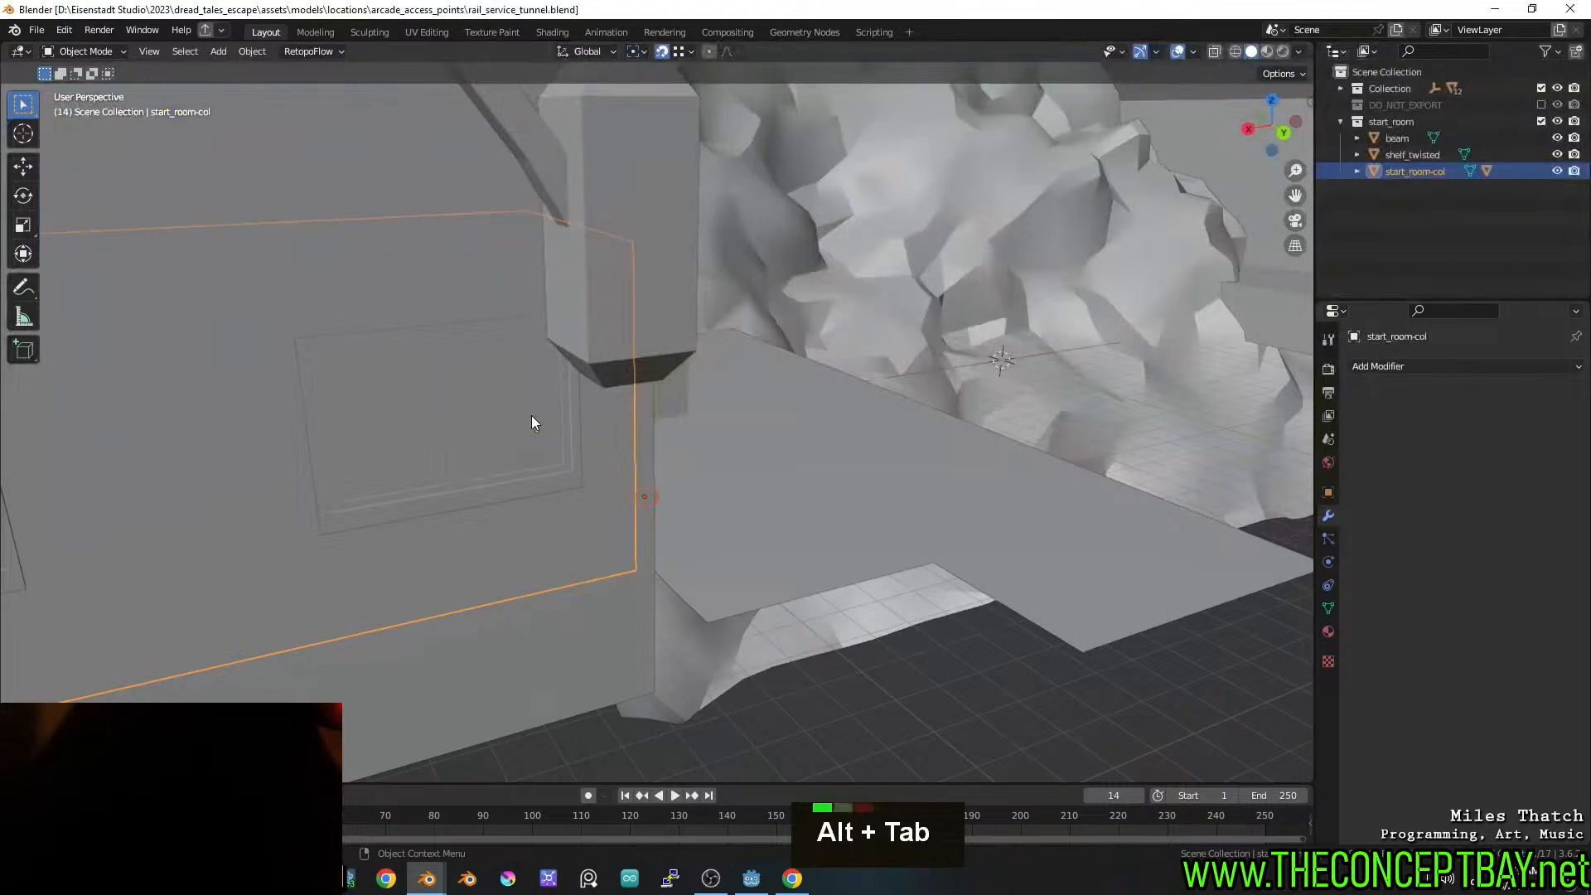
middle_drag(530, 415, 557, 456)
key(x)
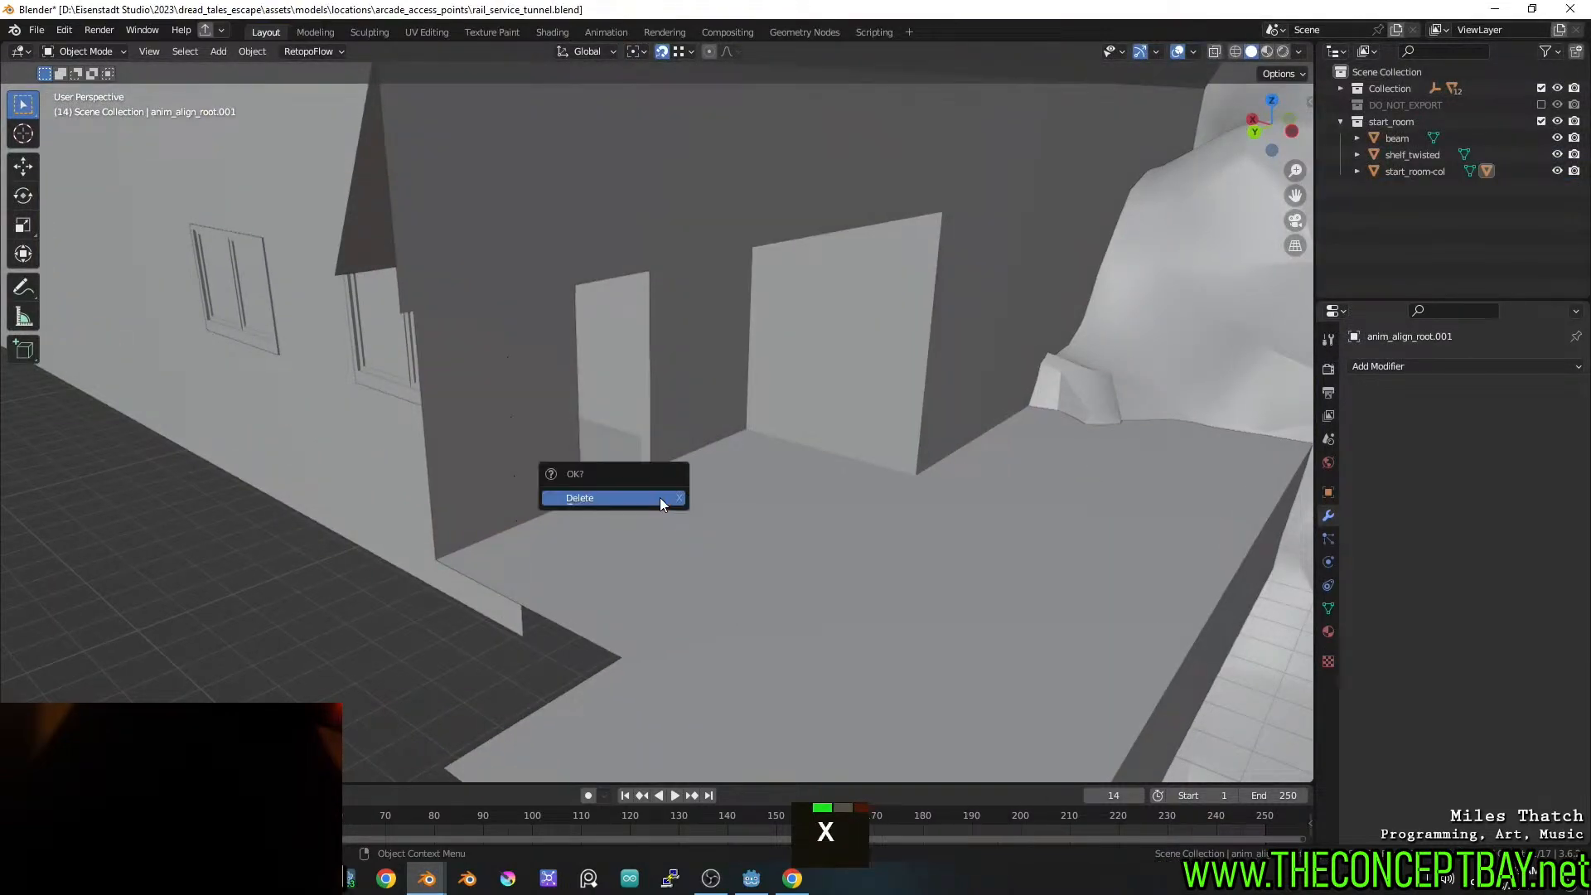
click(659, 498)
key(ctrl+s)
key(alt+Tab)
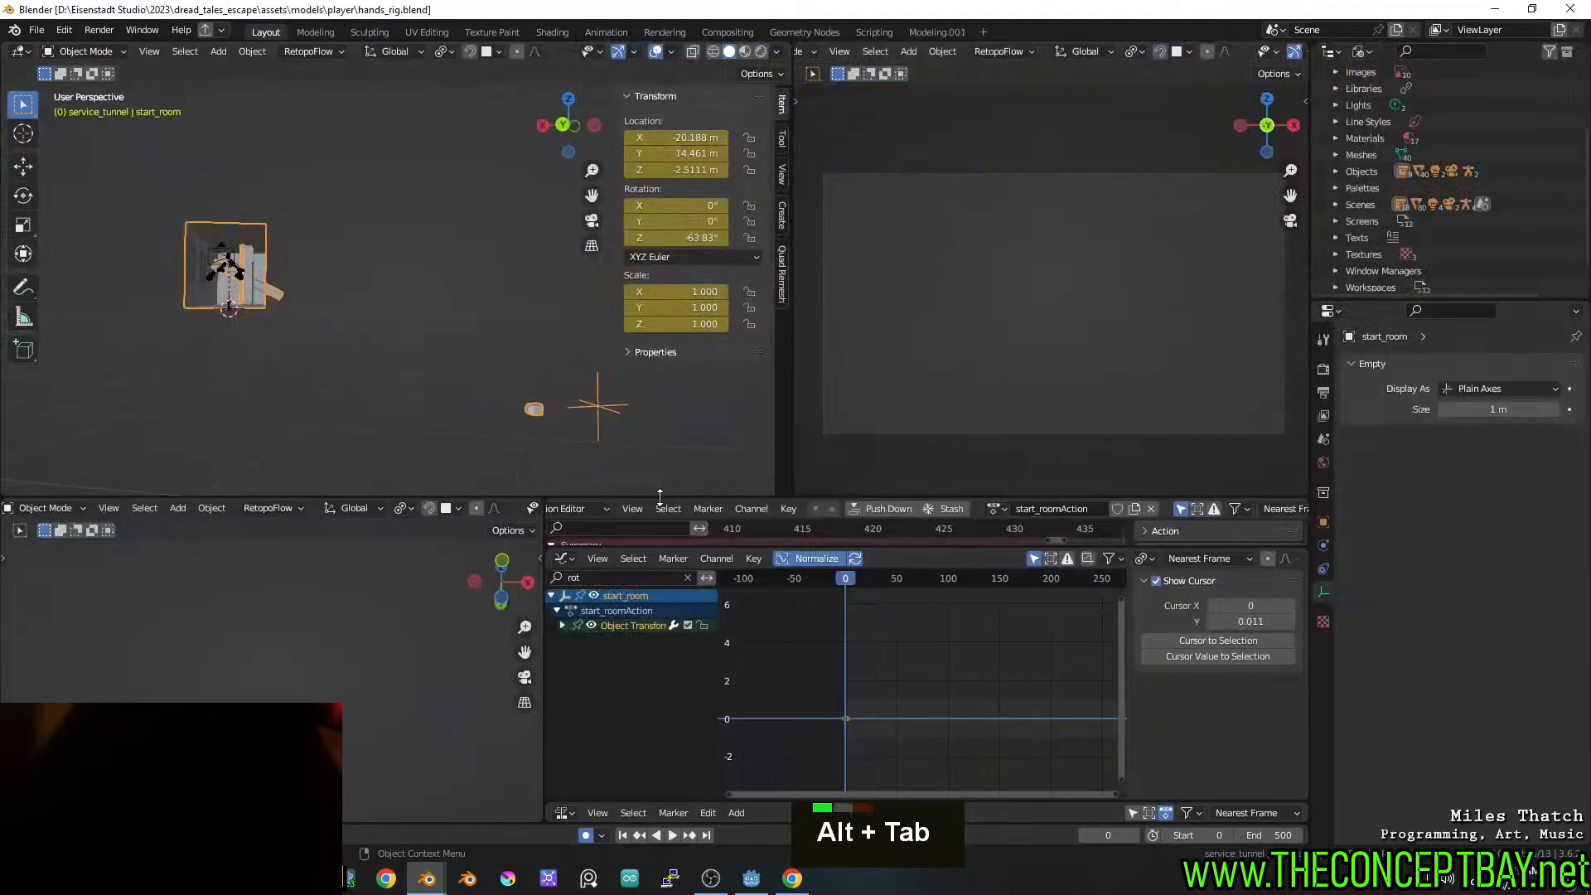
key(ctrl+shift+o)
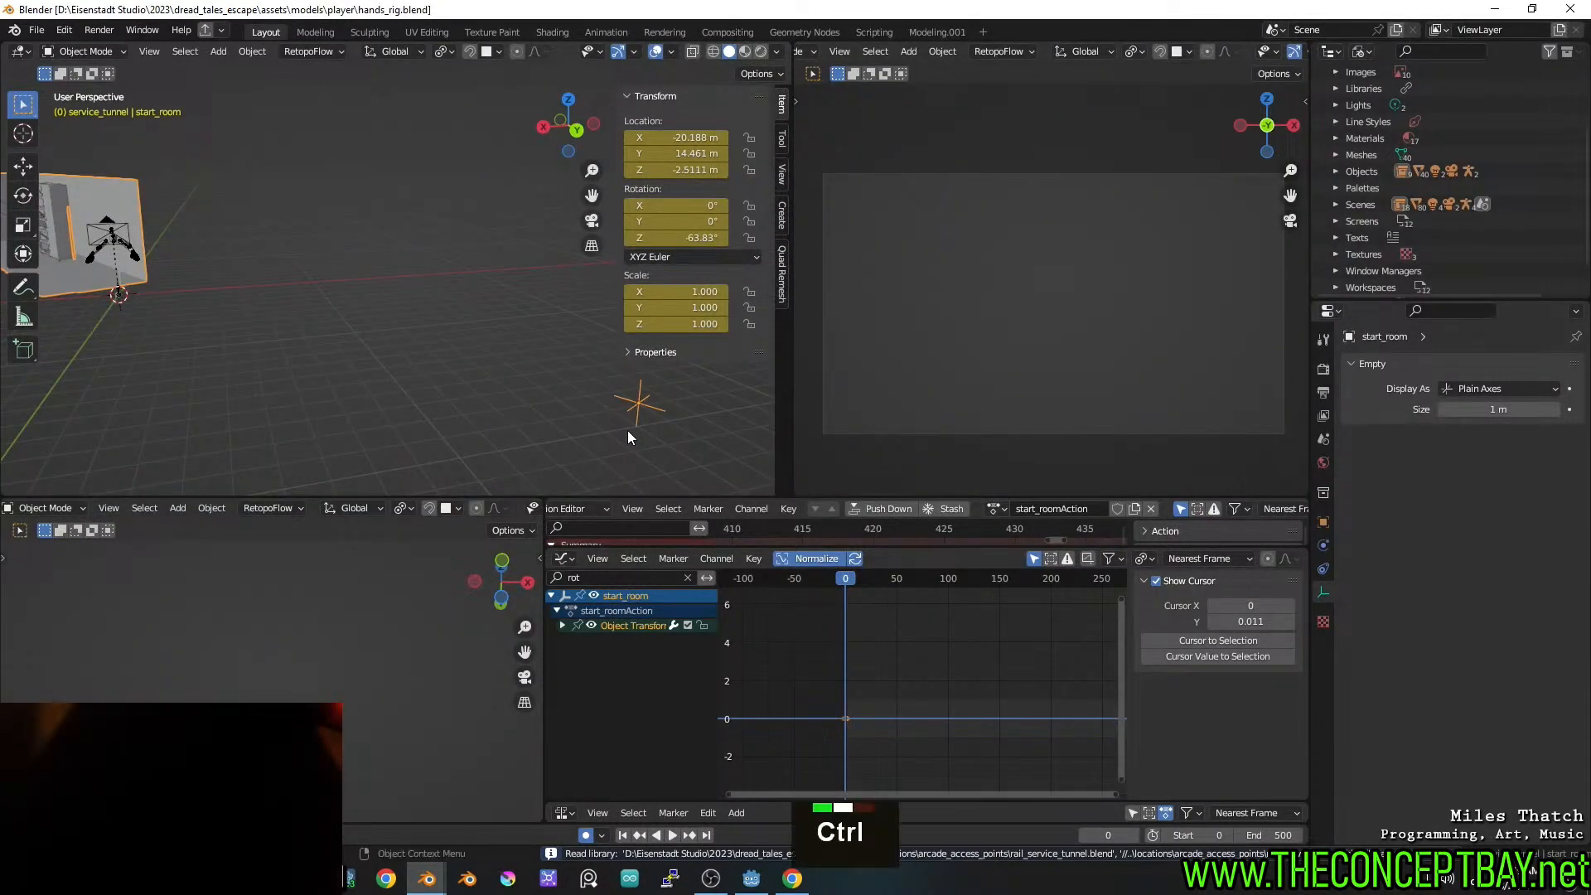
Go back to rail_service_tunnel.blend, undo the deletion of anim_align_root.001 and save the file
key(alt+Tab)
key(ctrl+z)
key(ctrl+z)
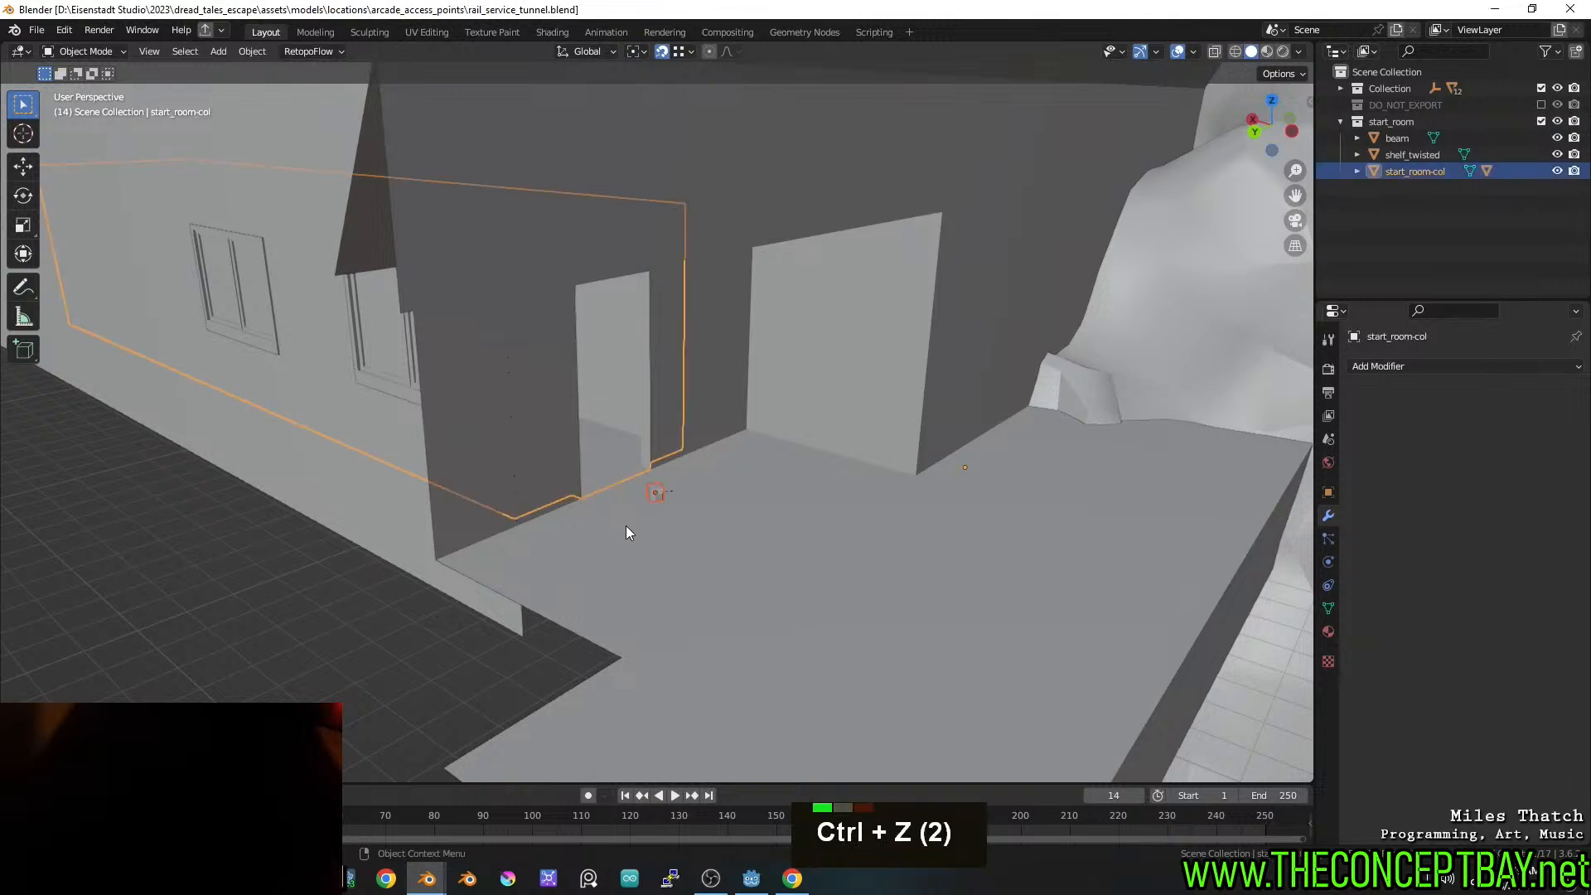
middle_drag(625, 526, 672, 497)
key(ctrl+s)
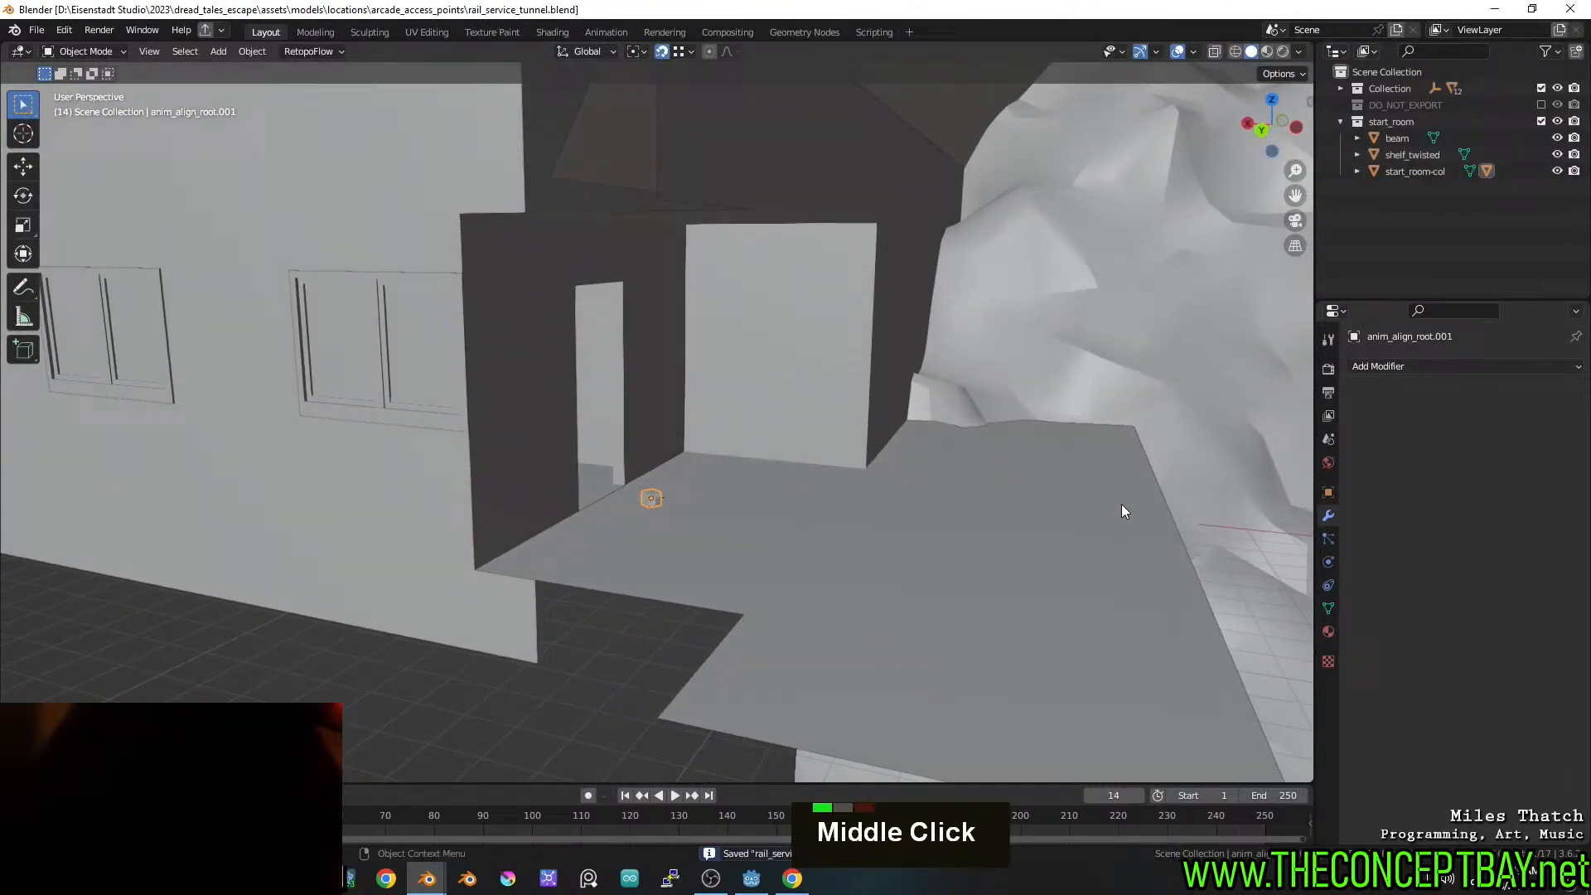
Show the object properties of anim_align_root.001, enlarge the timeline, delete its keyframe at frame 0 and save the file
double_click(1329, 493)
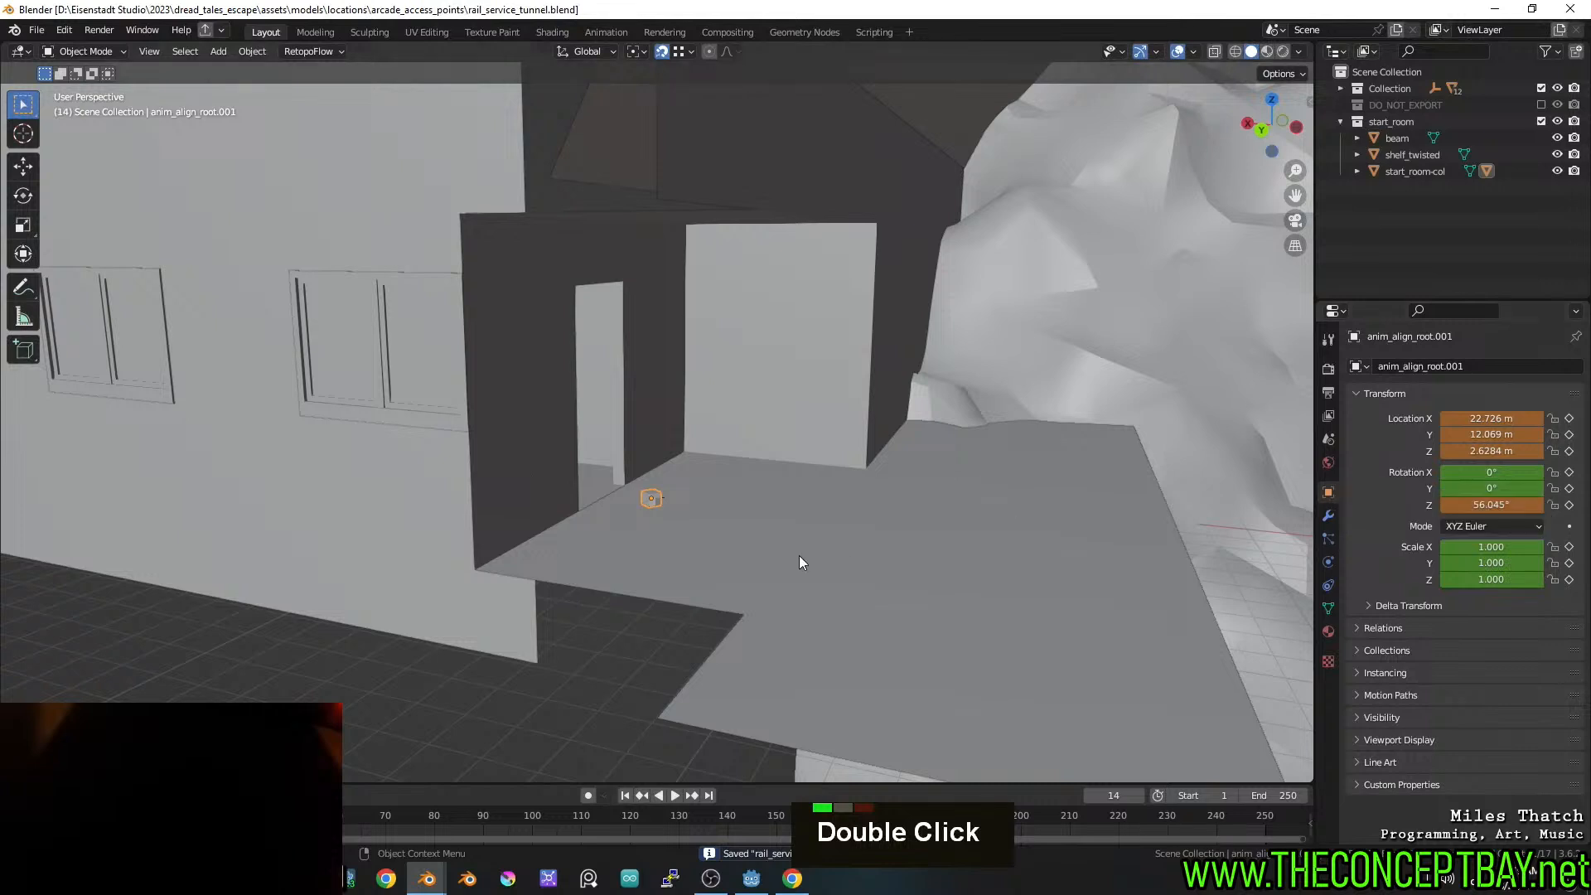
drag(792, 782, 99, 632)
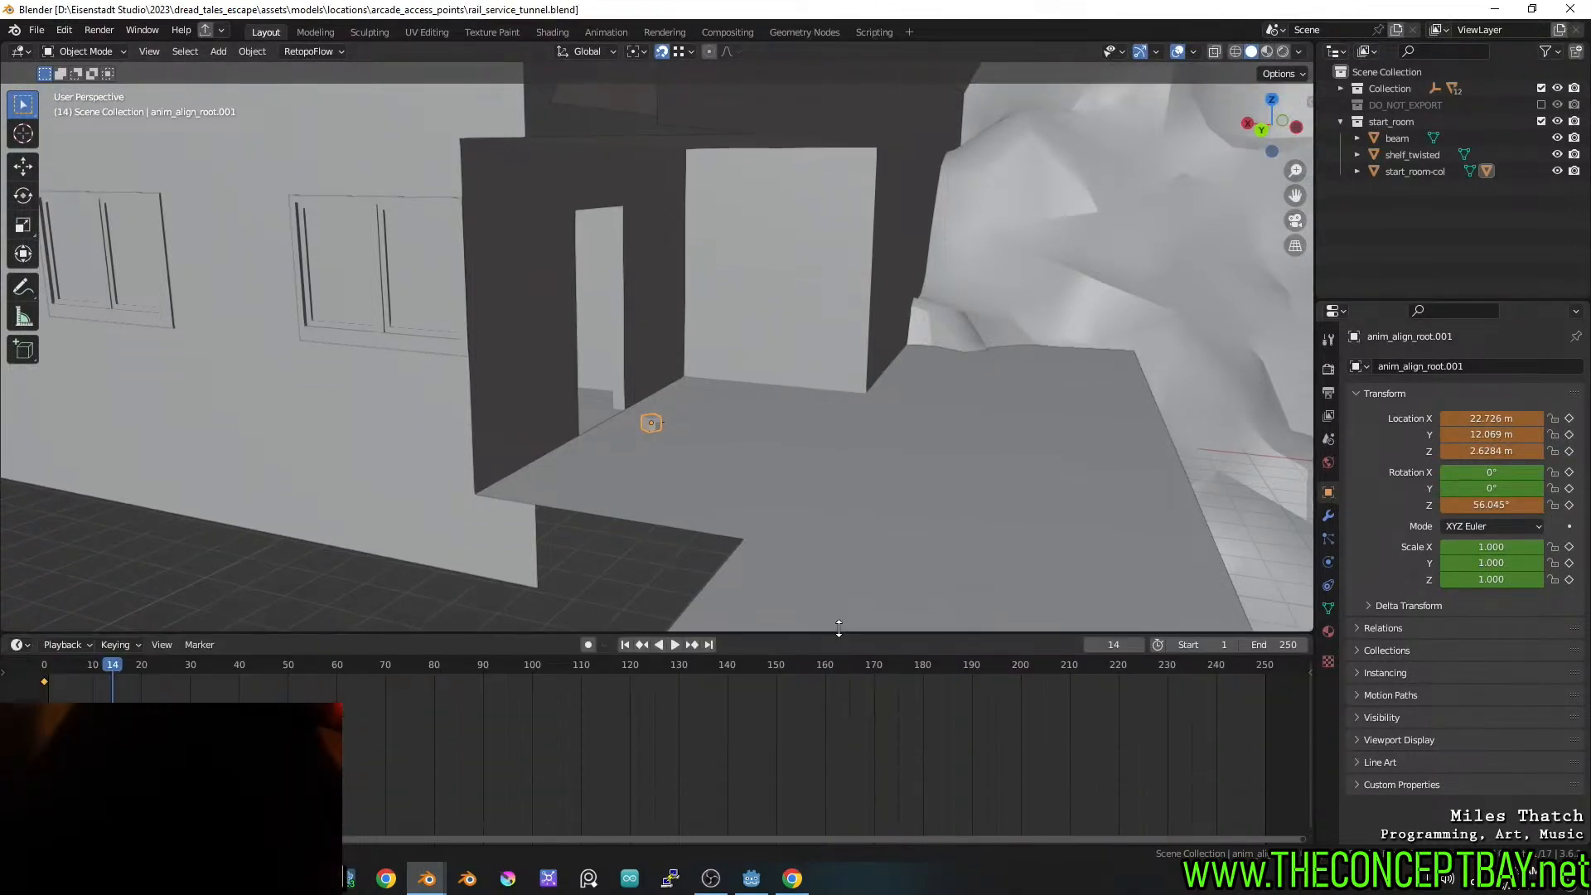
double_click(43, 678)
key(x)
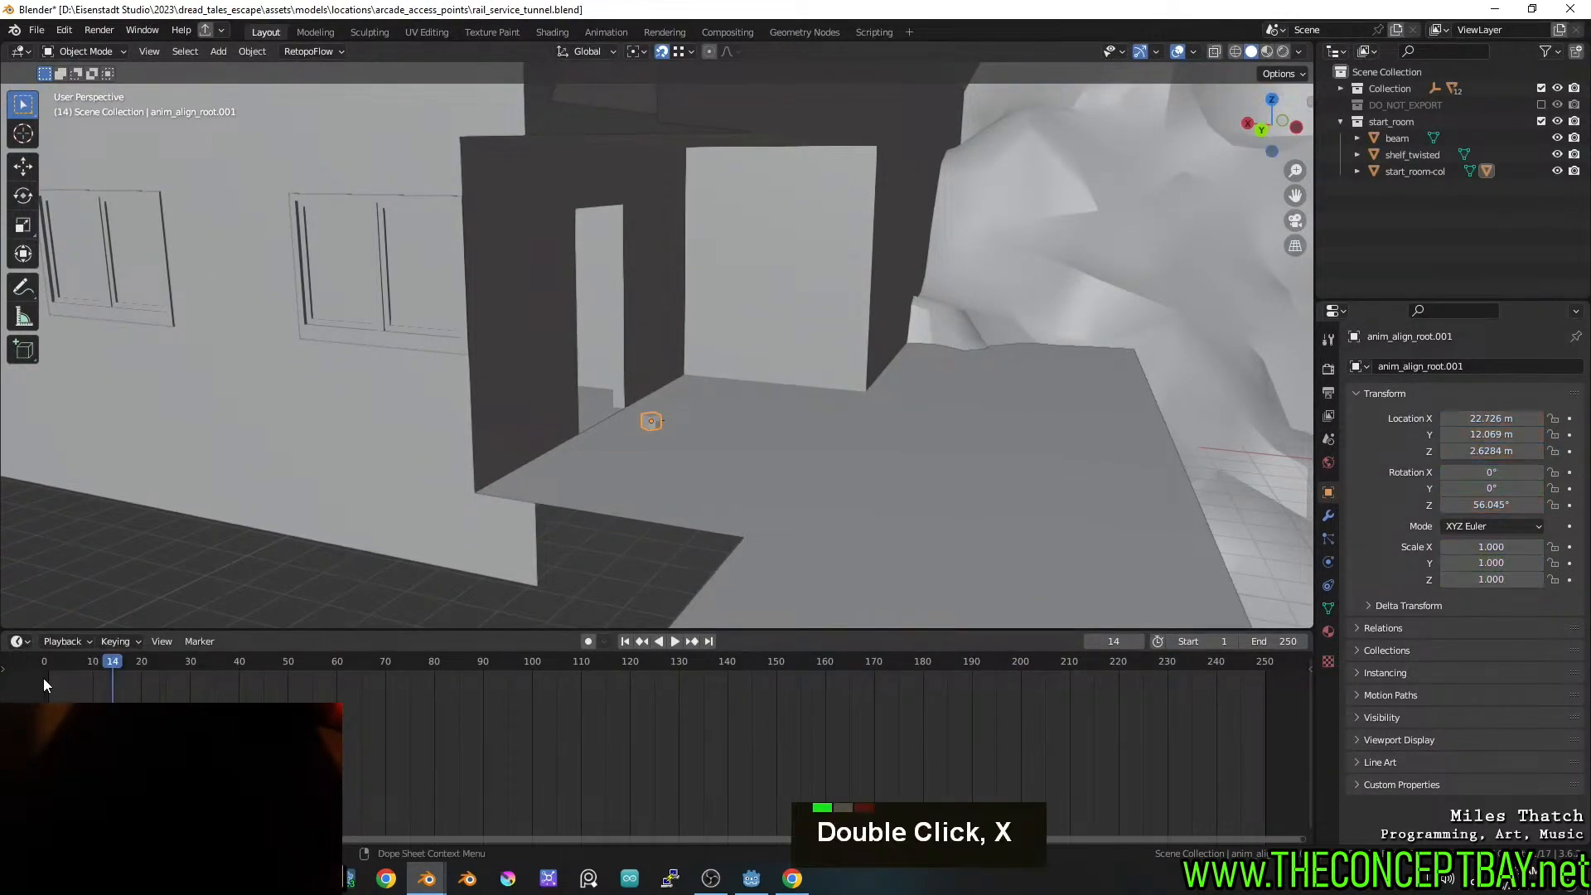
key(ctrl+s)
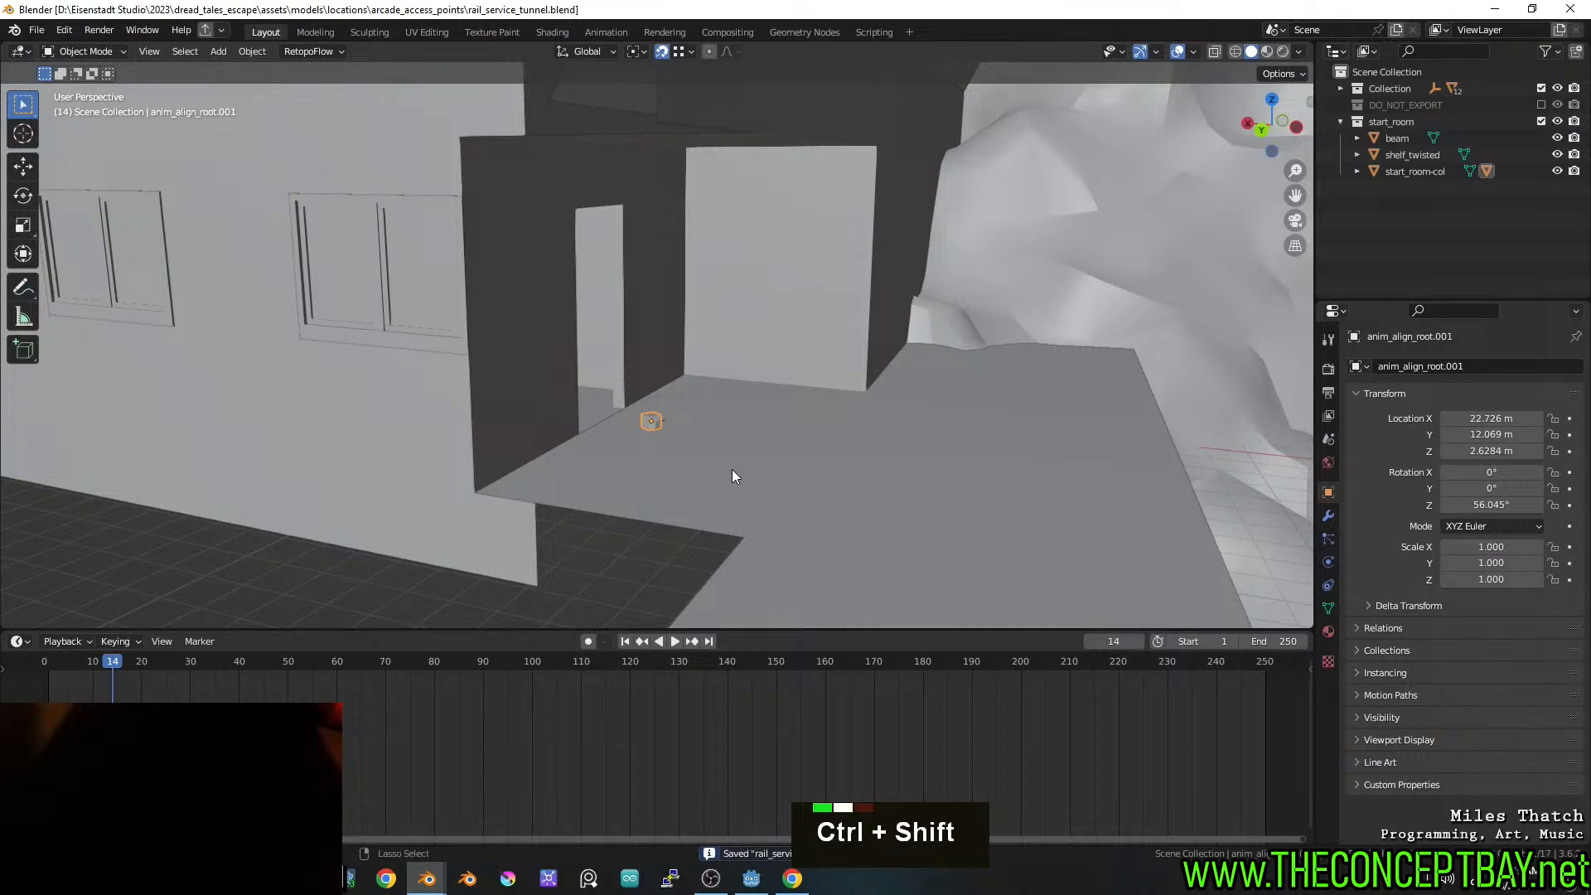
key(ctrl+s)
Return to hands_rig.blend, reopen it from the recent files and examine the reloaded start_room instance
key(alt+Tab)
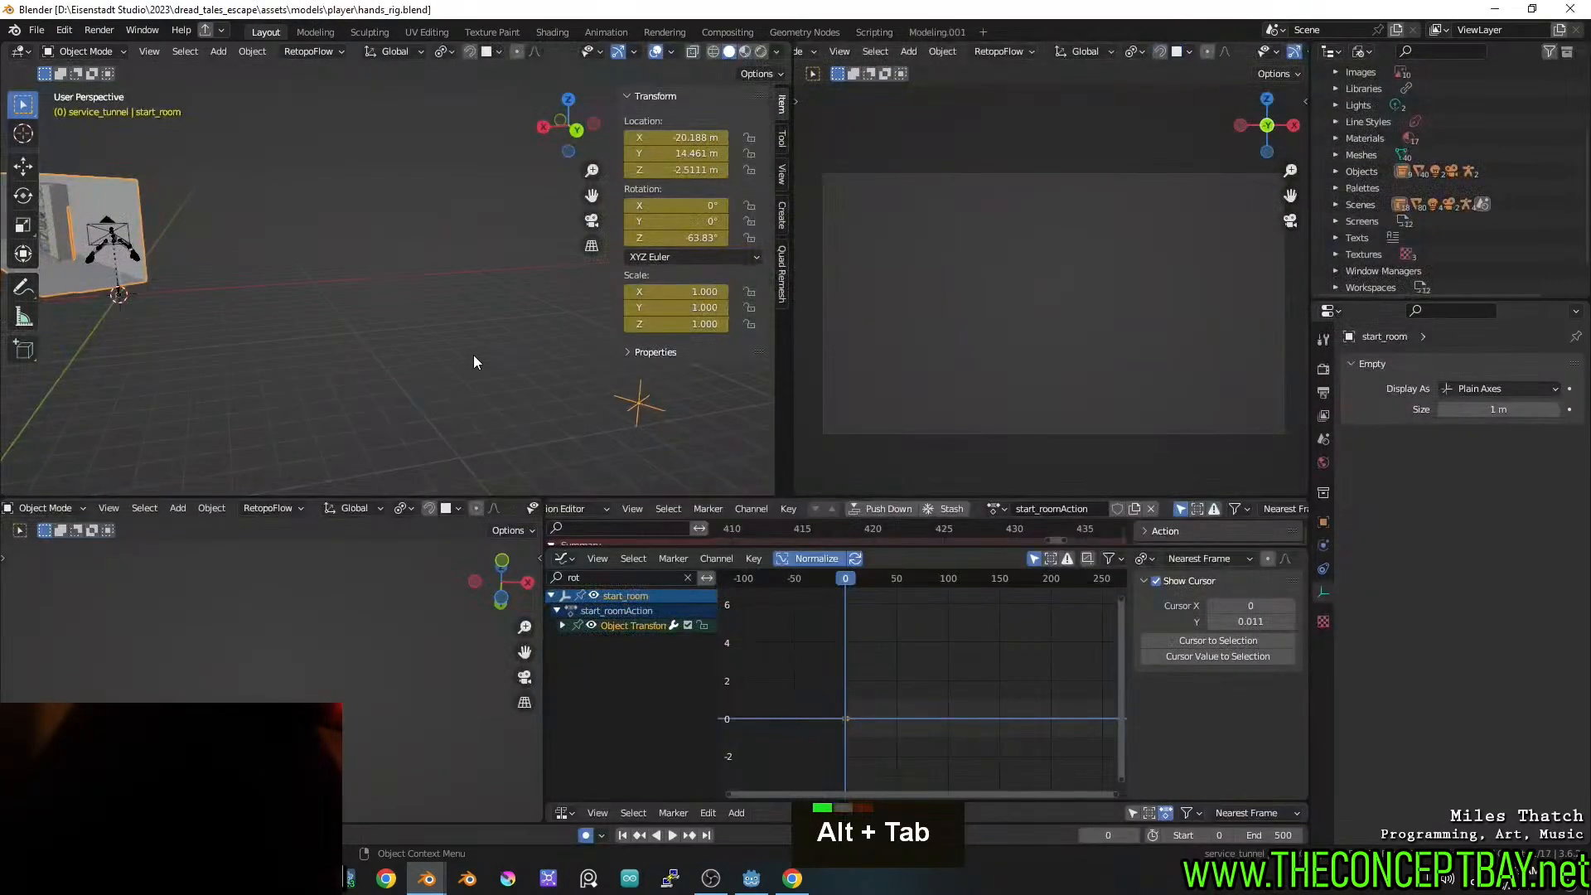
key(ctrl+shift+o)
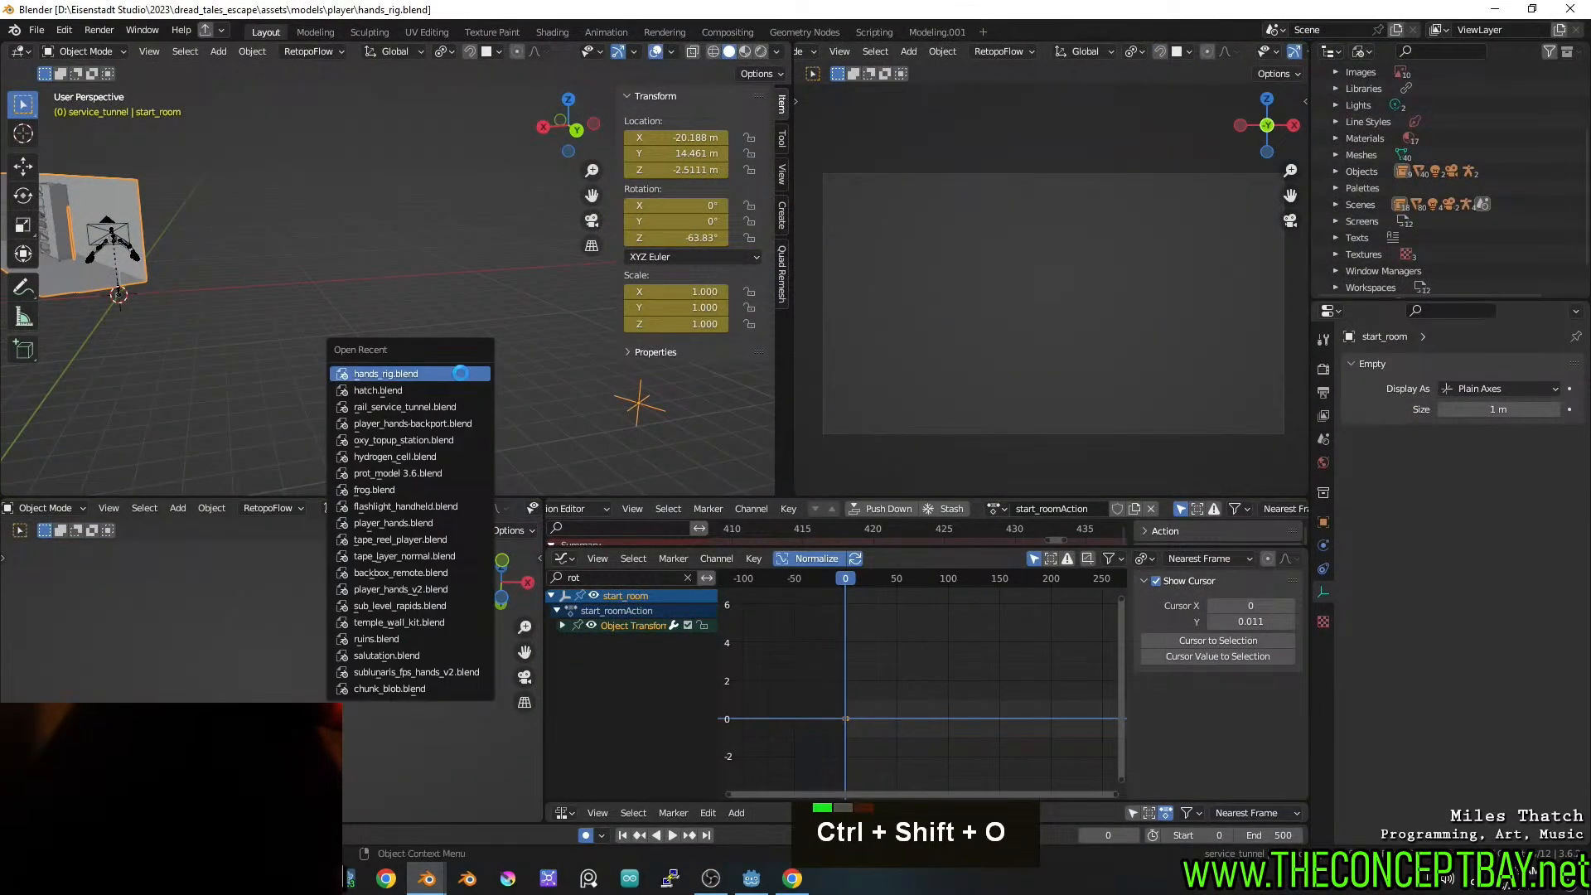
click(461, 373)
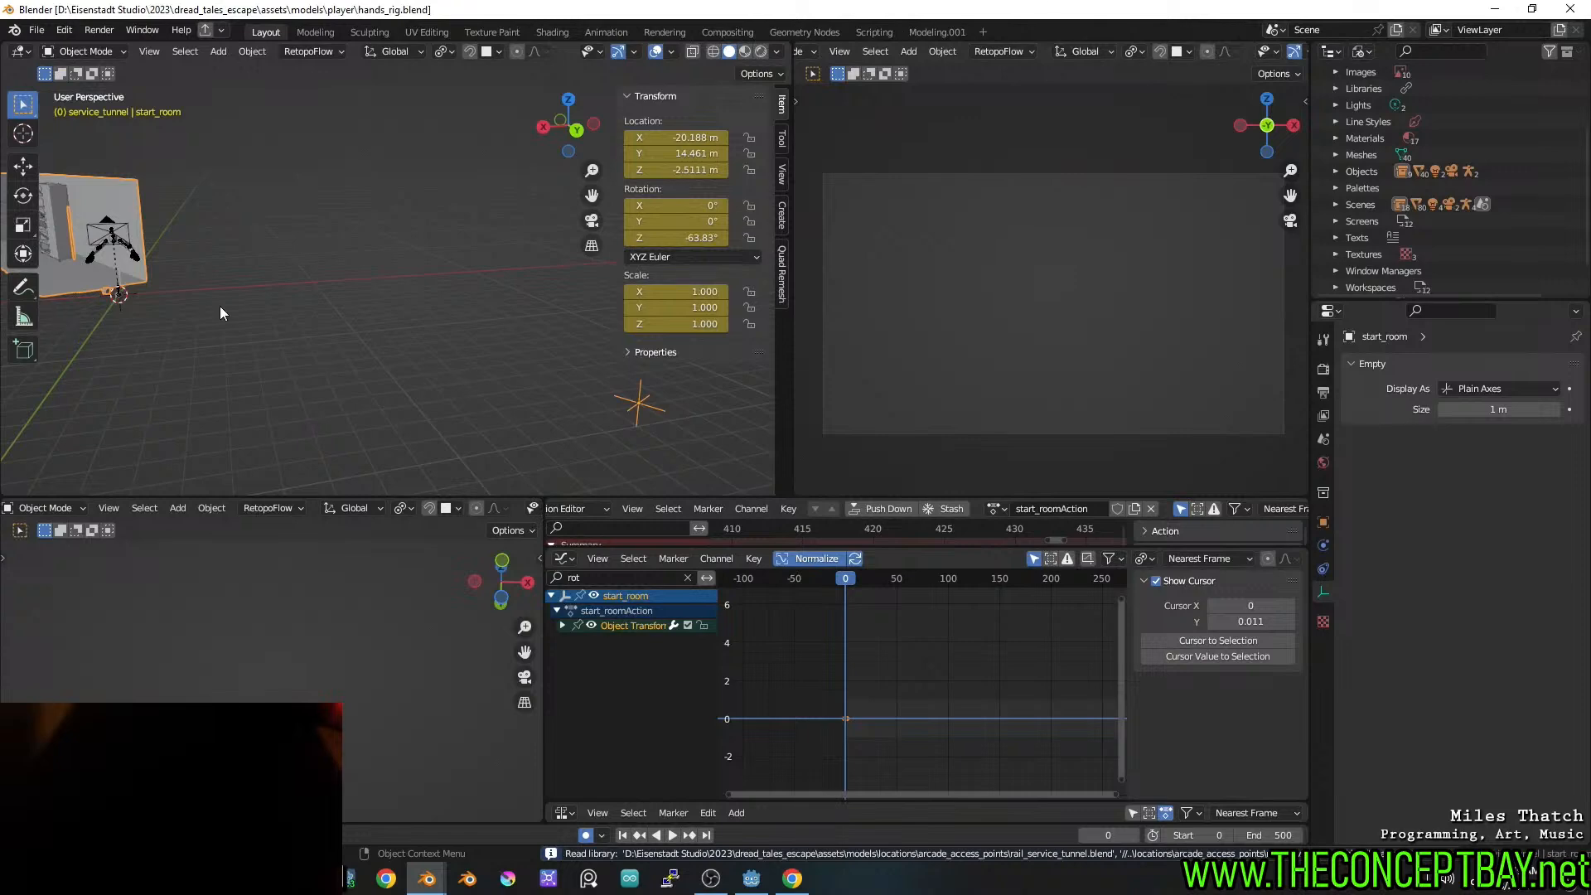
scroll(215, 293, down, 3)
key(KP_Decimal)
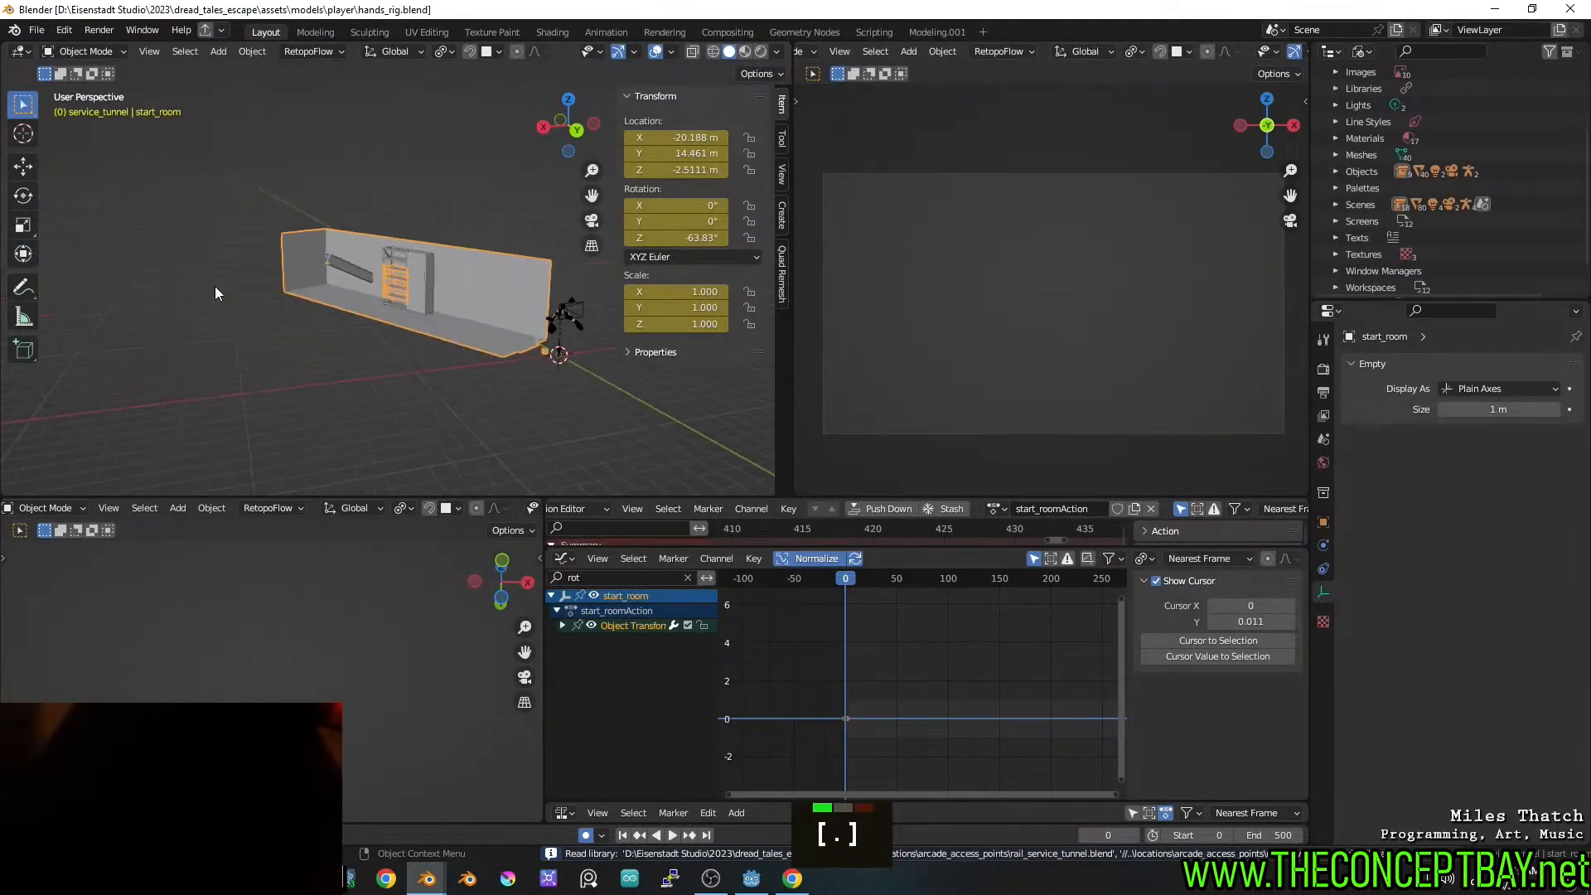
Move the start_room instance in top view so its alignment block sits over the hands rig's root, at about X -20.851 m, Y 14.936 m
scroll(469, 280, up, 6)
shift+middle_drag(469, 280, 235, 184)
middle_drag(356, 125, 358, 146)
mouse_move(358, 146)
shift+middle_down()
mouse_move(351, 252)
mouse_move(455, 446)
mouse_move(365, 136)
shift+middle_up()
scroll(381, 261, up, 12)
scroll(321, 250, up, 1)
shift+middle_drag(321, 250, 476, 366)
key(g)
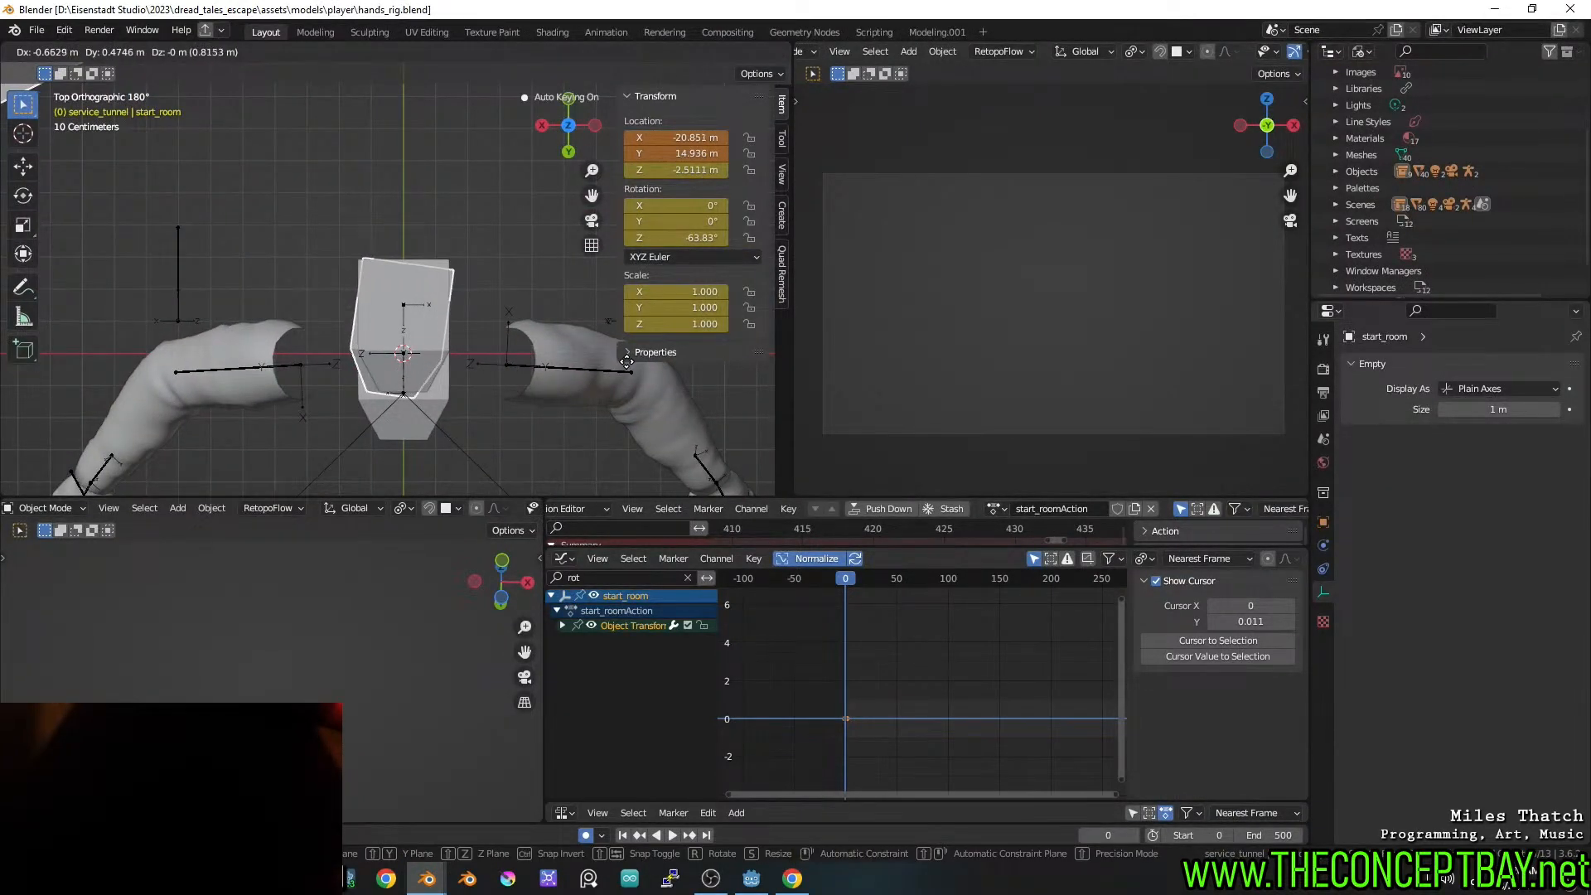
click(625, 361)
key(r)
key(Escape)
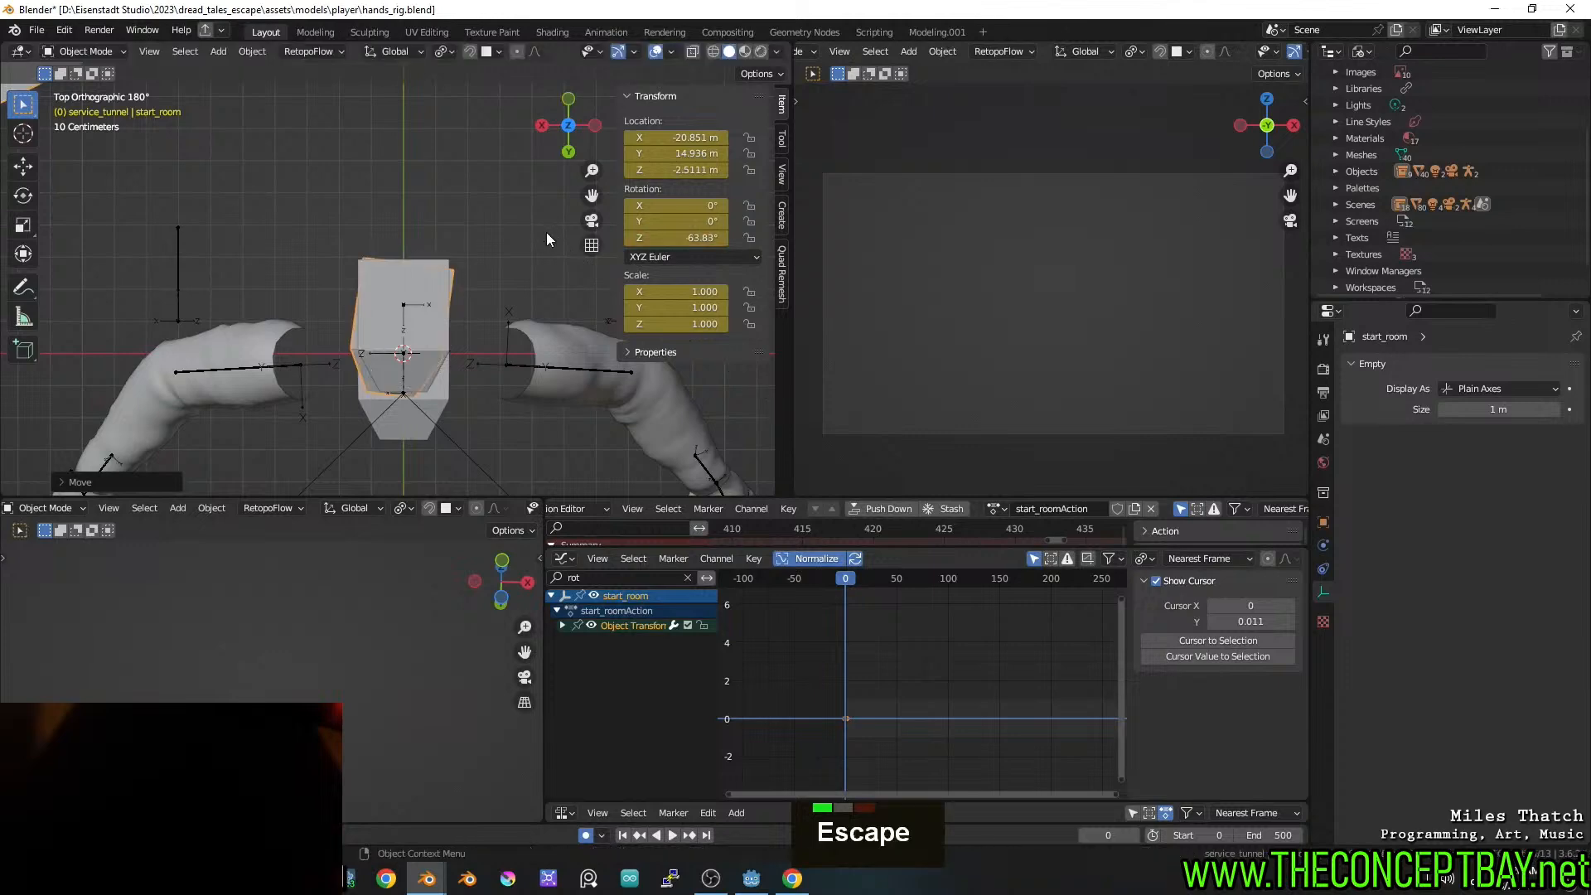
shift+right_click(403, 326)
key(period)
key(period)
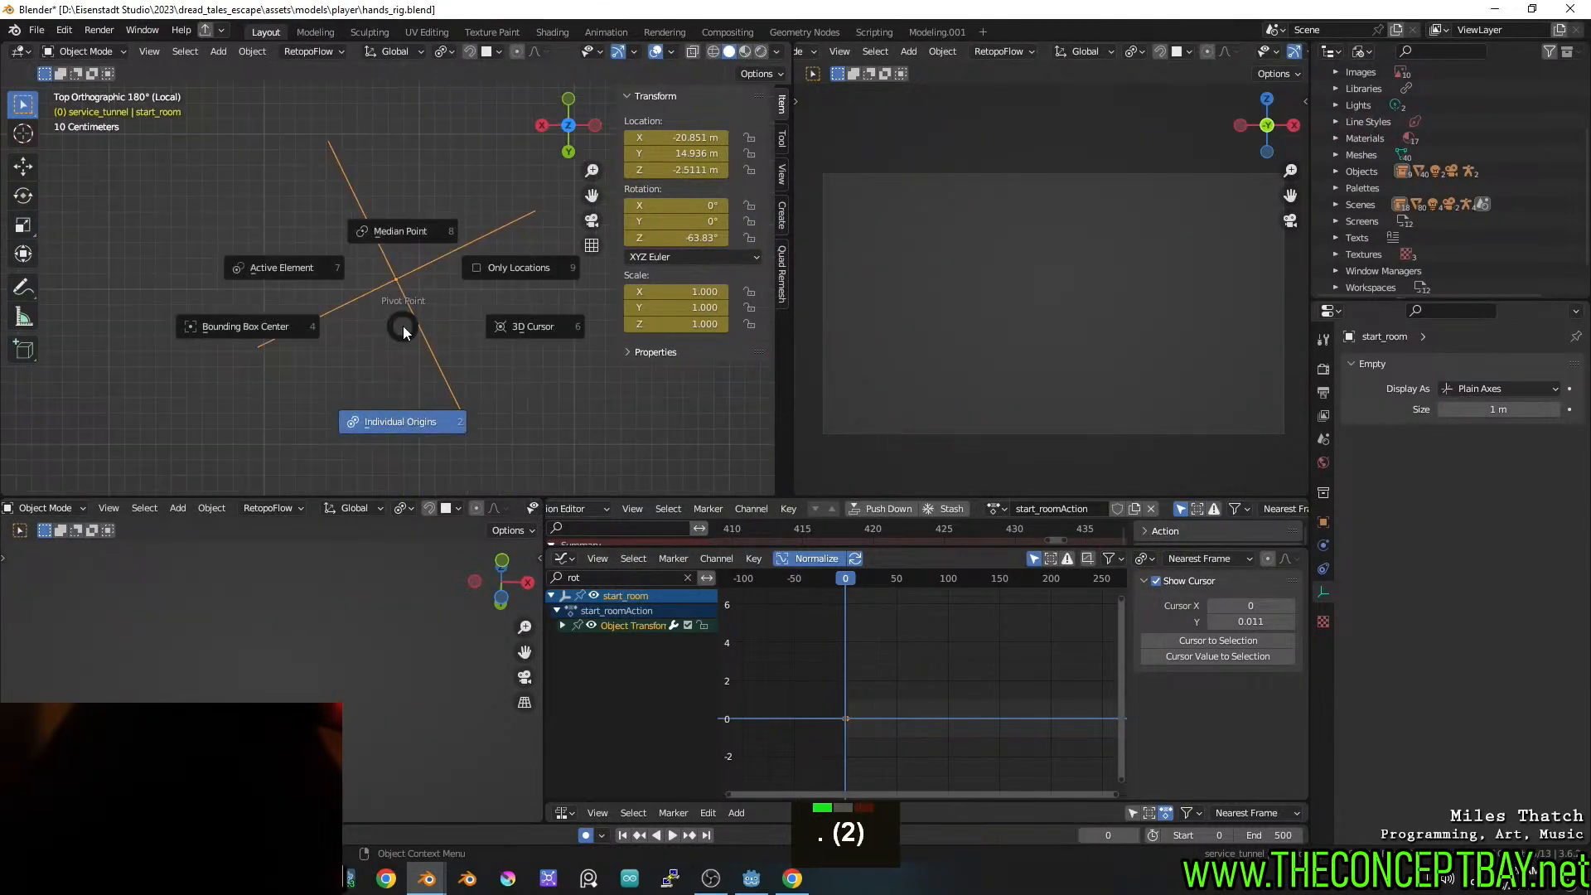
click(403, 326)
scroll(402, 326, down, 3)
key(ctrl+z)
key(ctrl+z)
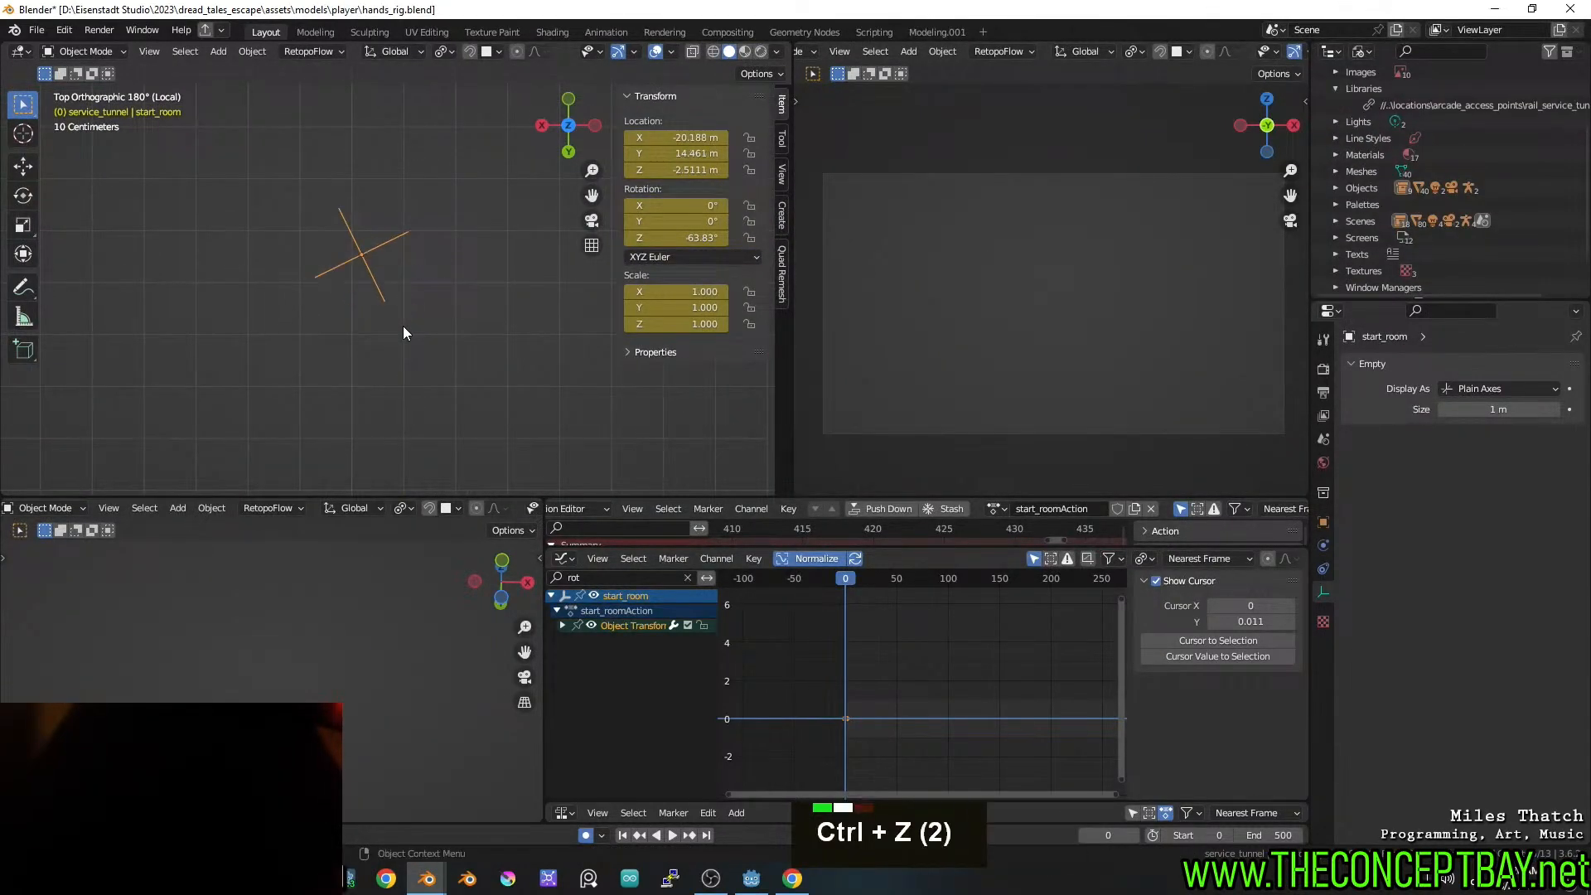
key(ctrl+shift+z)
key(period)
key(period)
key(Escape)
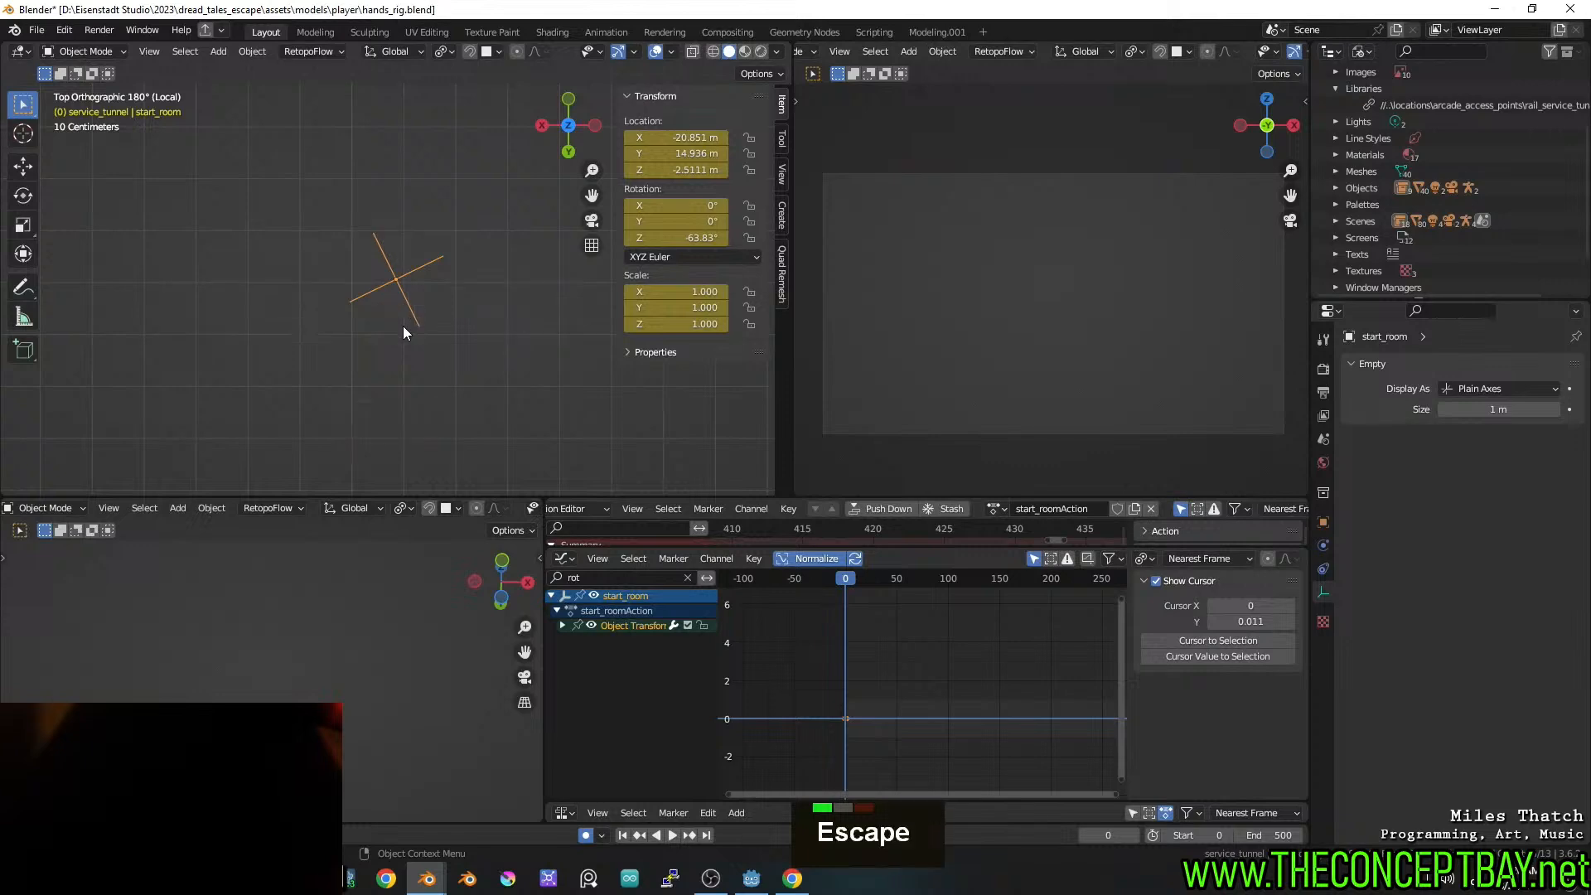
key(slash)
Place the 3D cursor at the centre of the alignment block and set the pivot point to 3D Cursor
scroll(404, 332, up, 3)
shift+middle_drag(403, 326, 389, 250)
shift+right_click(379, 273)
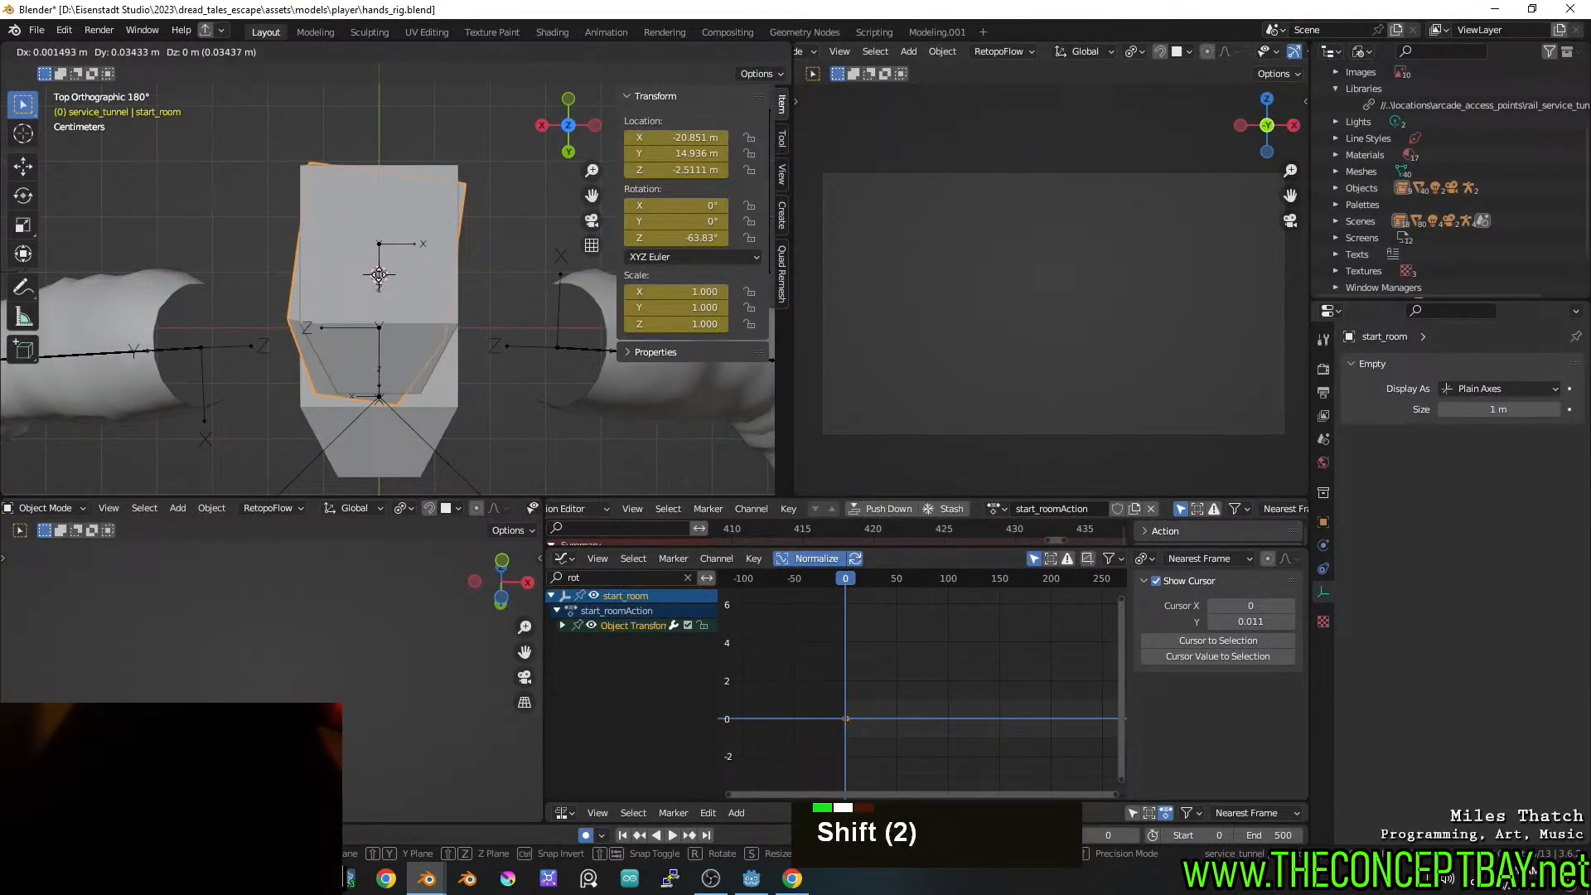
key(period)
click(272, 275)
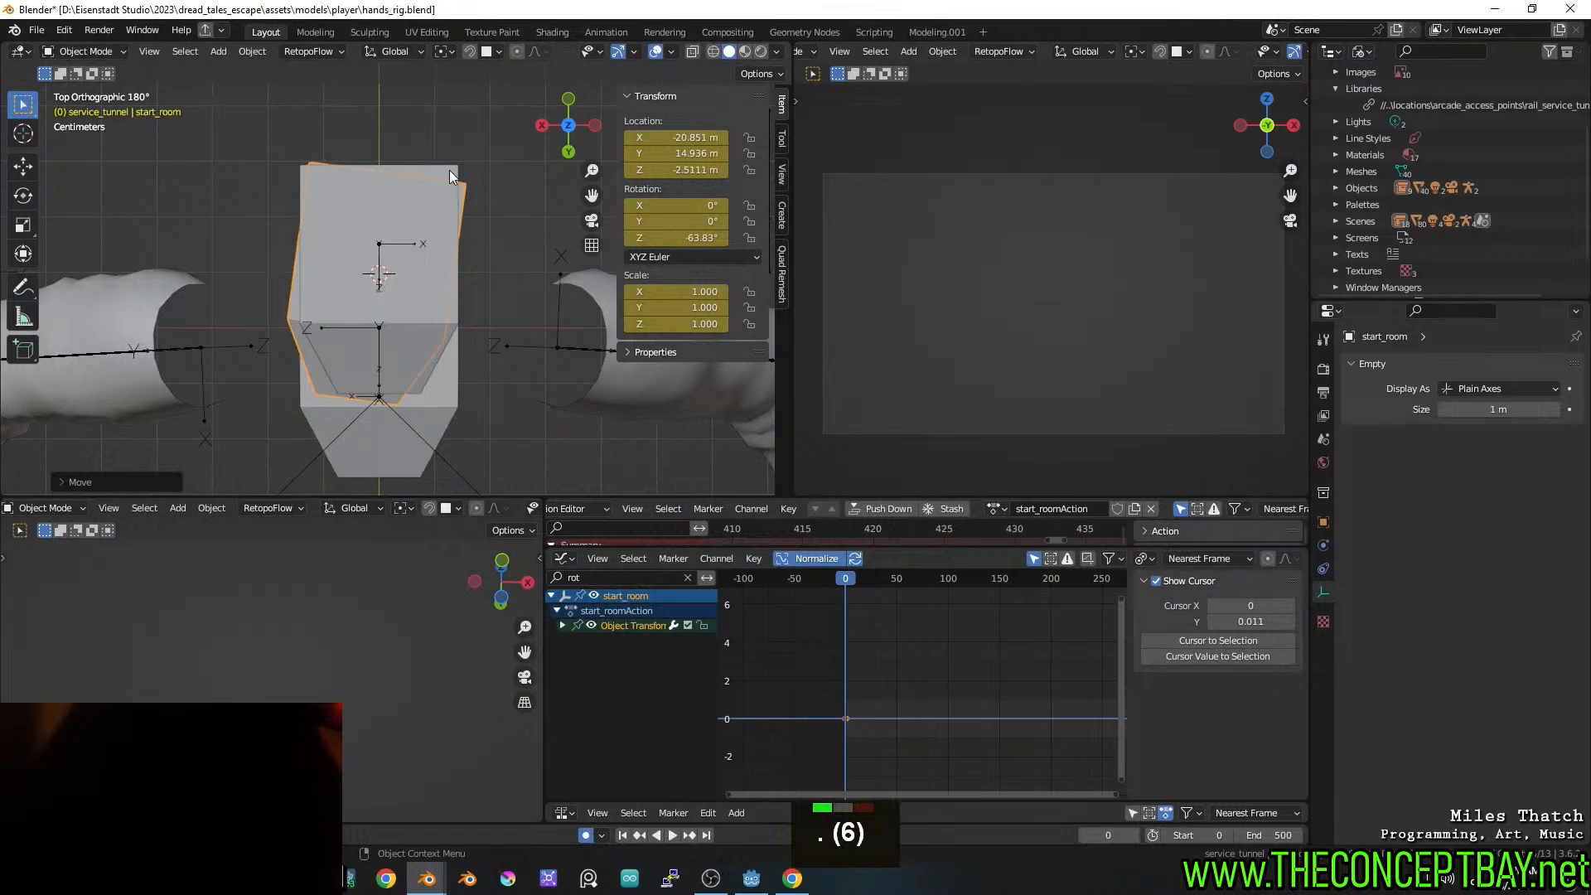
key(r)
key(Escape)
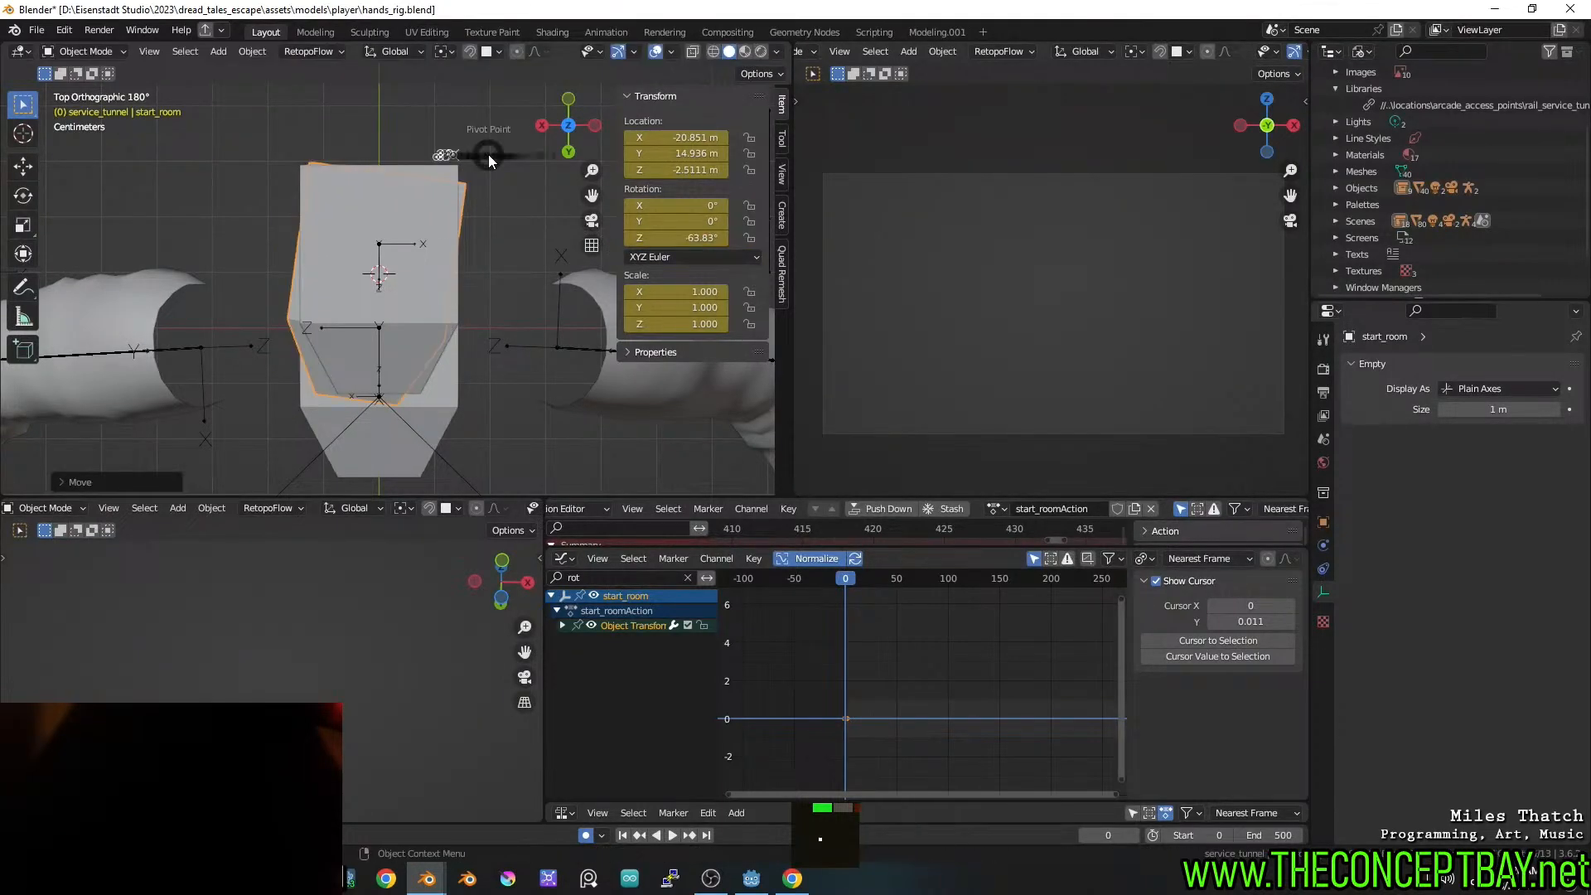
key(period)
click(645, 174)
Rotate the start_room instance to Z -55.605° and shift it over the alignment block to X -22.798 m, Y 11.786 m
key(r)
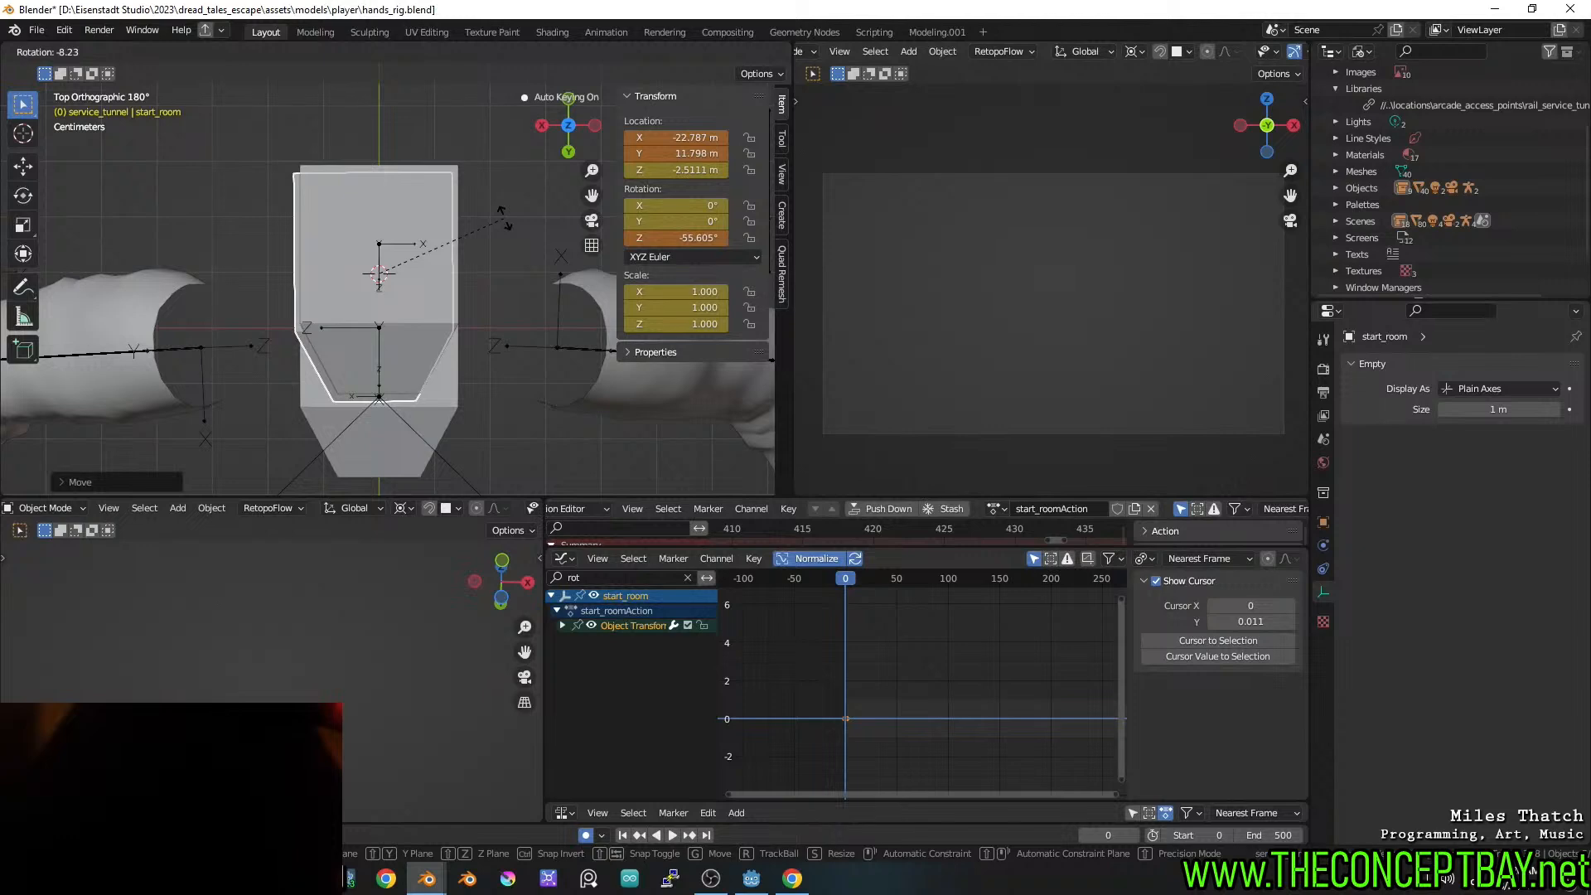
click(503, 217)
key(g)
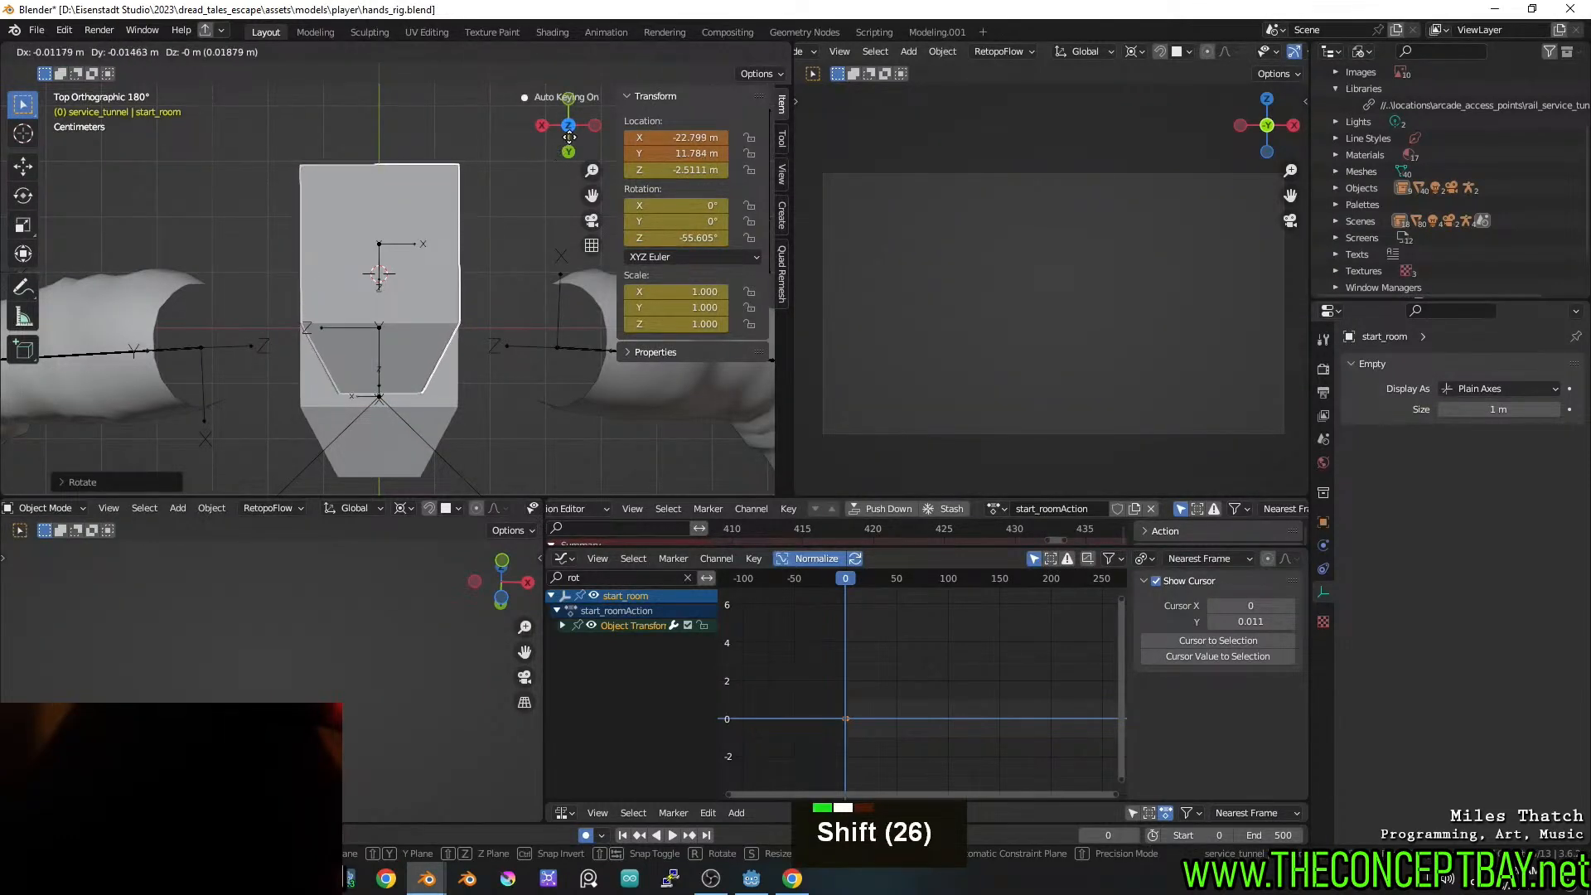
shift+click(569, 137)
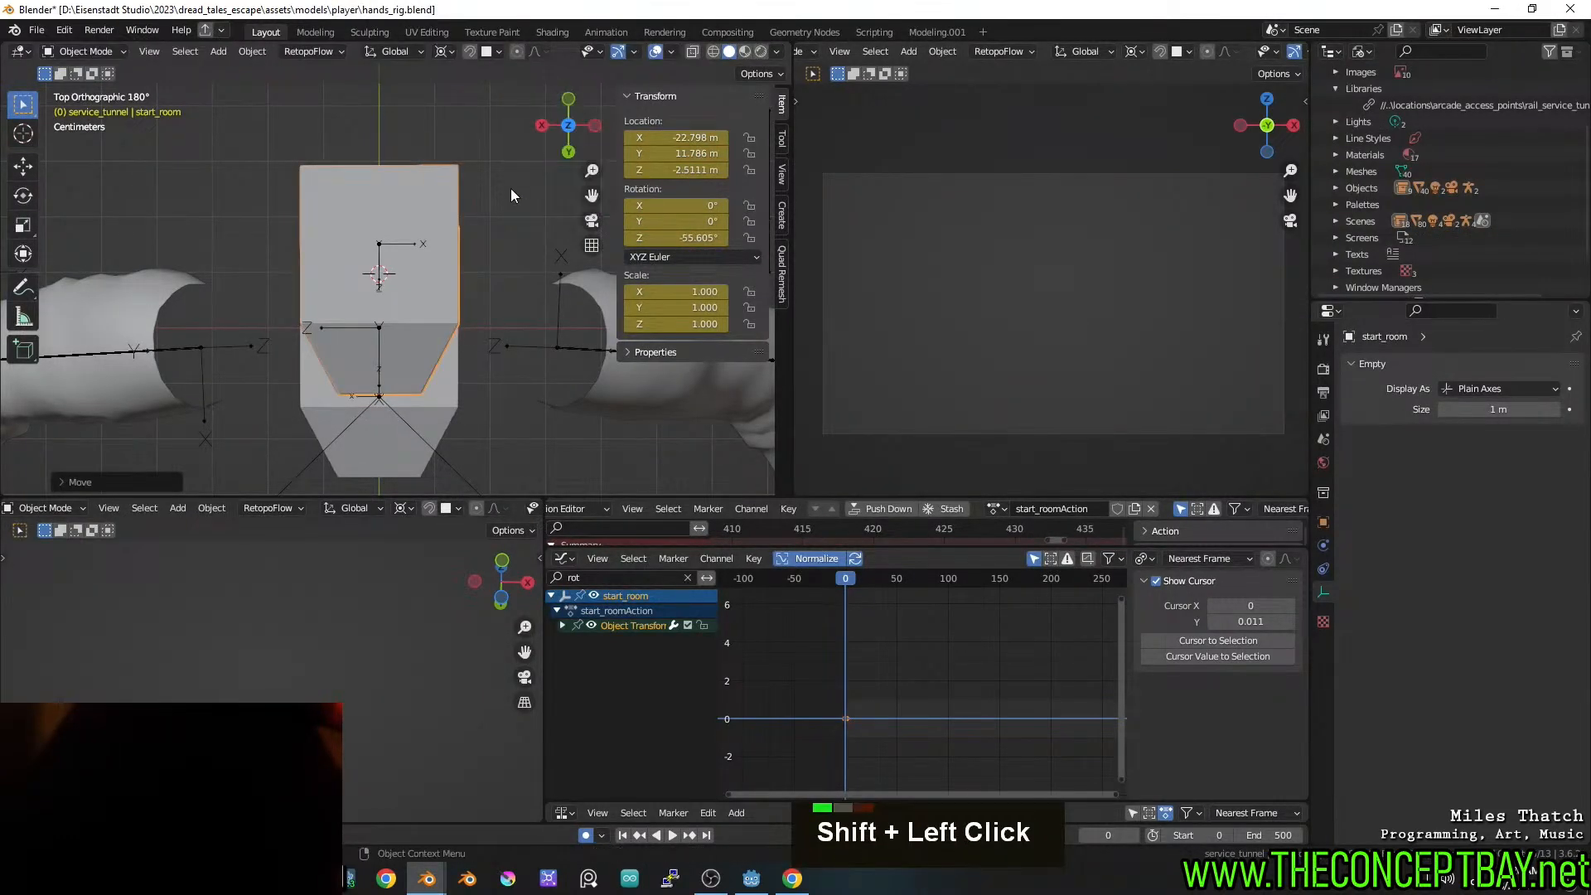
Hide start_room together with anim_align_root and examine the block left at the rig's root
shift+click(453, 400)
key(h)
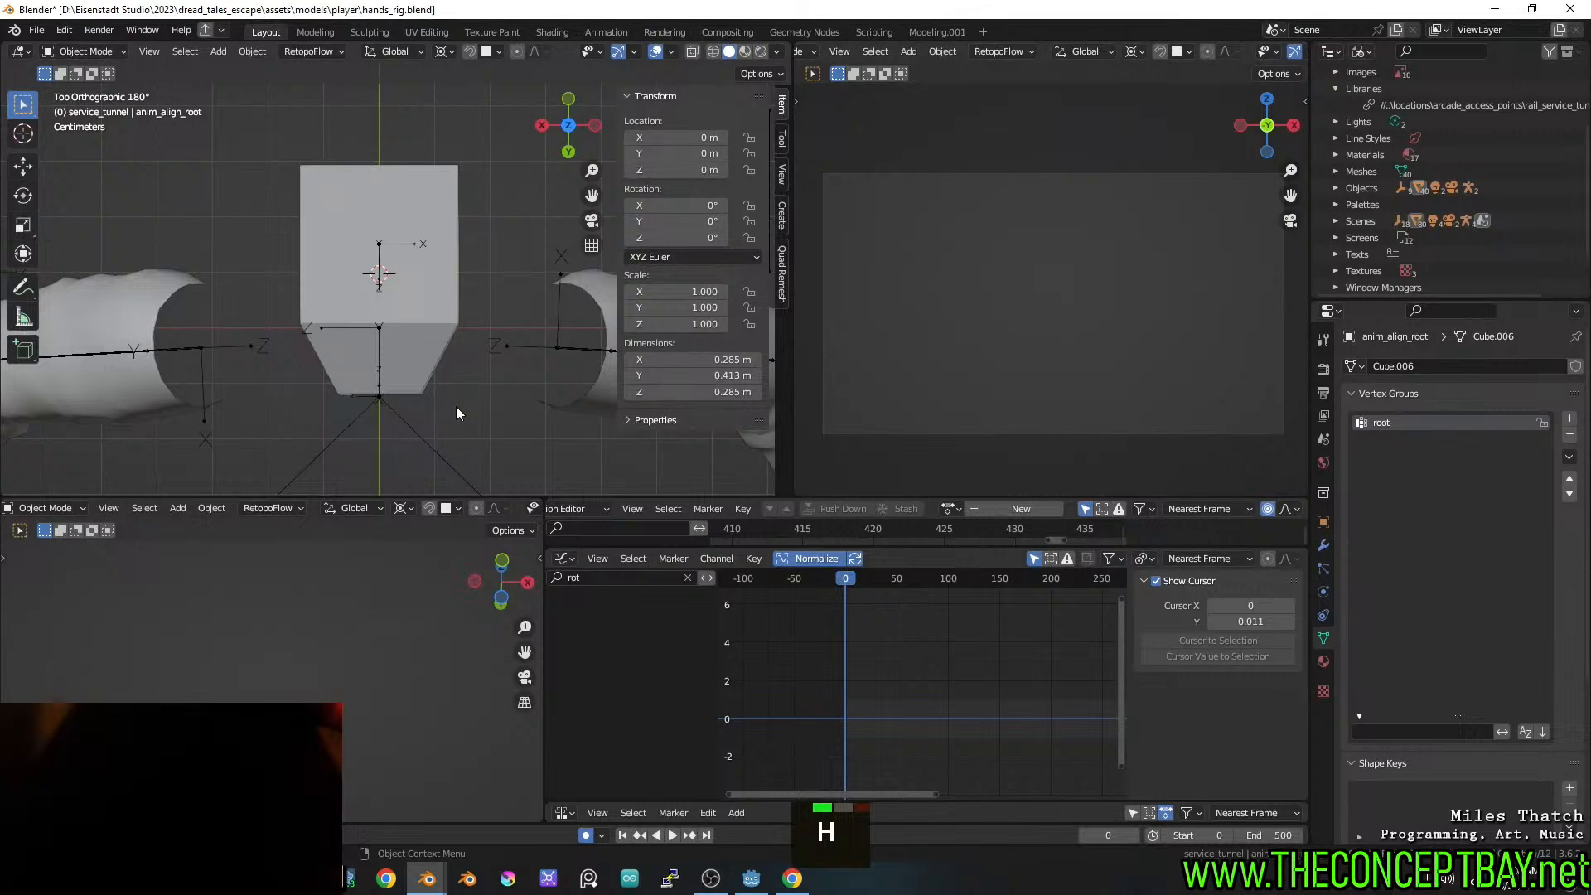
middle_drag(471, 320, 499, 165)
scroll(429, 221, down, 17)
scroll(435, 173, up, 7)
scroll(332, 414, up, 4)
scroll(371, 366, down, 2)
shift+middle_drag(371, 367, 355, 326)
scroll(397, 310, up, 5)
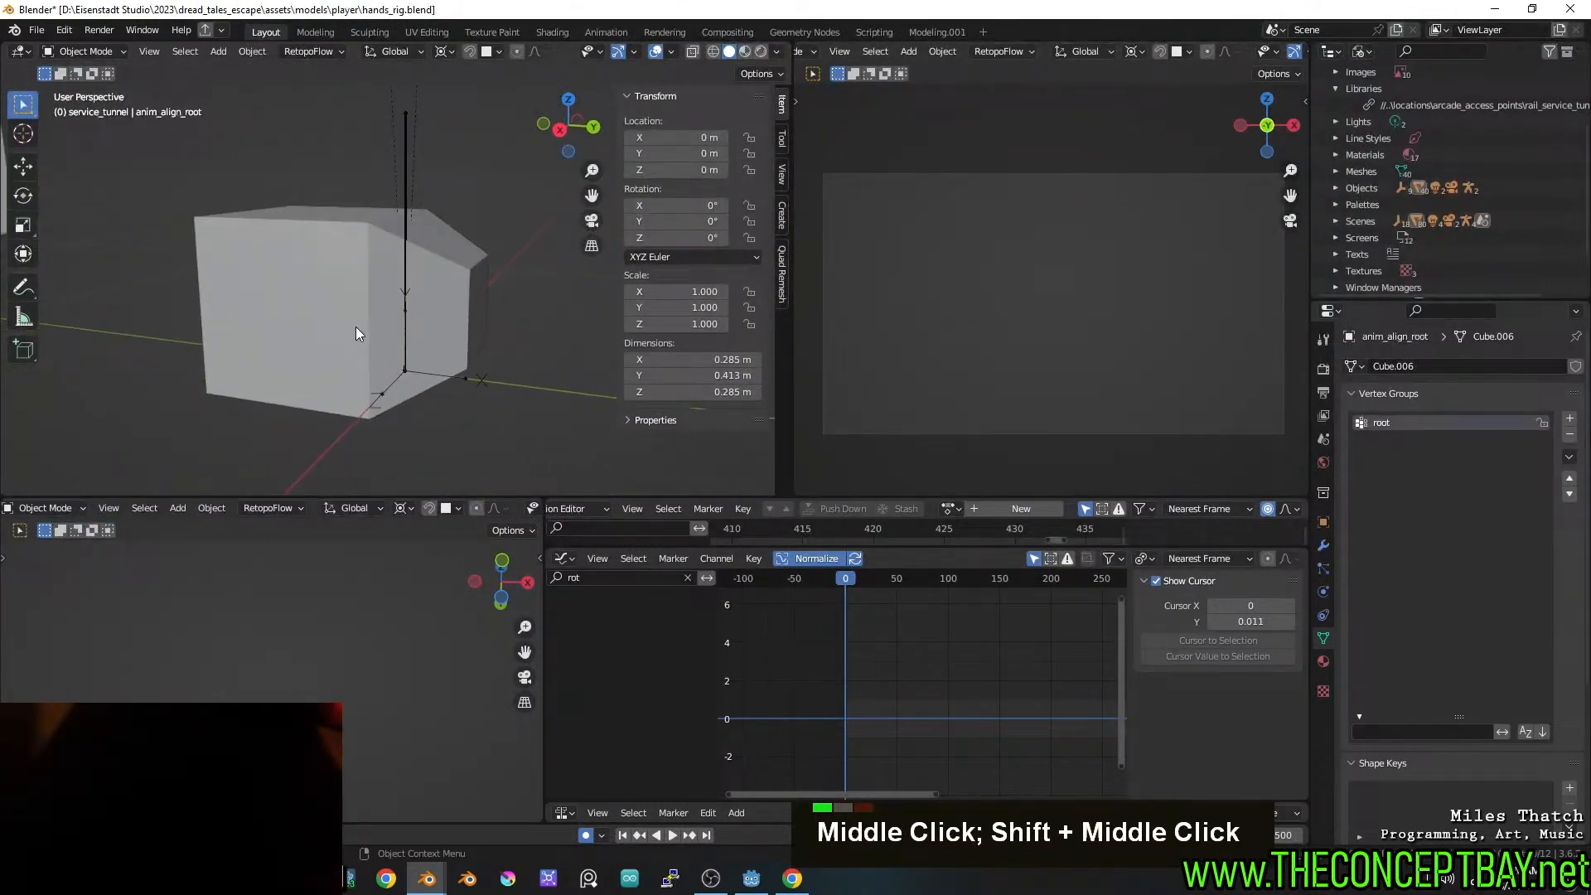
Try hiding the remaining block and undo the recent hiding of objects
click(312, 324)
key(h)
key(ctrl+z)
key(ctrl+z)
key(ctrl+z)
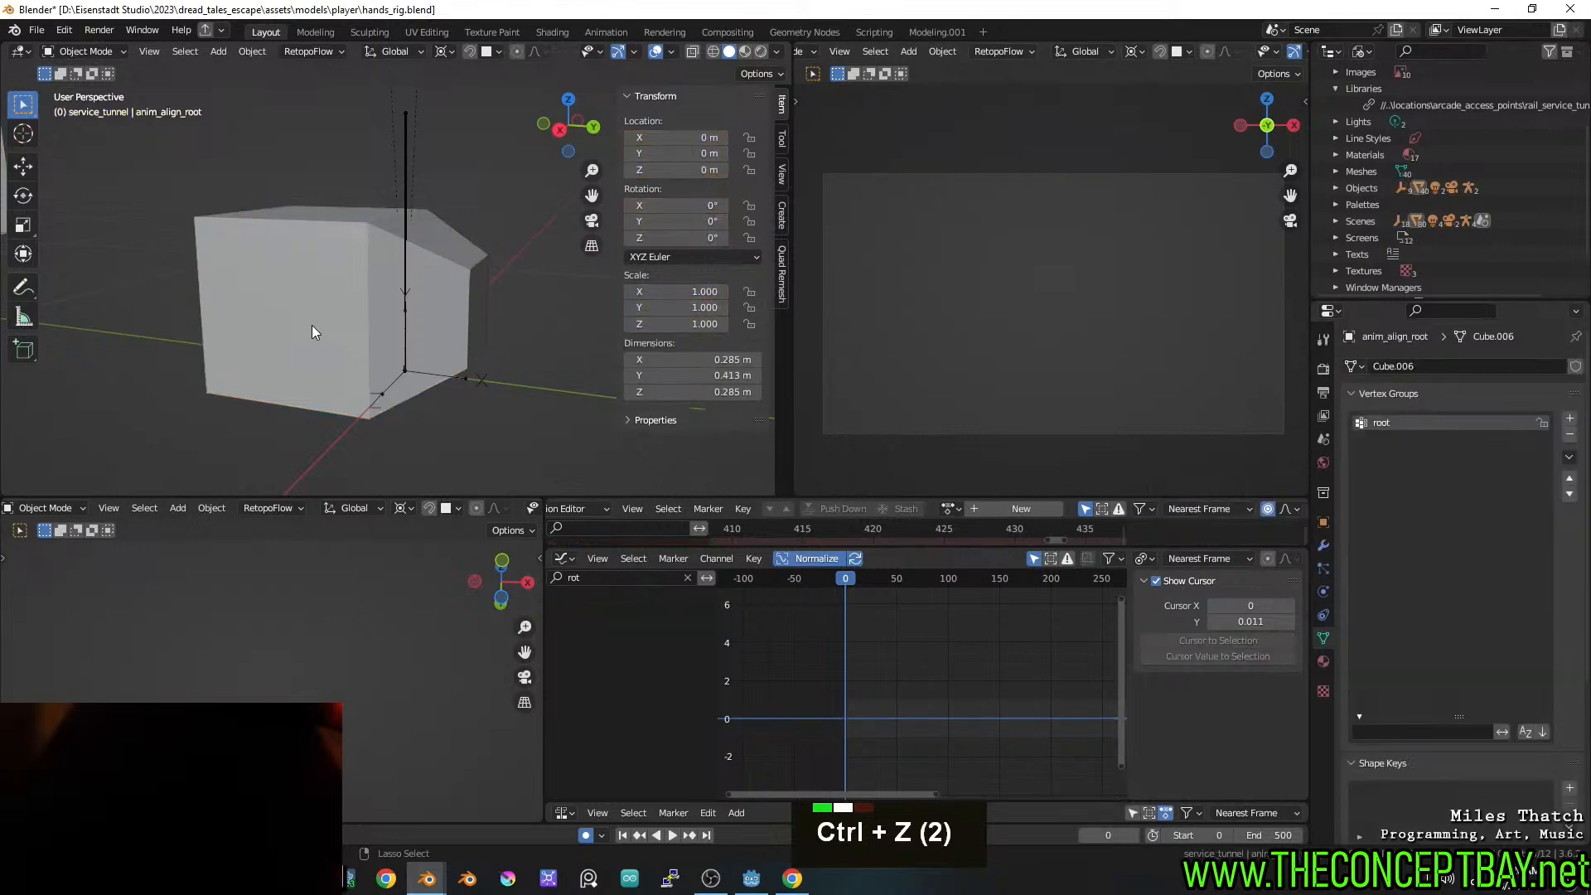
Move start_room in top view so its block matches anim_align_root, at X -22.793 m, Y 11.935 m
scroll(312, 326, down, 5)
scroll(313, 324, up, 3)
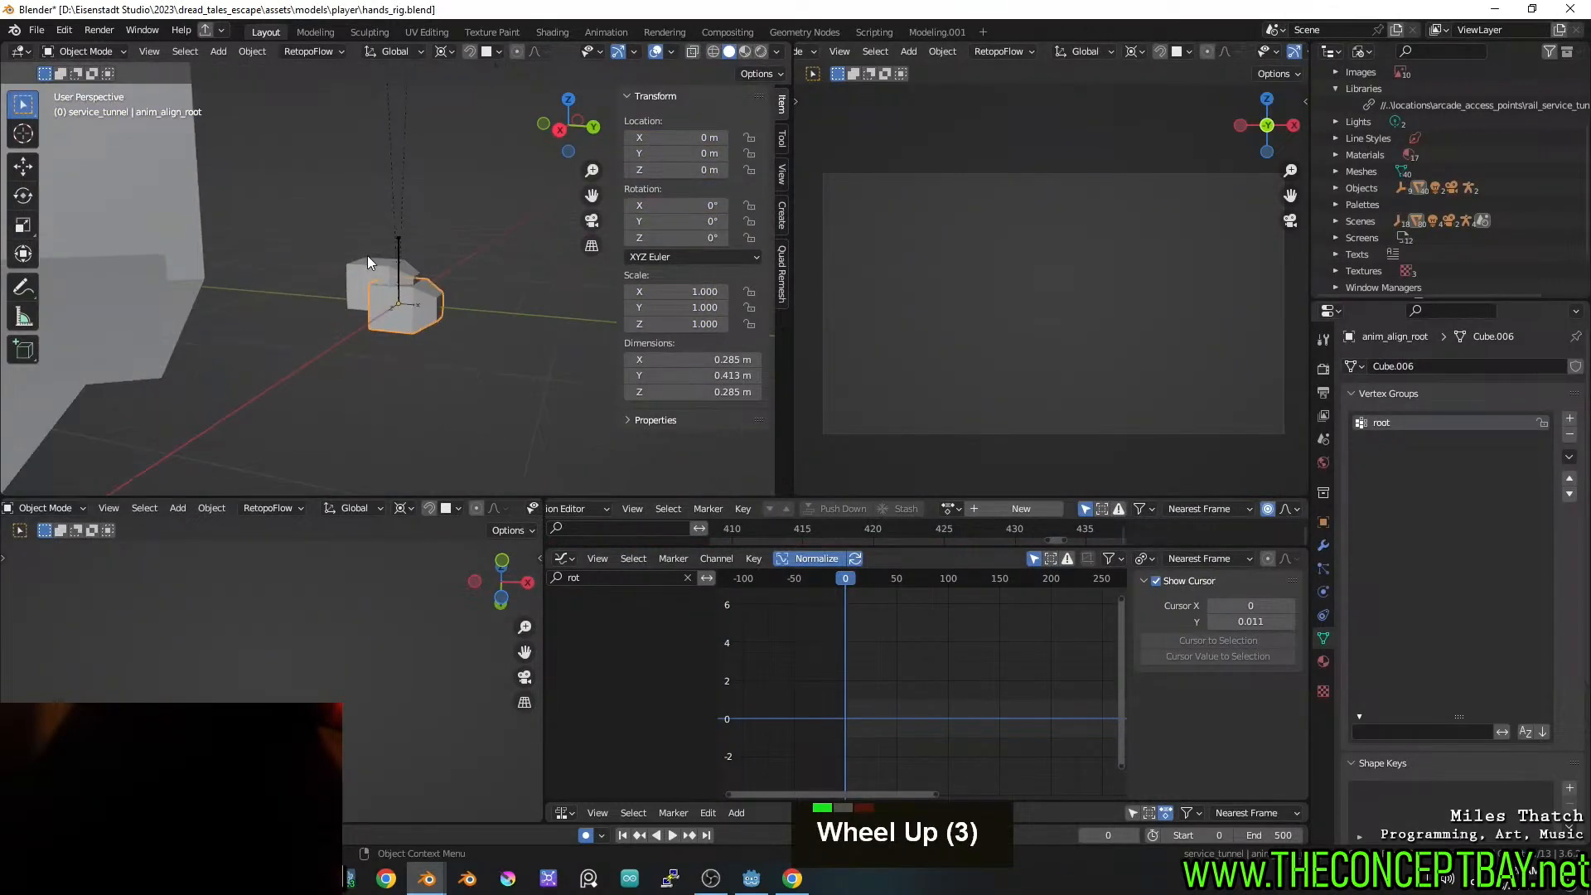
click(366, 256)
alt+middle_drag(366, 255, 330, 137)
scroll(434, 390, up, 5)
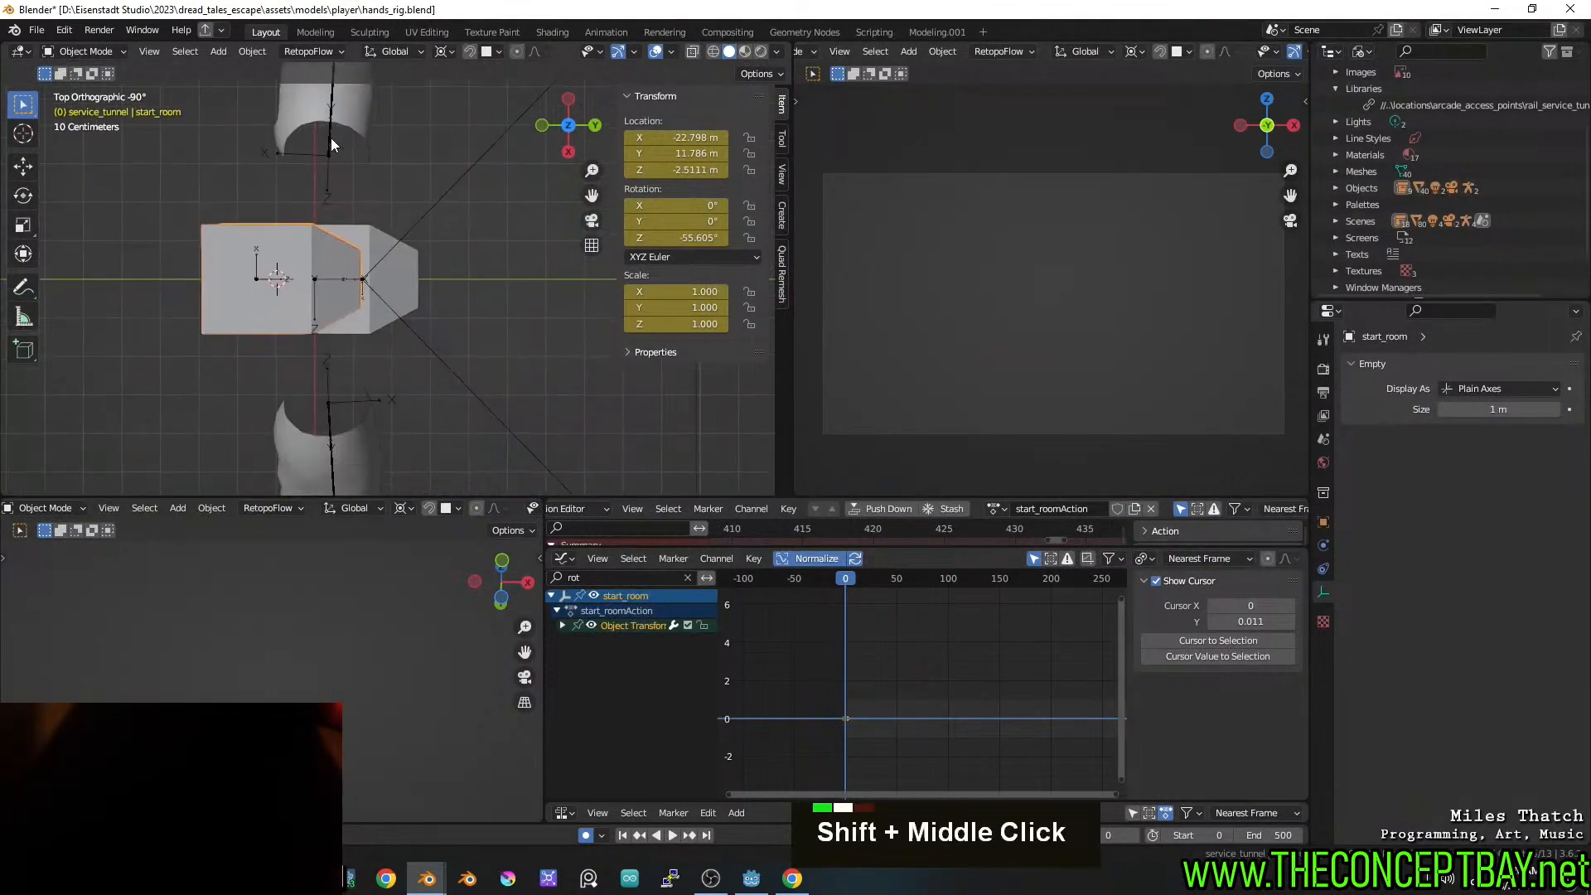
shift+middle_drag(462, 335, 494, 356)
key(g)
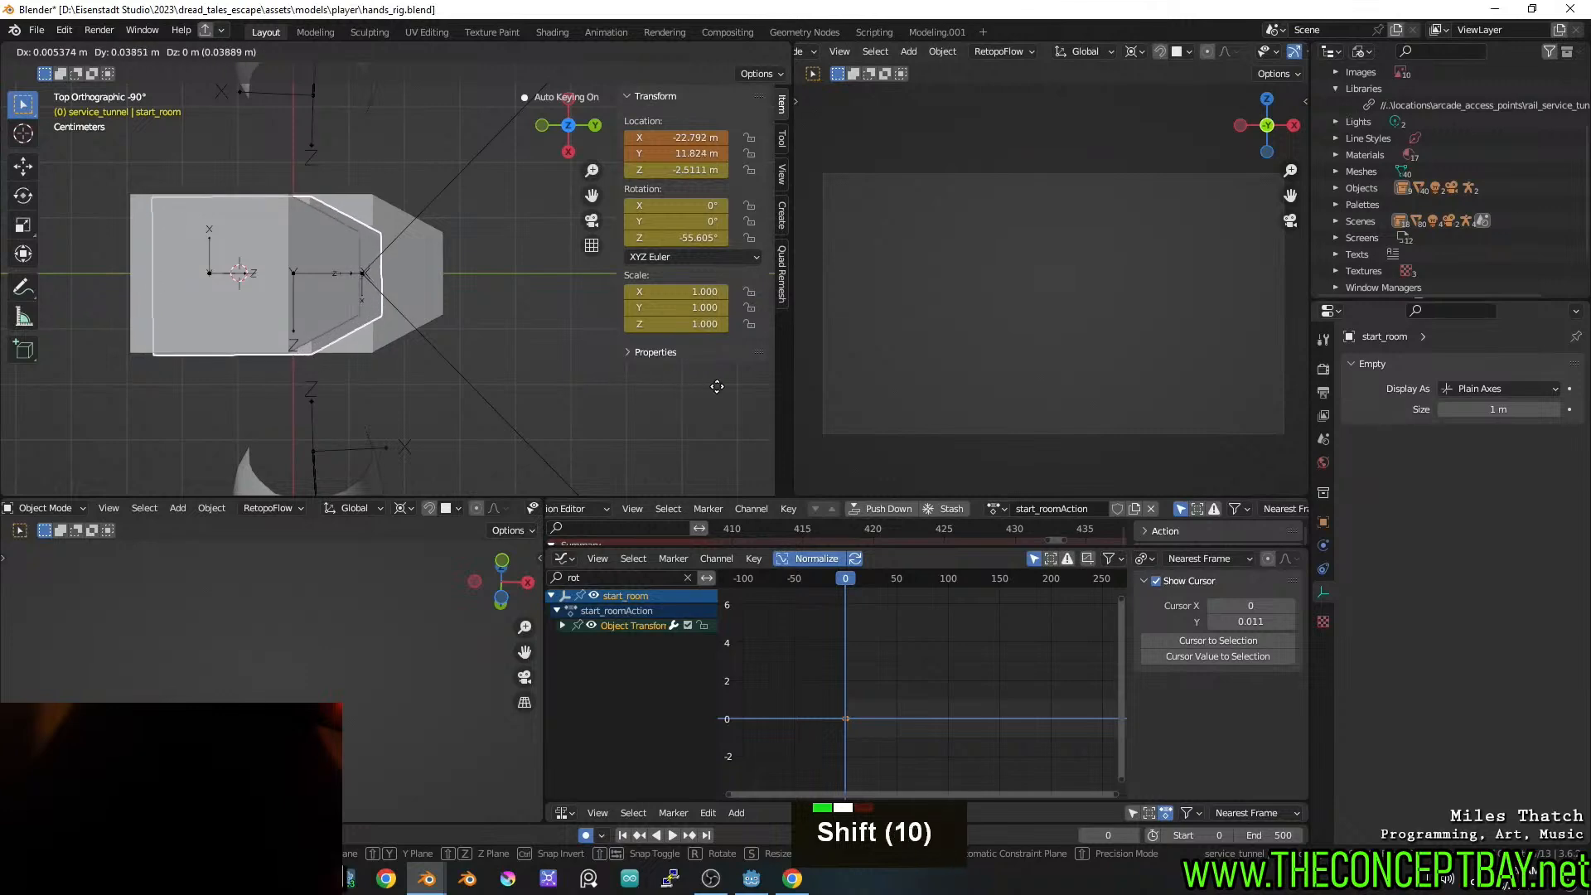
shift+click(537, 379)
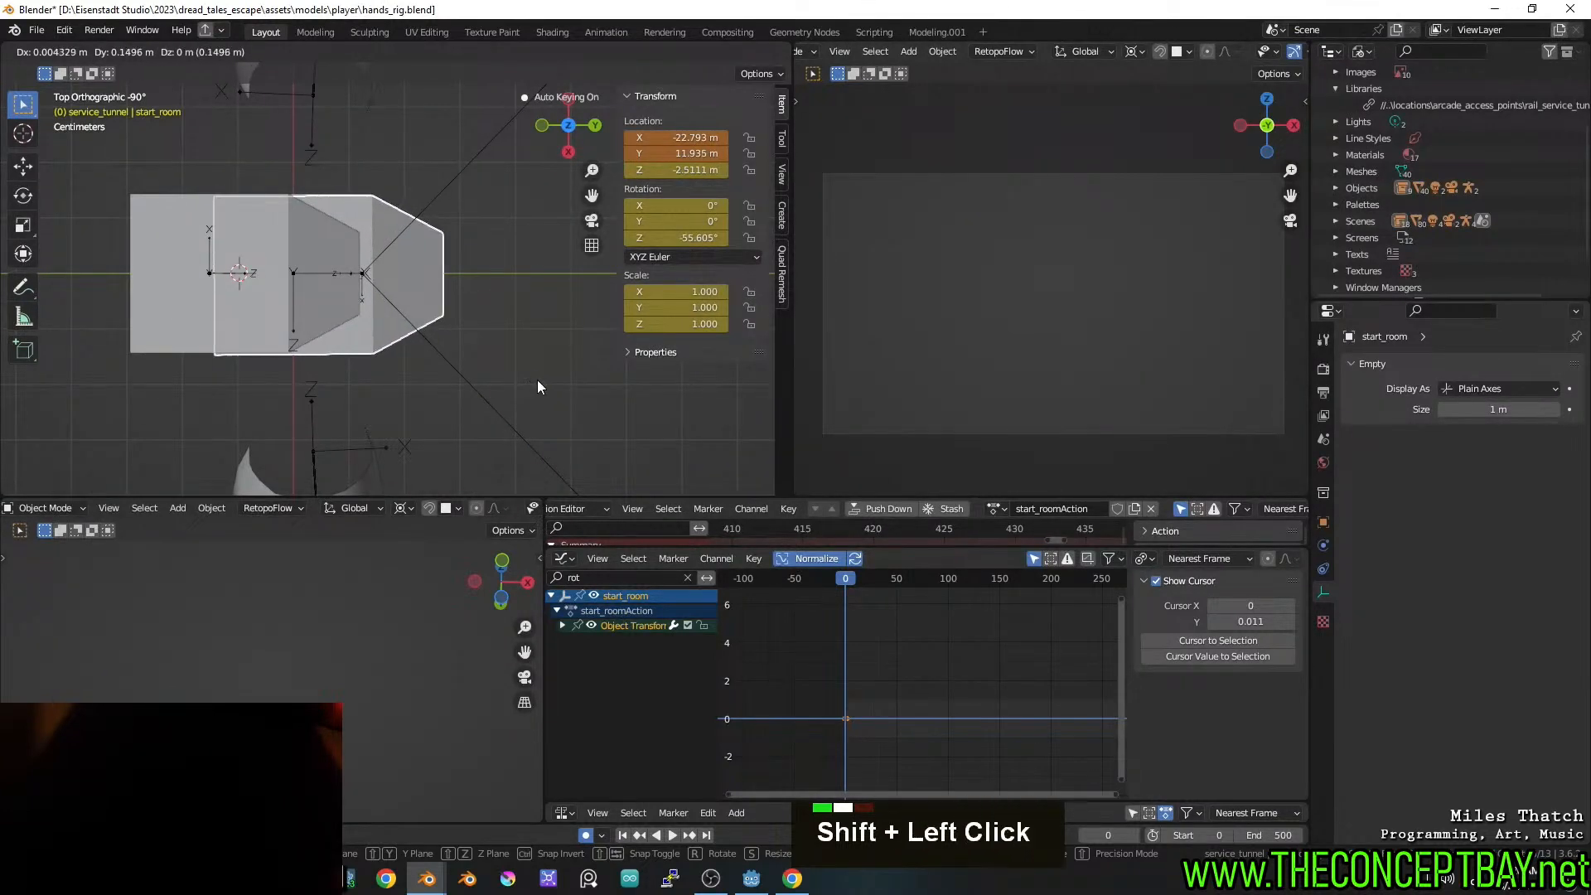
Lower start_room along Z to -2.6277 m so its block meets anim_align_root, and save the file
scroll(415, 361, down, 13)
key(g)
key(Escape)
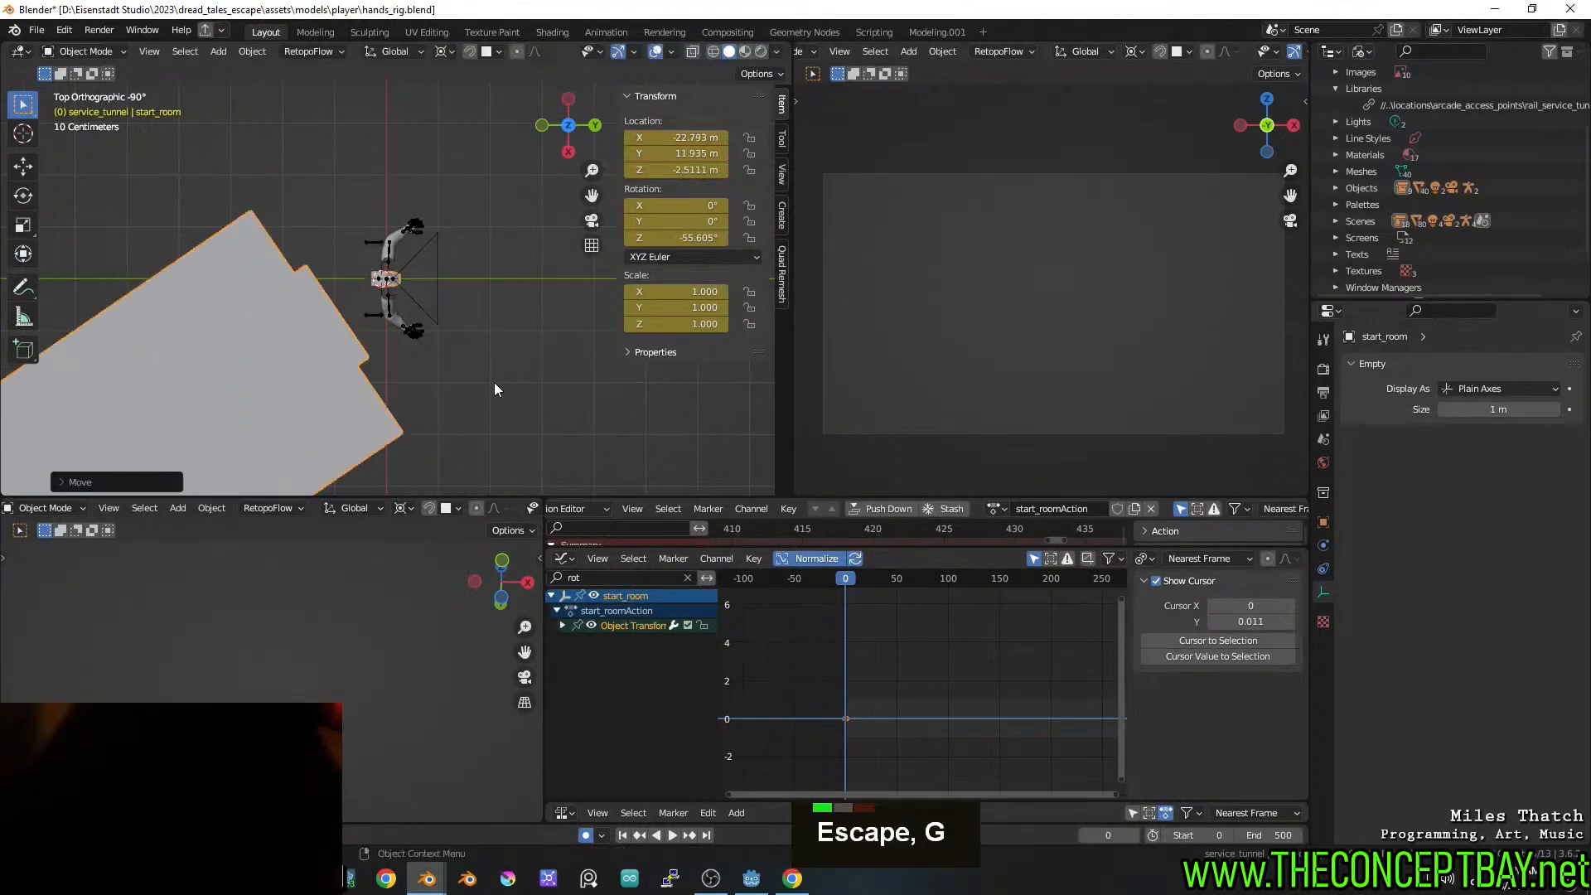
scroll(494, 382, up, 19)
scroll(530, 418, down, 4)
middle_drag(548, 440, 516, 268)
scroll(517, 255, down, 4)
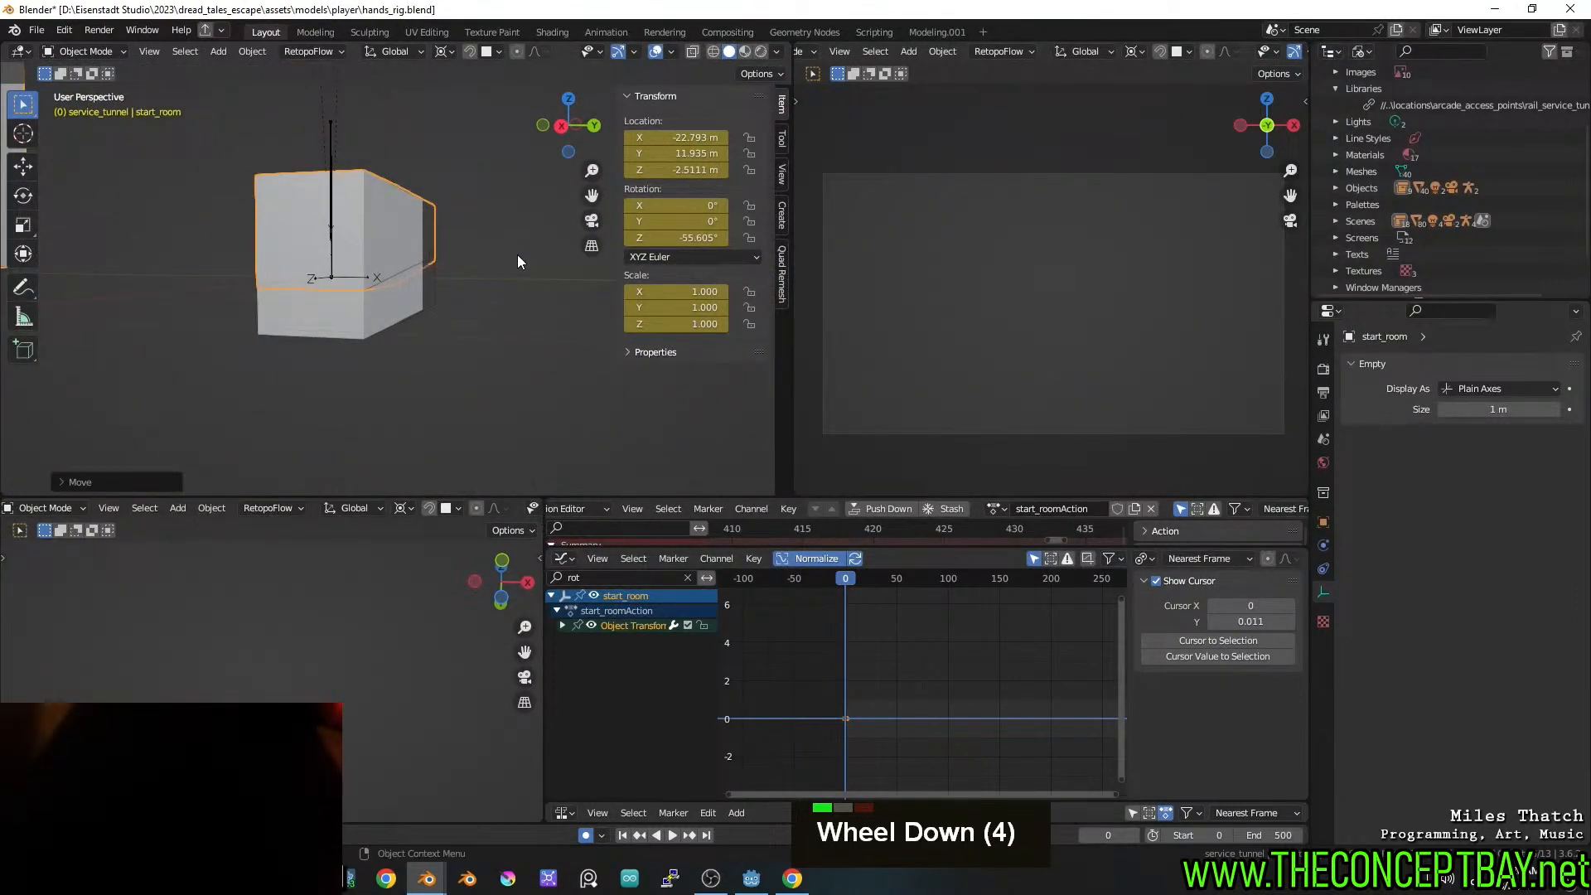
key(g)
key(z)
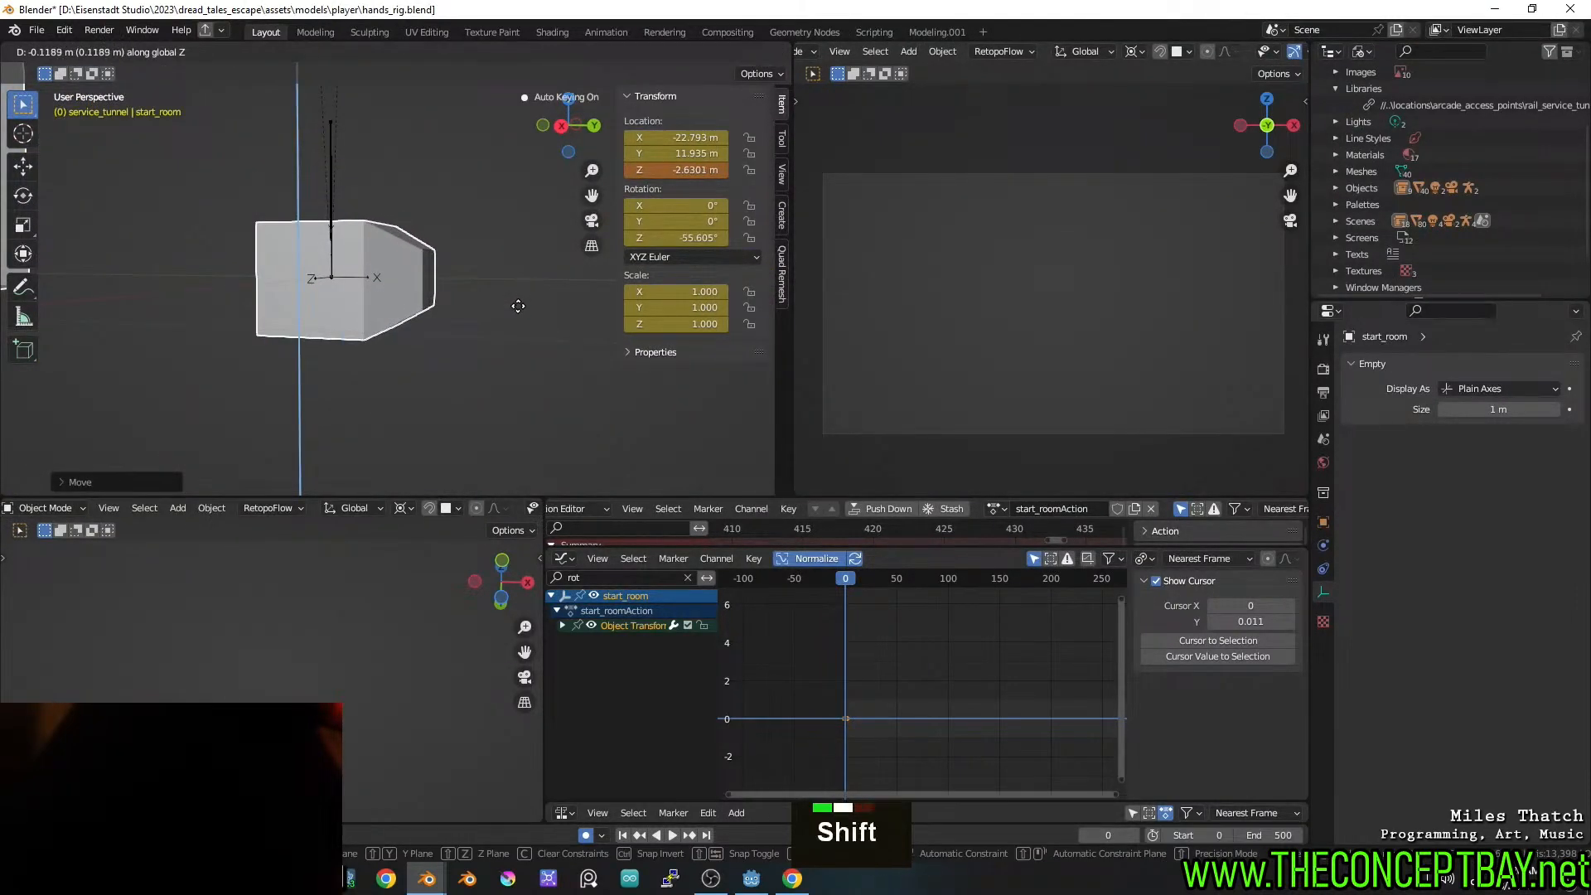
shift+click(522, 277)
scroll(340, 300, down, 2)
middle_drag(339, 300, 401, 379)
scroll(416, 257, down, 4)
scroll(415, 252, down, 10)
middle_drag(389, 252, 534, 254)
key(ctrl+s)
Examine from several angles how the hands rig stands relative to the start_room doorway, and save the file again
scroll(499, 347, up, 3)
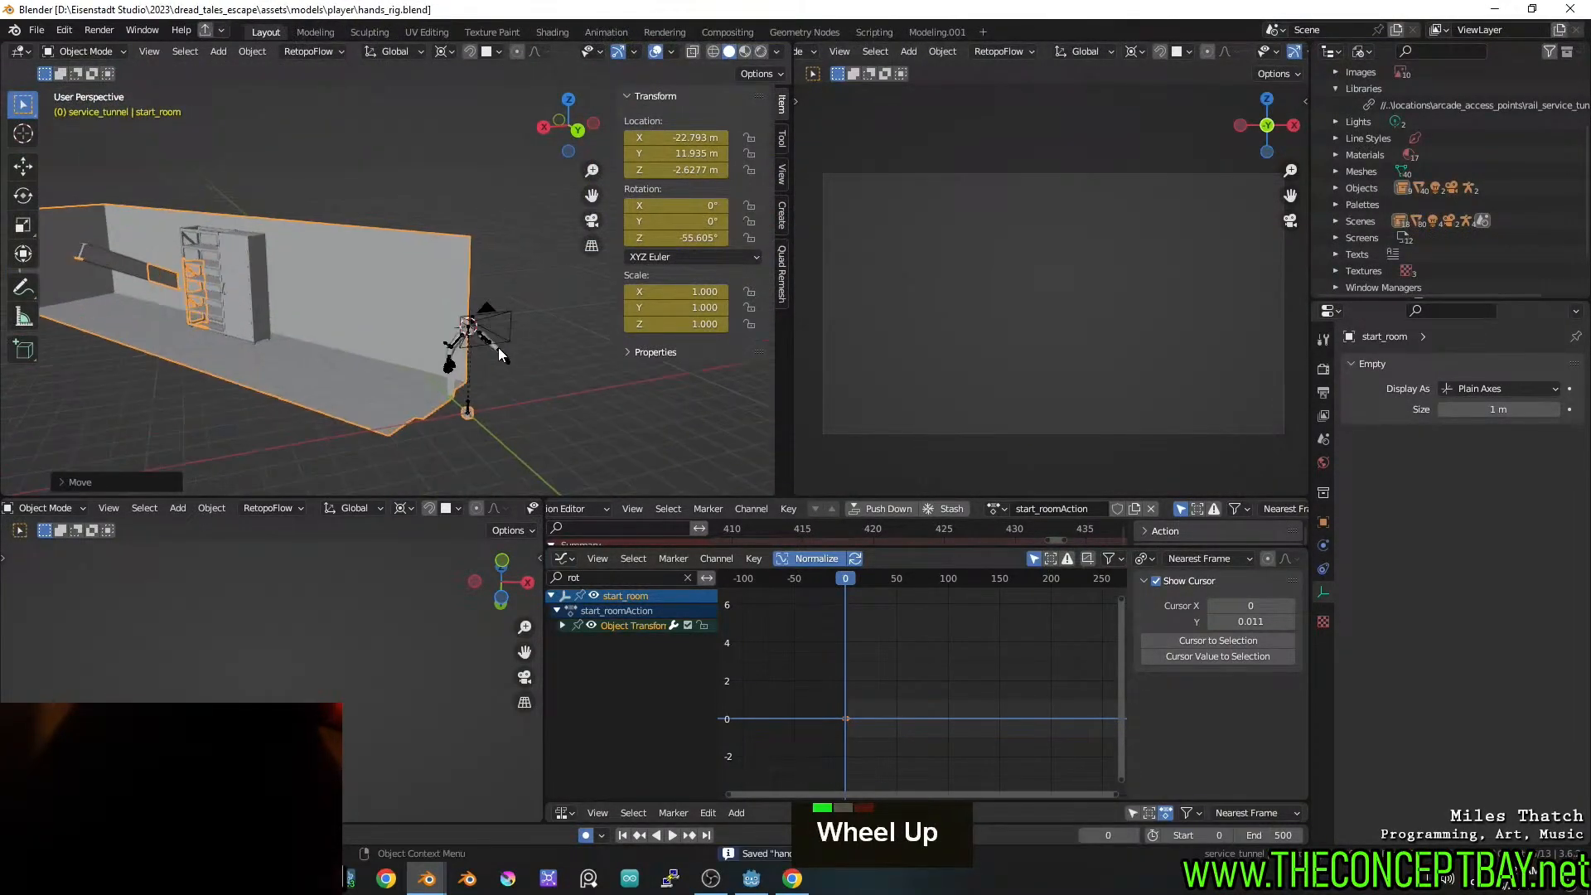
middle_drag(499, 347, 470, 199)
middle_drag(470, 199, 501, 278)
mouse_move(502, 279)
middle_down()
mouse_move(445, 253)
mouse_move(350, 267)
mouse_move(510, 266)
middle_up()
scroll(375, 345, up, 3)
middle_drag(355, 361, 603, 322)
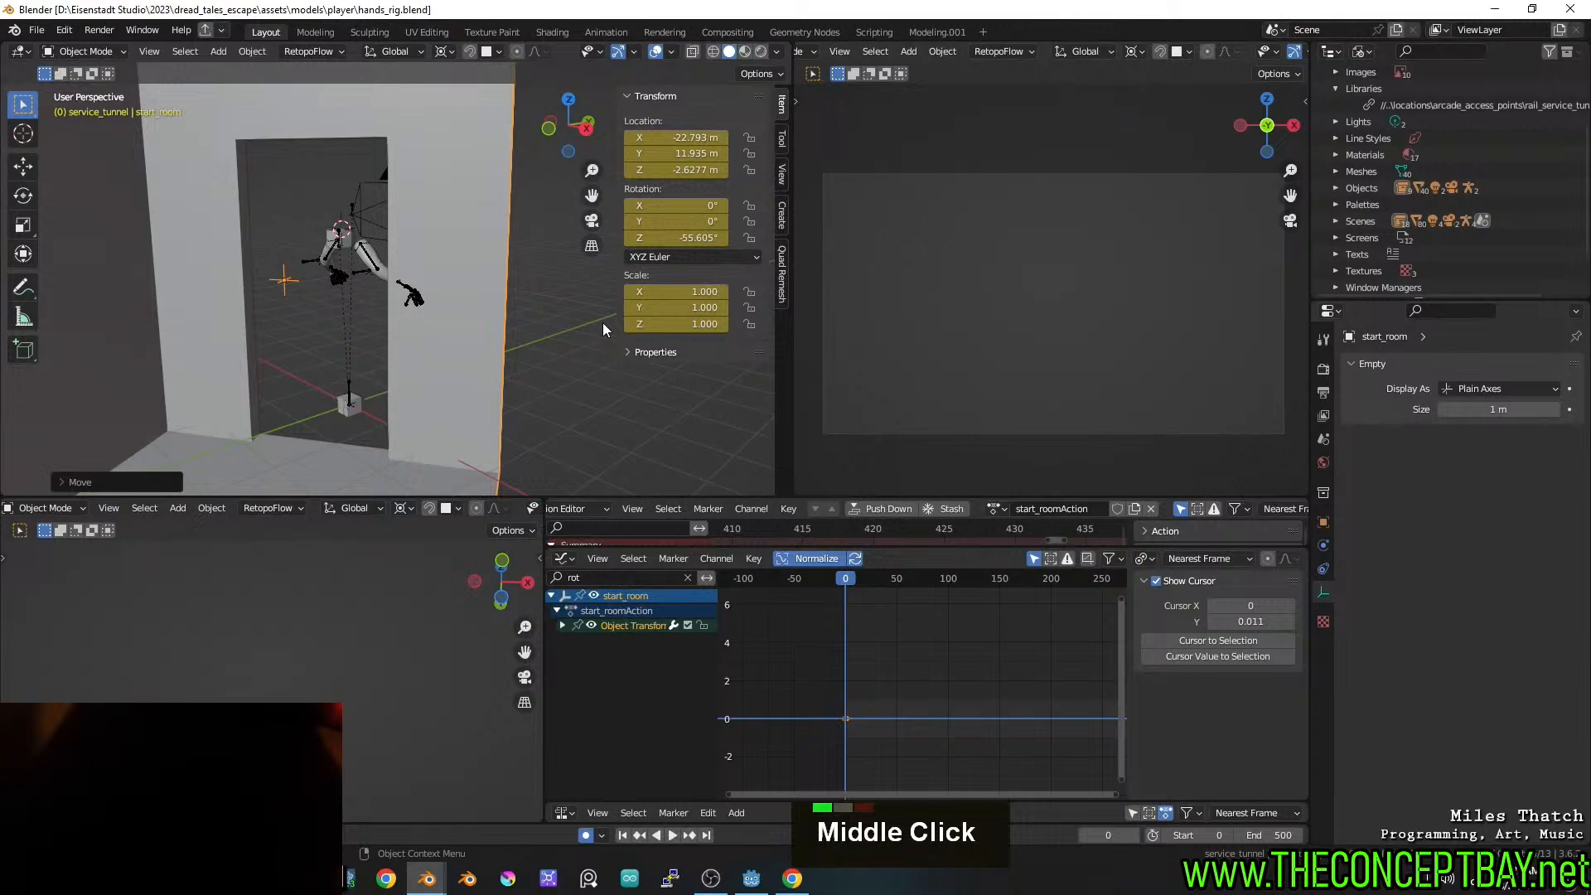
middle_drag(585, 330, 536, 340)
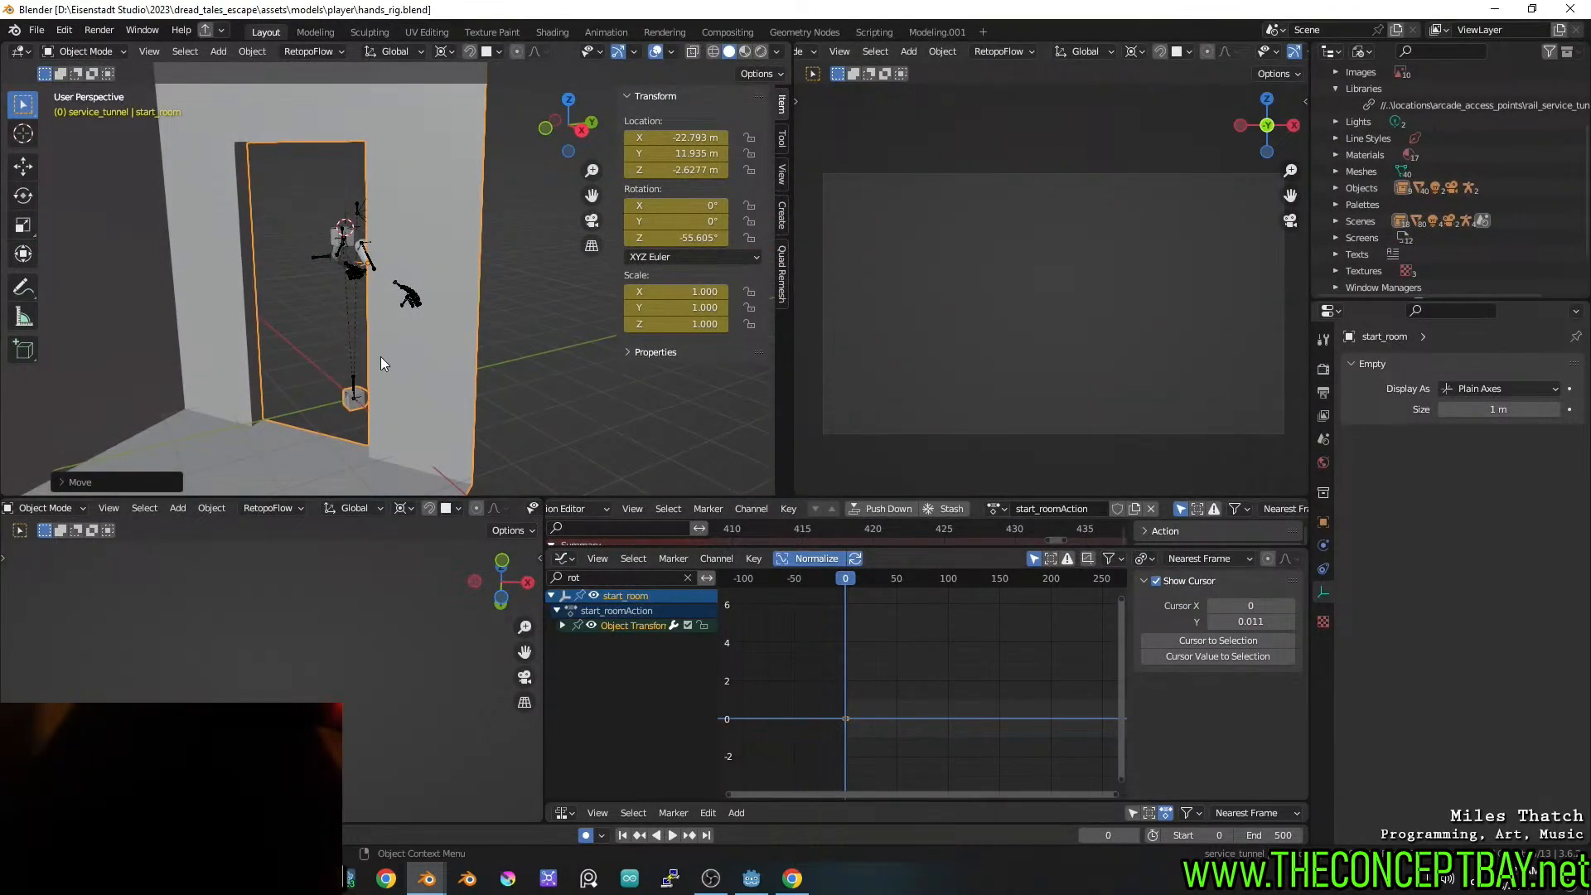
middle_drag(369, 358, 354, 377)
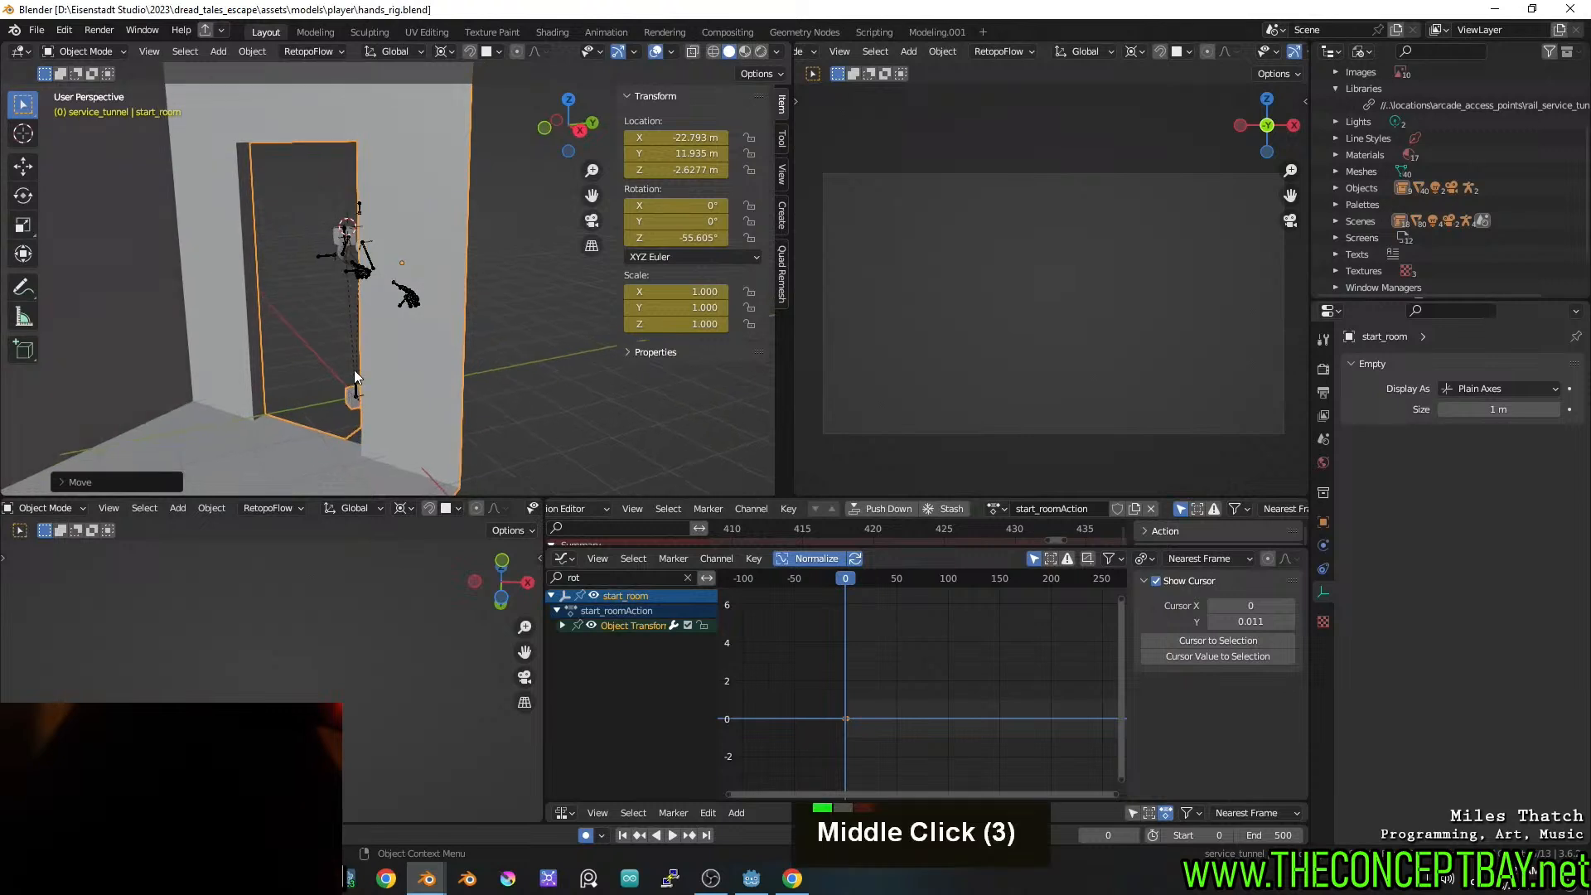
middle_drag(246, 396, 310, 397)
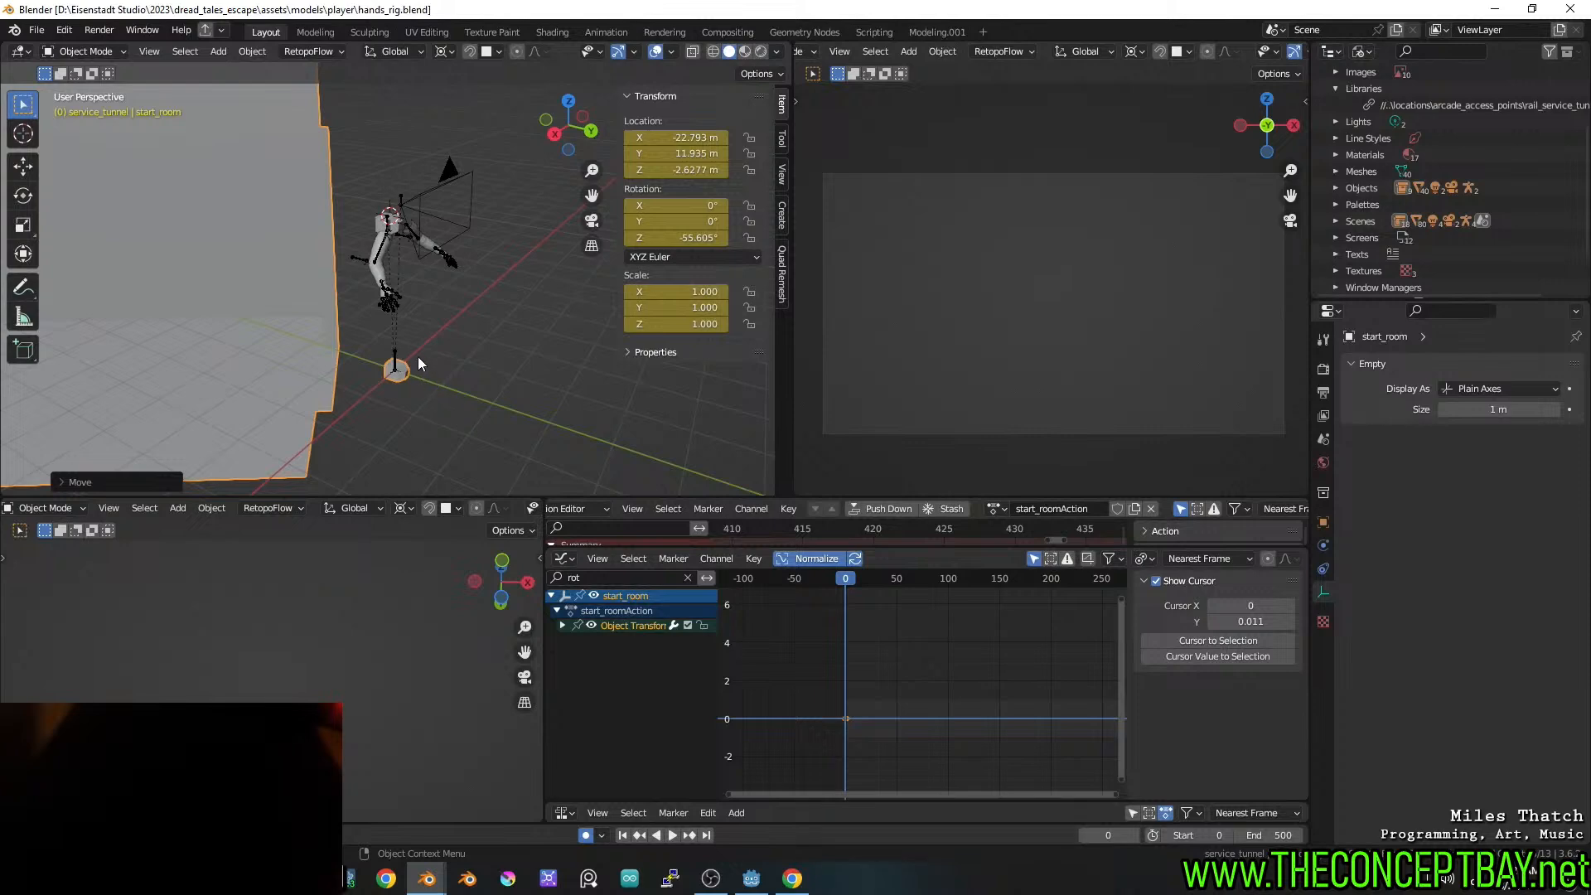
middle_drag(403, 346, 352, 265)
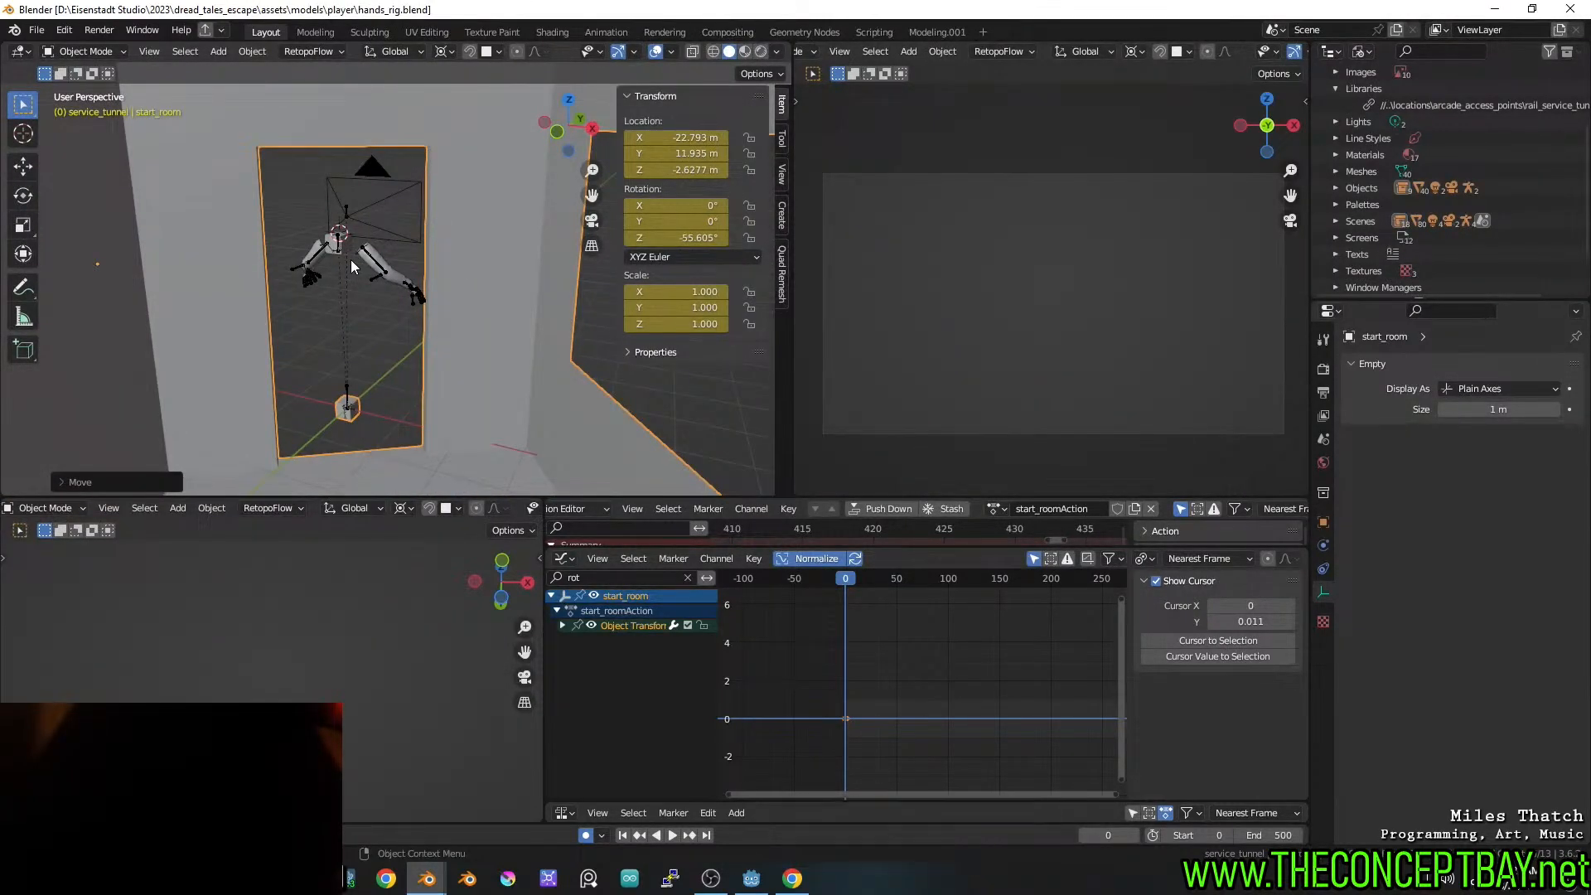
key(ctrl+s)
mouse_move(331, 317)
middle_down()
mouse_move(577, 303)
mouse_move(222, 320)
mouse_move(333, 317)
middle_up()
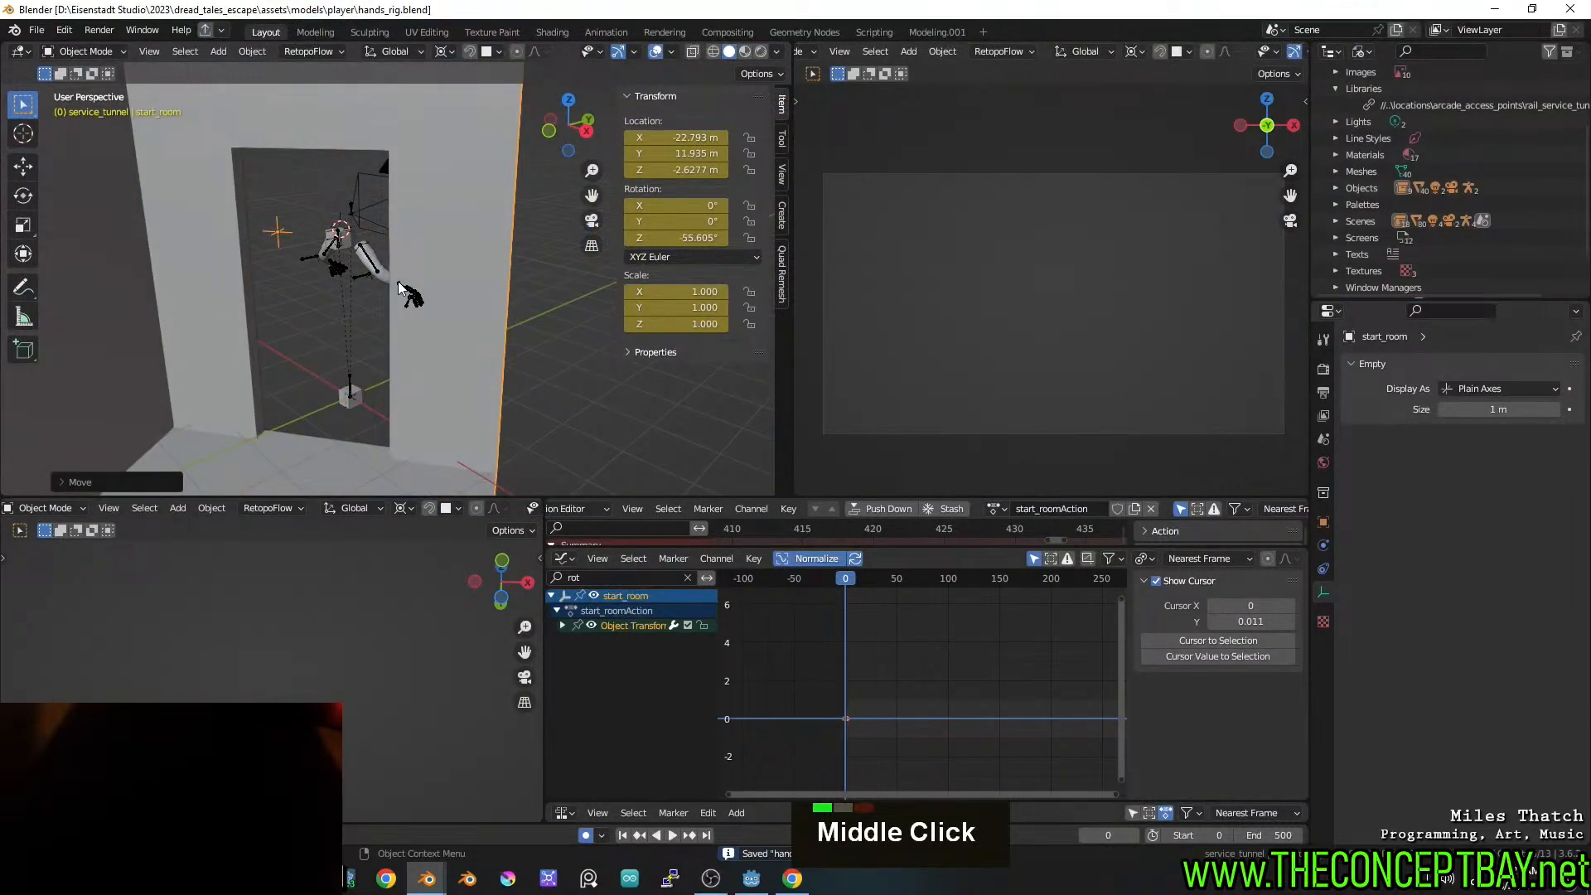
middle_drag(399, 288, 277, 344)
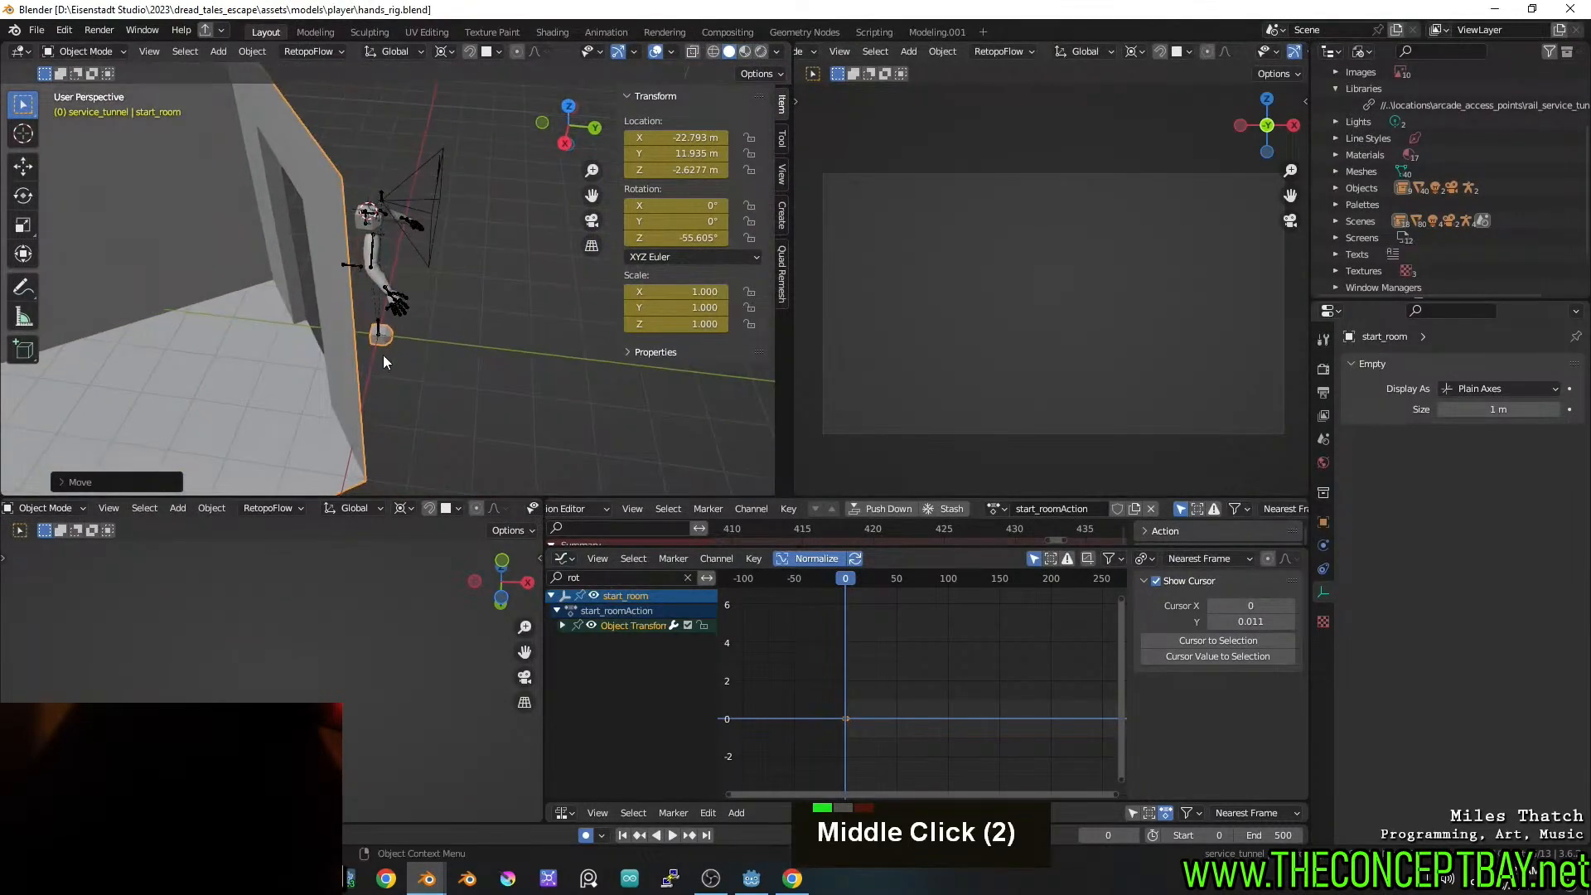
Switch to rail_service_tunnel.blend and clear the parent of anim_align_root.001
key(alt+Tab)
scroll(709, 492, up, 7)
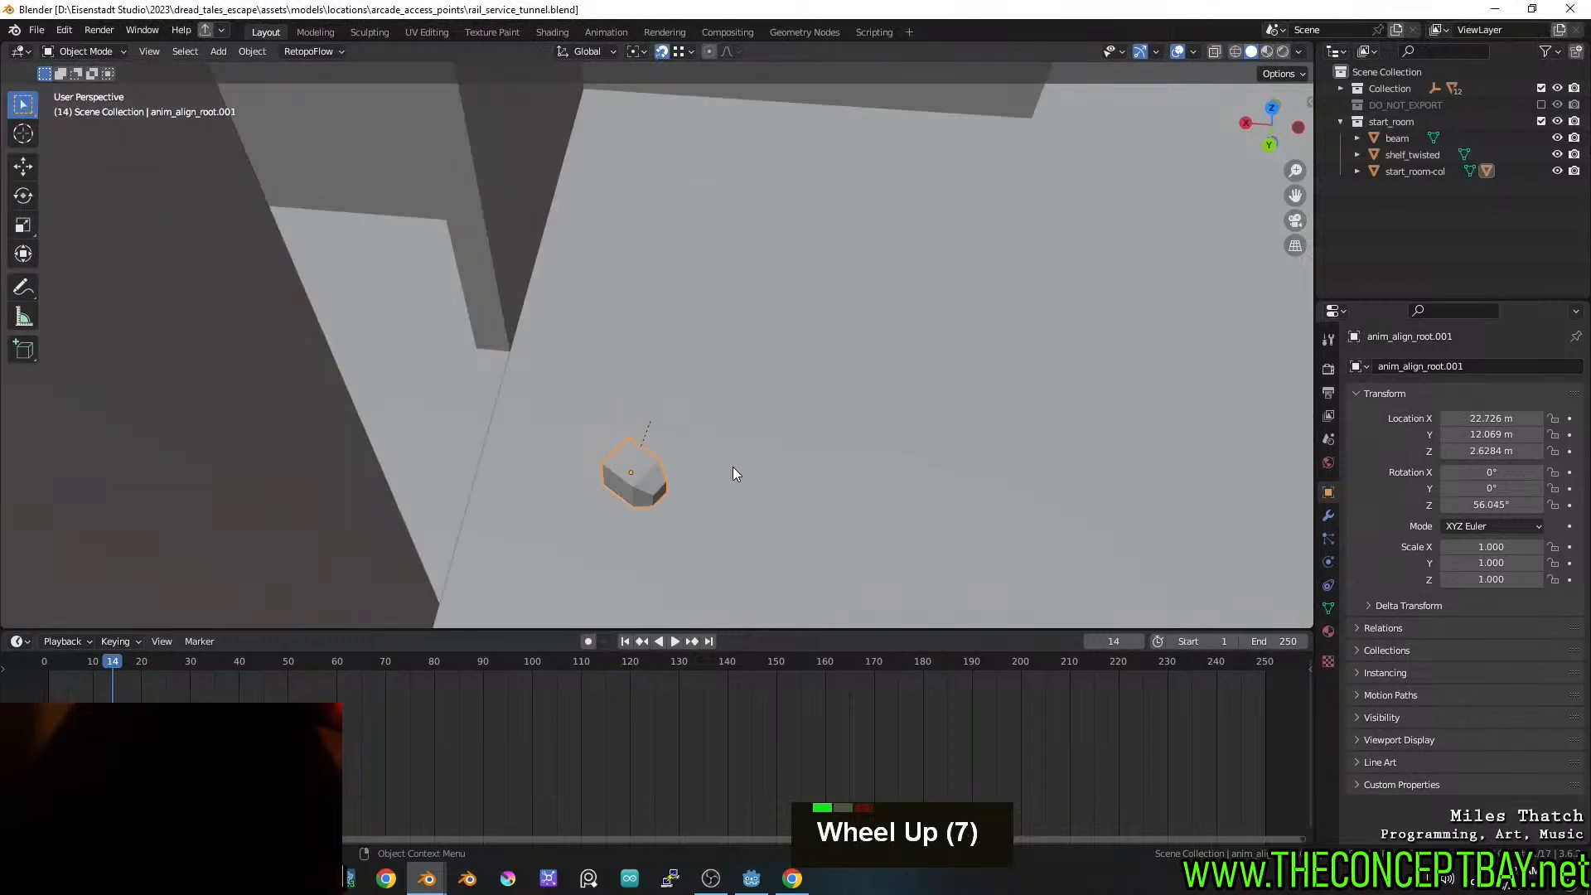
middle_drag(734, 471, 443, 450)
key(alt+z)
middle_click(637, 403)
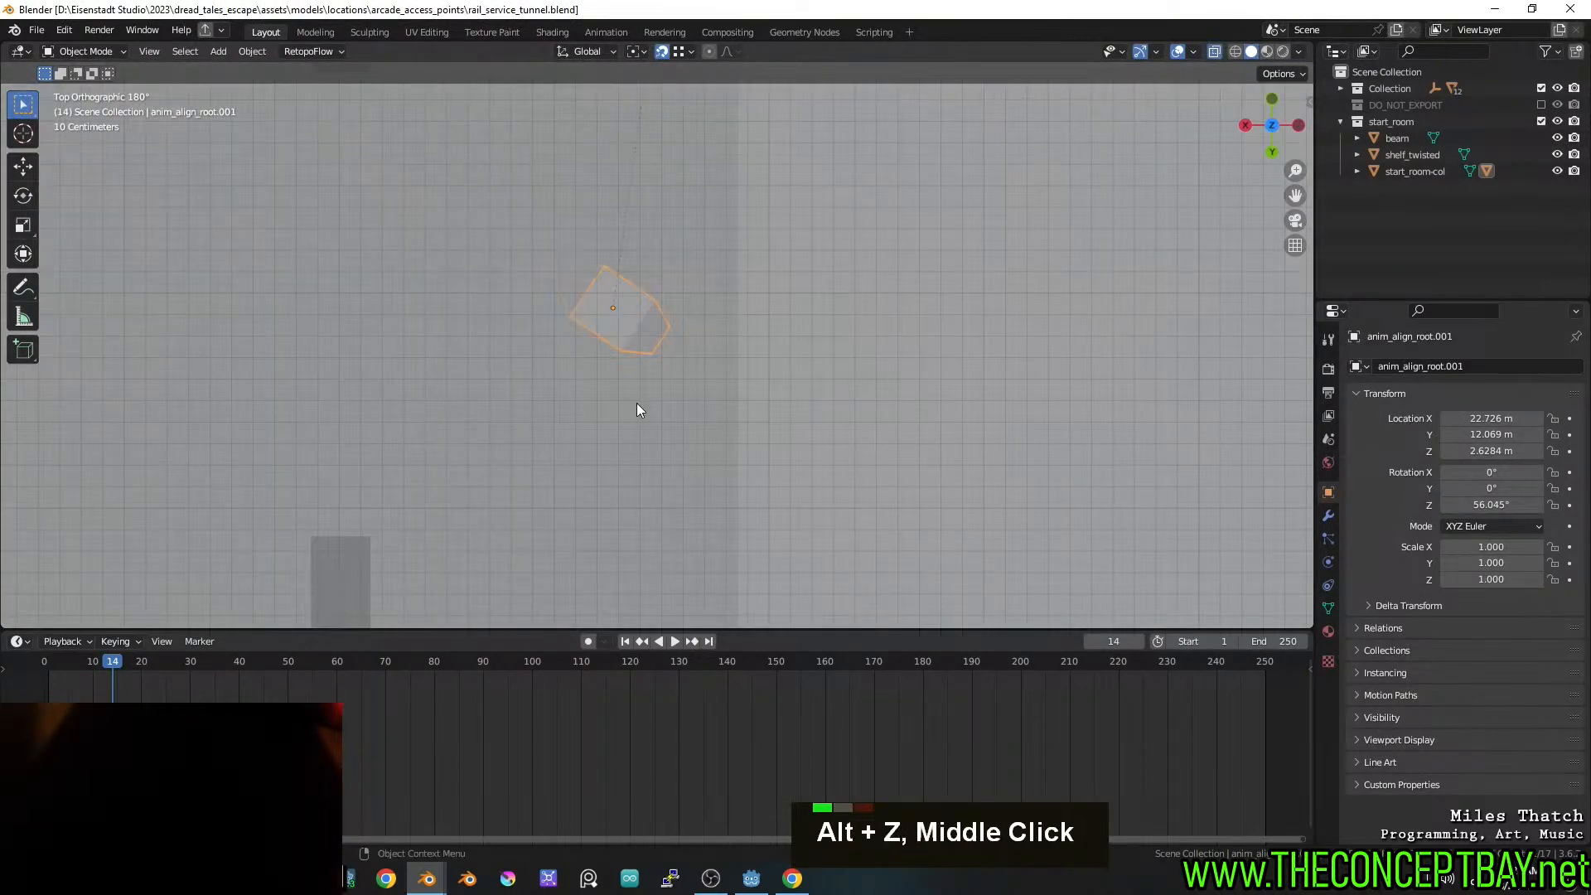
scroll(693, 345, down, 3)
key(alt+p)
click(691, 345)
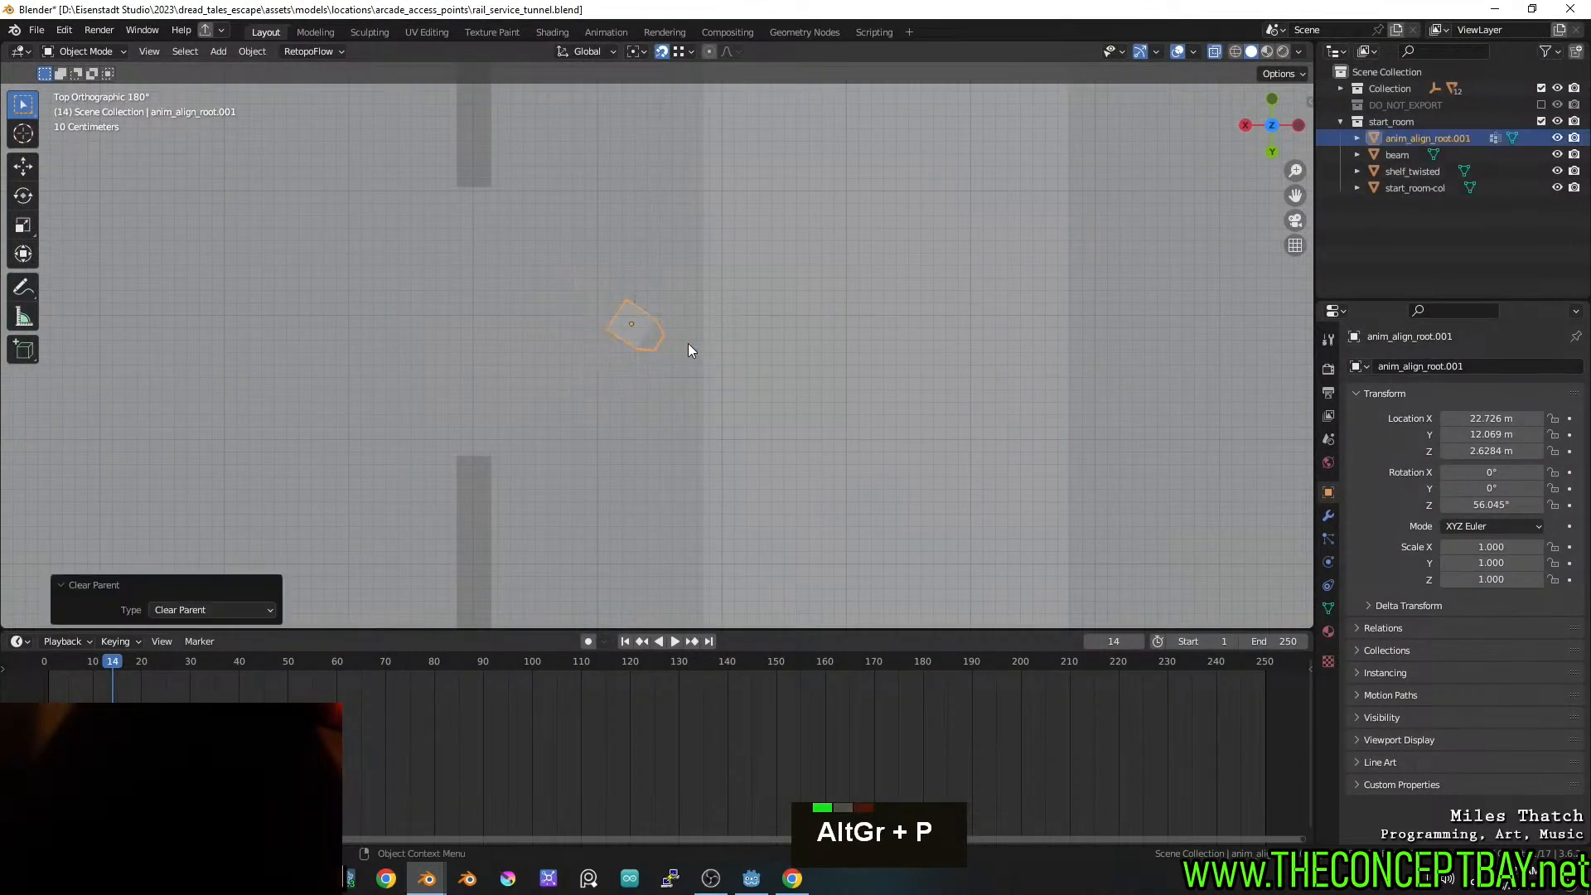
Move anim_align_root.001 to X 22.247 m, Y 12.728 m, save rail_service_tunnel.blend and return to hands_rig.blend
key(g)
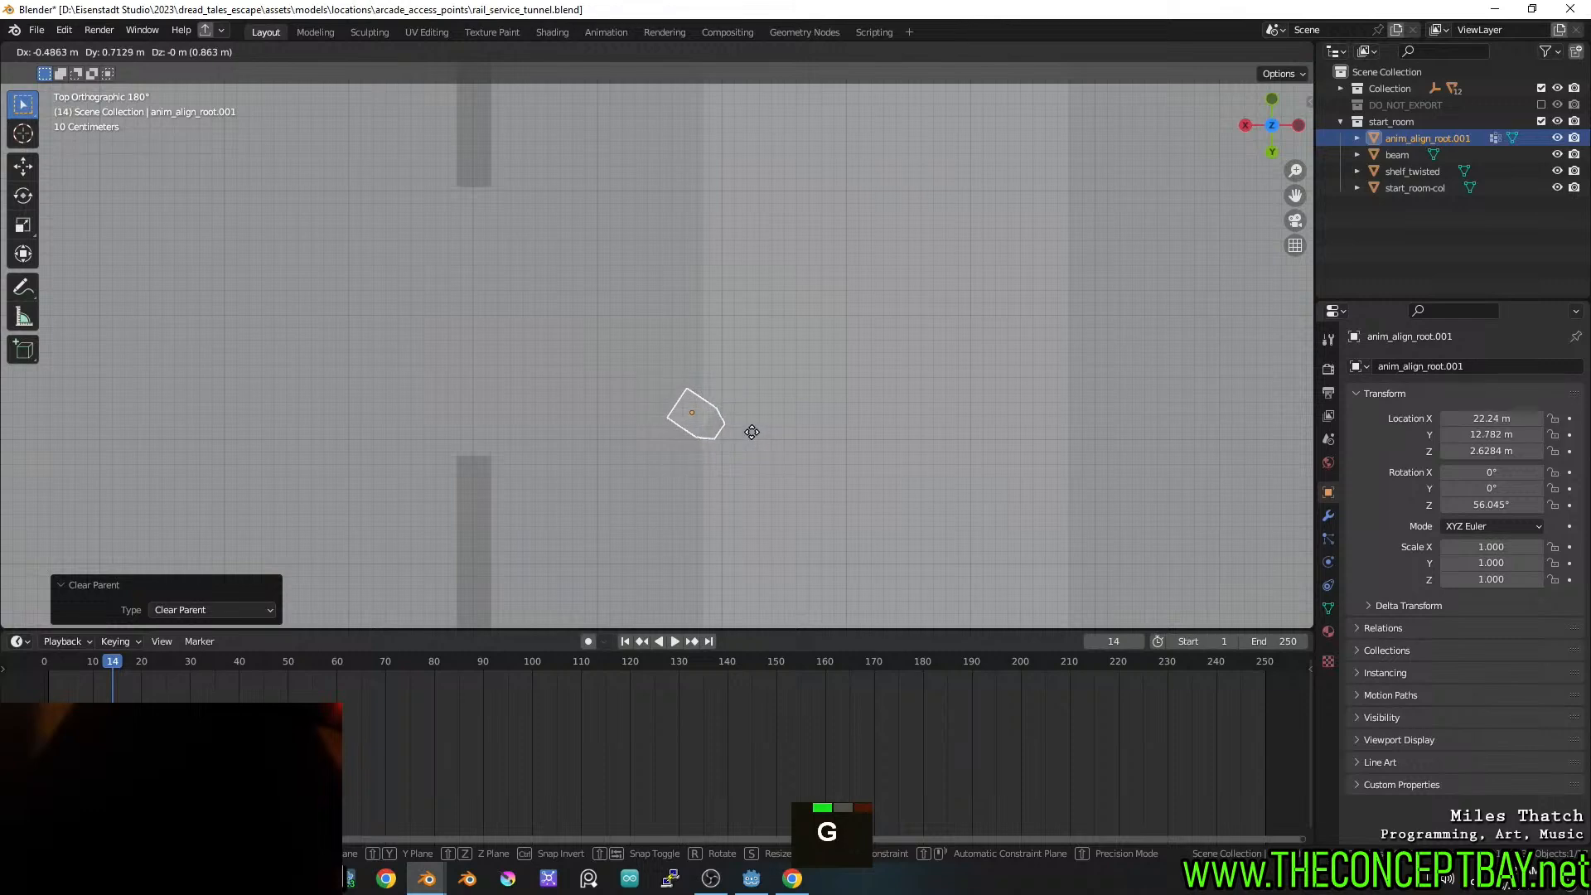
click(751, 425)
key(ctrl+s)
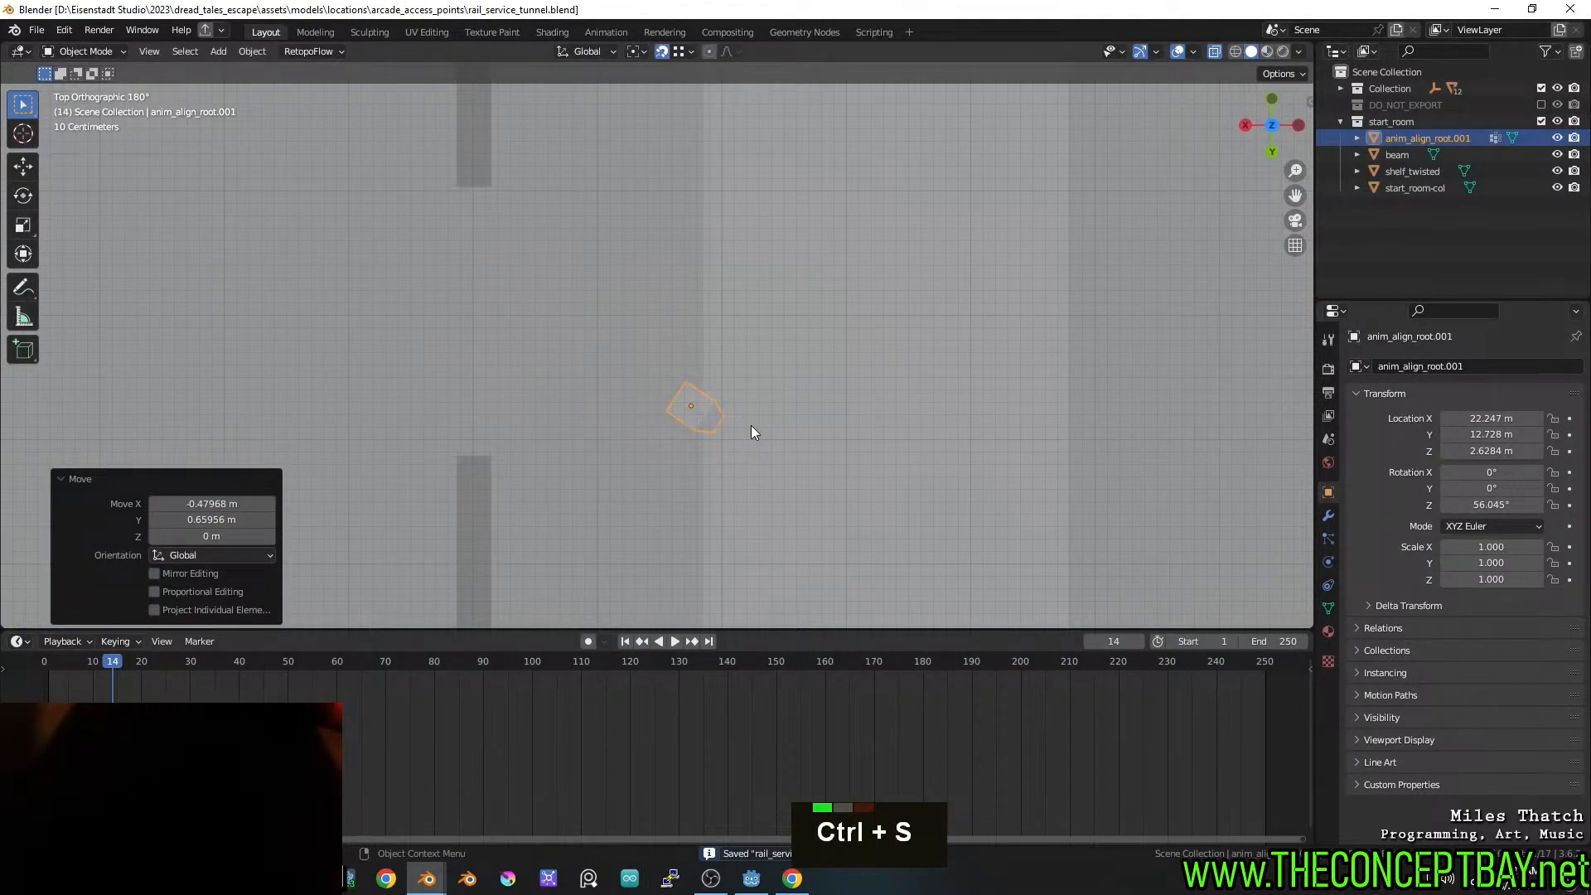
mouse_move(751, 425)
middle_down()
mouse_move(779, 434)
mouse_move(742, 345)
middle_up()
key(ctrl+s)
key(z)
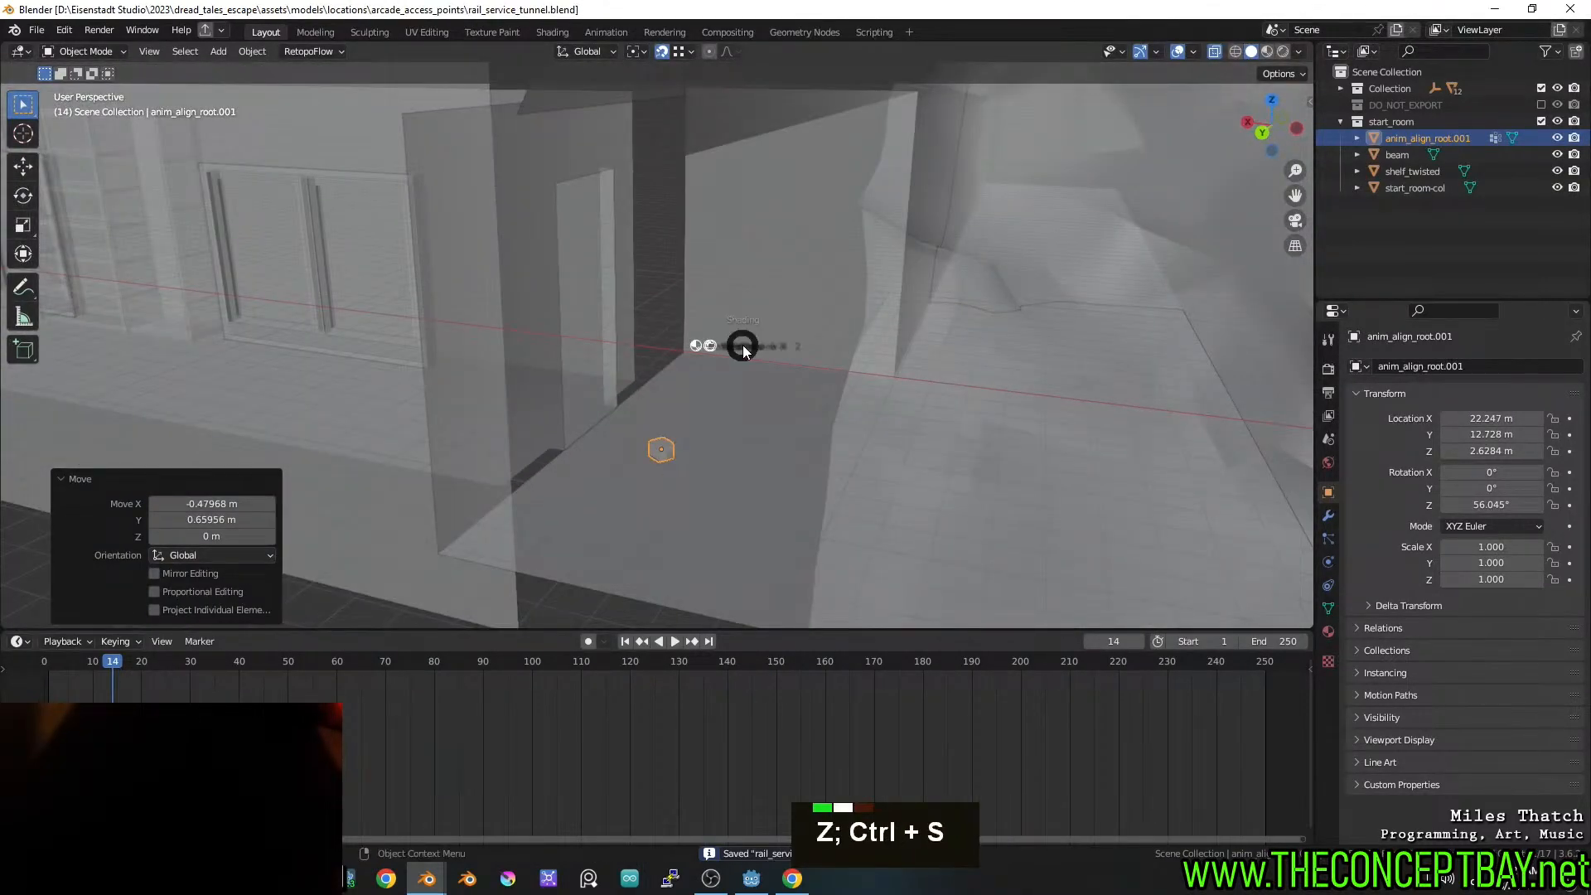
key(alt+z)
key(alt+Tab)
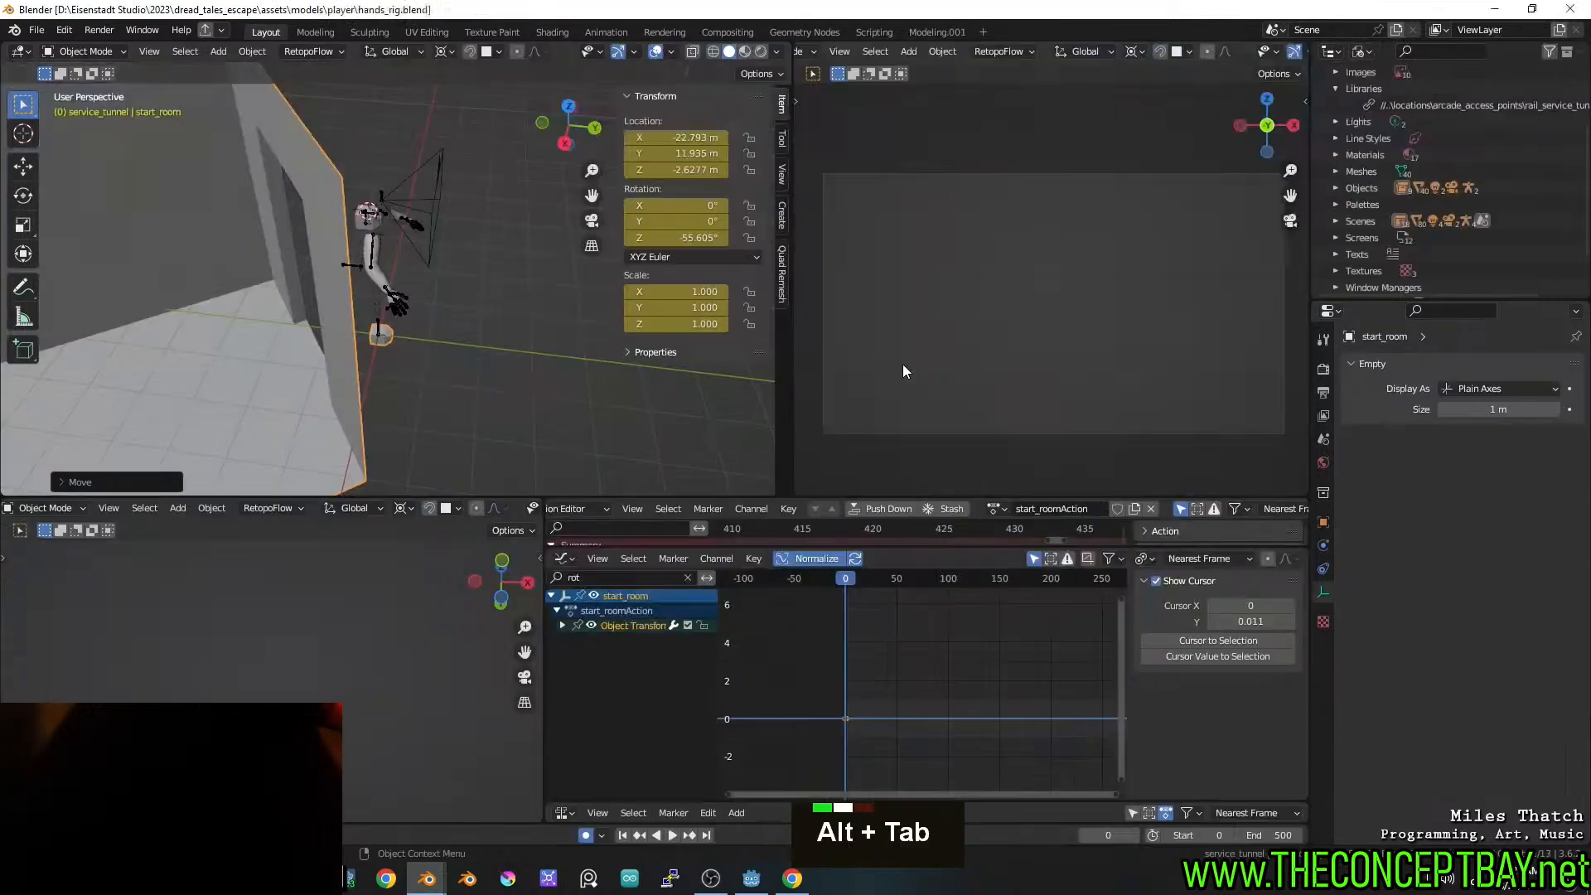
Save hands_rig.blend and reopen it to reload the linked start_room
key(ctrl+s)
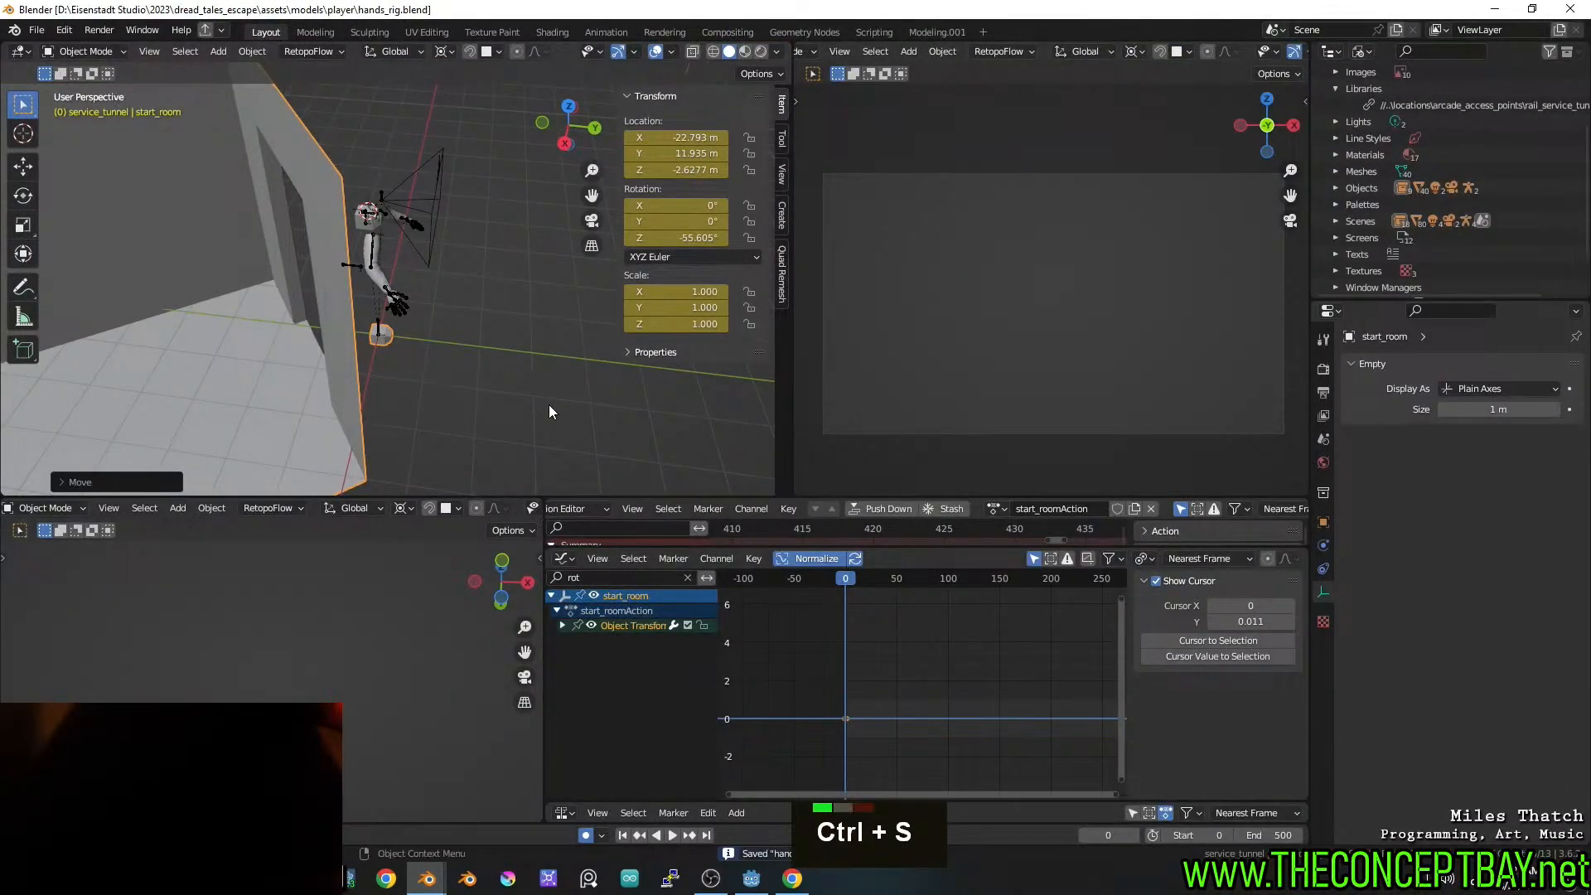
key(ctrl+shift+o)
key(Return)
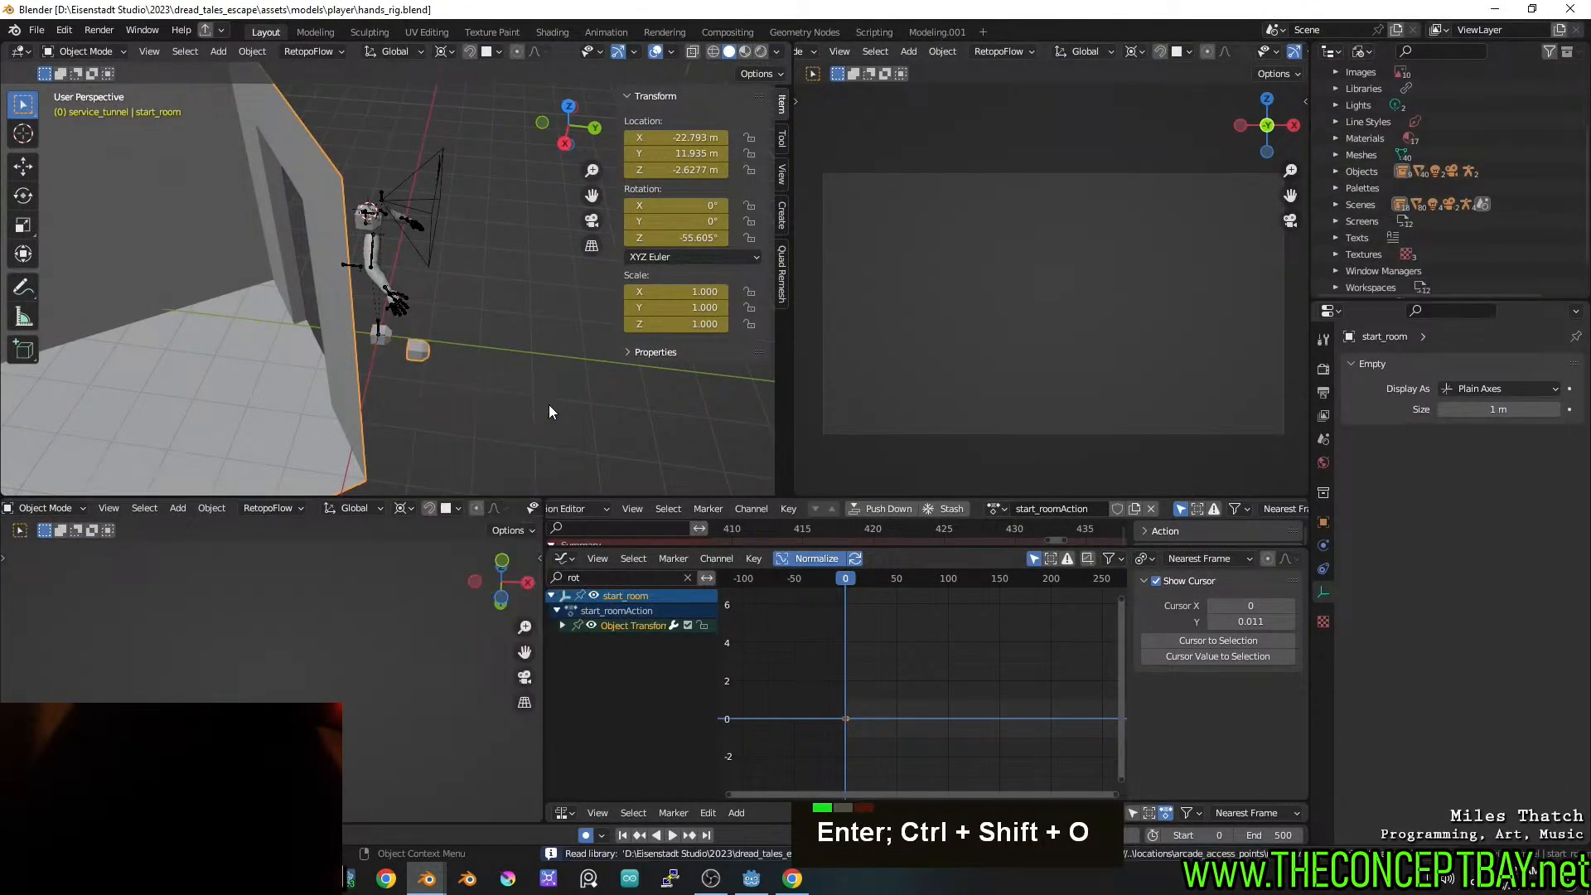
Move start_room in top view to X -23.07 m, Y 11.166 m so its block meets anim_align_root, and save the file
alt+middle_drag(396, 354, 477, 424)
scroll(439, 325, up, 6)
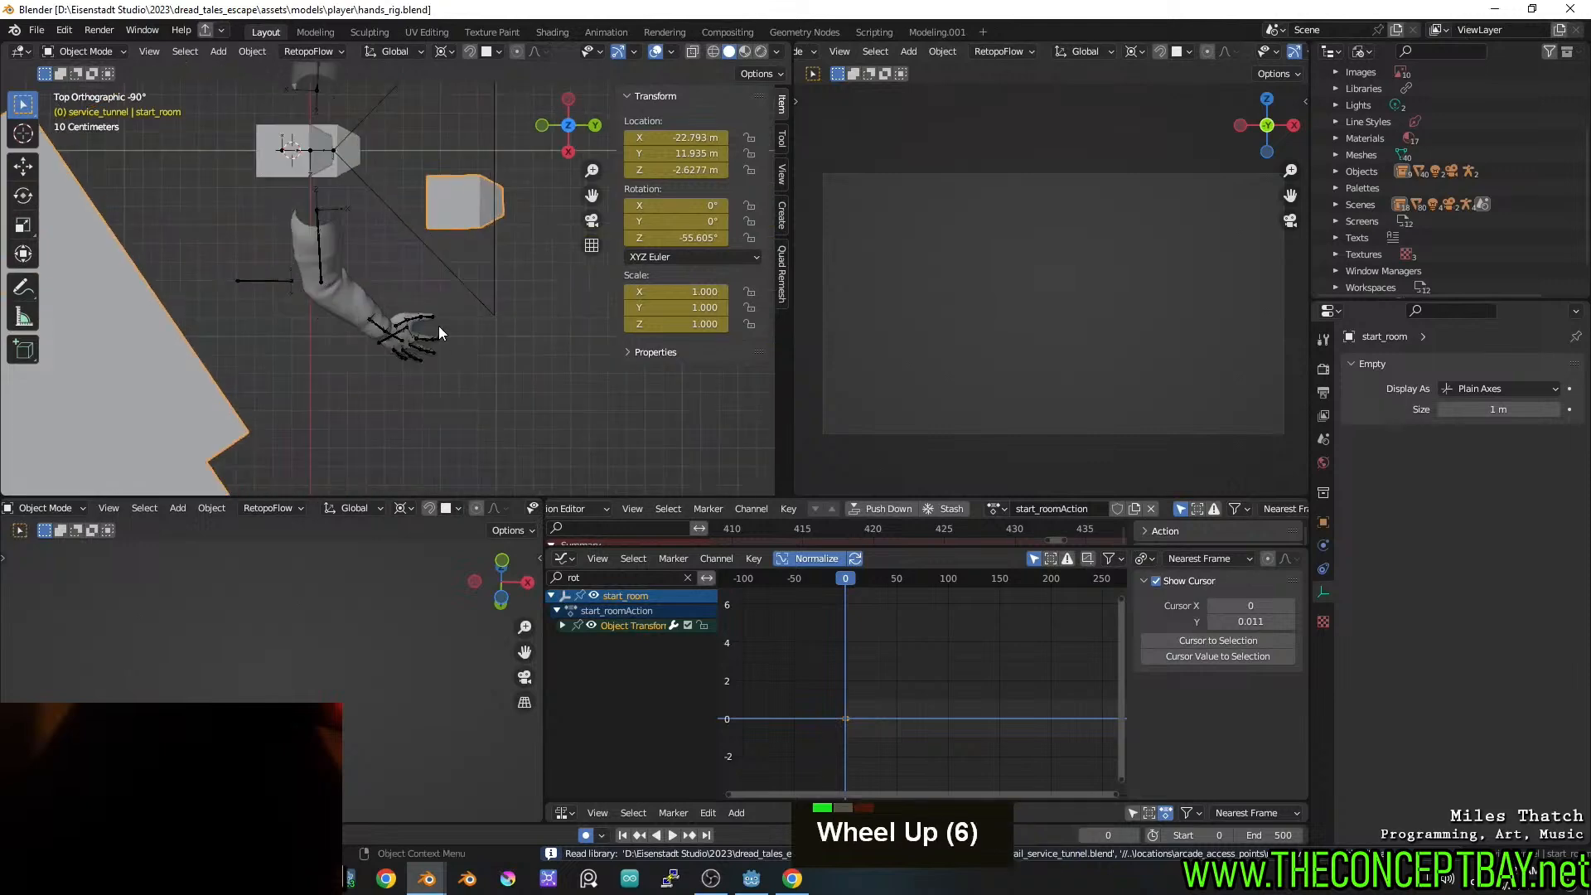
shift+middle_drag(439, 326, 524, 495)
key(g)
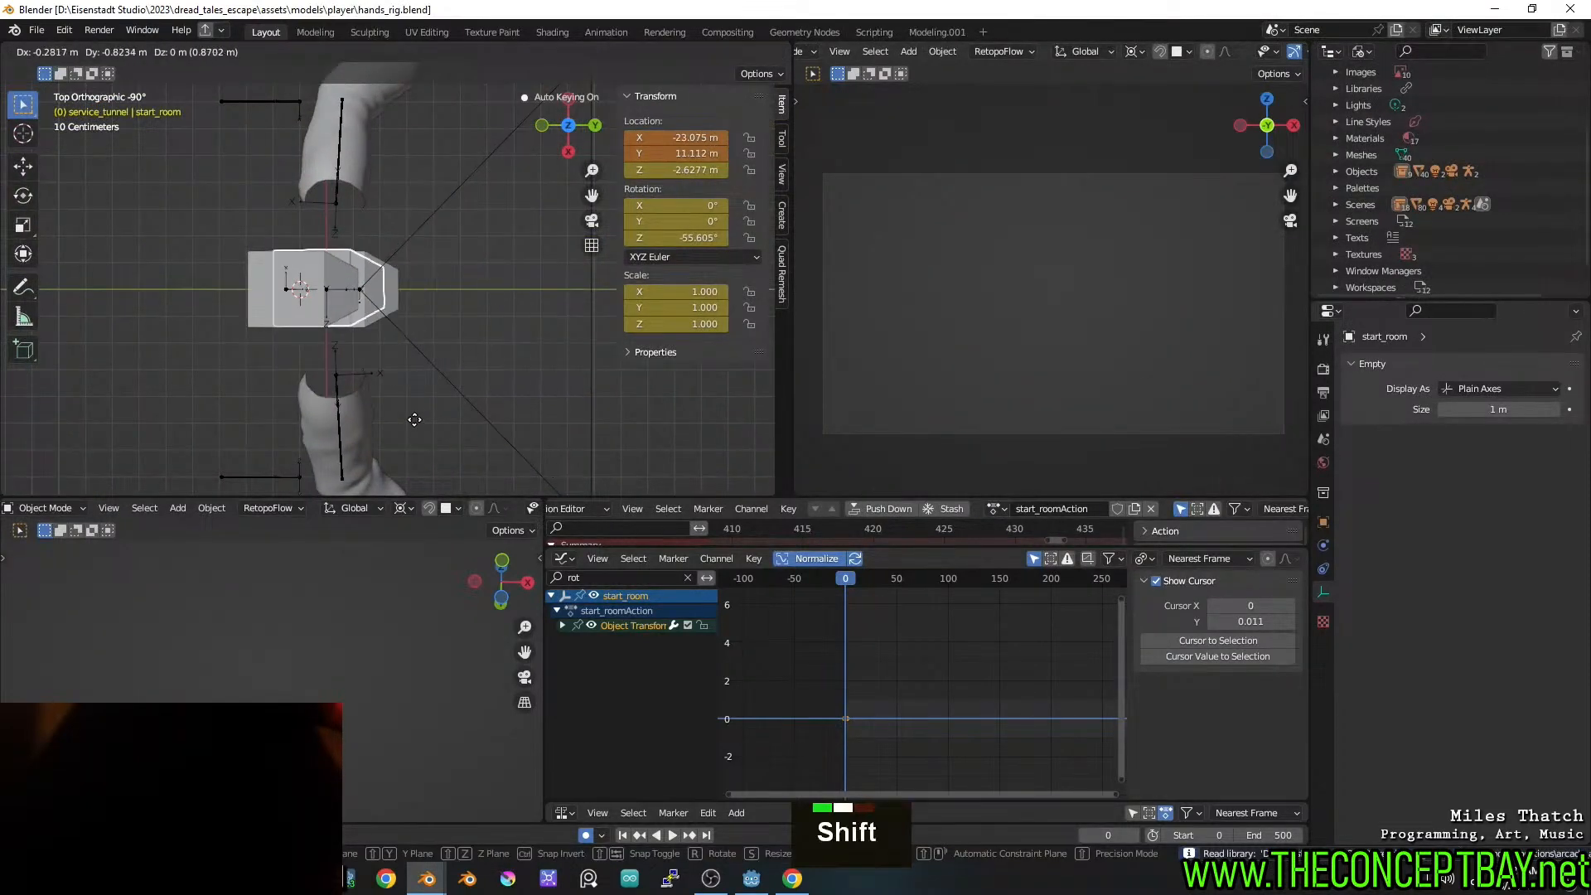
shift+click(554, 436)
middle_drag(555, 436, 375, 231)
scroll(444, 335, down, 8)
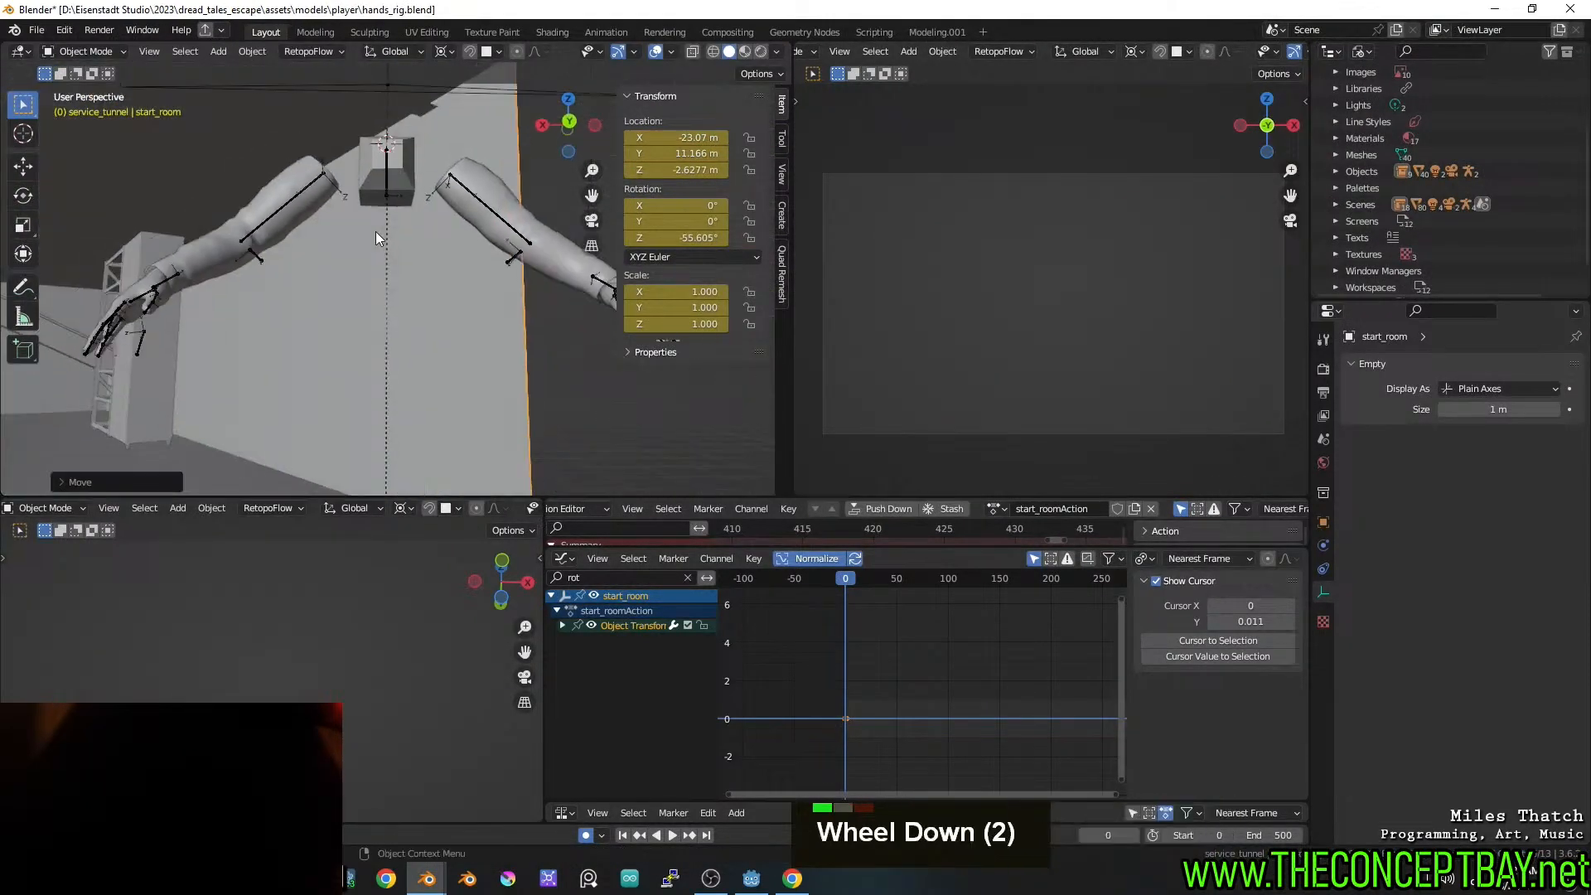
middle_drag(444, 335, 386, 335)
key(ctrl+s)
Examine from several angles how start_room sits around the hands rig and camera, and save the file again
scroll(385, 336, up, 3)
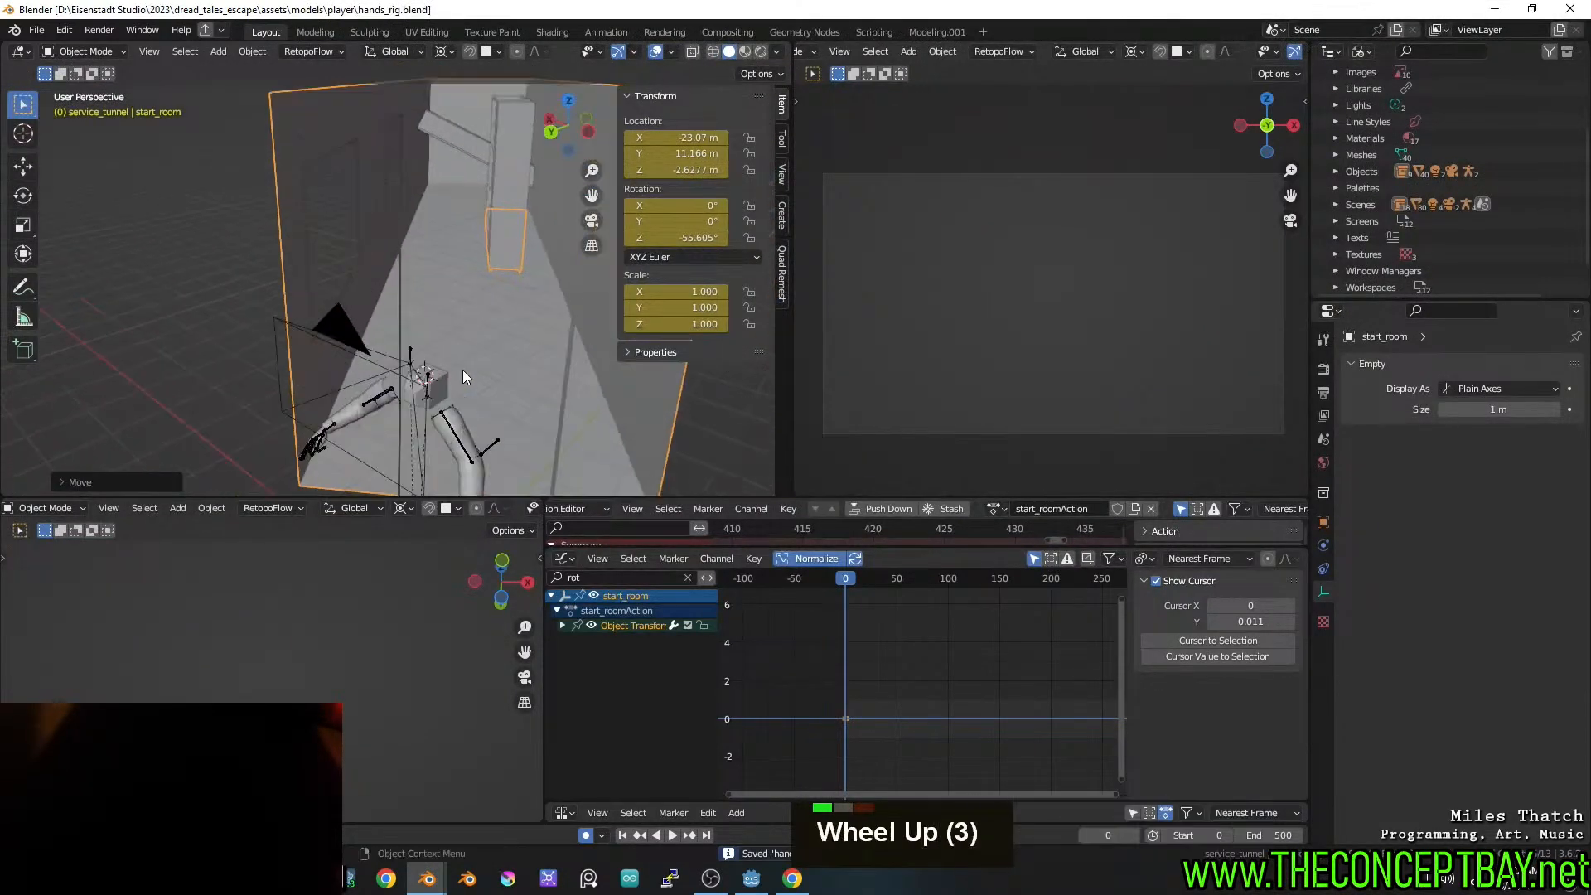
shift+scroll(316, 256, up, 2)
scroll(409, 237, down, 3)
middle_drag(409, 237, 451, 265)
scroll(358, 310, down, 1)
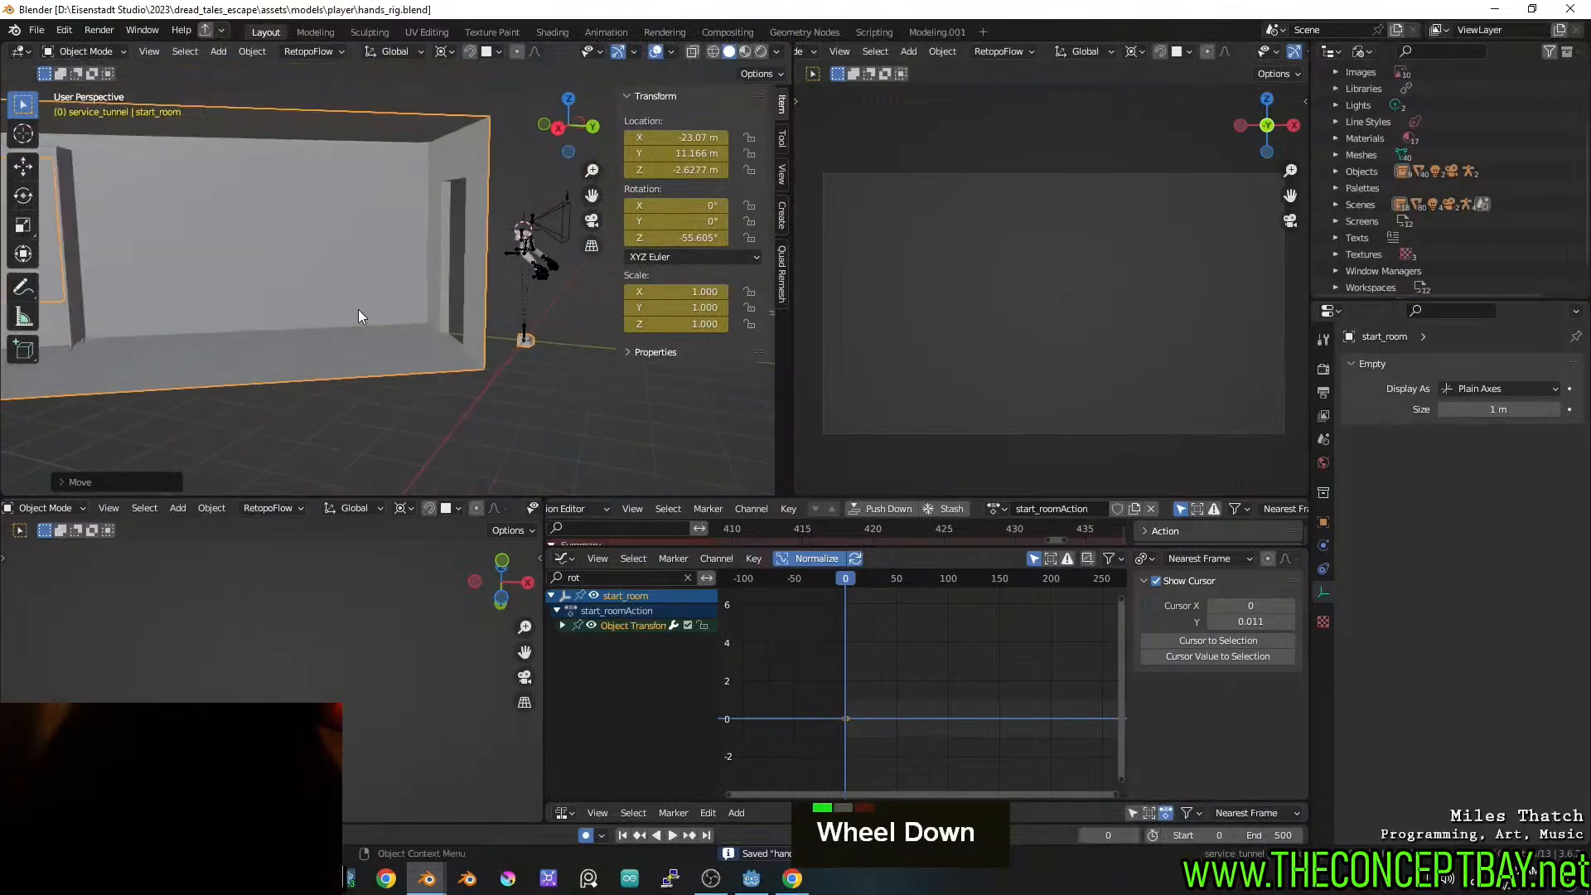
middle_drag(358, 310, 565, 301)
scroll(441, 315, up, 1)
scroll(457, 317, up, 2)
key(ctrl+s)
scroll(246, 320, down, 3)
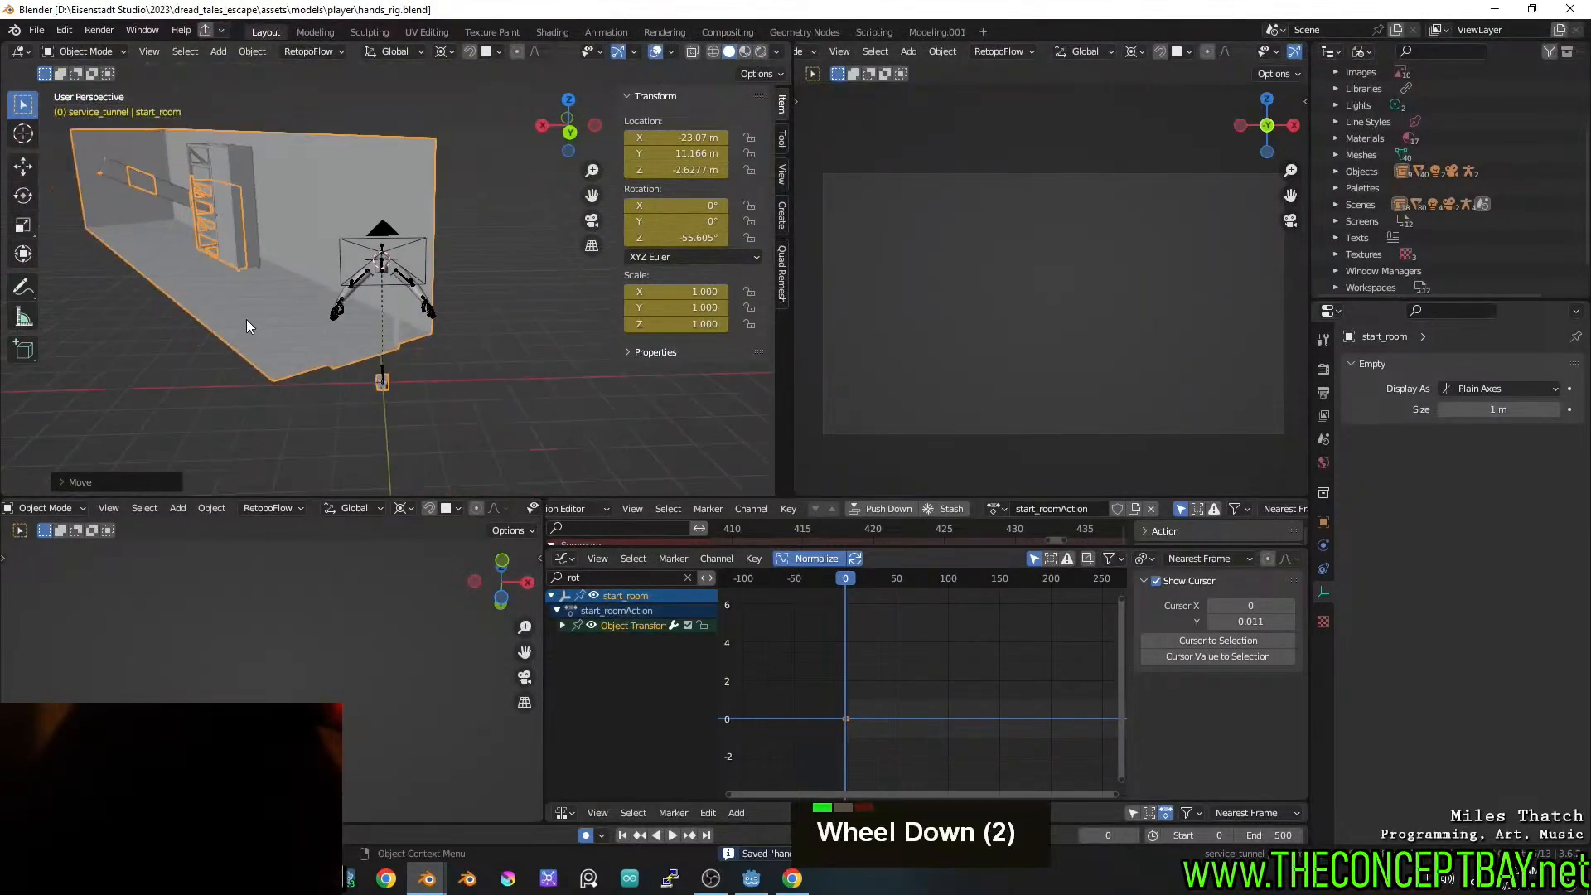
middle_drag(286, 326, 340, 331)
mouse_move(340, 331)
shift+middle_down()
mouse_move(390, 338)
mouse_move(321, 344)
mouse_move(358, 350)
shift+middle_up()
Switch to rail_service_tunnel.blend, examine the room around anim_align_root.001 with X-ray on and off, and save the file
key(alt+Tab)
scroll(567, 340, down, 3)
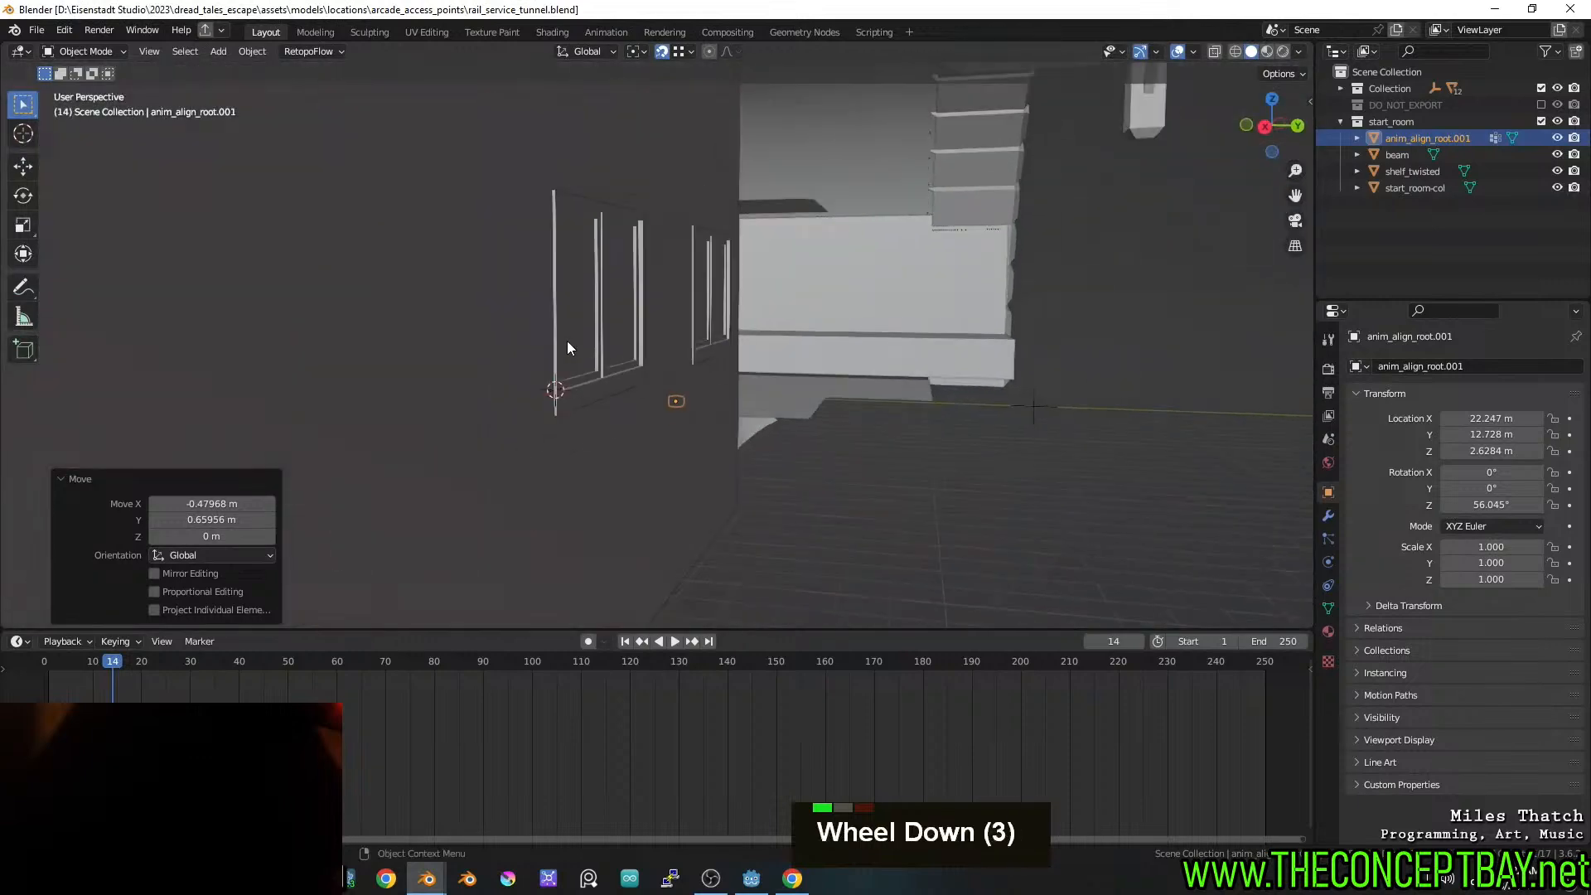
shift+middle_drag(567, 341, 638, 353)
shift+middle_drag(638, 353, 660, 325)
shift+scroll(667, 355, up, 2)
scroll(675, 351, down, 1)
scroll(680, 336, down, 4)
key(alt+z)
scroll(659, 319, up, 4)
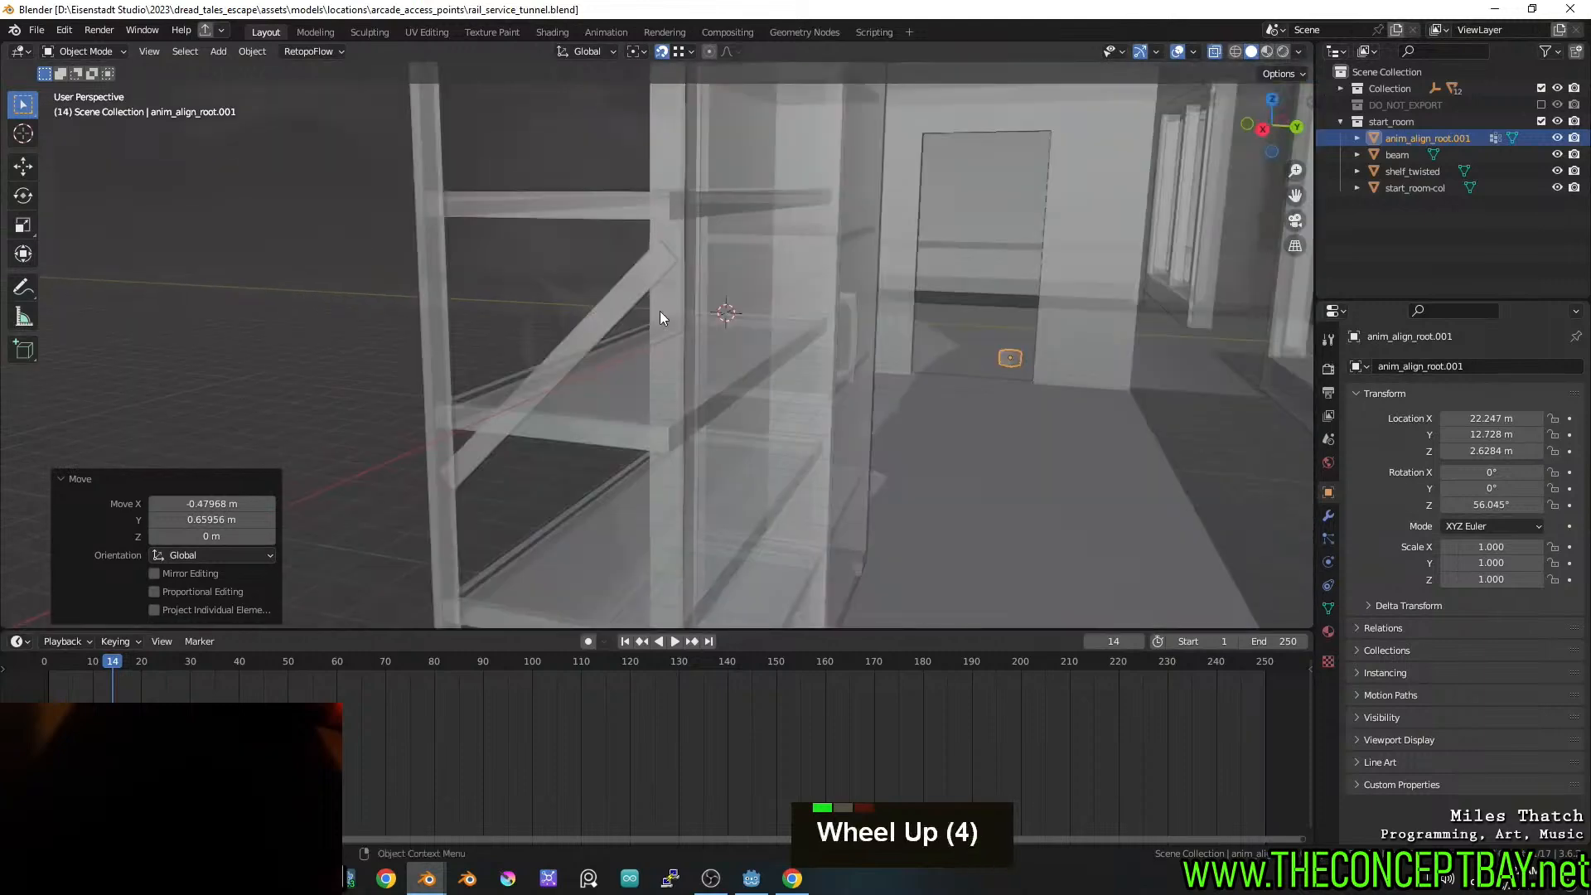
scroll(676, 301, down, 2)
key(alt+z)
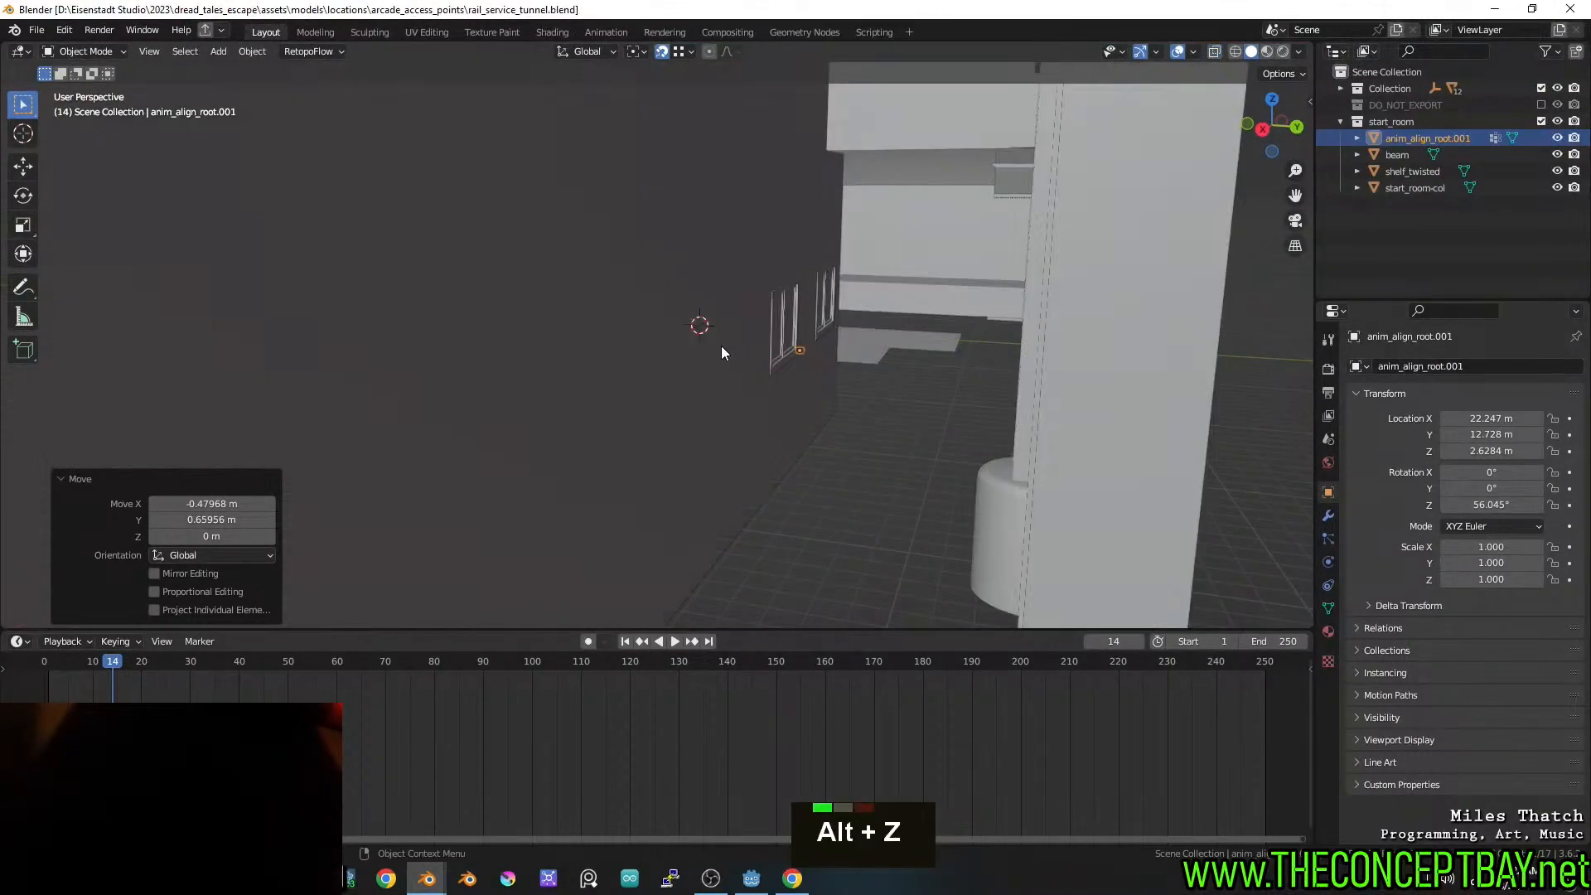
click(736, 365)
scroll(754, 377, up, 2)
middle_drag(754, 373, 739, 373)
key(ctrl+s)
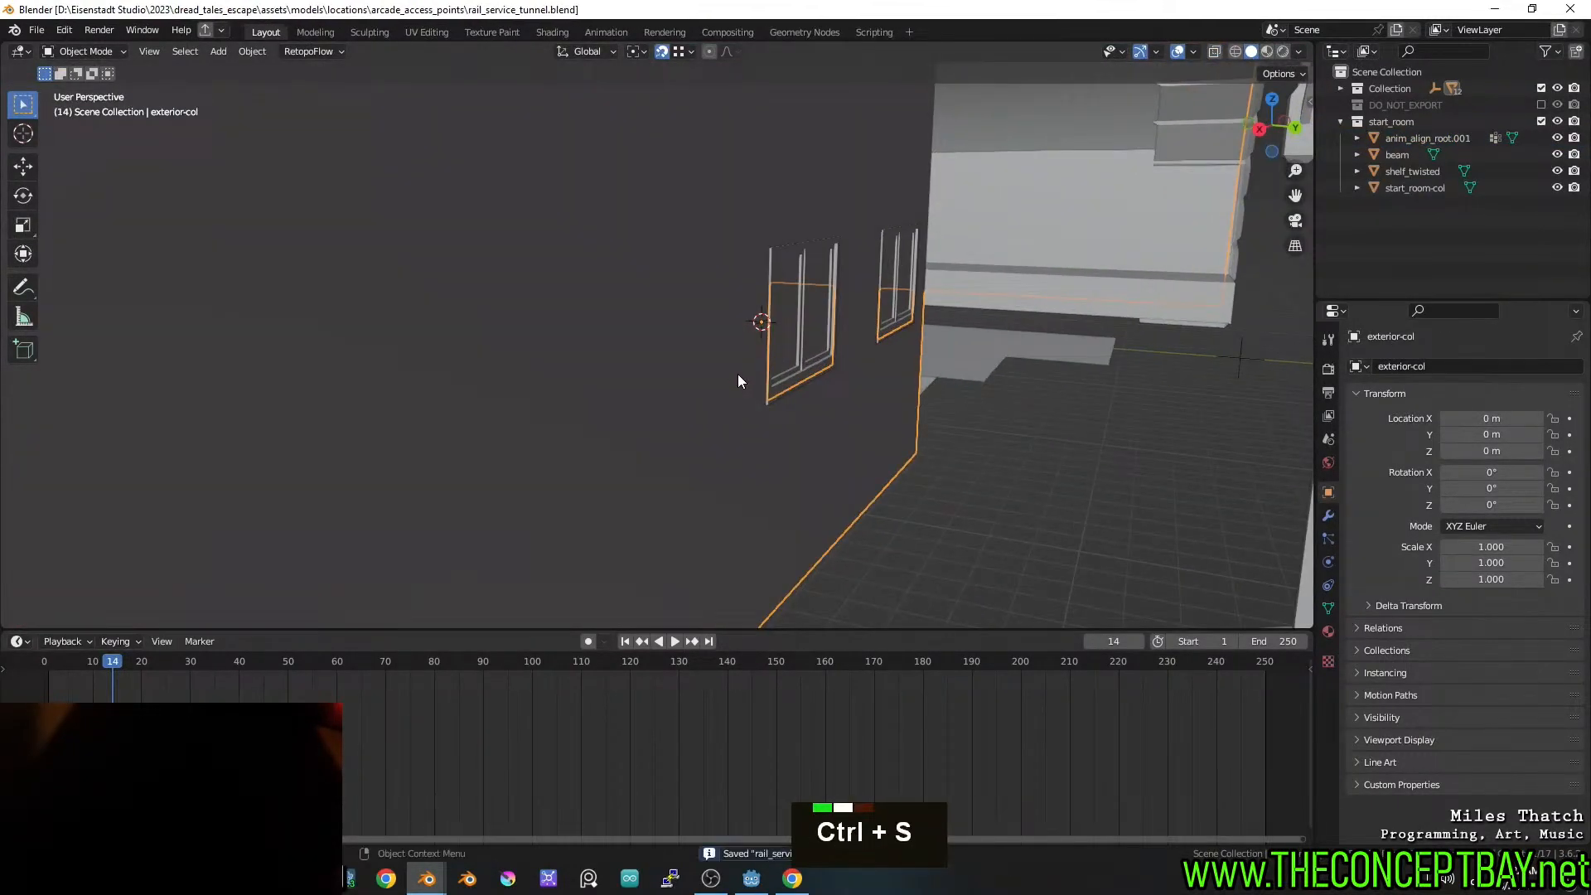
Toggle backface culling off and back on in the viewport shading
click(1297, 53)
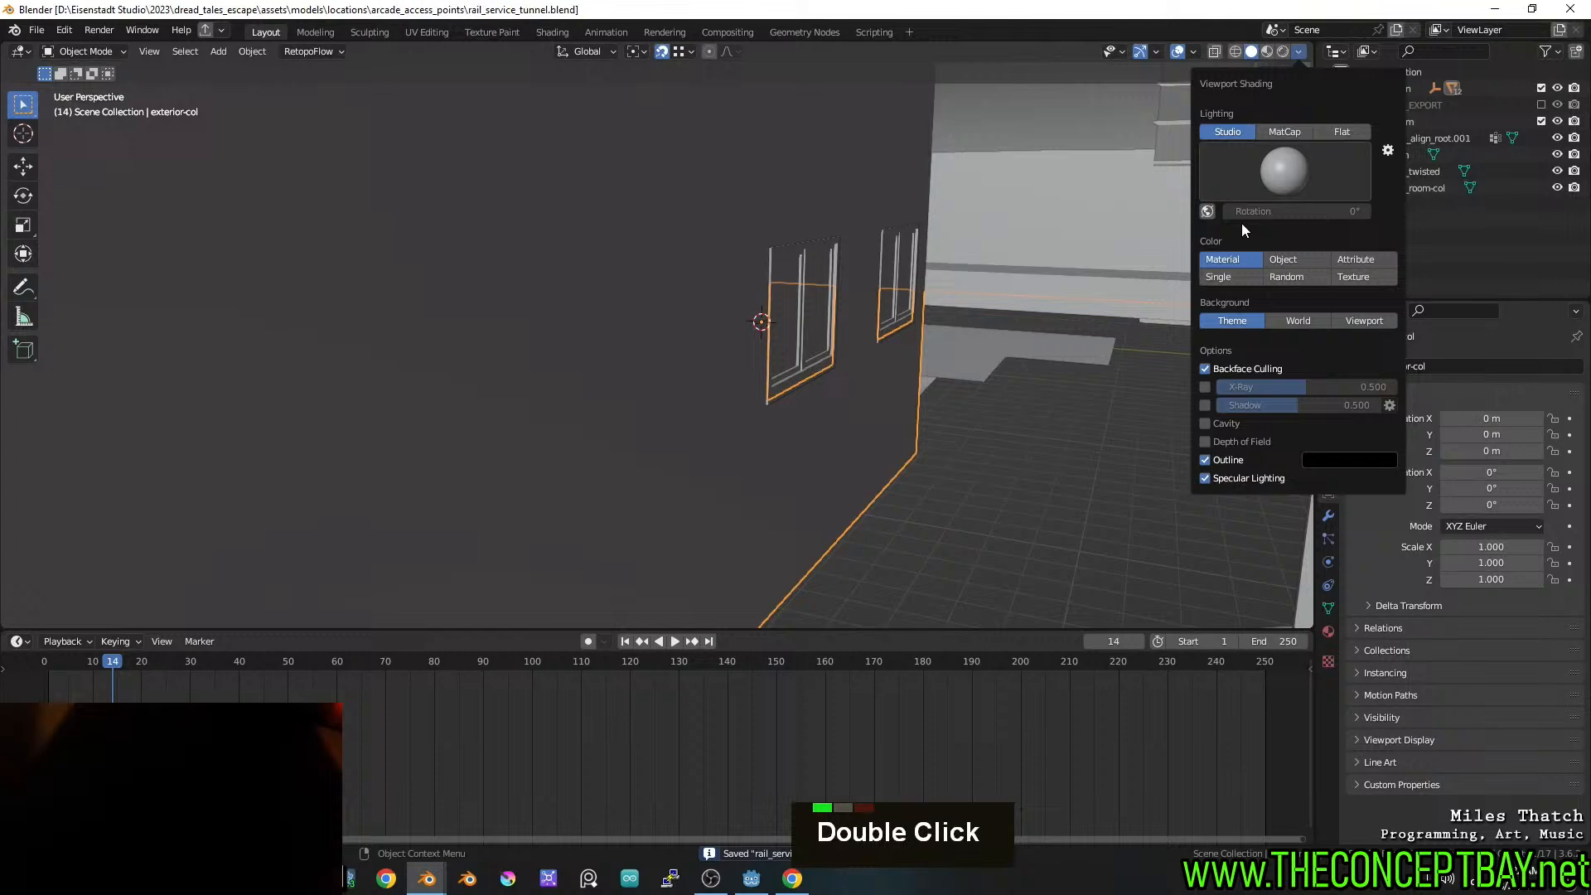
click(1231, 370)
click(1231, 369)
Isolate shelf_twisted in local view and save rail_service_tunnel.blend
mouse_move(960, 523)
middle_down()
mouse_move(1014, 525)
mouse_move(898, 485)
middle_up()
scroll(1015, 527, up, 3)
click(934, 364)
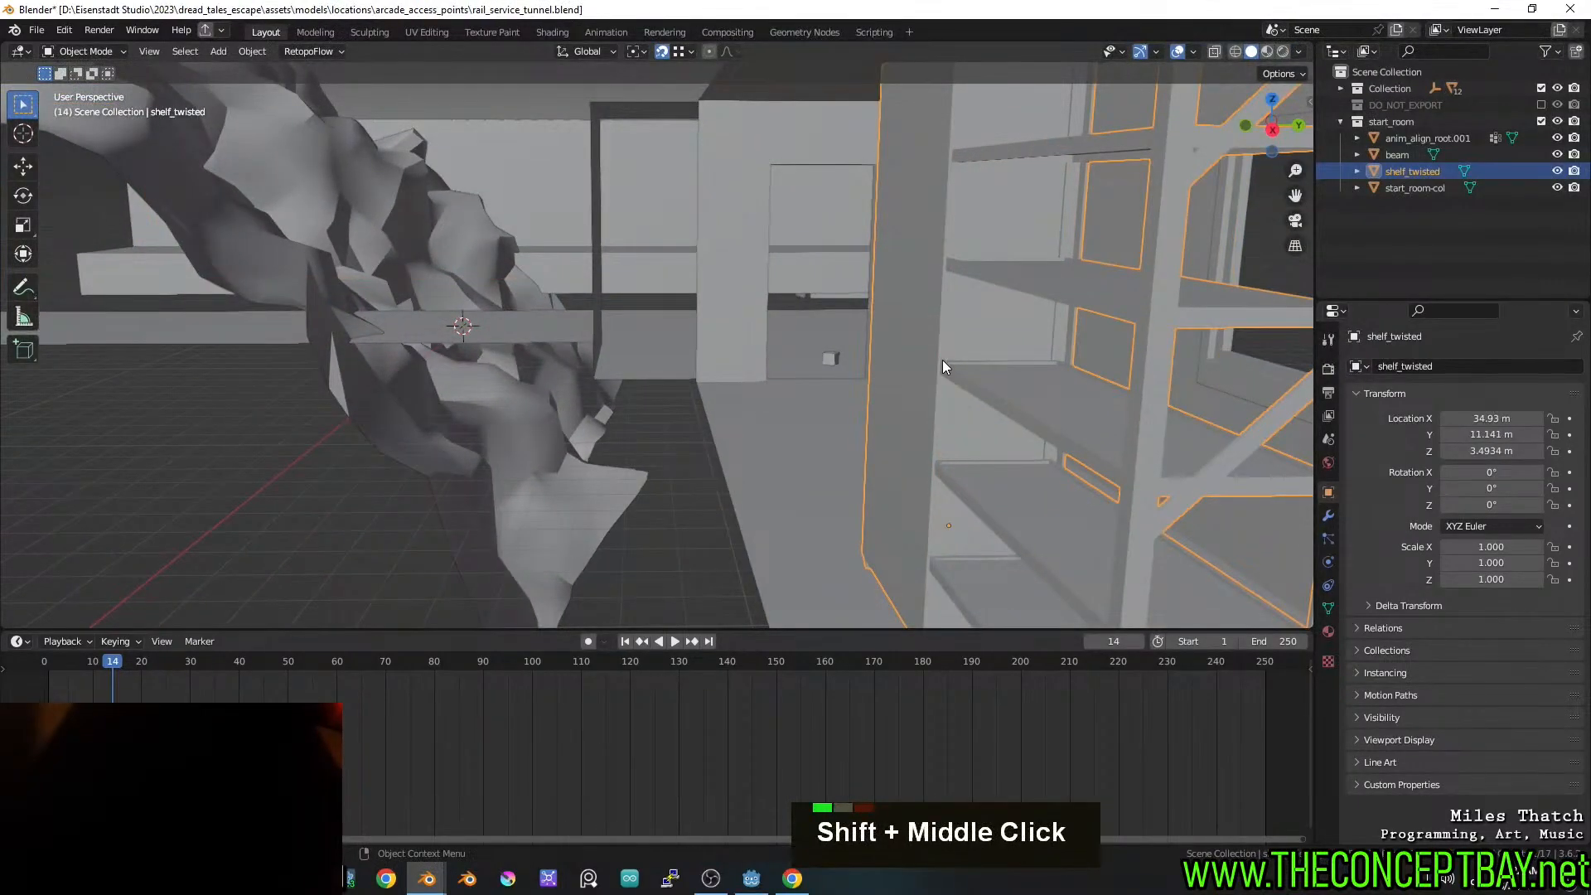
scroll(943, 360, down, 3)
key(KP_Decimal)
mouse_move(831, 371)
middle_down()
mouse_move(874, 371)
mouse_move(814, 366)
middle_up()
key(2)
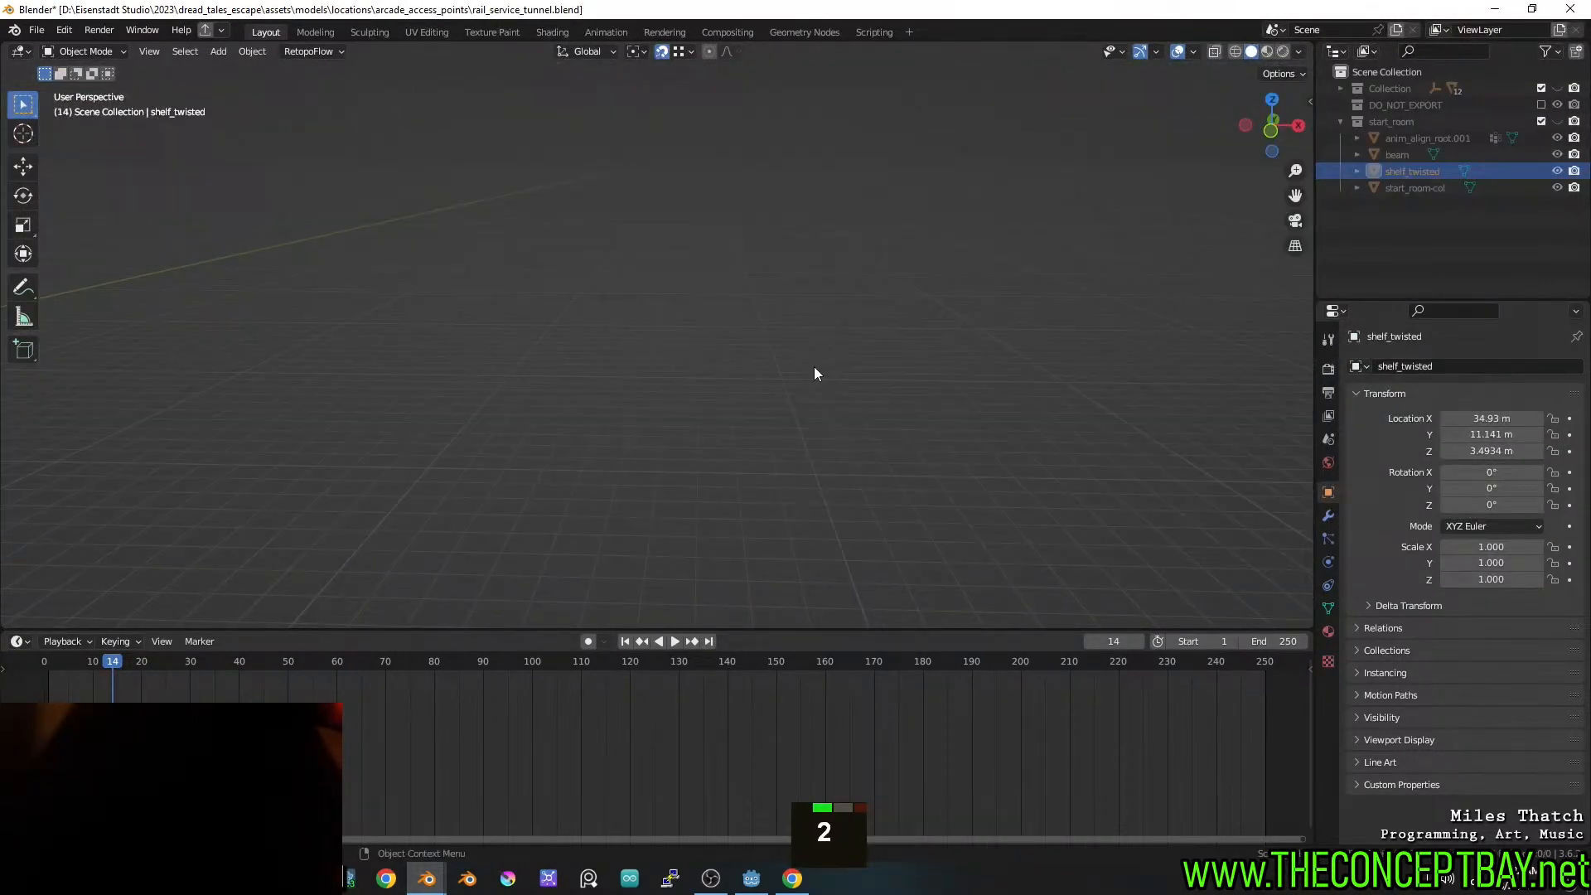
key(ctrl+z)
key(KP_Divide)
middle_drag(812, 367, 843, 392)
scroll(737, 354, up, 3)
key(KP_Divide)
key(KP_Divide)
key(ctrl+s)
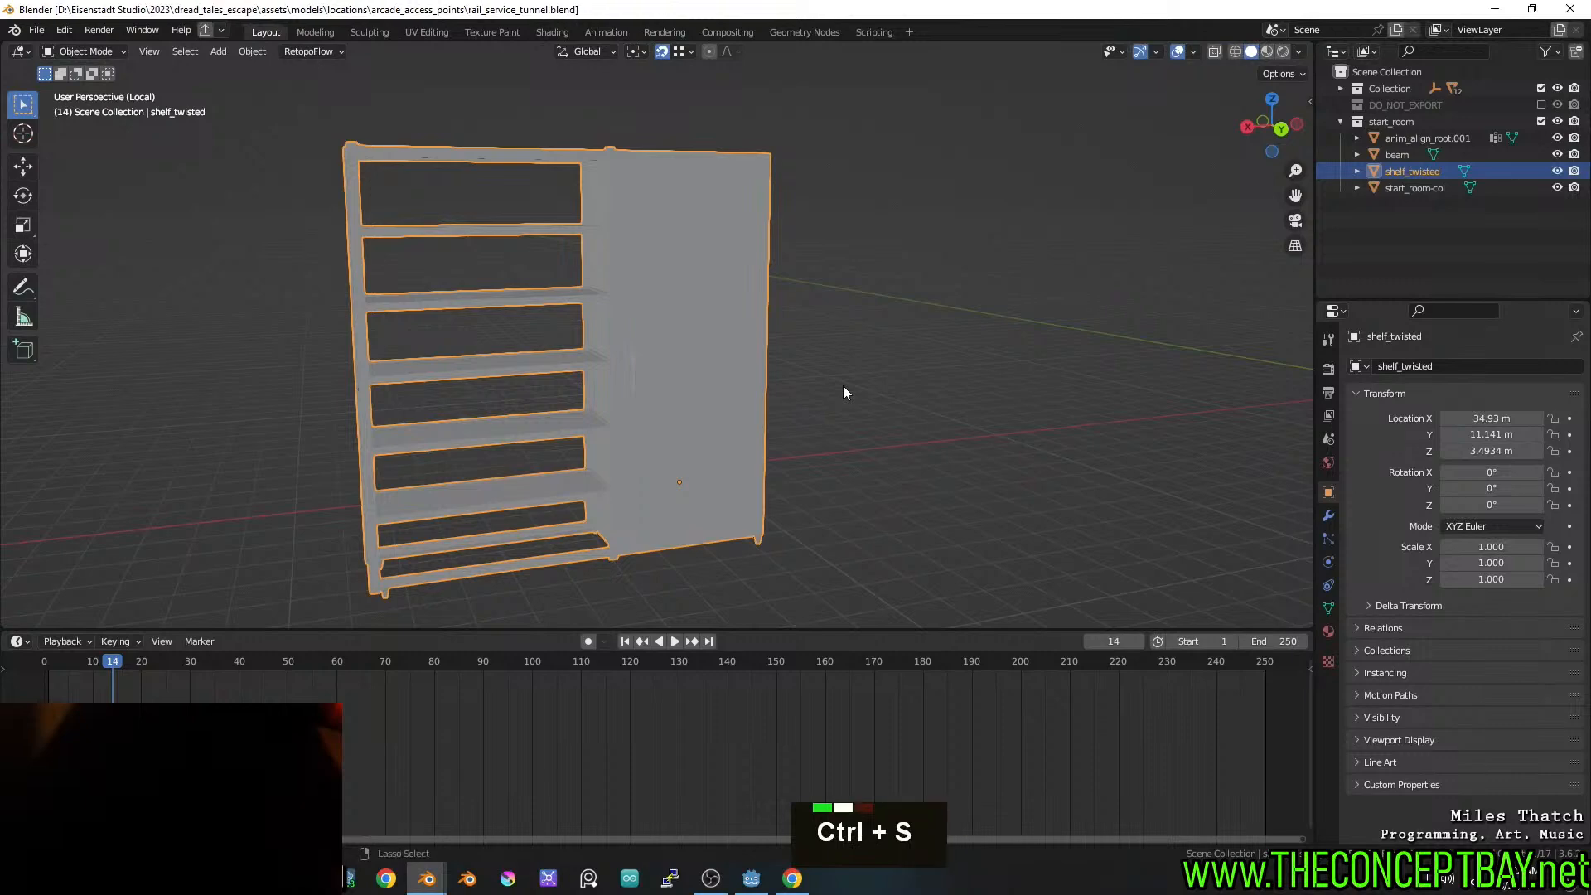
click(843, 386)
key(shift+a)
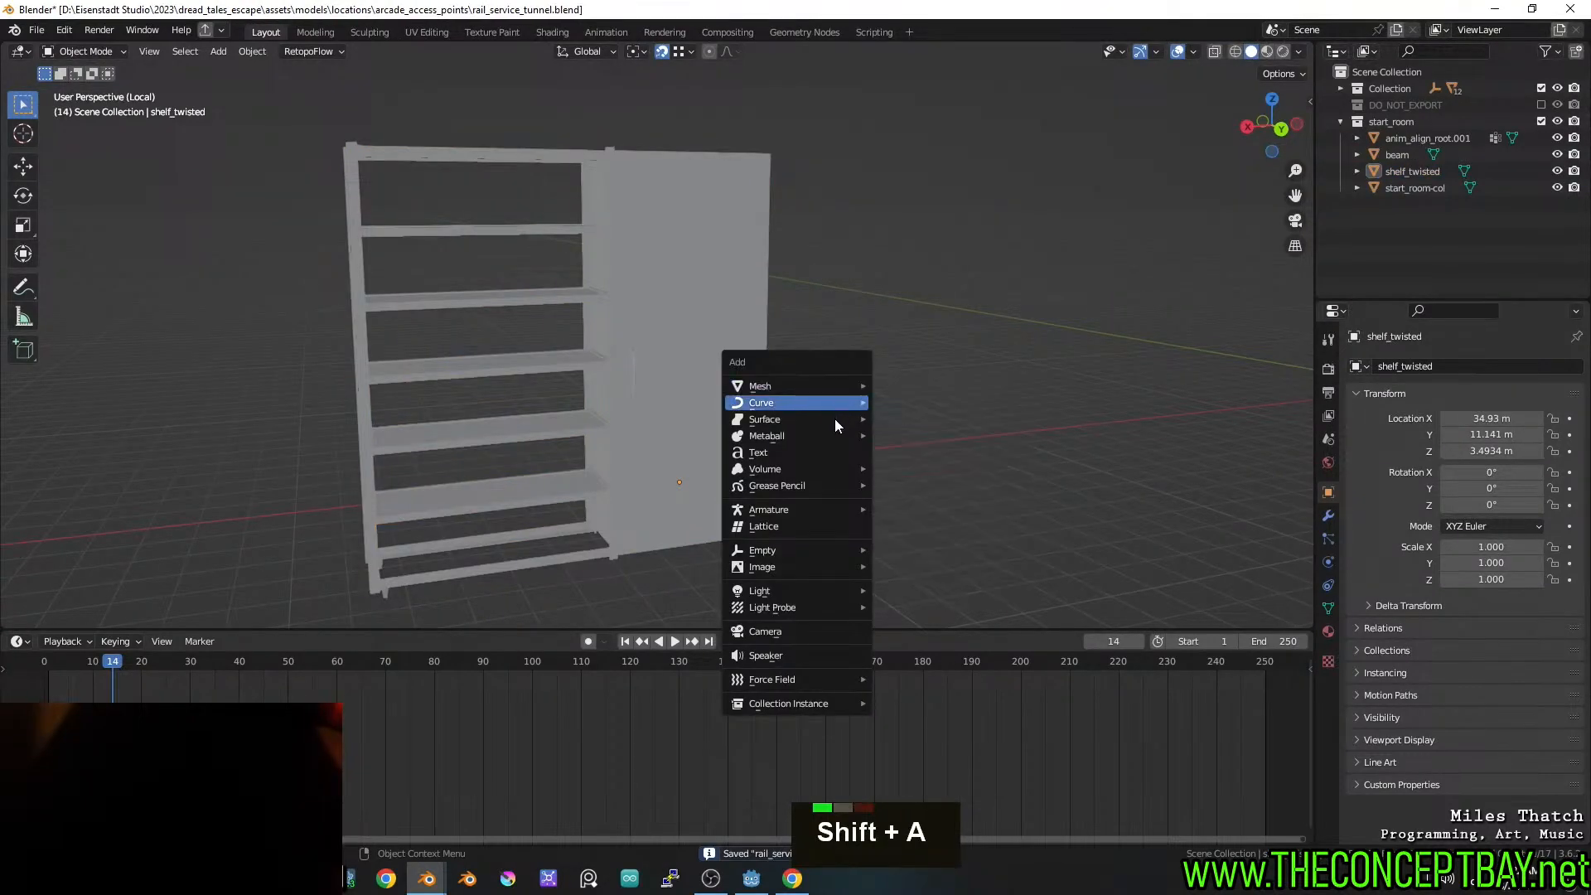
mouse_move(813, 508)
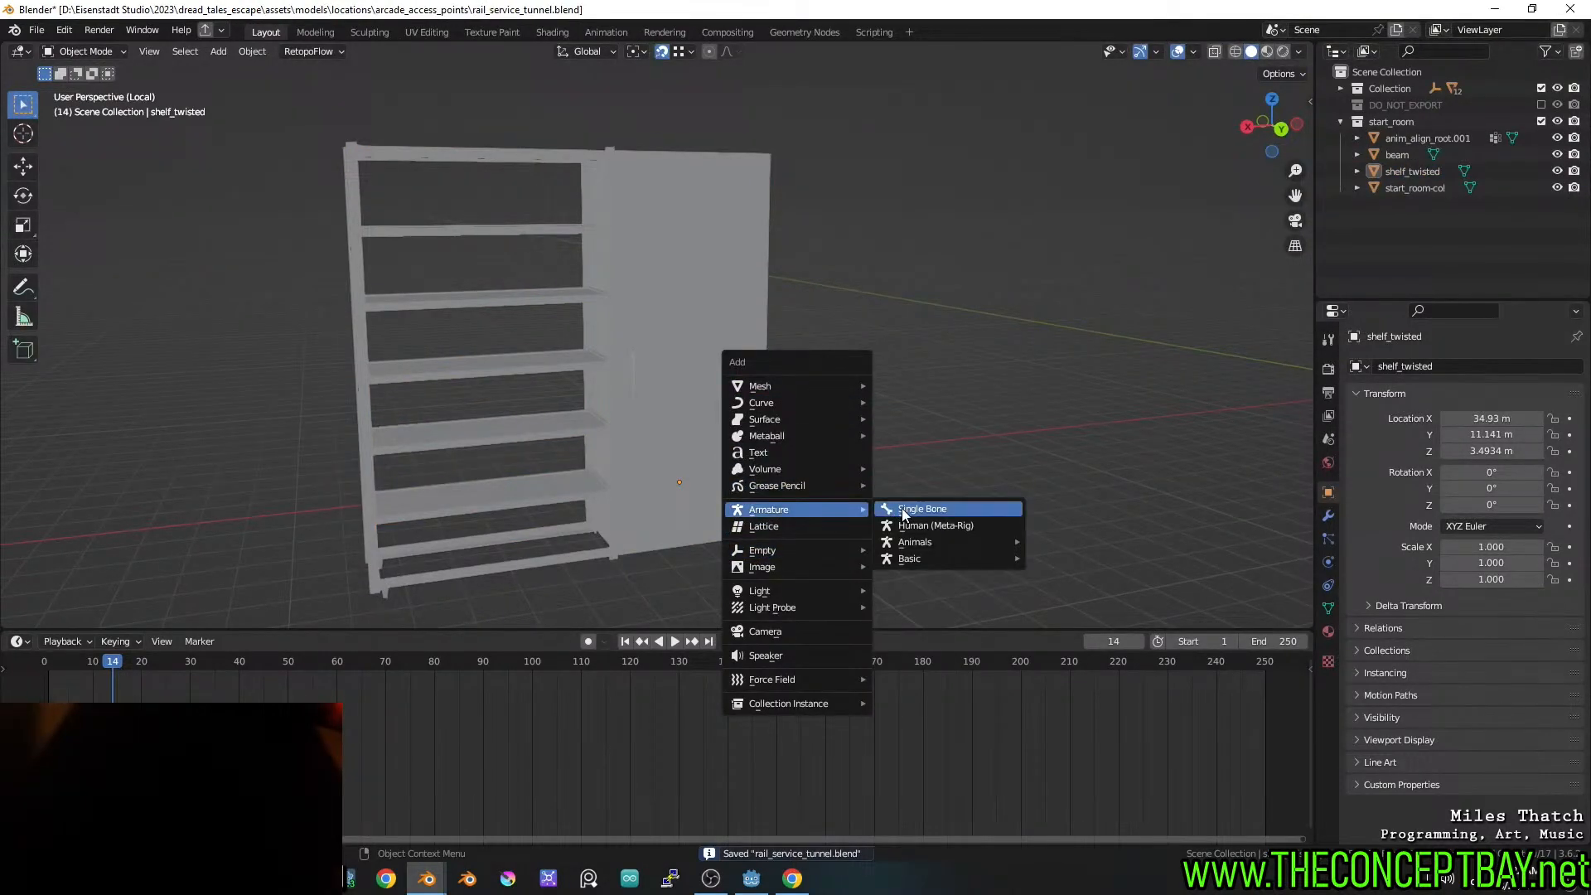
click(902, 508)
scroll(902, 509, down, 4)
key(ctrl+z)
Snap the 3D cursor to shelf_twisted and add a single-bone armature there
click(669, 369)
key(shift+s)
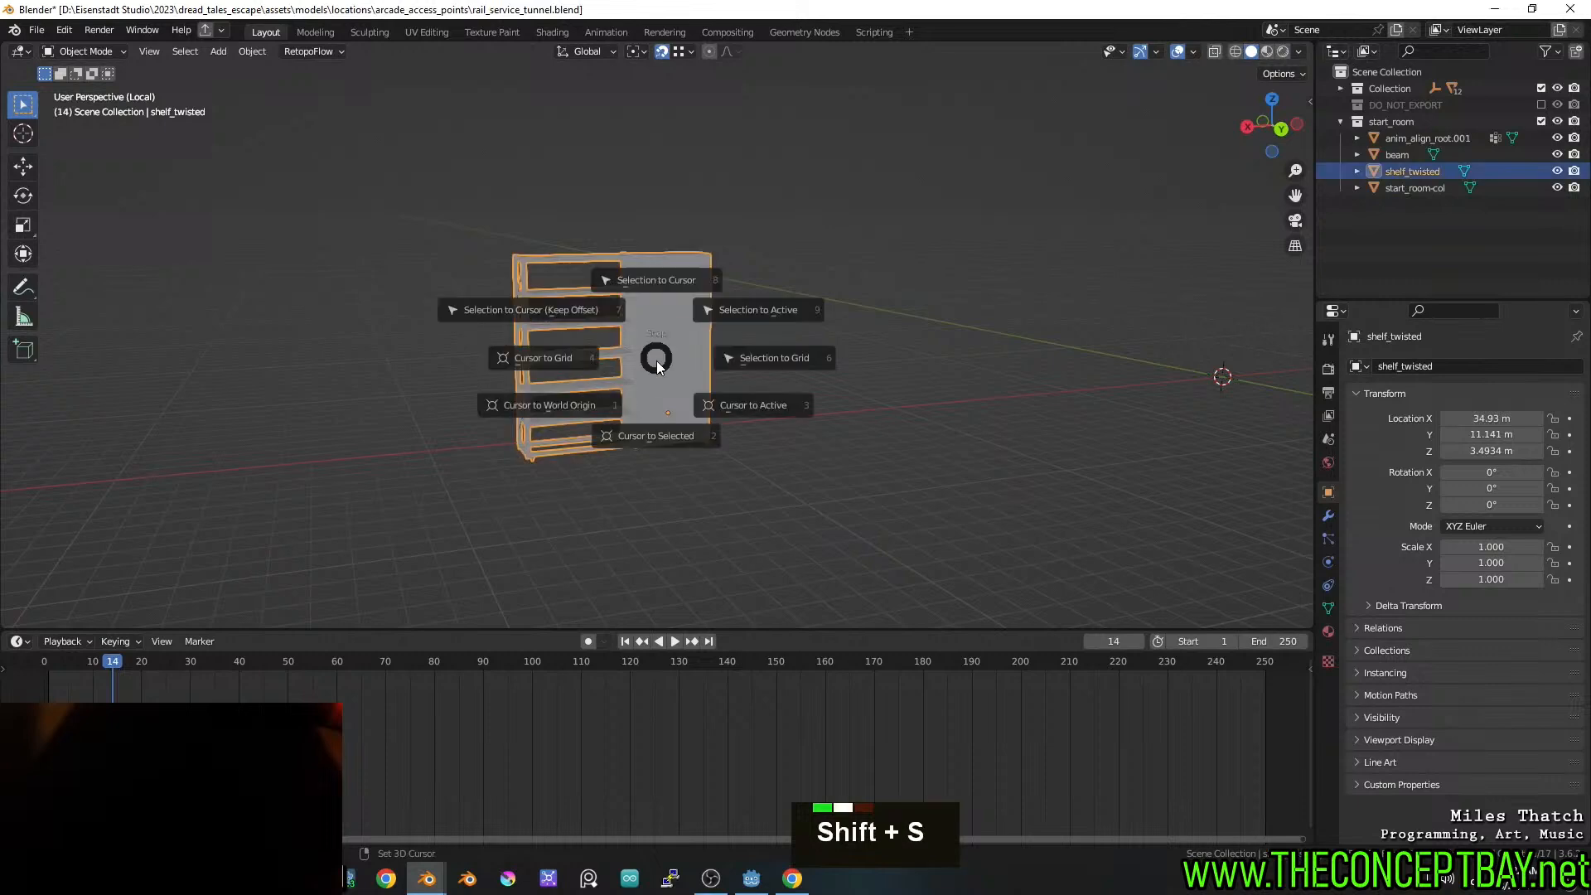
click(645, 549)
key(shift+a)
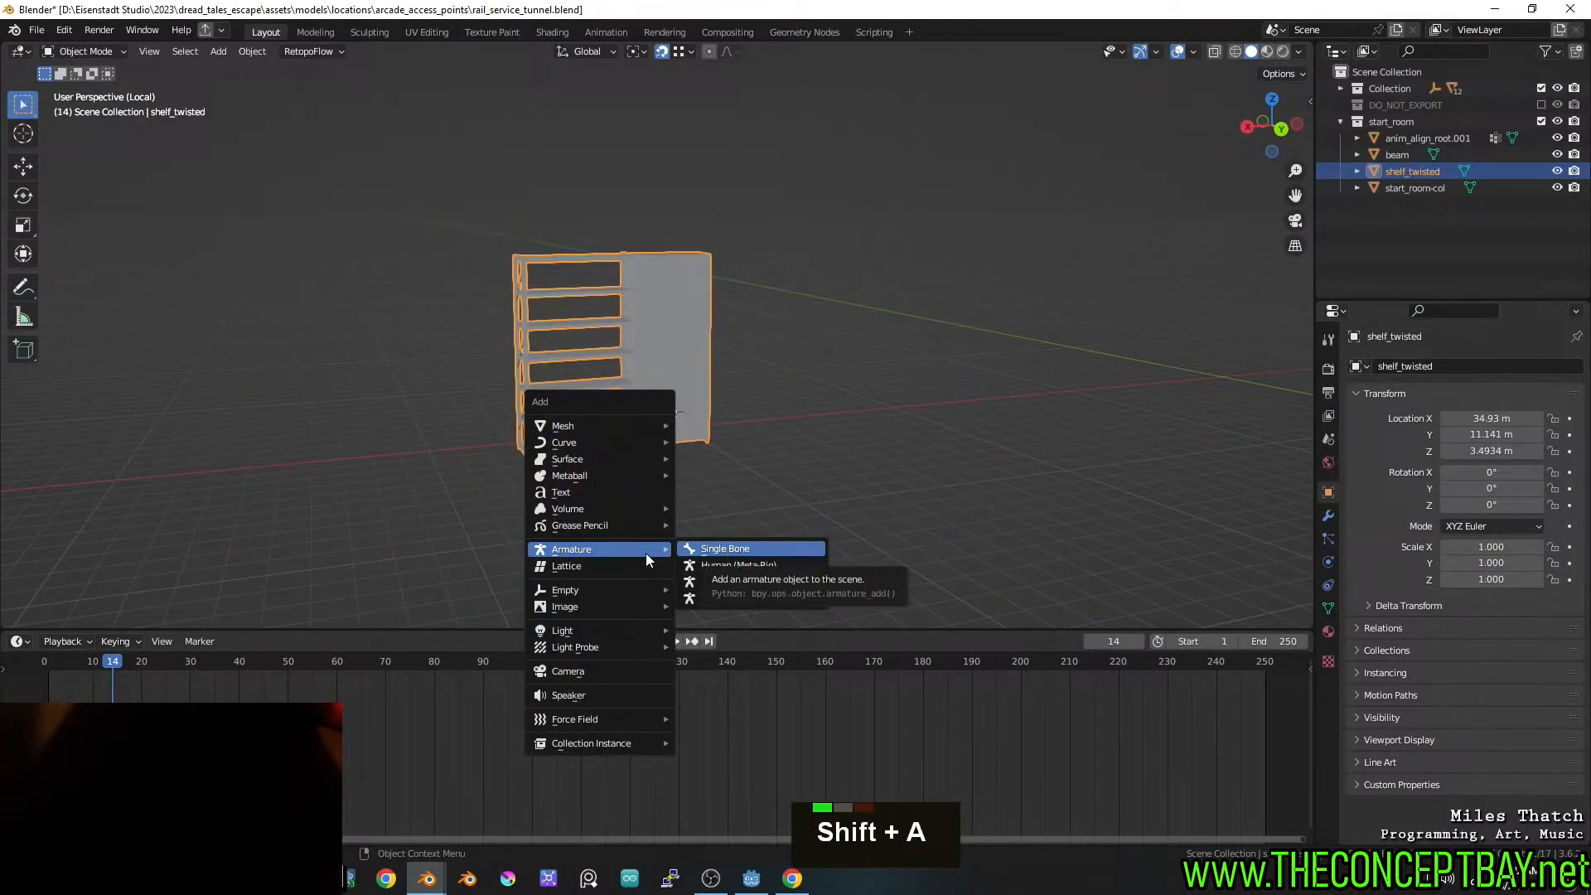
mouse_move(647, 548)
click(723, 549)
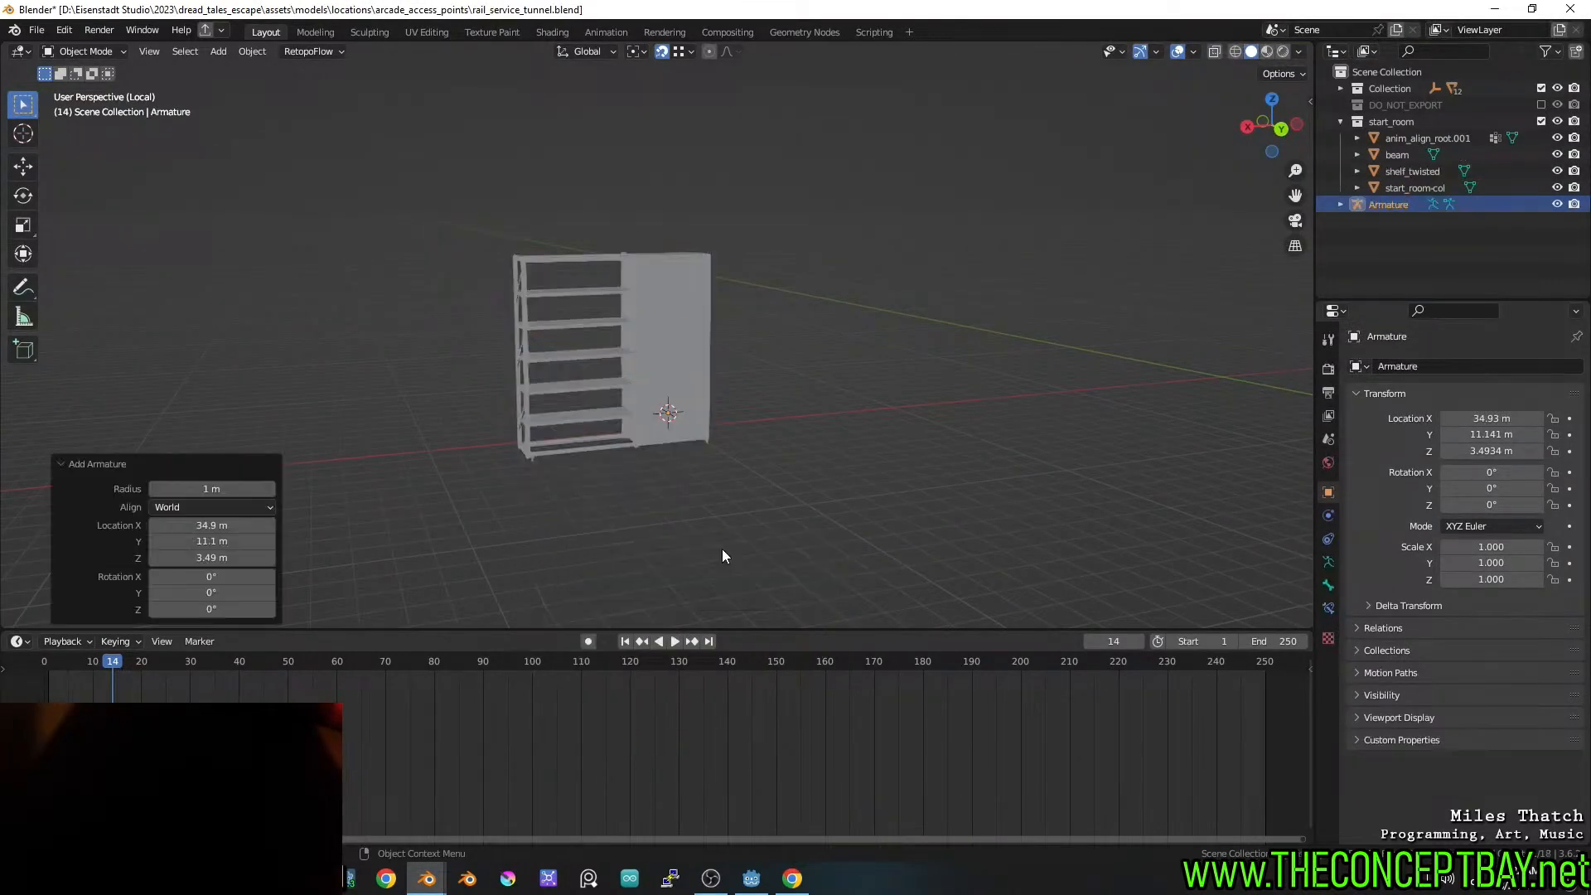
Display the shelf in wireframe and rename the armature's bone as root
scroll(722, 538, up, 1)
scroll(723, 544, up, 3)
key(z)
click(494, 526)
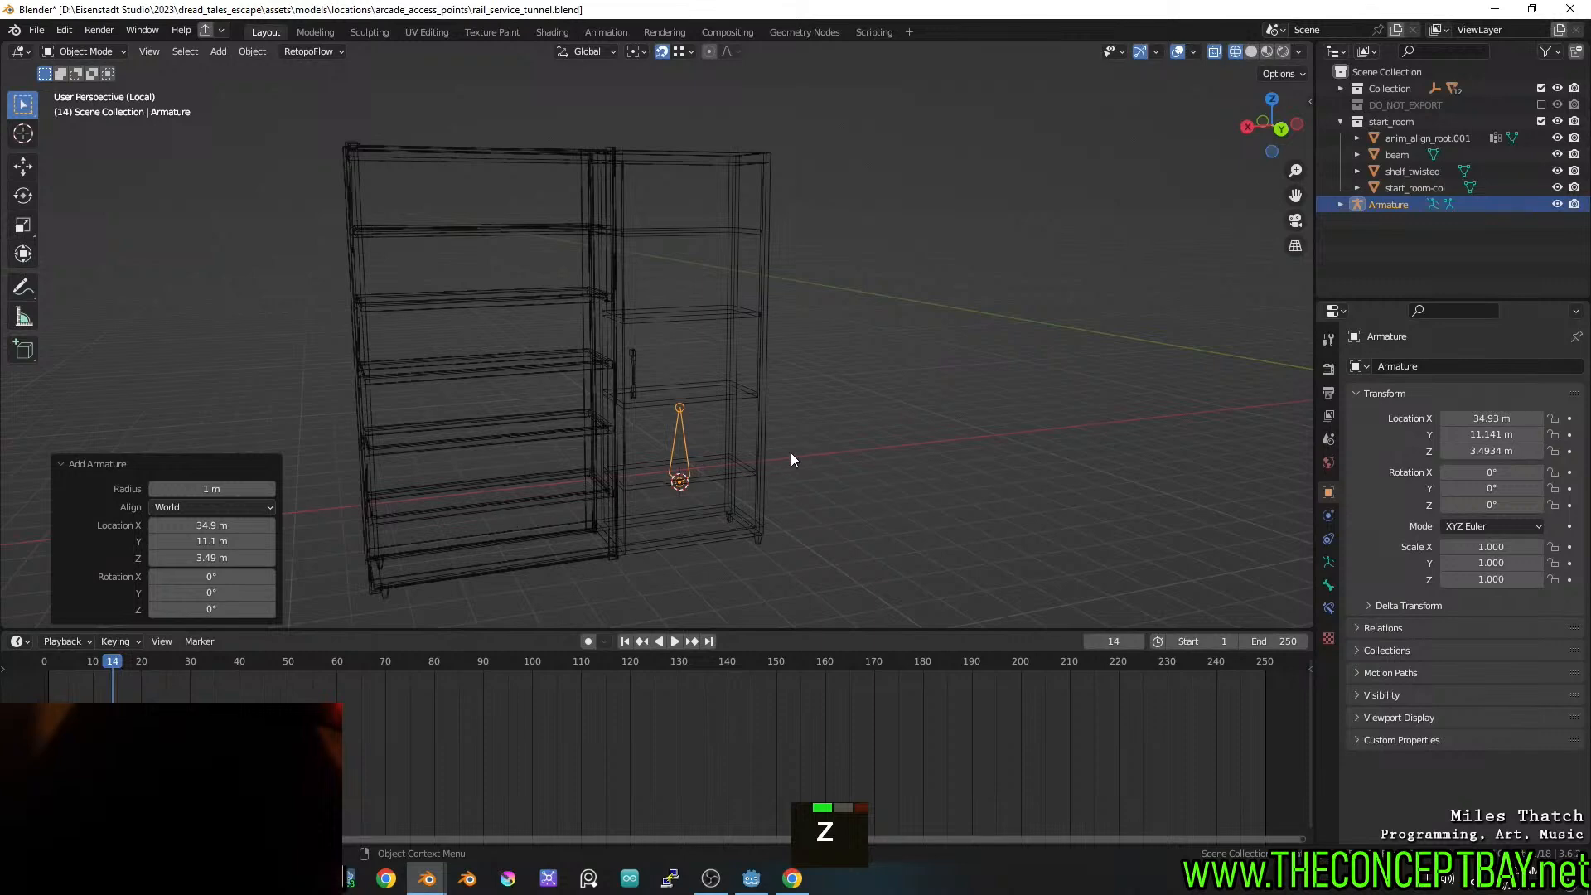
middle_drag(791, 452, 707, 449)
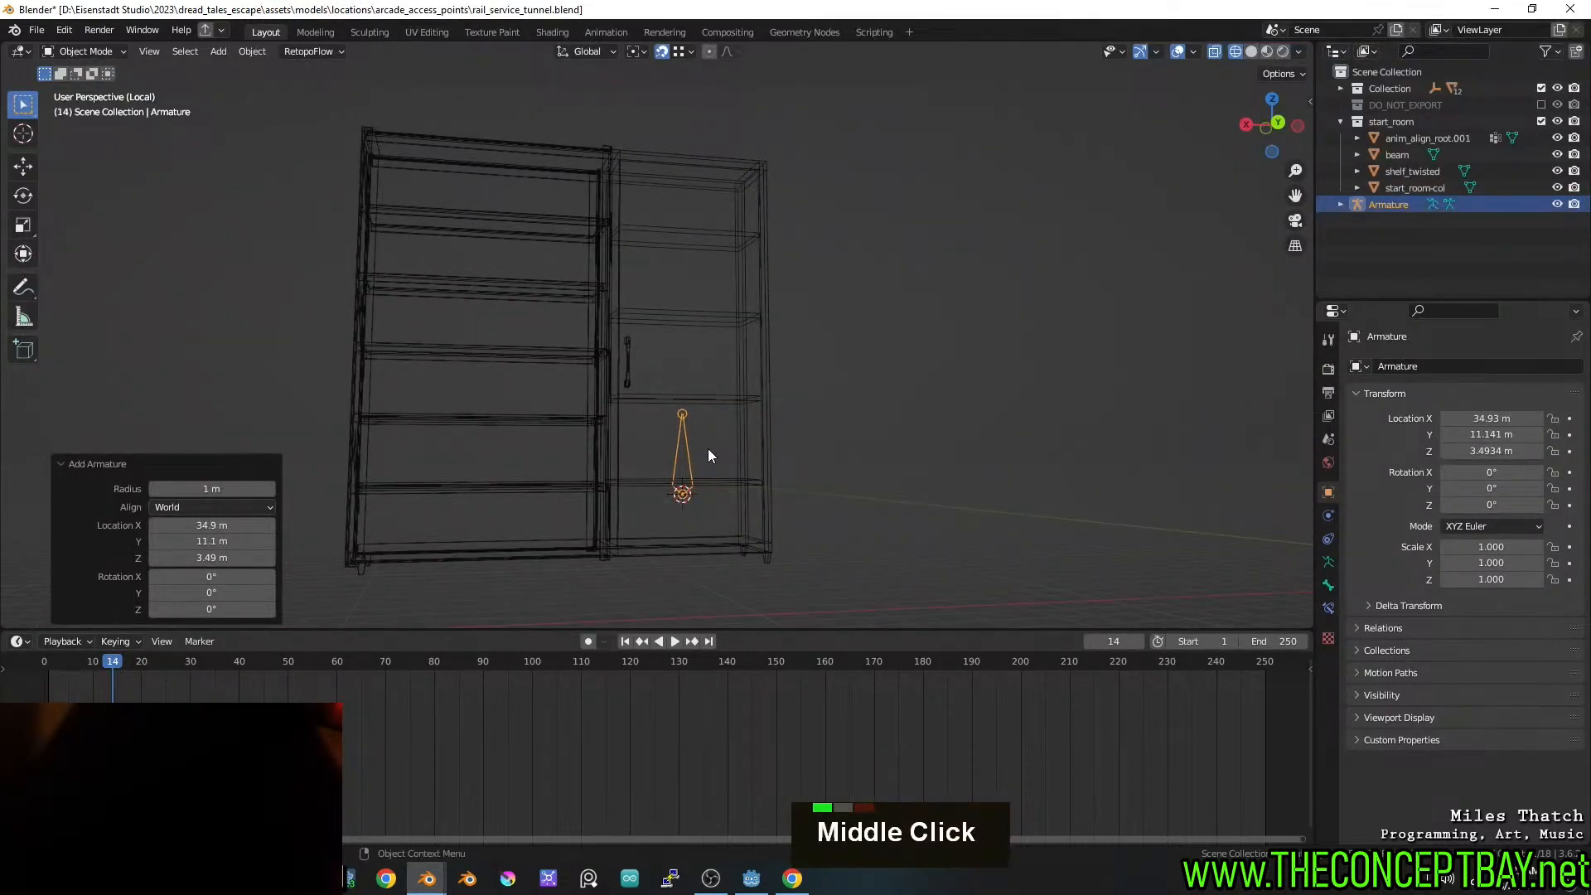
key(Tab)
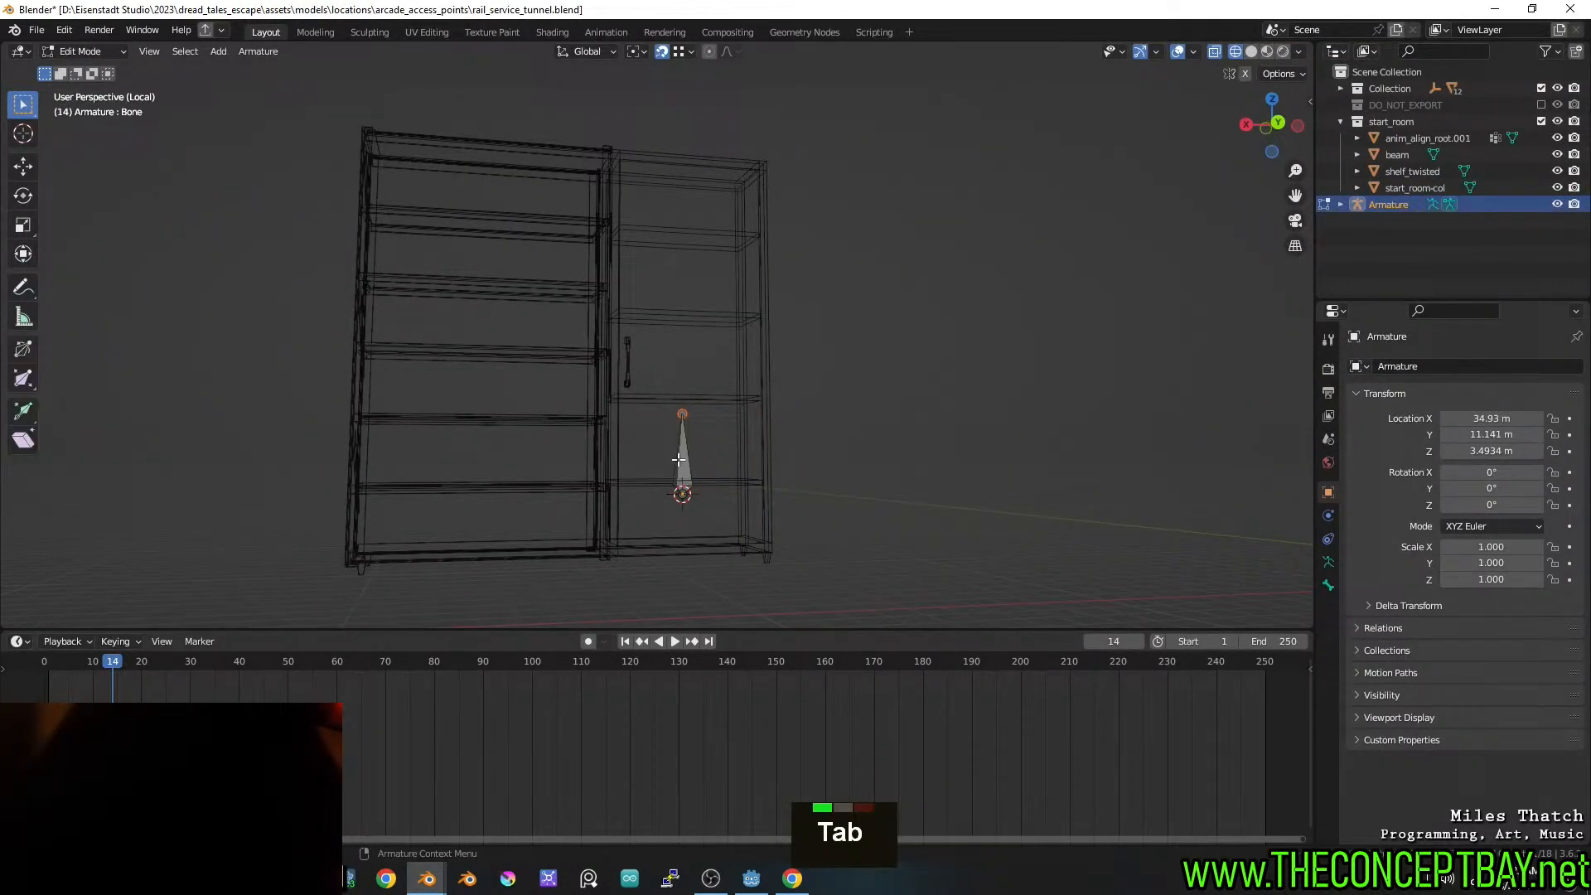
click(681, 458)
key(F2)
text(root)
key(Return)
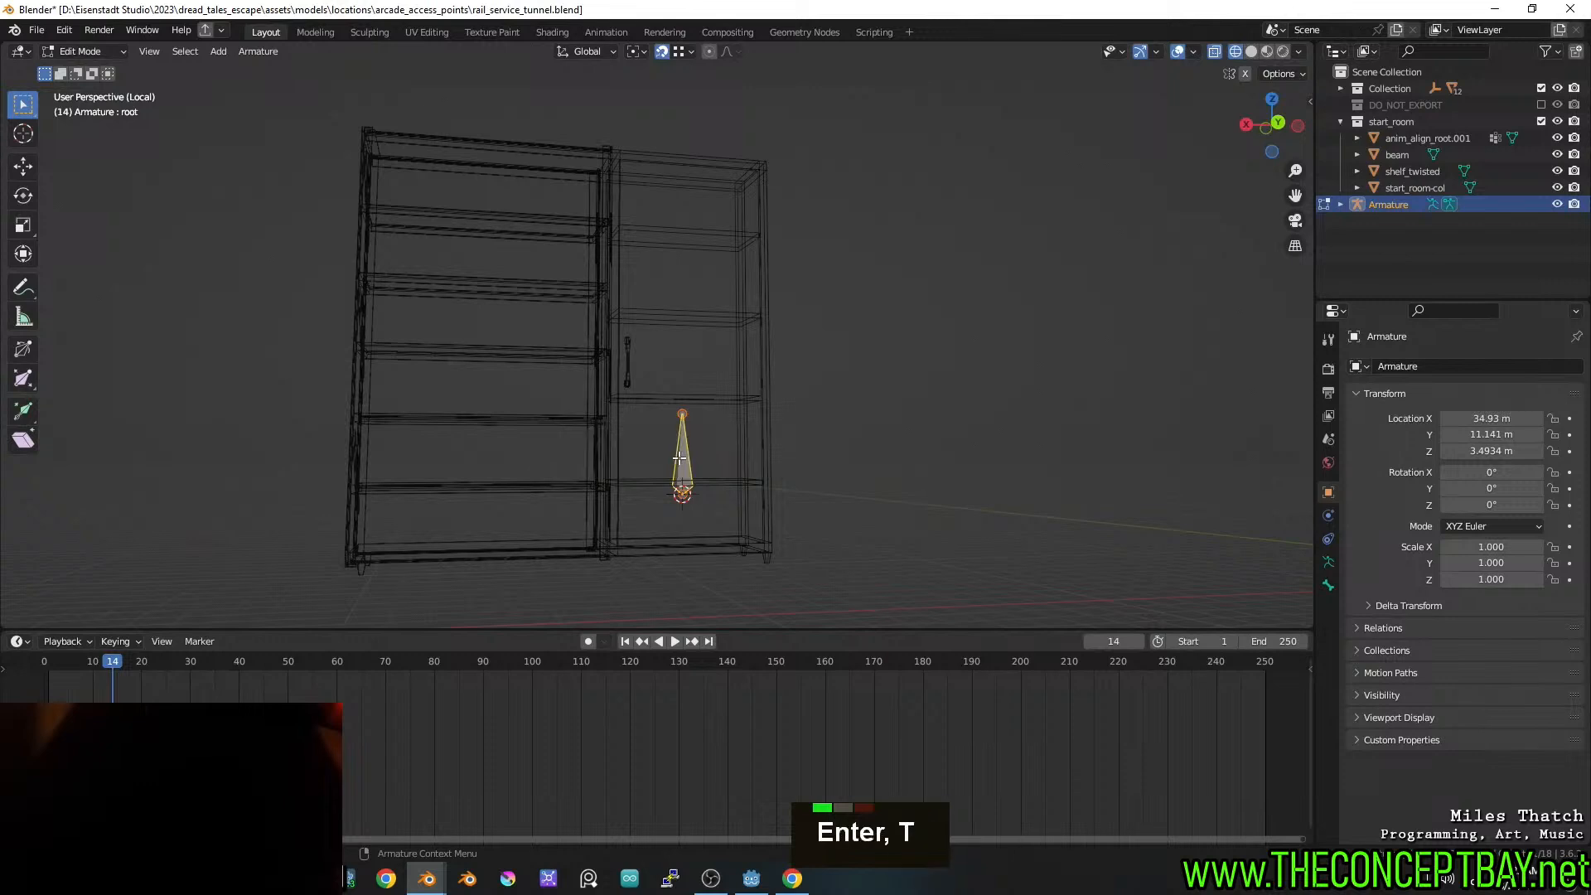
Extrude a second bone about 2.82 m straight up along Z from the tip of the root bone
key(e)
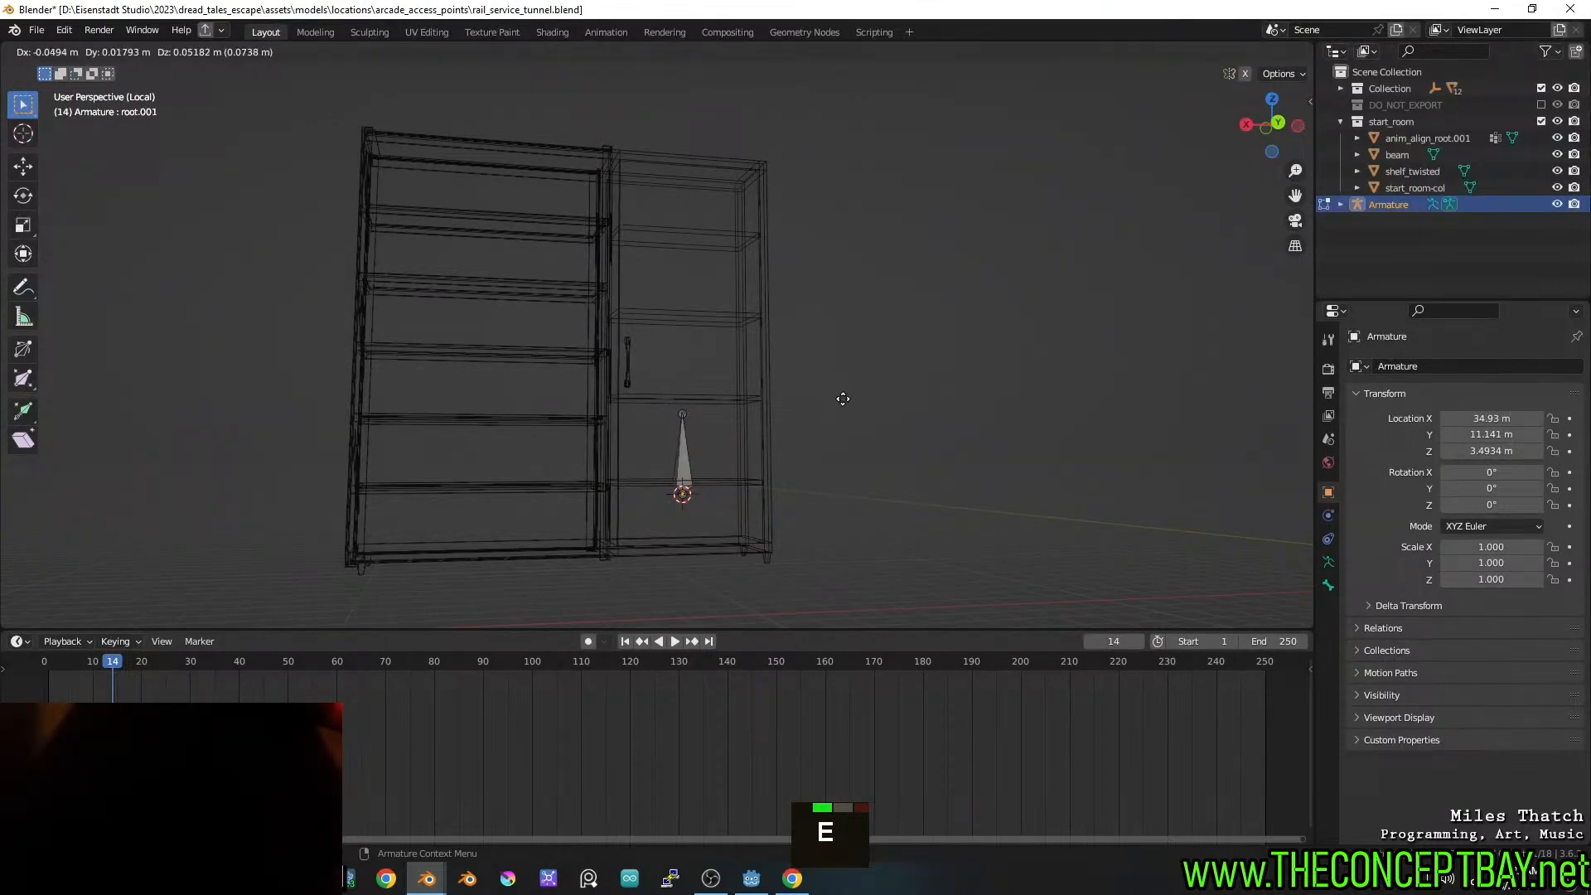
key(z)
click(899, 231)
alt+middle_drag(899, 232, 873, 285)
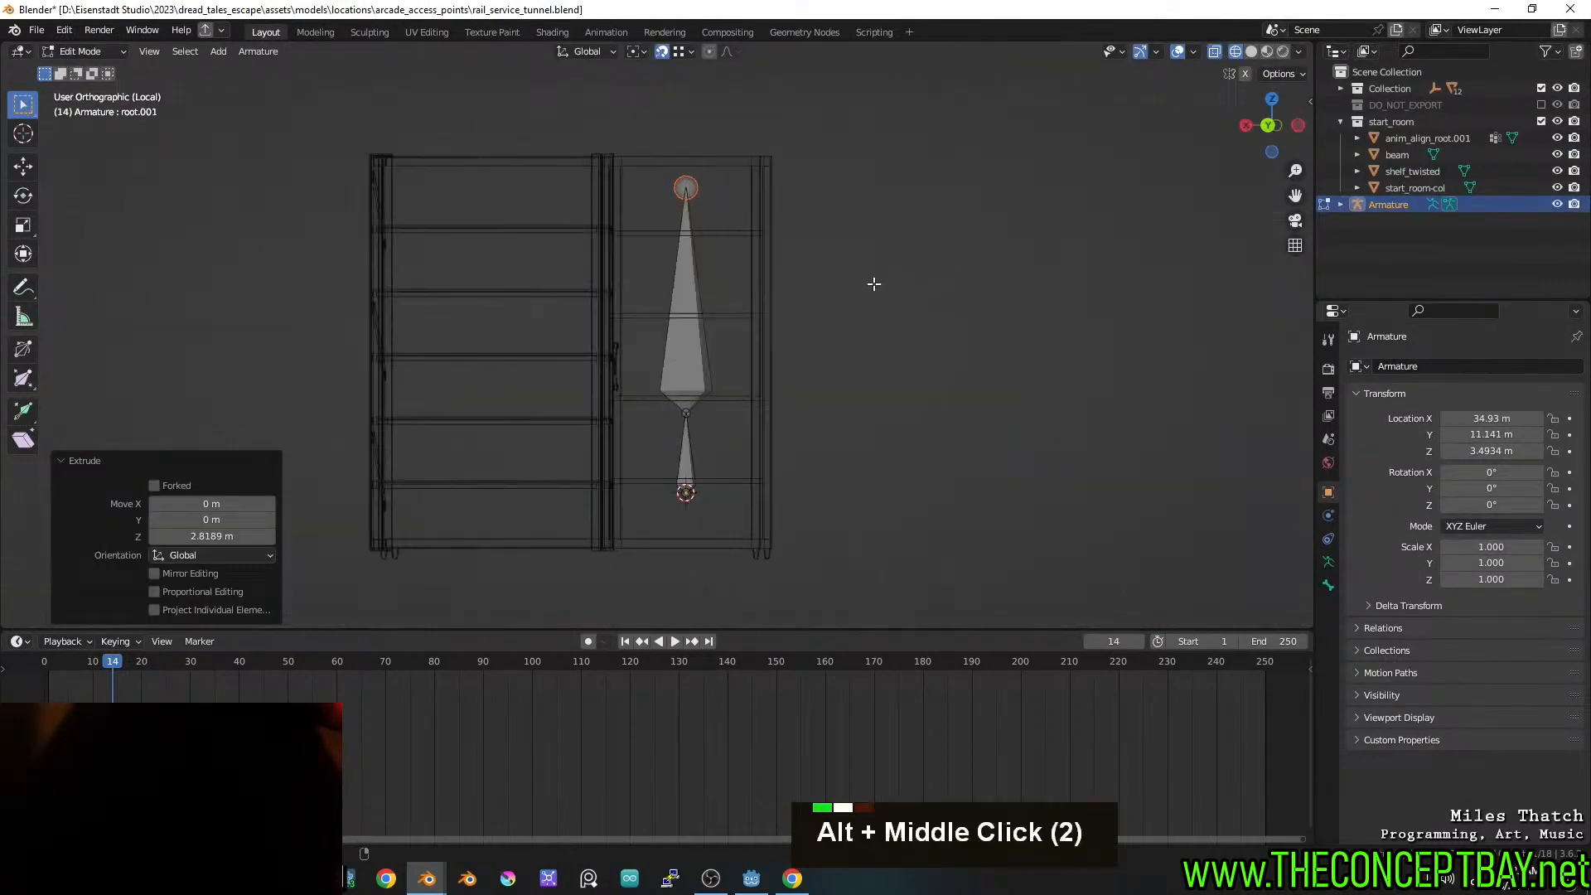
Disconnect the extruded bone from its parent root while keeping the parenting, and rename it as right_half
click(682, 340)
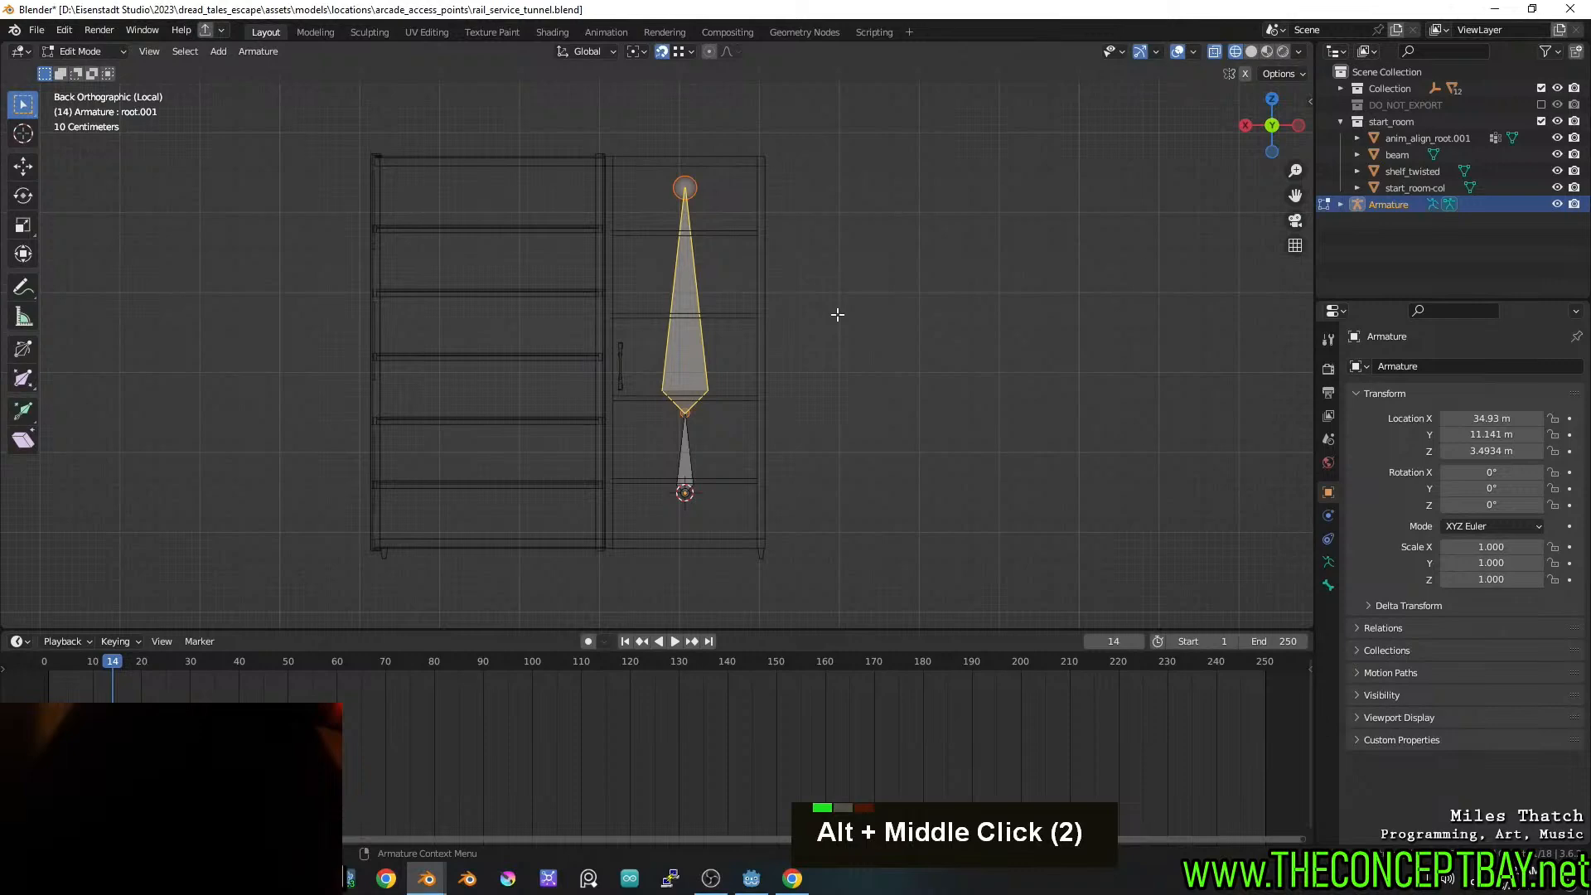
click(1375, 629)
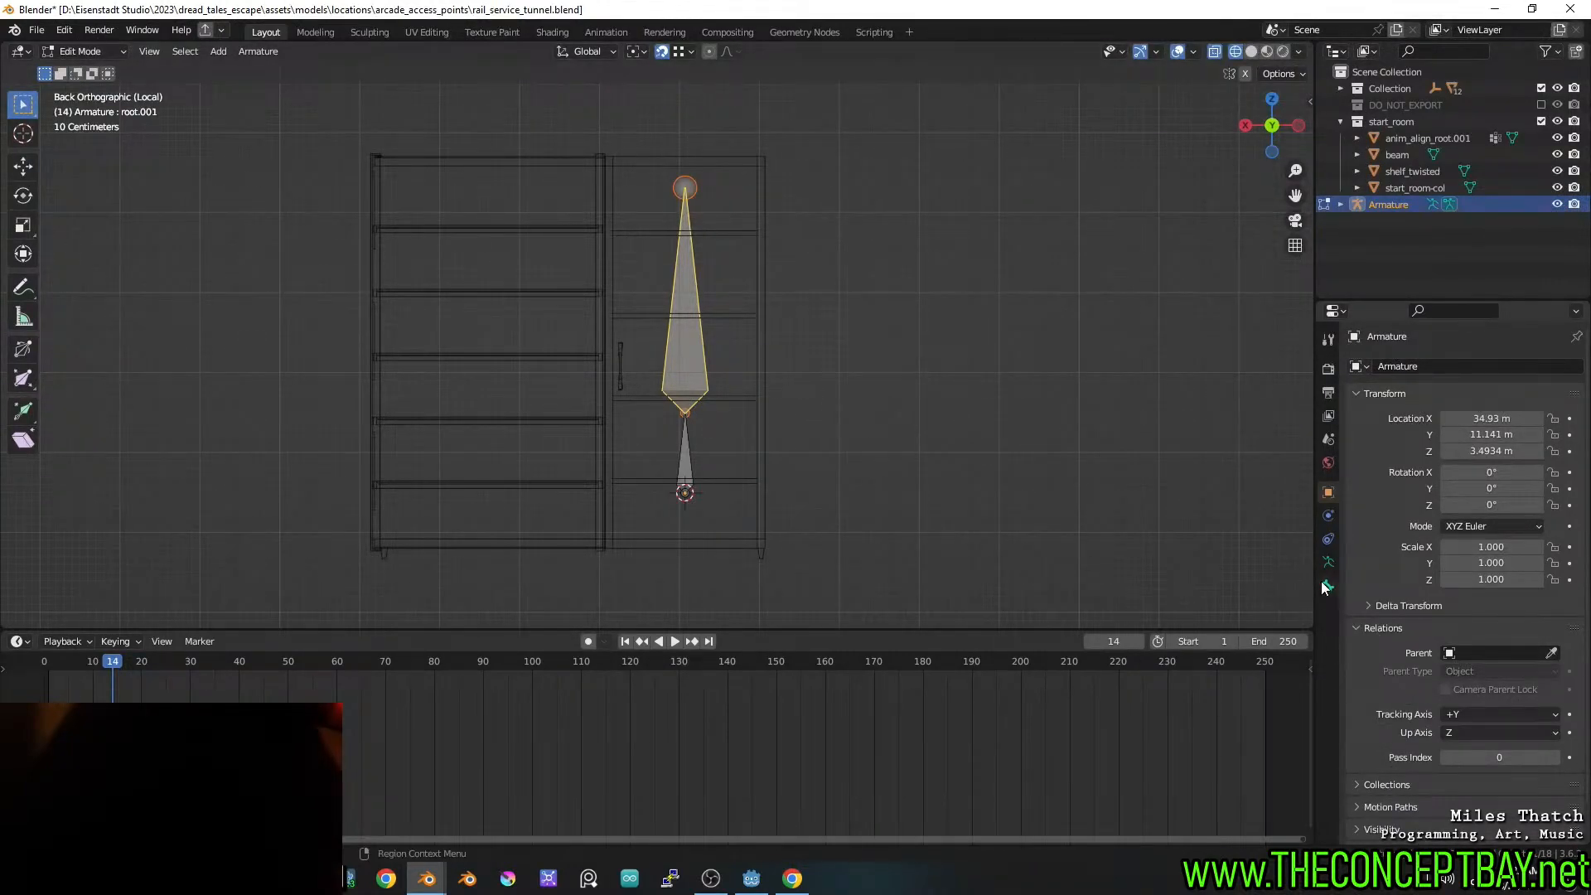
click(1326, 586)
click(1383, 597)
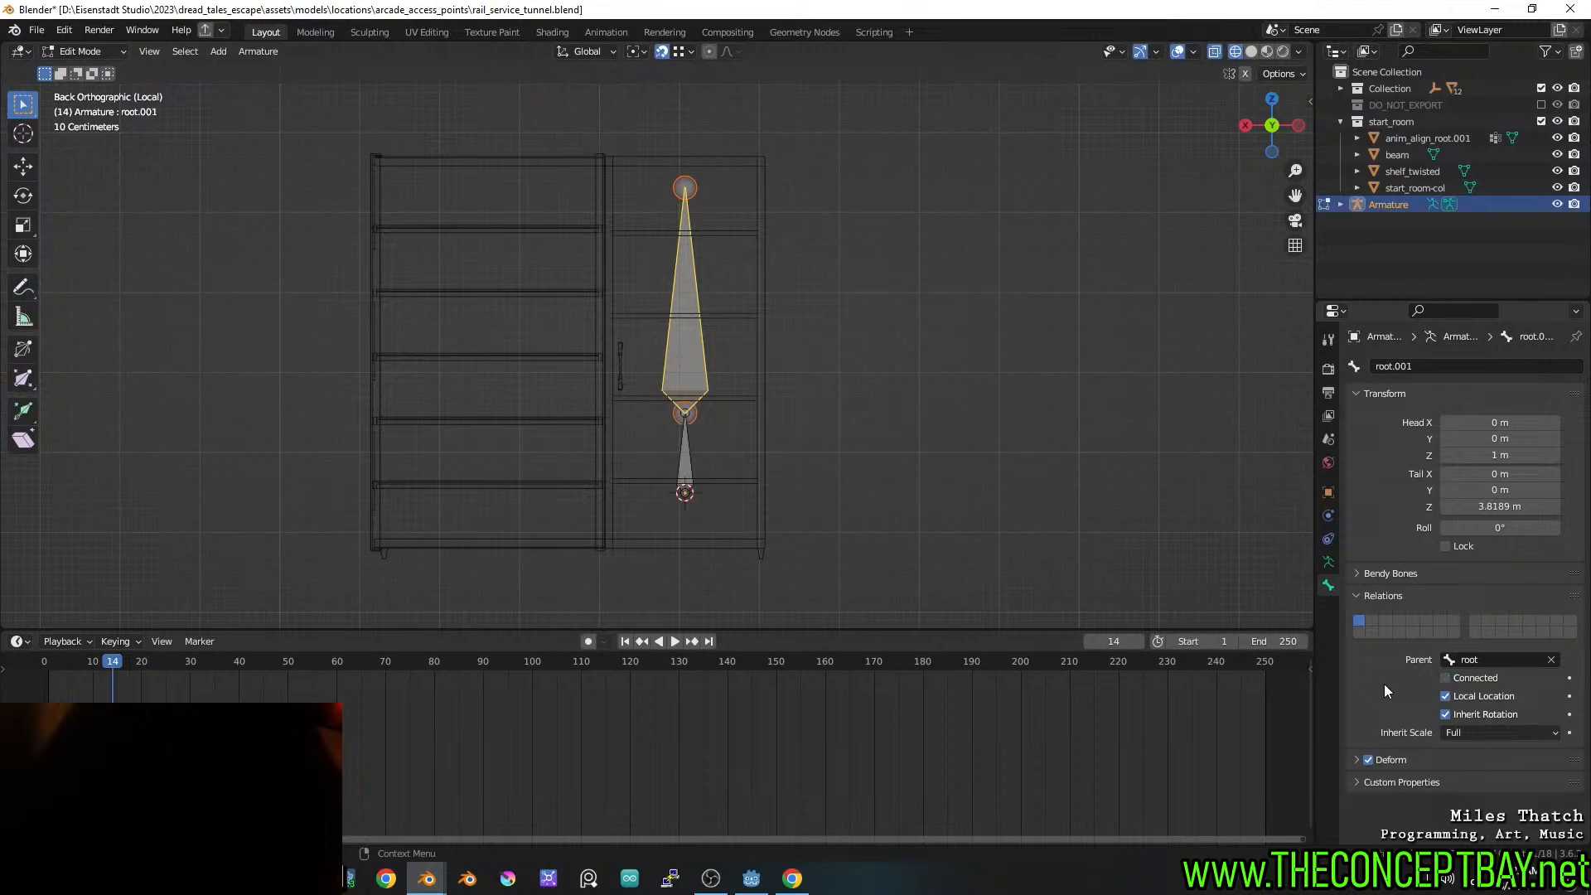
key(F2)
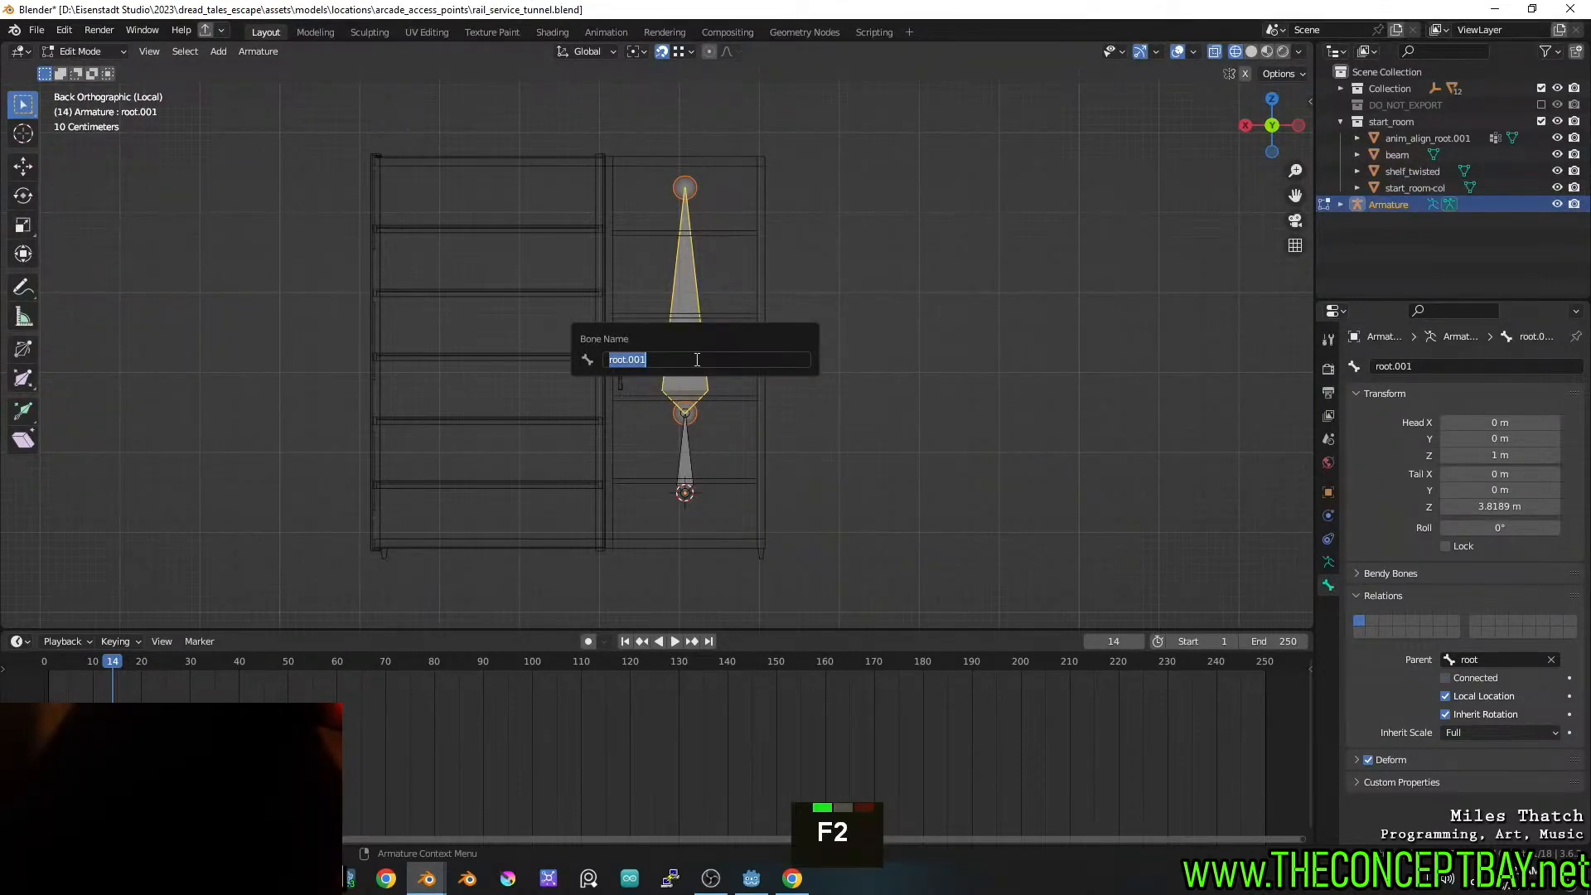
text(right_)
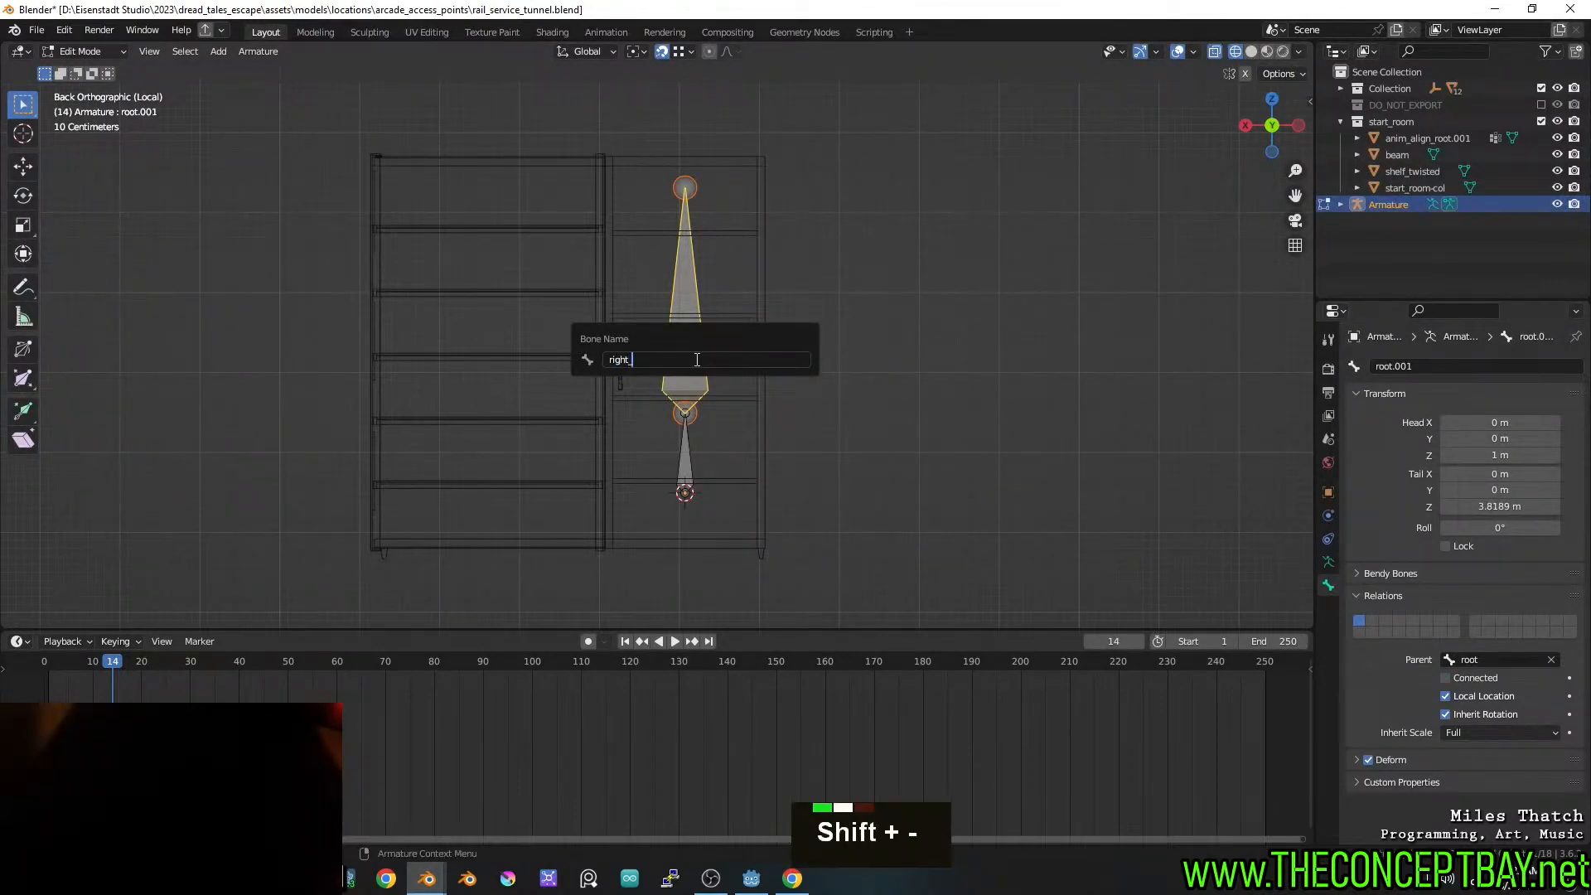
text(half)
key(Return)
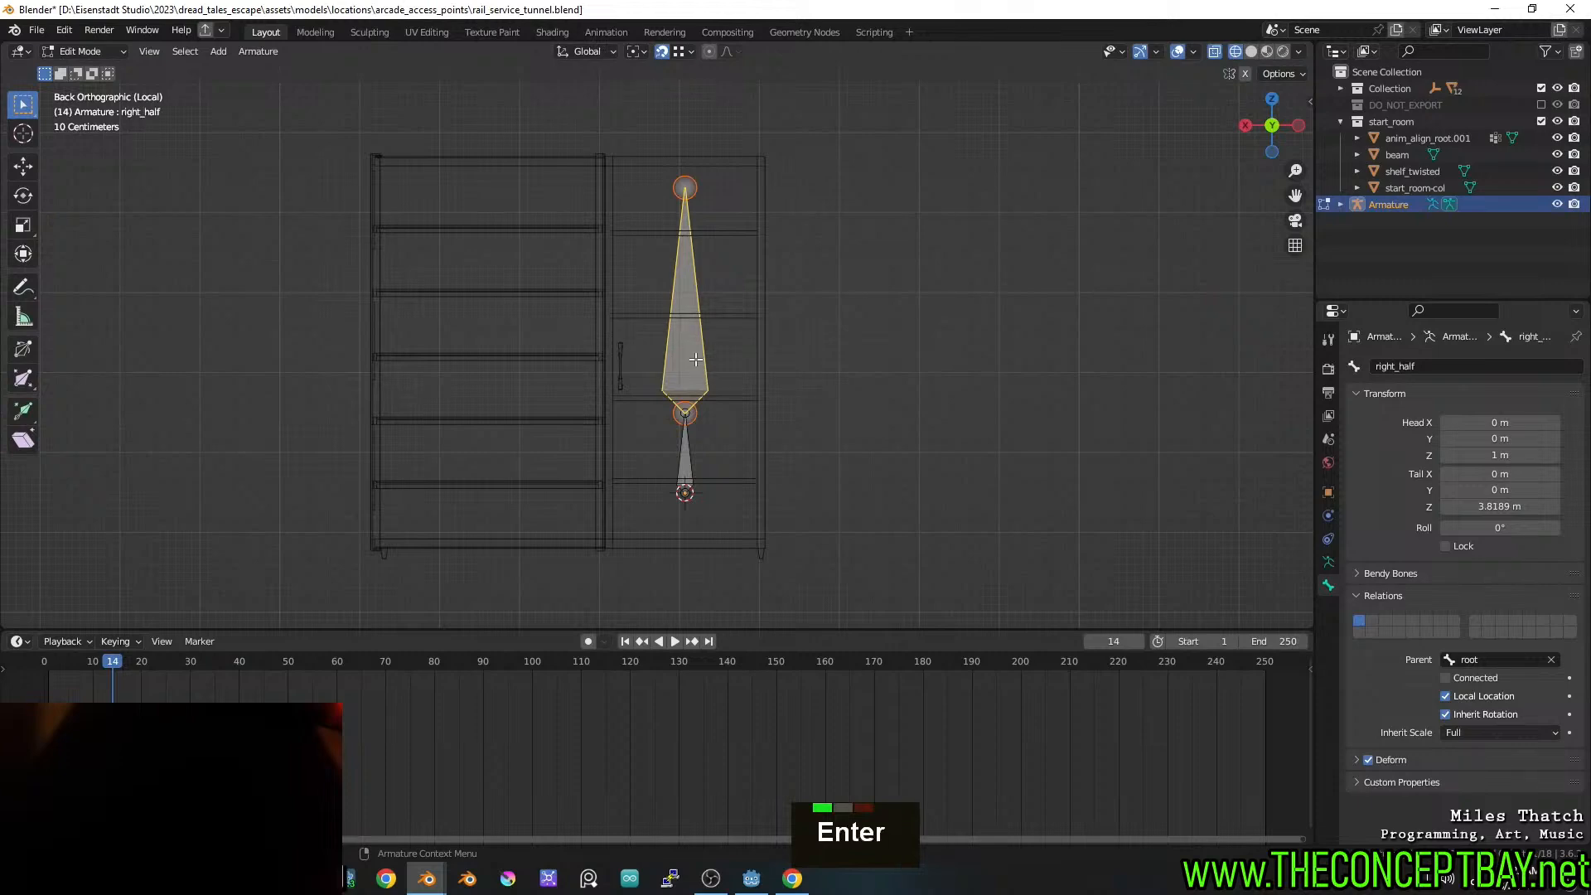
Move the right_half bone in back view so its base sits at the lower outer corner of the shelf's cabinet half
key(g)
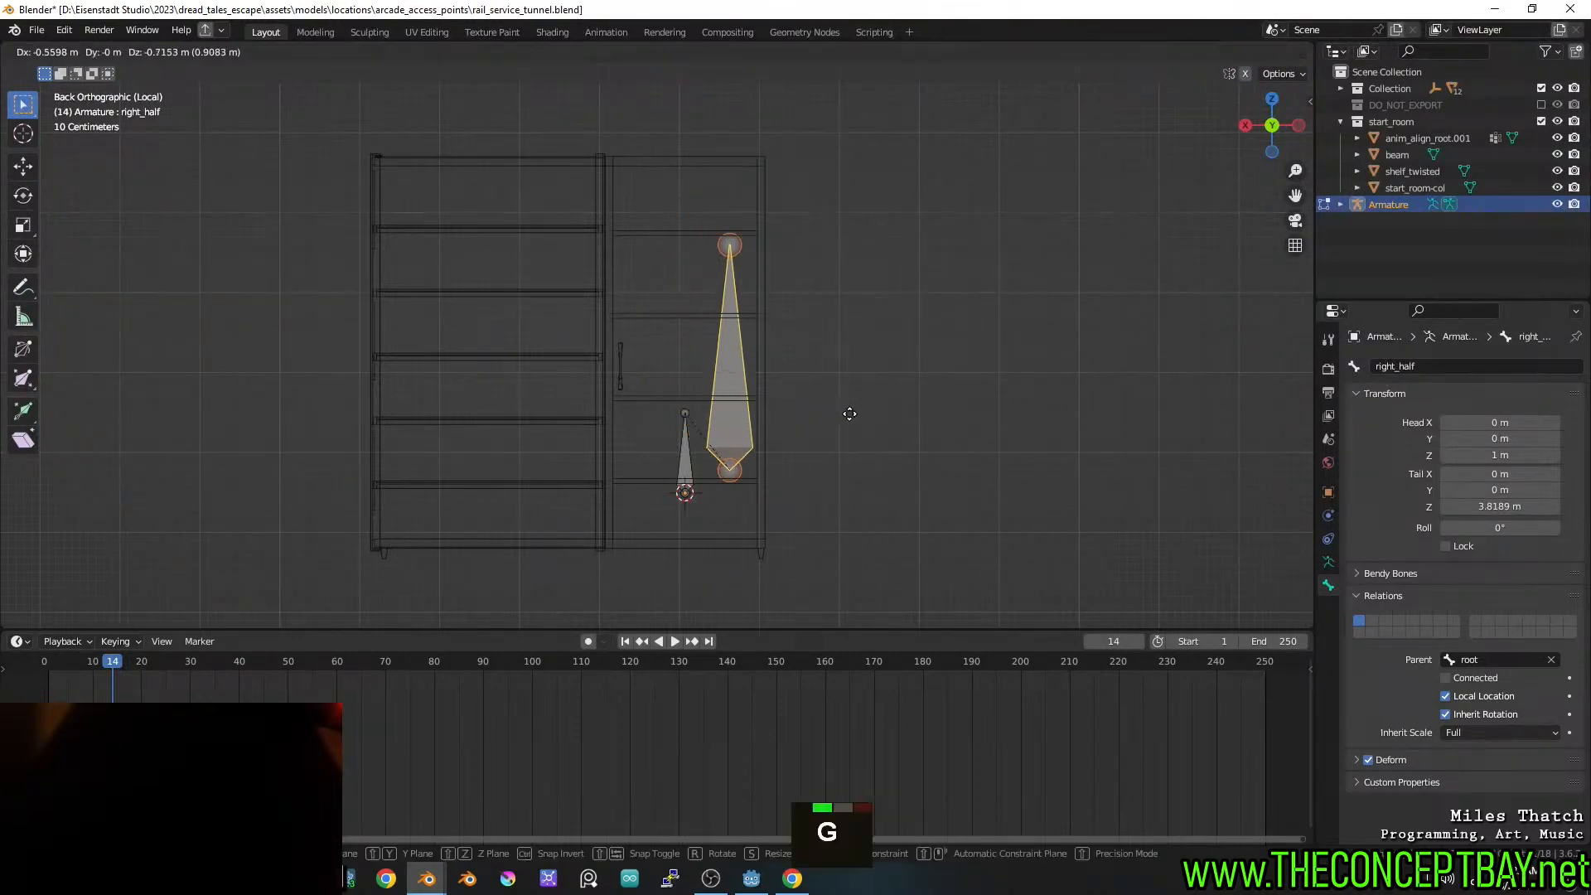
click(856, 483)
key(Tab)
key(Tab)
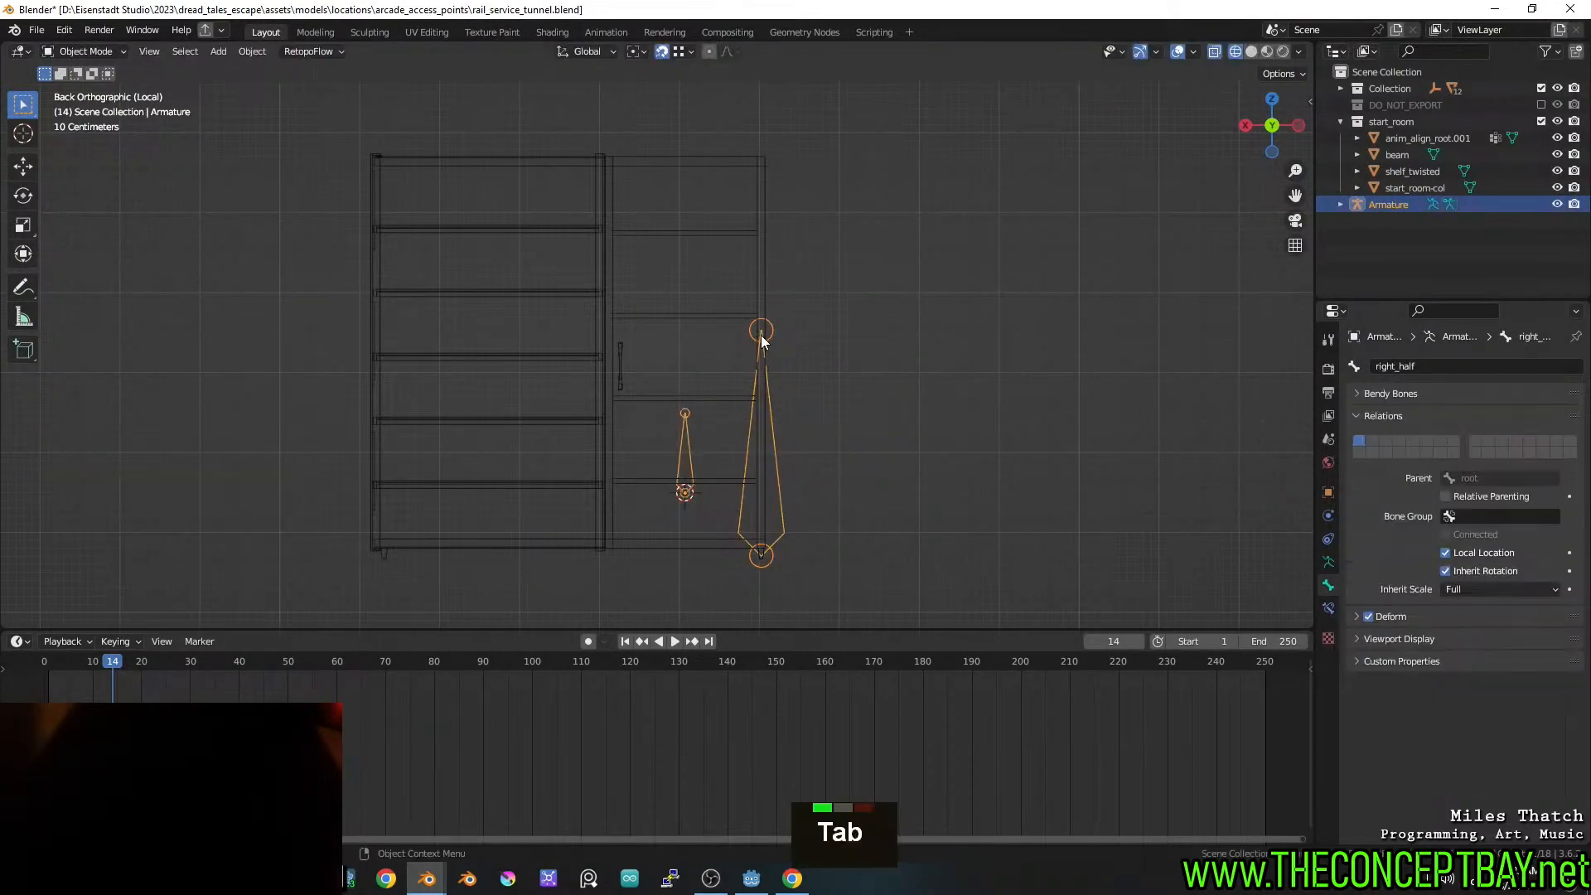
Raise the right_half bone's tip along Z to the top edge of the shelf
key(g)
key(z)
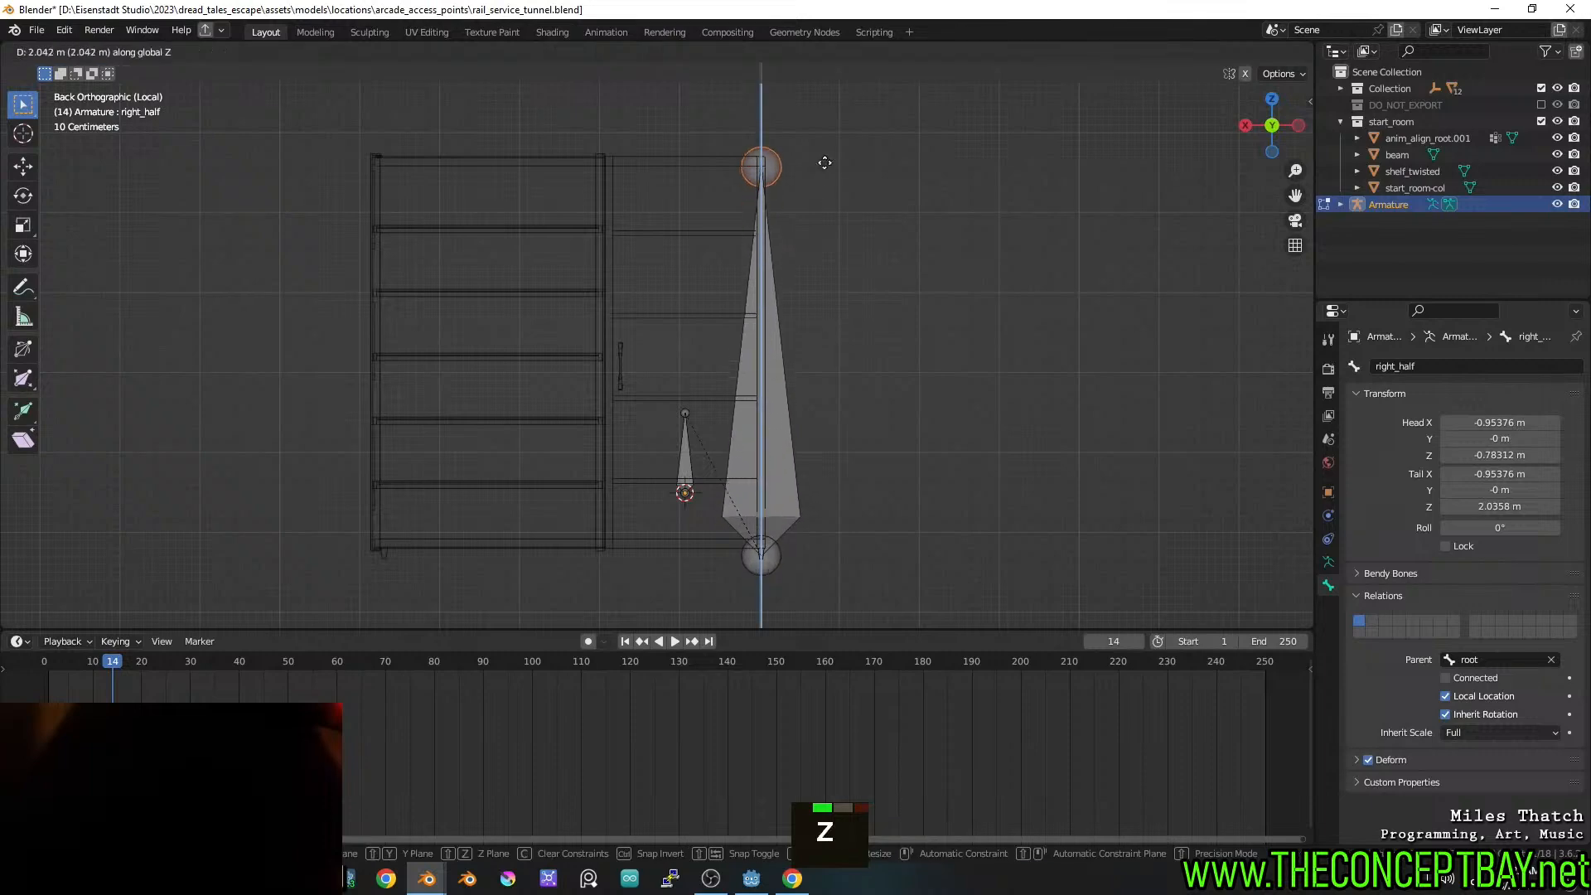
click(827, 149)
Duplicate the right_half bone about 4.82 m along X to the outer side of the open shelving half
click(785, 321)
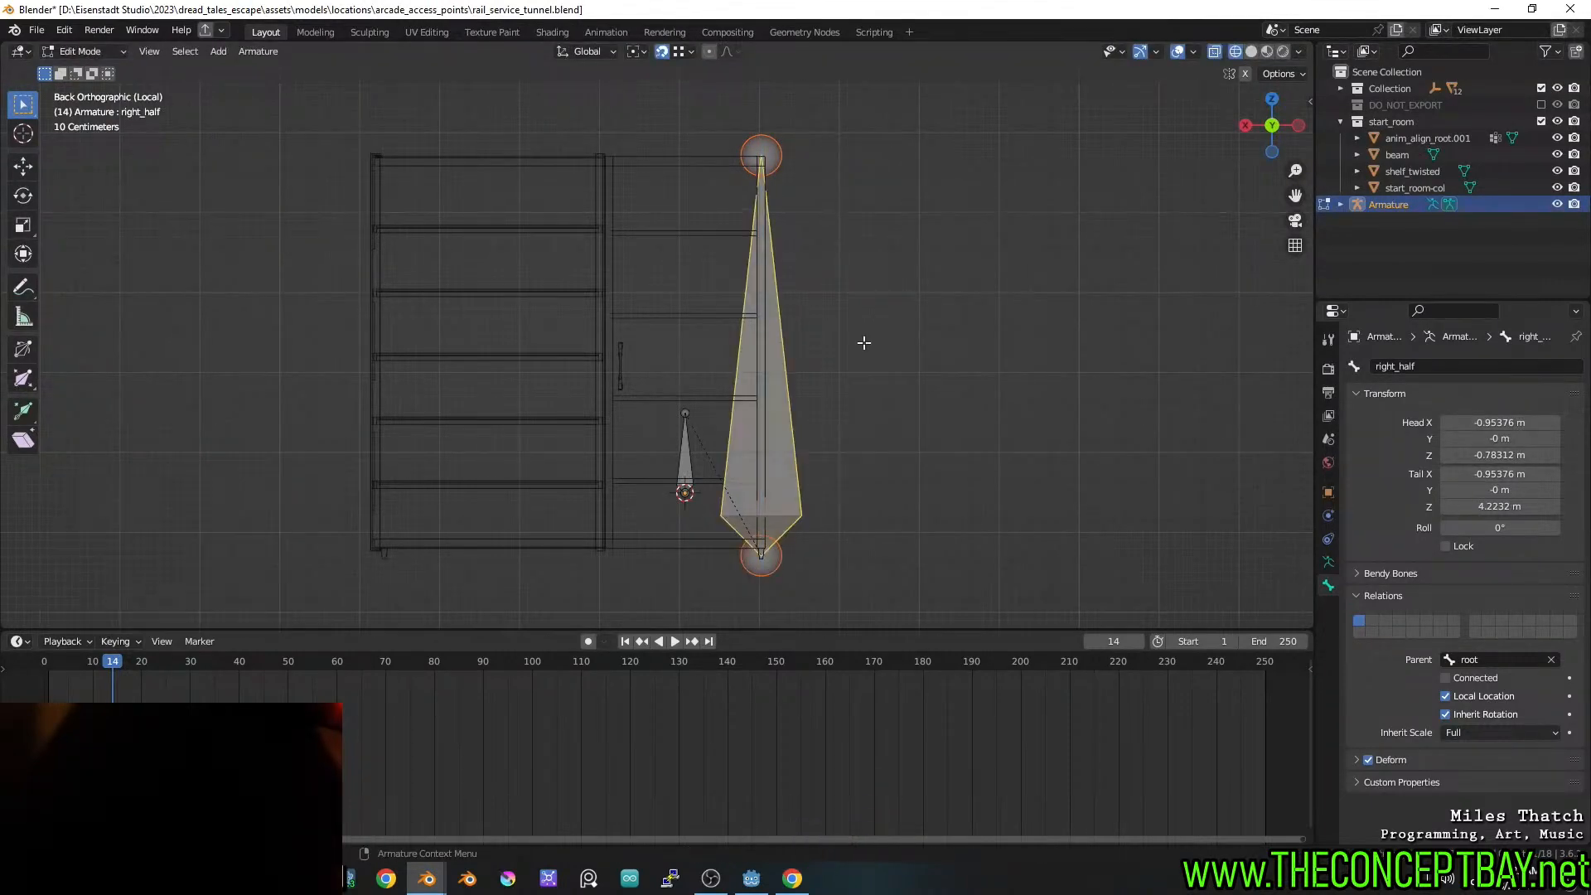
key(shift+d)
key(y)
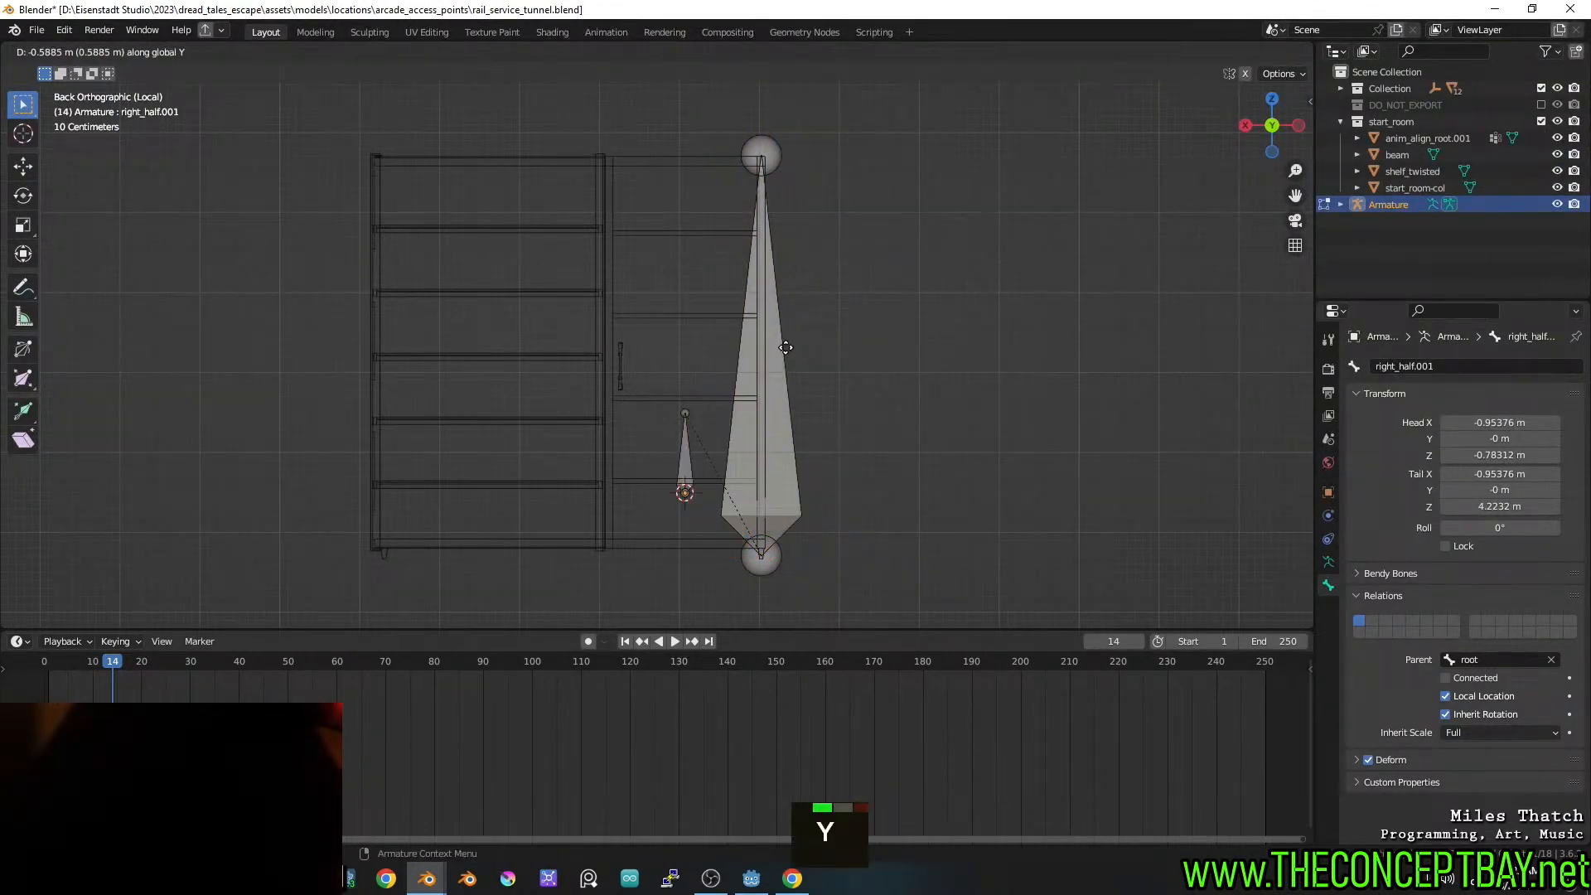
key(x)
key(ctrl)
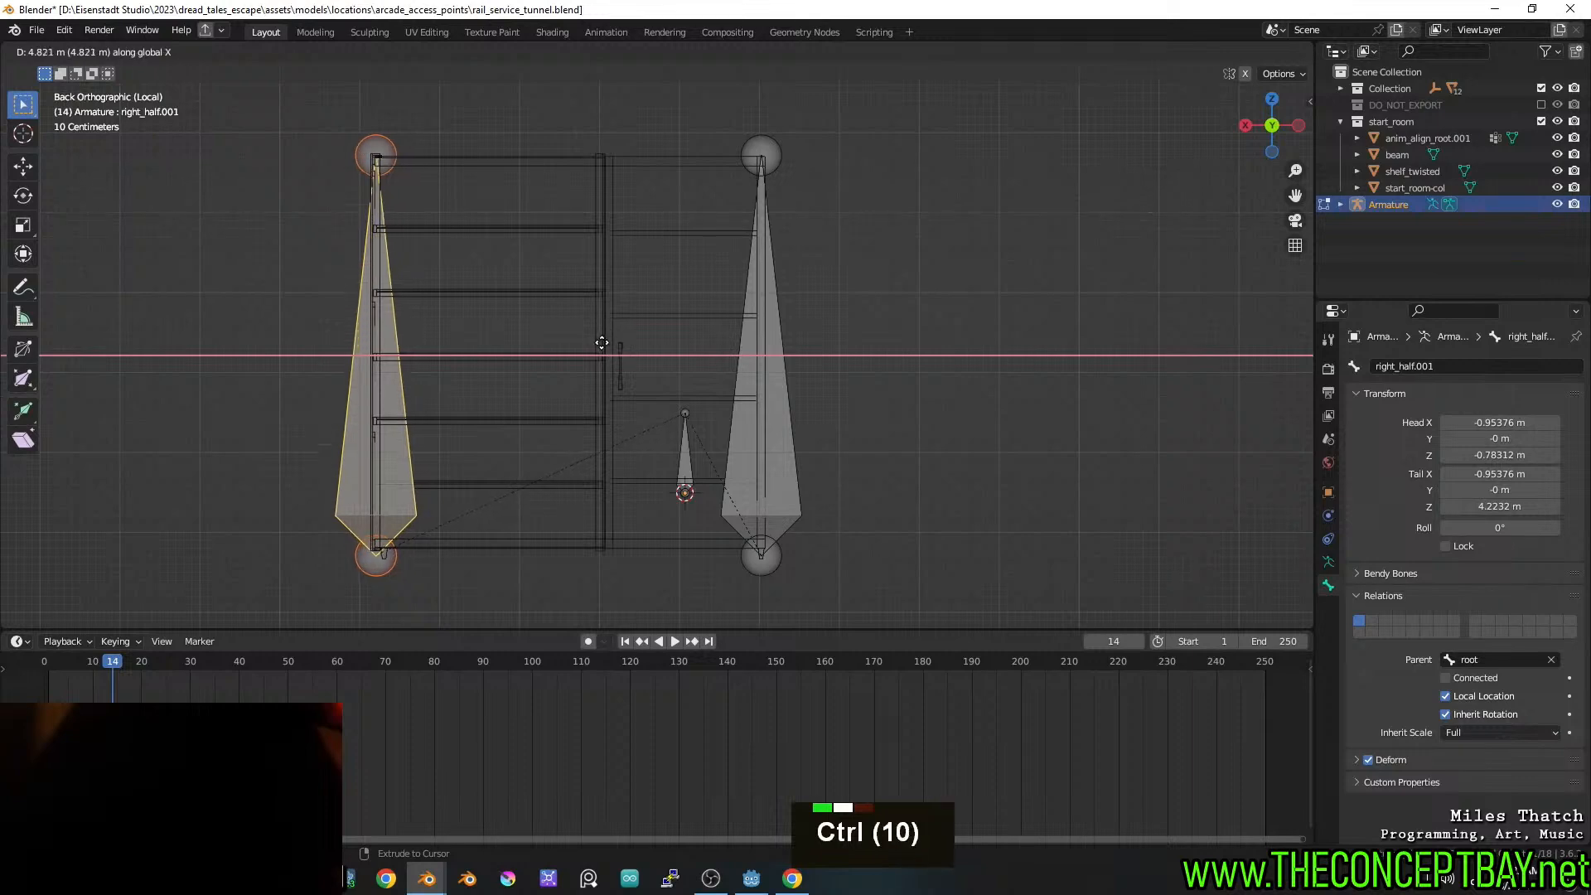
ctrl+click(603, 344)
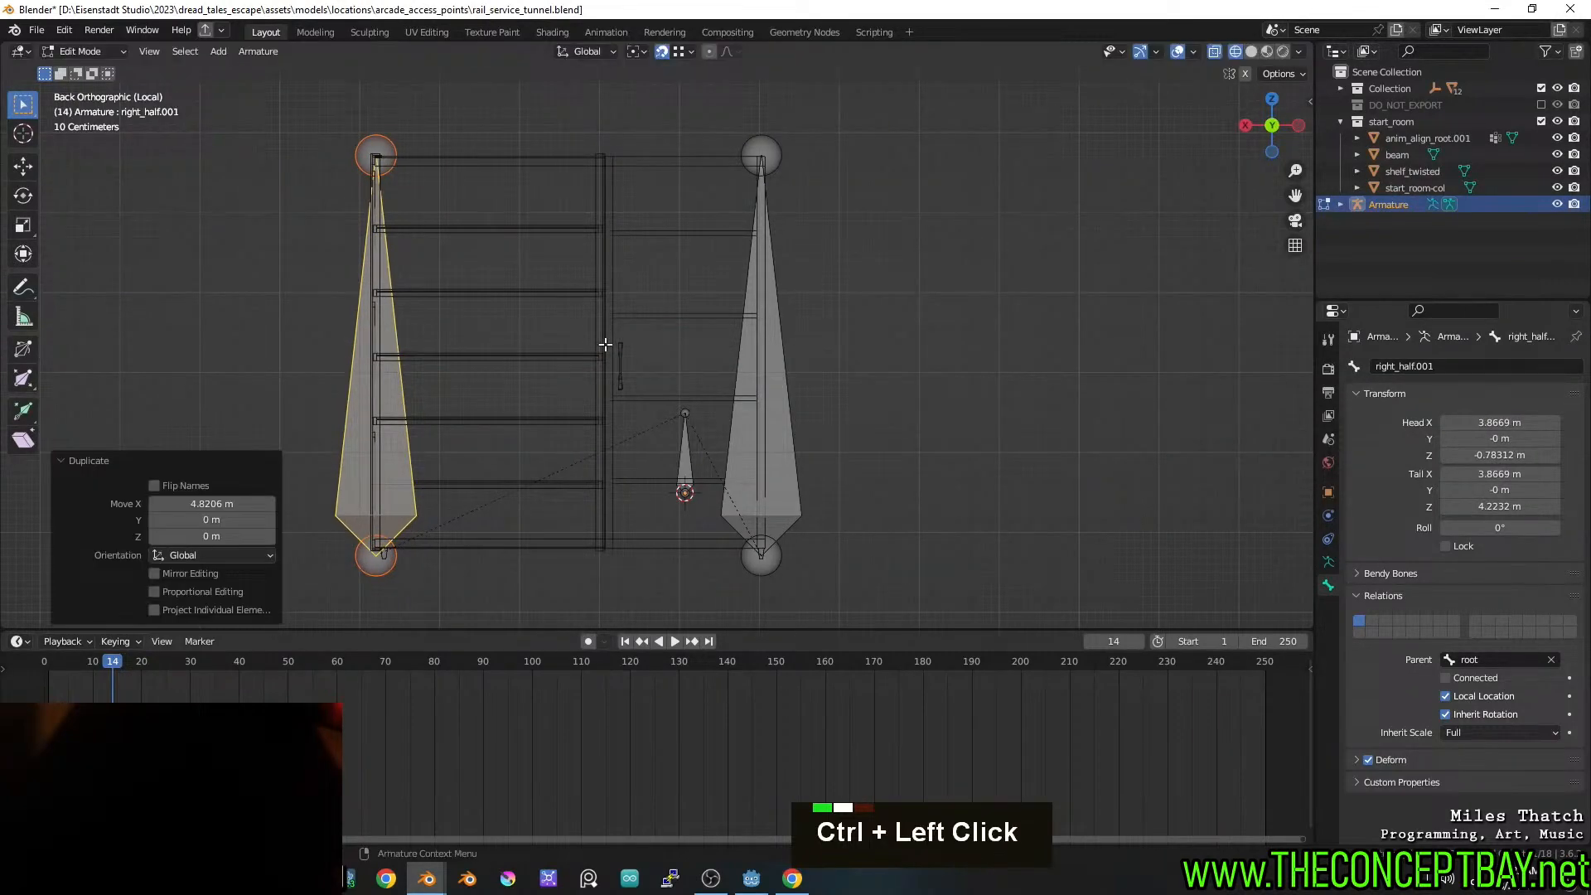
Rename the duplicated bone as left_half
key(F2)
key(Left)
key(BackSpace)
key(Left)
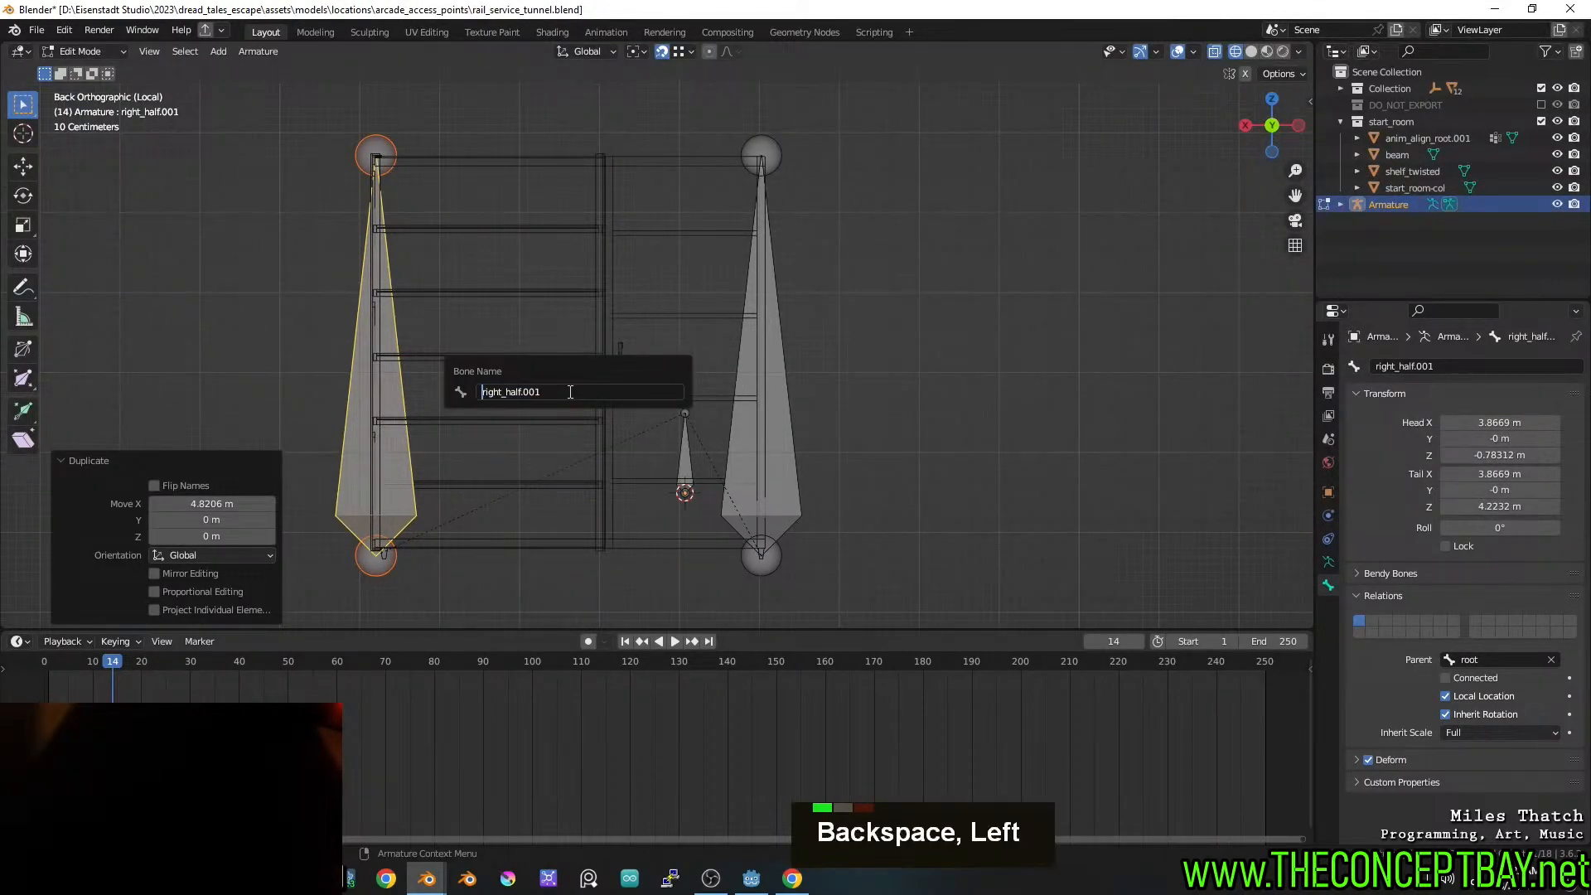
key(Delete)
key(Delete)
key(Delete)
key(Delete)
key(Delete)
text(lef)
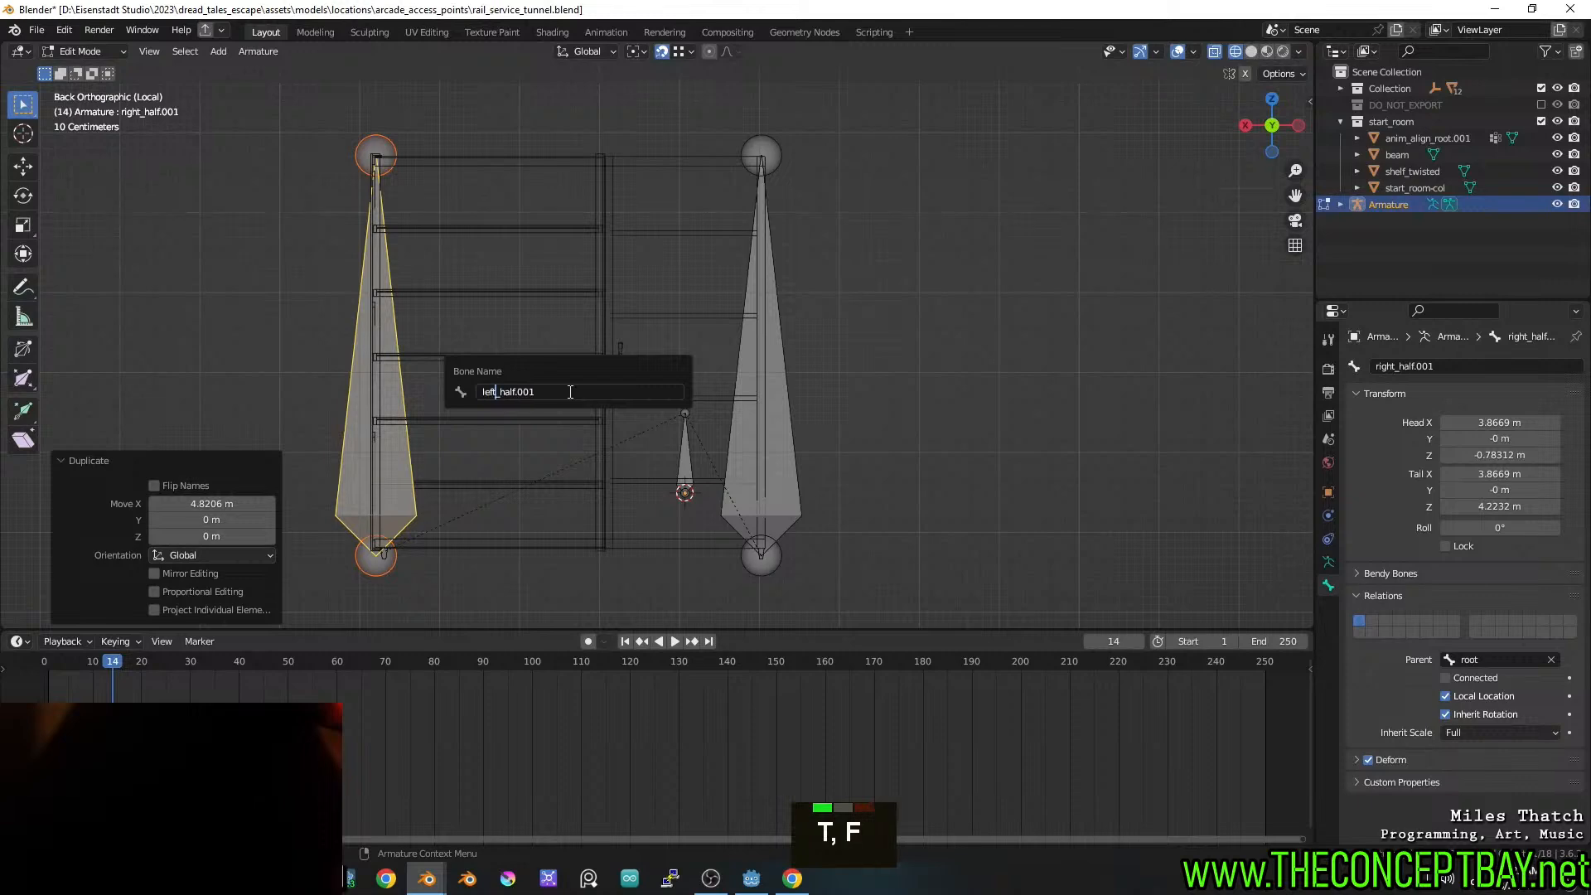
text(t)
key(ctrl+Right)
key(ctrl+shift+Right)
key(BackSpace)
key(Return)
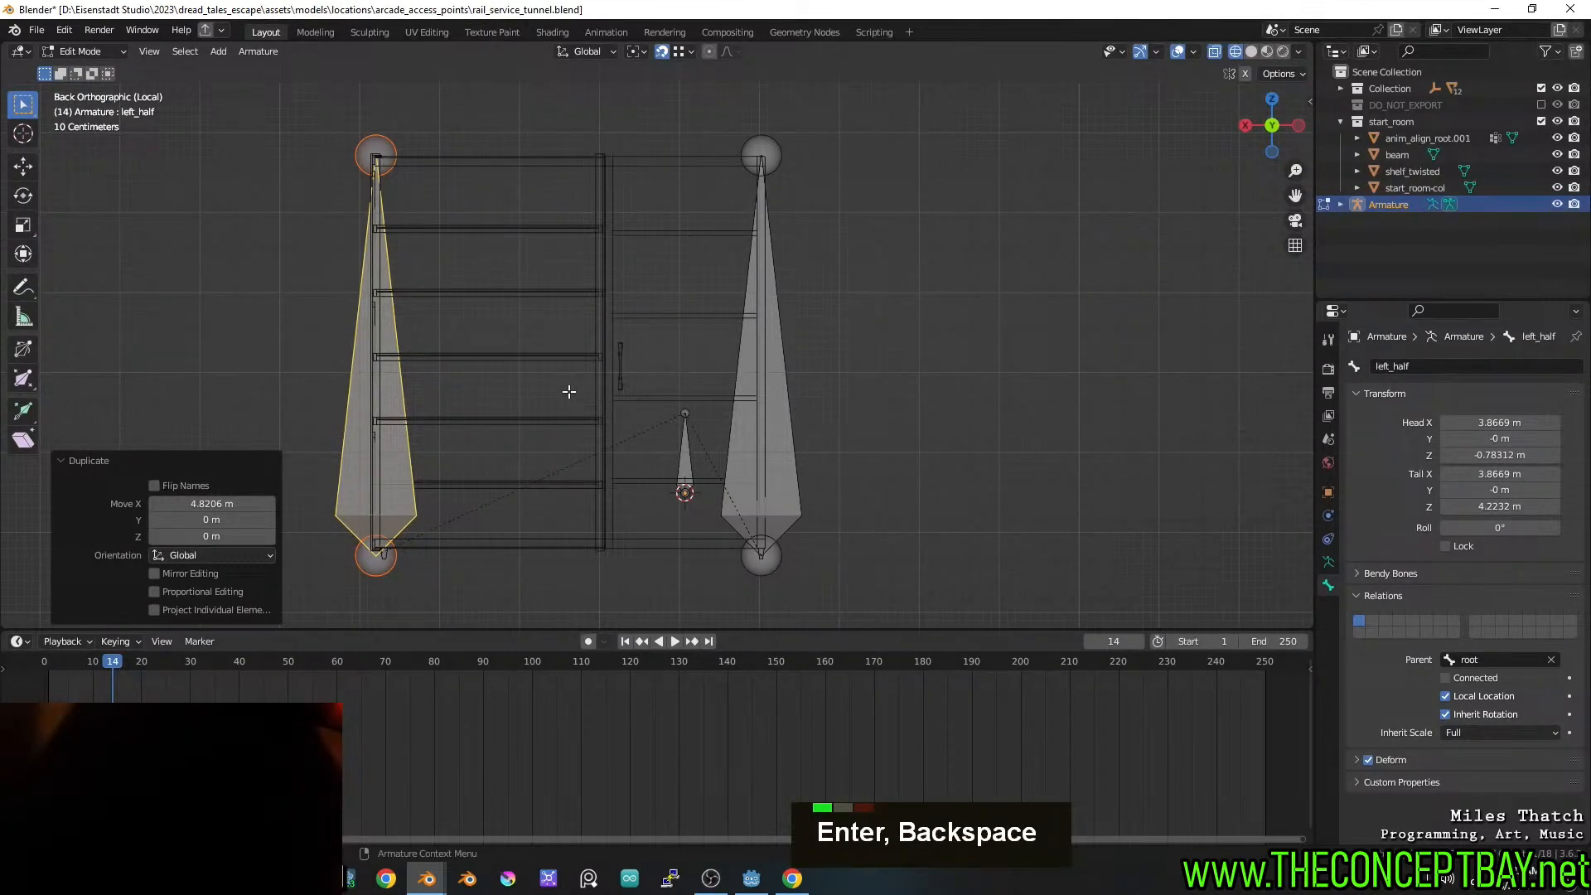
In right view, extrude a bone about 1.88 m along Y from the tip of right_half
click(682, 432)
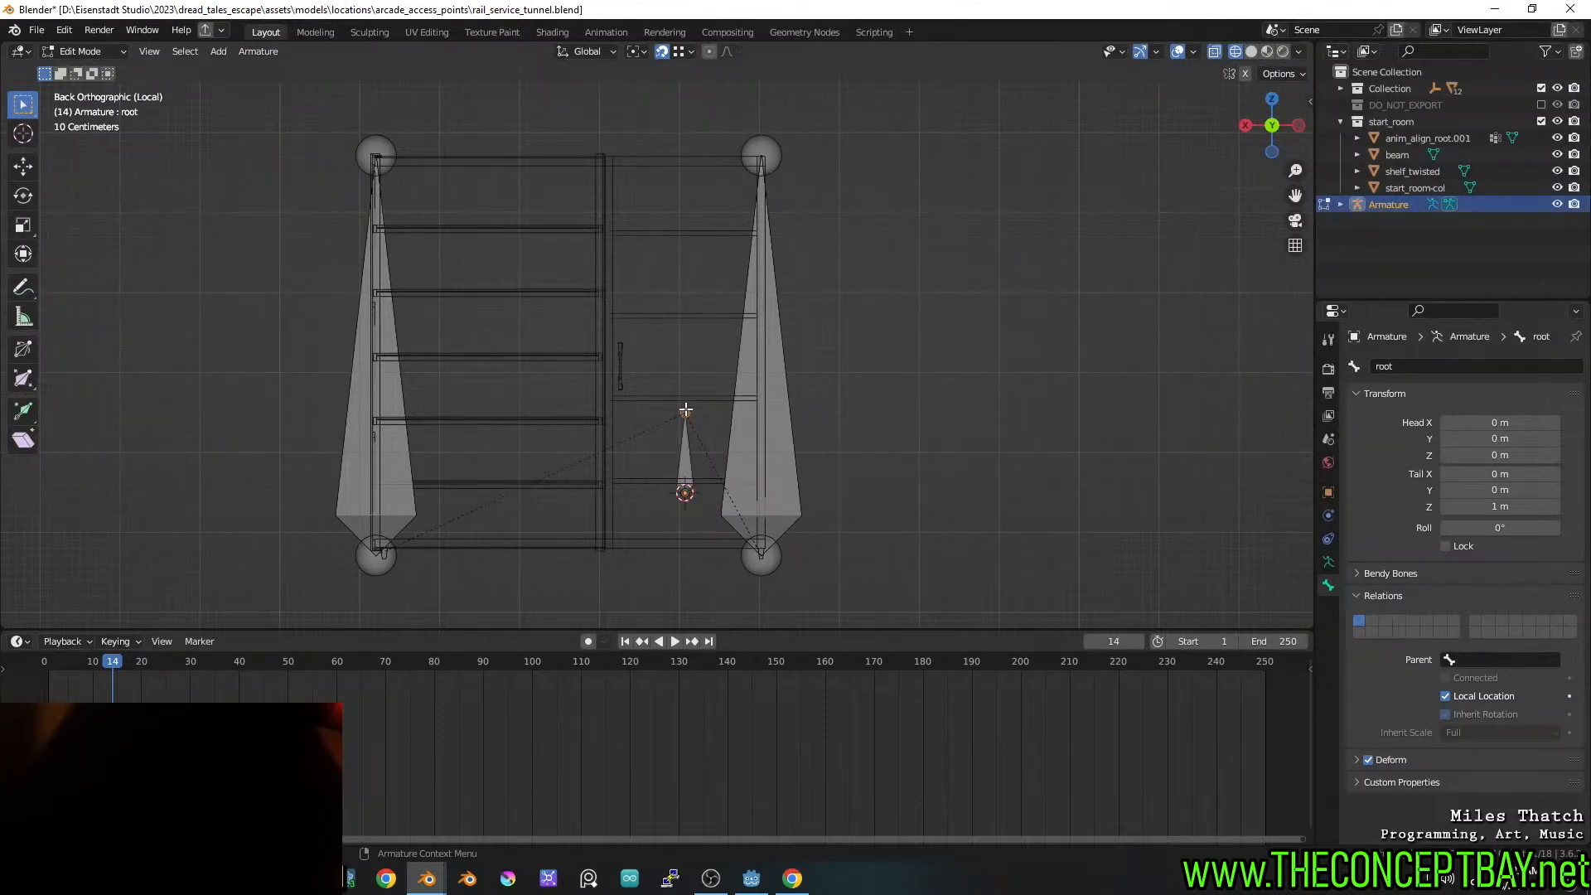
click(770, 405)
click(783, 130)
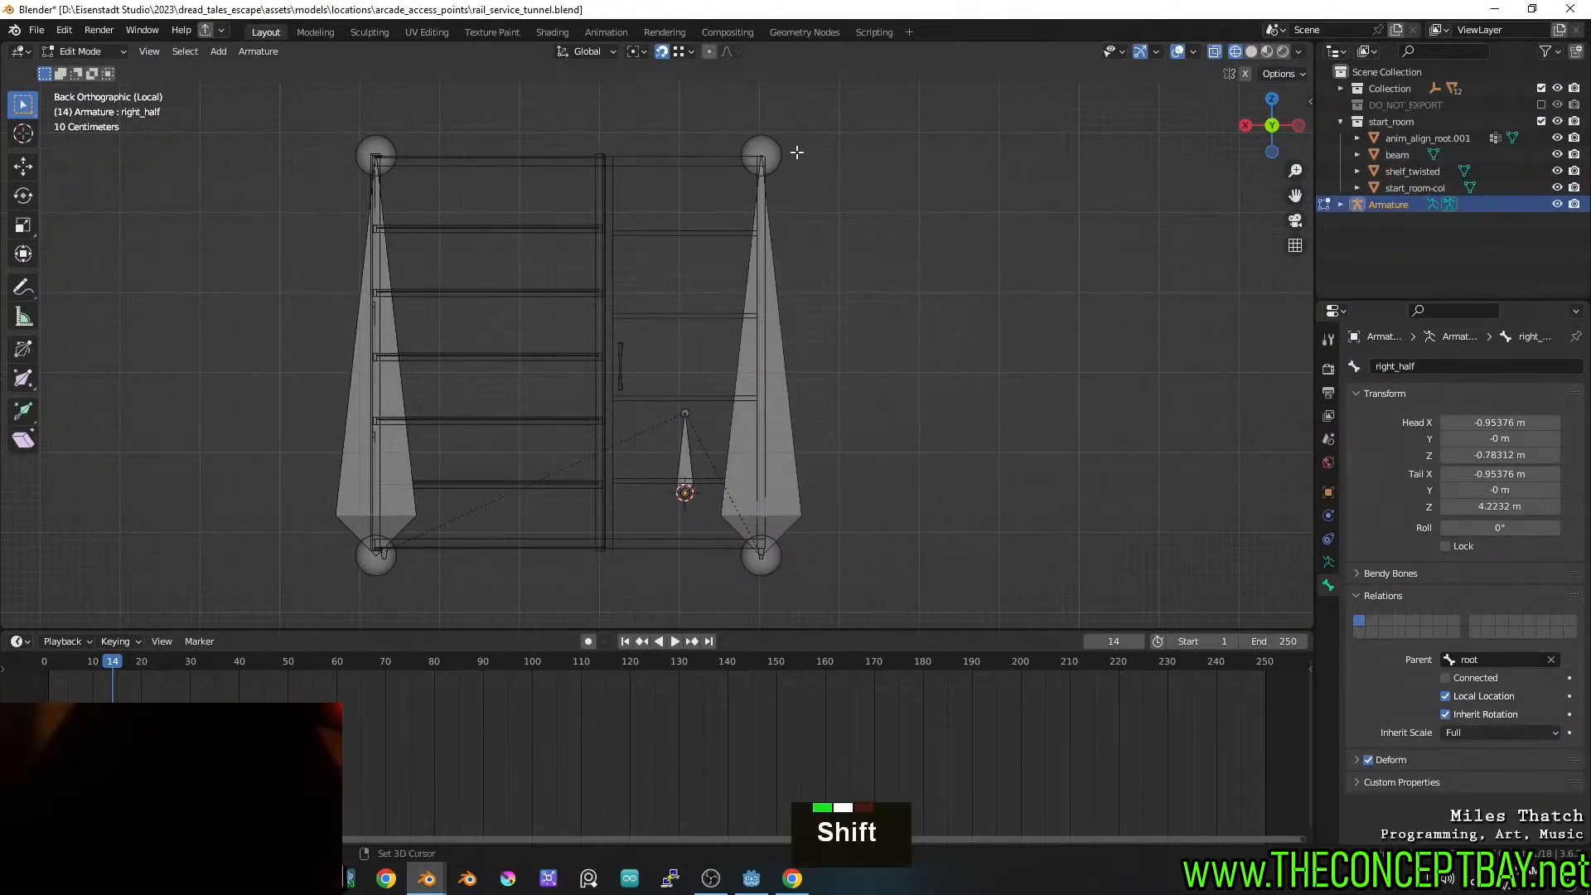
shift+middle_drag(796, 152, 754, 197)
click(753, 197)
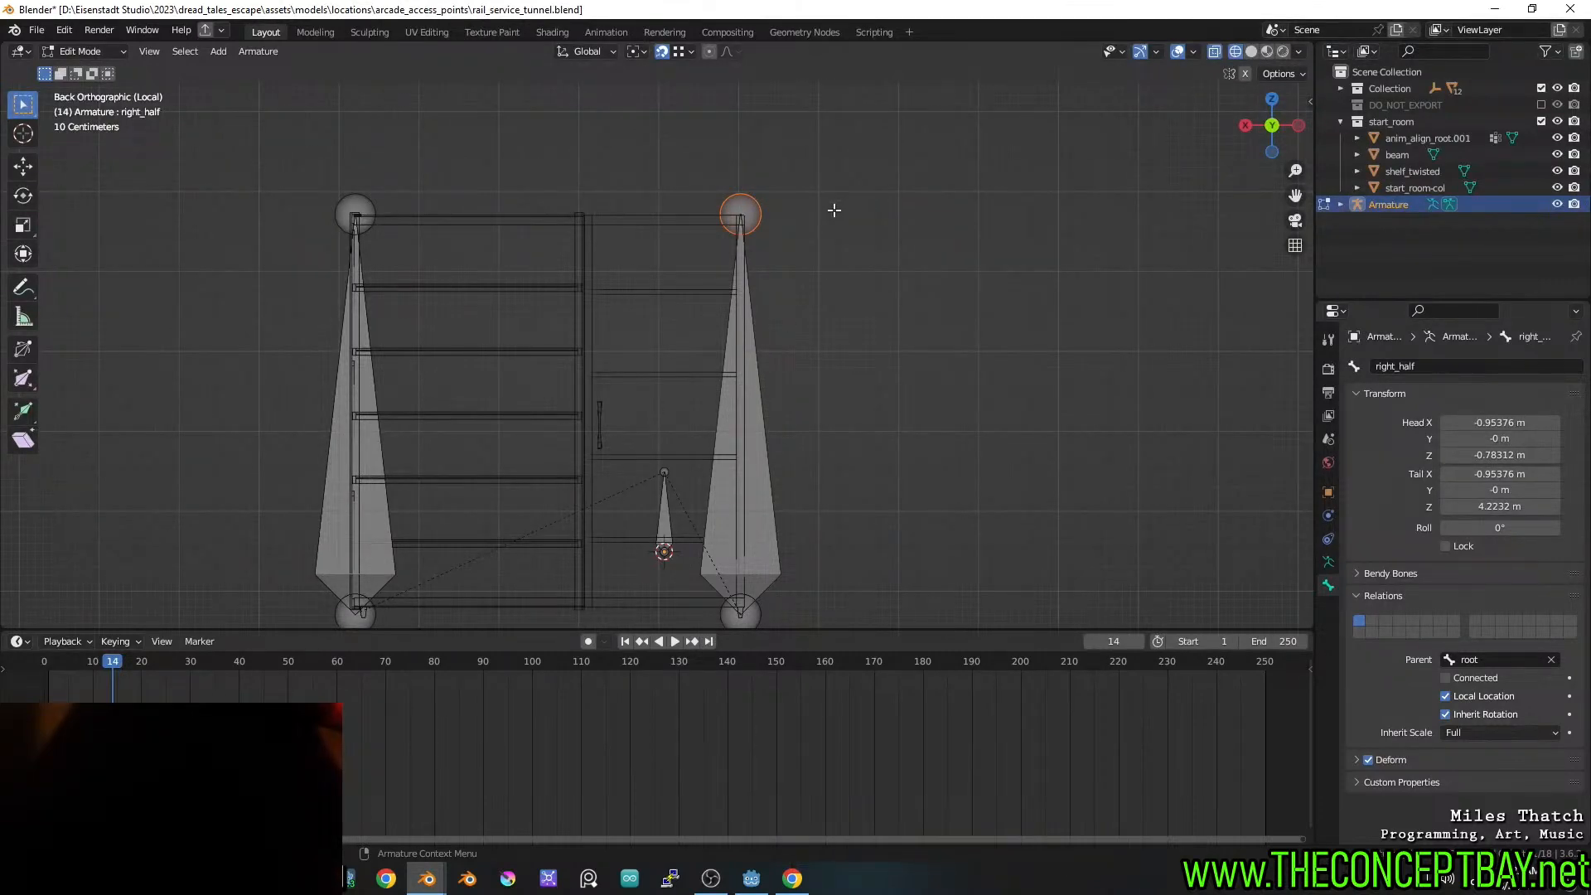
alt+middle_drag(768, 260, 948, 235)
key(e)
key(x)
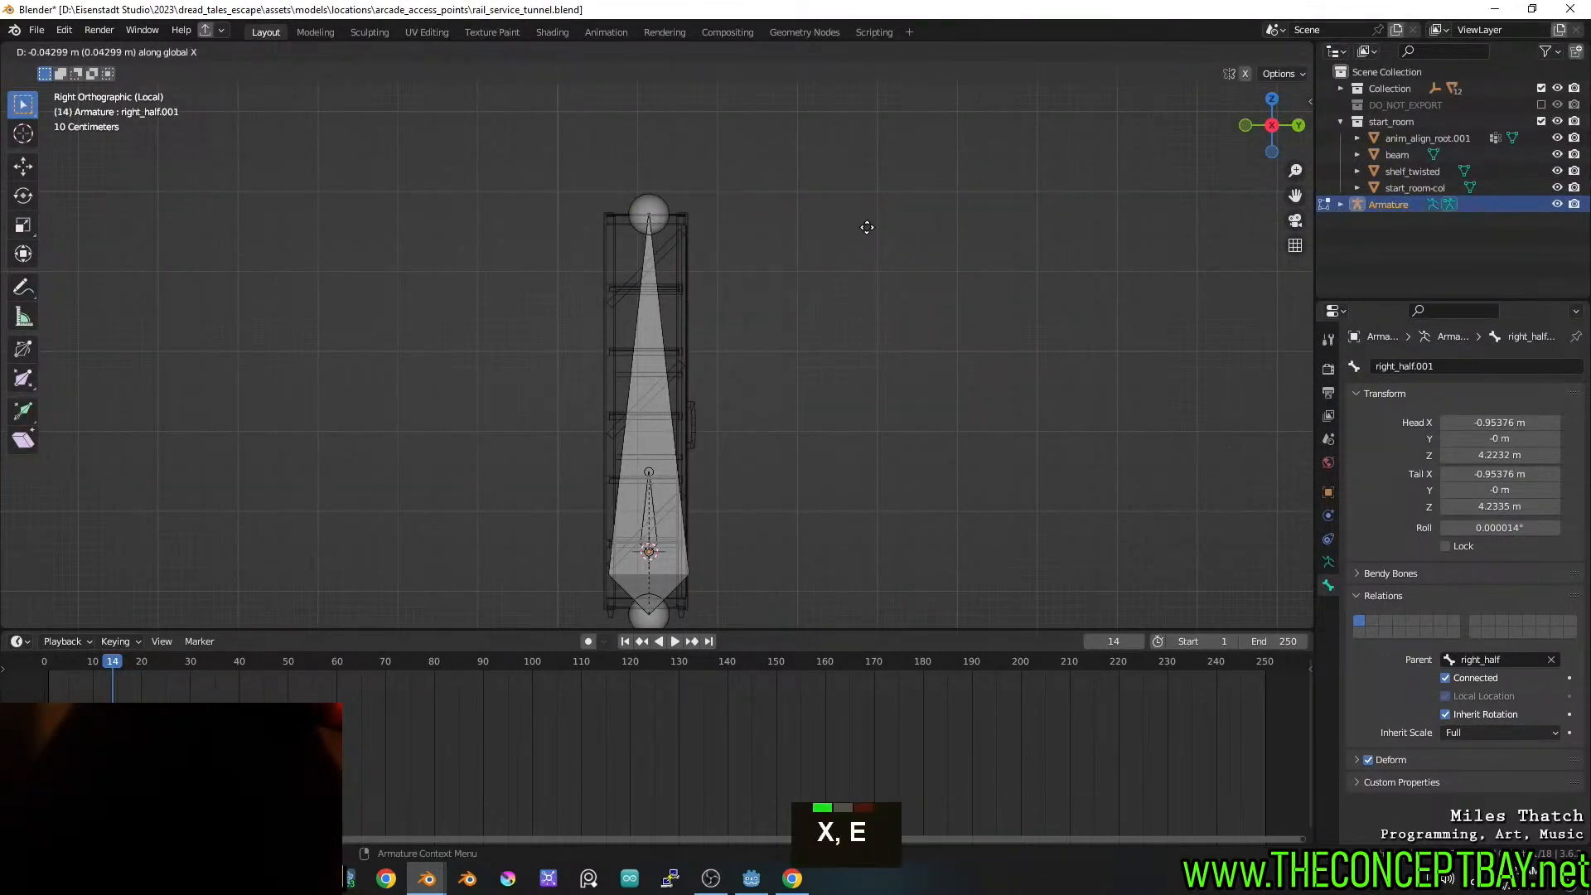
key(y)
click(906, 233)
Shorten the extruded bone by moving its tip back about 0.6 m along Y
double_click(723, 215)
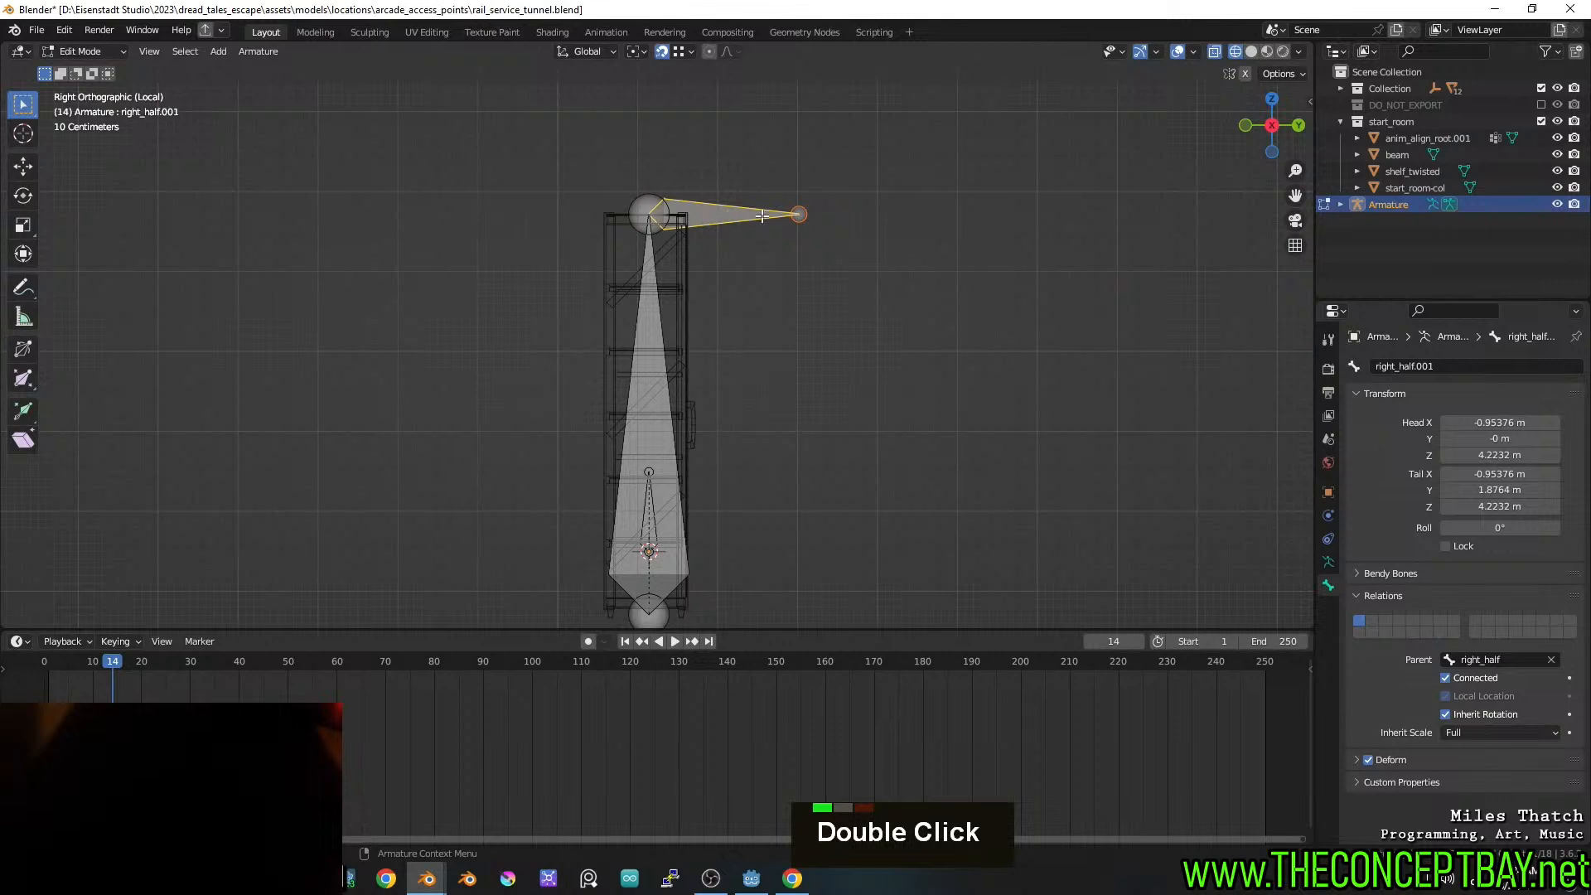
double_click(807, 213)
key(g)
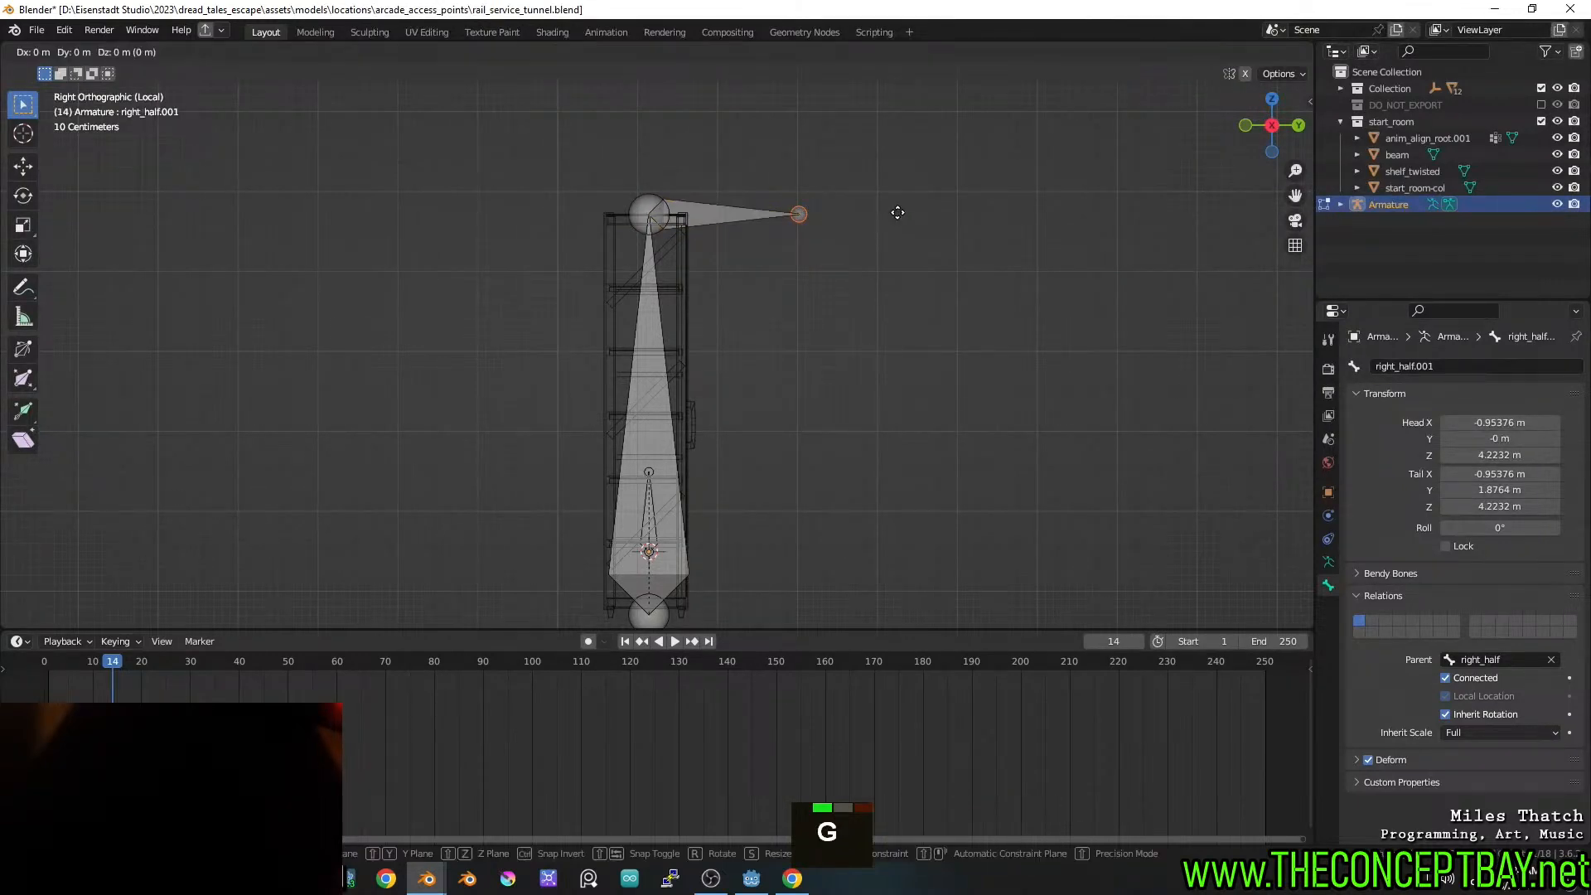
key(x)
key(y)
click(850, 214)
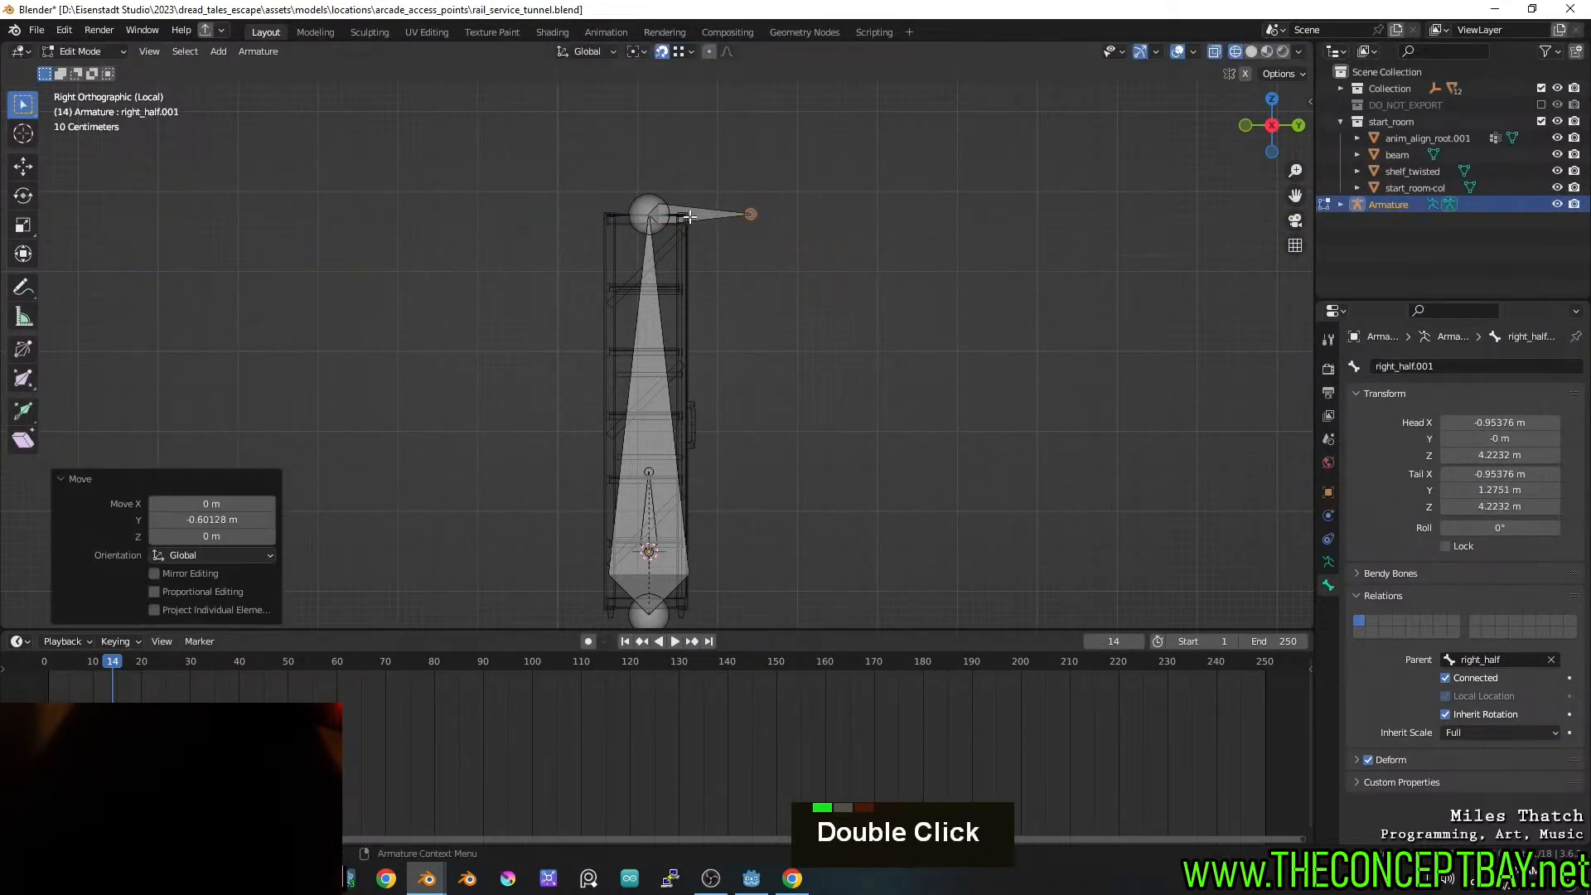
Disconnect the extruded bone from right_half, keeping the parenting, and lower it about 2.64 m along Z to the door handle's height
click(691, 217)
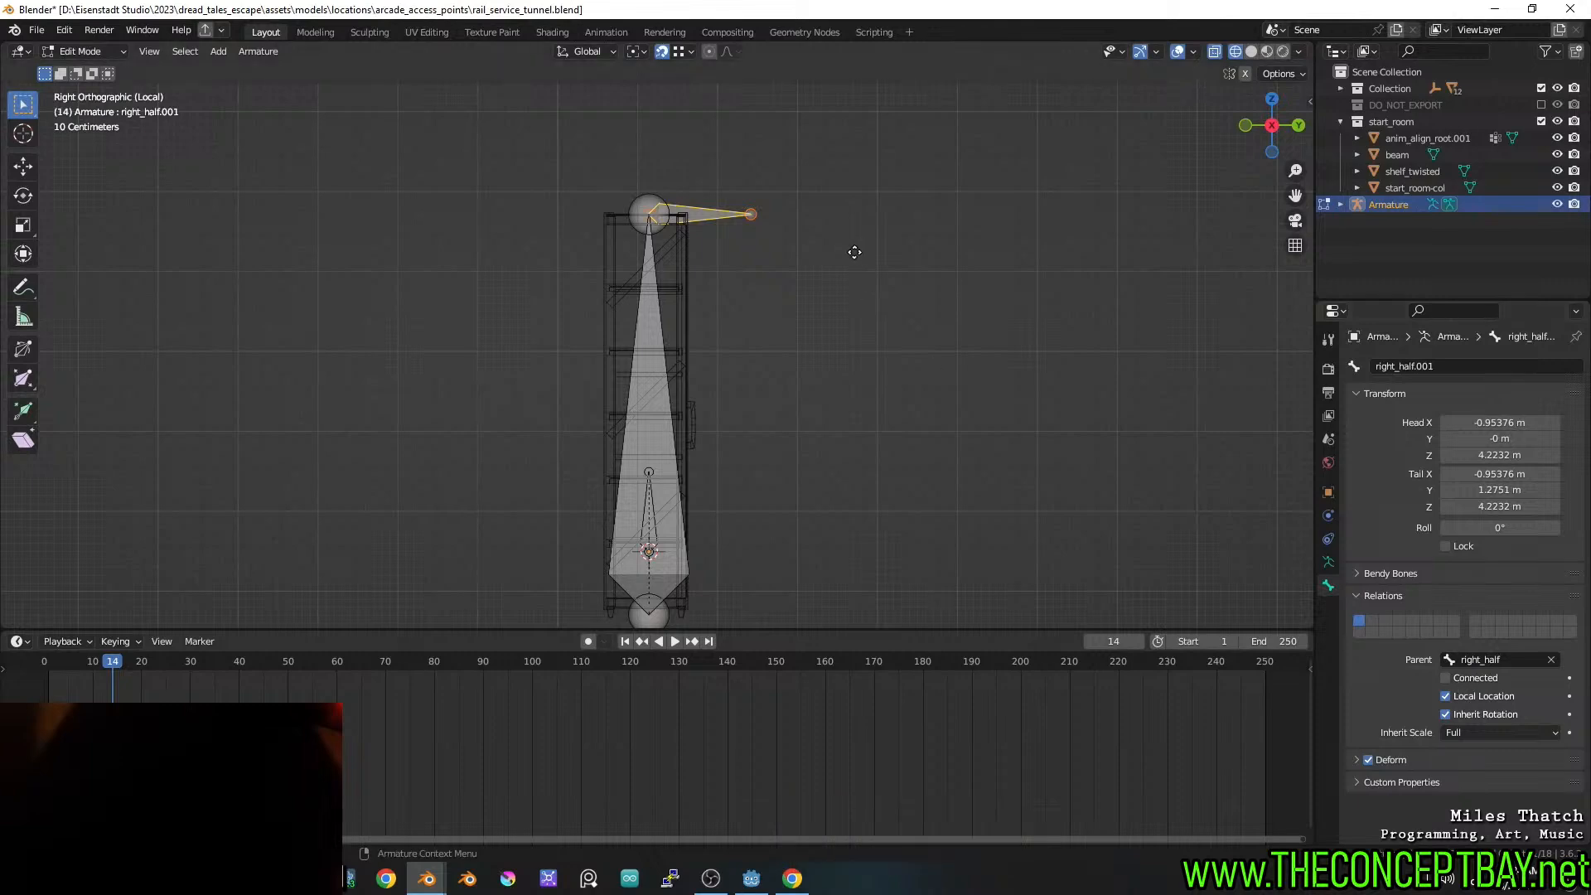
key(g)
key(z)
click(862, 463)
scroll(842, 465, up, 5)
shift+middle_drag(842, 465, 749, 295)
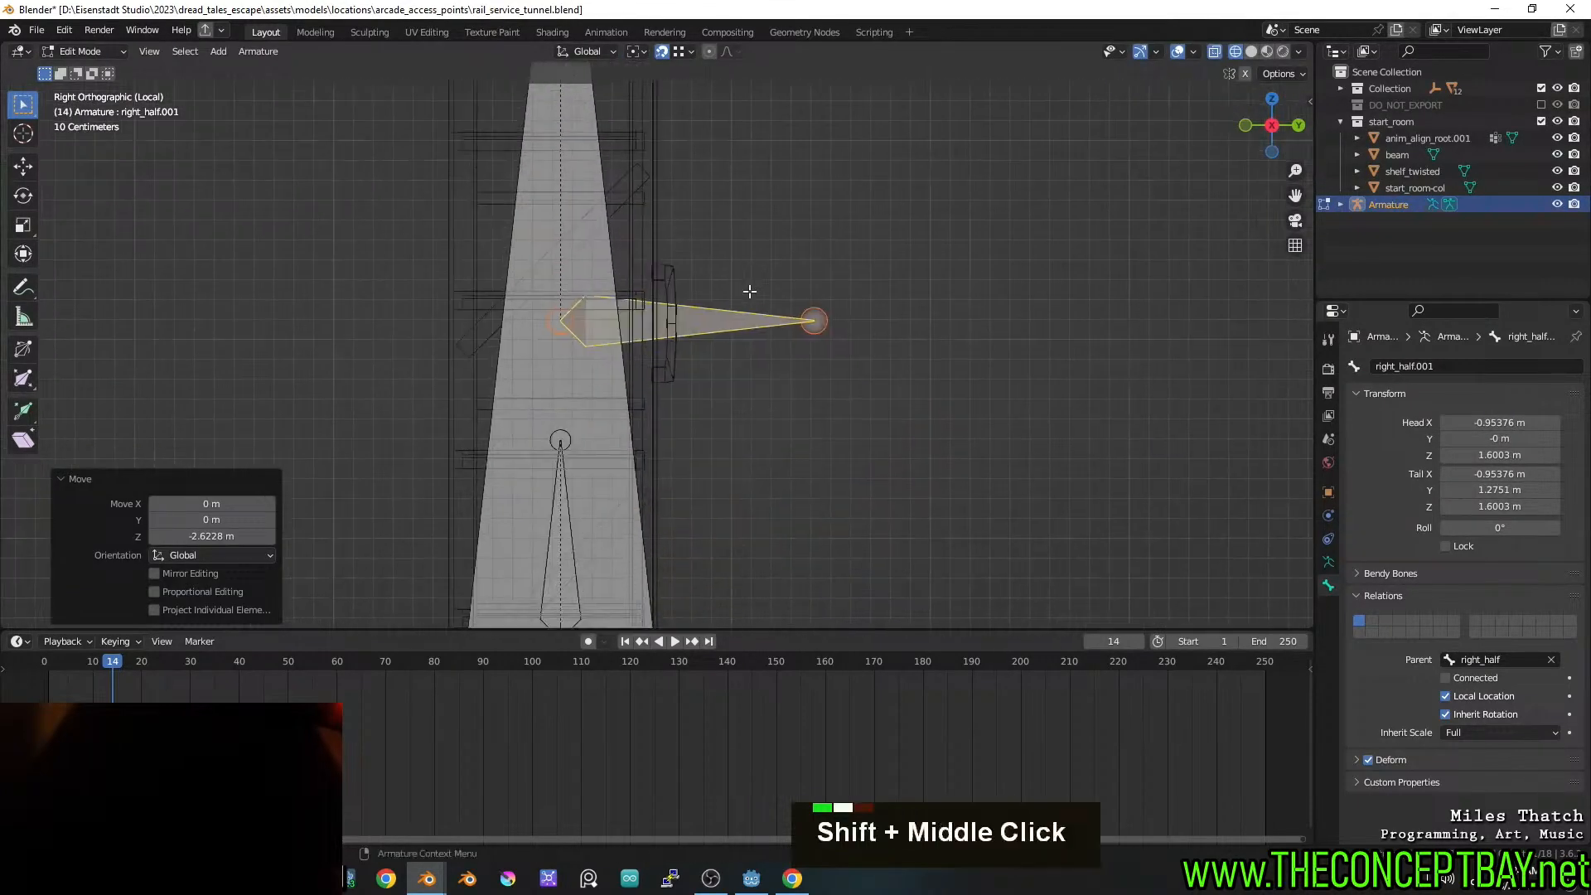
scroll(749, 295, up, 3)
shift+middle_drag(833, 329, 598, 341)
key(g)
key(z)
click(792, 340)
In back view, move the bone about 0.98 m along X toward the middle of the cabinet door
scroll(774, 318, down, 3)
key(g)
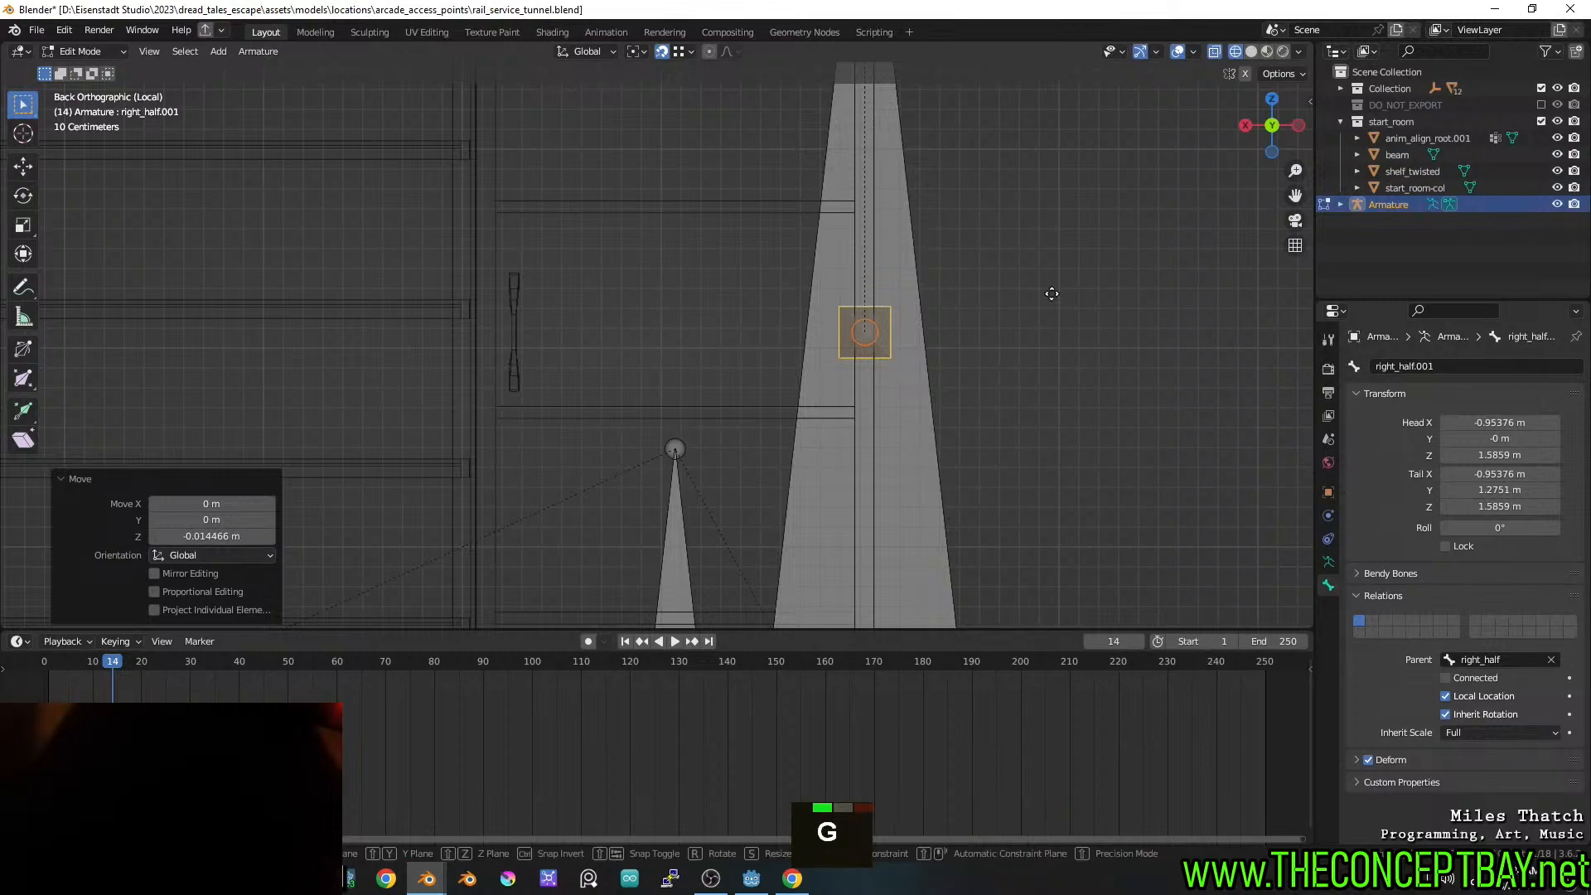
key(x)
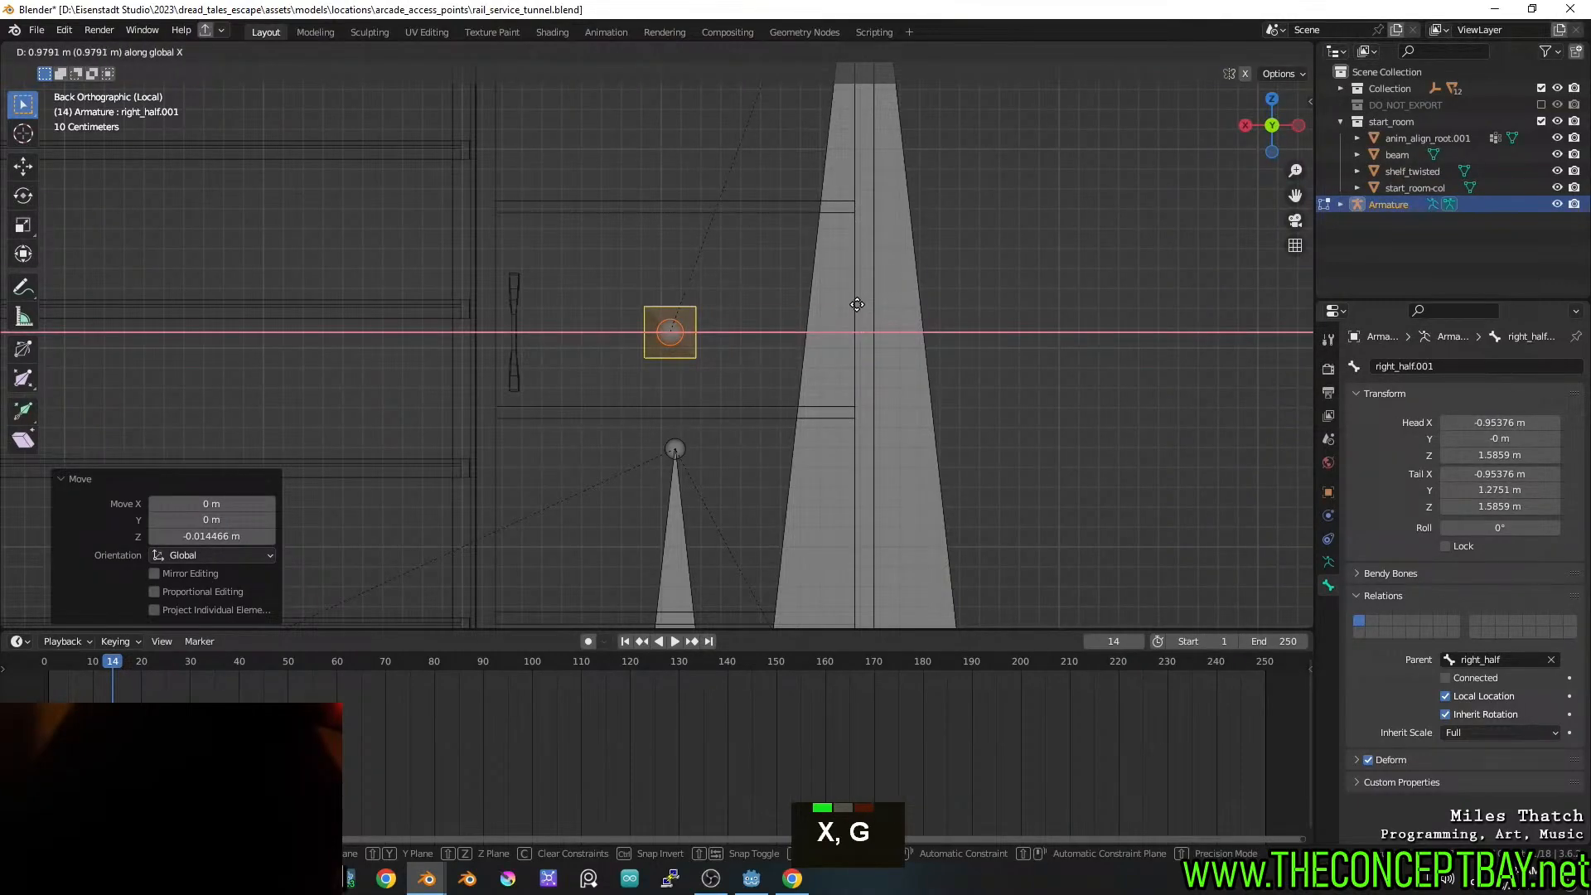
click(857, 304)
In top view, move the bone about -0.93 m in X and 0.41 m in Y to the cabinet door's outer hinge corner, and save
middle_drag(852, 302, 923, 354)
scroll(803, 331, down, 4)
middle_drag(803, 331, 773, 403)
key(alt)
key(alt)
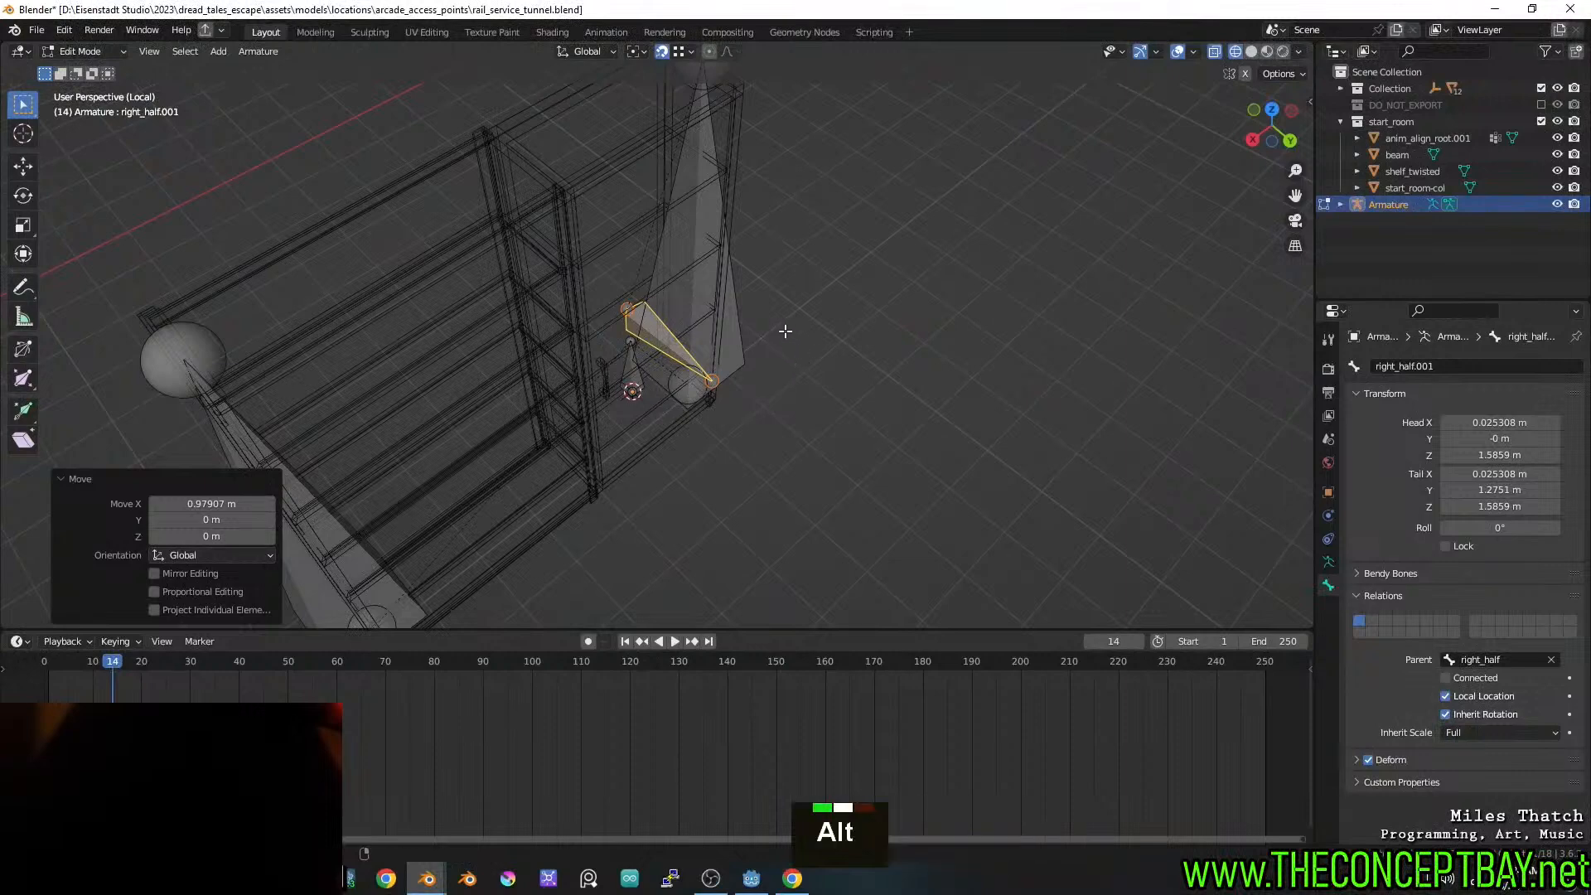
alt+middle_drag(729, 264, 721, 461)
alt+scroll(774, 334, down, 1)
scroll(774, 334, up, 5)
key(g)
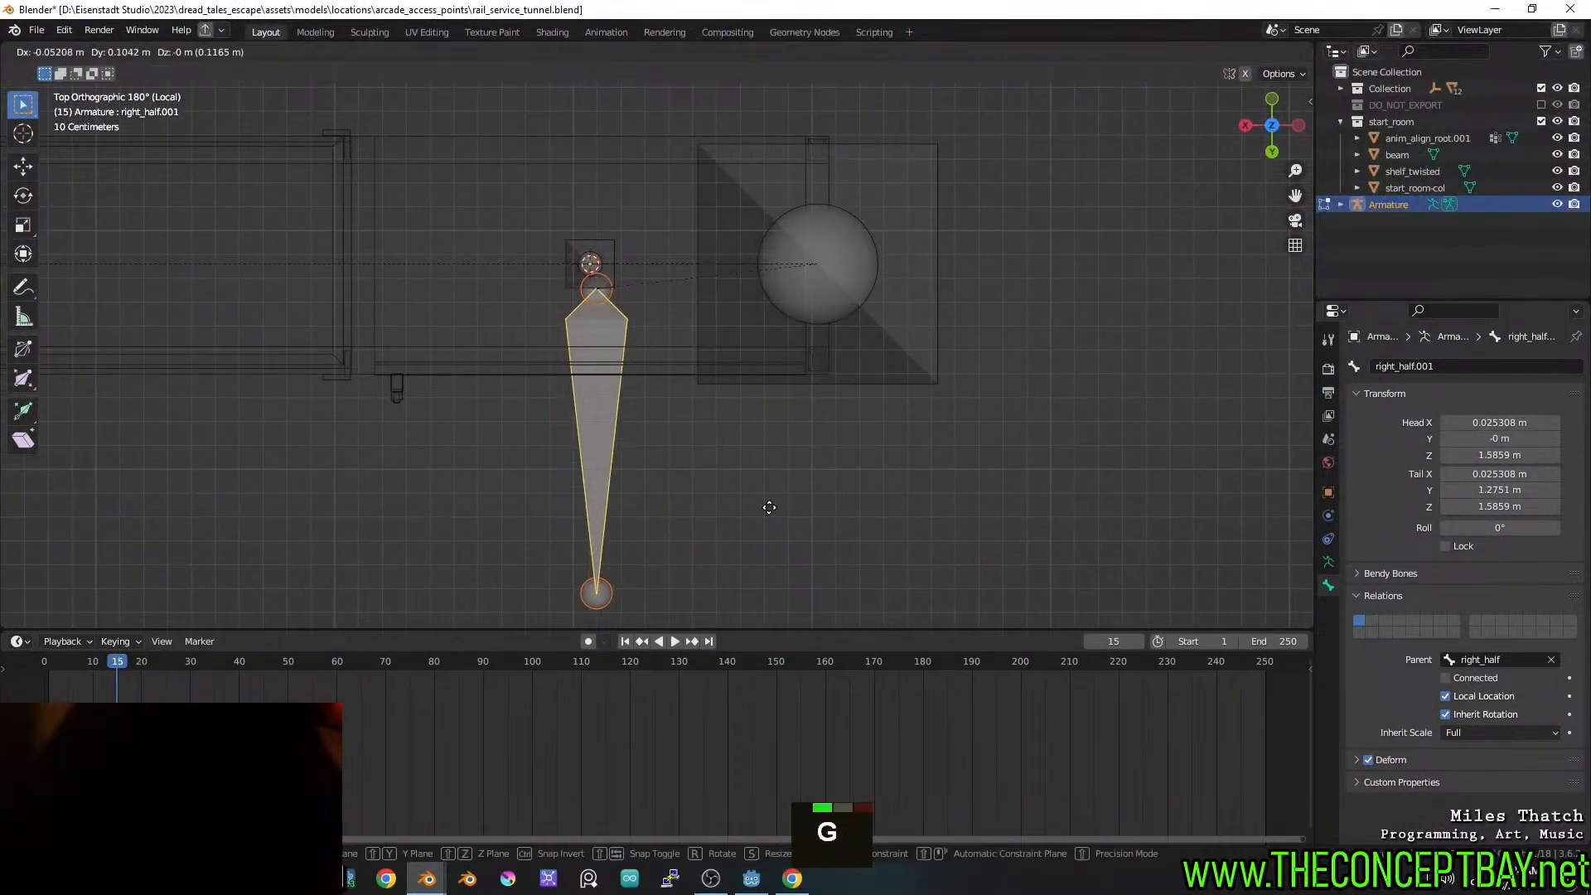
click(843, 523)
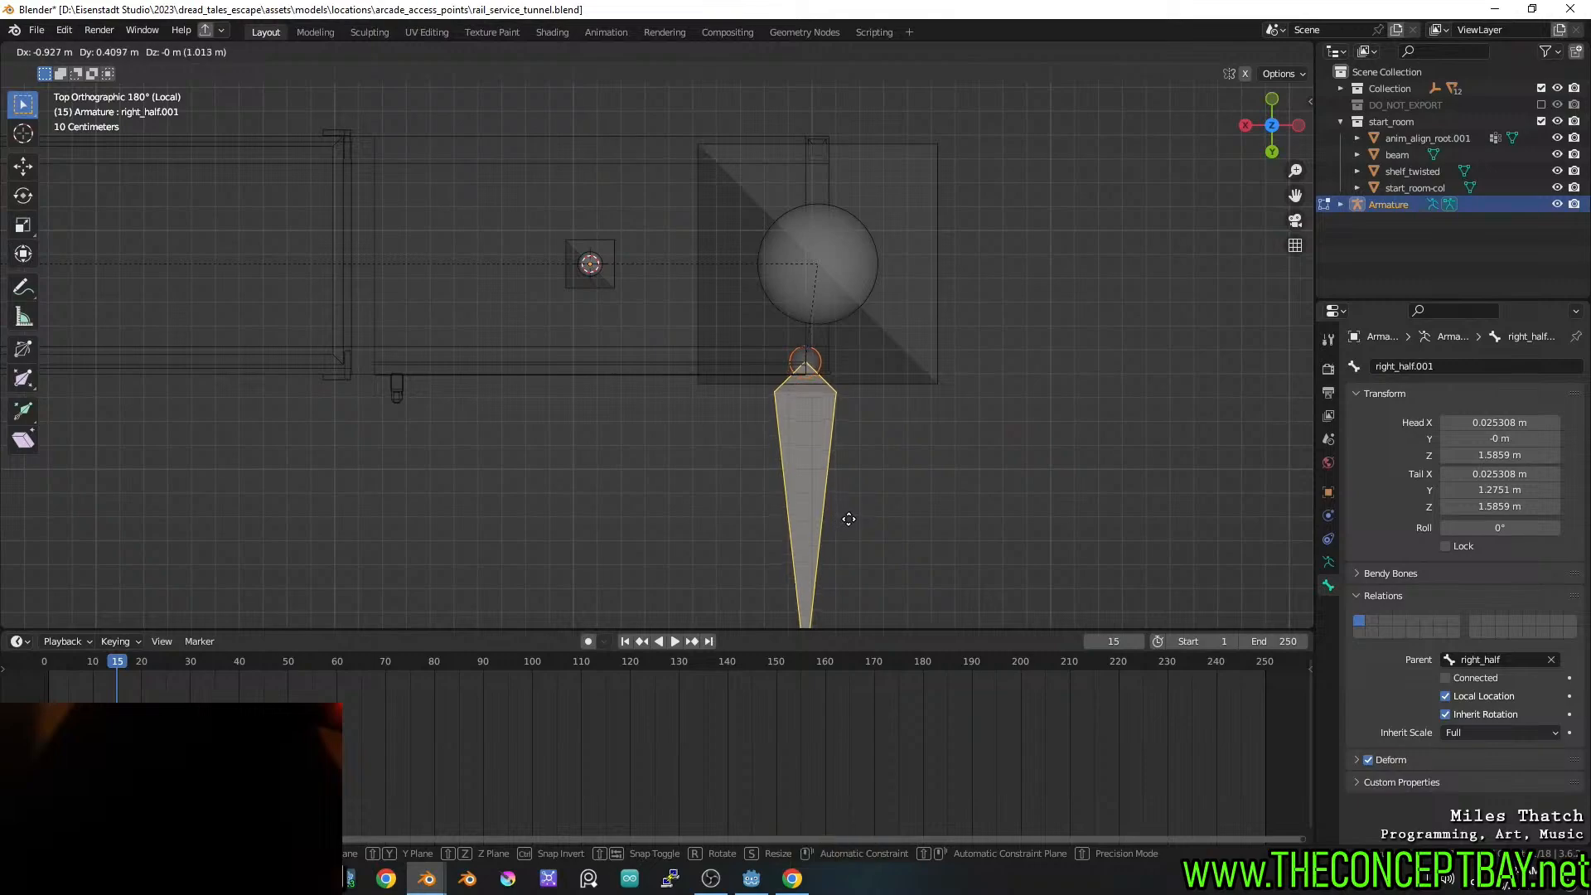
scroll(854, 519, down, 4)
middle_drag(855, 519, 928, 396)
scroll(920, 340, down, 2)
shift+middle_drag(929, 396, 883, 406)
shift+middle_drag(883, 406, 688, 388)
key(ctrl+s)
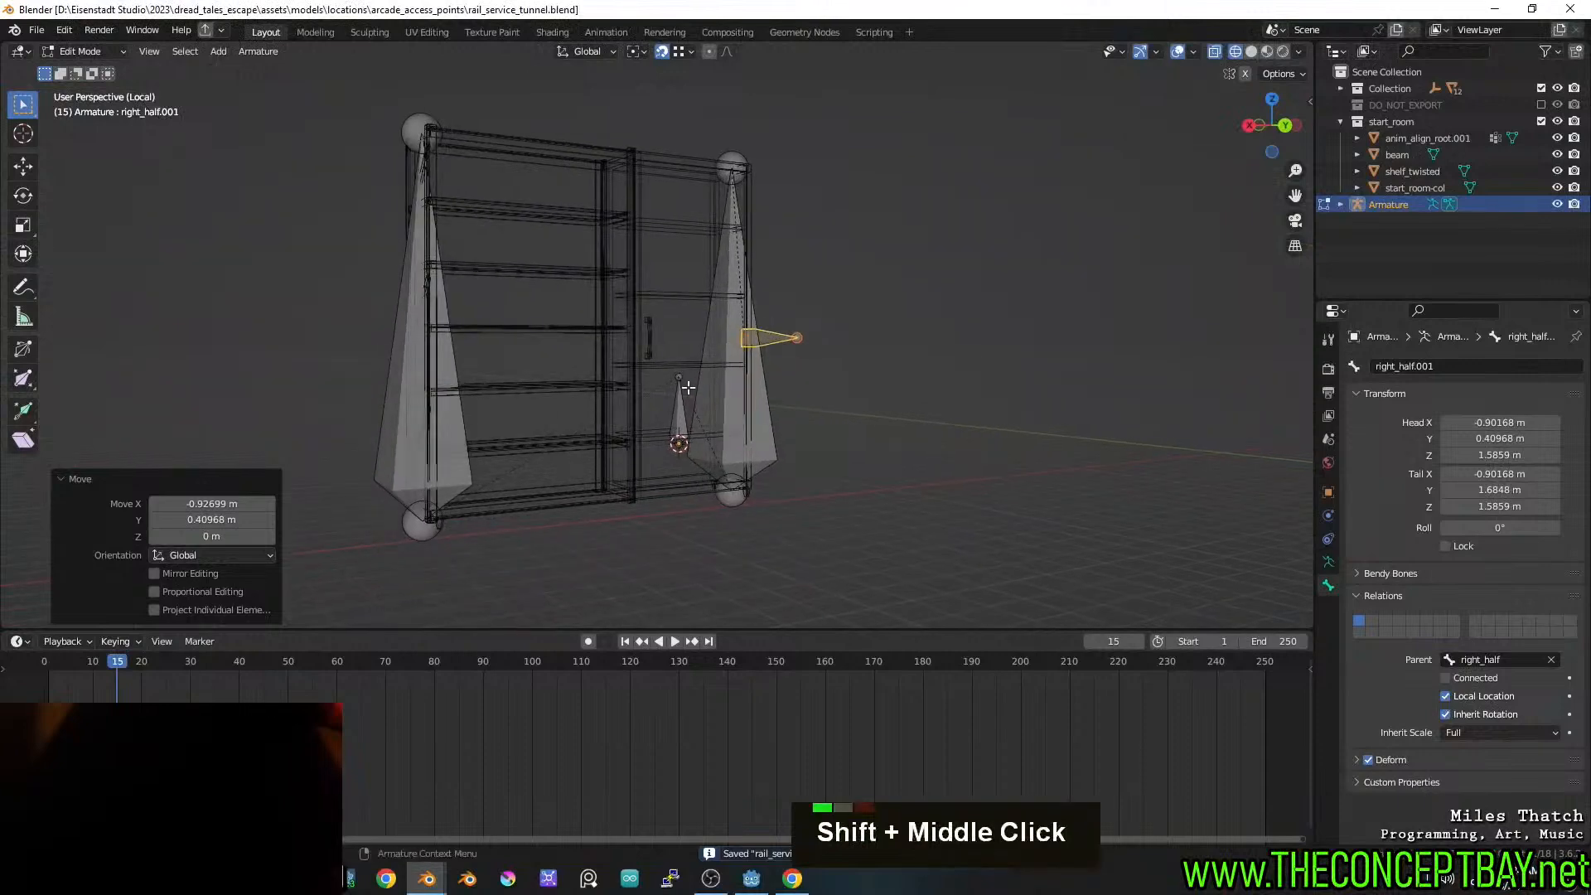
Turn off Deform for the root bone and save the file
click(669, 412)
click(1377, 758)
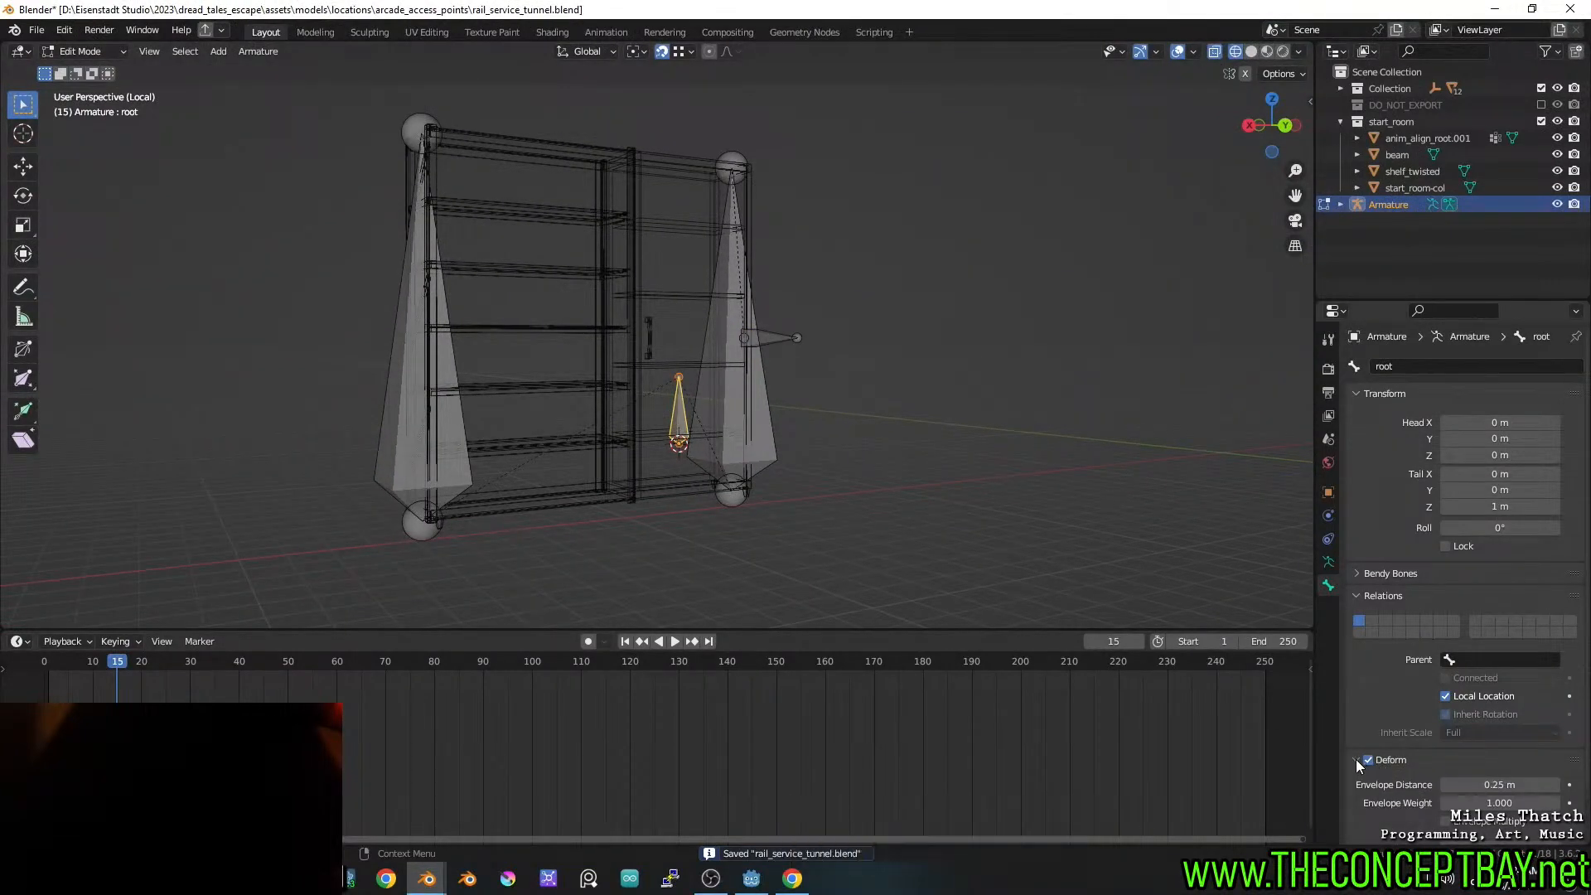
click(1368, 759)
key(ctrl+s)
Rename the bone at the cabinet's hinge corner as door and save the file
click(774, 328)
key(F2)
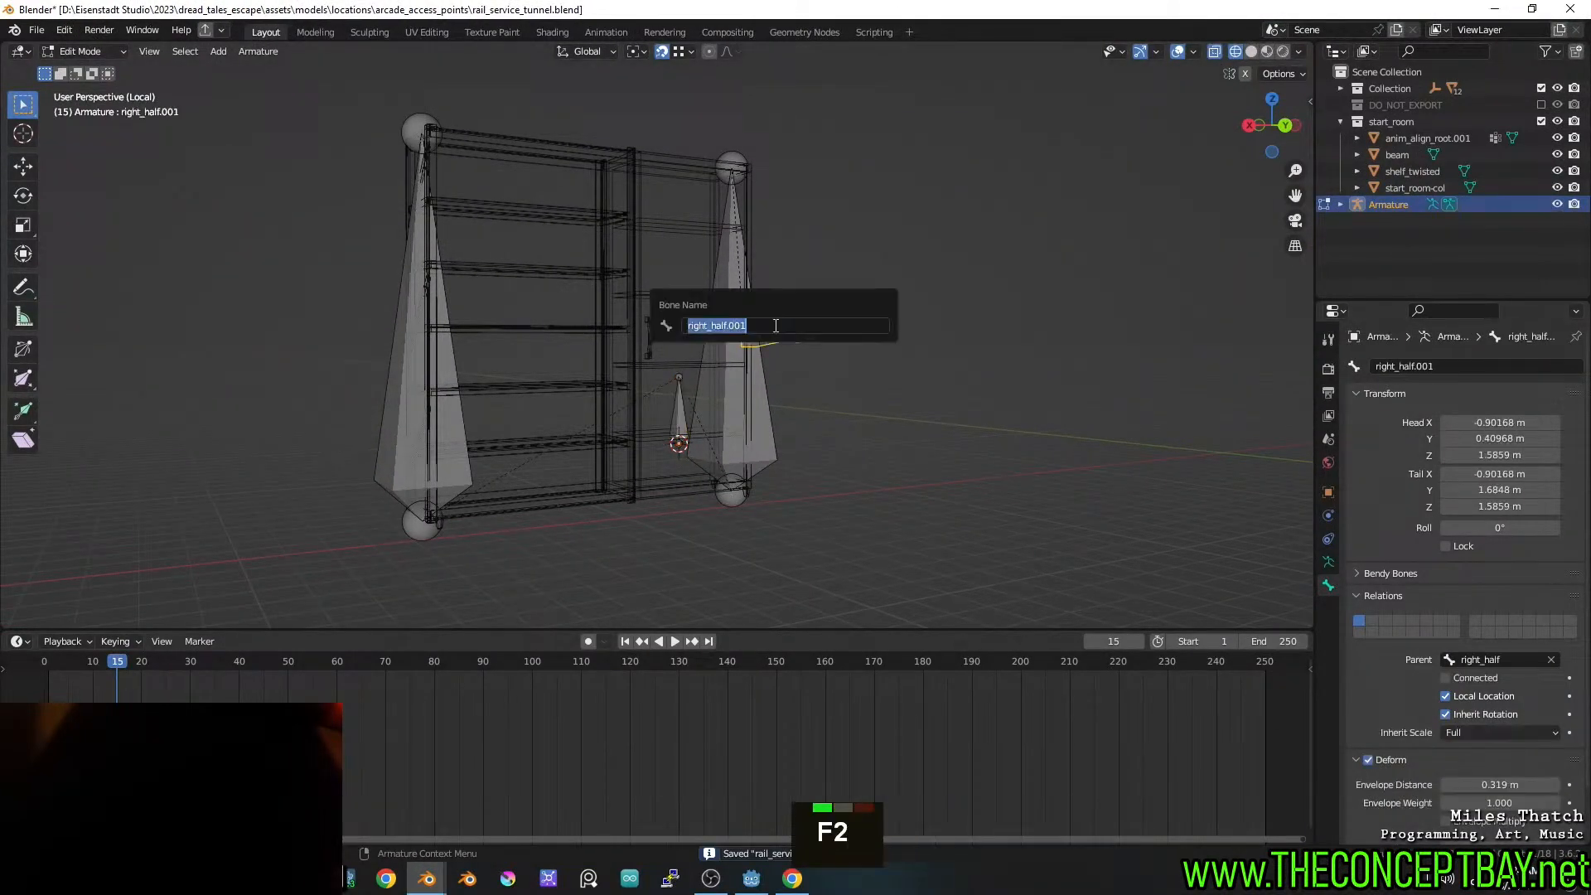
text(door)
key(Return)
key(ctrl+s)
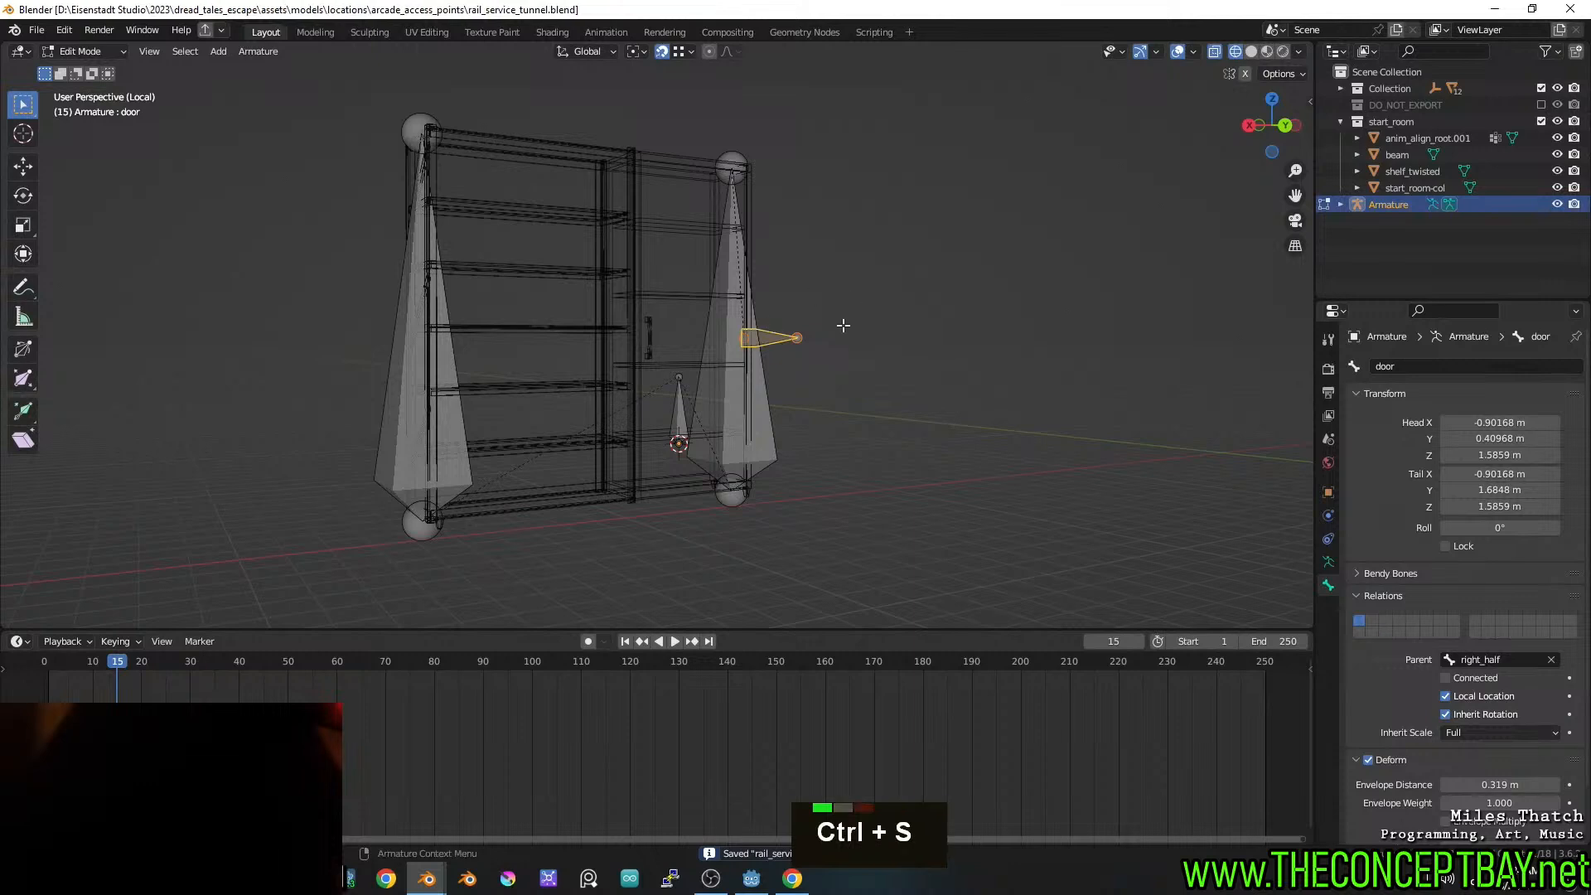
Check the right_half and left_half bones and their parenting, and save the file
click(762, 405)
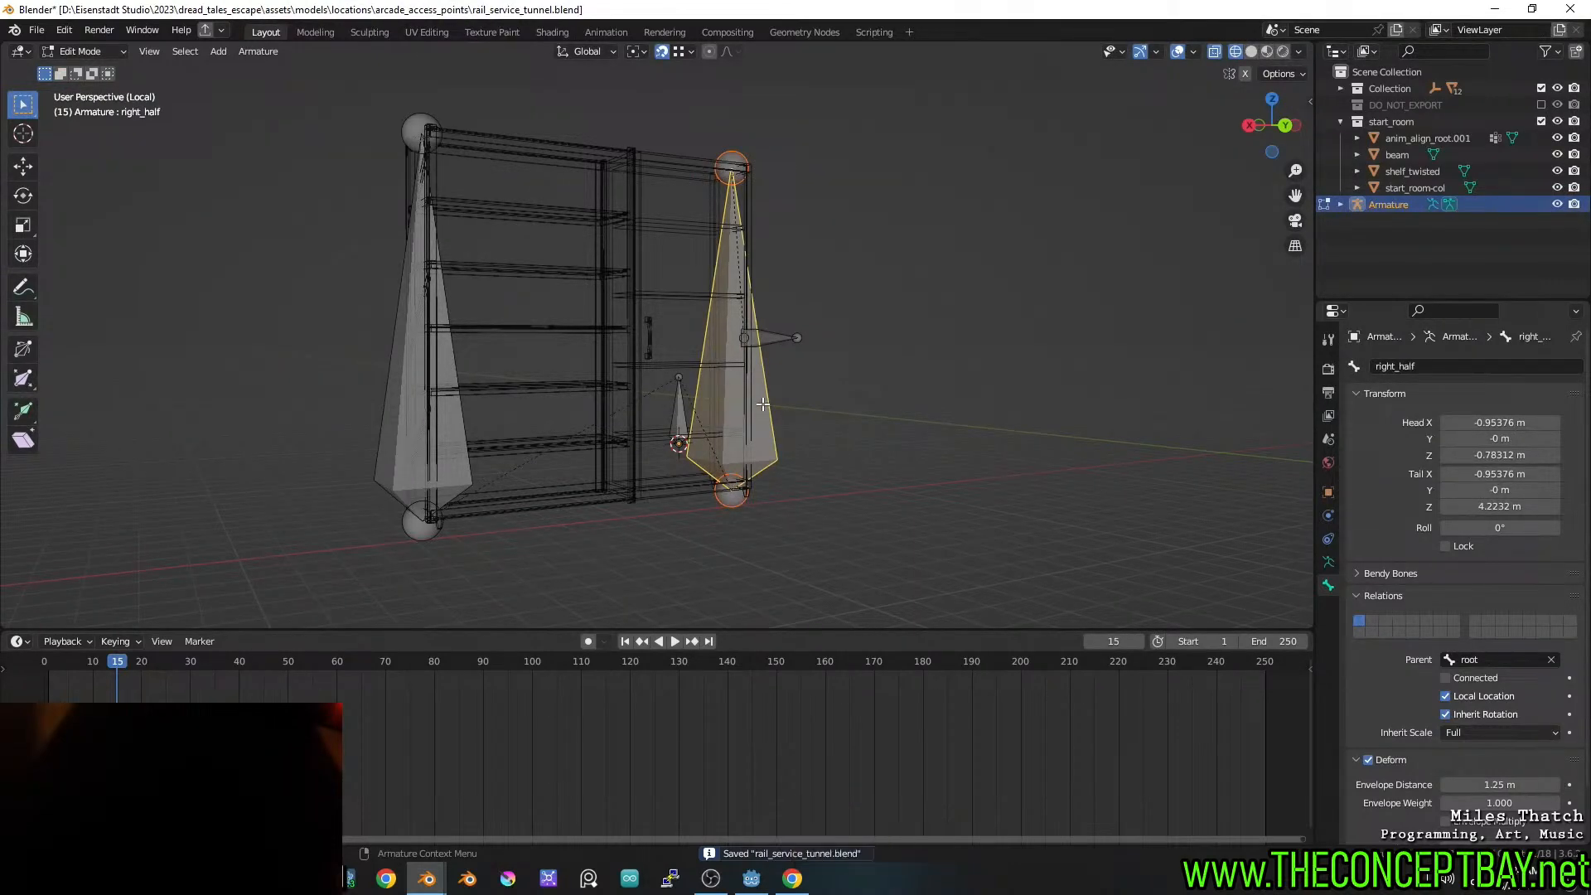
click(386, 363)
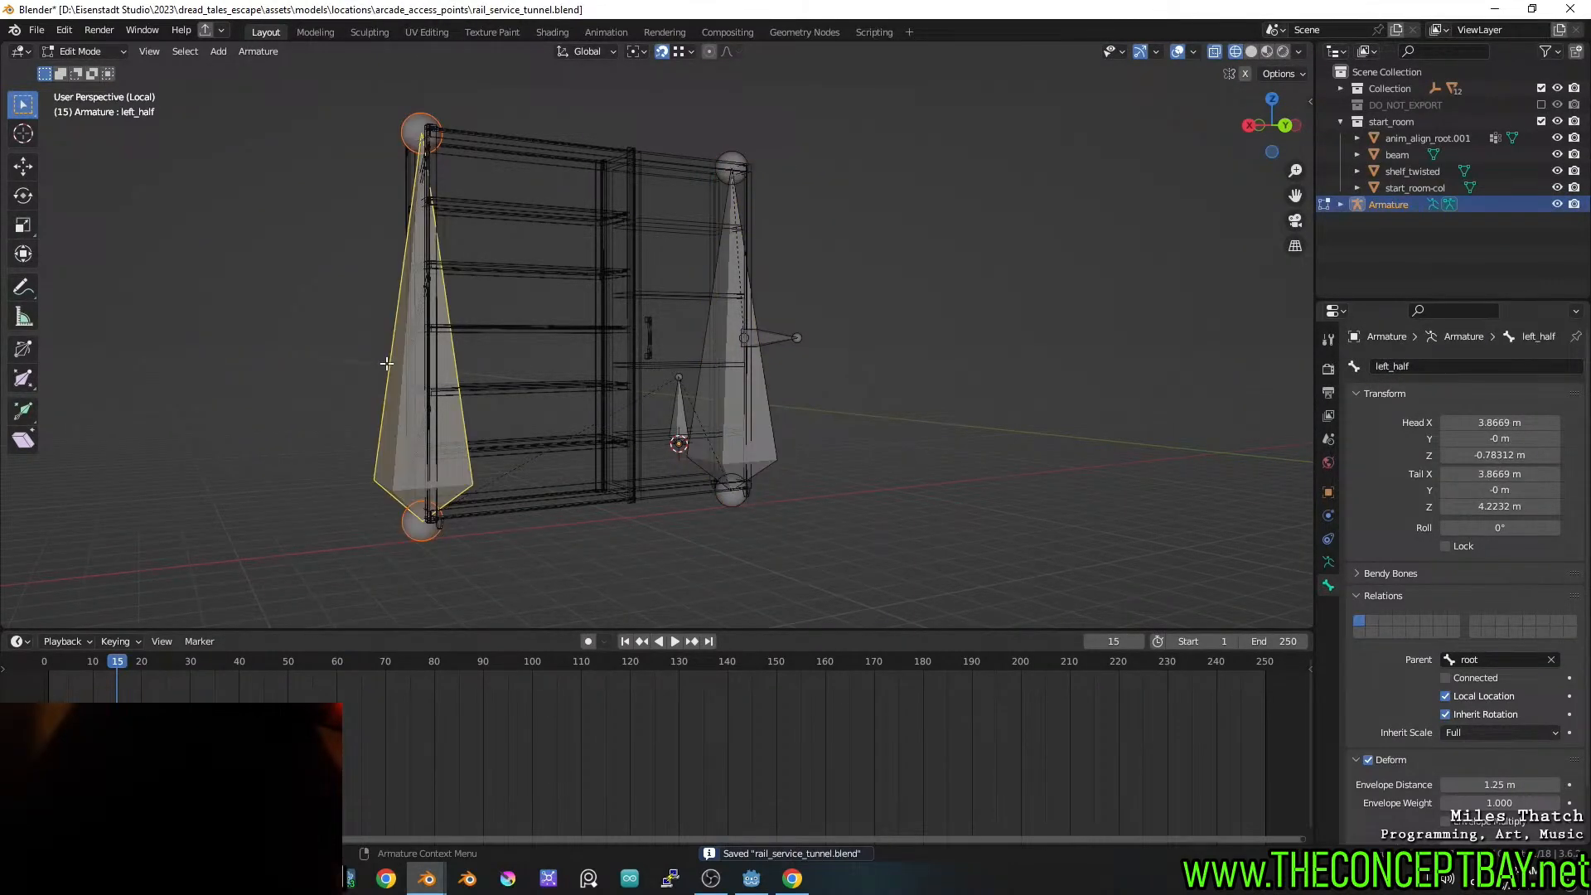
key(ctrl+s)
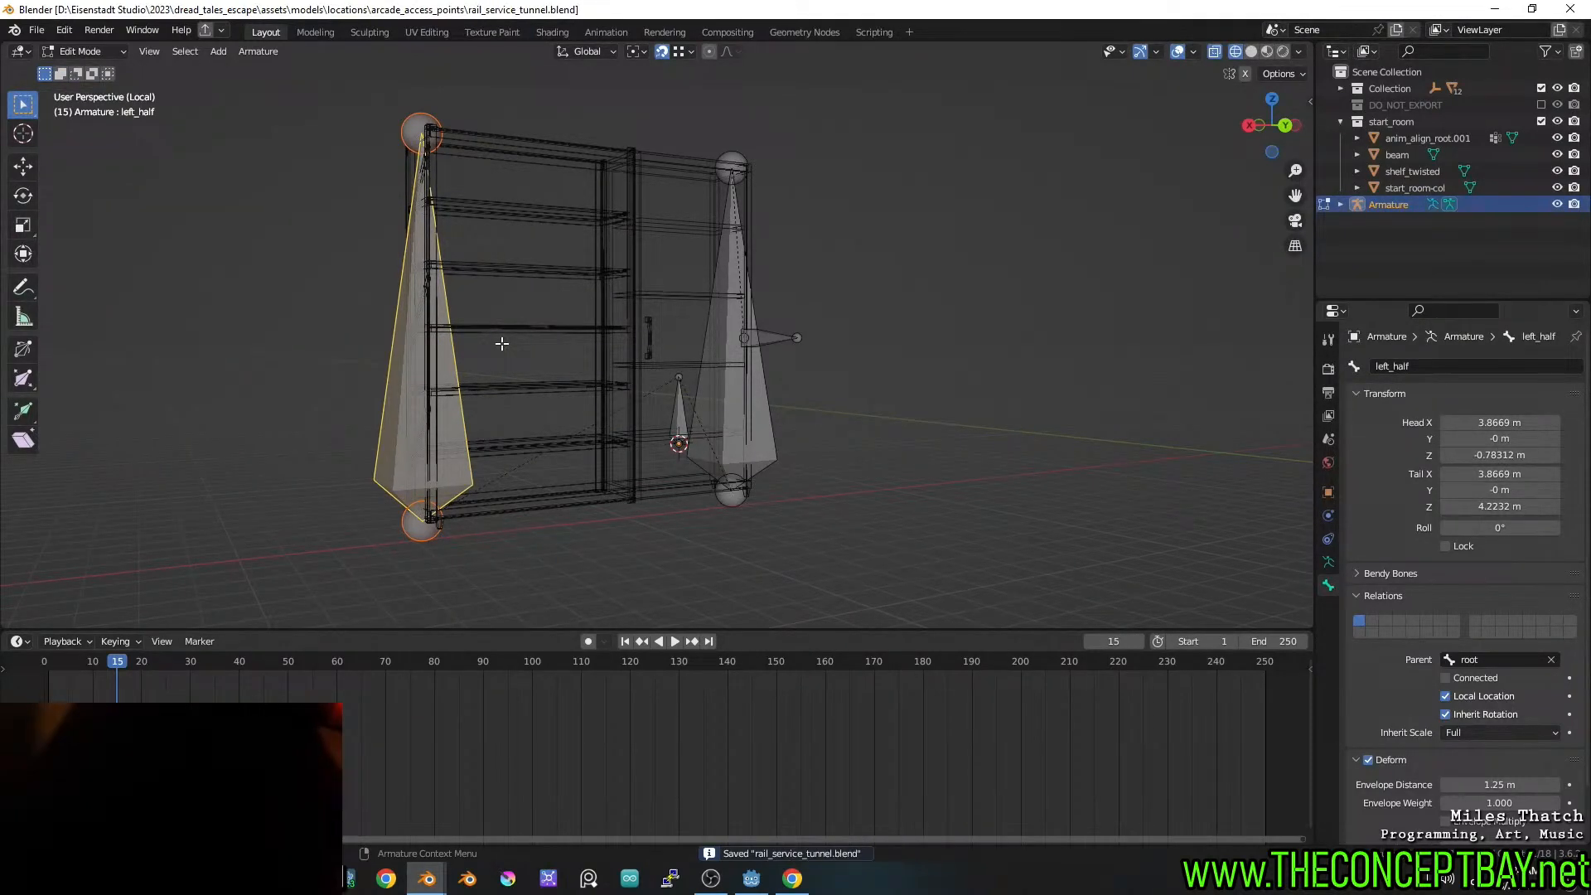
shift+middle_drag(785, 246, 703, 289)
key(ctrl+s)
middle_drag(745, 303, 647, 369)
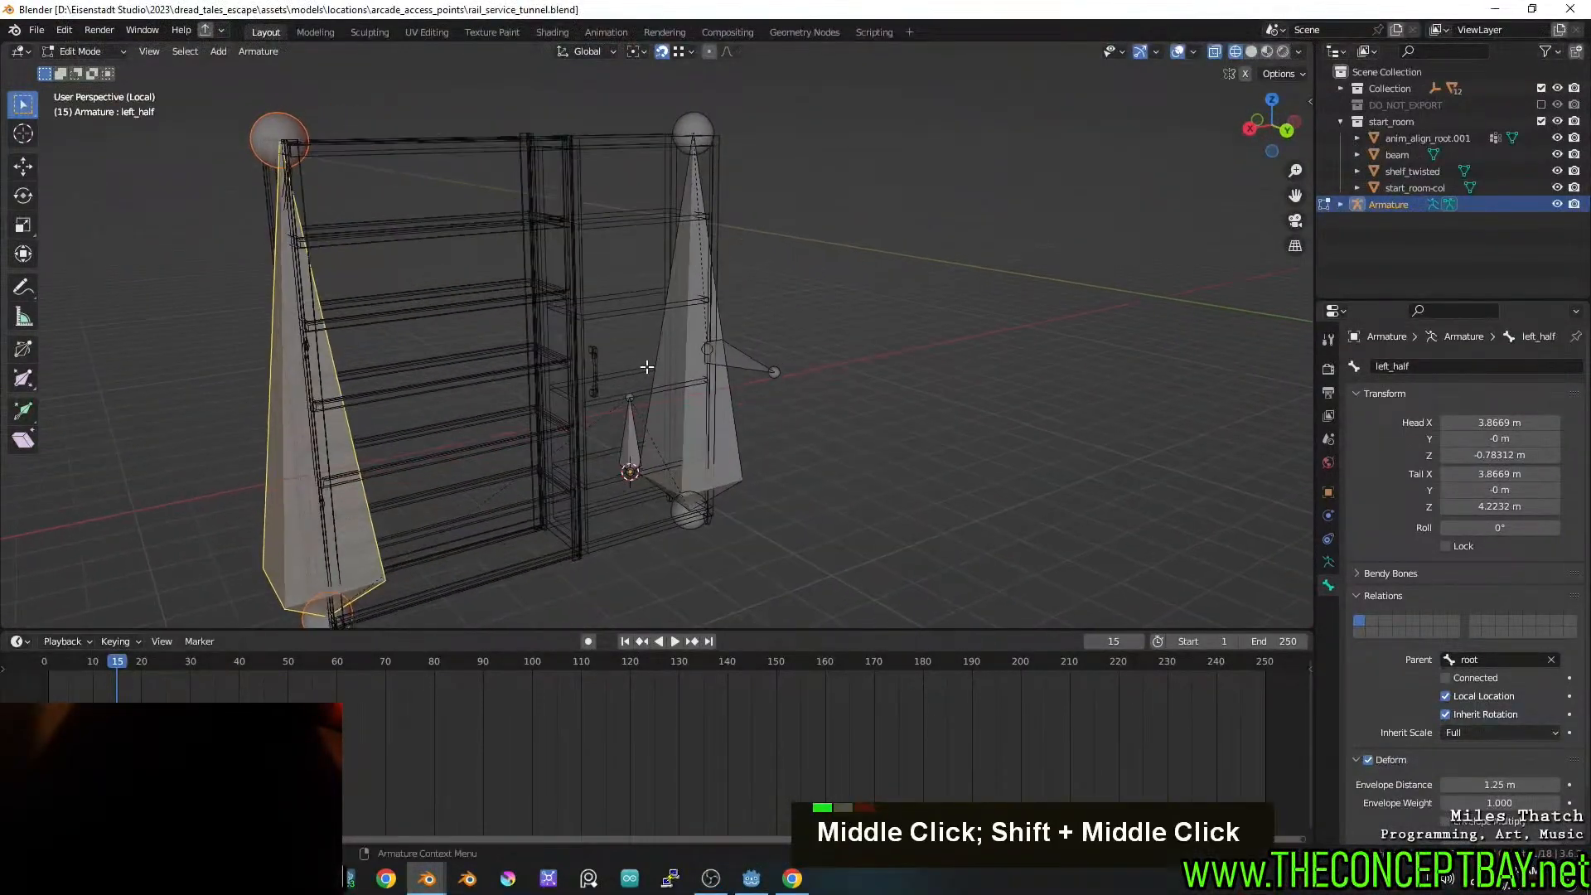
Switch the viewport from wireframe to solid display and return the armature to Object Mode
key(alt+z)
key(alt+z)
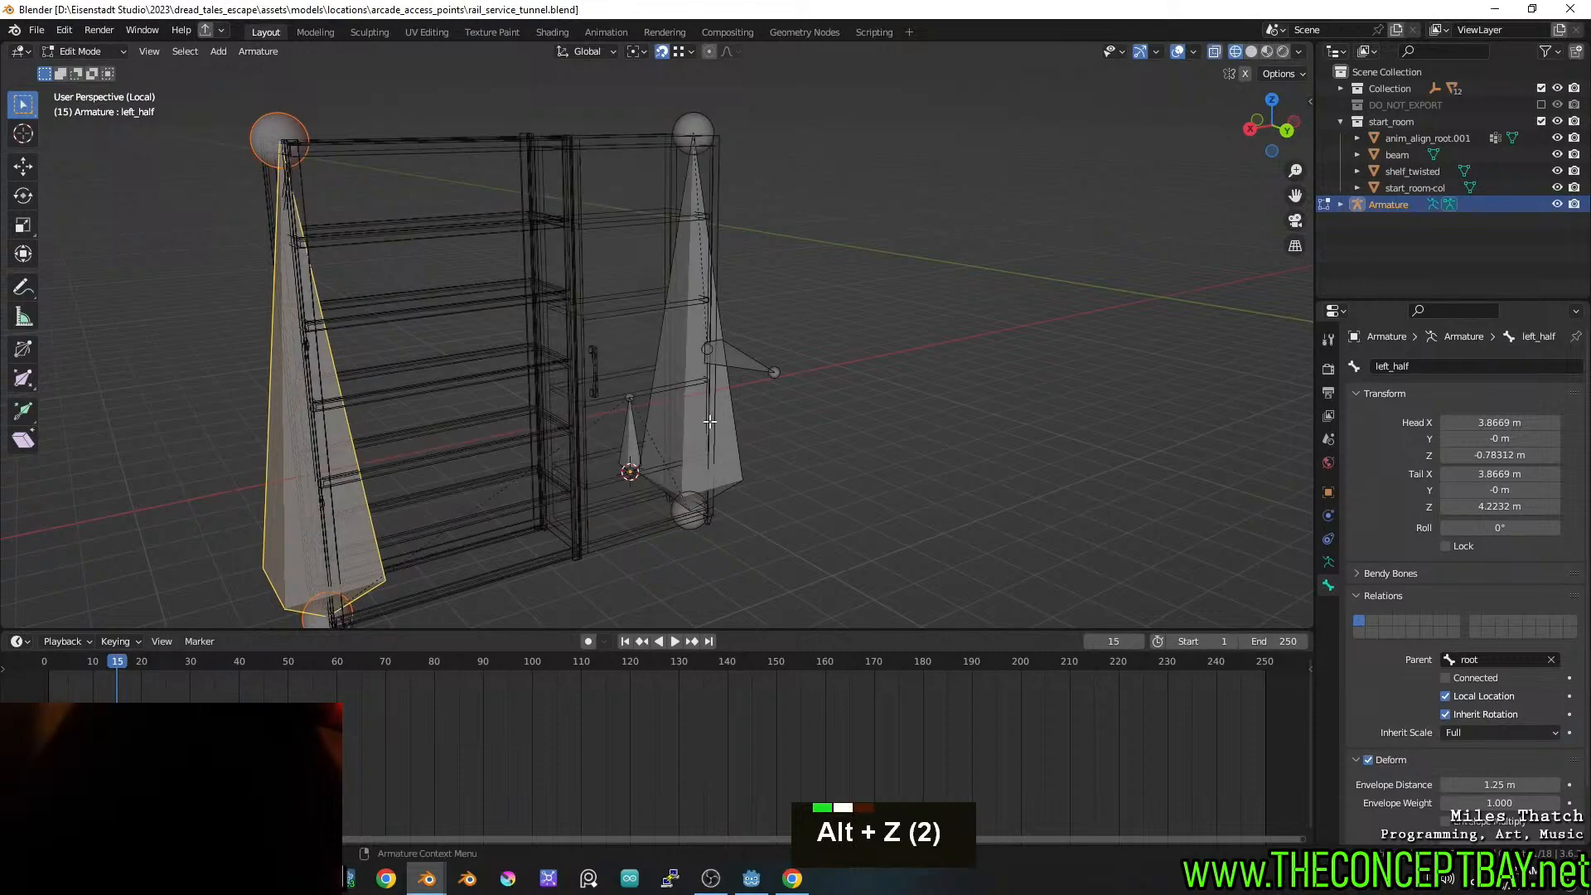
key(alt+z)
key(Tab)
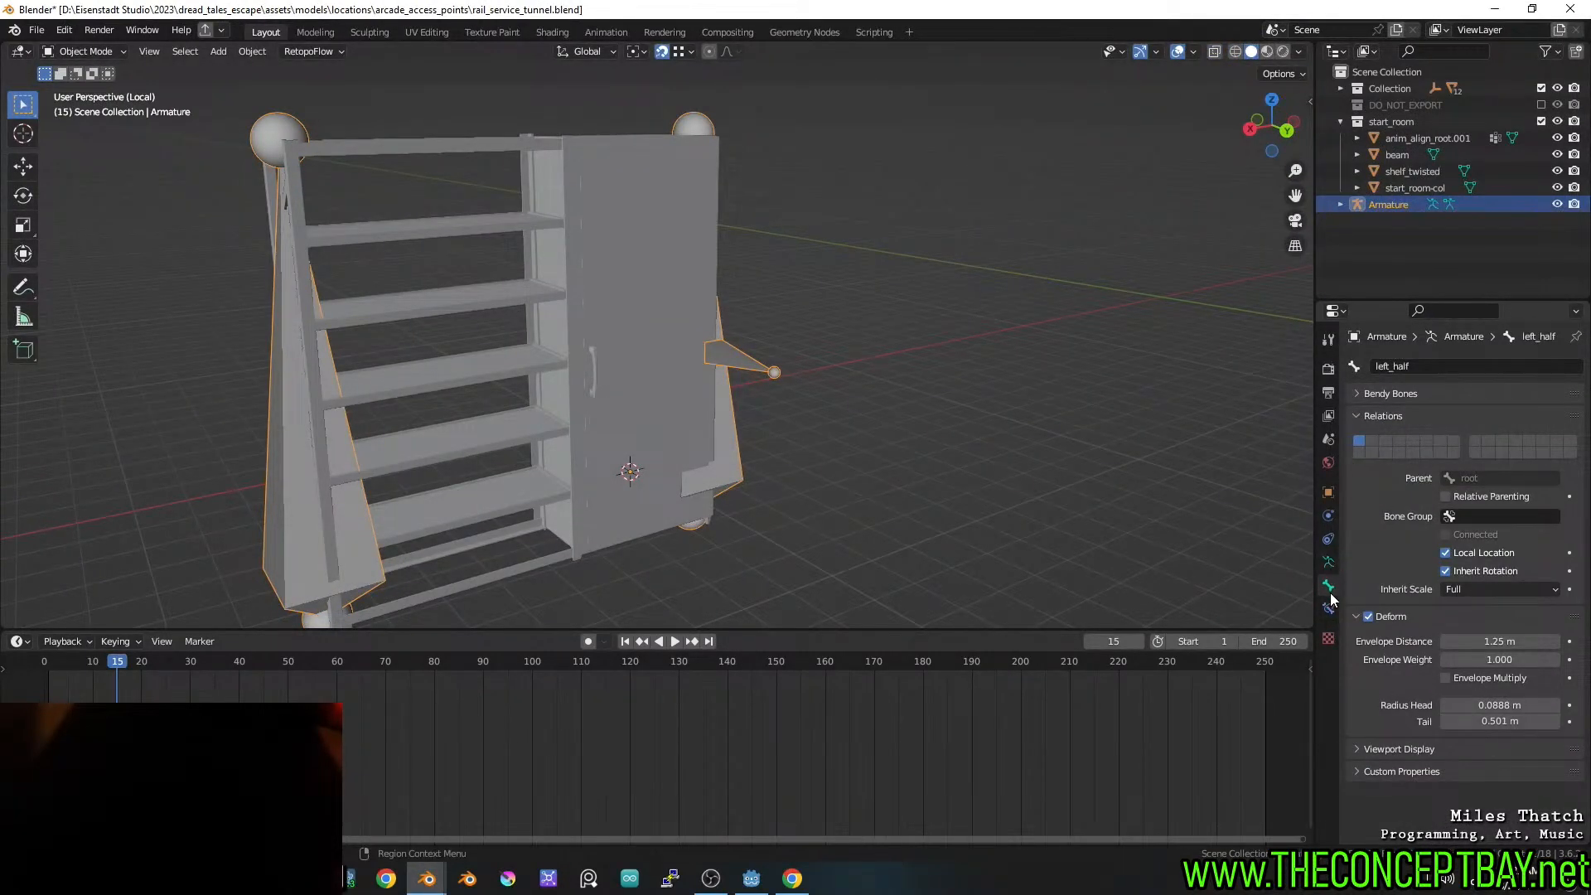
Display the armature as Stick bones drawn in front with bone axes shown, and save the file
click(1329, 563)
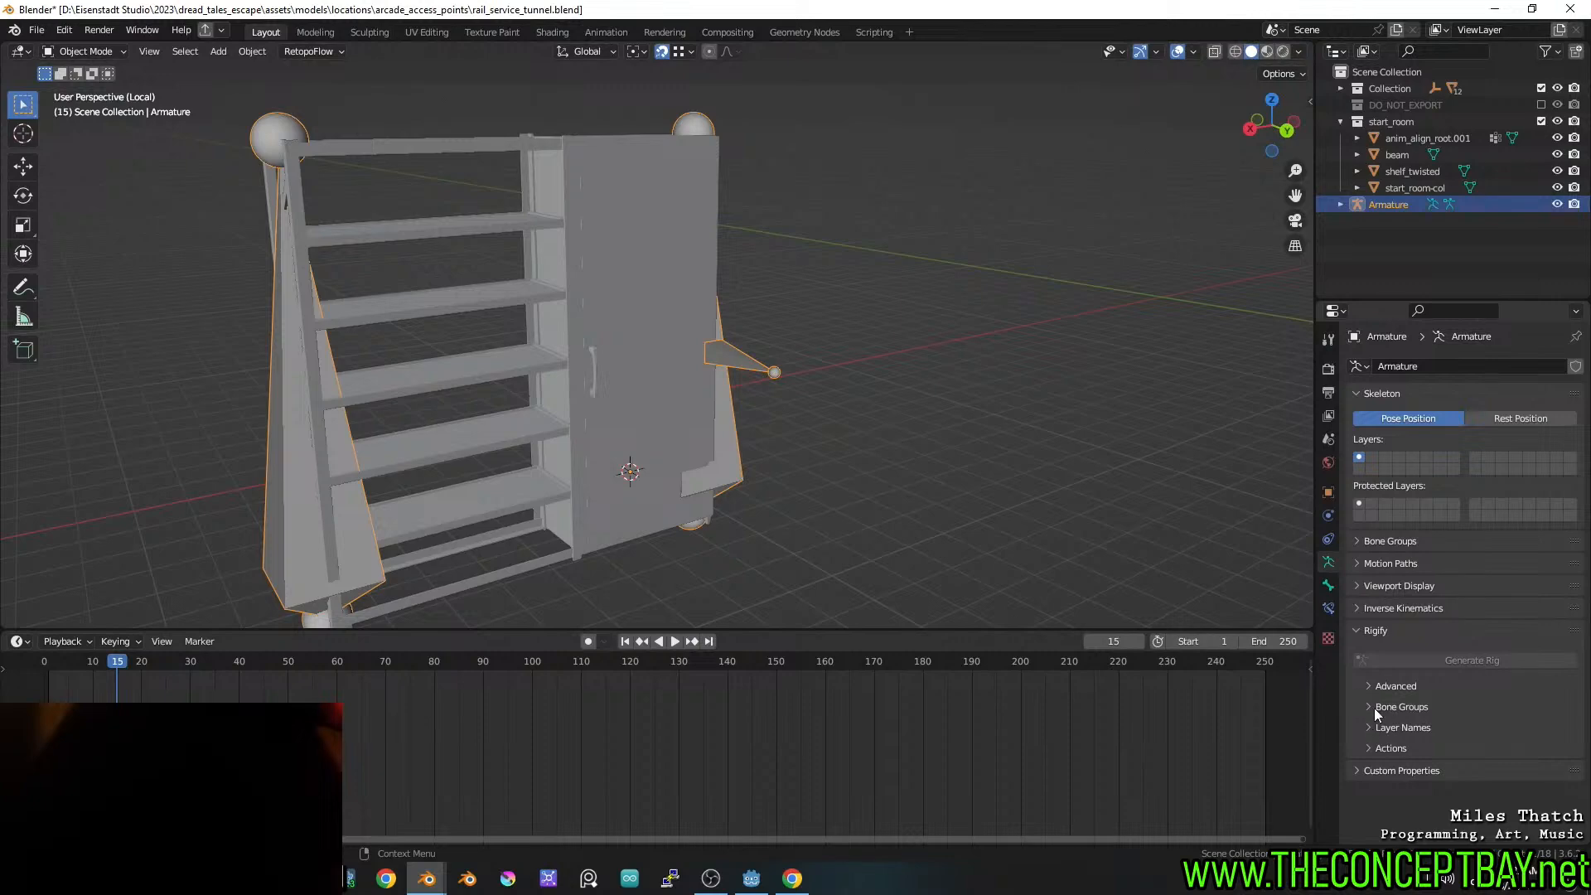
click(1365, 588)
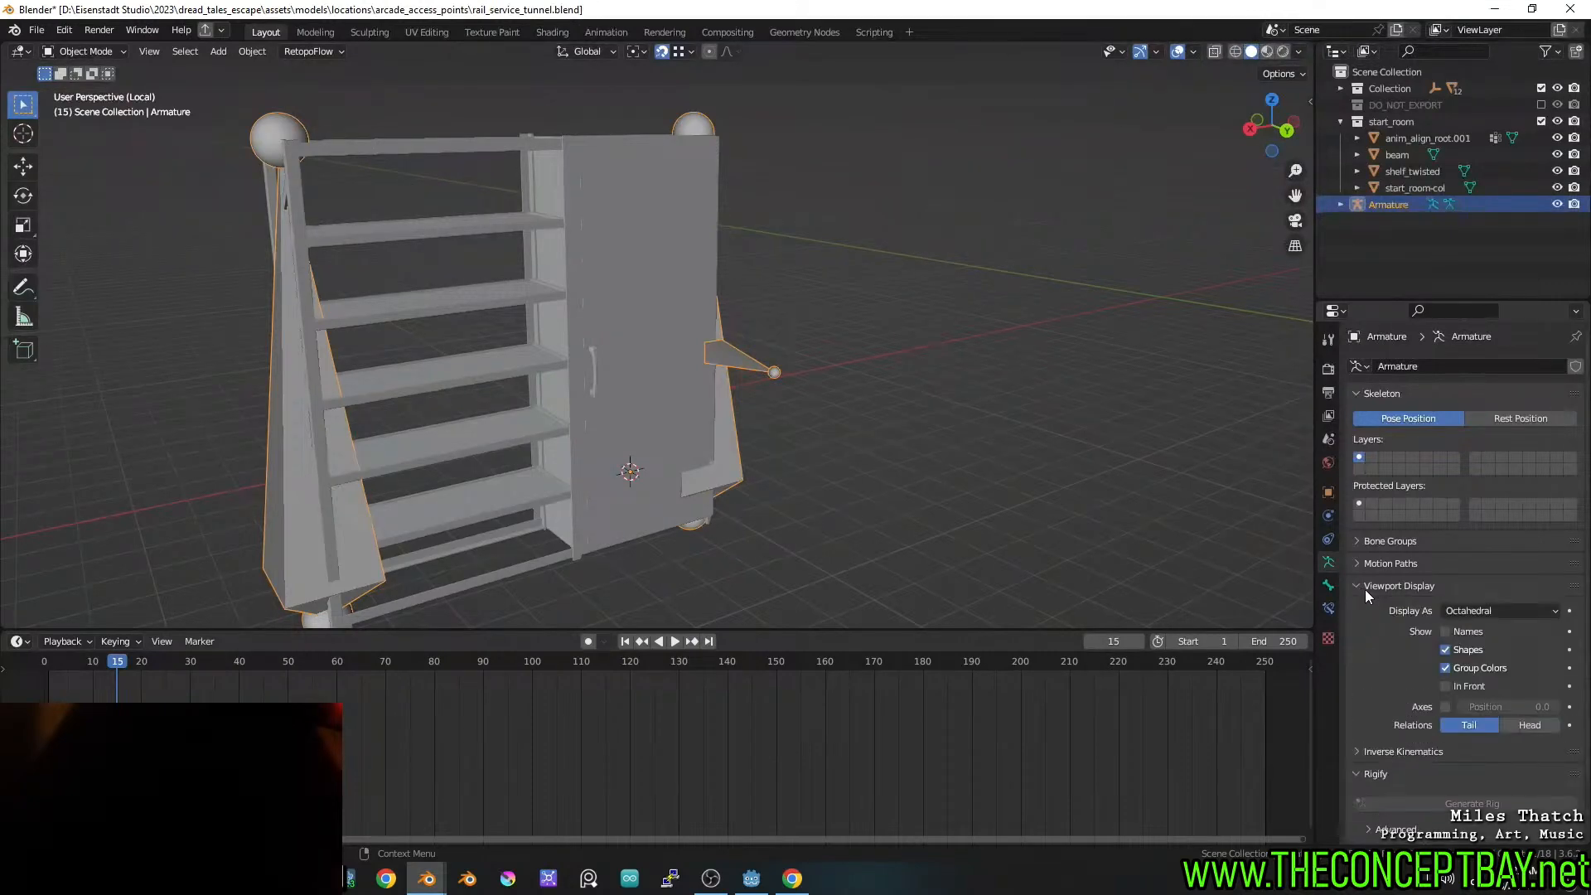
click(1451, 686)
click(1477, 609)
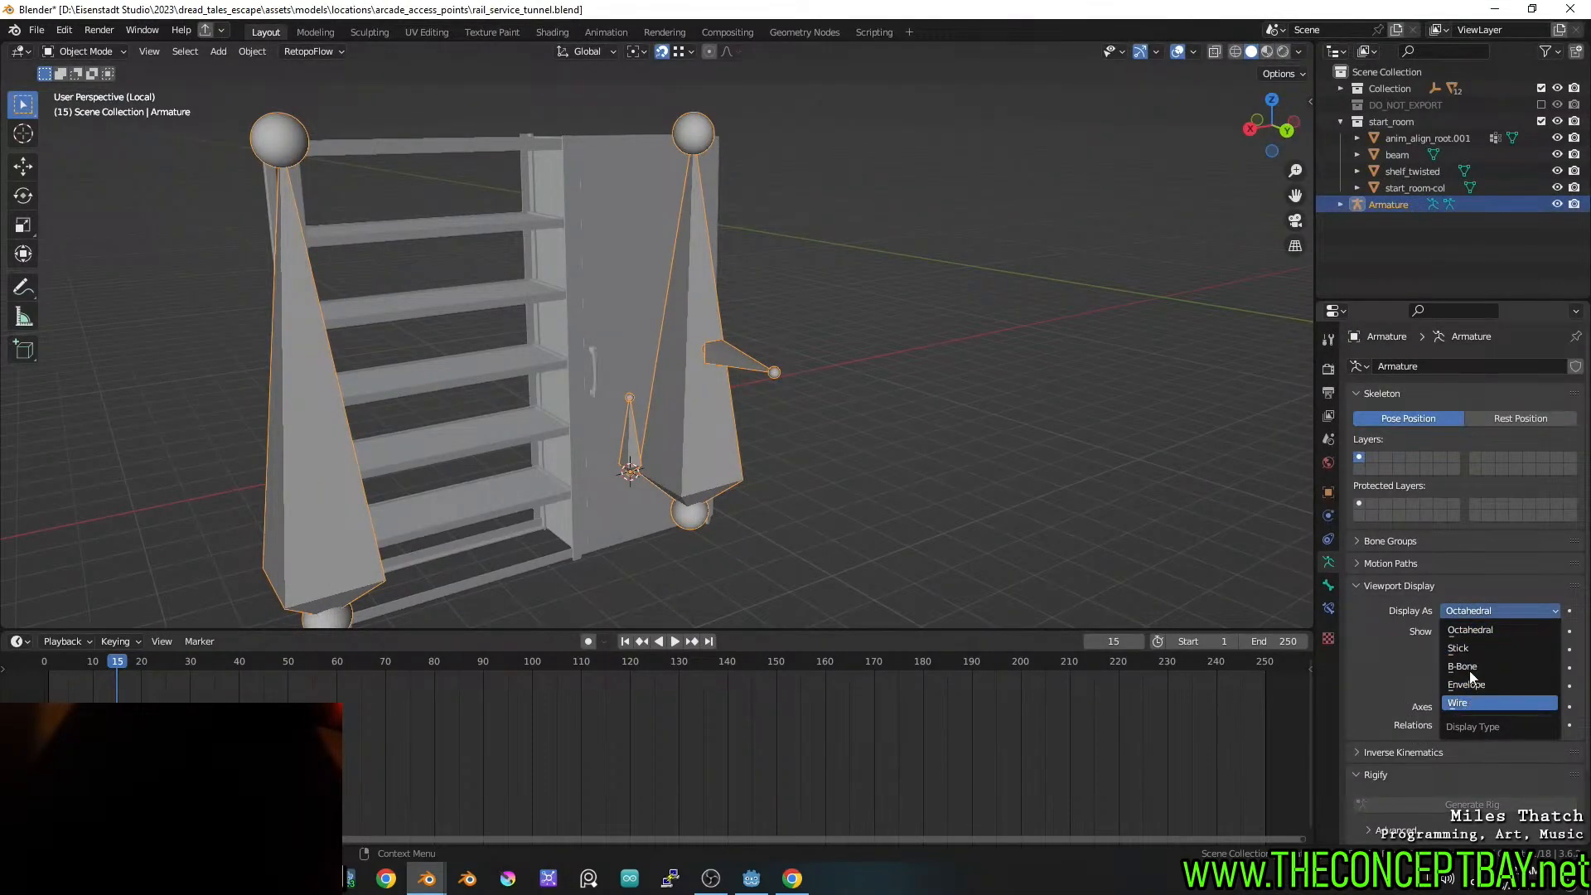
click(1470, 649)
mouse_move(862, 421)
middle_down()
mouse_move(827, 427)
mouse_move(857, 425)
middle_up()
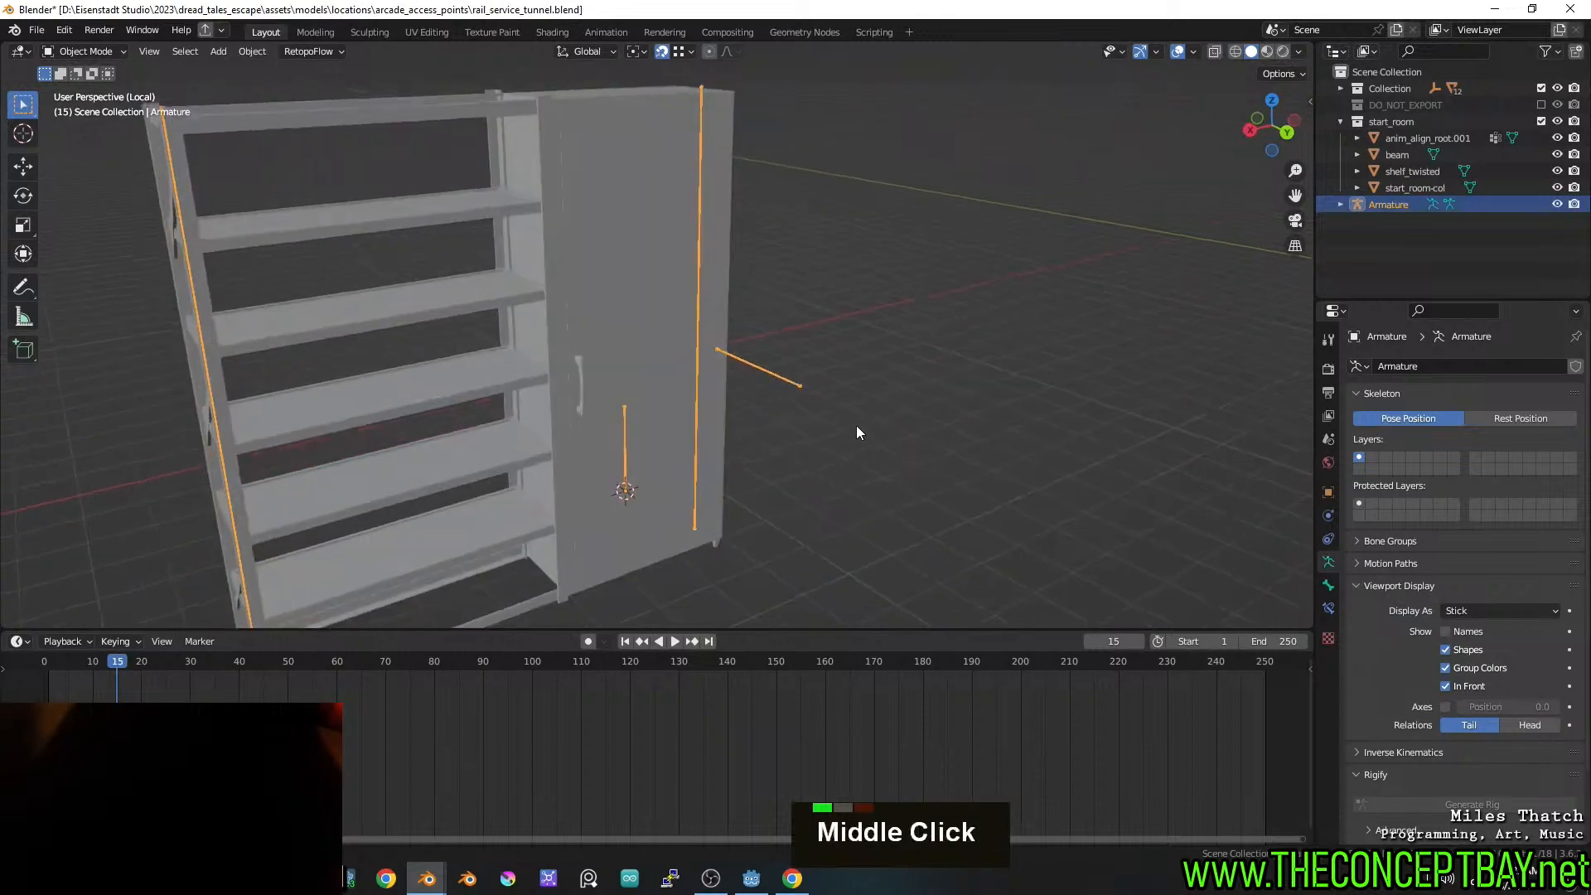
key(ctrl+s)
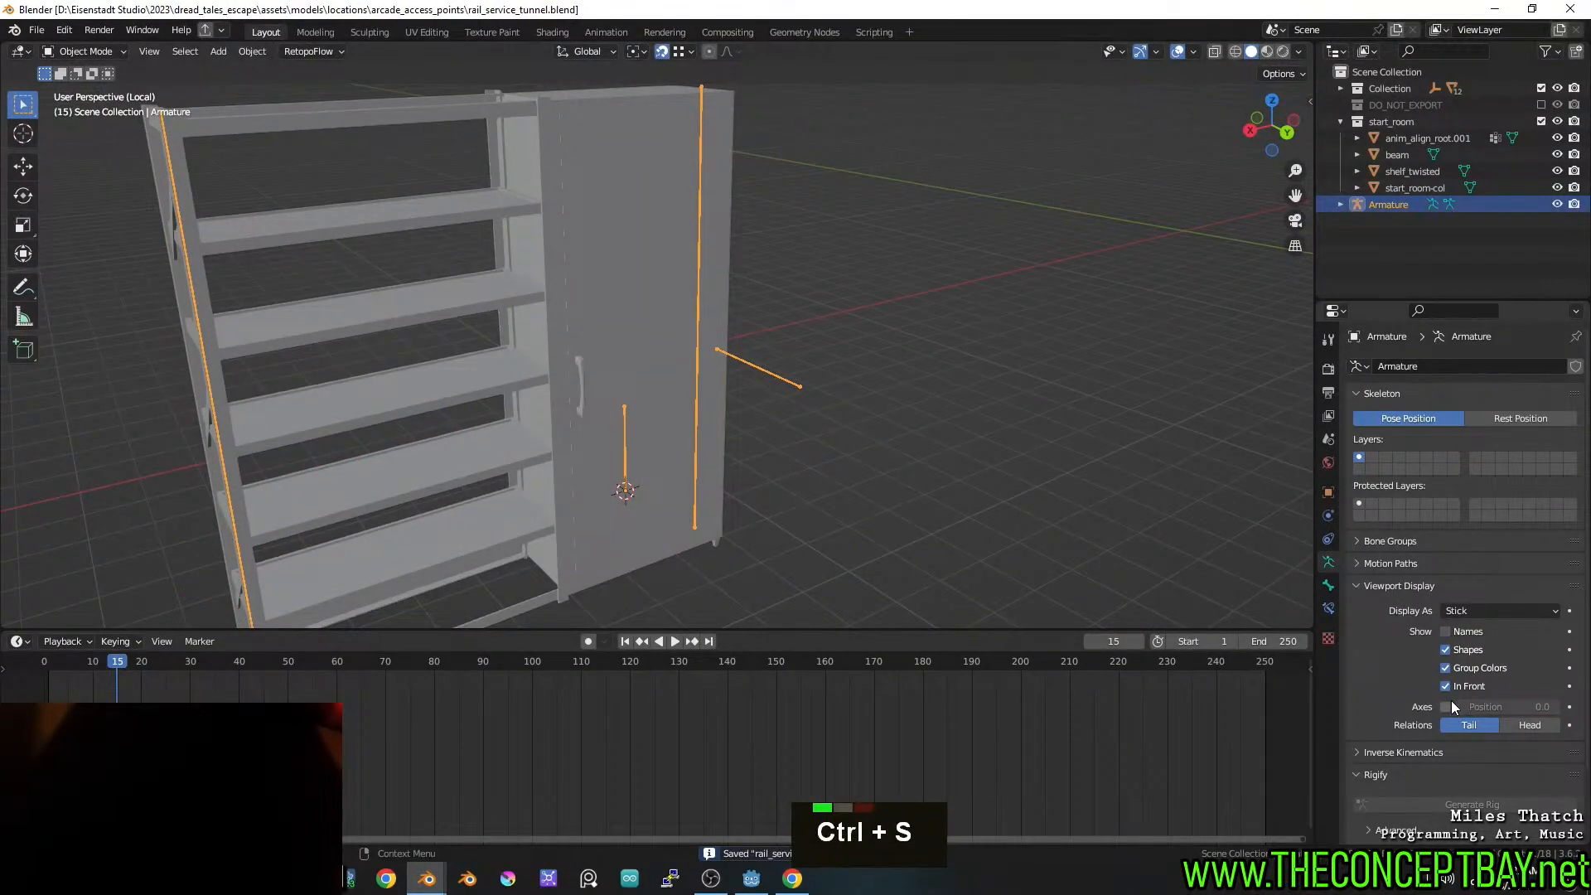
click(1449, 705)
middle_drag(888, 389, 883, 382)
shift+middle_drag(749, 319, 744, 329)
Parent shelf_twisted to the armature with automatic weights
click(656, 296)
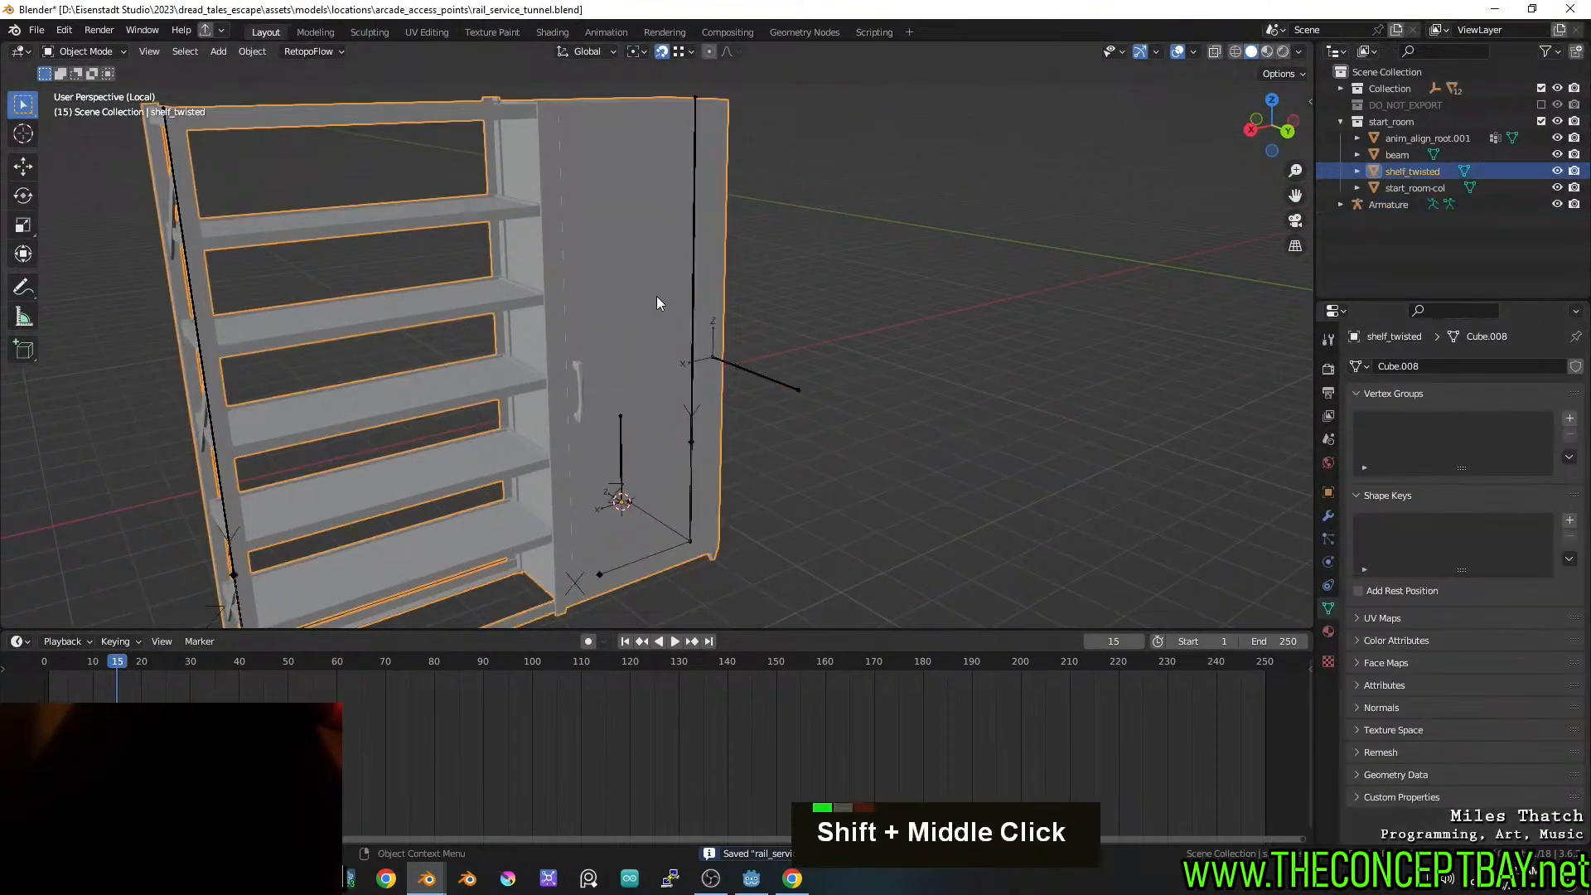
shift+click(743, 363)
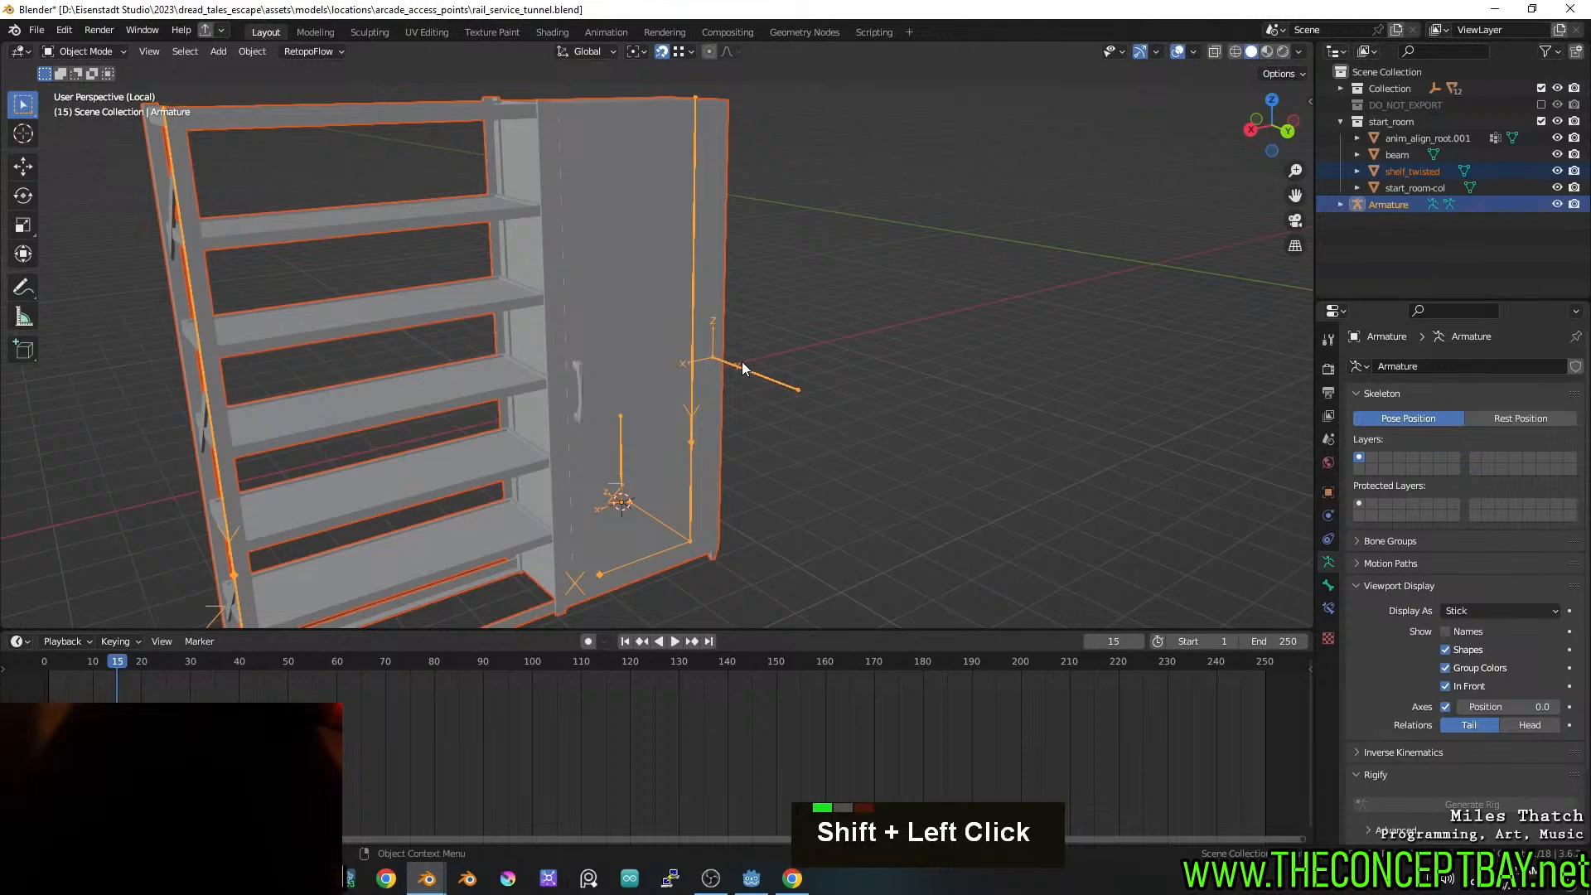
key(ctrl+p)
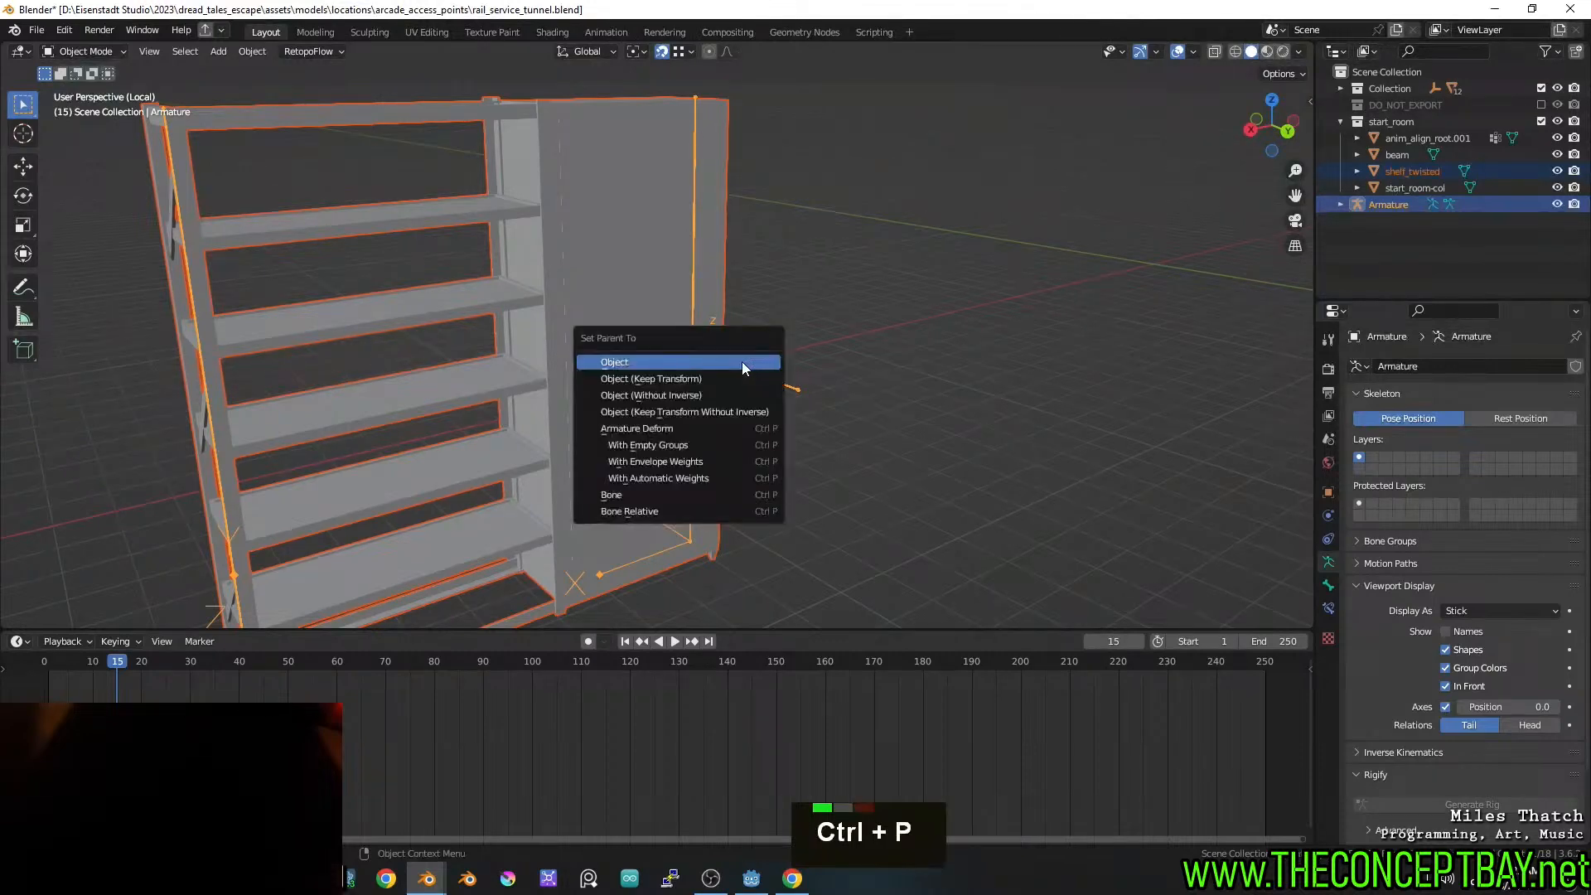
click(683, 479)
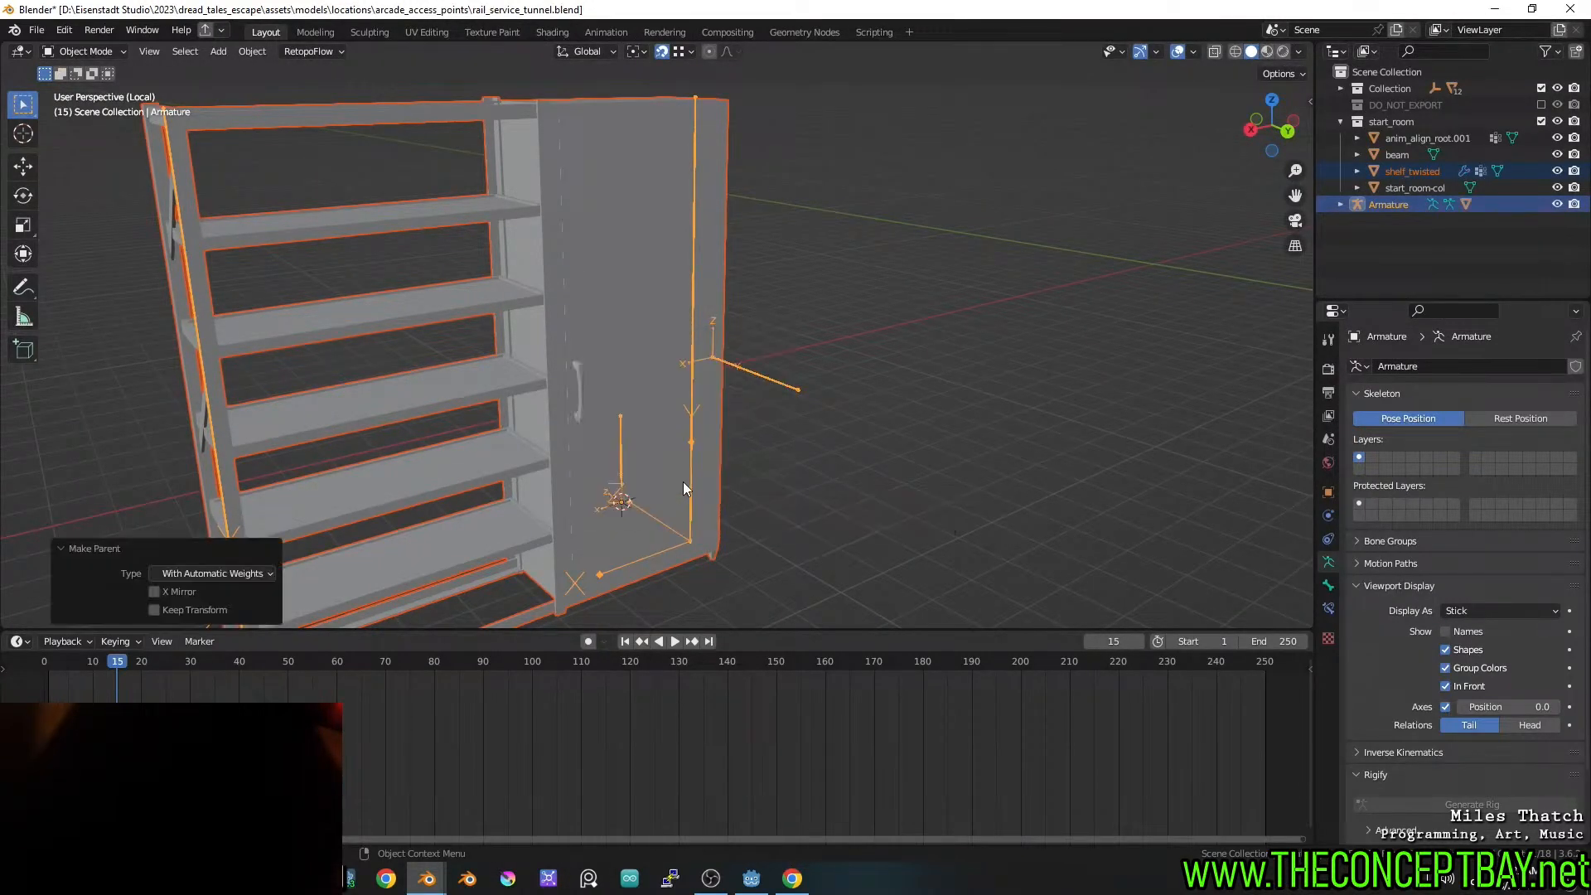
Try rotating the left_half bone about the global X axis in Pose Mode to test the shelf's deformation
scroll(671, 479, down, 3)
middle_drag(653, 475, 515, 416)
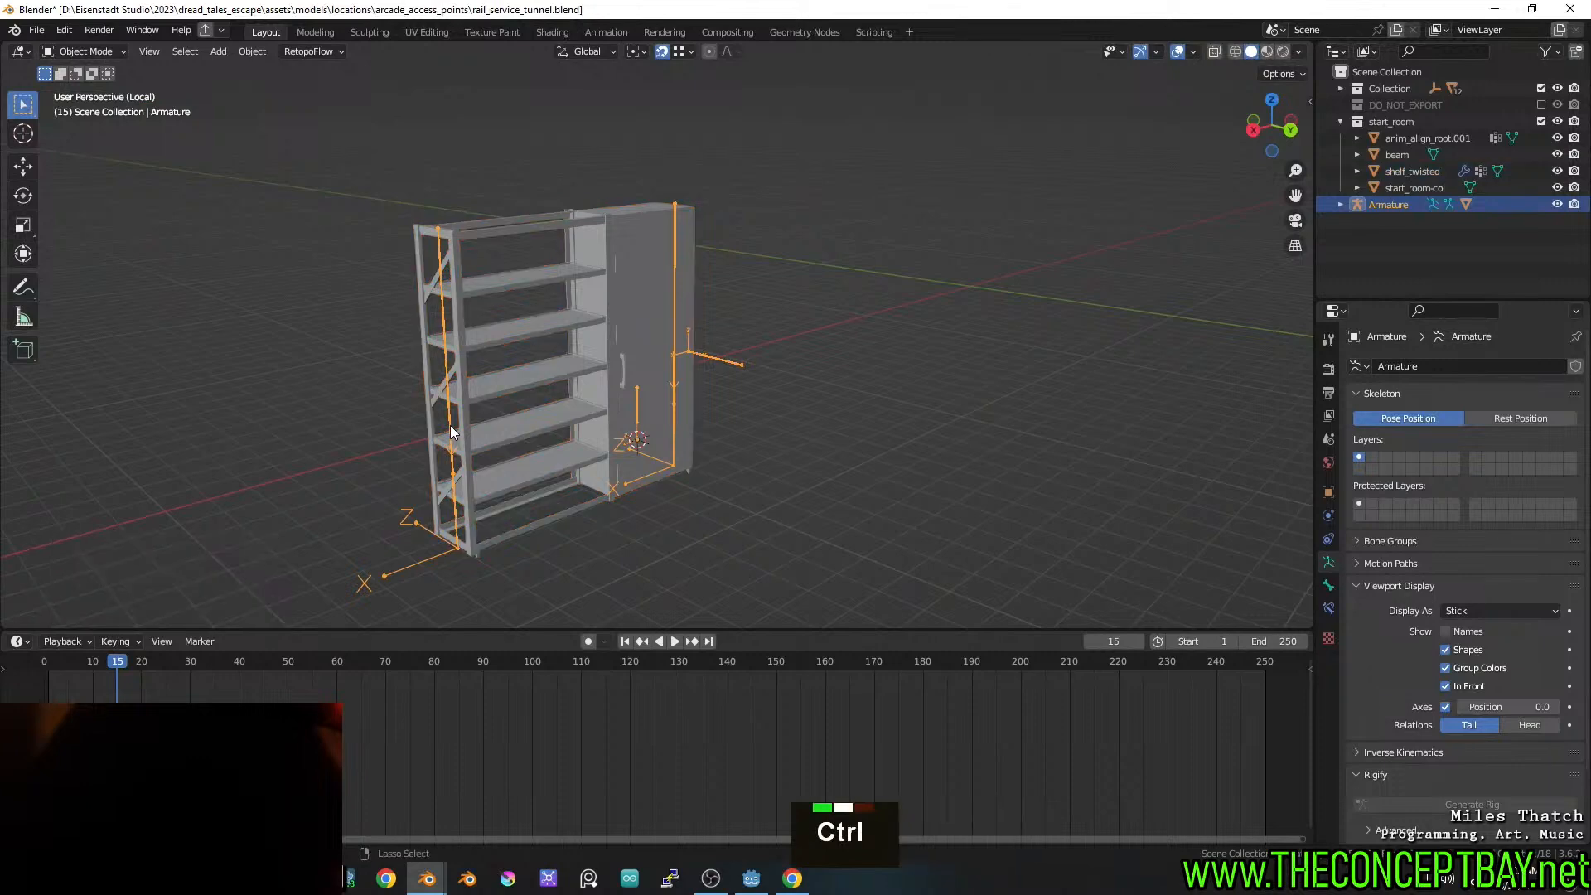
key(ctrl+Tab)
middle_drag(671, 390, 698, 390)
key(r)
key(y)
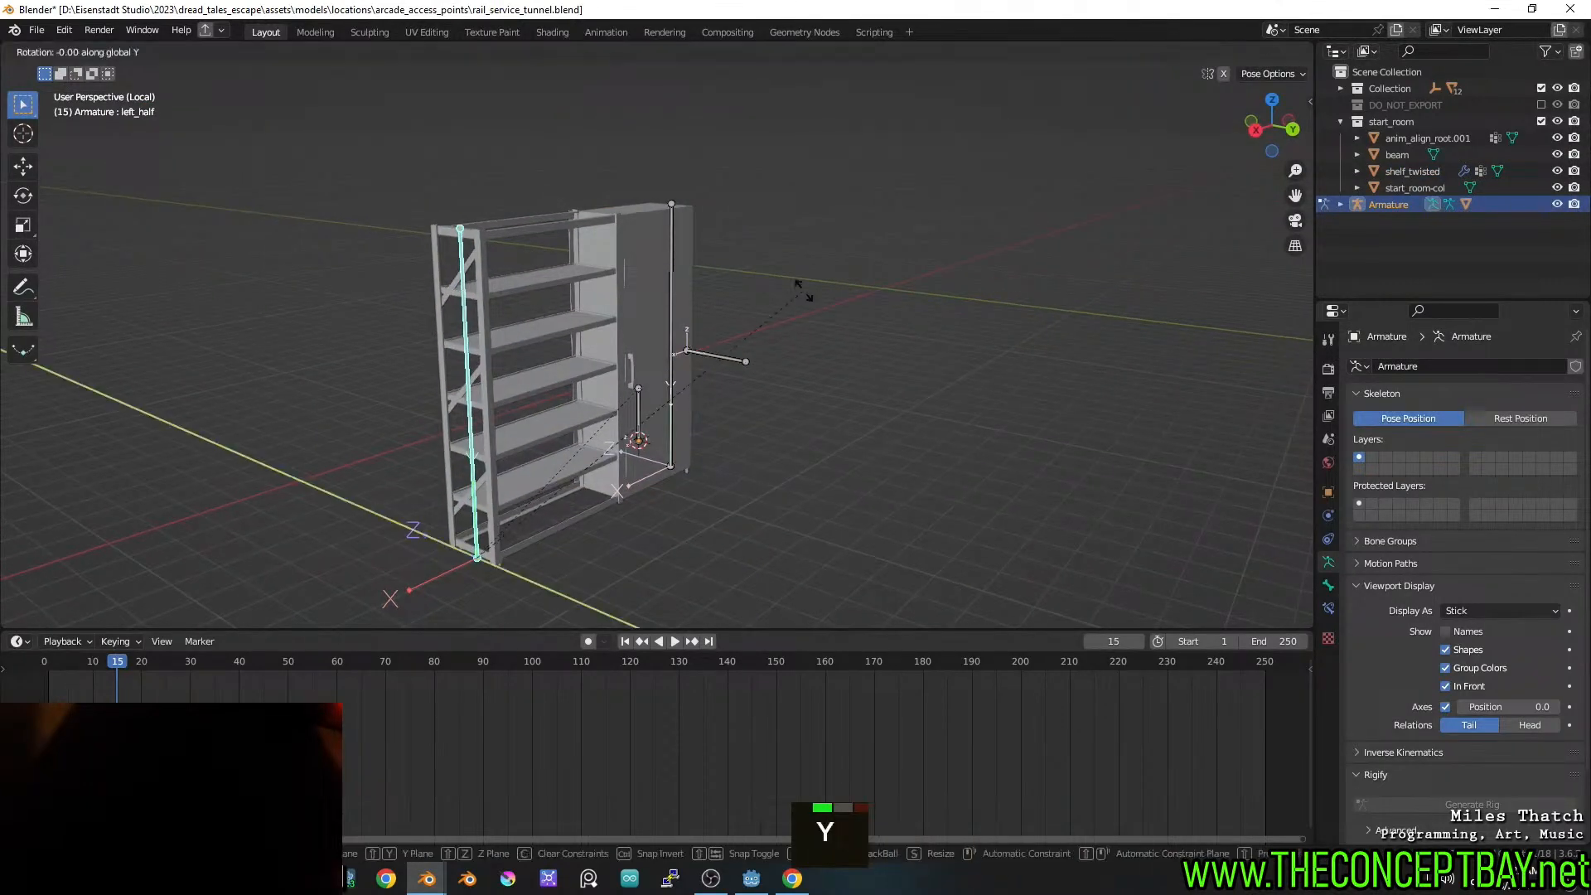
key(x)
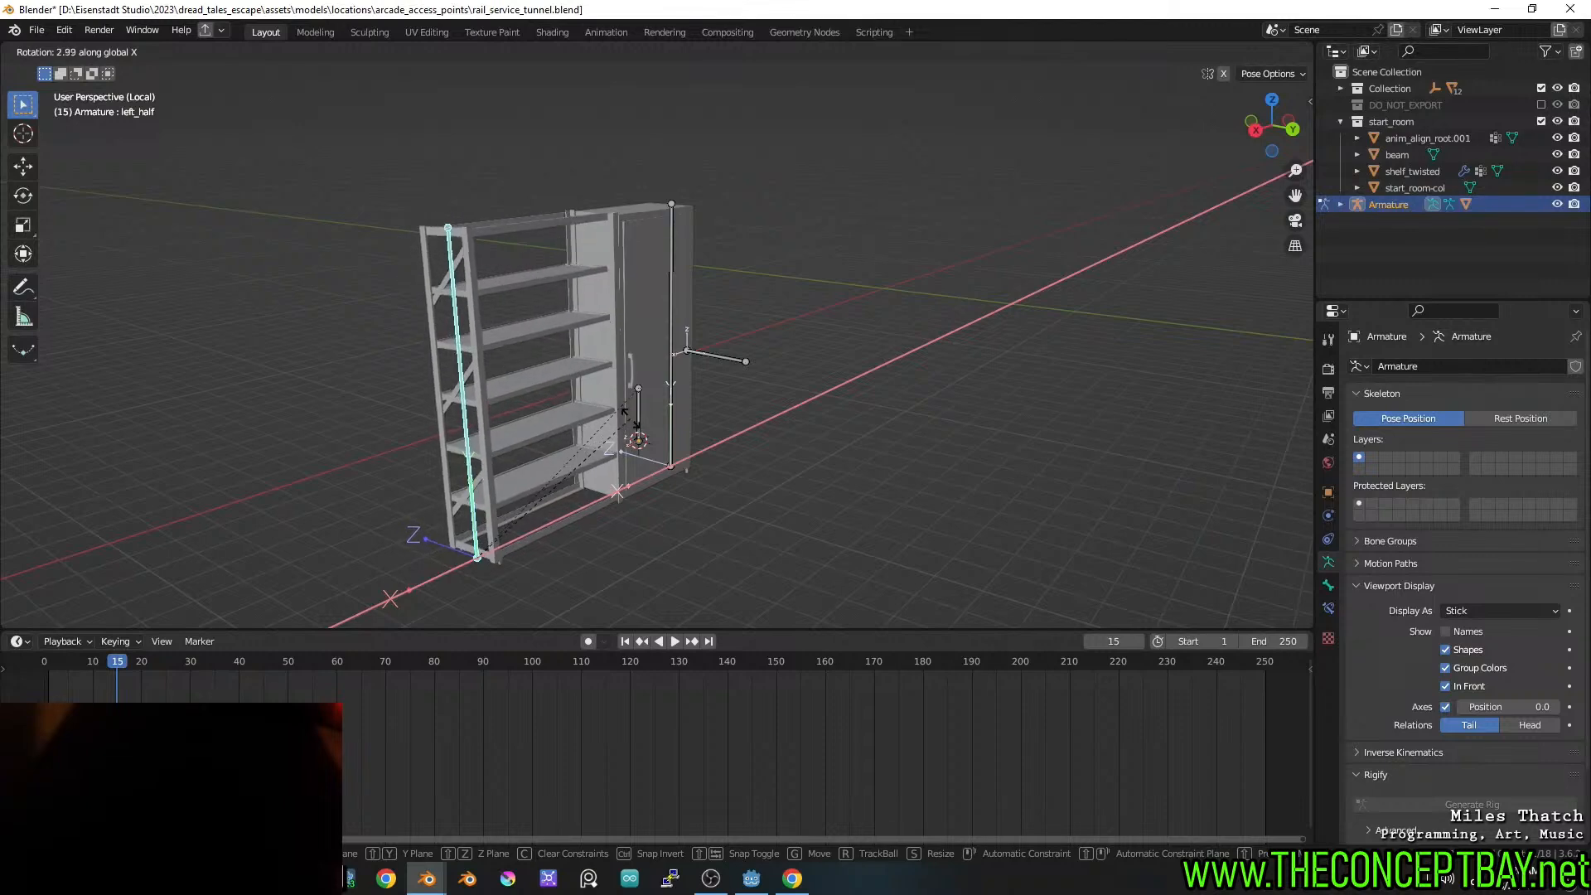
key(Escape)
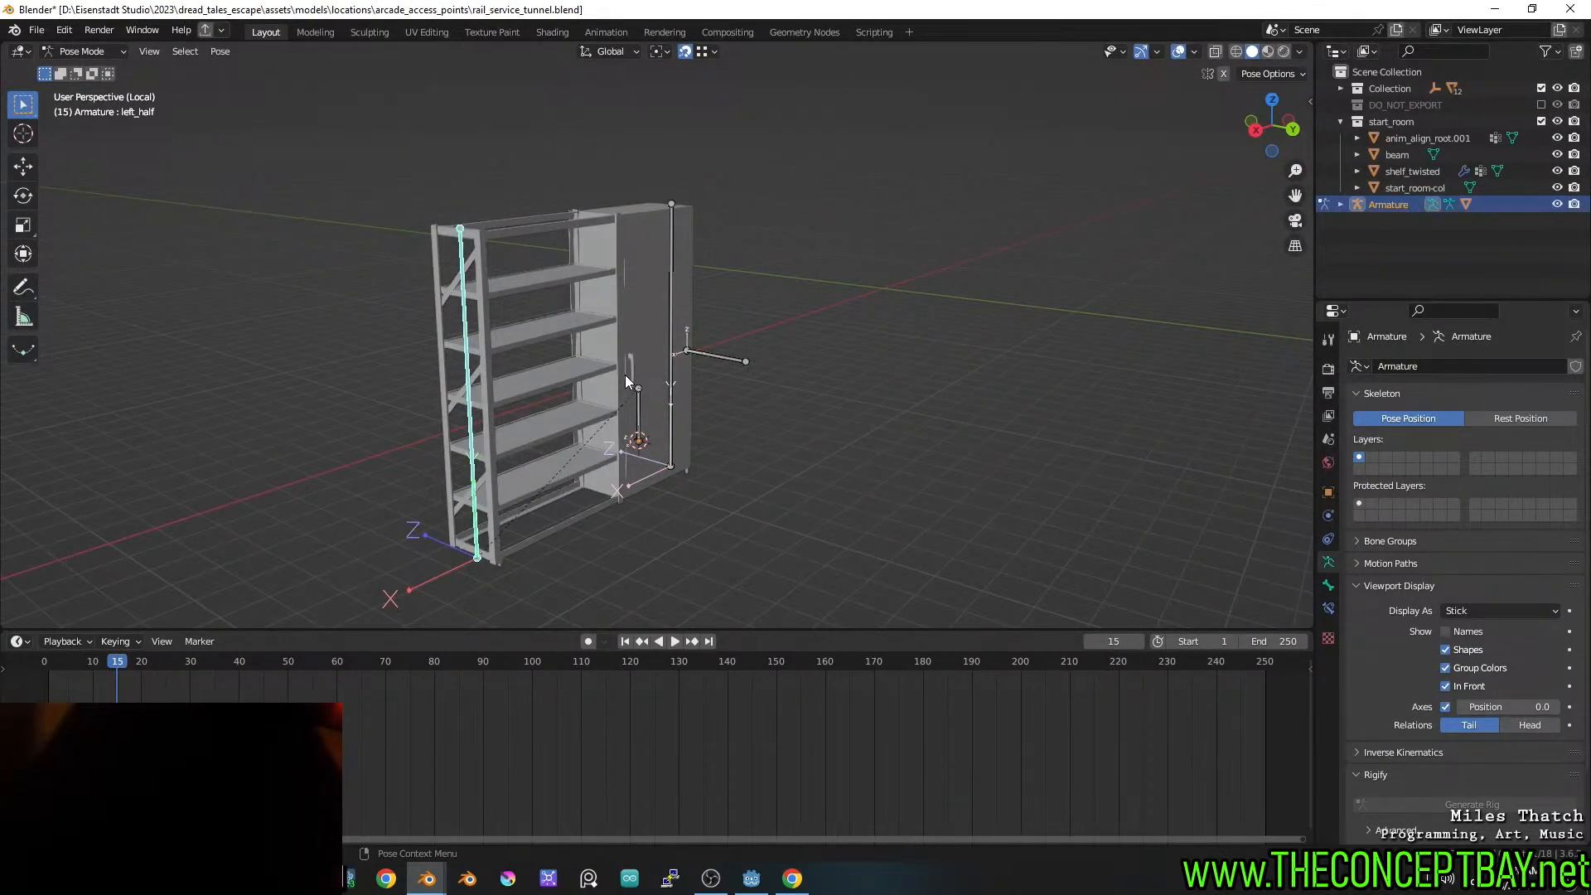
Return the armature to Object Mode and parent shelf_twisted to it again with automatic weights
key(Tab)
key(Tab)
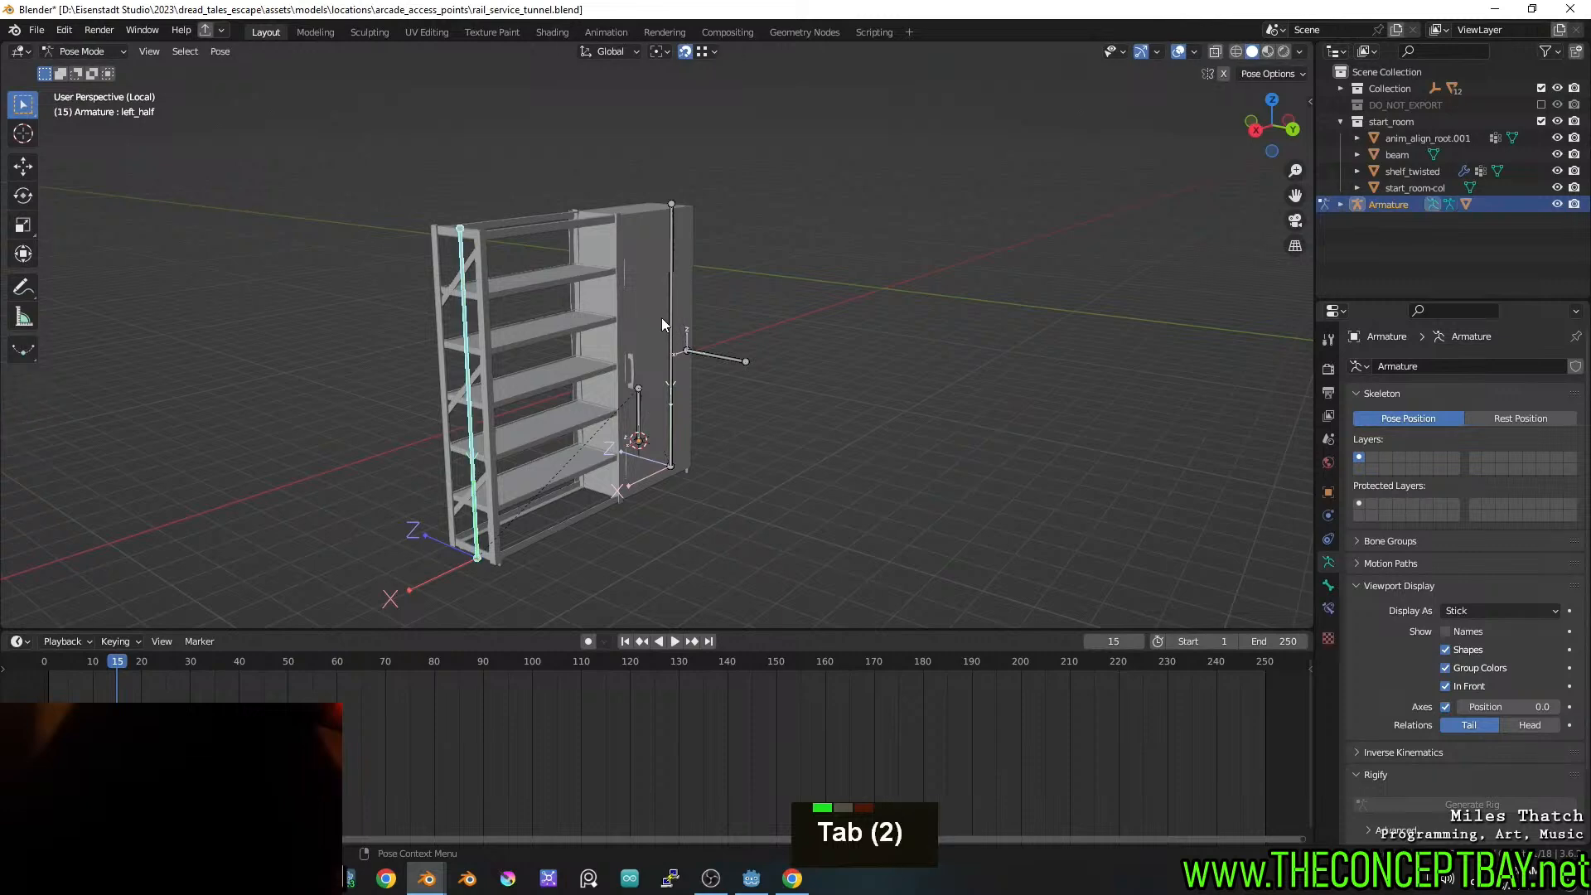
click(661, 317)
key(ctrl+Tab)
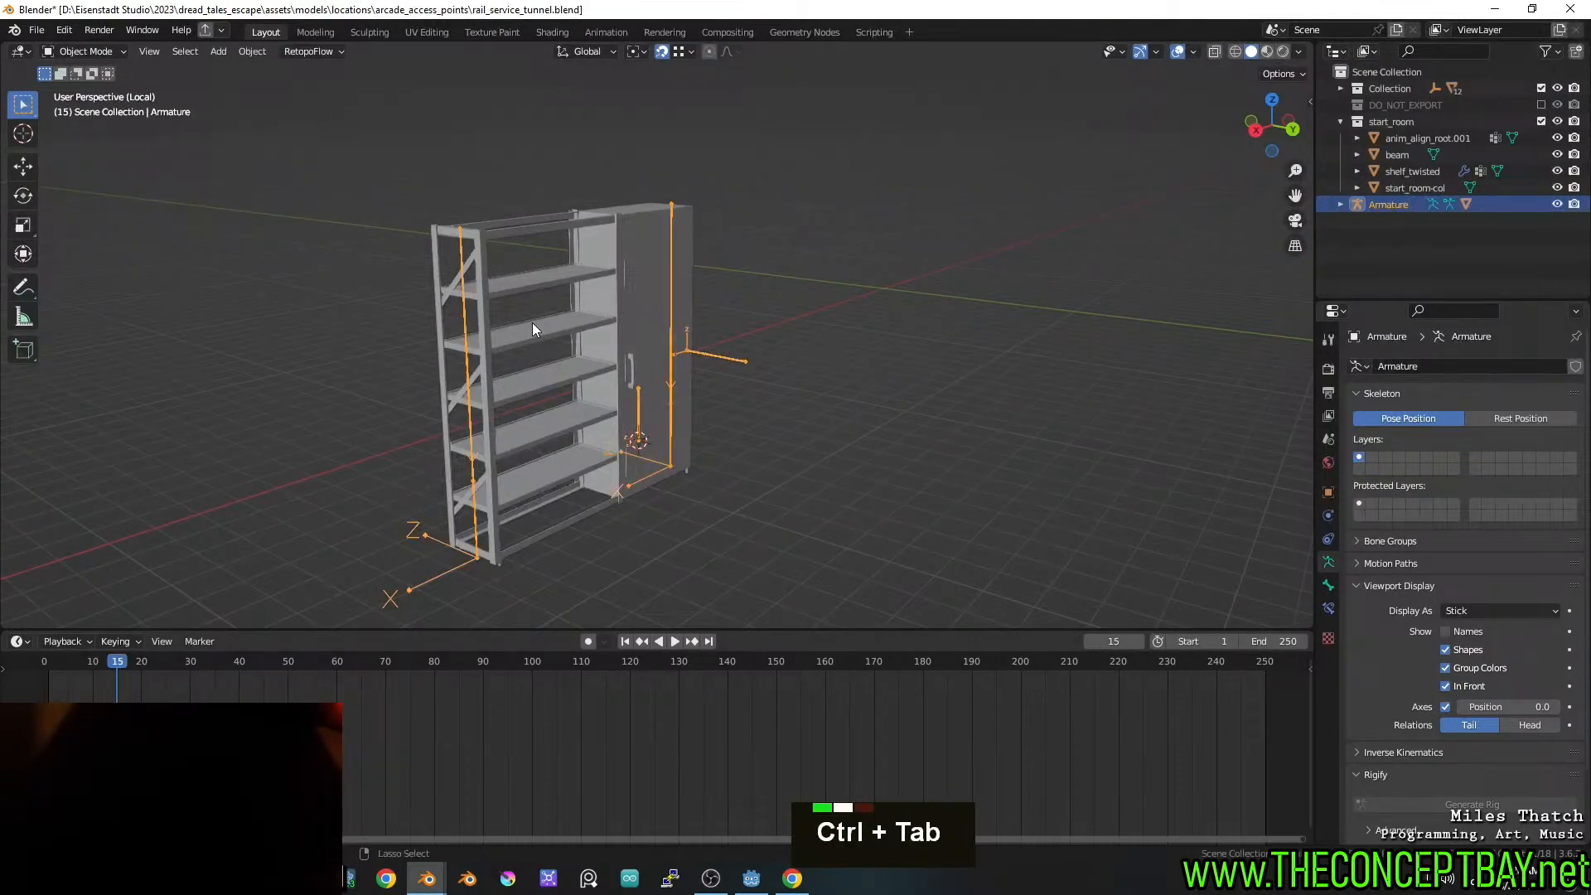
shift+click(656, 301)
shift+click(670, 305)
key(ctrl+p)
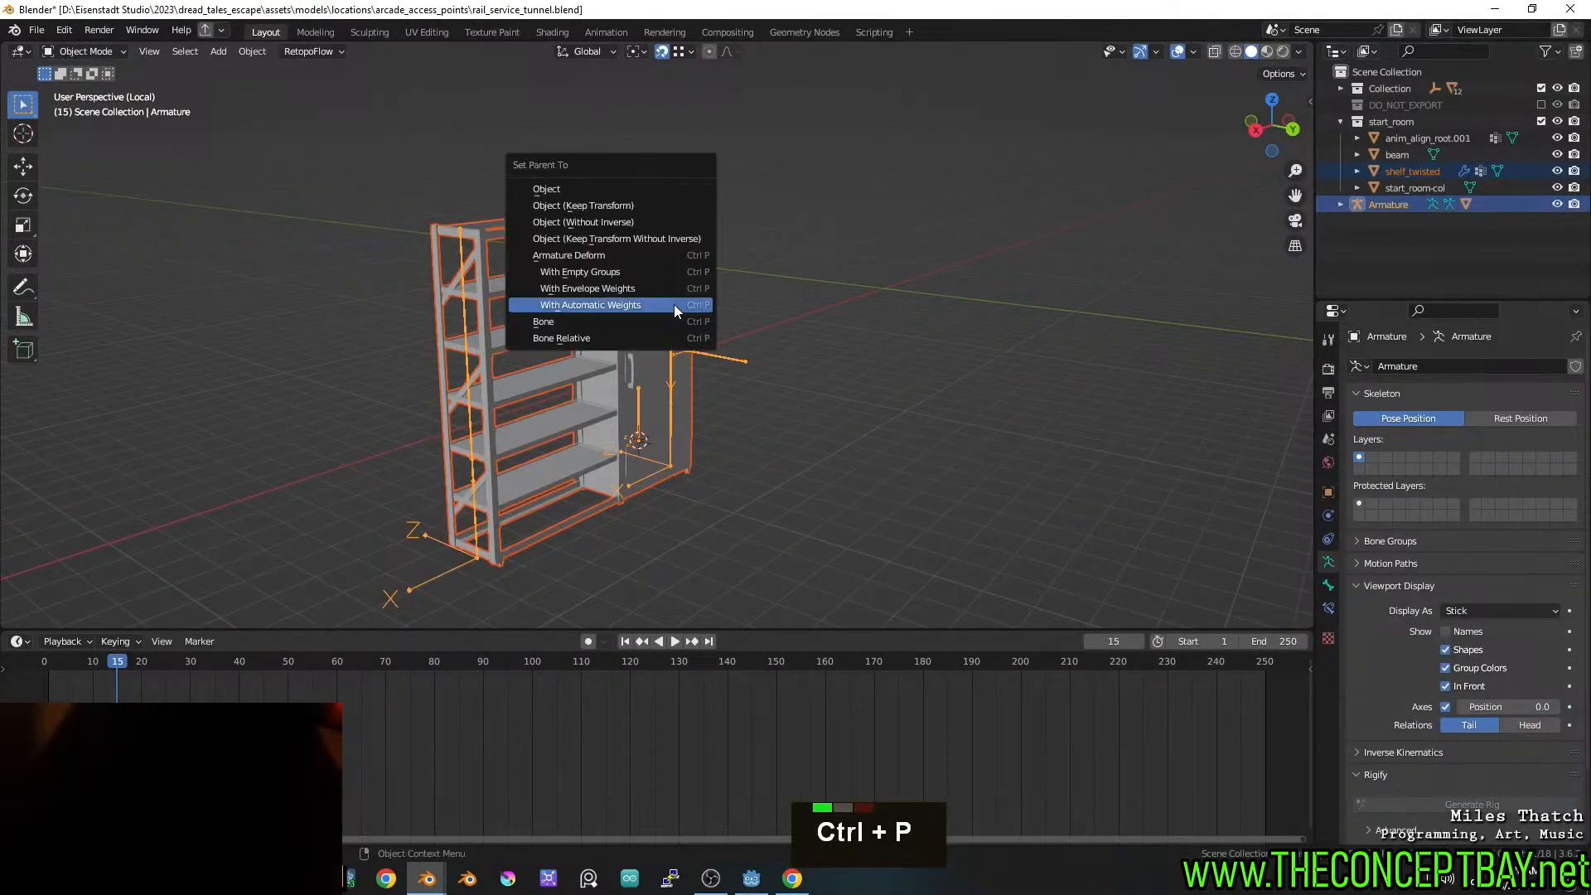
click(674, 305)
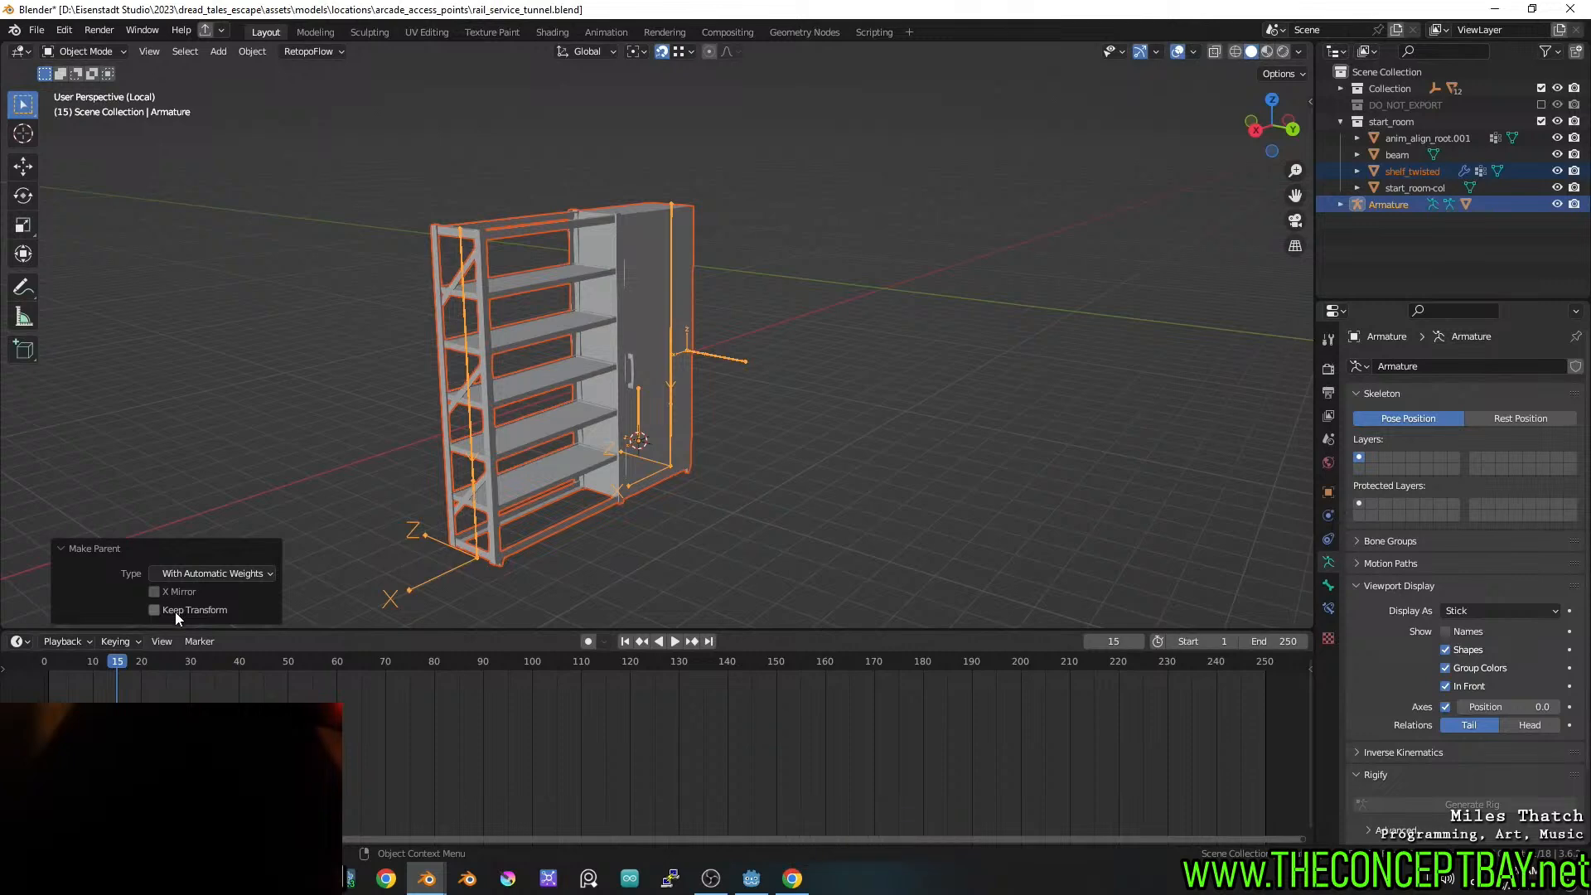
click(207, 575)
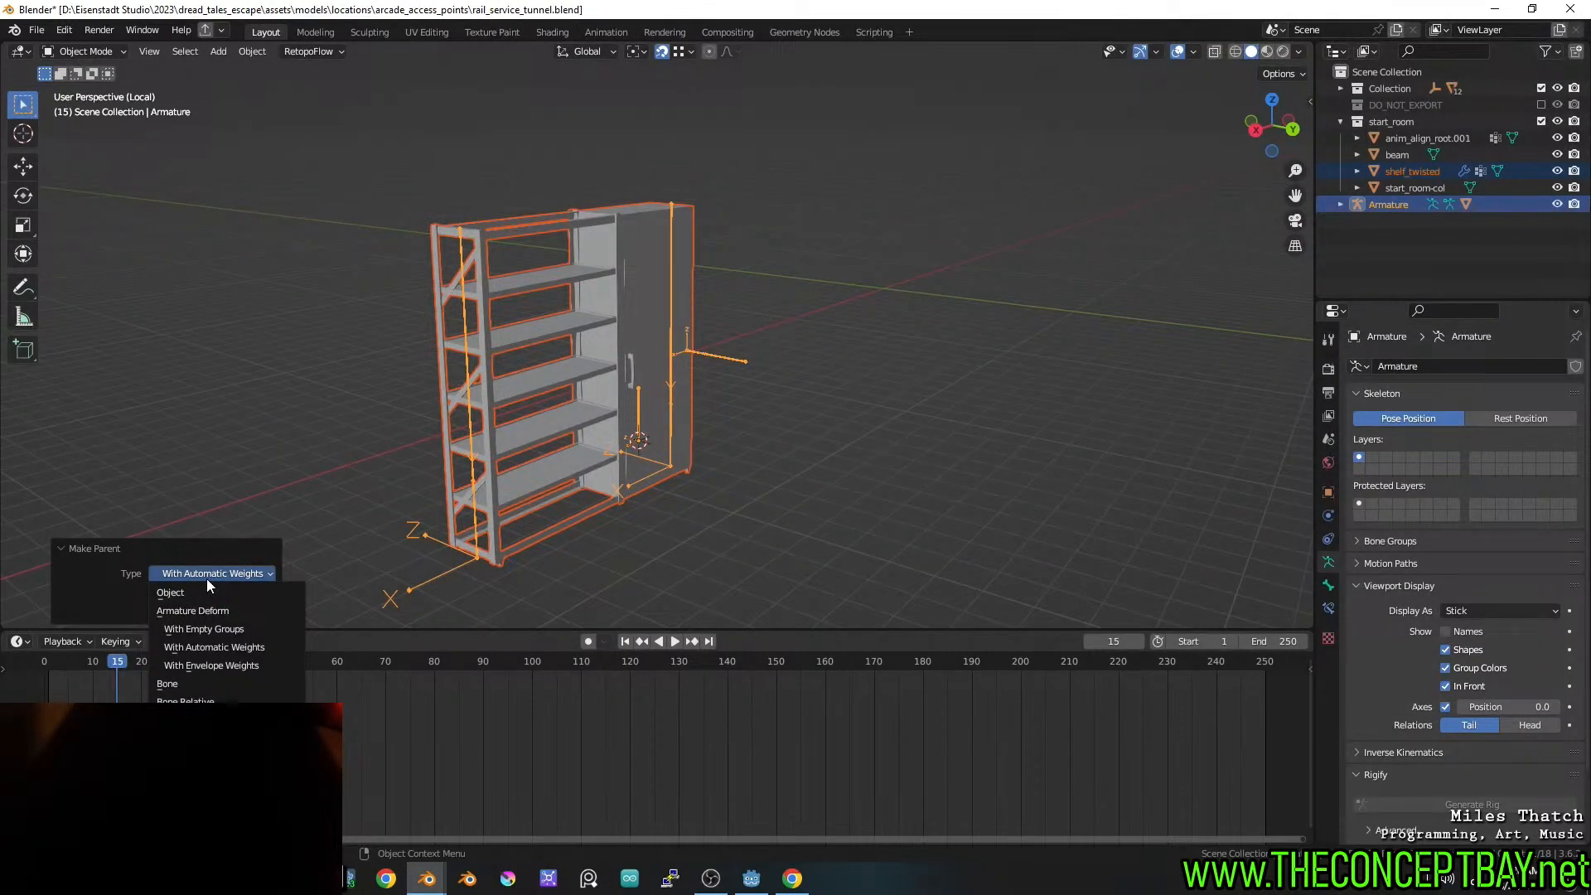
key(Escape)
key(Escape)
Check the armature's bones in Edit Mode, return to Object Mode and save the file
key(Tab)
scroll(657, 440, up, 3)
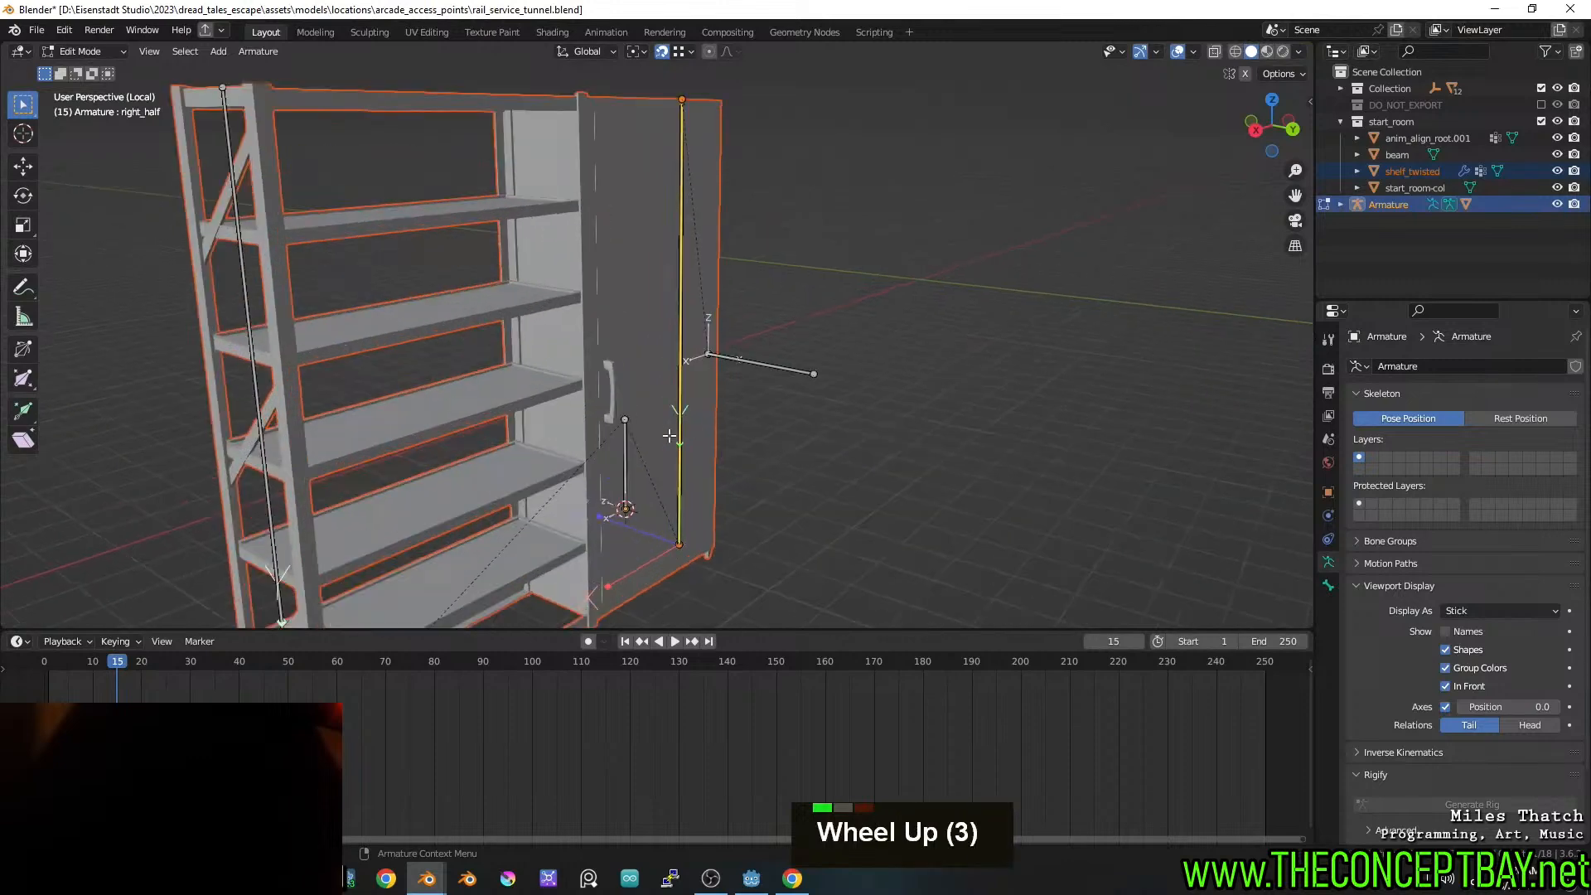
key(Tab)
scroll(663, 401, up, 2)
key(ctrl+s)
Examine in Edit Mode how shelf_twisted's upper rails and posts meet the closed cabinet half
middle_drag(664, 397, 696, 414)
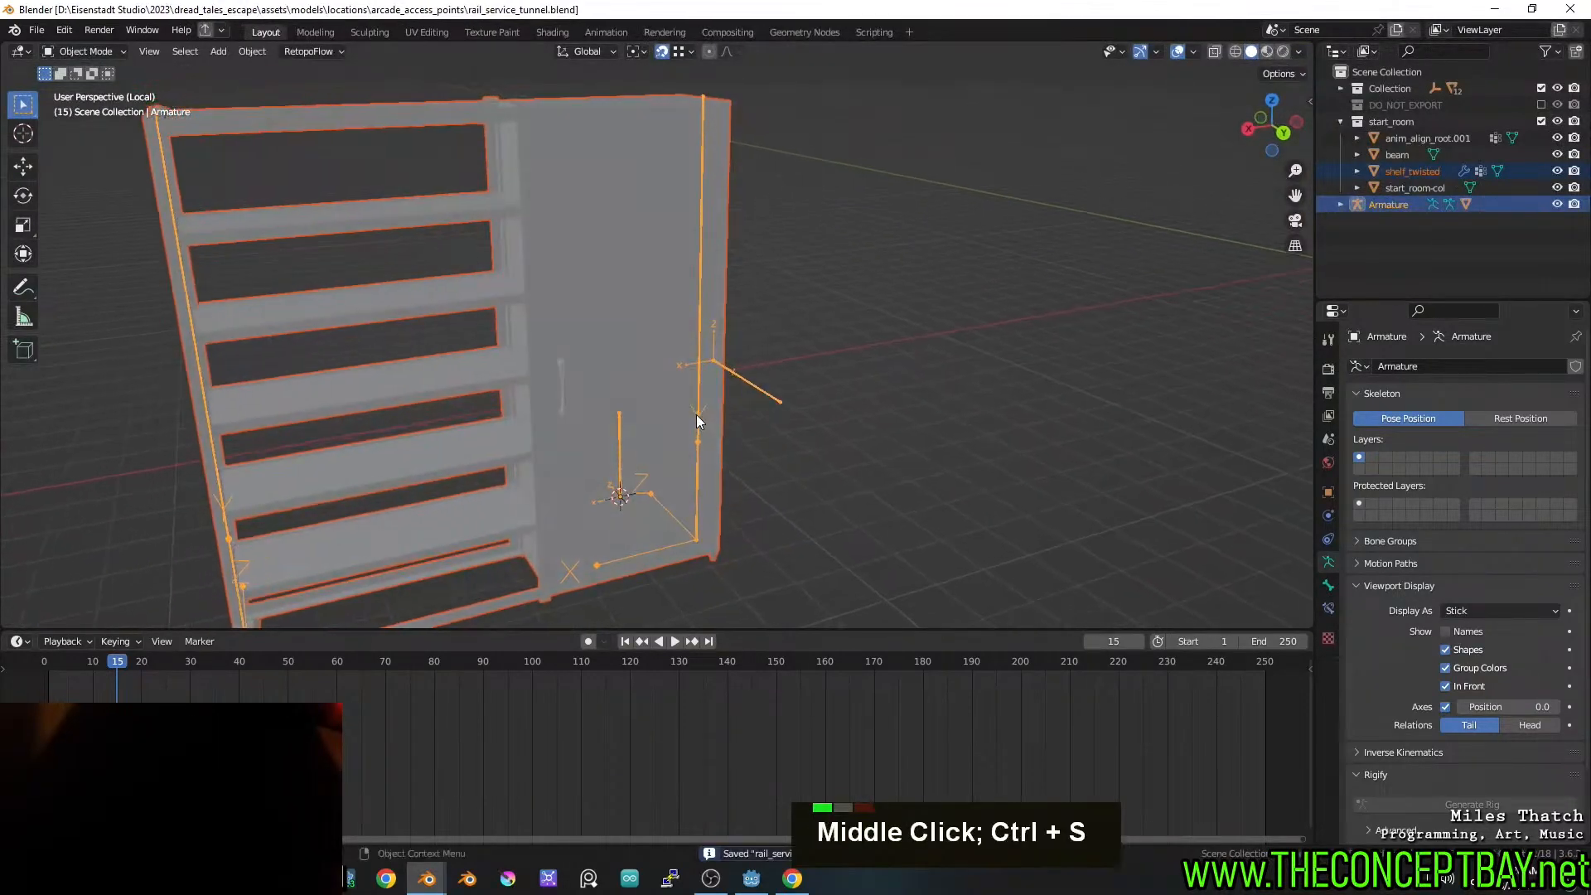
shift+middle_drag(639, 369, 723, 459)
shift+middle_drag(712, 360, 676, 408)
shift+scroll(676, 408, up, 1)
scroll(676, 408, up, 2)
scroll(676, 408, up, 1)
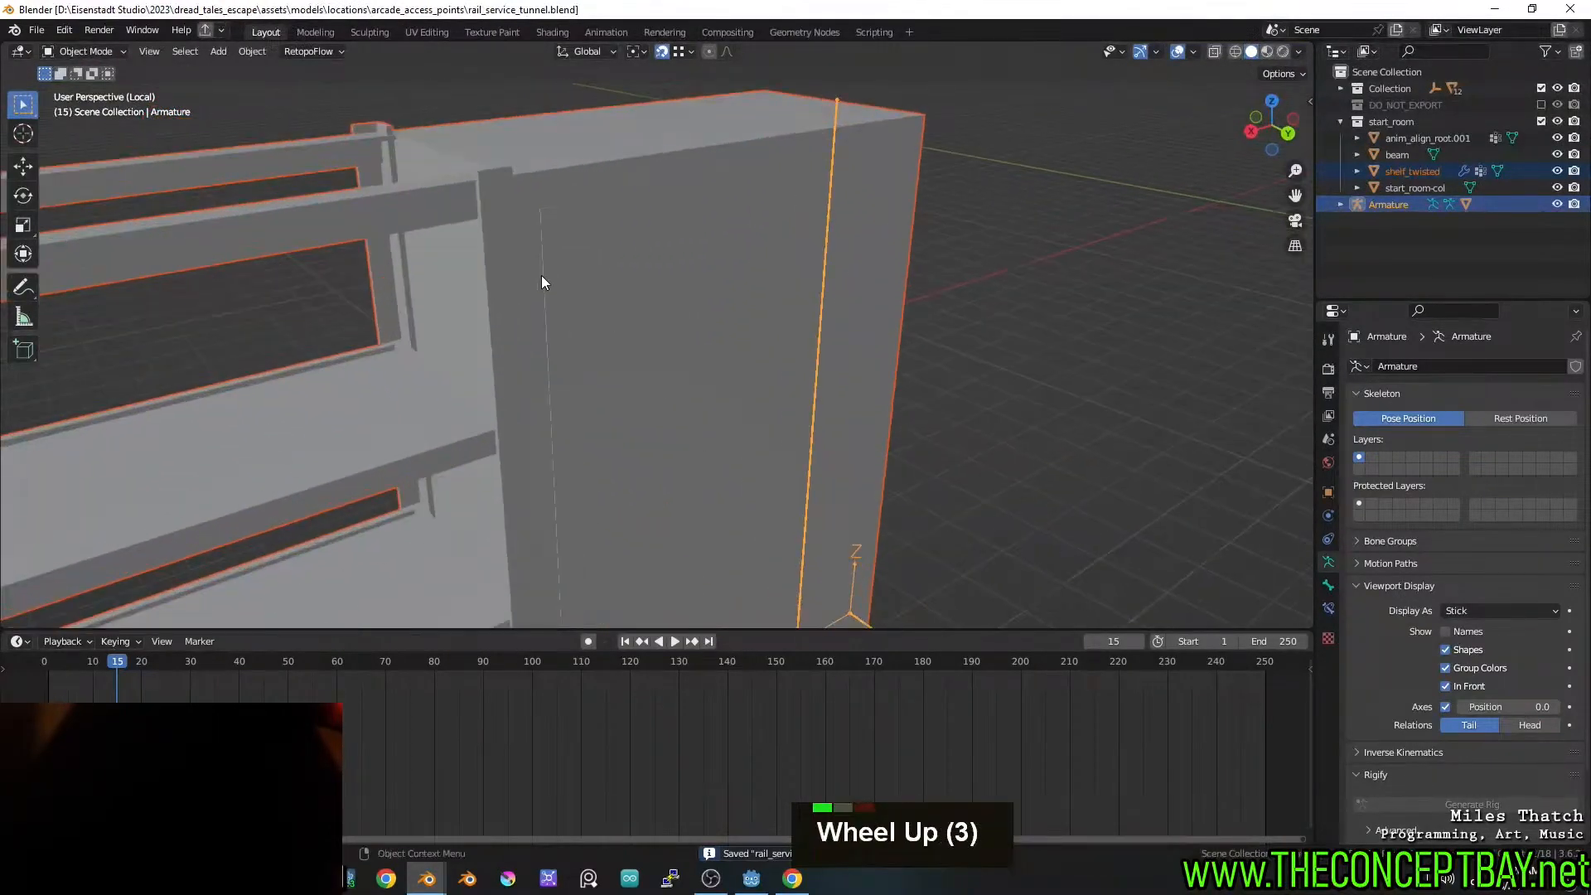
click(506, 256)
key(Tab)
middle_click(520, 265)
scroll(519, 264, up, 2)
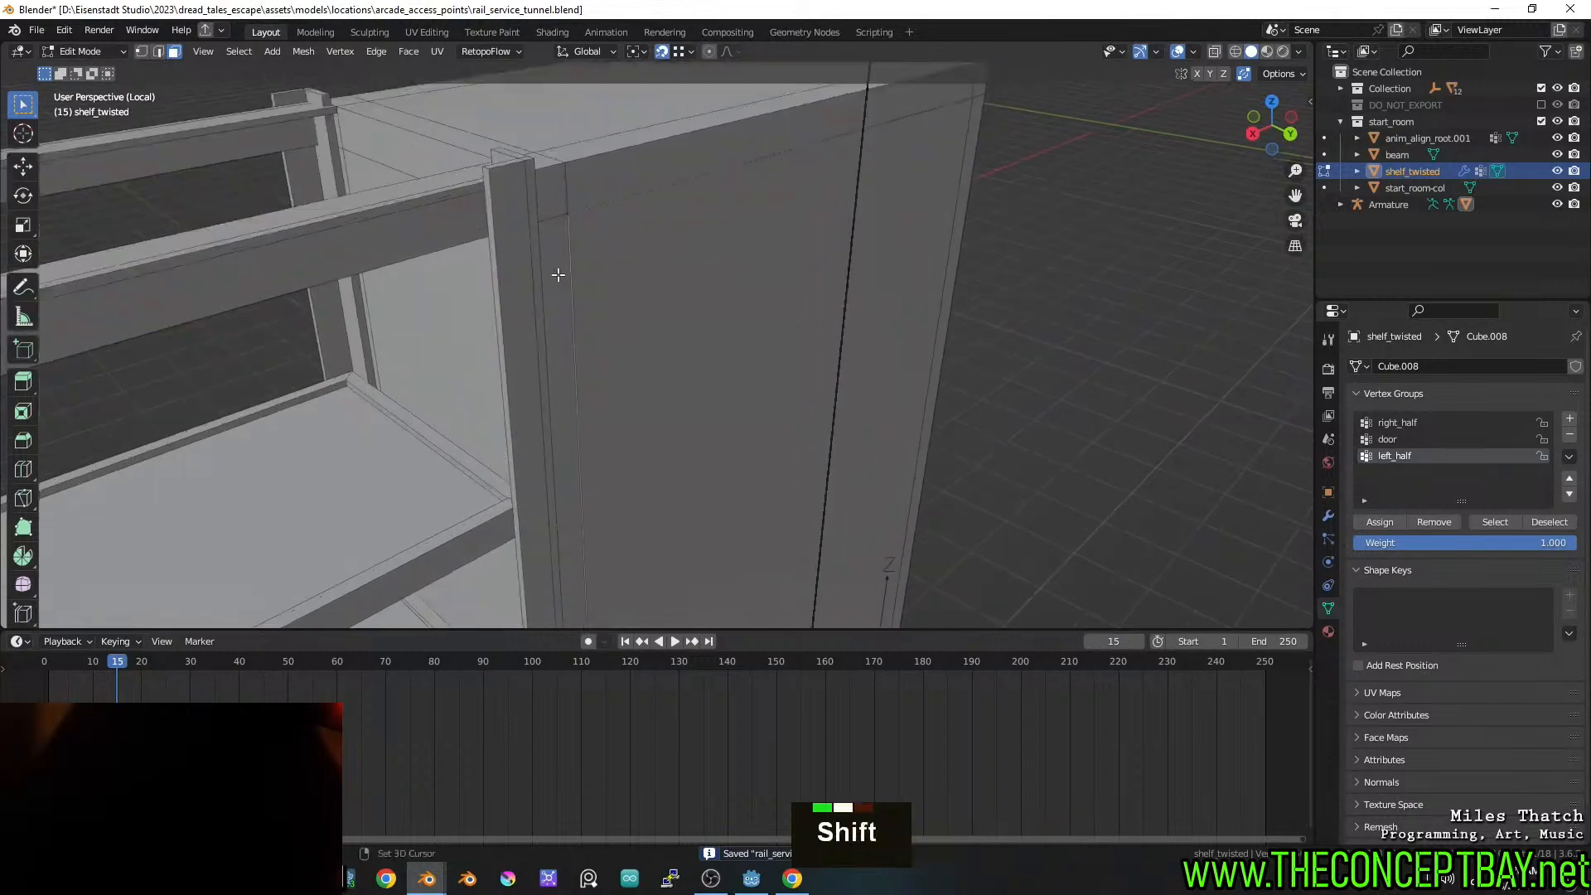
shift+middle_drag(508, 241, 589, 295)
shift+middle_drag(816, 302, 688, 315)
shift+middle_drag(688, 315, 833, 366)
scroll(832, 365, up, 2)
scroll(819, 288, down, 3)
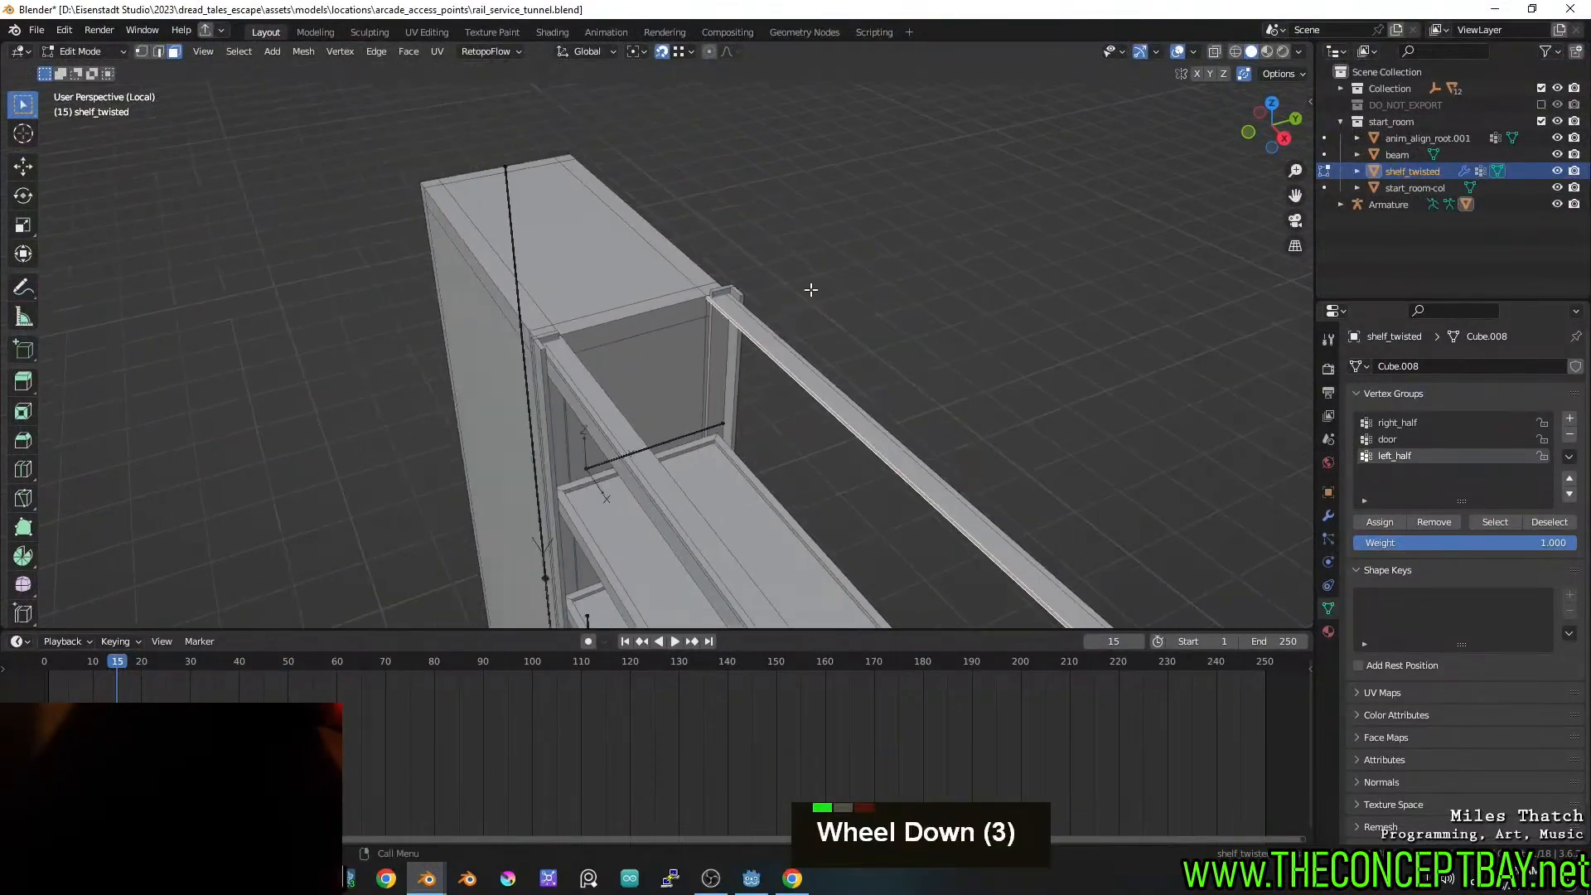
Select the front and back horizontal rails of the open shelf half and move them about 0.029 m along X, away from the cabinet
middle_drag(819, 288, 632, 495)
key(a)
key(a)
key(l)
key(l)
key(l)
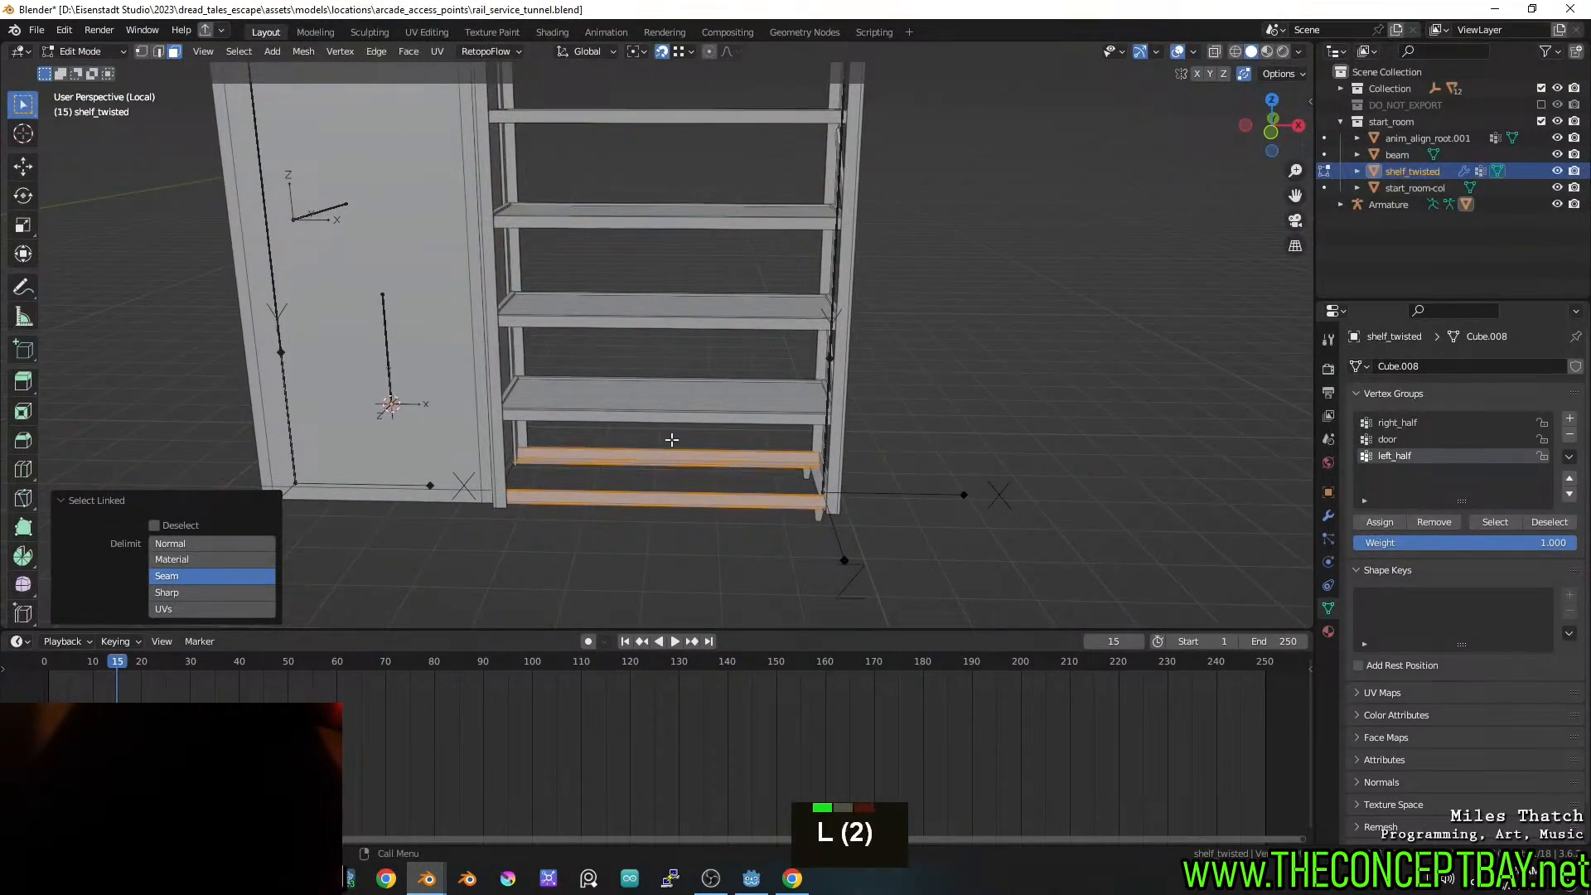
alt+middle_drag(704, 402, 710, 530)
alt+scroll(711, 530, down, 1)
key(z)
scroll(171, 409, up, 6)
mouse_move(410, 312)
shift+middle_down()
mouse_move(661, 355)
mouse_move(658, 336)
shift+middle_up()
scroll(623, 336, up, 1)
scroll(630, 336, down, 1)
key(g)
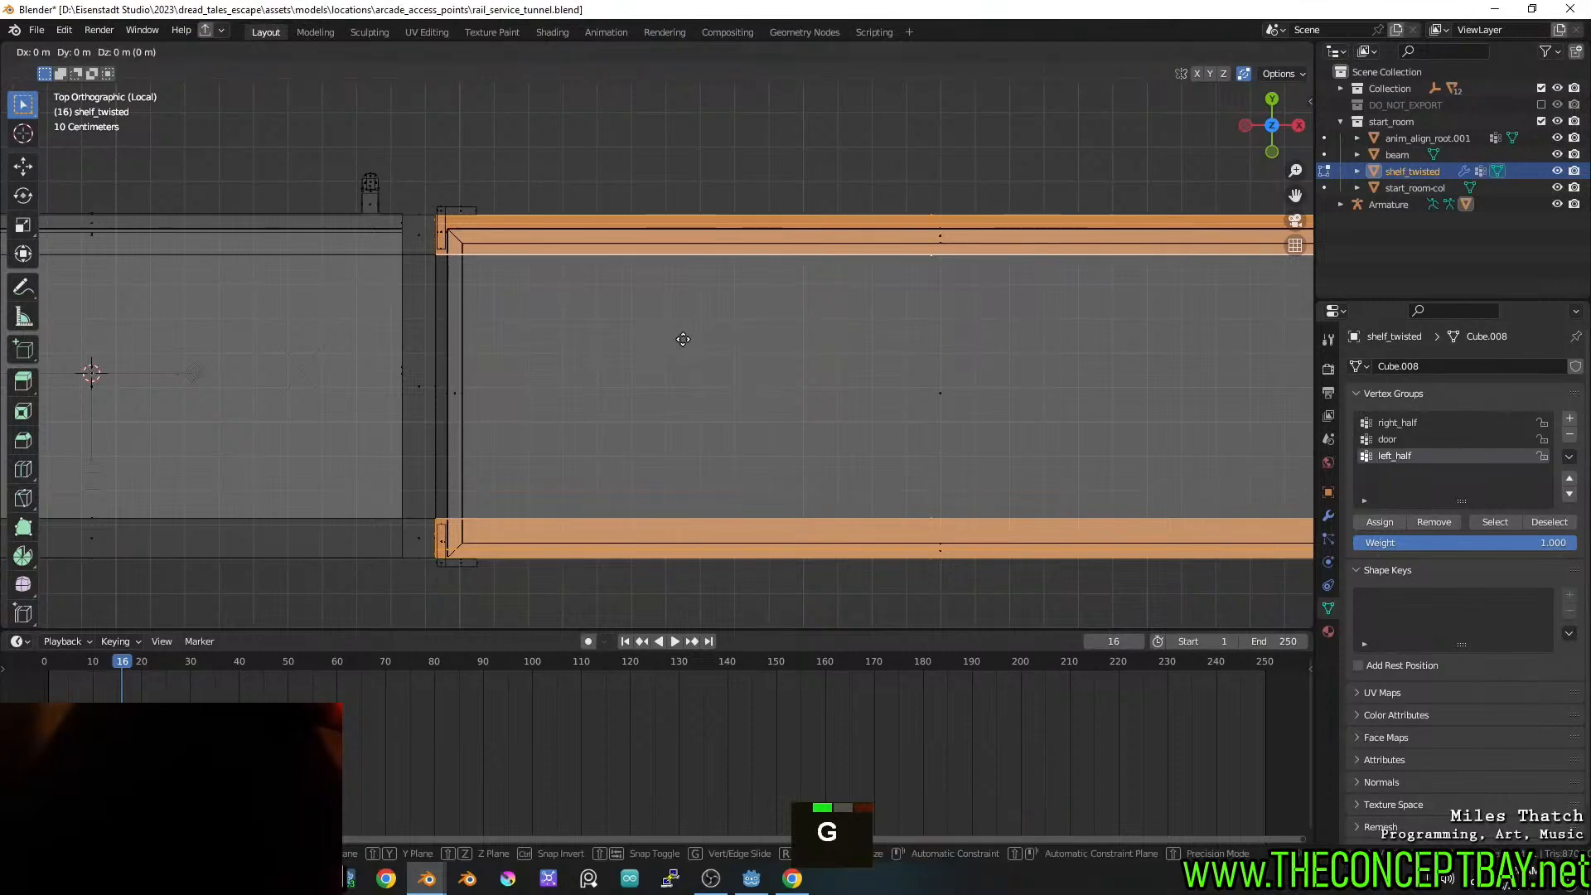
key(y)
key(x)
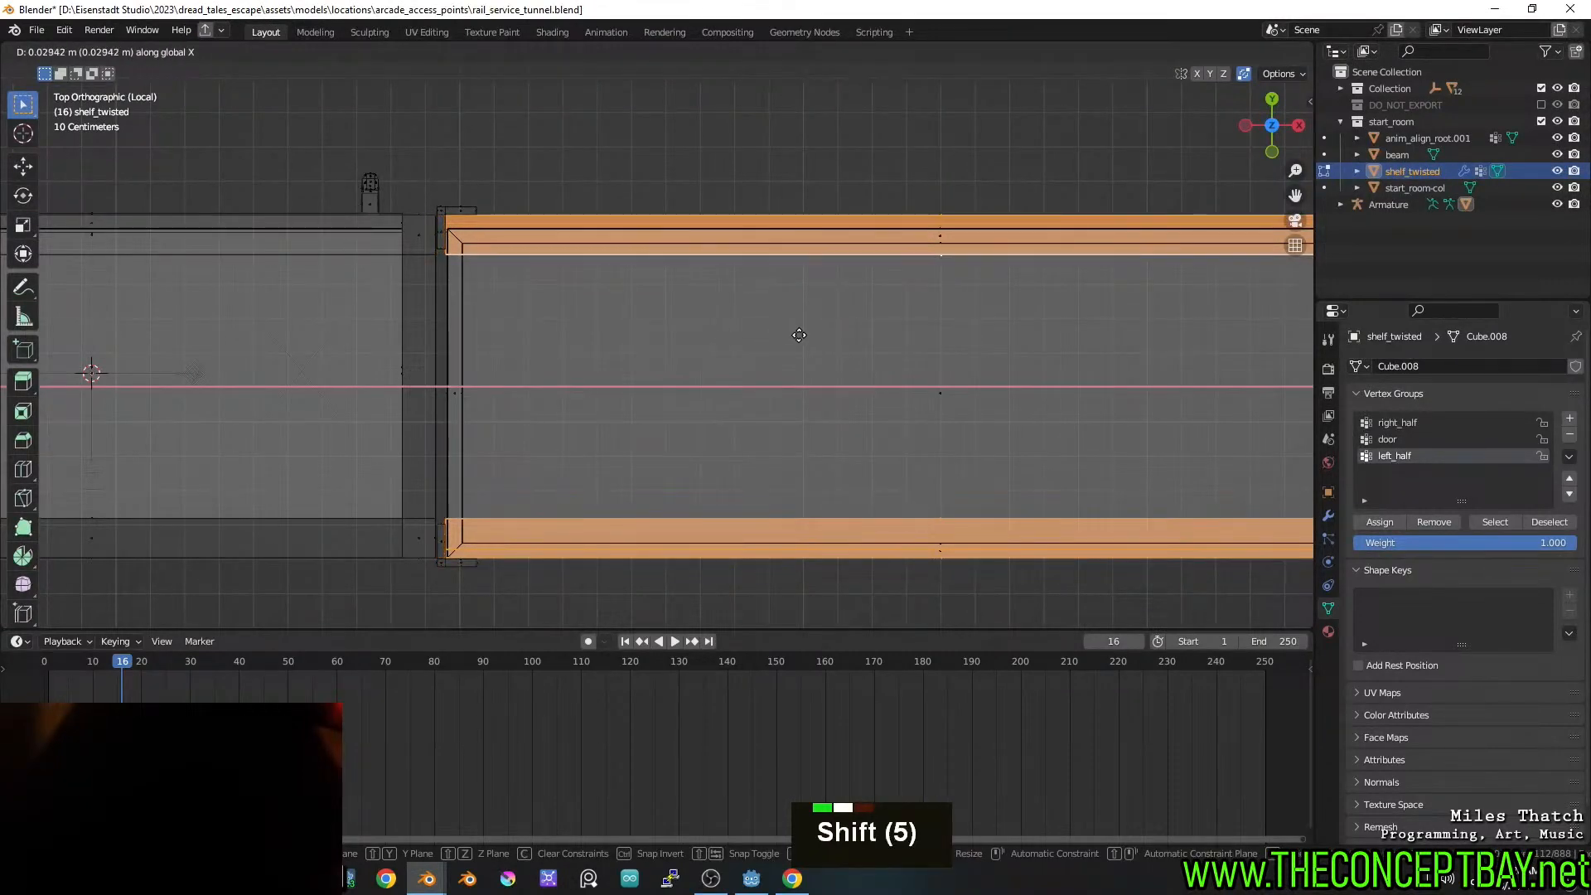
shift+click(798, 336)
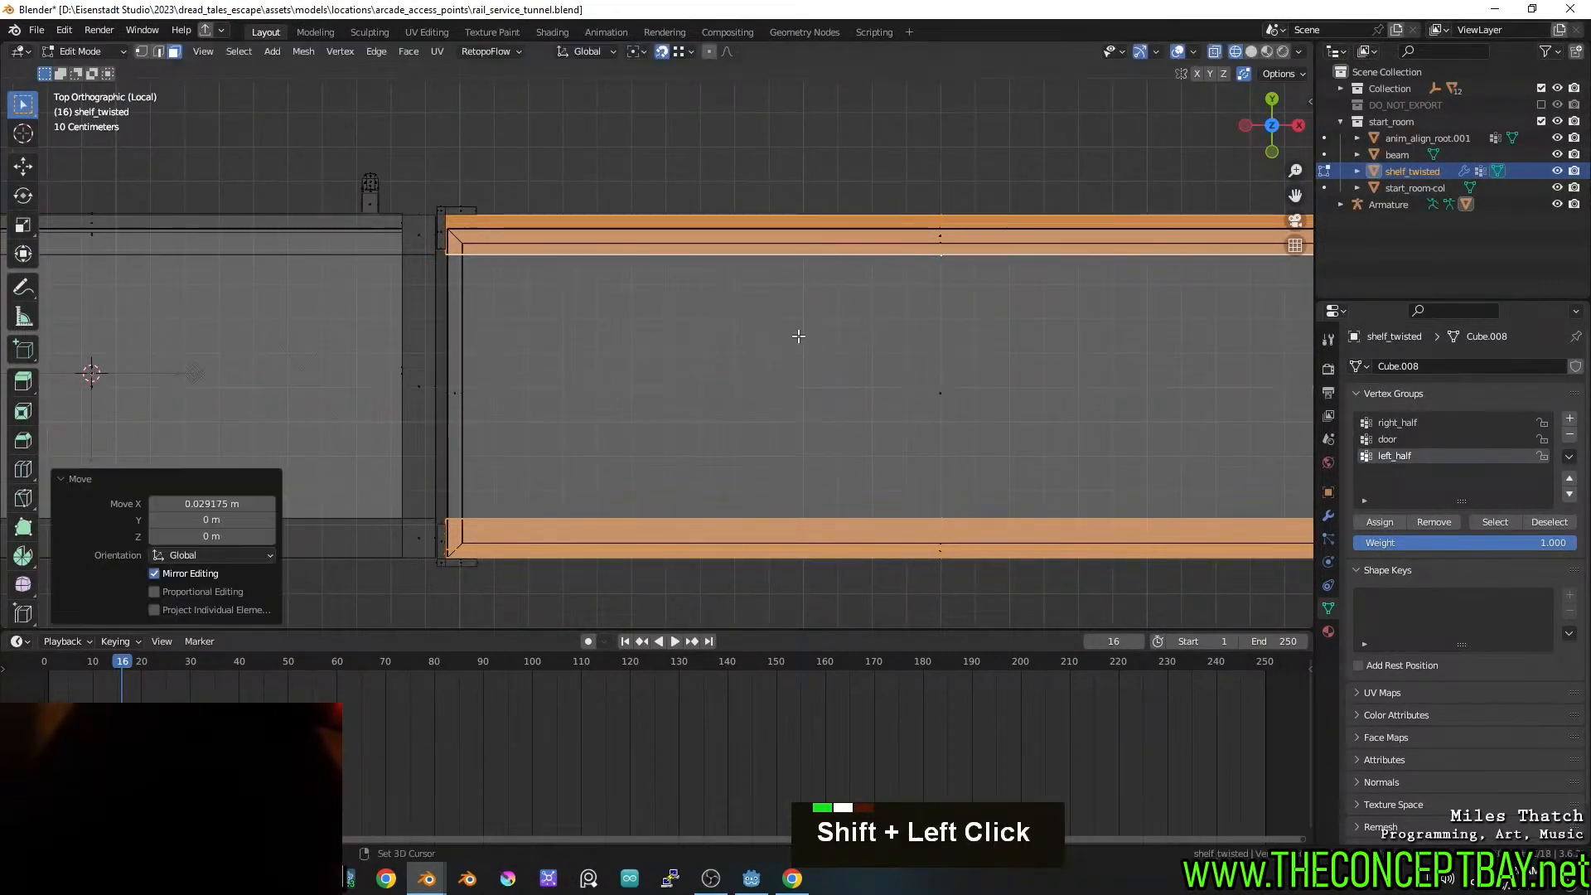
Check the rails' outer ends, return shelf_twisted to solid display and Object Mode, and save the file
shift+middle_drag(972, 378, 632, 341)
scroll(828, 376, up, 1)
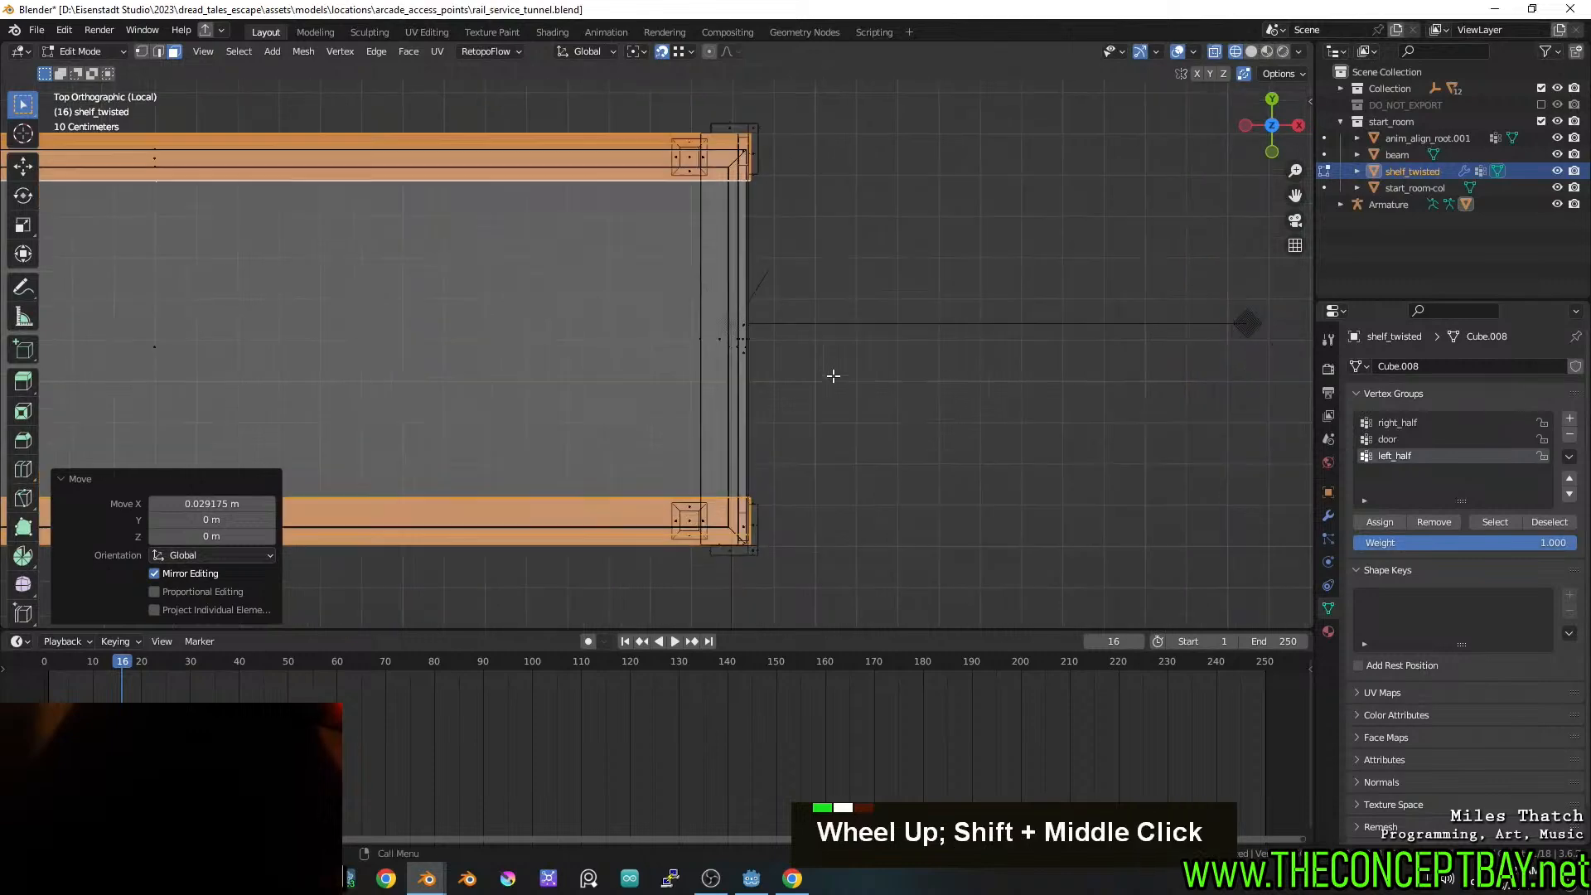
shift+middle_drag(828, 377, 756, 397)
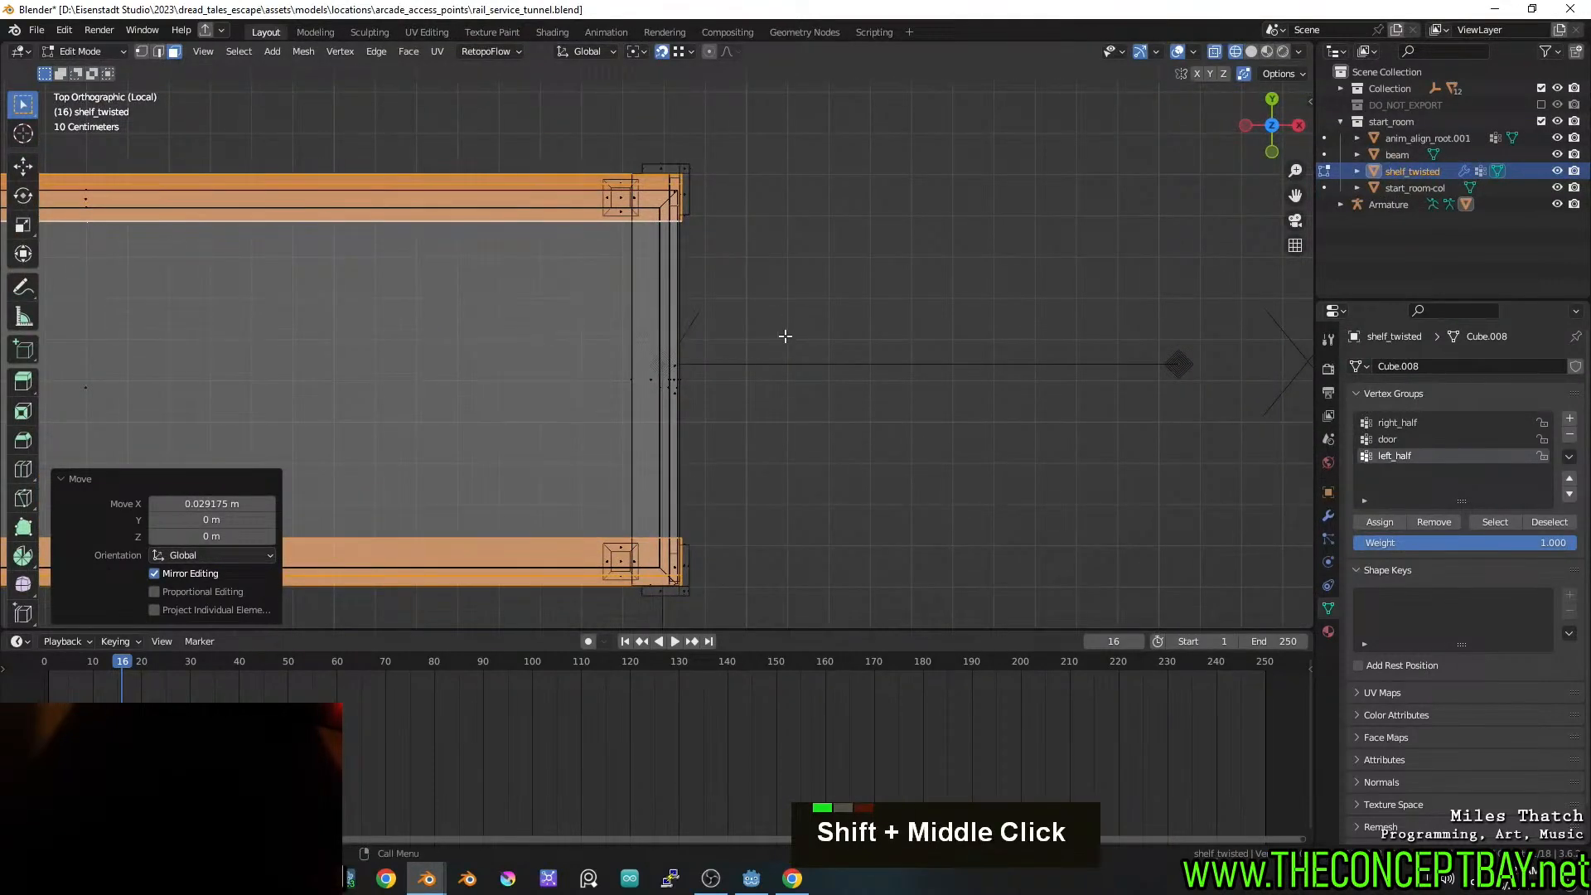
middle_drag(786, 335, 899, 331)
key(z)
scroll(898, 330, down, 3)
key(Tab)
shift+middle_drag(902, 256, 696, 311)
scroll(829, 307, down, 2)
shift+middle_drag(828, 307, 663, 353)
middle_drag(663, 352, 764, 355)
key(ctrl+s)
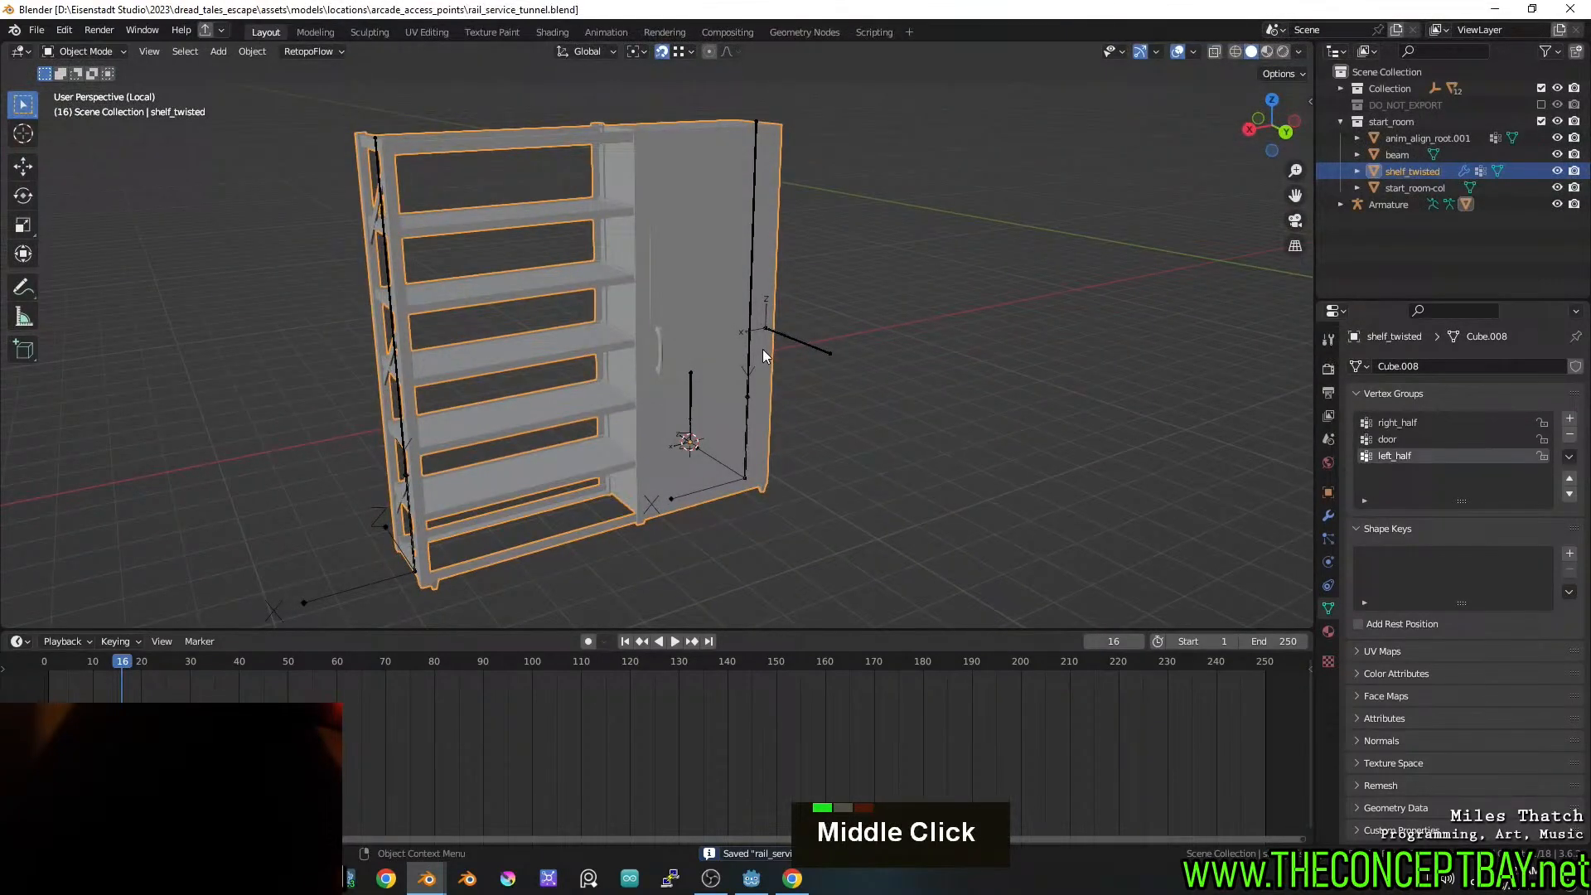
Put the armature in Pose Mode and rotate the left_half bone about the global X axis to test the deformation
key(Tab)
key(Tab)
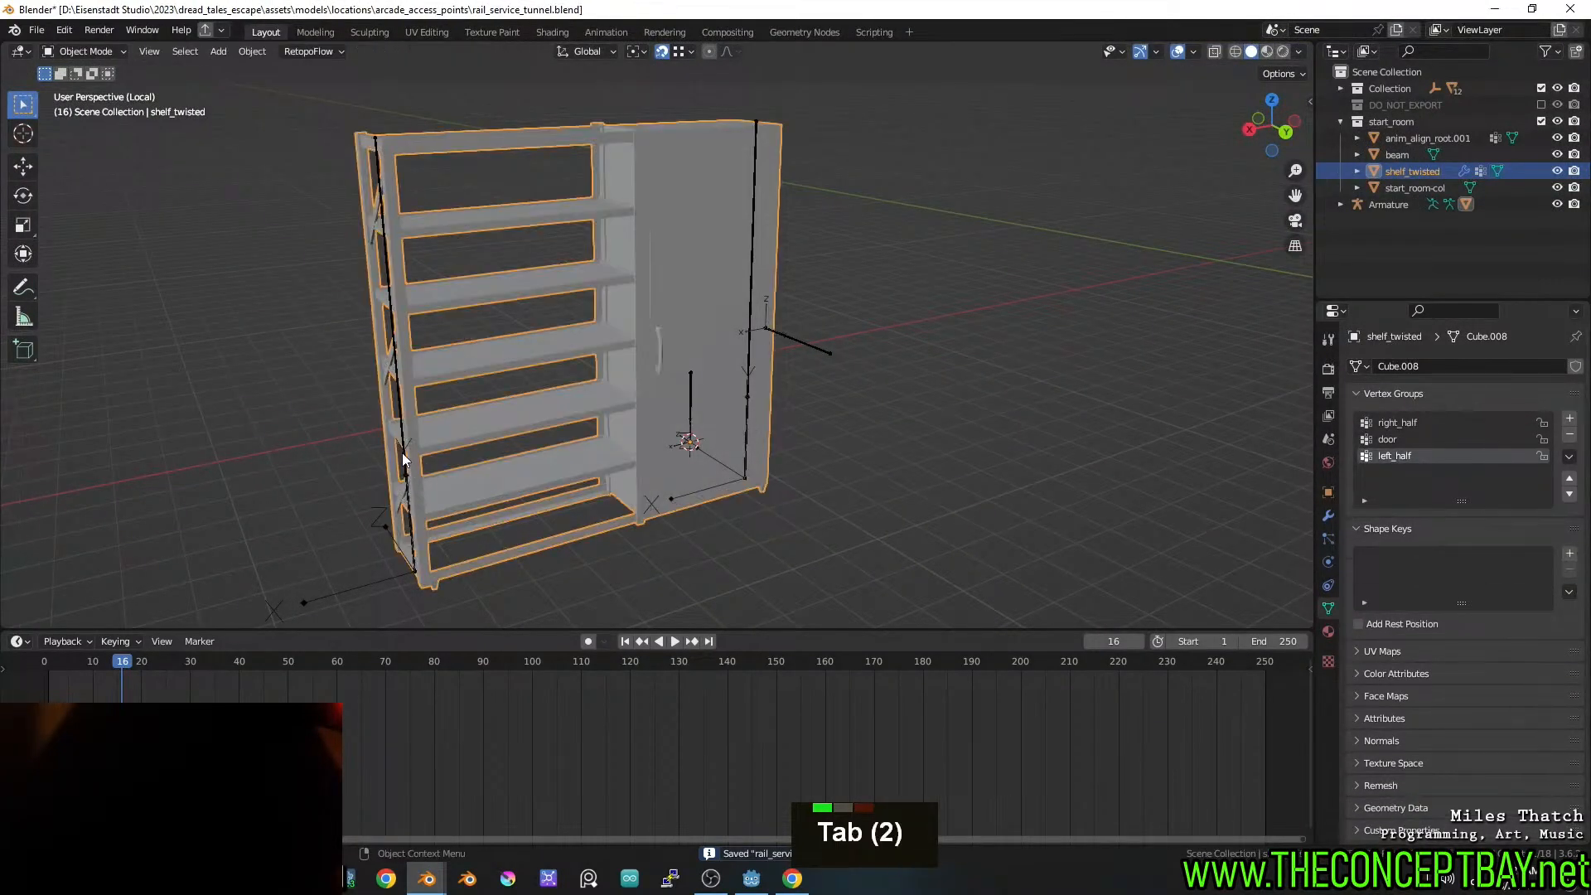
click(405, 451)
key(ctrl+Tab)
click(406, 458)
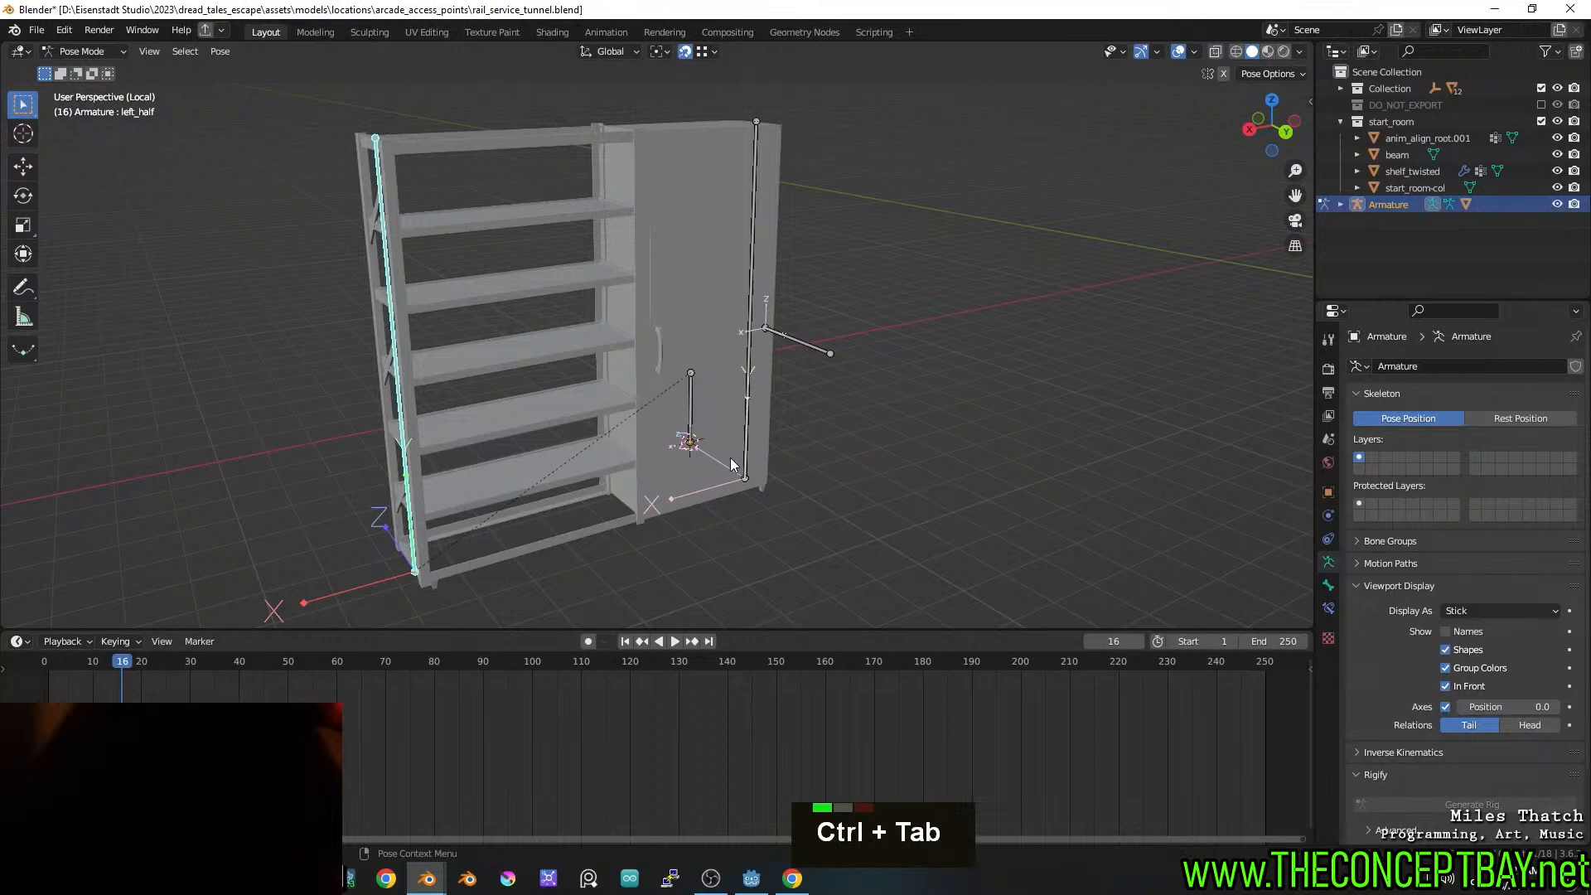
middle_drag(731, 459, 820, 455)
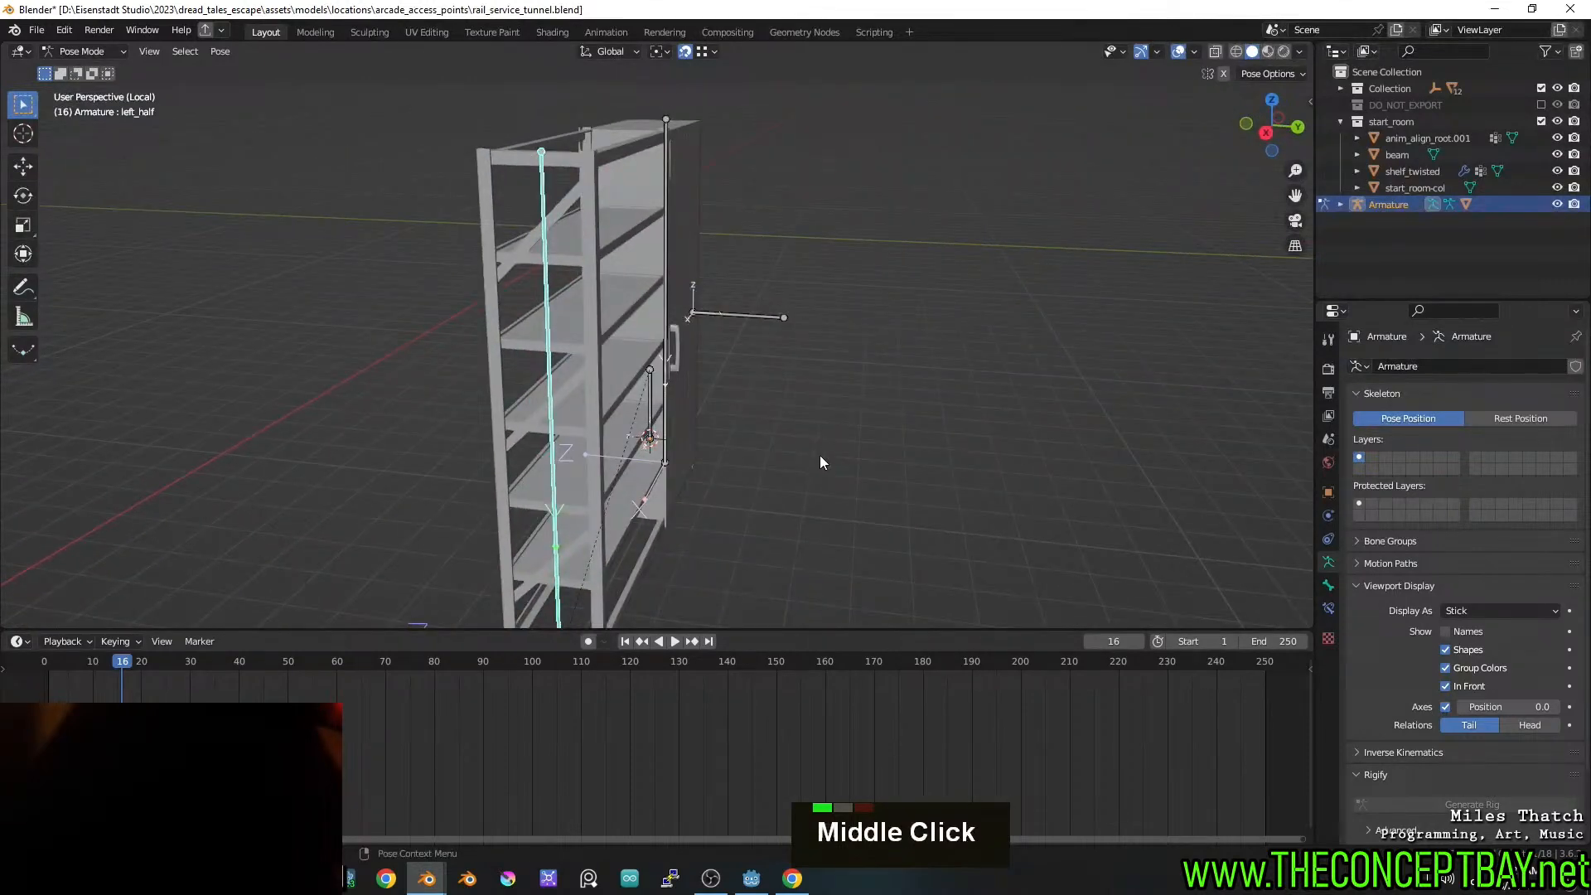
key(r)
key(y)
key(x)
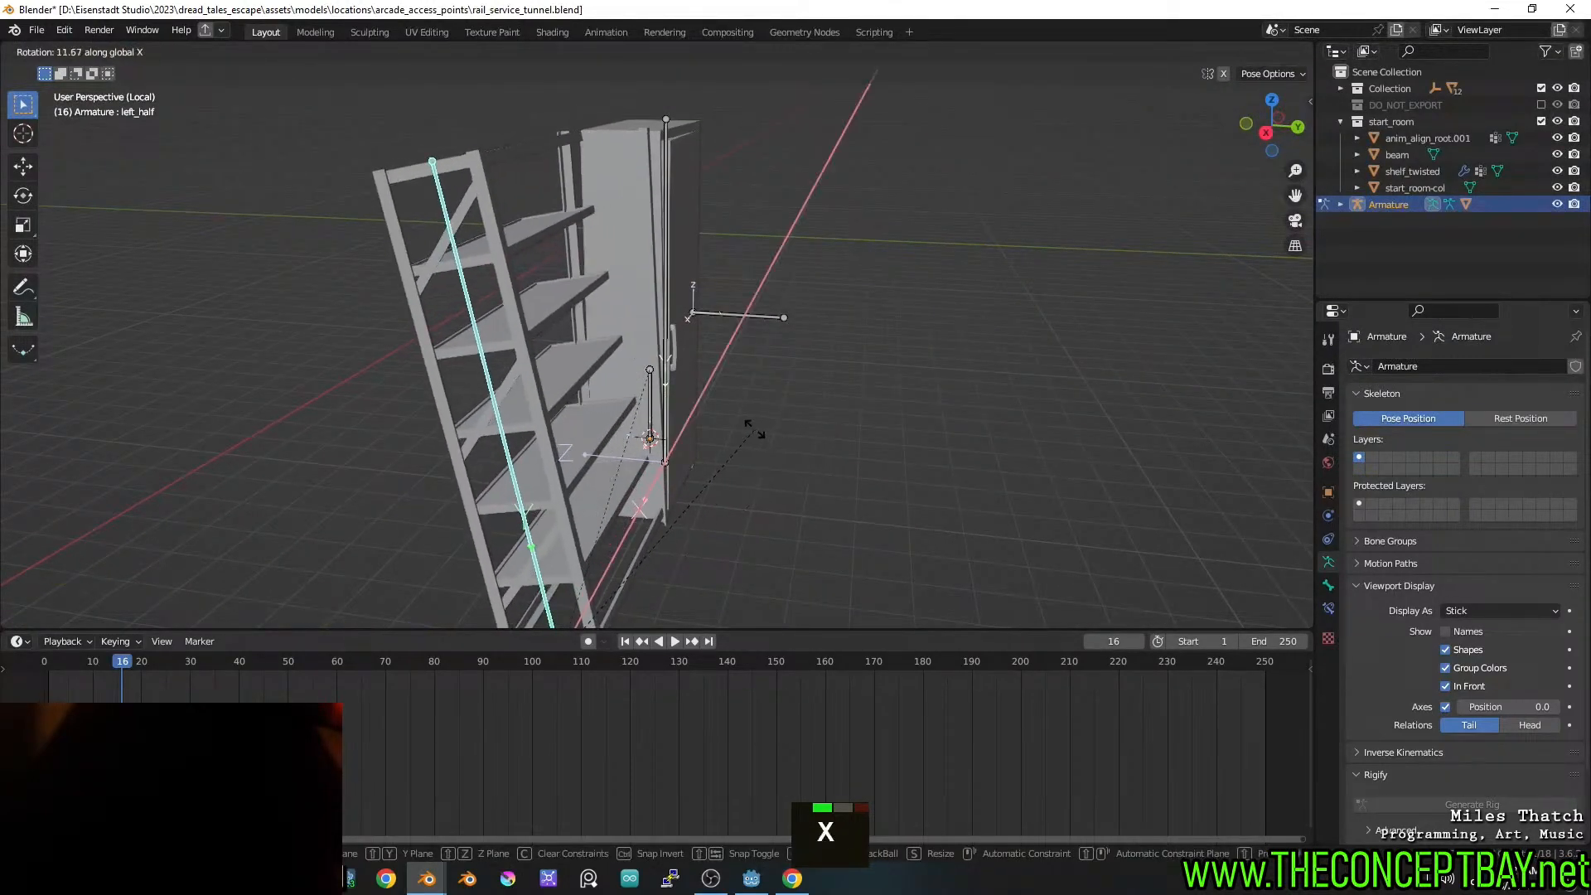
click(795, 454)
middle_drag(795, 454, 773, 467)
scroll(718, 464, down, 2)
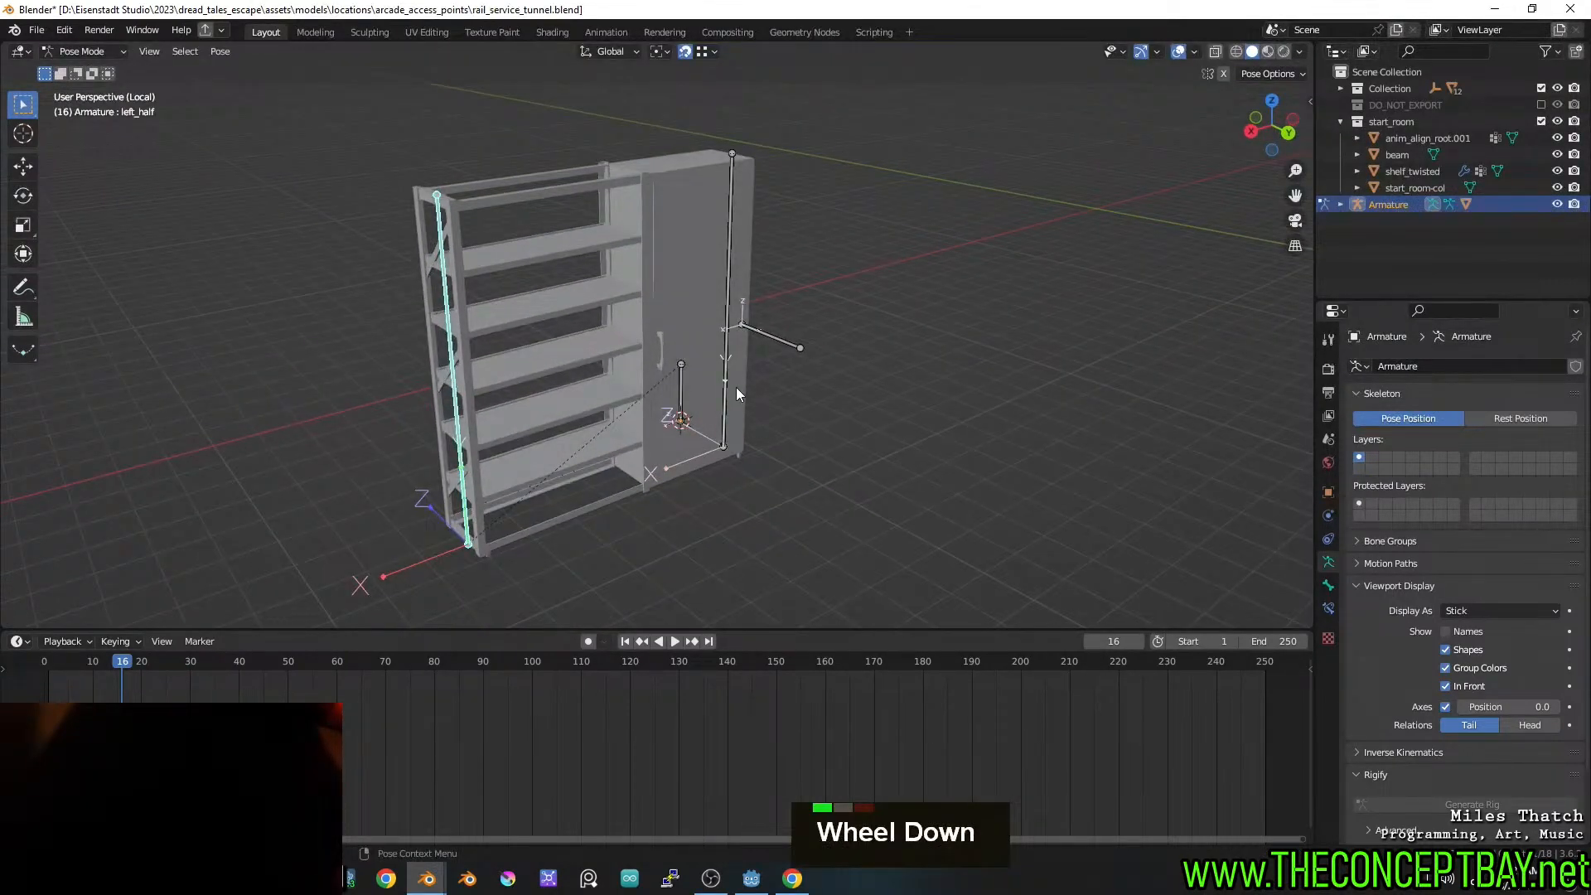
Examine from several angles how the open shelf half's upper rails and posts meet the closed half in the current pose
middle_drag(743, 271, 738, 381)
scroll(776, 282, up, 1)
scroll(720, 345, up, 3)
mouse_move(737, 381)
shift+middle_down()
mouse_move(754, 409)
mouse_move(697, 405)
mouse_move(813, 390)
mouse_move(696, 384)
mouse_move(783, 395)
mouse_move(763, 401)
shift+middle_up()
scroll(813, 390, up, 2)
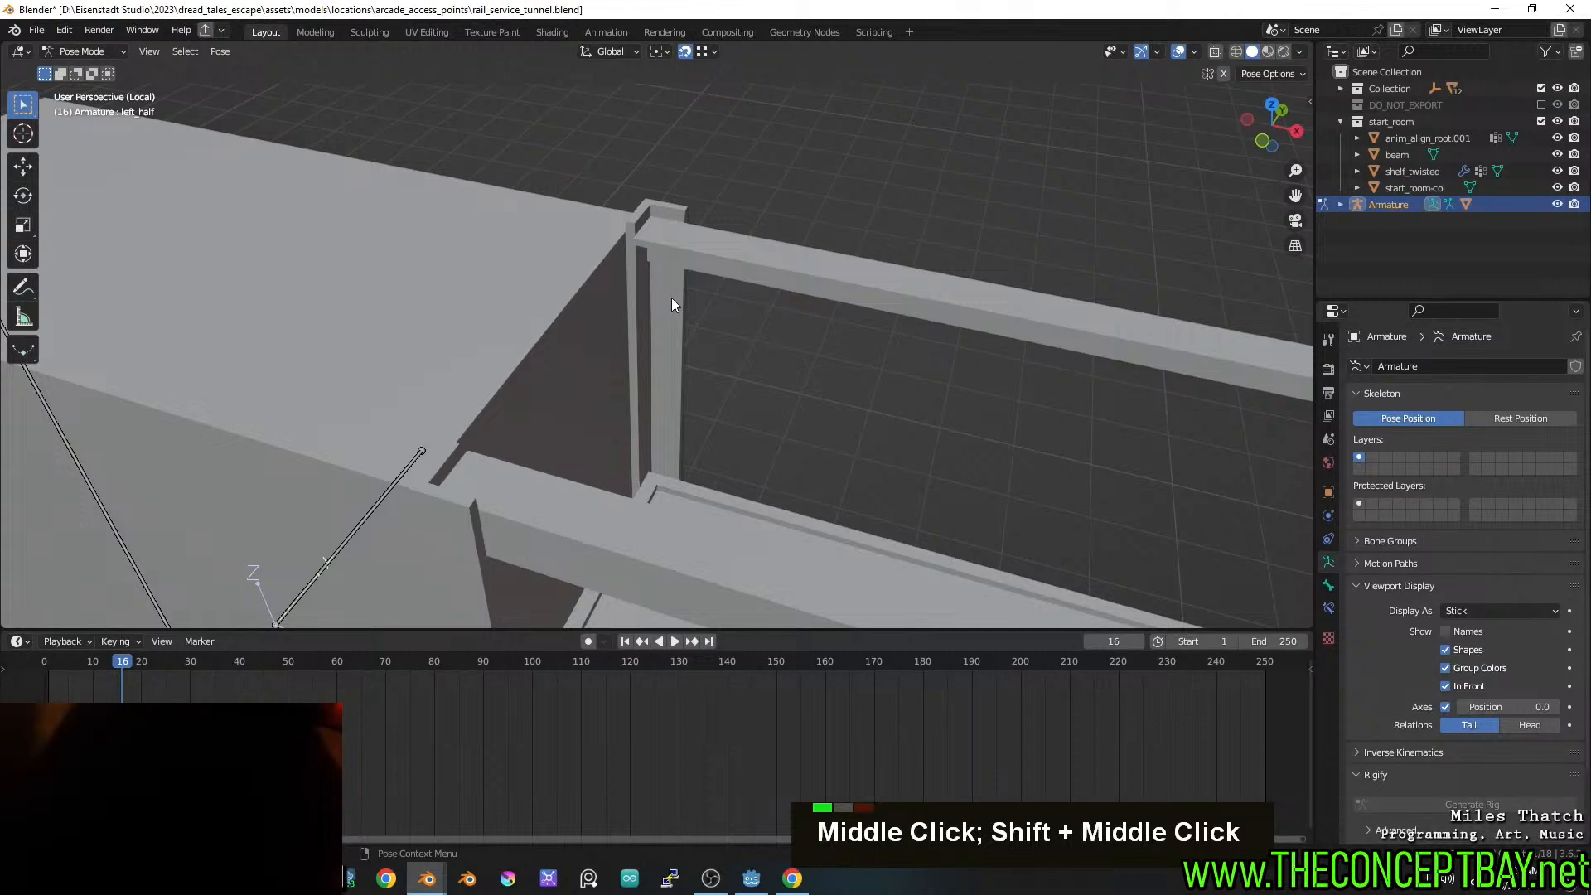
scroll(672, 300, down, 2)
middle_drag(682, 323, 557, 308)
shift+middle_drag(557, 309, 673, 356)
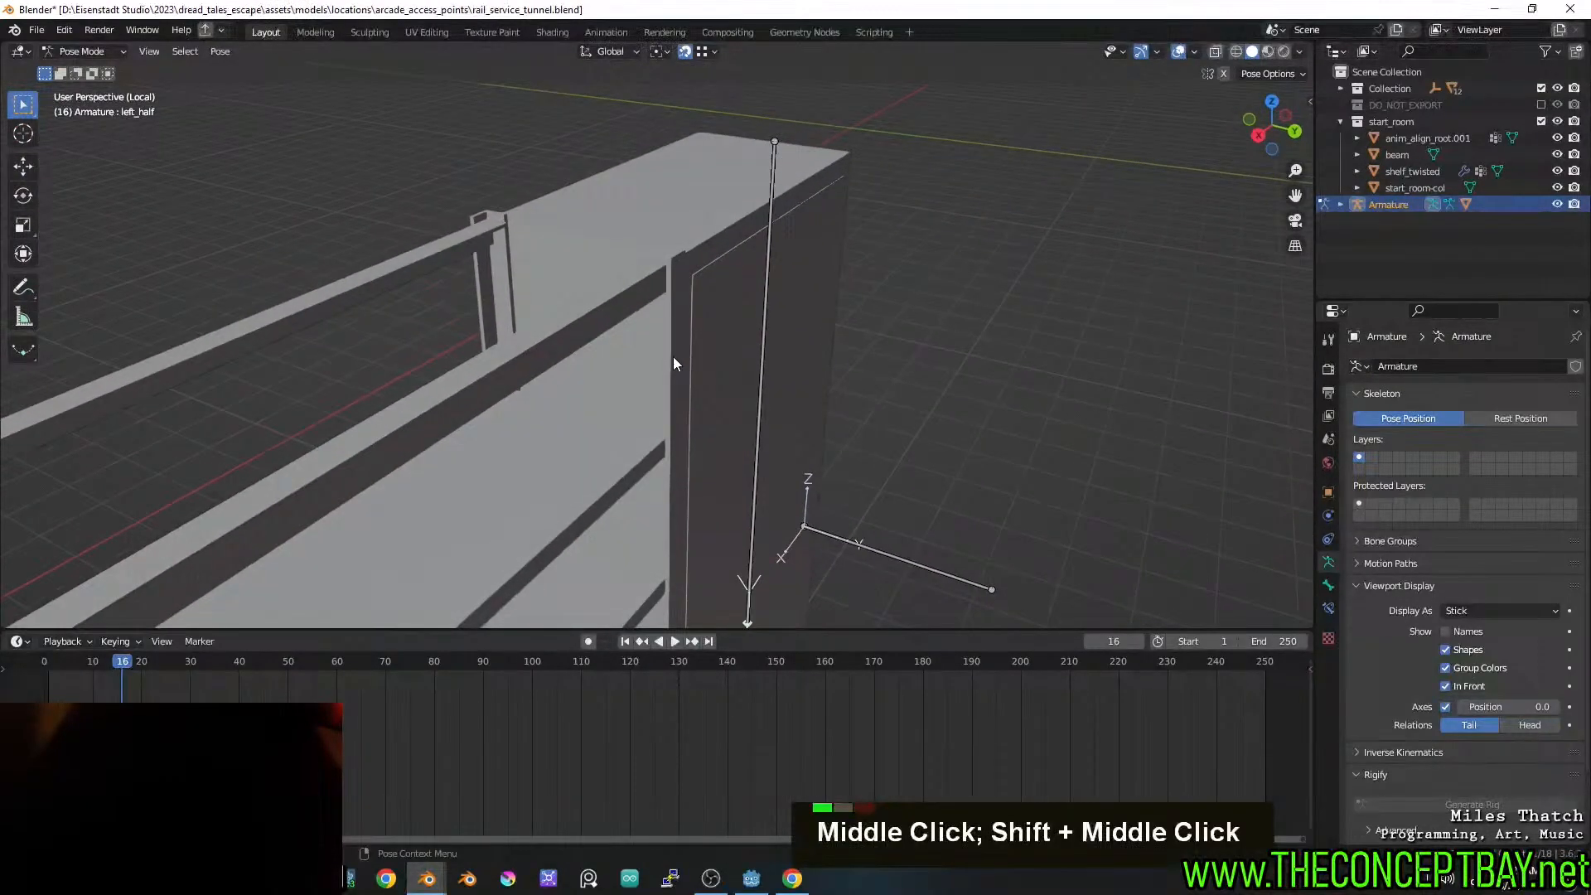
Return the armature to Object Mode and open shelf_twisted in Edit Mode
click(79, 52)
click(79, 70)
scroll(590, 380, down, 5)
click(605, 375)
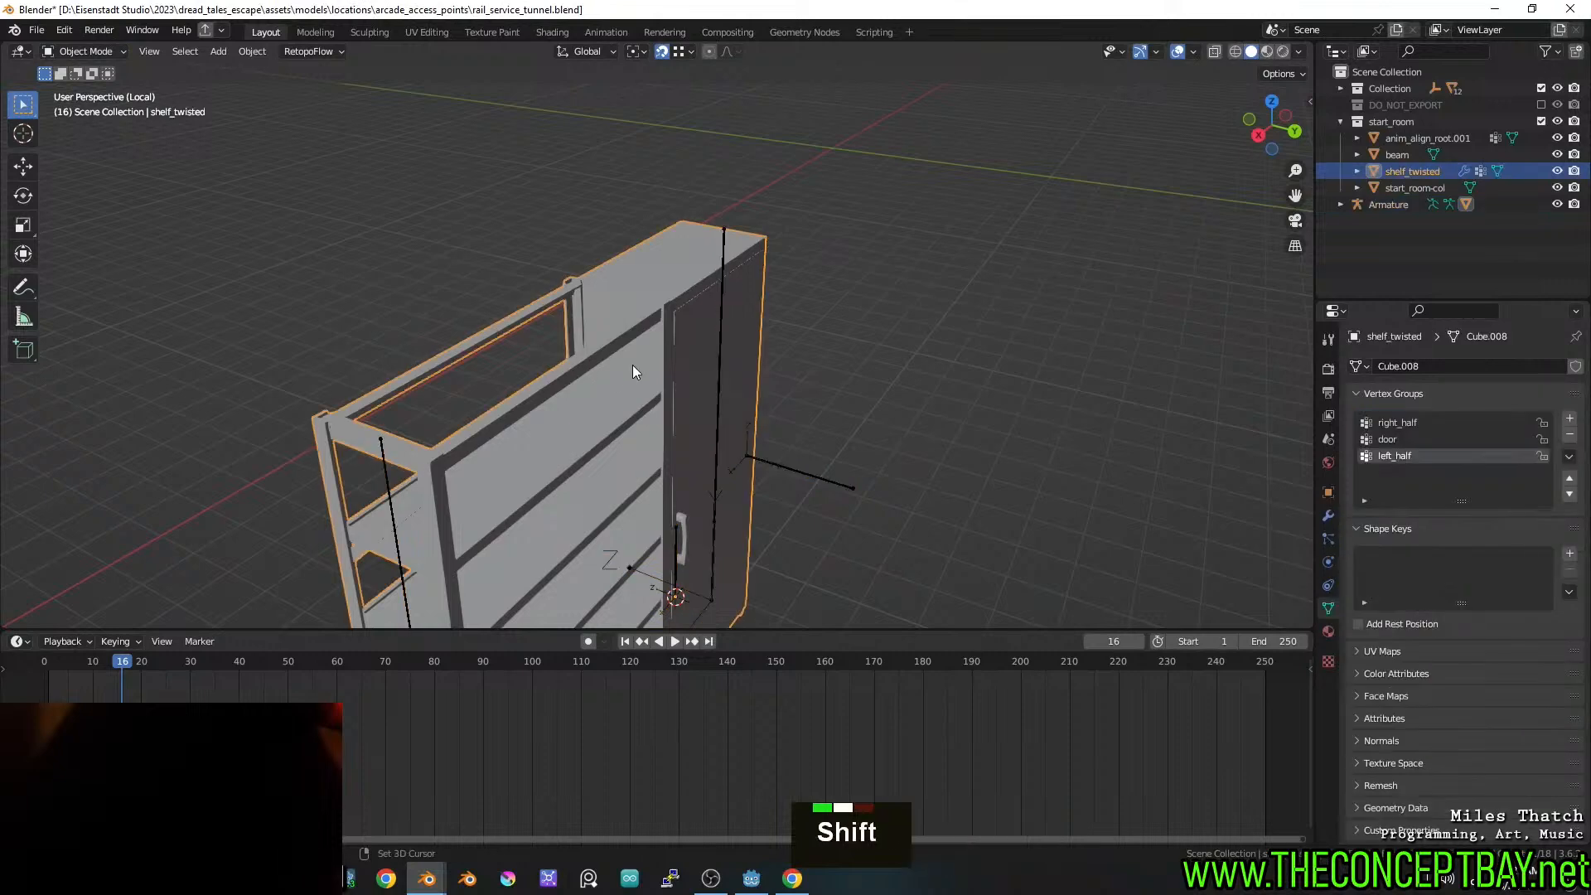
shift+middle_drag(633, 371, 620, 220)
key(Tab)
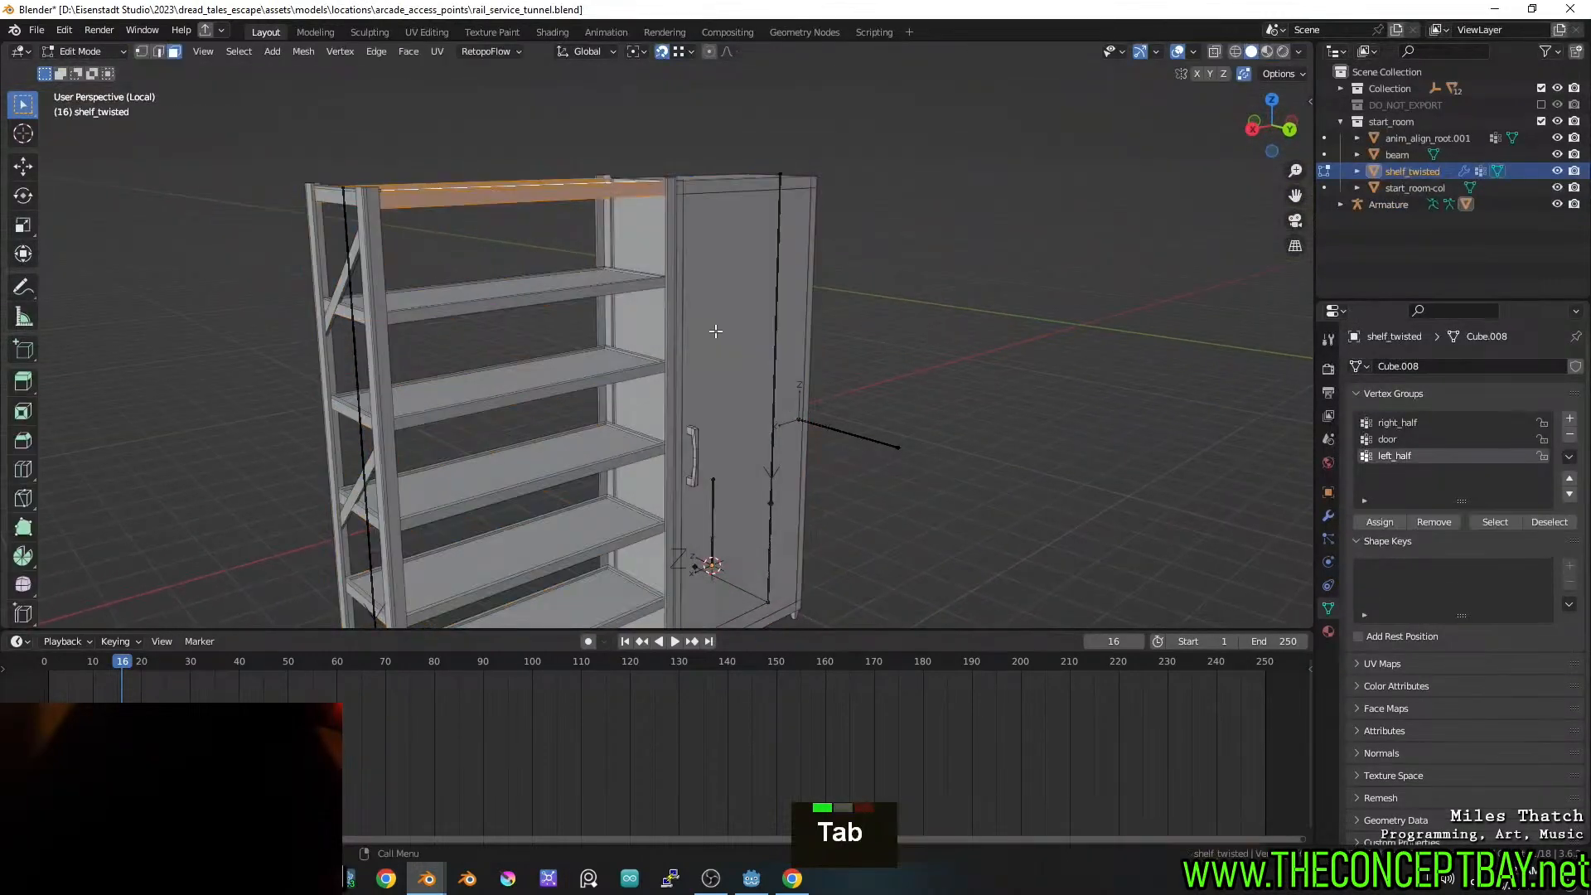
Separate the door with its handle from shelf_twisted into its own object and save the file from Object Mode
key(a)
key(a)
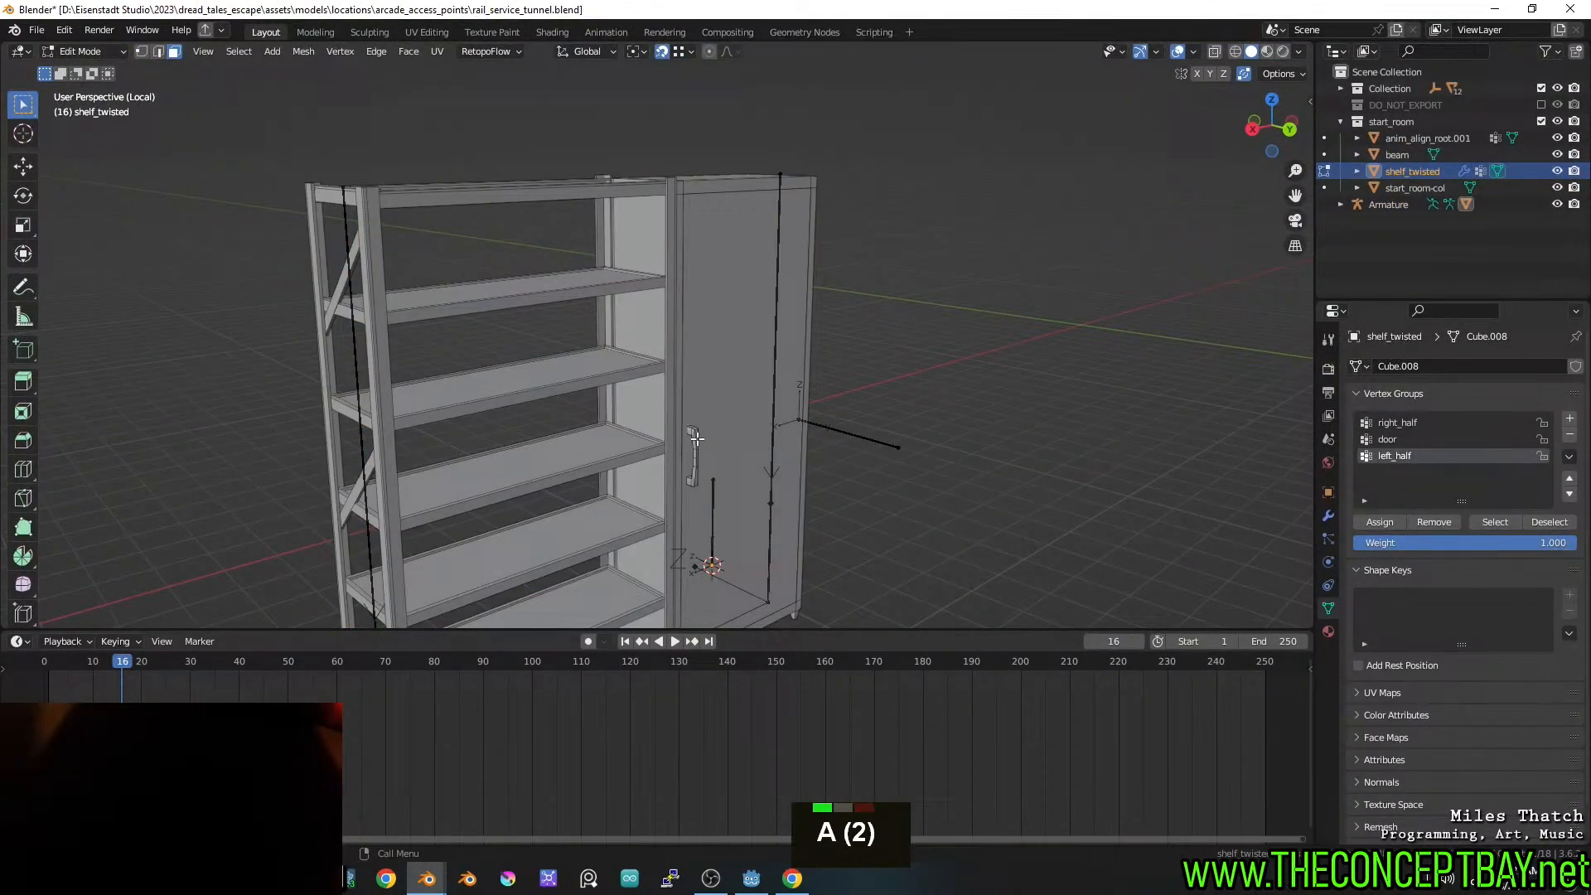
key(l)
key(p)
click(663, 390)
key(Tab)
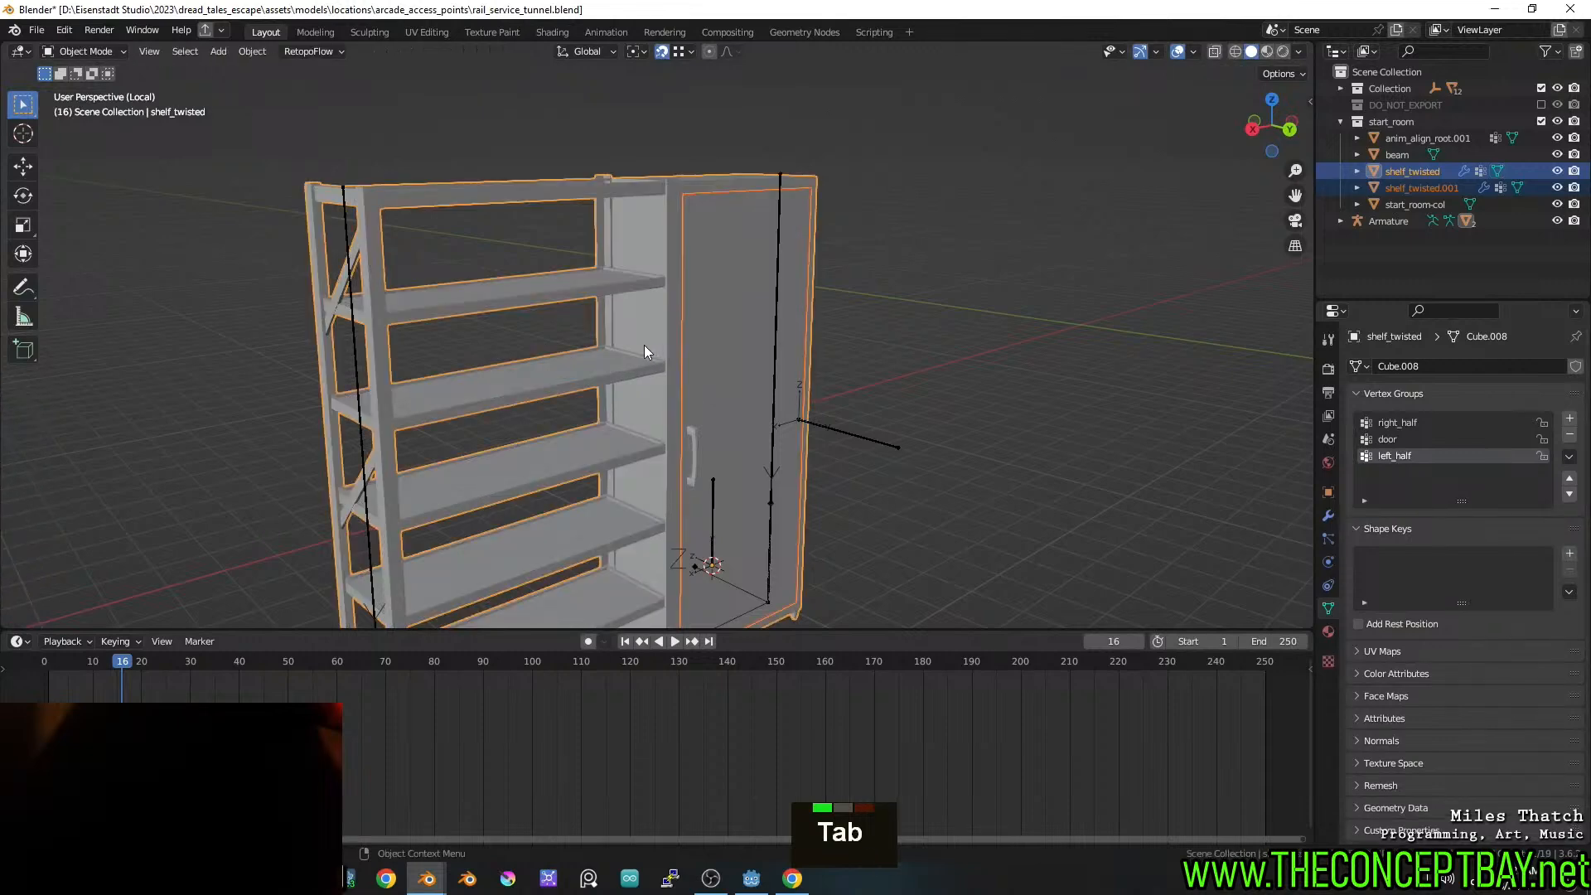
key(ctrl+s)
Remesh shelf_twisted without the door using Quad Remesher at a quad count of 5000 and adaptive size 50%
shift+middle_drag(667, 356, 654, 290)
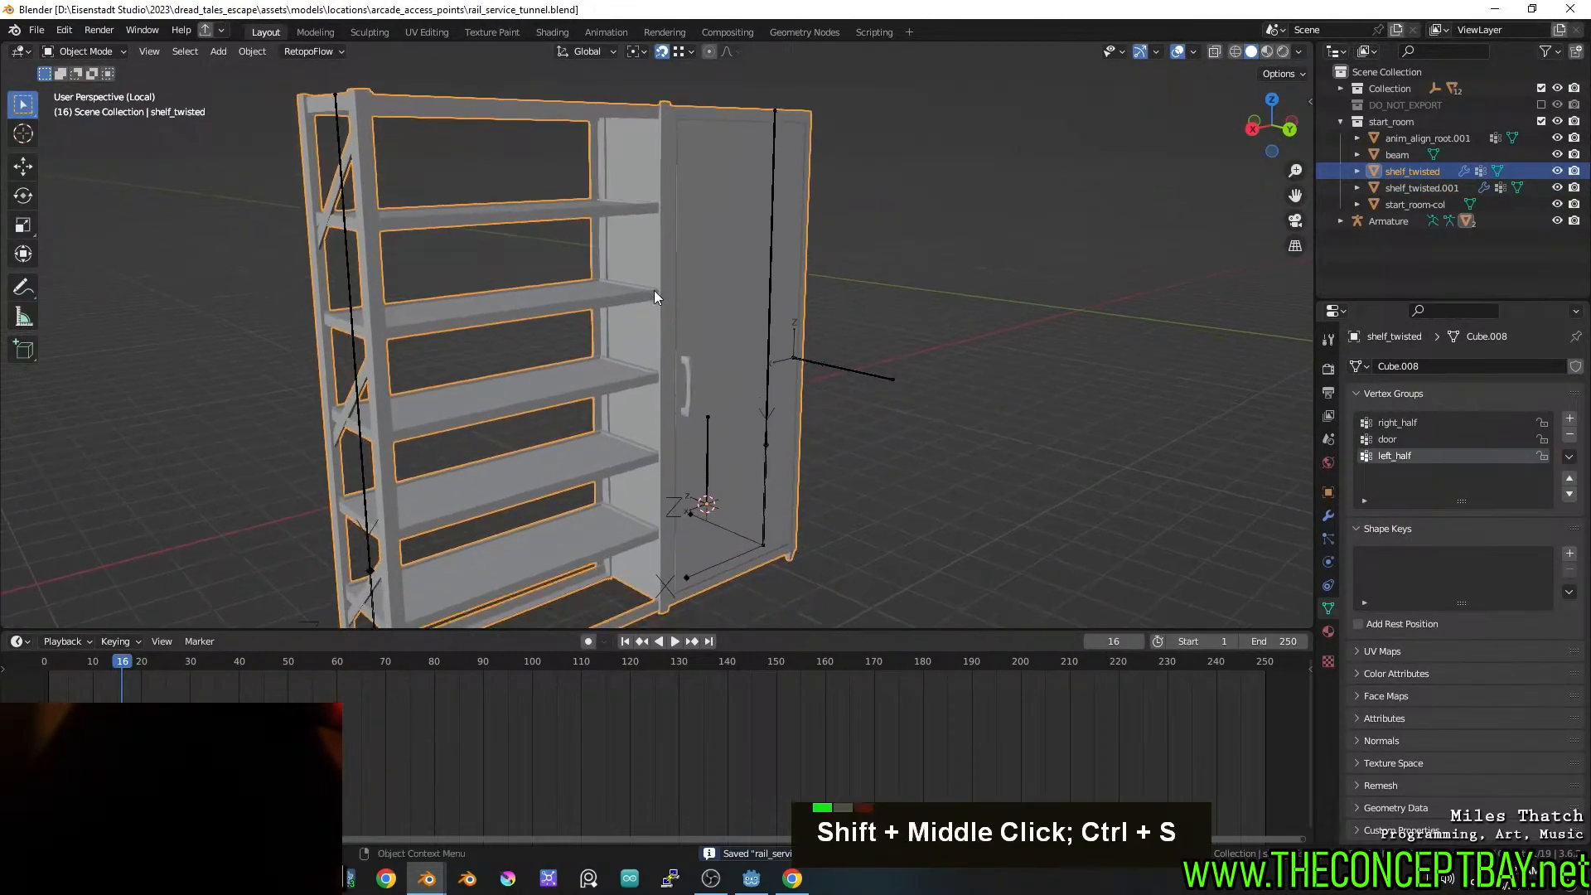
key(n)
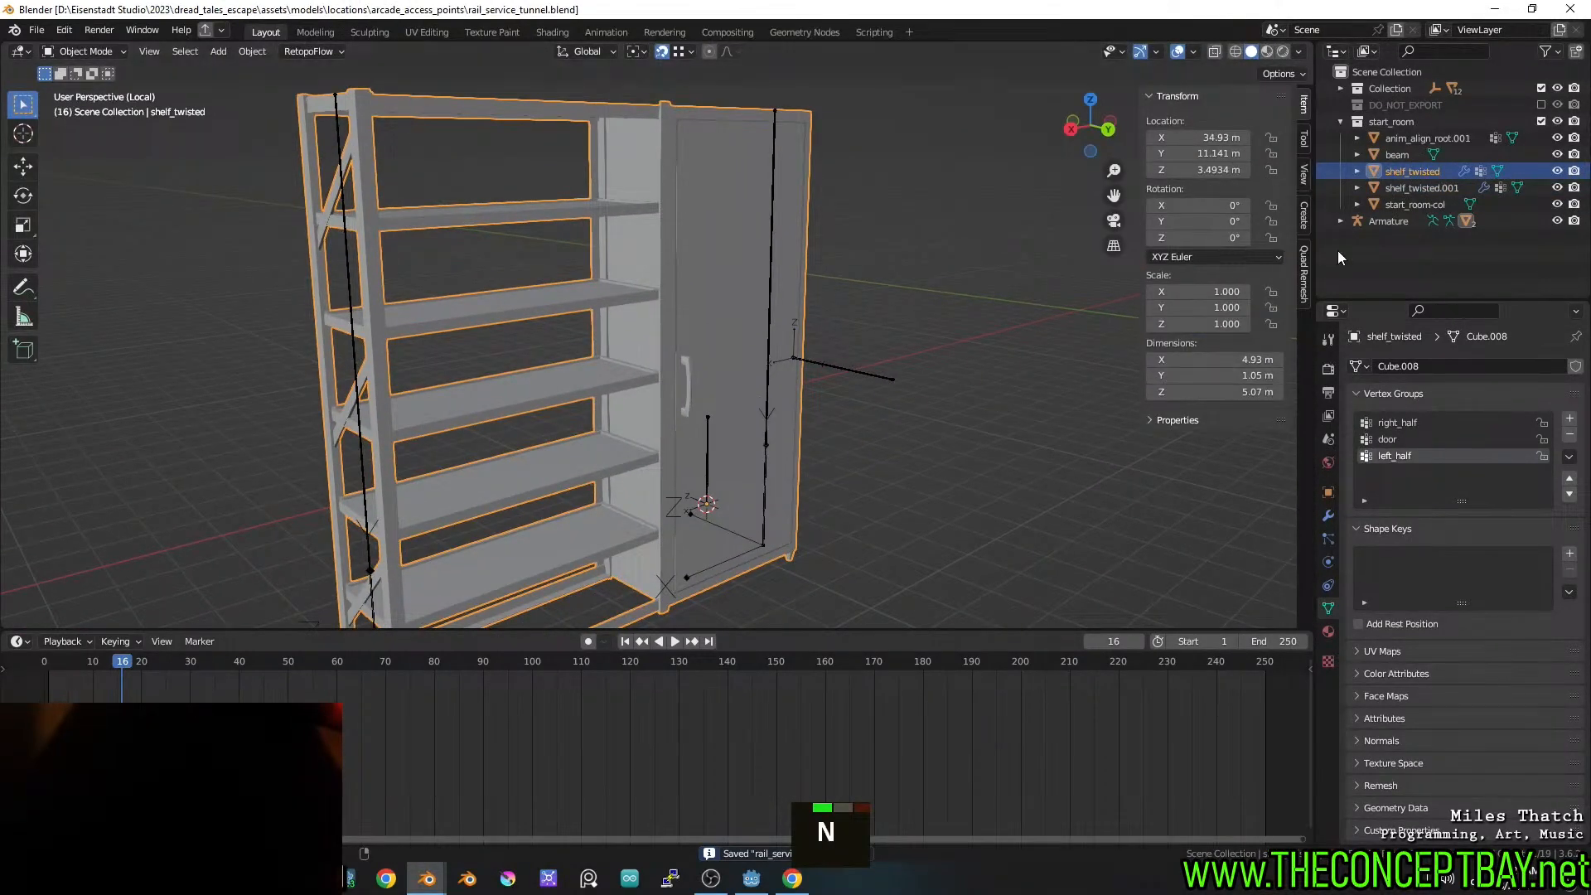
click(1304, 276)
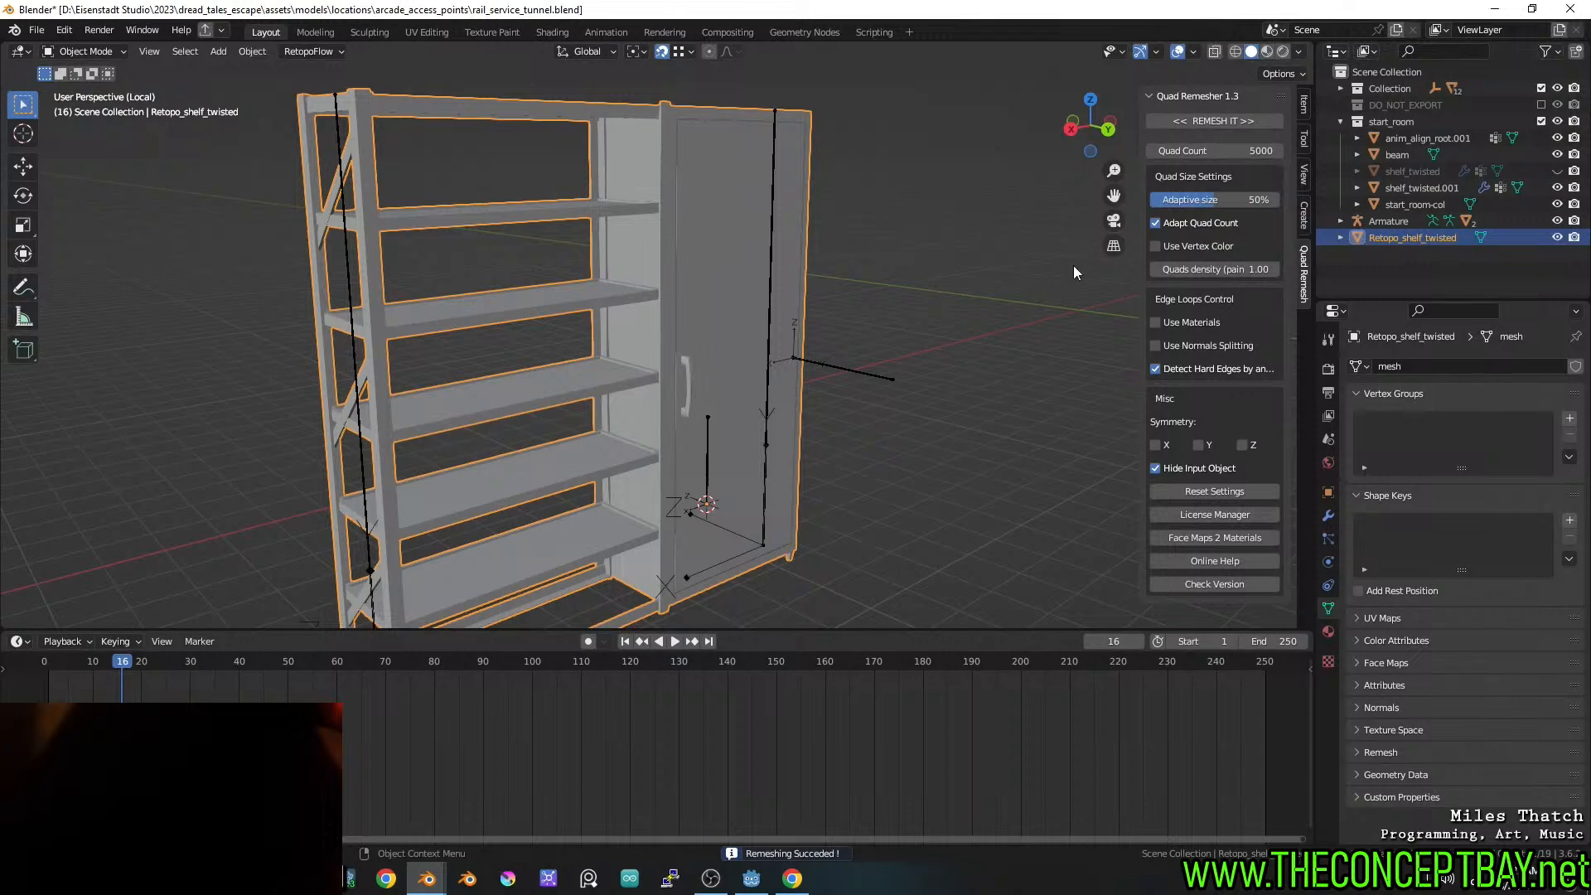
Hide the start_room collection and select one face near the inner end of a shelf on Retopo_shelf_twisted in Edit Mode
click(1557, 122)
scroll(778, 281, up, 3)
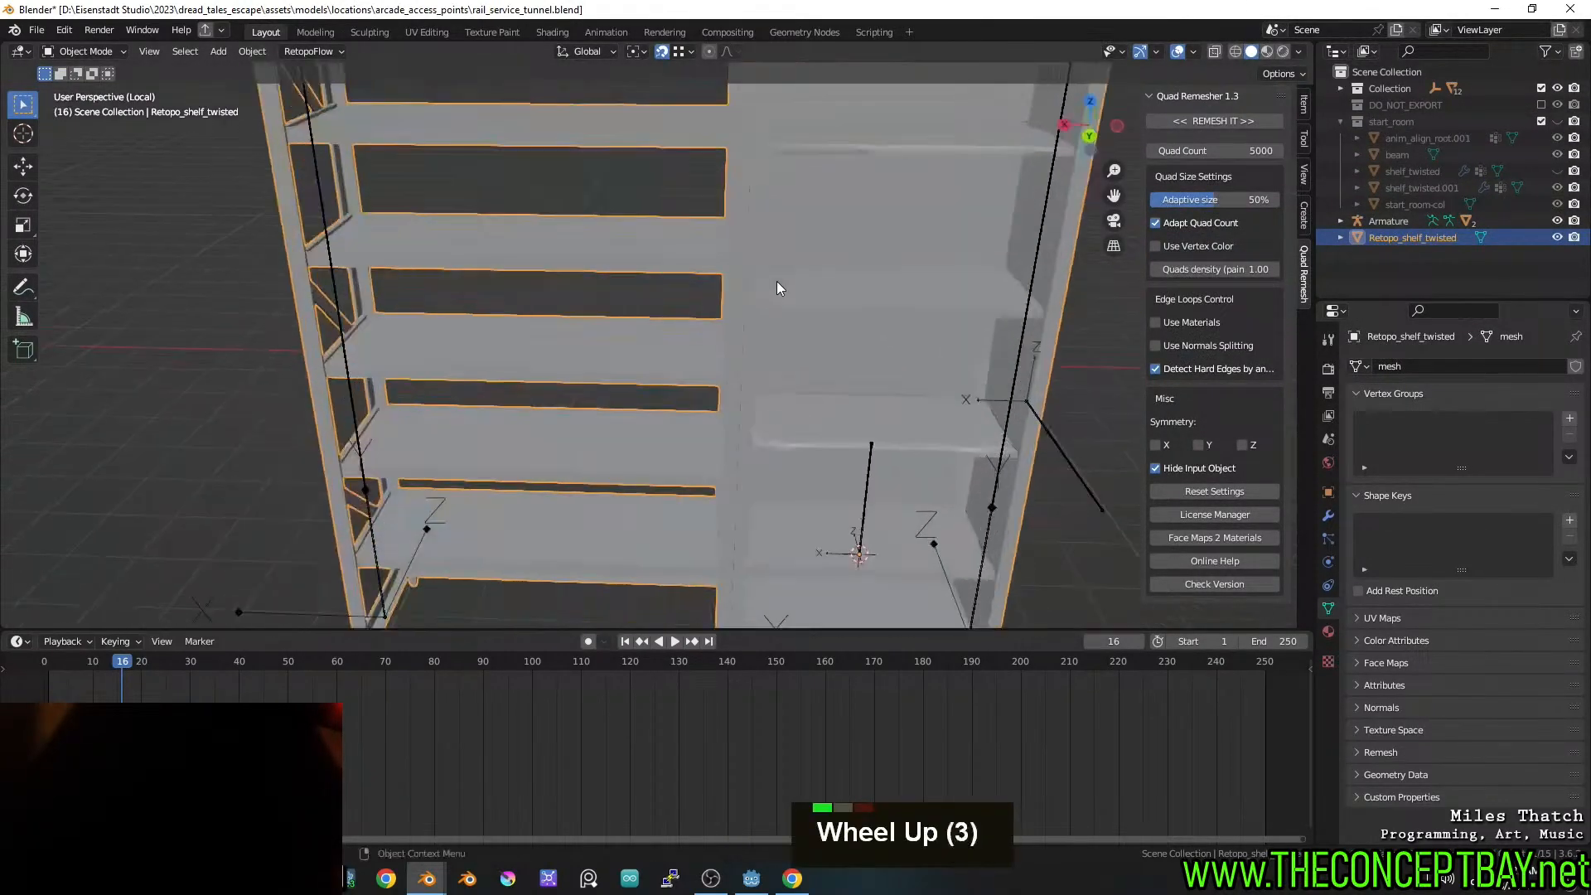
middle_drag(779, 281, 733, 331)
key(Tab)
key(3)
click(675, 242)
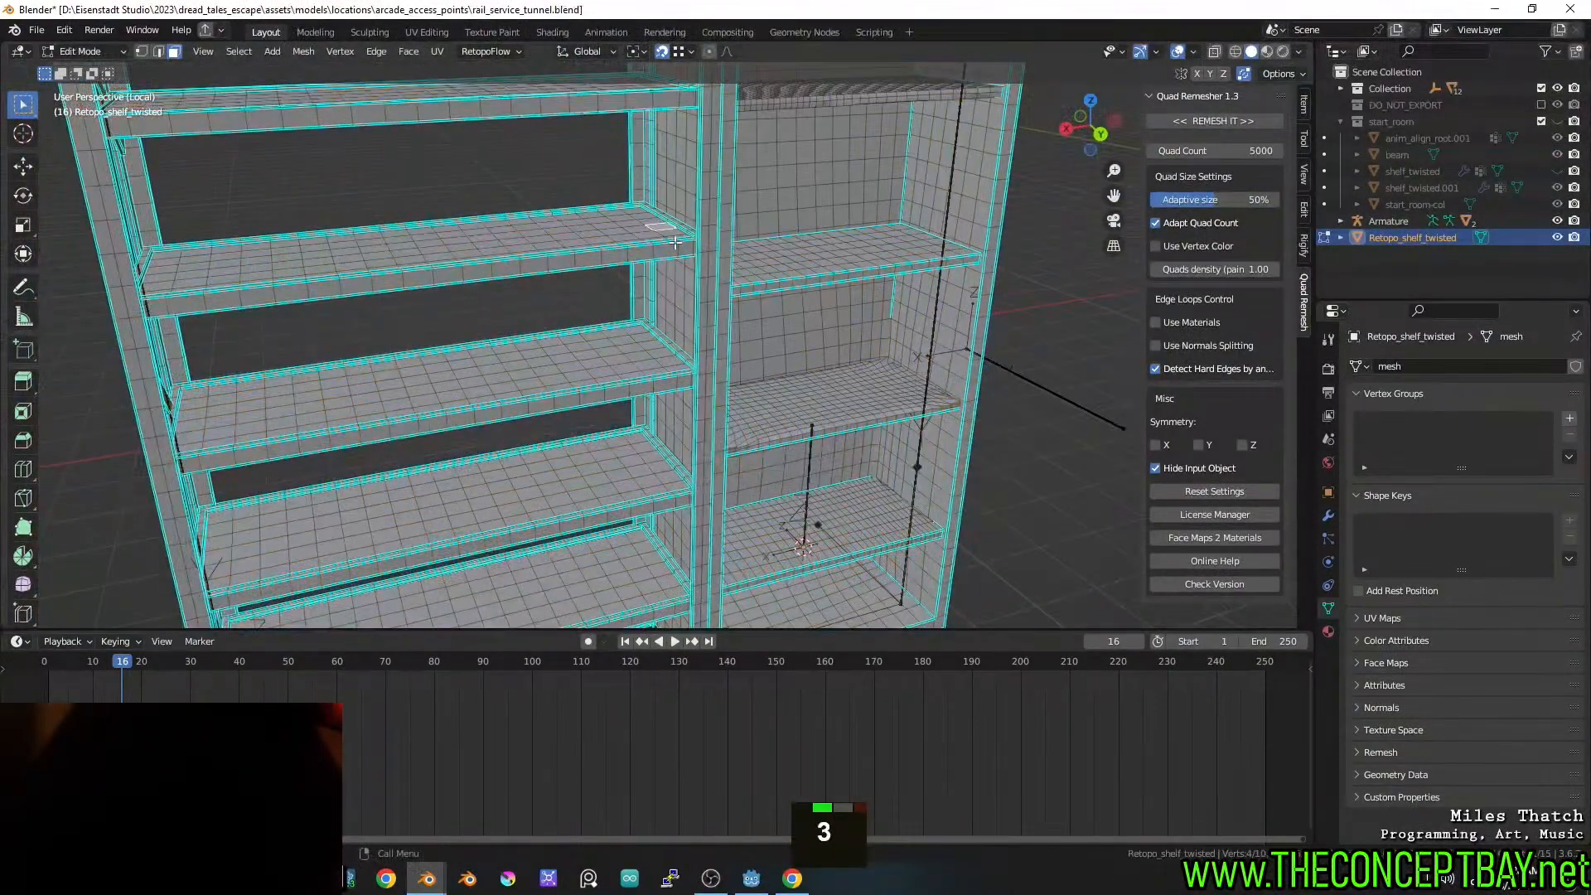
Try moving the selected shelf face, first alone and then with smooth proportional editing at sizes of 1 m and 1.611 m
key(g)
key(Escape)
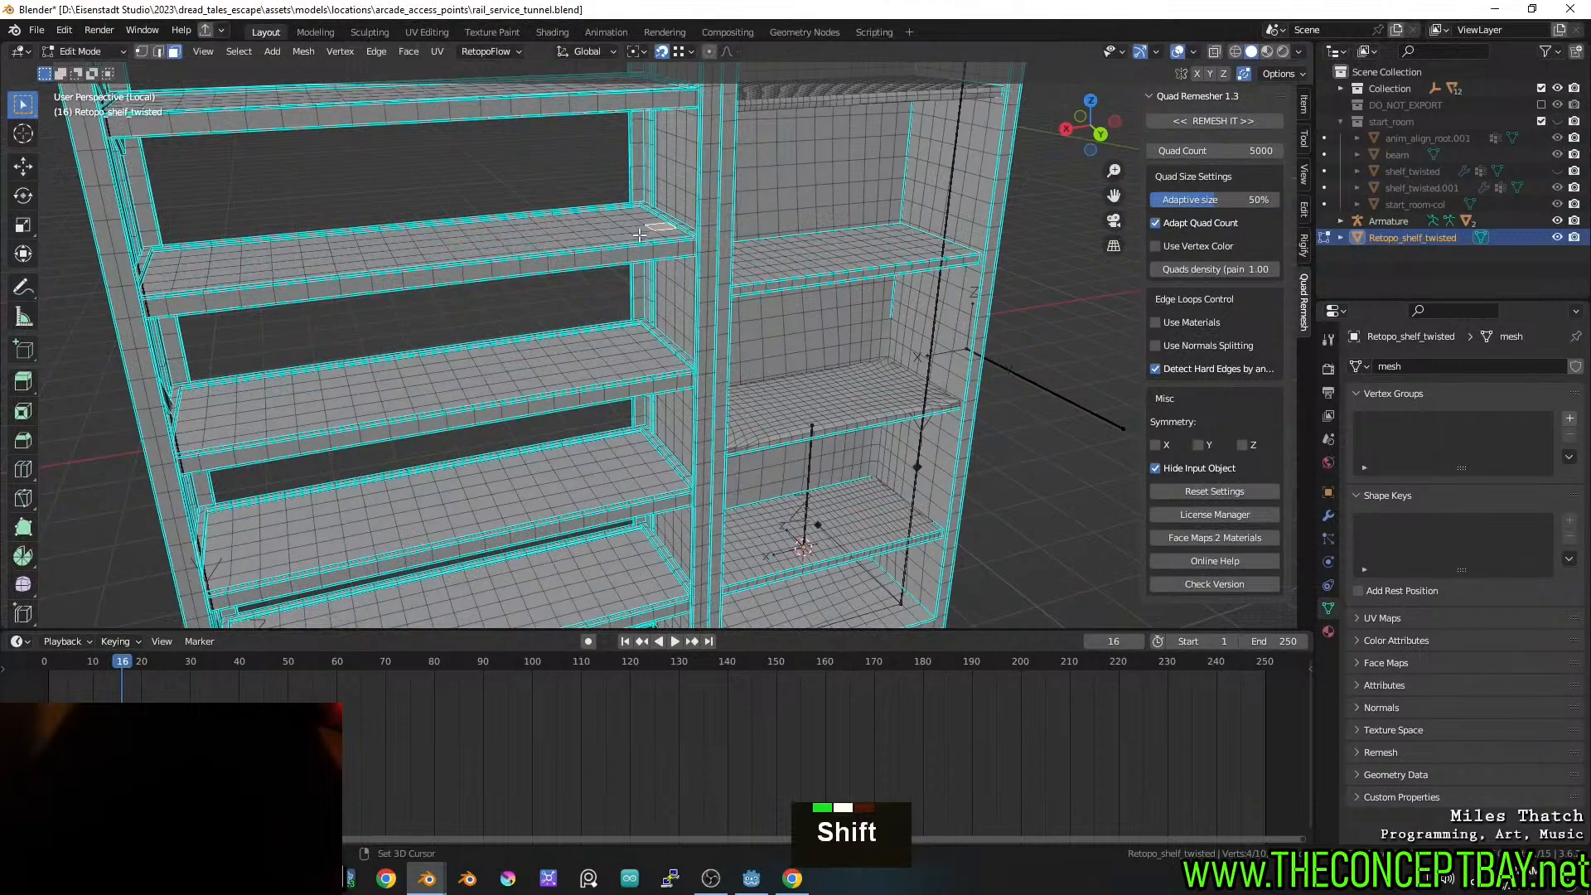
shift+middle_drag(639, 235, 609, 270)
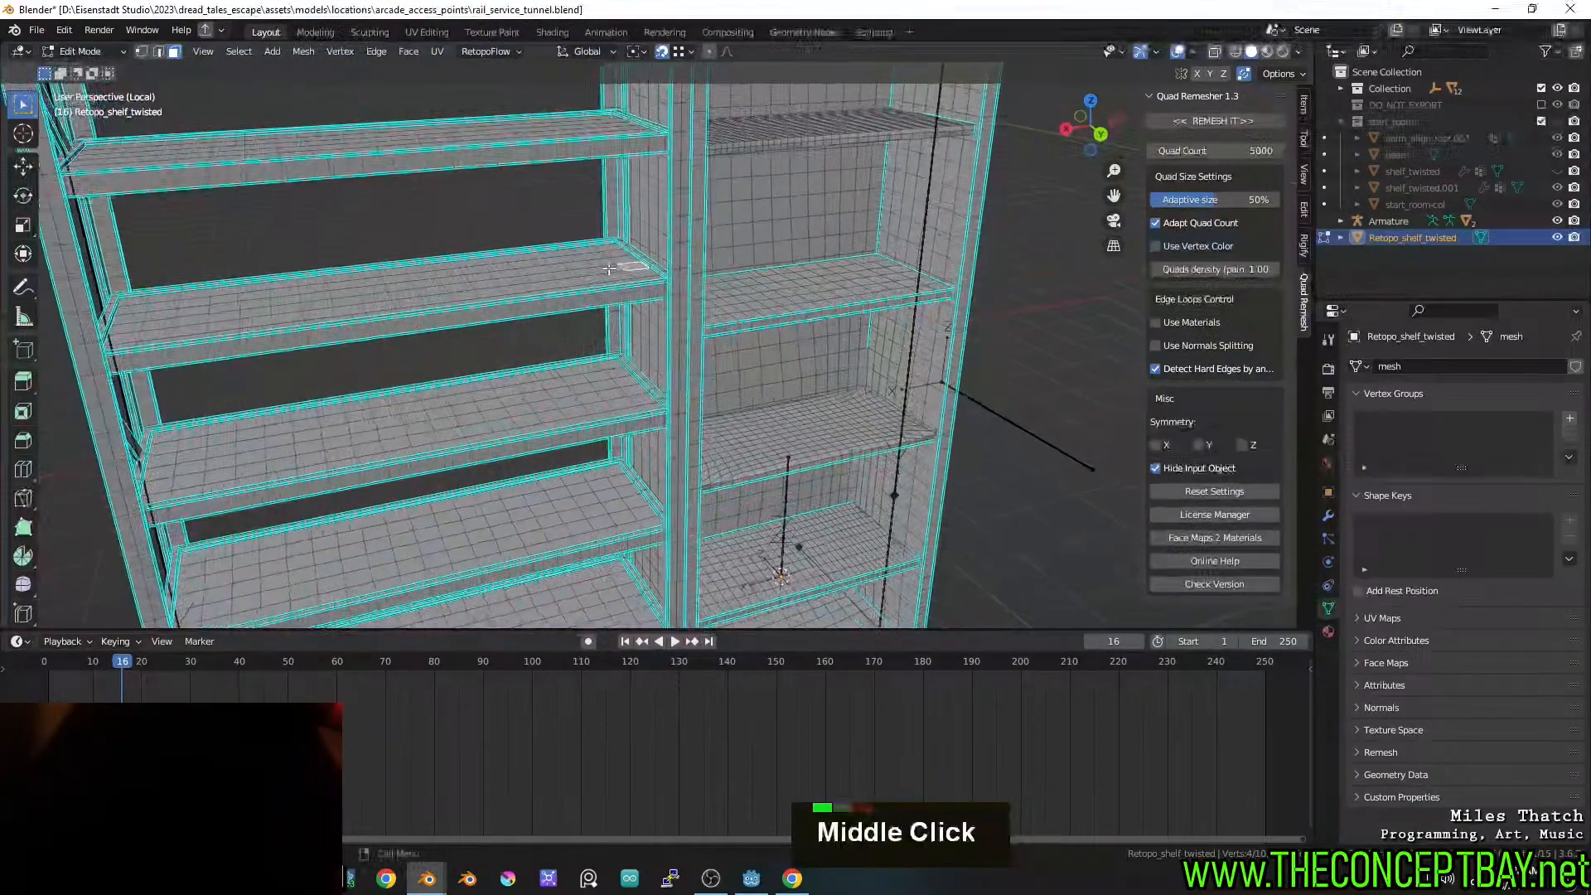
click(707, 52)
key(g)
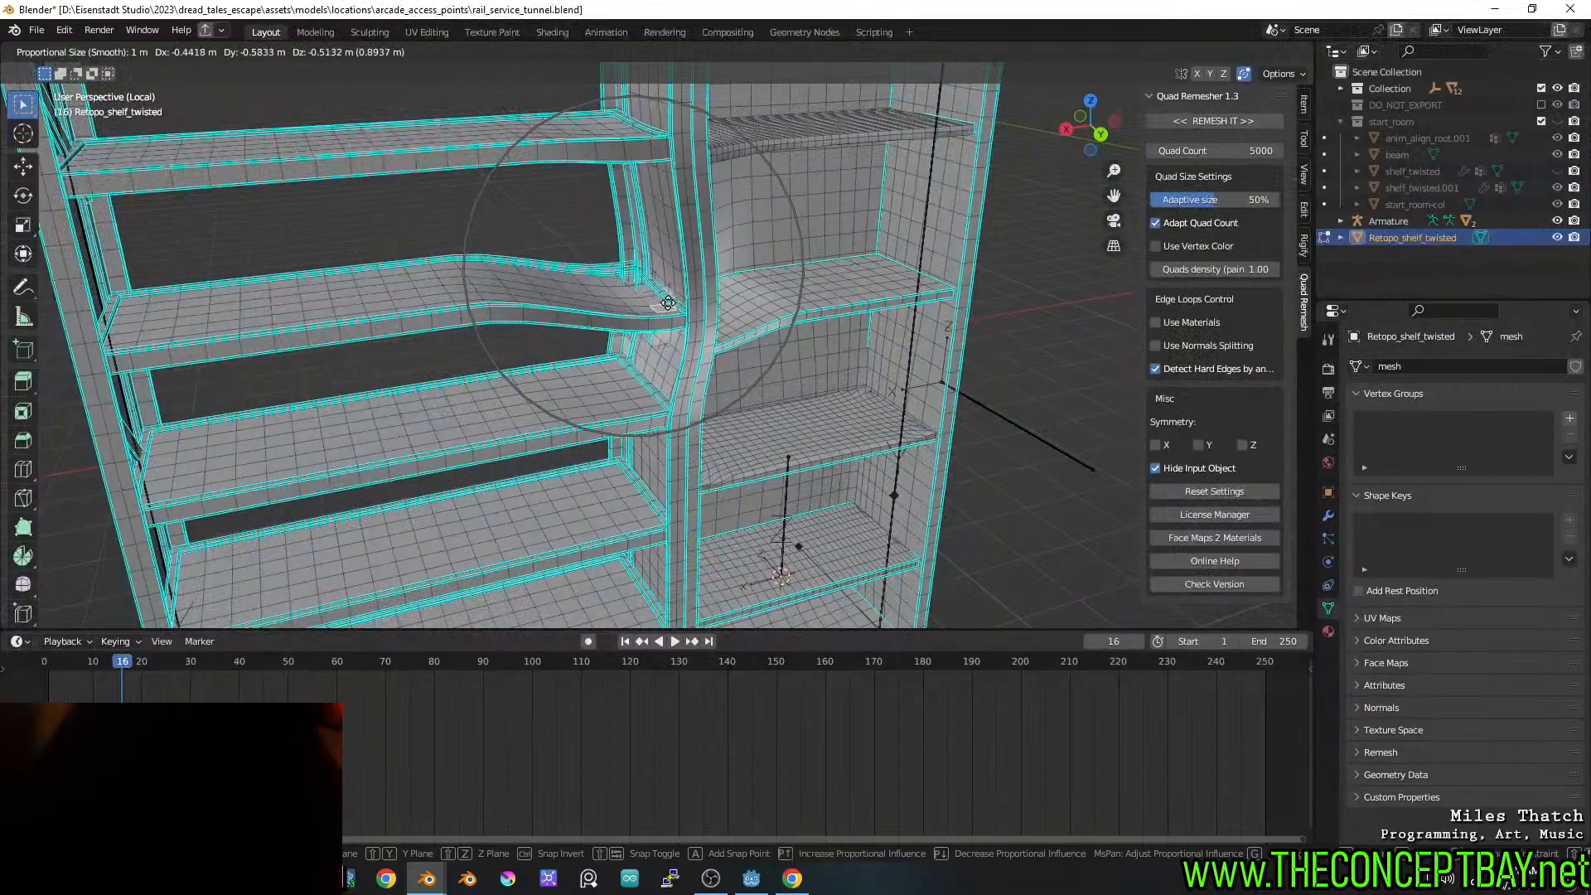
scroll(604, 283, down, 5)
key(Escape)
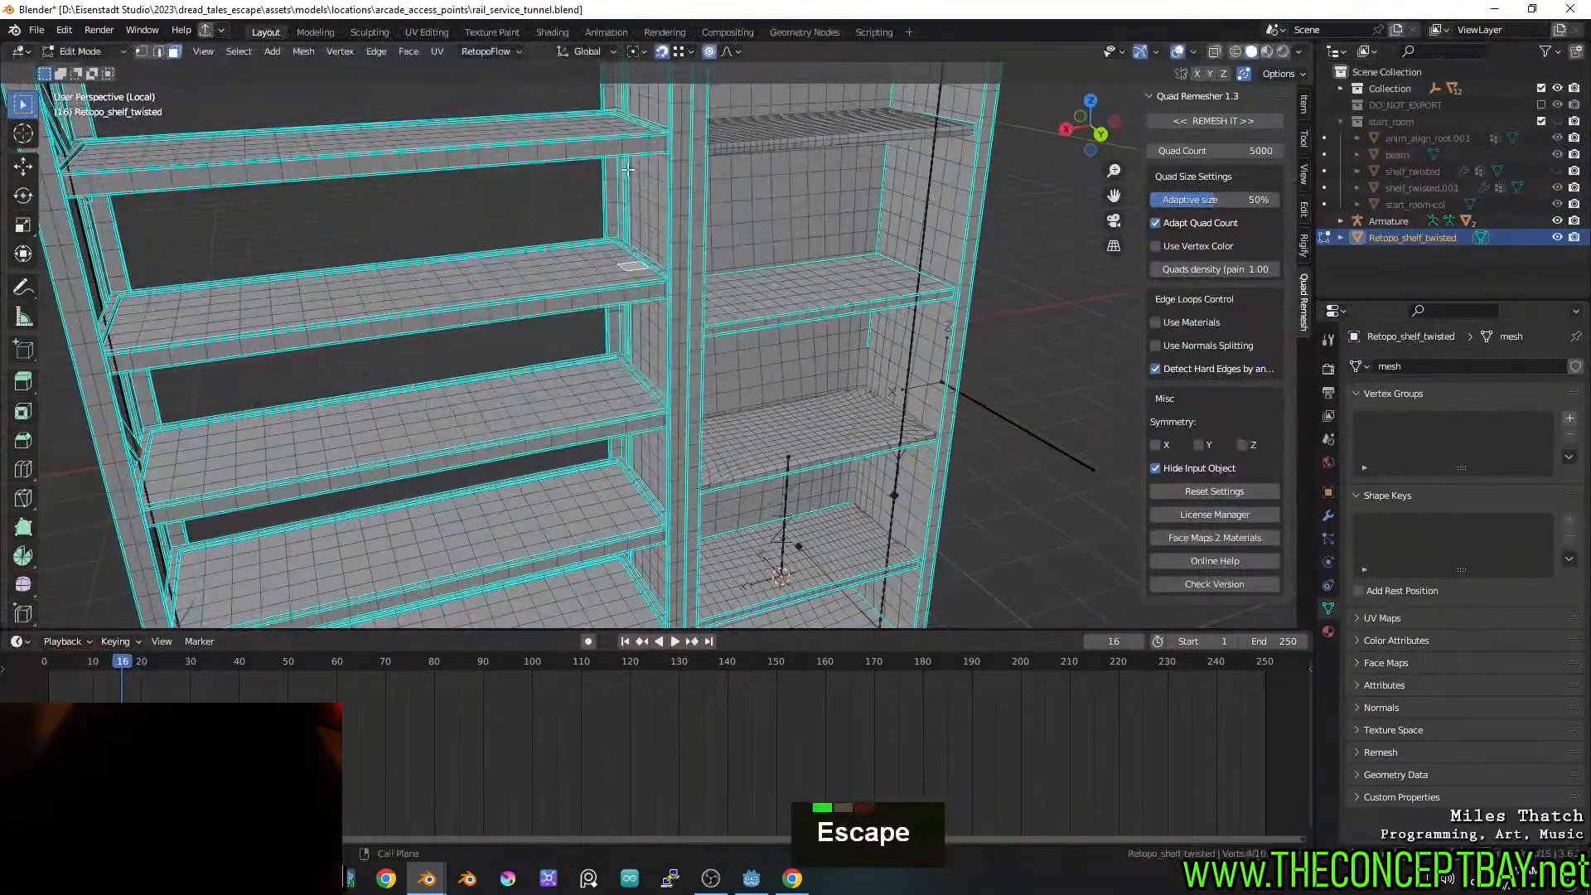
key(g)
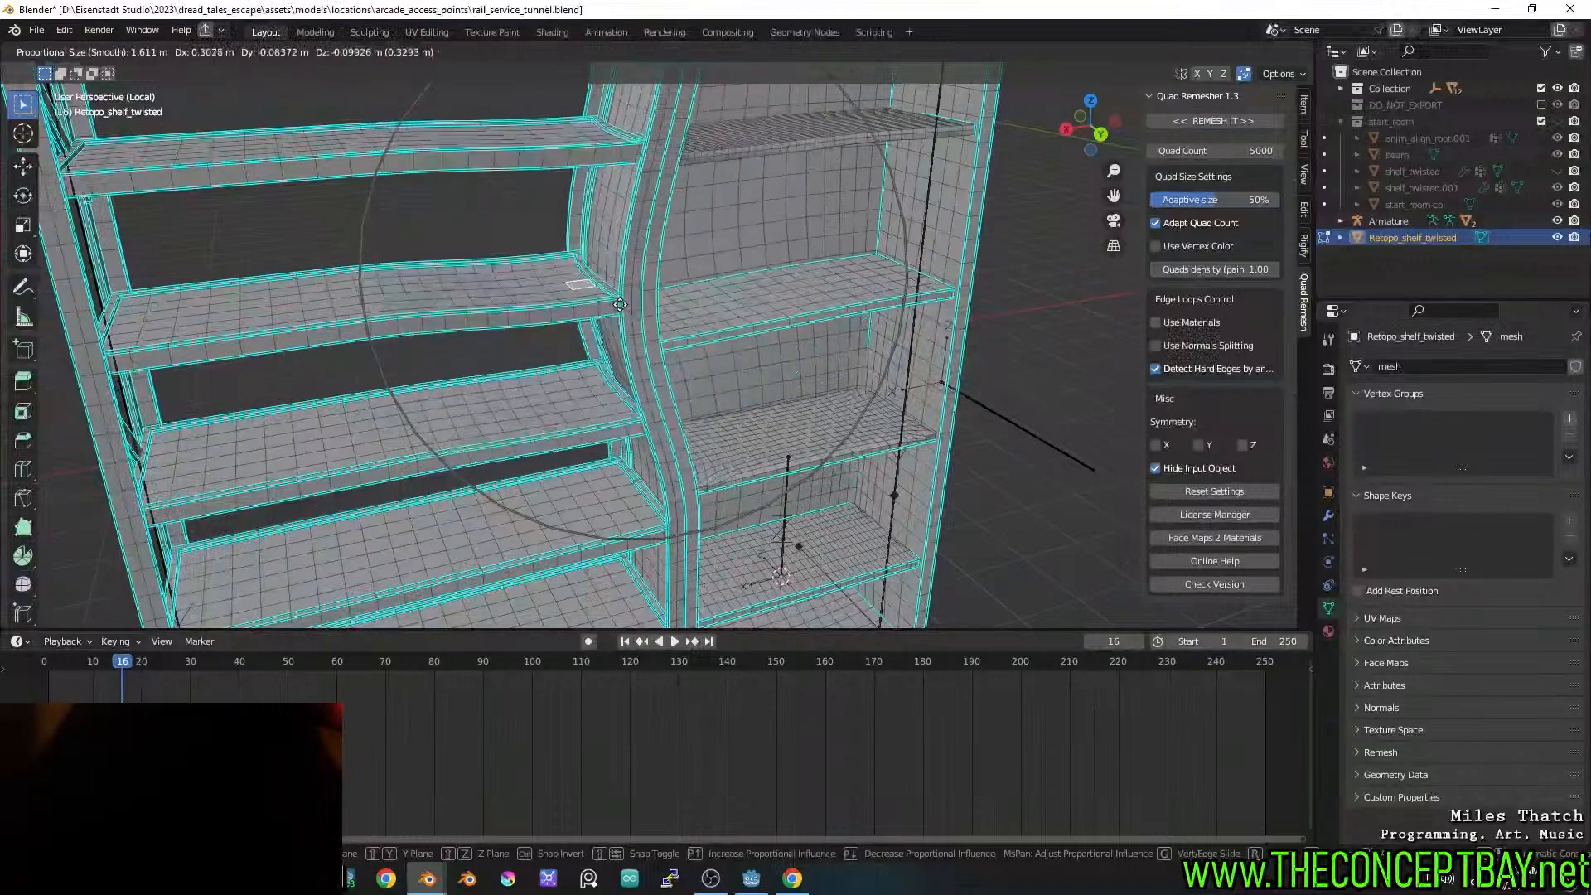
key(Escape)
middle_drag(654, 266, 843, 398)
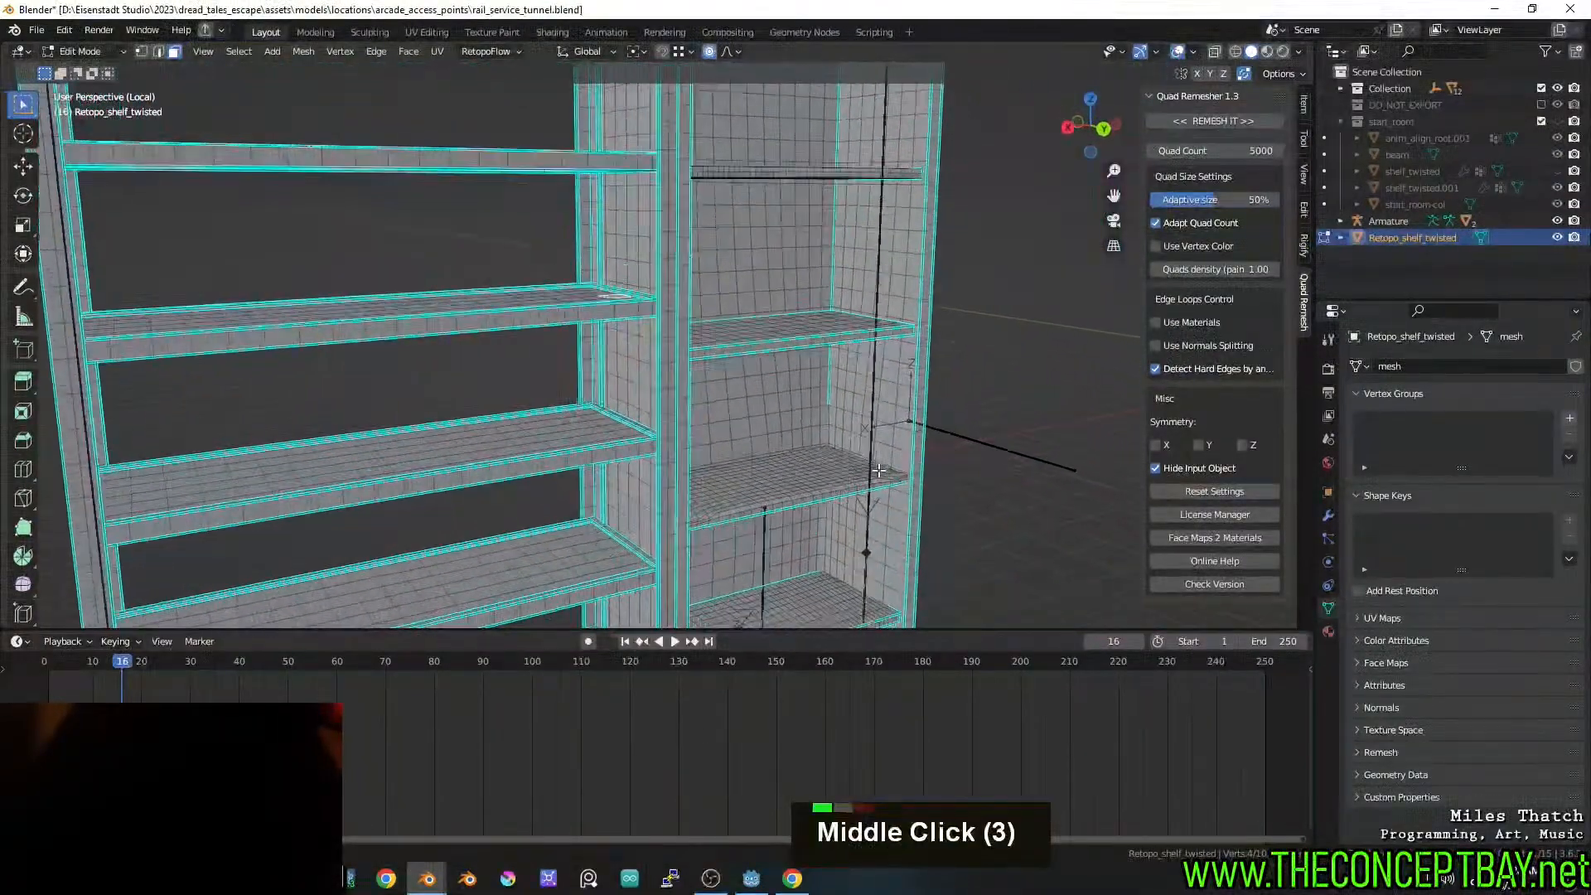
Delete Retopo_shelf_twisted in Object Mode and show the start_room collection and the original shelf_twisted again
key(Tab)
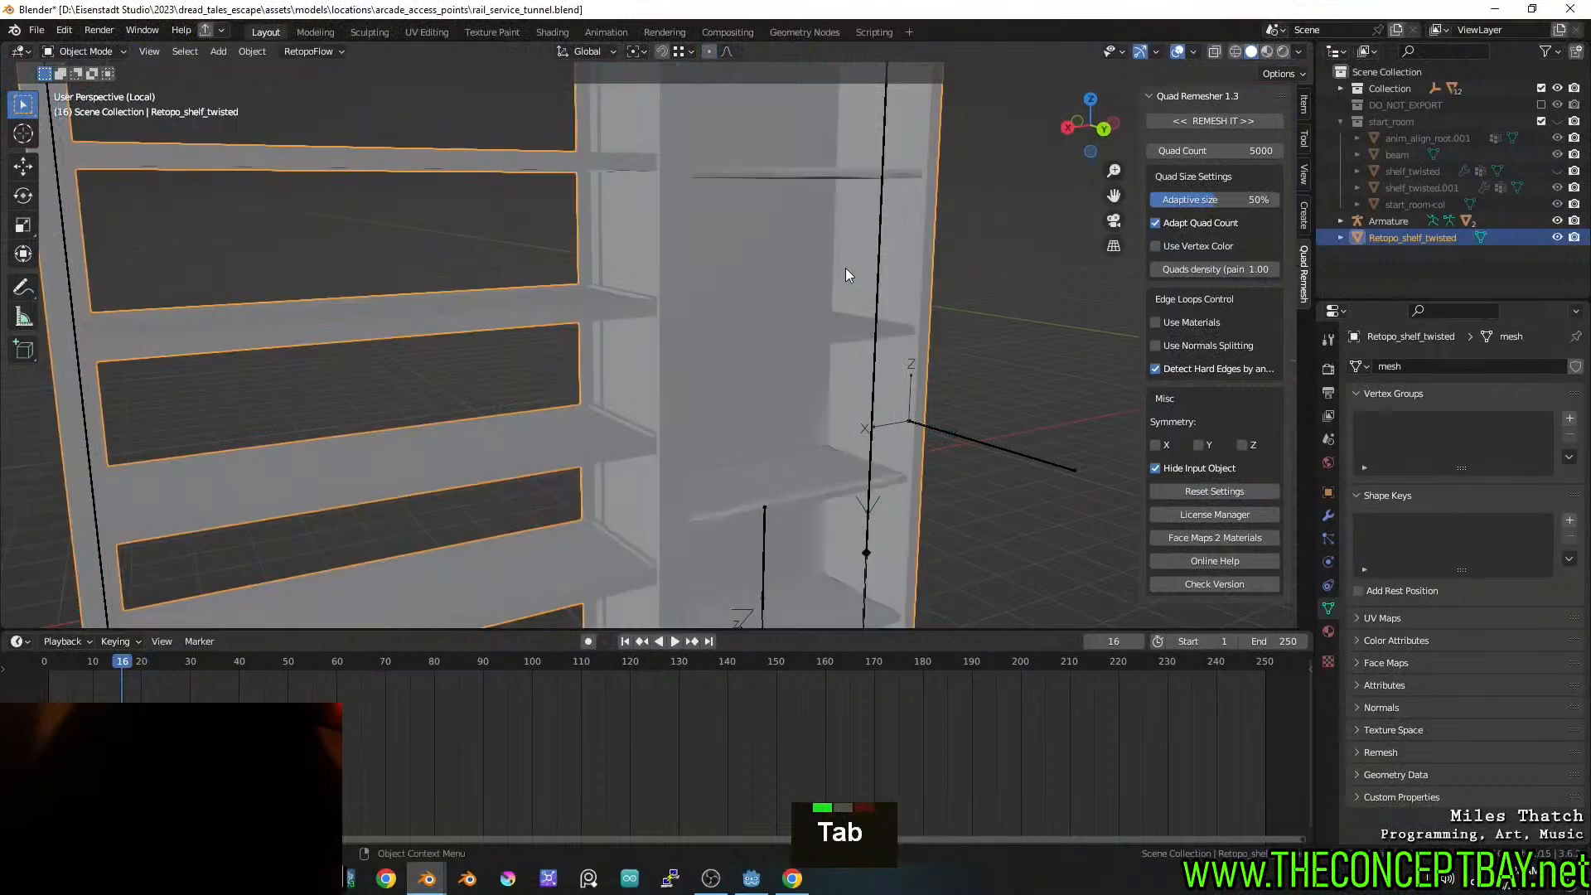
key(x)
click(845, 268)
click(1541, 121)
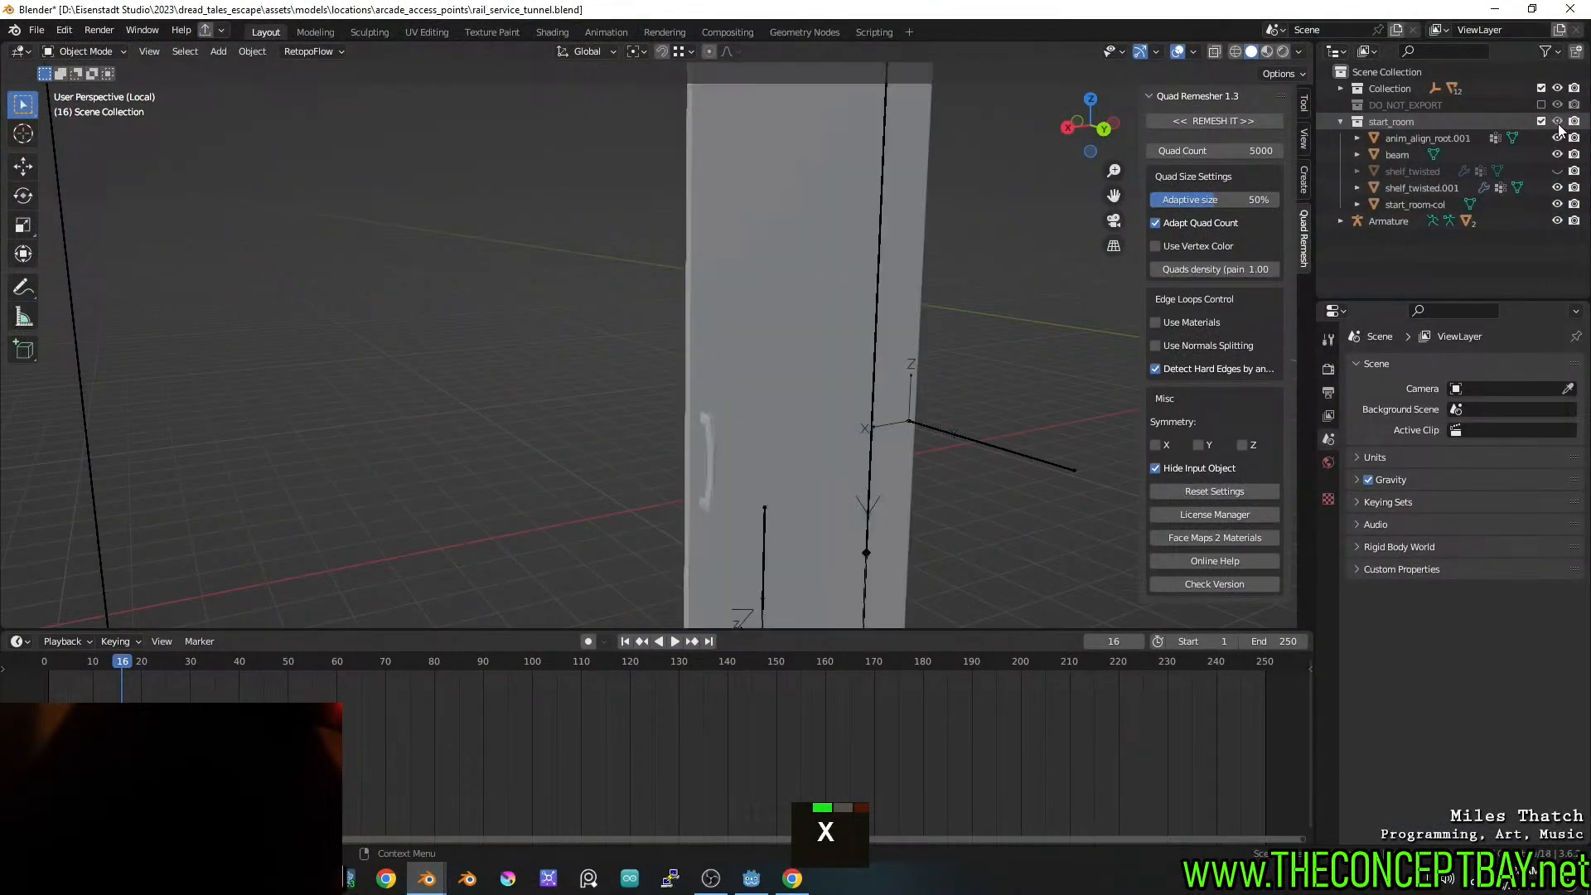
click(1557, 171)
Hide the separated door object shelf_twisted.001 and select shelf_twisted
click(1511, 176)
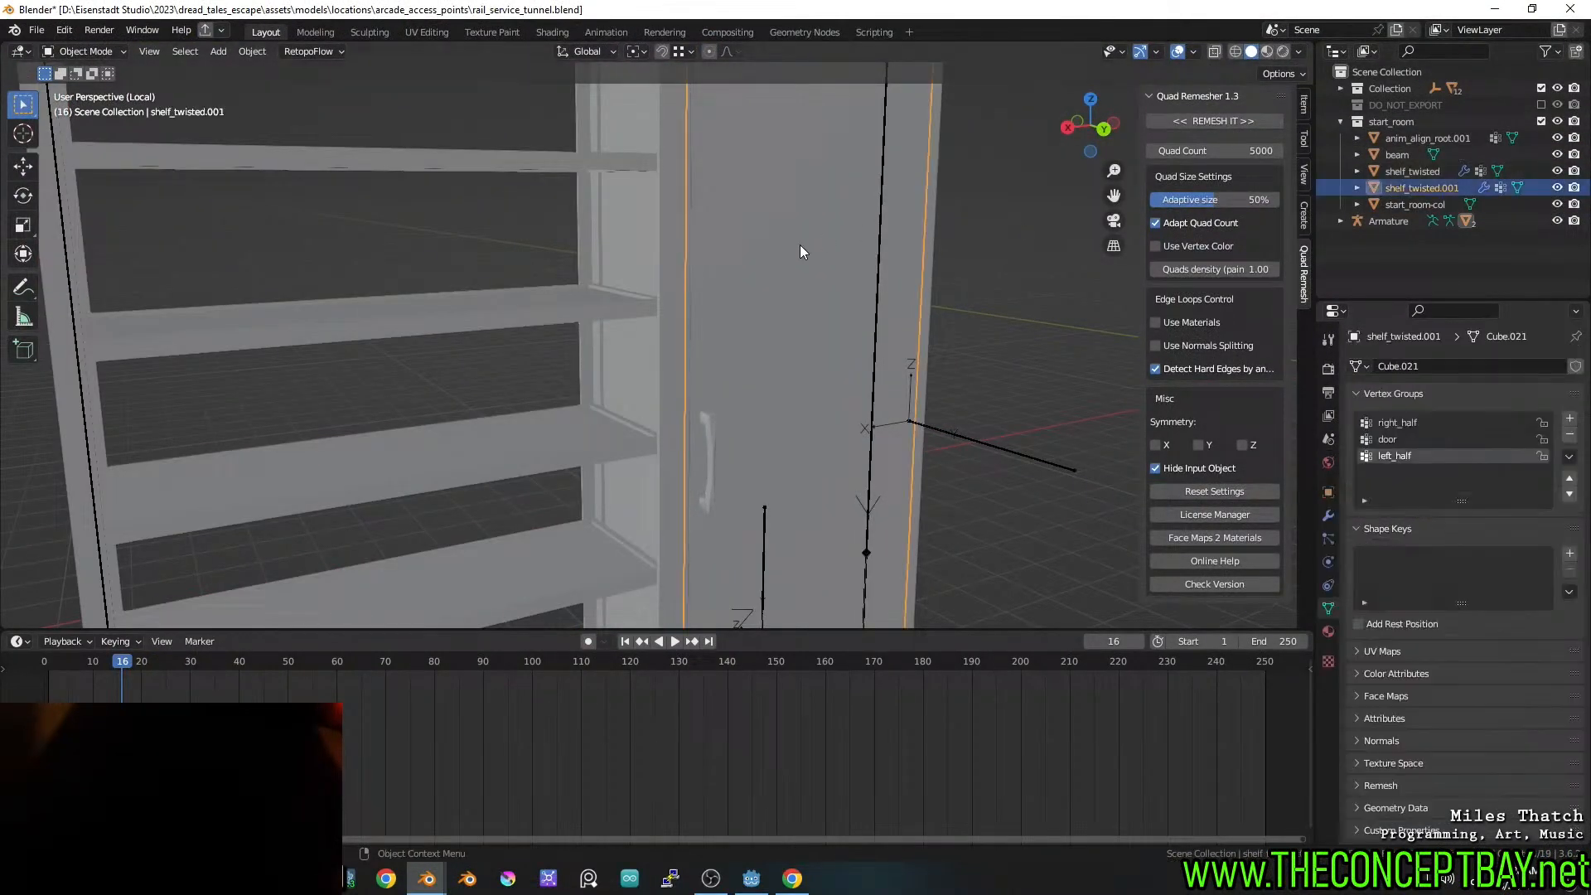
key(h)
scroll(530, 313, down, 2)
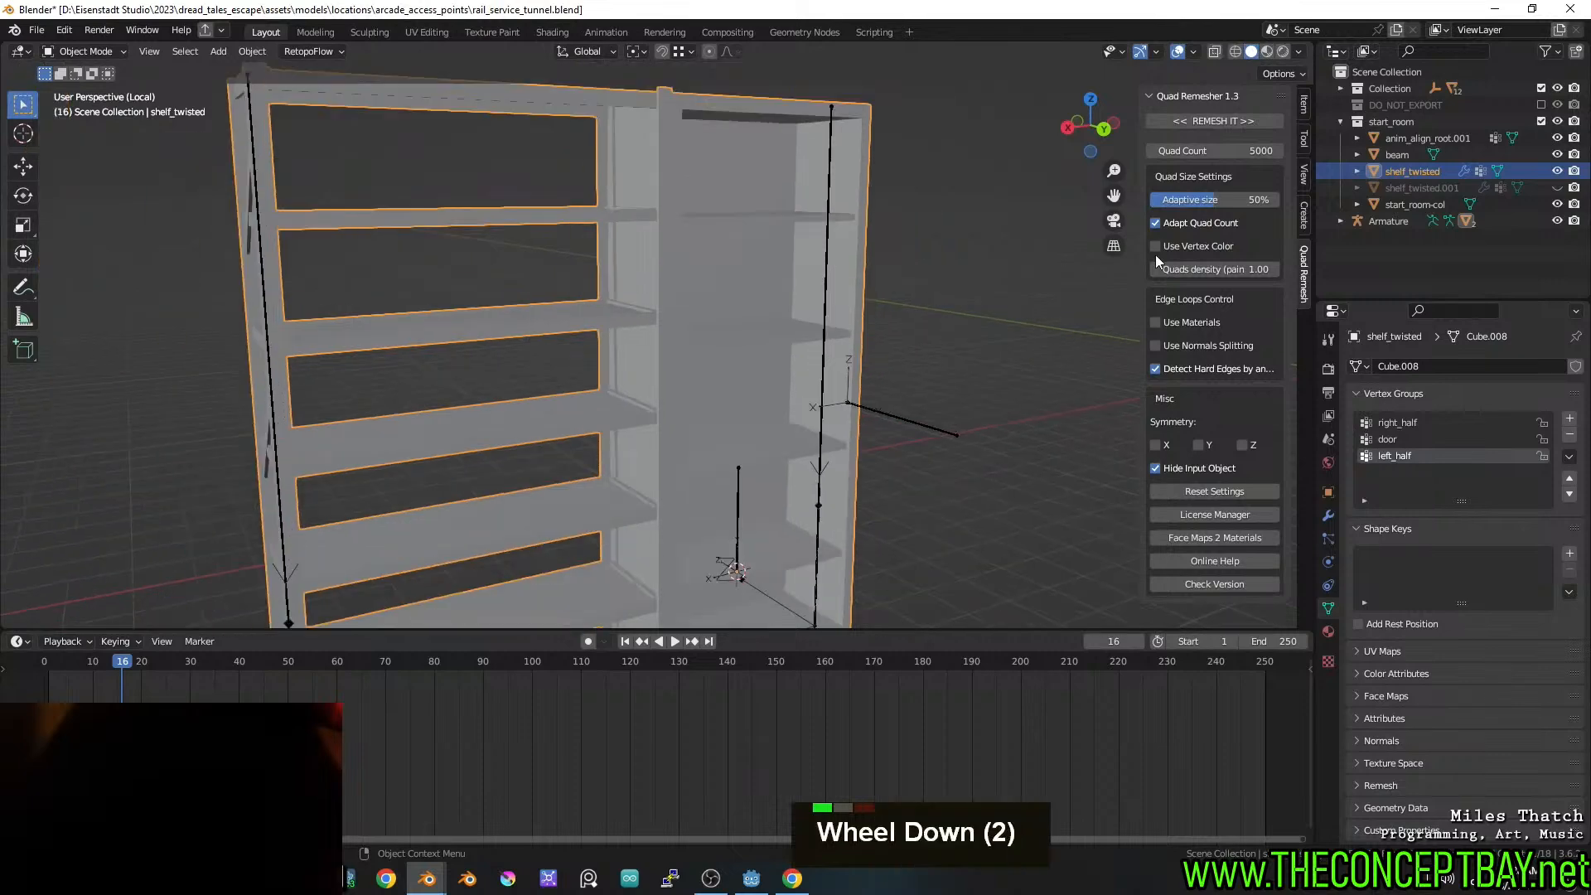
Remesh shelf_twisted with a quad count of 2000 and adaptive size 100%, inspect the shelves and undo the remesh
click(1255, 150)
text(2000)
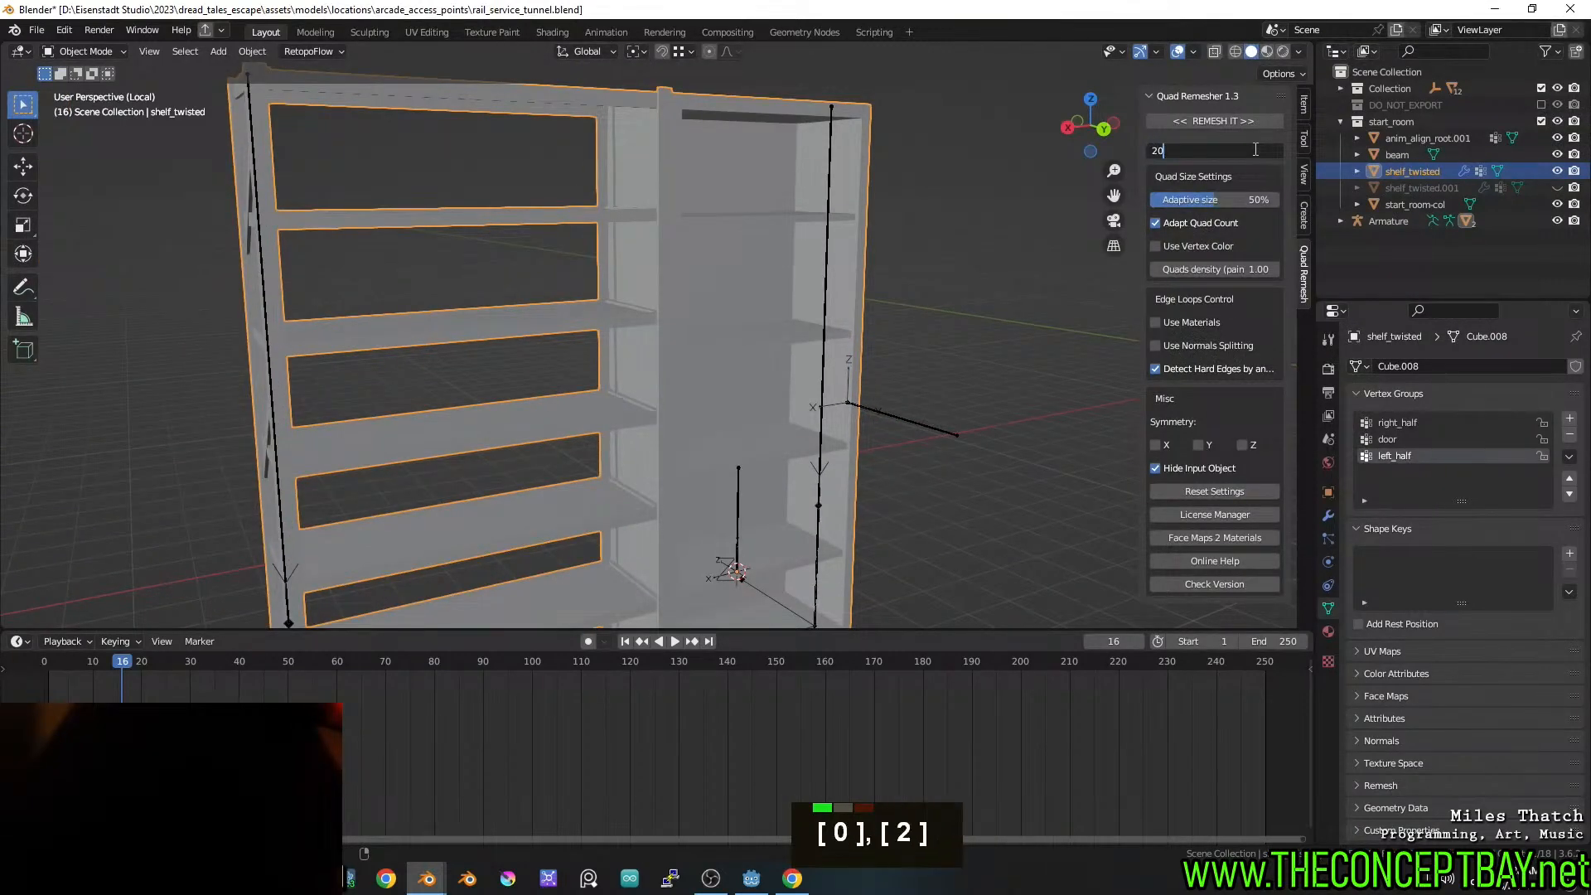
key(Return)
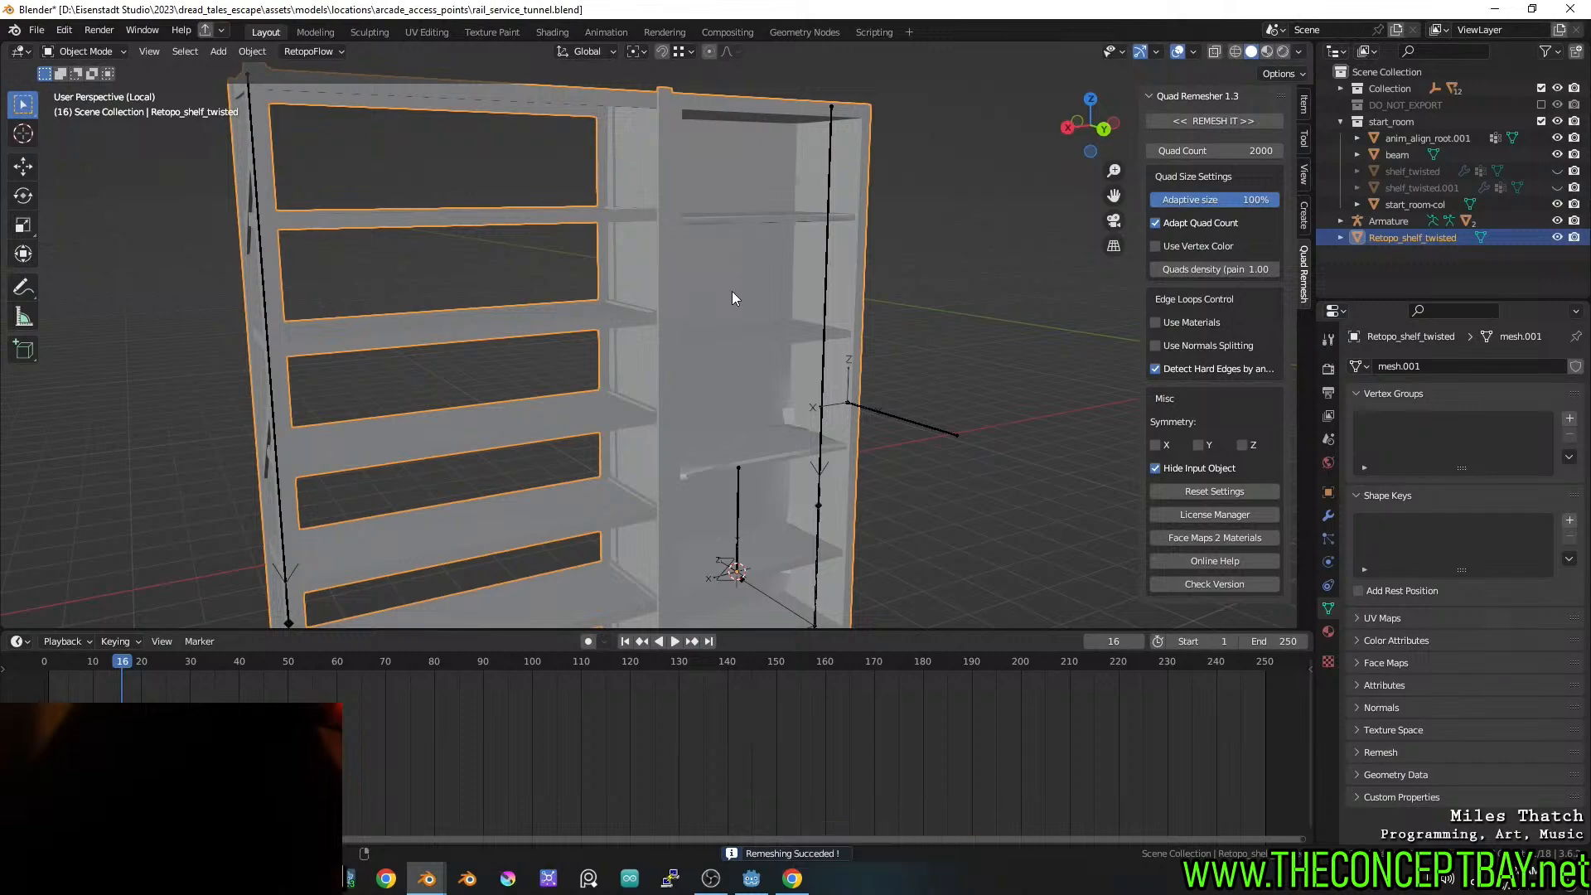
middle_drag(732, 291, 774, 356)
key(ctrl+z)
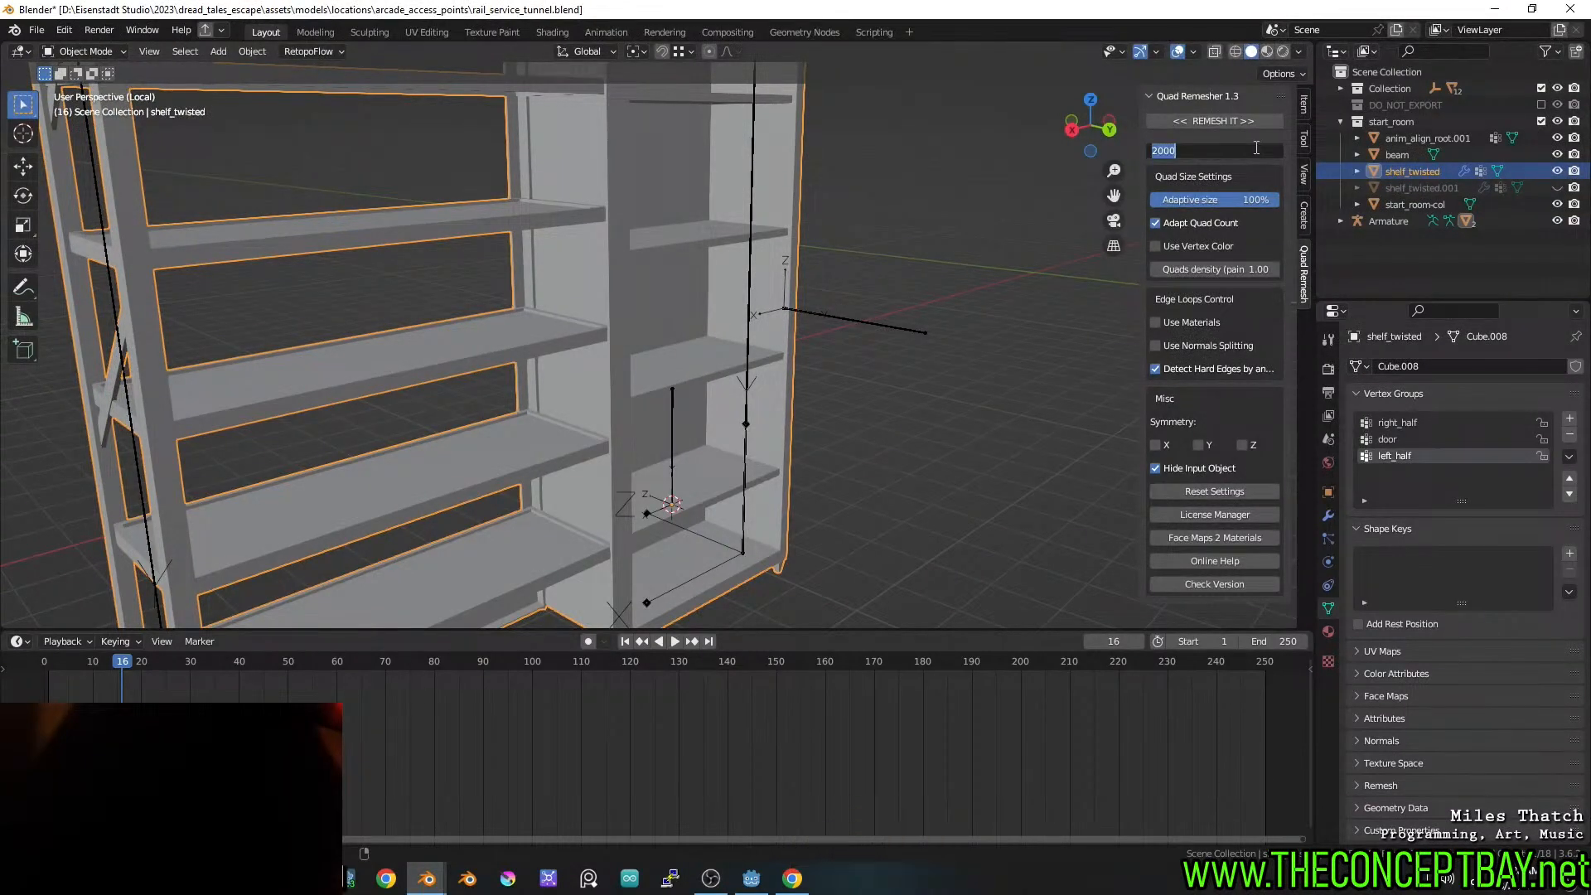
Remesh shelf_twisted with a quad count of 3000, inspect the shelves and undo the remesh
text(3000)
key(Return)
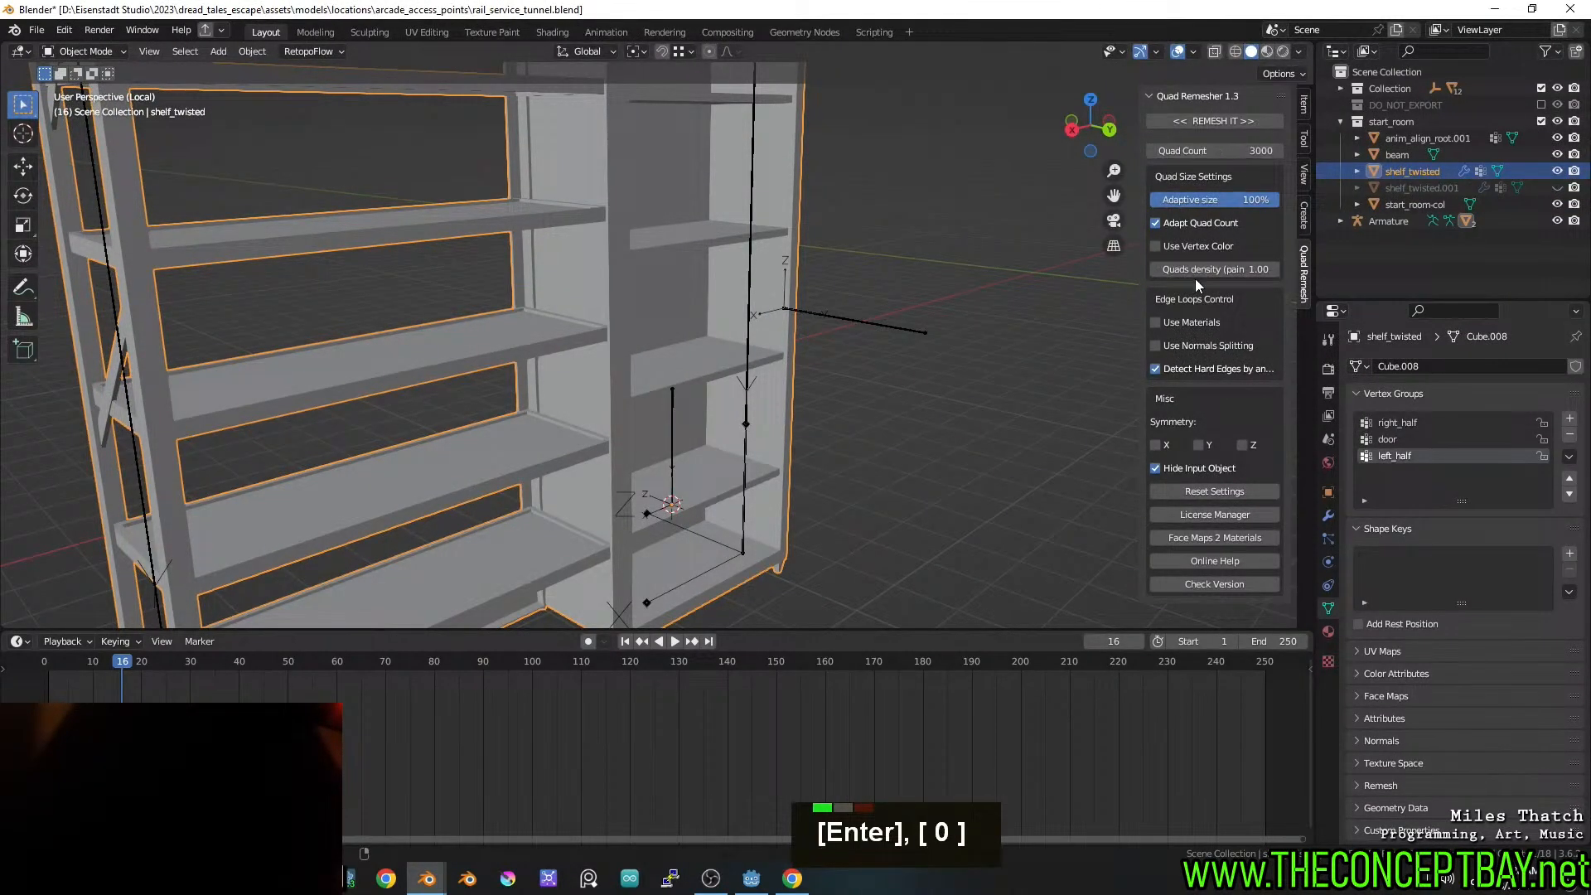
click(1209, 124)
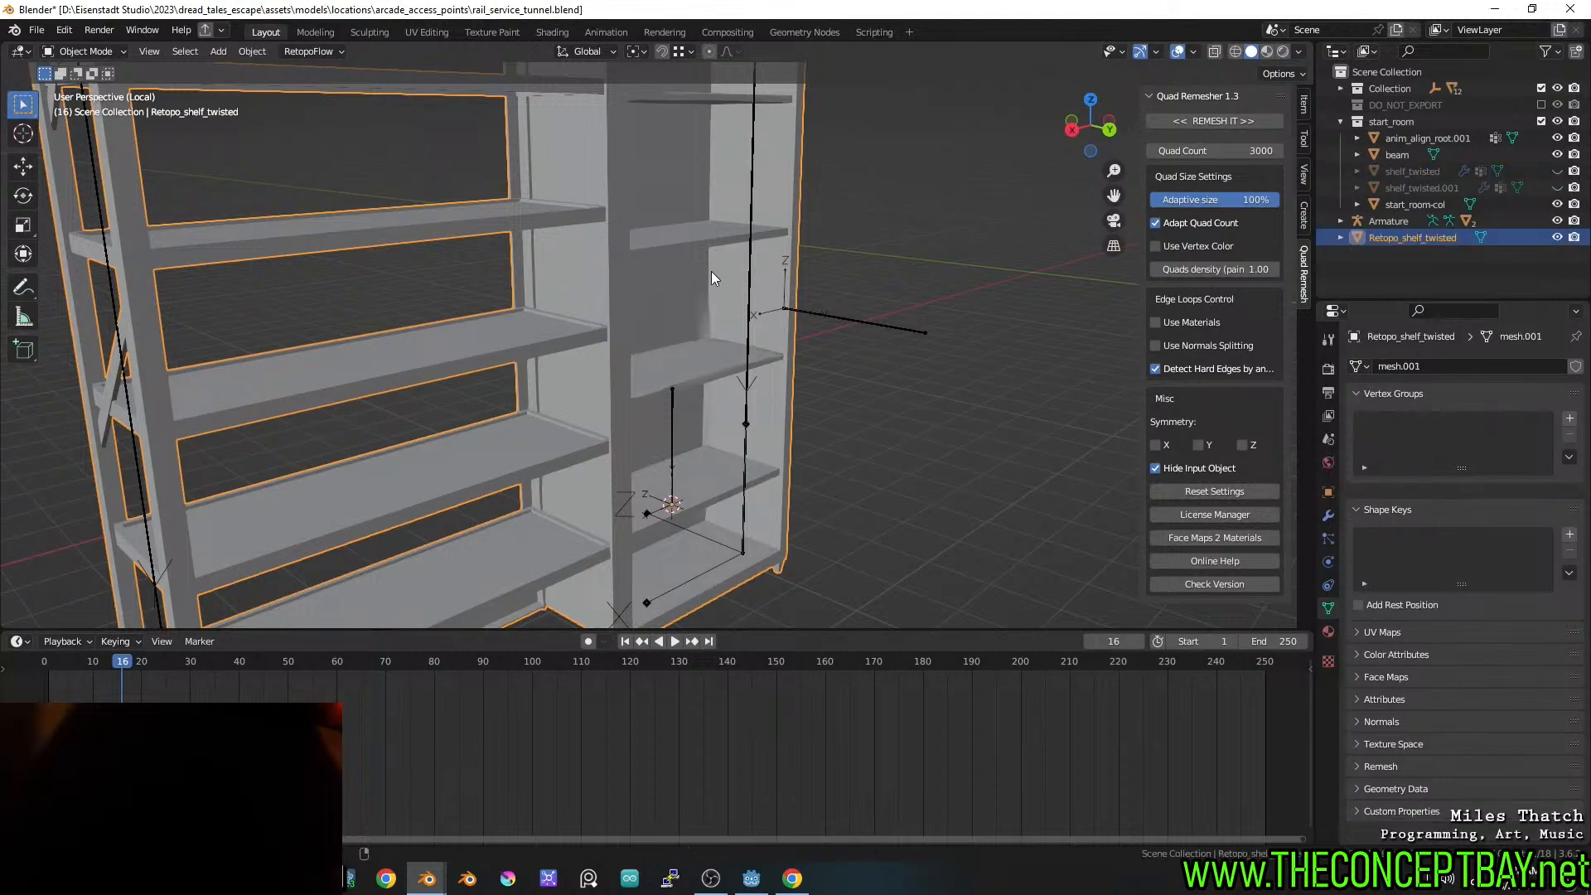
middle_drag(711, 284, 754, 366)
key(ctrl+z)
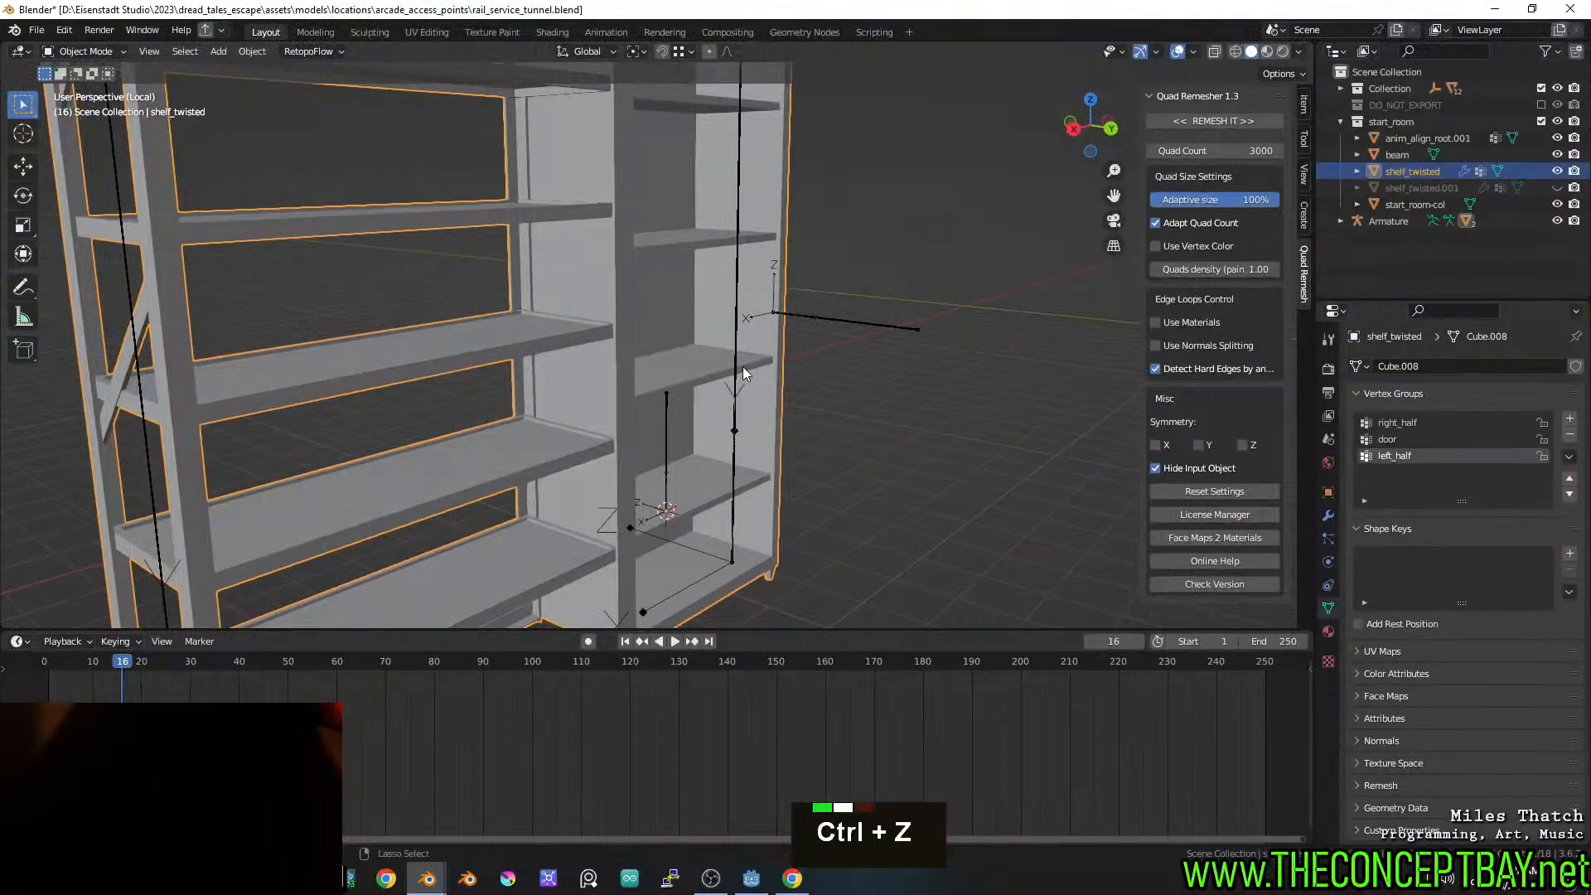
Remesh shelf_twisted with a quad count of 4000 and inspect the resulting topology in Edit Mode
click(1243, 150)
text(400)
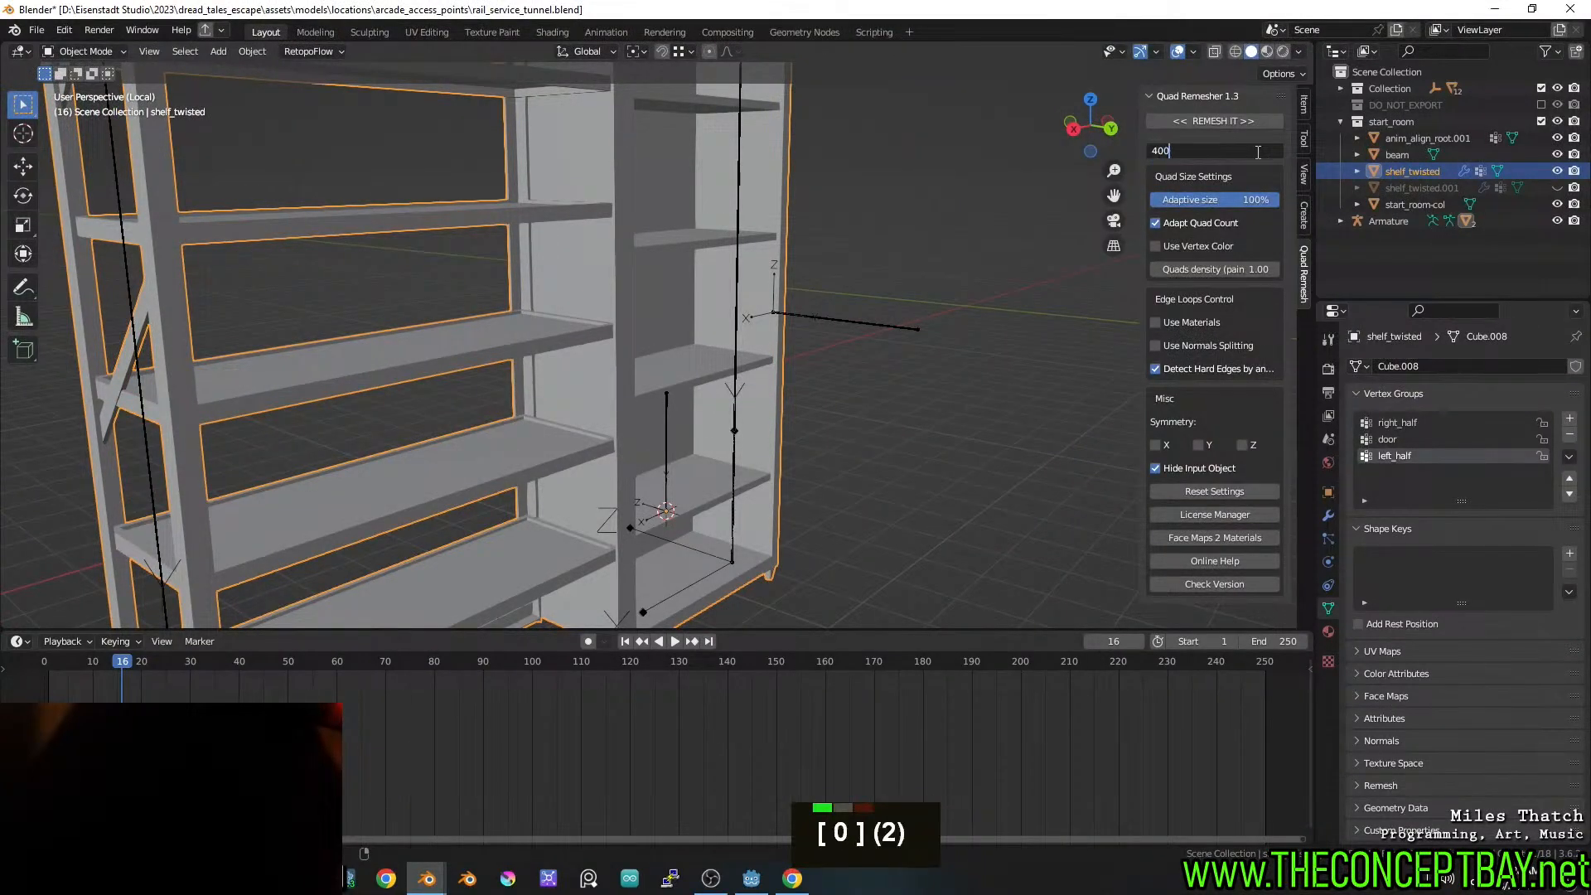
key(Return)
text(4000)
key(Return)
click(1240, 122)
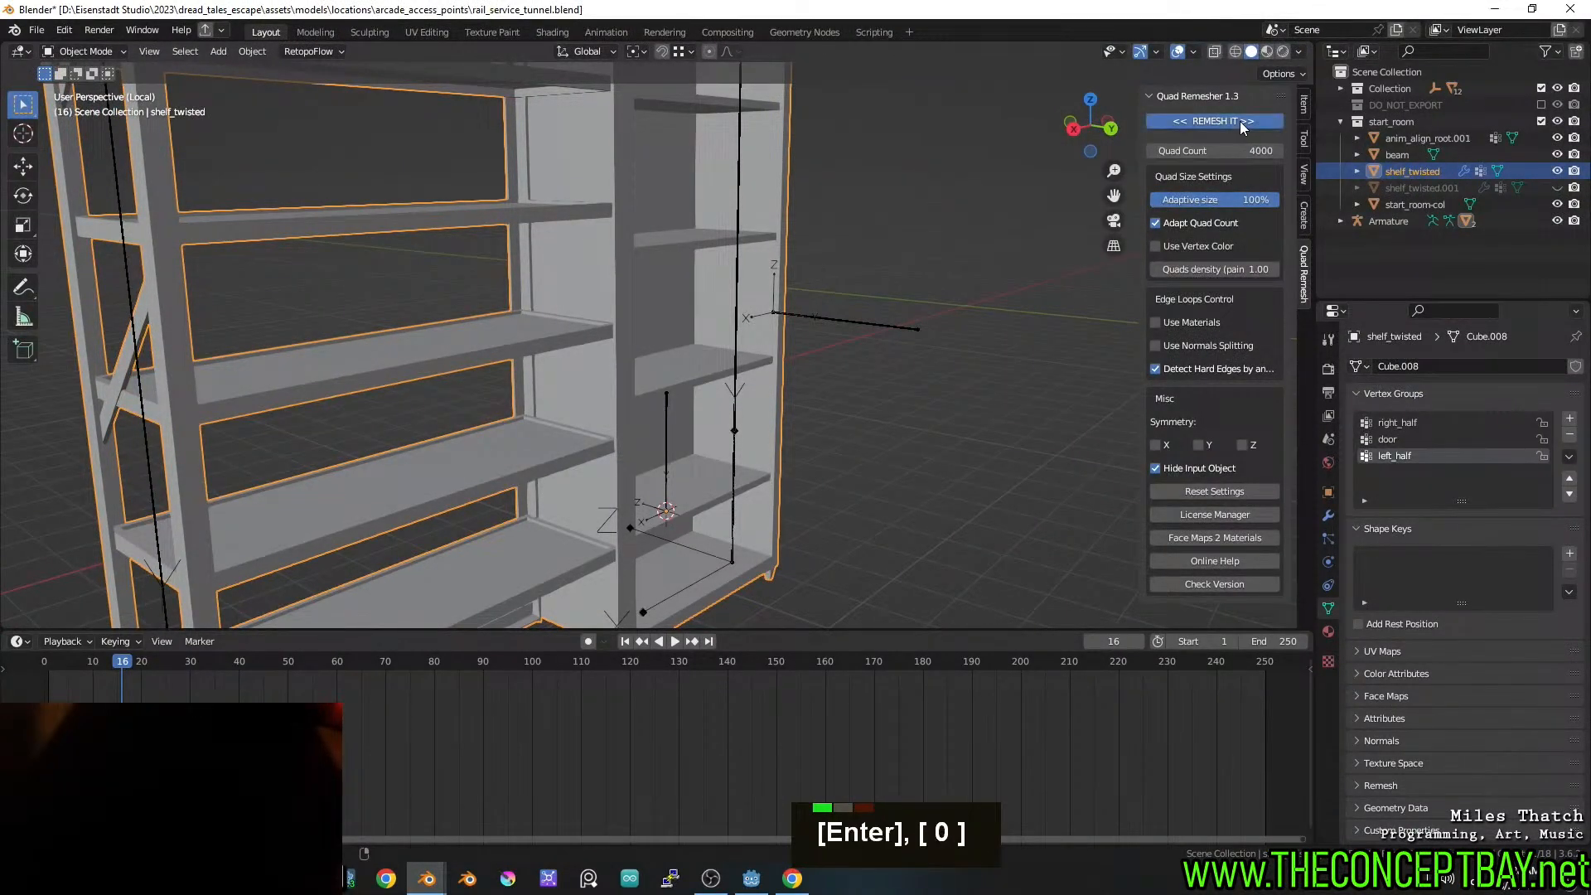
middle_drag(1036, 292, 814, 312)
key(Tab)
middle_drag(814, 311, 823, 286)
shift+middle_drag(823, 286, 829, 305)
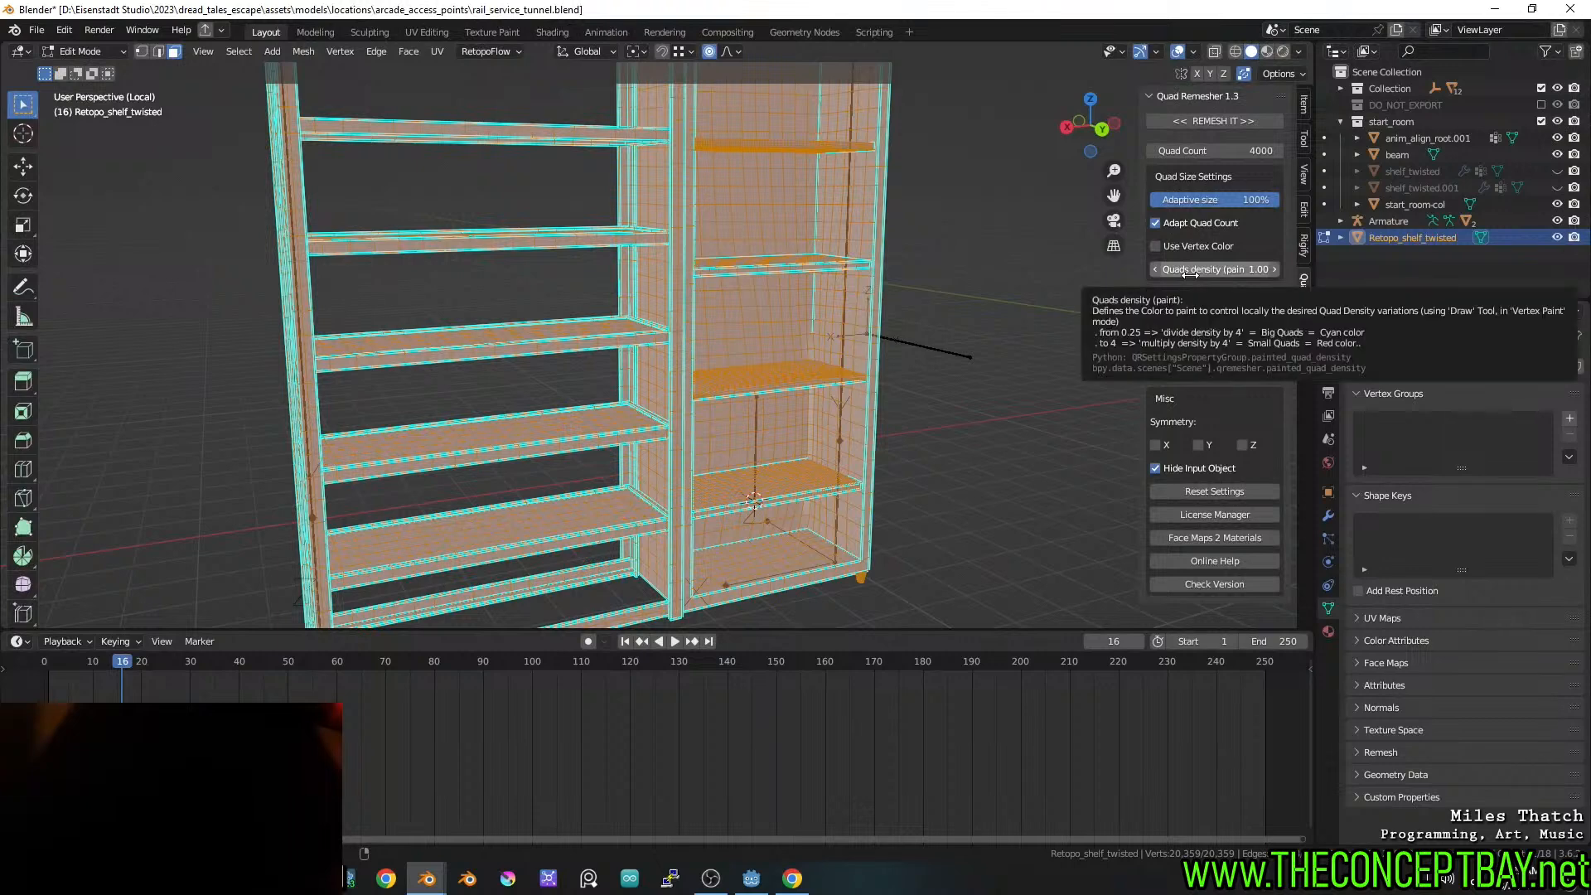
Leave Edit Mode and undo the 4000-quad remesh of shelf_twisted
key(Tab)
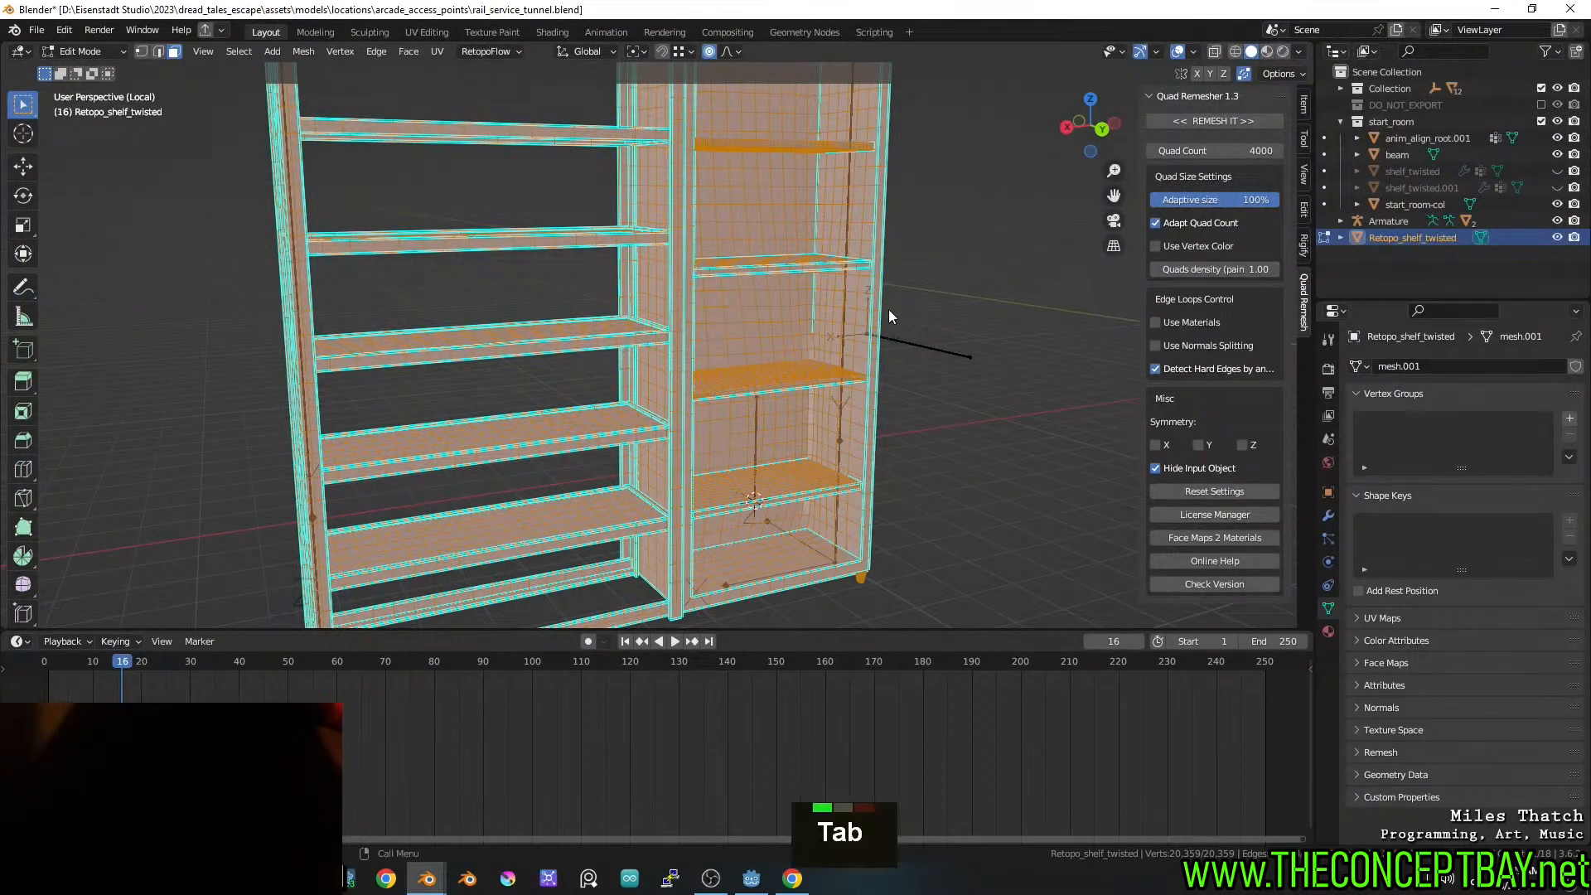
key(ctrl+z)
key(ctrl+z)
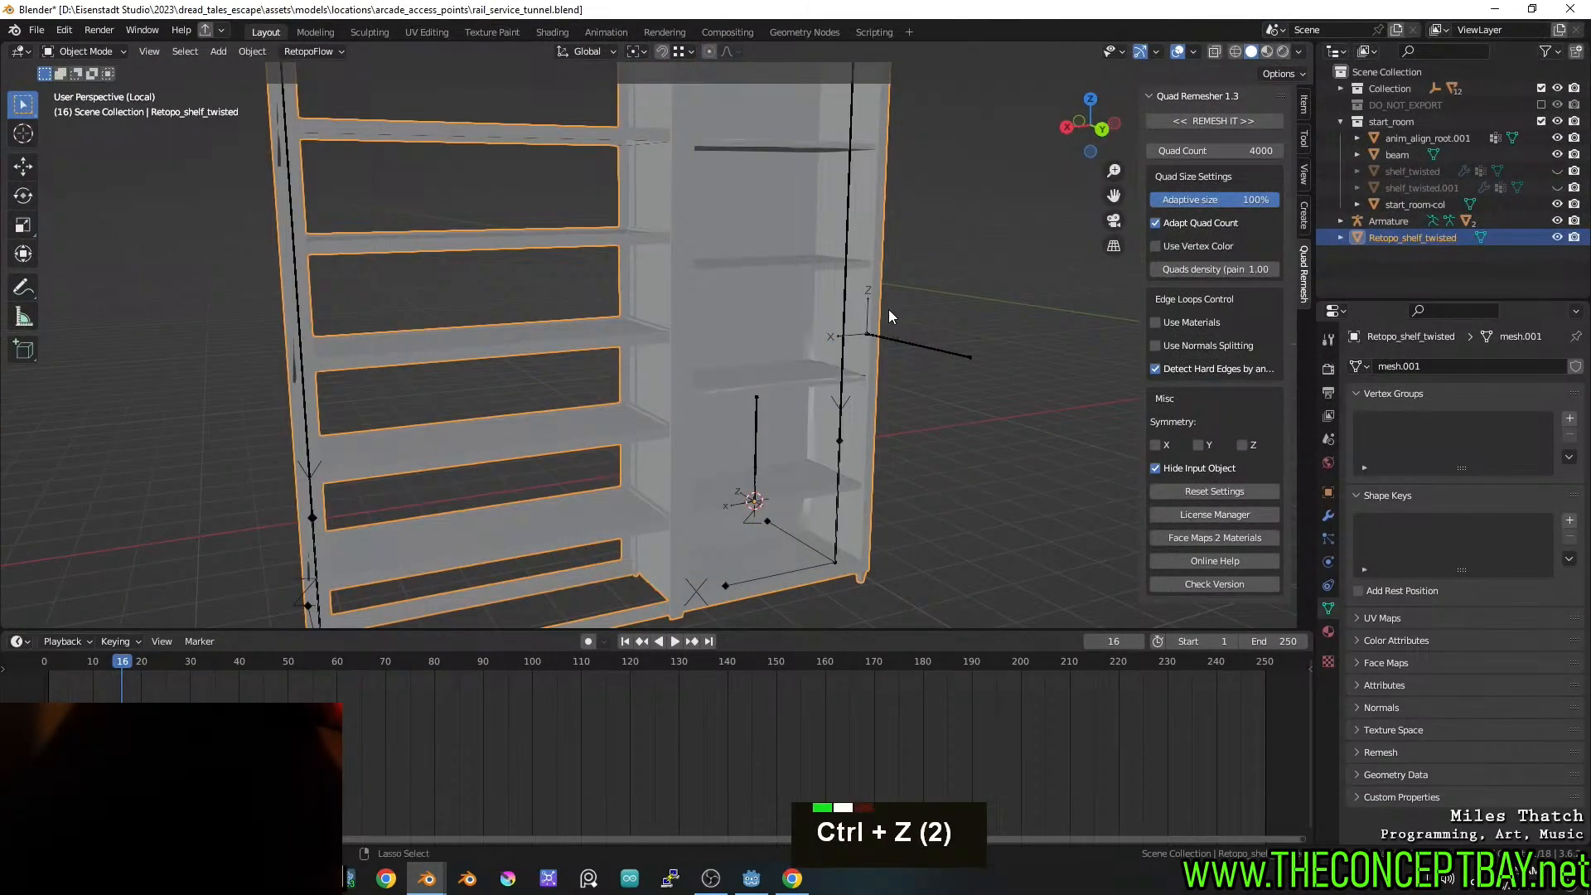
key(ctrl+z)
key(ctrl+z)
key(ctrl+z)
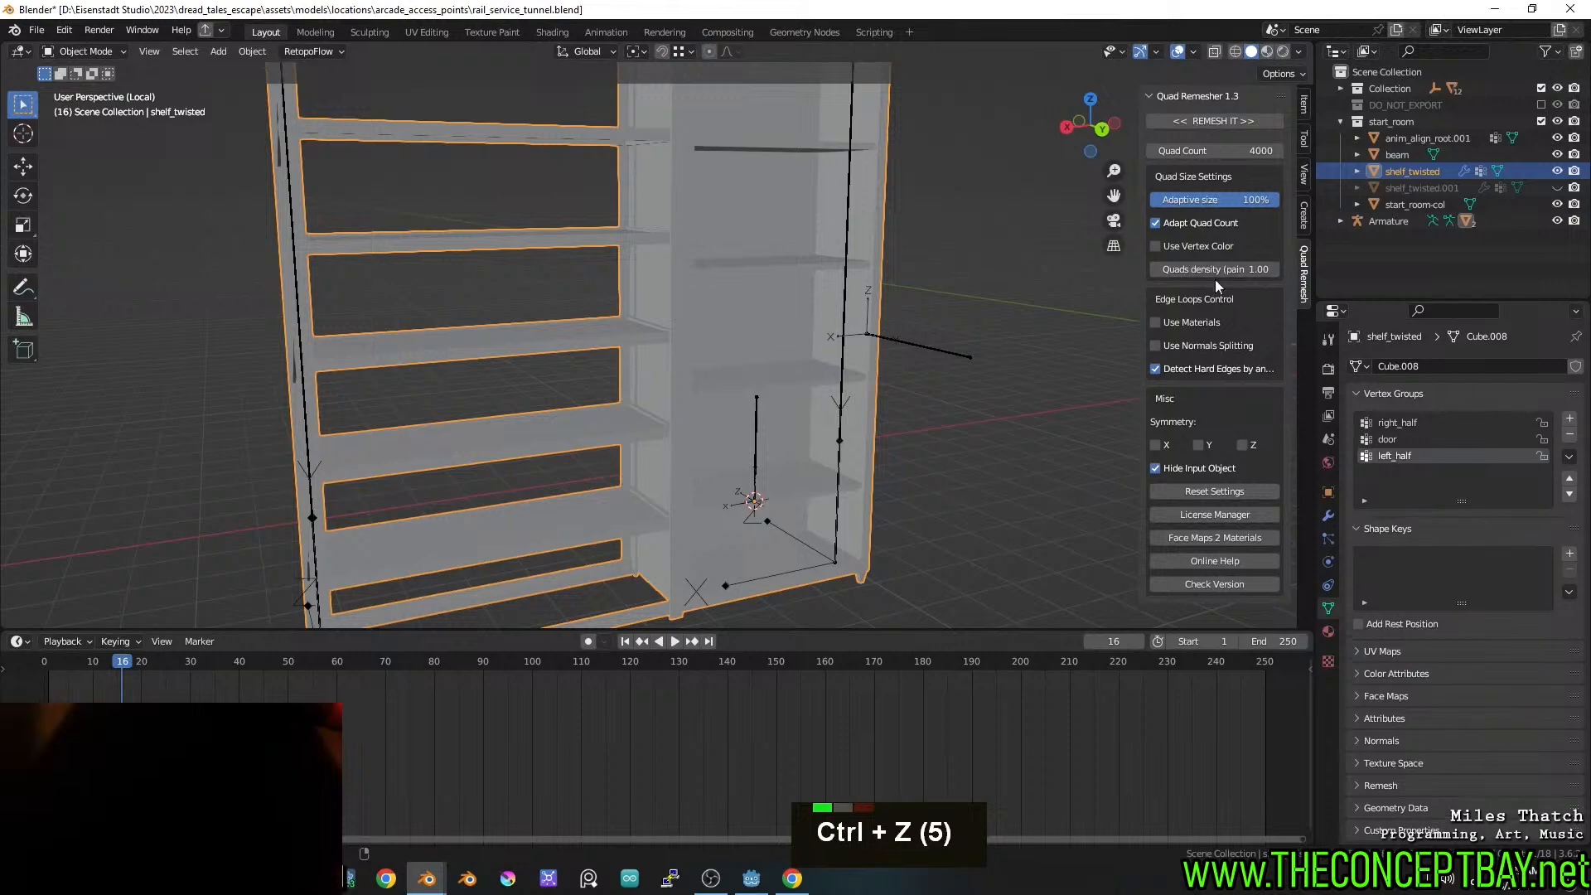
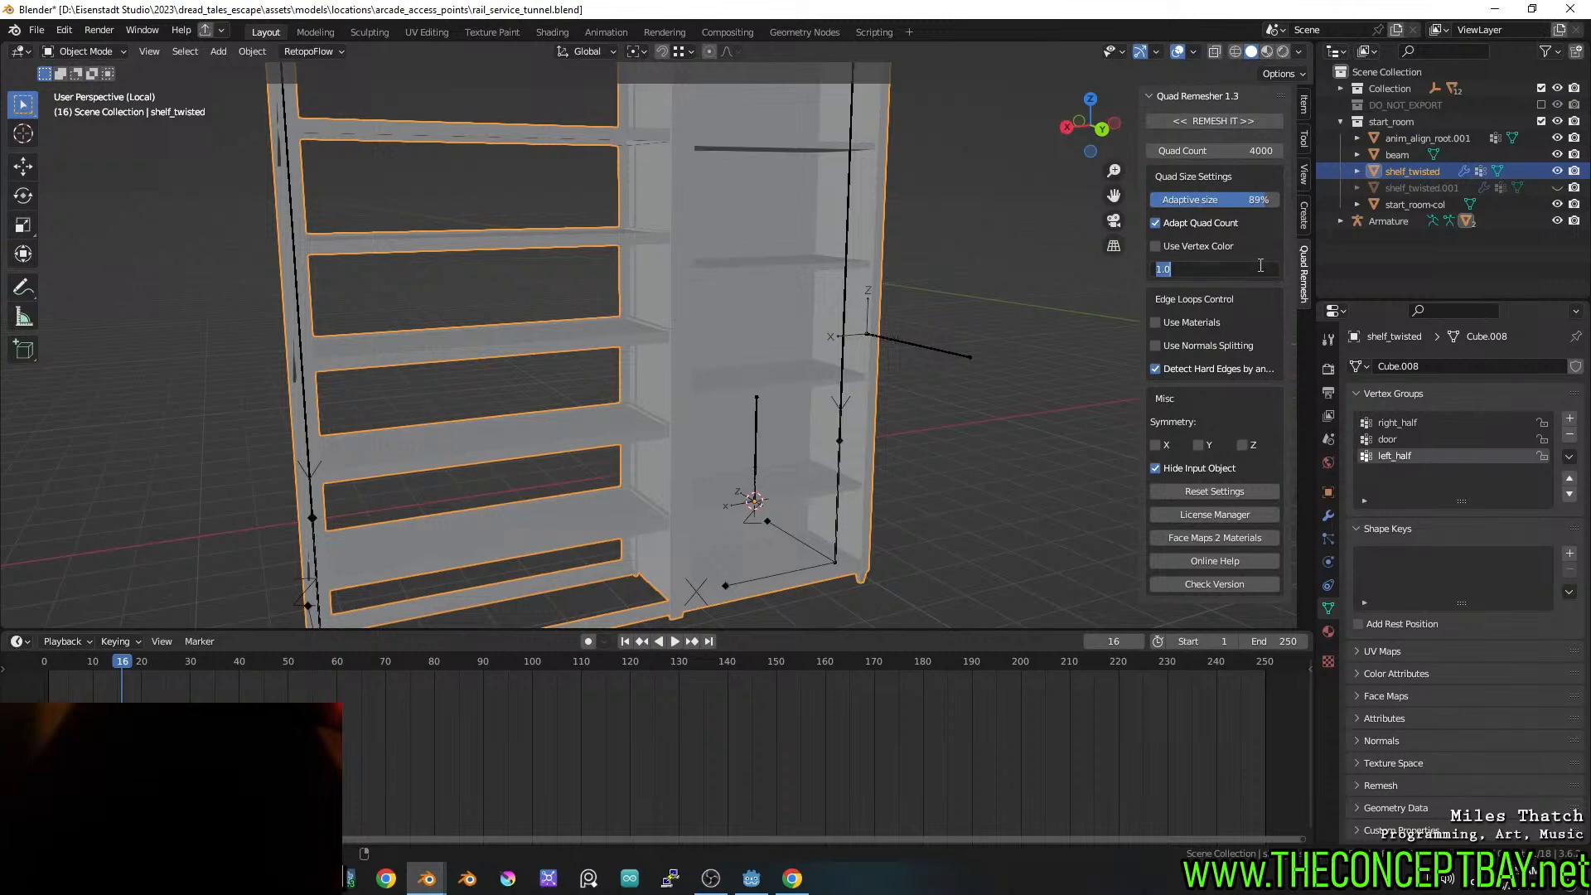
Remesh shelf_twisted with a quad count of 4000 and adaptive size 89%, check the new mesh and save the file
key(Escape)
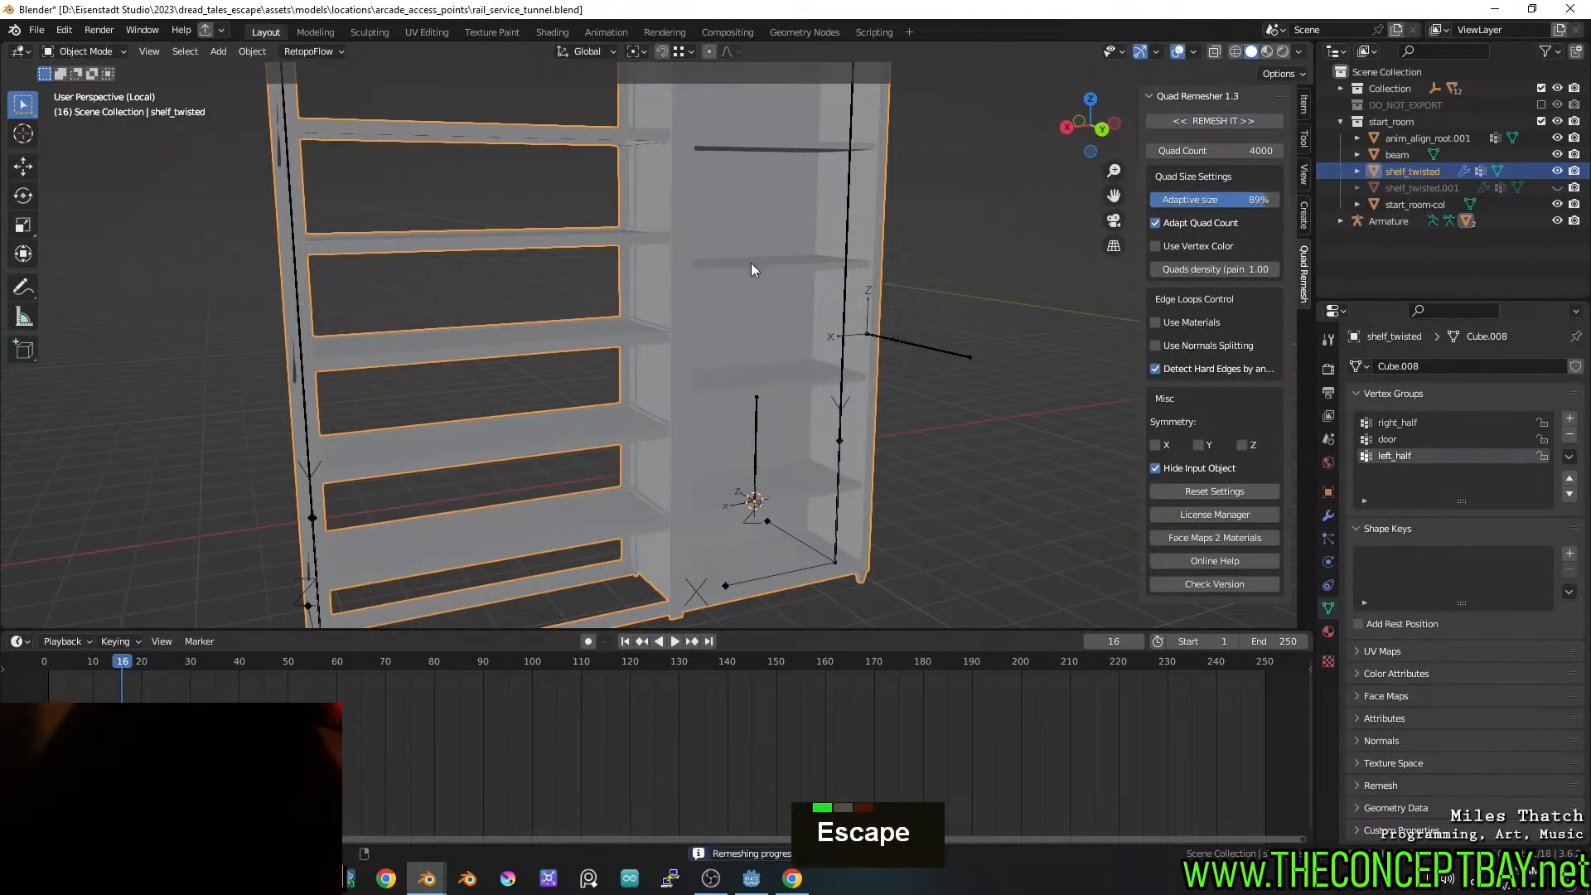
middle_drag(878, 355, 968, 430)
scroll(728, 351, up, 3)
scroll(920, 432, down, 4)
middle_drag(837, 423, 718, 389)
scroll(838, 384, up, 2)
scroll(840, 390, up, 2)
scroll(816, 334, down, 1)
key(Tab)
scroll(812, 337, down, 2)
key(Tab)
key(ctrl+s)
Examine the topology of Retopo_shelf_twisted in Edit Mode, selecting several edge loops across one of the left shelves to check their flow
scroll(746, 365, up, 3)
key(Tab)
shift+middle_drag(717, 388, 777, 413)
key(2)
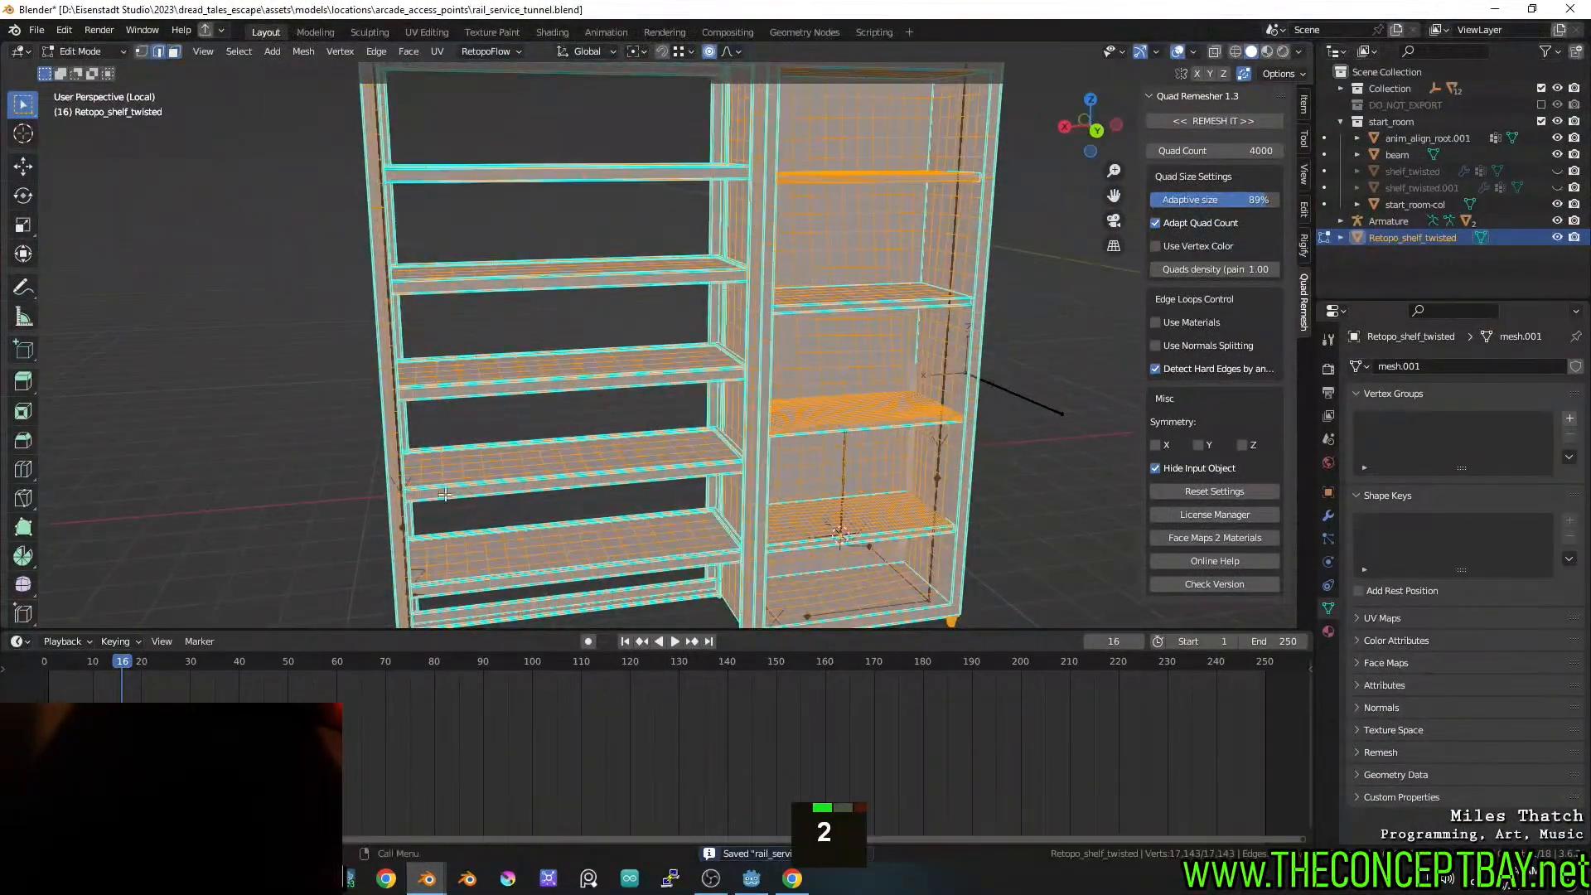
alt+click(420, 495)
alt+shift+click(441, 492)
alt+shift+click(460, 493)
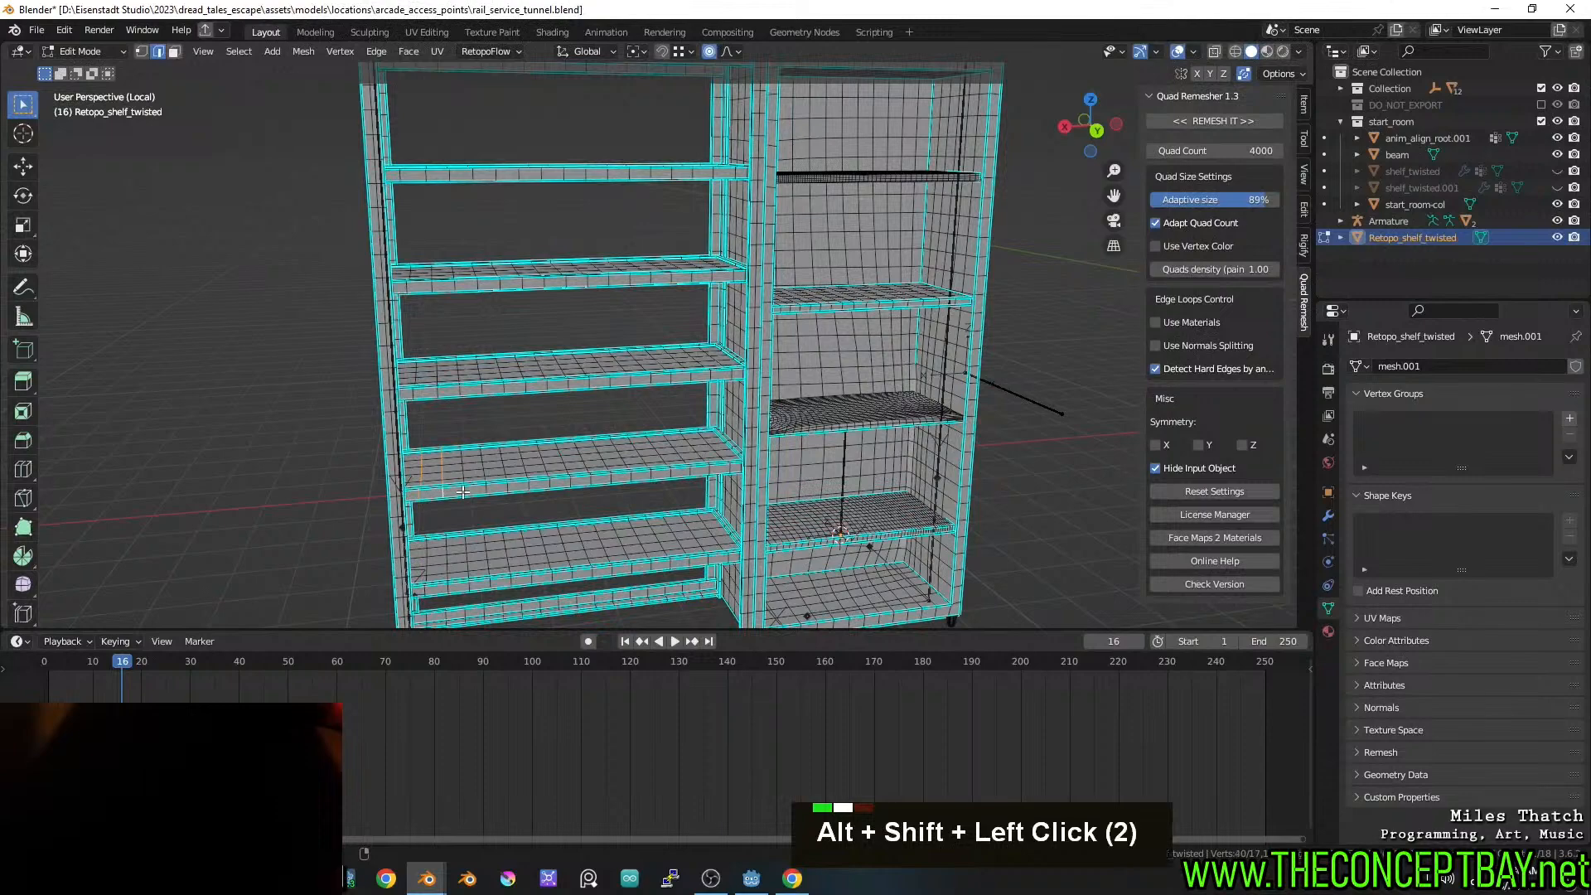
key(Tab)
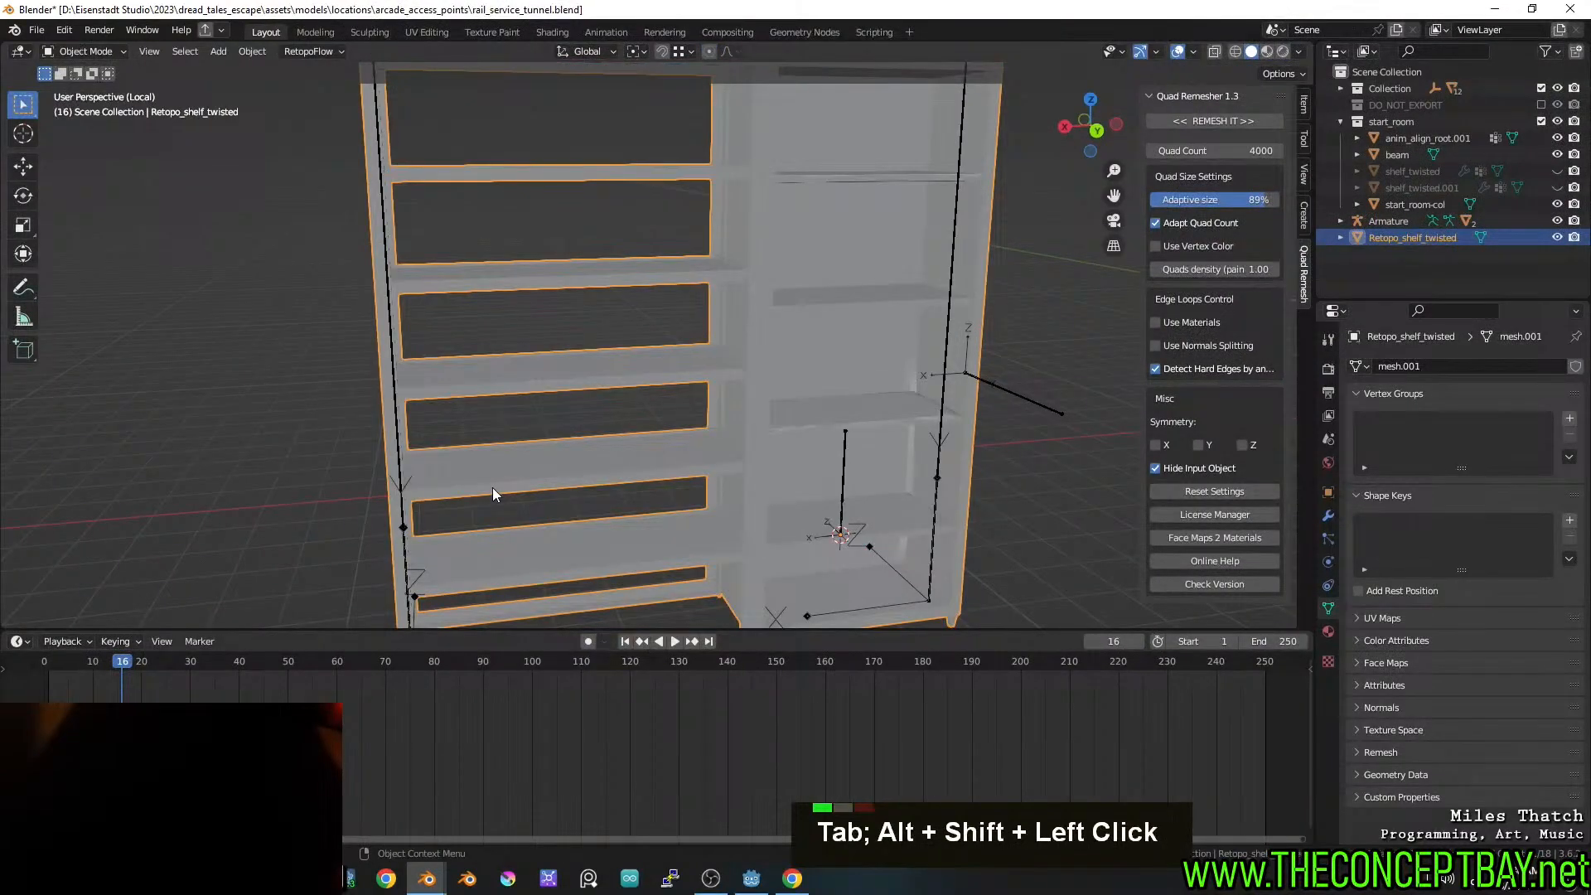
middle_drag(492, 488, 652, 479)
key(Tab)
key(2)
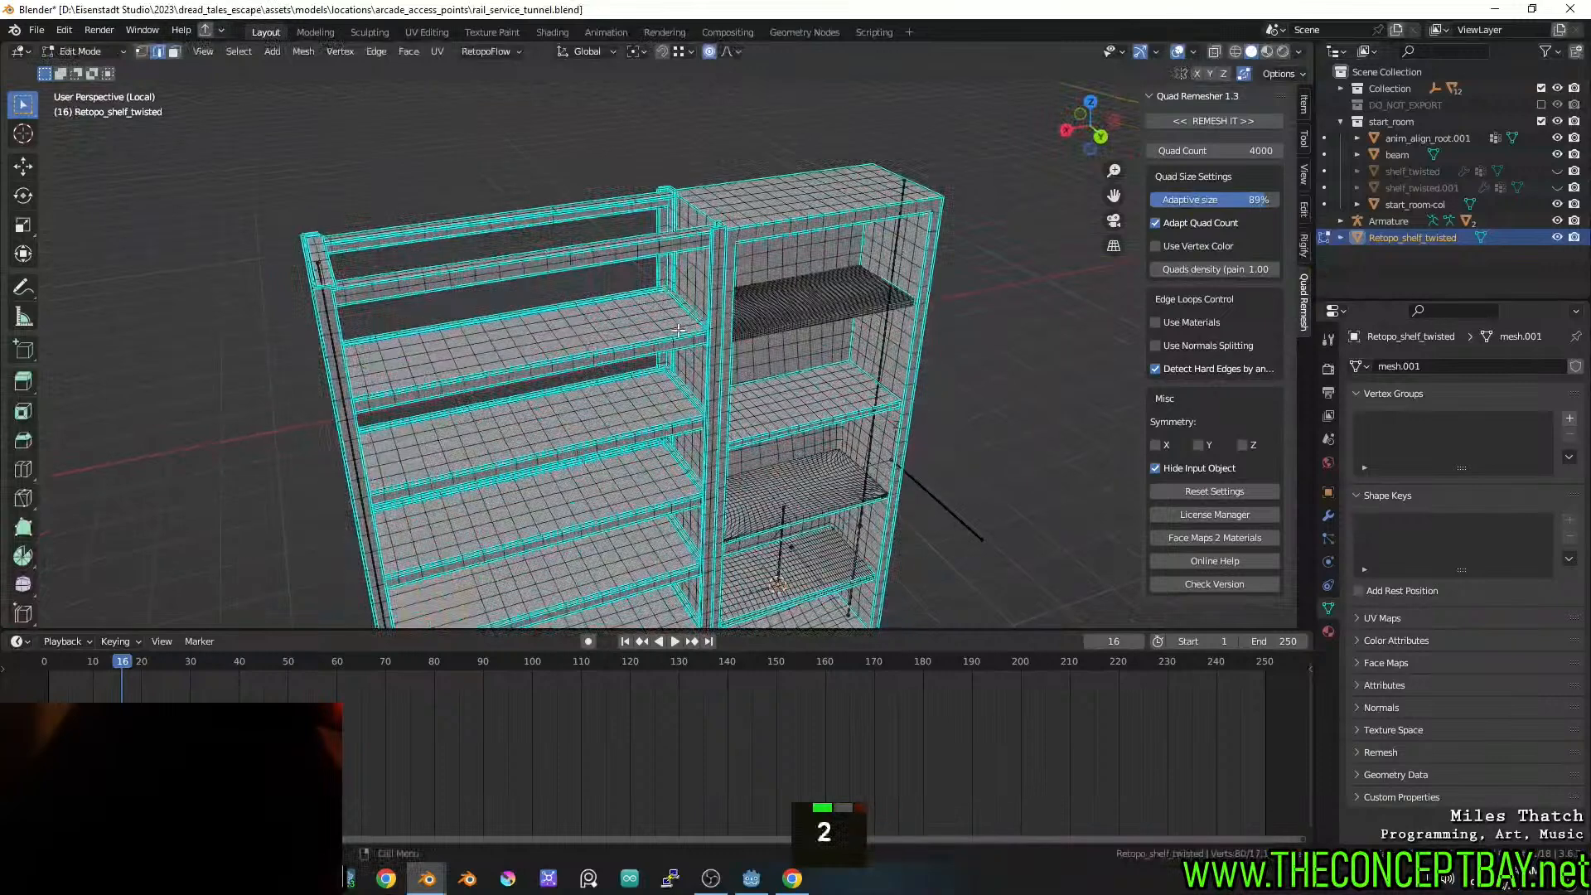
middle_drag(678, 329, 728, 300)
key(Tab)
scroll(798, 469, down, 2)
shift+middle_drag(799, 469, 728, 339)
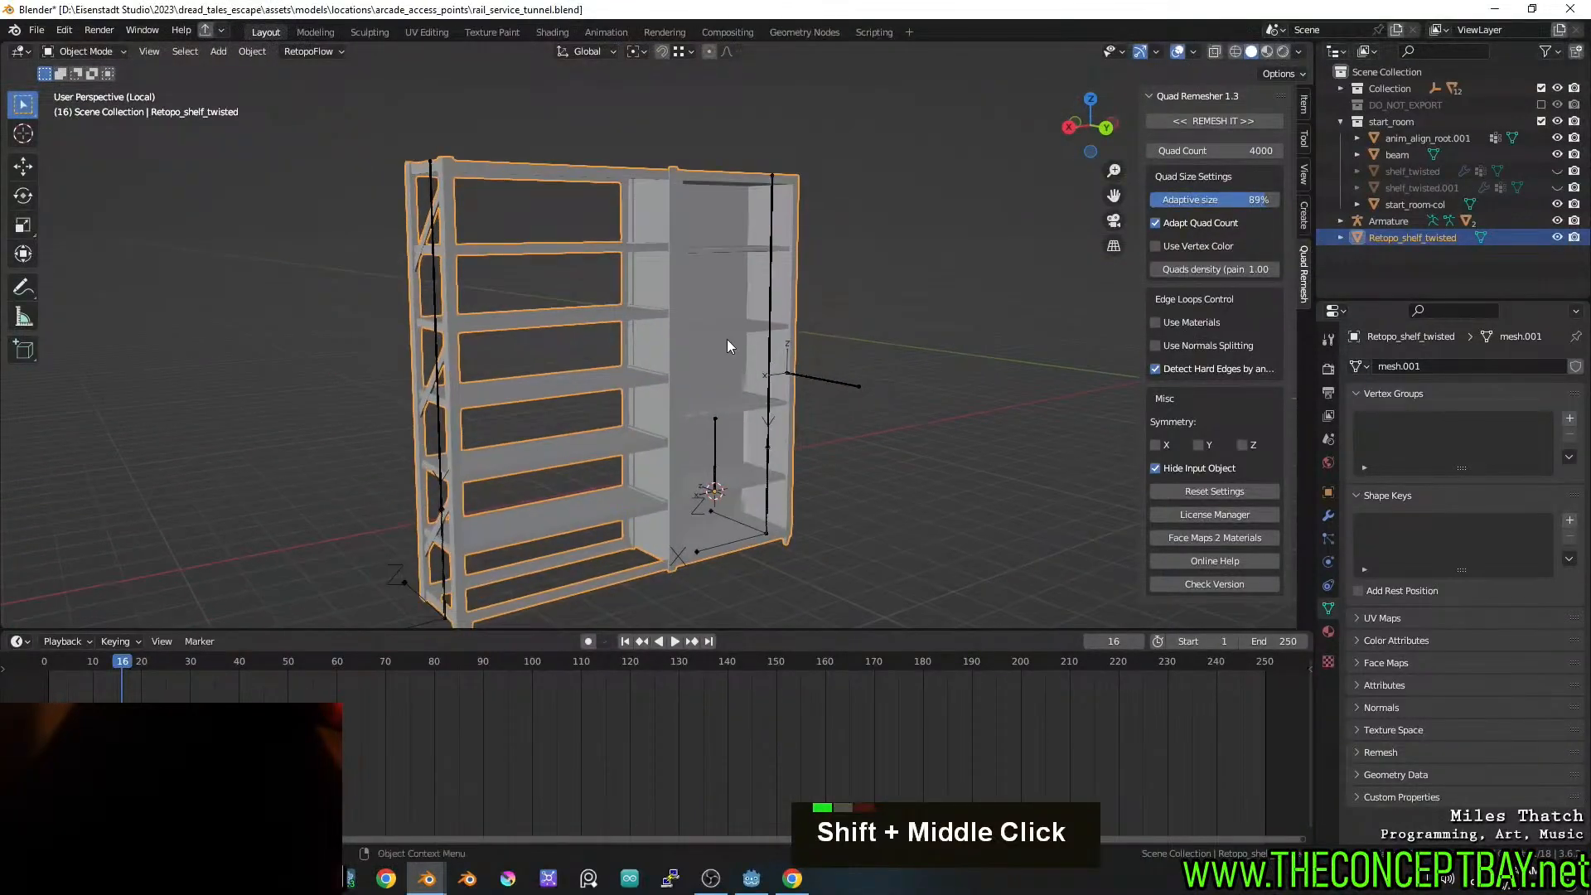
Hide the start_room collection and parent Retopo_shelf_twisted to the Armature with automatic weights
click(1558, 122)
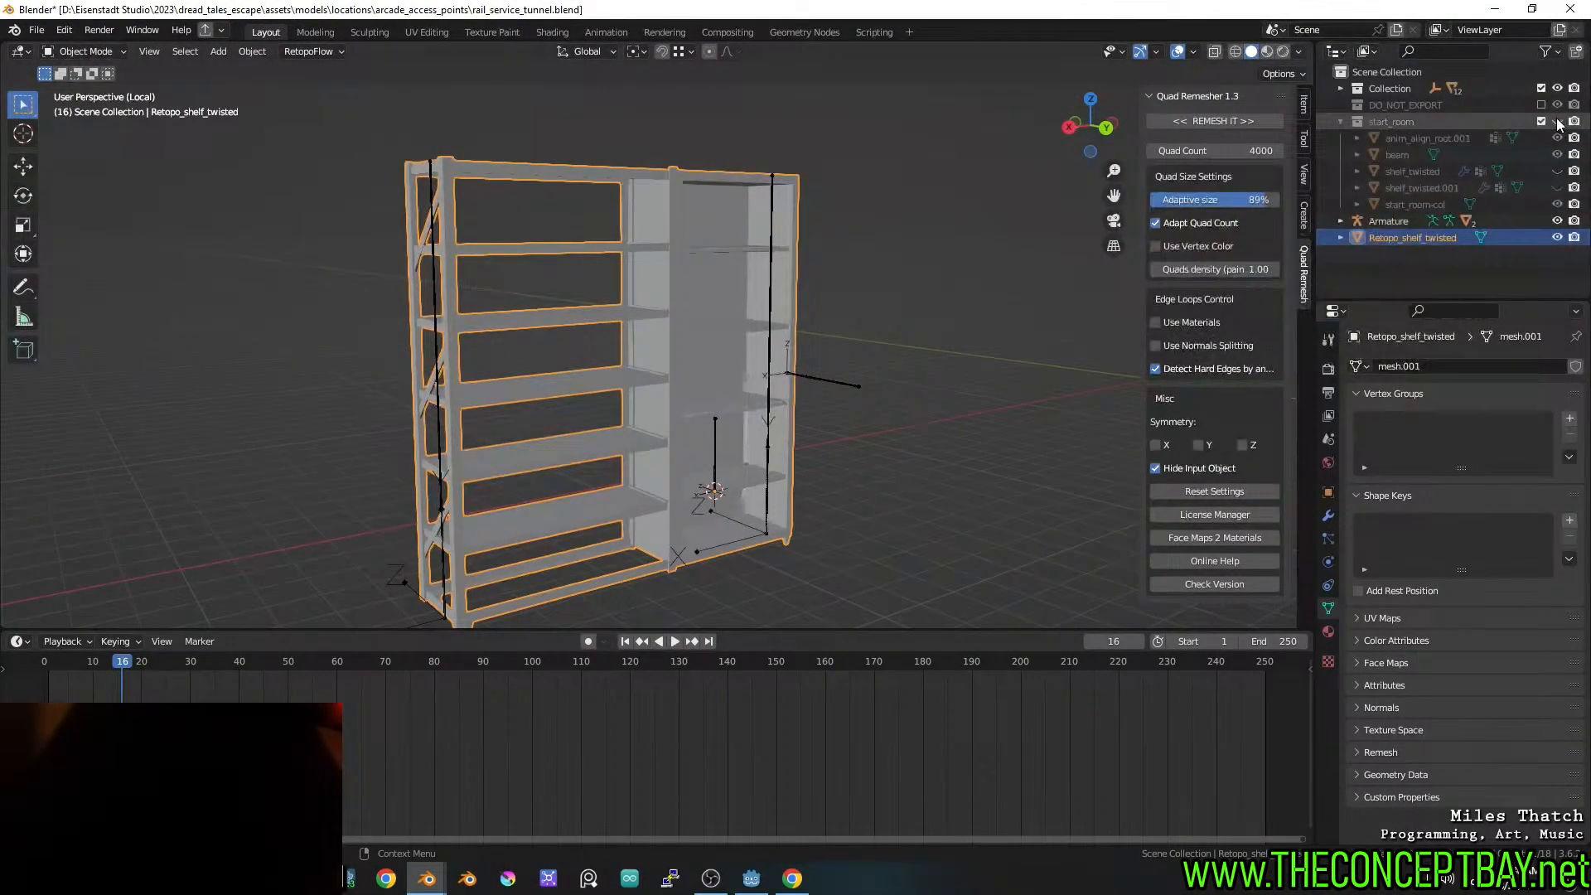
click(774, 313)
click(718, 301)
shift+click(768, 303)
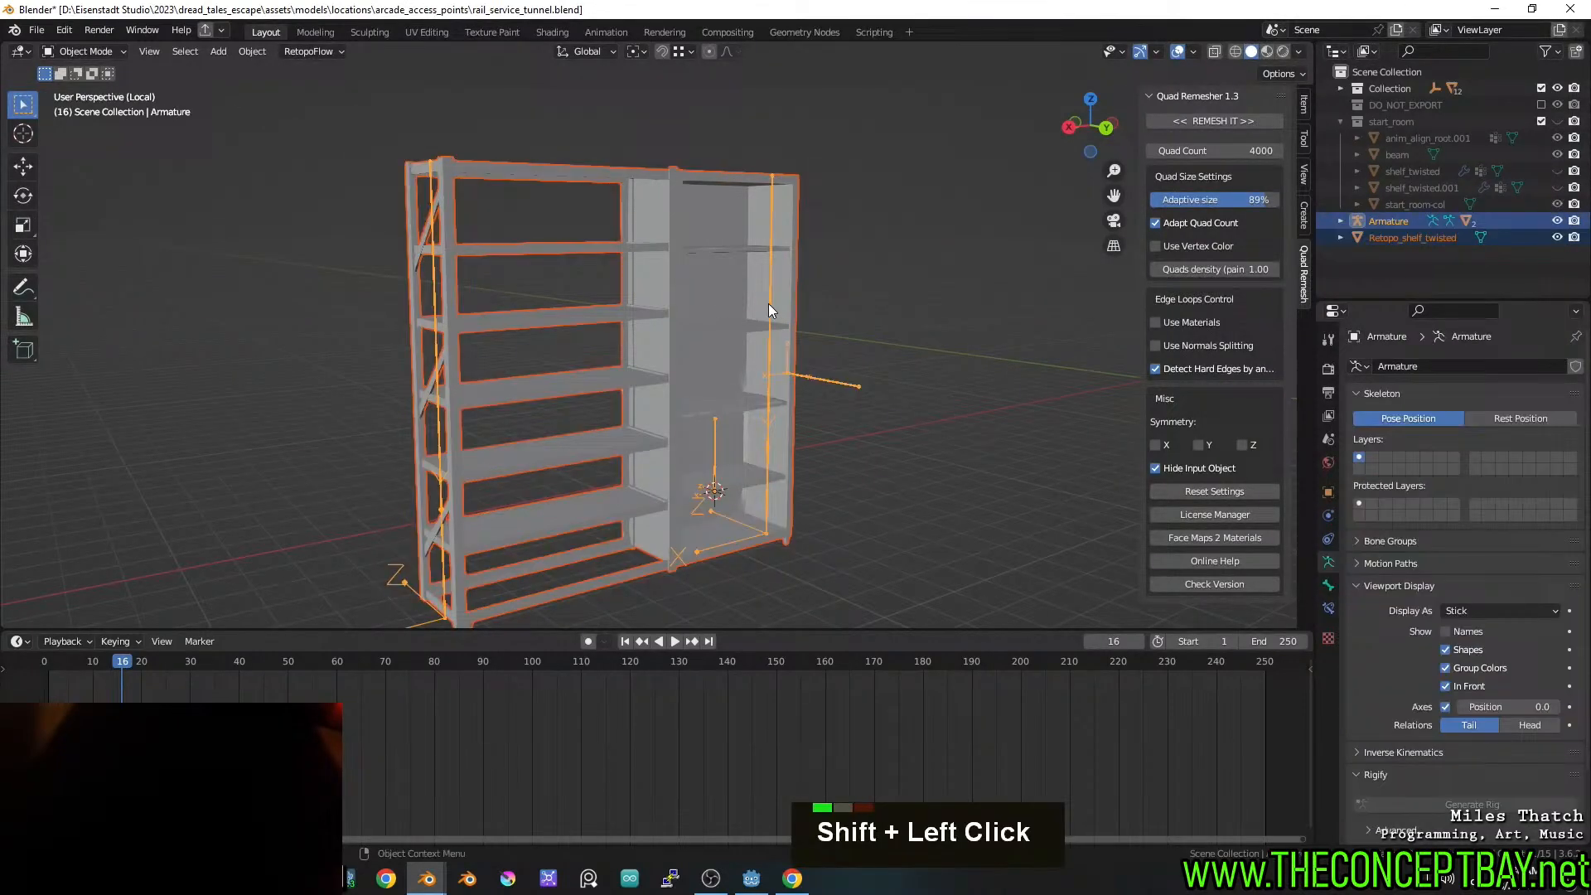
key(ctrl+p)
click(768, 303)
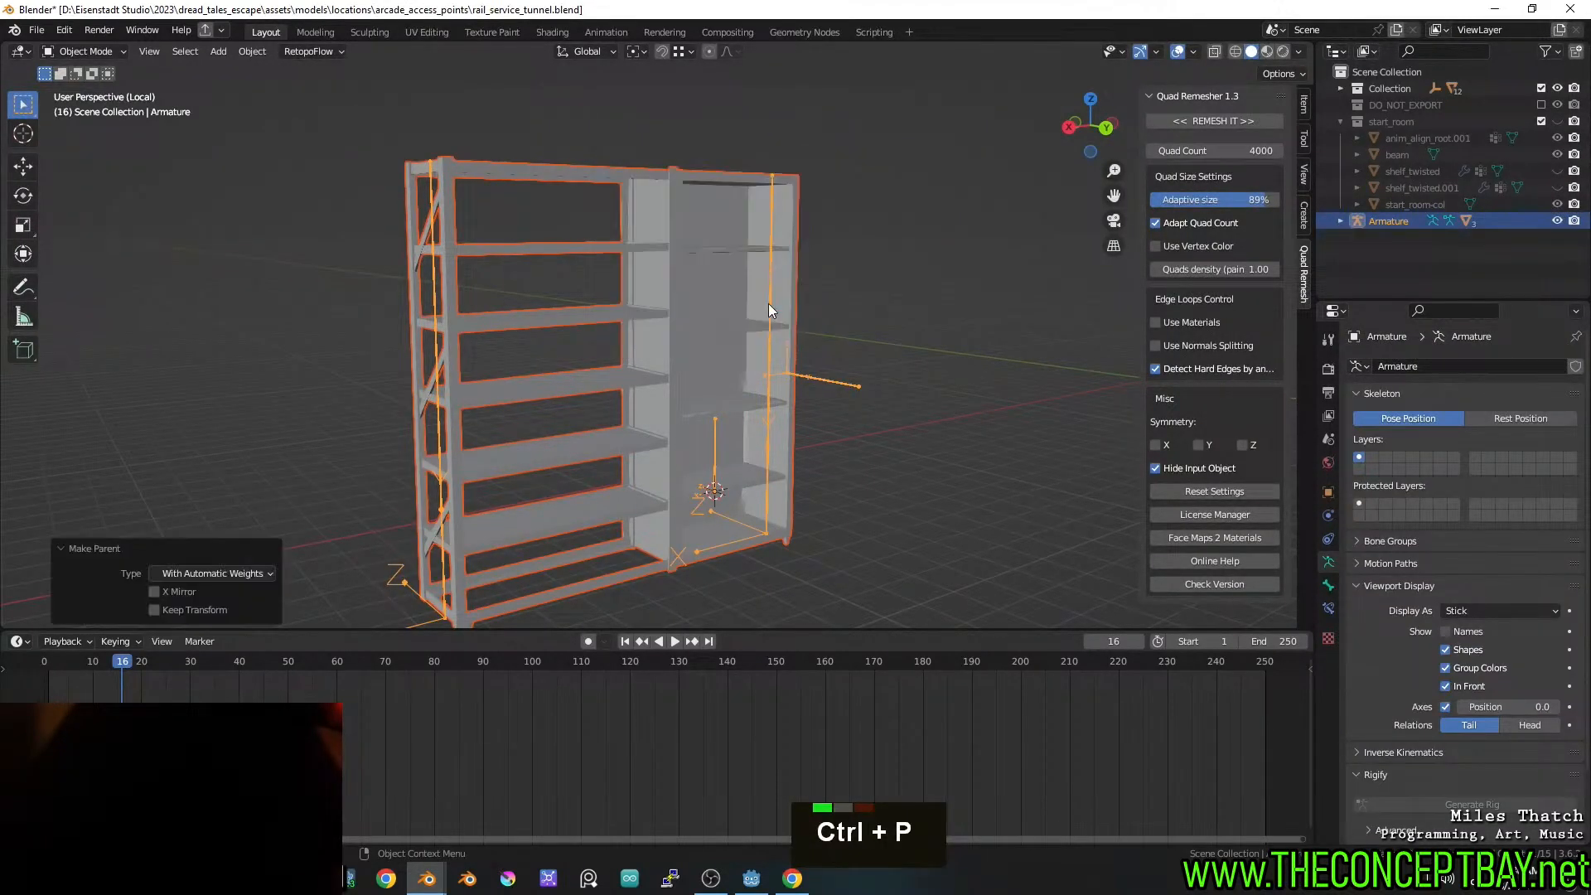
key(Tab)
middle_drag(560, 381, 817, 366)
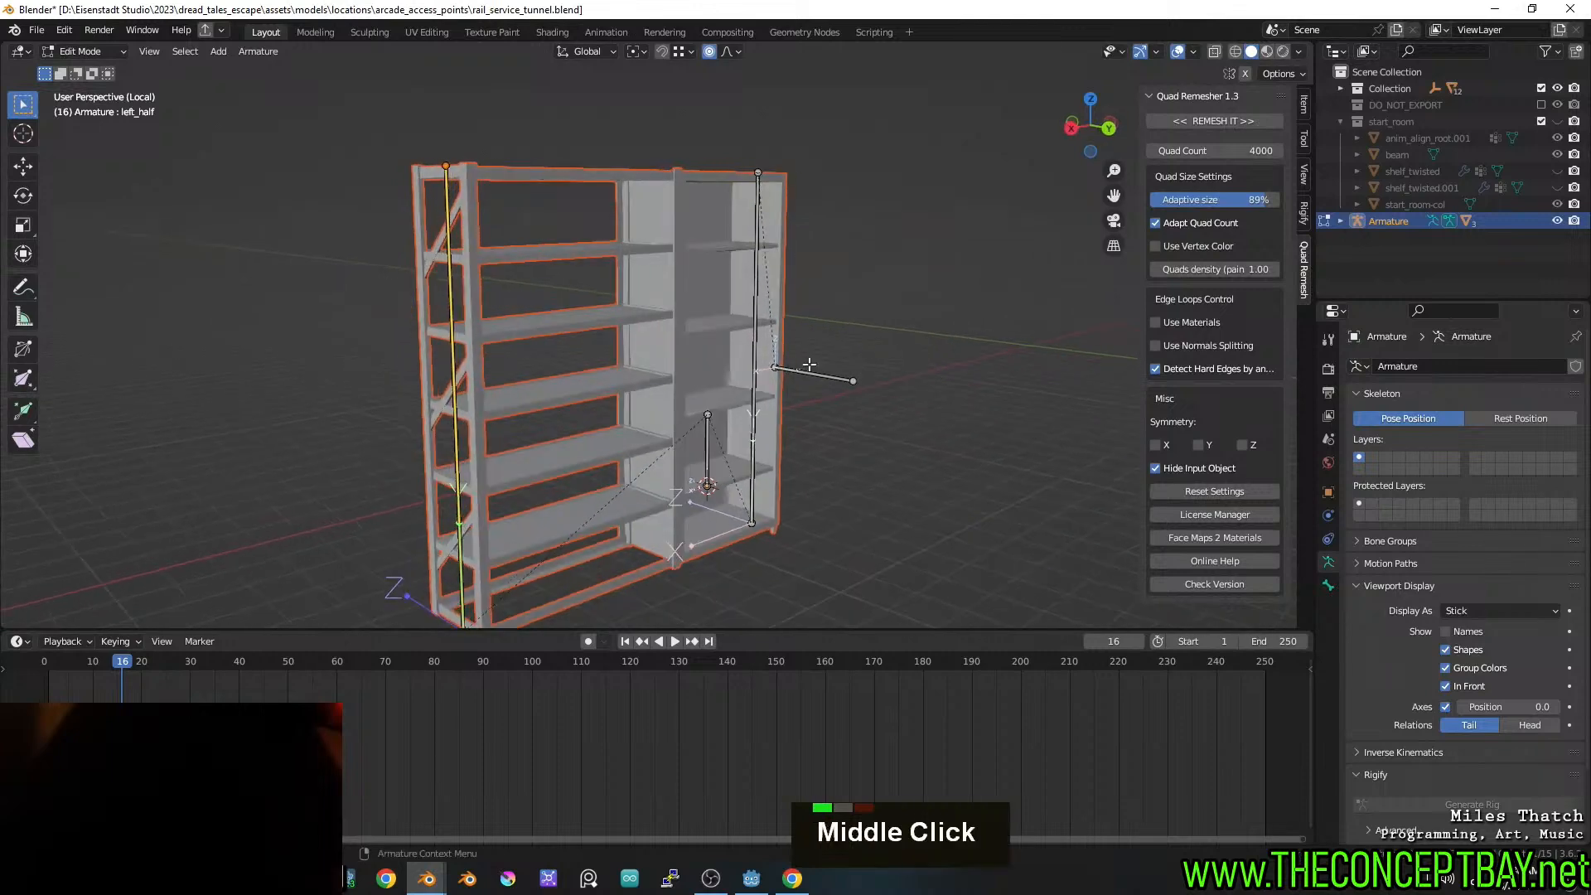
key(r)
key(y)
key(x)
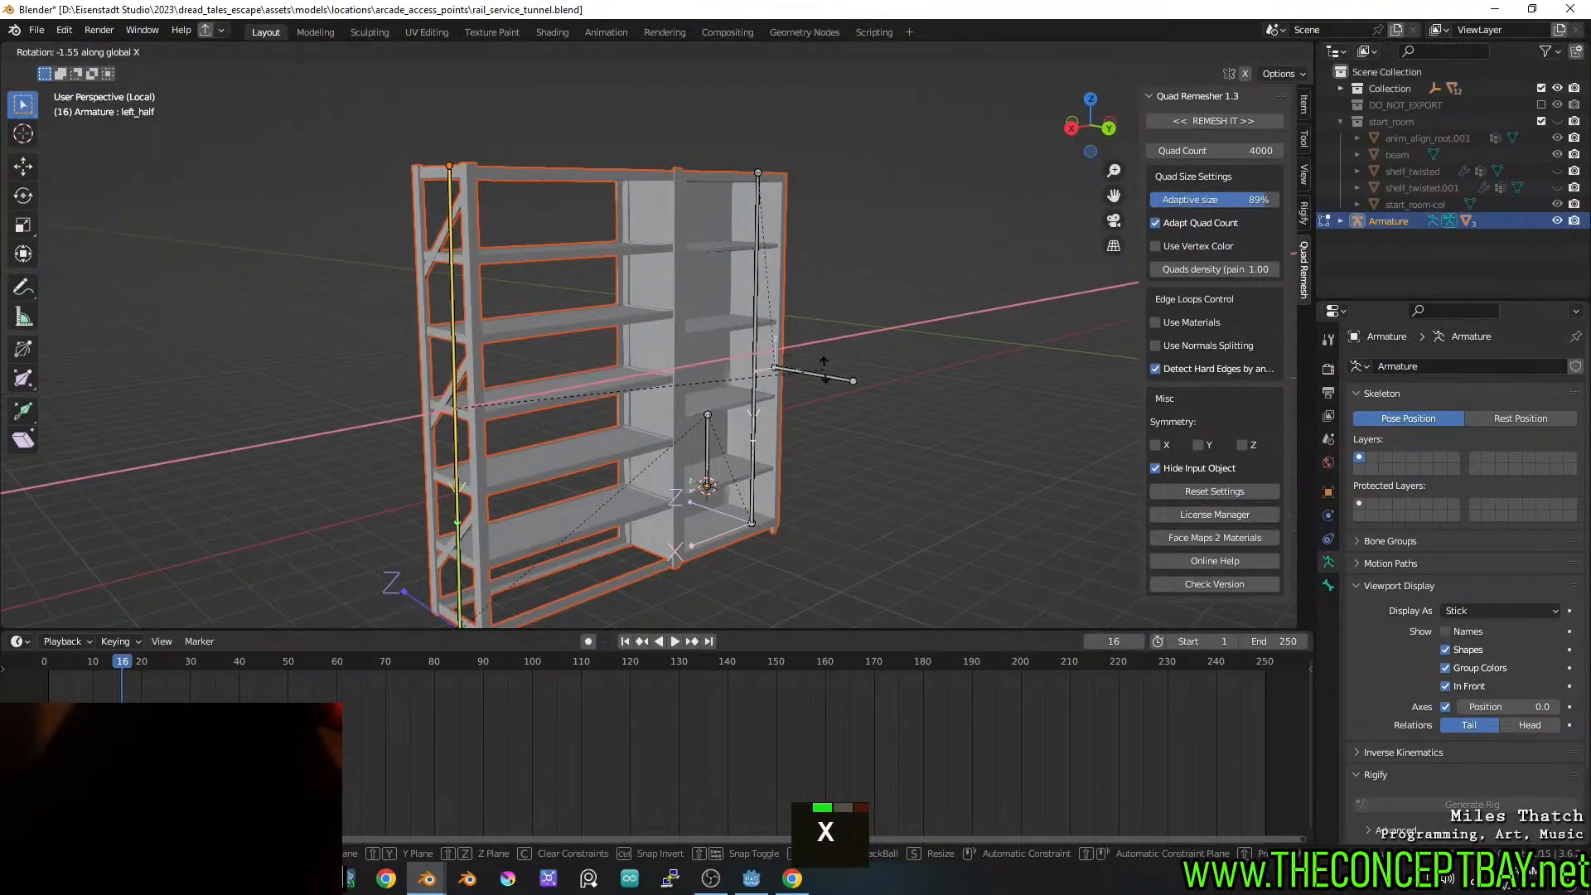
key(Escape)
Switch the Armature to Pose Mode and test the shelf's deformation by temporarily rotating the left_half bone about the global X axis
key(ctrl+Tab)
click(699, 435)
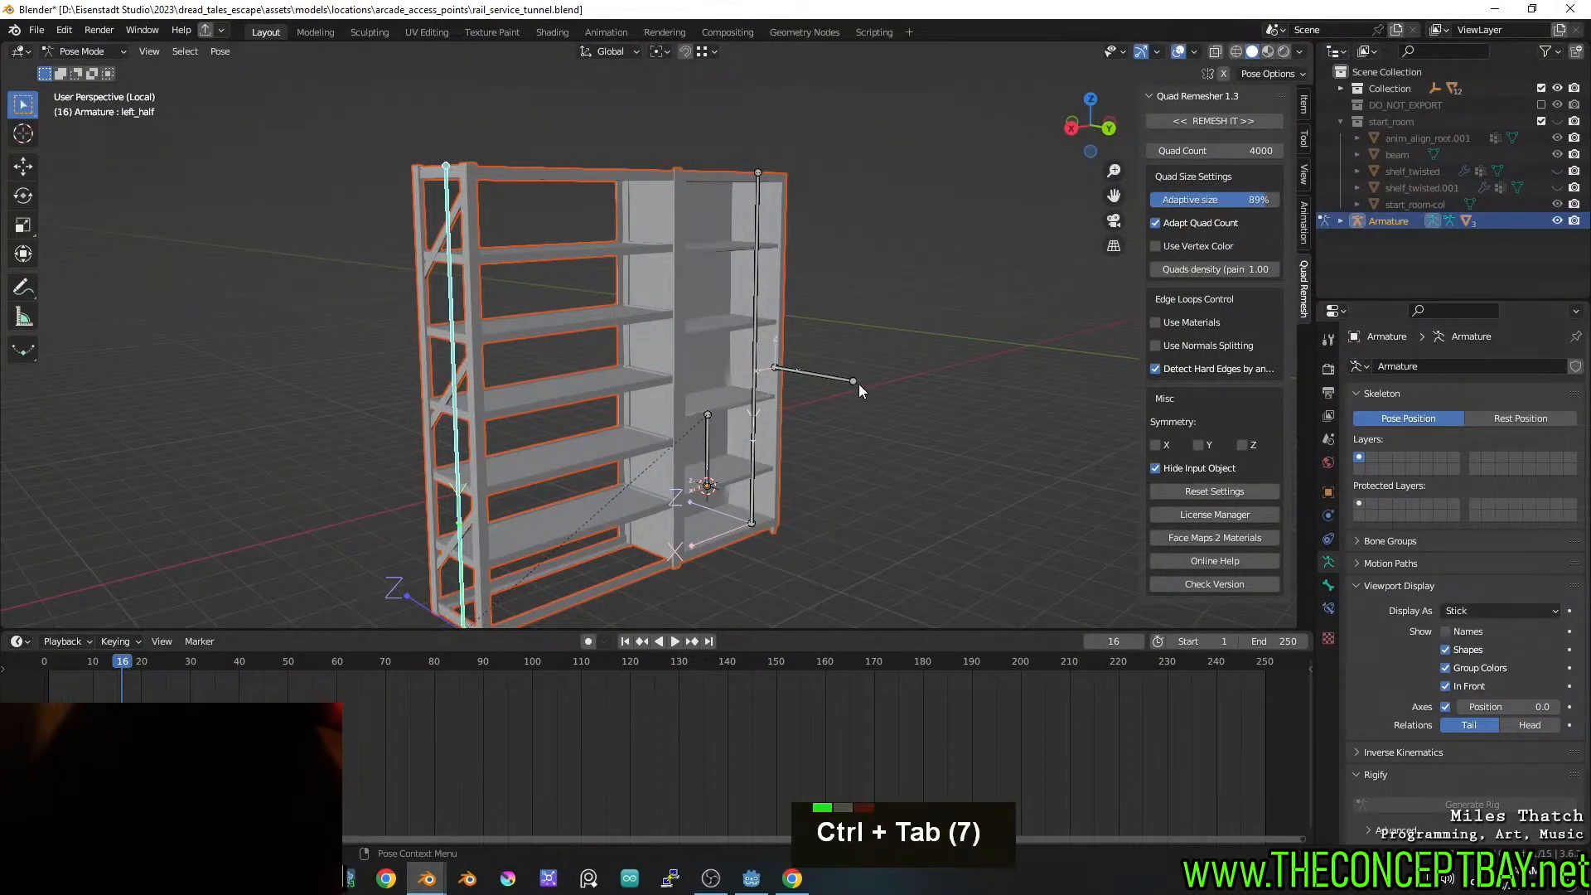
key(r)
key(x)
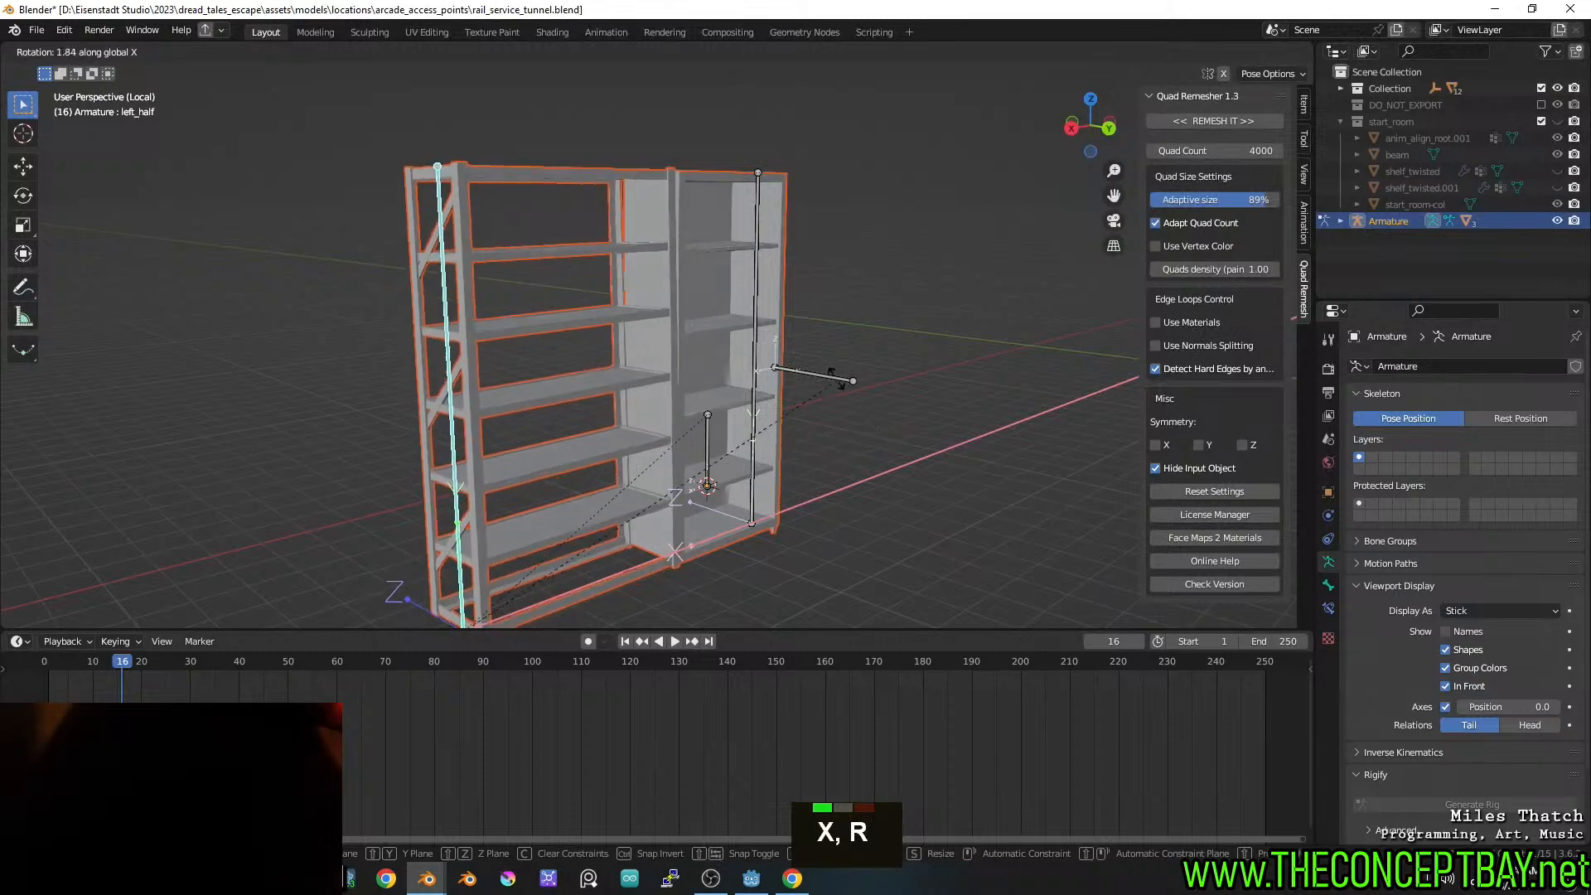
key(Escape)
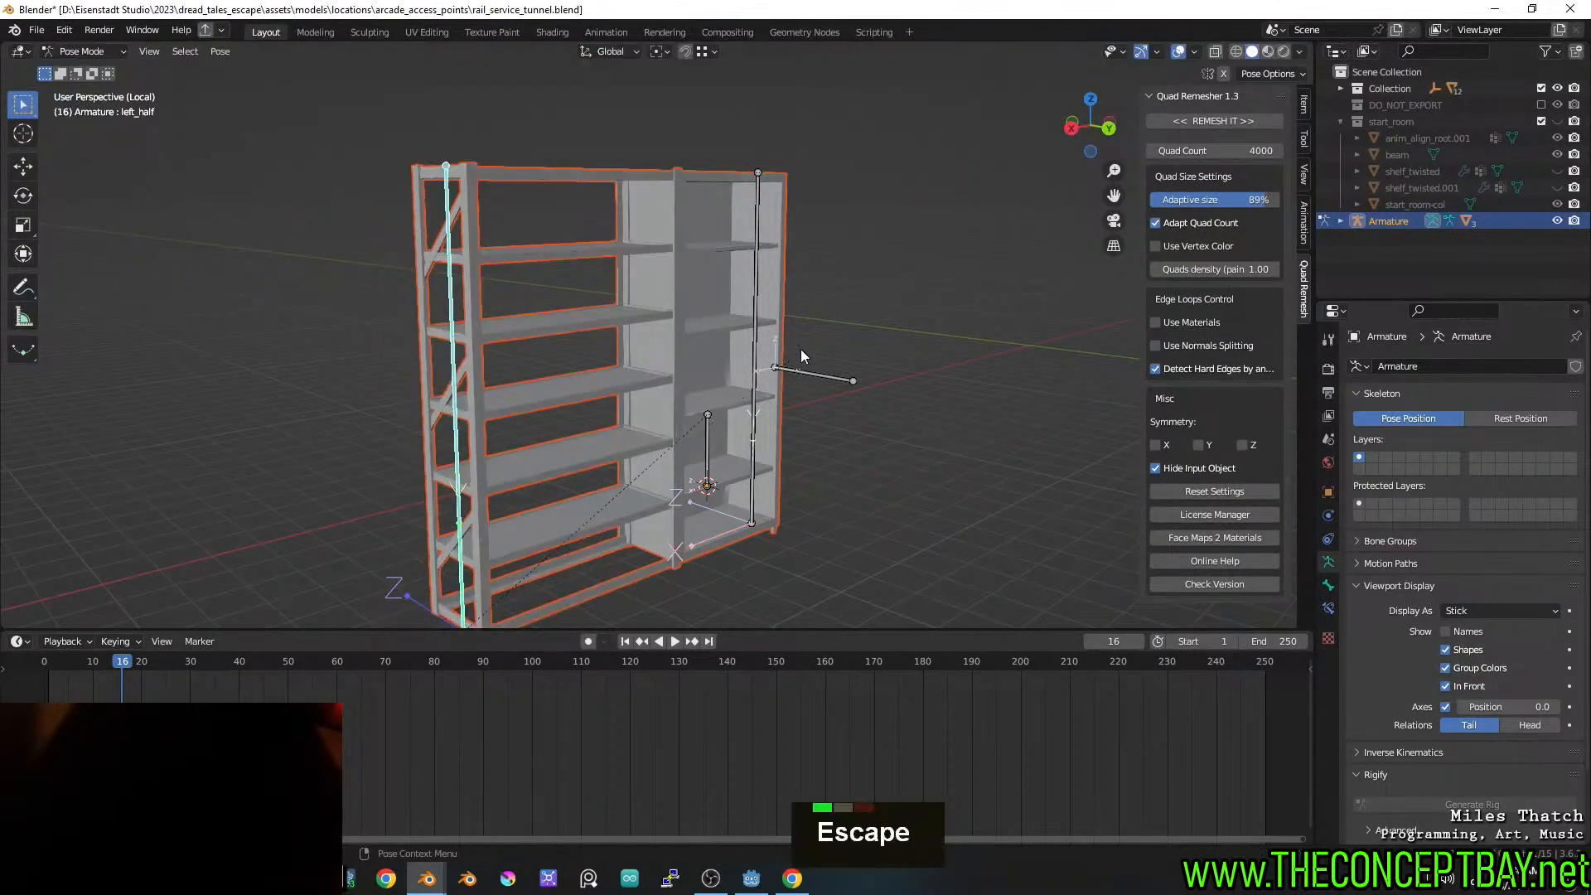
Select Retopo_shelf_twisted under the Armature, temporarily rotate the left_half bone about the global Z axis and inspect how the shelf bends
click(1340, 220)
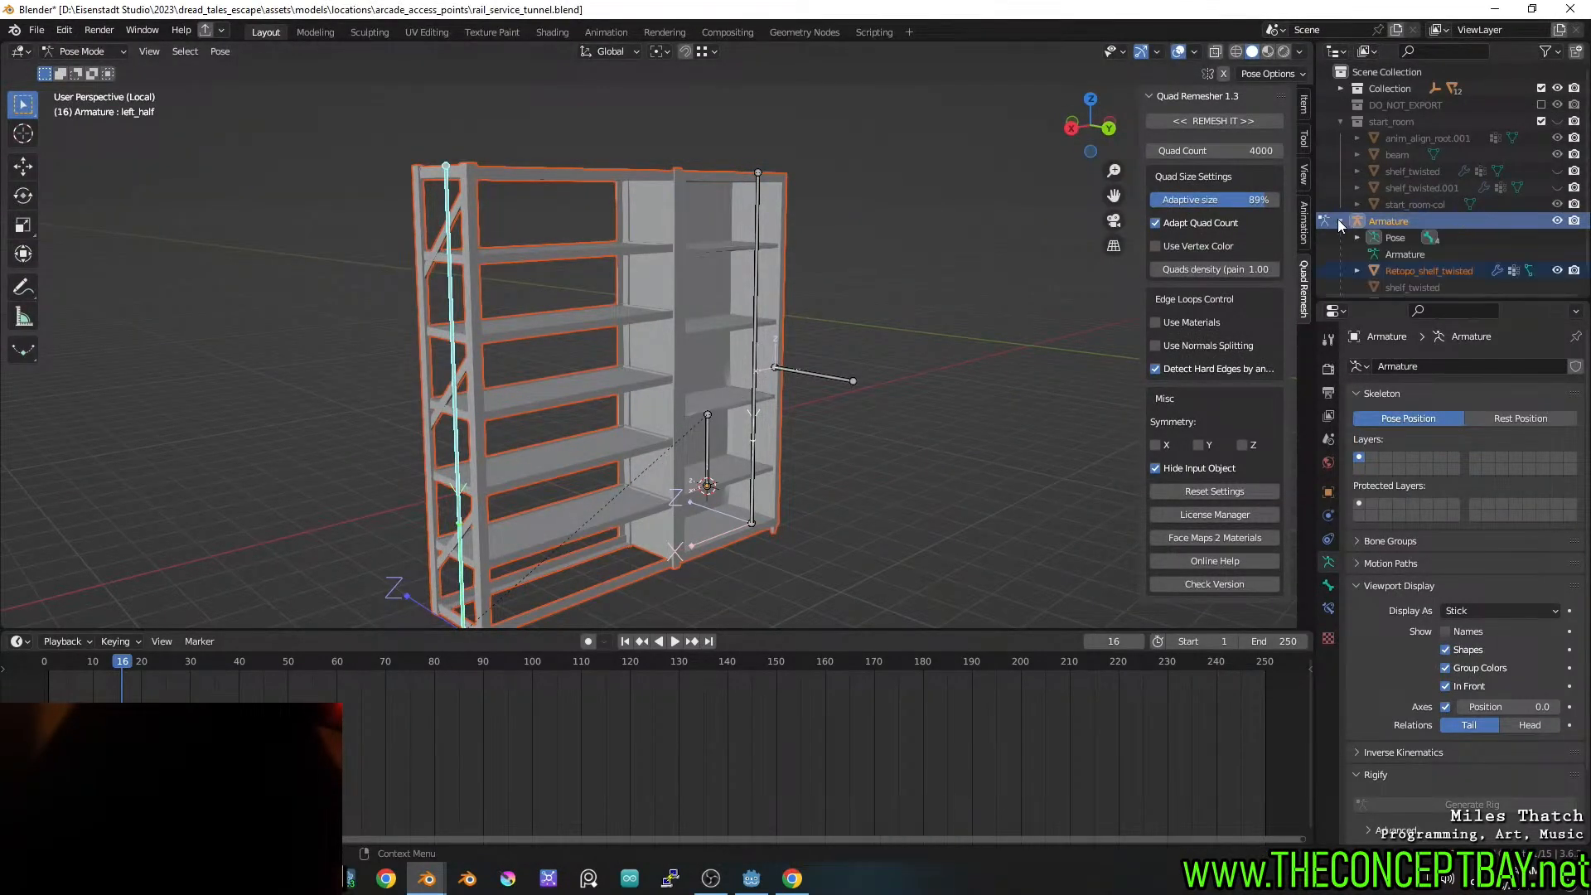
click(1453, 275)
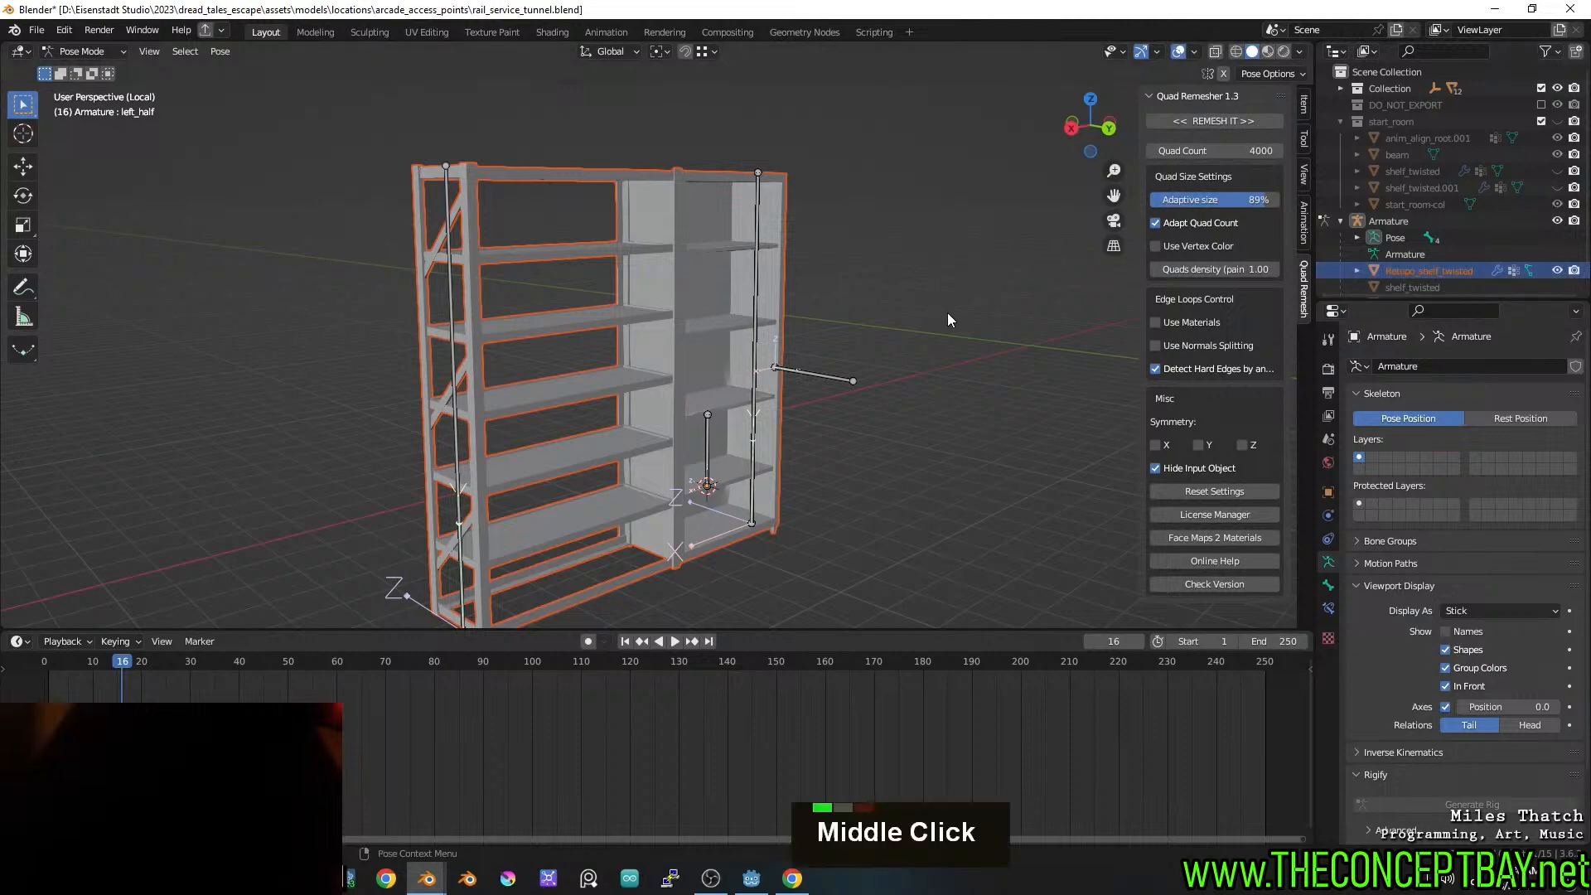
middle_drag(947, 312, 964, 357)
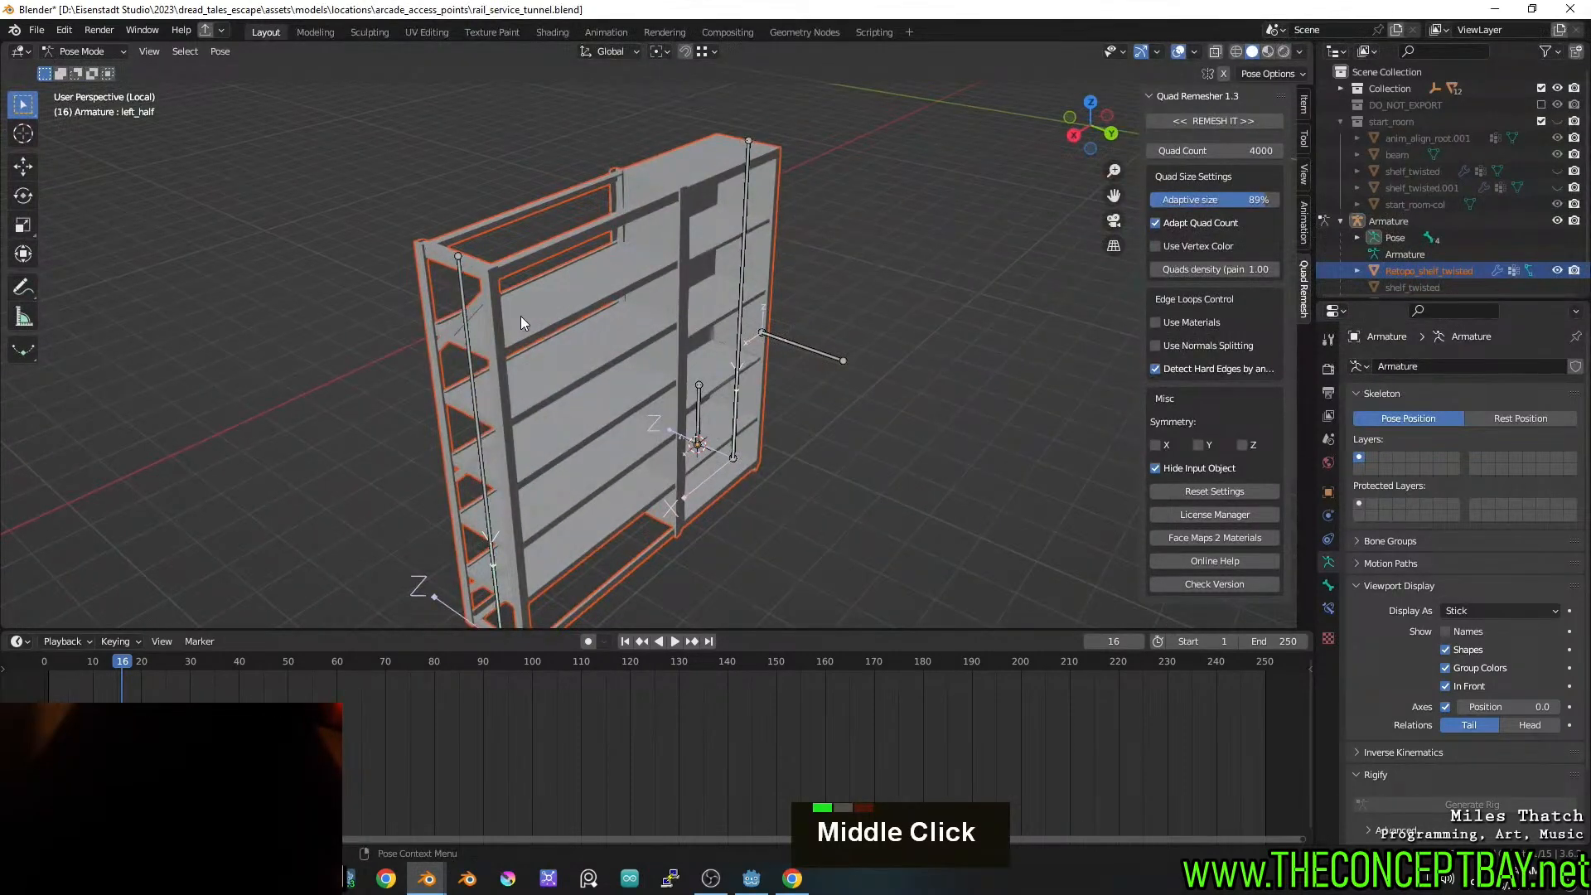
click(469, 311)
key(r)
key(z)
key(x)
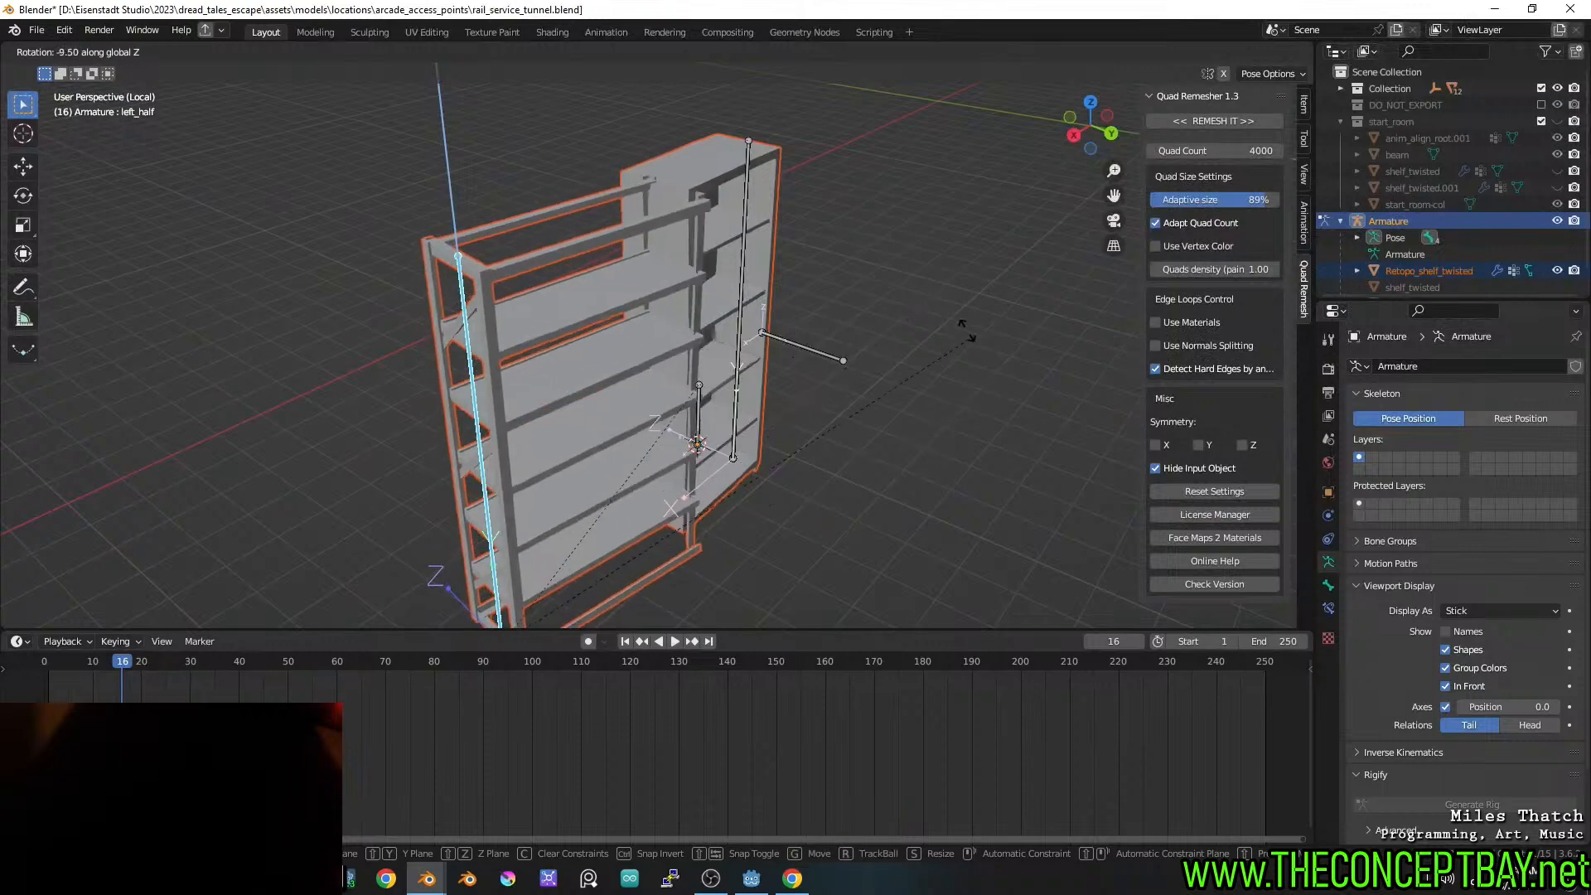
key(Escape)
scroll(809, 327, up, 4)
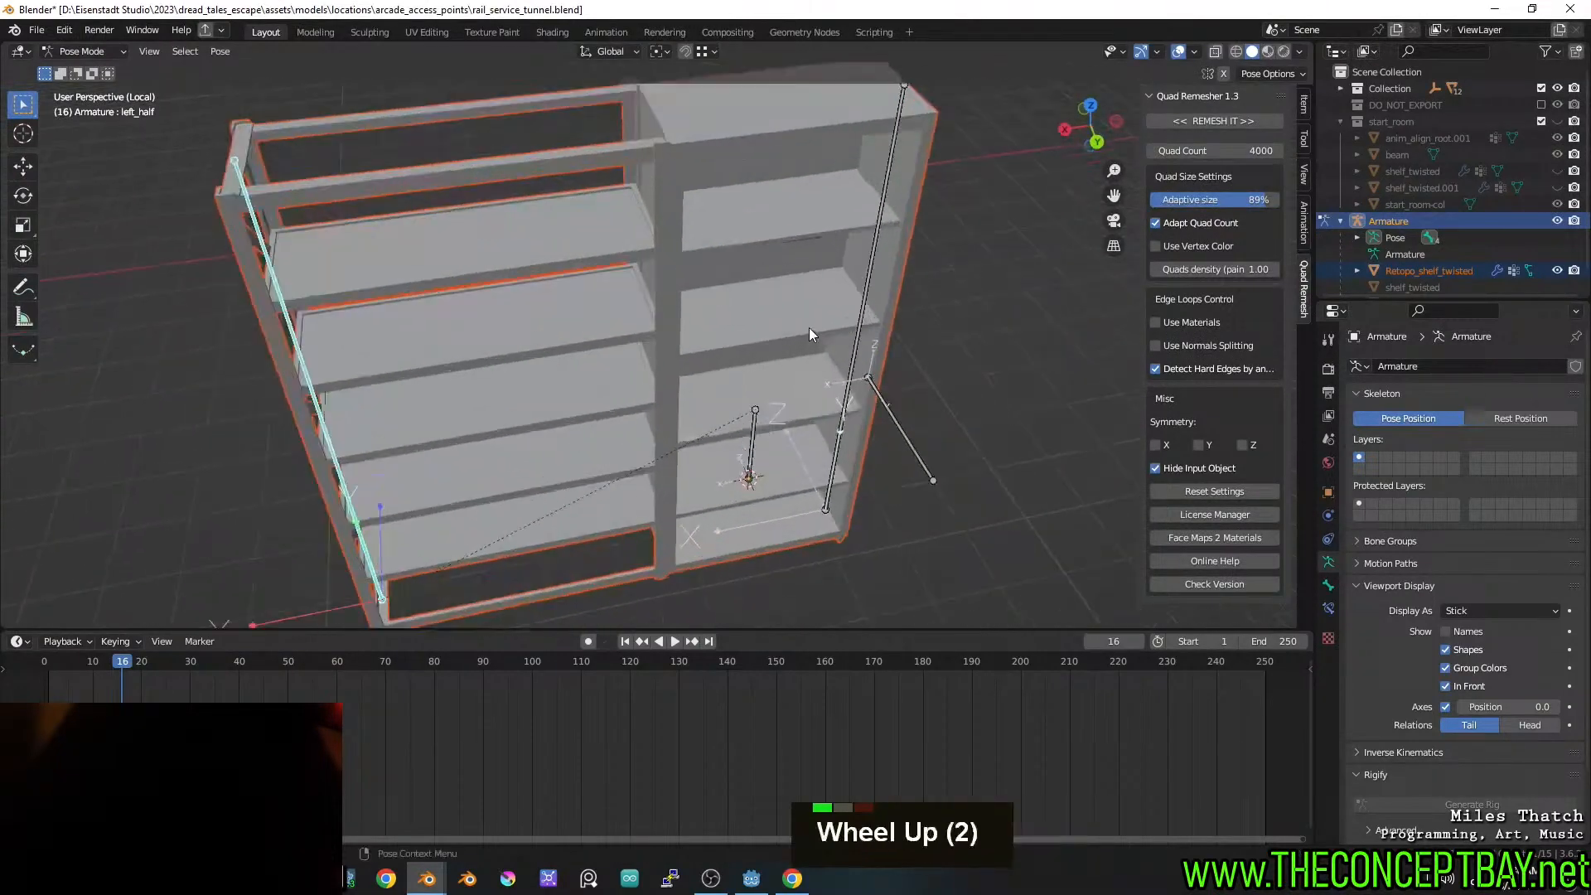
Return the Armature to Object Mode, open Retopo_shelf_twisted in Edit Mode and examine a corner of the shelf frame
key(Tab)
key(Tab)
key(Tab)
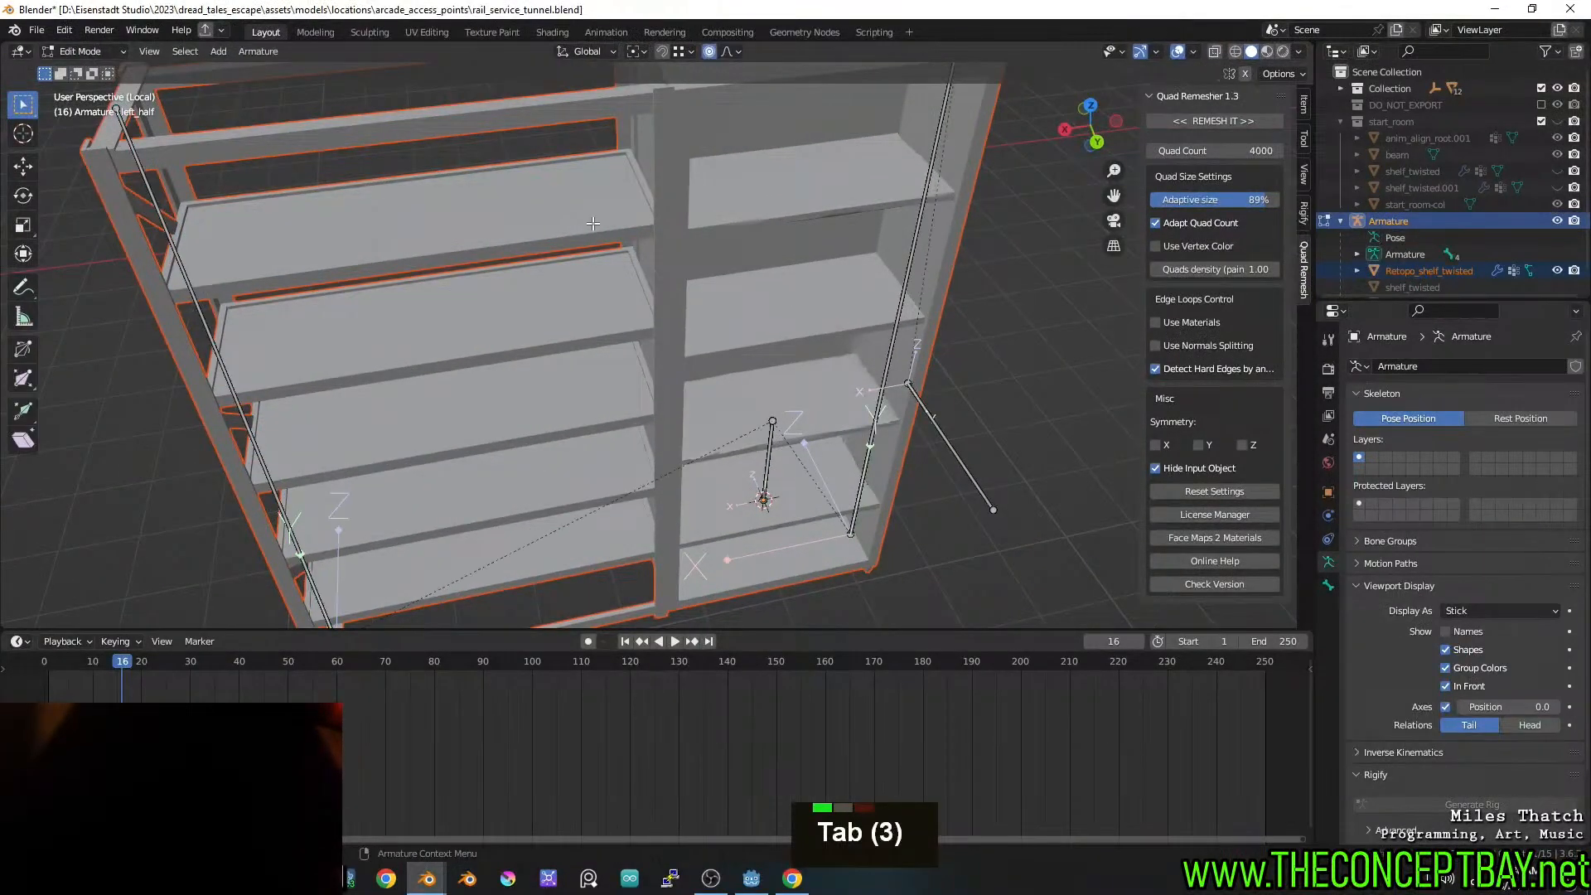
click(81, 51)
click(80, 70)
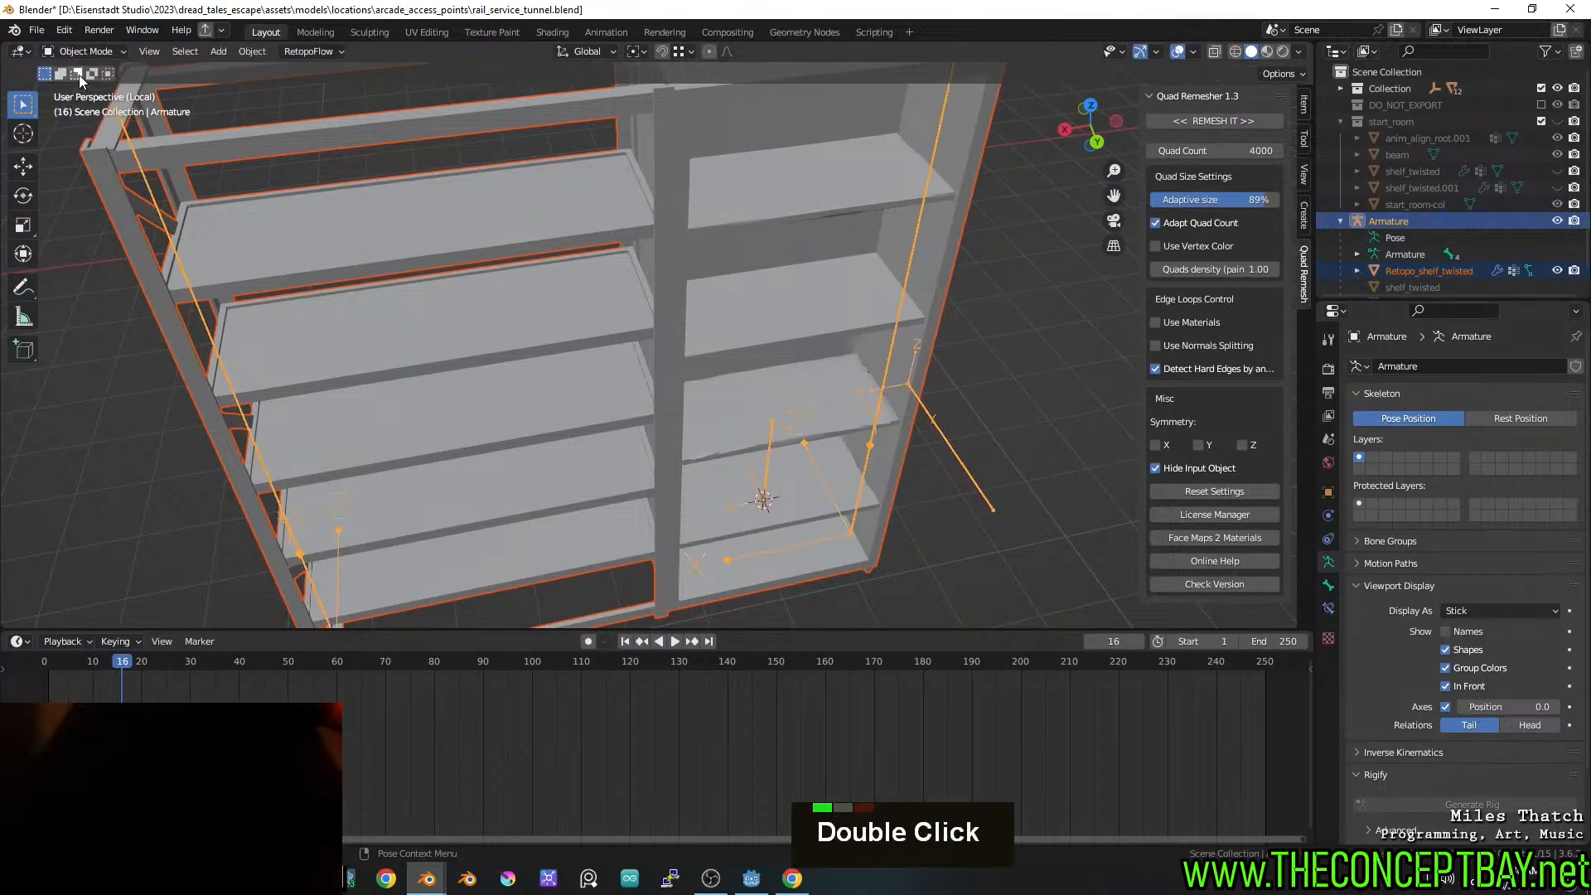
click(587, 244)
key(Tab)
middle_drag(585, 245, 623, 260)
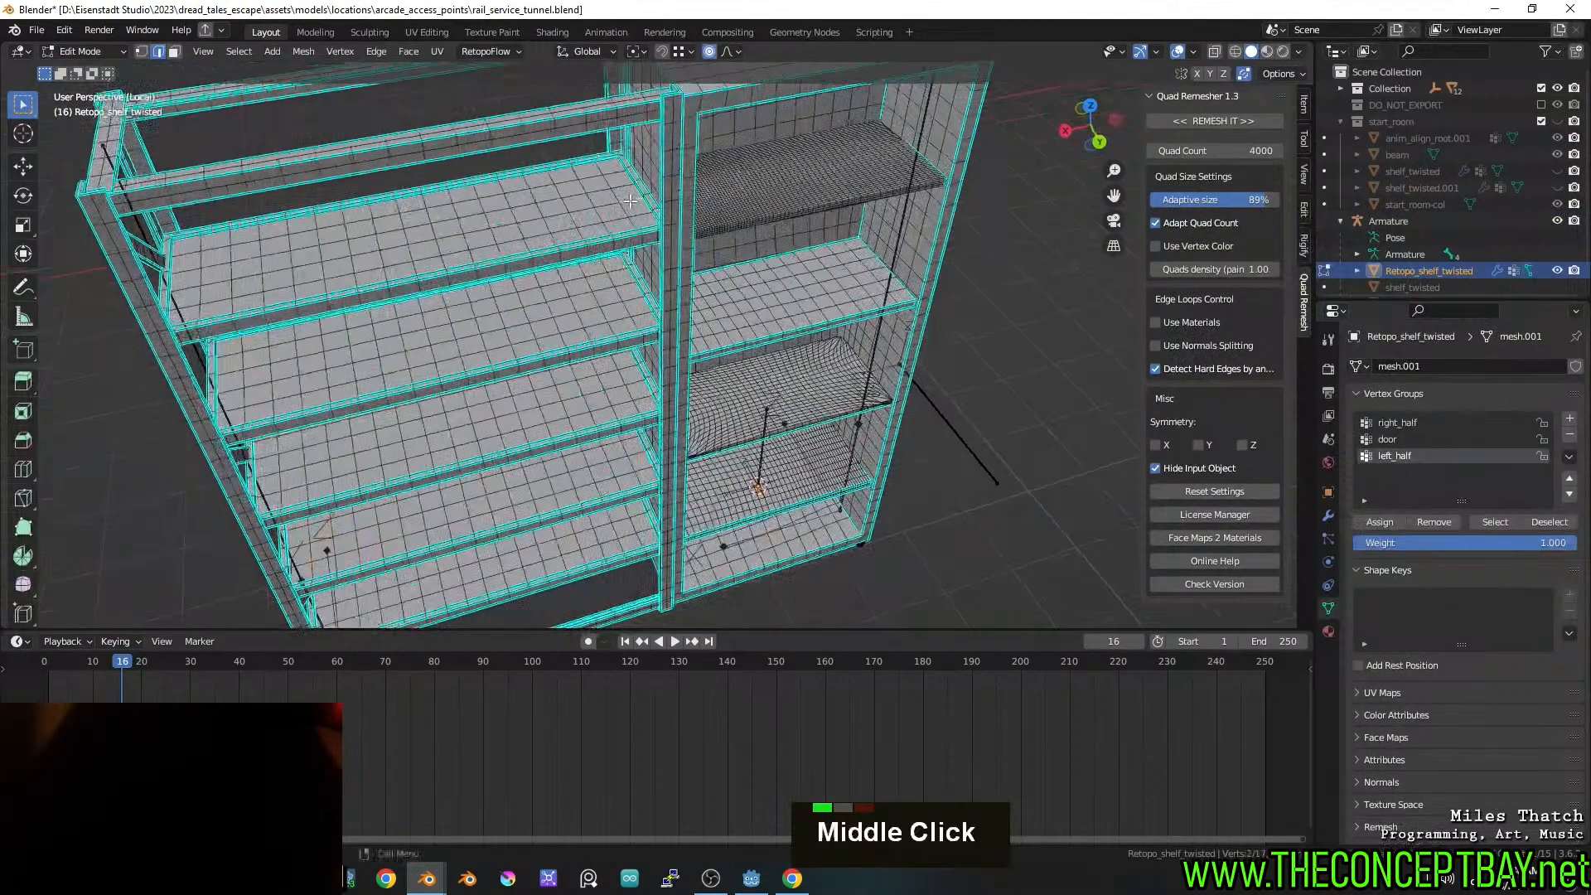
scroll(644, 240, up, 2)
middle_drag(630, 201, 653, 267)
shift+middle_drag(653, 266, 517, 259)
scroll(688, 332, up, 3)
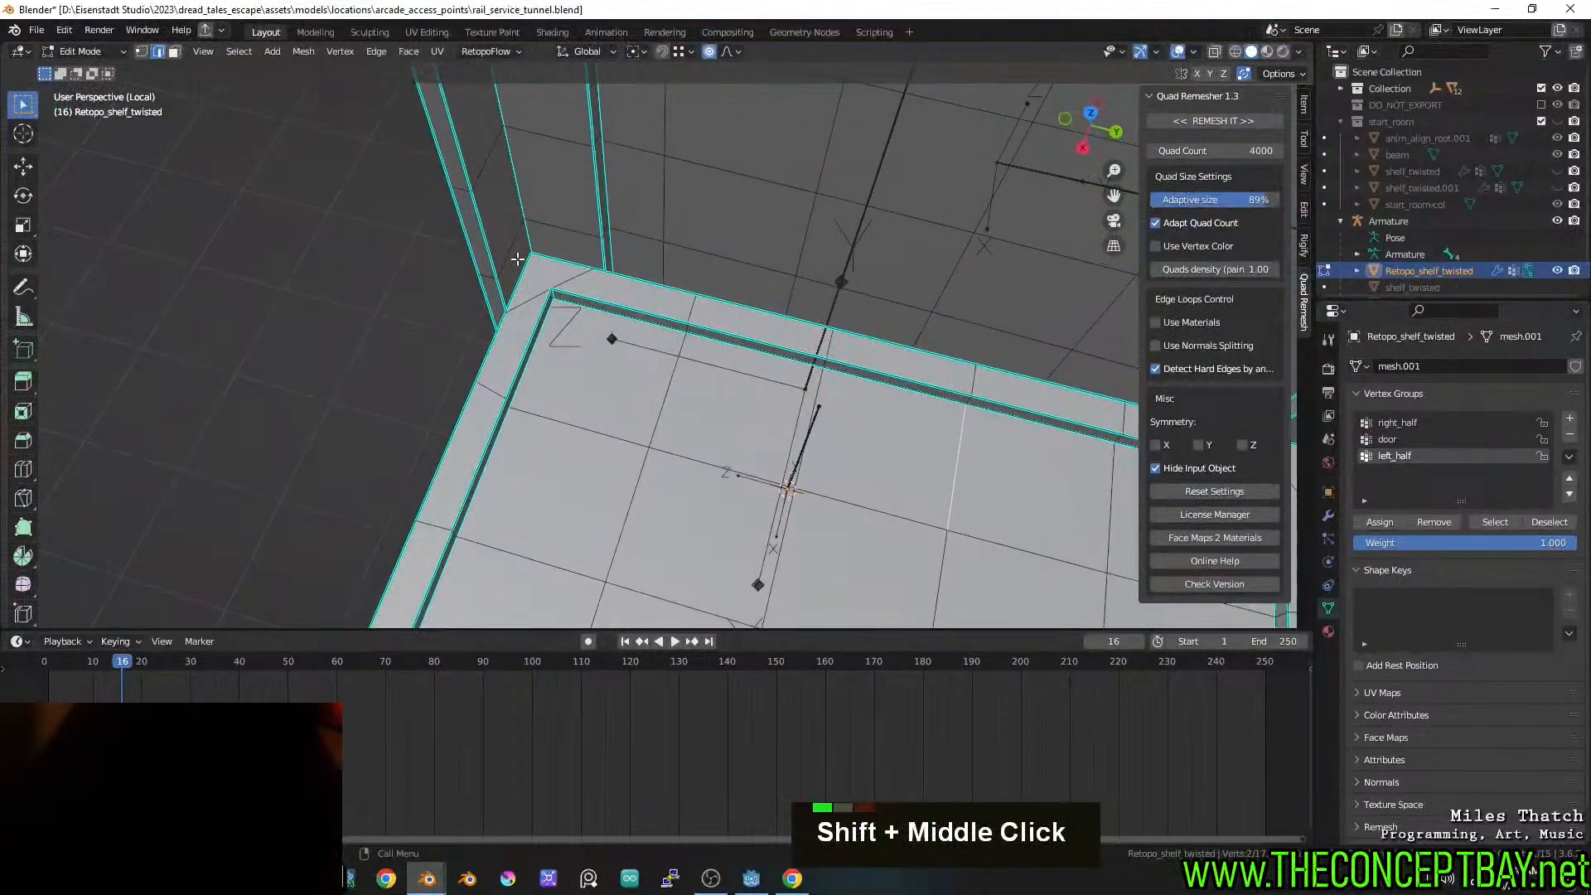
Try moving the frame's corner face in face select mode to test its connection, and return to Object Mode
key(2)
key(3)
double_click(533, 272)
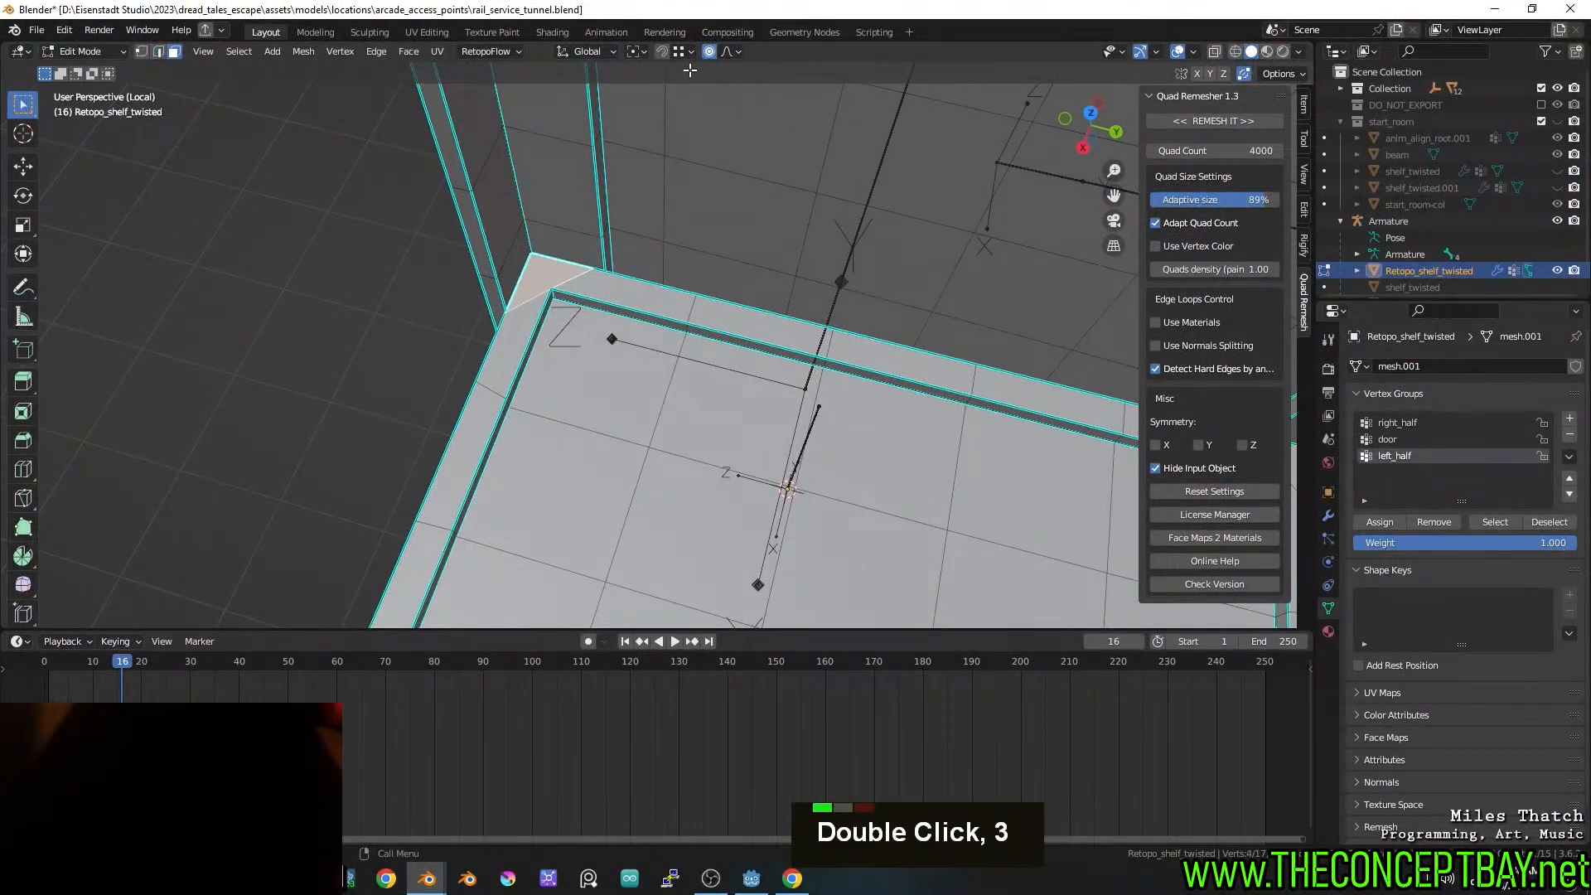
key(g)
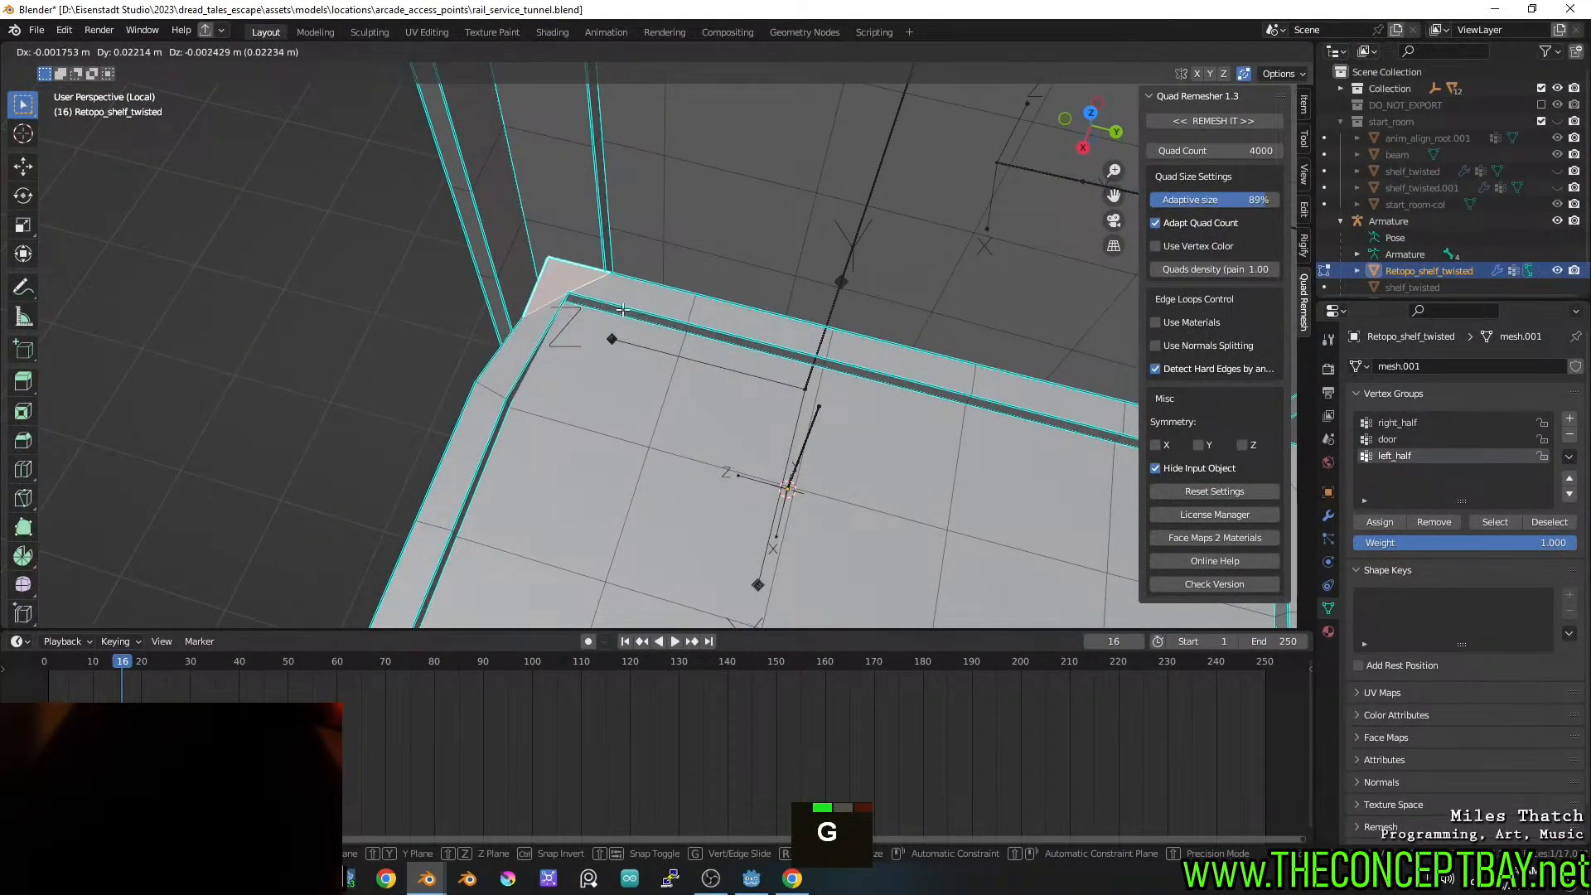
scroll(812, 339, down, 6)
middle_drag(812, 339, 849, 351)
key(Tab)
scroll(842, 370, up, 2)
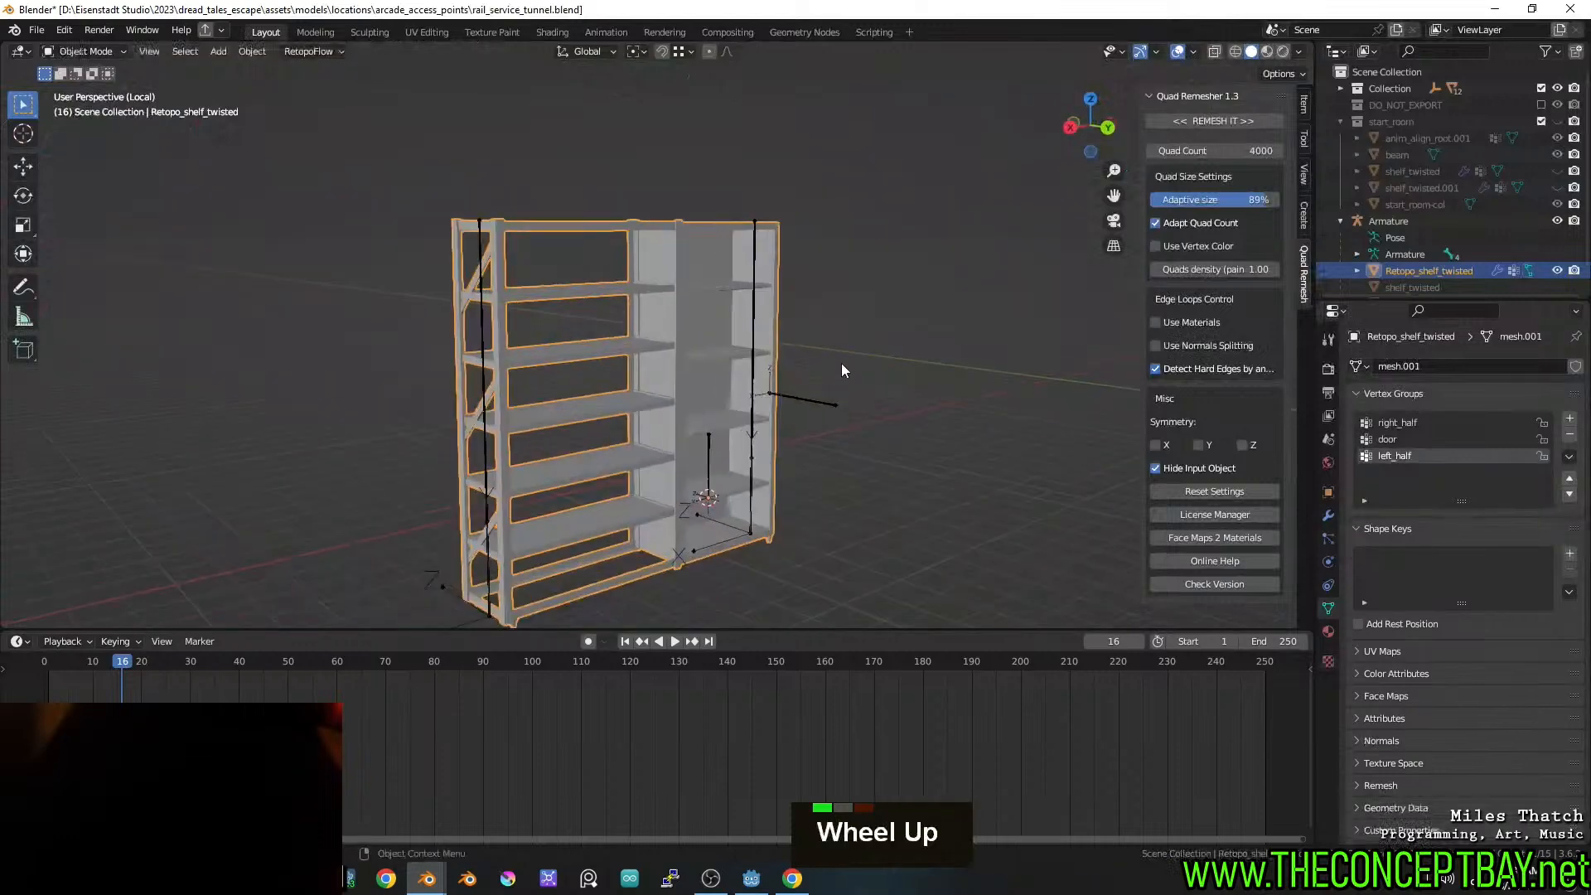
Delete the Retopo_shelf_twisted object and unhide the start_room collection together with its shelf_twisted mesh
key(x)
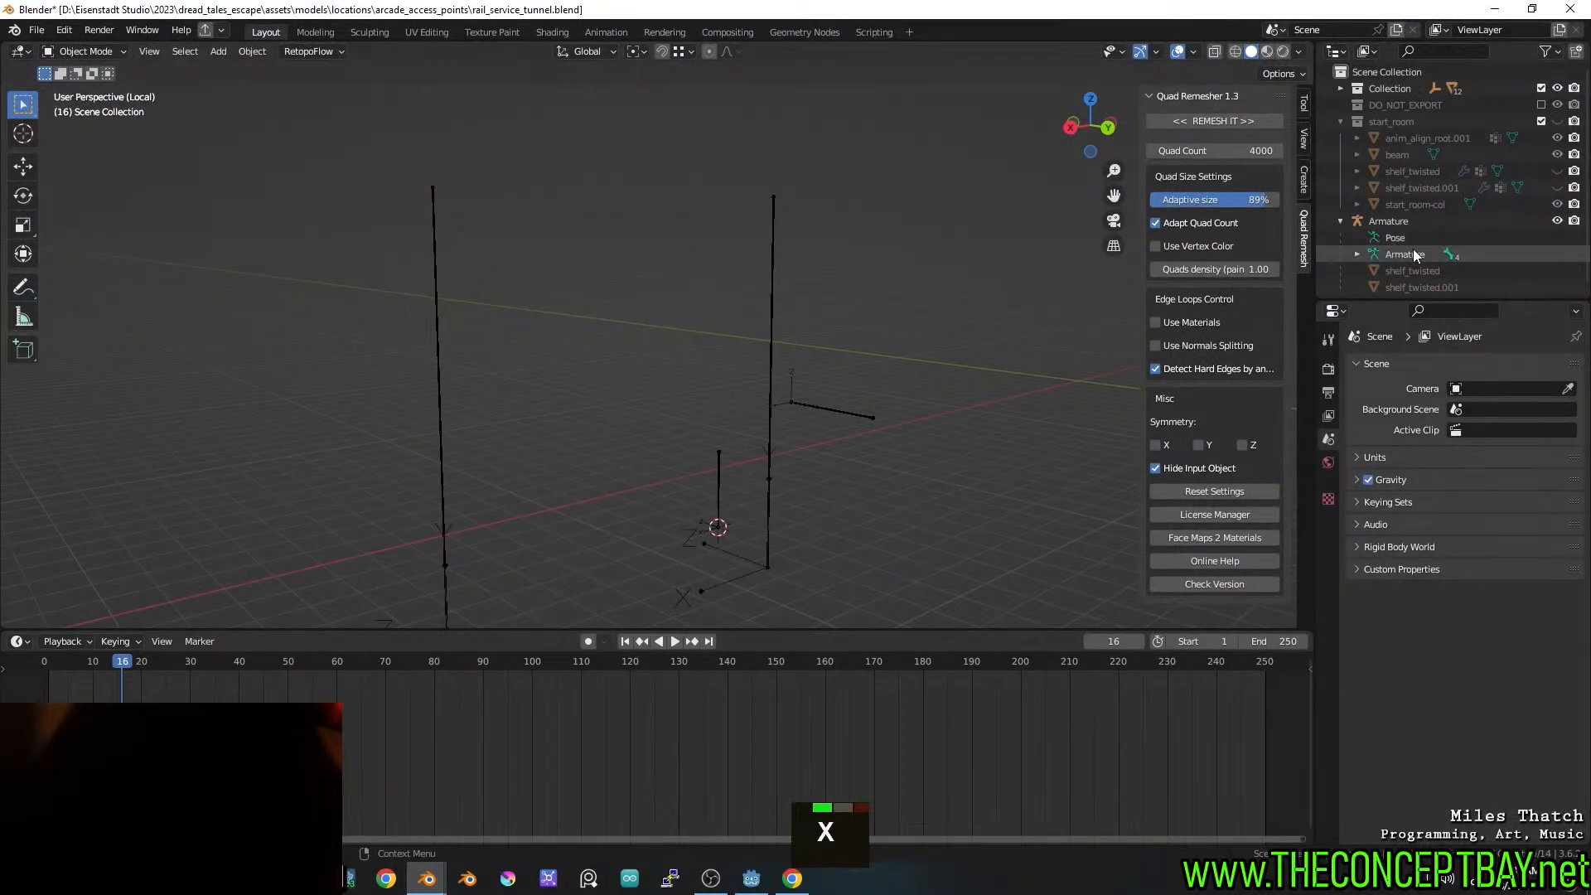
click(1558, 122)
click(1558, 171)
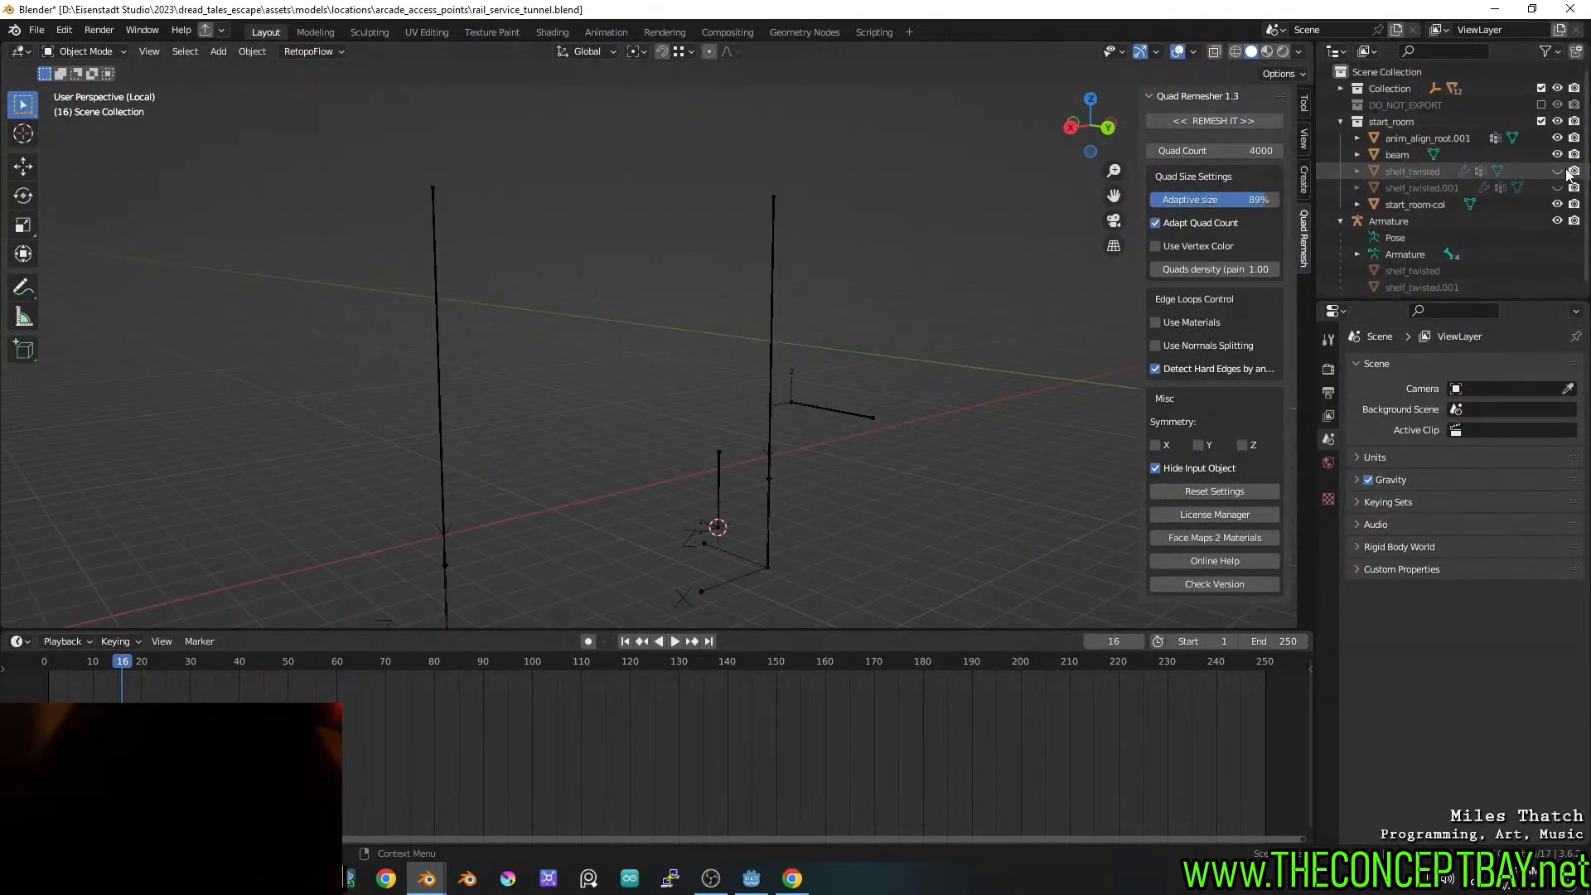
double_click(1558, 188)
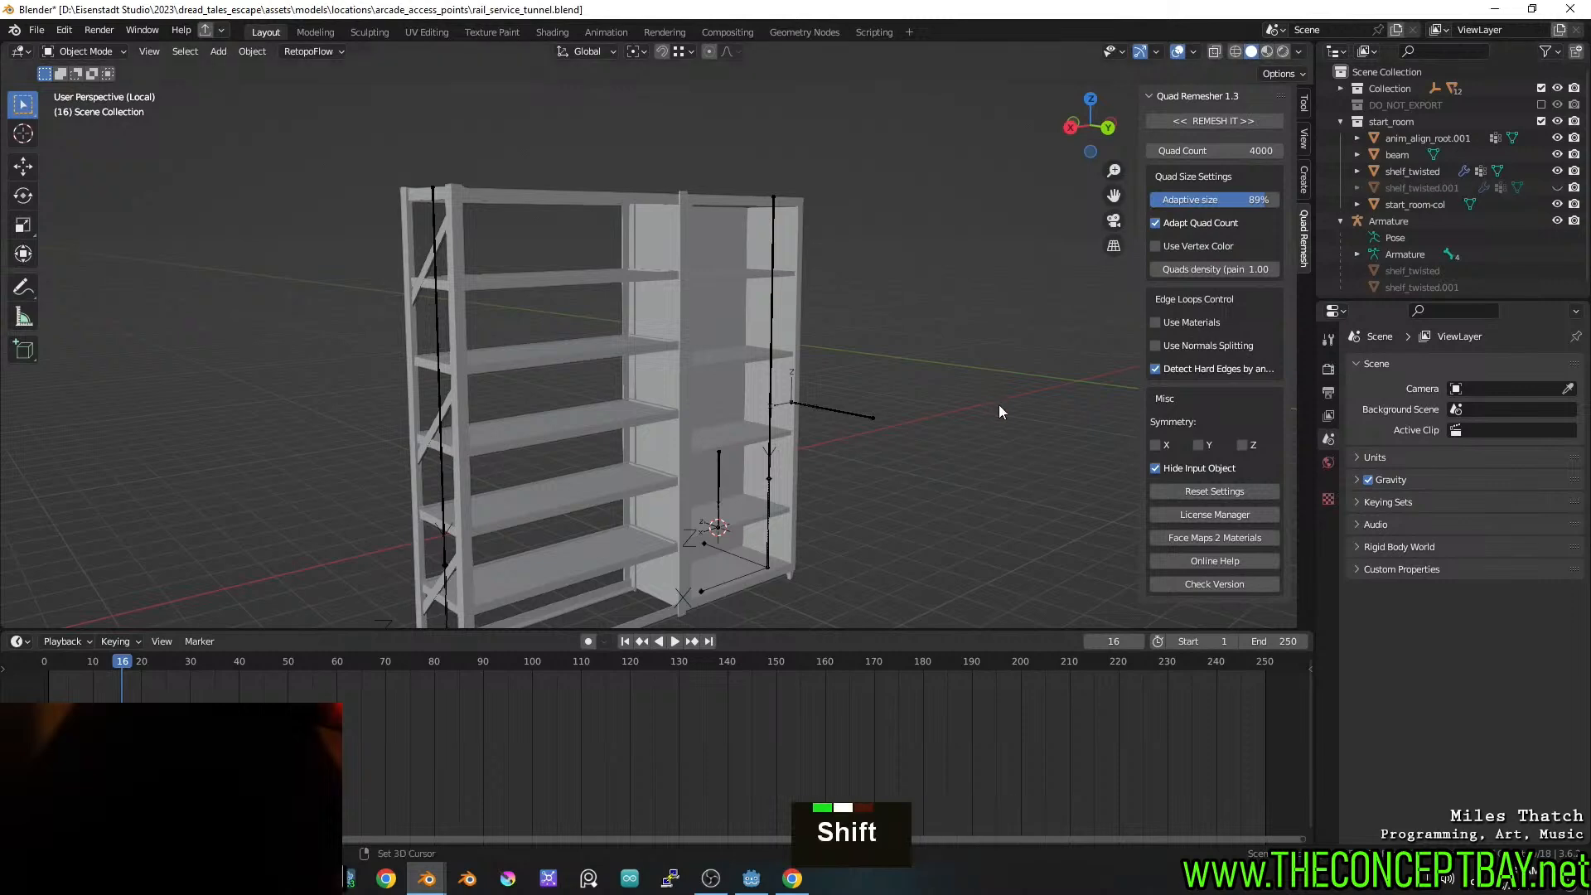
Select the shelf_twisted mesh and enter Edit Mode for work on the divider post between the open shelves and cabinet
shift+middle_drag(998, 404, 970, 348)
scroll(995, 335, up, 3)
shift+middle_drag(969, 348, 924, 381)
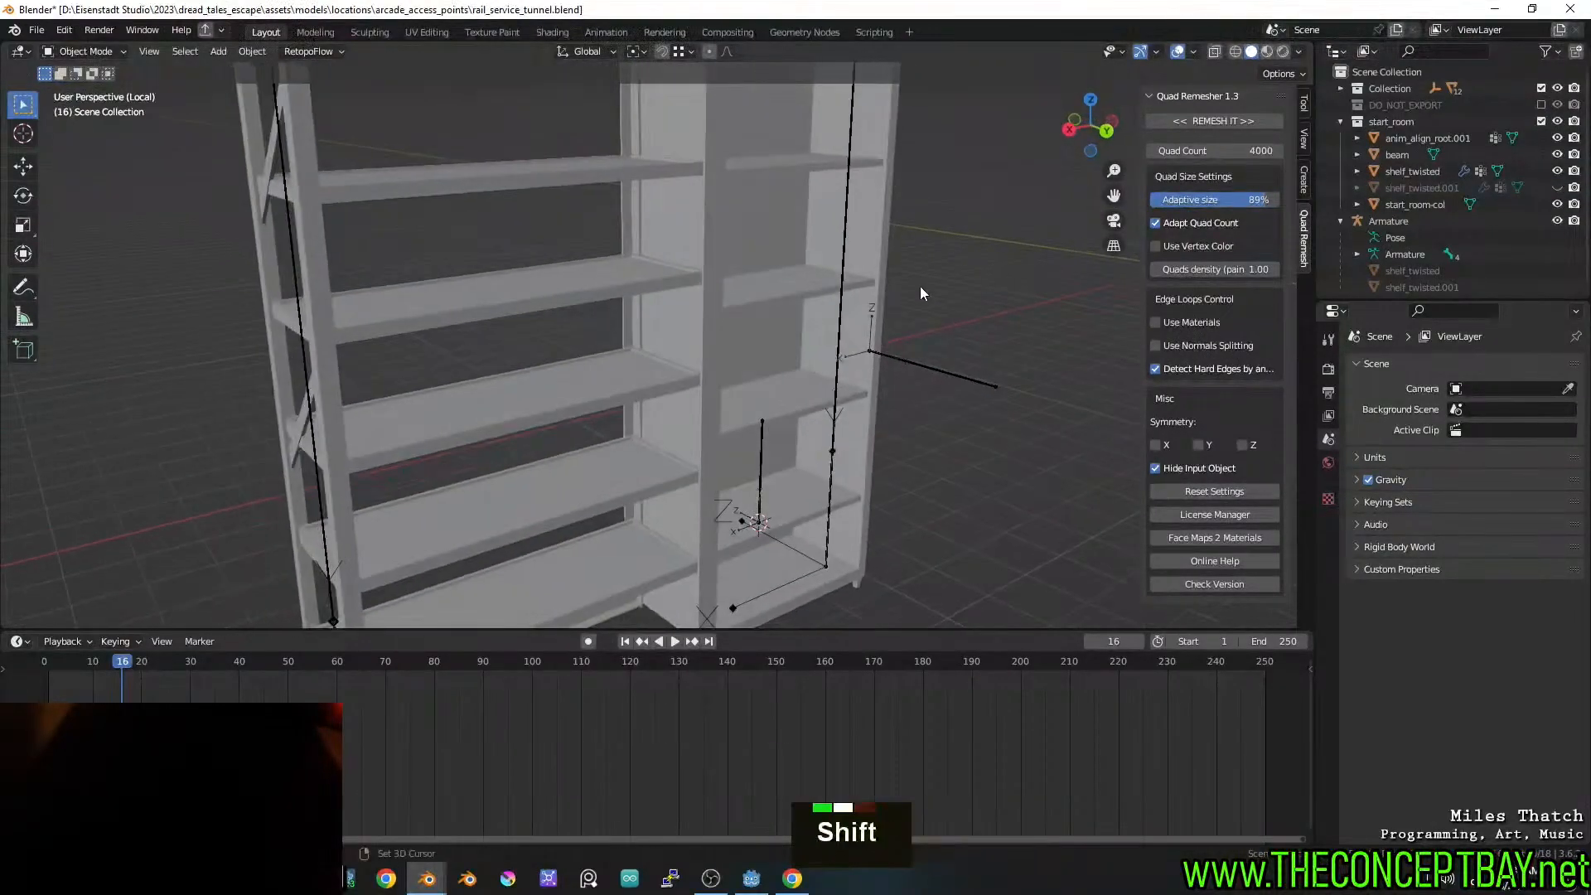
shift+middle_drag(920, 285, 862, 431)
click(621, 282)
scroll(628, 282, up, 4)
key(Tab)
shift+middle_drag(628, 282, 687, 348)
mouse_move(688, 348)
shift+middle_down()
mouse_move(750, 341)
mouse_move(692, 355)
mouse_move(774, 365)
mouse_move(664, 359)
mouse_move(696, 400)
mouse_move(665, 355)
shift+middle_up()
scroll(751, 341, up, 2)
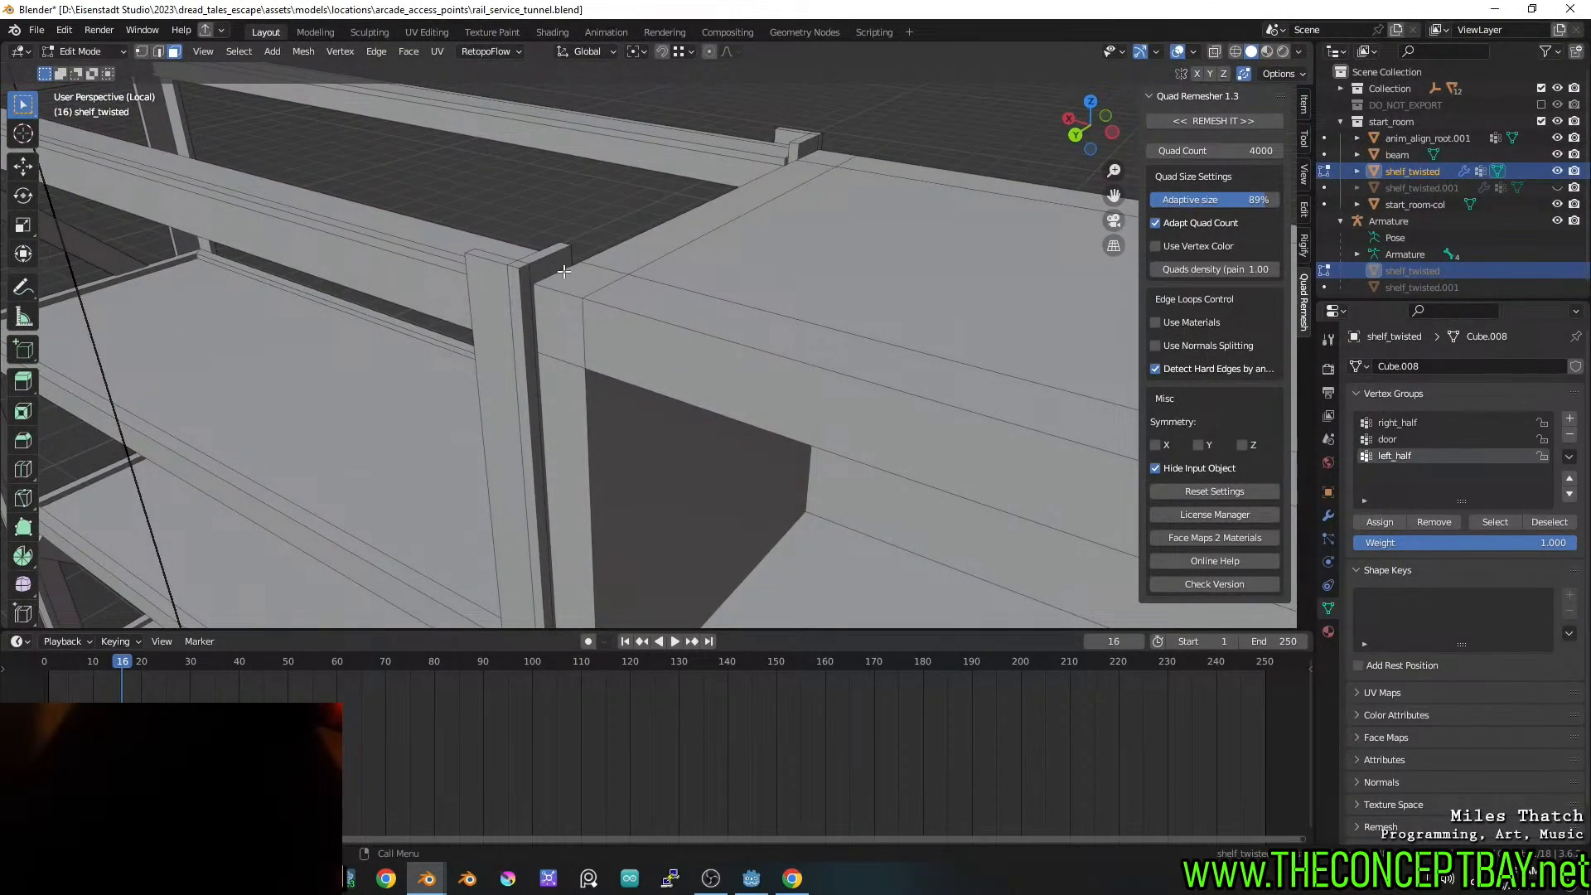
key(ctrl+r)
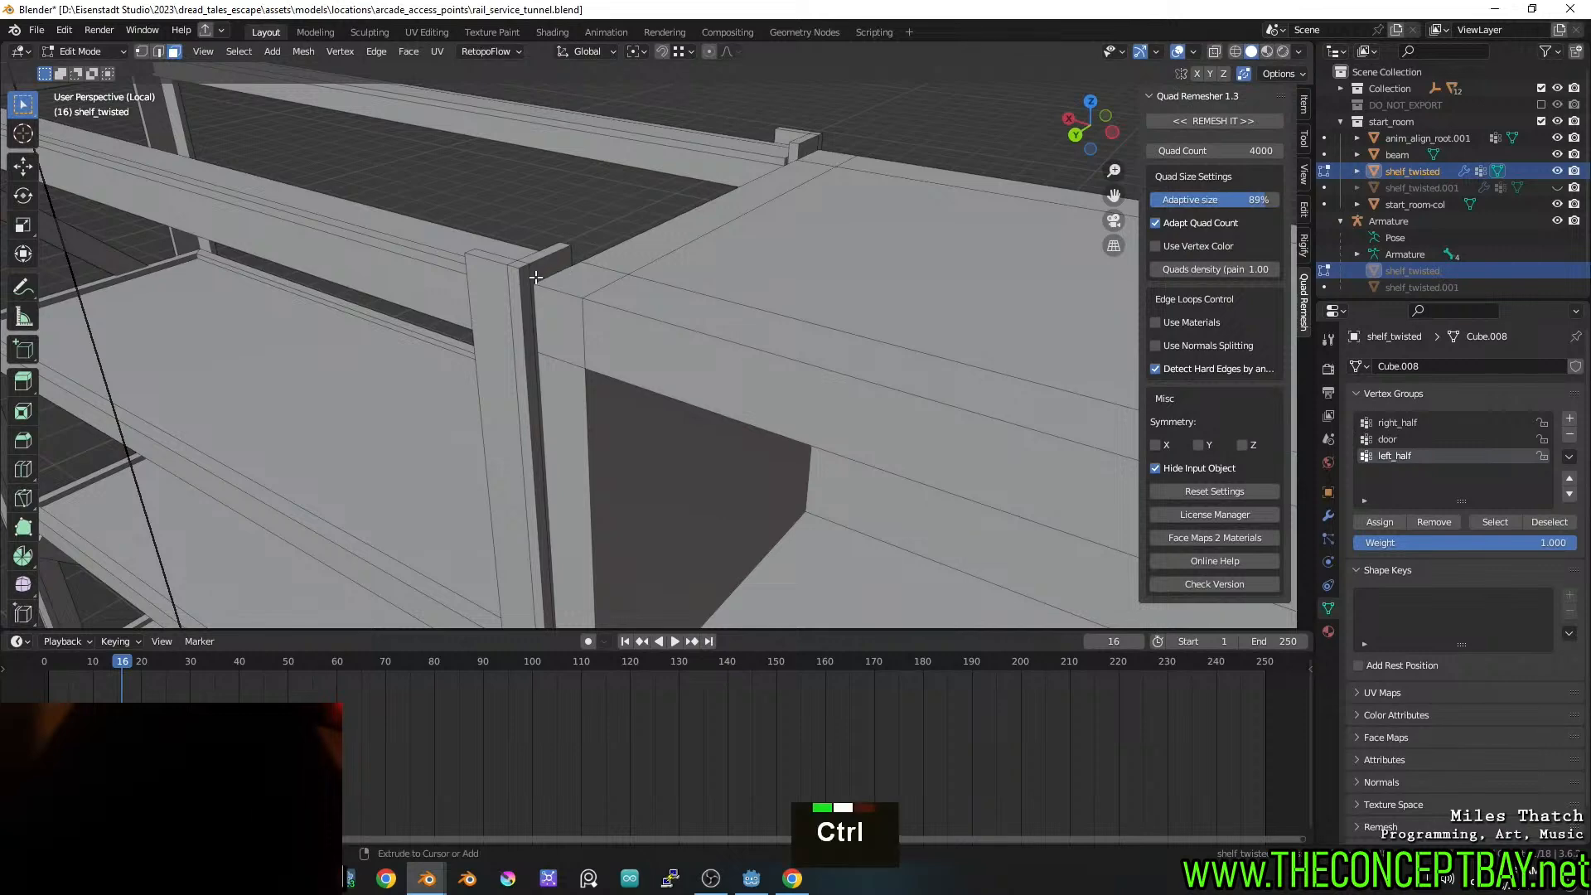
key(Escape)
From the back in wireframe, box-select the vertex column where the divider post meets the cabinet and flatten it with X scale 0
middle_drag(564, 271, 645, 284)
alt+middle_drag(869, 246, 636, 192)
scroll(762, 274, down, 2)
scroll(636, 192, up, 3)
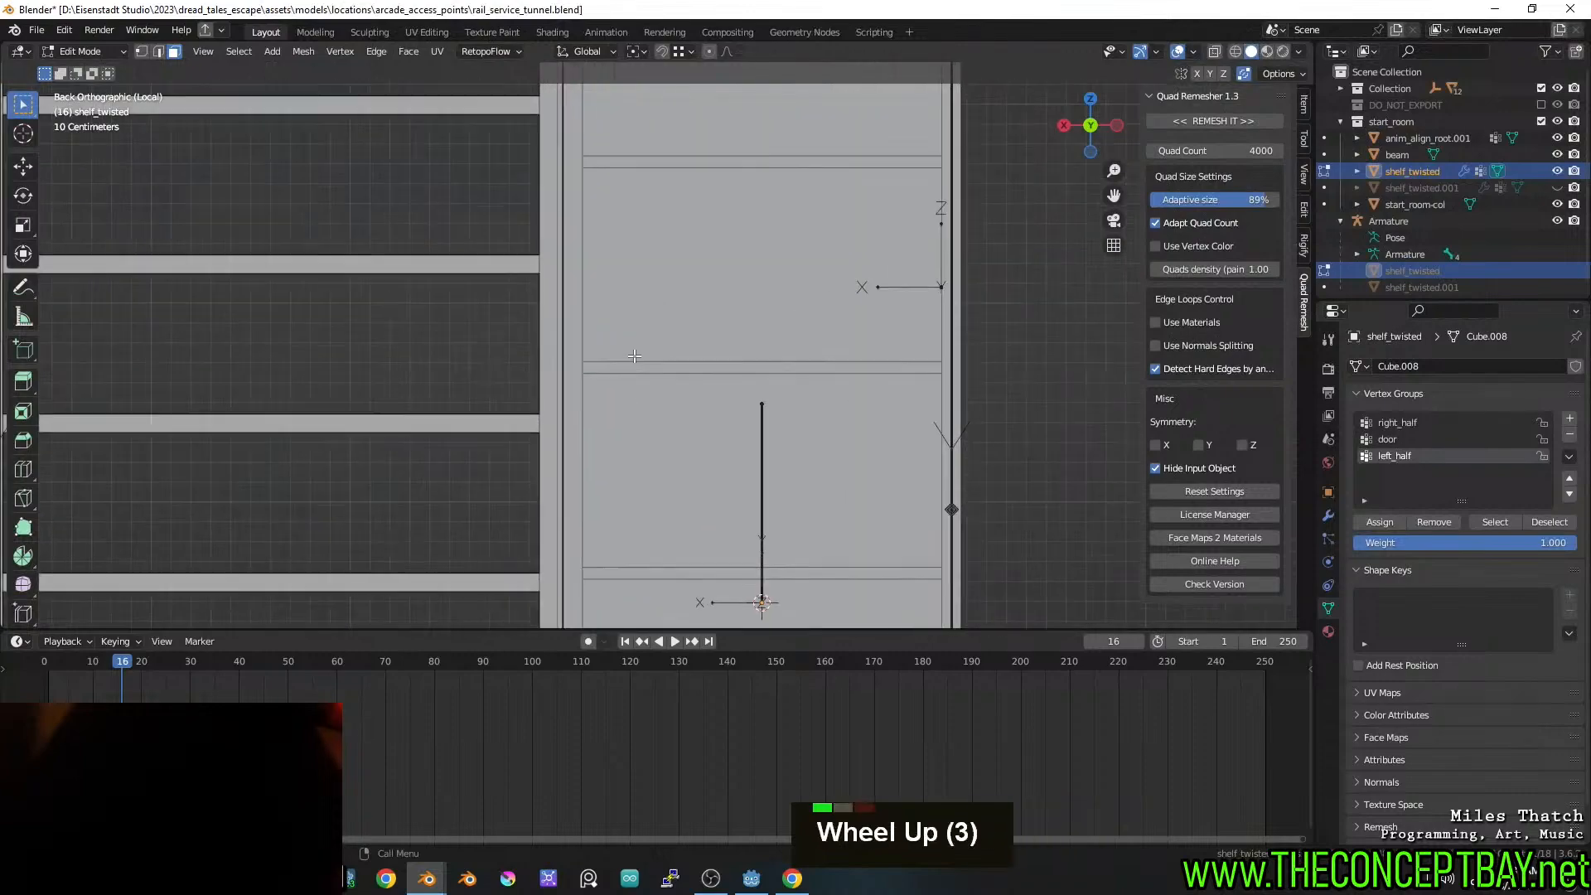
scroll(636, 192, down, 3)
scroll(621, 215, up, 1)
shift+scroll(610, 237, up, 1)
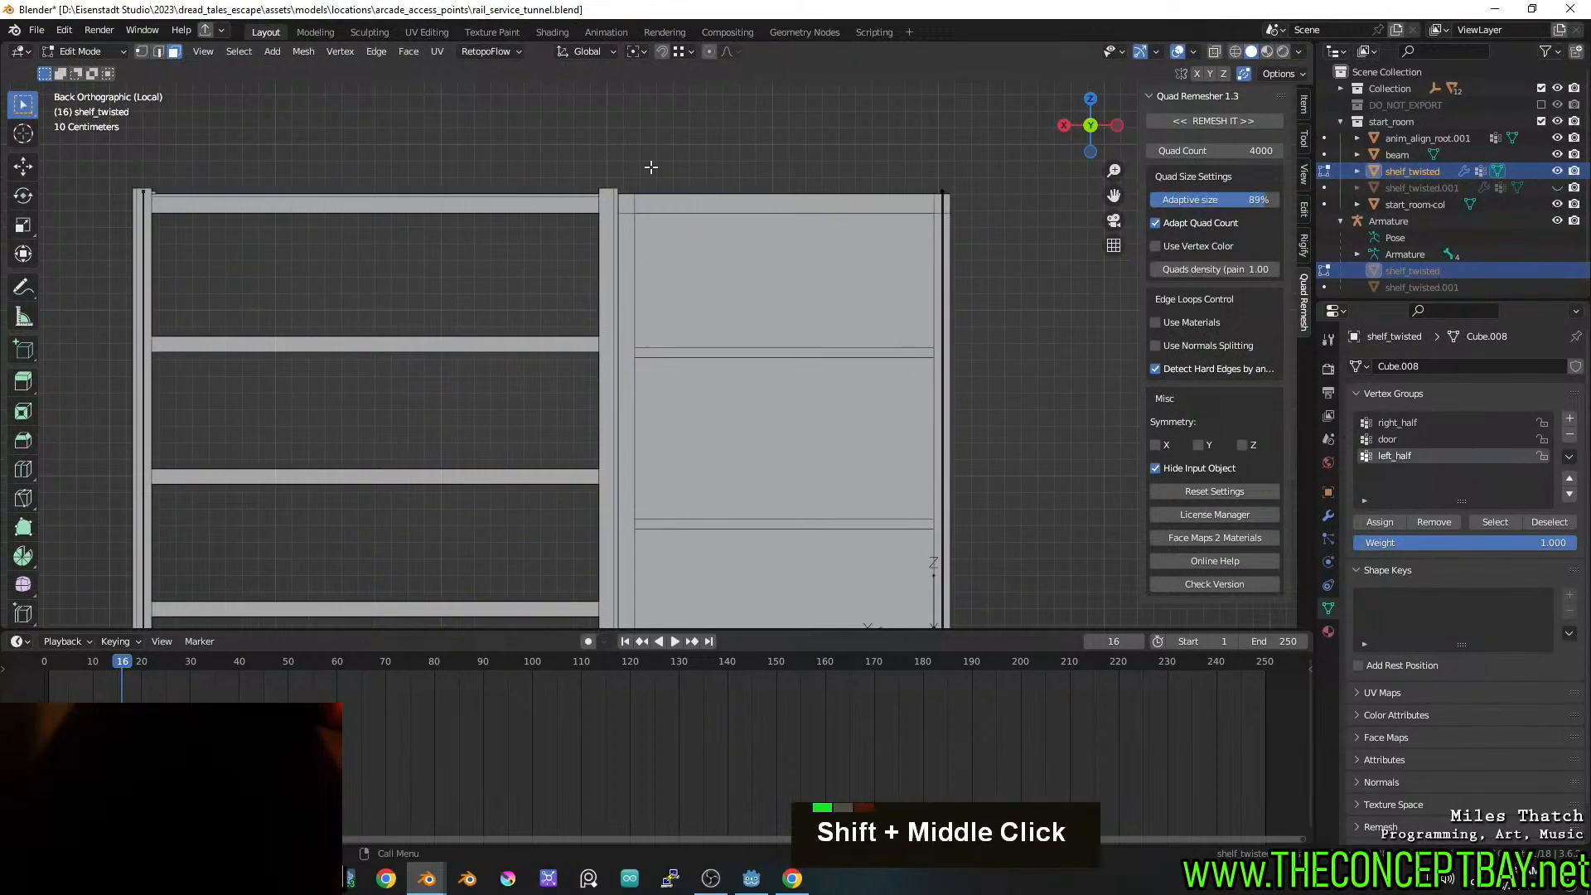
key(z)
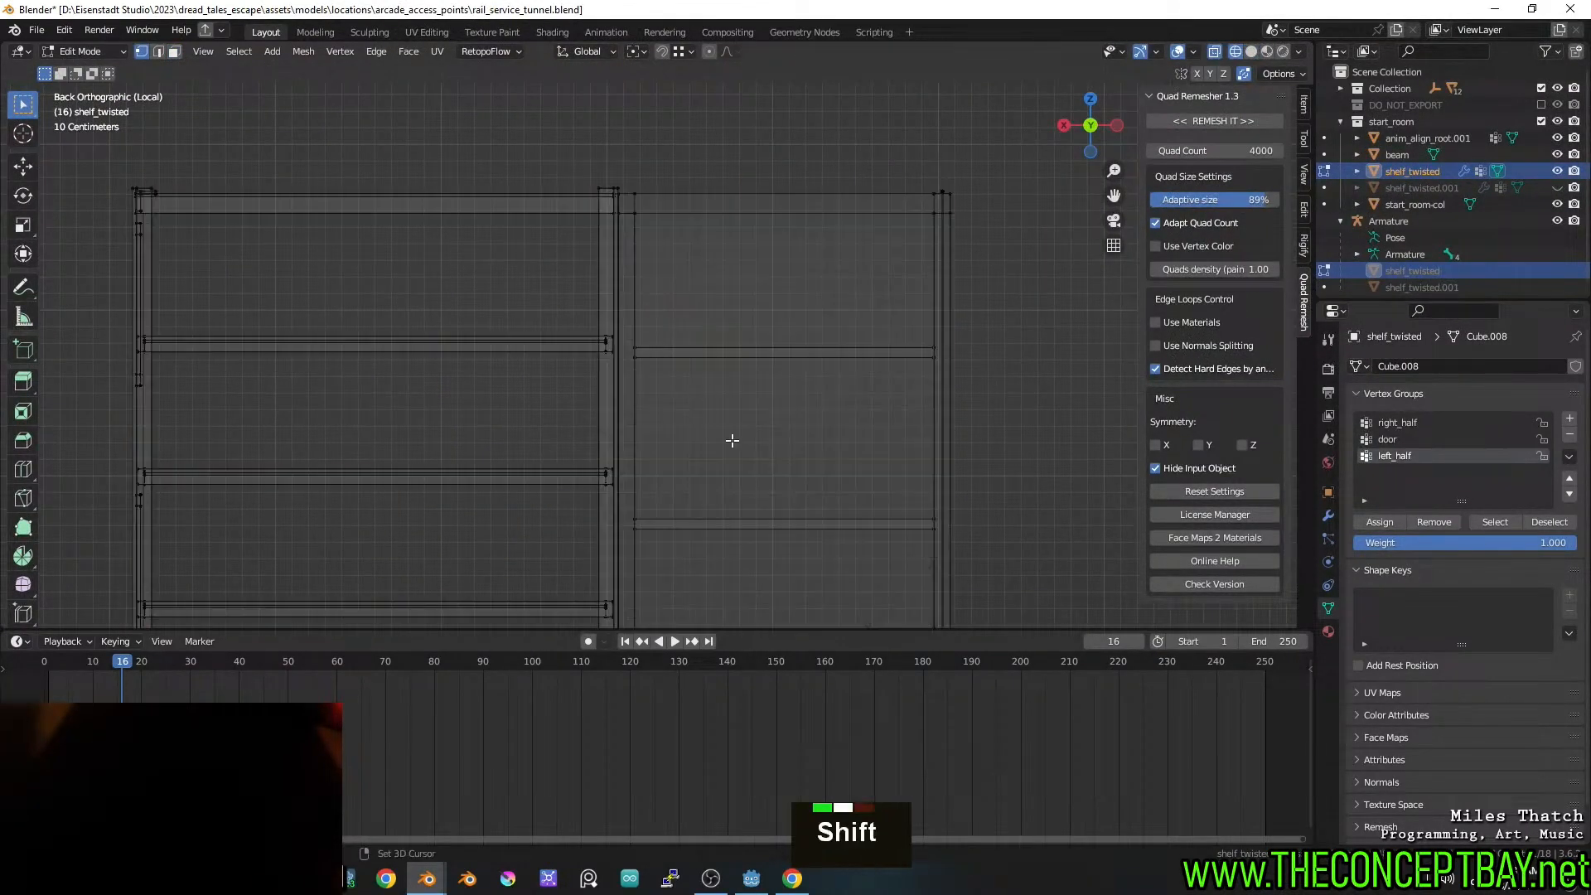
scroll(732, 440, down, 3)
shift+middle_drag(732, 435, 708, 293)
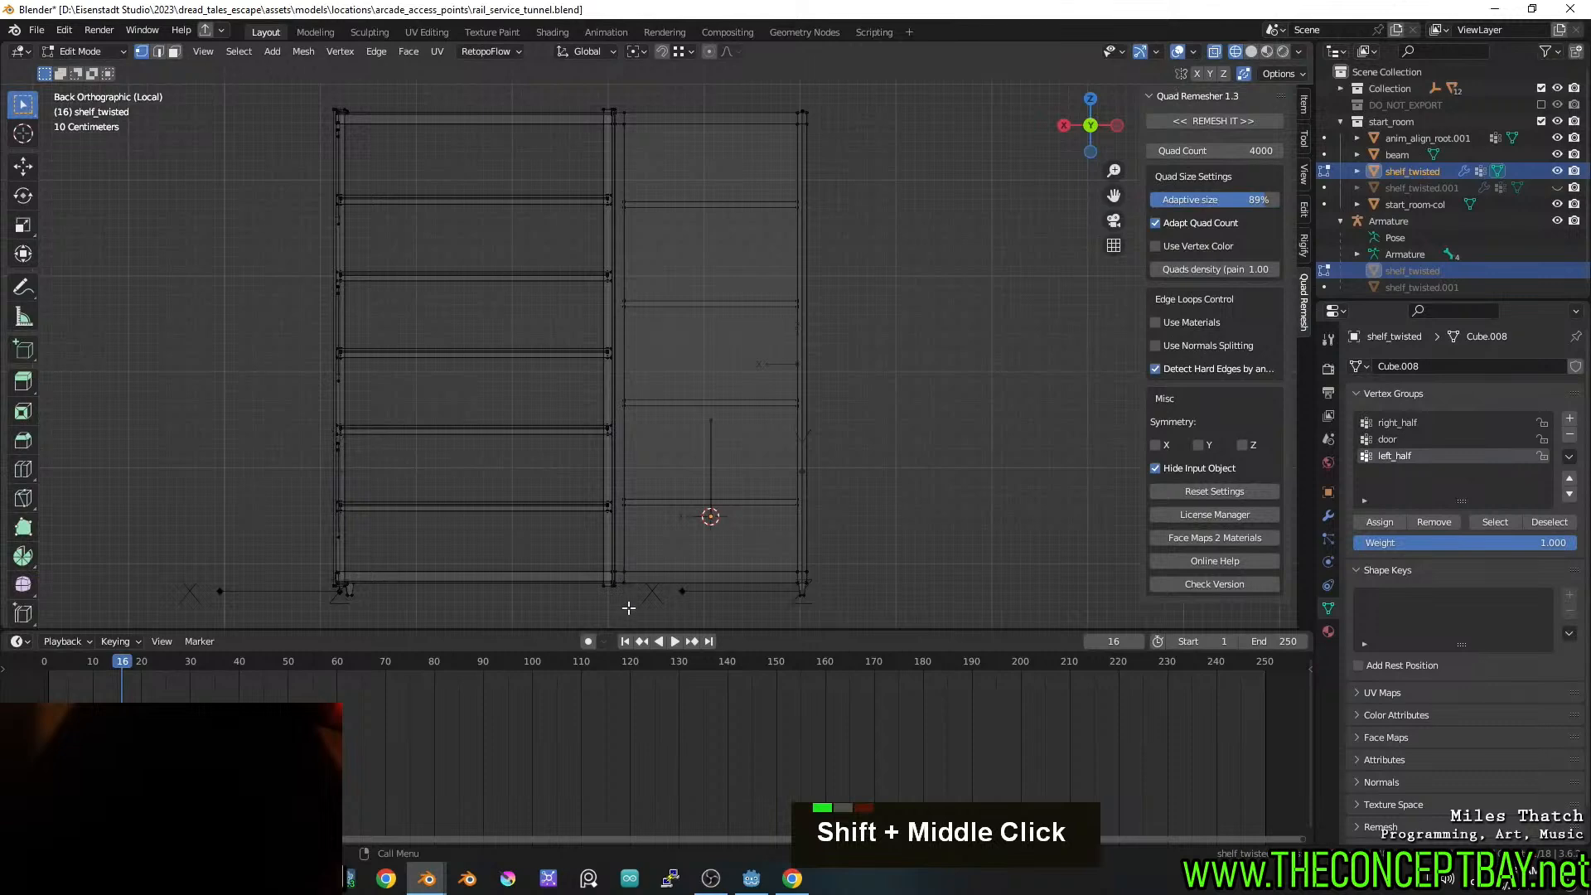
key(b)
drag(640, 261, 620, 86)
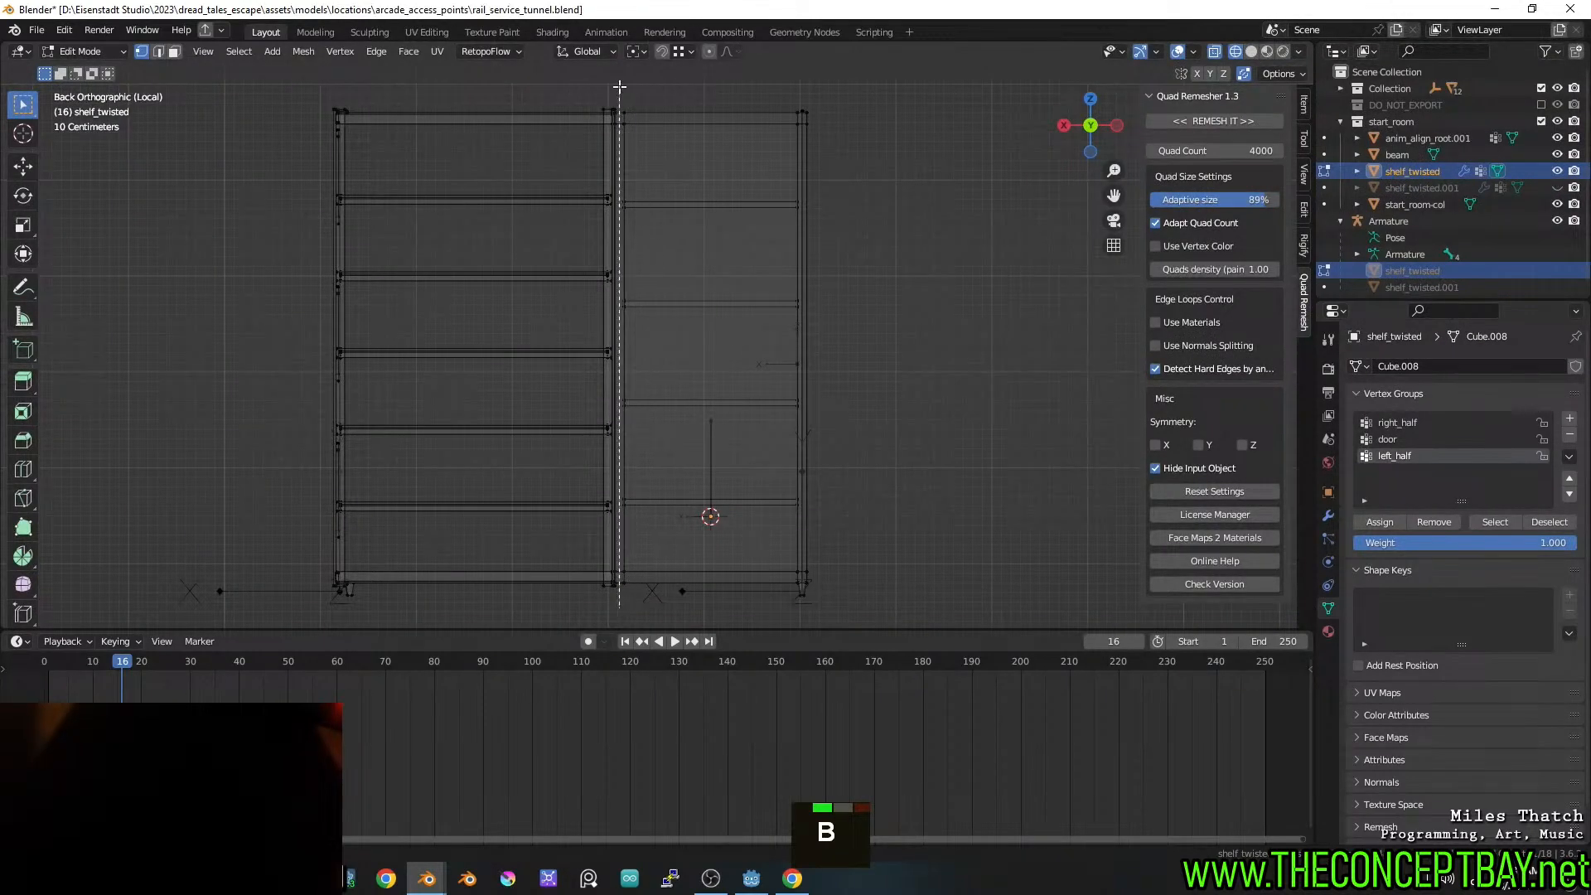
shift+middle_drag(617, 111, 828, 473)
scroll(611, 313, up, 4)
scroll(634, 375, up, 4)
text(sx)
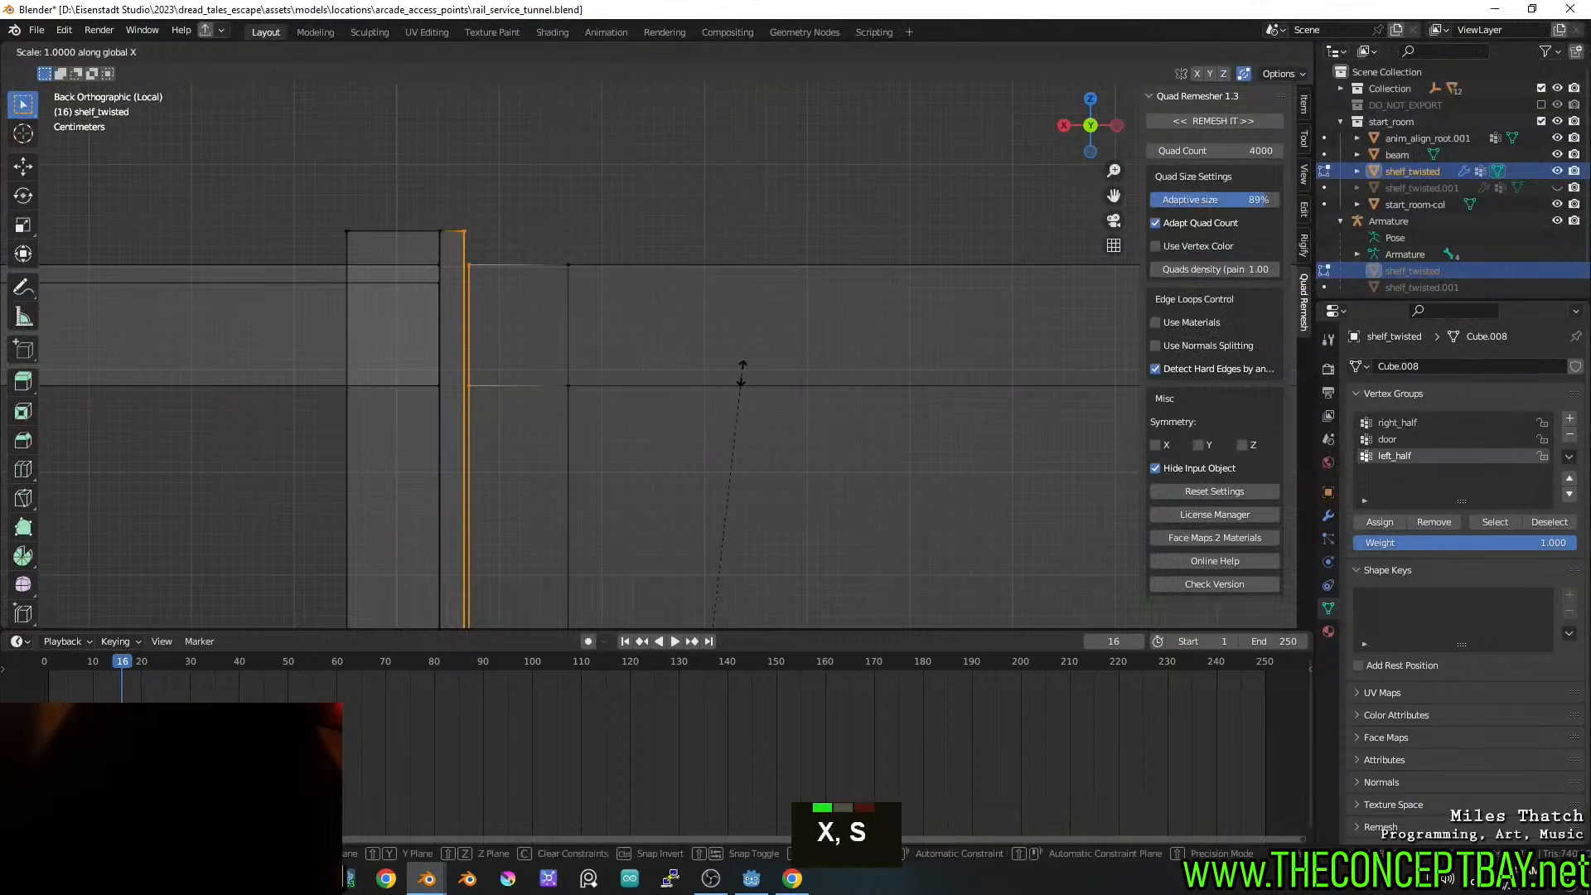
text(0)
key(Return)
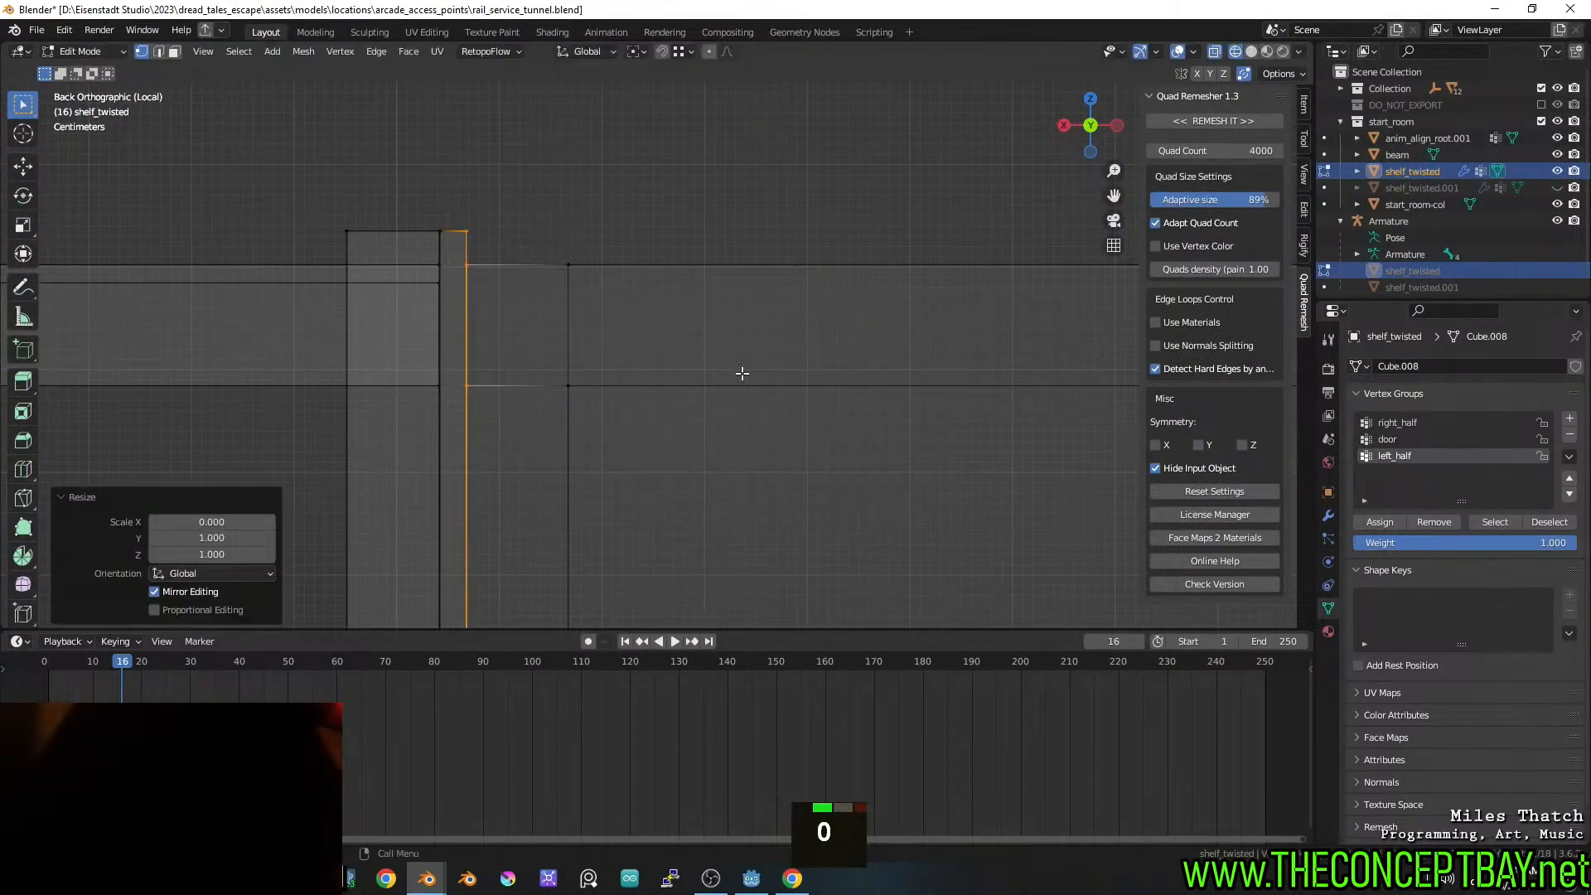
middle_drag(738, 373, 1119, 326)
scroll(698, 376, down, 3)
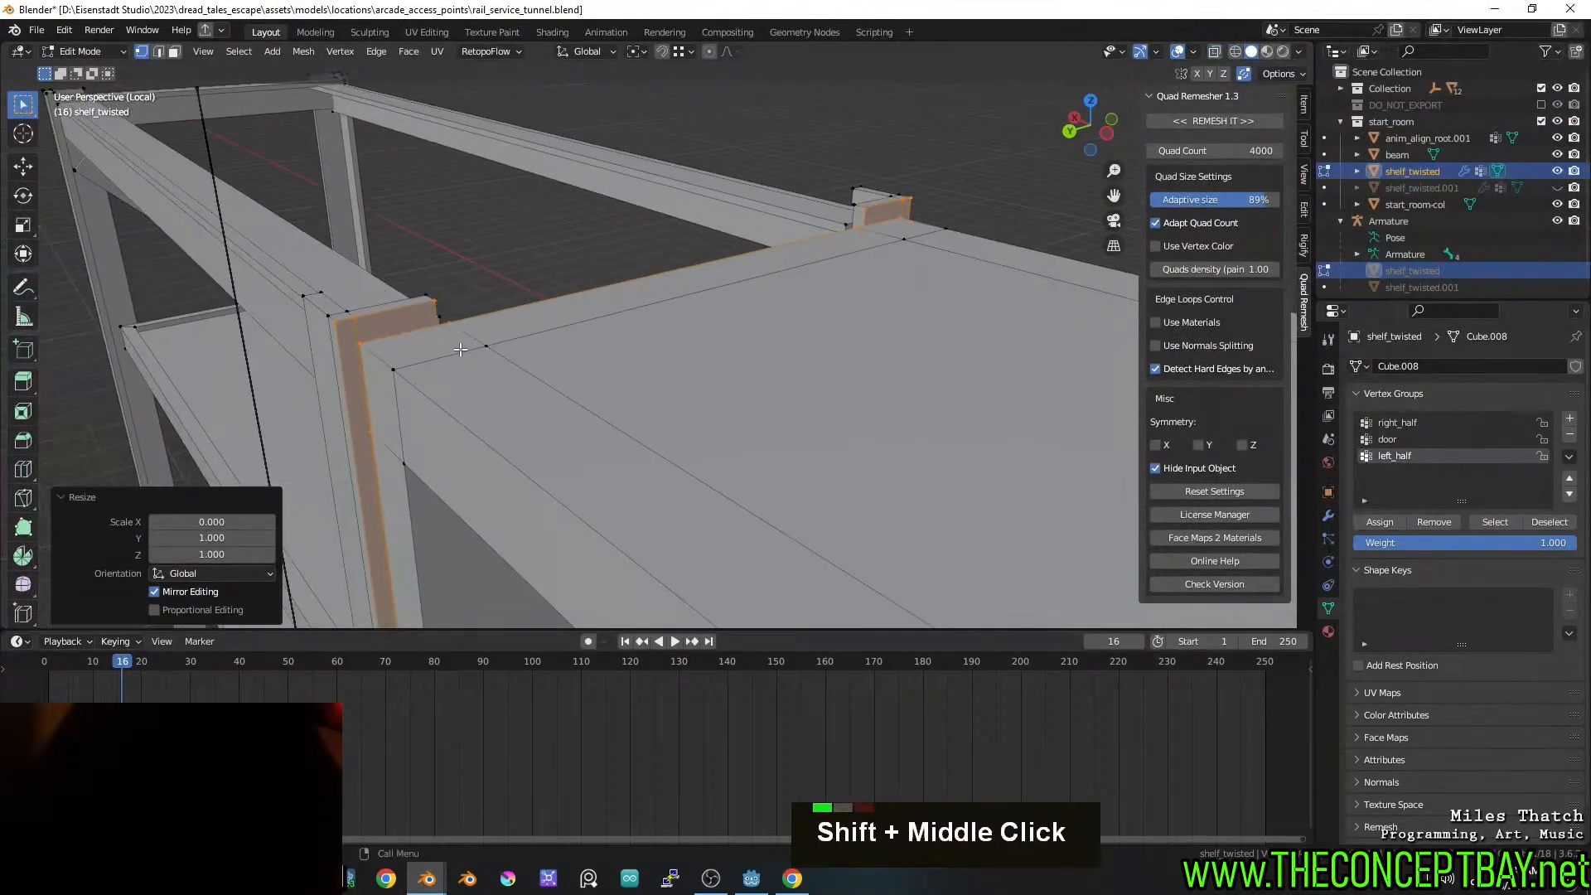
key(2)
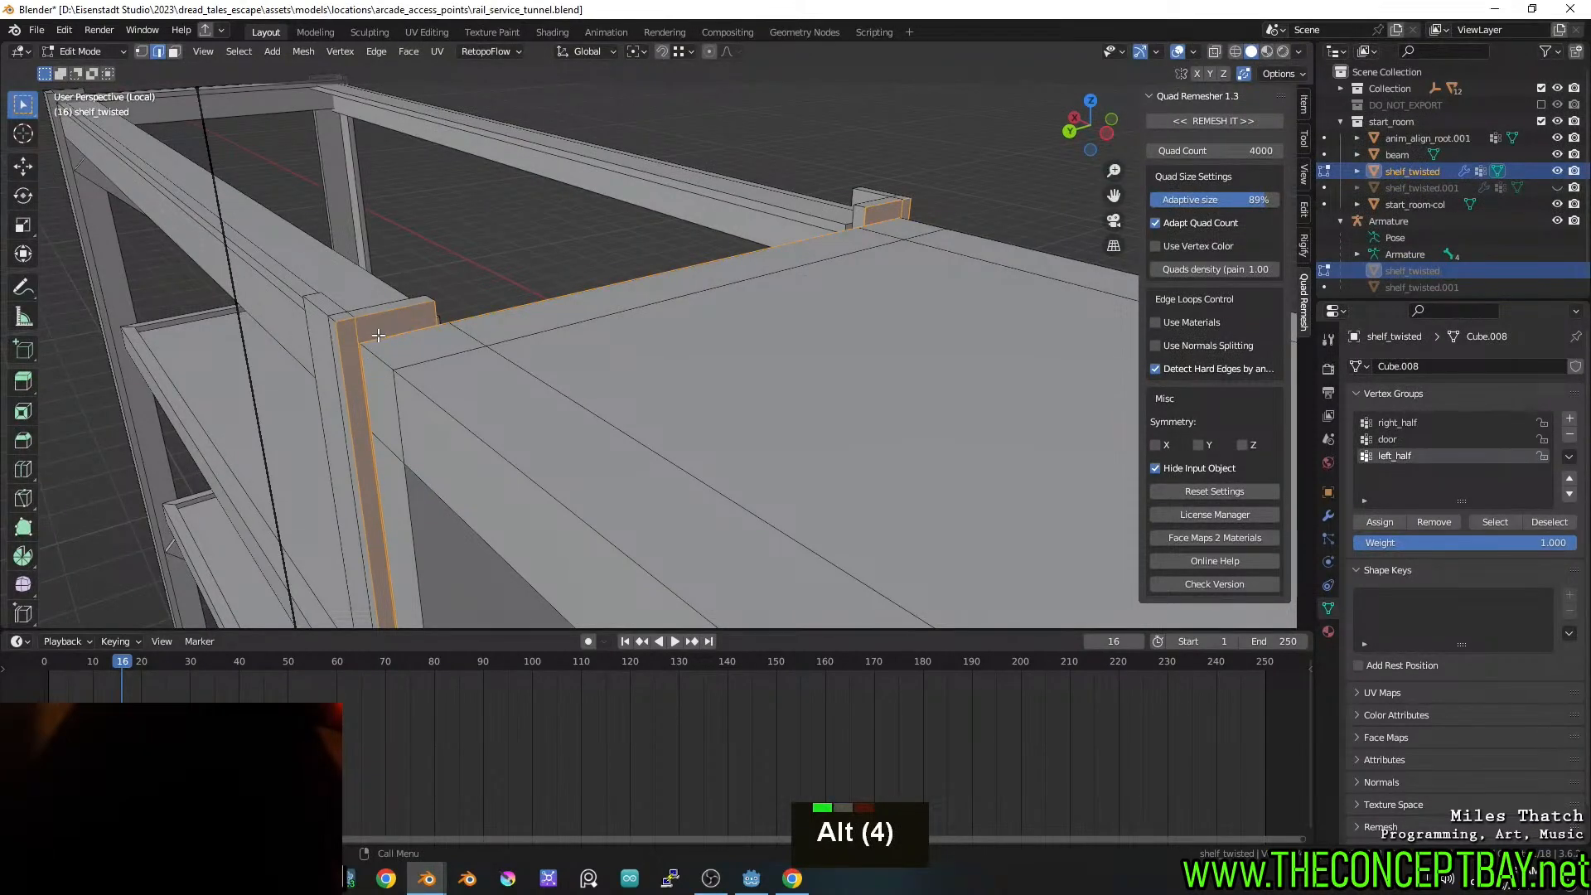
key(3)
alt+click(372, 335)
key(ctrl+r)
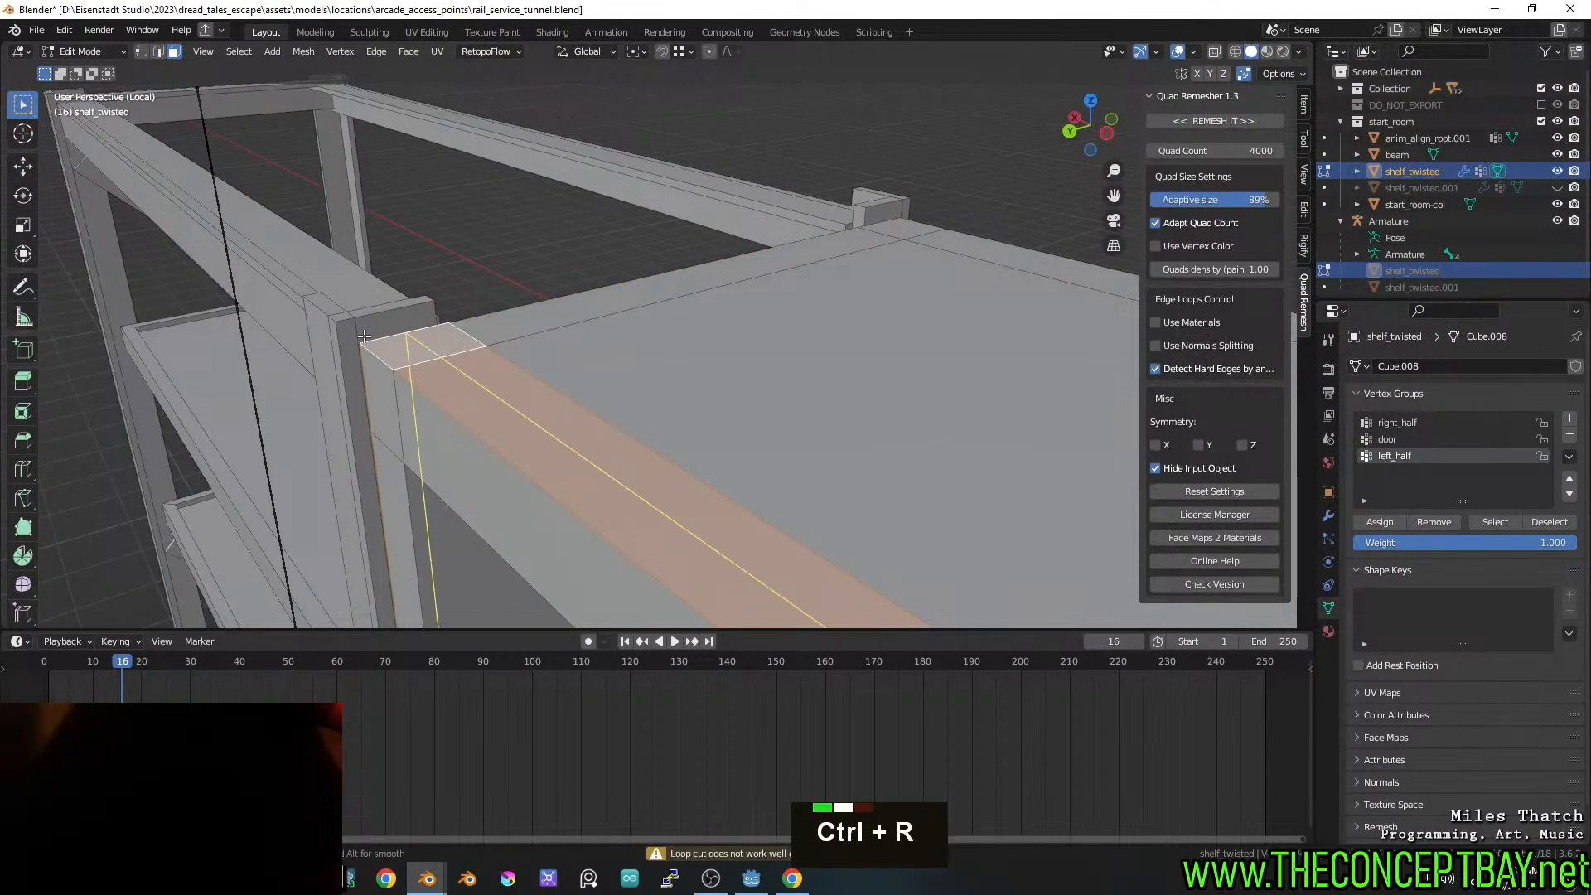
key(Tab)
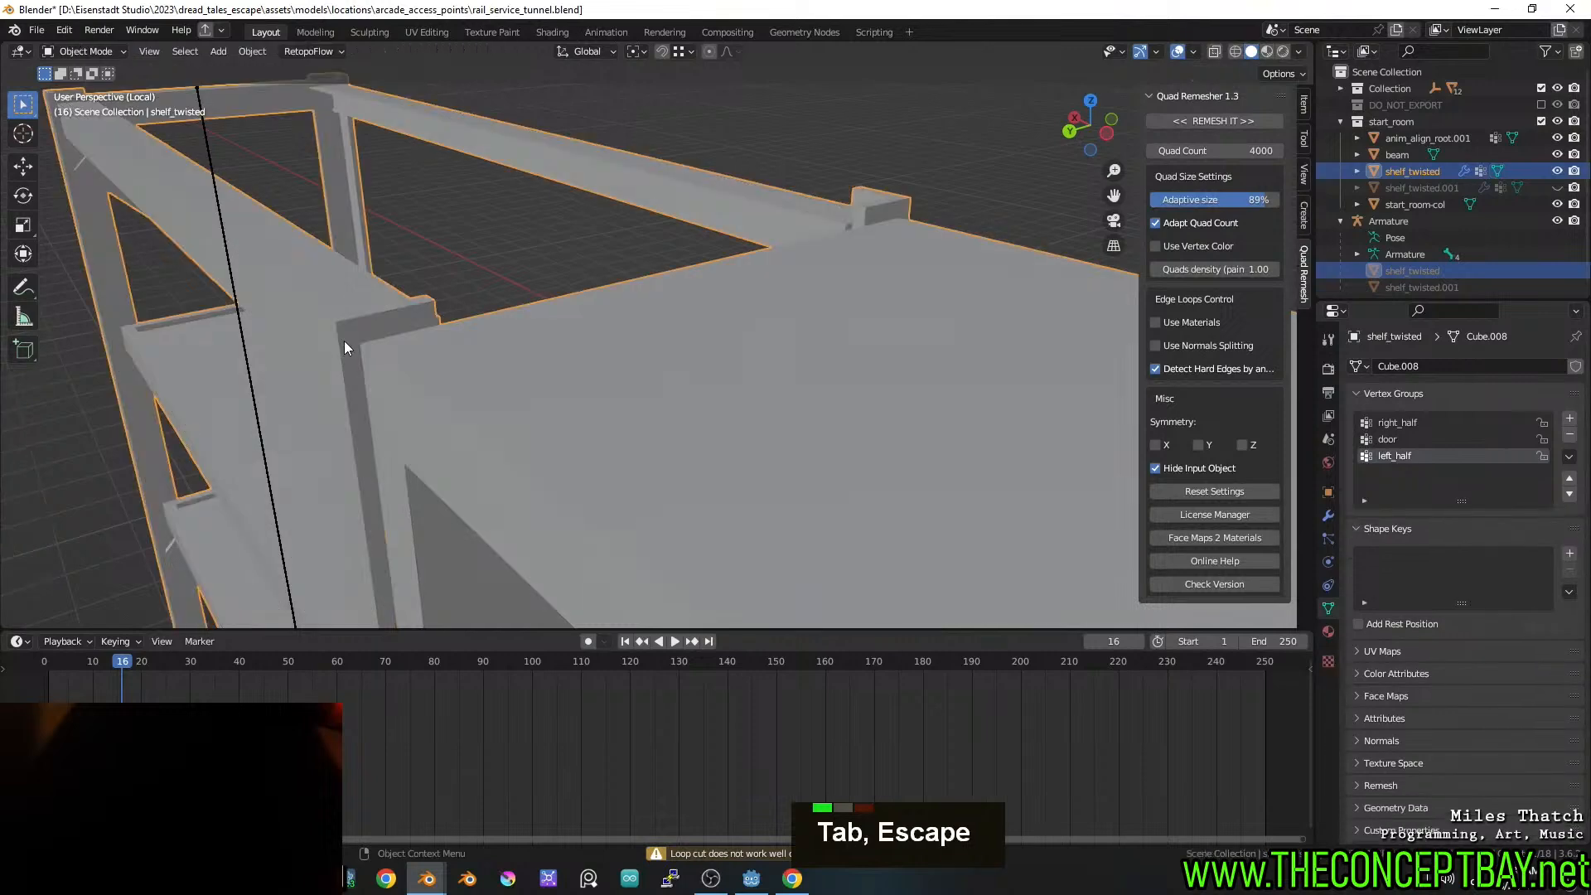
key(Tab)
key(ctrl+r)
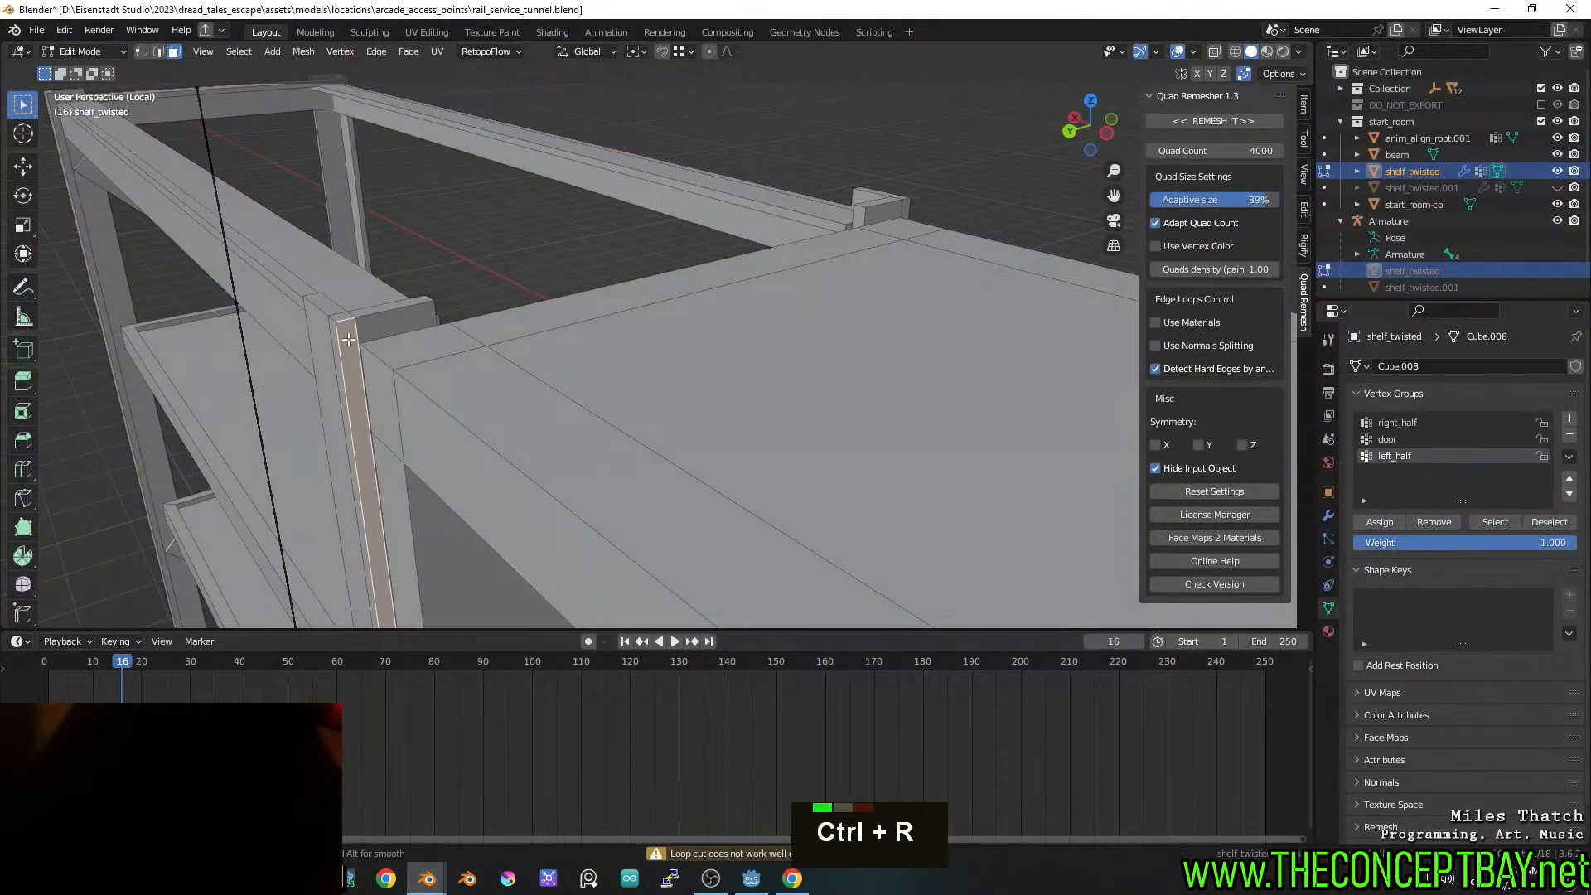
scroll(349, 340, down, 6)
shift+middle_drag(580, 514, 586, 520)
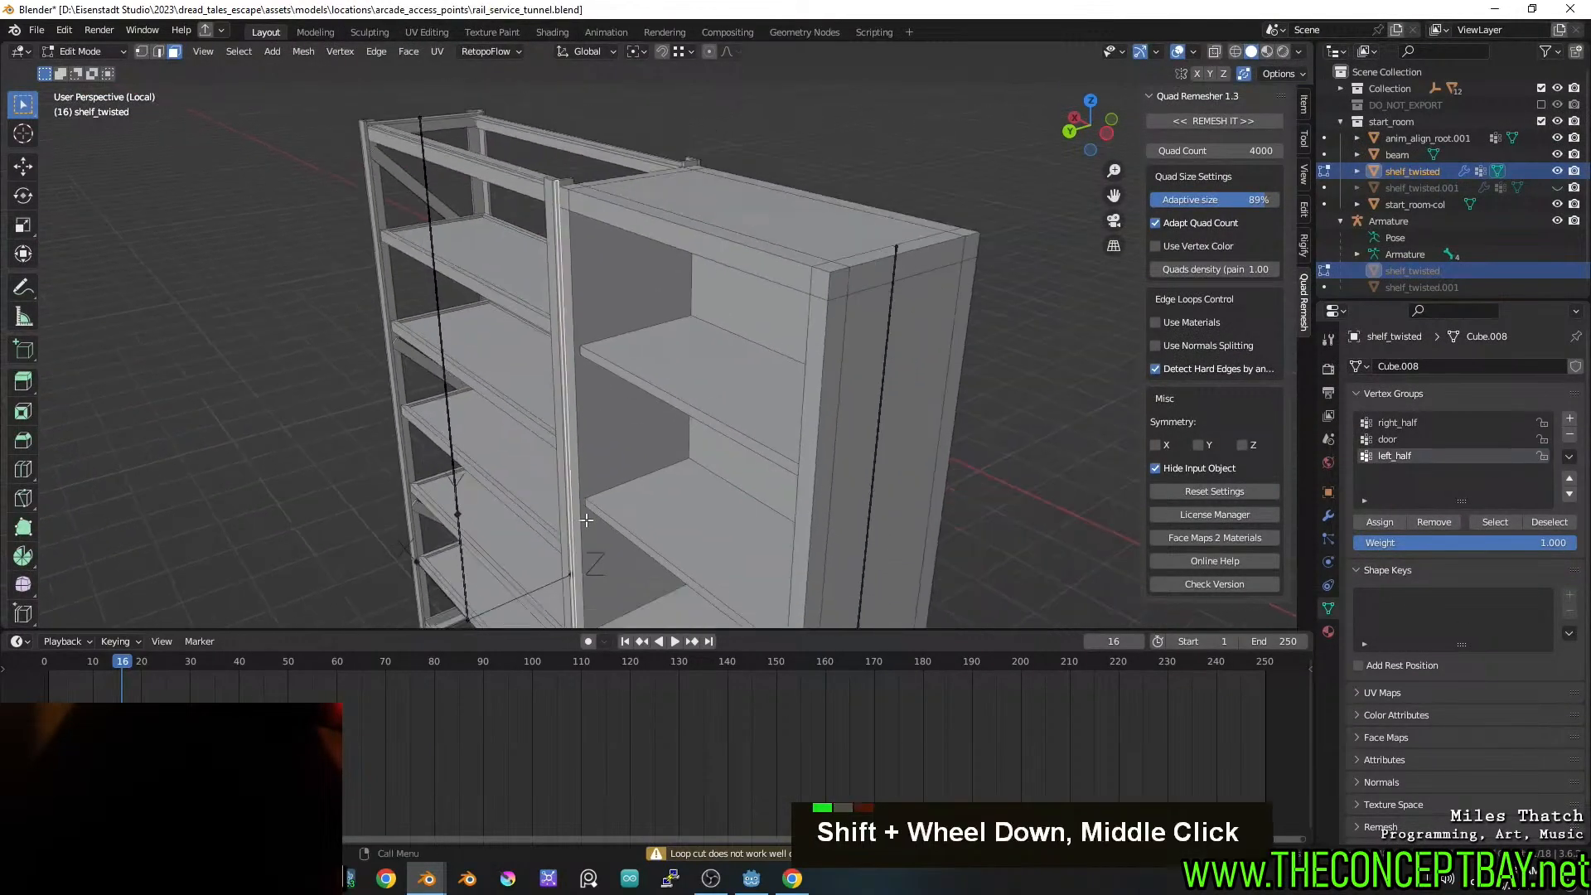
Add a loop cut near the top of the front divider post and snap it about 0.0038 m up along Z
key(ctrl+r)
click(572, 539)
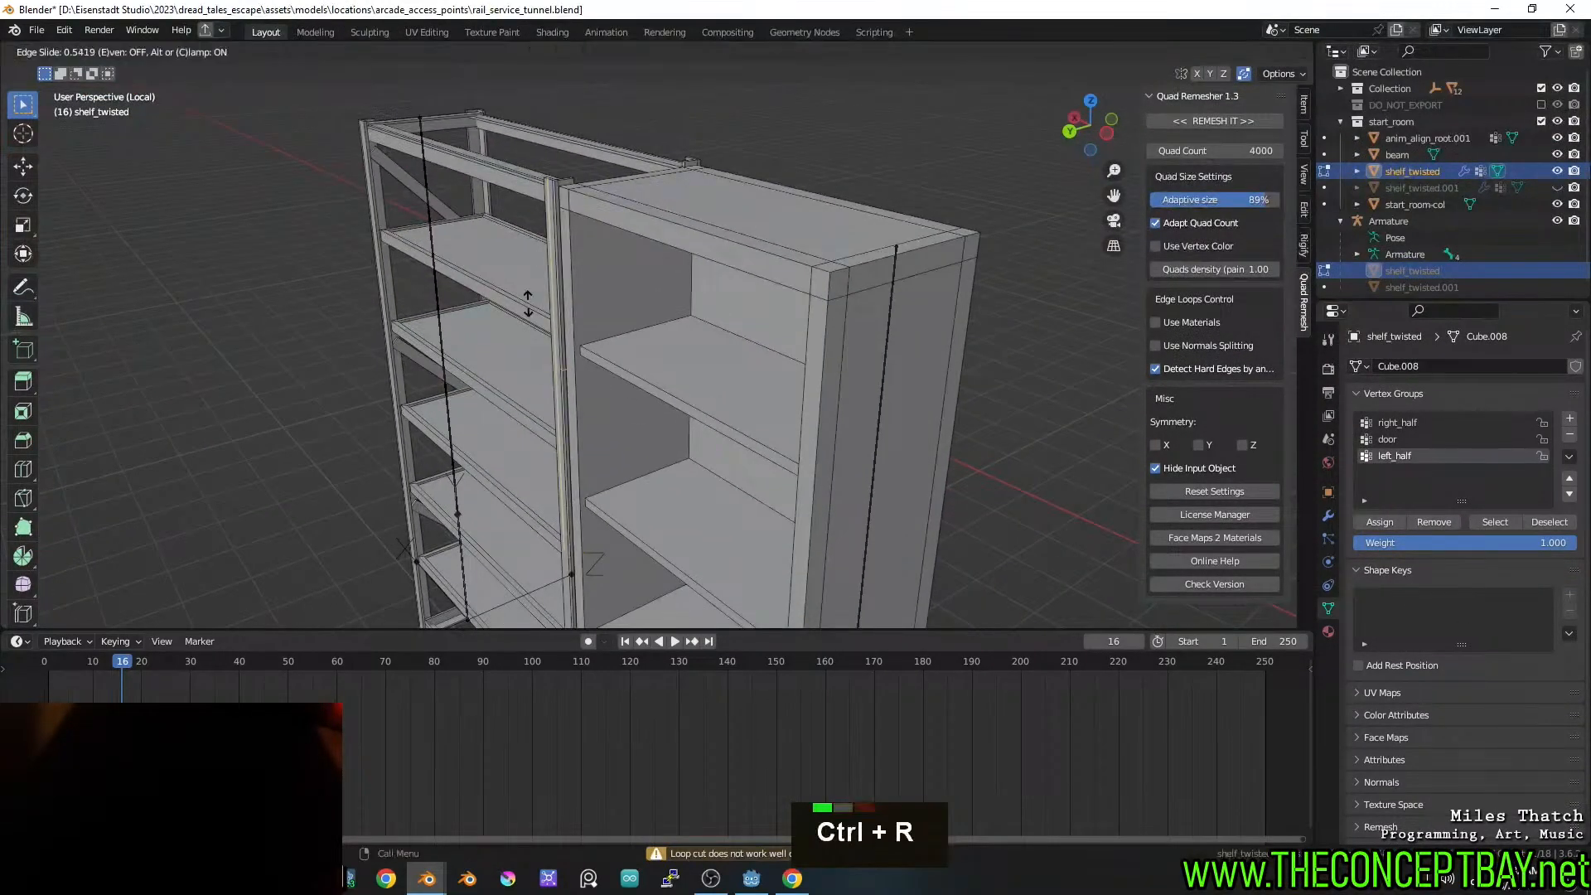
click(570, 165)
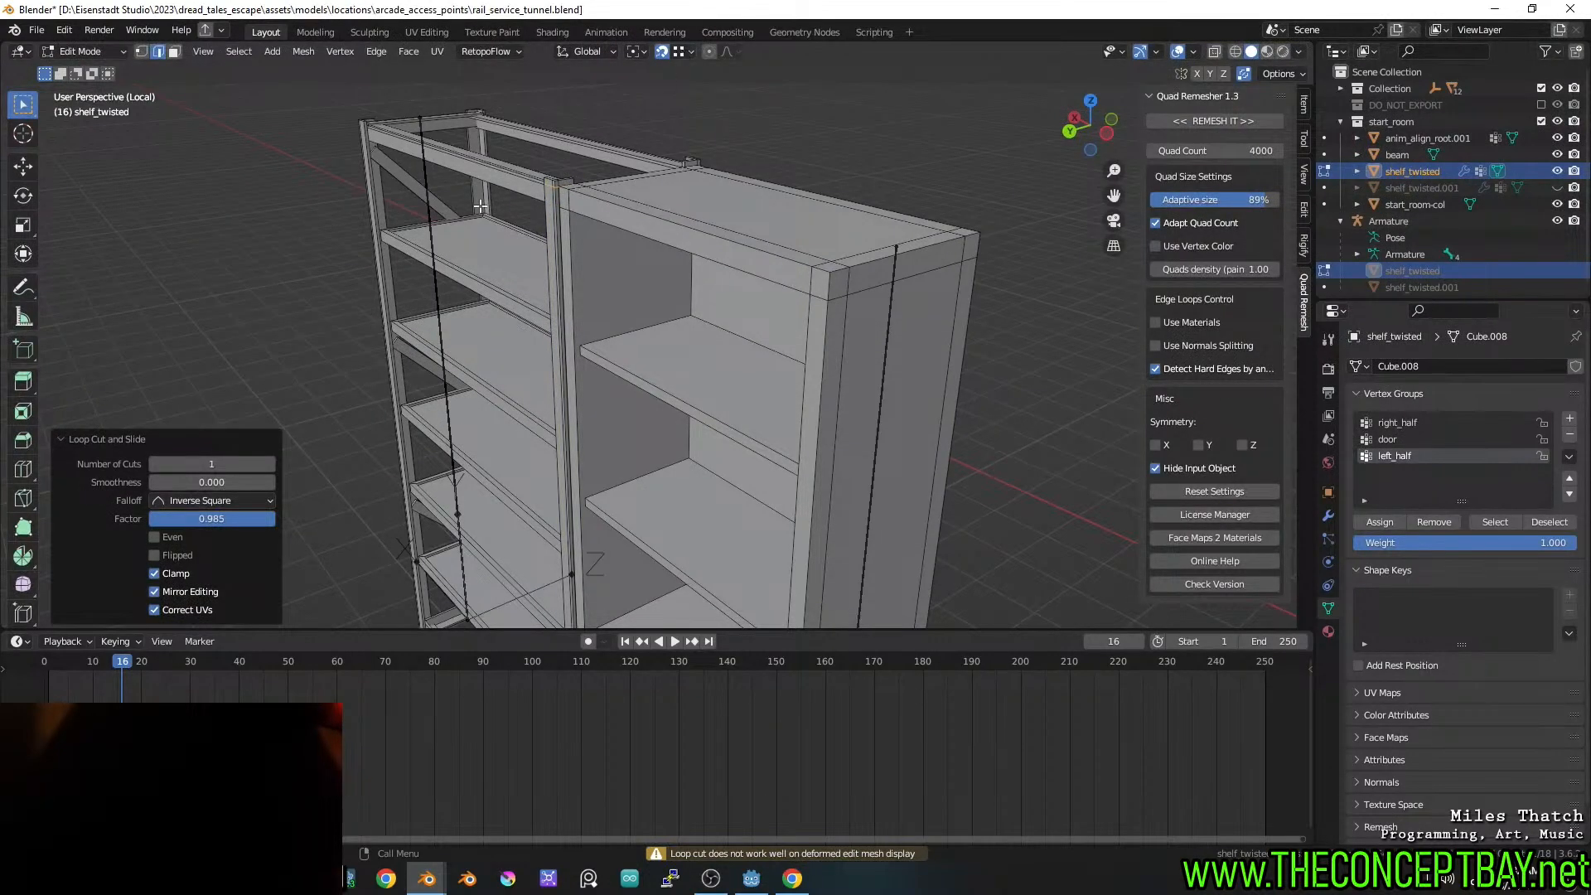
key(g)
key(z)
click(557, 185)
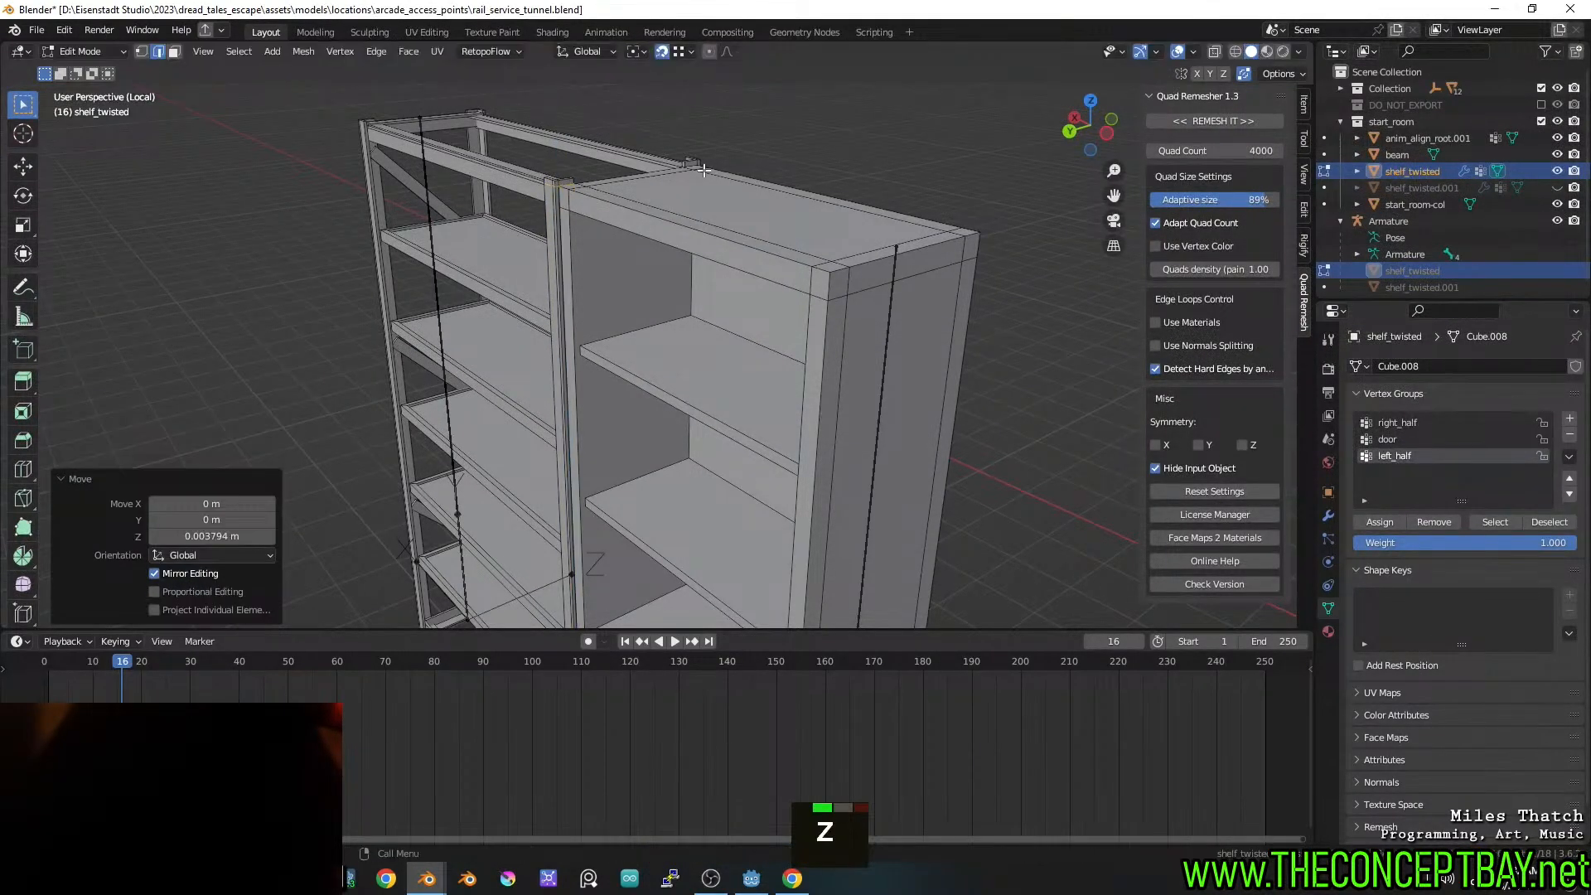
Add a loop cut across the rear divider post and slide it close to the top, factor about 0.987
middle_drag(786, 182, 729, 331)
key(ctrl+r)
click(738, 310)
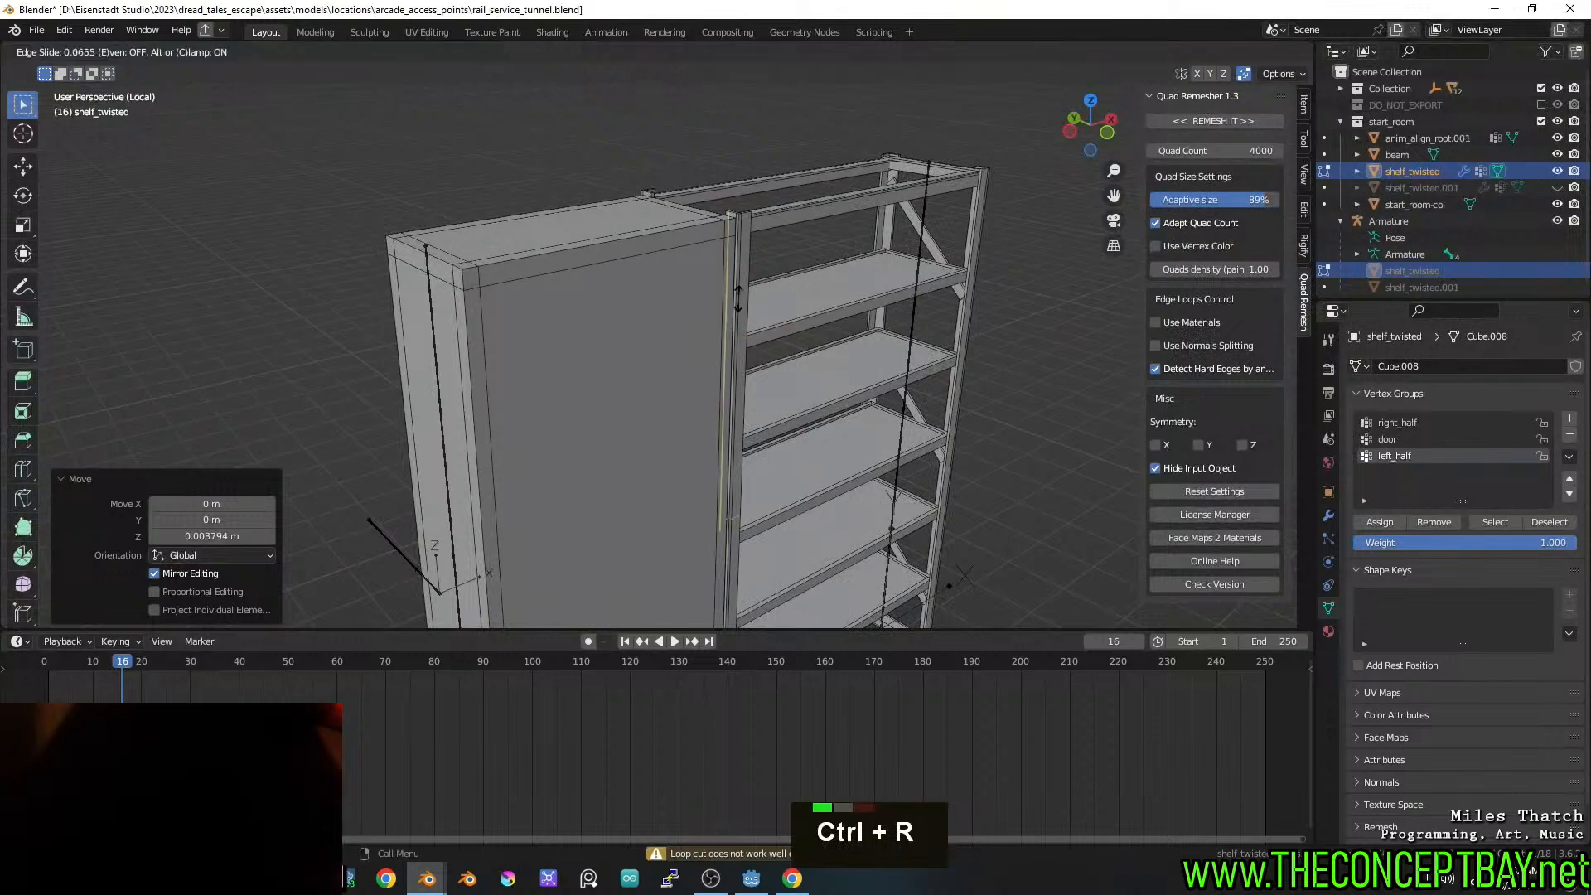
click(734, 217)
Add loop cuts near the lower end of the rear divider post, with slide factors of about -0.987 and -0.952
shift+middle_drag(688, 555, 683, 429)
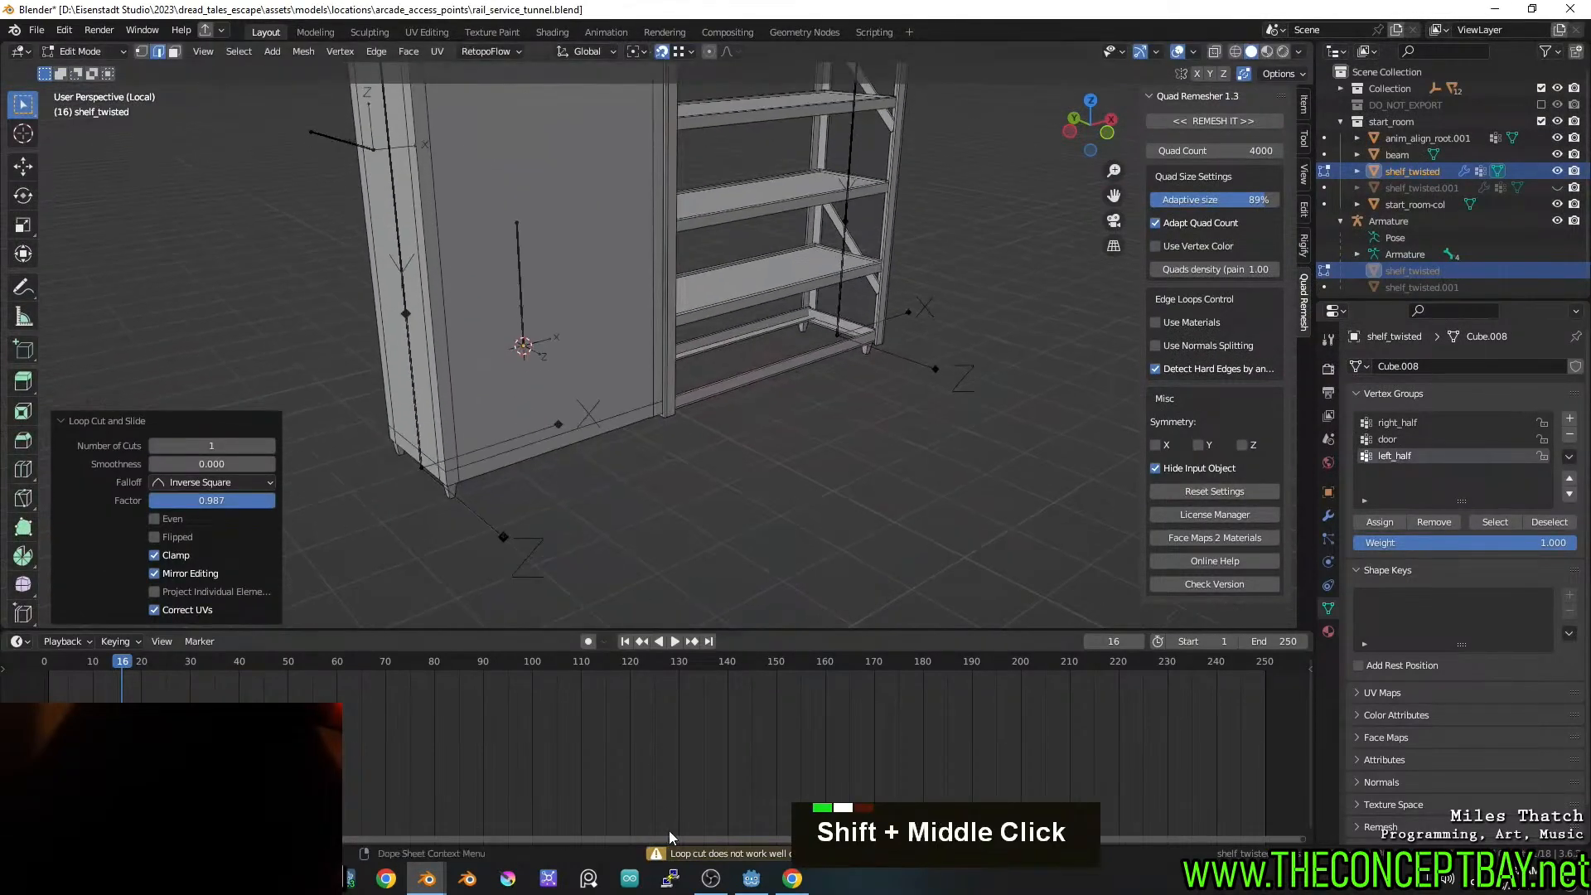
scroll(684, 429, up, 4)
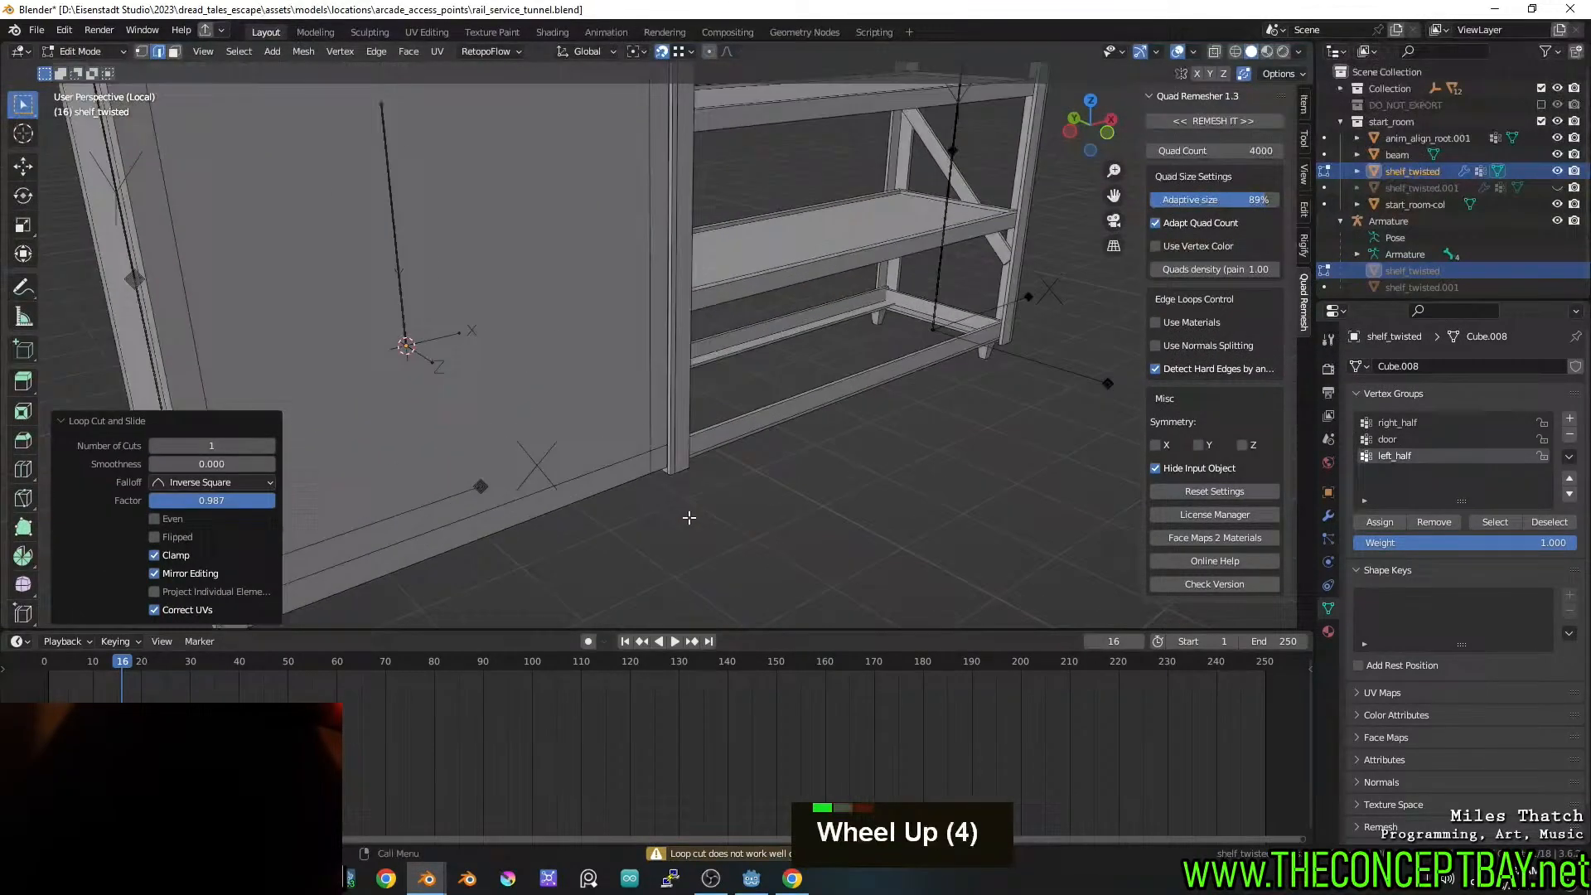
click(671, 441)
click(667, 462)
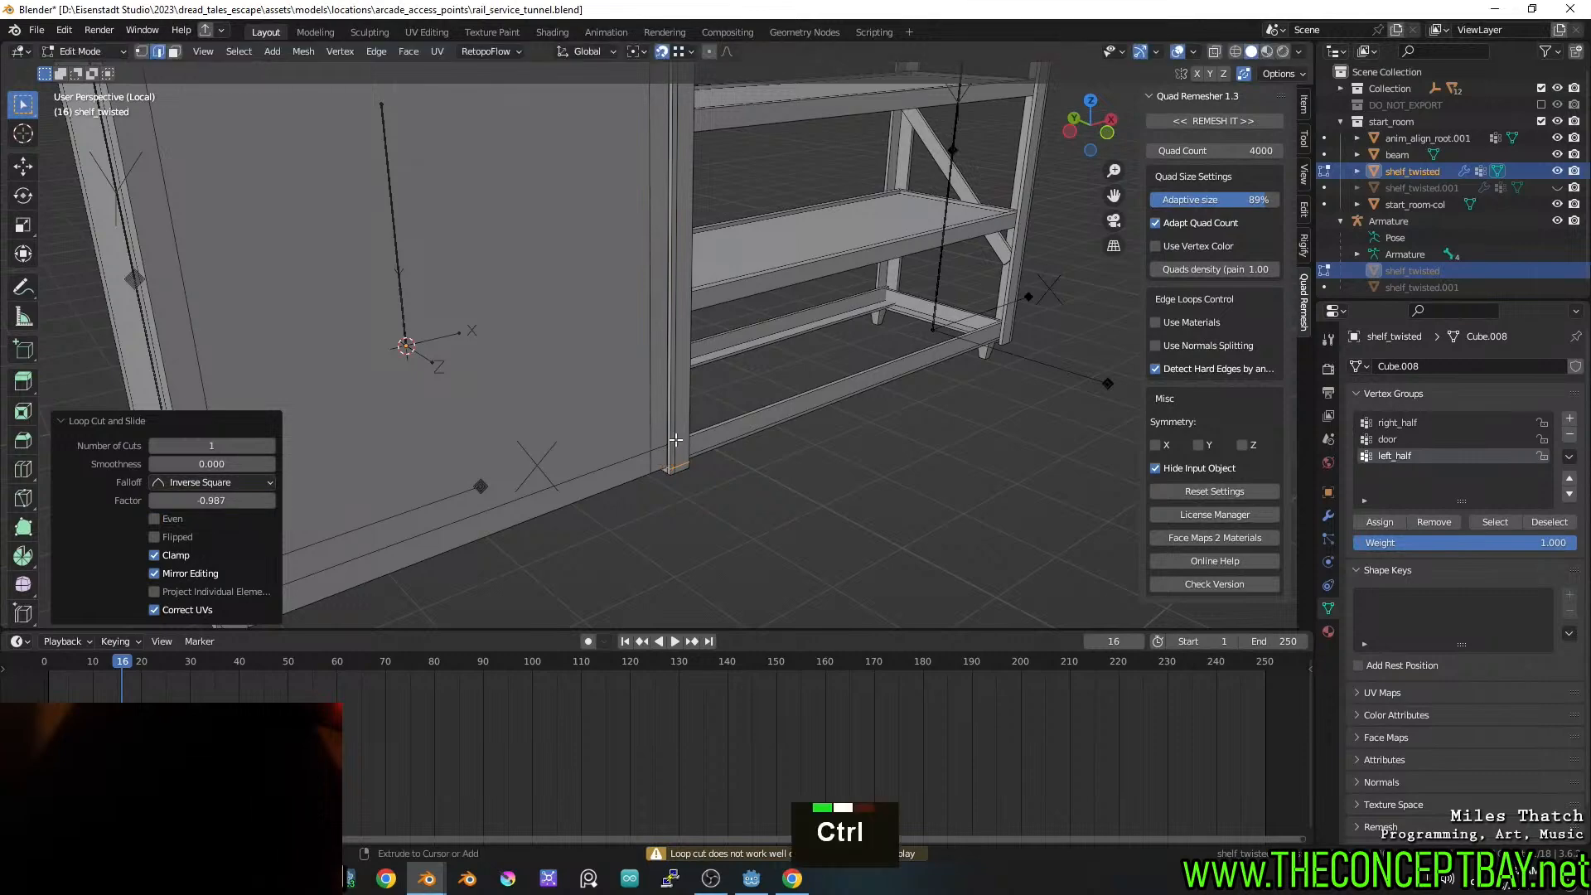
key(ctrl+r)
scroll(678, 176, down, 4)
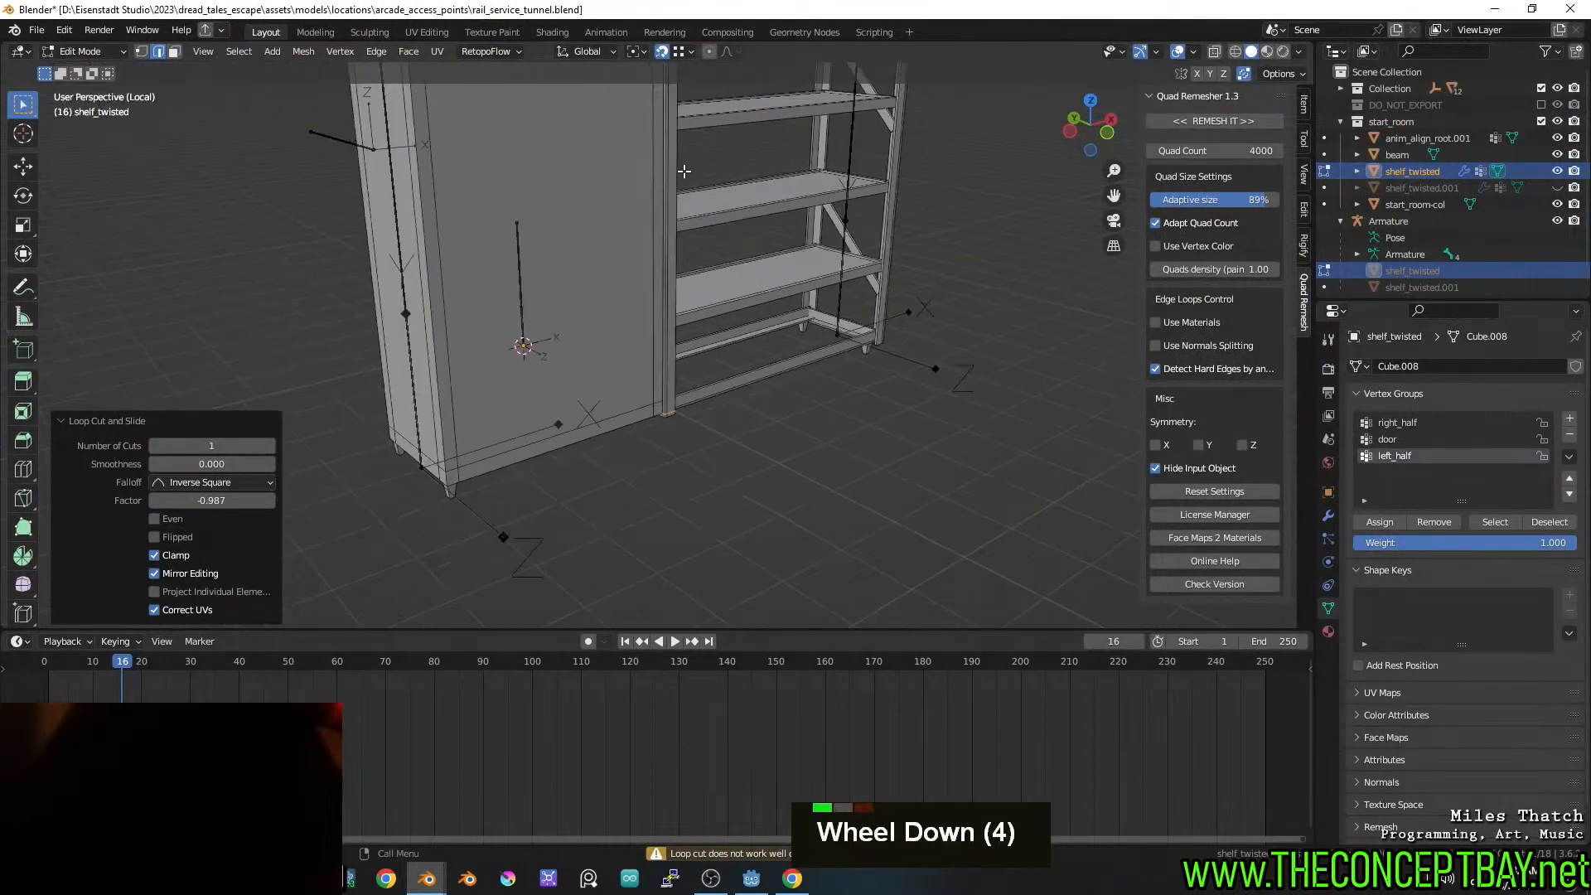
key(ctrl+r)
click(673, 215)
click(664, 409)
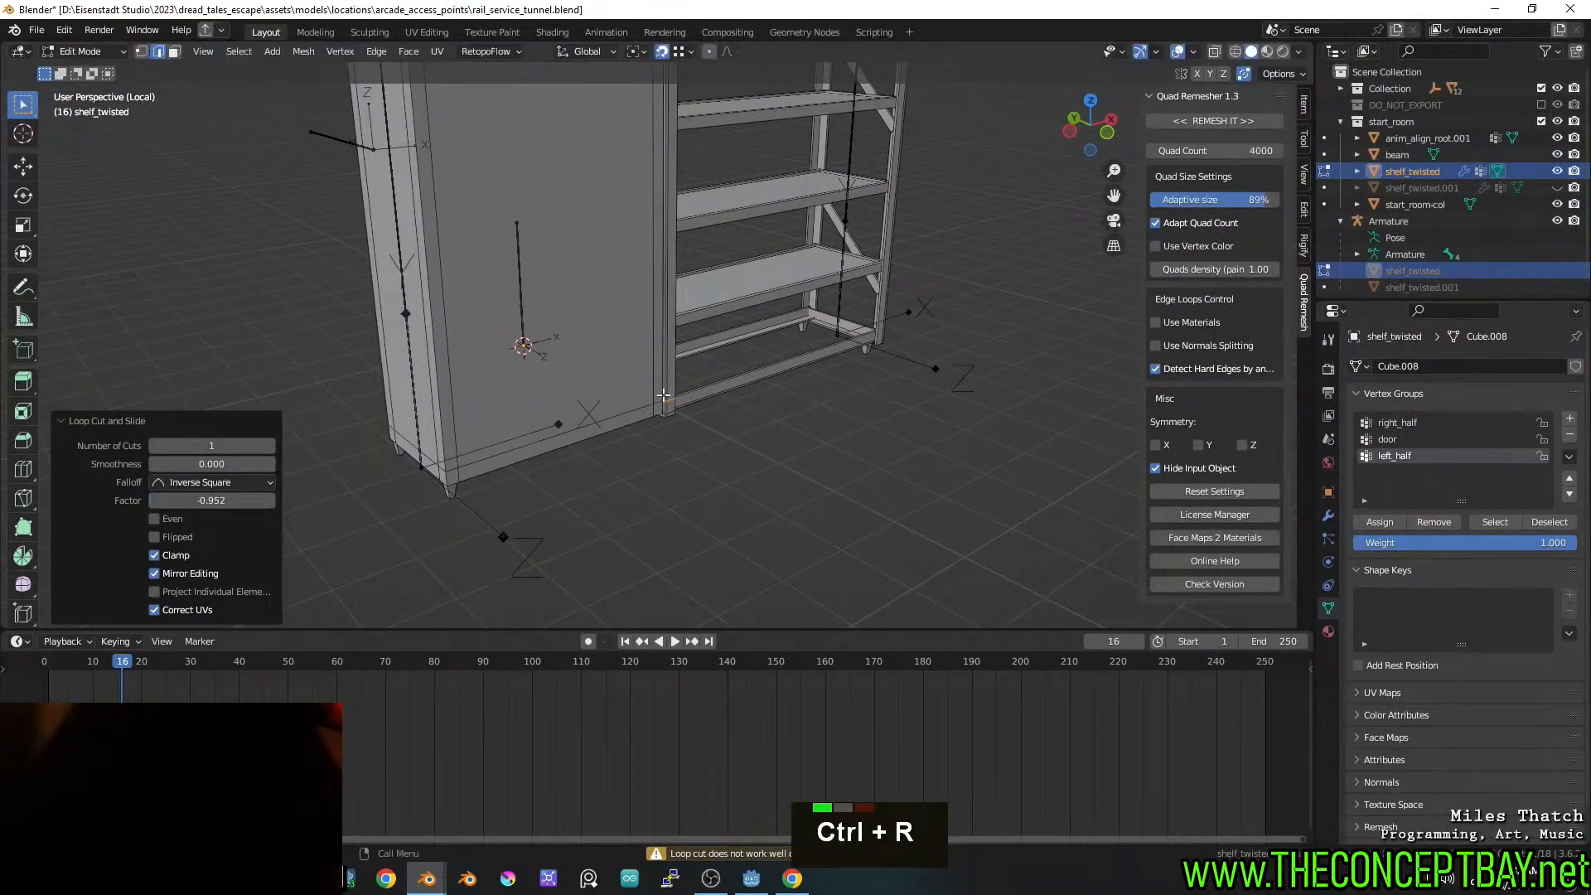
Add a loop cut across the front divider post and slide it down near the cabinet base, factor about -0.939
middle_drag(664, 410, 422, 314)
key(ctrl+r)
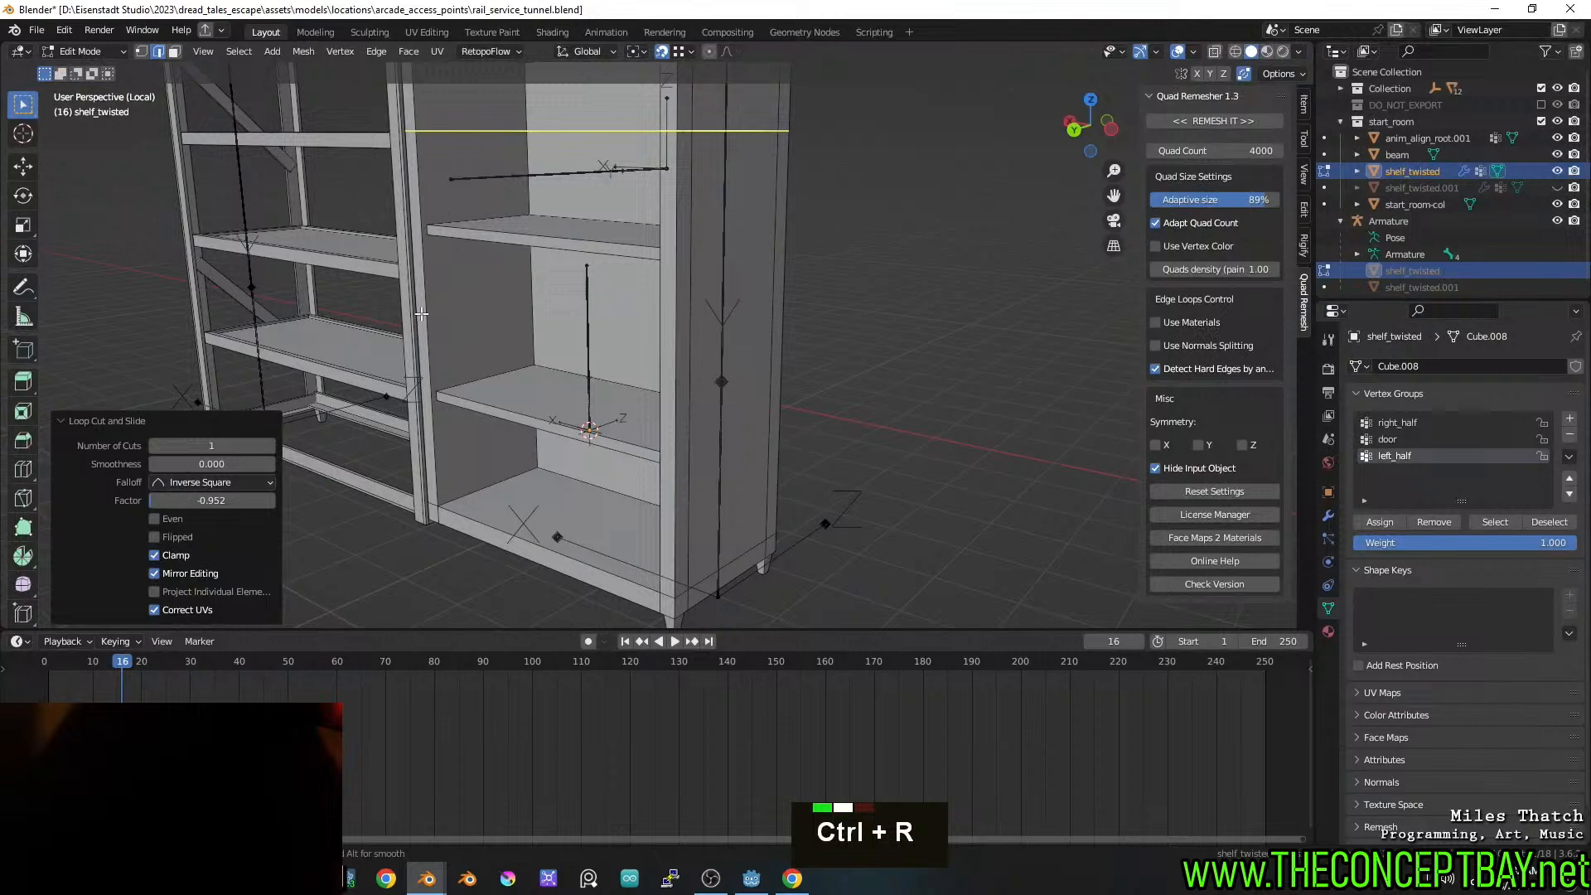
click(399, 255)
click(426, 504)
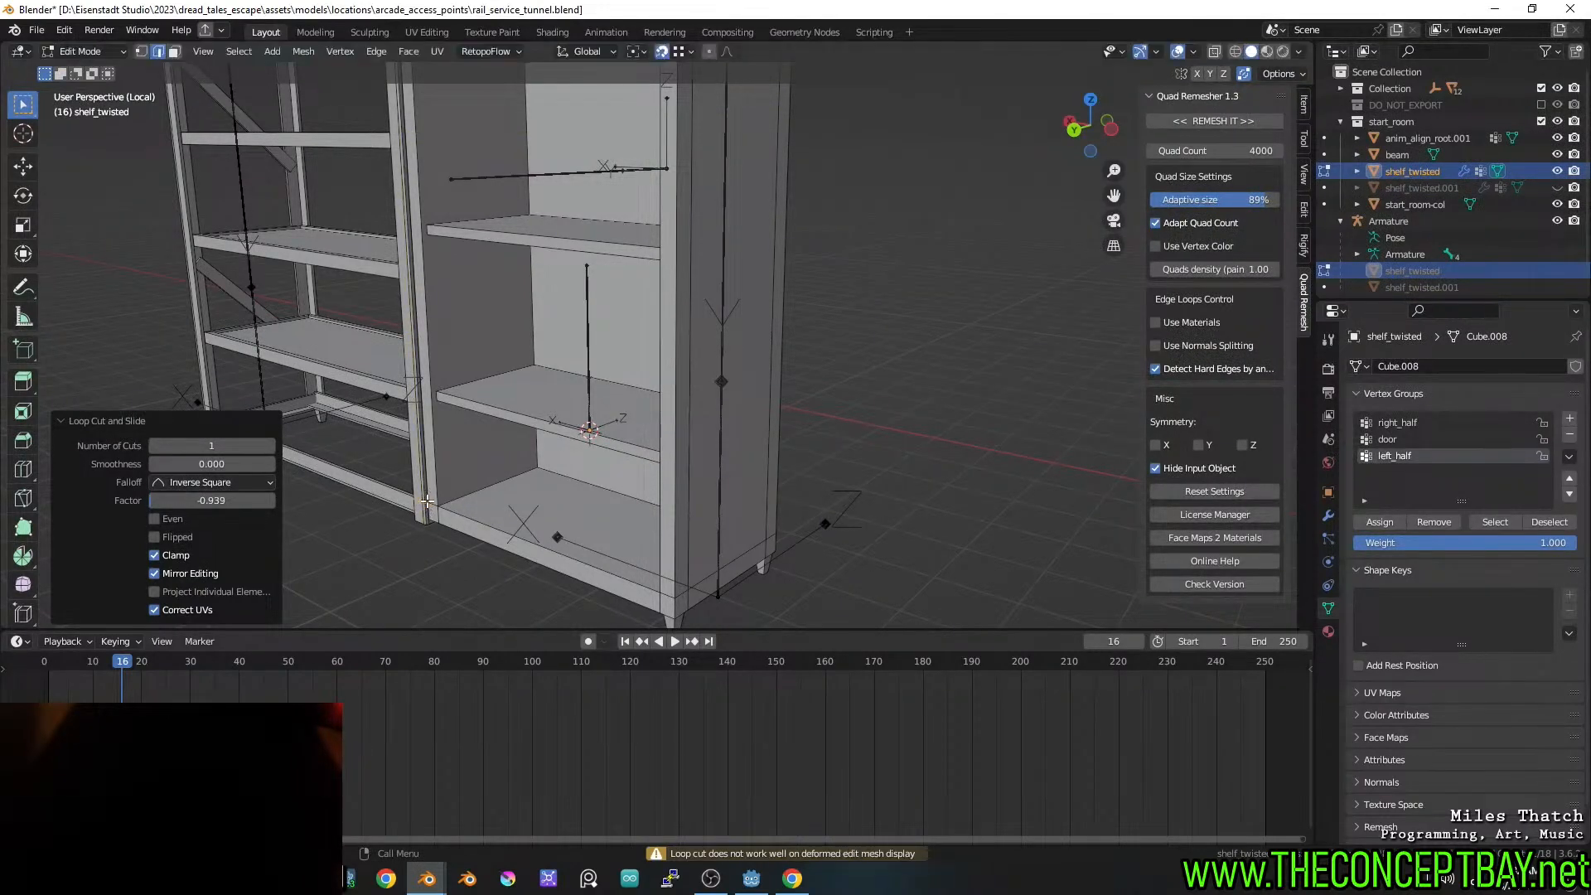
Add another loop cut at the foot of the front divider post and move it about -0.0176 m along Z
middle_drag(426, 504, 547, 457)
scroll(547, 457, up, 3)
key(ctrl+r)
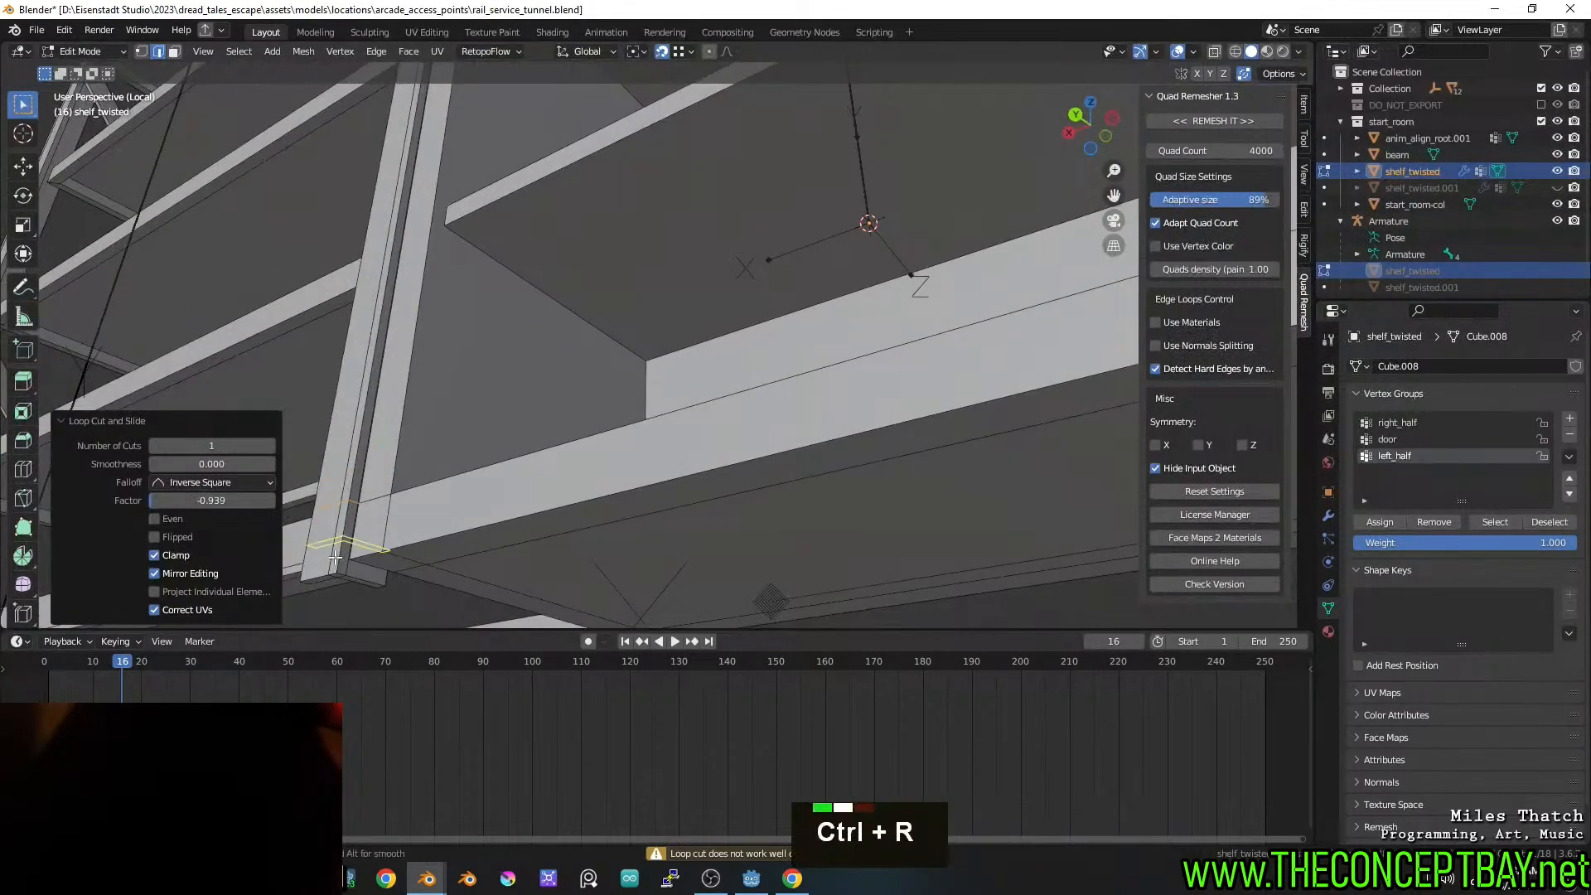
double_click(376, 568)
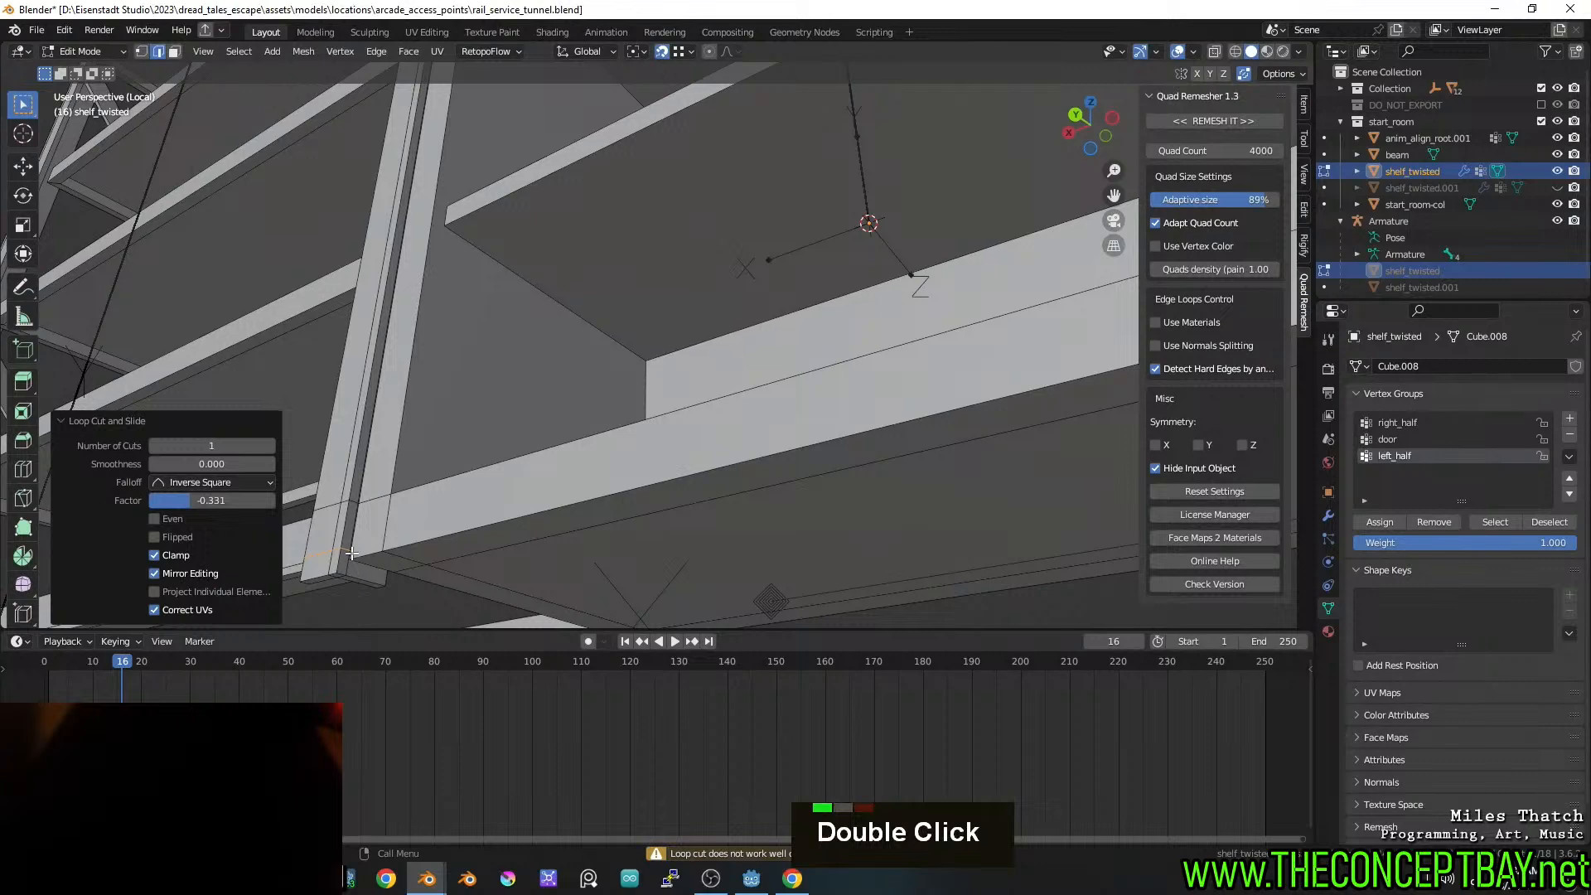
key(g)
key(z)
click(348, 560)
Add two more loop cuts around the joint between the divider post and the open shelf's top rail
middle_drag(407, 599, 711, 568)
scroll(655, 403, down, 3)
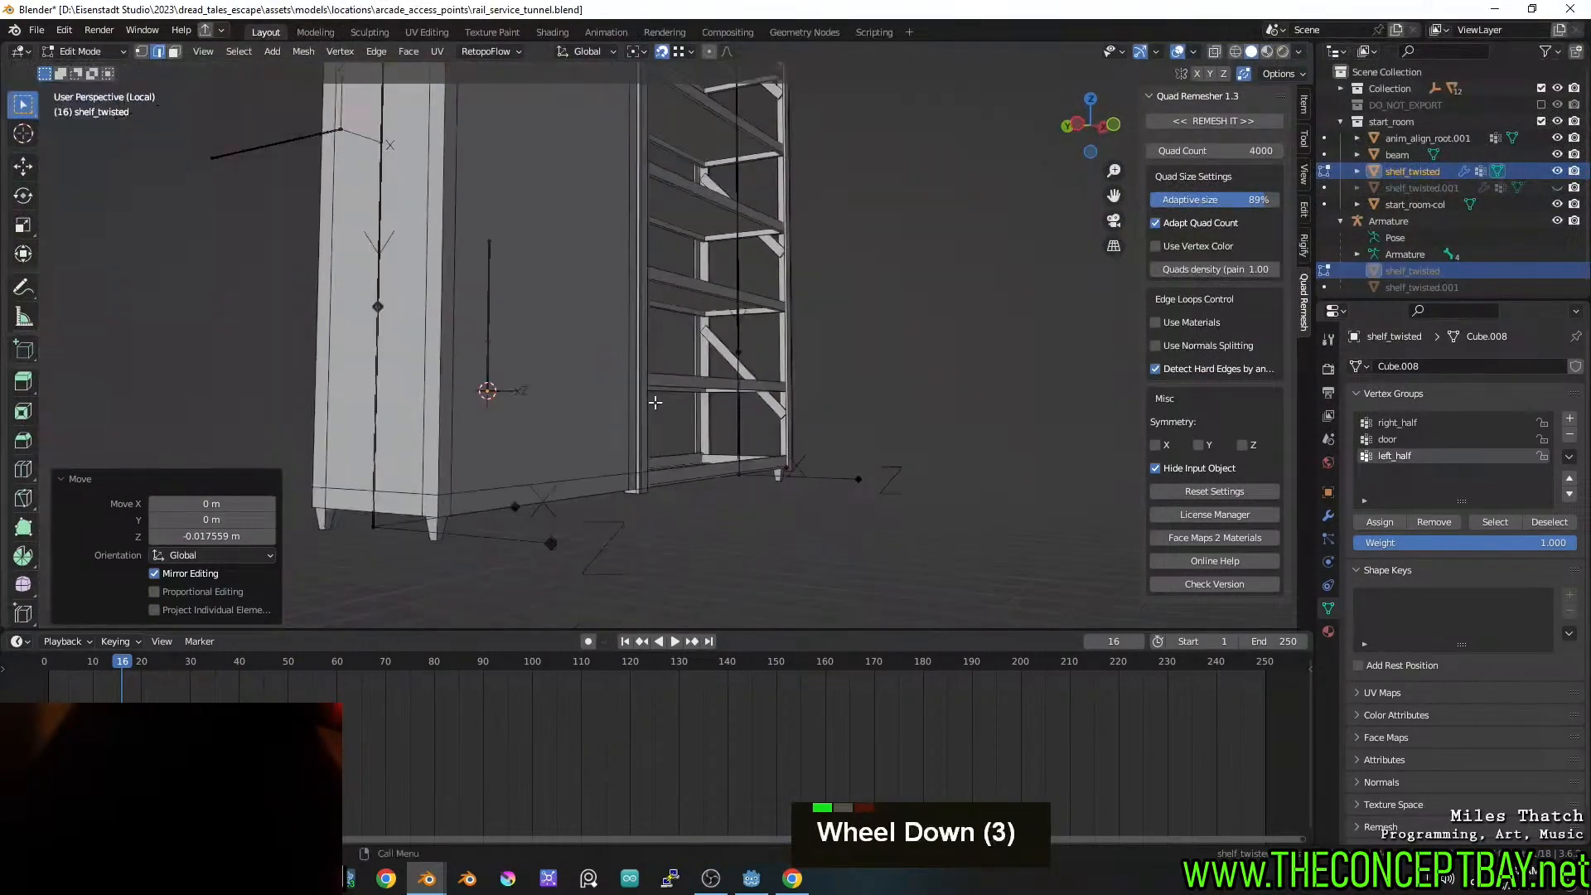
middle_drag(672, 224, 673, 294)
shift+middle_drag(670, 178, 682, 365)
scroll(655, 273, up, 1)
scroll(599, 406, up, 3)
key(ctrl+r)
click(539, 432)
click(533, 426)
key(ctrl+r)
double_click(853, 391)
Select the narrow upper side face of the open shelf's top rail and move it about 0.016 m along Y
scroll(613, 428, up, 3)
key(3)
click(639, 263)
key(g)
key(y)
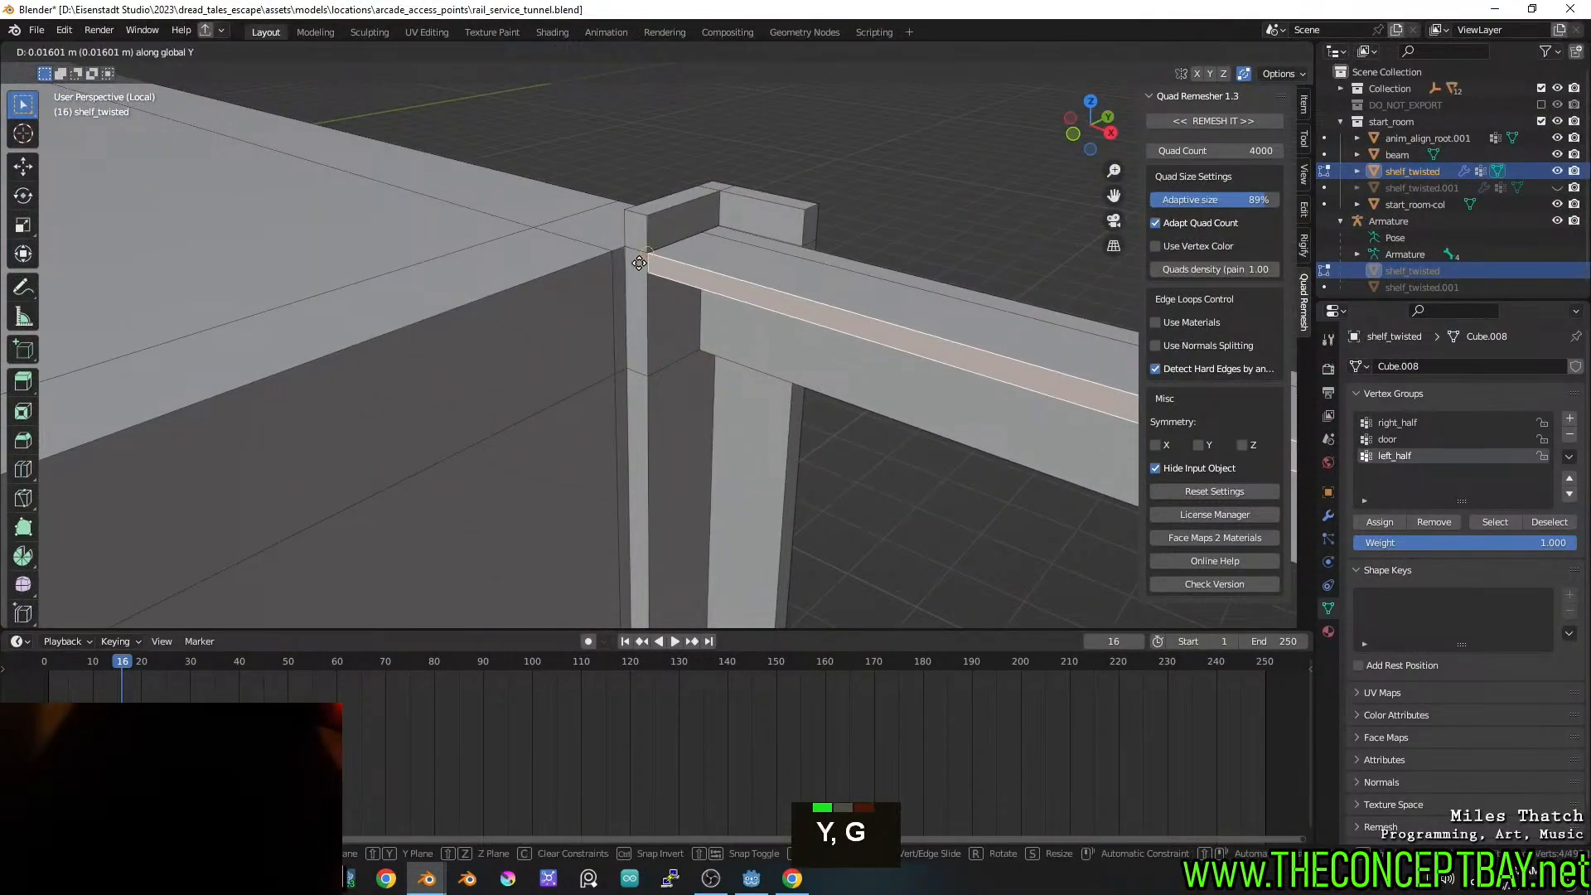
click(646, 254)
middle_drag(652, 316, 580, 298)
shift+middle_drag(580, 299, 375, 301)
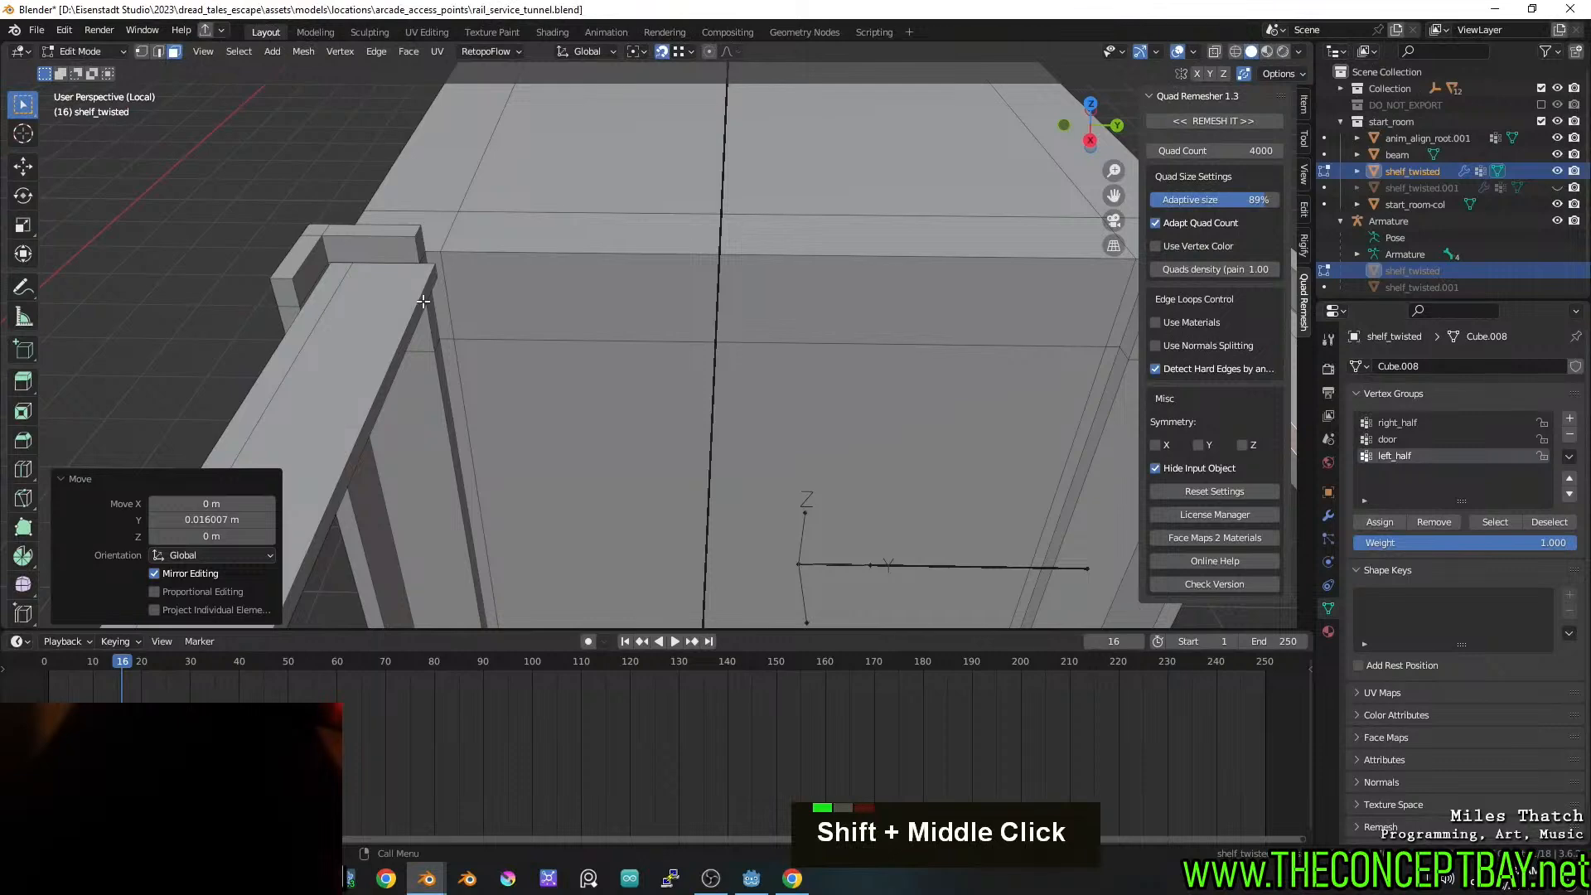
Move the top rail's narrow side face about -0.017 m along Y and add a loop cut around the adjacent divider post, factor about 0.702
key(g)
key(y)
click(561, 348)
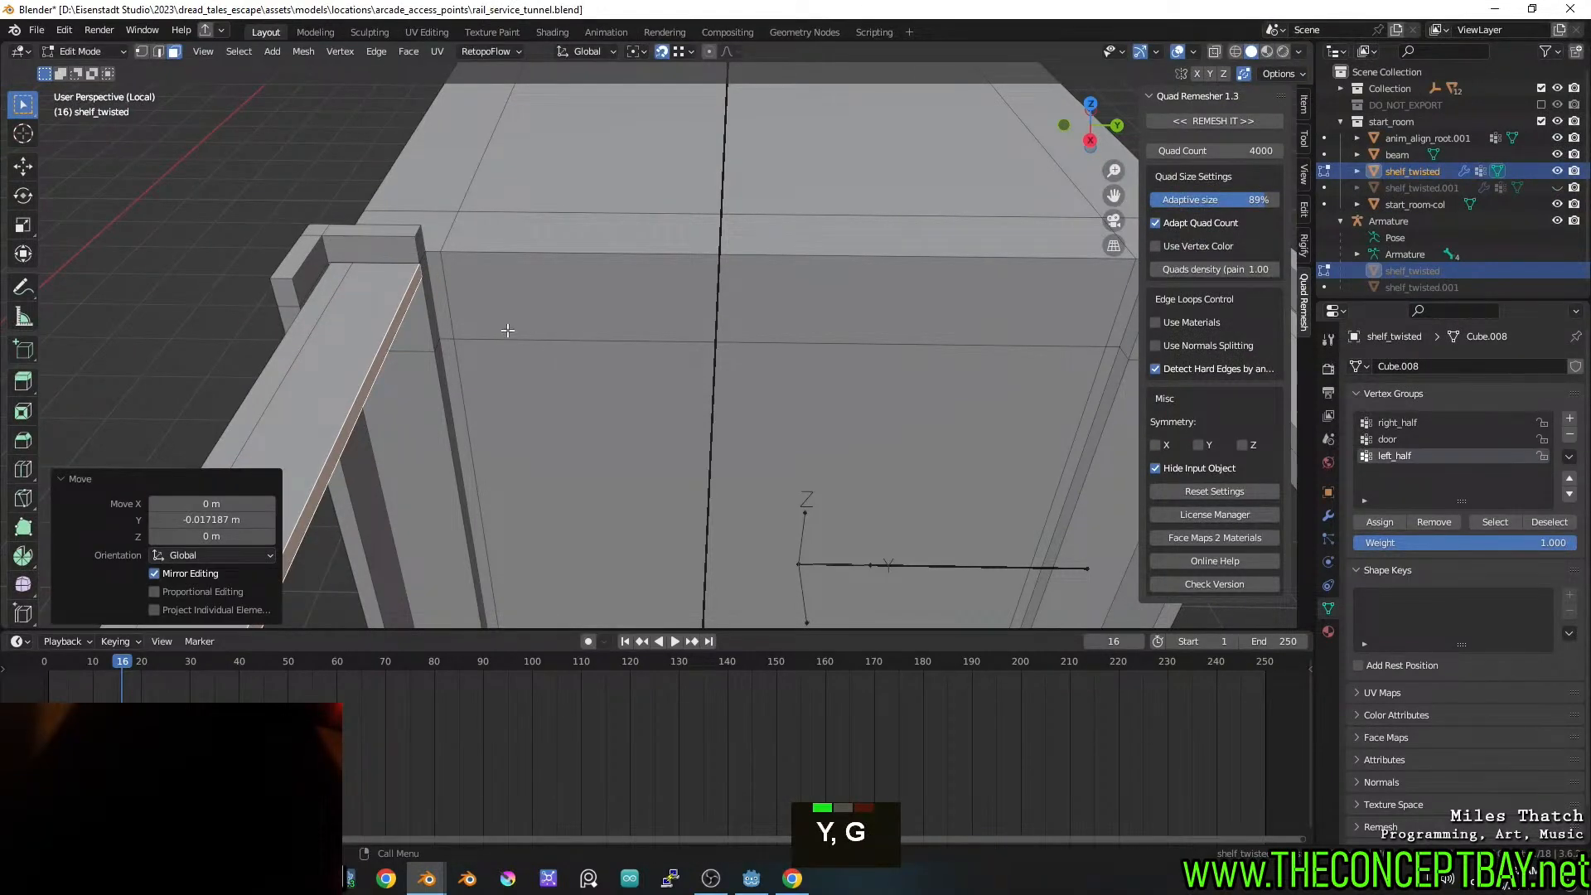
key(ctrl+r)
click(423, 298)
click(424, 282)
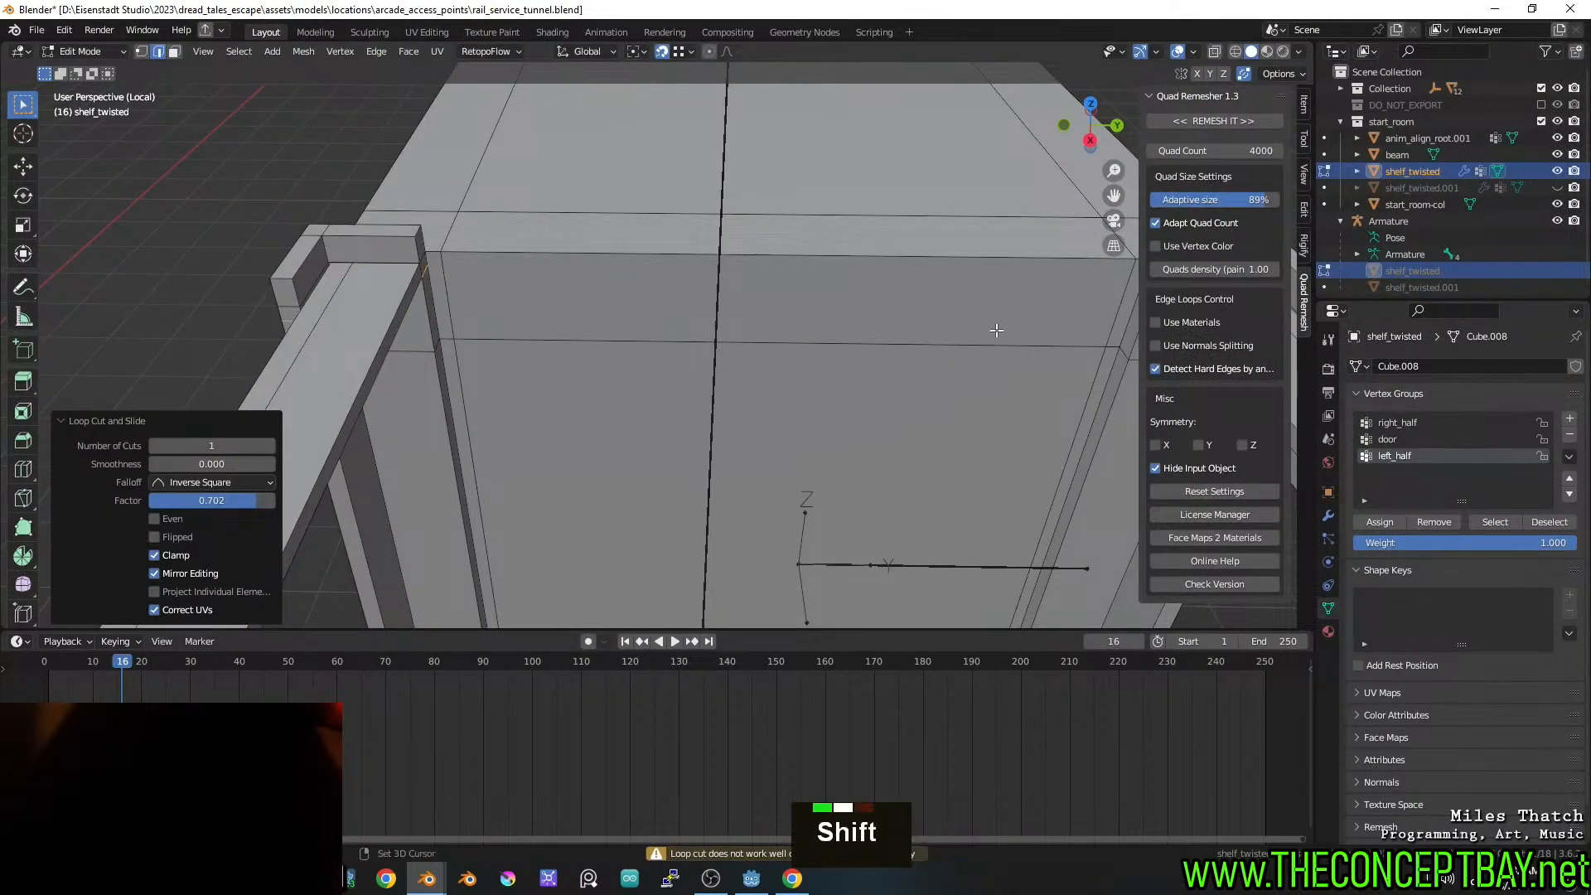
Add a matching loop cut near the top of the opposite divider post, factor about 0.702
shift+middle_drag(997, 330, 866, 336)
key(ctrl+r)
click(862, 300)
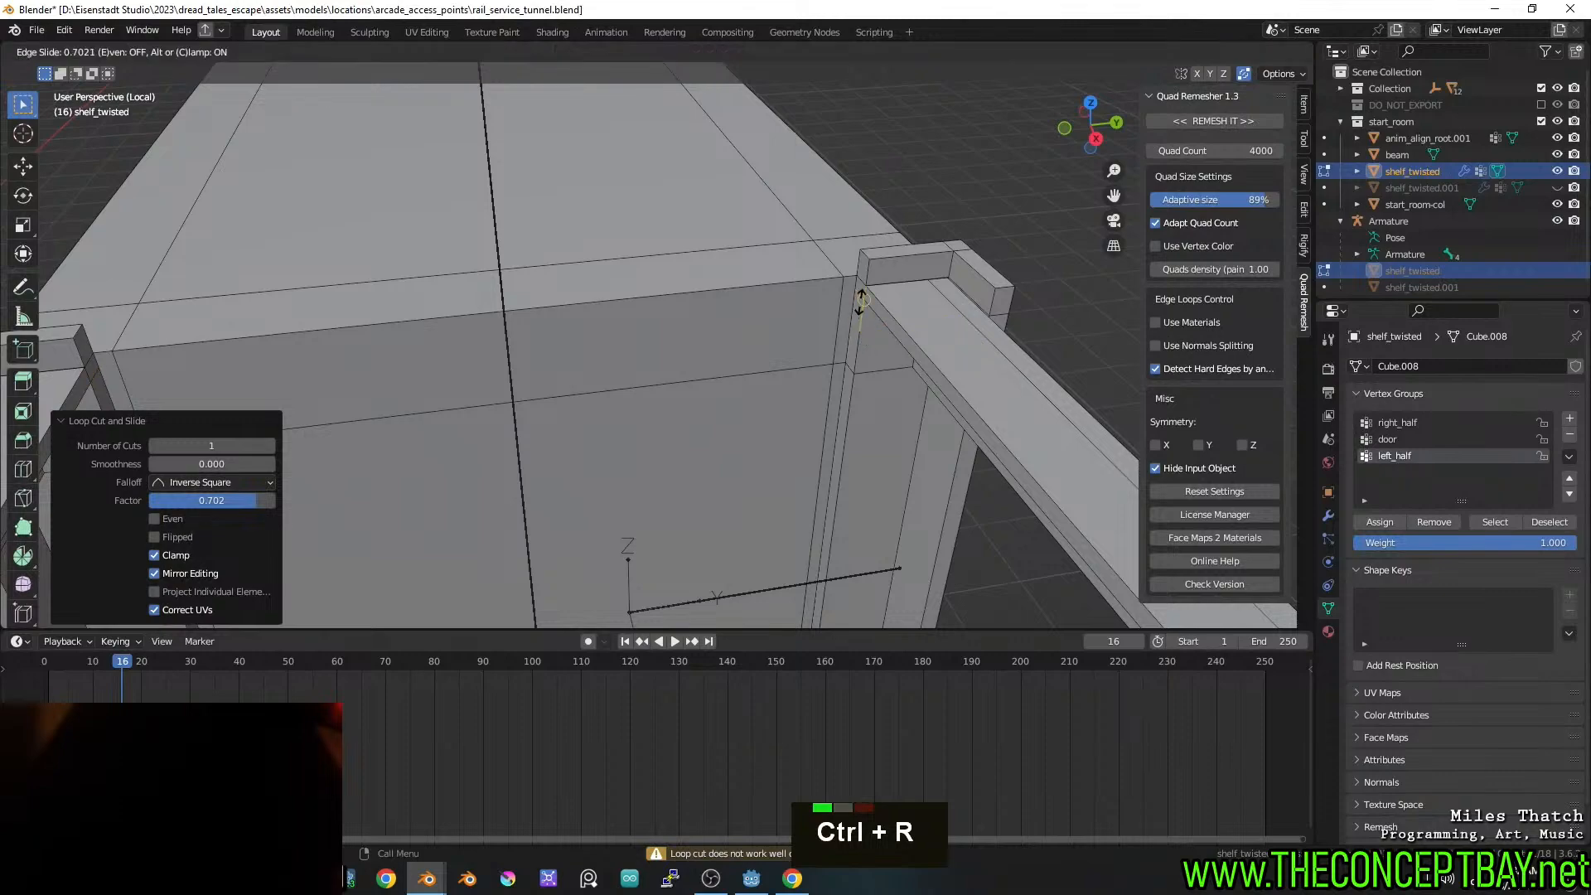
click(861, 302)
Add a loop cut around the open shelf's corner post level with the top rail's underside, factor about 0.939
scroll(746, 361, down, 3)
middle_drag(745, 364, 704, 344)
scroll(593, 356, down, 2)
scroll(788, 361, up, 5)
shift+middle_drag(704, 344, 535, 378)
scroll(663, 341, up, 3)
key(ctrl+r)
click(514, 426)
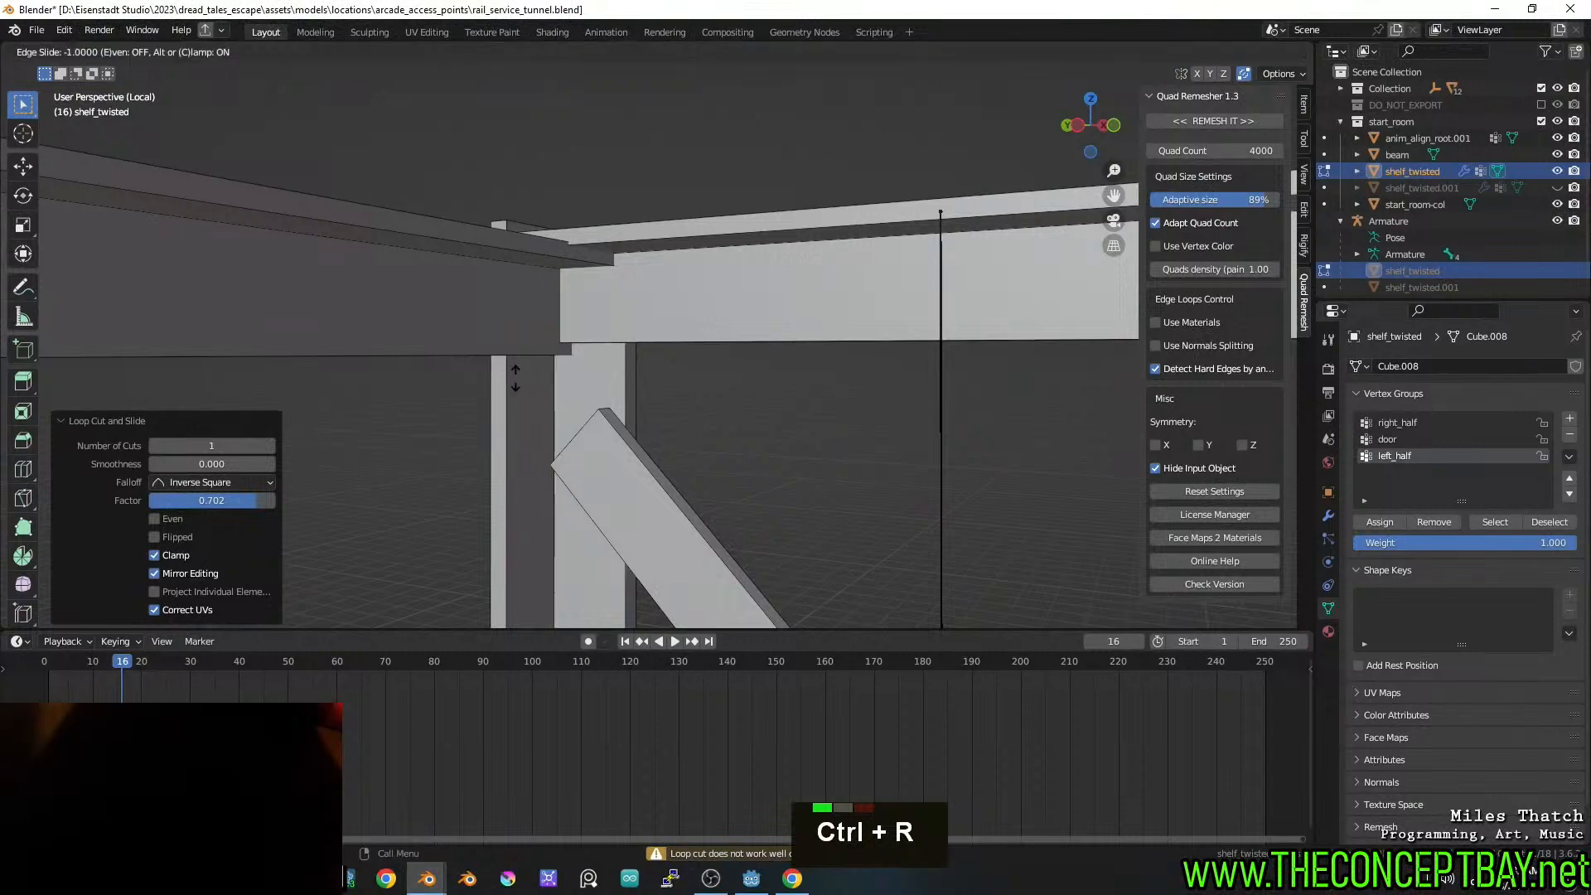
click(569, 357)
Add two loop cuts near the top of the open shelf's corner post, factors about 0.752 and 0.734, to match the rail edges
middle_drag(623, 381, 808, 420)
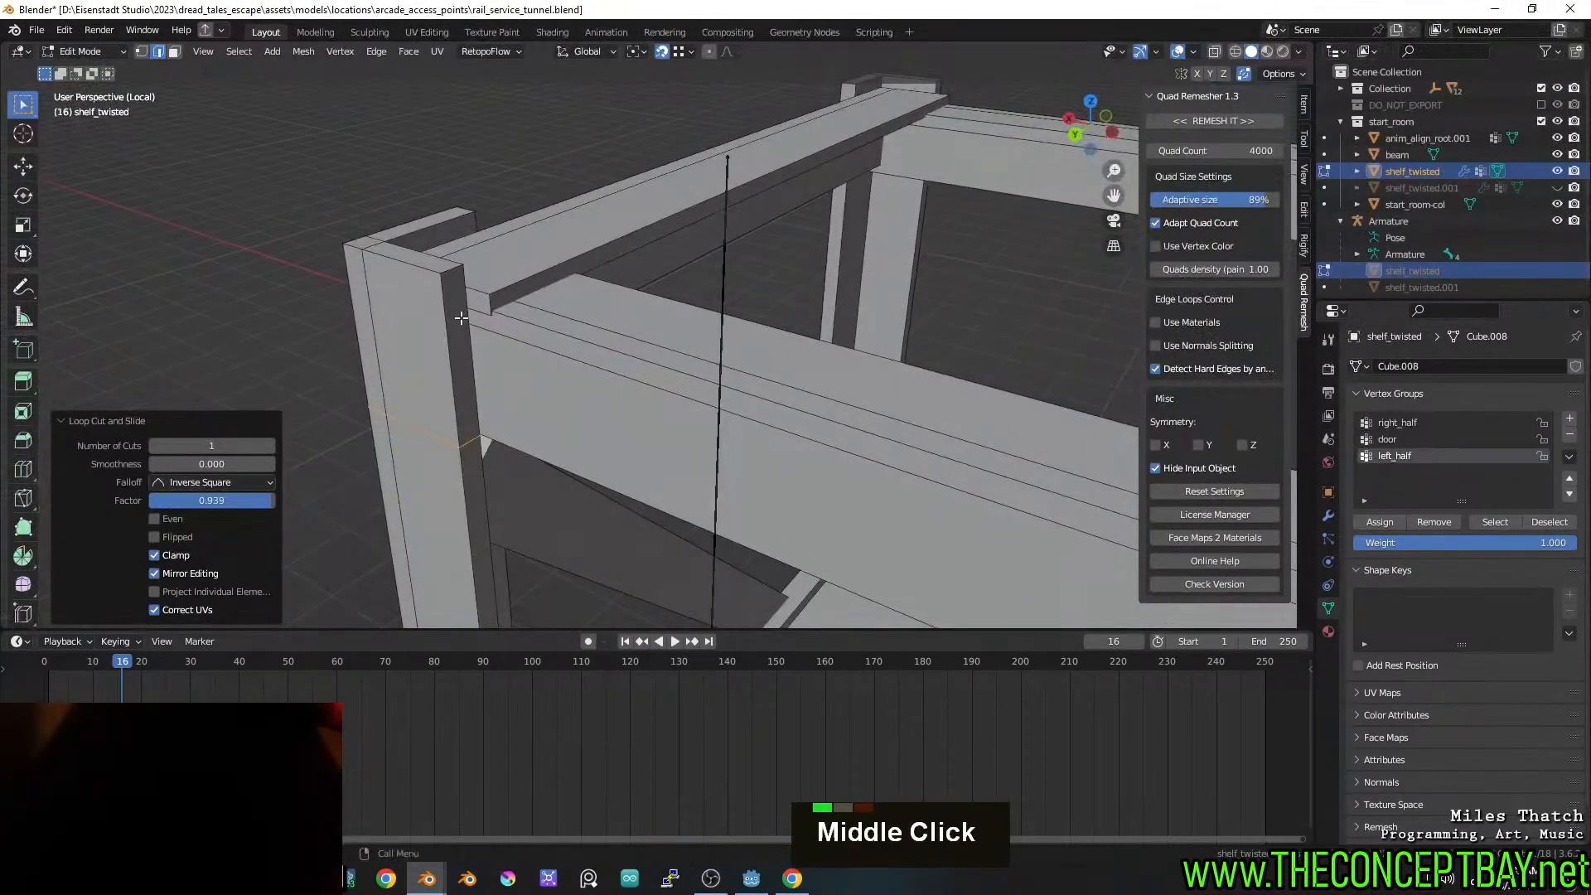
key(ctrl+r)
click(455, 319)
click(470, 288)
key(ctrl+r)
click(462, 303)
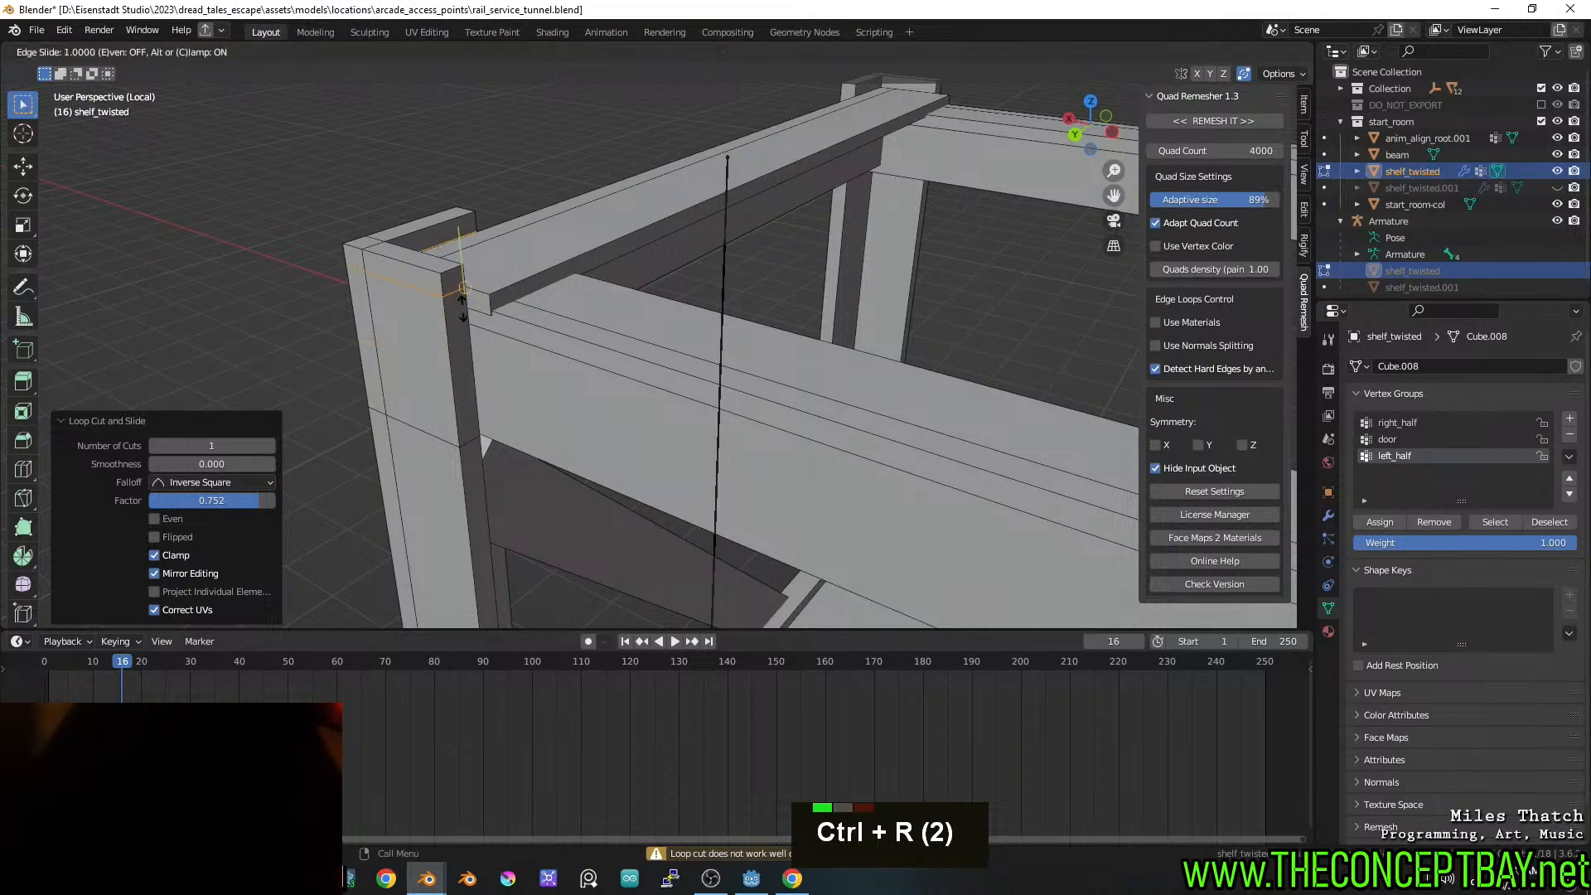
click(473, 311)
Add one loop cut across the top rail beside the corner post, factor about 0.801, and one along its length, factor about 0.718
middle_drag(473, 312, 595, 278)
key(ctrl+r)
click(598, 268)
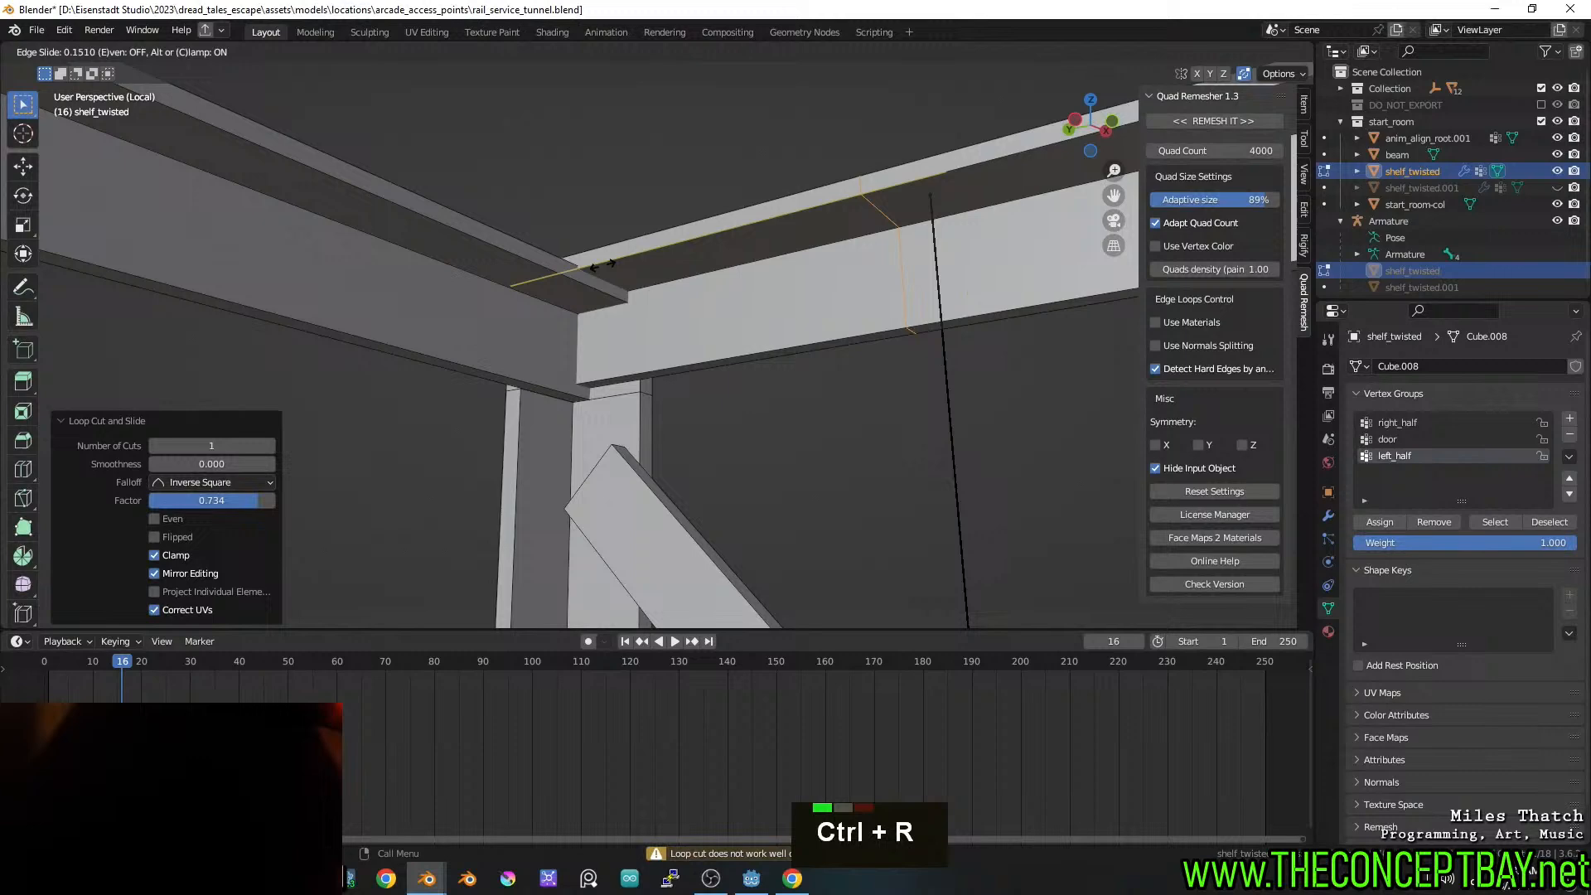
click(627, 302)
key(ctrl+r)
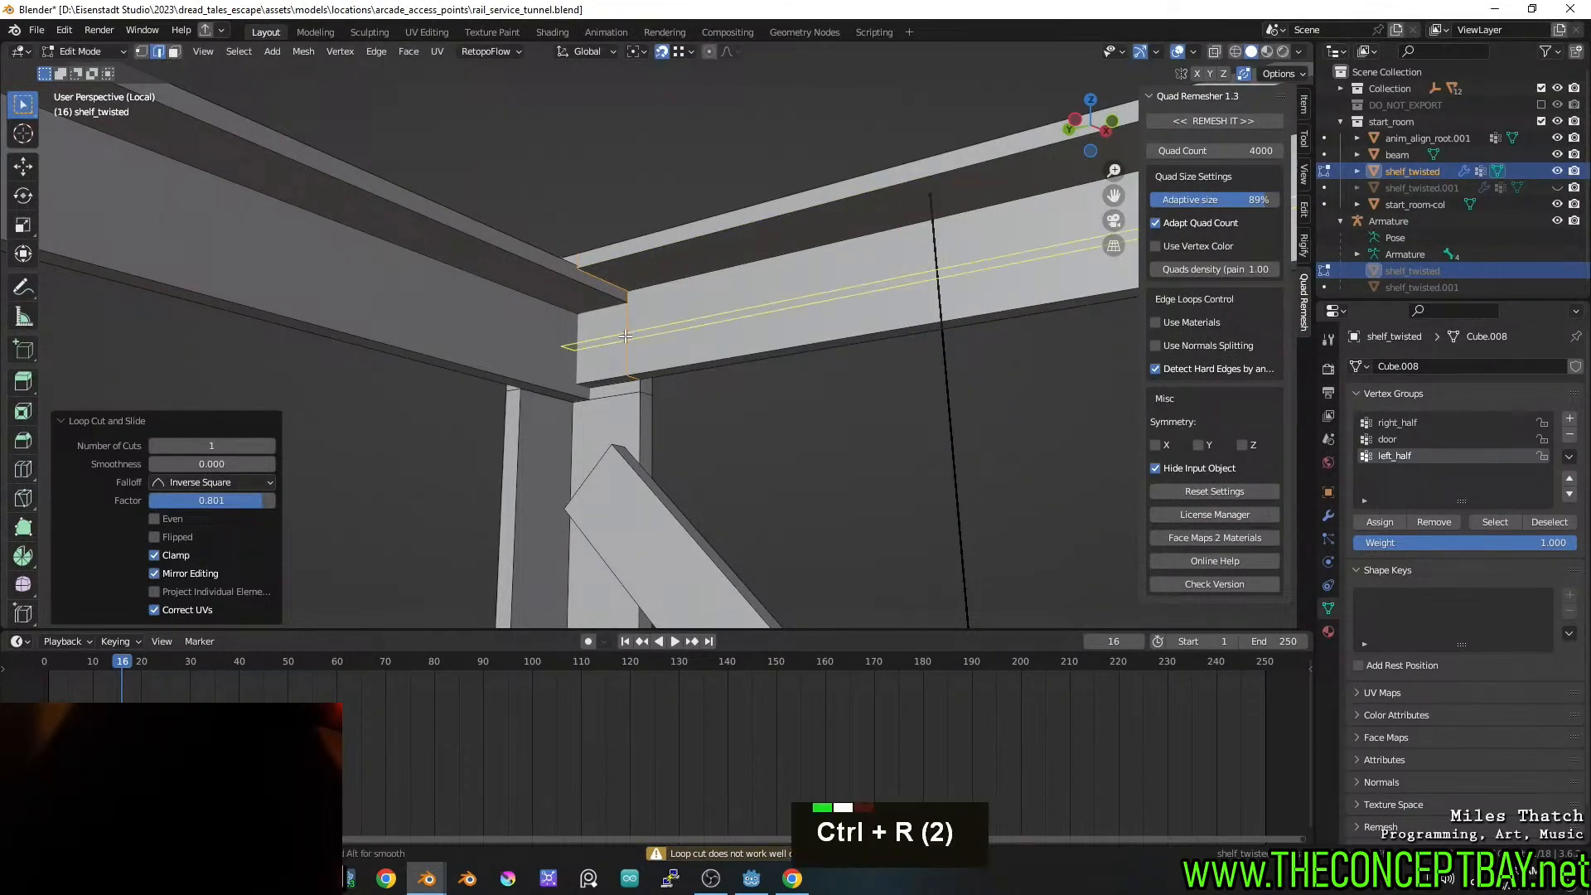
click(621, 309)
click(625, 314)
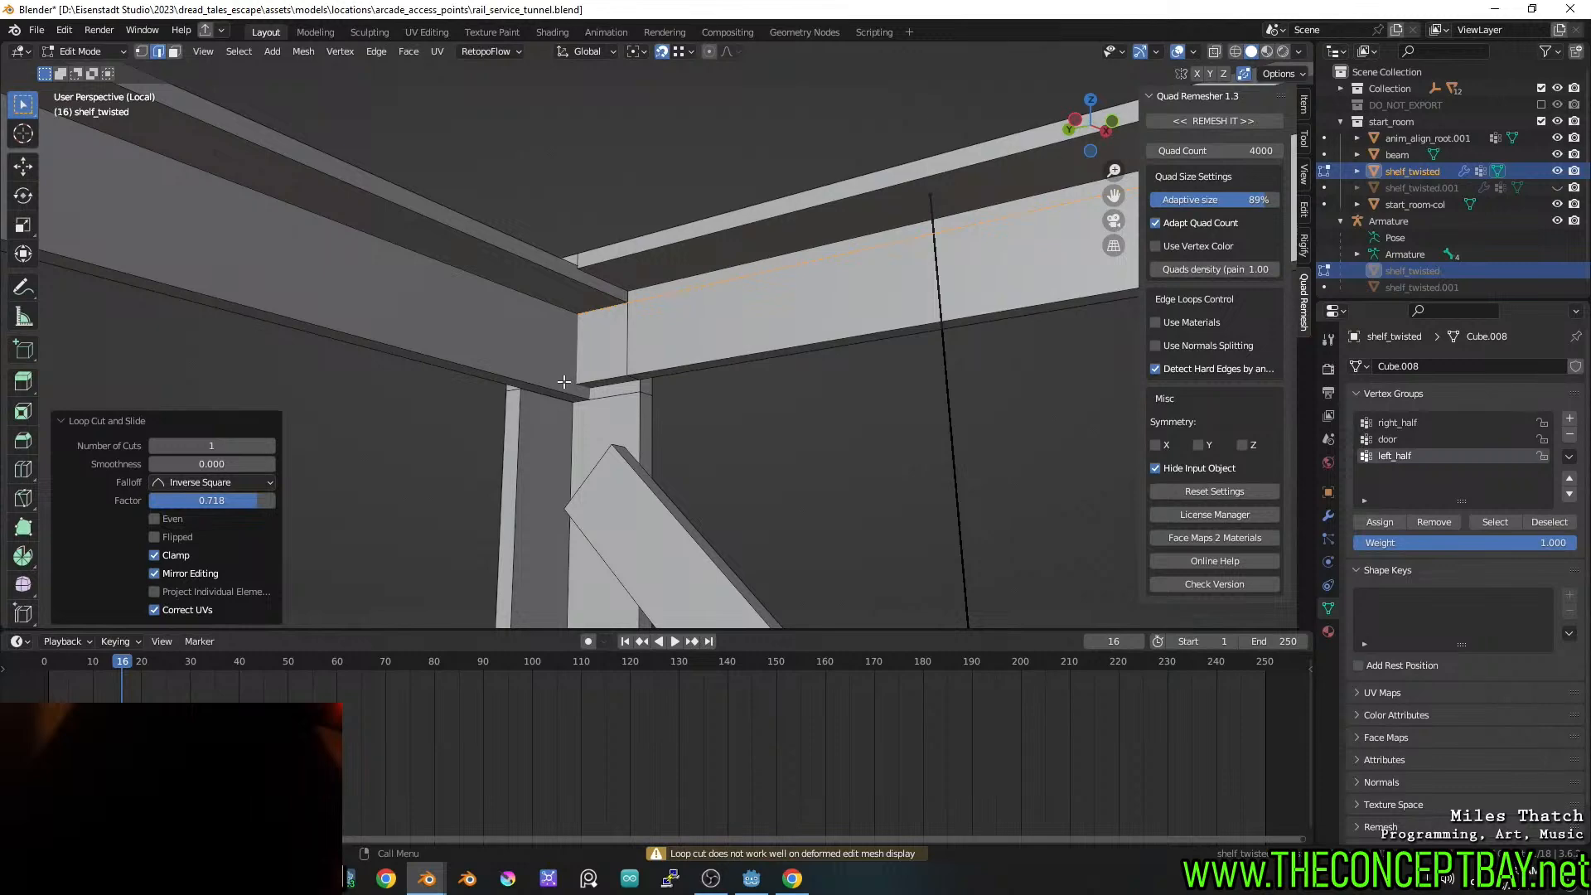
Add a loop cut across the adjoining top rail near the corner post, factor about -0.934, and another at the joint, factor about -0.982
key(ctrl+r)
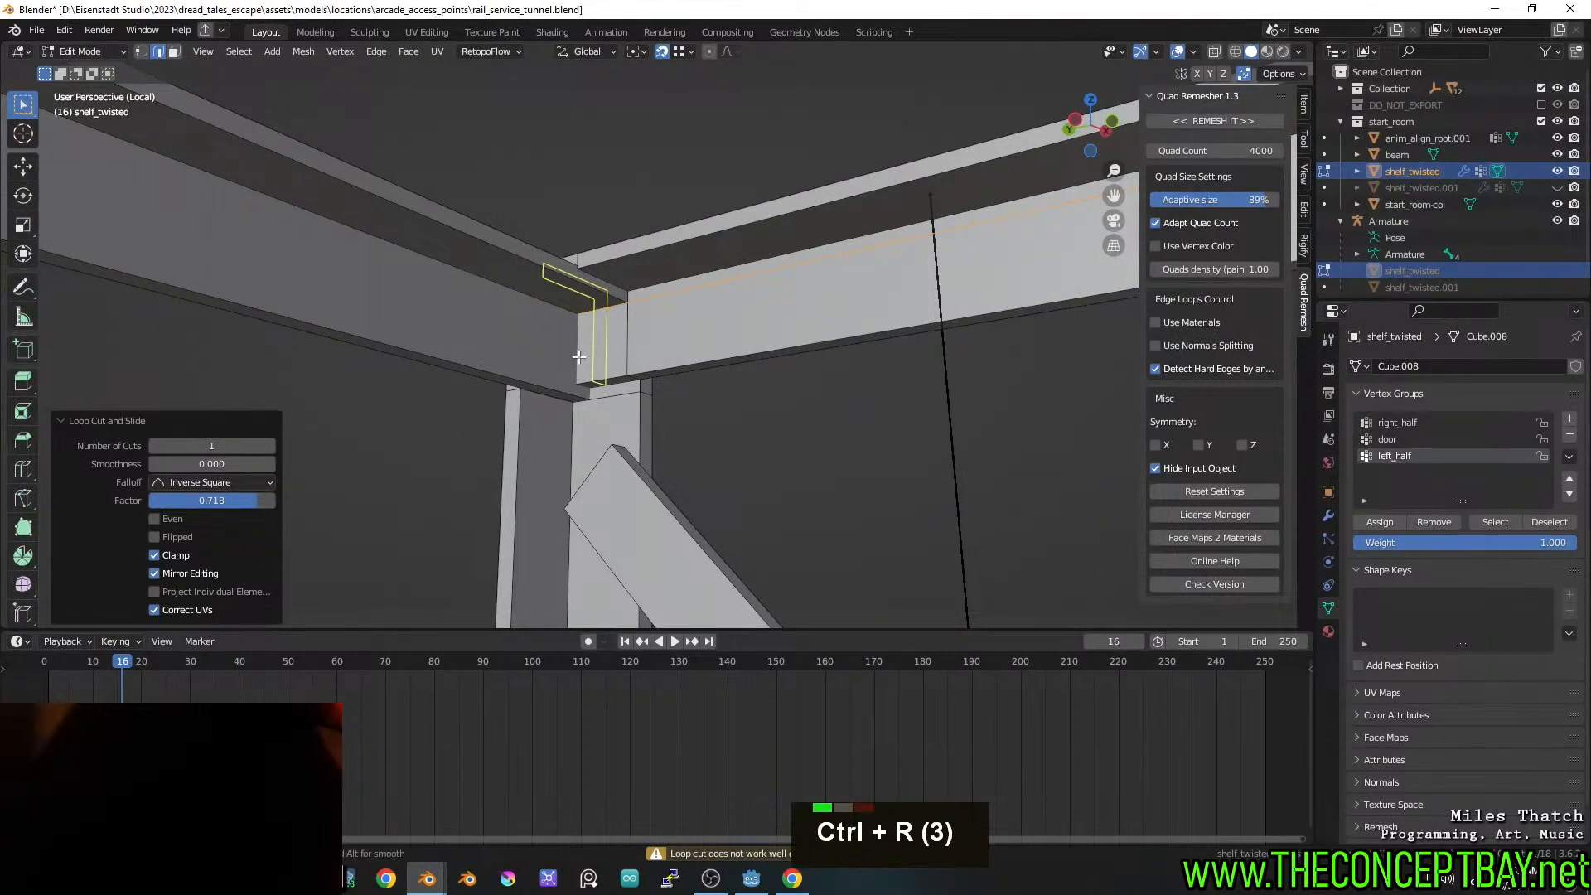
click(507, 381)
click(527, 387)
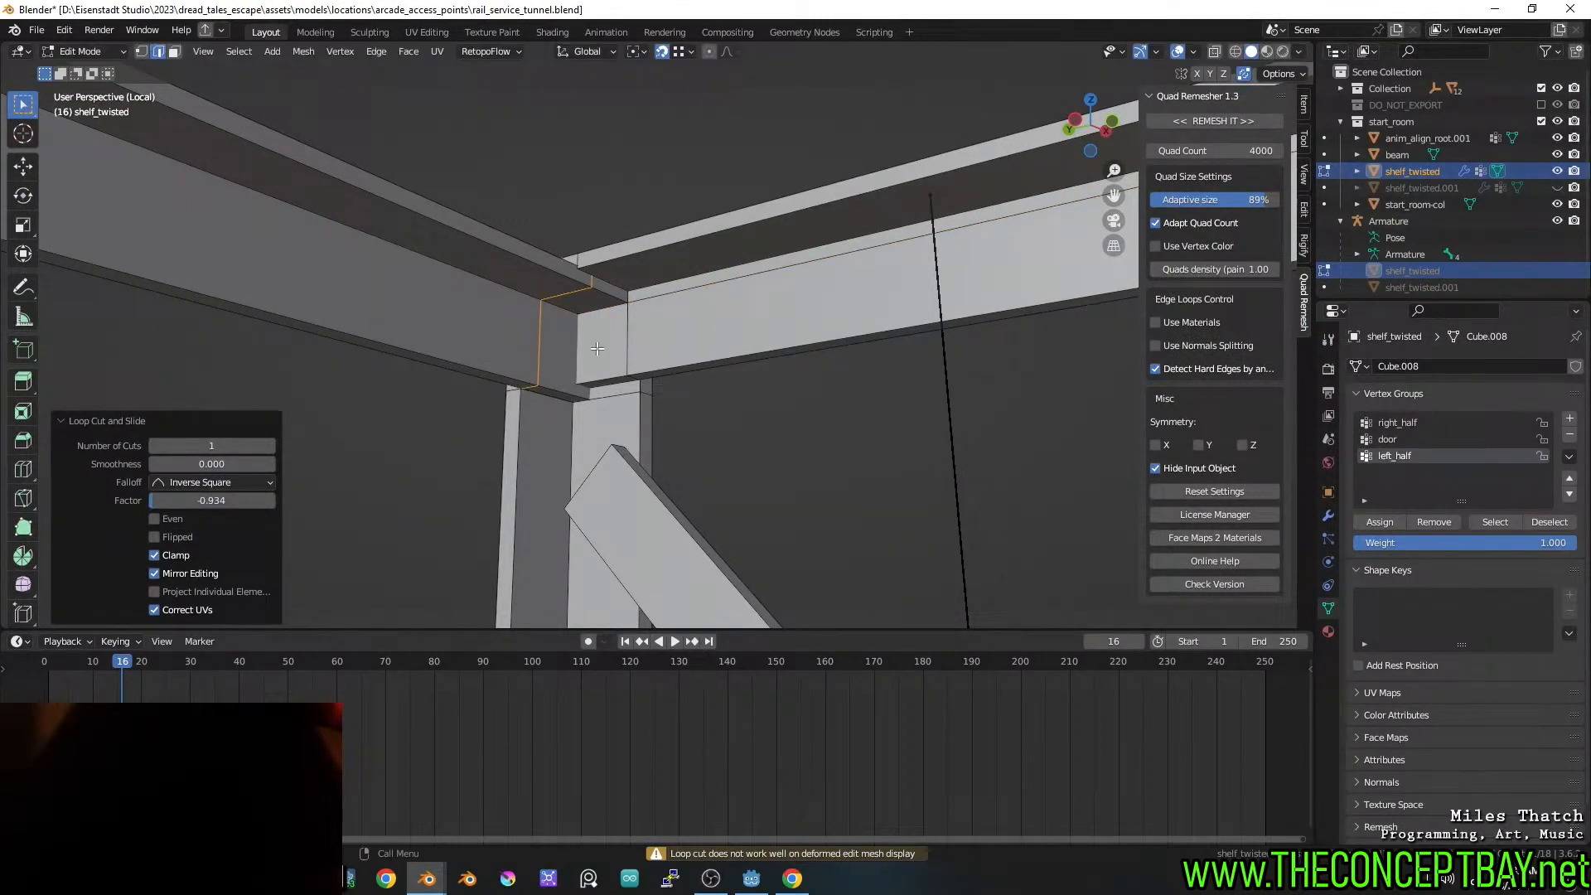
middle_drag(596, 348, 769, 340)
key(ctrl+r)
click(645, 297)
click(630, 311)
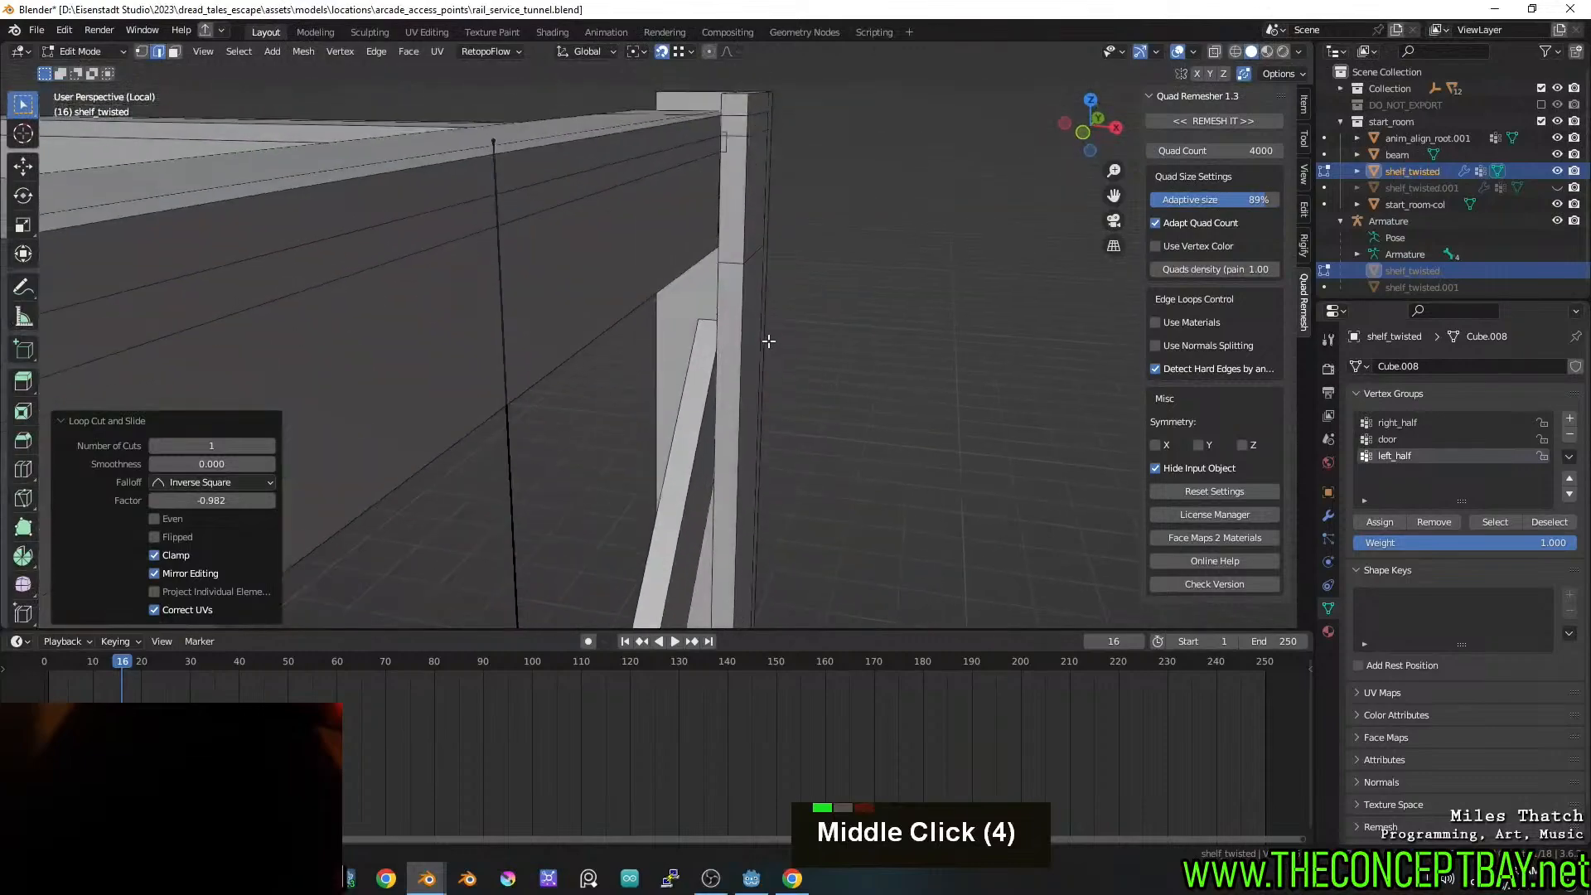
Select the entire shelf mesh and merge its vertices by distance
scroll(768, 341, down, 4)
shift+middle_drag(632, 345, 870, 257)
scroll(828, 256, down, 2)
mouse_move(580, 240)
shift+middle_down()
mouse_move(816, 159)
mouse_move(663, 216)
mouse_move(580, 224)
shift+middle_up()
shift+middle_drag(580, 224, 630, 249)
key(a)
click(304, 52)
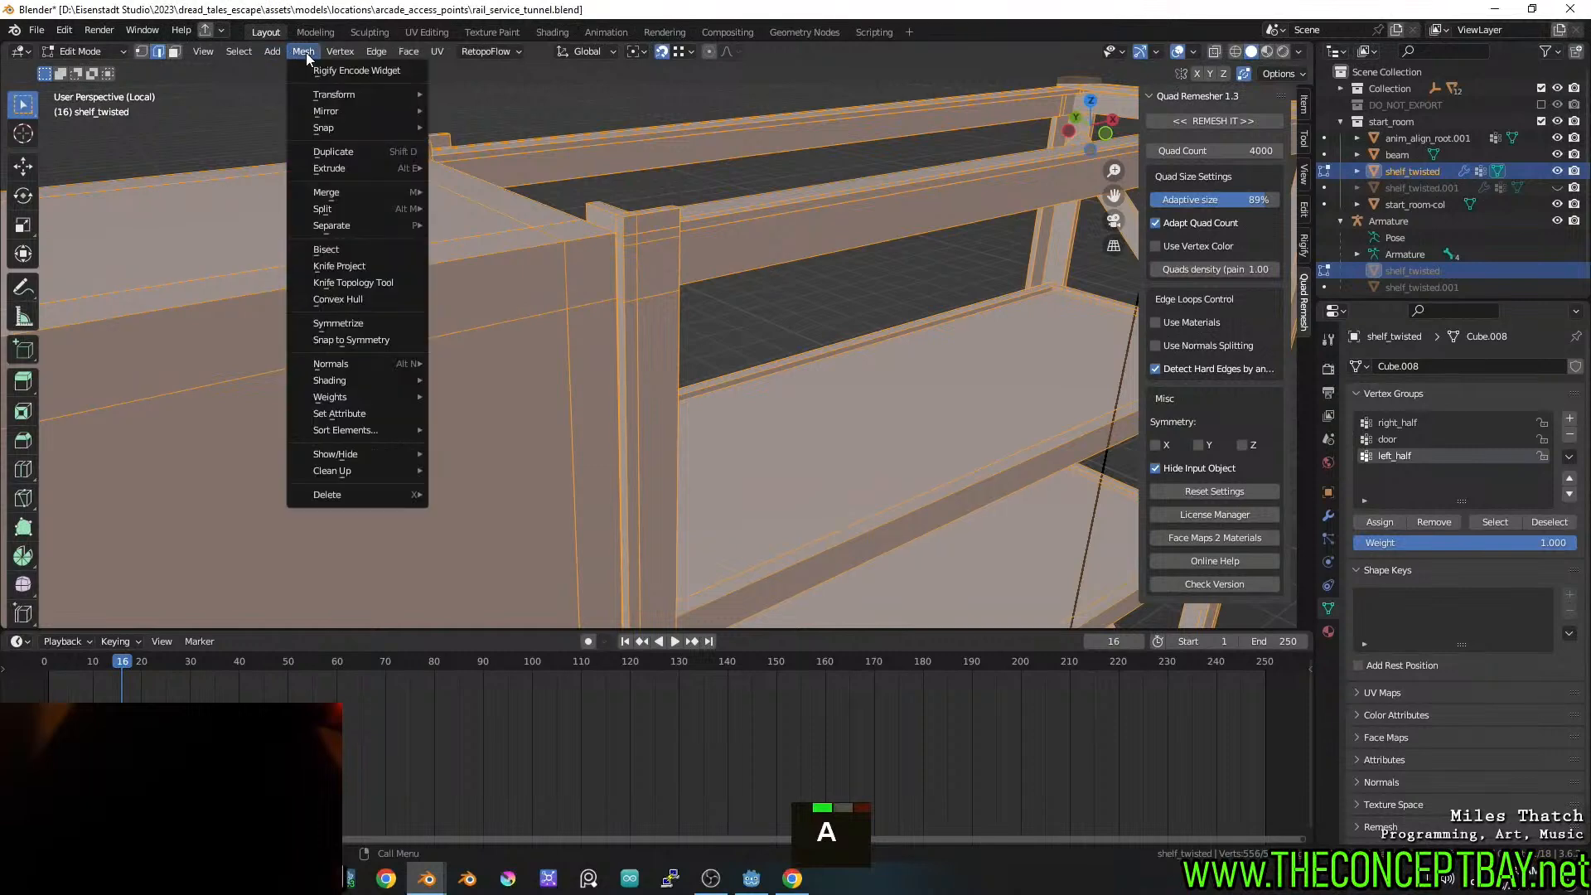
mouse_move(365, 469)
click(495, 602)
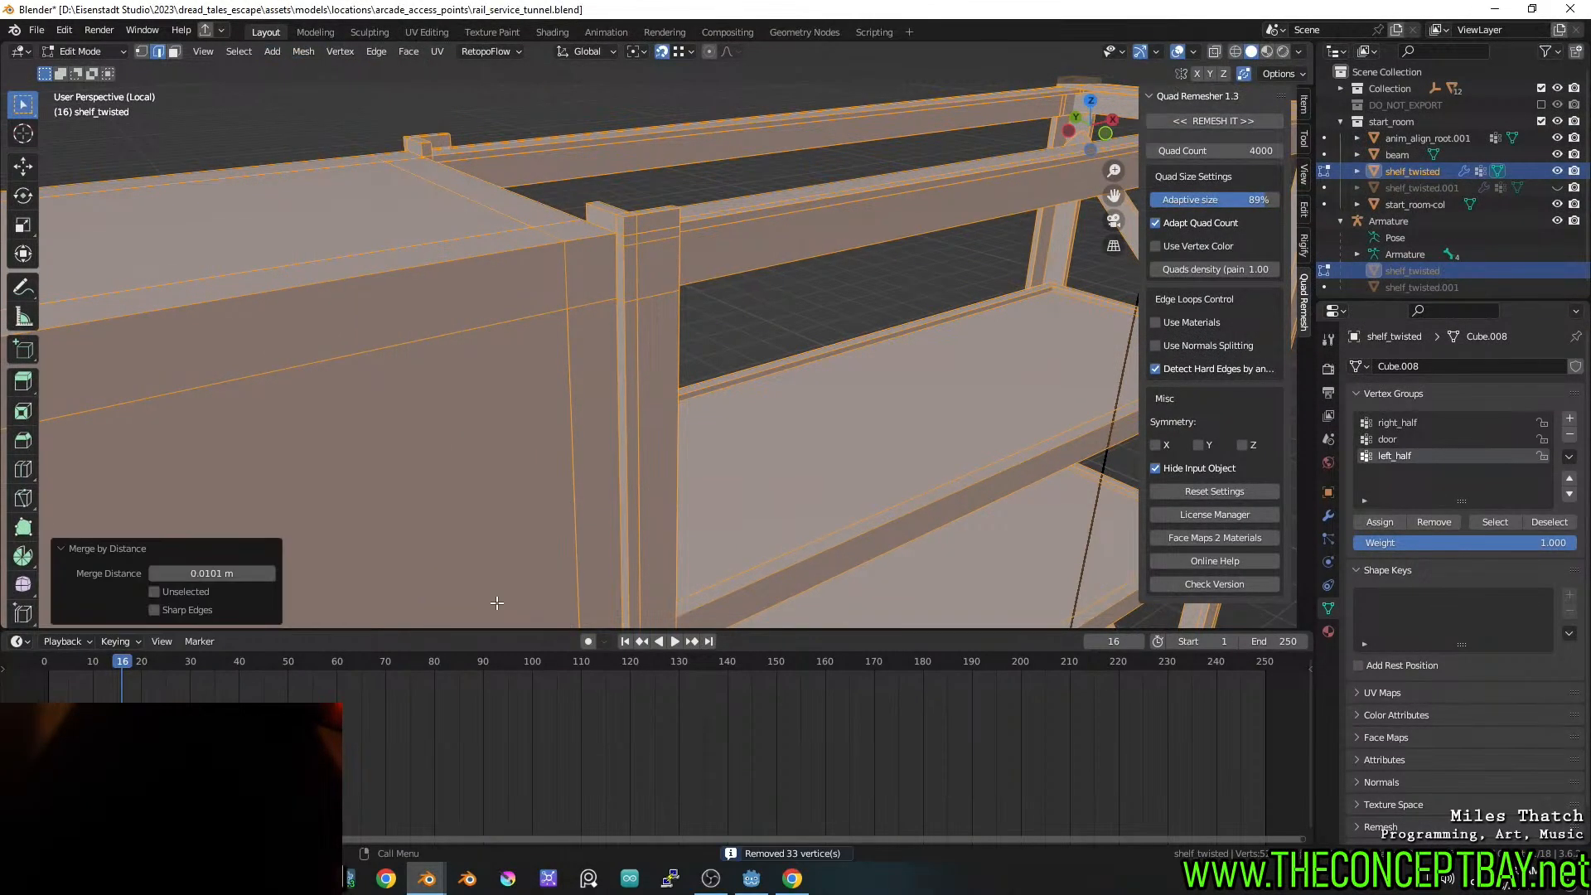
Try merge distances of 0.0201 m, 0.0101 m and 0.02 m on the whole mesh
click(269, 572)
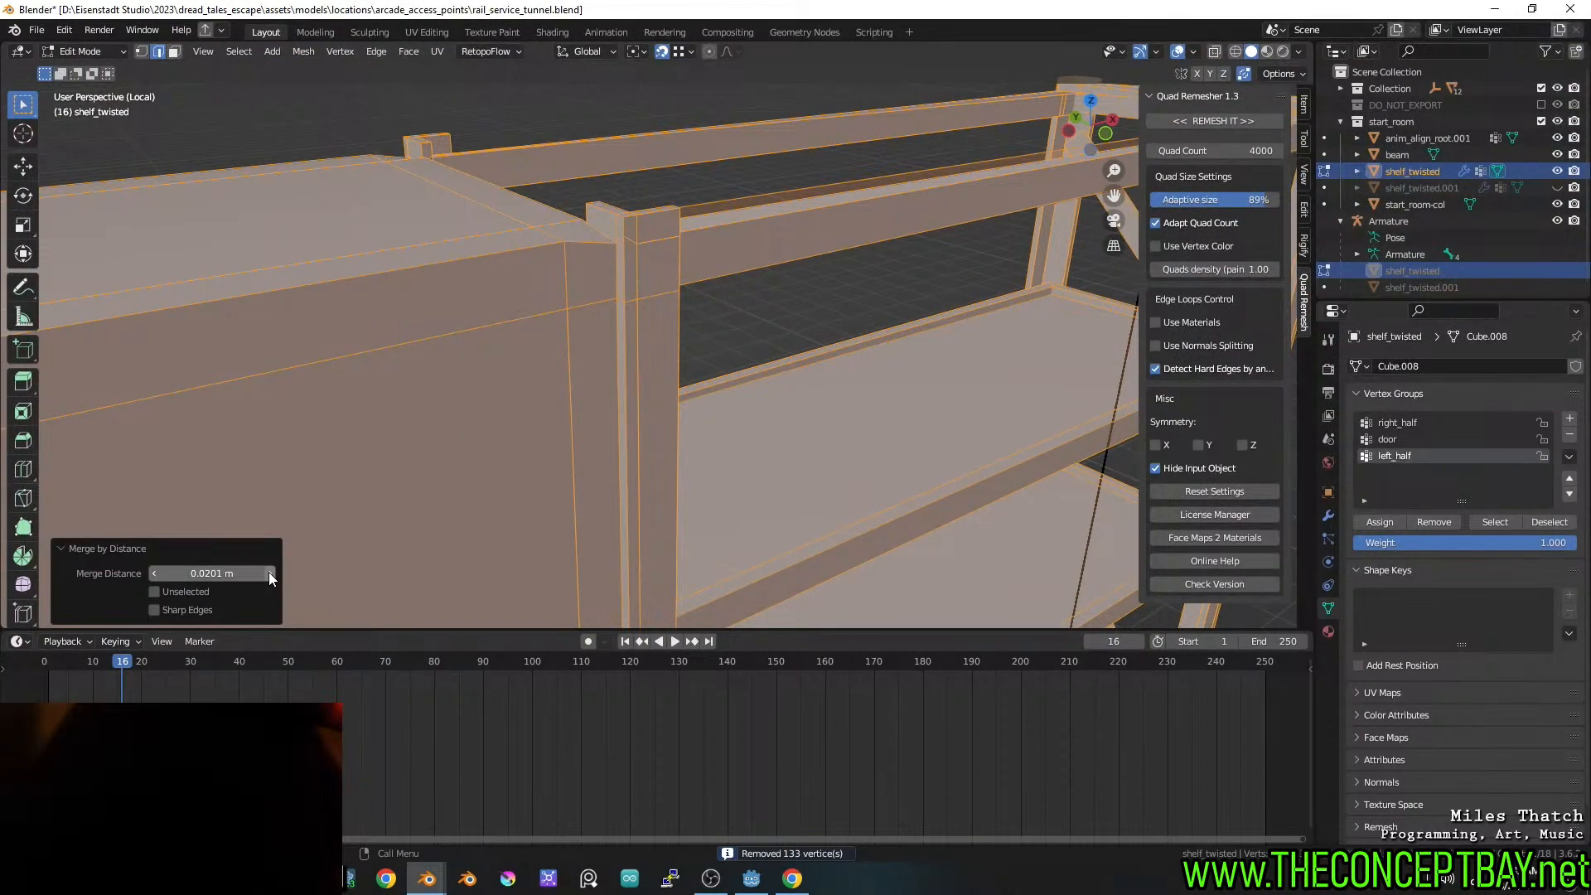
middle_drag(610, 427, 375, 503)
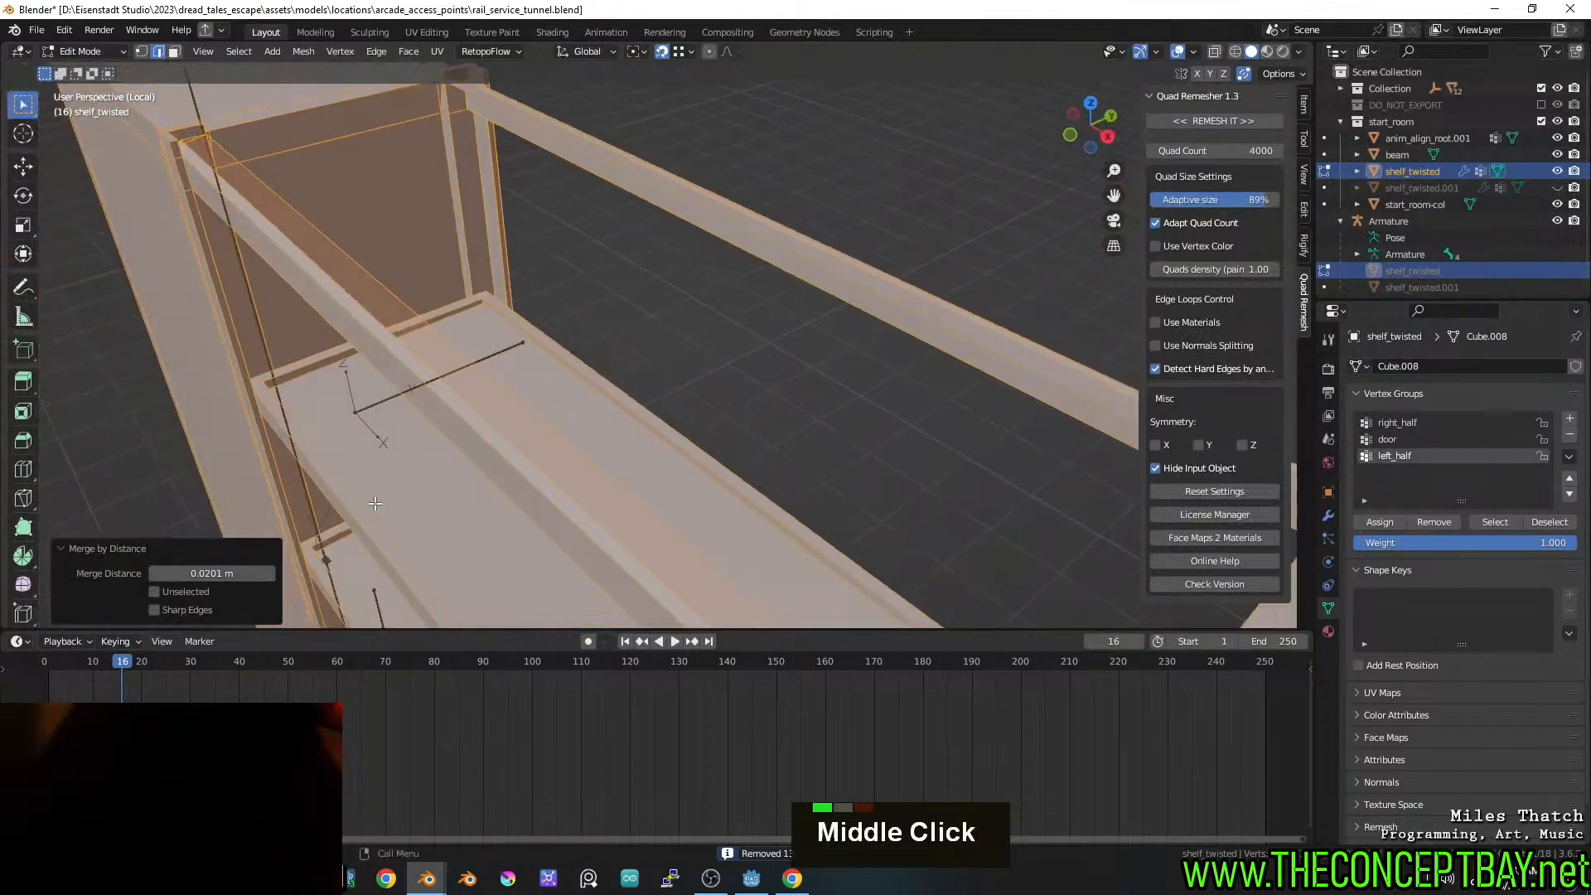
click(151, 572)
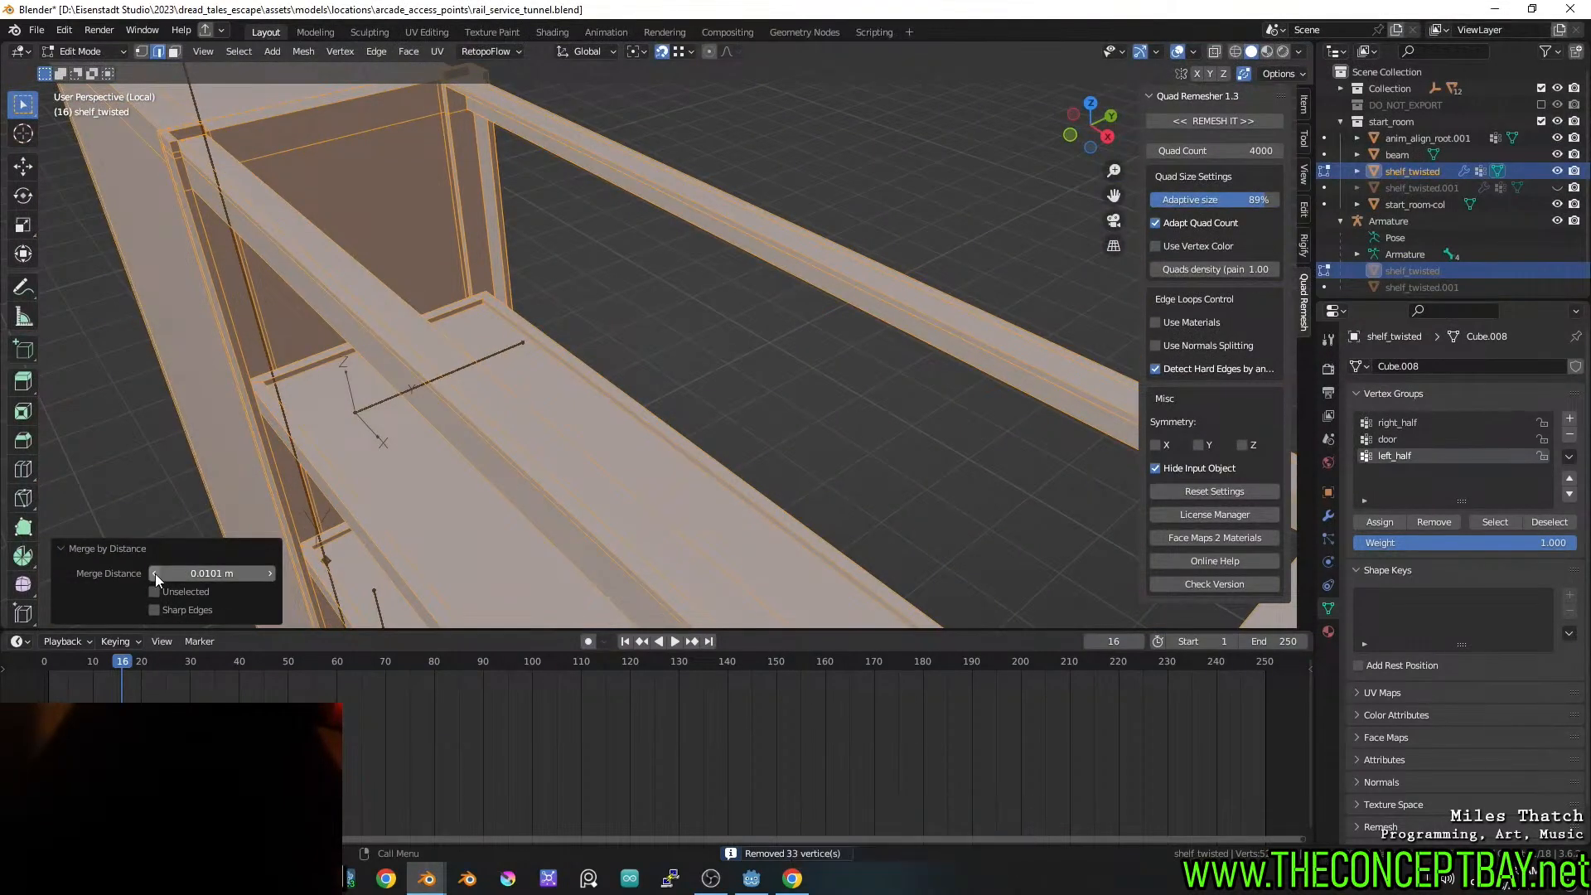
click(226, 574)
key(BackSpace)
key(BackSpace)
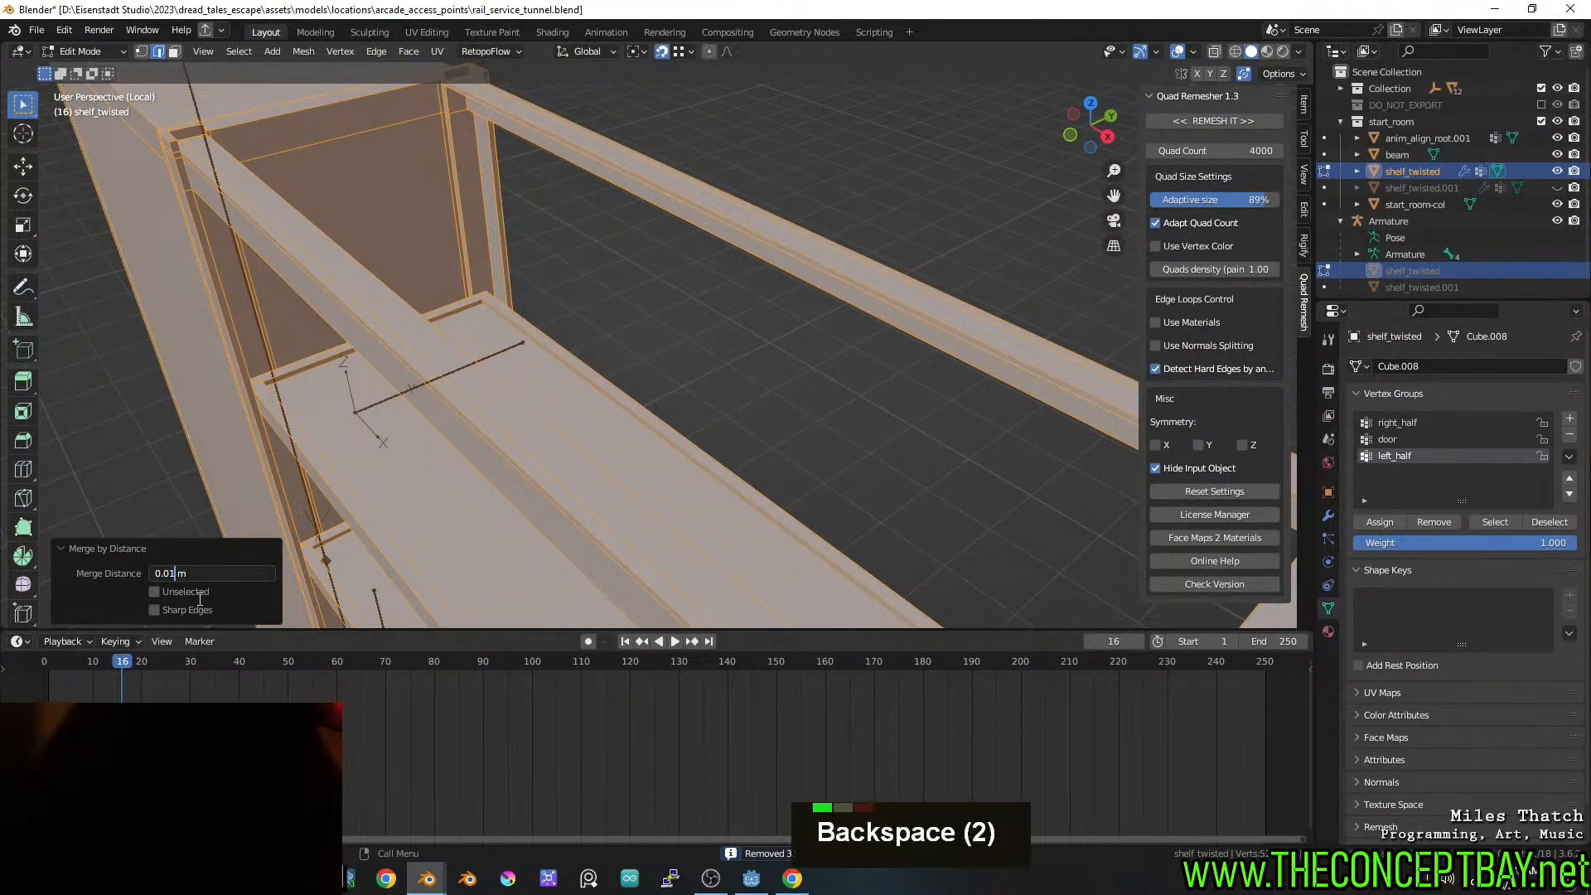
text(20)
key(Return)
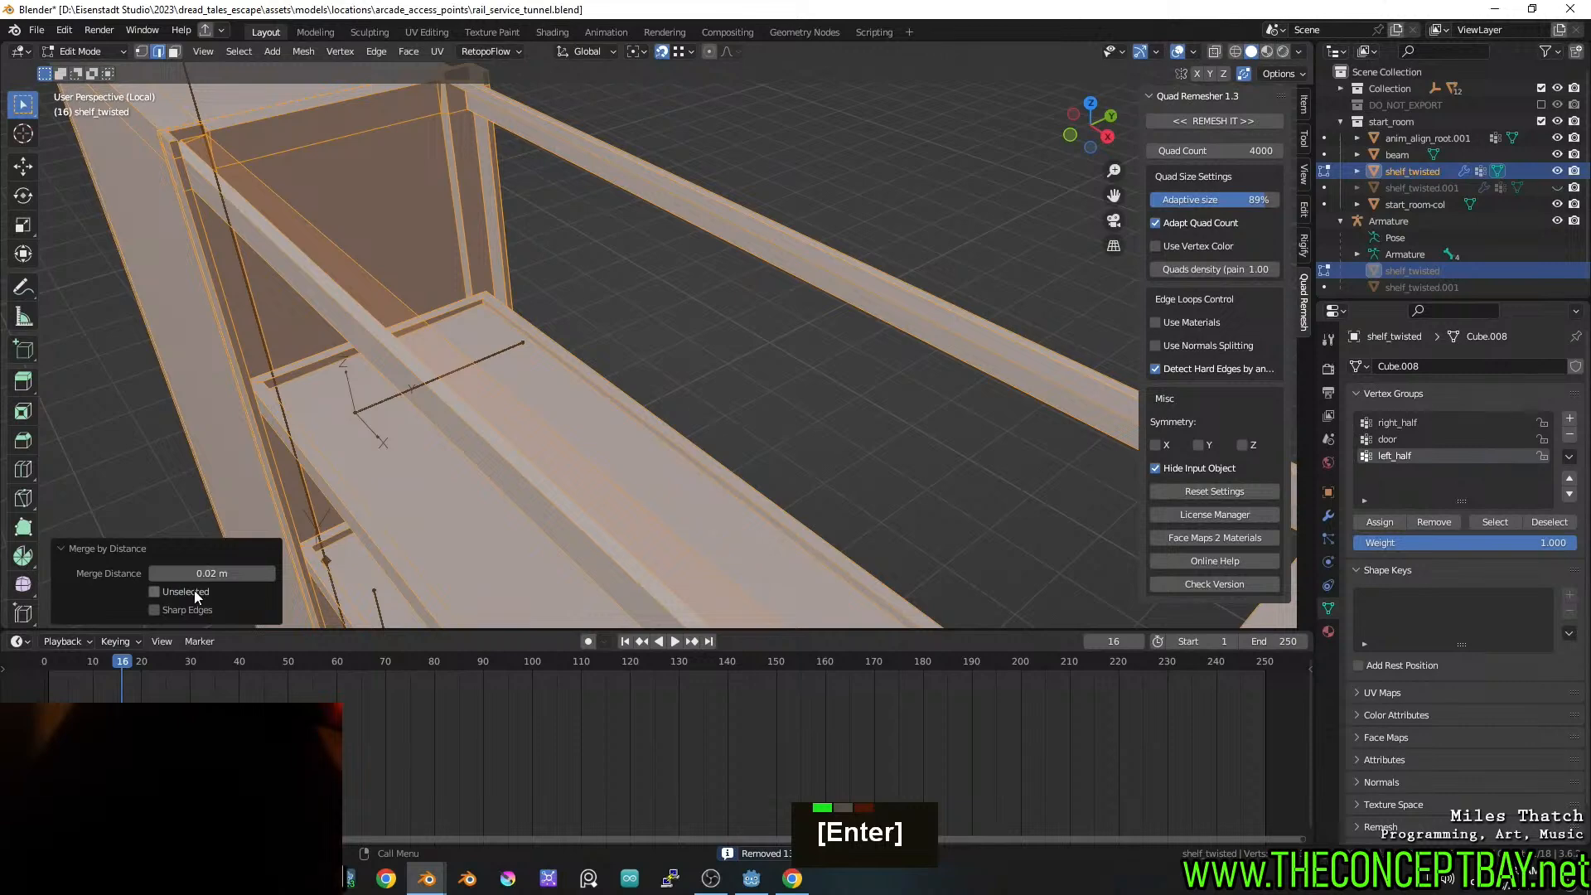
Set the merge distance to 0.015 m
click(189, 574)
click(172, 574)
key(Right)
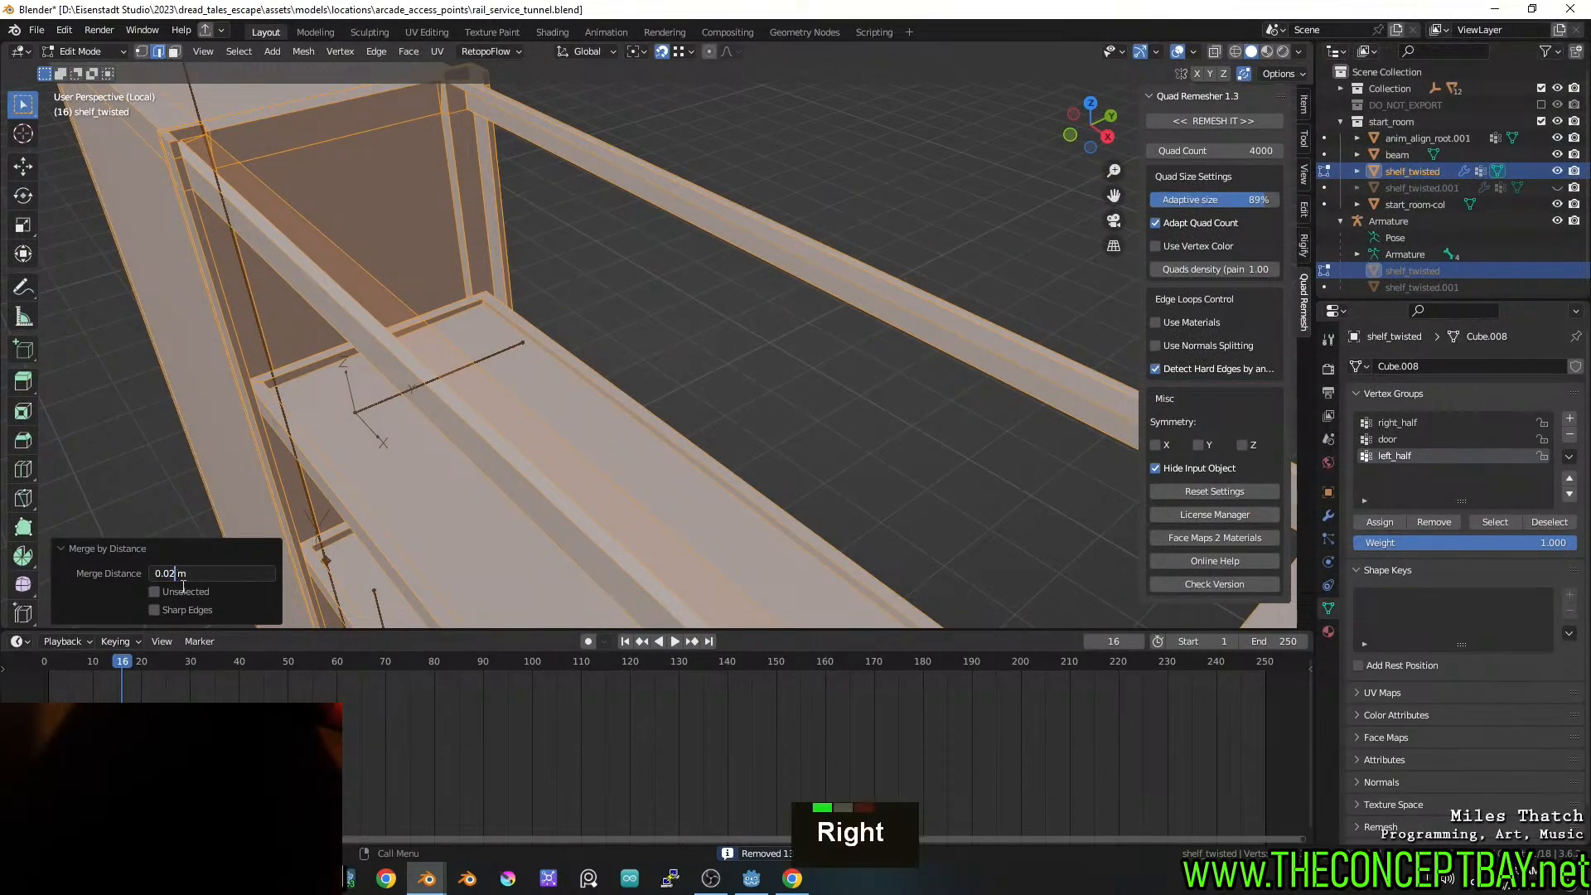
key(BackSpace)
key(Return)
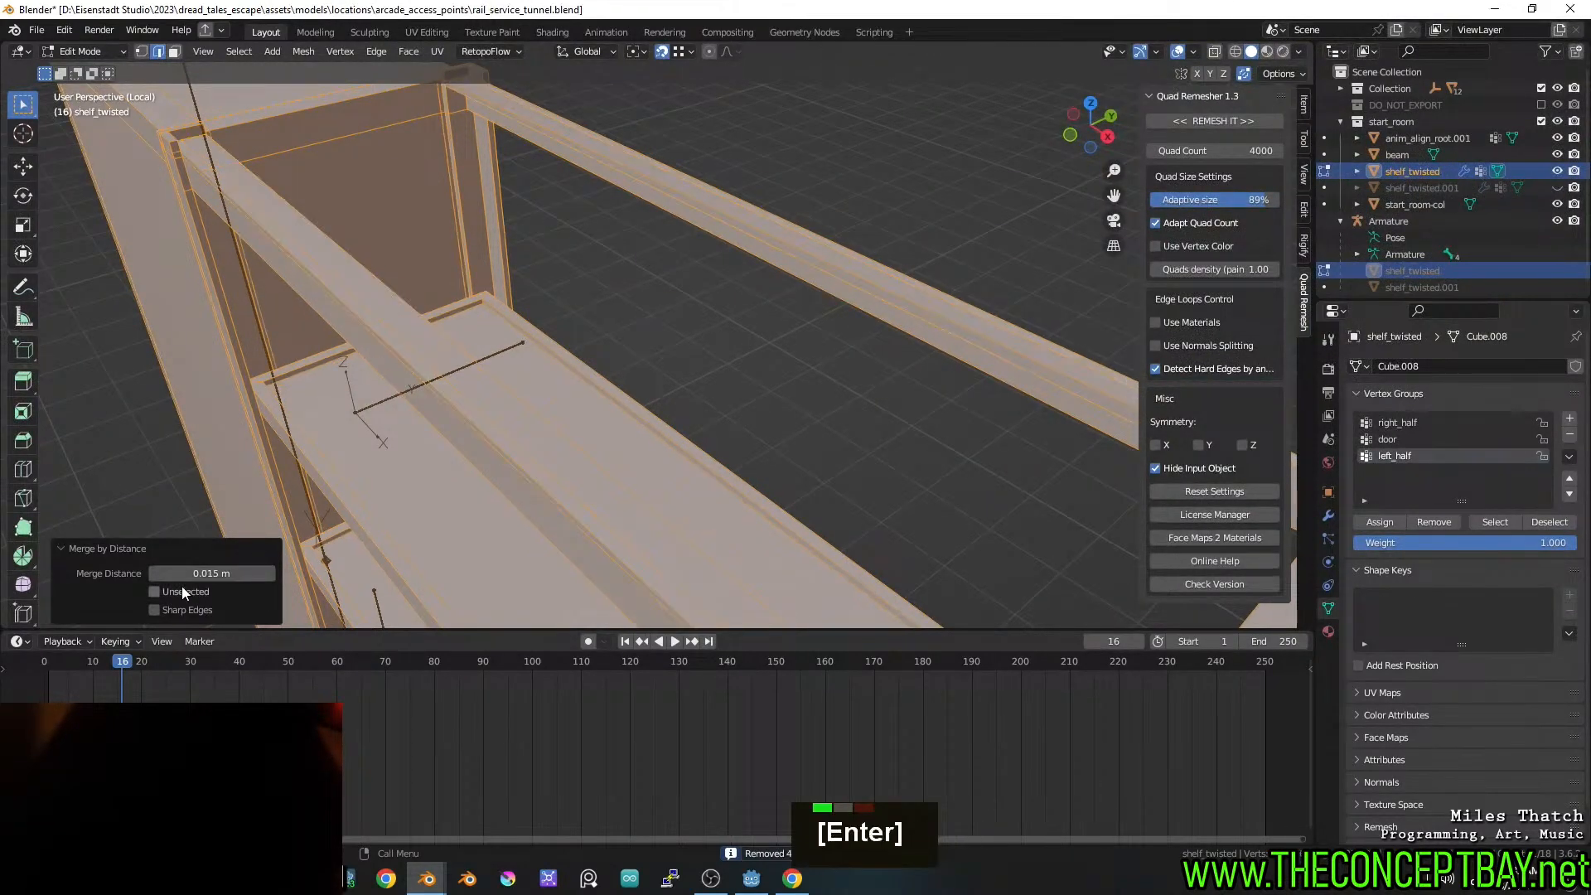
Leave Edit Mode and examine the merged shelf from several angles for damaged geometry
middle_drag(357, 328, 290, 277)
key(Tab)
scroll(291, 275, down, 5)
shift+middle_drag(484, 334, 621, 337)
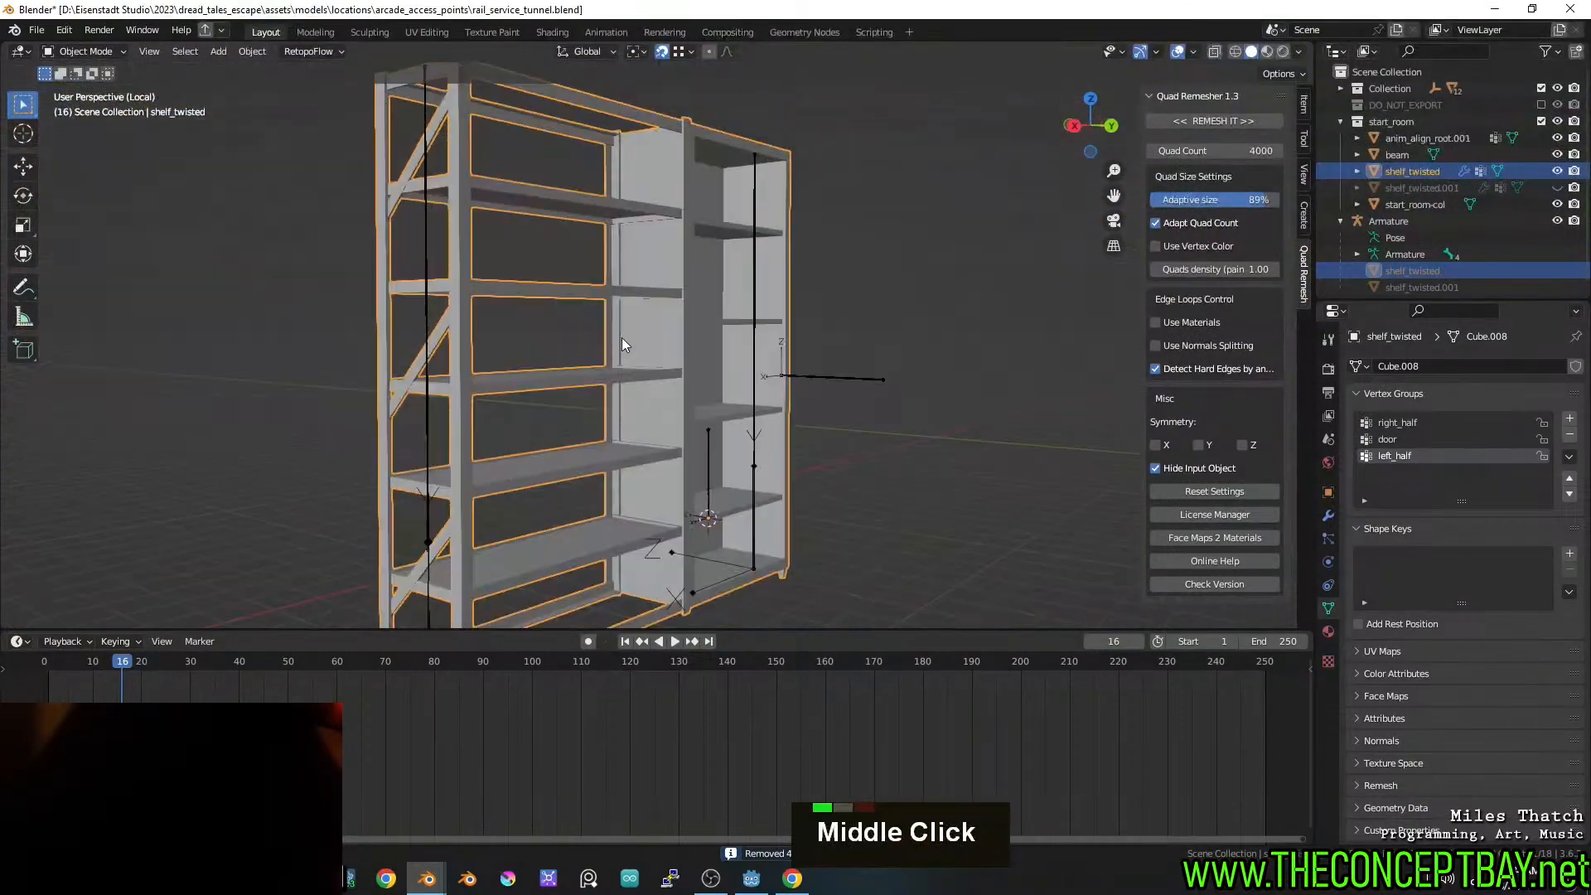
scroll(659, 416, up, 3)
key(Tab)
key(Tab)
scroll(615, 391, down, 3)
scroll(653, 449, down, 2)
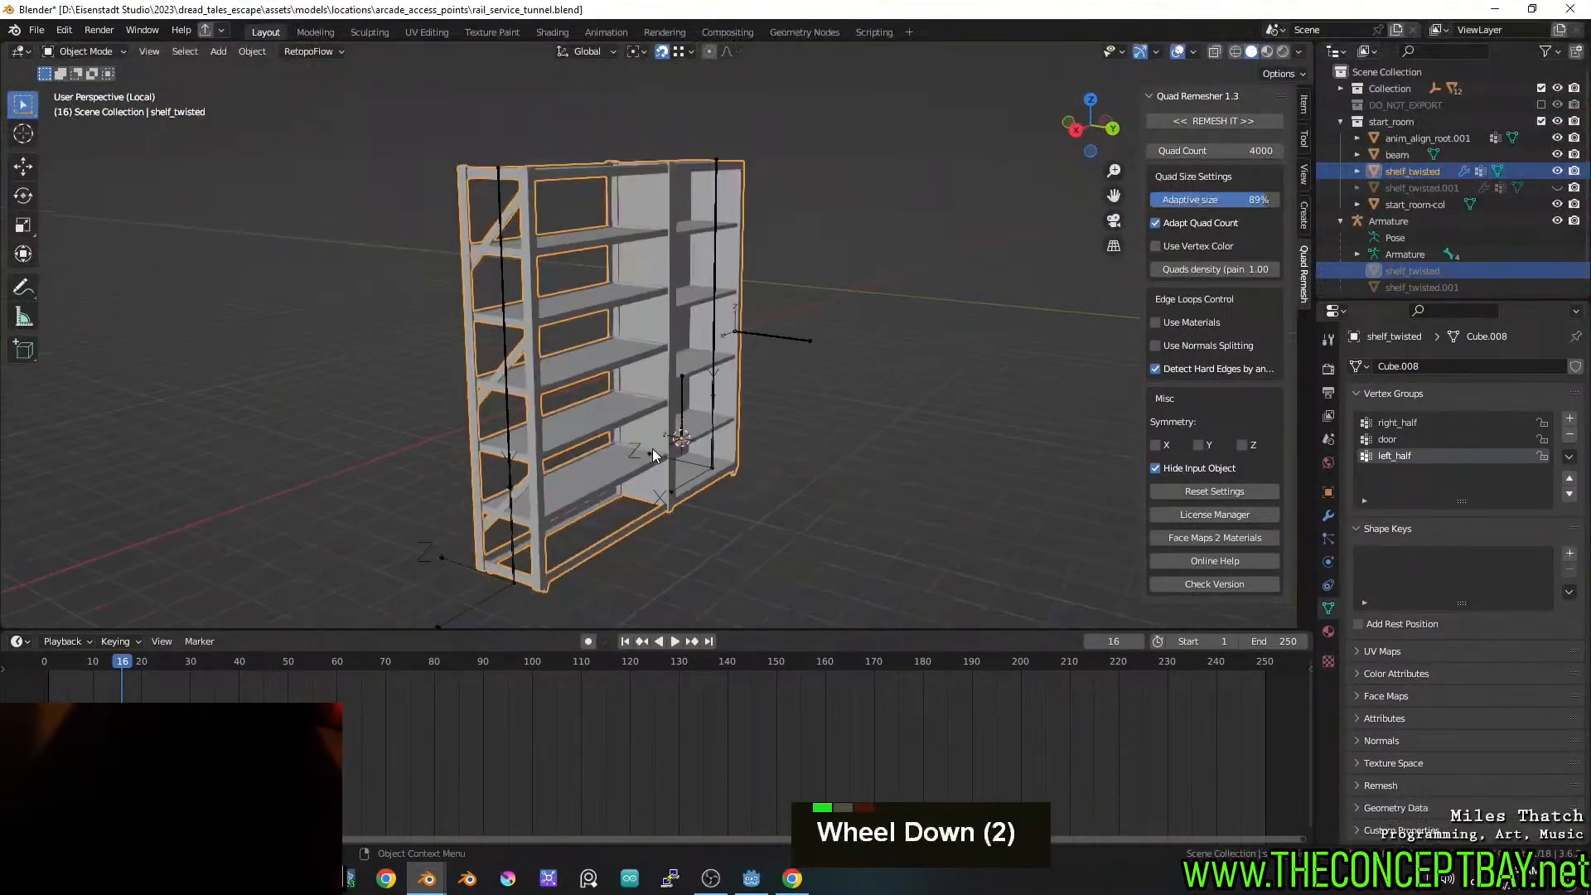
Try rotating the armature's left_half bone in Pose Mode to test how the open shelf deforms
click(509, 373)
key(ctrl+Tab)
click(507, 377)
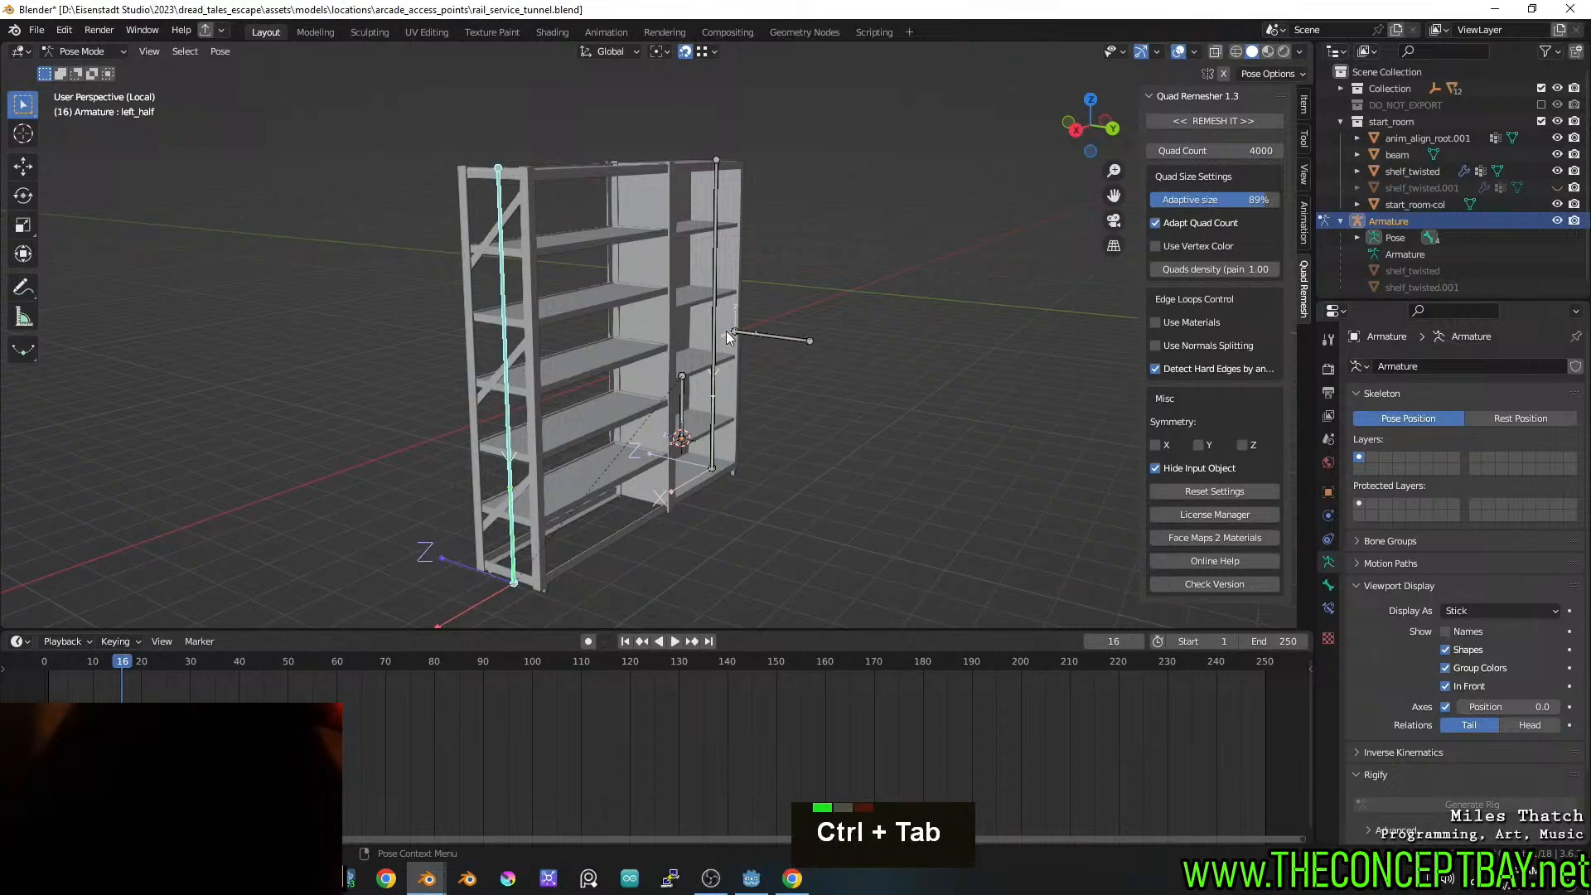
key(r)
key(y)
key(c)
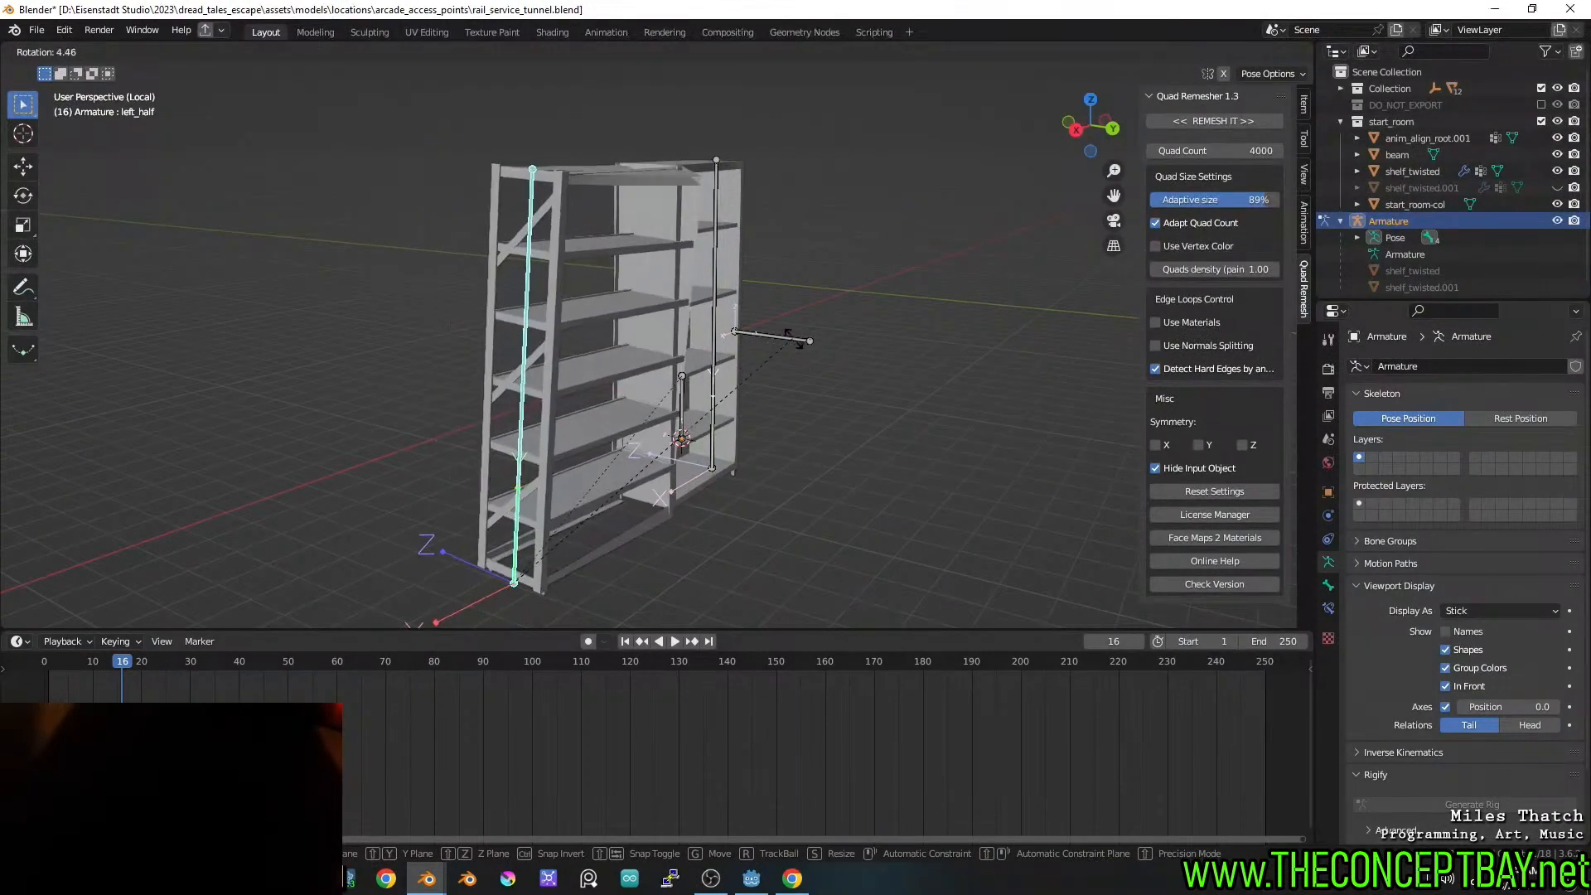
key(Escape)
Switch from posing the armature back to editing the shelf_twisted mesh and clear the selection around the front divider post
middle_drag(773, 328, 548, 372)
scroll(548, 373, up, 2)
scroll(549, 371, up, 1)
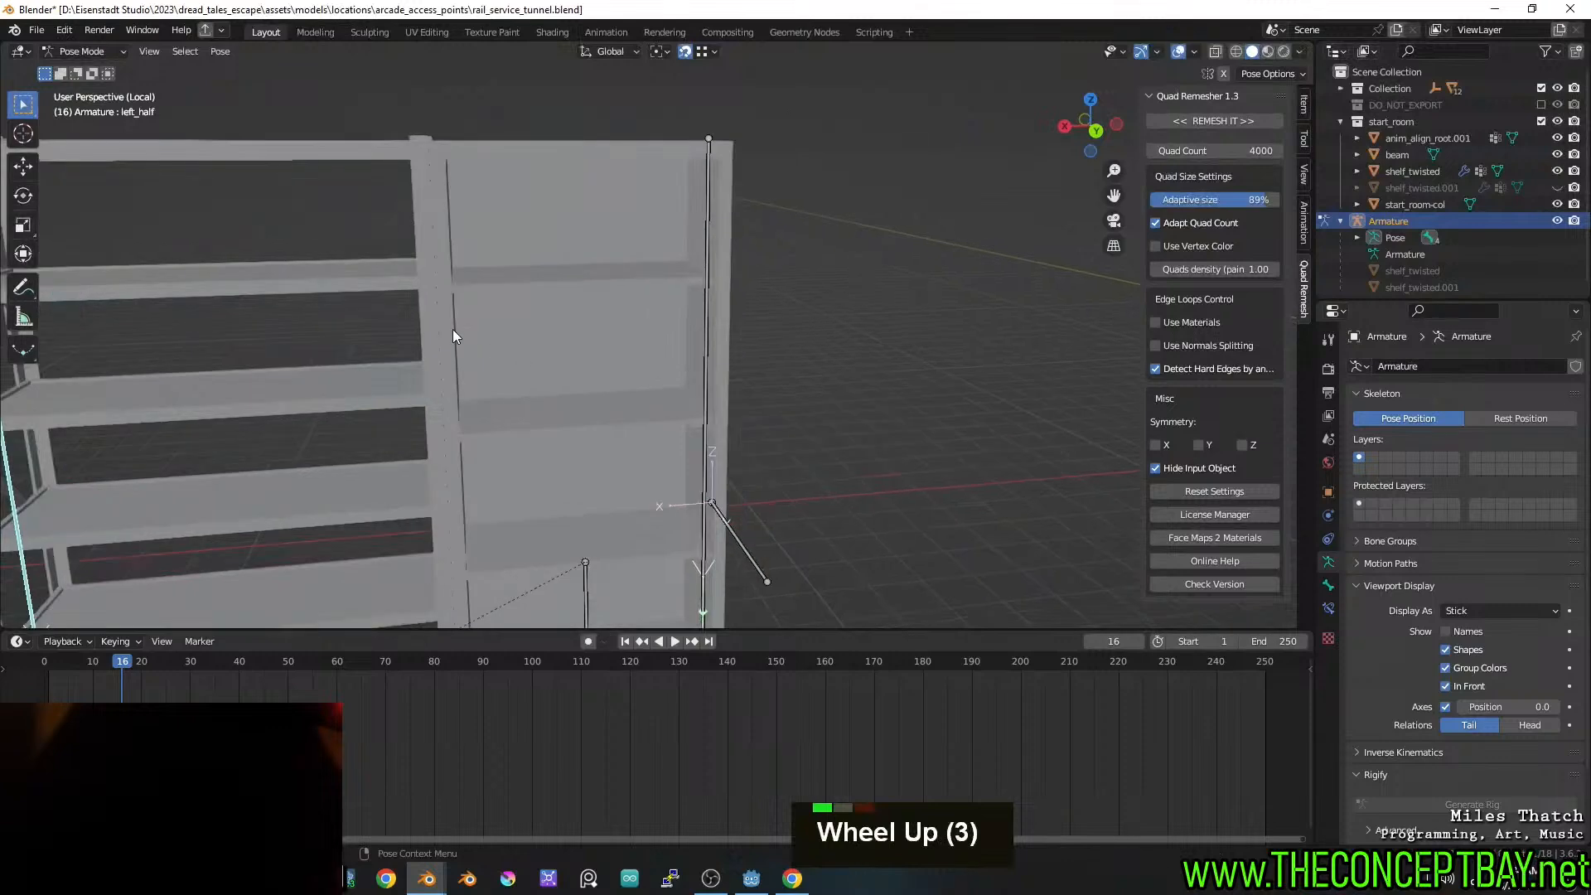
middle_drag(453, 329, 515, 308)
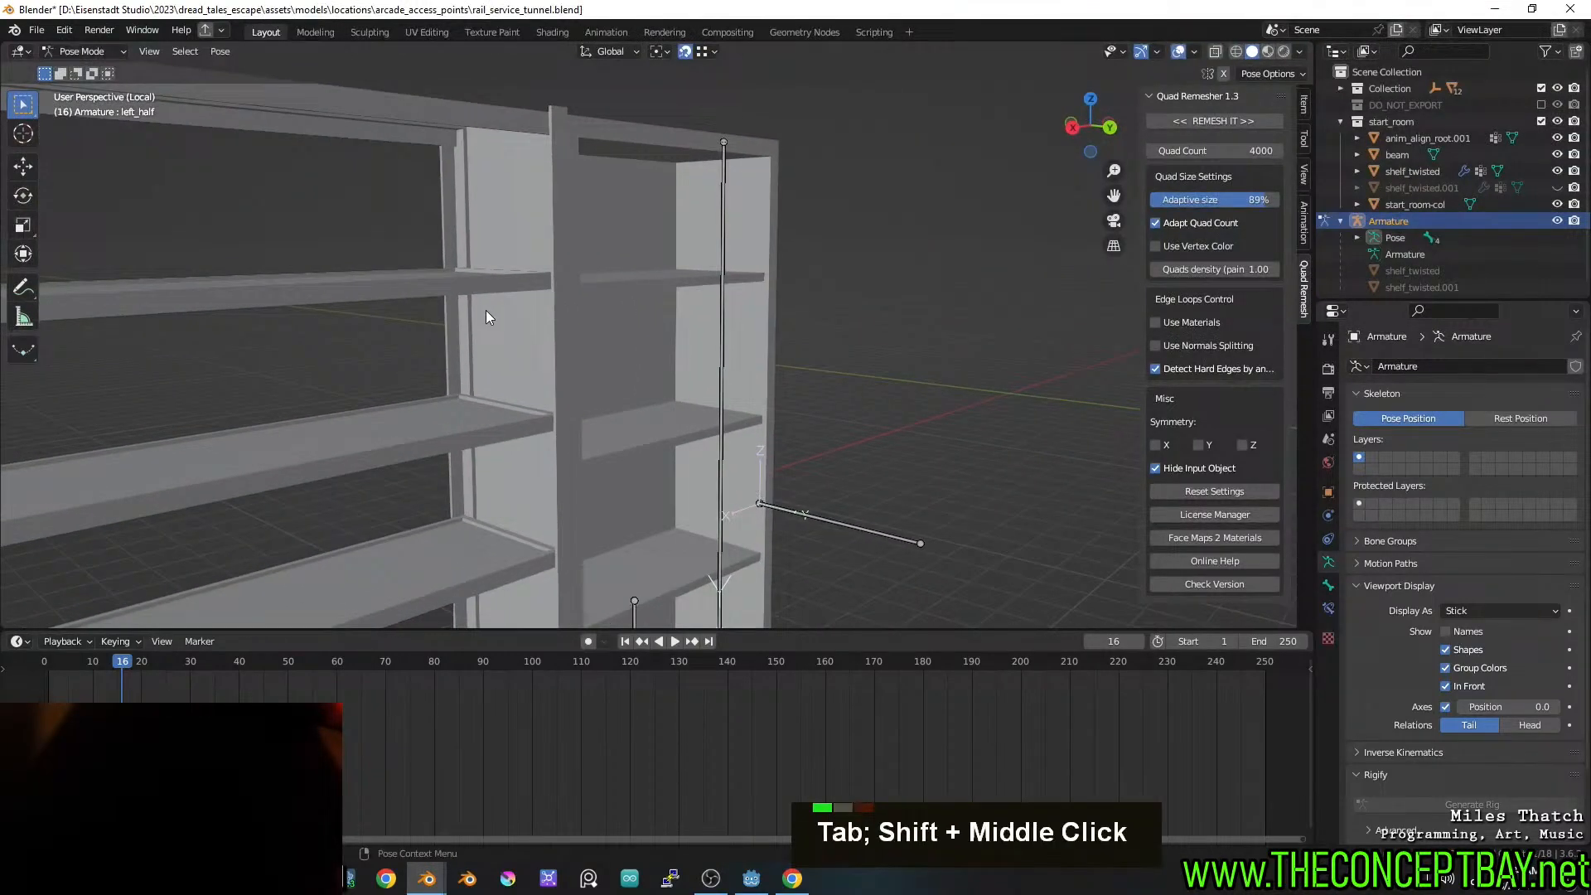
key(ctrl+Tab)
click(544, 325)
key(Tab)
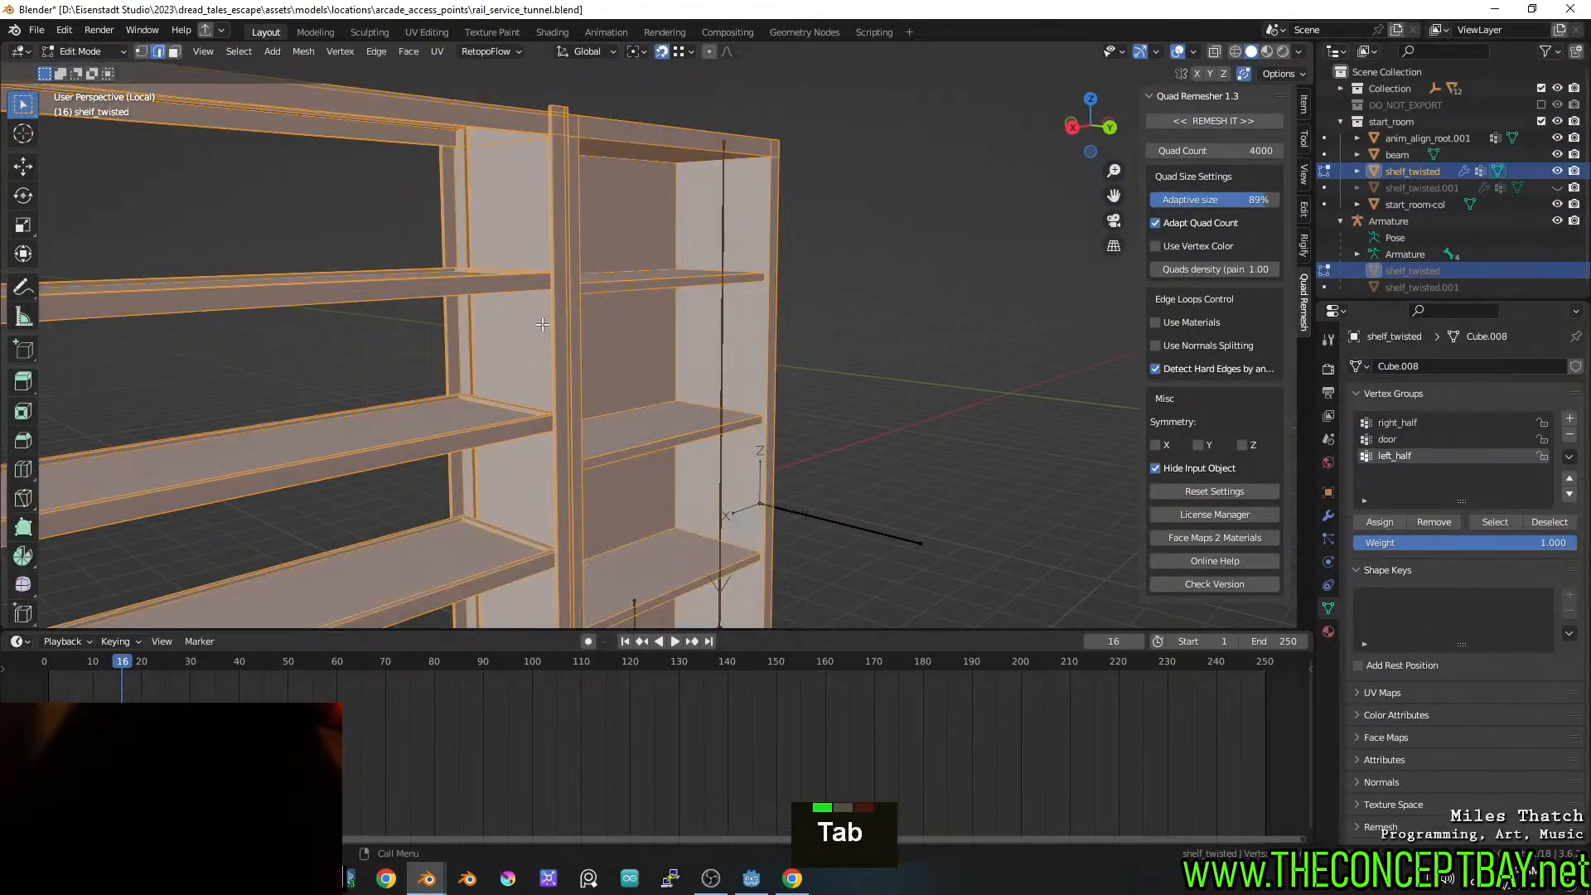
scroll(544, 325, up, 2)
shift+middle_drag(544, 325, 602, 341)
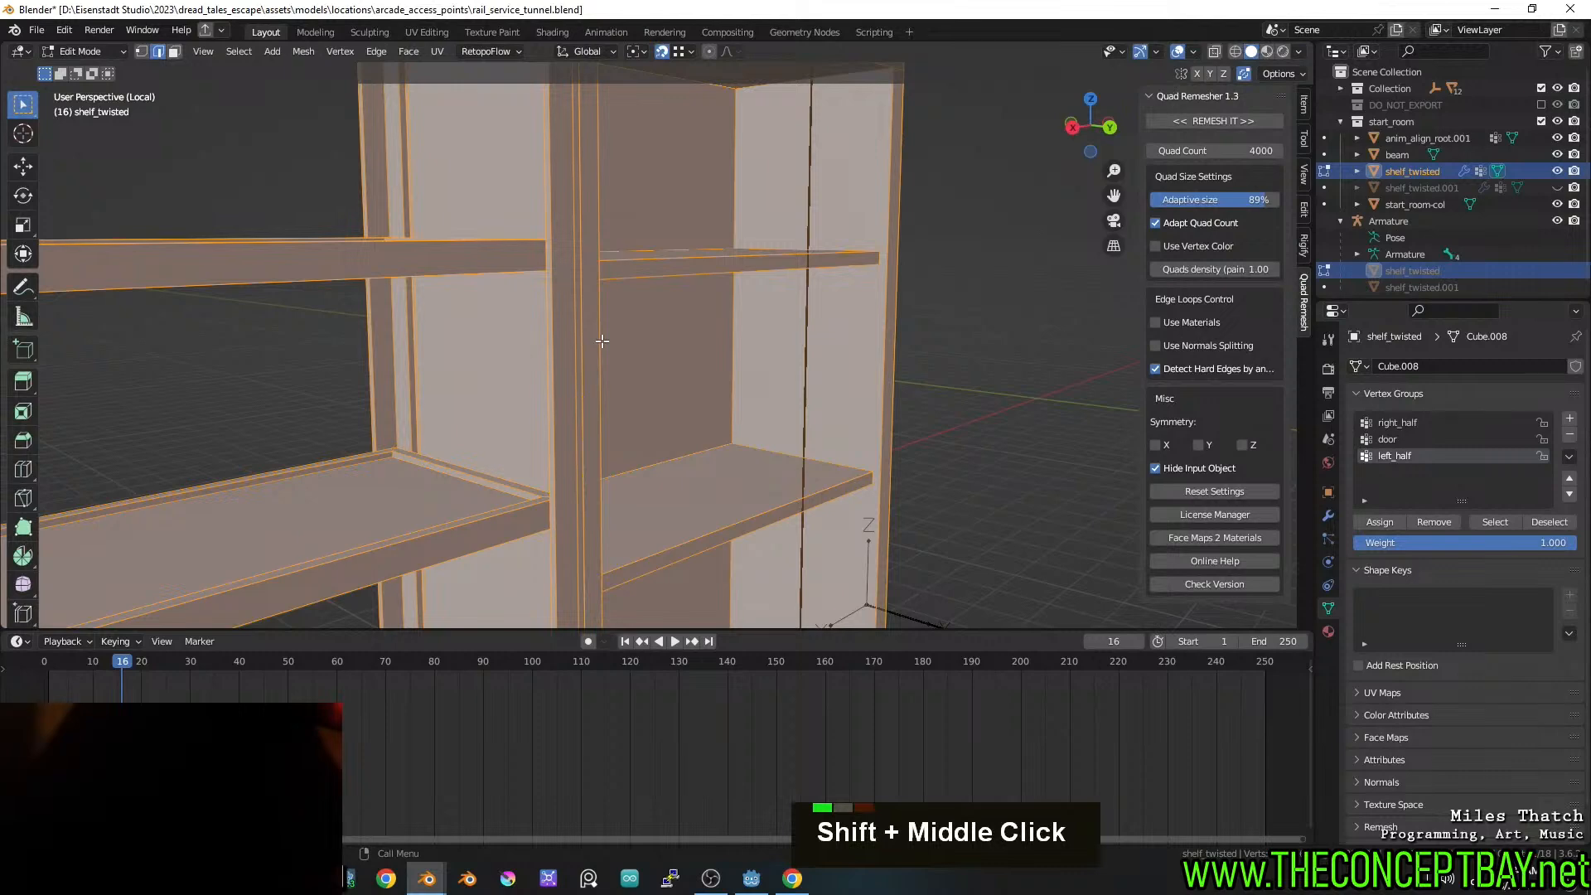
middle_drag(599, 346, 563, 262)
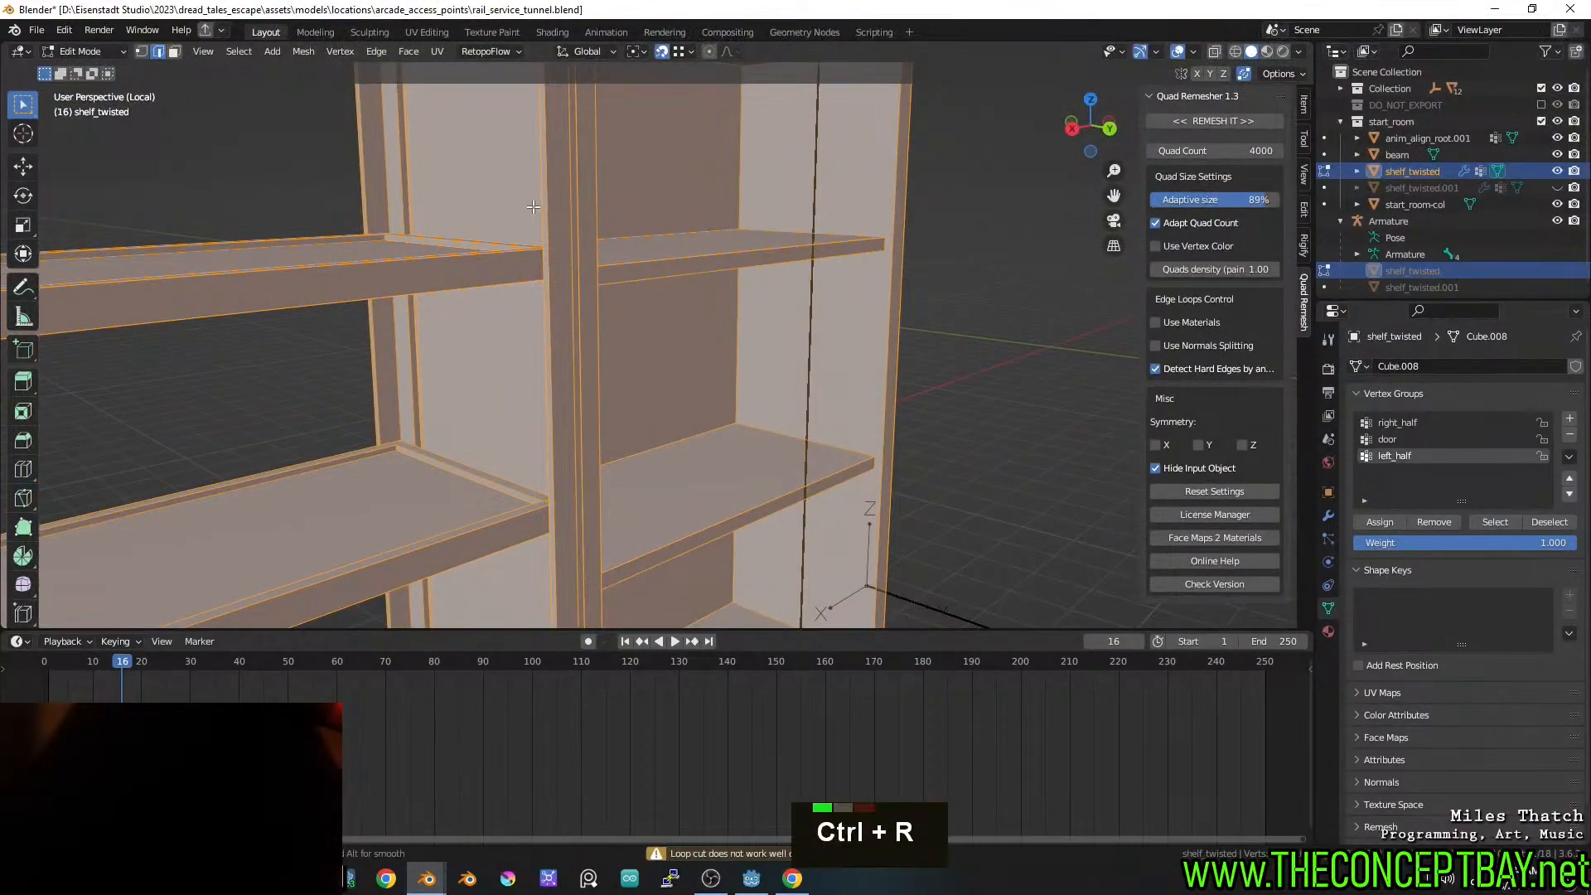
alt+click(566, 392)
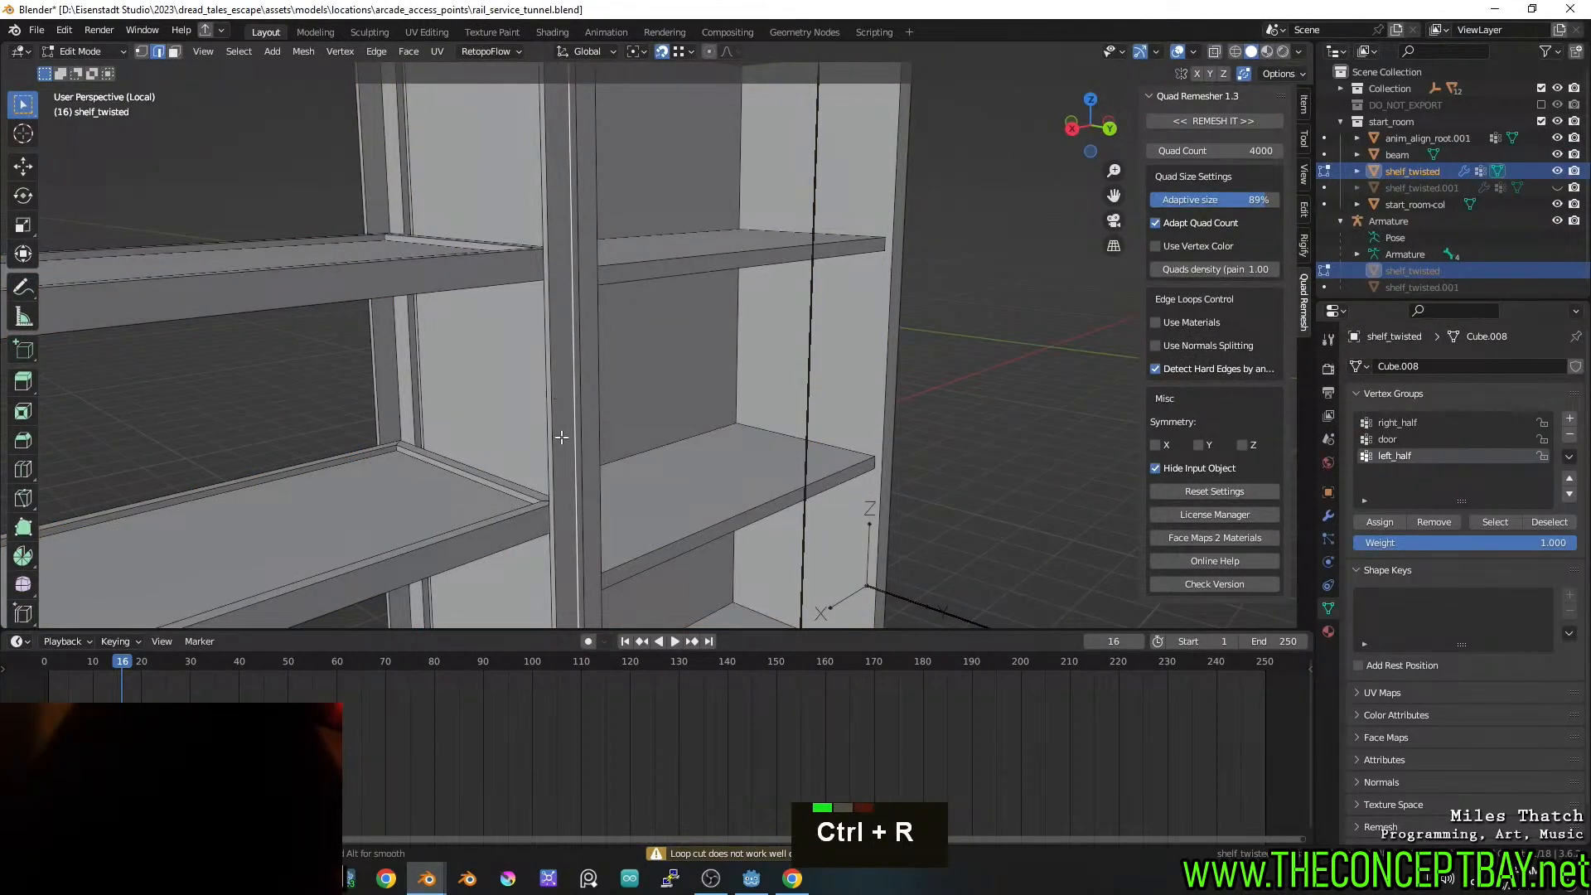
Try to add a loop cut to the front divider post of shelf_twisted, switching out of and back into Edit Mode between attempts
drag(839, 839, 949, 809)
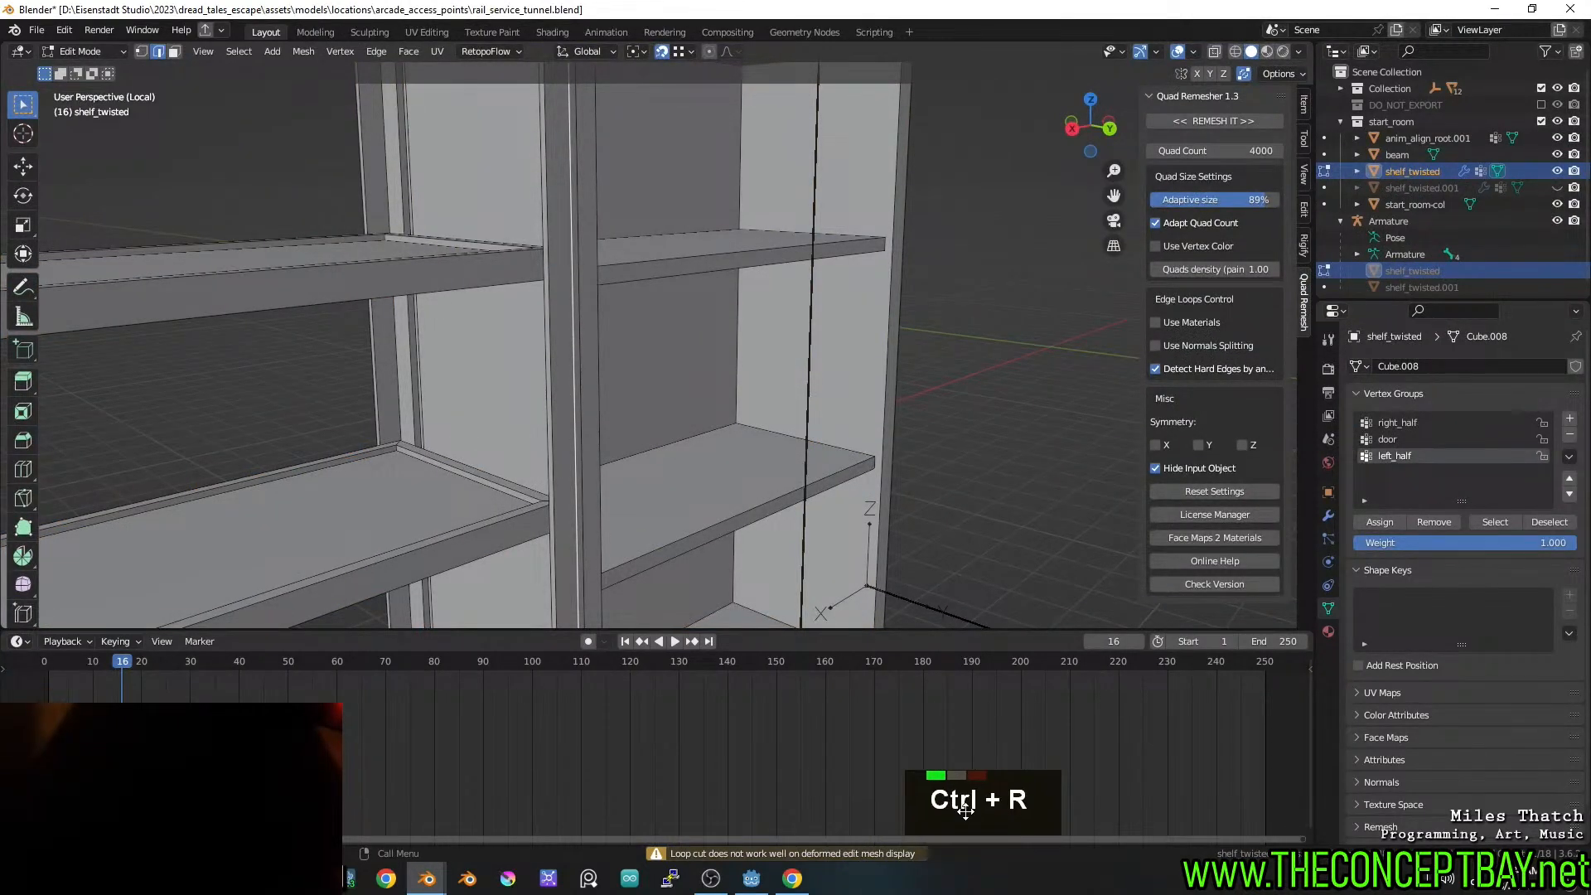
click(98, 53)
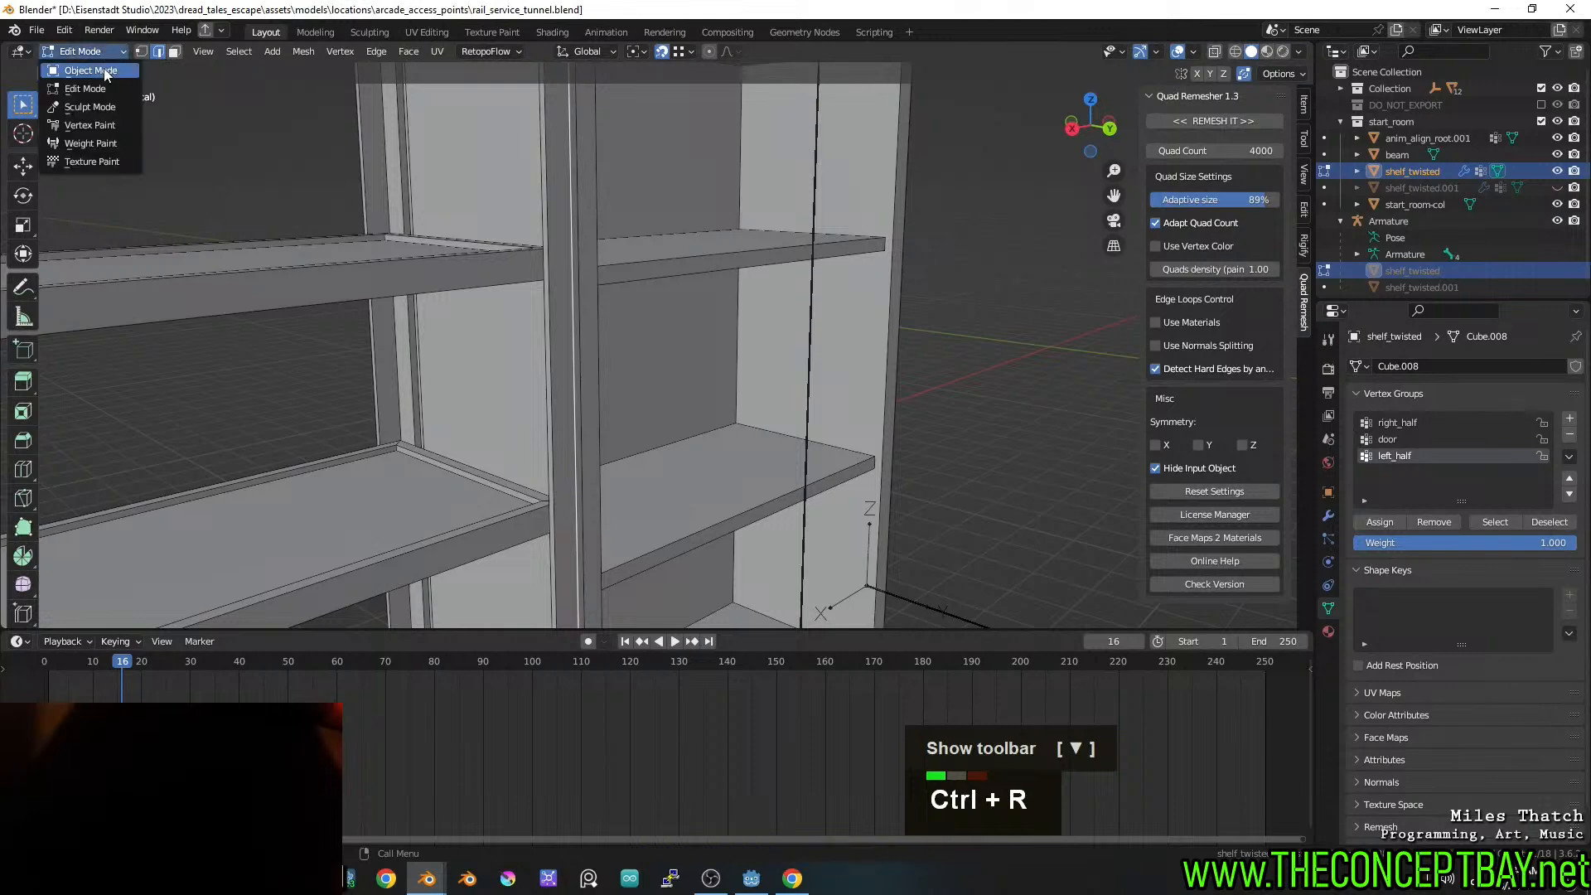
click(106, 72)
key(Tab)
key(ctrl+r)
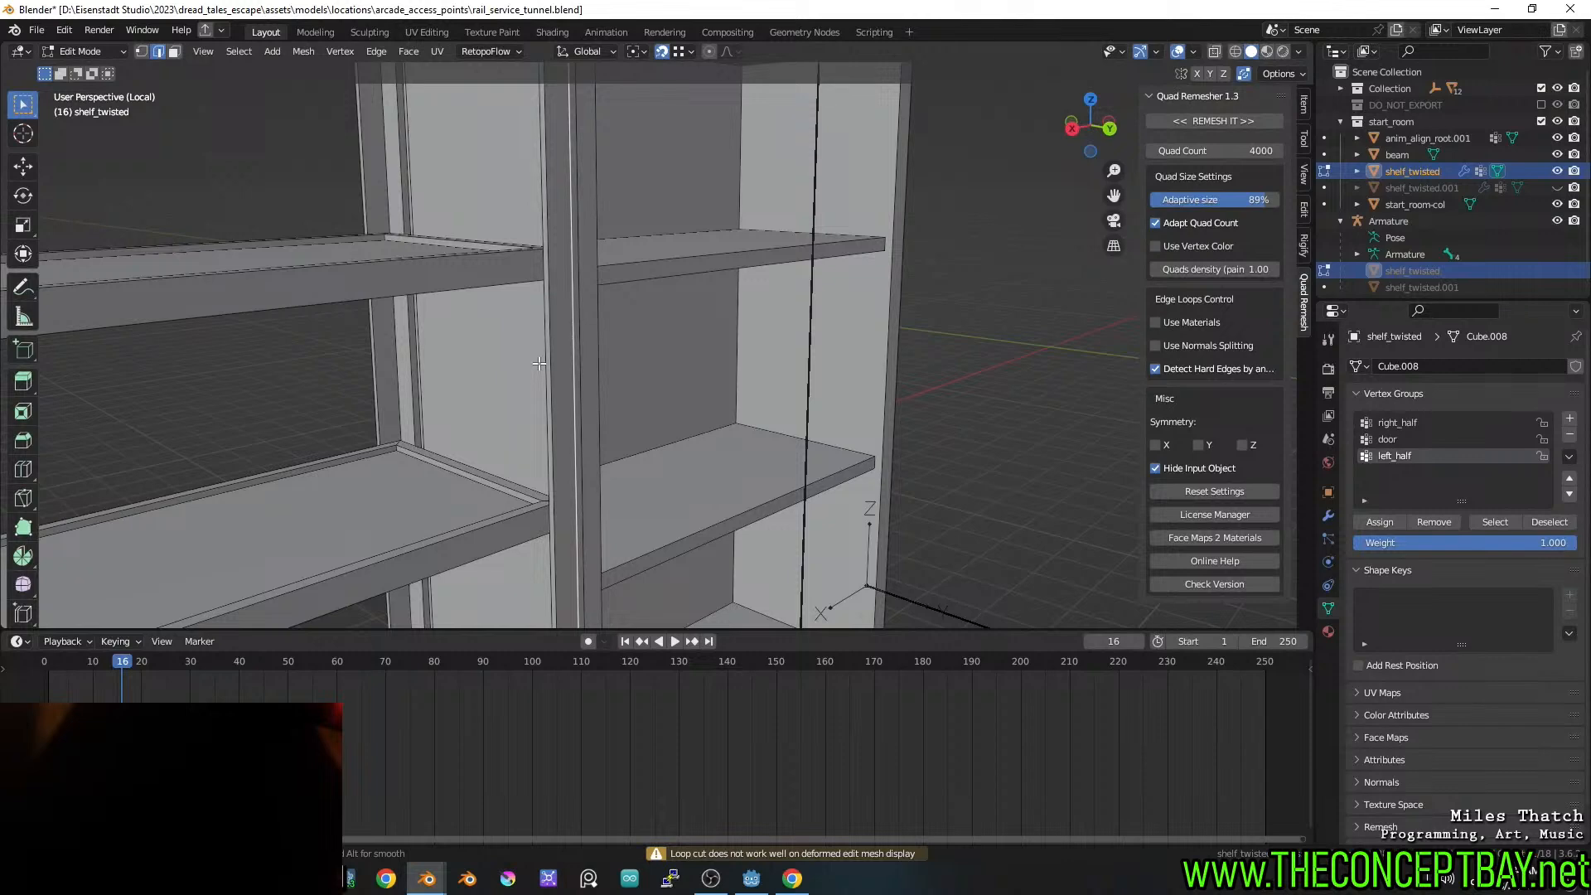
scroll(539, 388, down, 5)
key(Tab)
scroll(563, 315, down, 6)
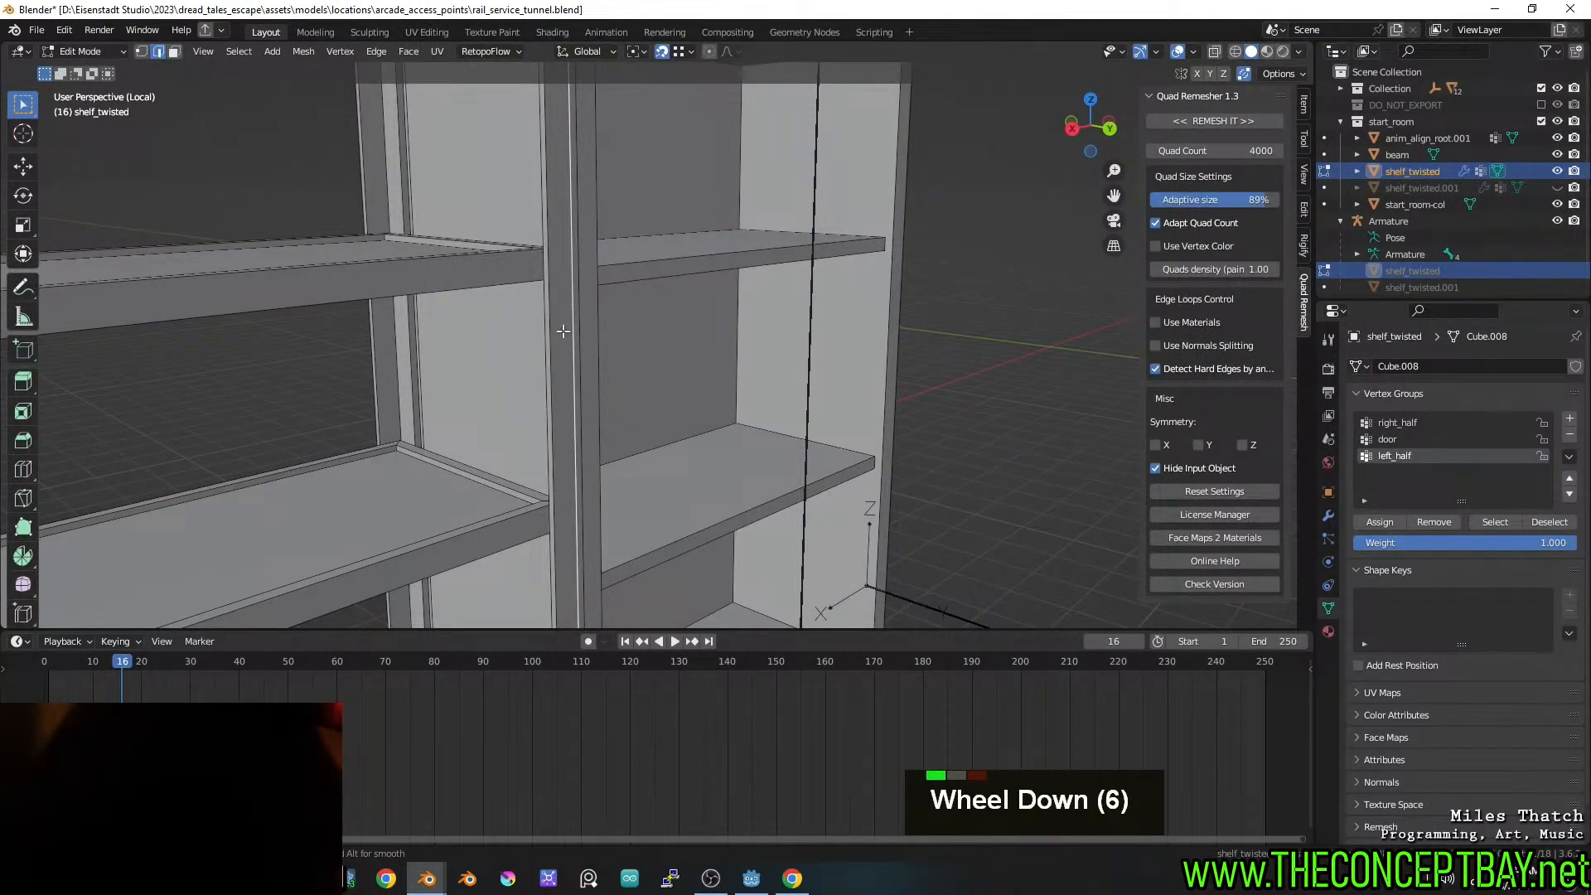
scroll(541, 335, down, 2)
scroll(540, 335, down, 4)
shift+middle_drag(580, 439, 651, 349)
middle_drag(650, 348, 592, 361)
Switch to posing the armature and clear all transforms on the left_half bone
click(93, 52)
click(91, 71)
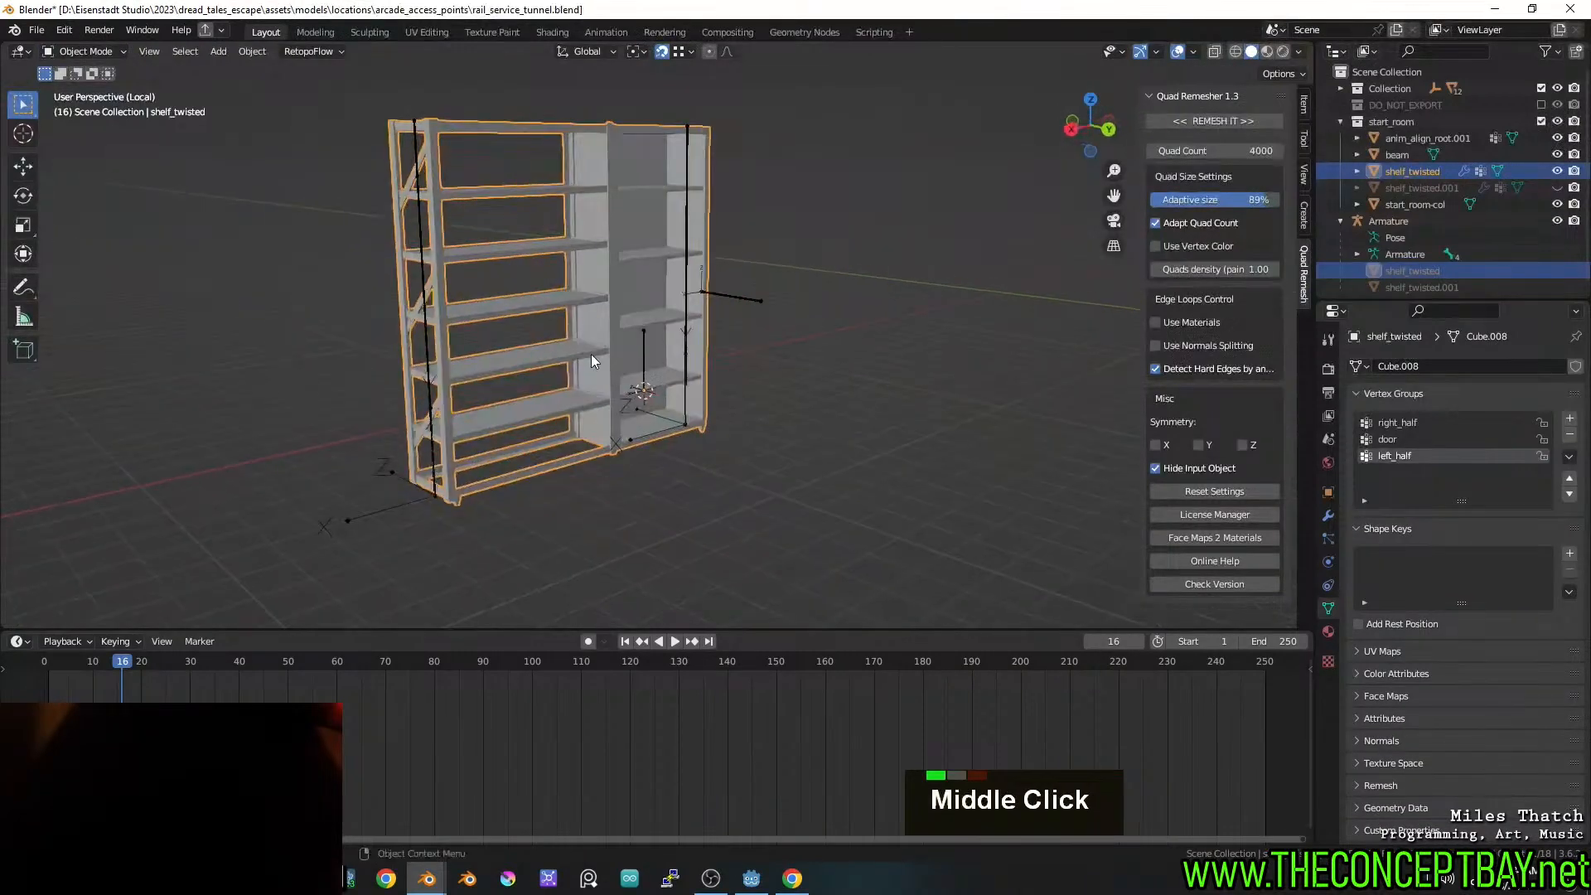
double_click(424, 273)
key(ctrl+Tab)
alt+middle_drag(425, 273, 727, 318)
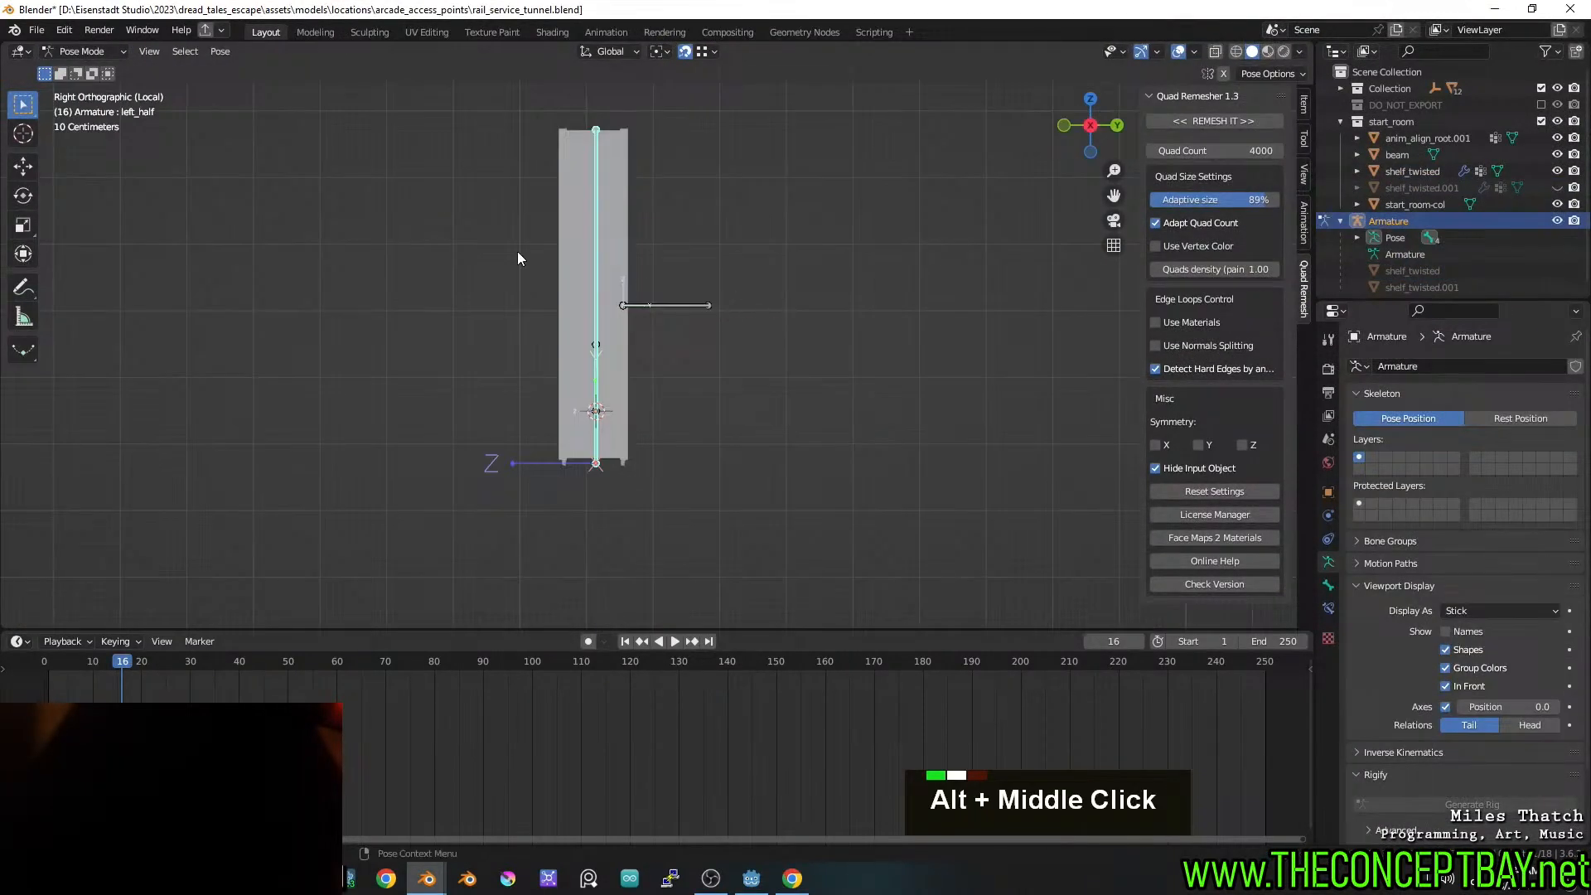
scroll(518, 251, up, 4)
shift+middle_drag(828, 267, 743, 409)
scroll(711, 361, down, 3)
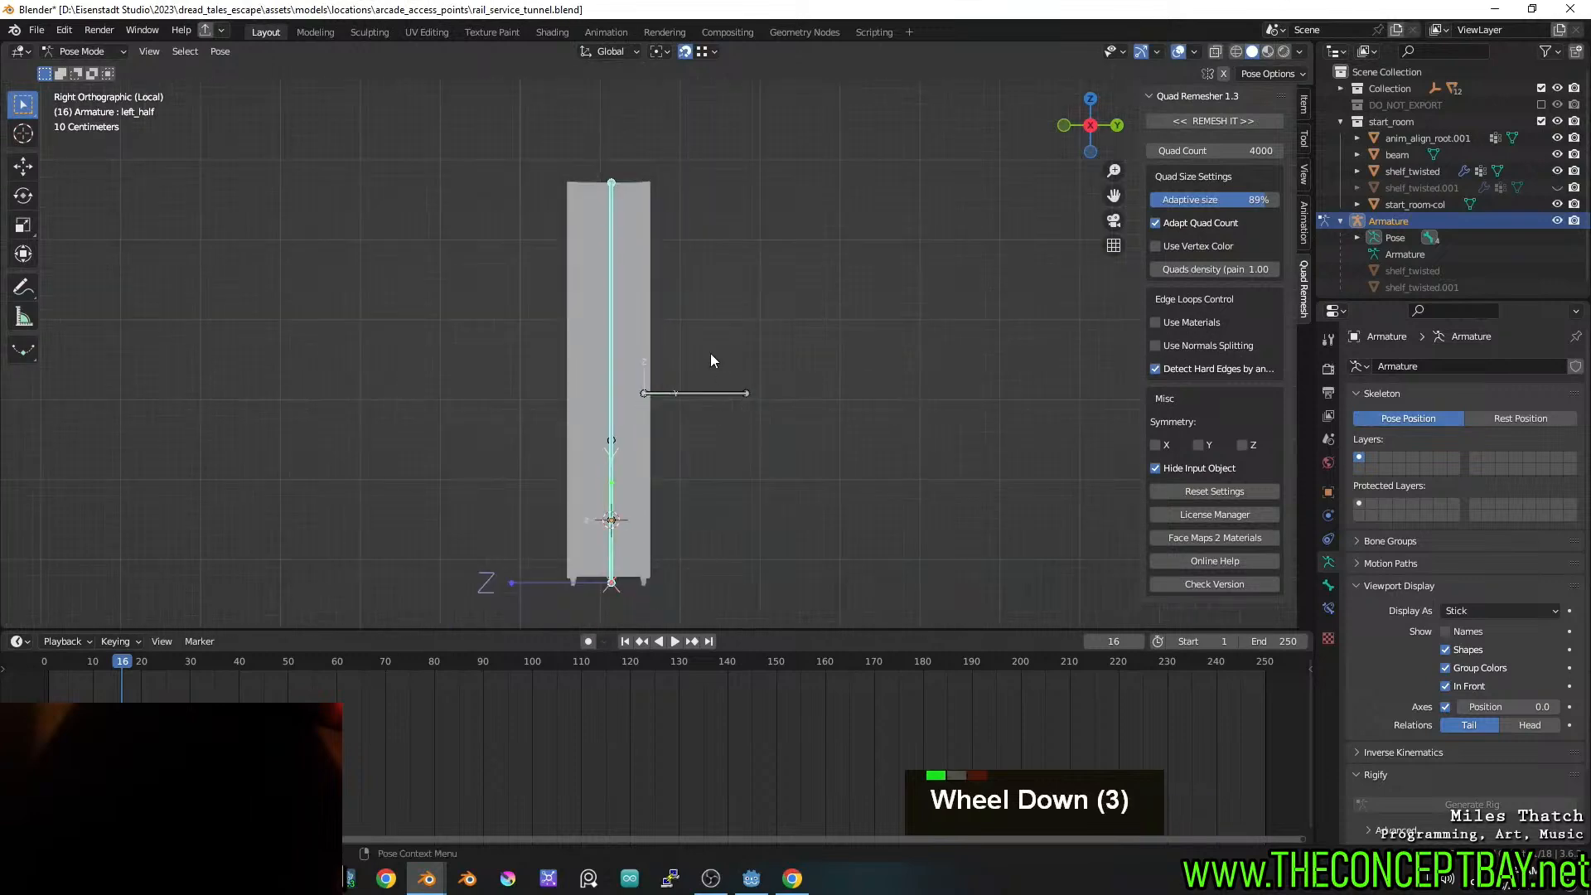
click(219, 52)
mouse_move(324, 103)
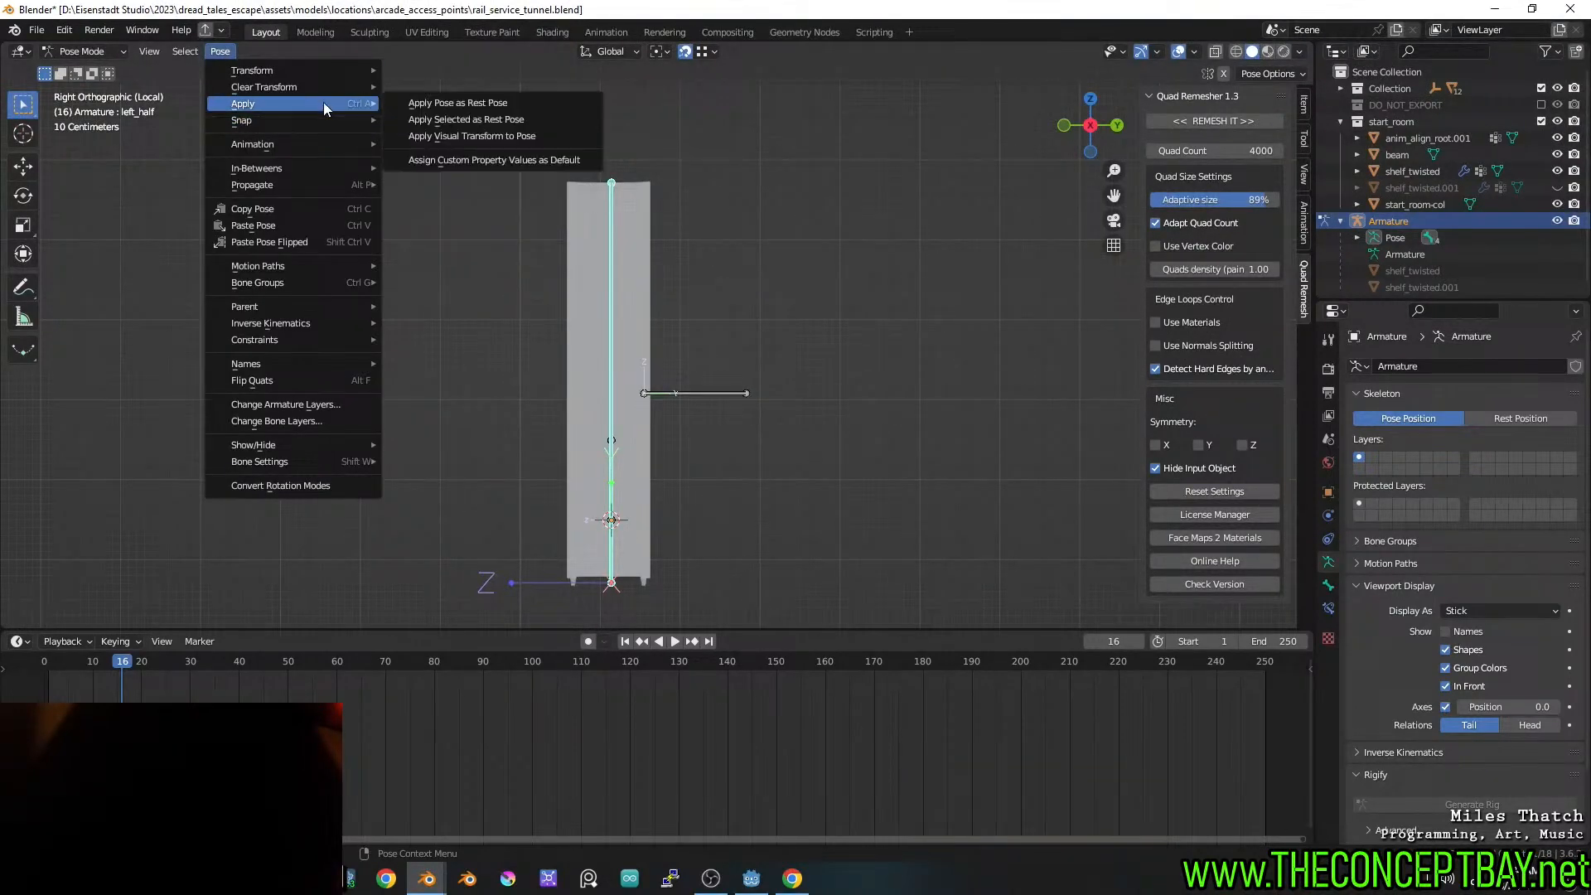
mouse_move(308, 86)
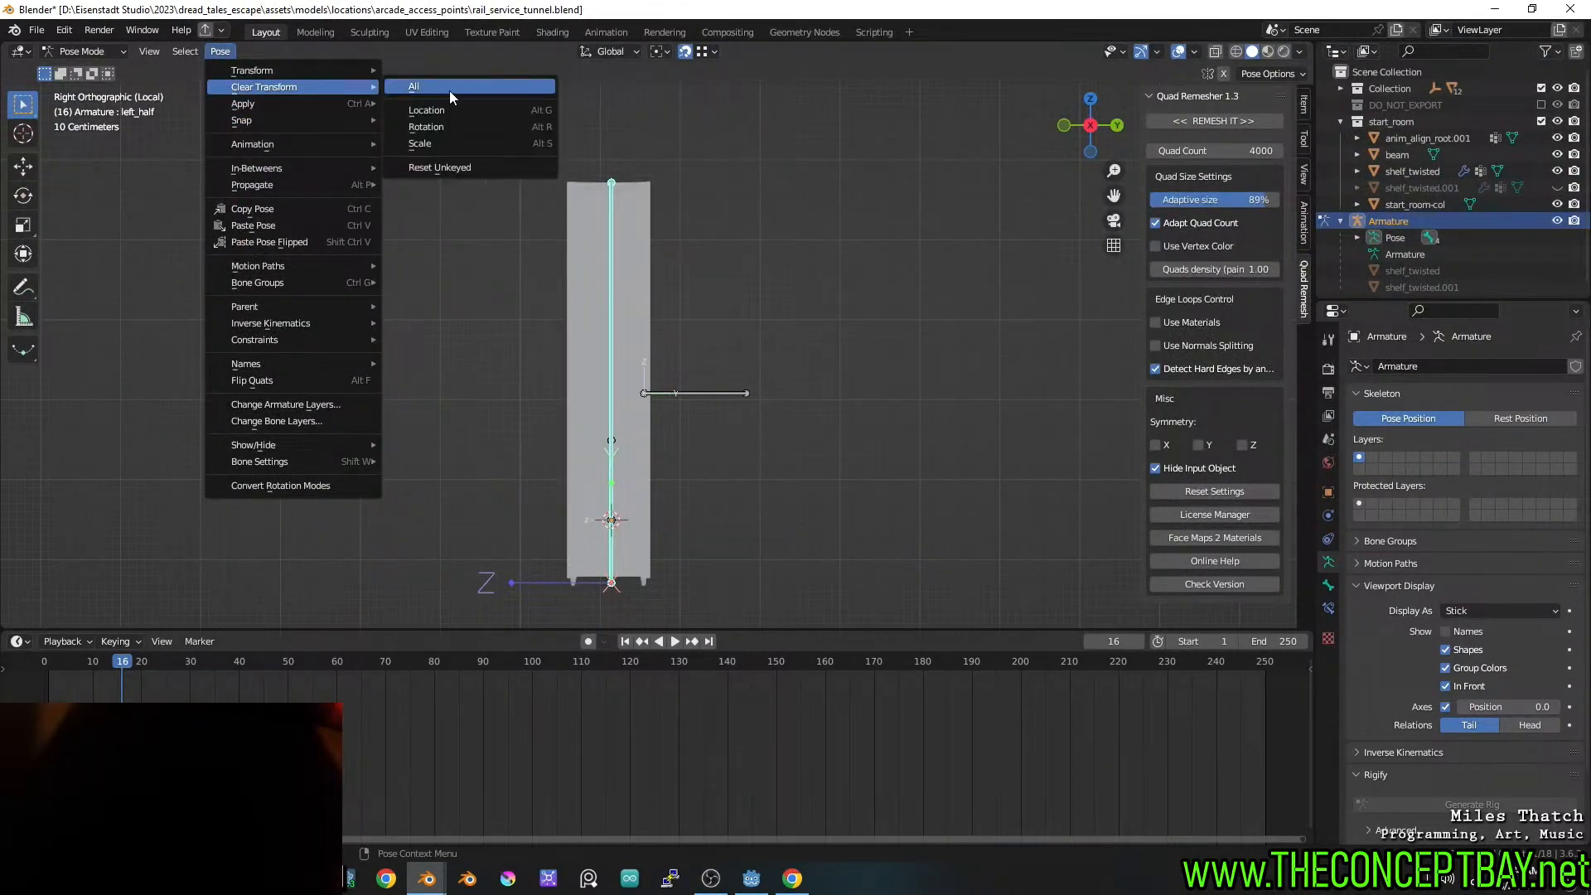
click(452, 87)
Try rotating the left_half bone about the global Y and X axes to test how the shelf follows, and cancel the rotation
middle_drag(453, 96, 676, 305)
key(Tab)
scroll(649, 306, up, 3)
scroll(655, 311, down, 3)
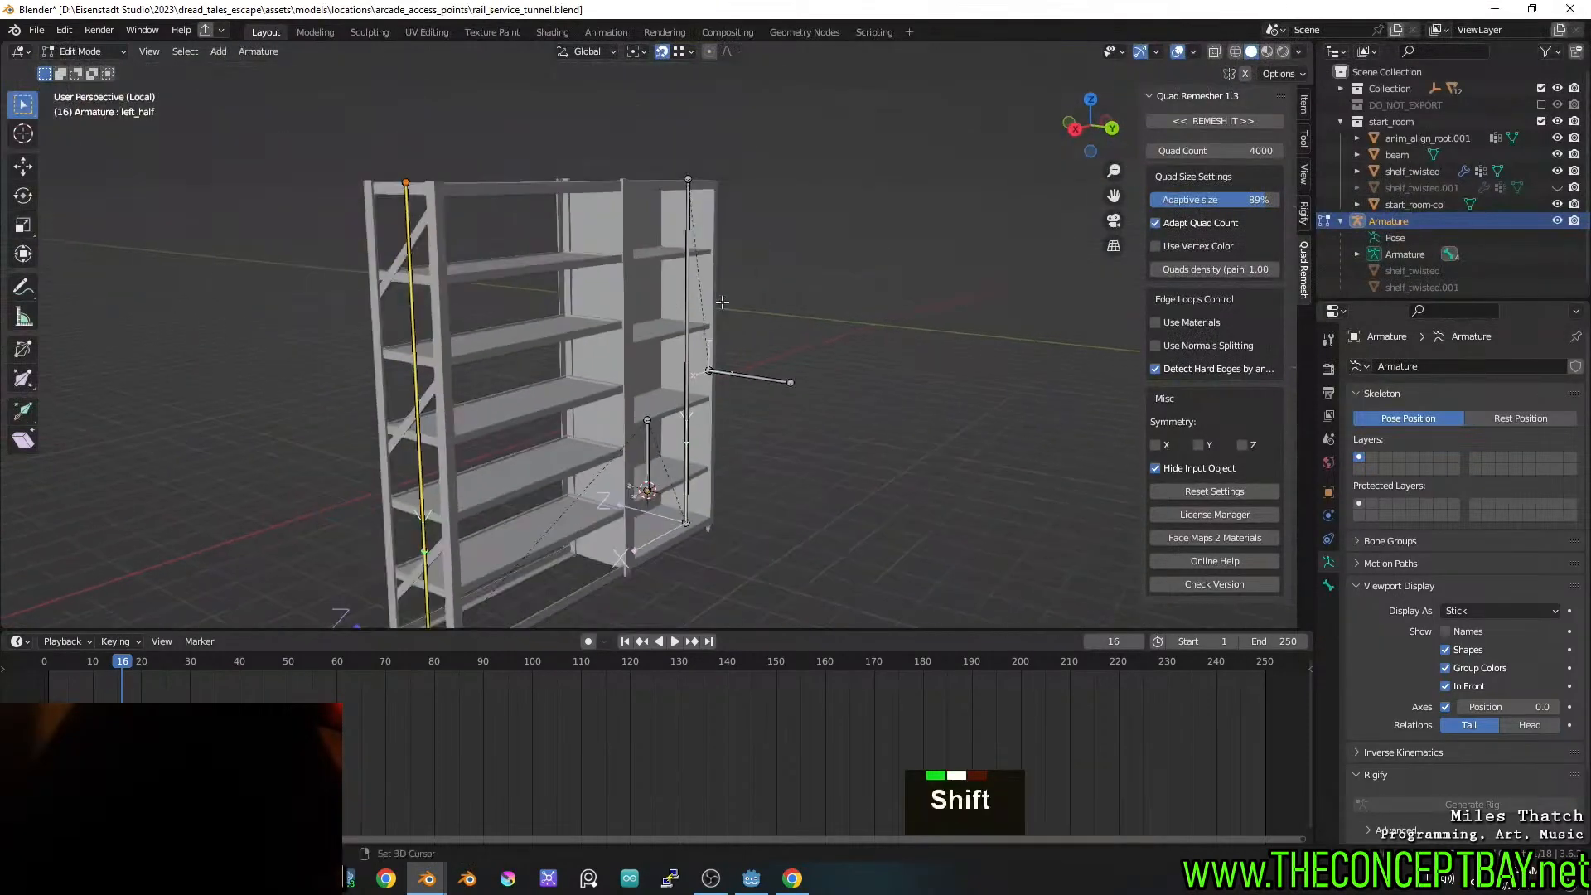
shift+middle_drag(412, 369, 466, 334)
key(Tab)
key(Tab)
key(Tab)
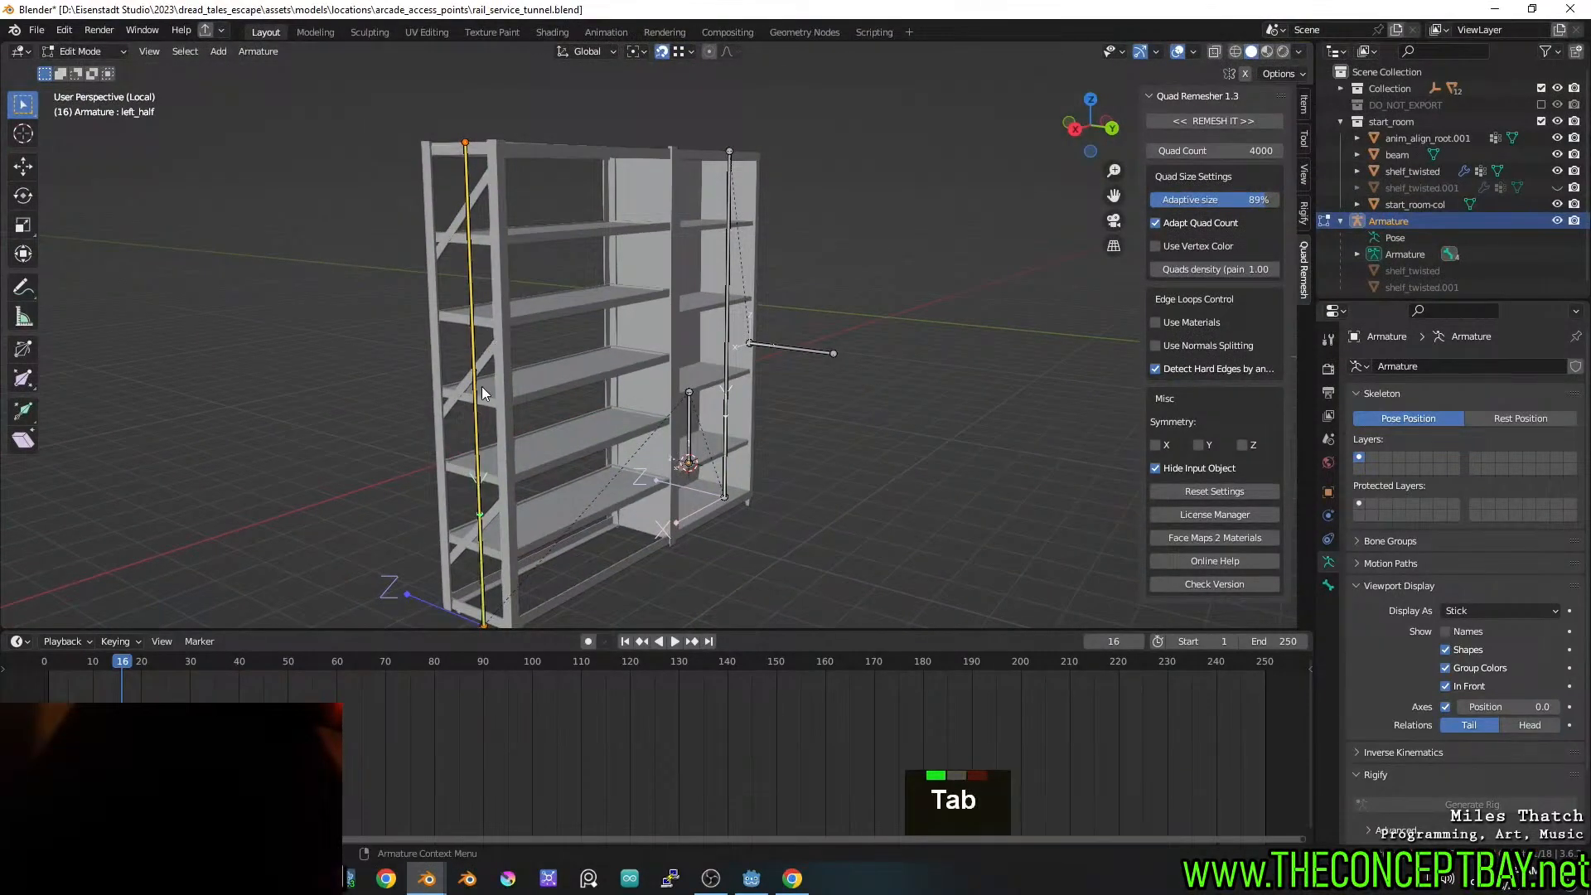
key(r)
key(y)
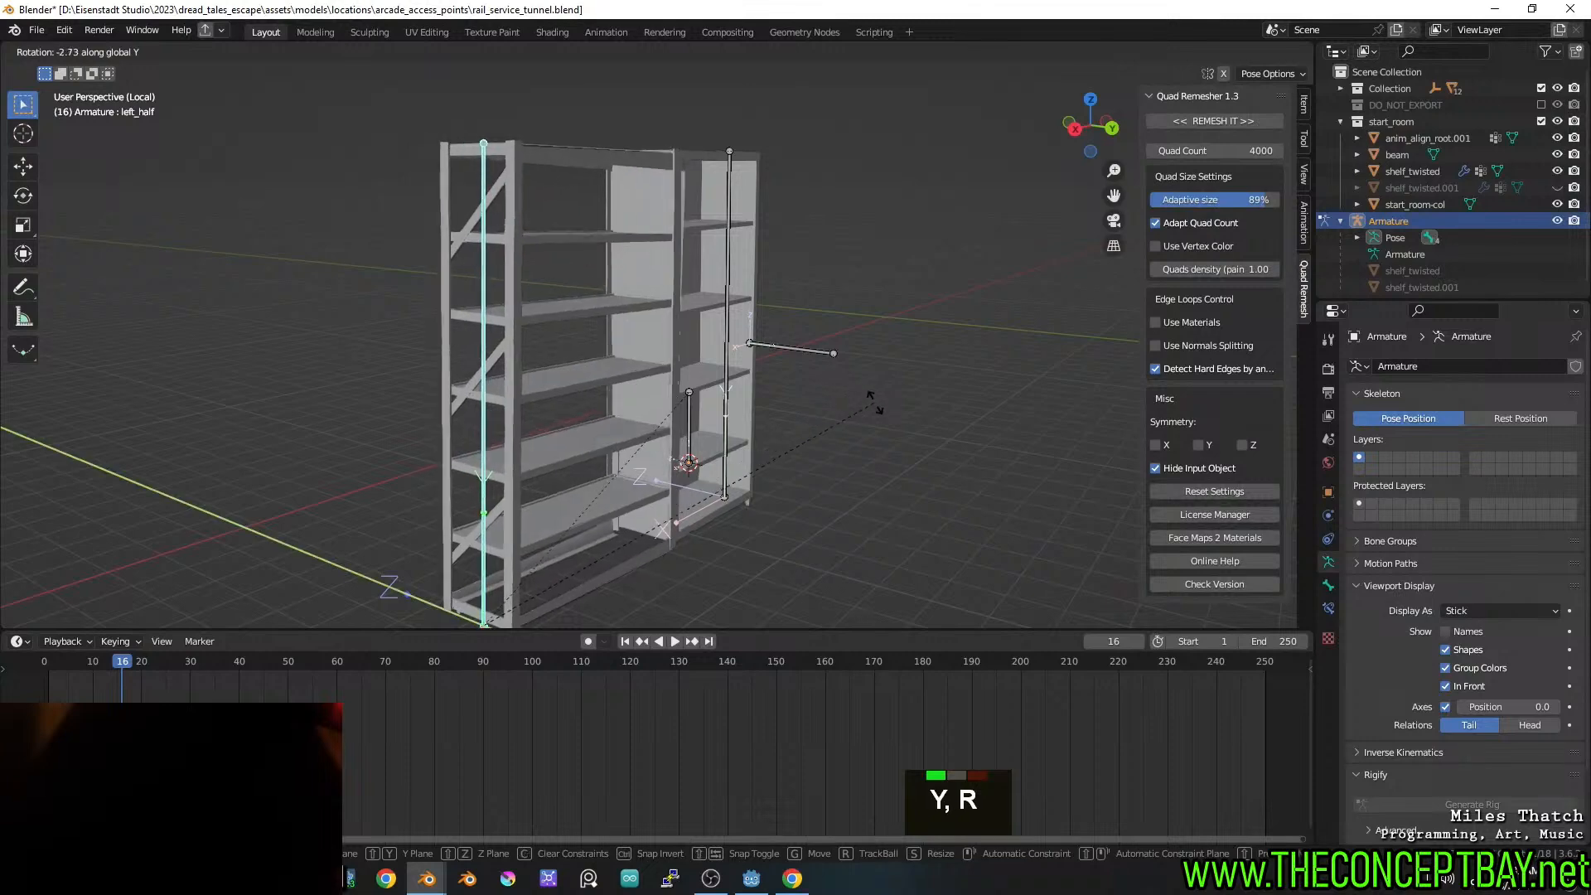
key(x)
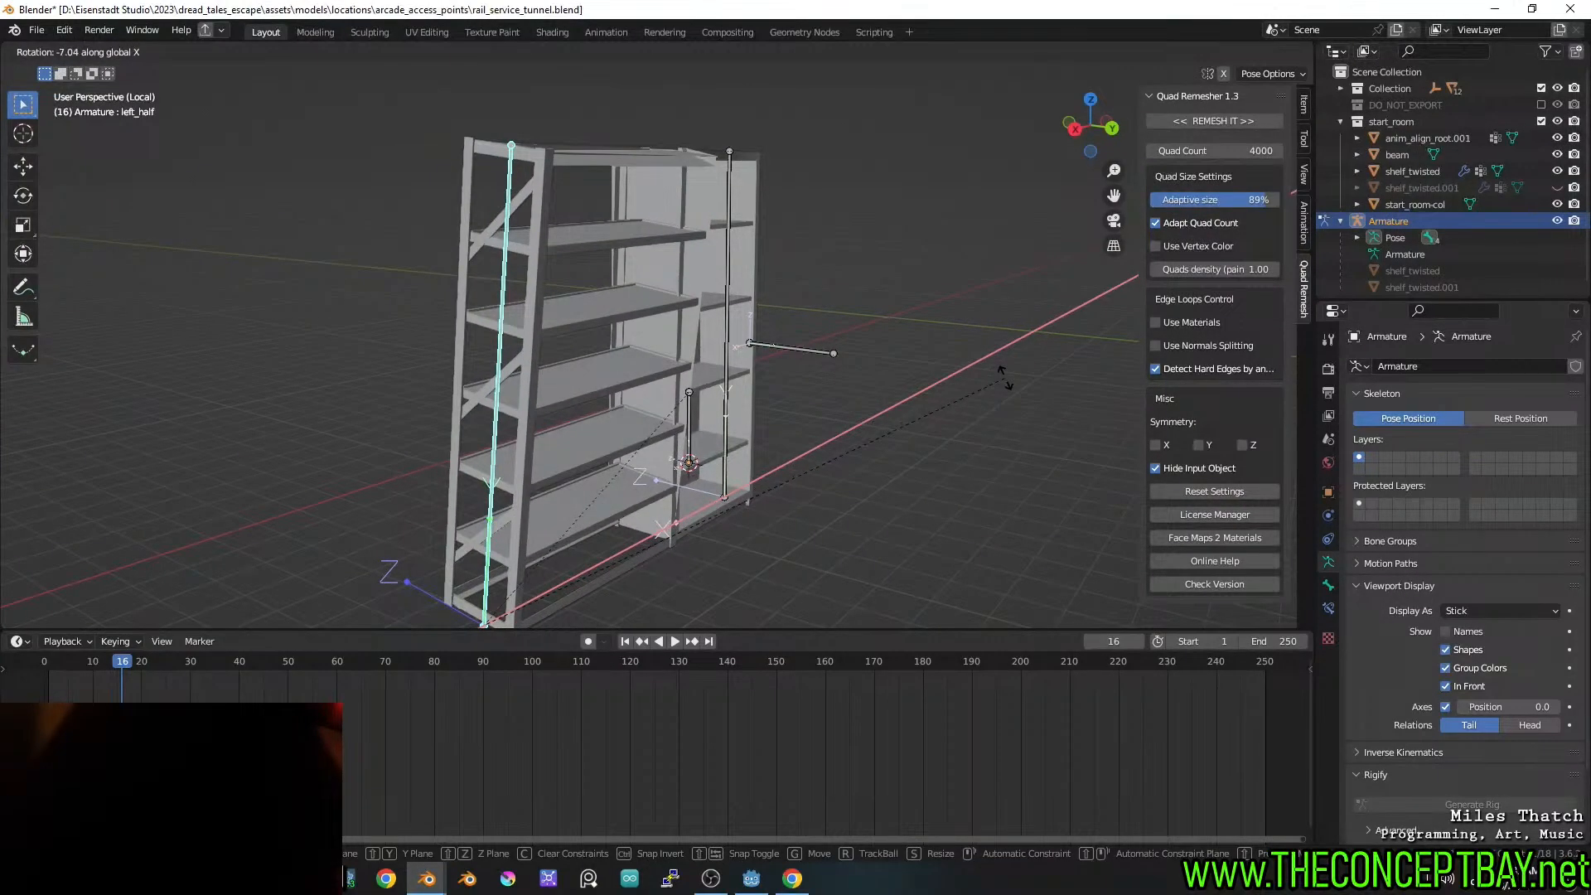
key(Escape)
Return to Object Mode and parent shelf_twisted to the armature using Armature Deform With Automatic Weights
click(83, 51)
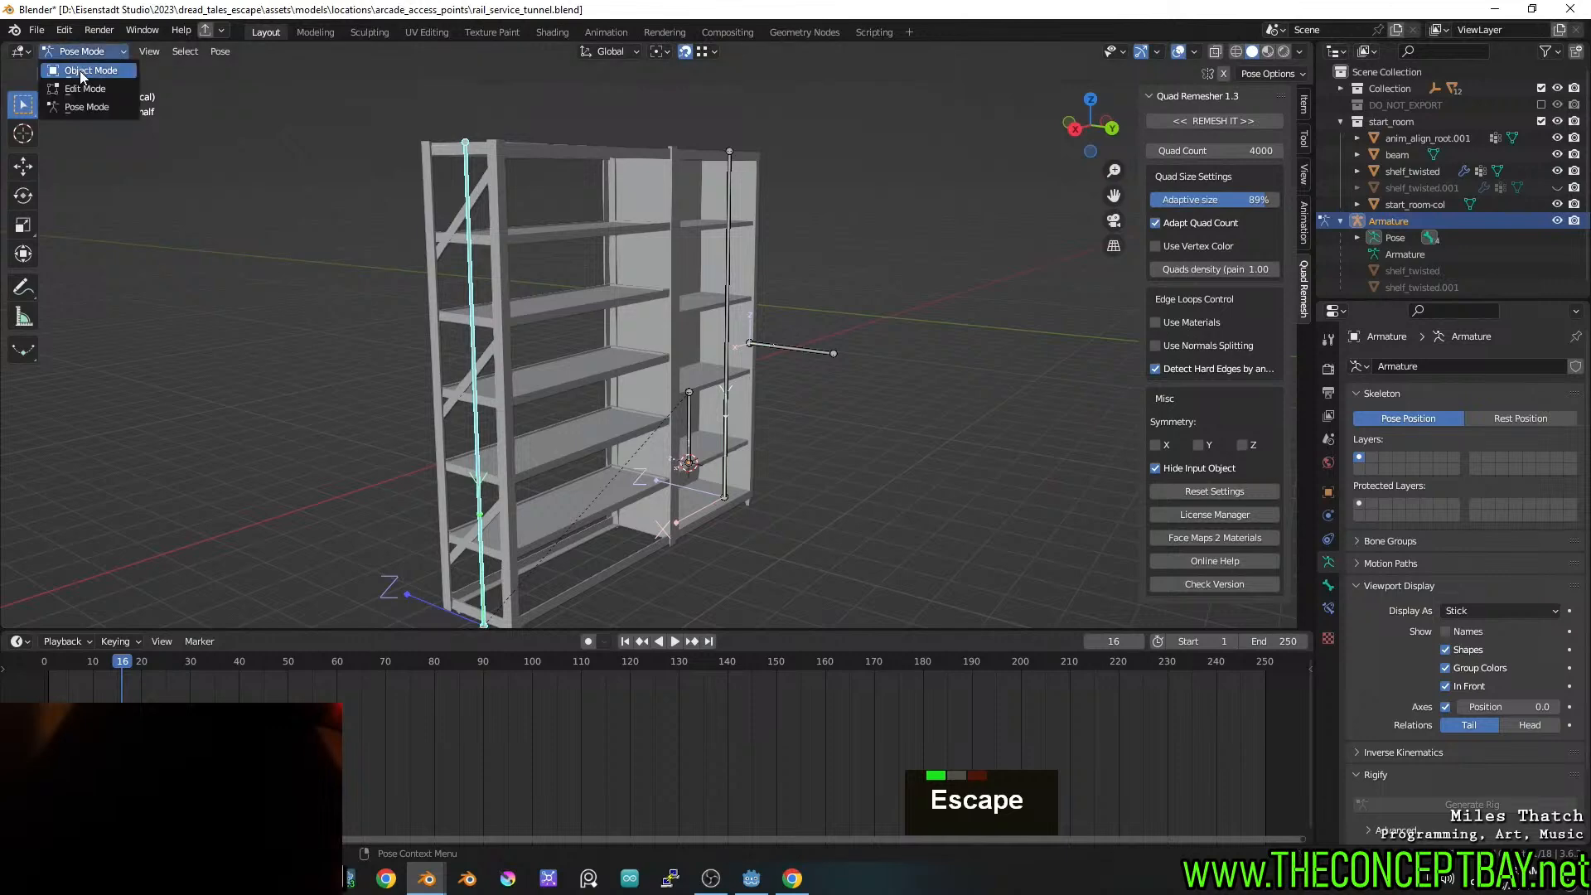
click(79, 68)
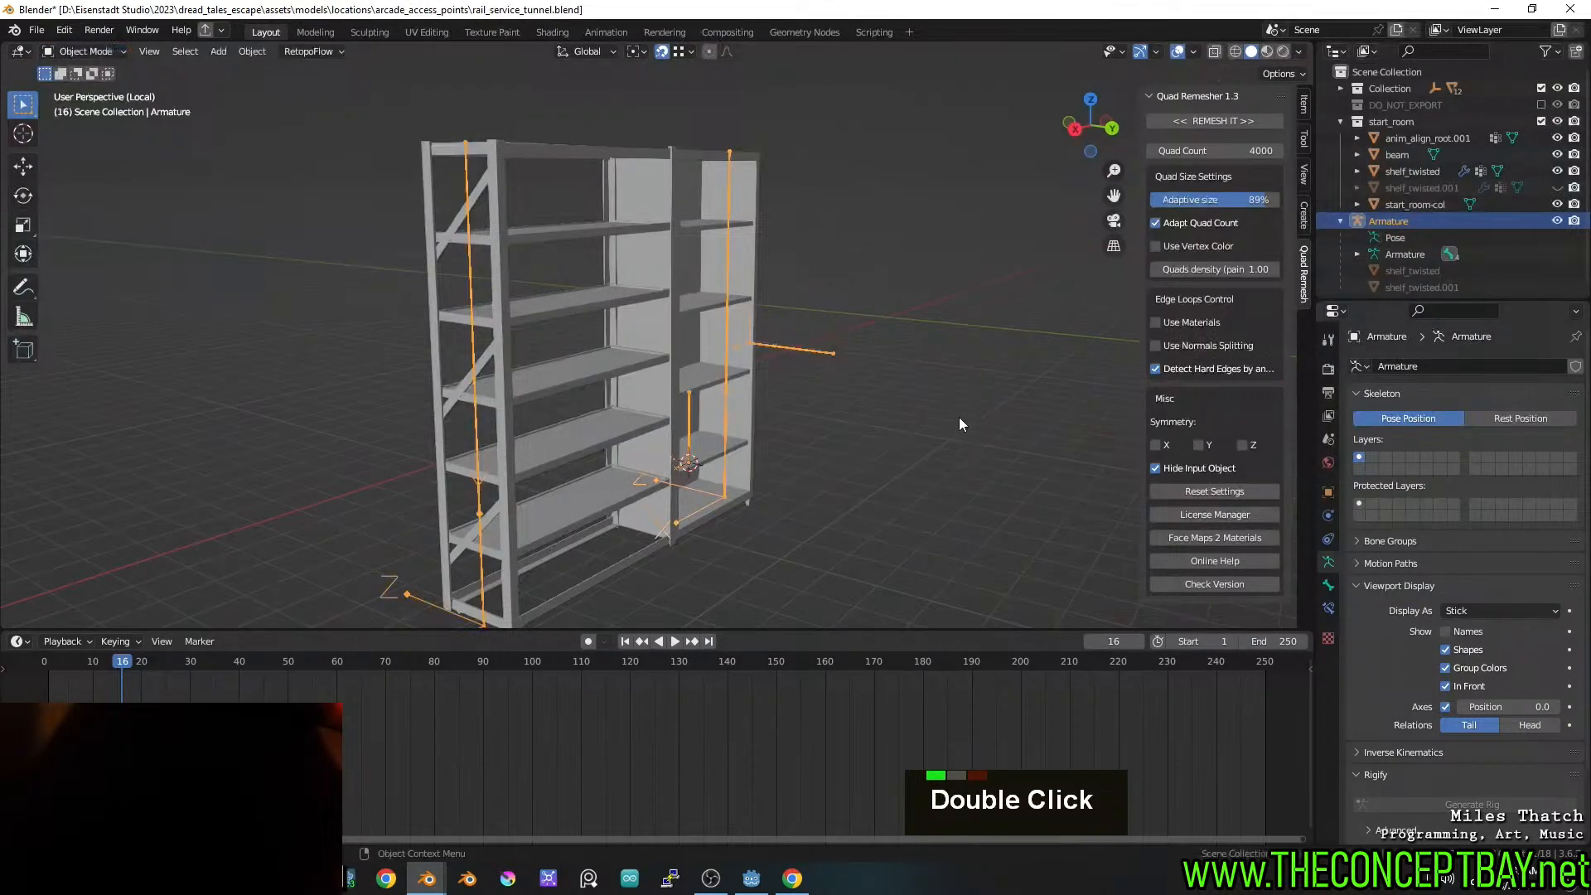
click(678, 302)
shift+click(807, 346)
key(ctrl+p)
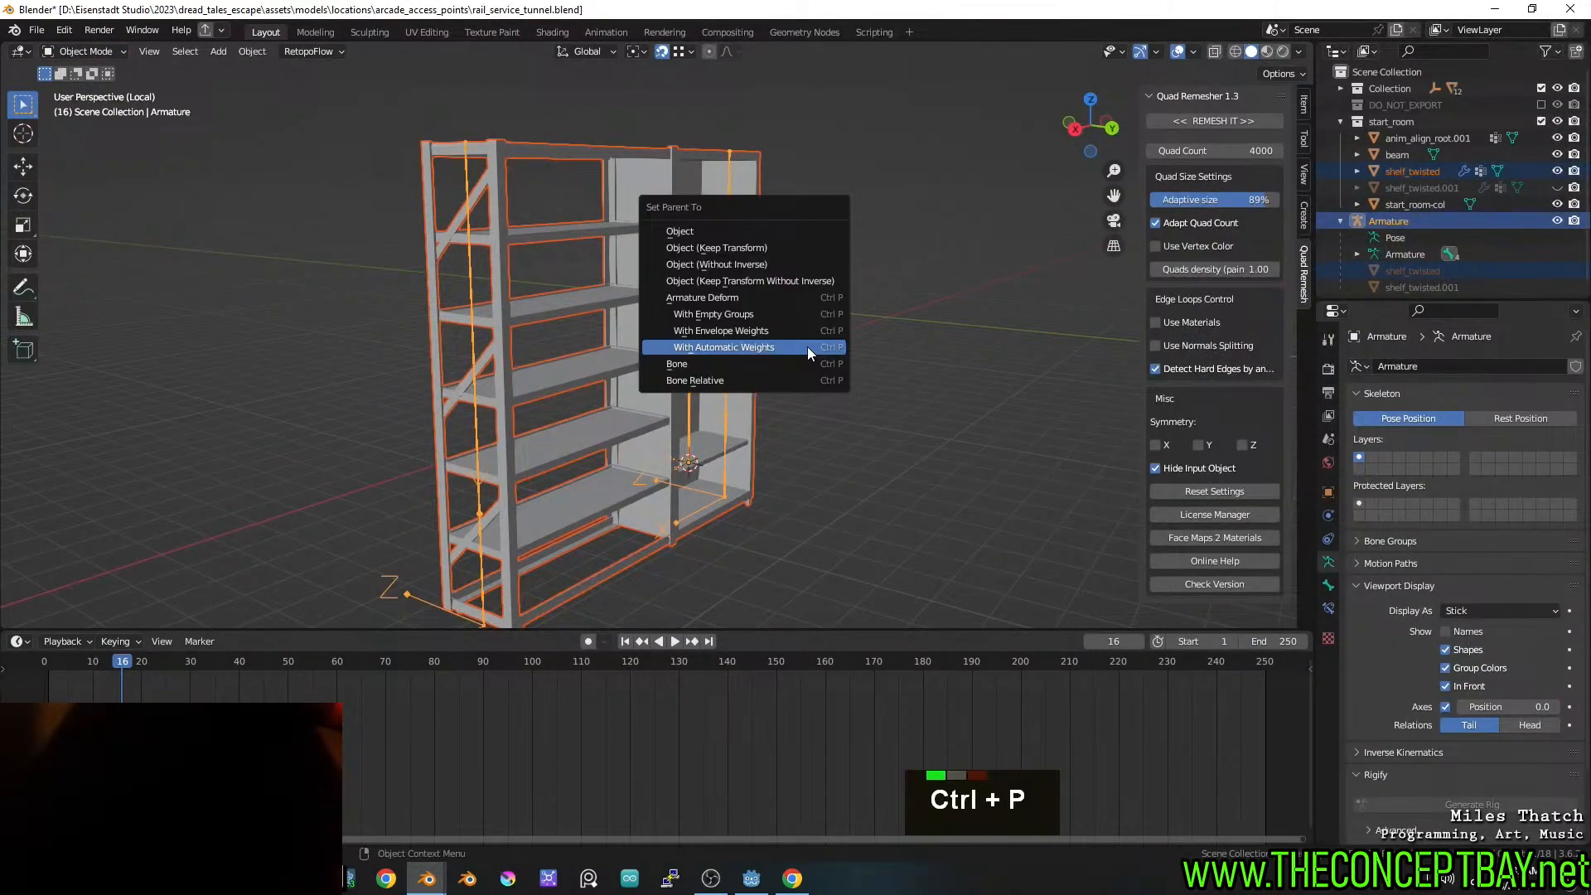
click(807, 347)
Test the automatic weights by rotating the left_half bone about the global X axis in Pose Mode, and cancel the rotation
key(ctrl+Tab)
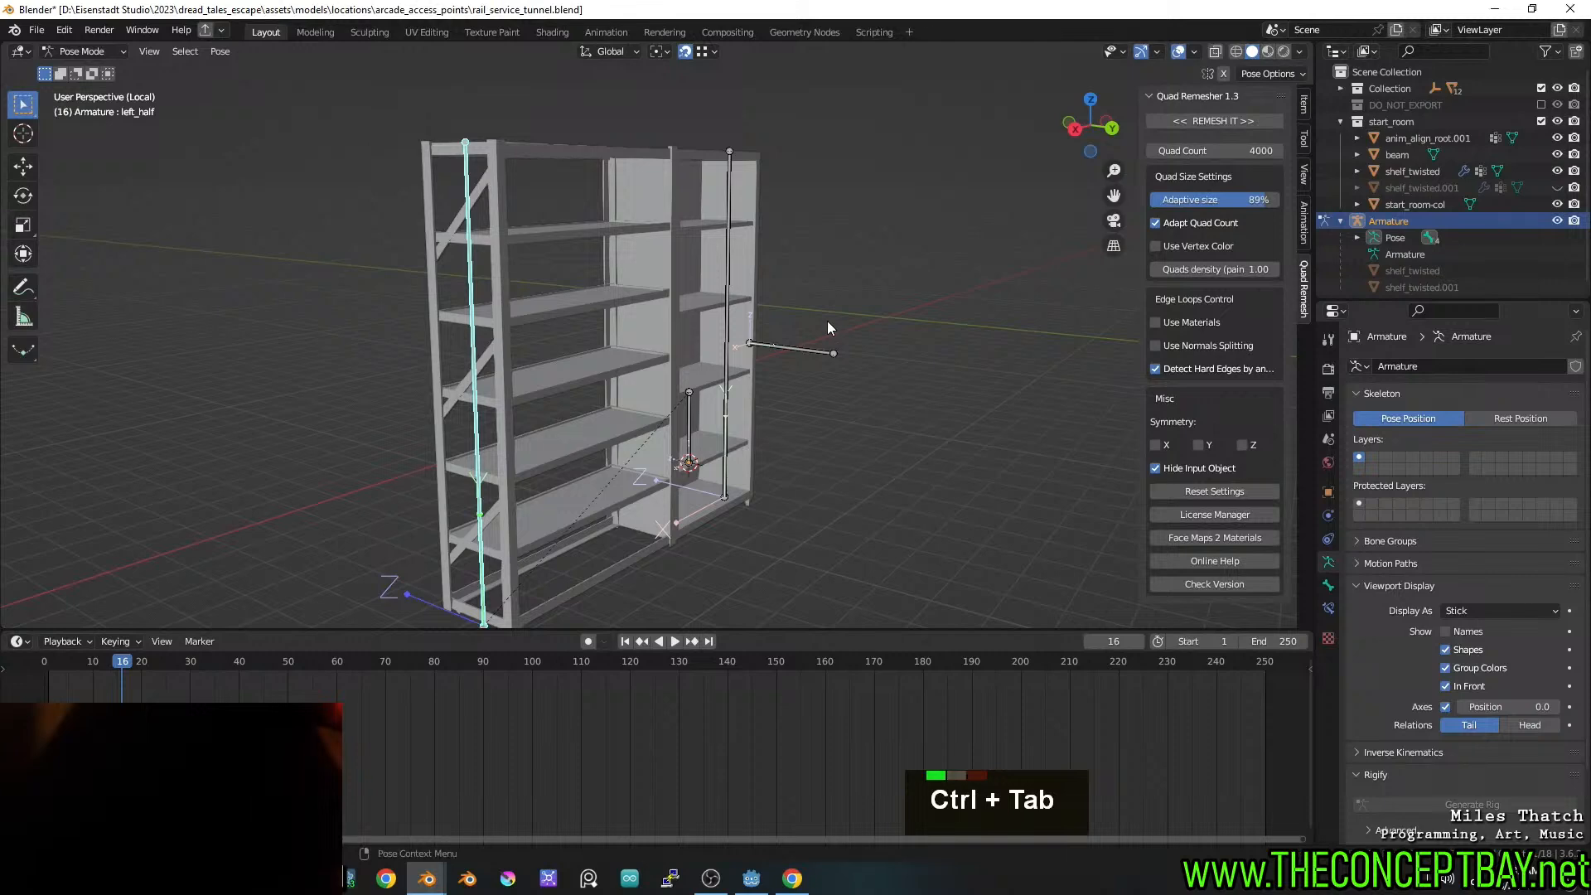
key(y)
key(r)
key(x)
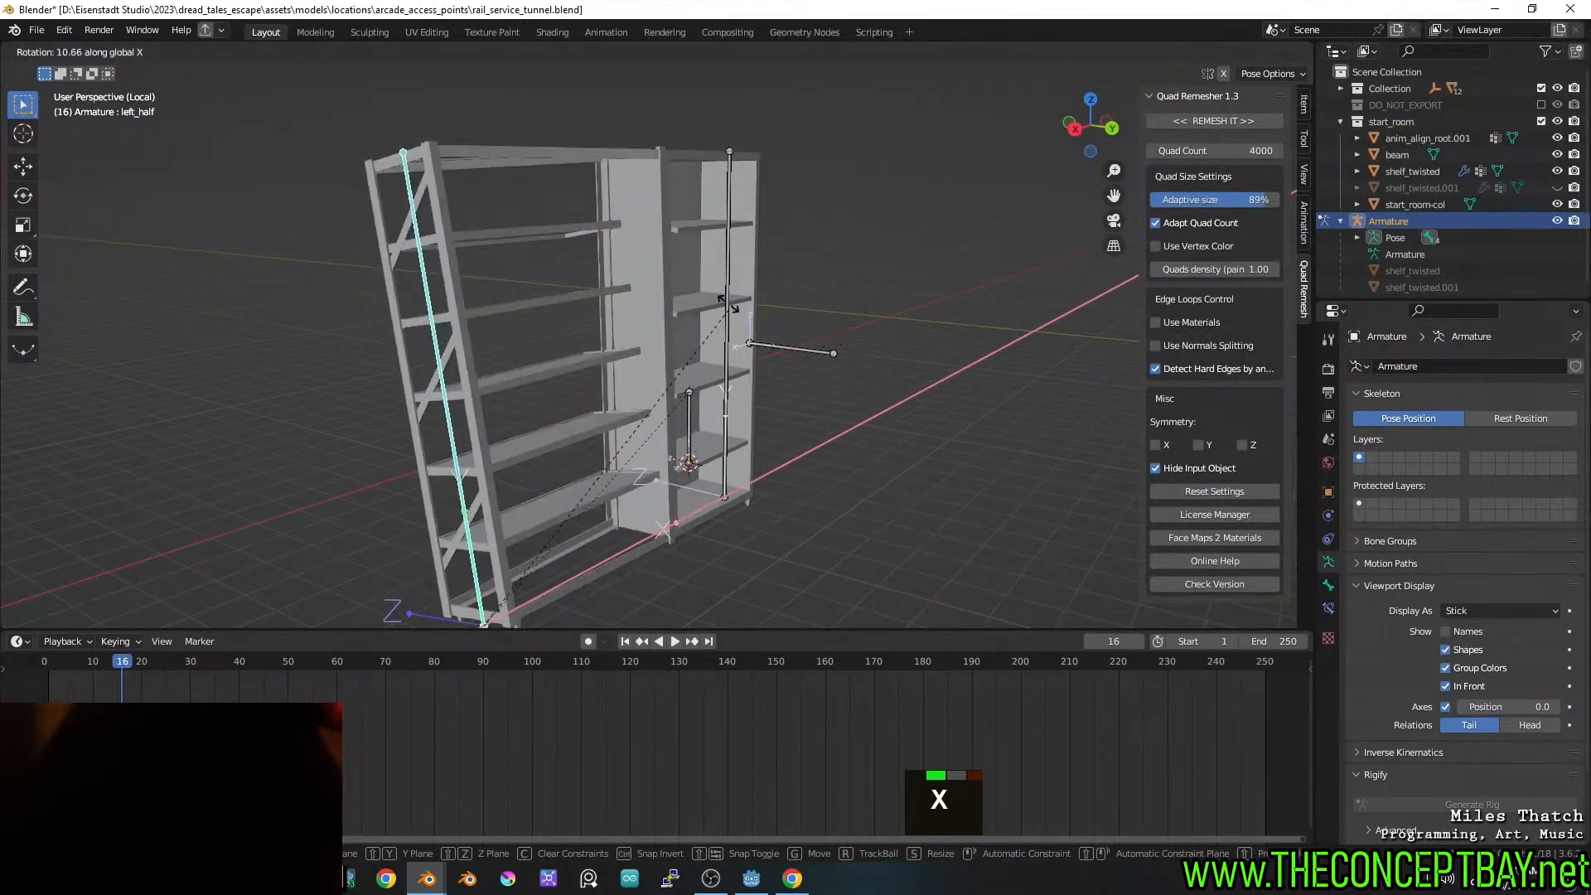
key(Escape)
Examine the shelf's upper rails and divider post, and switch from posing the armature to editing the shelf_twisted mesh
middle_drag(697, 305, 660, 376)
scroll(639, 365, up, 3)
shift+middle_drag(627, 295, 682, 266)
click(113, 55)
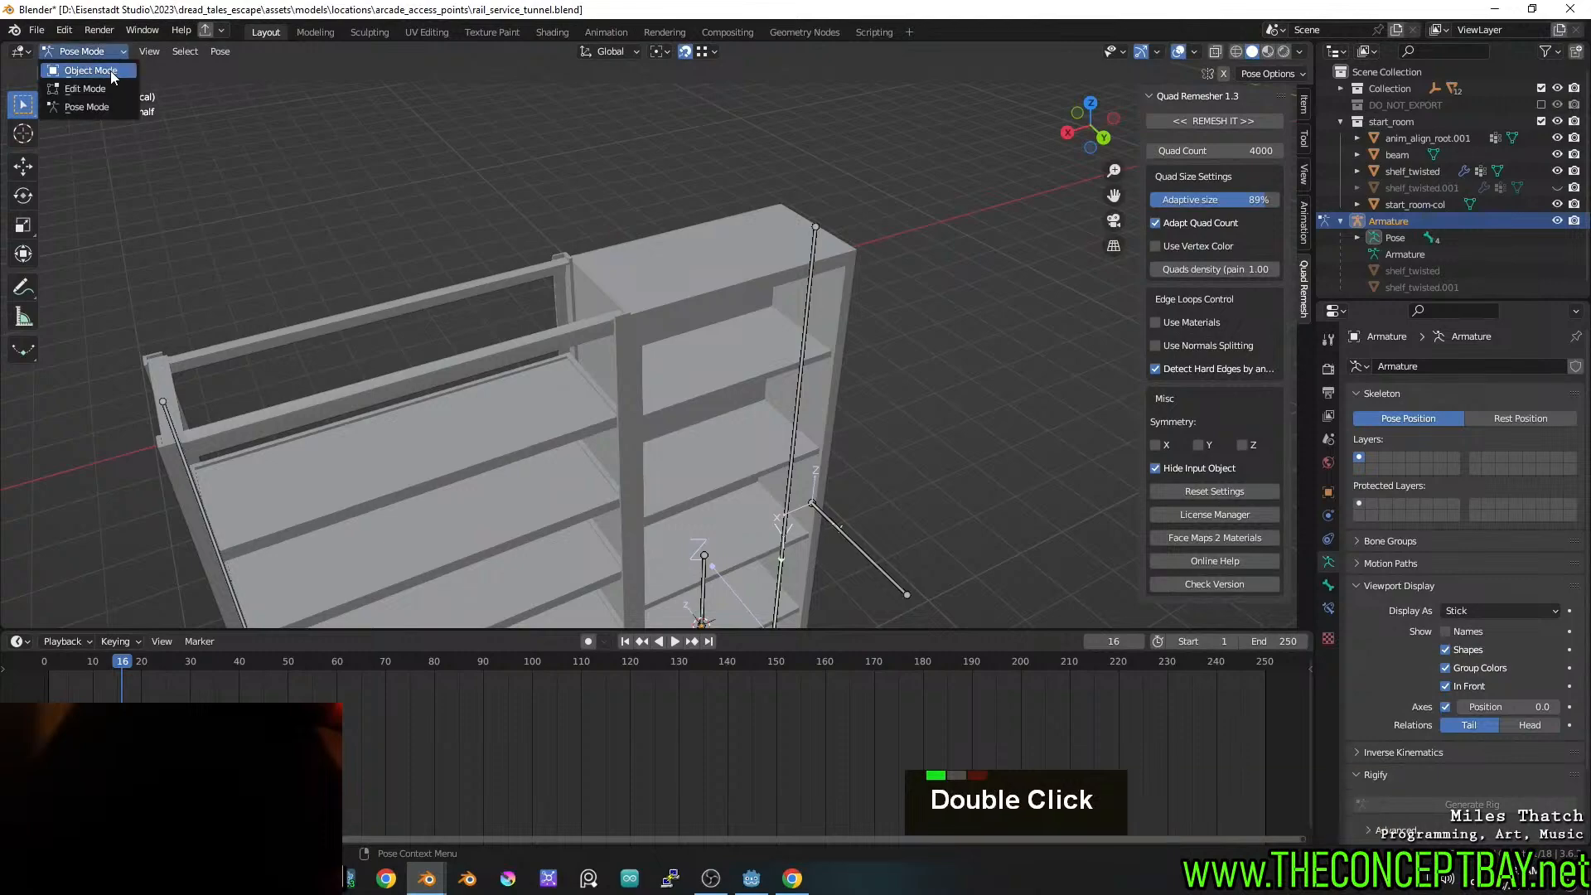
click(111, 71)
click(630, 292)
scroll(633, 290, up, 4)
key(Tab)
middle_drag(634, 288, 726, 286)
scroll(723, 332, down, 8)
scroll(715, 273, up, 3)
shift+middle_drag(725, 286, 734, 299)
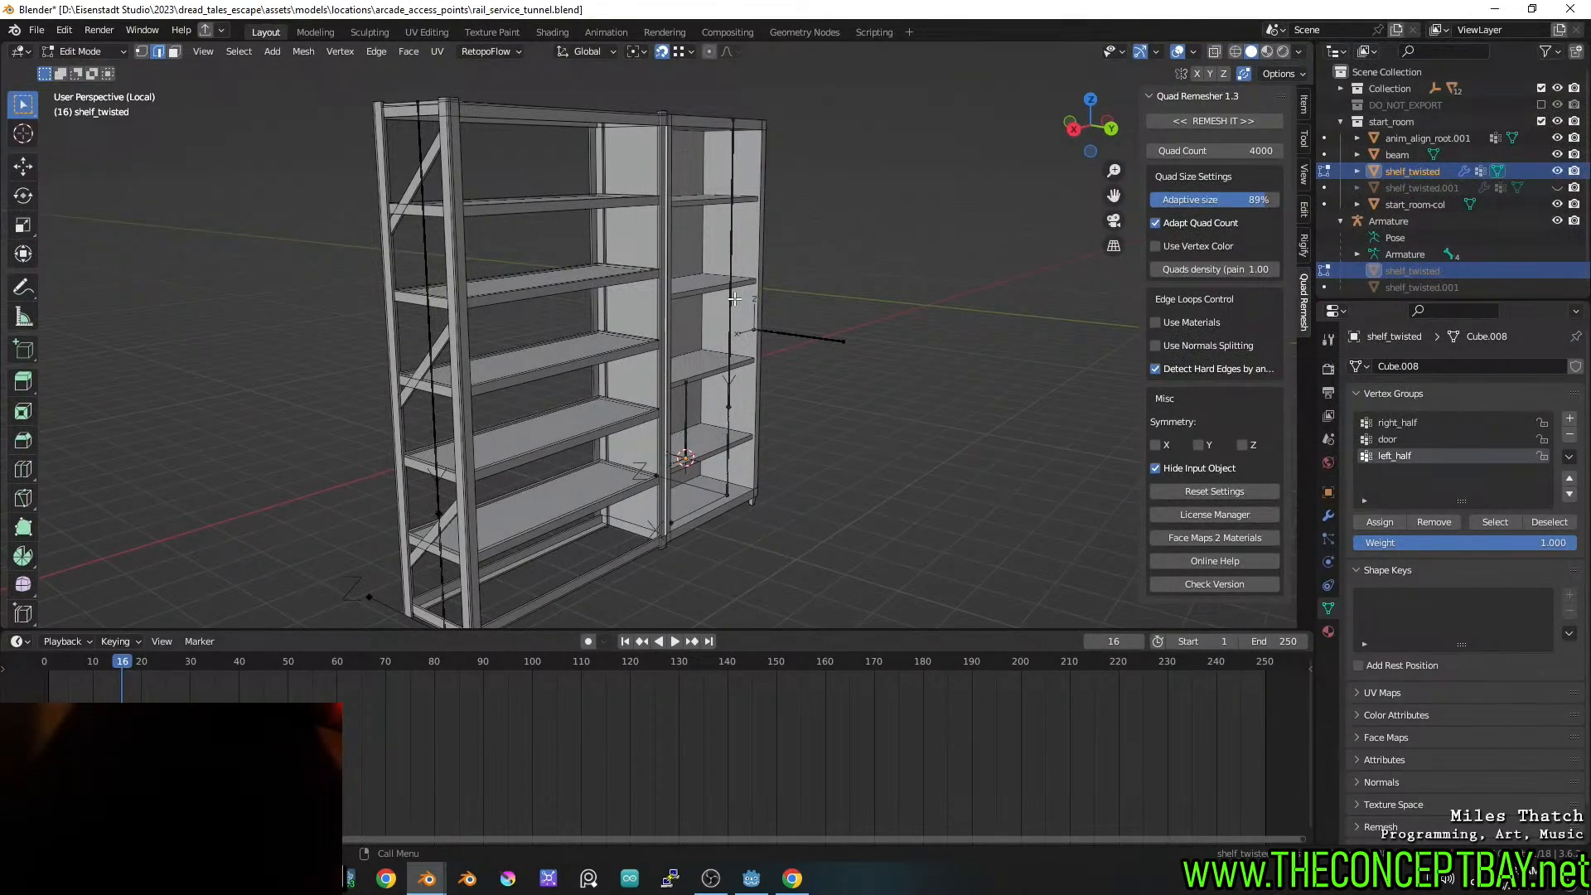
Undo the mesh cleanup, posing and parenting edits back to the state where Retopo_shelf_twisted is parented to the armature
key(ctrl+z)
key(ctrl+z)
key(ctrl+z)
key(ctrl+z)
key(ctrl+z)
key(ctrl+z)
key(ctrl+z)
key(ctrl+z)
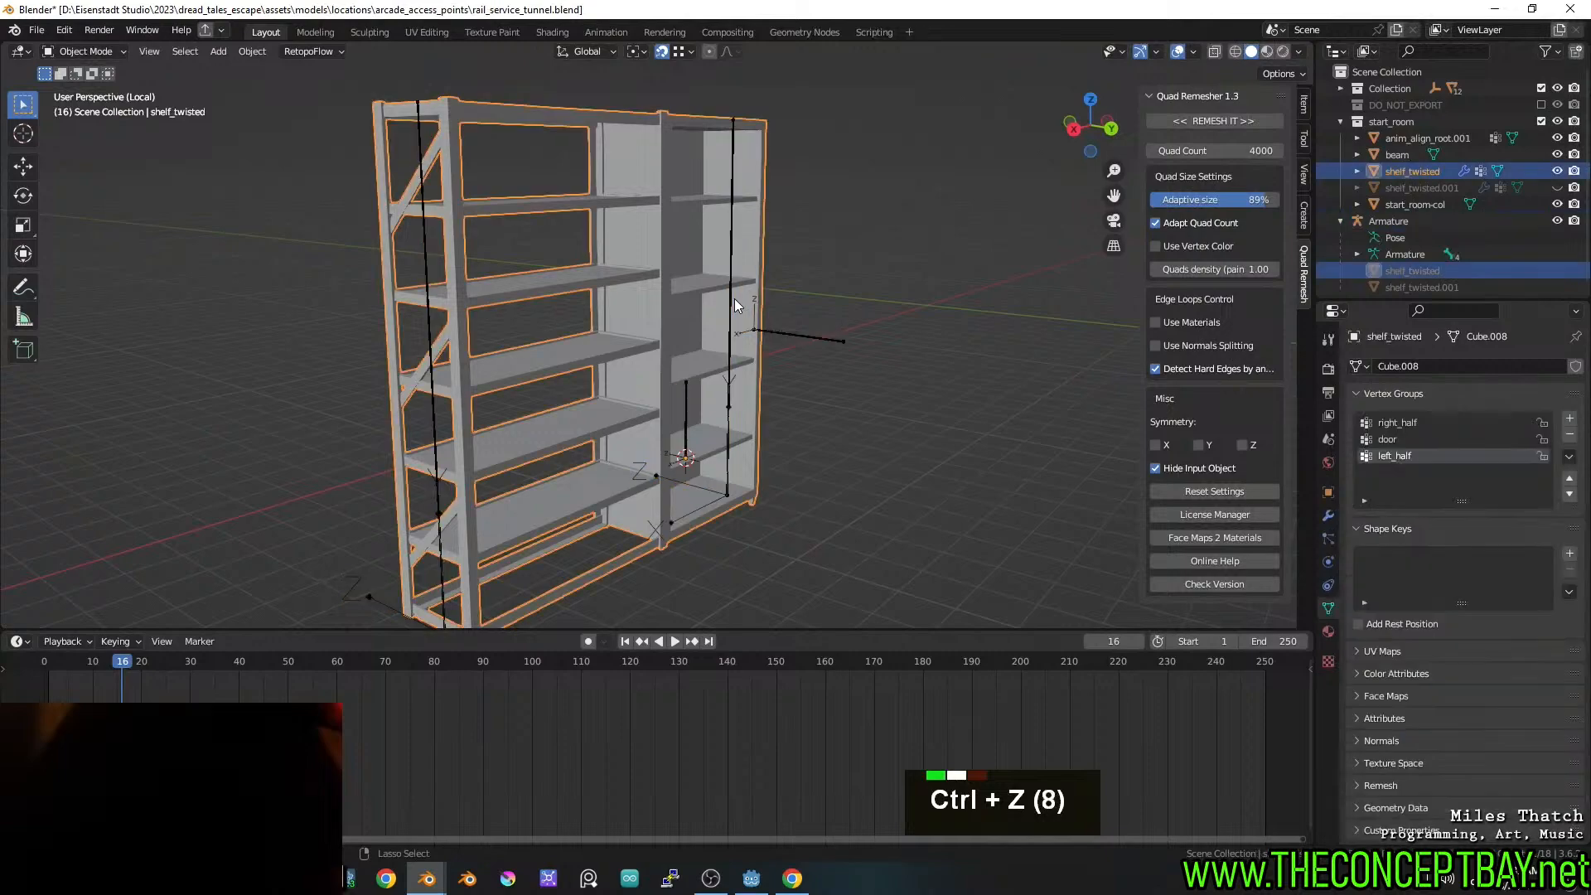
key(ctrl+z)
key(ctrl+z)
key(ctrl+z)
key(ctrl+z)
key(ctrl+z)
key(ctrl+z)
key(ctrl+z)
key(ctrl+z)
key(ctrl+z)
key(ctrl+z)
key(ctrl+z)
key(ctrl+z)
key(ctrl+z)
key(ctrl+z)
key(ctrl+z)
key(ctrl+z)
key(ctrl+z)
key(ctrl+z)
key(ctrl+z)
key(ctrl+z)
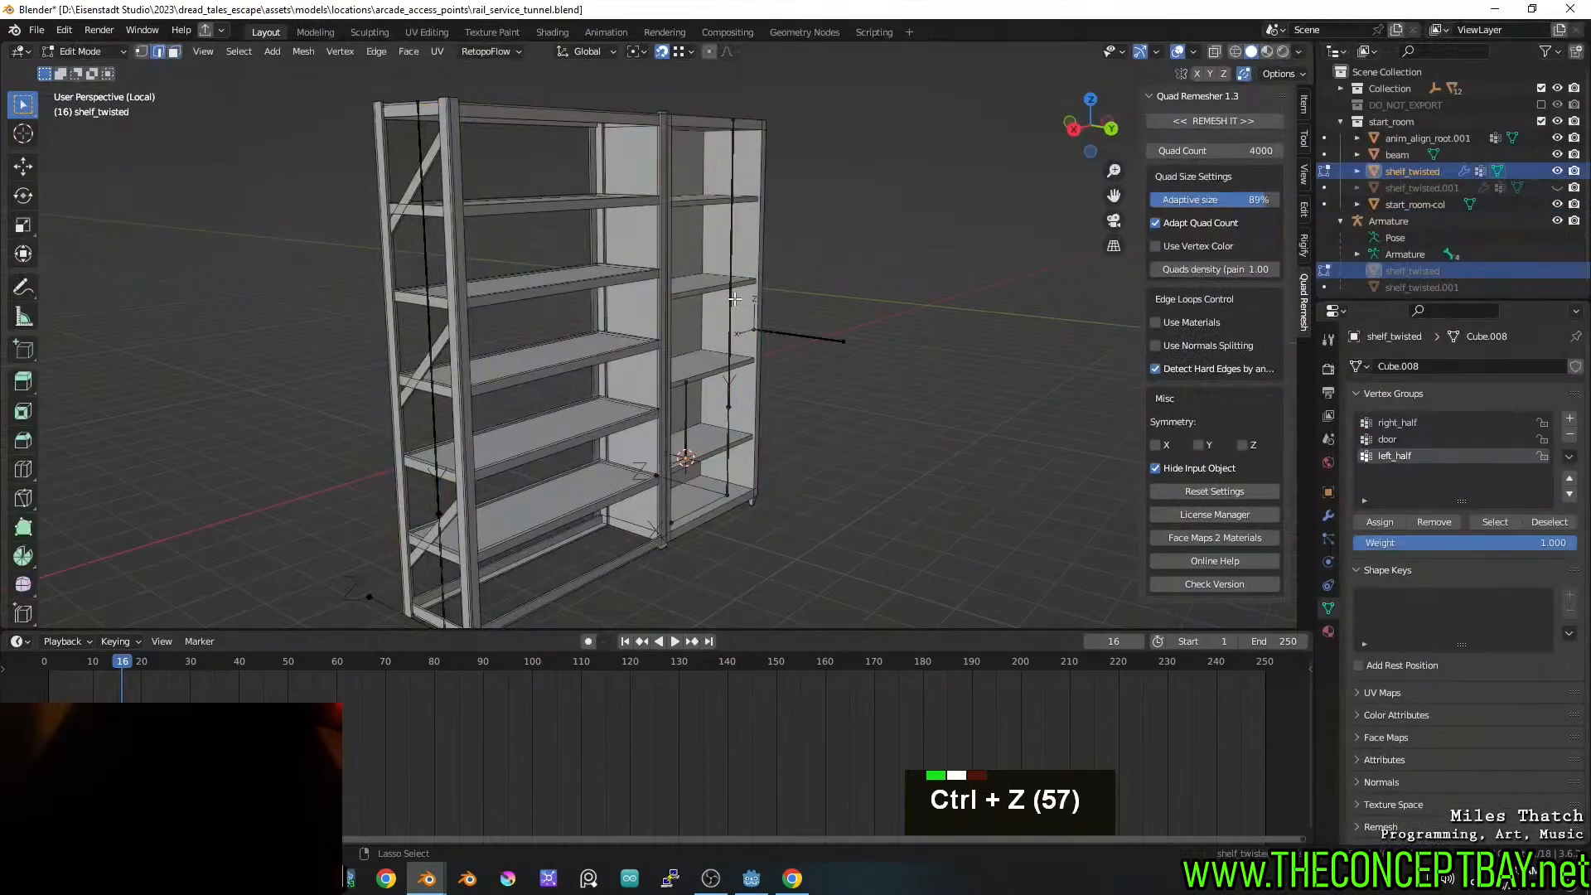
key(ctrl+z)
key(ctrl+z)
key(ctrl+z)
key(ctrl+z)
key(ctrl+z)
key(ctrl+z)
key(ctrl+z)
key(ctrl+z)
key(ctrl+z)
key(ctrl+z)
key(ctrl+z)
key(ctrl+z)
key(ctrl+z)
key(ctrl+z)
key(ctrl+z)
key(ctrl+z)
key(ctrl+z)
key(ctrl+z)
key(ctrl+z)
key(ctrl+z)
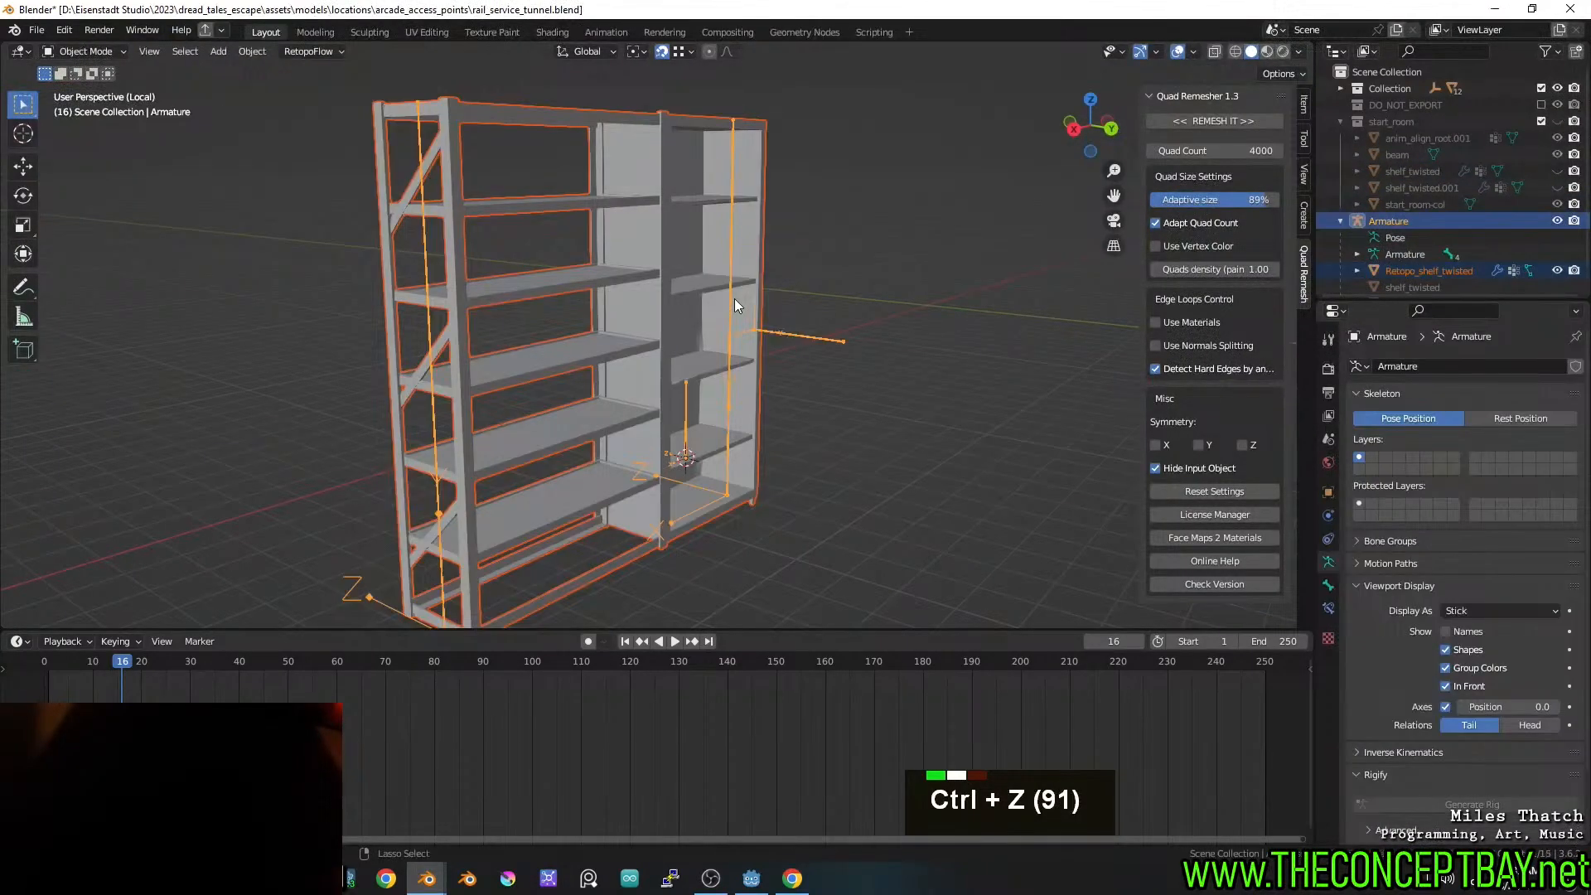
key(ctrl+z)
key(Tab)
key(x)
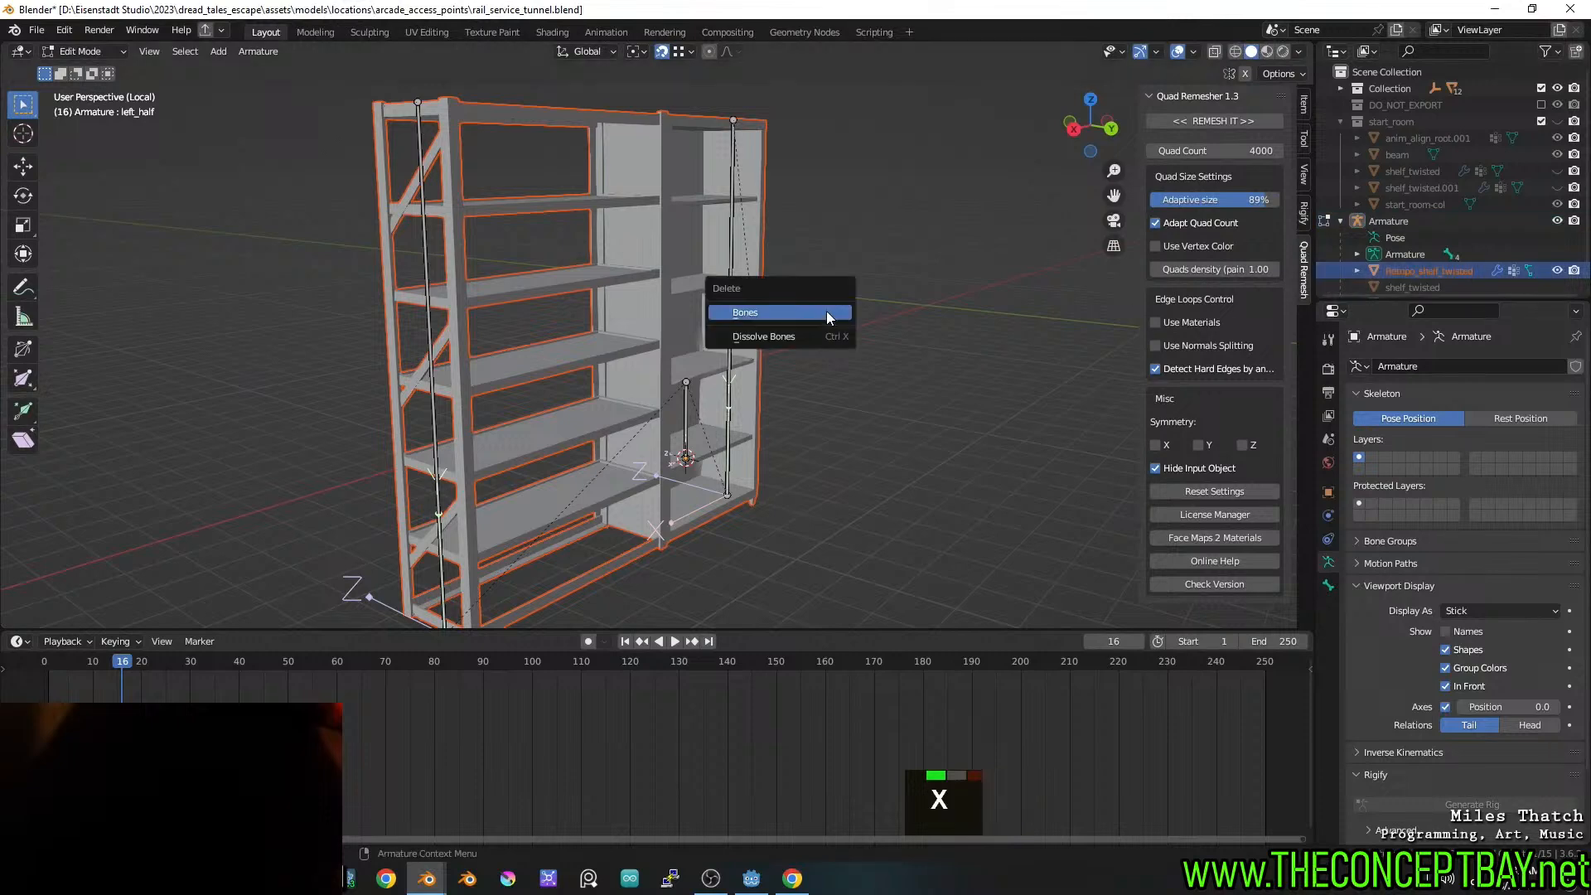
middle_drag(924, 320, 1120, 306)
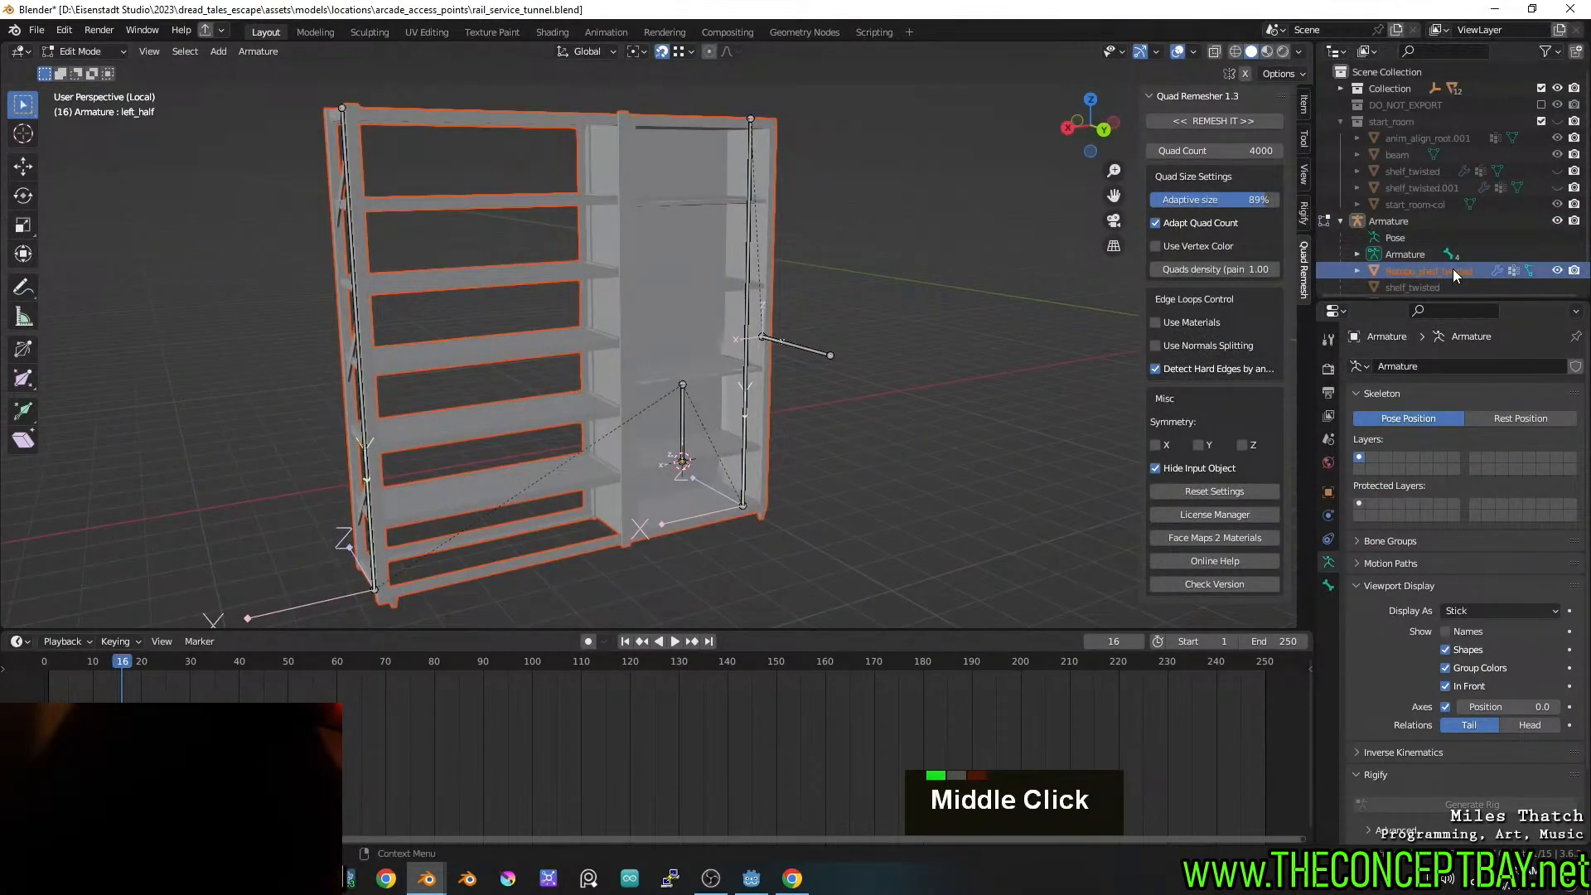
Return to Object Mode and delete the Retopo_shelf_twisted object
scroll(1454, 268, down, 3)
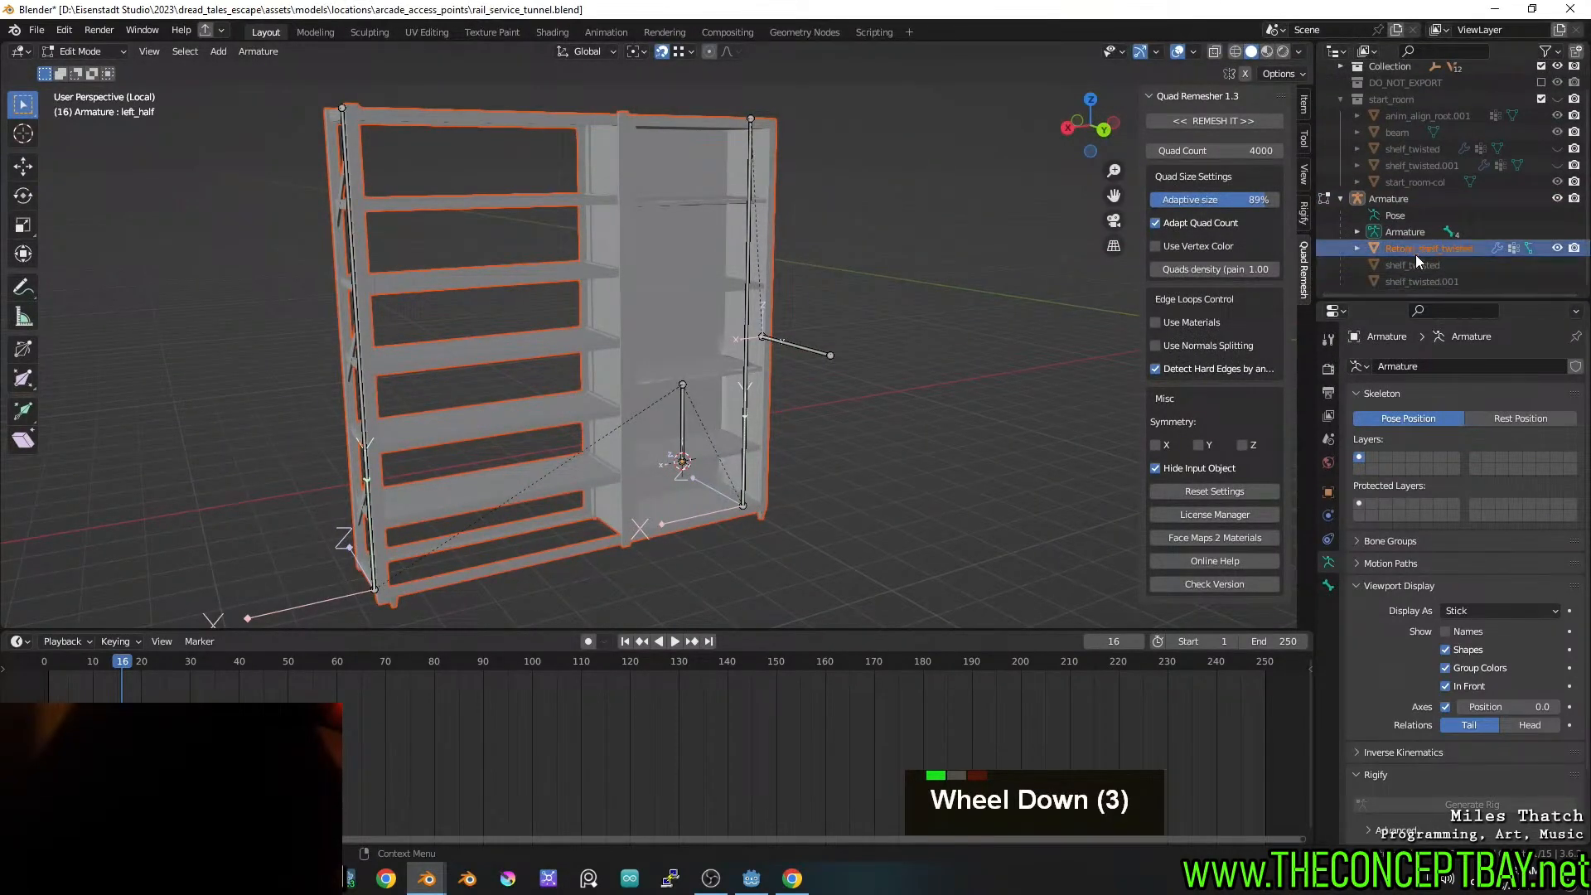
double_click(106, 72)
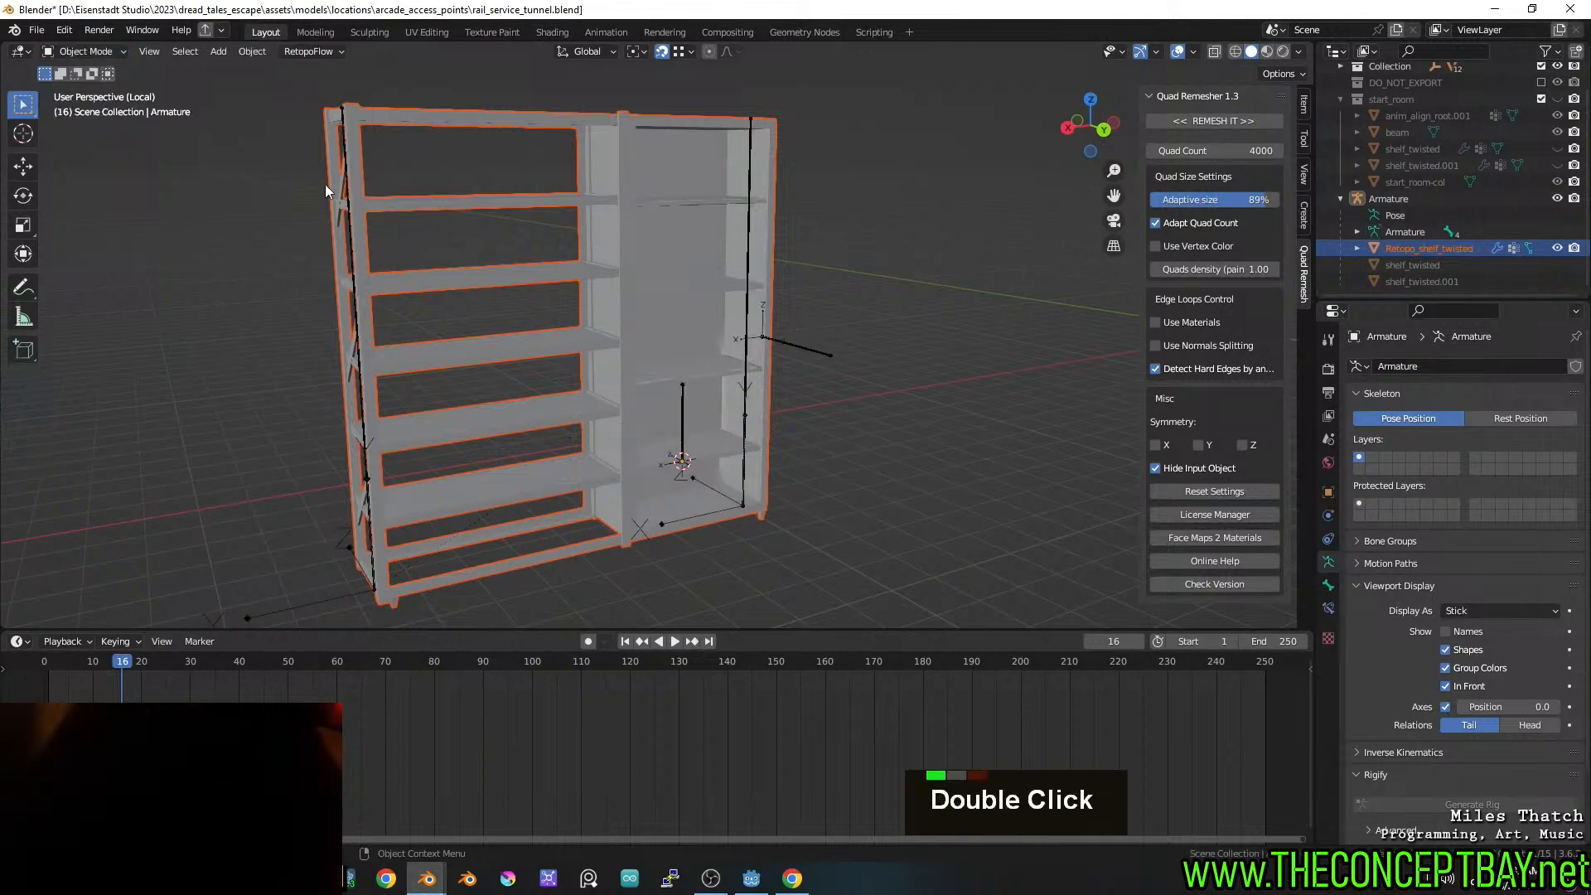
key(x)
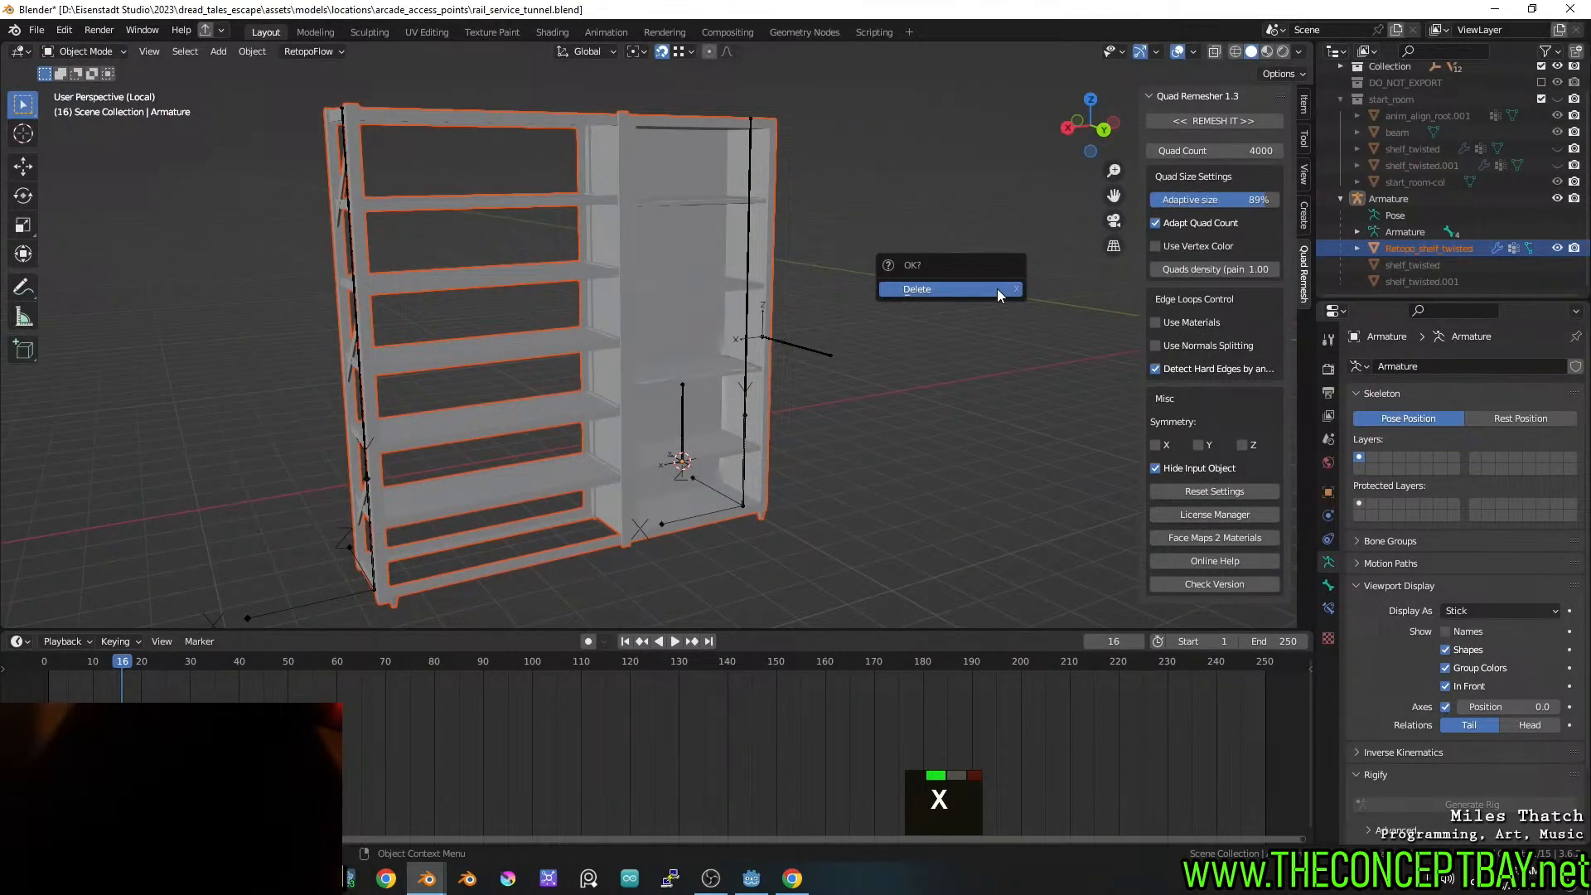
click(997, 288)
Try deleting the shelf_twisted and shelf_twisted.001 objects, and undo the deletion
click(1442, 262)
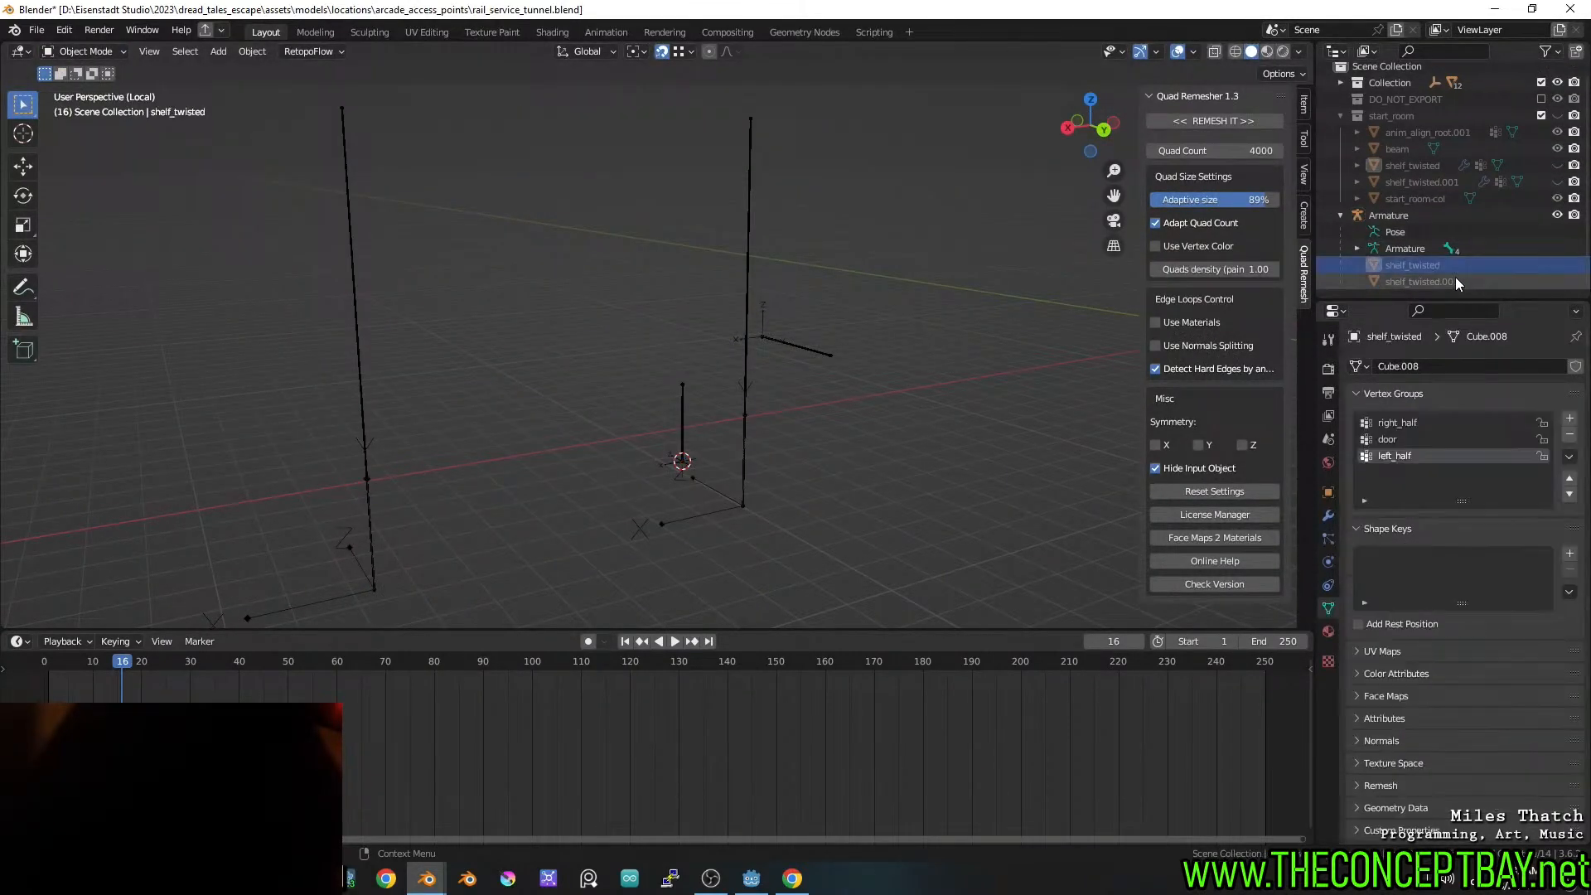
key(shift+x)
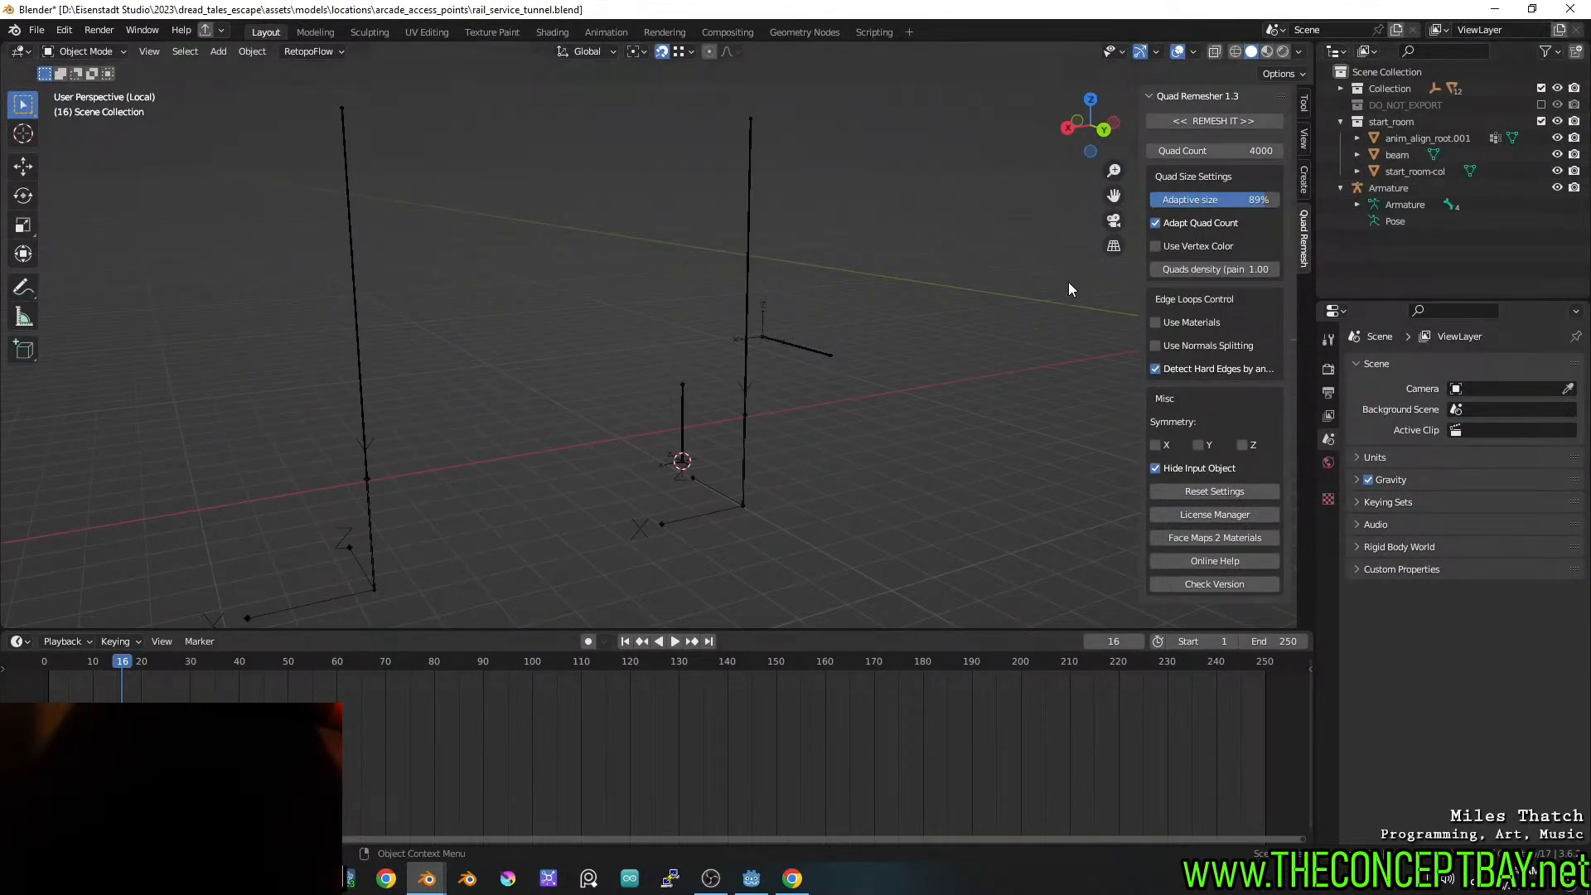
key(ctrl+z)
key(ctrl+z)
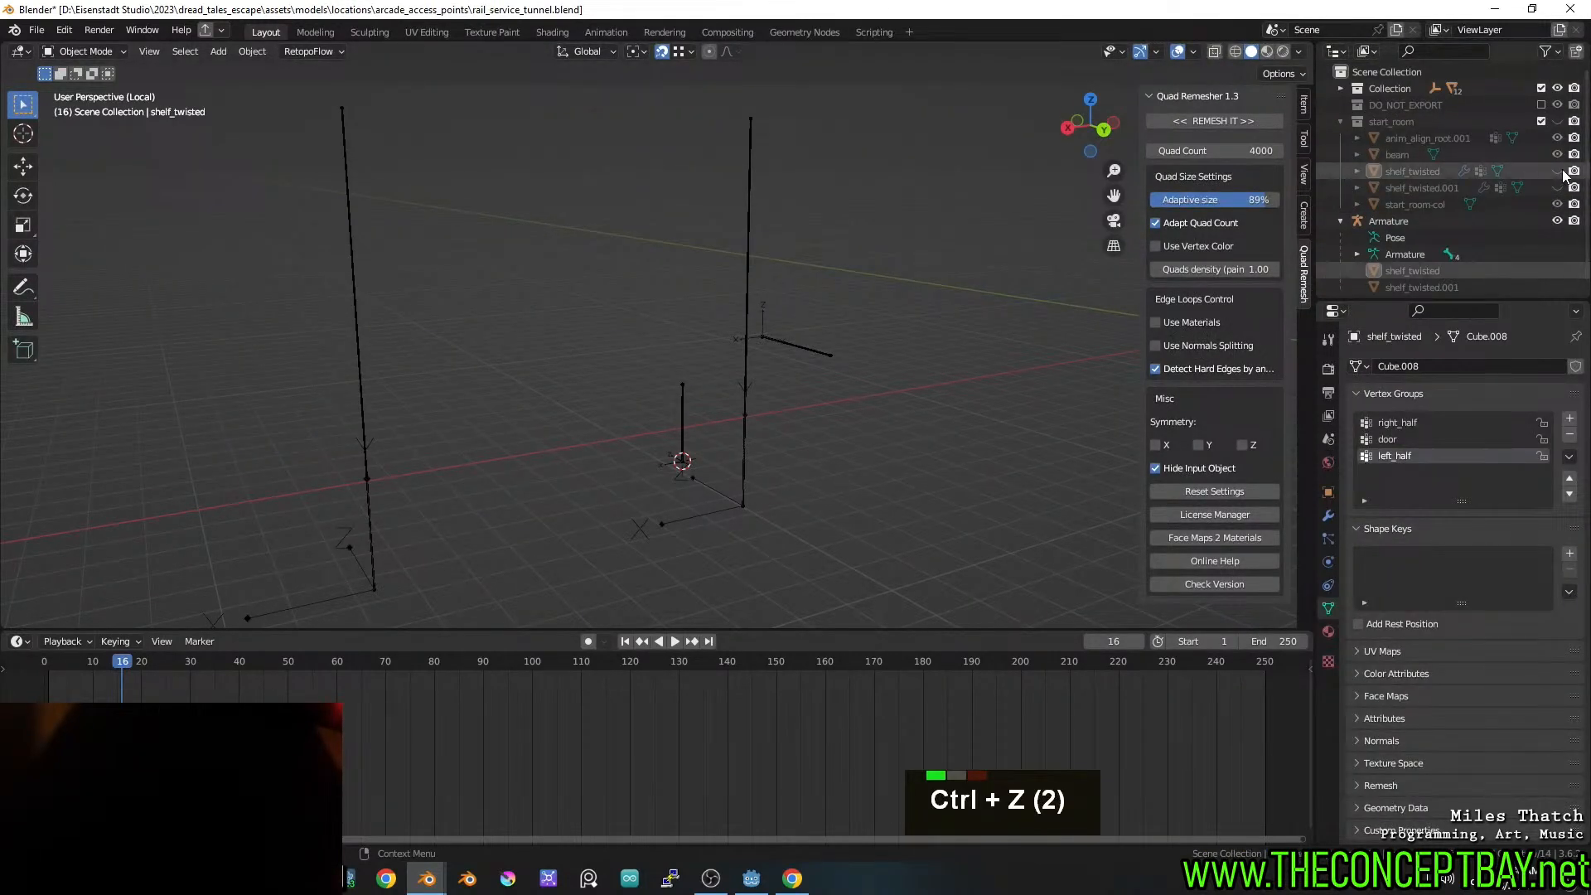
Unhide shelf_twisted, shelf_twisted.001 and the start_room collection, and move the Armature into that collection
click(1558, 171)
click(1558, 188)
scroll(1407, 274, down, 1)
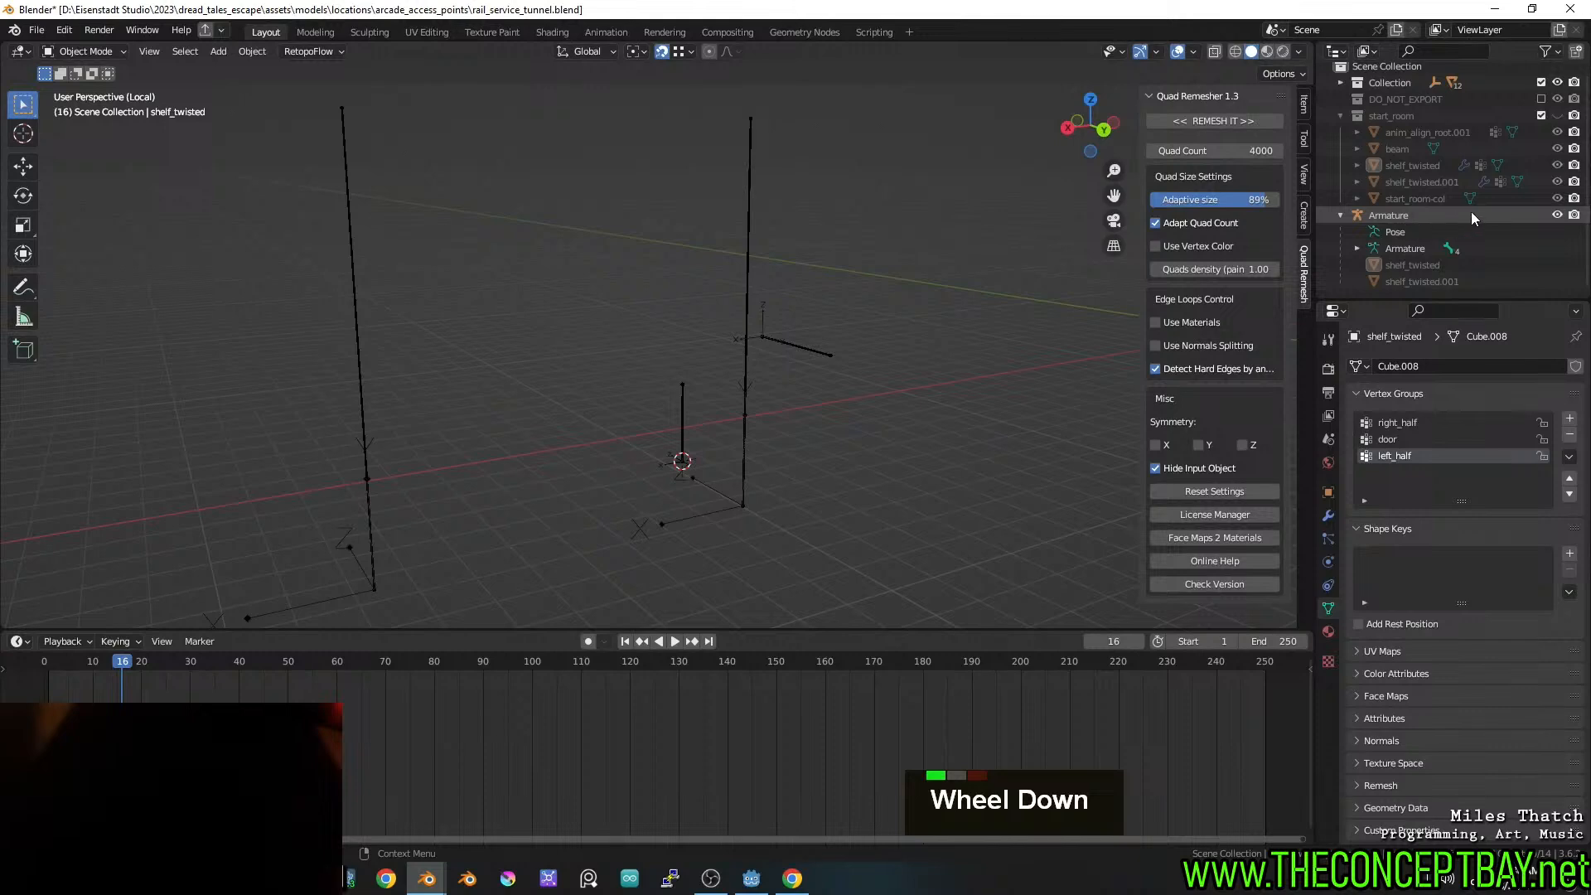
drag(1470, 211, 1381, 116)
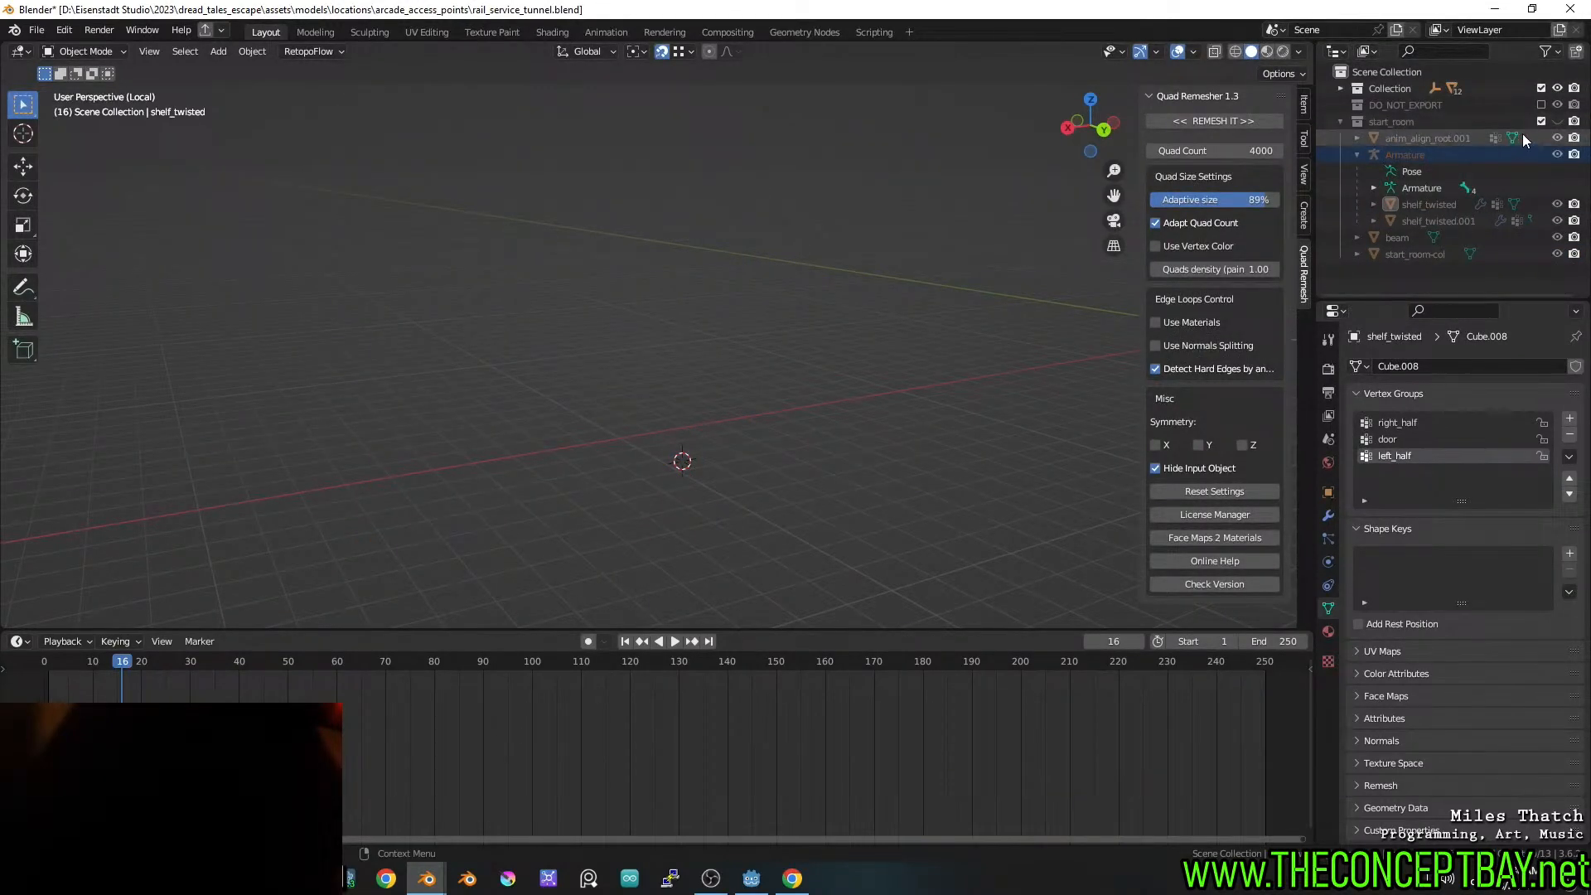
click(1558, 121)
Duplicate the right_half bone in the armature and place the copy about 2.05 m along X, at the shelf's middle divider
click(743, 319)
key(Tab)
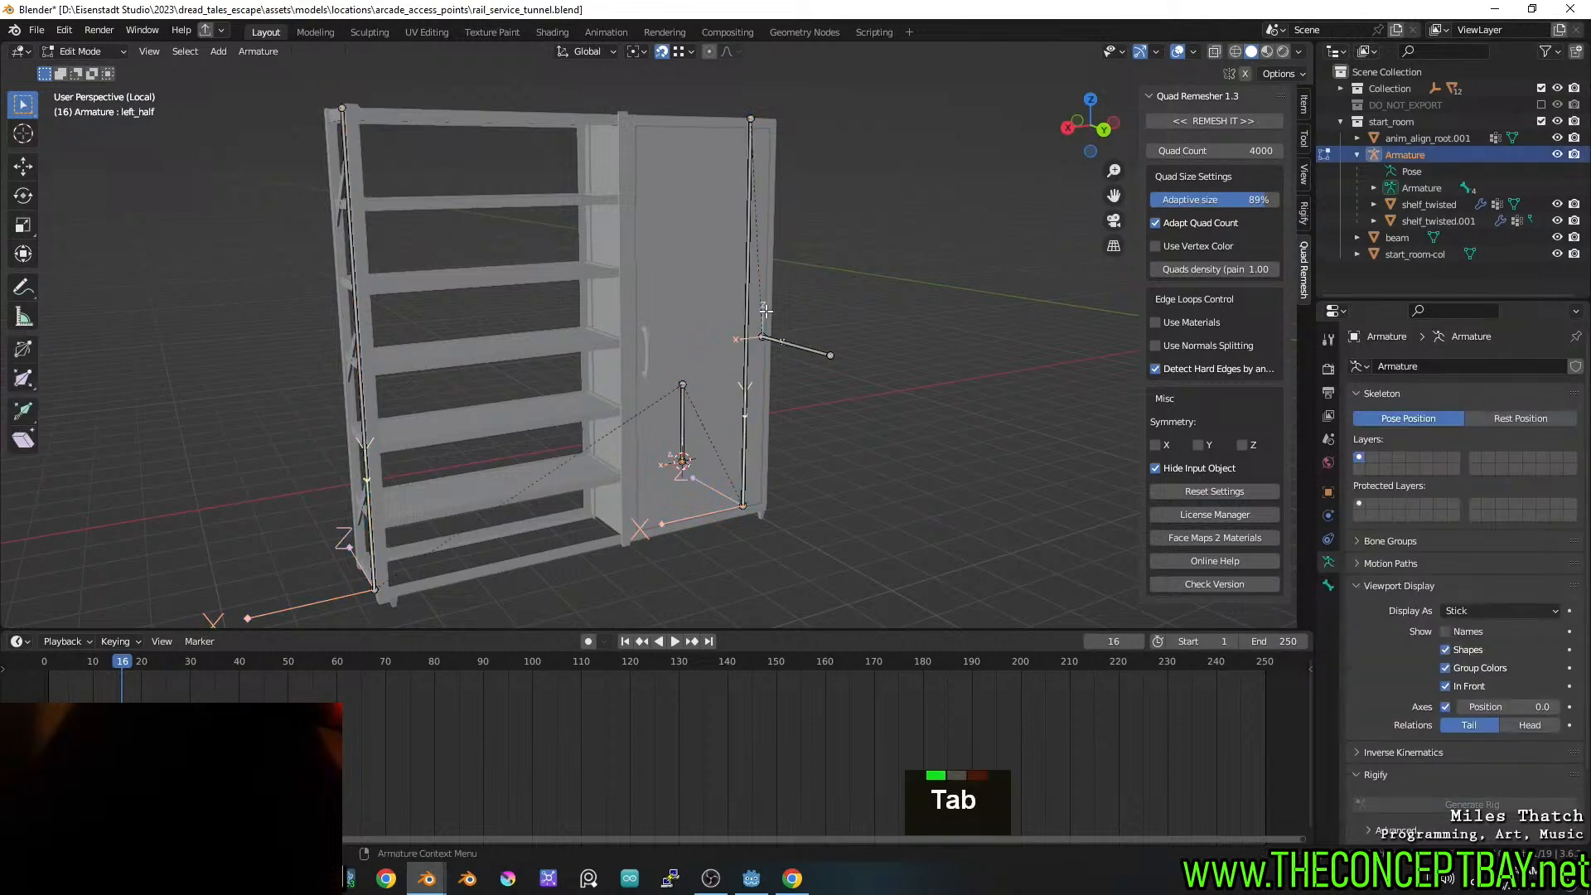
click(748, 306)
alt+middle_drag(754, 309, 817, 313)
key(shift+d)
key(x)
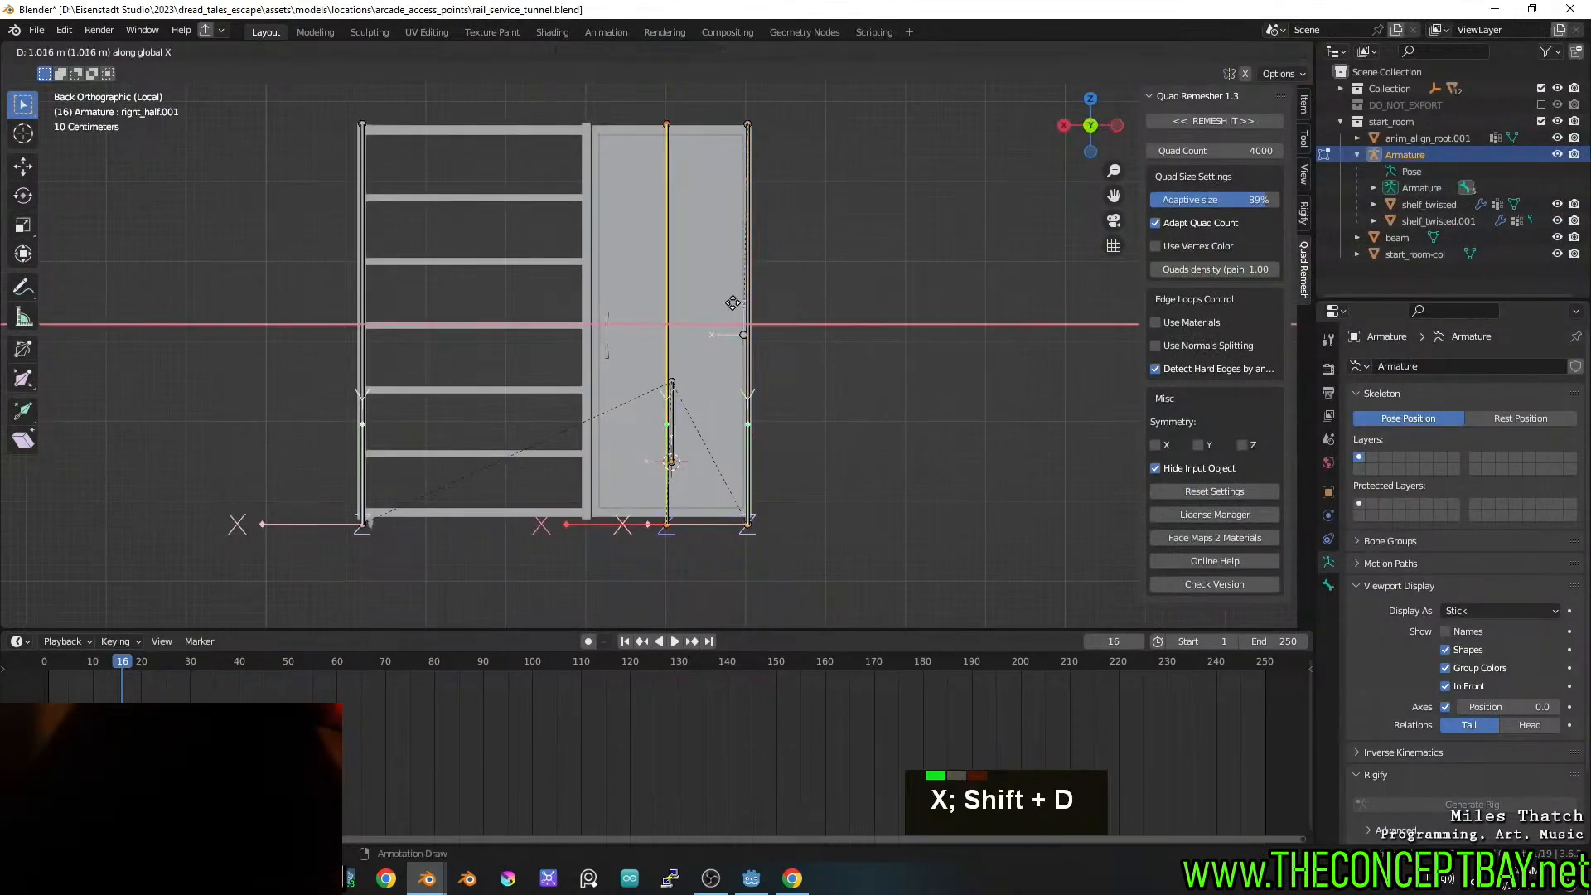
click(652, 306)
Rename the duplicated bone as middle and save the file
middle_drag(651, 306, 740, 342)
key(F2)
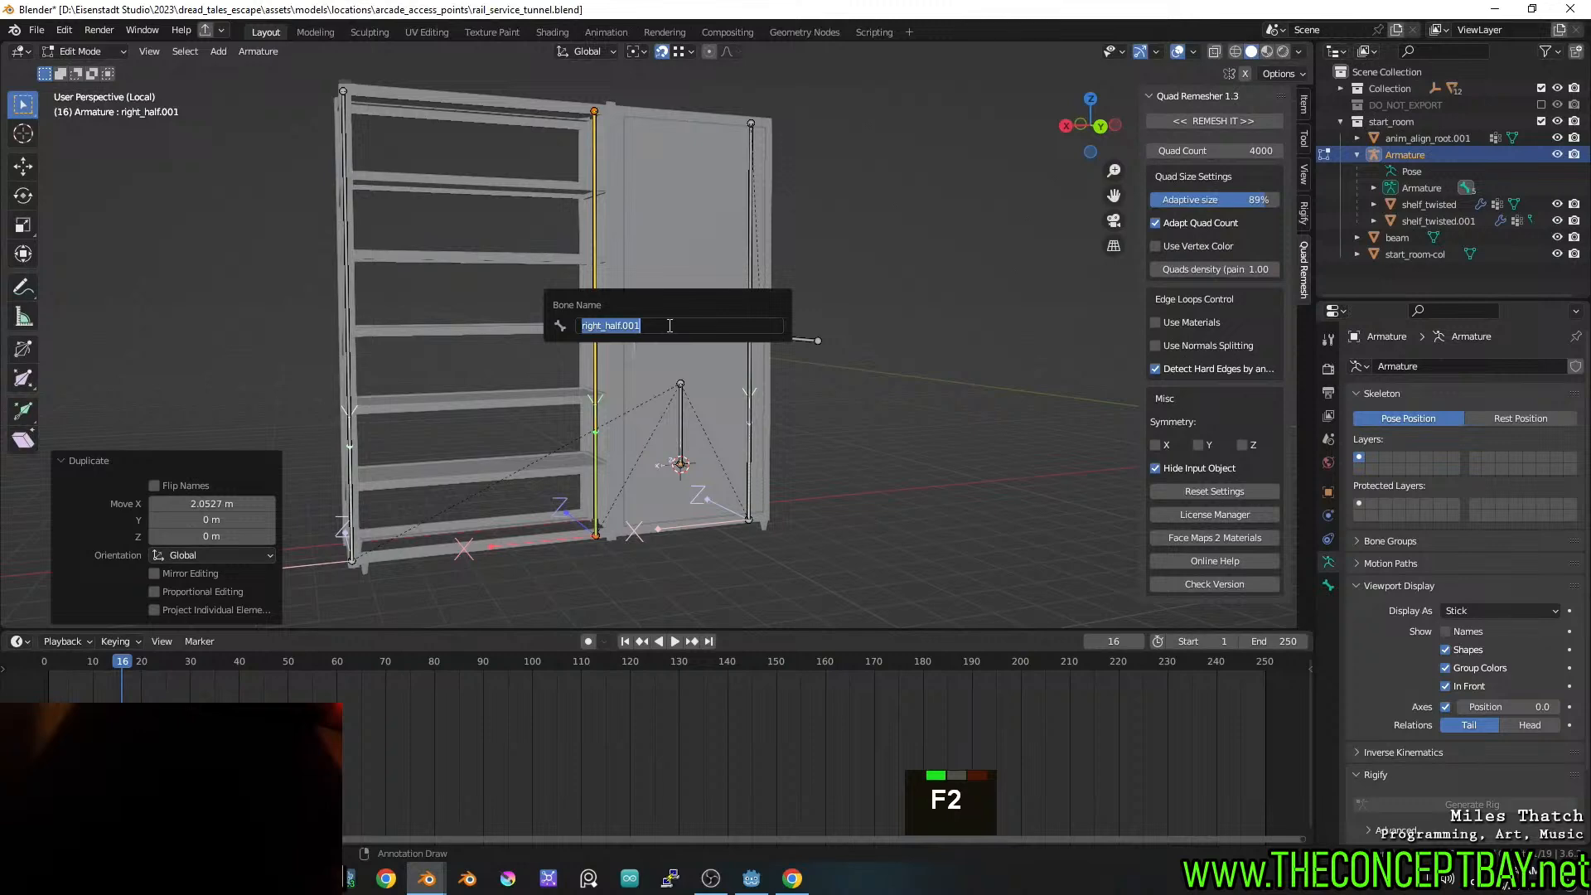
key(BackSpace)
key(BackSpace)
key(BackSpace)
key(BackSpace)
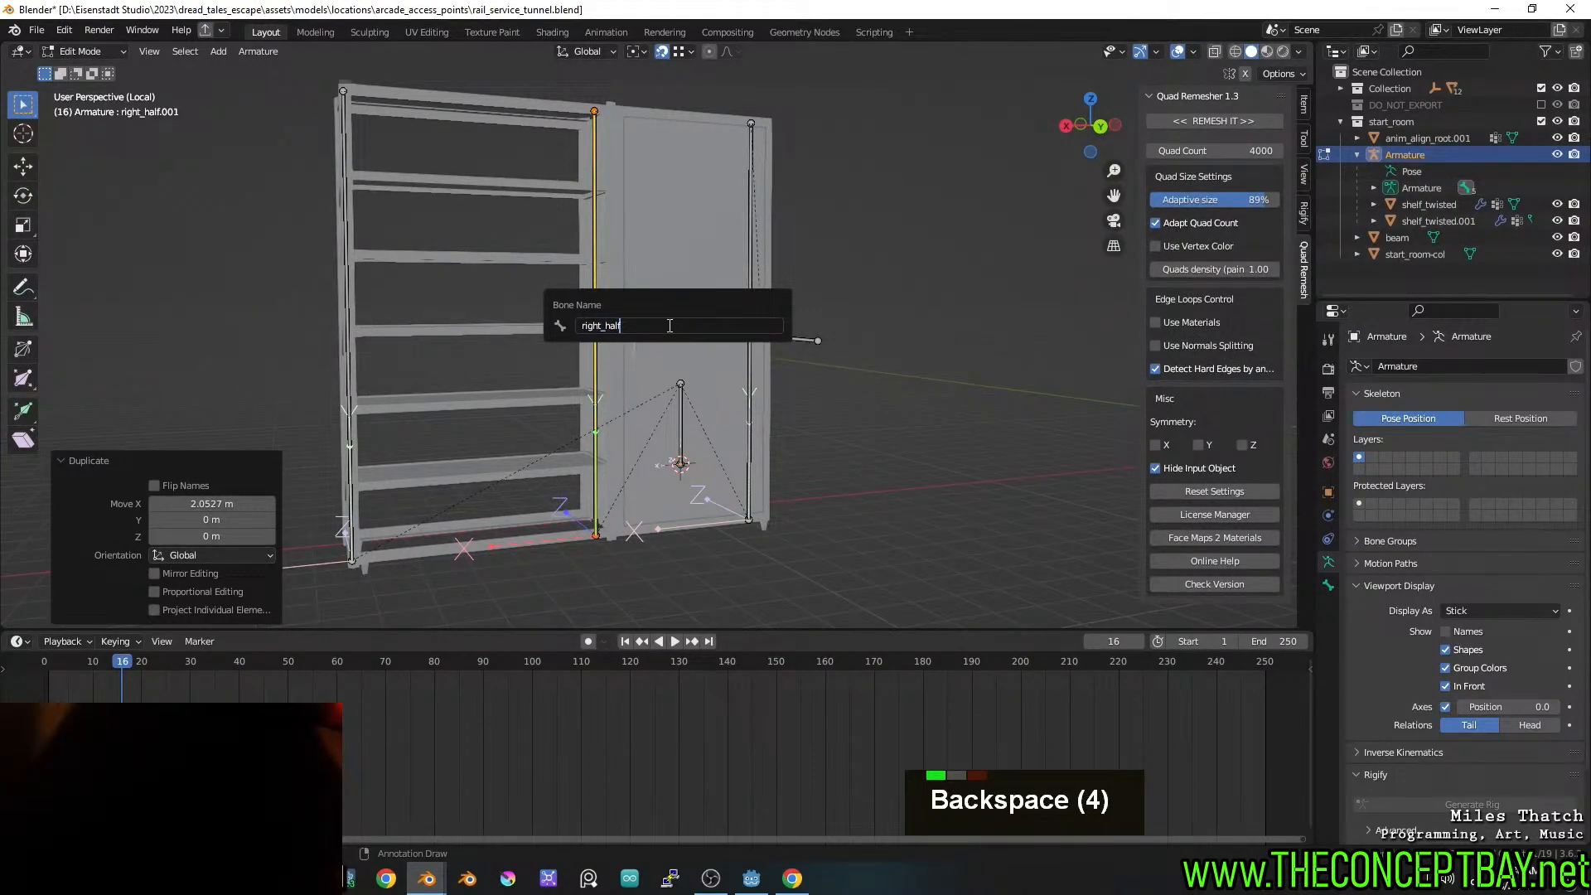
key(ctrl+Left)
key(shift+Right)
key(shift+Right)
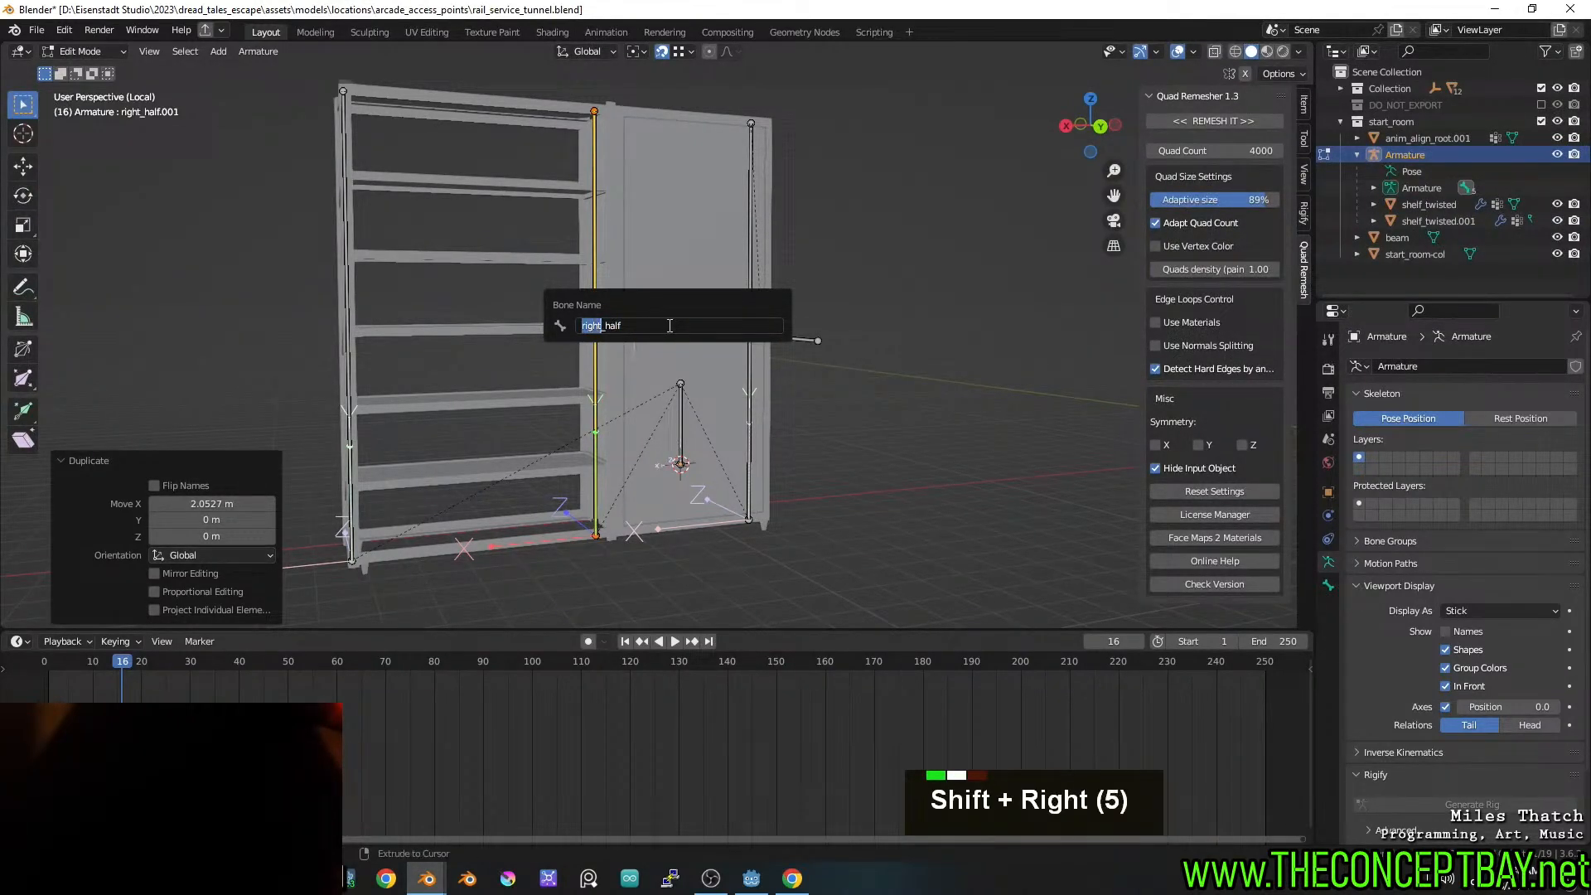
text(middle)
key(Return)
key(ctrl+s)
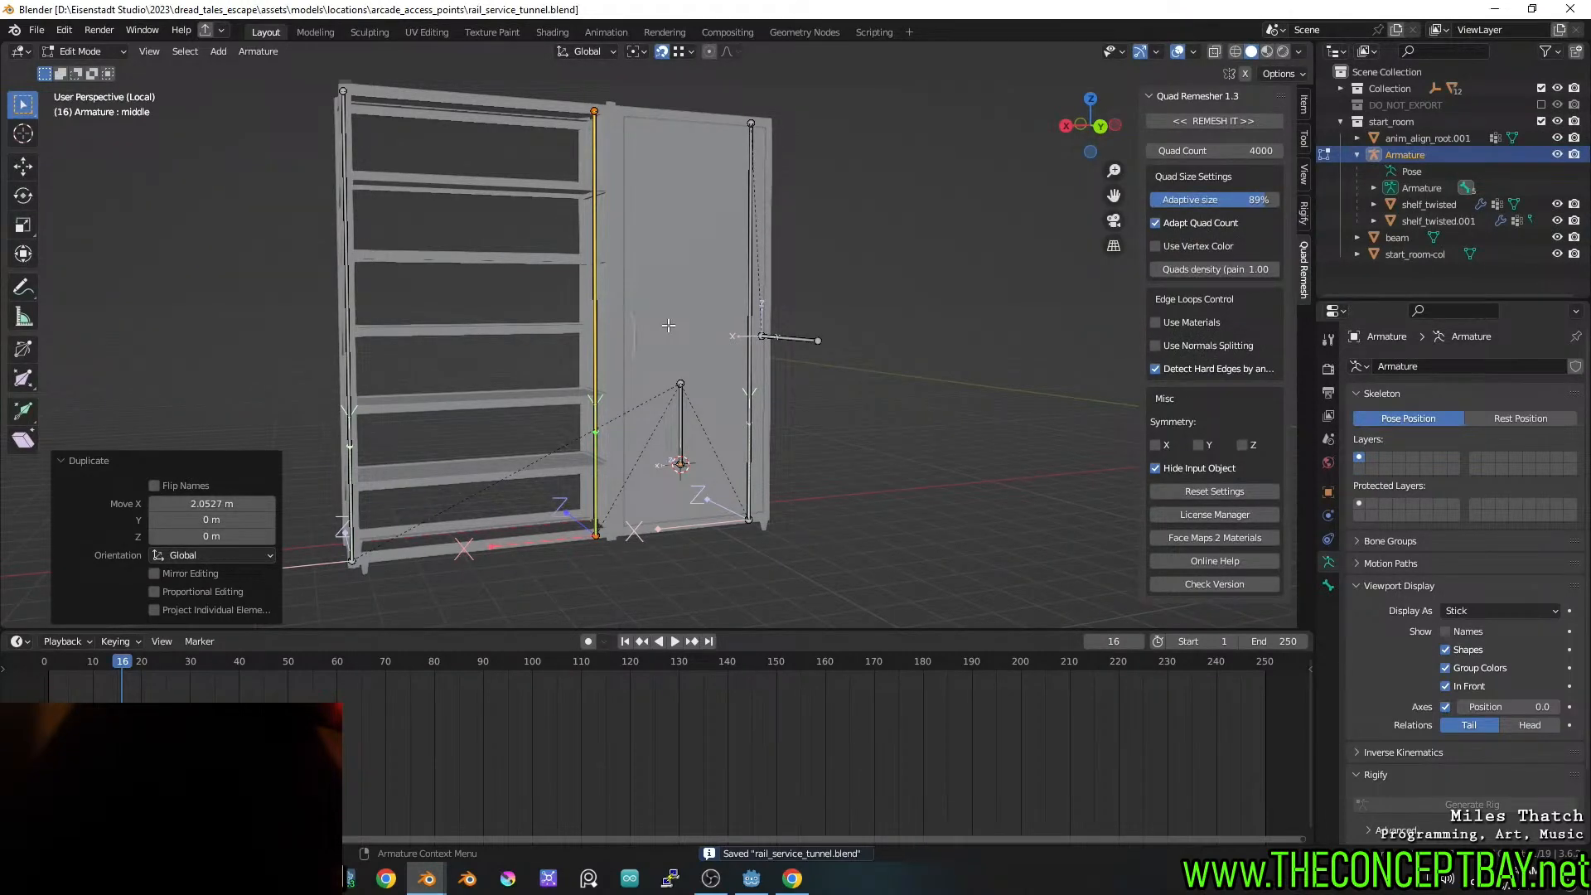
Save the file, return to Object Mode and parent shelf_twisted to the Armature with automatic weights
middle_drag(569, 371, 680, 320)
middle_drag(680, 321, 665, 332)
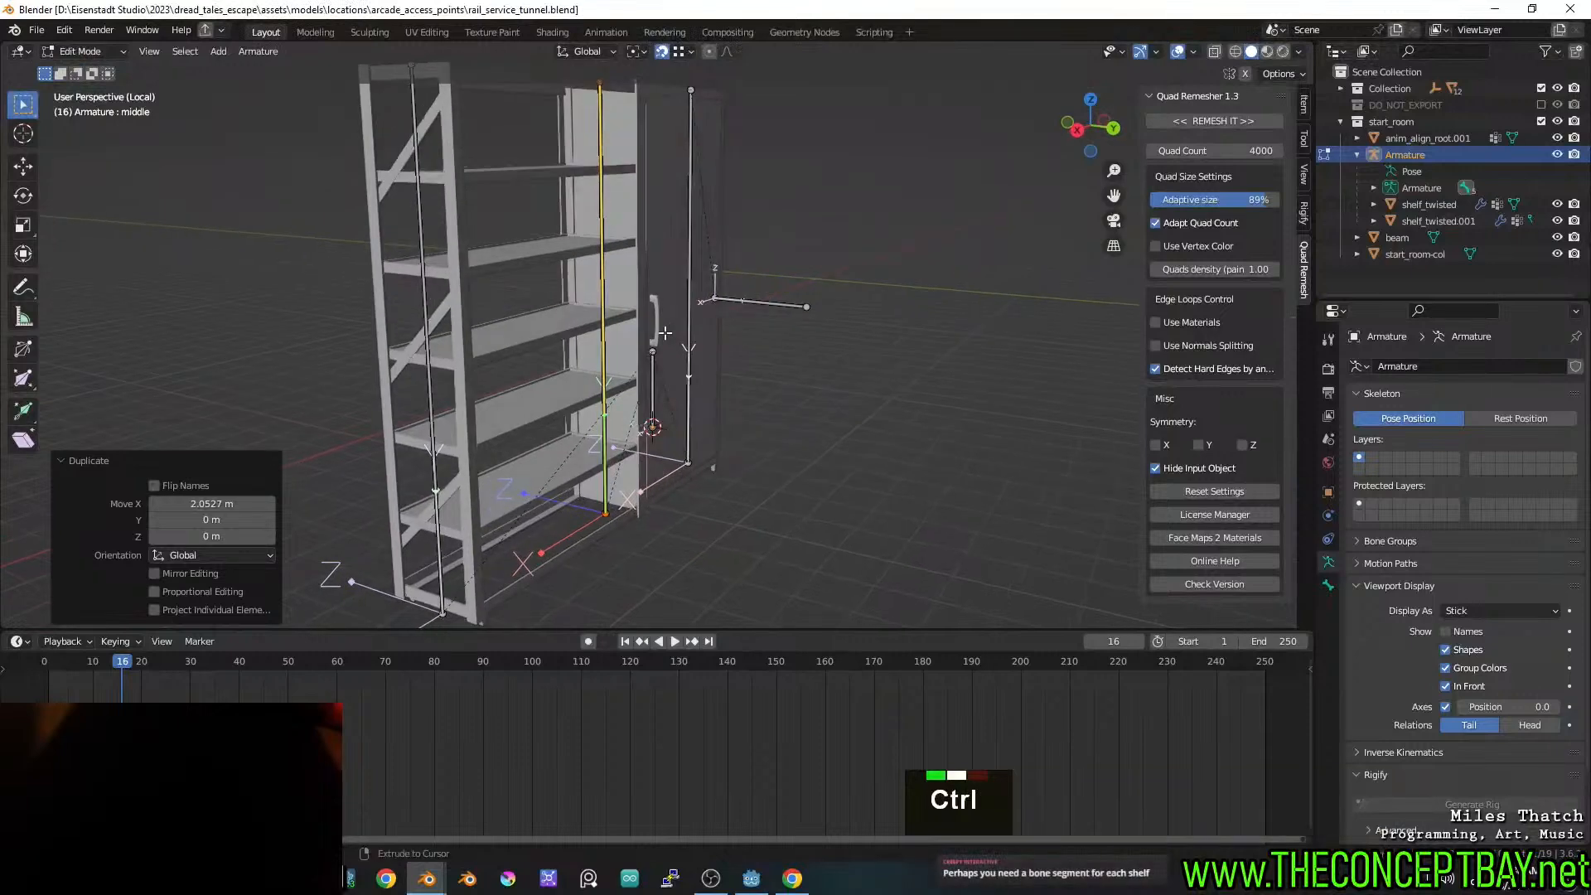
key(ctrl+s)
click(102, 72)
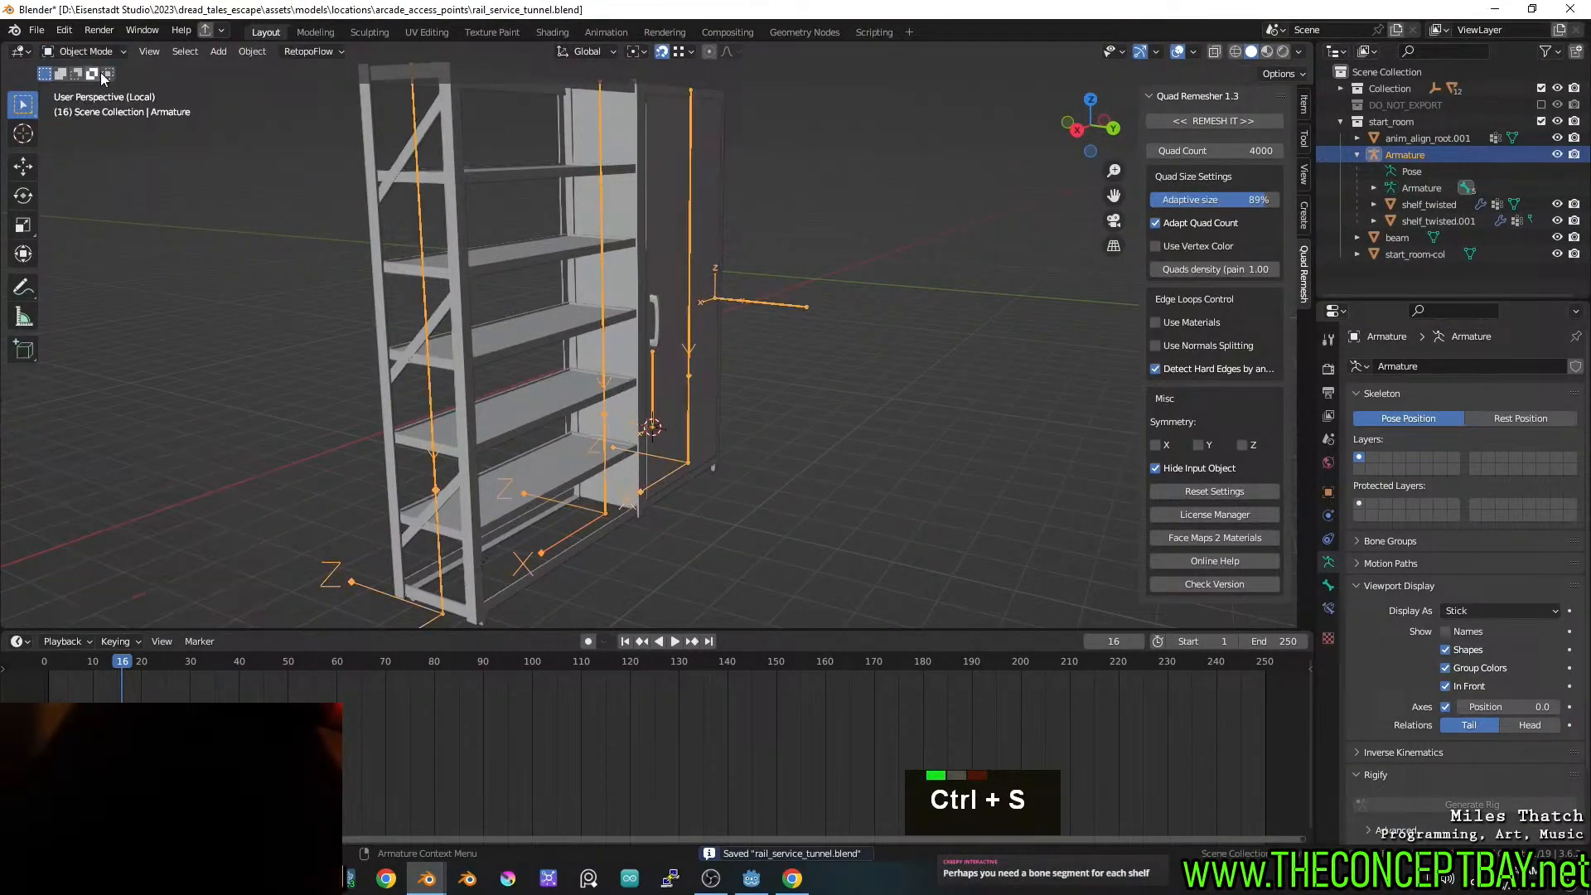
shift+click(447, 276)
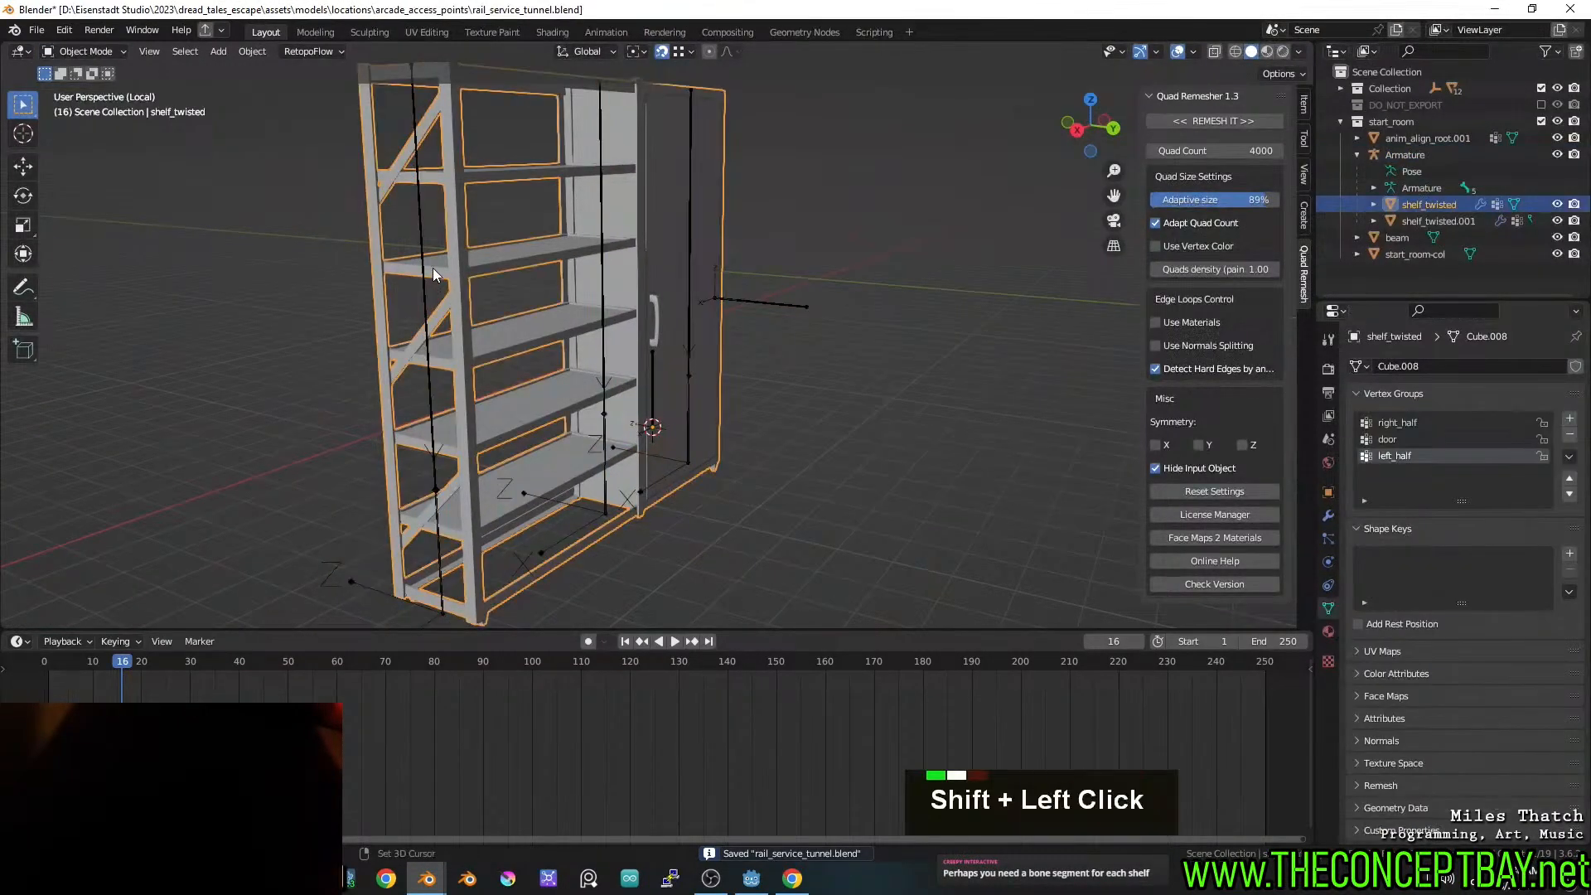
shift+click(416, 225)
key(ctrl+p)
click(416, 225)
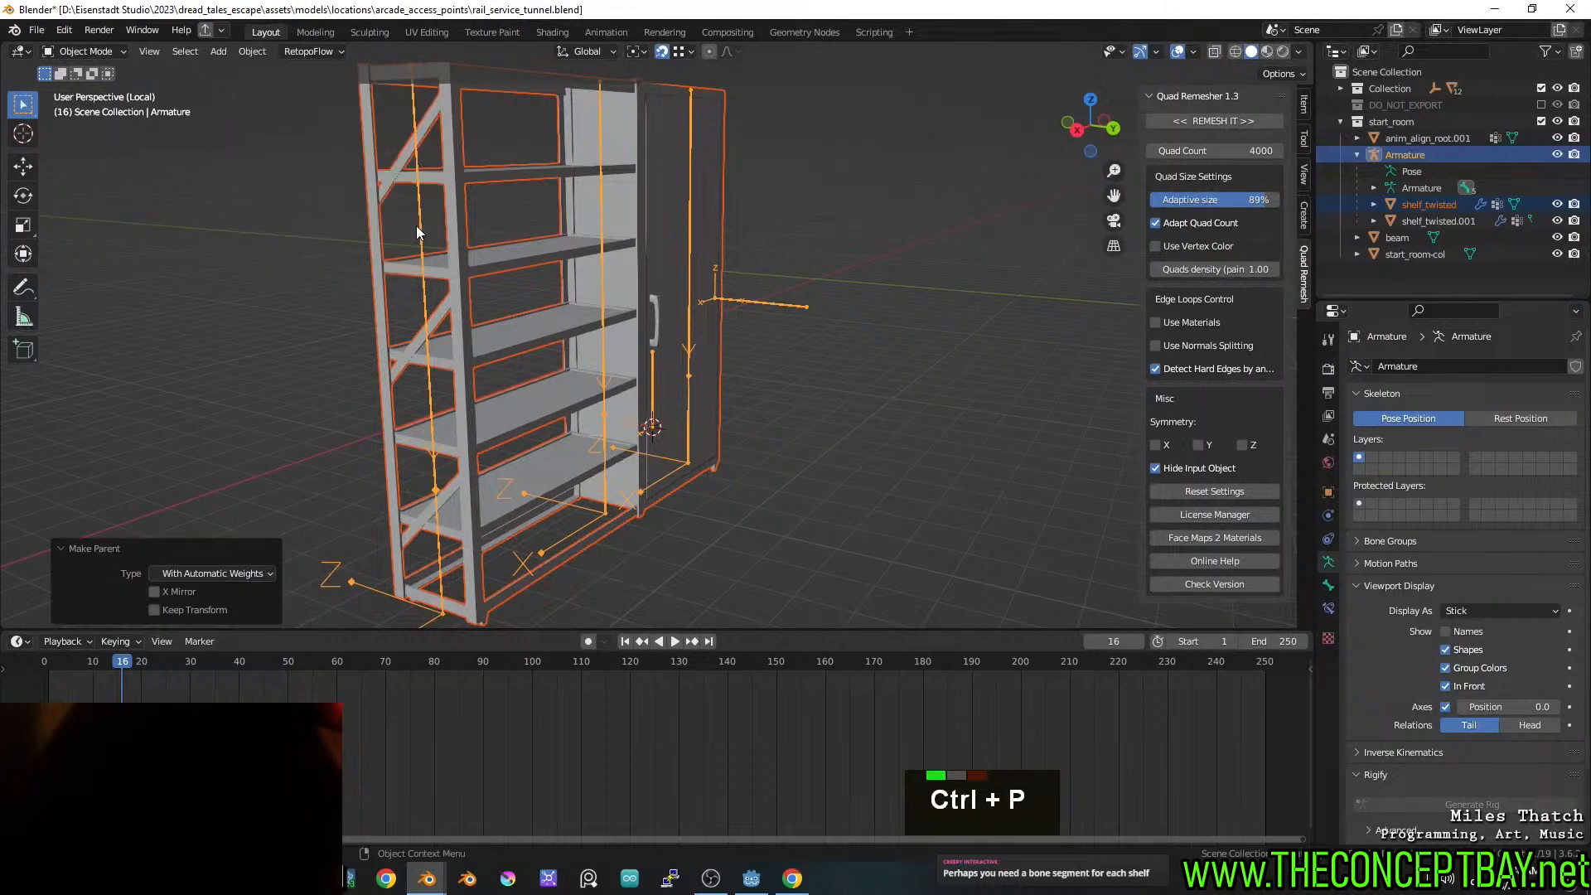
Enter Pose Mode on the armature and try rotating the left_half bone about the global X axis
key(ctrl+Tab)
scroll(531, 231, down, 3)
key(r)
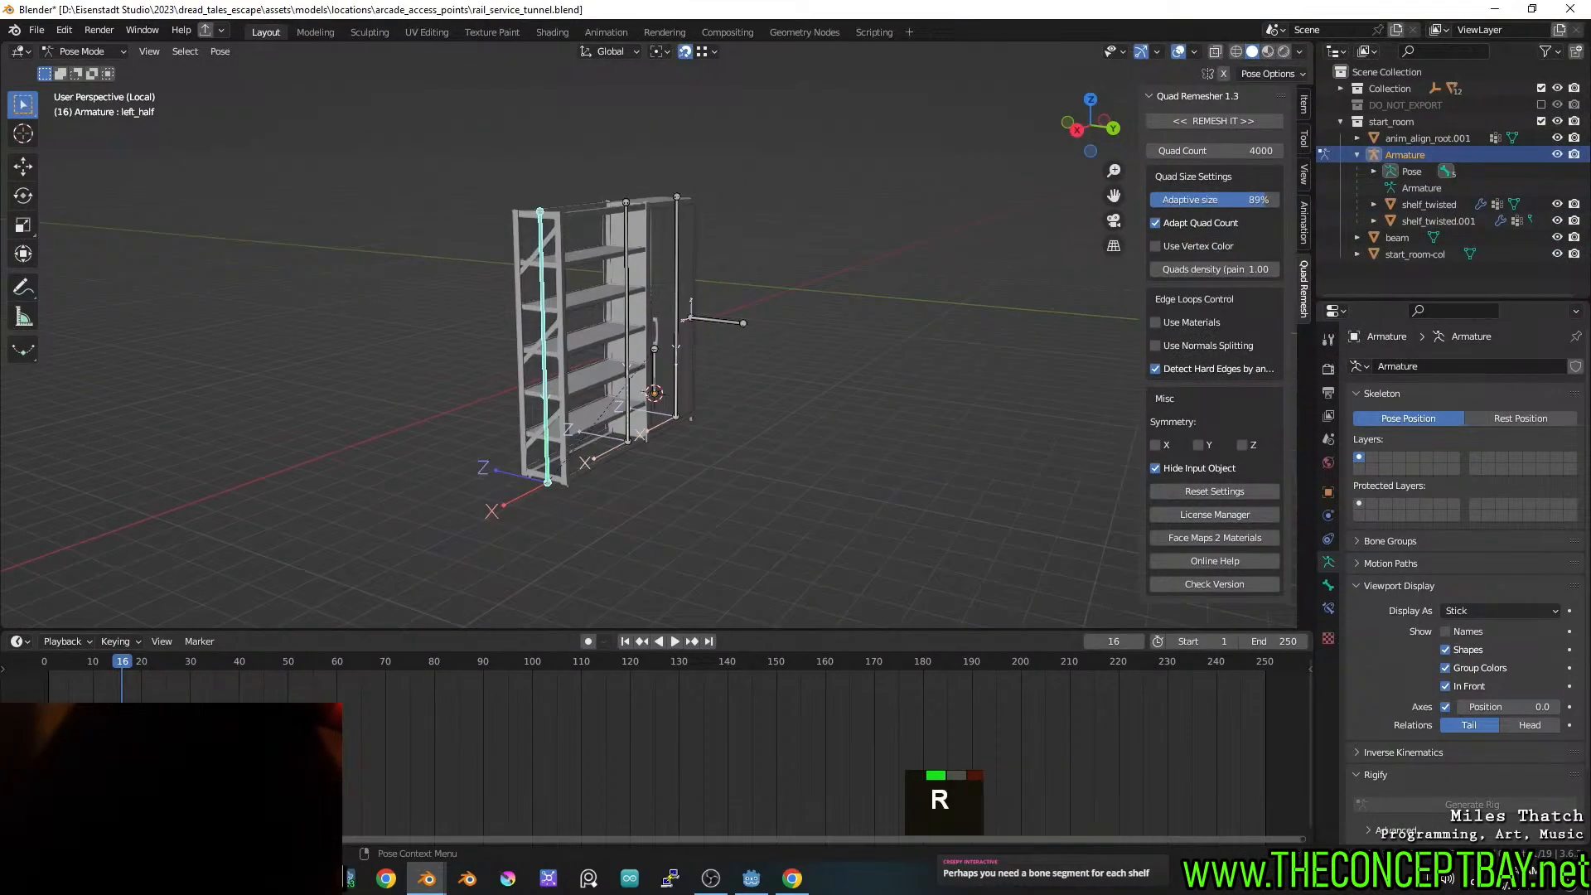
key(y)
key(x)
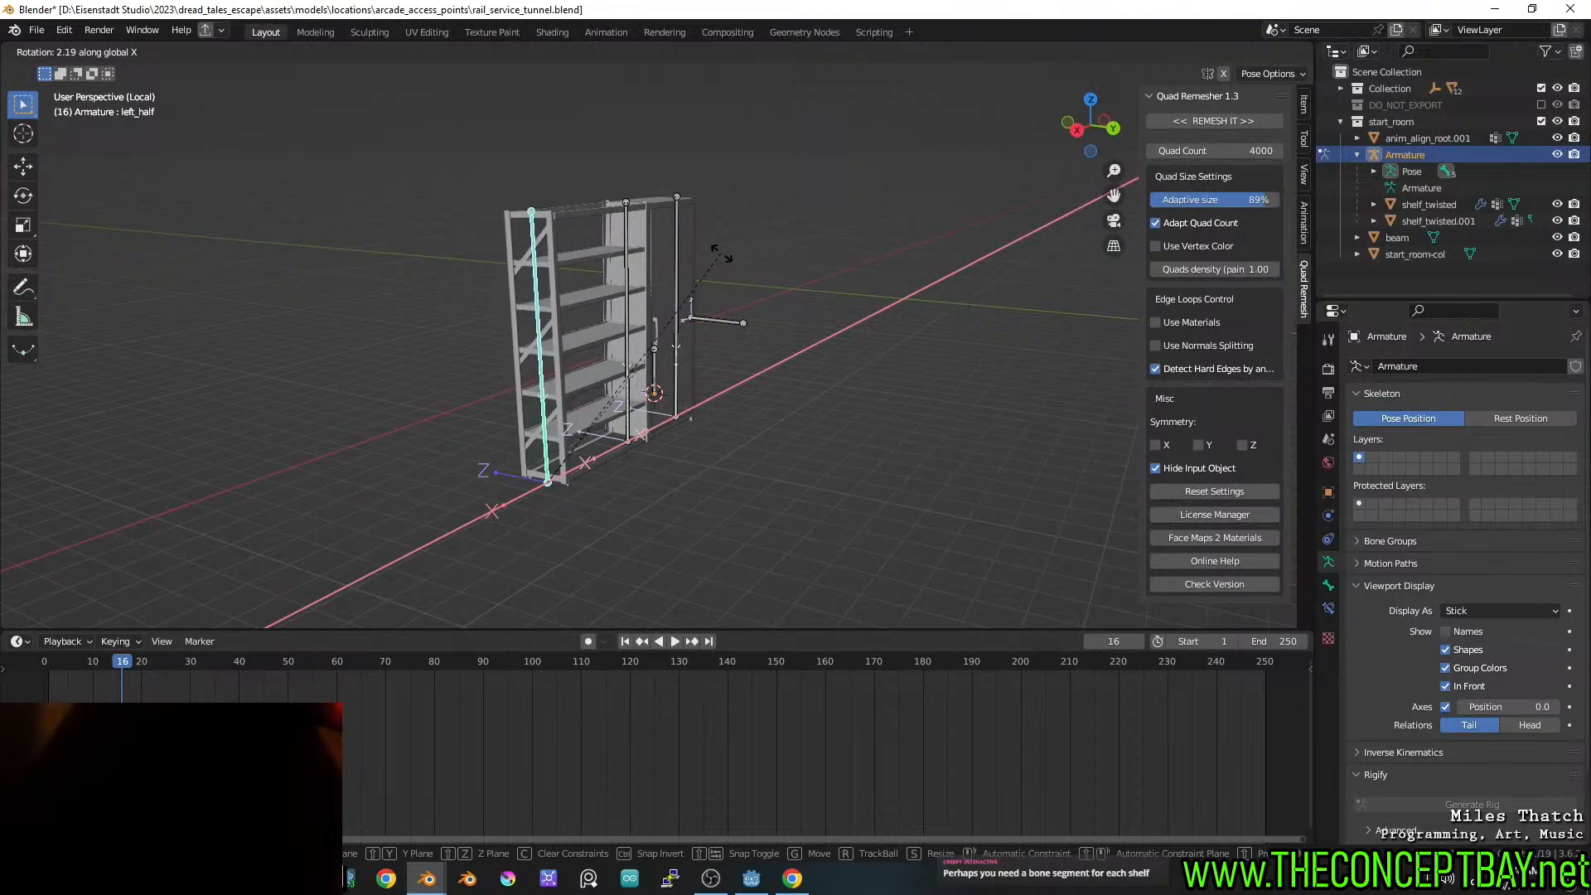
key(Escape)
Try moving the left_half bone along the global X axis and rotating it about X again
scroll(759, 261, up, 3)
middle_drag(768, 259, 771, 302)
shift+middle_drag(771, 303, 773, 343)
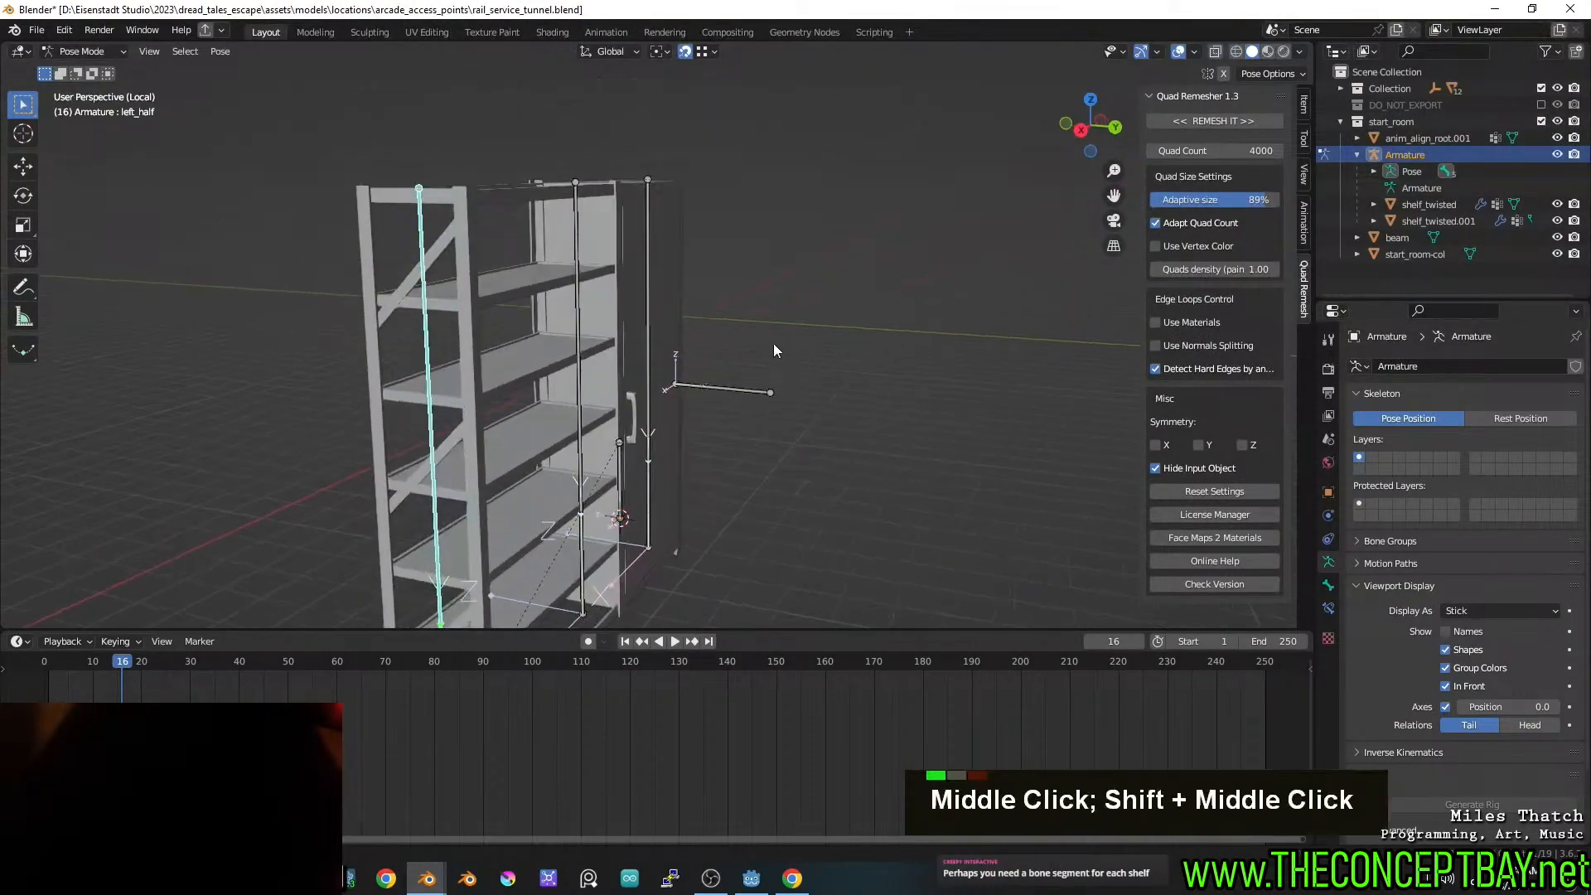
key(g)
key(y)
key(x)
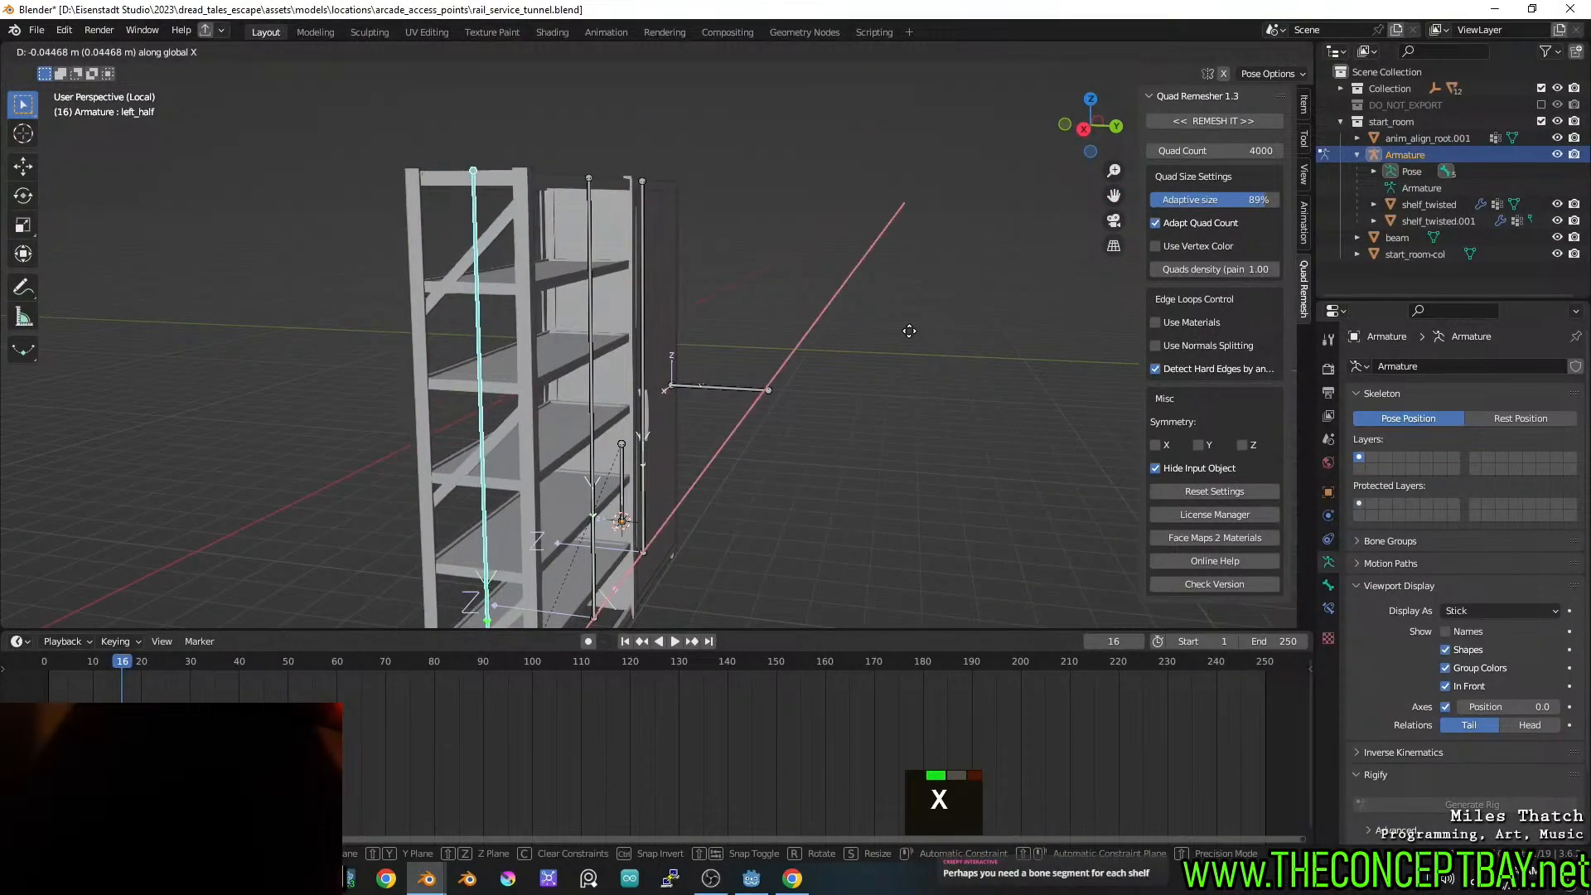
key(Escape)
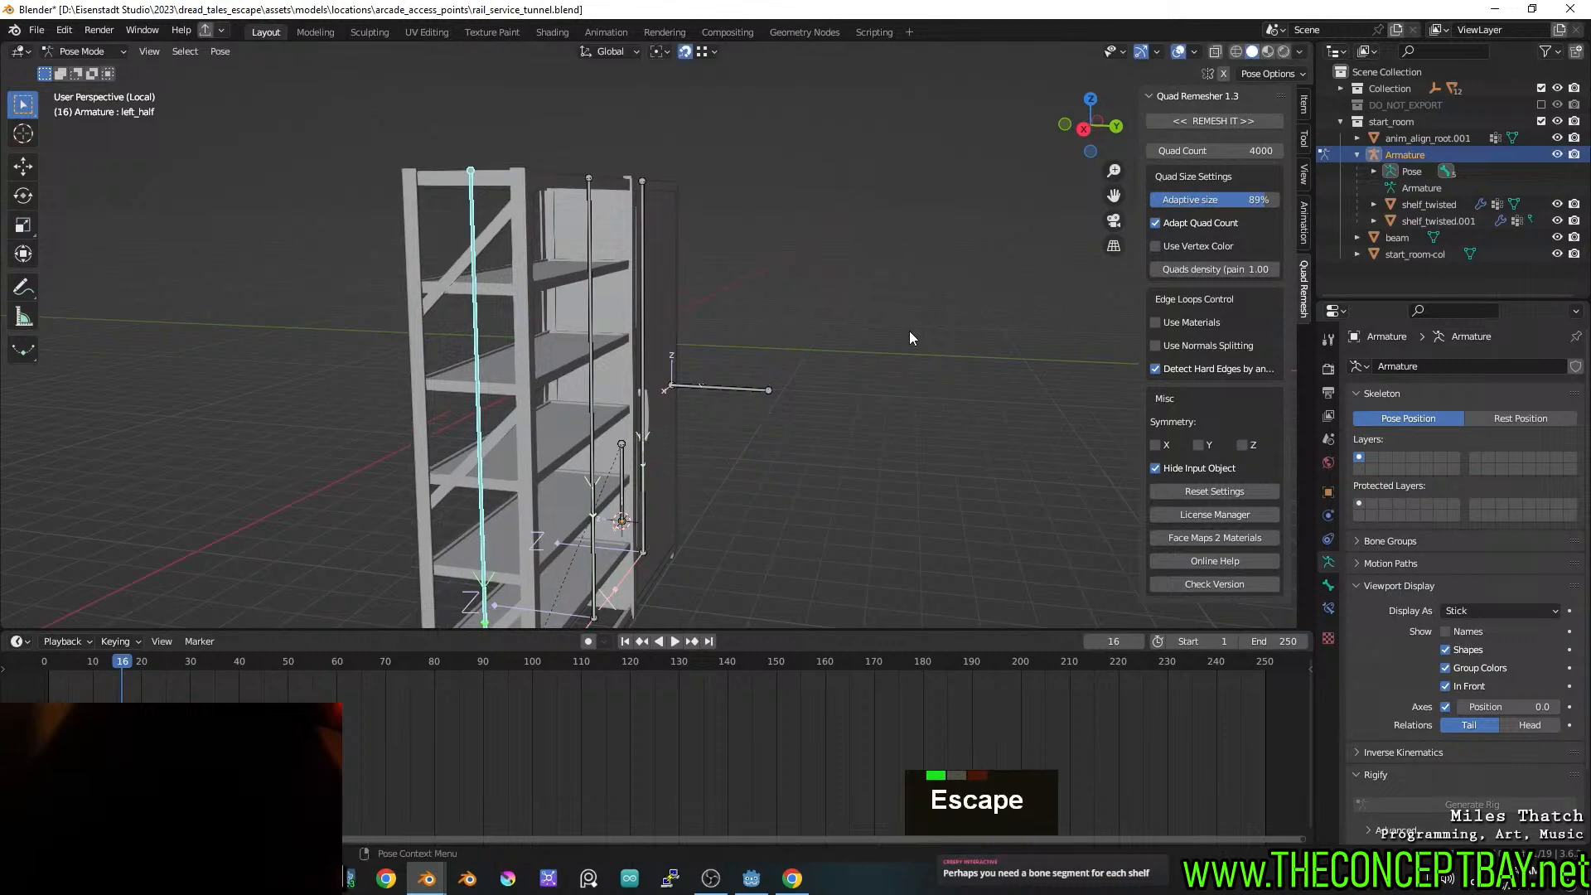
key(y)
key(r)
key(x)
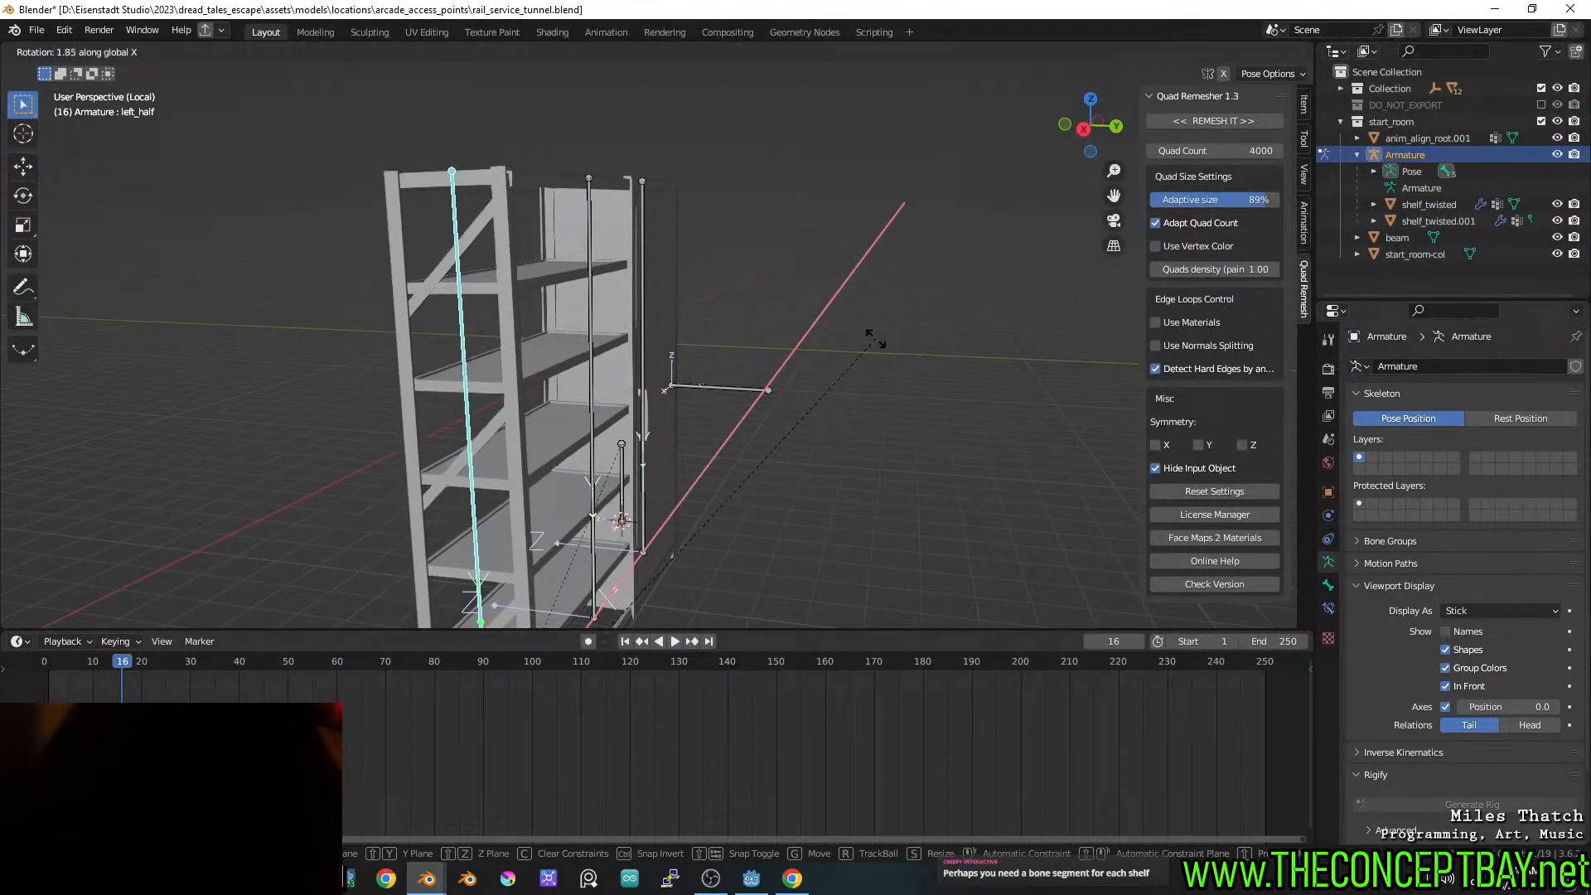
key(Escape)
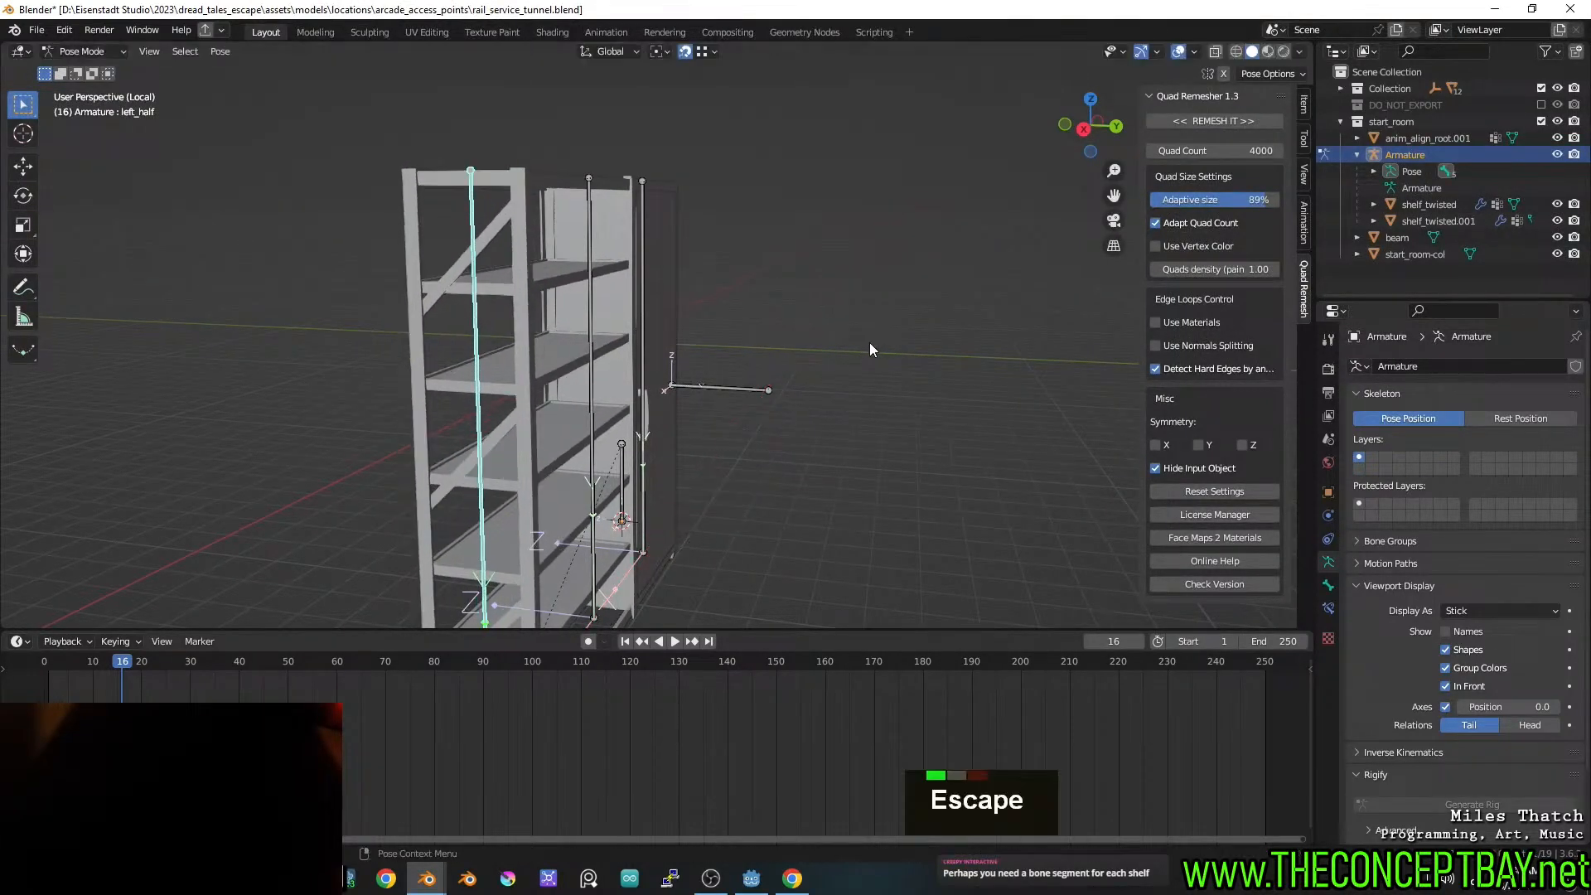
Leave Pose Mode and open the shelf_twisted mesh for vertex editing, seen from the back
middle_drag(868, 342, 673, 367)
scroll(678, 355, up, 2)
scroll(580, 307, down, 2)
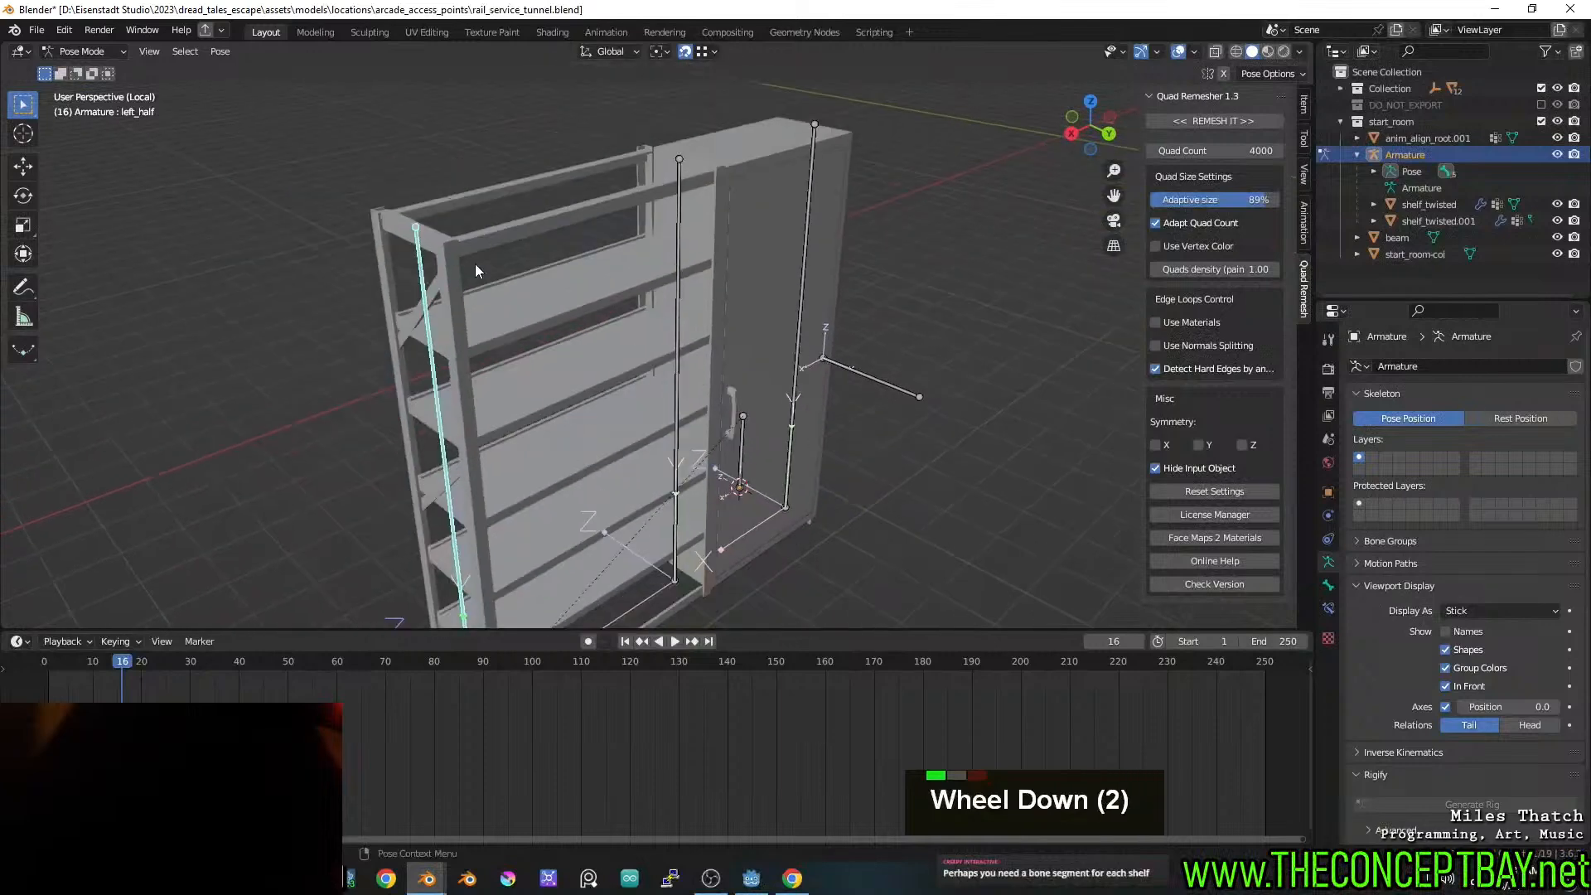
scroll(531, 257, down, 3)
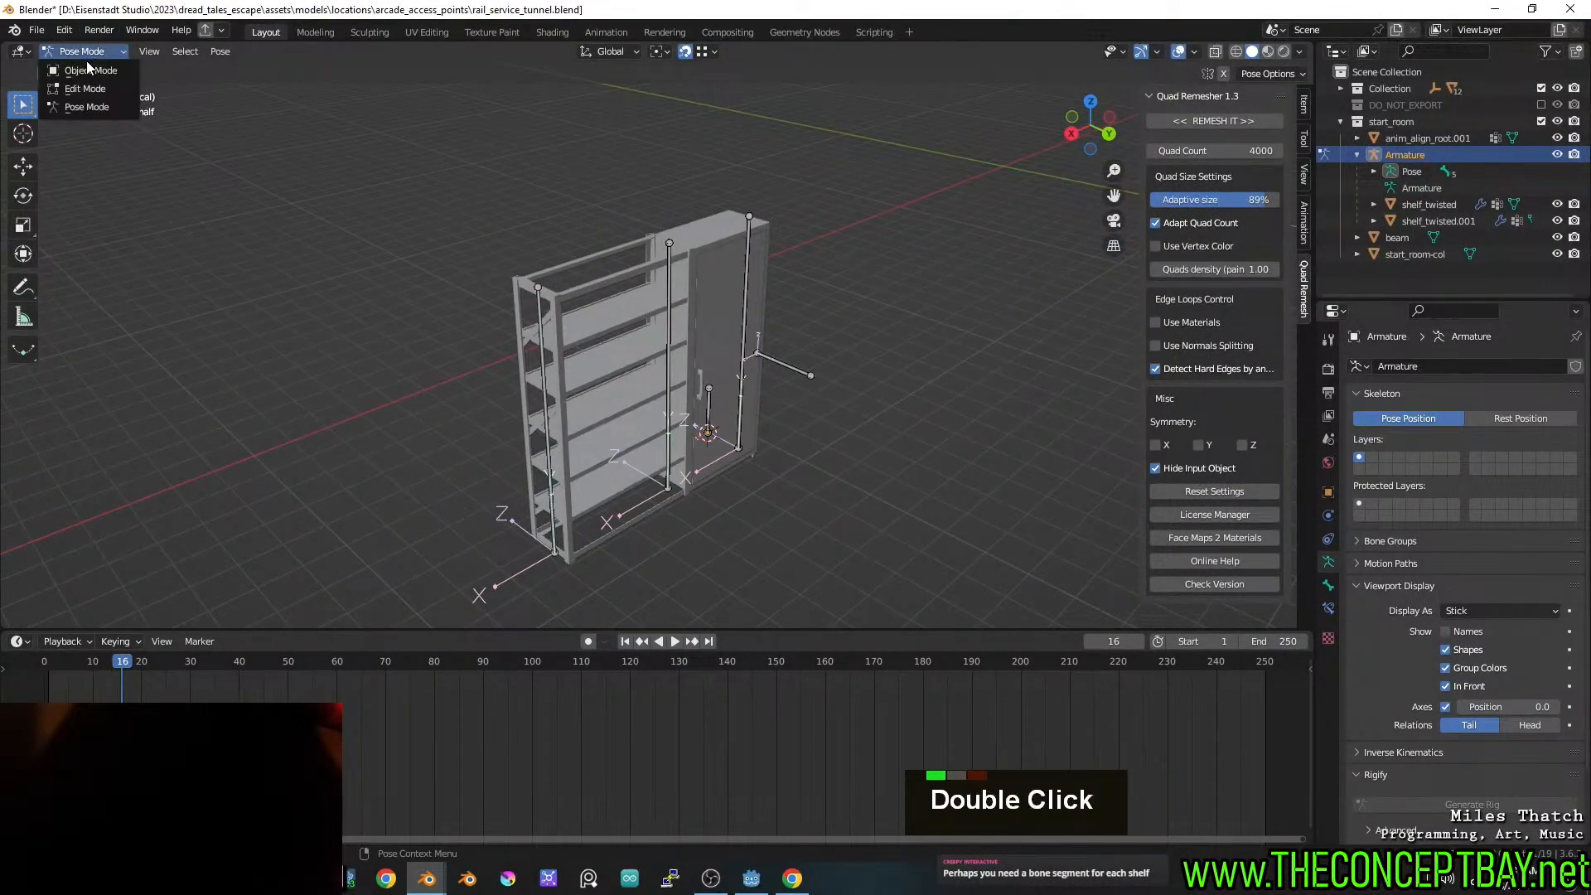
click(88, 69)
click(595, 295)
middle_drag(595, 295, 560, 272)
key(Tab)
key(1)
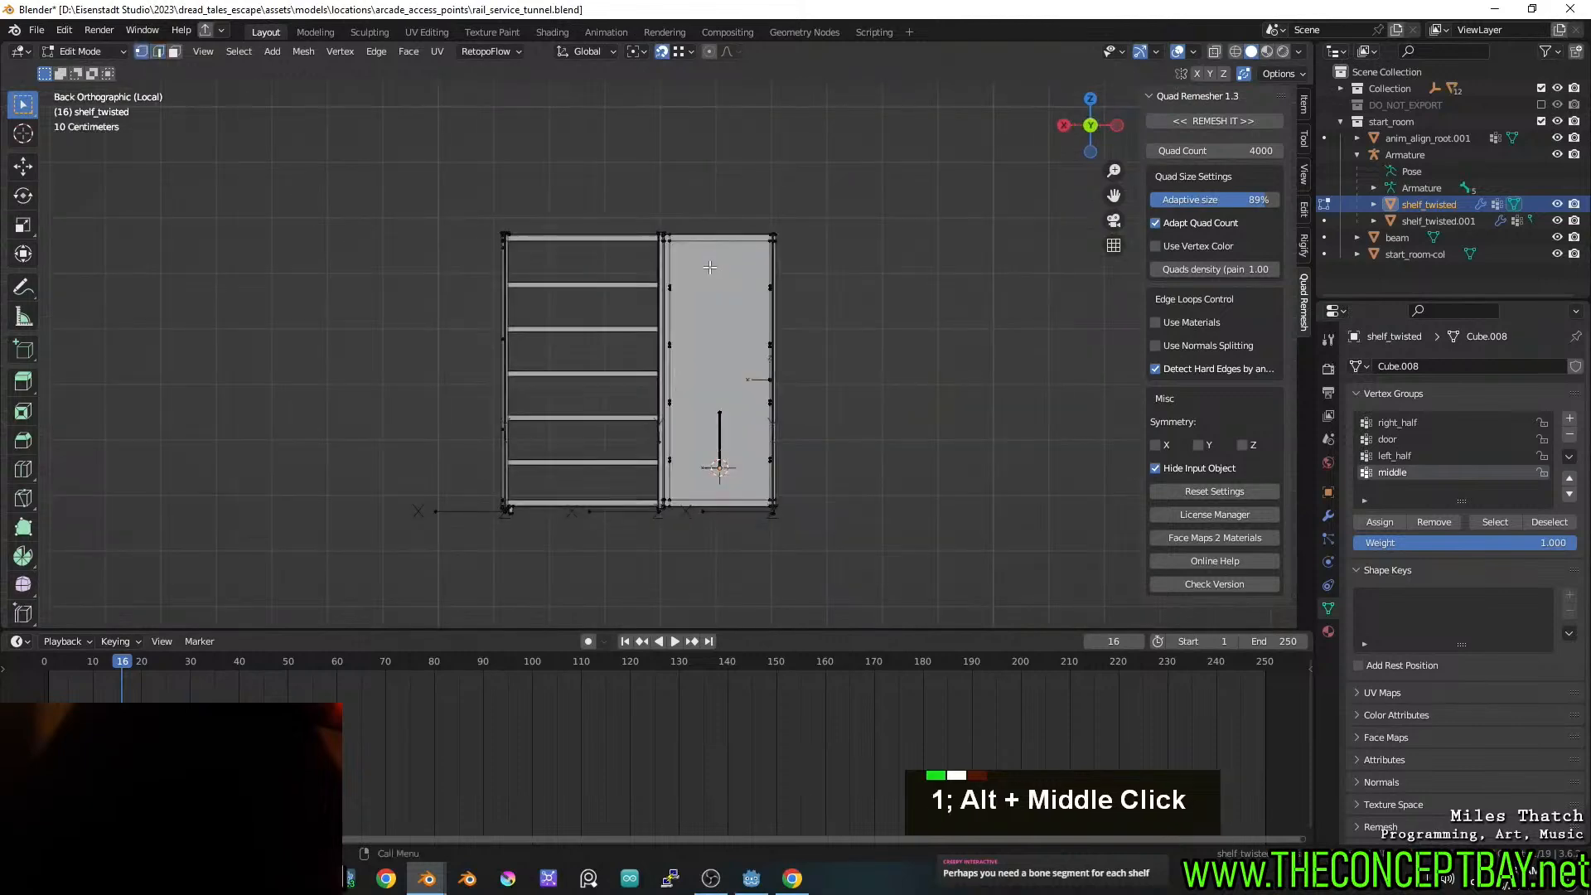
In wireframe, select all vertices of the open shelf's outer end frame and assign them to the left_half group with weight 1.000
key(a)
key(a)
key(z)
key(a)
key(a)
key(b)
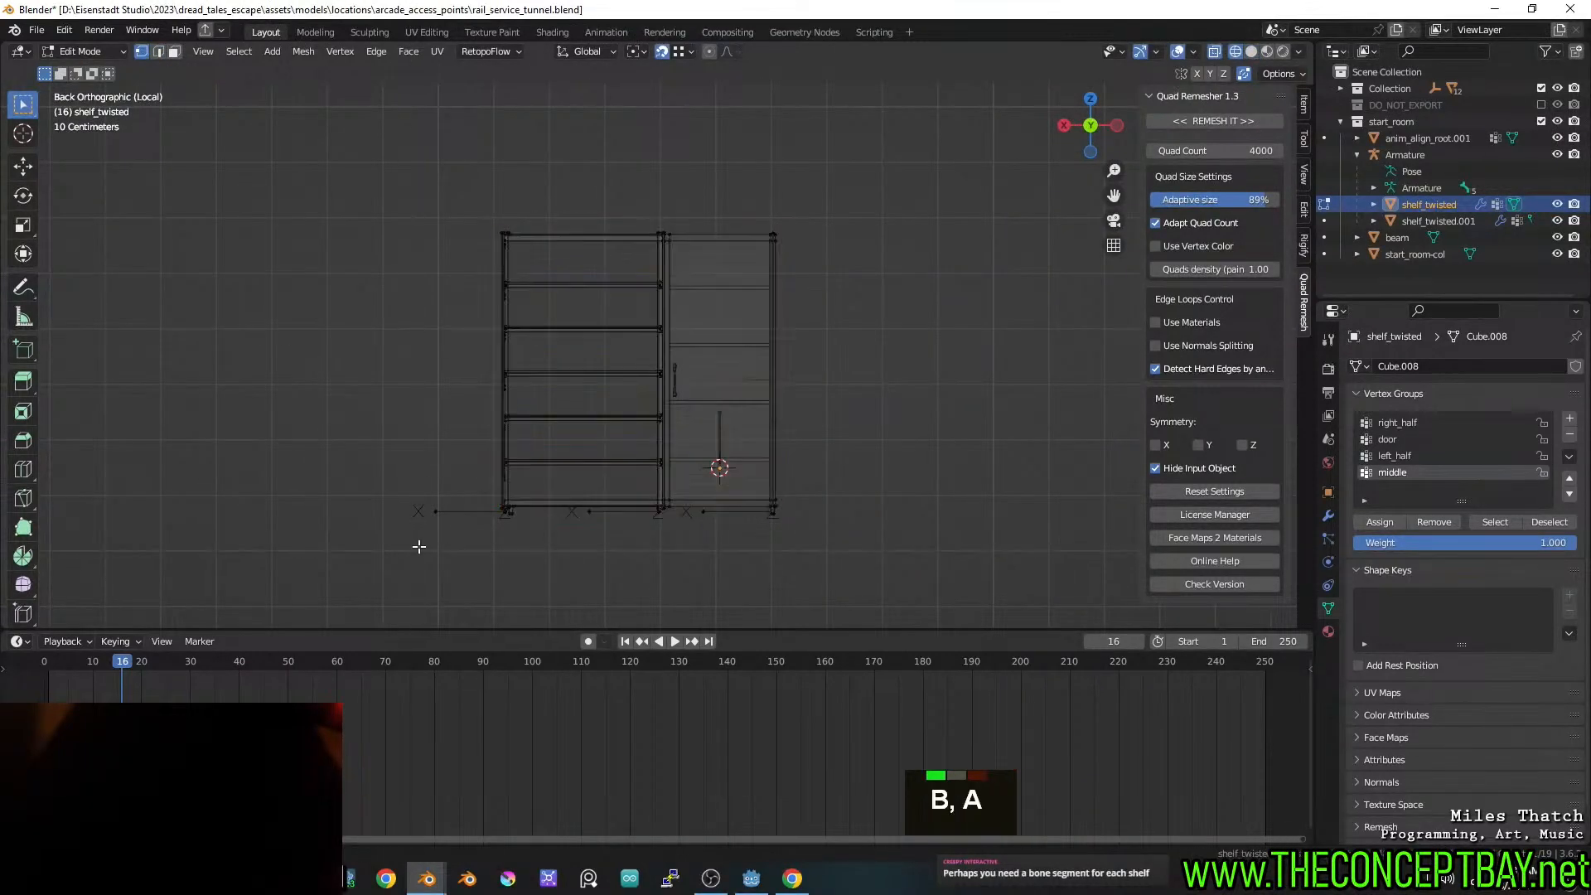
drag(416, 547, 525, 131)
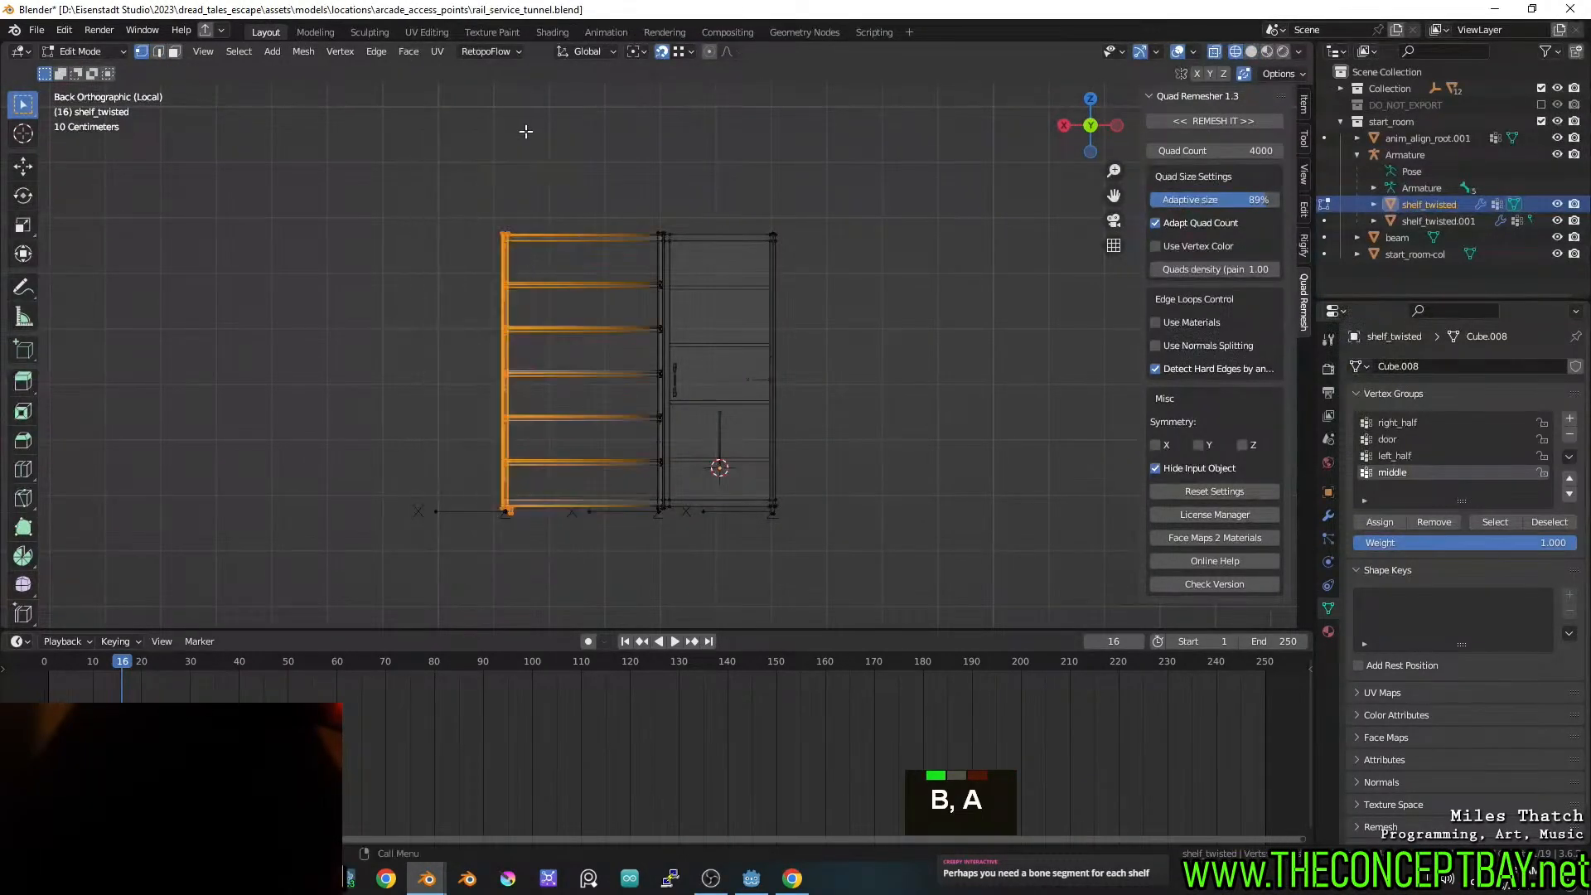
click(1410, 455)
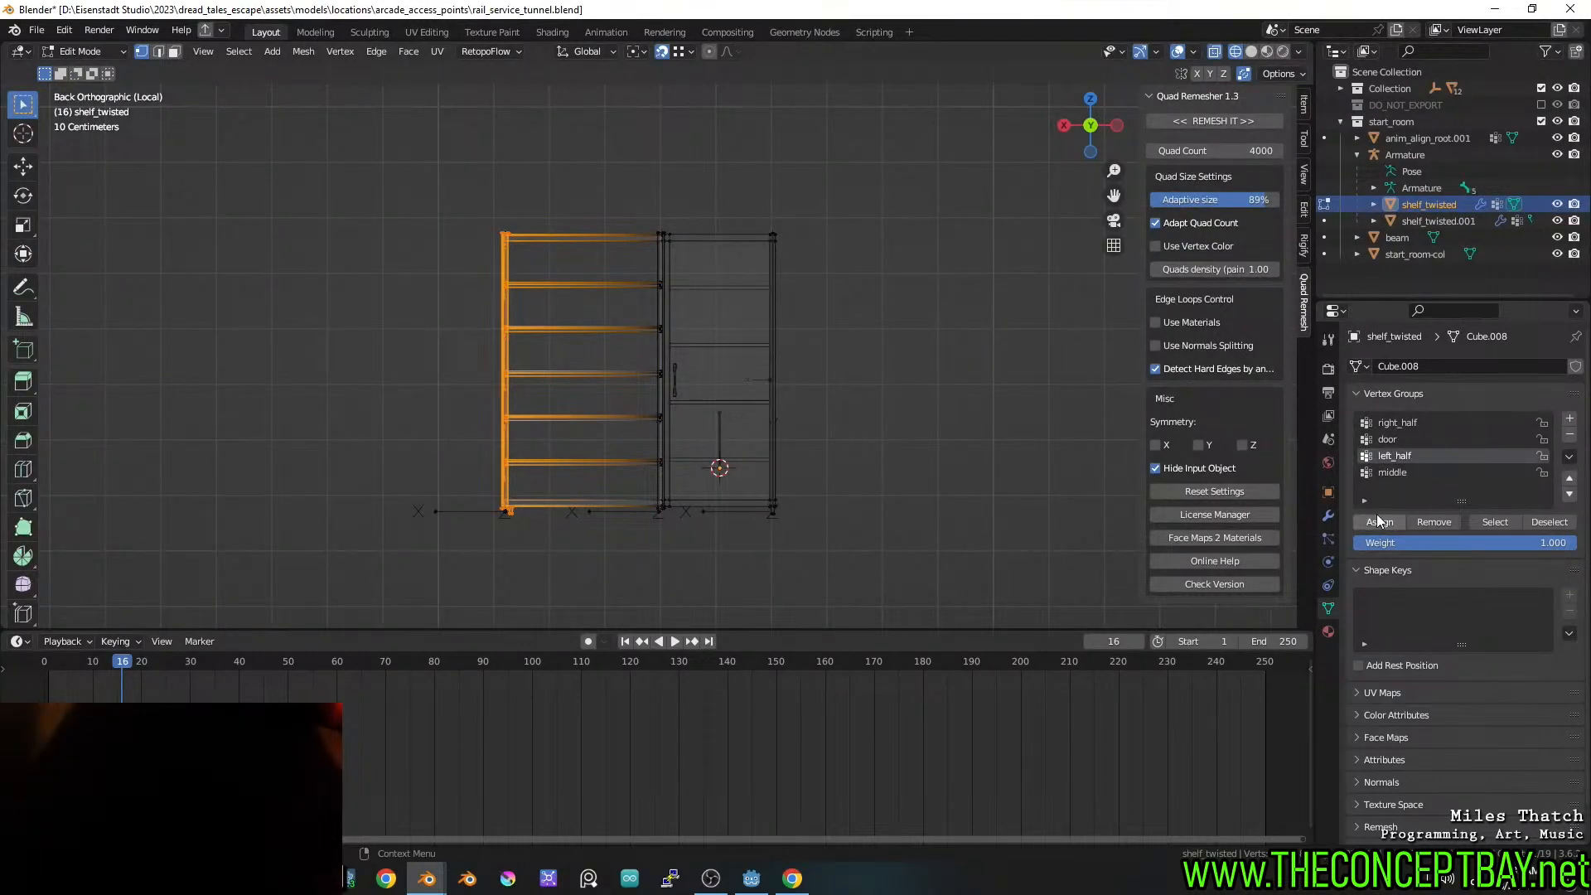
Return the armature to Pose Mode and try rotating the left_half bone, about X and freely with trackball rotation
key(Tab)
middle_drag(759, 436, 838, 469)
scroll(838, 469, up, 2)
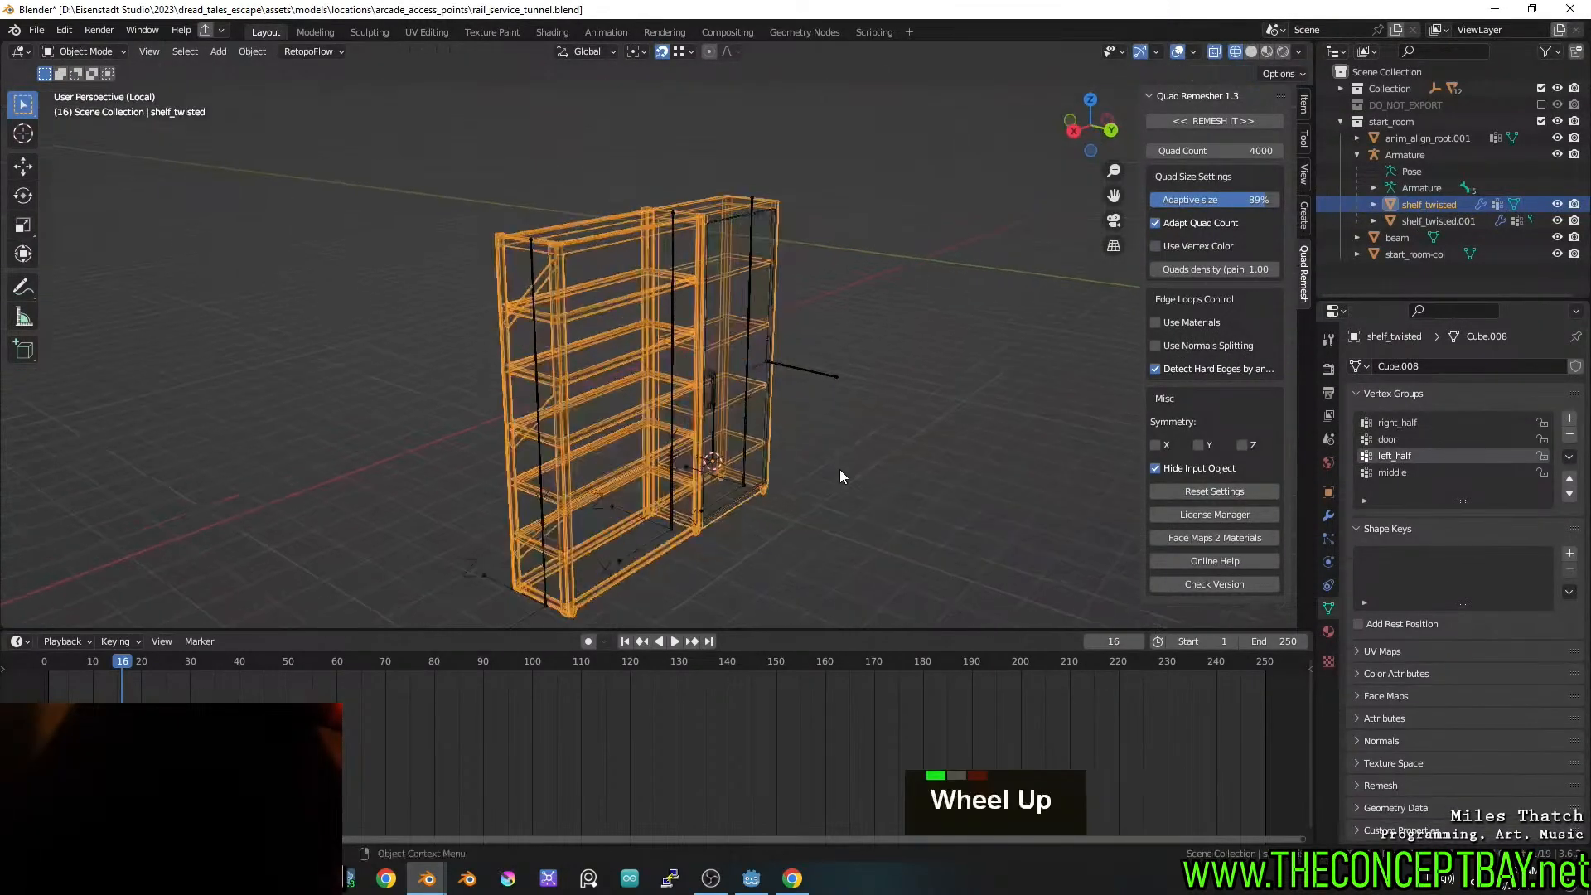
click(543, 452)
key(ctrl+Tab)
key(r)
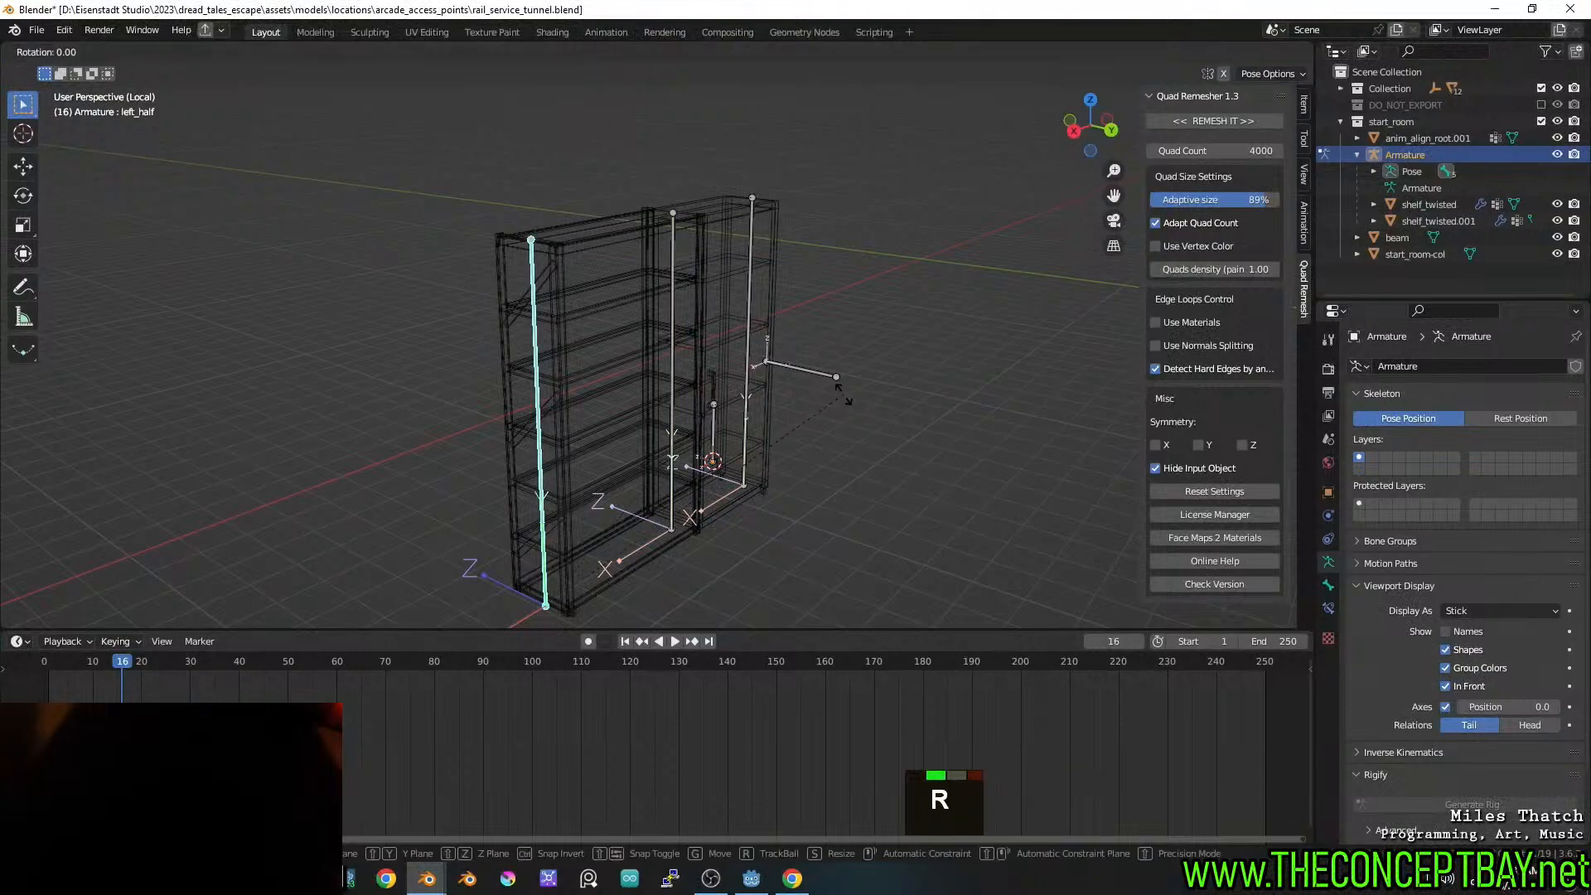
key(x)
key(r)
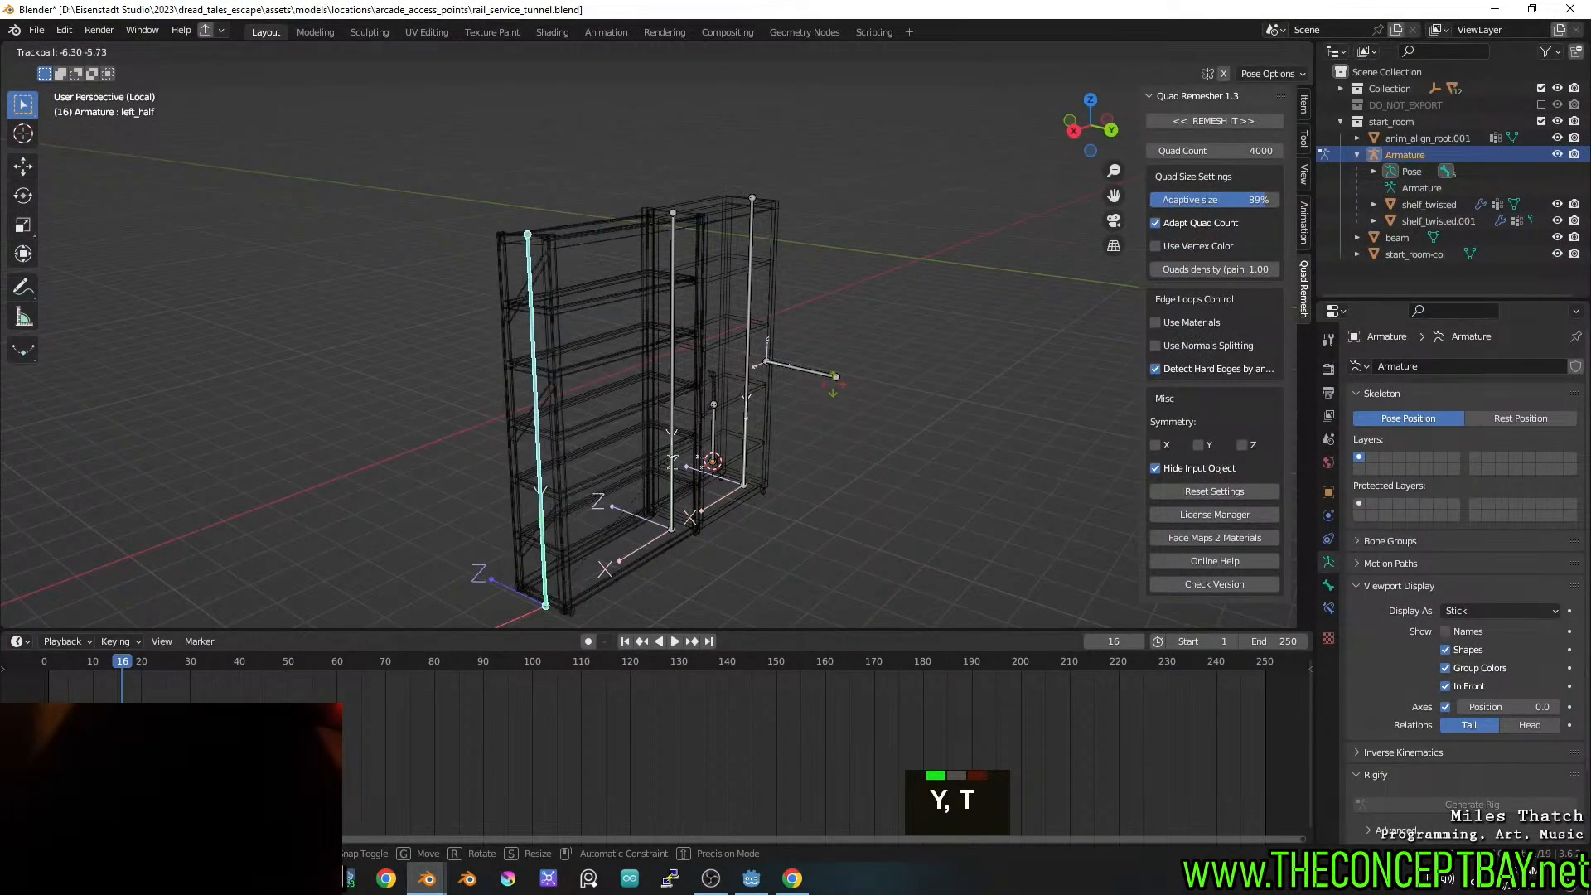
key(Escape)
Switch the viewport back to solid shading and try rotating the left_half bone about the global X axis
key(z)
key(r)
key(x)
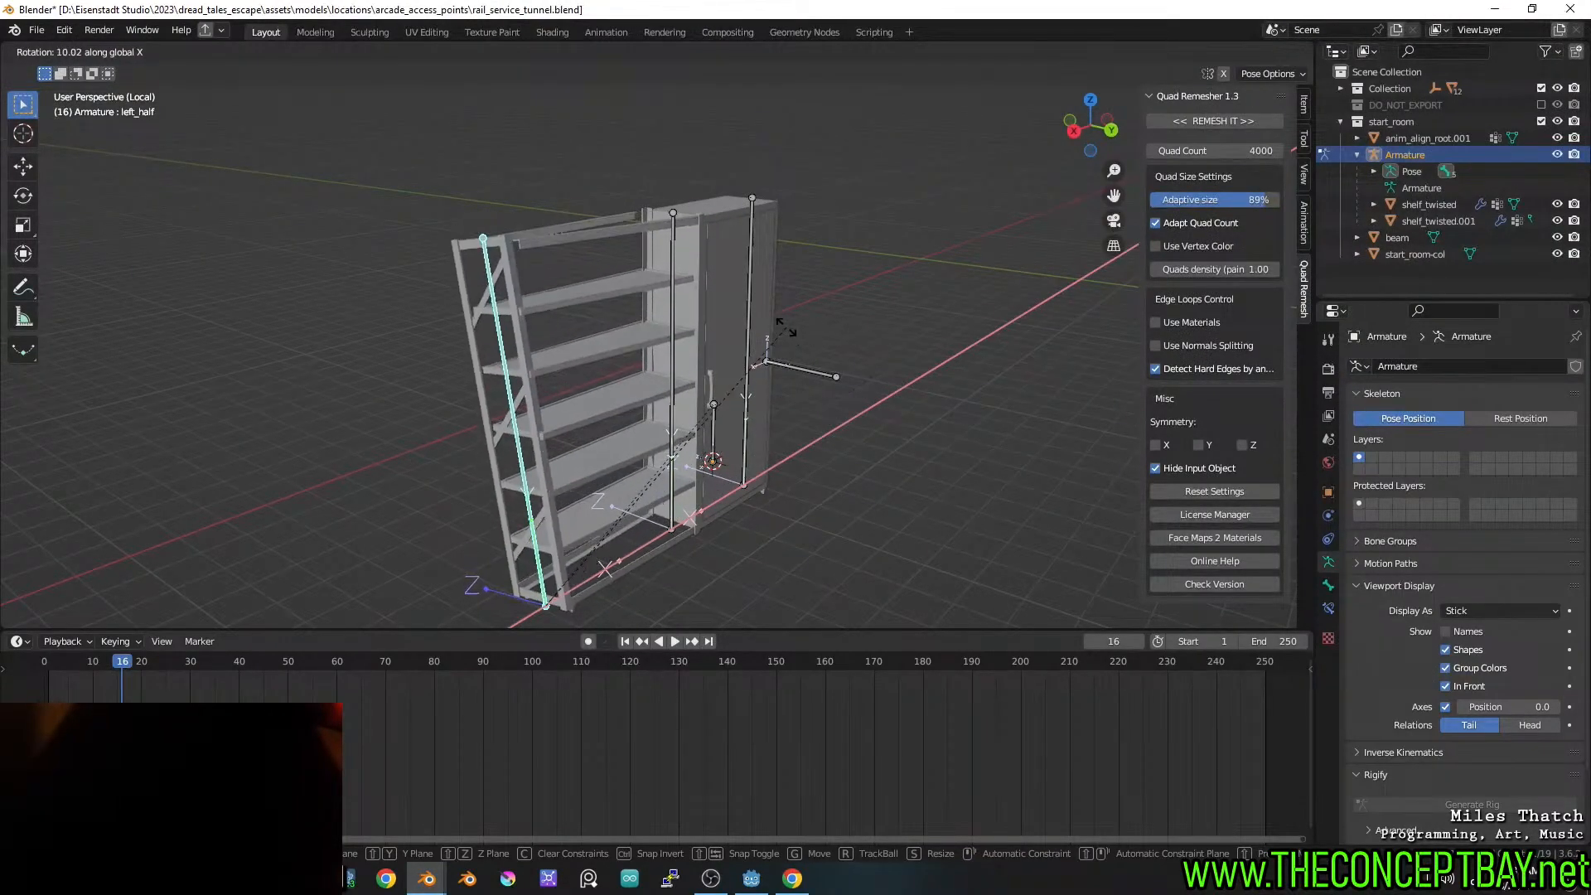
key(Escape)
Reopen shelf_twisted in Edit Mode and go through its right_half and middle vertex groups, leaving middle active
middle_drag(862, 351, 824, 341)
key(Tab)
key(Tab)
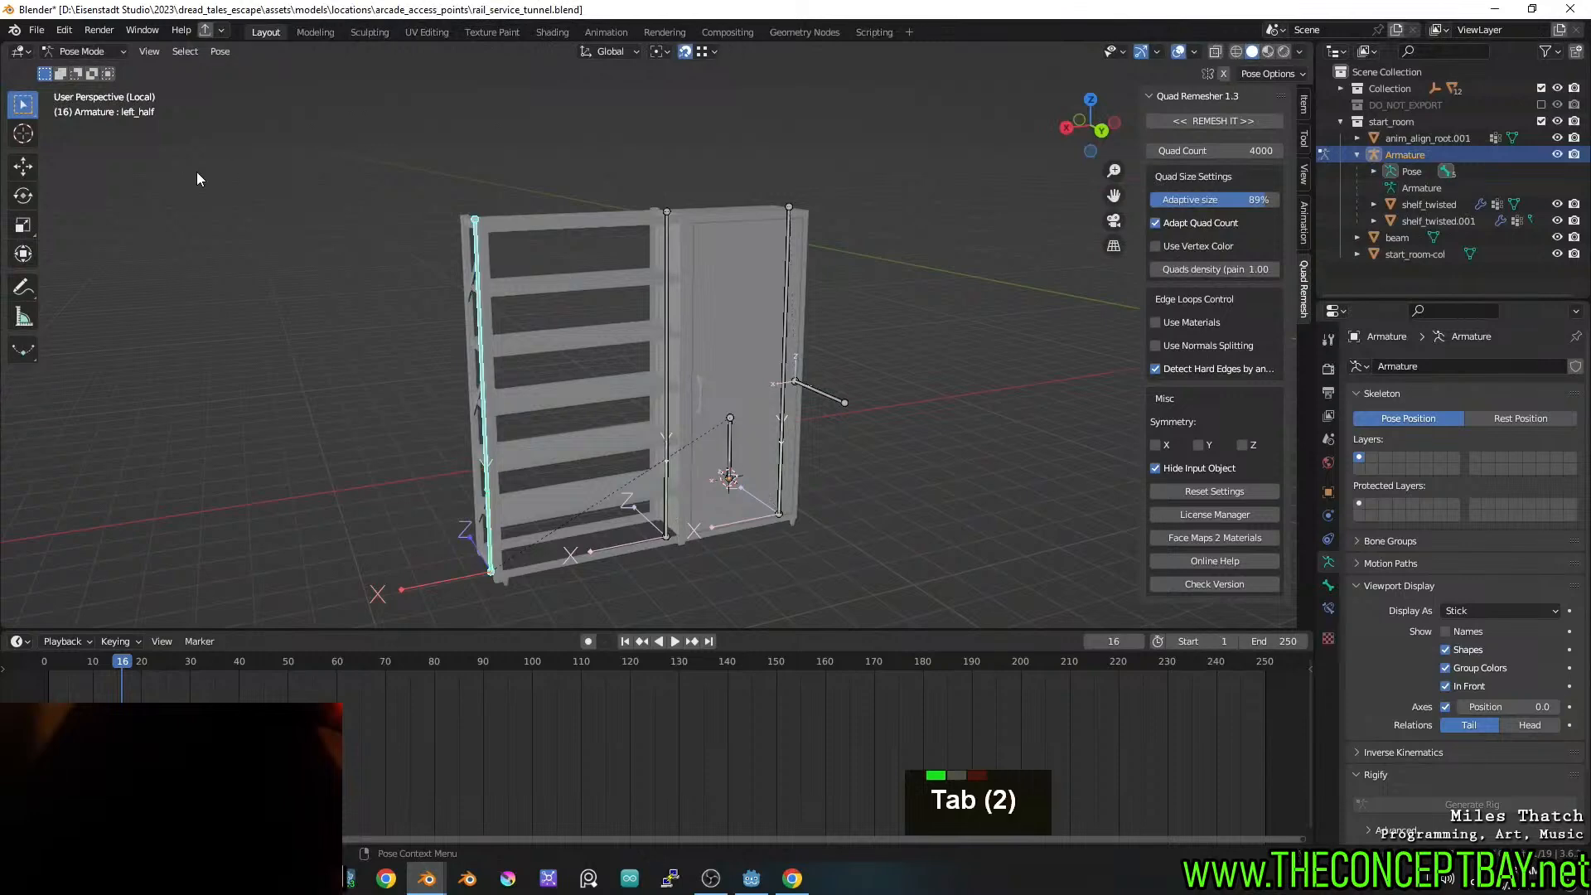
key(ctrl+Tab)
click(653, 286)
key(Tab)
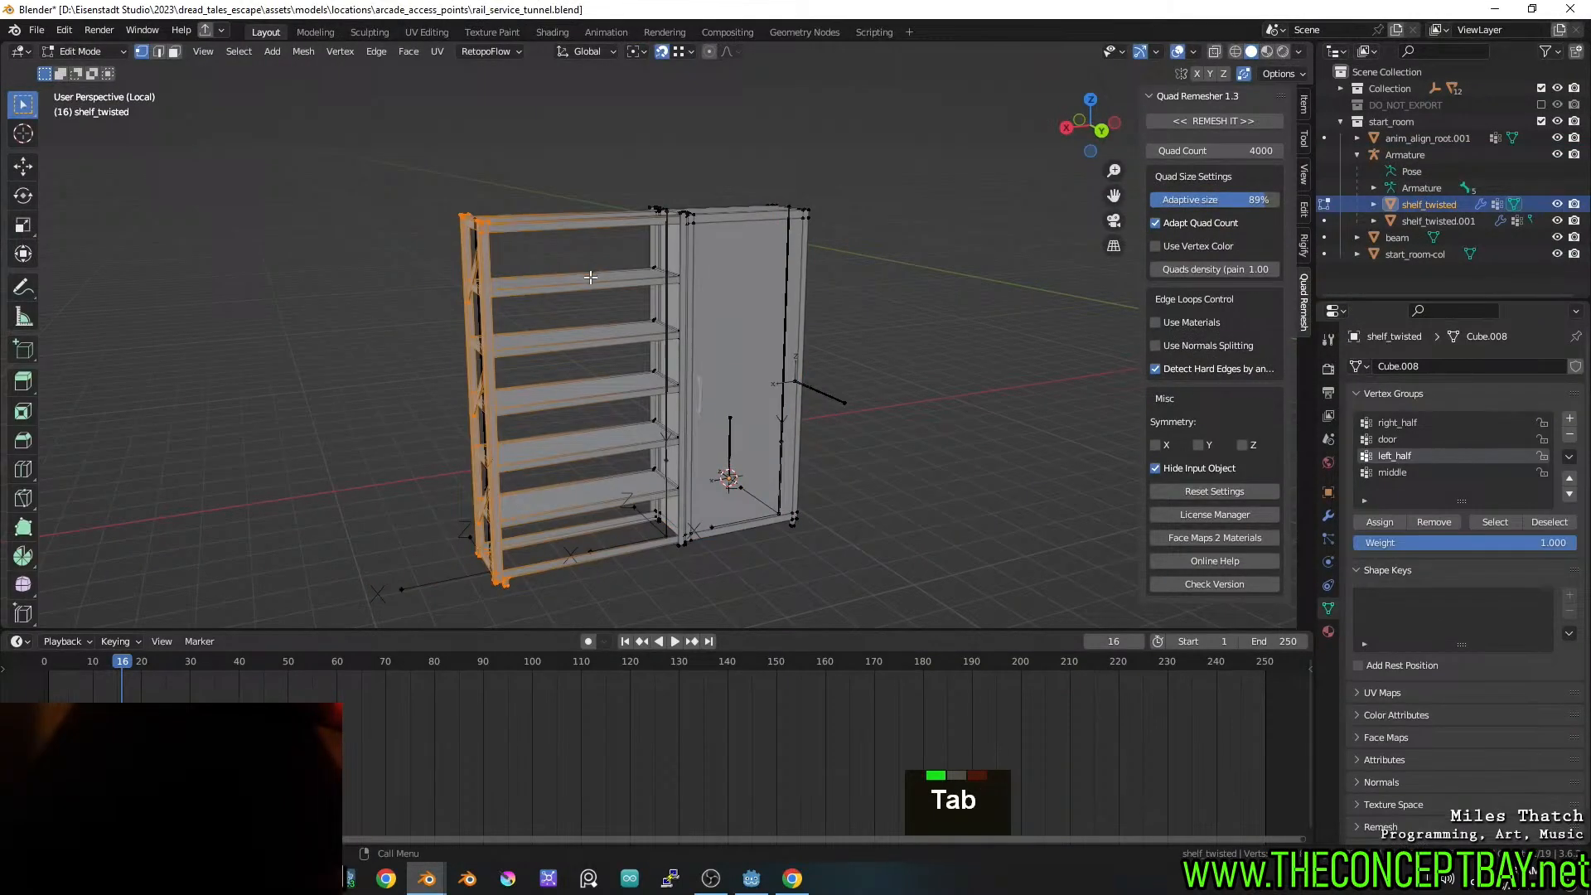
click(1406, 426)
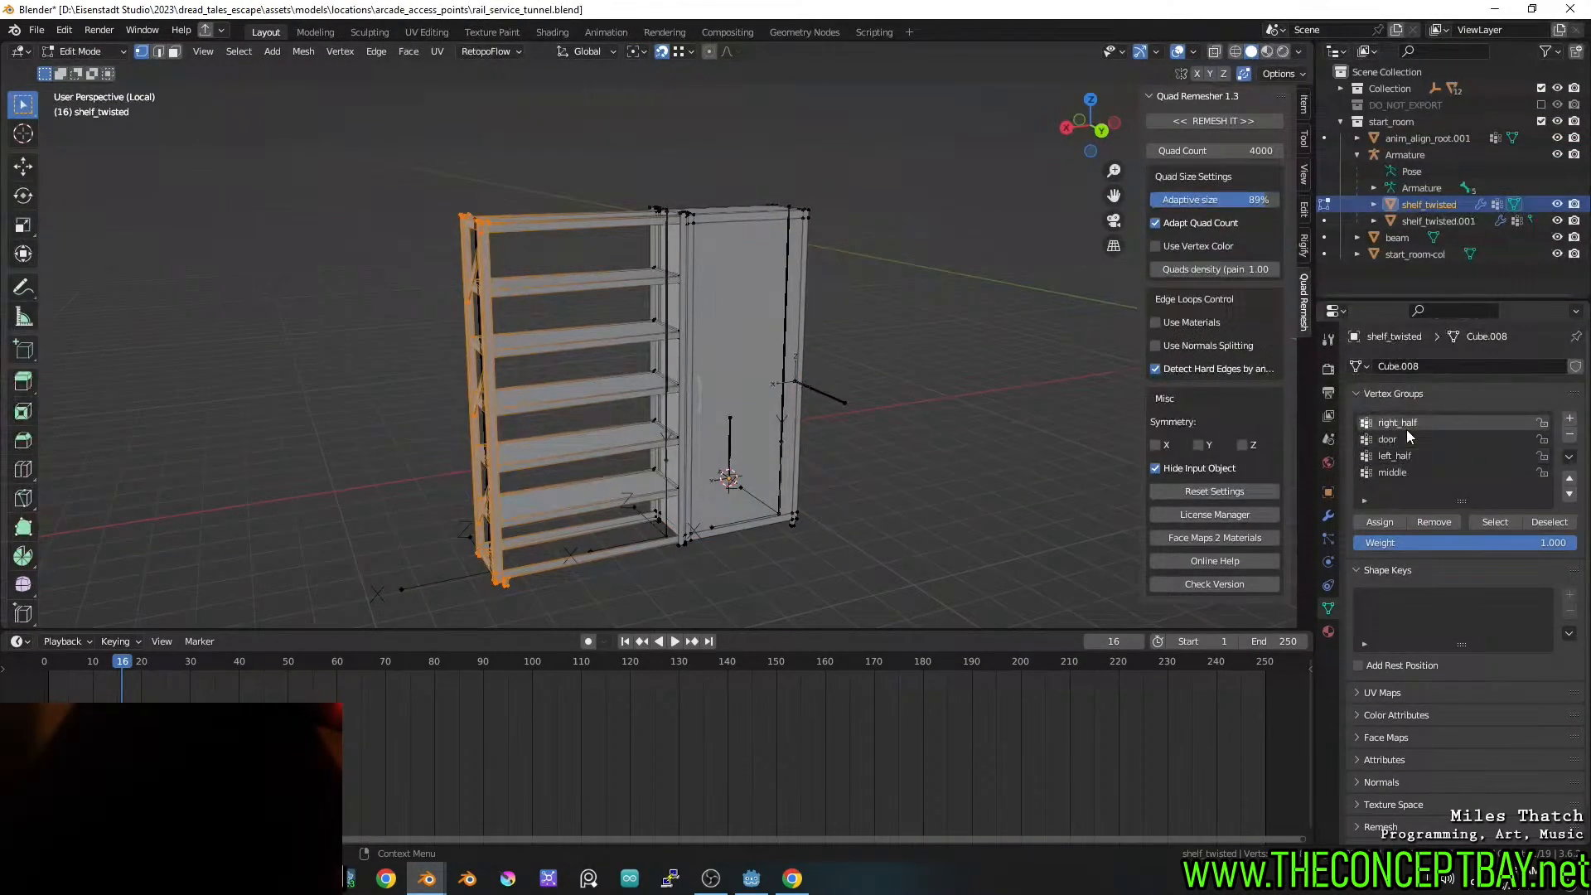
click(1407, 473)
Go back to Pose Mode on the armature and try rotating left_half about global X once more
key(Tab)
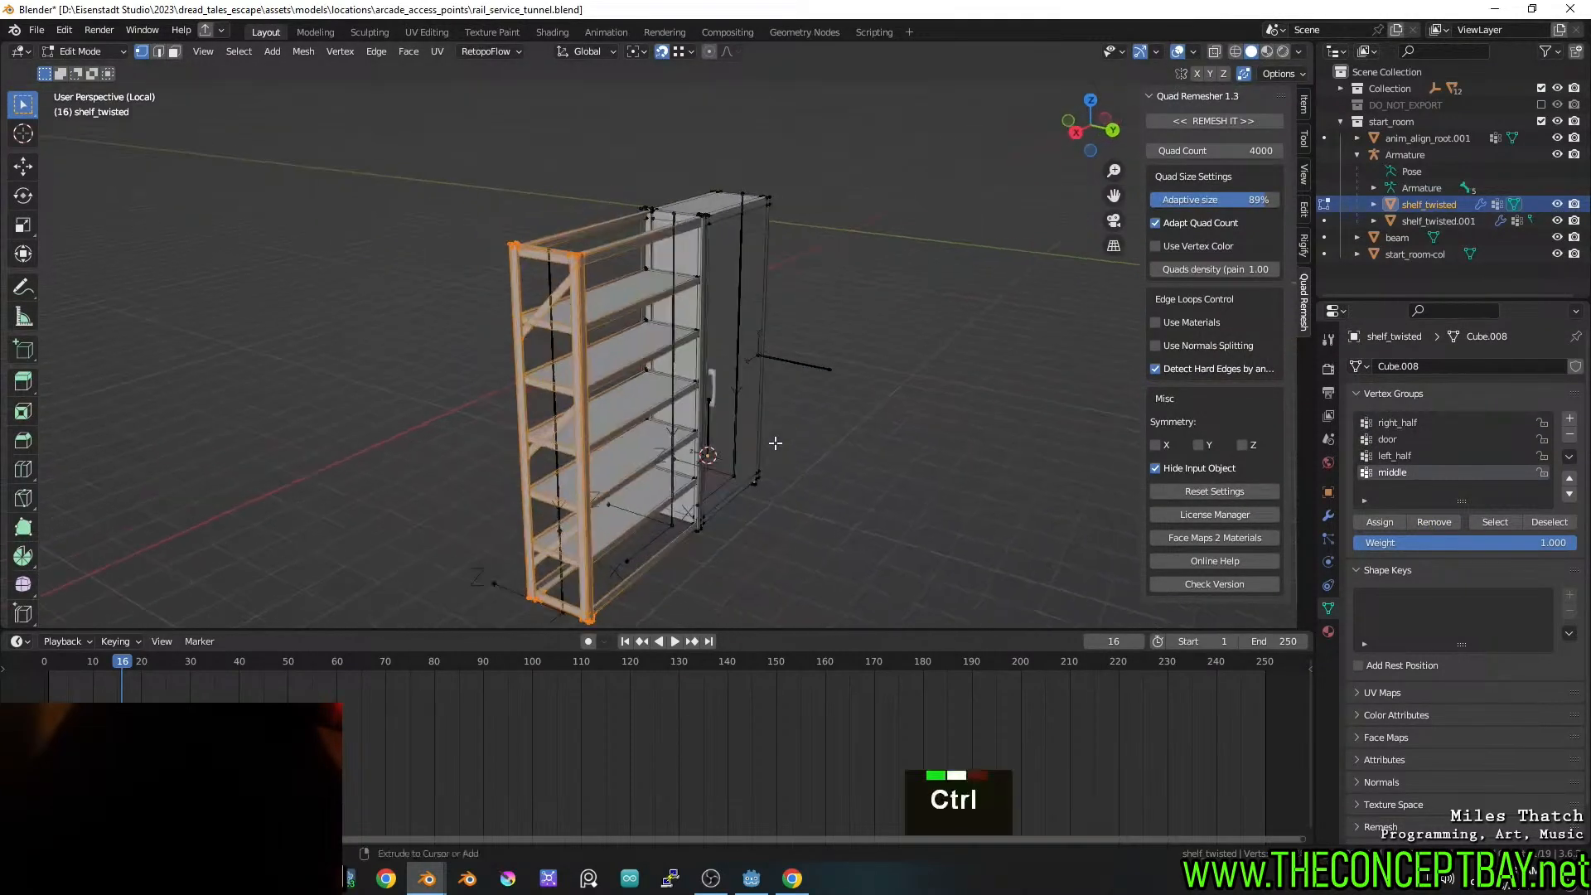
key(ctrl+Tab)
key(ctrl+Tab)
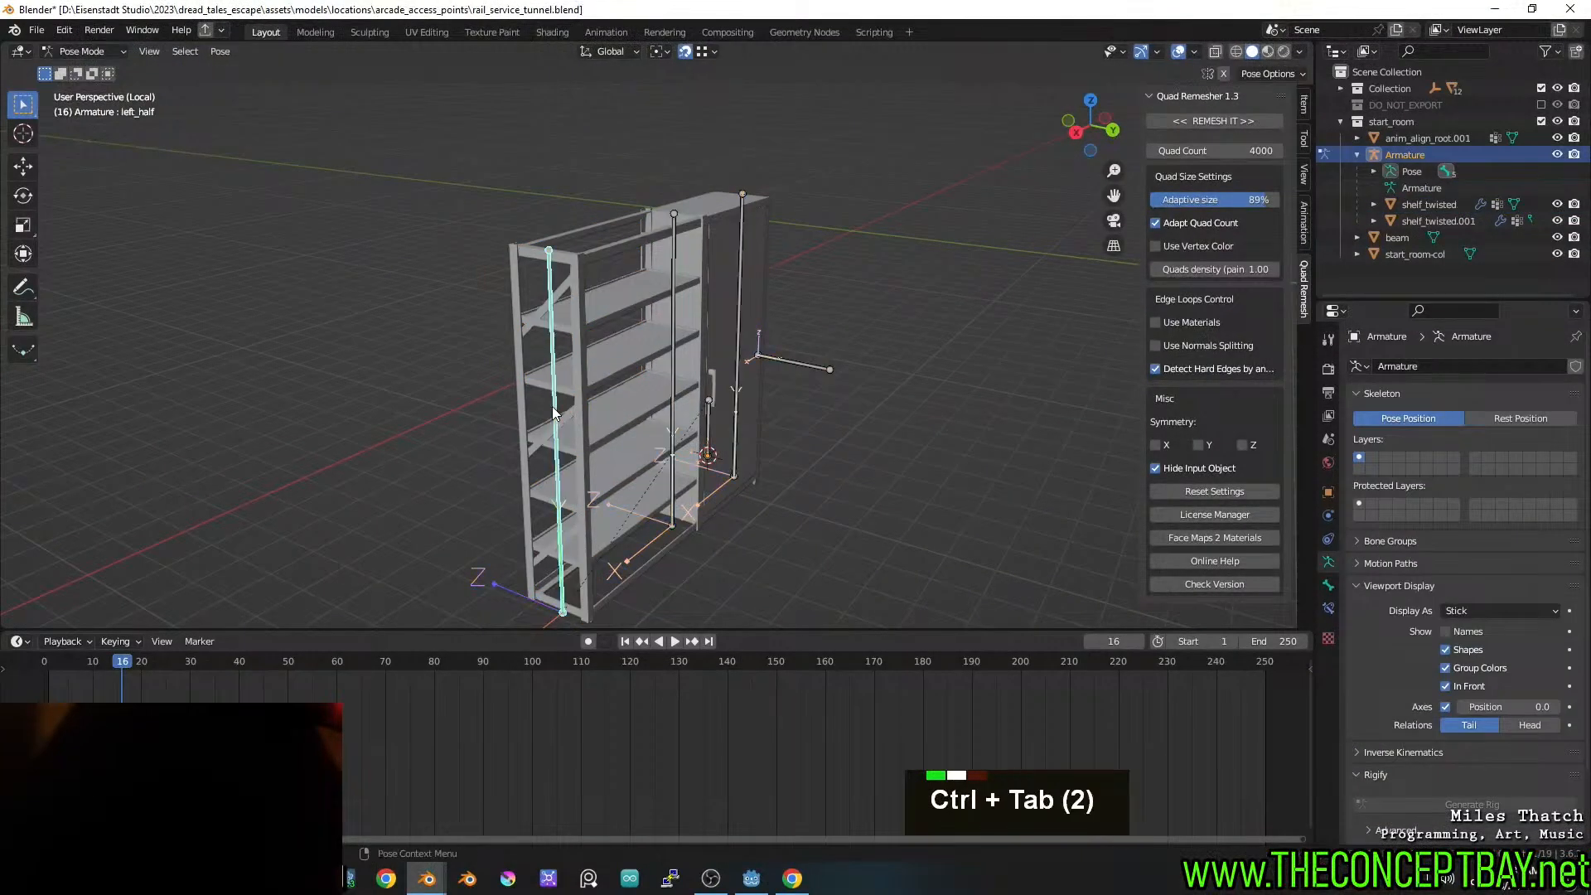
key(r)
key(x)
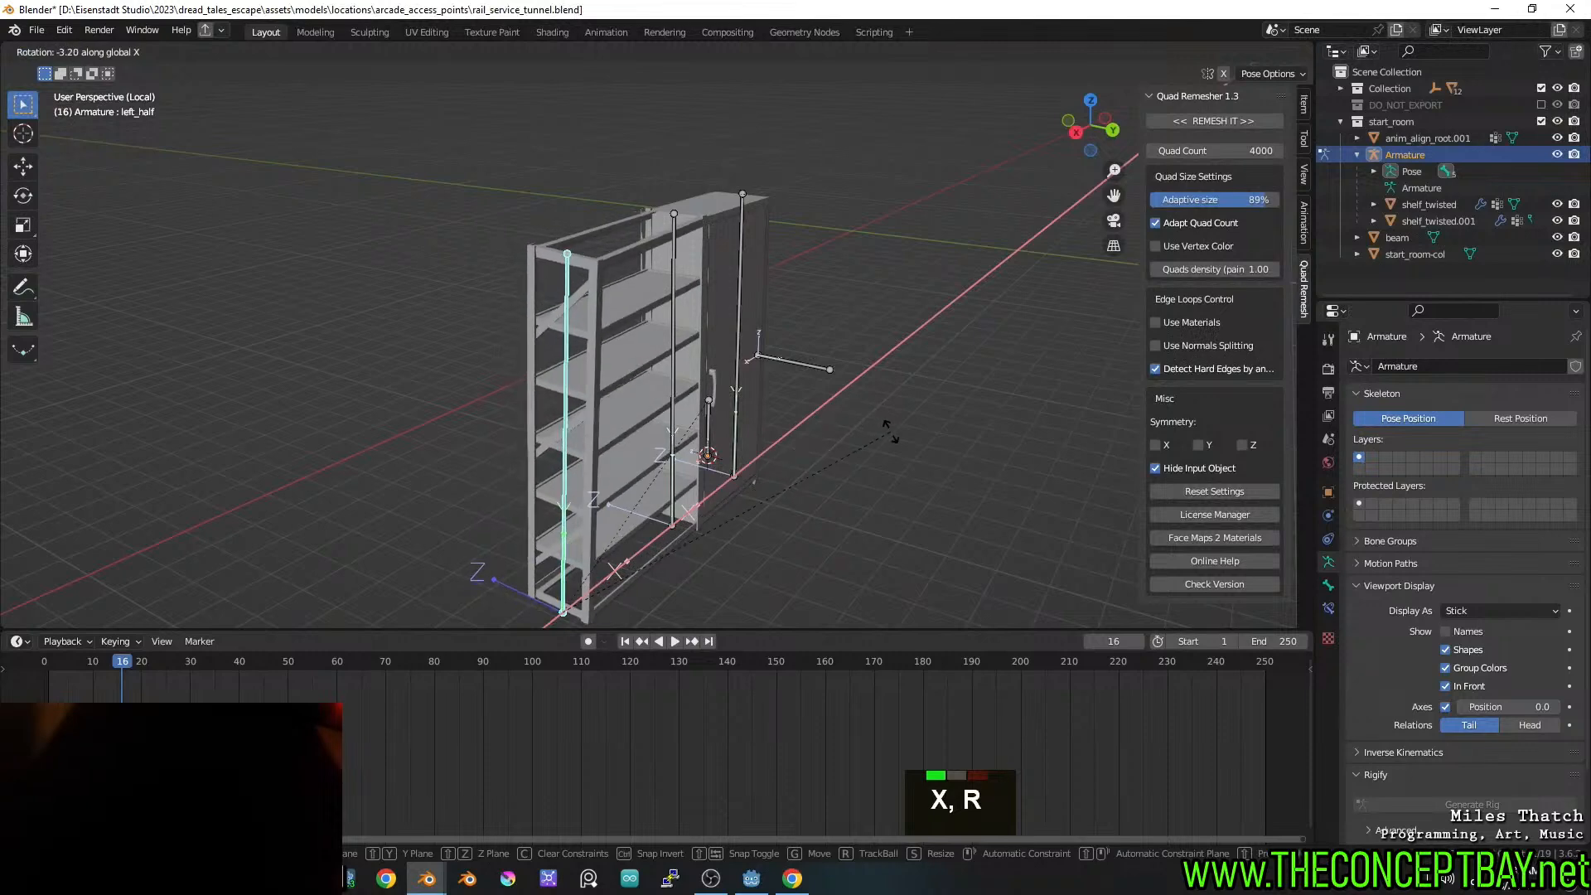
key(Escape)
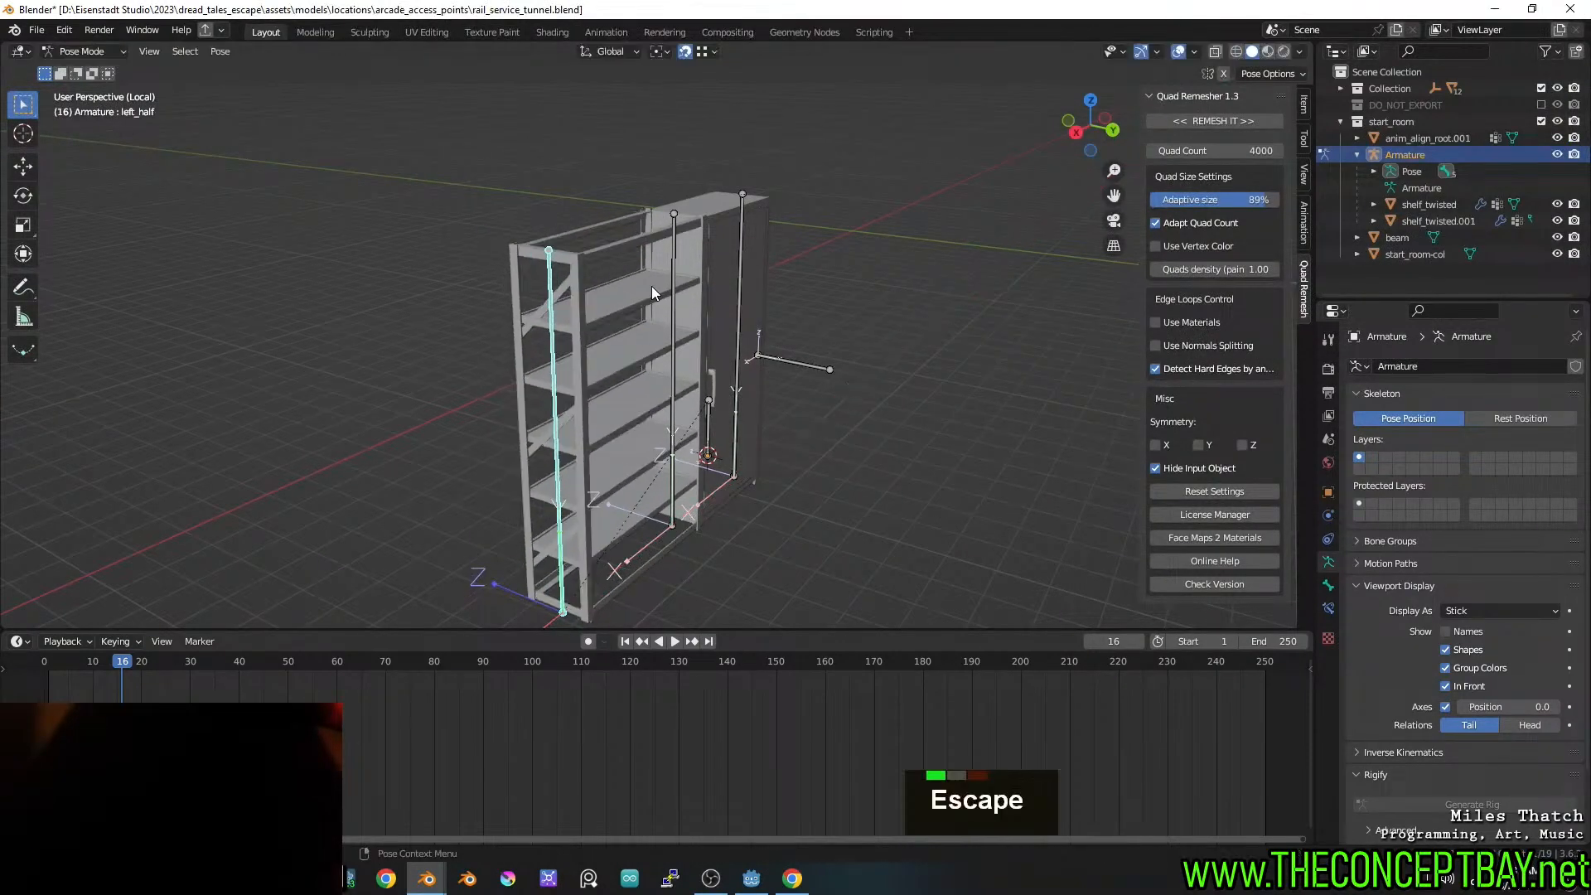
middle_drag(640, 271, 595, 270)
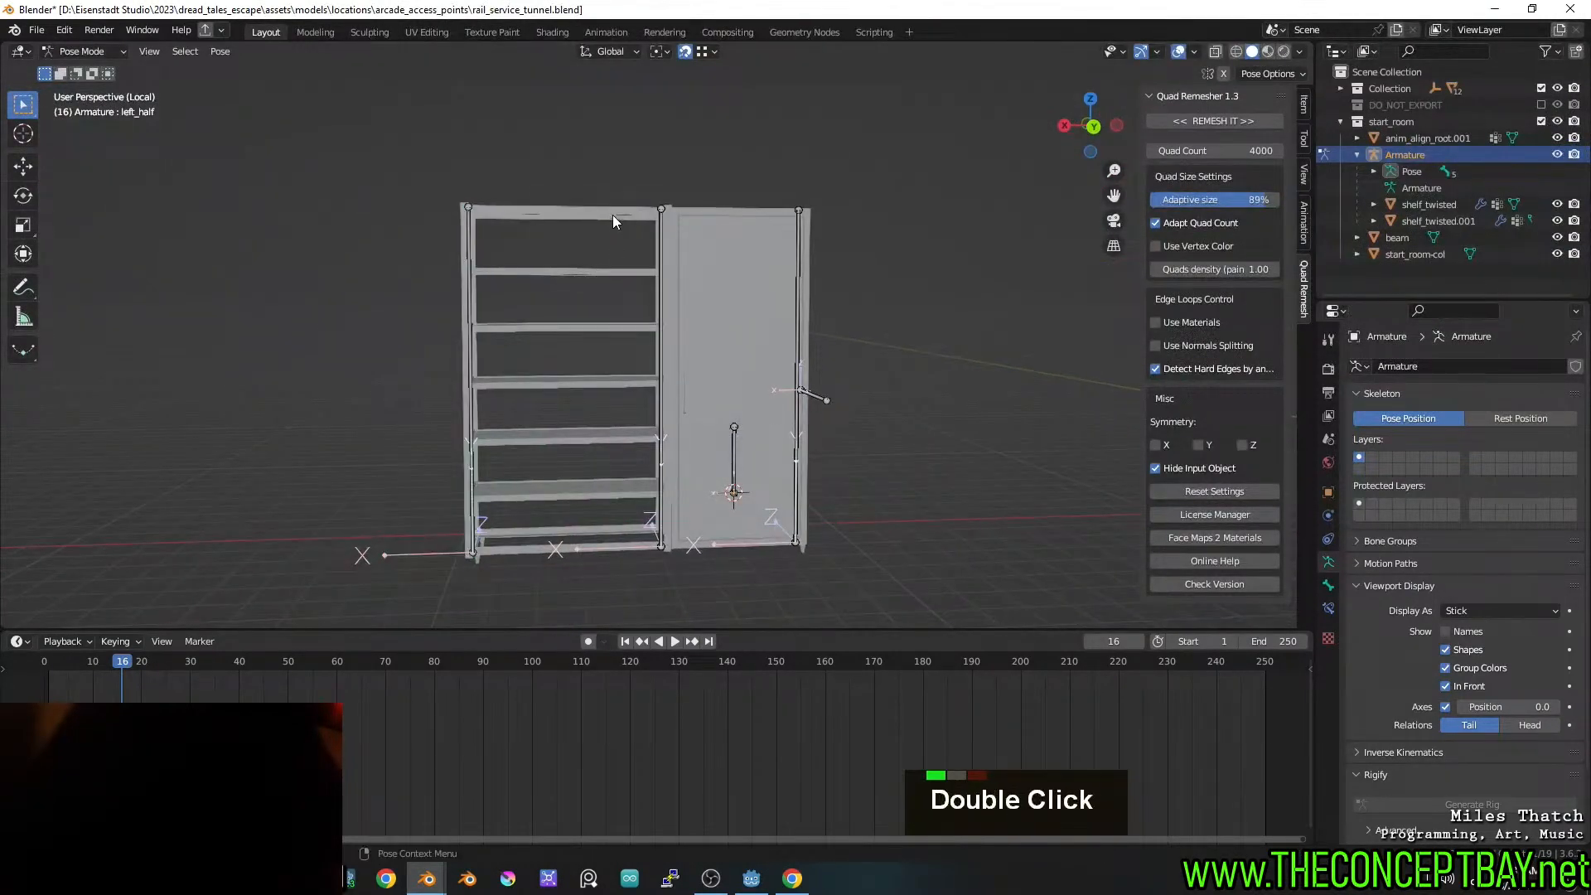
Leave Pose Mode on the armature and open shelf_twisted in Edit Mode, shown as a wireframe from the back
click(83, 51)
click(97, 73)
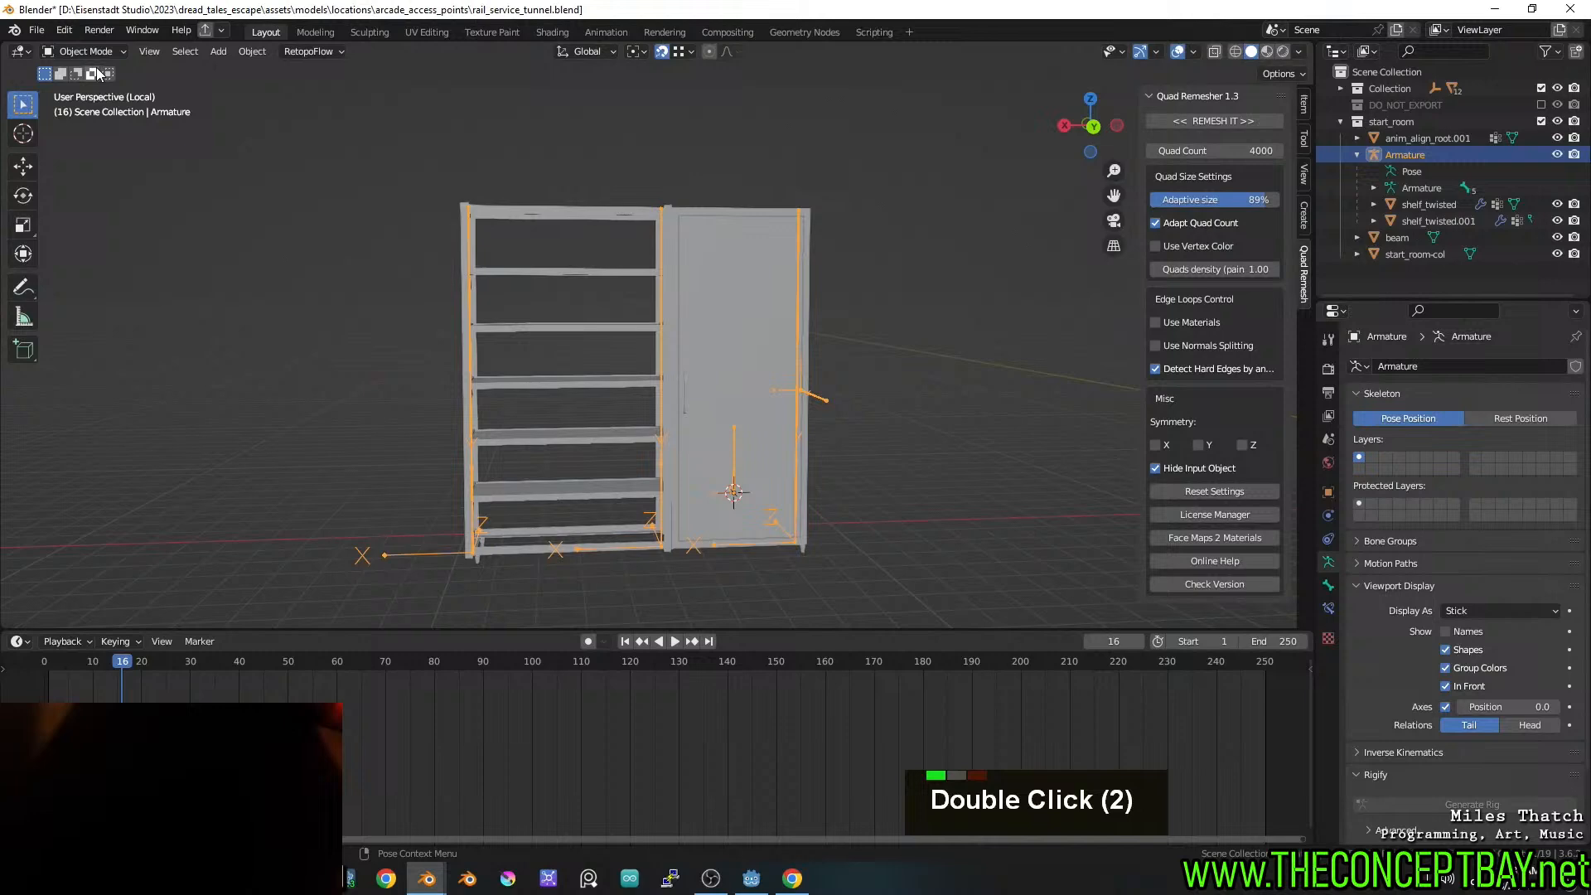
click(629, 209)
key(Tab)
mouse_move(628, 210)
alt+middle_down()
mouse_move(696, 216)
mouse_move(563, 236)
alt+middle_up()
key(z)
key(1)
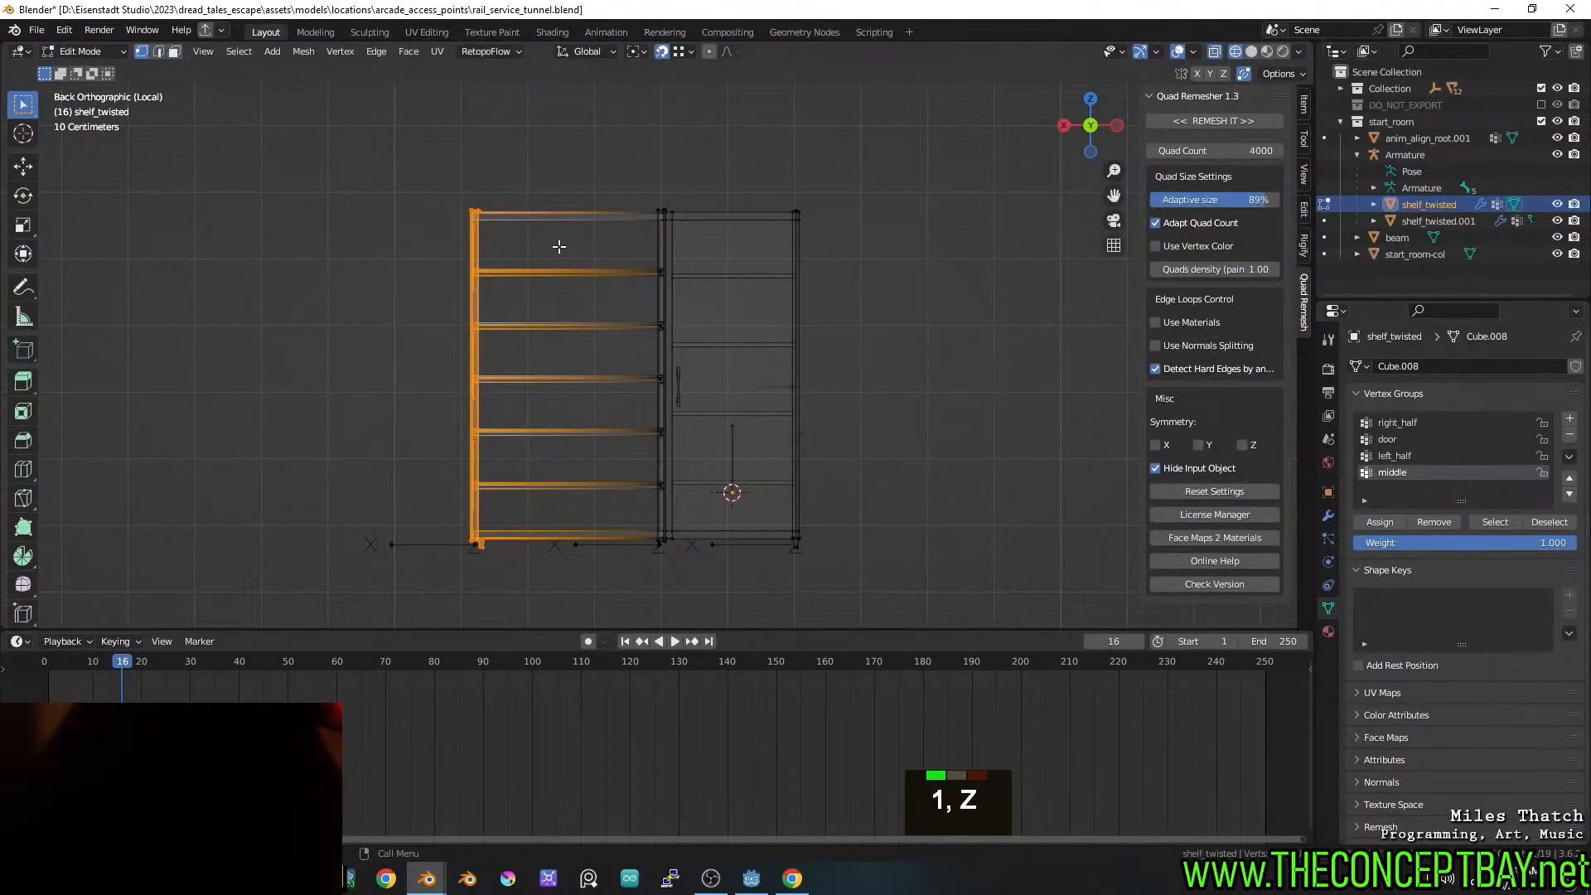
Select only the vertices of the shelf's middle upright and make the left_half vertex group active
key(a)
key(a)
key(a)
key(b)
drag(574, 139, 688, 592)
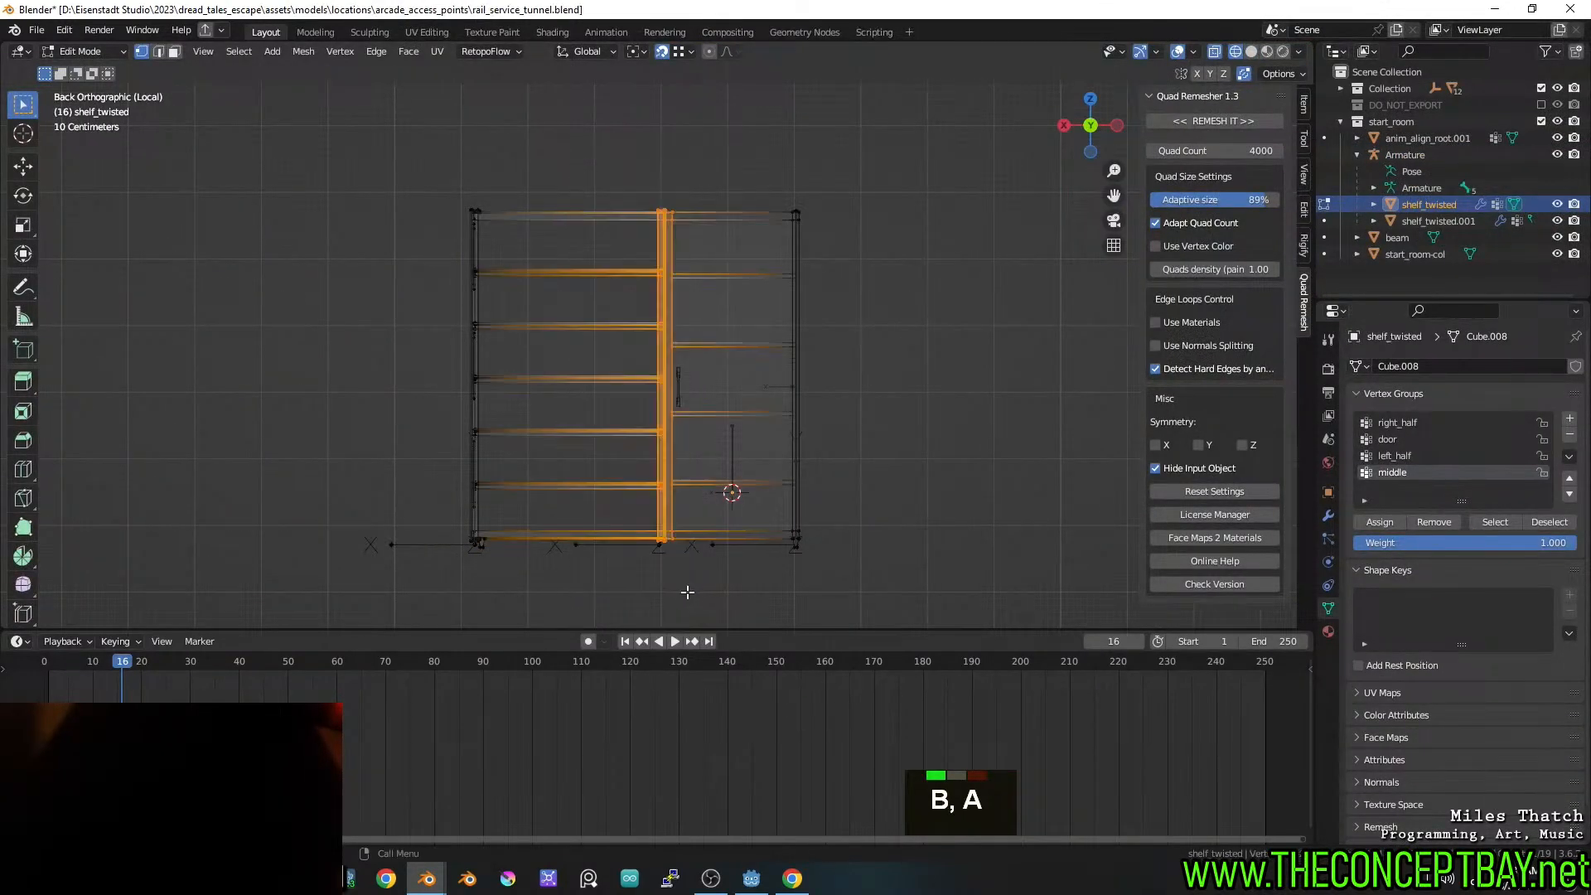
middle_drag(687, 592, 714, 597)
key(z)
shift+middle_drag(941, 514, 679, 560)
mouse_move(680, 560)
middle_down()
mouse_move(668, 554)
mouse_move(737, 526)
middle_up()
shift+middle_drag(738, 526, 806, 445)
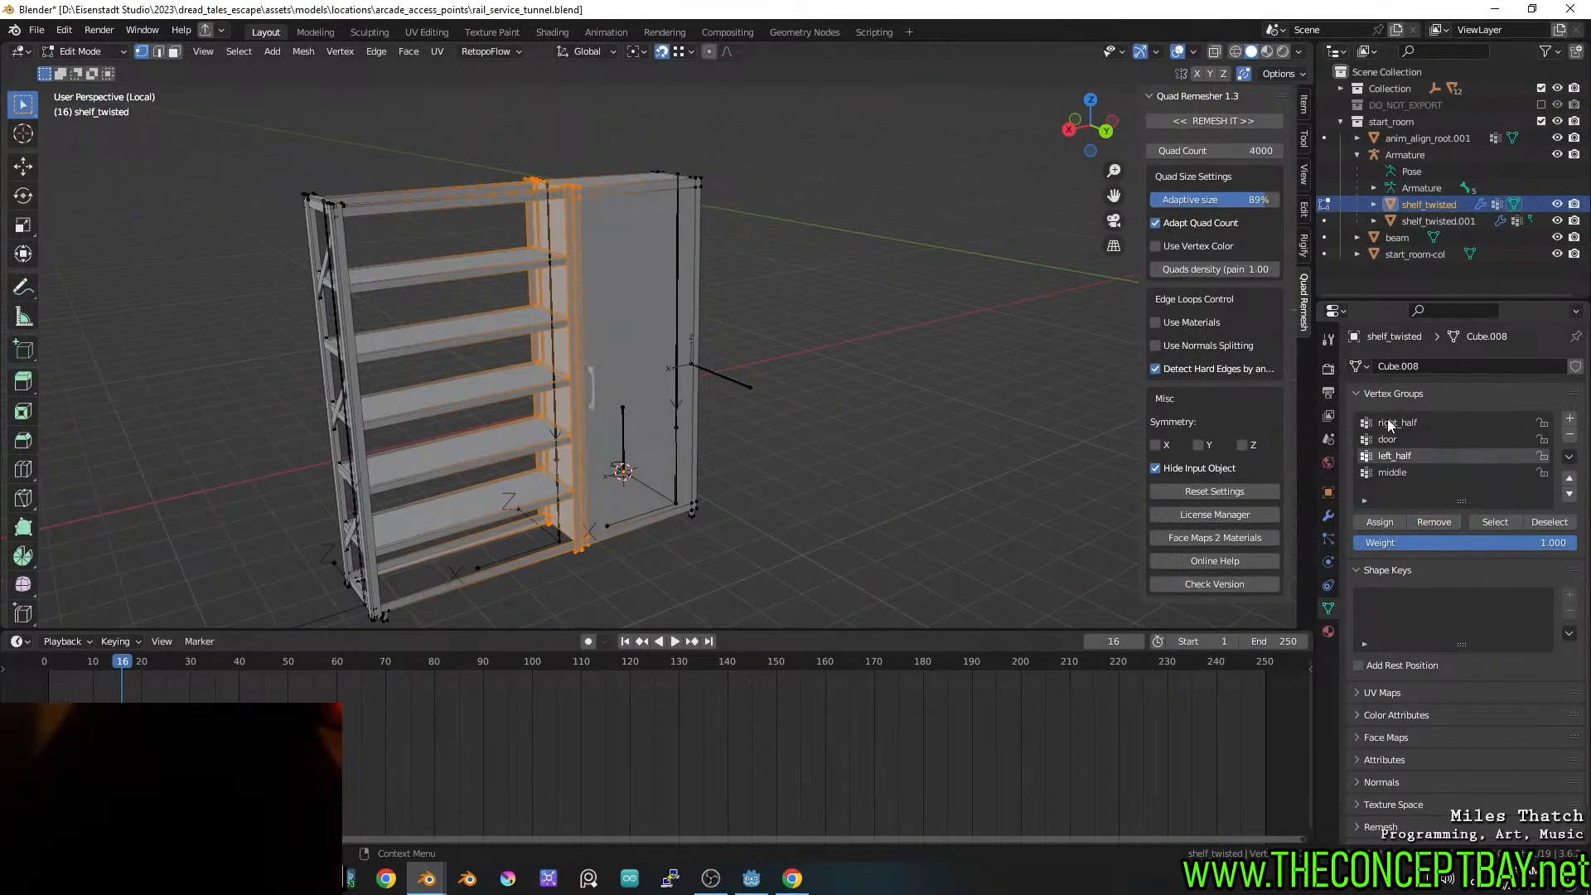
Select the vertices of the outer upright on the door side, assign them to right_half with weight 1.000, and leave the middle group active
mouse_move(861, 418)
middle_down()
mouse_move(838, 390)
mouse_move(729, 359)
mouse_move(298, 348)
middle_up()
key(alt+z)
key(1)
key(alt+a)
key(b)
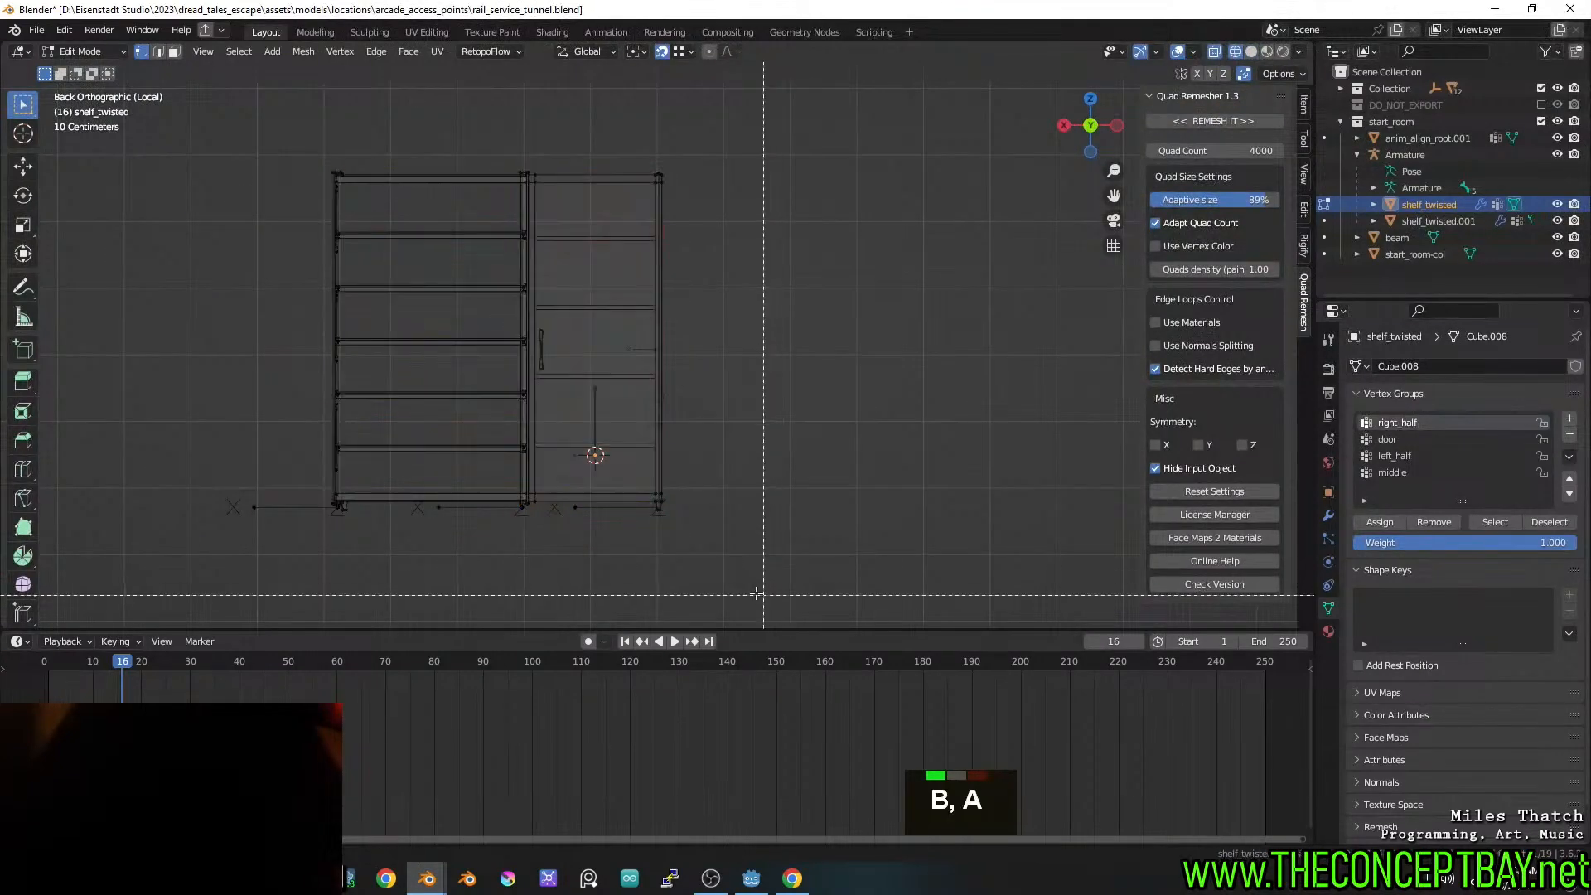
drag(585, 135, 753, 497)
key(z)
middle_drag(770, 174, 802, 283)
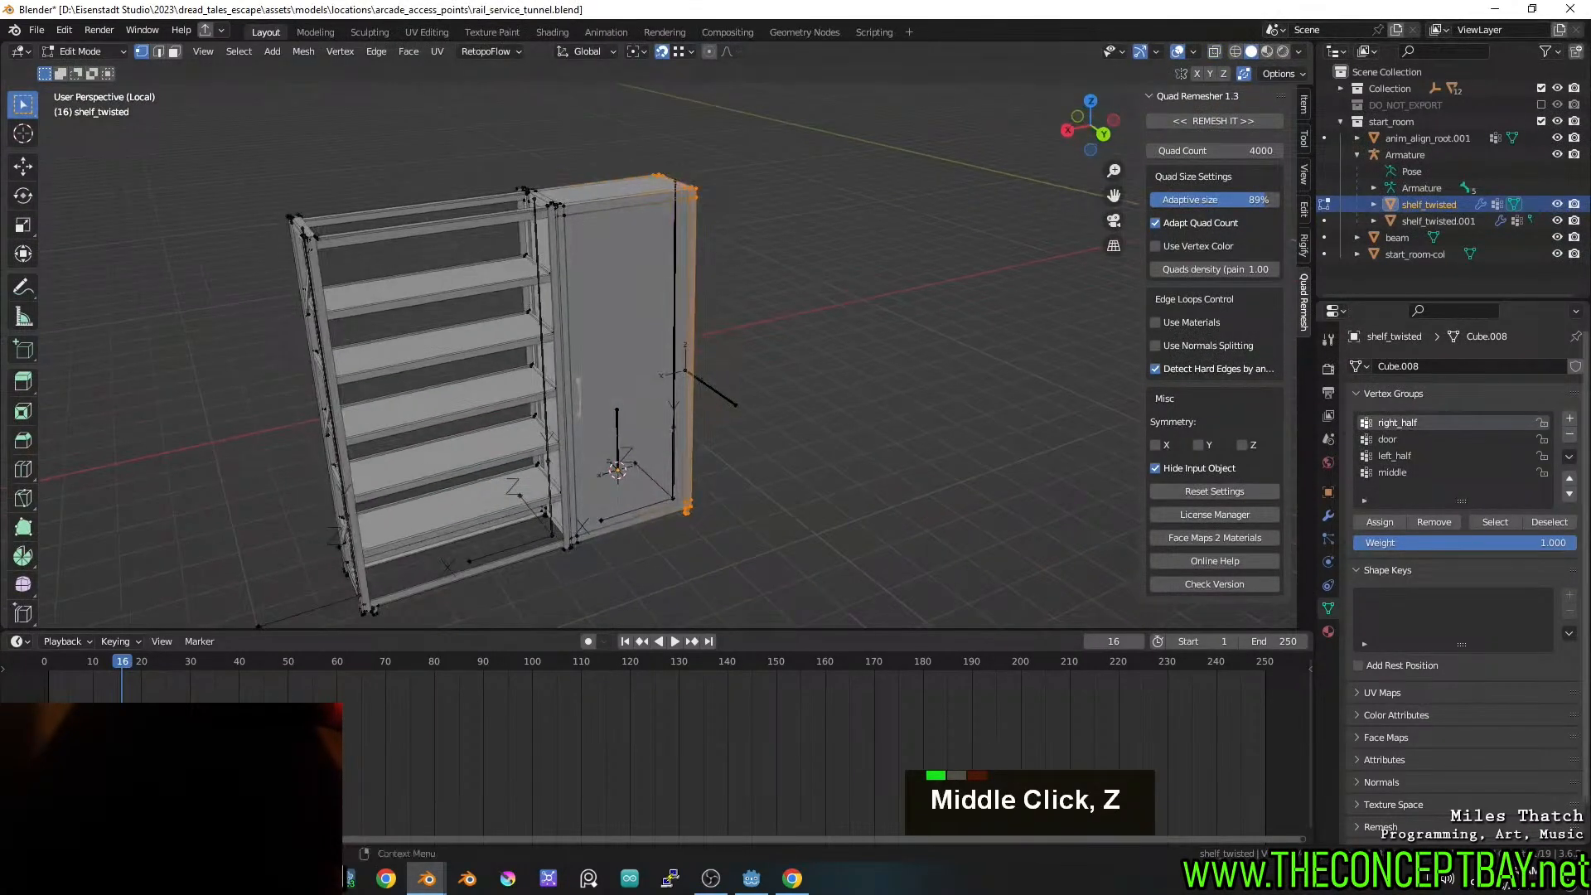
click(1382, 522)
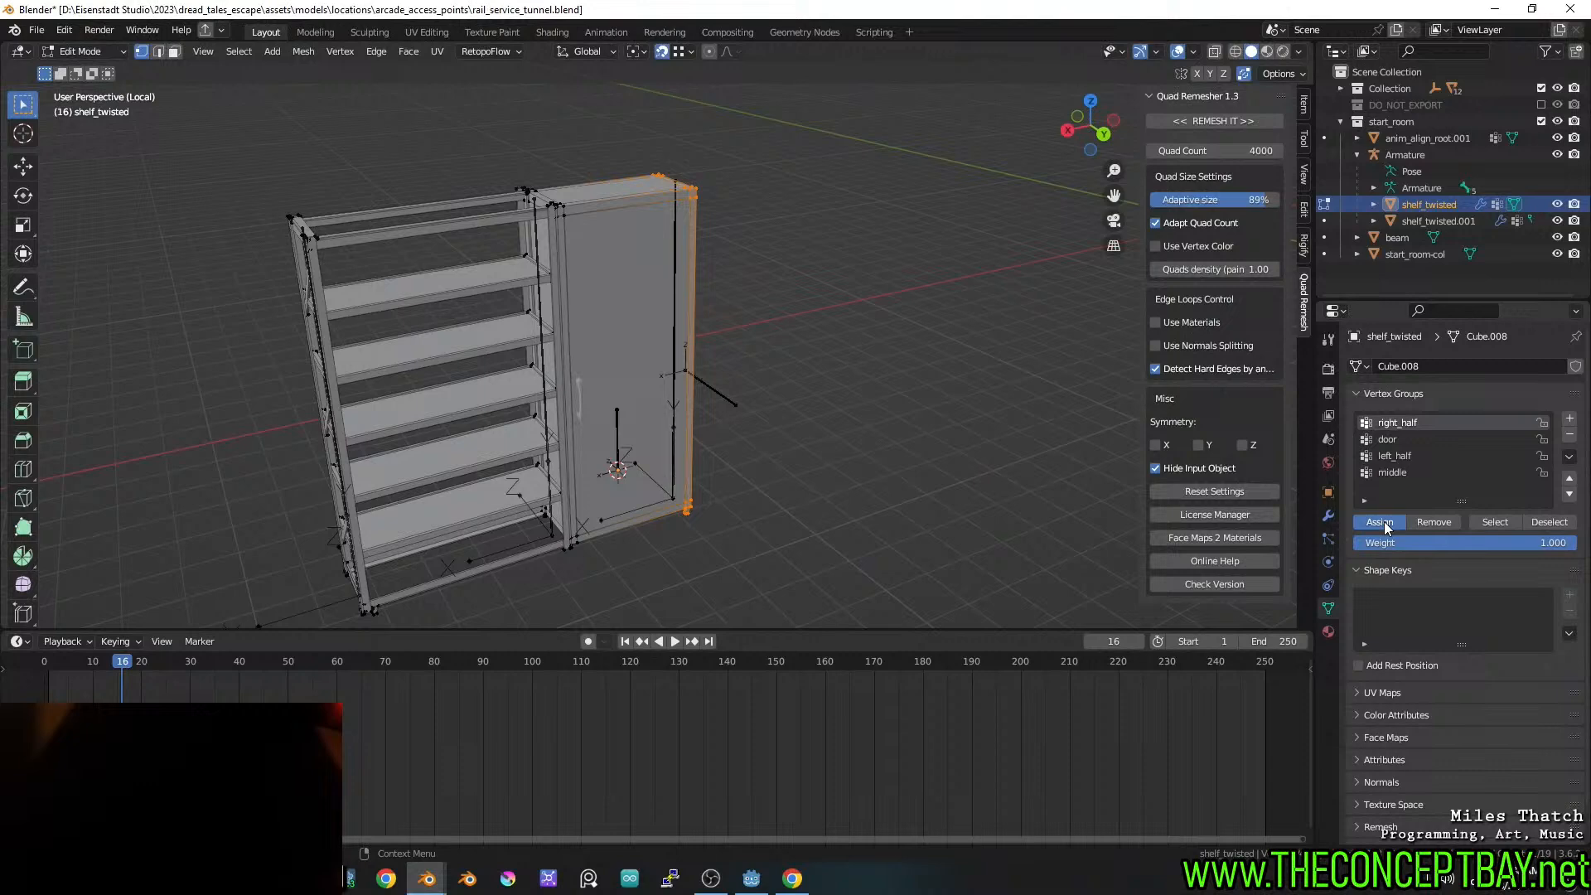
click(1399, 474)
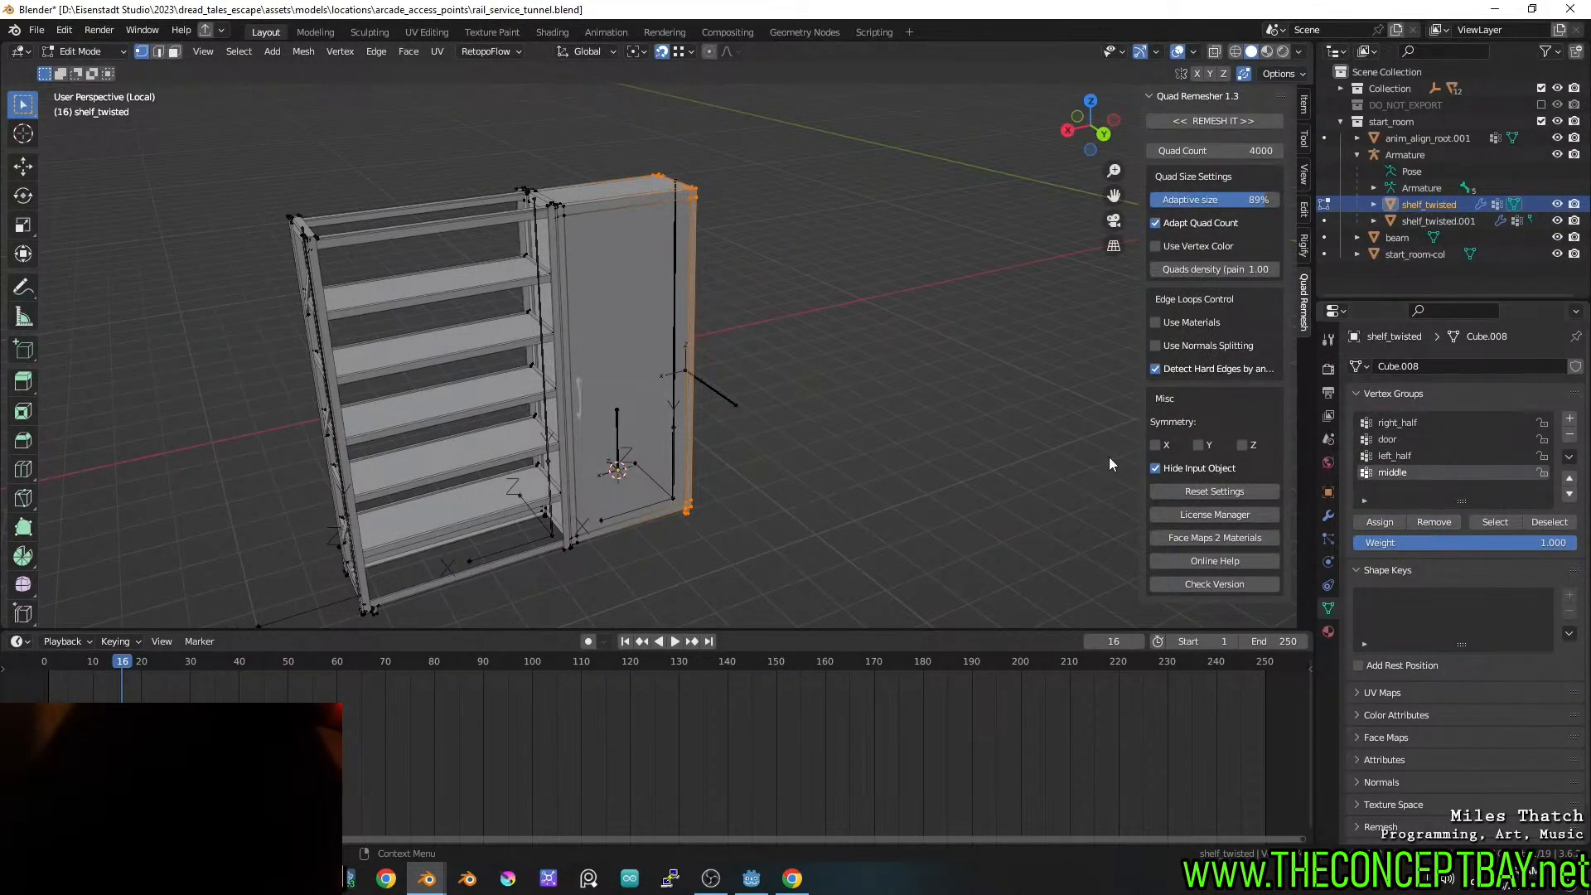
Try rotating the left_half bone about global X in Pose Mode, and return to Object Mode
middle_drag(979, 408, 984, 393)
click(81, 52)
click(75, 60)
double_click(317, 331)
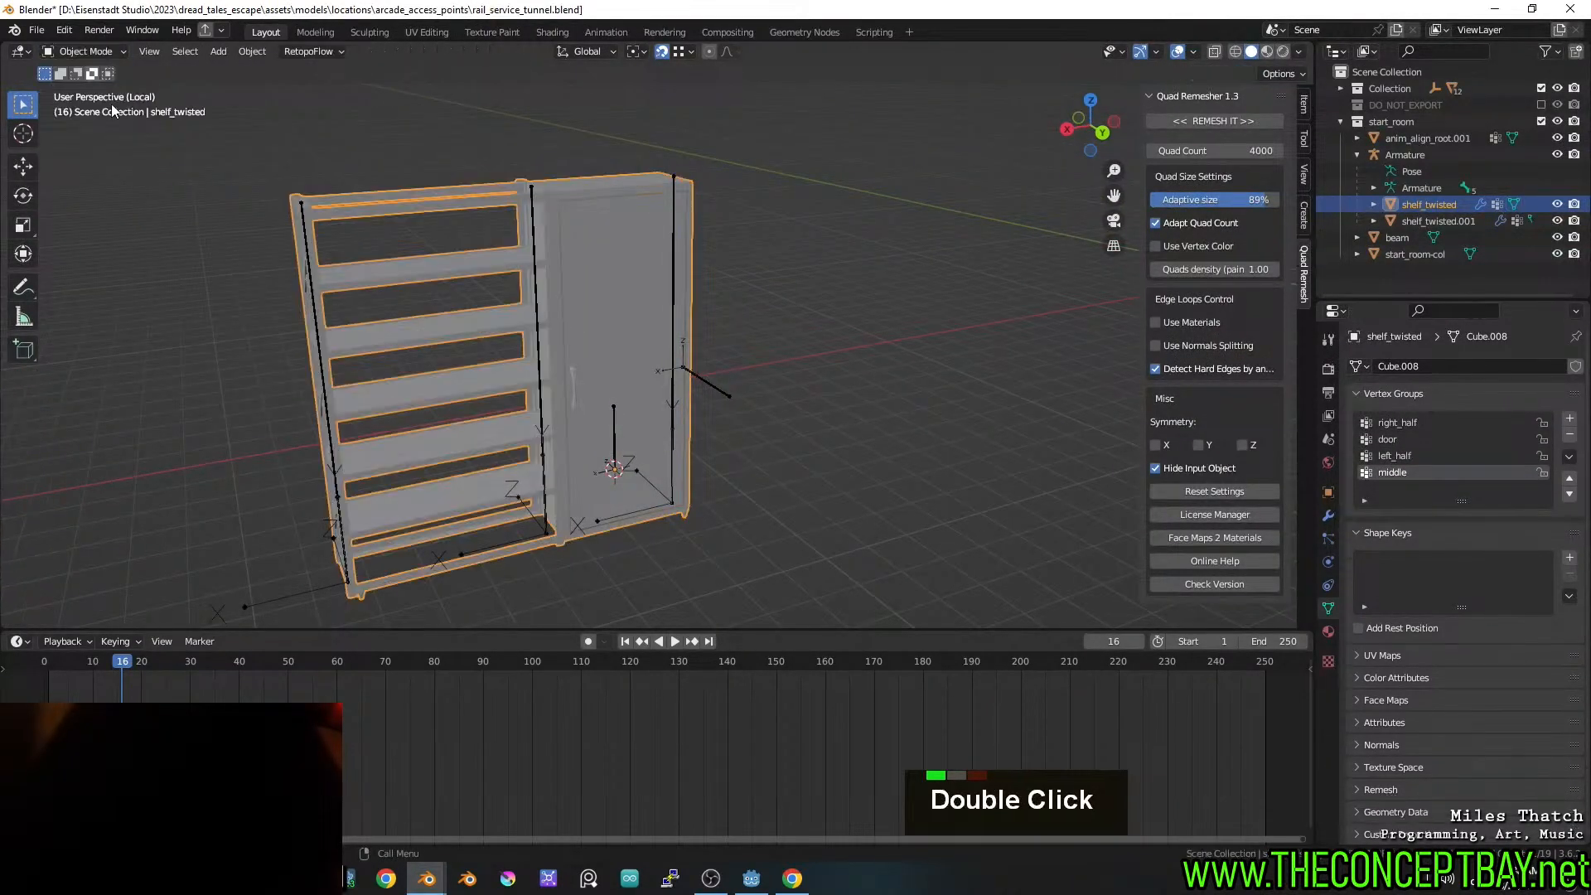
key(ctrl+Tab)
middle_drag(620, 409, 663, 395)
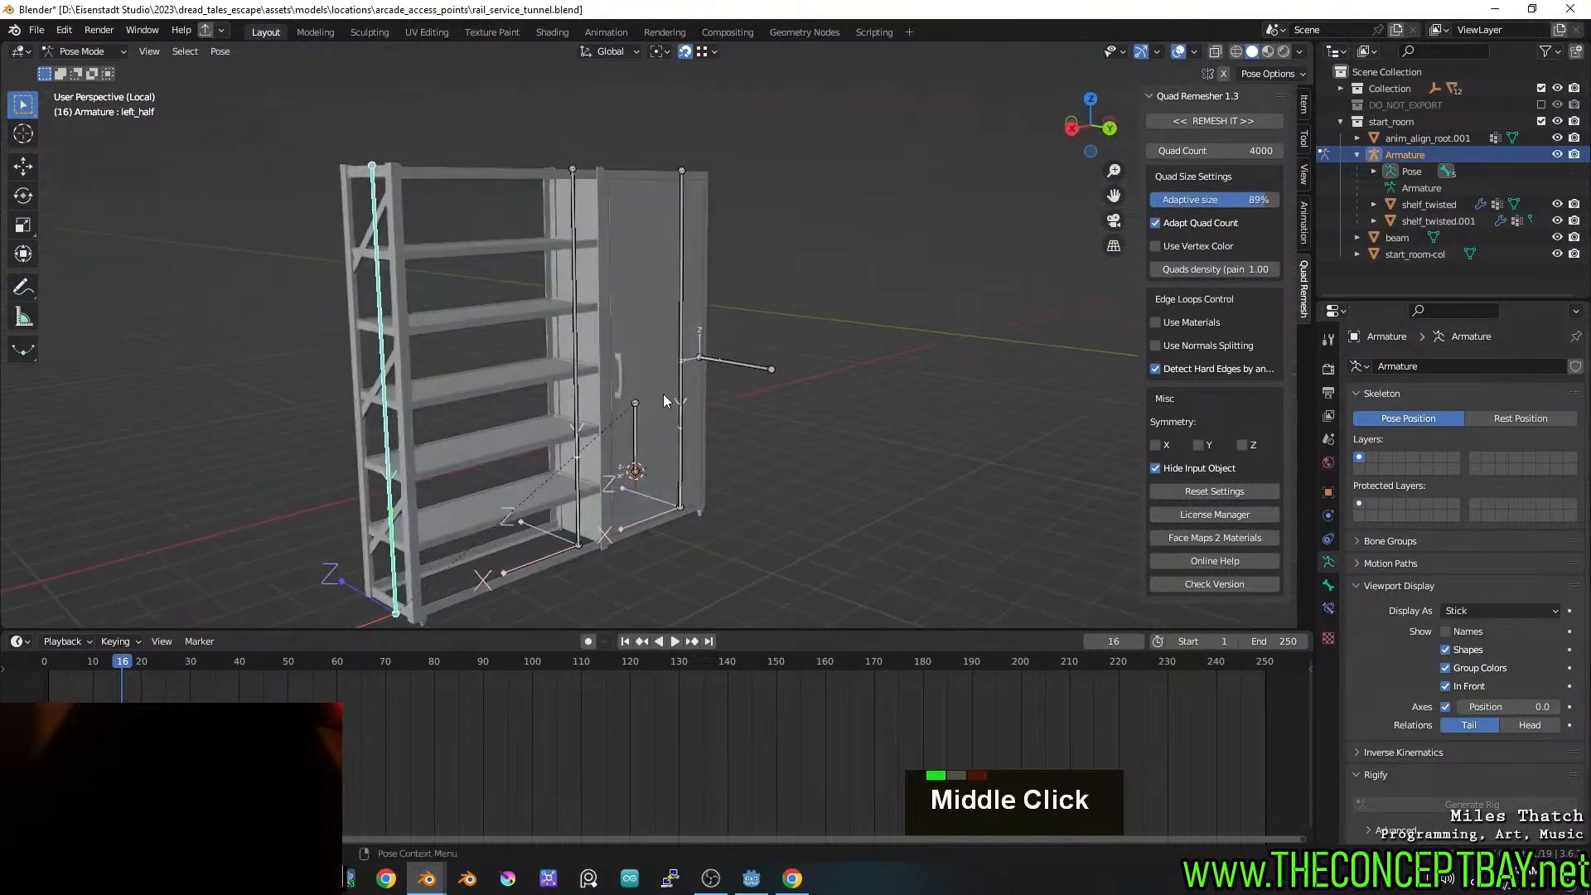
key(r)
key(x)
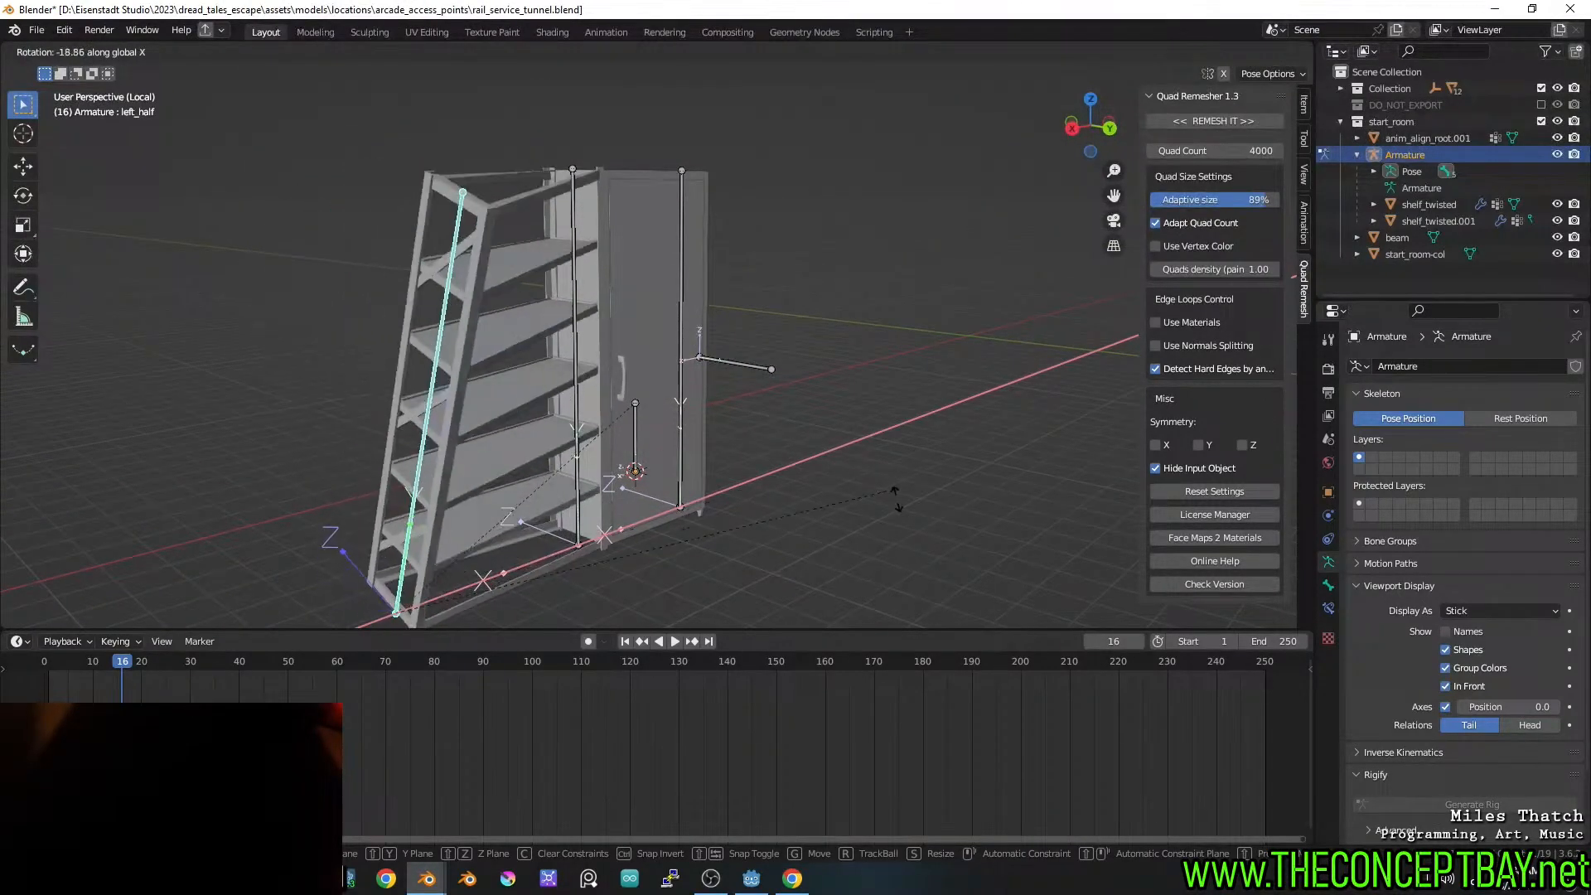
key(Escape)
key(ctrl+Tab)
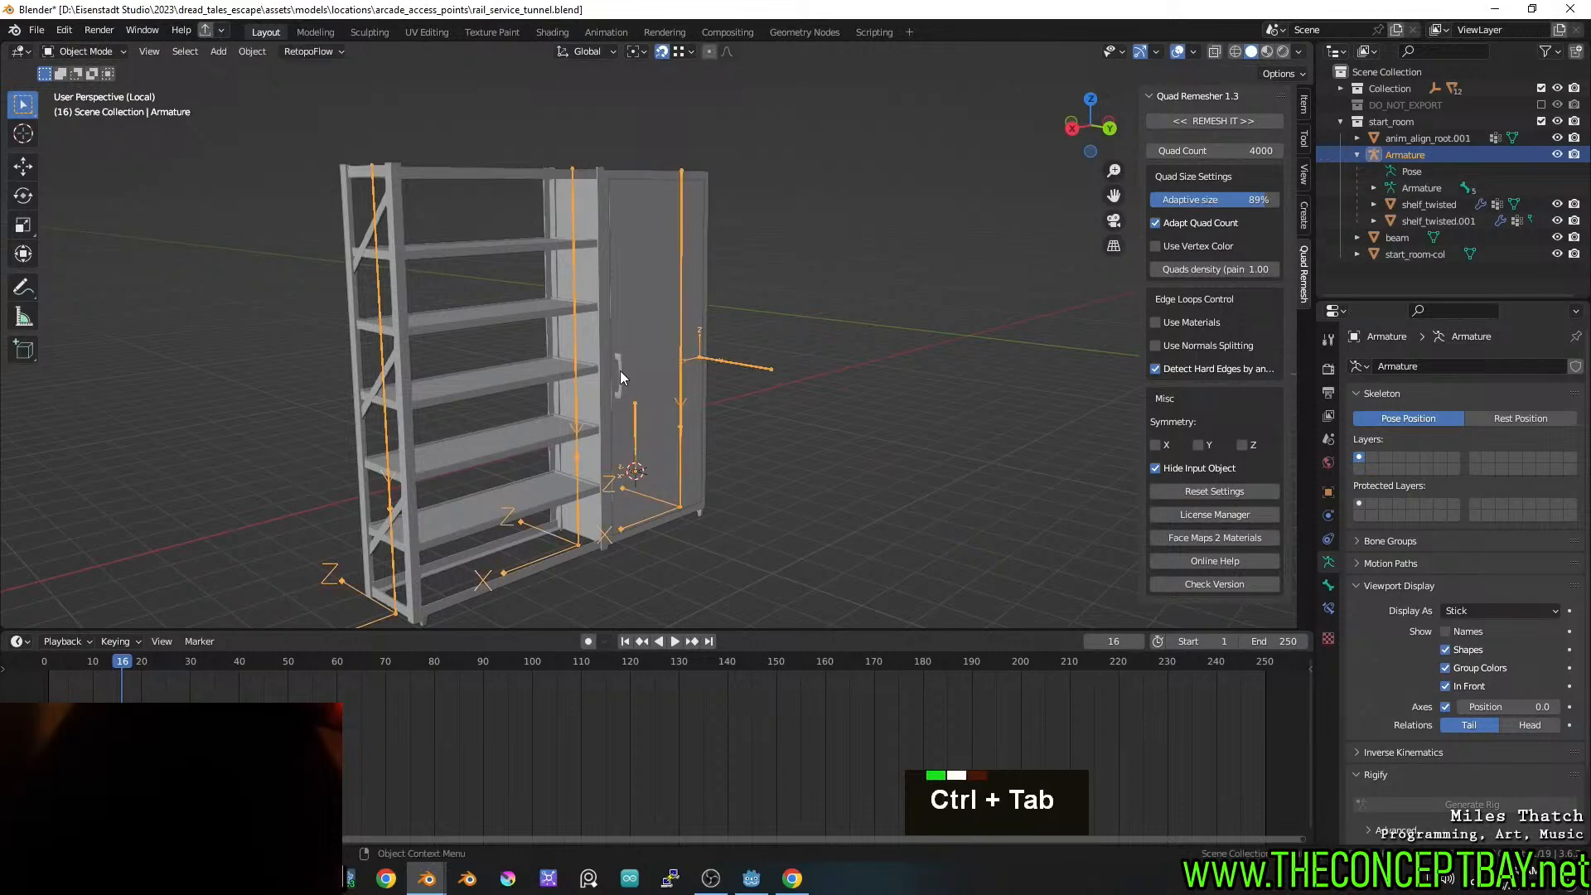
Open shelf_twisted.001 in Edit Mode, assign all its vertices to the door vertex group, and go through its left_half and right_half groups
key(a)
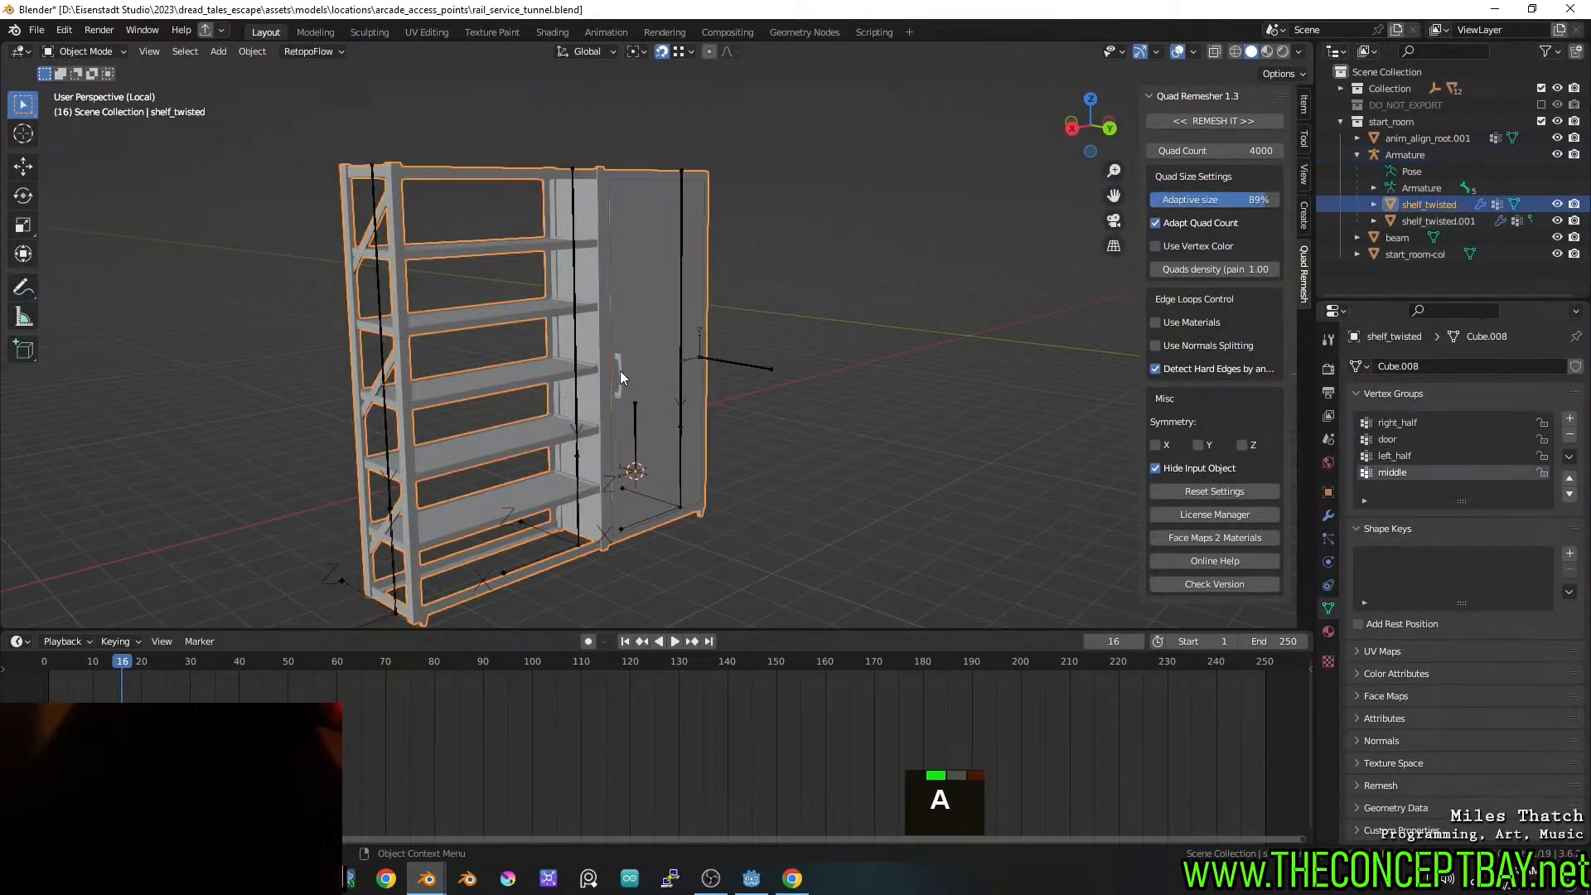
key(Tab)
key(Tab)
key(a)
key(Tab)
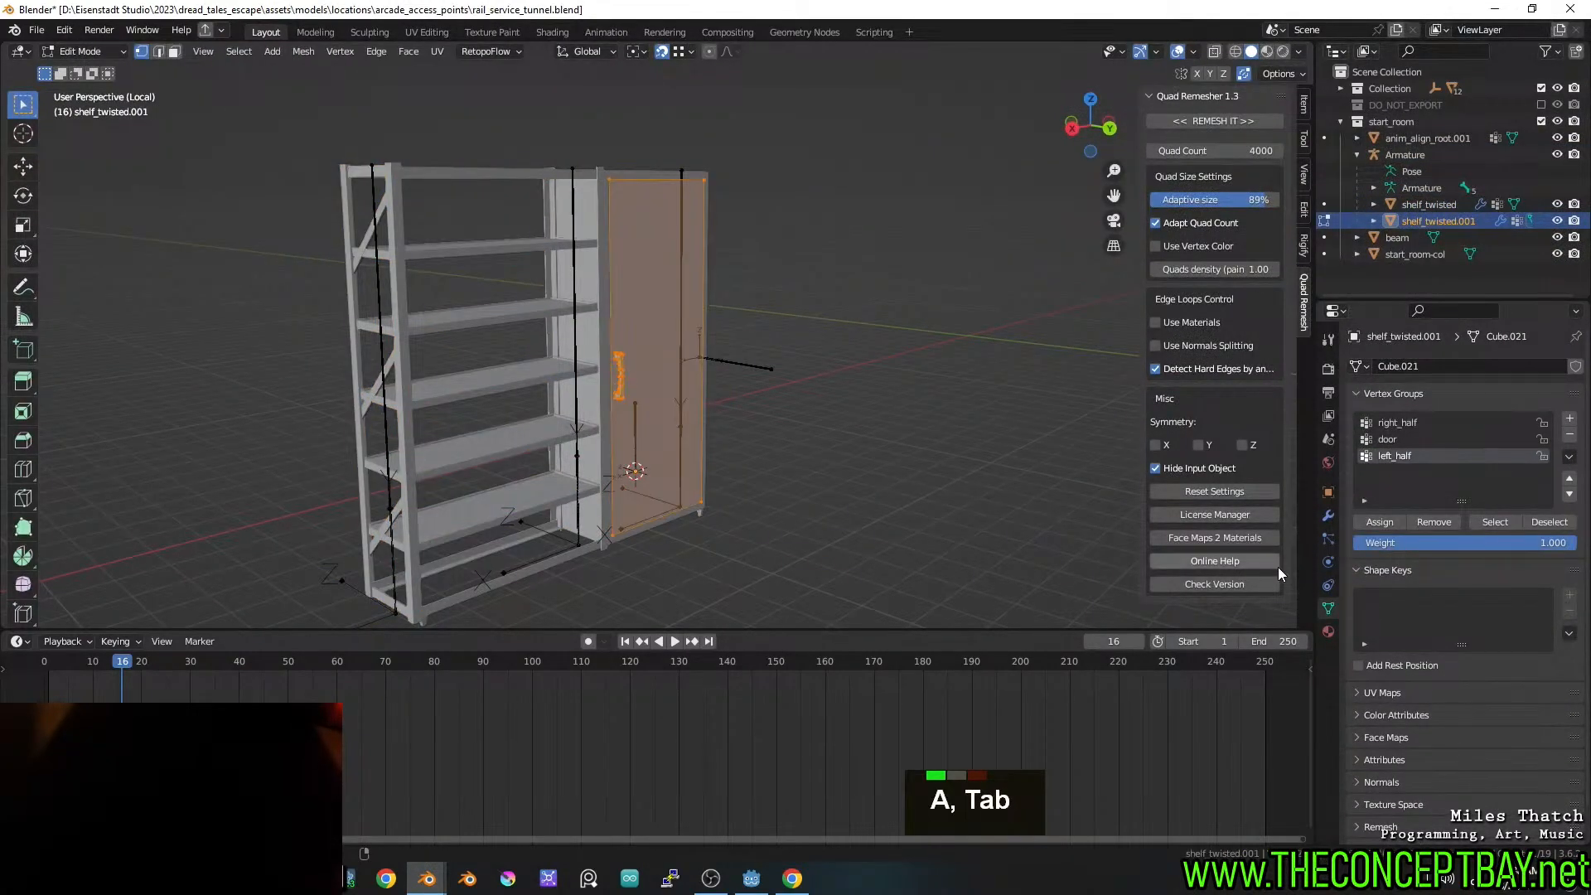
click(1389, 439)
click(1379, 520)
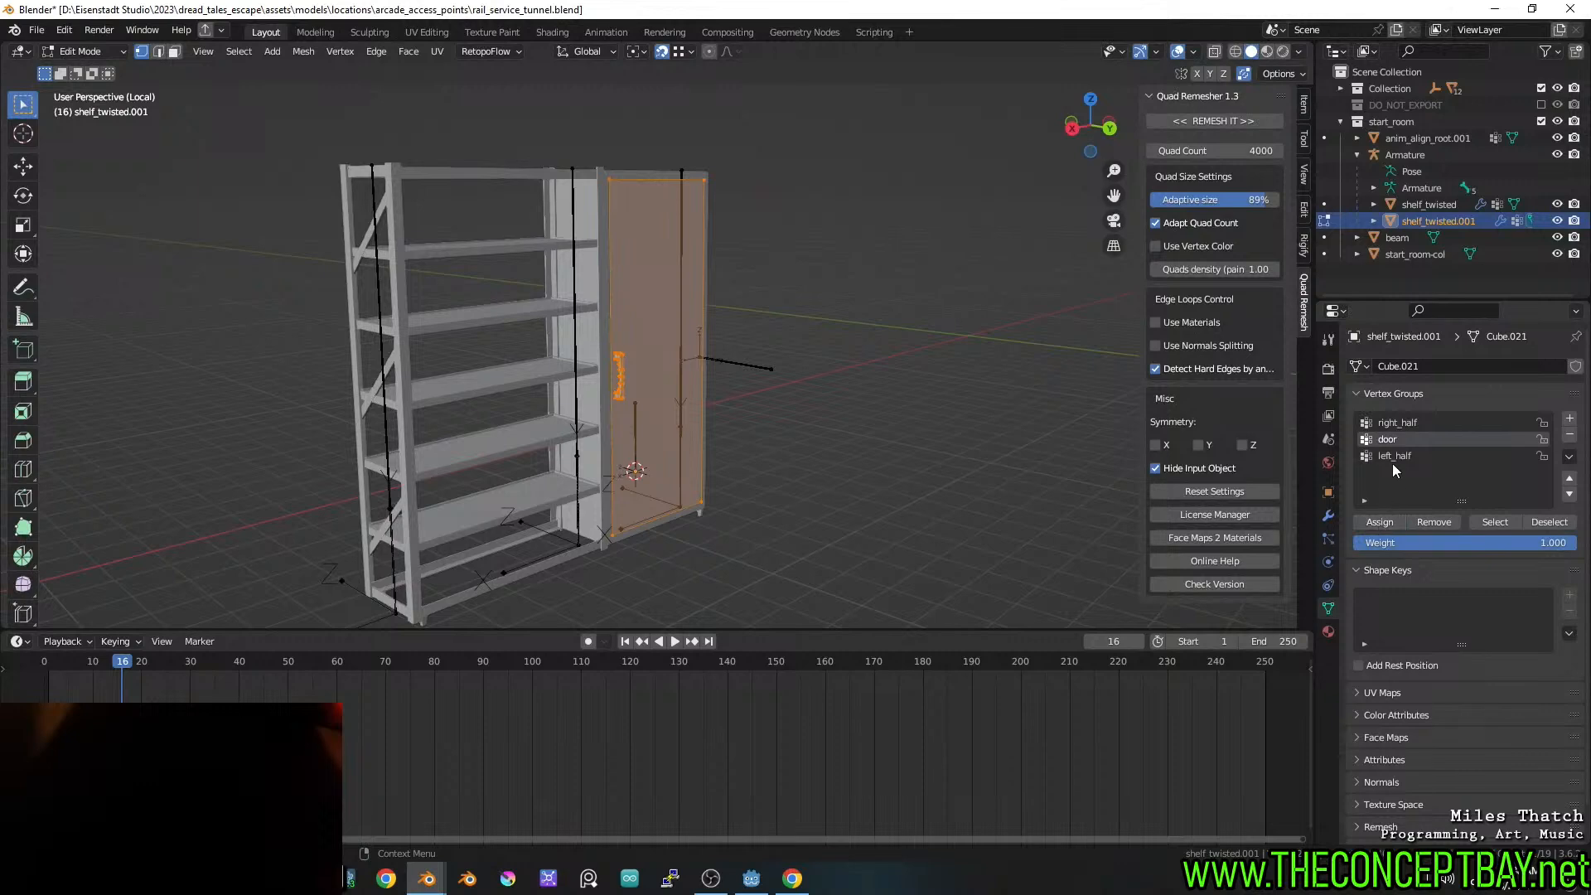
click(1392, 457)
click(1400, 422)
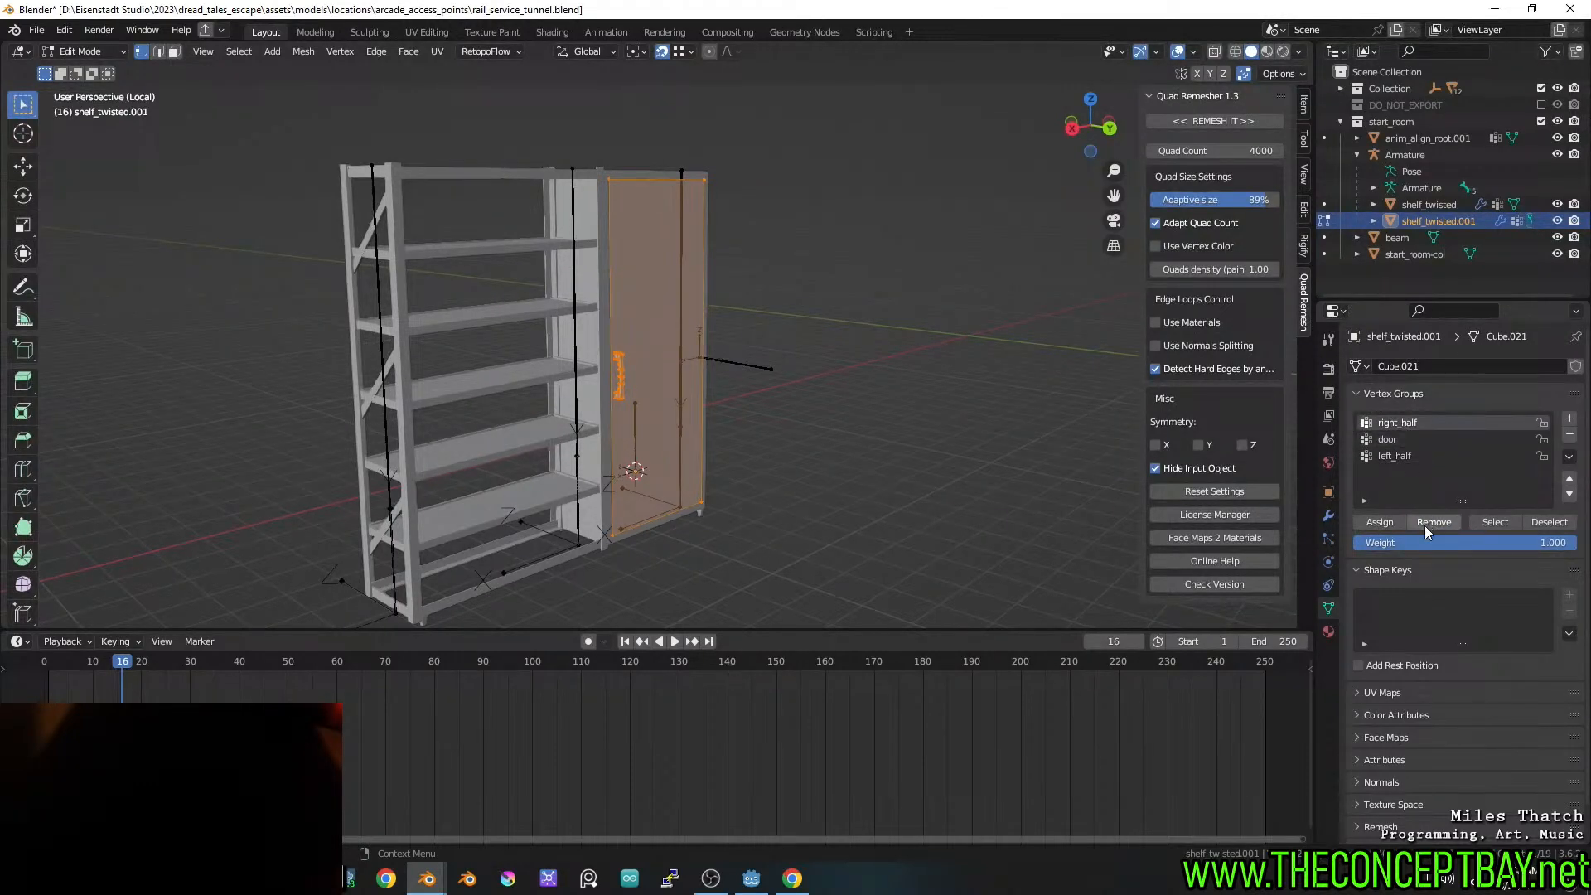
key(Tab)
Put the armature in Pose Mode, try rotating left_half about global X, and save the file
middle_drag(493, 406, 395, 368)
click(373, 358)
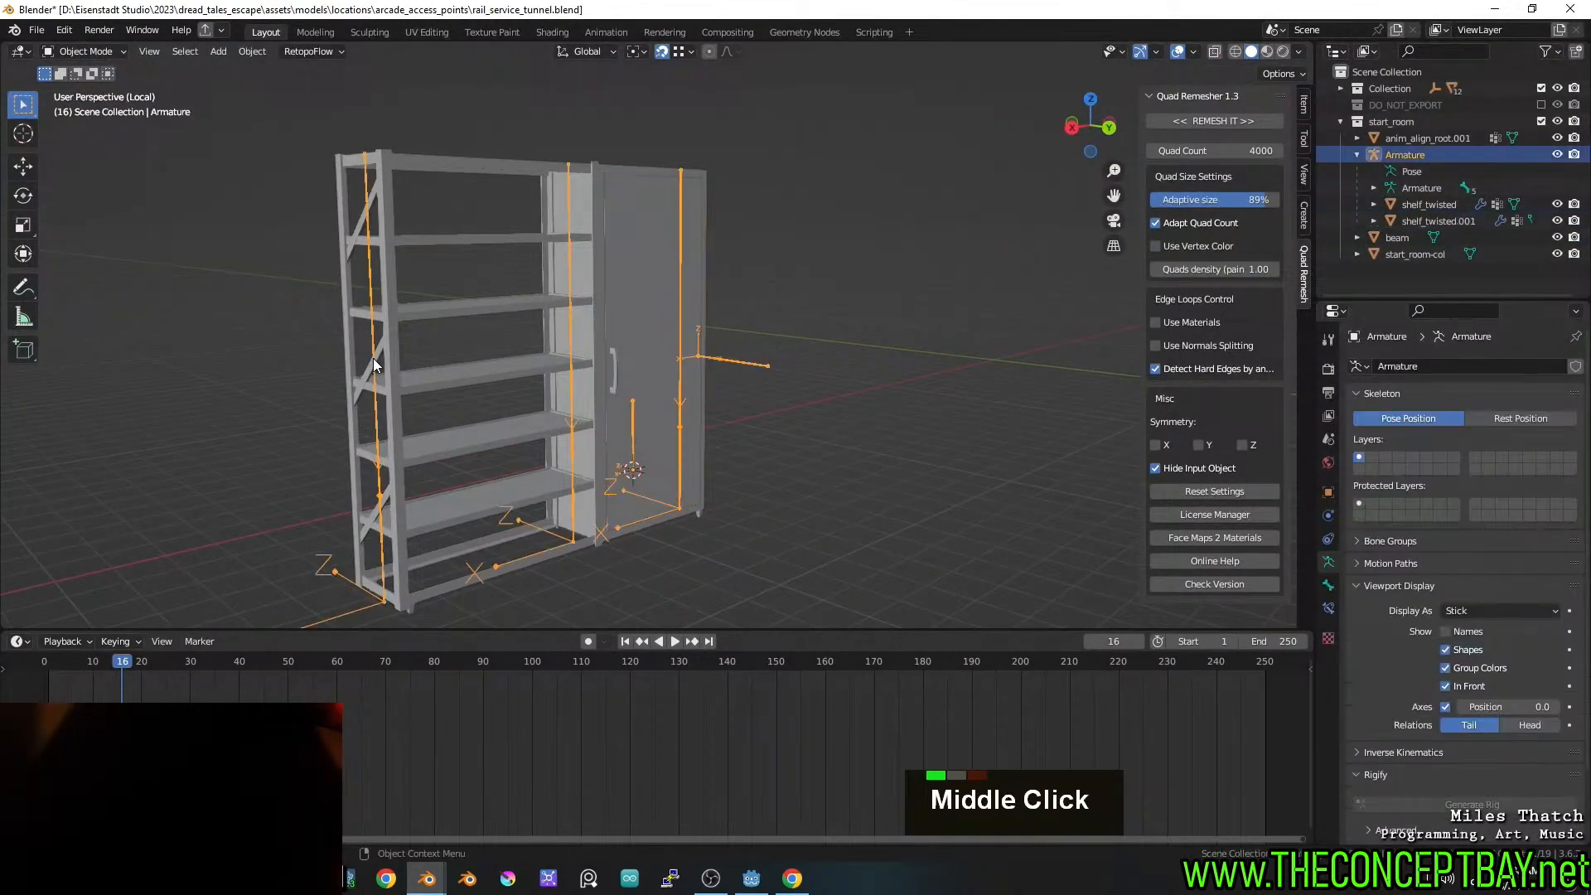
key(ctrl+Tab)
click(372, 358)
key(r)
key(x)
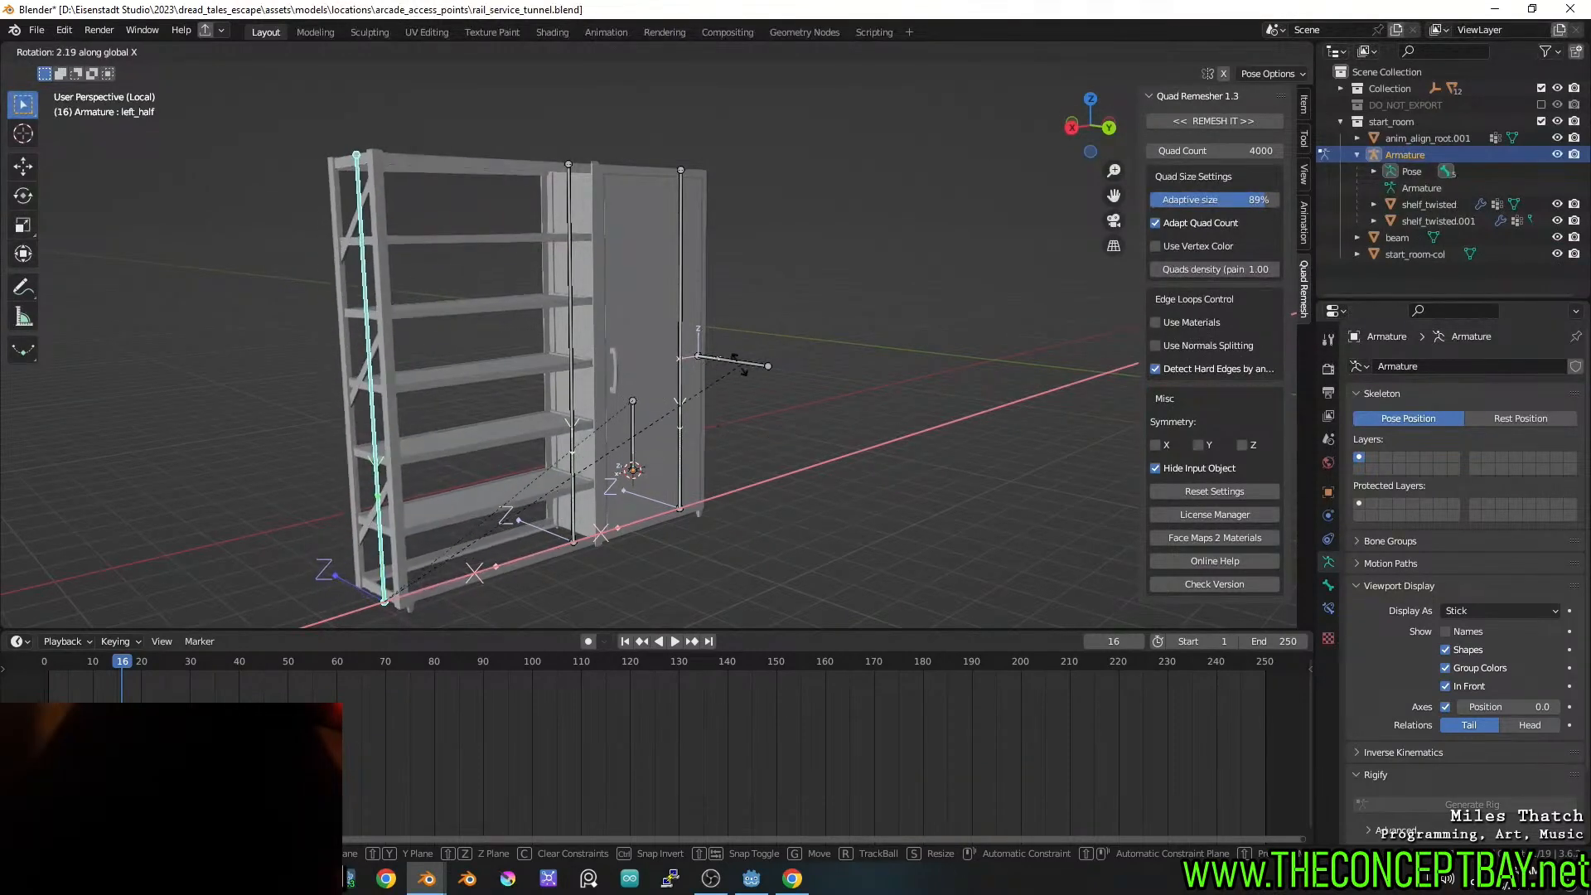
key(ctrl)
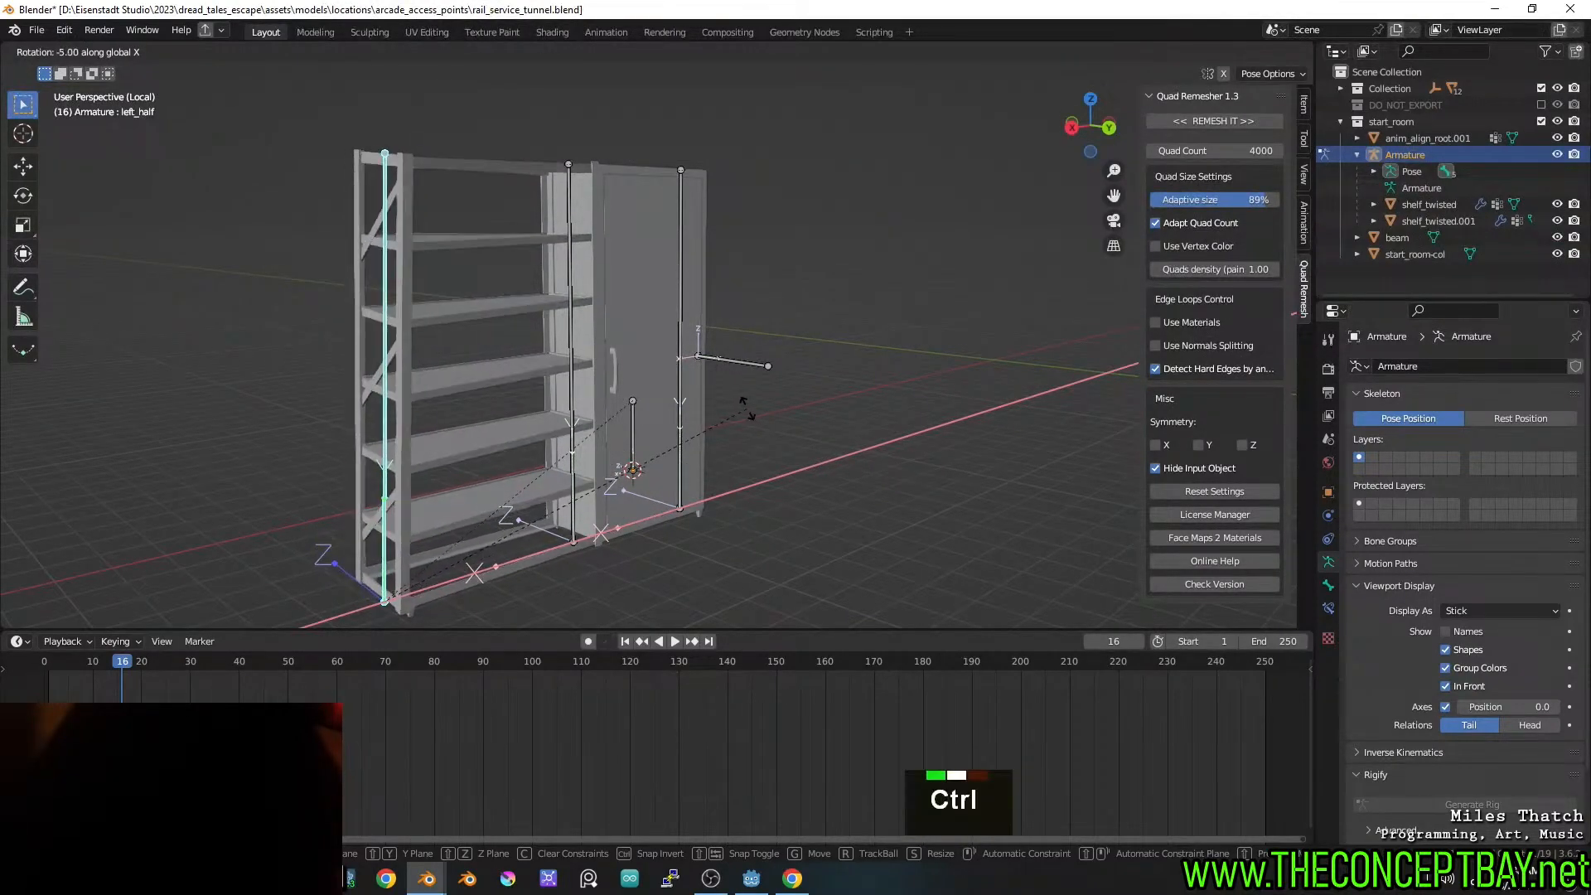
key(Escape)
key(ctrl+s)
In the armature's Edit Mode, select the left_half, middle and right_half bones and snap them along global Y to the shelf's front edge
middle_drag(747, 409, 714, 369)
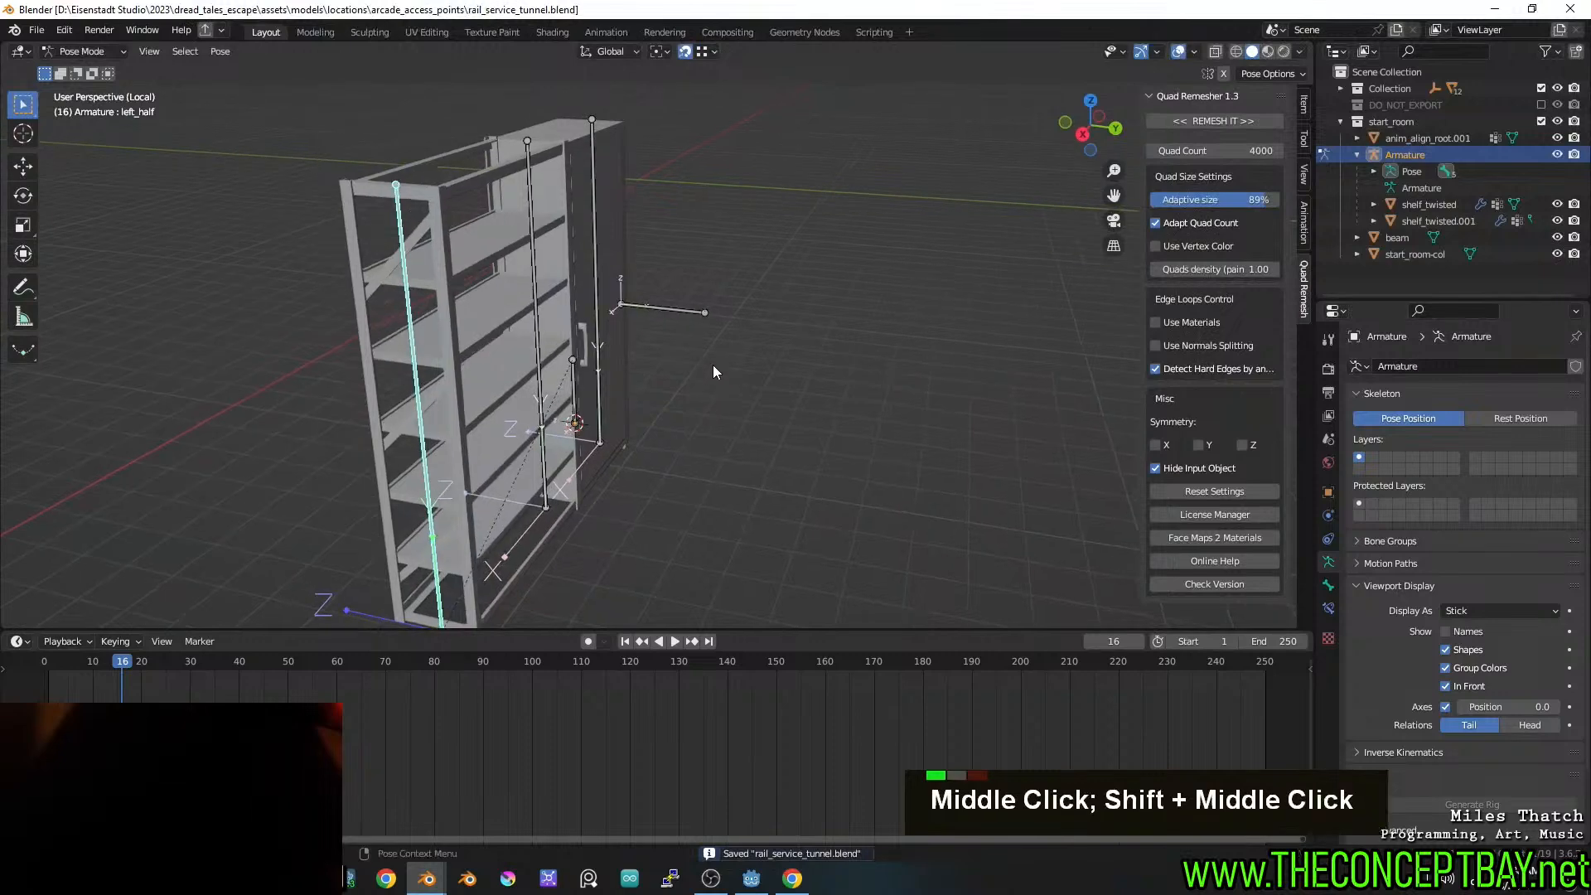
click(541, 314)
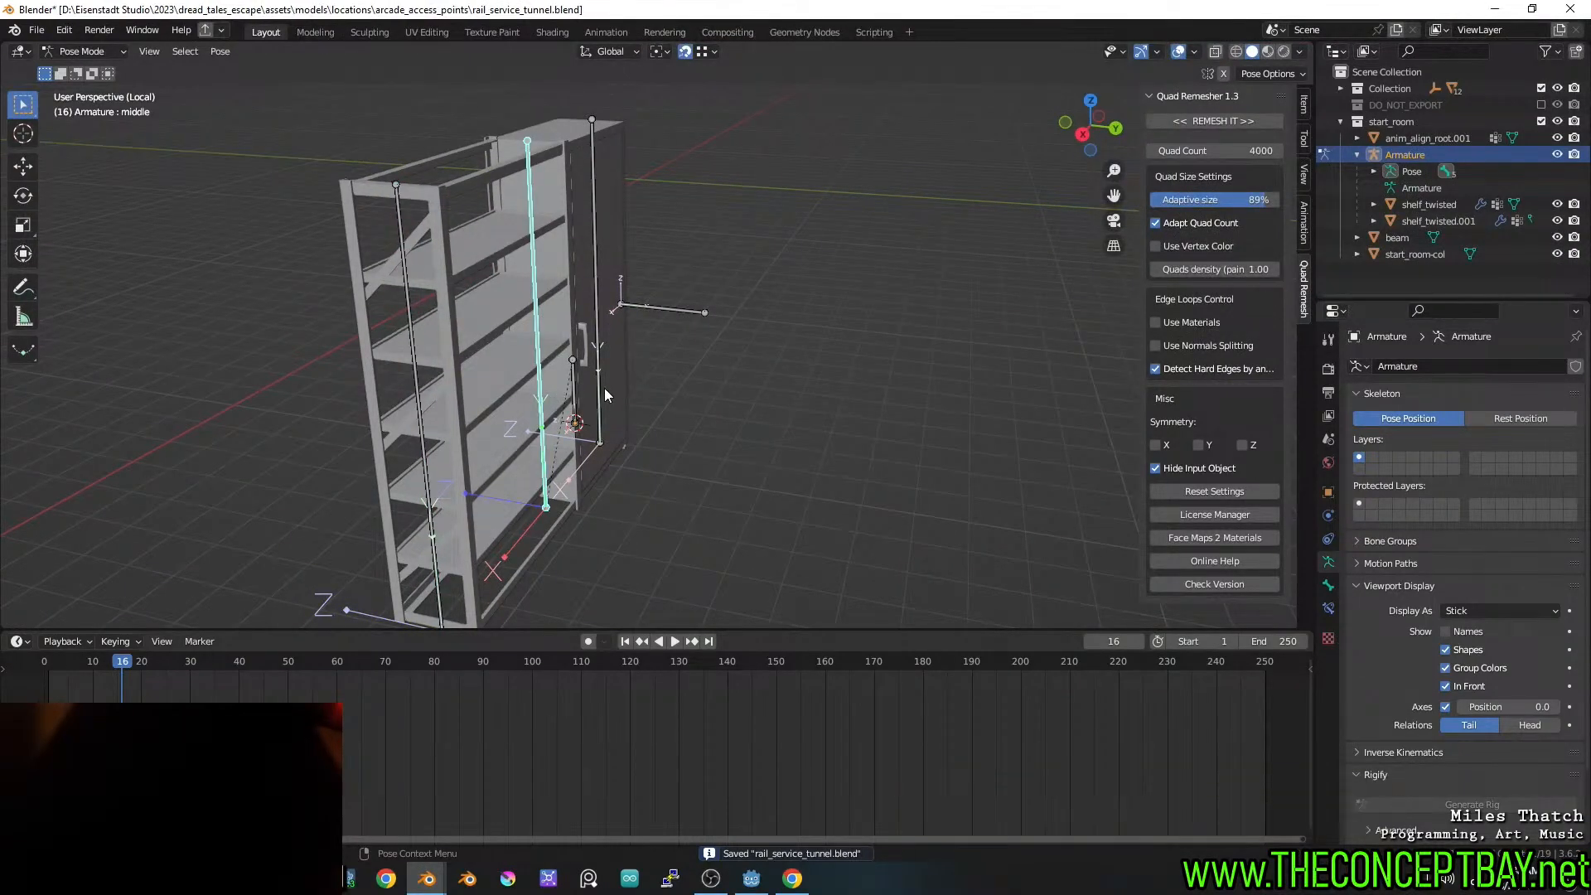
click(91, 51)
double_click(91, 70)
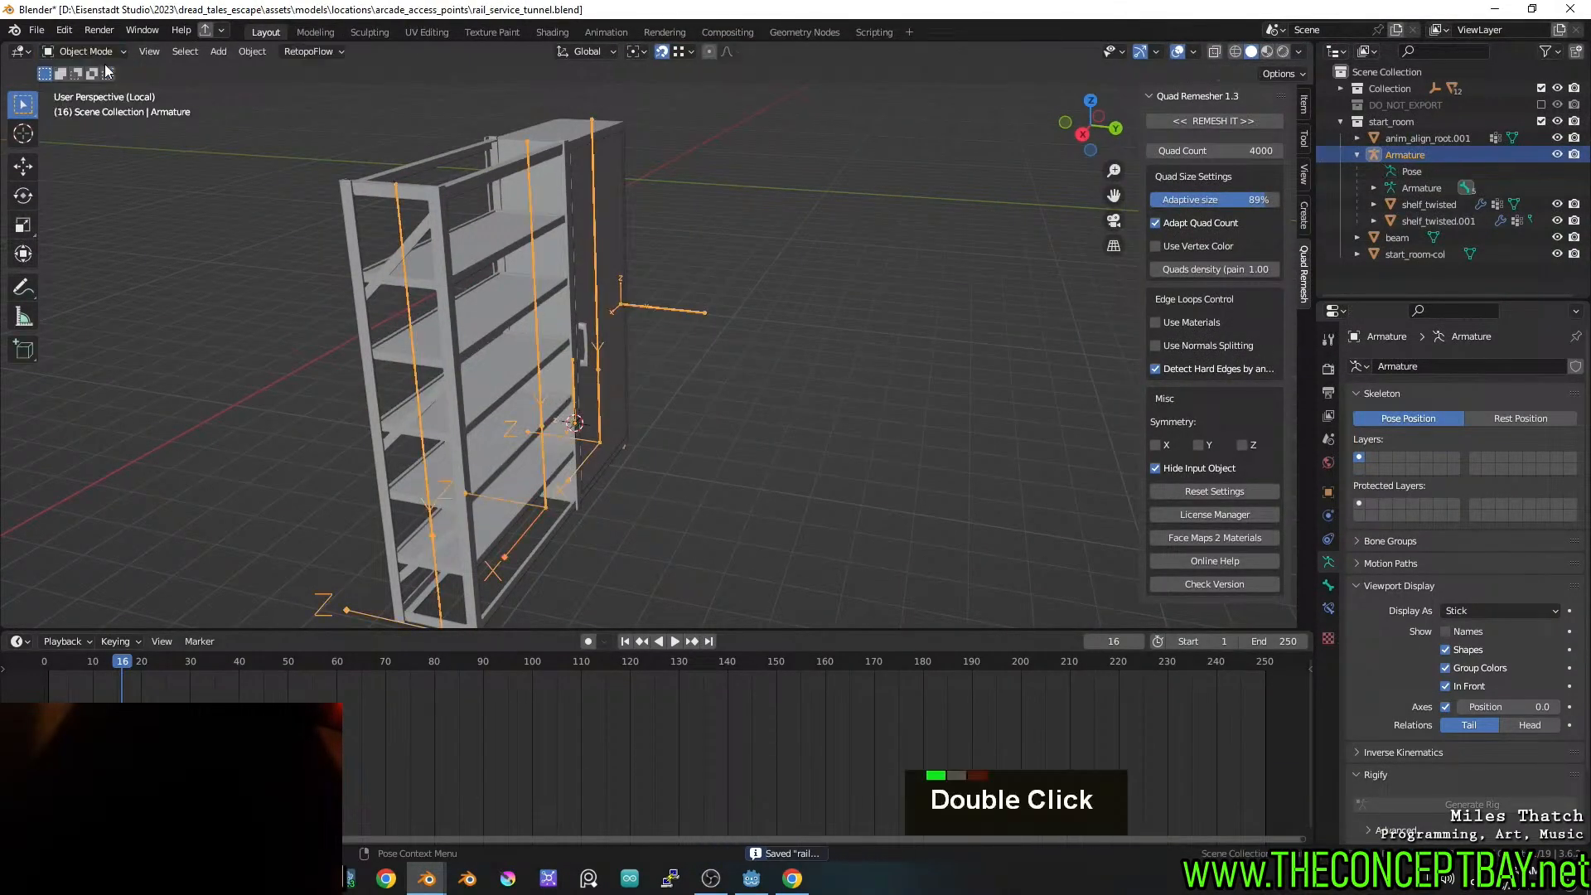
key(Tab)
shift+click(531, 280)
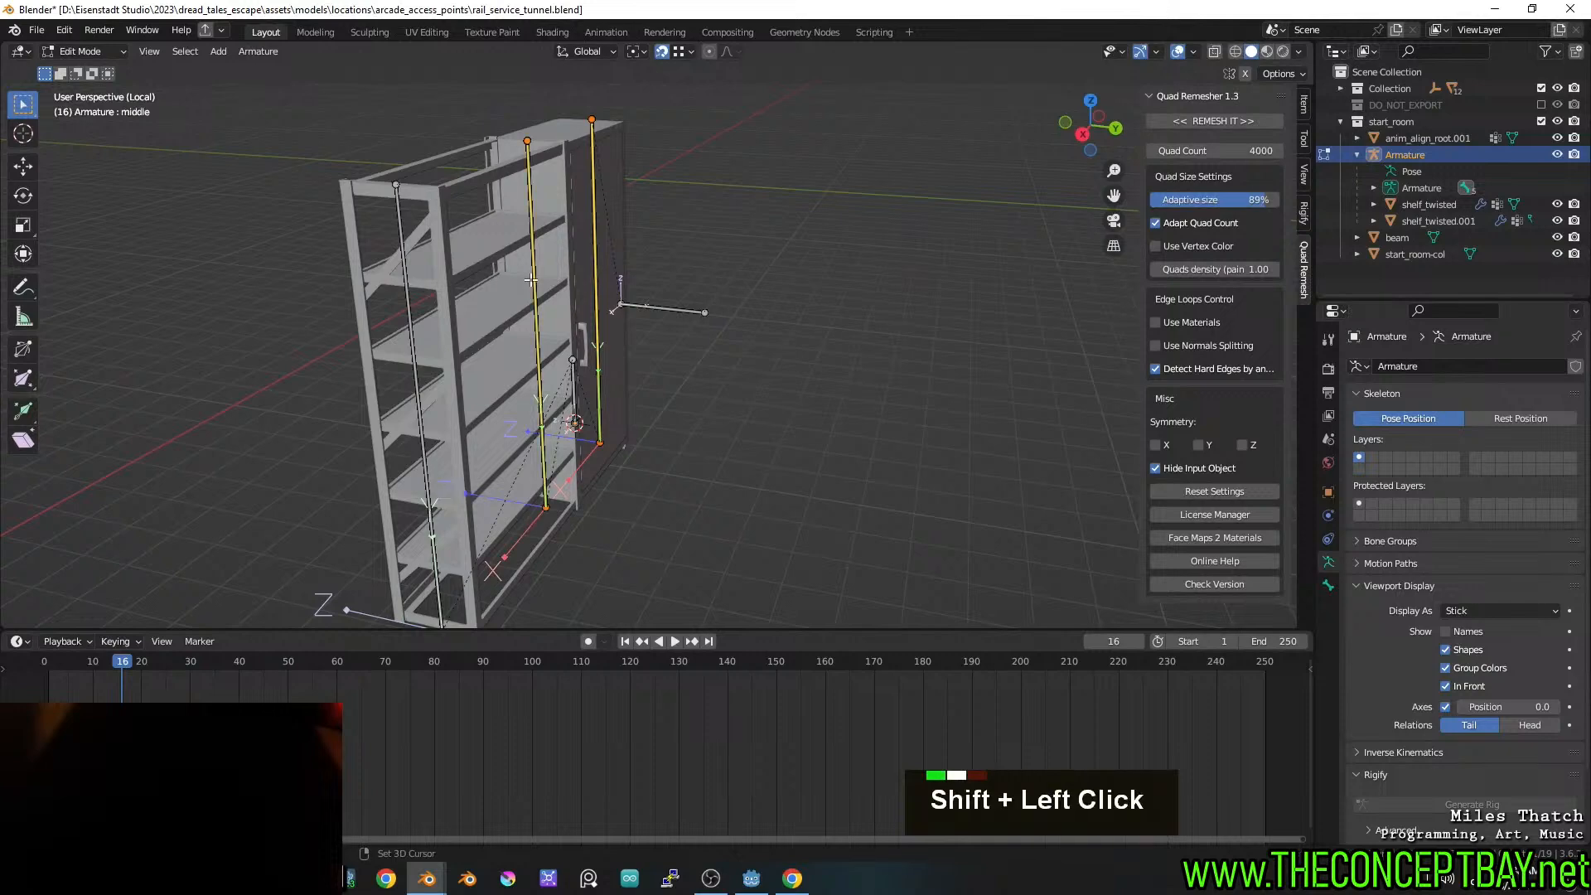
shift+click(401, 302)
alt+middle_drag(401, 302, 633, 295)
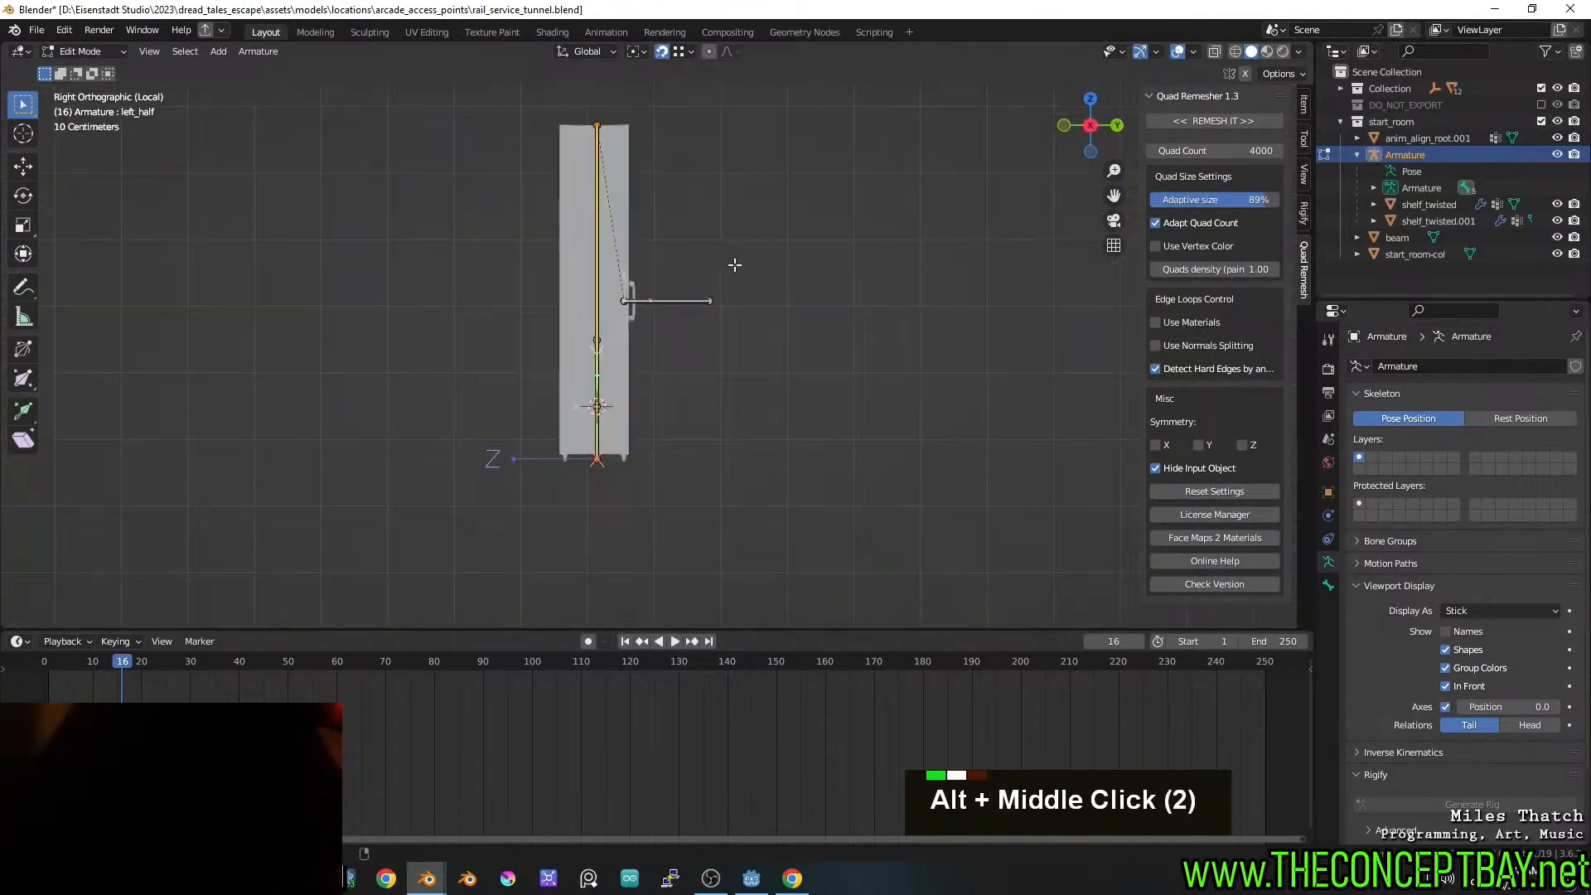
scroll(724, 274, up, 2)
key(g)
key(y)
key(ctrl)
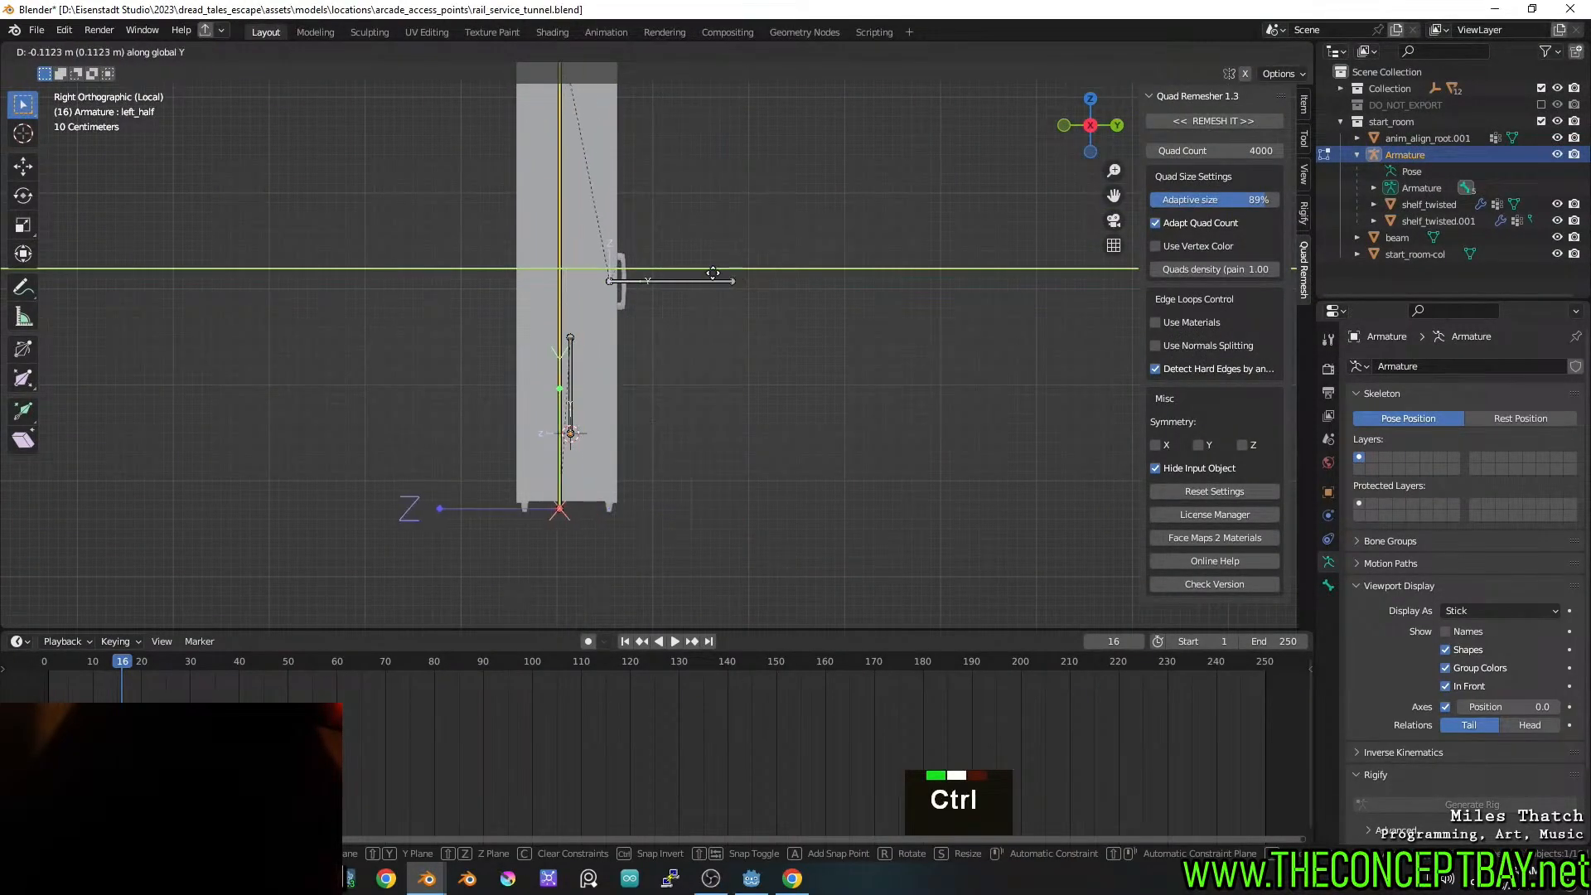
ctrl+click(765, 273)
Return the armature to Pose Mode with the three moved bones still selected
middle_drag(766, 273, 706, 289)
key(z)
scroll(892, 298, down, 3)
key(ctrl+Tab)
mouse_move(788, 367)
shift+middle_down()
mouse_move(820, 437)
mouse_move(636, 376)
shift+middle_up()
scroll(821, 438, up, 2)
key(ctrl+Tab)
key(ctrl+Tab)
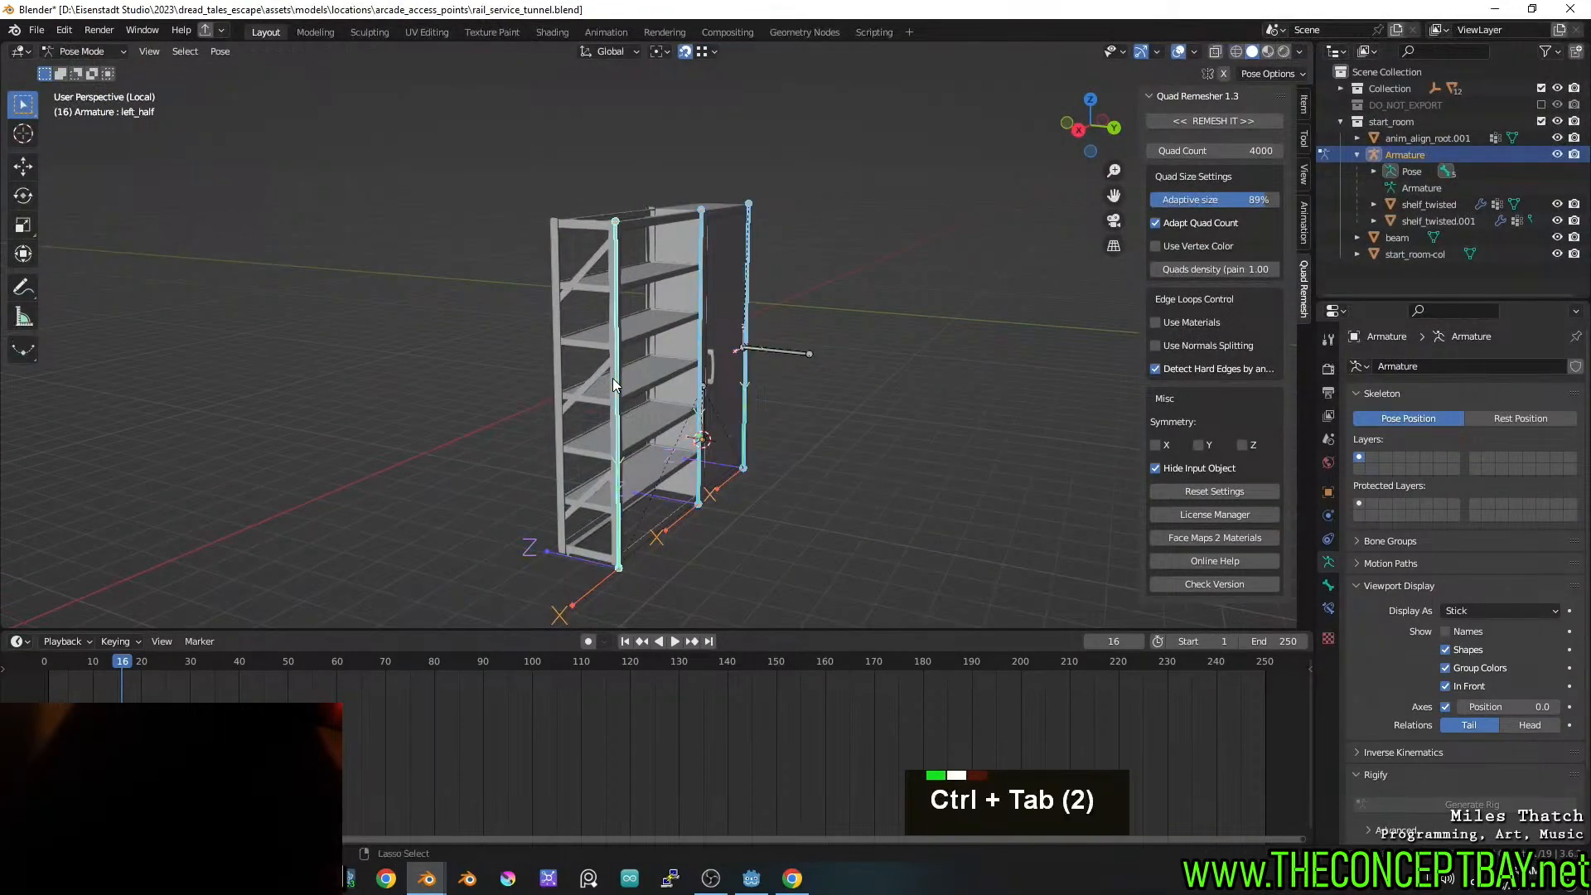
Select only the left_half bone and try rotating it about global X from its front-edge pivot
click(615, 378)
scroll(778, 330, up, 2)
mouse_move(778, 330)
middle_down()
mouse_move(779, 346)
mouse_move(834, 325)
mouse_move(800, 314)
middle_up()
key(r)
key(x)
key(Escape)
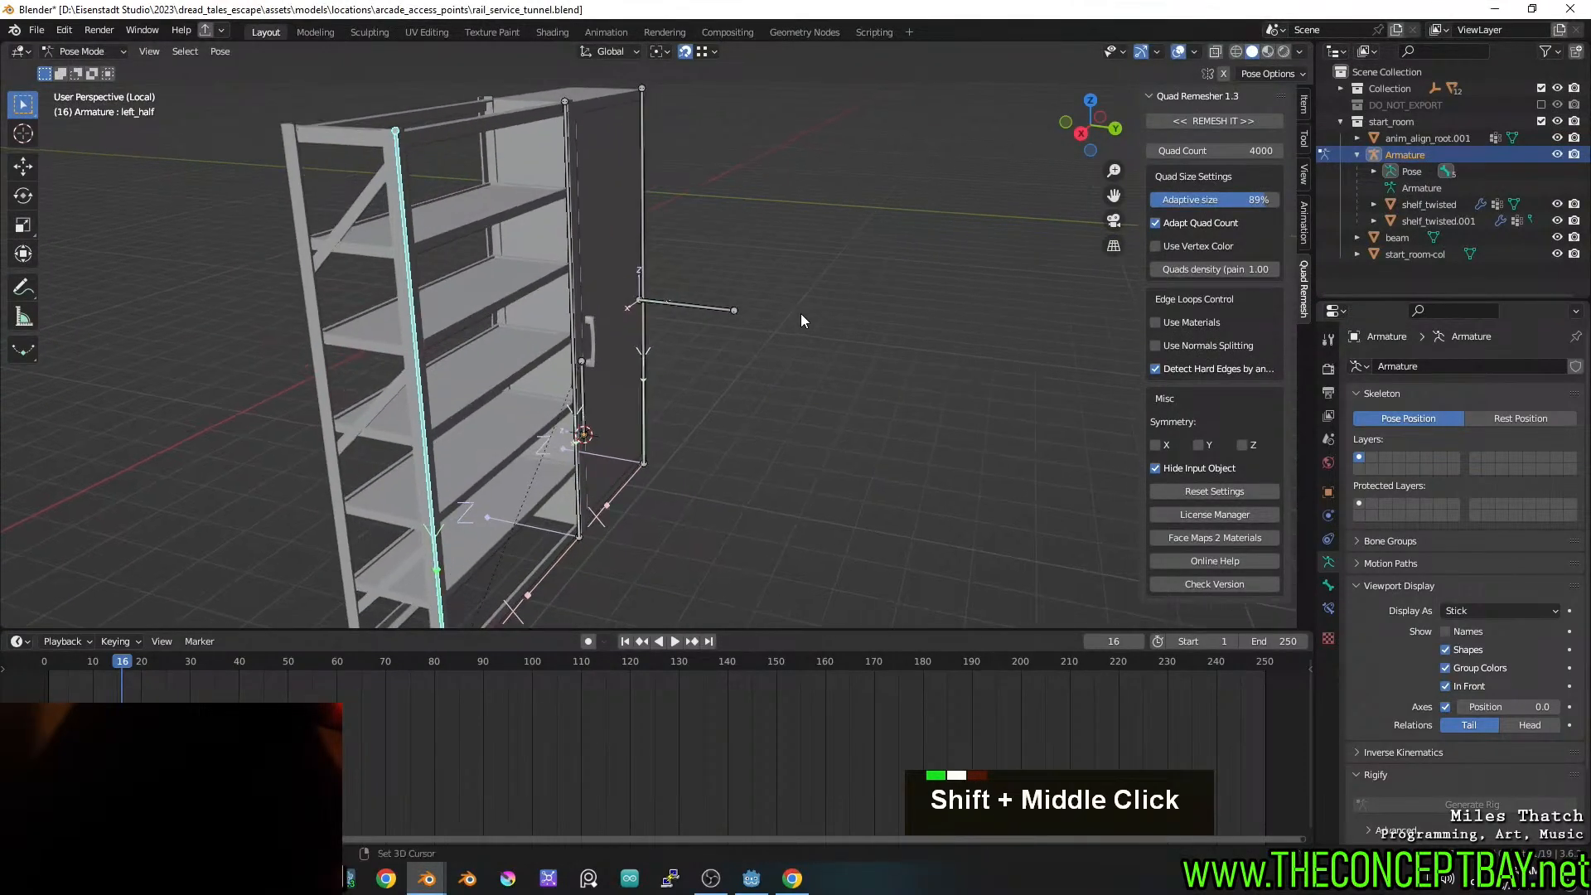
shift+scroll(801, 313, down, 2)
key(r)
key(x)
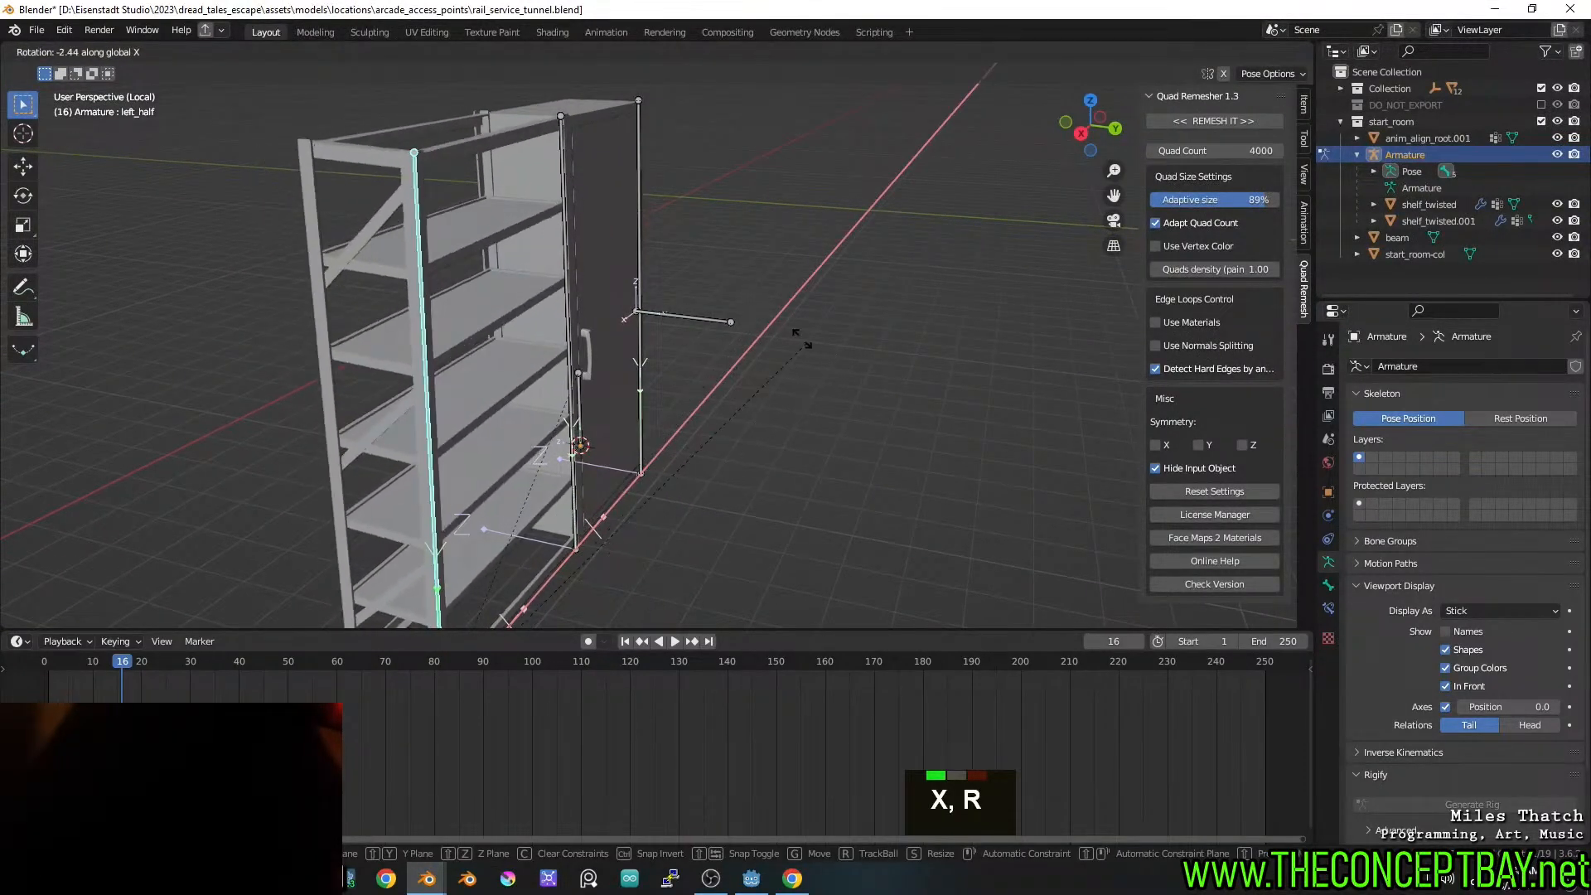
key(Escape)
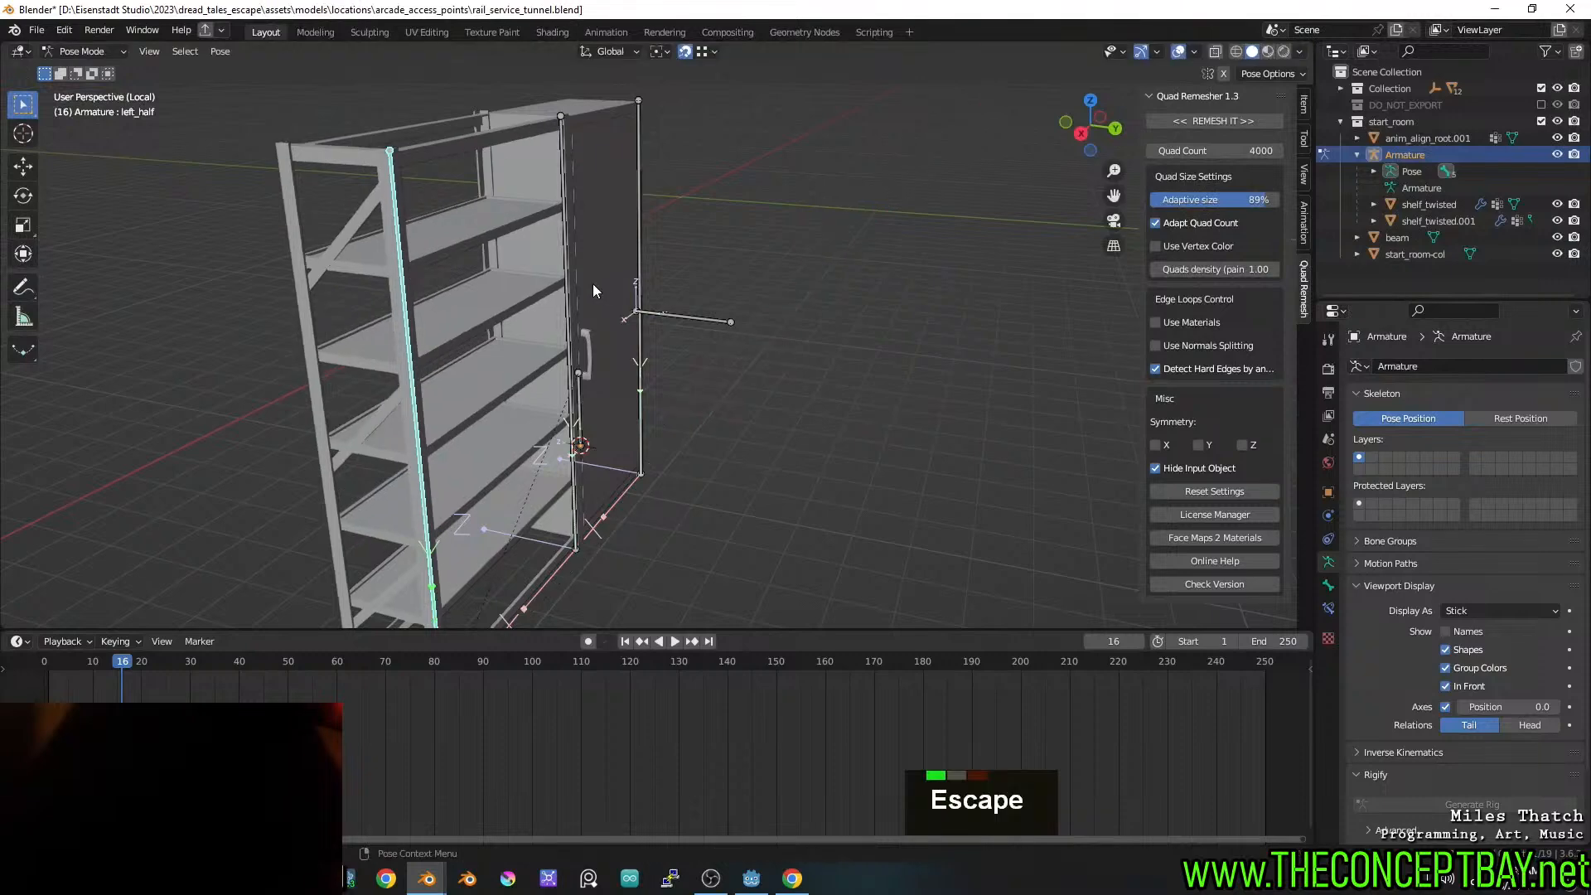
Try rotating the middle bone about global X, first alone and again together with right_half
click(578, 379)
click(578, 379)
key(r)
key(x)
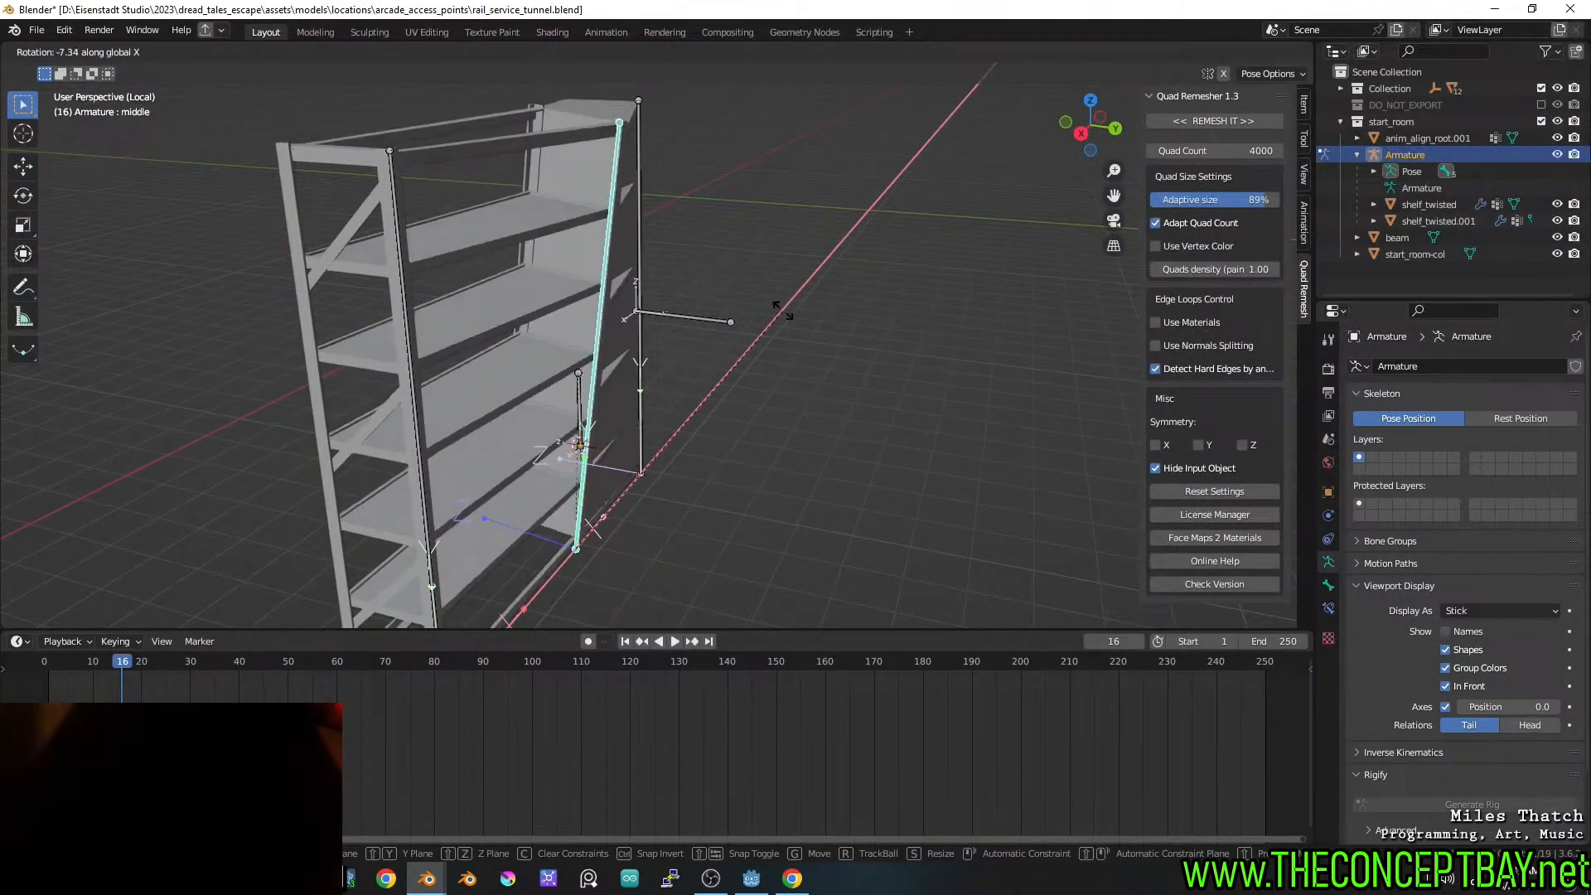
key(Escape)
shift+click(642, 247)
key(r)
key(x)
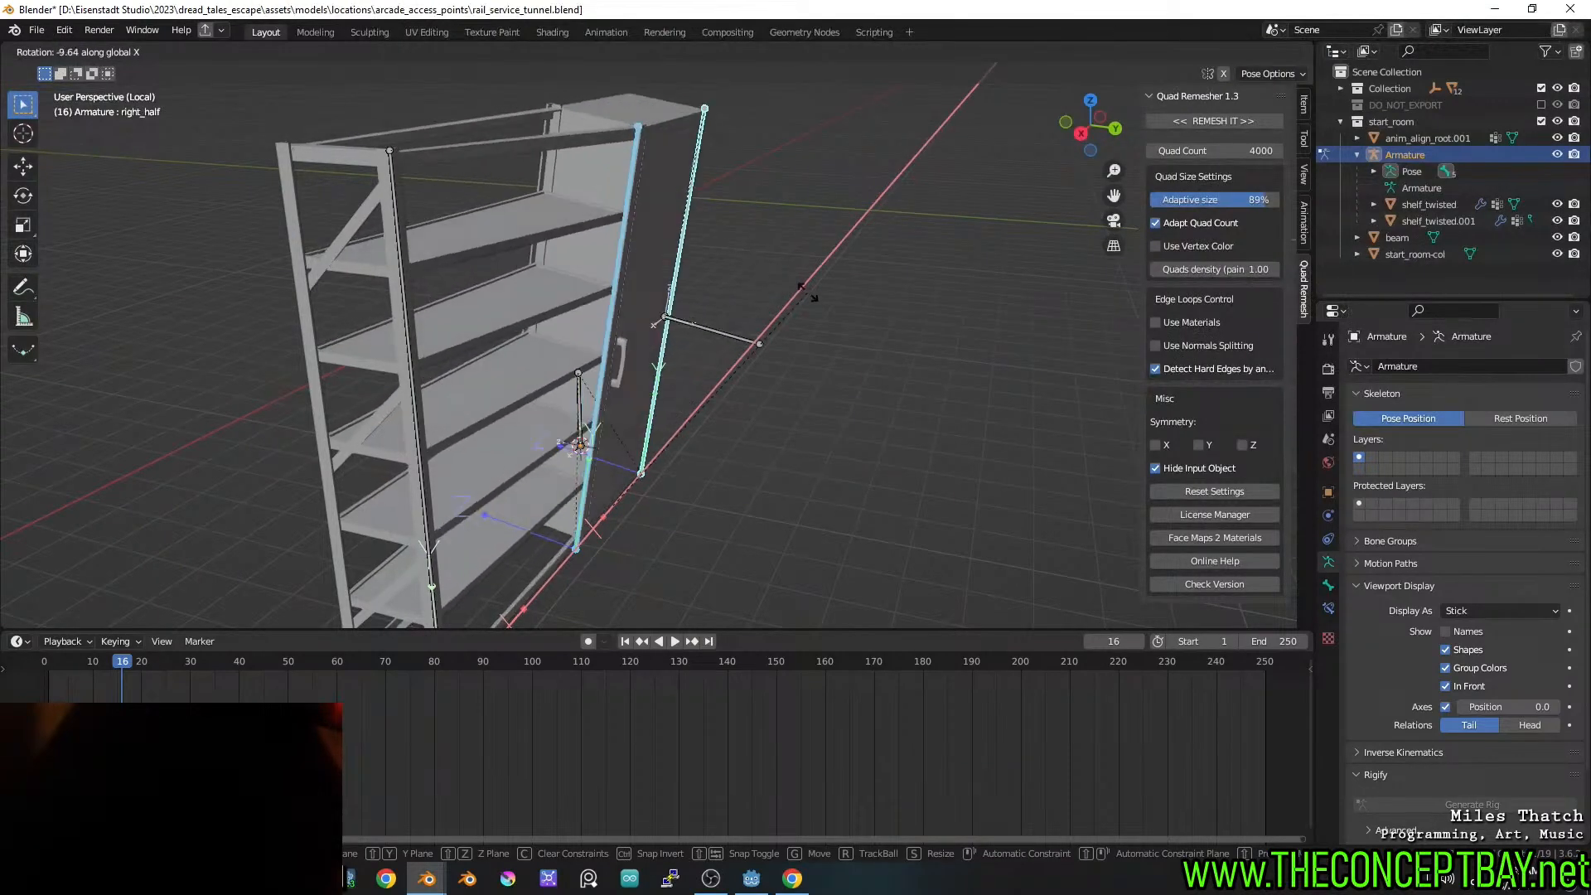
key(Escape)
Try rotating the door bone about global Z, cancel the rotation, and save the file
click(714, 315)
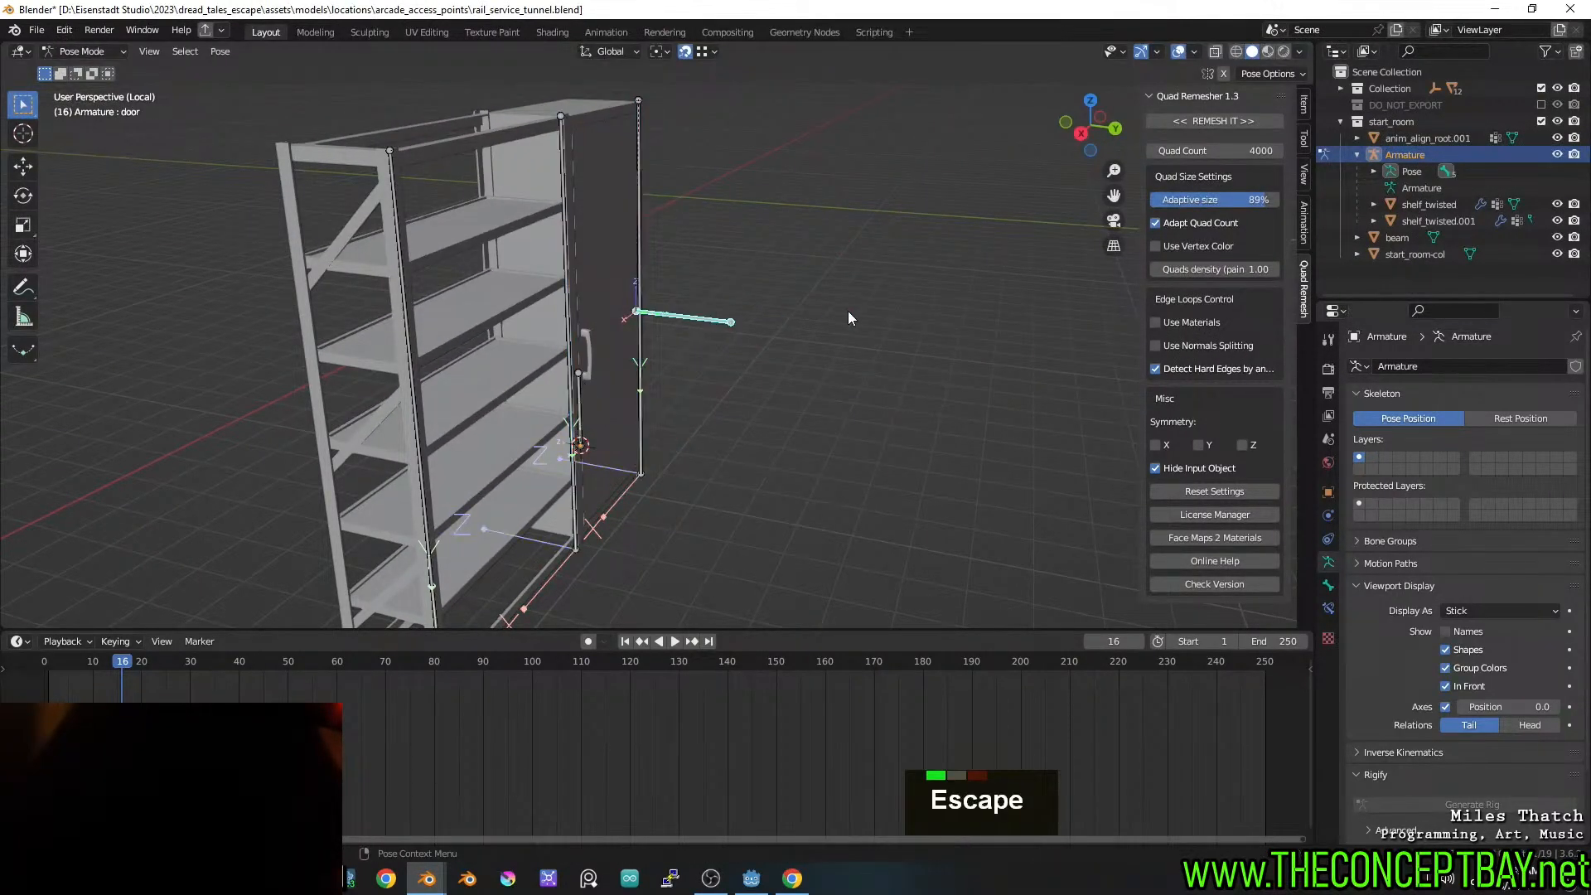
key(r)
key(z)
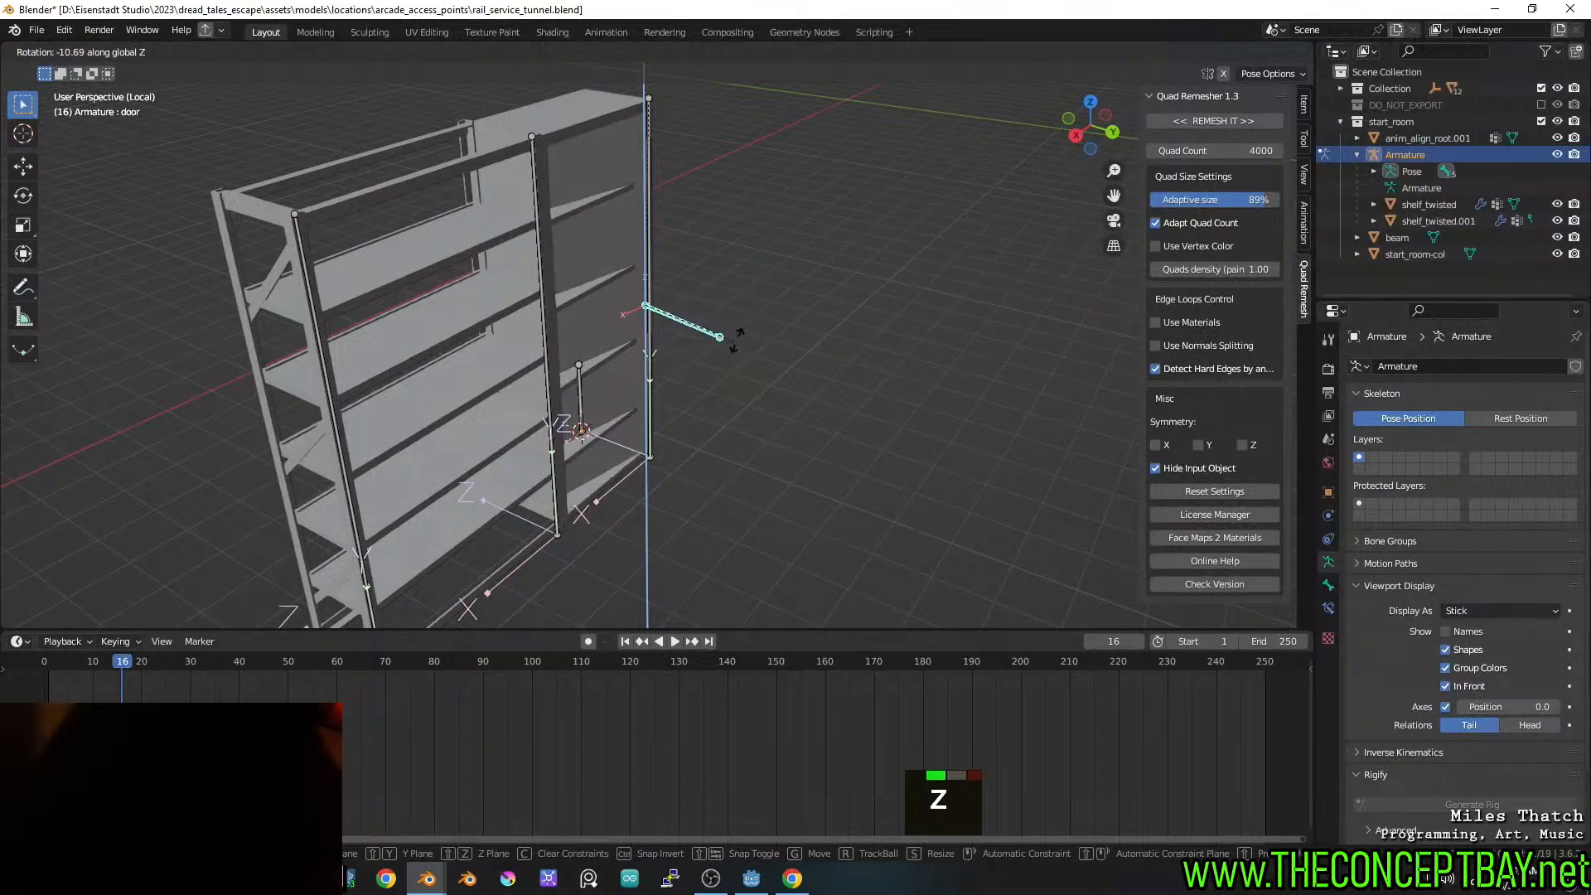
key(Escape)
key(ctrl+s)
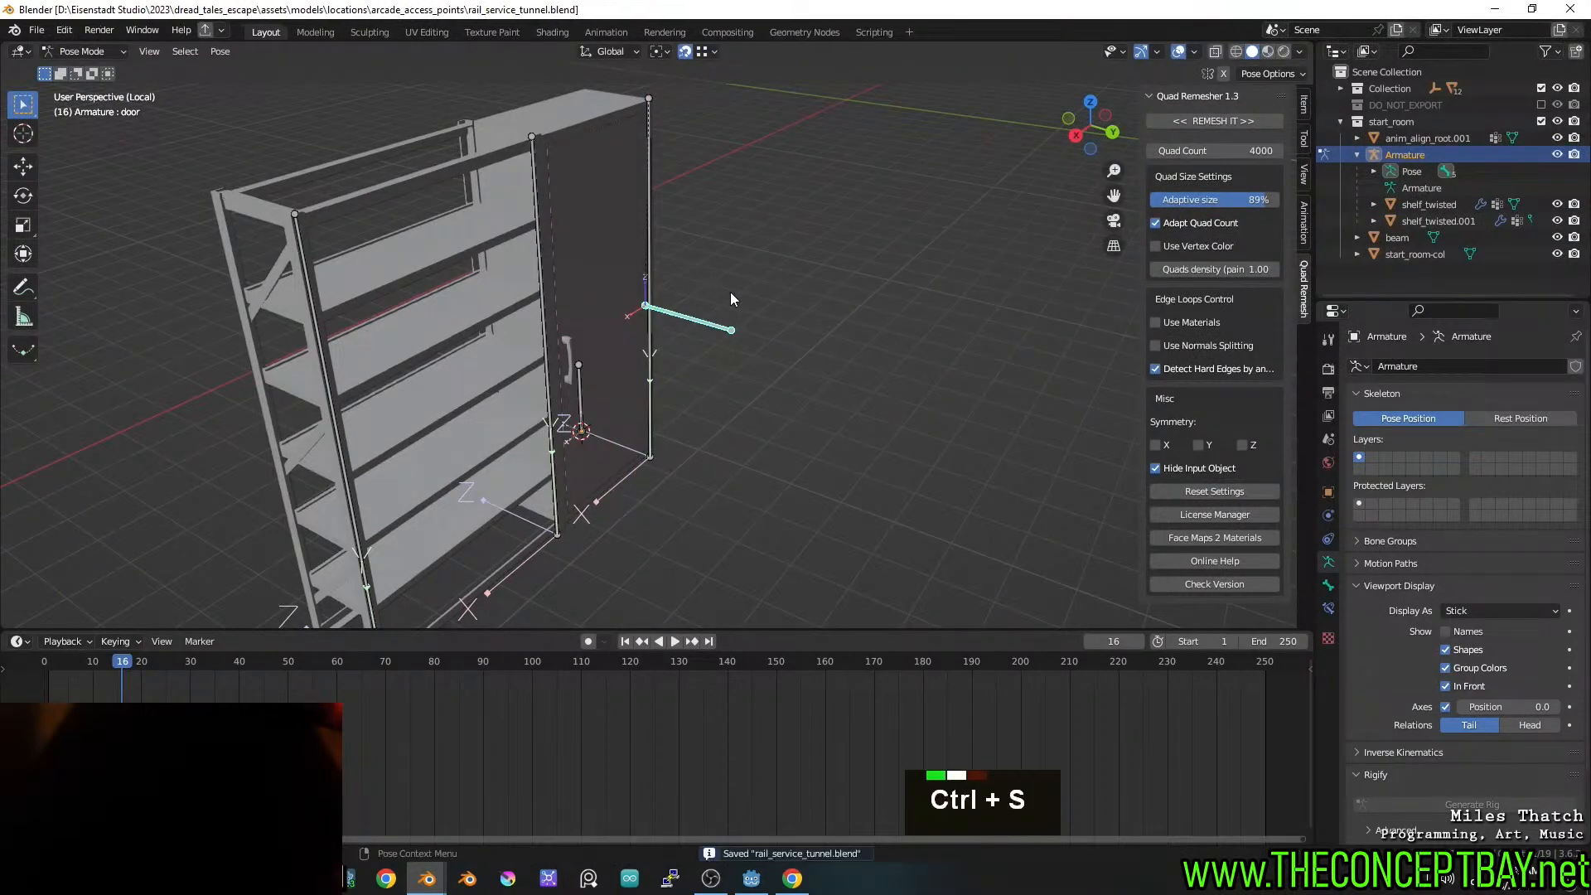
key(ctrl+s)
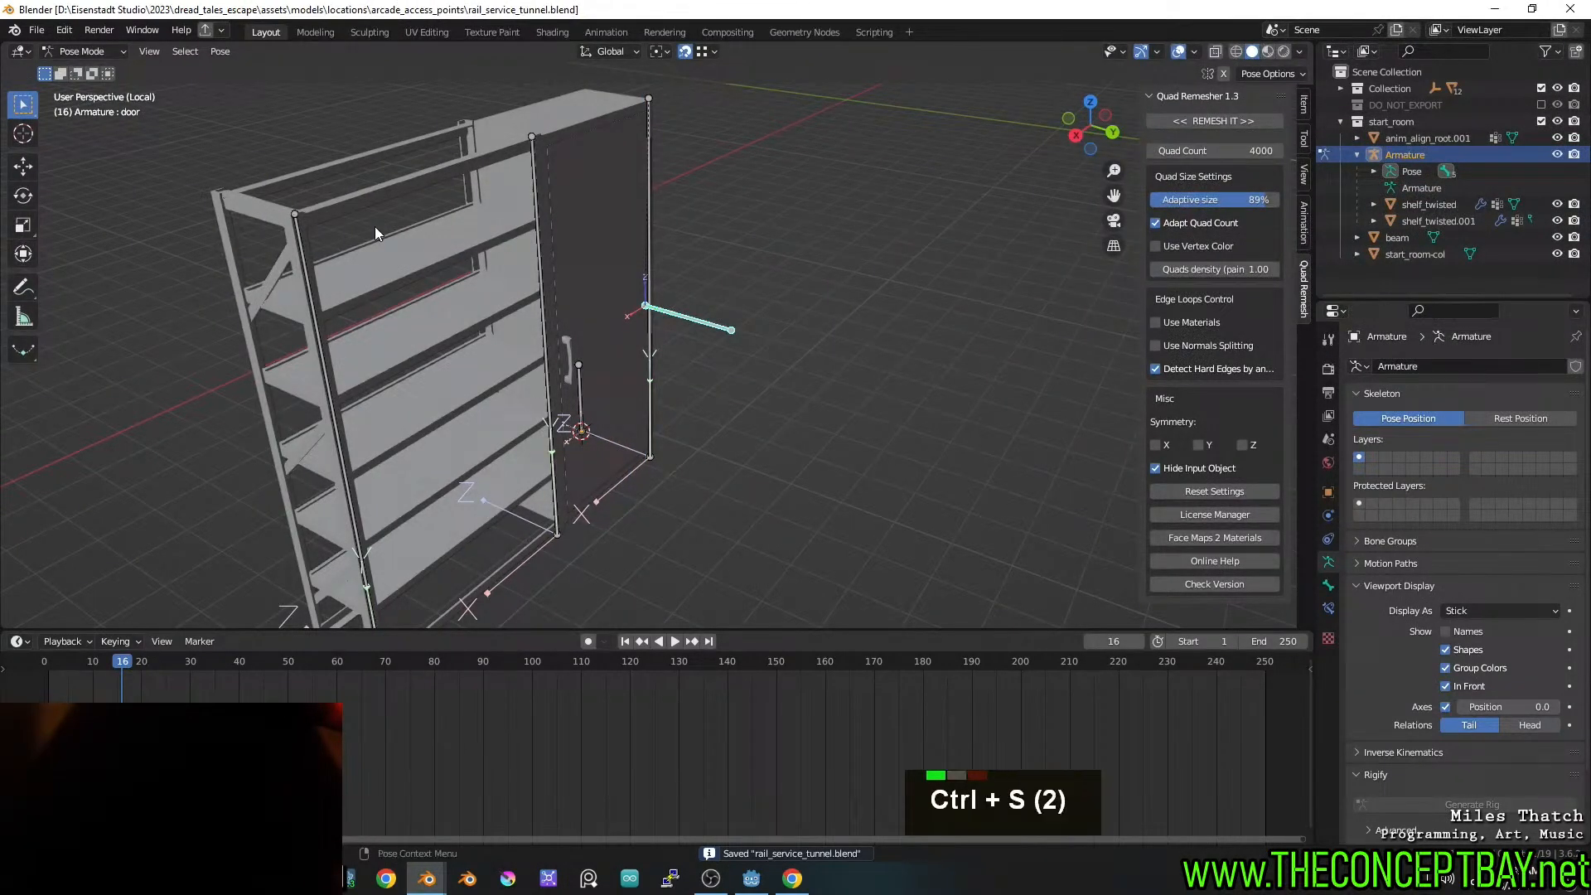
Save the shelf file again and switch to the open hands_rig.blend window
middle_drag(570, 292, 614, 249)
key(ctrl+s)
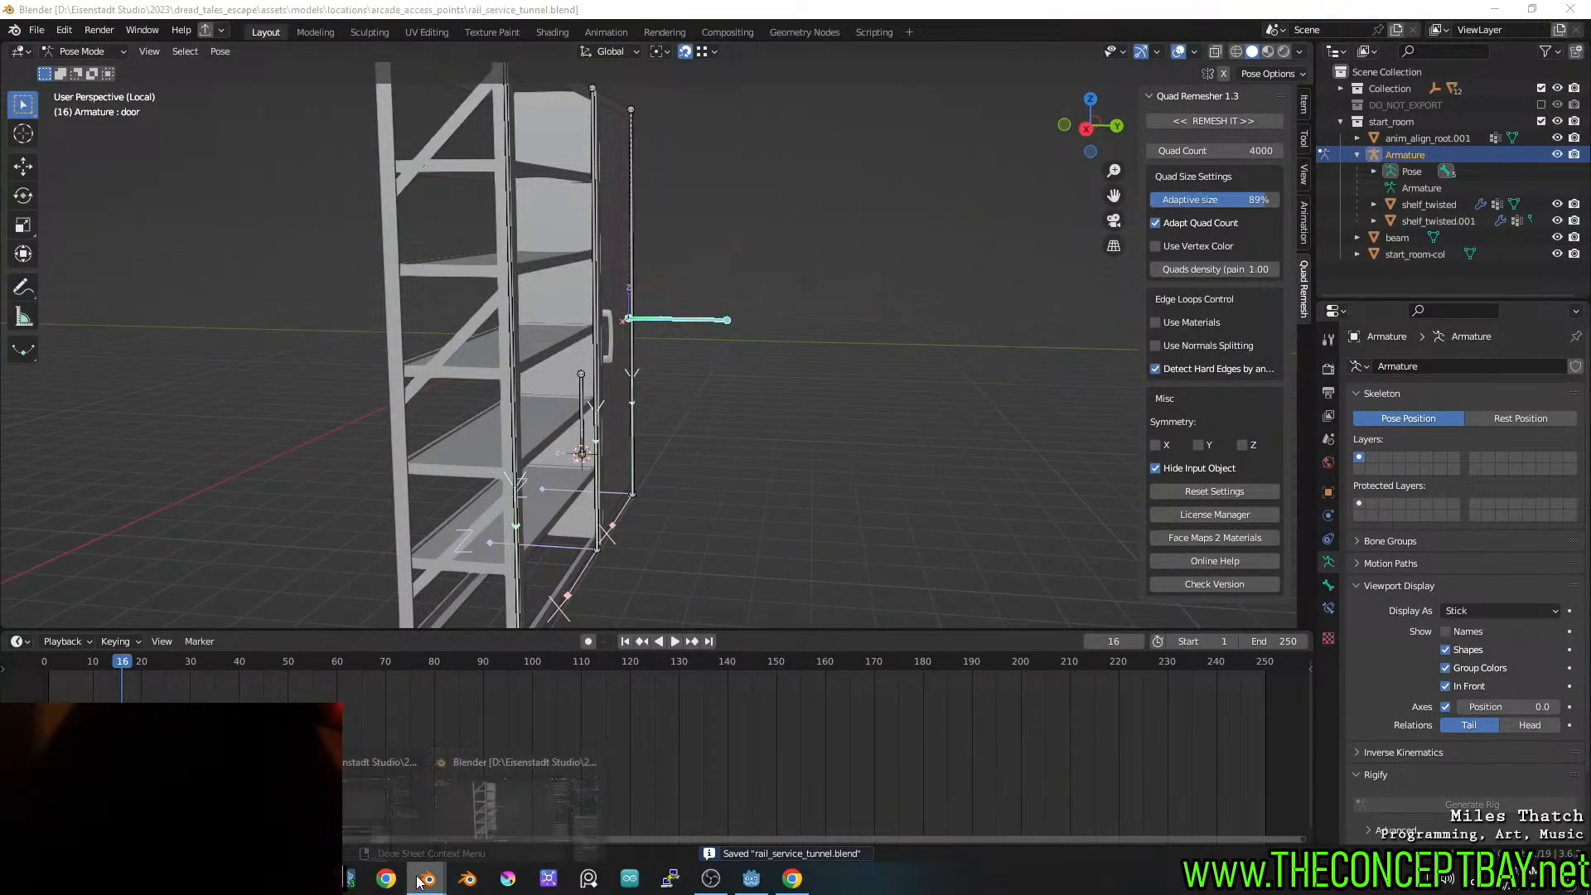
mouse_move(427, 878)
click(369, 787)
Save hands_rig.blend, reopen it from the recent files to refresh the linked room, and select the start_room instance
shift+middle_drag(403, 336, 475, 303)
key(ctrl+s)
key(ctrl+shift+o)
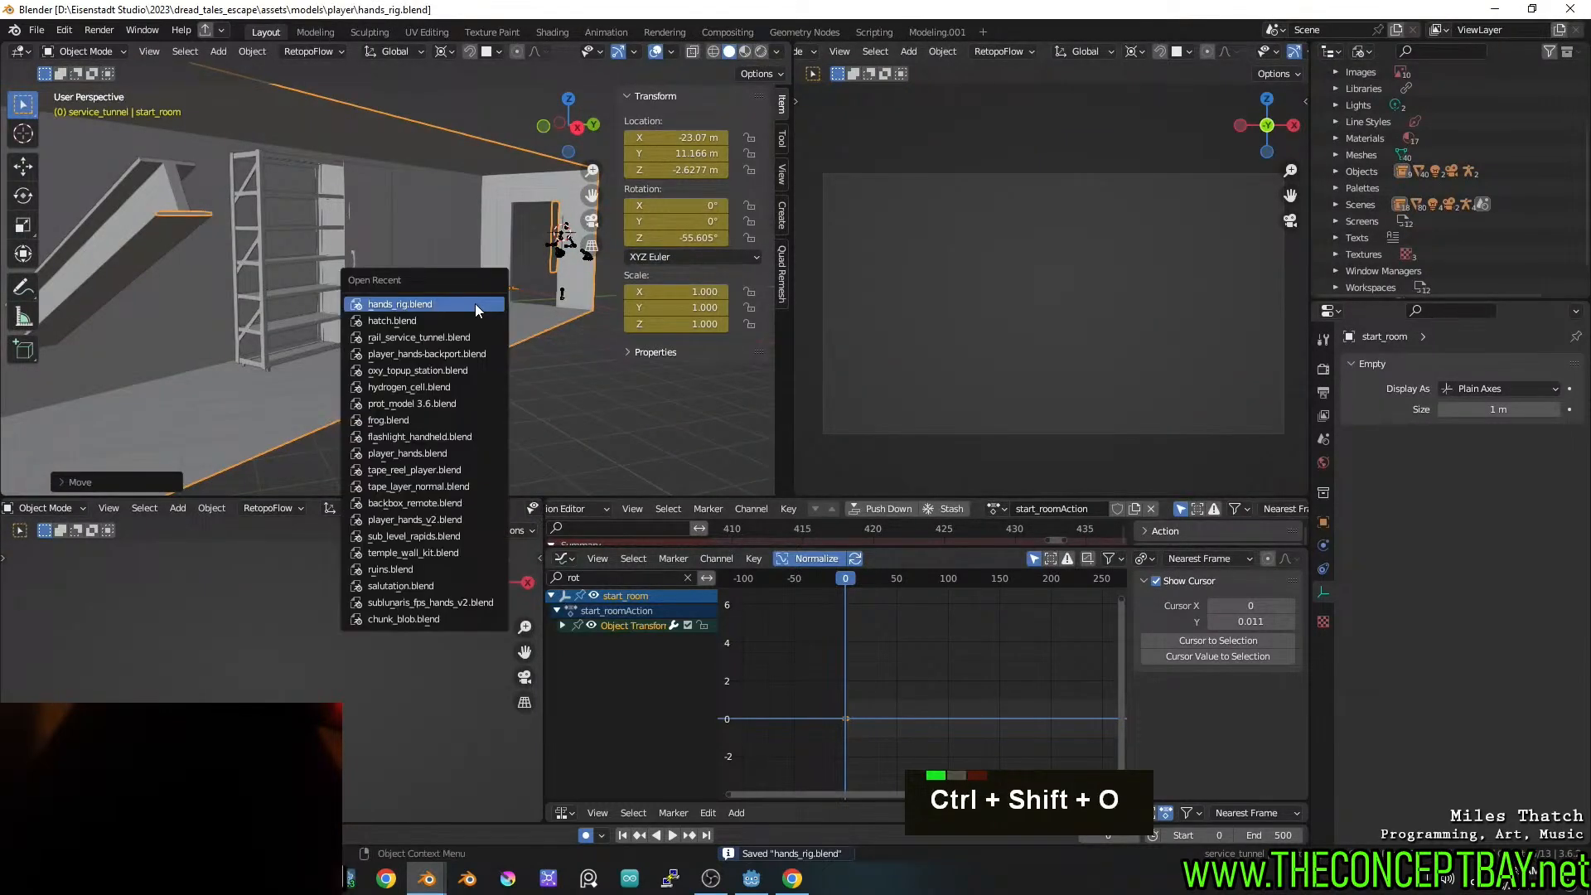
click(475, 304)
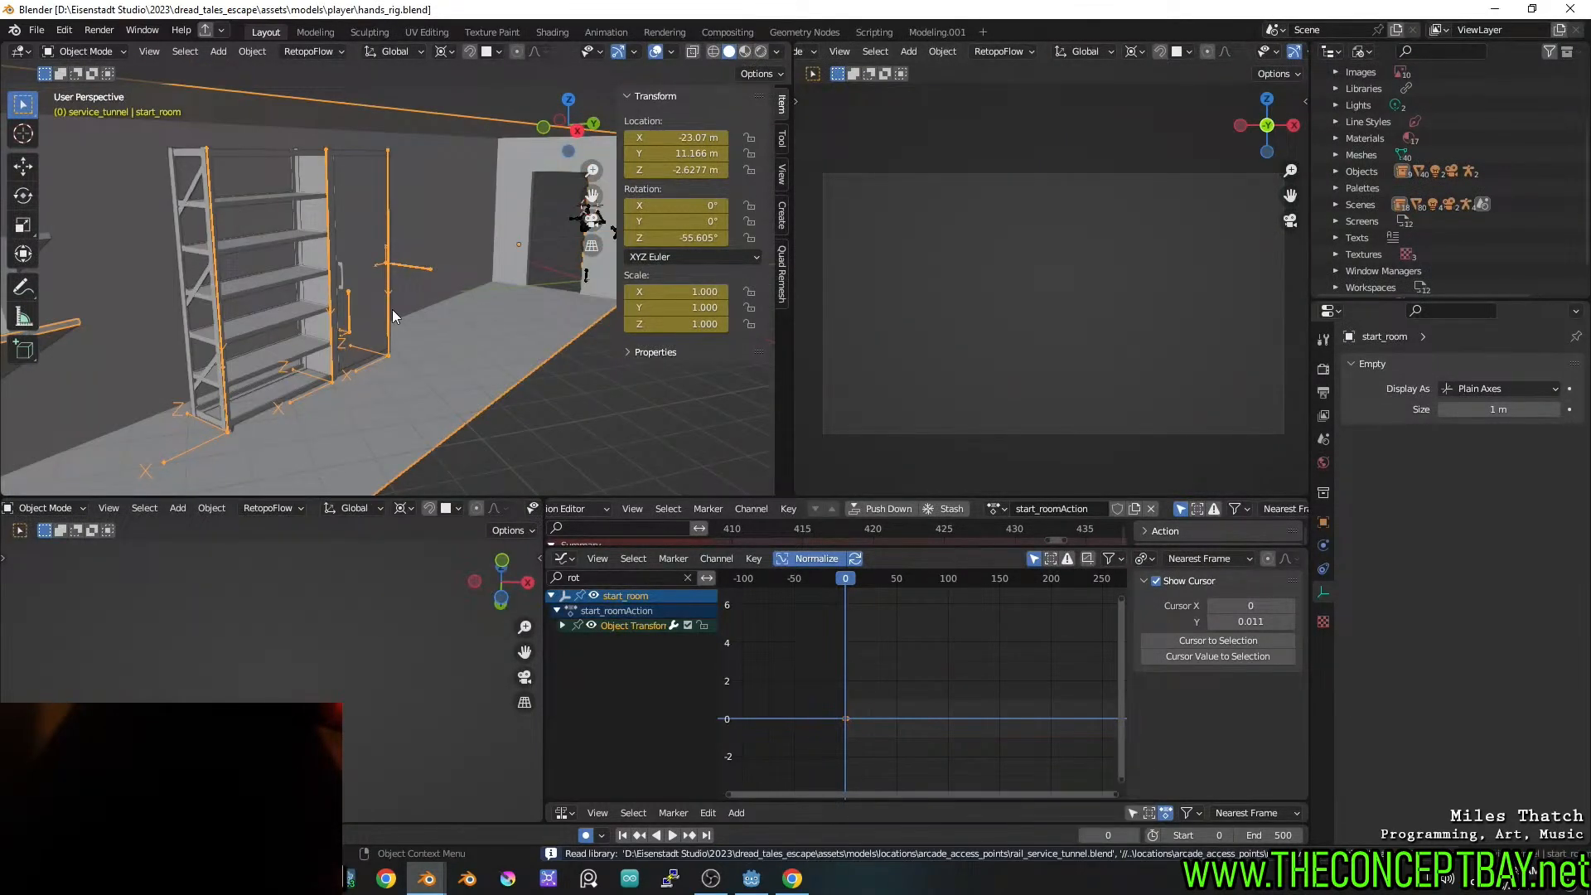
scroll(390, 310, up, 3)
mouse_move(389, 311)
shift+middle_down()
mouse_move(431, 316)
mouse_move(395, 315)
shift+middle_up()
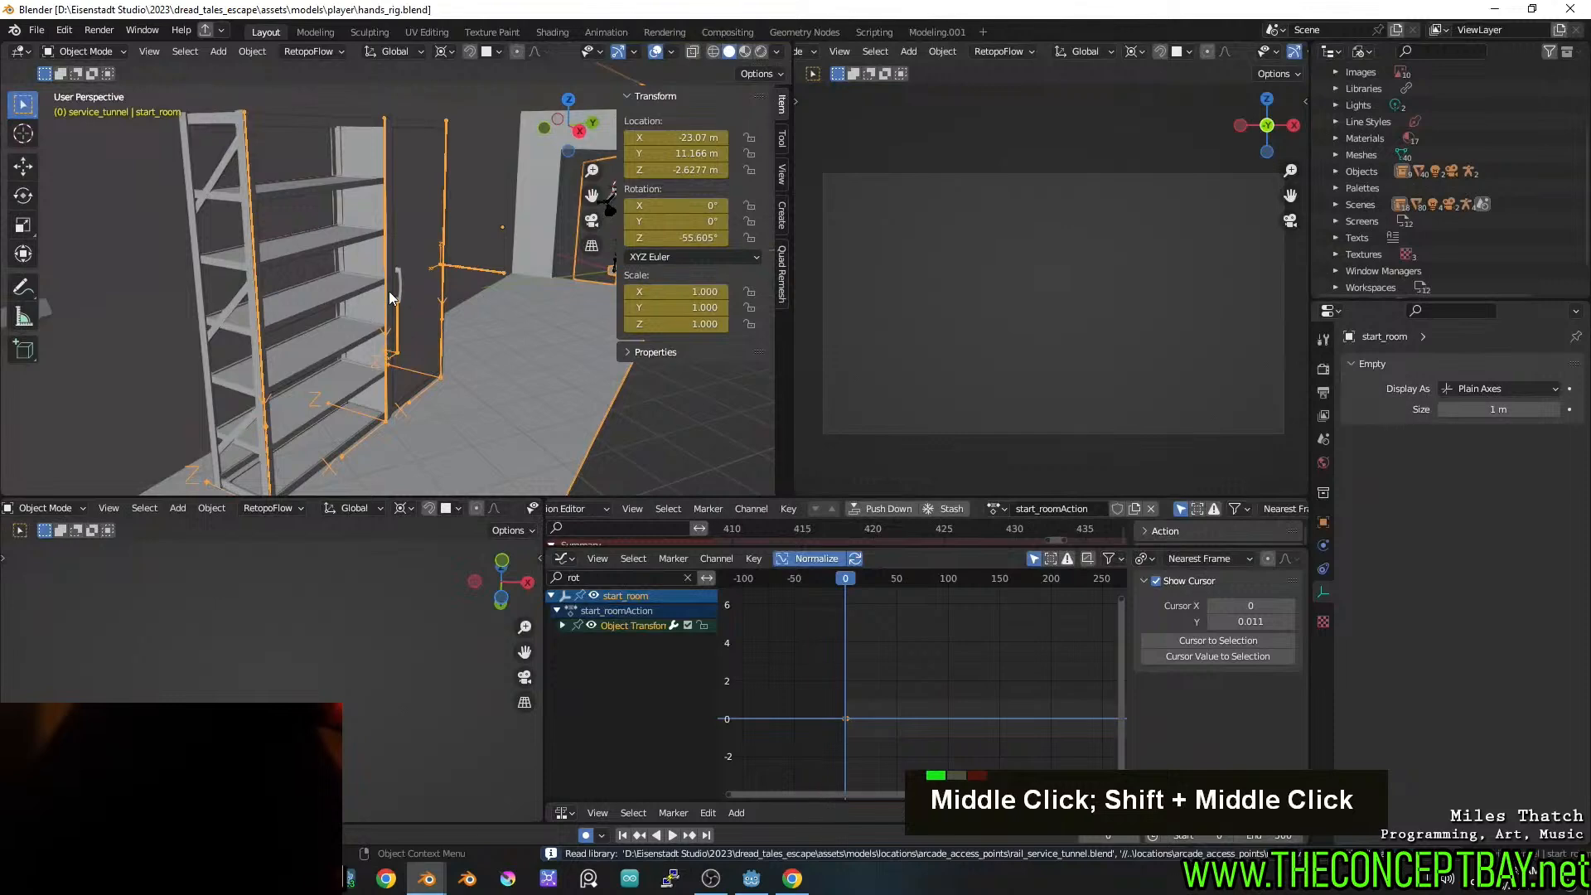
click(389, 292)
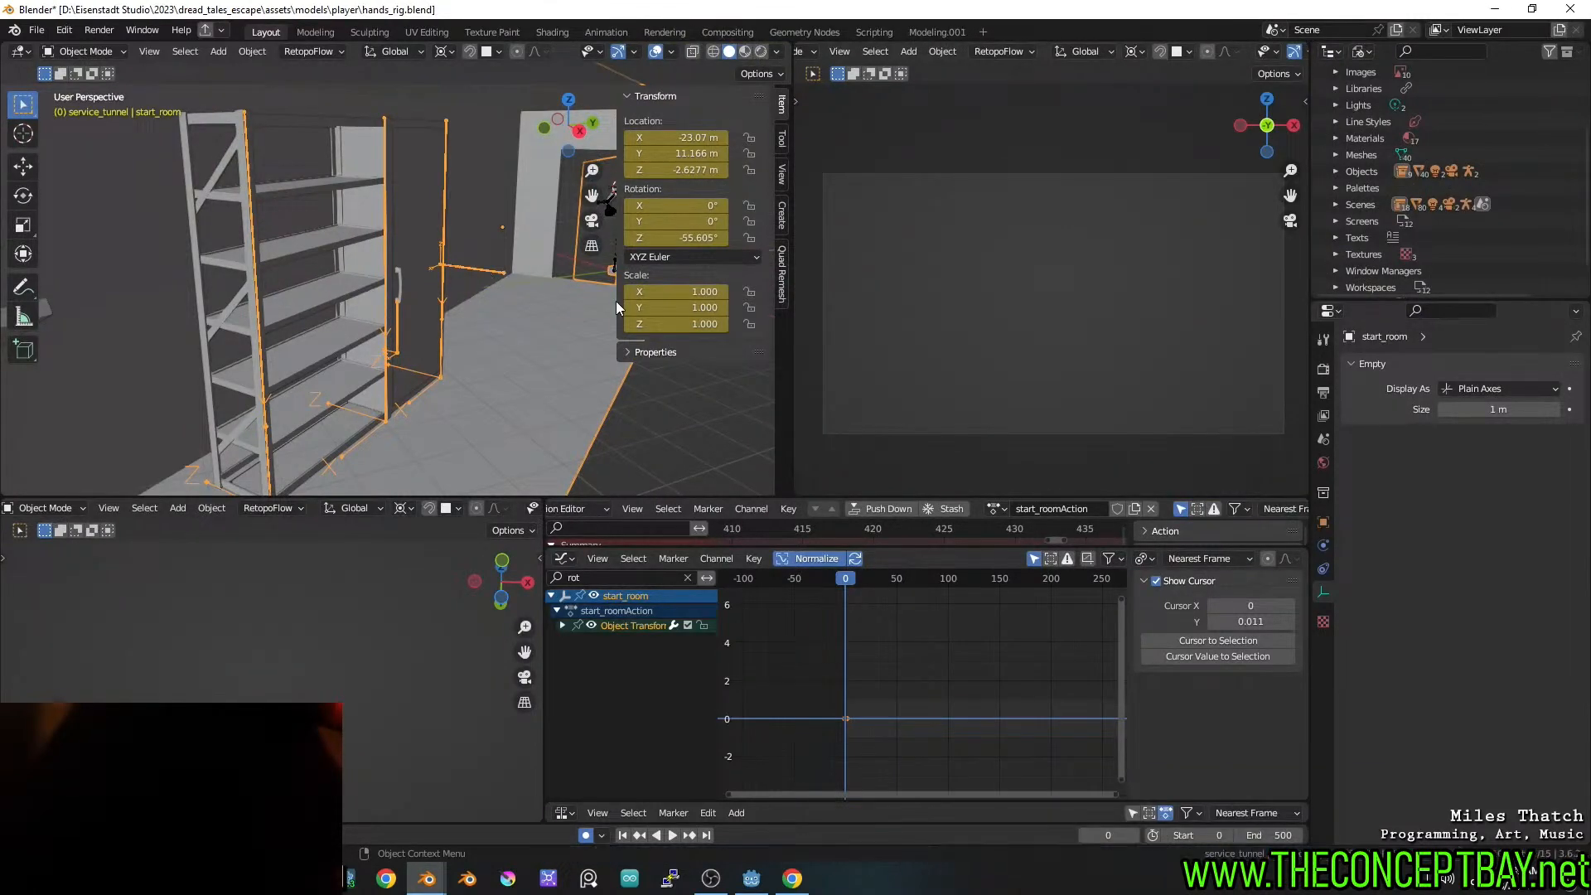
Look through the scene's collections in the outliner's Scenes display mode and set the outliner to View Layer
click(1331, 53)
click(1331, 55)
click(1360, 53)
click(1376, 73)
click(1335, 72)
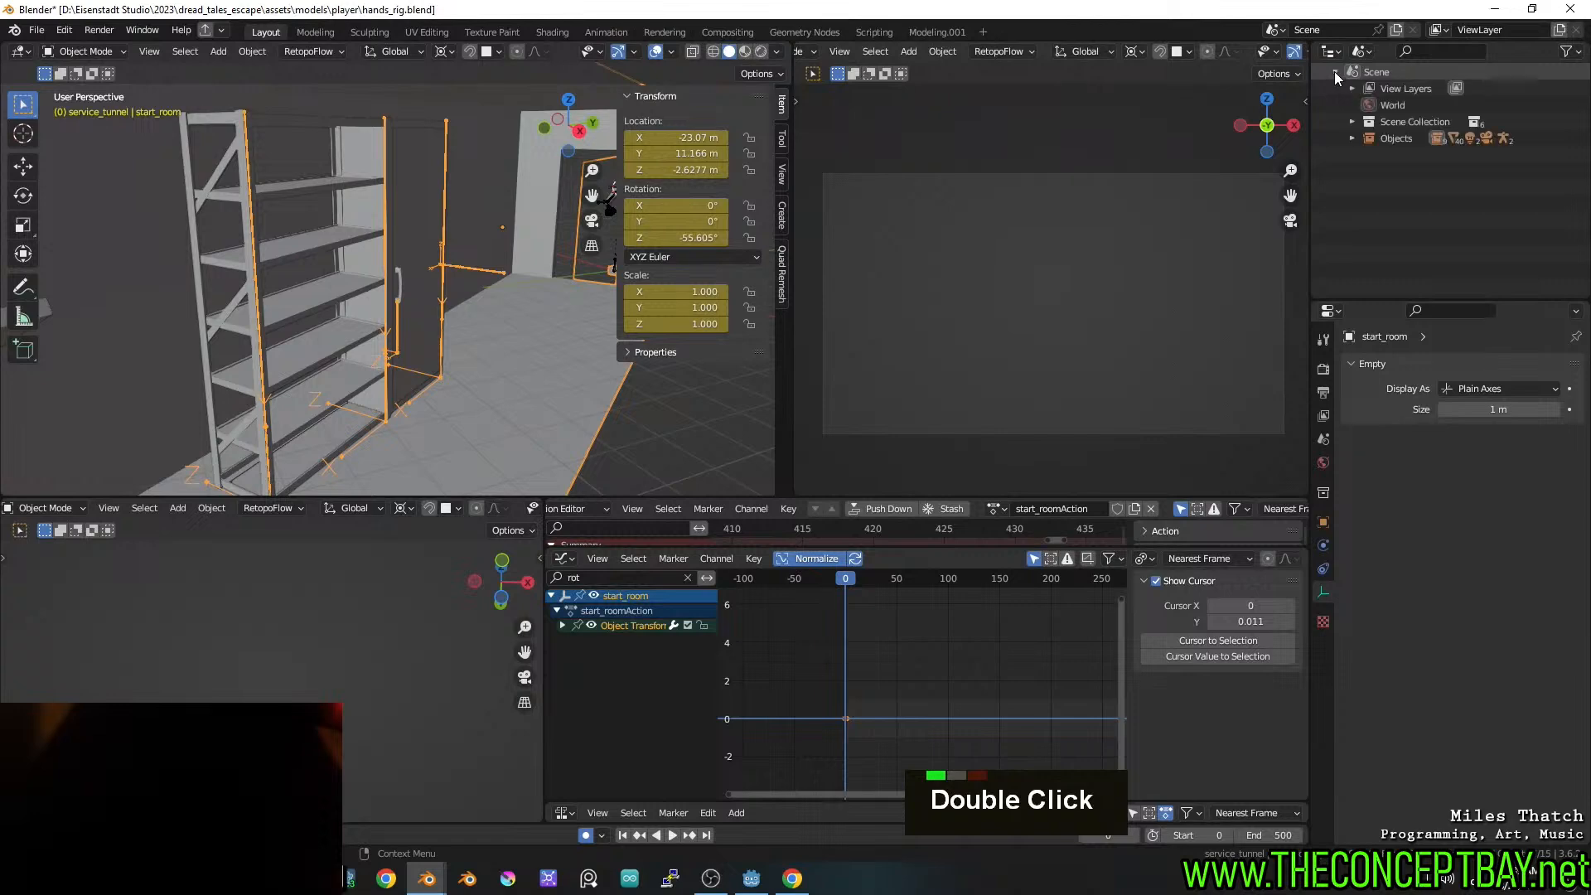
click(1351, 122)
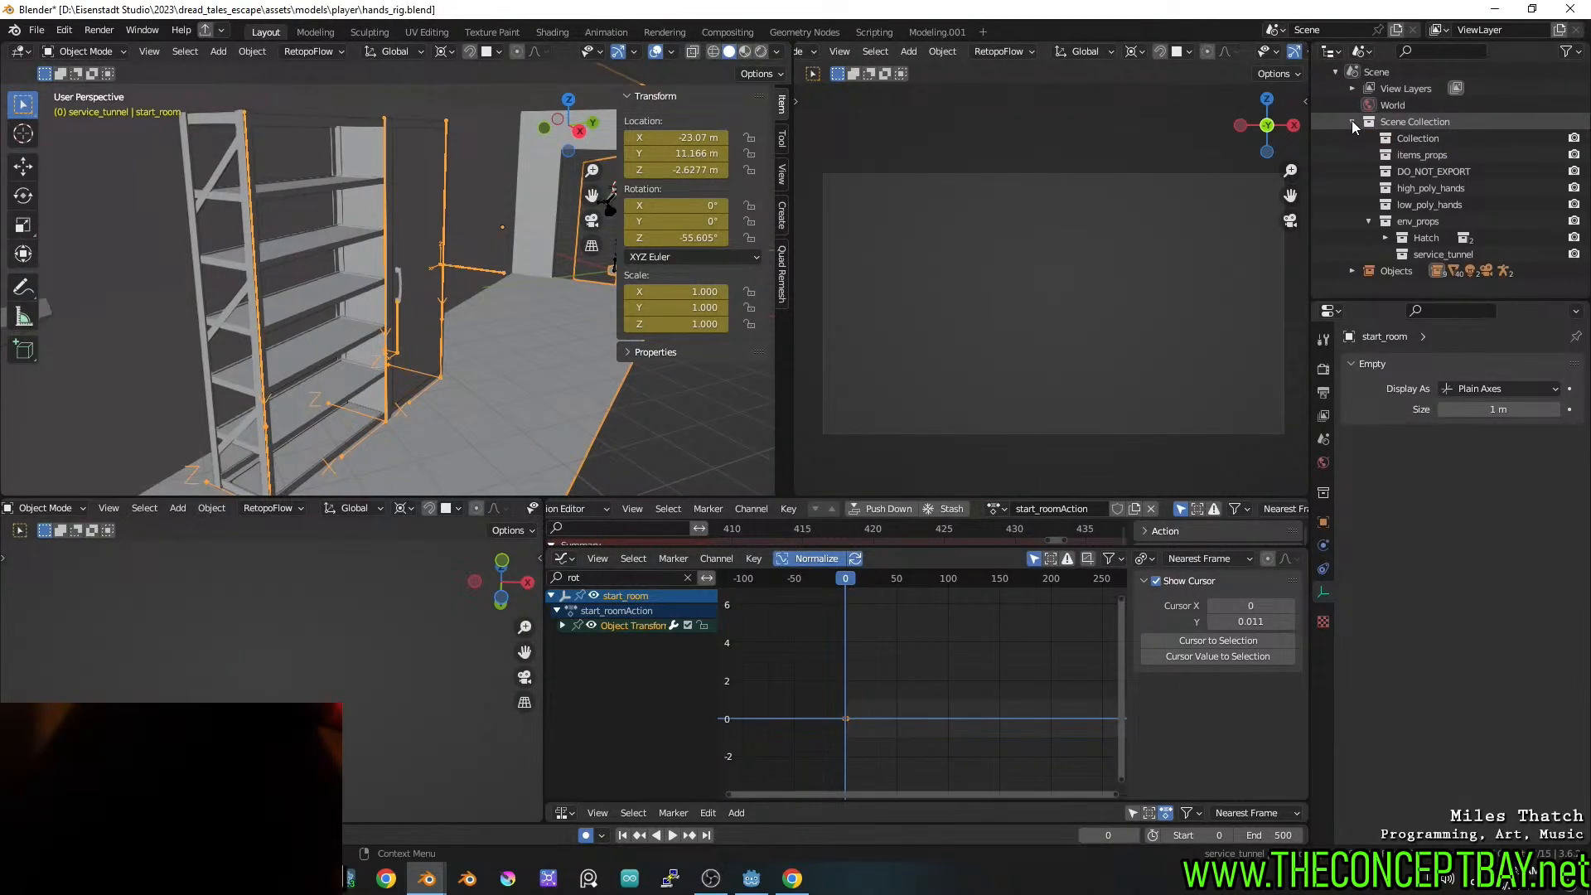
click(1361, 51)
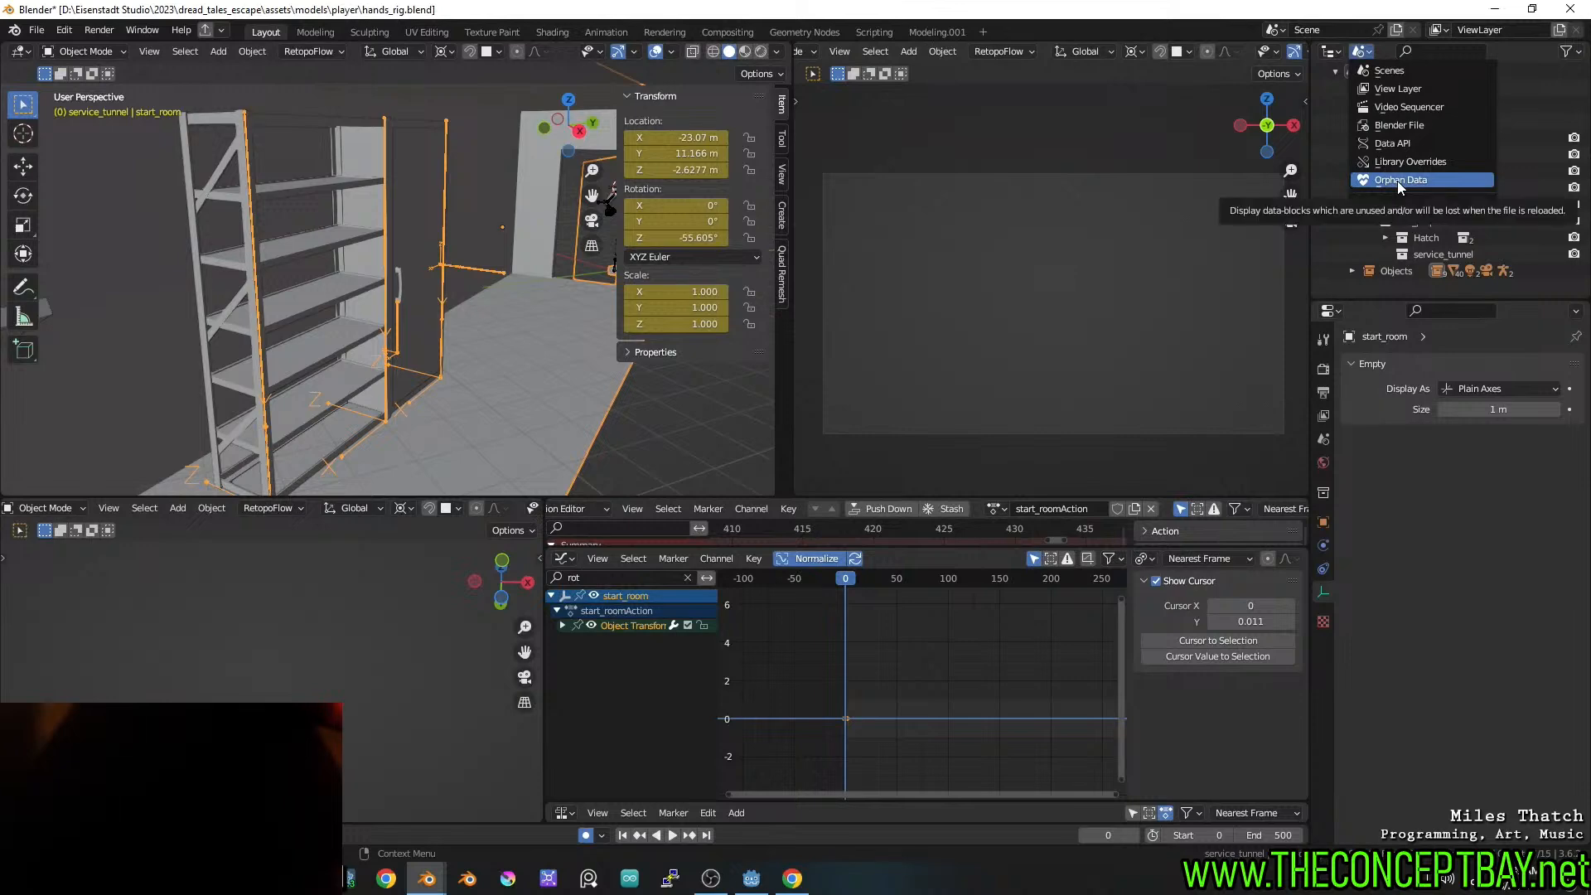
click(1387, 85)
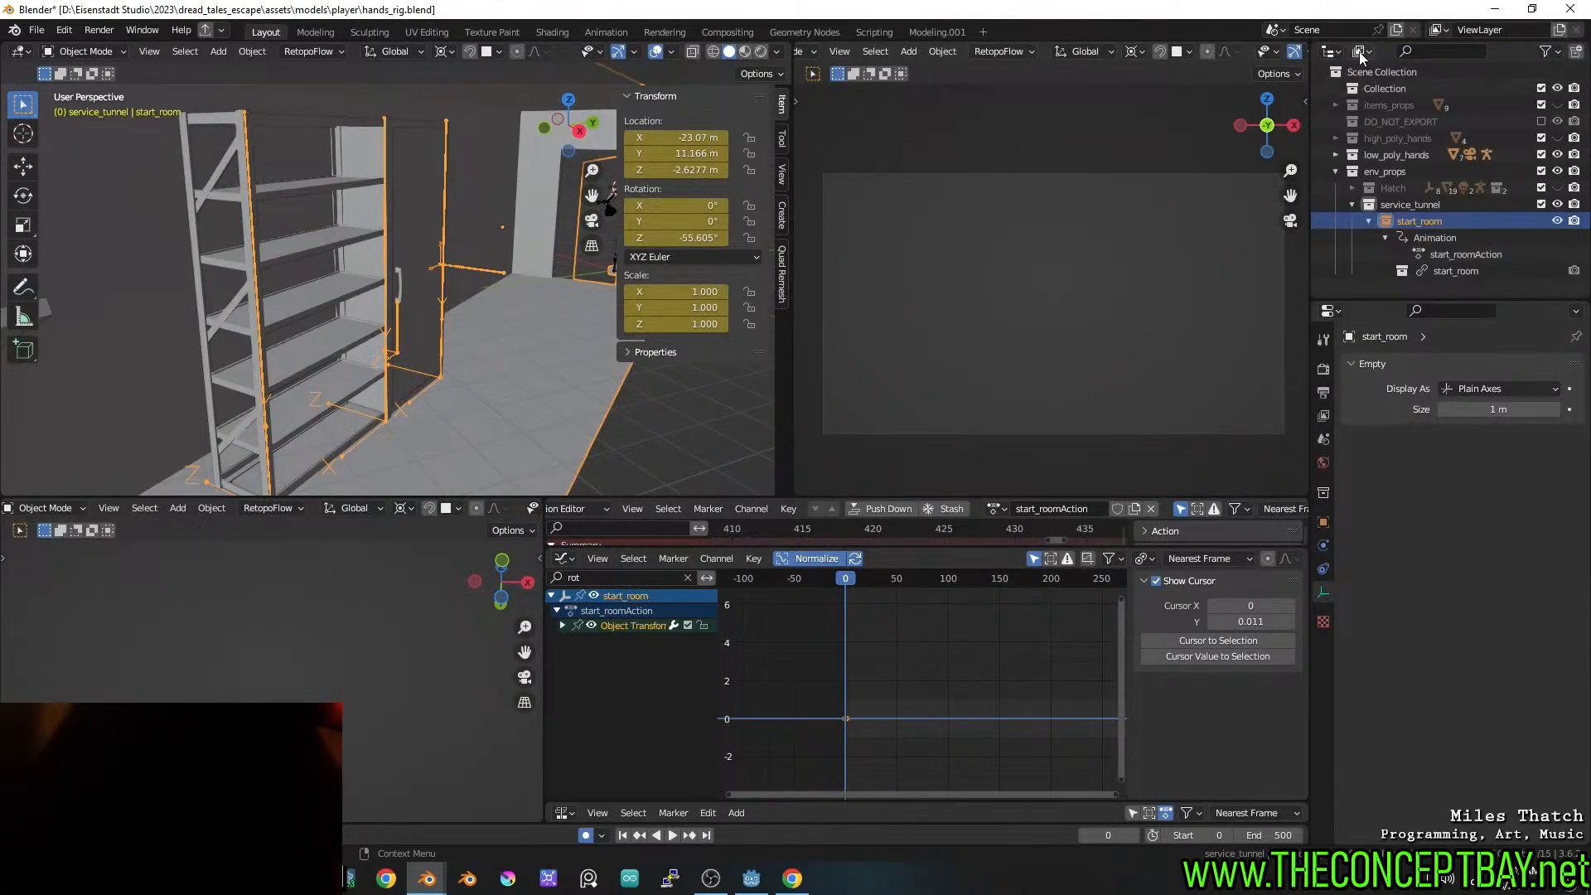
Try making a library override of the linked start_room collection with Selected & Content
click(1404, 273)
double_click(1403, 274)
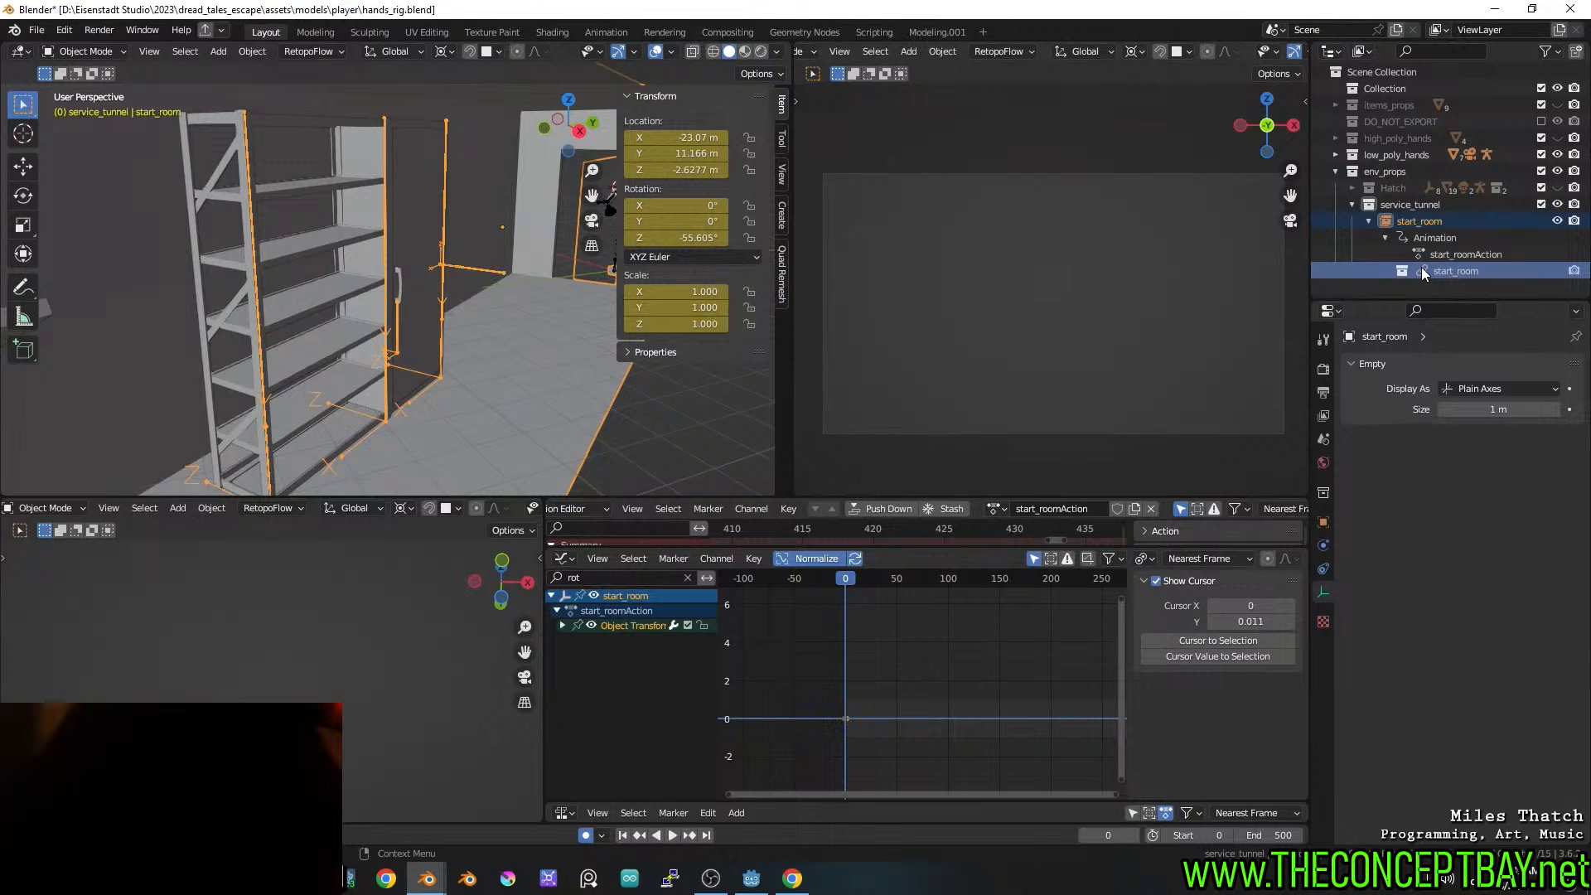
click(1433, 266)
right_click(1435, 272)
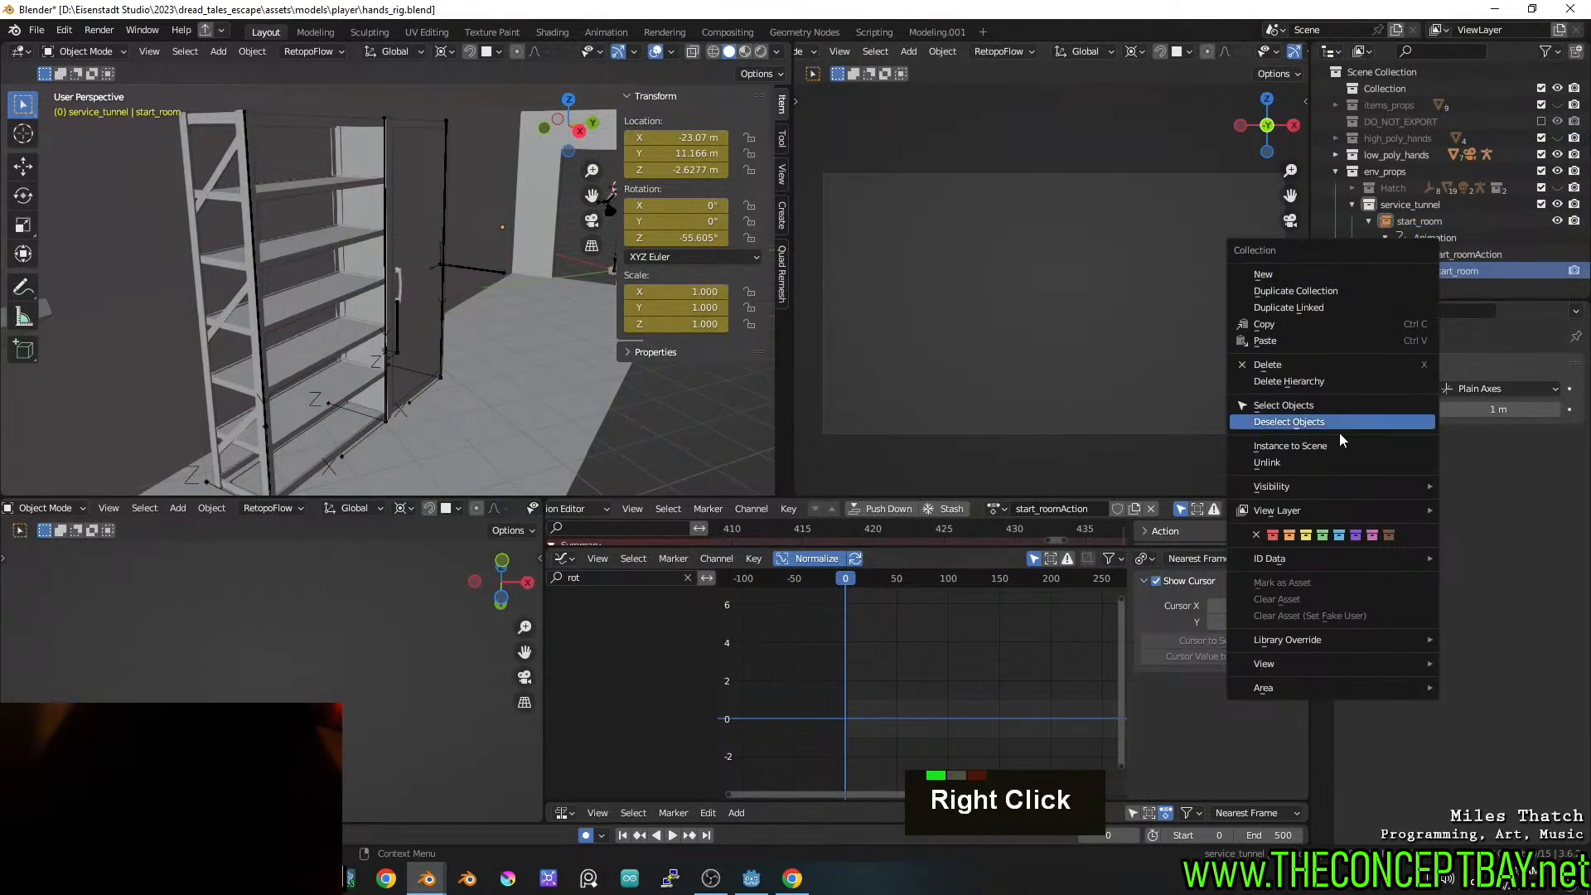
mouse_move(1289, 559)
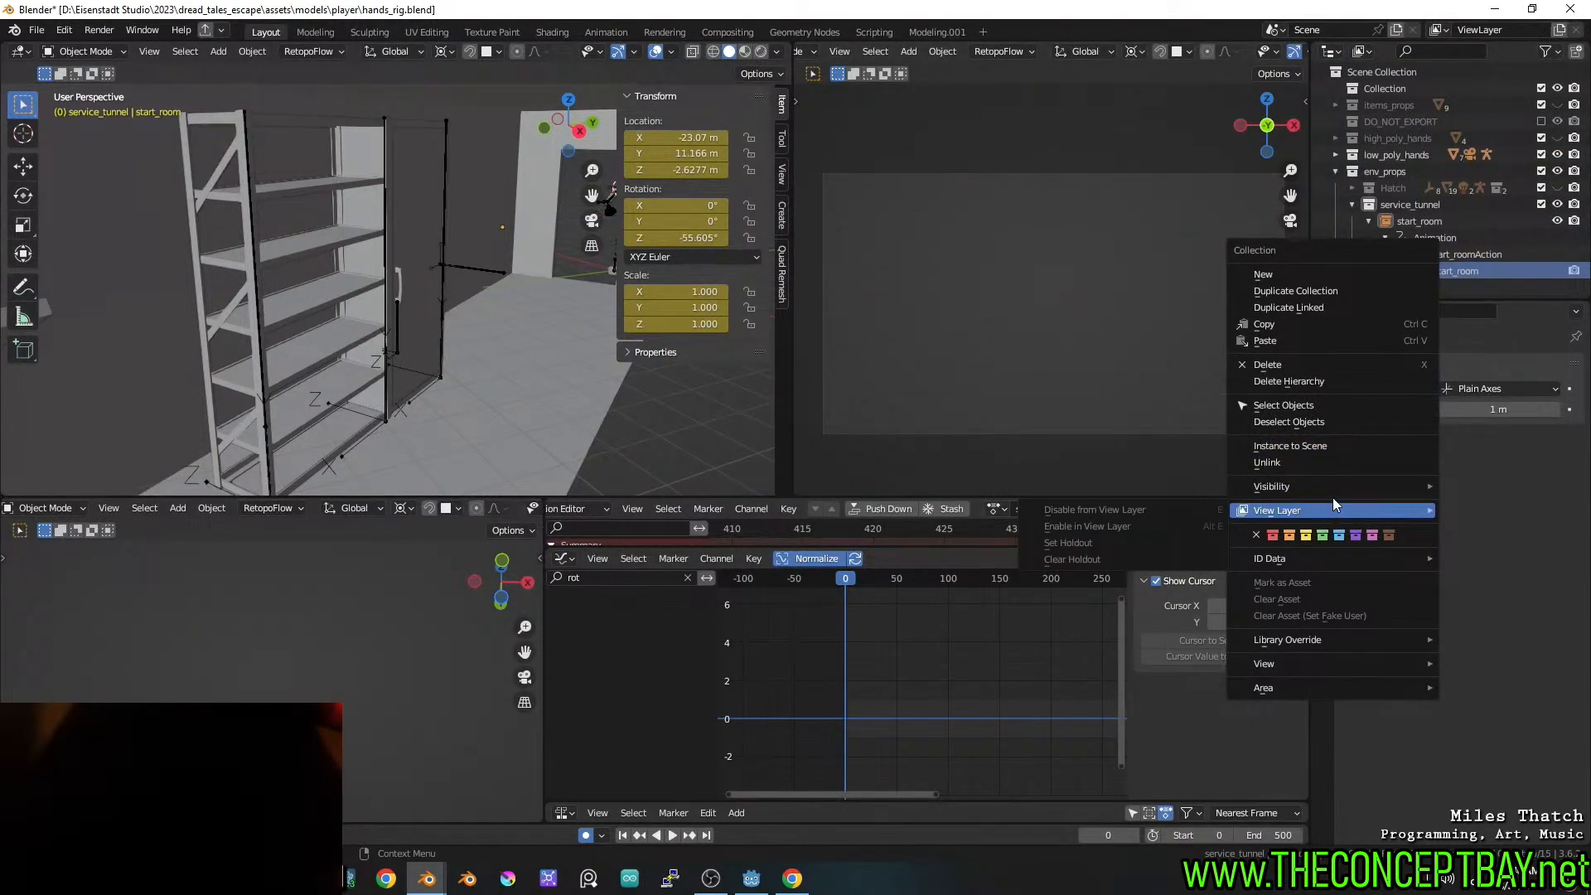
mouse_move(1332, 488)
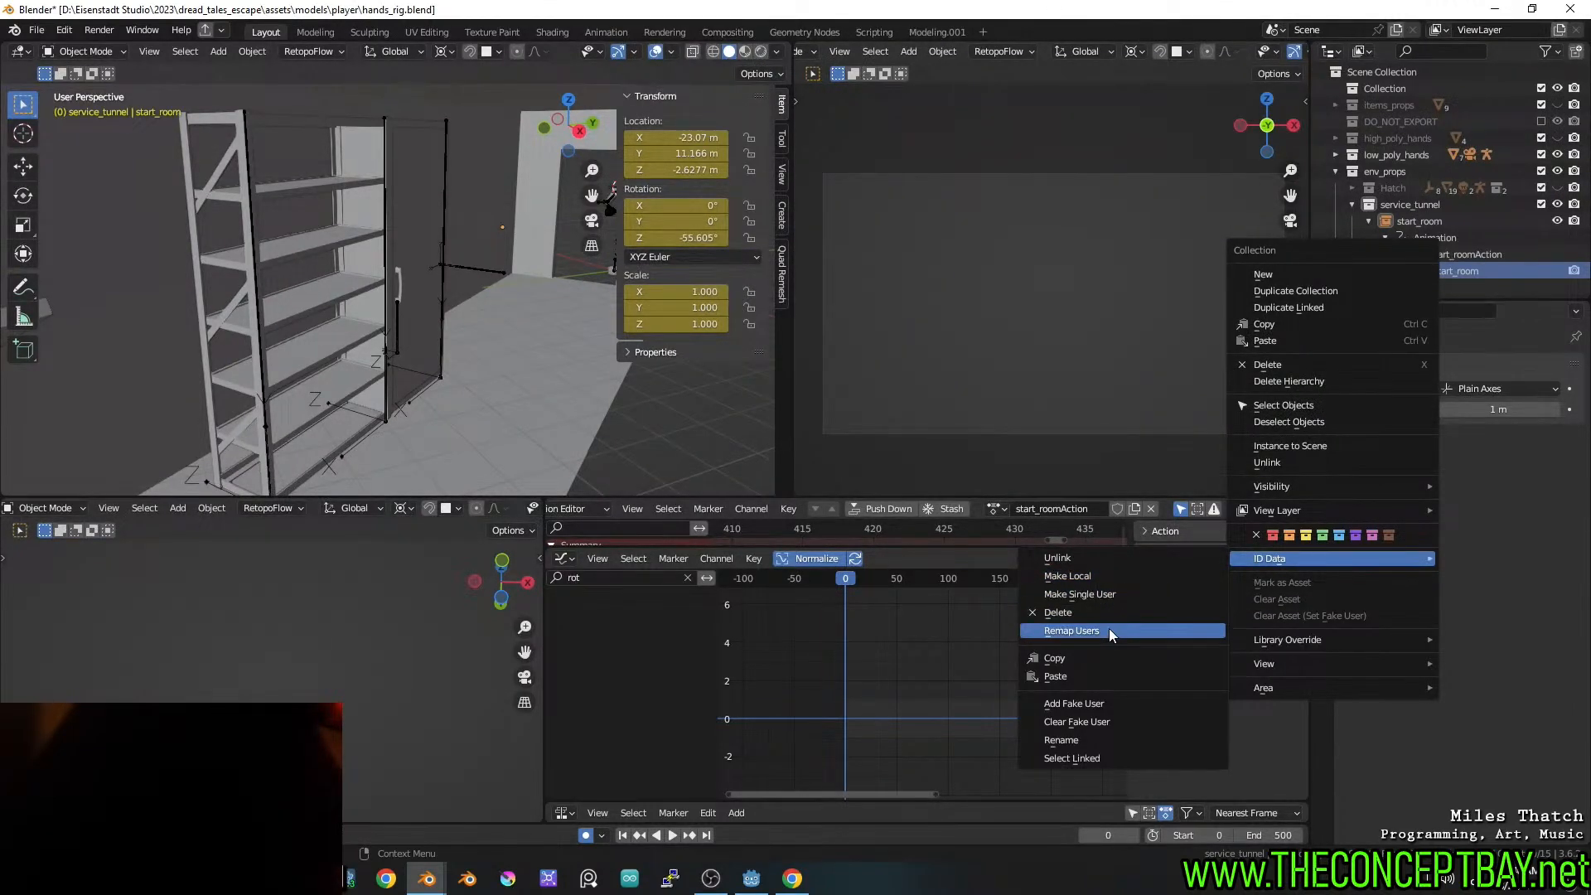
mouse_move(1337, 643)
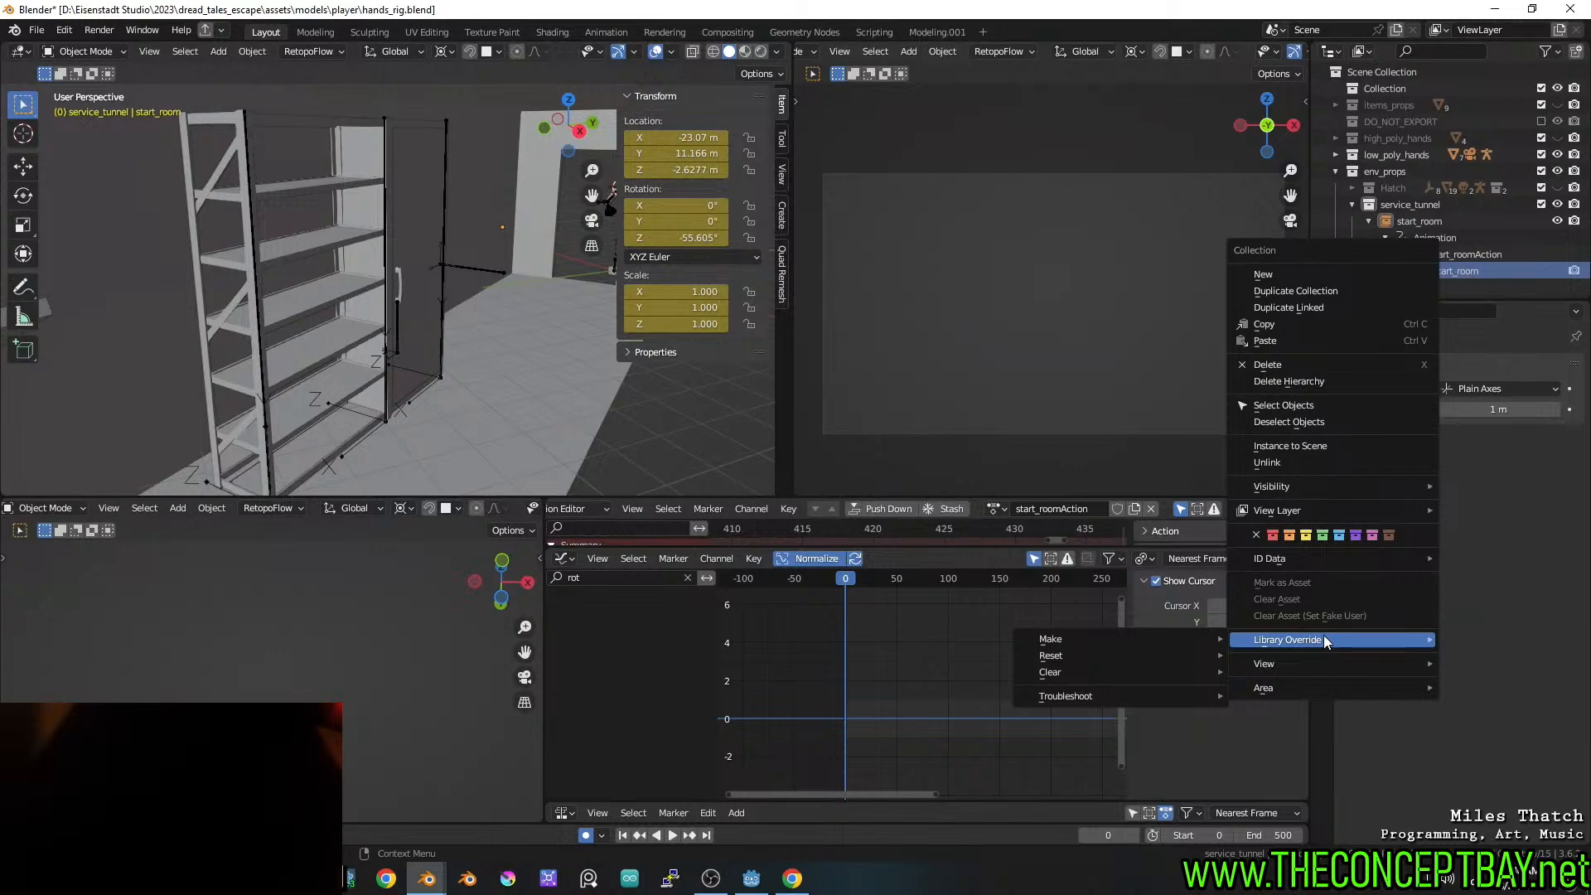
mouse_move(1195, 639)
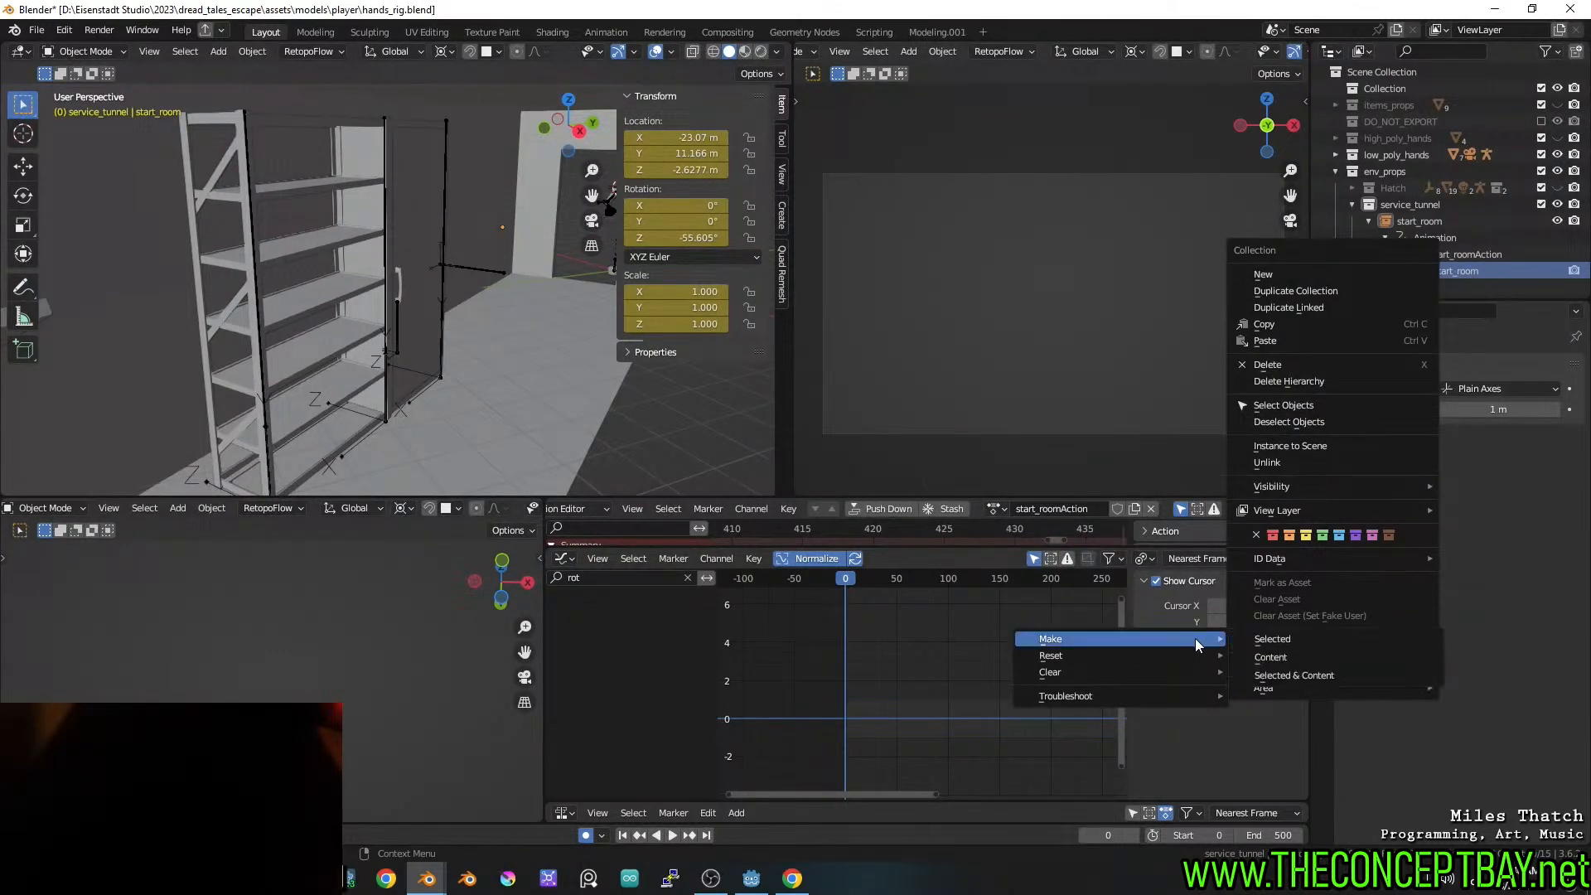
click(1288, 678)
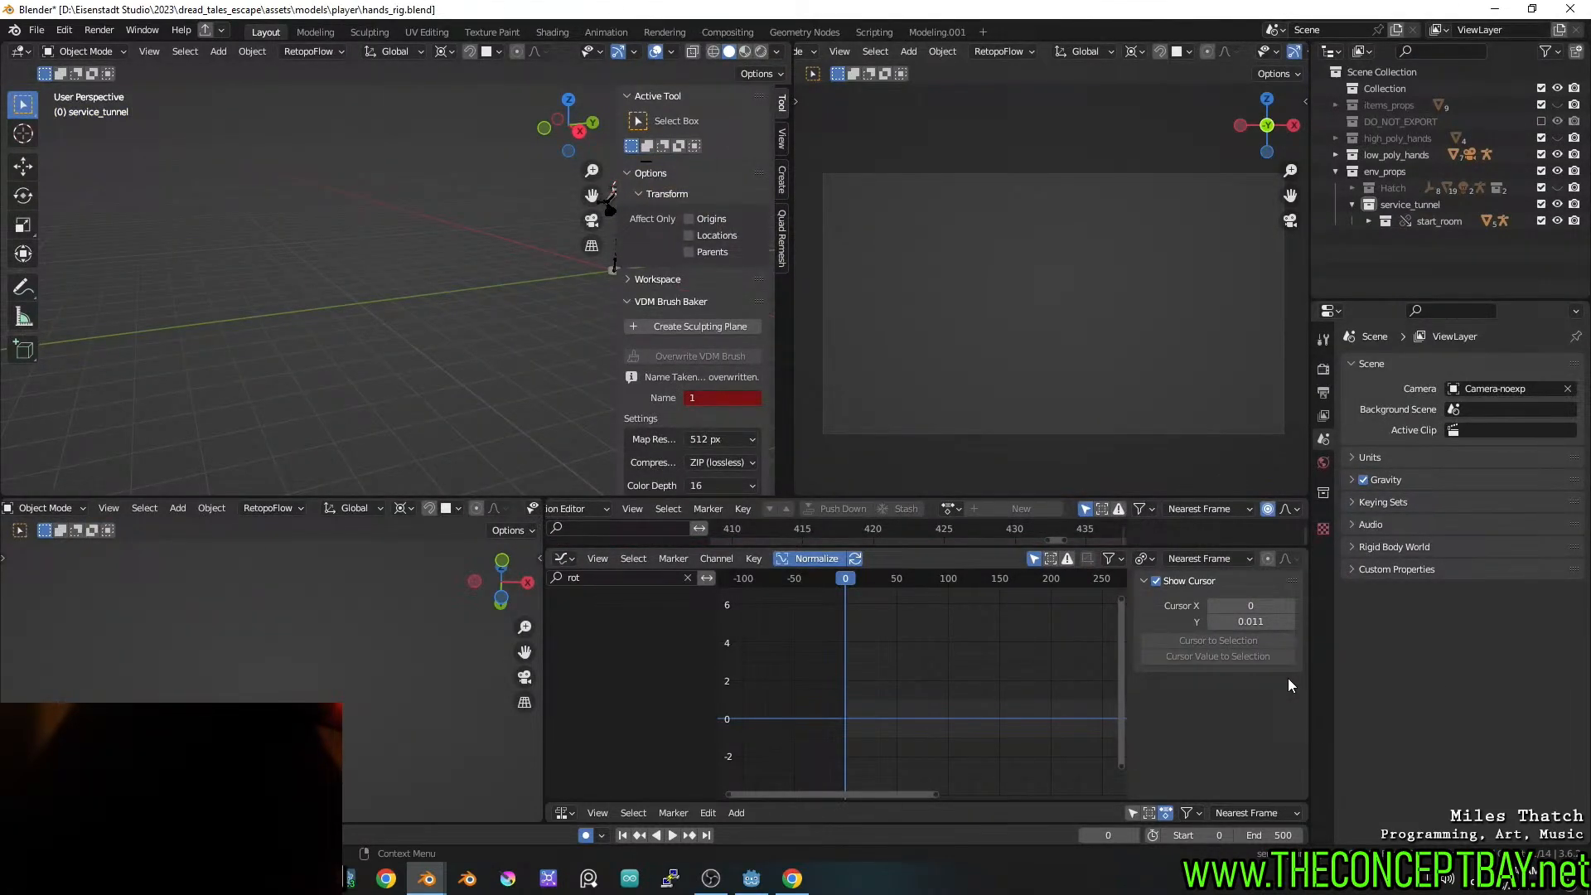
scroll(522, 343, down, 6)
key(ctrl+z)
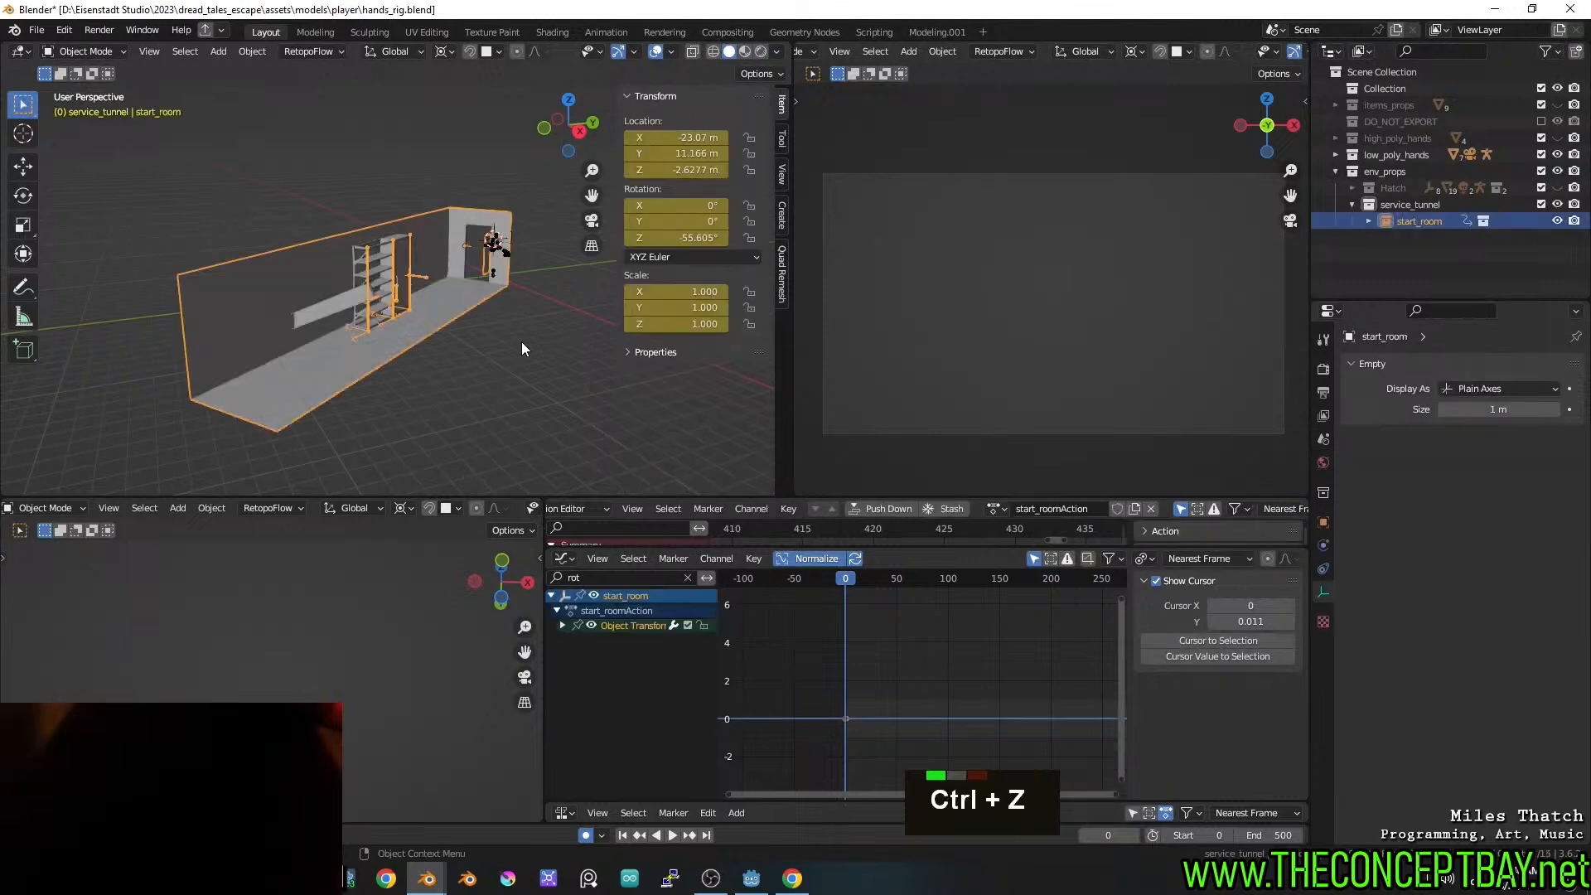
Expand start_room's hierarchy in the outliner and make the instance's object data animation single-user
click(1369, 221)
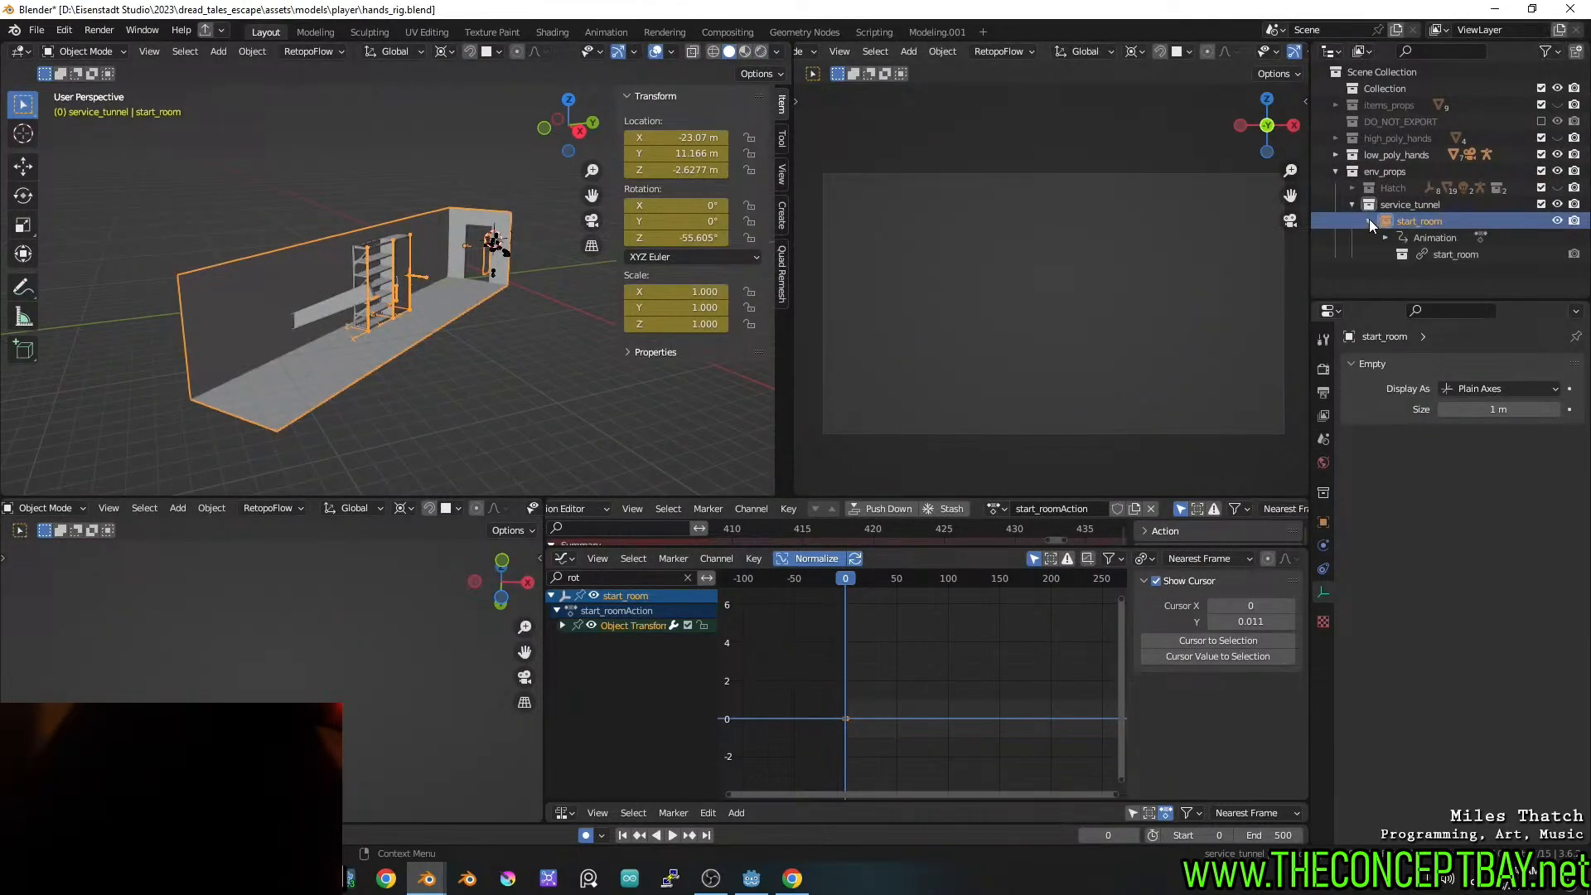
click(1385, 238)
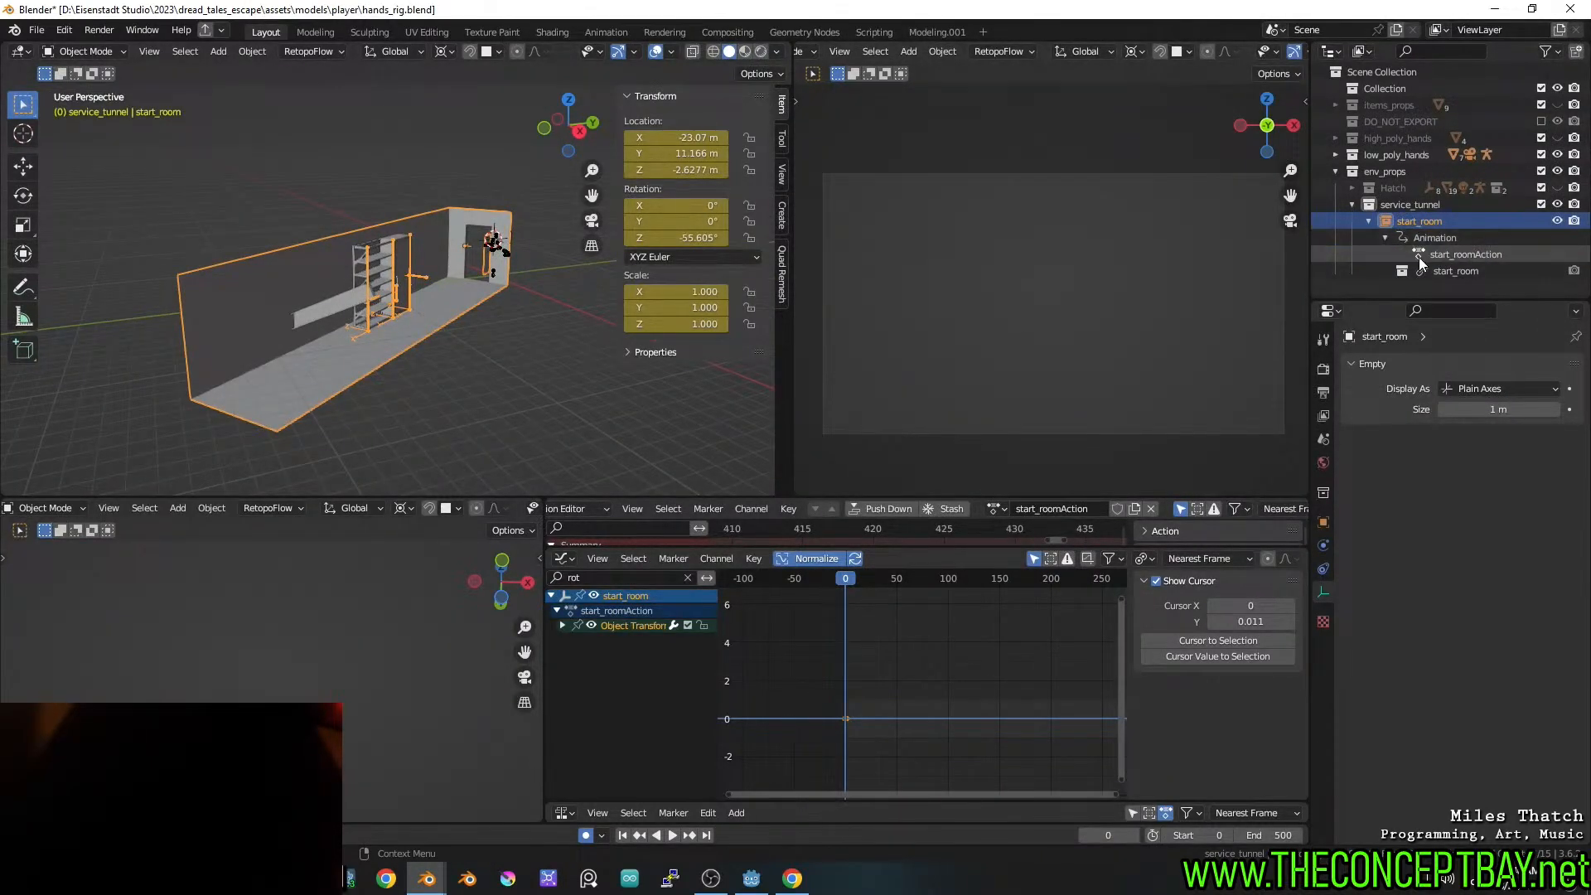
click(1409, 272)
click(1416, 224)
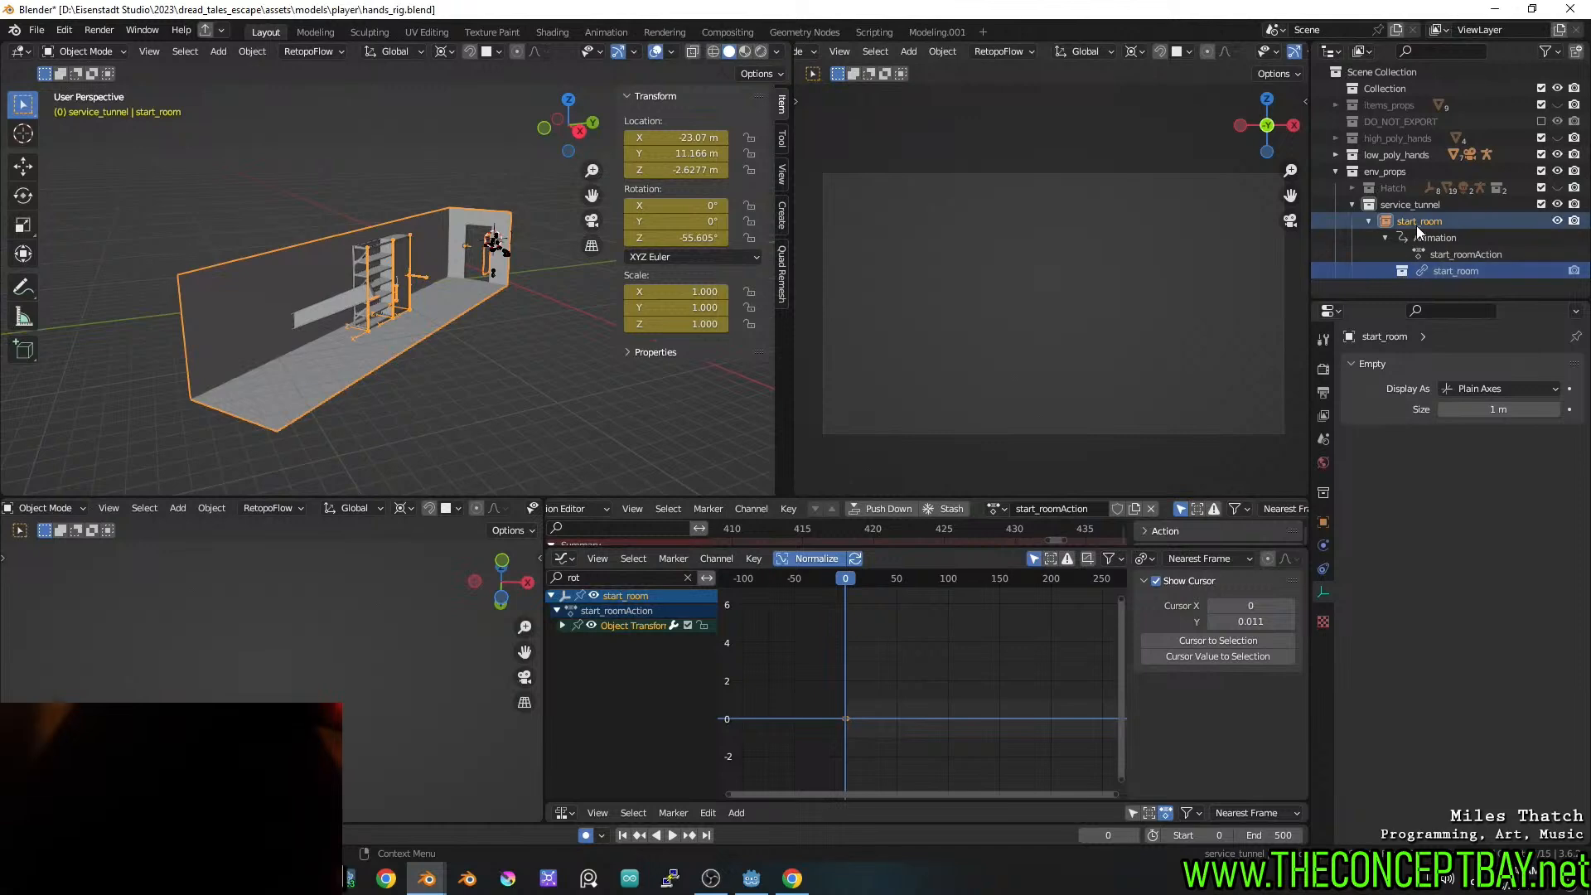
click(252, 51)
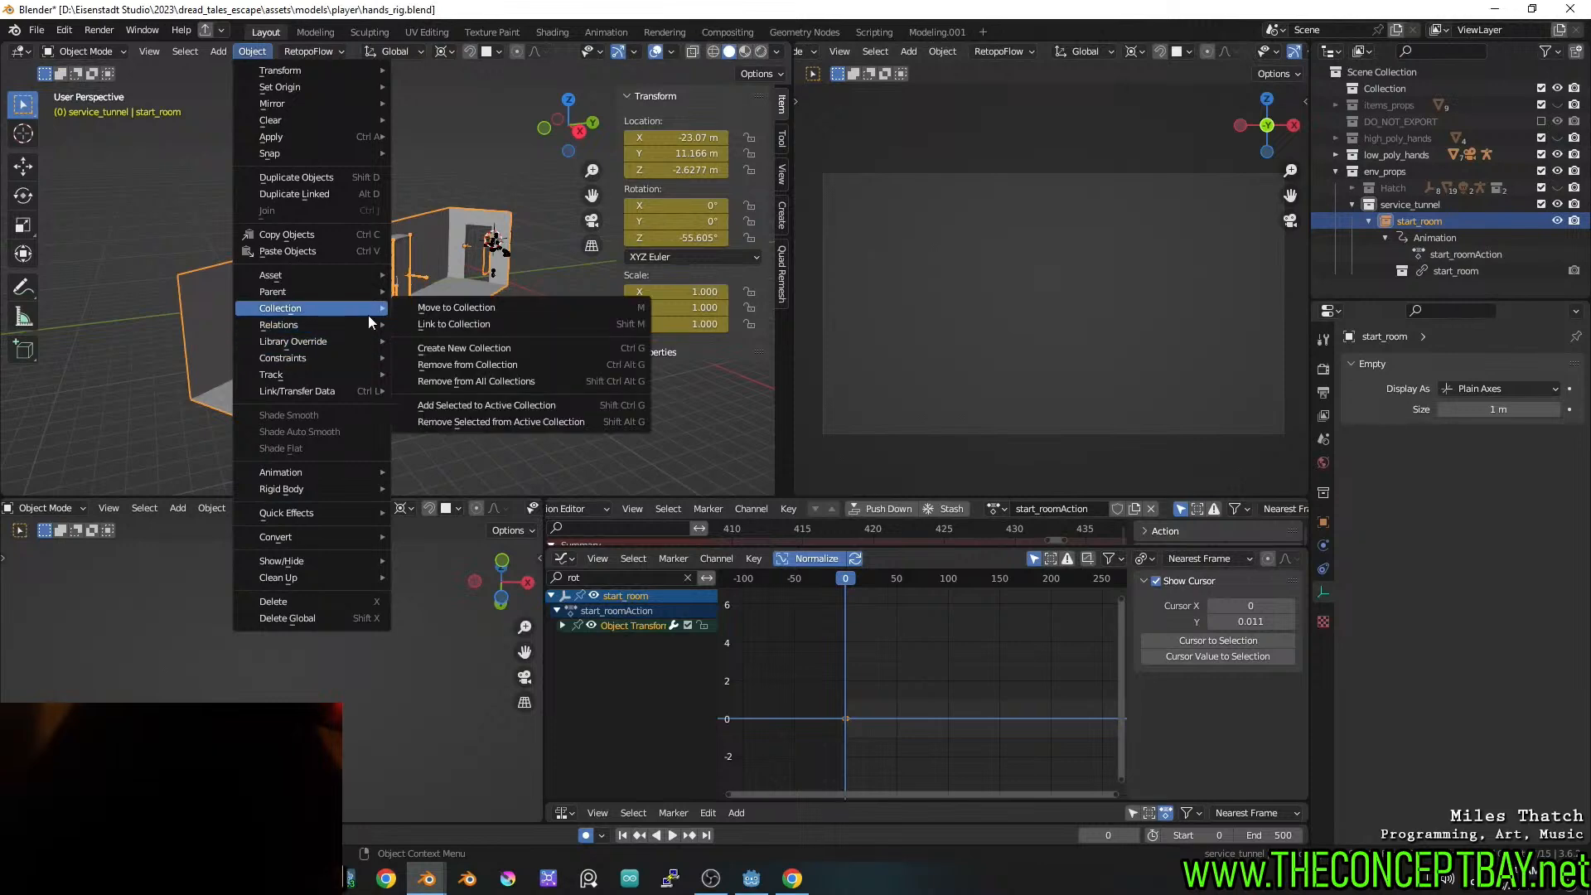
mouse_move(368, 330)
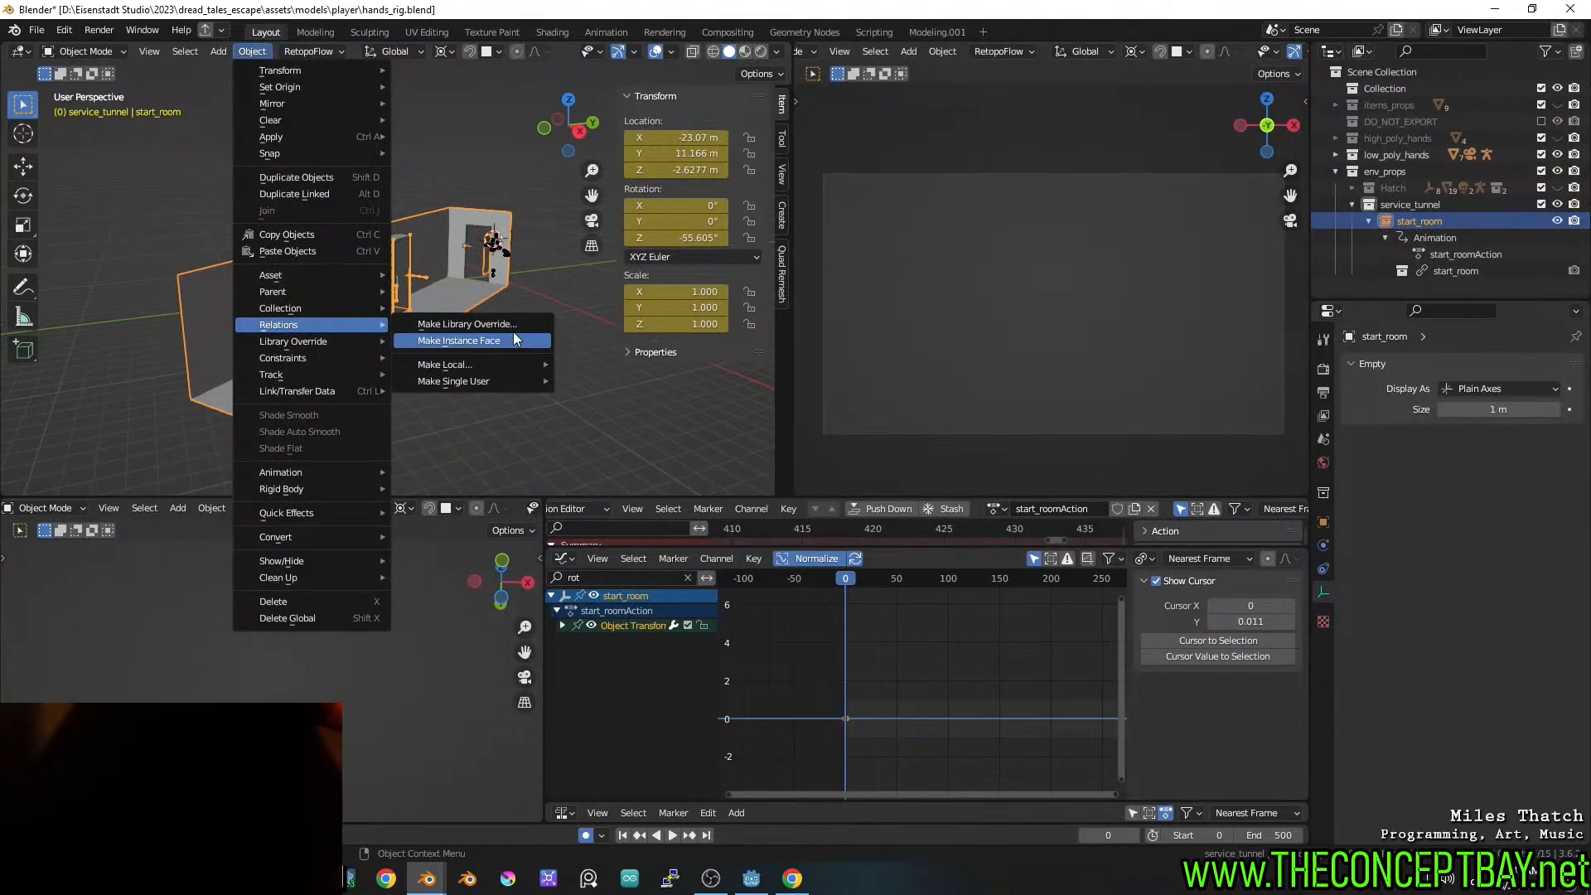
mouse_move(510, 371)
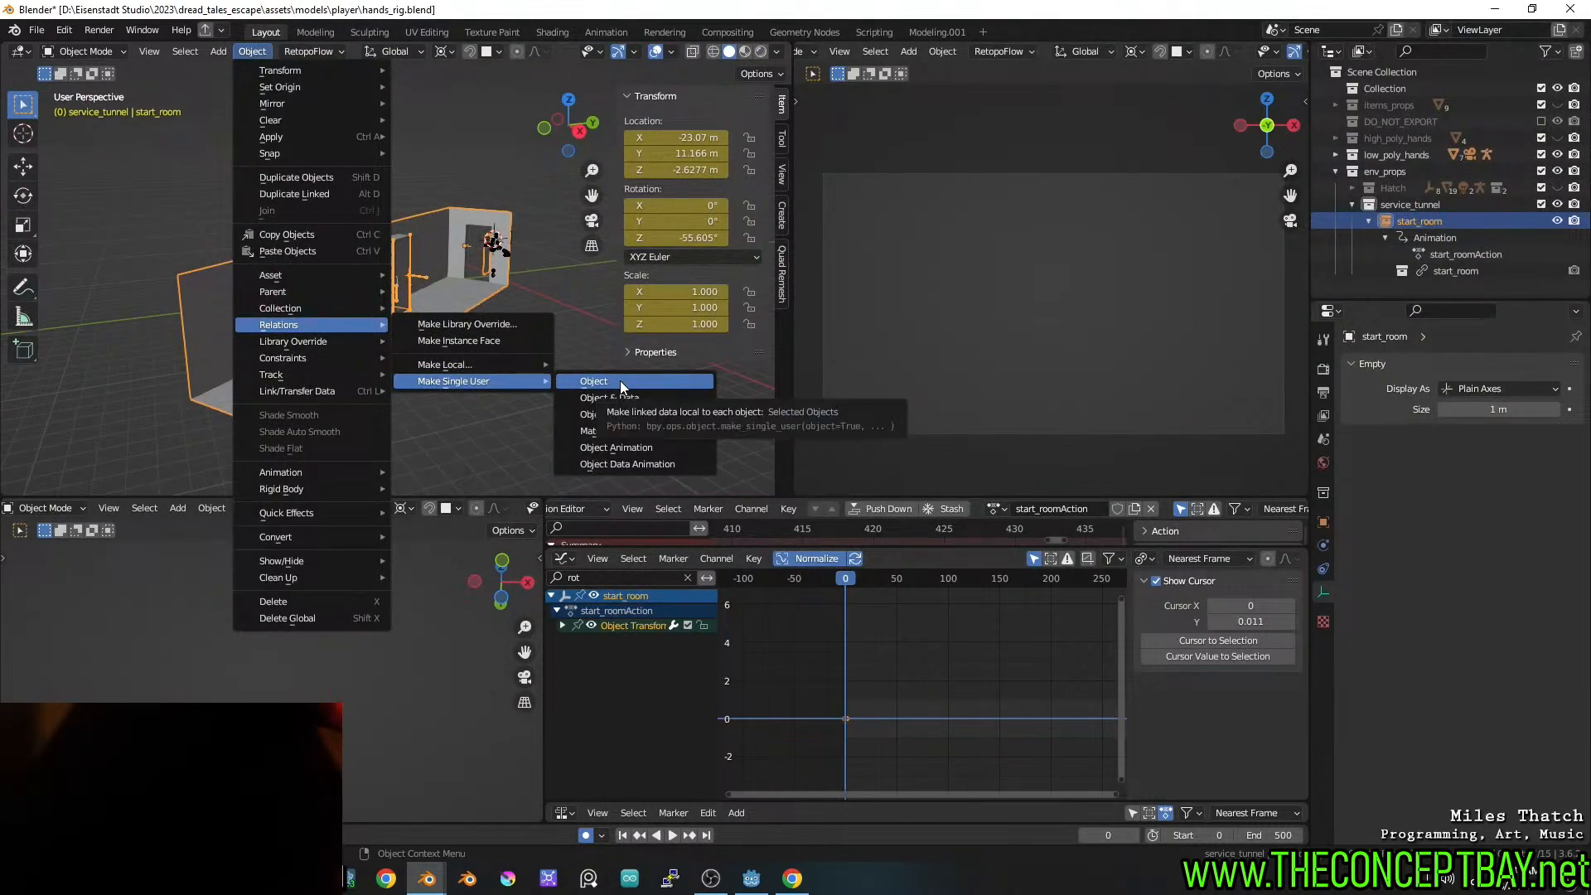
click(660, 464)
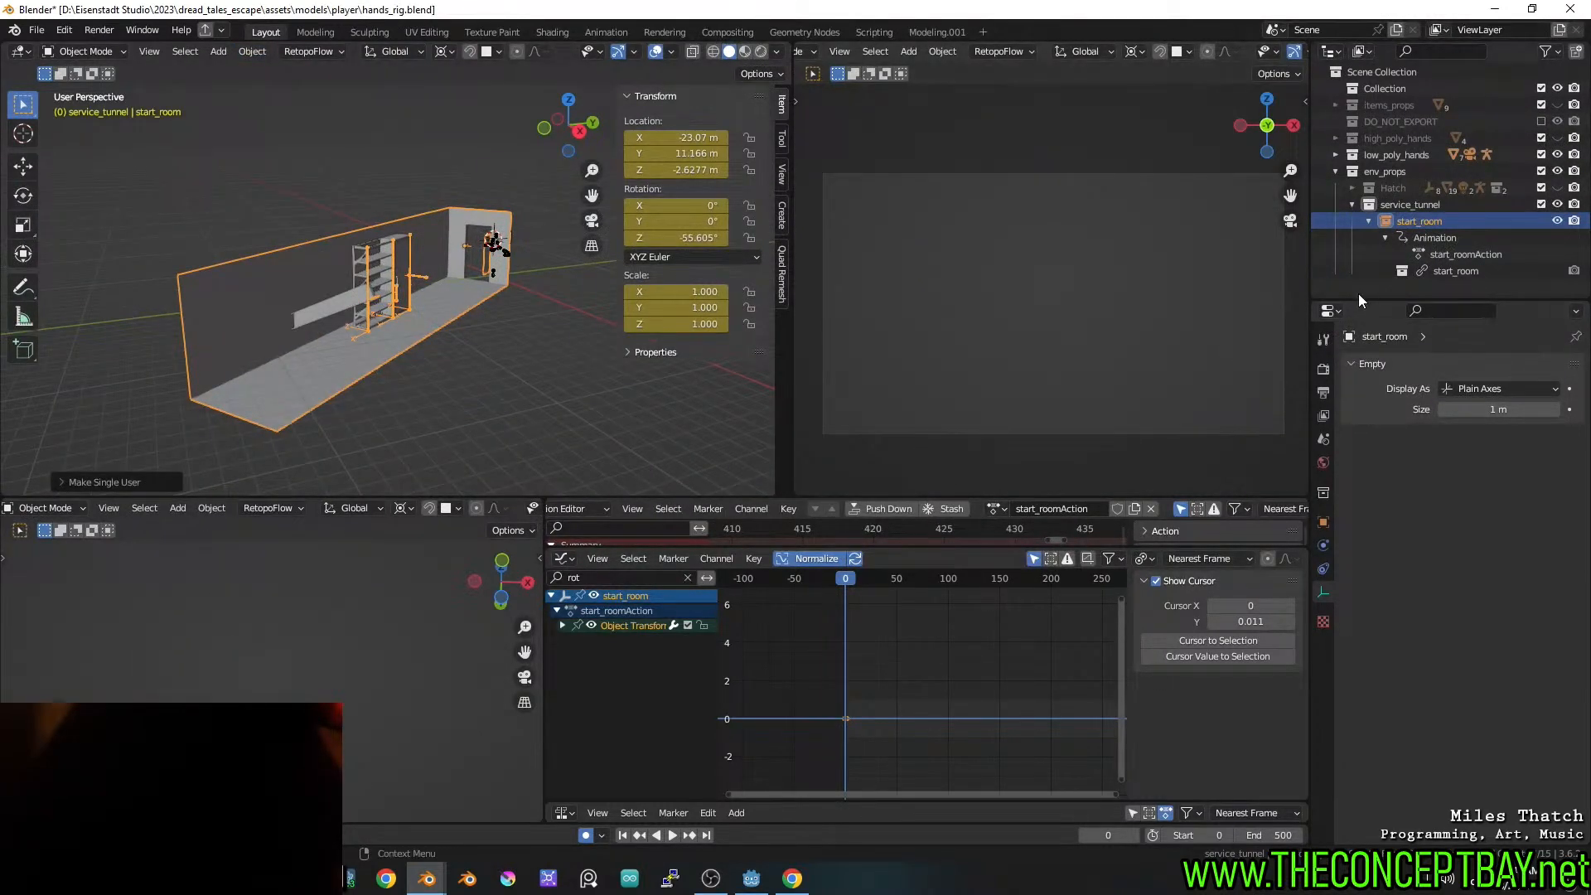
Enable more data types in the Make Single User options, set its type to All, and deselect the room
click(94, 477)
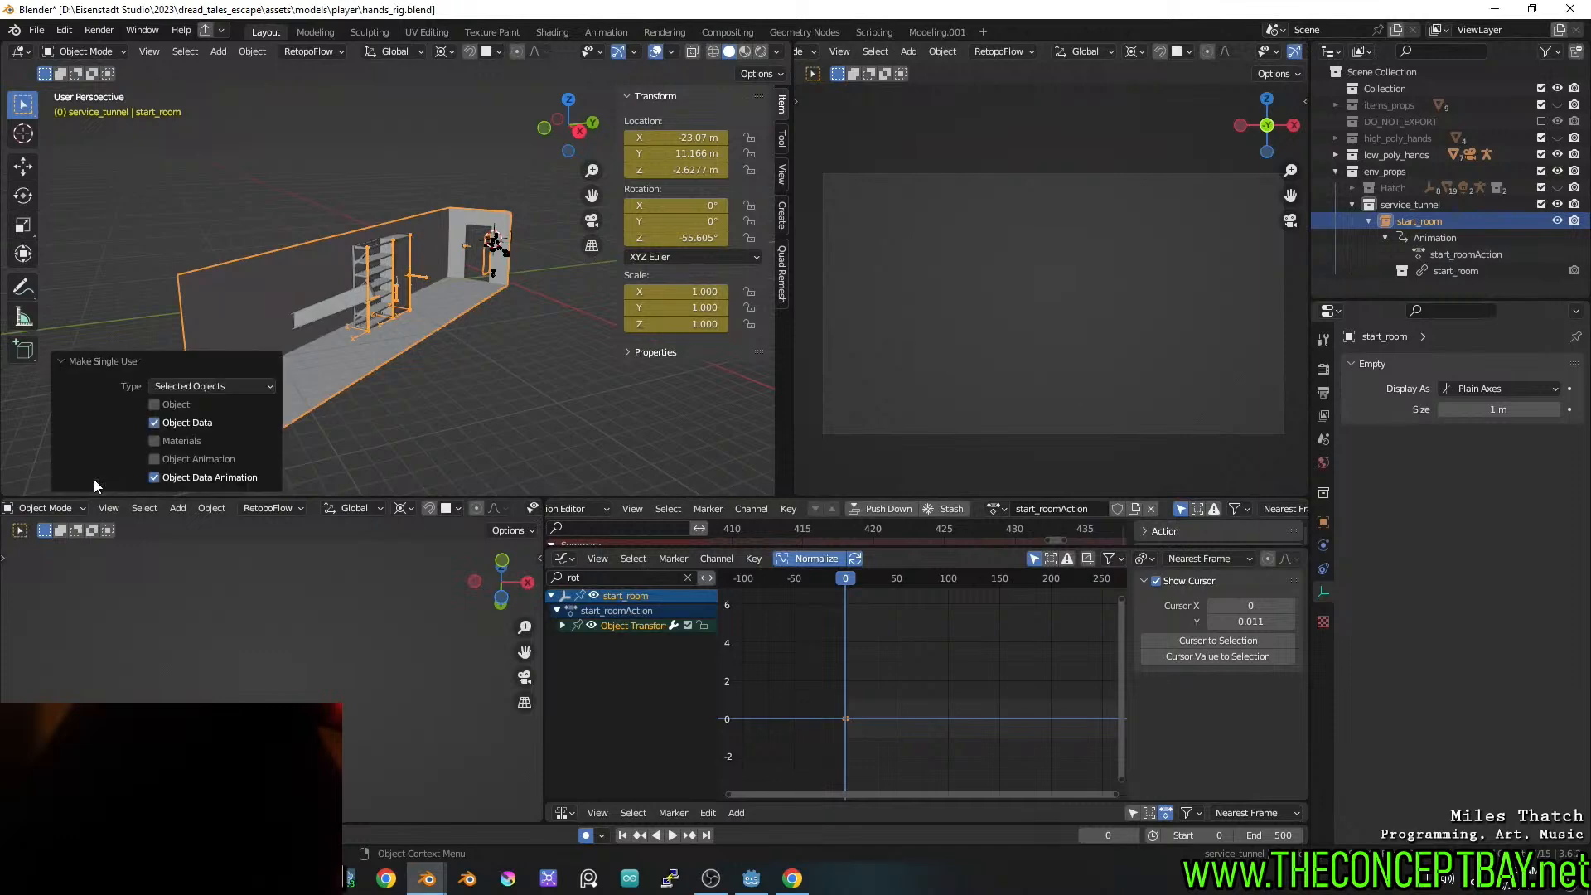
click(174, 404)
key(Return)
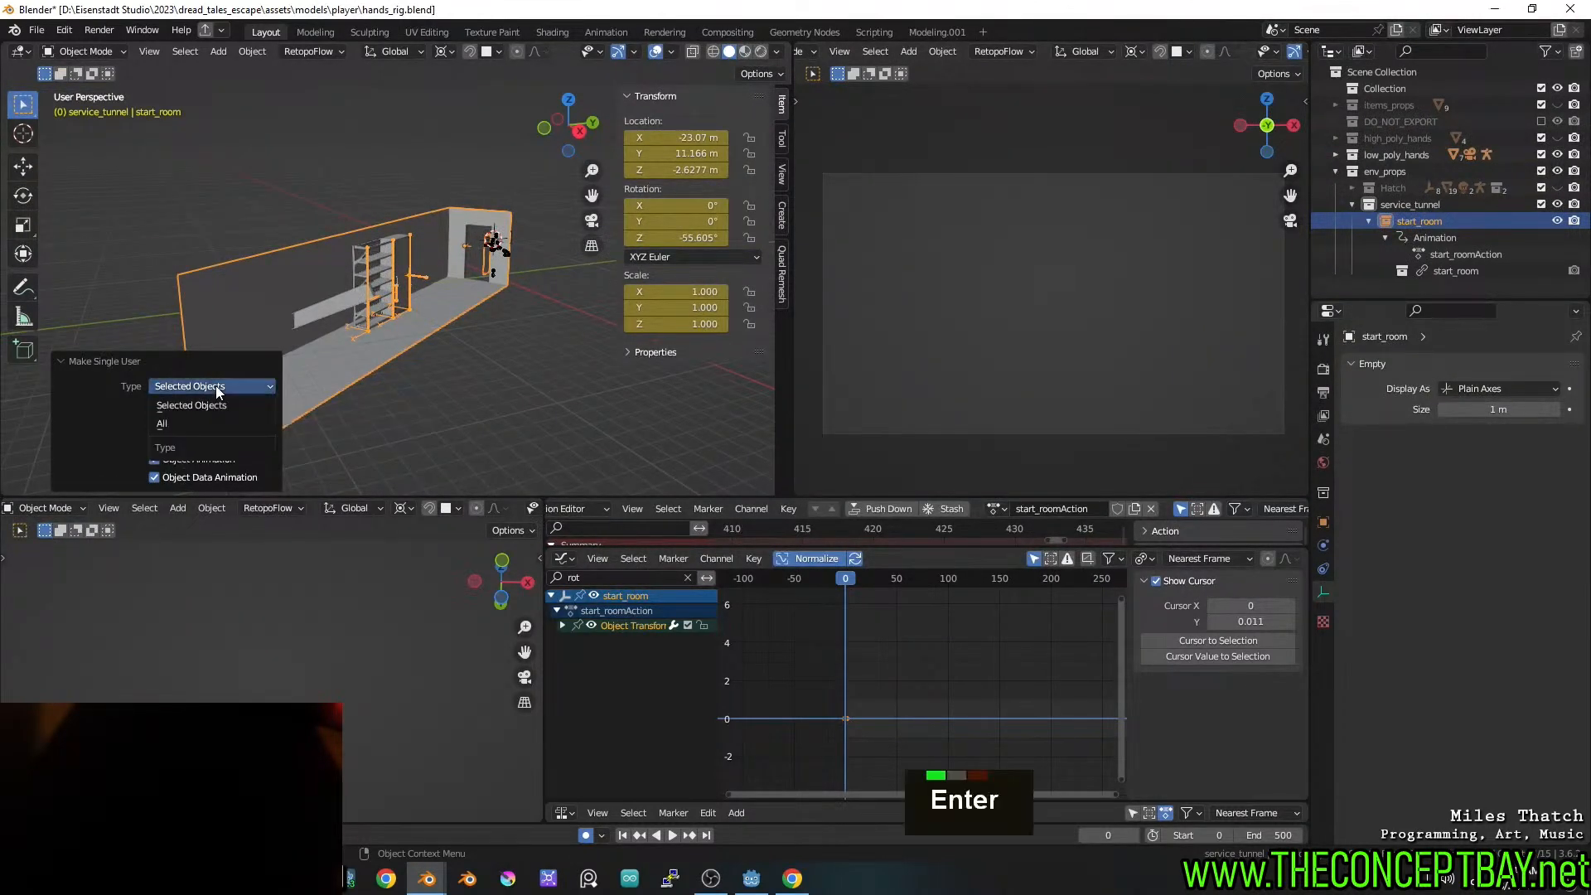
click(221, 425)
click(543, 371)
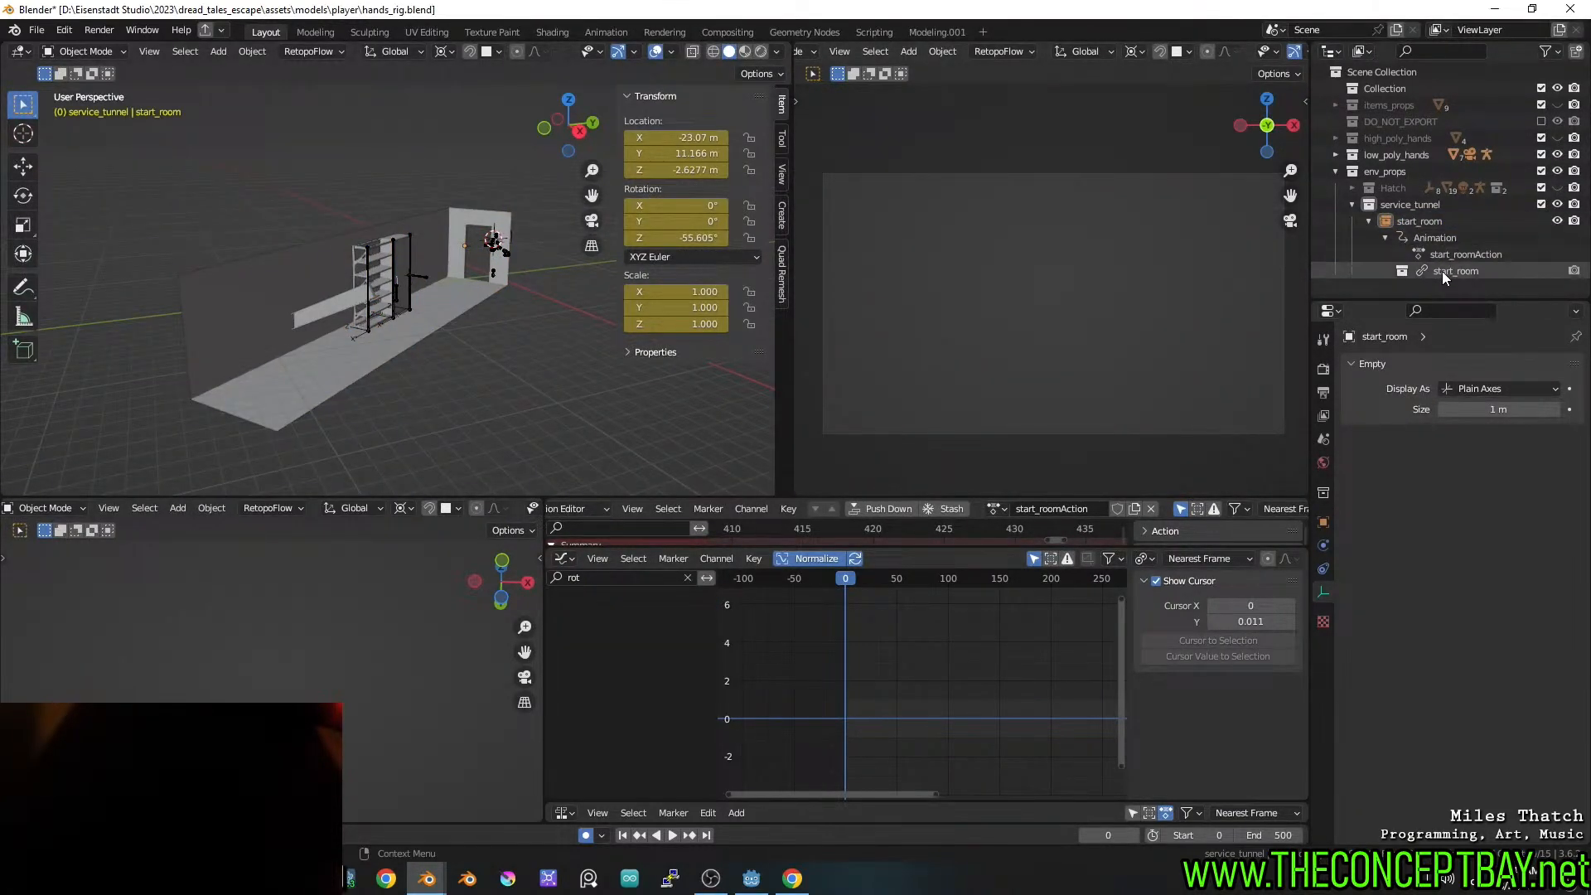
Switch to Chrome and search the web for "blender make linked scene editable"
click(792, 879)
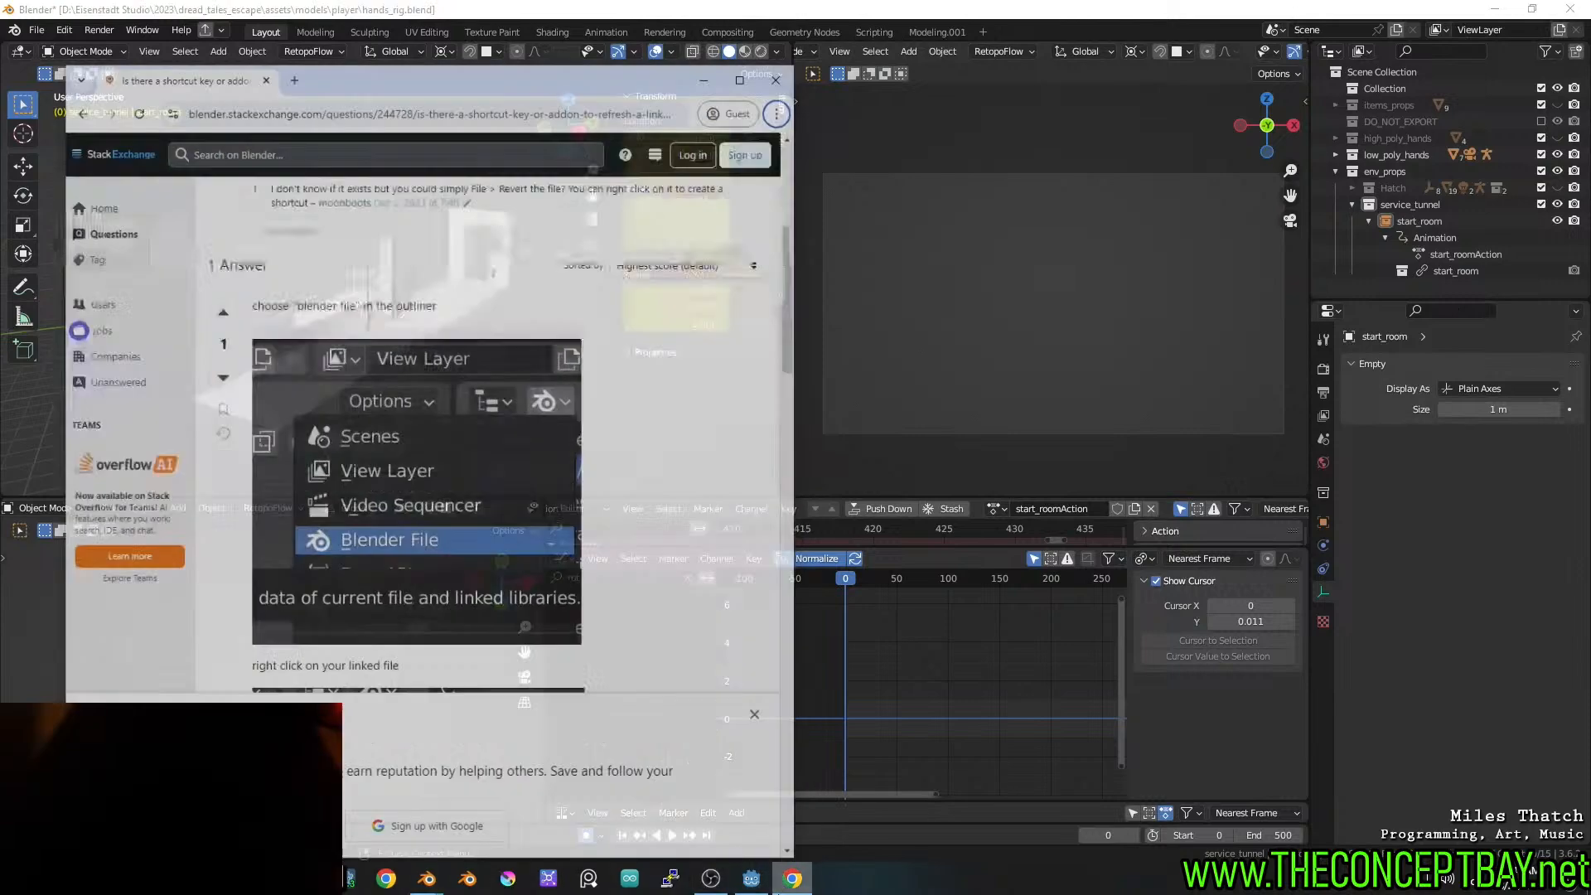
text(b)
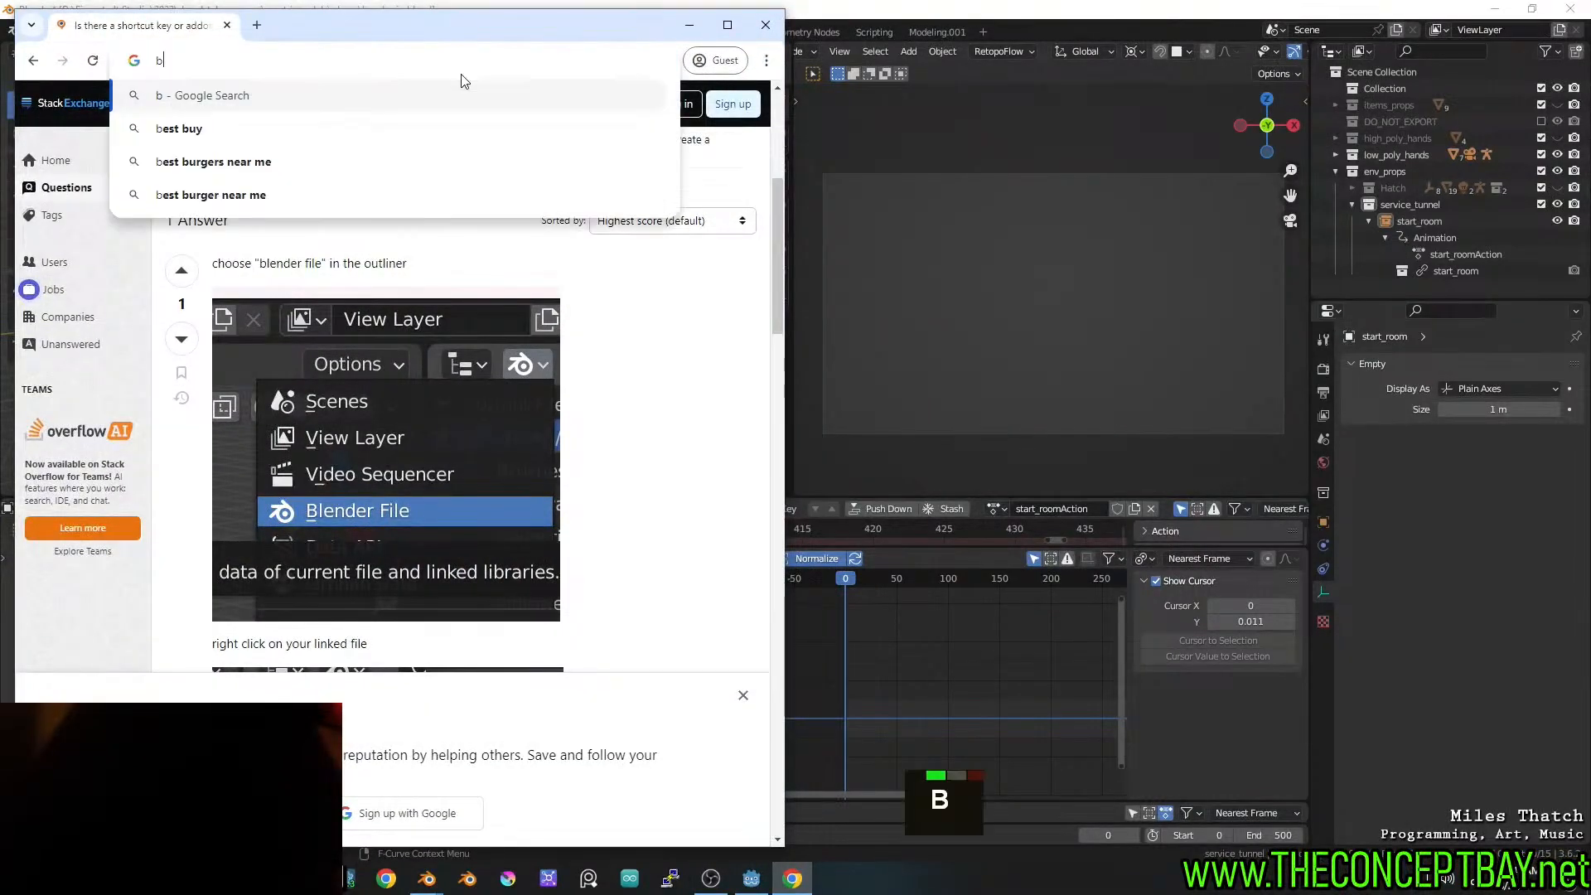
text(lender make l)
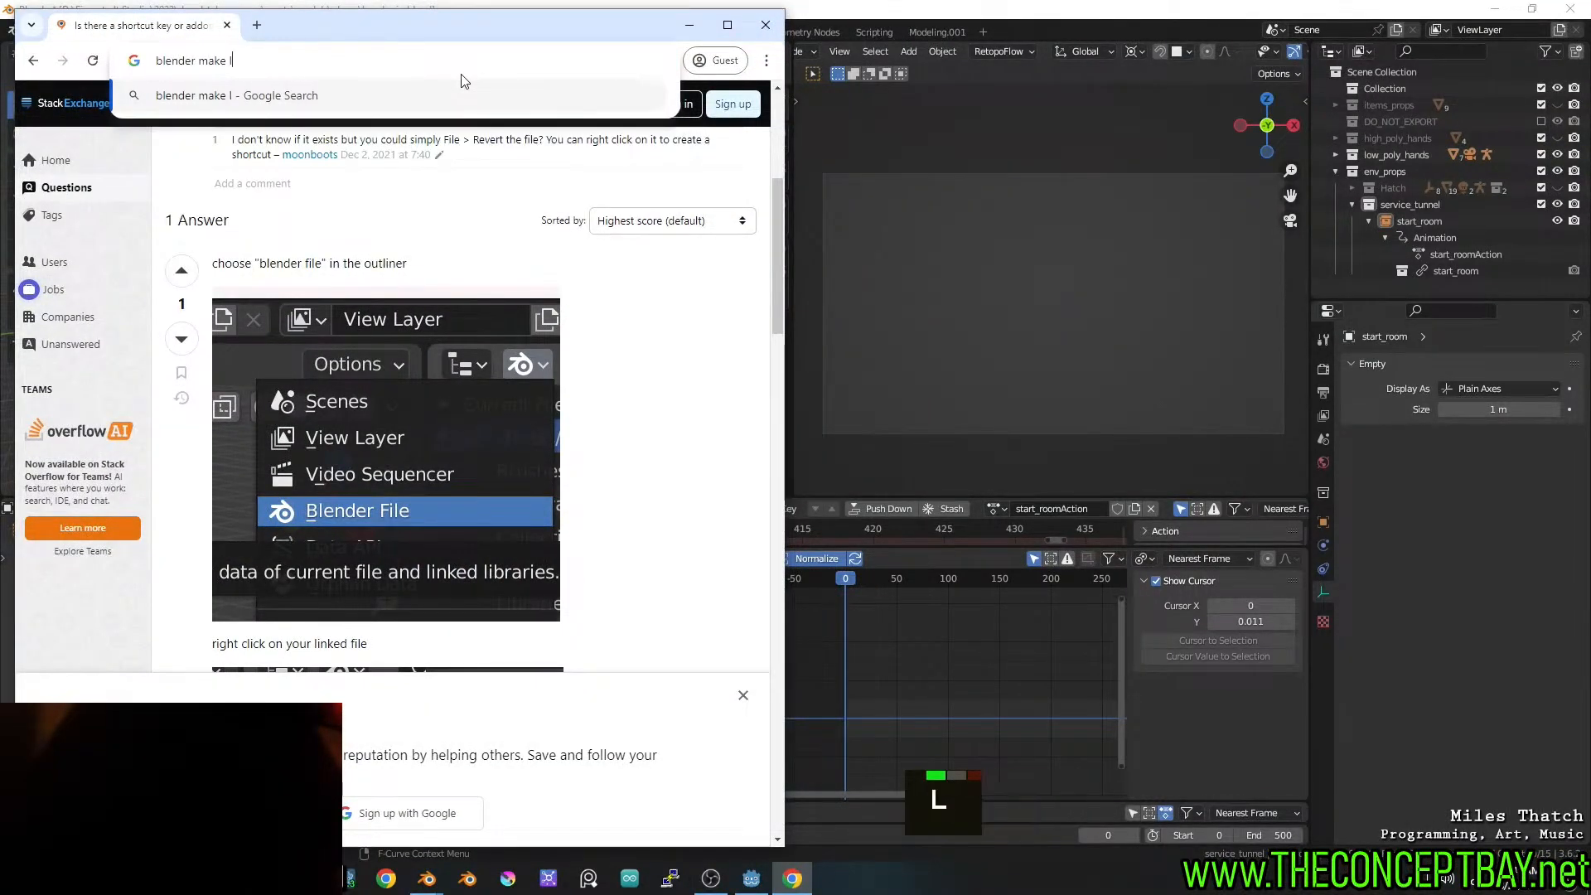
text(inked sce)
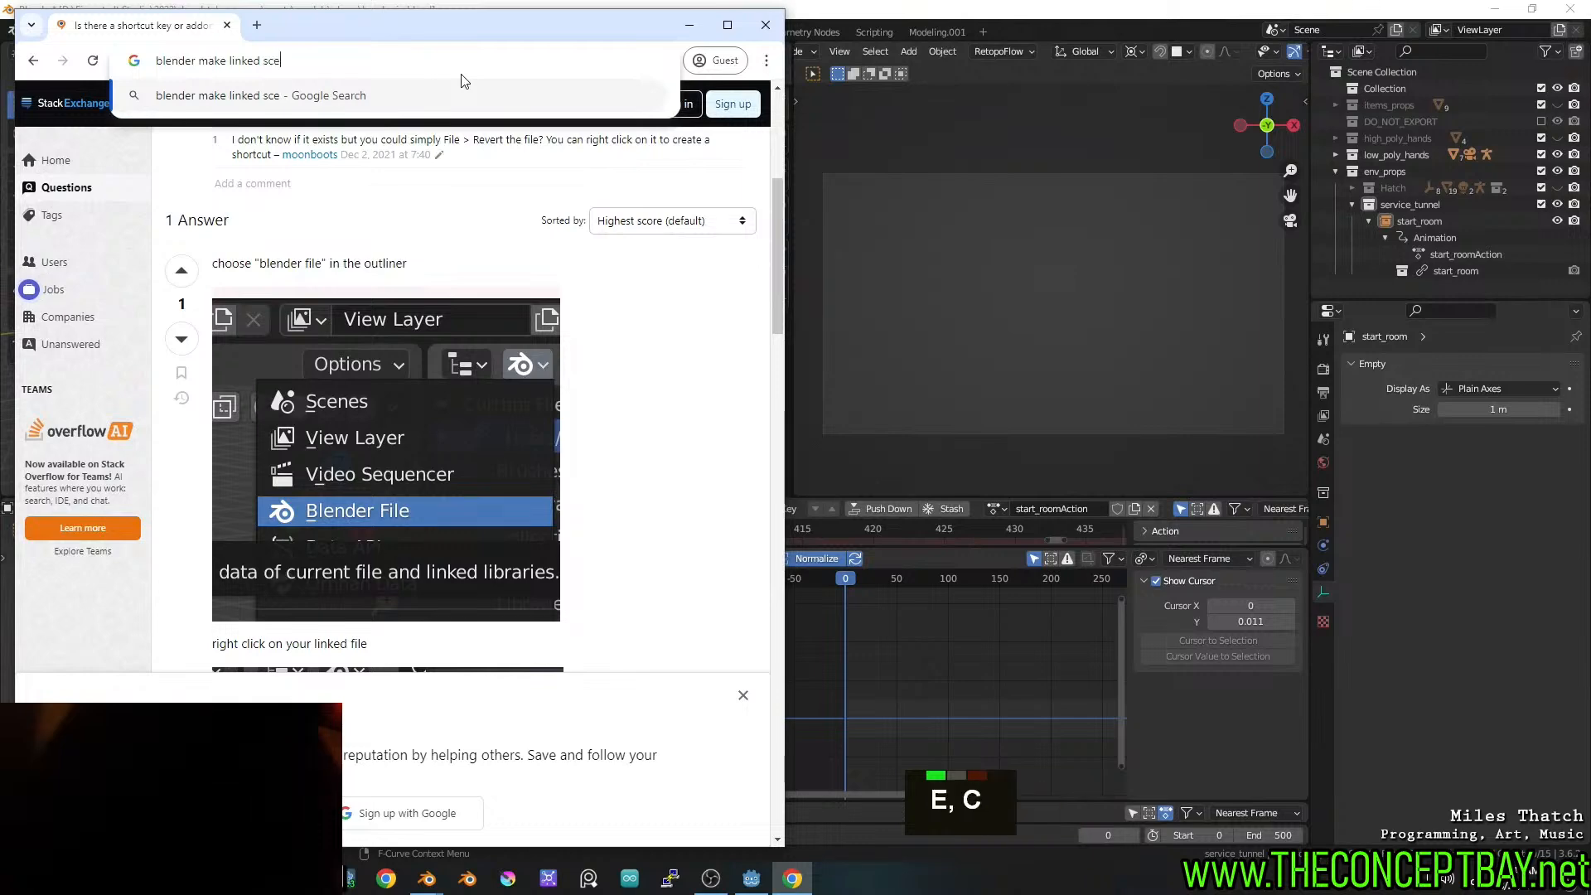
text(ne editable)
key(Return)
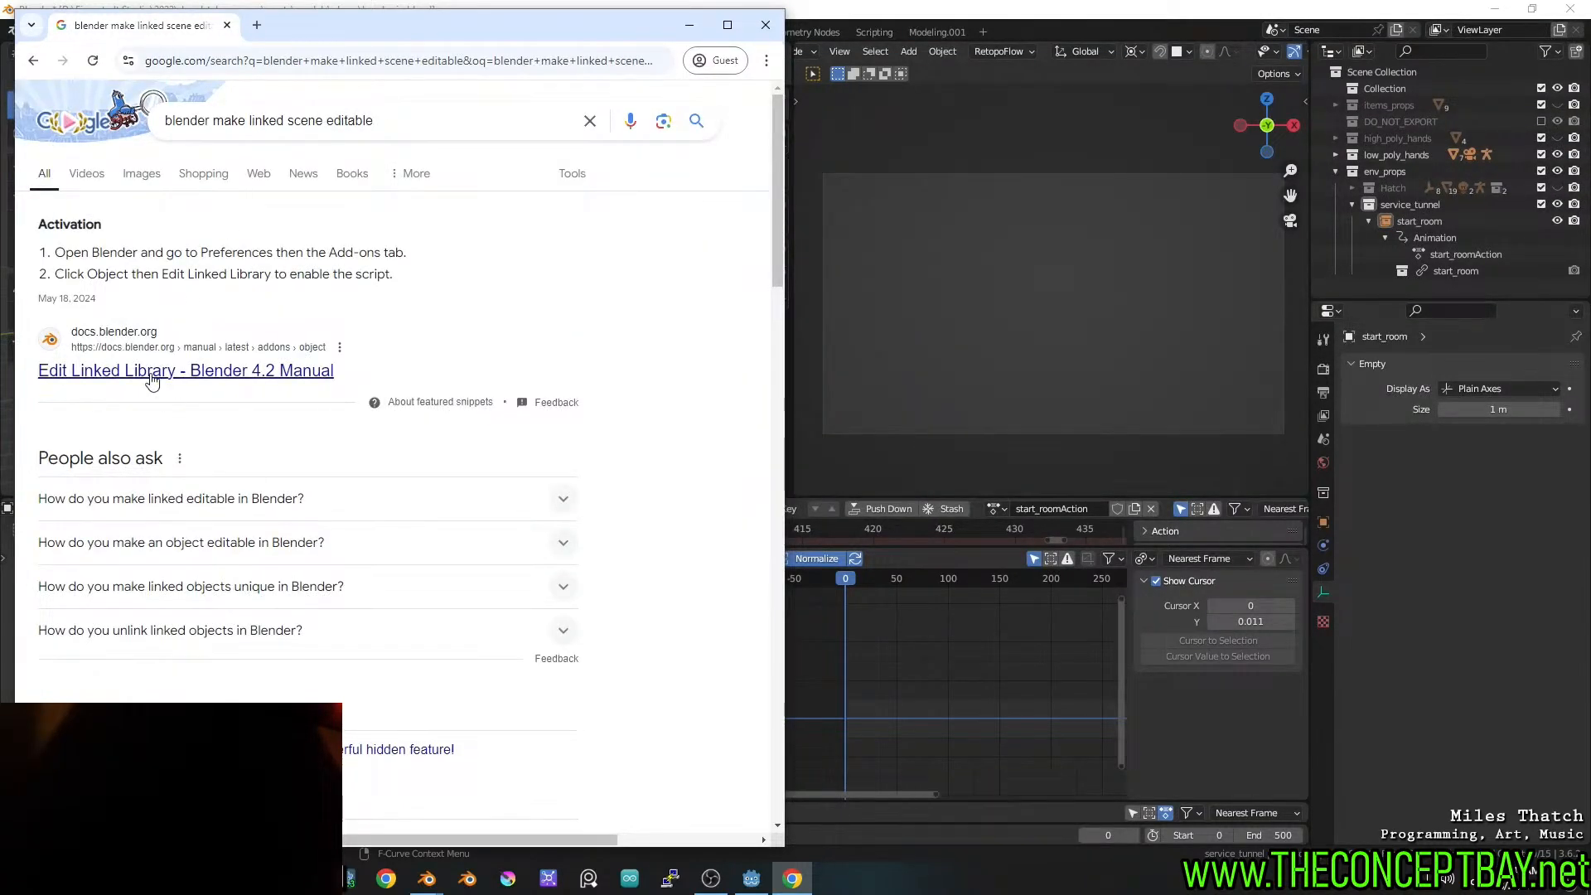
Open the r/blenderhelp thread on changing properties of a linked object and read its comments
scroll(153, 380, down, 2)
scroll(153, 379, down, 7)
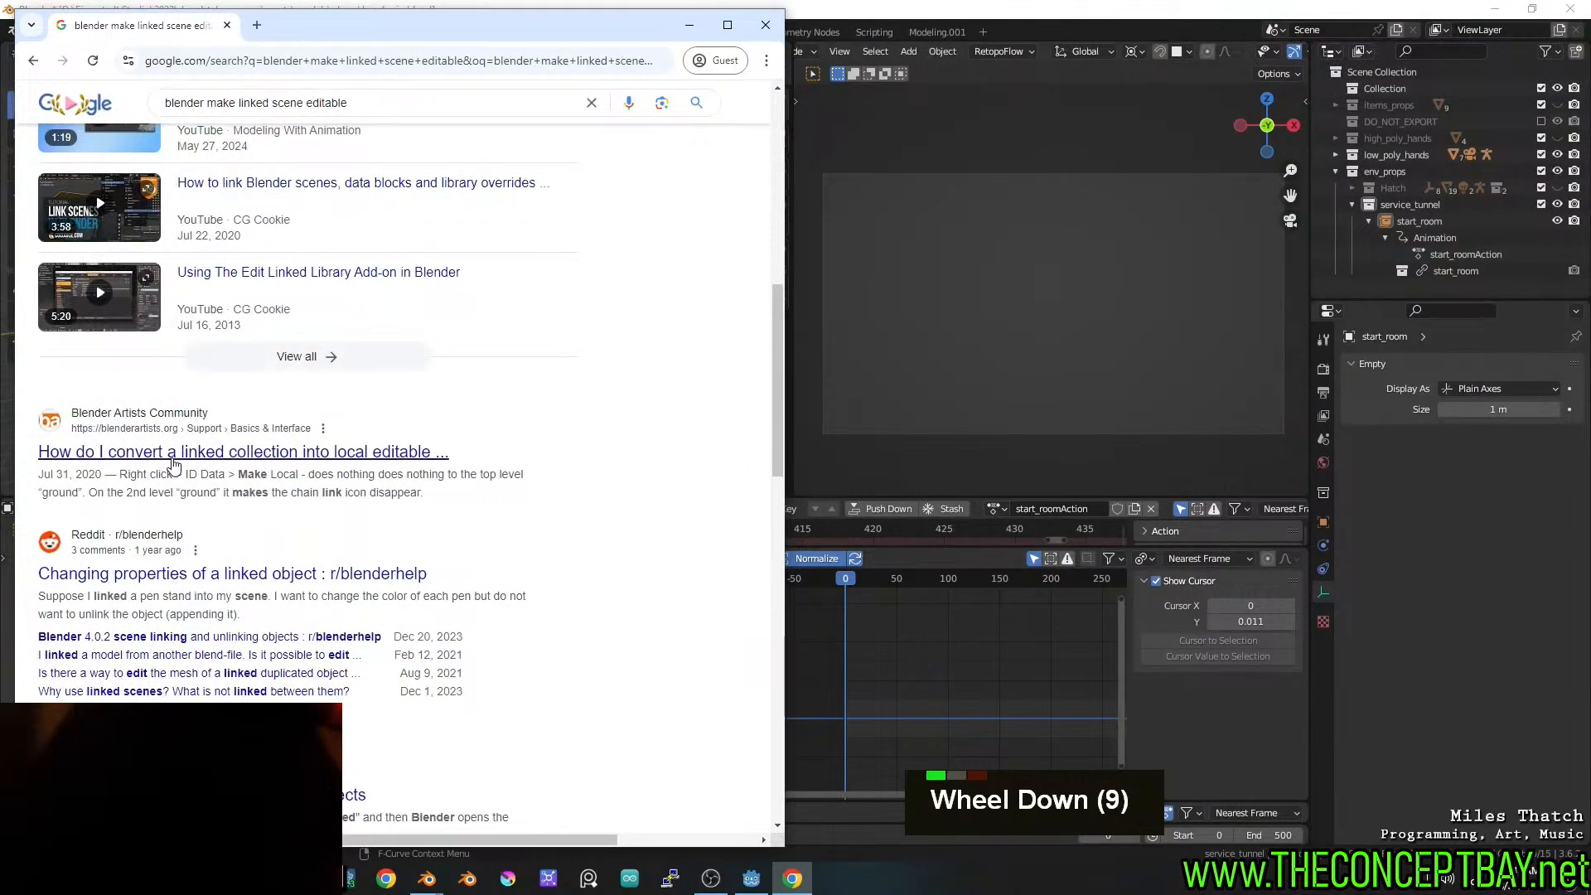
scroll(189, 539, down, 1)
click(196, 496)
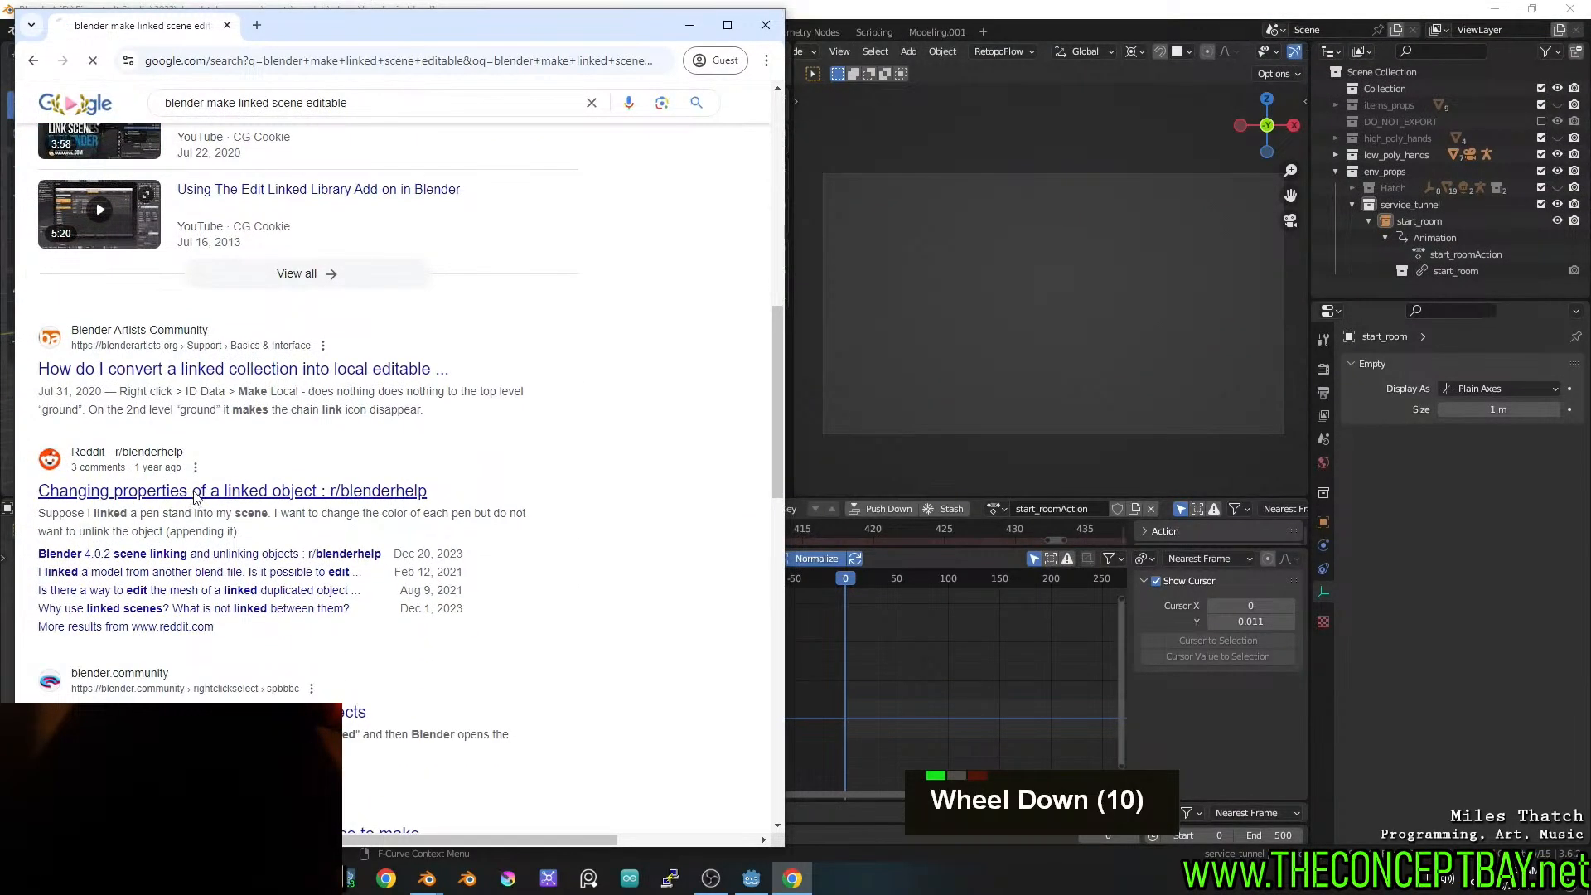
scroll(196, 496, down, 4)
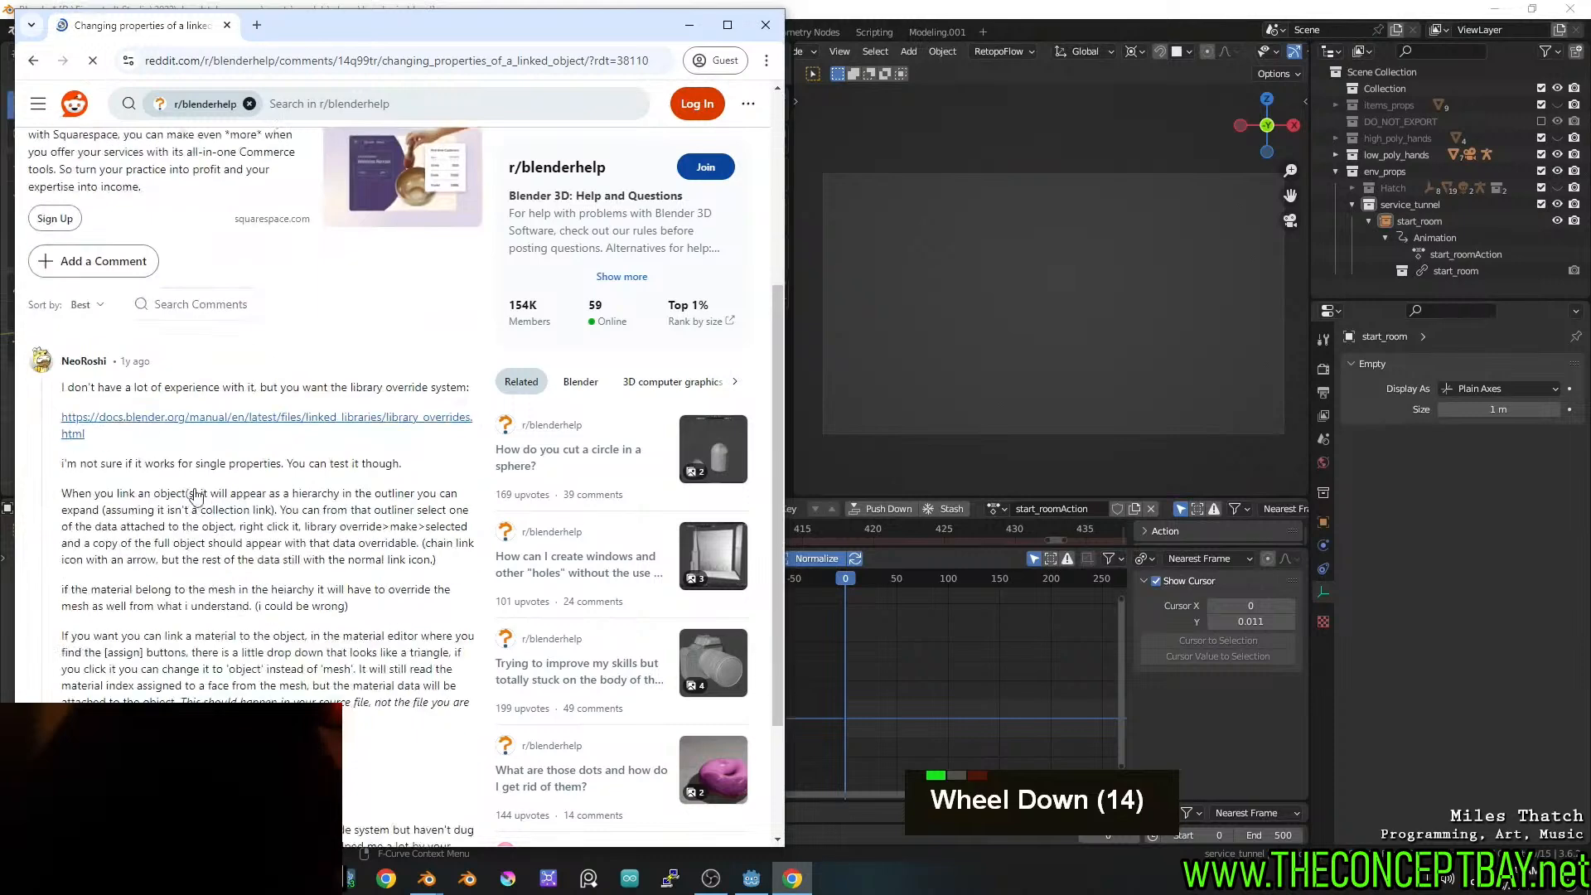
Open the Library Overrides manual page linked in the thread and read through to the Make an Override section
scroll(138, 426, down, 1)
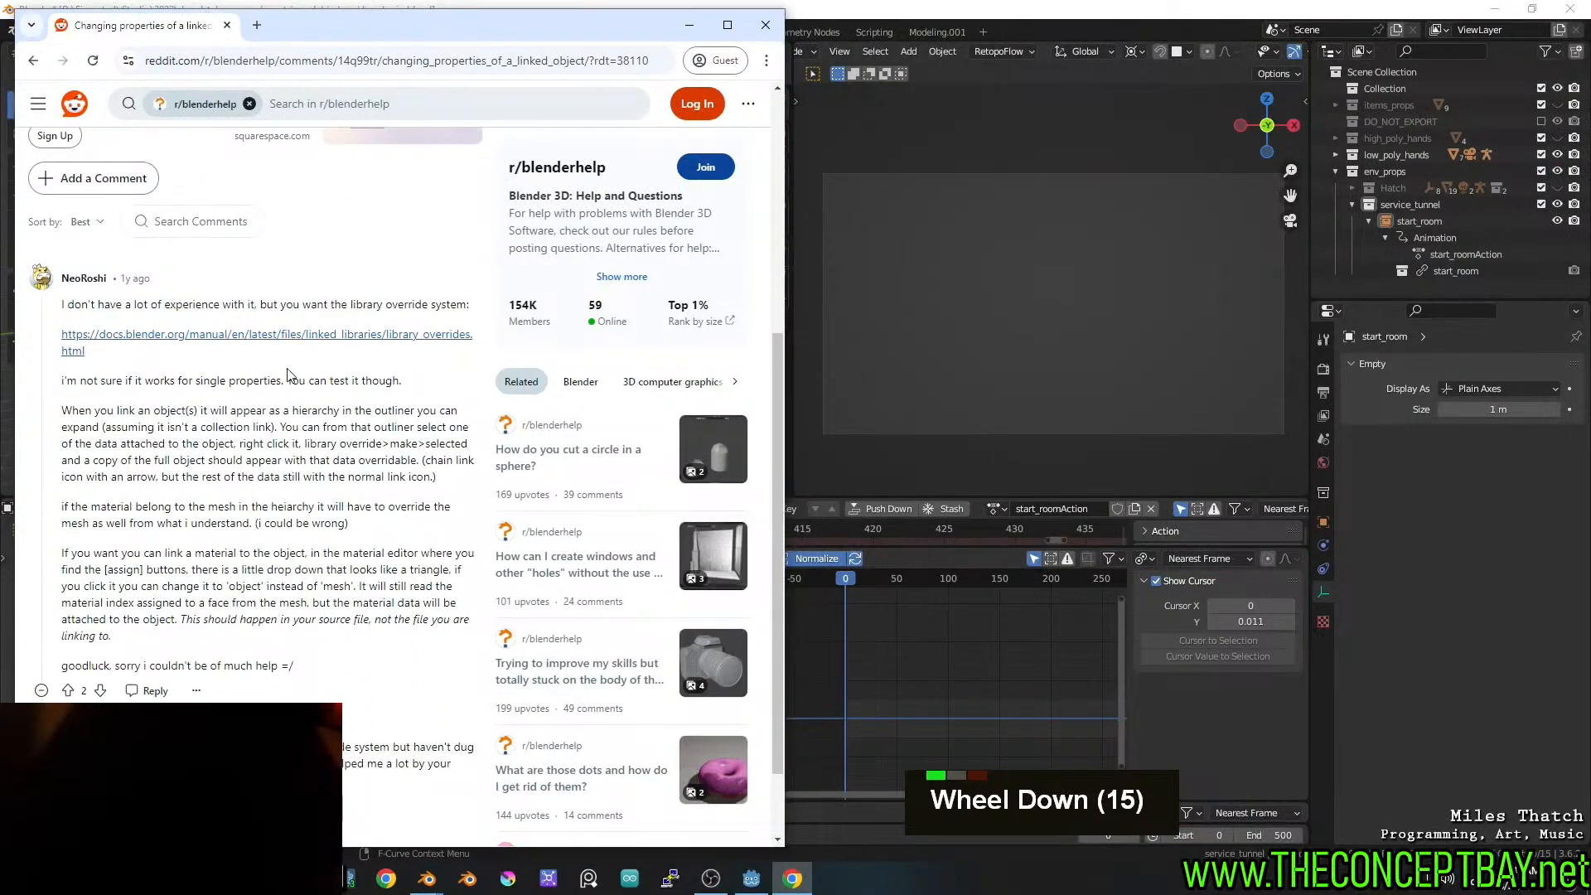
middle_click(370, 343)
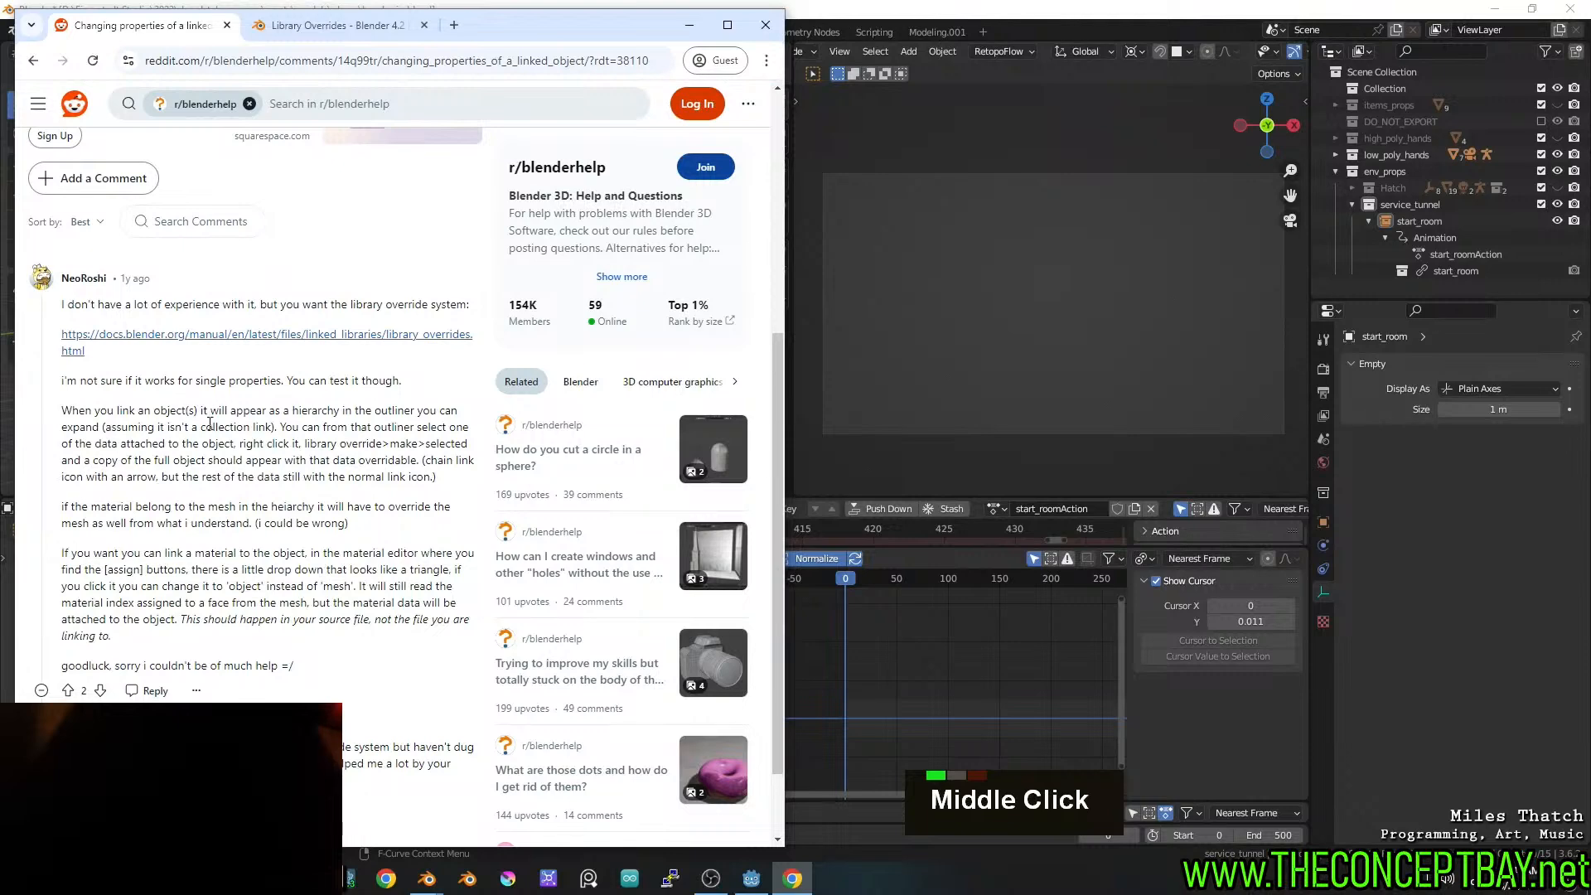
click(316, 32)
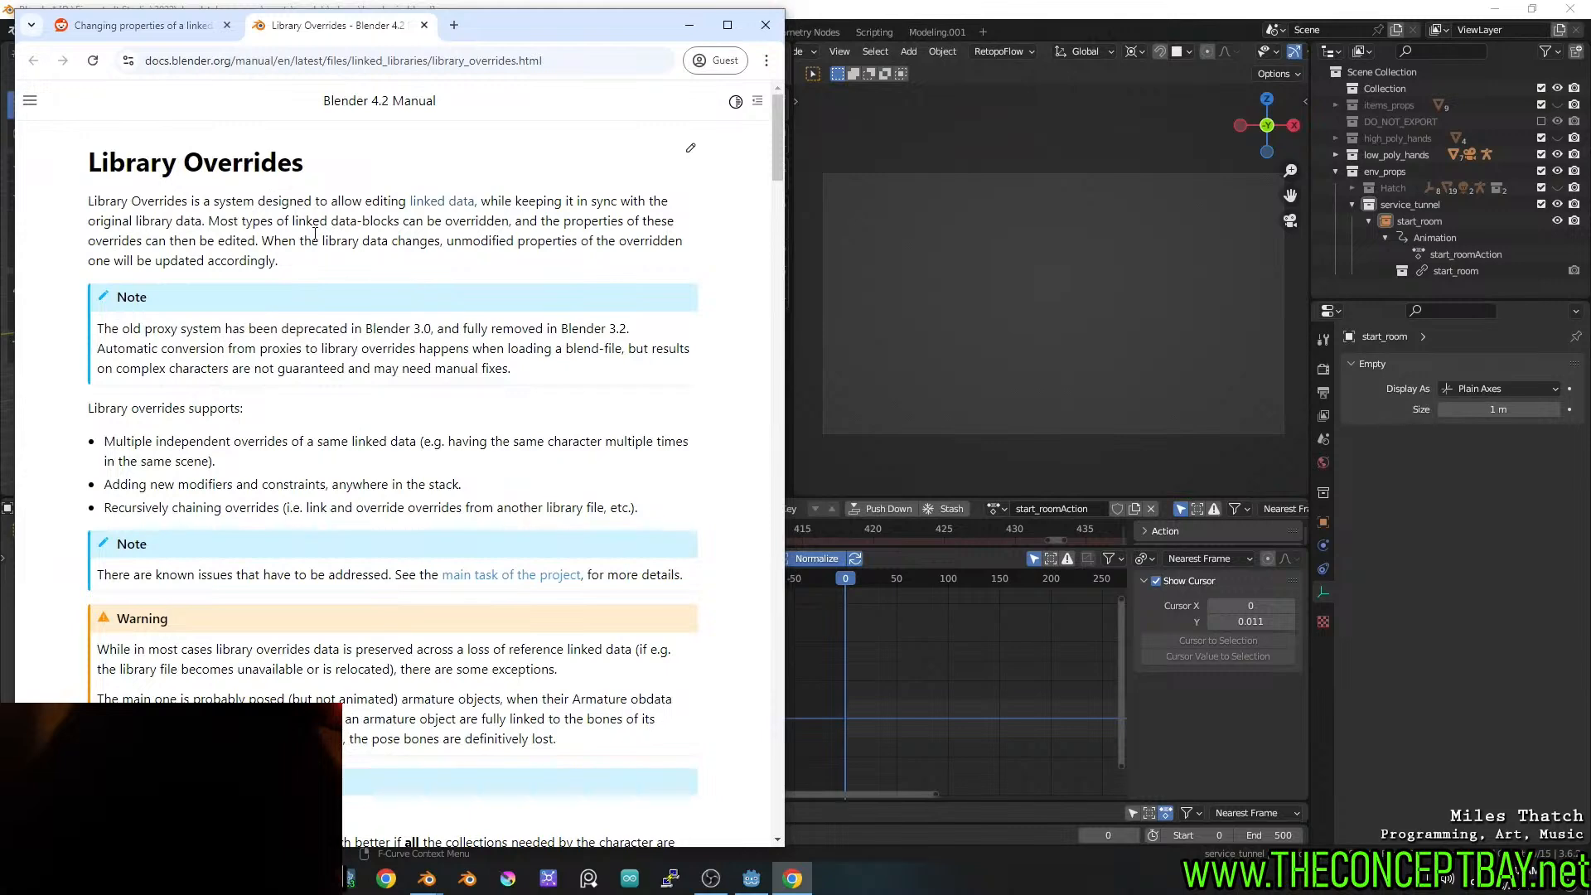
scroll(278, 442, down, 2)
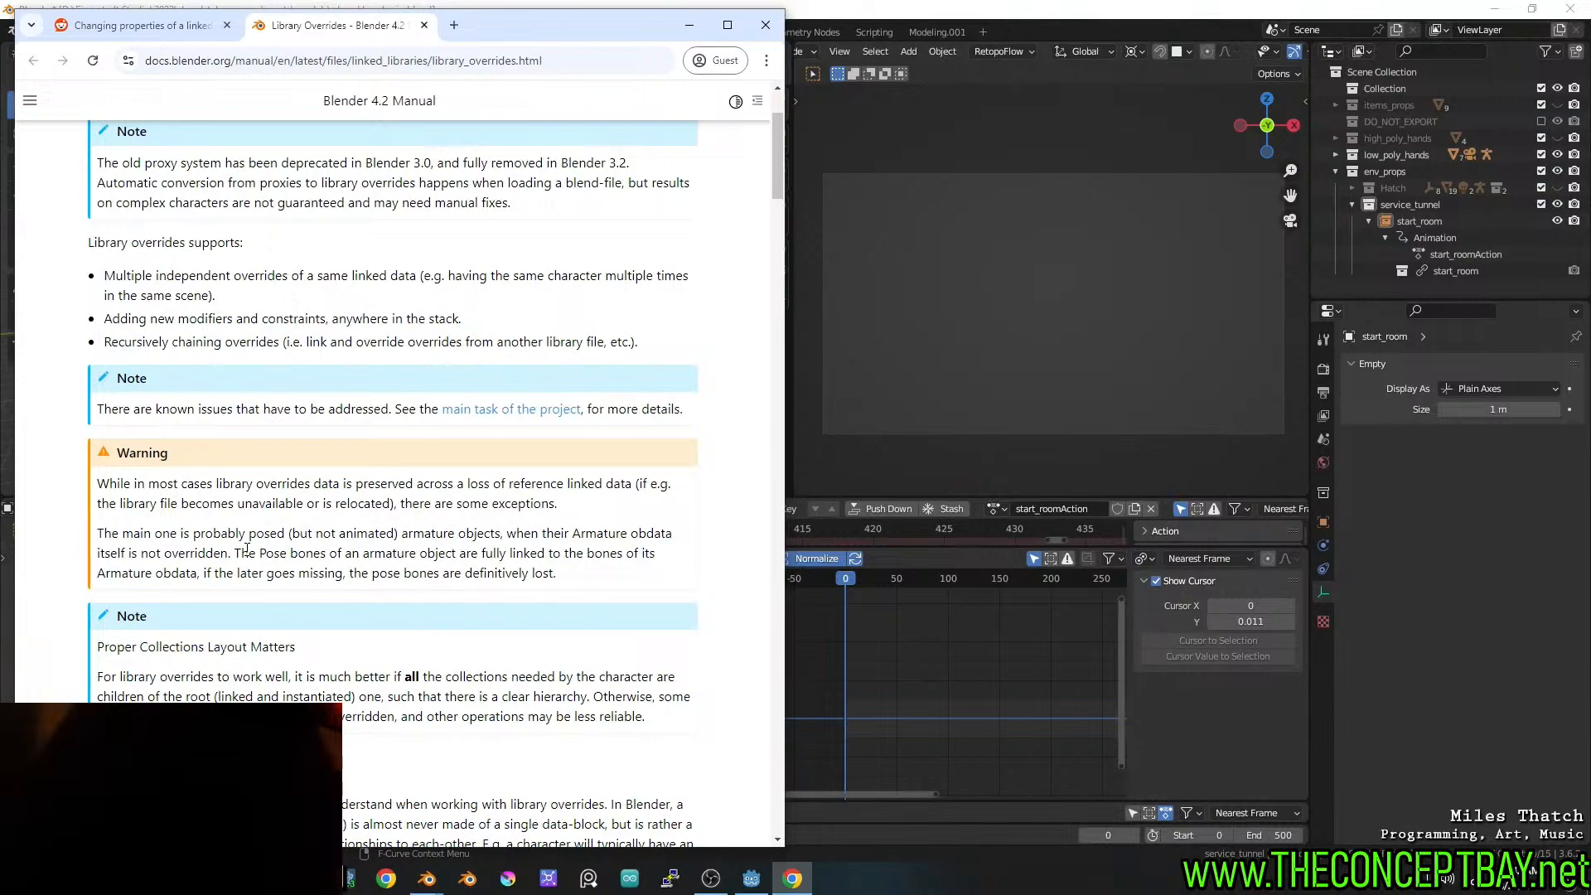
scroll(247, 545, down, 3)
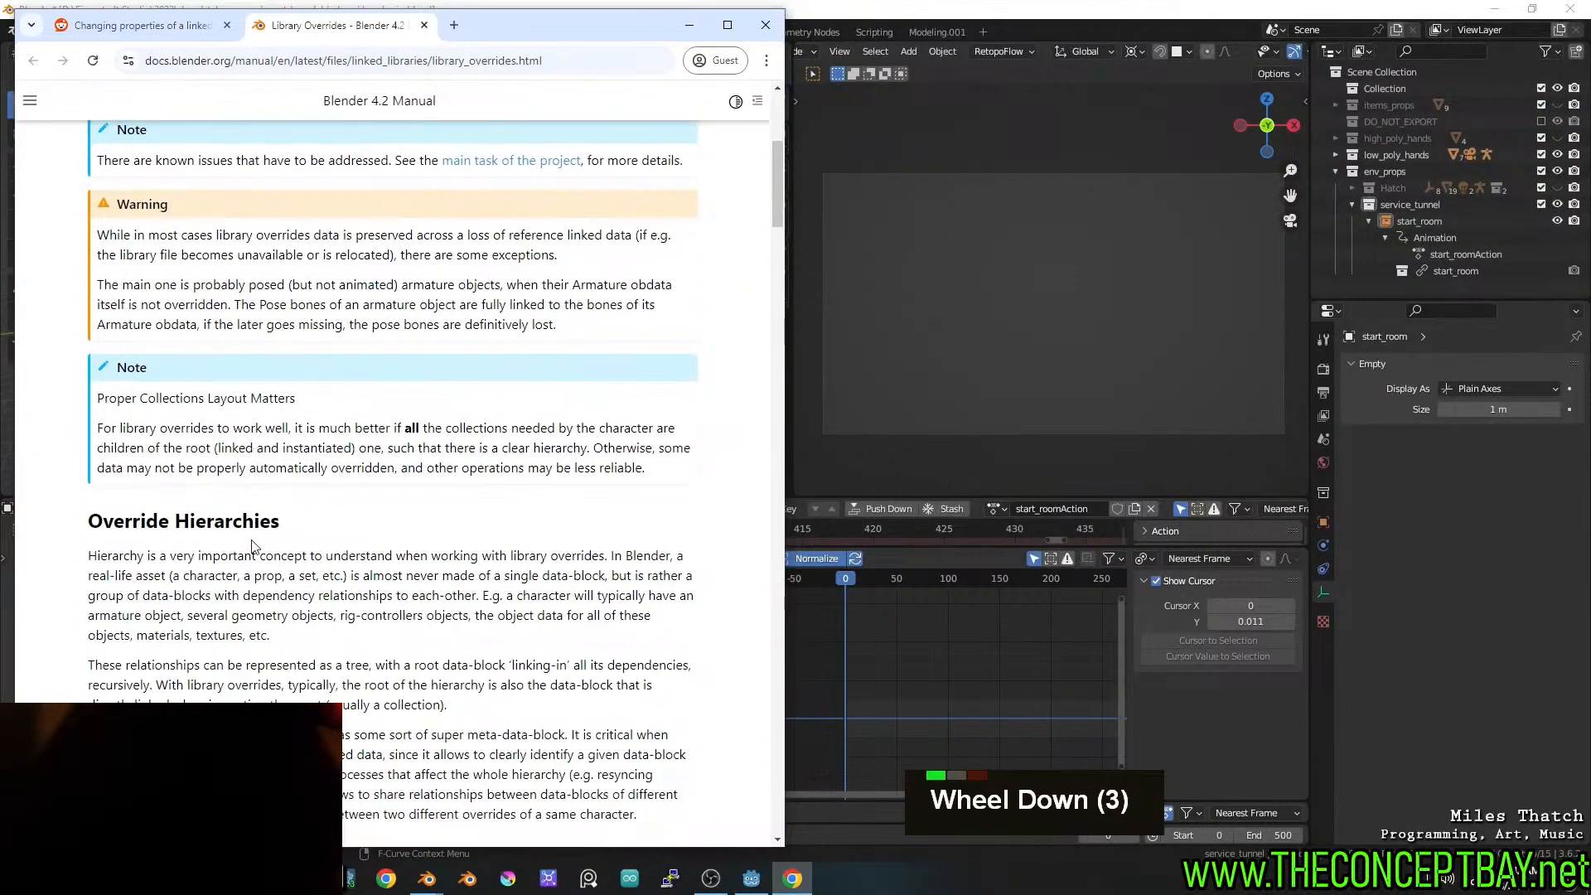
scroll(252, 547, up, 4)
scroll(253, 547, down, 11)
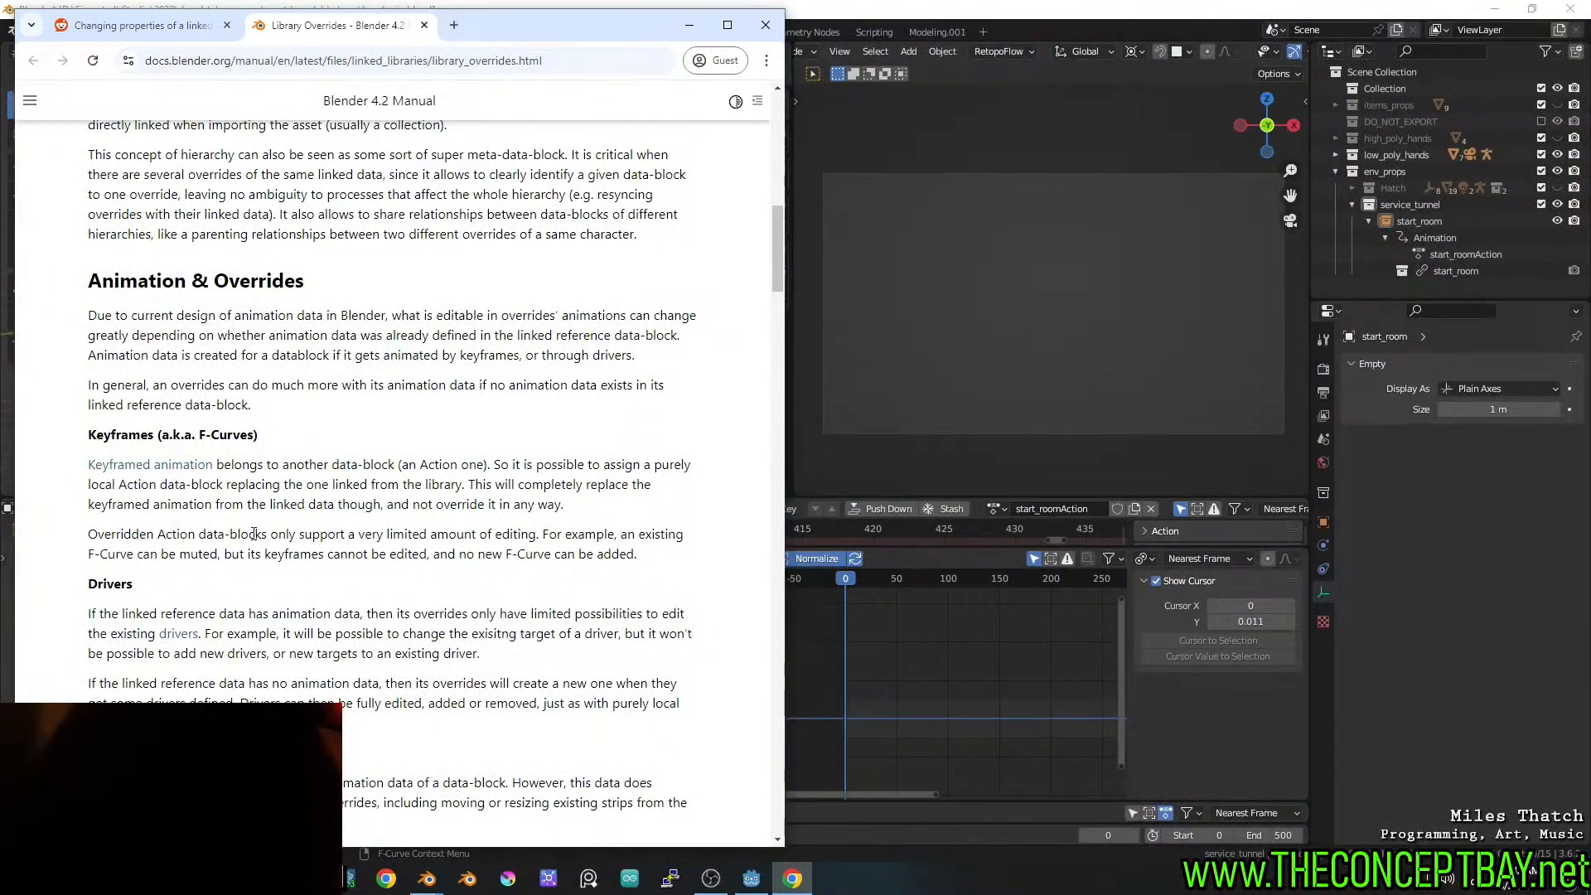
scroll(186, 683, down, 6)
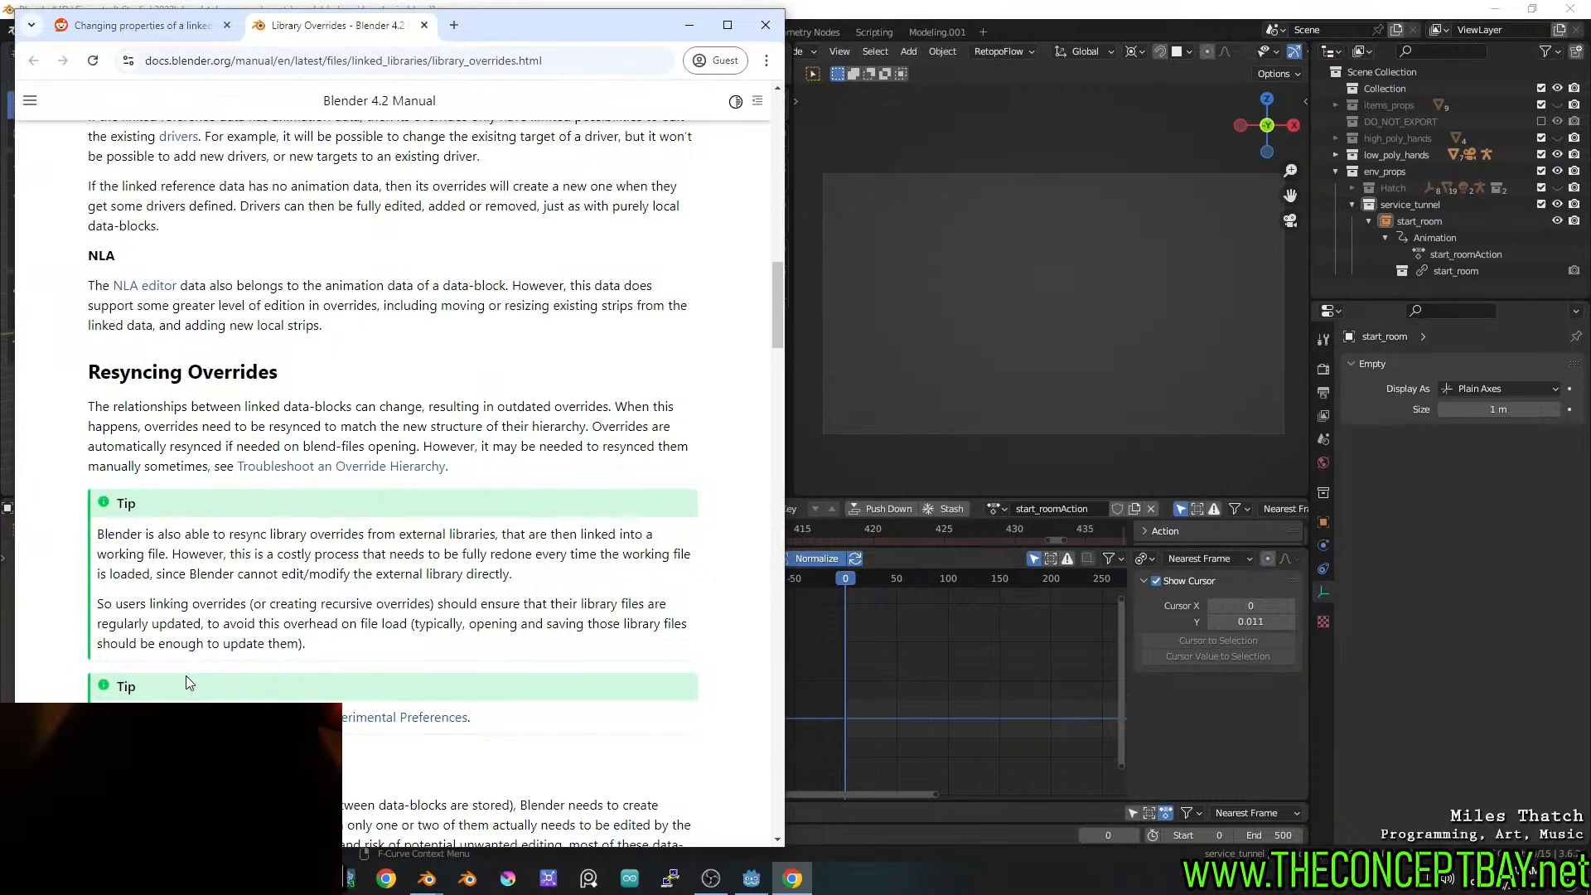
scroll(187, 681, down, 6)
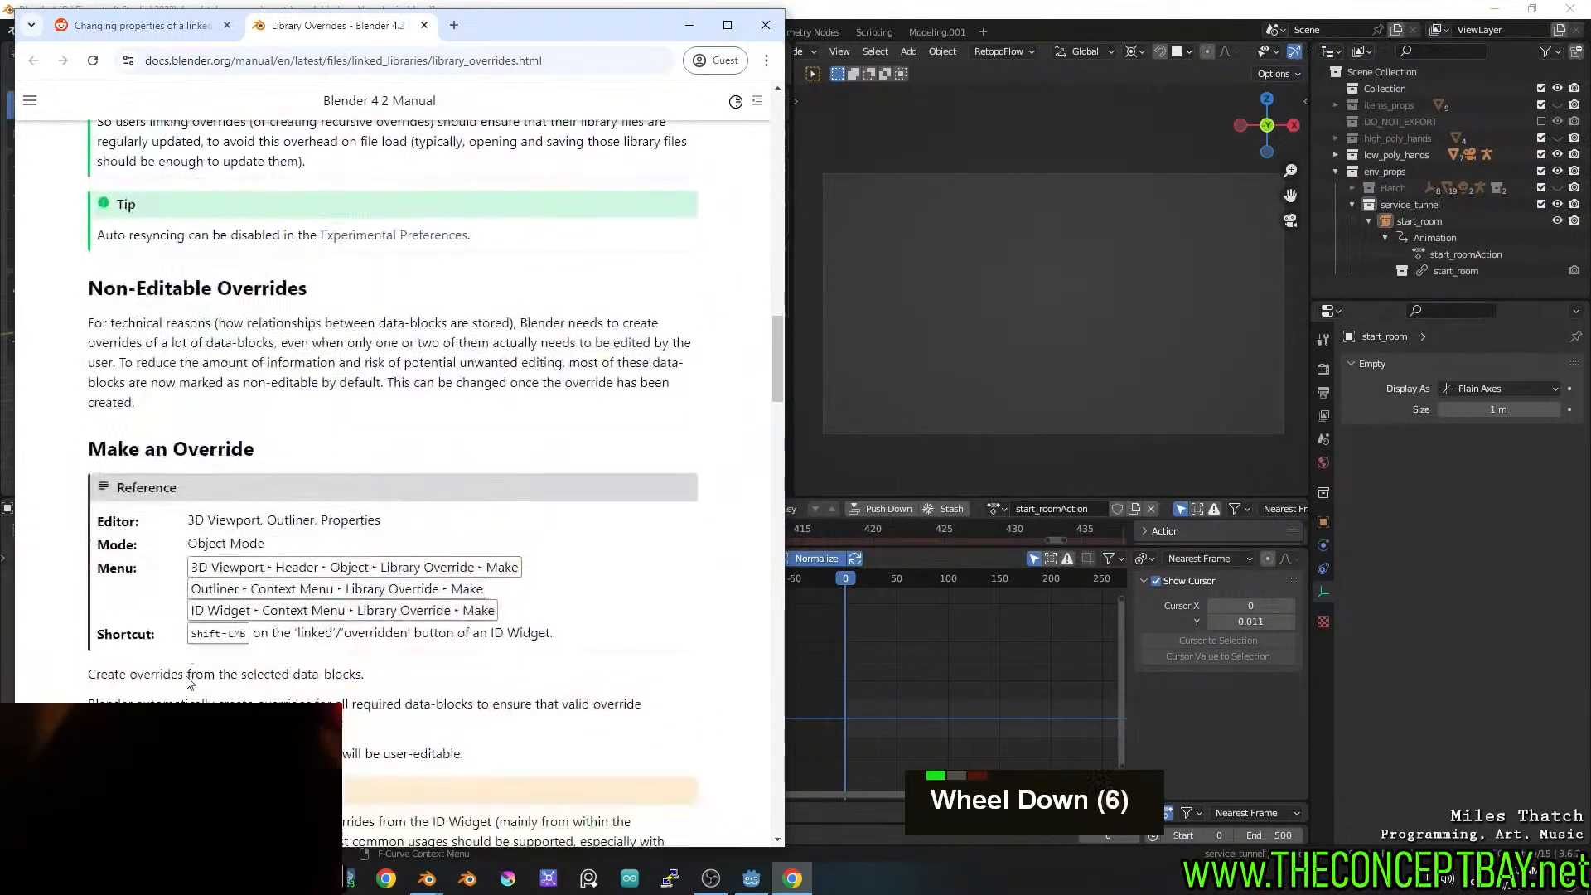
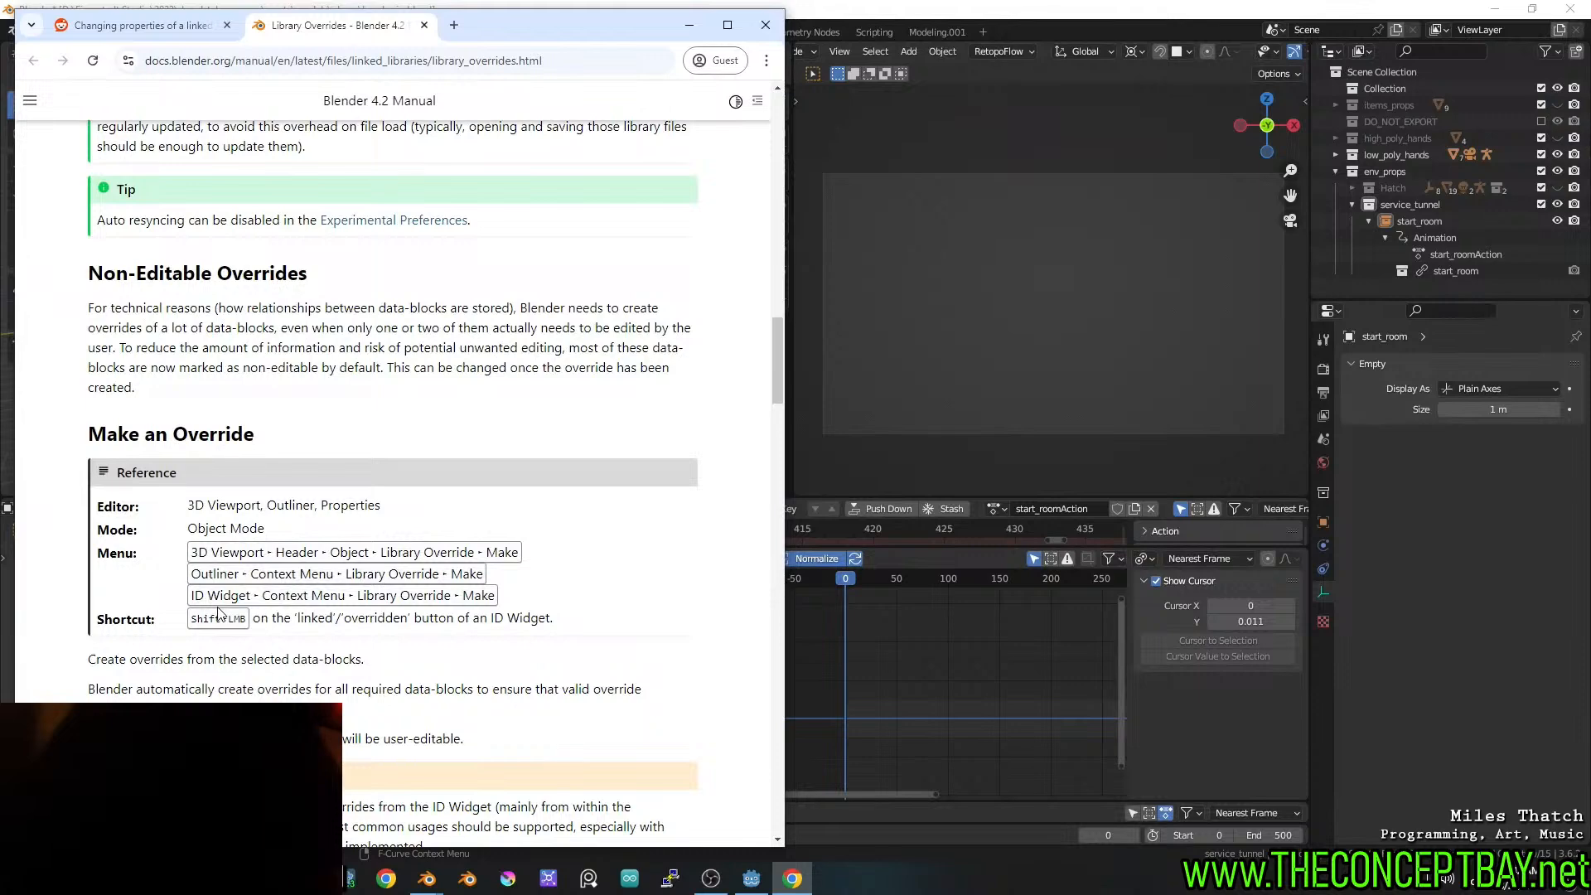
scroll(264, 652, down, 3)
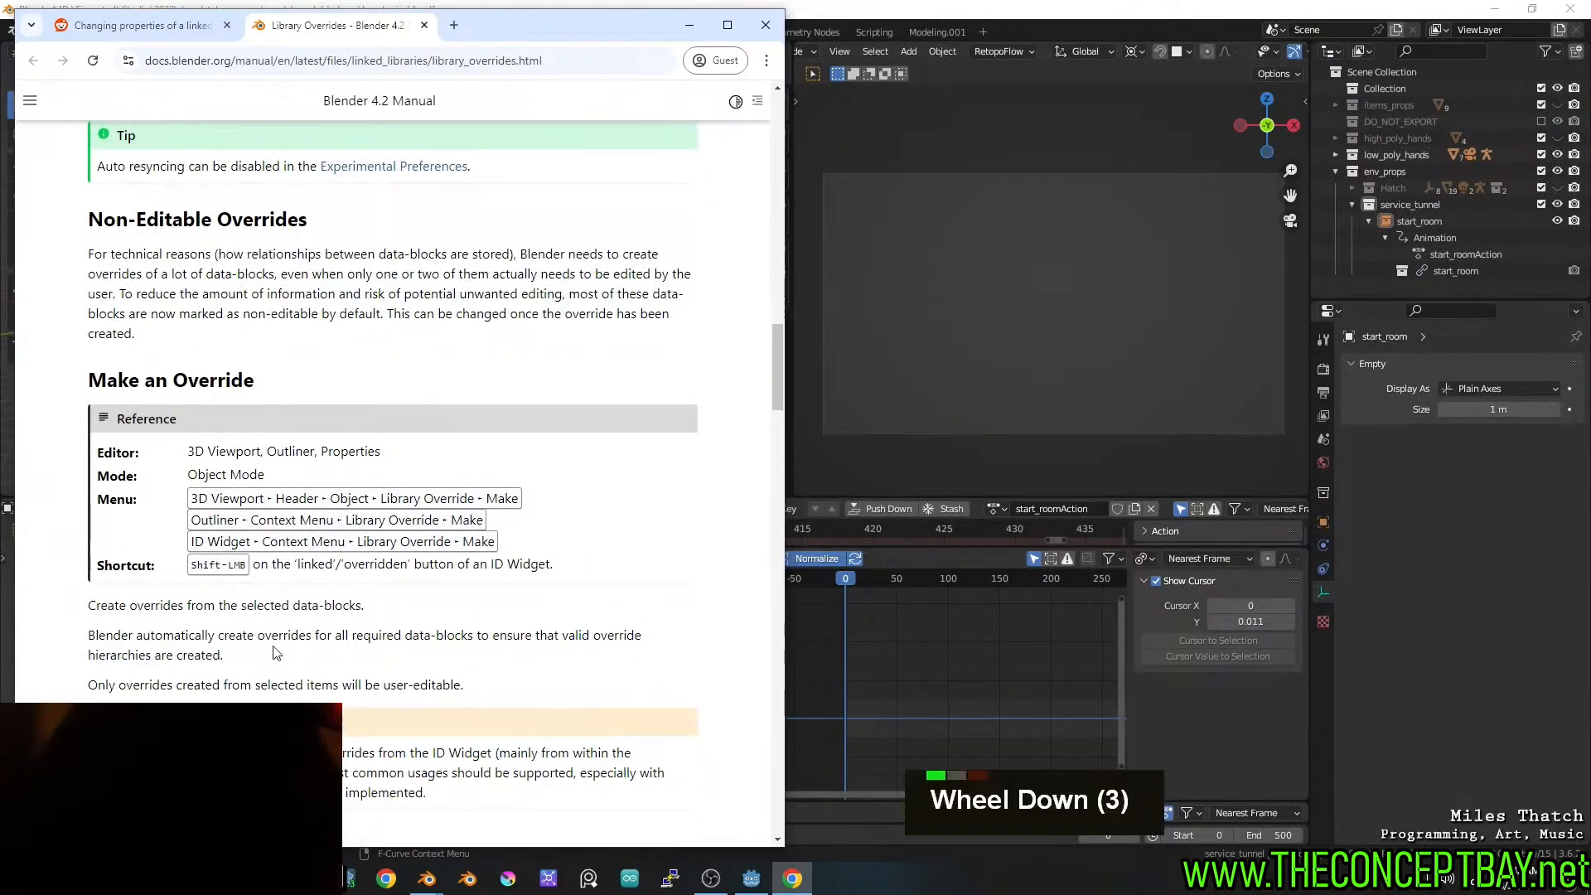
scroll(277, 653, up, 2)
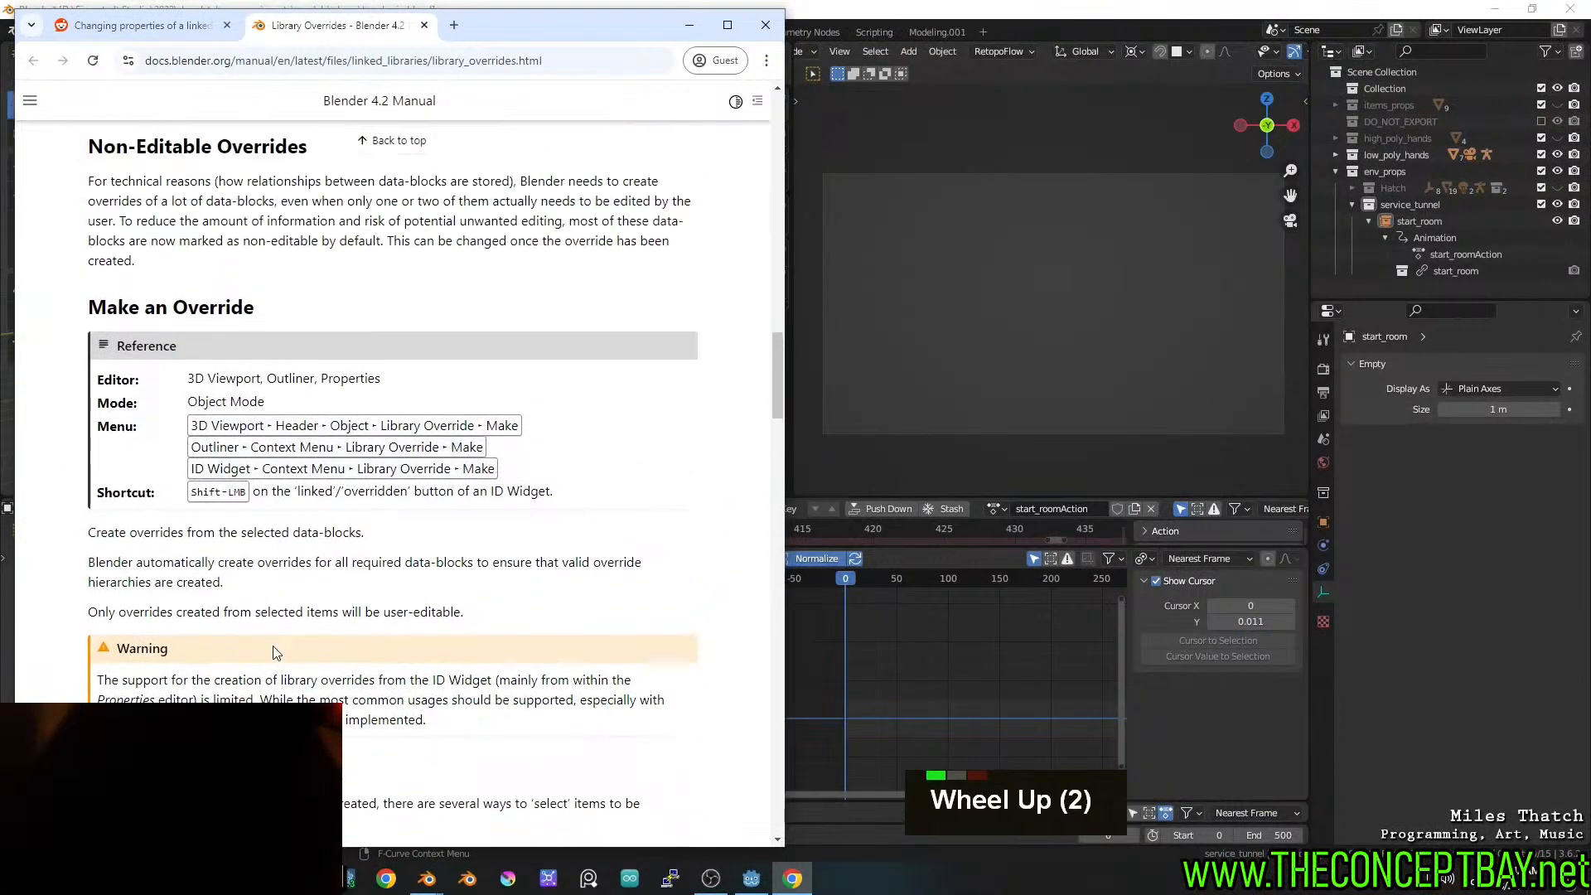
Switch back to Blender and make a library override of the selected start_room instance
click(910, 16)
click(252, 50)
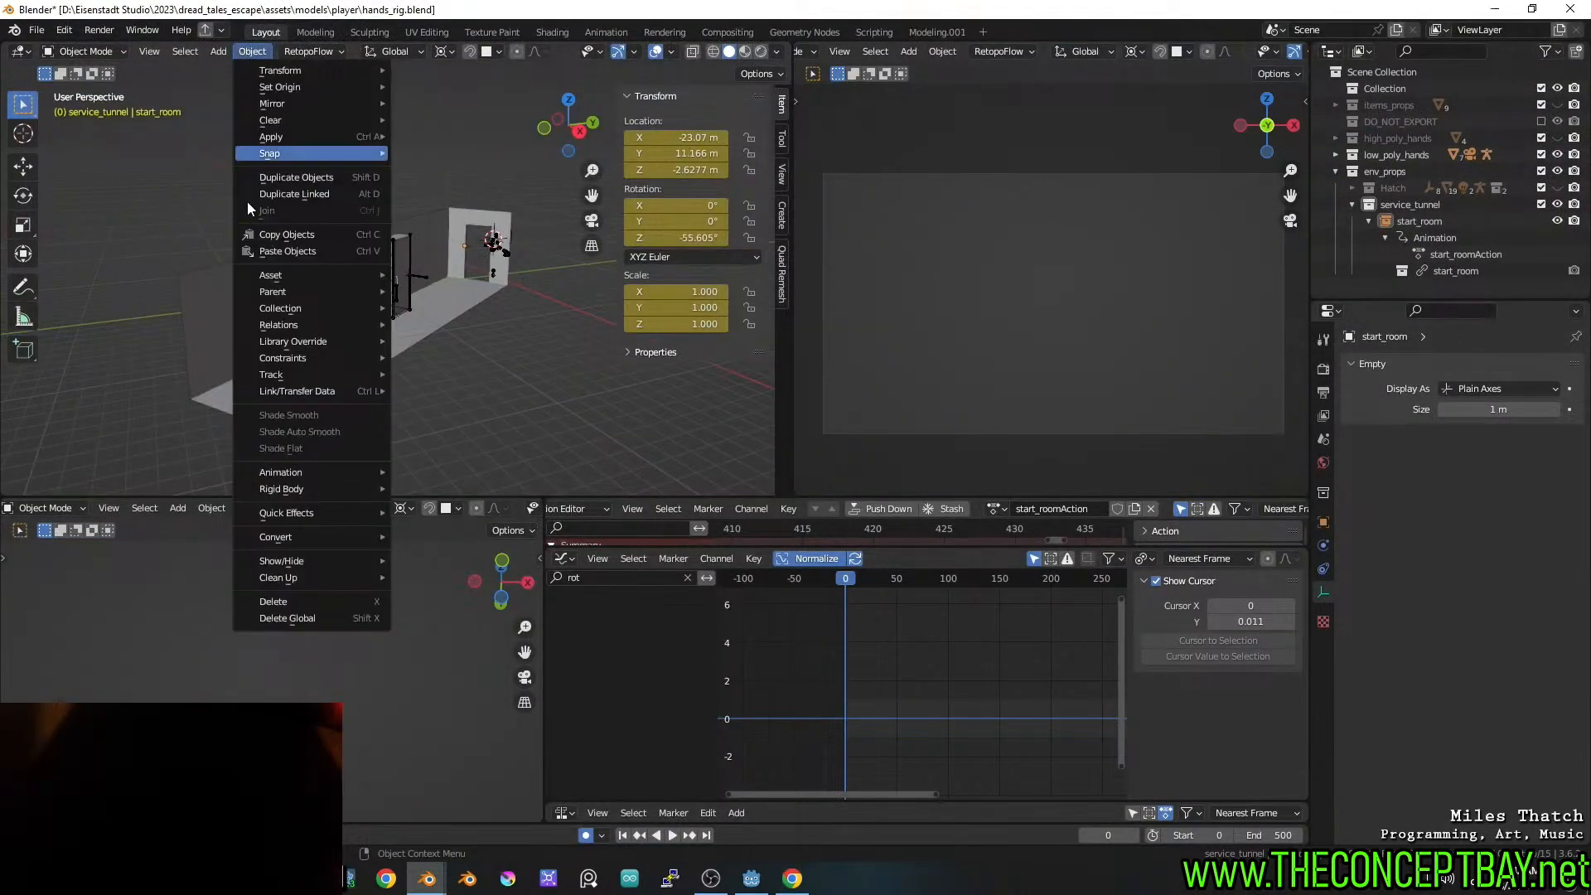
mouse_move(289, 341)
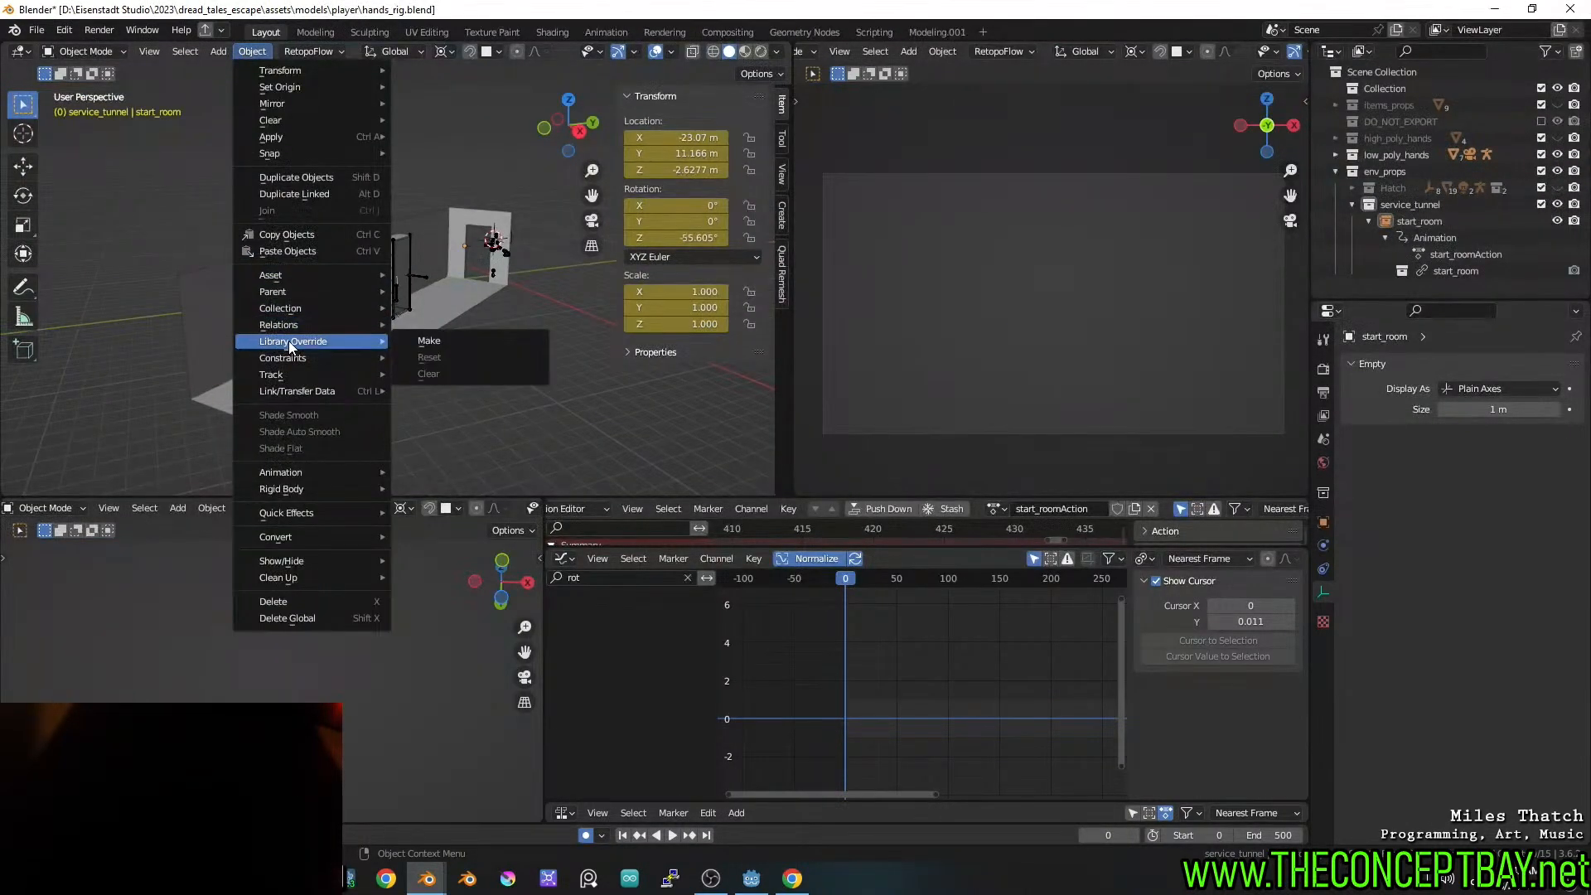
click(445, 341)
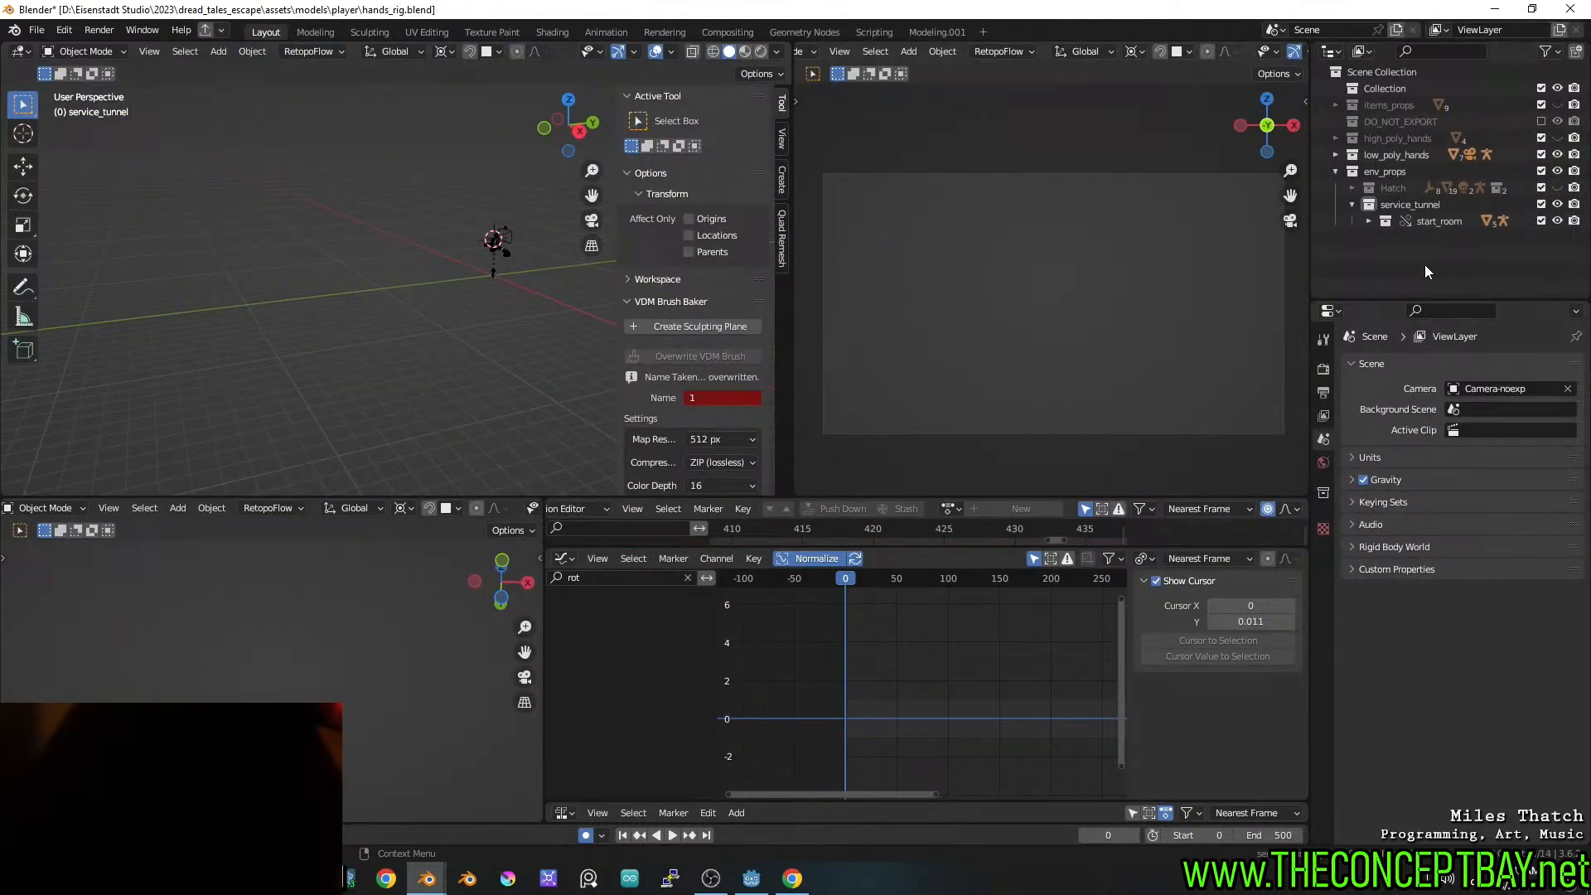
Expand the overridden start_room collection in the outliner to select its armature, and save the file
click(1369, 222)
scroll(1416, 263, down, 3)
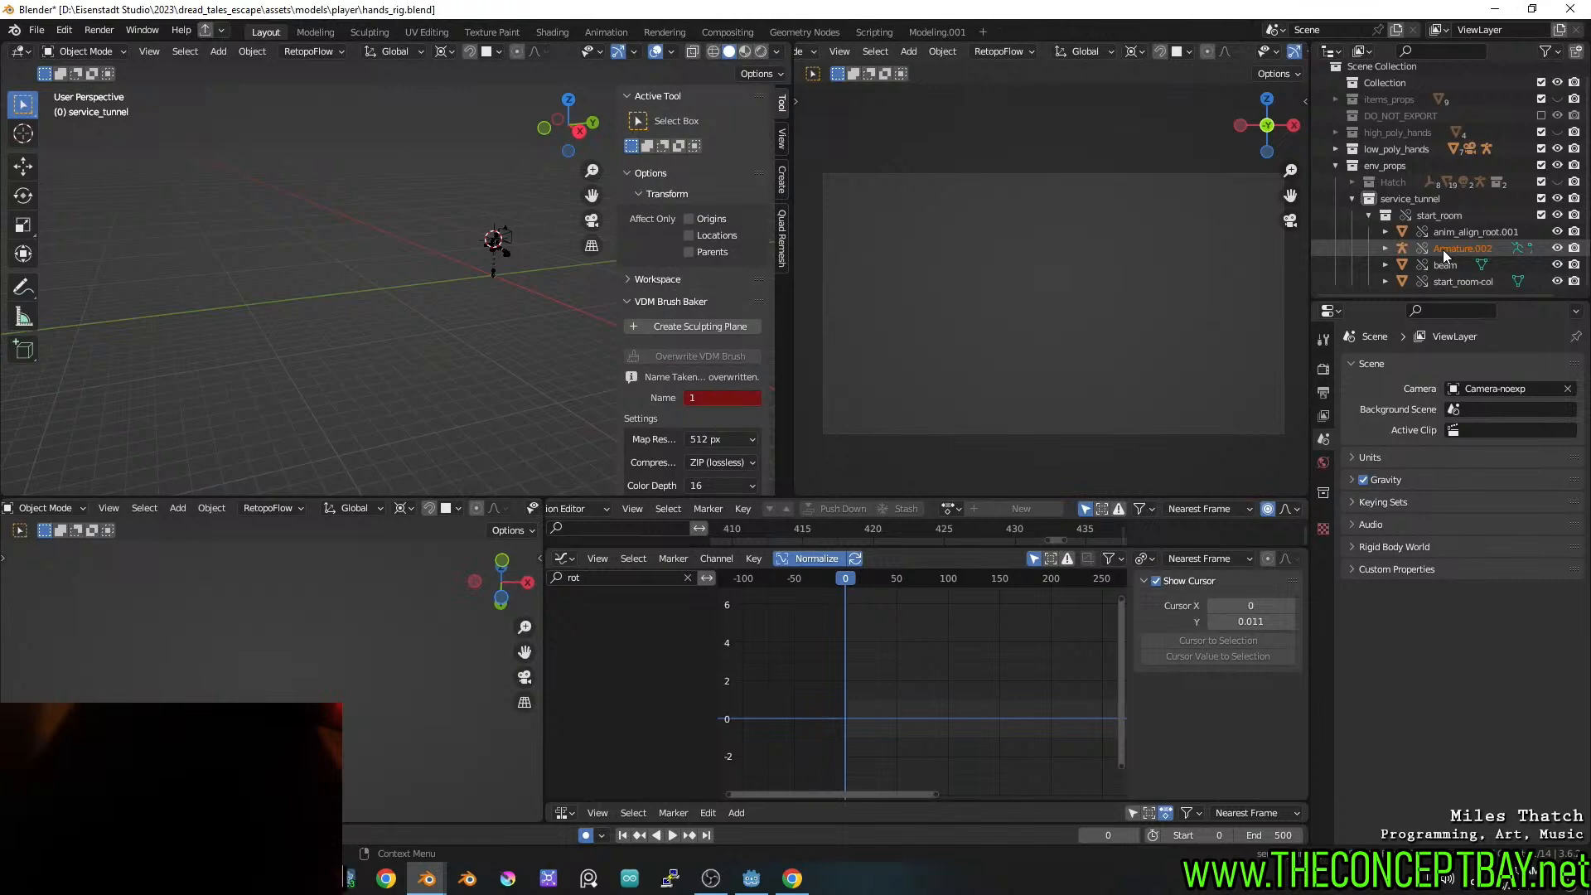
click(1443, 250)
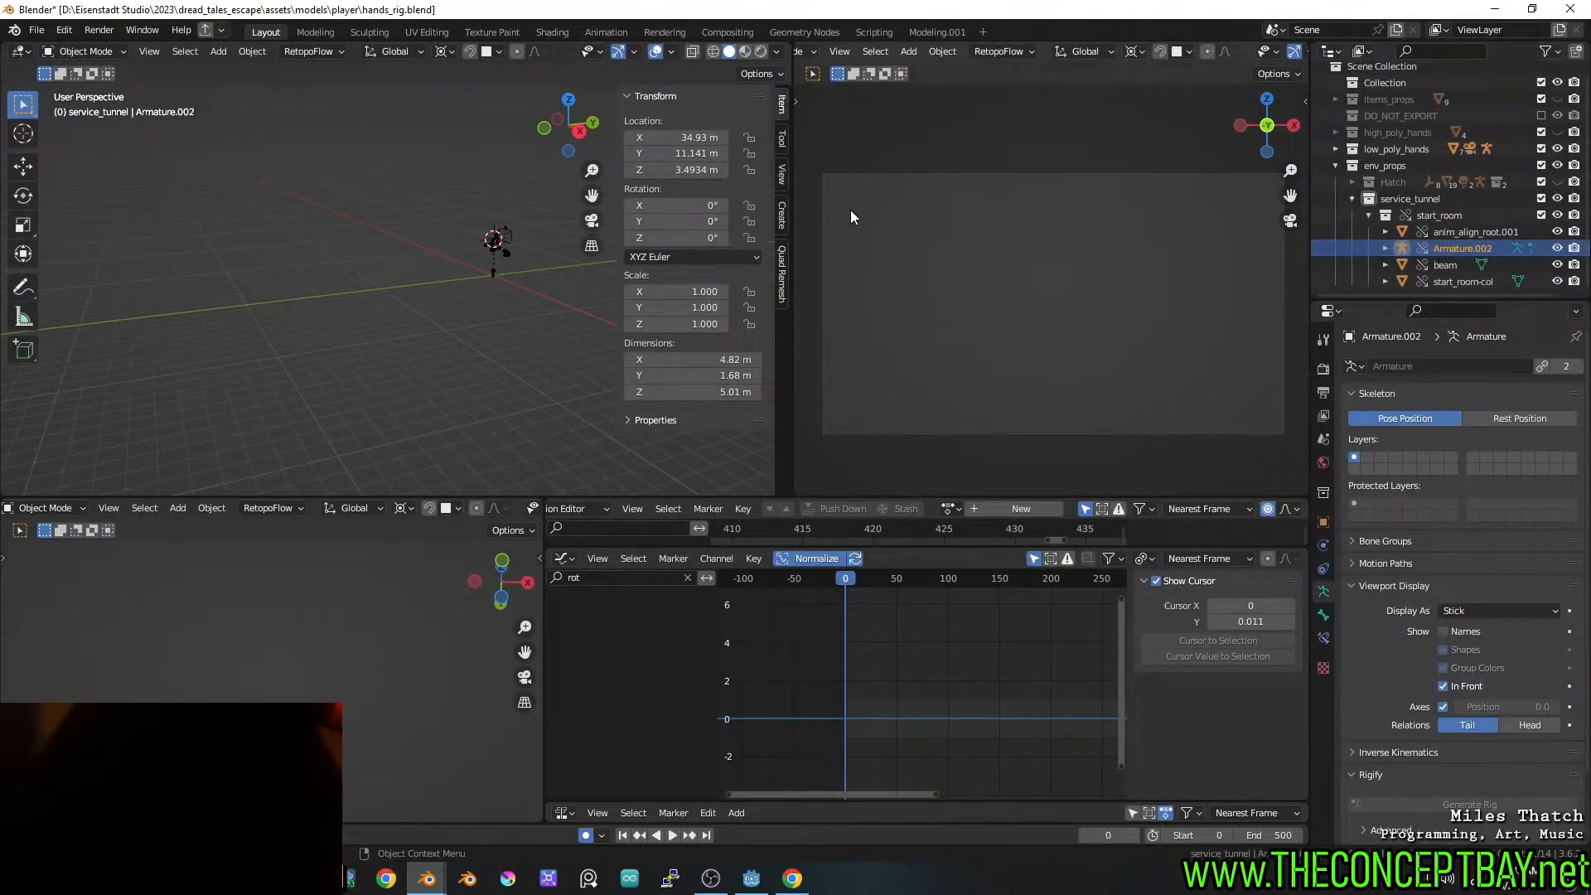
key(ctrl+s)
Switch to rail_service_tunnel.blend, rename the shelf's Armature object to shelf_armature in Object Mode, and save the file
key(alt+Tab)
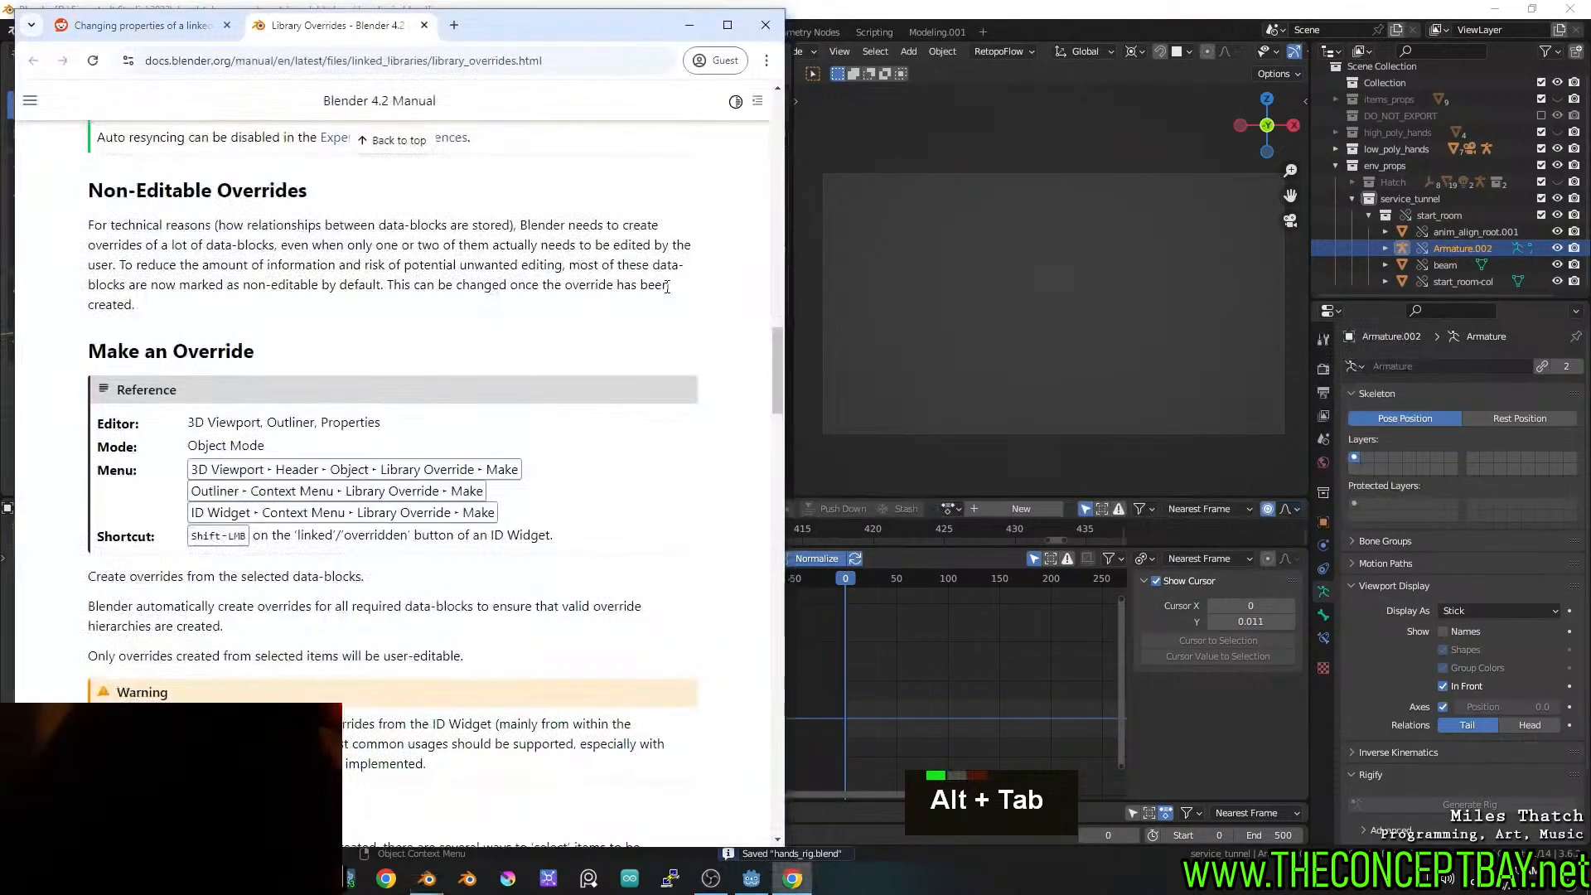
key(alt+Tab)
key(alt+Tab)
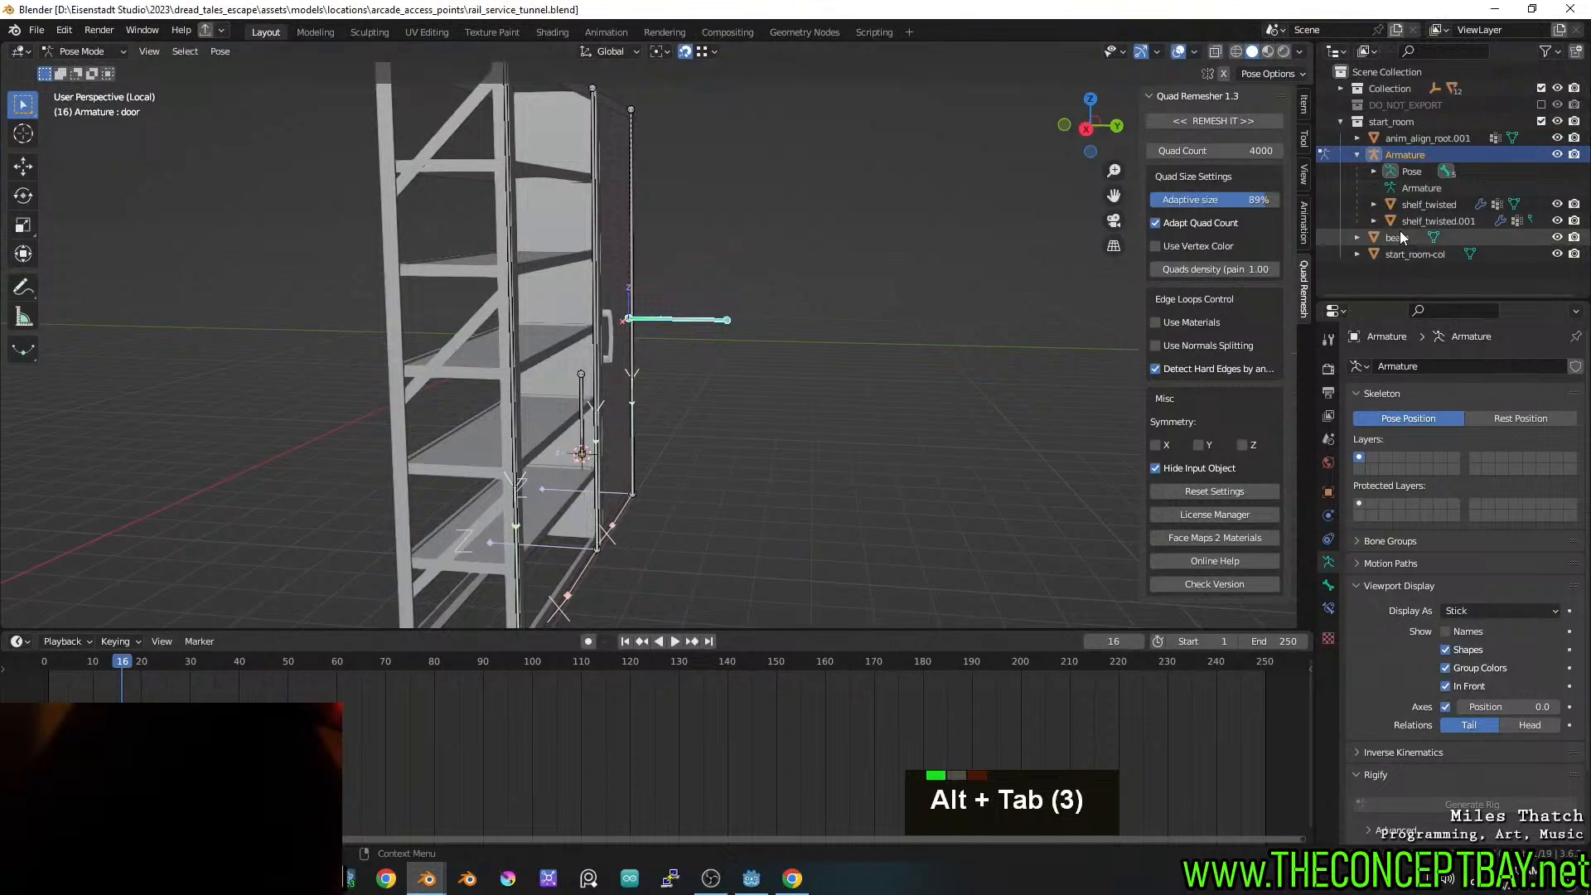
click(1406, 157)
click(84, 51)
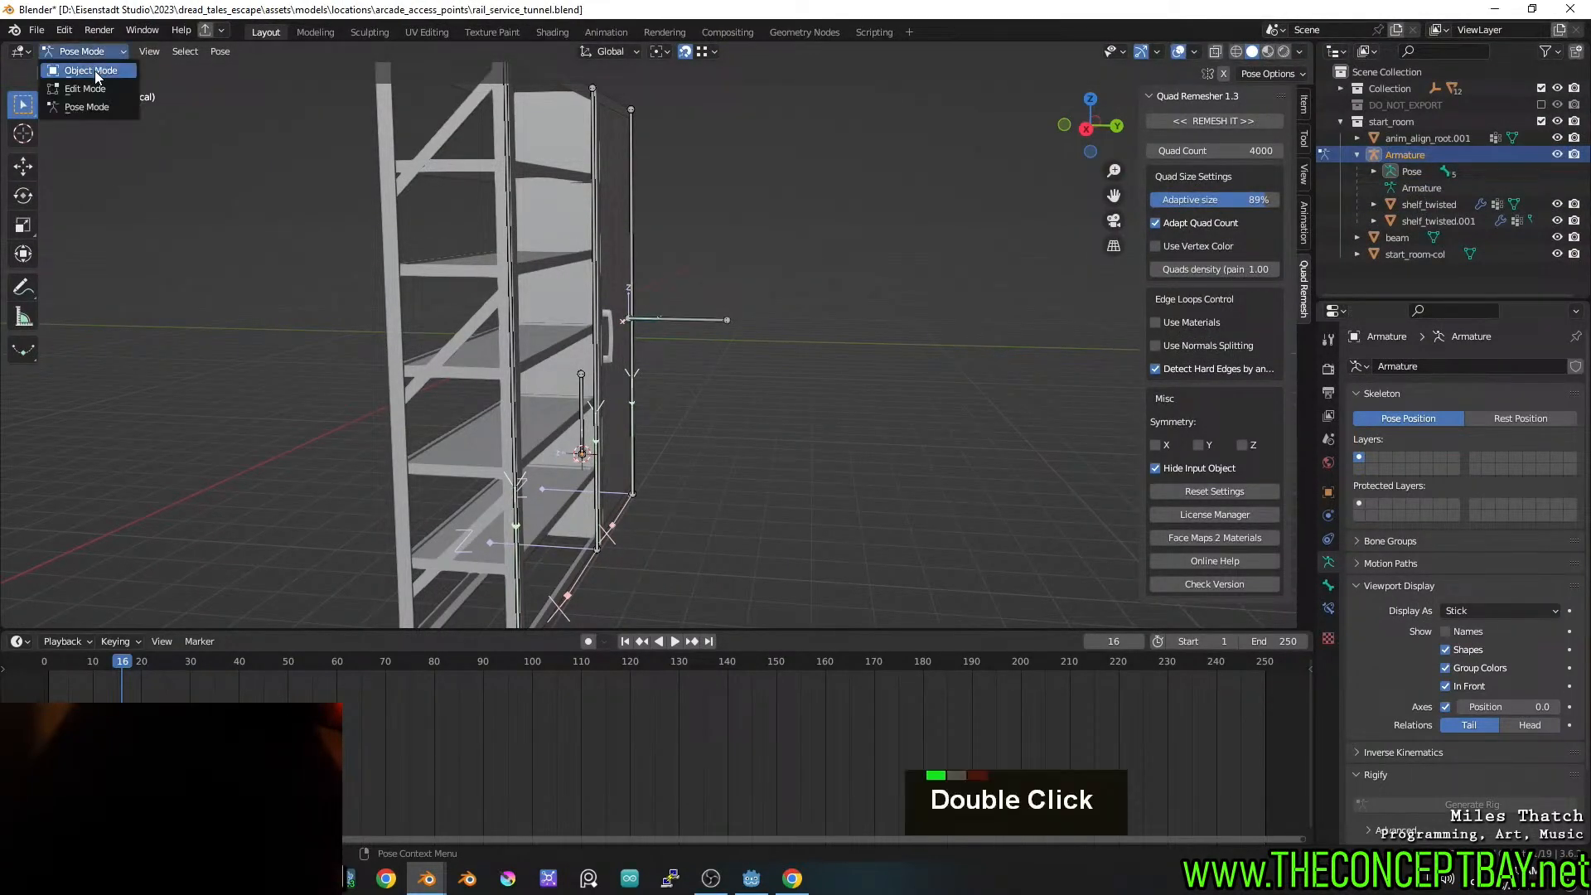
click(84, 64)
key(F2)
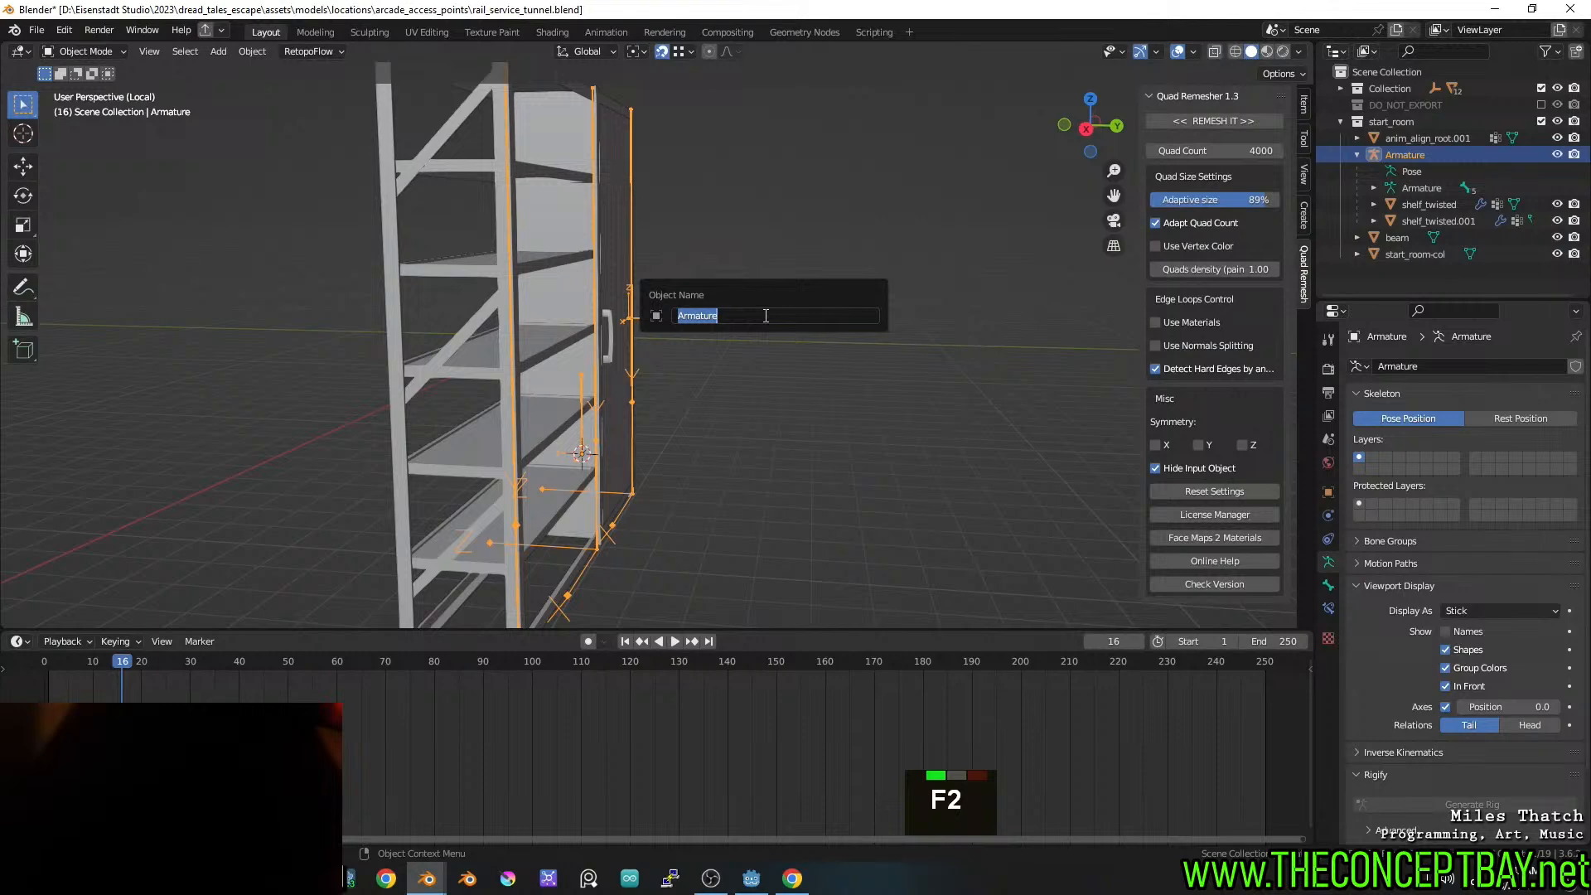
text(shelf_a)
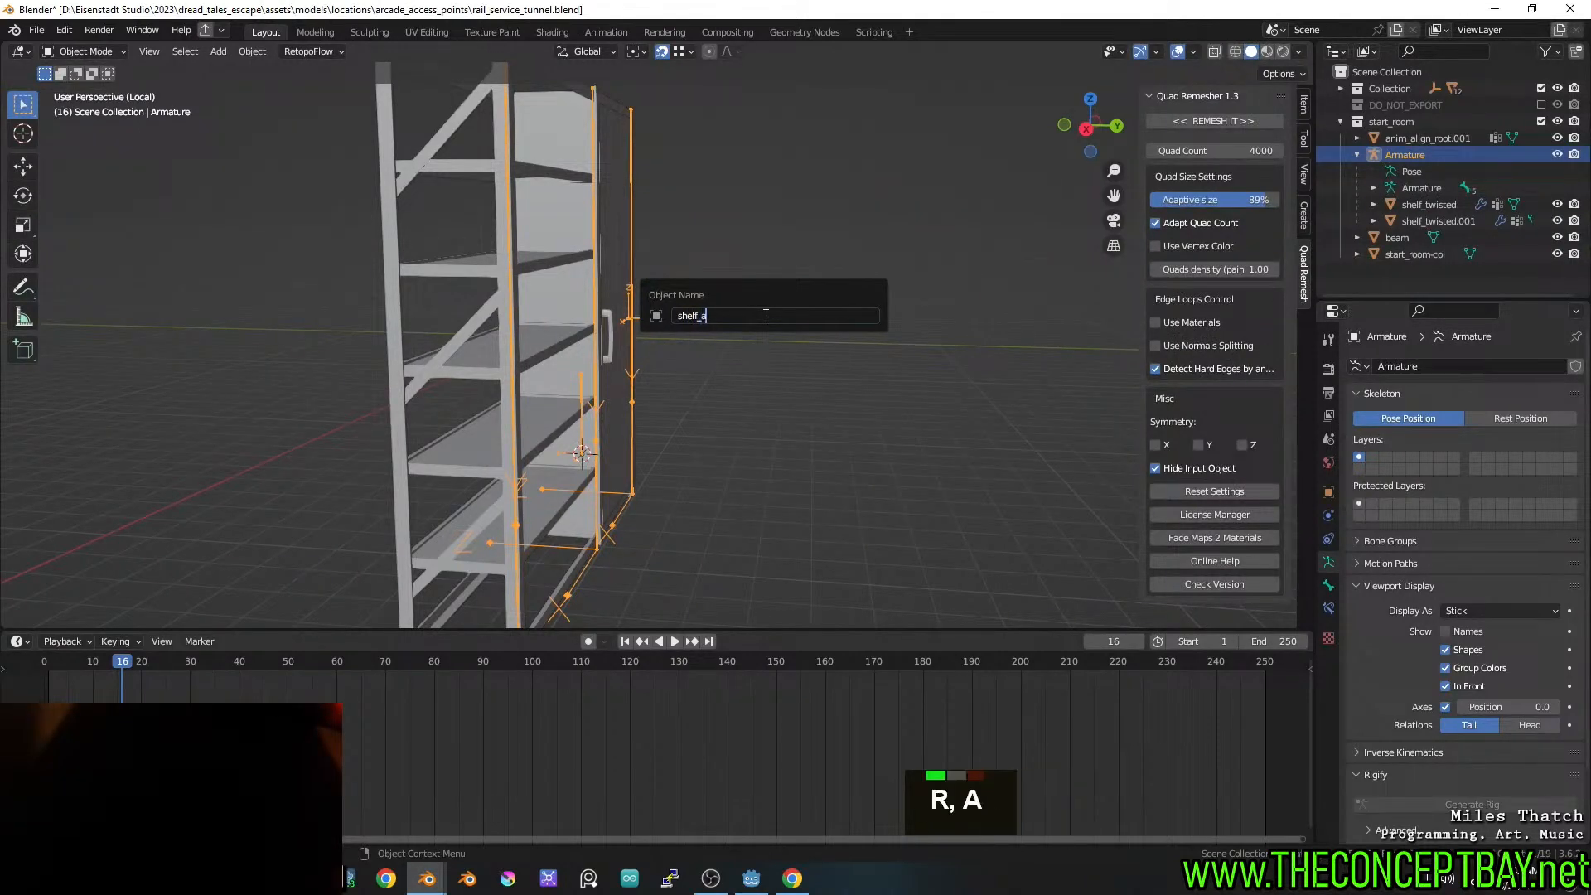
text(rmature)
key(Return)
key(ctrl+s)
Return to hands_rig.blend, save it, and reopen it from the recent files to reload the linked data
key(alt+Tab)
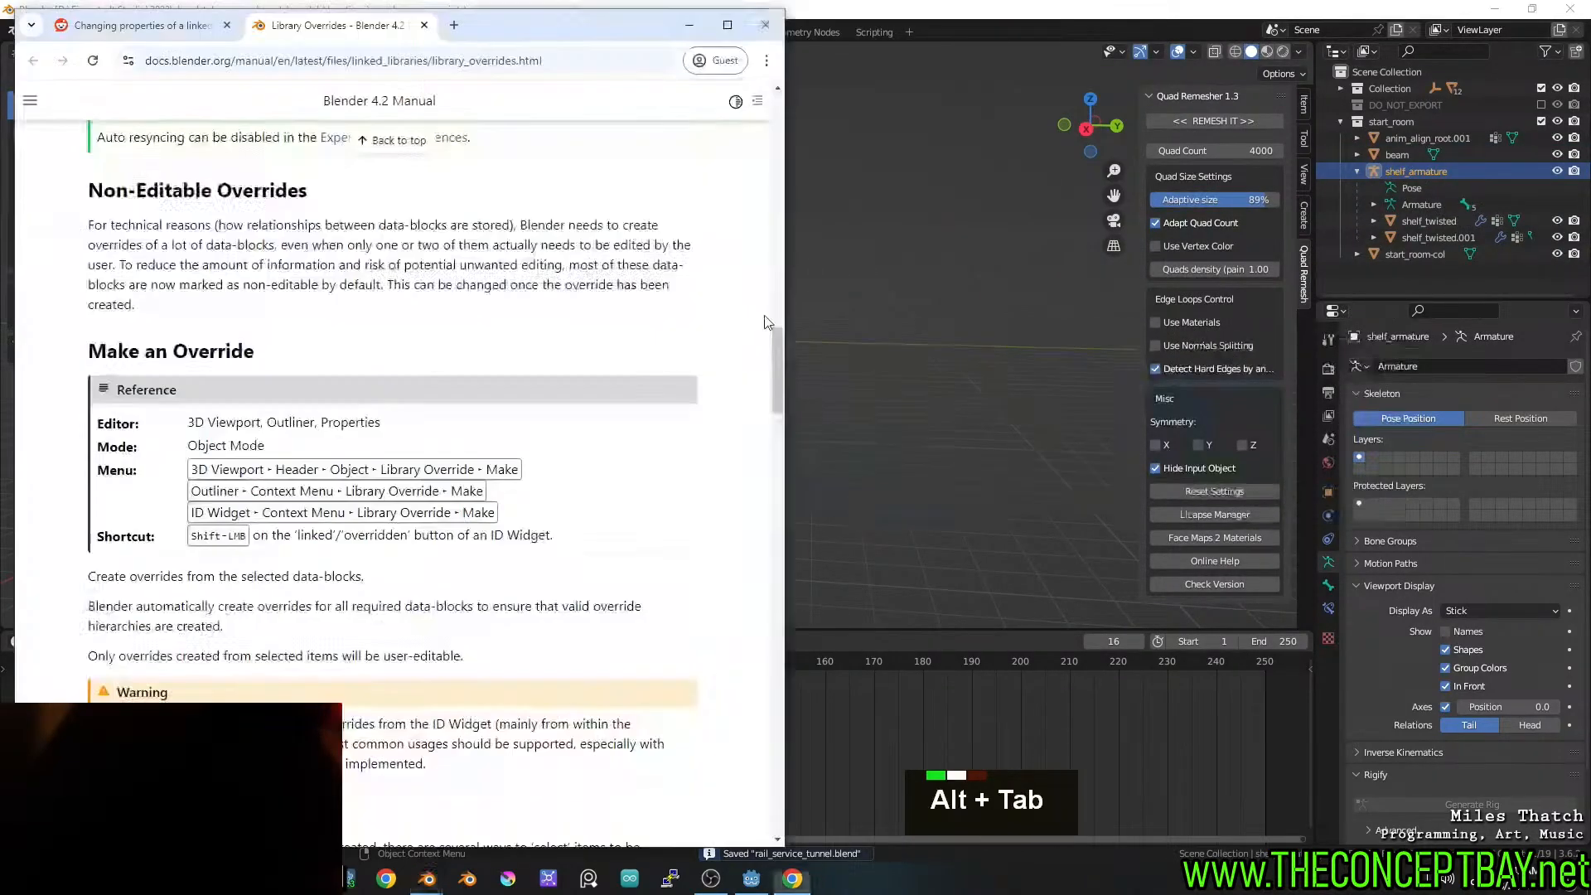
key(alt+Tab)
key(alt+Tab)
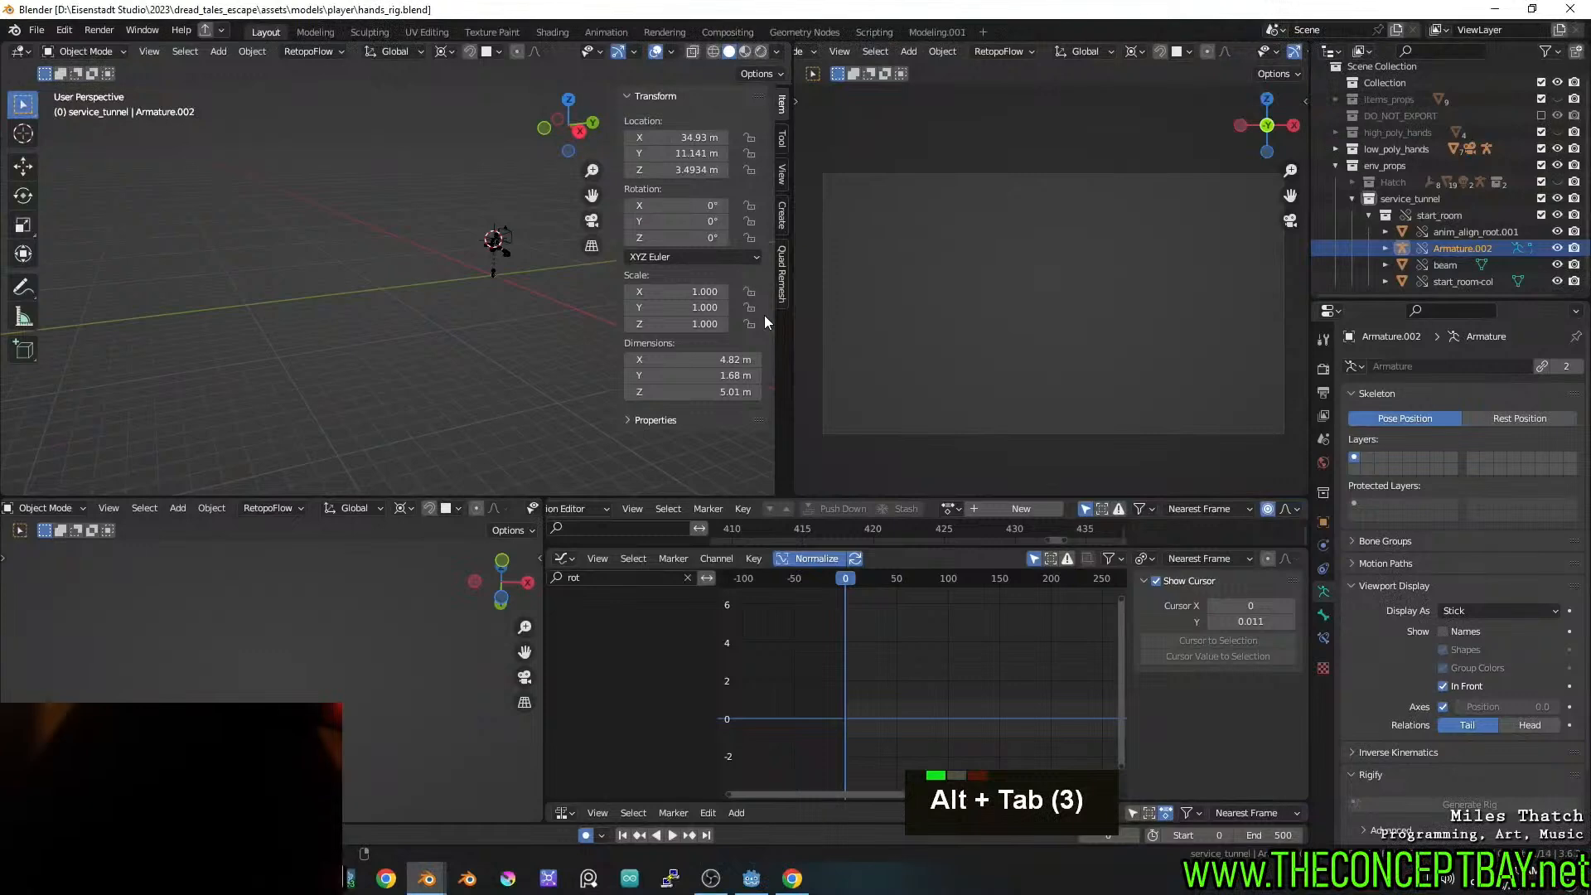
key(ctrl+s)
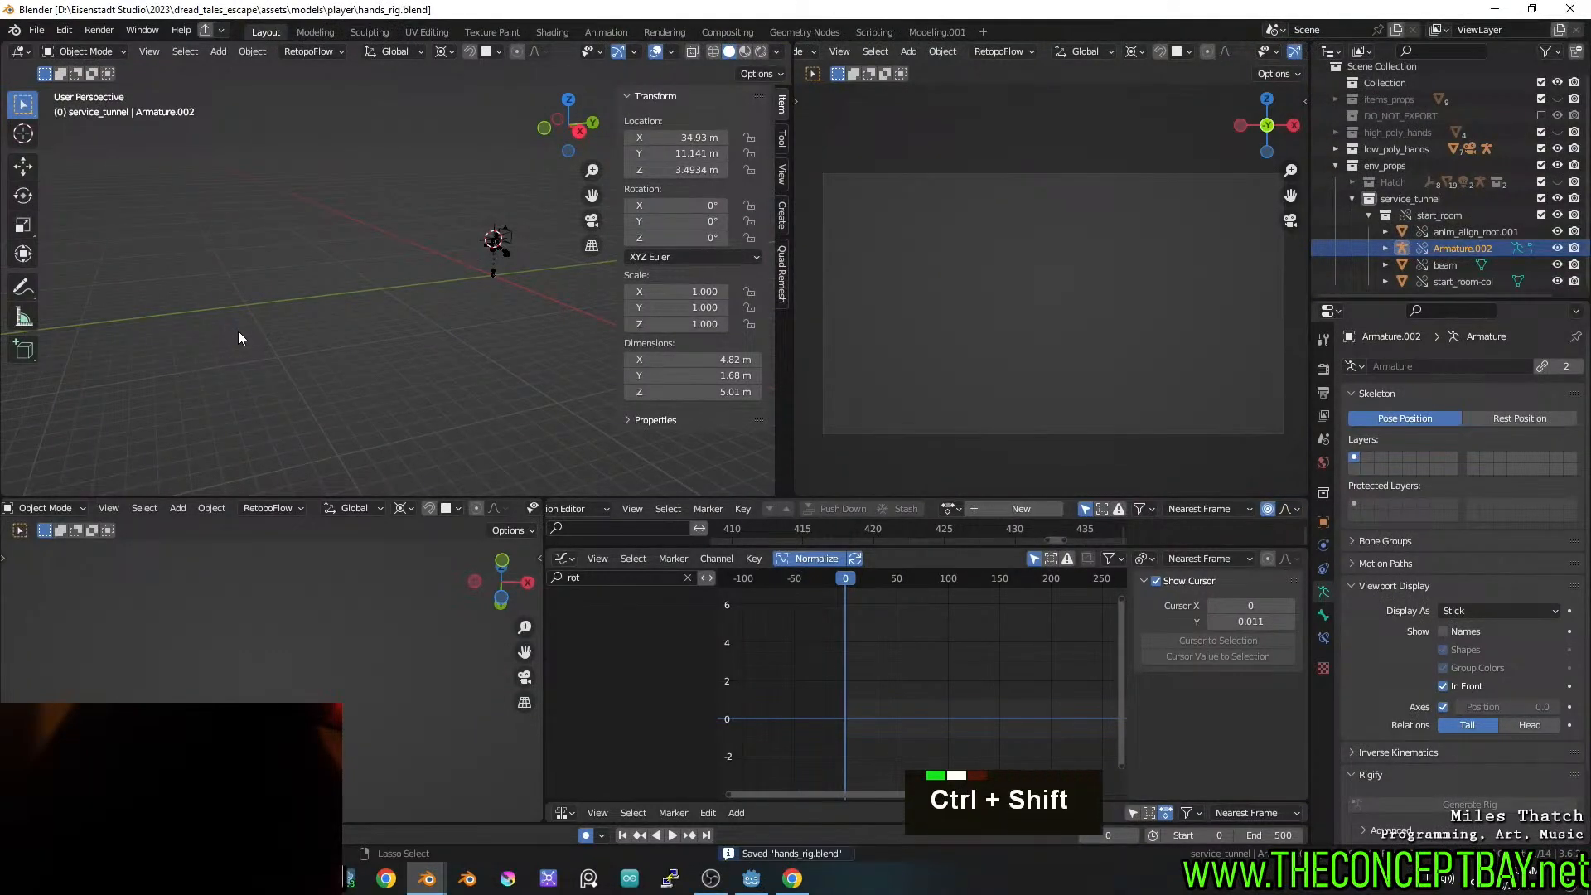
key(ctrl+shift+o)
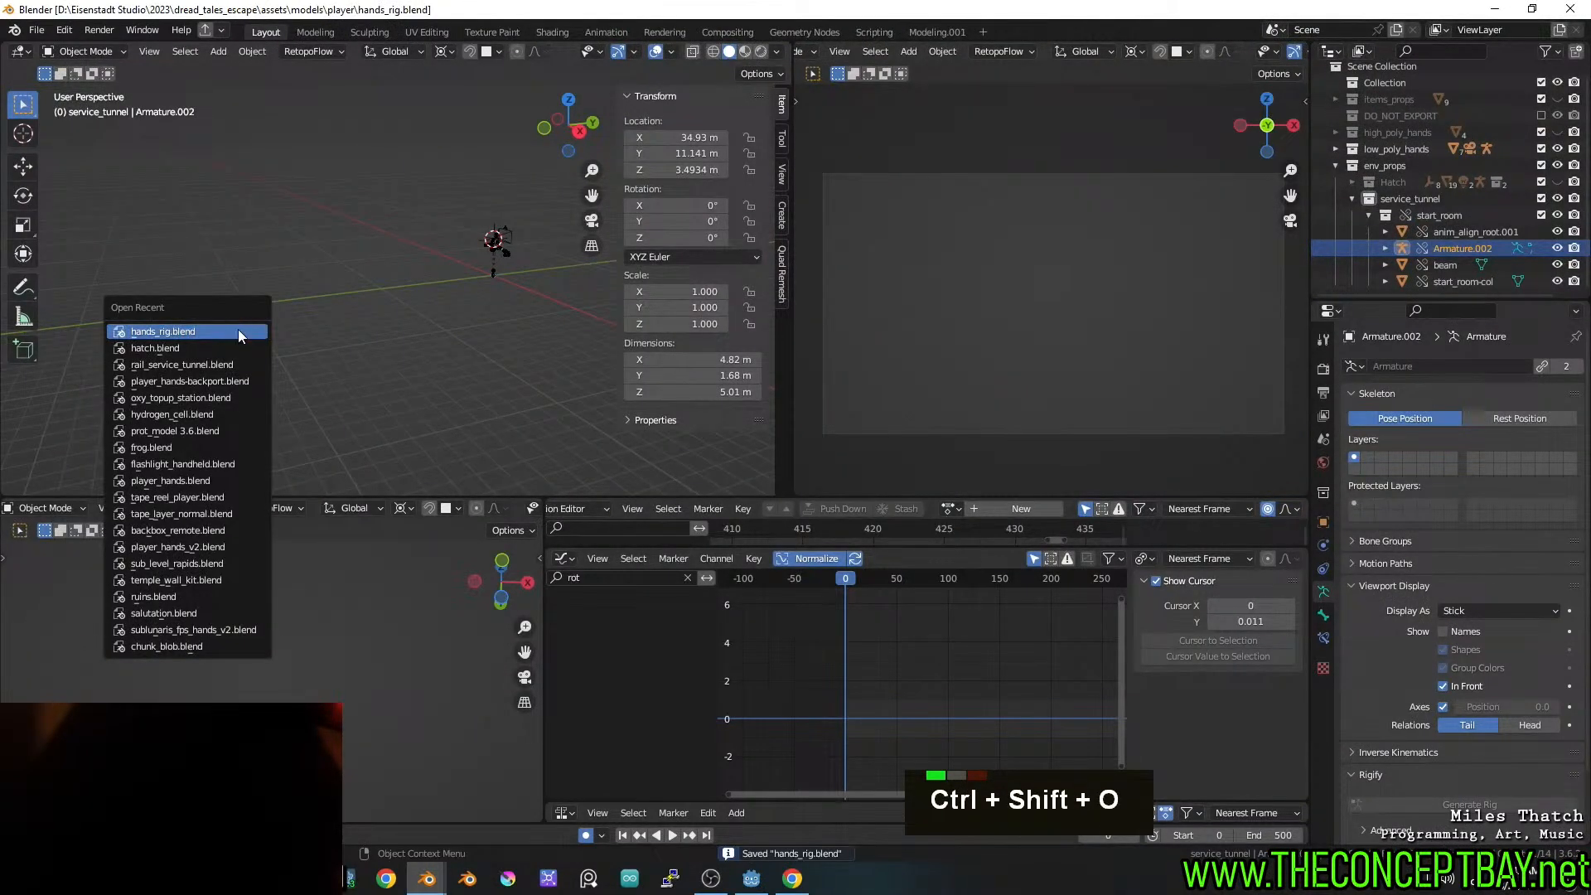
click(237, 330)
Select shelf_armature in the outliner, examine the overridden room's placement in the viewport, and undo back to the reloaded state
click(1445, 265)
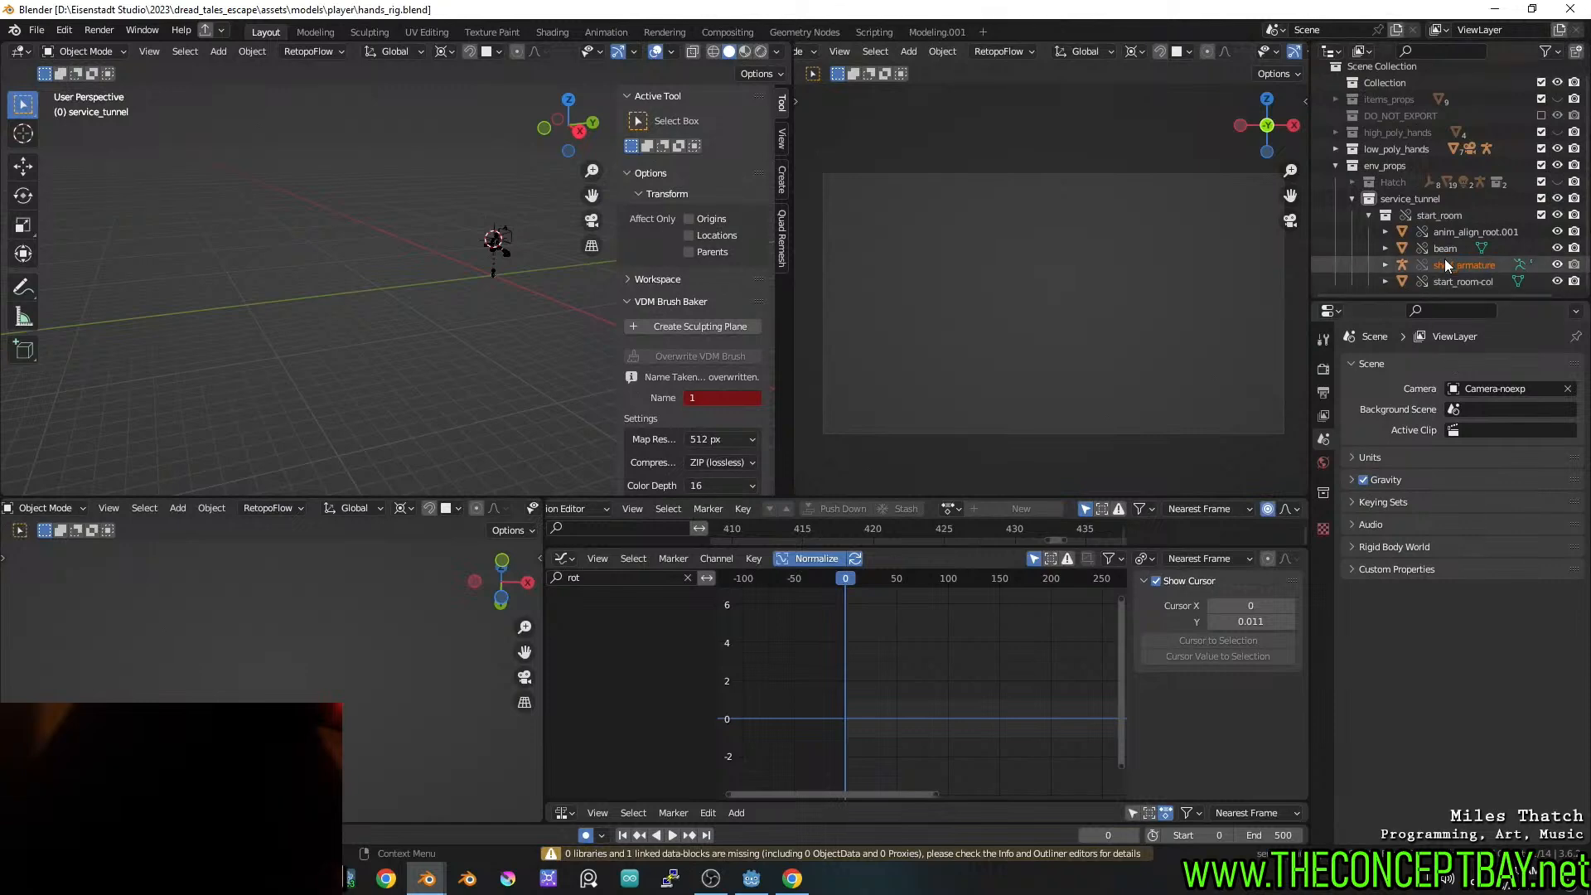
scroll(580, 258, down, 9)
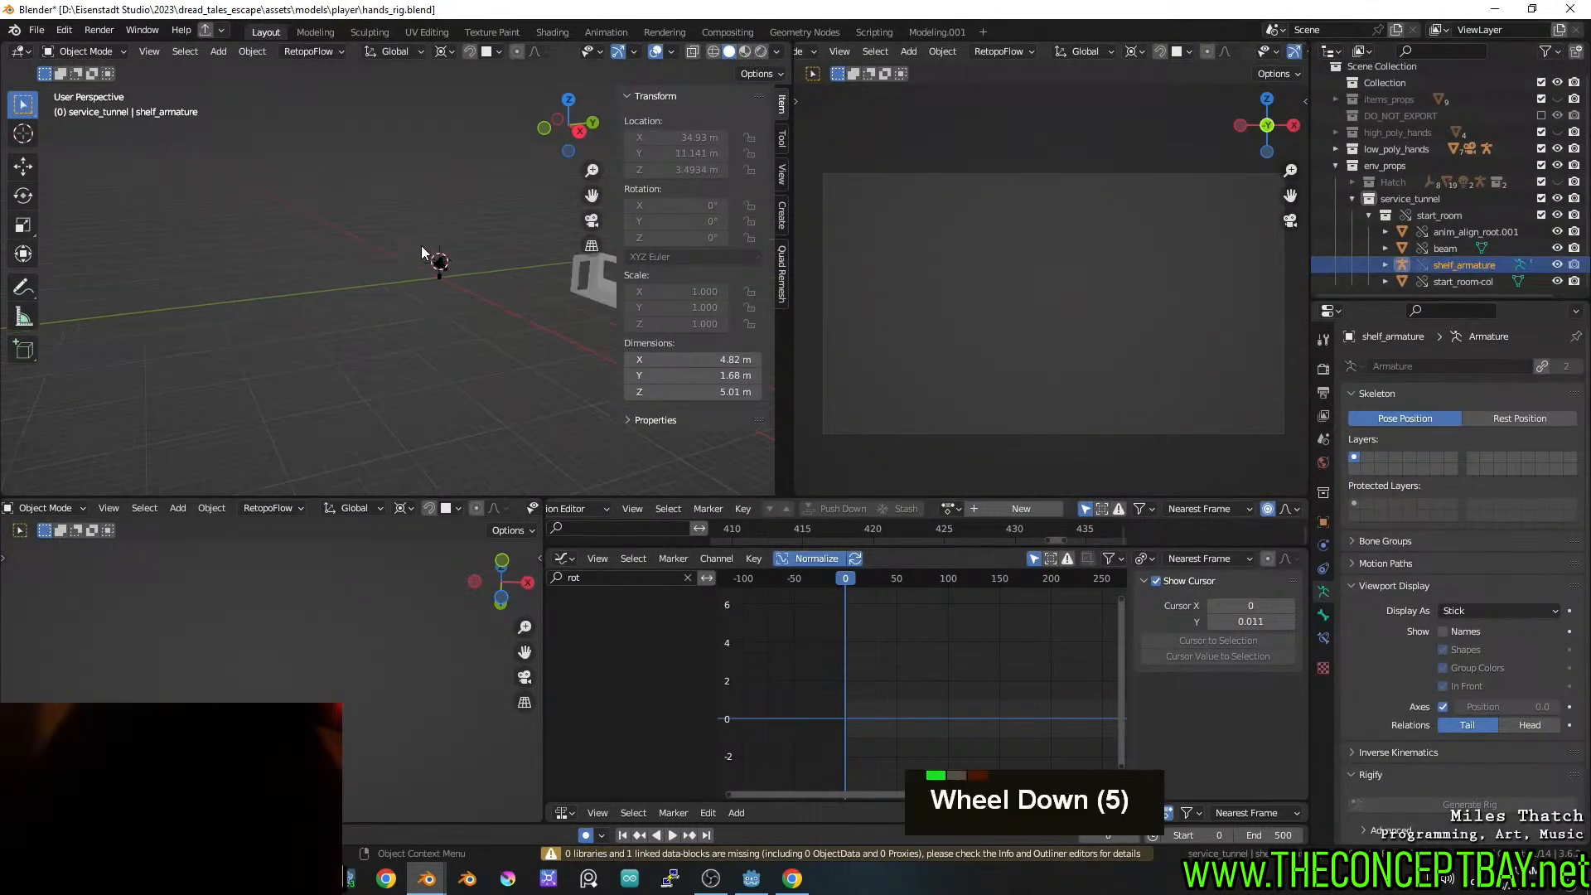
middle_drag(501, 253, 456, 242)
shift+middle_drag(457, 242, 500, 283)
scroll(414, 290, up, 3)
scroll(502, 285, down, 3)
middle_drag(398, 287, 454, 254)
key(ctrl+z)
key(ctrl+z)
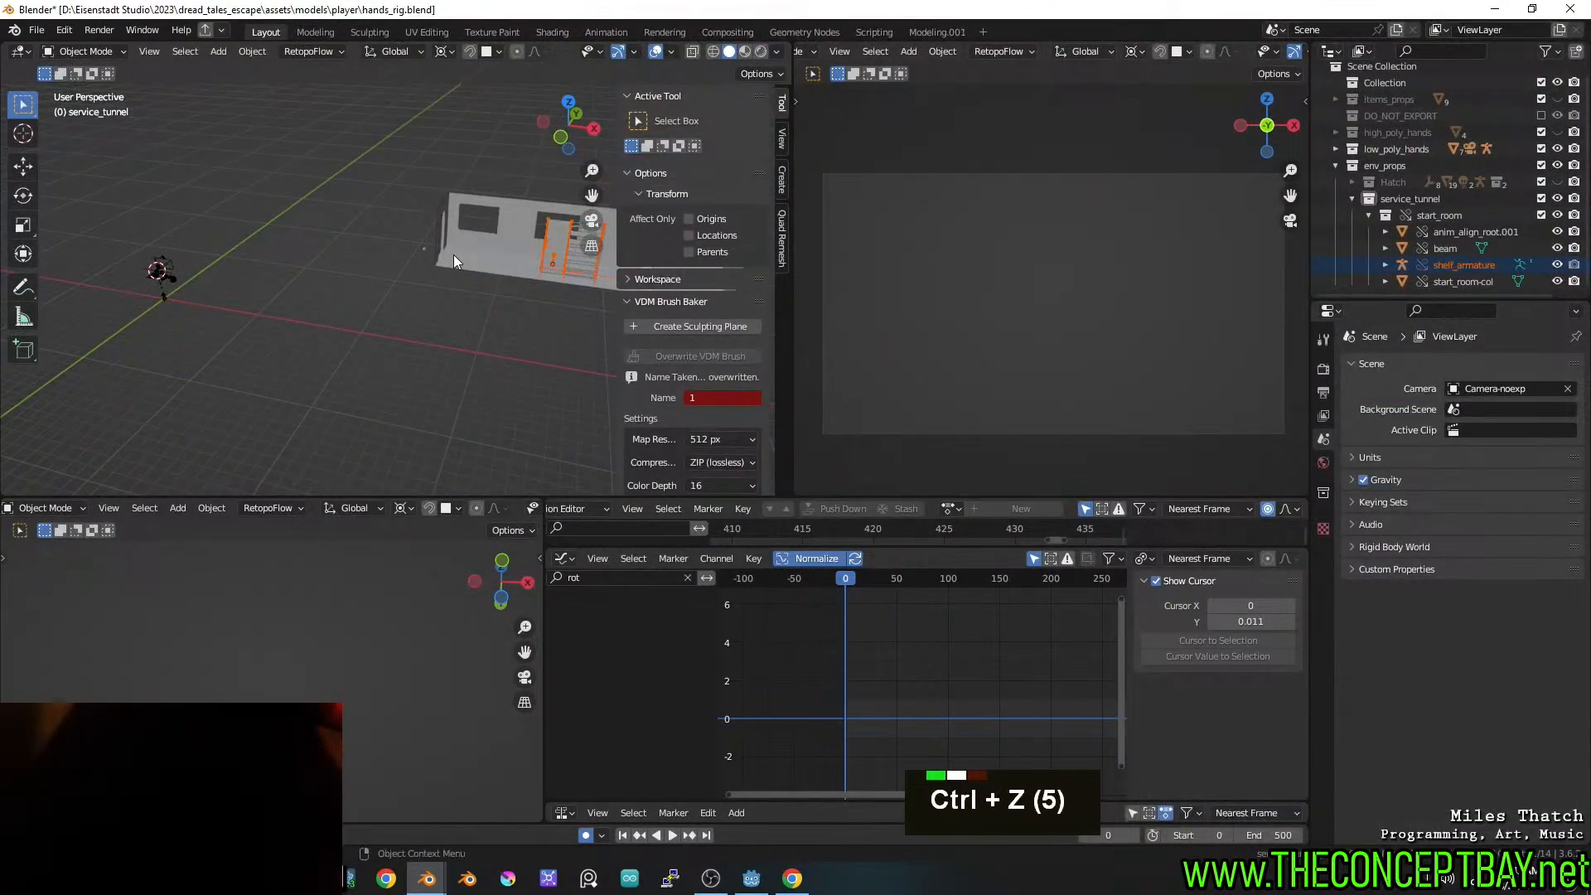
key(ctrl+z)
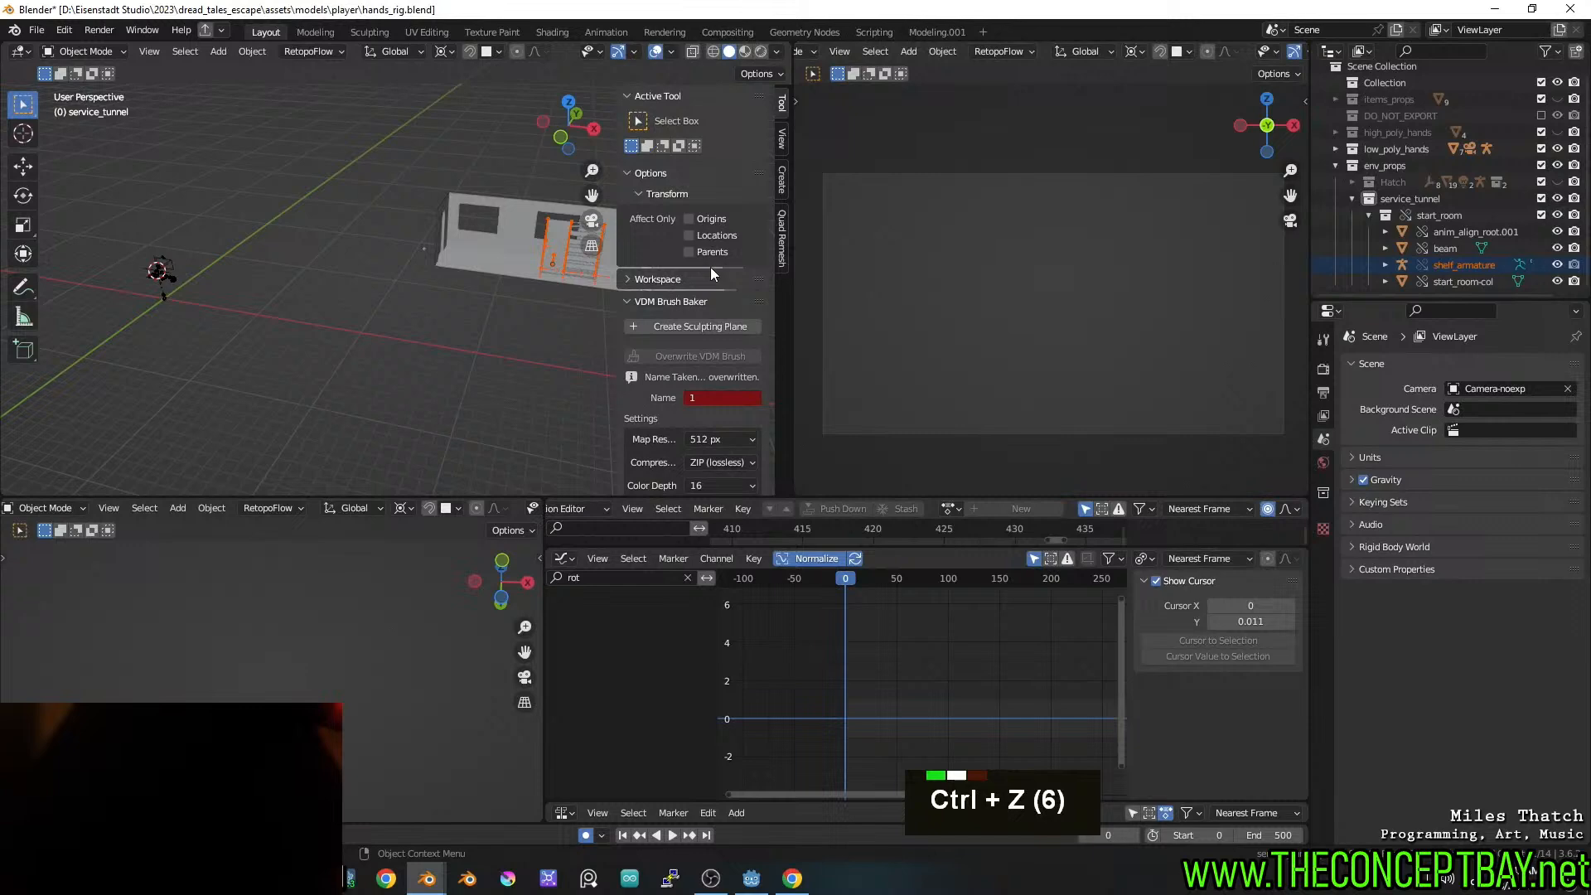
Check the object commands, including Library Override, for the start_room and service_tunnel collections
click(1431, 212)
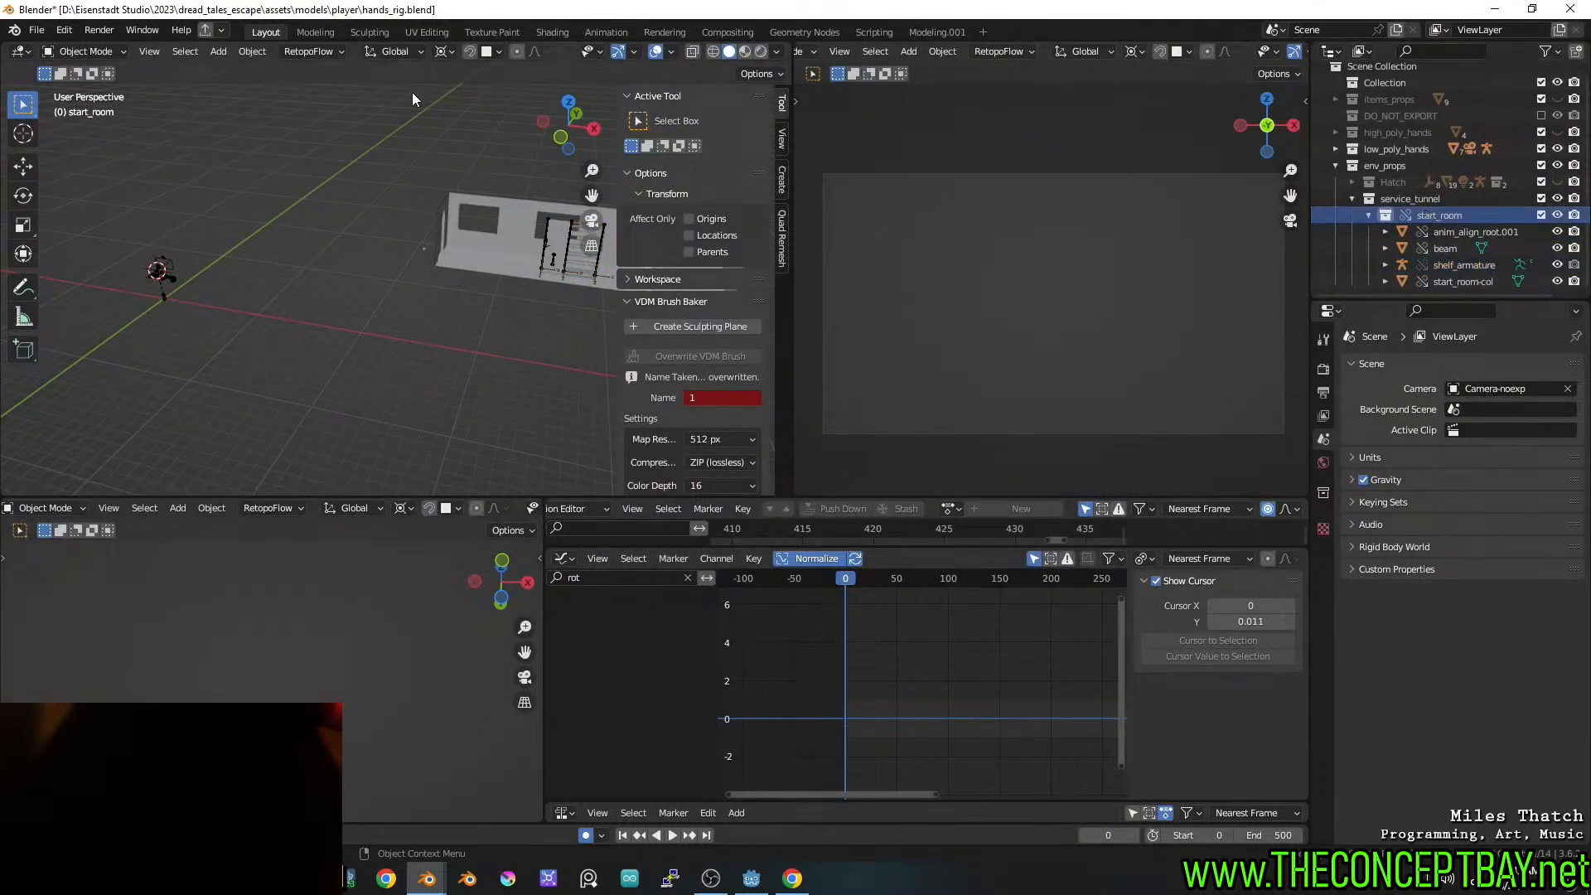
click(254, 51)
click(1408, 200)
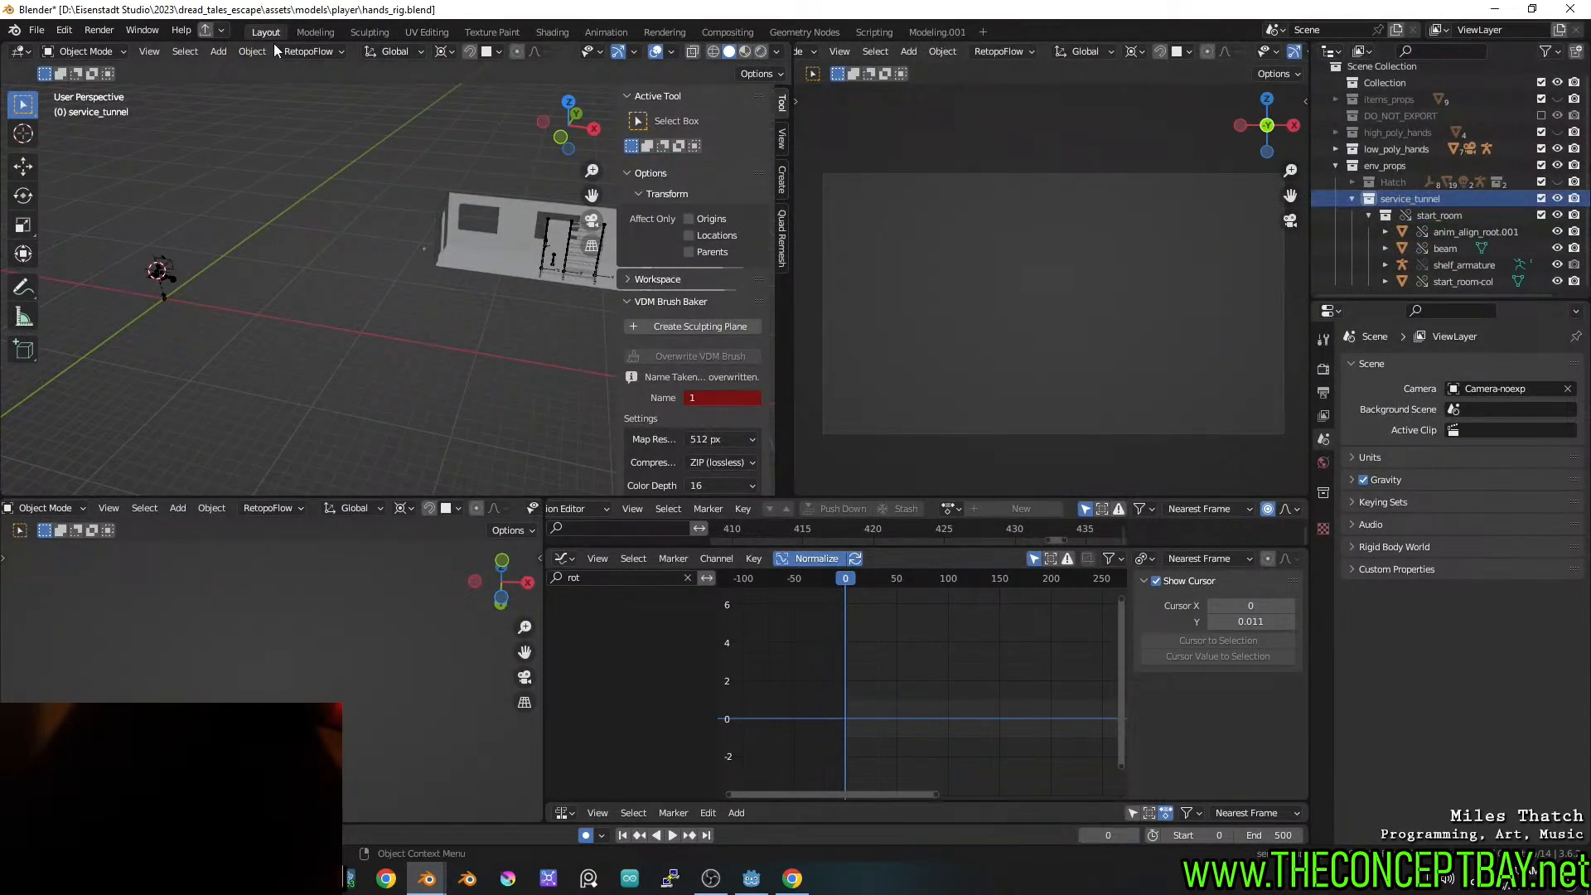
click(252, 52)
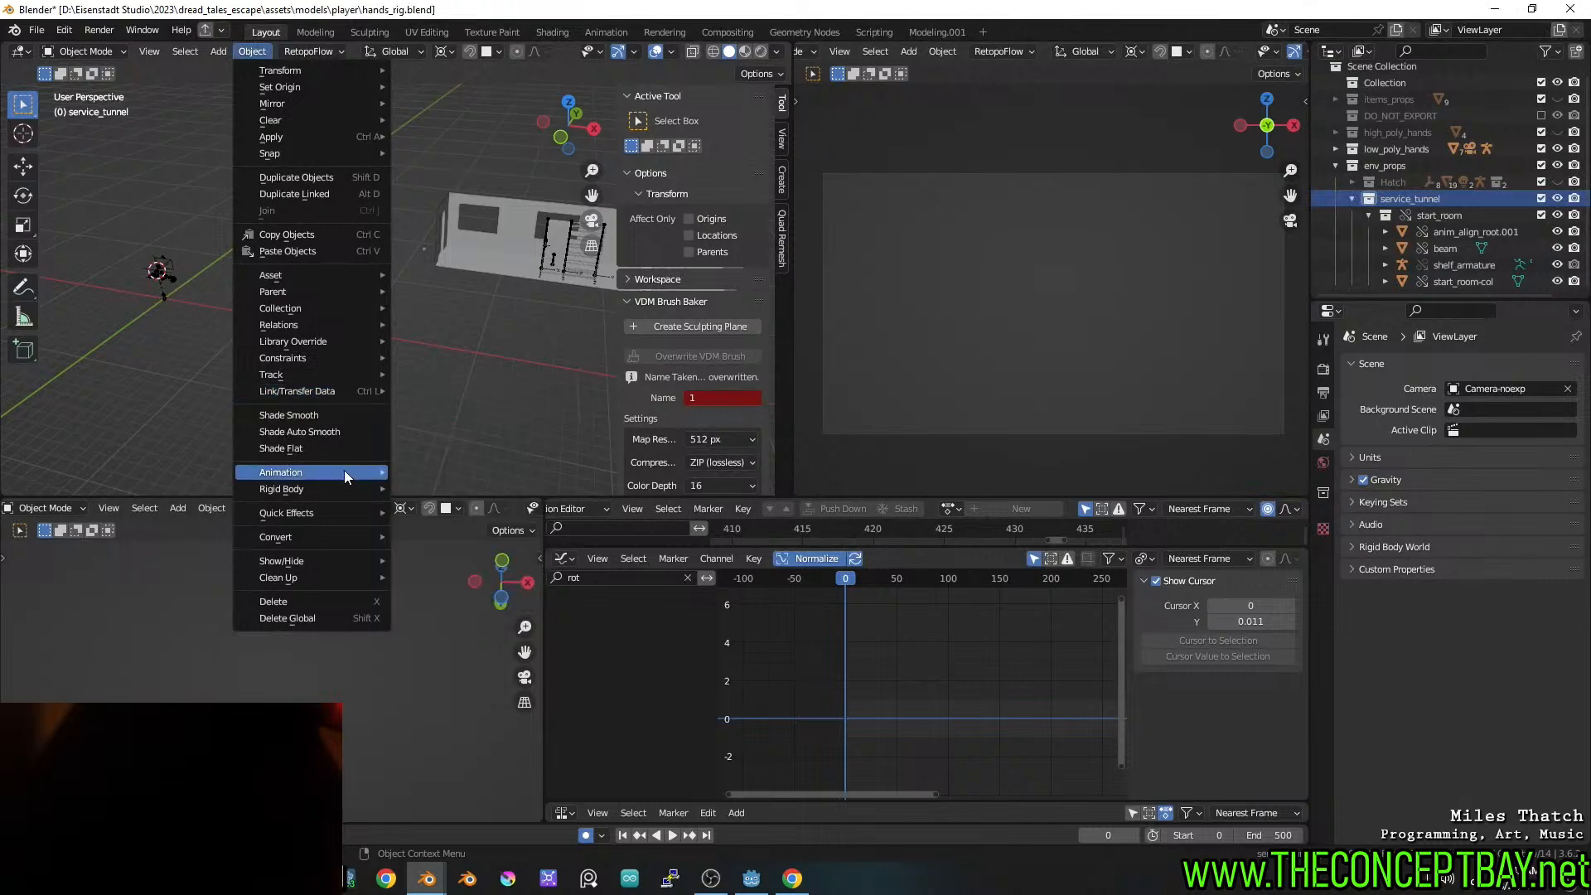
mouse_move(351, 341)
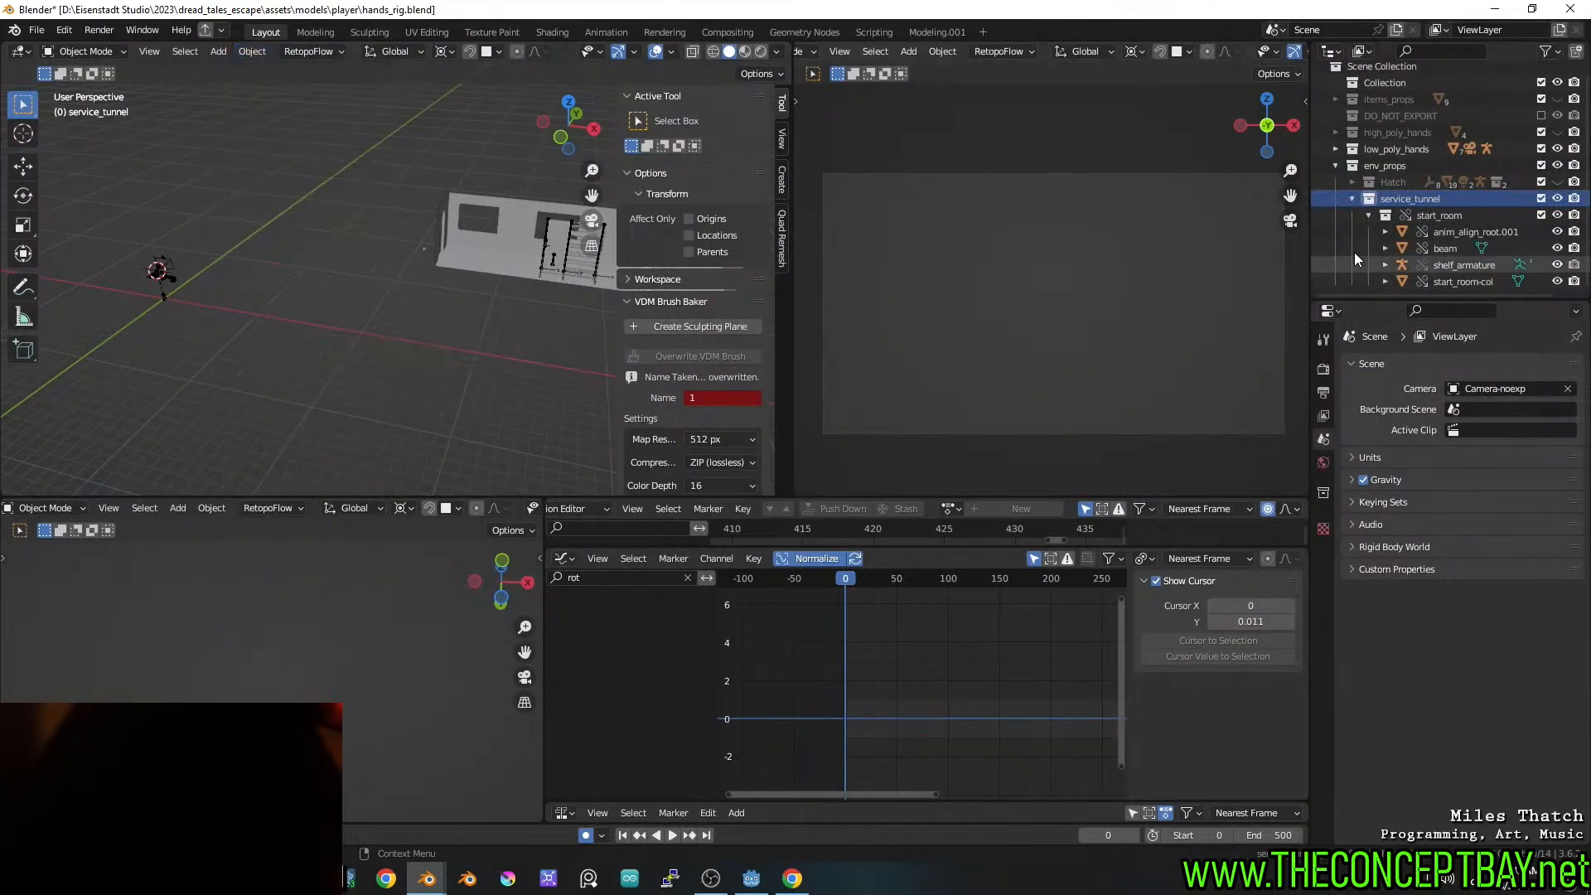
Select anim_align_root.001, return to the start_room collection, and try to edit that override collection's name in the outliner
click(1409, 233)
click(1430, 217)
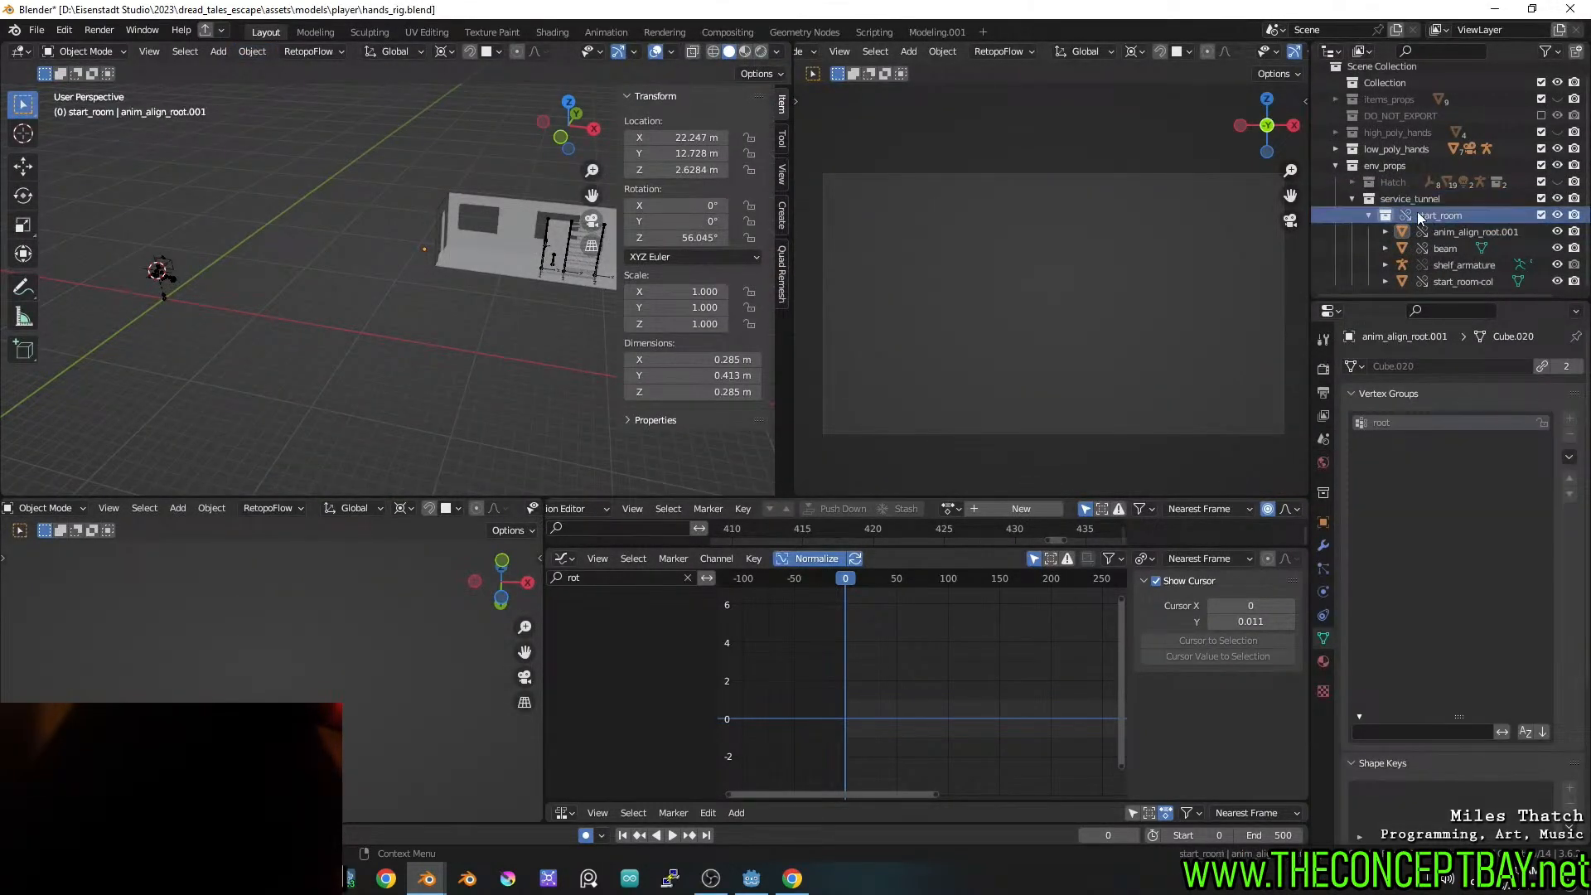
double_click(1408, 218)
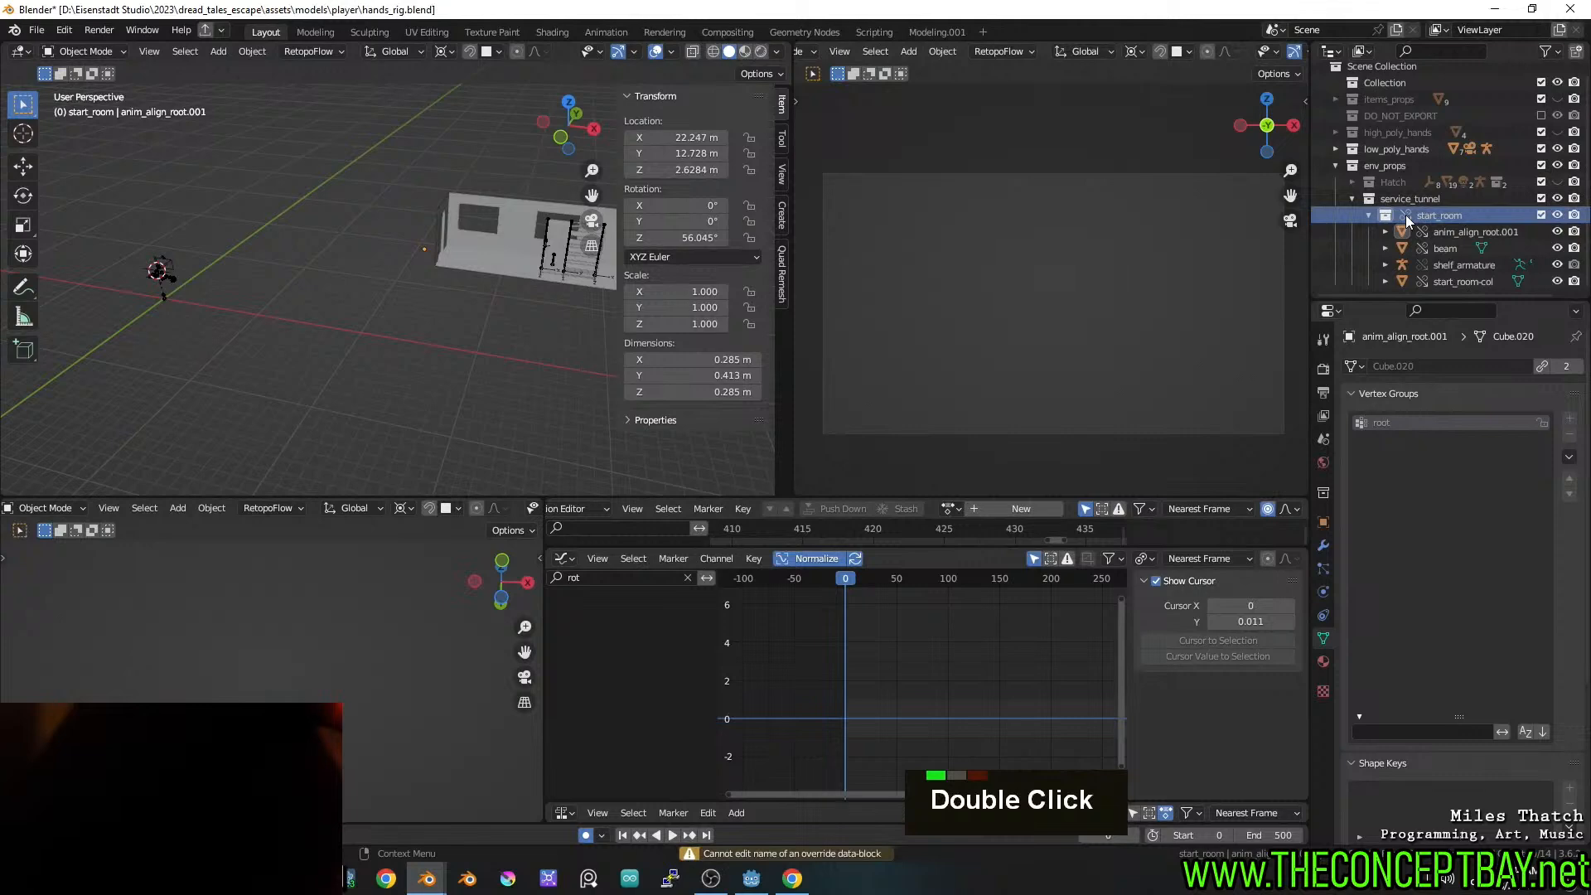
Try to clear the library override of anim_align_root.001 in the start_room collection
click(252, 51)
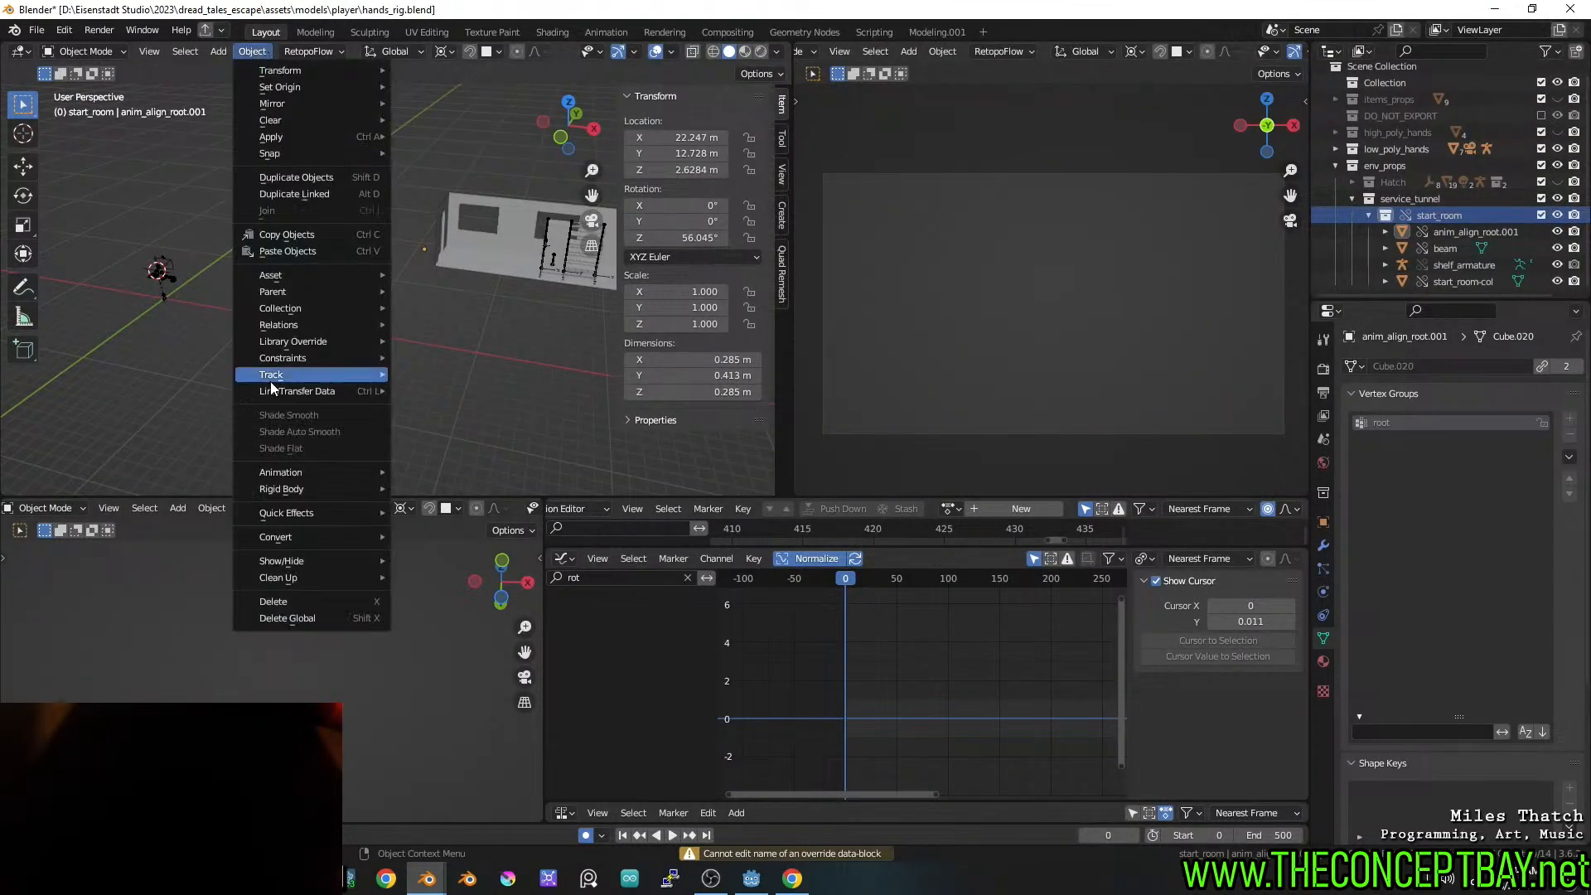
mouse_move(346, 371)
mouse_move(345, 334)
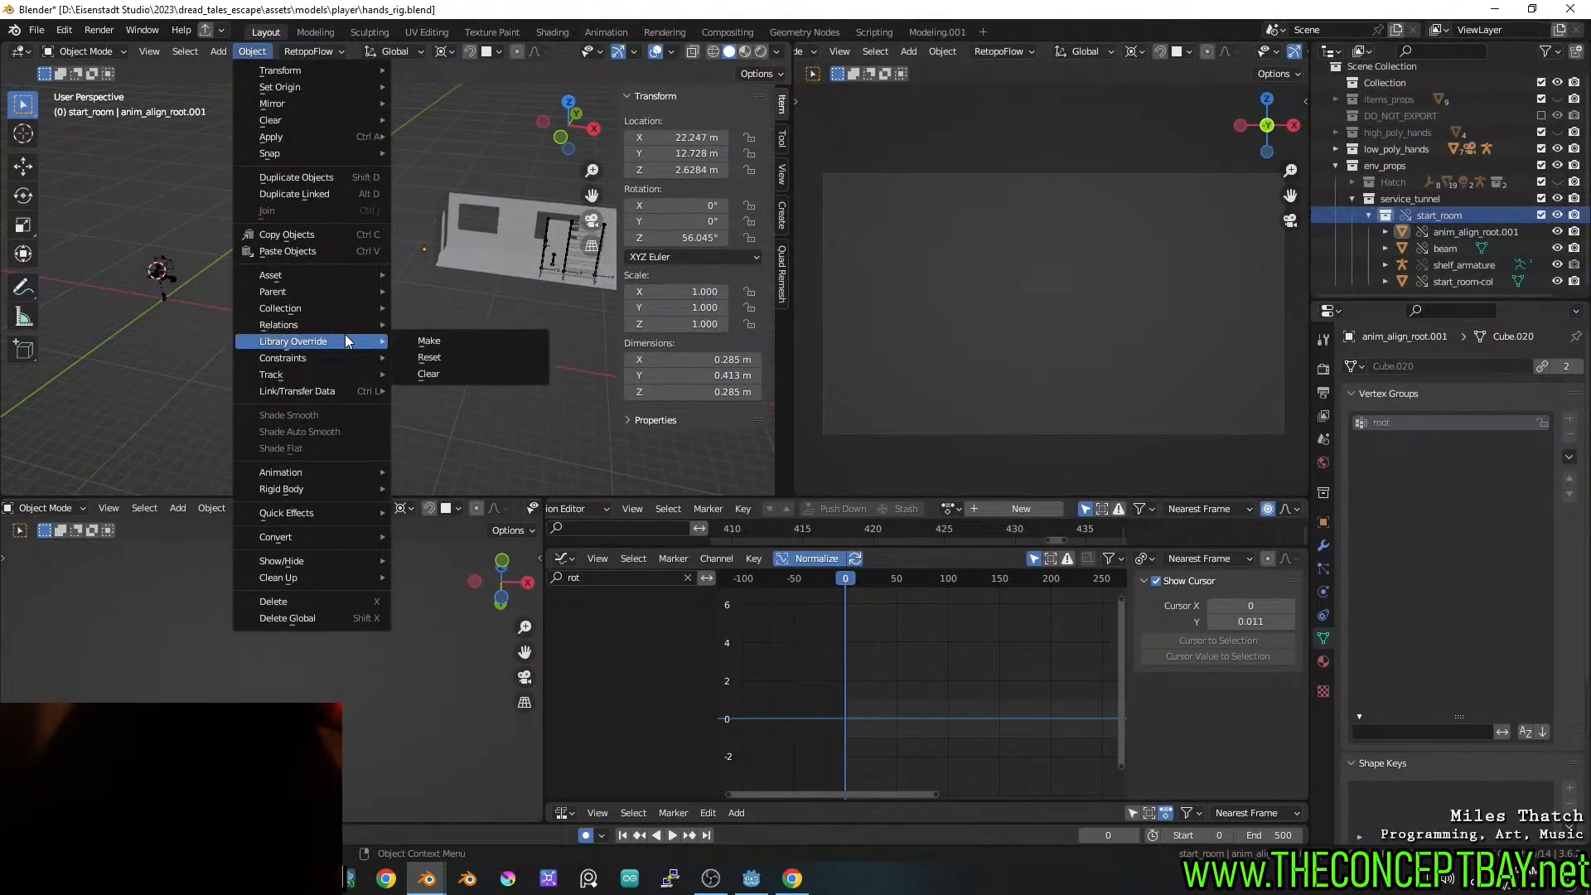
click(437, 375)
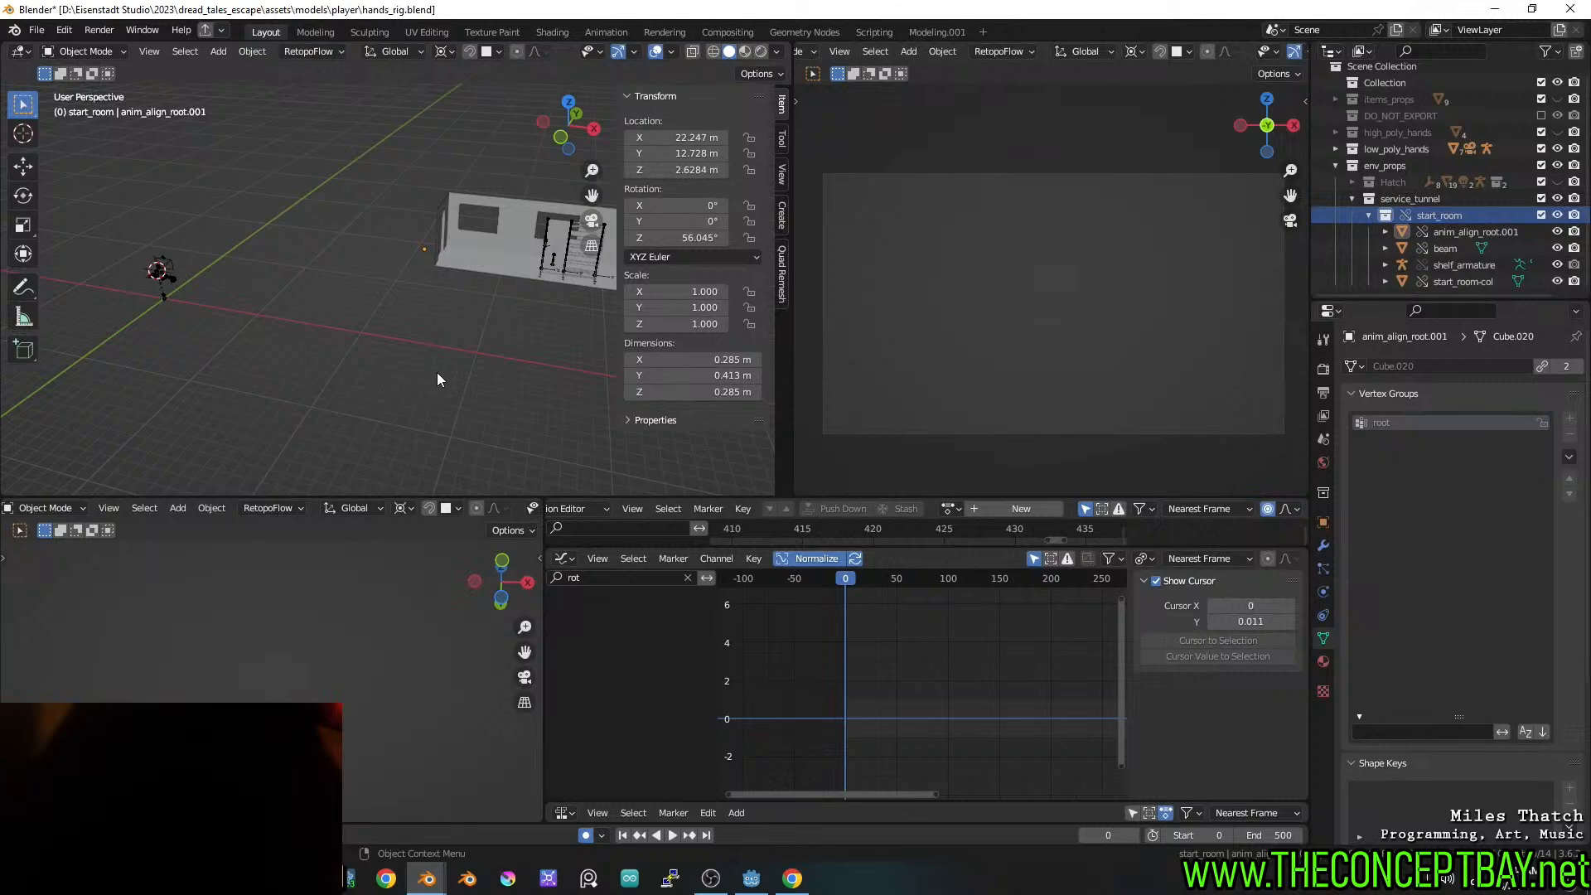
click(255, 52)
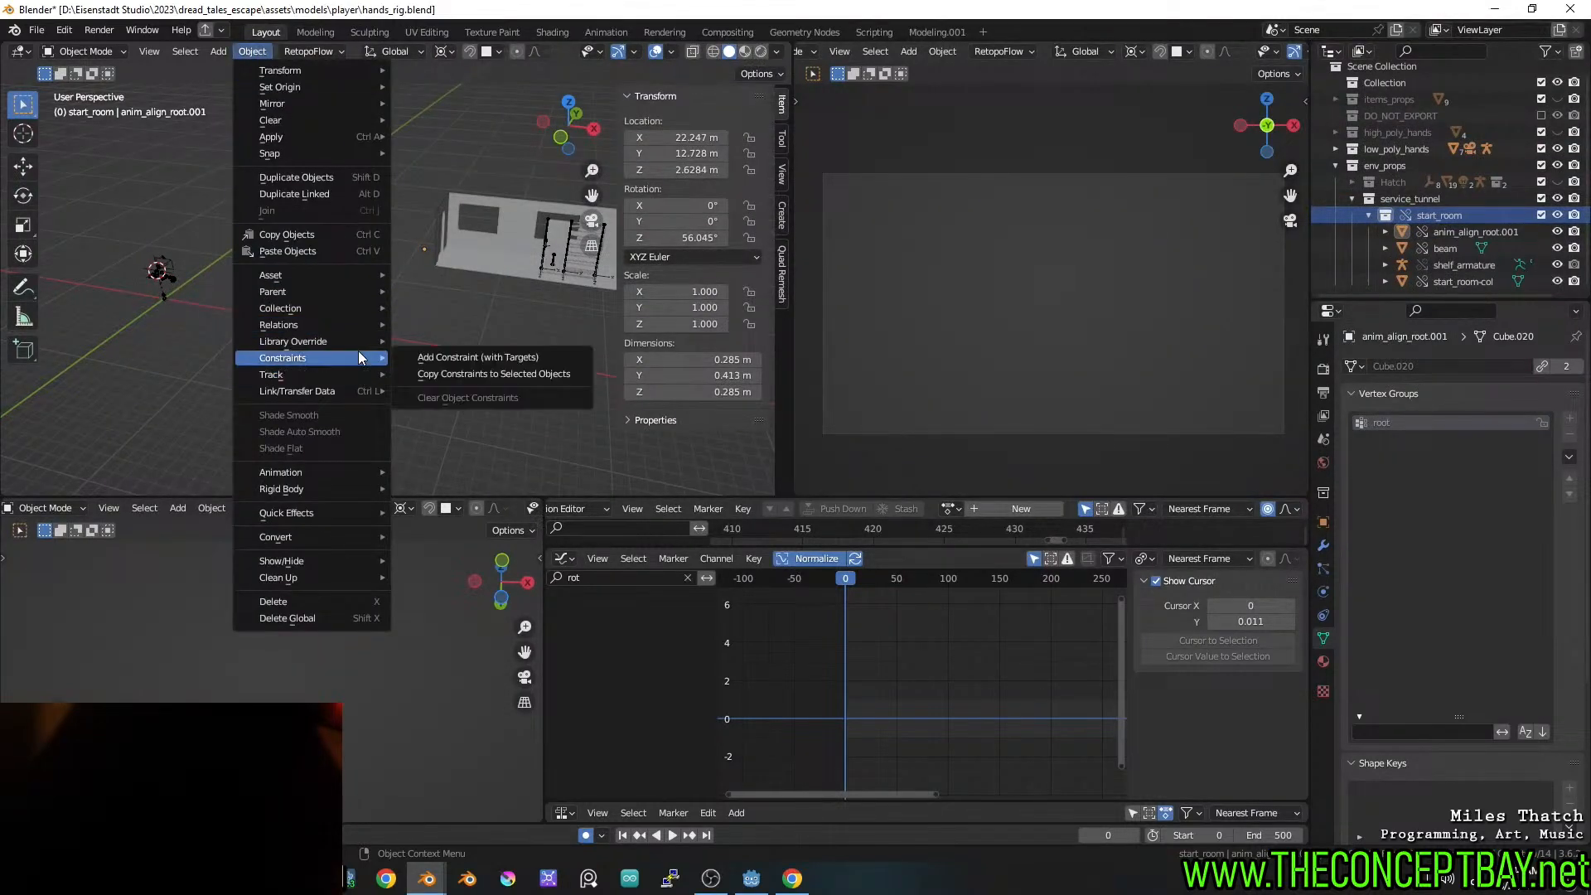
mouse_move(352, 340)
click(444, 365)
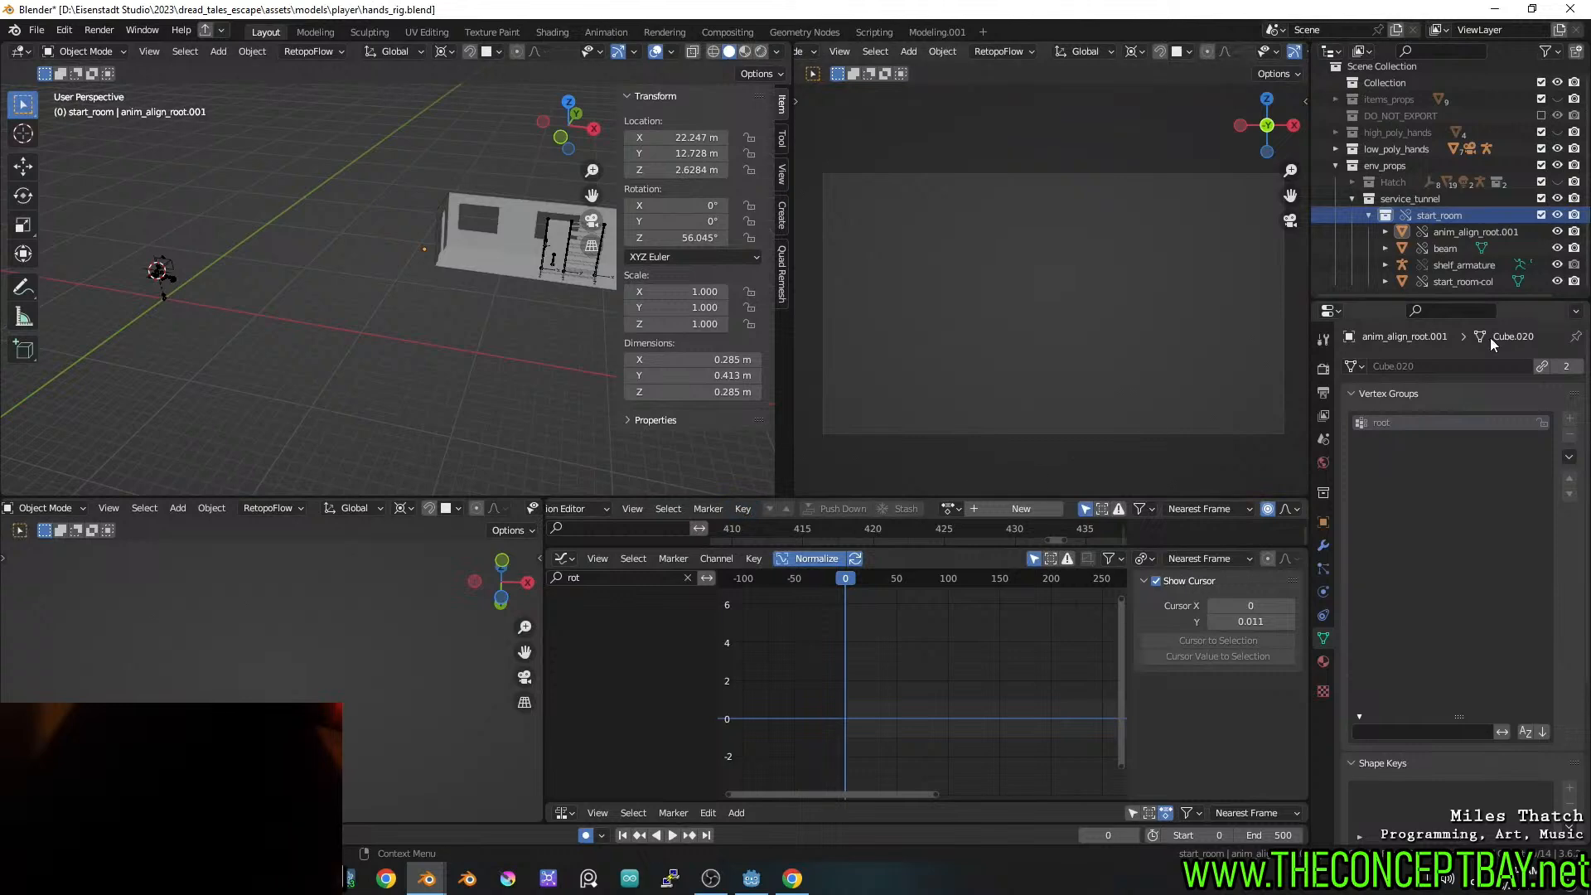
Delete the overridden start_room collection and its objects from the service_tunnel collection
scroll(1449, 231, down, 3)
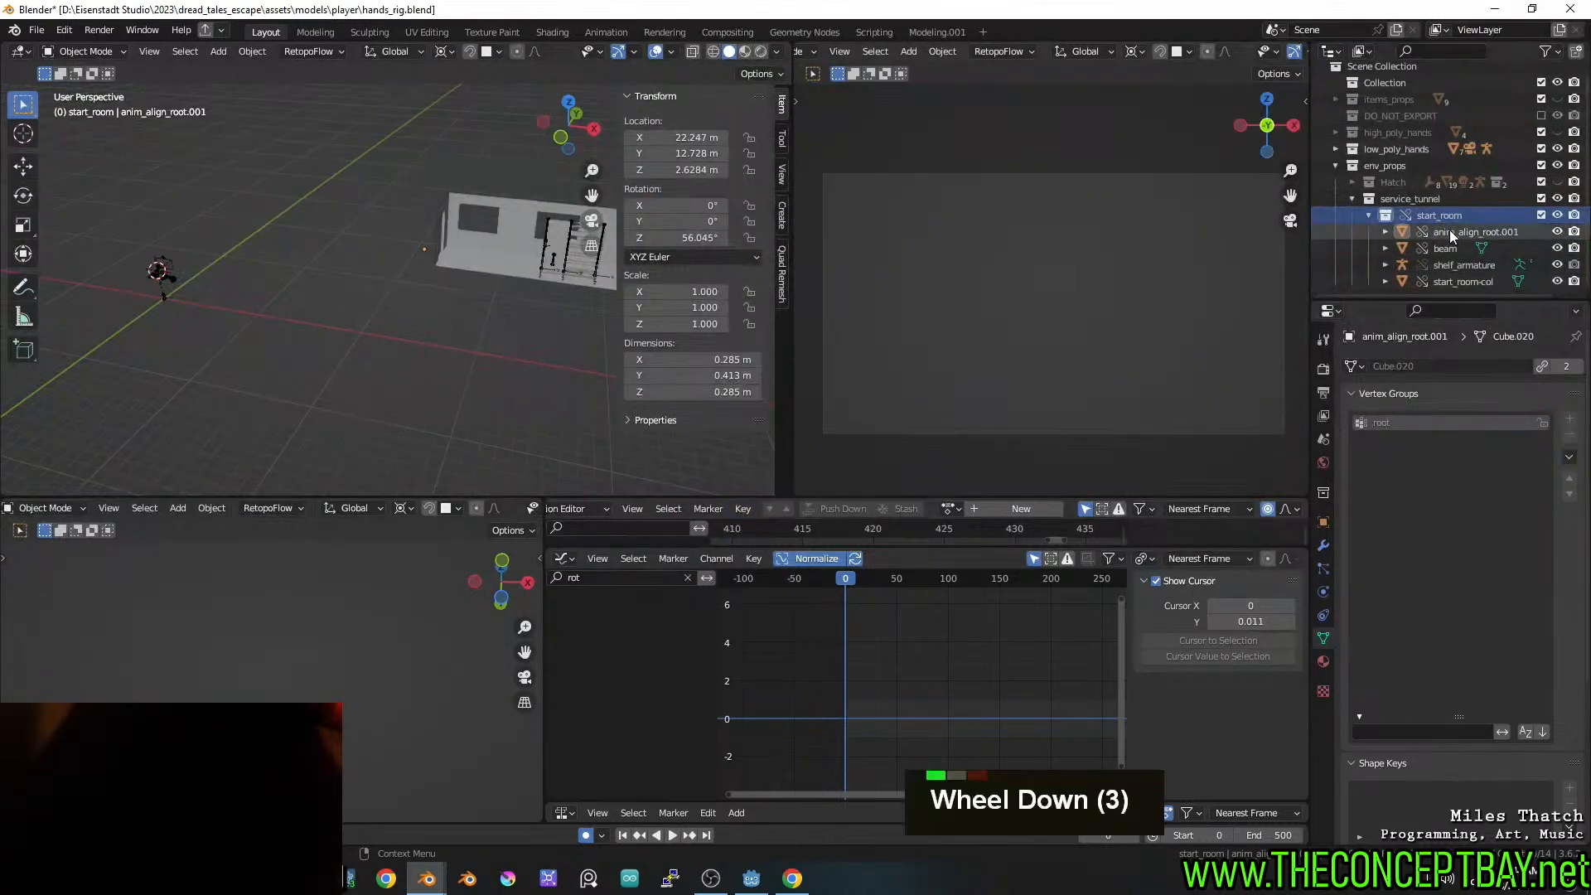
click(1452, 280)
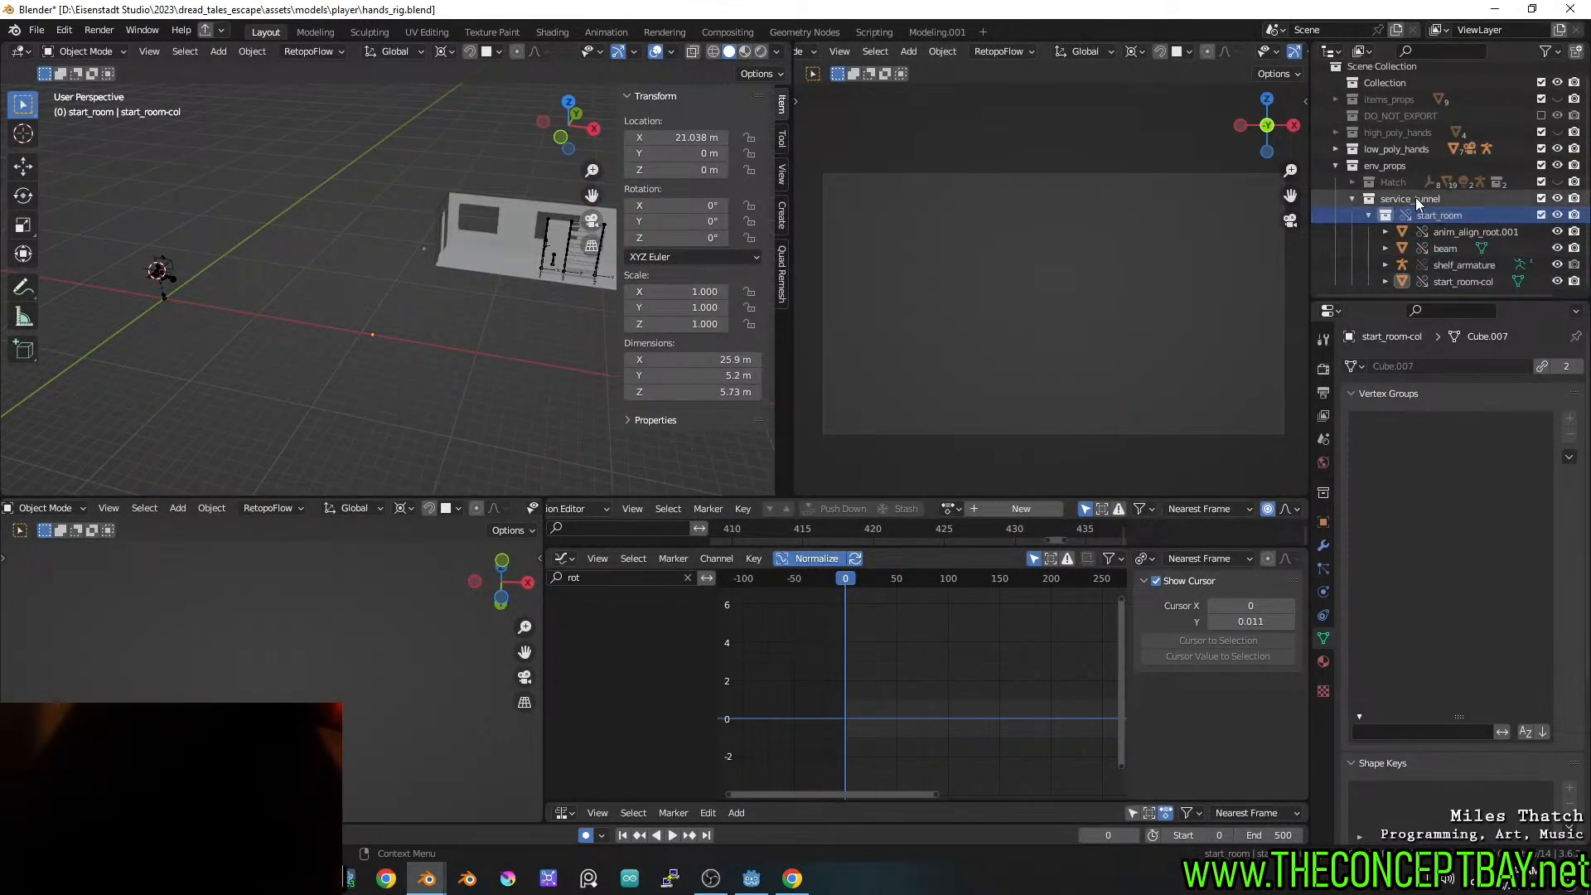
click(1417, 199)
right_click(1425, 215)
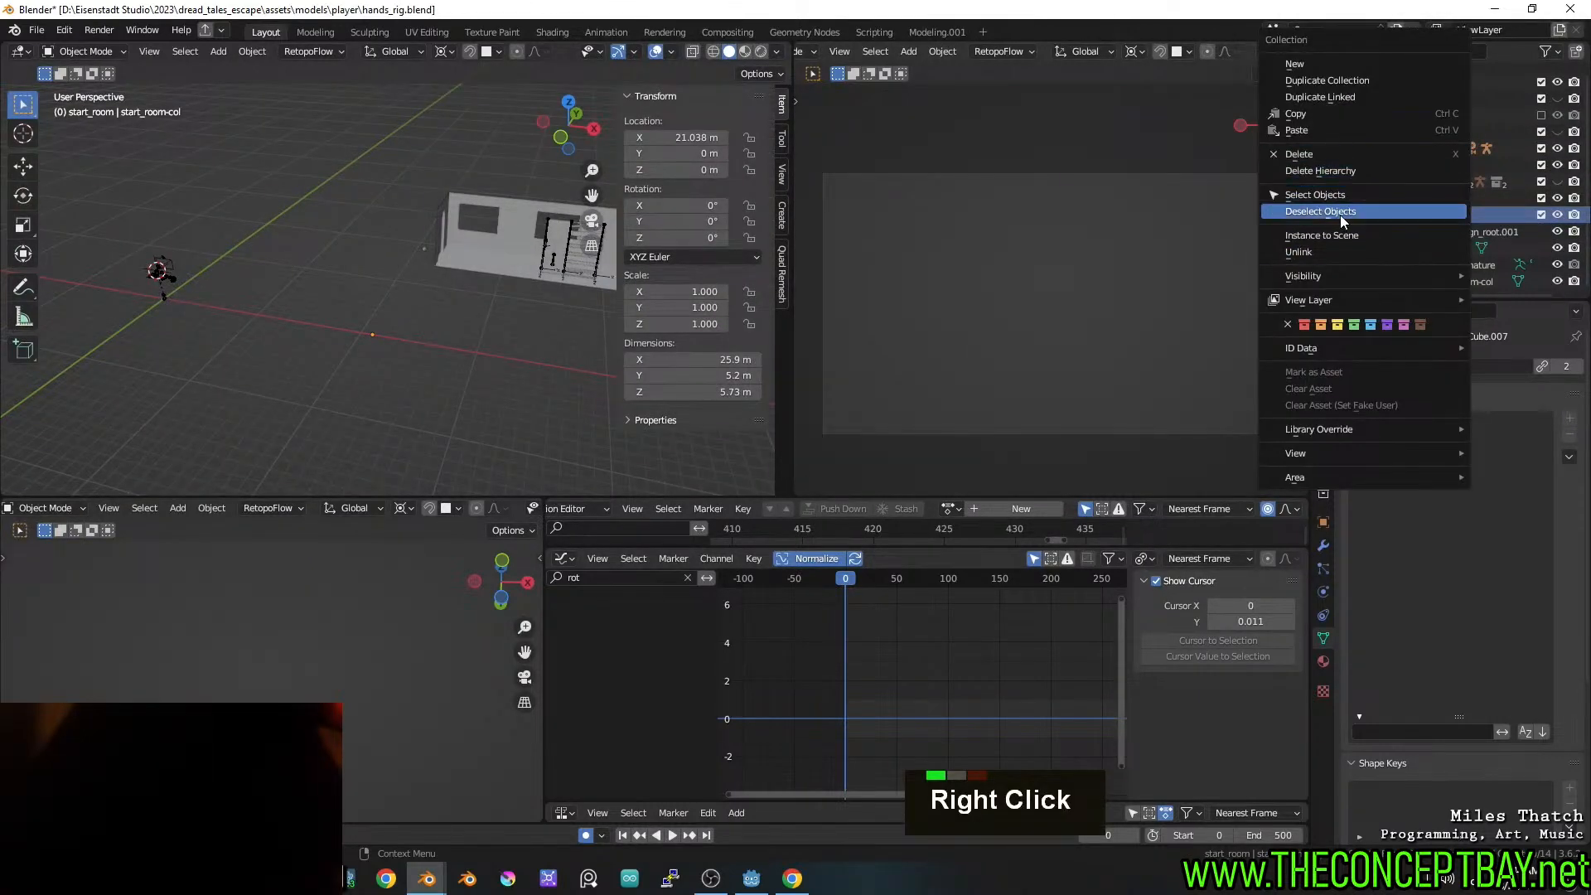
key(Escape)
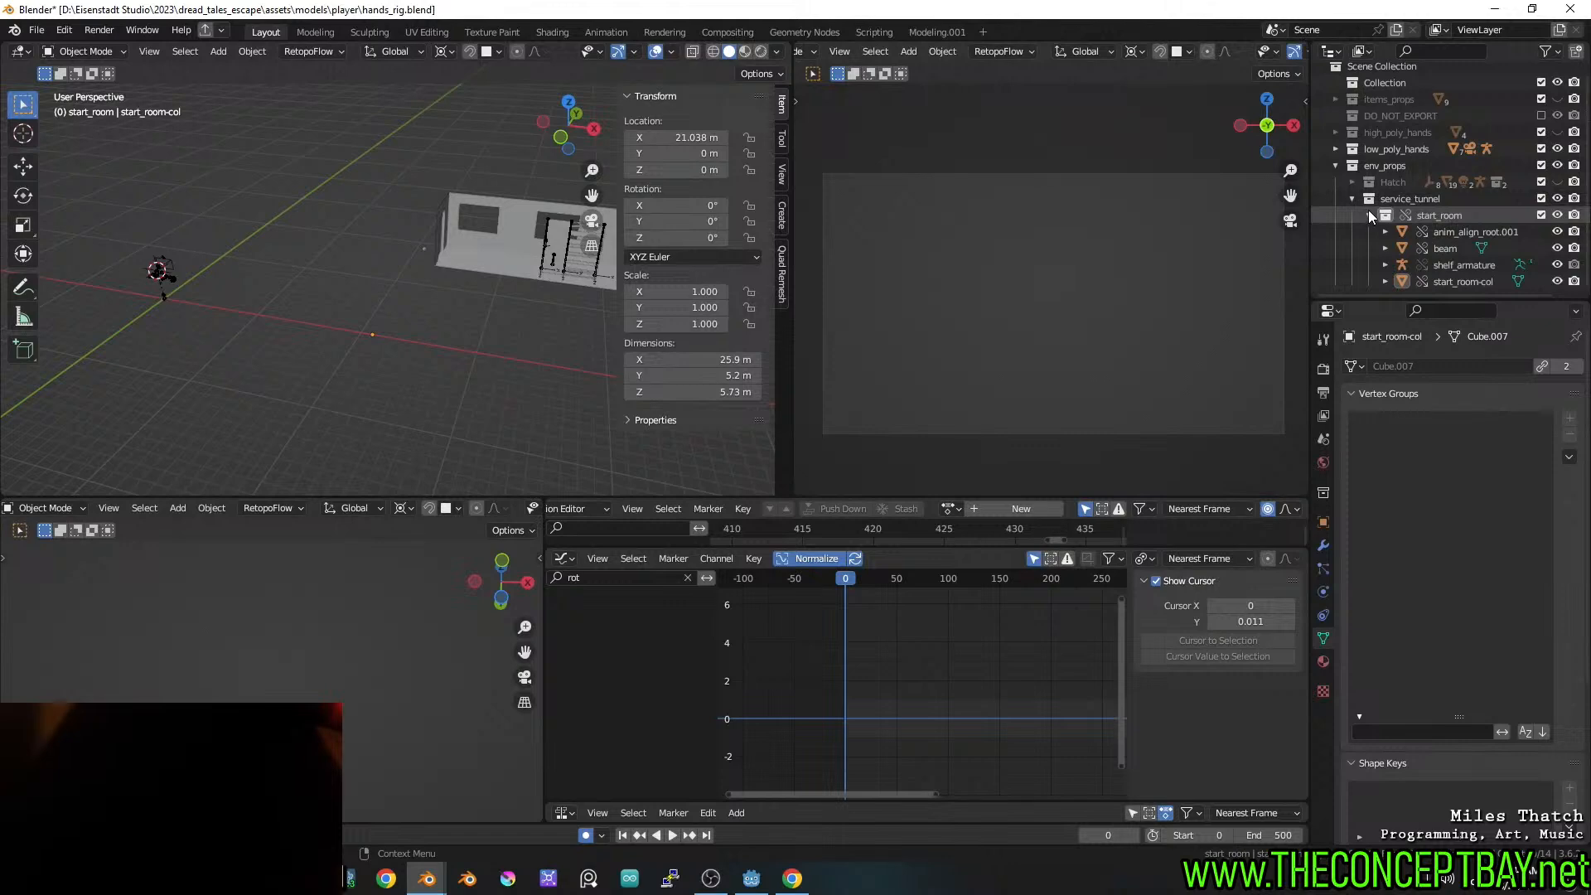
right_click(1416, 215)
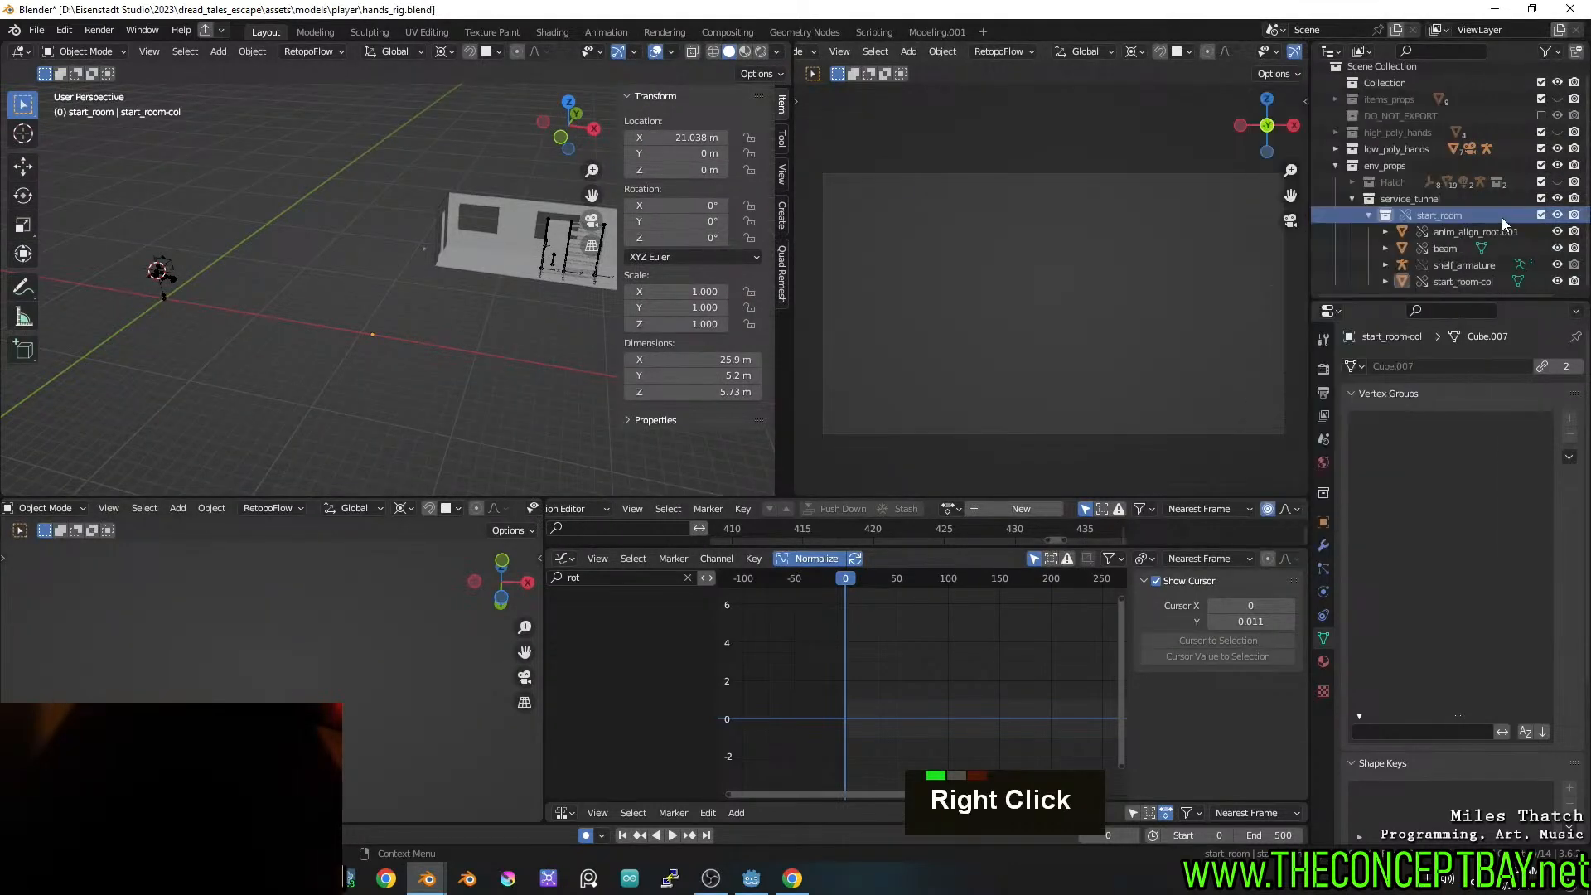
right_click(1453, 213)
click(1413, 230)
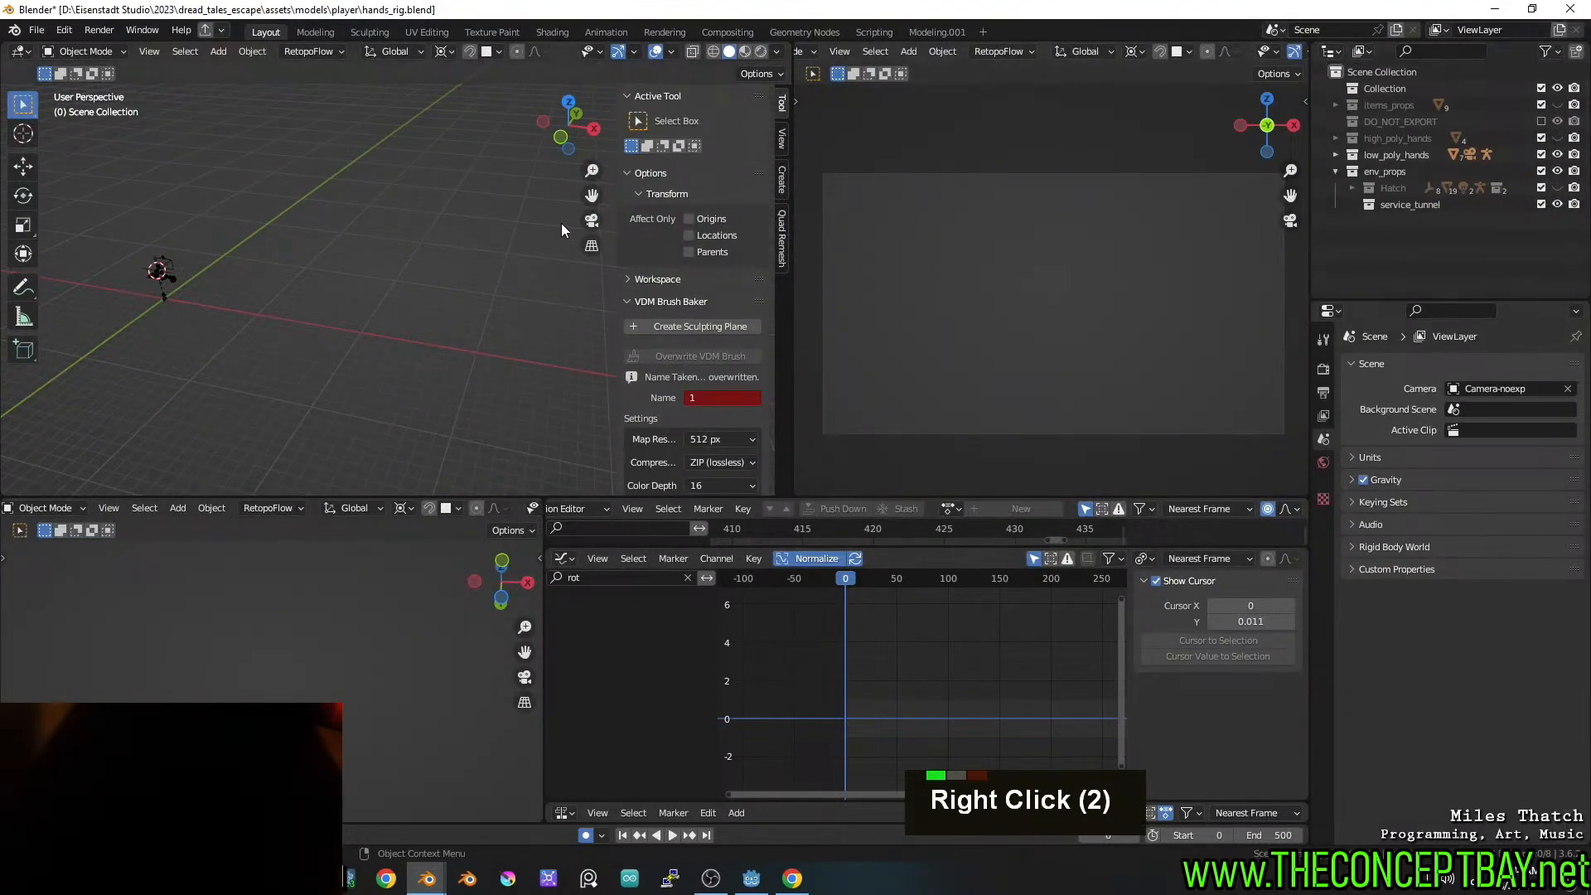
Link the start_room collection from rail_service_tunnel.blend into the service_tunnel collection
click(1383, 208)
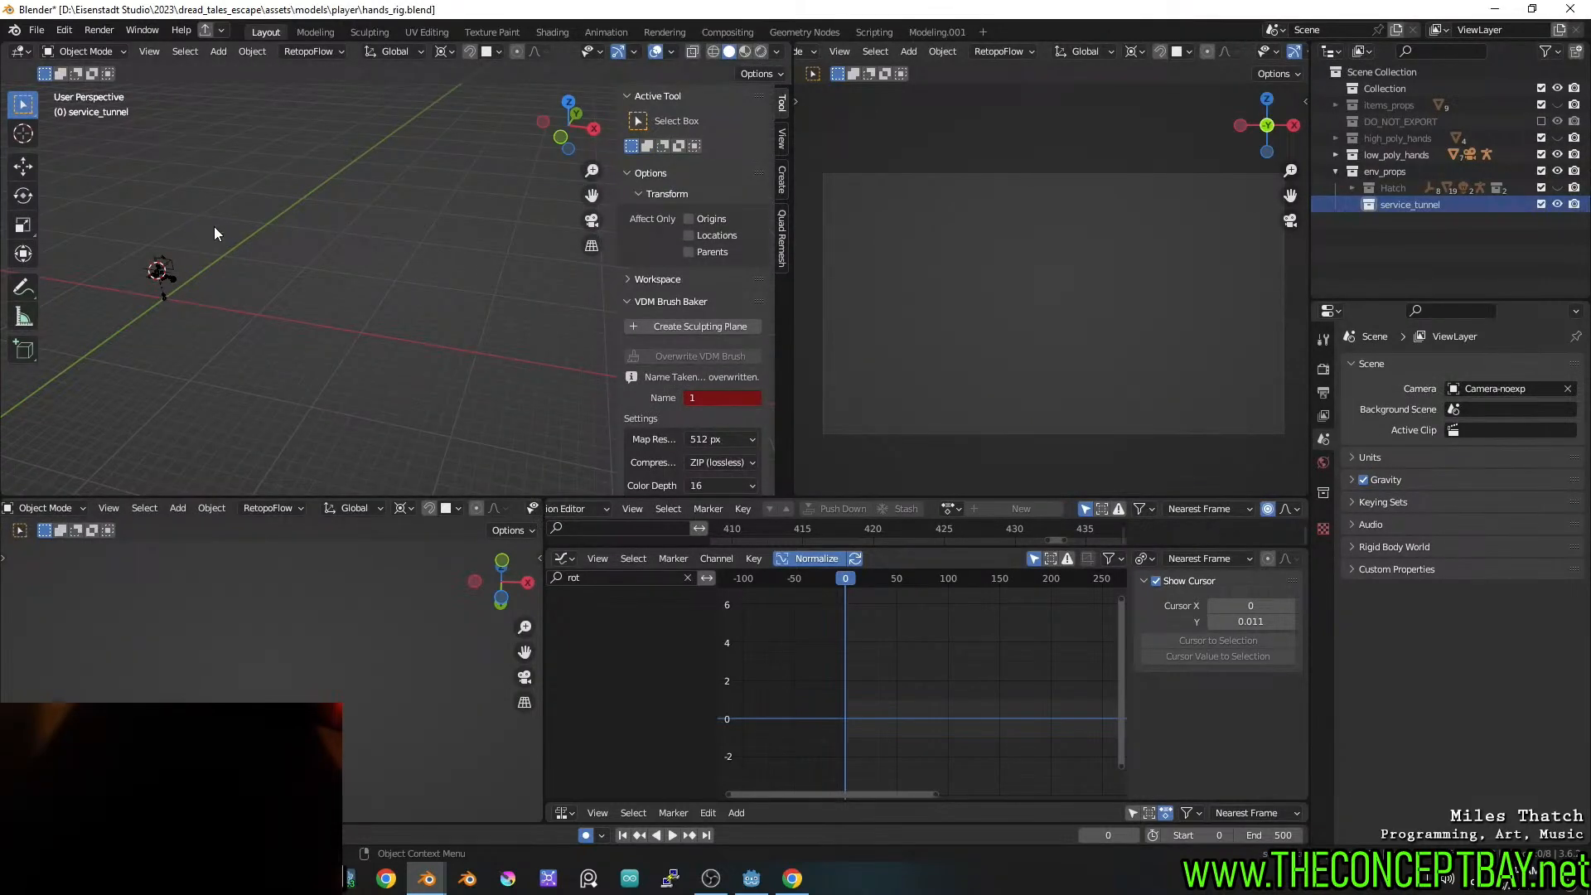
click(37, 30)
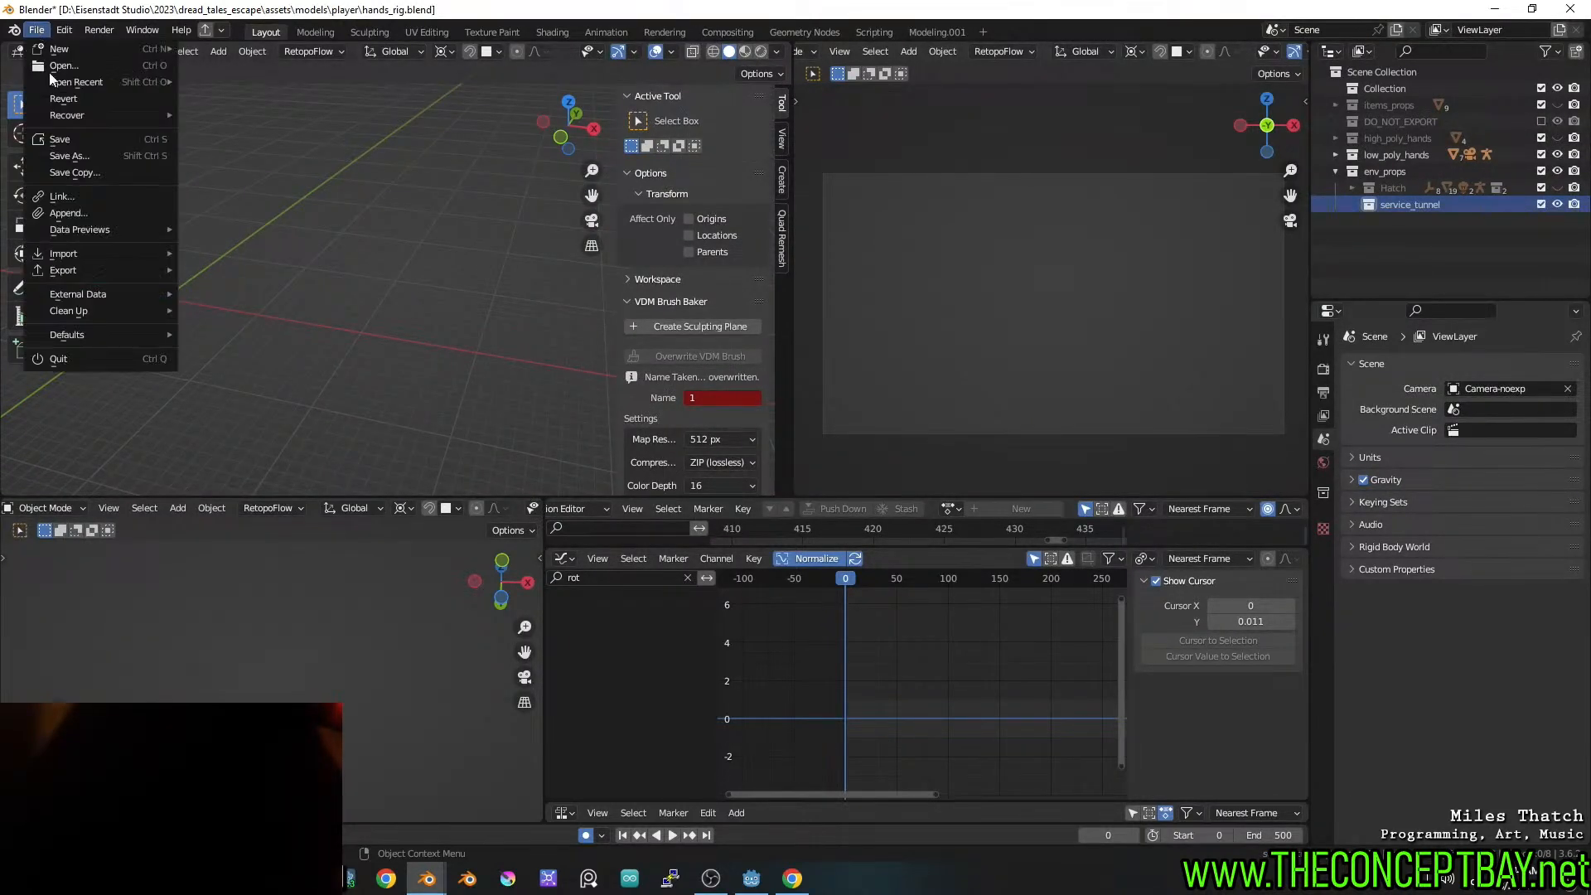
click(78, 192)
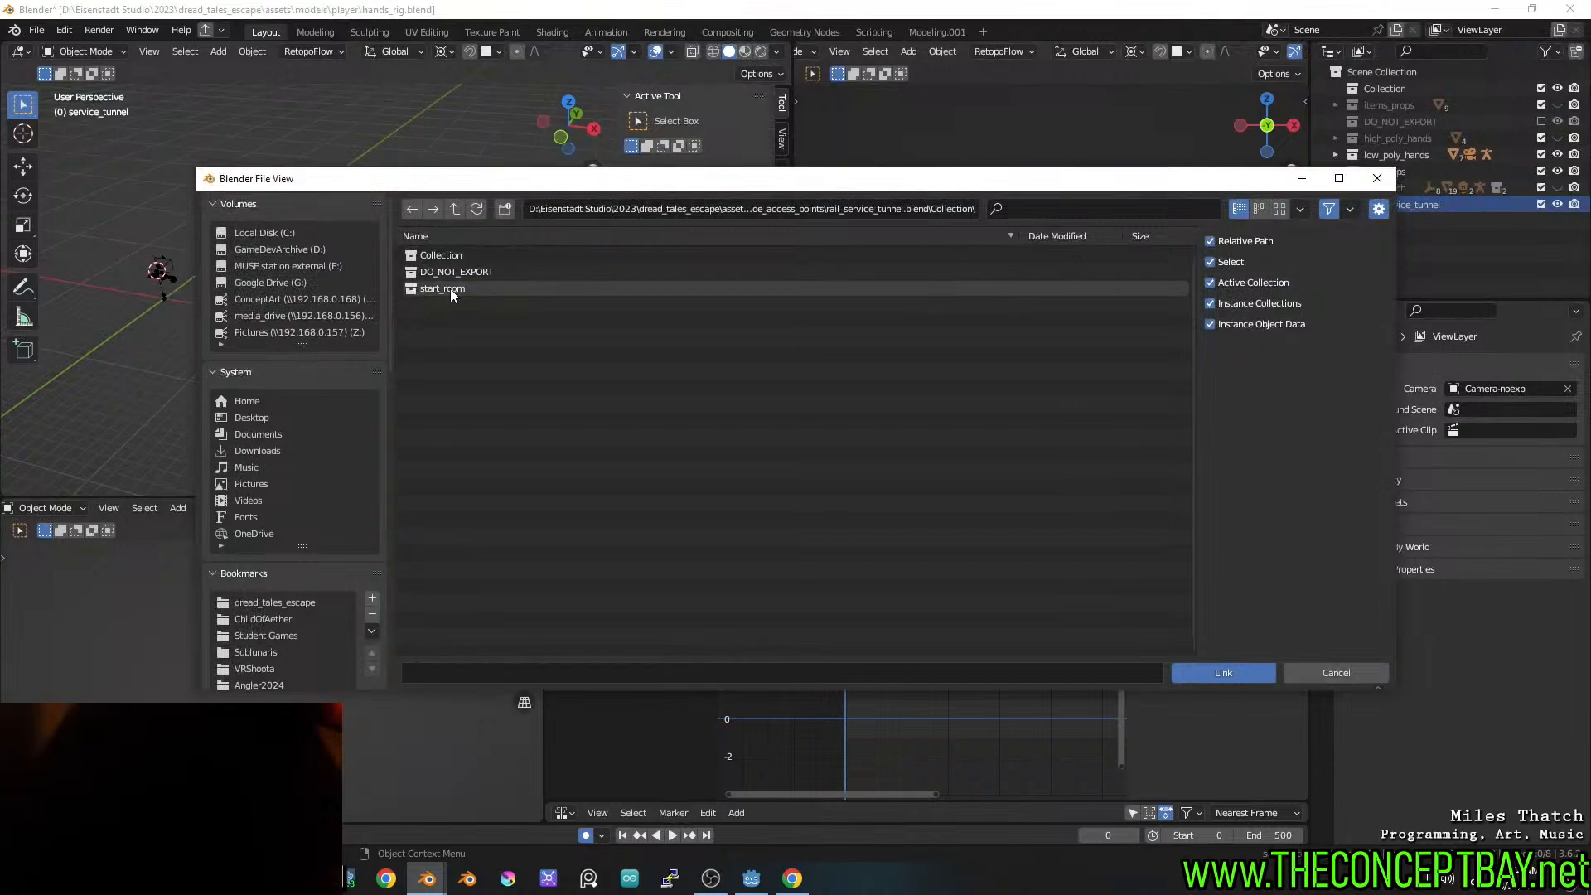
double_click(450, 289)
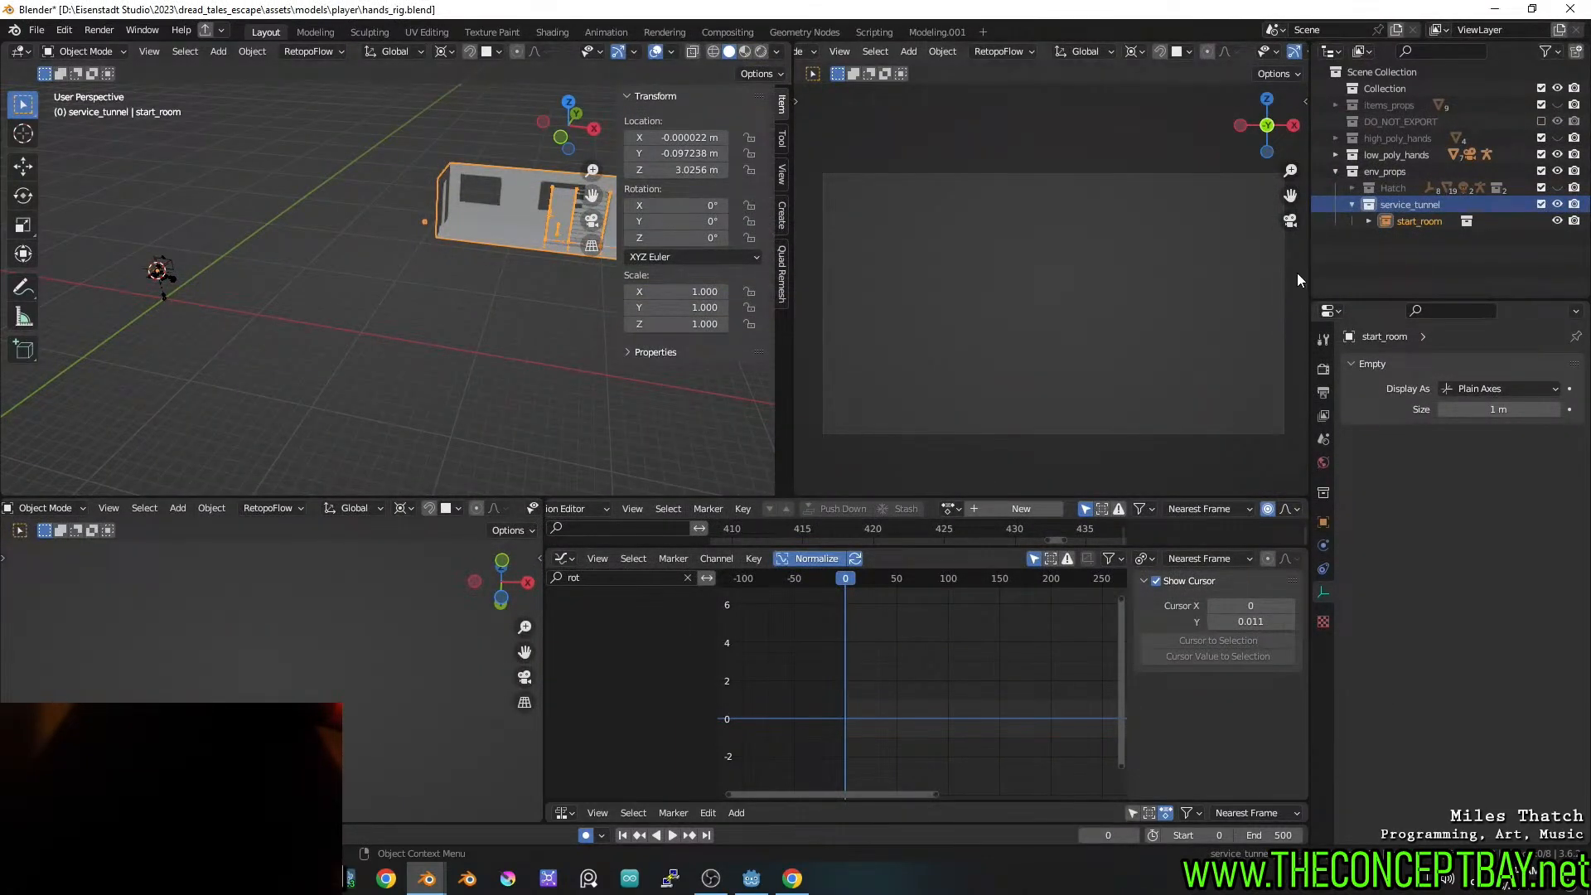
Make a library override of the newly linked start_room instance
click(1415, 223)
click(252, 51)
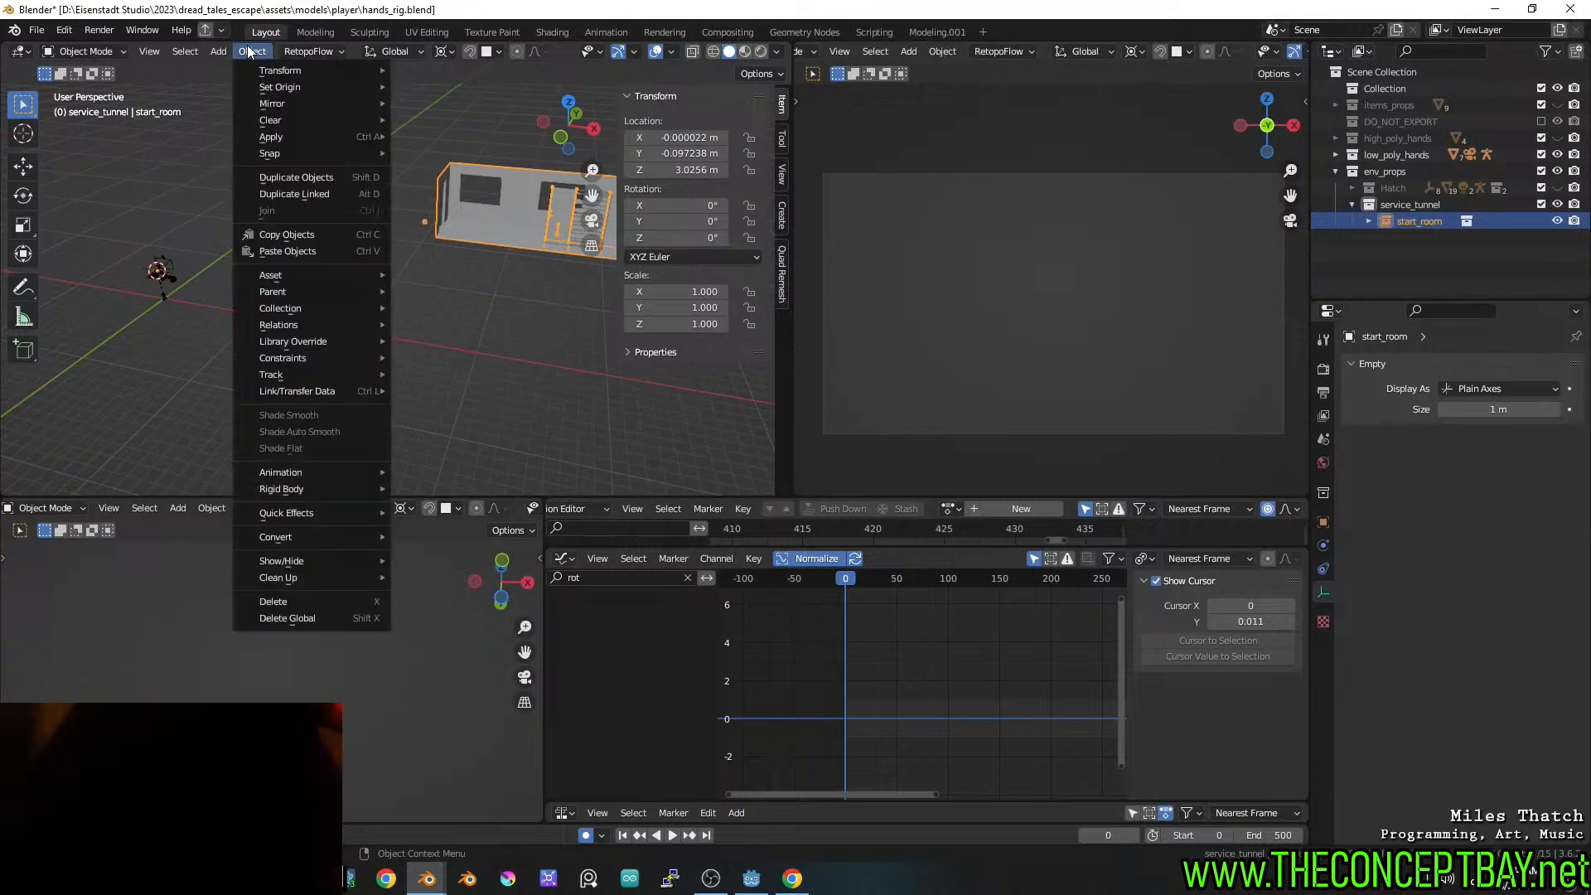
mouse_move(317, 329)
mouse_move(497, 363)
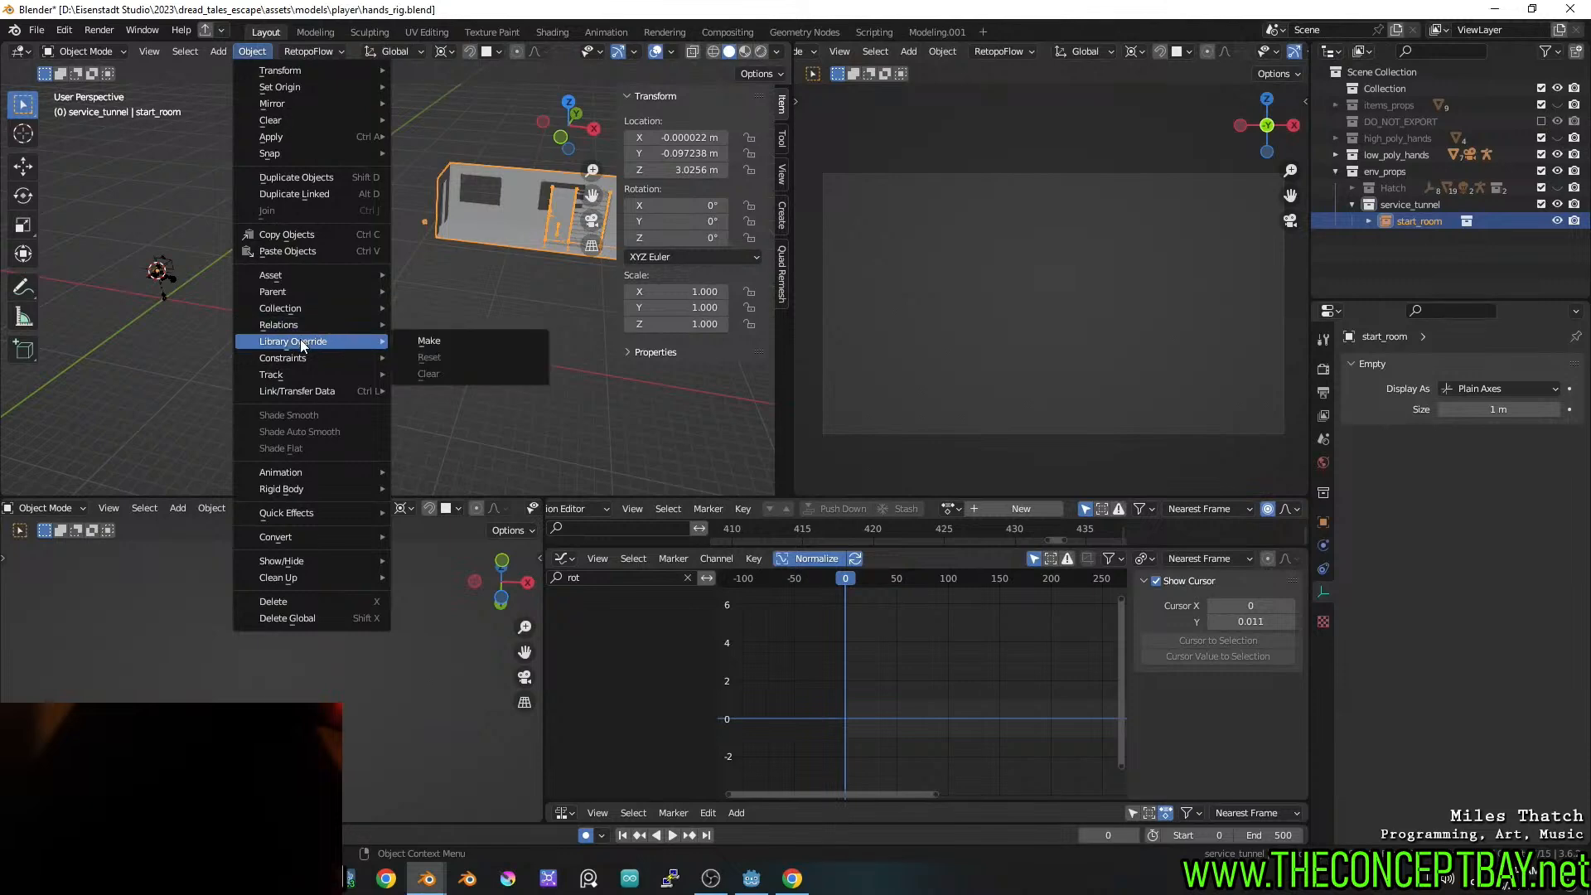
click(462, 342)
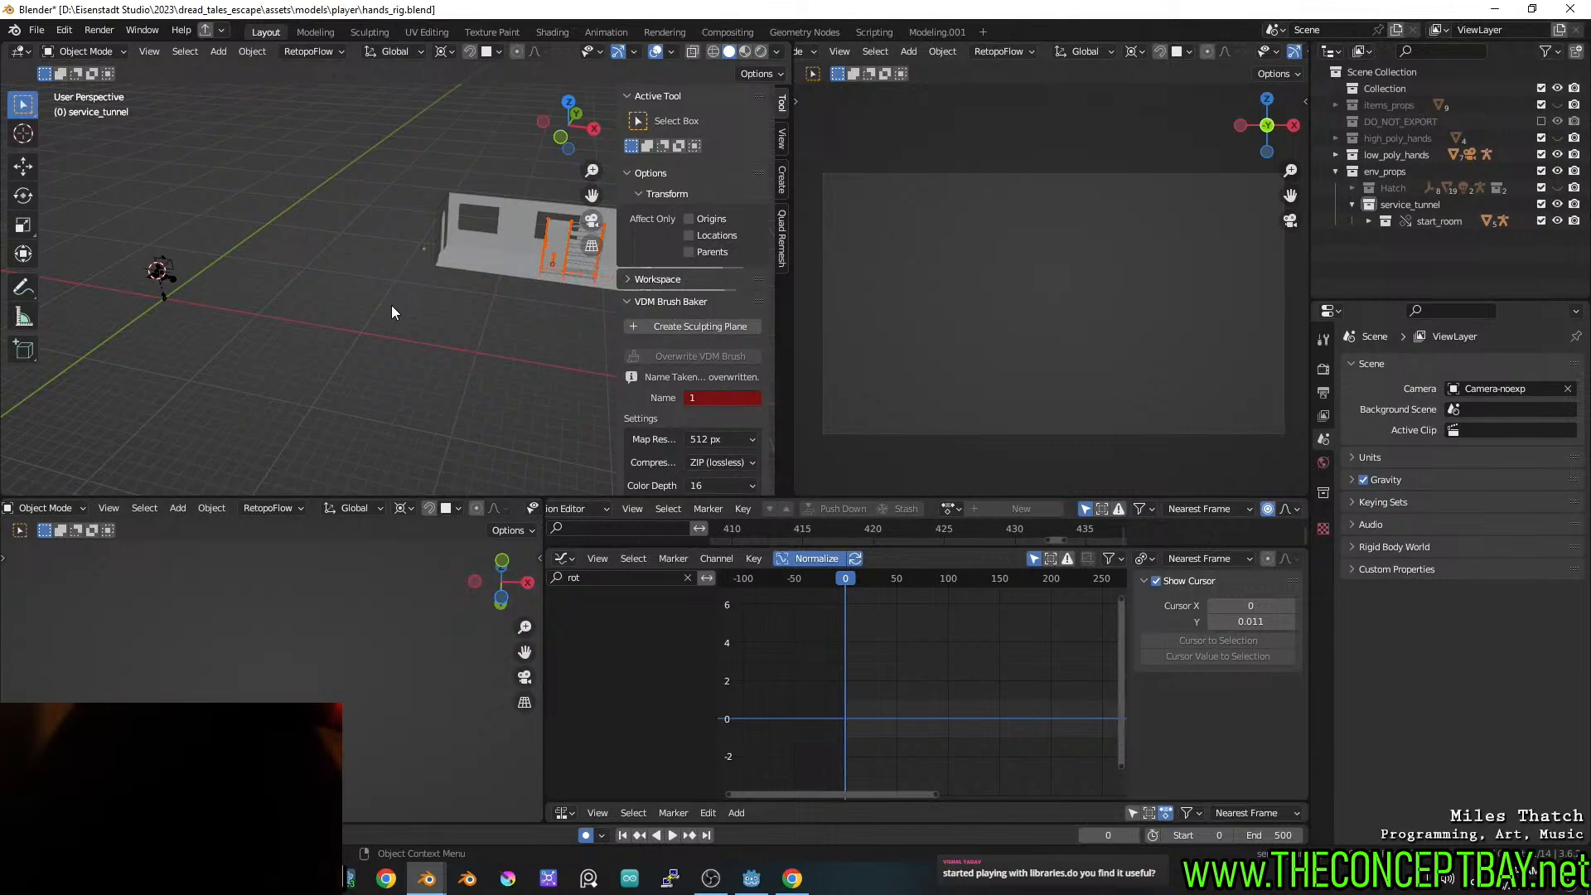
Hide the viewport sidebar, switch to top view, and select all objects in the overridden start_room collection
scroll(393, 313, down, 1)
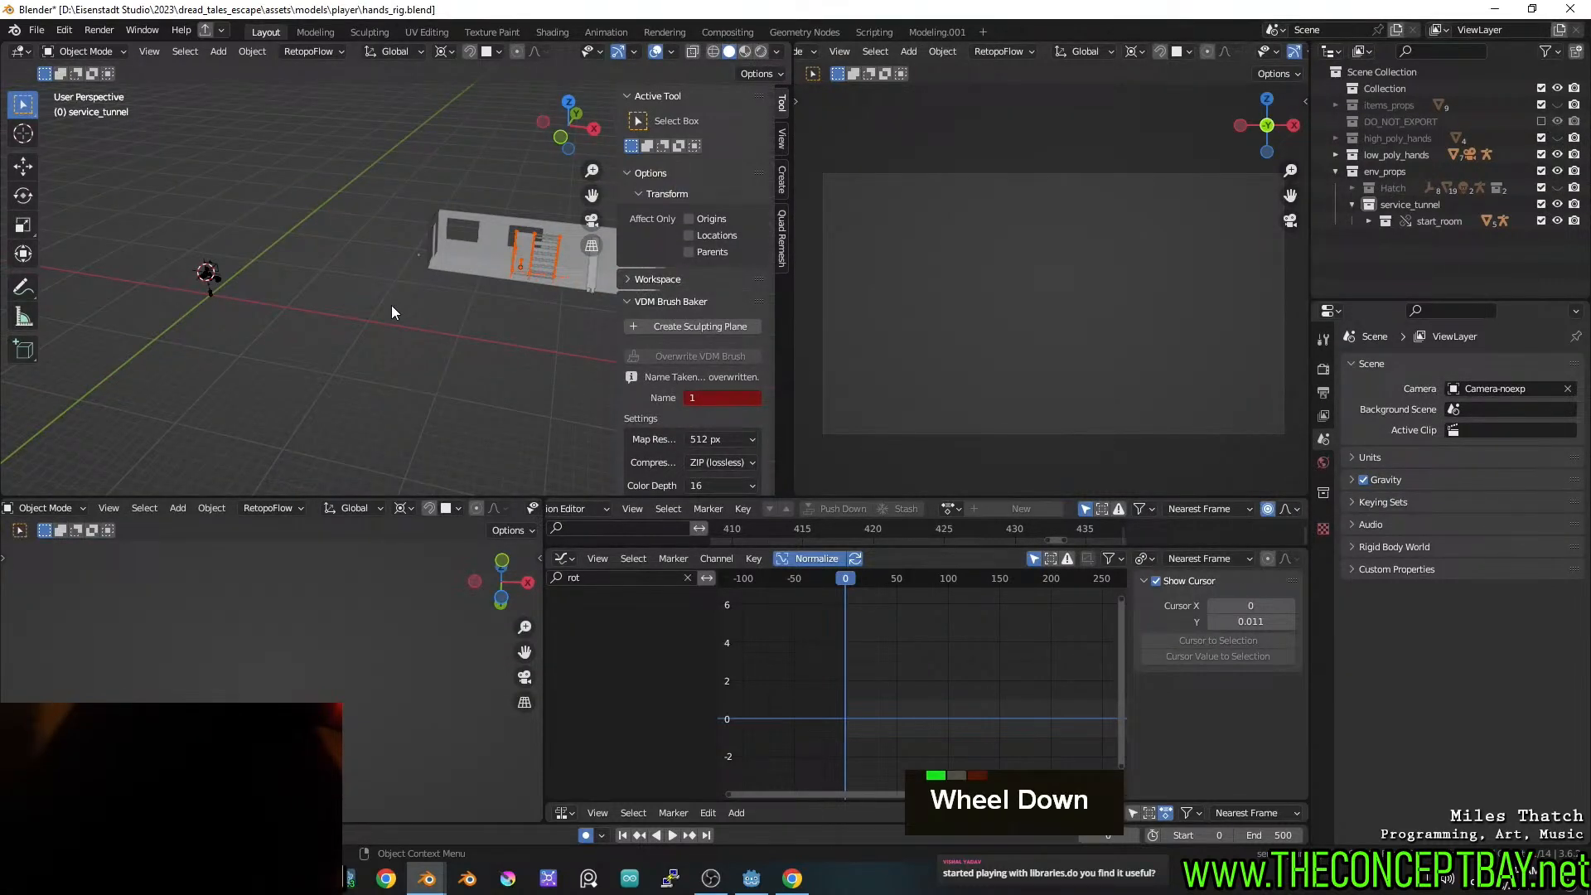
key(n)
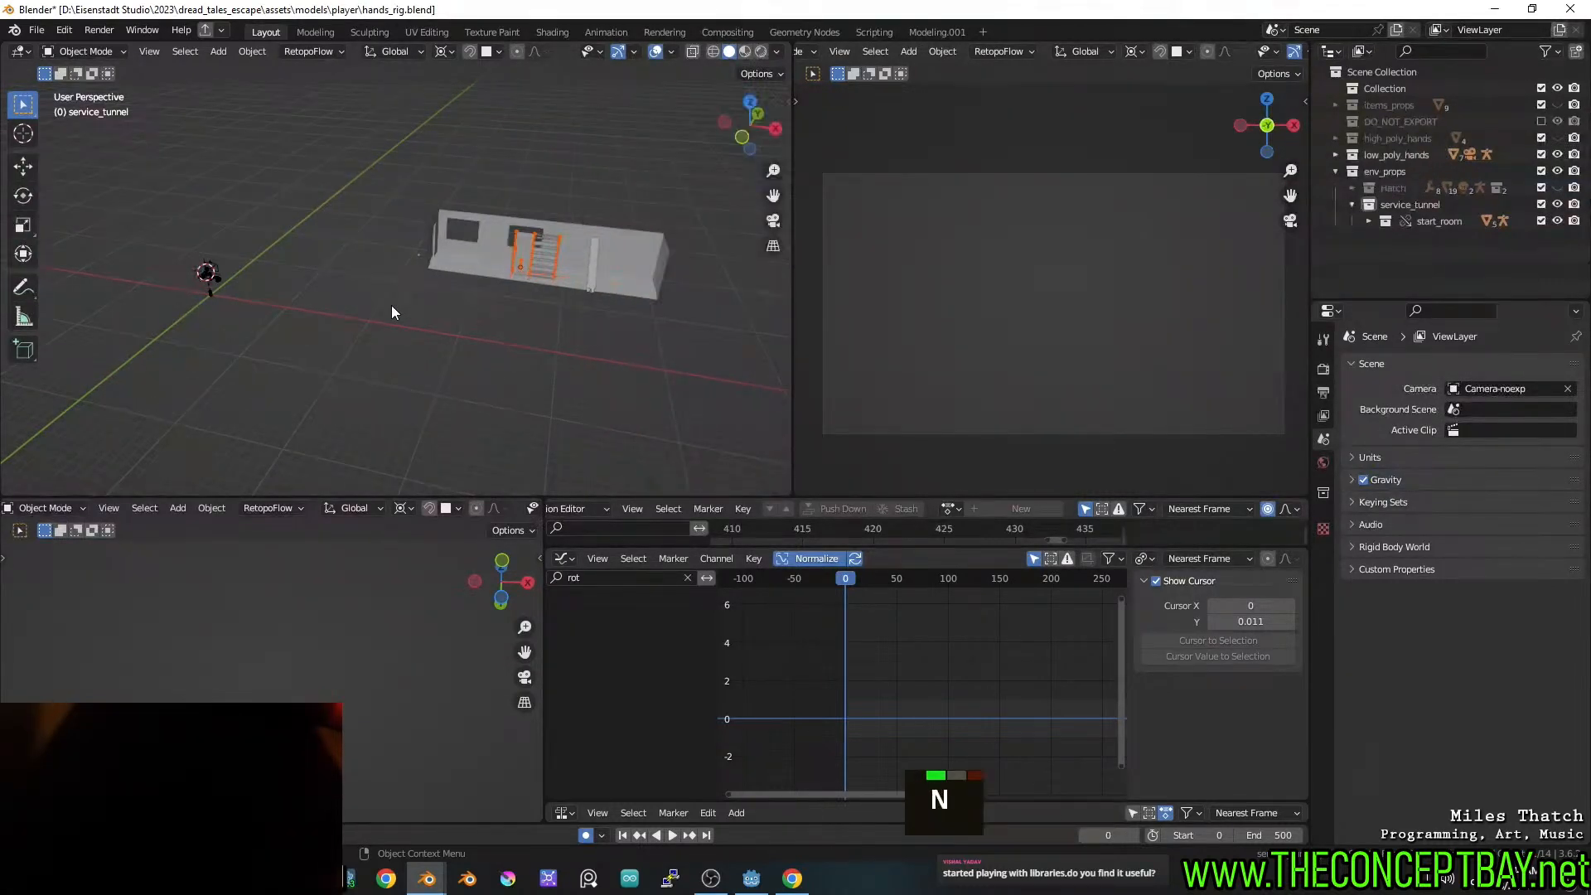
click(1407, 223)
alt+middle_drag(527, 219, 484, 333)
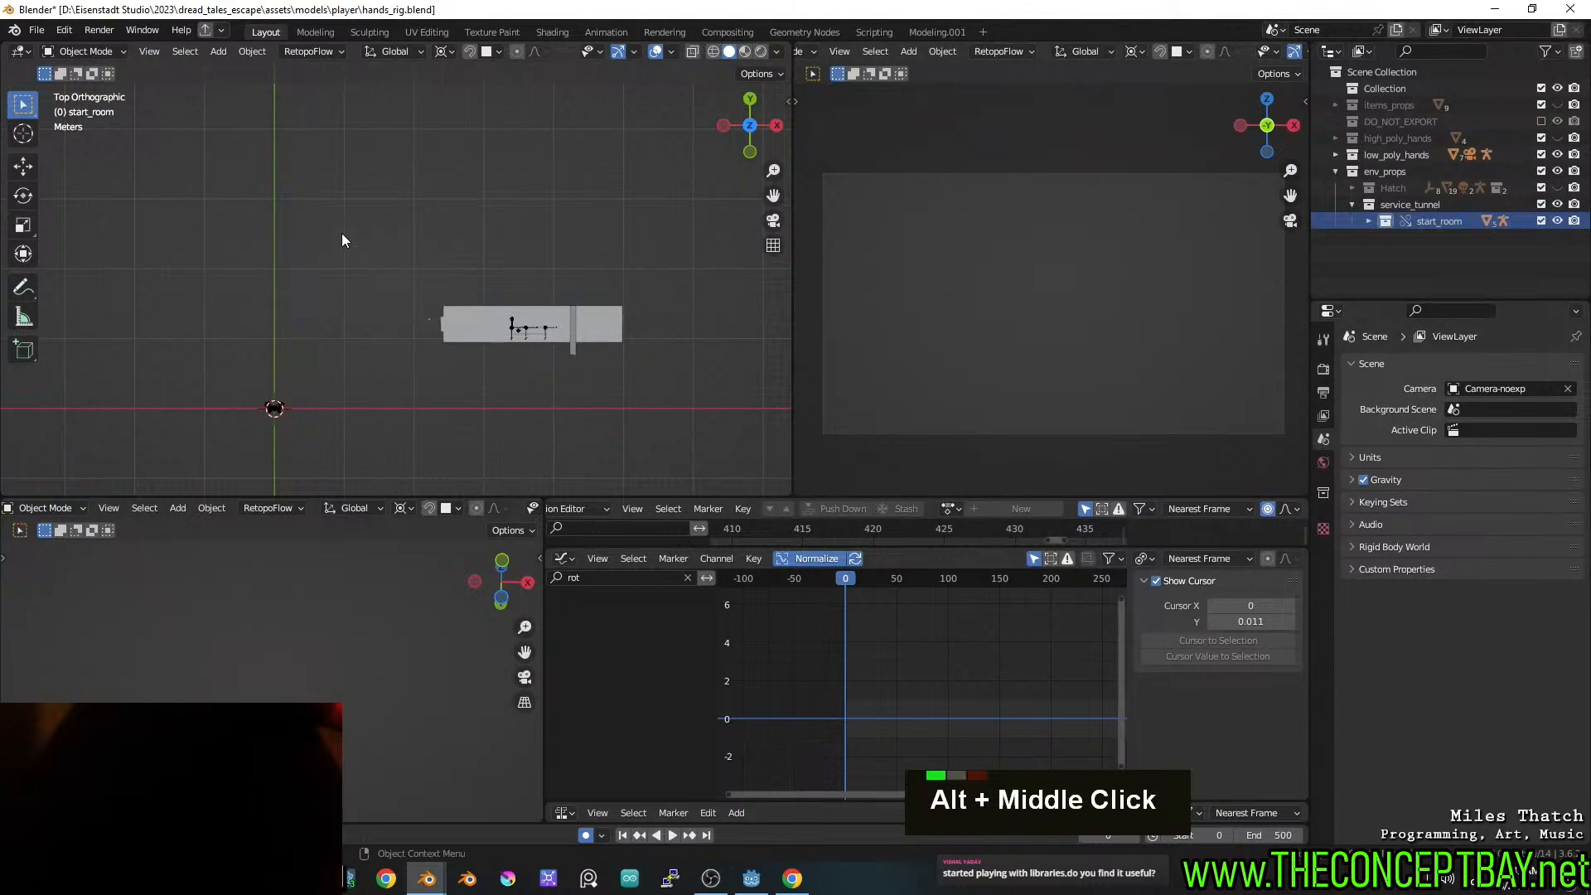
drag(344, 239, 716, 407)
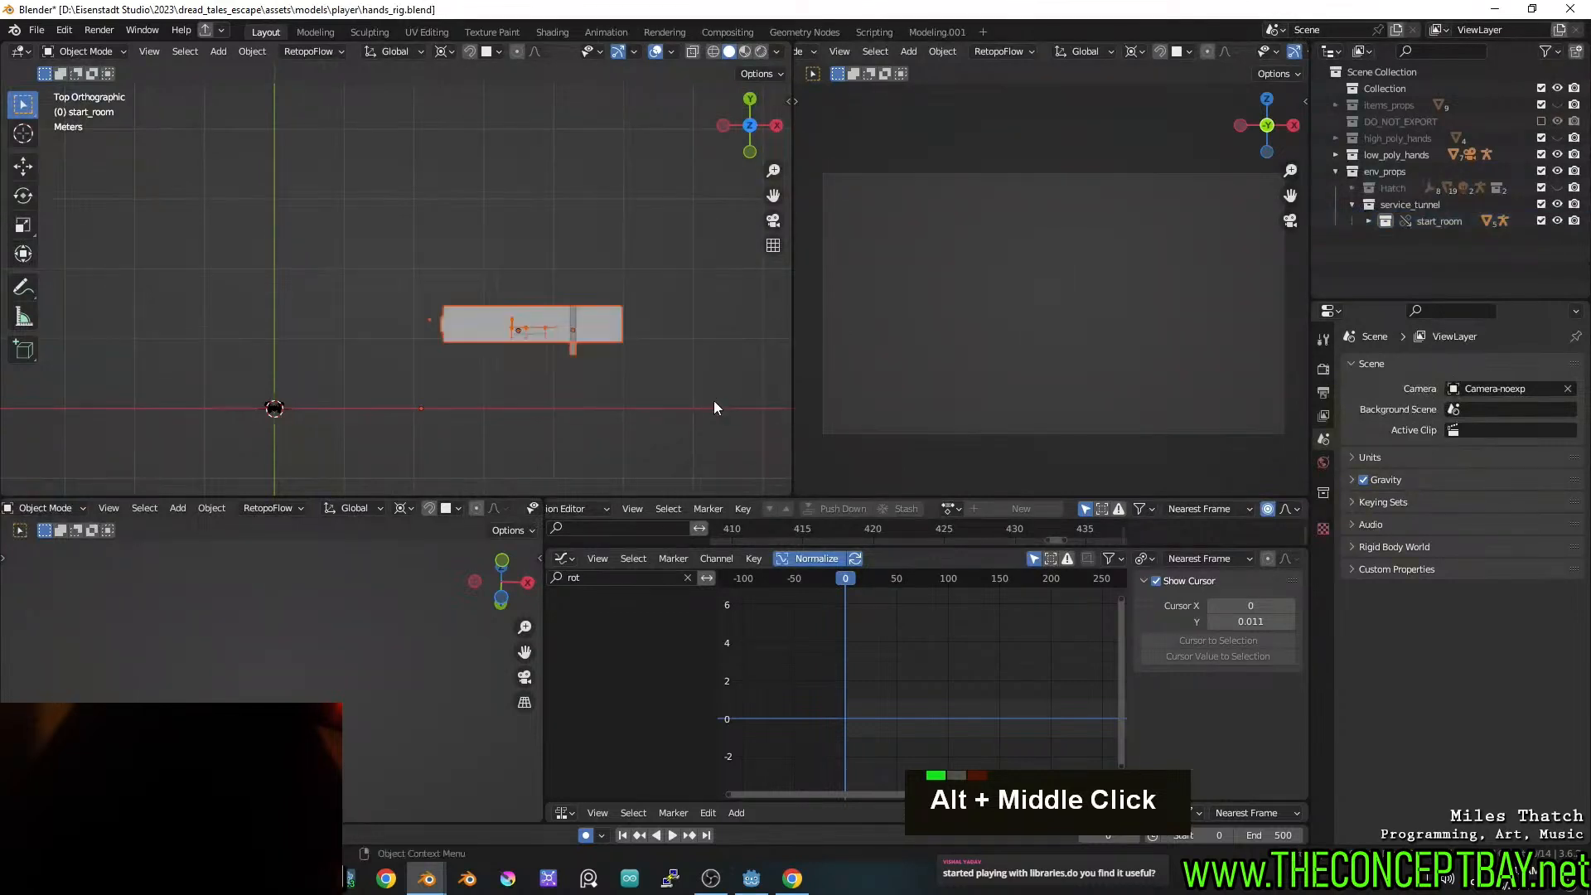
click(706, 337)
right_click(1417, 224)
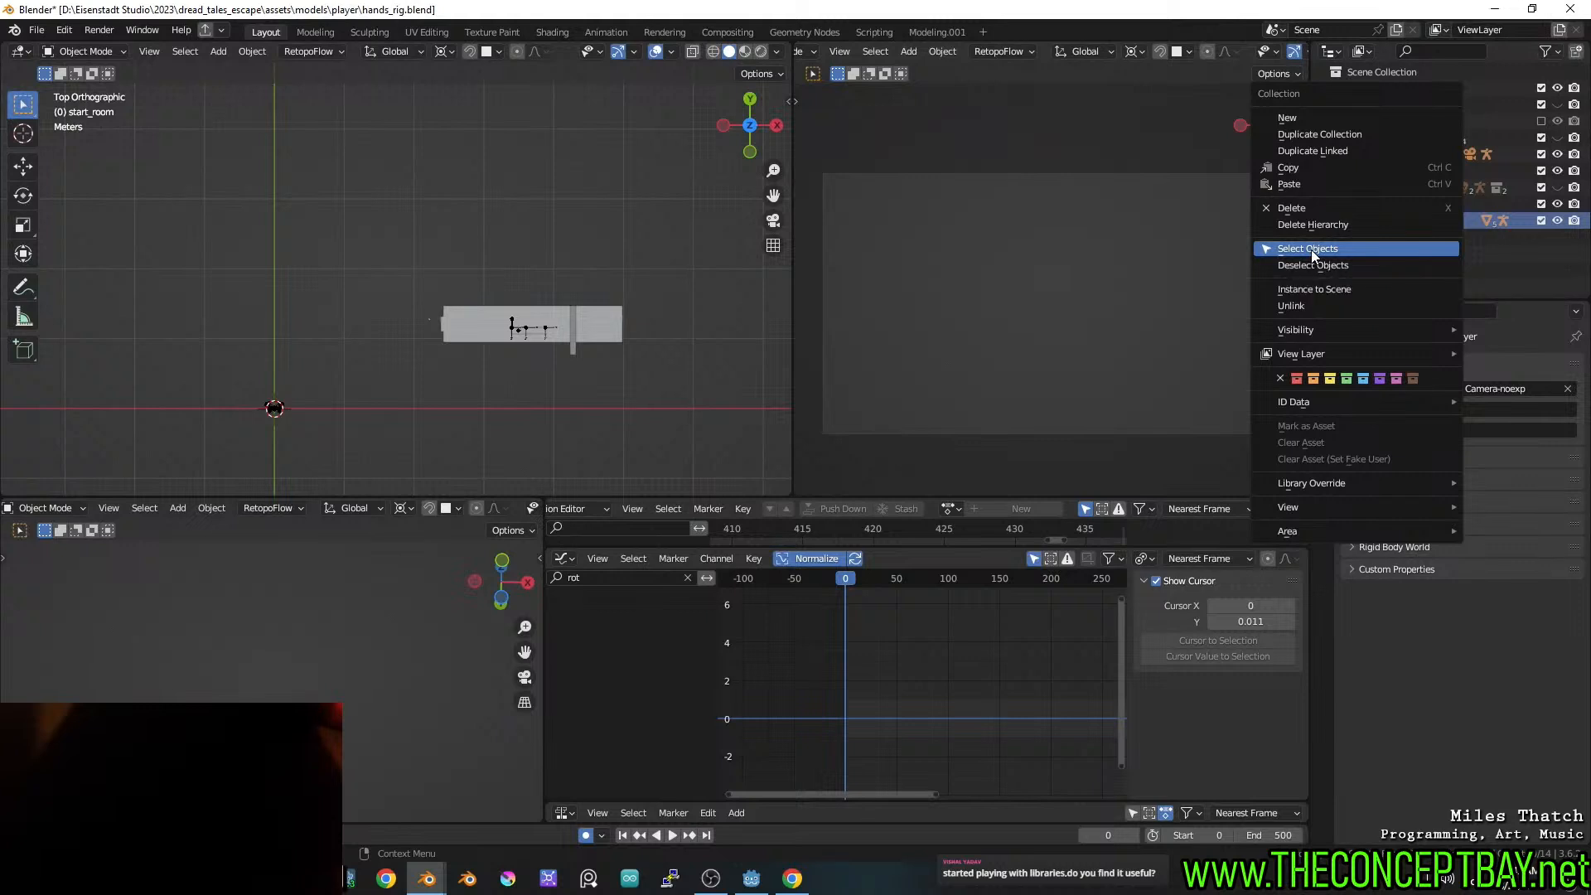
click(1311, 249)
right_click(1418, 217)
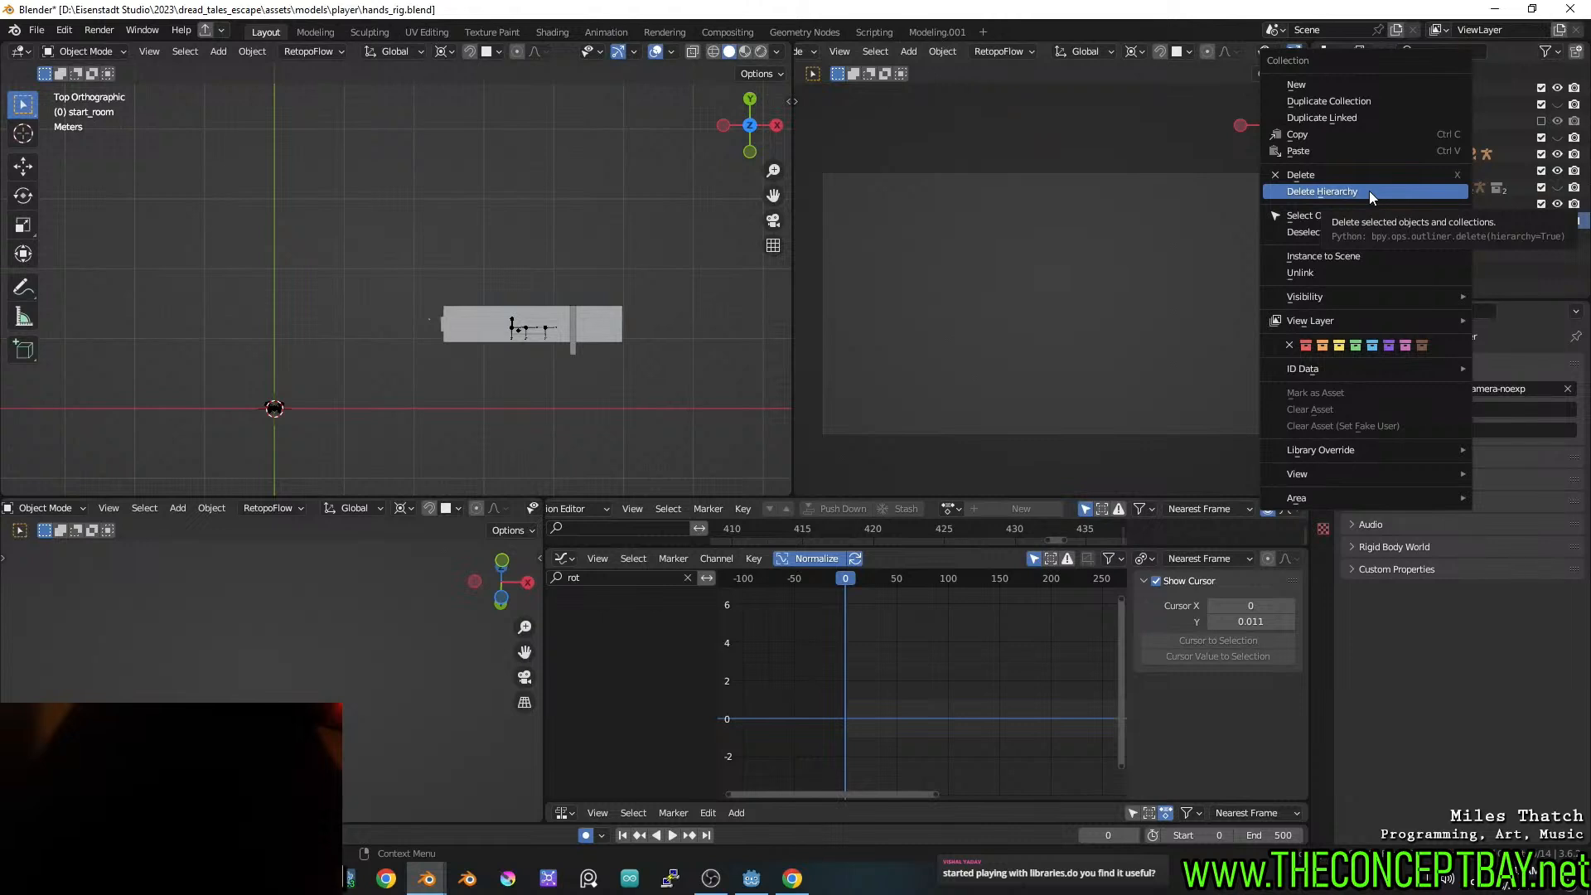
click(1374, 215)
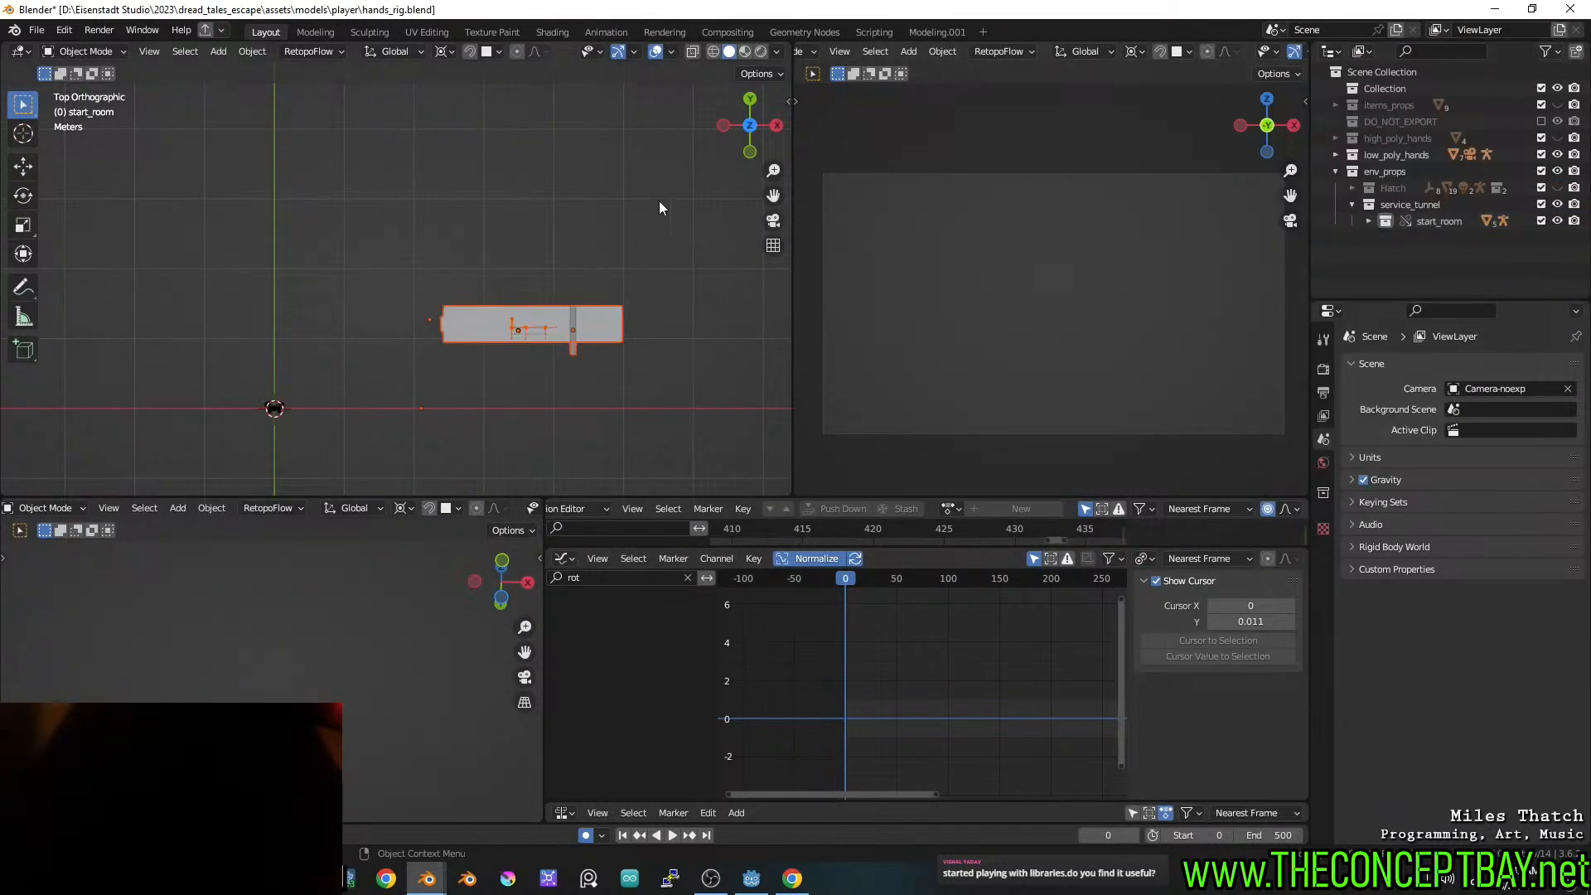
Move the selected room objects about -21.862 m in X and -12.705 m in Y, then about -0.253 m and -0.054 m, towards the hands rig
shift+middle_drag(489, 254, 483, 265)
scroll(598, 138, up, 4)
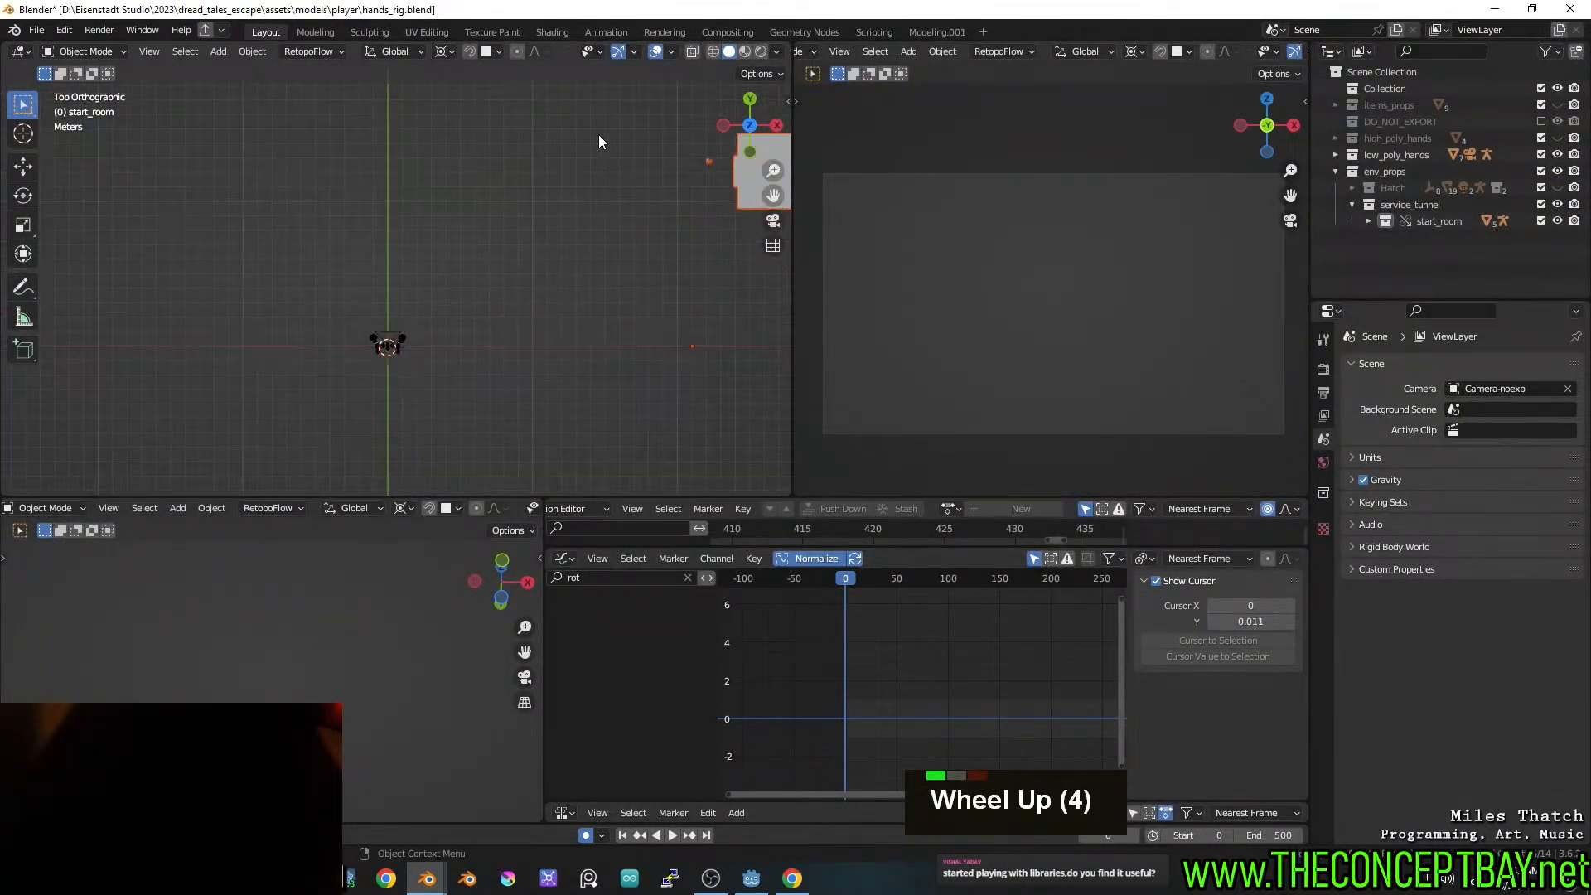
key(g)
click(287, 315)
shift+scroll(418, 419, up, 2)
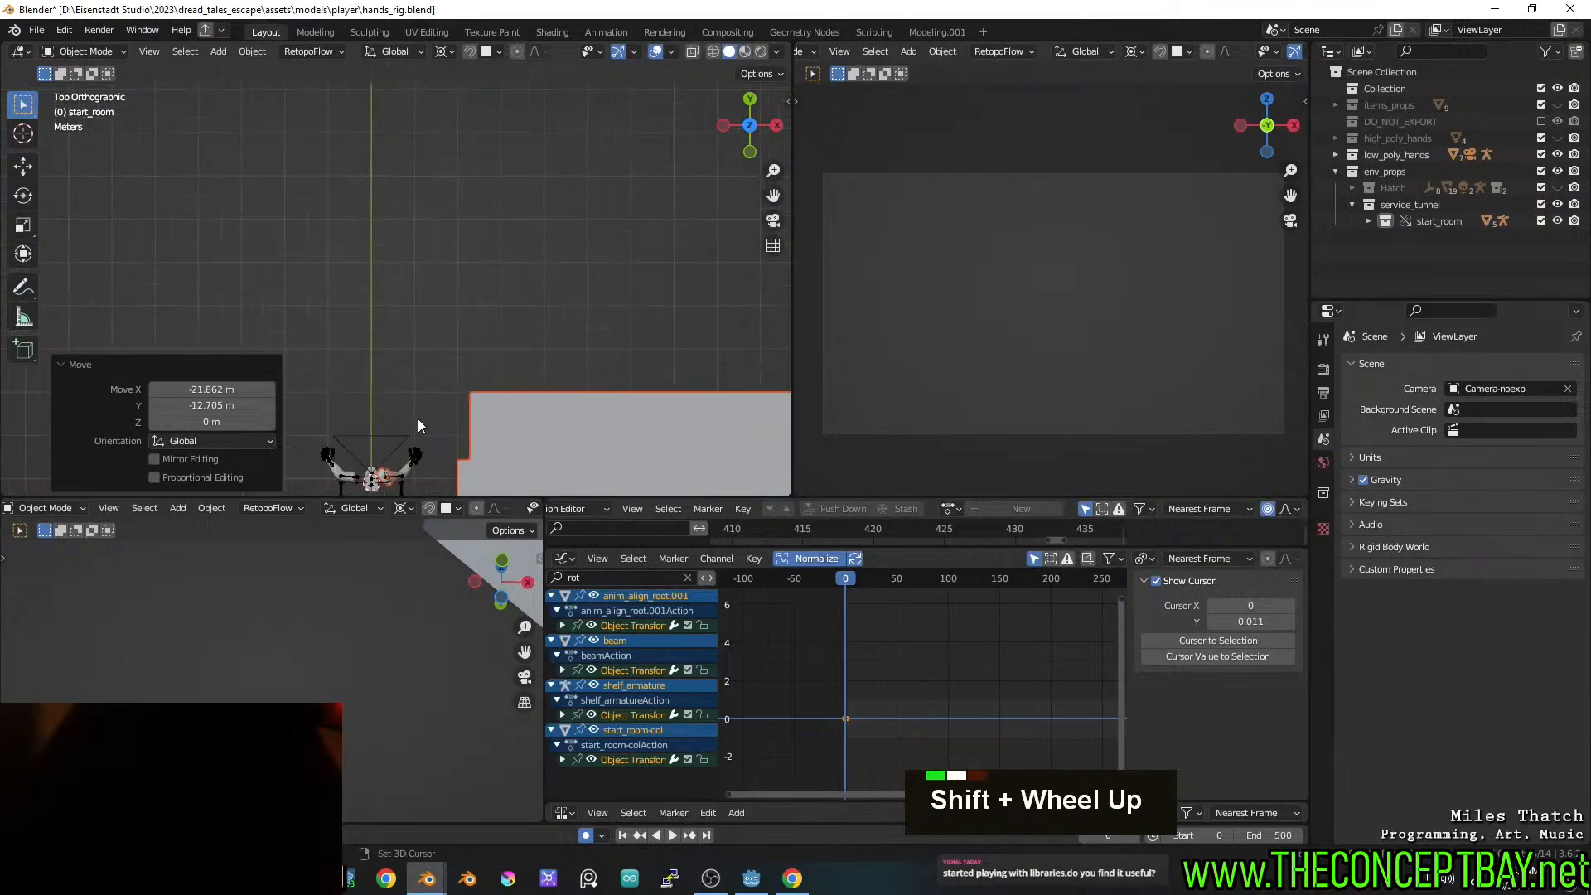
scroll(422, 218, up, 11)
key(g)
click(514, 217)
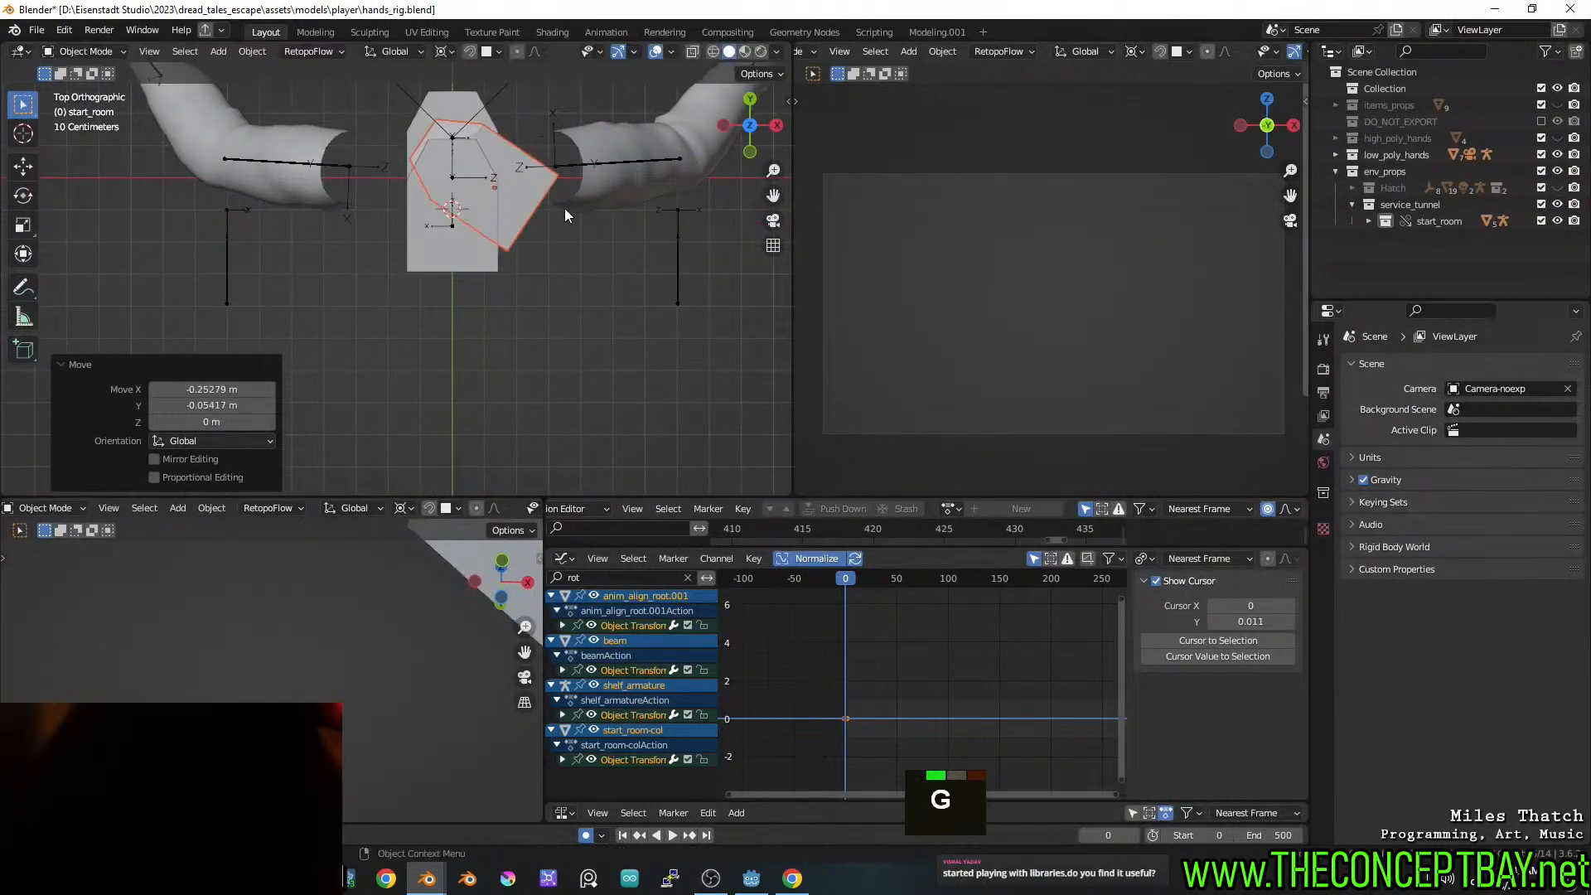
In wireframe shading, place the 3D cursor at the origin and move the room objects about -0.132 m in X and 0.028 m in Y
key(shift+z)
shift+middle_drag(457, 221, 394, 350)
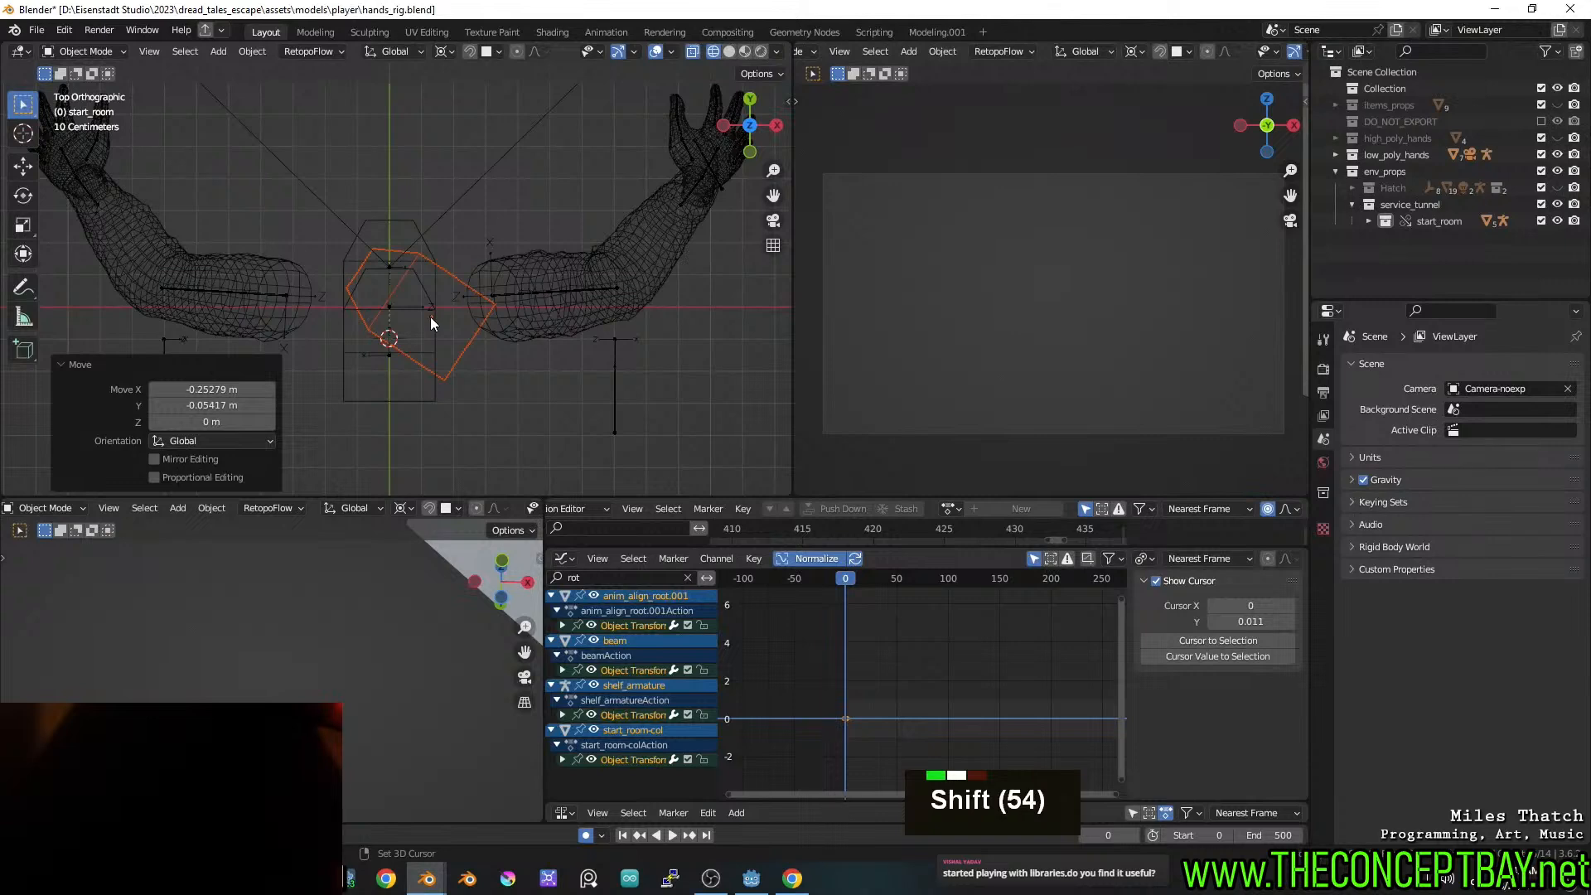
shift+right_click(390, 308)
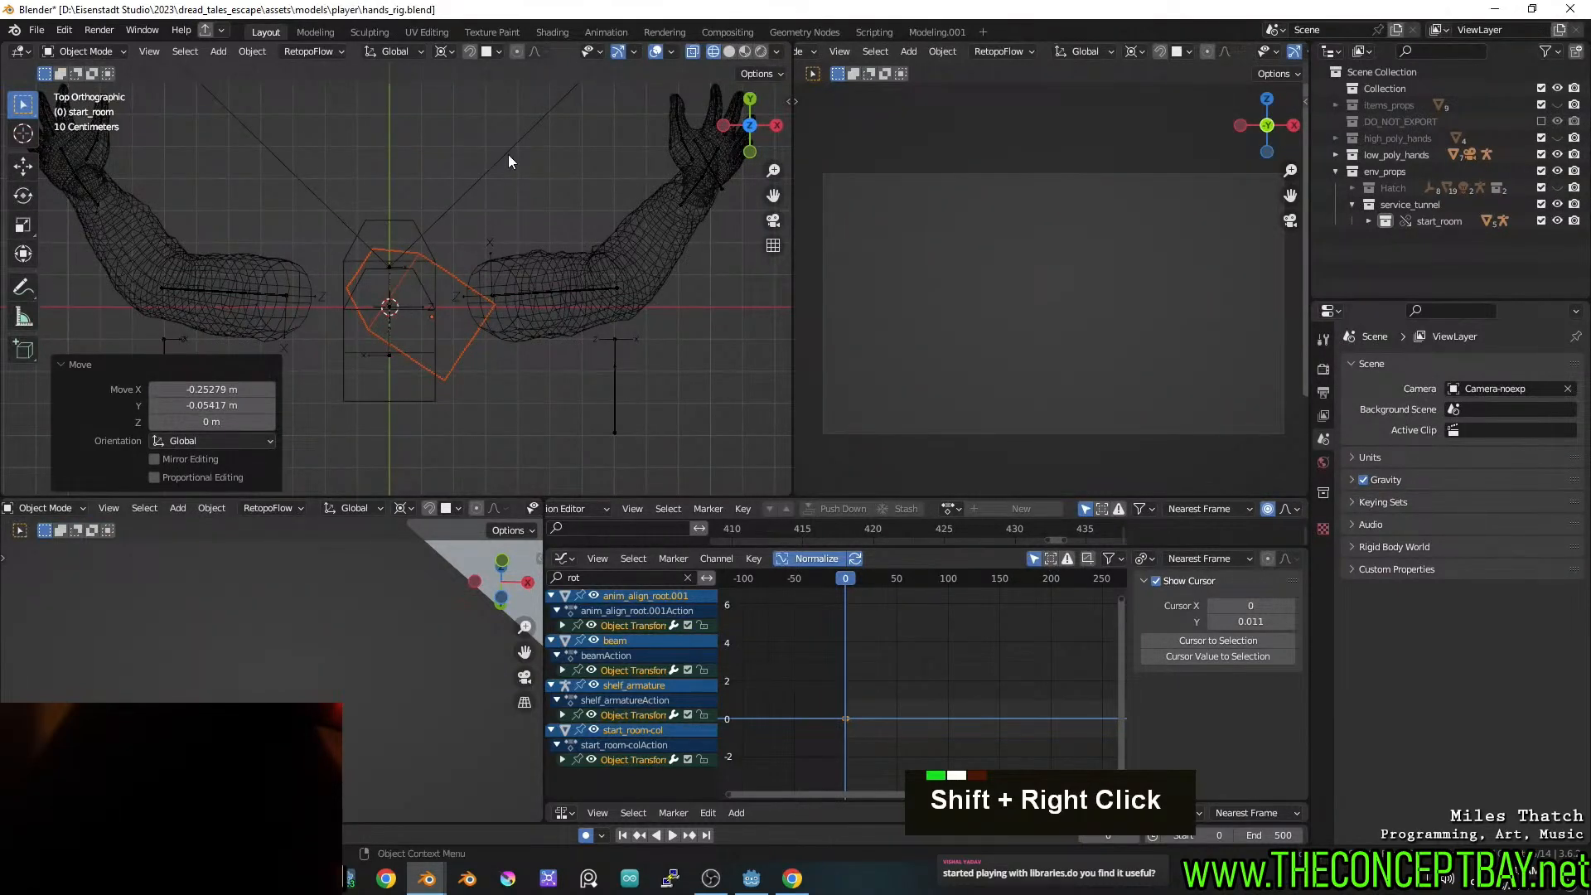
key(g)
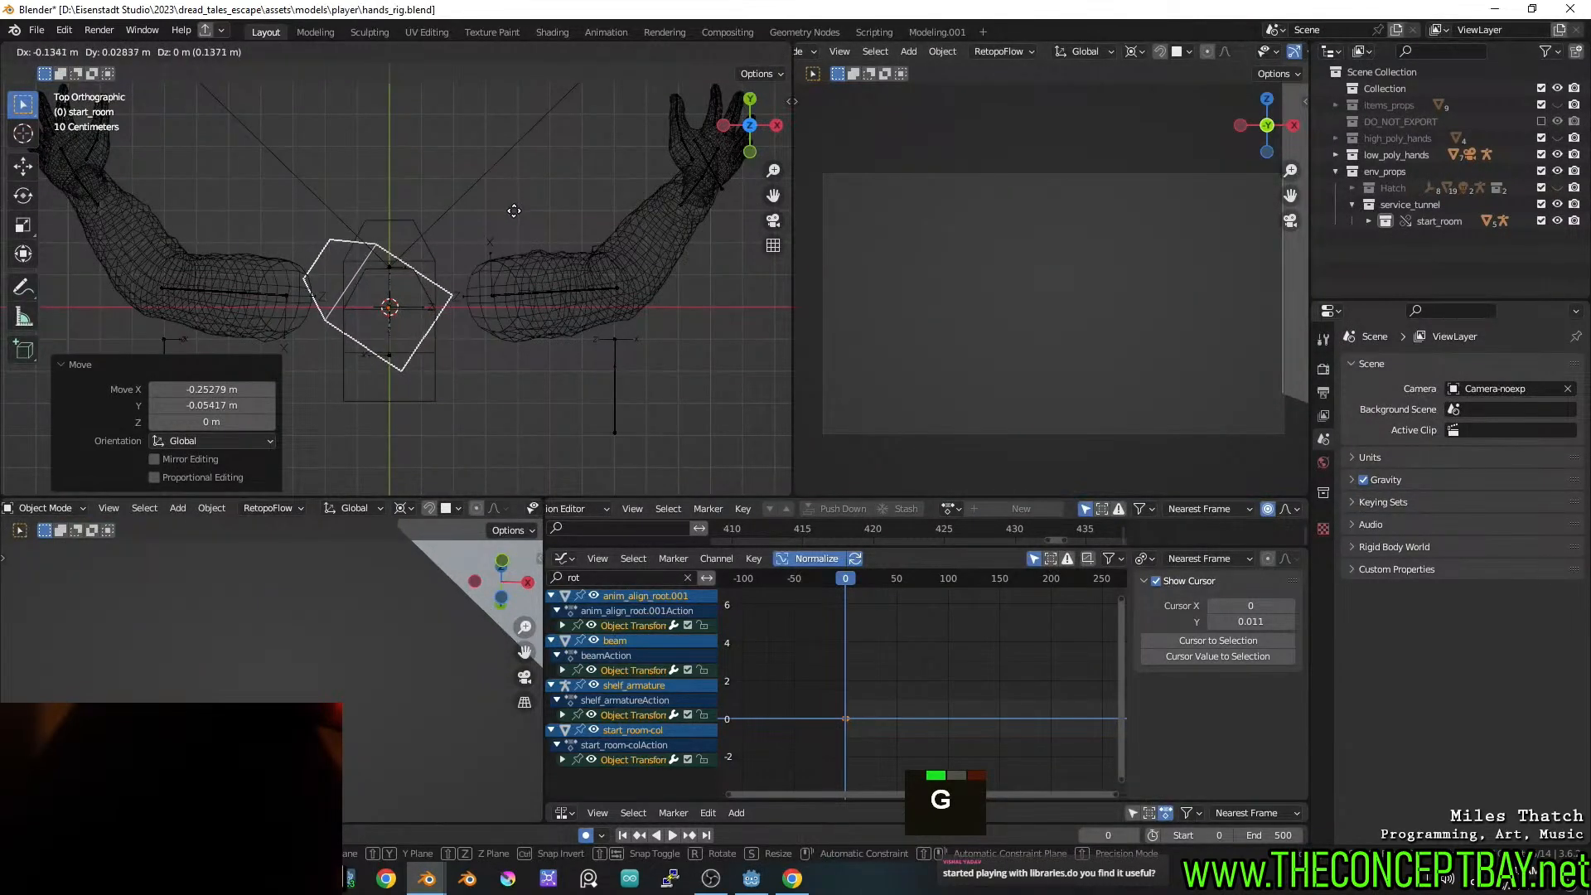
click(515, 210)
Rotate the room objects 56.1° about Z and nudge them about 0.0007 m in X and 0.0009 m in Y onto the hands rig's alignment shape
key(r)
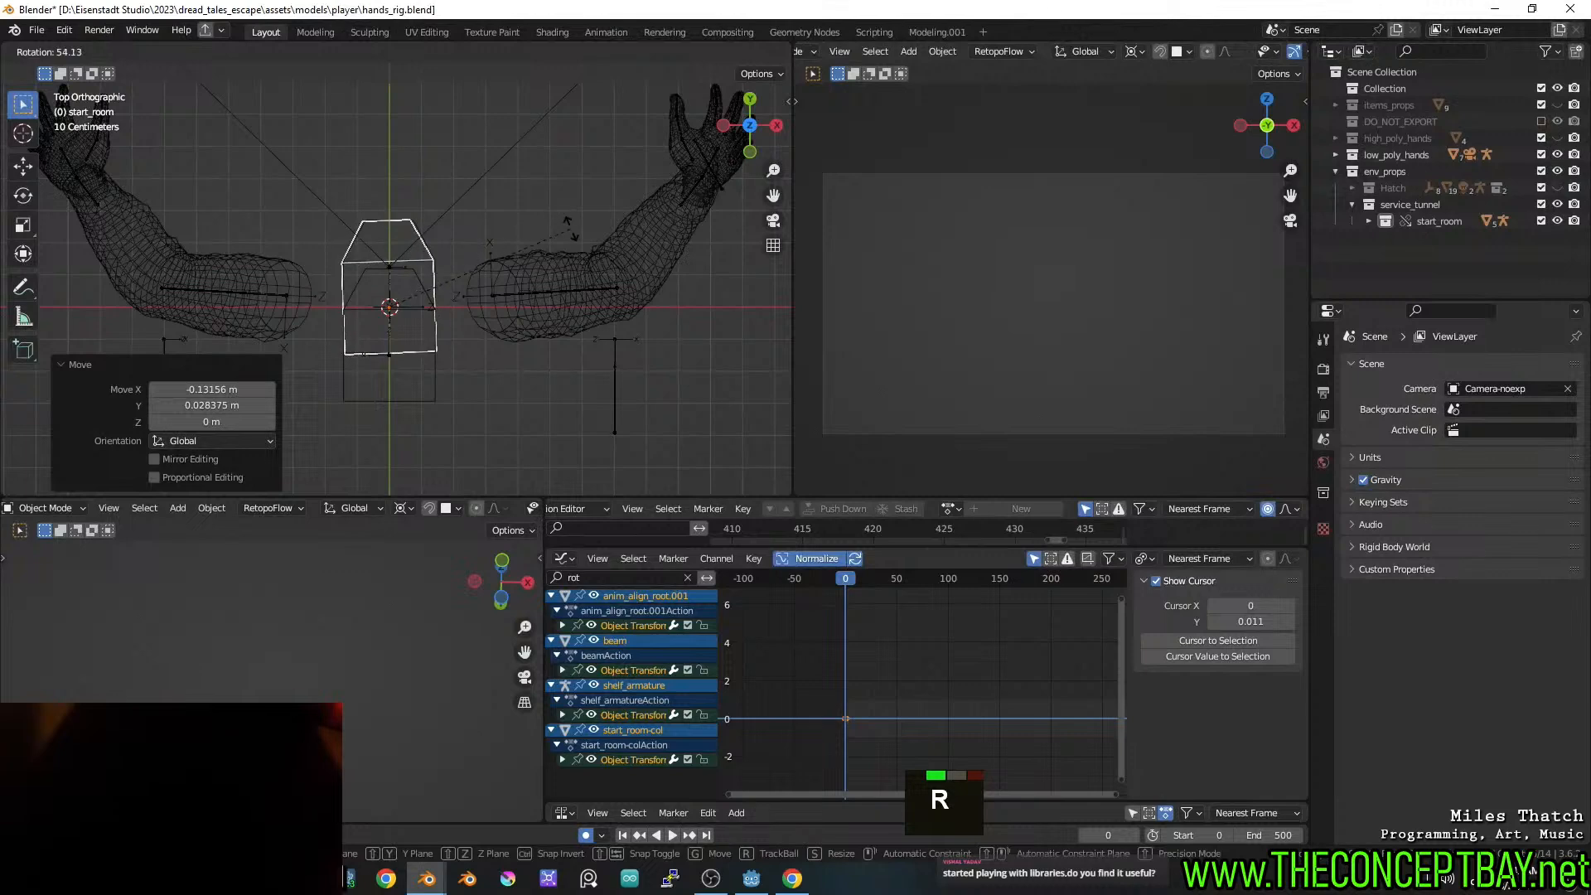
shift+click(570, 226)
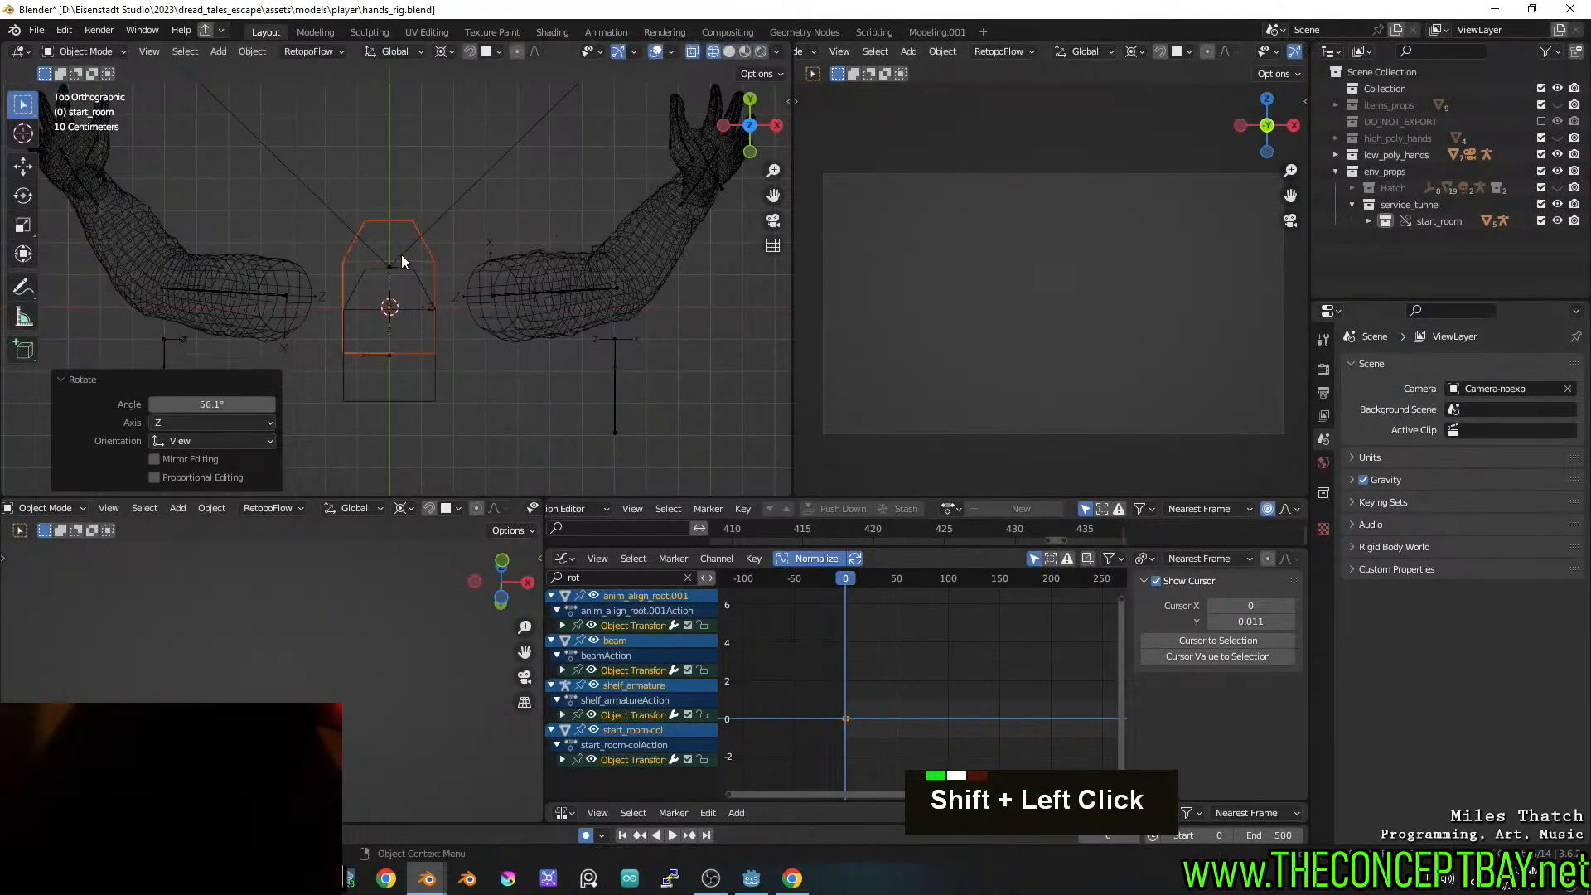
scroll(402, 254, up, 11)
shift+middle_drag(403, 248, 613, 252)
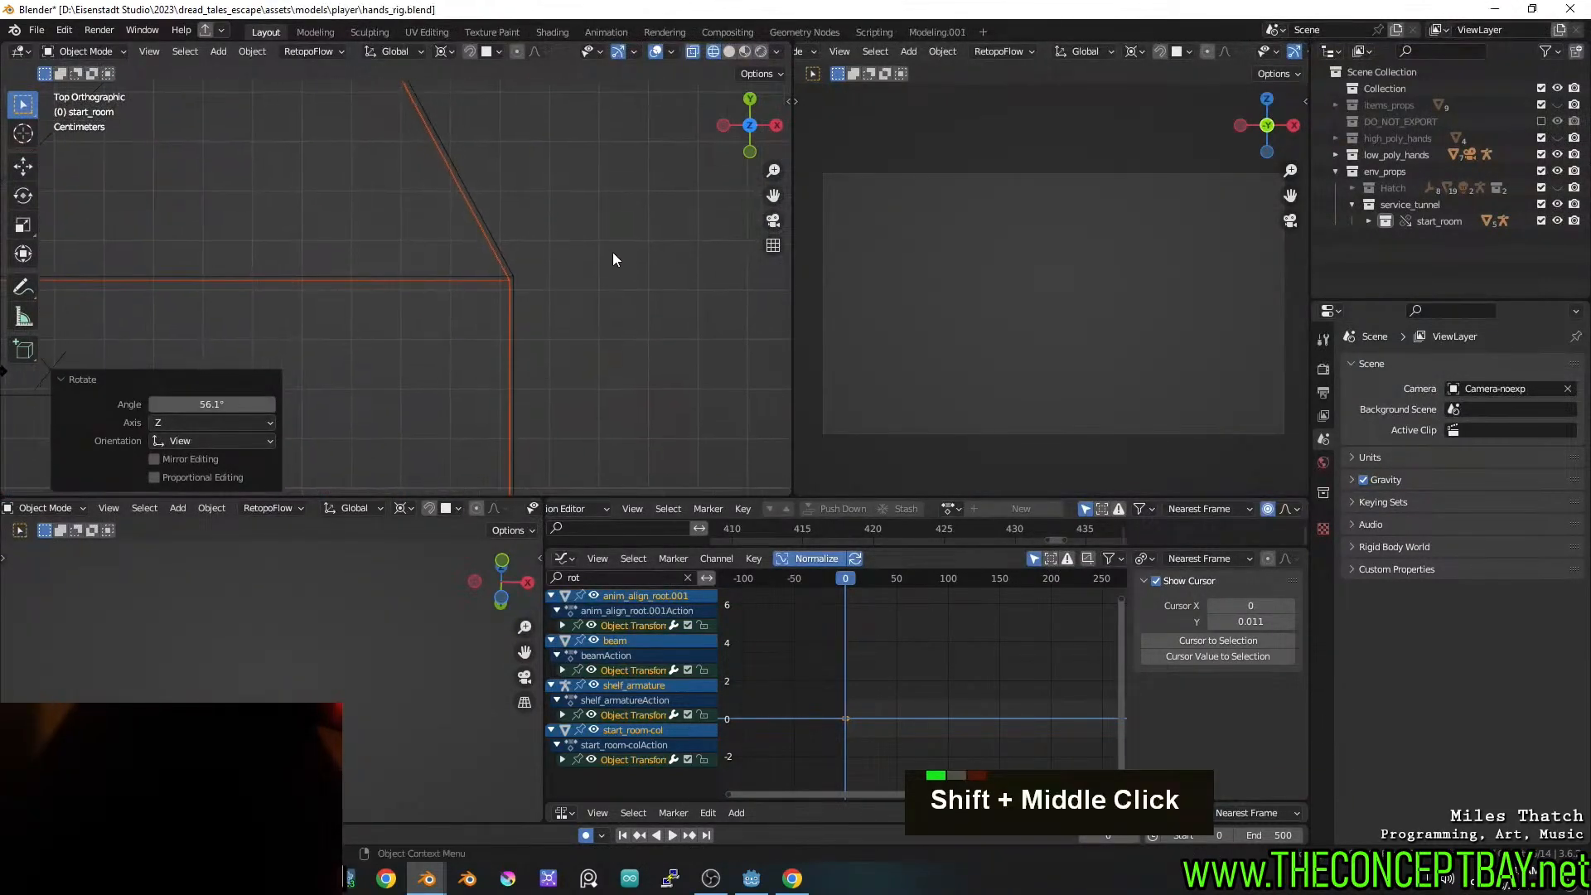
key(g)
shift+click(643, 210)
scroll(437, 253, down, 5)
shift+middle_drag(378, 249, 791, 229)
scroll(358, 268, down, 5)
shift+middle_drag(737, 379, 687, 235)
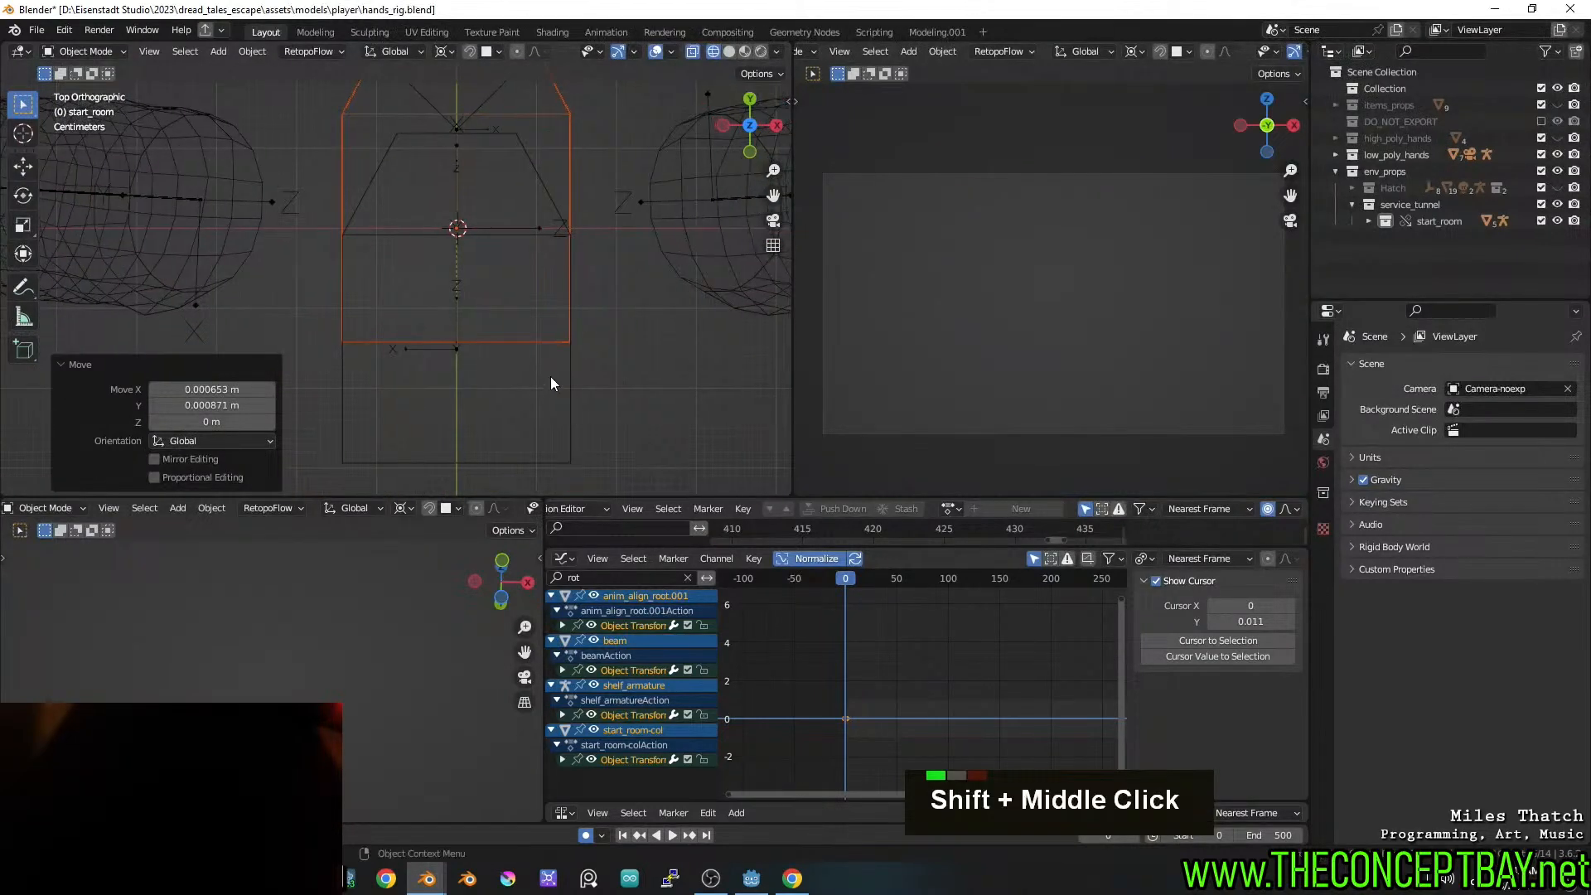
In front view, lower the selected room objects about 2.635 m in Z towards the base of the hands rig
shift+middle_drag(553, 391, 535, 356)
scroll(509, 348, up, 4)
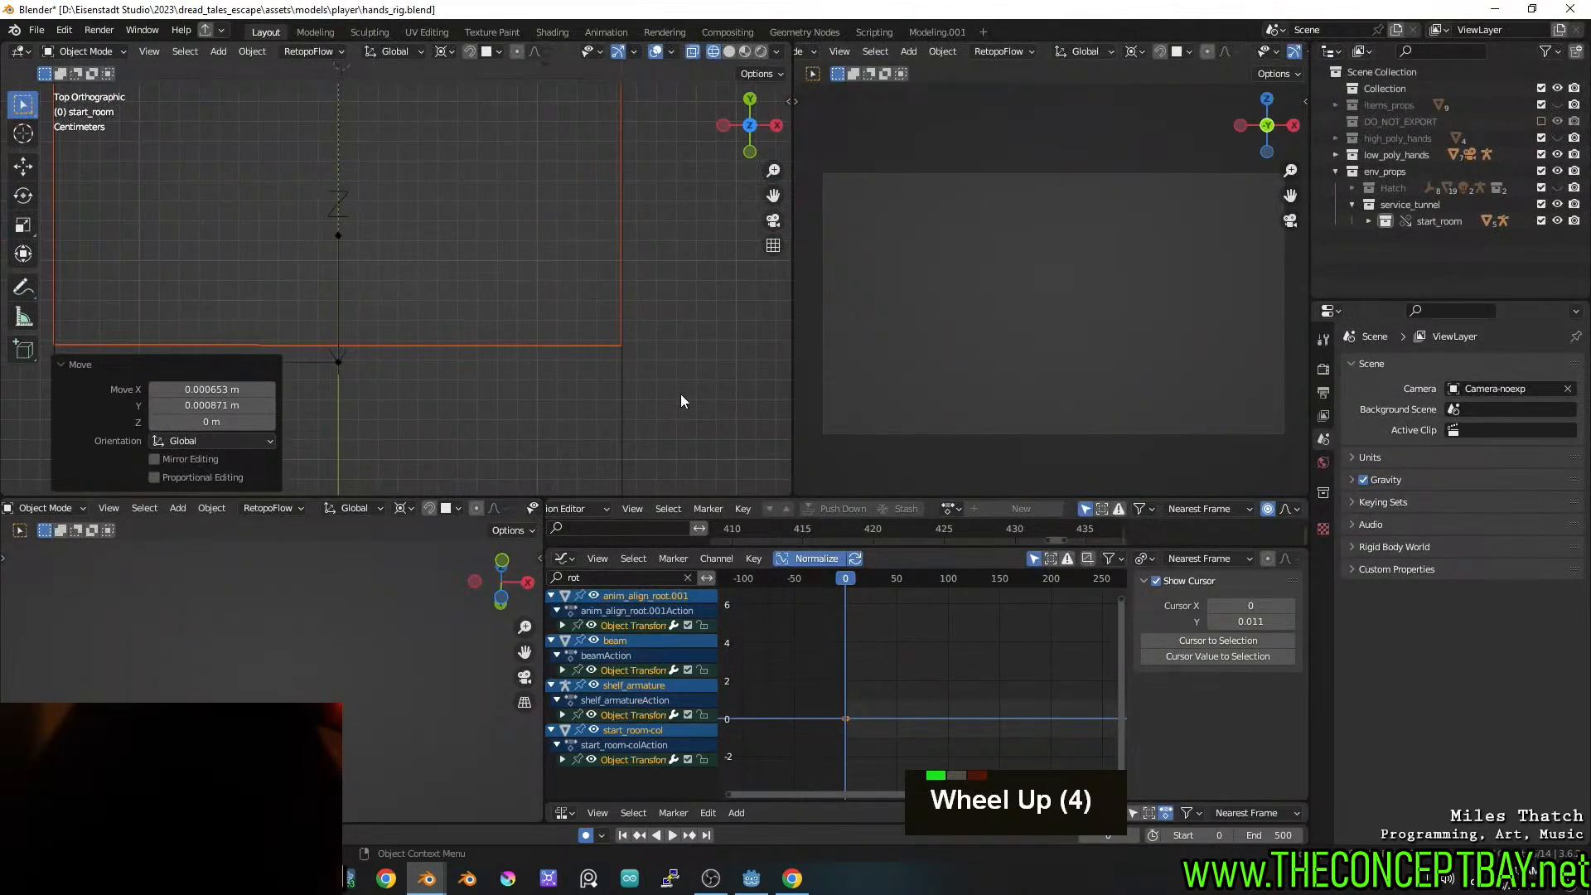
alt+middle_drag(622, 440, 637, 223)
scroll(637, 223, down, 20)
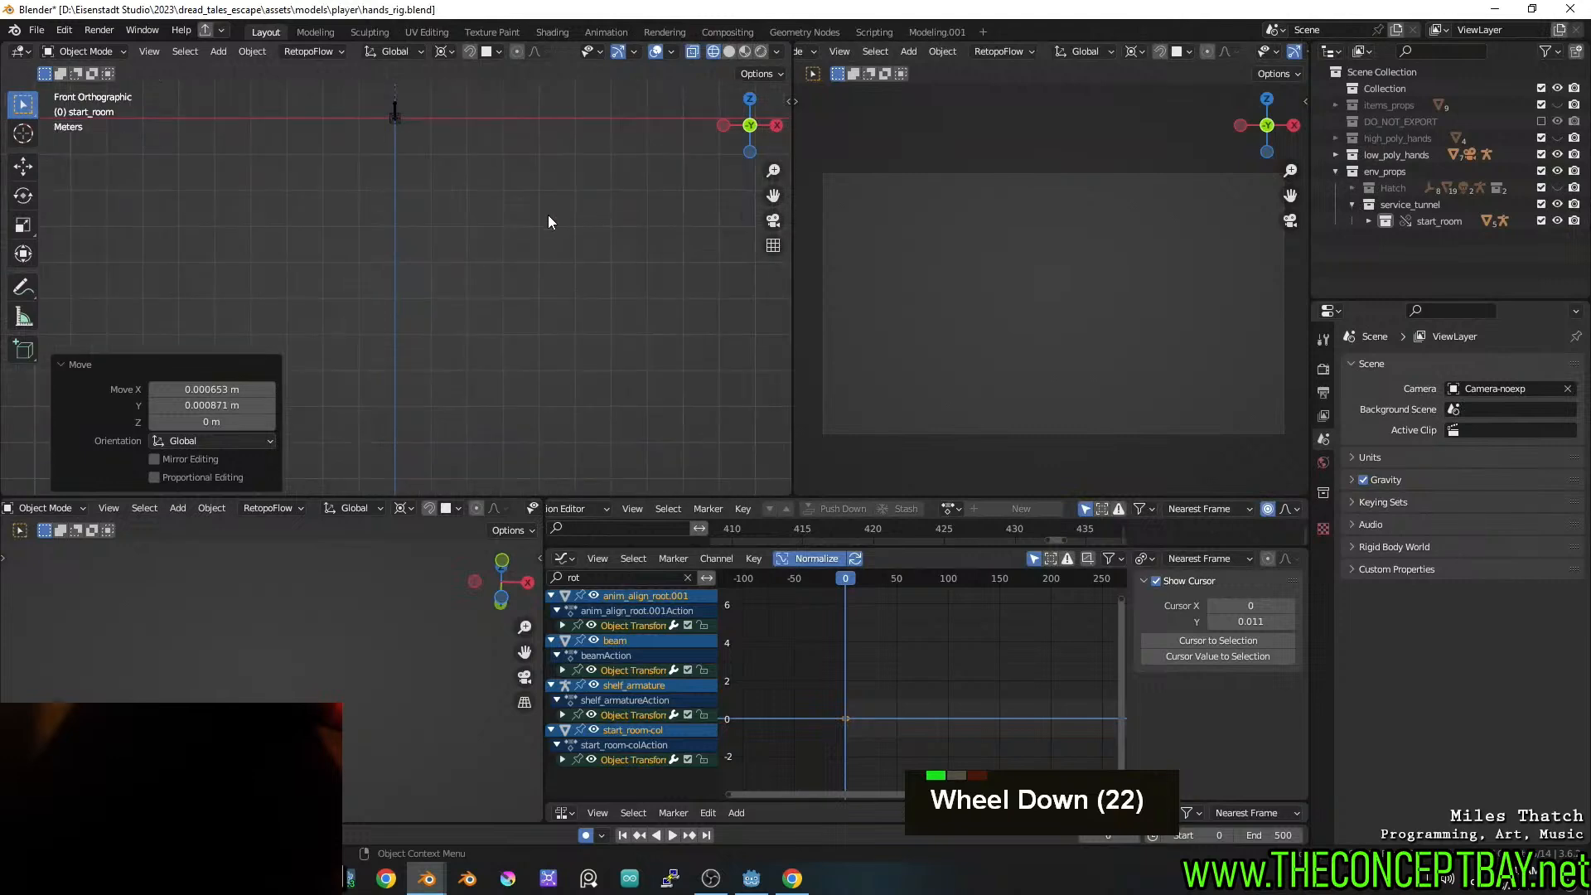
scroll(471, 208, up, 10)
scroll(456, 311, up, 7)
shift+middle_drag(613, 429, 481, 308)
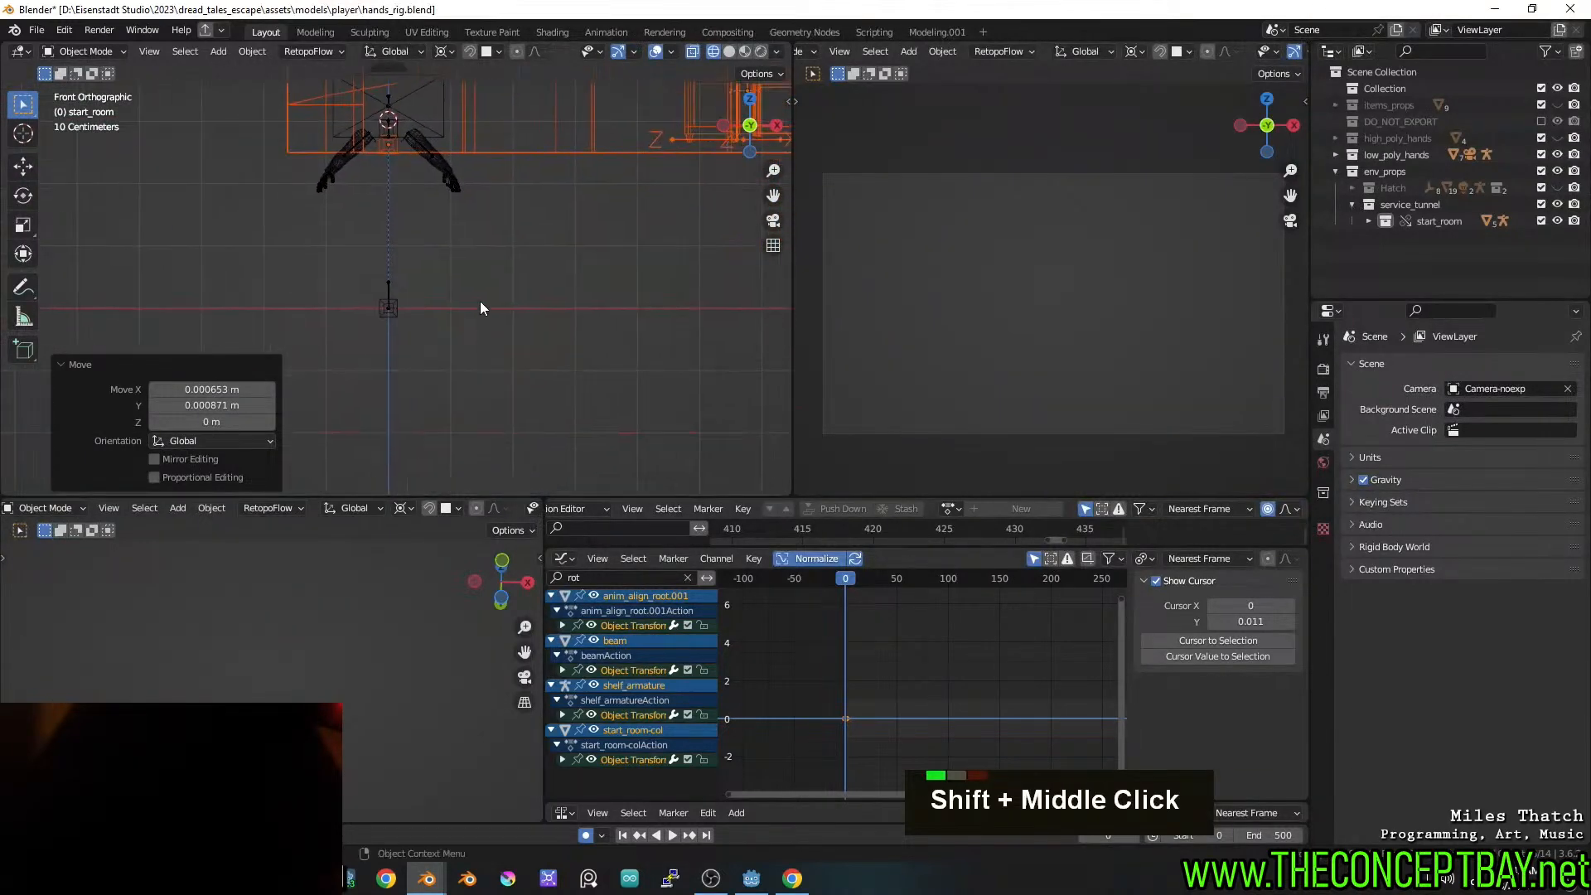
key(g)
key(z)
click(437, 394)
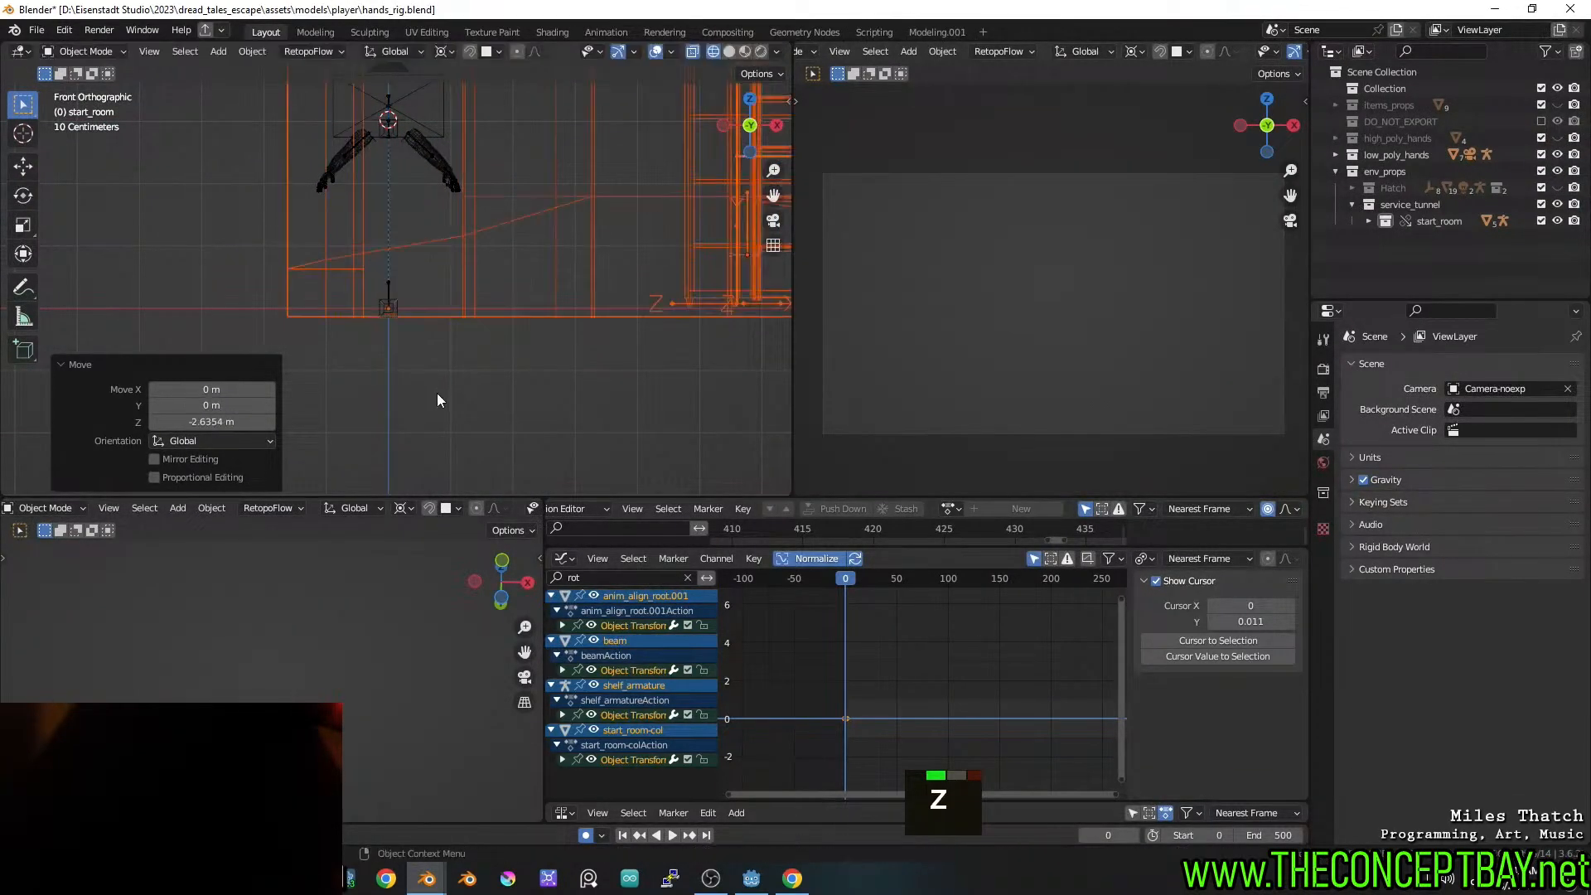
Fine-tune the room objects' height by raising them about 0.007 m in Z, and save the file
scroll(423, 348, up, 5)
shift+middle_drag(431, 286, 431, 351)
key(g)
key(z)
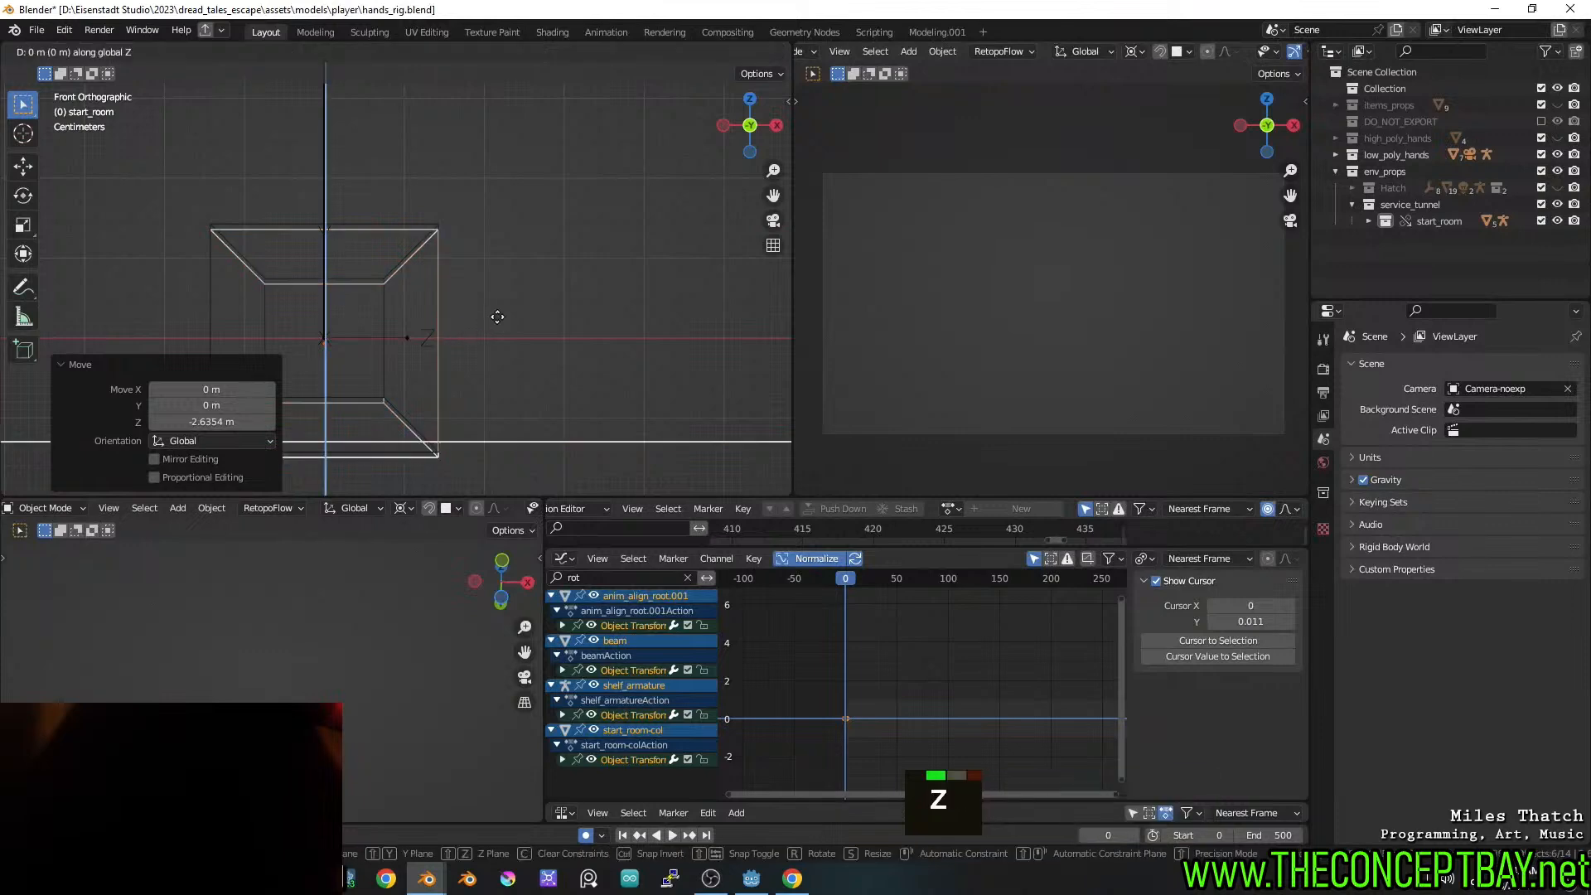
key(shift)
shift+click(494, 327)
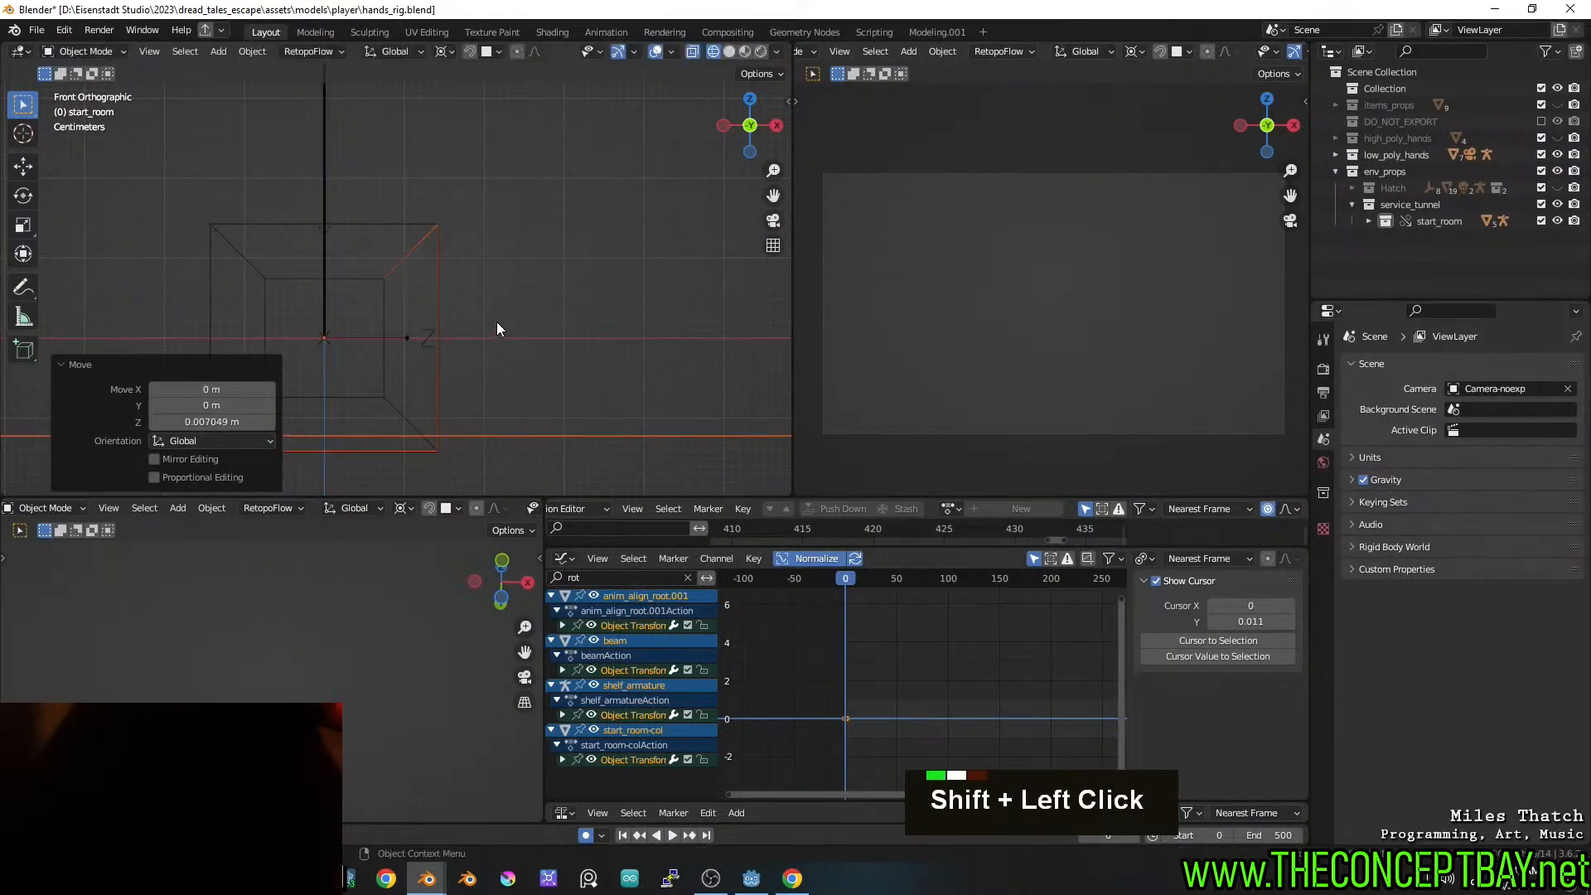
key(ctrl+s)
Delete the room objects' rotation channels in the Graph Editor, collapse that editor below the Action Editor, and save the file
scroll(496, 322, down, 8)
scroll(448, 247, down, 3)
middle_drag(577, 190, 579, 245)
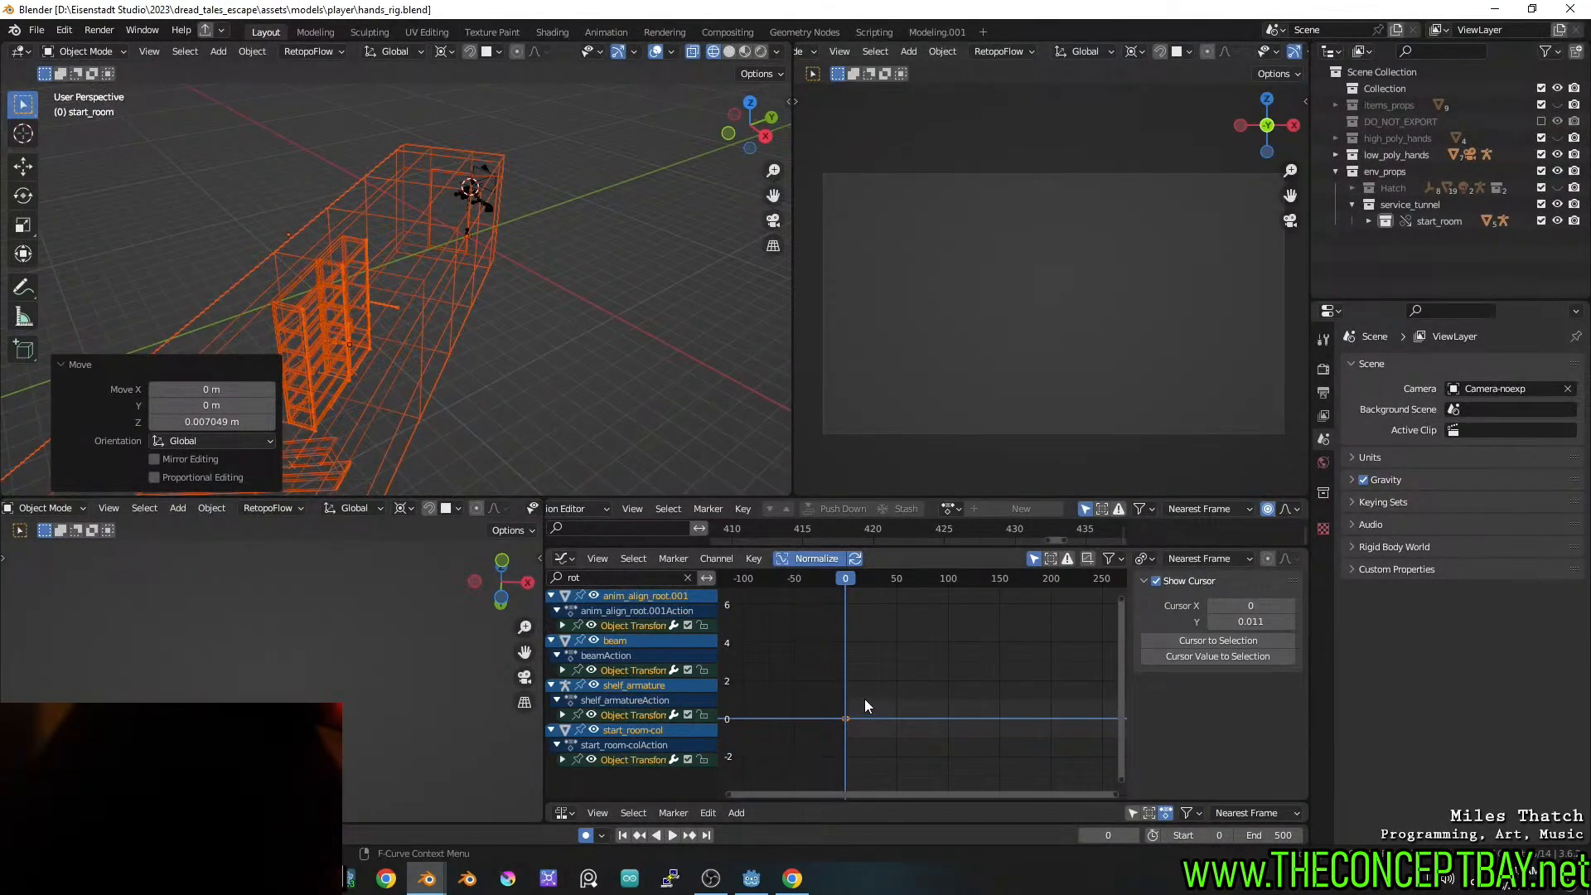
drag(885, 547, 895, 703)
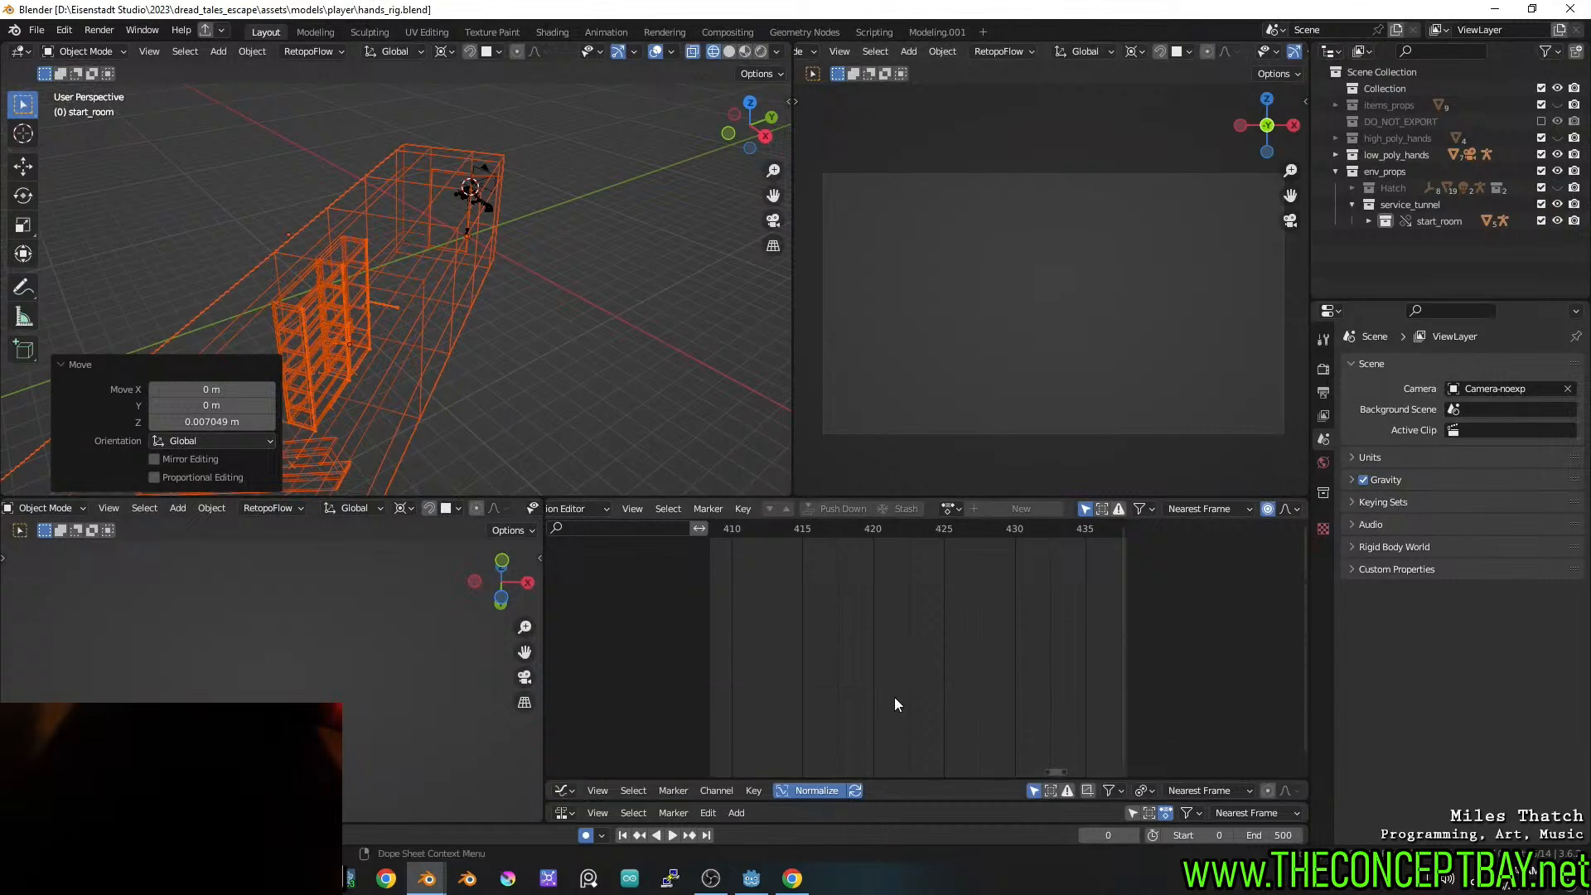
drag(961, 781, 963, 579)
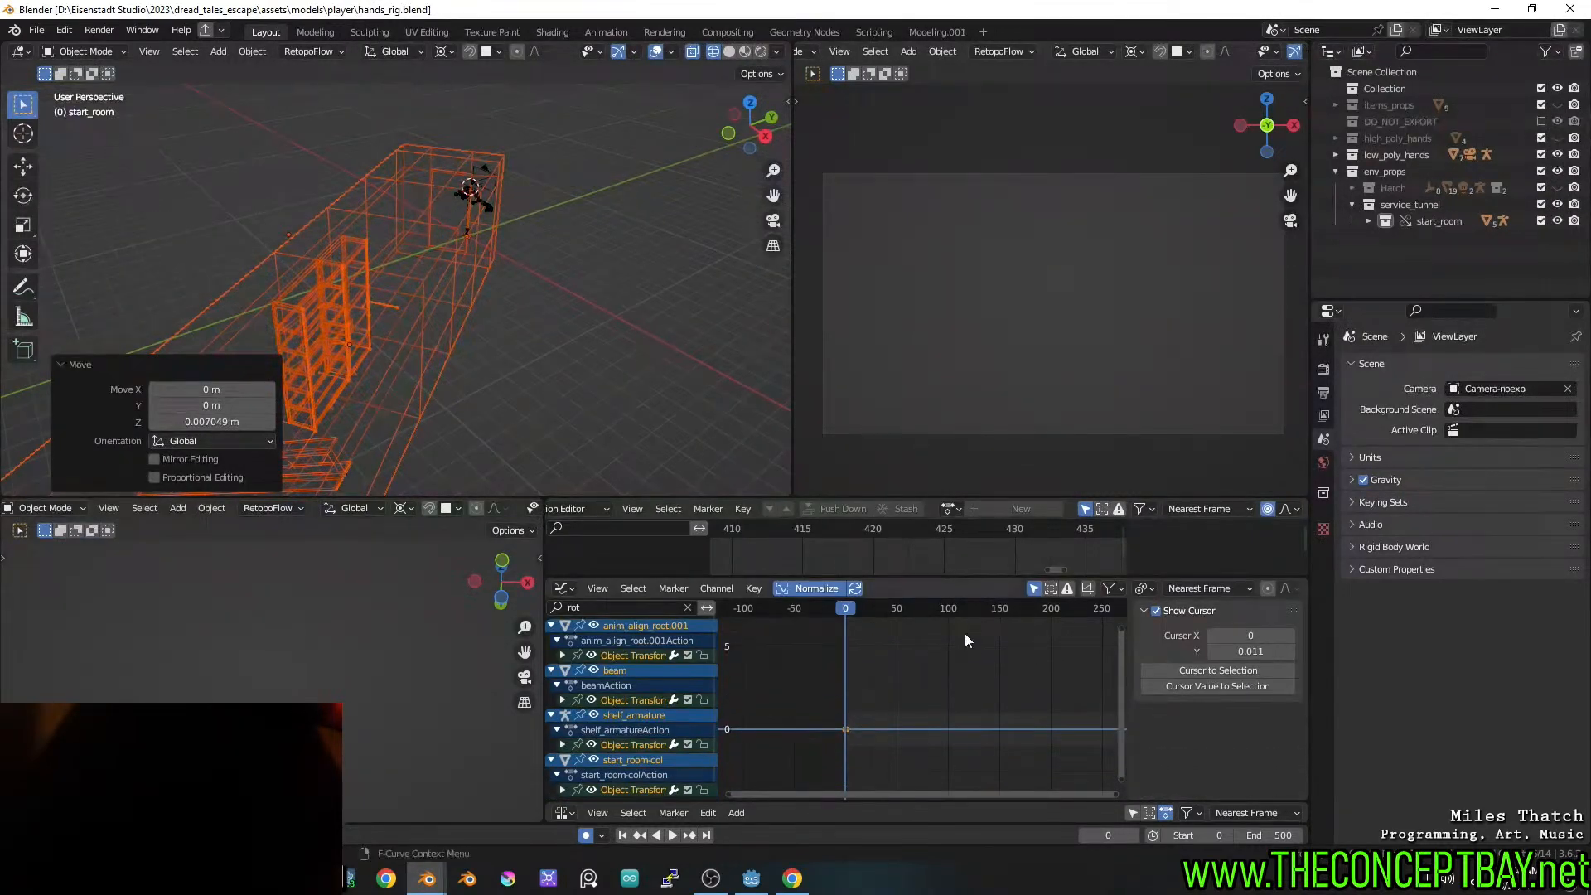
key(x)
click(858, 714)
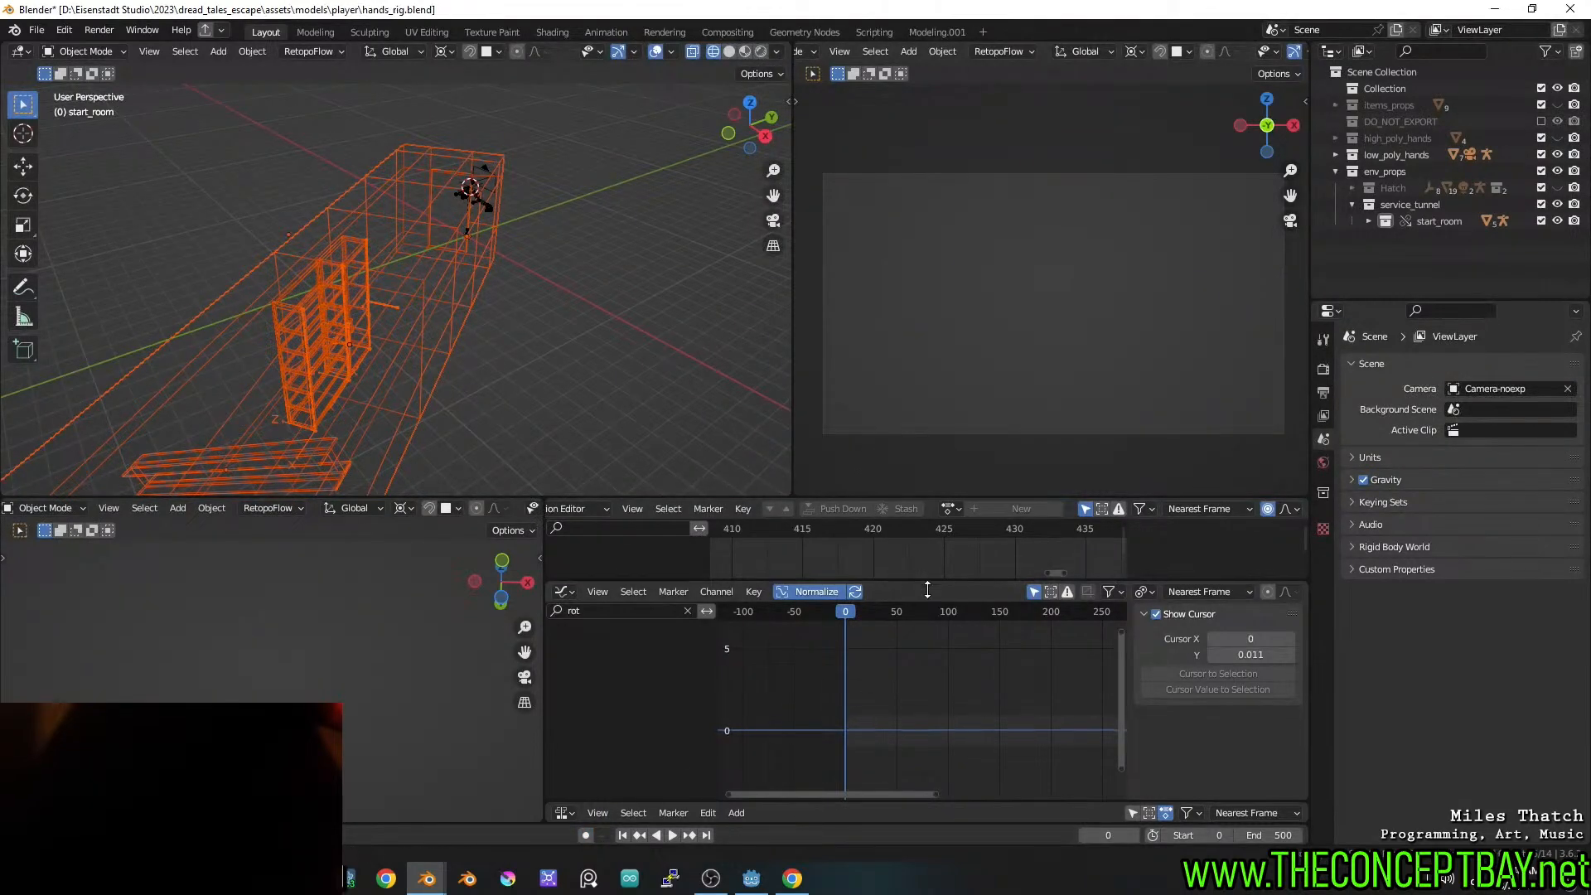
drag(921, 581, 854, 865)
middle_drag(520, 404, 566, 406)
key(ctrl+s)
Set the current frame back to 0 in the Action Editor, with its visible frame range widened
scroll(766, 627, down, 16)
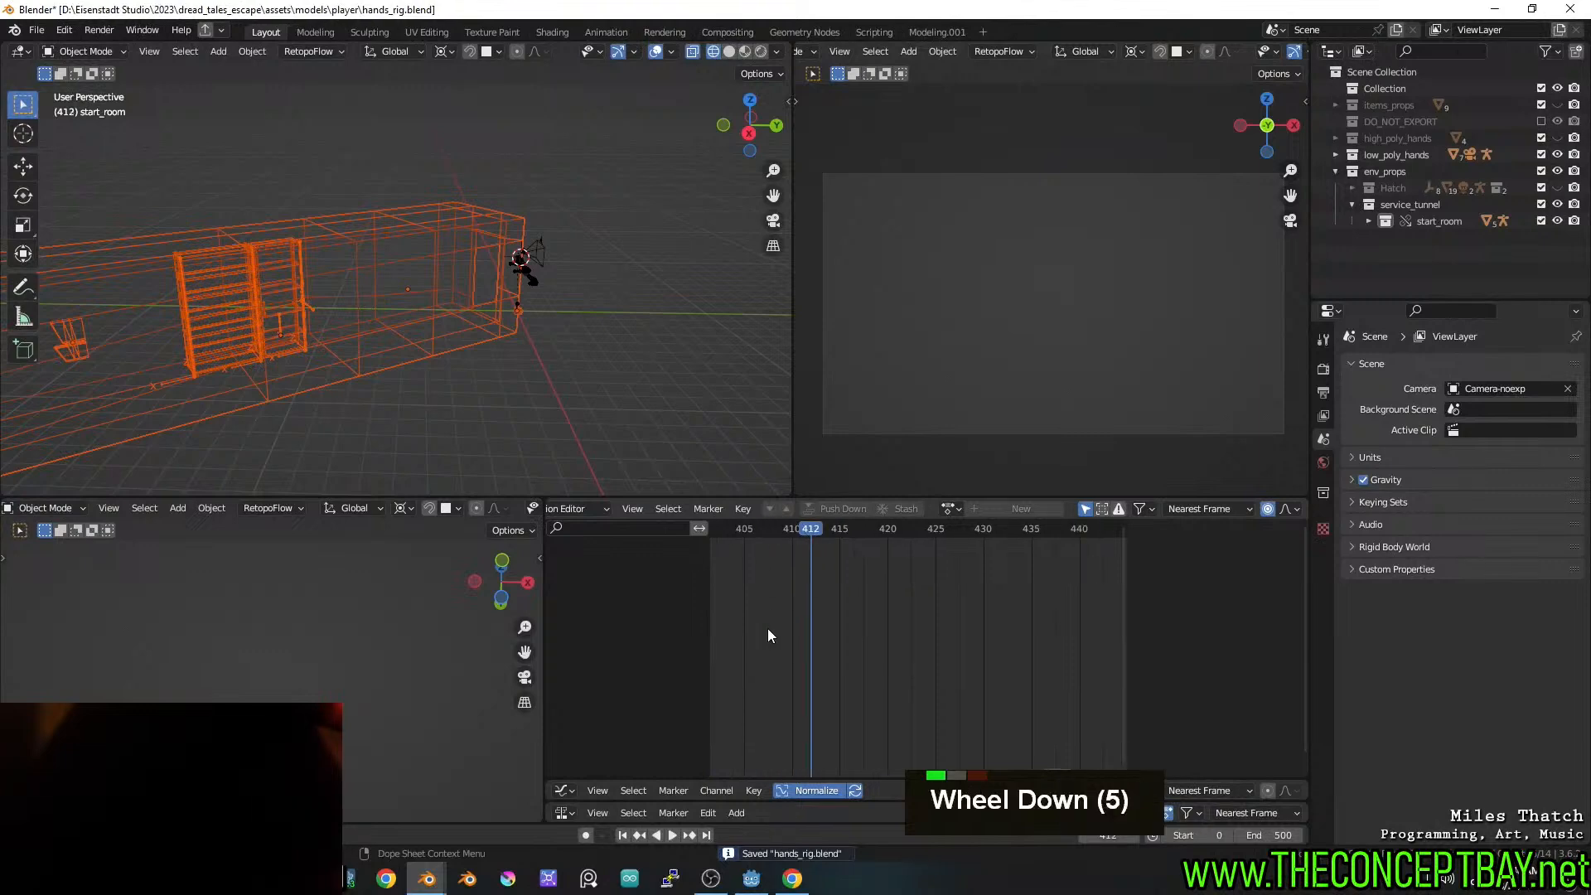
middle_click(1041, 682)
scroll(781, 613, down, 9)
scroll(780, 612, down, 6)
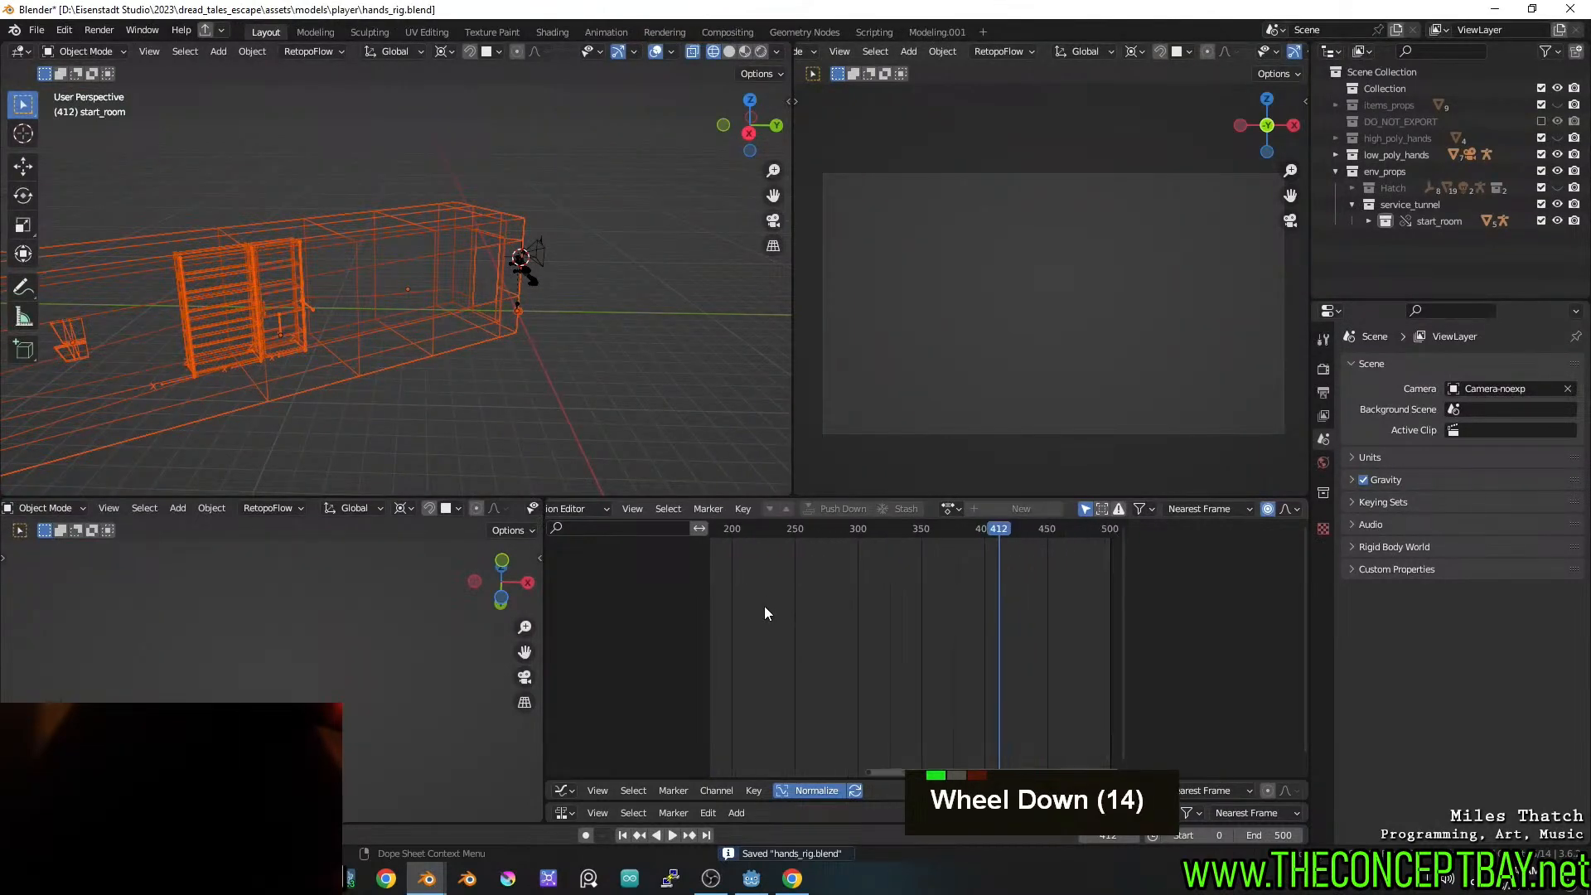
middle_drag(813, 619, 857, 536)
drag(856, 530, 760, 519)
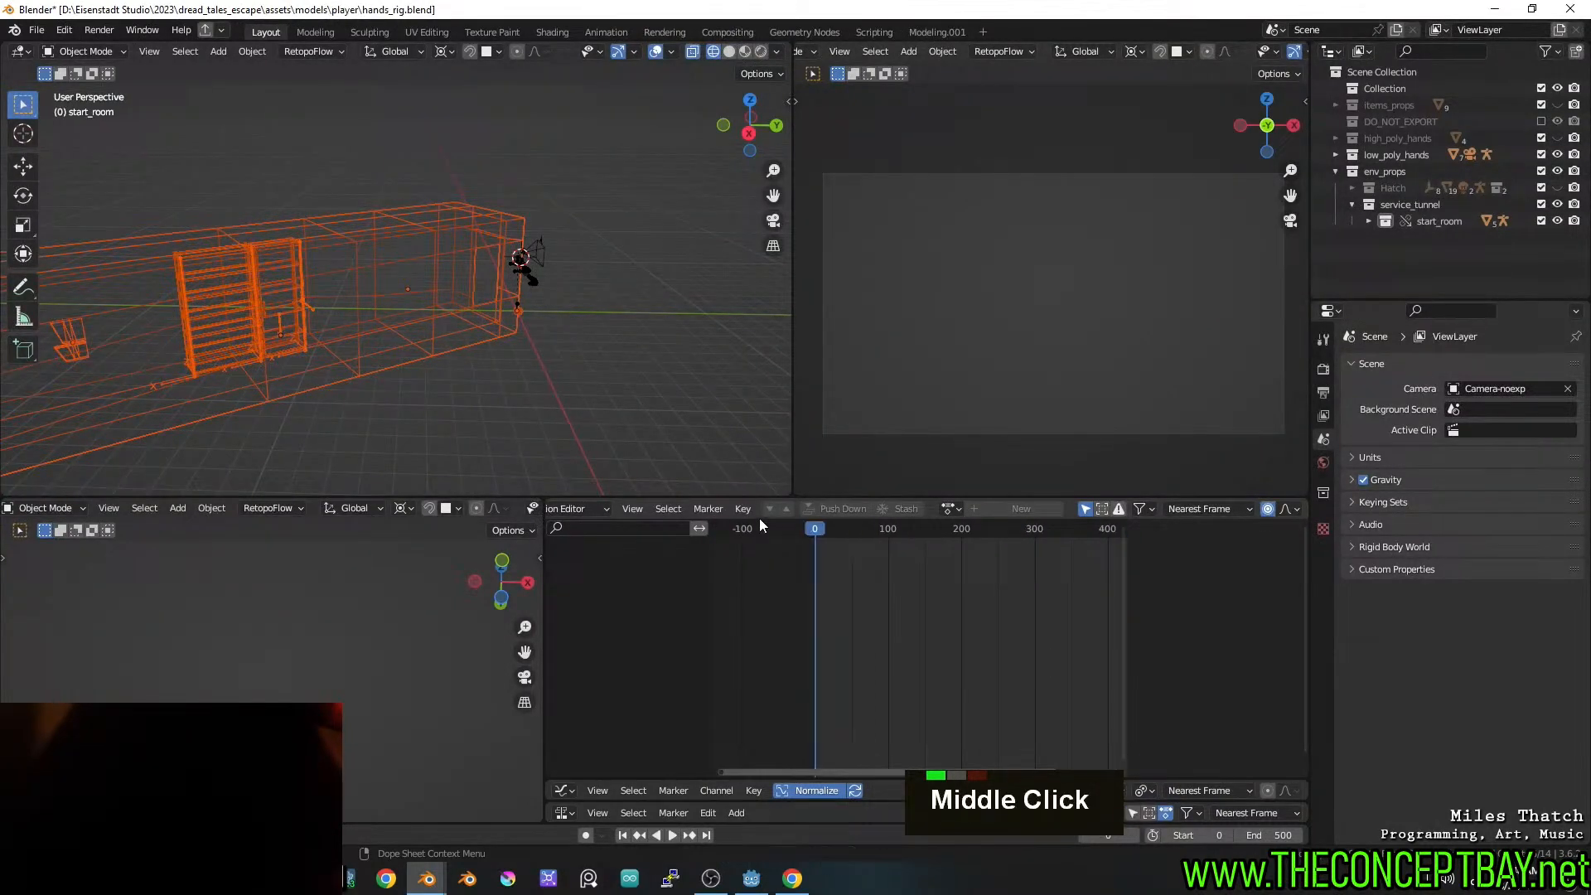
Switch the main 3D view to solid shading to inspect the aligned room, and save the file
scroll(508, 323, down, 2)
key(z)
mouse_move(507, 322)
middle_down()
mouse_move(531, 304)
mouse_move(482, 293)
middle_up()
scroll(516, 295, up, 3)
middle_drag(481, 292, 422, 304)
shift+middle_drag(423, 304, 531, 328)
middle_drag(530, 328, 570, 333)
key(ctrl+s)
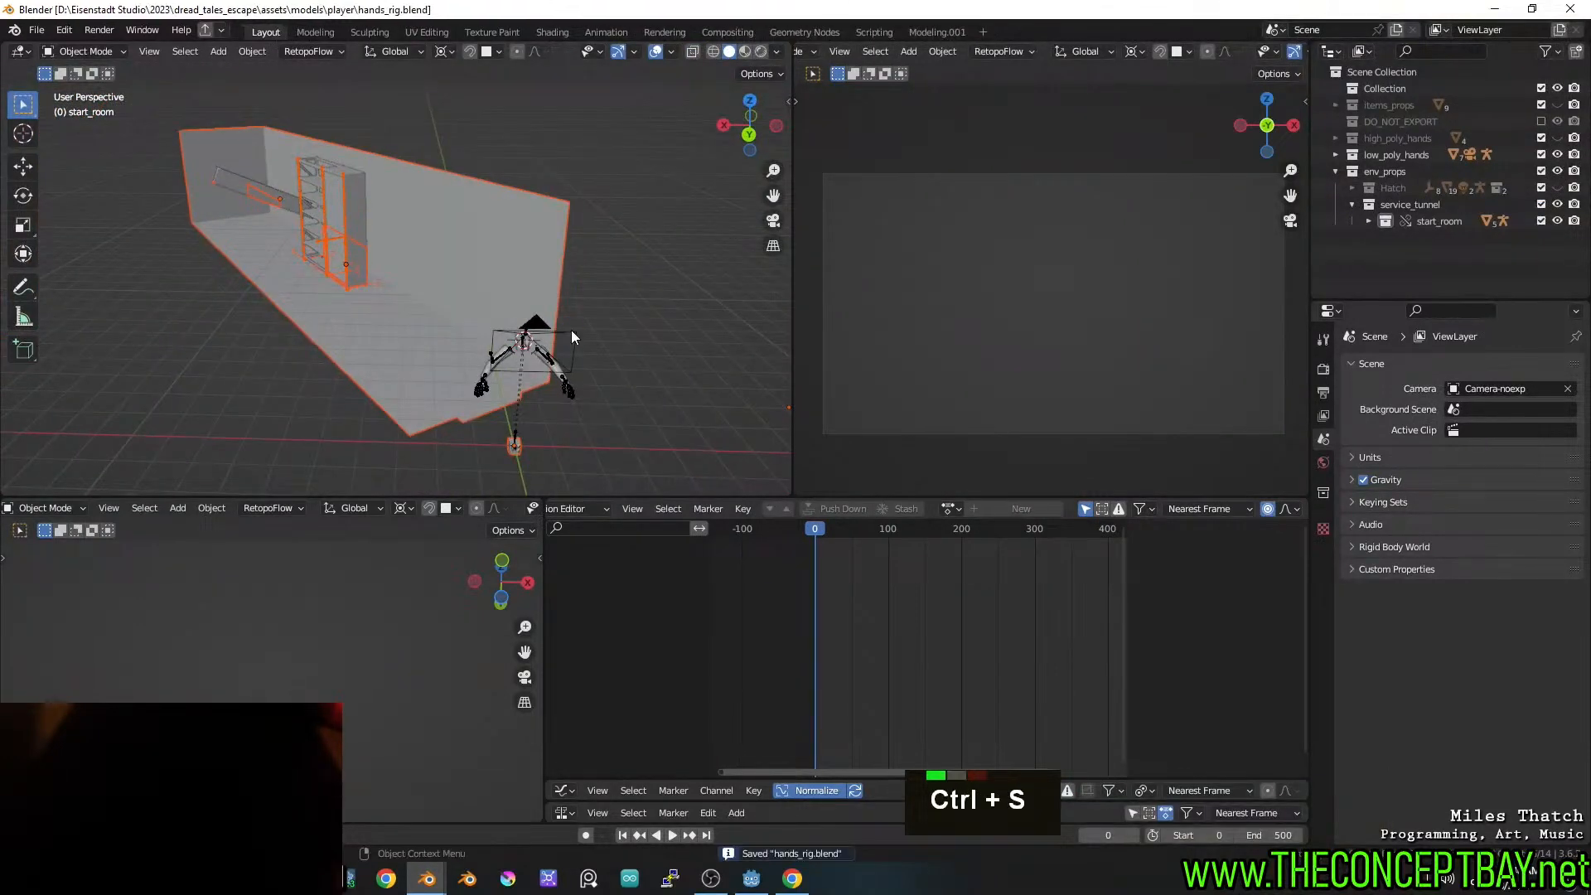
Select the shelf armature, rename its action shelf_move_outtaway, and enable the action's fake user
middle_drag(572, 336, 502, 344)
shift+middle_drag(501, 345, 746, 325)
shift+scroll(426, 319, down, 1)
shift+middle_drag(323, 319, 456, 326)
scroll(515, 329, up, 3)
click(514, 271)
scroll(514, 271, up, 2)
shift+middle_drag(514, 271, 492, 285)
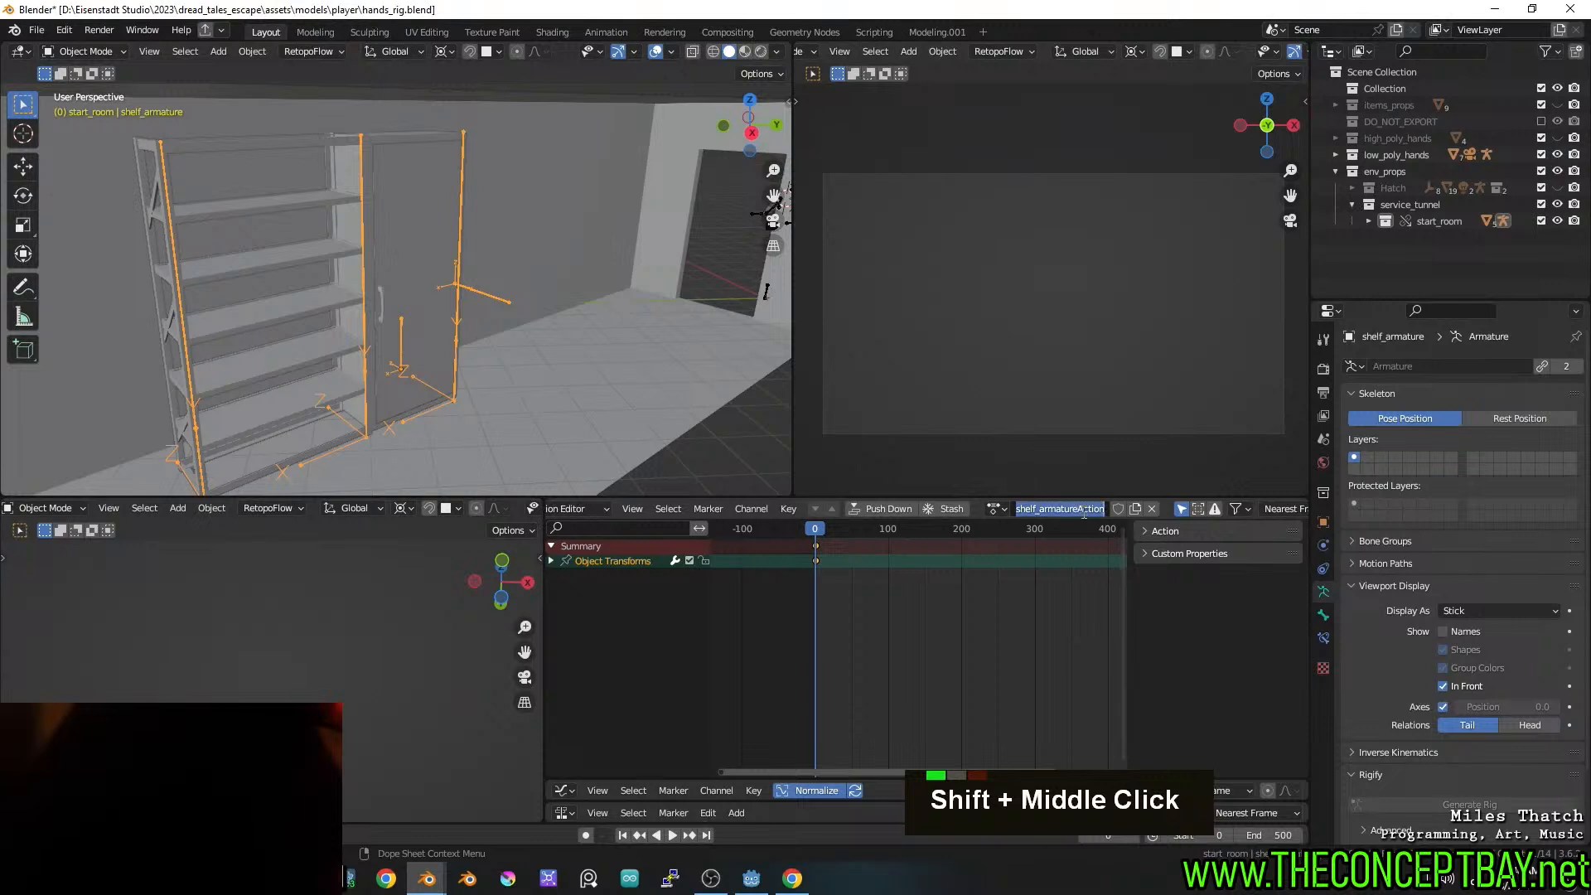
text(shelf_)
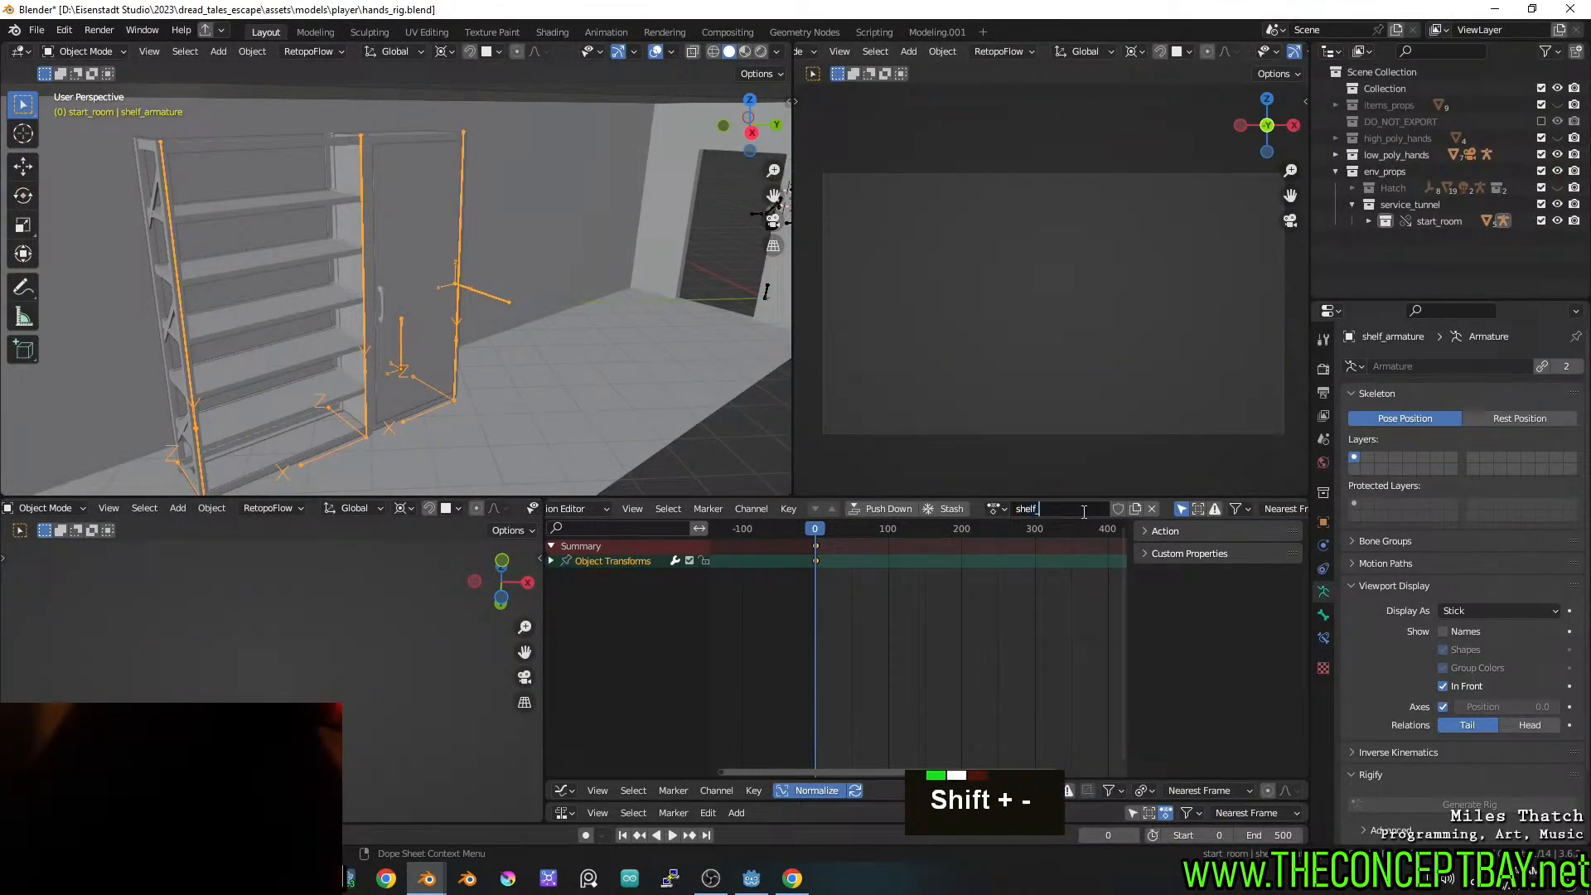
text(movin)
key(BackSpace)
key(BackSpace)
text(e)
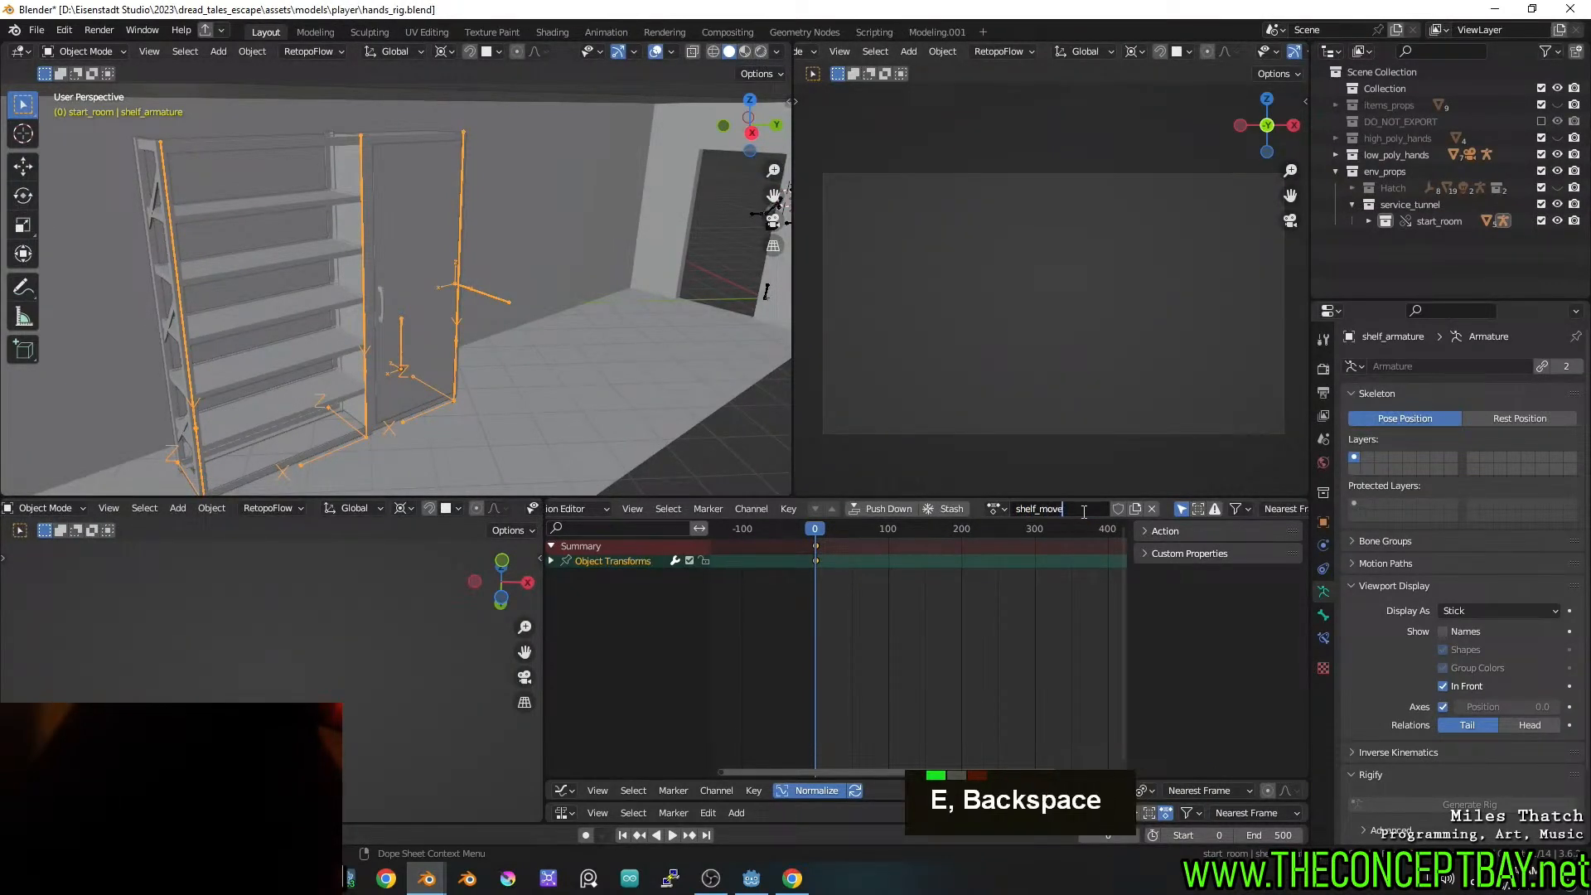
text(_outtaway)
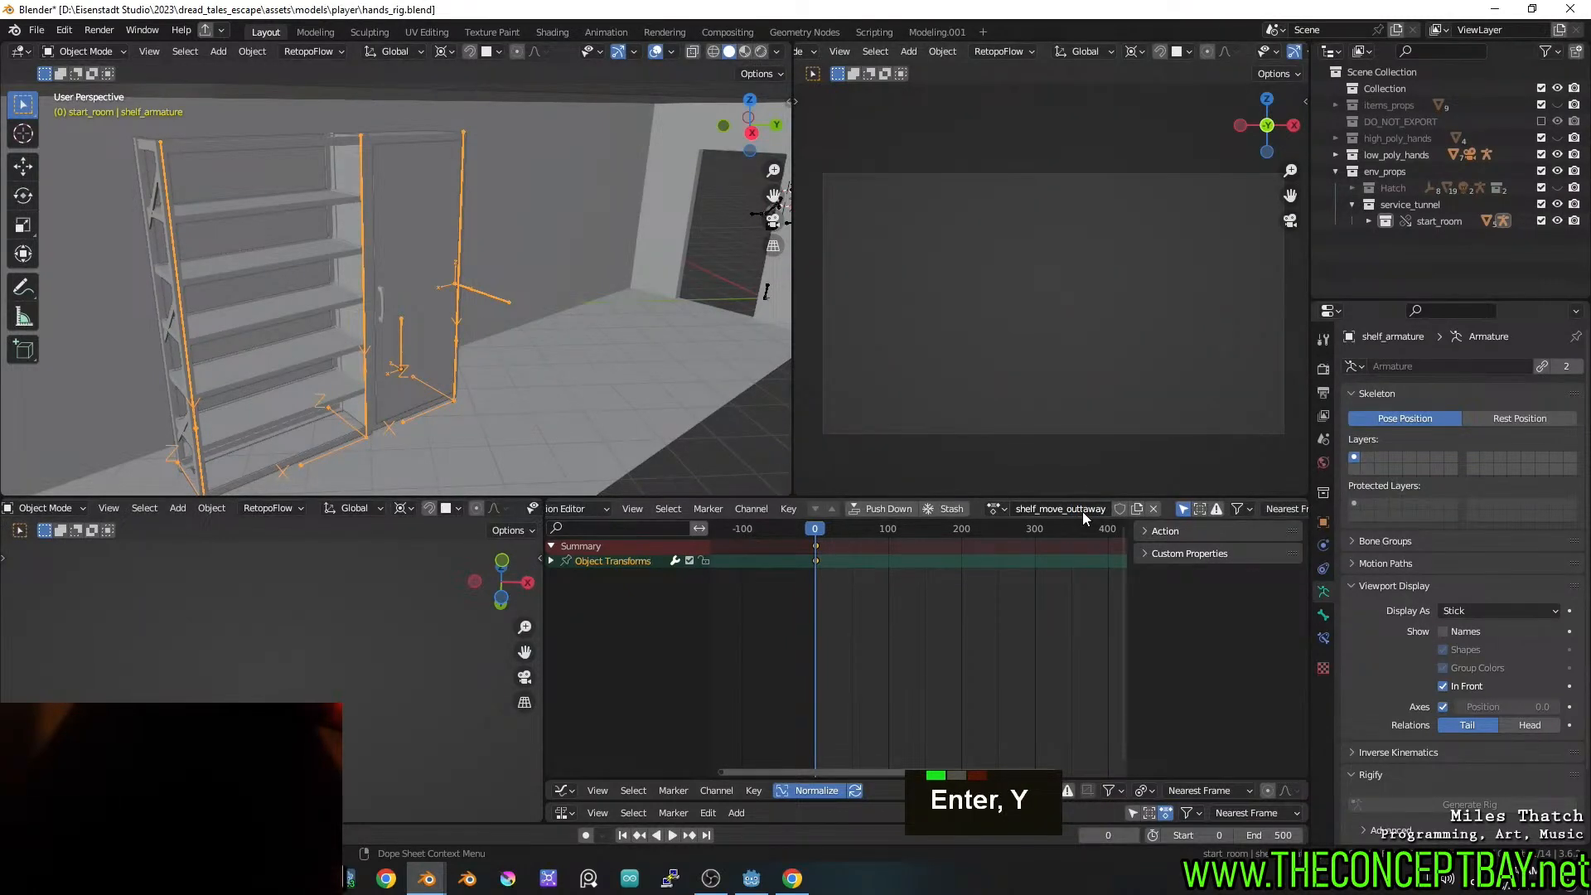
click(1121, 508)
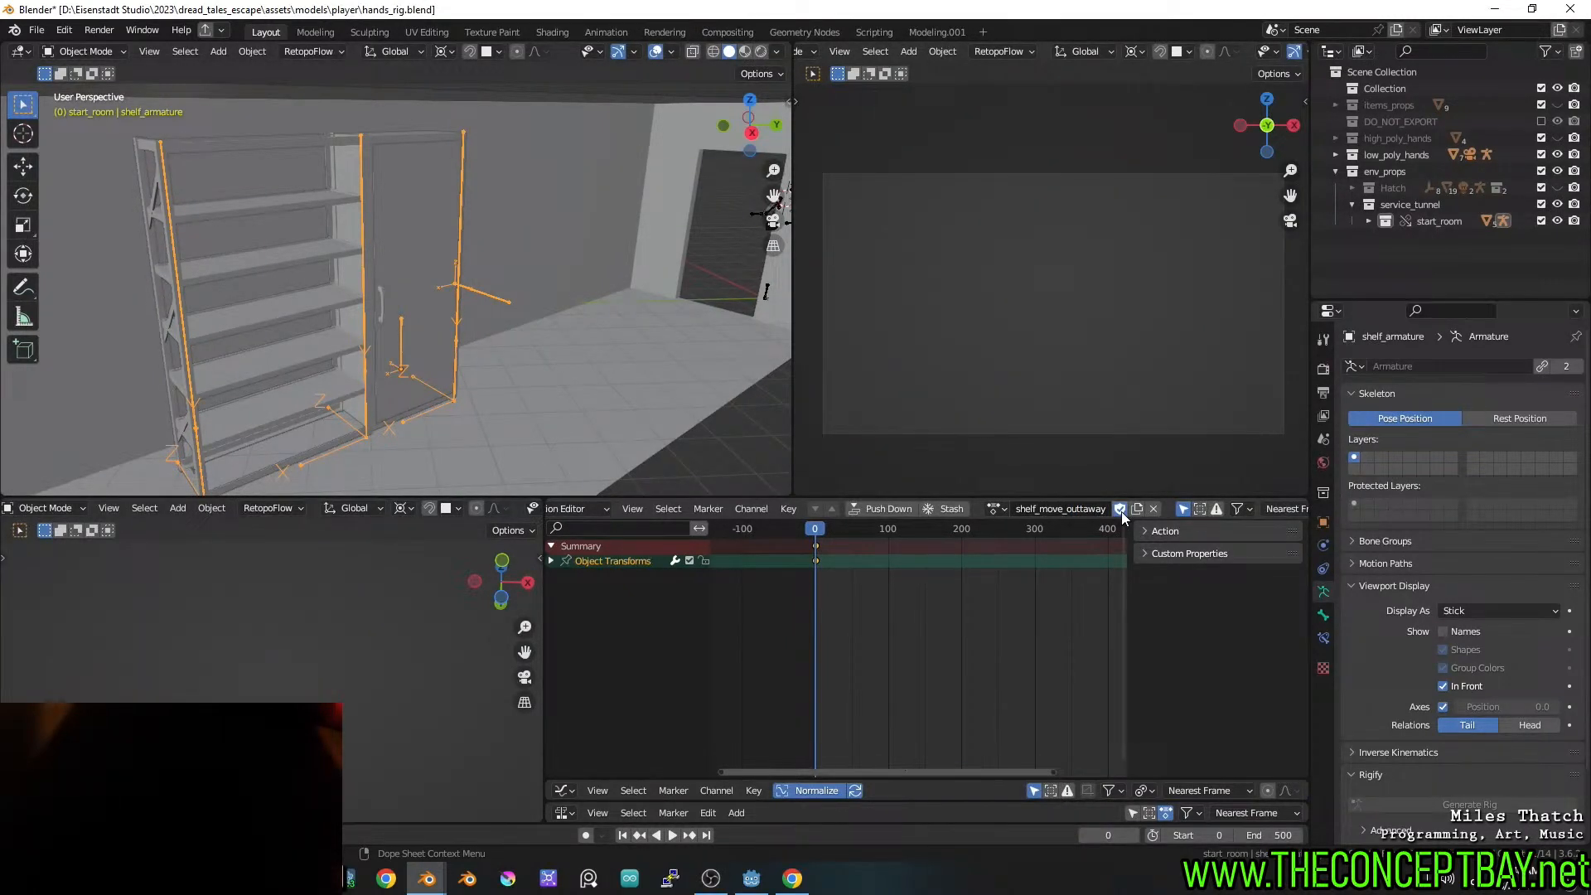
Add the prefix rail_serivce_ to the shelf armature's action name
double_click(1065, 508)
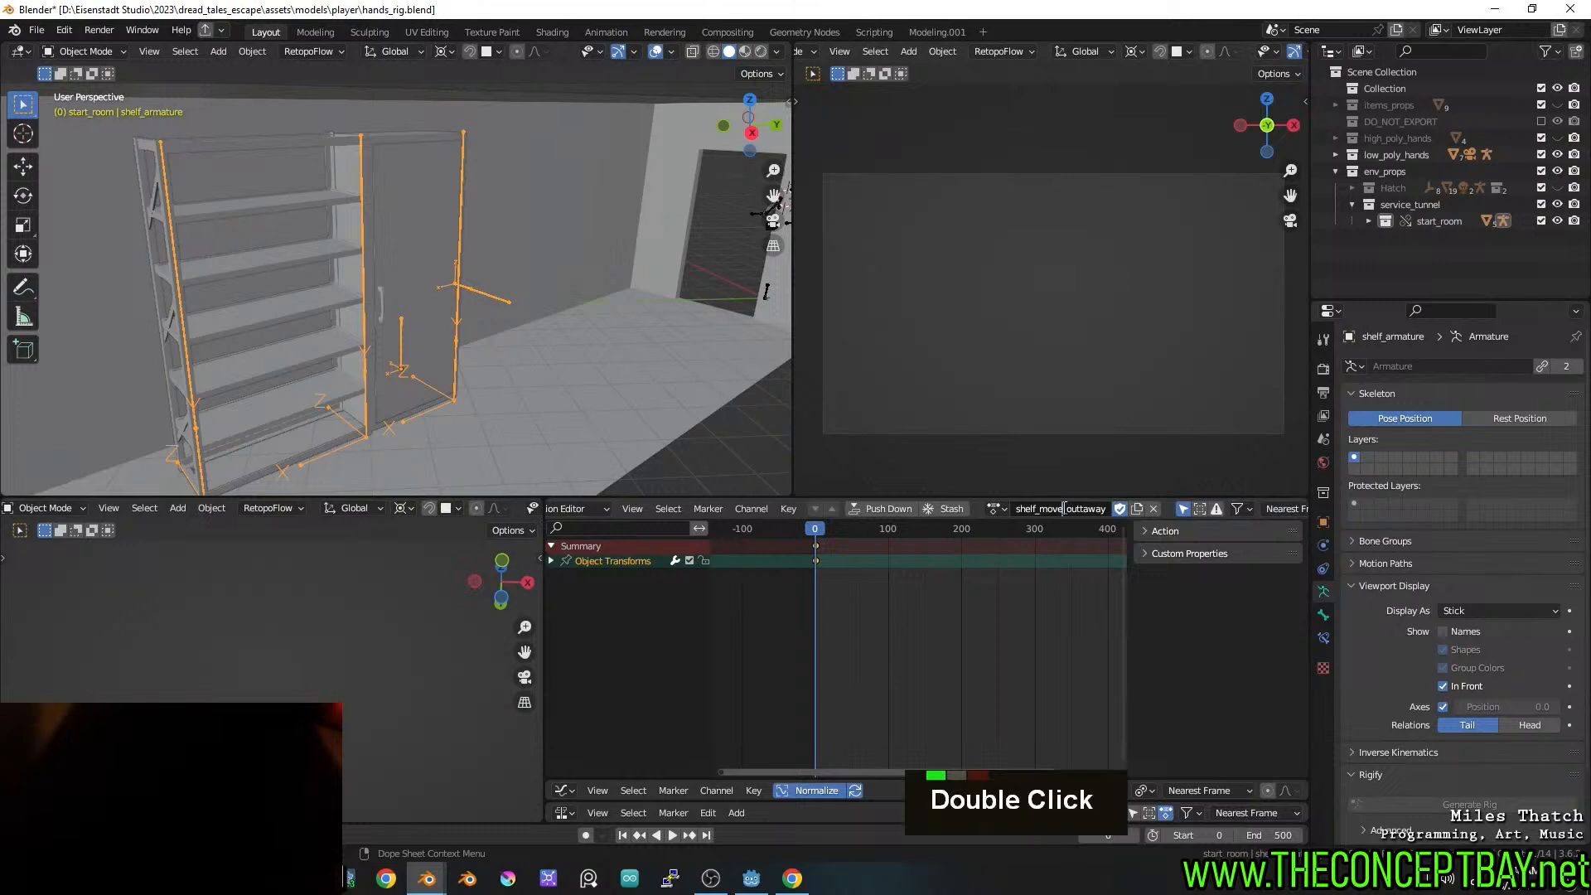
key(ctrl+Left)
key(ctrl+Left)
key(ctrl+Left)
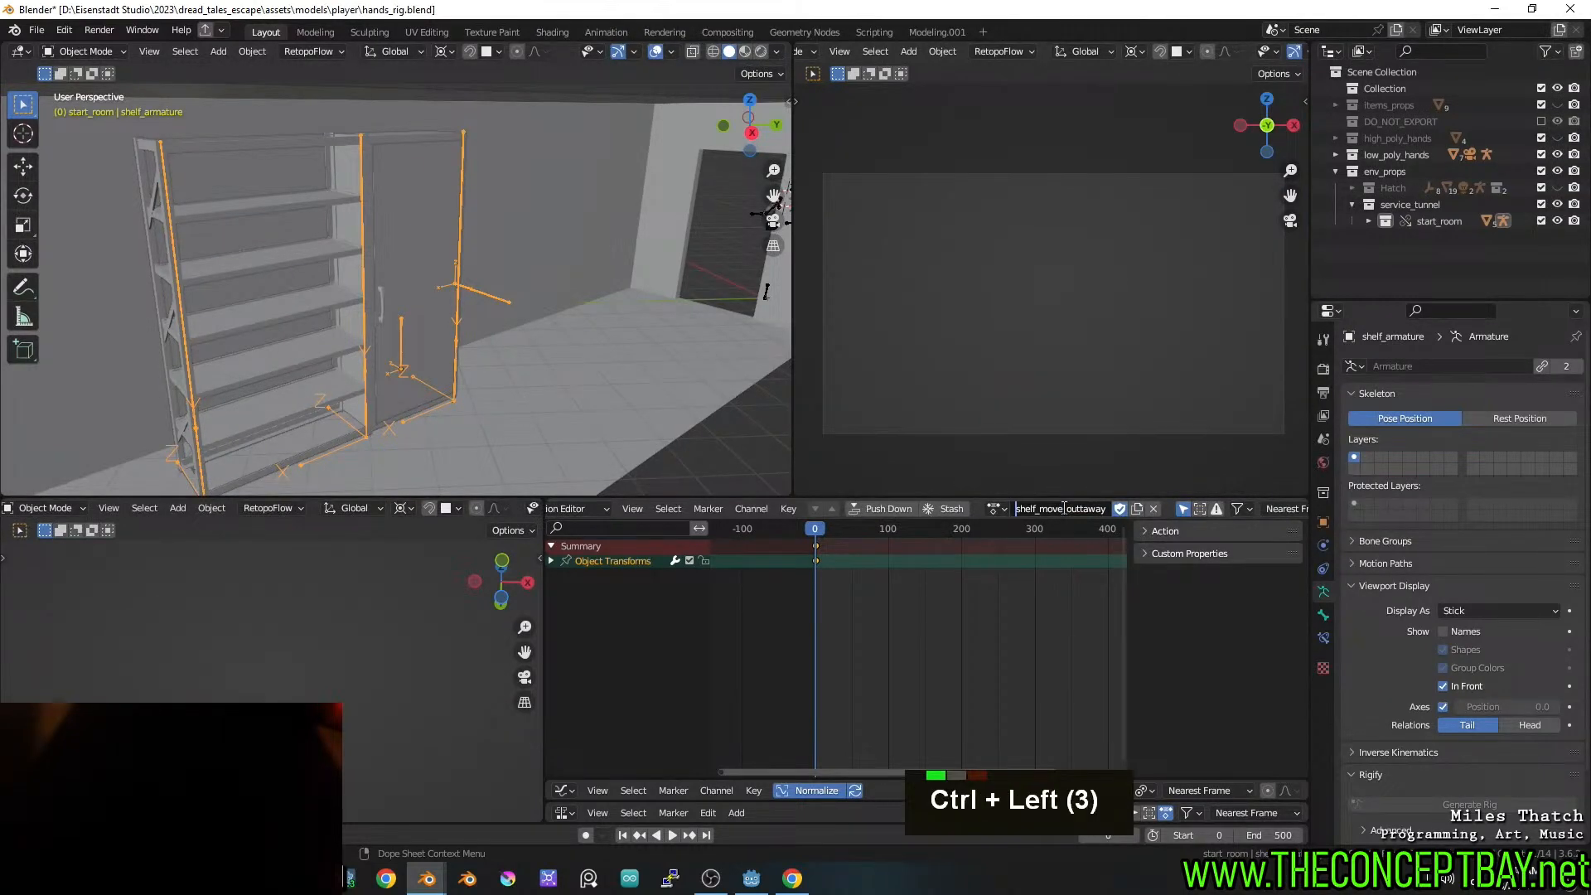
text(rail_se)
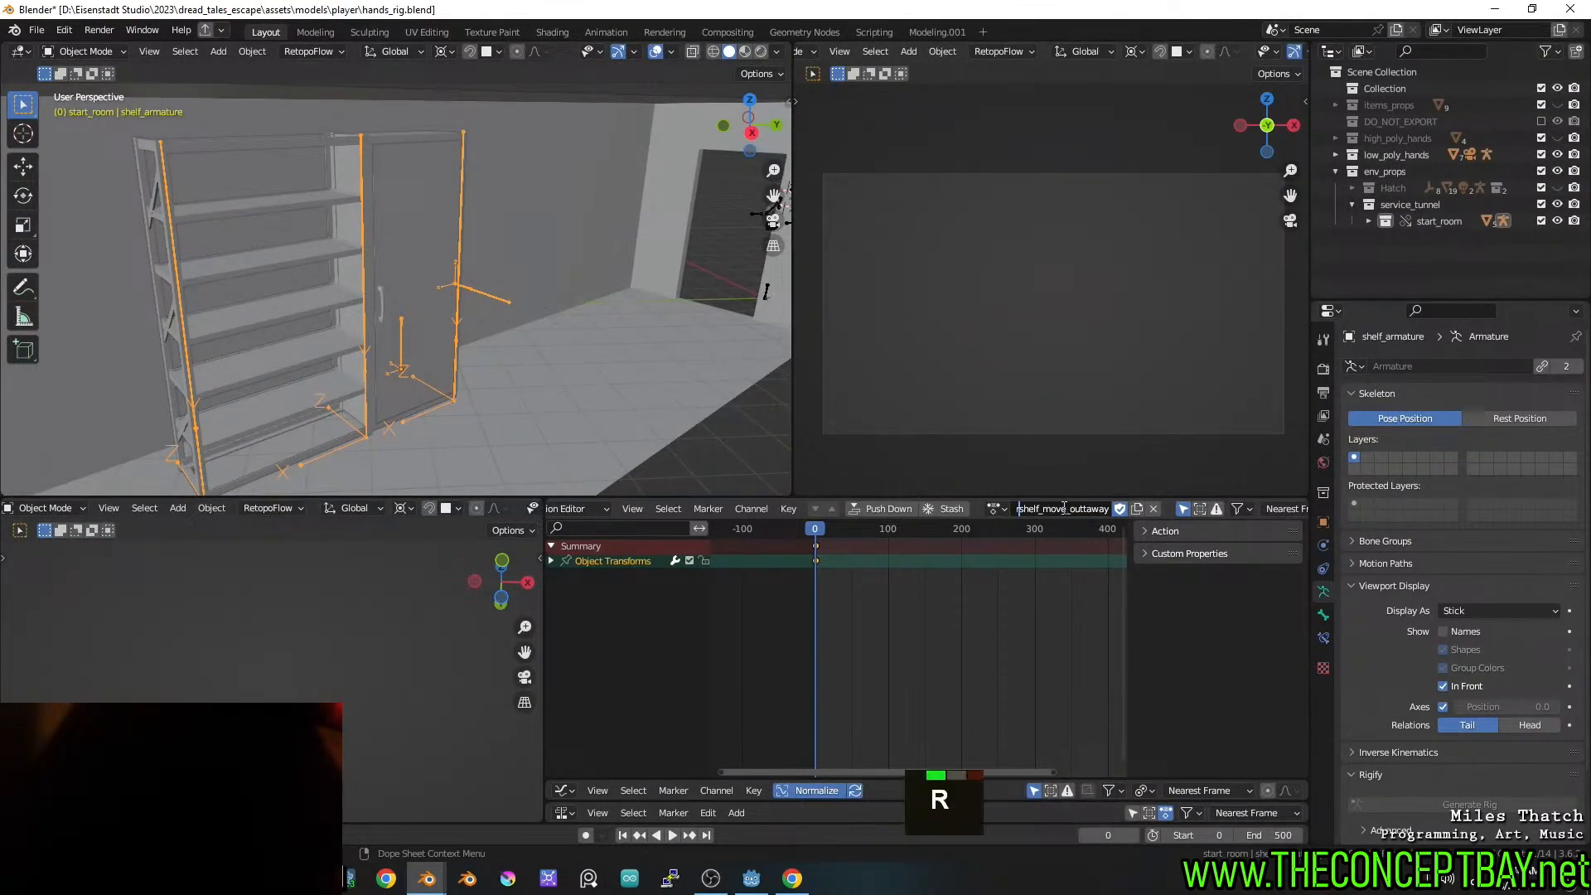
text(rivce_shelf_mov)
key(Return)
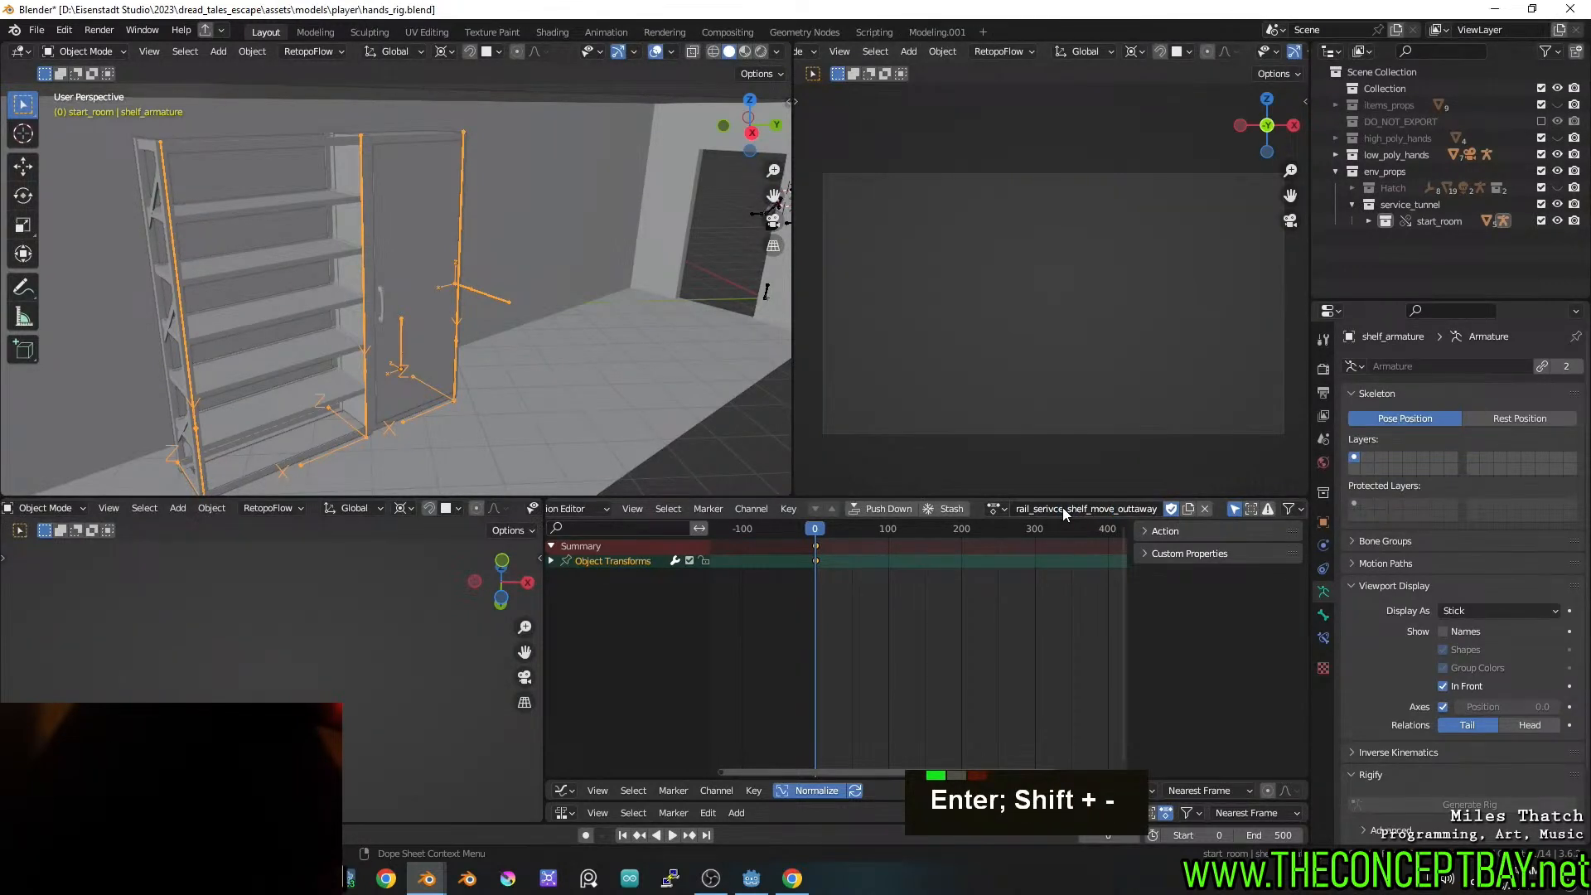
Correct the misspelled word so the action is named rail_service_shelf_move_outtaway, and save the file
double_click(1050, 509)
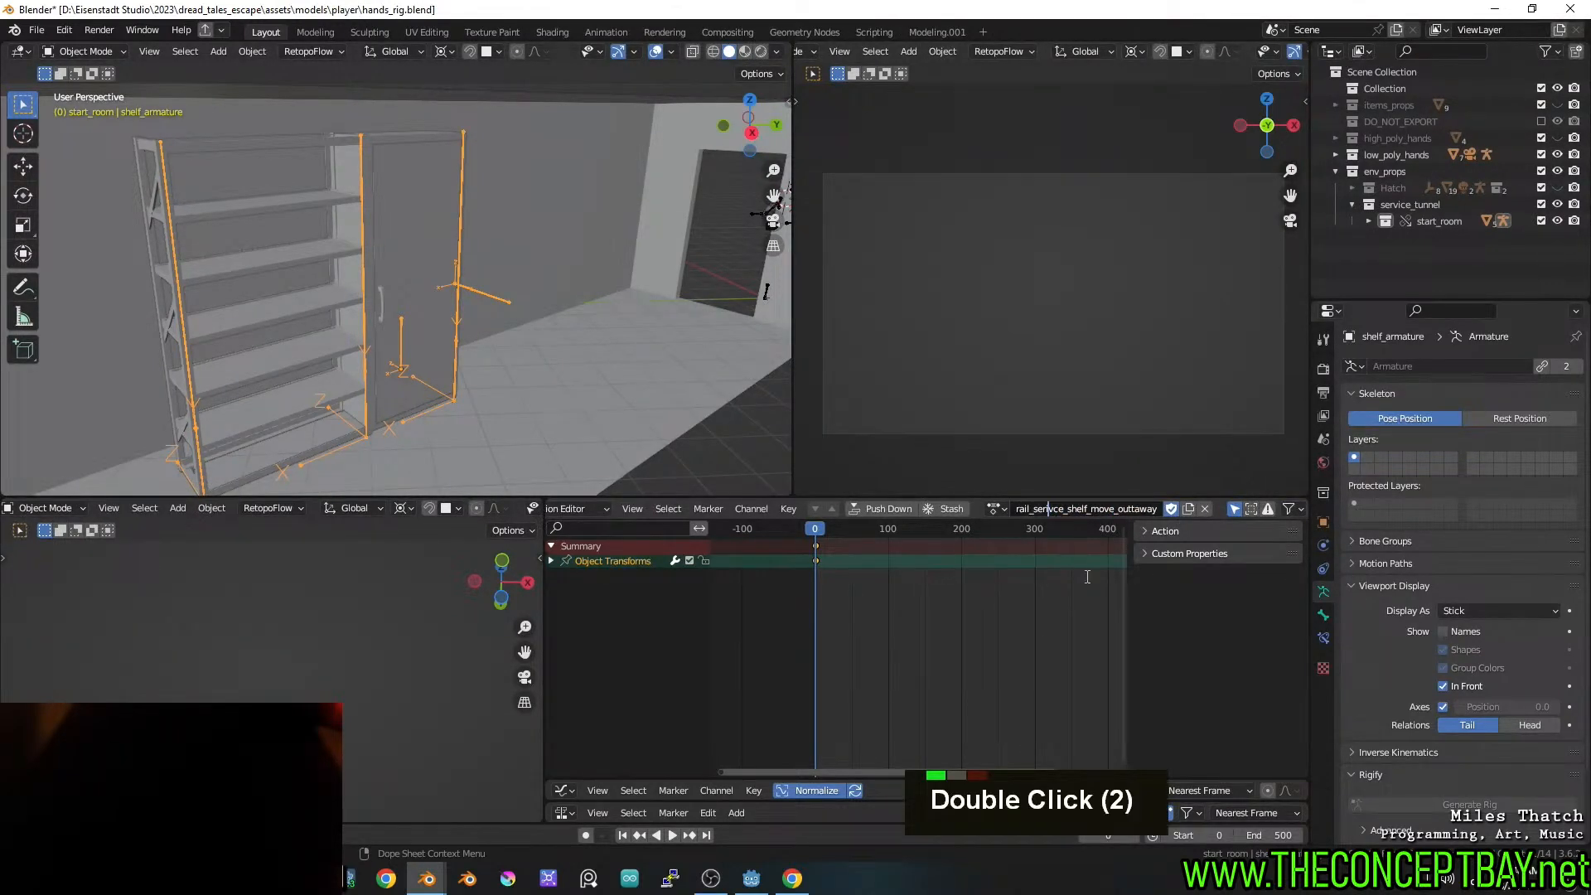
key(Left)
key(Right)
key(BackSpace)
key(Right)
text(i)
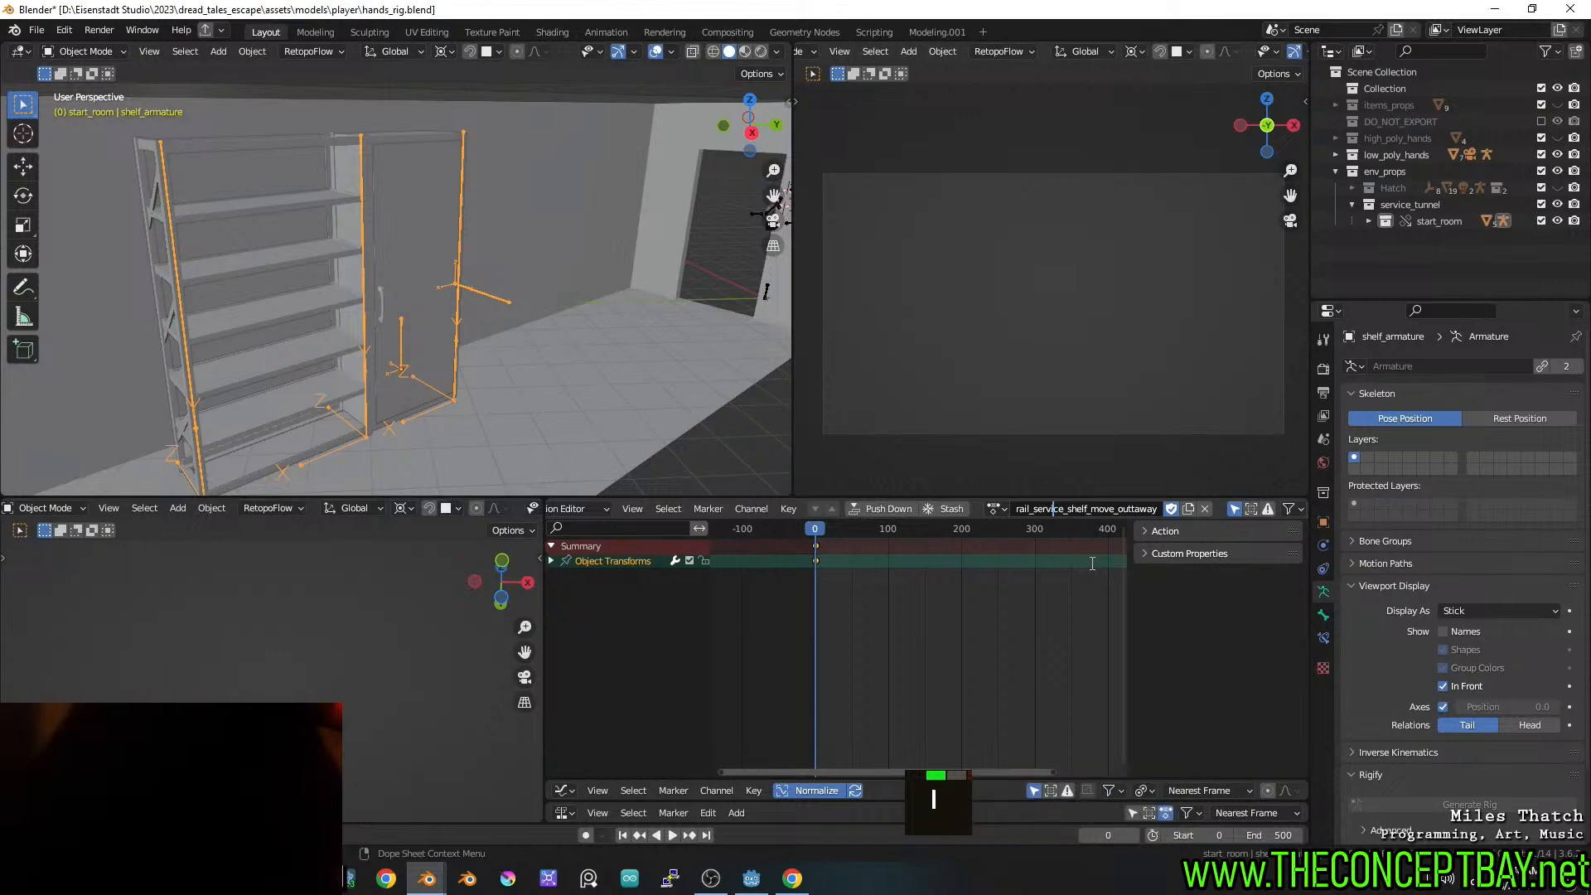
key(Return)
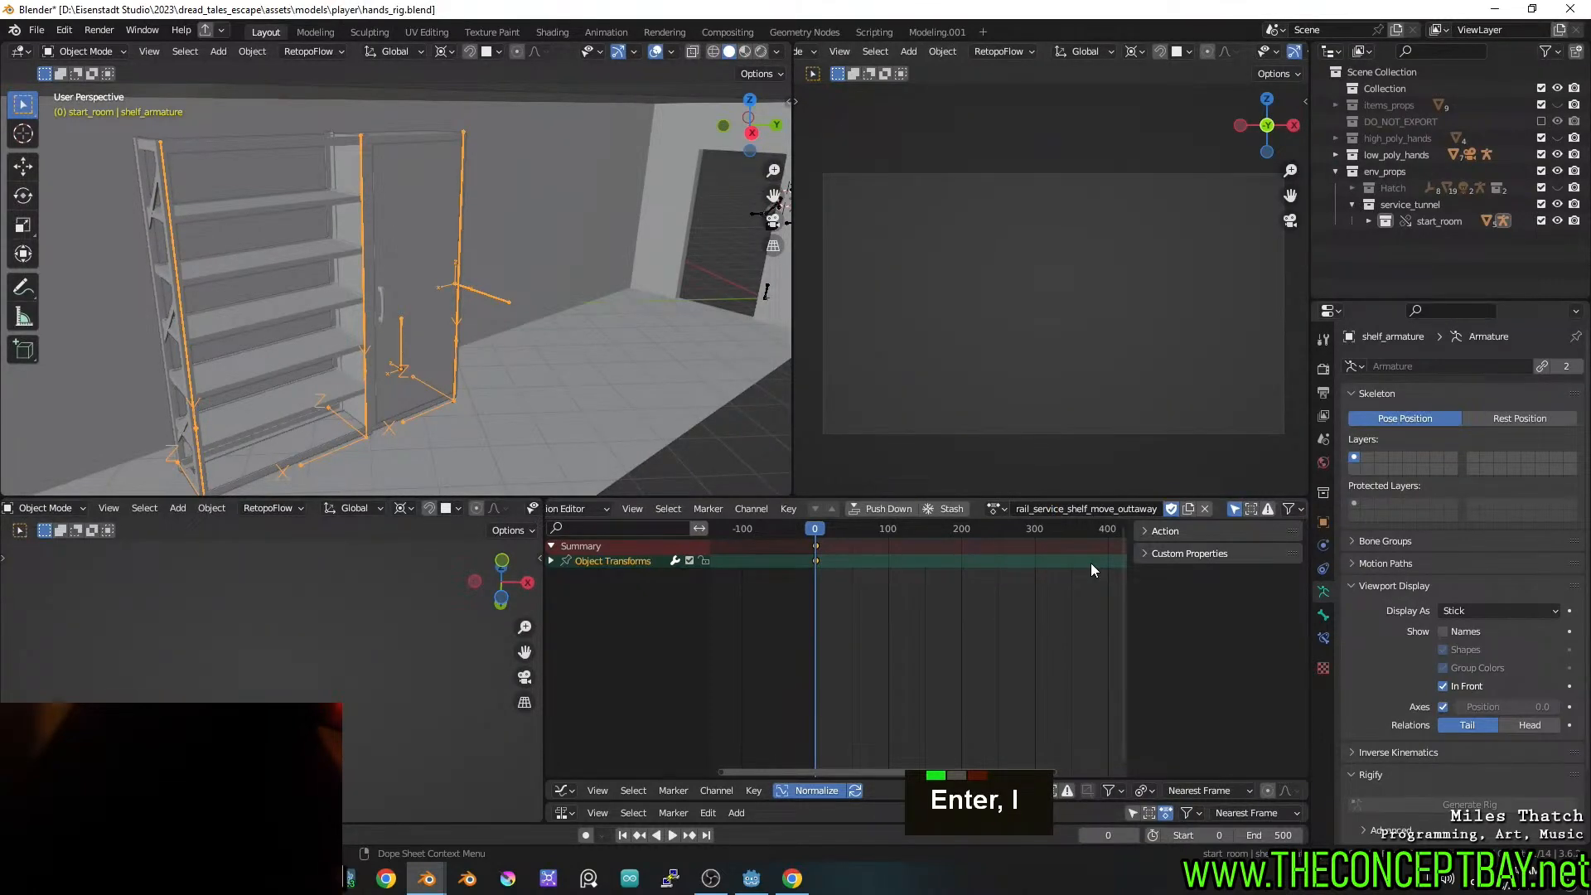
key(ctrl+s)
Enter Pose Mode on the shelf armature and select its three upright bones, making left_half the active one
scroll(446, 302, down, 2)
middle_drag(445, 302, 524, 325)
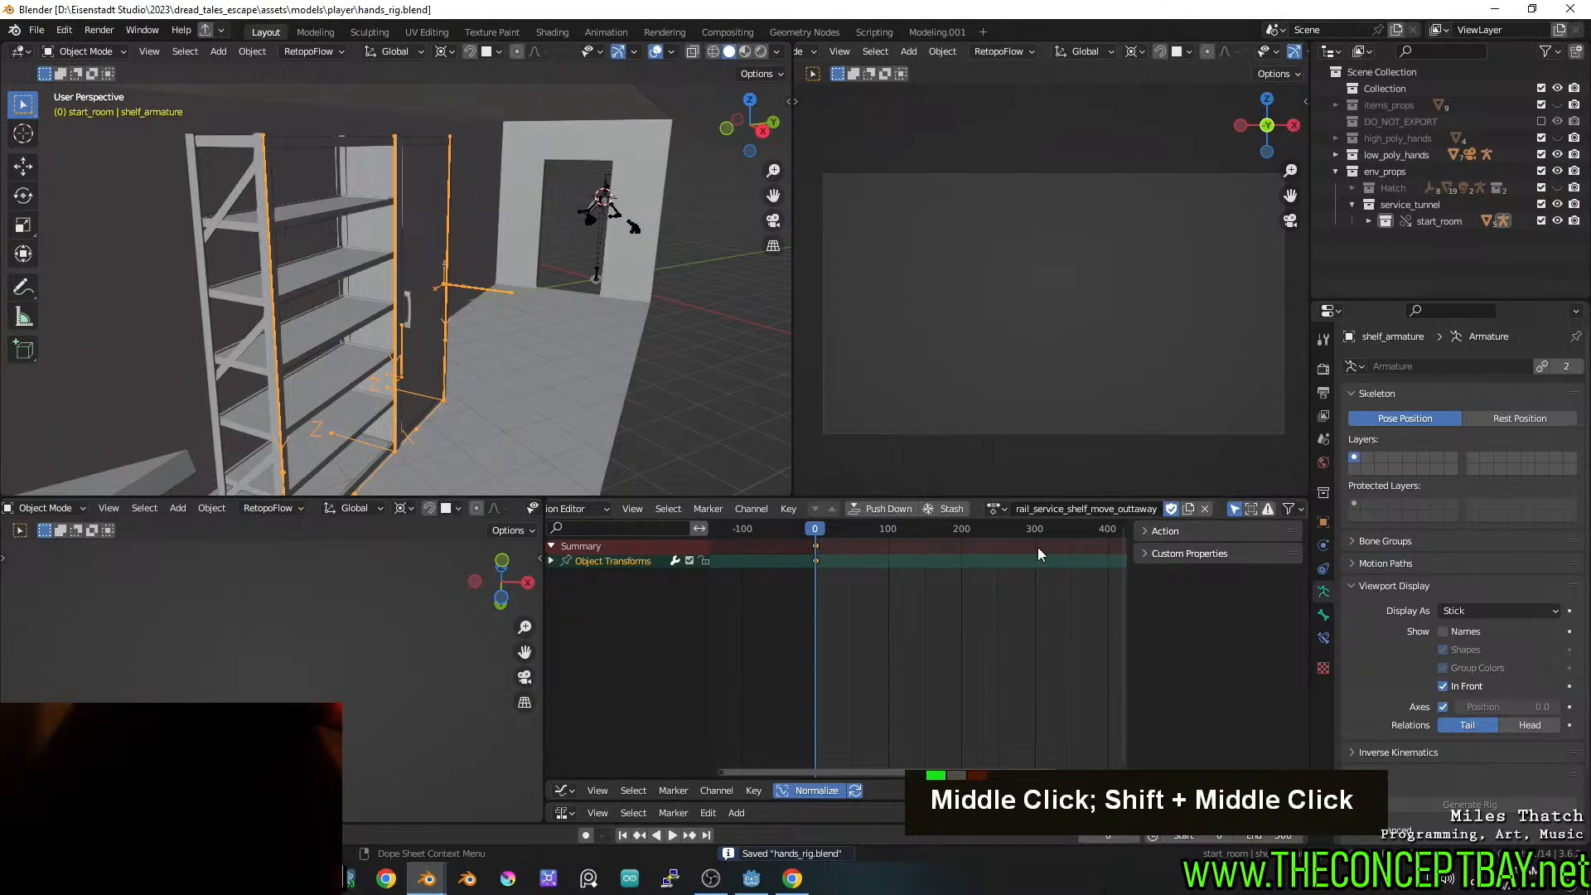
key(ctrl+Tab)
click(449, 249)
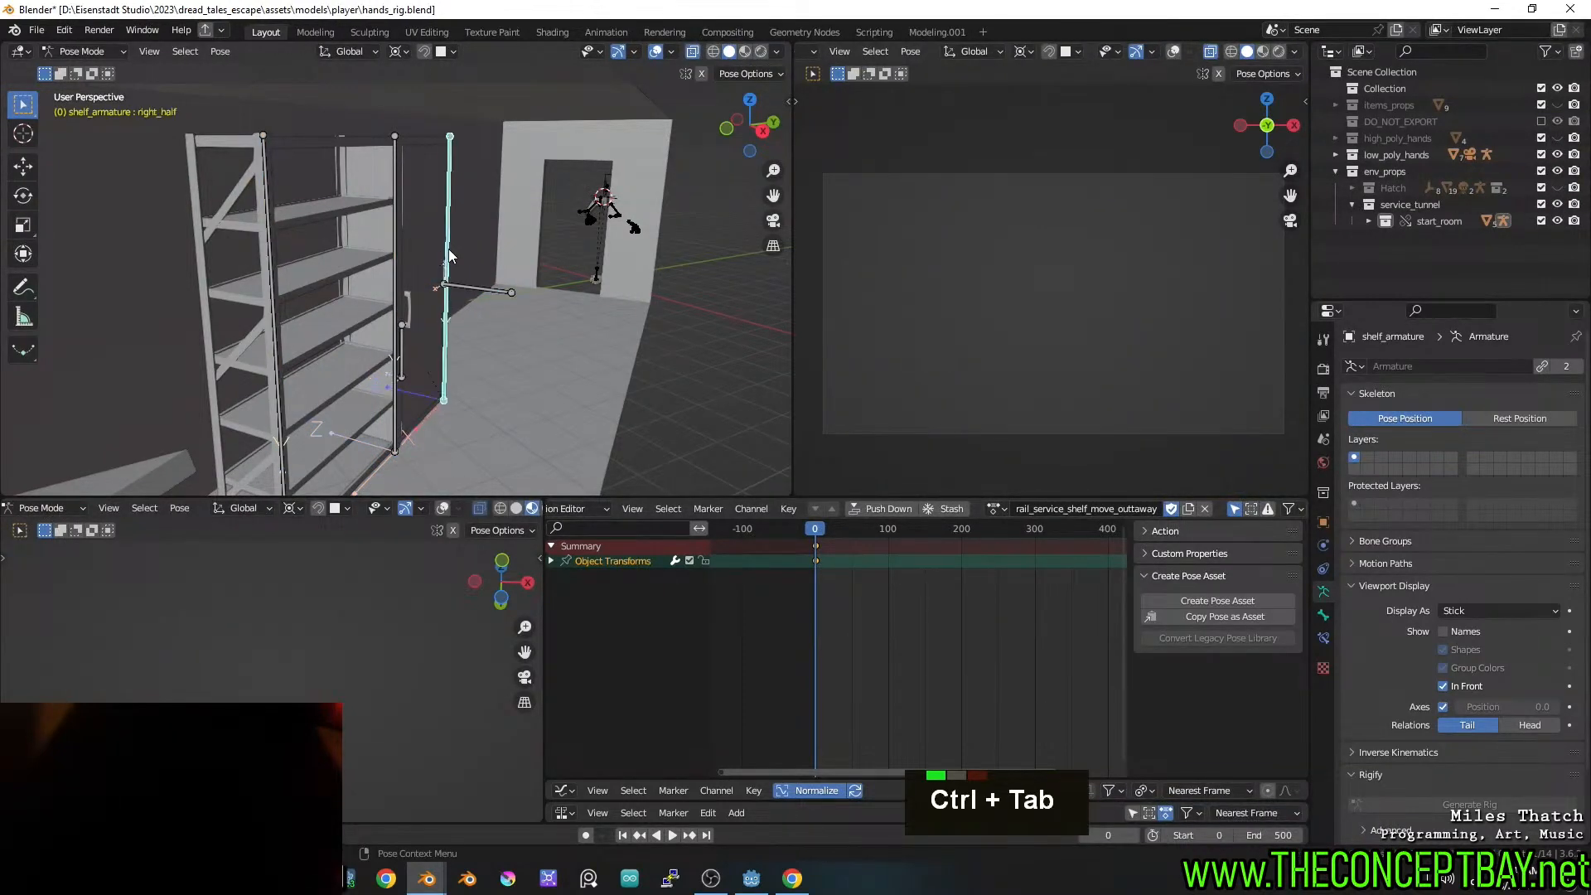
shift+click(402, 259)
shift+click(274, 295)
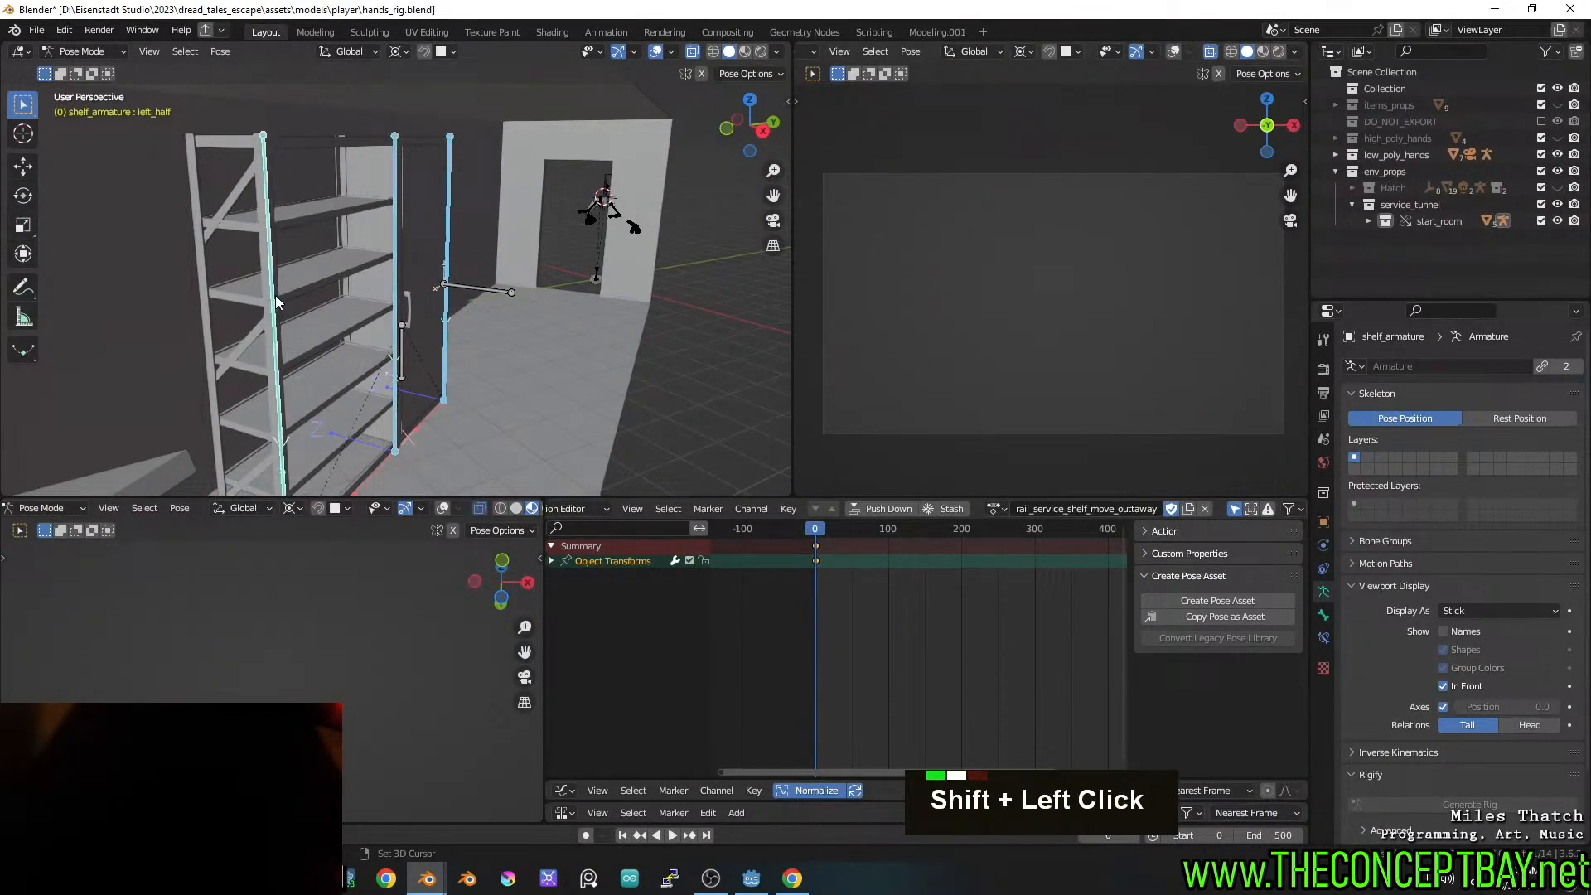
key(r)
key(x)
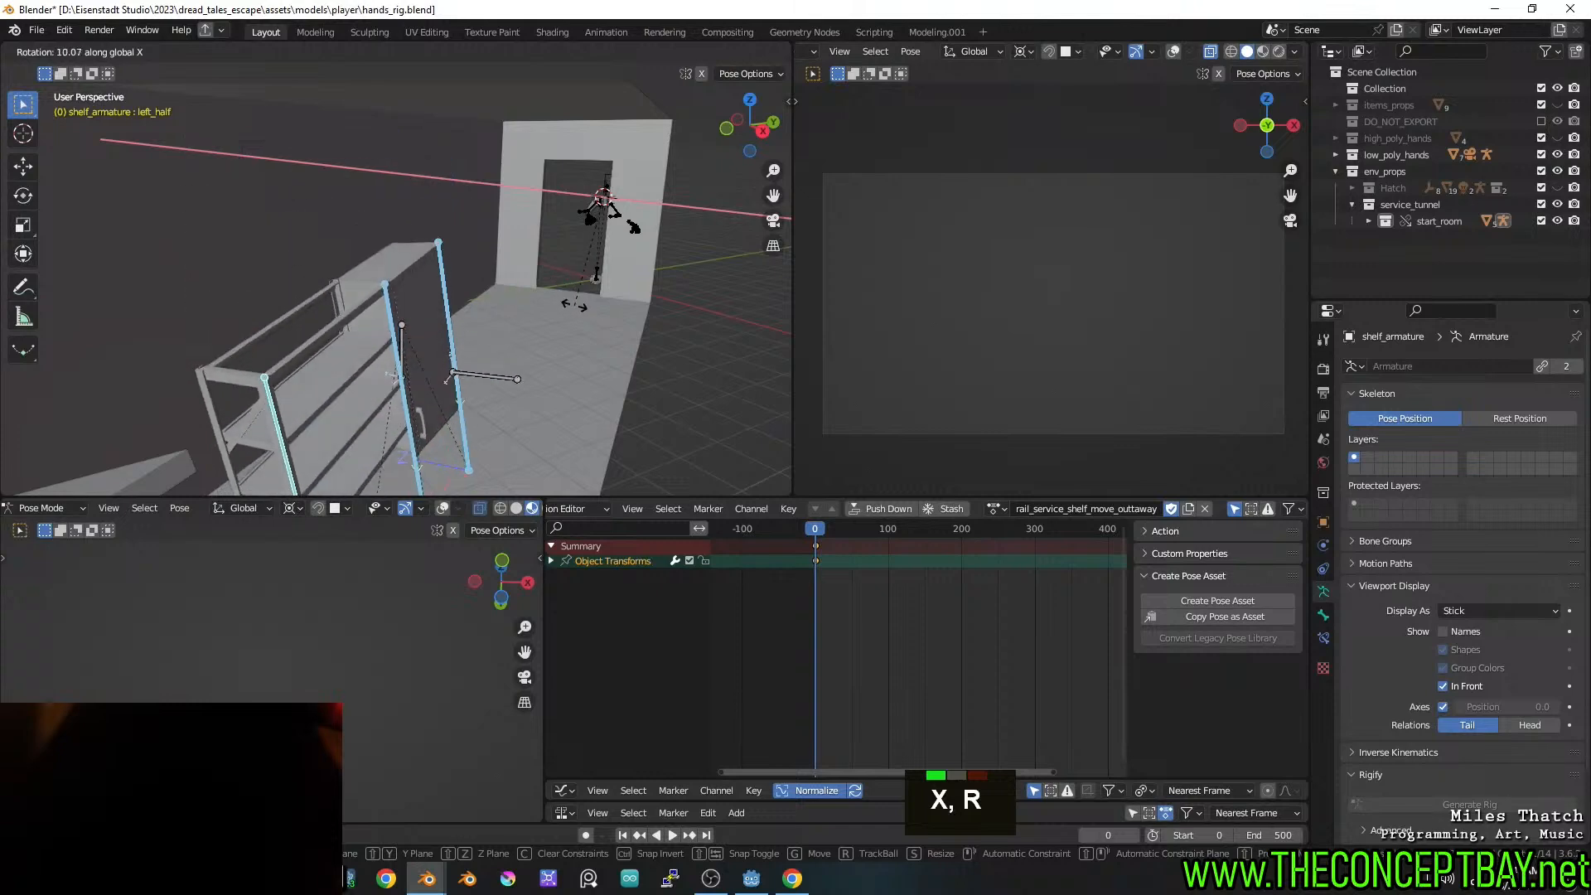
key(Escape)
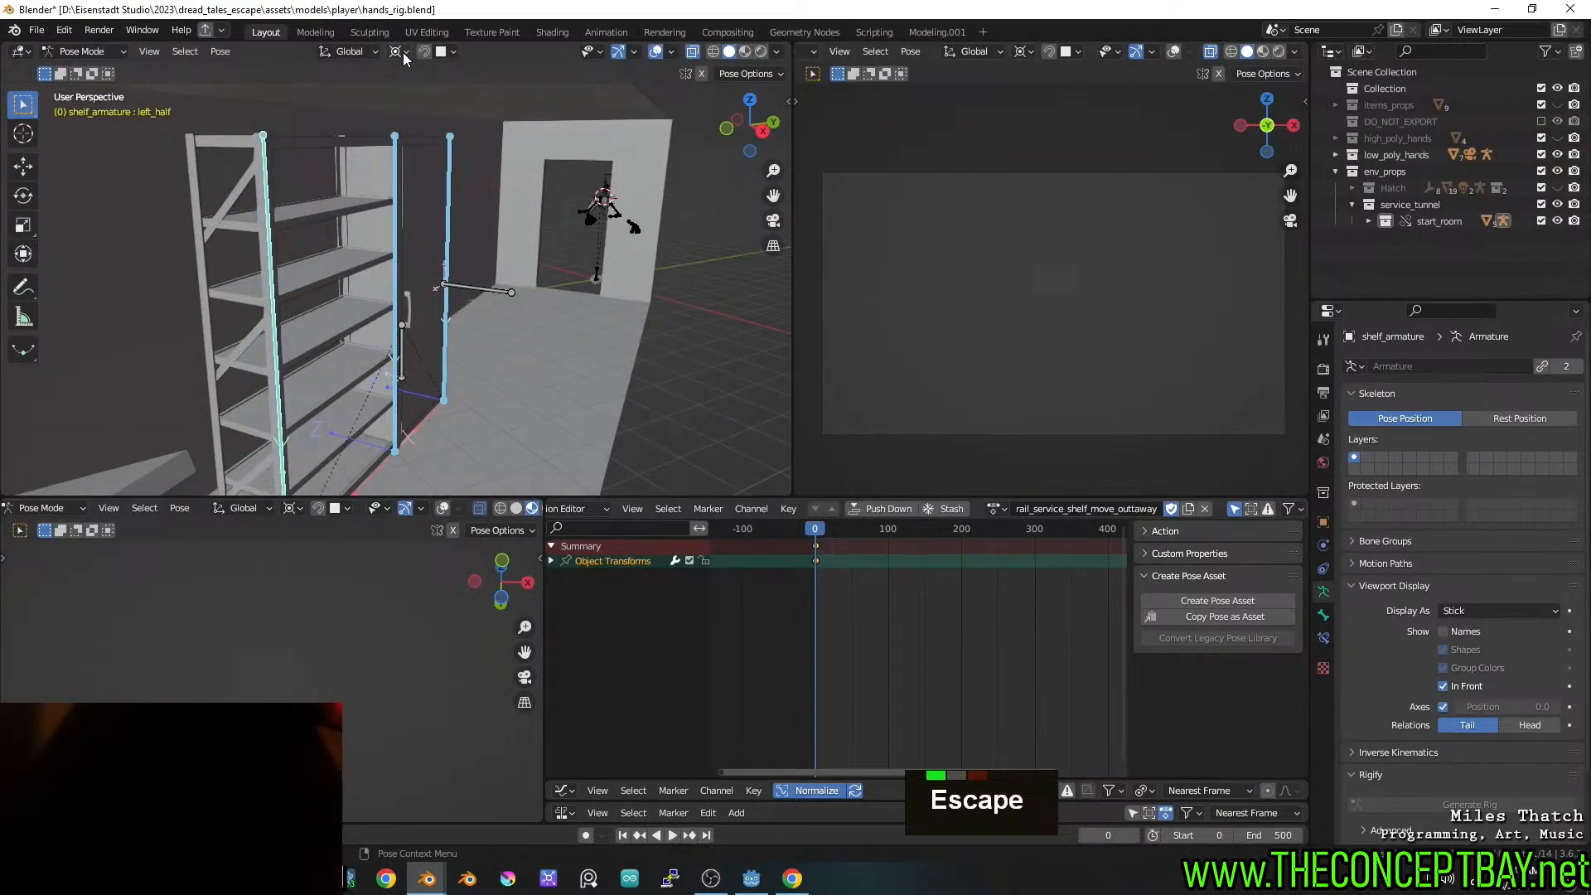
Use Local orientation and Individual Origins as pivot, and rotate the three selected shelf bones -17.9° about X
click(349, 51)
click(352, 121)
click(406, 51)
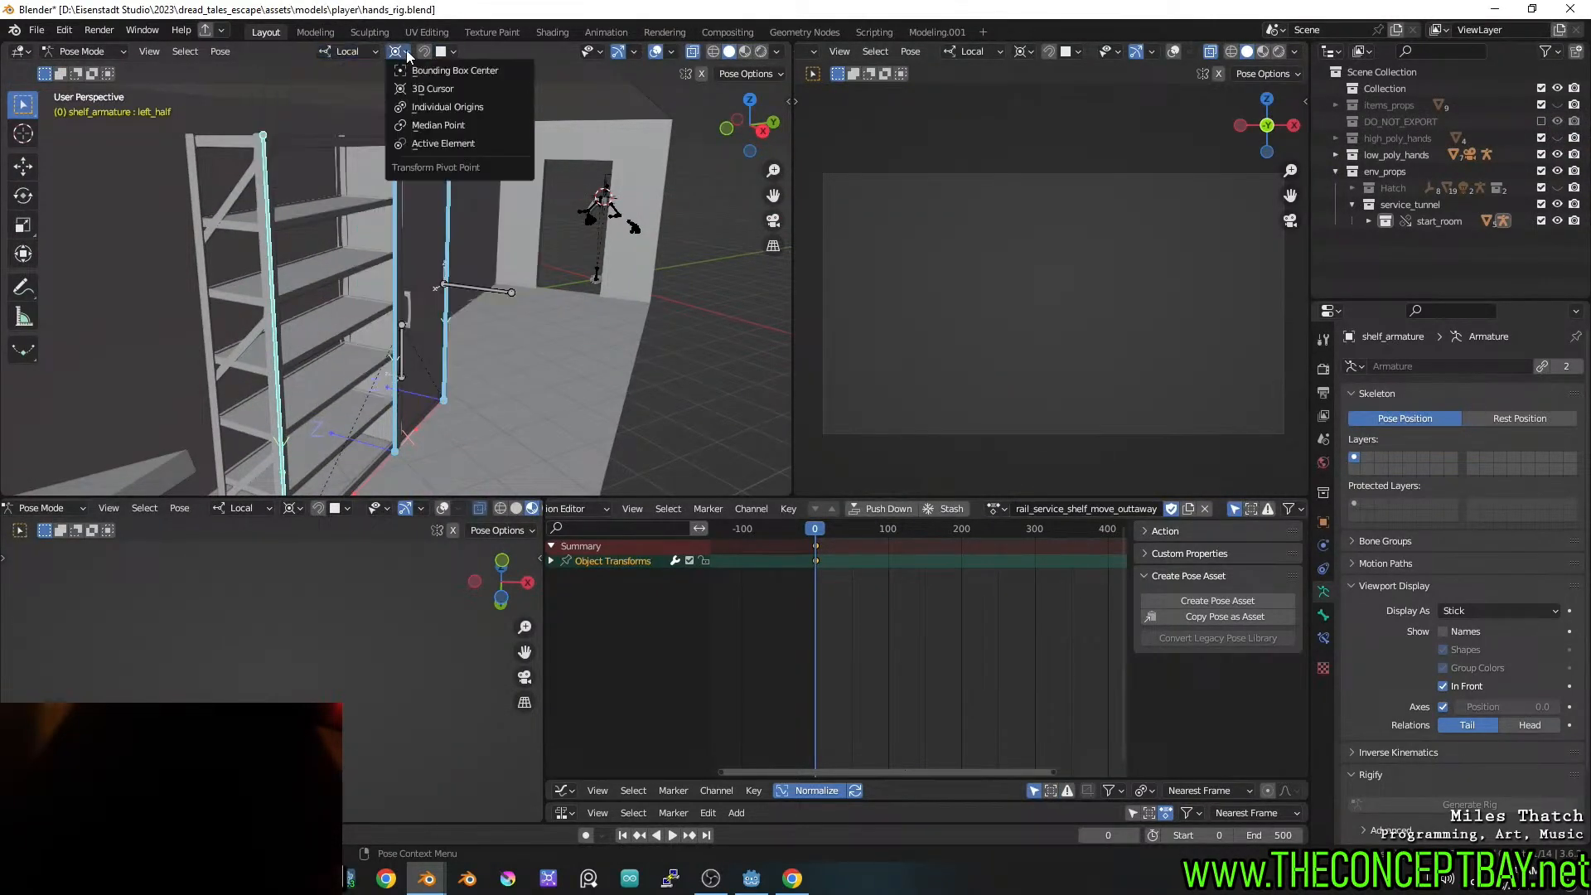
click(423, 108)
key(r)
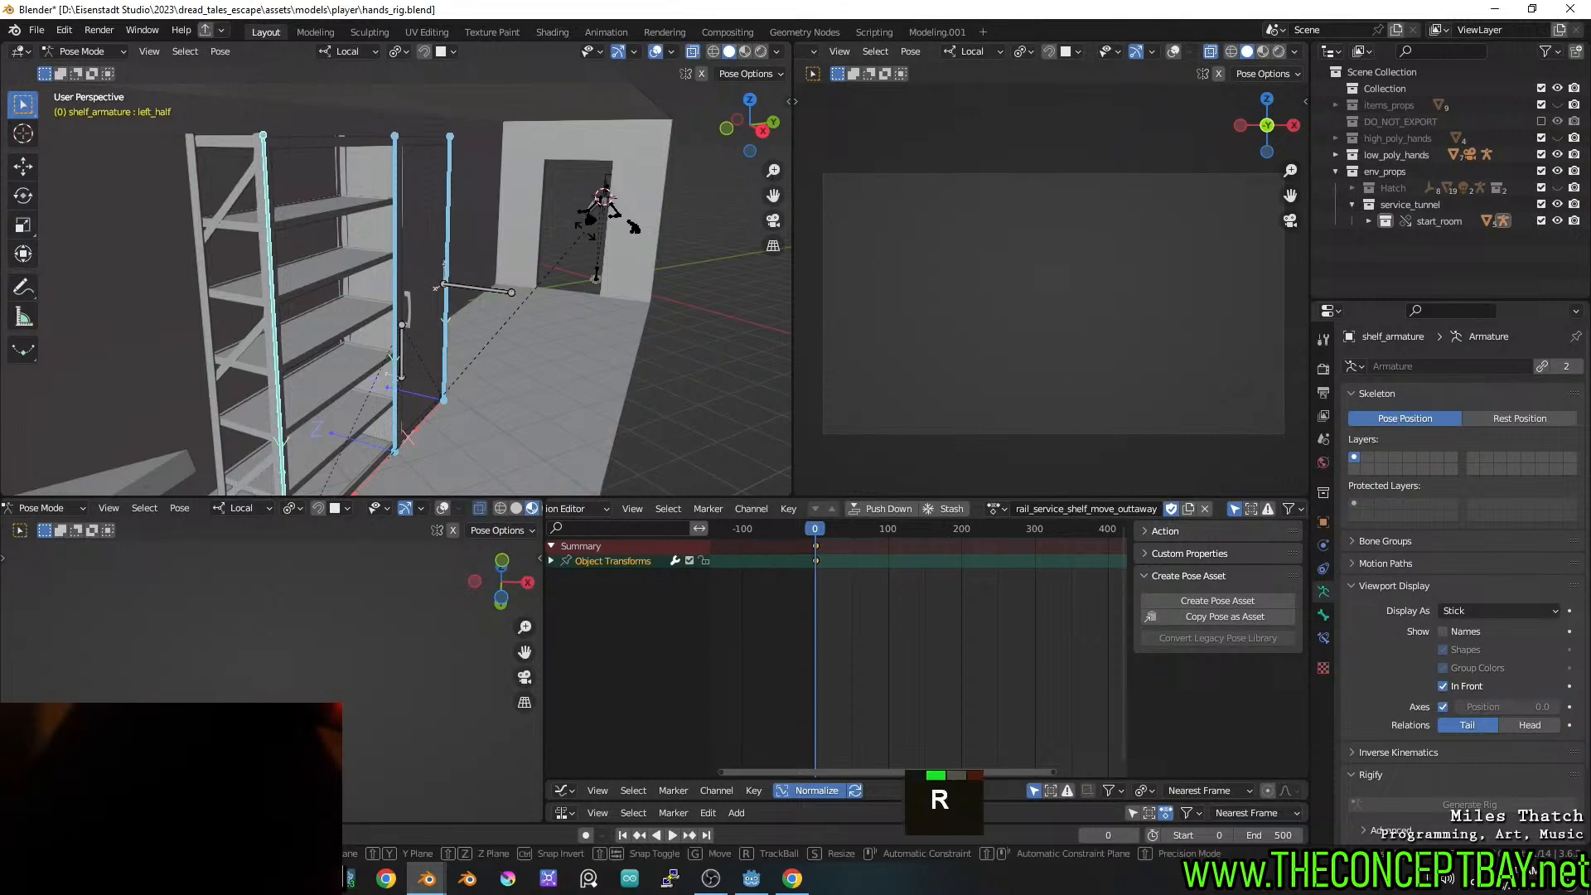
key(x)
click(636, 303)
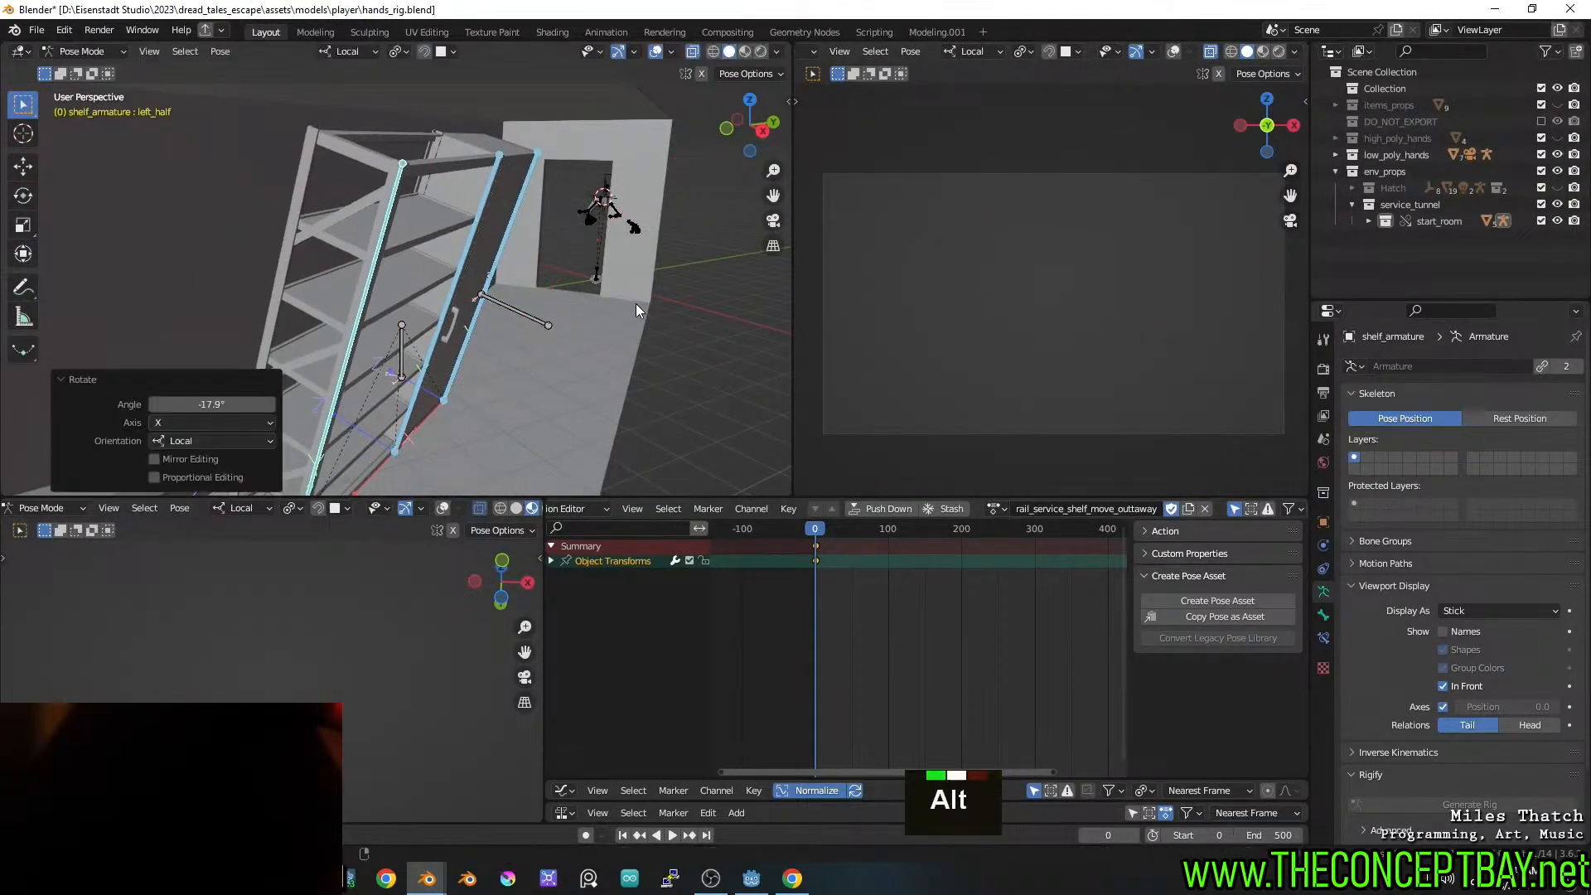
mouse_move(635, 303)
alt+middle_down()
mouse_move(553, 300)
mouse_move(654, 310)
alt+middle_up()
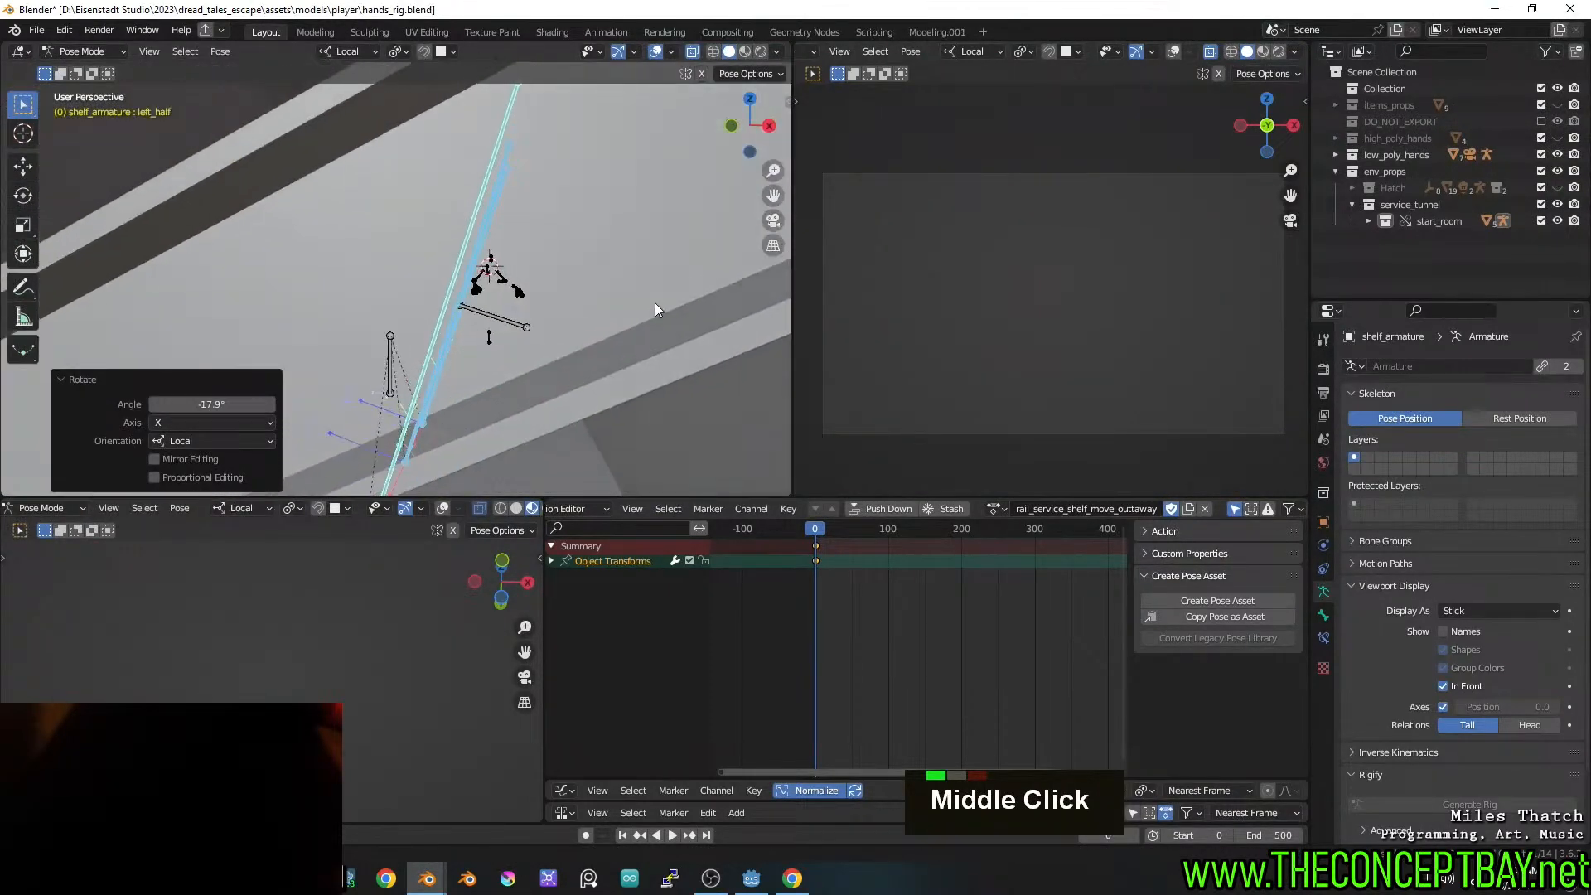
Examine the tilted shelf bones from views aligned to the active left_half bone, comparing front, side and end-on directions
key(shift+Home)
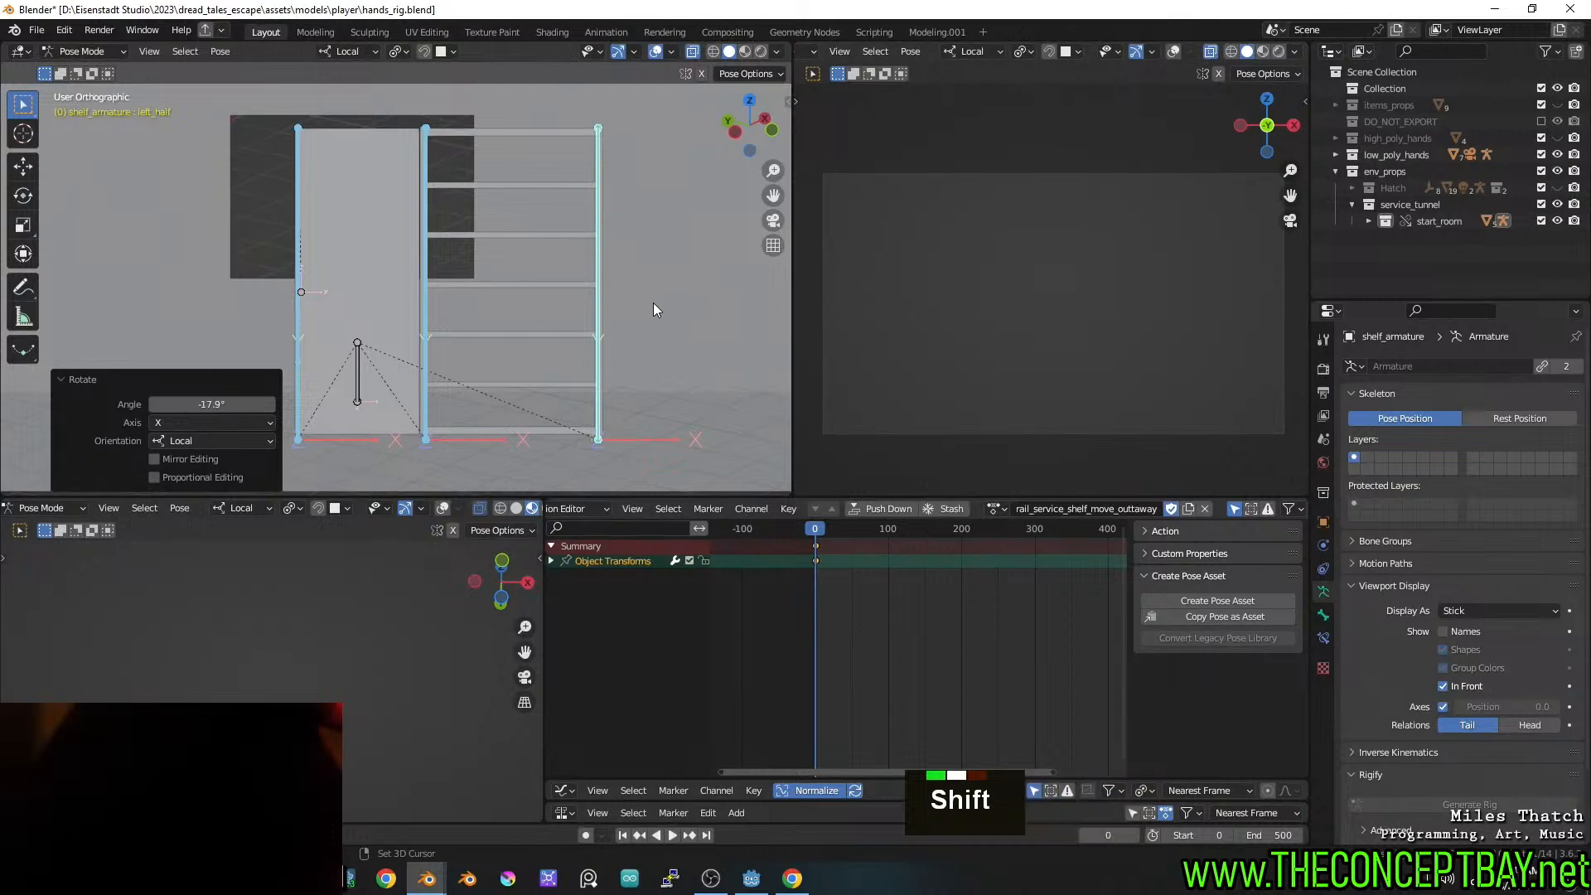
key(shift+Right)
key(shift+Up)
key(shift+Left)
key(shift+Page_Down)
key(shift+Down)
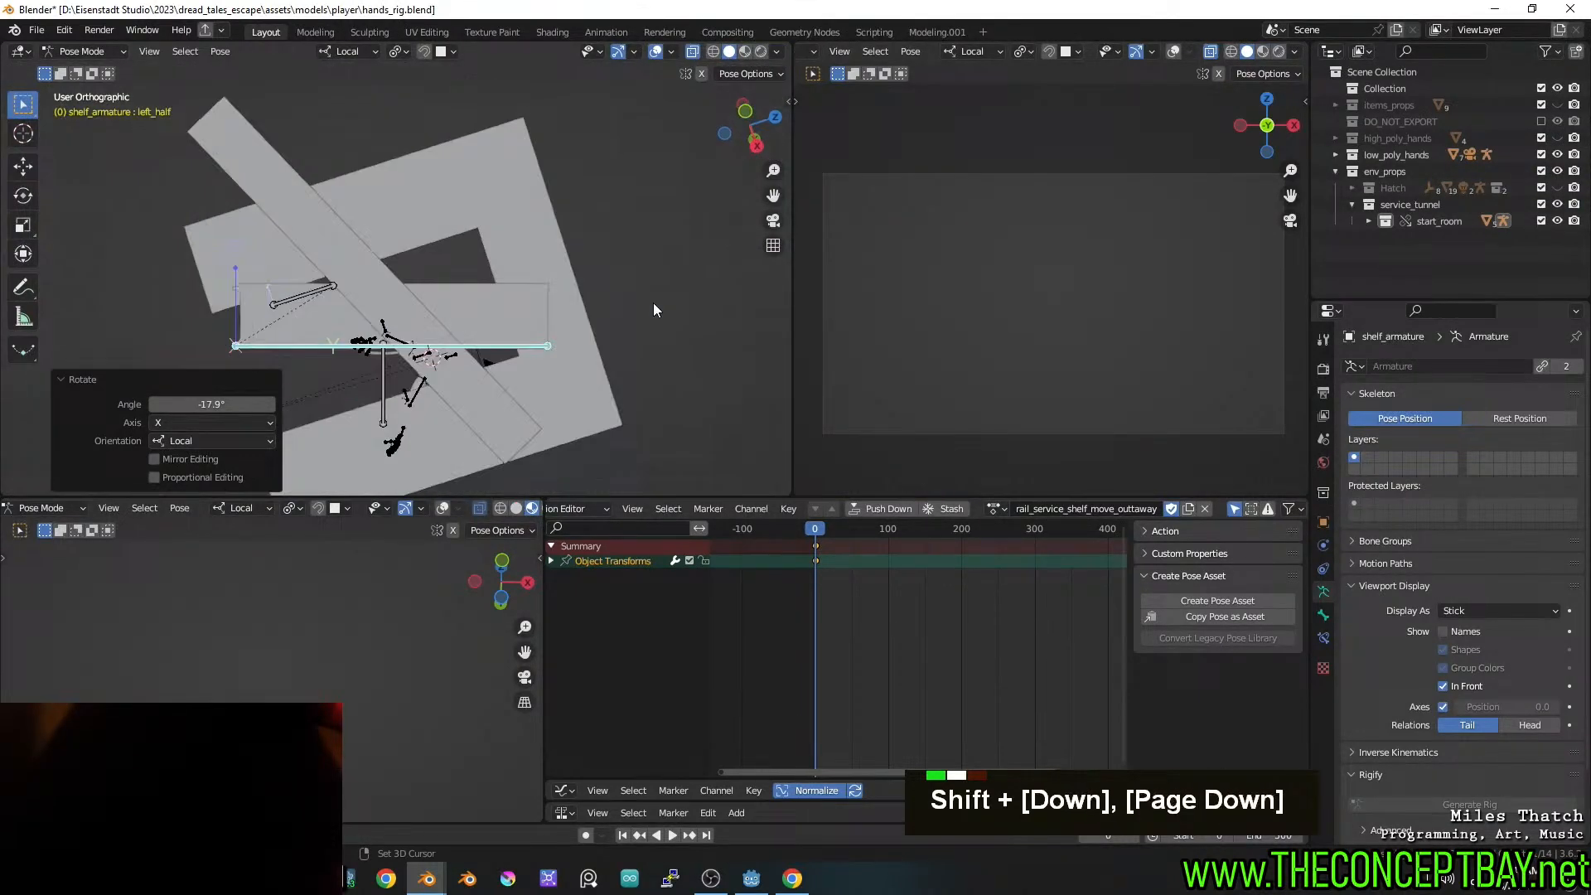
key(shift+End)
key(shift+Page_Down)
key(shift+Page_Down)
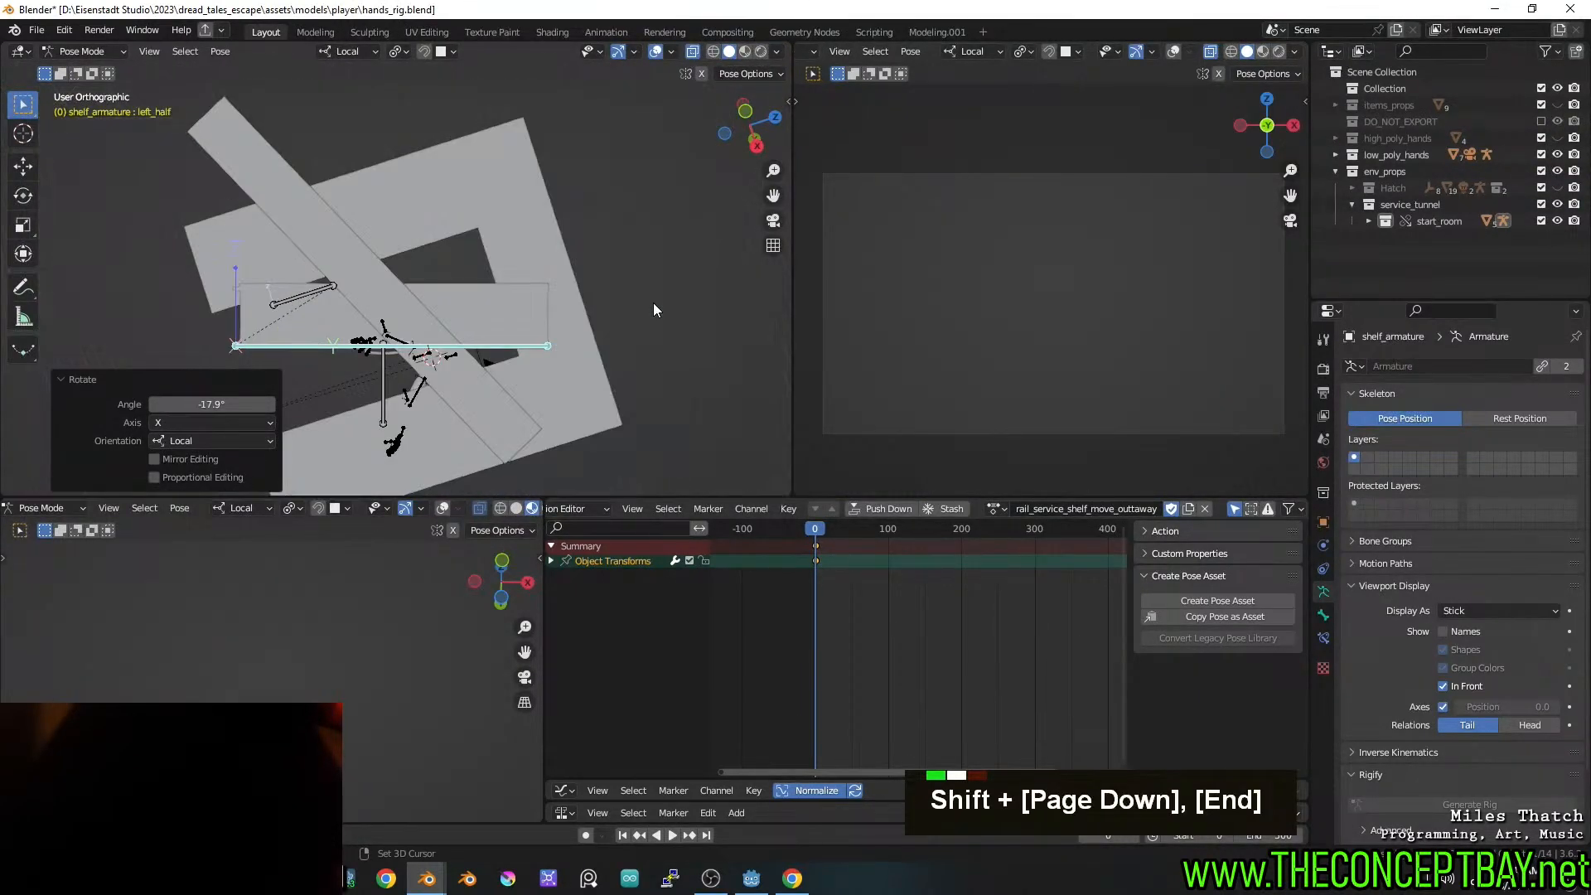
key(shift+Right)
key(shift+Left)
key(Left)
key(shift+Left)
key(shift+Left)
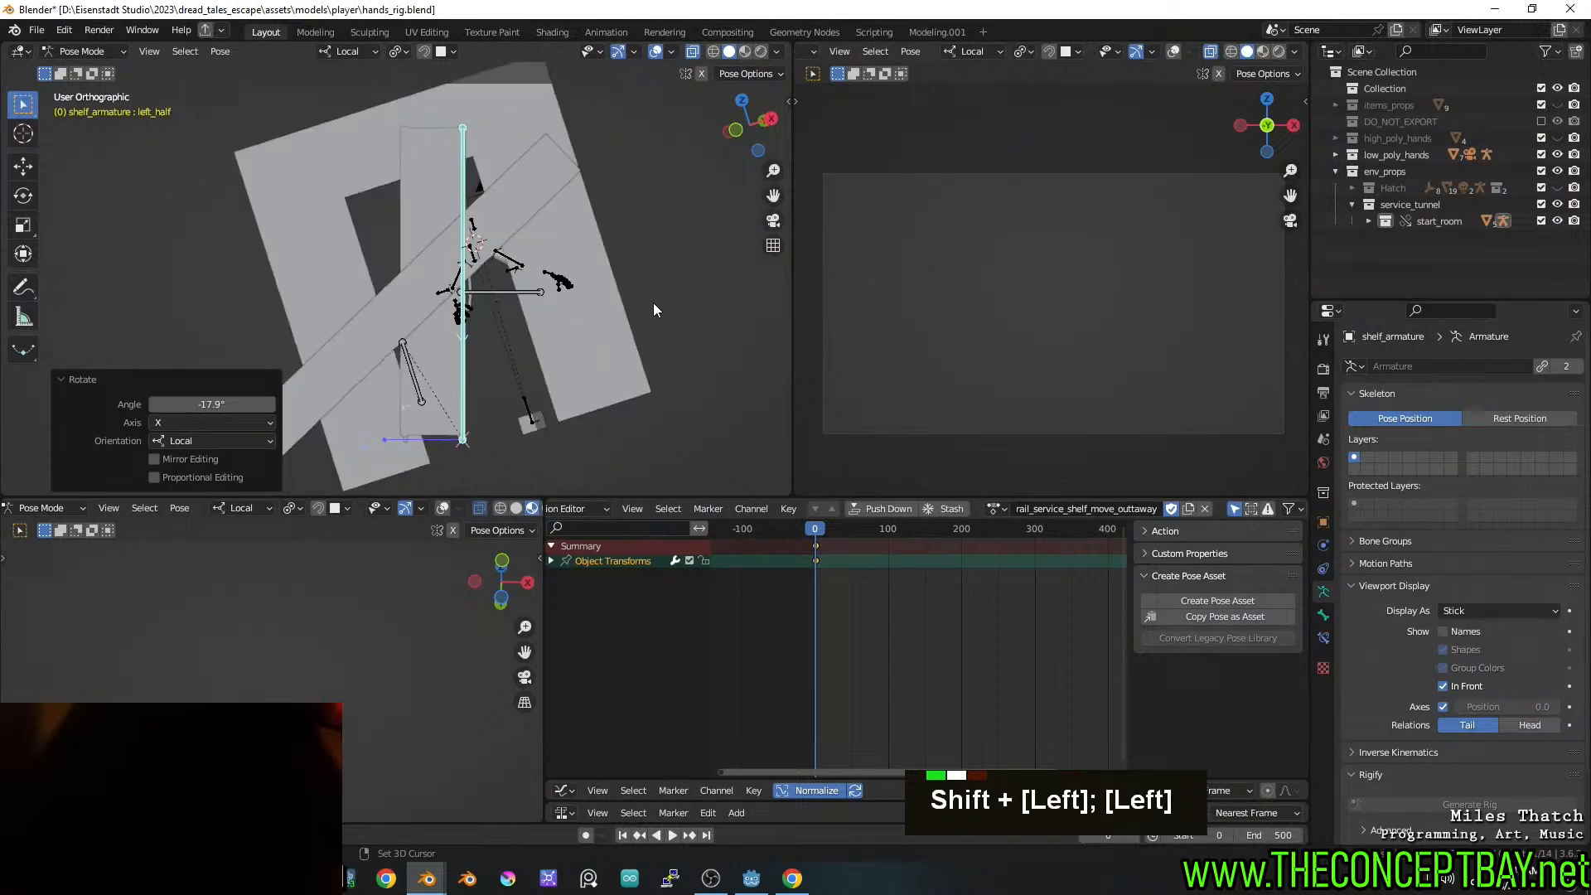
key(shift+Right)
key(shift+Left)
key(shift+End)
key(shift+Right)
key(shift+Home)
key(shift+End)
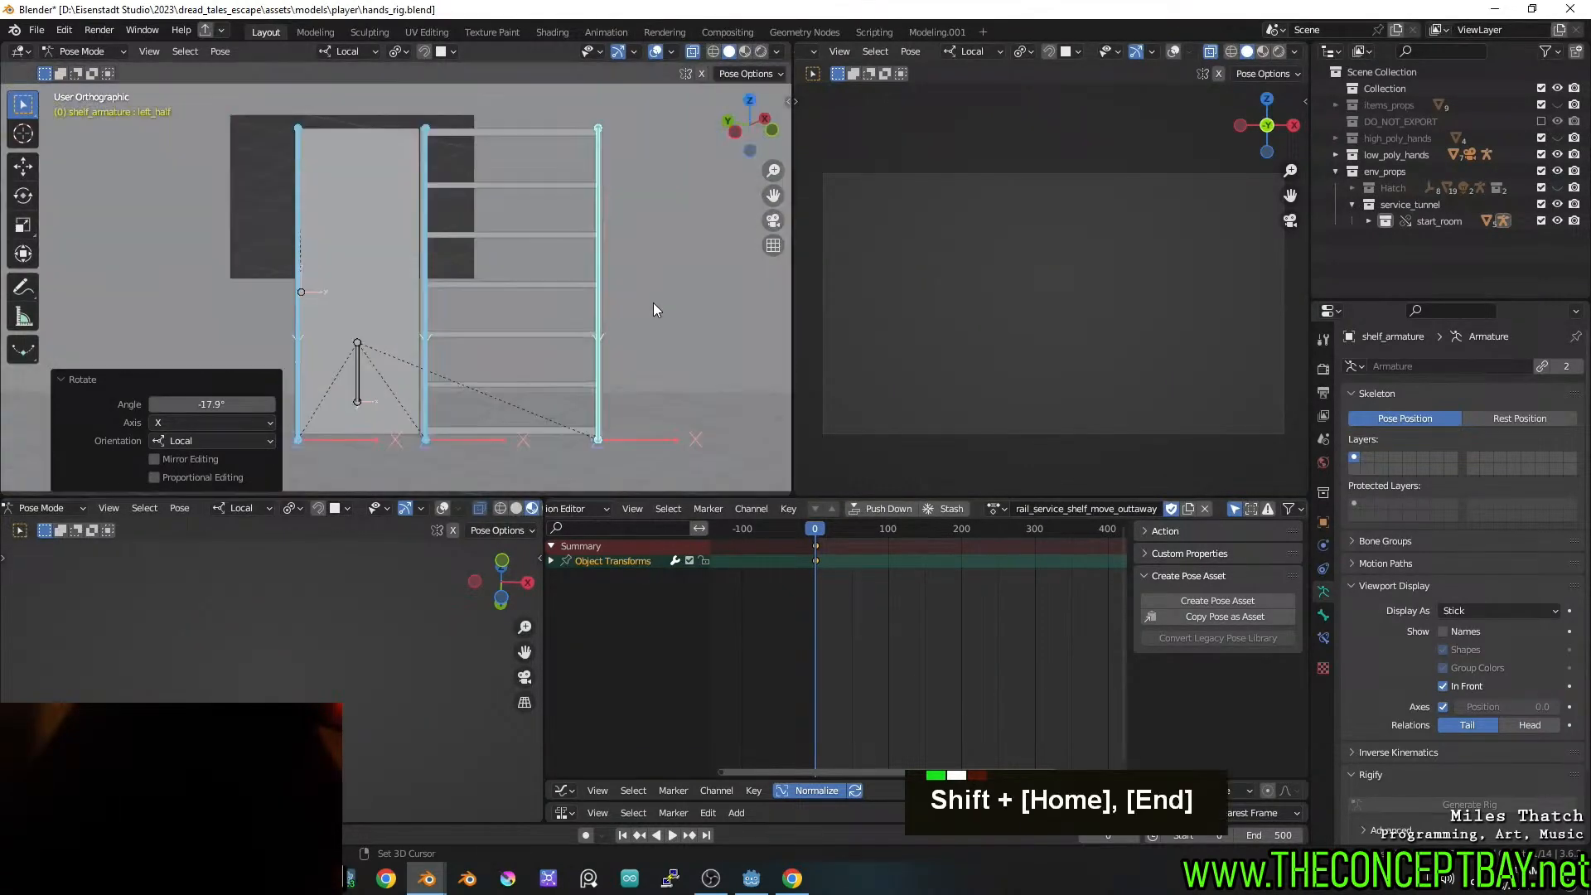
key(shift+Page_Down)
key(shift+End)
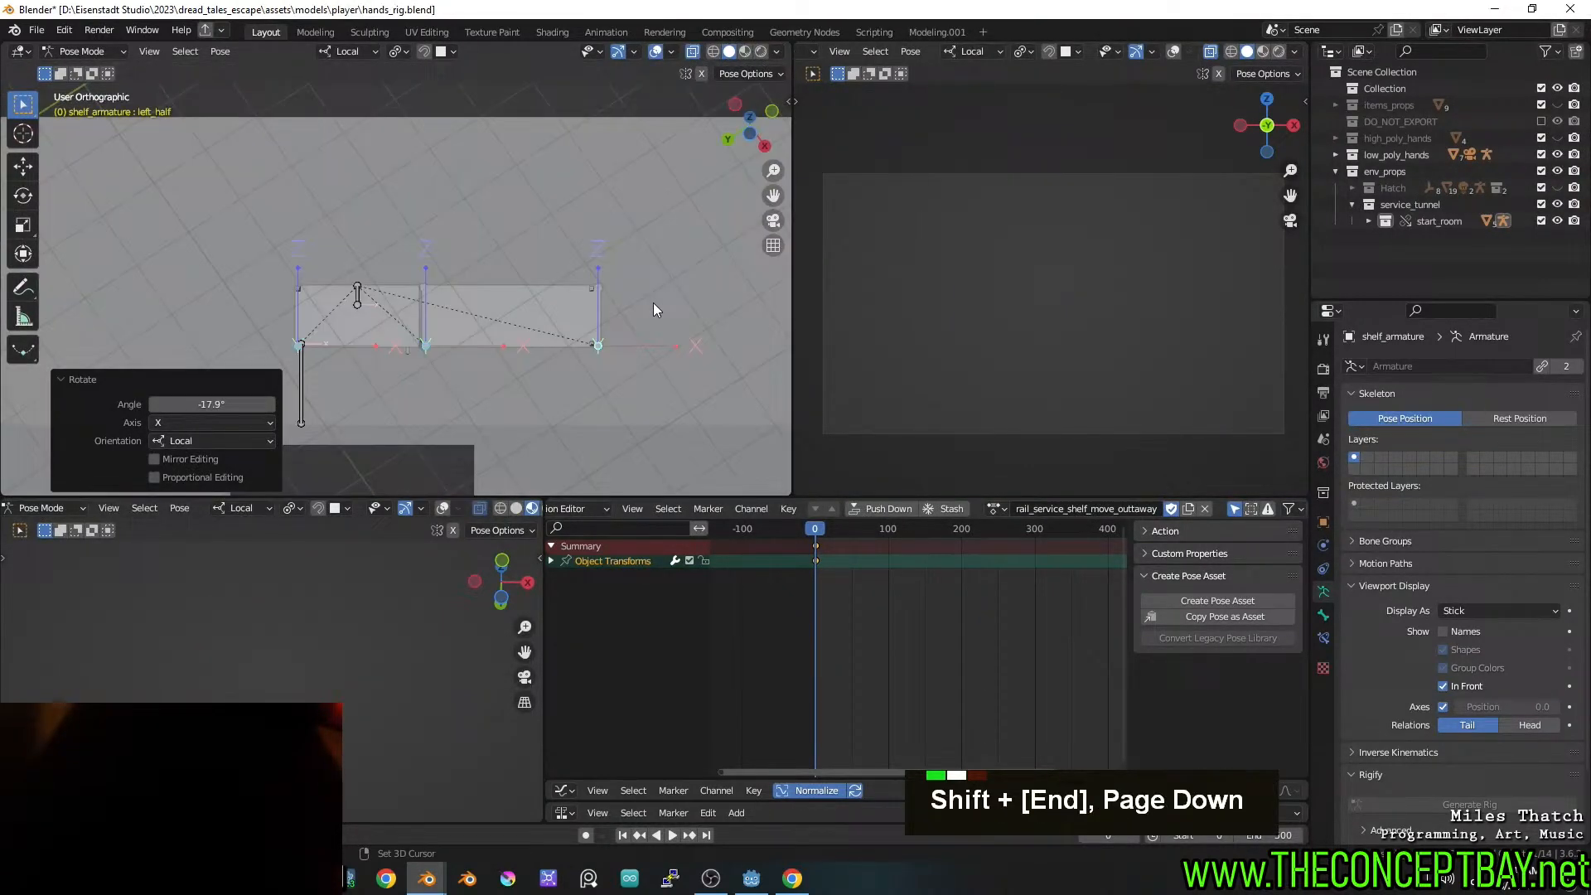
key(shift+Page_Down)
key(shift+End)
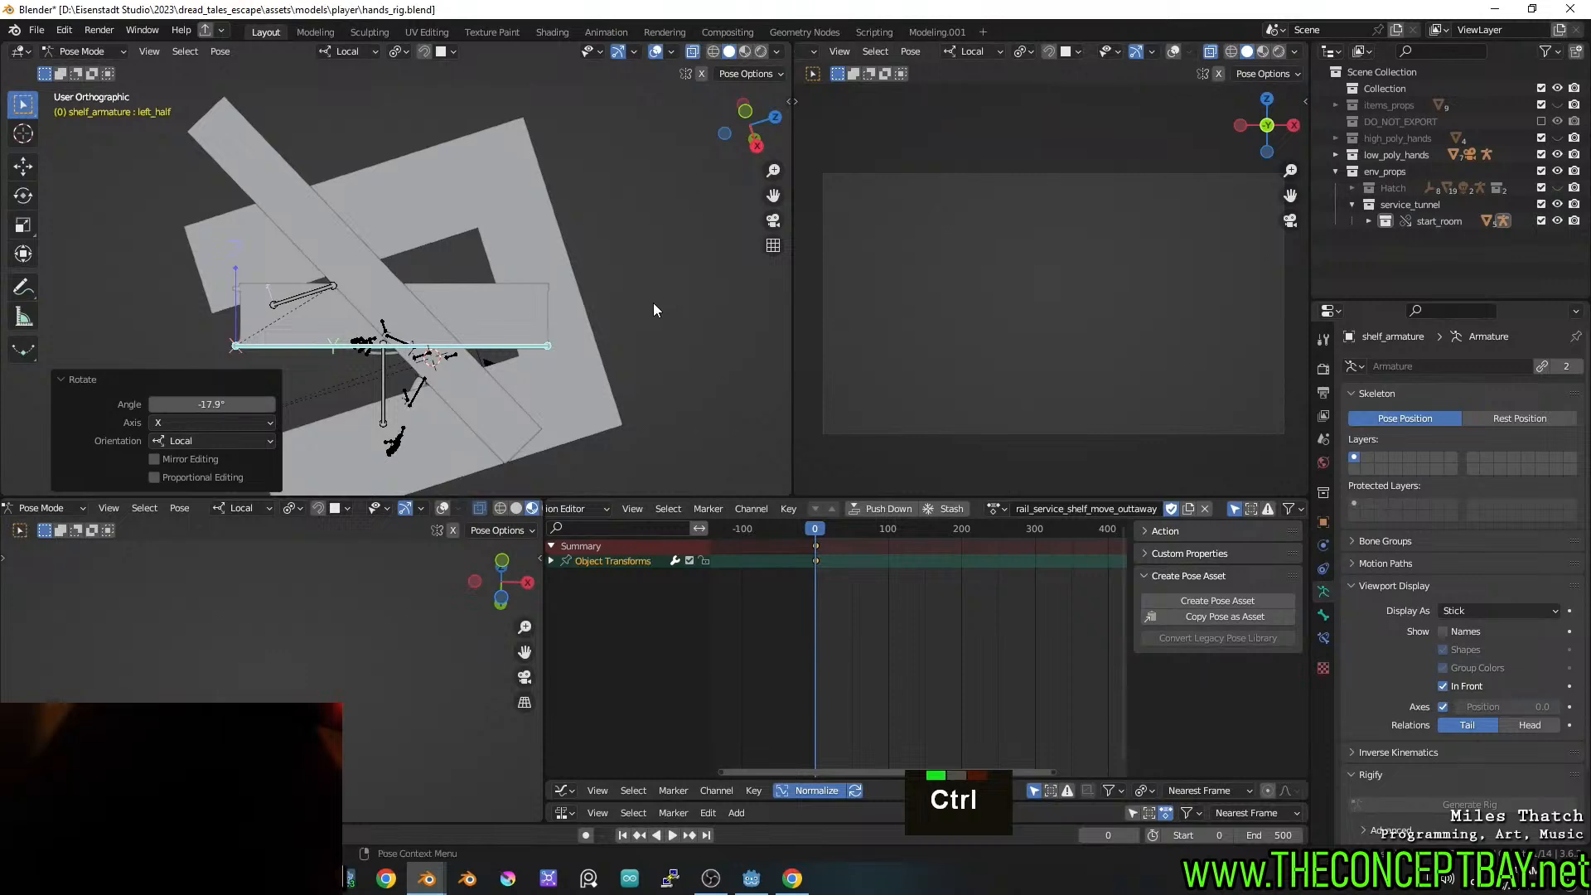
Rotate the three selected upright shelf bones a further -7.68° about their local X axis
alt+middle_drag(653, 303, 603, 280)
scroll(621, 245, down, 2)
scroll(608, 277, up, 1)
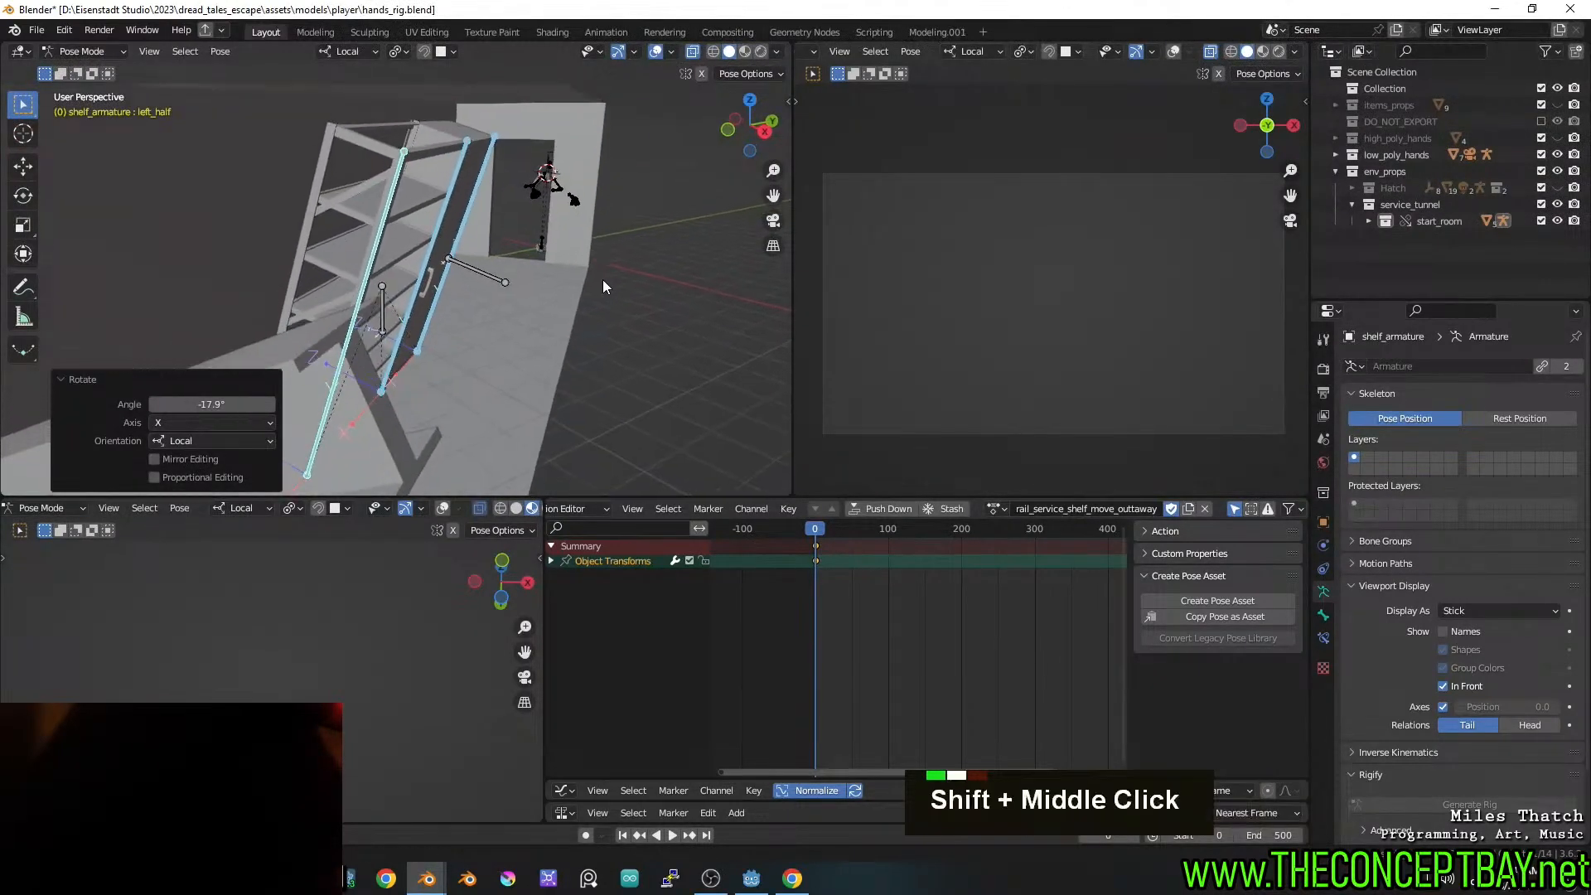
key(r)
key(x)
click(606, 305)
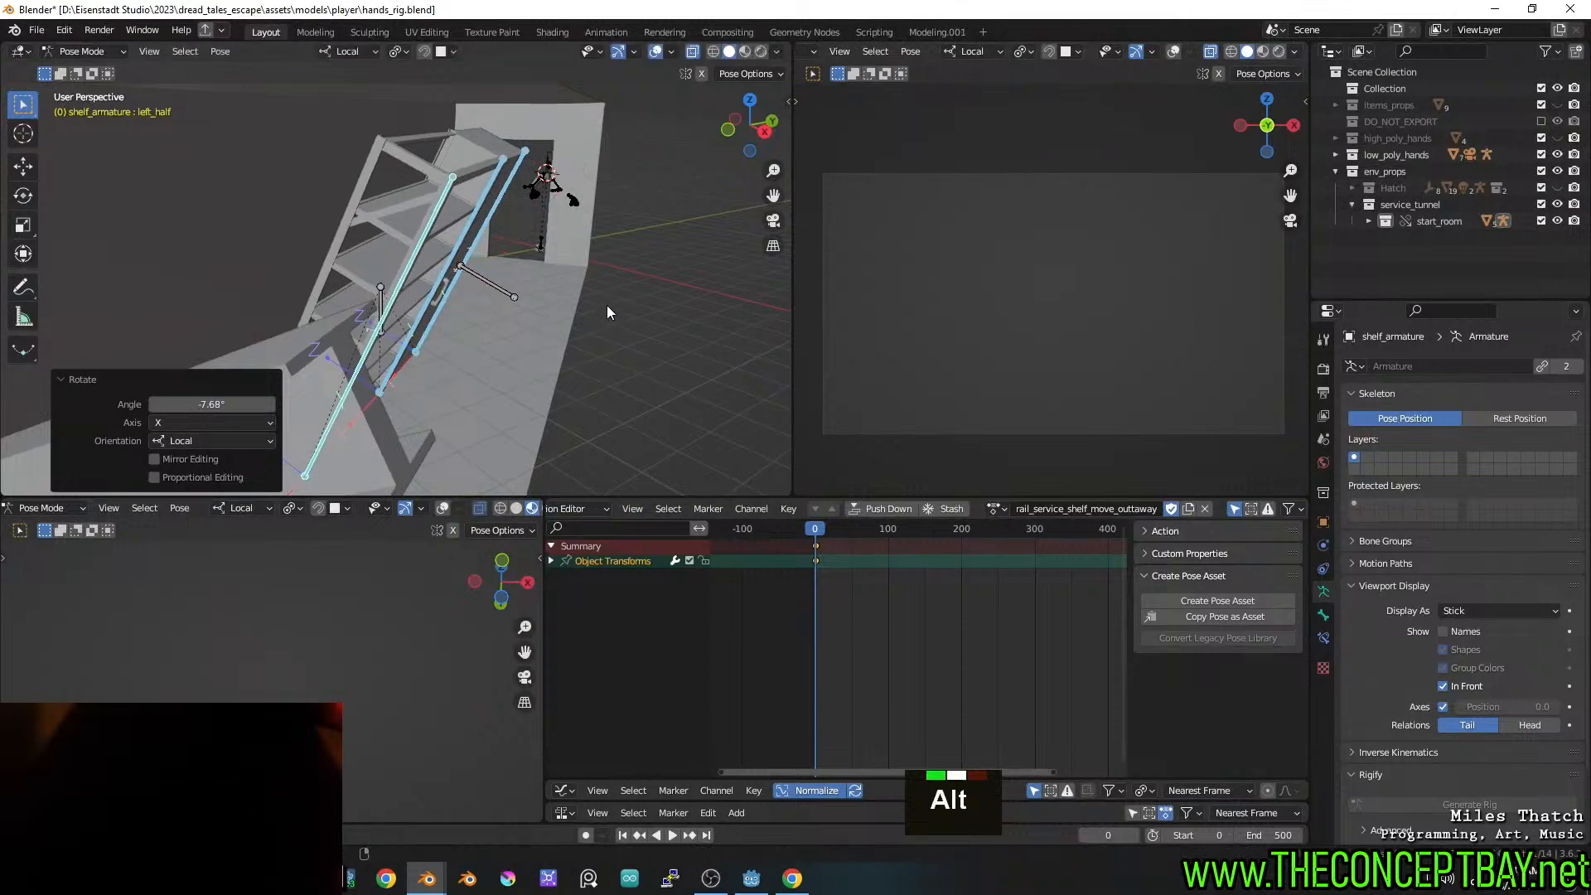
Turn off Backface Culling in the shading settings of the main 3D viewport
key(alt+z)
key(alt+z)
click(777, 52)
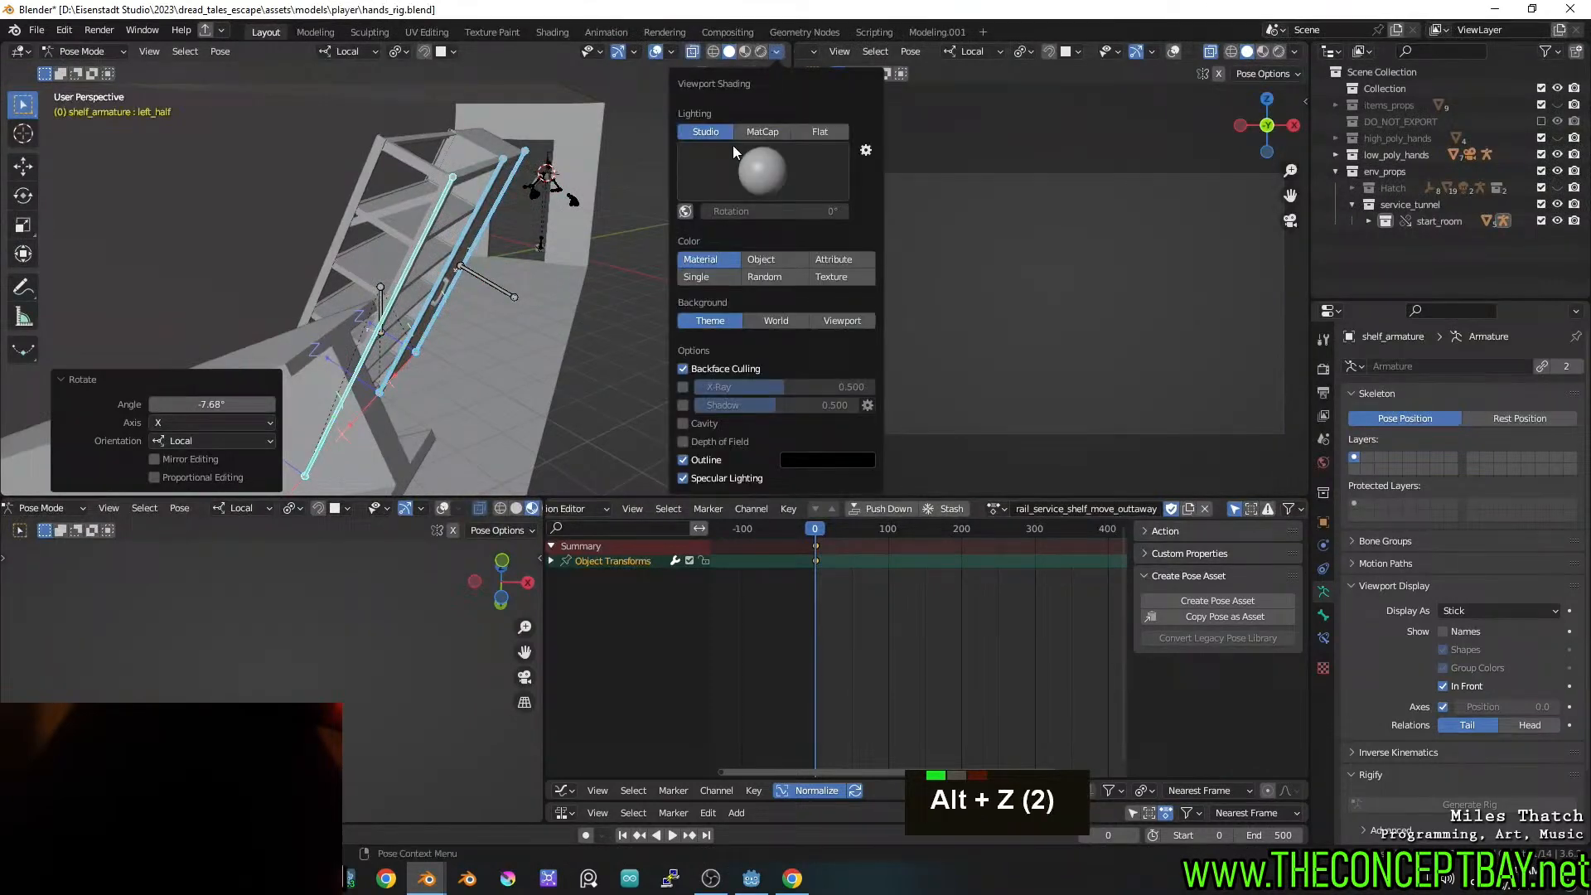
click(704, 365)
Tilt the three selected shelf bones another -10.5° about local X, and save the file
key(r)
key(x)
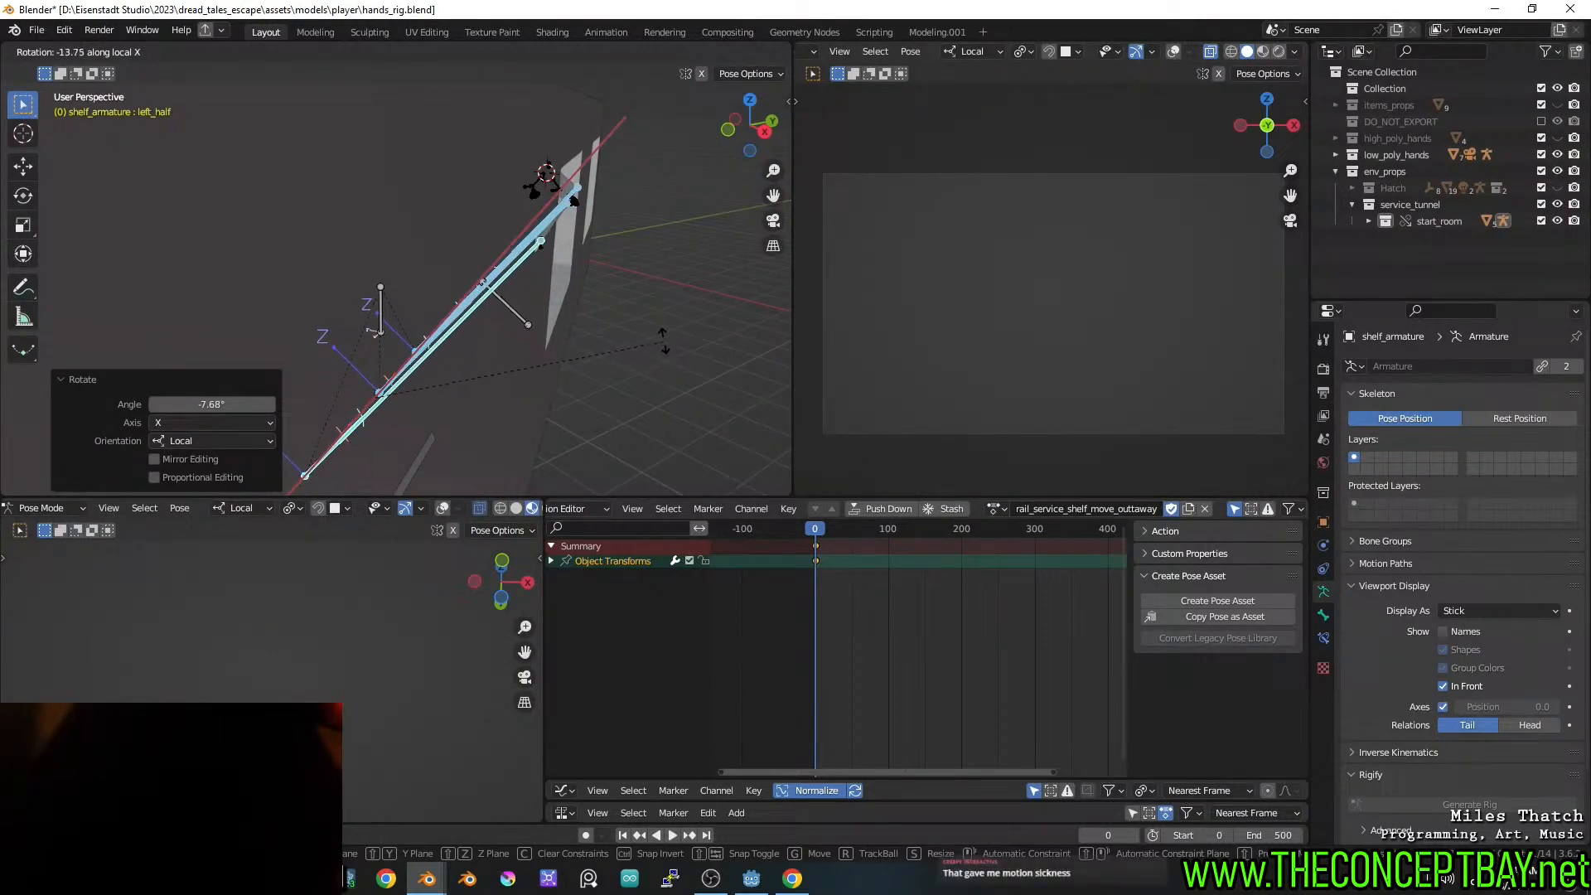
click(655, 331)
mouse_move(644, 320)
middle_down()
mouse_move(656, 287)
mouse_move(627, 292)
mouse_move(636, 334)
middle_up()
scroll(655, 288, up, 2)
mouse_move(634, 333)
shift+middle_down()
mouse_move(637, 354)
mouse_move(615, 323)
shift+middle_up()
key(ctrl+s)
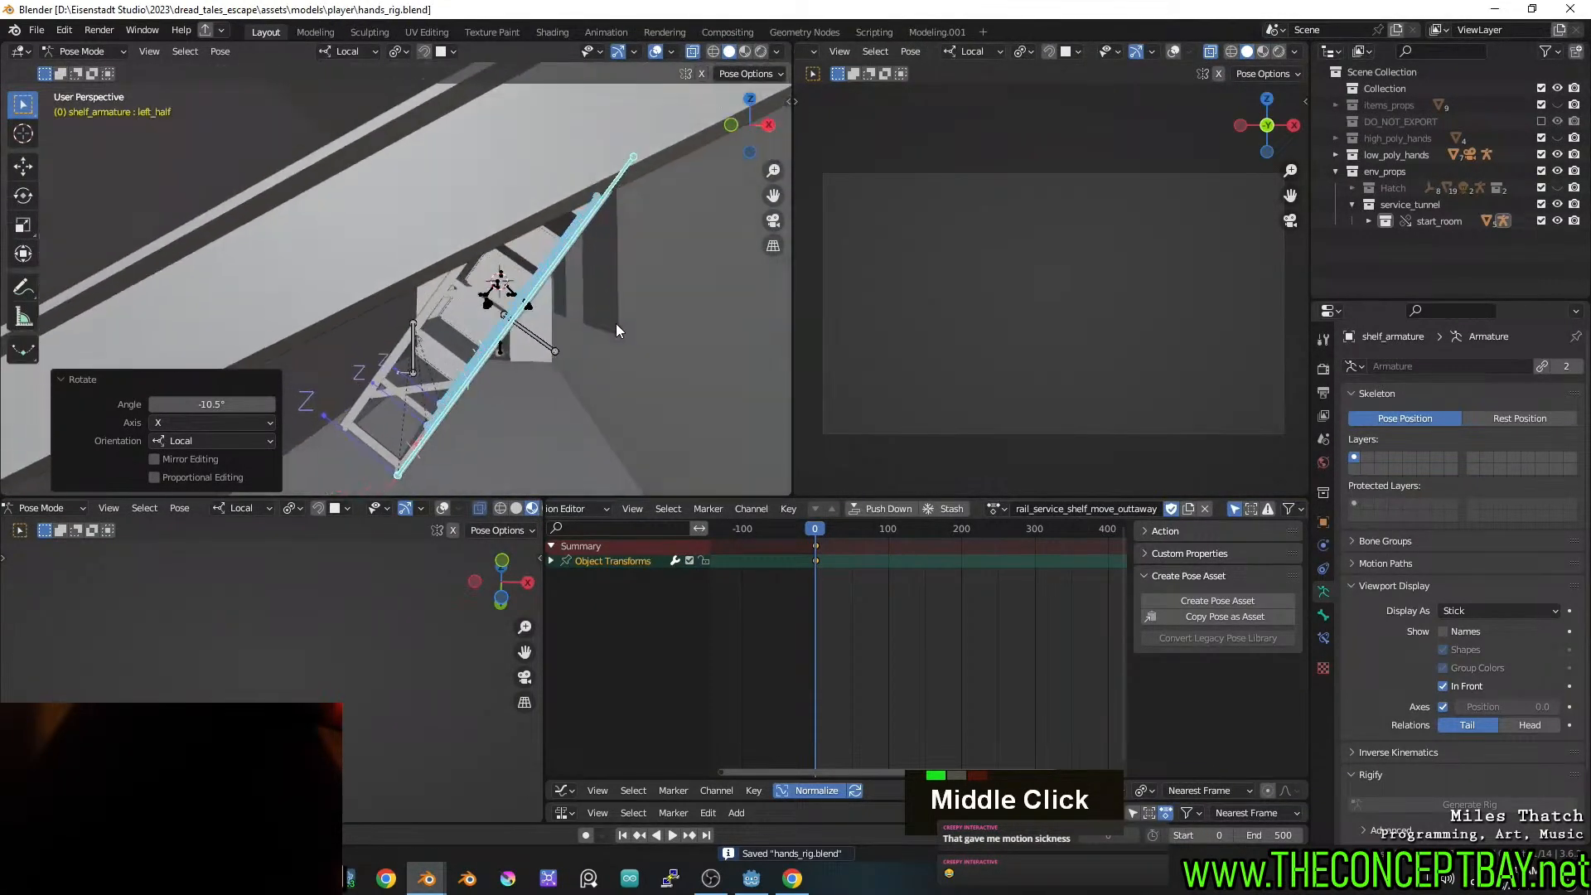
Rotate the three selected shelf bones back by 15.1° about local X, and save hands_rig.blend
key(r)
key(x)
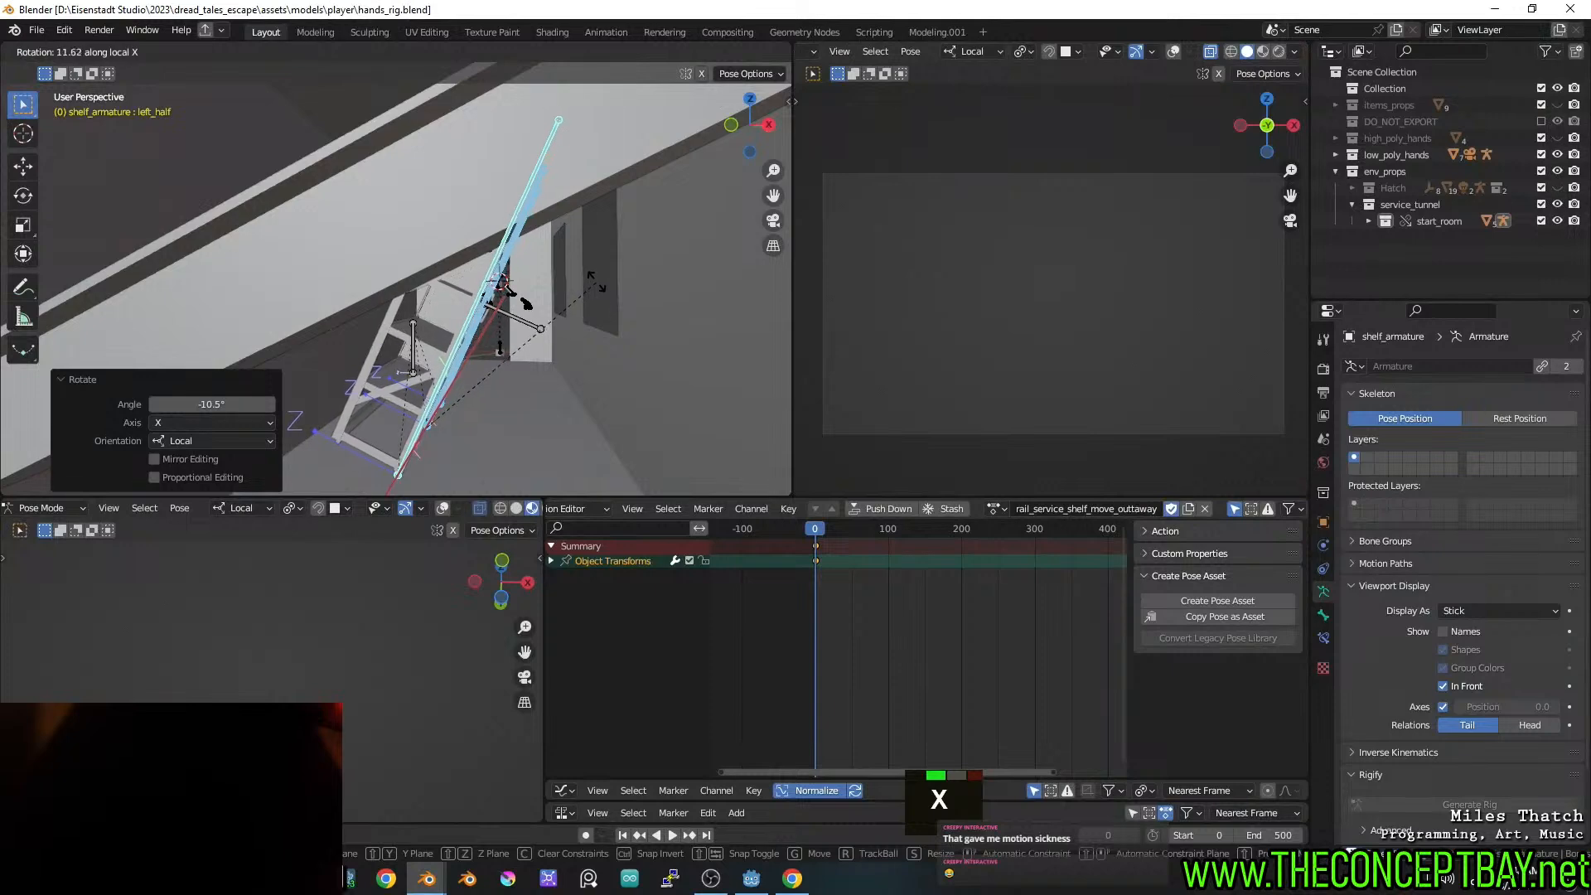
click(586, 271)
key(ctrl+s)
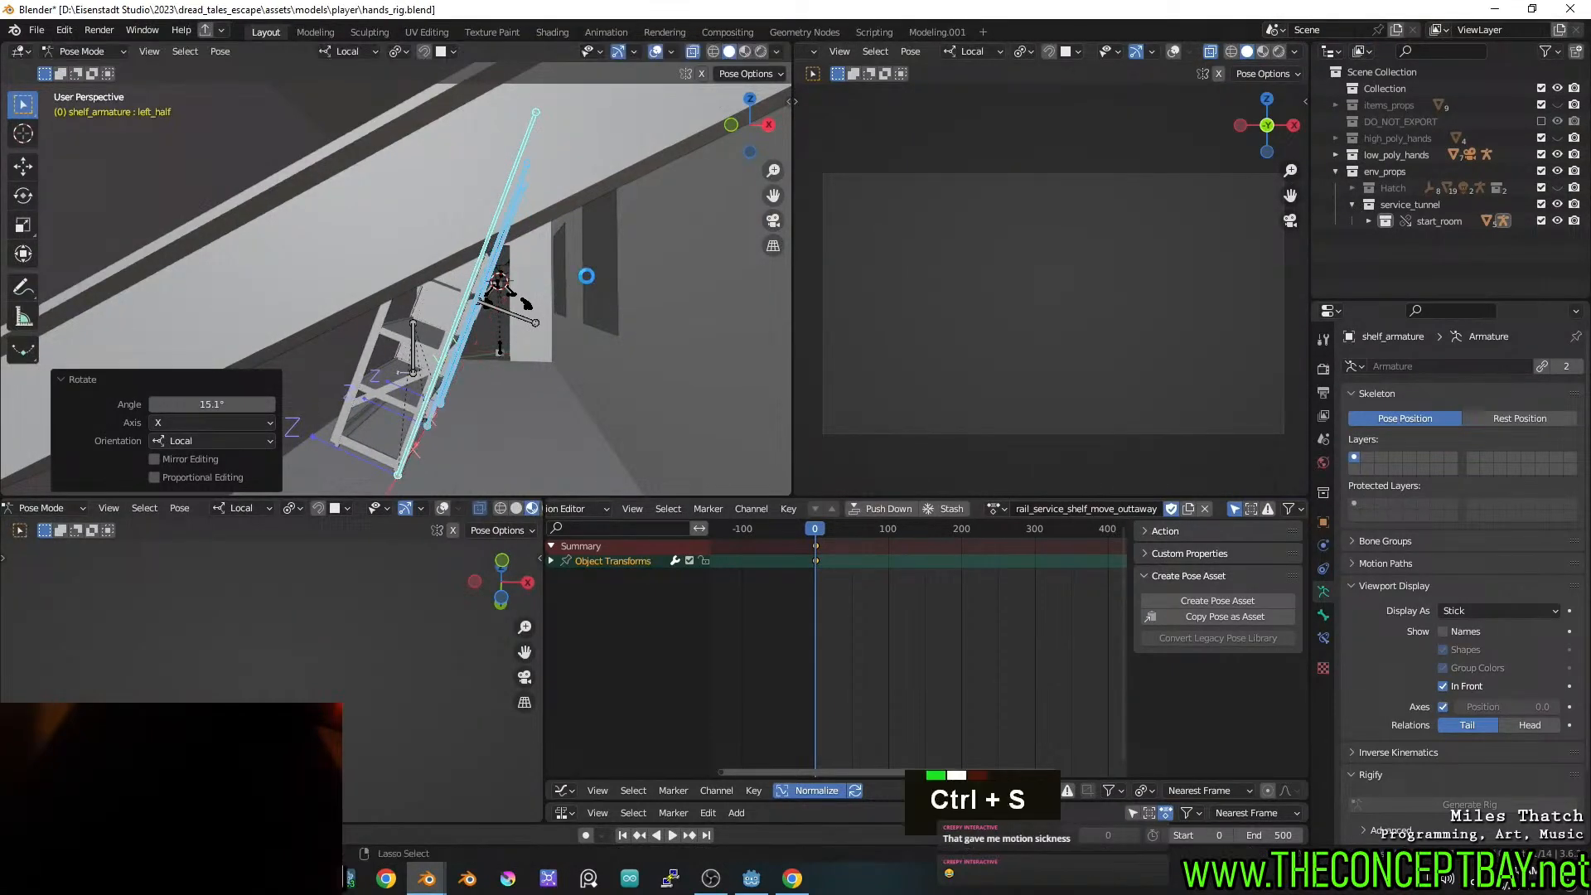
scroll(586, 294, down, 4)
scroll(544, 285, up, 2)
shift+scroll(544, 284, up, 1)
shift+middle_drag(543, 283, 563, 268)
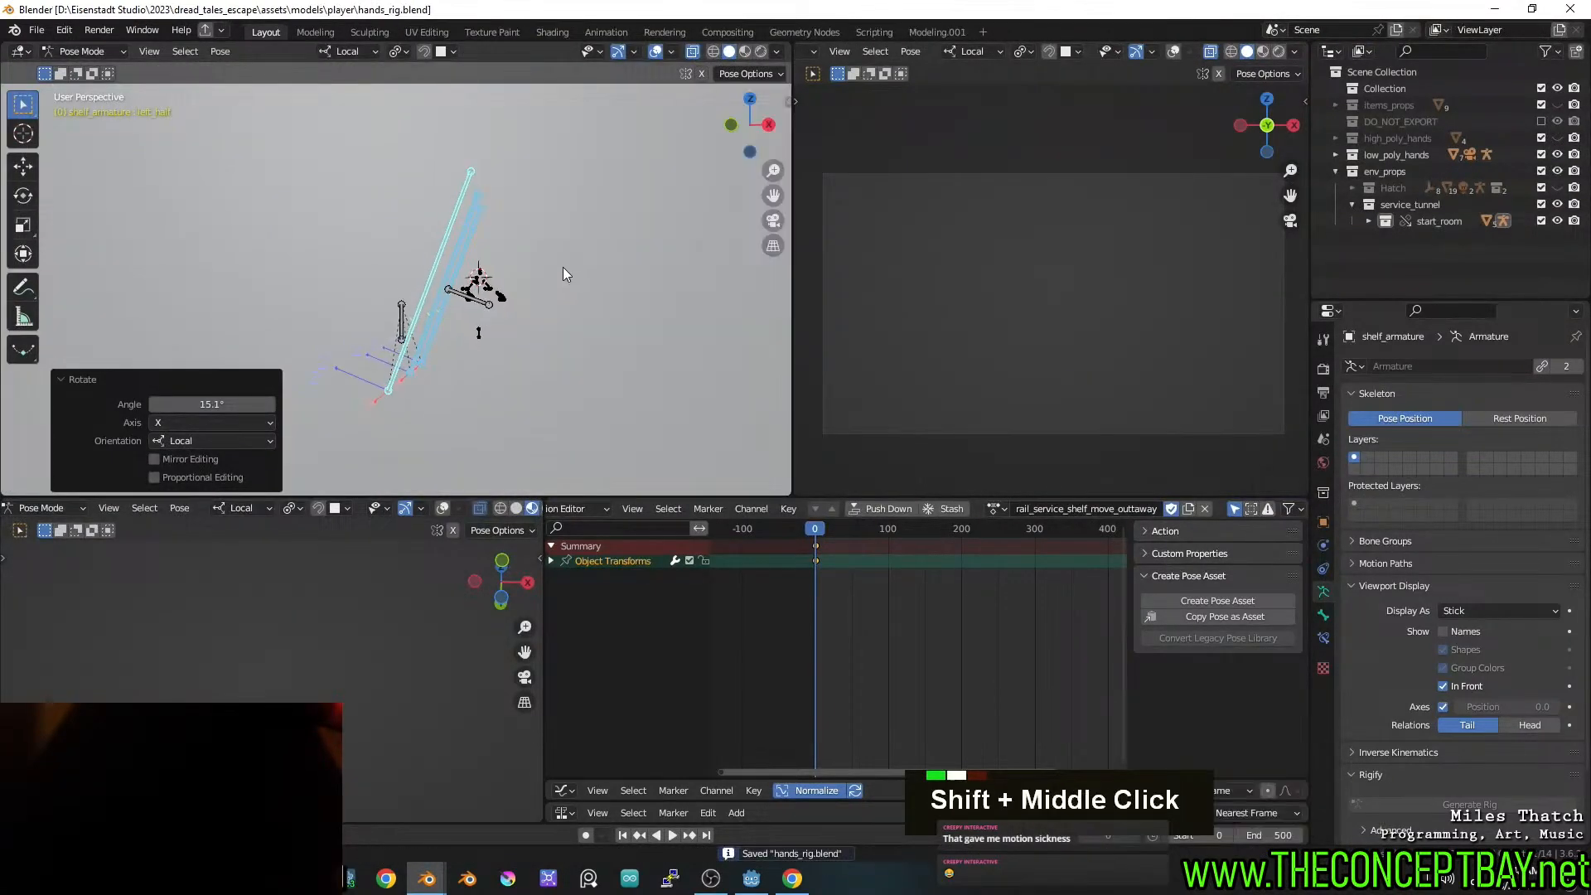
scroll(539, 273, up, 2)
shift+scroll(516, 277, up, 1)
key(ctrl+s)
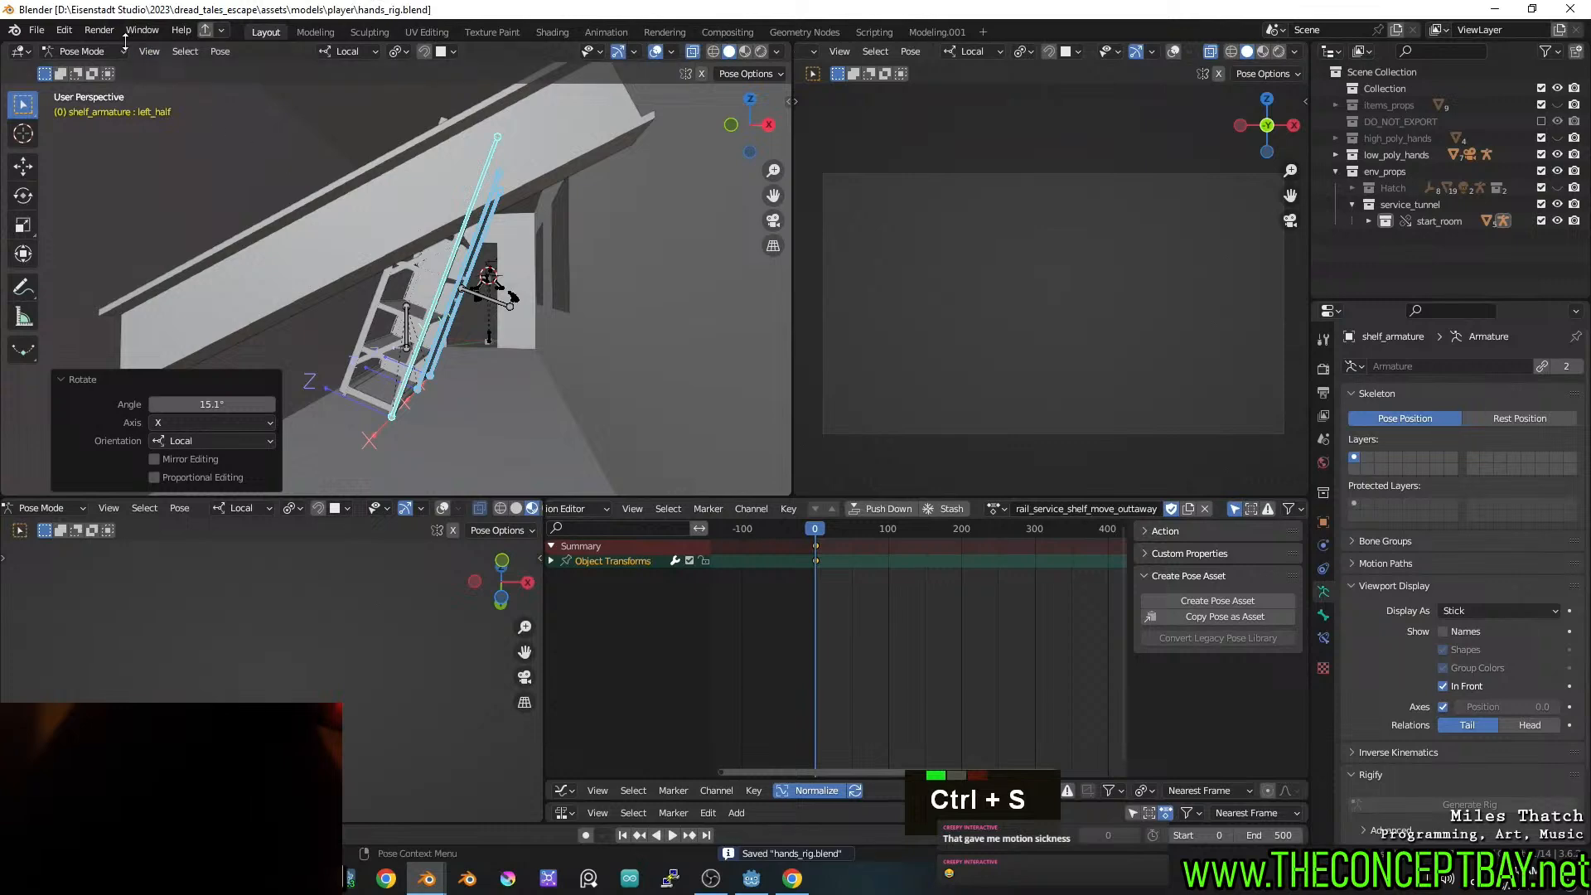
Switch to the other Blender window with rail_service_tunnel.blend open
mouse_move(427, 879)
click(503, 807)
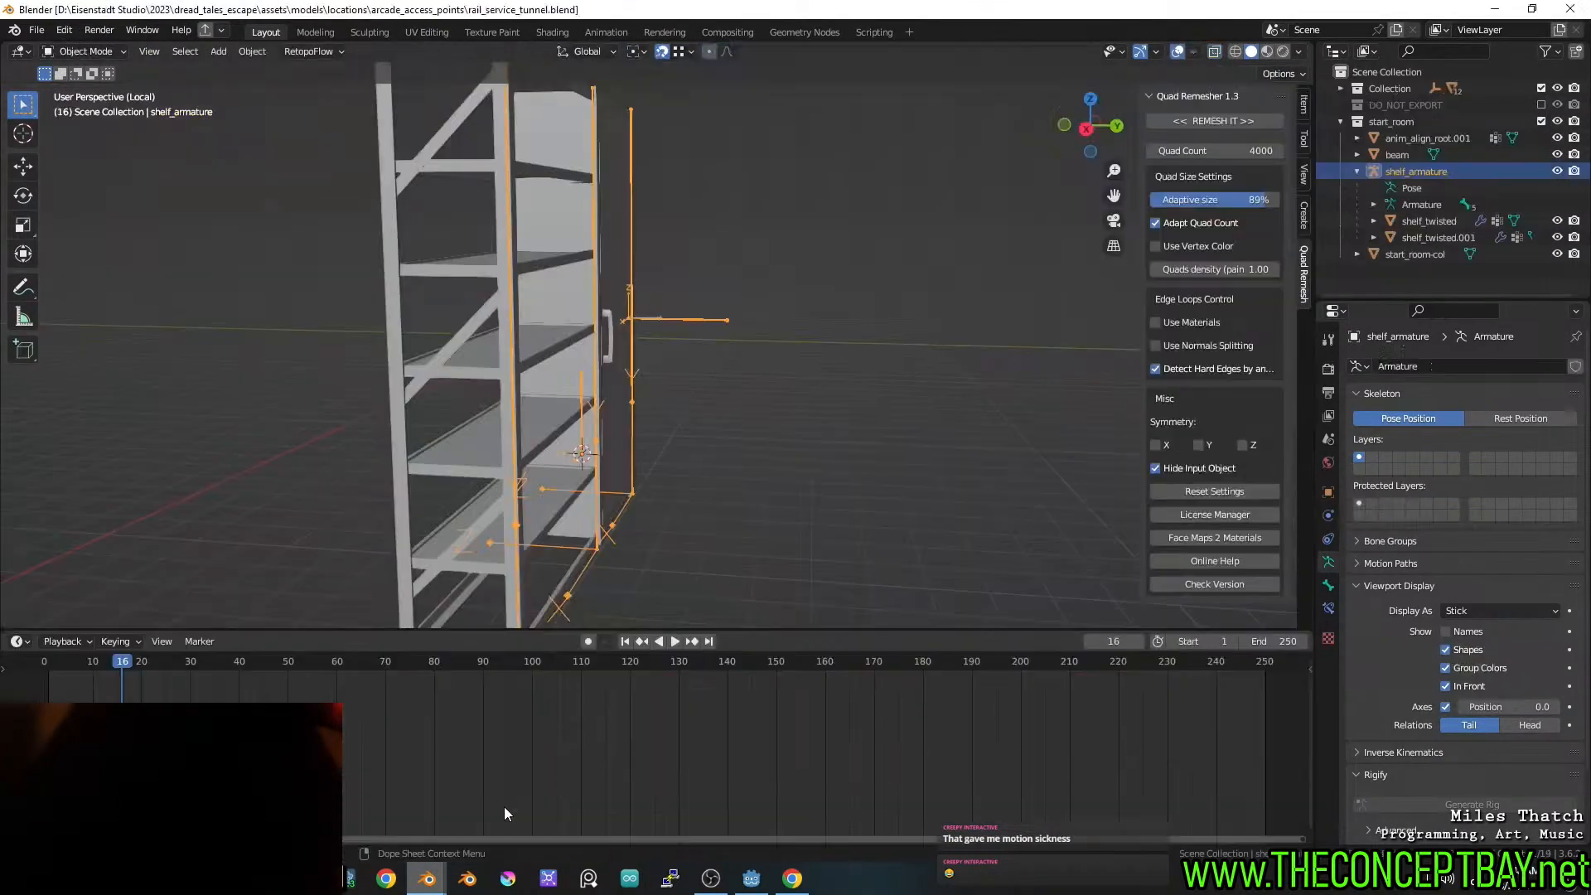
Leave local view and rotate the beam about -46.3° around the global X axis
scroll(529, 532, down, 4)
key(KP_Divide)
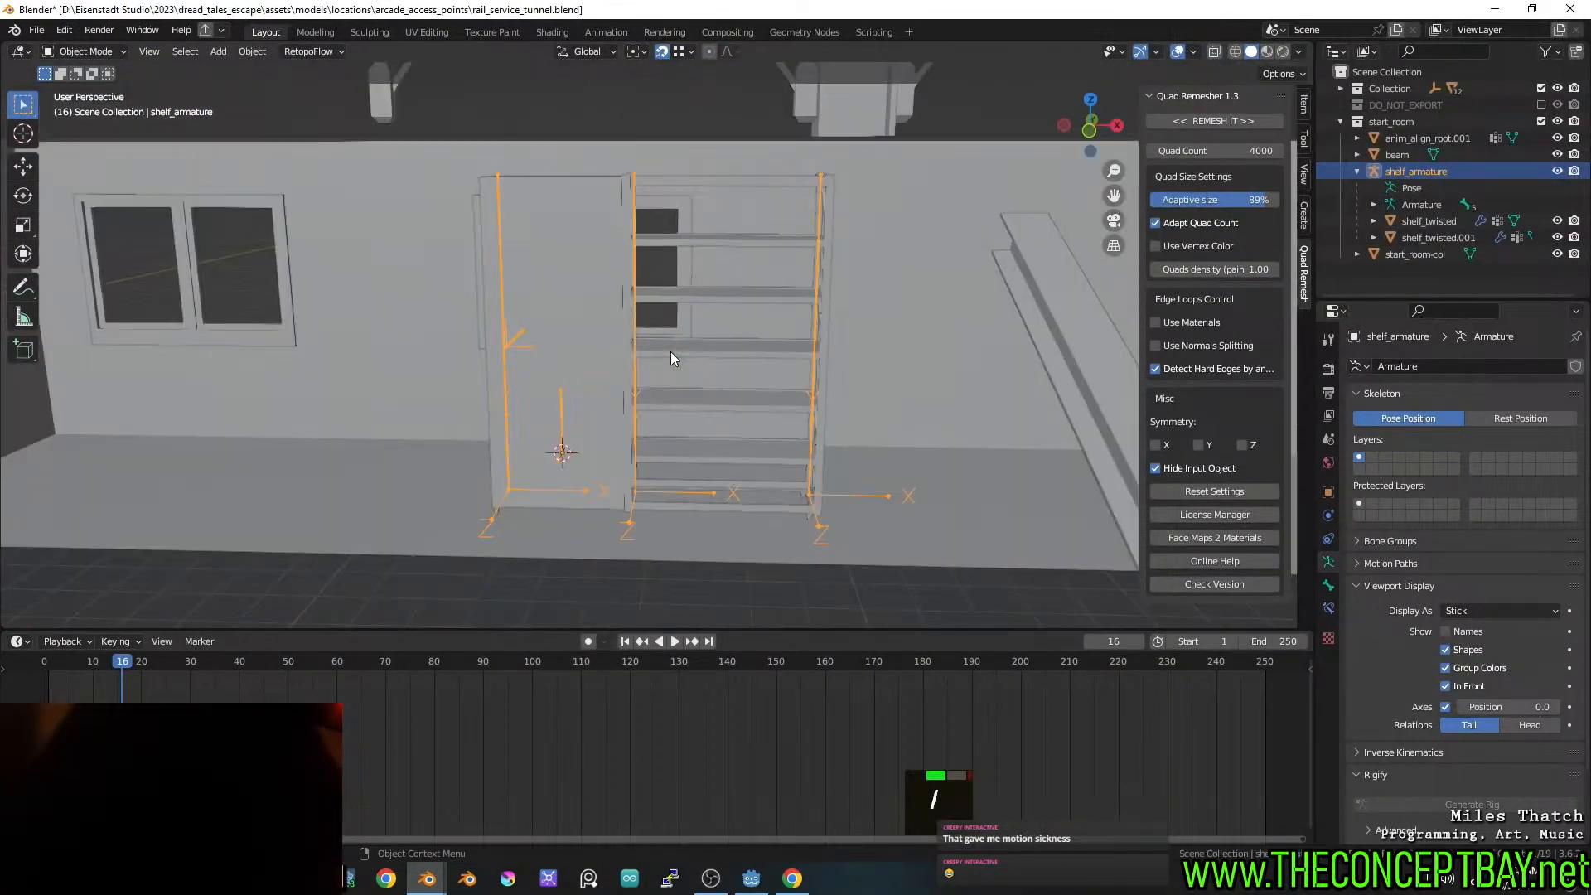
middle_drag(672, 358, 776, 421)
scroll(810, 452, down, 3)
click(855, 424)
middle_drag(856, 424, 835, 396)
scroll(840, 399, up, 2)
key(r)
key(x)
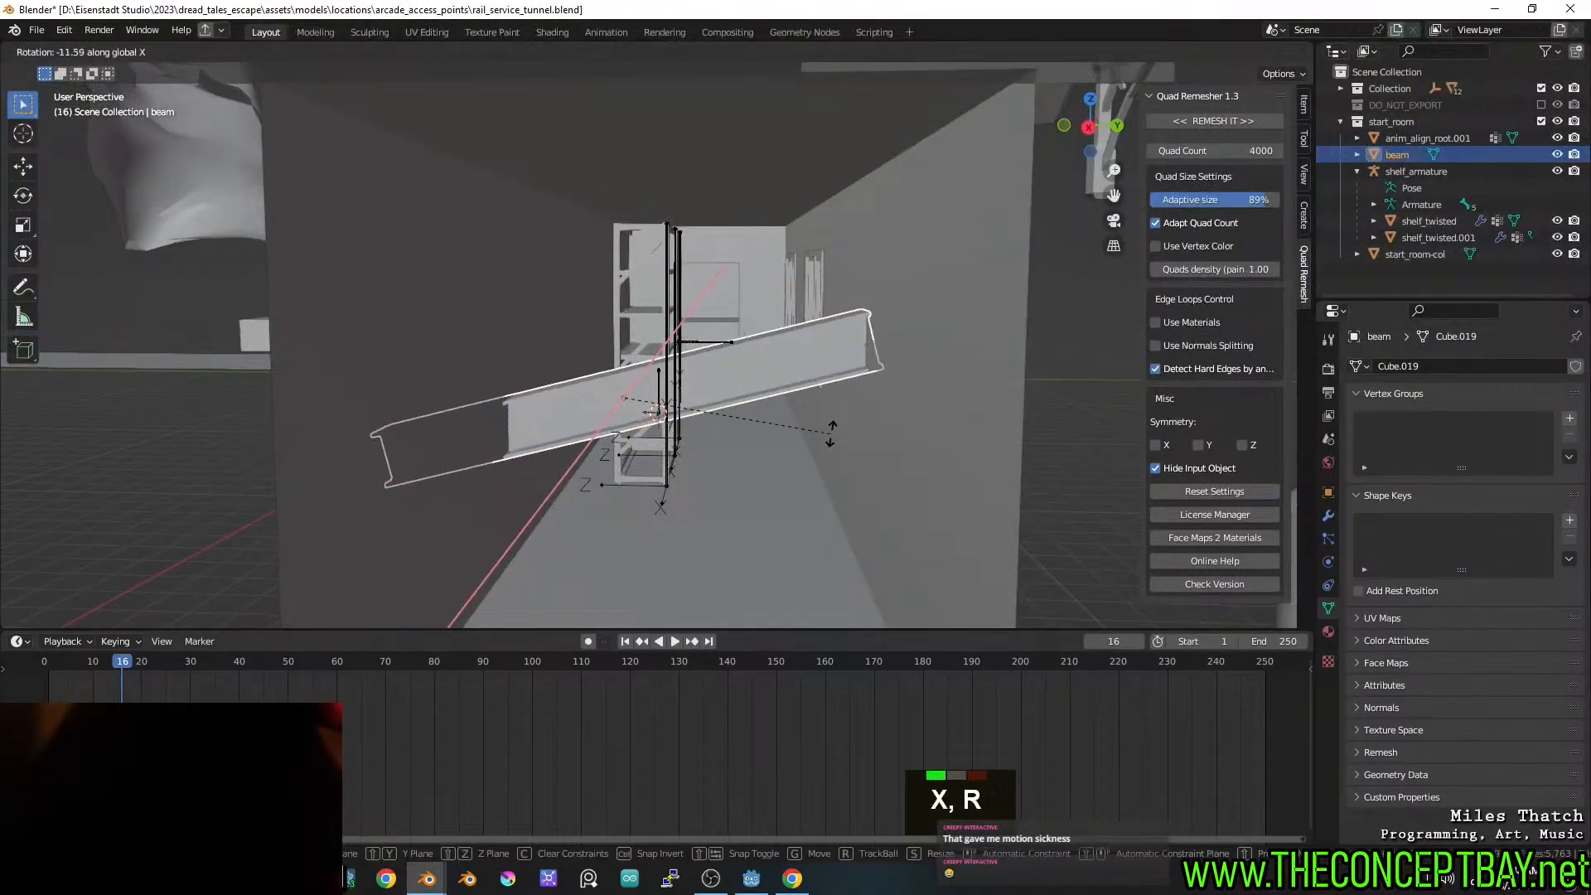
click(795, 554)
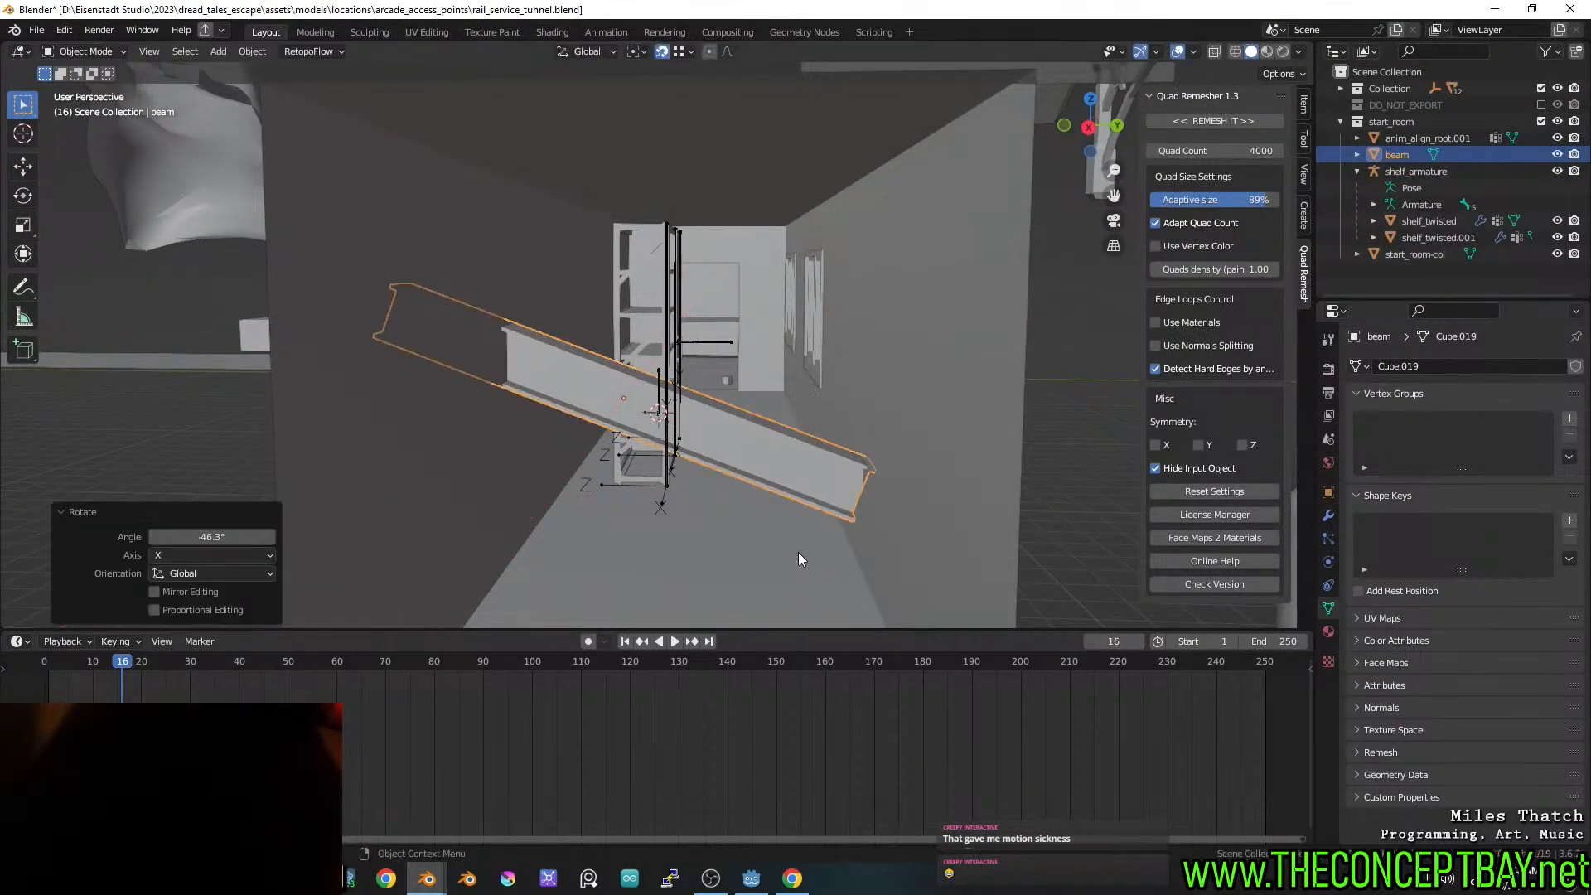
Raise the beam along the global Z axis, turning snapping off for a final lift of about 0.056 m
middle_drag(798, 552, 765, 518)
key(g)
key(z)
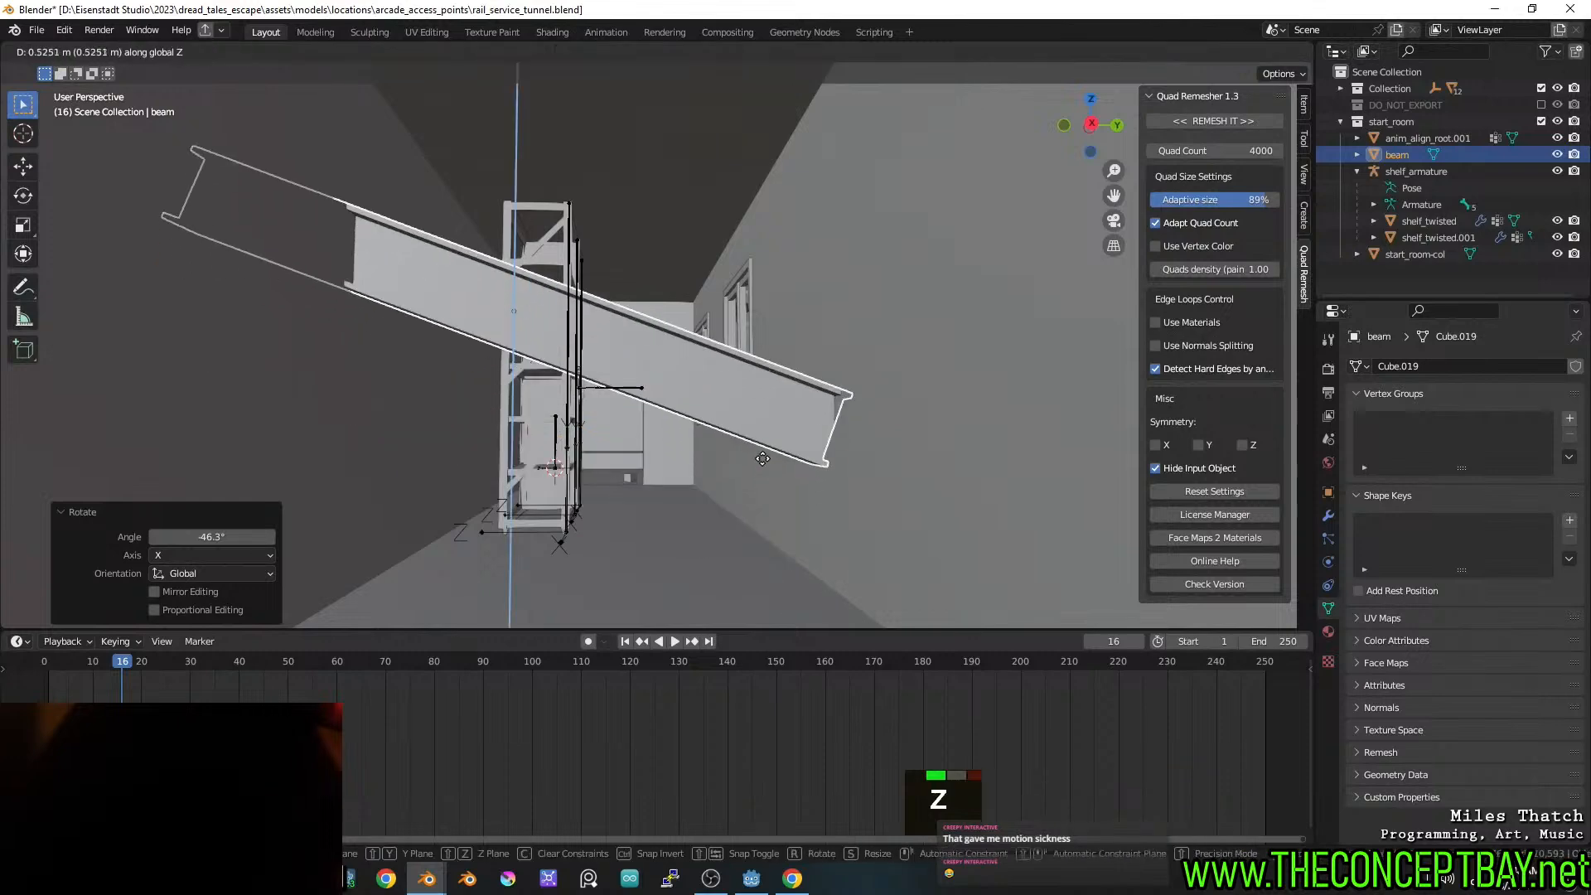
ctrl+click(767, 421)
key(shift+Tab)
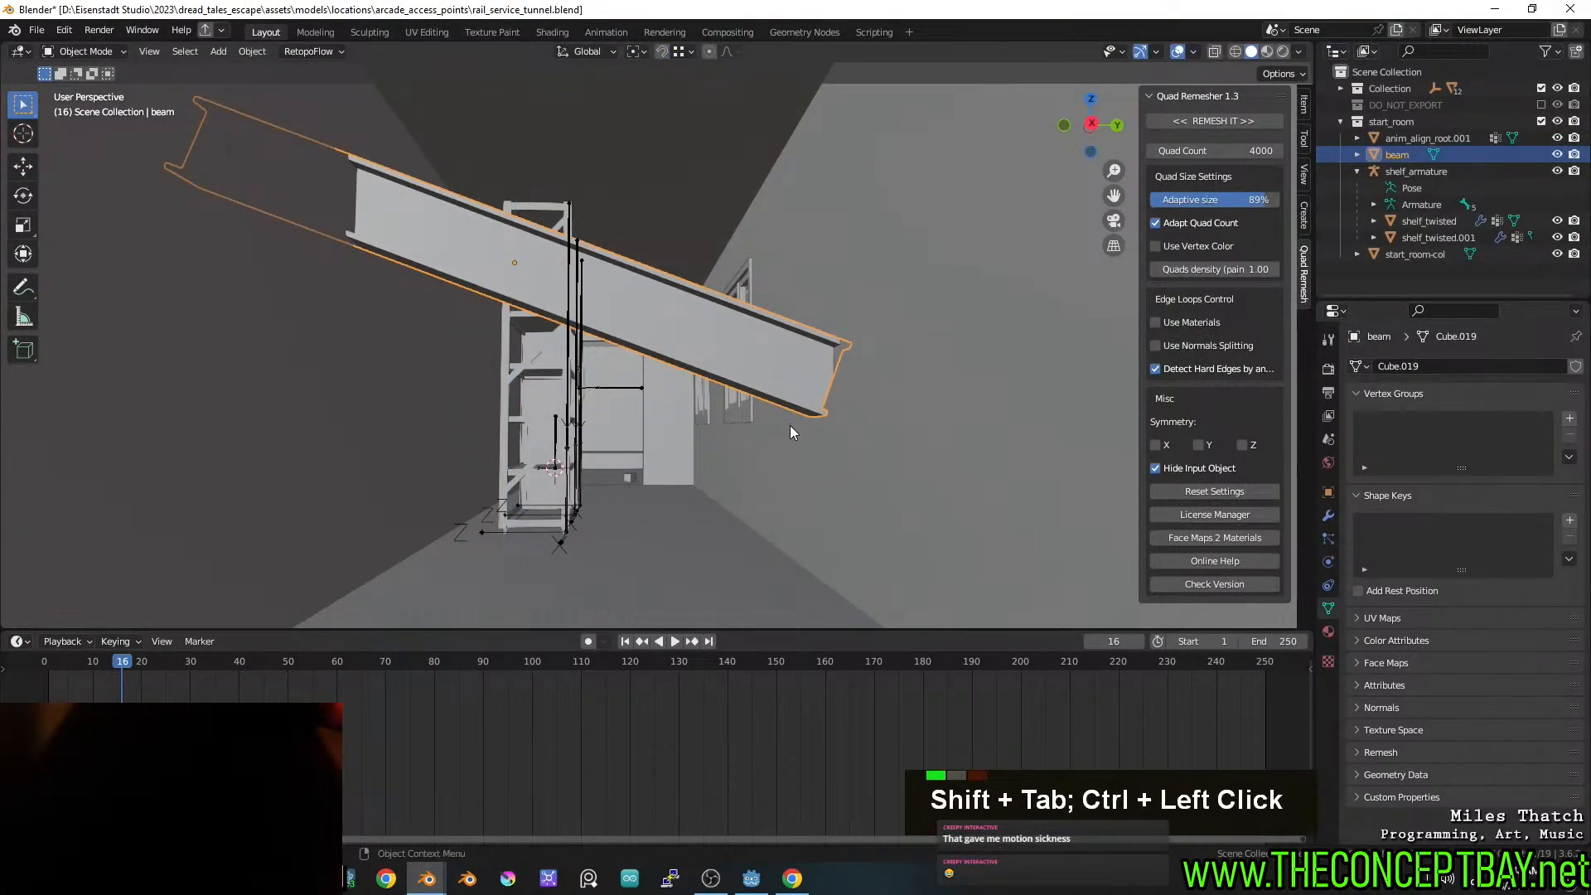
key(g)
key(z)
click(791, 421)
Shift the beam freely by about -0.118 m in Y and 0.072 m in Z, and save the file
key(g)
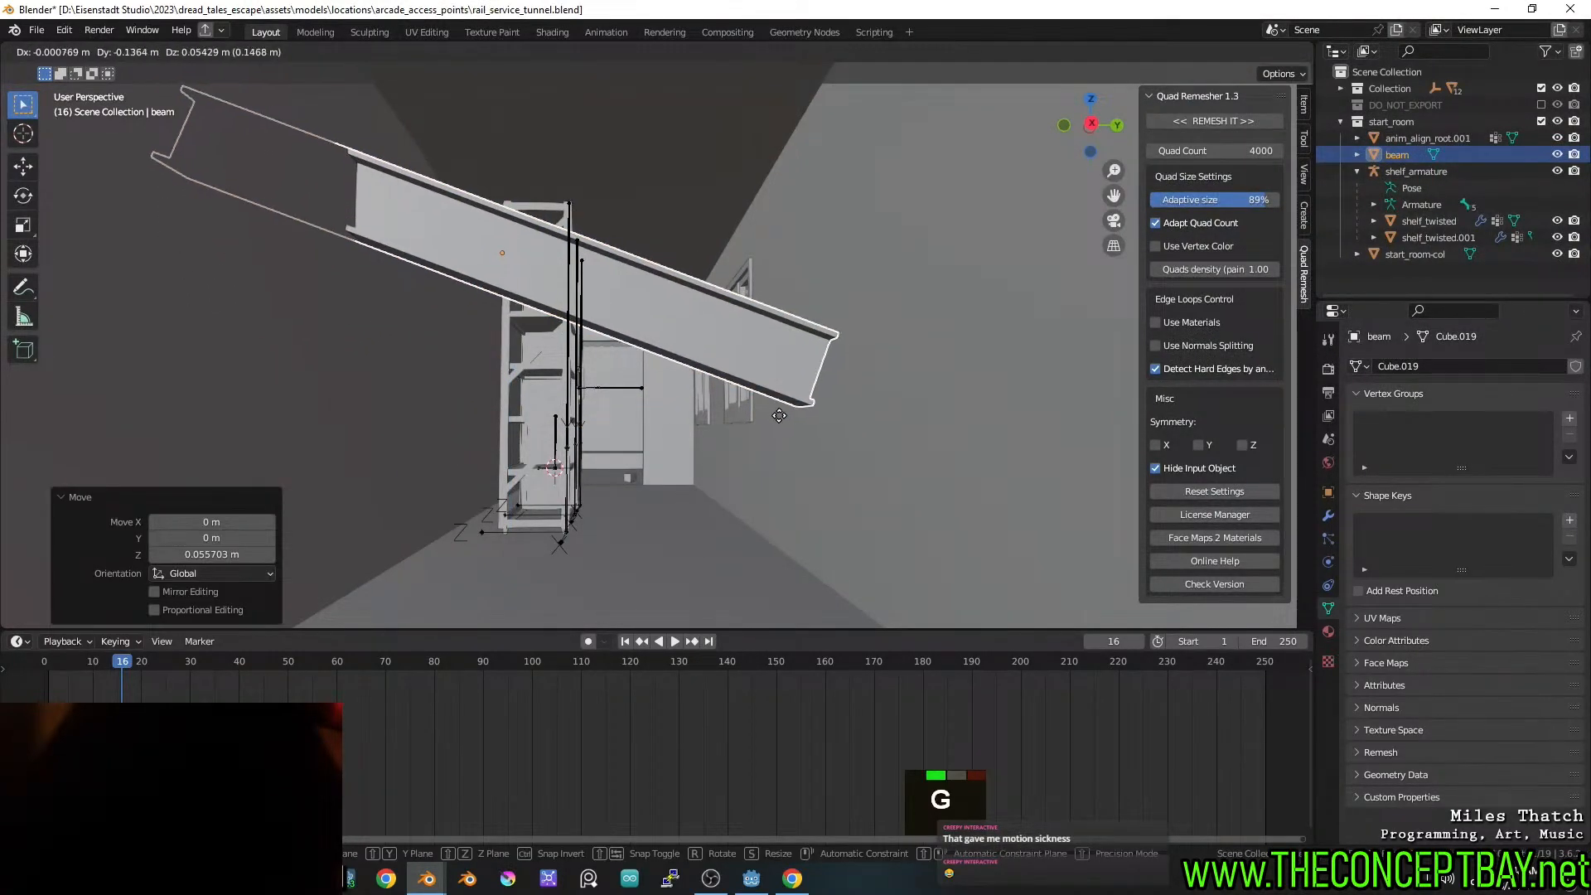
click(783, 406)
middle_drag(782, 406, 780, 428)
key(ctrl+s)
key(ctrl+s)
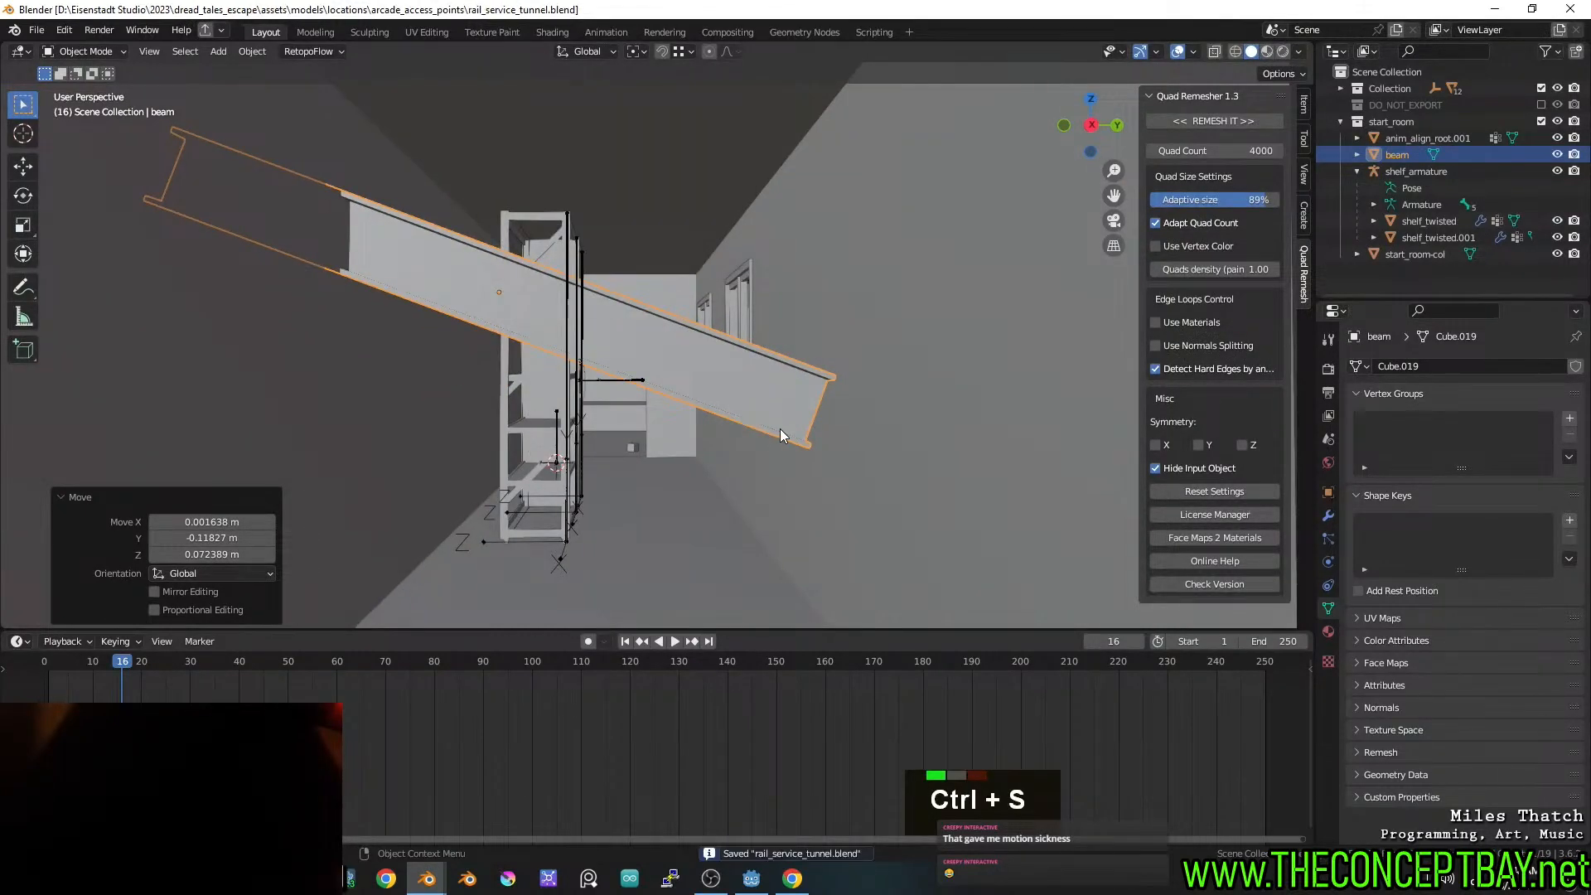
Switch to the Blender window with hands_rig.blend, save it and reopen it from the recent files
key(alt+Tab)
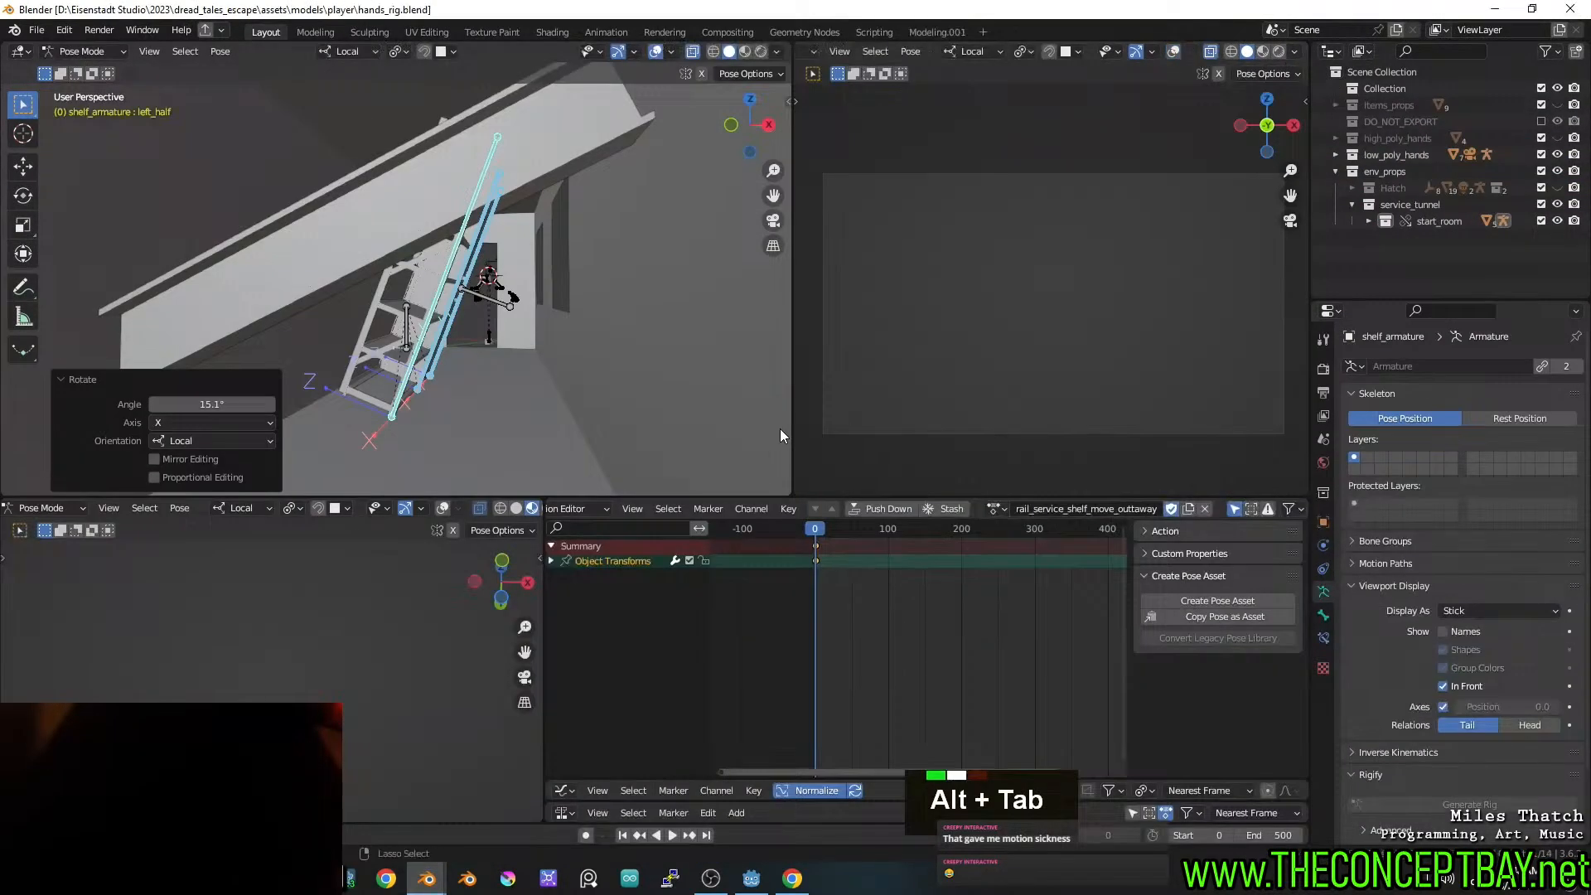
key(ctrl+s)
key(ctrl+shift+o)
key(Return)
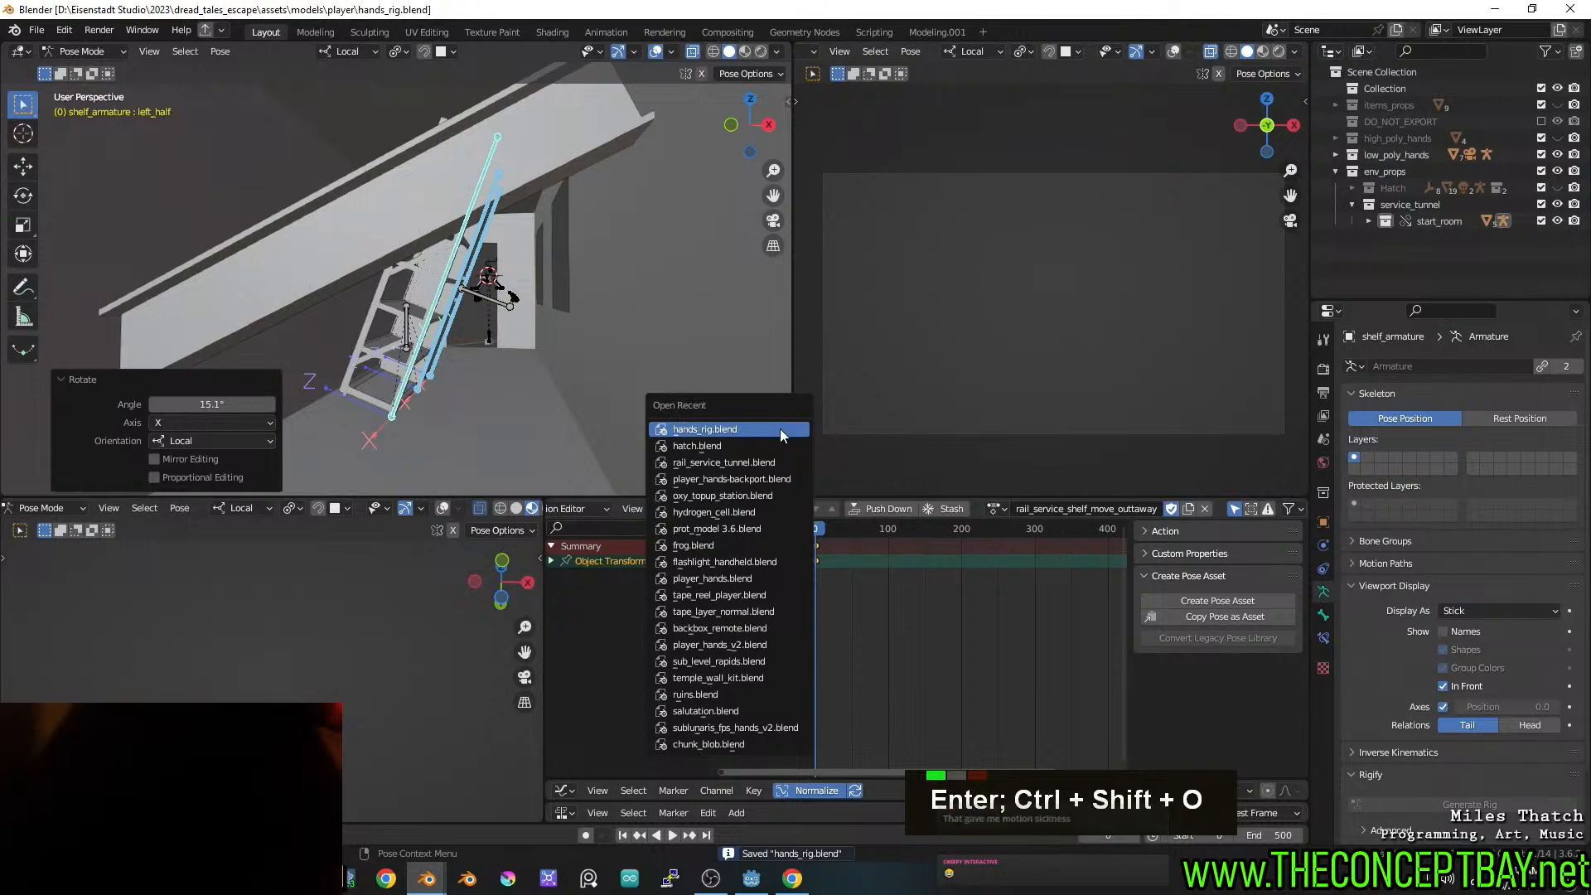
mouse_move(639, 331)
middle_down()
mouse_move(603, 338)
mouse_move(617, 334)
middle_up()
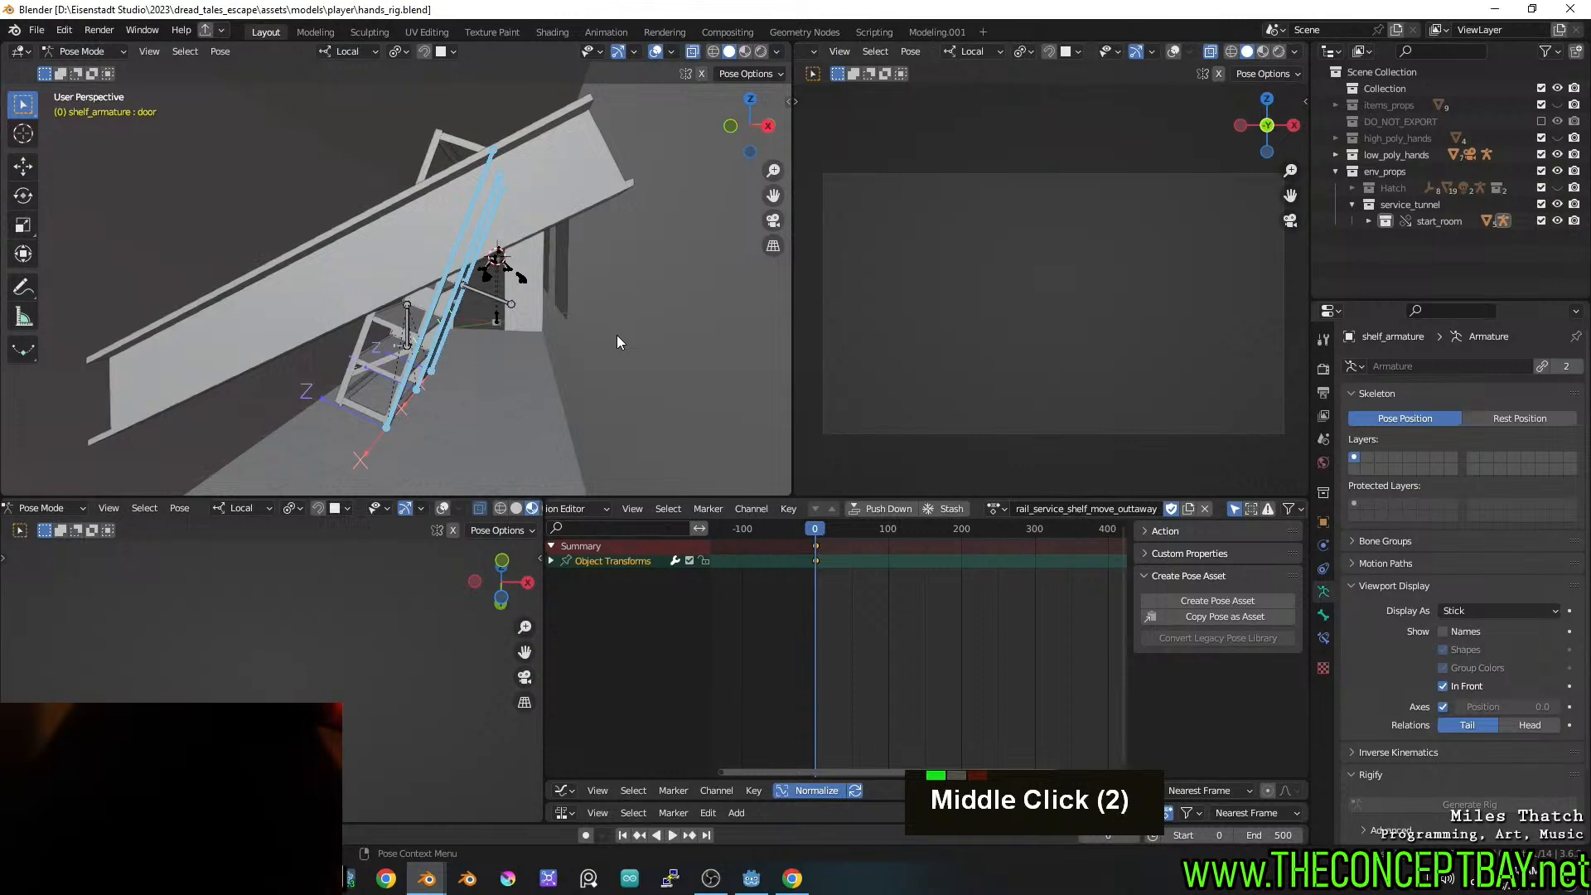
Expand the start_room collection in the outliner and select the beam object
click(1369, 221)
scroll(1384, 240, down, 2)
click(1434, 247)
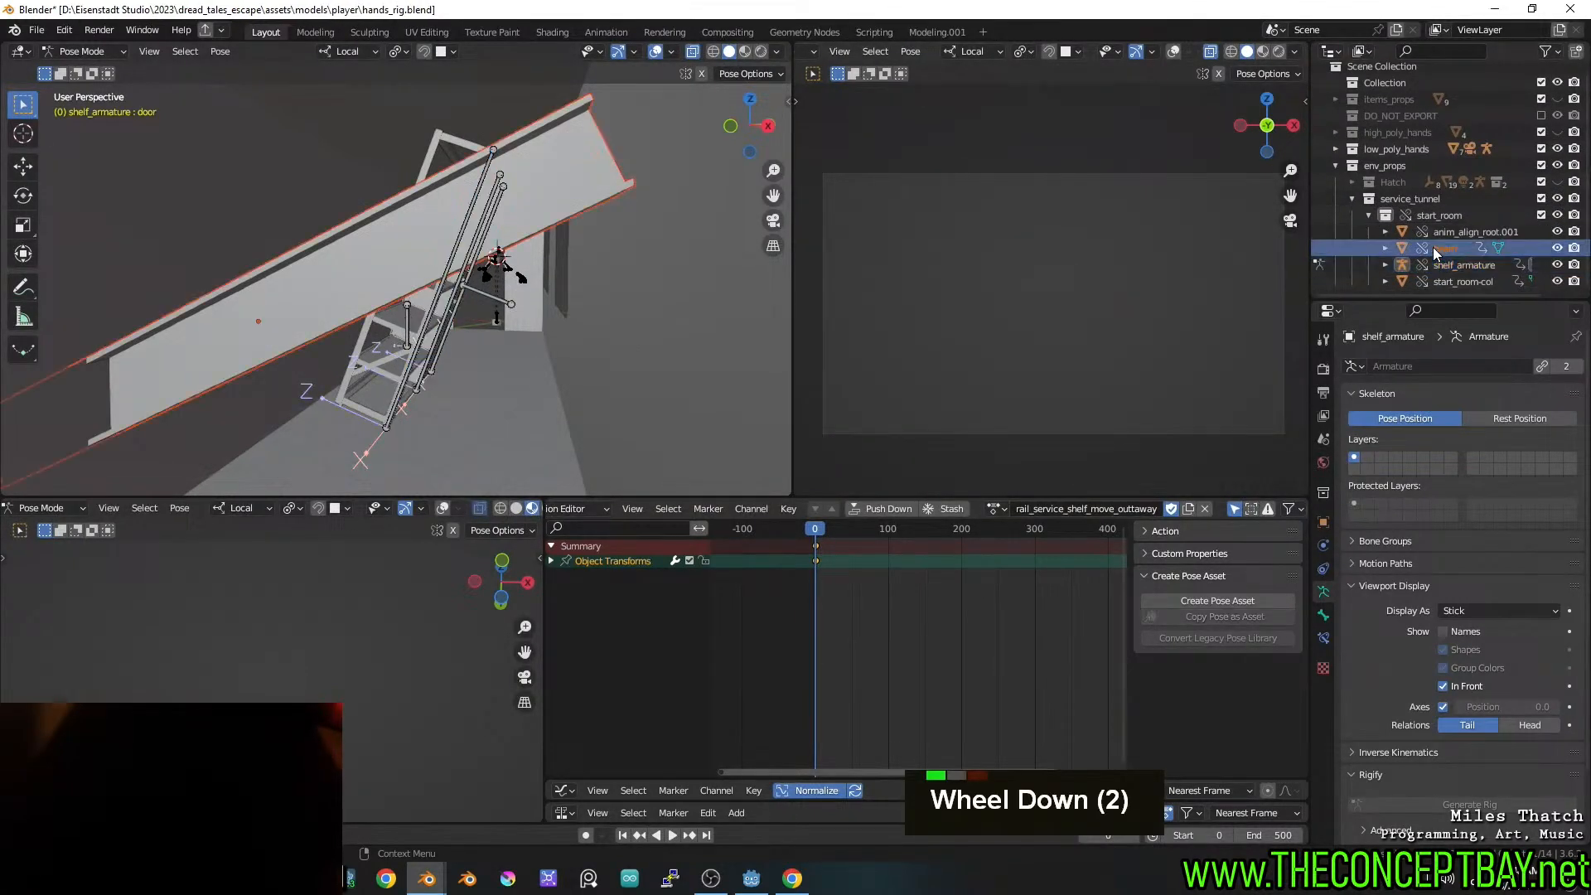
right_click(1434, 247)
mouse_move(1433, 247)
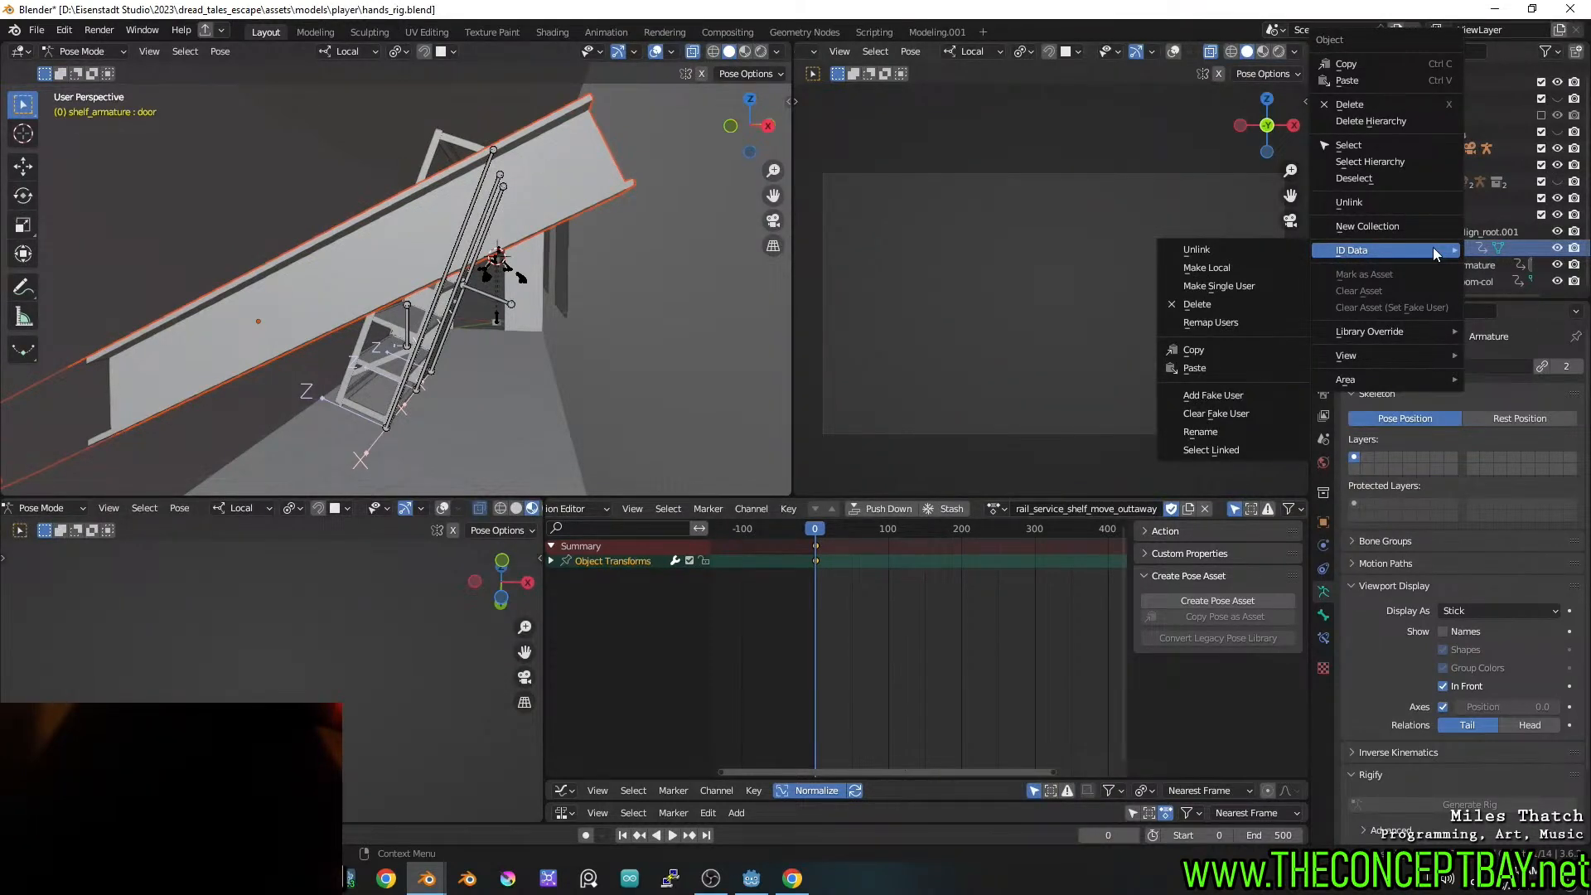
key(Escape)
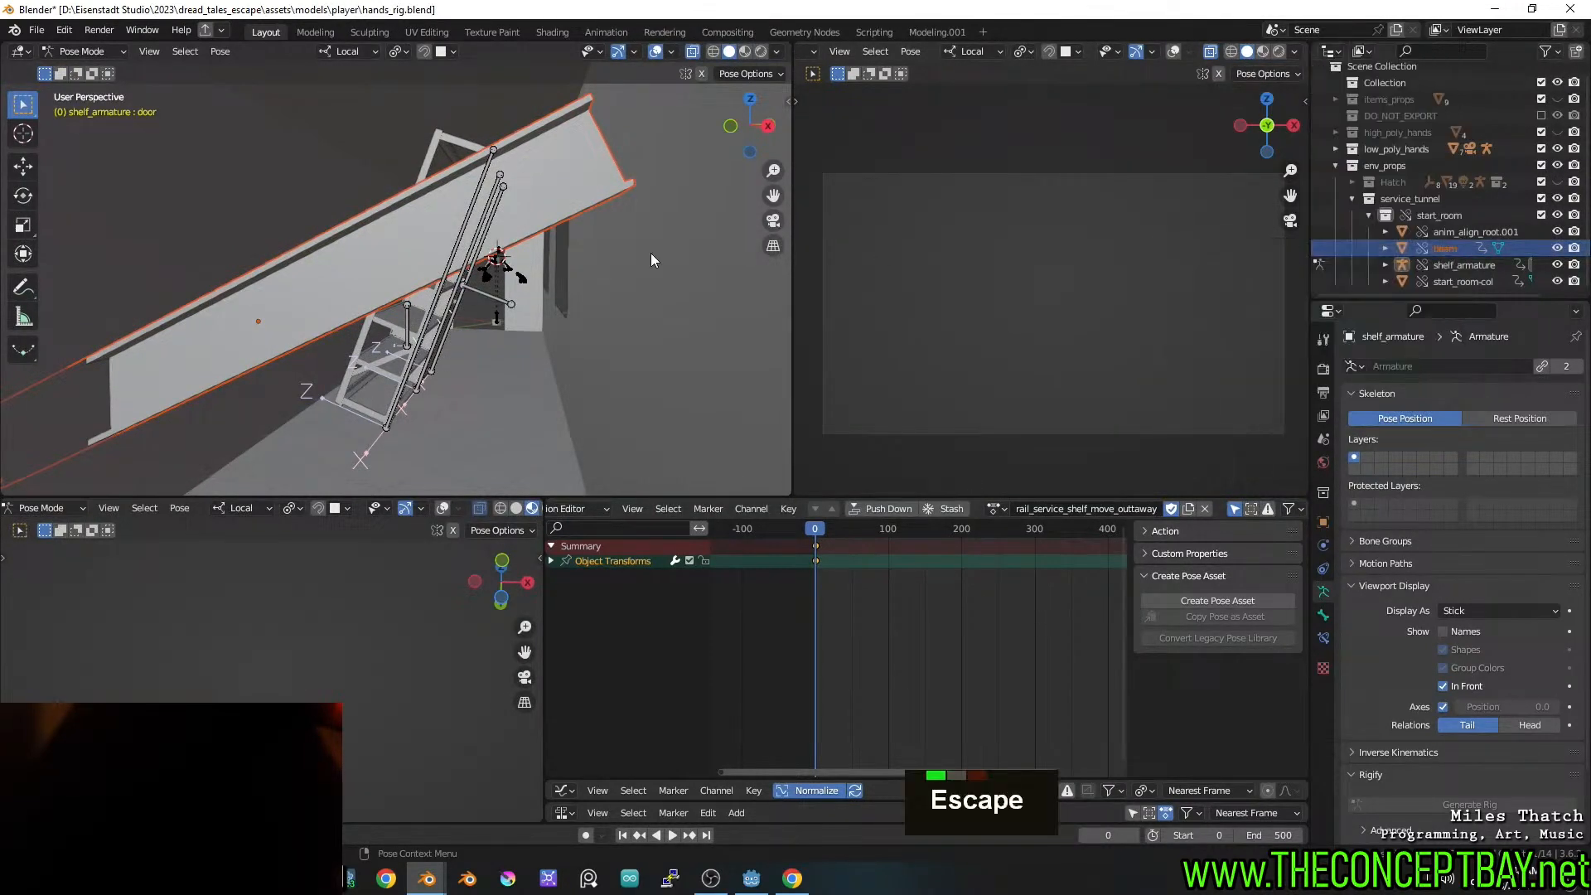
Save rail_service_tunnel.blend again in the other Blender window and return to hands_rig.blend
key(alt+Tab)
key(ctrl+s)
mouse_move(663, 284)
middle_down()
mouse_move(564, 287)
mouse_move(667, 291)
middle_up()
key(ctrl+s)
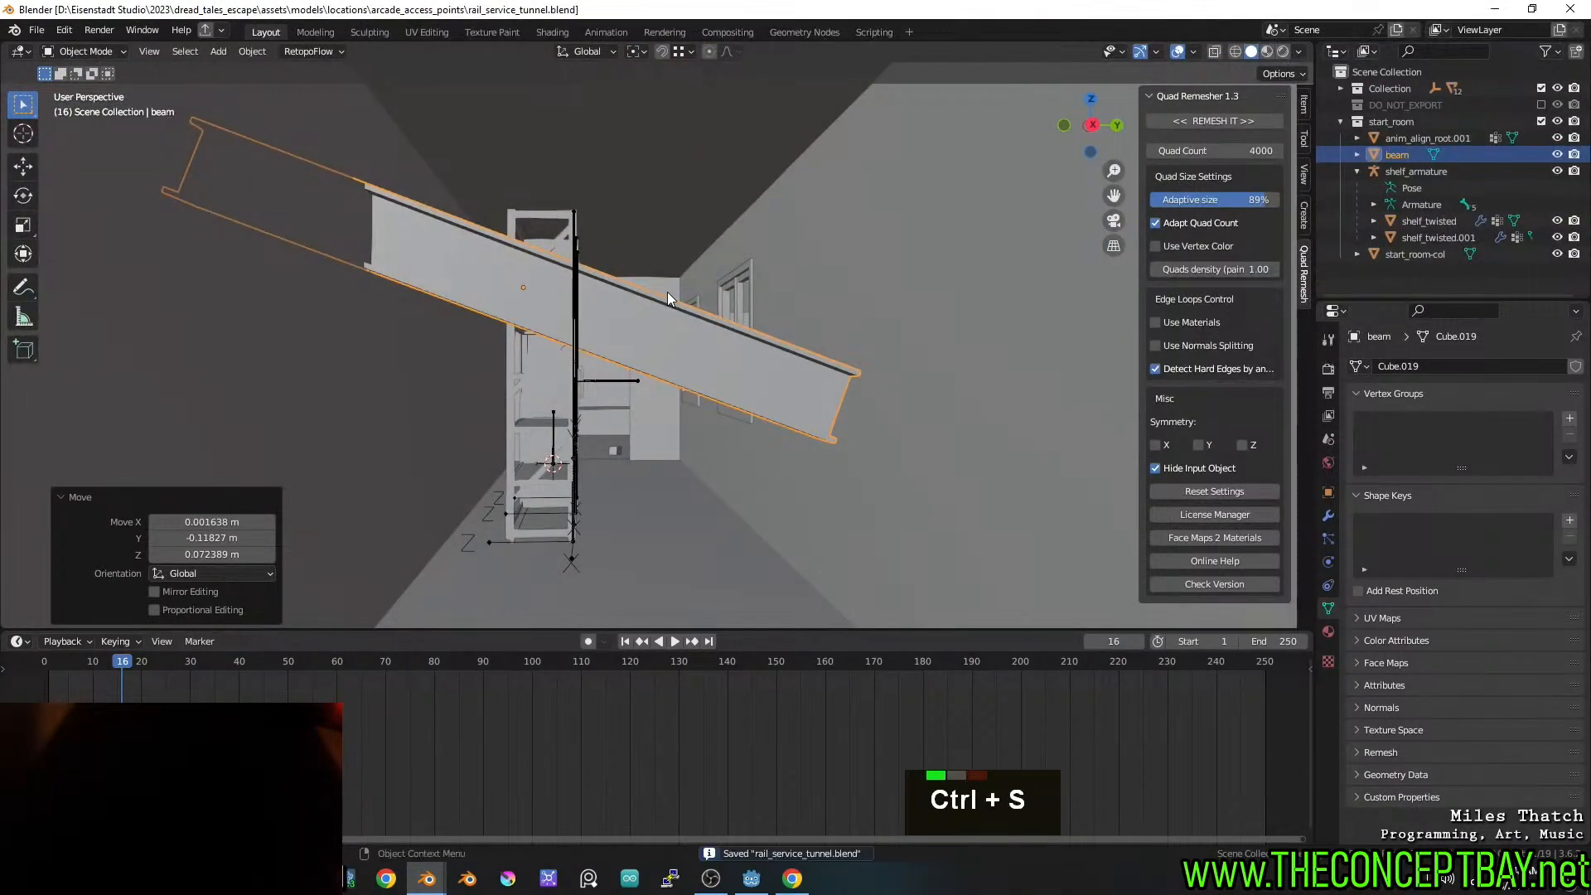
key(alt+Tab)
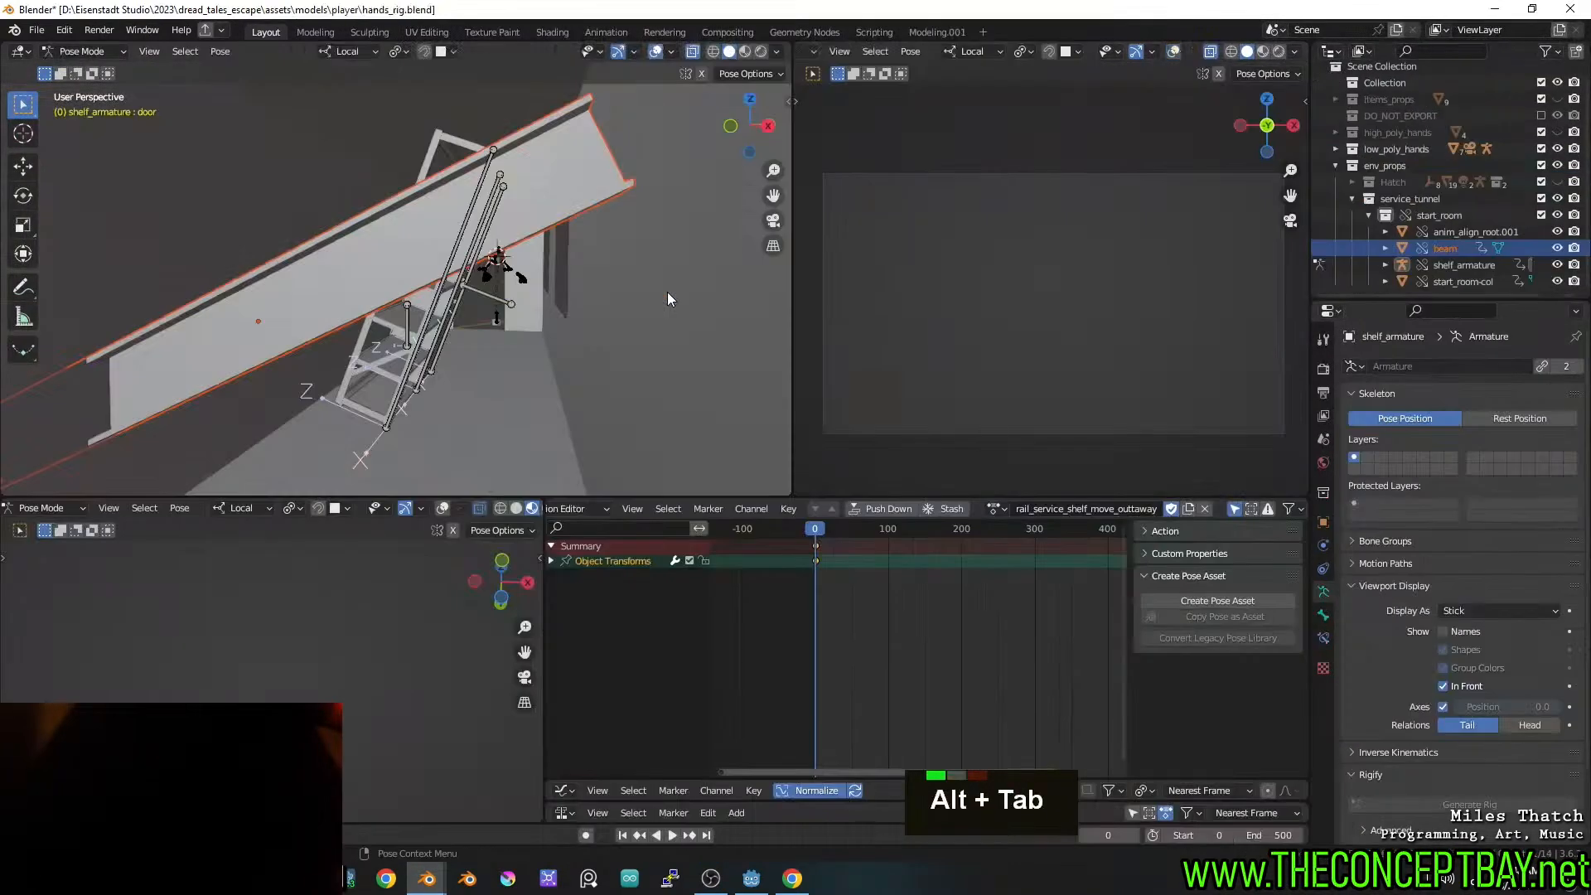
Reload hands_rig.blend from the recent files, saving its changes first
right_click(1431, 249)
mouse_move(1432, 250)
key(Escape)
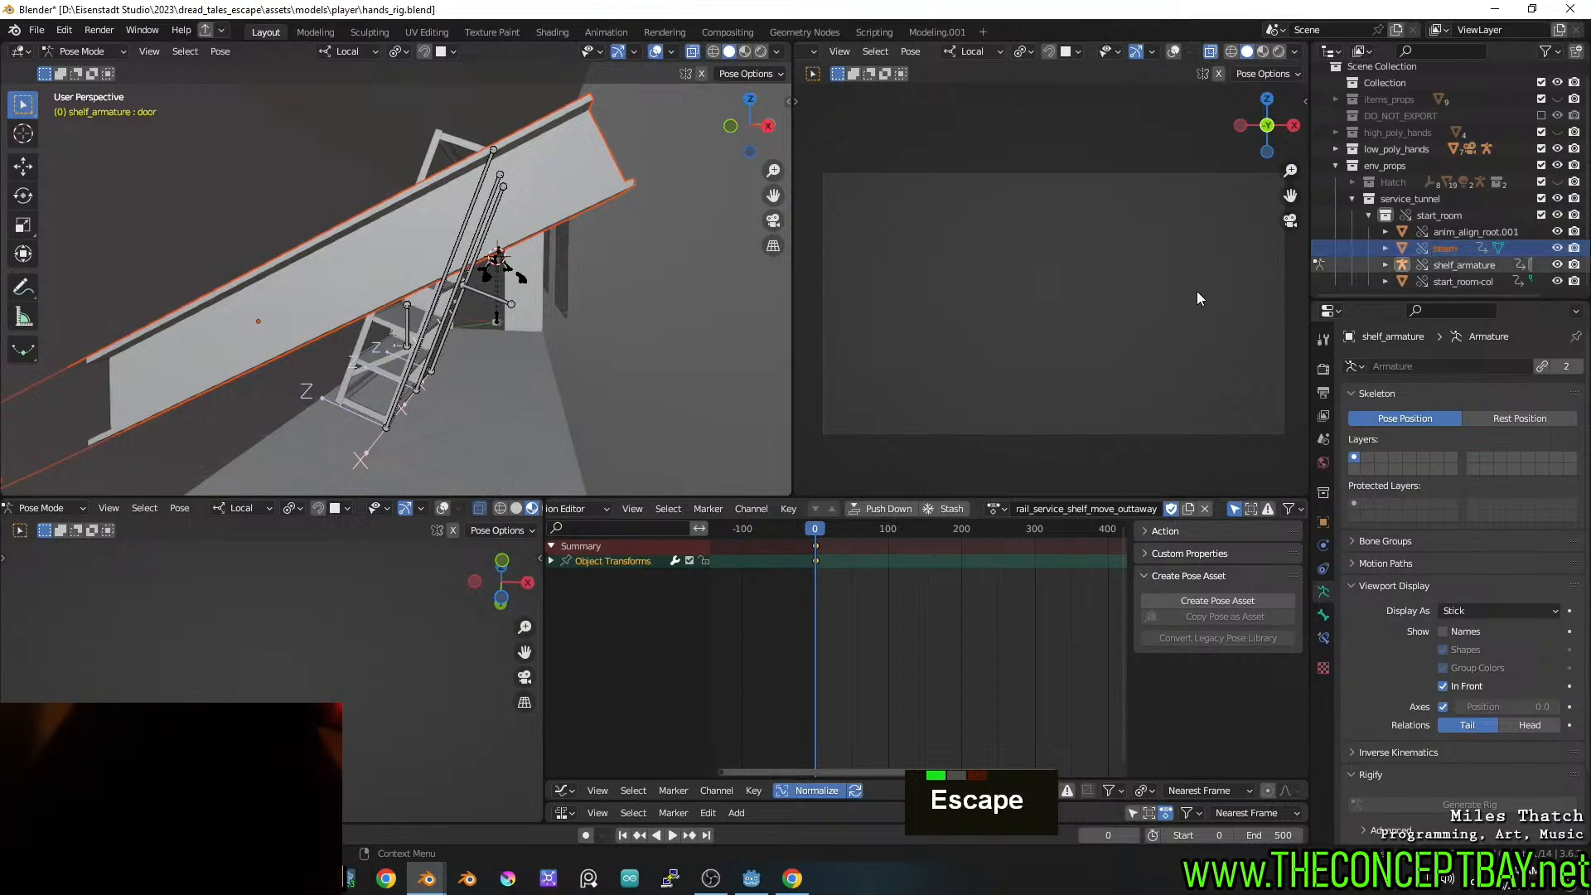
key(ctrl+shift+o)
click(948, 326)
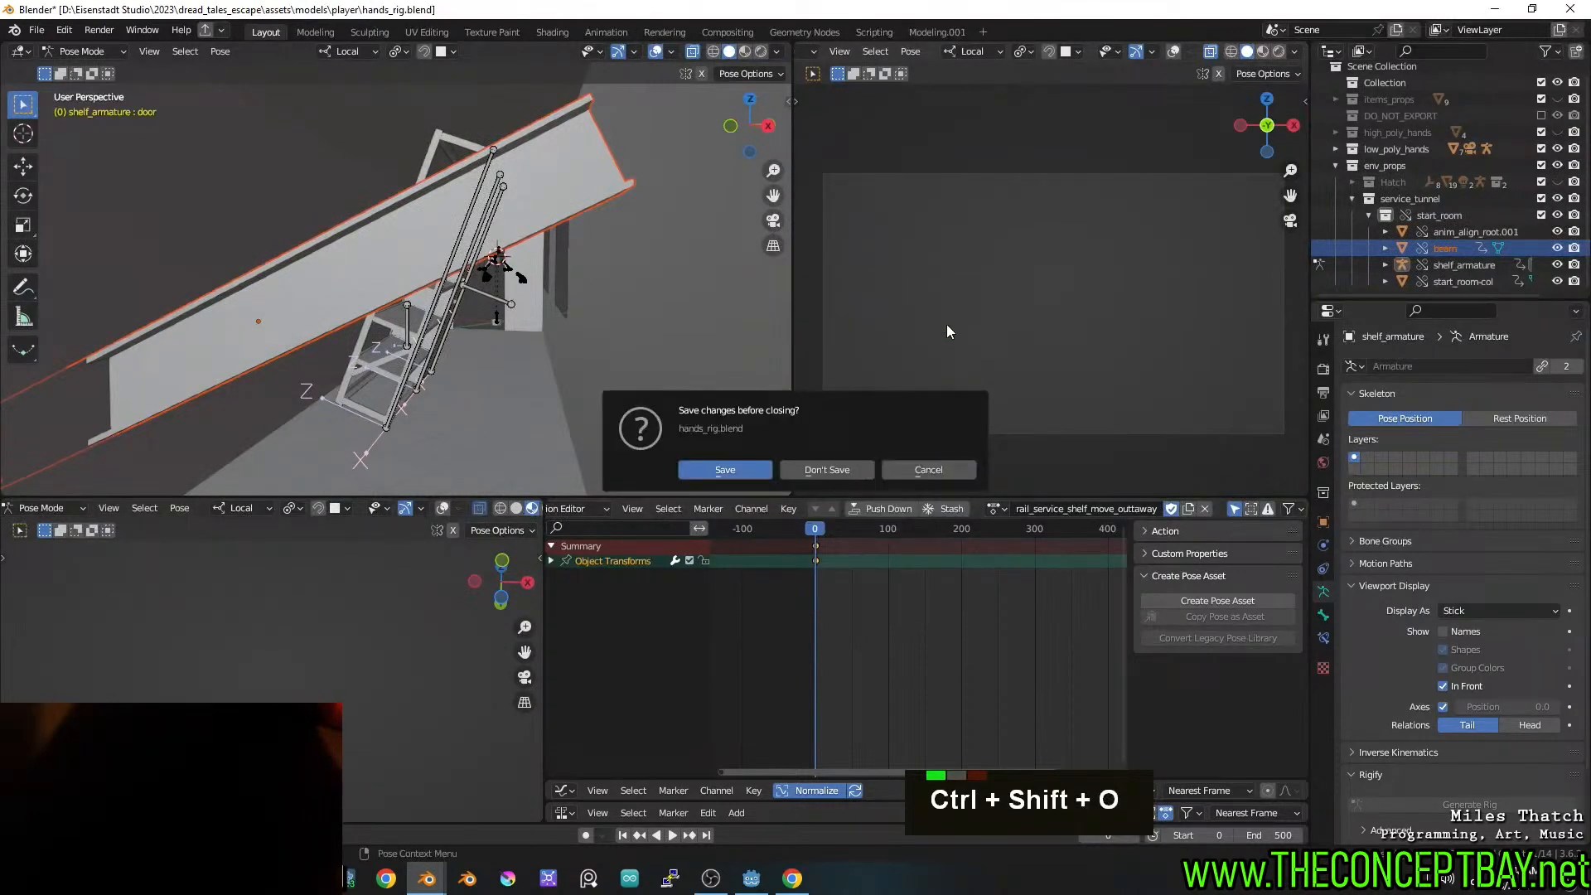
click(753, 469)
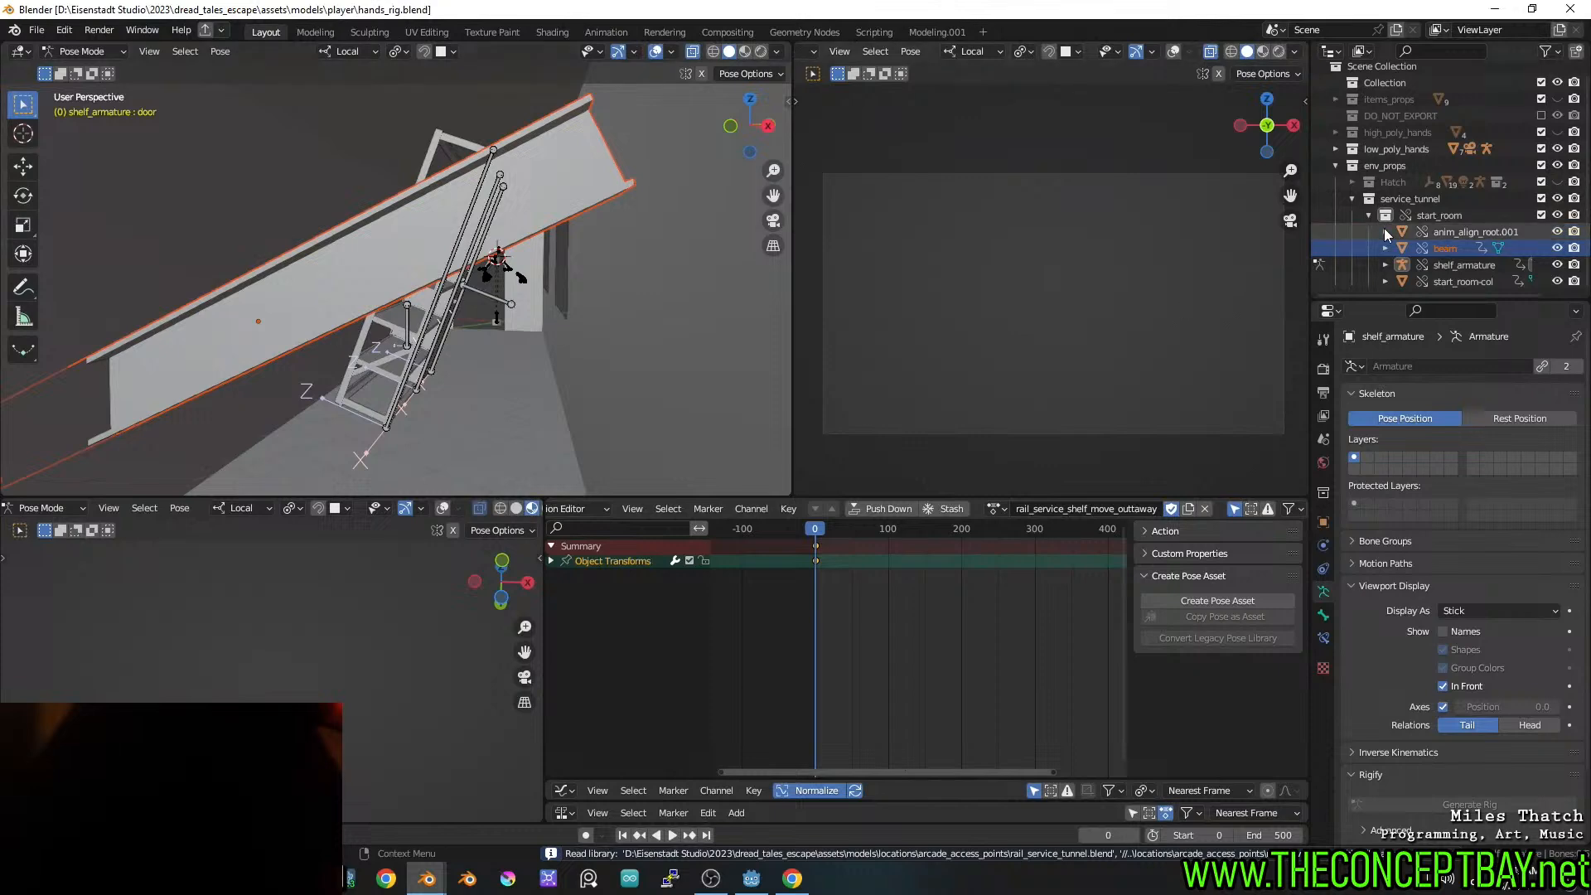
Reset the library override of the selected beam and check the shelf area in the viewport
right_click(1435, 250)
mouse_move(1437, 250)
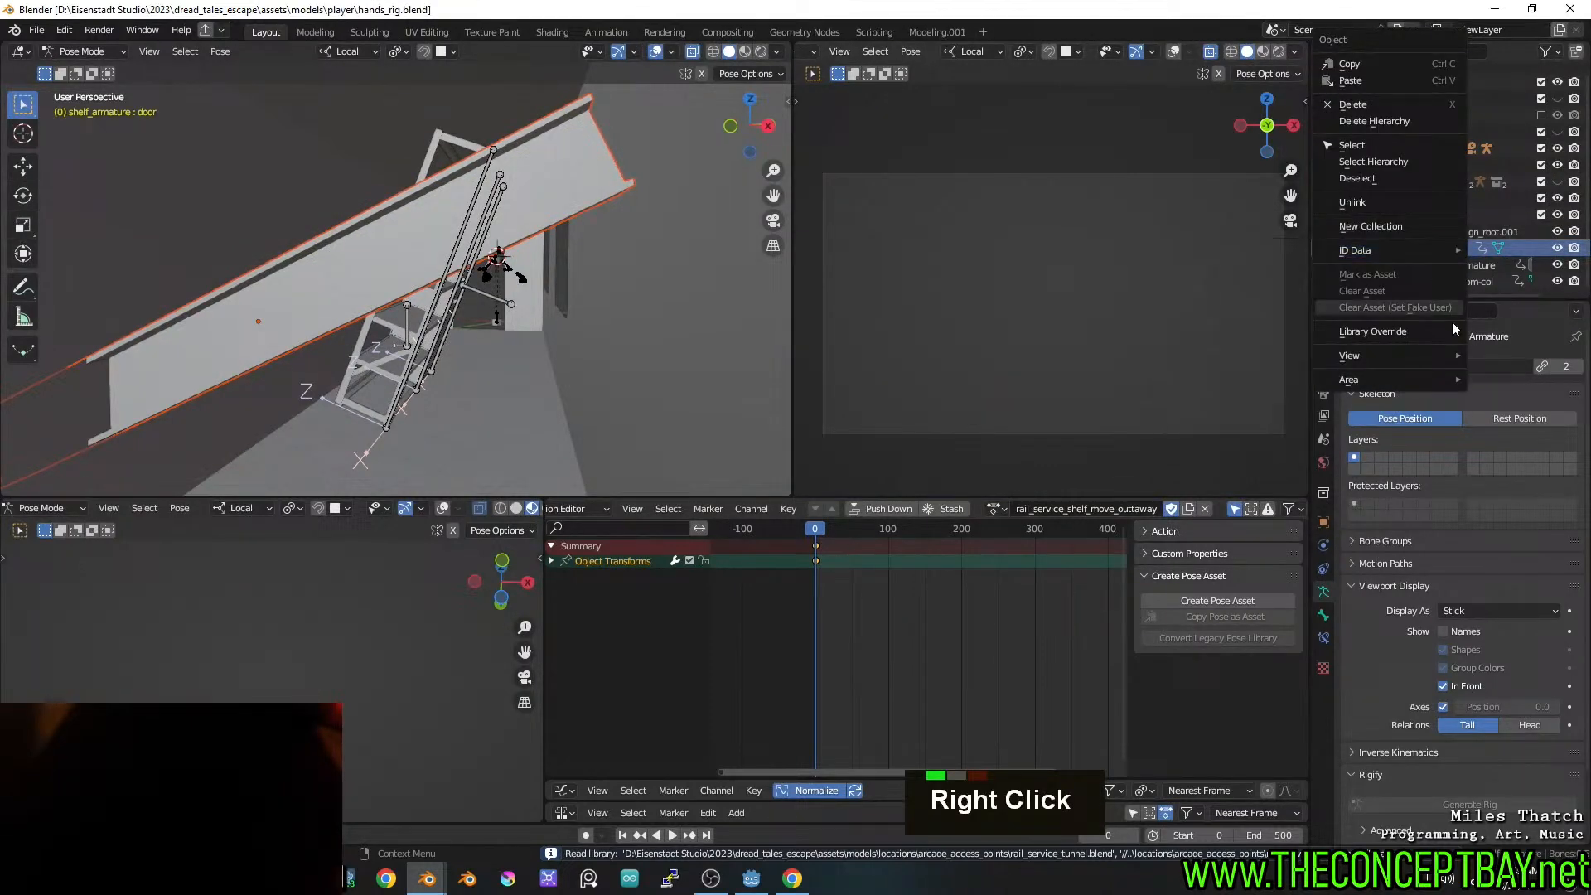
mouse_move(1432, 331)
mouse_move(1274, 350)
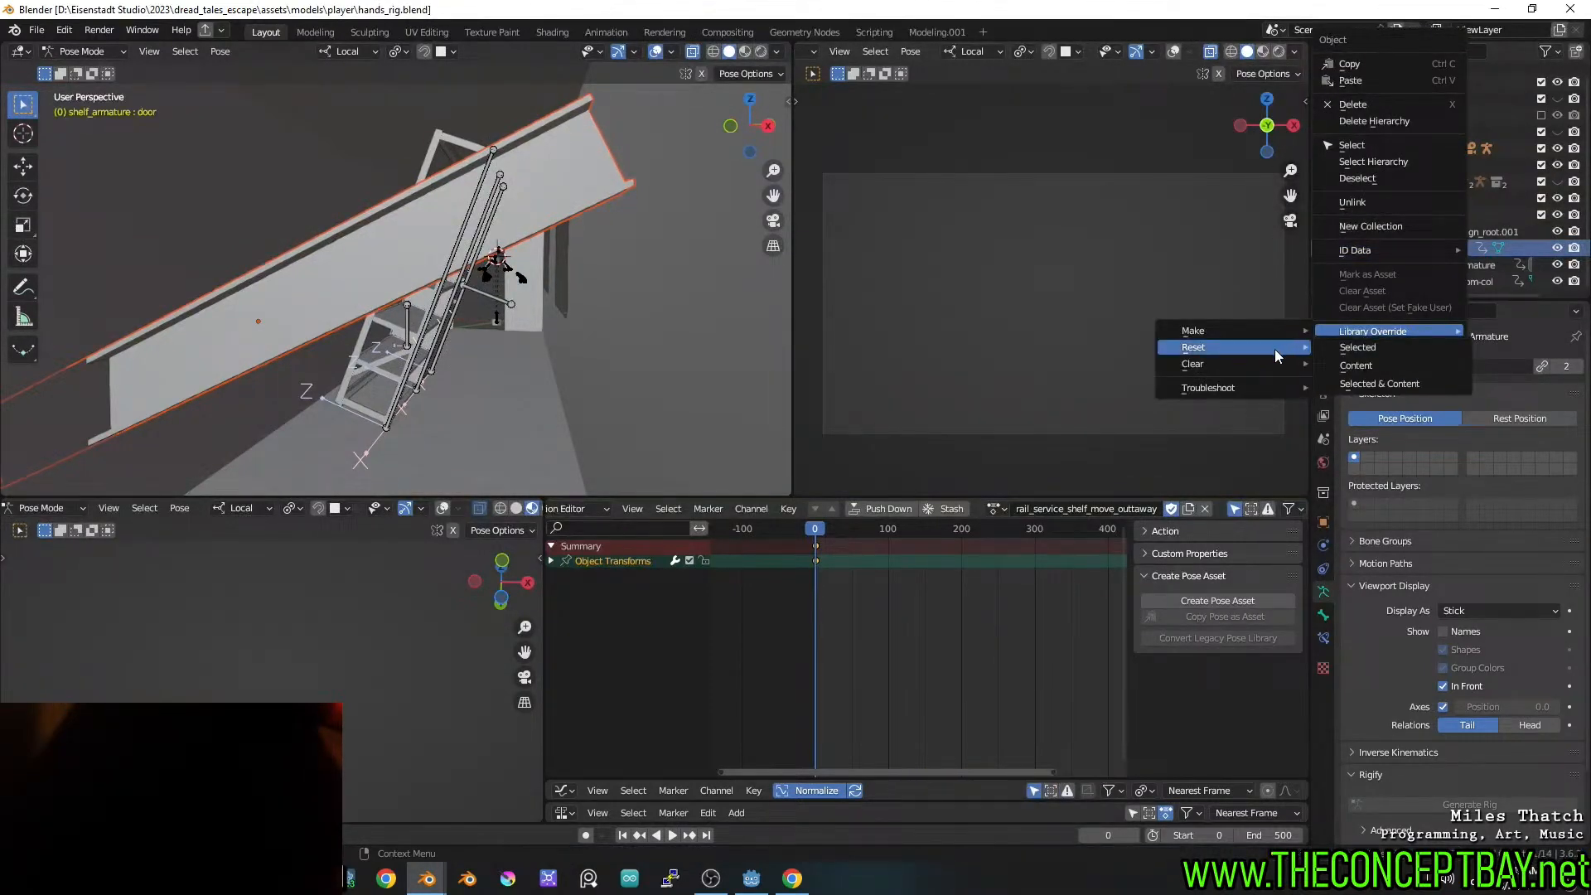
click(1361, 348)
scroll(462, 280, down, 6)
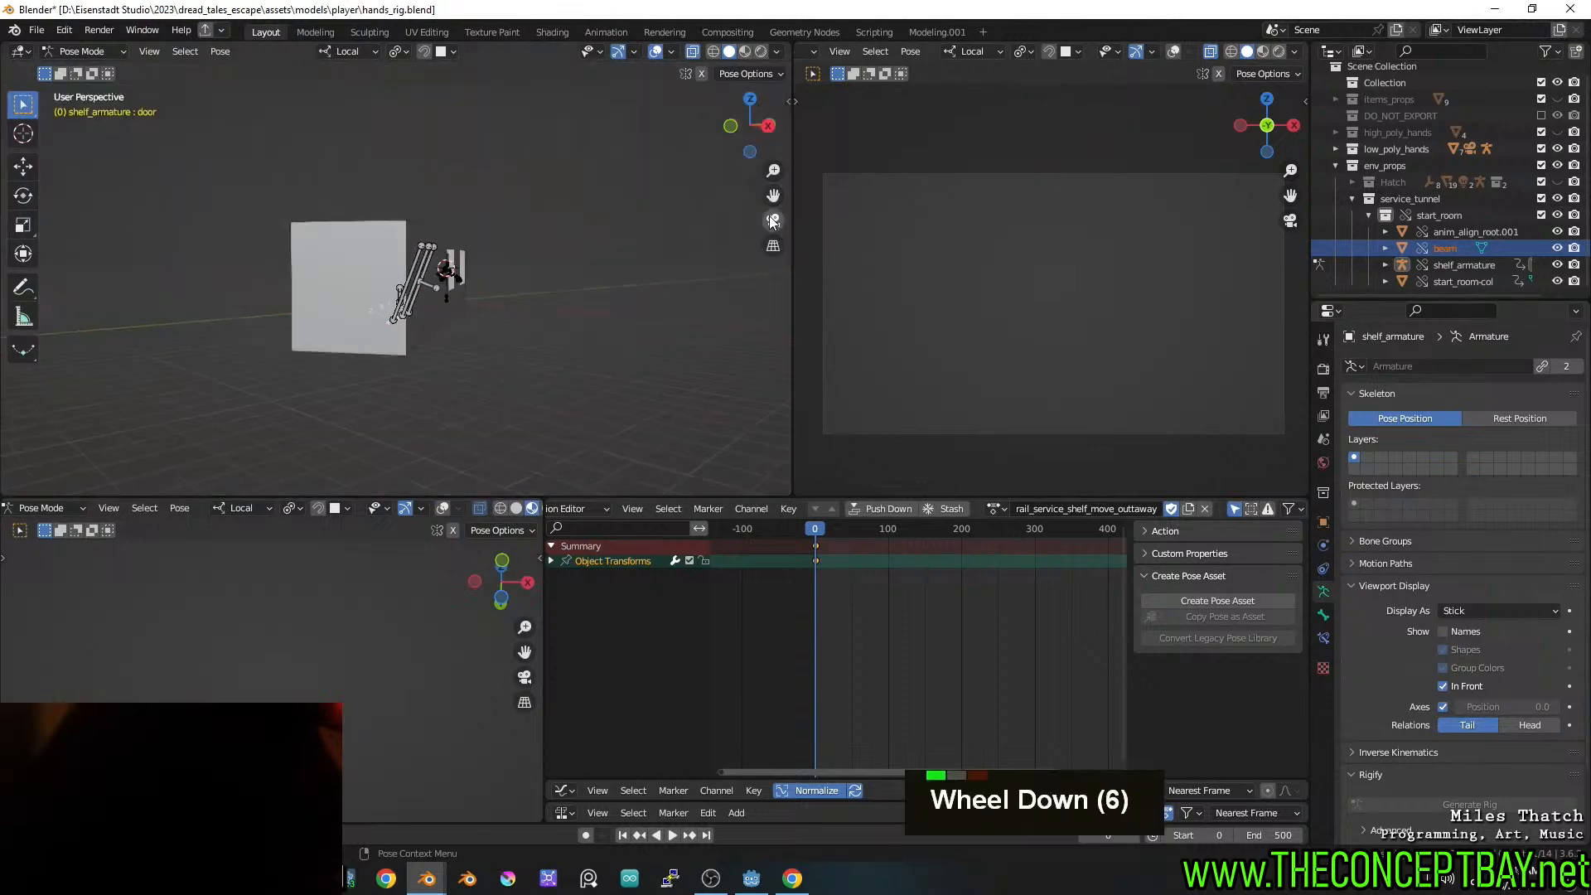
middle_drag(463, 280, 509, 289)
key(period)
scroll(488, 277, up, 7)
Save hands_rig.blend with the override reset, reopen it and view the whole room with the beam
key(ctrl+shift+o)
key(Return)
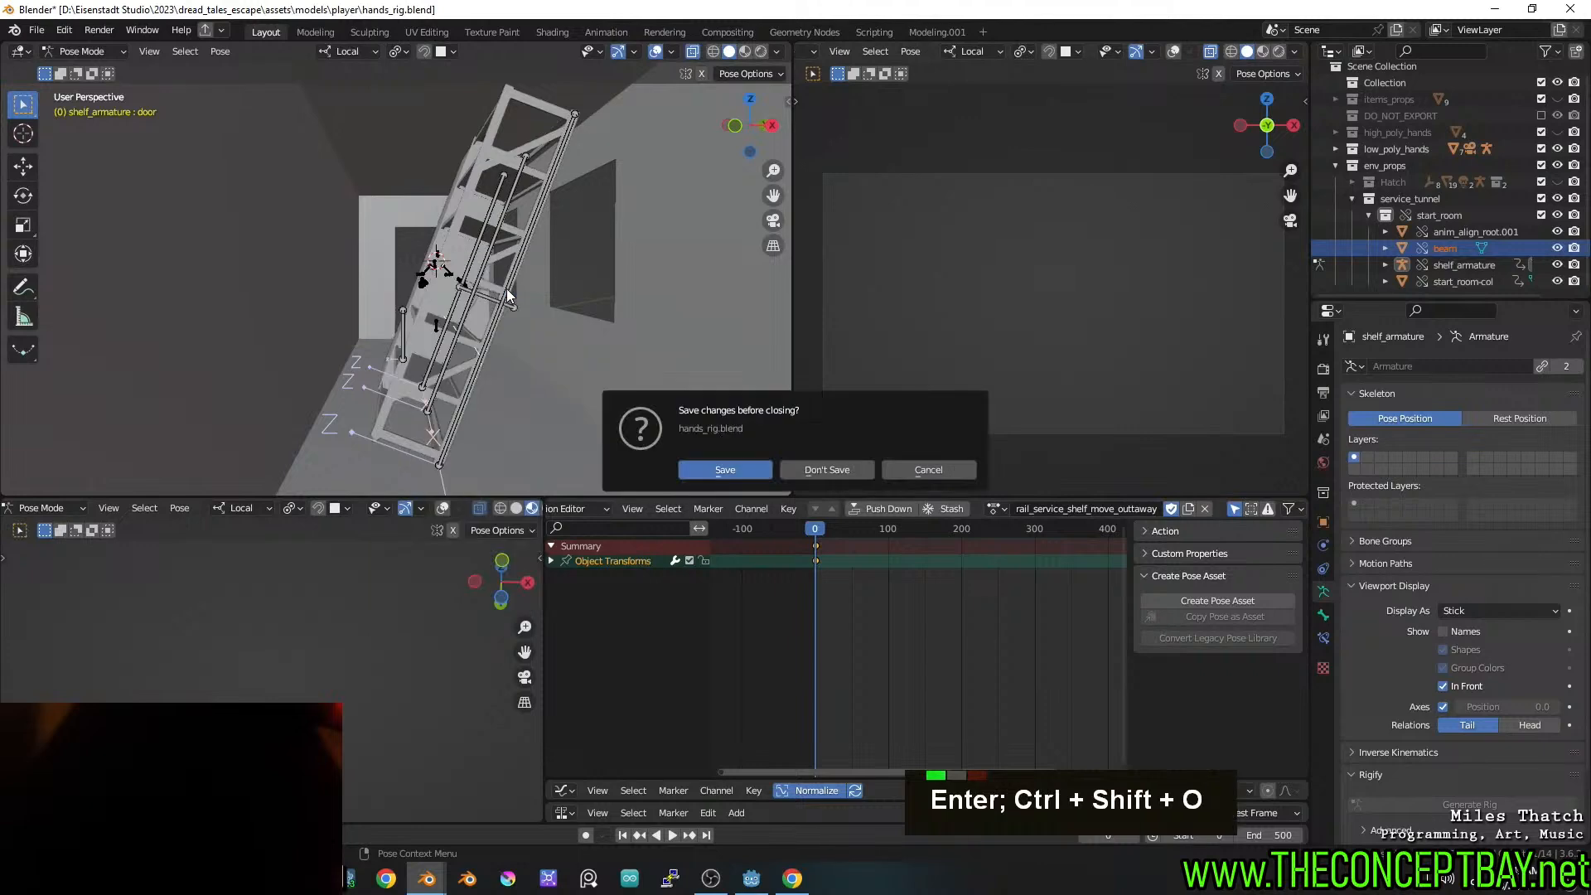
key(Return)
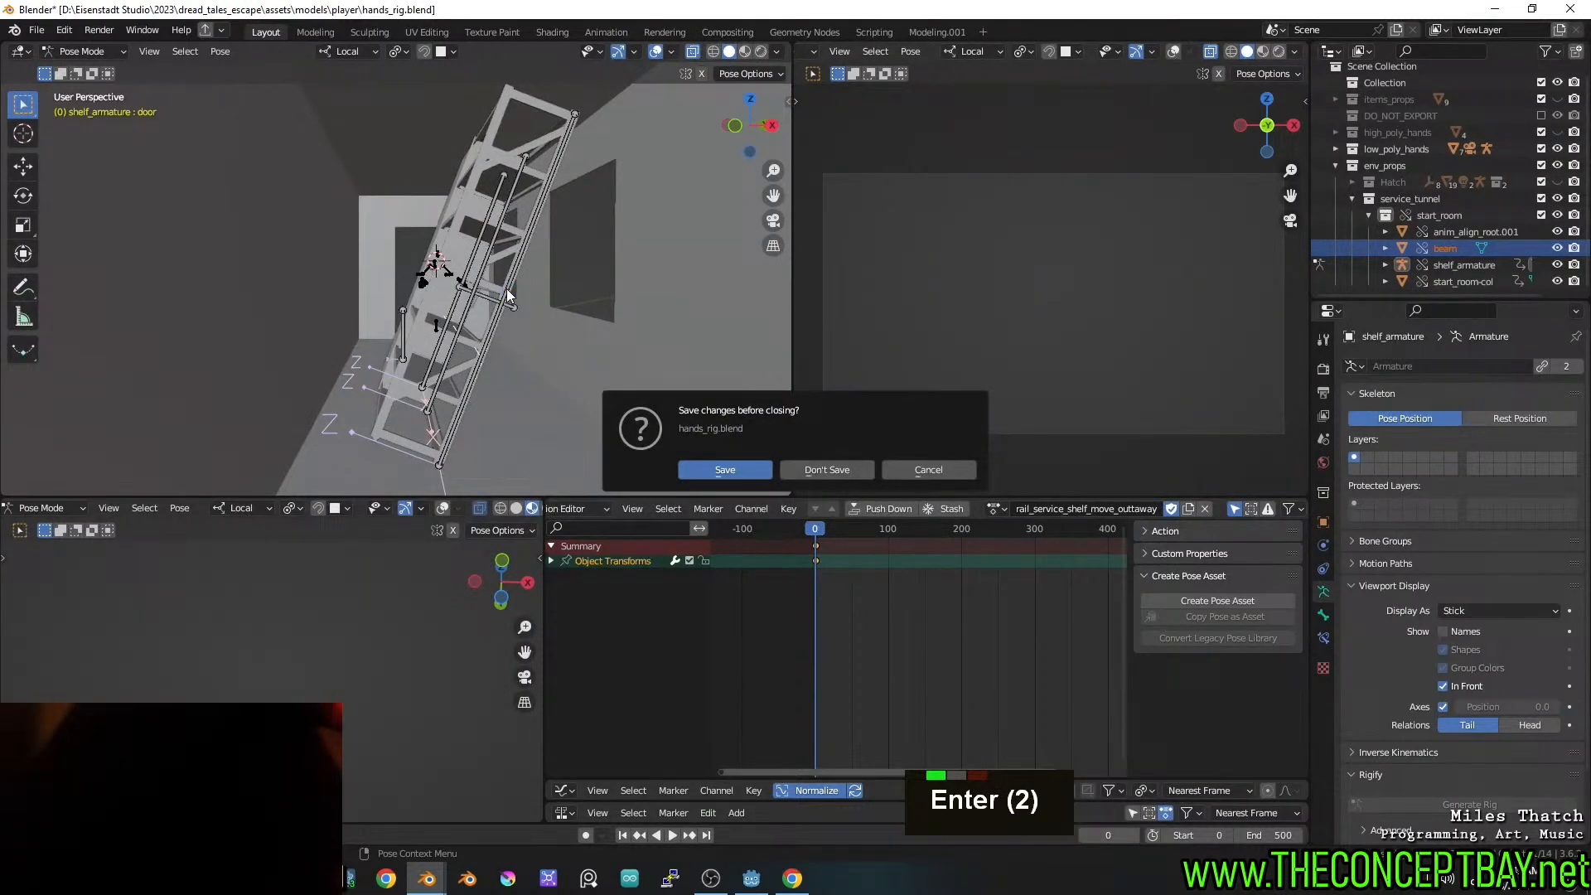
scroll(548, 287, down, 6)
mouse_move(583, 286)
middle_down()
mouse_move(597, 314)
mouse_move(648, 322)
mouse_move(668, 297)
mouse_move(587, 312)
middle_up()
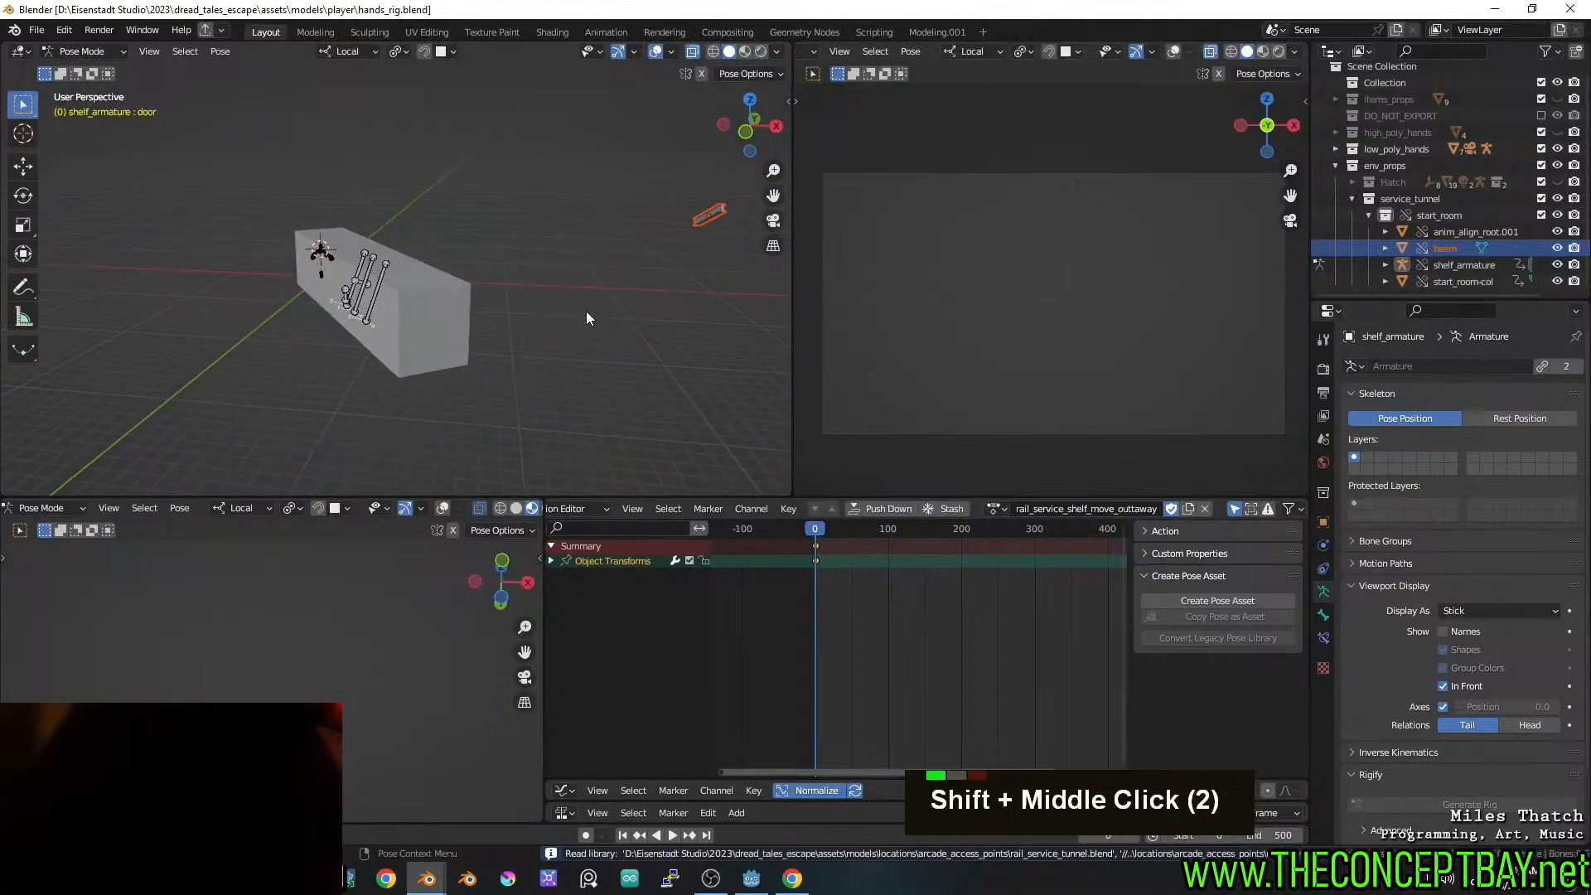
Try to undo the last changes, and clear the library override on the selected beam
key(ctrl+z)
key(ctrl+z)
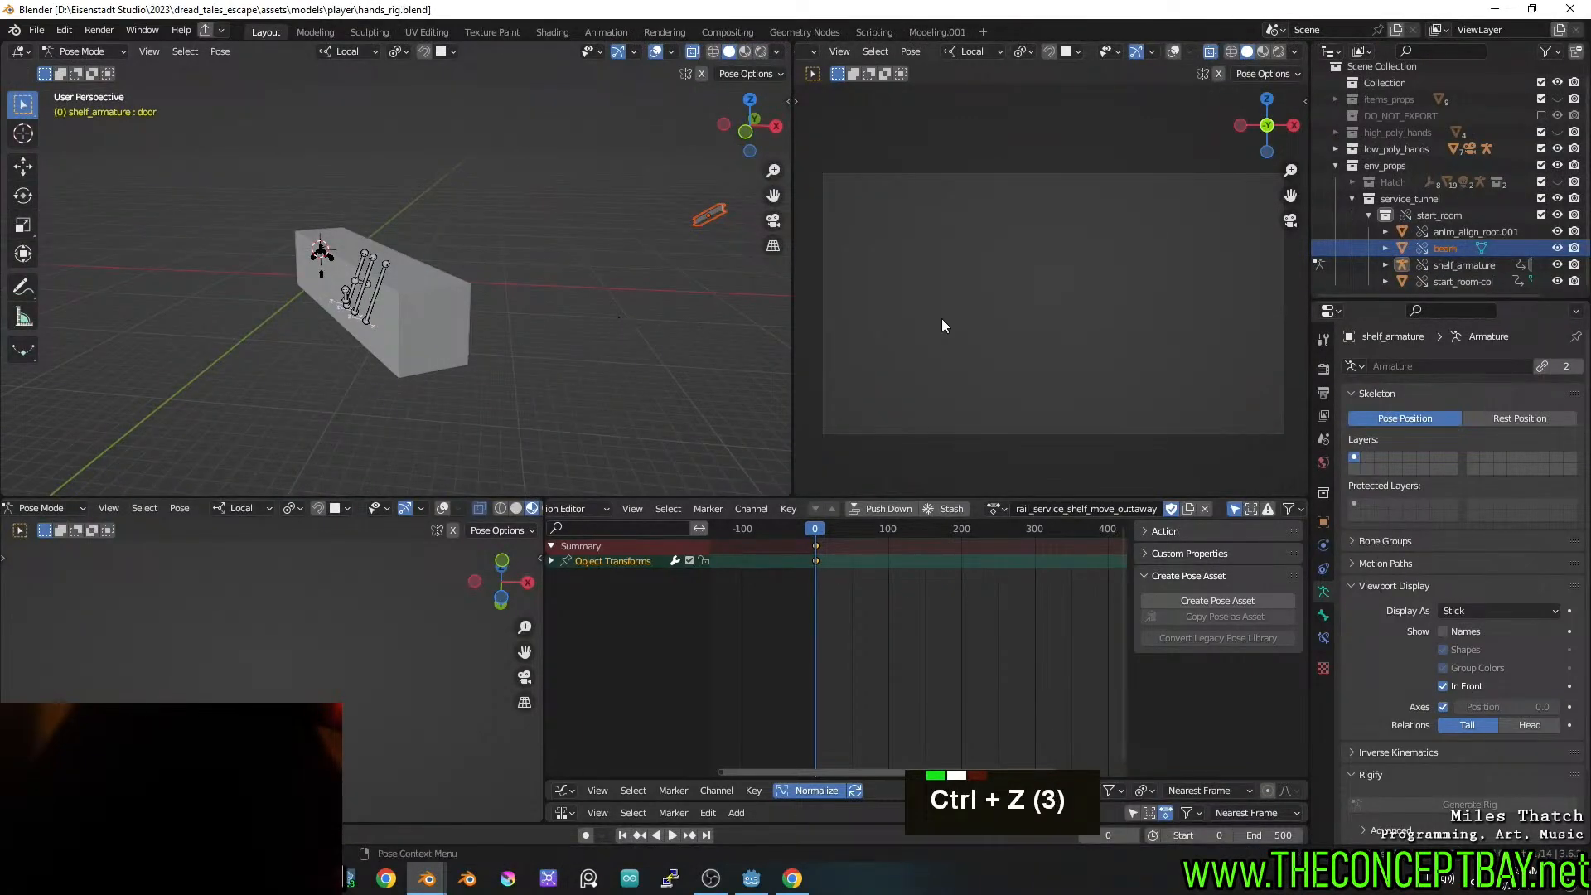
right_click(1454, 250)
mouse_move(1409, 333)
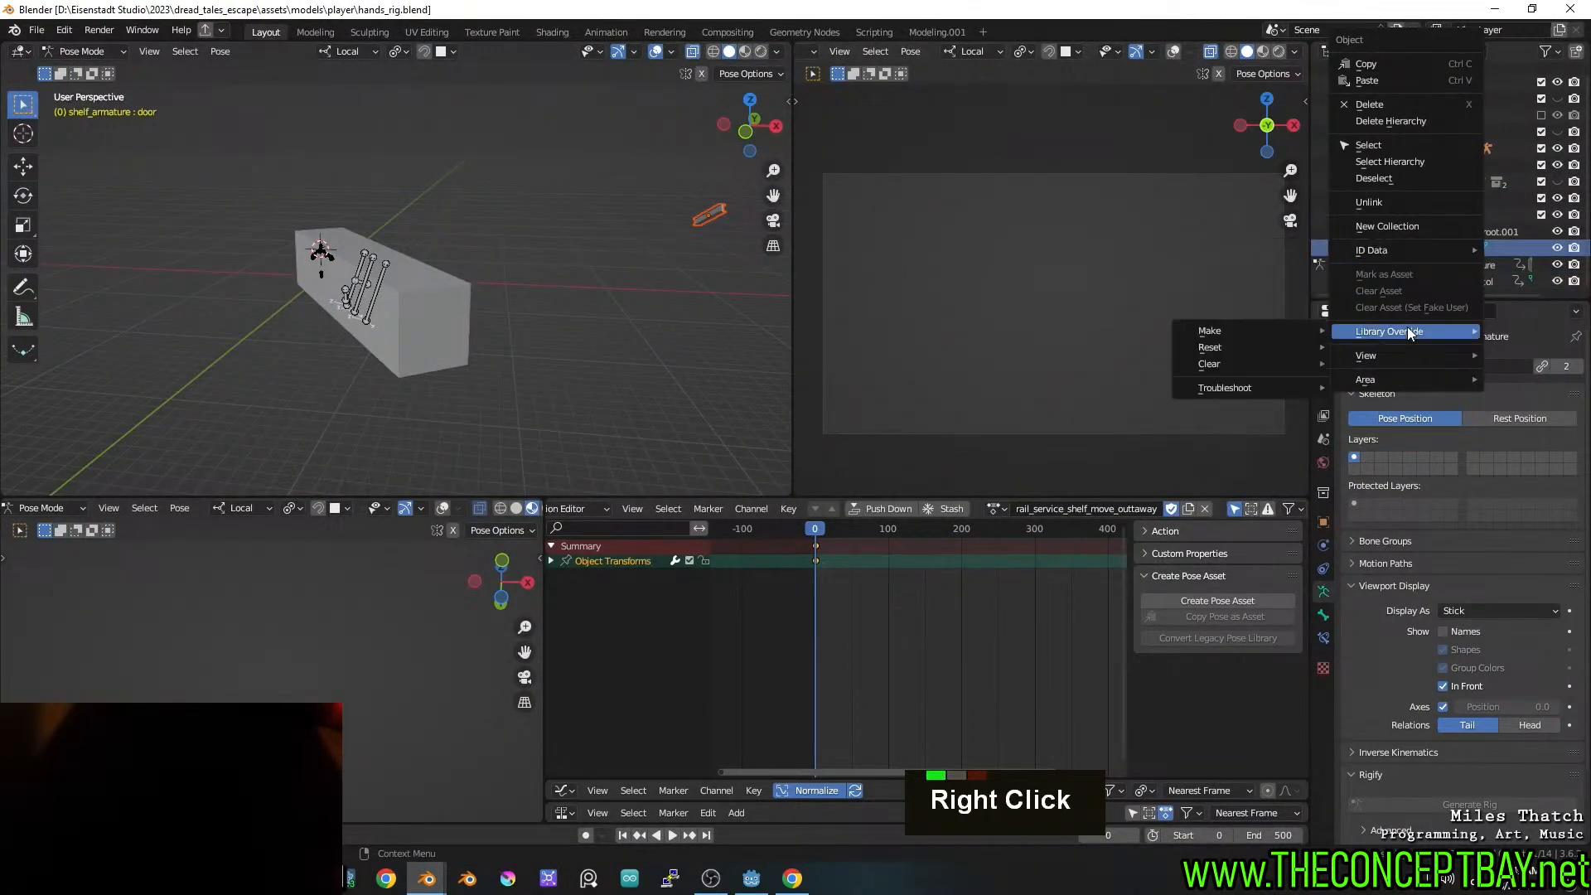
mouse_move(1245, 363)
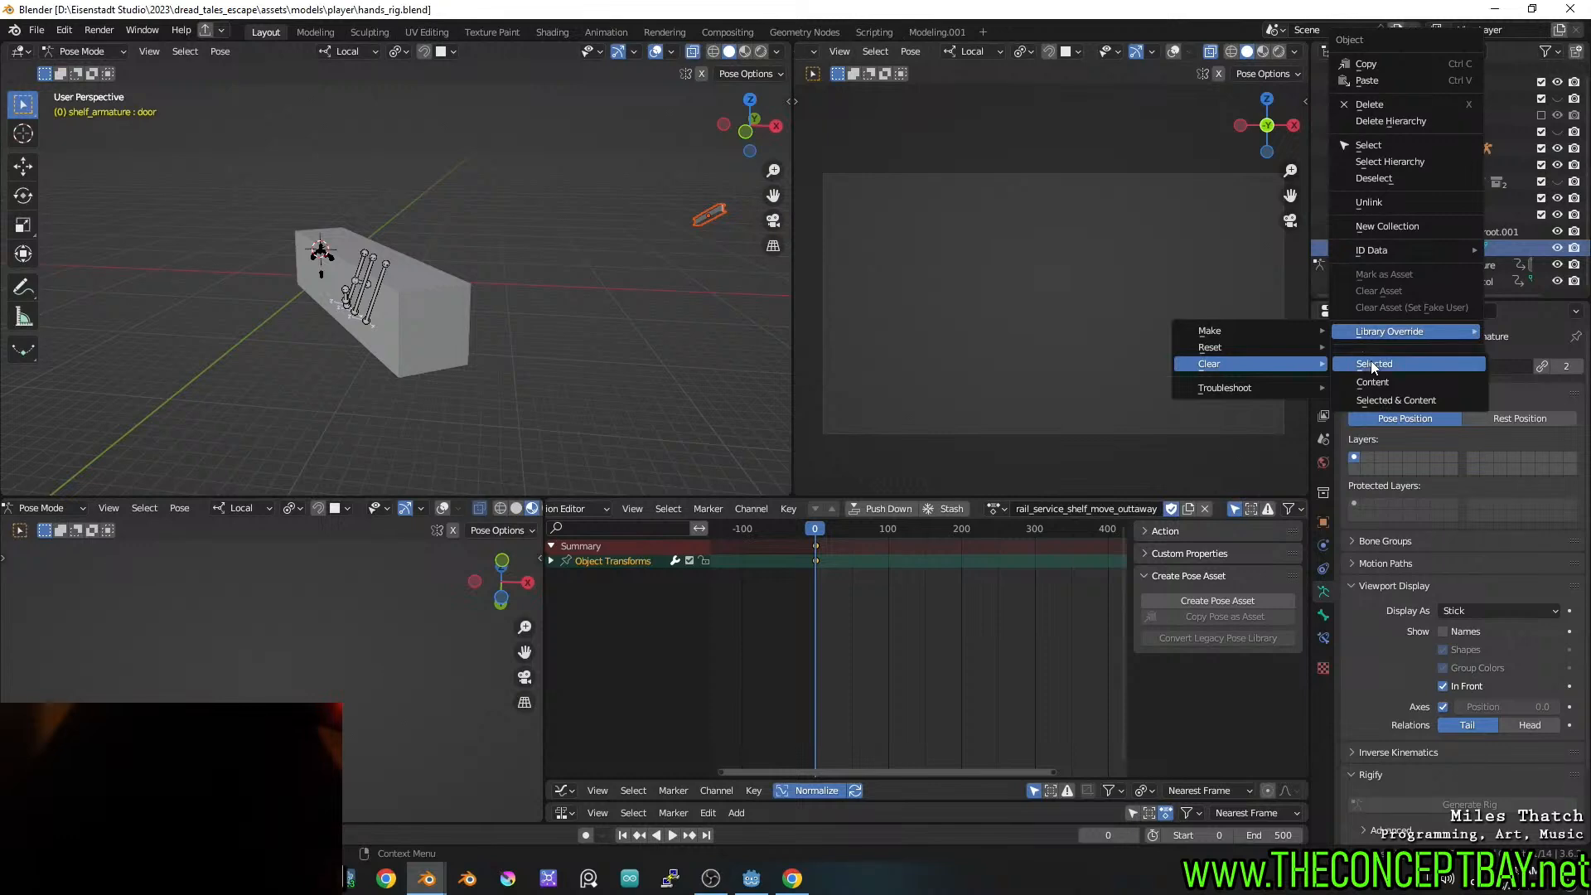
click(1373, 364)
Resync the beam through the library override troubleshooting options
right_click(1453, 244)
mouse_move(1450, 247)
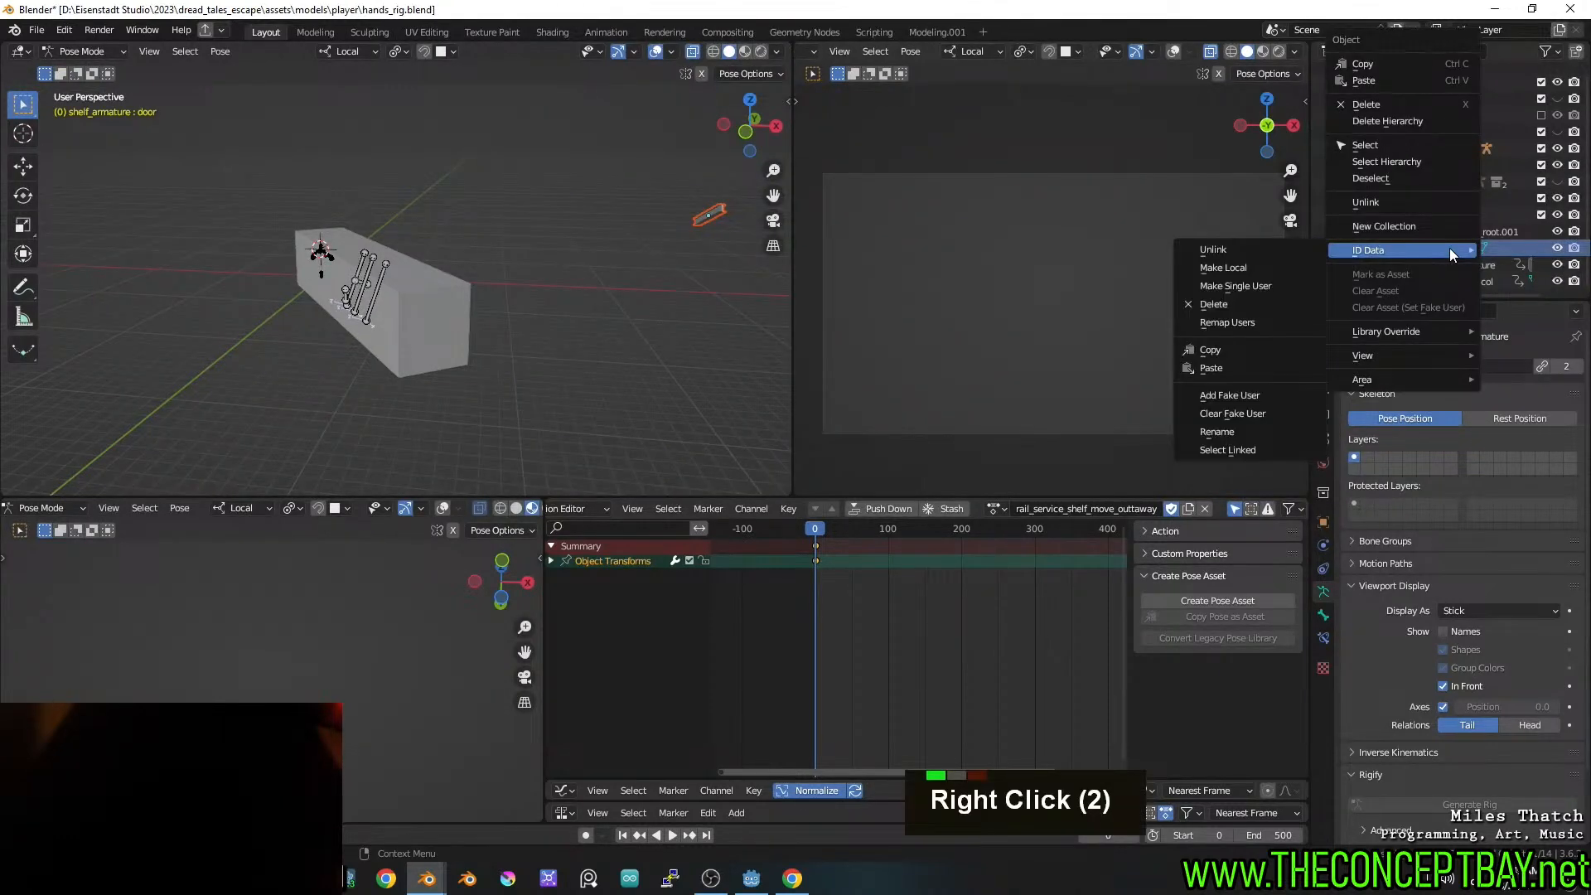
key(Escape)
right_click(1447, 247)
mouse_move(1400, 330)
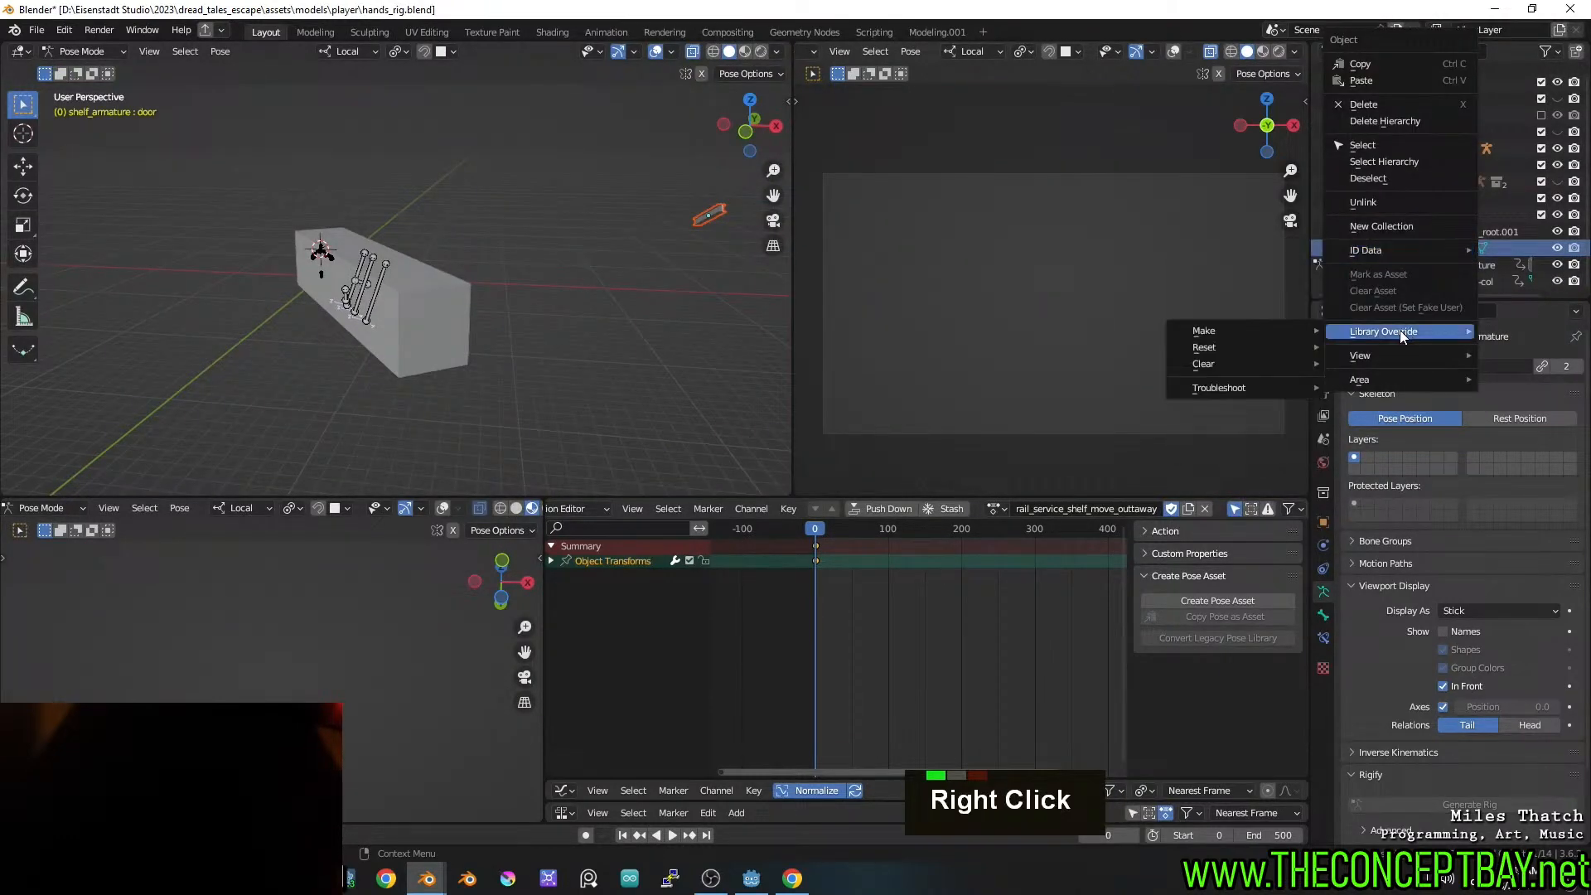
mouse_move(1247, 364)
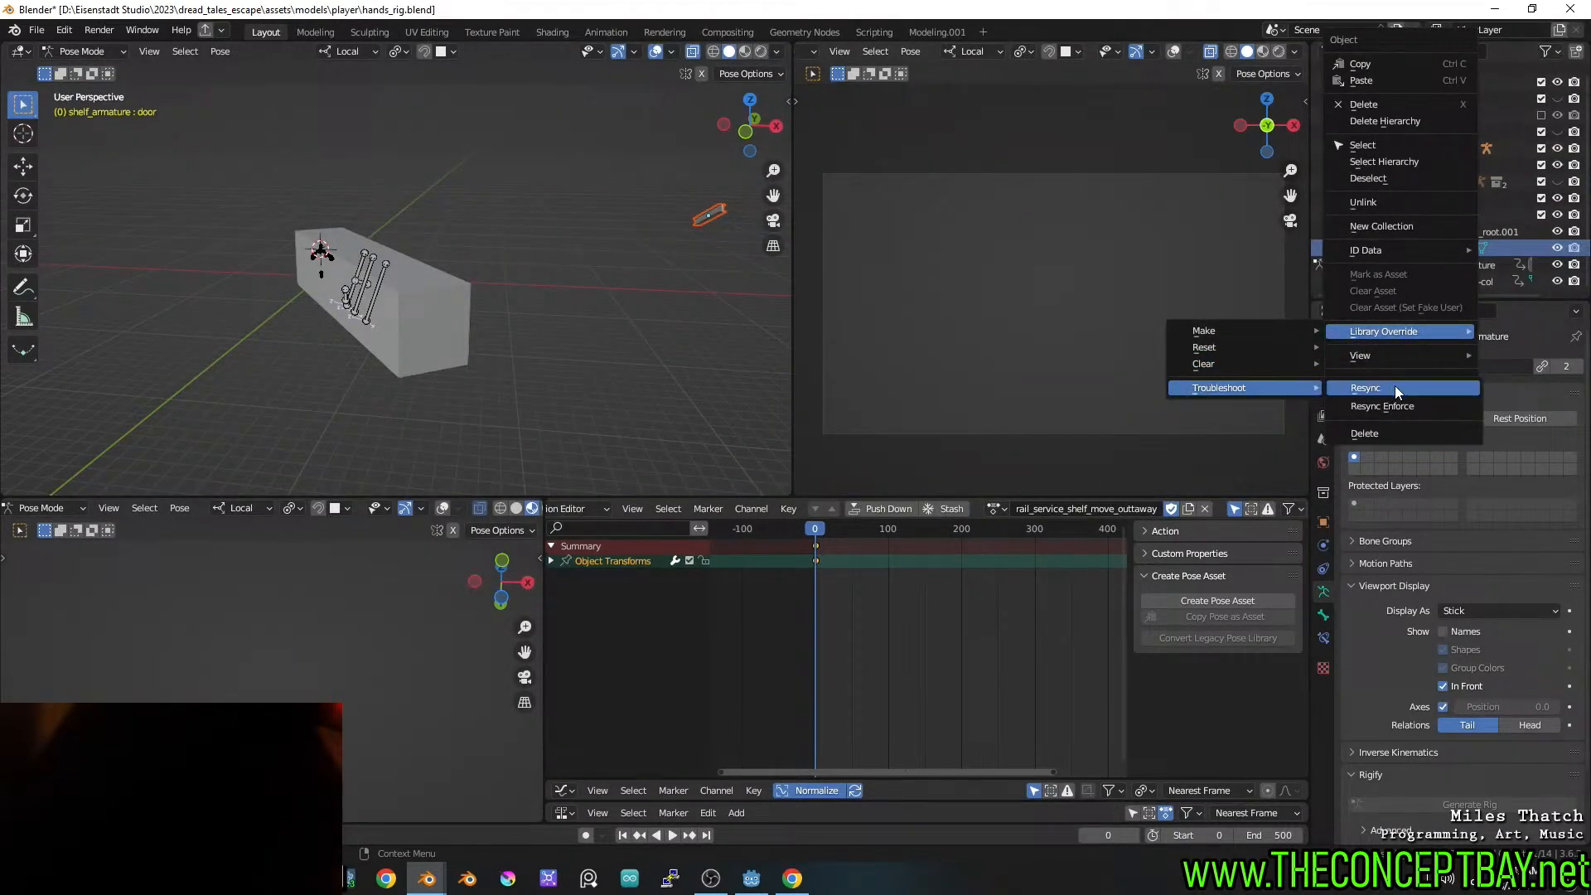
click(1395, 385)
Run Resync Enforce on the beam's library override
right_click(1408, 247)
mouse_move(1414, 245)
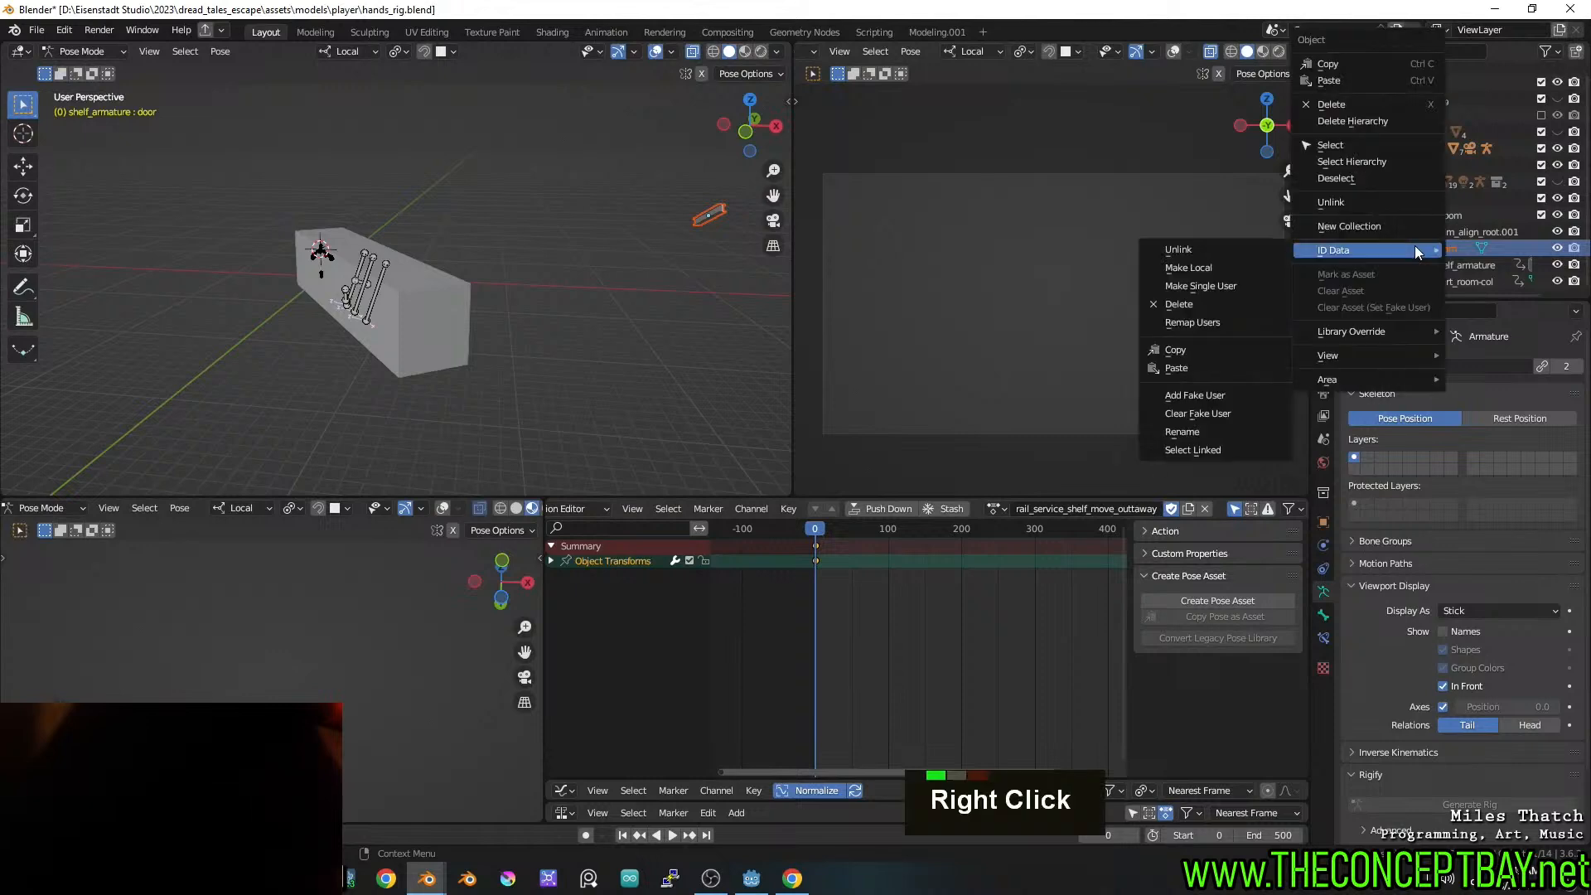
mouse_move(1254, 390)
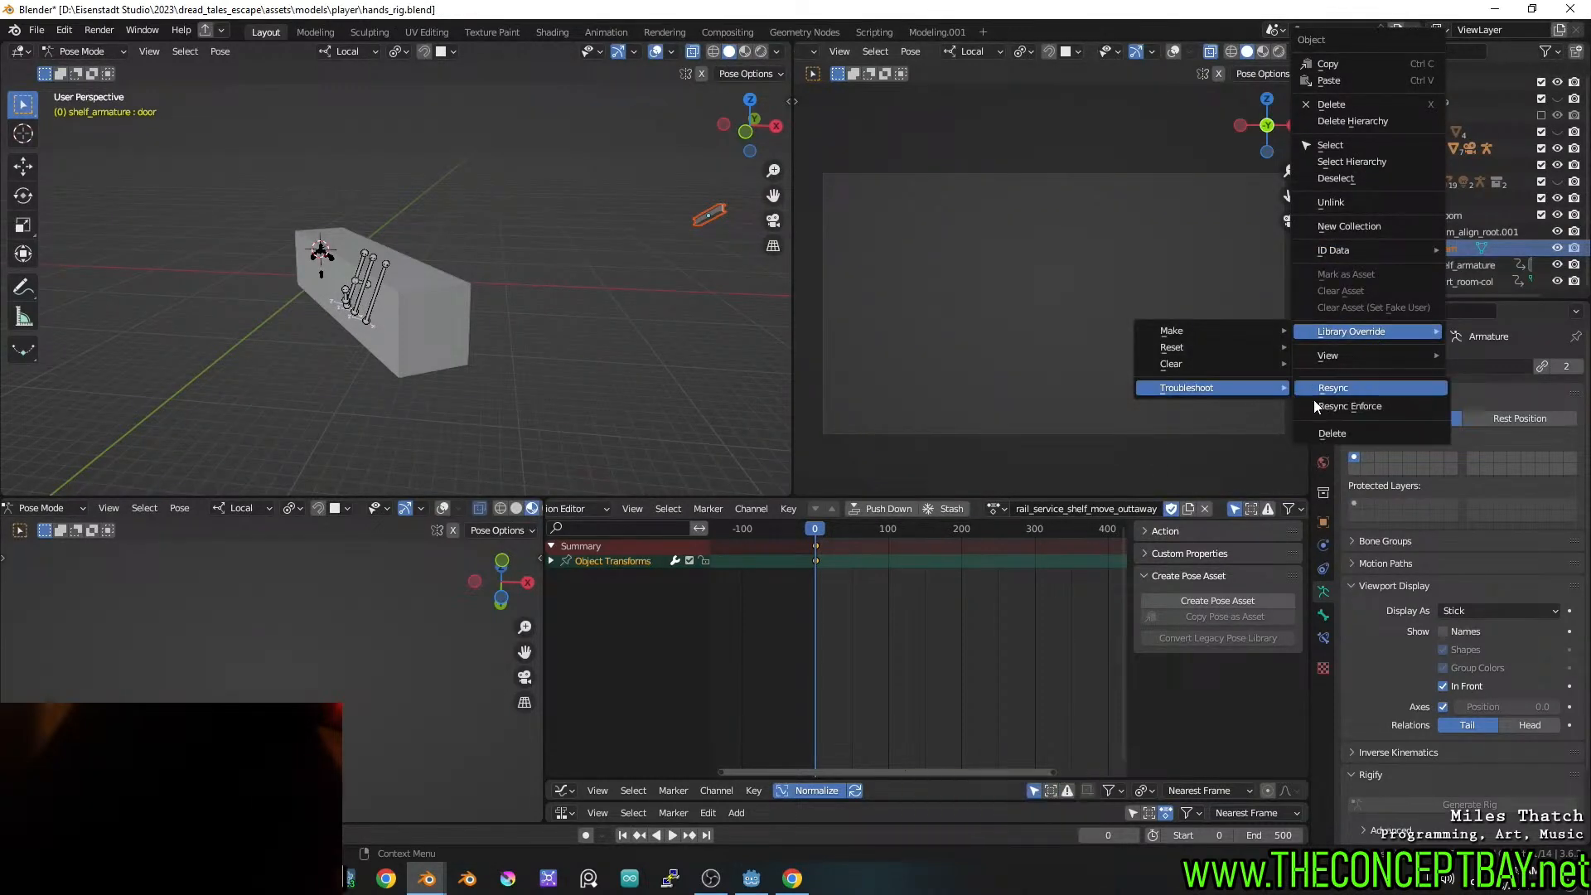
click(1331, 406)
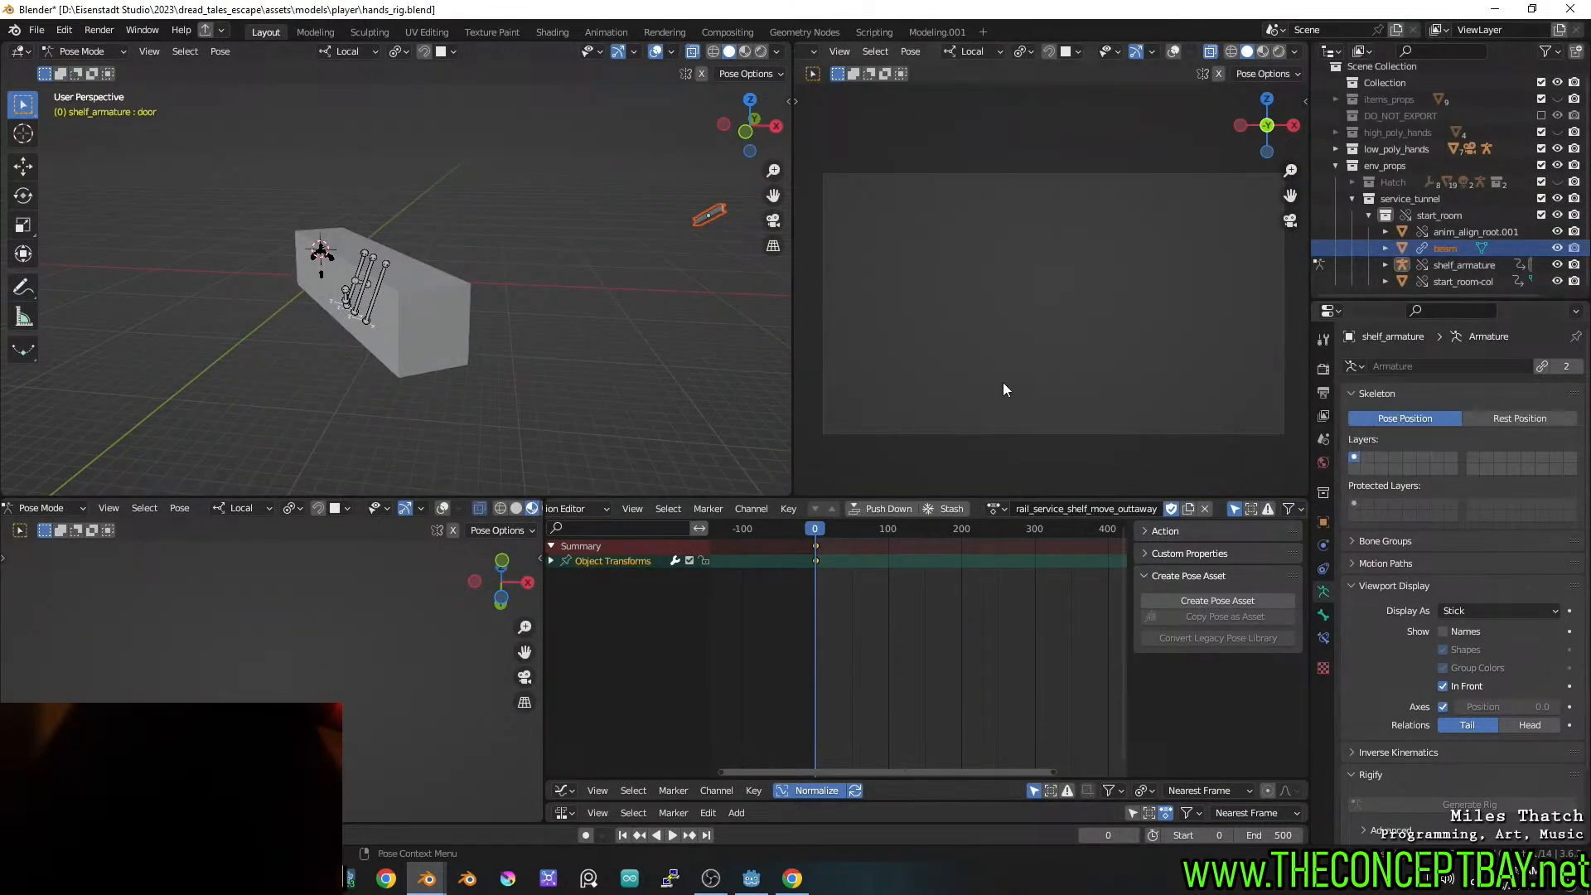
Inspect the beam's placement relative to the room and switch back to the rail_service_tunnel.blend window
middle_drag(544, 298, 511, 307)
scroll(442, 295, down, 3)
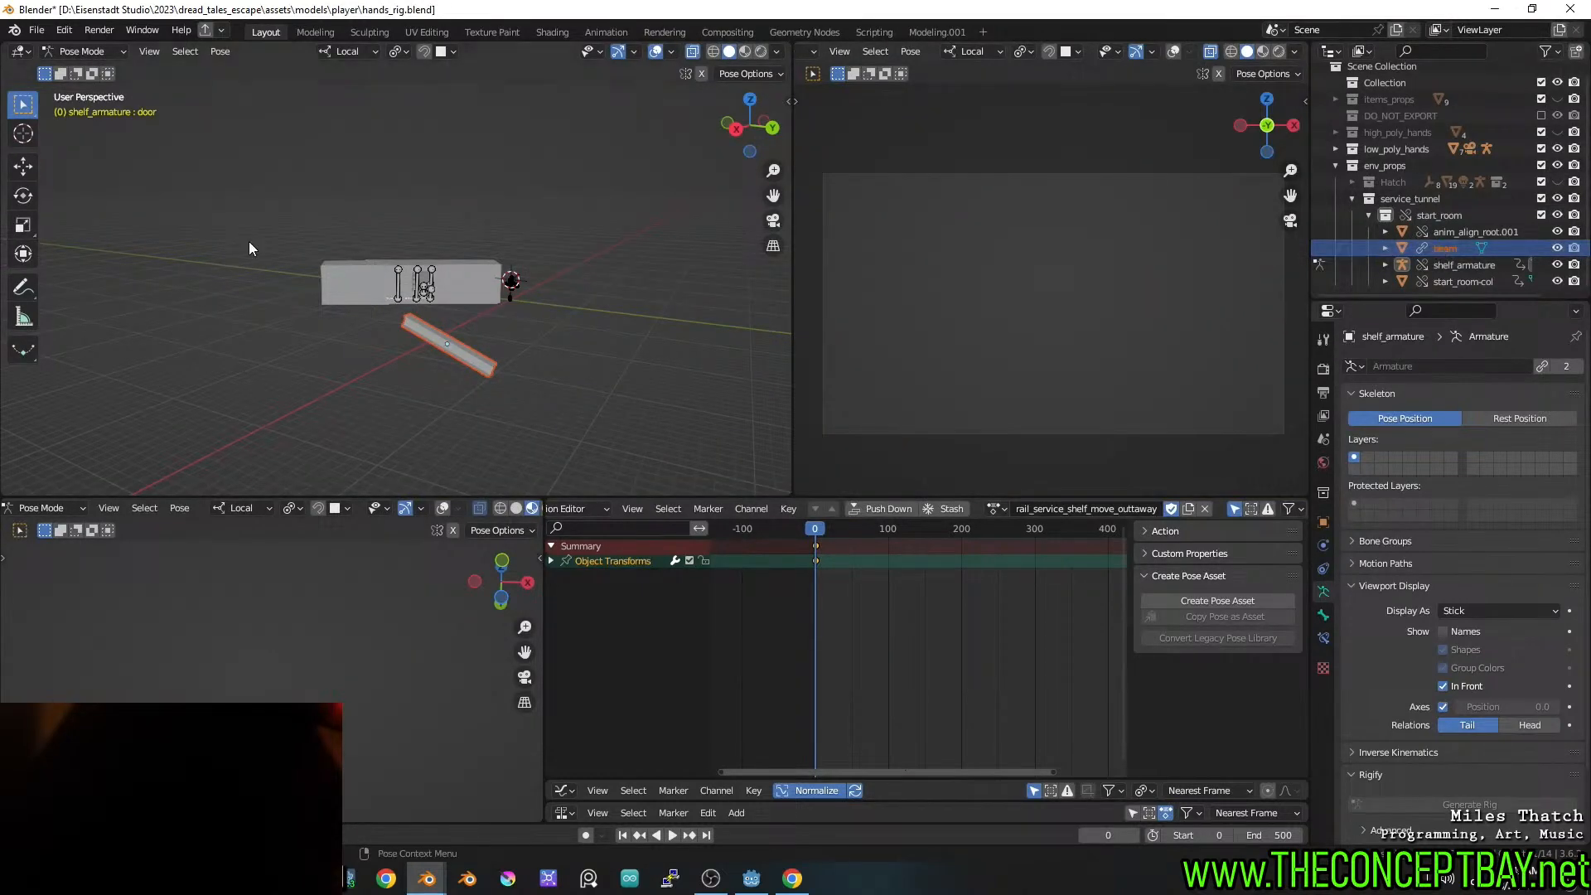
middle_drag(249, 241, 450, 318)
scroll(352, 312, up, 2)
key(alt+Tab)
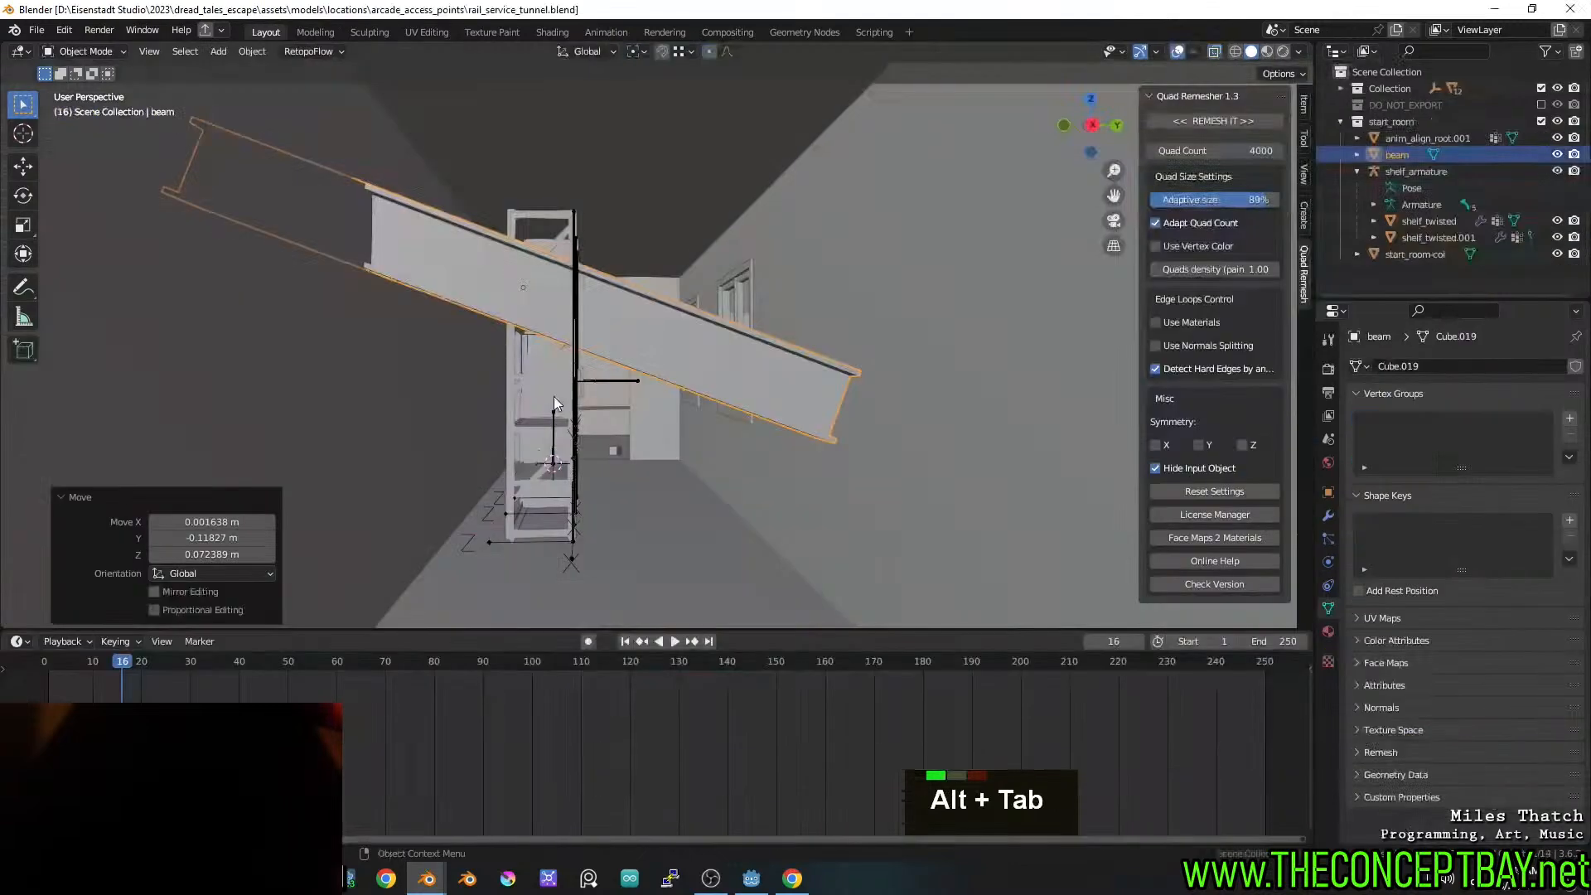
Try to parent the beam to the start_room-col object
shift+click(843, 240)
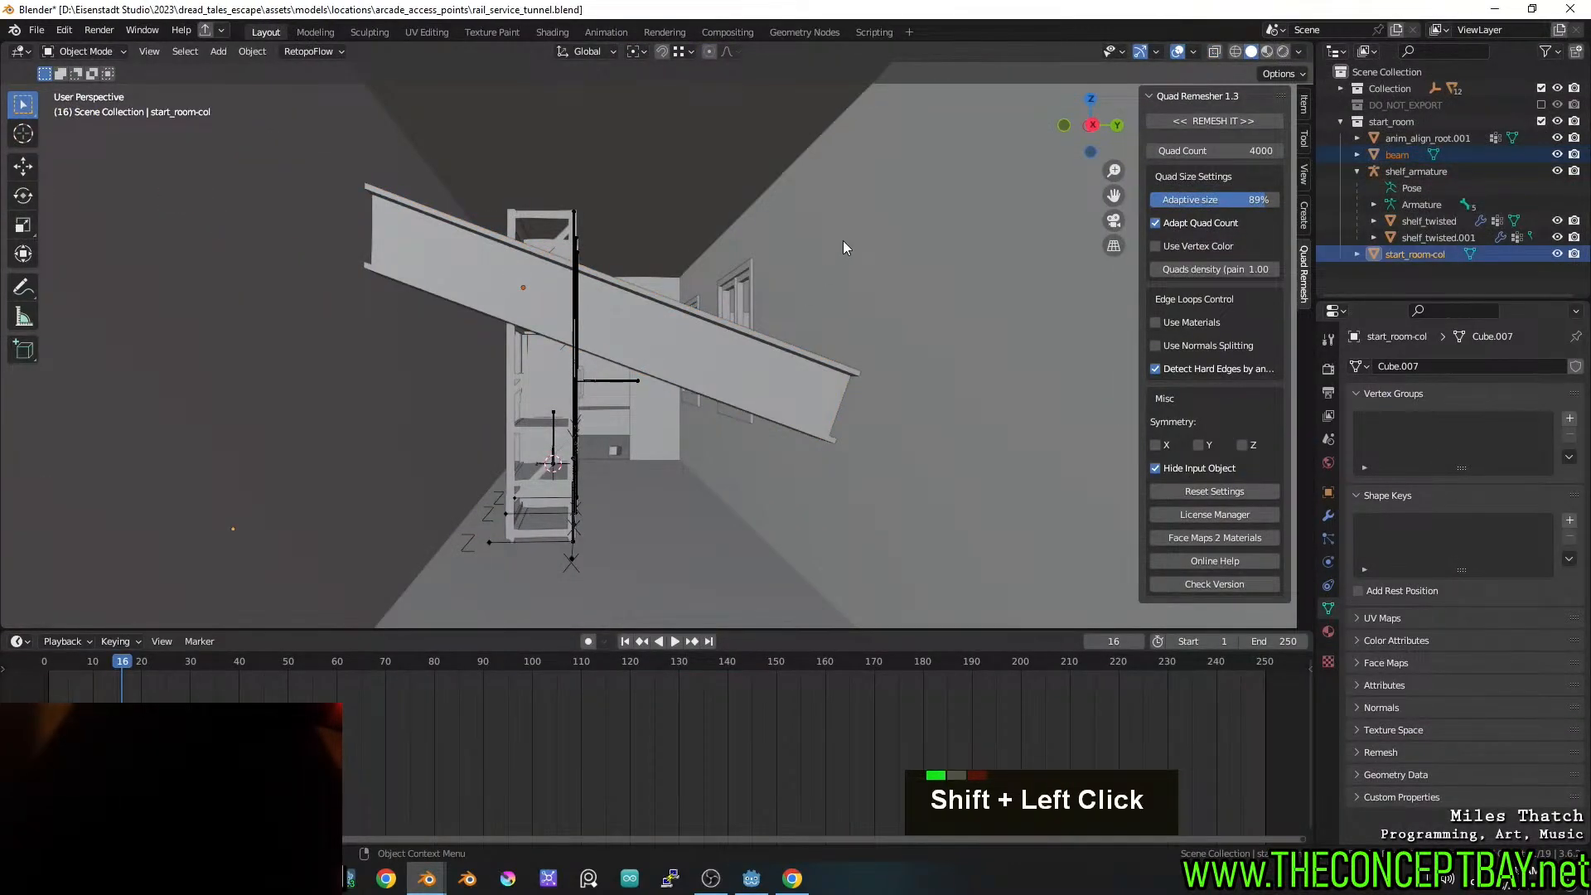
key(ctrl+p)
click(843, 241)
scroll(603, 312, down, 4)
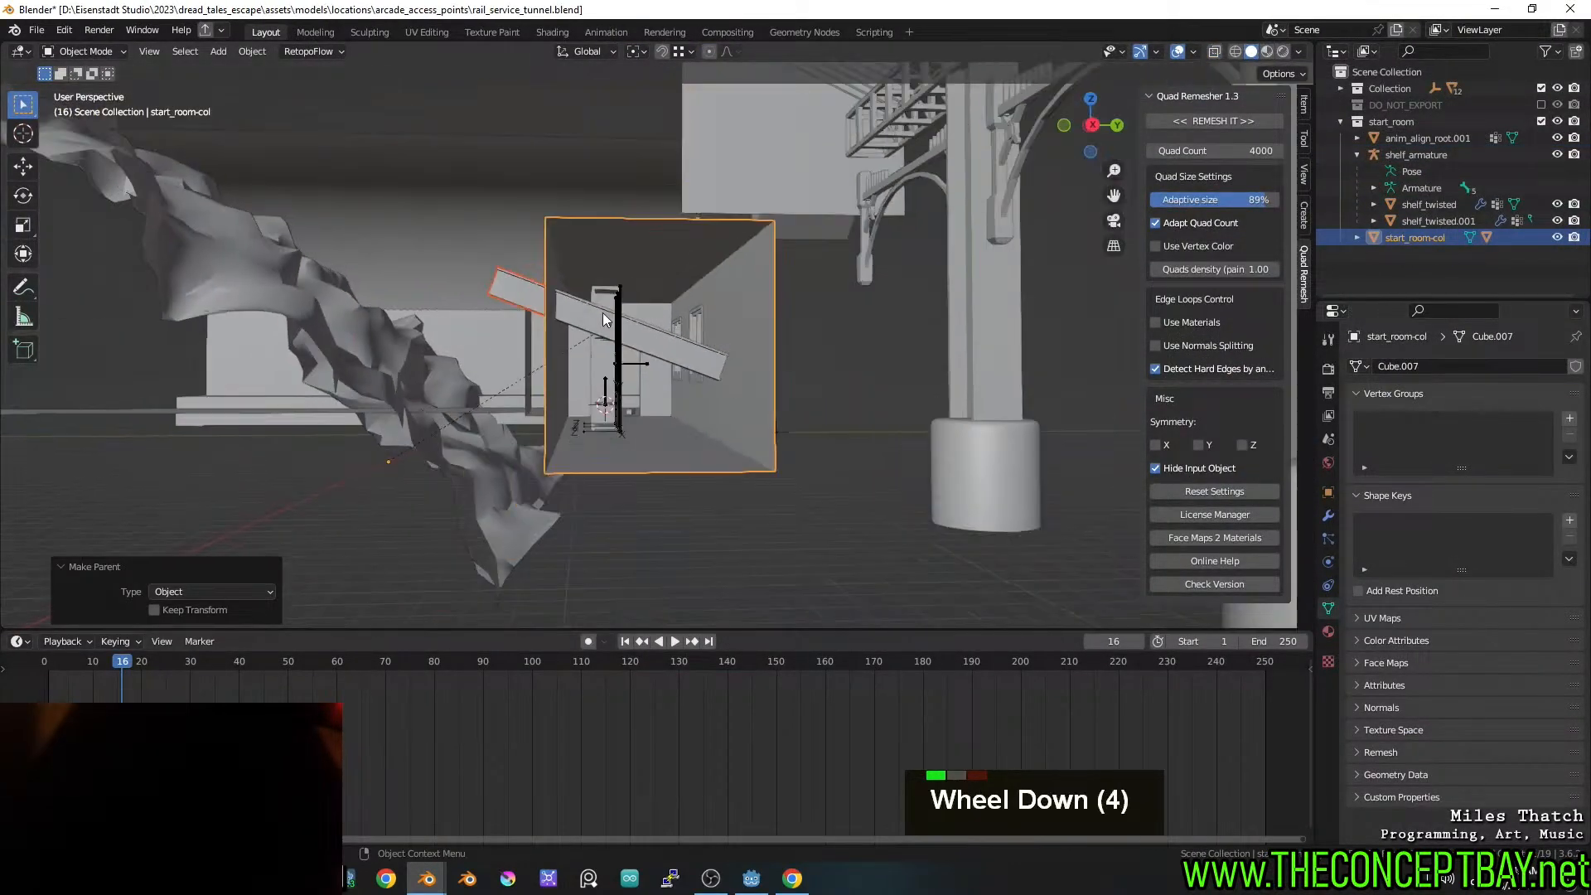
middle_drag(602, 312, 711, 322)
key(ctrl+z)
Snap the 3D cursor to the small anim_align_root.001 cube on the floor outside the doorway
middle_drag(556, 401, 826, 406)
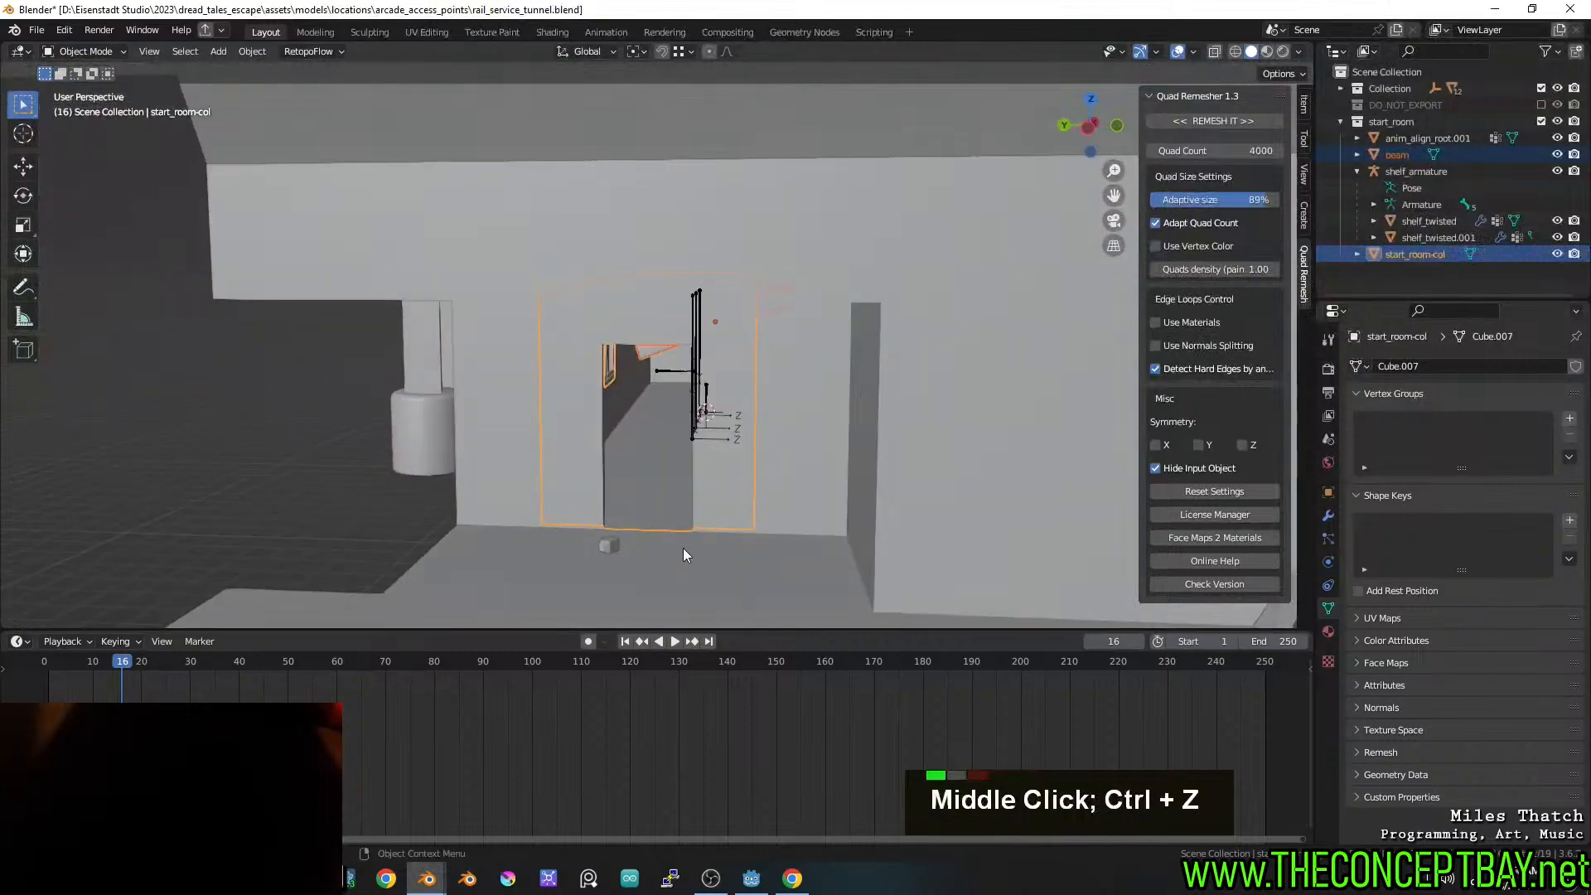
click(607, 544)
key(shift+s)
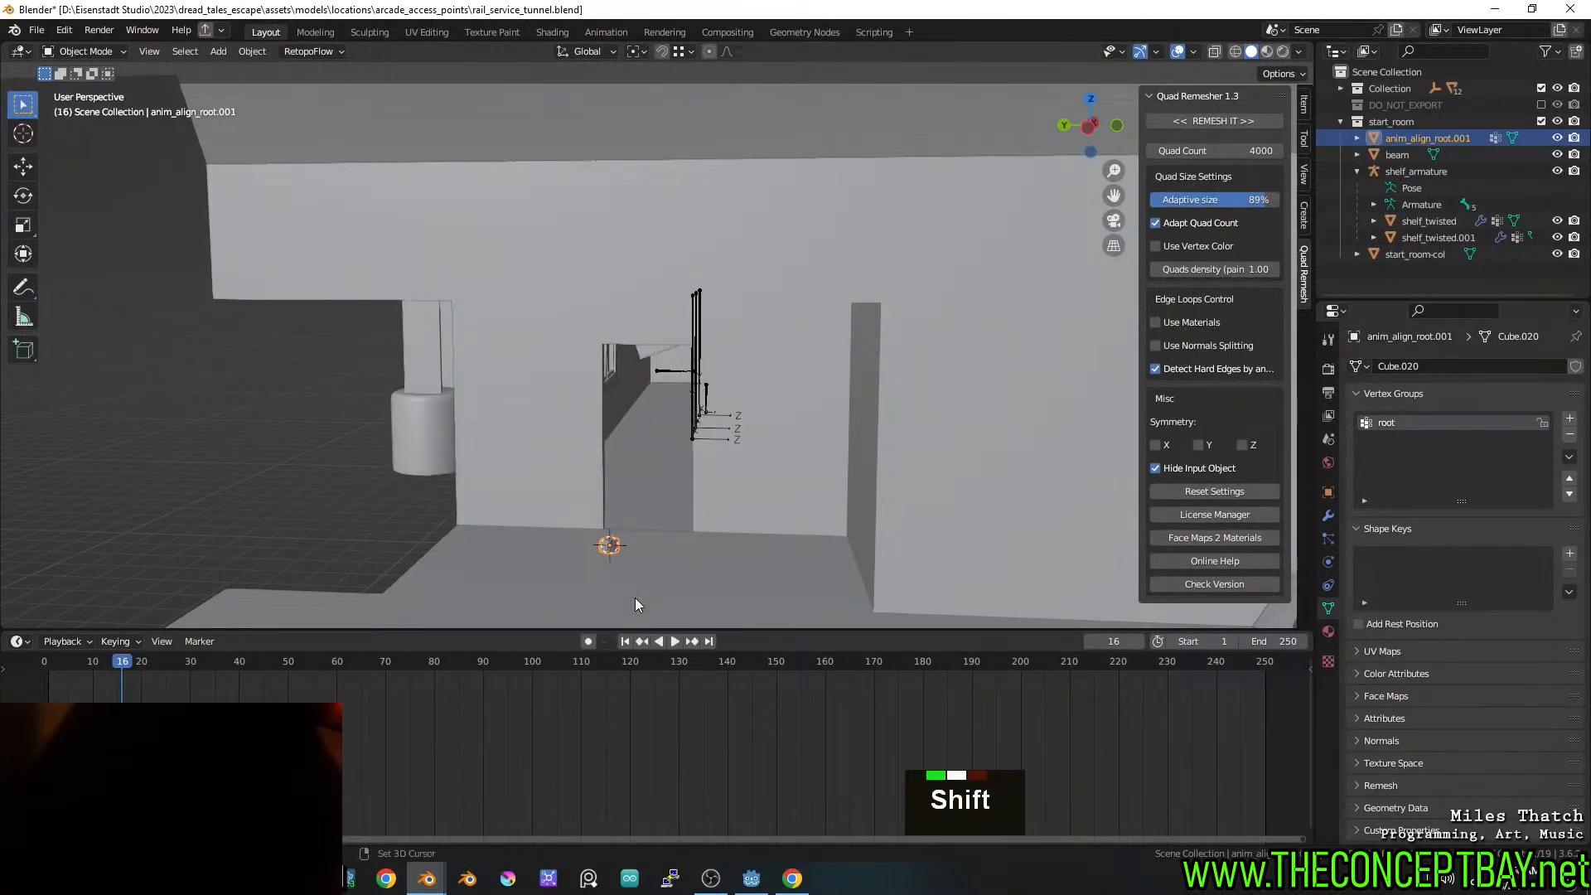
Add a Plain Axes empty at the 3D cursor
key(shift+a)
key(Escape)
mouse_move(635, 599)
shift+middle_down()
mouse_move(662, 436)
mouse_move(711, 465)
mouse_move(692, 408)
mouse_move(651, 374)
shift+middle_up()
scroll(710, 465, up, 4)
key(shift+a)
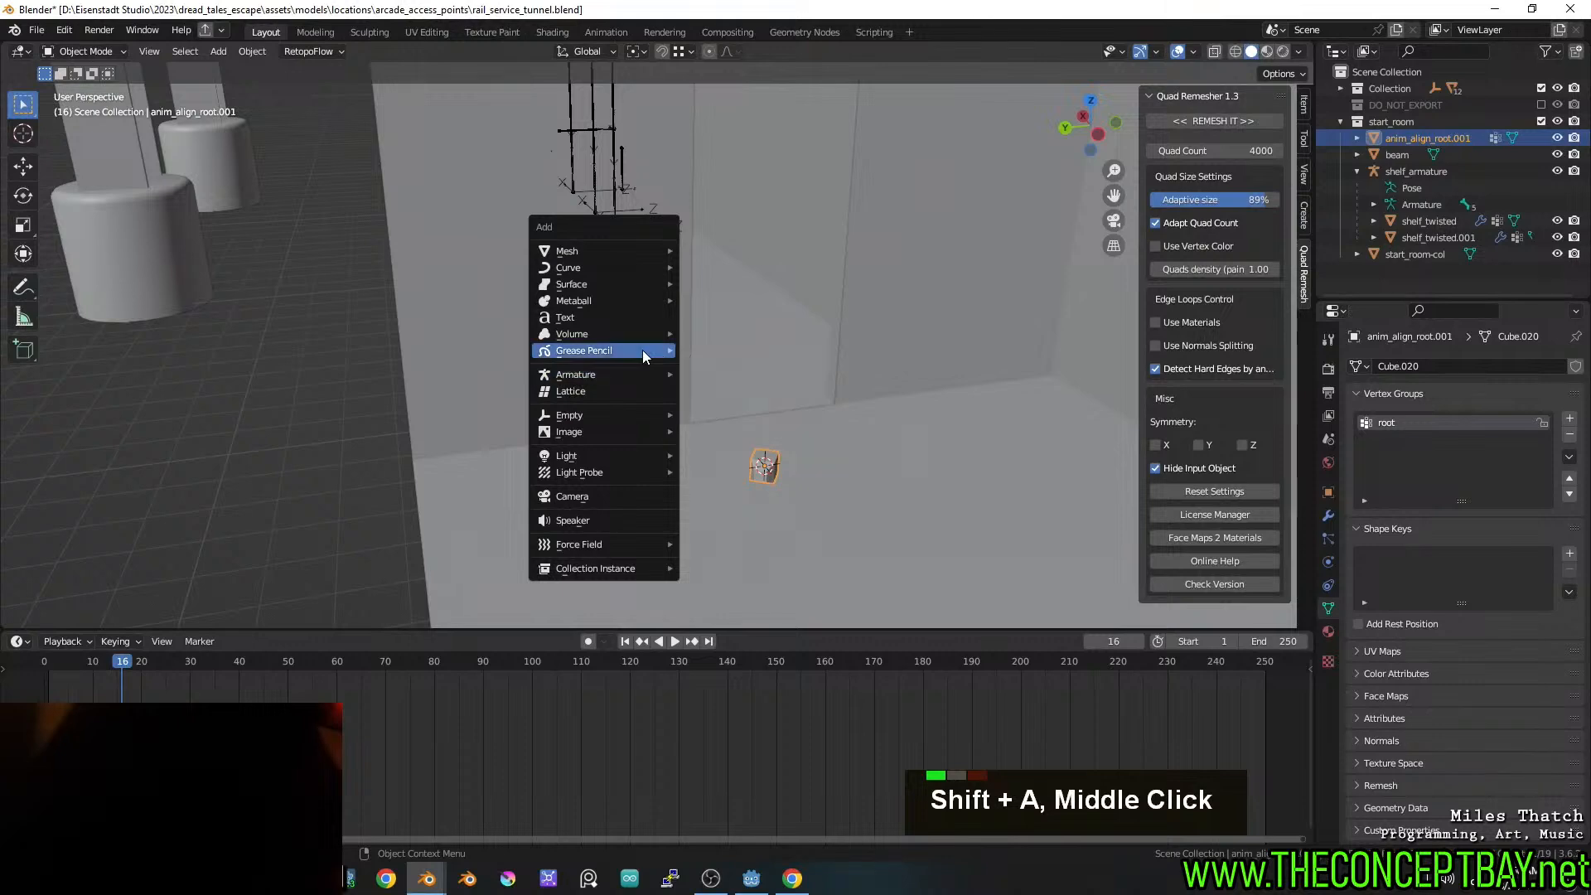
mouse_move(633, 252)
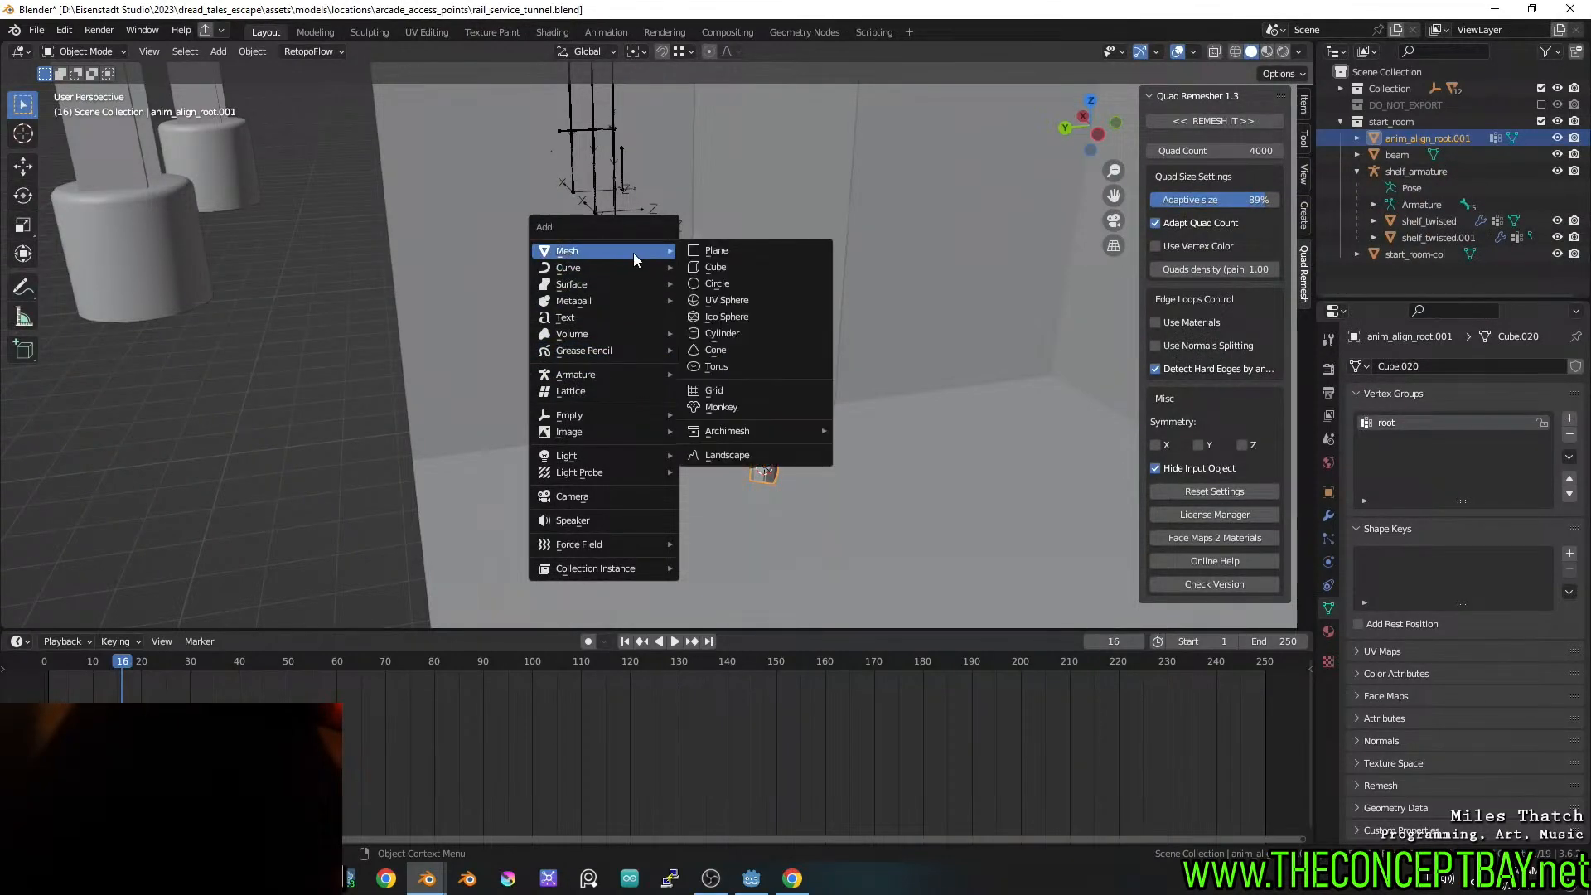
mouse_move(621, 412)
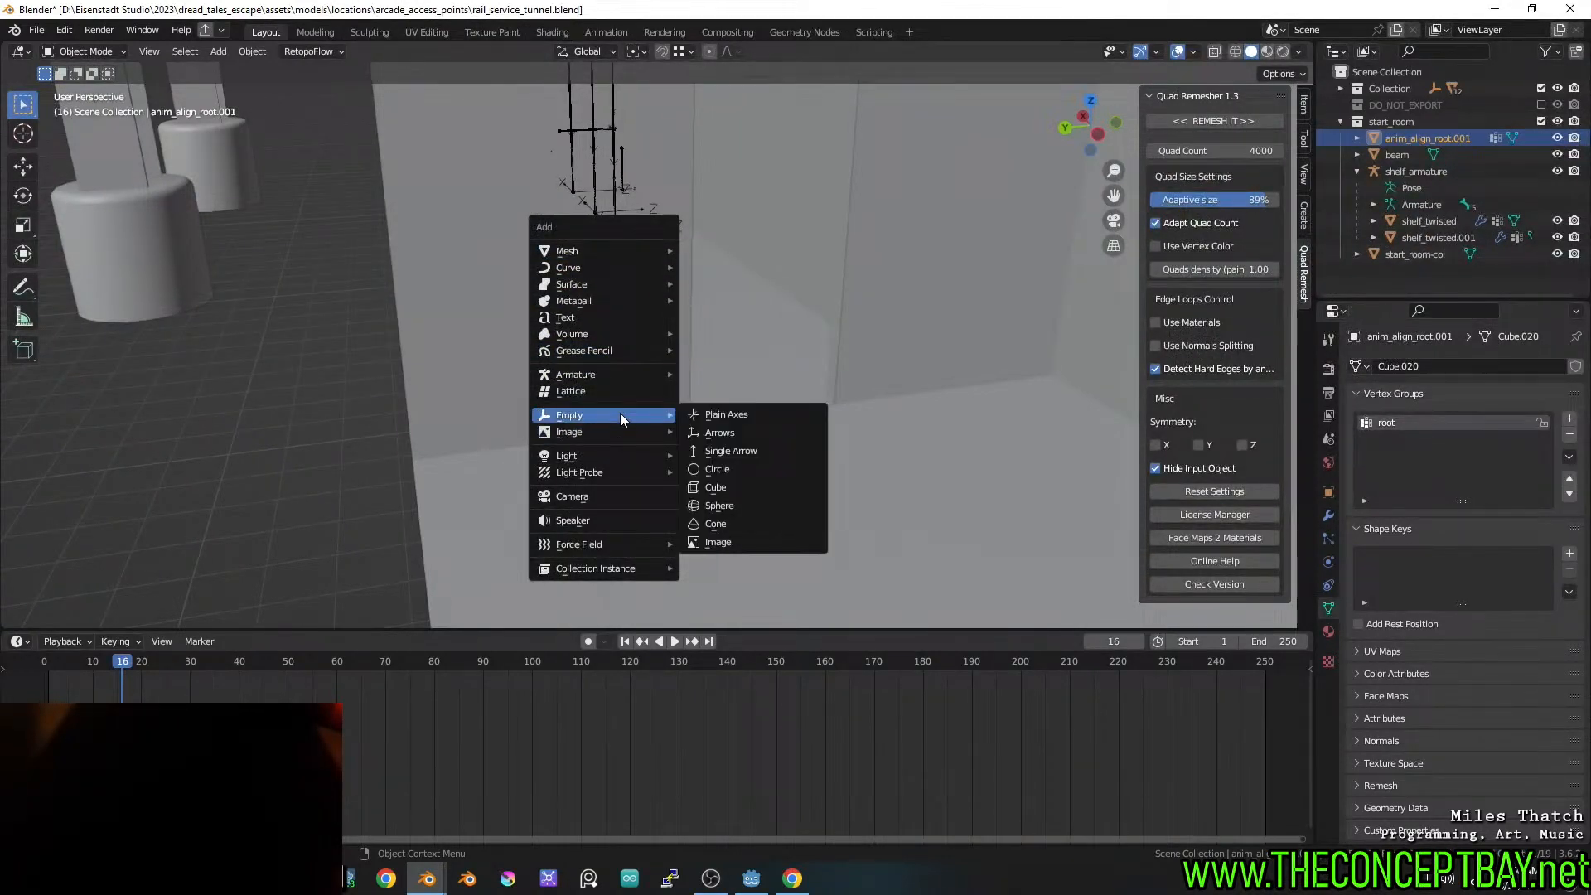
click(745, 416)
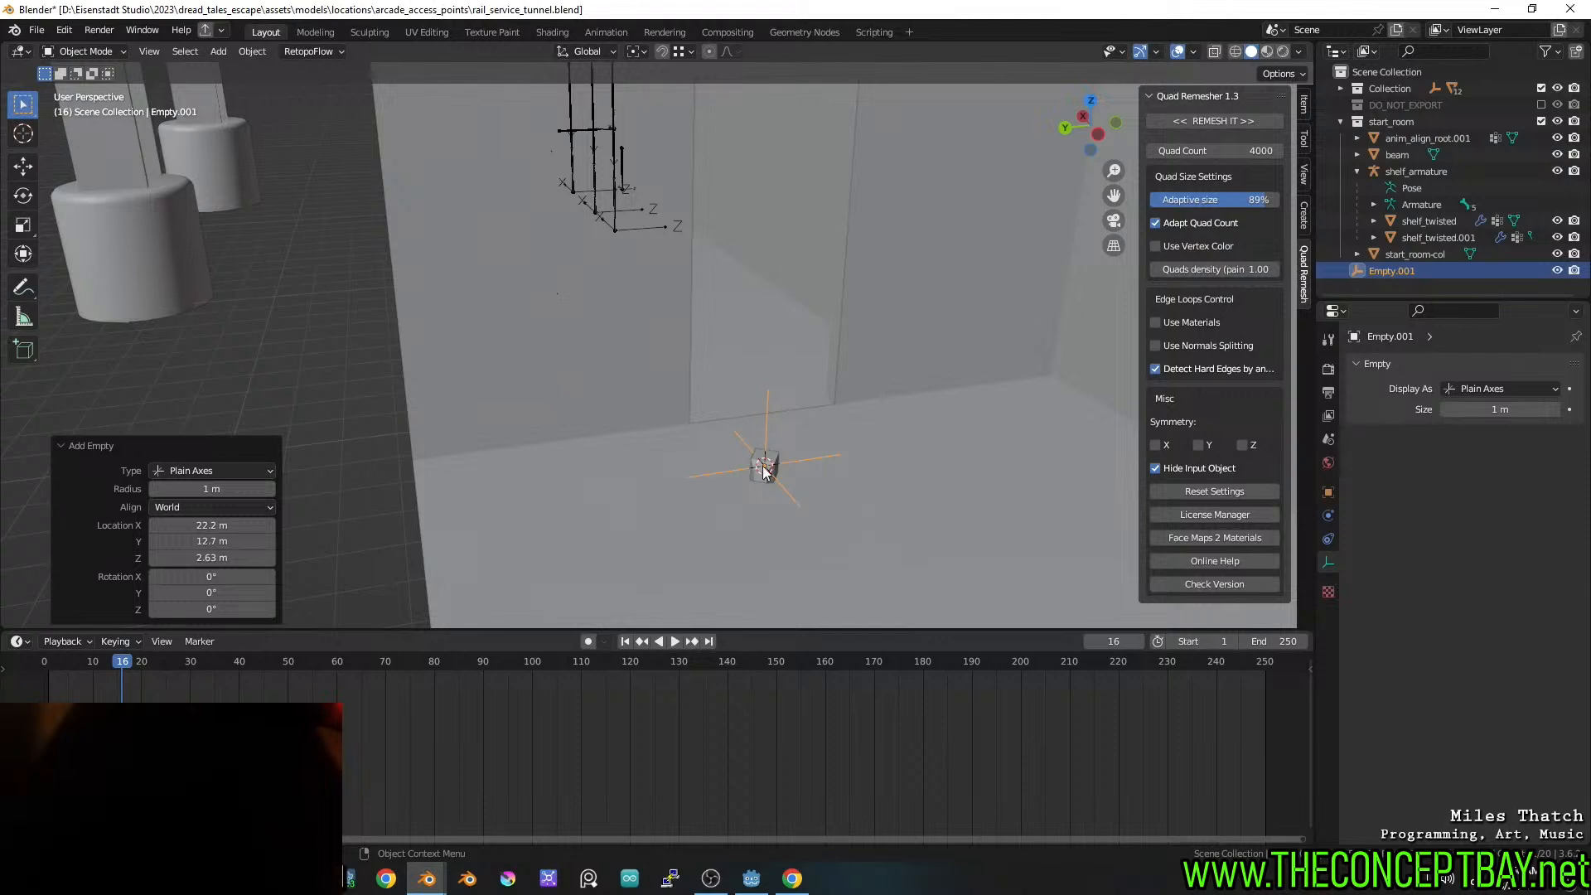
Try to parent the new empty to anim_align_root.001 with the Object and Object (Keep Transform) options
shift+click(761, 438)
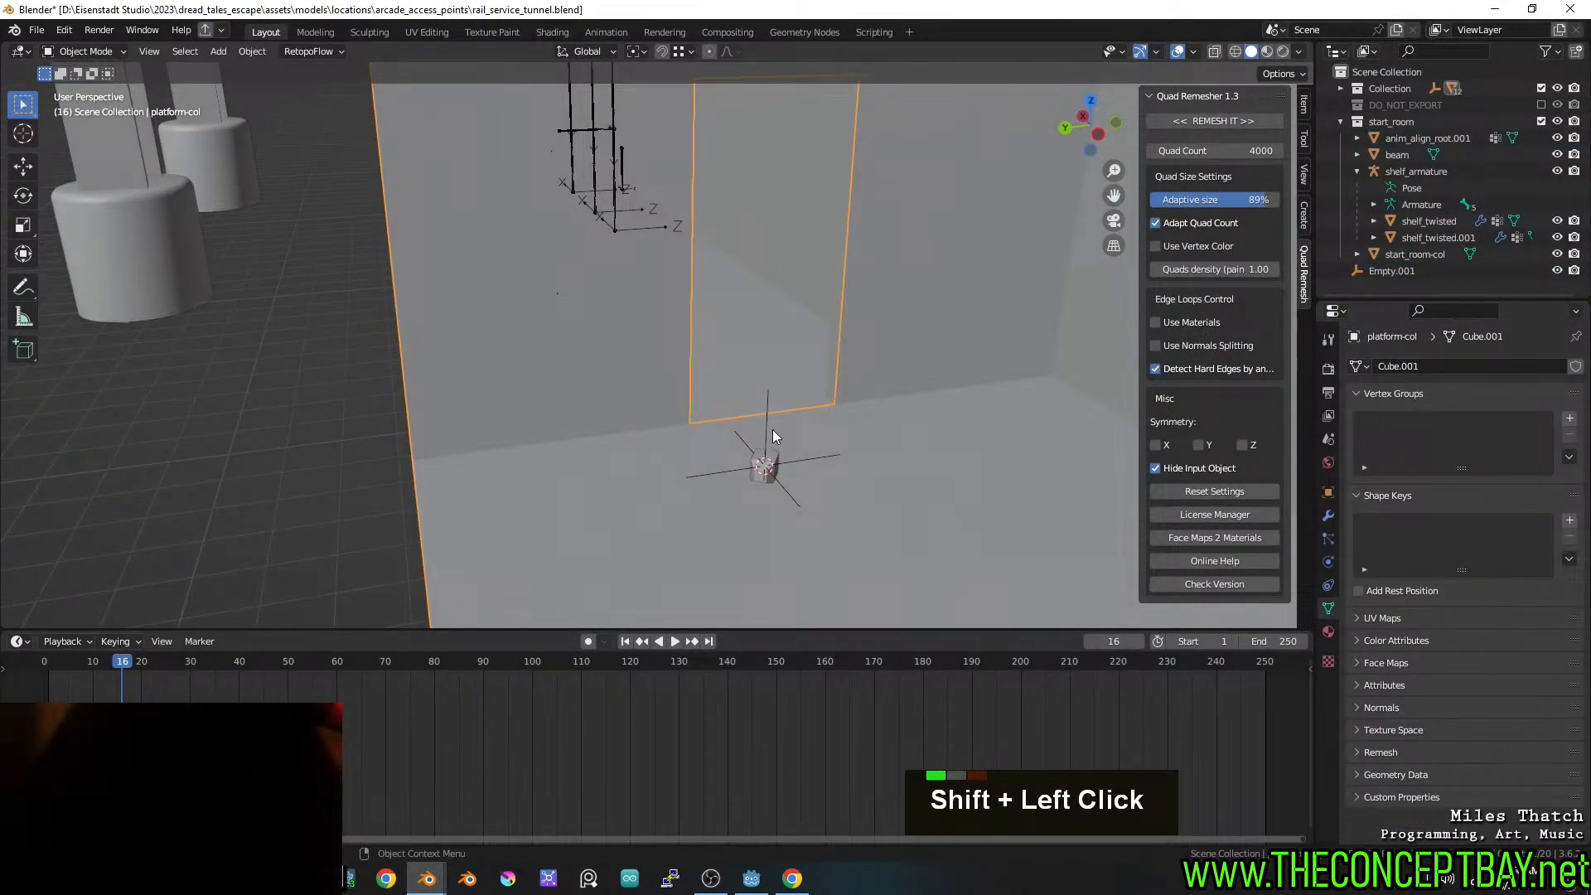
double_click(768, 429)
shift+click(760, 460)
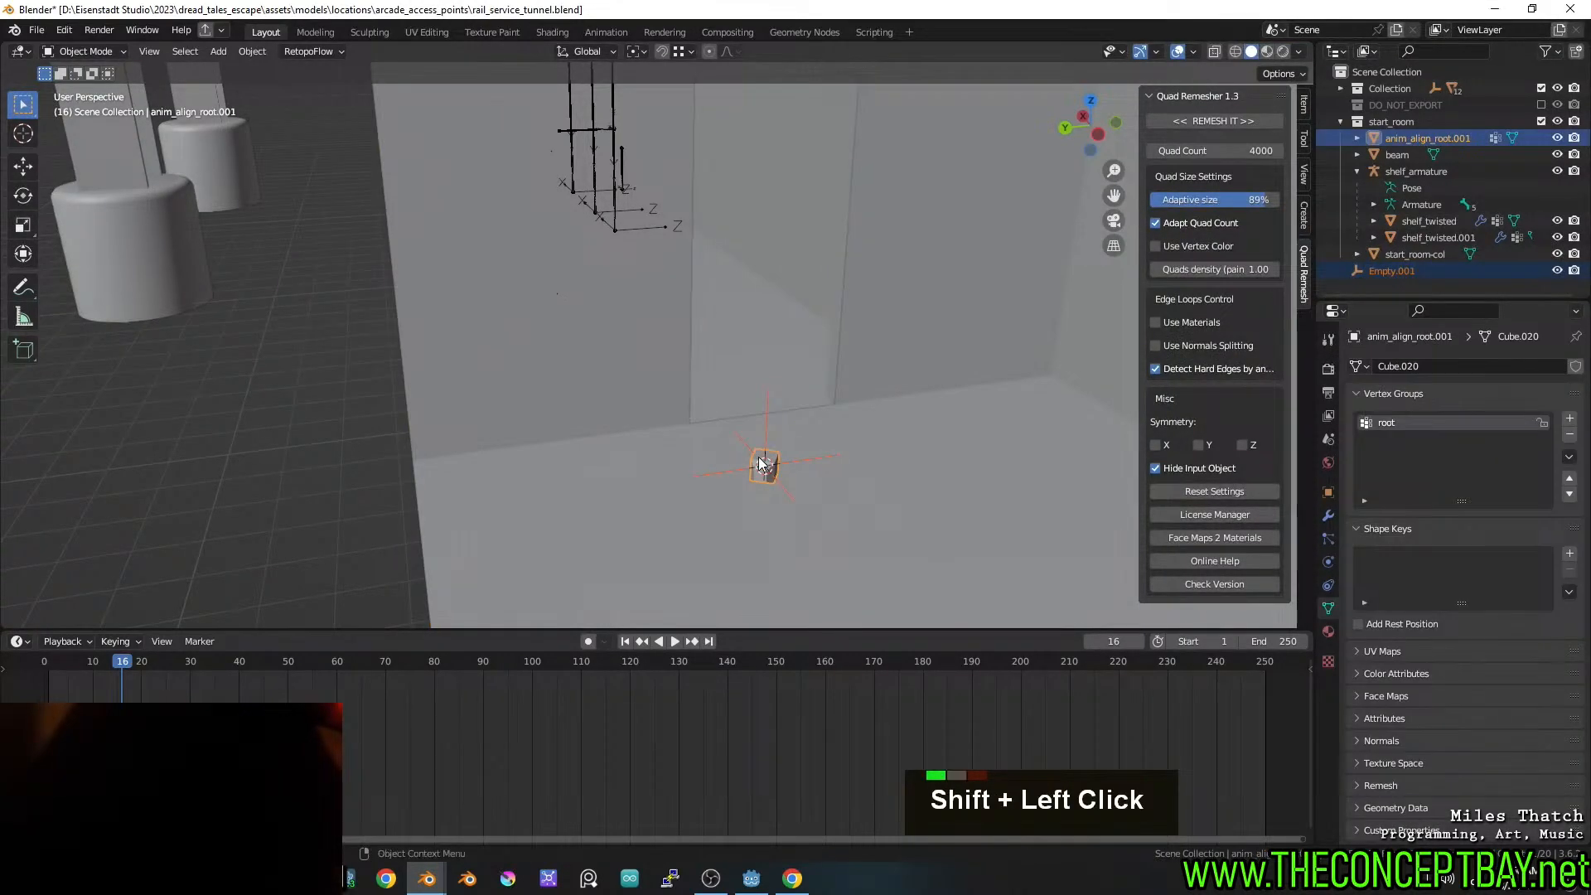
key(ctrl+p)
click(759, 458)
key(ctrl+z)
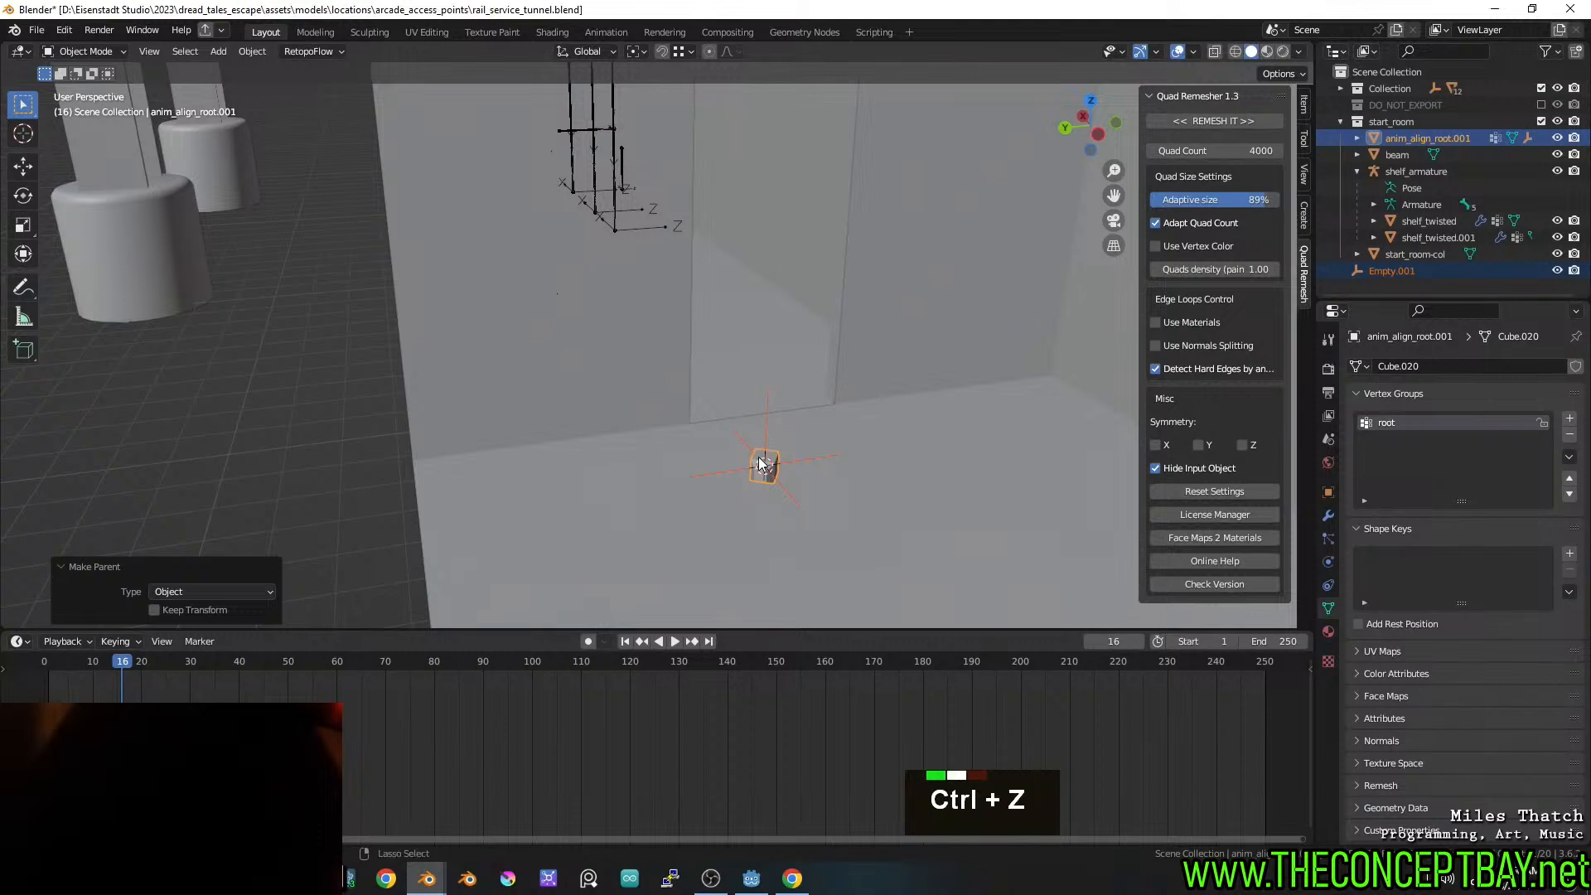
key(ctrl+p)
click(747, 474)
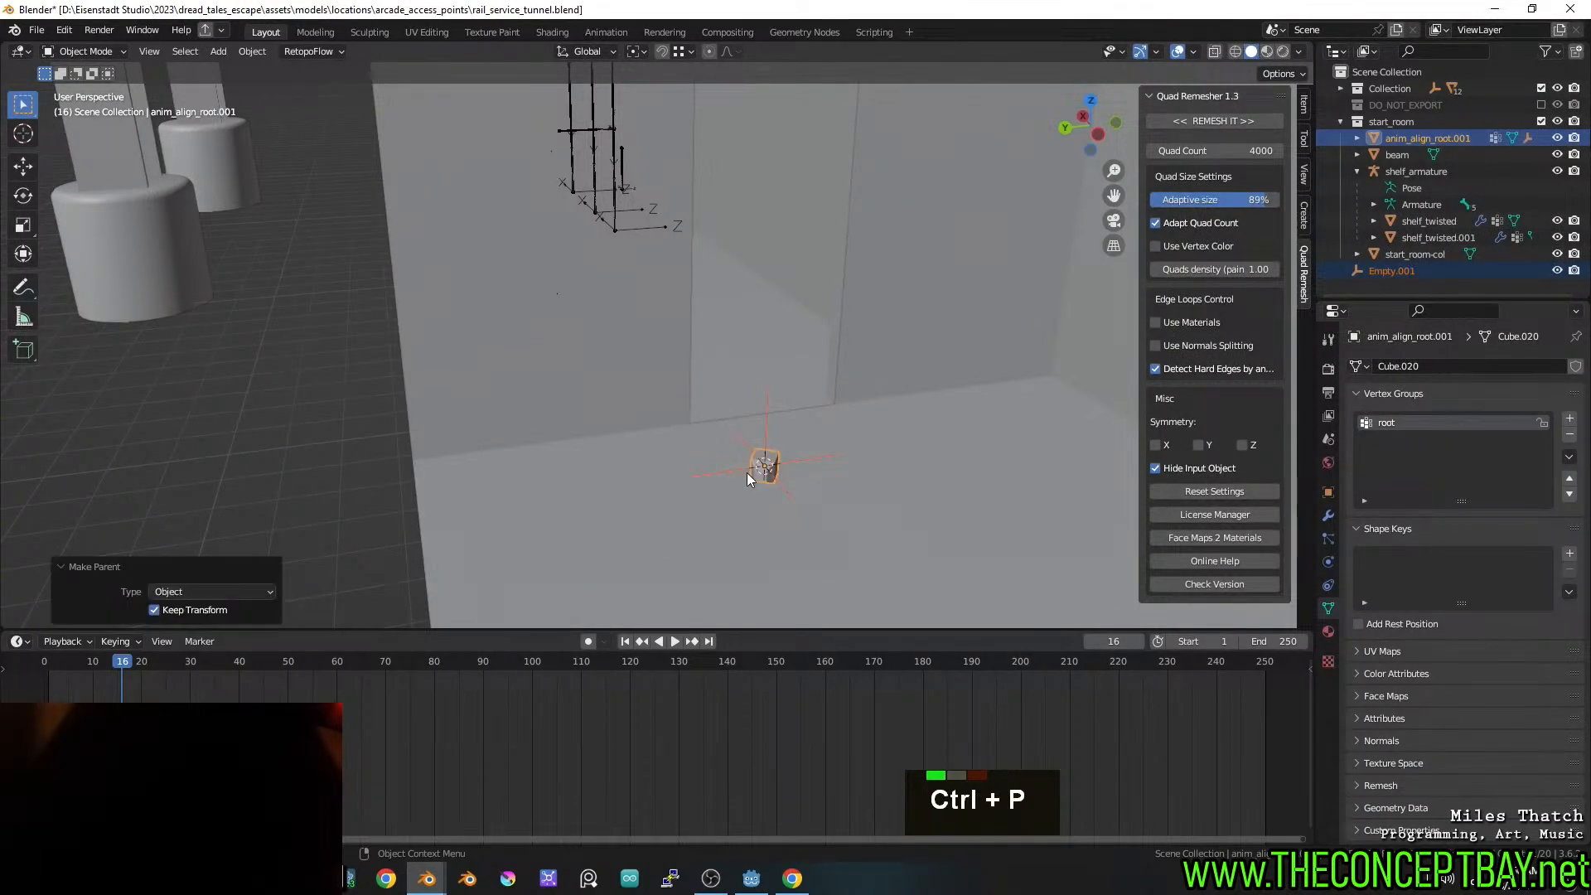
key(ctrl+z)
Parent the empty to anim_align_root.001 without inverse, and clear that parent while keeping the transformation
key(ctrl+p)
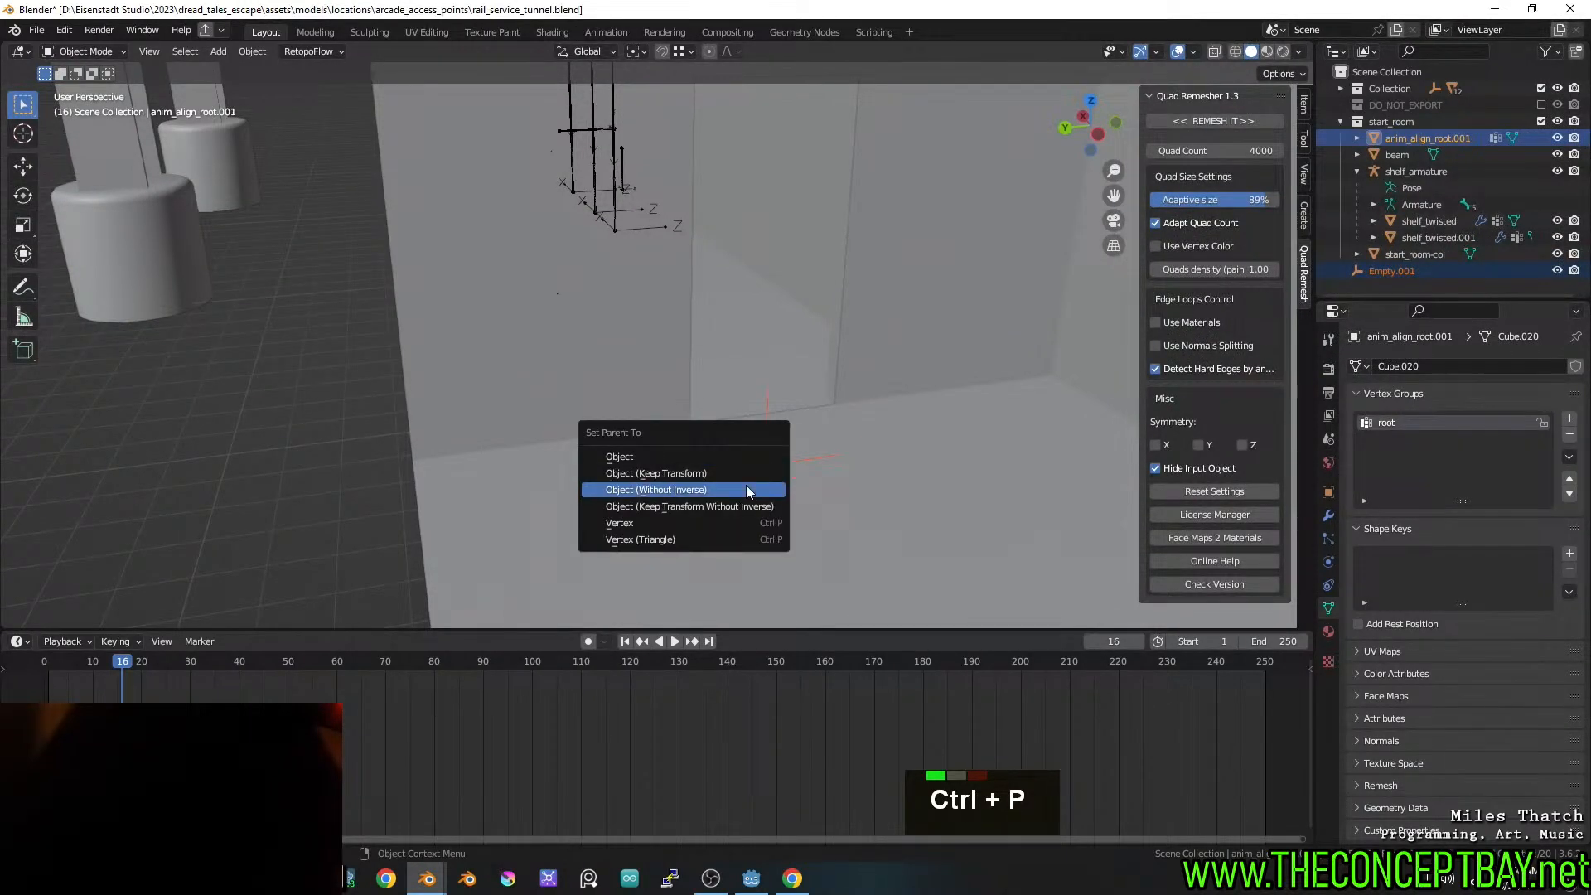
click(745, 489)
click(797, 477)
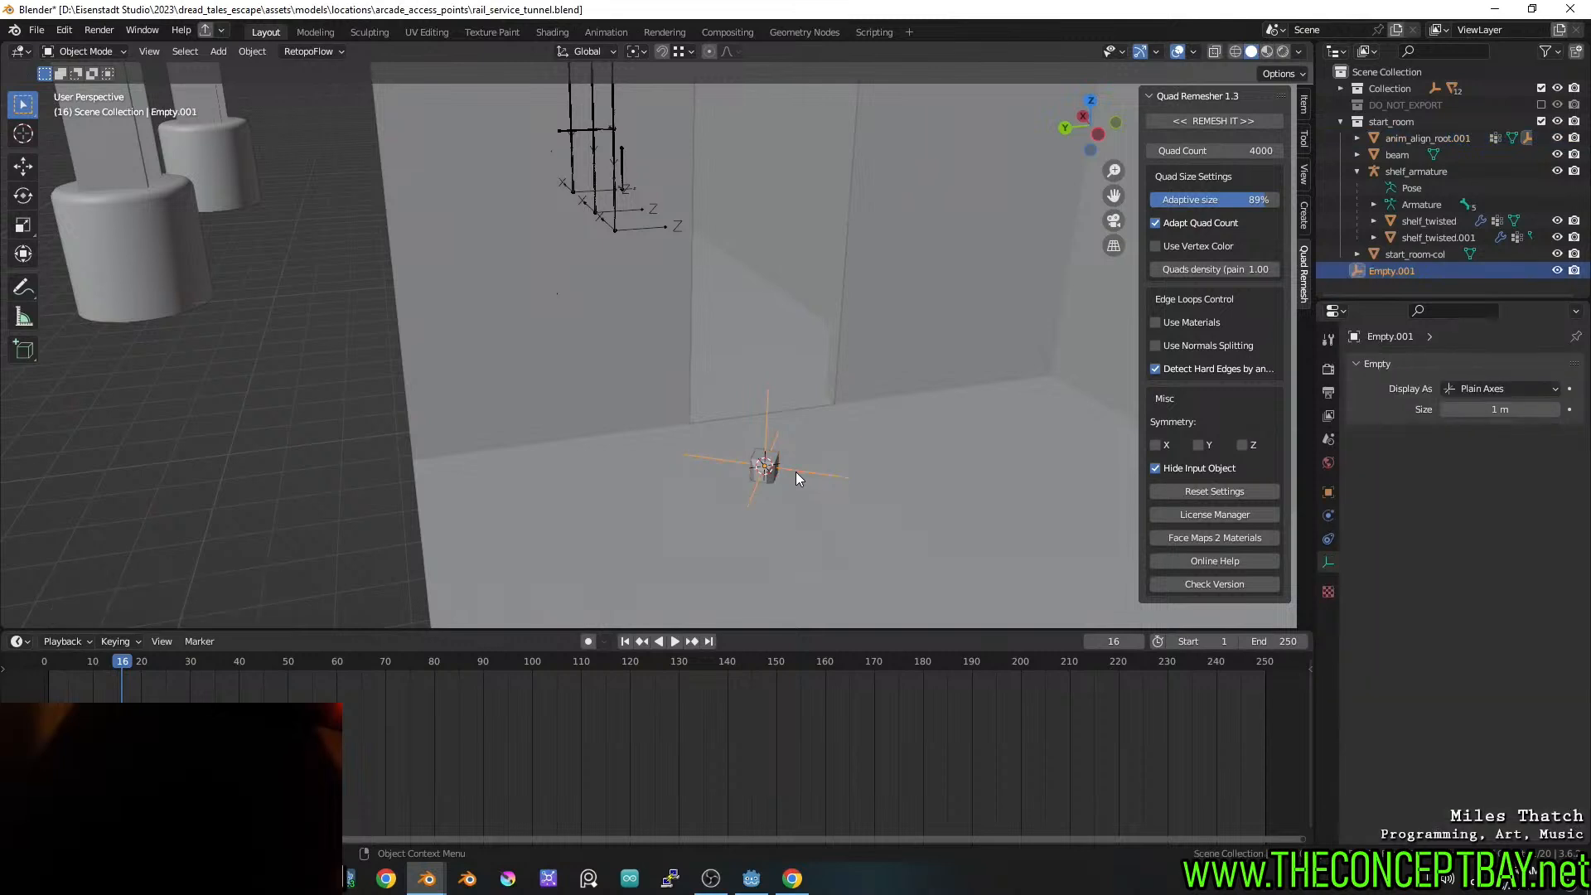
key(ctrl+p)
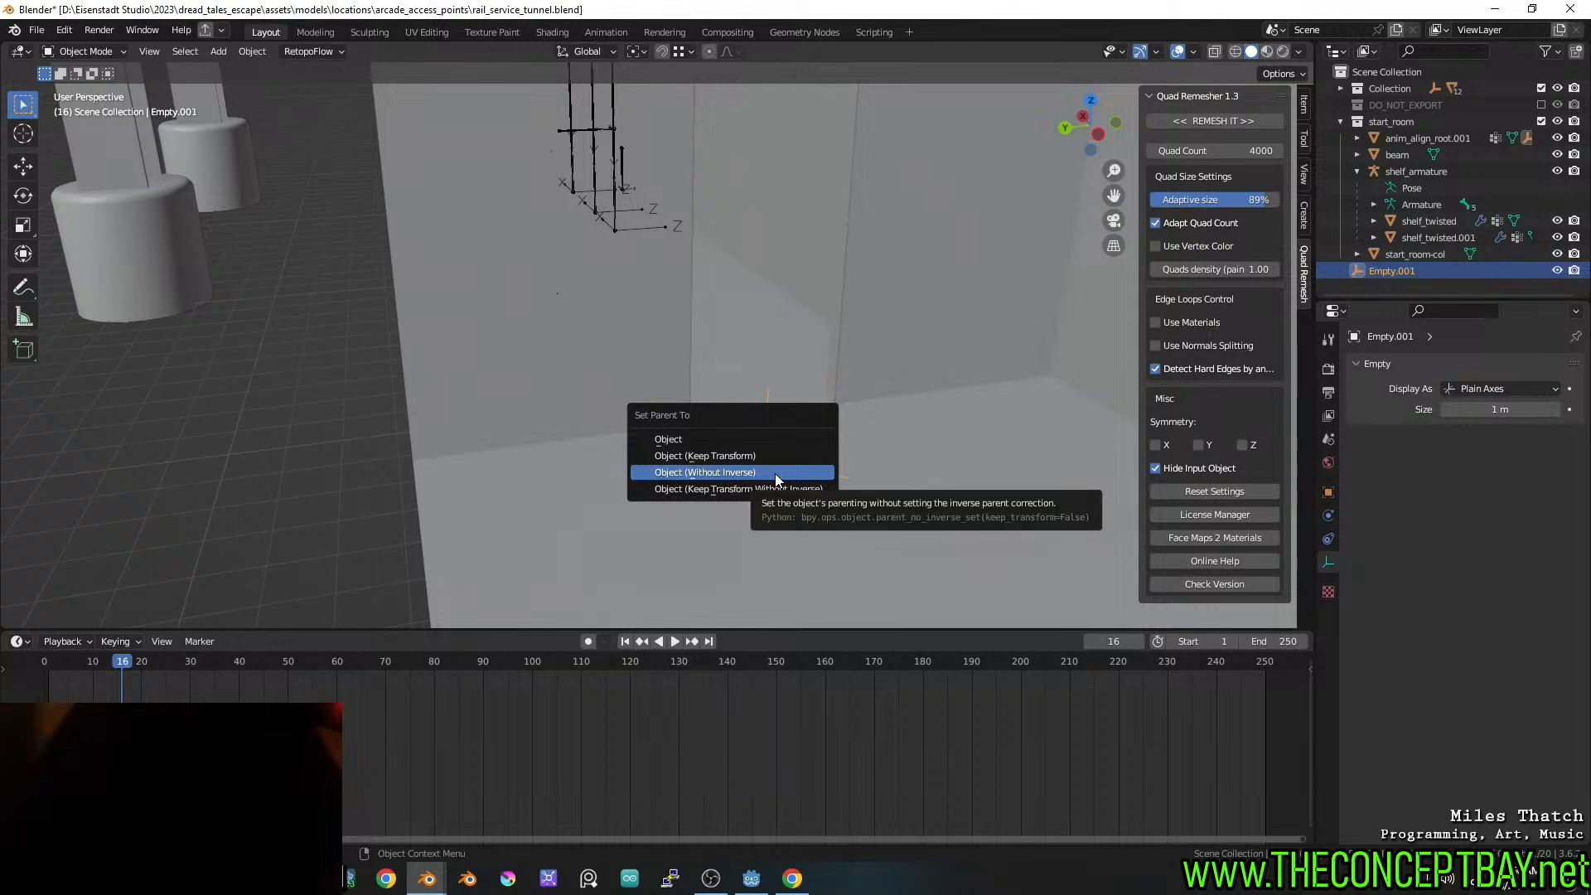
click(775, 473)
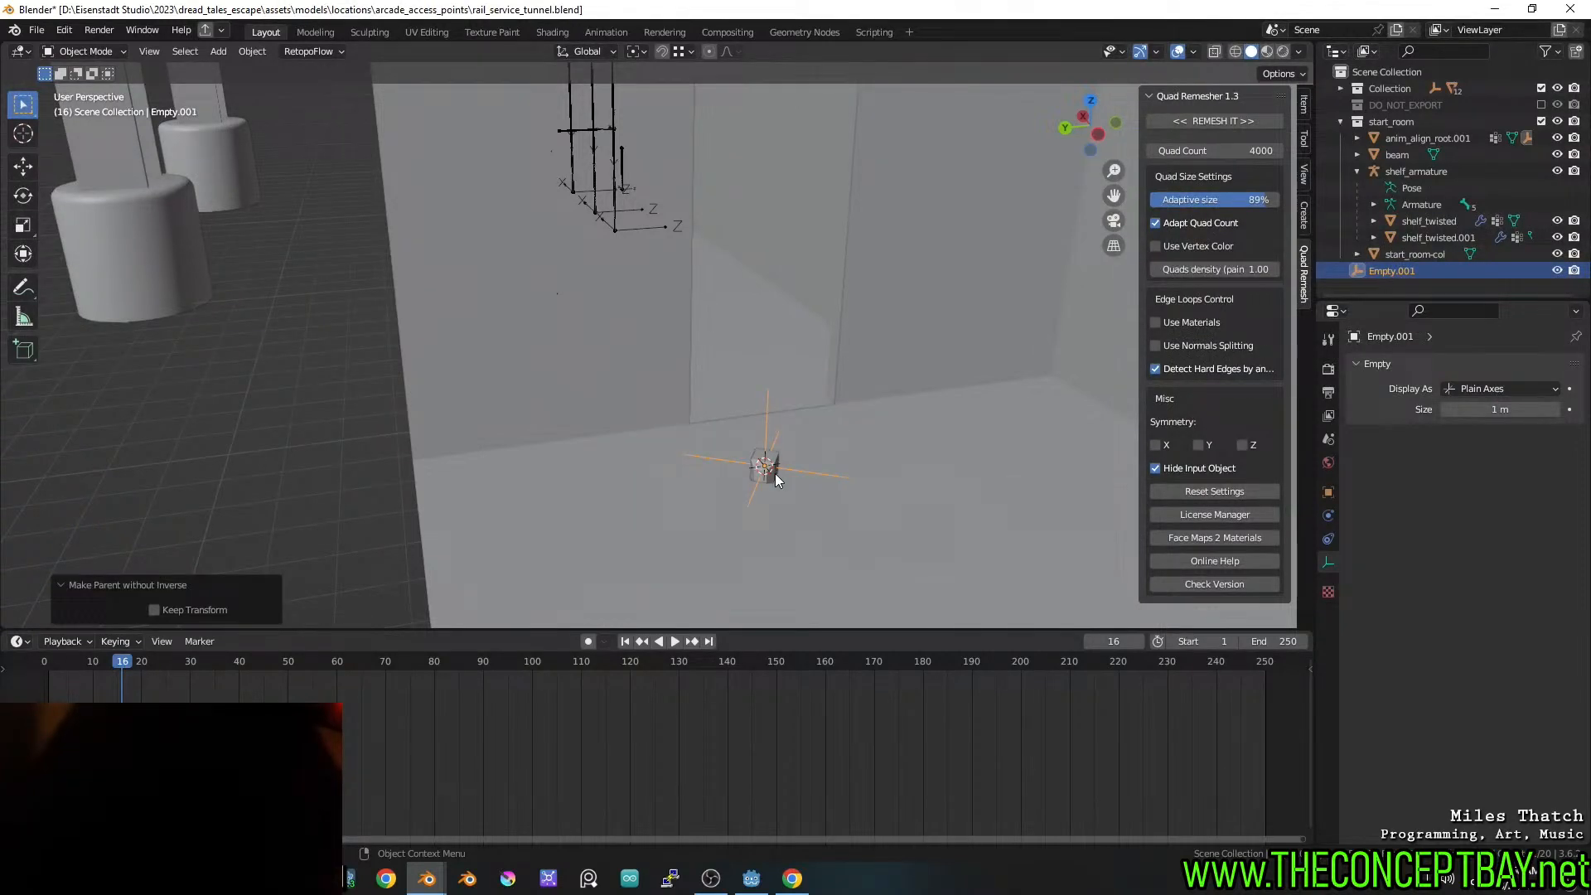
key(alt+p)
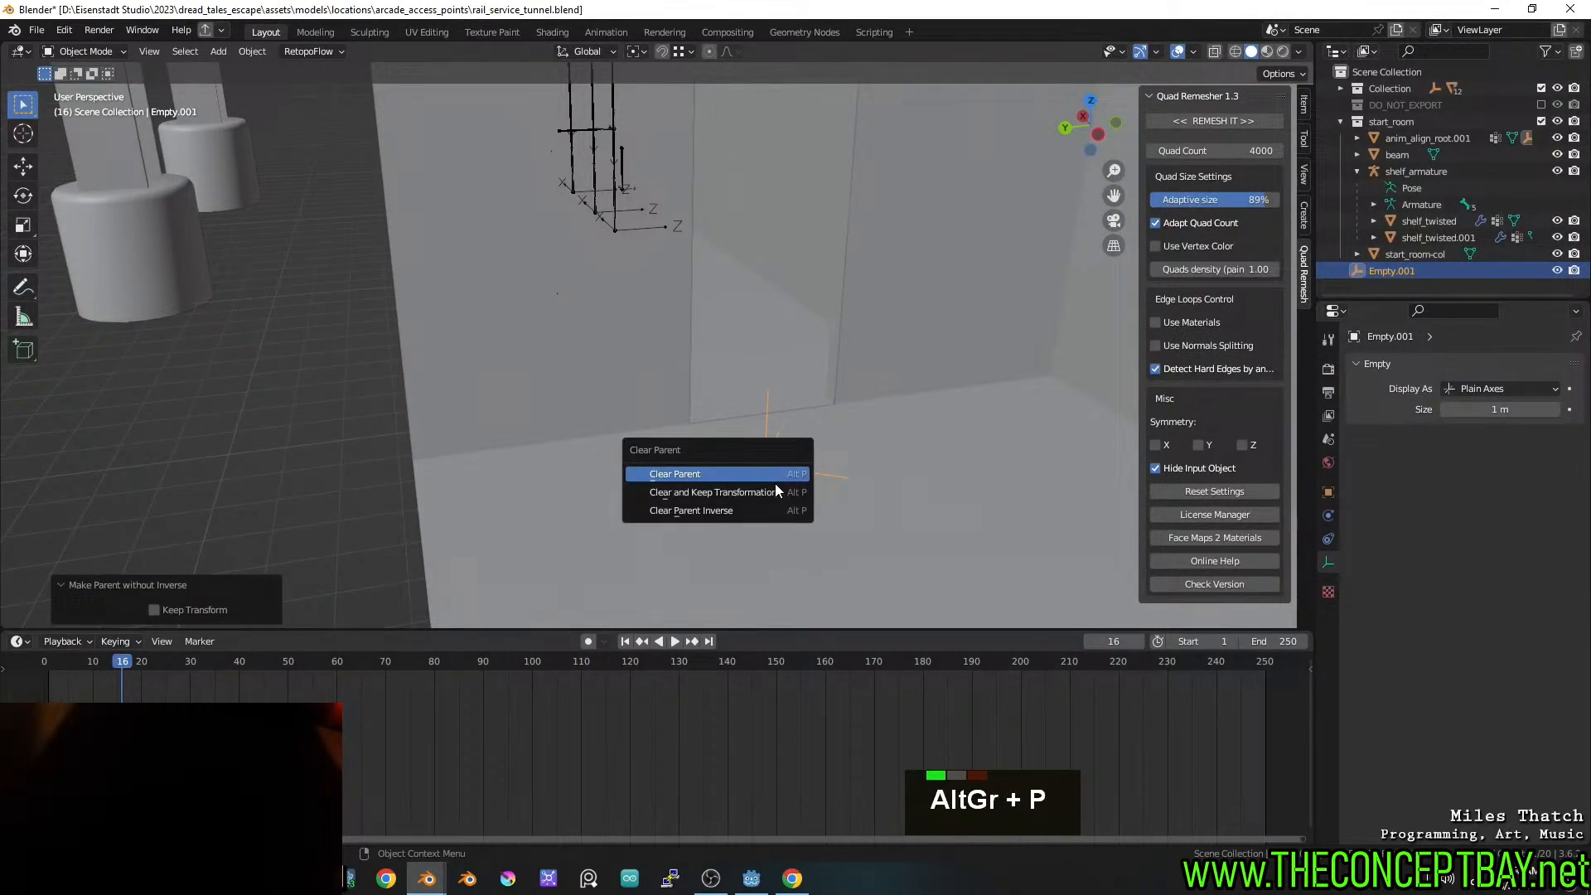
click(774, 487)
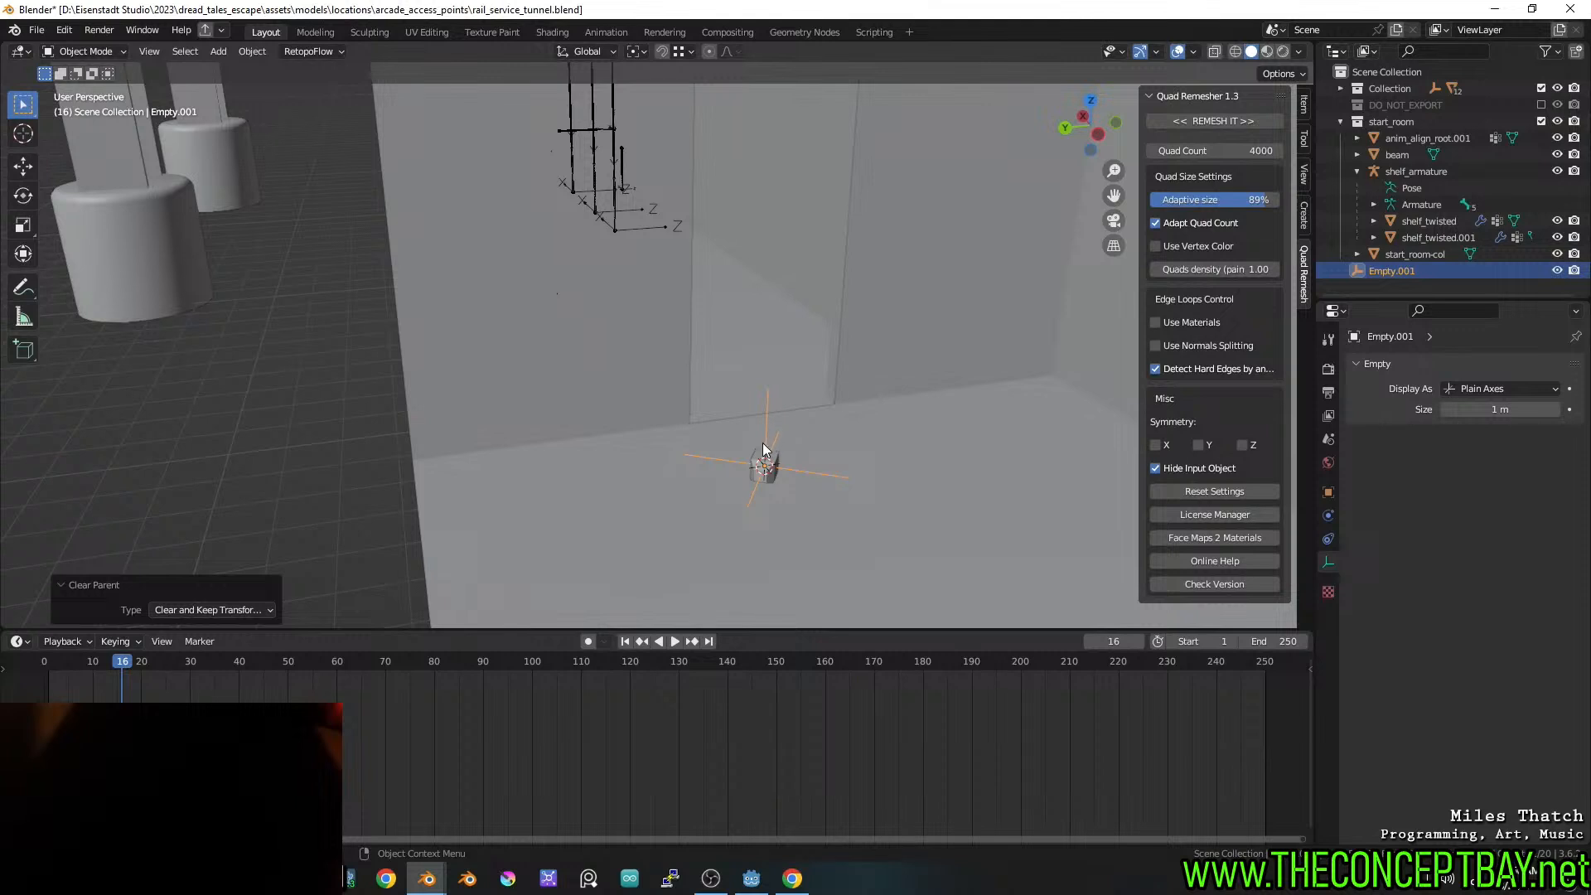
click(1416, 123)
right_click(1411, 123)
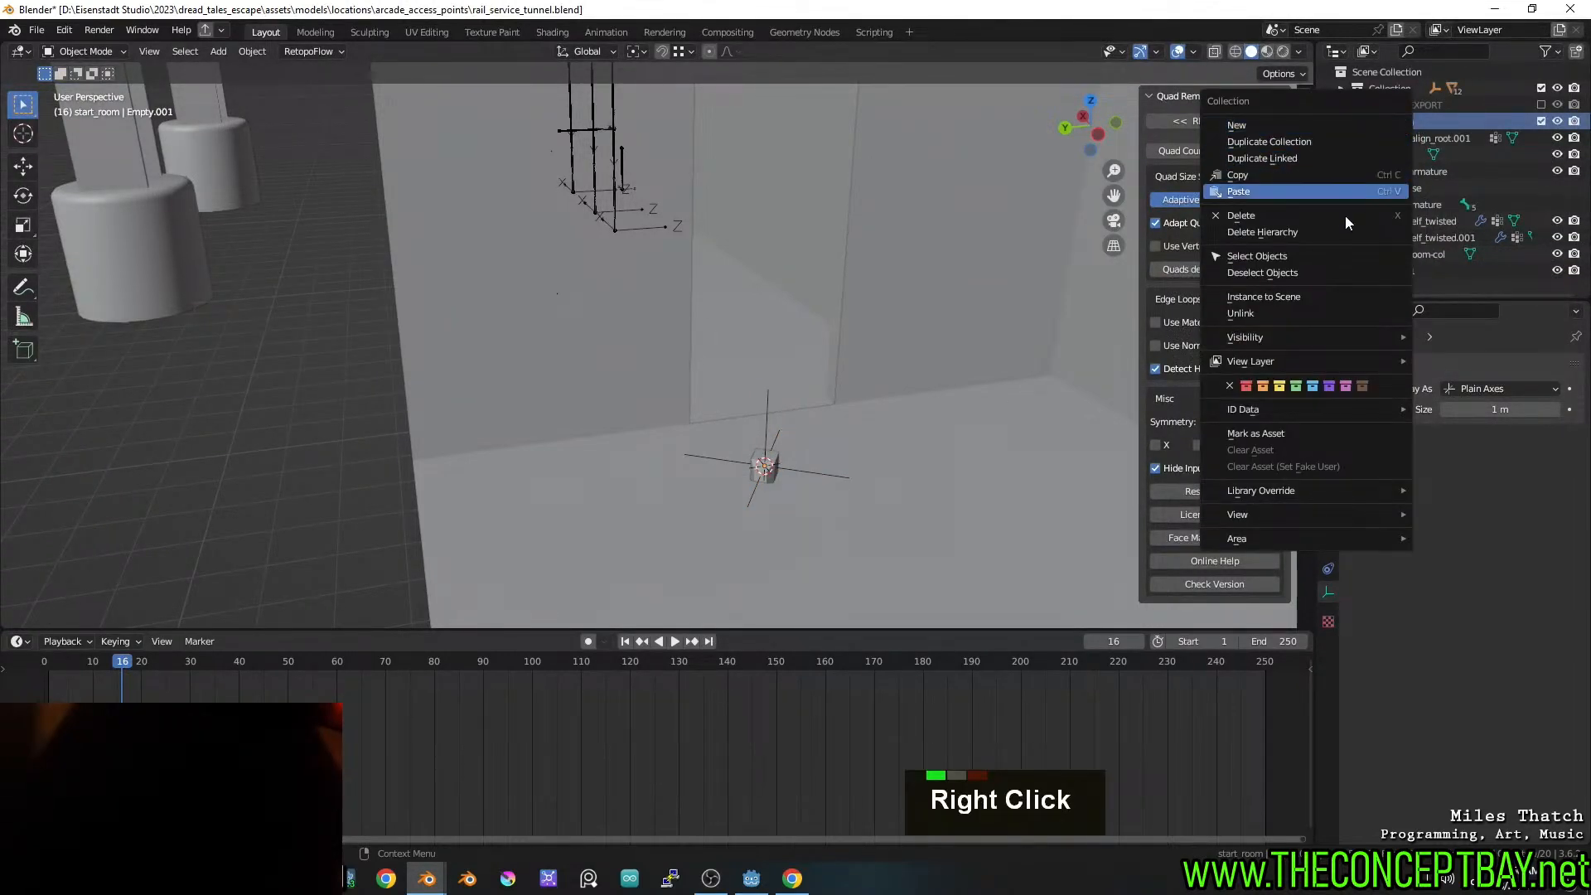
click(1326, 235)
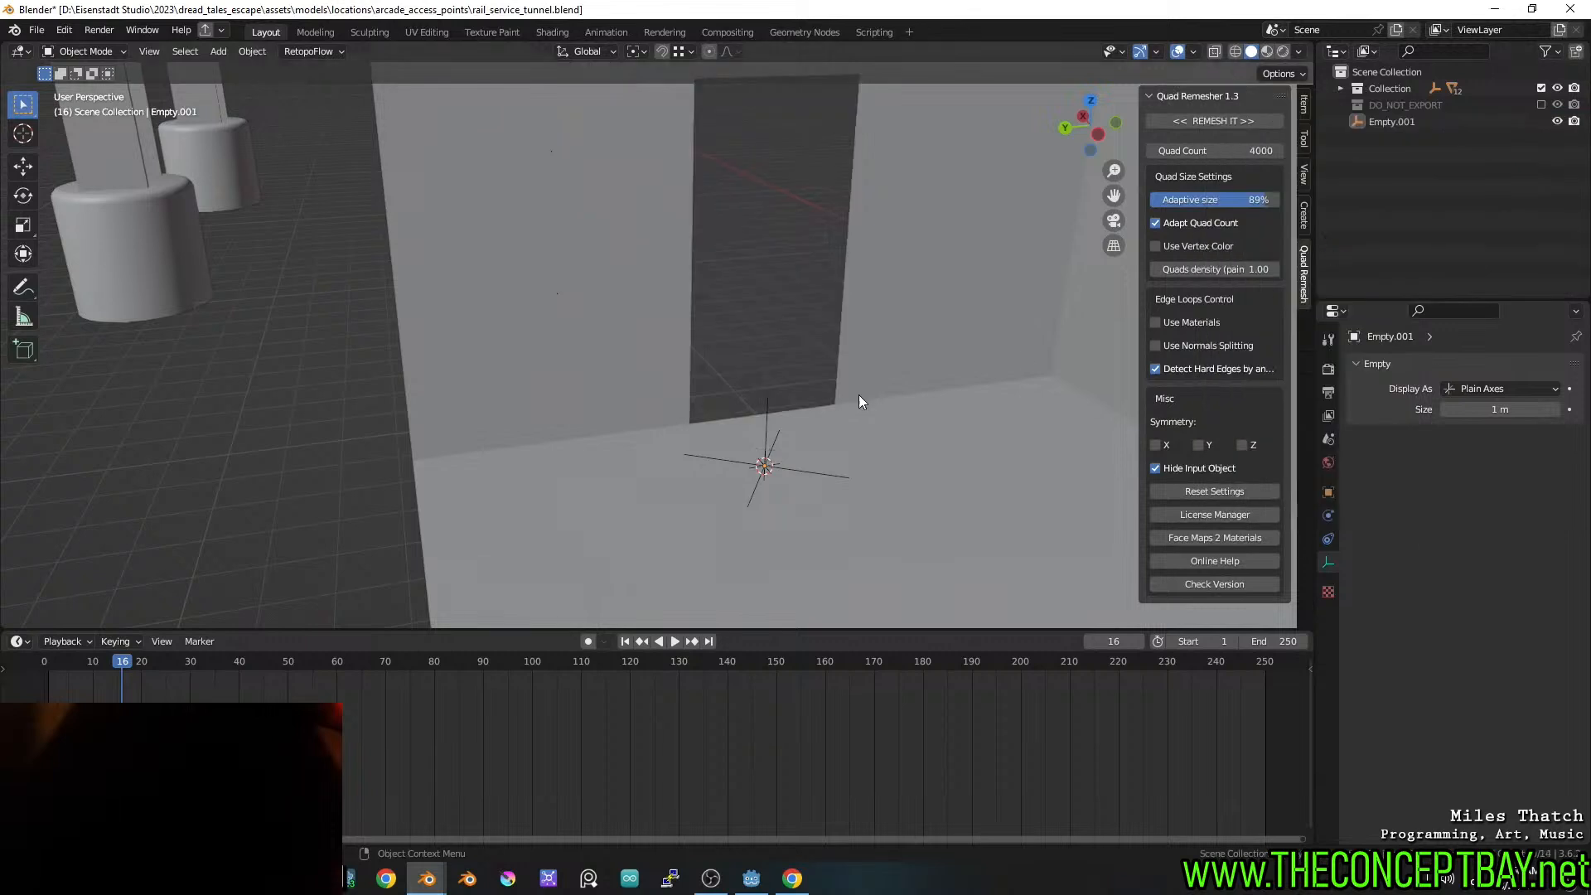
key(ctrl+z)
Select all objects in the start_room collection and parent them to the empty with the Object option
right_click(1391, 123)
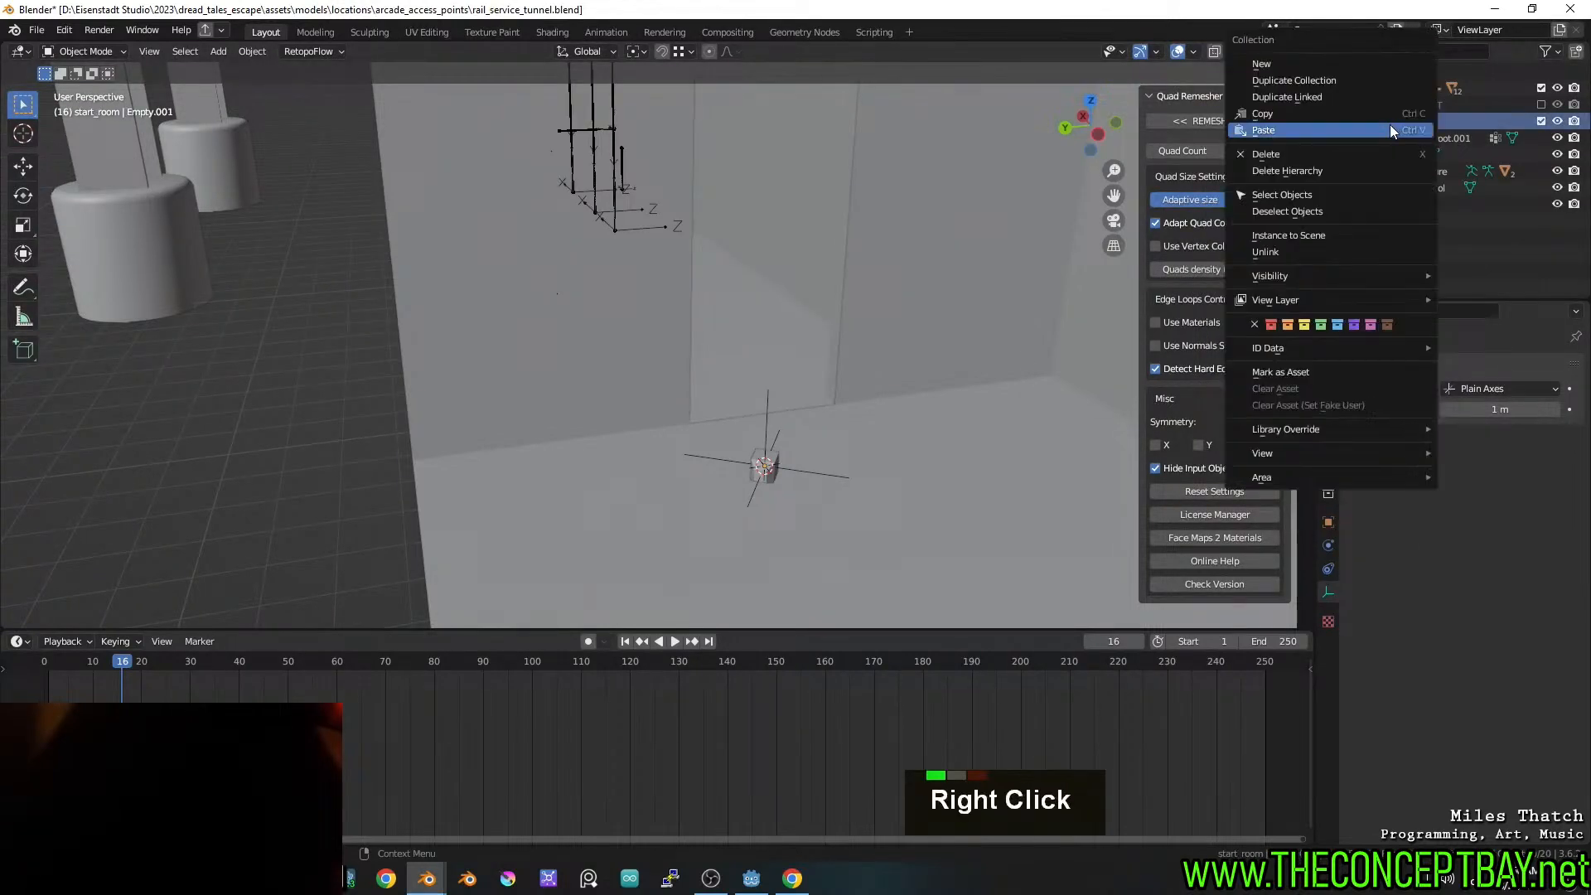
click(1309, 197)
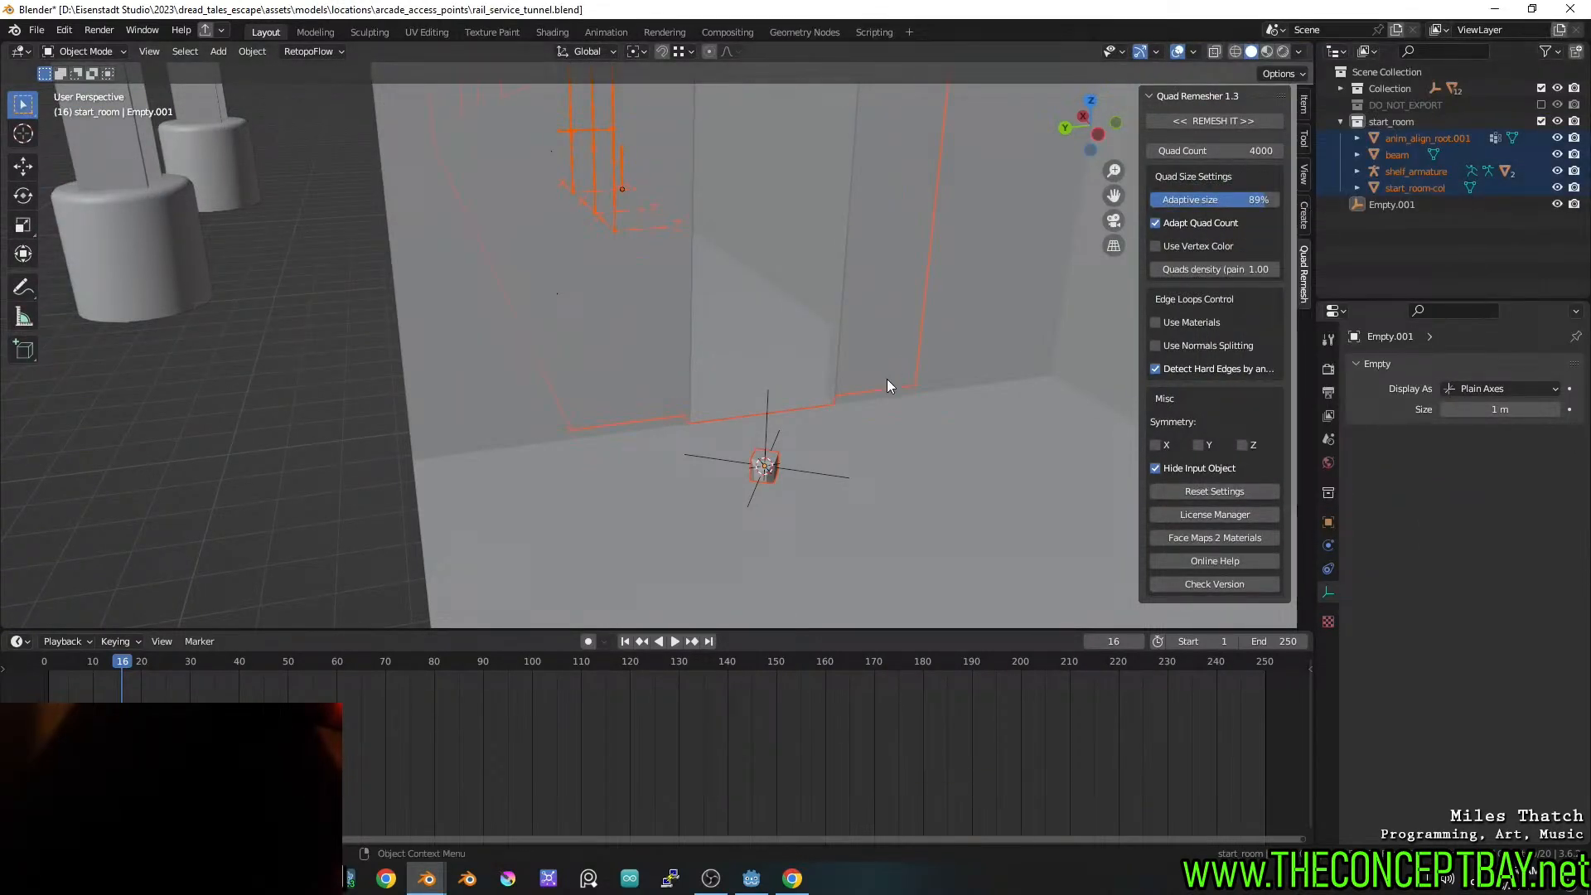
shift+click(796, 470)
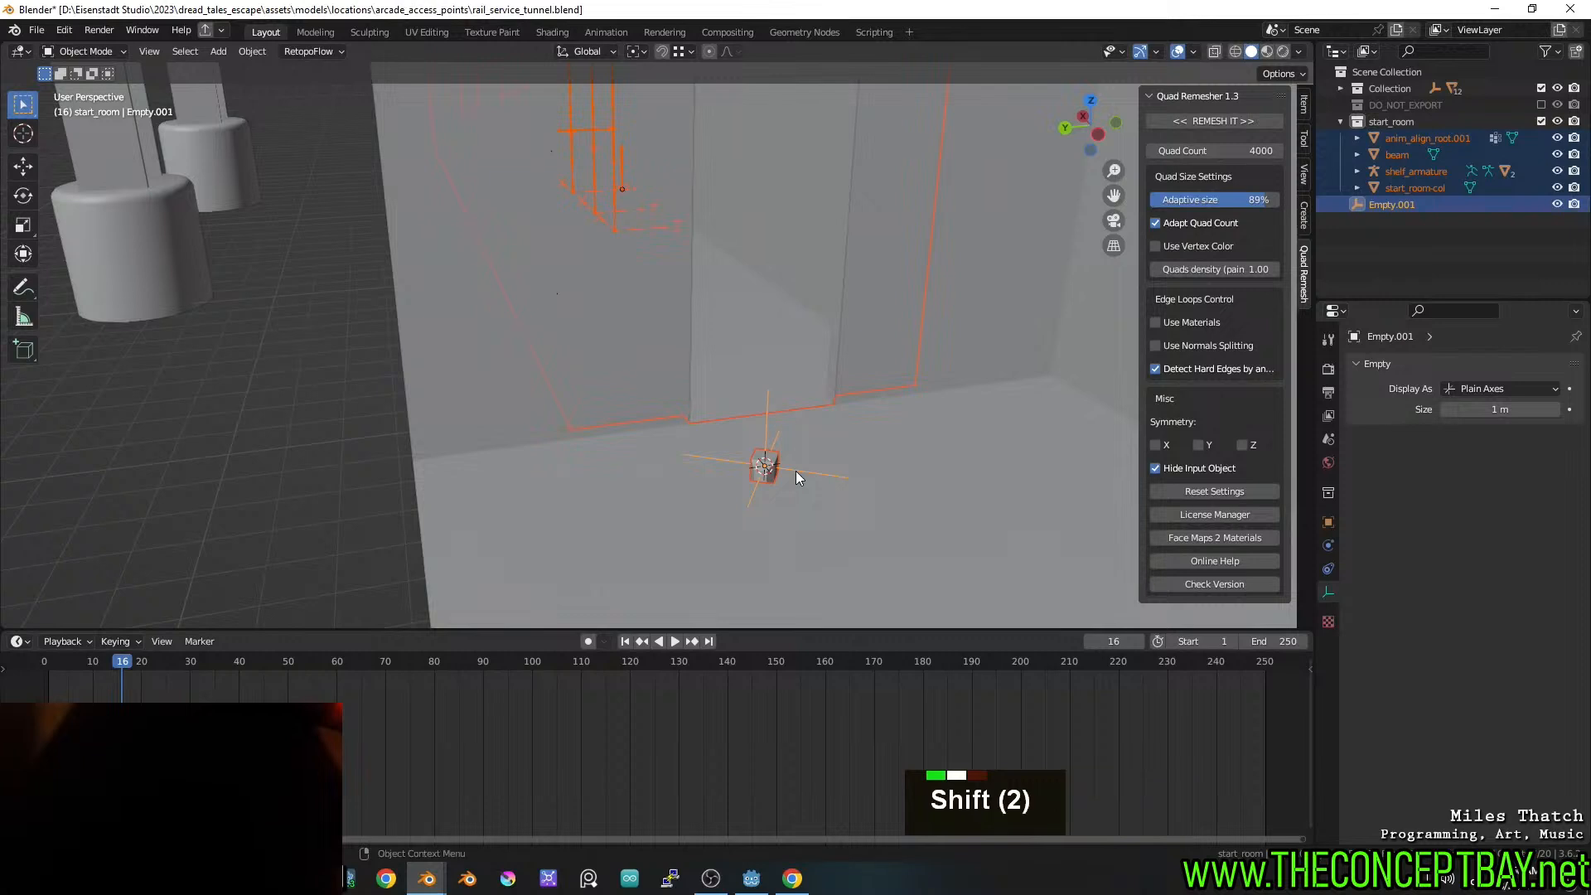
key(ctrl+p)
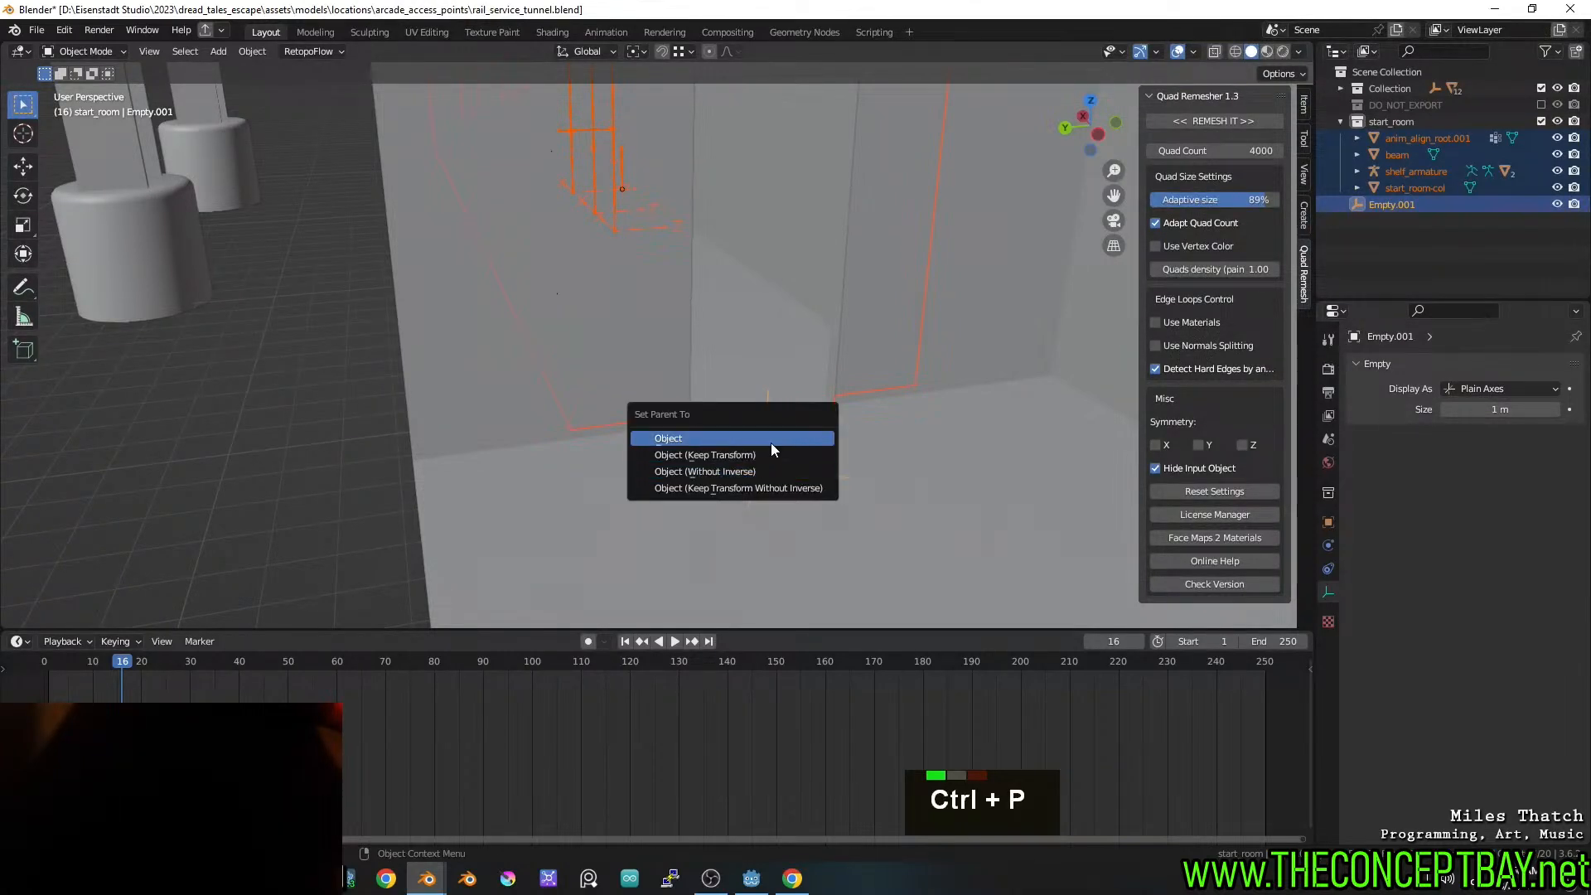
click(771, 443)
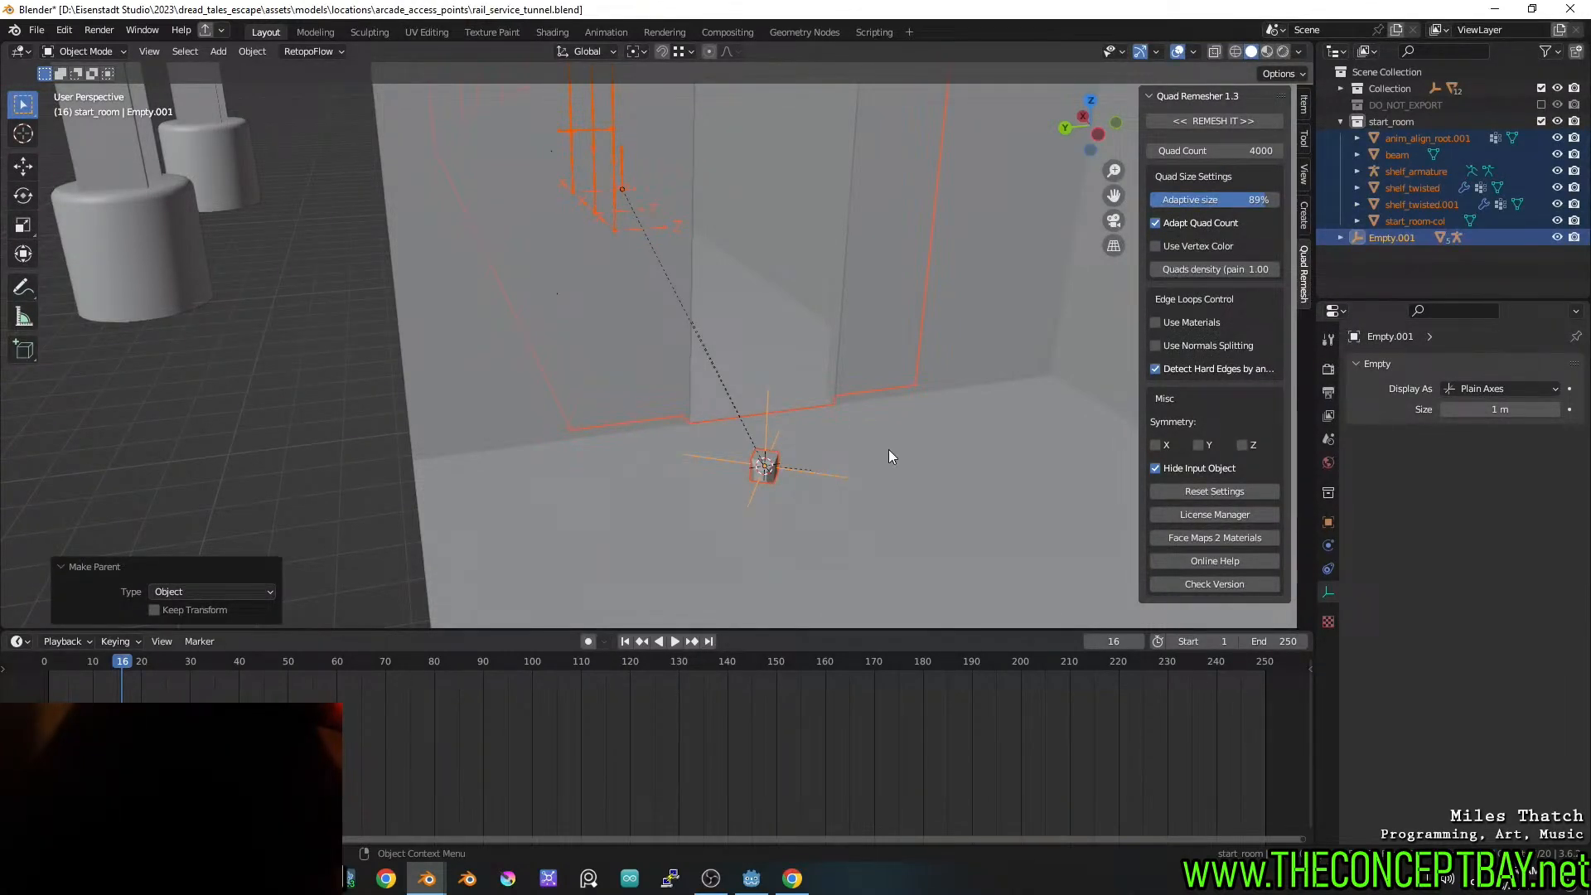
Move the empty into the start_room collection and rename it start_room_pivot
click(1398, 242)
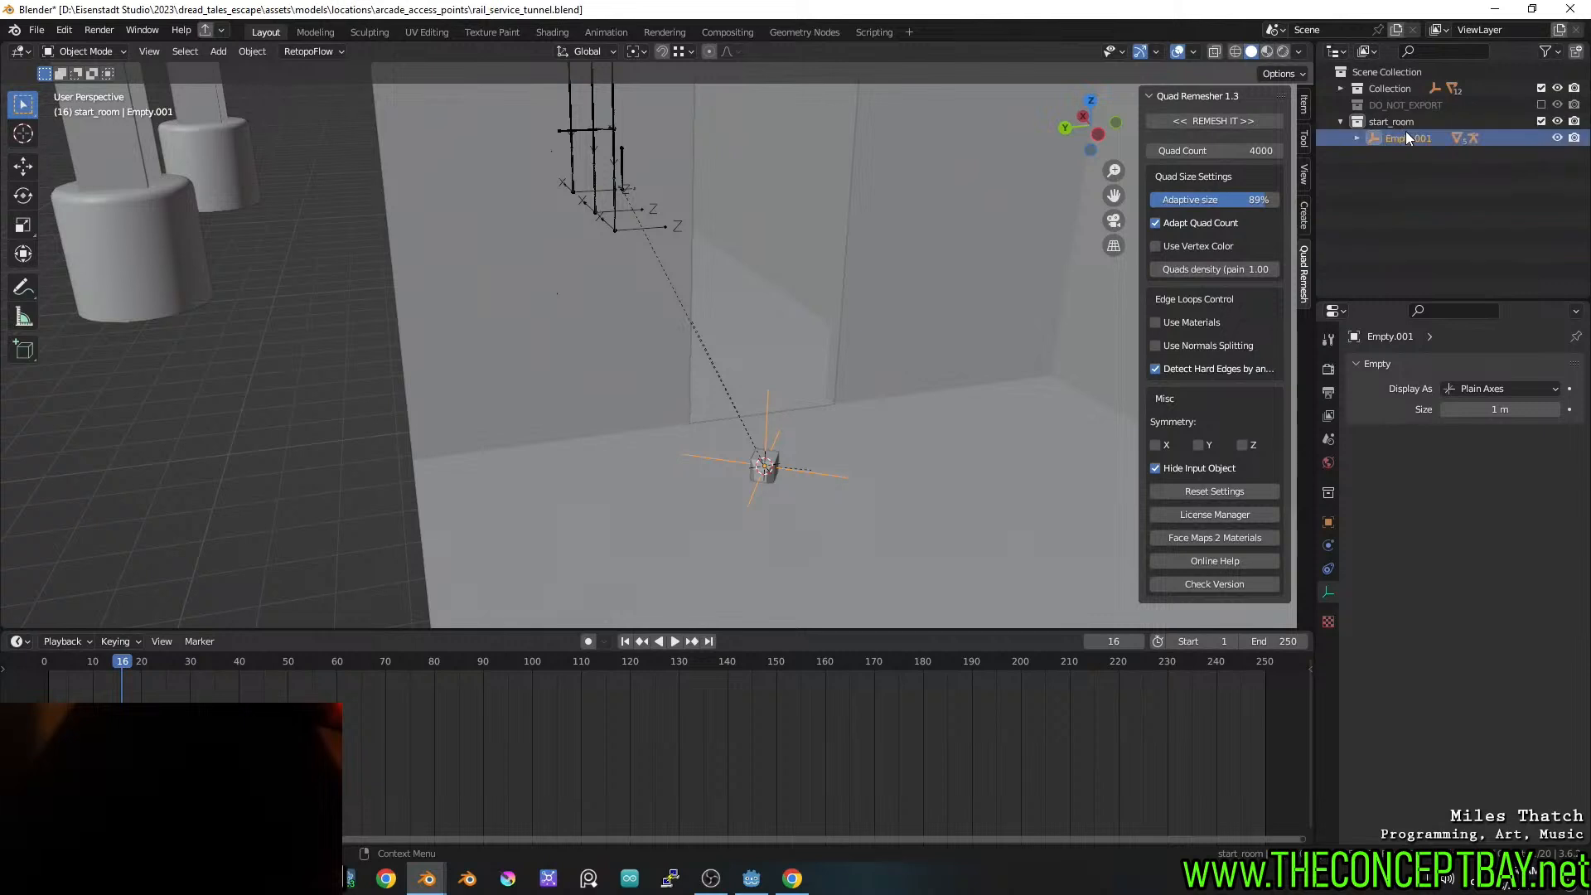
double_click(1407, 139)
text(start_)
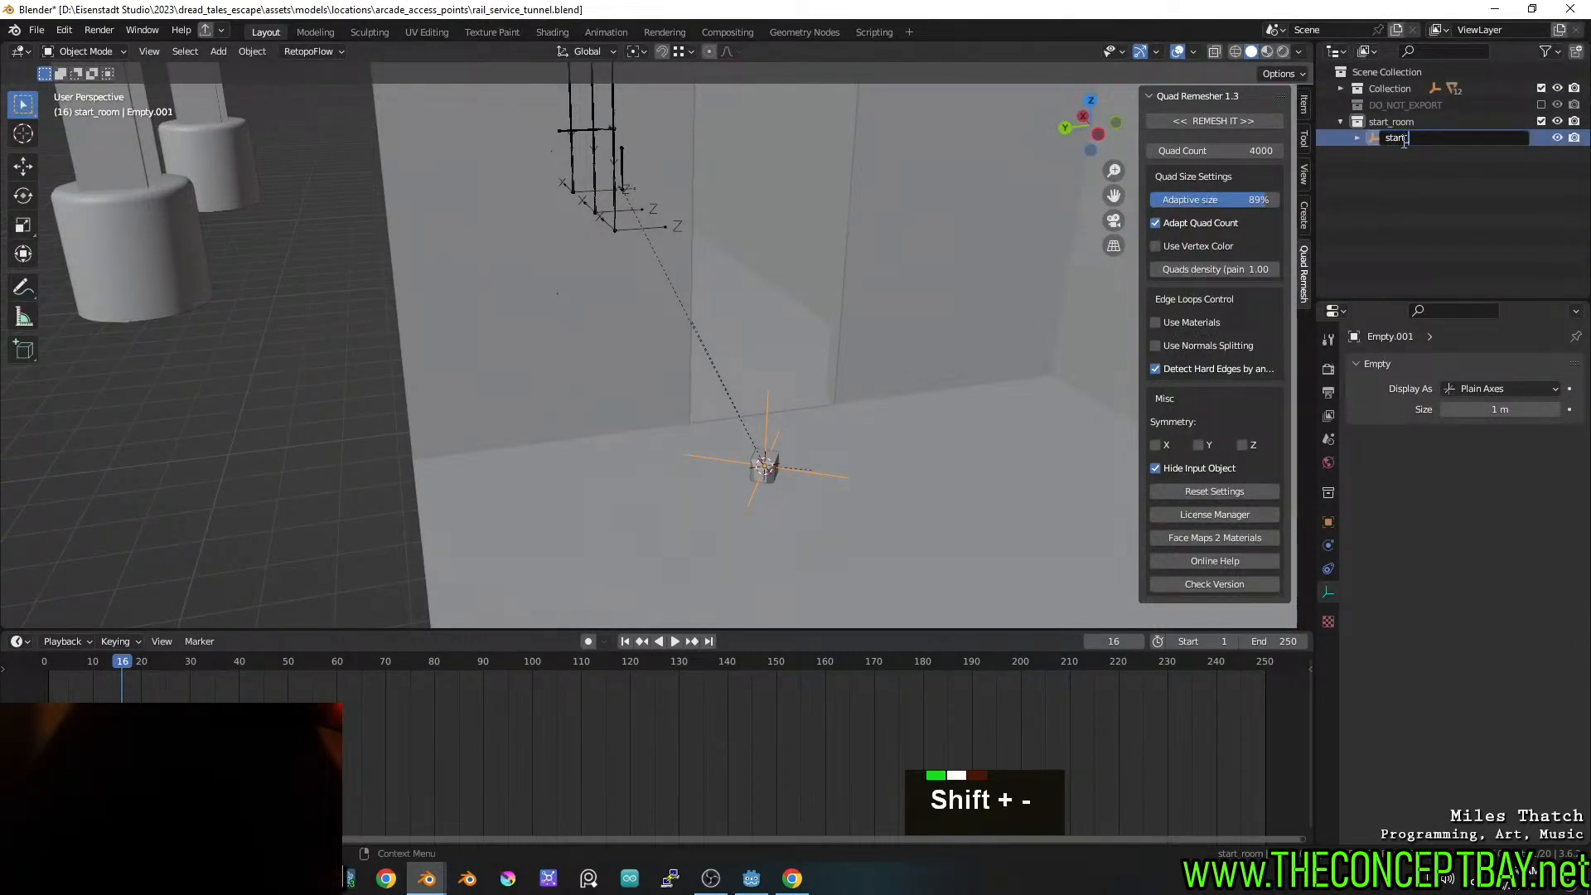
text(room)
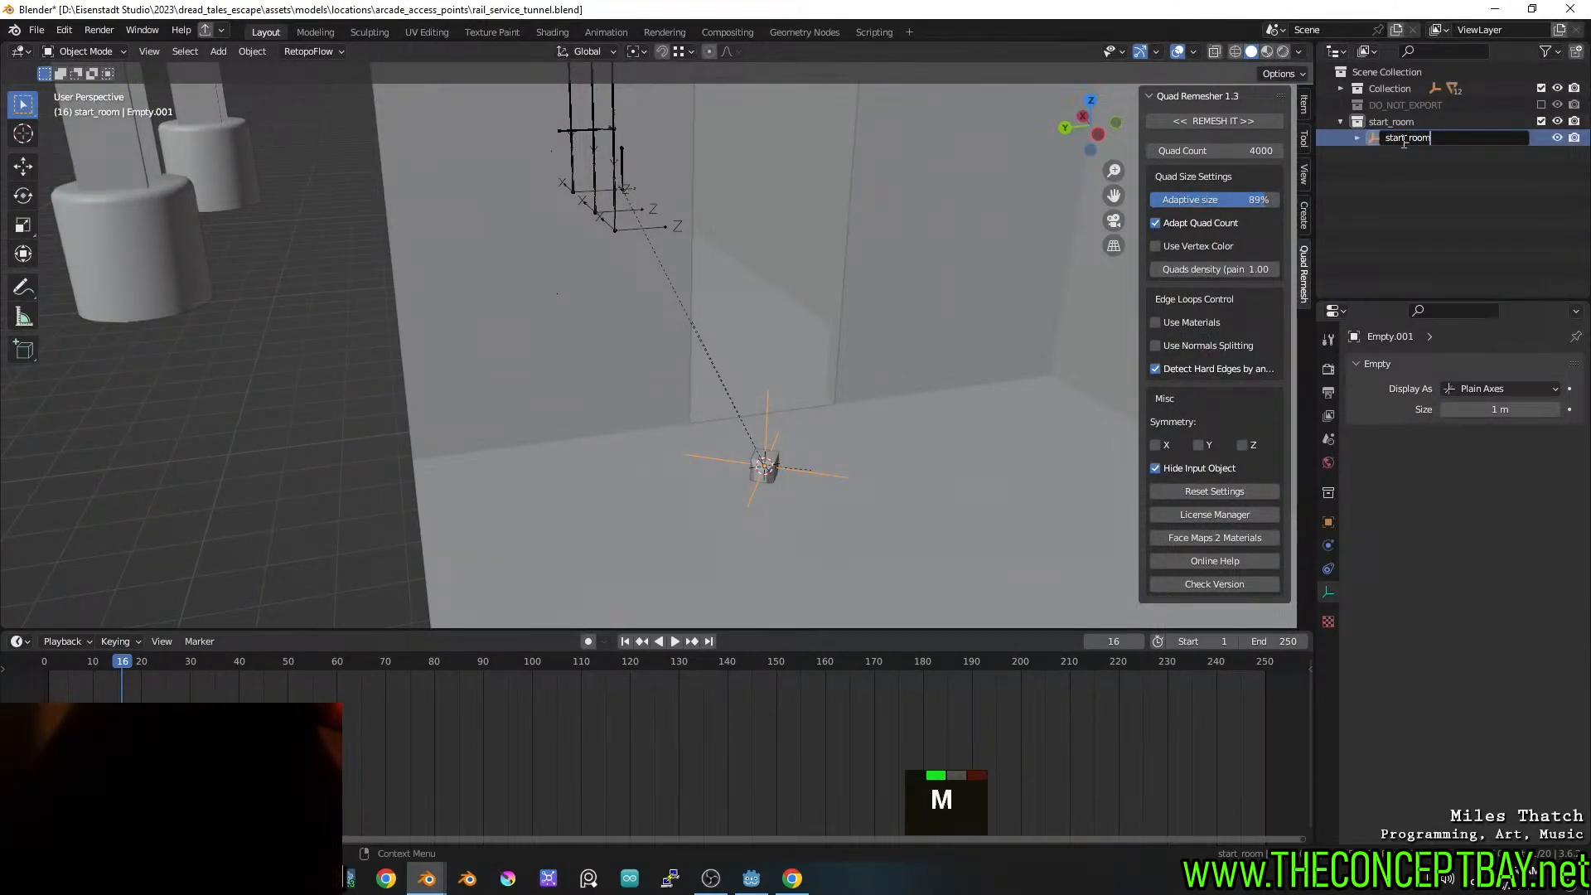
text(_pi)
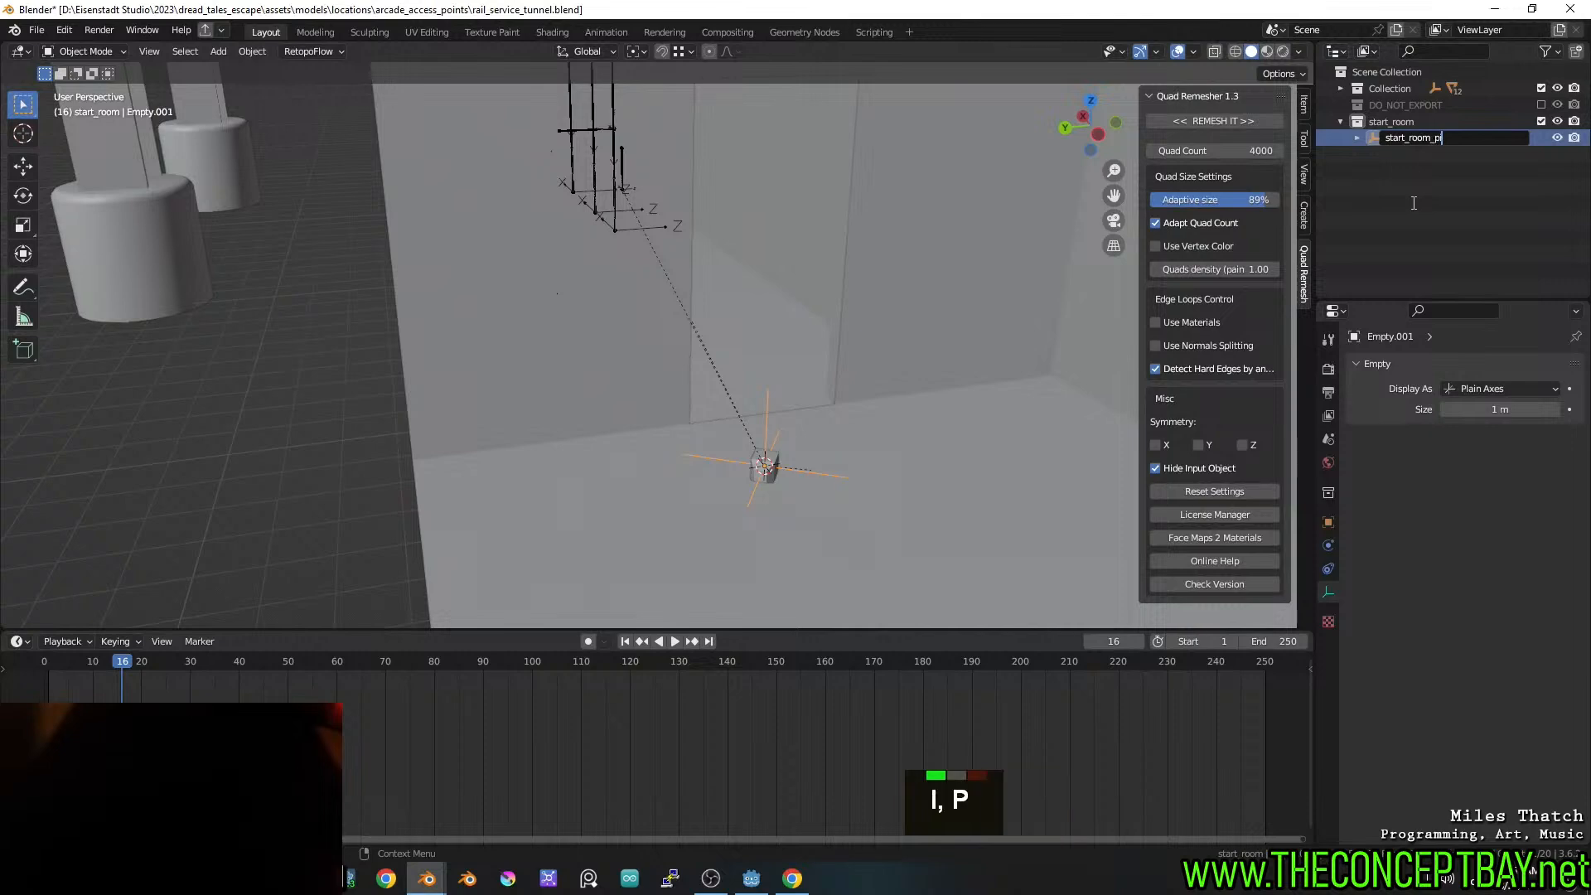
text(vot)
key(Return)
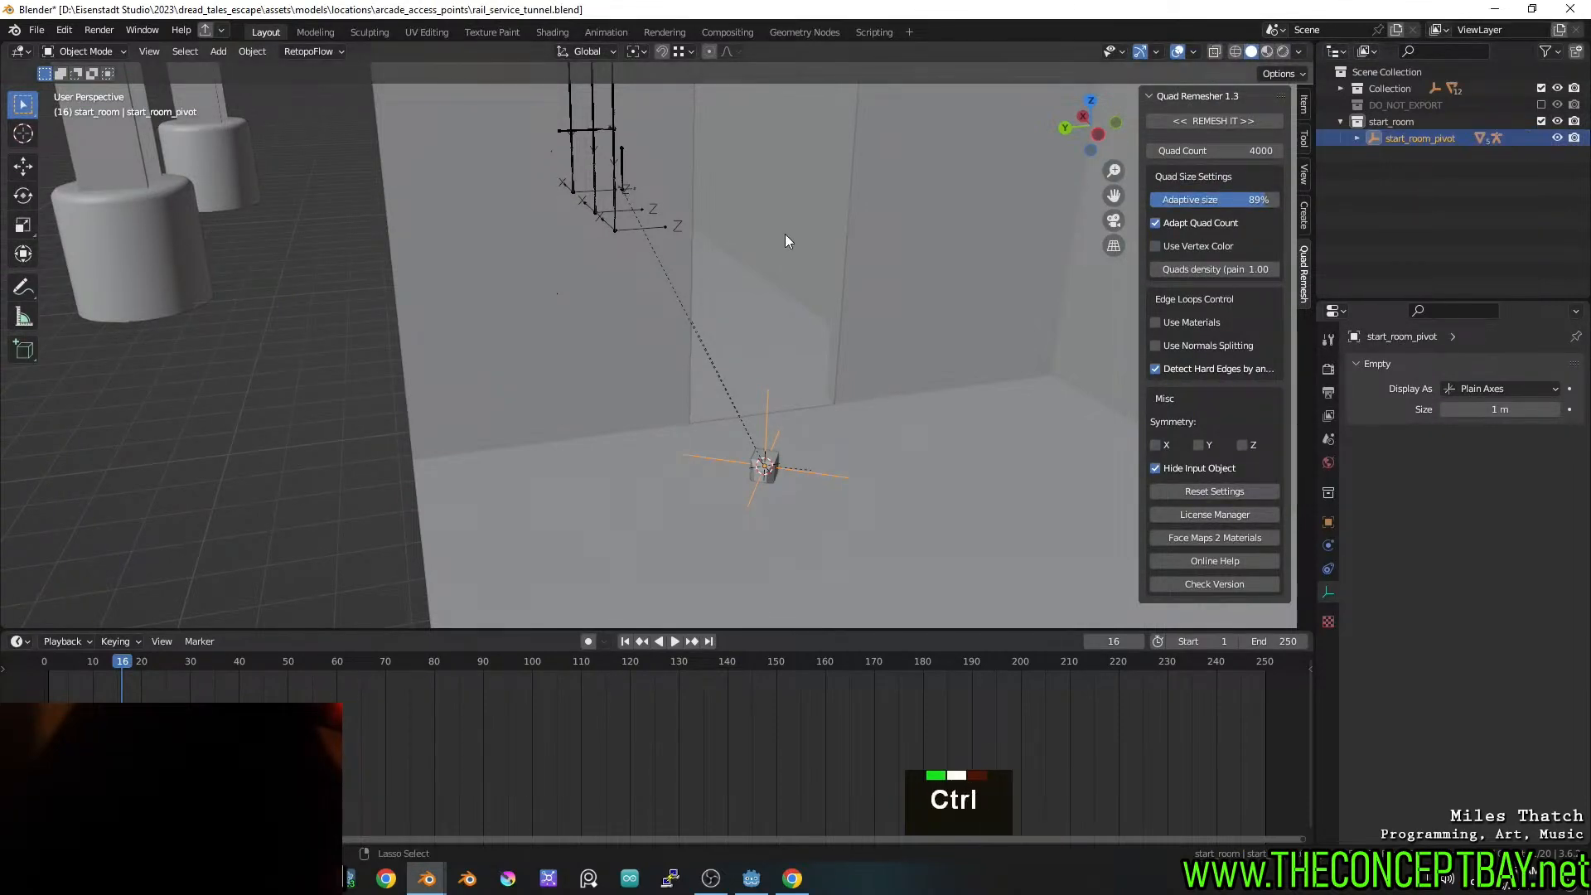
Save rail_service_tunnel.blend and check the pivot's placement by the doorway
key(ctrl+s)
key(ctrl+s)
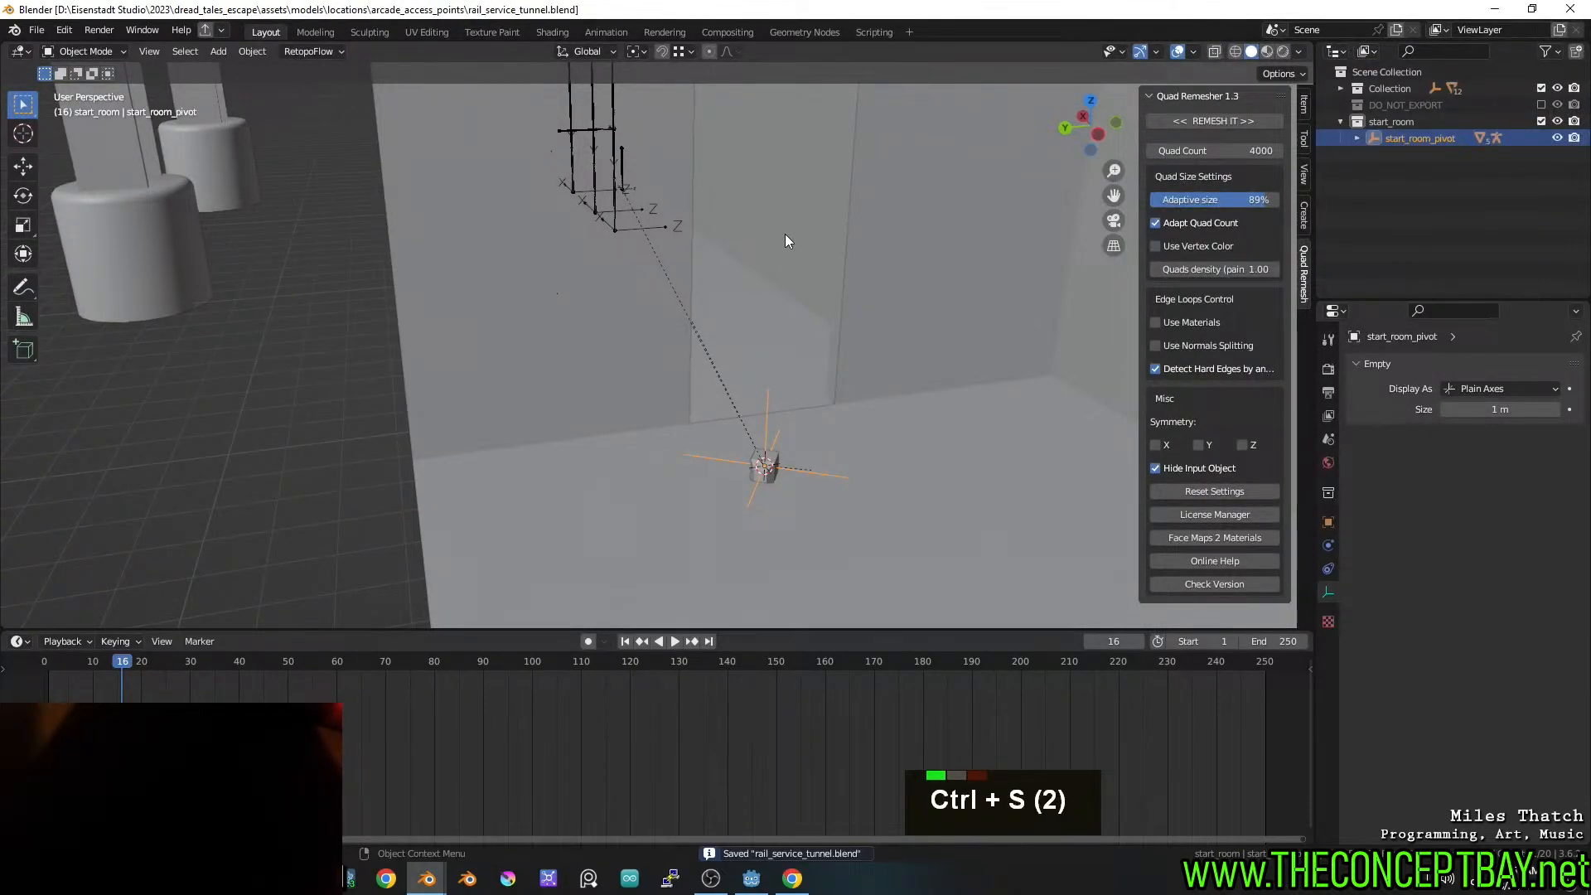
middle_drag(721, 401, 647, 409)
scroll(820, 390, down, 2)
scroll(681, 412, up, 2)
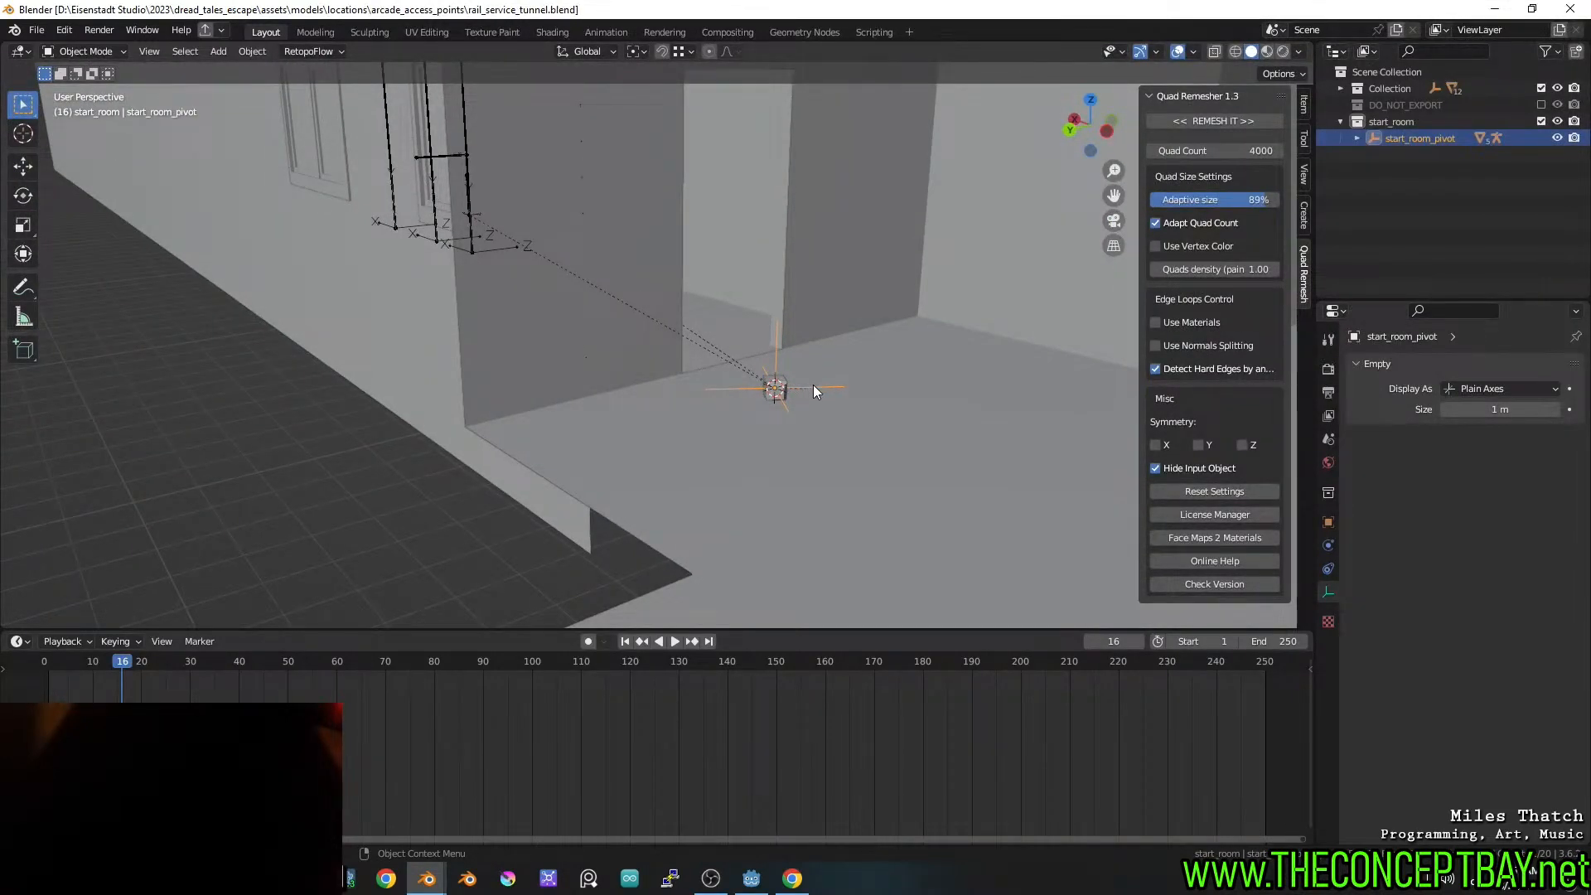
Switch to the hands_rig.blend window and reopen that file from the recent files, saving its changes first
key(alt+Tab)
middle_drag(264, 295, 283, 307)
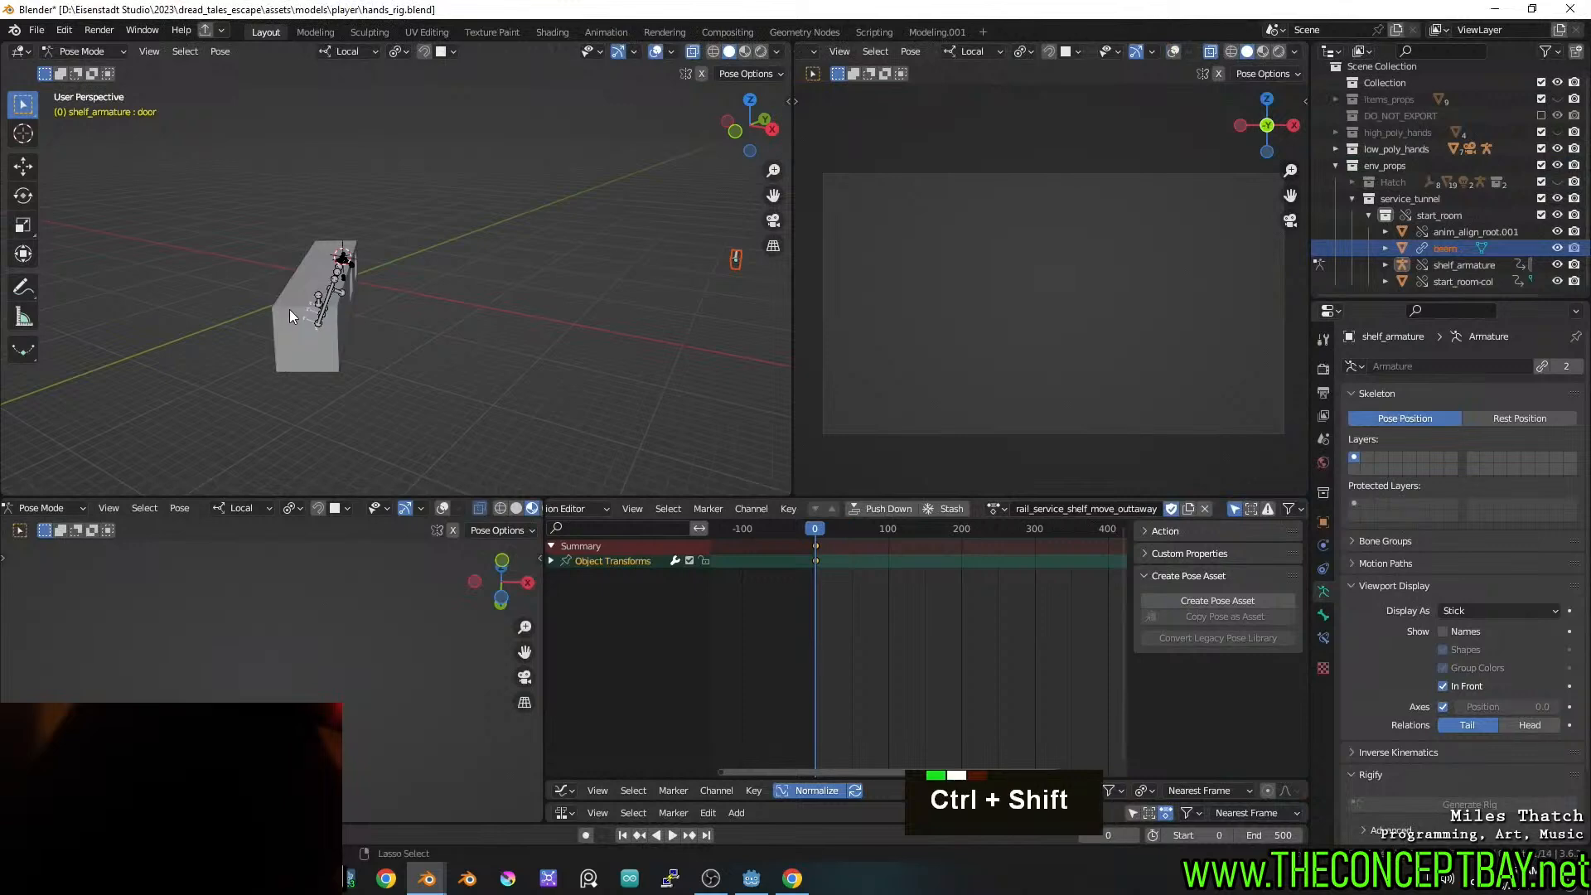
key(ctrl+shift+o)
key(Return)
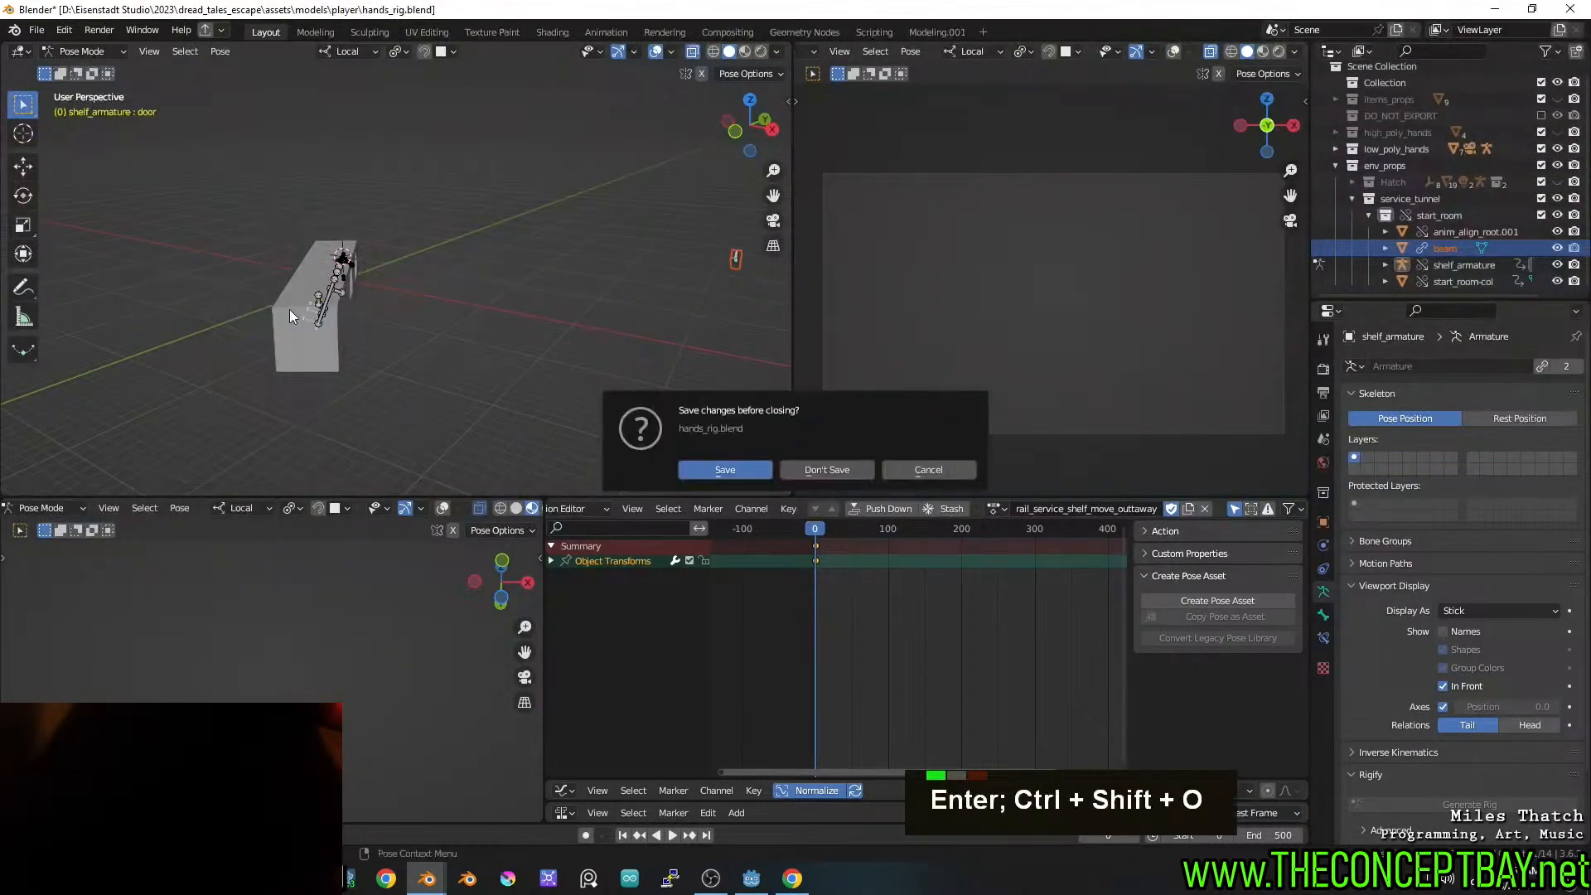
click(737, 468)
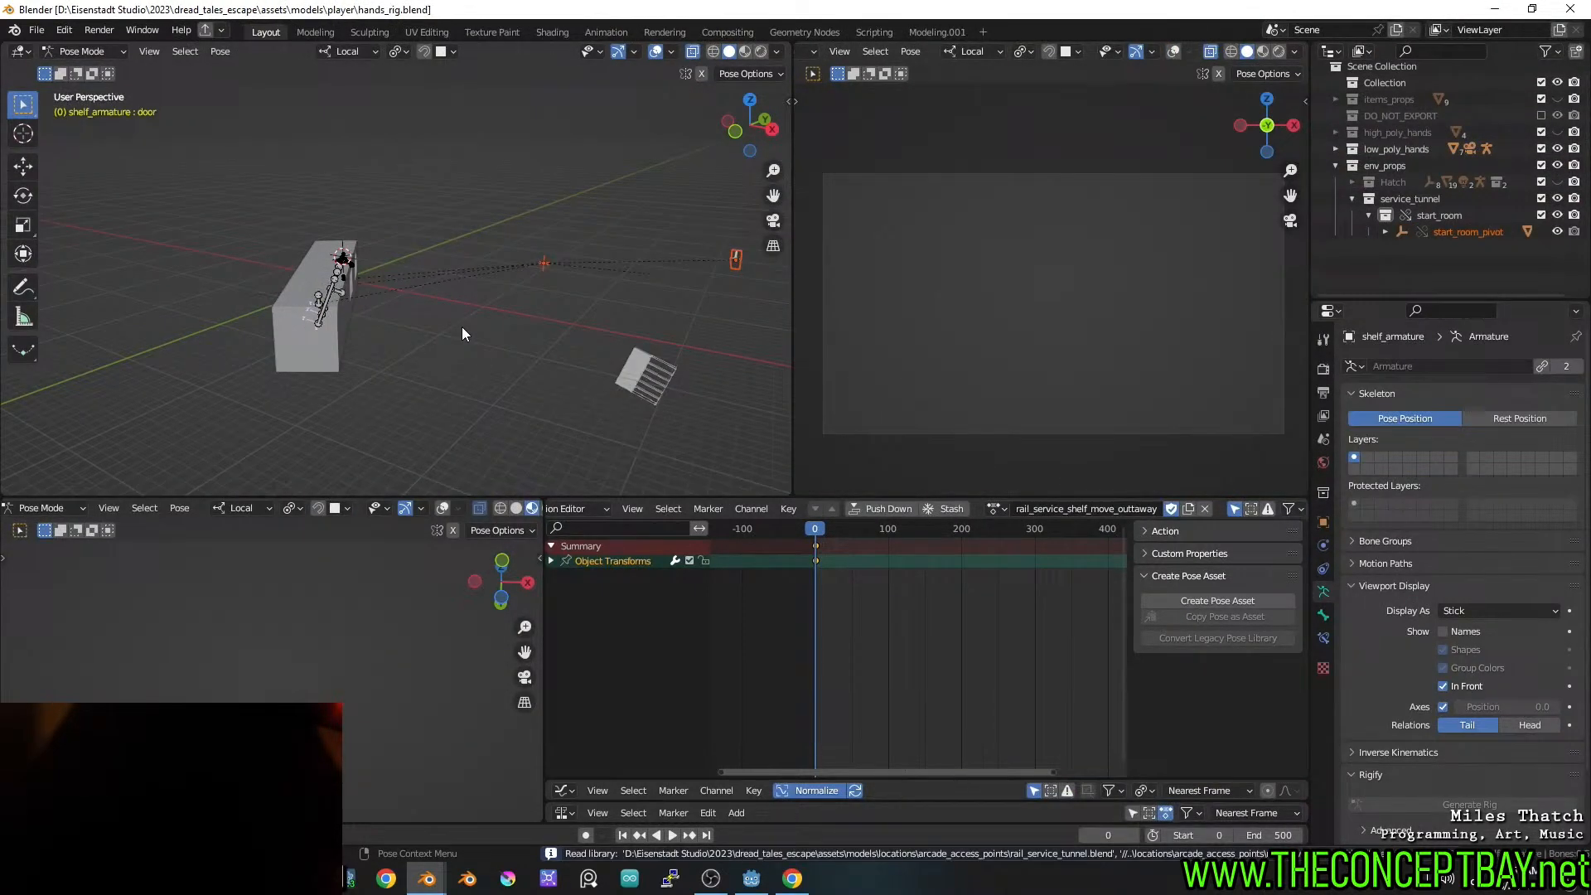
Delete the overridden start_room collection with its whole hierarchy, make service_tunnel the active collection, and save hands_rig.blend
middle_drag(461, 327, 1116, 408)
click(1464, 223)
key(x)
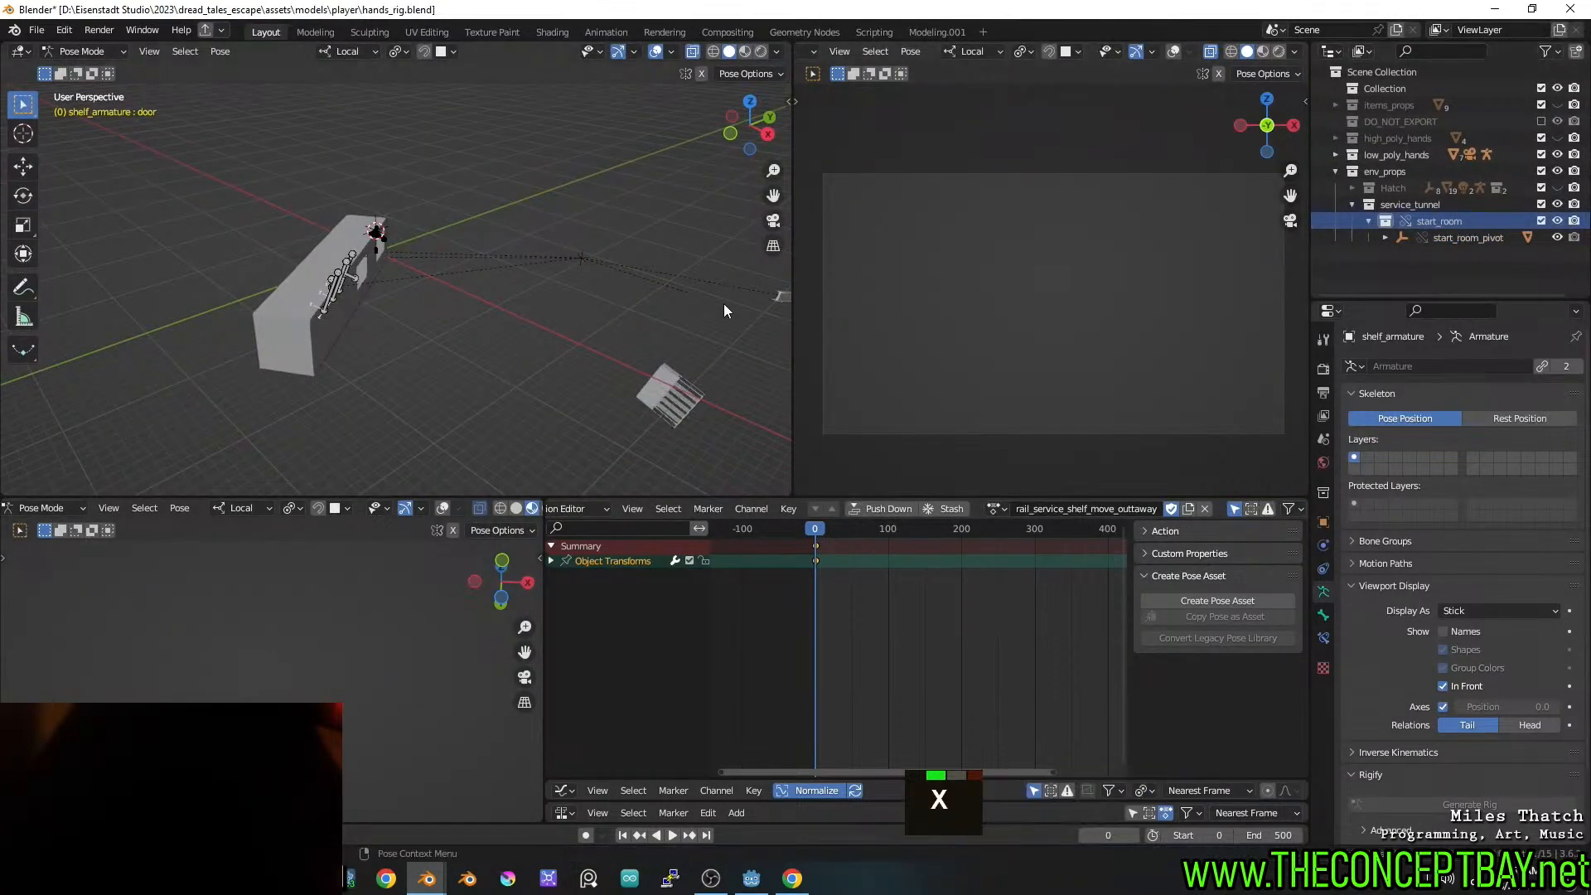
right_click(1431, 222)
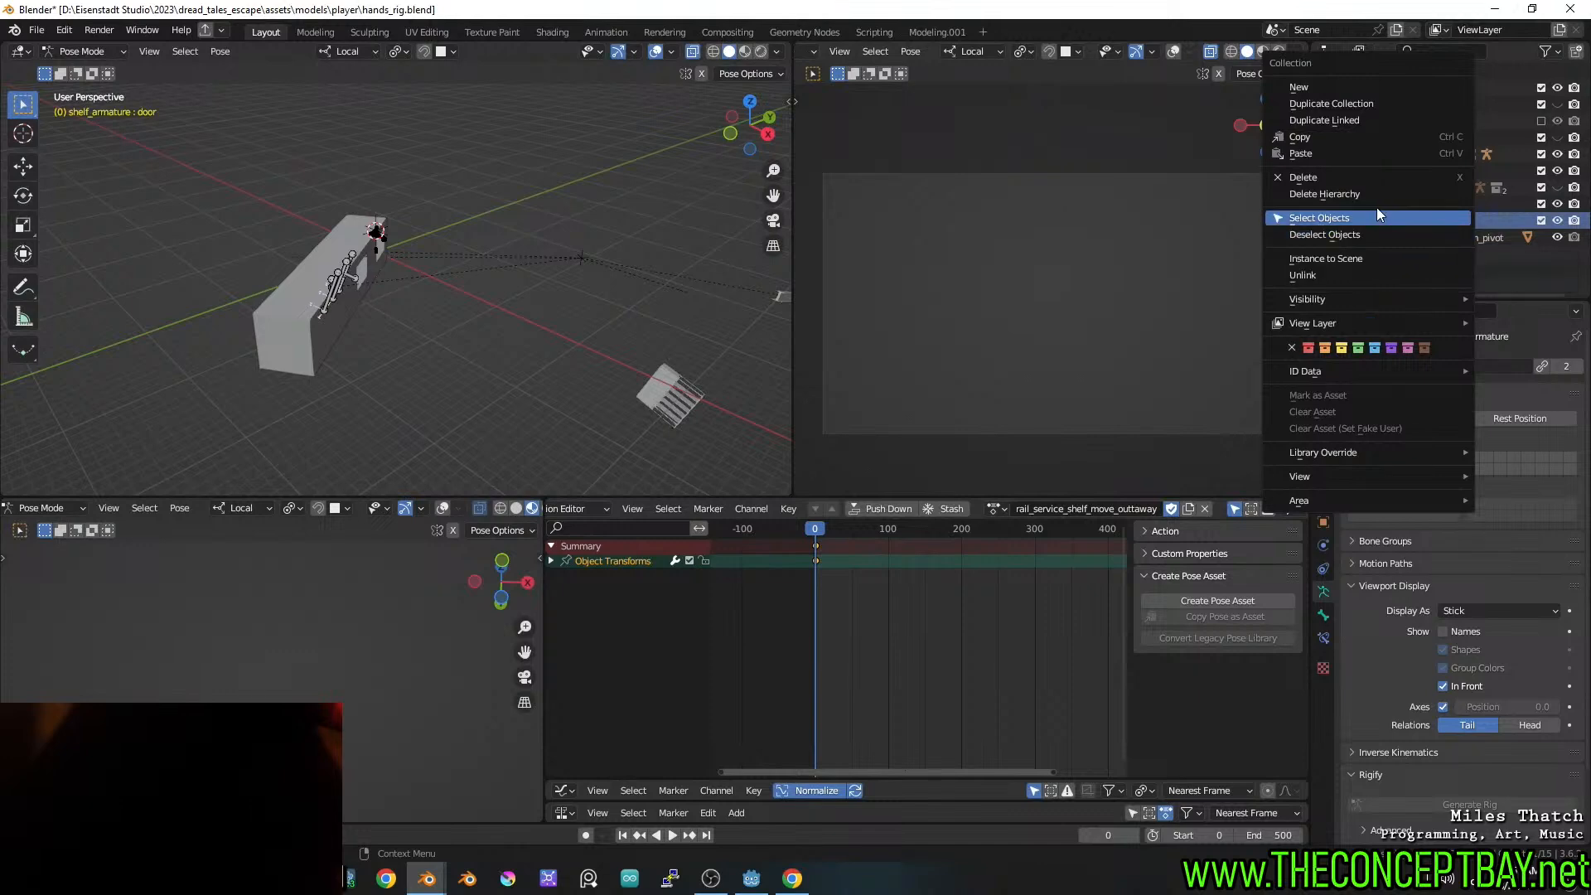
click(1374, 195)
click(1390, 206)
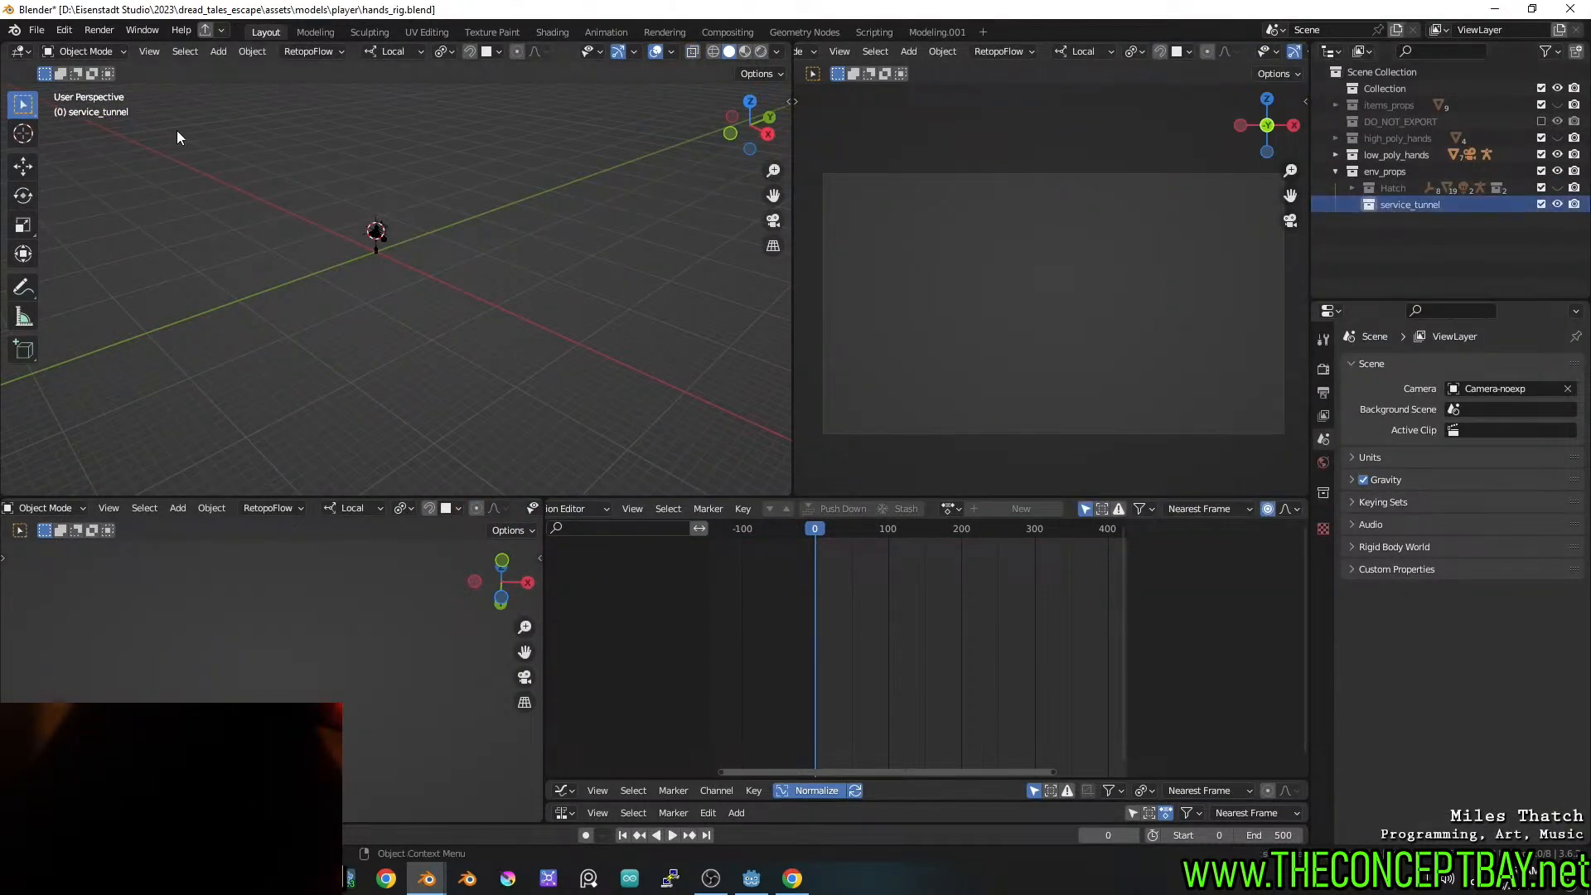
key(ctrl+s)
Link the start_room collection from rail_service_tunnel.blend into the service_tunnel collection and inspect its outliner entry
click(40, 31)
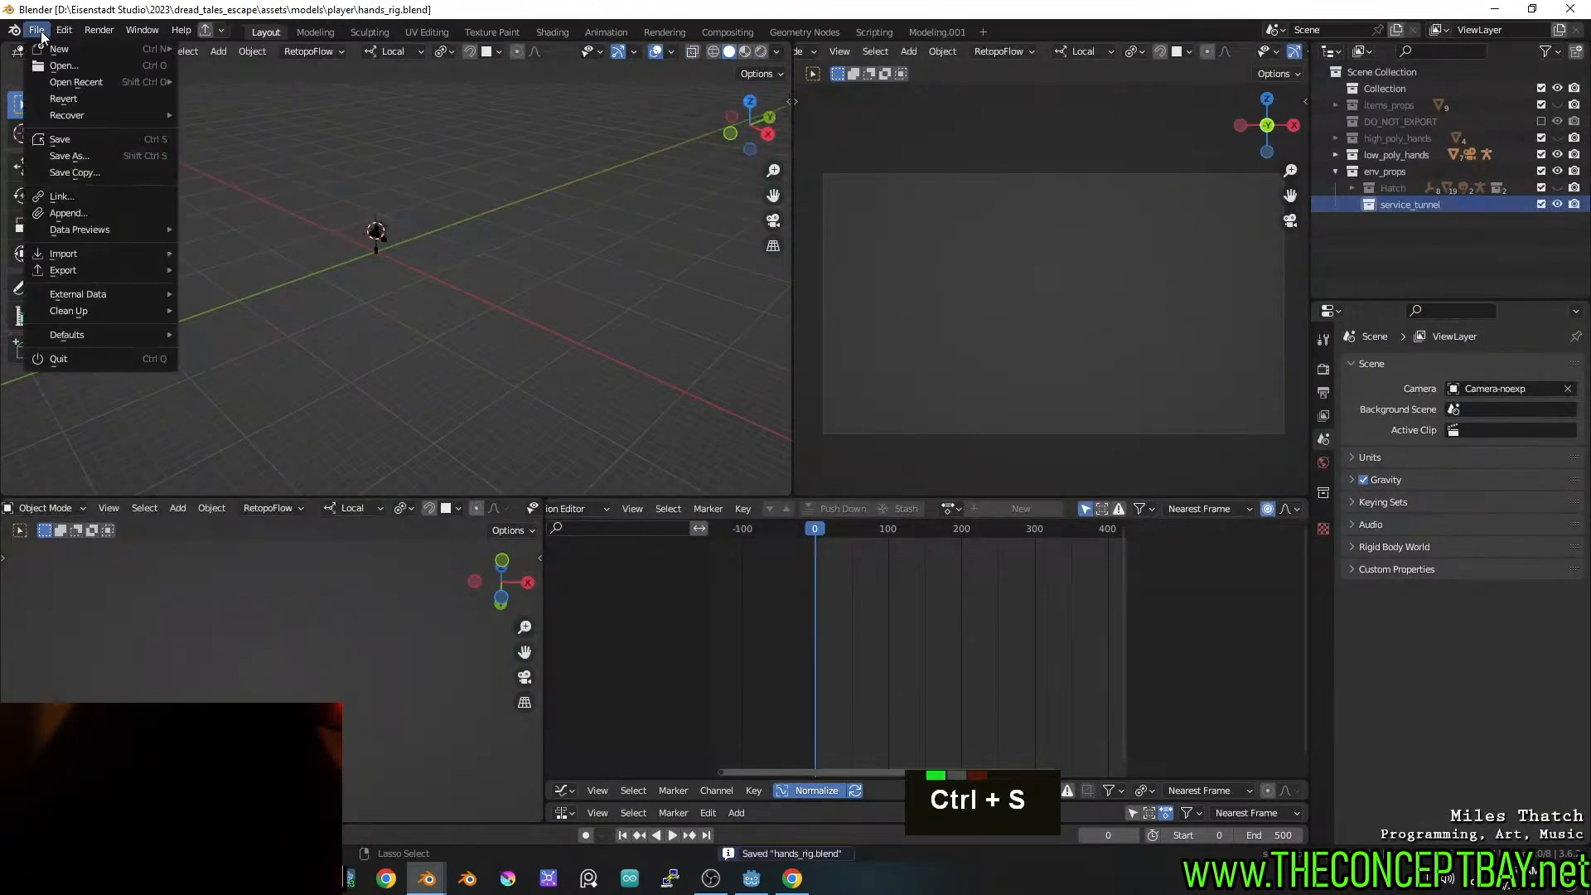
click(70, 195)
double_click(461, 290)
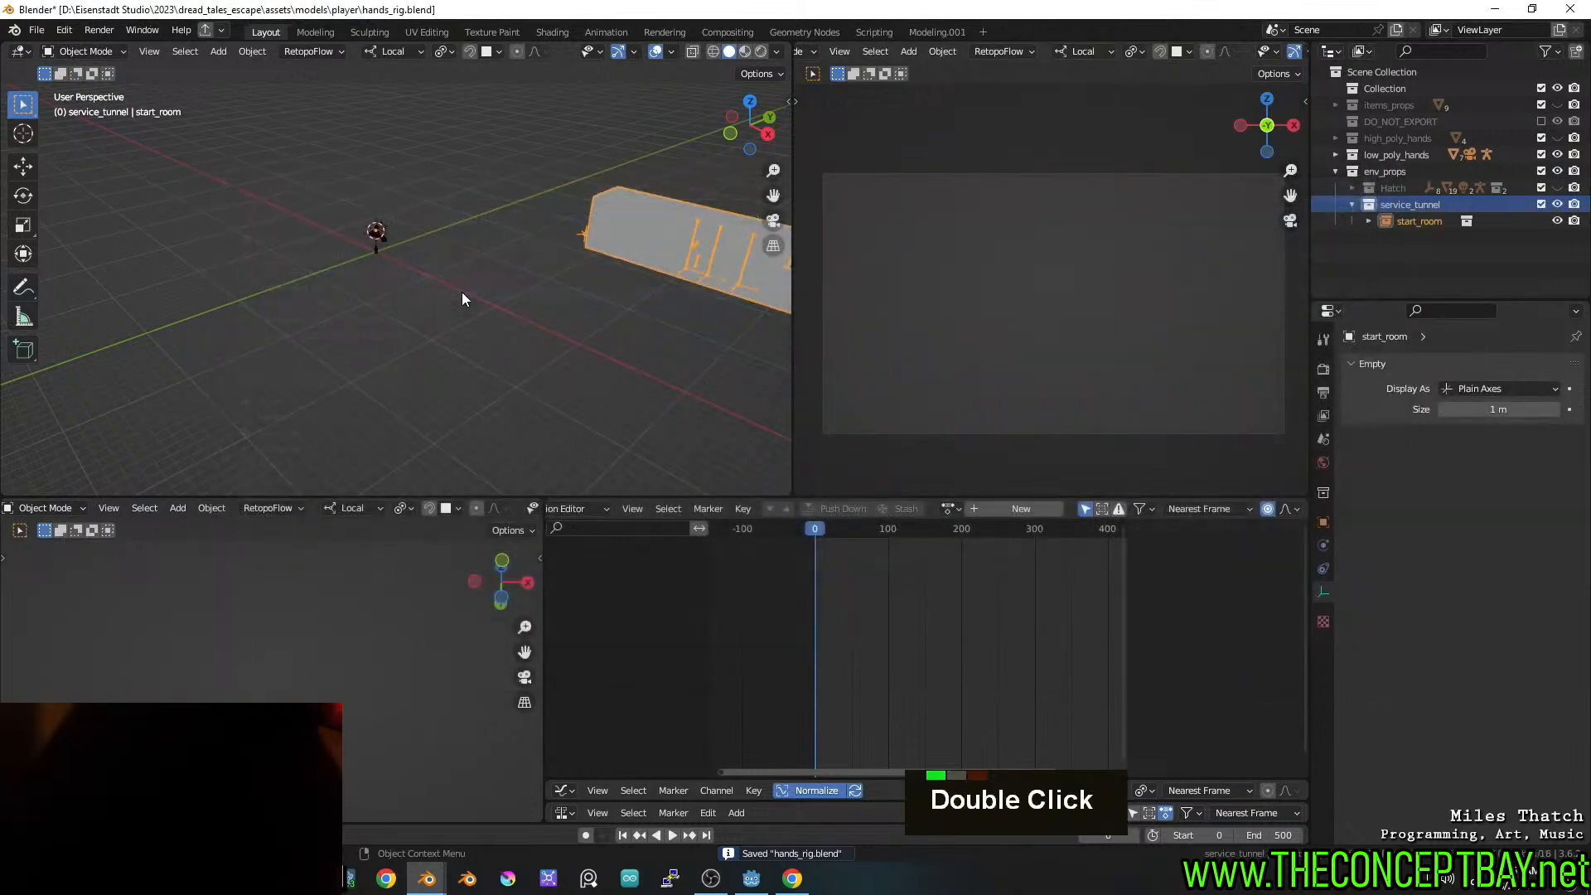
click(1404, 218)
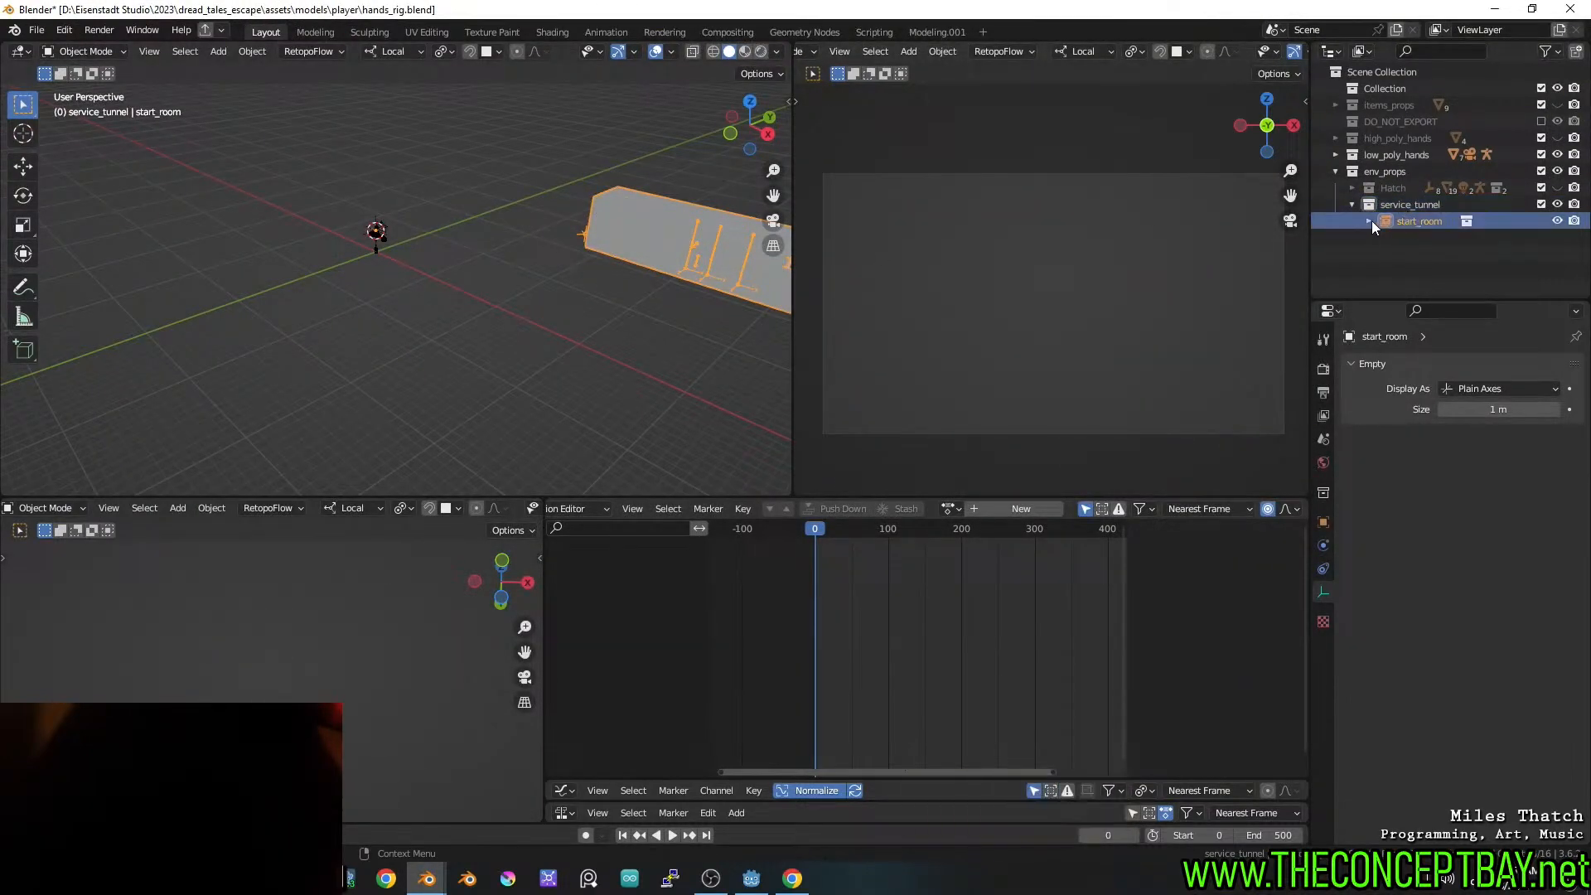
click(1367, 222)
click(1367, 222)
Make a library override of the linked start_room collection instance and expand the overridden collection in the outliner
middle_drag(616, 265, 590, 290)
shift+middle_drag(591, 289, 622, 279)
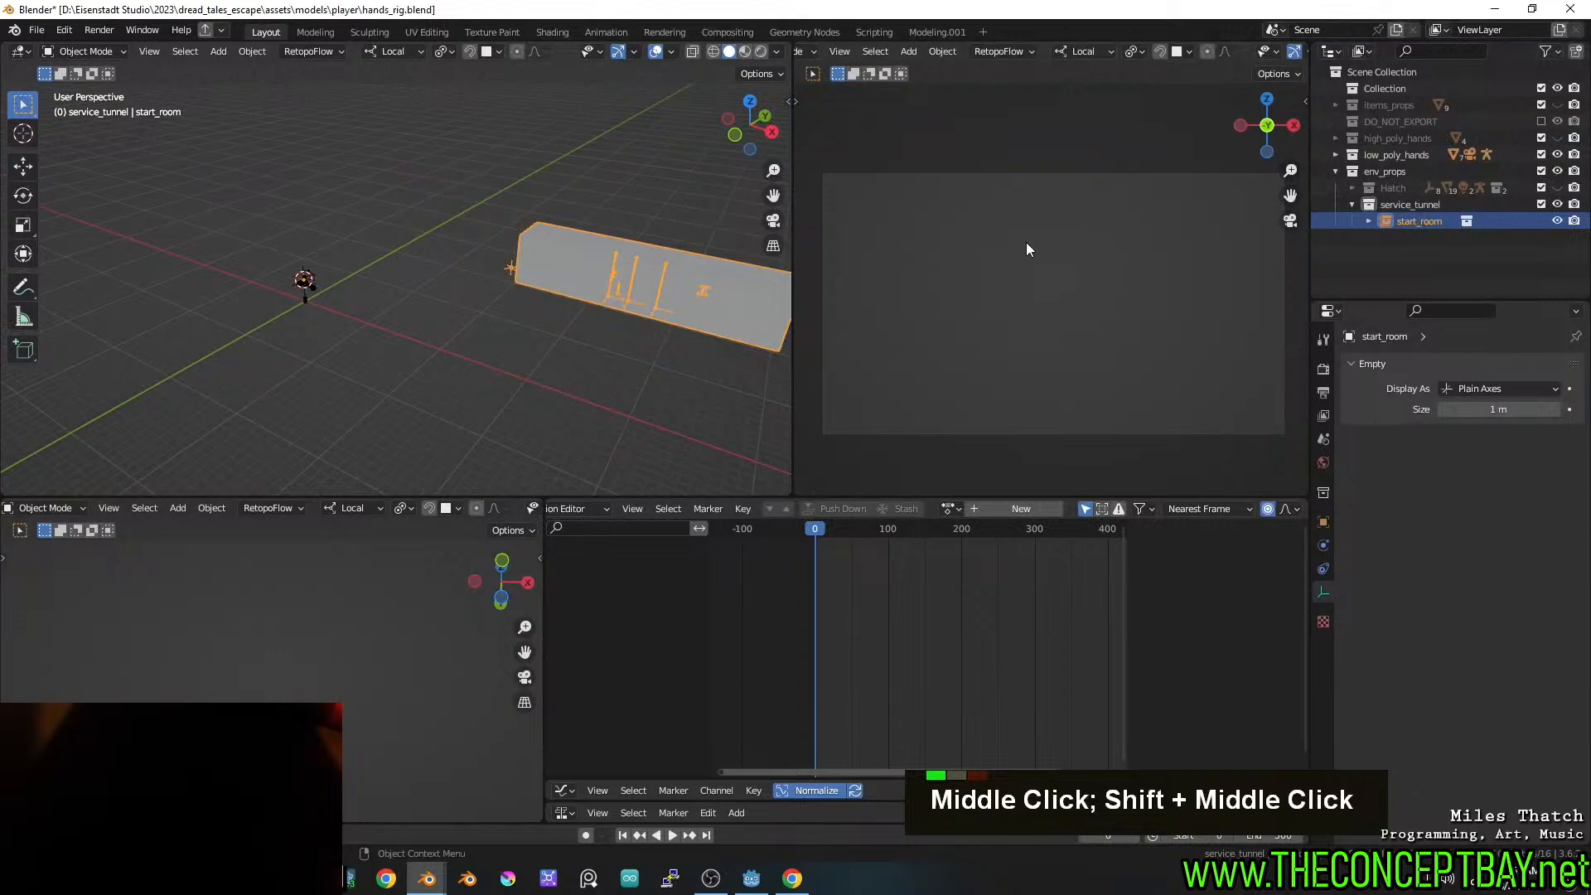
click(244, 51)
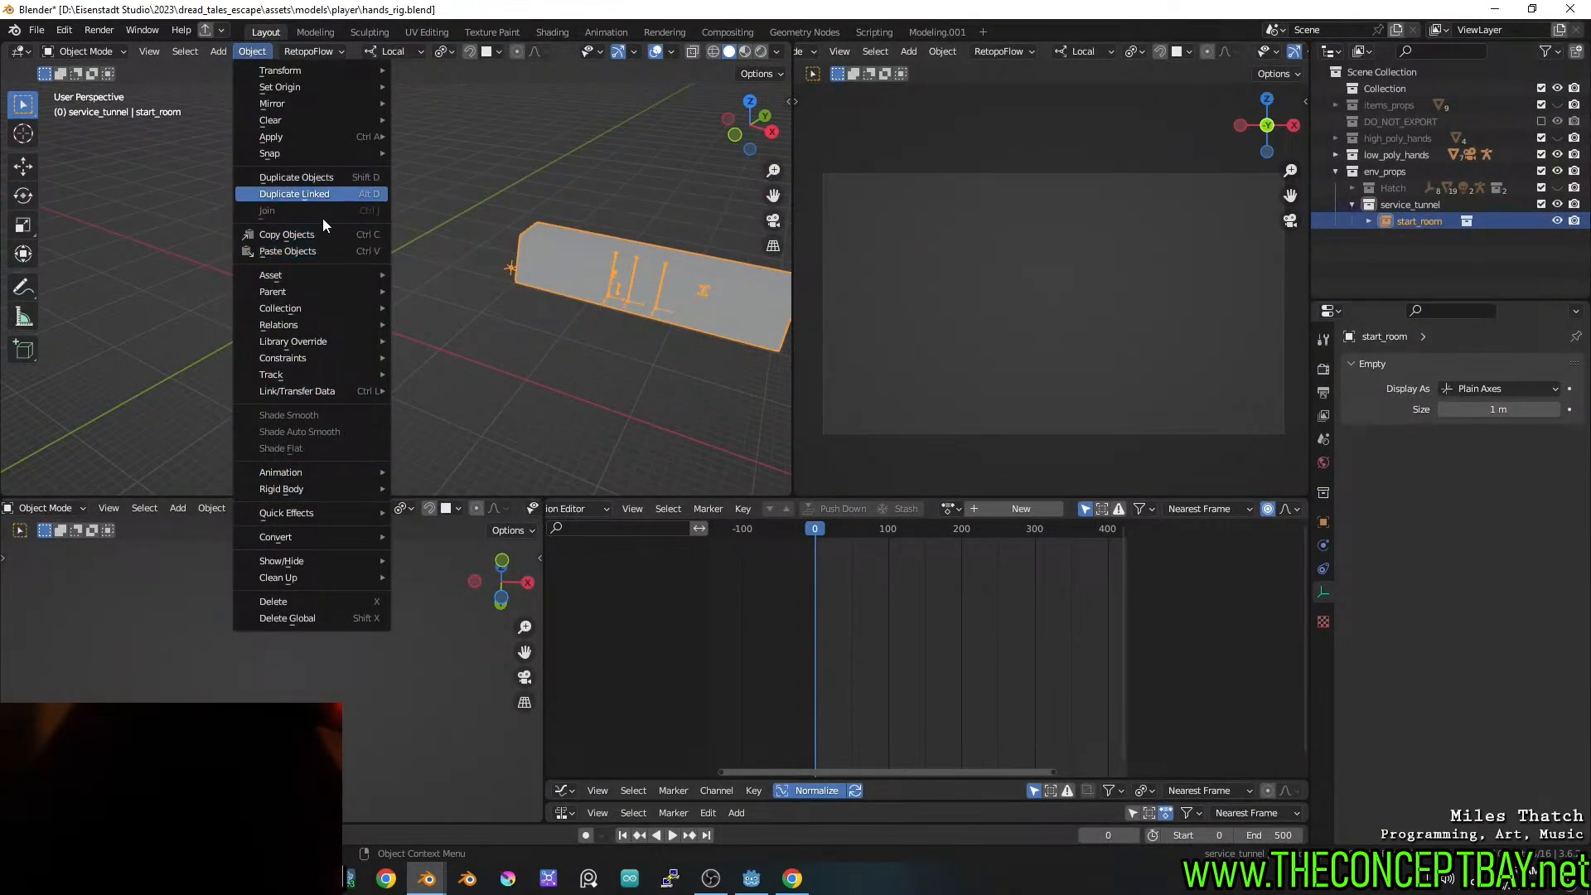
mouse_move(332, 325)
mouse_move(451, 388)
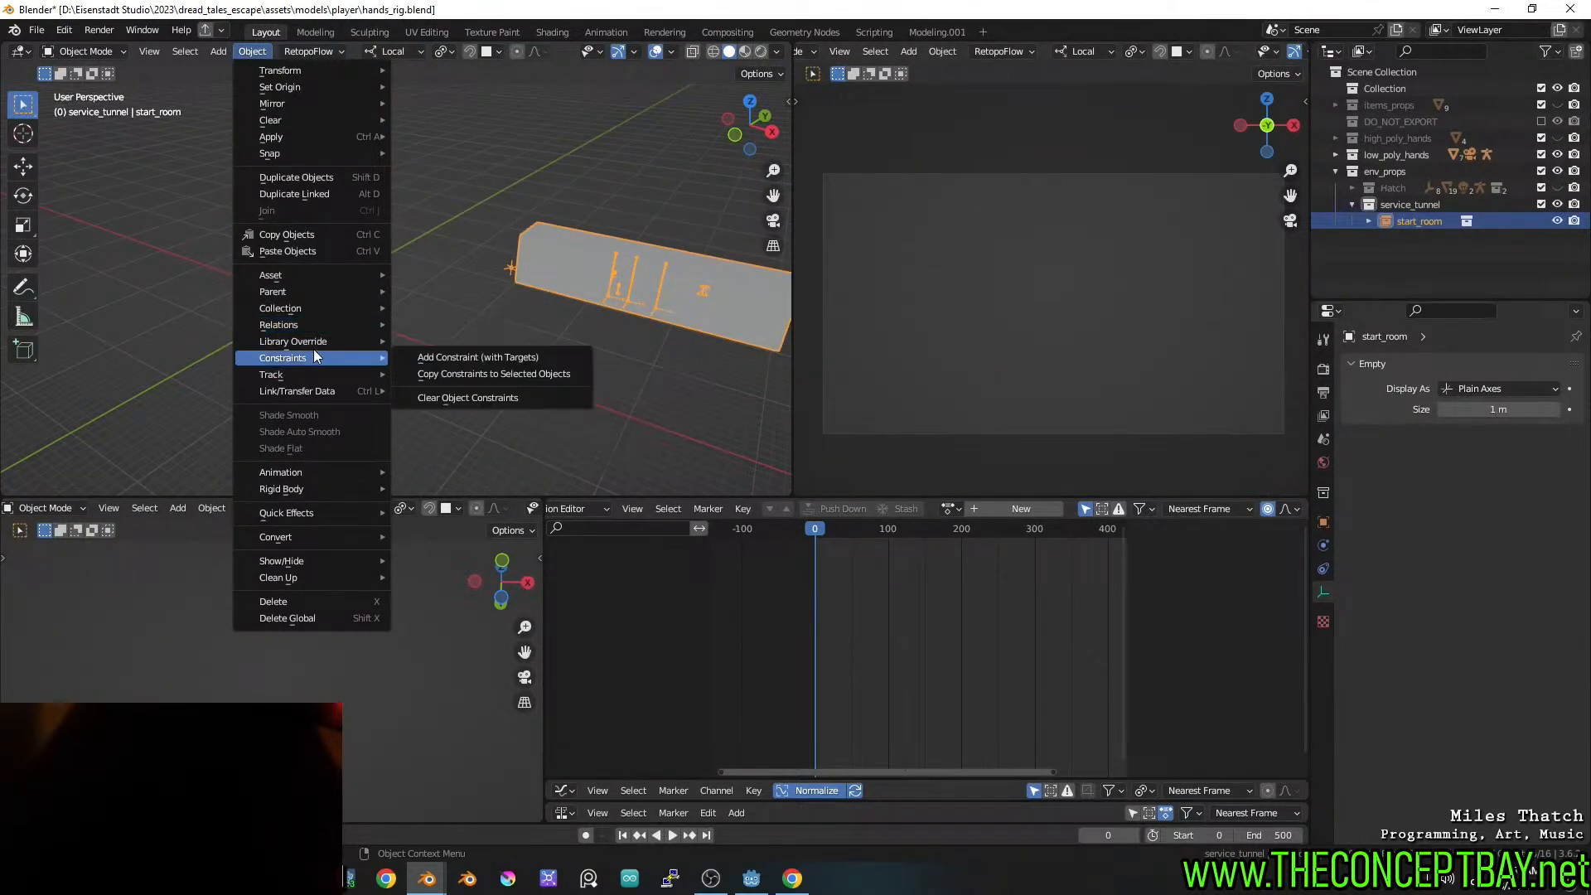
click(443, 341)
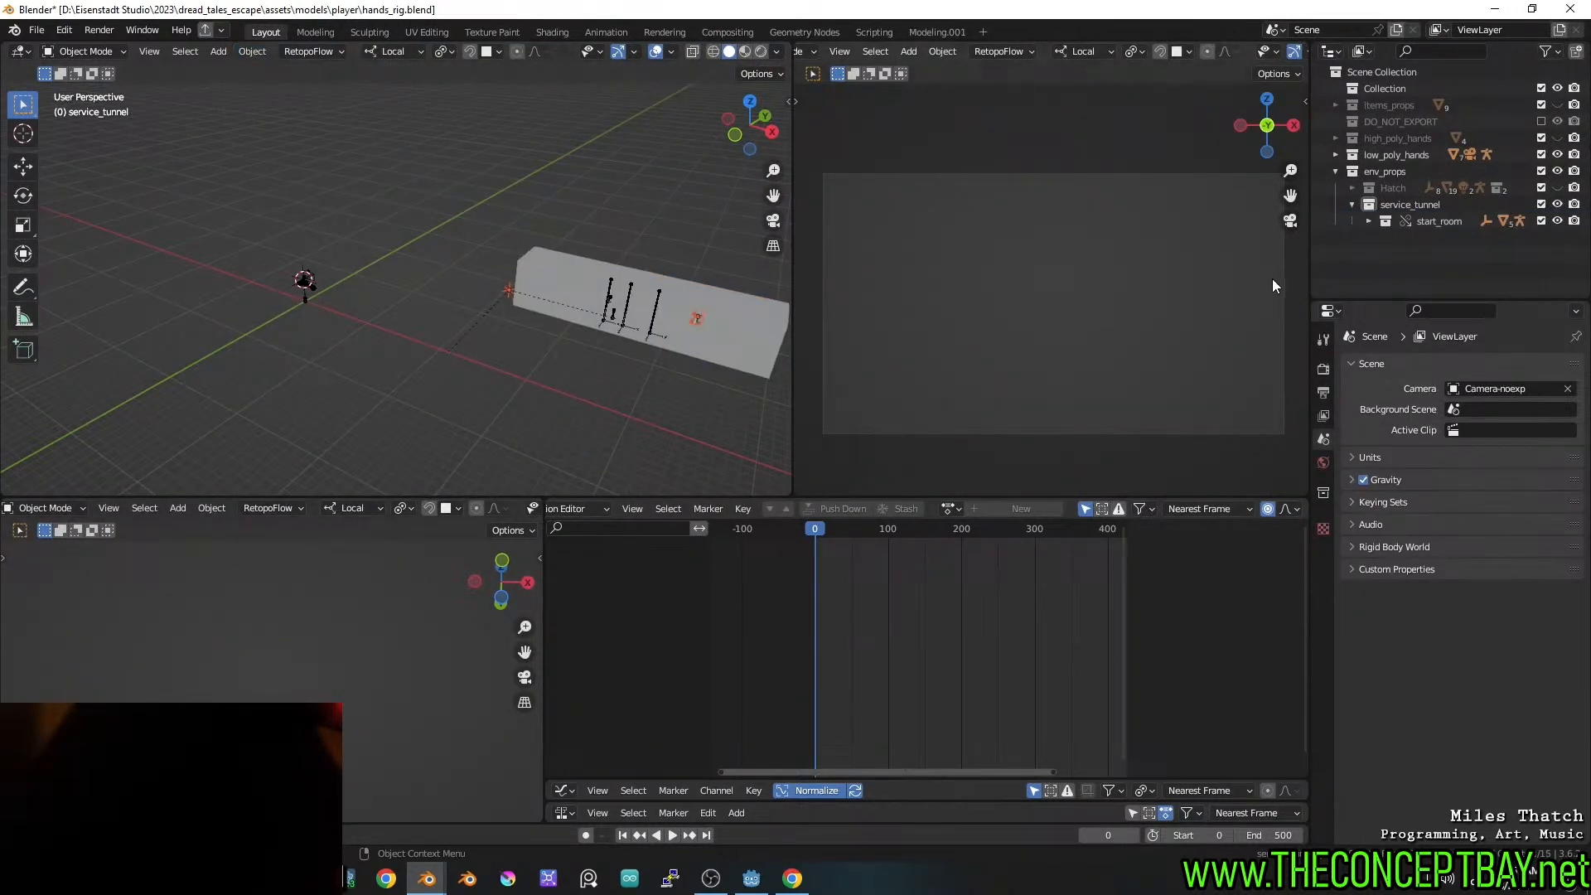
click(1369, 222)
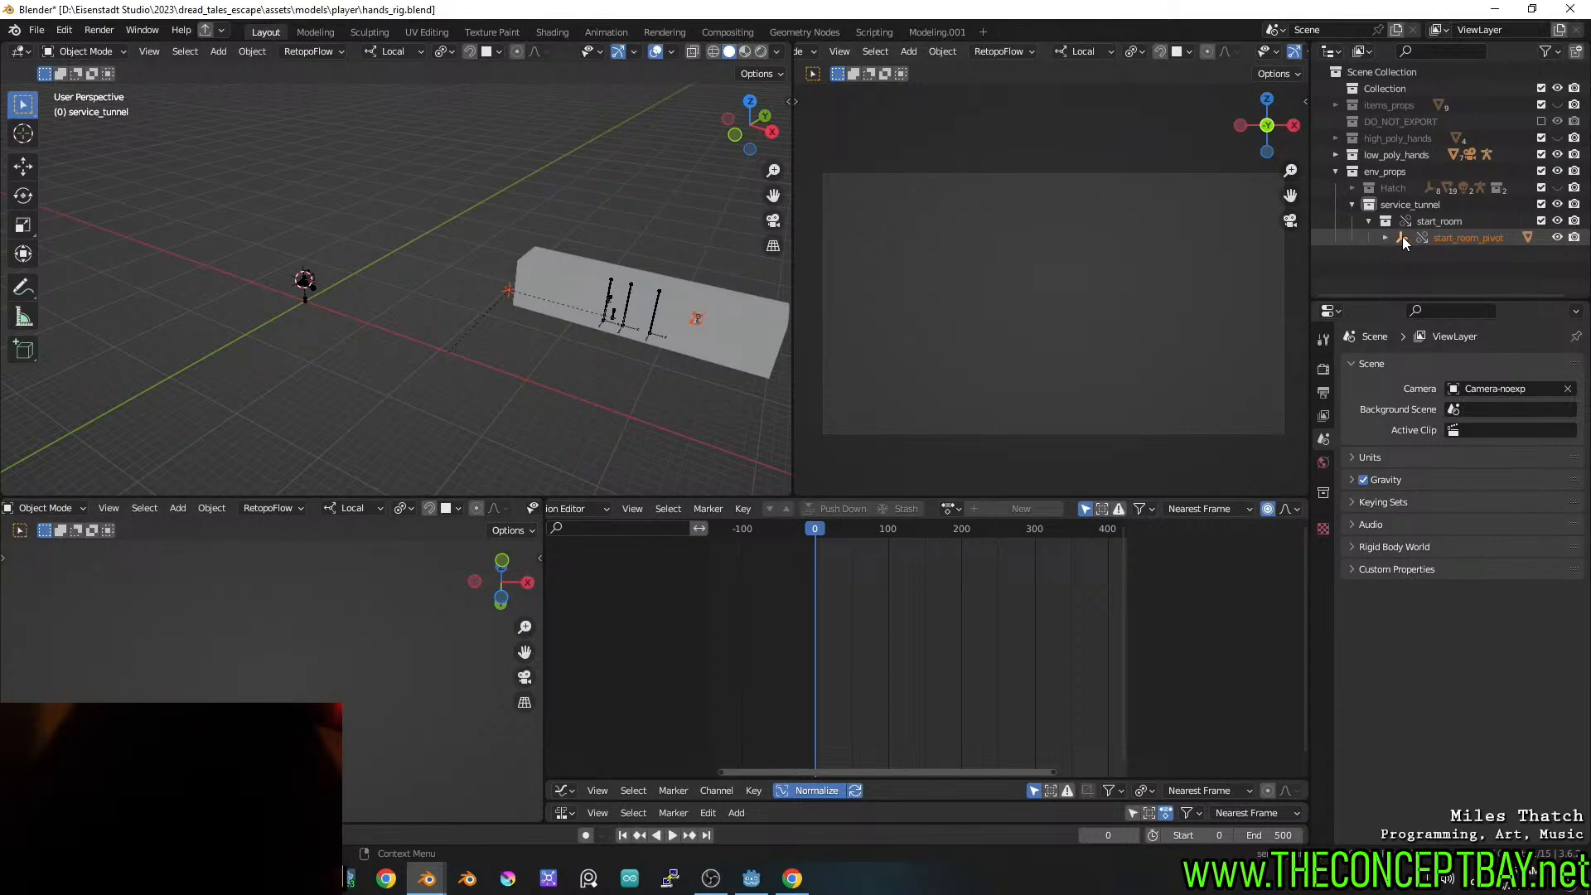
Select start_room_pivot and move it in top view about -21.4 m in X and -12.3 m in Y, close to the hands rig
click(1403, 238)
scroll(631, 333, up, 4)
shift+middle_drag(543, 345, 451, 299)
scroll(464, 344, up, 8)
scroll(518, 335, down, 6)
alt+middle_click(517, 333)
key(g)
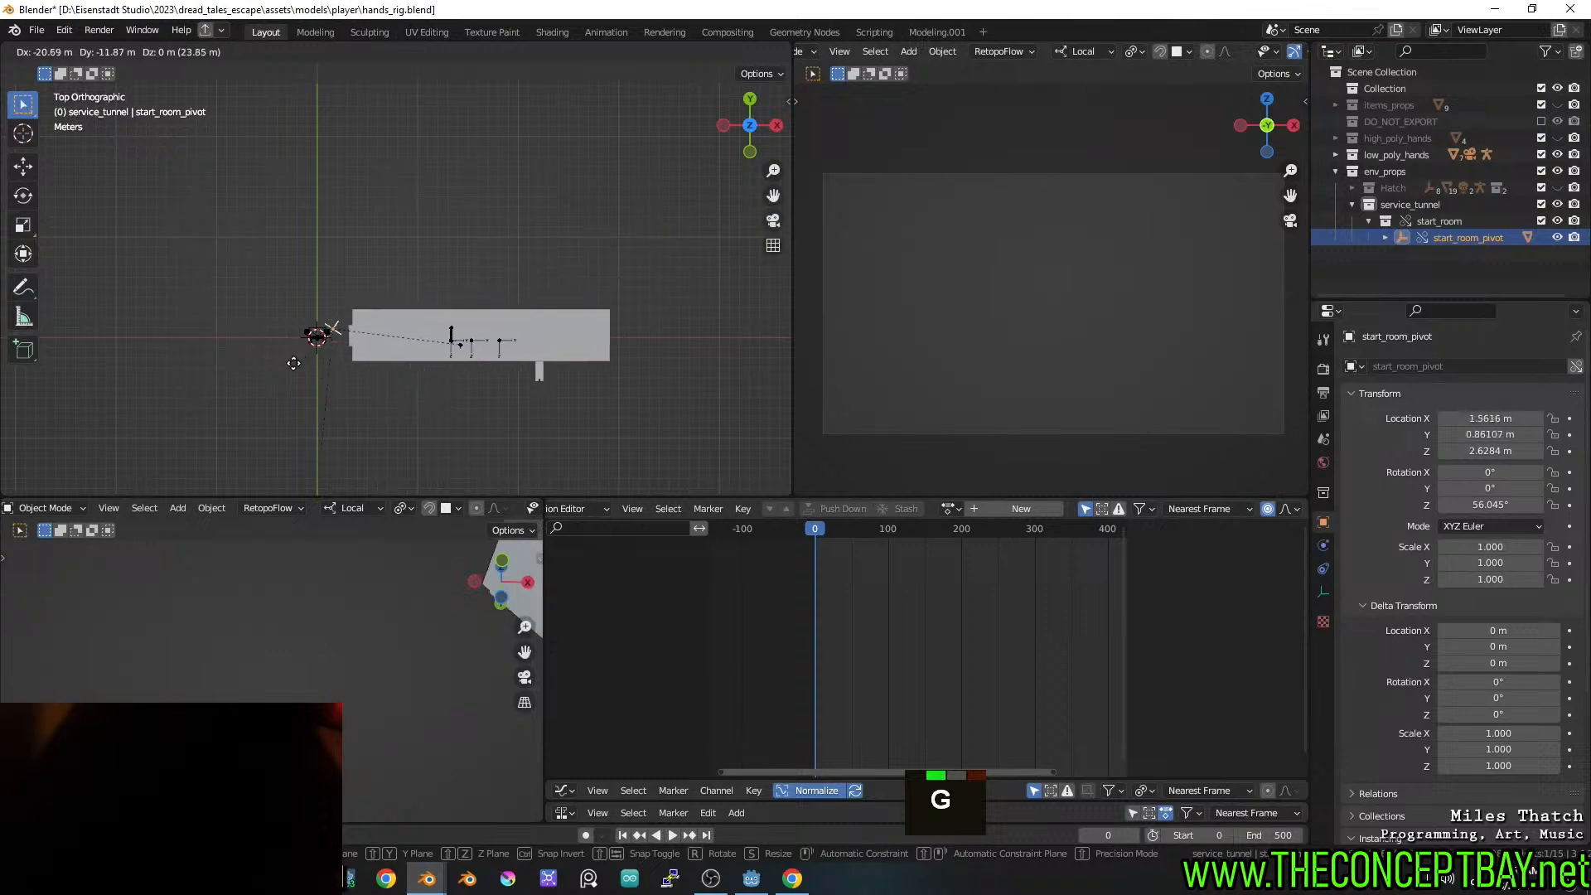
click(286, 356)
scroll(284, 355, up, 7)
shift+middle_drag(283, 355, 451, 278)
scroll(437, 274, up, 6)
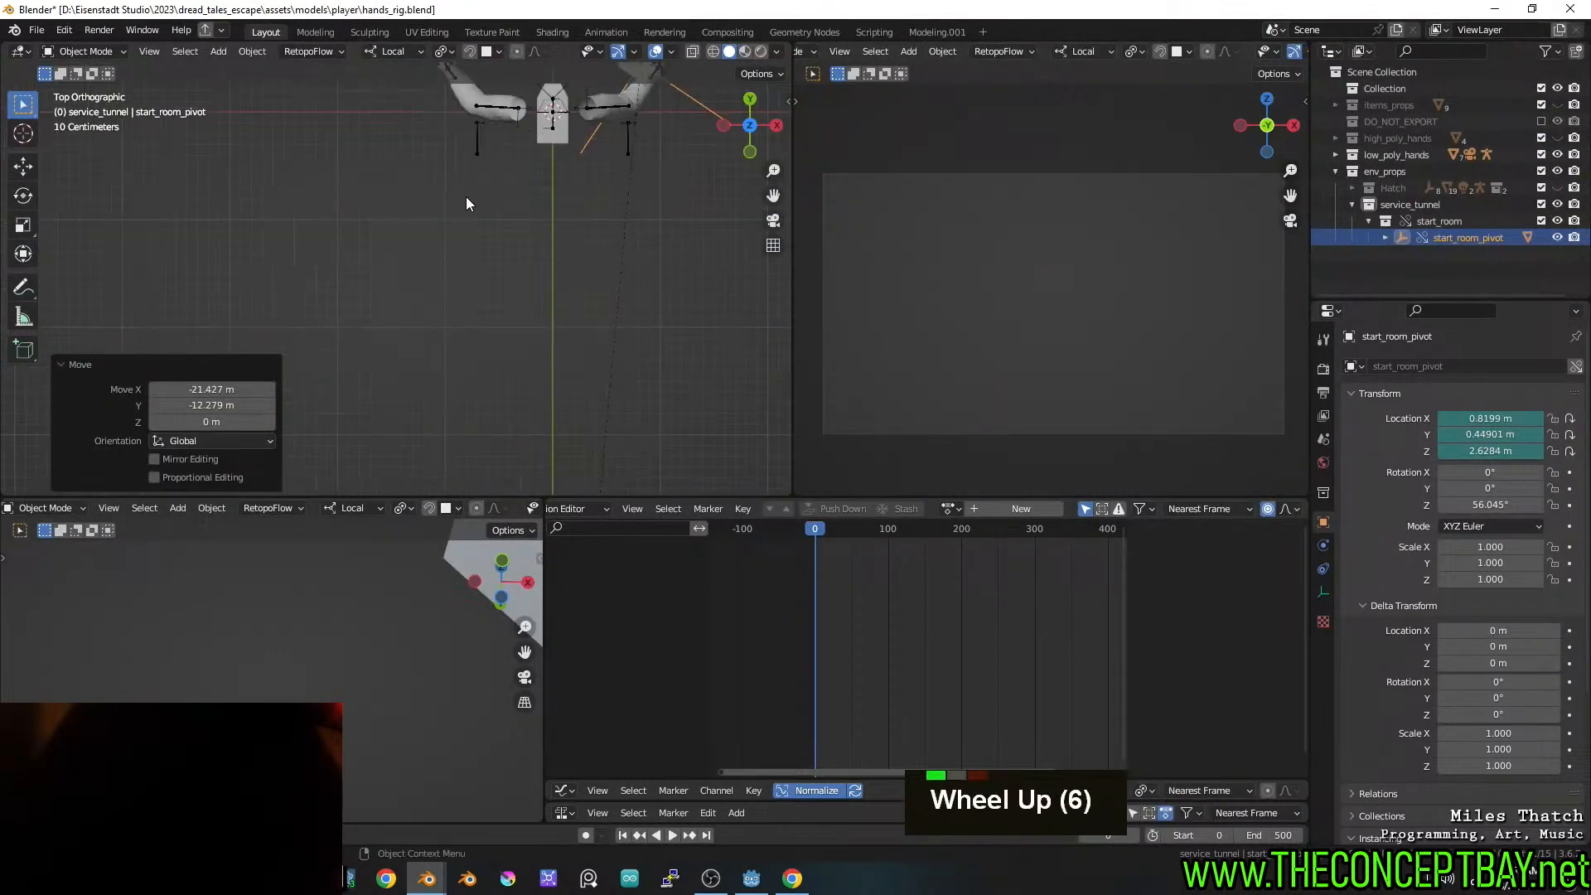
In wireframe top view, rotate start_room_pivot 55.9° and move it onto the world origin between the hands
shift+middle_drag(582, 172, 421, 374)
scroll(421, 373, up, 5)
key(z)
shift+middle_drag(596, 248, 582, 250)
scroll(582, 250, up, 1)
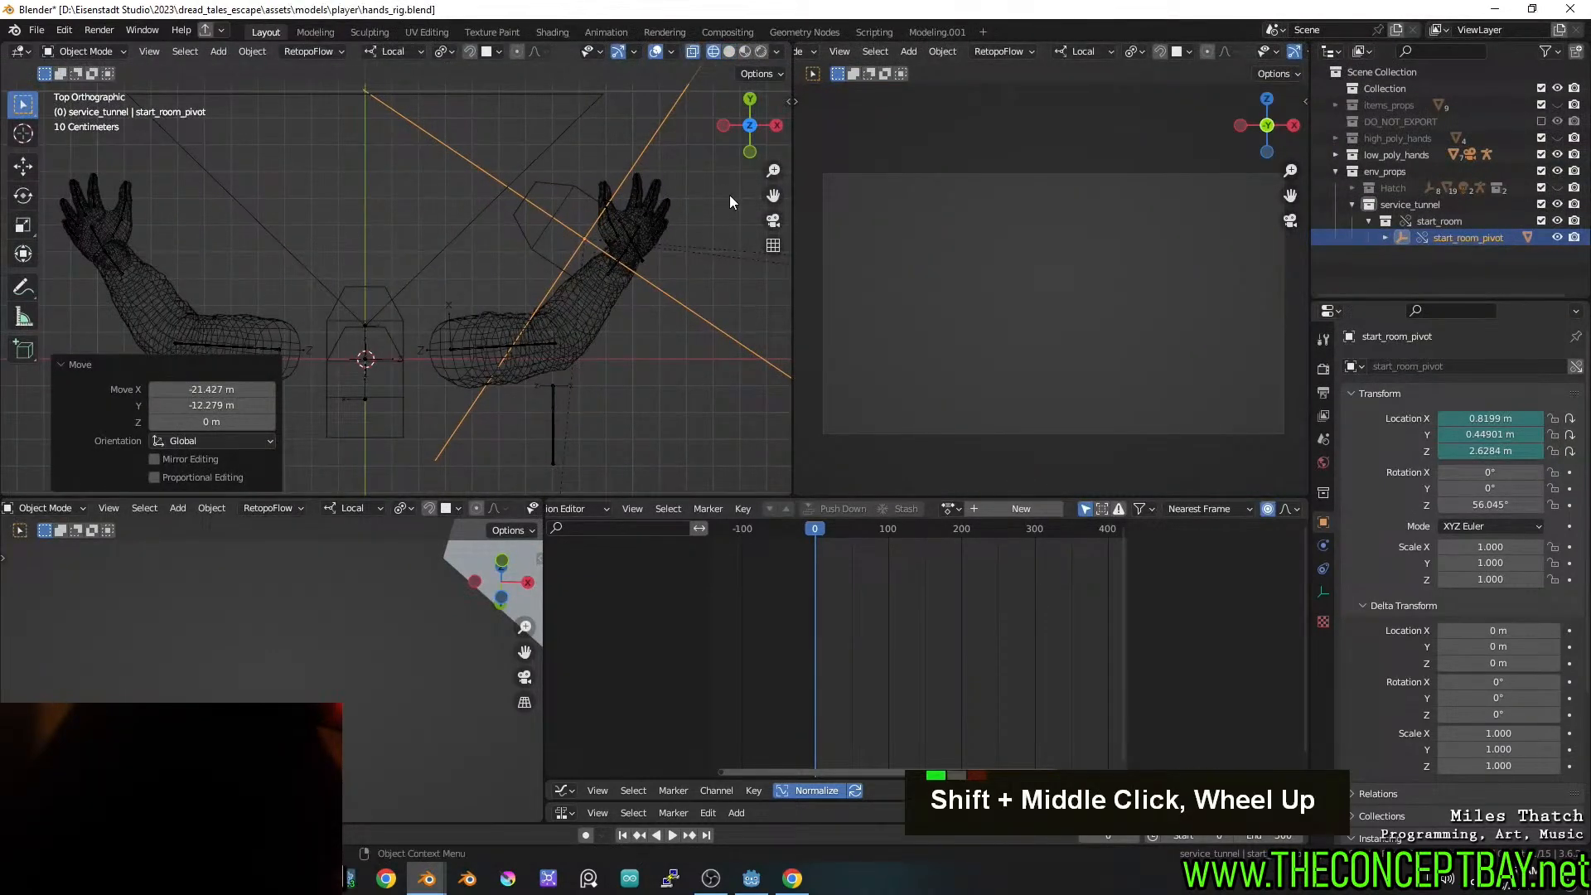
key(r)
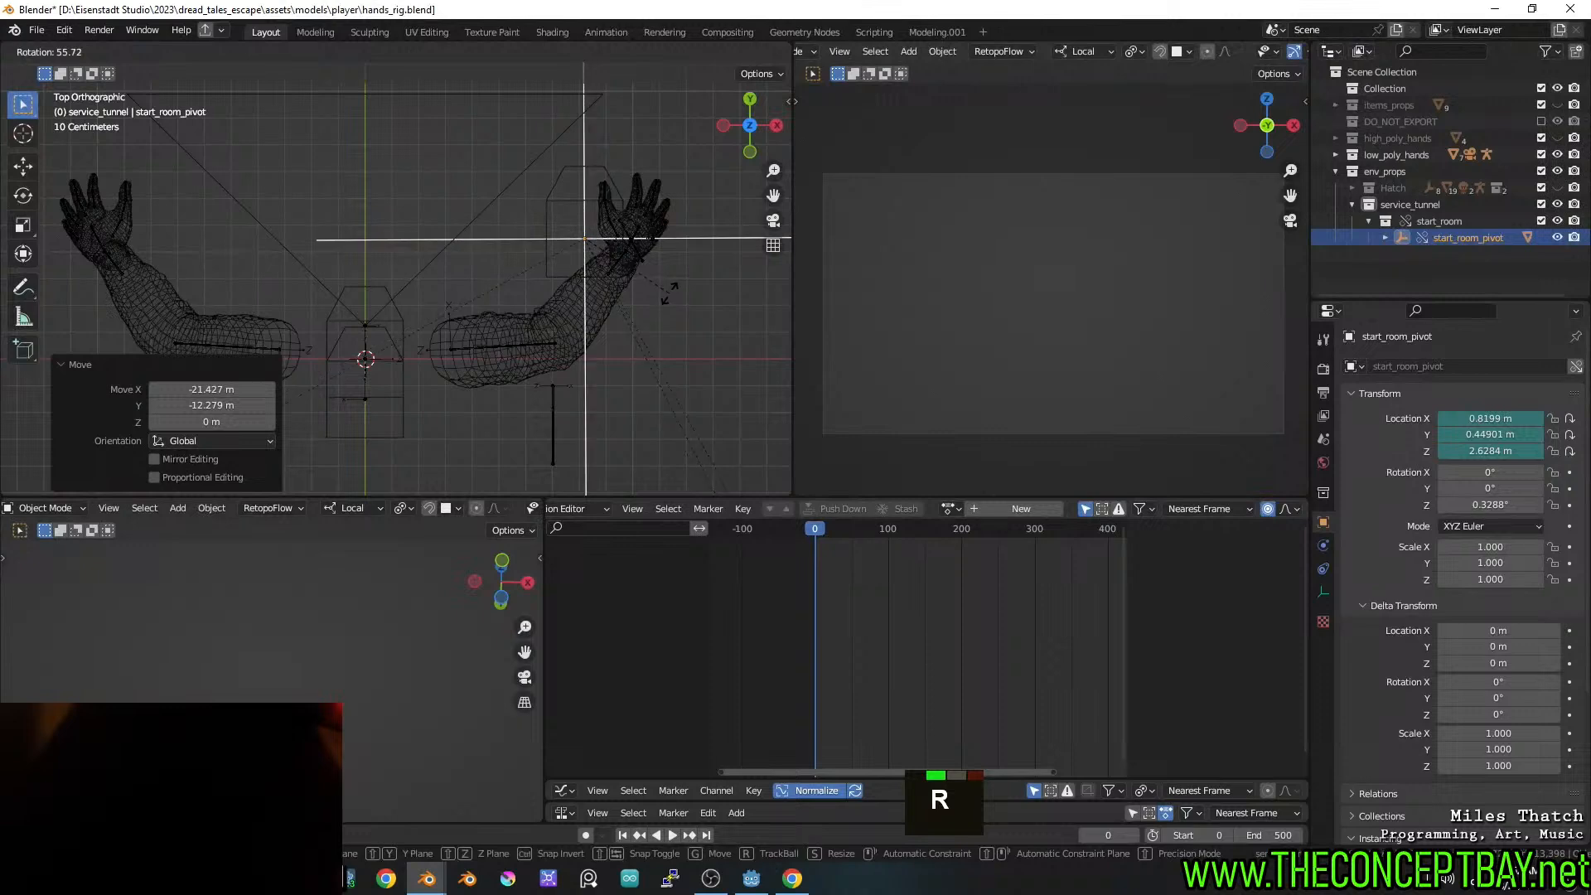
shift+click(668, 299)
key(g)
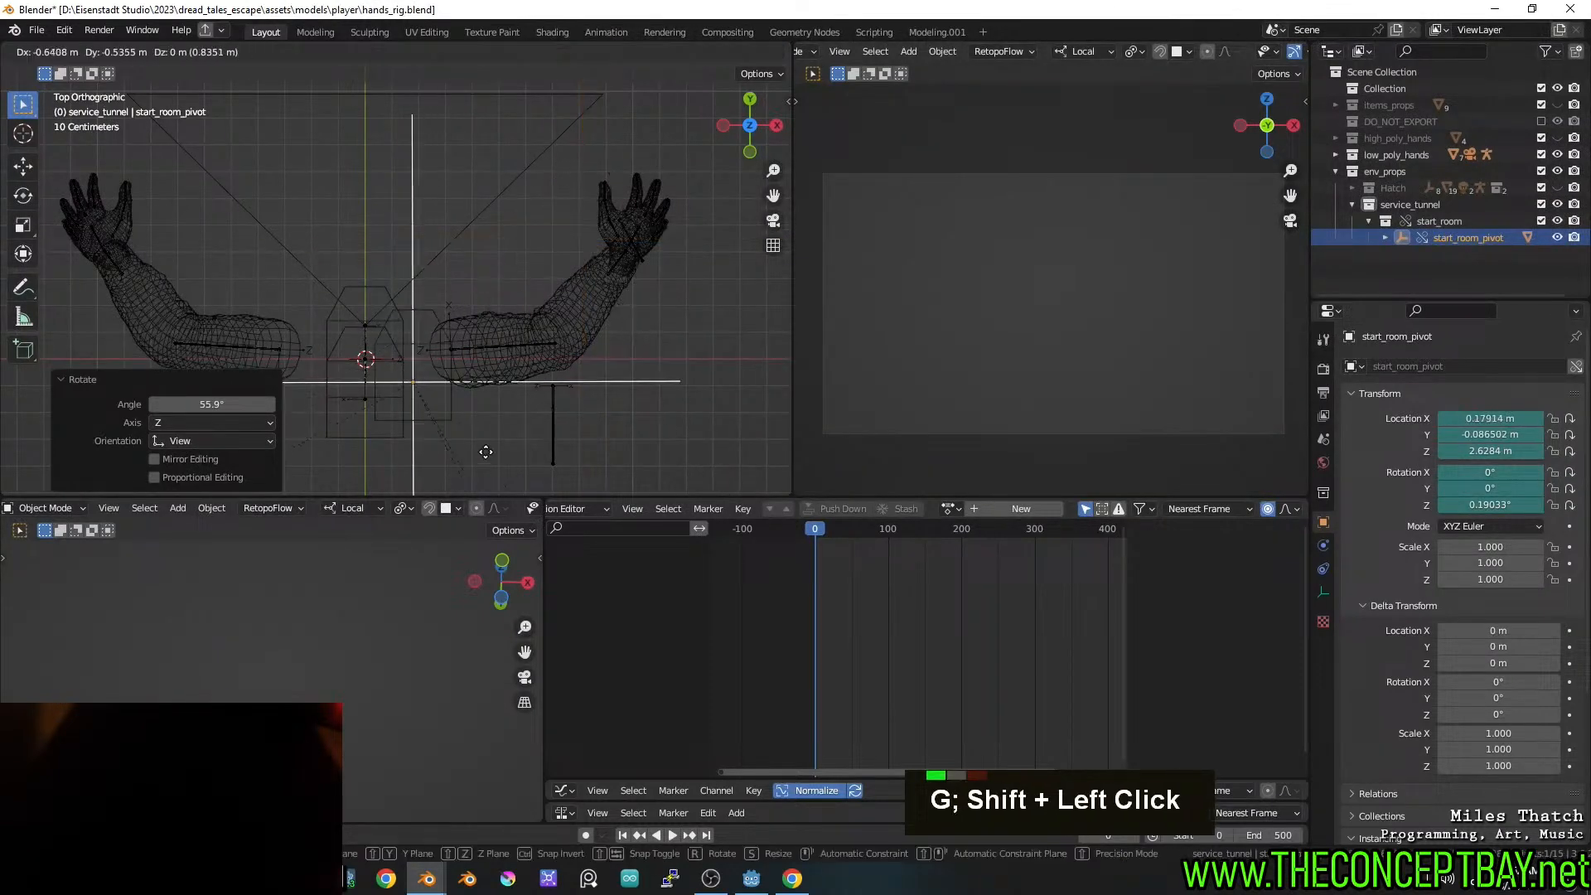
shift+click(451, 423)
Refine start_room_pivot in top view with a rotation of about 0.146° and a shift of about 0.00065 m in X
scroll(367, 393, down, 1)
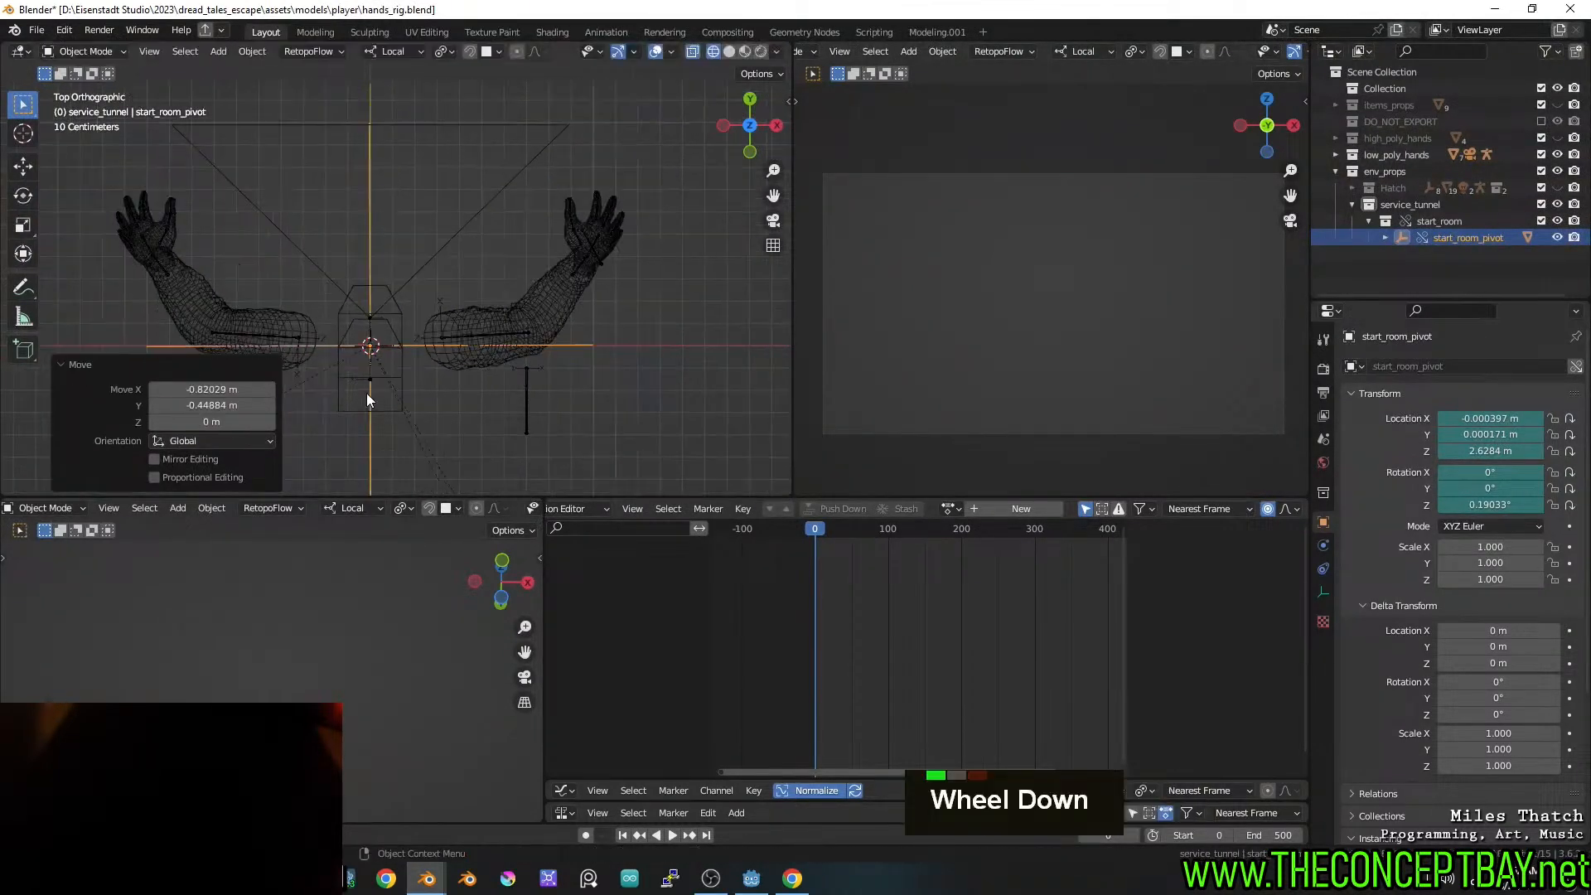
scroll(368, 393, up, 5)
shift+middle_drag(408, 355, 508, 230)
scroll(490, 270, up, 6)
shift+middle_drag(634, 277, 548, 312)
key(r)
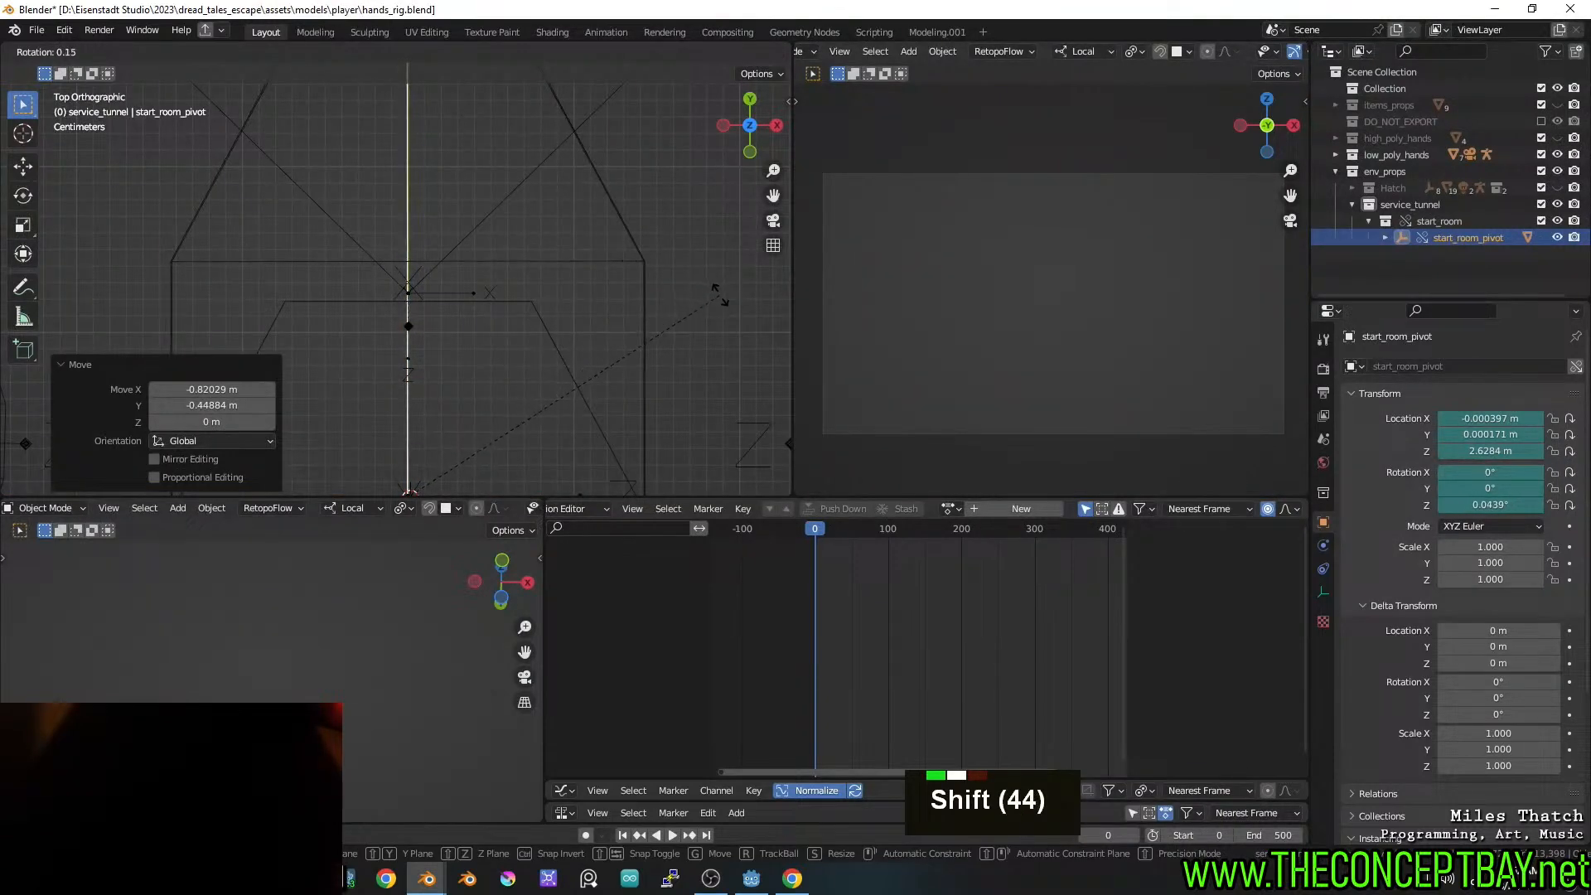
shift+click(719, 295)
key(g)
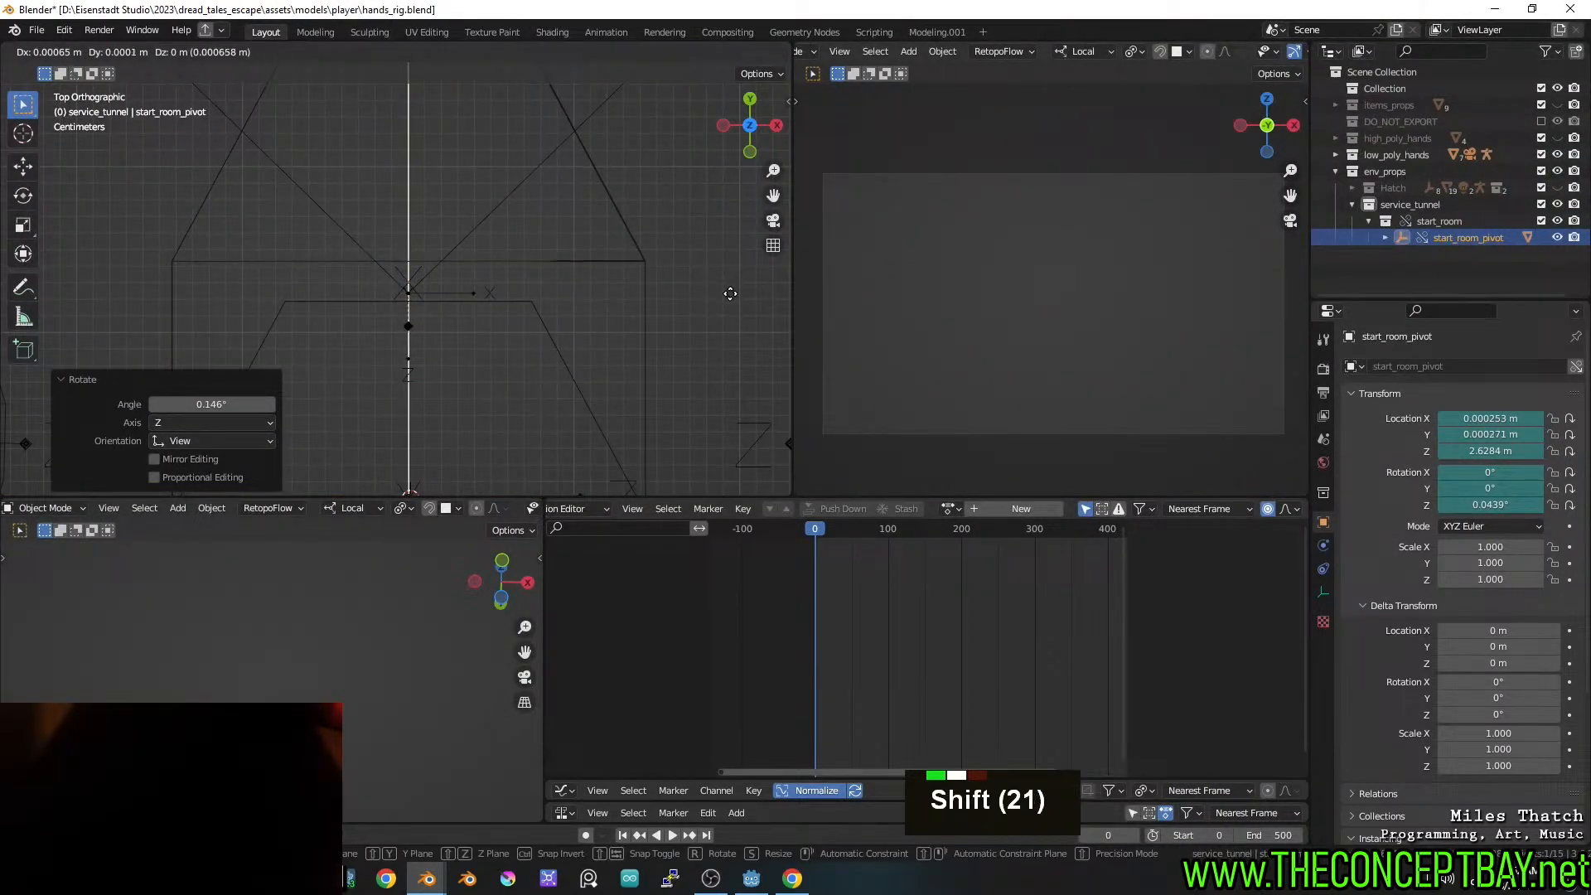
shift+click(730, 294)
In front view, lower start_room_pivot about 2.53 m along its local Z axis toward the origin
alt+middle_drag(593, 332, 596, 150)
scroll(596, 150, down, 20)
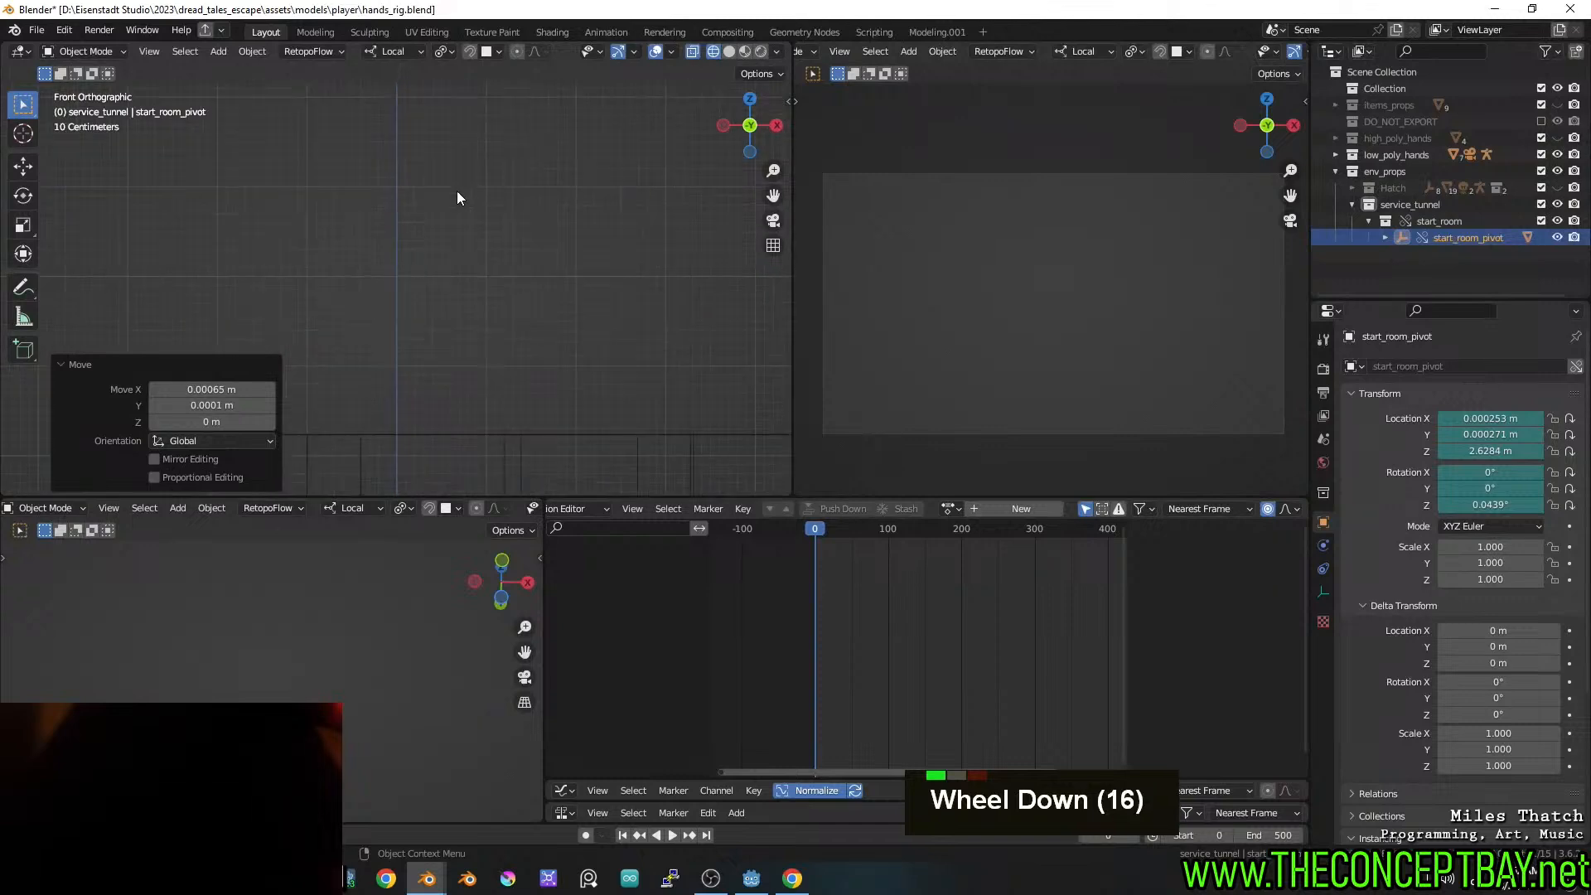
shift+middle_drag(450, 336, 436, 208)
scroll(390, 300, up, 12)
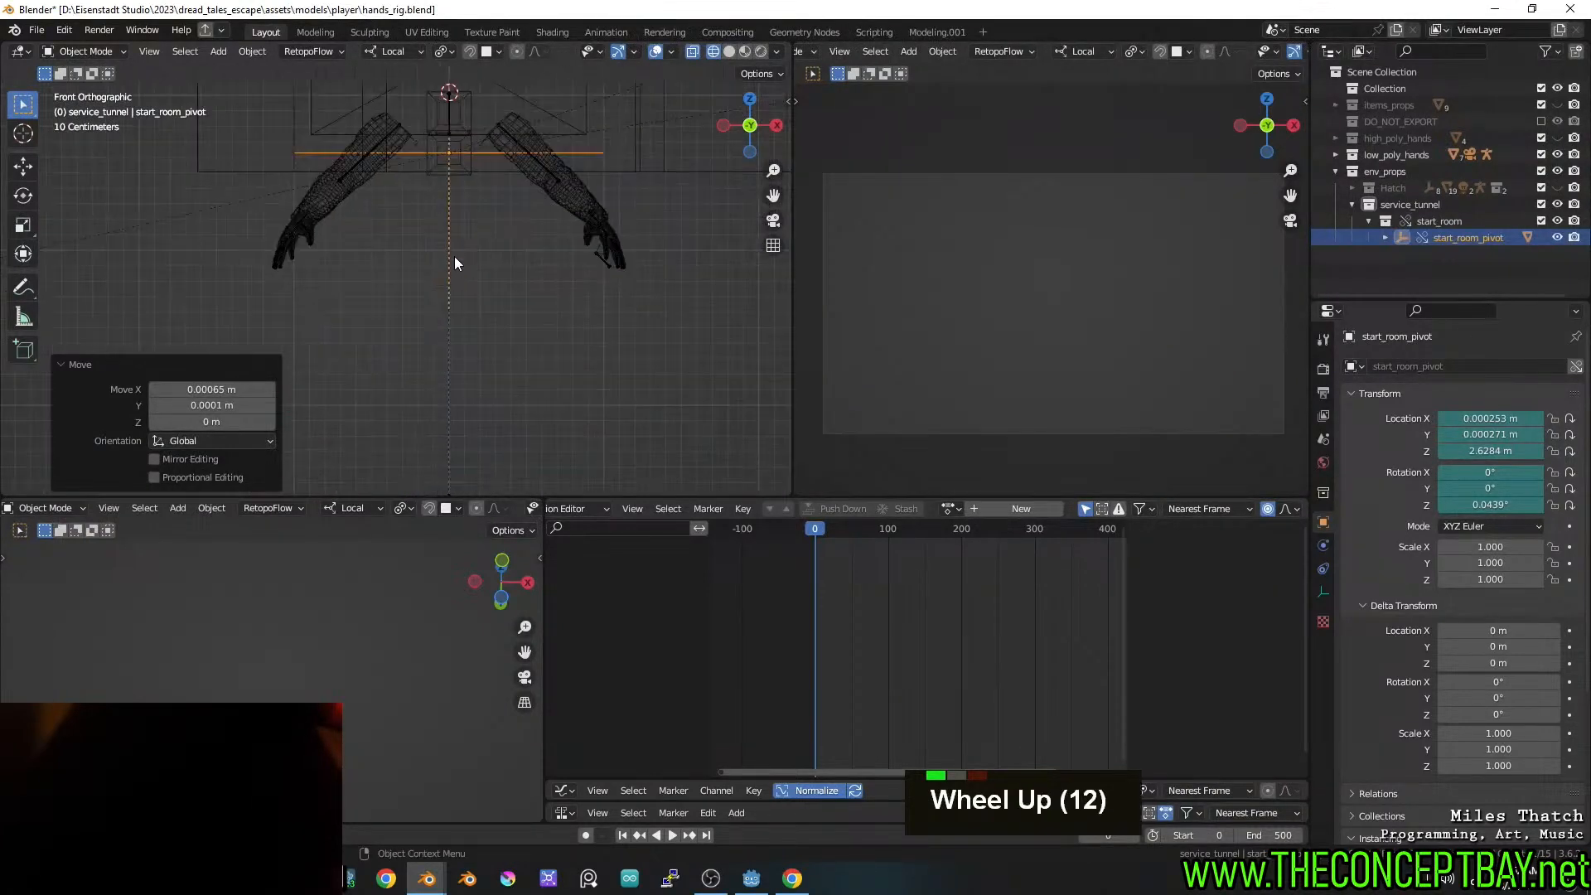
scroll(454, 256, down, 3)
key(g)
key(z)
click(457, 484)
Lower start_room_pivot a further 0.0955 m or so along local Z to align it with the world origin
shift+middle_drag(459, 378, 427, 300)
scroll(442, 287, up, 7)
key(g)
key(z)
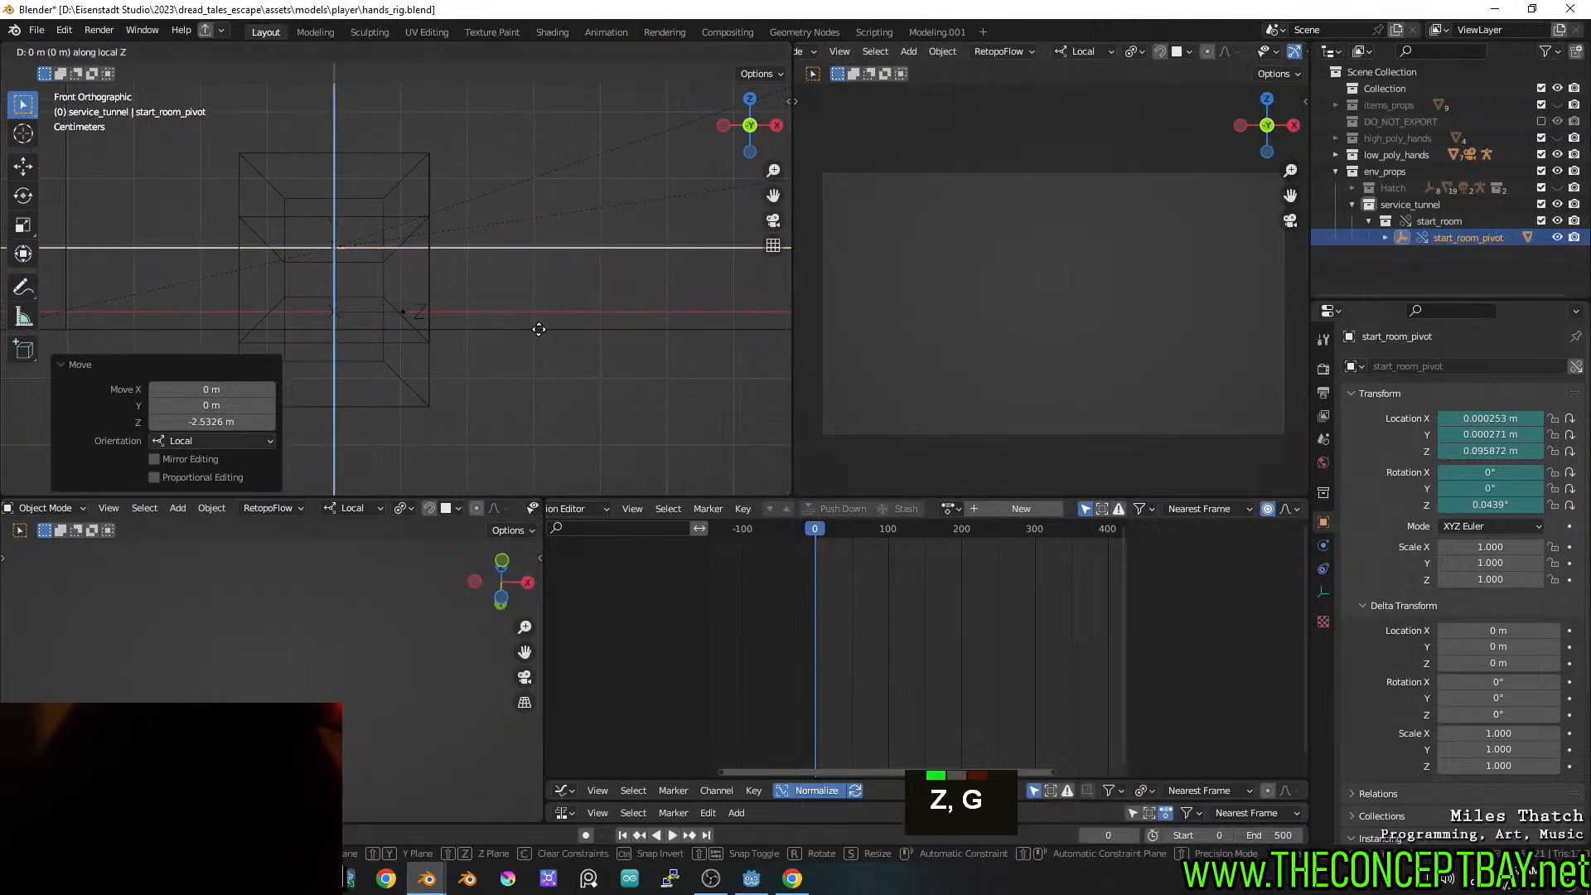
shift+click(539, 354)
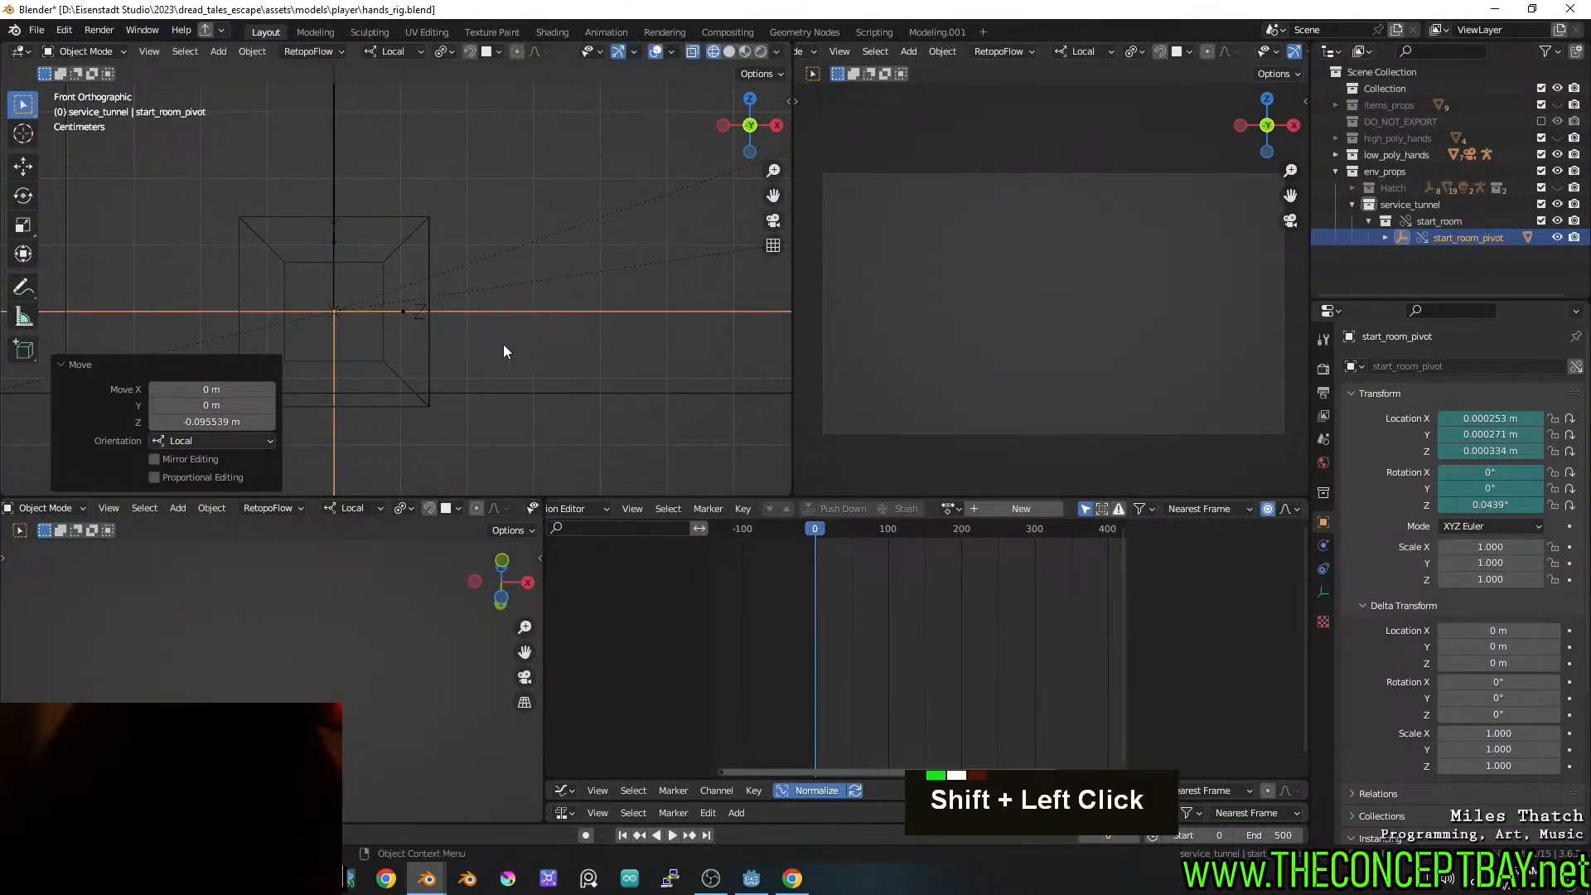
Return the viewport to solid shading, check the room around the hands rig, and save hands_rig.blend
scroll(503, 343, down, 6)
middle_drag(389, 283, 524, 316)
scroll(523, 316, down, 7)
key(z)
click(704, 254)
mouse_move(623, 239)
shift+middle_down()
mouse_move(496, 369)
mouse_move(561, 342)
mouse_move(503, 311)
mouse_move(553, 305)
mouse_move(552, 334)
mouse_move(527, 319)
shift+middle_up()
scroll(496, 369, down, 4)
key(ctrl+s)
scroll(543, 344, up, 2)
key(ctrl+s)
middle_drag(367, 336, 675, 368)
scroll(429, 353, down, 3)
scroll(519, 319, down, 1)
shift+scroll(519, 319, down, 1)
key(ctrl+s)
Switch to the rail_service_tunnel.blend window, rotate the beam -44° about the X axis as a link test, and save
key(alt+Tab)
scroll(538, 293, down, 3)
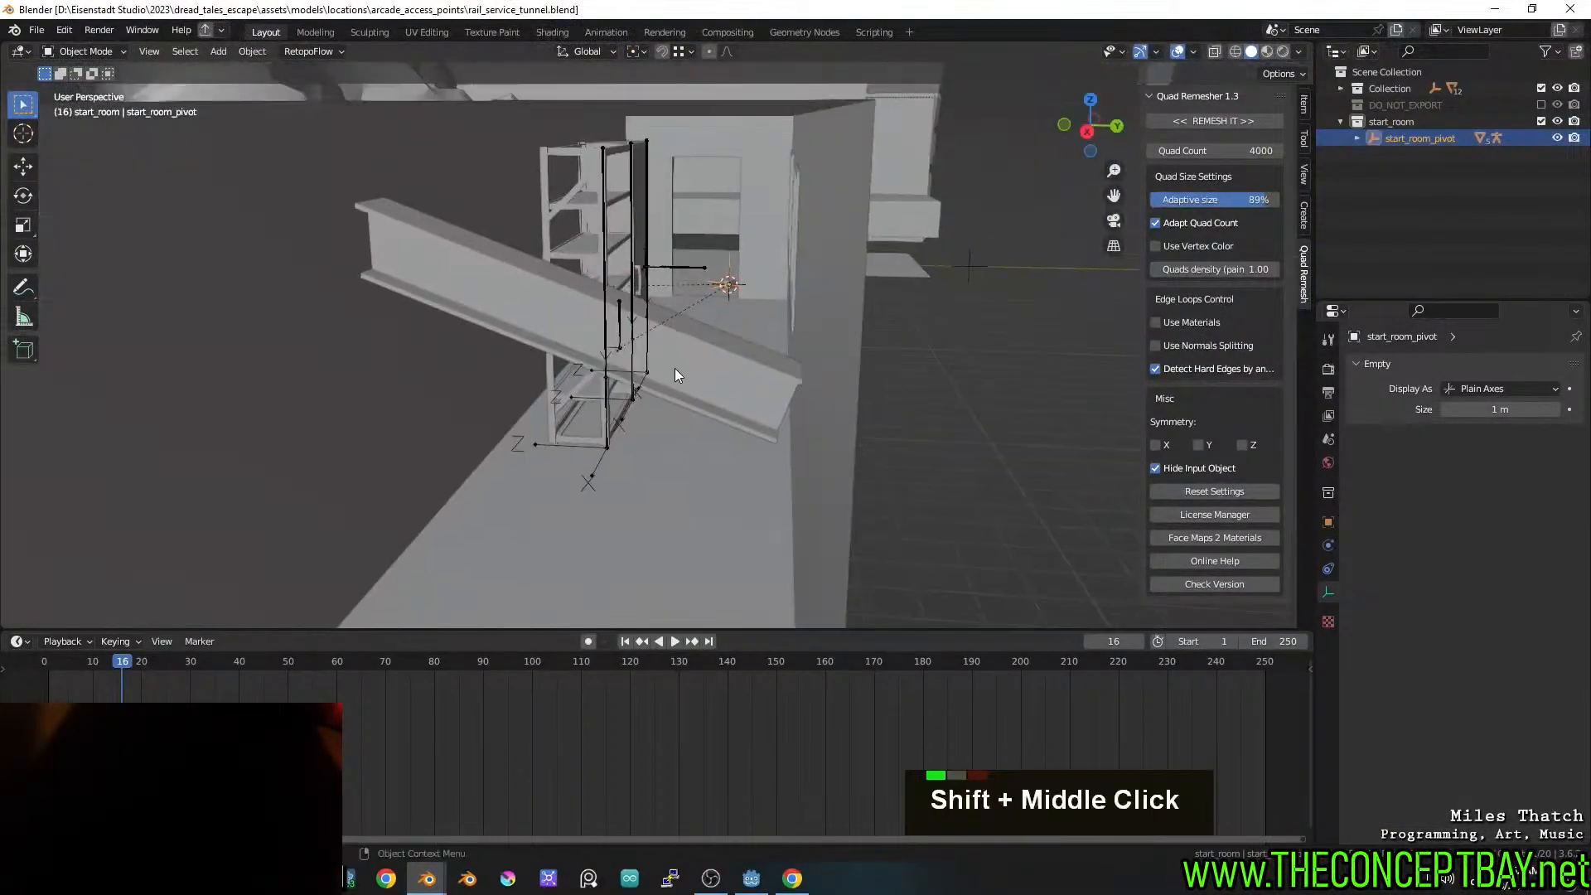
click(795, 355)
shift+middle_drag(795, 355, 746, 369)
key(r)
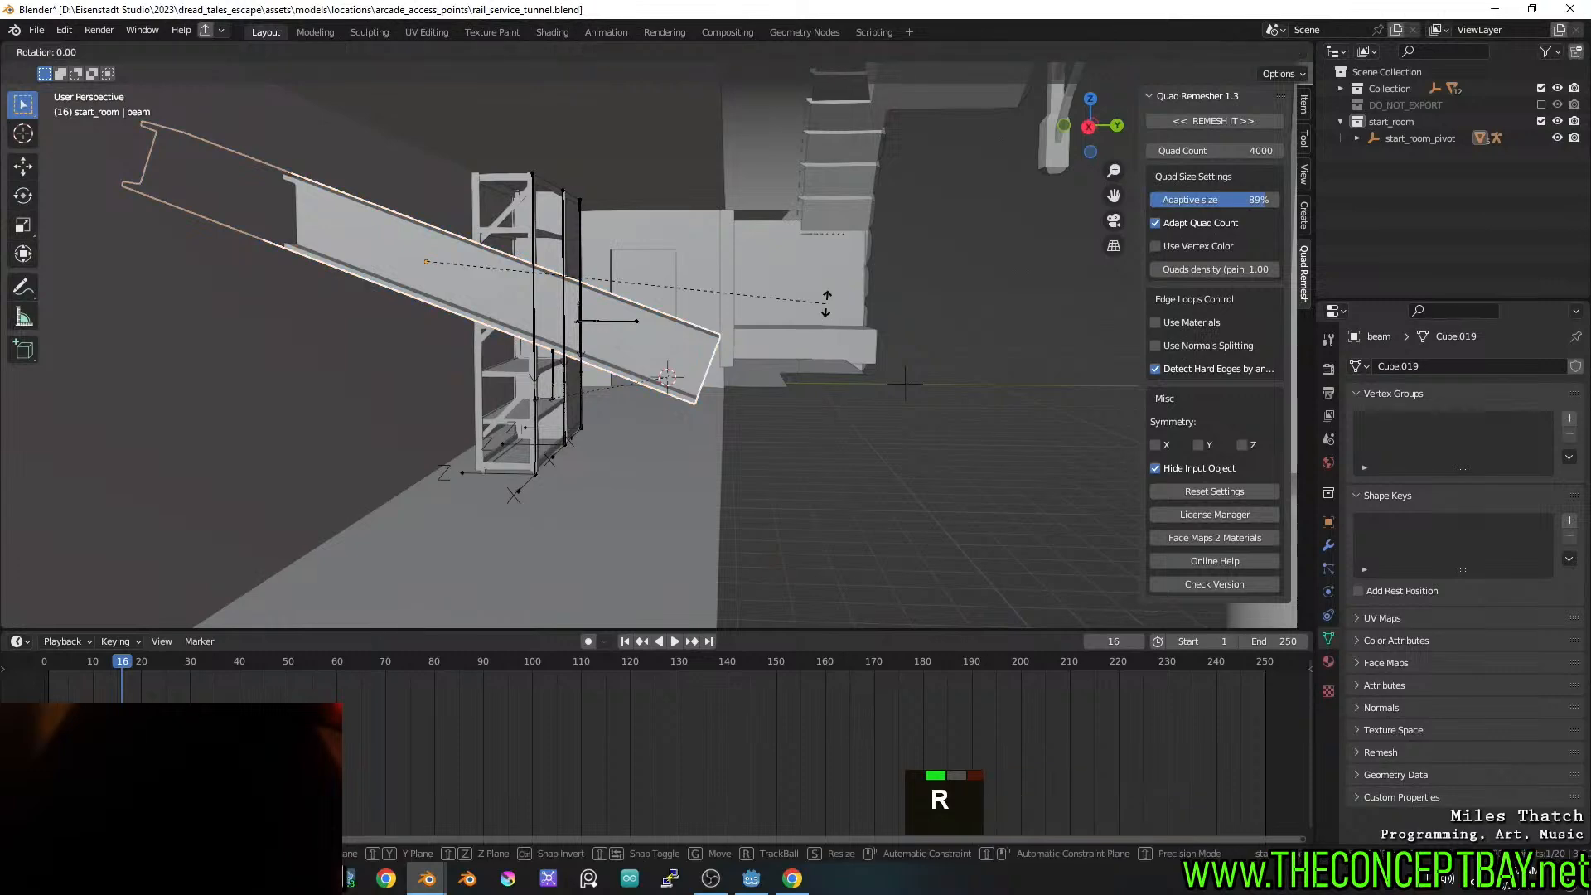
key(x)
click(775, 415)
key(ctrl+s)
Switch back to hands_rig.blend, save and reload it from the recent files, and check the beam and start_room_pivot's children
key(alt+Tab)
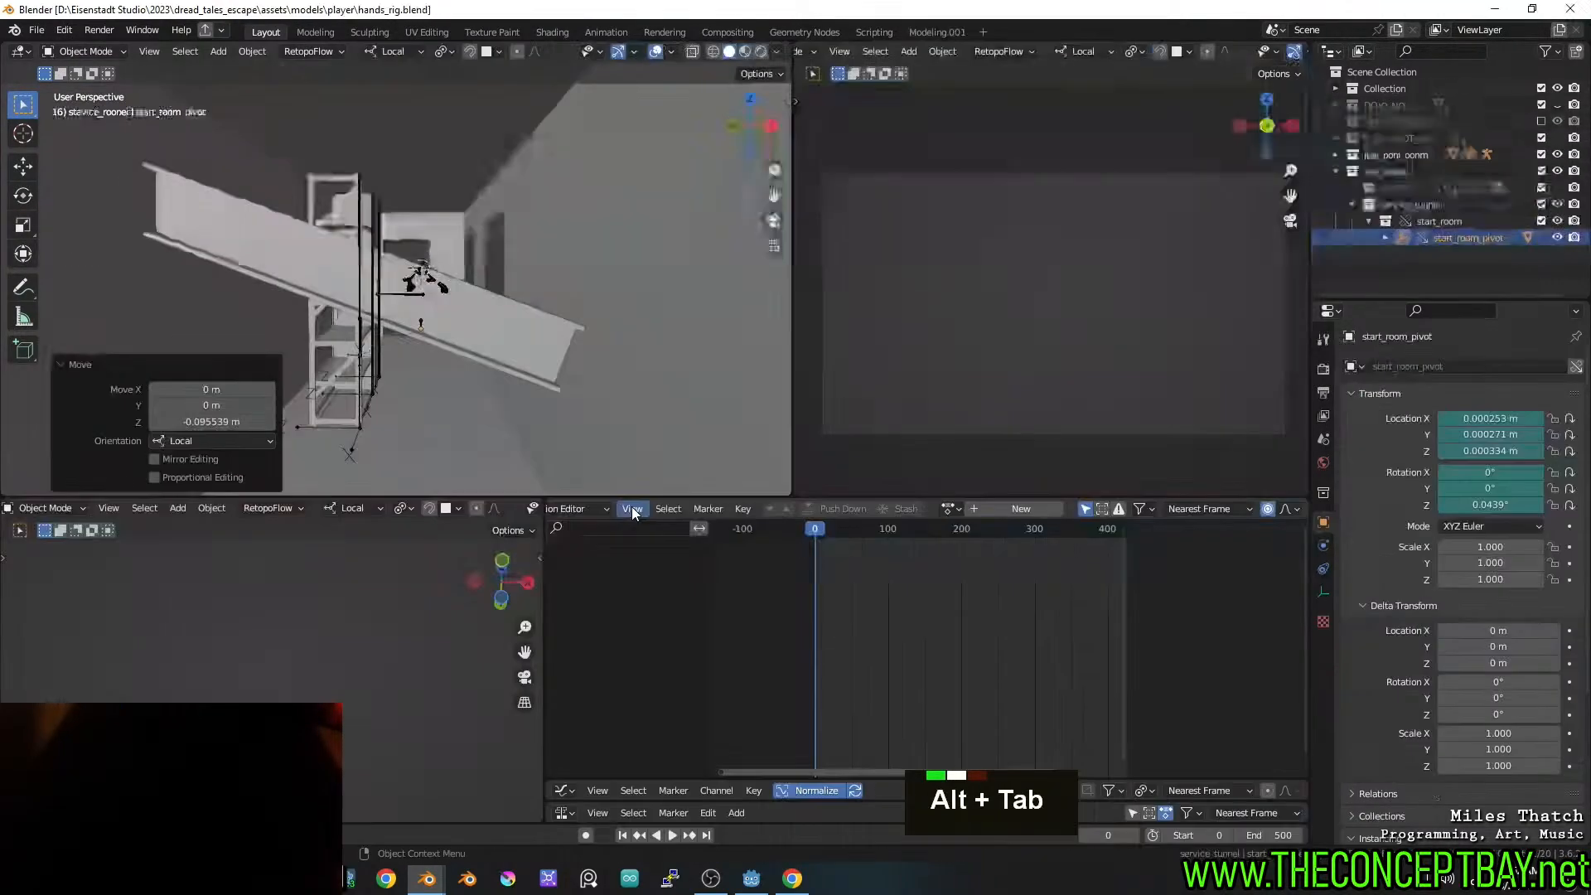
key(ctrl+s)
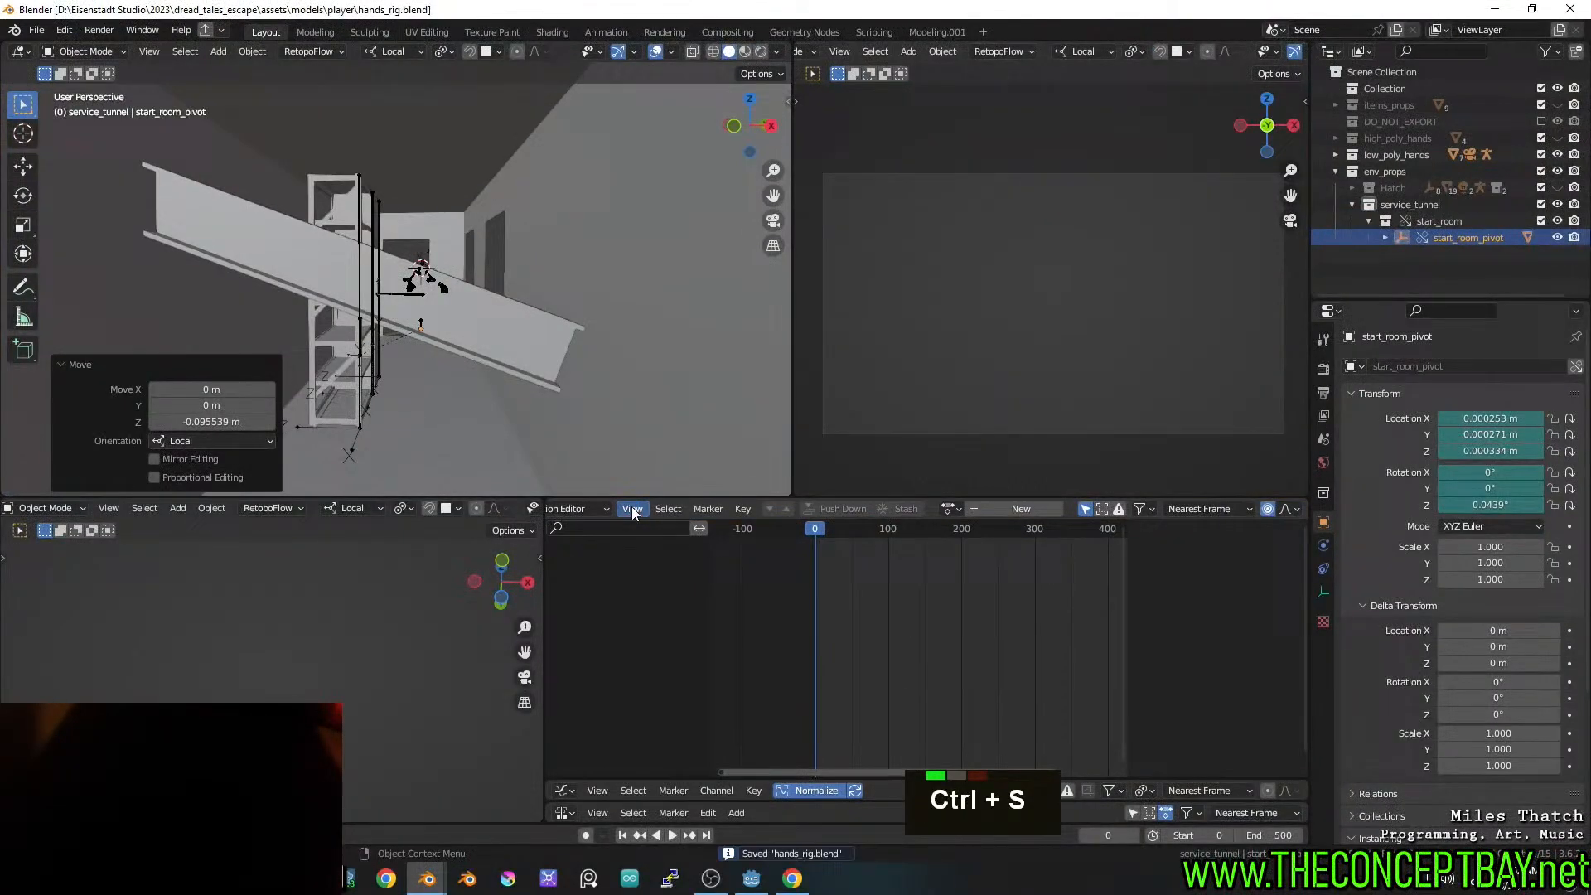
key(ctrl+shift+o)
click(630, 391)
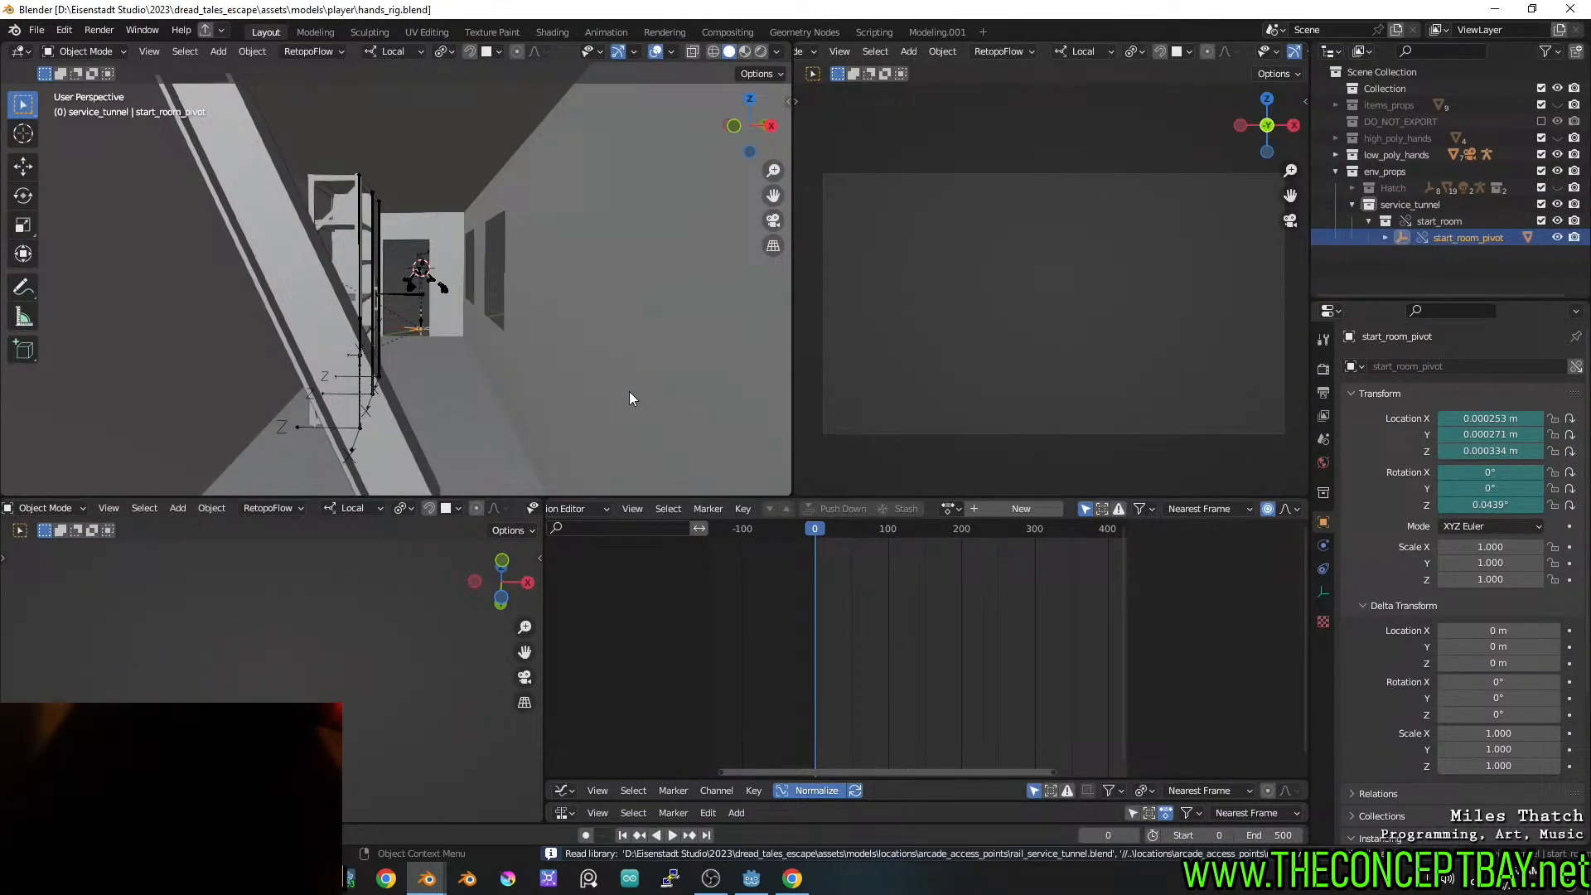
click(1385, 237)
scroll(1388, 271, down, 4)
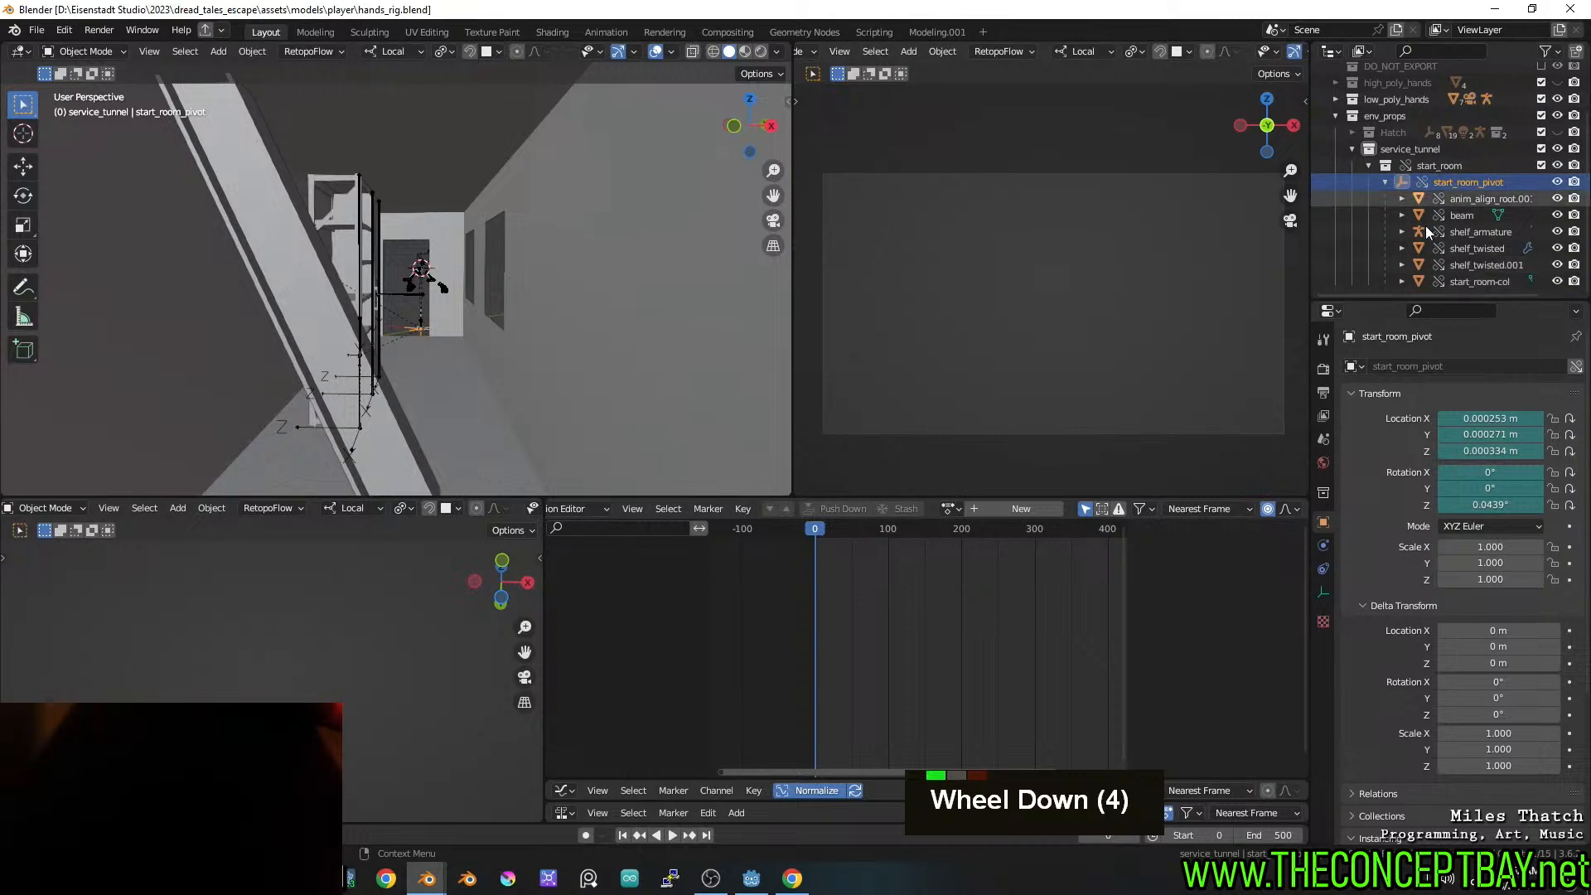
Undo the beam rotation in rail_service_tunnel.blend, save that file, and reload hands_rig.blend from the recent files
key(alt+Tab)
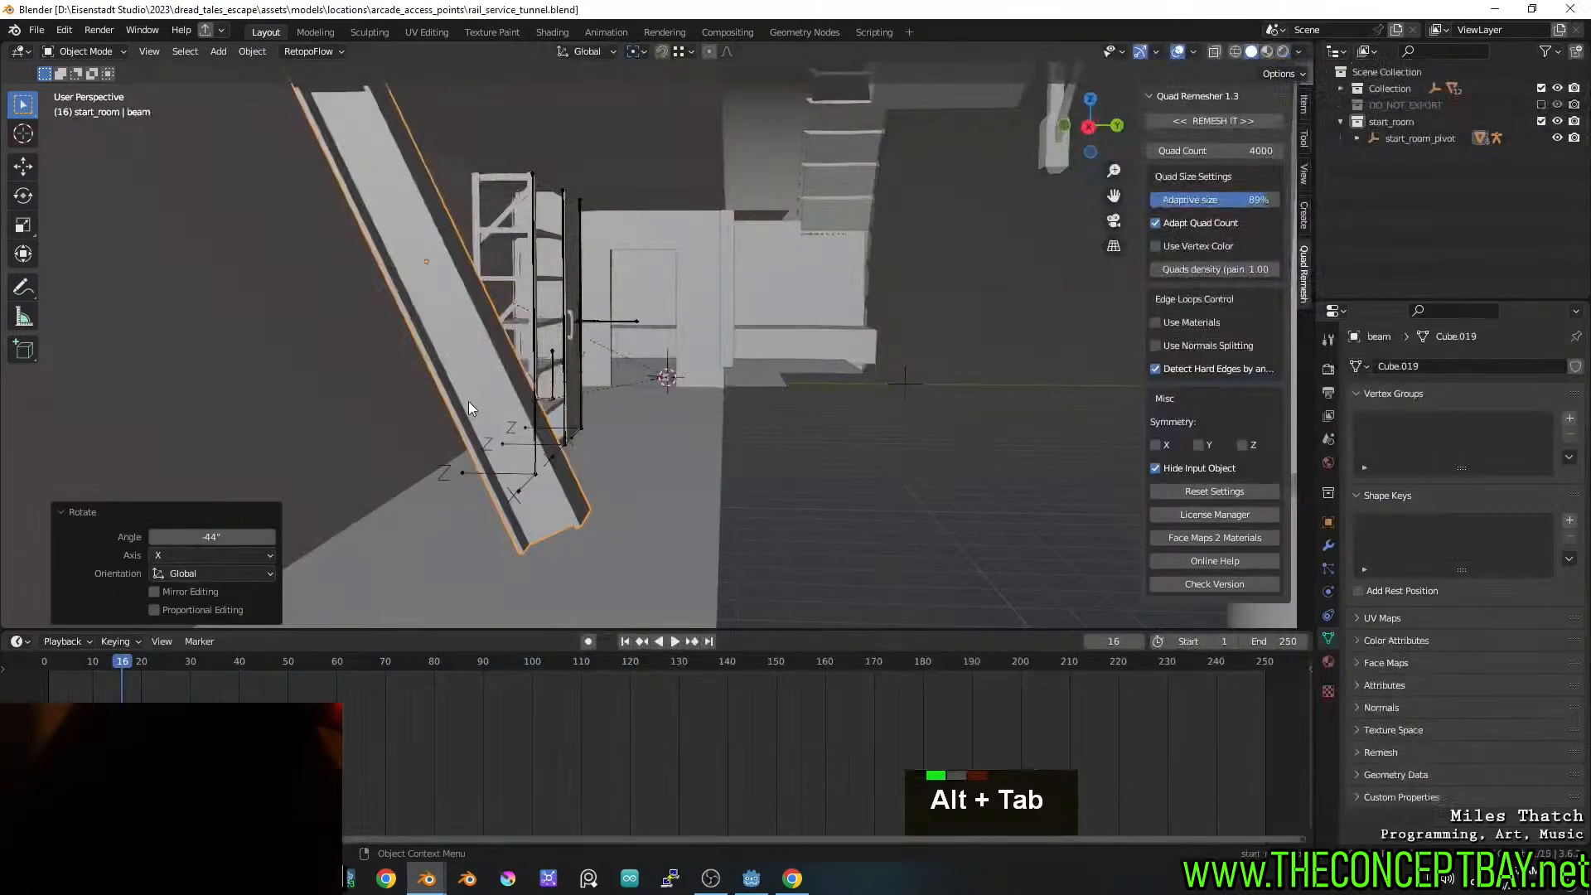
key(ctrl+z)
key(ctrl+s)
key(alt+Tab)
key(ctrl+shift+o)
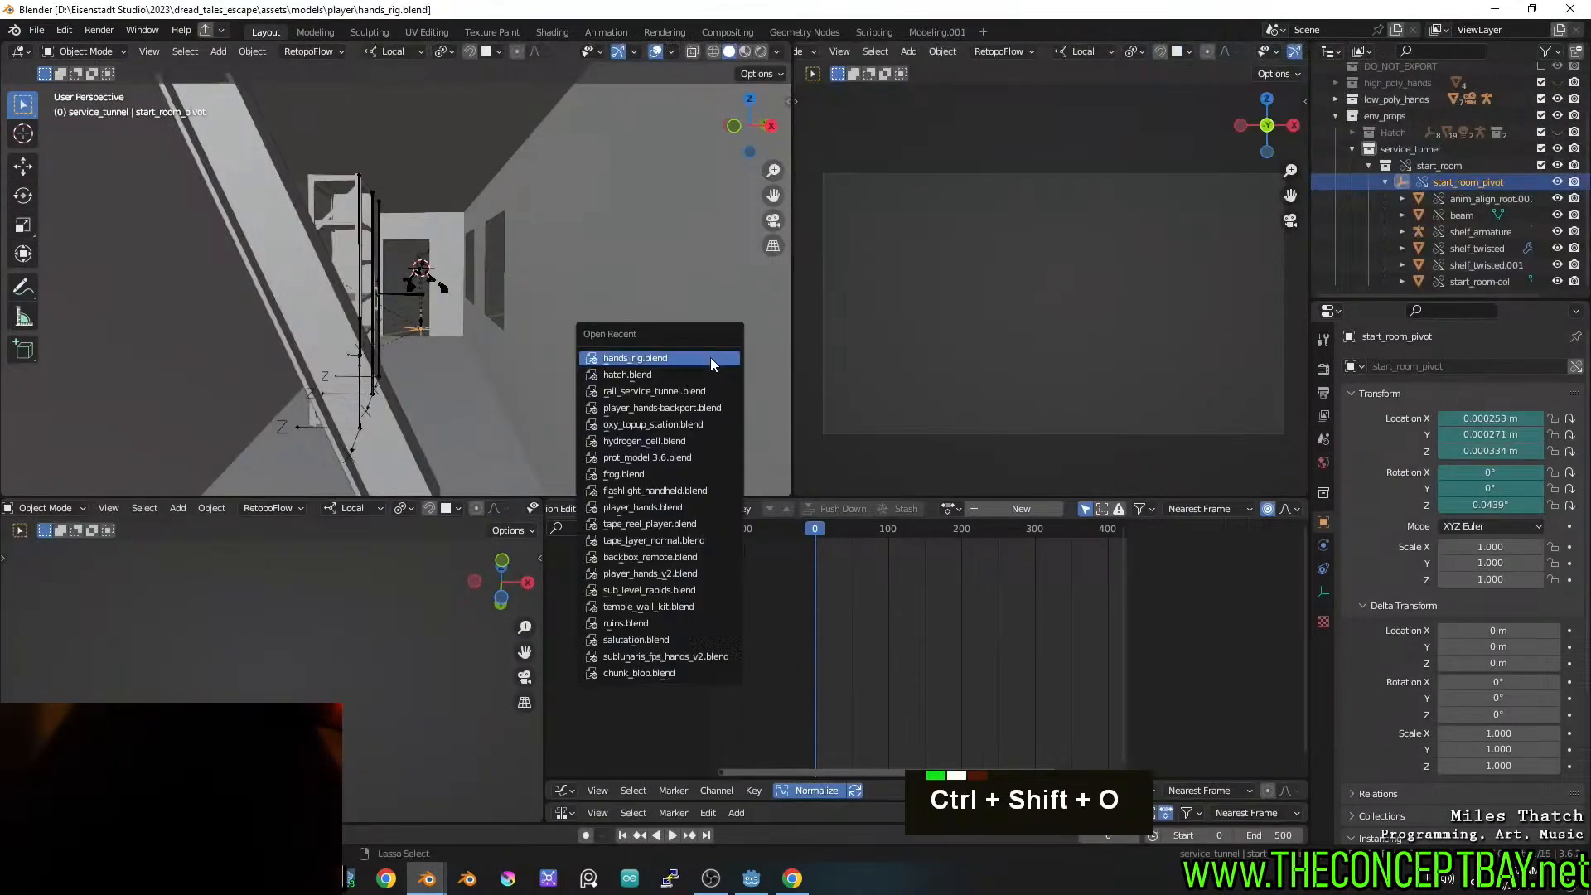
key(Return)
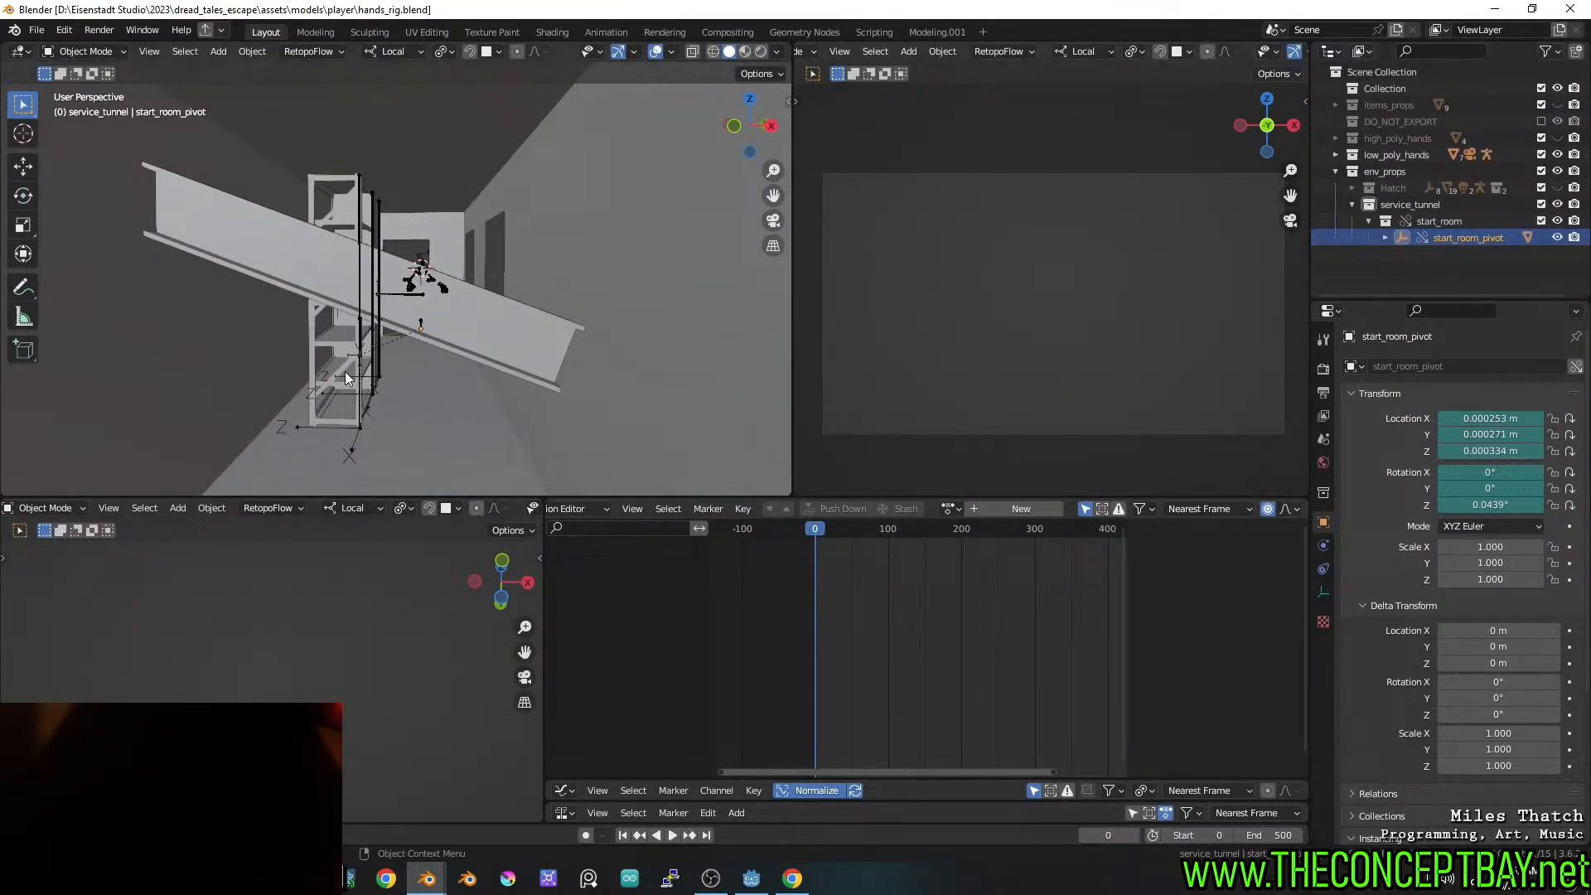
Select shelf_armature, enter Pose Mode, and select its left_half bone
scroll(350, 369, down, 2)
scroll(348, 370, up, 3)
scroll(440, 337, down, 1)
click(364, 370)
key(ctrl+Tab)
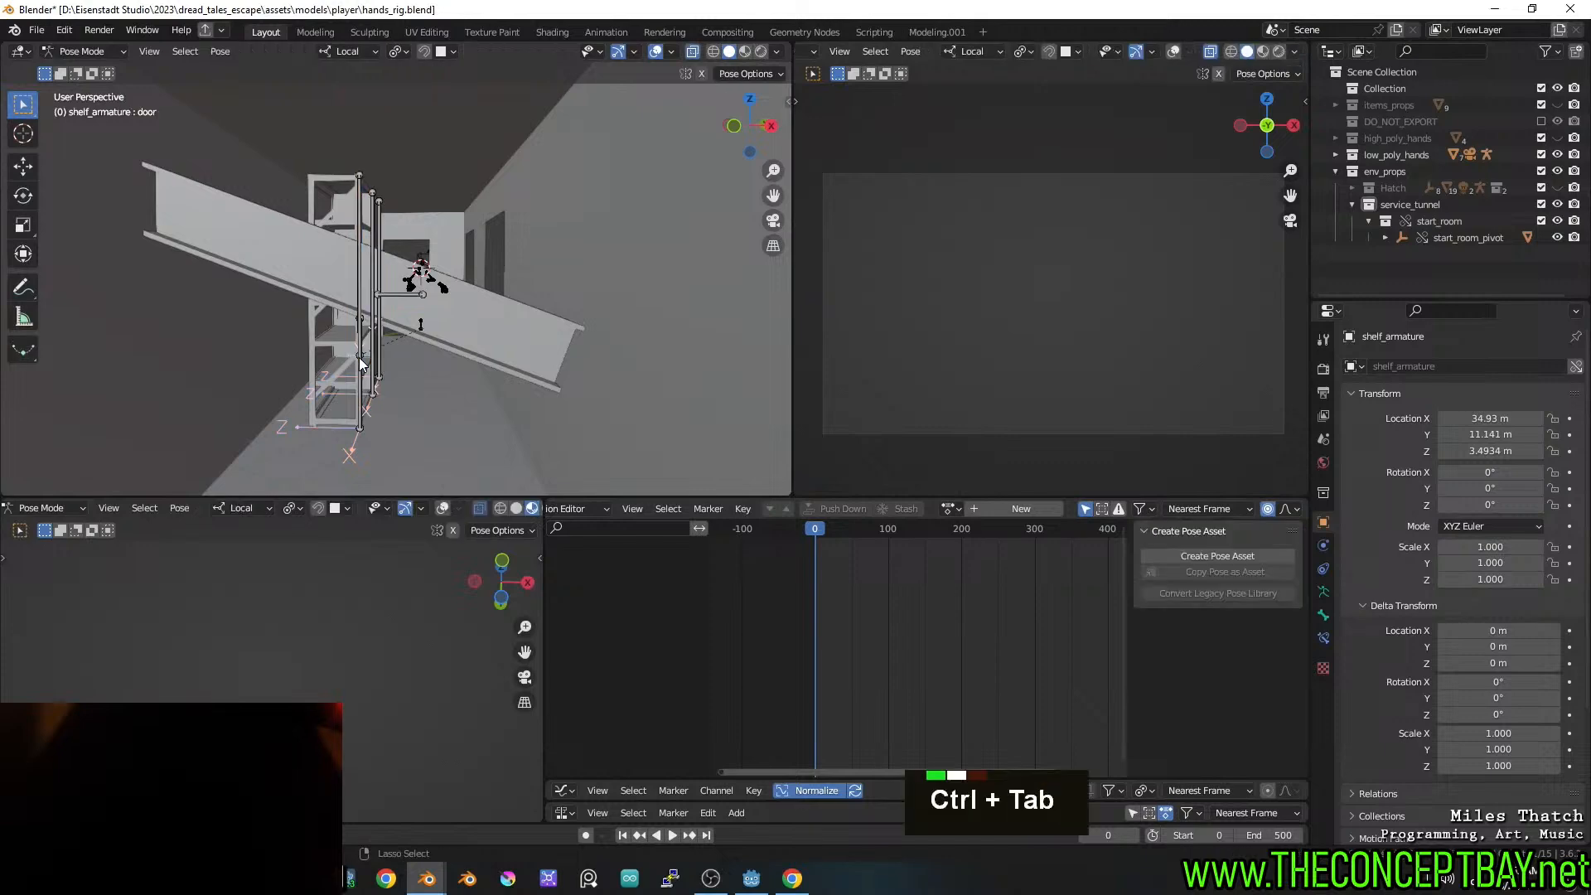
click(359, 357)
shift+middle_drag(392, 363, 399, 376)
scroll(605, 367, up, 3)
middle_drag(605, 367, 580, 367)
scroll(584, 374, up, 1)
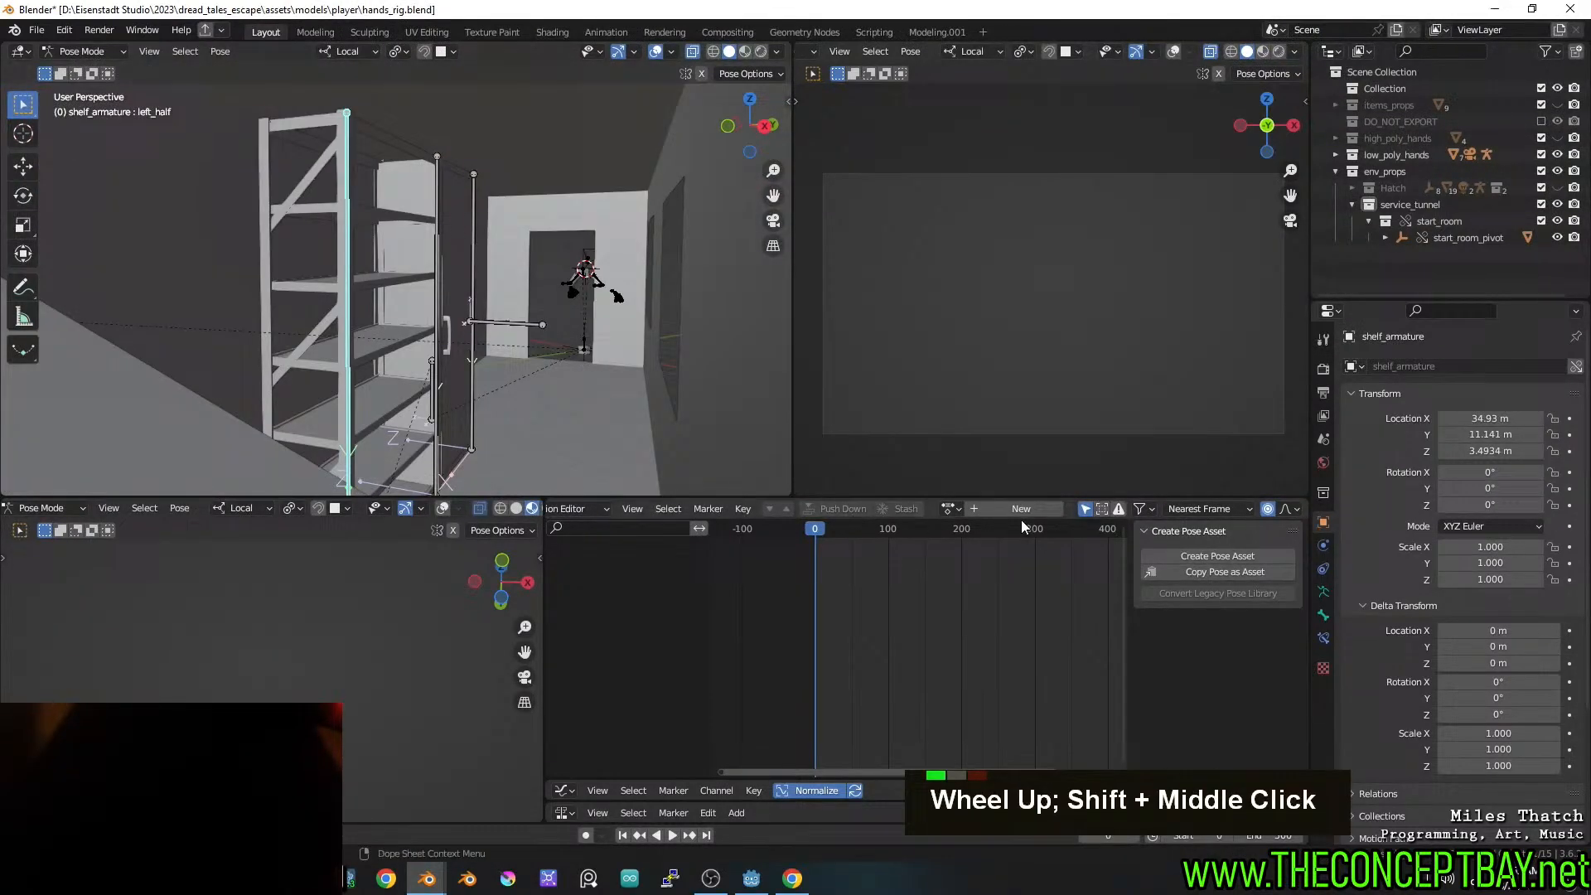
Try assigning the existing rail_service_shelf_move_outtaway action to shelf_armature and inspect where it places the armature
click(959, 509)
scroll(1018, 535, up, 4)
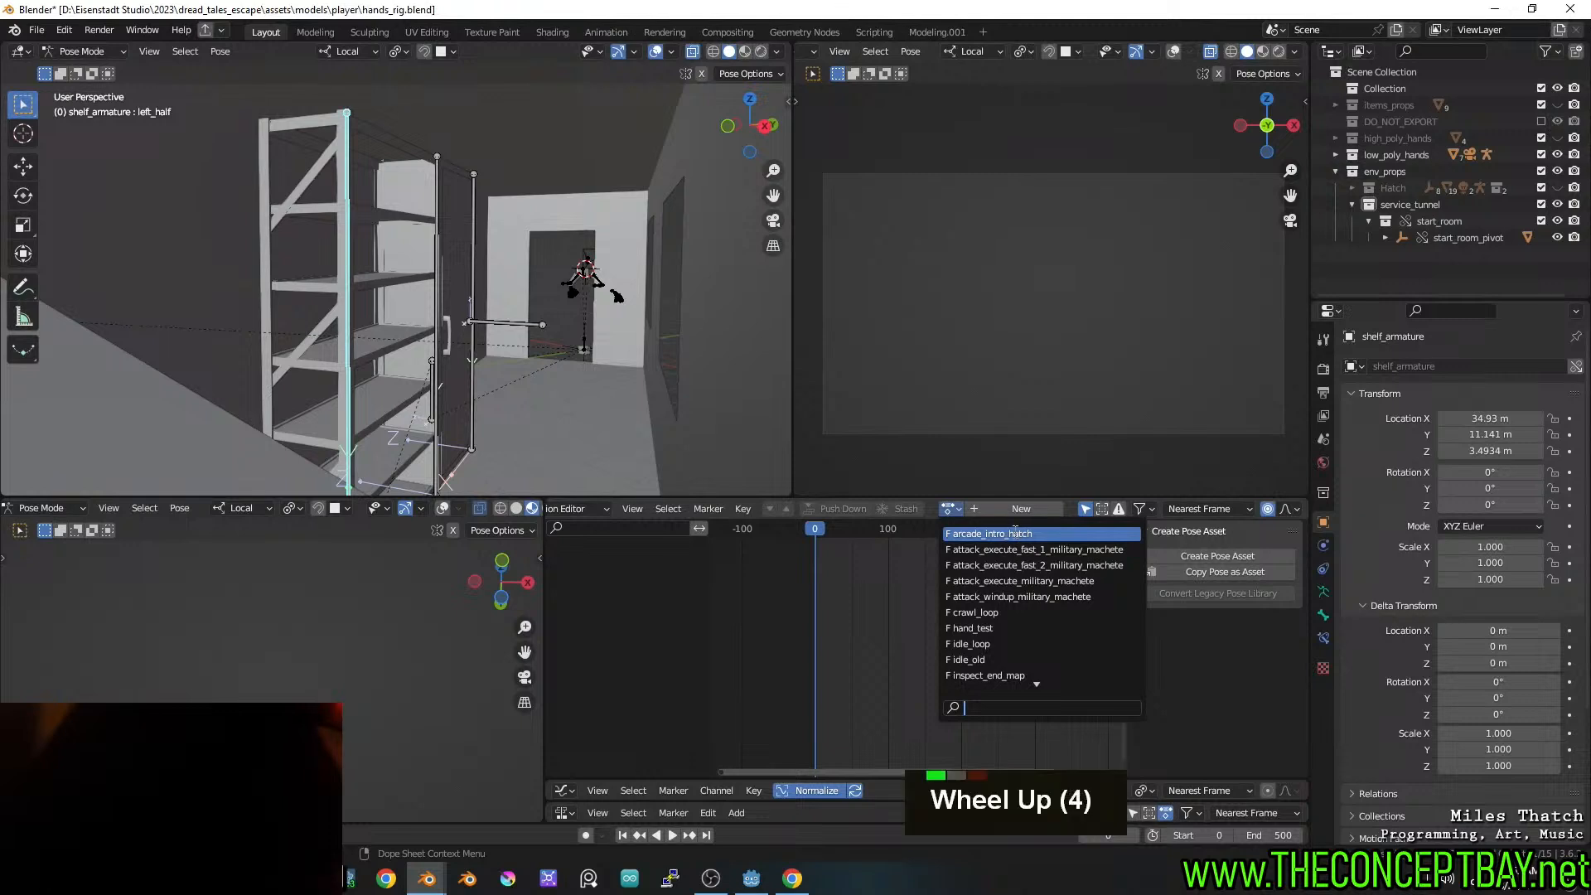
scroll(1022, 540, down, 13)
scroll(1022, 540, down, 14)
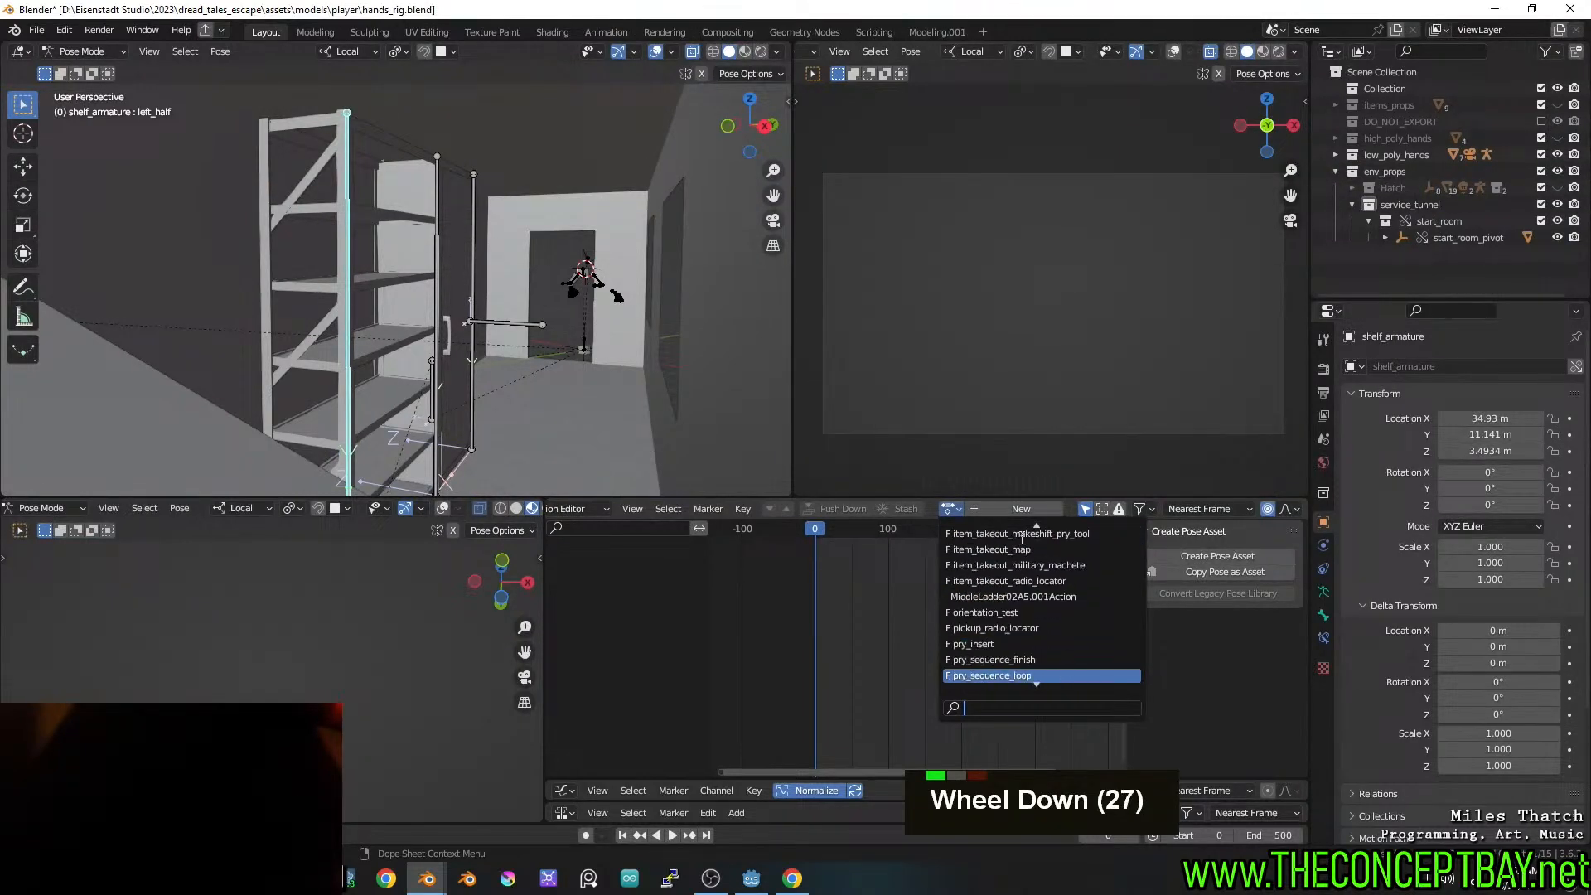
scroll(1023, 633, down, 8)
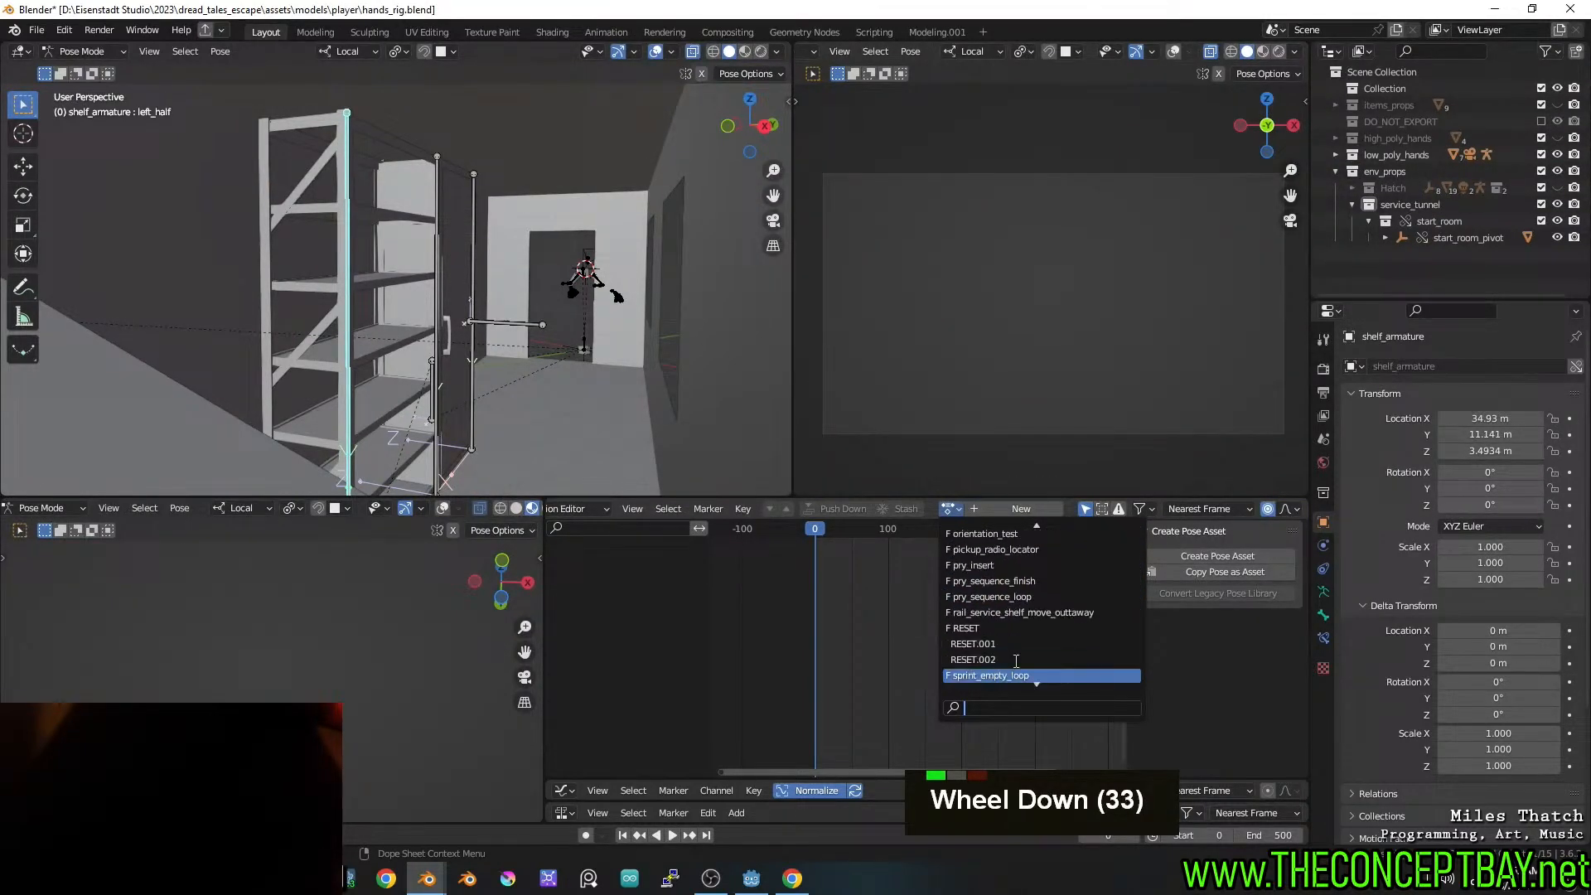
click(1019, 581)
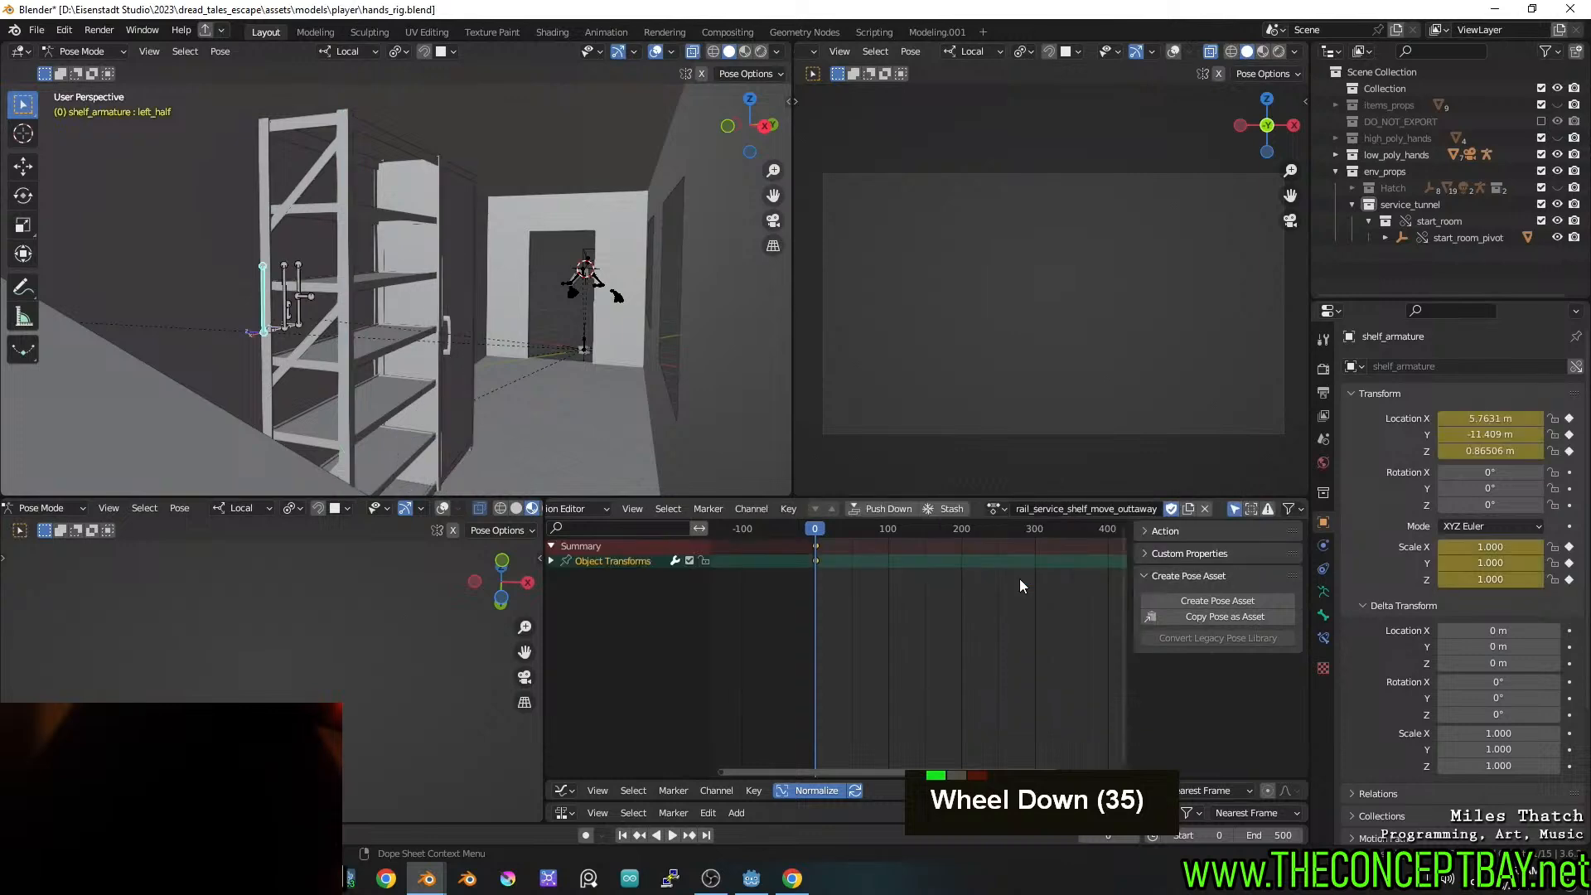
middle_click(497, 411)
middle_drag(497, 412, 545, 411)
scroll(544, 412, down, 3)
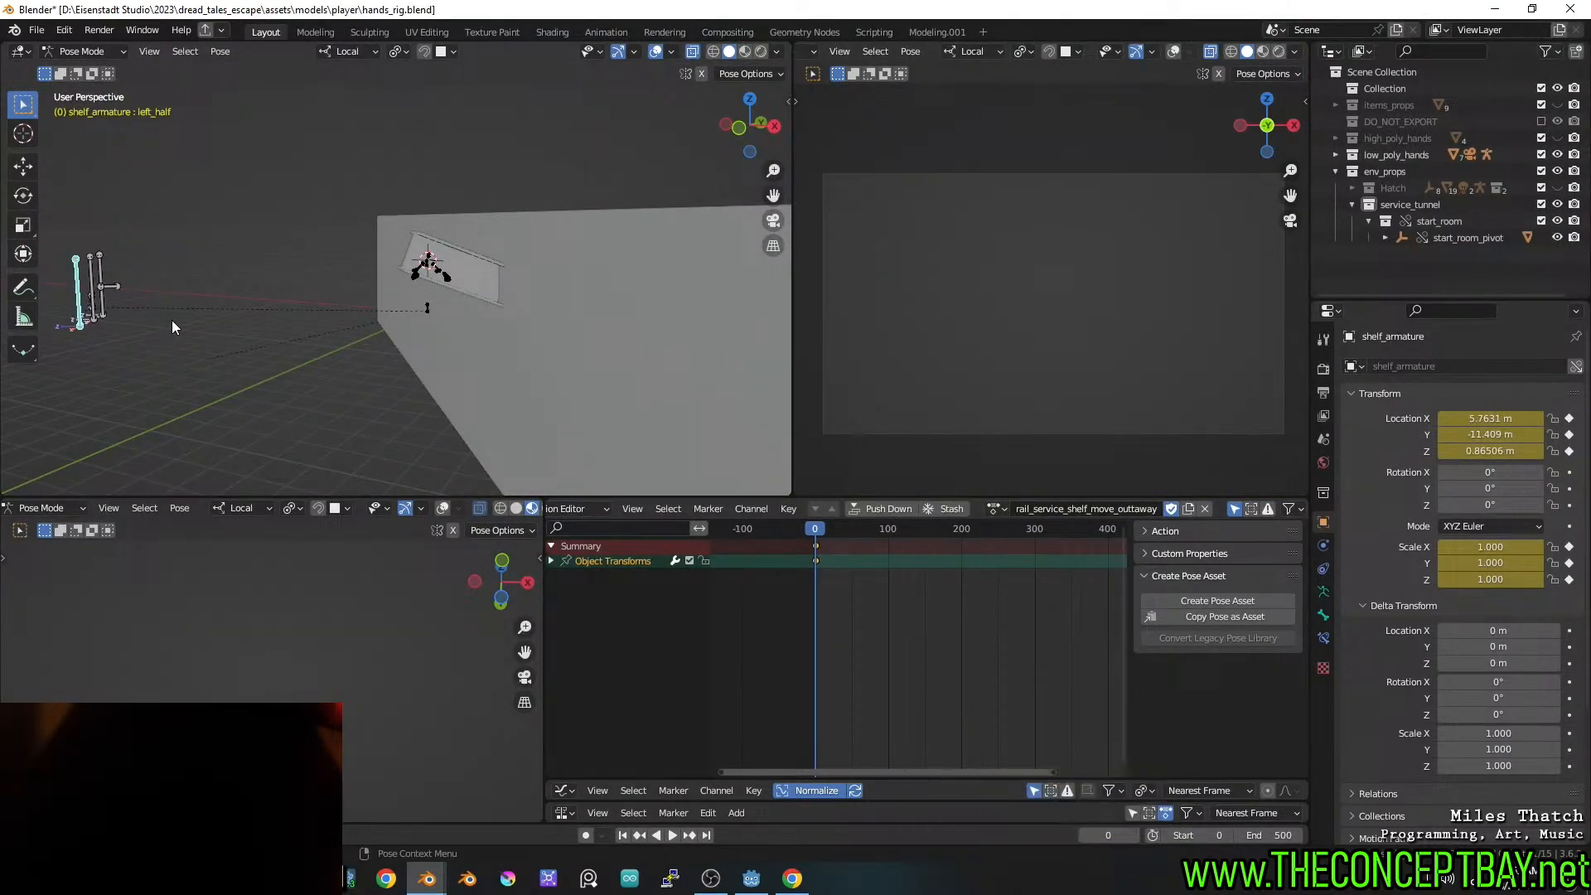
Undo the action assignment on shelf_armature
key(ctrl+shift+z)
key(ctrl+z)
middle_drag(172, 321, 446, 345)
scroll(456, 344, up, 2)
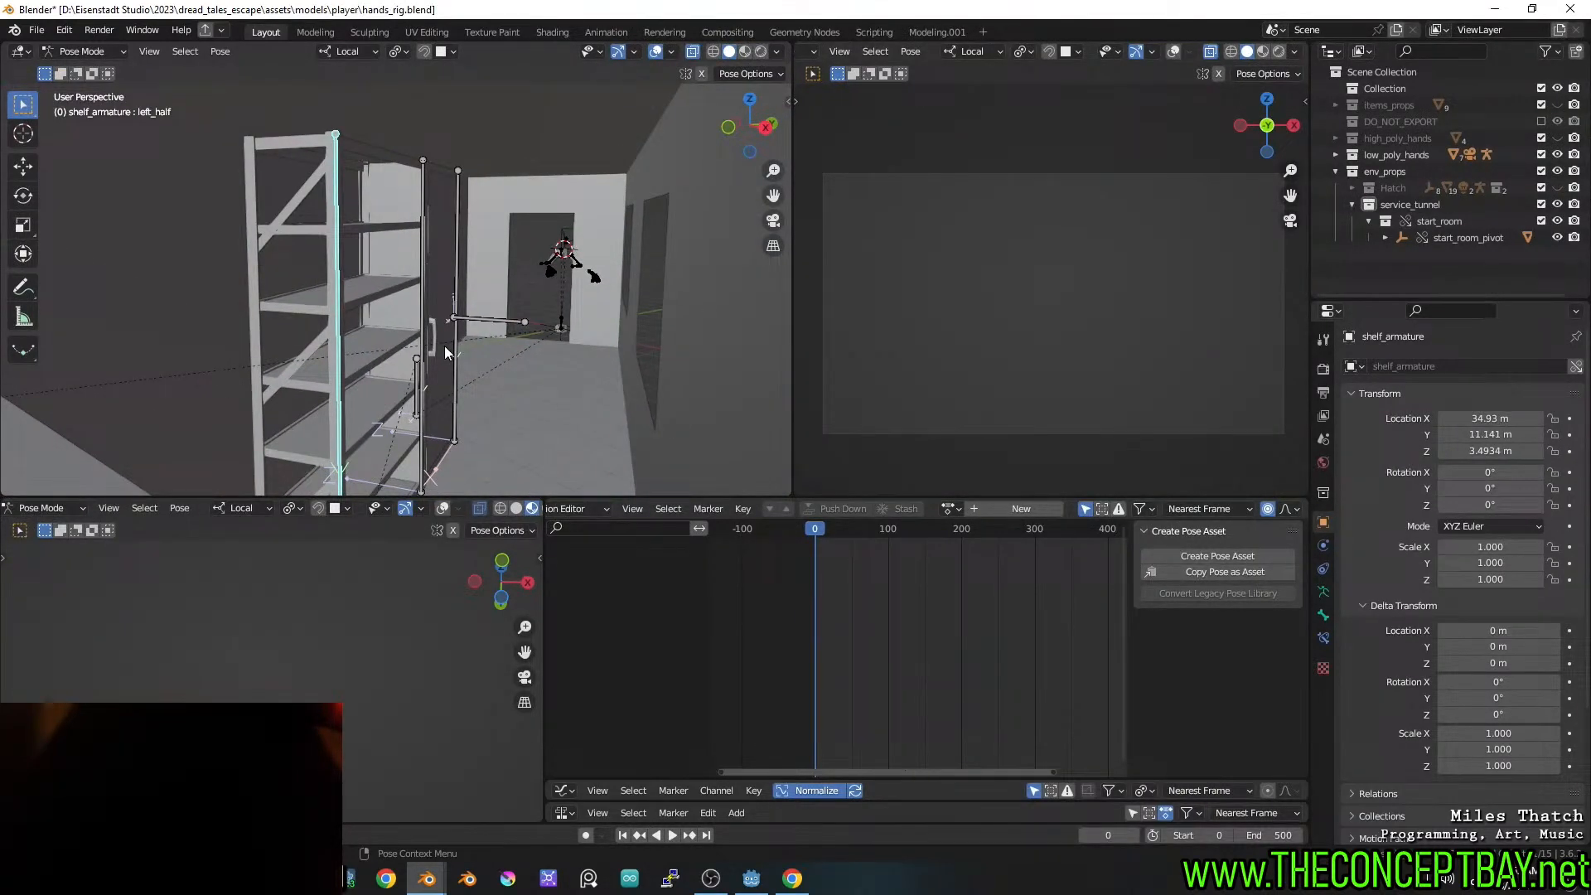
Add the other two vertical shelf bones to the selection and browse the available actions without assigning one
scroll(445, 343, down, 3)
scroll(445, 343, up, 4)
scroll(445, 343, down, 1)
shift+click(423, 302)
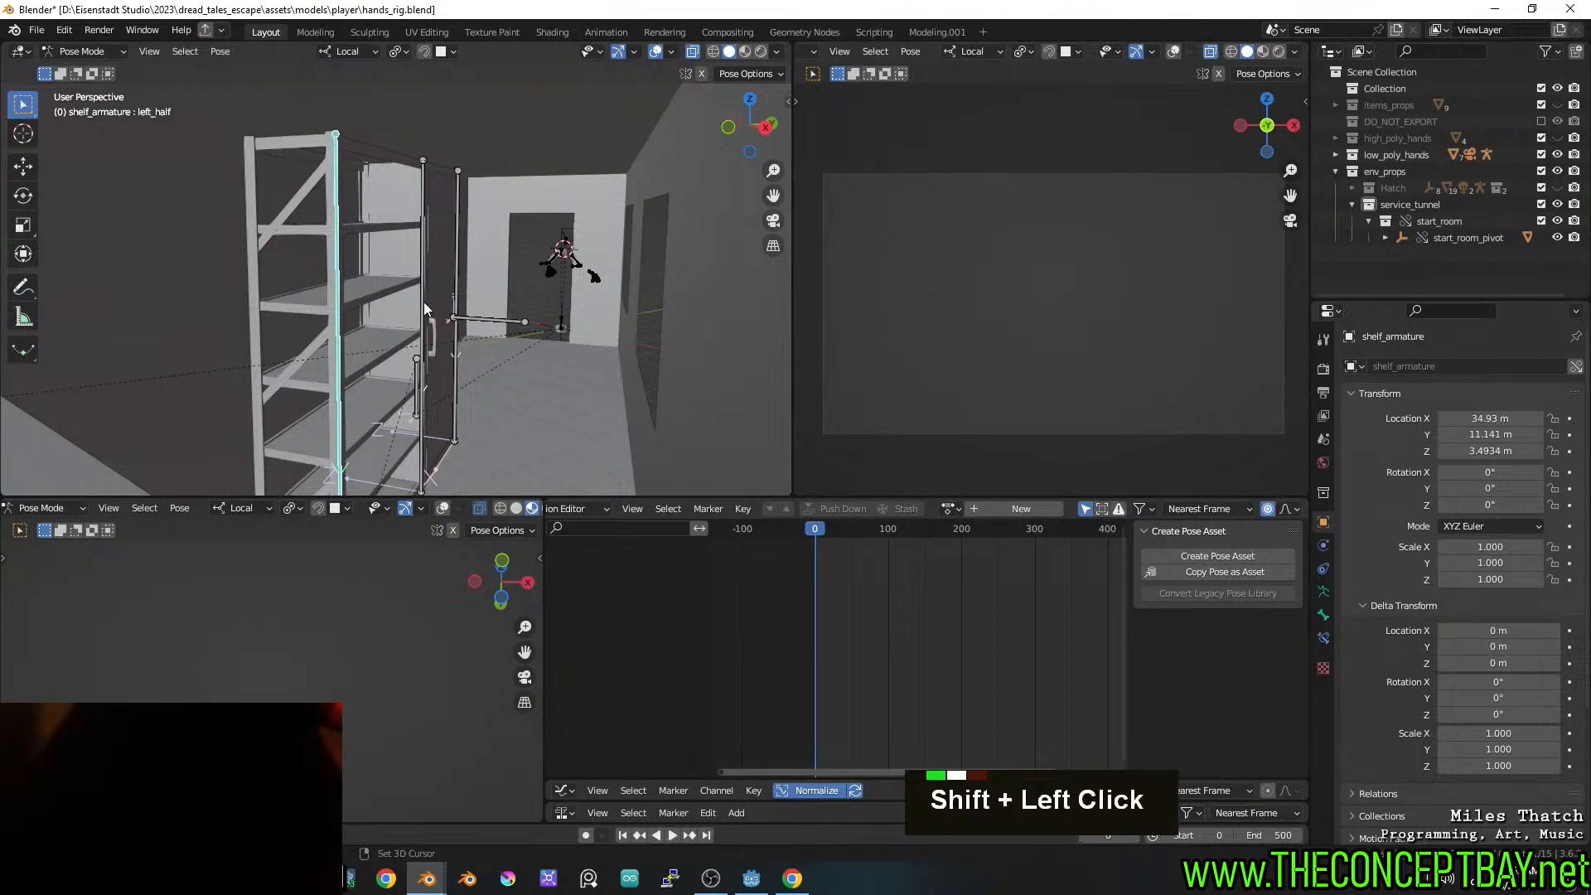
shift+click(458, 284)
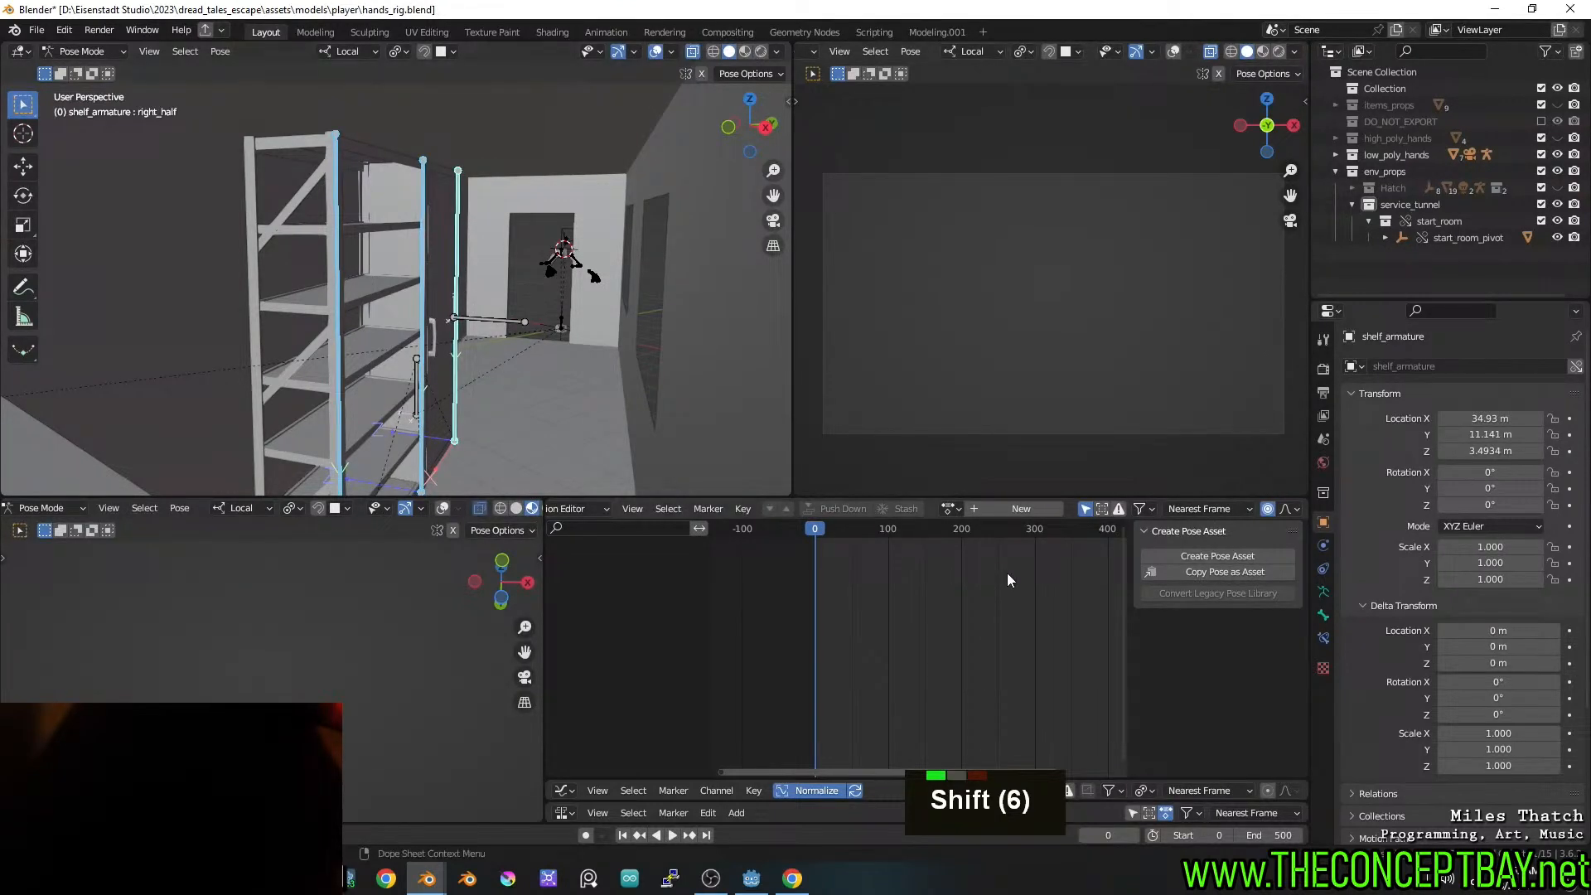
click(947, 511)
scroll(1060, 709, down, 20)
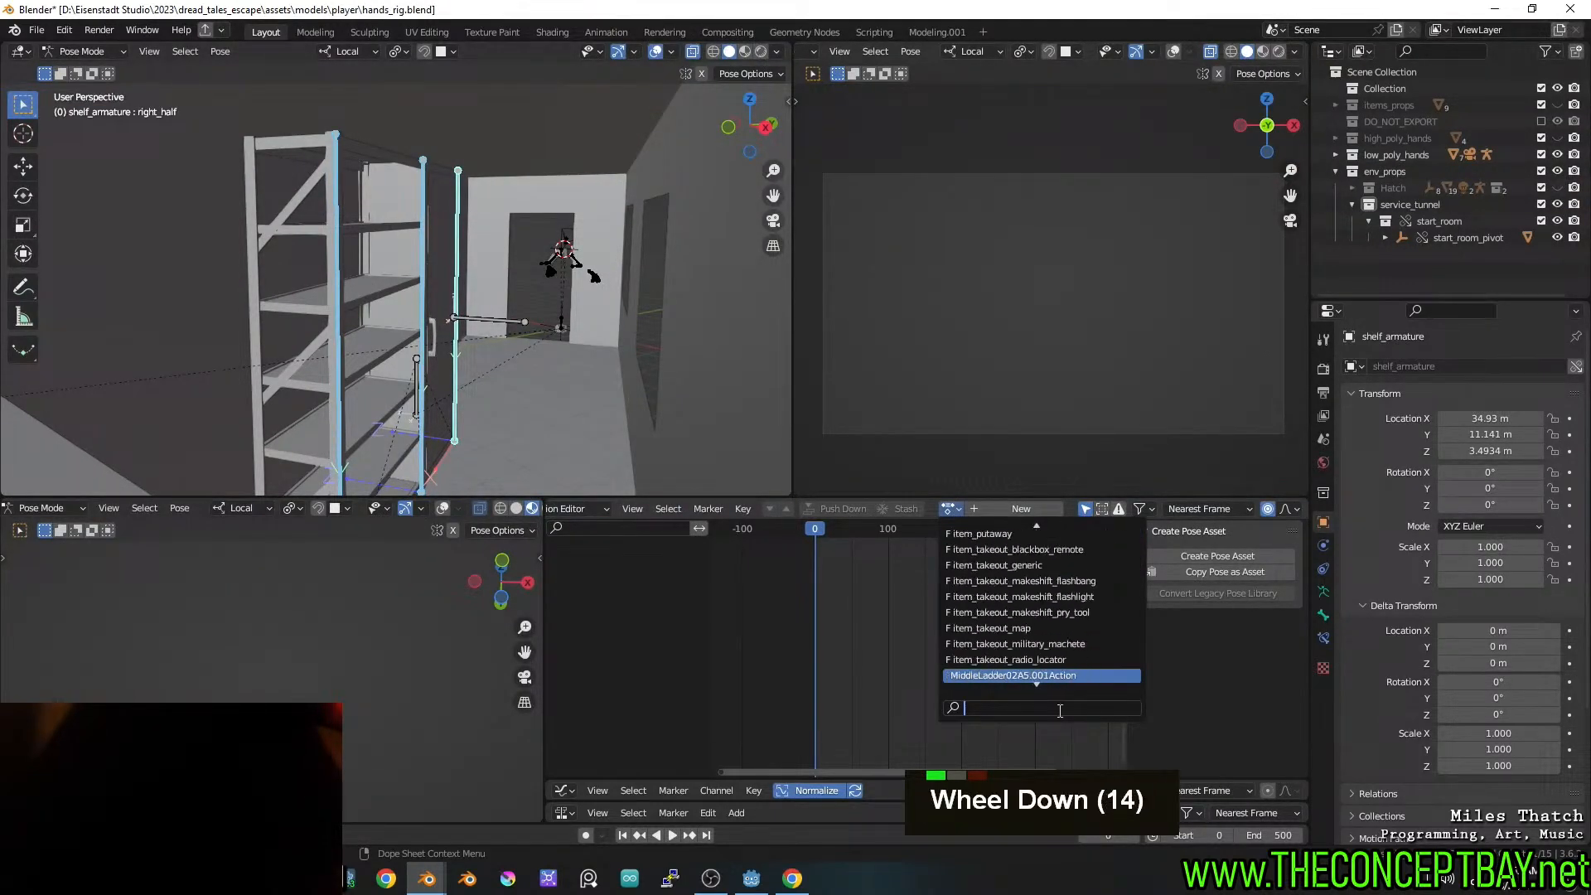
key(Escape)
Try to toggle Edit Mode on shelf_armature, switch it to Object Mode, deselect it, and save the file
key(Tab)
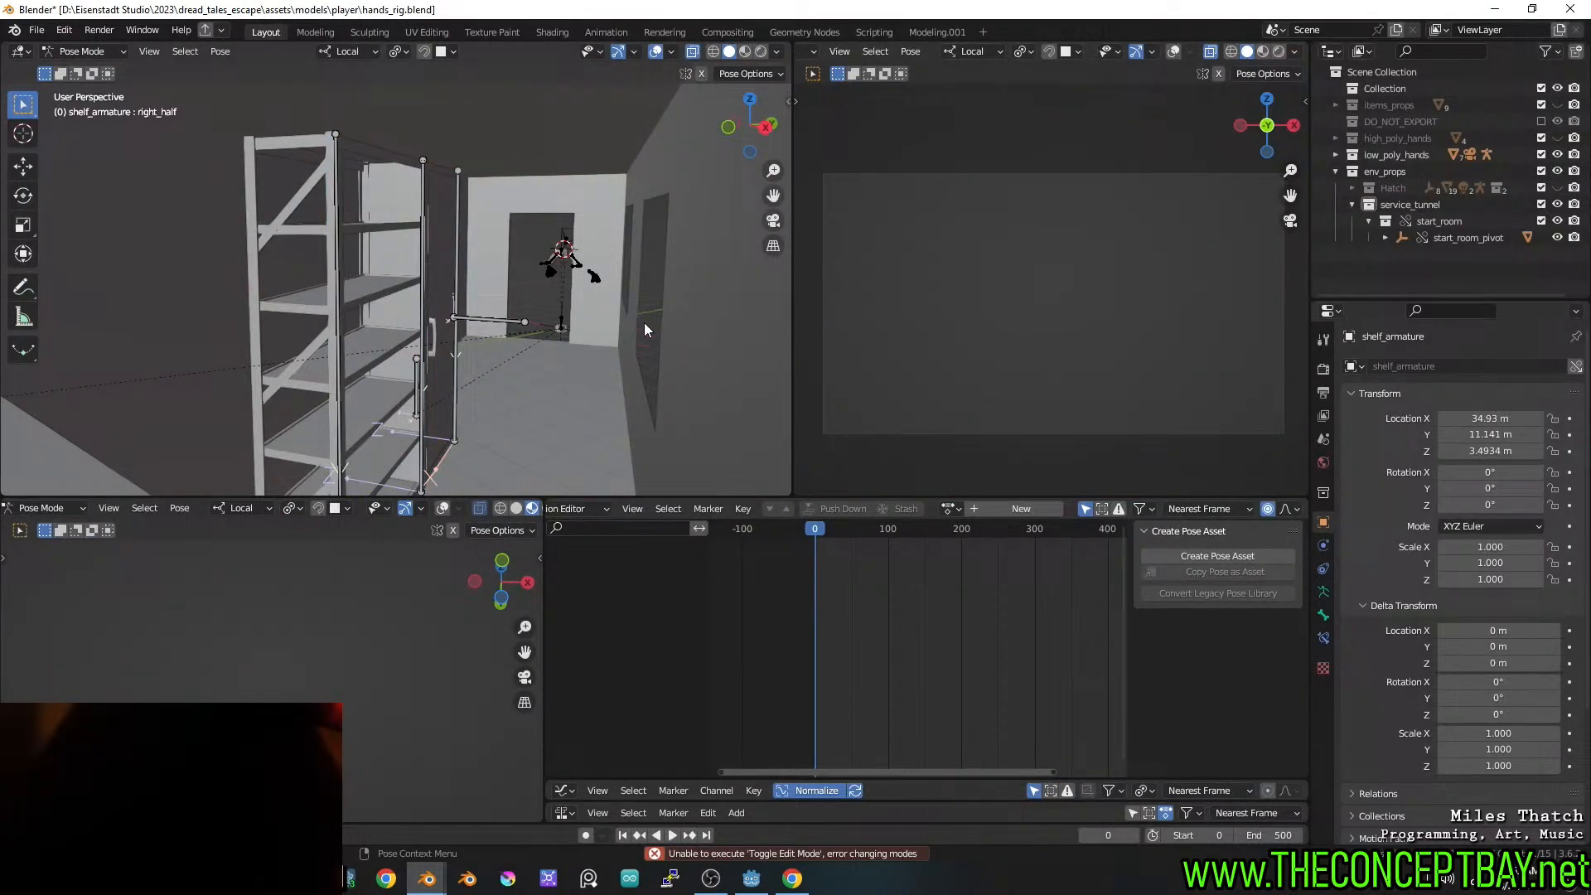
key(Tab)
key(ctrl+Tab)
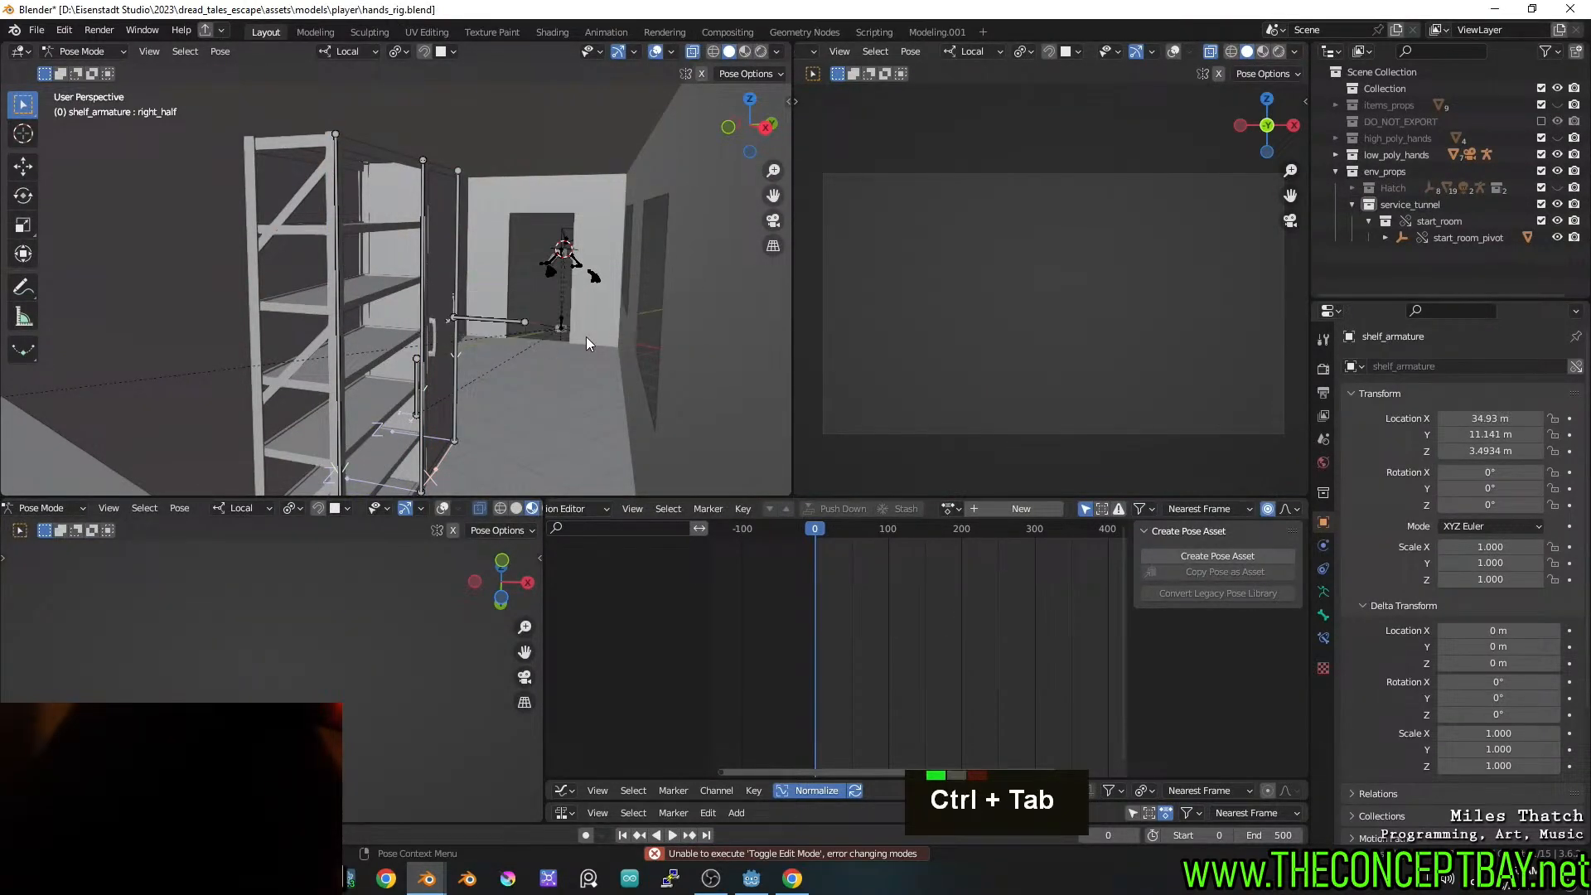
click(108, 52)
click(106, 72)
scroll(552, 350, down, 3)
scroll(548, 349, up, 3)
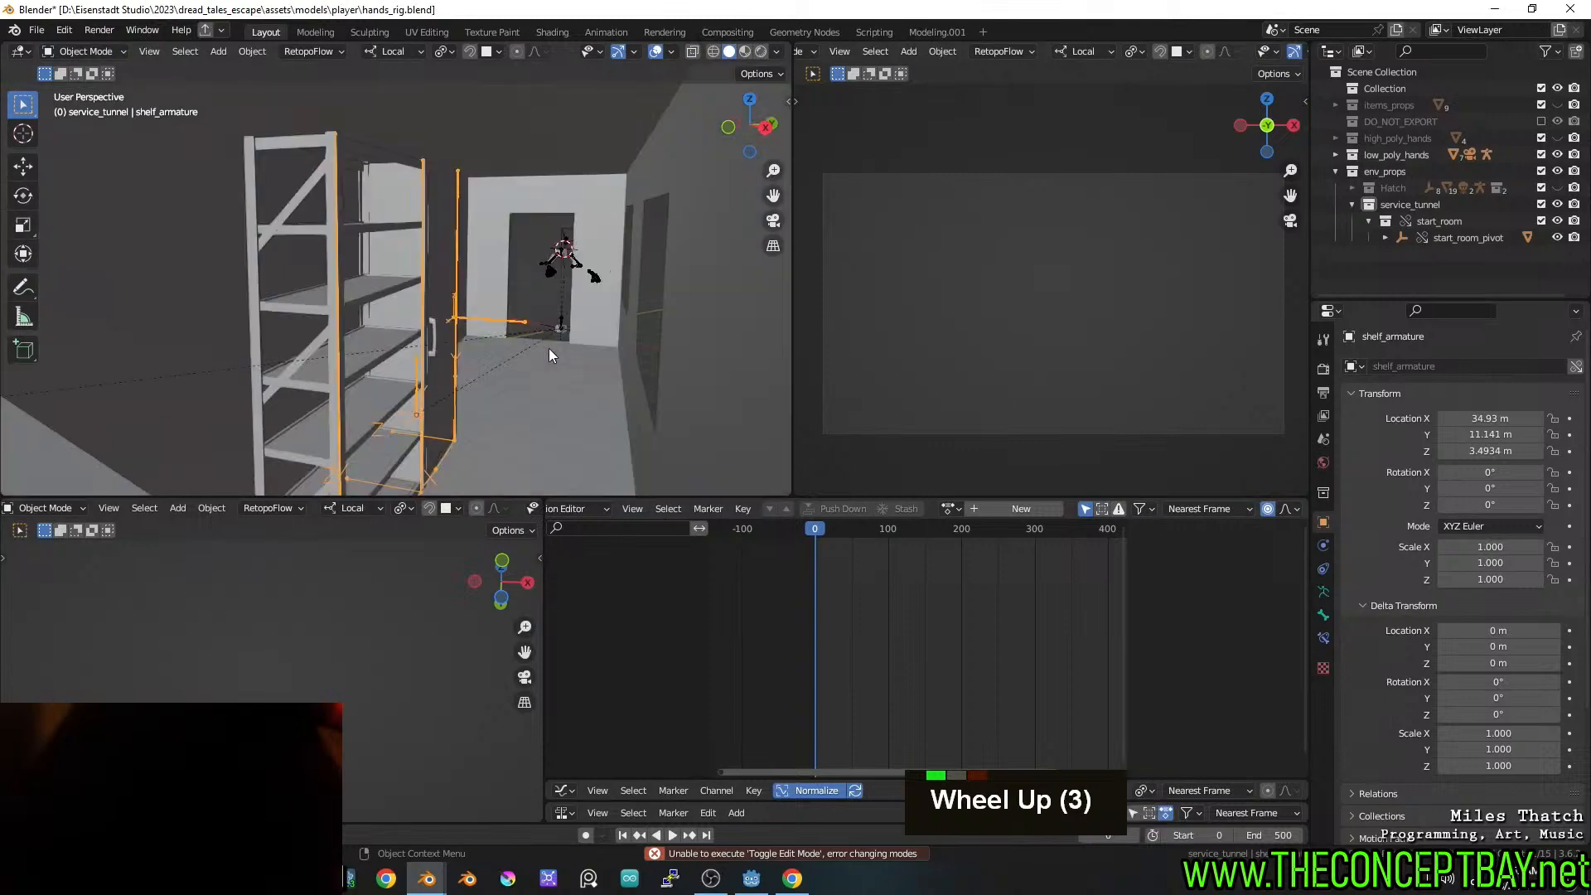
scroll(551, 348, down, 5)
click(572, 342)
key(ctrl+s)
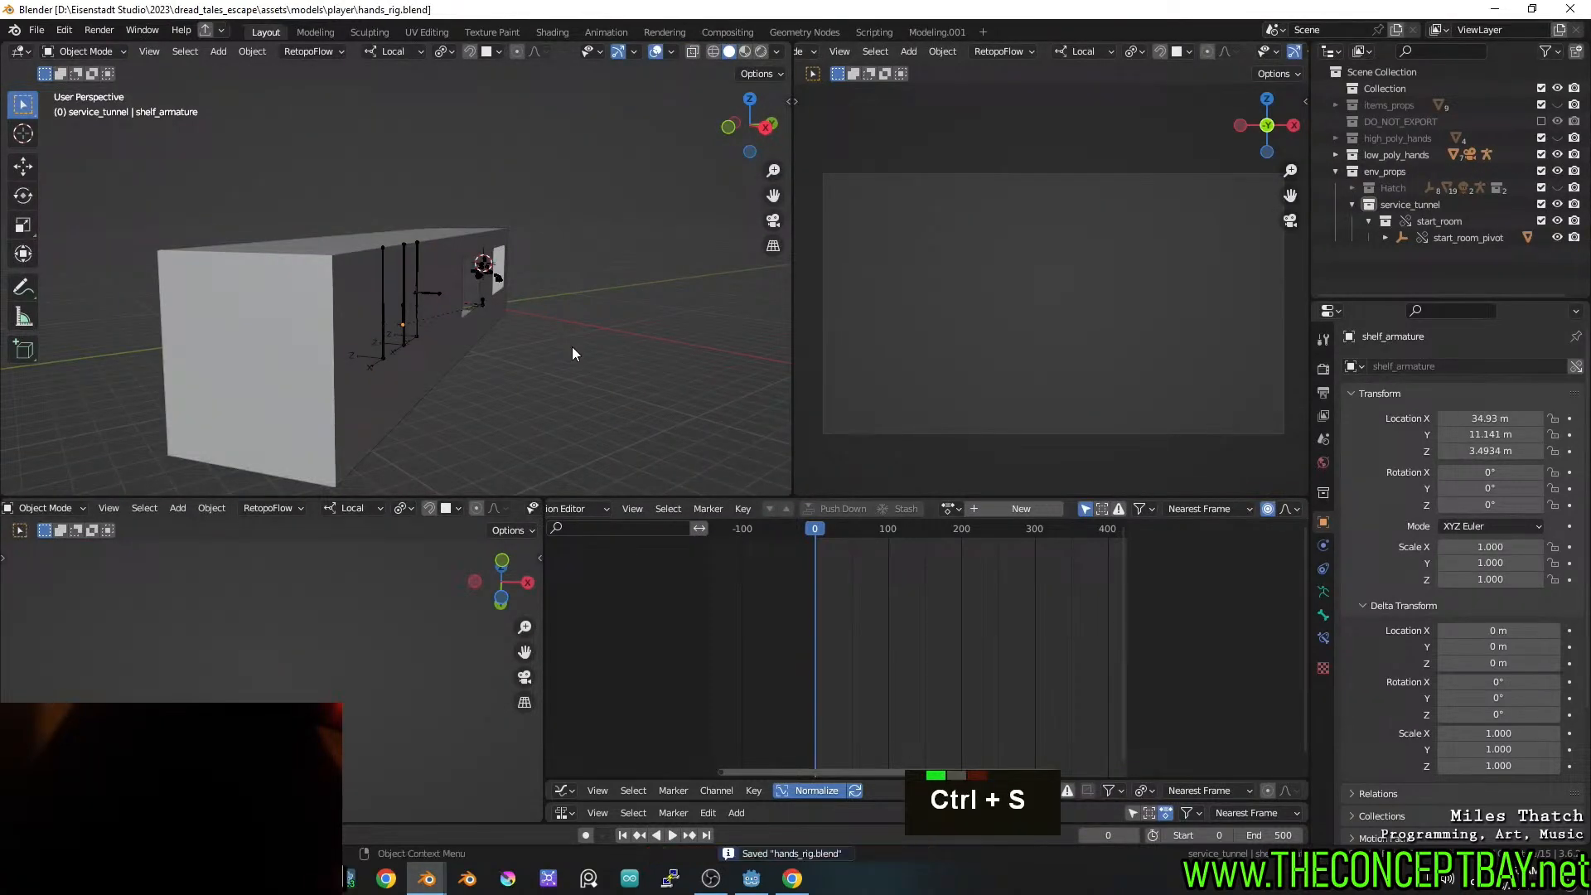
Add a helper cube and assign the rail_service_shelf_move_outtaway action to it
key(shift+a)
mouse_move(629, 354)
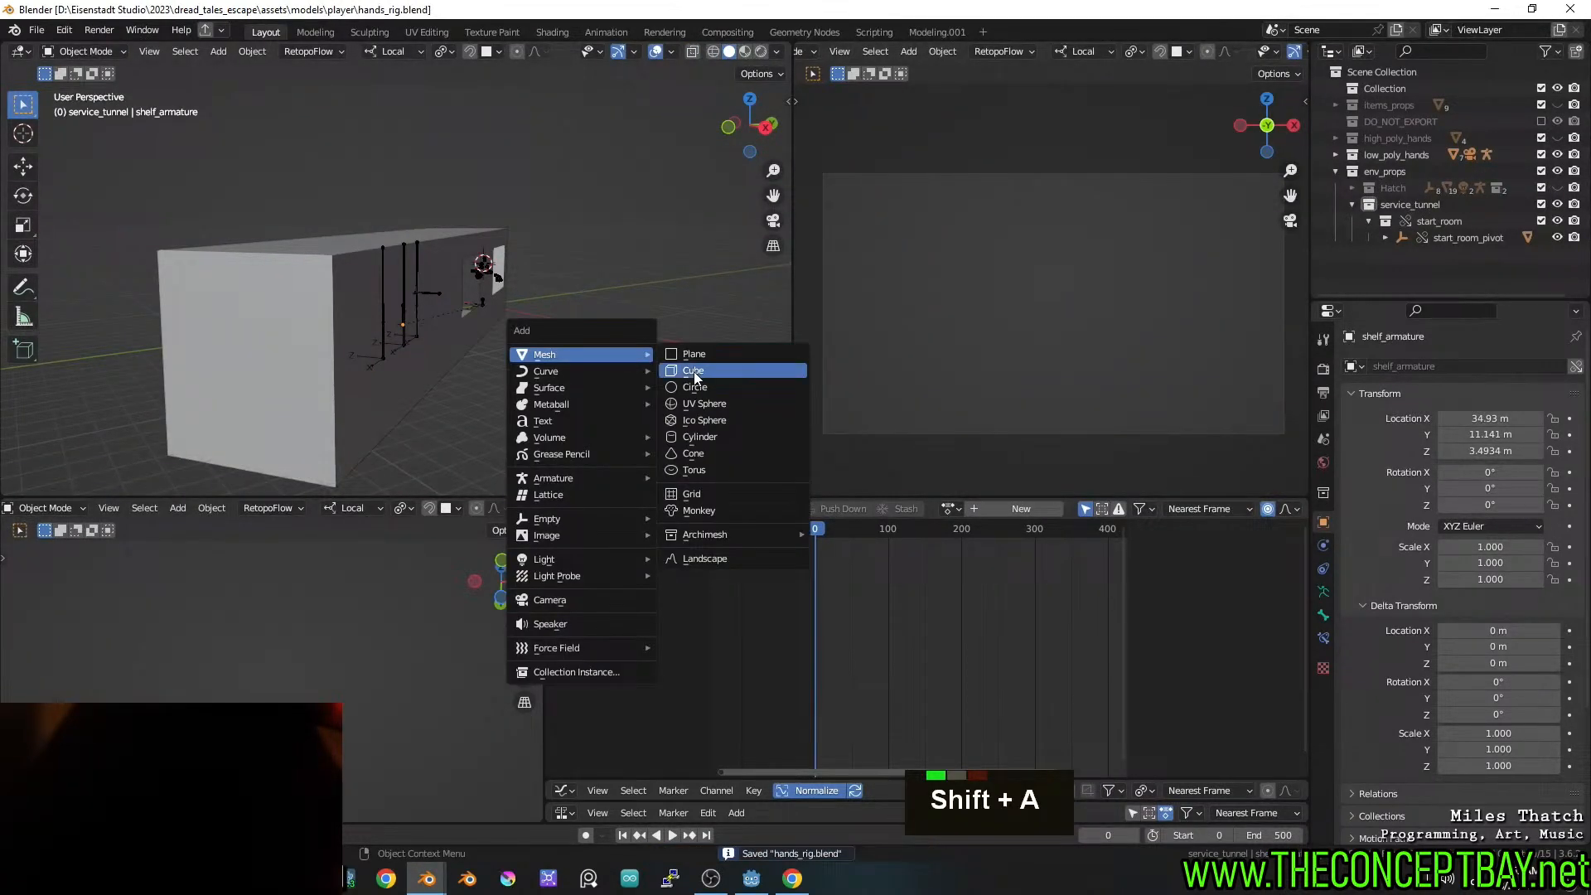
click(694, 371)
click(949, 508)
scroll(1018, 613, down, 10)
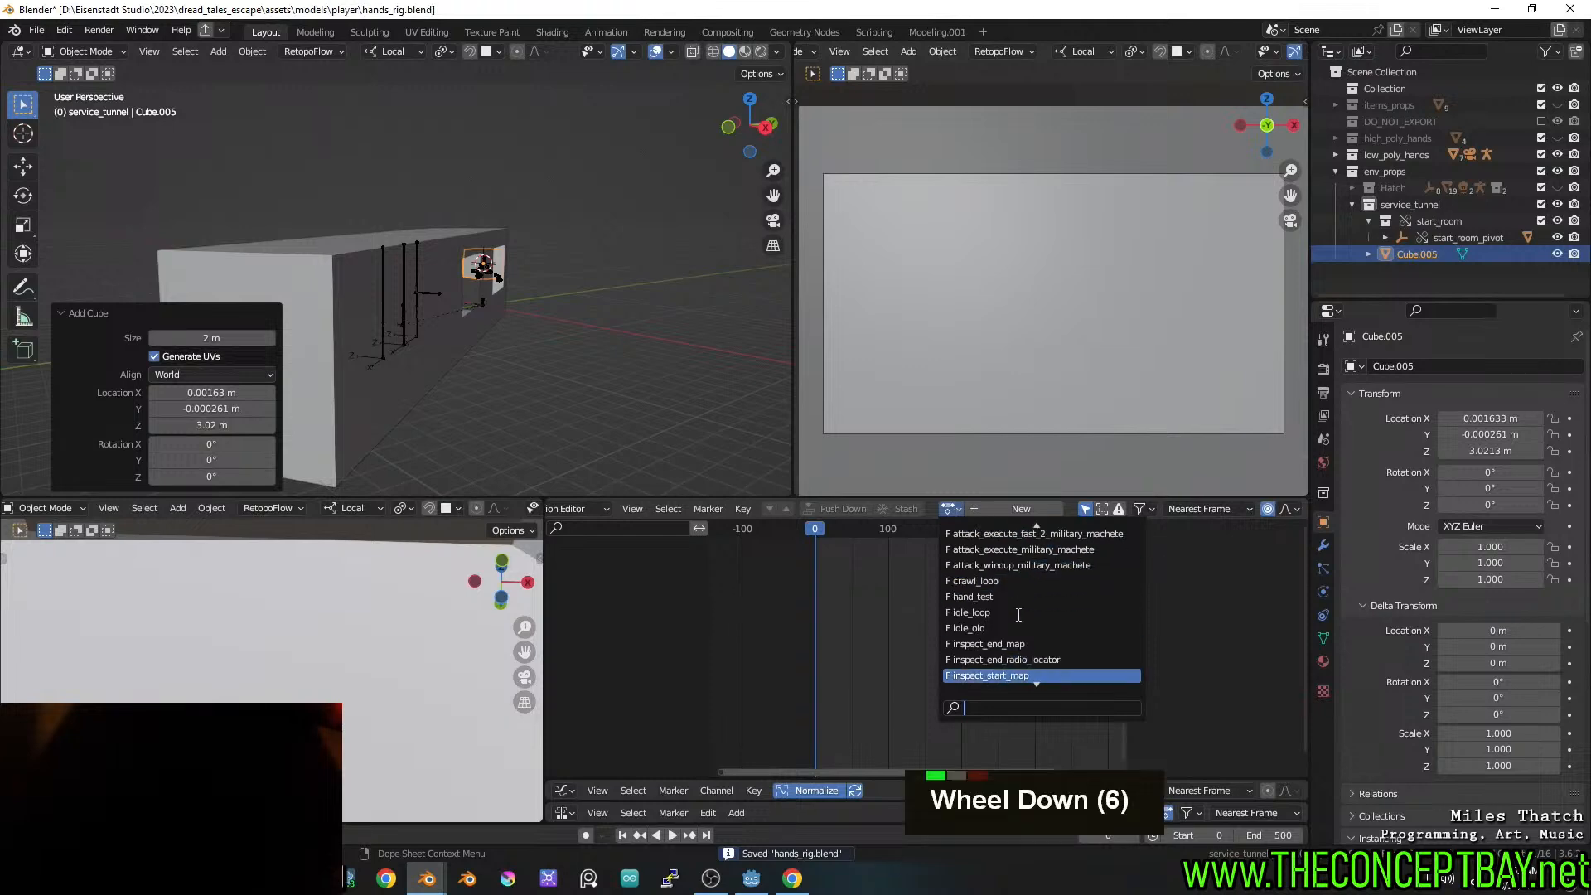
scroll(1018, 615, down, 10)
scroll(1018, 614, down, 6)
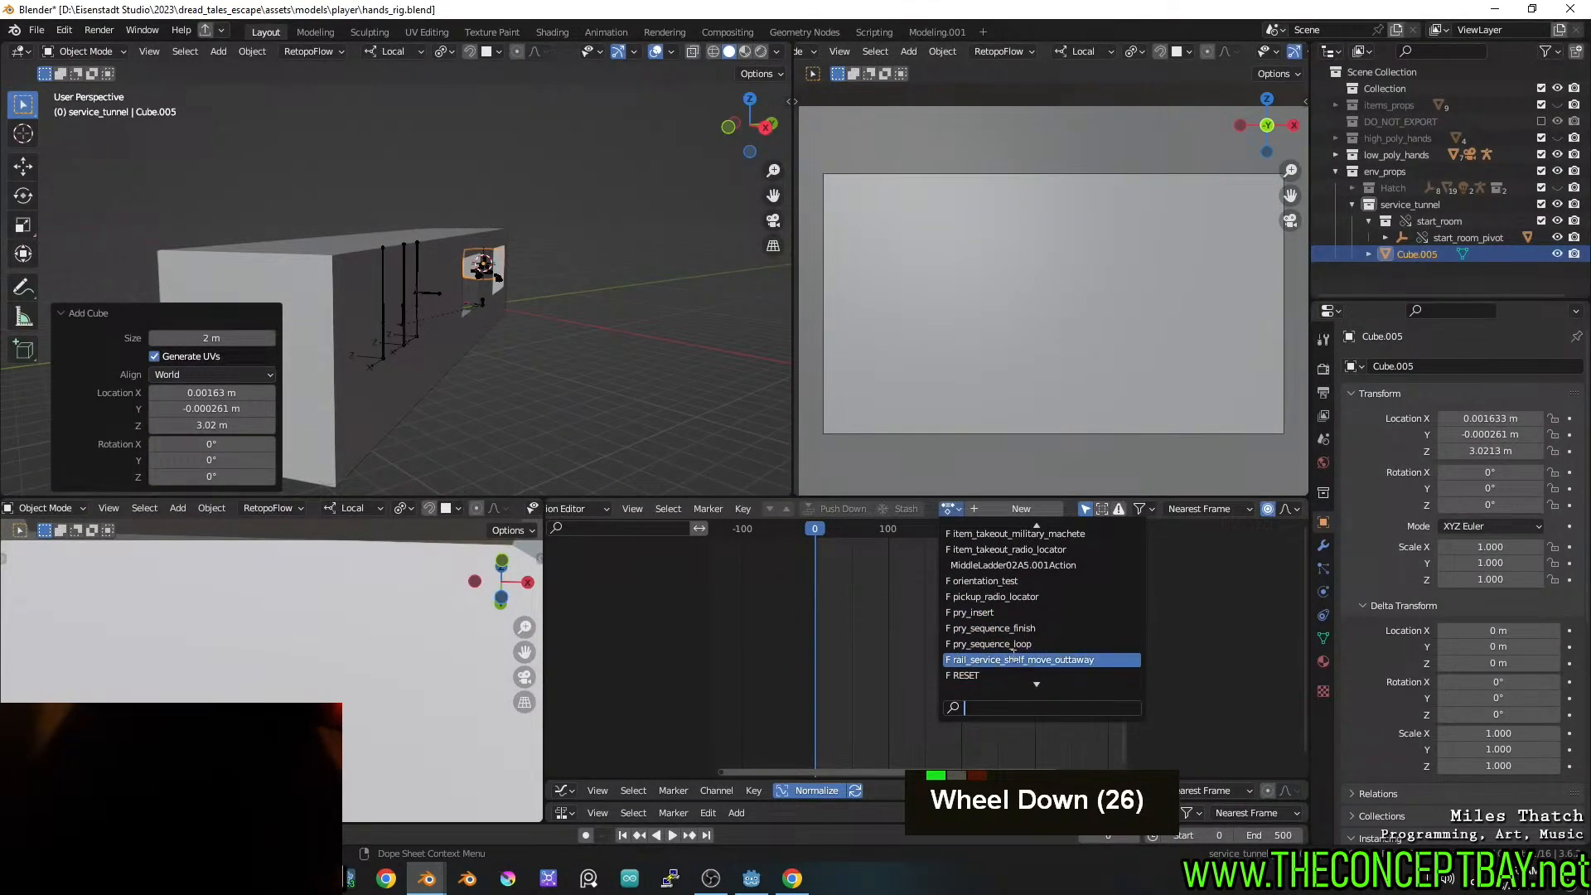
click(1019, 660)
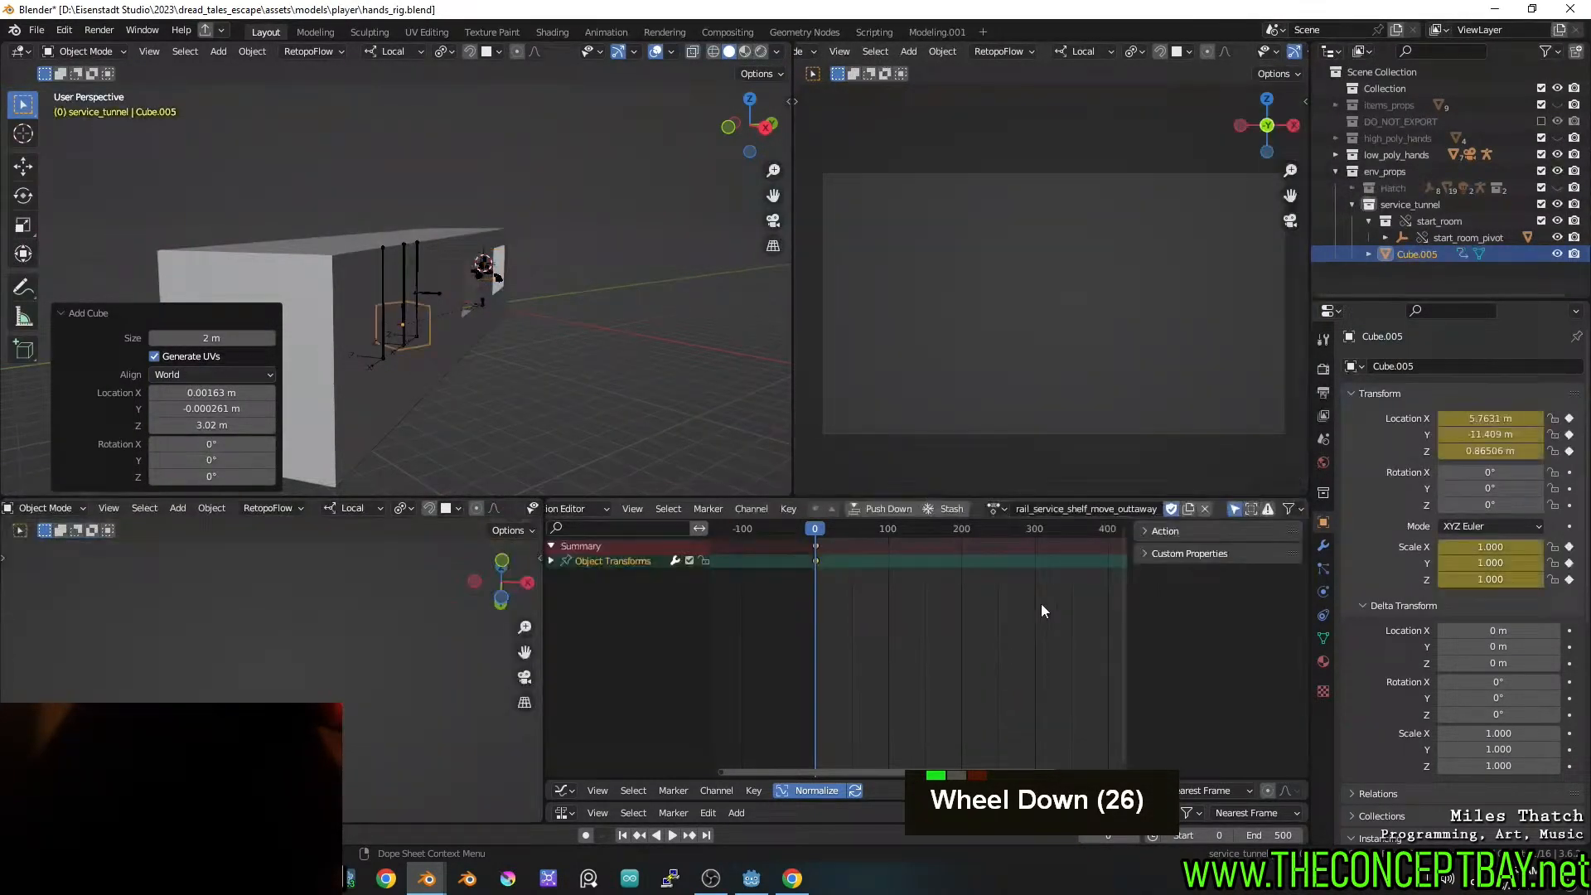
Remove the fake user from rail_service_shelf_move_outtaway, delete all of its keyframes, and save the file
click(1174, 511)
click(827, 553)
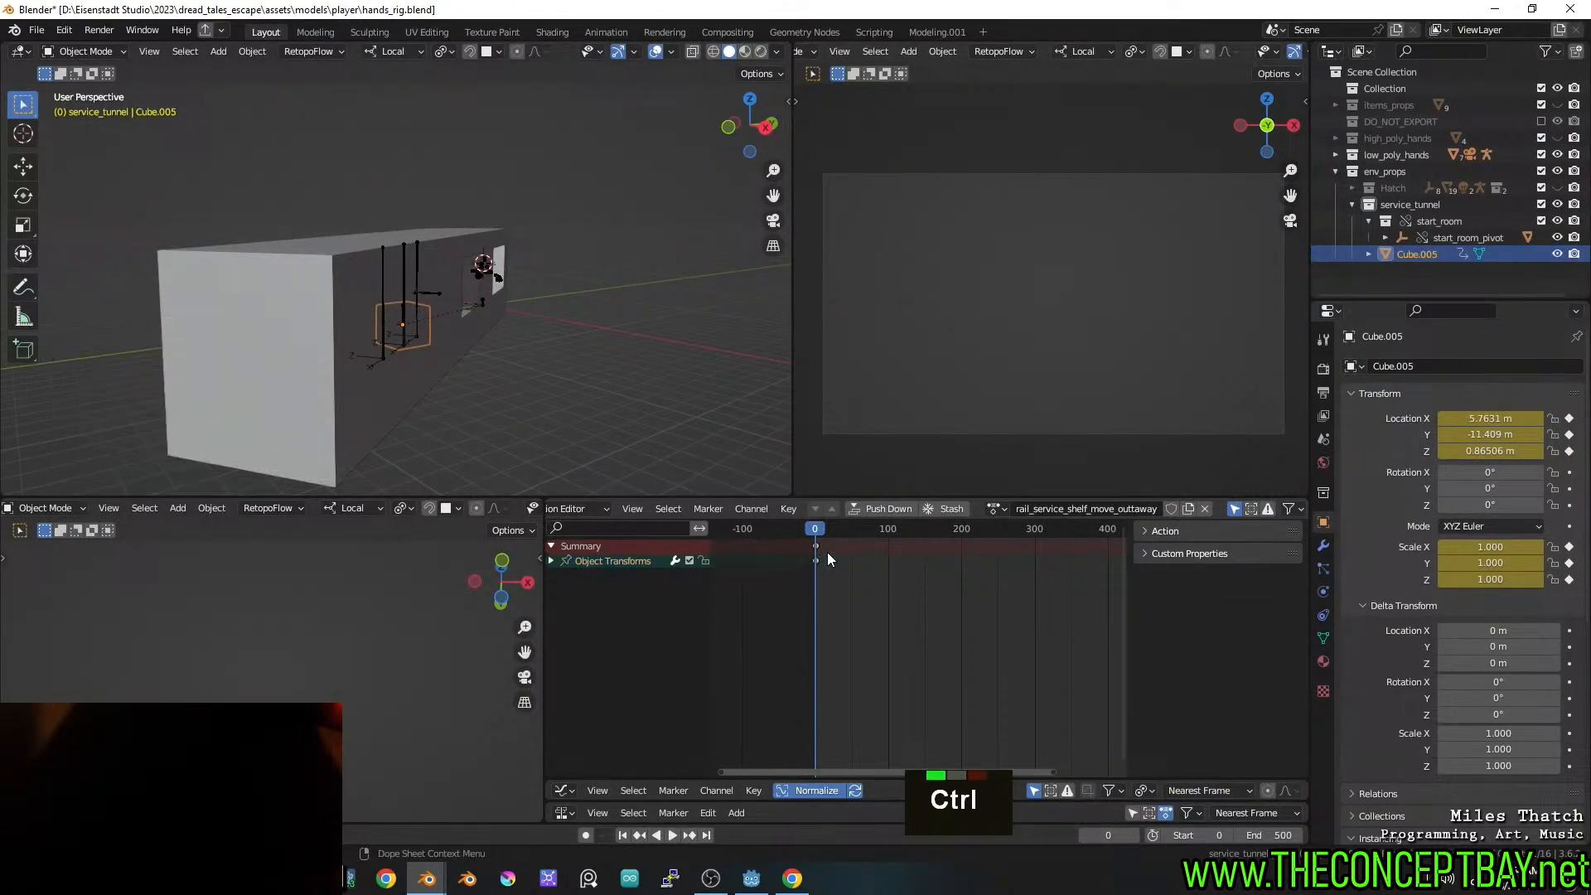
key(x)
key(Escape)
key(a)
key(x)
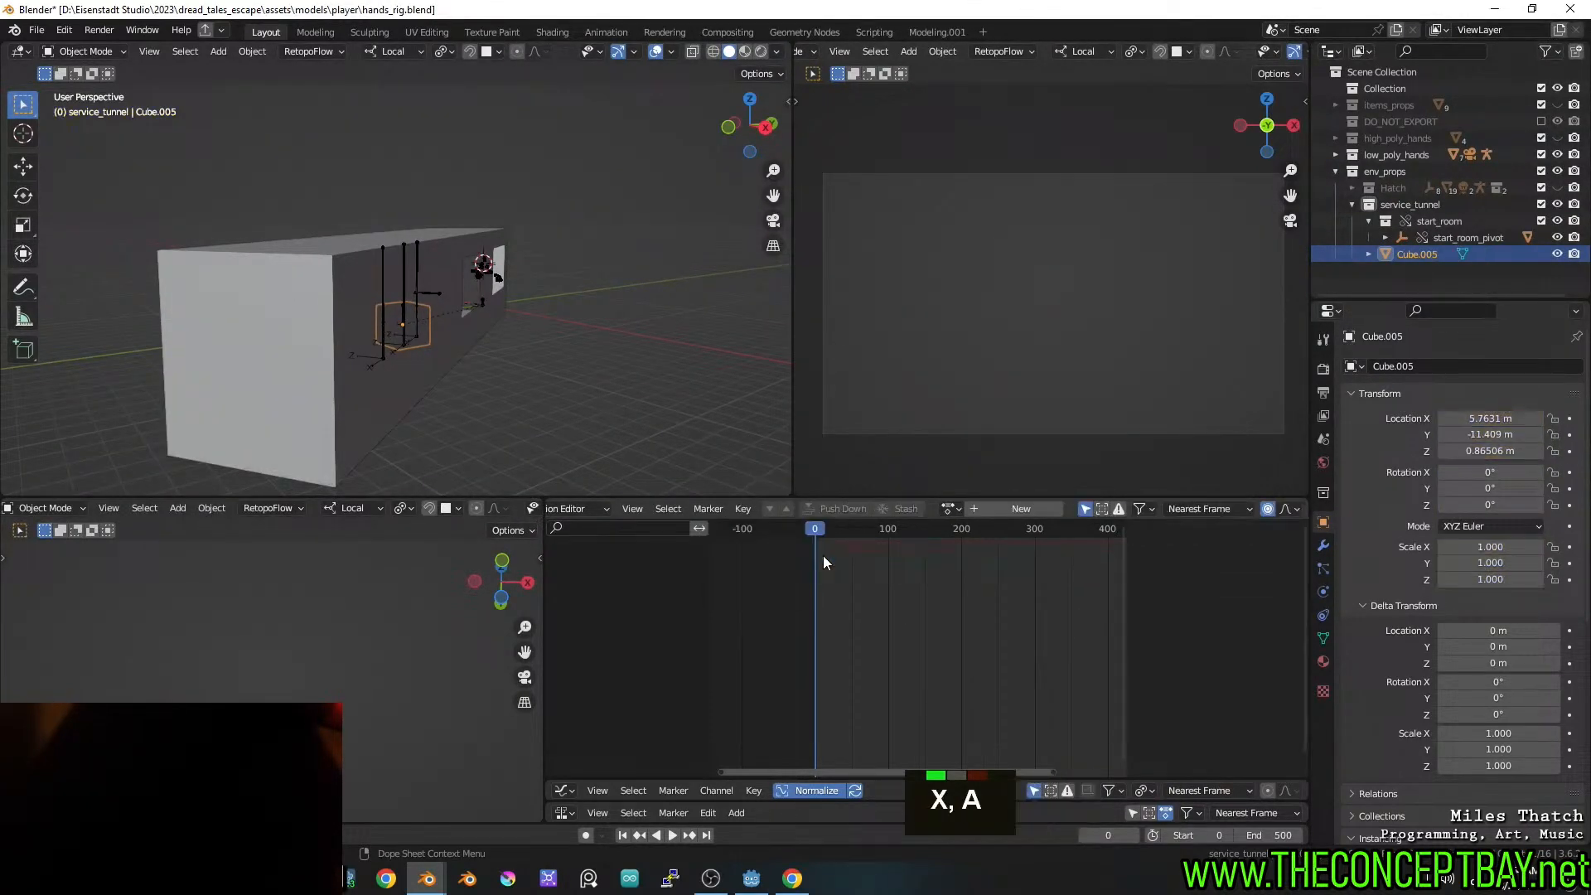
key(ctrl+s)
Check the available actions for rail_service_shelf_move_outtaway and whether it still has a fake user
click(947, 509)
scroll(949, 538, down, 5)
scroll(948, 538, down, 20)
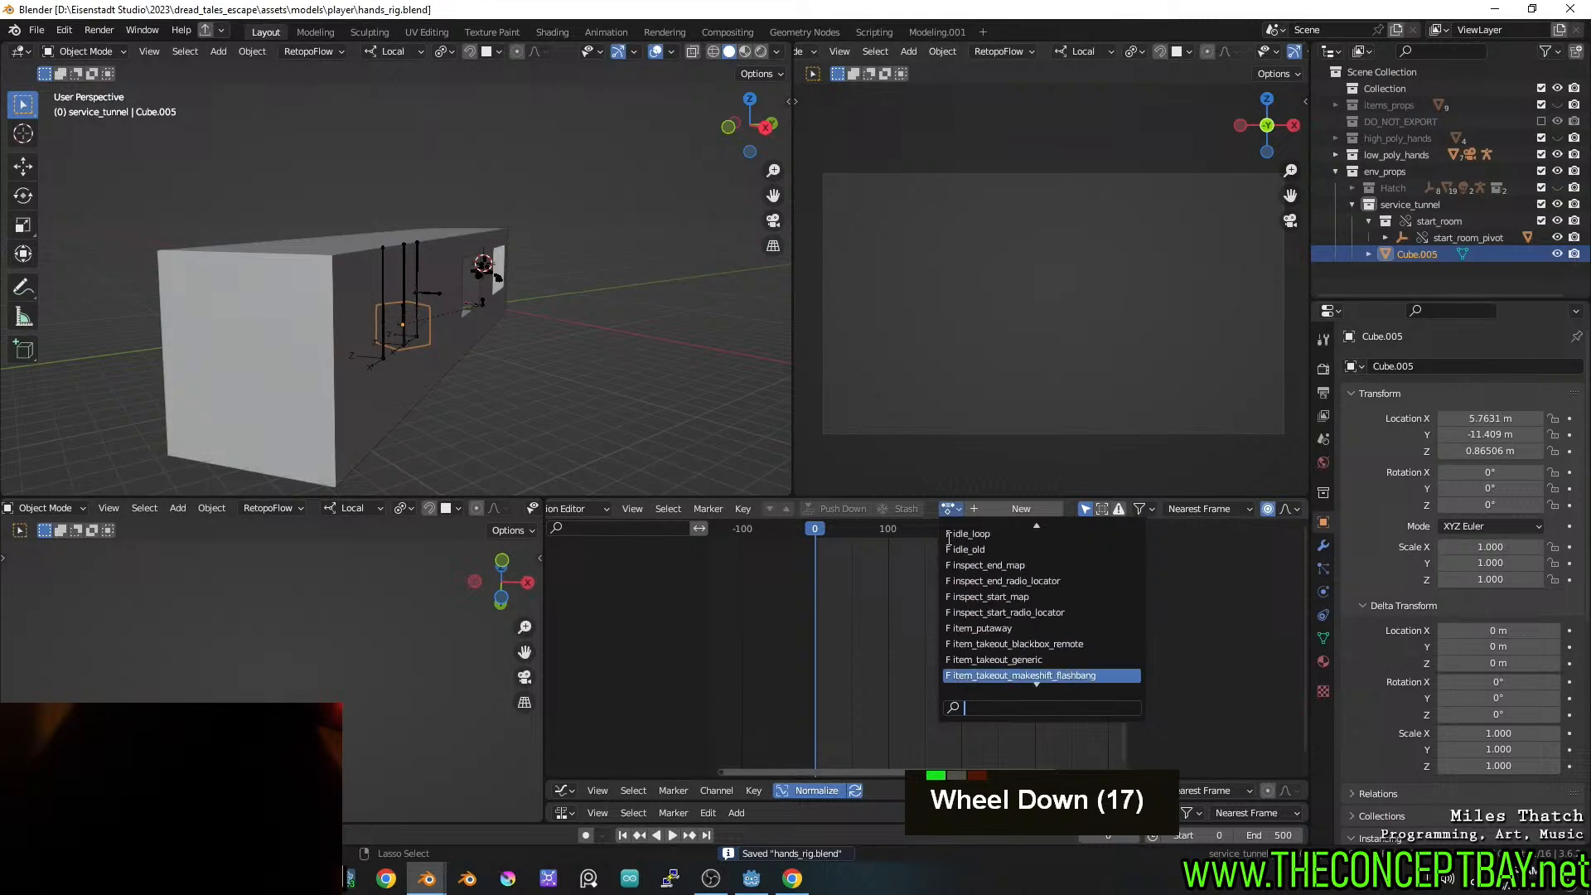
scroll(949, 539, down, 5)
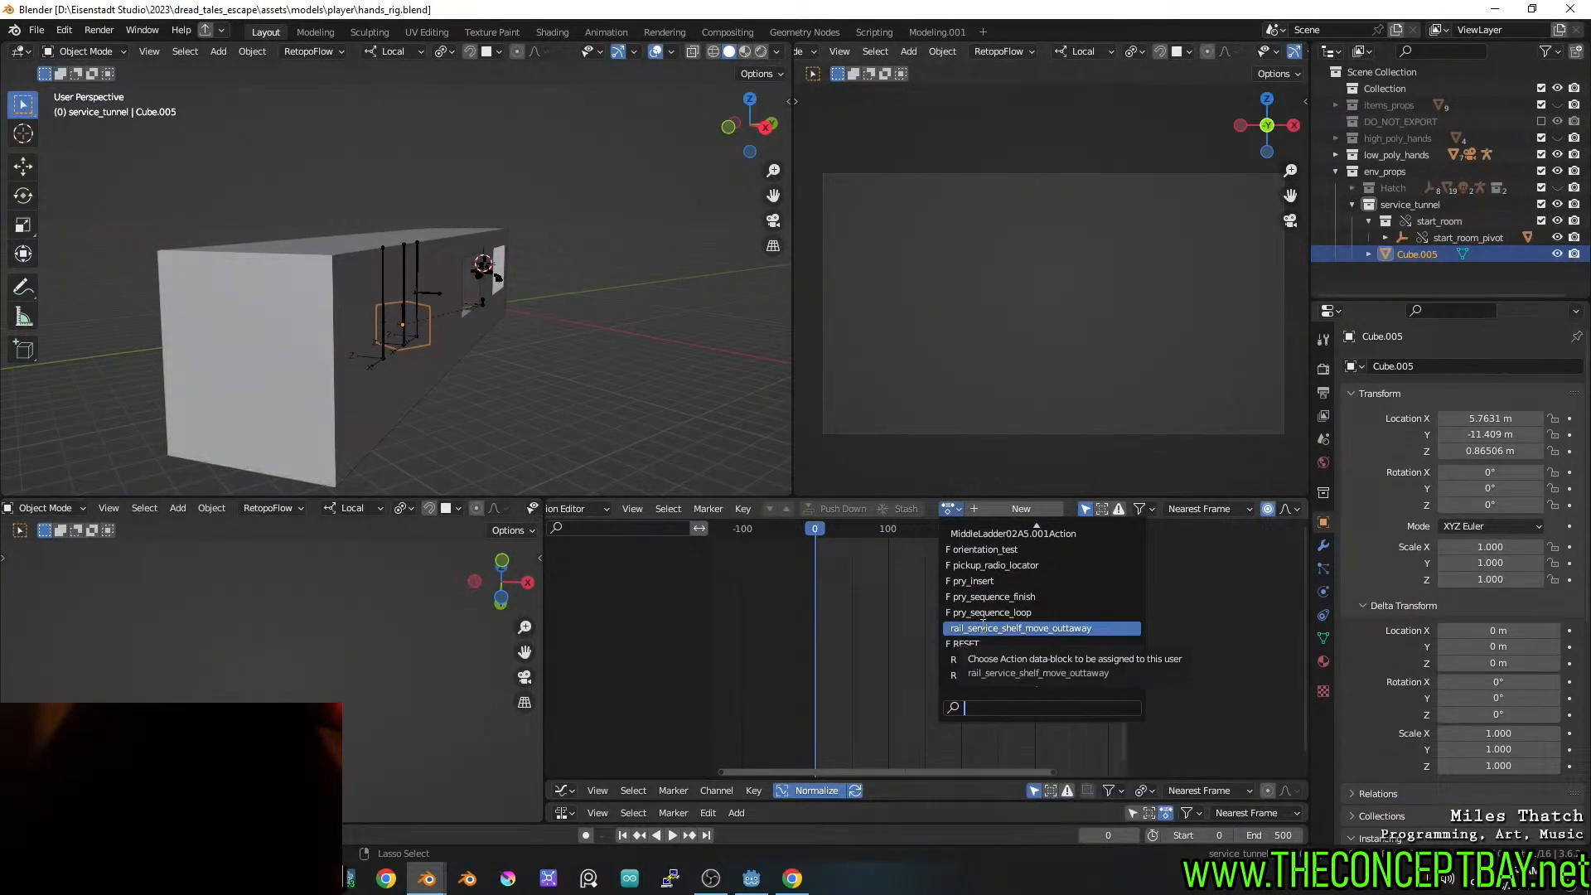
scroll(983, 627, down, 4)
scroll(984, 628, down, 3)
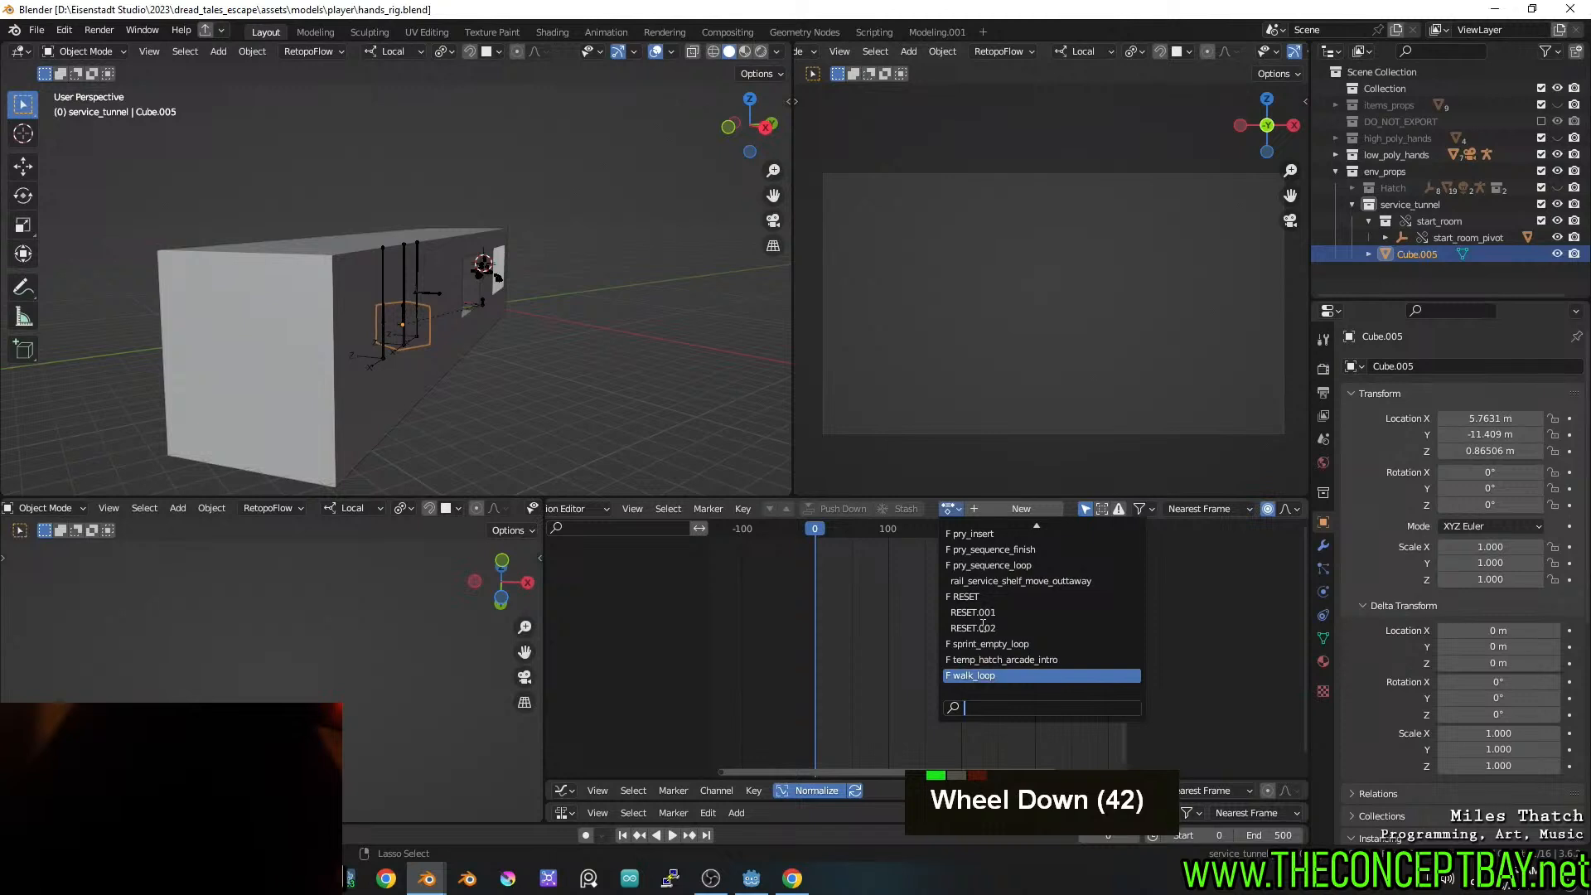
key(Escape)
Save hands_rig.blend, reload it from the recent files, and check the available actions for the old shelf action
key(ctrl+s)
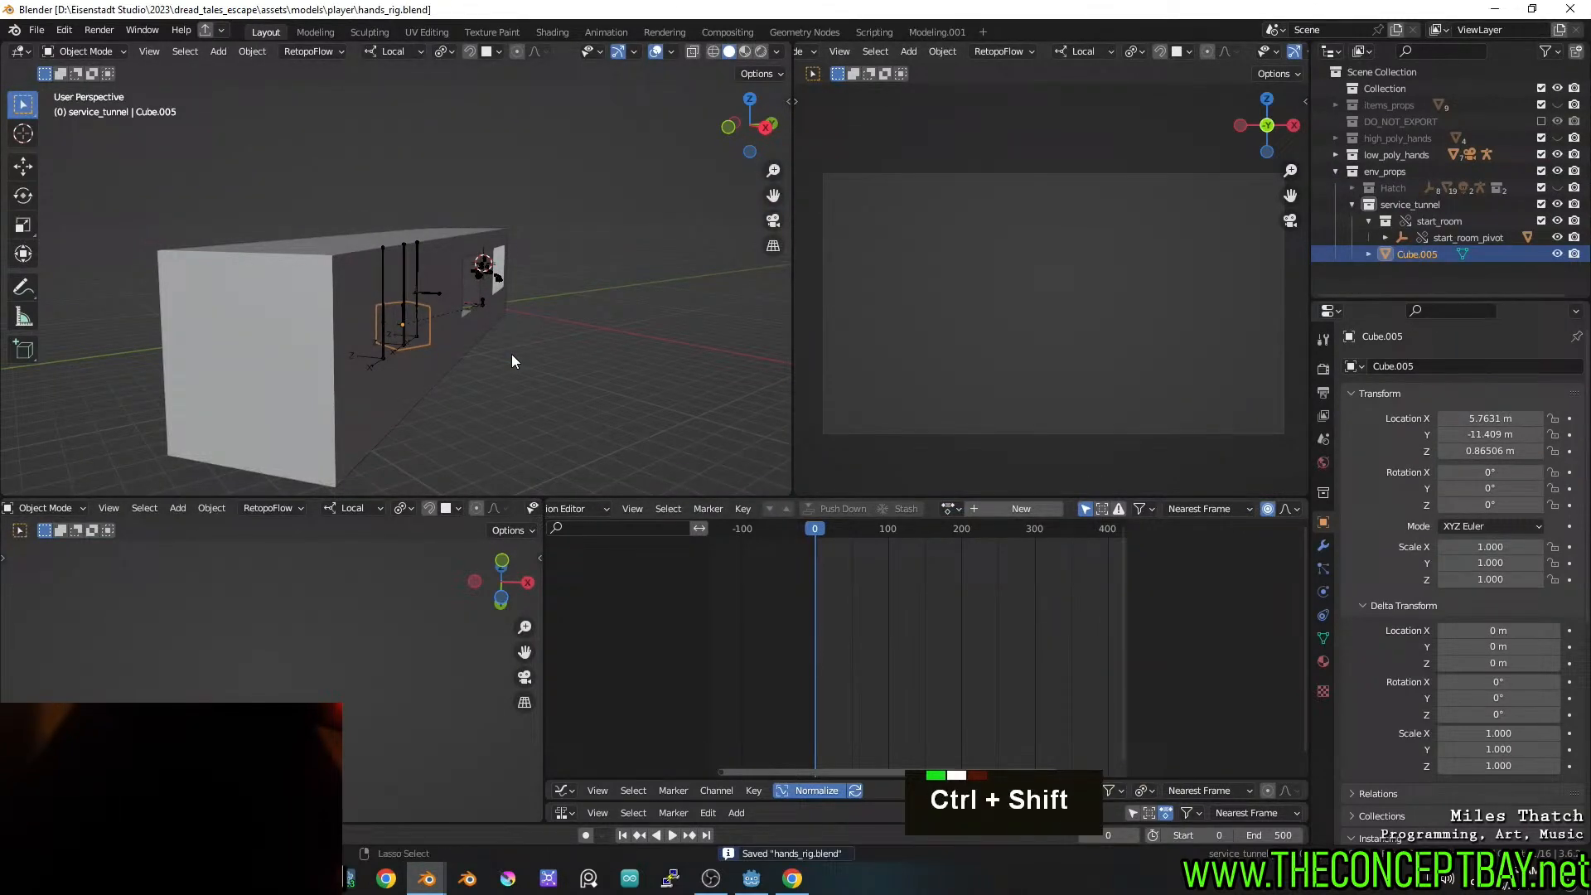
key(ctrl+shift+o)
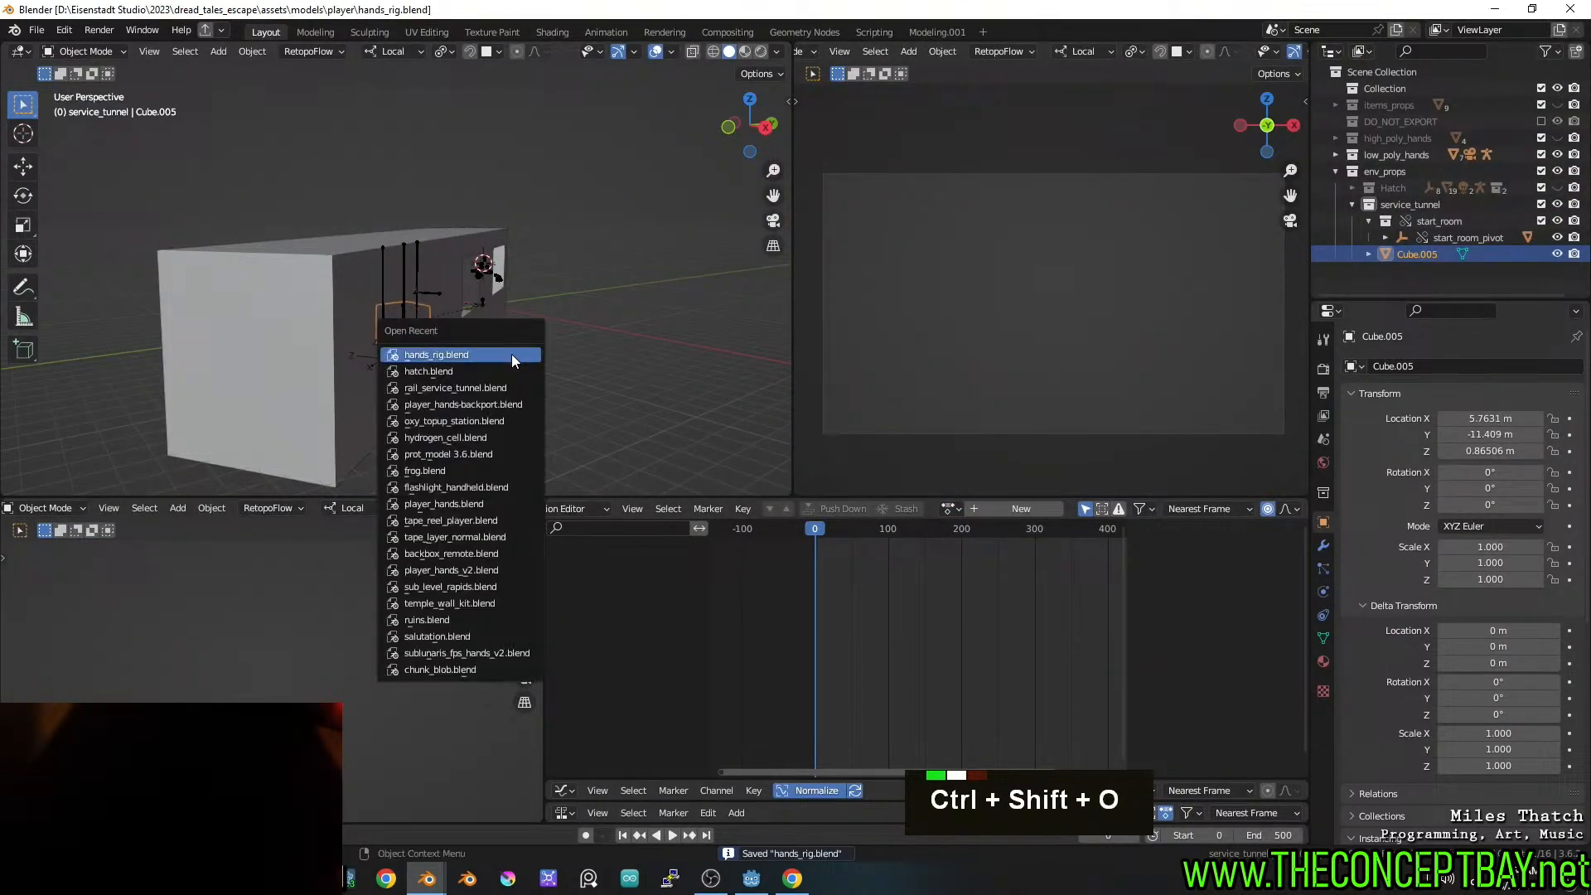
click(511, 355)
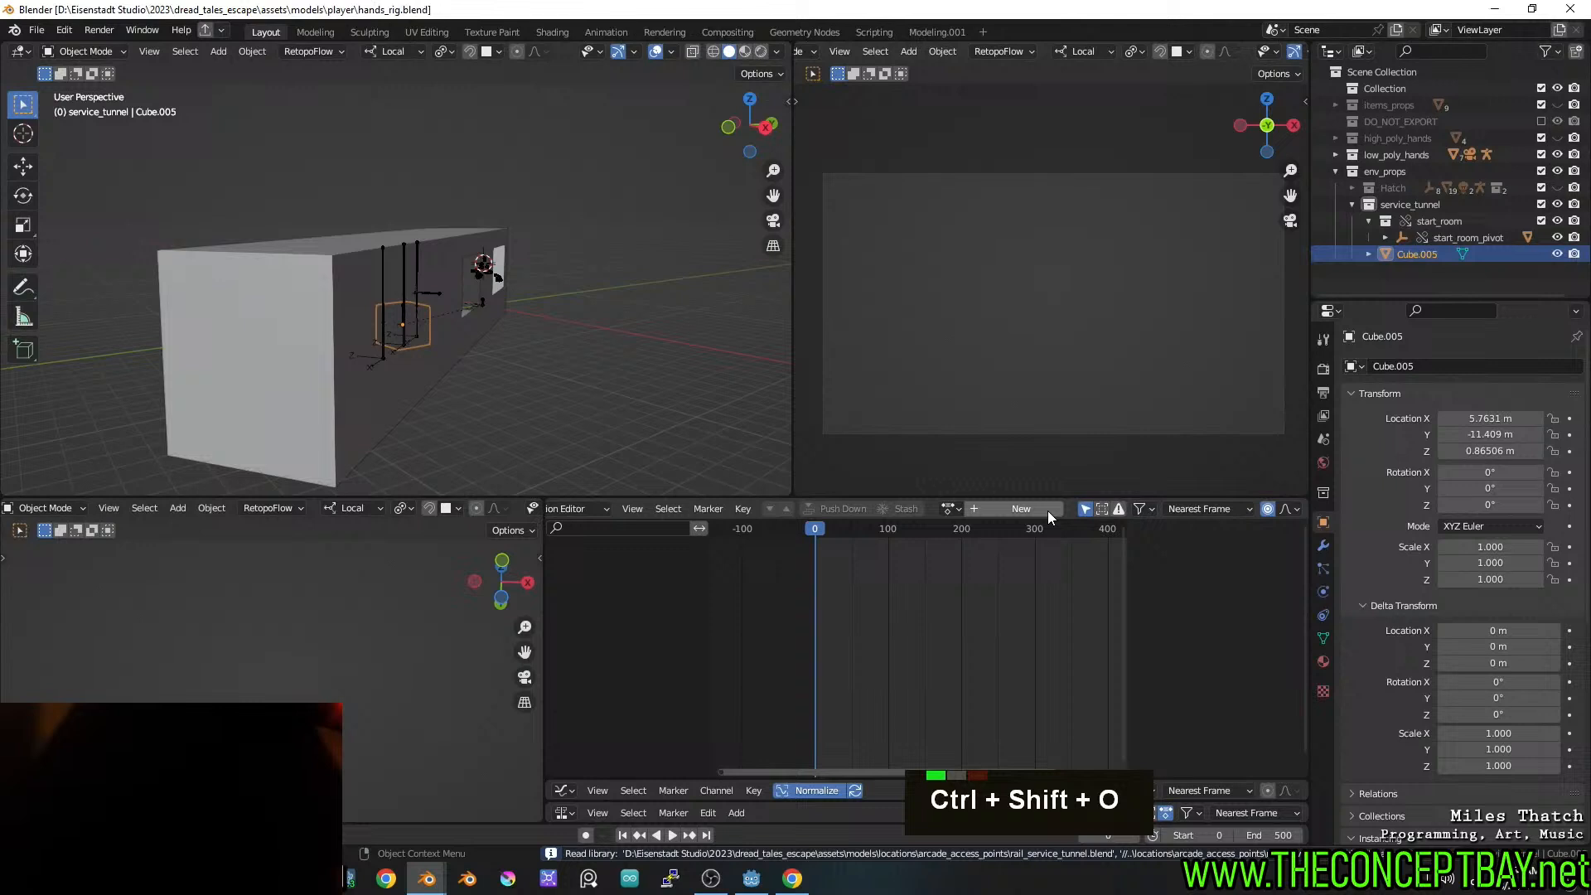
click(949, 509)
scroll(1009, 598, down, 6)
scroll(1009, 597, down, 15)
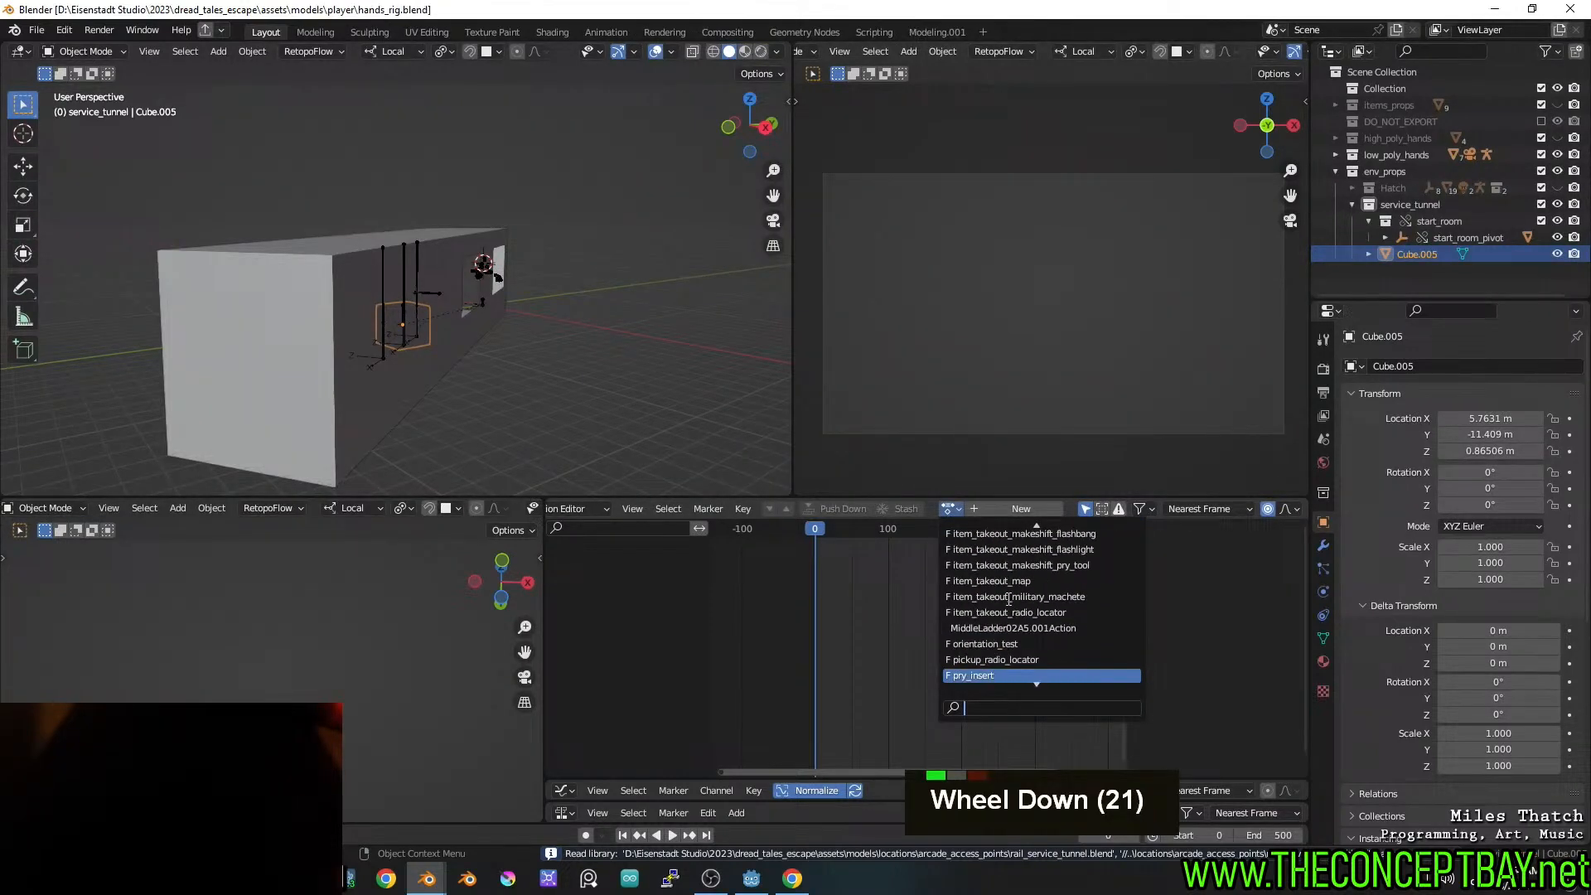
scroll(1008, 597, down, 6)
key(Escape)
Save and reload hands_rig.blend once more to purge the unused shelf action, and review the complete action list
key(ctrl+s)
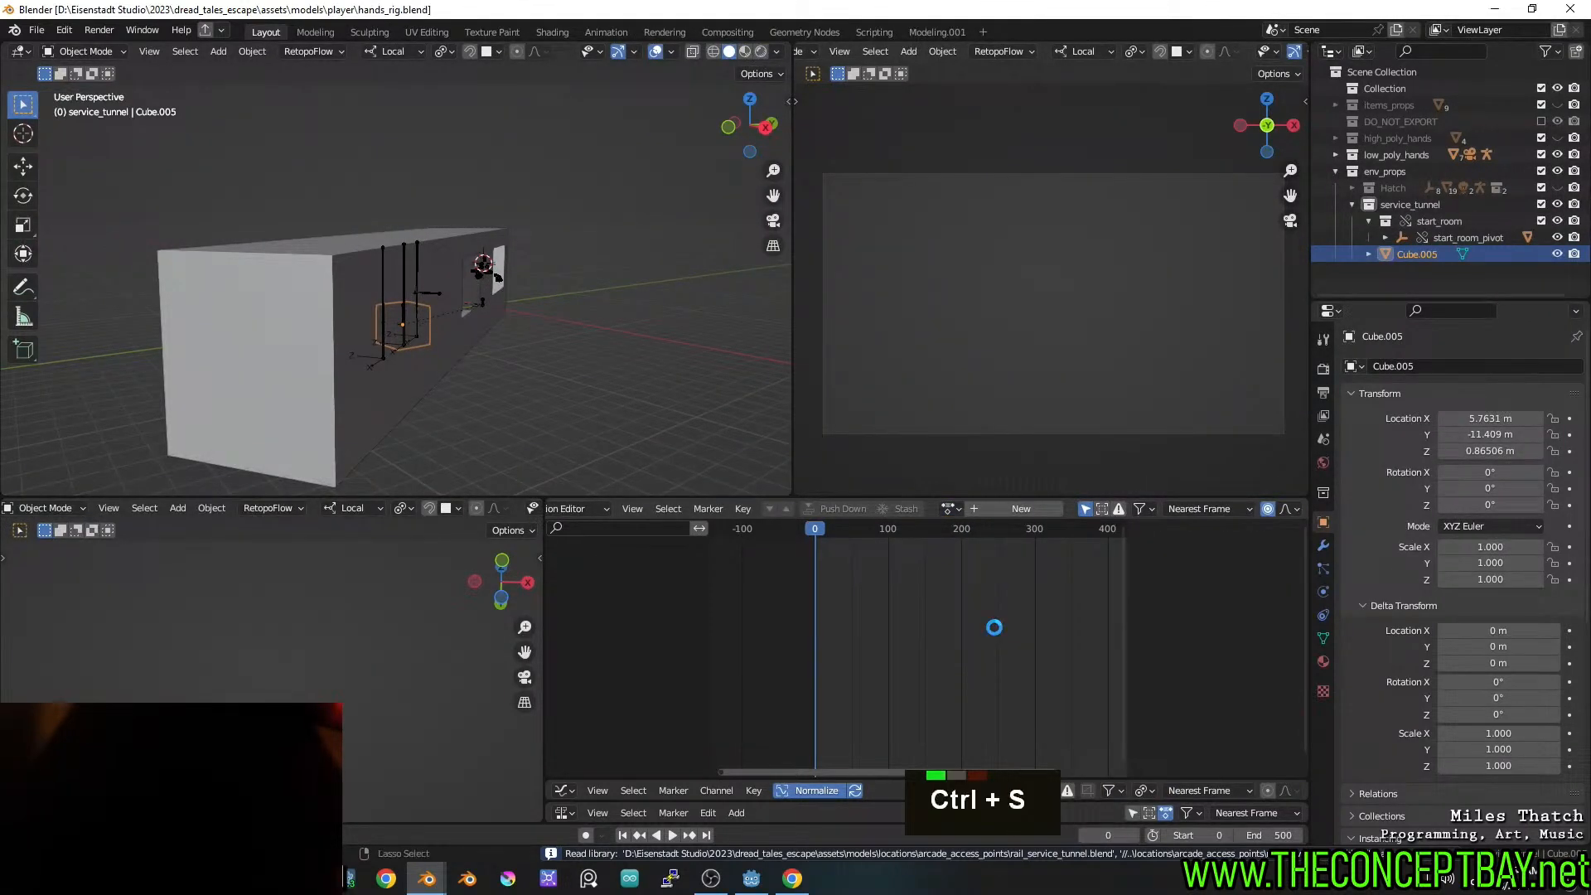
key(ctrl+shift+o)
key(Return)
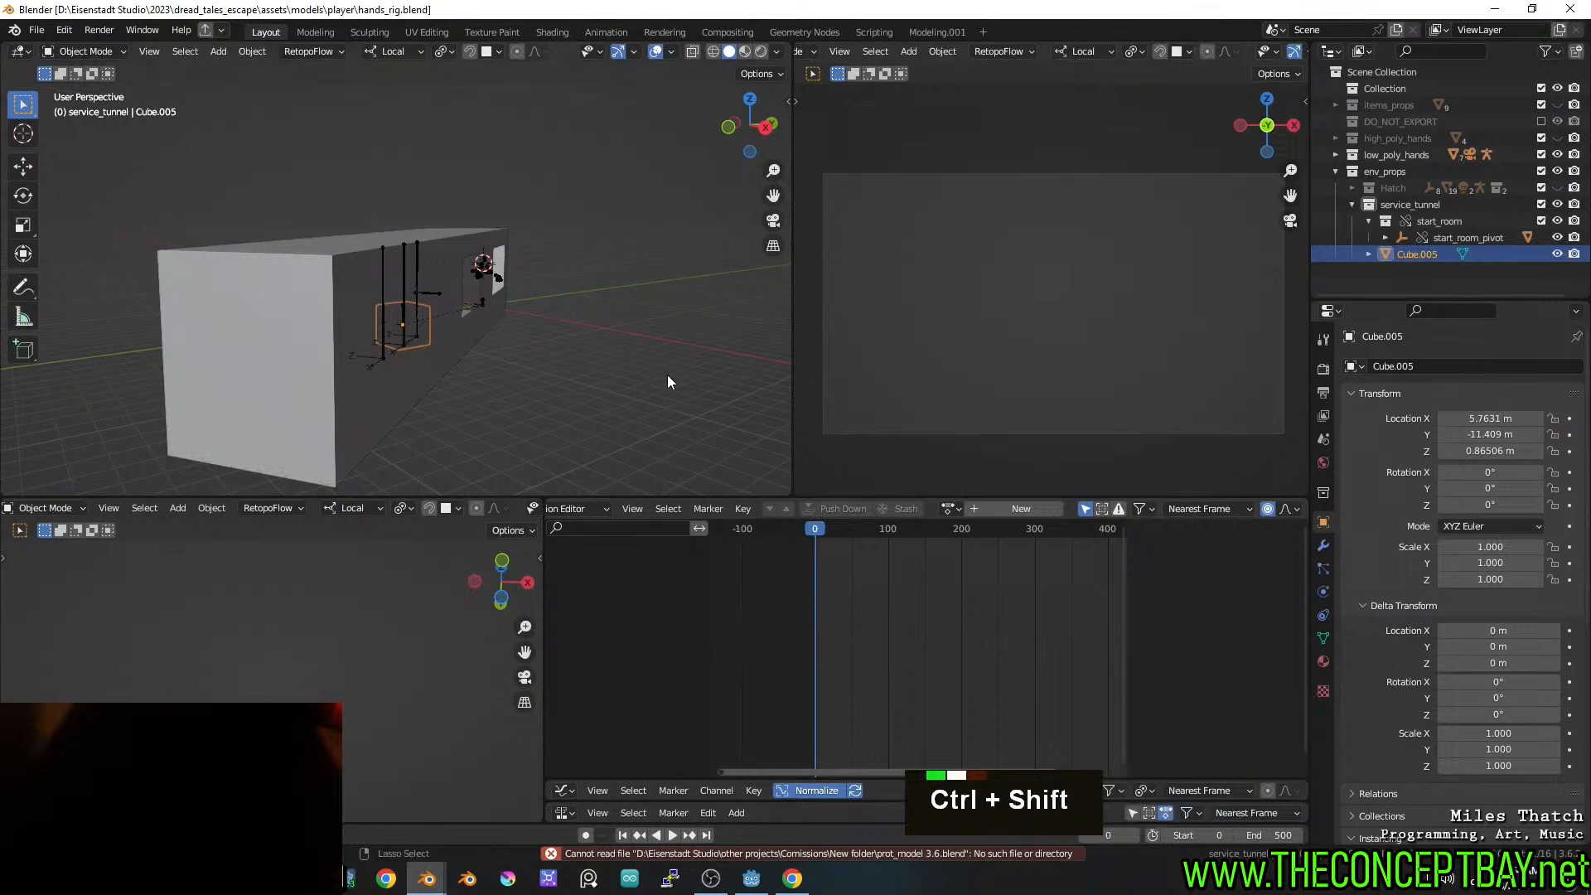
key(ctrl+shift+o)
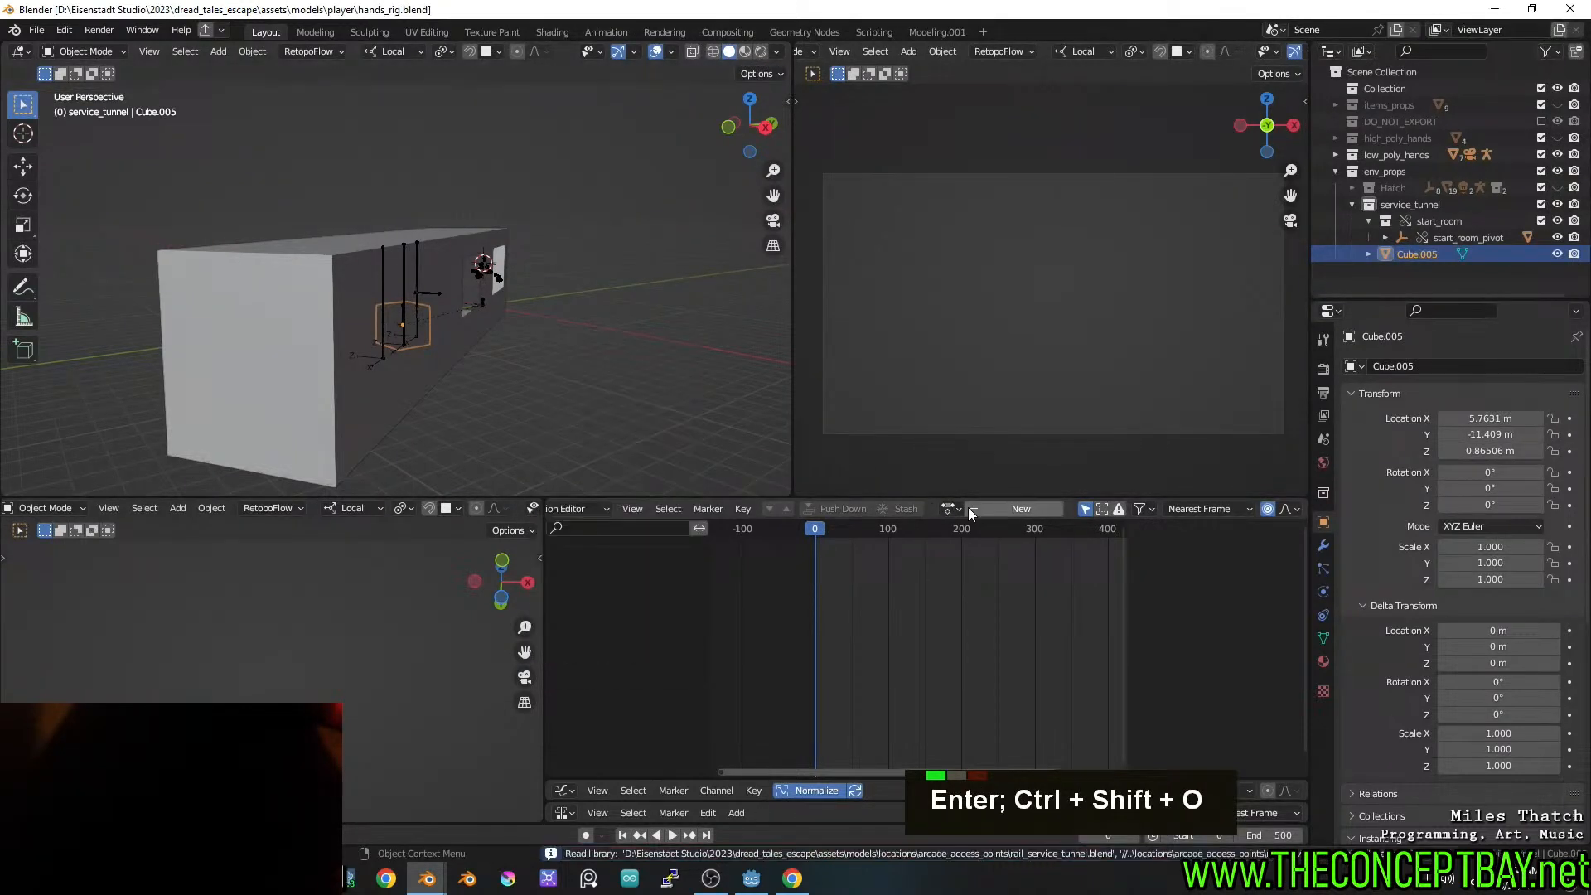
click(949, 508)
scroll(995, 568, down, 13)
scroll(994, 569, down, 15)
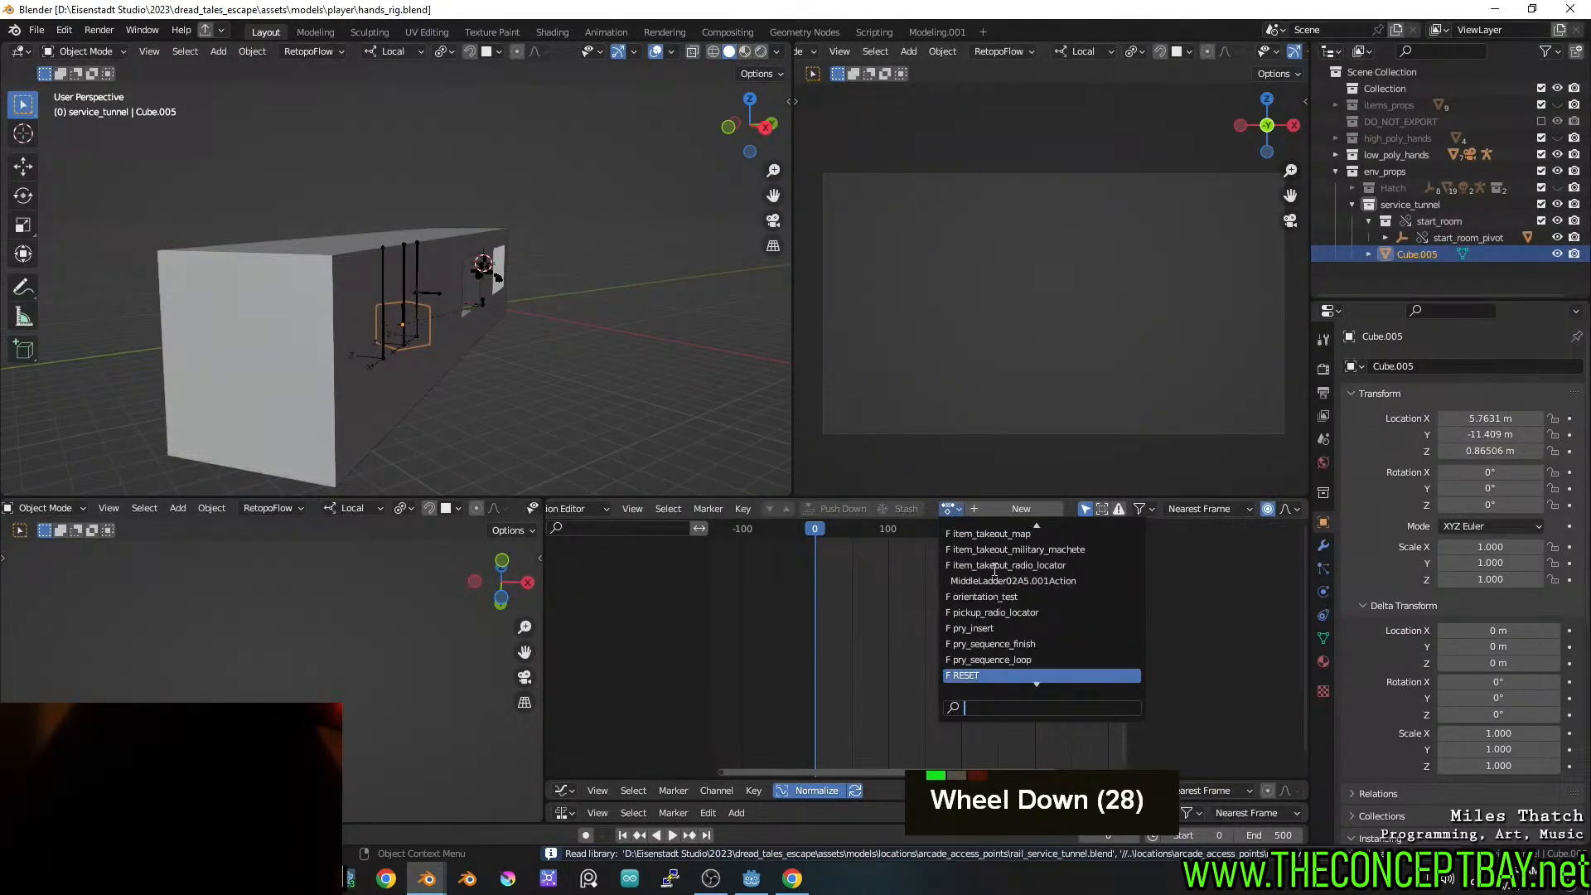
scroll(995, 569, down, 6)
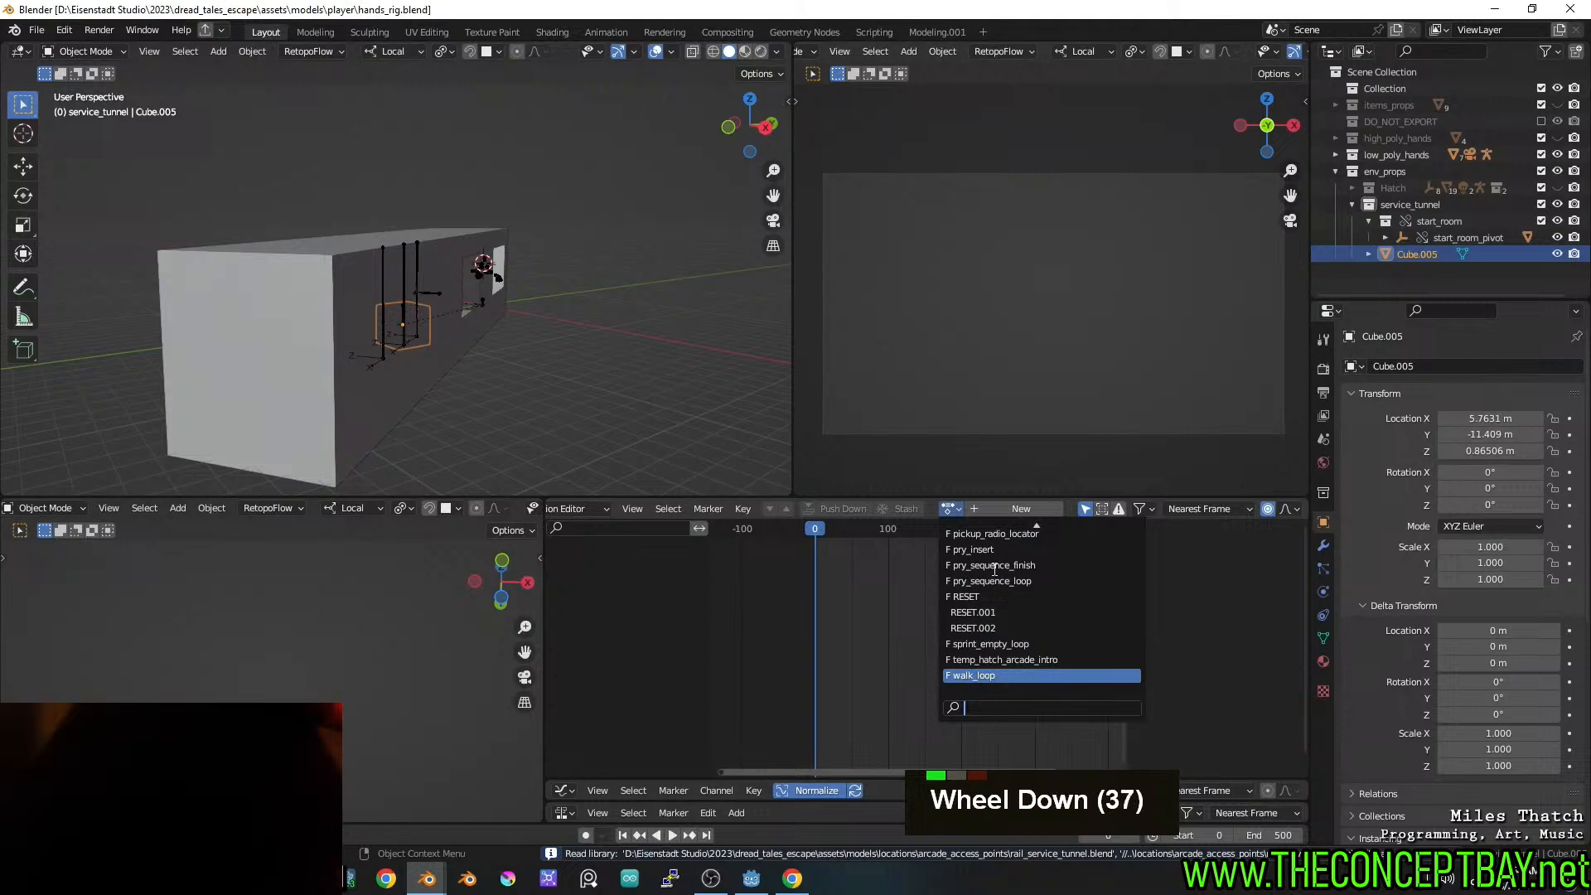
scroll(994, 569, down, 2)
key(Escape)
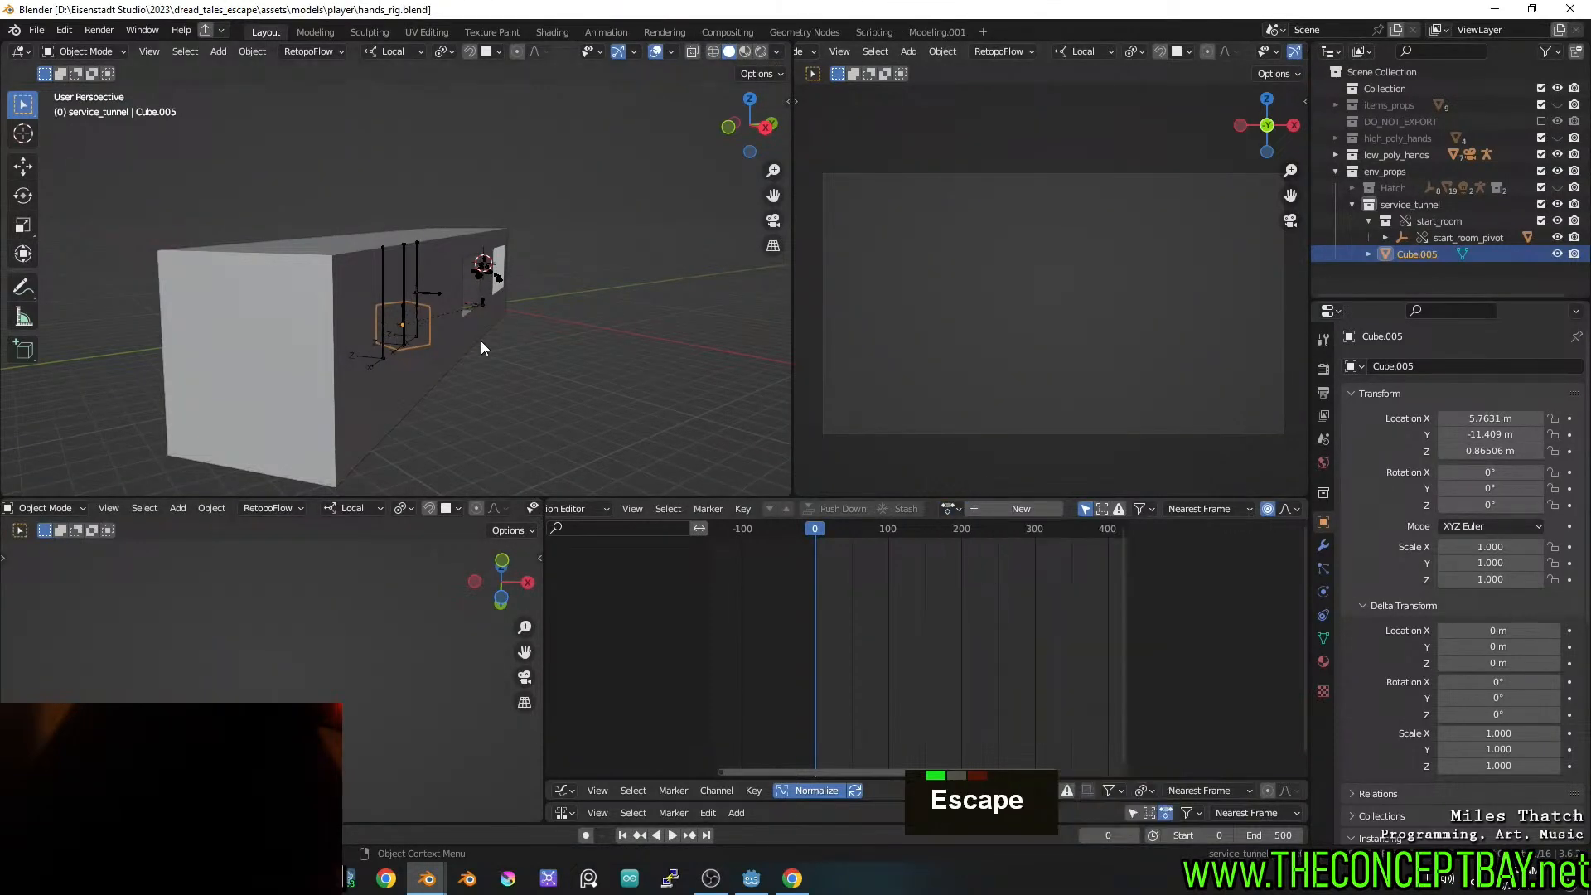
Delete the helper cube from the service_tunnel collection
key(x)
click(482, 341)
scroll(482, 341, up, 6)
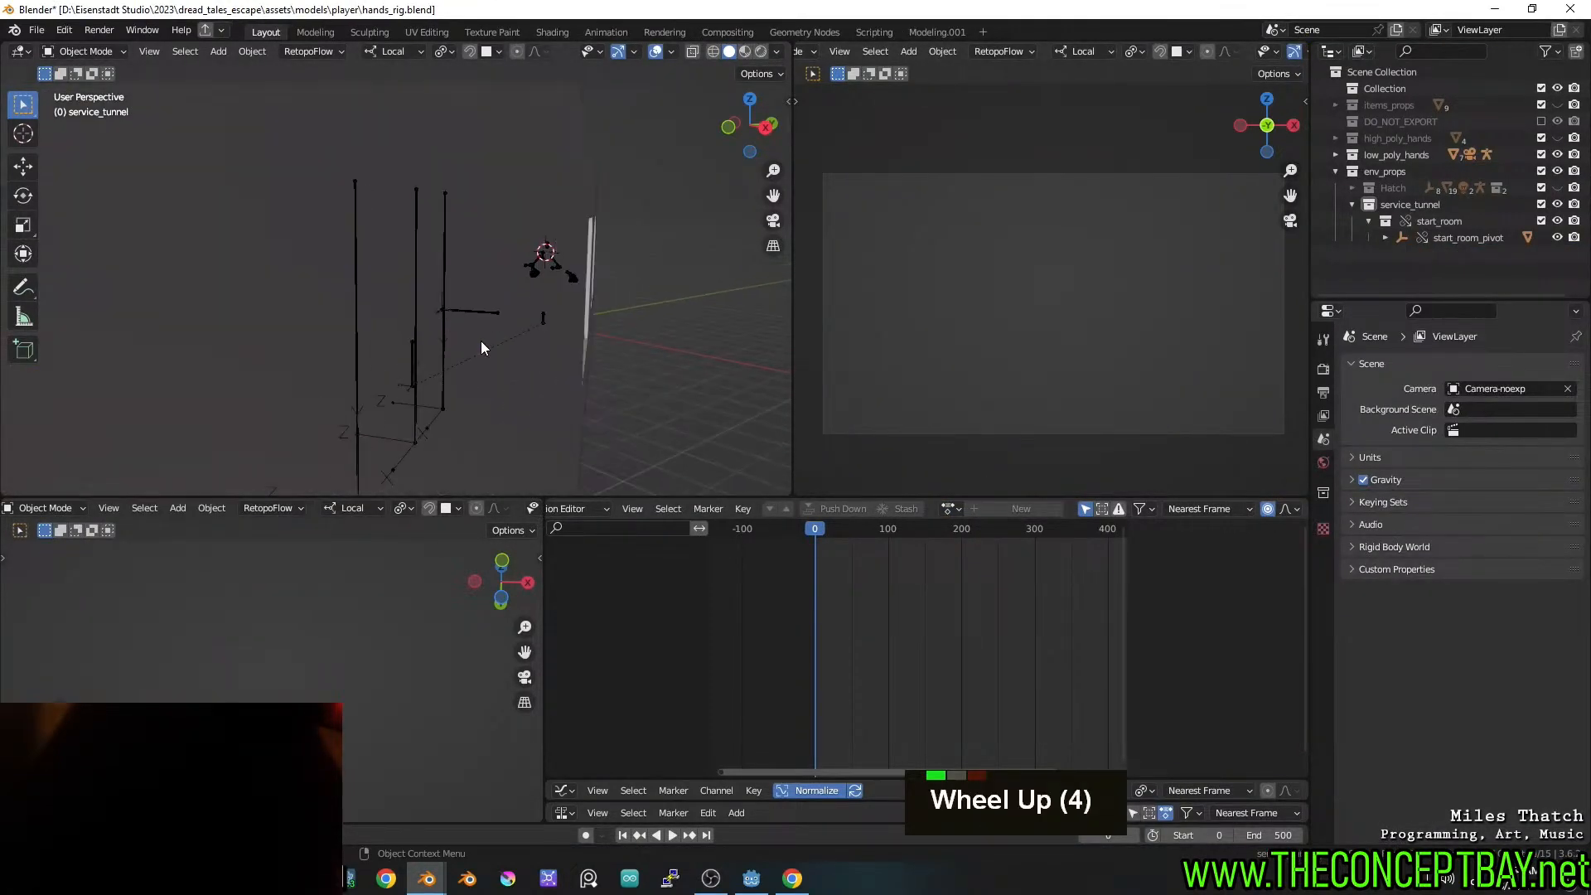
scroll(482, 341, up, 1)
scroll(481, 343, down, 1)
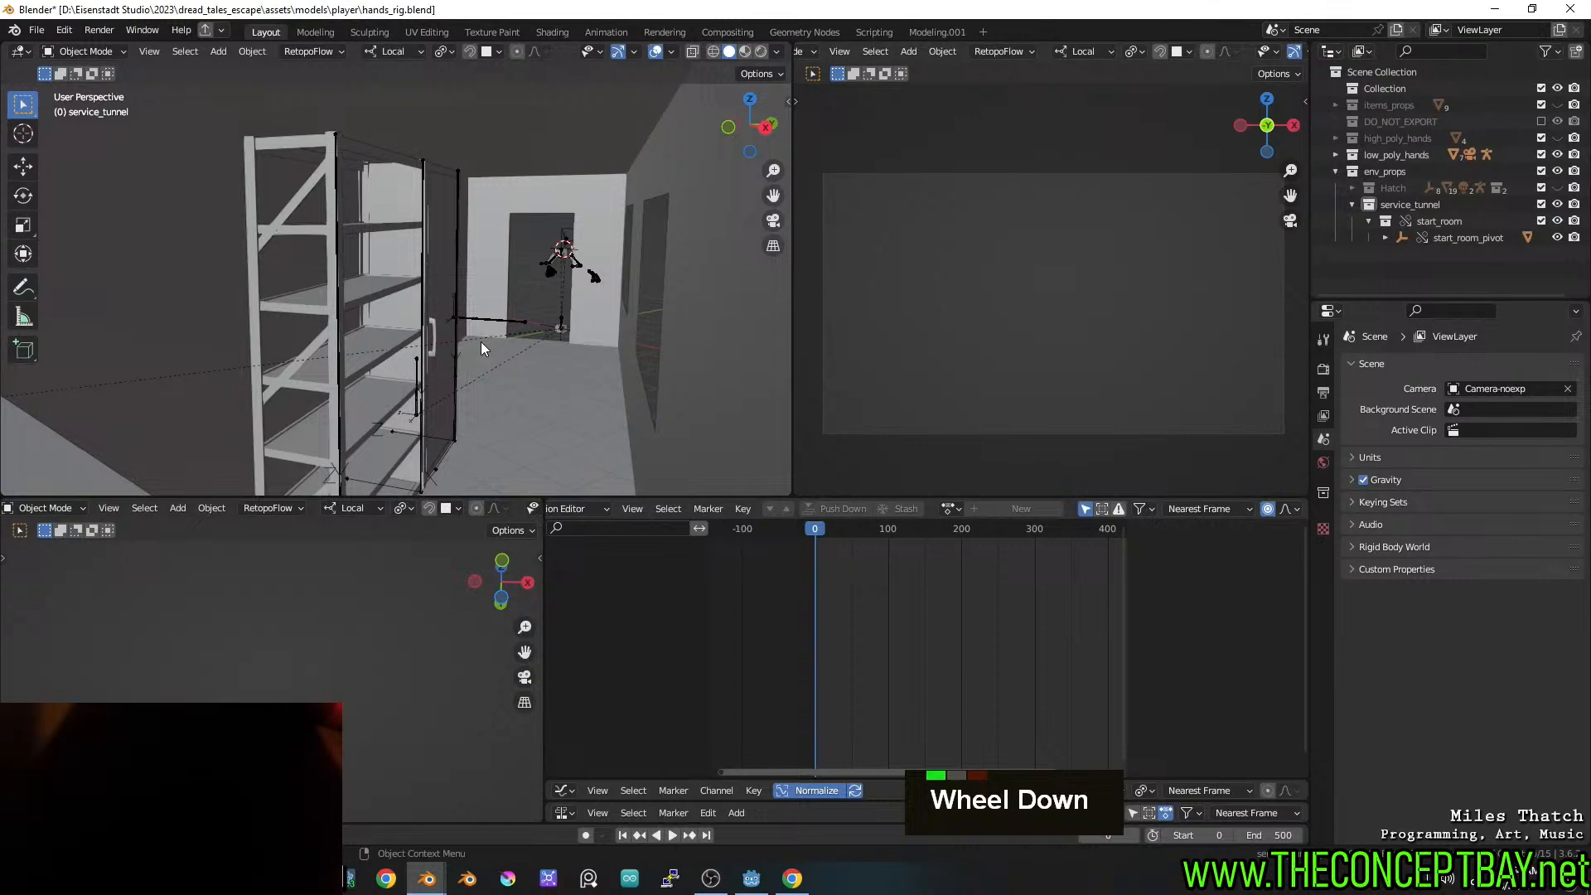
shift+middle_drag(481, 342, 527, 324)
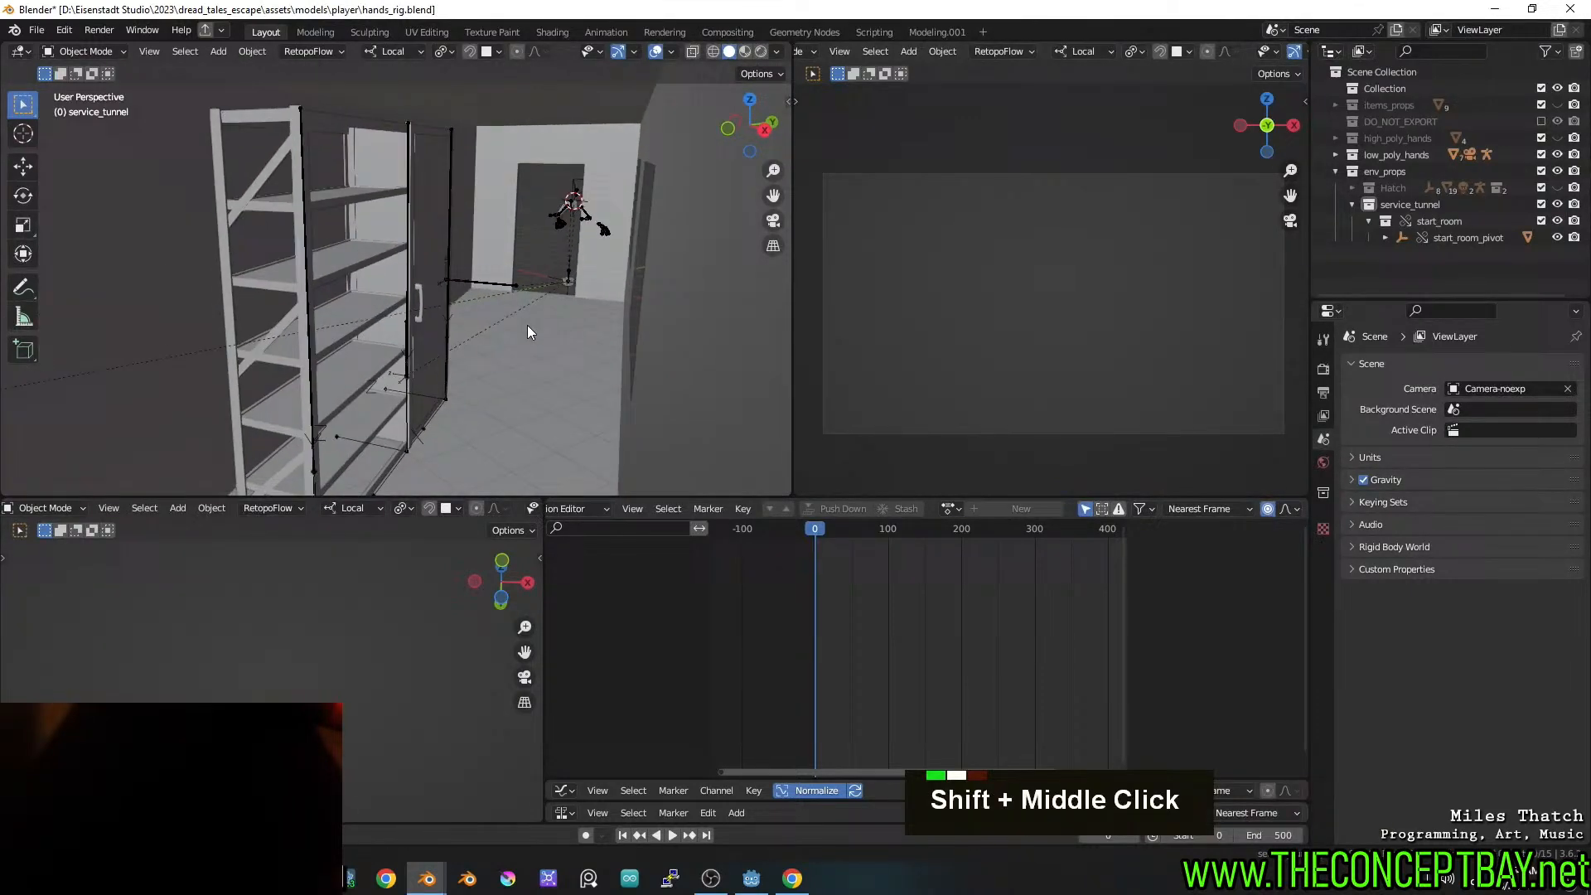
Select the shelf armature's three upright bones in Pose Mode and create an action named rail_service_shelf_move with a fake user
click(447, 248)
key(ctrl+Tab)
shift+click(407, 248)
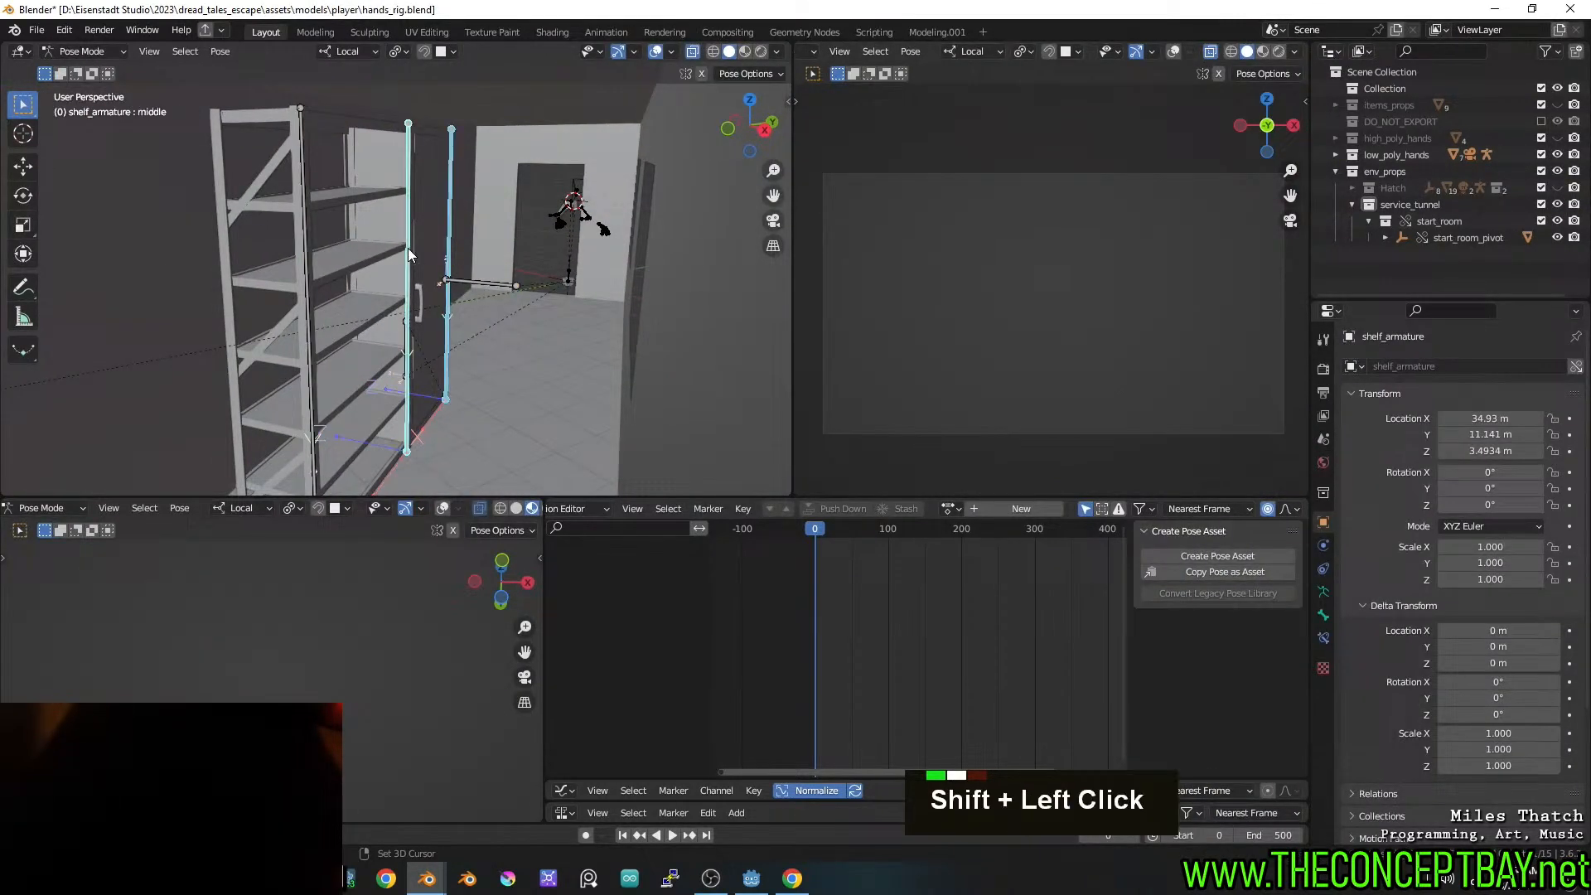
shift+click(311, 290)
click(991, 510)
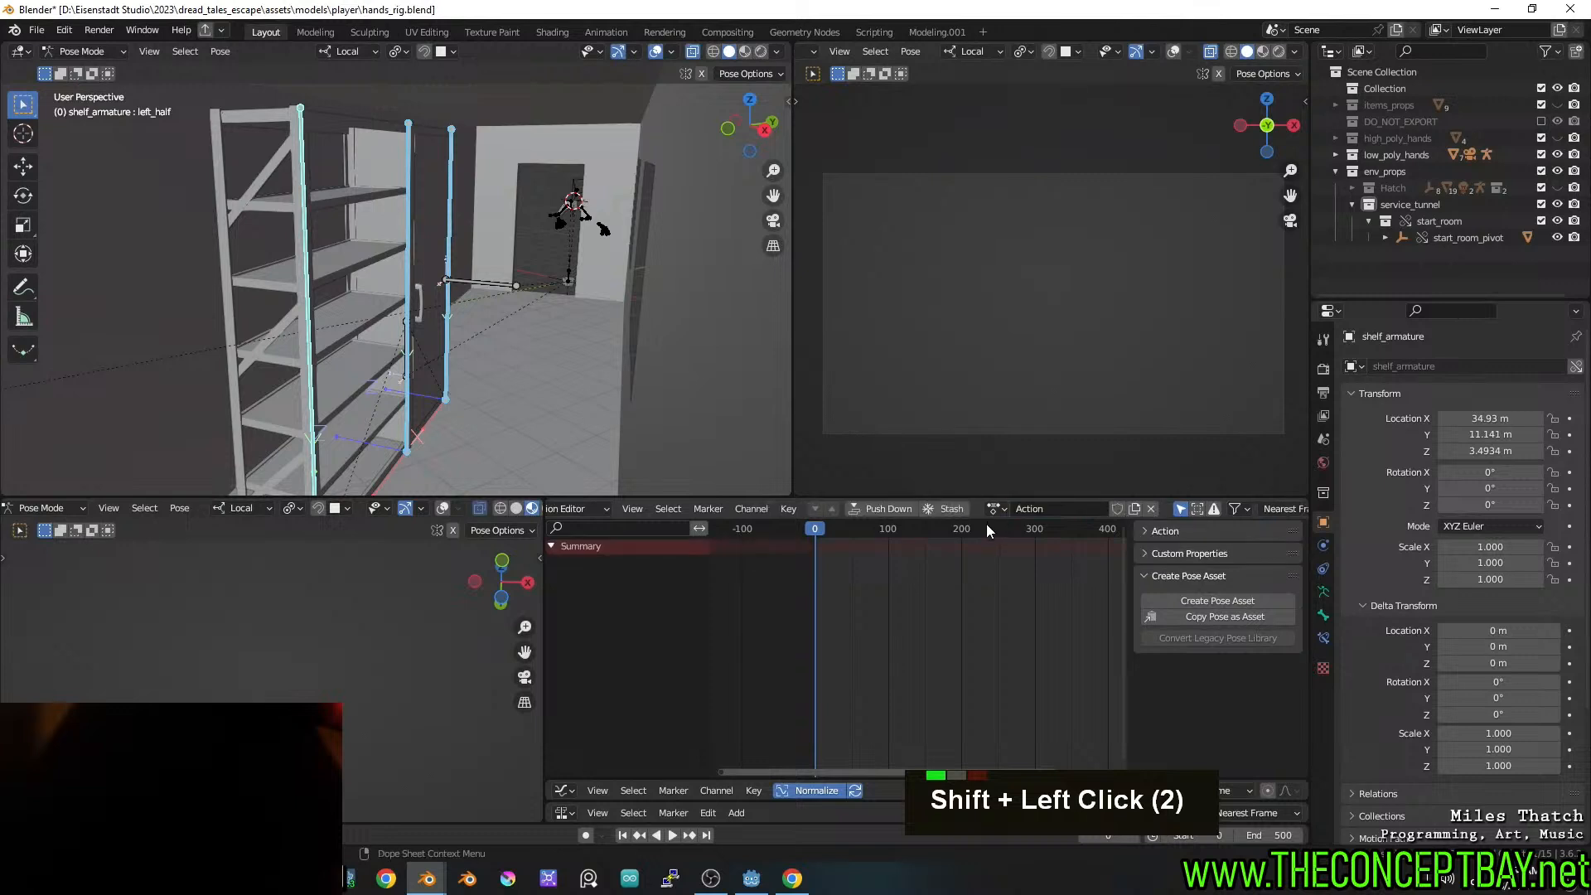
double_click(1063, 509)
text(rail_se)
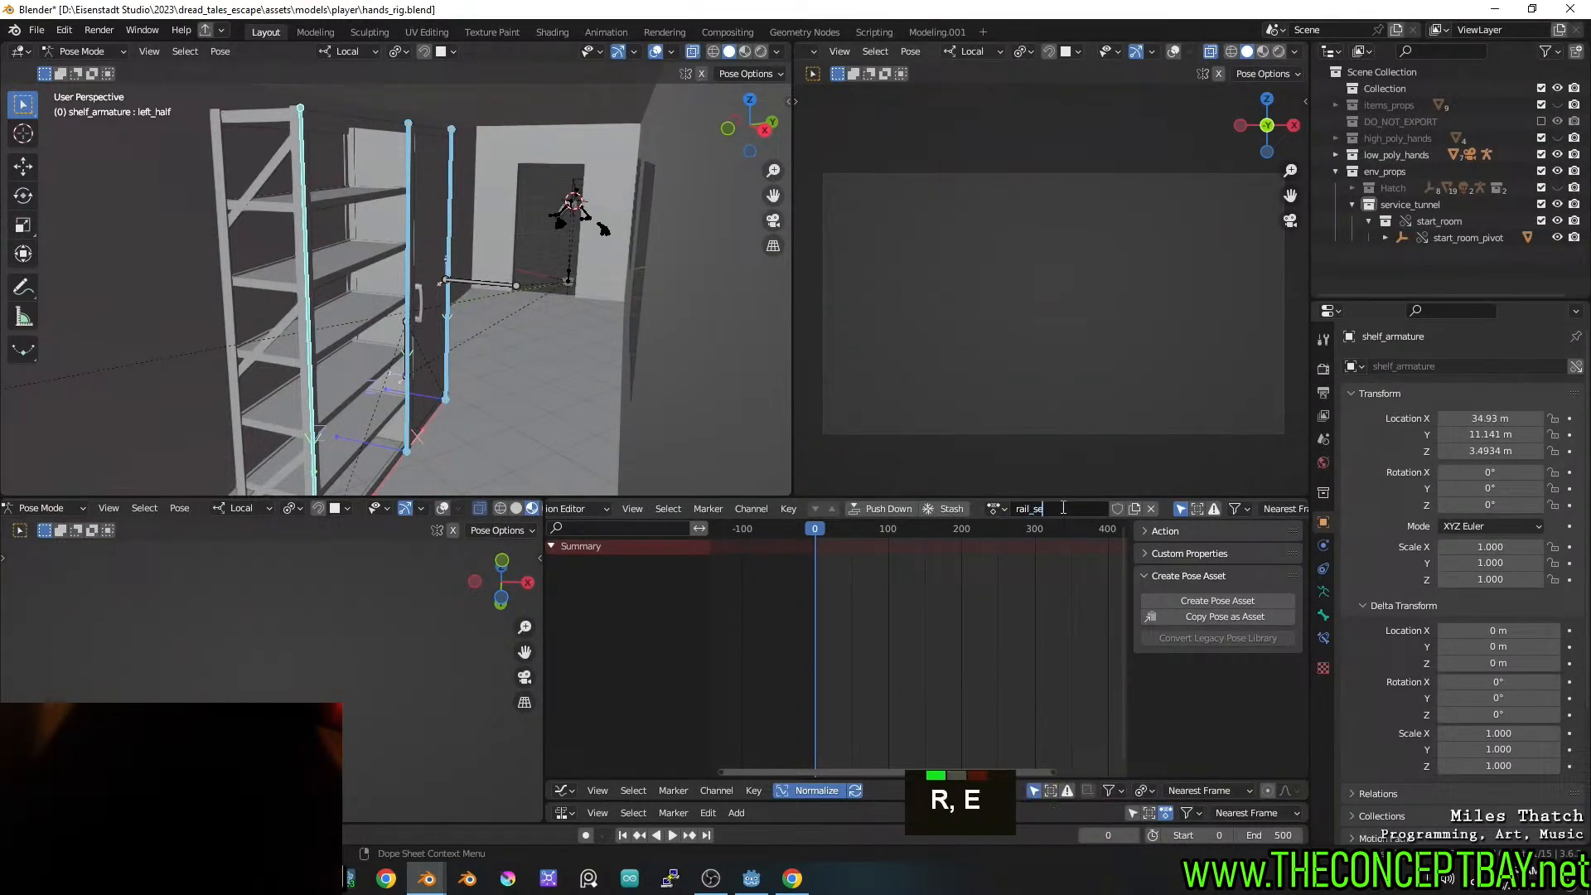
text(rvice_shelf_)
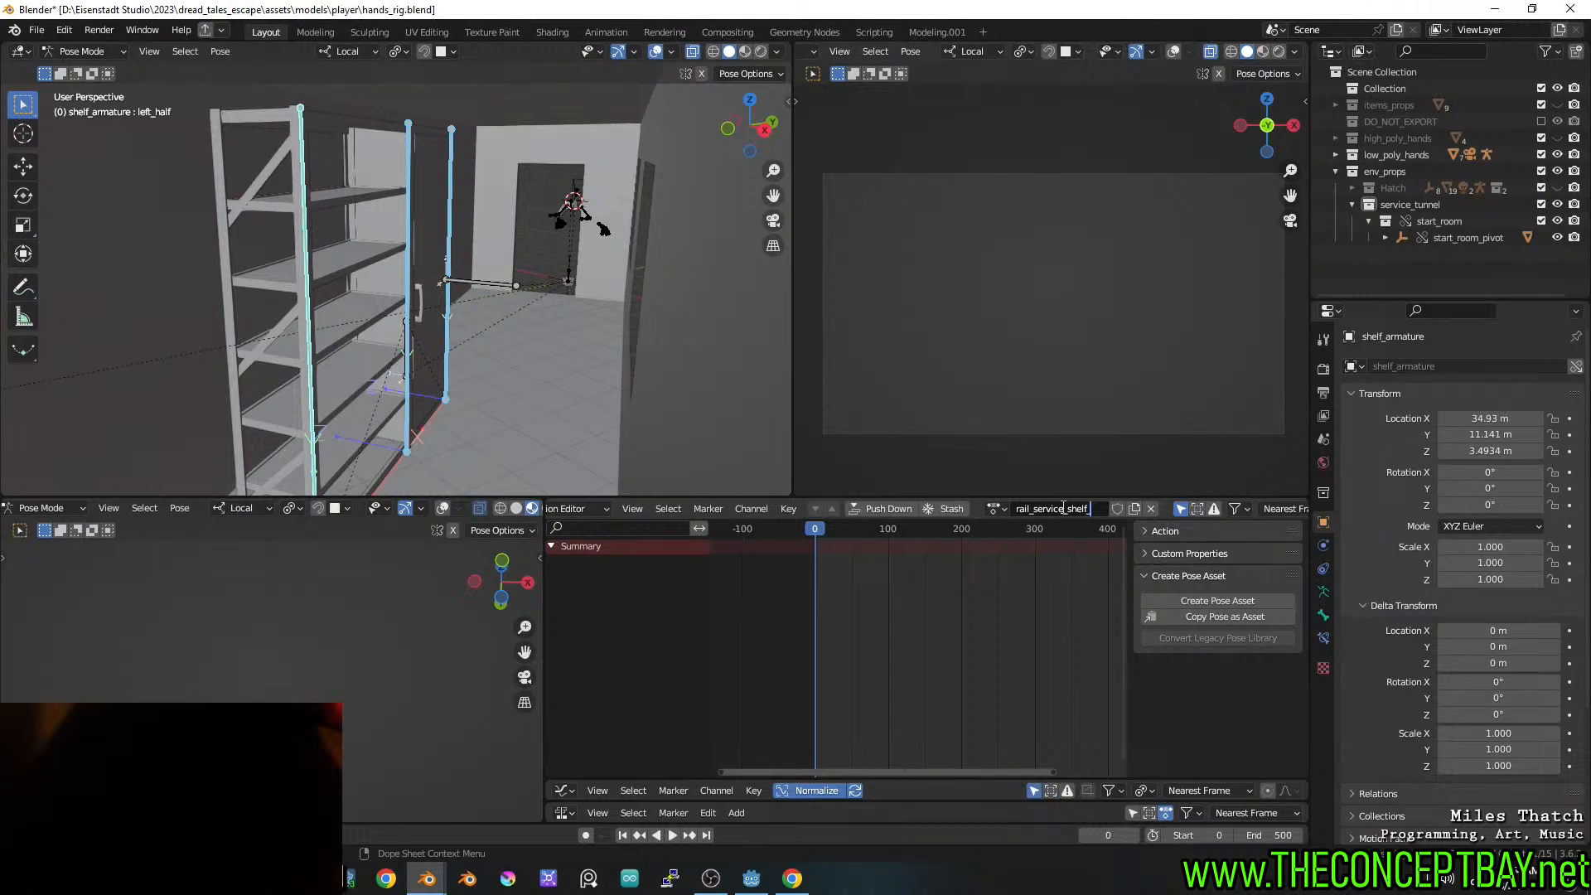
text(move)
key(Return)
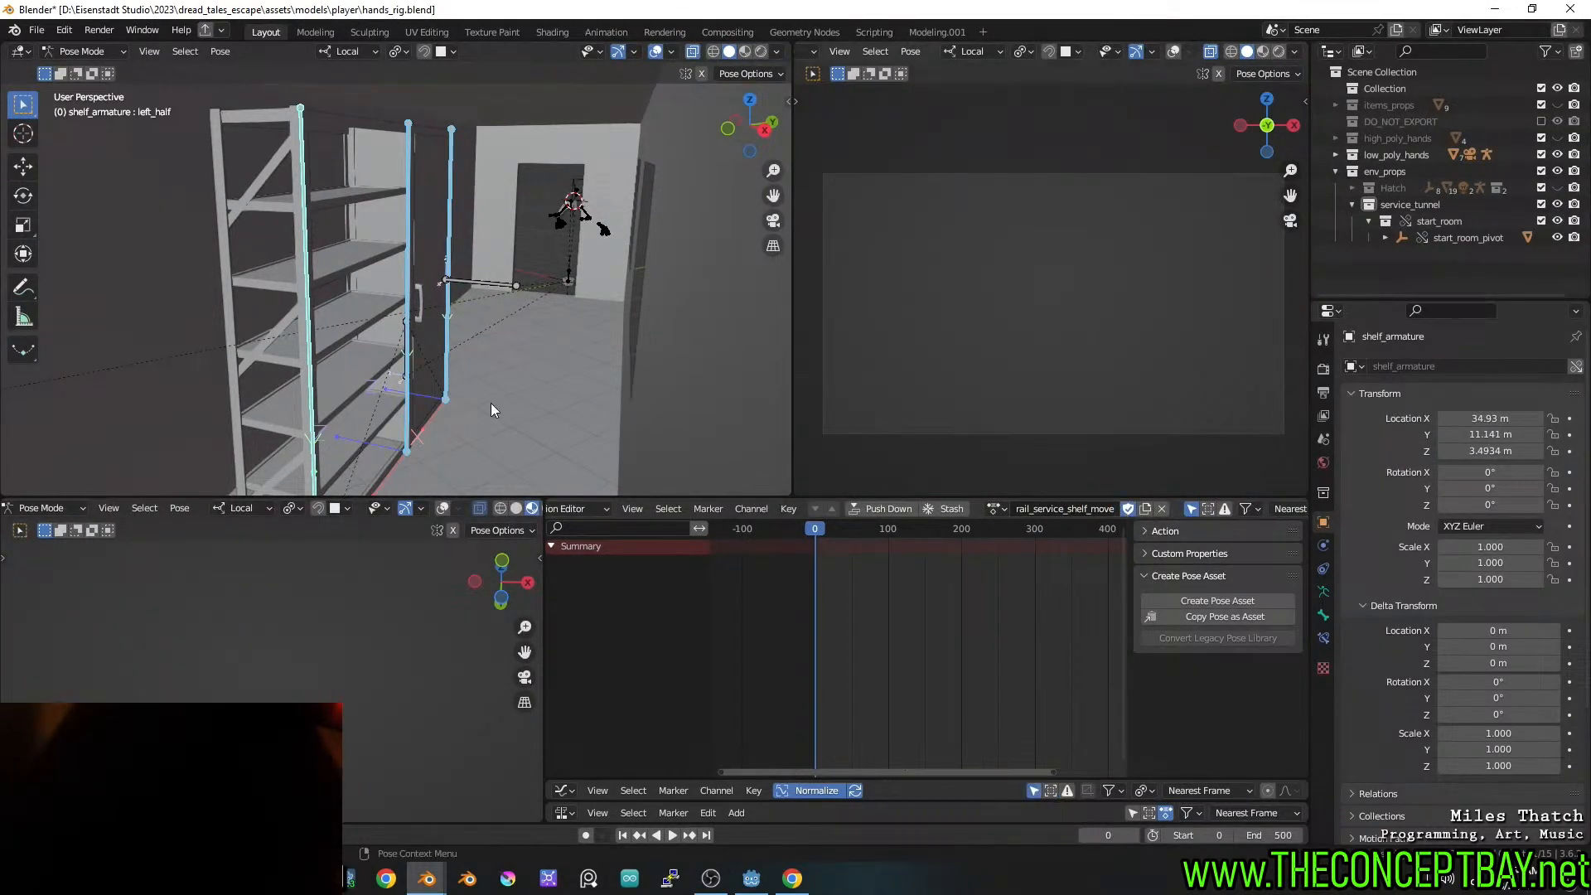
Rotate the selected shelf bones about -30.8° around local X and save hands_rig.blend
key(r)
key(y)
key(x)
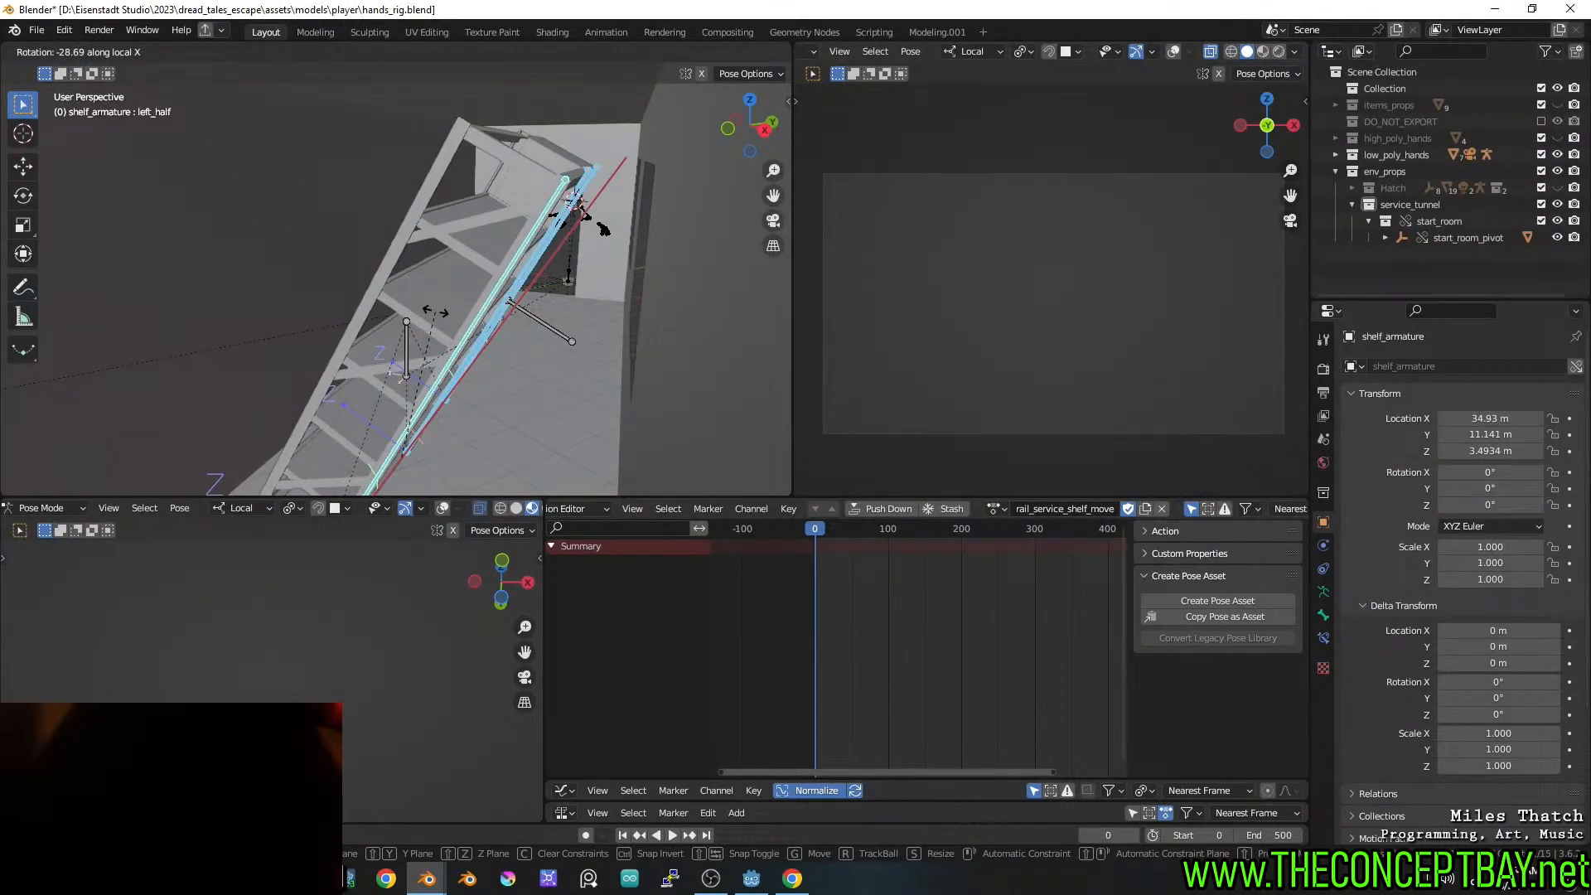
click(444, 342)
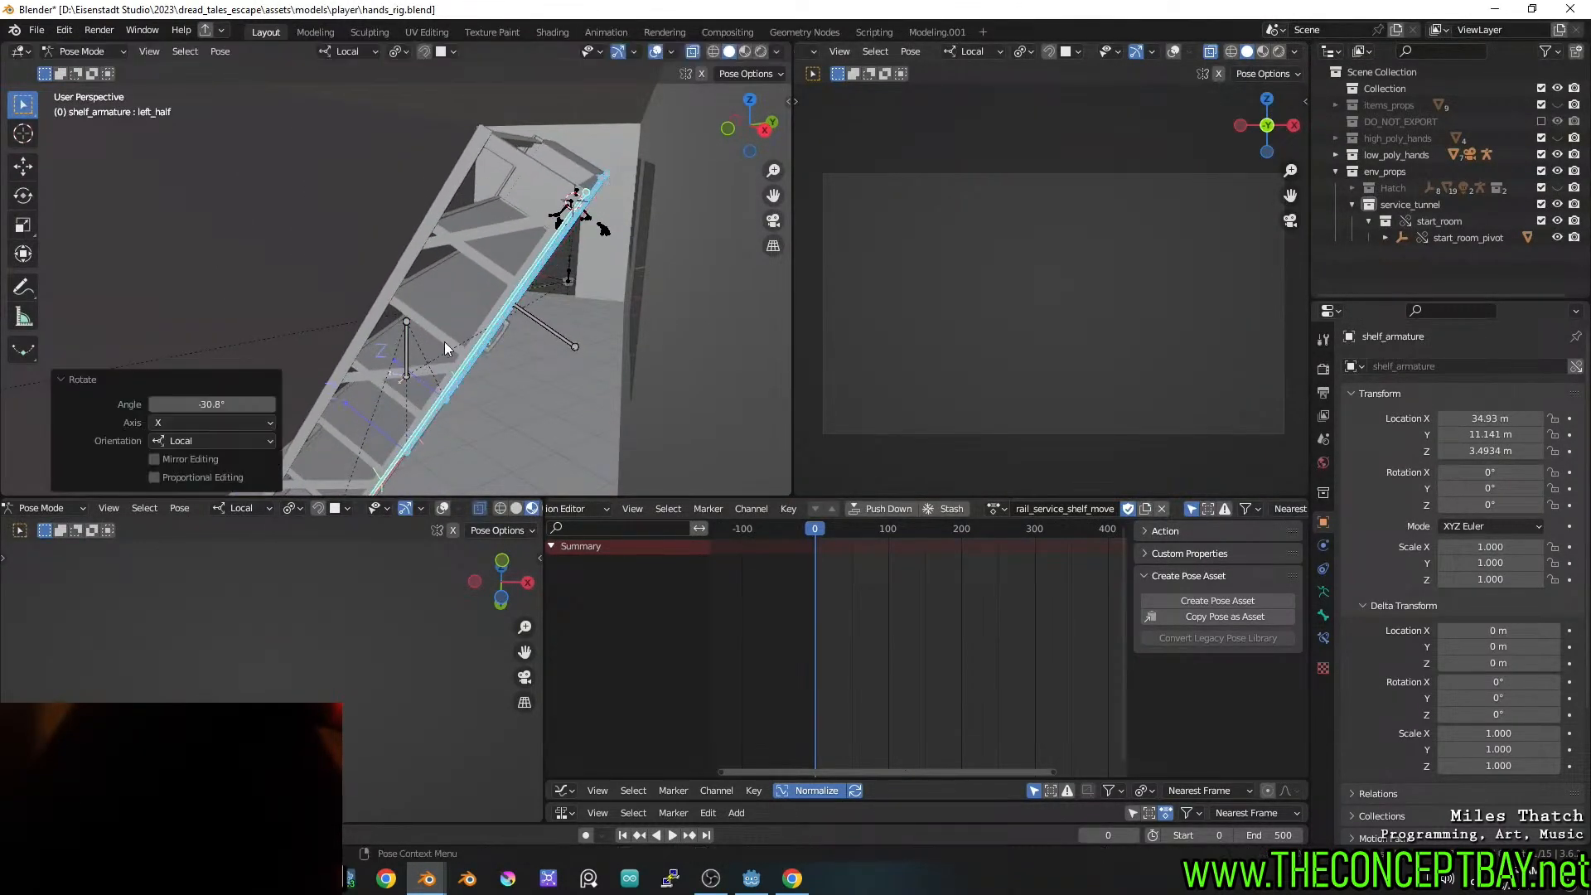
middle_drag(444, 342, 487, 309)
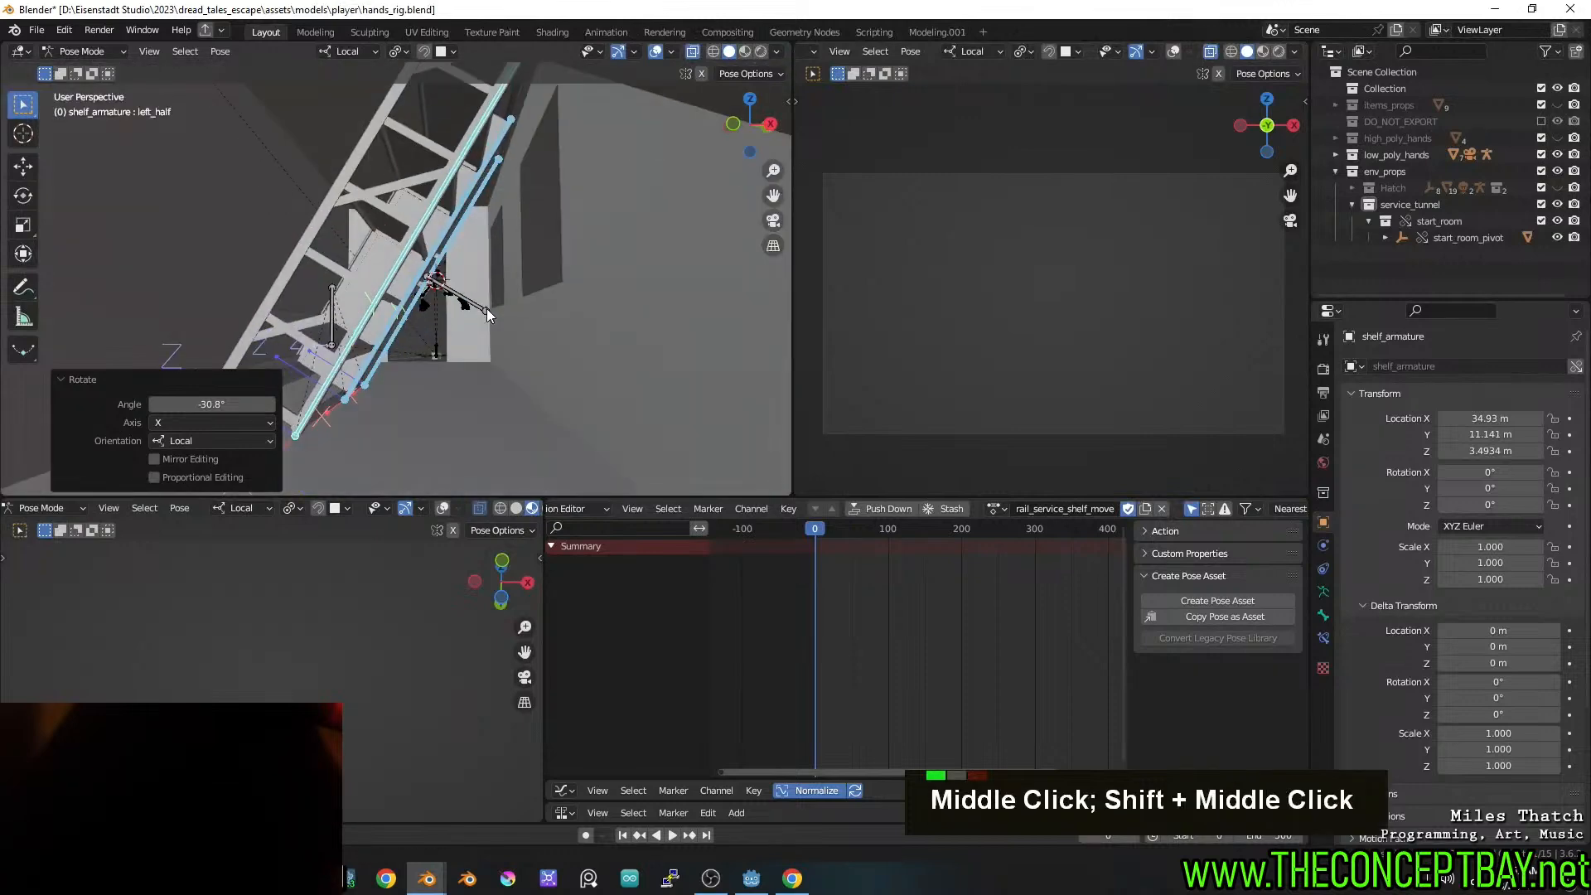
key(ctrl+s)
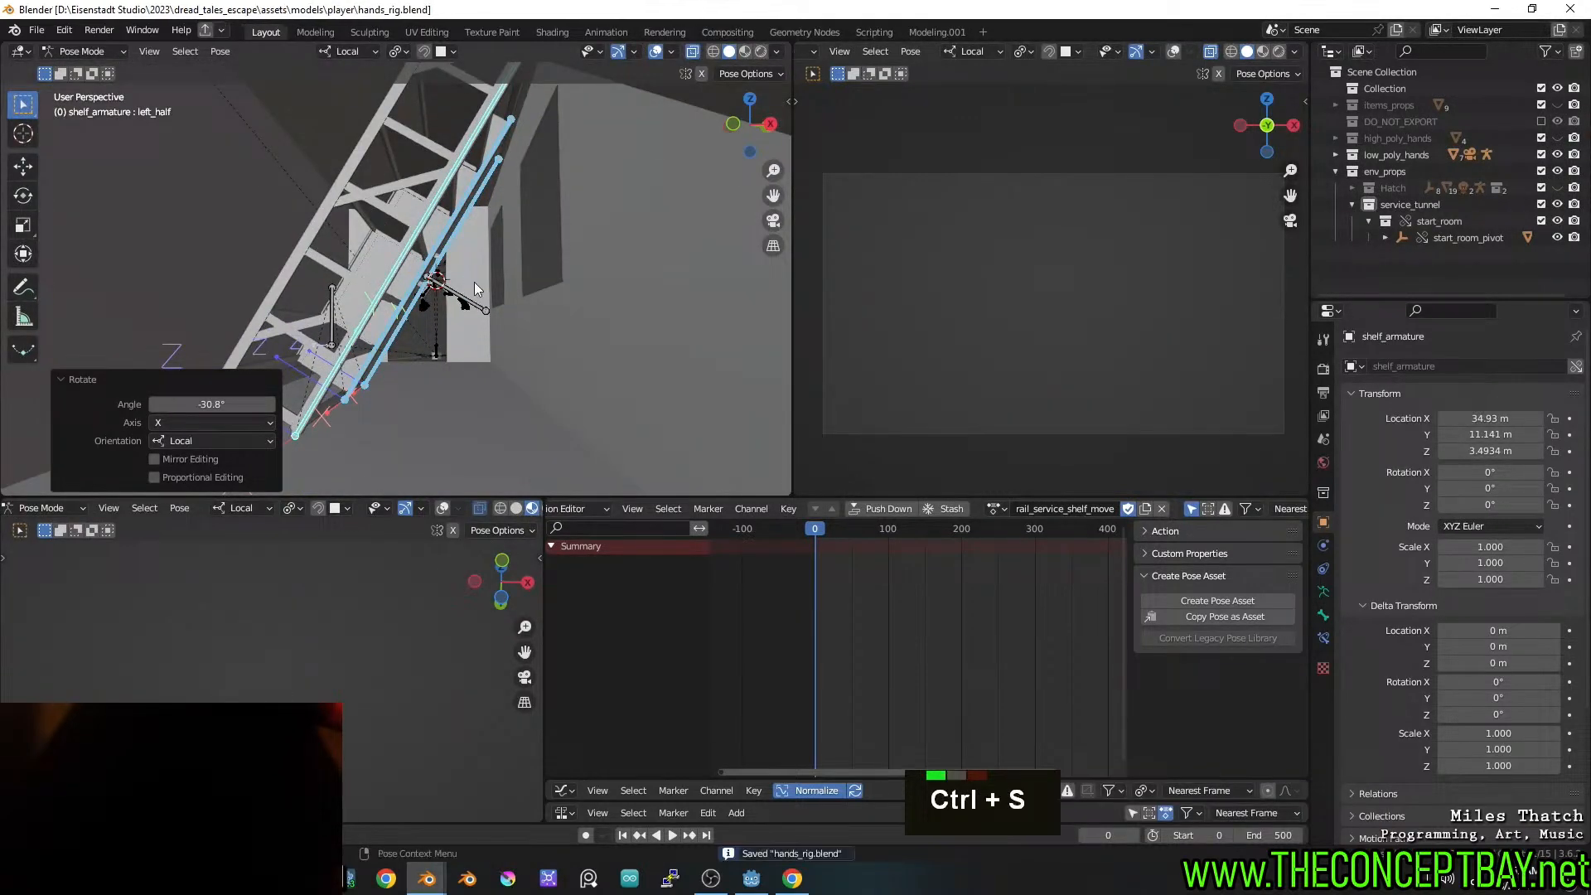
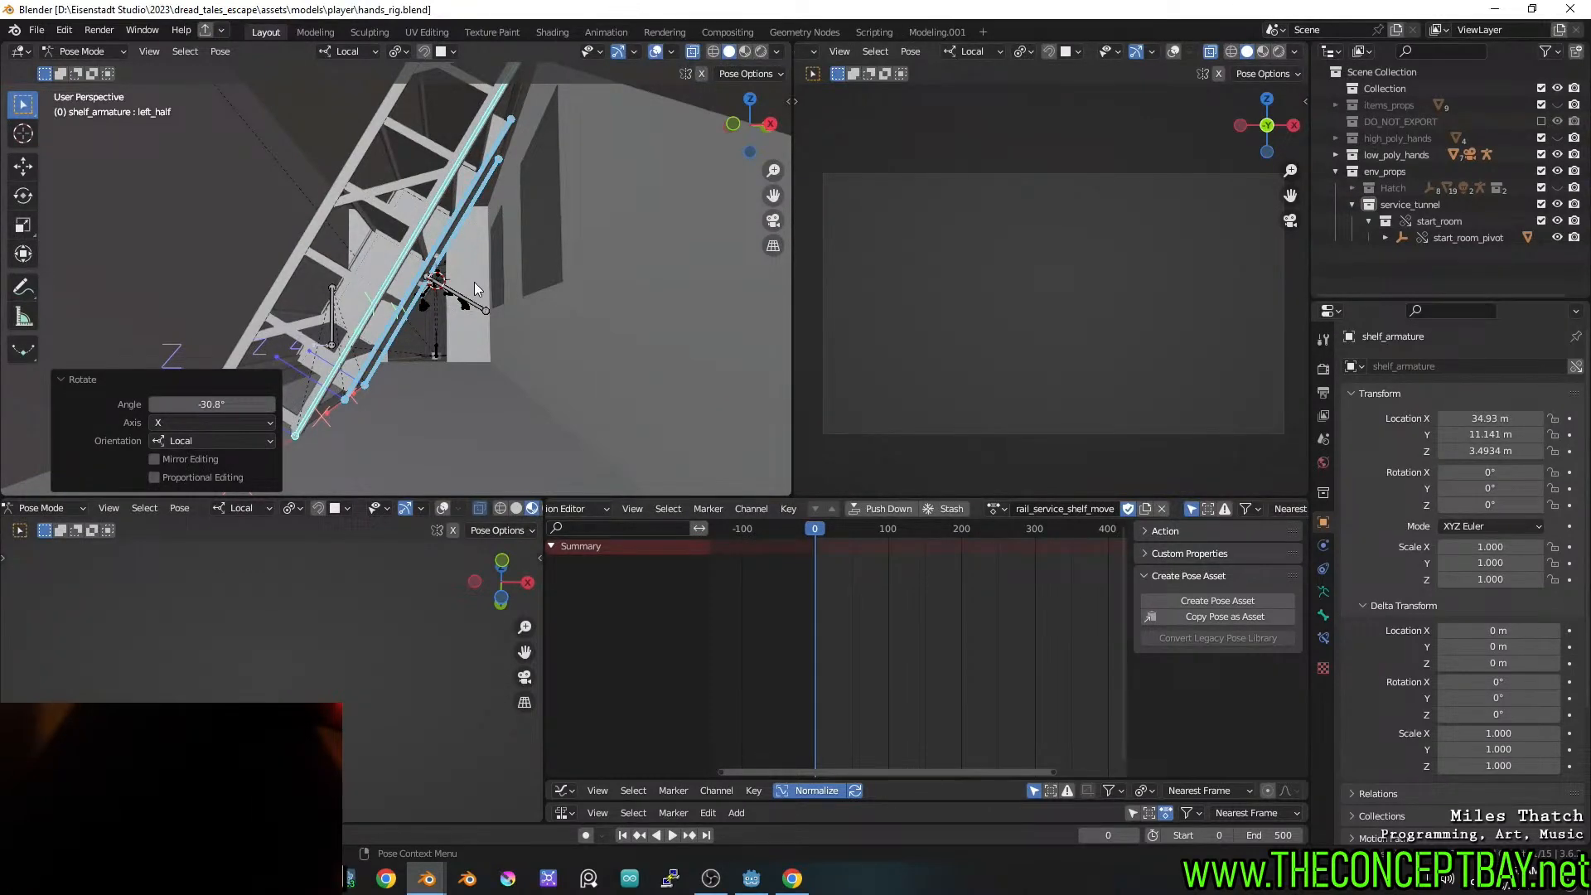
key(ctrl)
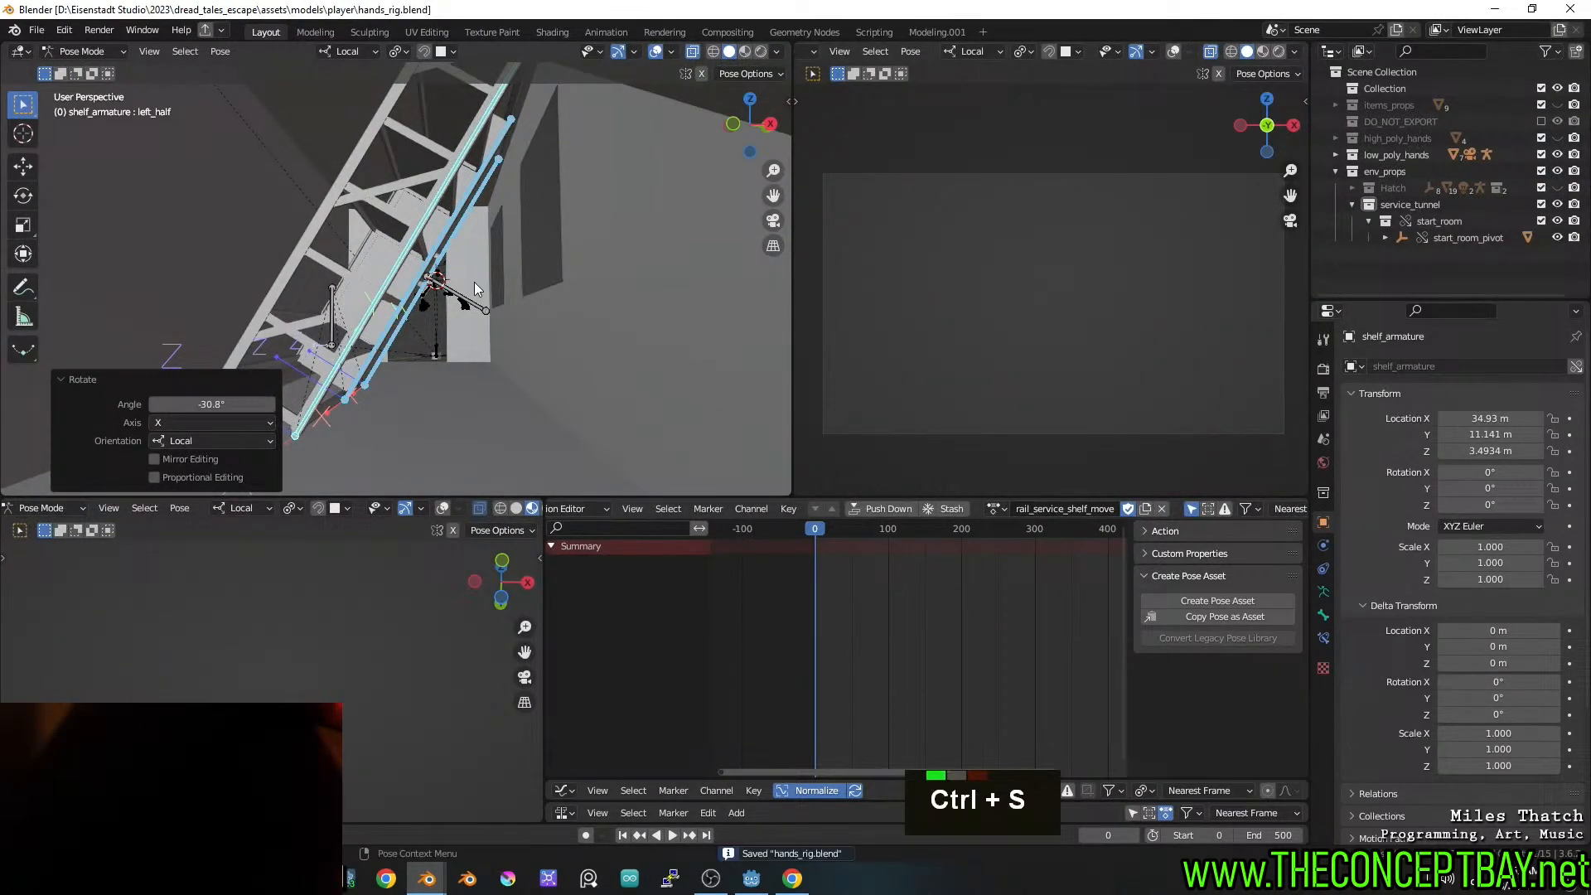
Save hands_rig.blend again and switch to the Blender window with rail_service_tunnel.blend
scroll(475, 298, down, 3)
middle_drag(579, 299, 609, 345)
scroll(479, 327, up, 1)
middle_drag(775, 346, 454, 310)
scroll(446, 309, down, 2)
key(ctrl+s)
click(38, 31)
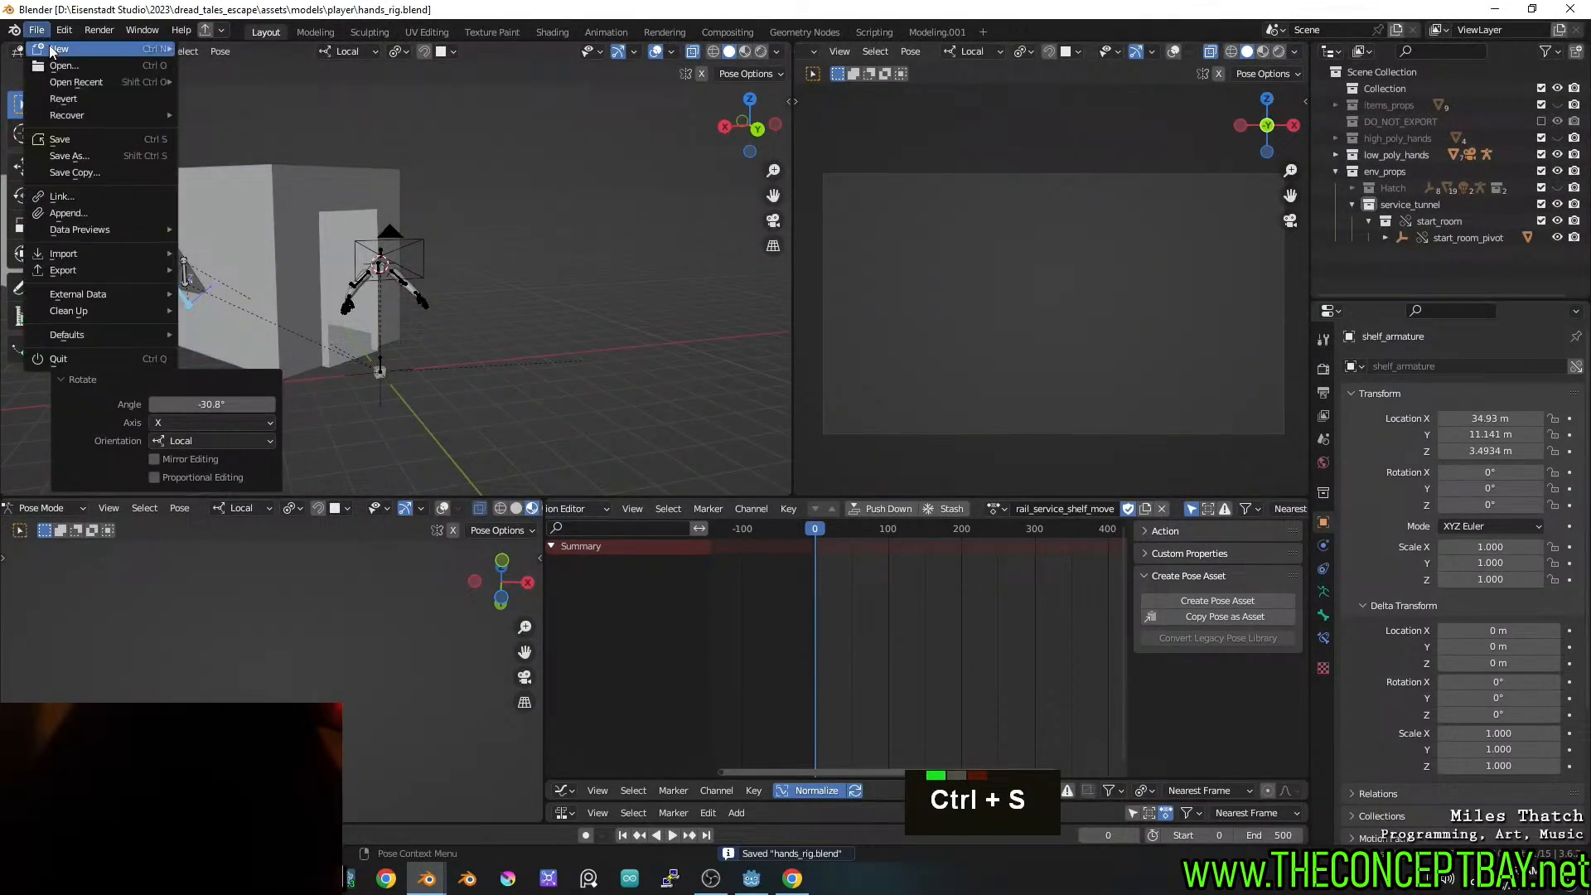
click(427, 891)
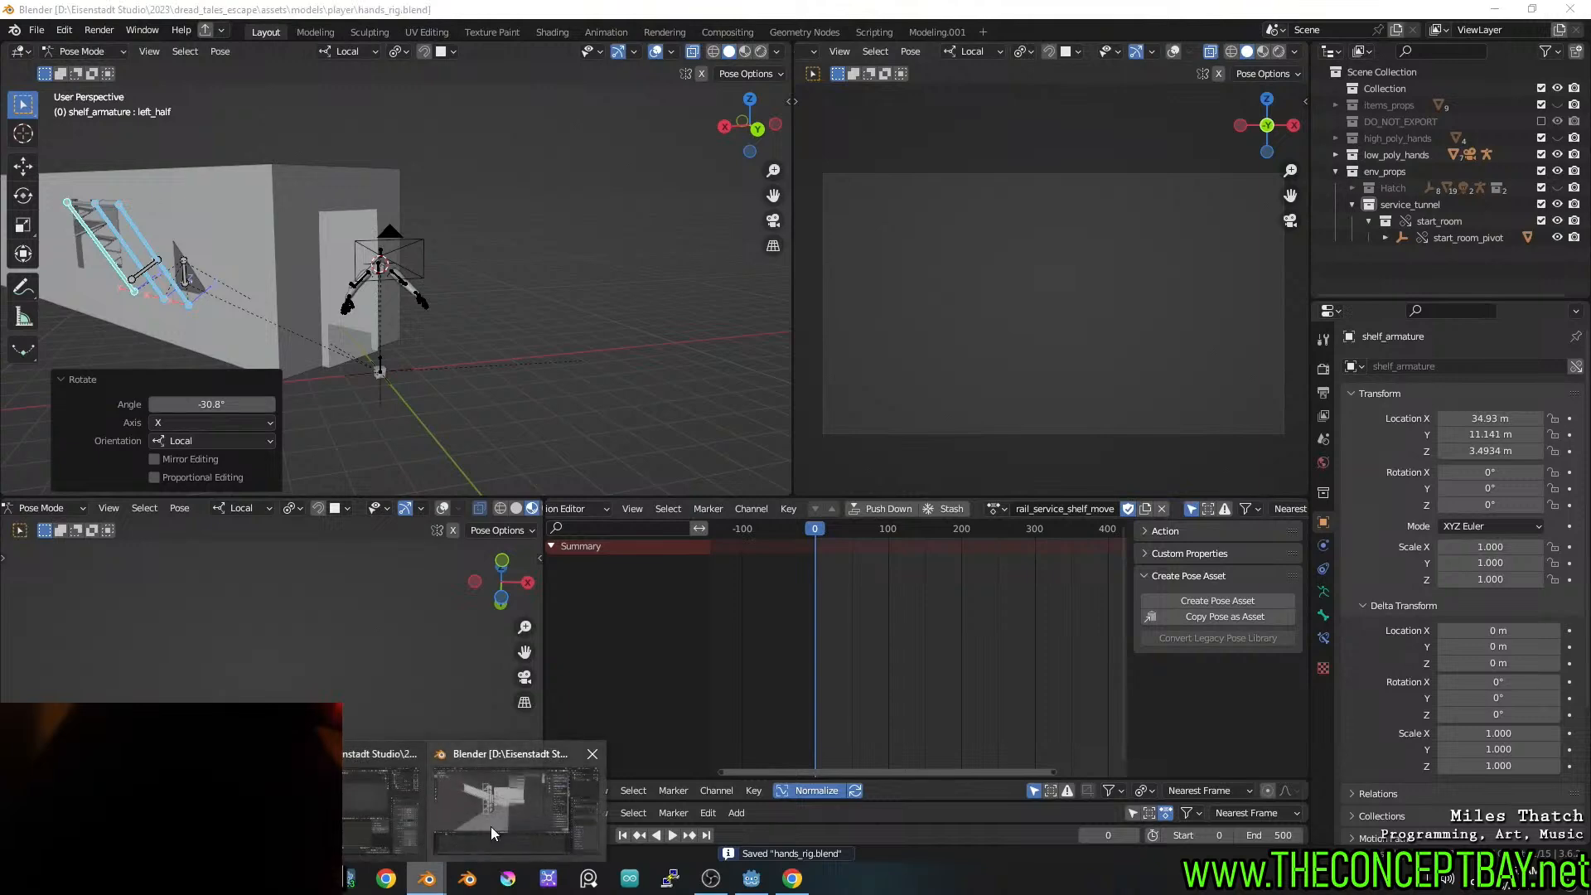
click(508, 809)
Duplicate the two narrow jamb faces on one side of the start_room-col doorway in place and separate them into a new object
middle_drag(663, 356, 854, 389)
scroll(890, 388, up, 3)
shift+middle_drag(853, 390, 609, 469)
scroll(617, 442, up, 2)
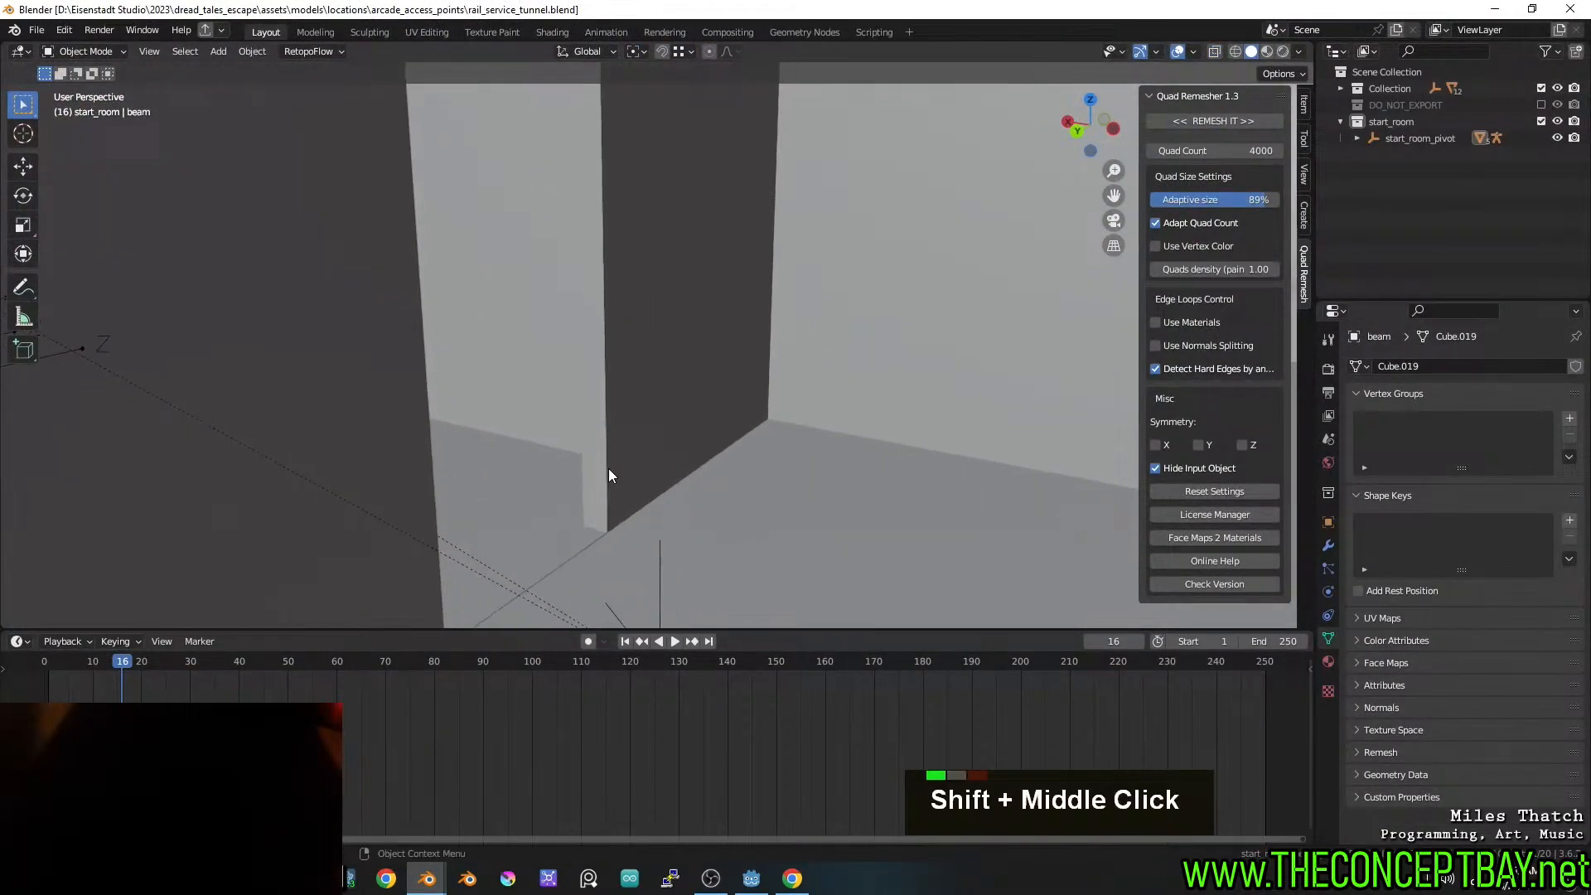
double_click(589, 458)
key(Tab)
key(3)
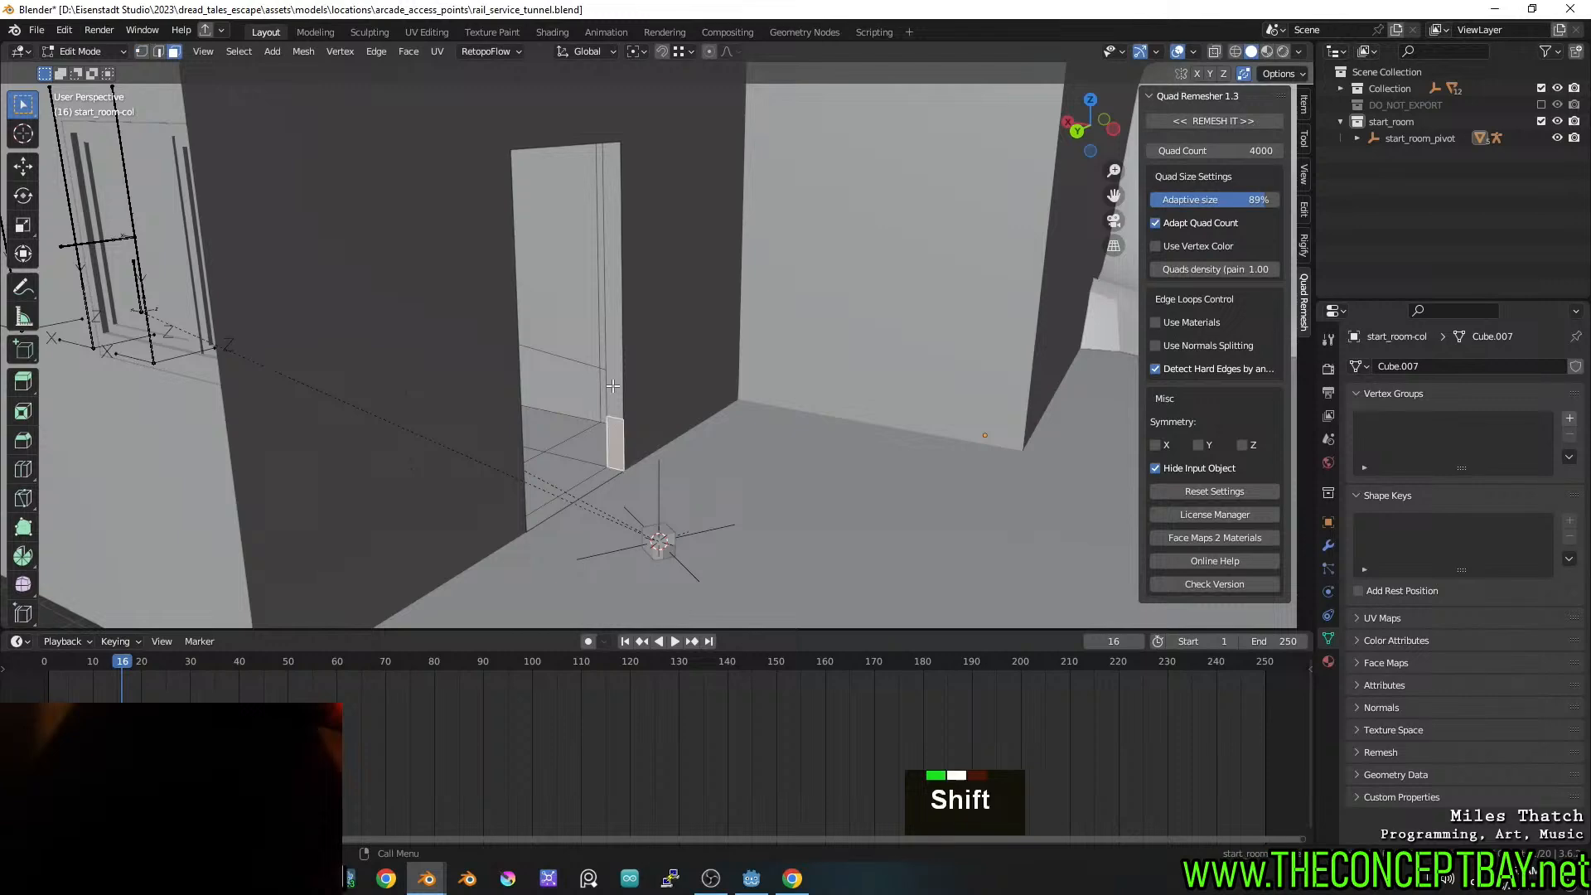
shift+click(612, 385)
shift+middle_drag(613, 386, 678, 402)
scroll(660, 401, up, 1)
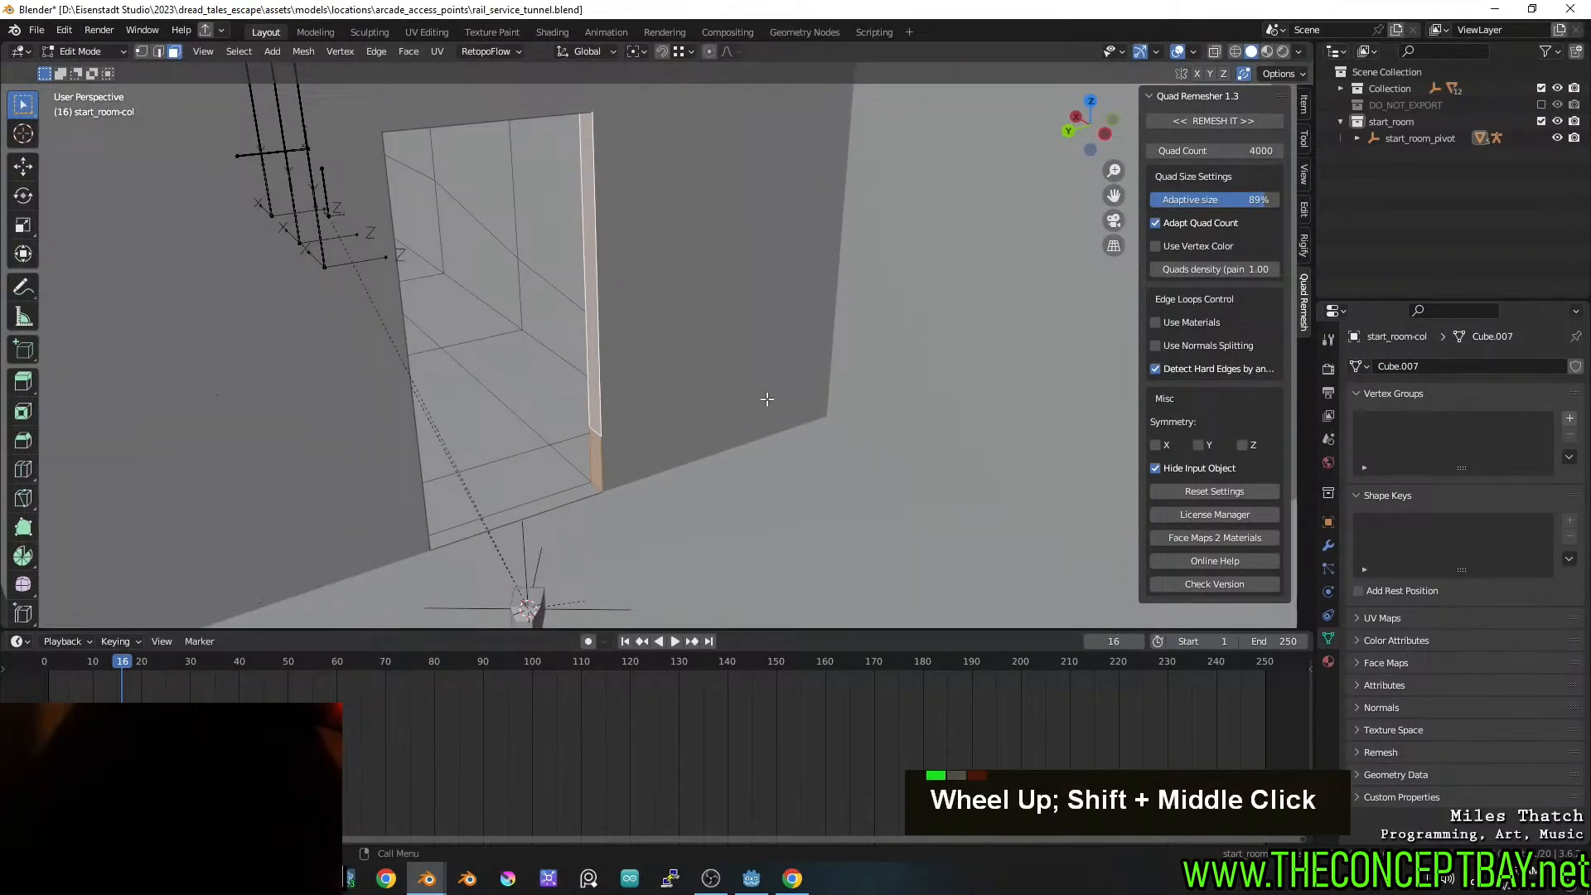
key(shift+d)
key(y)
key(Escape)
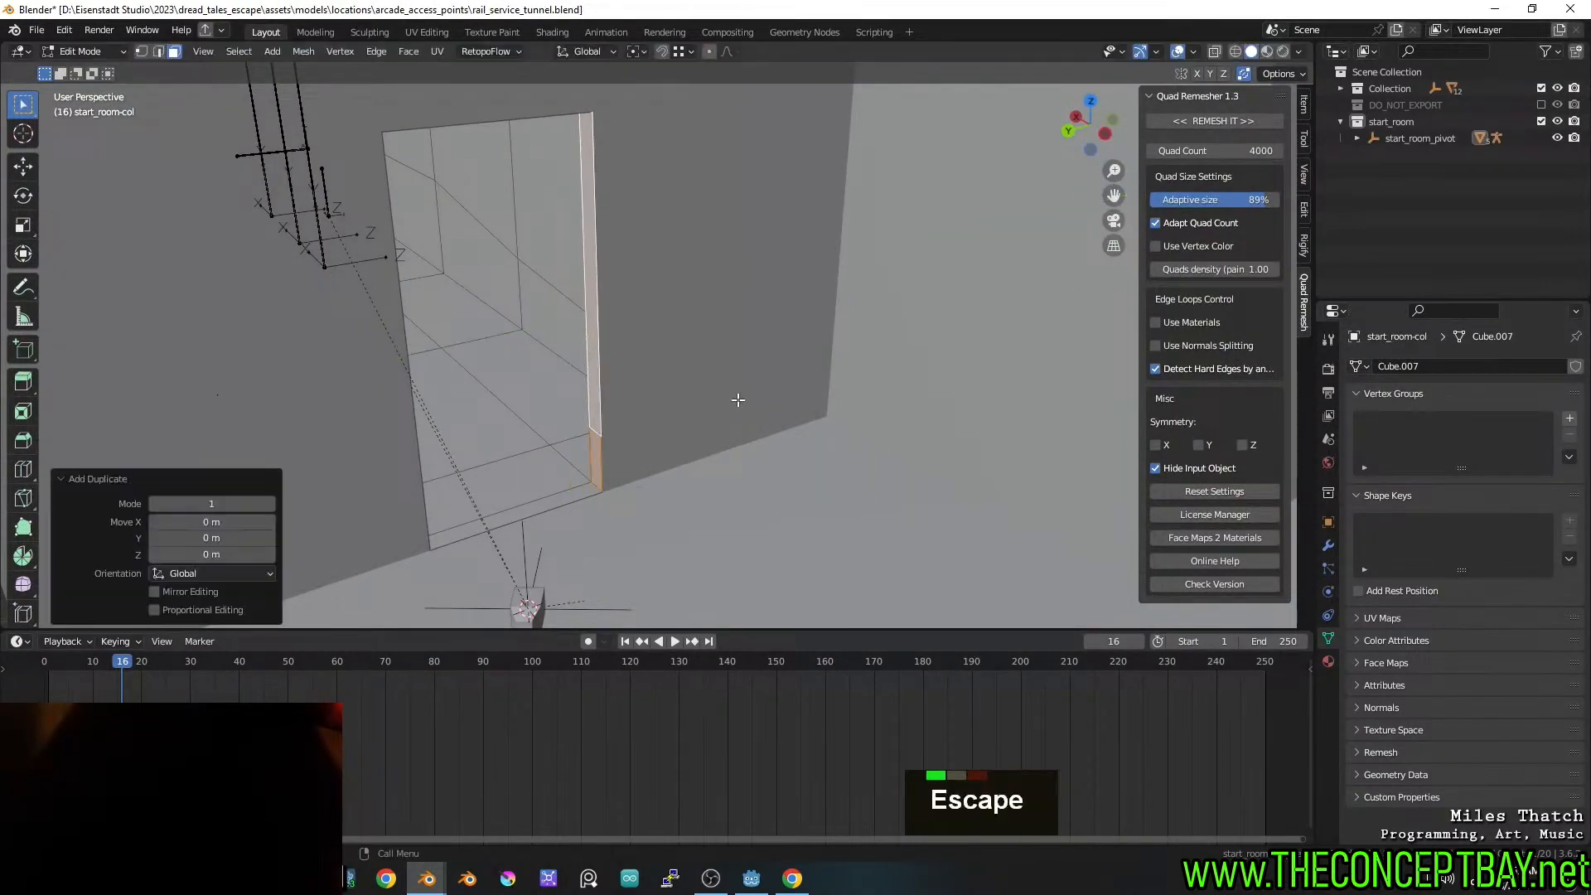
key(p)
click(738, 399)
key(Tab)
Extrude both separated jamb faces about 2.16 m across the doorway, snapping to the opposite jamb to fill the opening
click(592, 384)
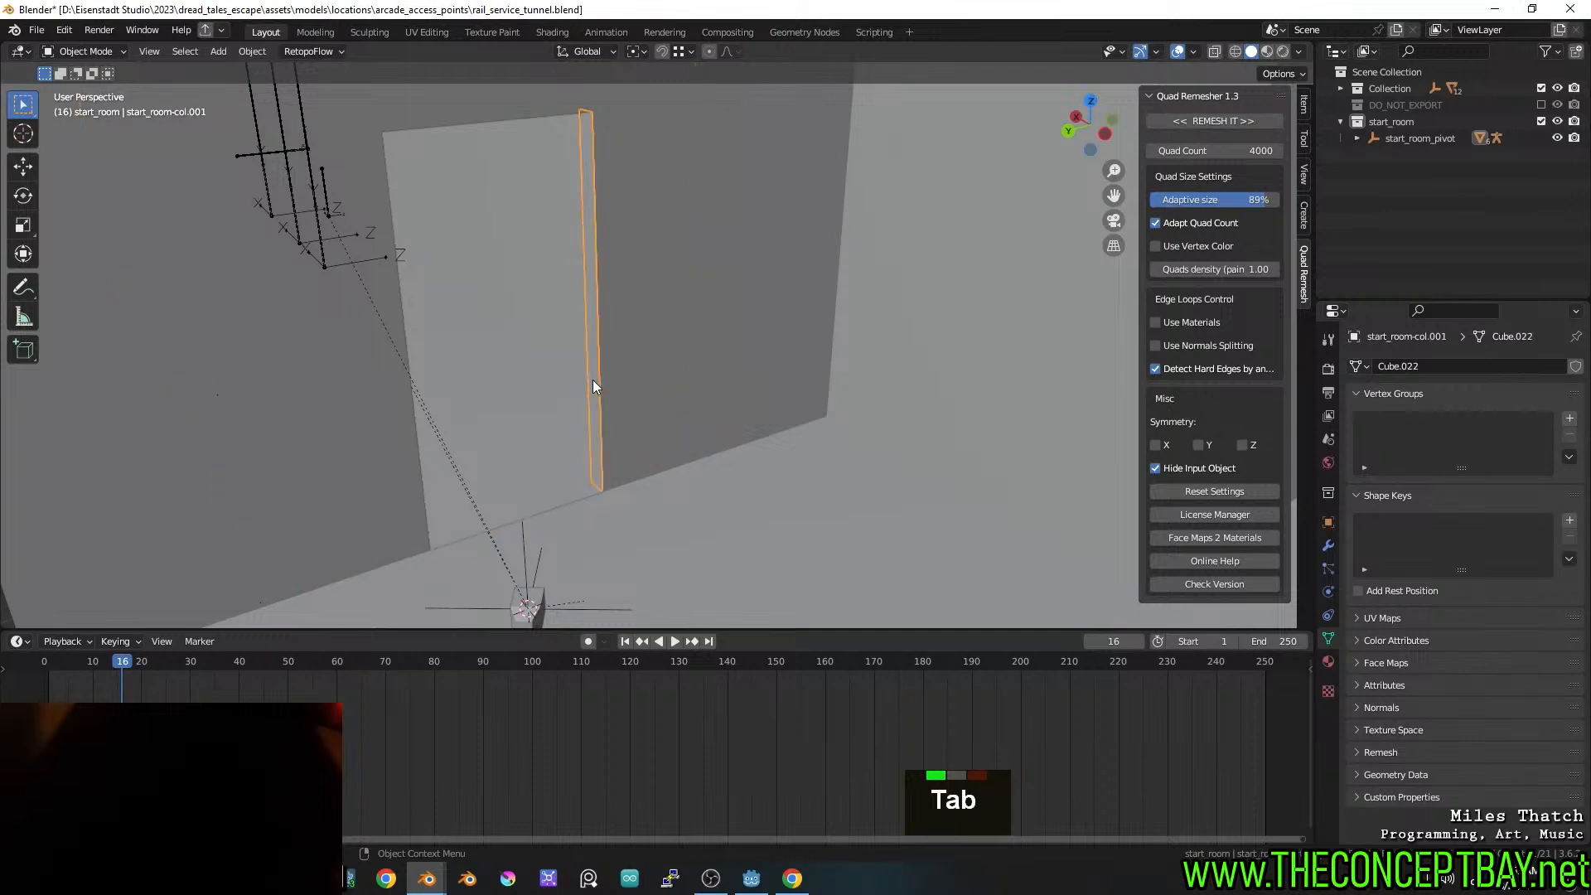
key(Tab)
key(3)
shift+click(594, 429)
key(e)
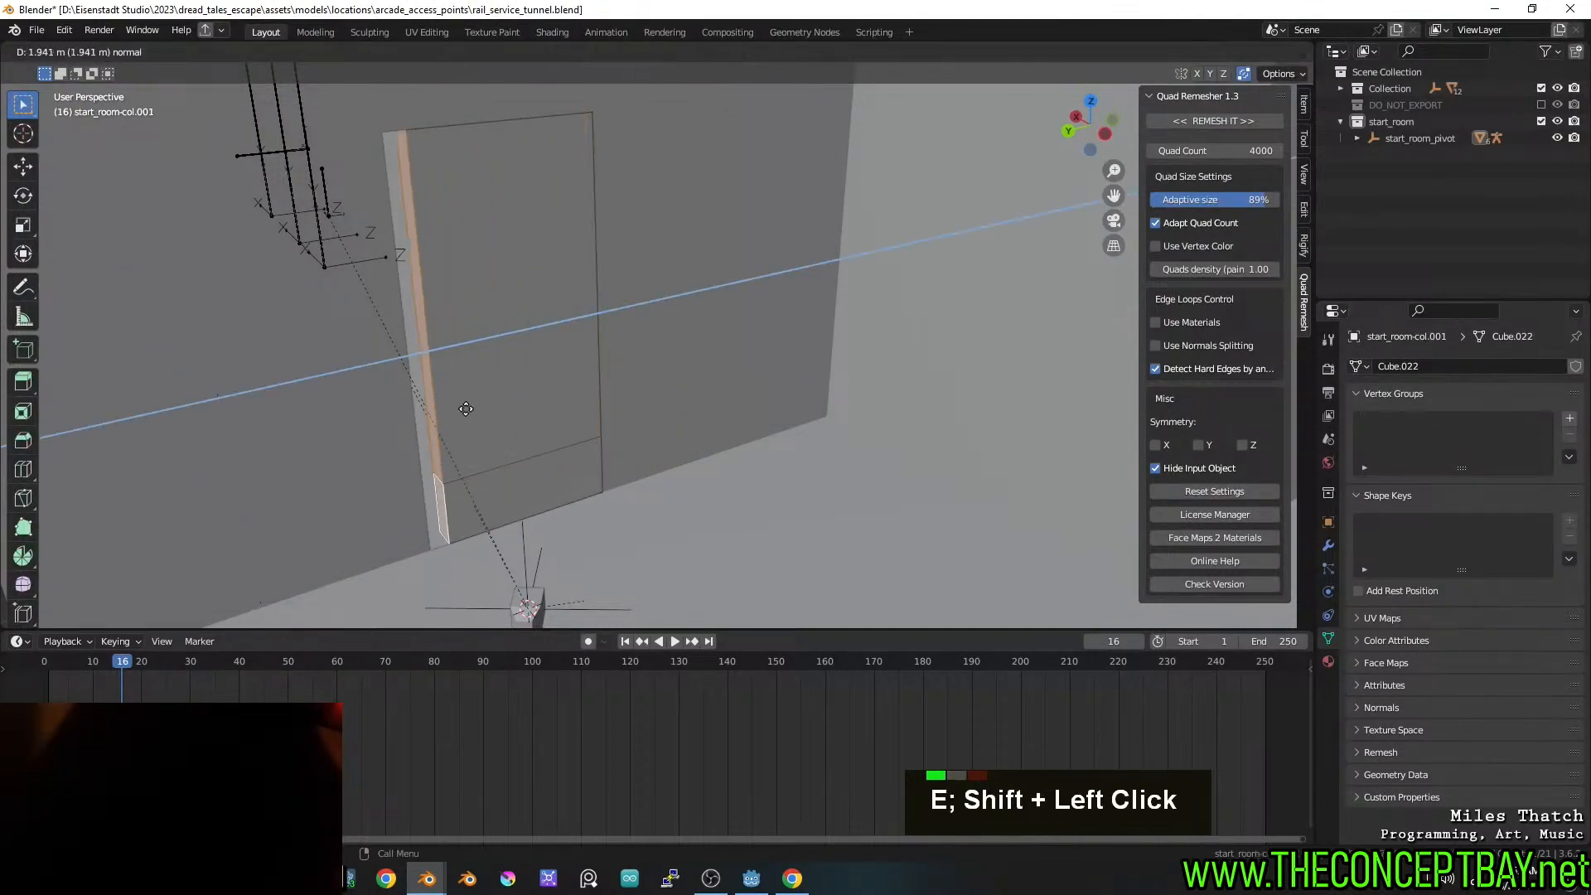
key(shift+Tab)
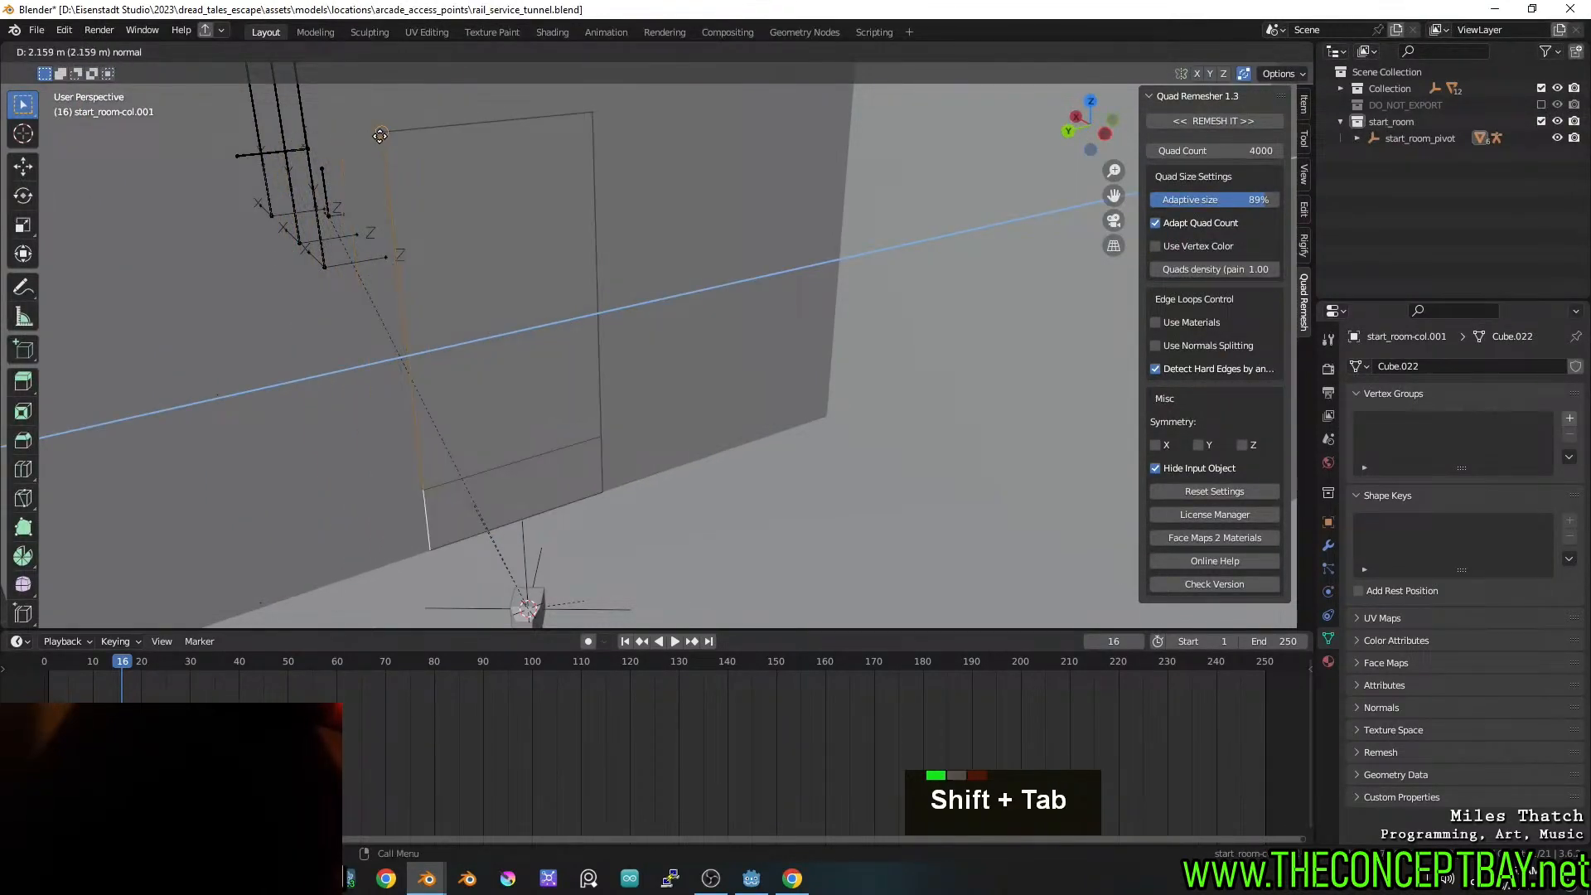
click(380, 136)
Extrude the door panel's lower faces on both sides along their normals by 0.011 m
click(505, 494)
middle_drag(504, 495, 554, 473)
scroll(700, 485, up, 2)
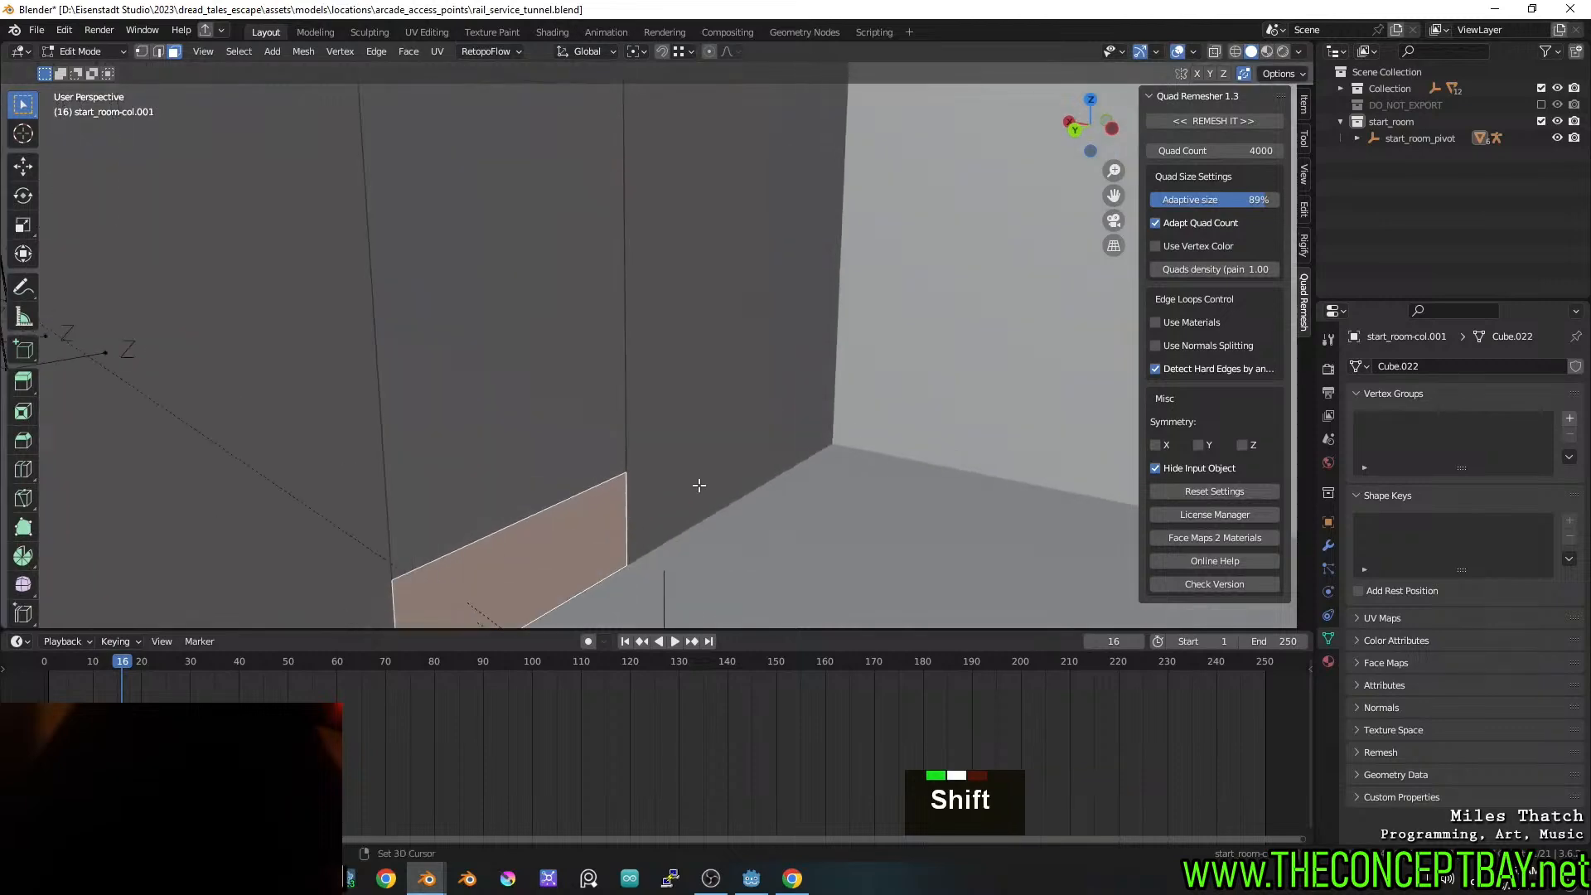
shift+middle_drag(700, 486, 878, 448)
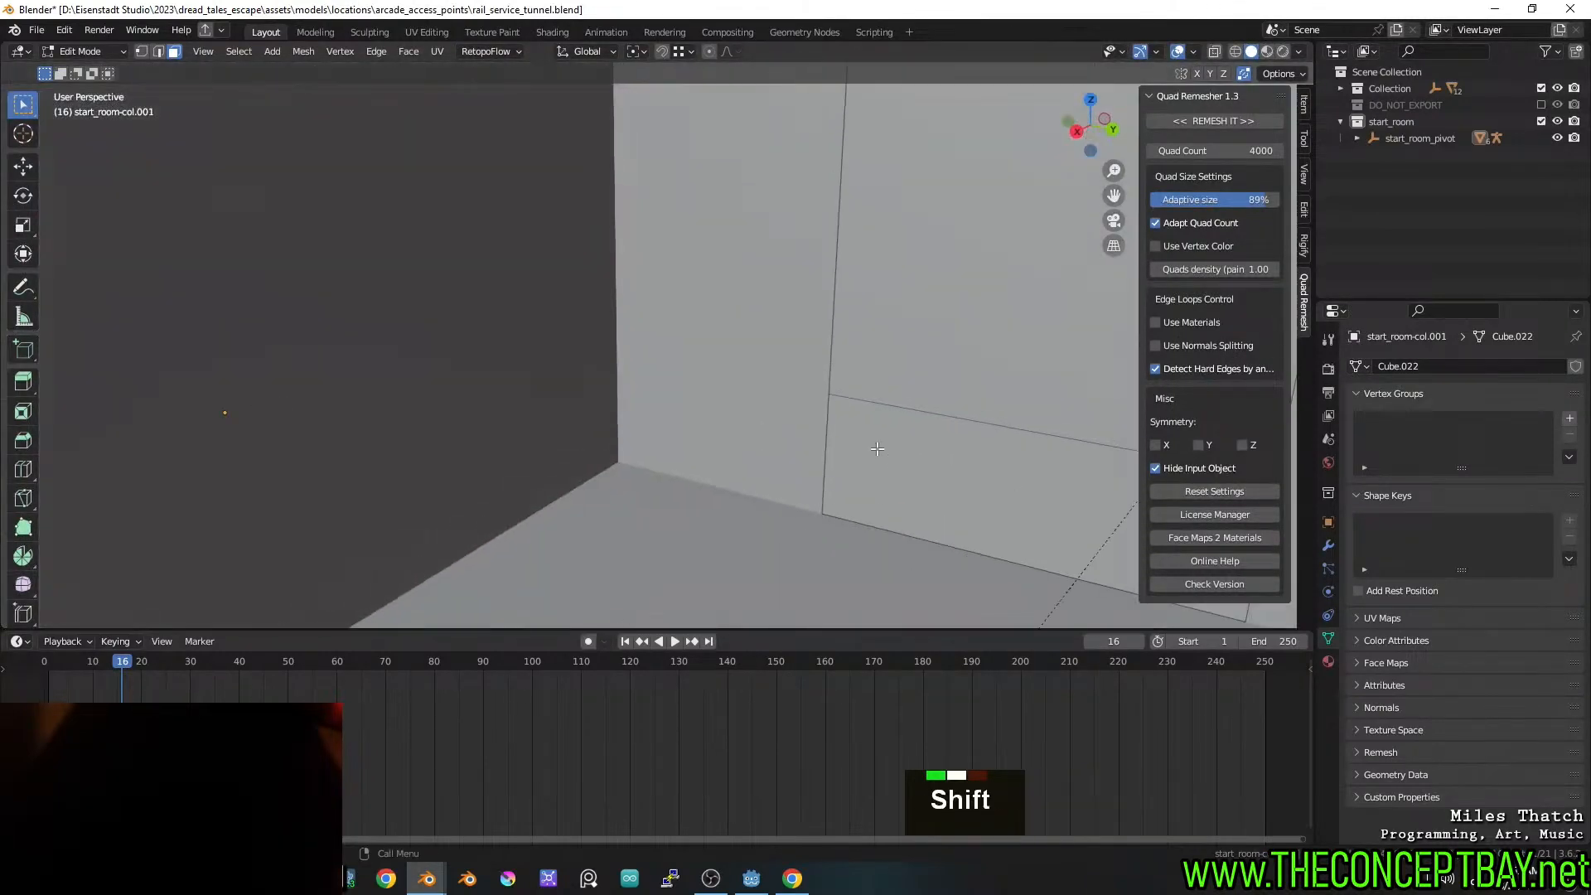
shift+scroll(1005, 465, up, 4)
middle_drag(1005, 465, 690, 338)
shift+click(584, 463)
scroll(771, 447, up, 2)
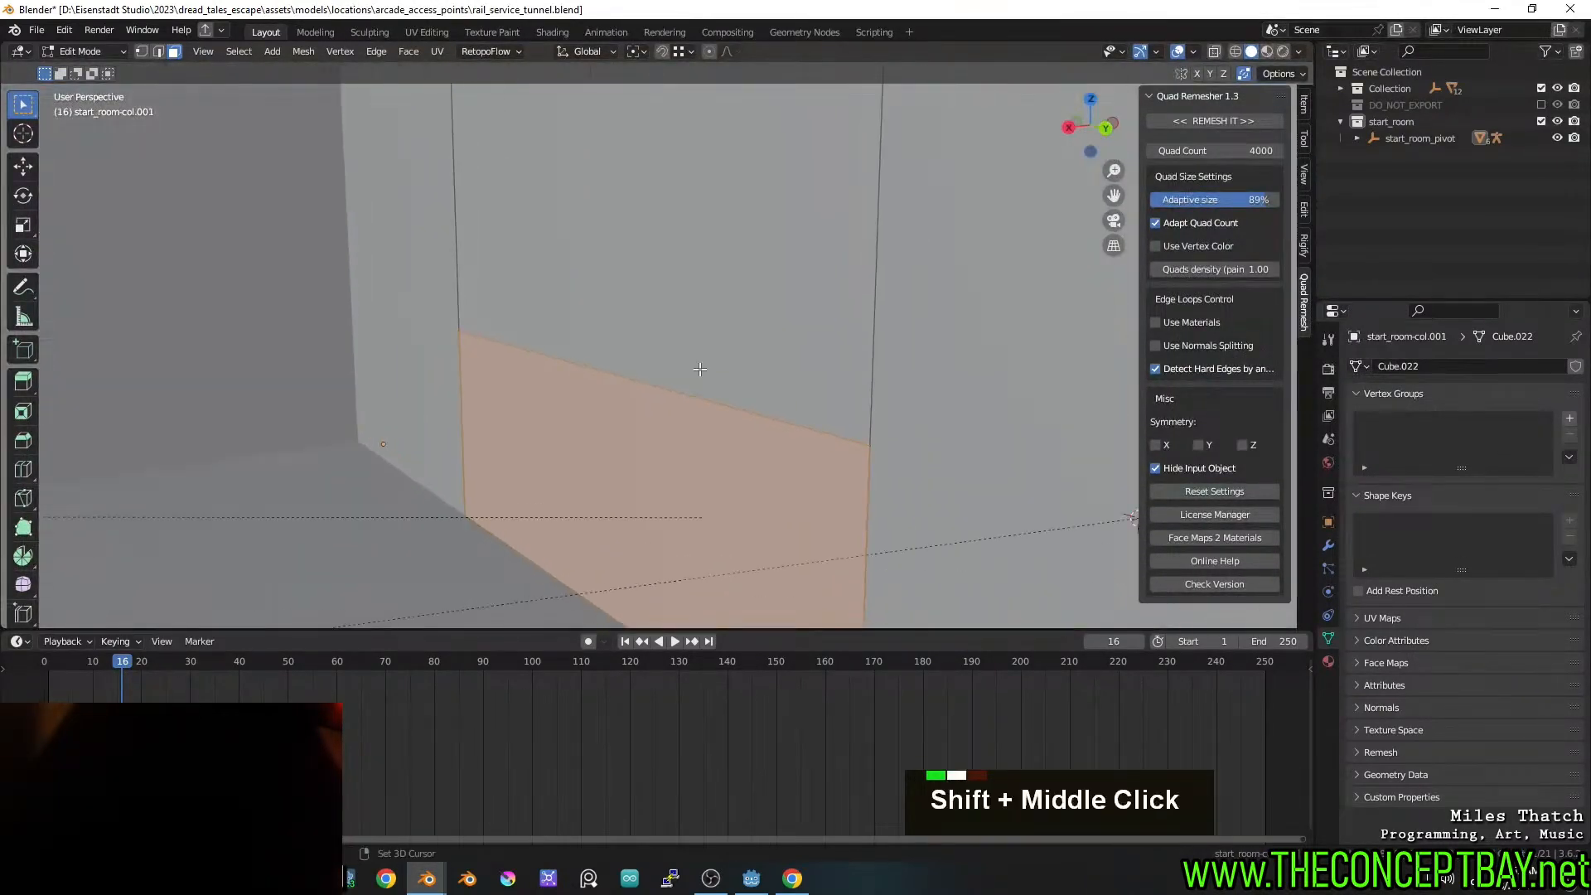
click(402, 51)
click(452, 79)
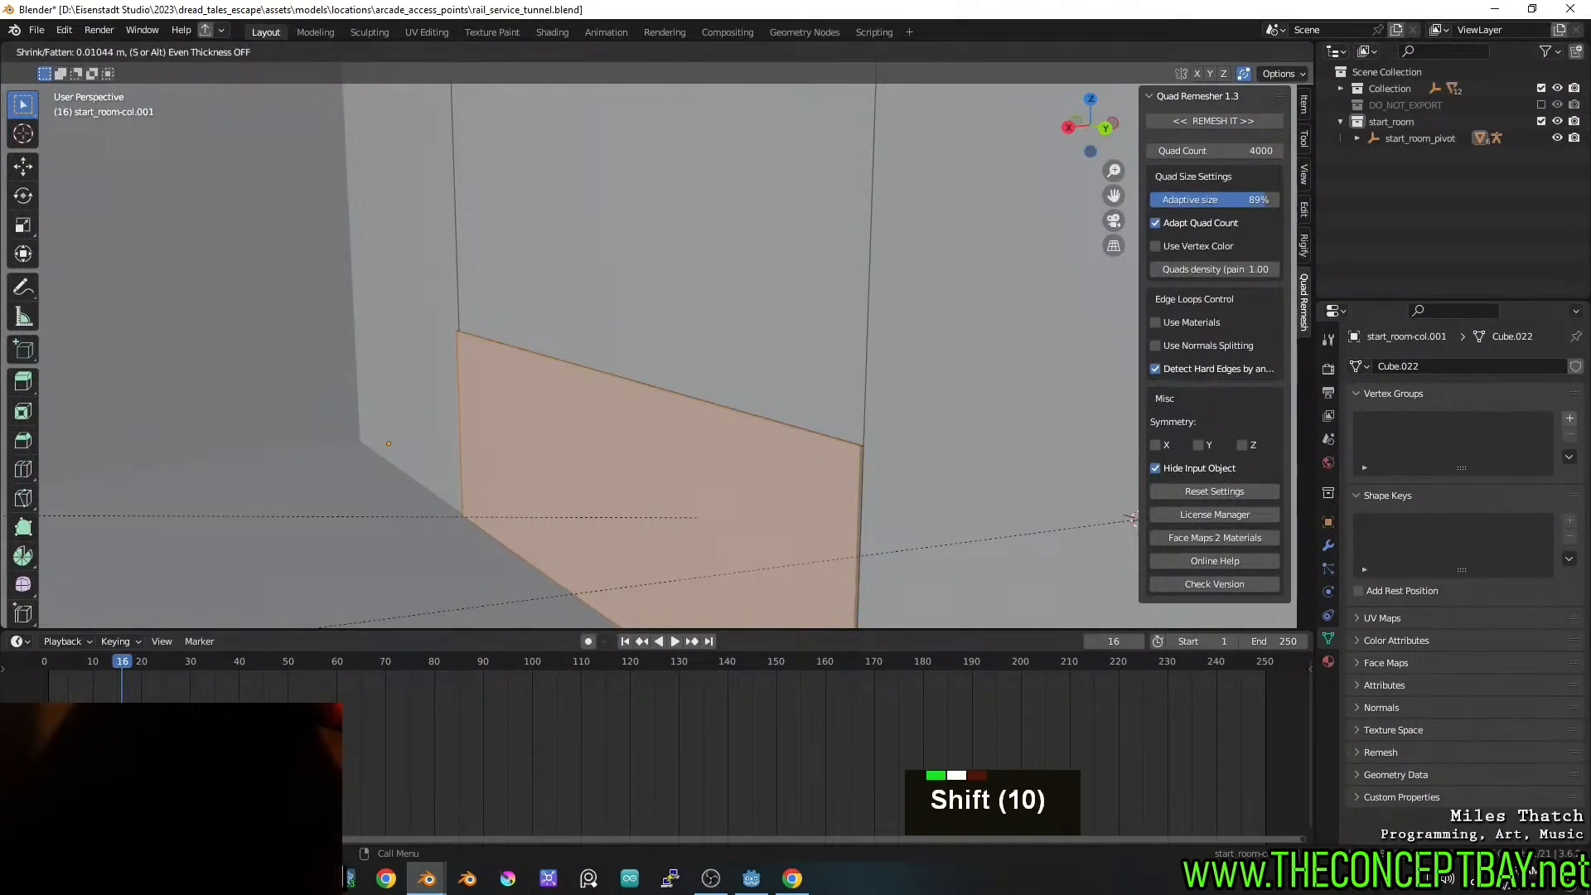
shift+click(1131, 518)
Snap the 3D cursor to the centre of the door panel's large upper face
scroll(611, 238, down, 5)
shift+middle_drag(611, 238, 679, 306)
mouse_move(679, 307)
shift+middle_down()
mouse_move(620, 329)
mouse_move(654, 318)
shift+middle_up()
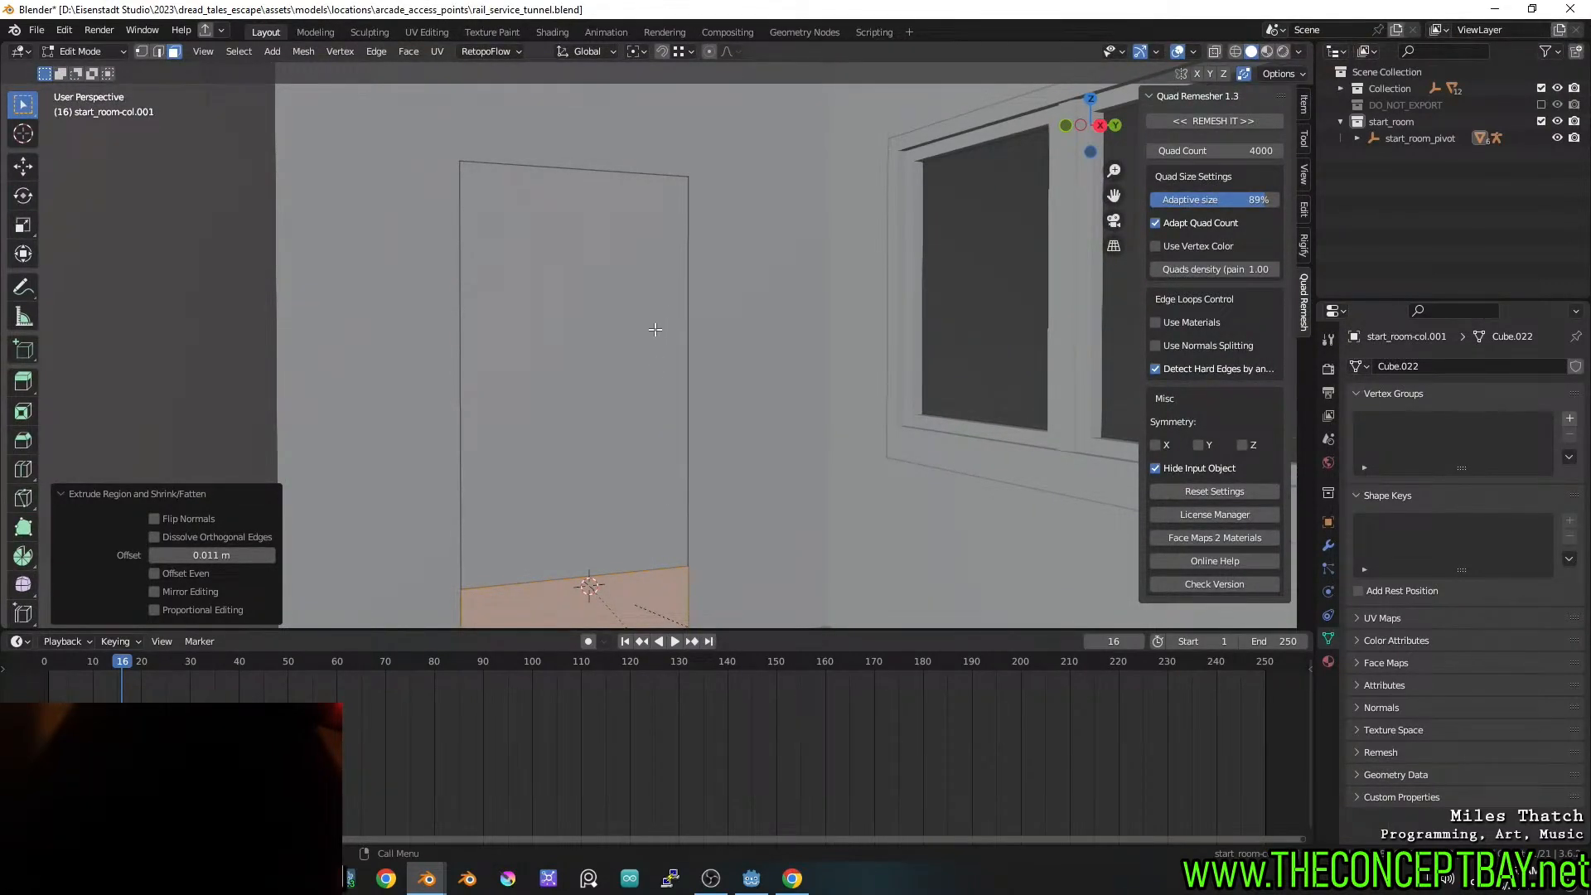
click(665, 400)
key(shift+s)
click(664, 410)
Add a Bezier curve with a 1 m radius at the 3D cursor as a separate object
key(Tab)
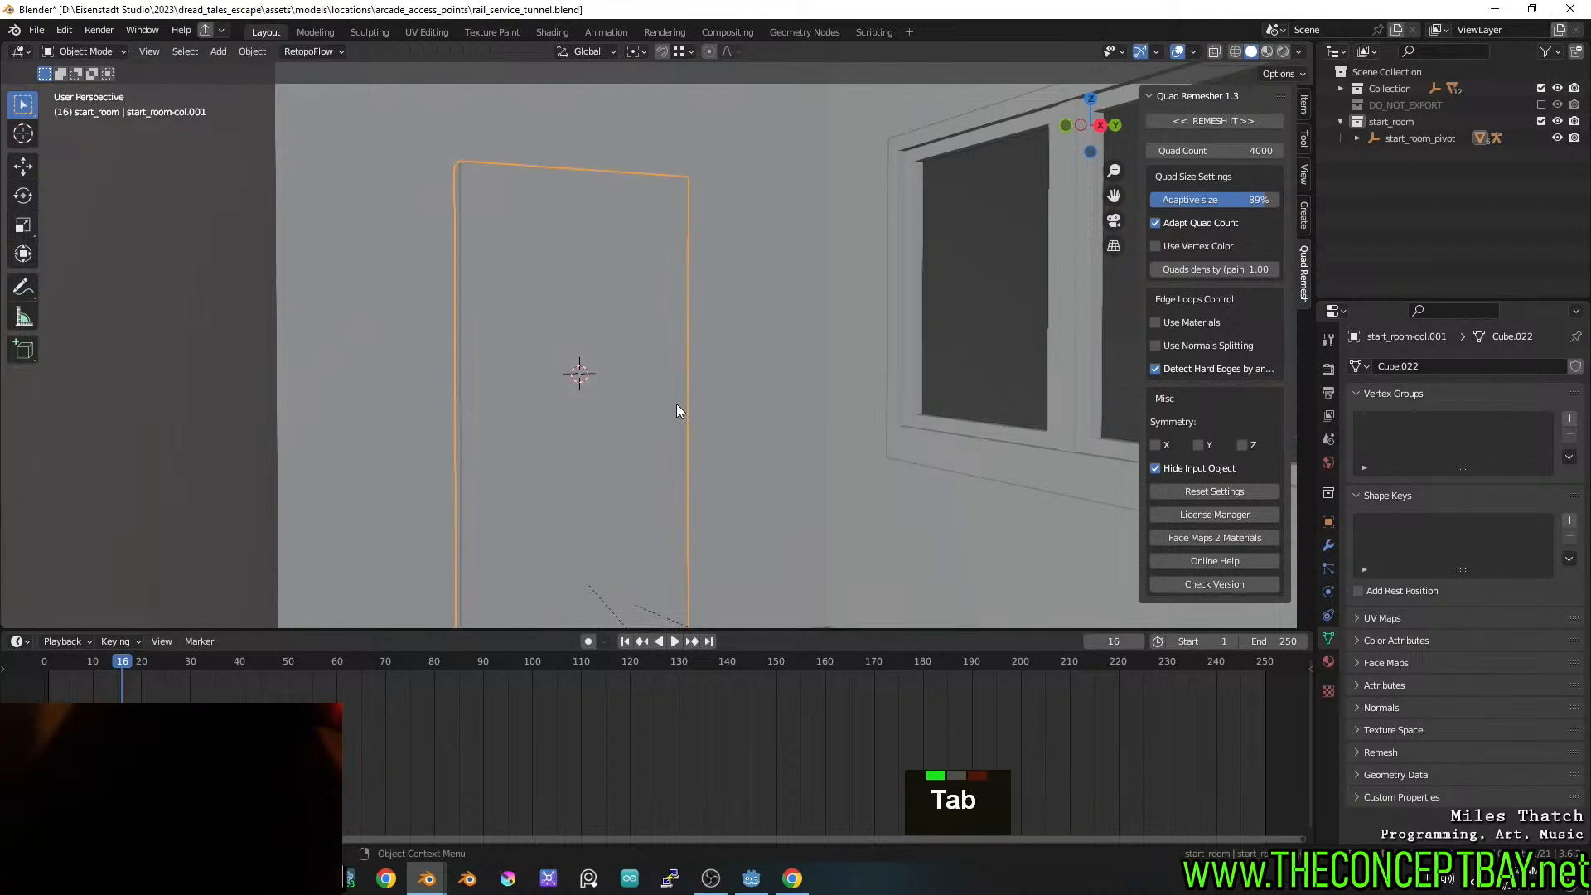
key(Tab)
key(shift+a)
key(Escape)
key(Tab)
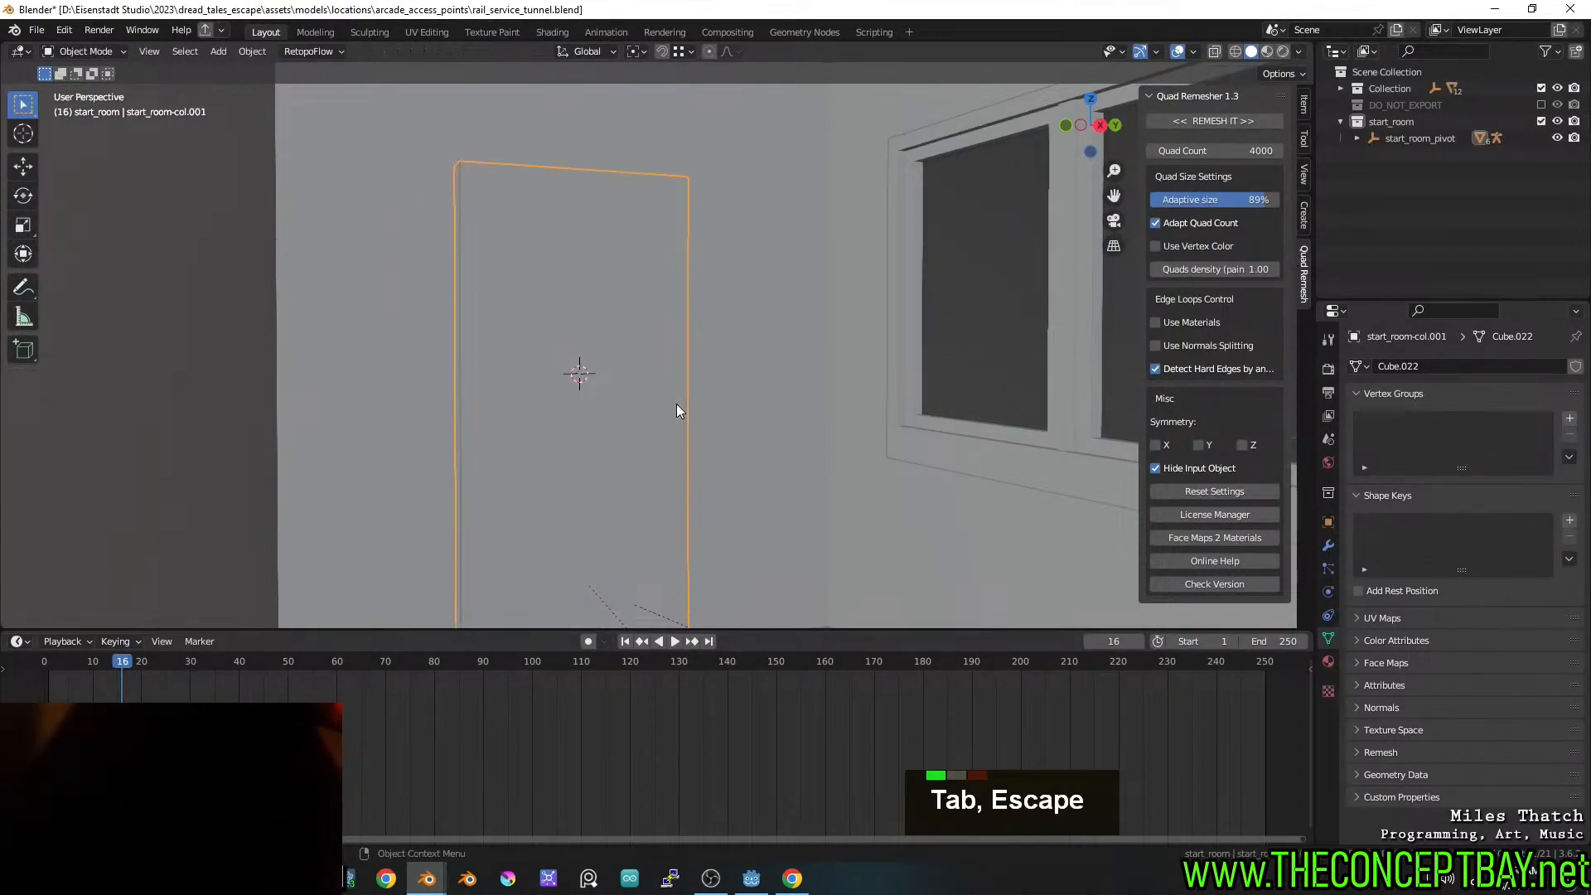
key(shift+a)
mouse_move(659, 259)
double_click(749, 260)
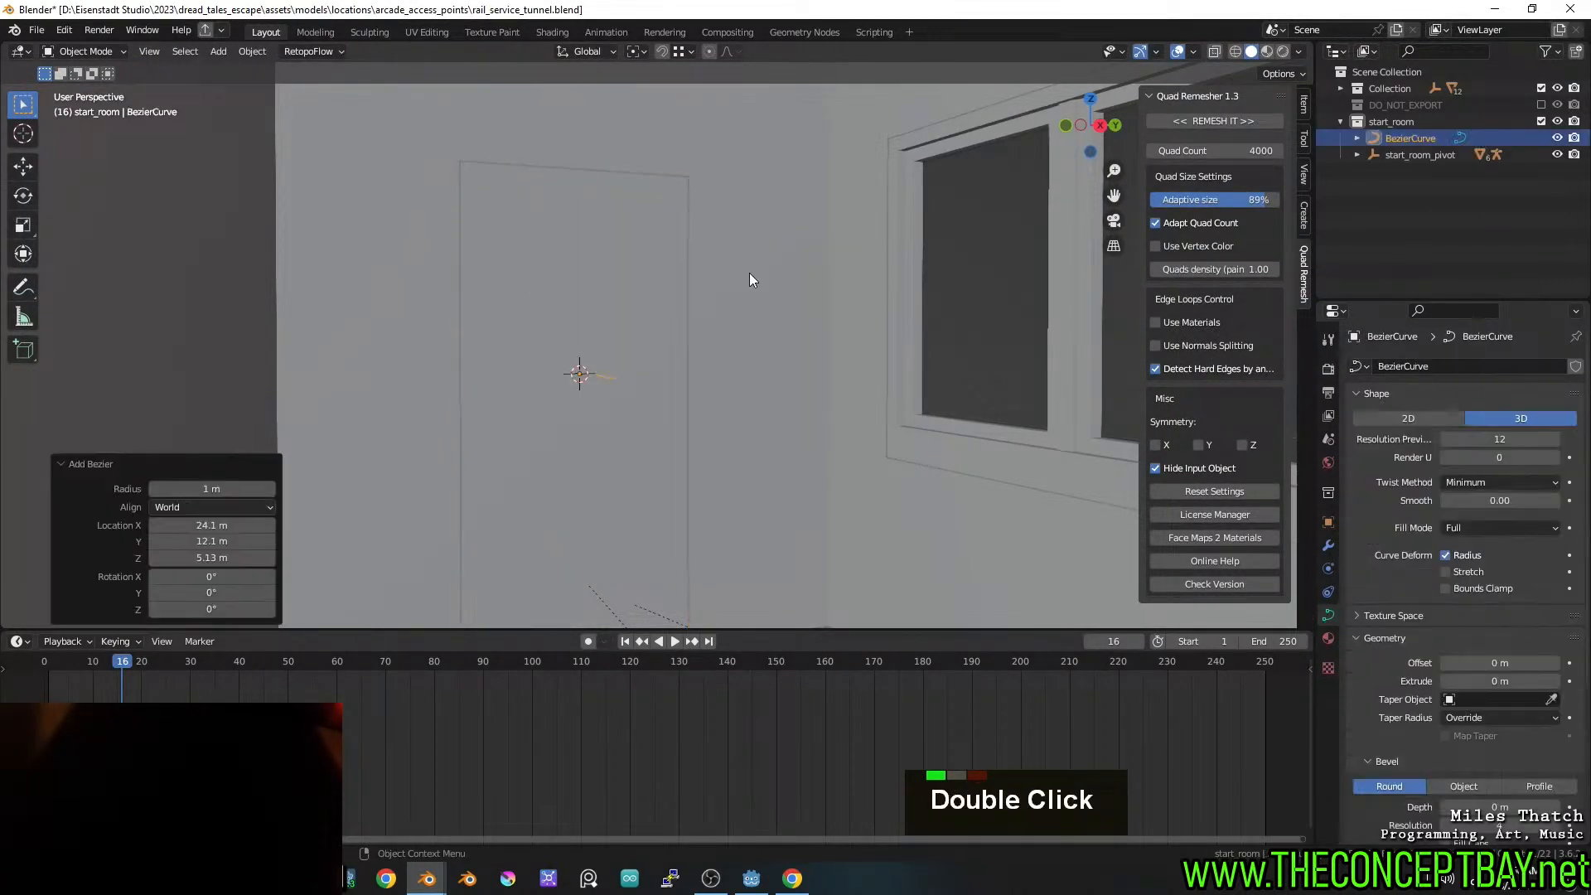
Rotate the Bezier curve 90° around global X and move it about 1.2 m along X, out from the door
scroll(674, 455, up, 2)
middle_drag(676, 455, 794, 459)
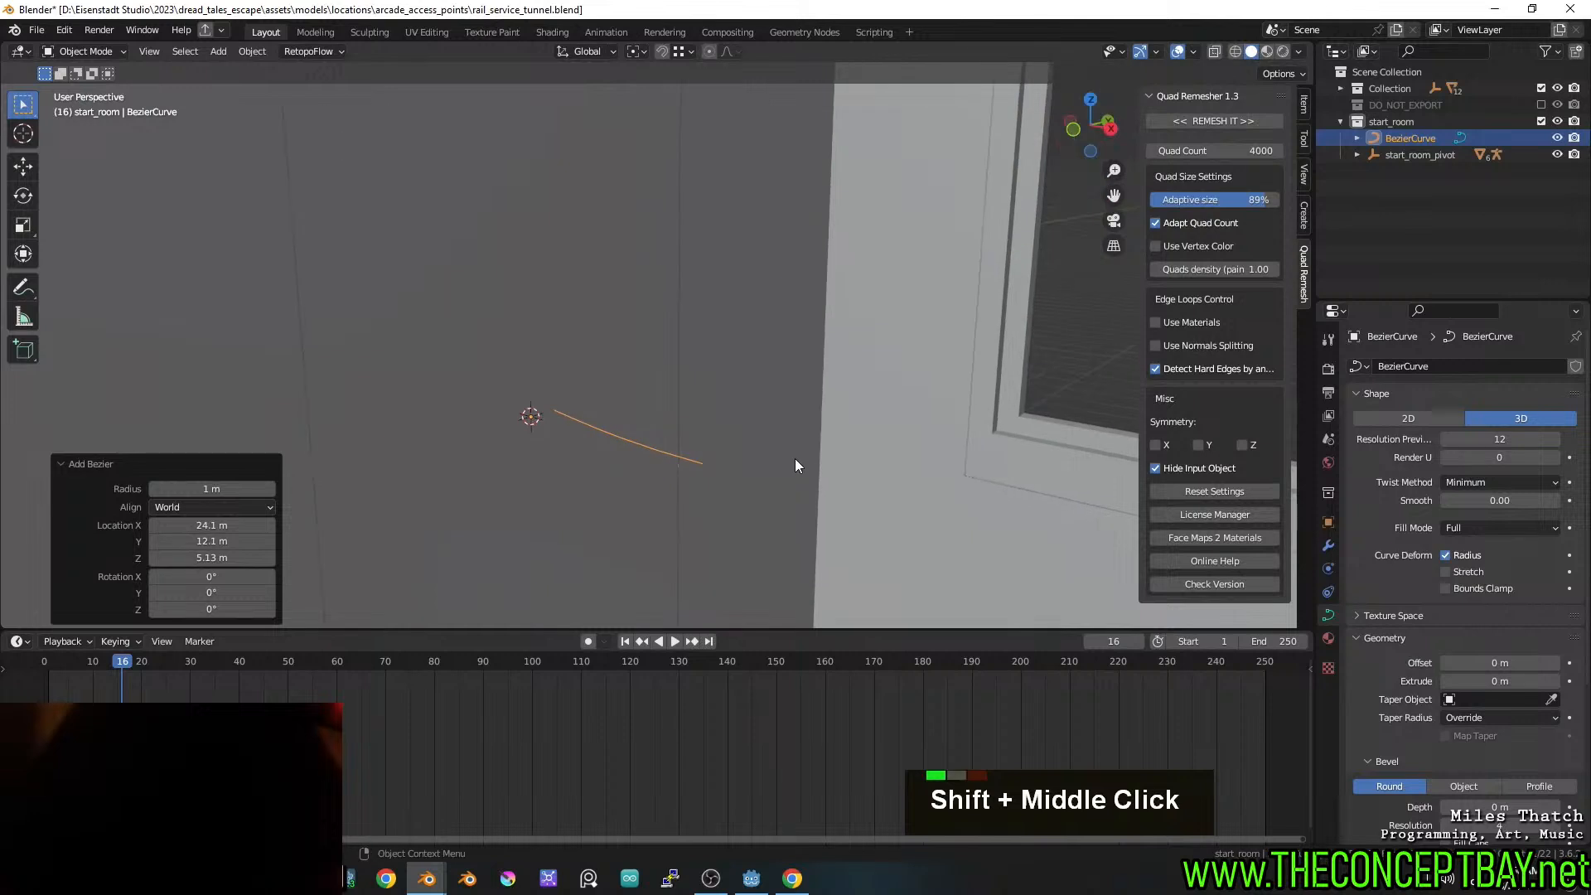
text(ryx90)
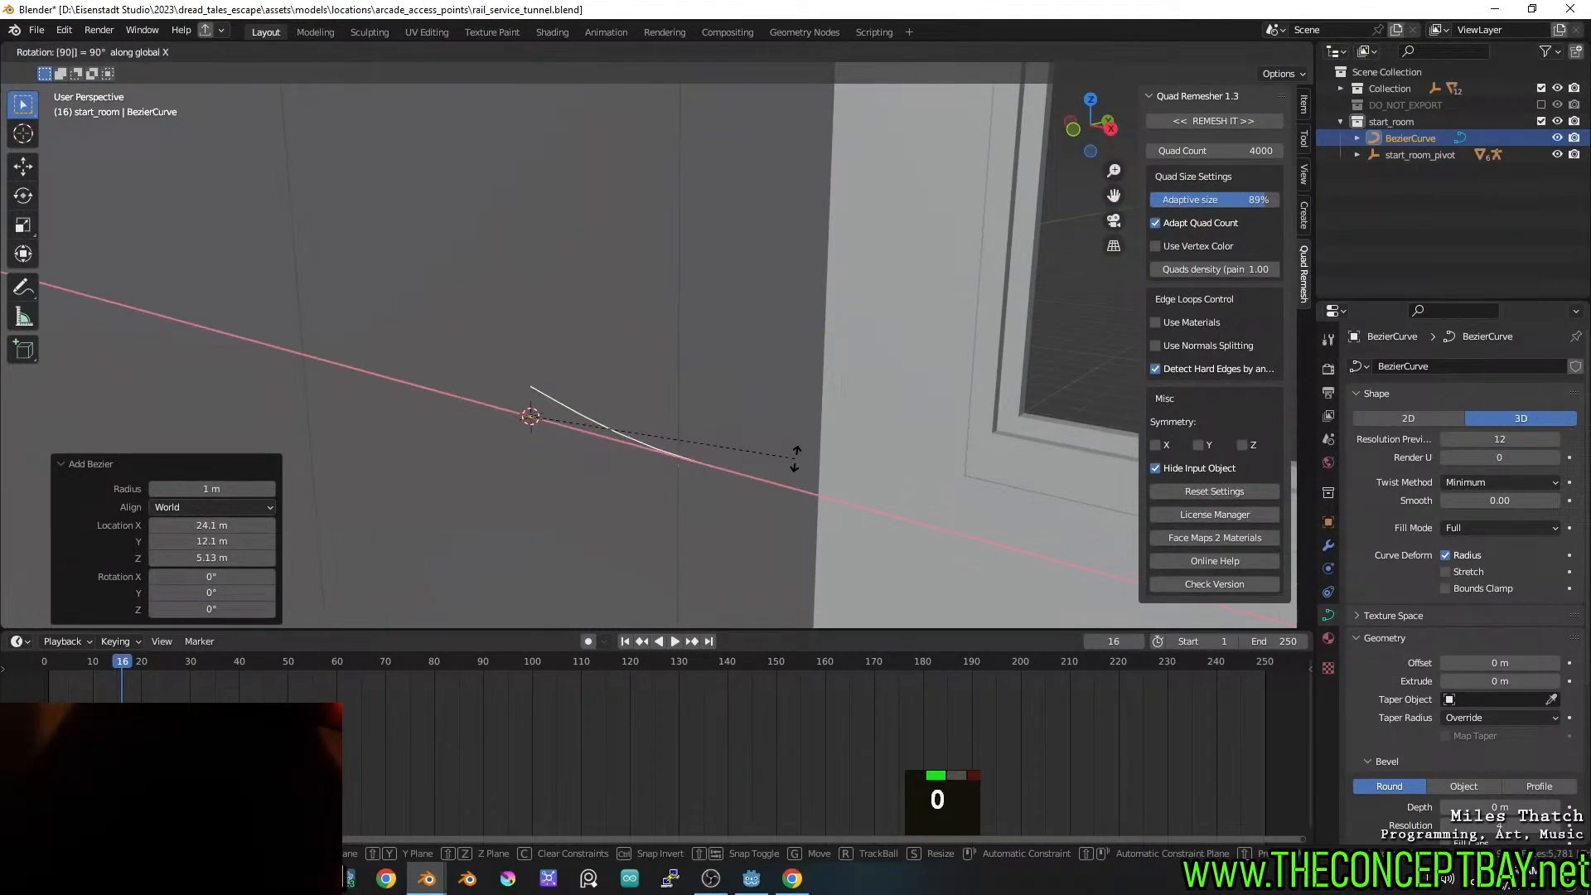
key(Return)
key(g)
key(y)
key(x)
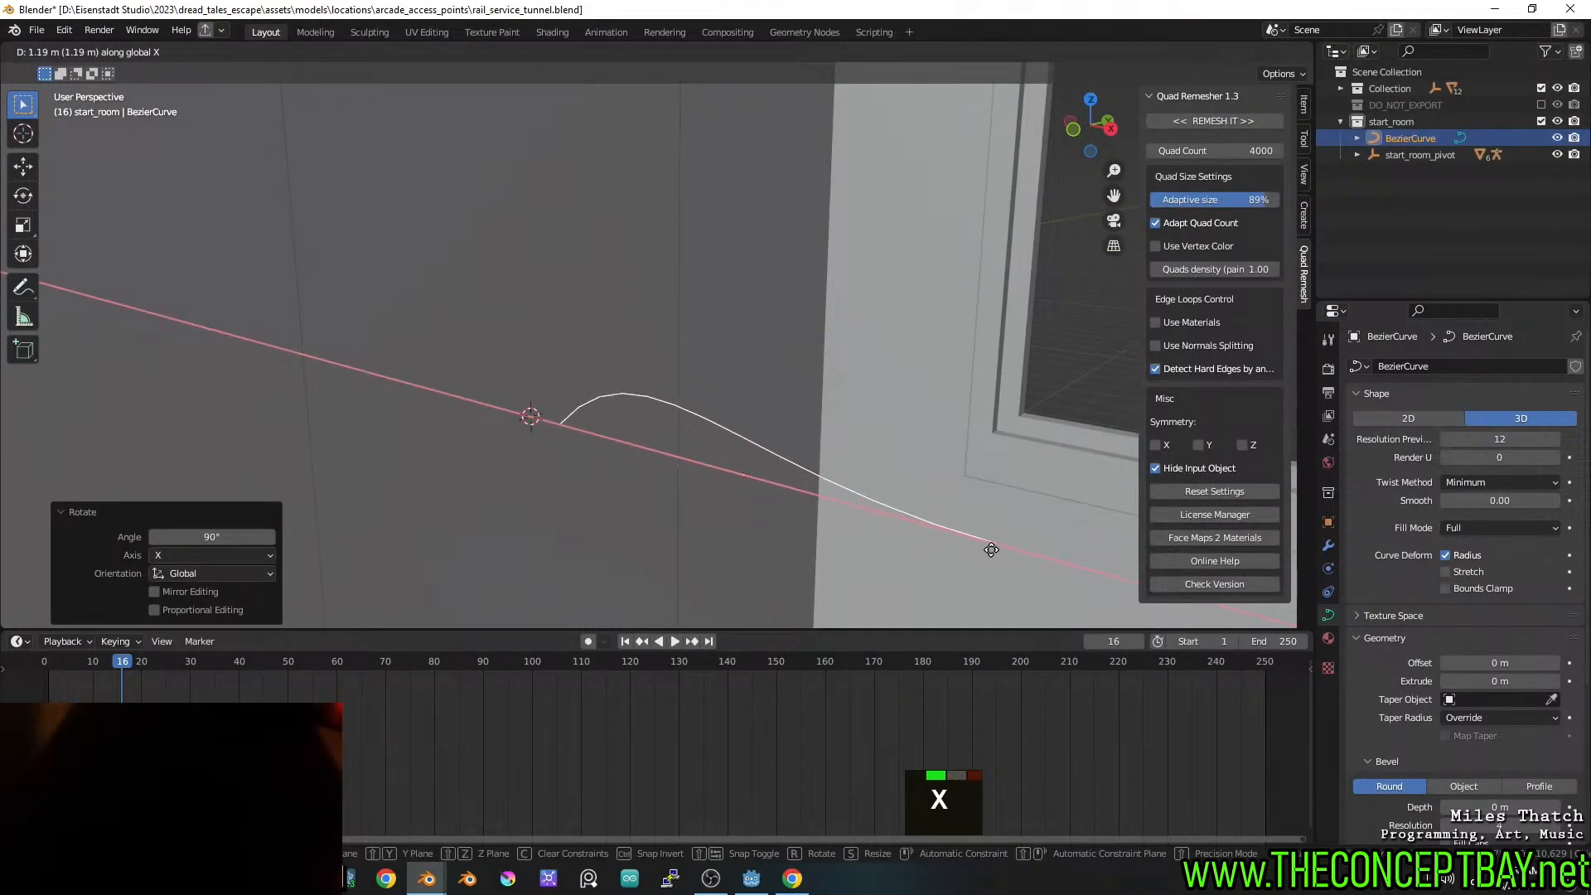
click(986, 547)
Rotate all control points of the Bezier curve 90° around global Y in Edit Mode
key(Tab)
key(a)
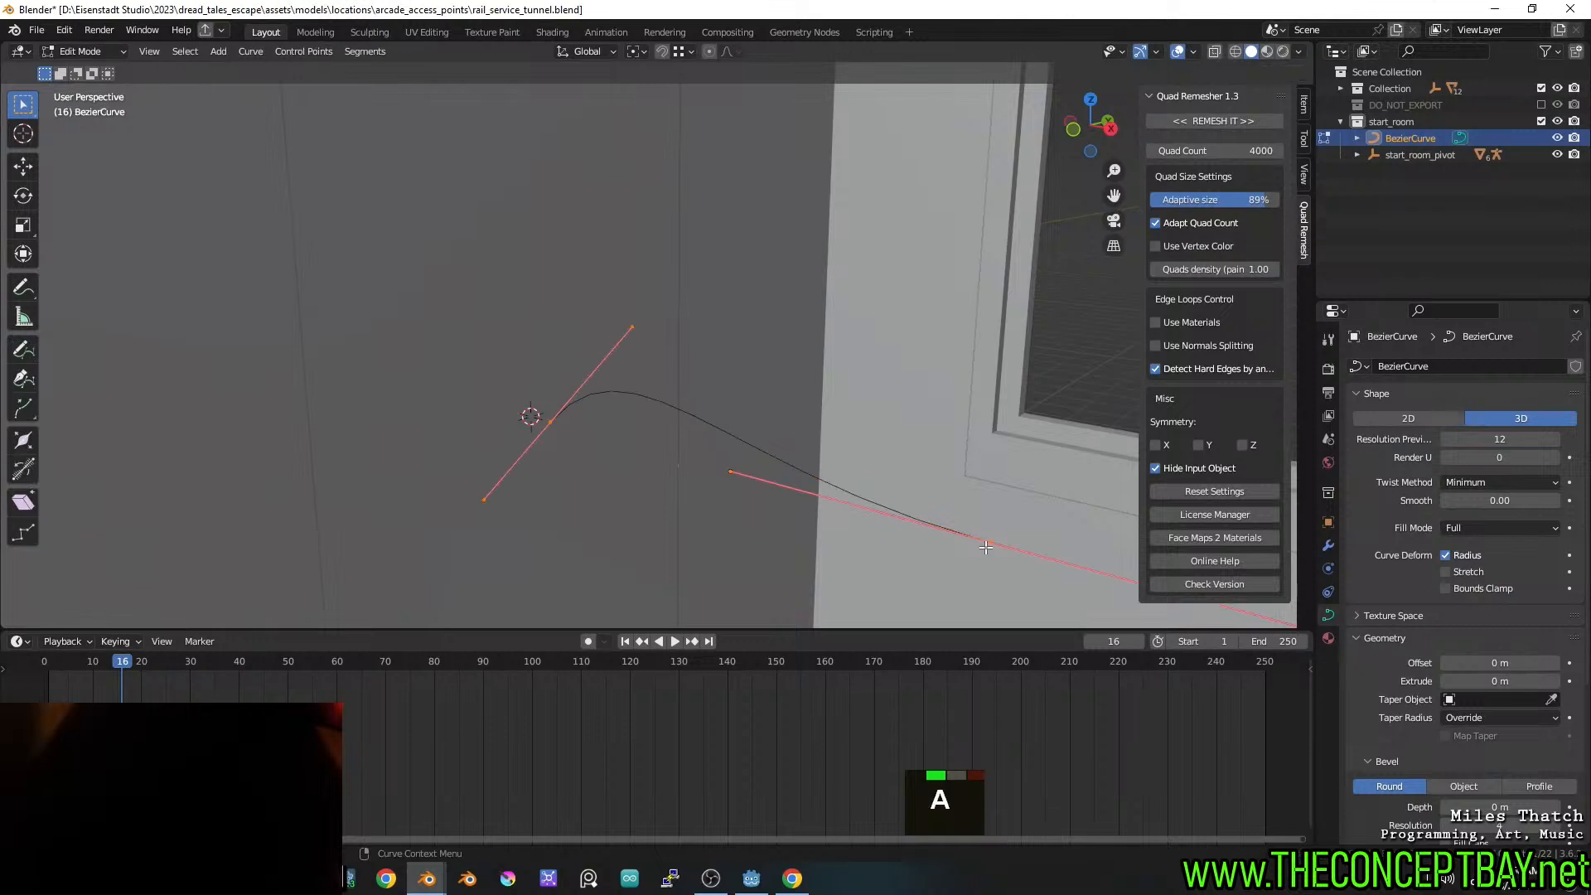
key(r)
text(xzy)
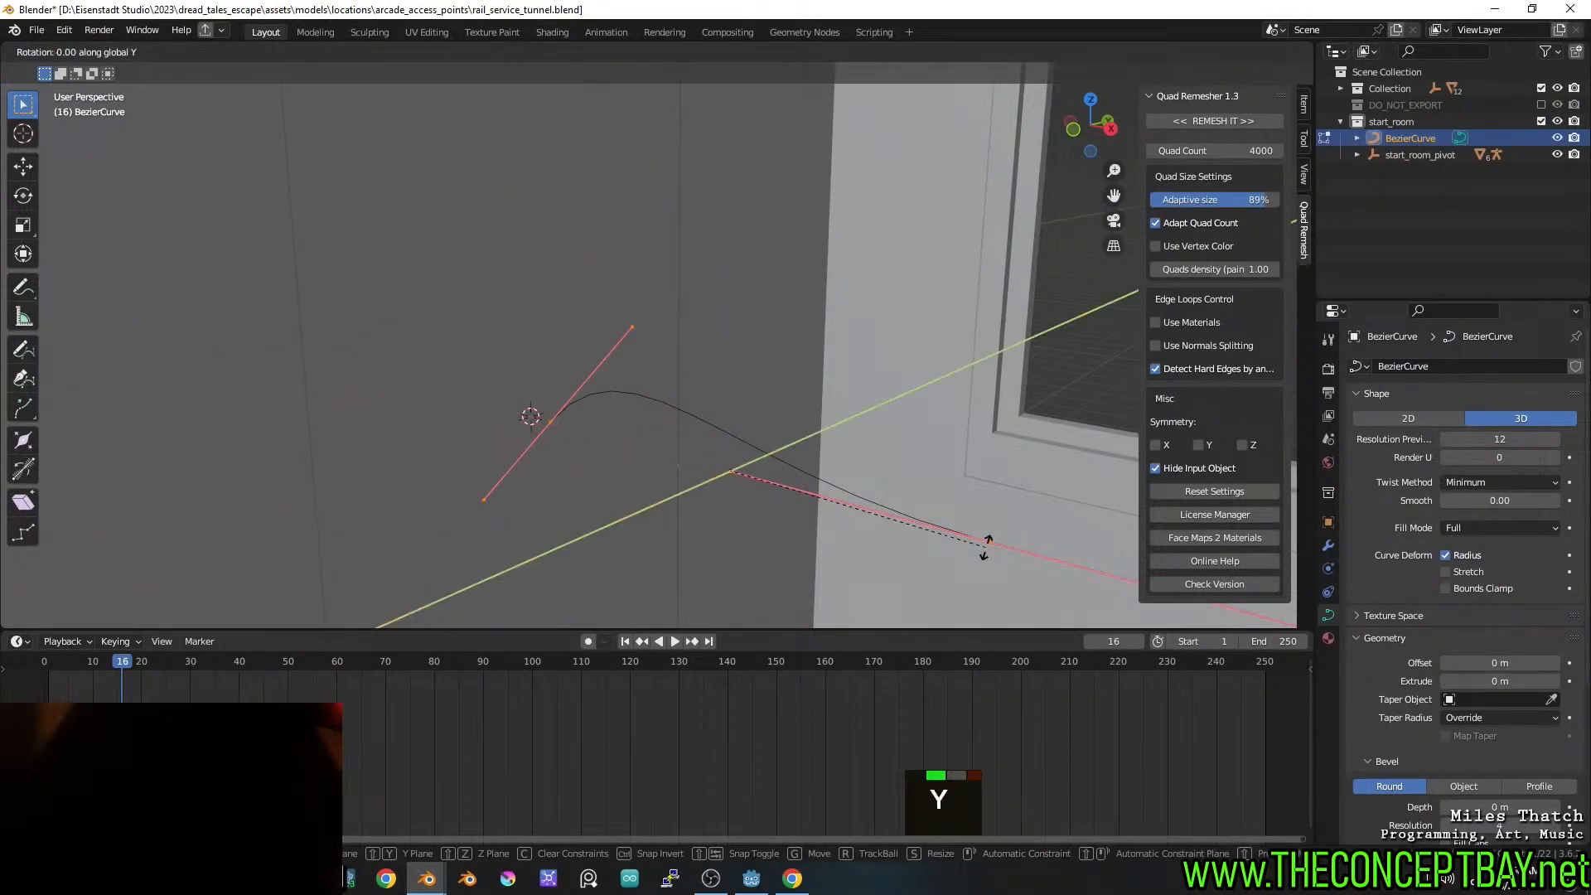
text(90)
click(986, 546)
Rotate the Bezier curve's upper control point by -45° around global Y and leave Edit Mode
click(739, 208)
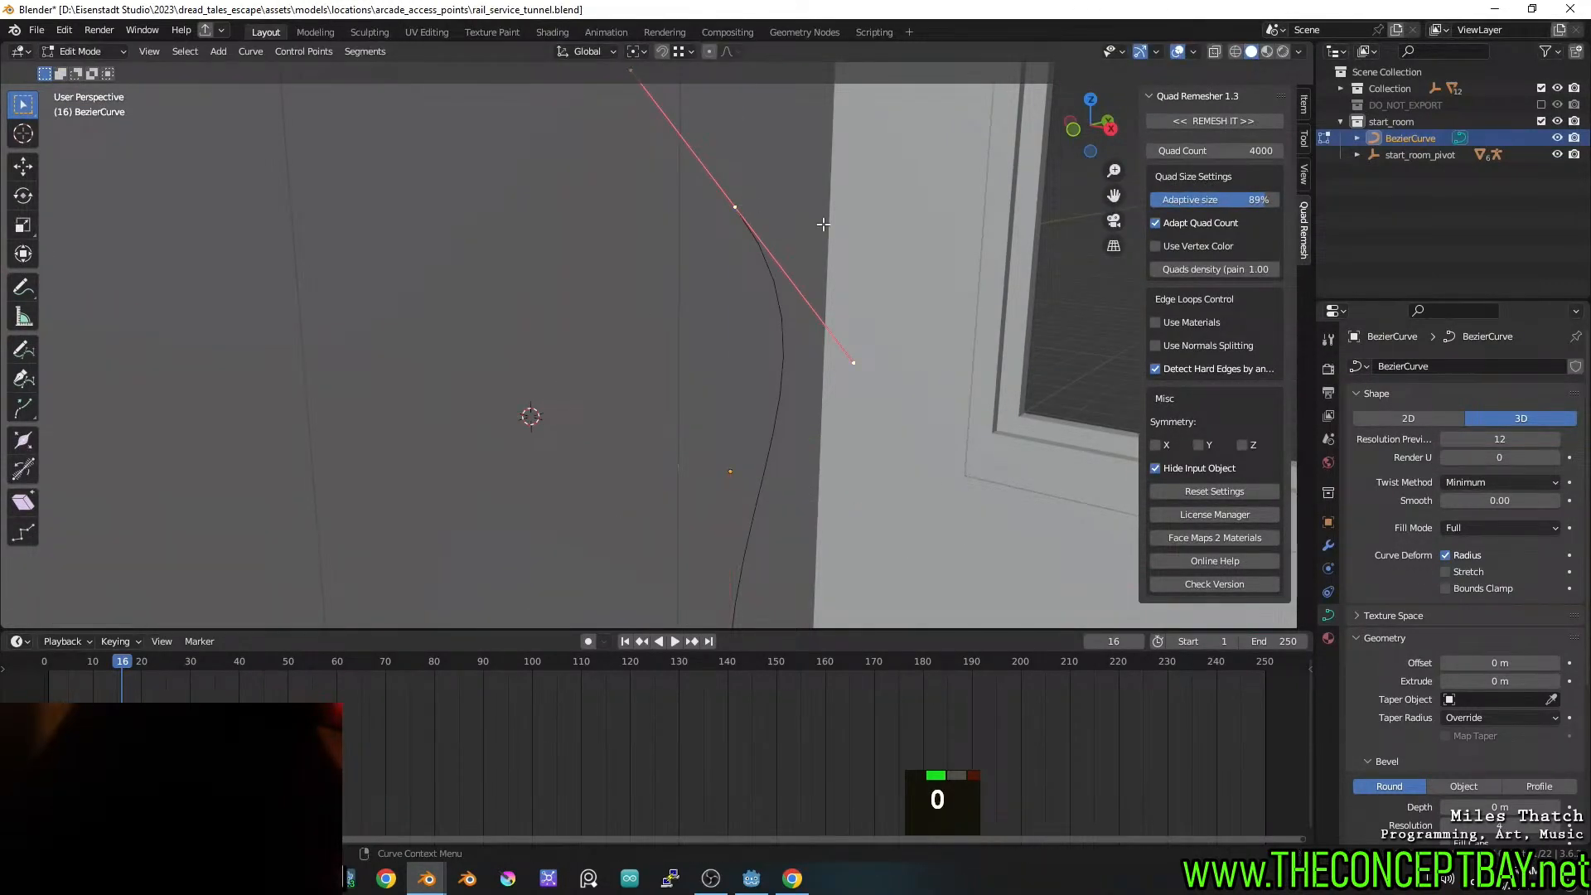
text(ry45-)
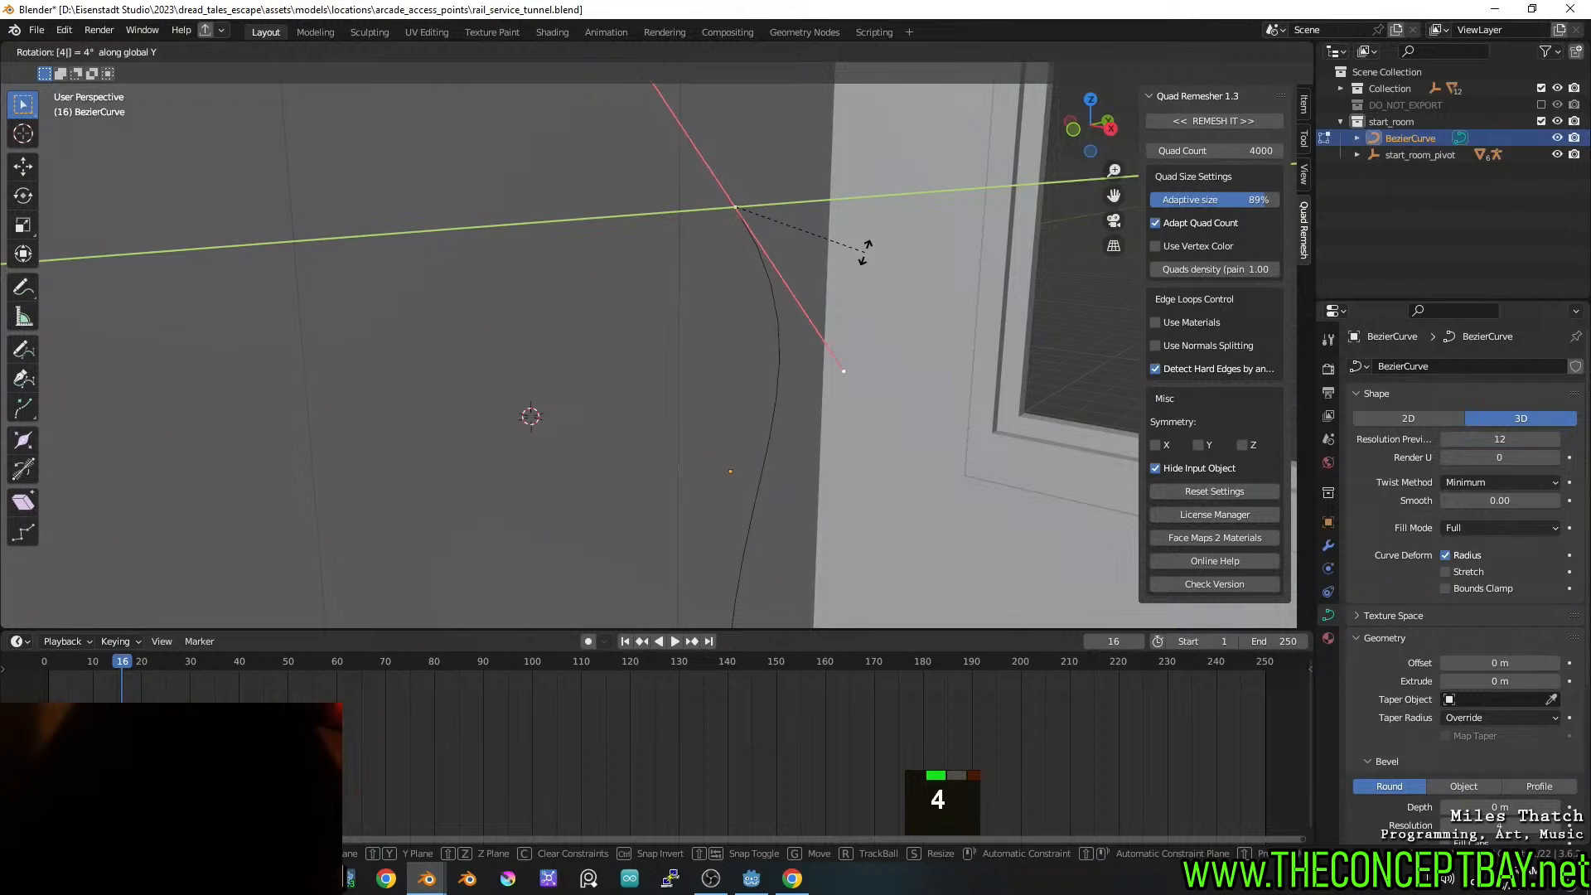
key(Return)
key(Tab)
scroll(863, 252, down, 2)
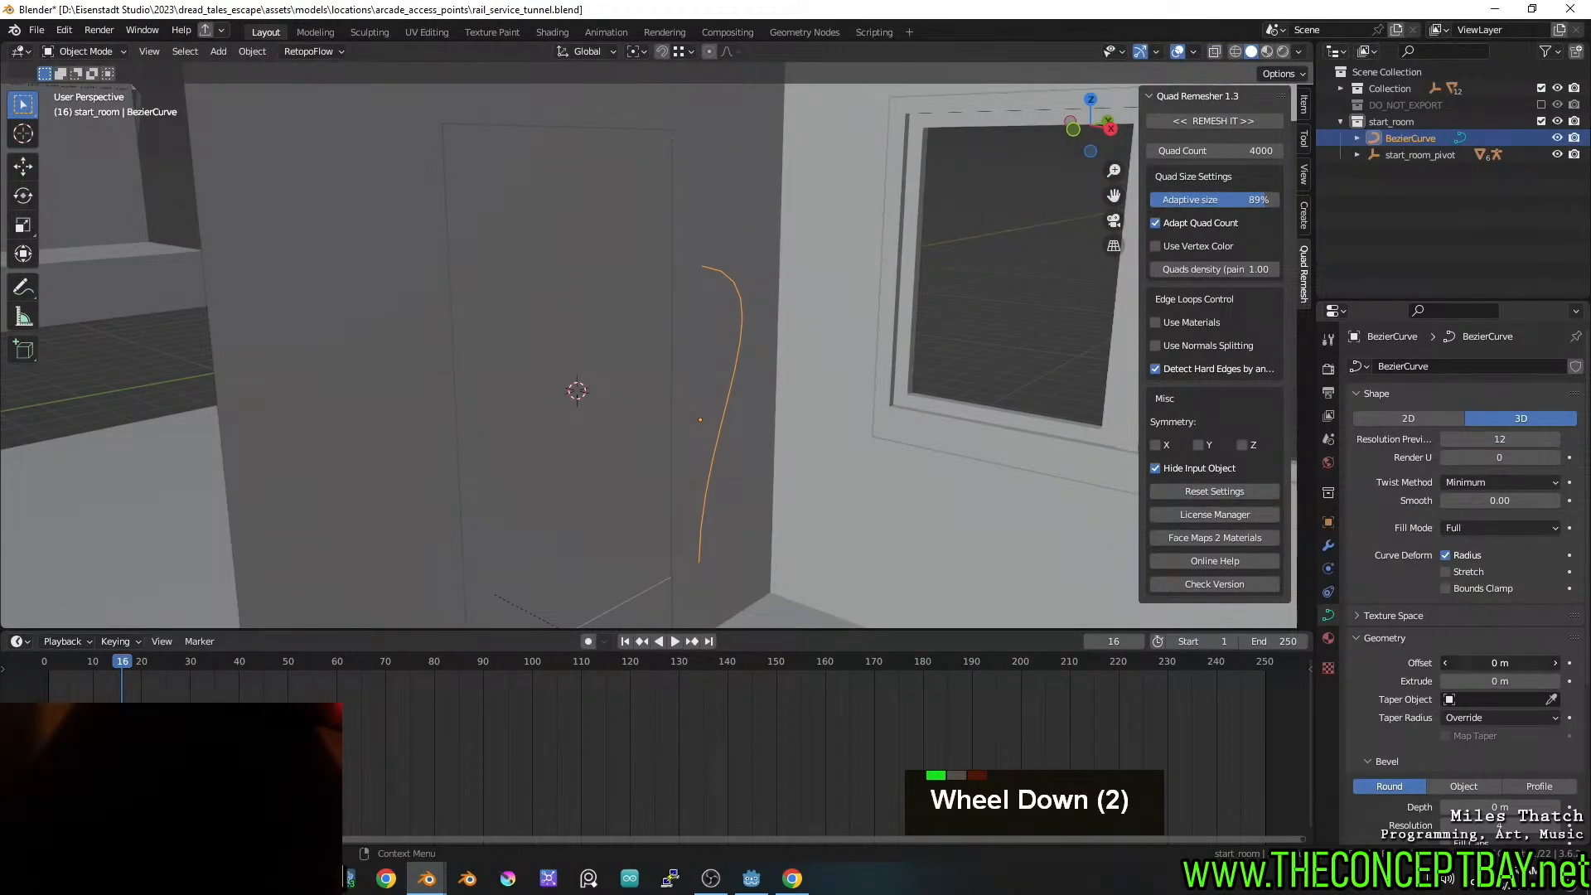
shift+drag(1491, 663, 1504, 663)
shift+click(1499, 663)
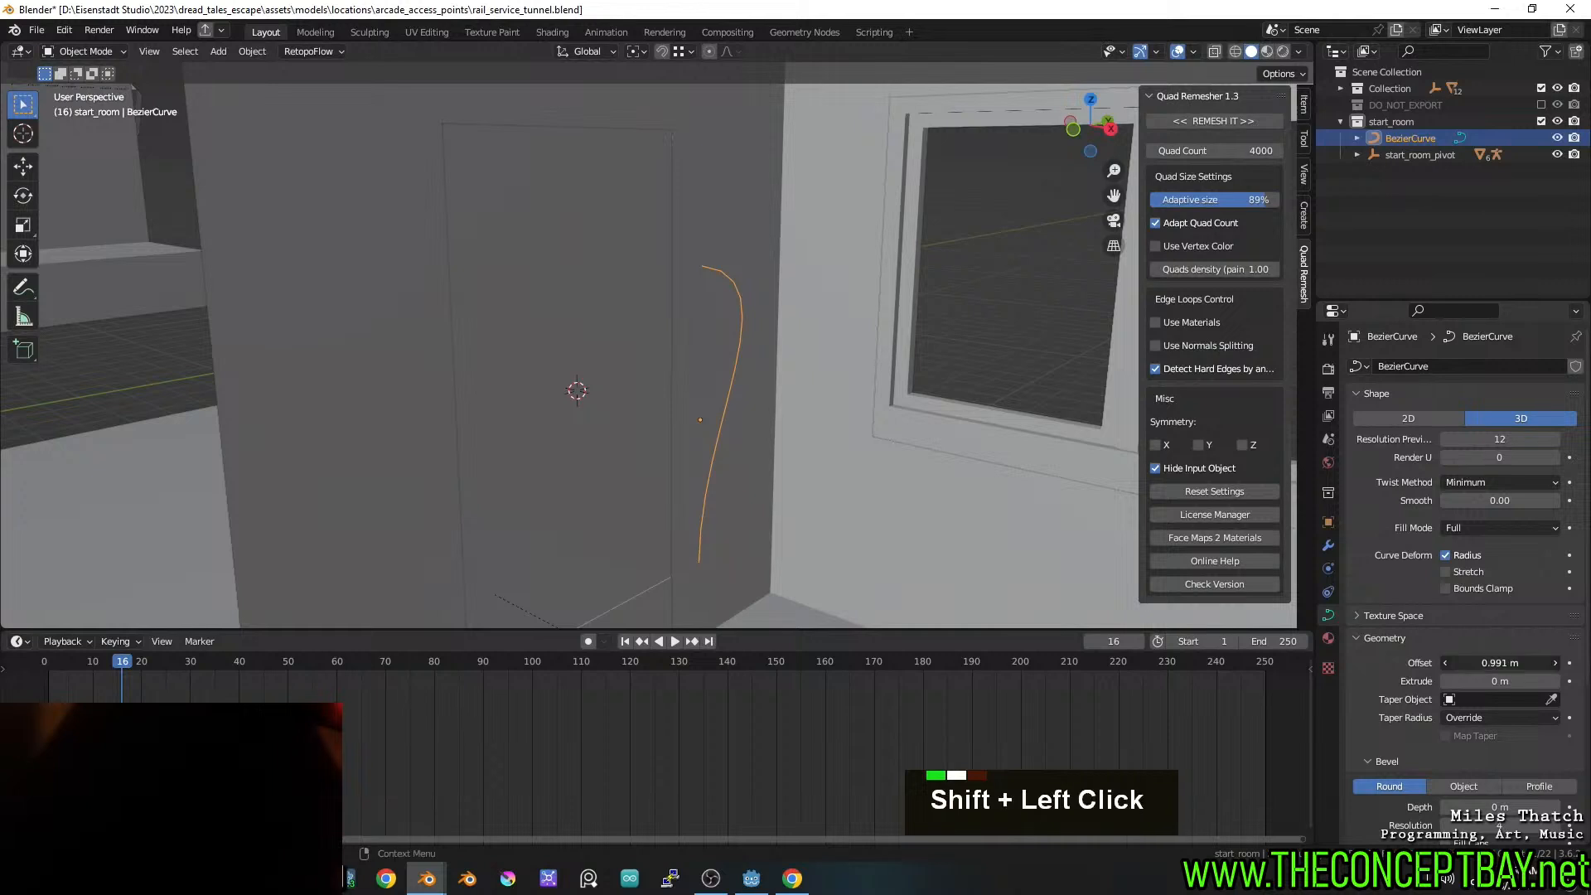
text(0)
key(Return)
Give the curve a round bevel with a depth of about 0.048 m
shift+click(1500, 807)
shift+drag(1500, 806, 1517, 806)
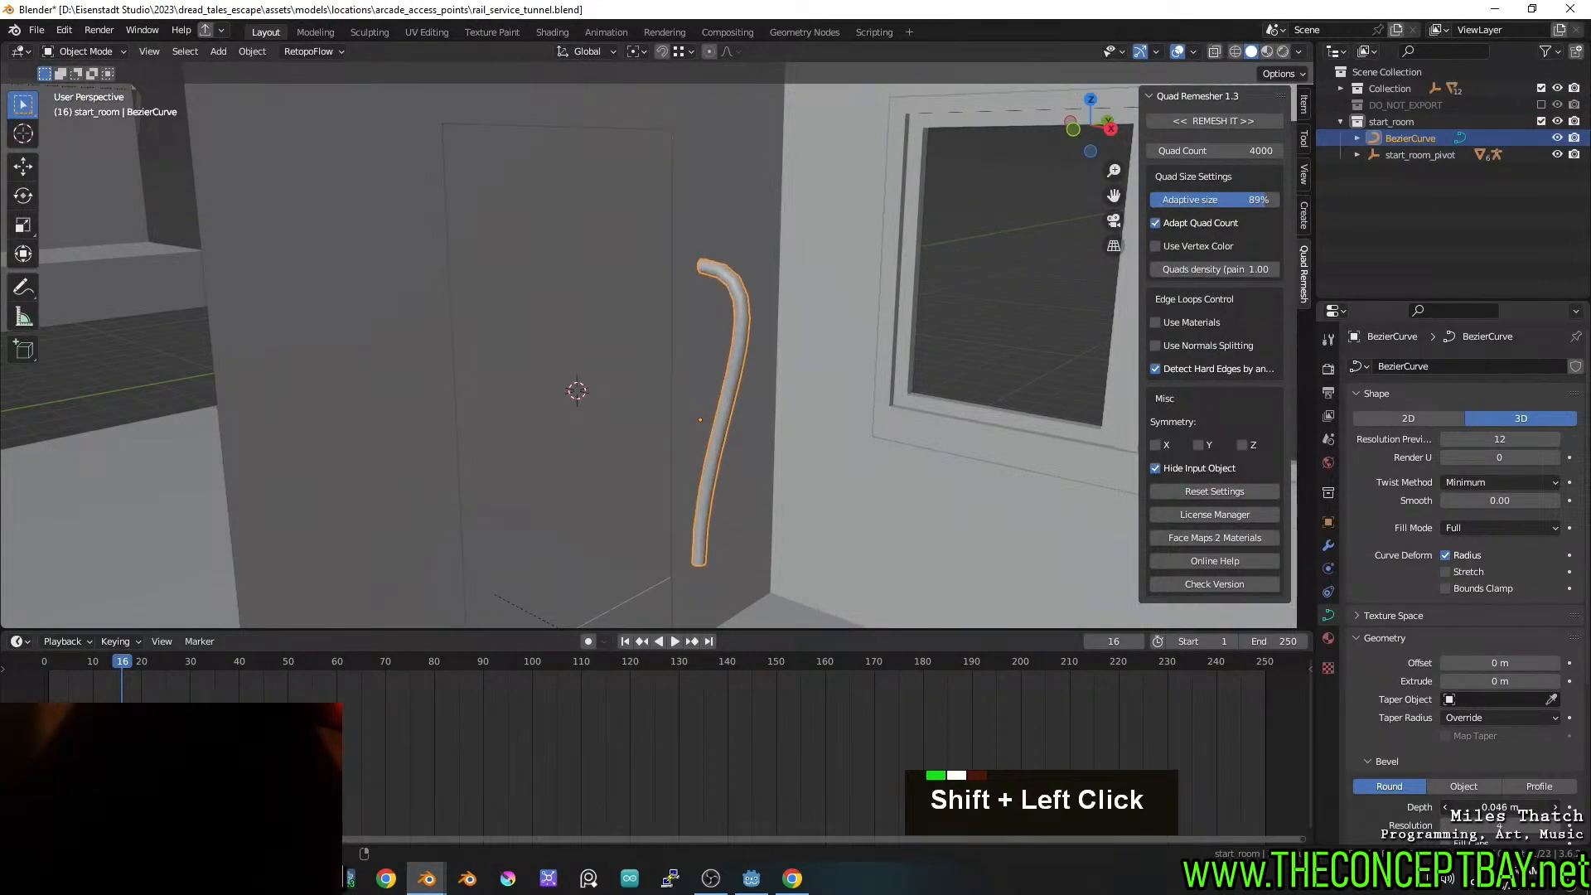
Move the curve's lower control point outward along X and about 1.16 m up along Z in Edit Mode
key(Tab)
shift+click(694, 560)
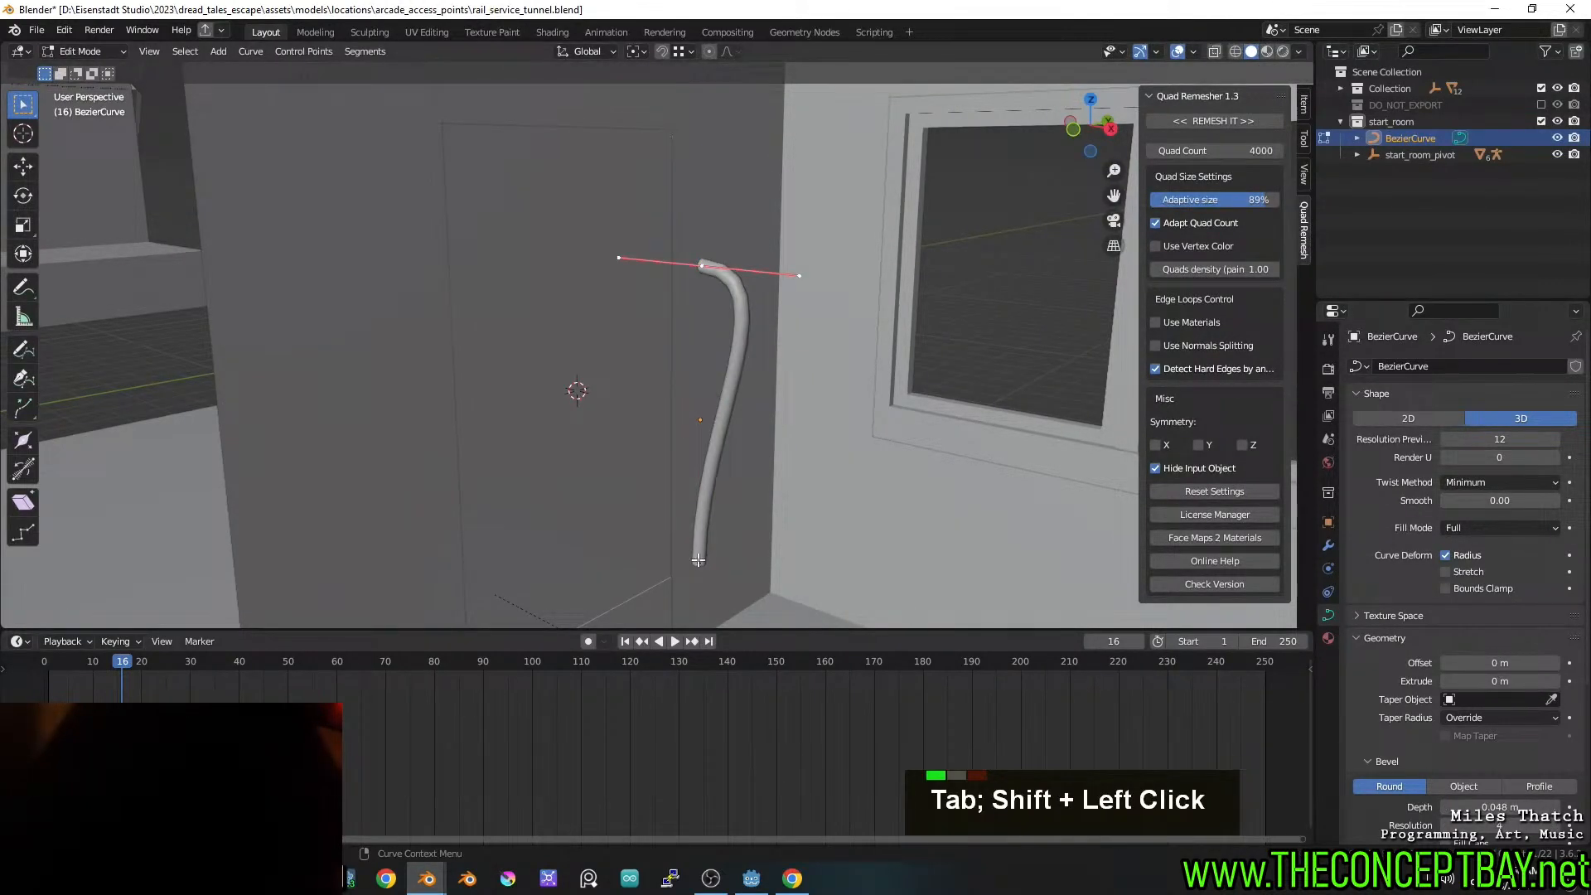
key(g)
key(x)
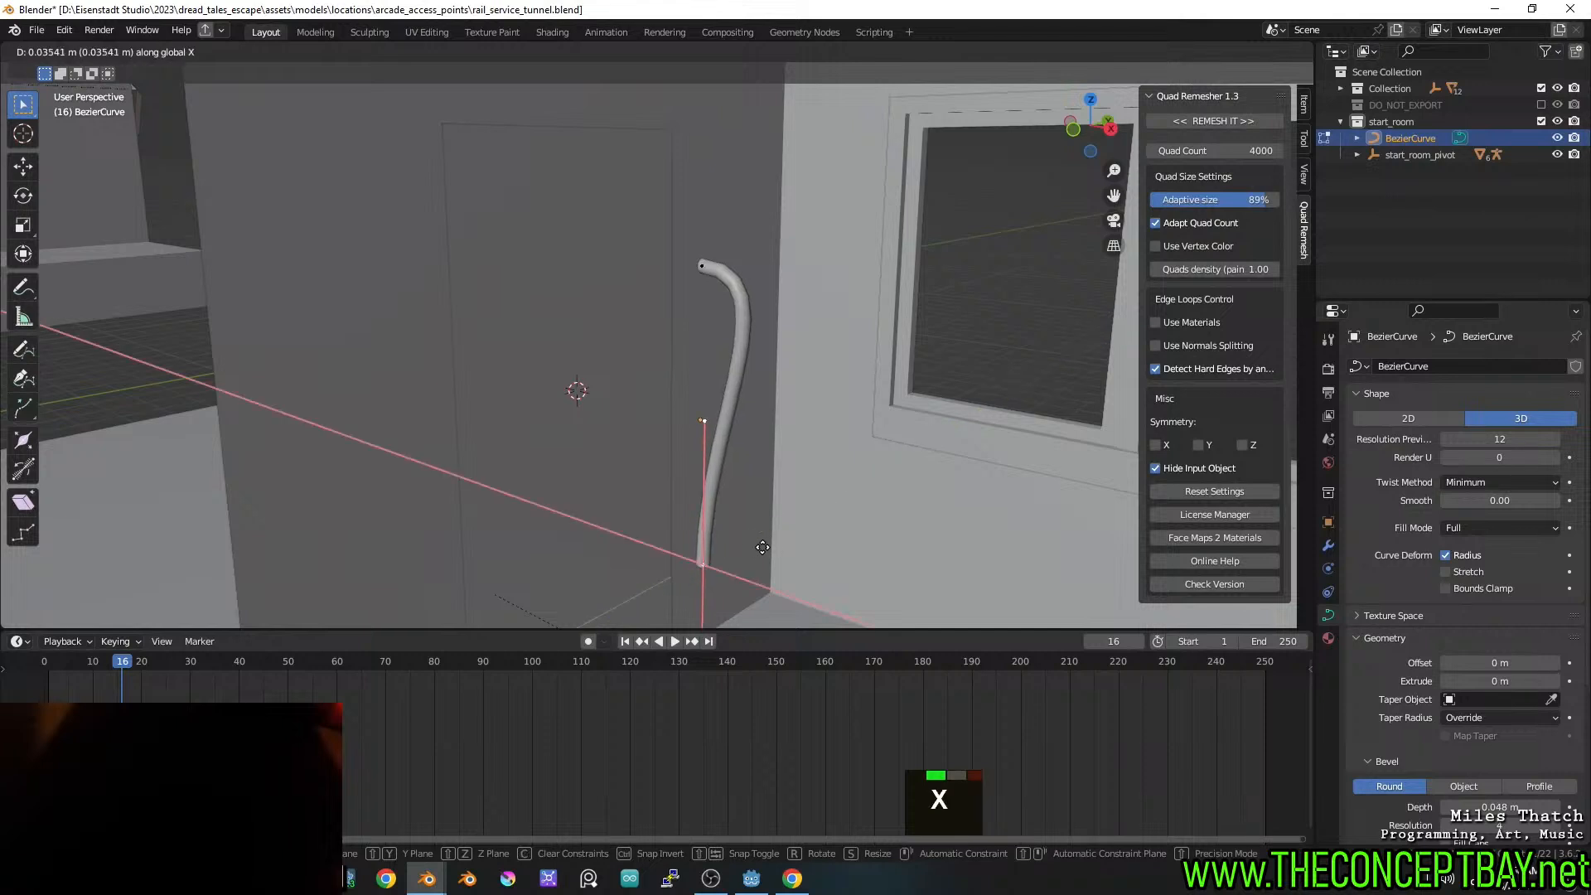
click(806, 559)
key(g)
key(z)
click(819, 386)
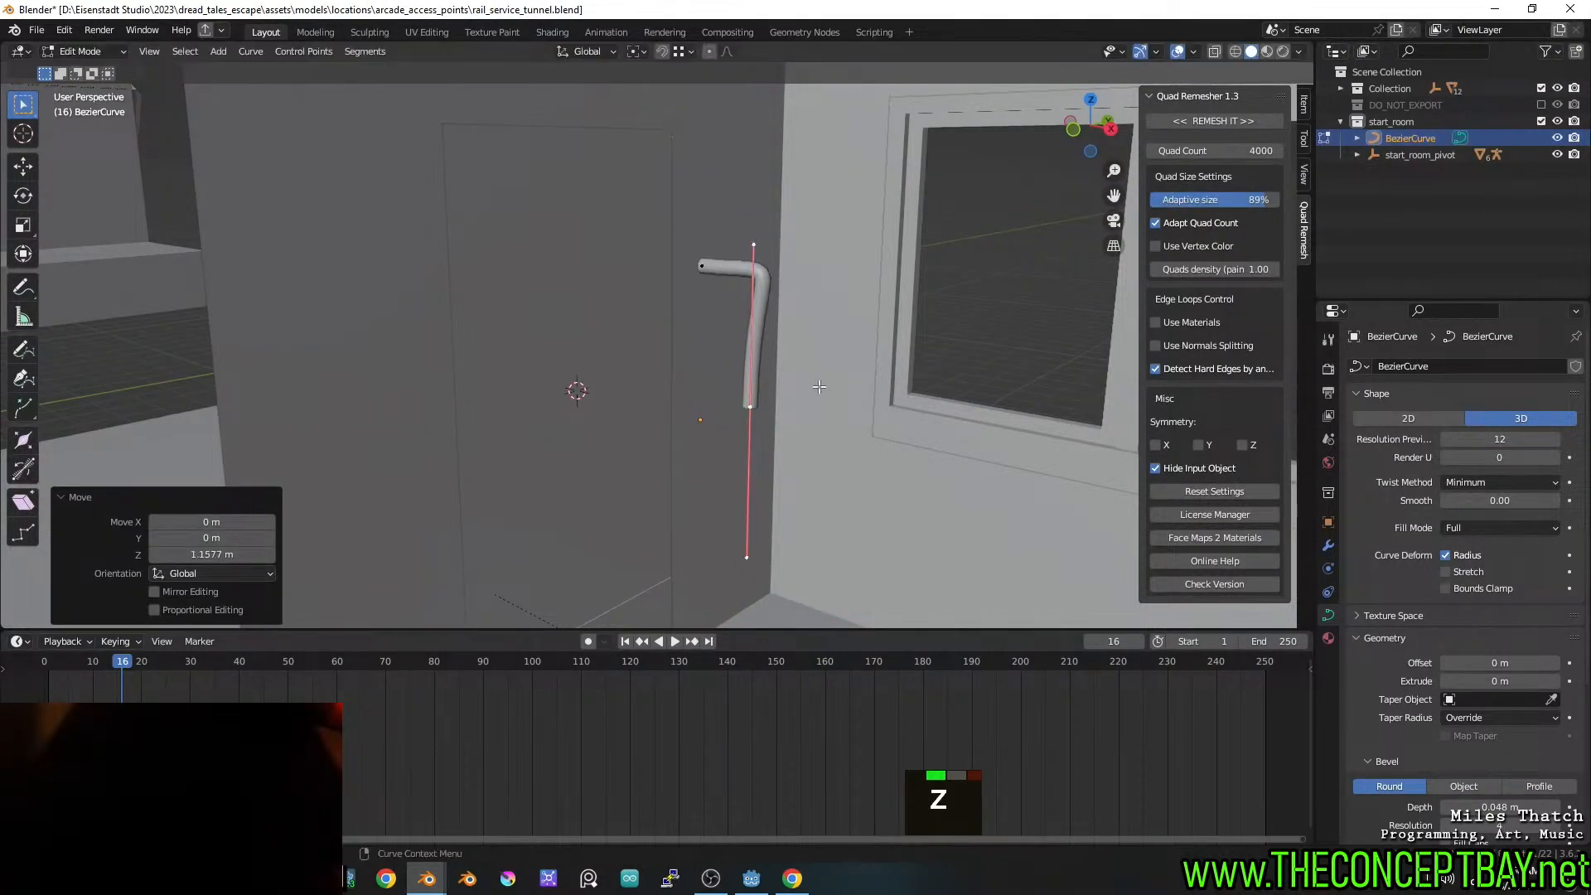
Tighten the bend by scaling the lower point's handles by 0.259, the upper point's by 0.630 and the lower point's again by 2.622
key(s)
click(770, 392)
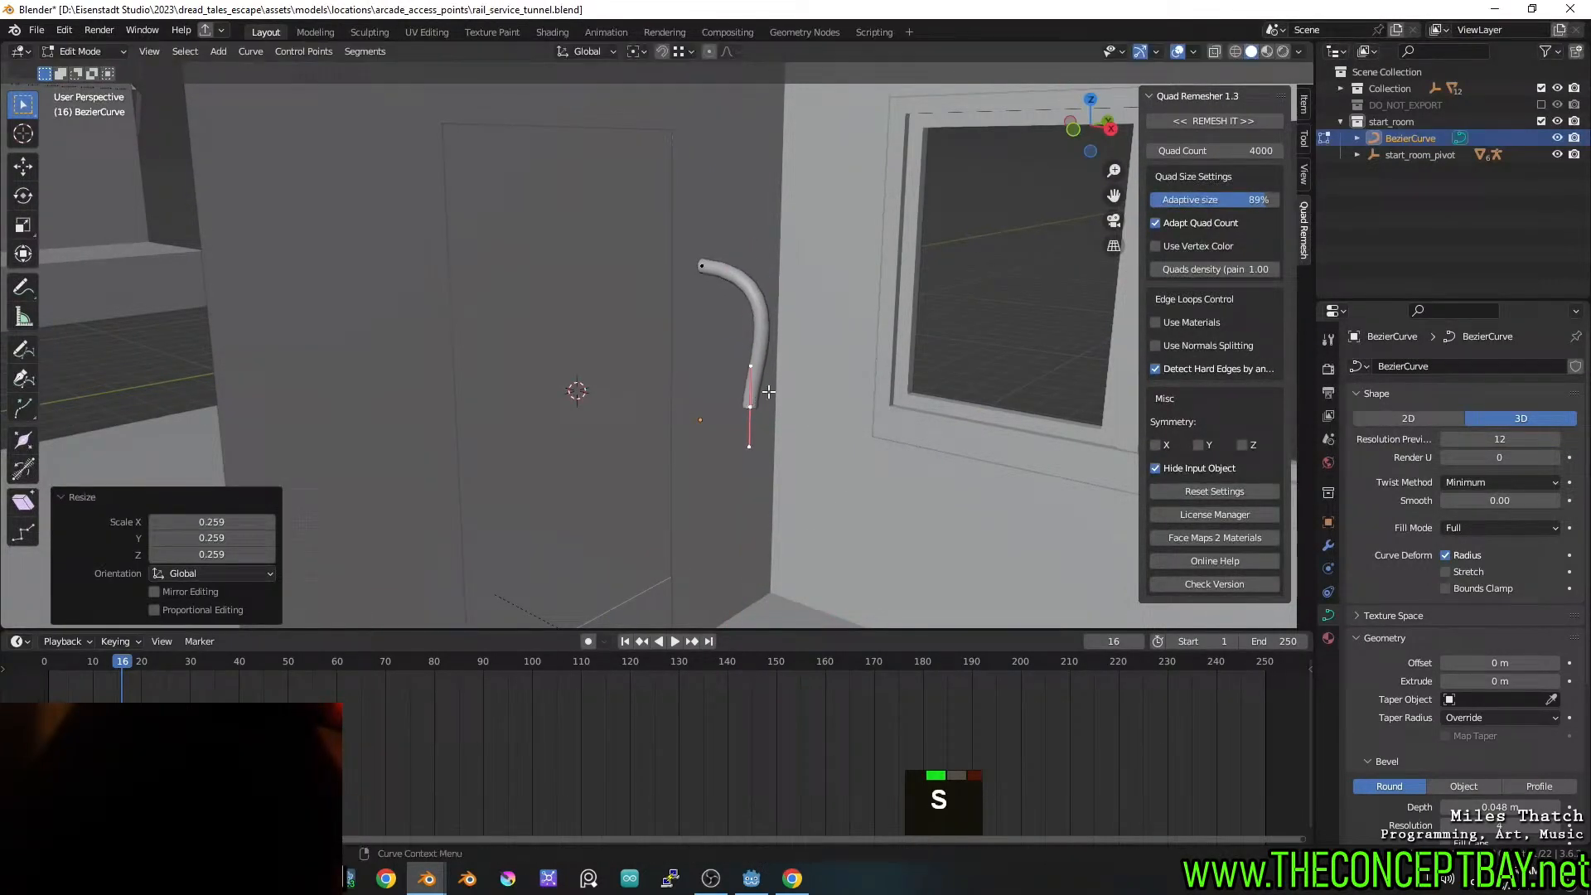
click(711, 253)
key(s)
click(823, 288)
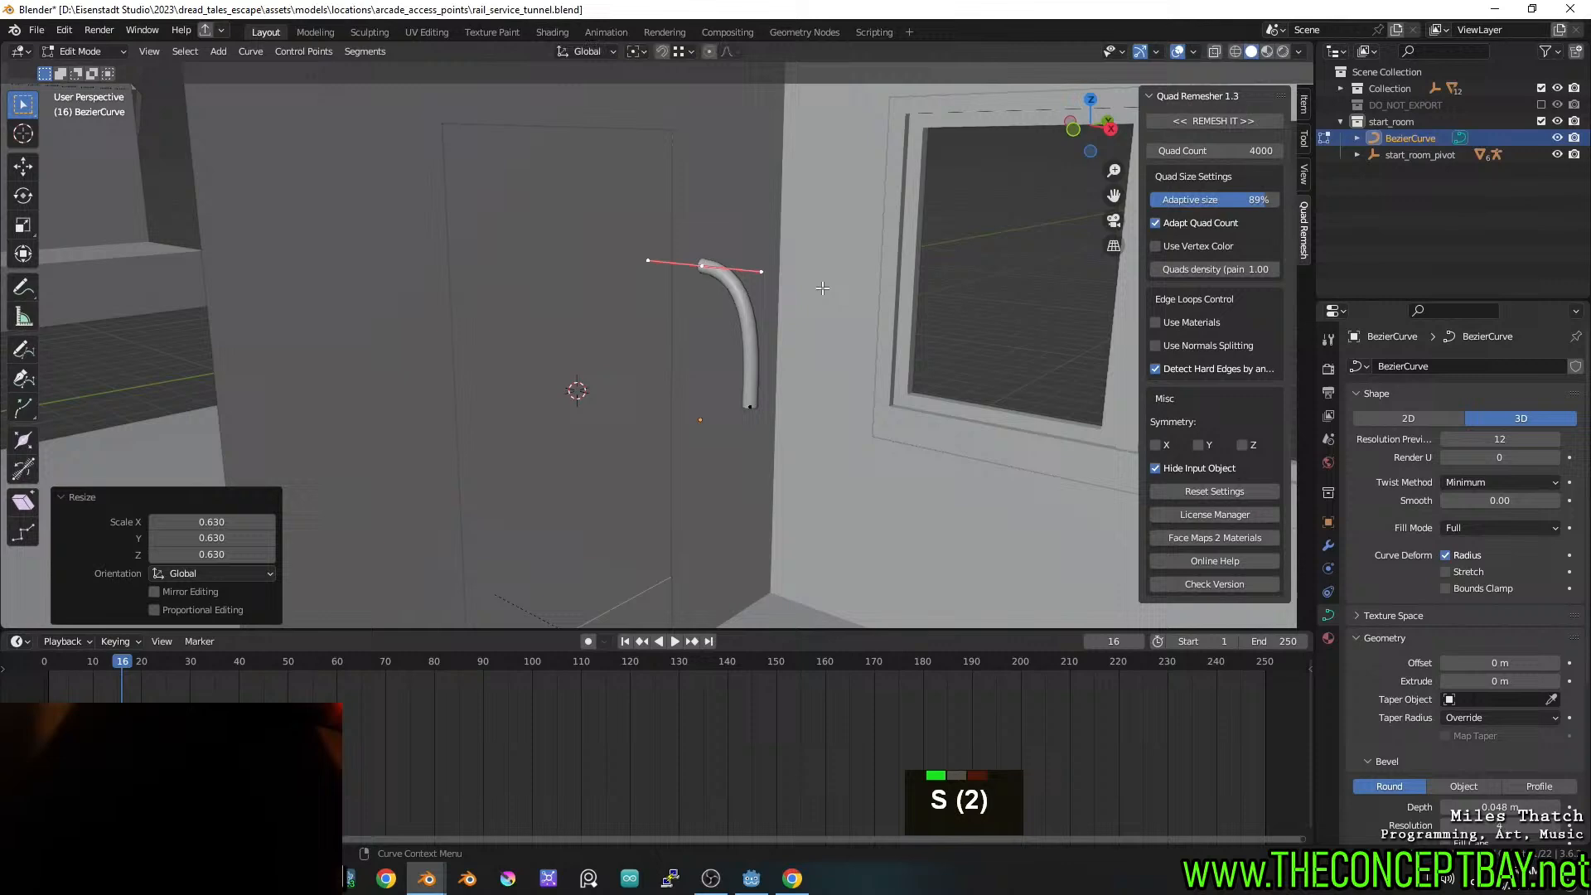
click(754, 409)
key(s)
click(974, 355)
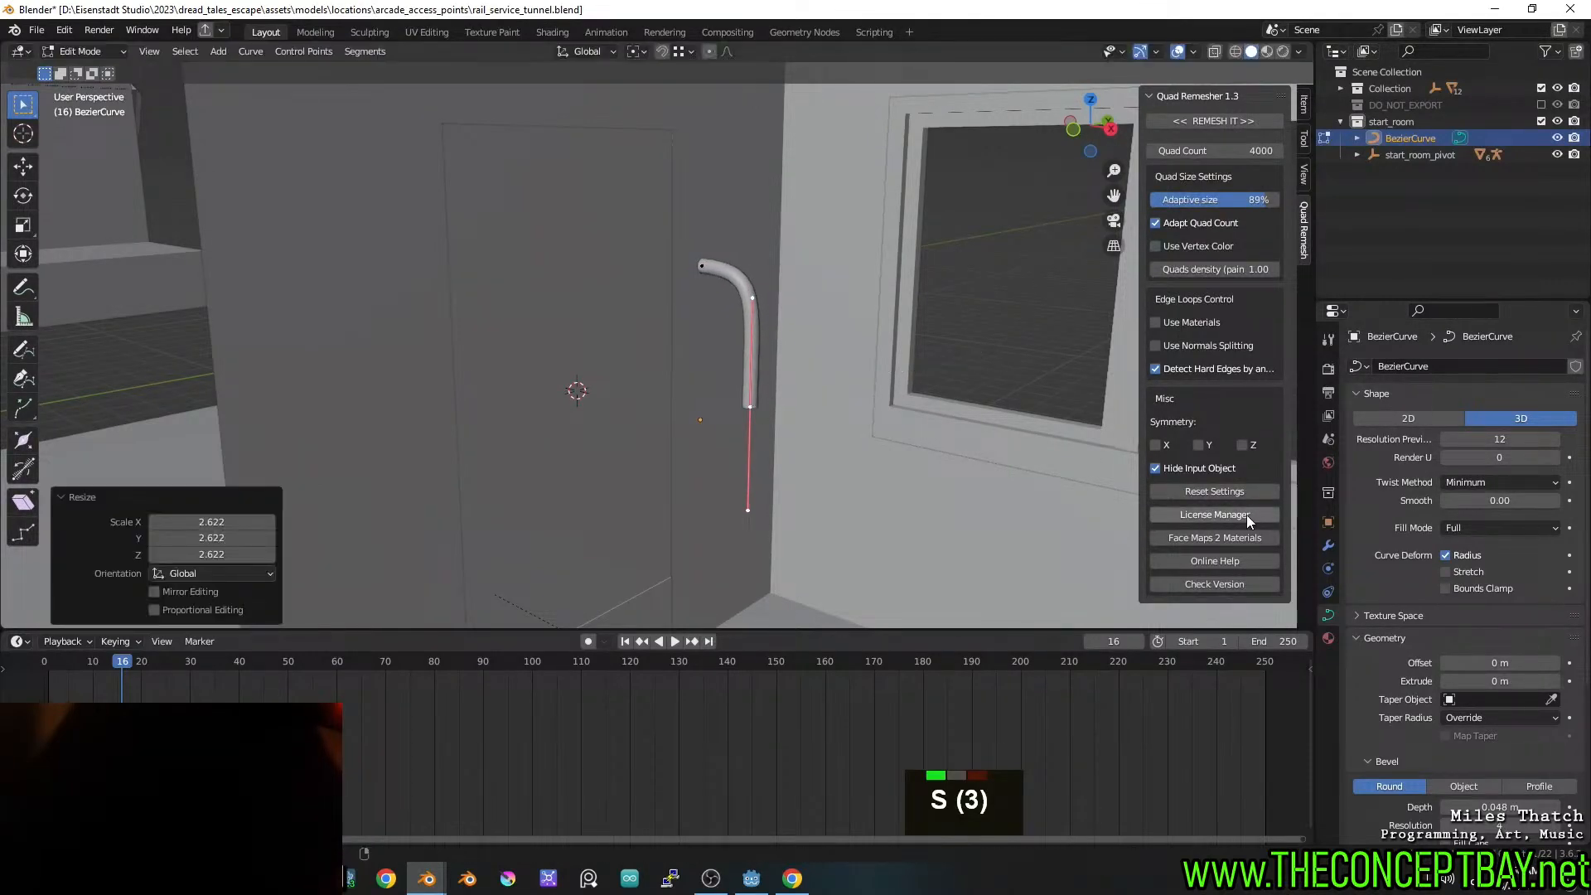
Add a Mirror modifier to the curve, mirroring on the Y axis only
key(Tab)
click(1329, 545)
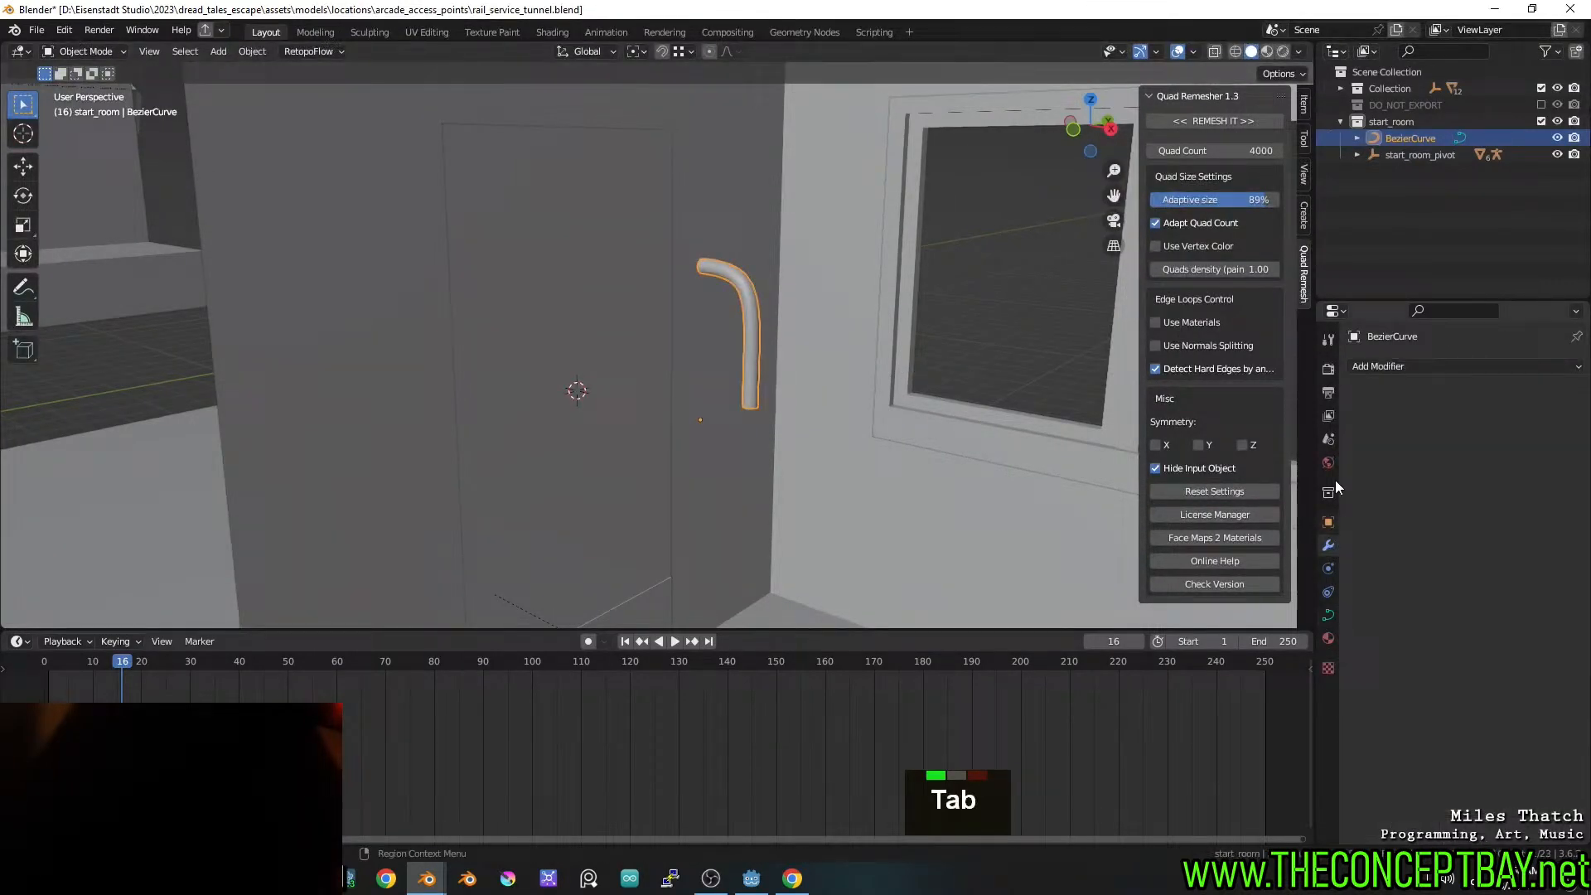
click(1366, 366)
click(1299, 520)
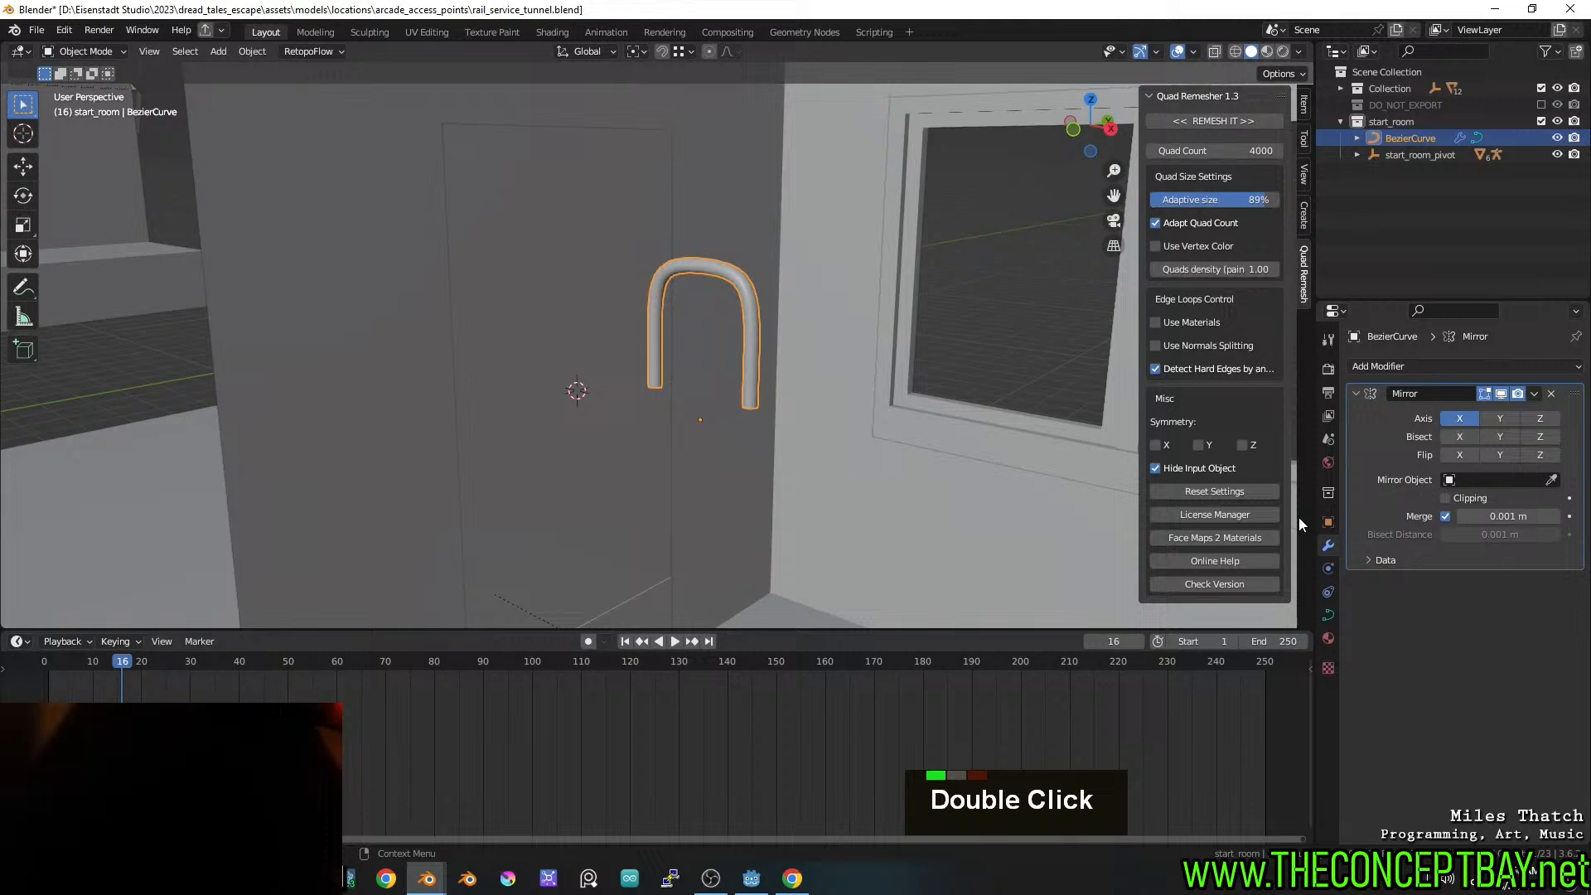
click(1539, 419)
click(1459, 419)
click(1499, 419)
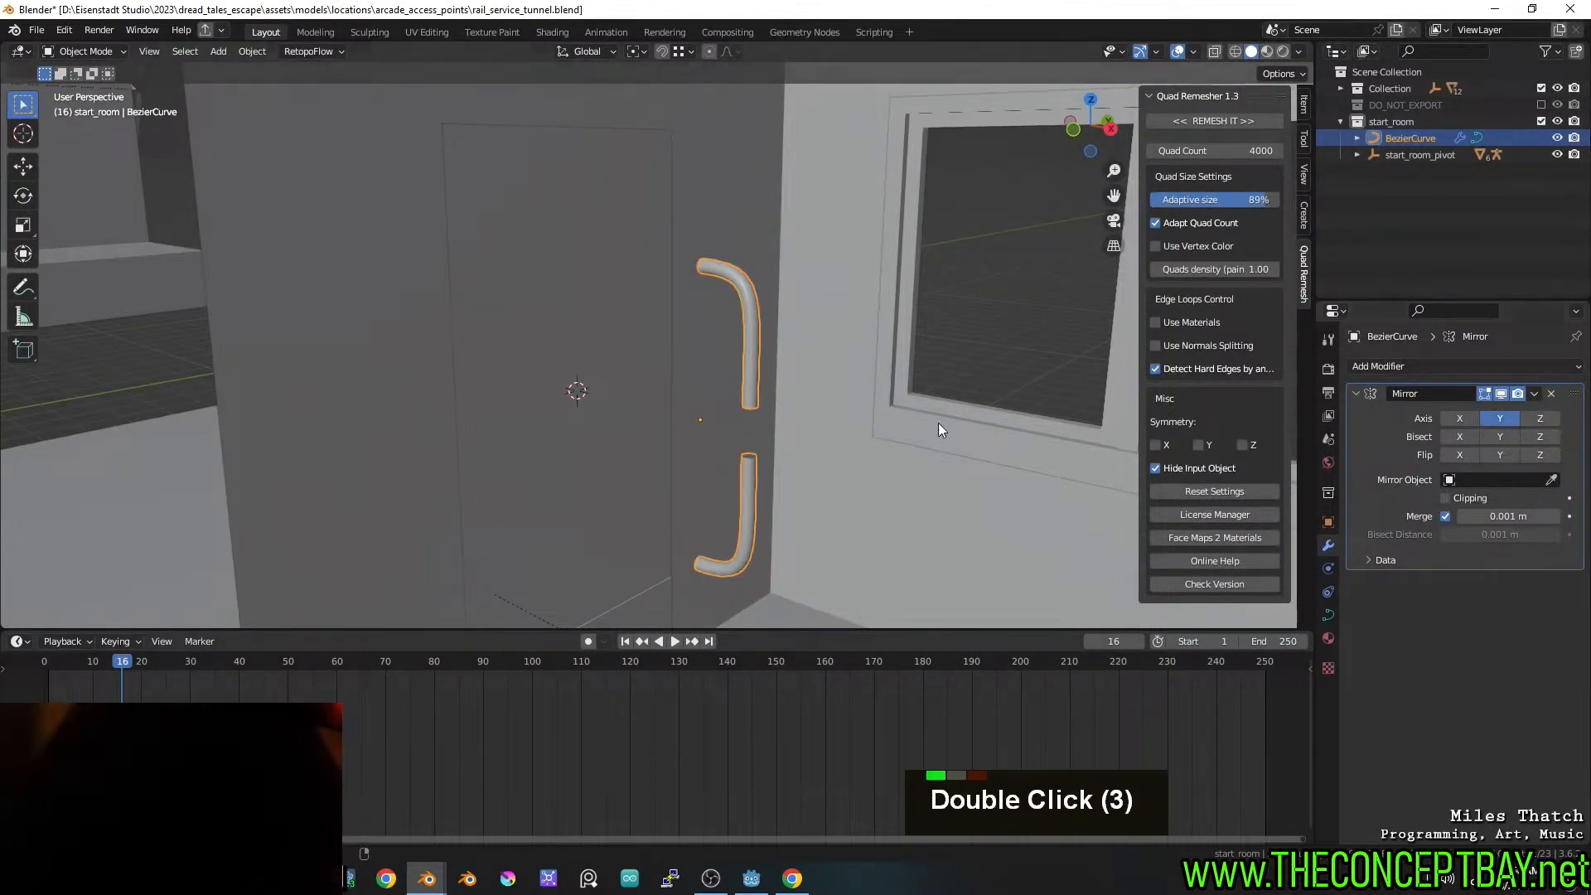
Move the curve's lower control point about 0.16 m down along Z so the mirrored halves meet
key(Tab)
key(Tab)
key(Tab)
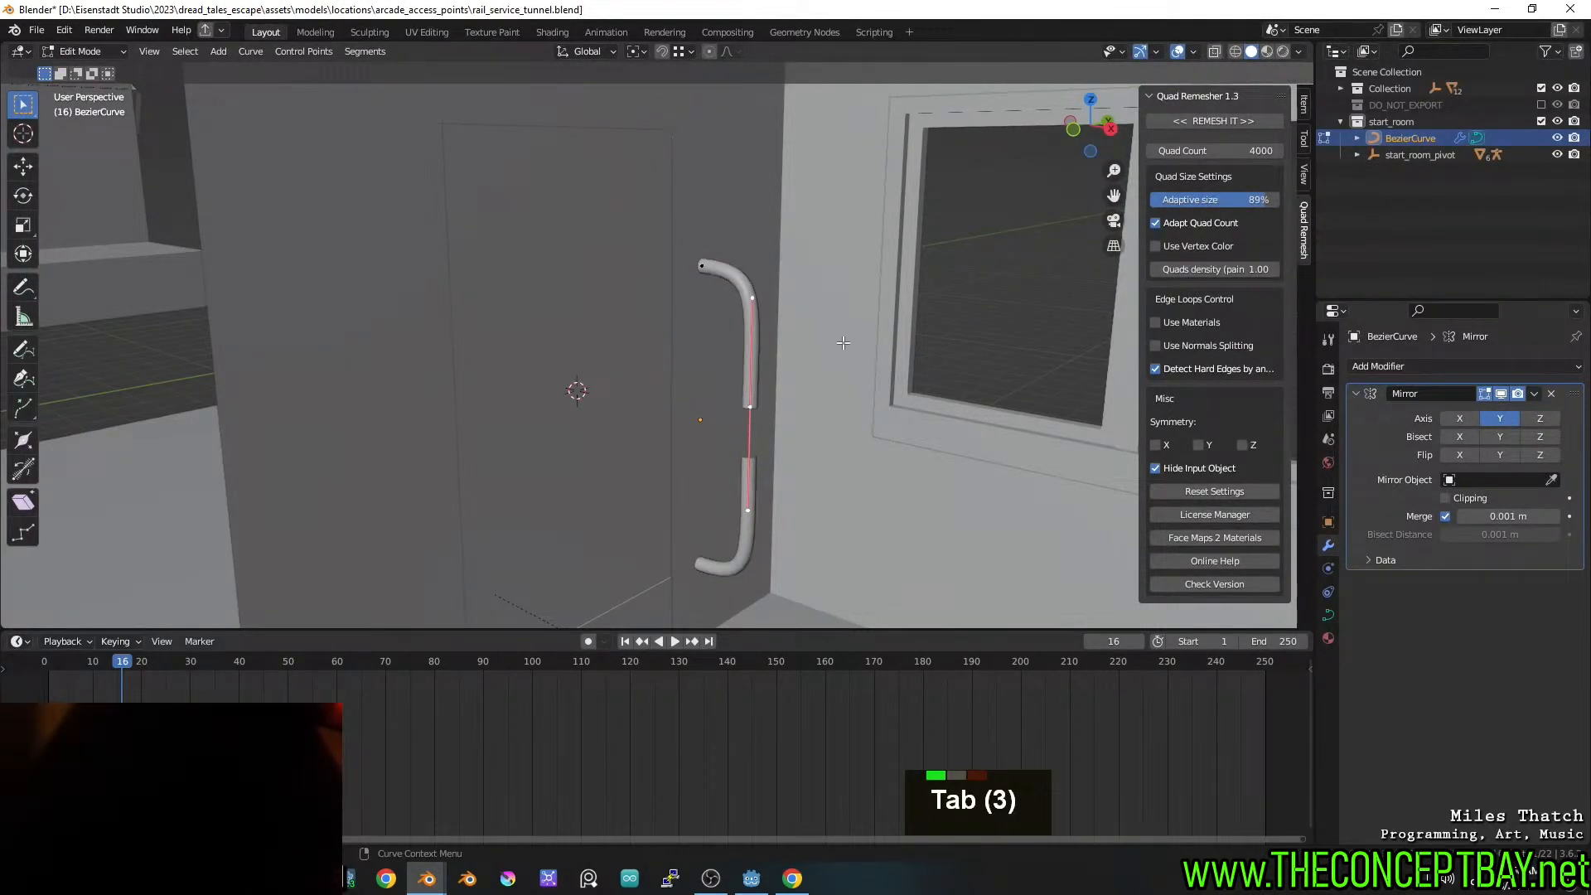
key(g)
key(z)
click(847, 367)
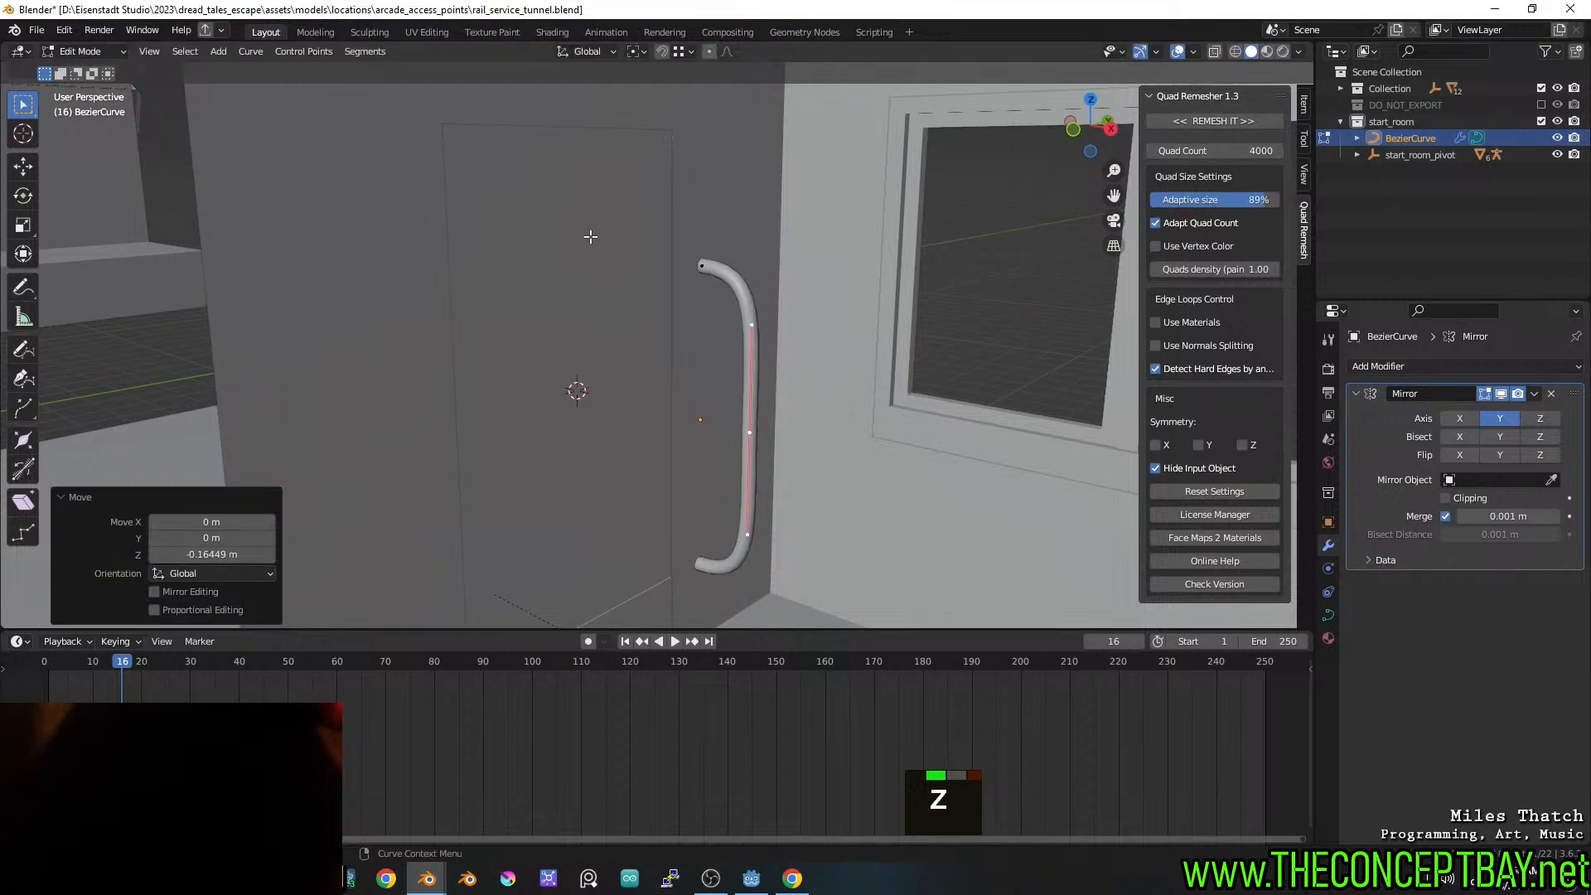
Move the curve's upper end point about 0.5 m down along Z and scale the middle point's handles by 0.681 along Z
click(704, 266)
key(g)
key(z)
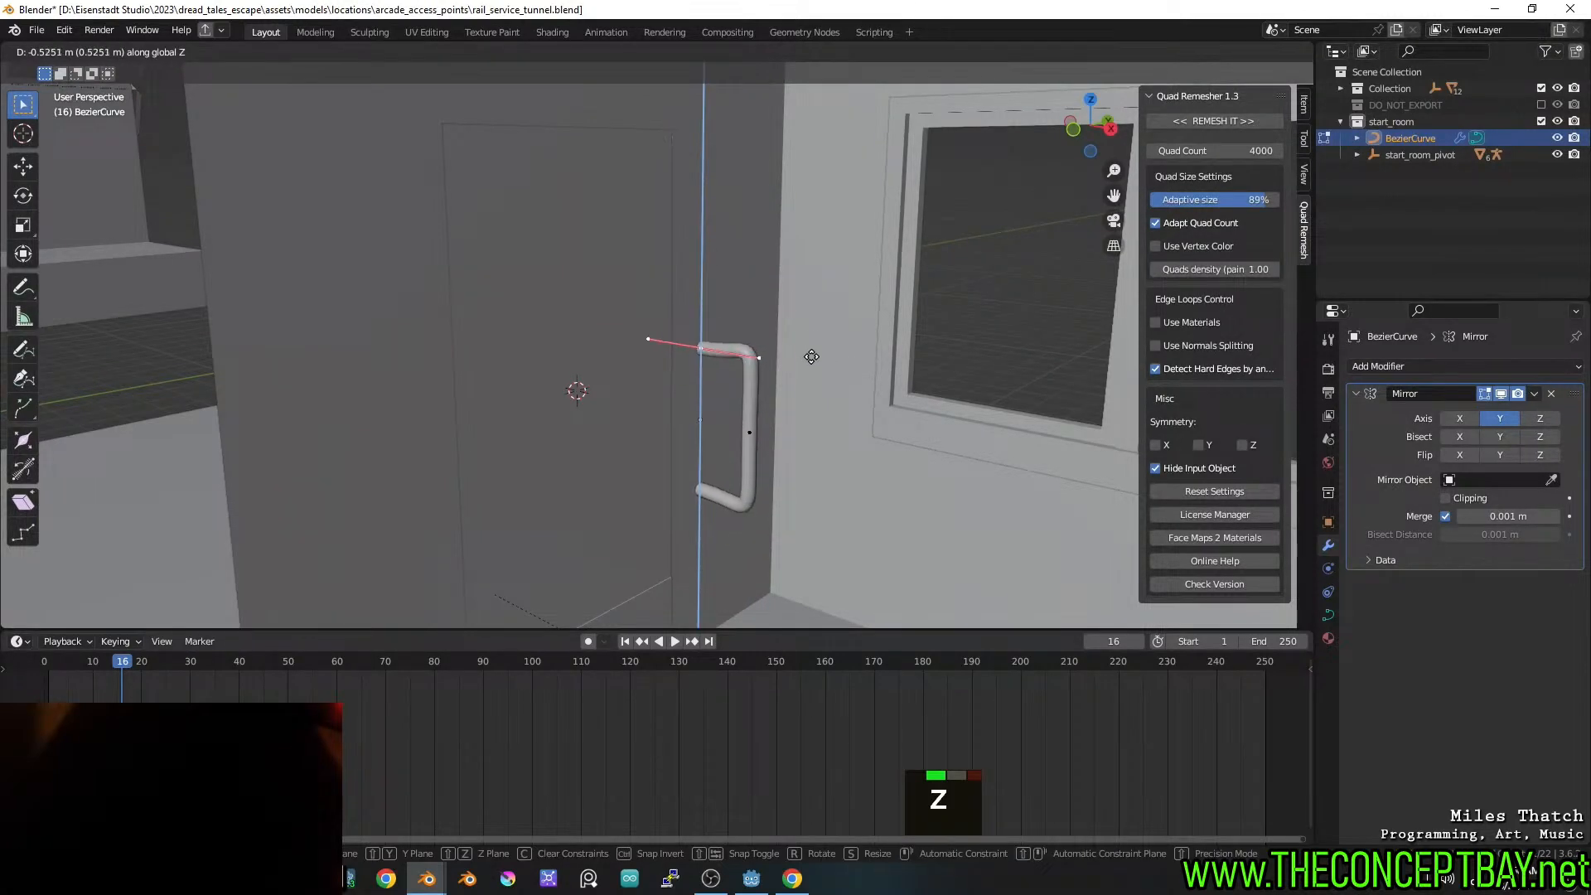
click(811, 352)
click(749, 432)
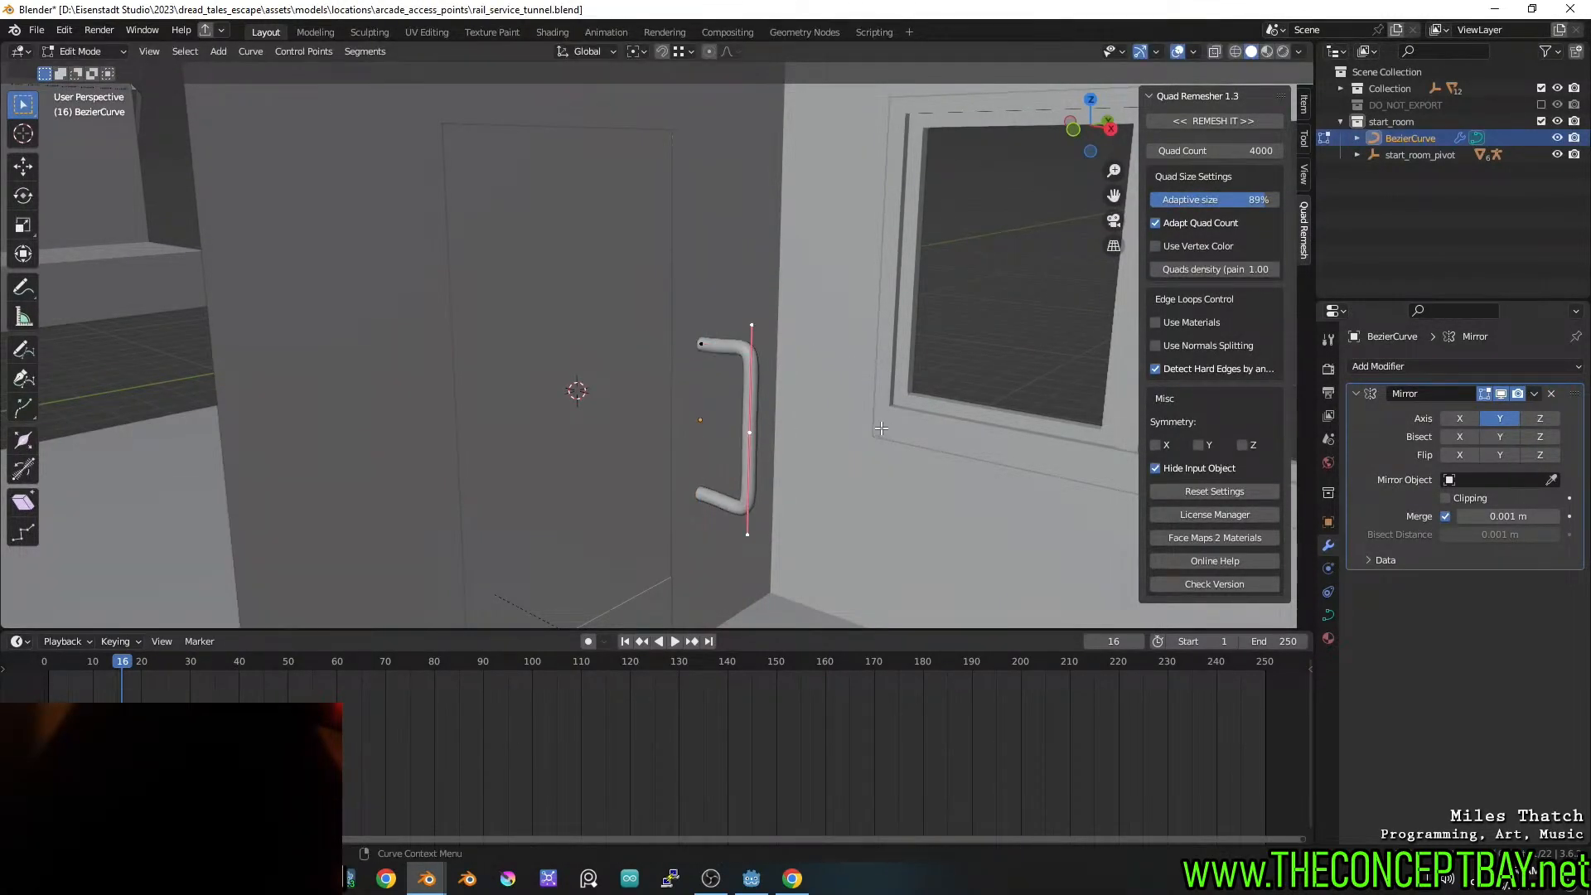
key(s)
key(z)
click(837, 423)
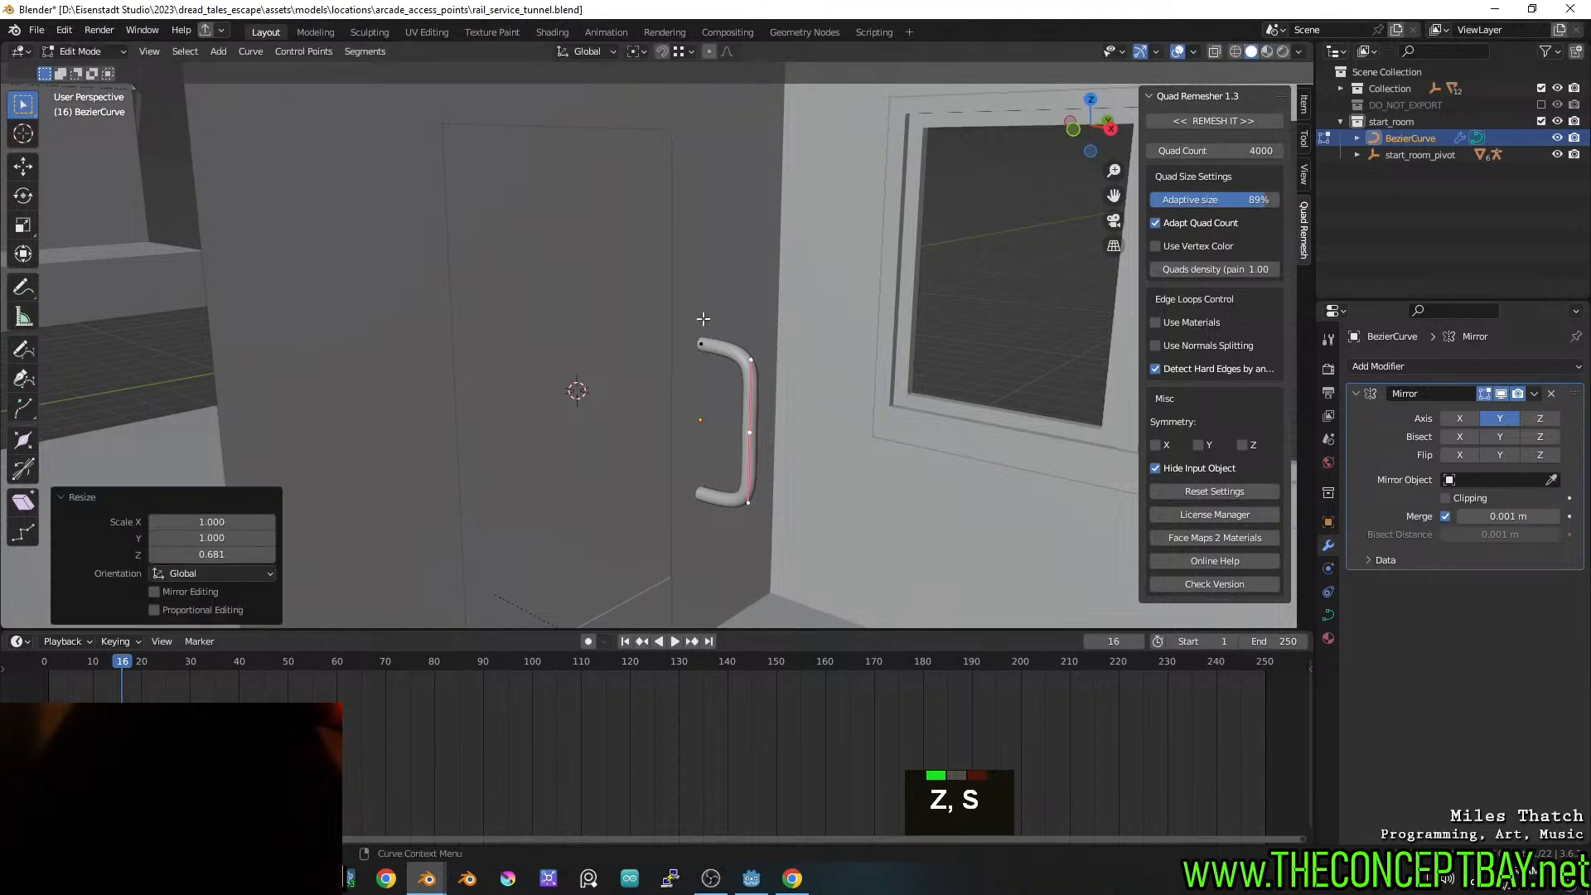
Leave Edit Mode and scale the whole door handle curve by 0.762
key(Tab)
mouse_move(785, 413)
middle_down()
mouse_move(821, 429)
mouse_move(729, 436)
mouse_move(818, 441)
mouse_move(751, 438)
mouse_move(802, 424)
middle_up()
scroll(817, 428, up, 2)
key(s)
click(870, 412)
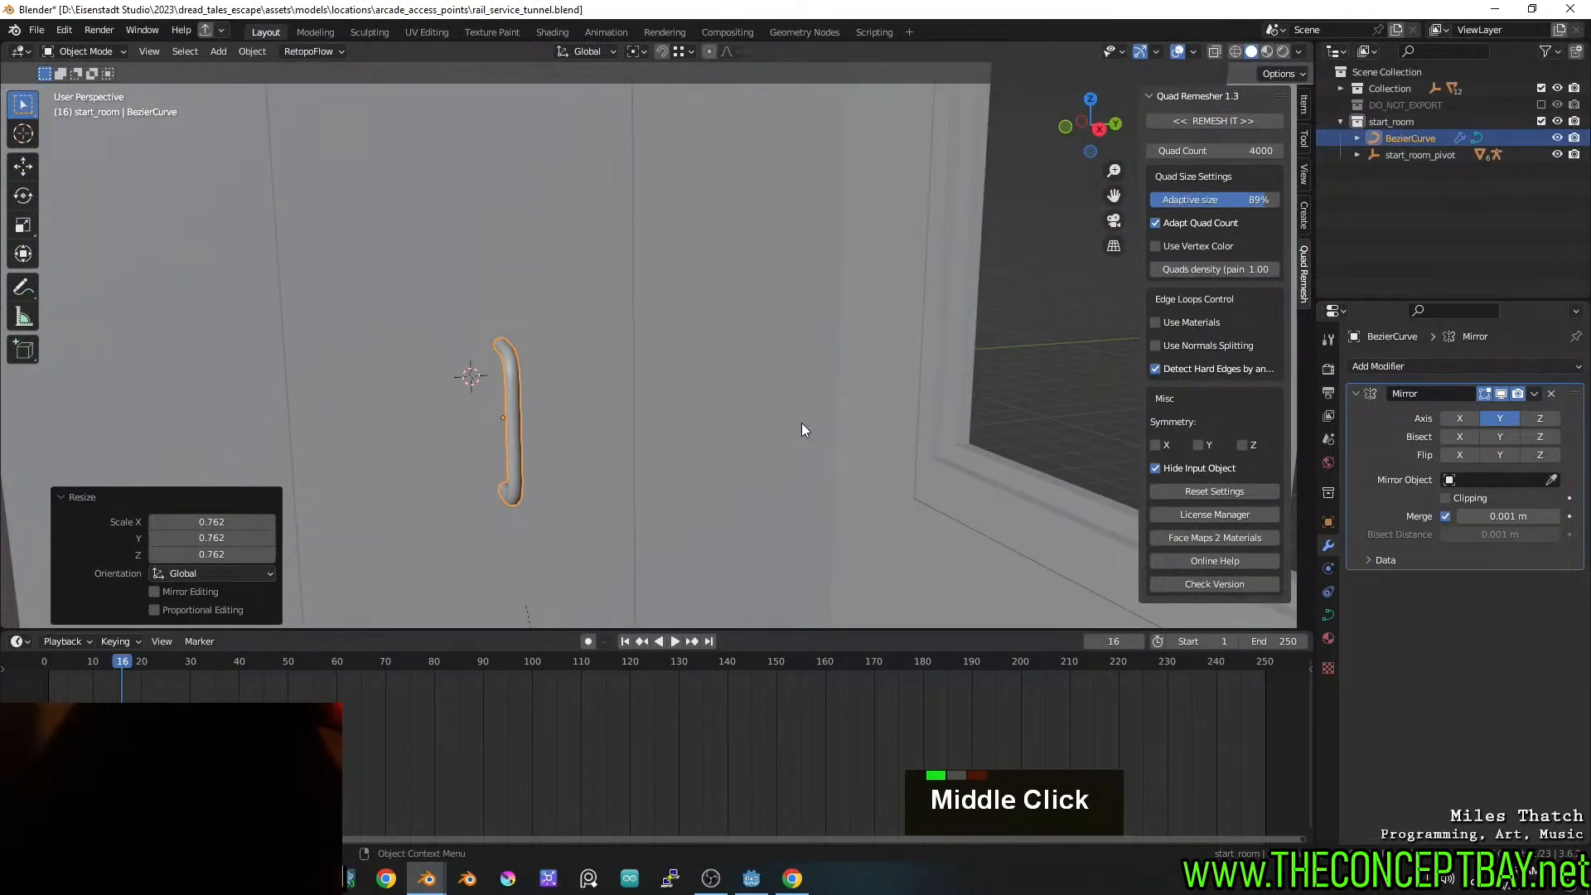
Move the door handle about 0.61 m along Y toward the panel's edge and back along X against the door surface
key(g)
key(y)
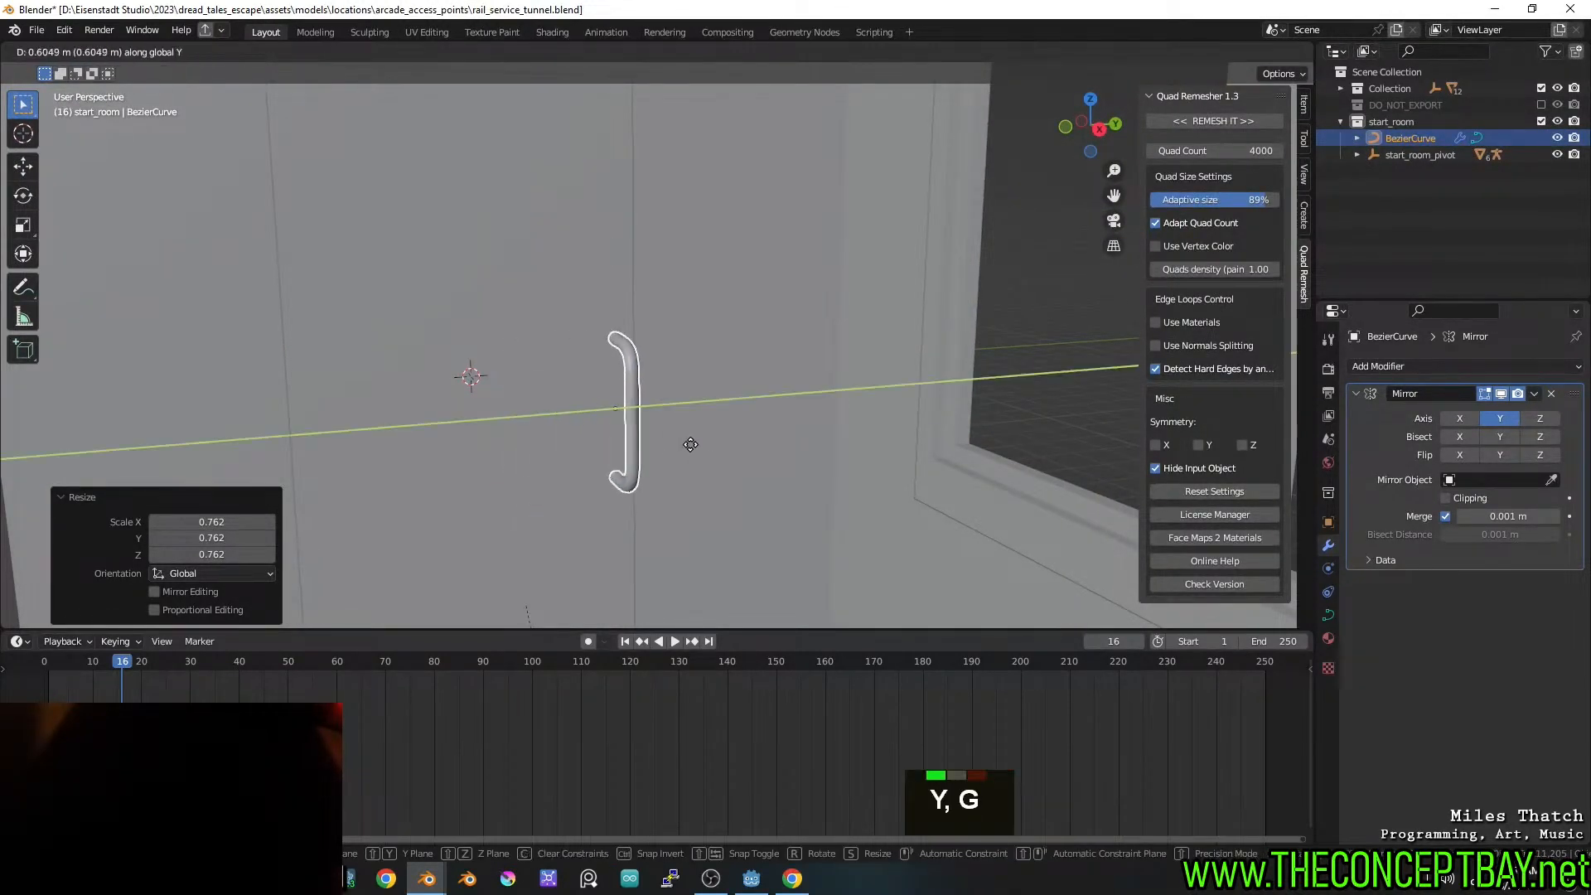
key(x)
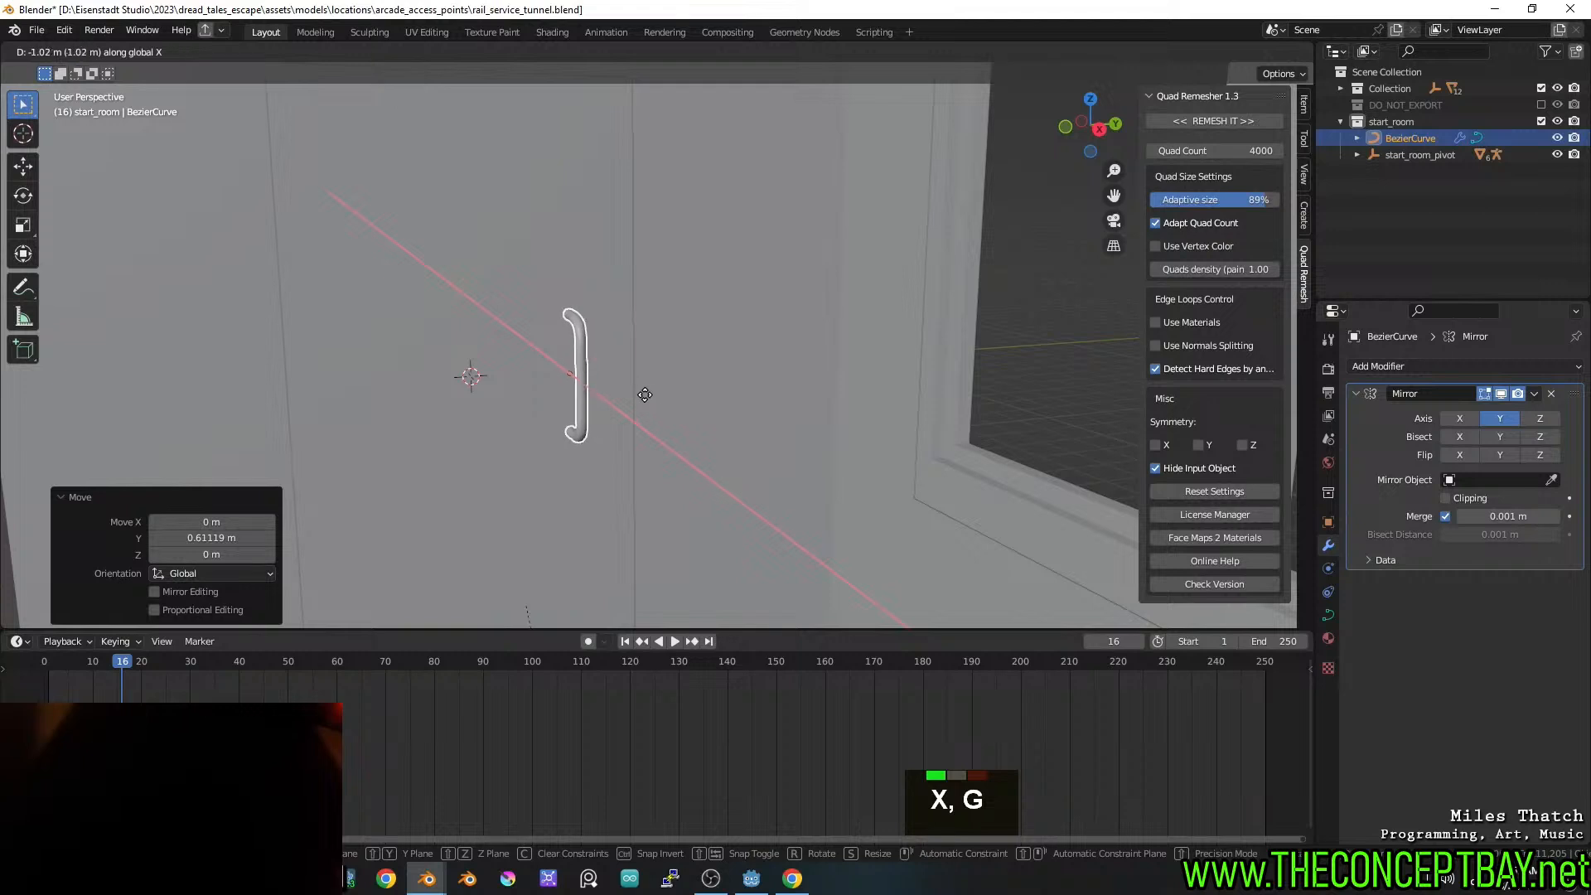
click(639, 391)
middle_drag(639, 389, 1270, 439)
scroll(683, 416, up, 2)
key(g)
key(x)
shift+click(815, 436)
Scale the door handle by 0.593 and set its bevel depth to 0.07 m
key(s)
click(792, 406)
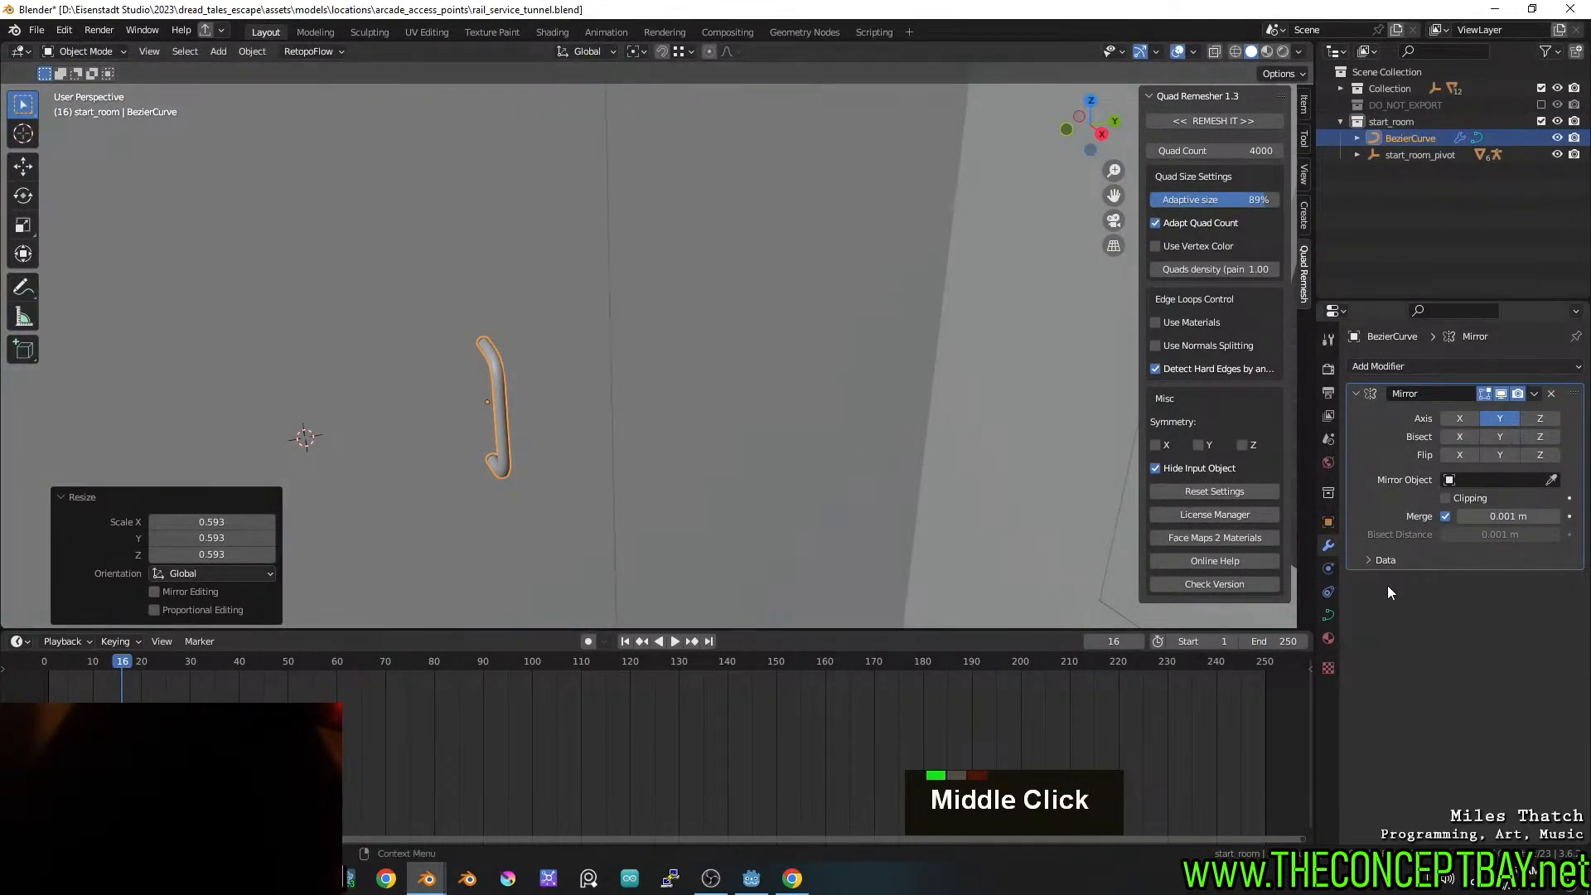
shift+click(1329, 614)
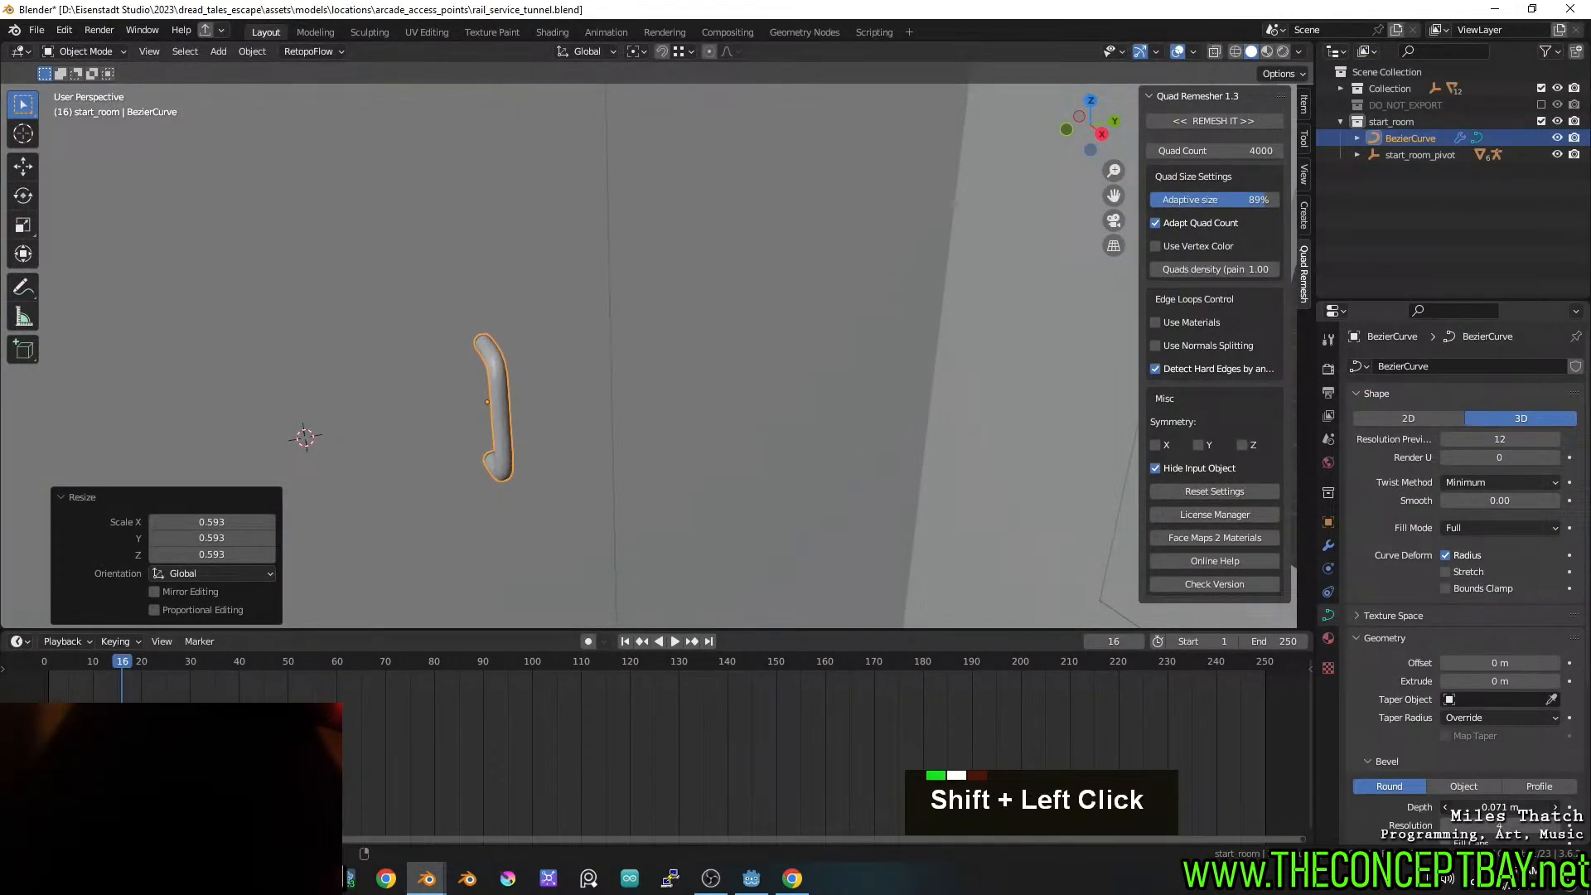
Move the door handle about 0.46 m down along Z
mouse_move(829, 572)
middle_down()
mouse_move(742, 462)
mouse_move(905, 444)
mouse_move(840, 354)
middle_up()
scroll(949, 439, down, 4)
scroll(796, 351, up, 2)
key(g)
key(z)
click(787, 363)
Shift the door handle about 0.18 m along Y in wireframe display and return to solid shading
key(z)
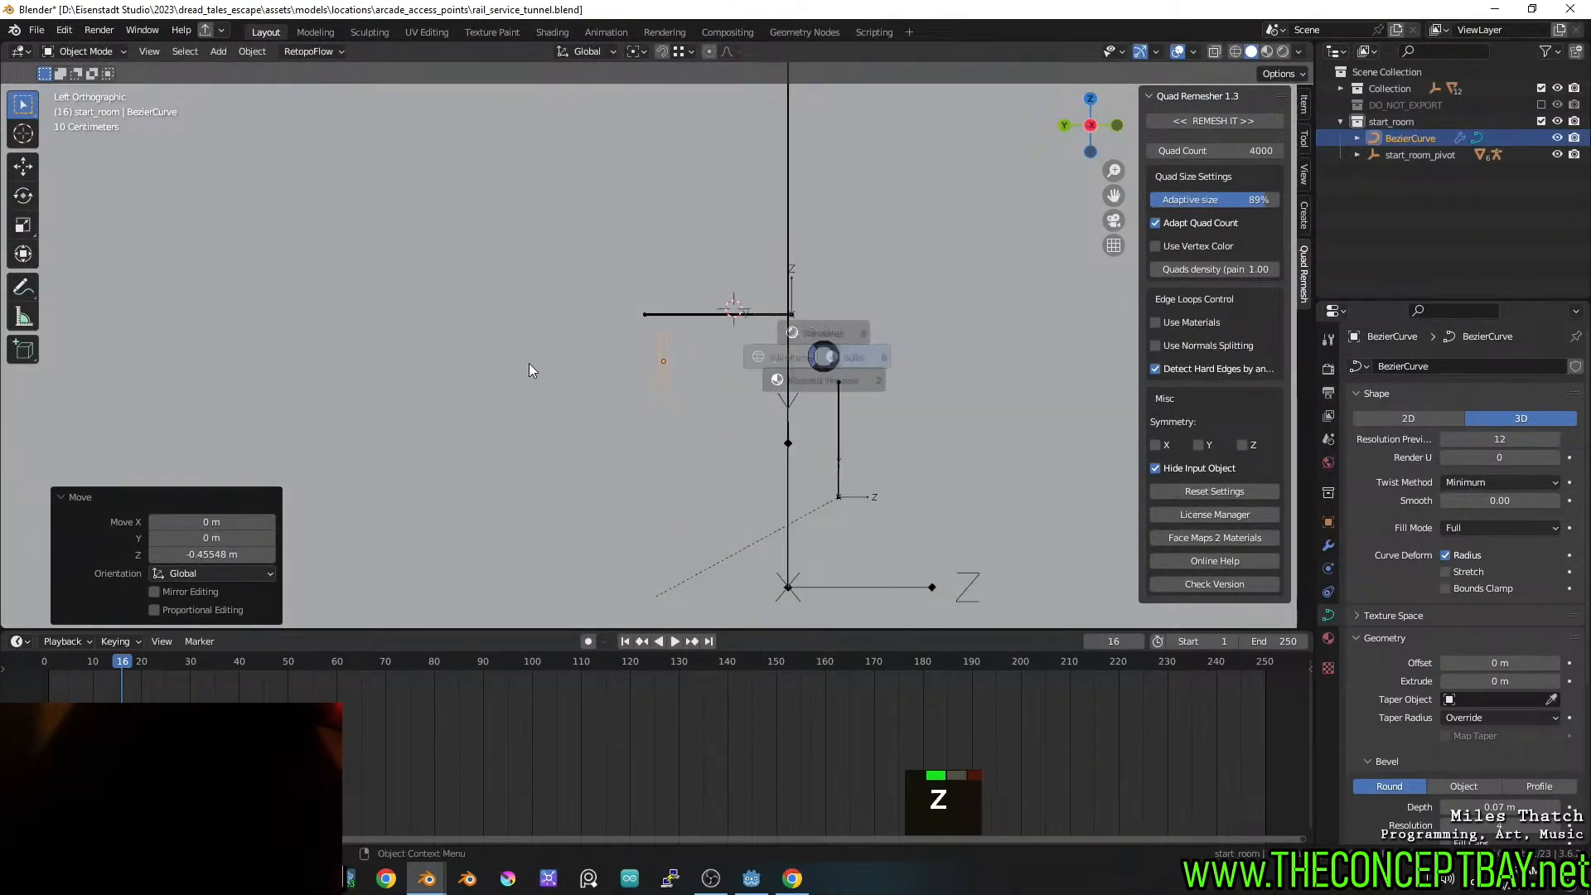
key(g)
key(y)
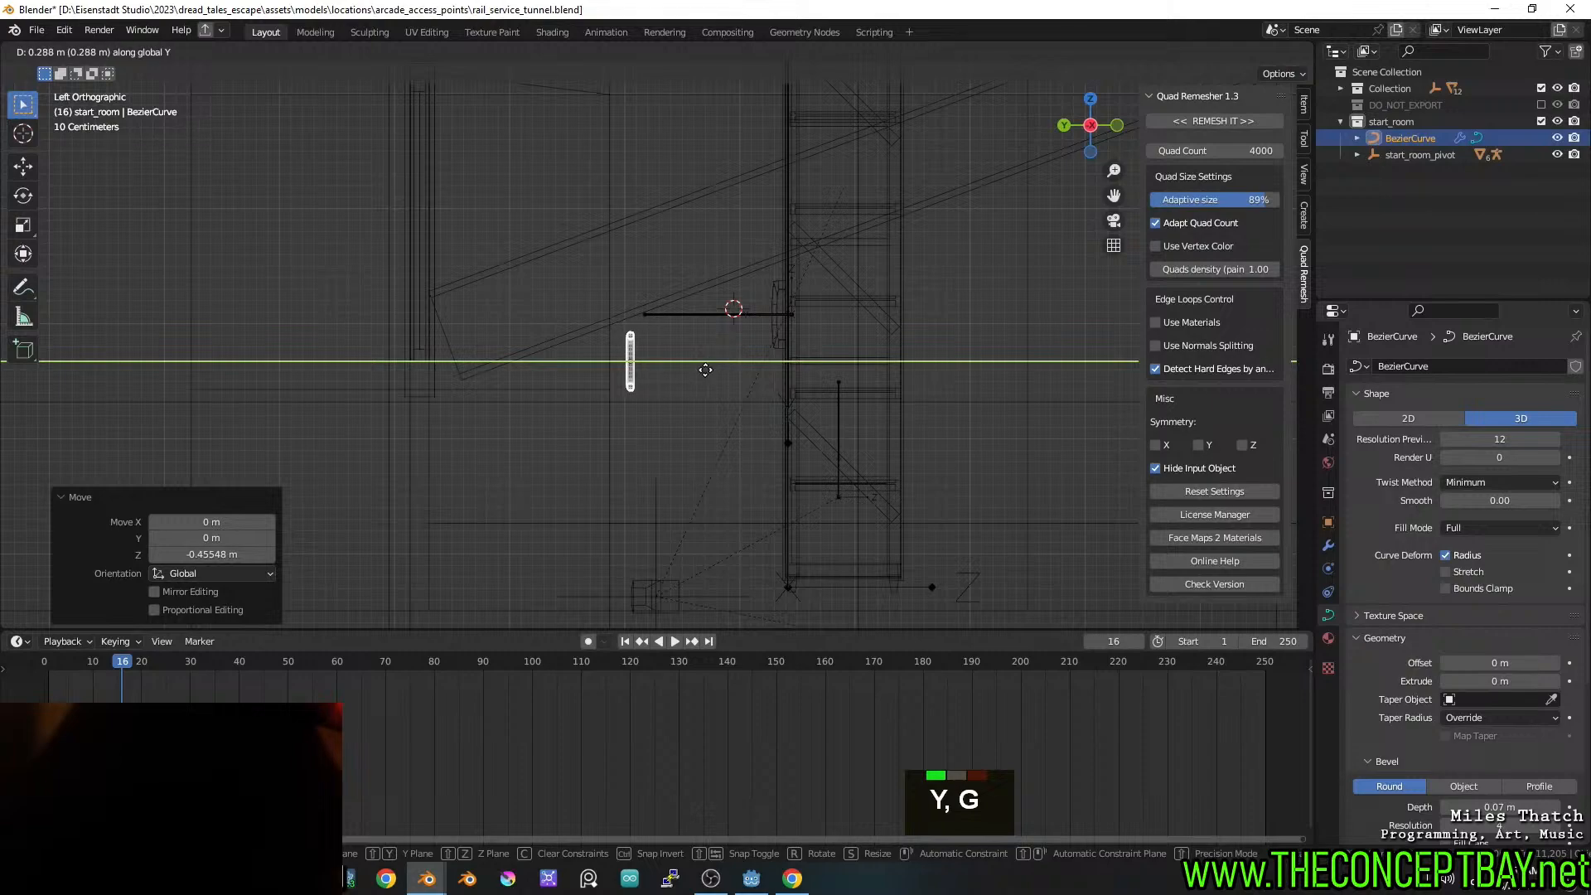
click(746, 365)
middle_drag(783, 353, 858, 383)
scroll(600, 368, up, 4)
key(z)
shift+middle_drag(953, 359, 895, 353)
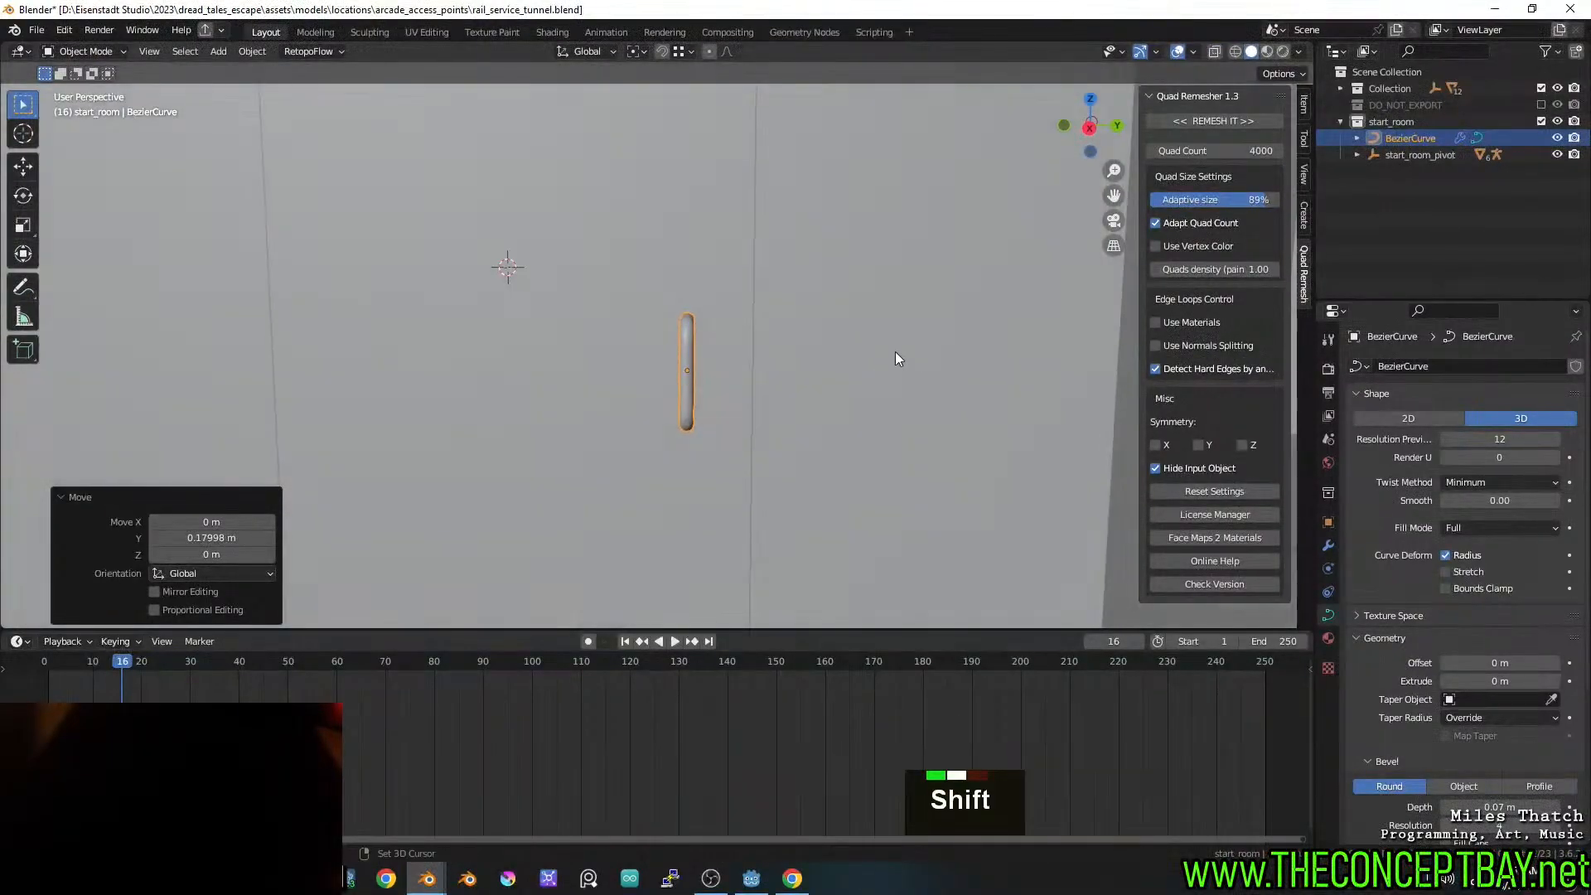
Add a horizontal loop cut across the door panel behind the handle and bevel it with a width of 0.336 m
click(630, 449)
middle_drag(632, 452, 659, 476)
key(Tab)
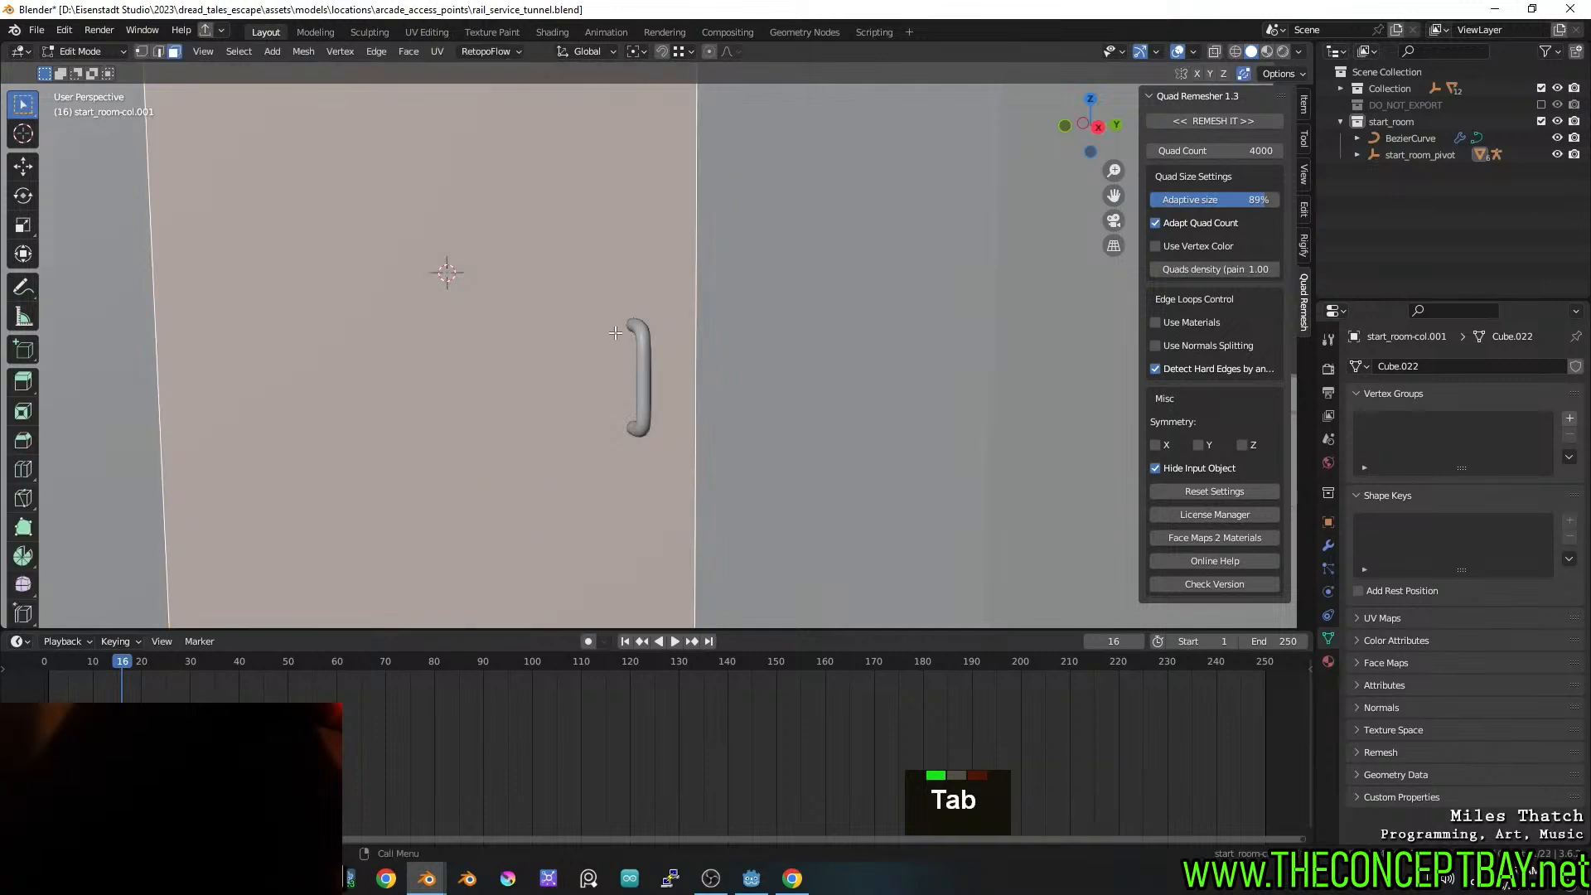
key(ctrl+r)
drag(682, 356, 684, 464)
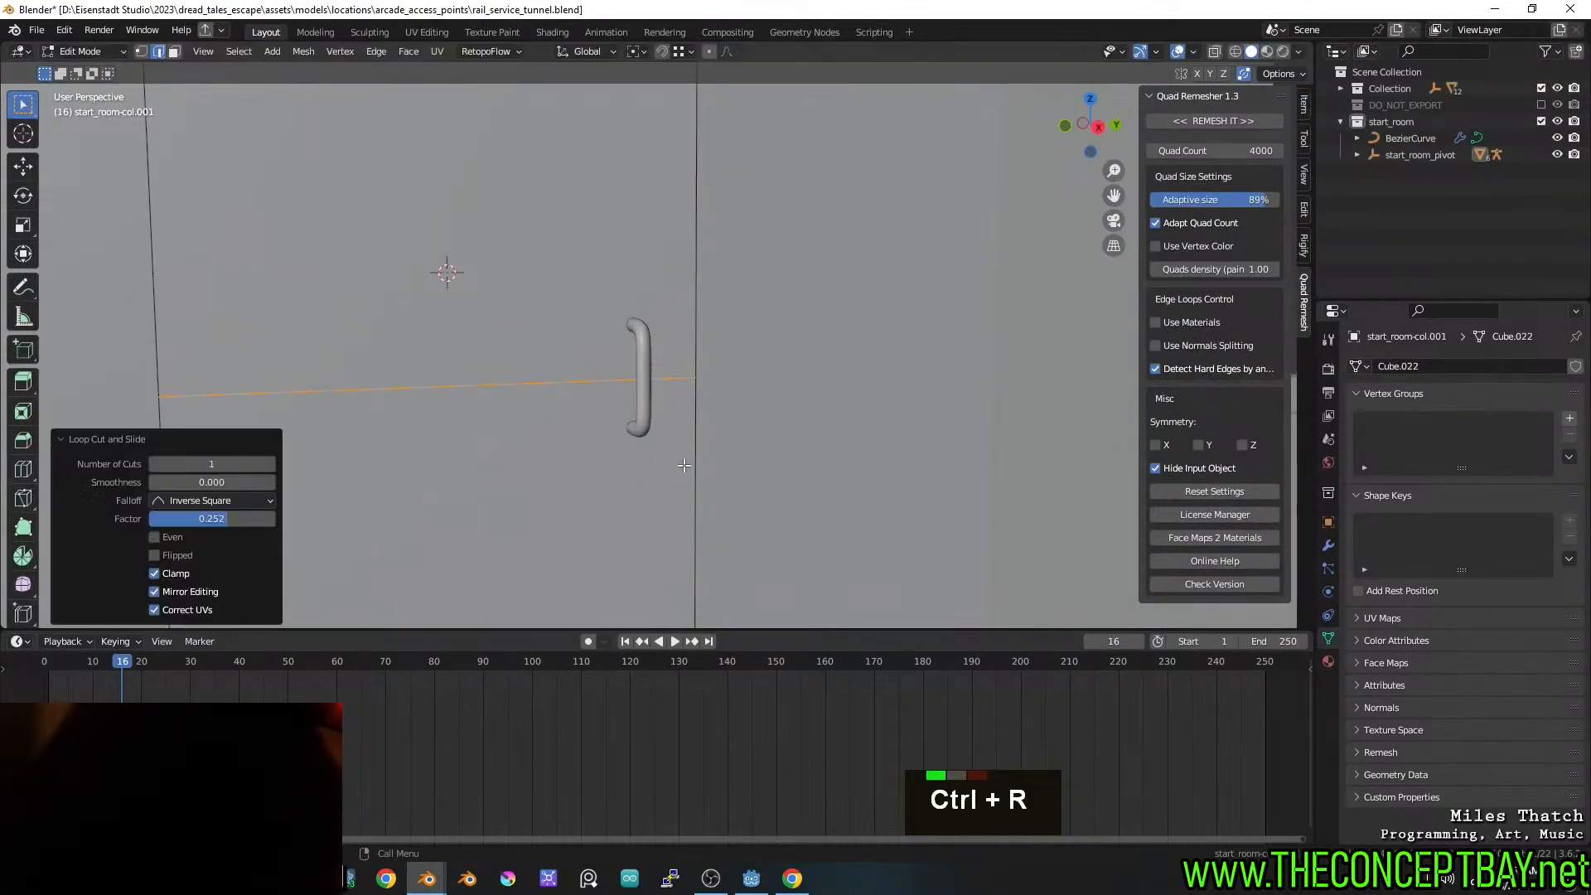
key(ctrl+b)
click(930, 430)
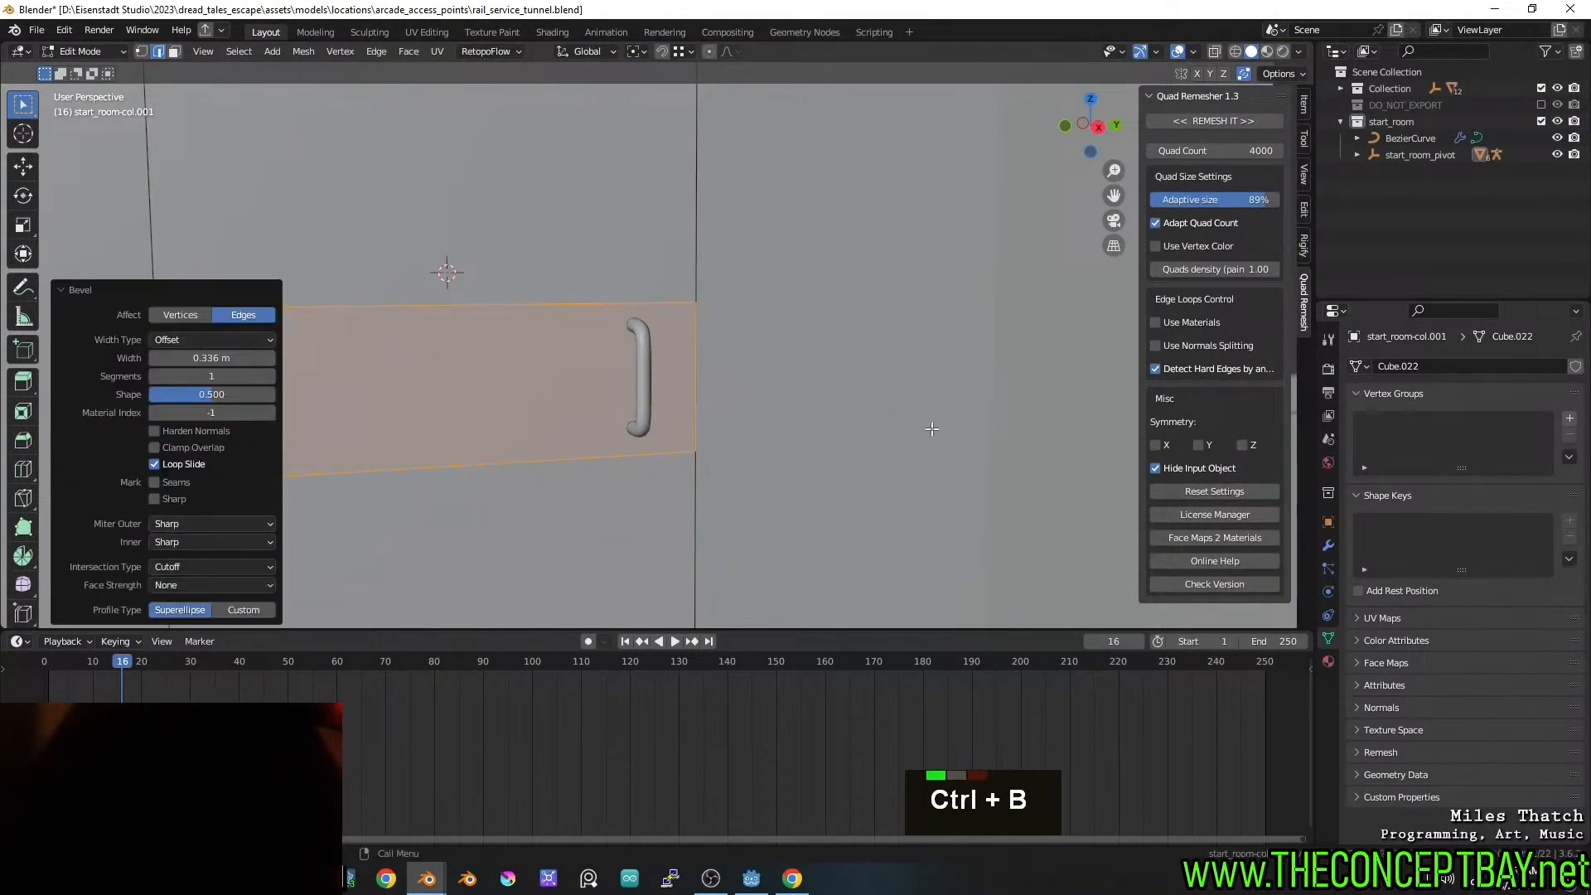
Extrude the faces of the new horizontal band on the door panel slightly outward along their normals
middle_drag(931, 431, 793, 445)
key(3)
click(569, 380)
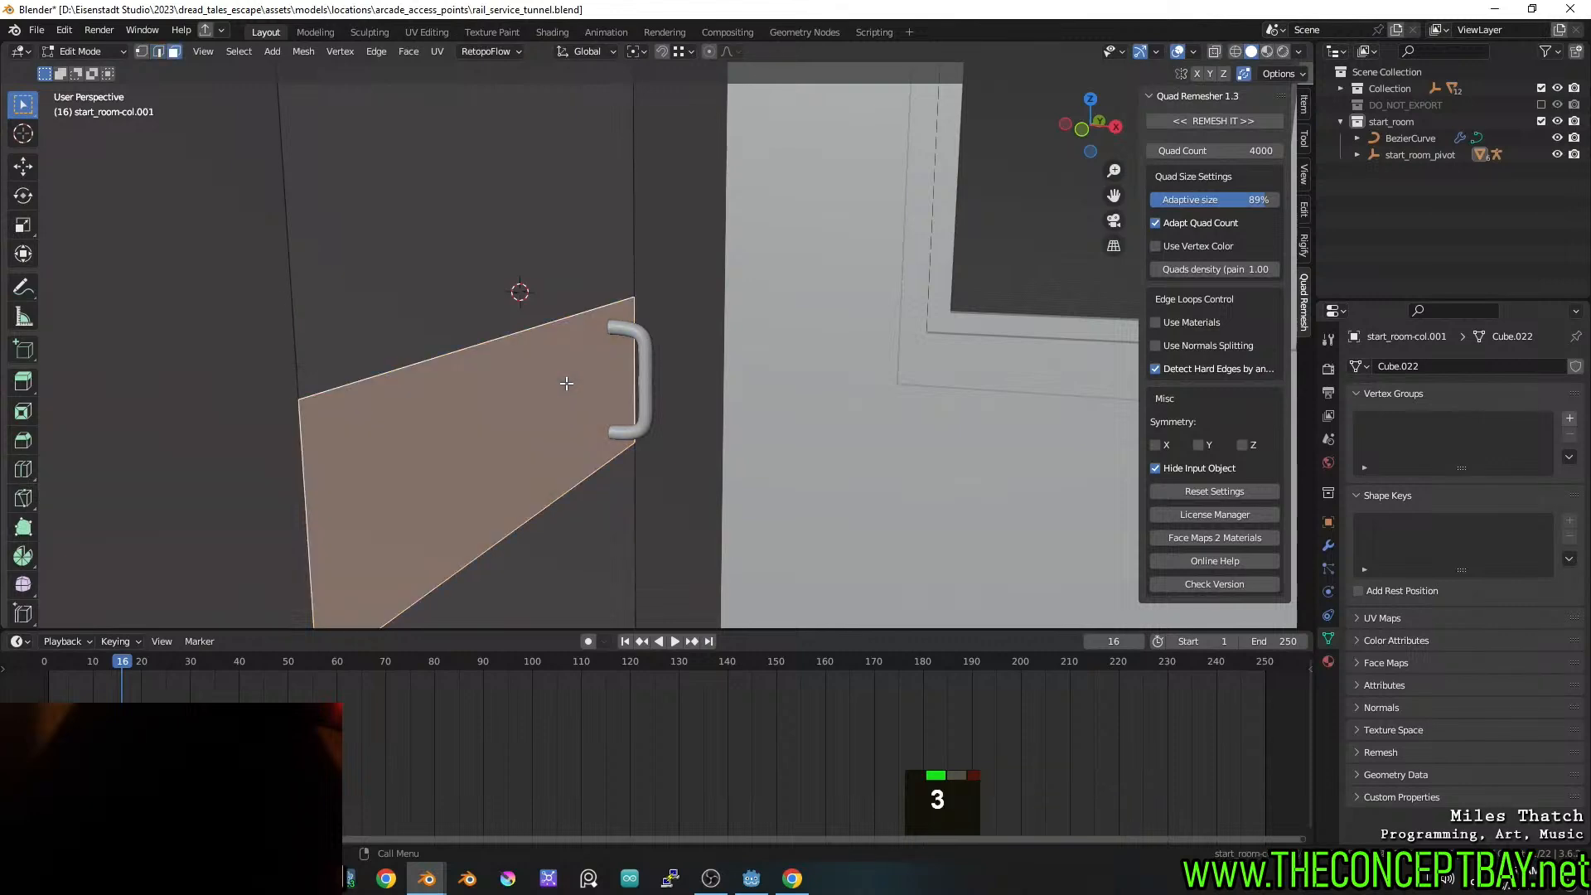
middle_drag(568, 381, 693, 390)
shift+click(693, 390)
middle_drag(808, 400, 691, 400)
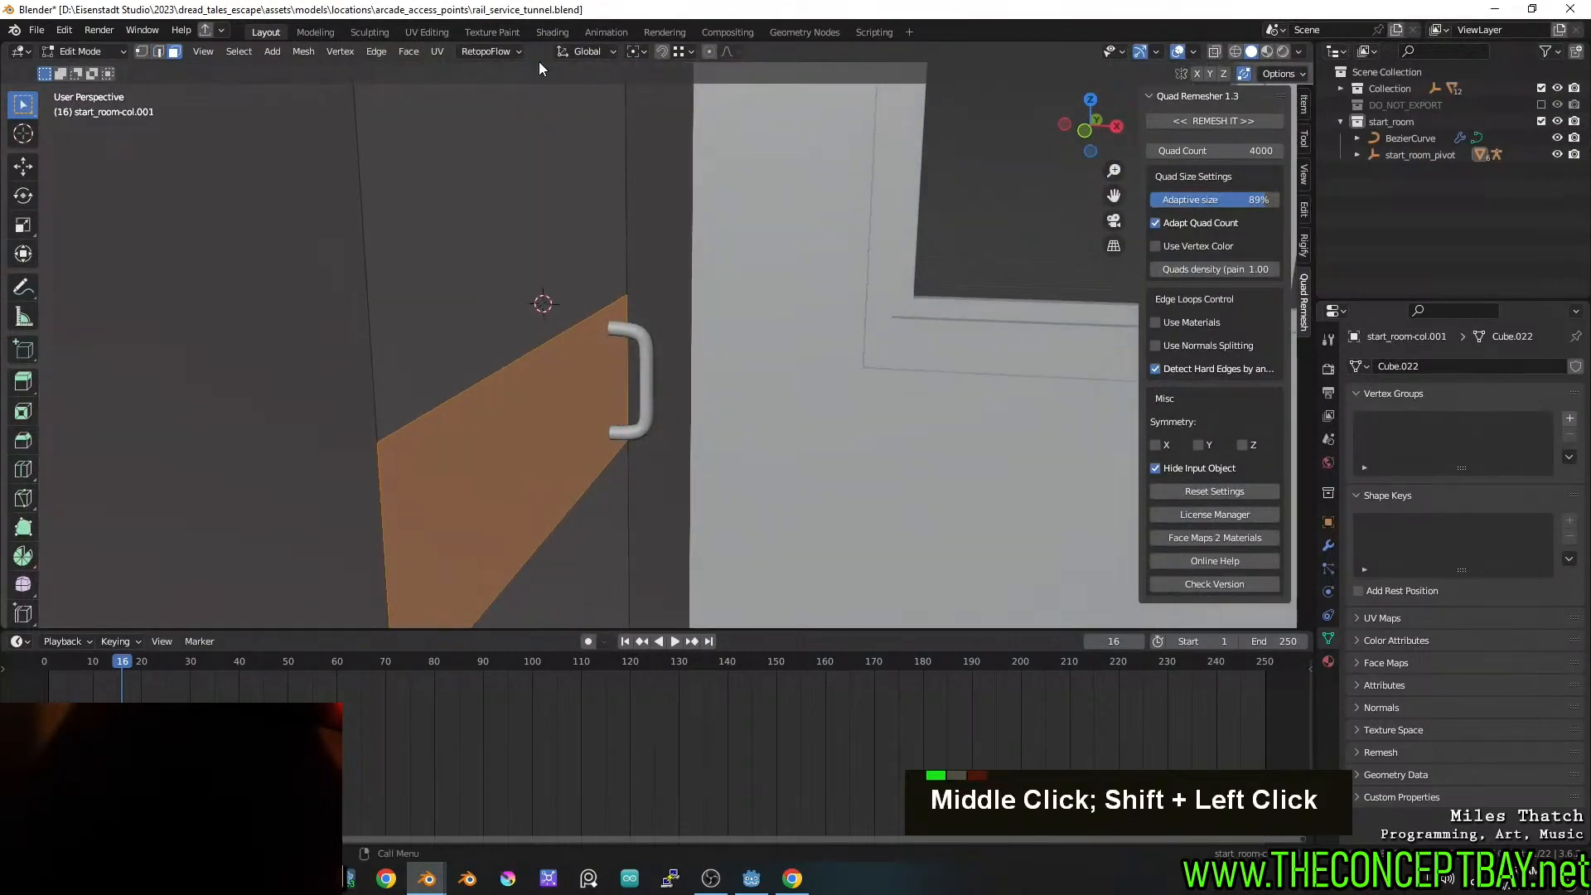
click(409, 52)
click(460, 89)
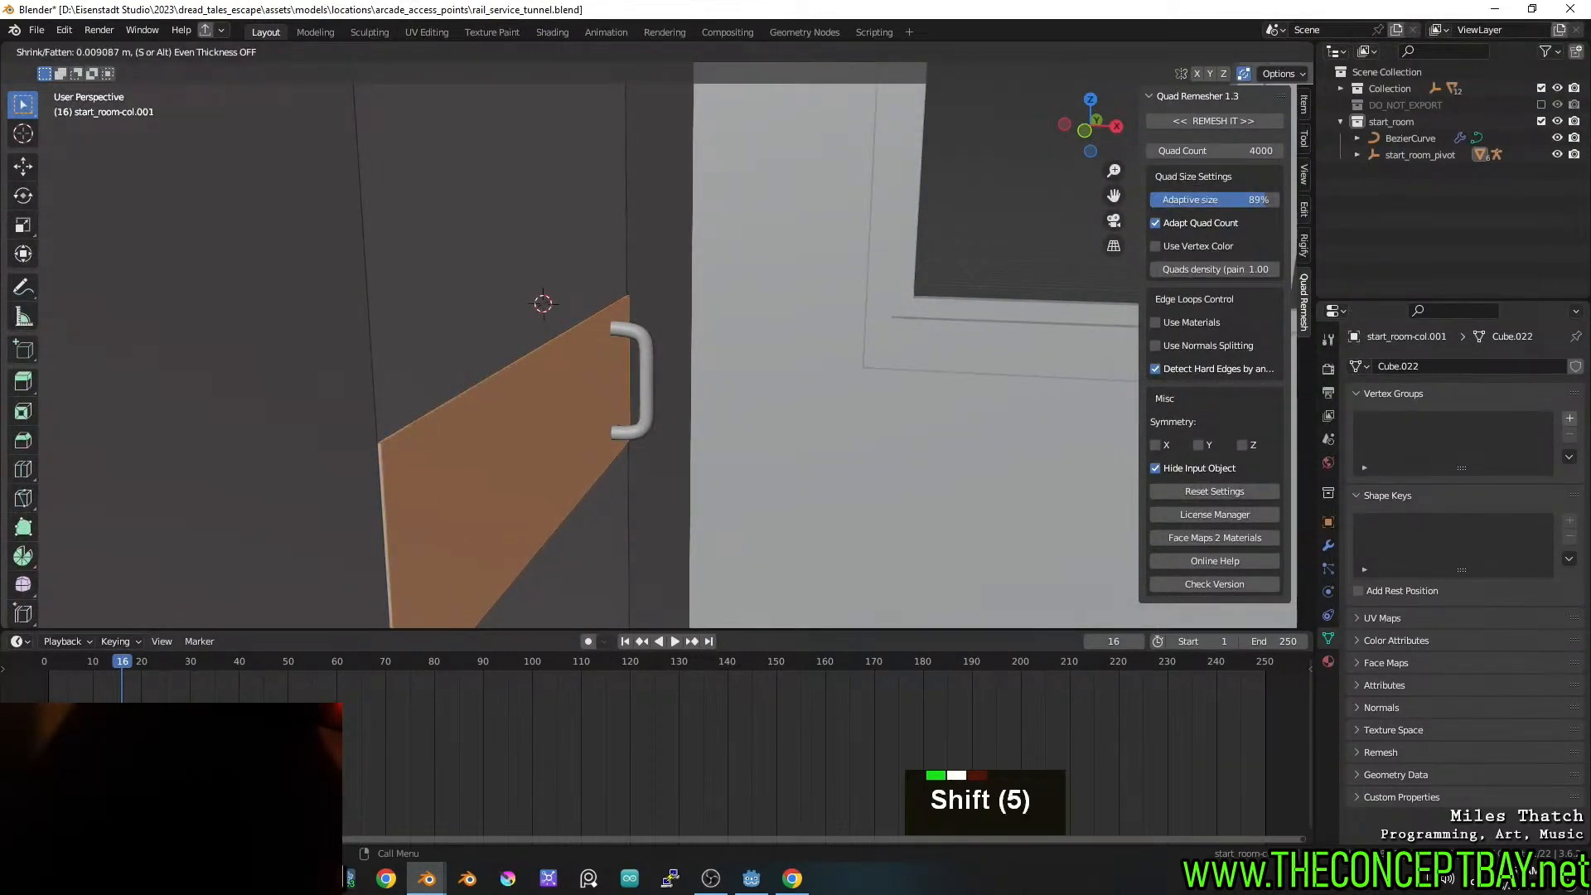
shift+click(722, 202)
Leave mesh editing of the door panel and add a second Mirror modifier to the handle curve
middle_drag(723, 201, 581, 222)
scroll(580, 222, down, 5)
middle_drag(642, 336, 847, 421)
key(Tab)
scroll(723, 368, down, 2)
scroll(694, 395, up, 7)
click(638, 393)
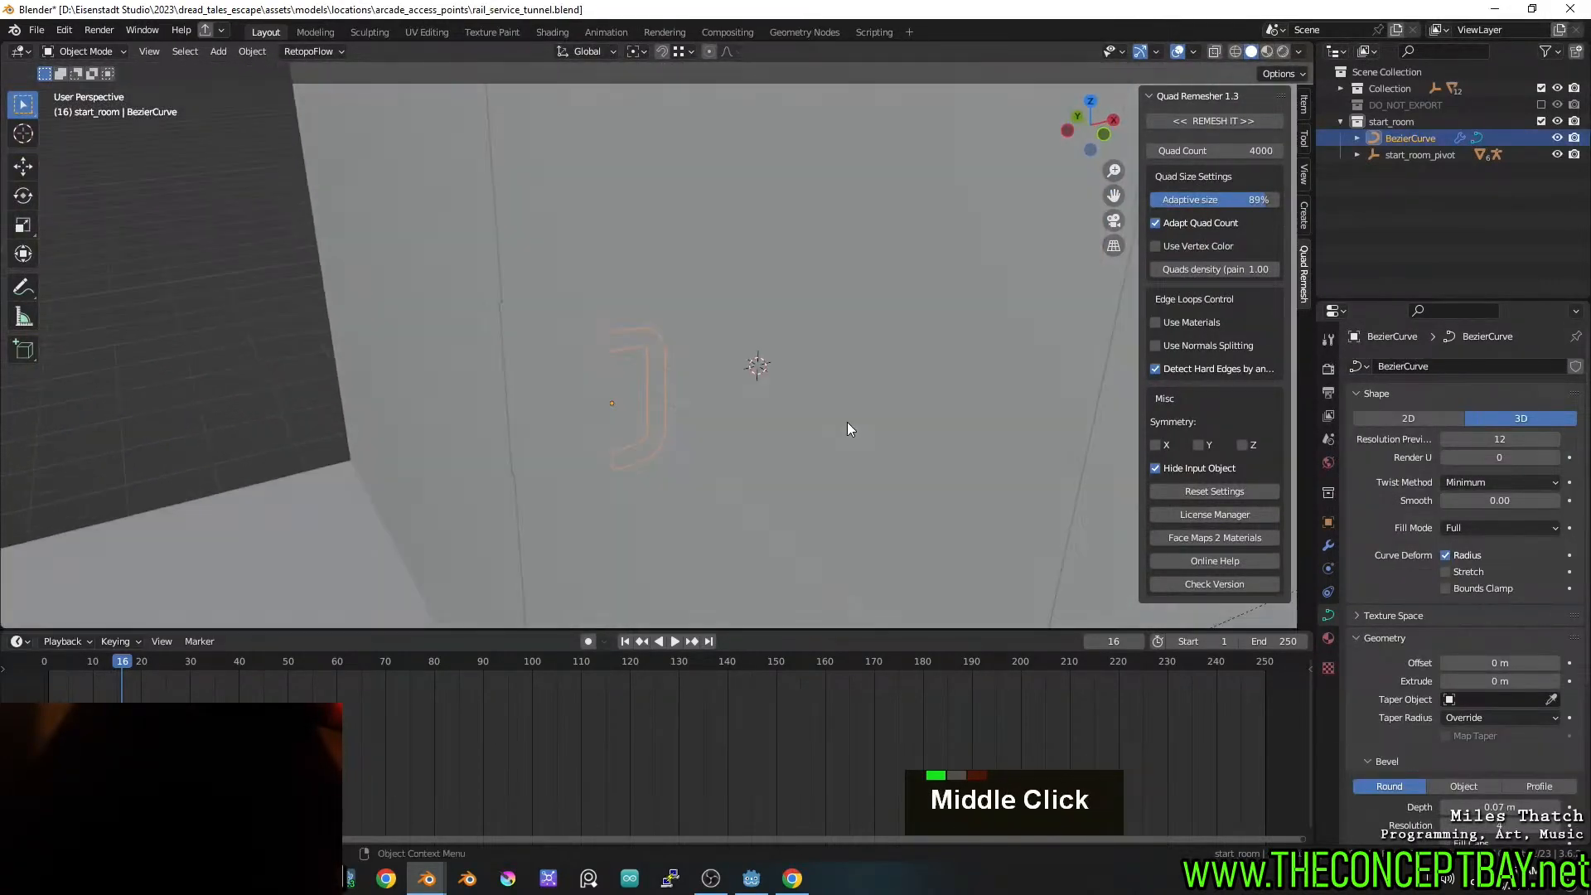
click(1328, 543)
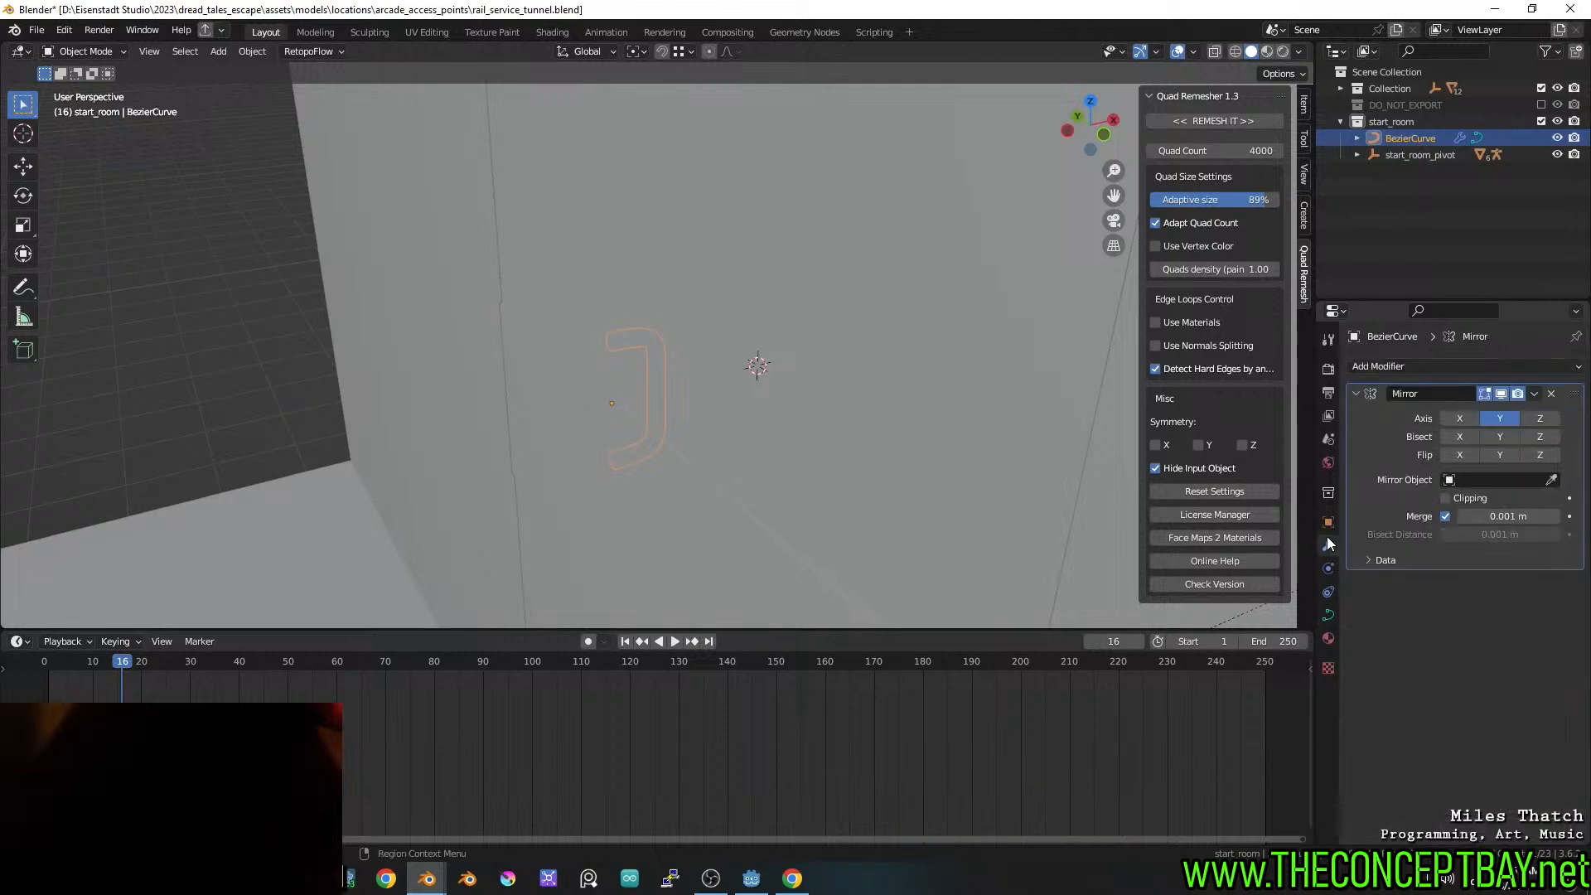
click(1405, 363)
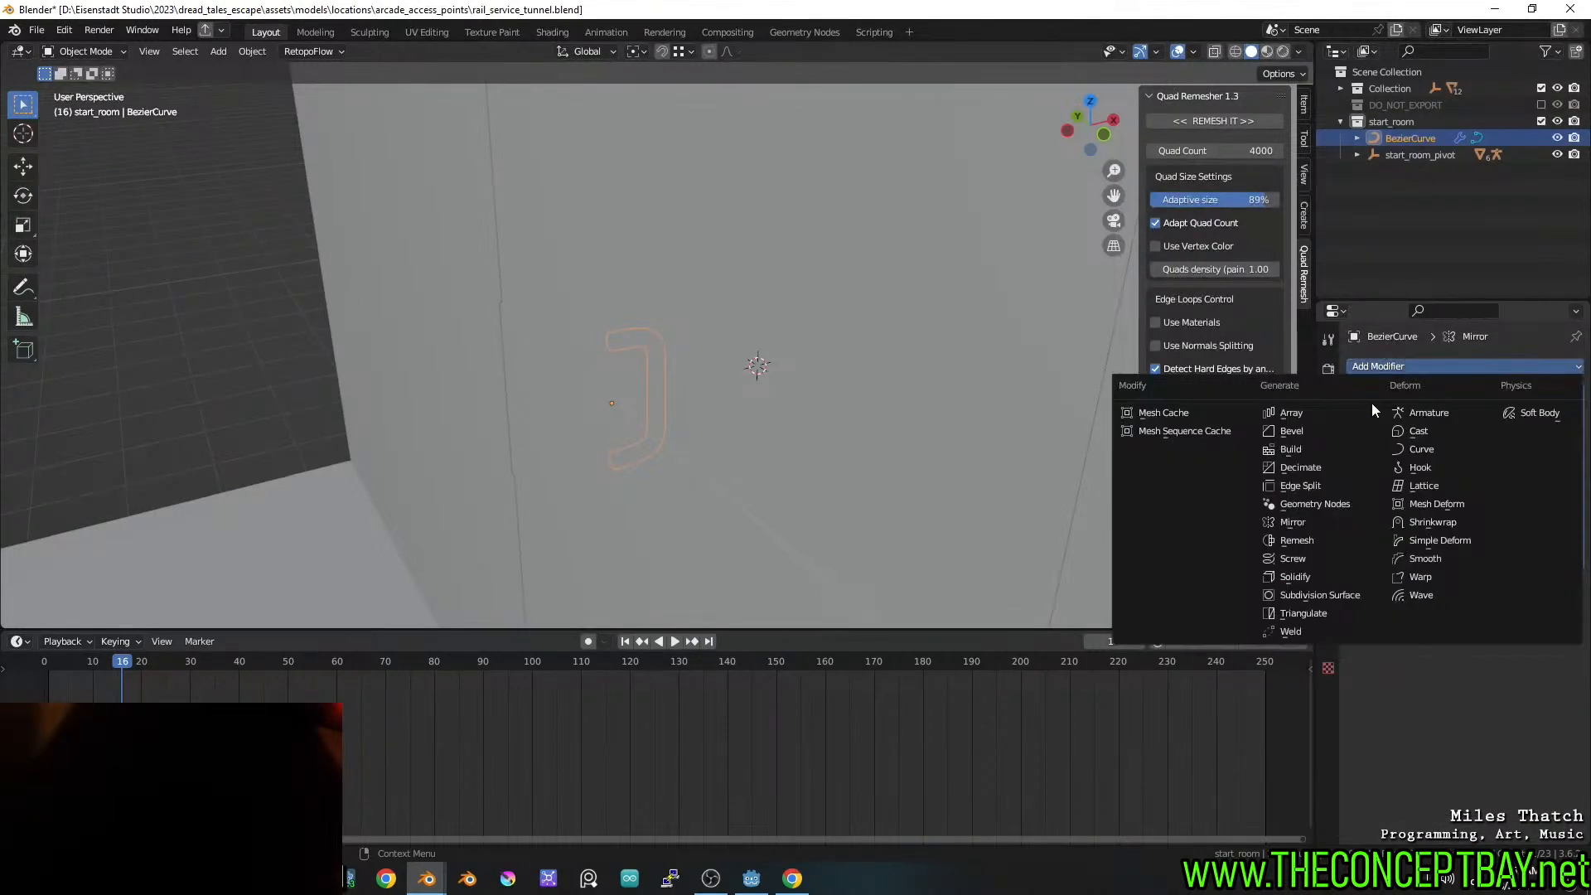
click(1316, 522)
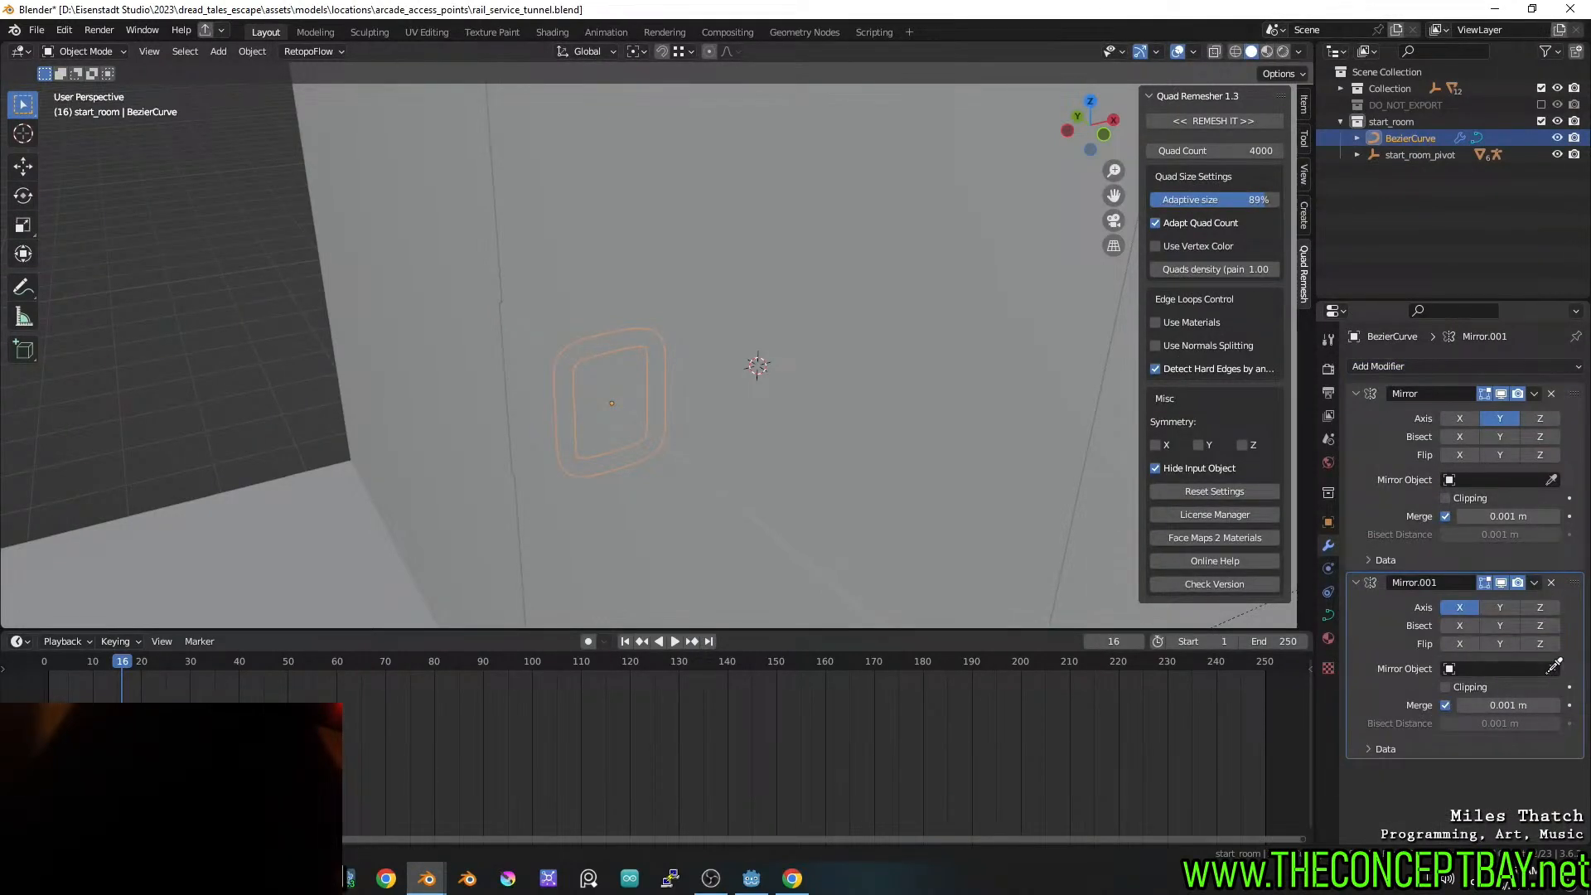
Use the door panel as the second modifier's mirror object and enable its X, Y and Z axes
click(1458, 605)
click(1538, 606)
click(1506, 606)
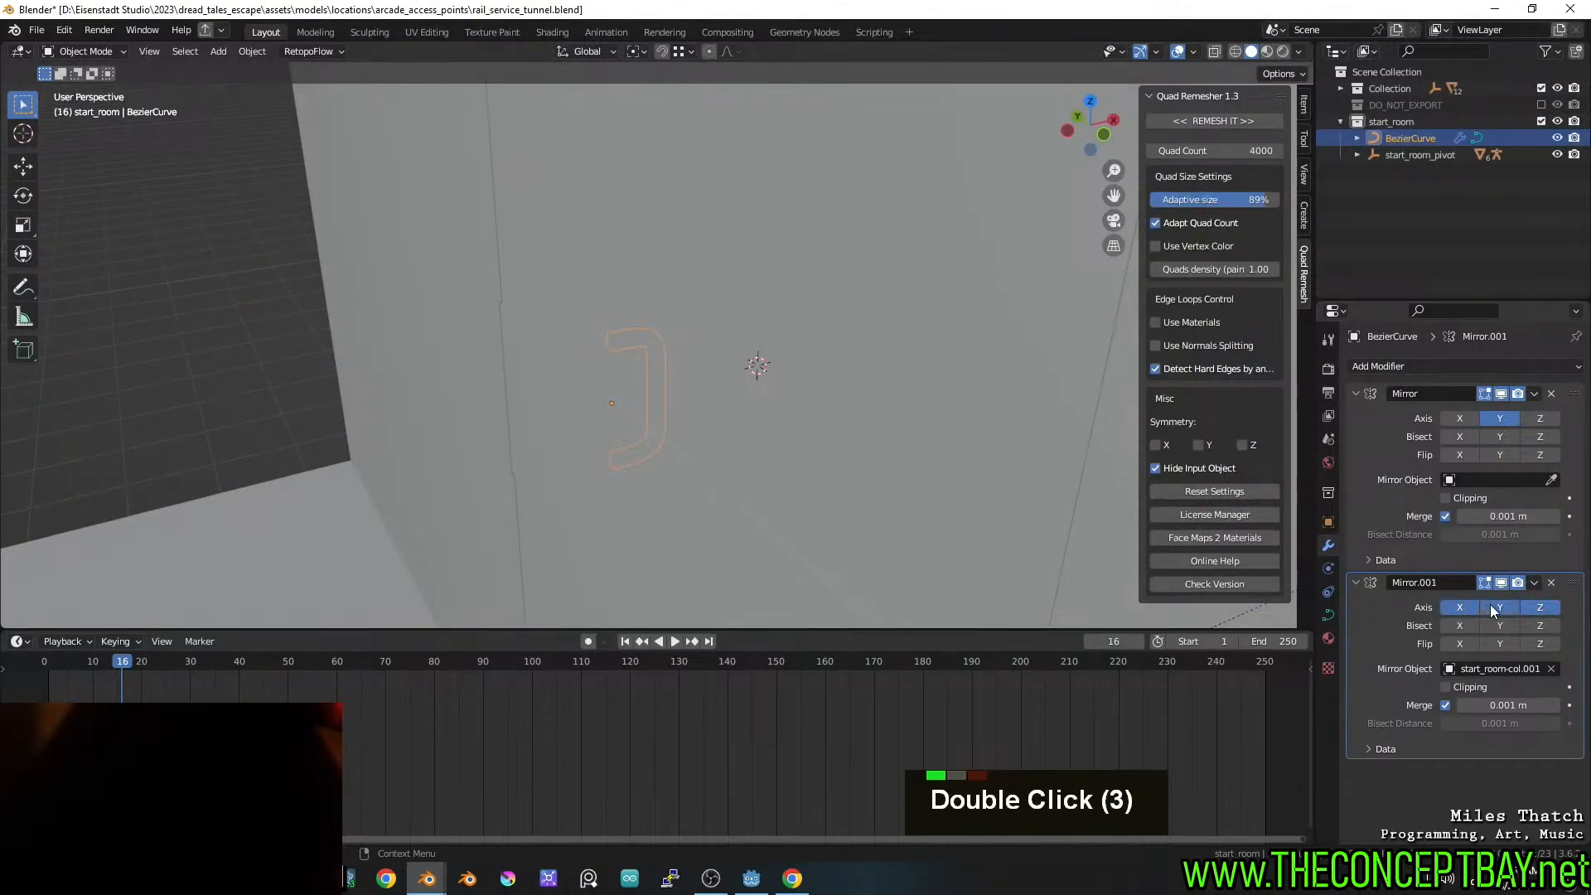
click(1535, 607)
Rename the door panel object to door
click(792, 389)
middle_drag(792, 390, 752, 272)
click(752, 270)
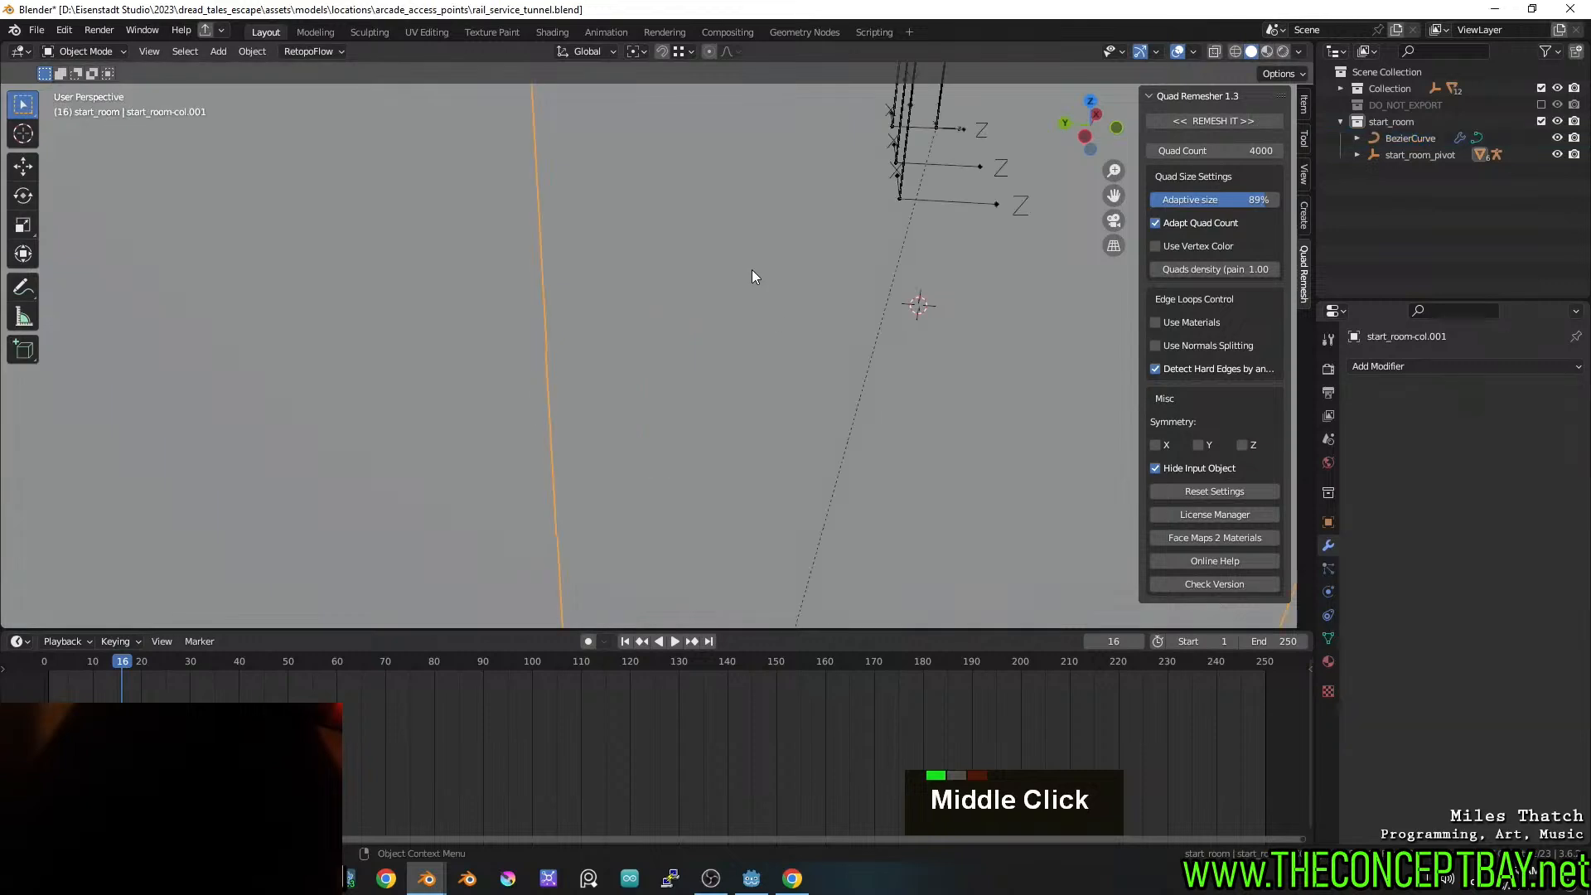
key(F2)
text(door)
key(Return)
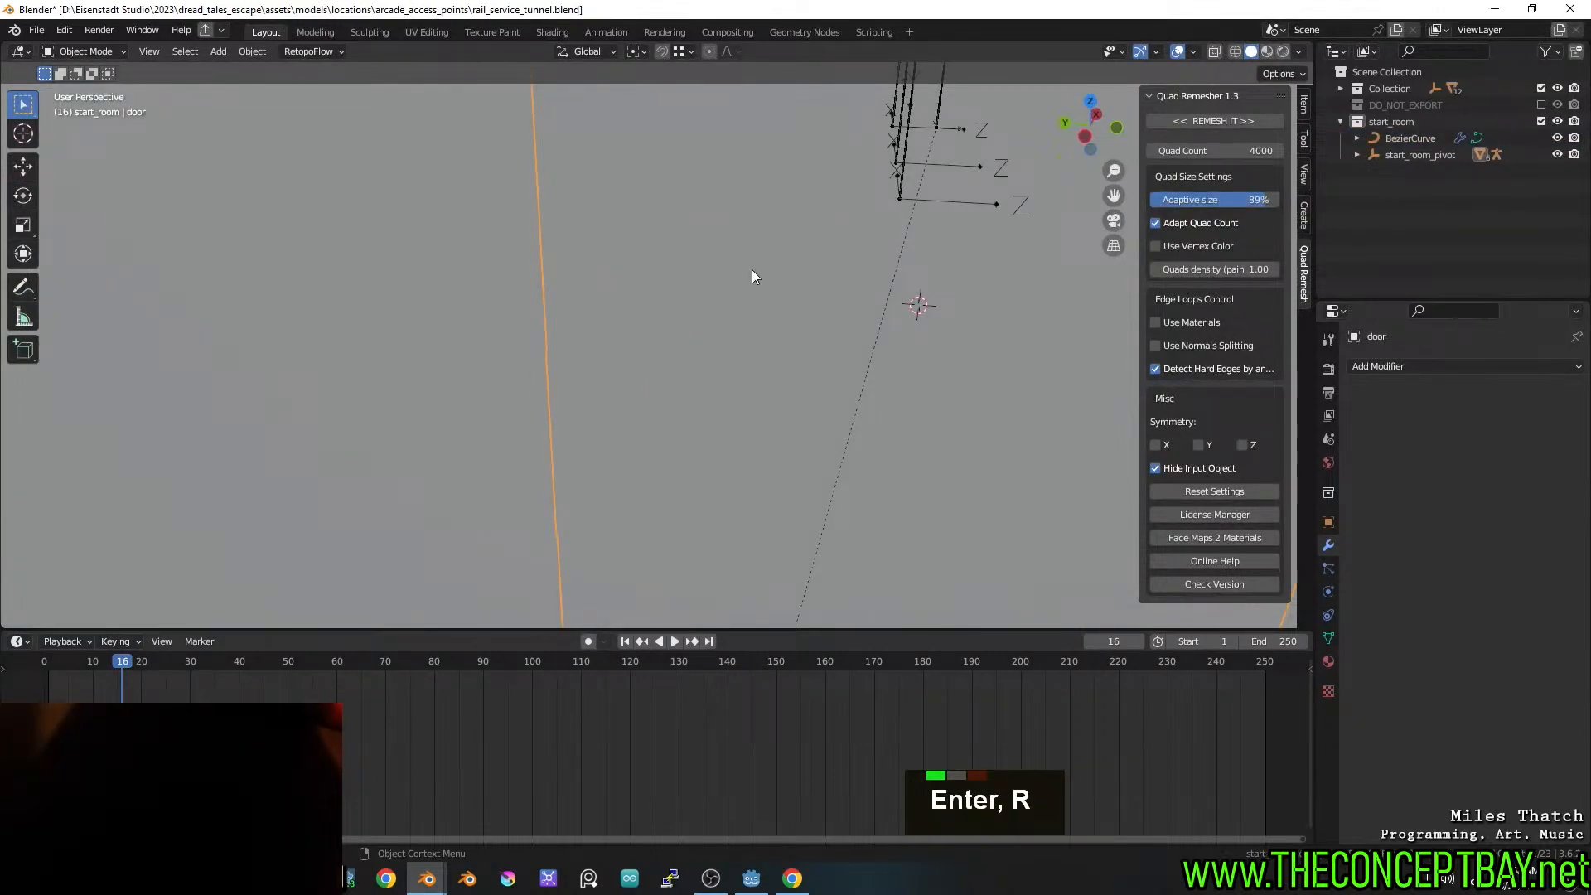
Turn off the X and Y axes in the handle's second Mirror modifier
middle_drag(759, 271, 645, 345)
click(645, 348)
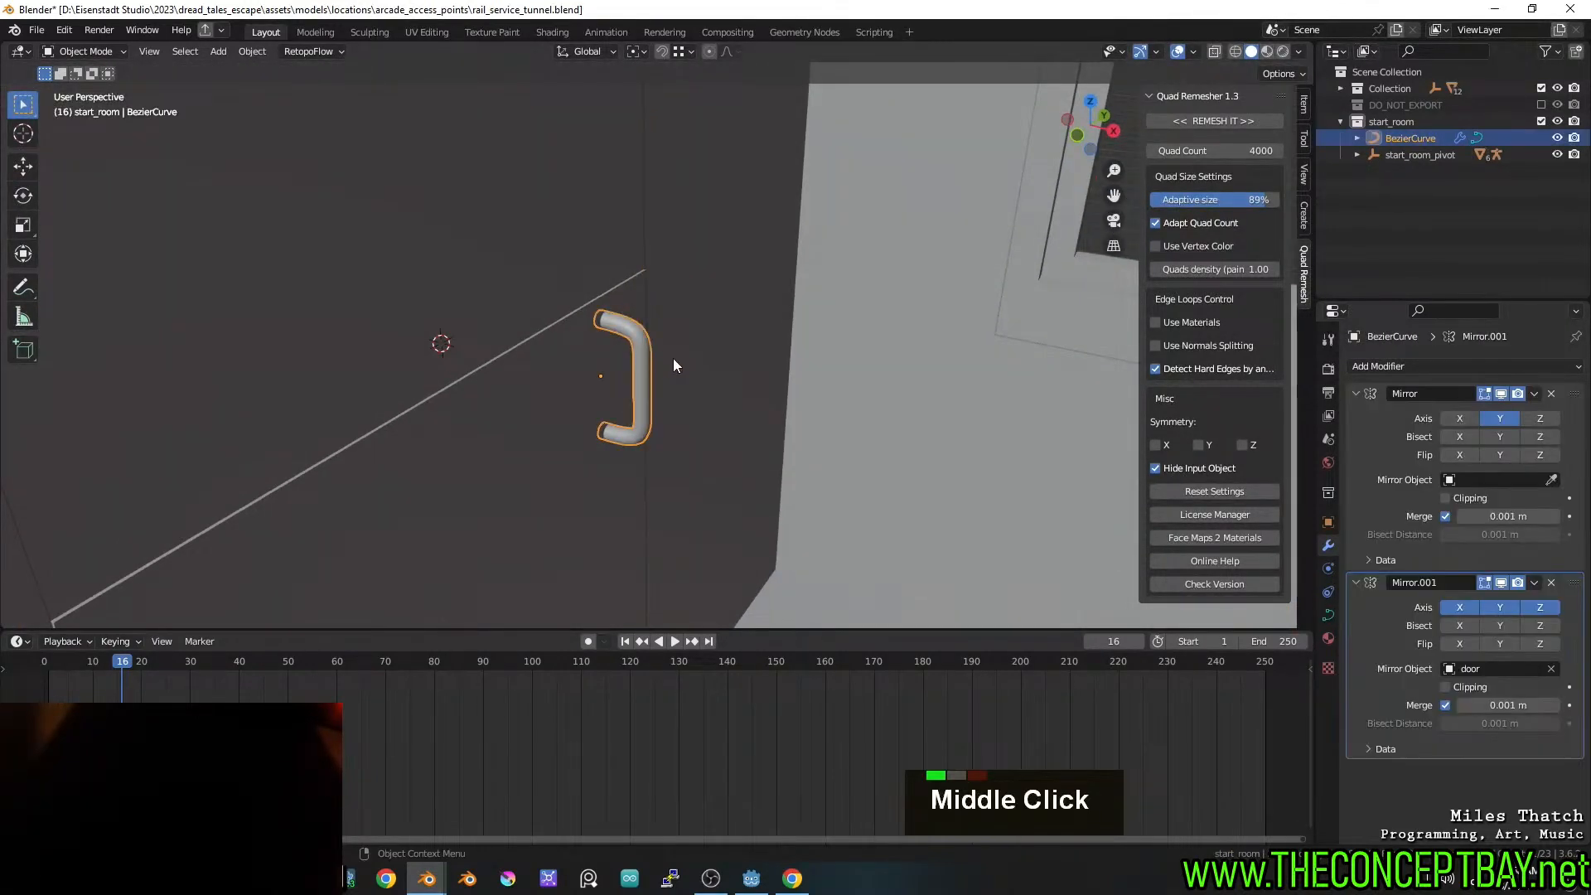
click(1450, 610)
click(1499, 607)
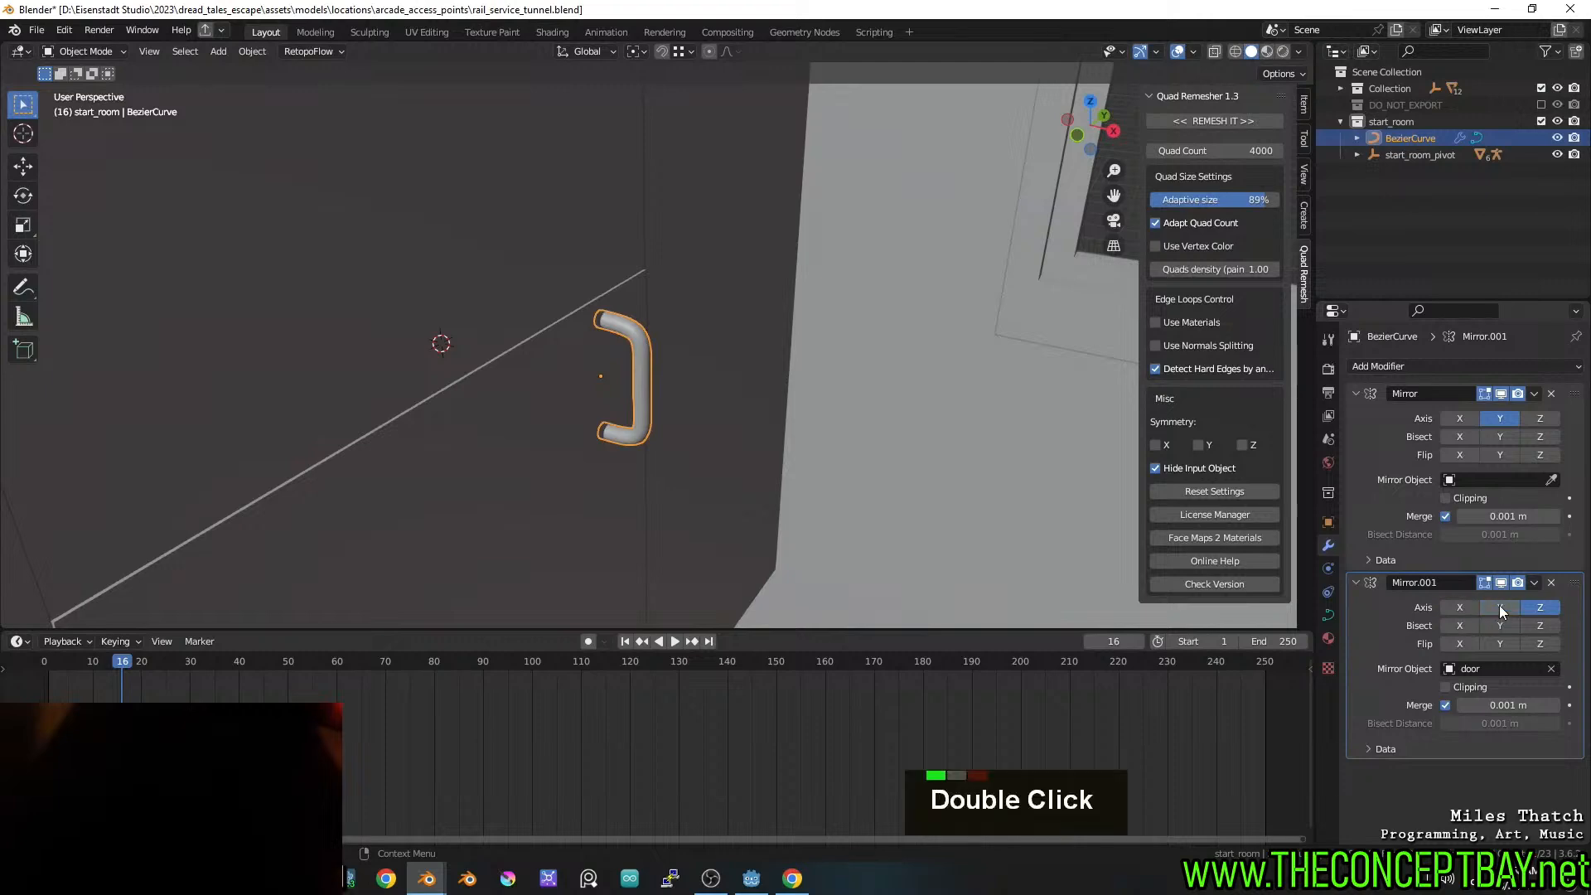
Snap the 3D cursor to the selected band faces on the door and set the door's origin to the cursor
middle_drag(507, 383, 445, 359)
scroll(446, 360, down, 2)
click(558, 395)
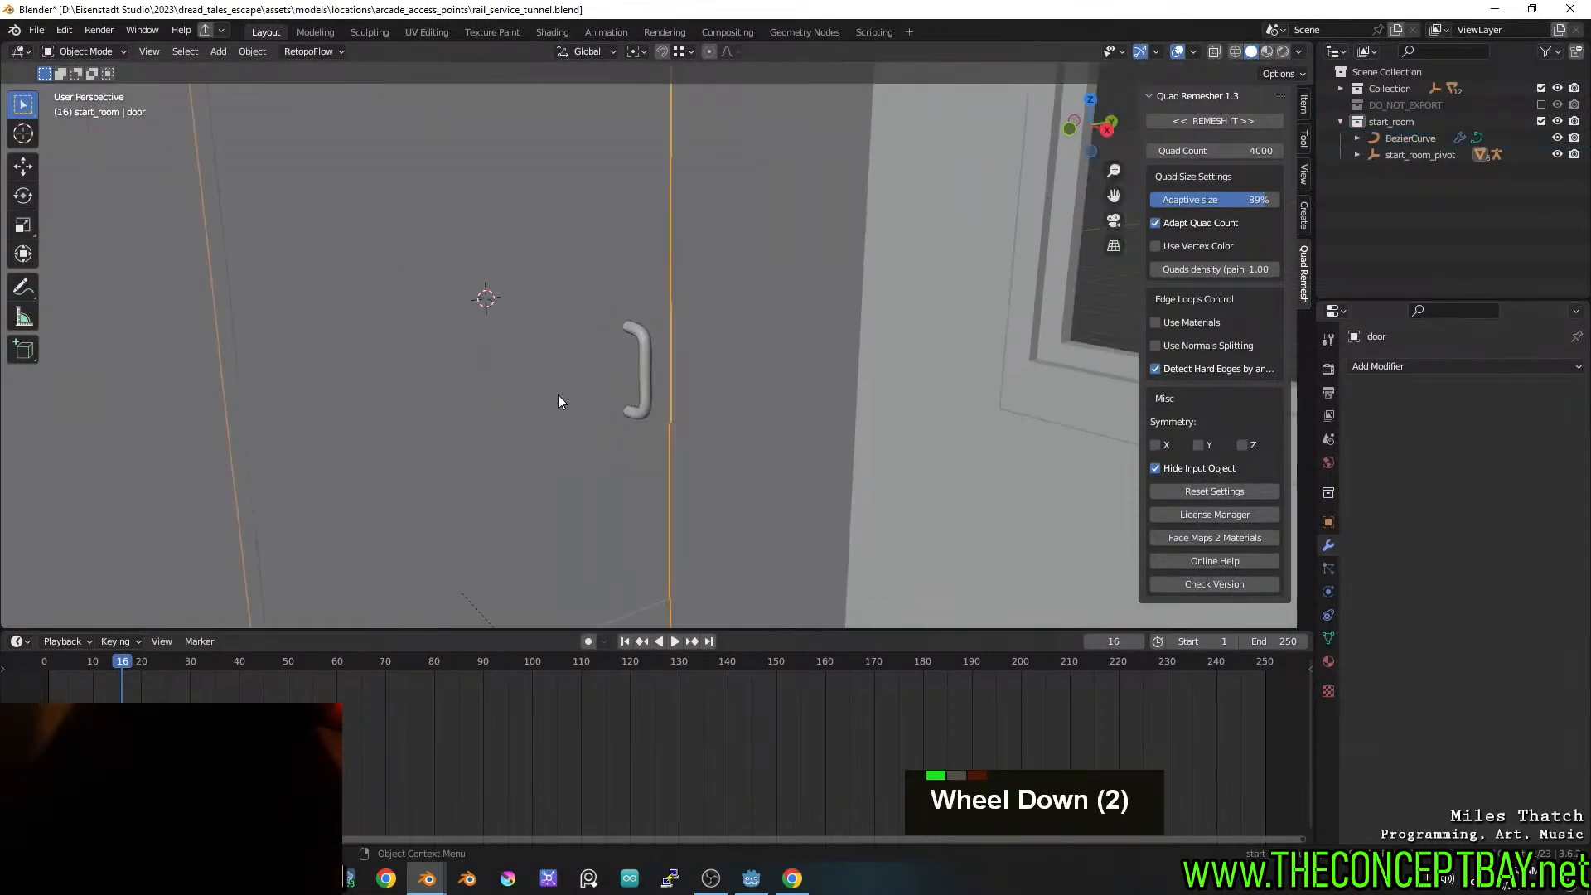
key(Tab)
middle_drag(558, 394, 575, 291)
key(3)
key(shift+s)
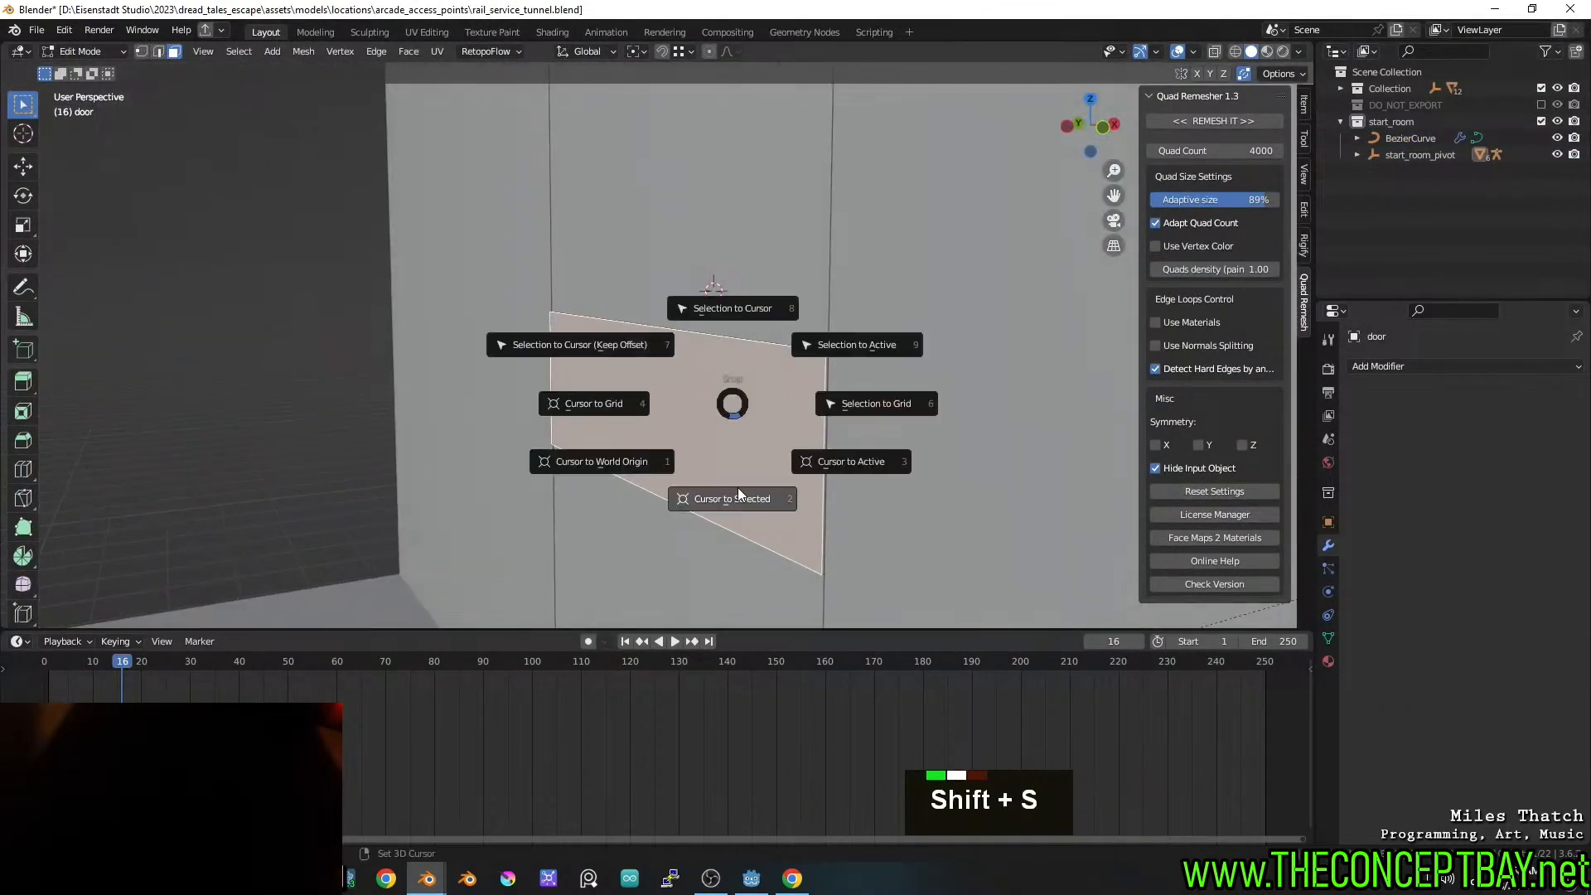
key(Tab)
right_click(693, 347)
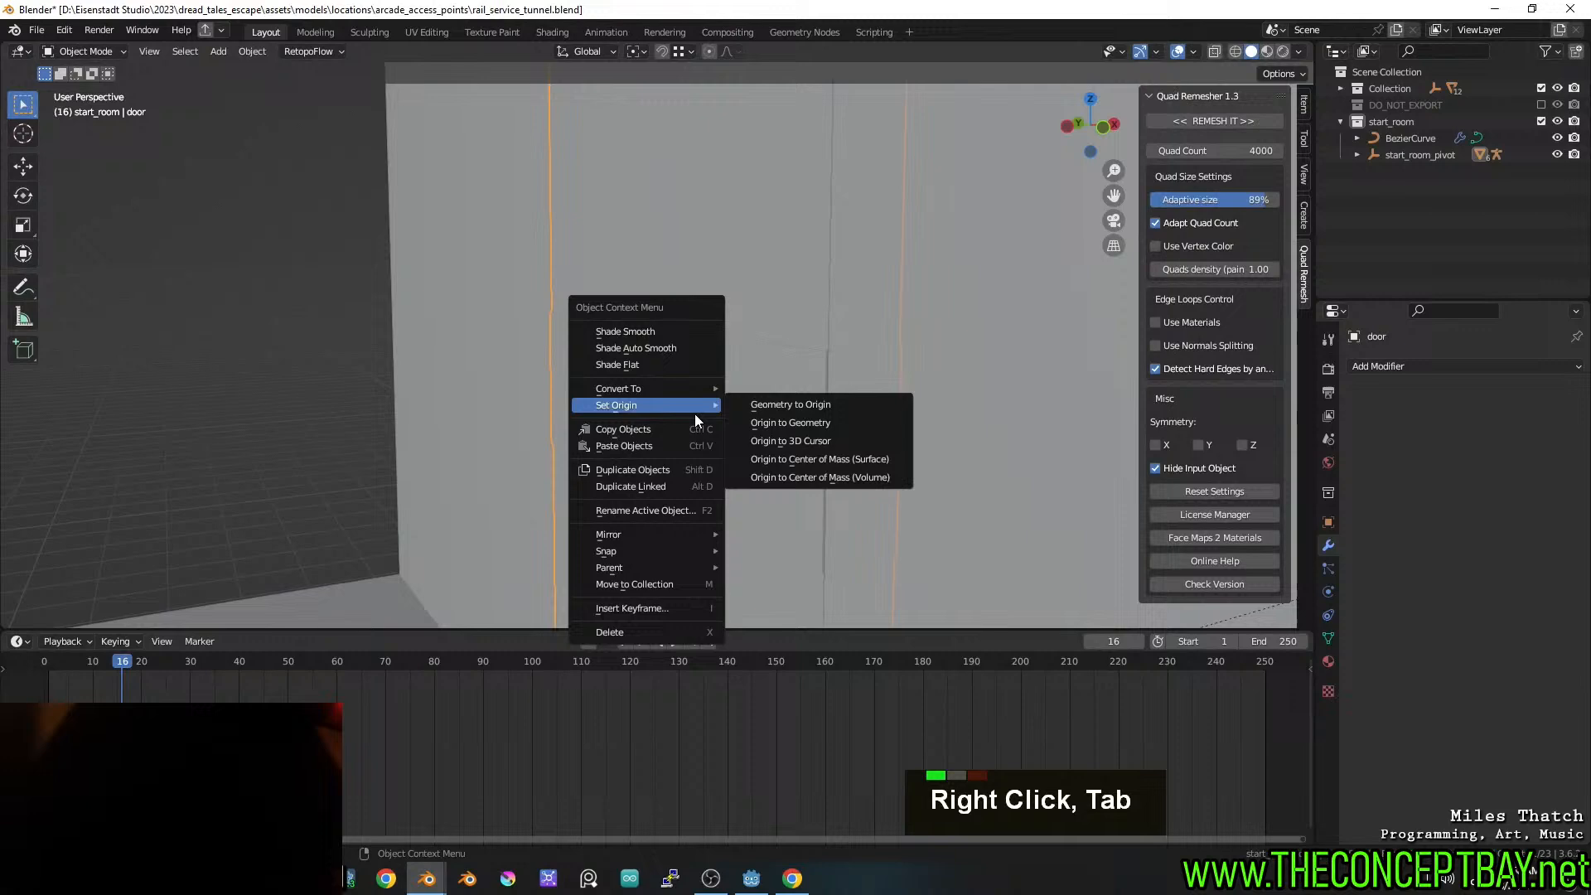
click(824, 440)
Enable the X axis in the handle's second Mirror modifier to mirror the handle onto the door's other side
middle_drag(823, 440, 838, 411)
scroll(747, 392, down, 3)
middle_drag(747, 392, 734, 304)
scroll(827, 425, down, 3)
scroll(805, 399, up, 4)
scroll(814, 372, down, 2)
click(744, 319)
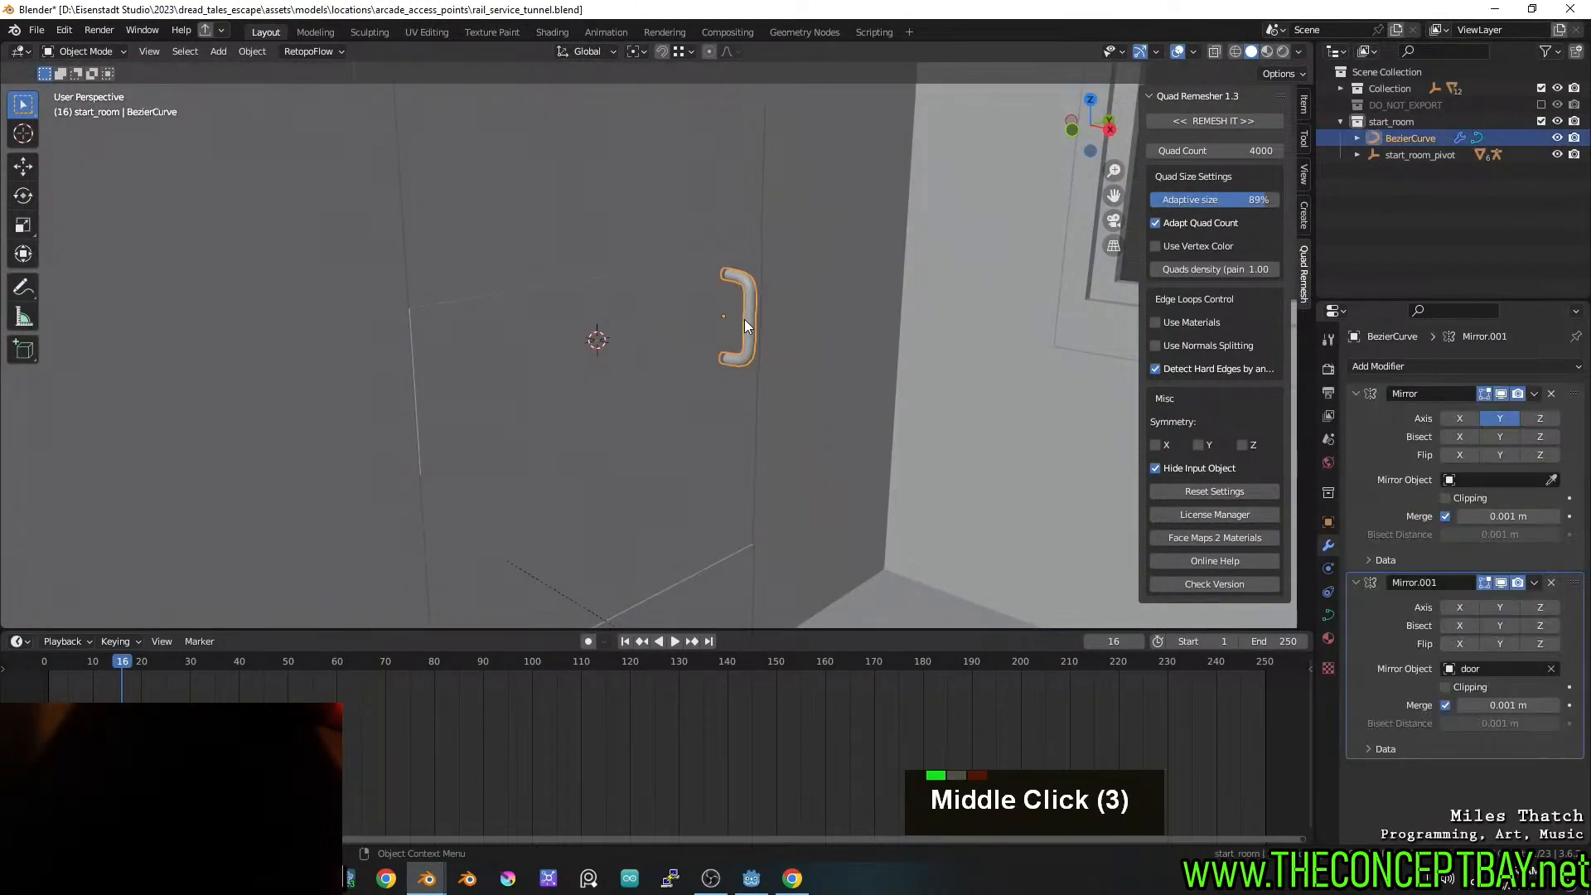
click(1462, 608)
middle_drag(1019, 415, 916, 401)
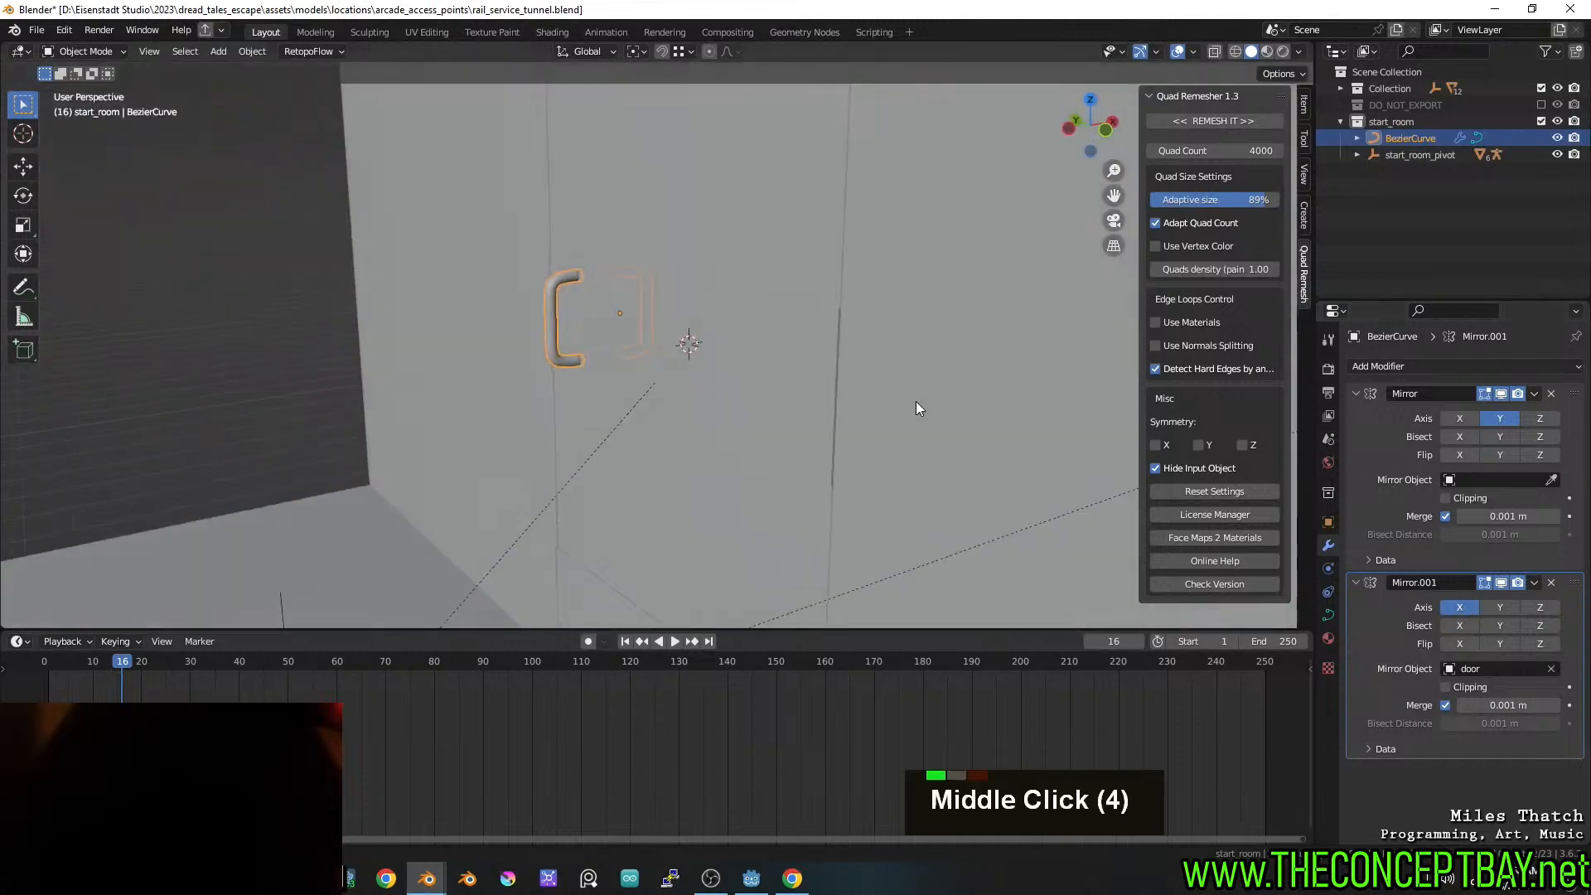
Snap the 3D cursor to the selected vertical edges on the side of the door opposite the handle
scroll(872, 403, up, 1)
scroll(631, 335, down, 3)
middle_drag(638, 336, 740, 365)
scroll(746, 337, down, 4)
scroll(809, 406, up, 3)
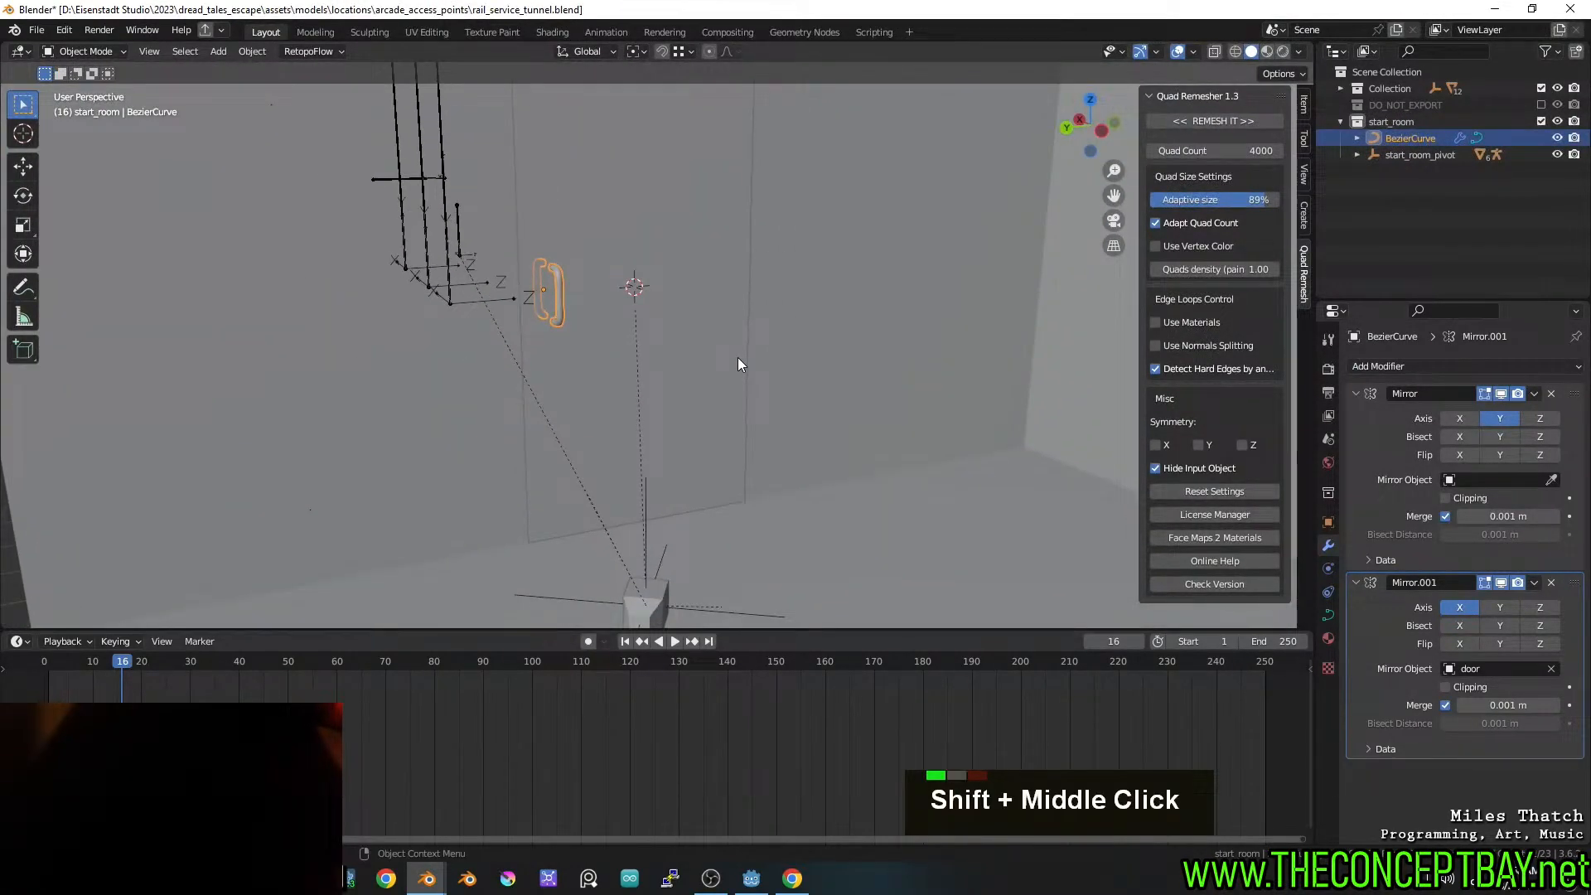
click(698, 344)
key(Tab)
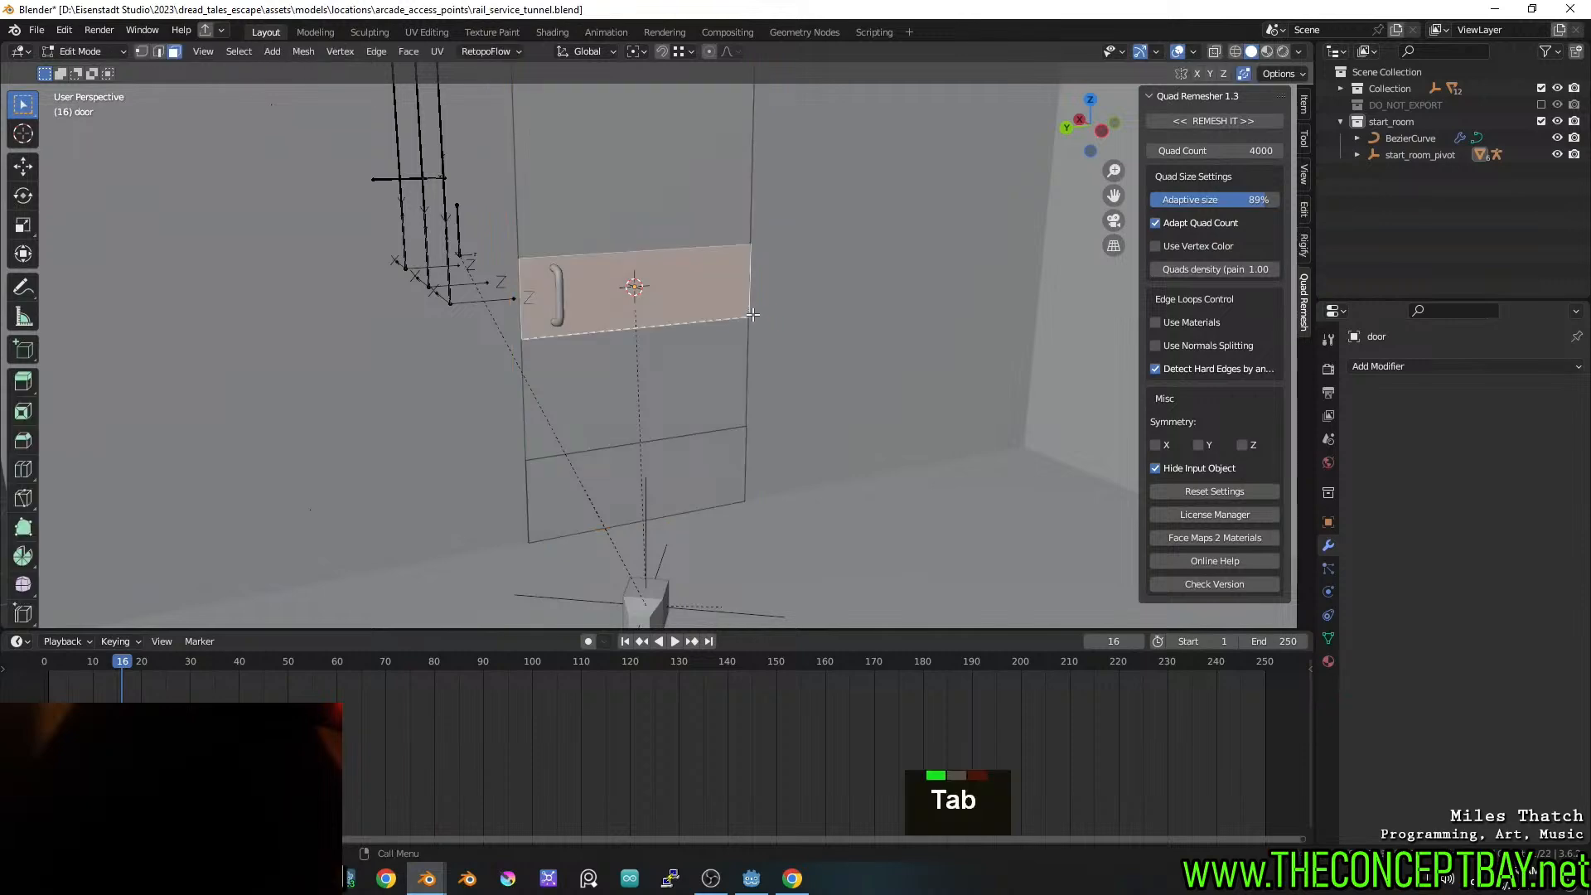
middle_drag(698, 343, 764, 359)
key(2)
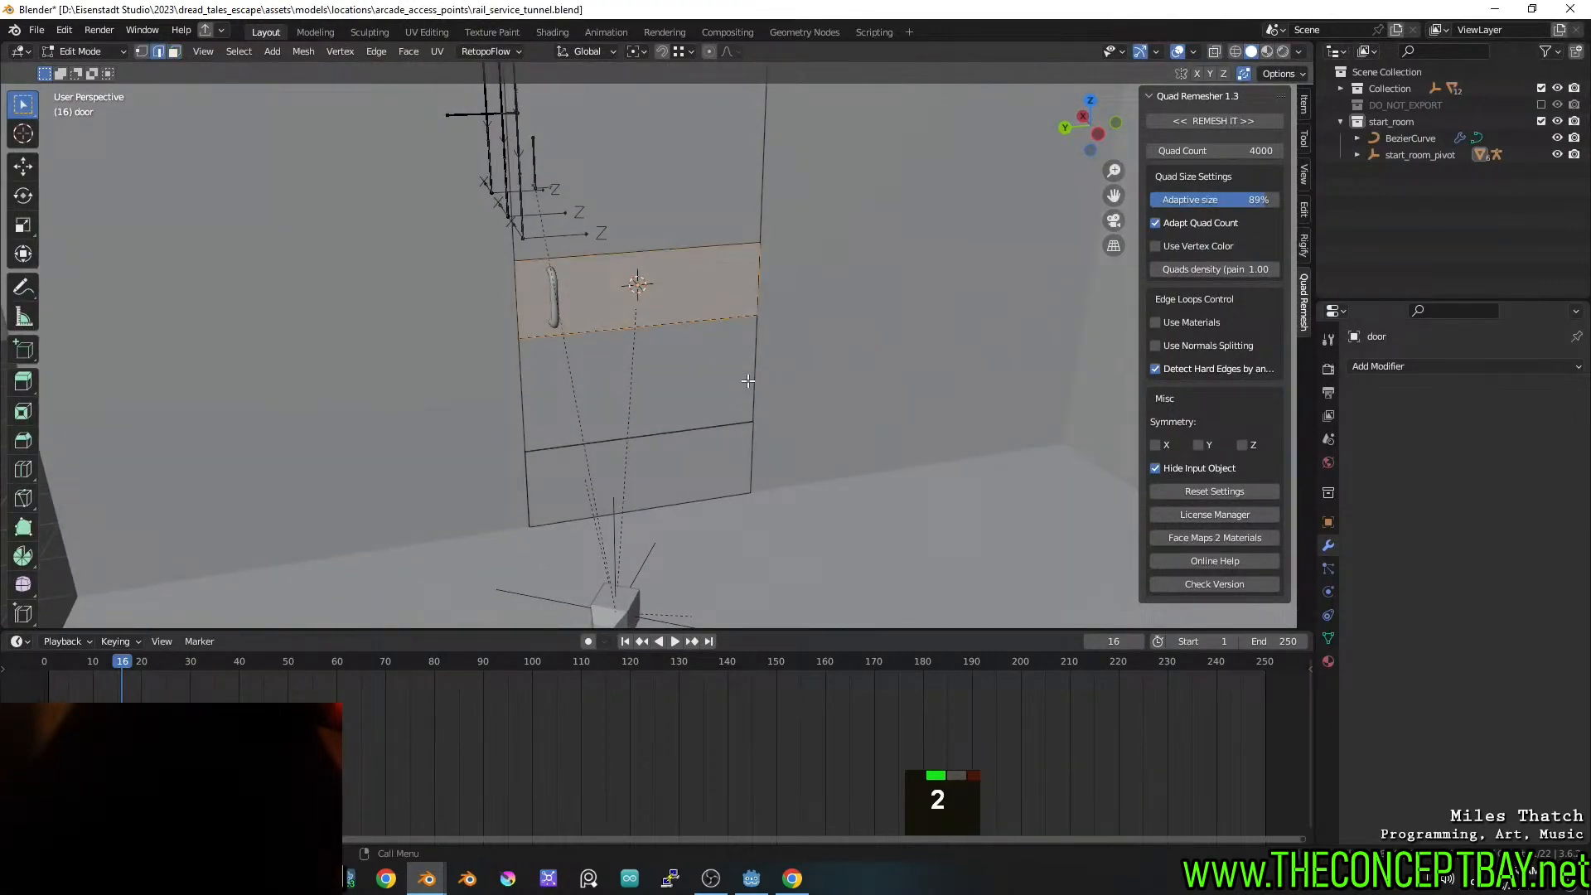
click(755, 369)
shift+click(752, 167)
mouse_move(754, 168)
middle_down()
mouse_move(820, 141)
mouse_move(783, 132)
mouse_move(756, 153)
middle_up()
shift+middle_drag(756, 170, 700, 327)
key(shift+s)
click(698, 400)
Return the door to Object Mode and save the file
middle_drag(741, 434, 862, 464)
middle_drag(577, 476, 648, 409)
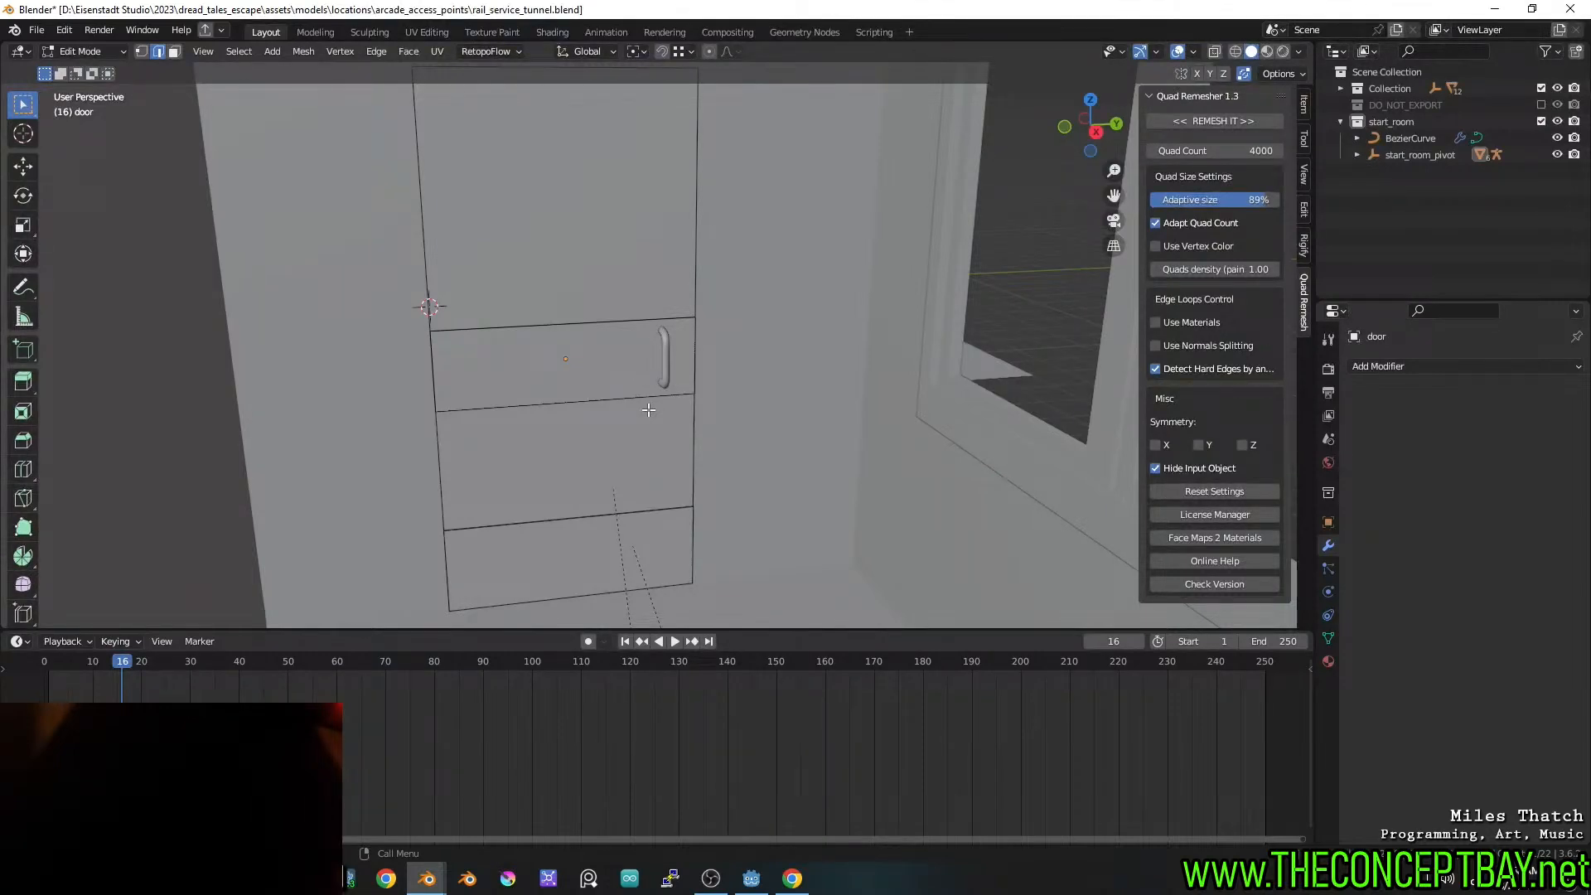
mouse_move(648, 410)
middle_down()
mouse_move(320, 408)
mouse_move(658, 397)
middle_up()
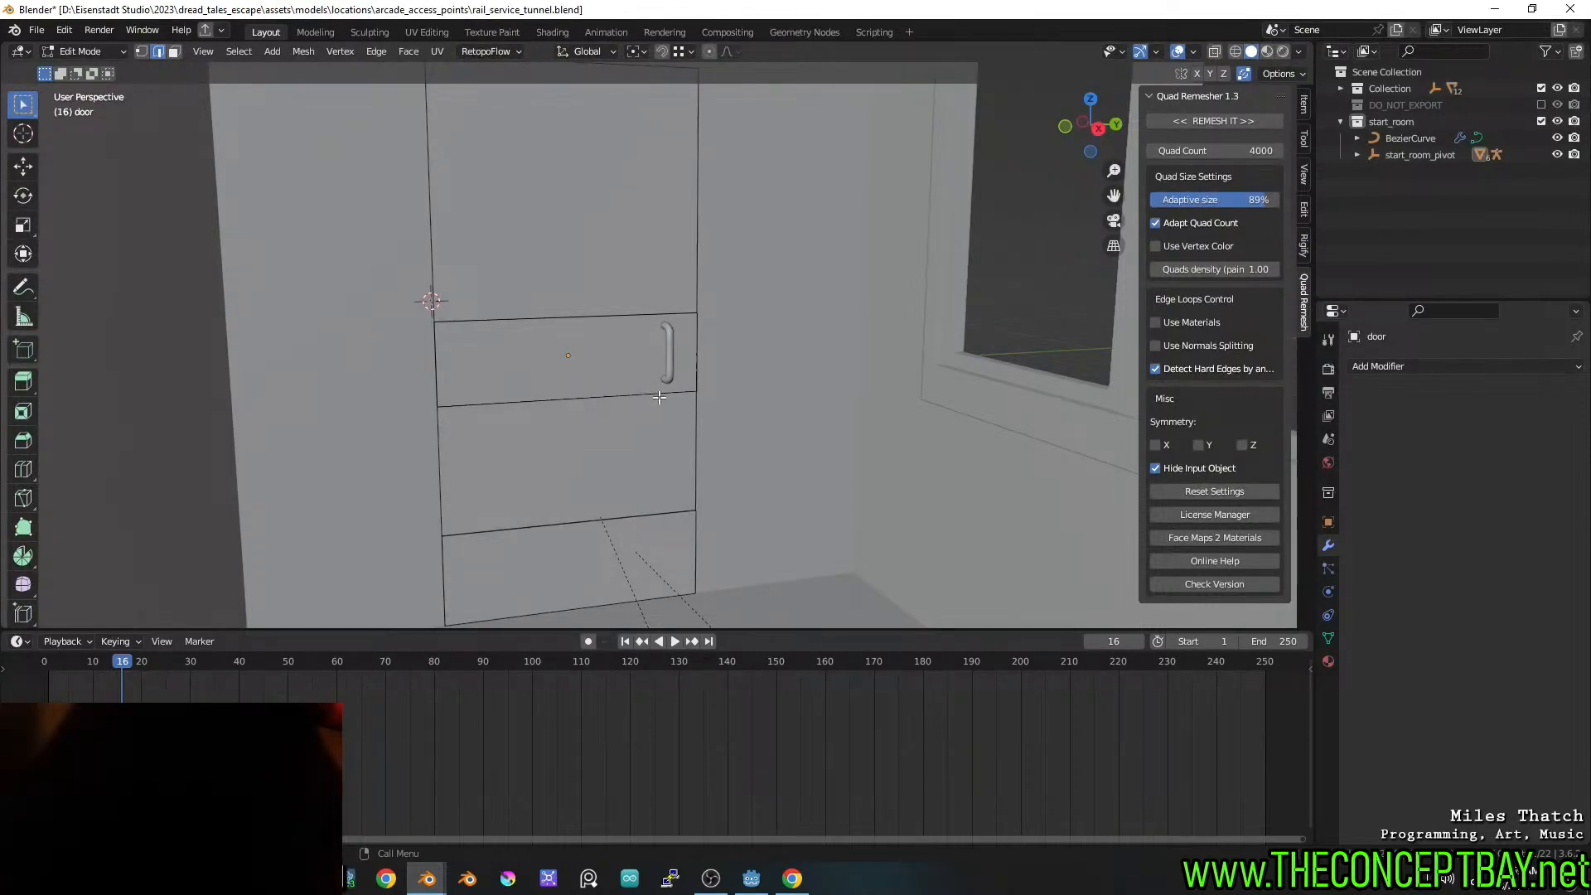
scroll(639, 416, down, 1)
middle_drag(659, 397, 772, 429)
key(Tab)
scroll(672, 413, up, 2)
key(ctrl+s)
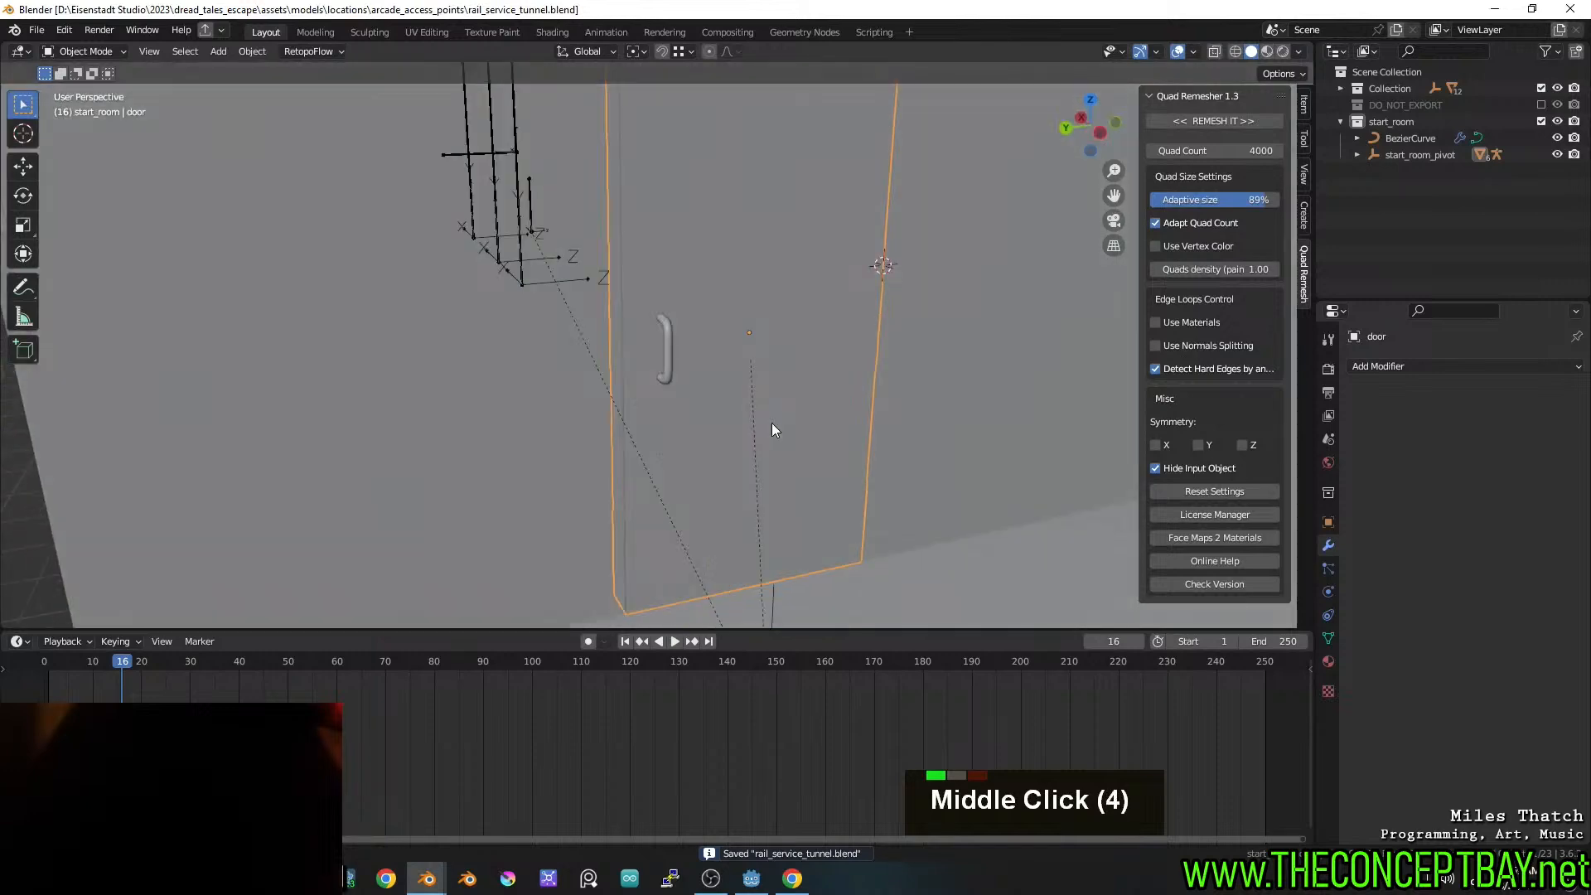
Set the handle curve's preview resolution to 5 and lower its bevel resolution in wireframe display
scroll(746, 421, down, 4)
middle_drag(440, 412, 718, 406)
click(683, 357)
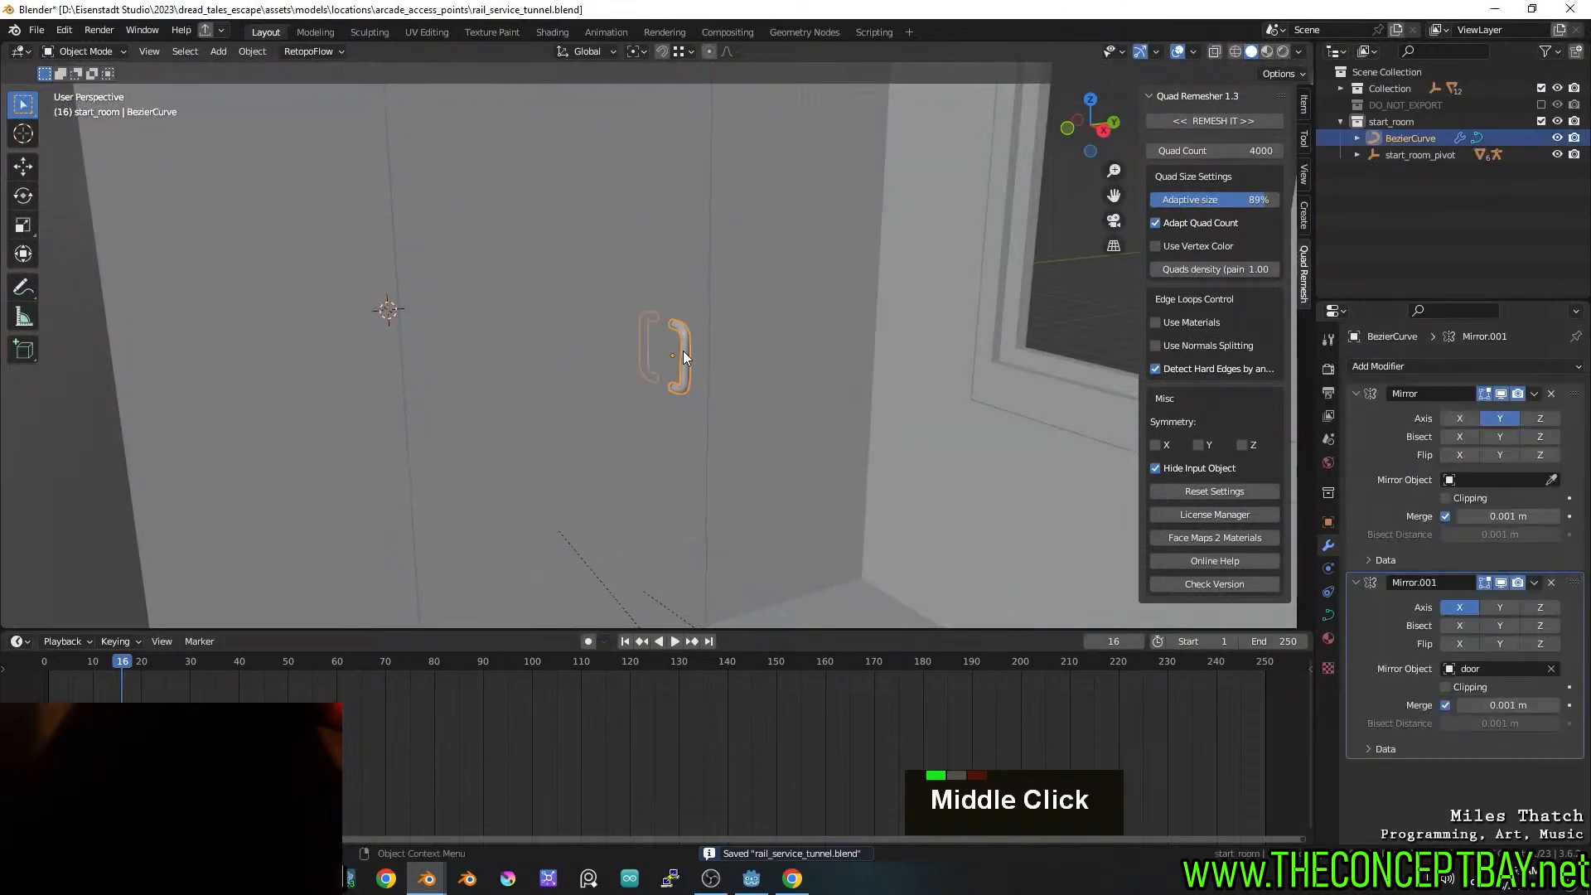
right_click(683, 357)
scroll(708, 350, up, 3)
key(z)
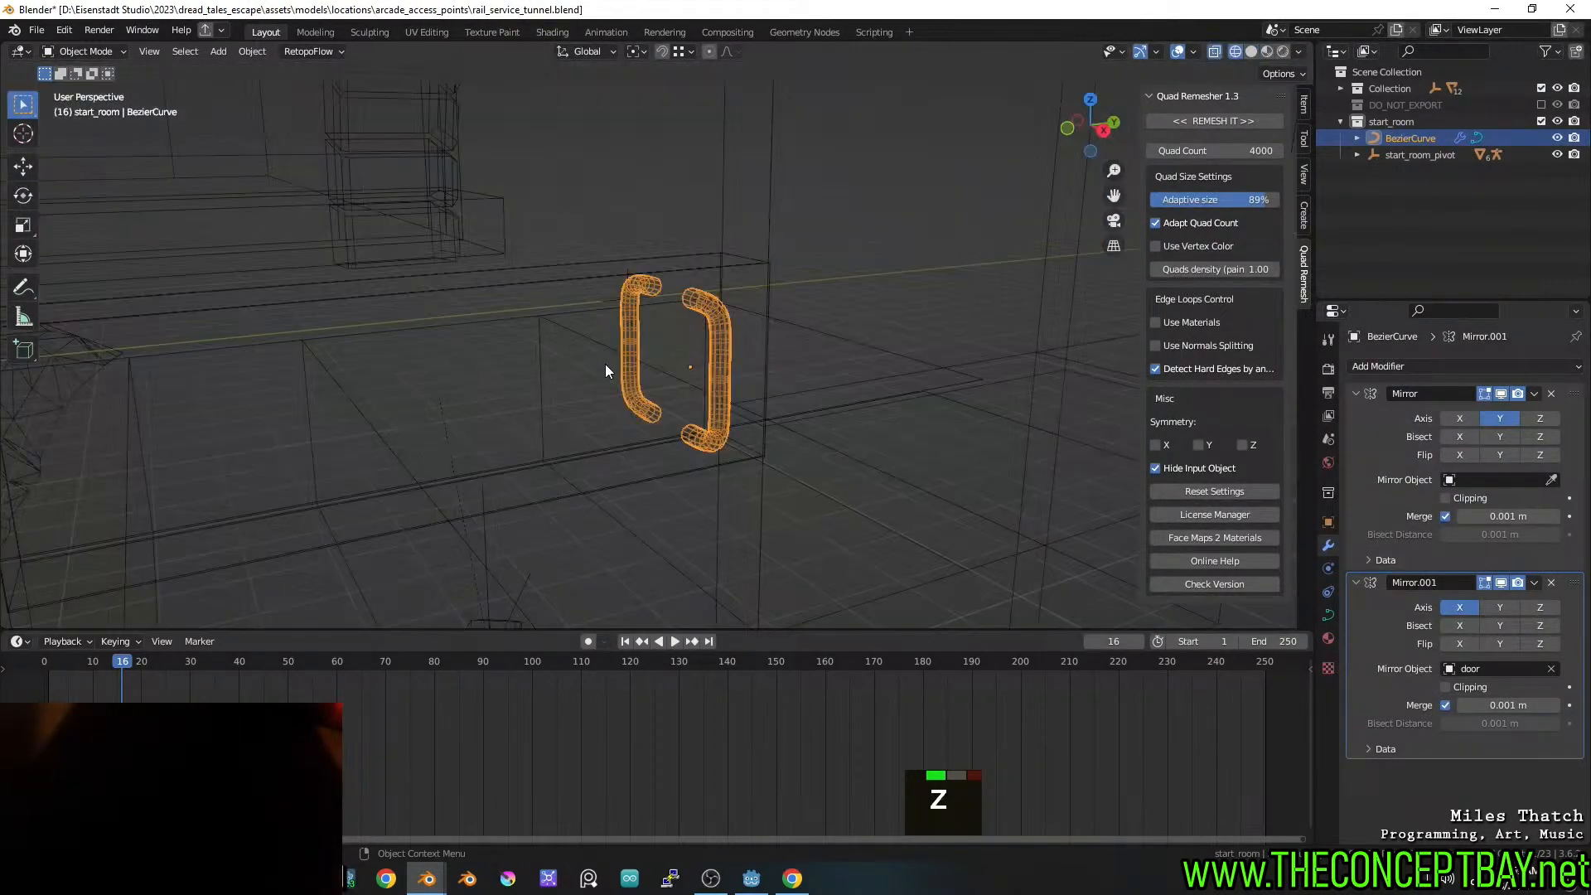
click(1329, 615)
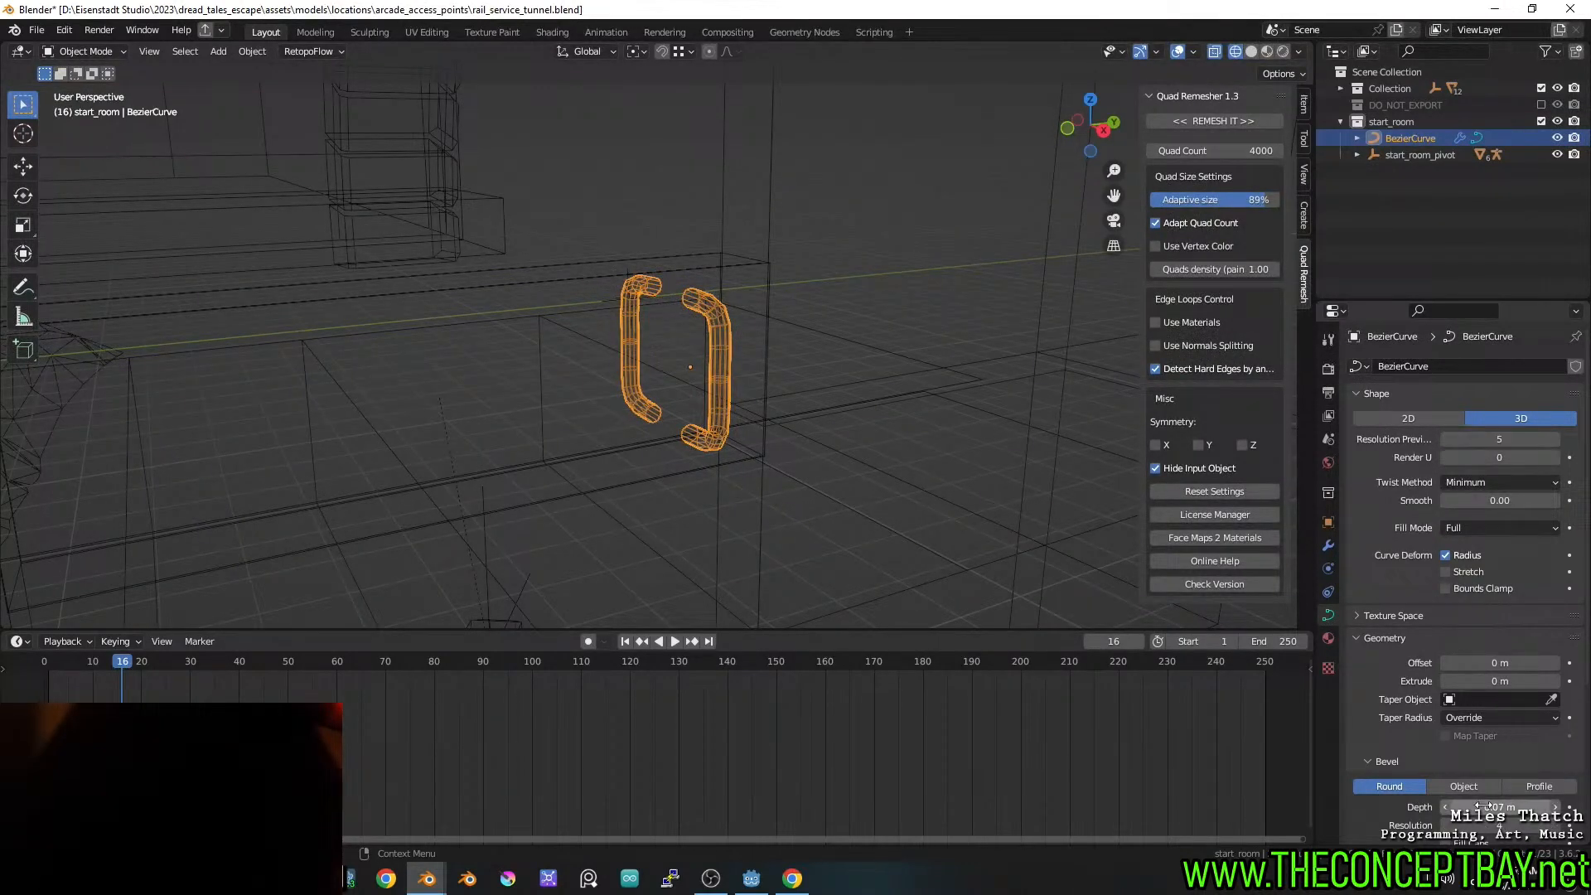
drag(1500, 825, 1465, 826)
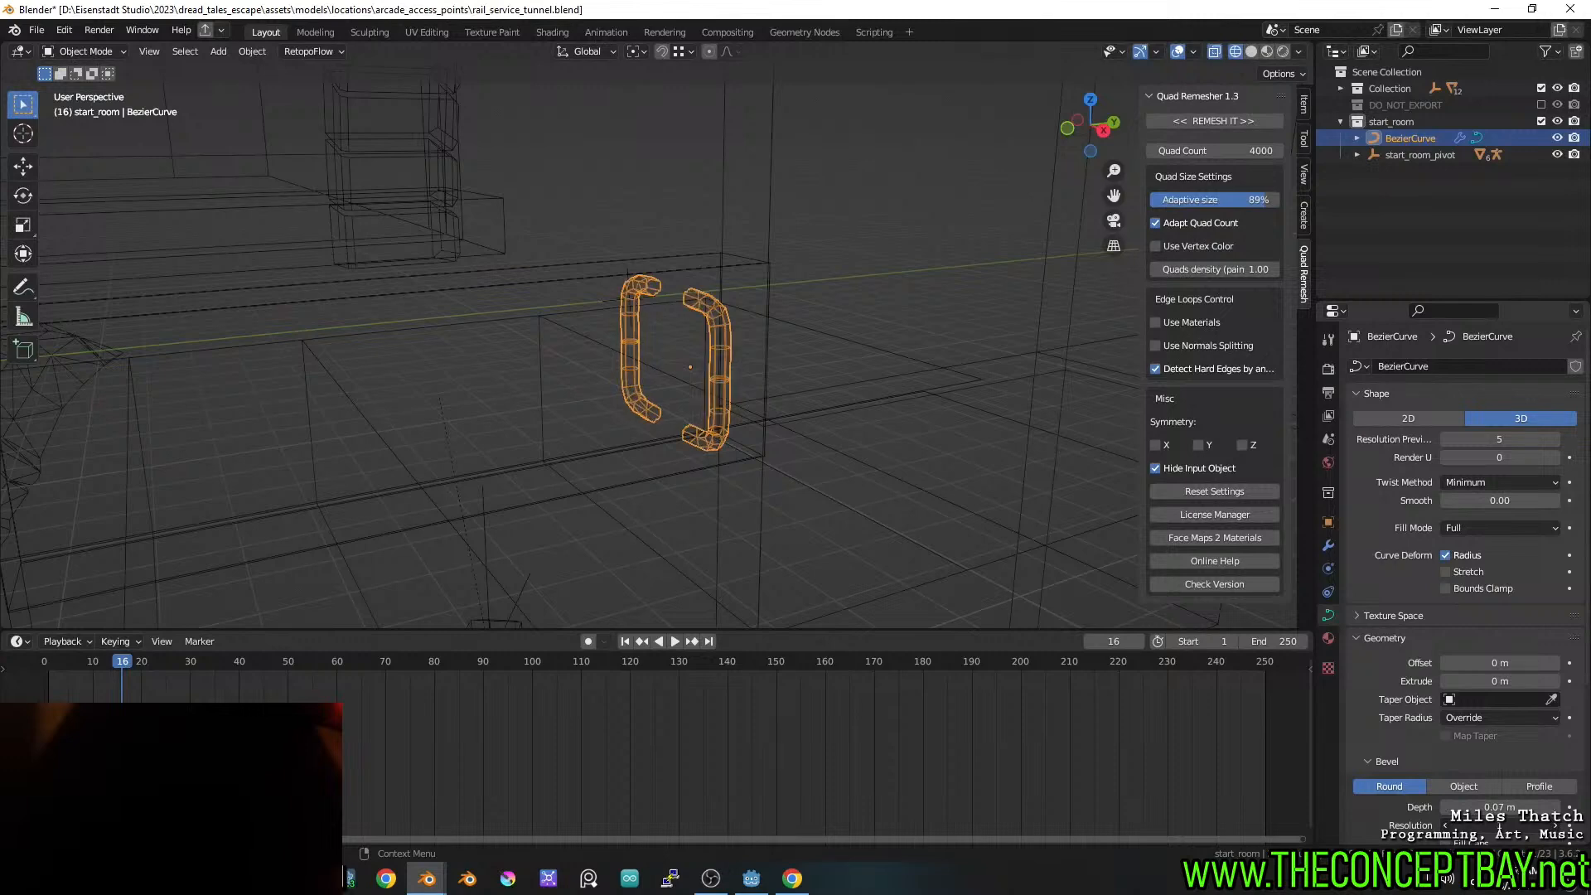
Convert the mirrored handle curve to a mesh and join it into the door object
right_click(725, 349)
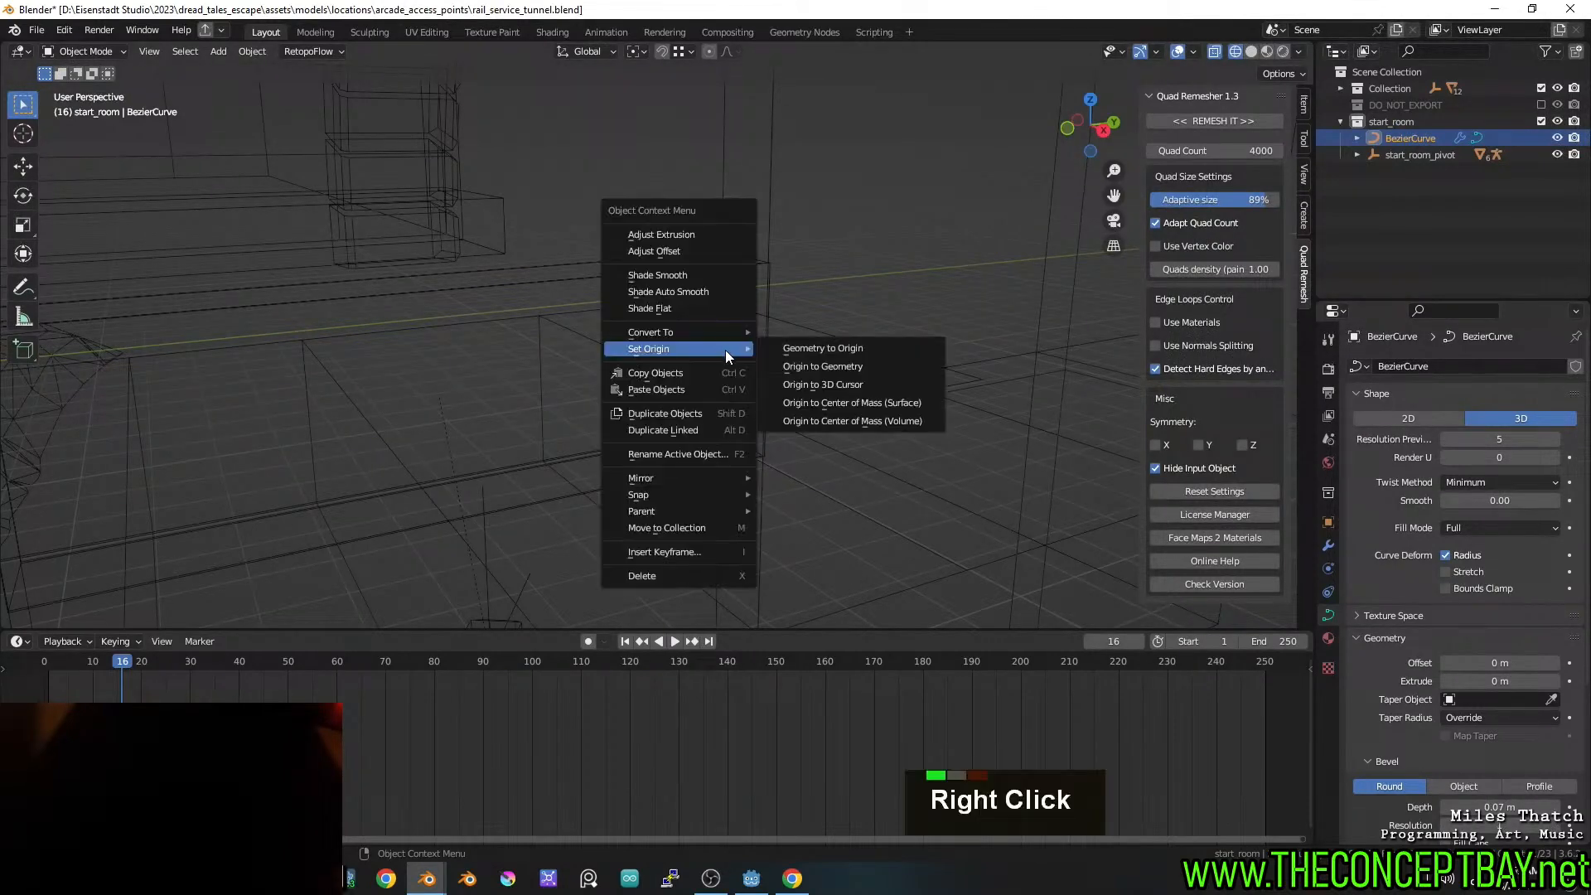
mouse_move(711, 333)
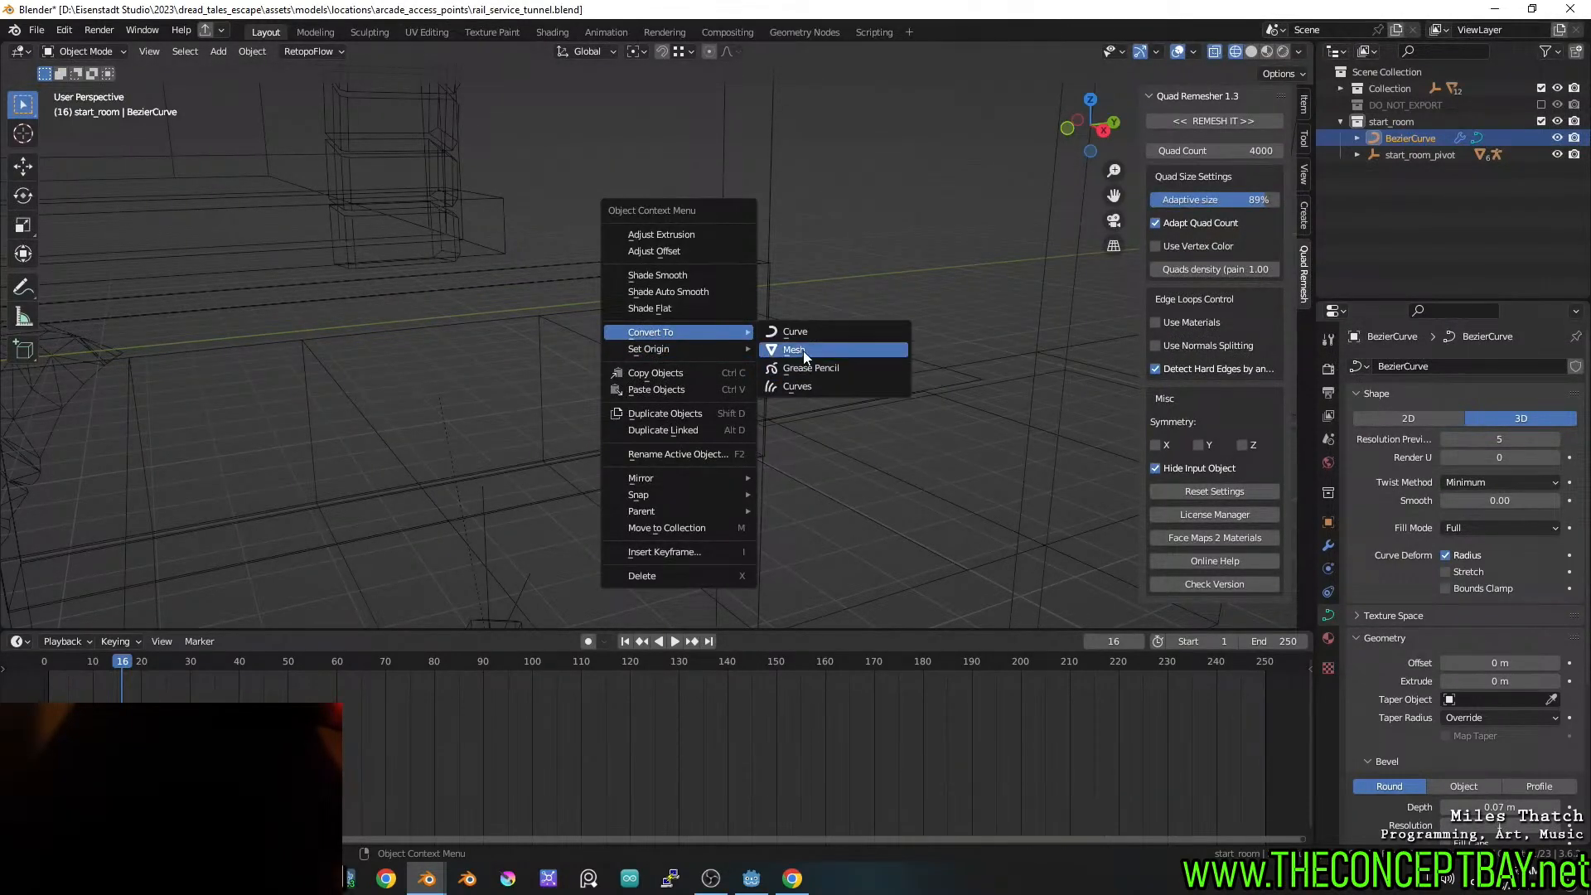
click(783, 348)
shift+click(677, 267)
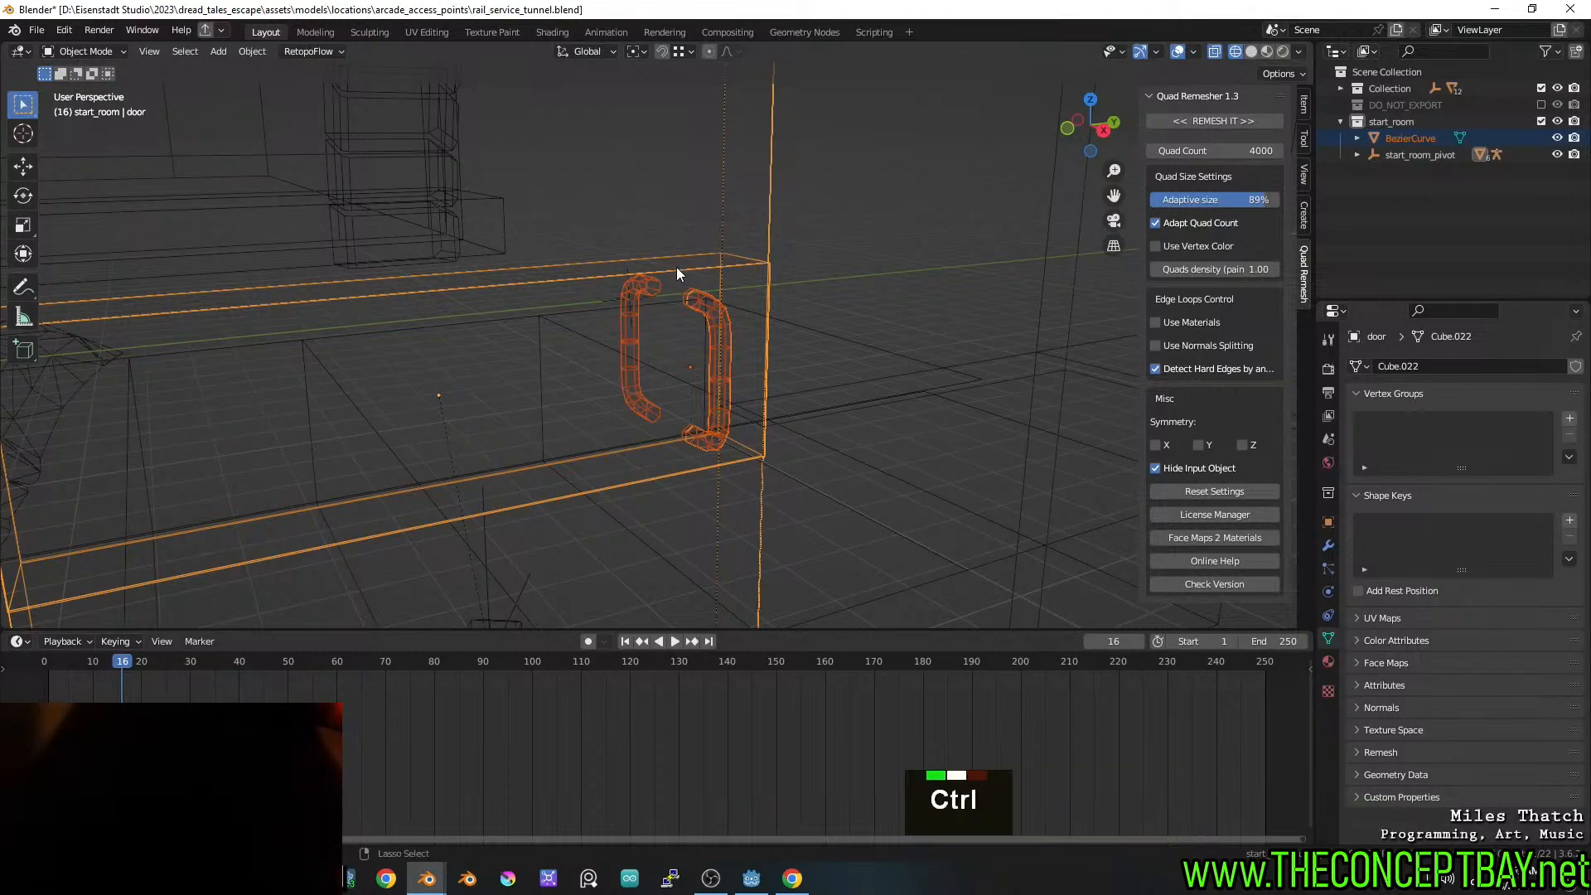
key(ctrl+j)
scroll(674, 275, down, 2)
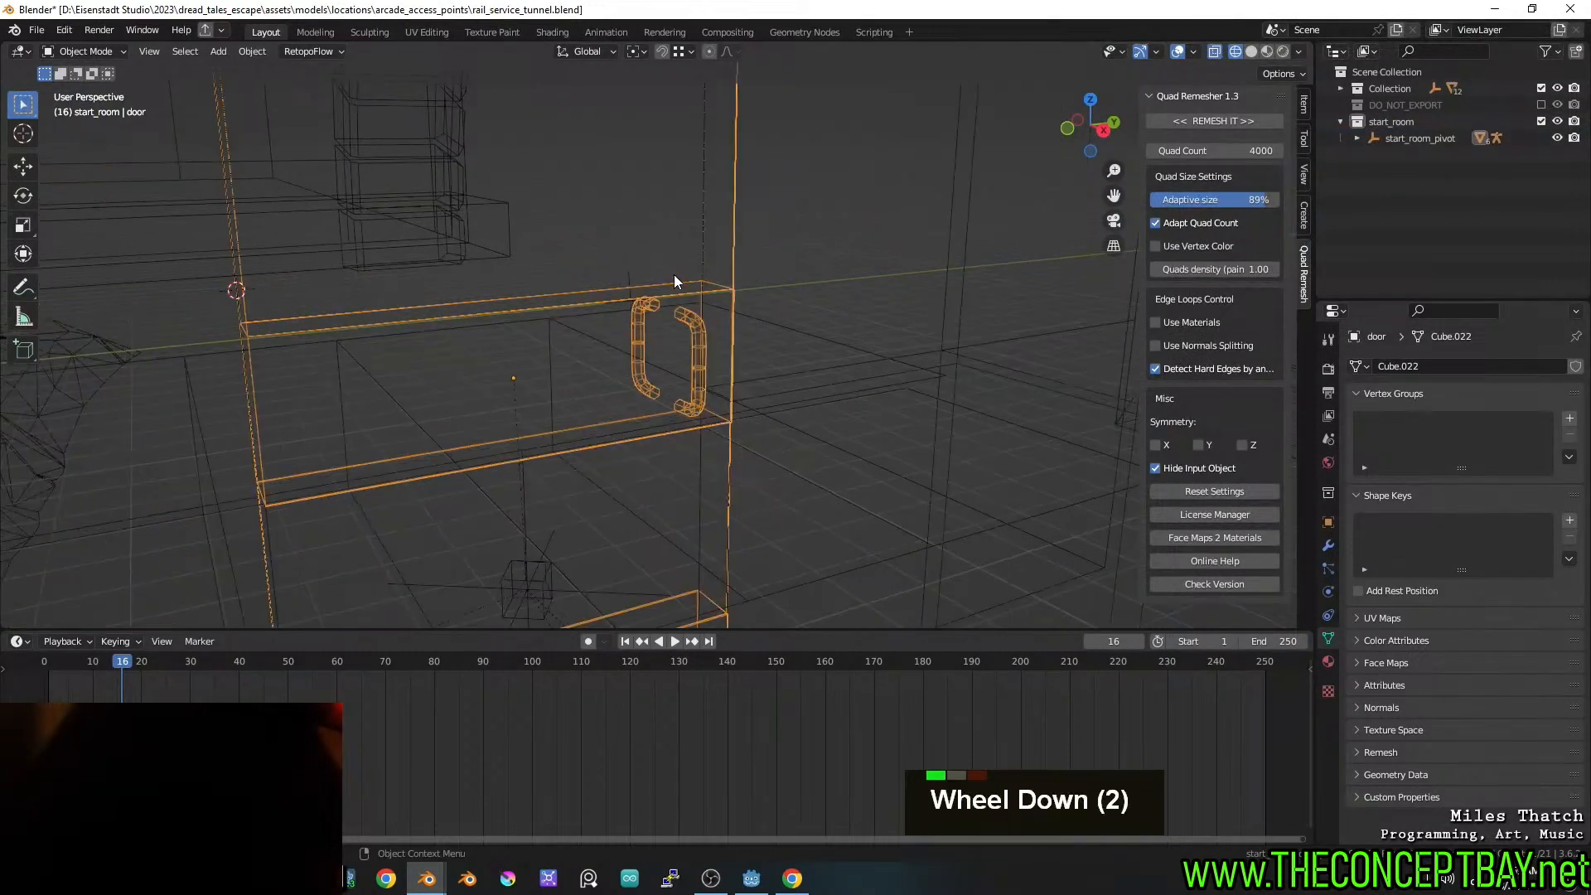
scroll(673, 275, down, 1)
key(z)
Add a Plain Axes empty at the 3D cursor on the door's hinge edge and name it door_axys
middle_drag(820, 292, 821, 340)
shift+middle_drag(821, 339, 771, 327)
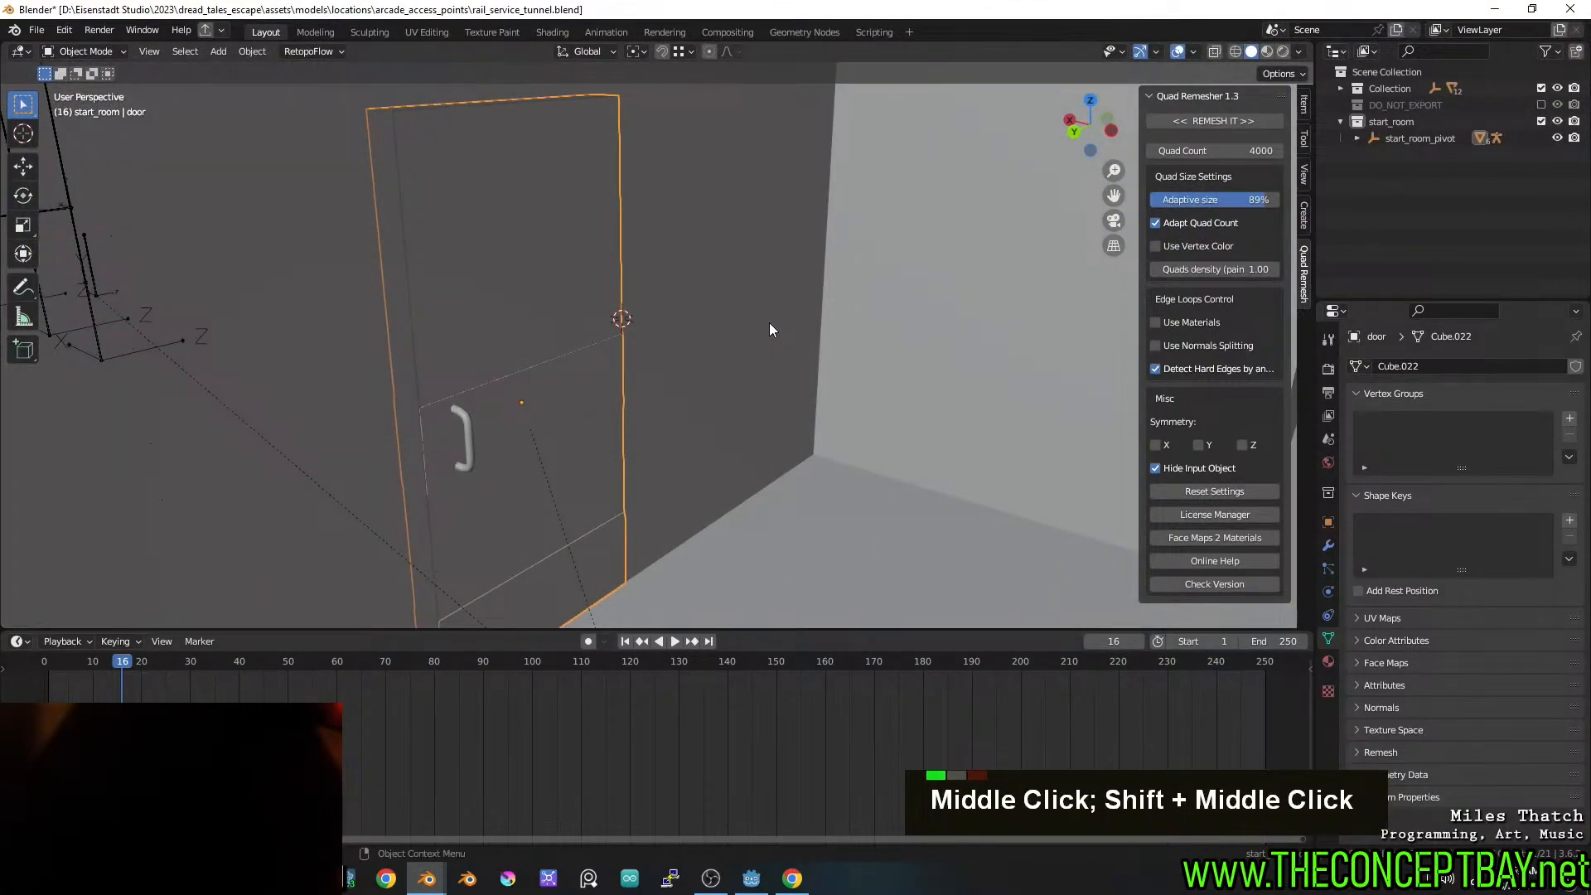
key(shift+a)
mouse_move(587, 383)
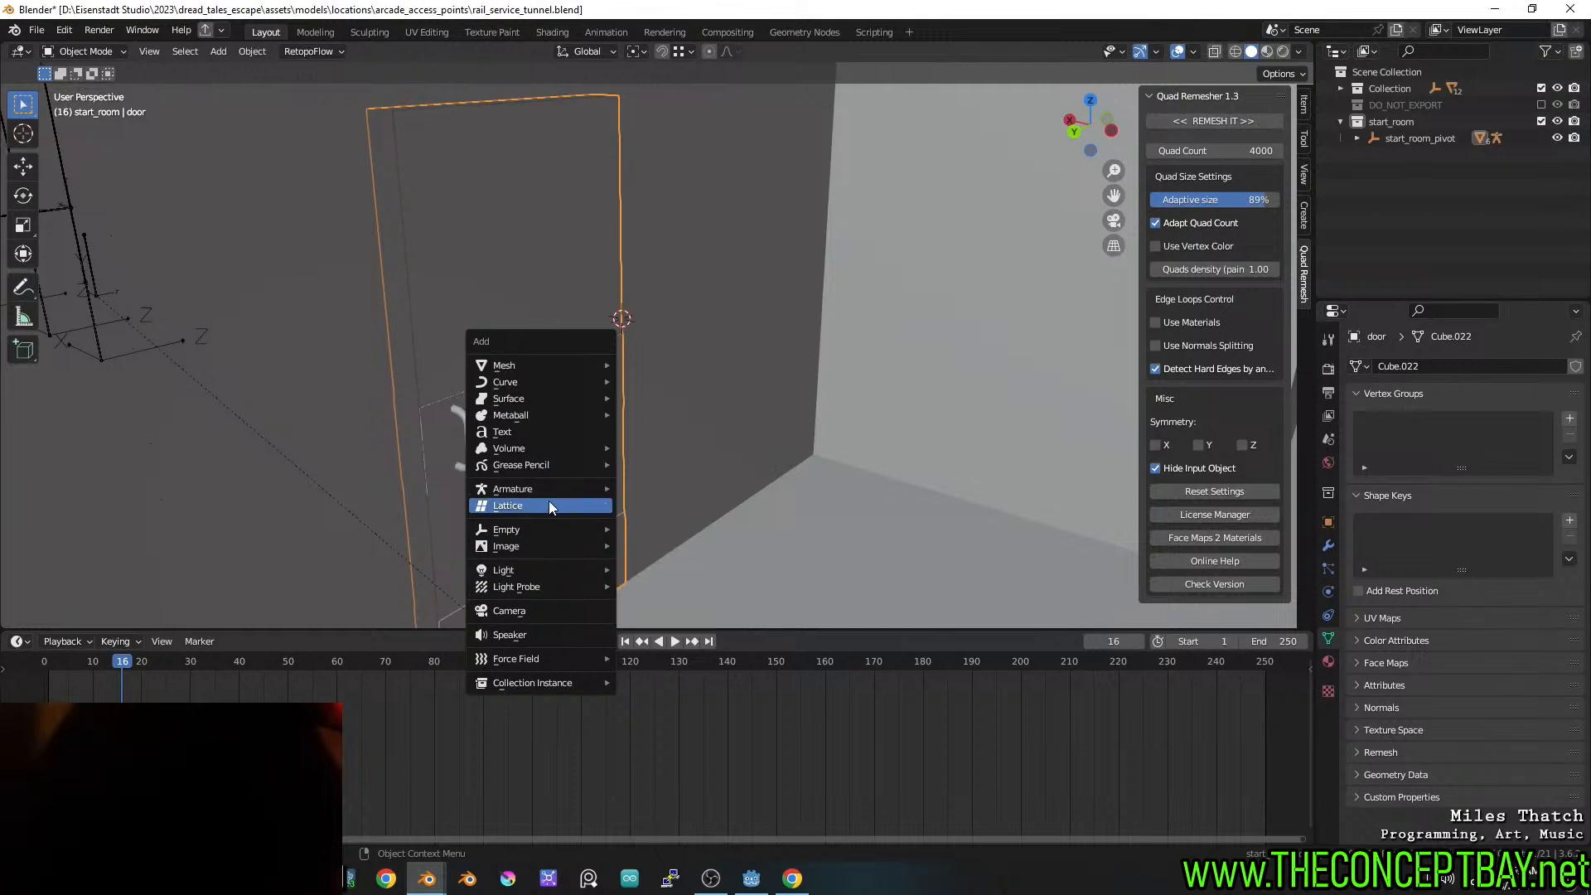
mouse_move(546, 572)
mouse_move(549, 531)
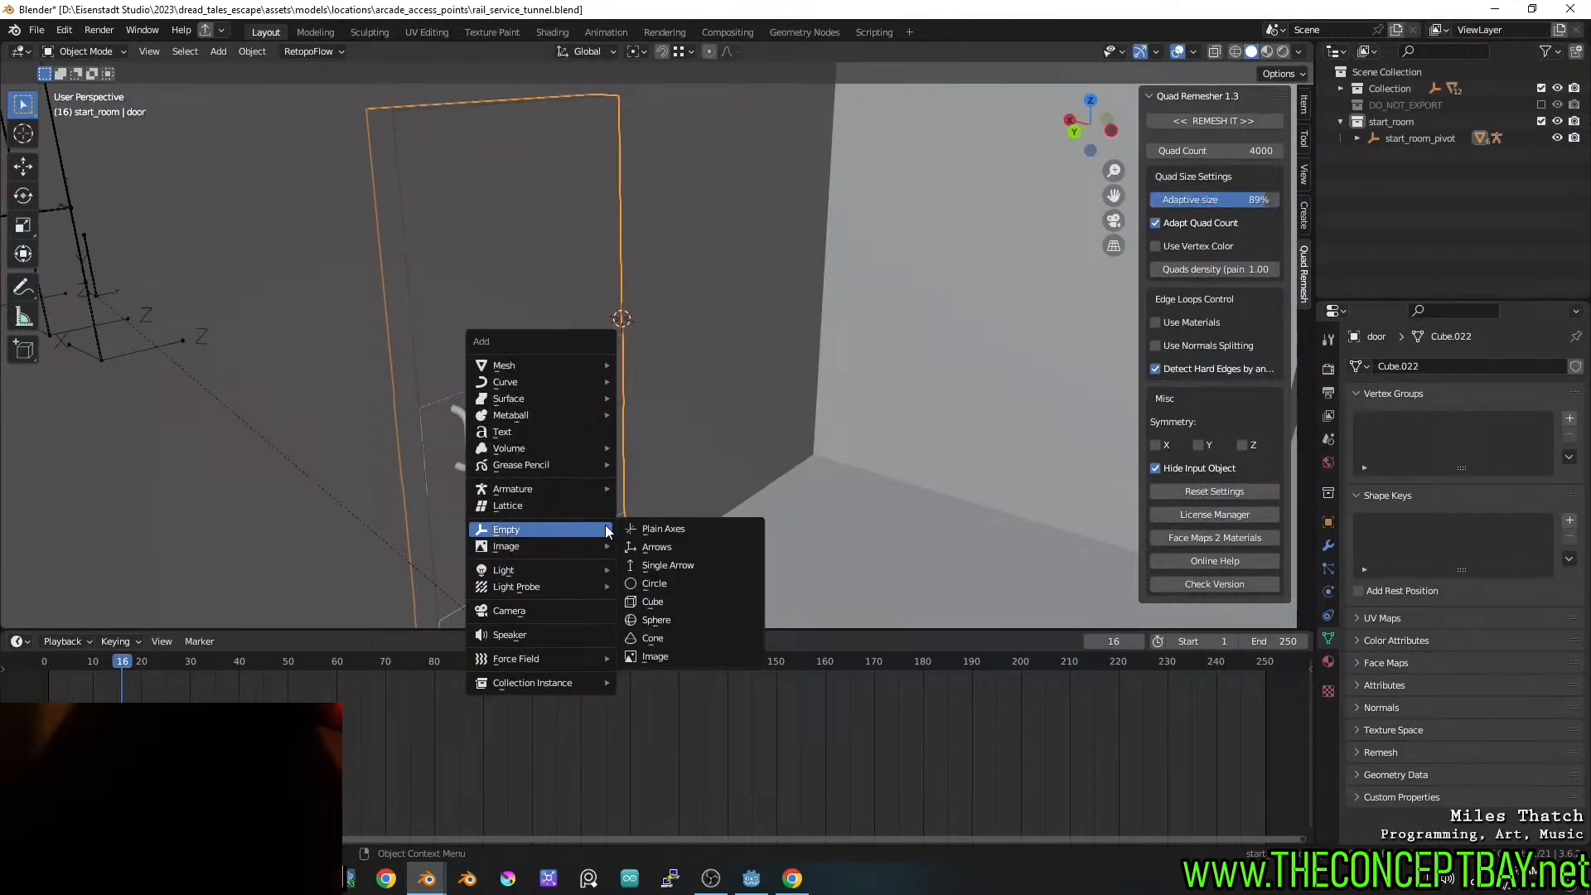
click(667, 531)
key(F2)
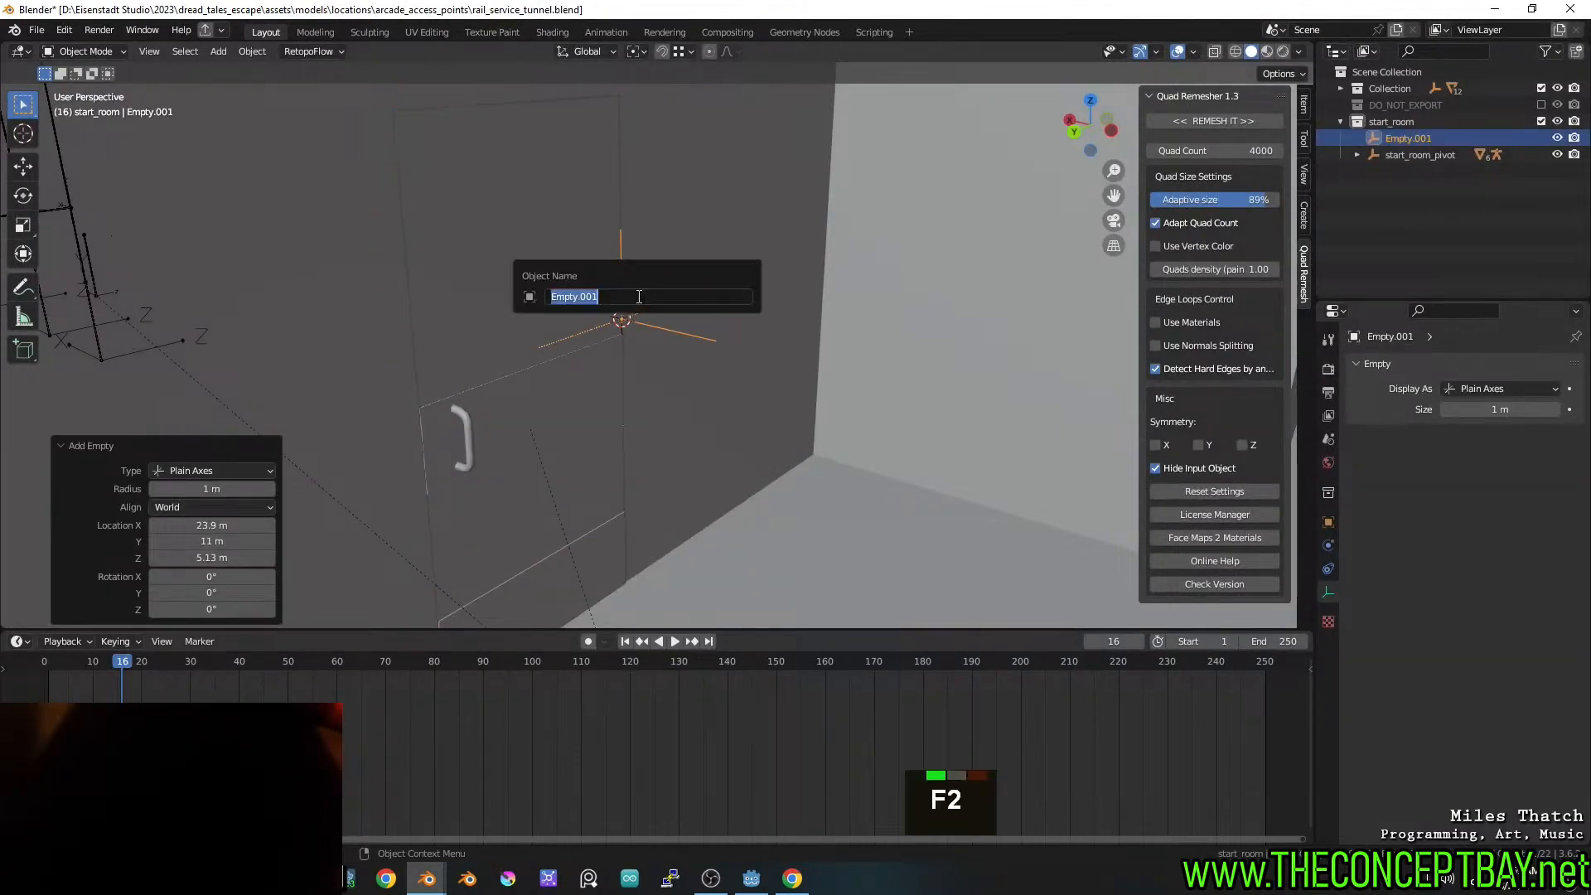
text(door_axys)
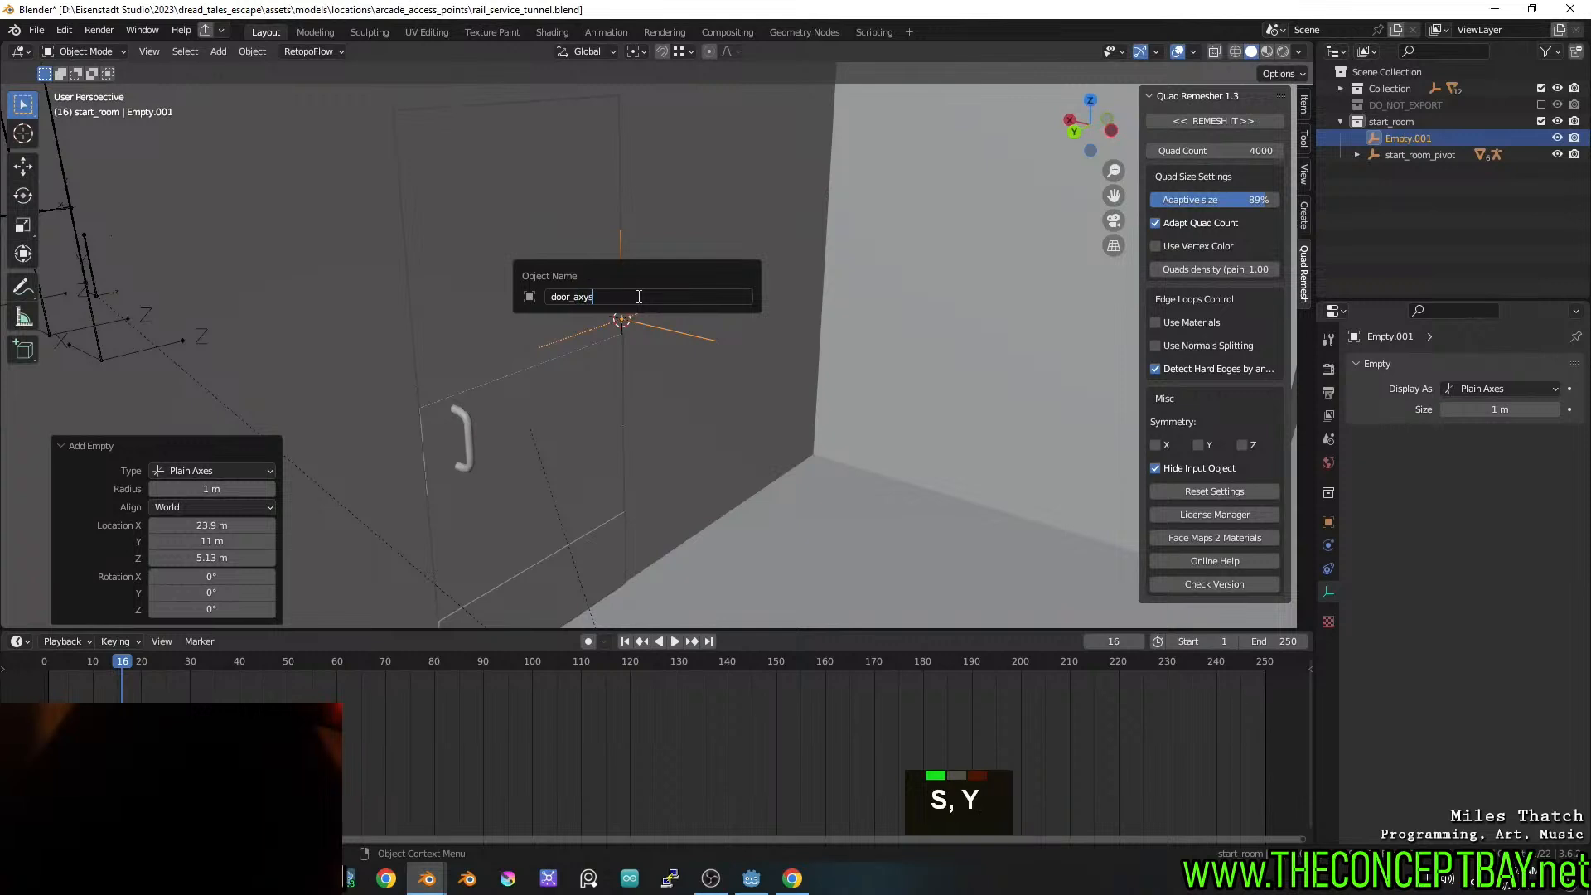
key(Return)
Parent the door object to the door_axys empty
click(615, 273)
shift+click(666, 324)
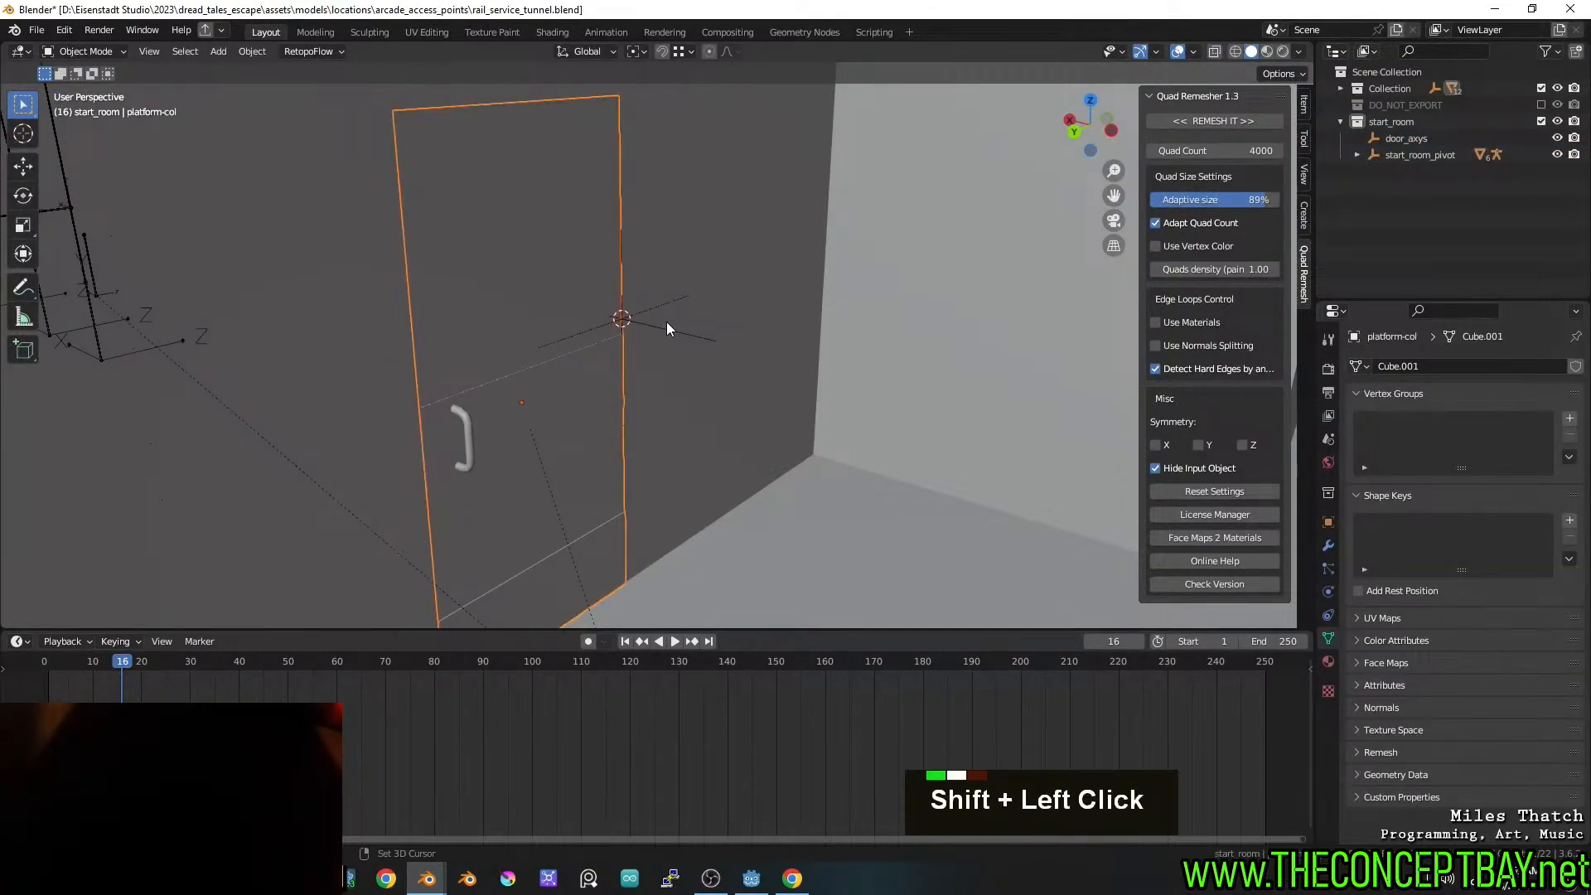
shift+click(515, 348)
shift+click(676, 334)
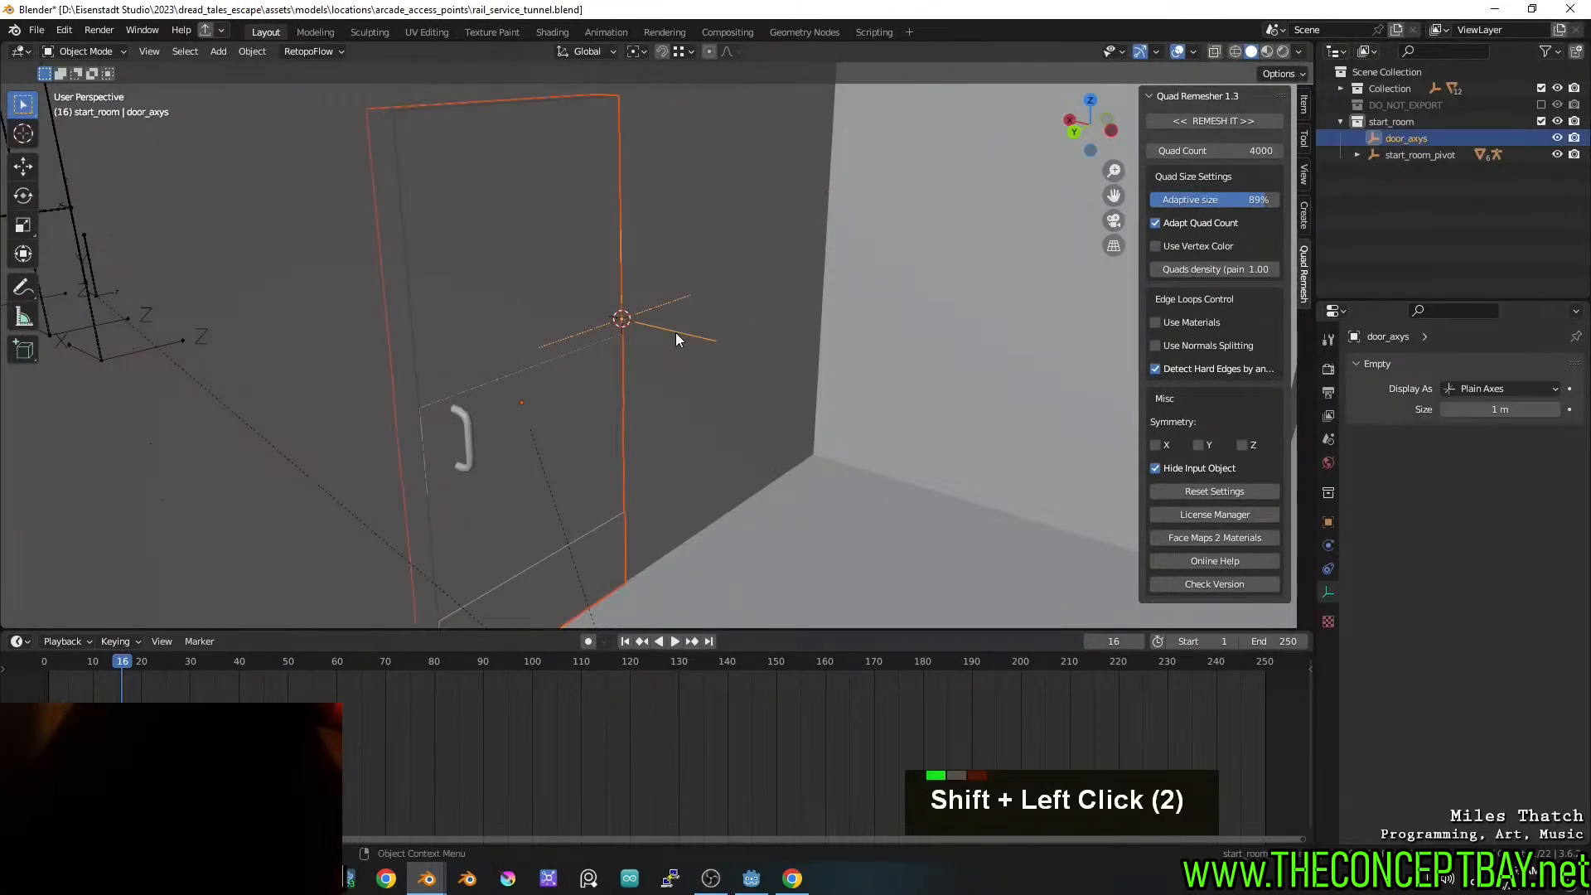
key(ctrl+p)
click(675, 332)
Test the door's swing by rotating the door_axys empty about the global Z axis, and cancel the rotation
middle_drag(514, 401, 592, 340)
key(r)
key(z)
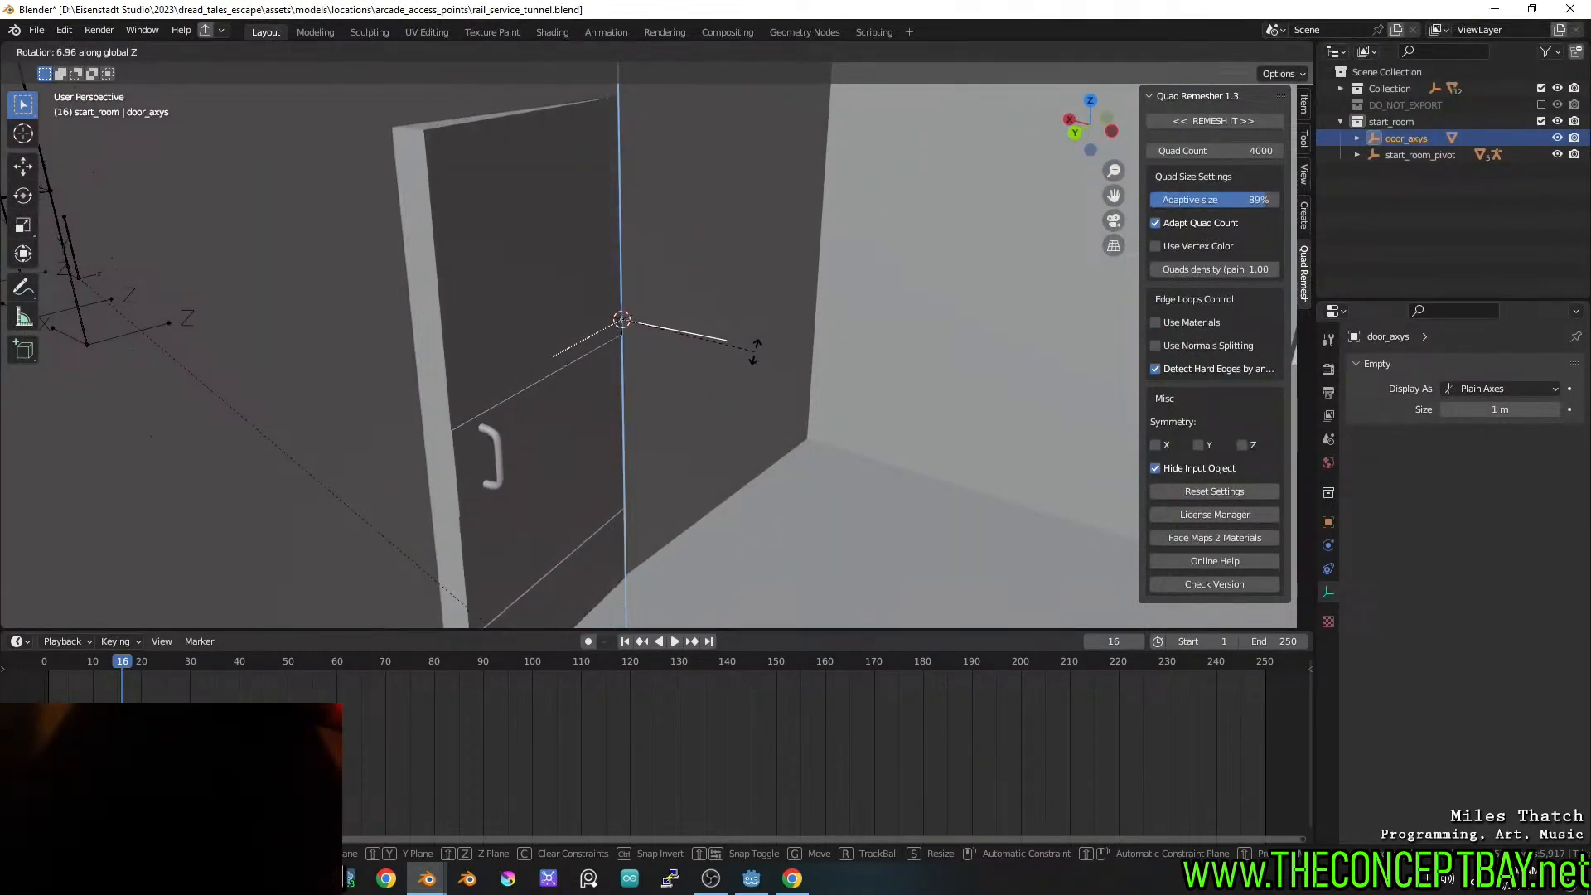
key(Escape)
Thin the door by moving the vertices of one face, including its handle, about -0.138 m along global X in wireframe back view
middle_drag(791, 300, 693, 320)
scroll(630, 369, down, 2)
click(608, 326)
key(Tab)
alt+middle_click(575, 334)
key(z)
scroll(461, 261, up, 3)
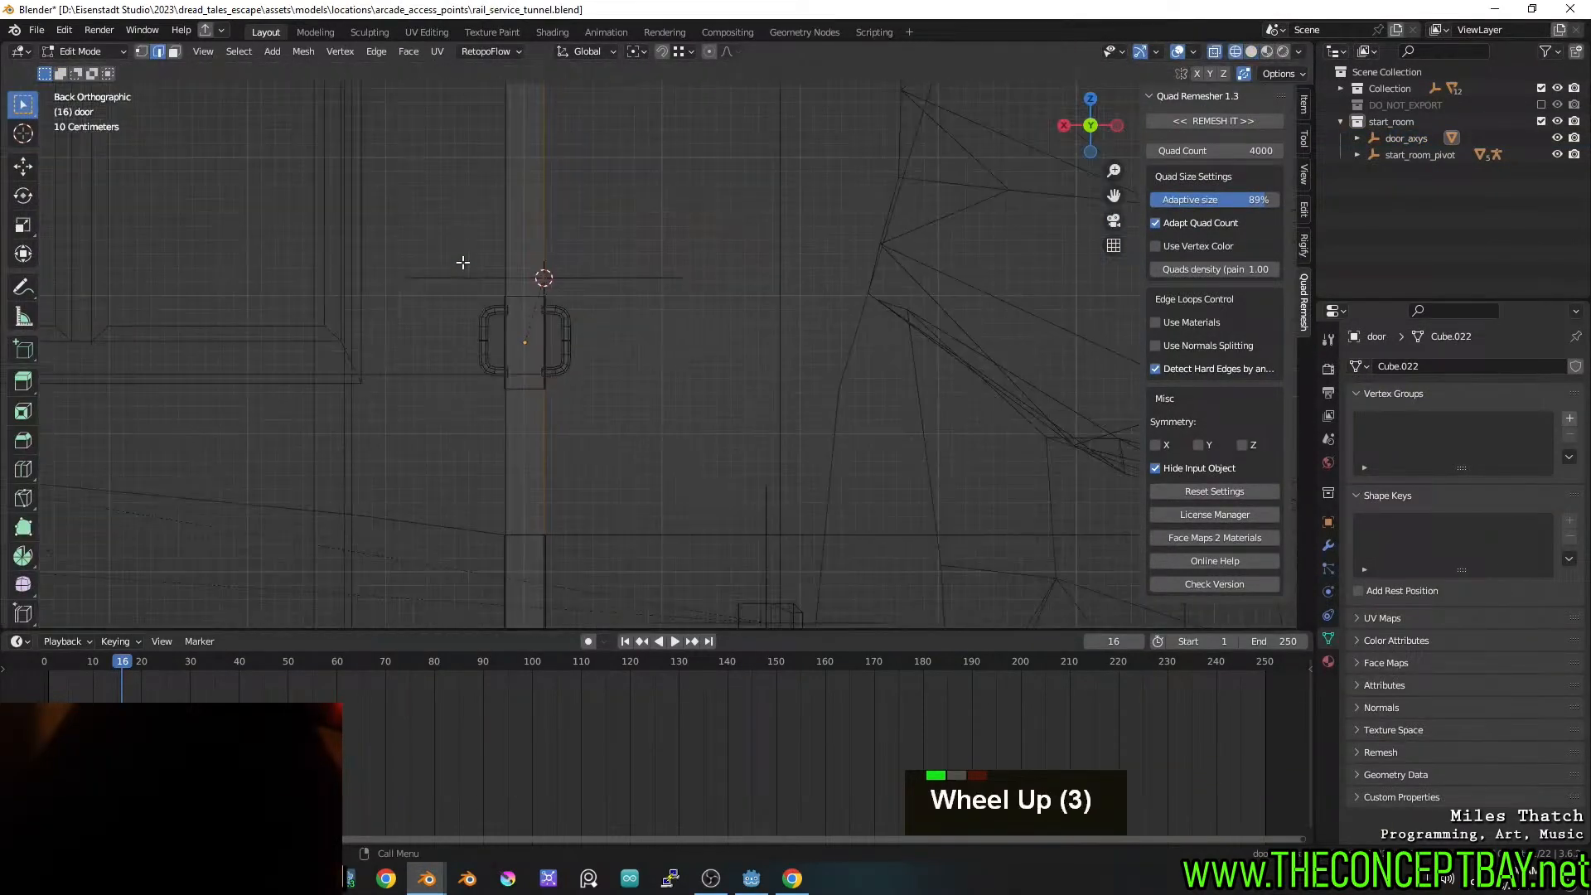
key(1)
scroll(462, 261, down, 3)
key(a)
key(b)
drag(508, 100, 579, 564)
scroll(668, 331, up, 2)
key(g)
key(y)
key(x)
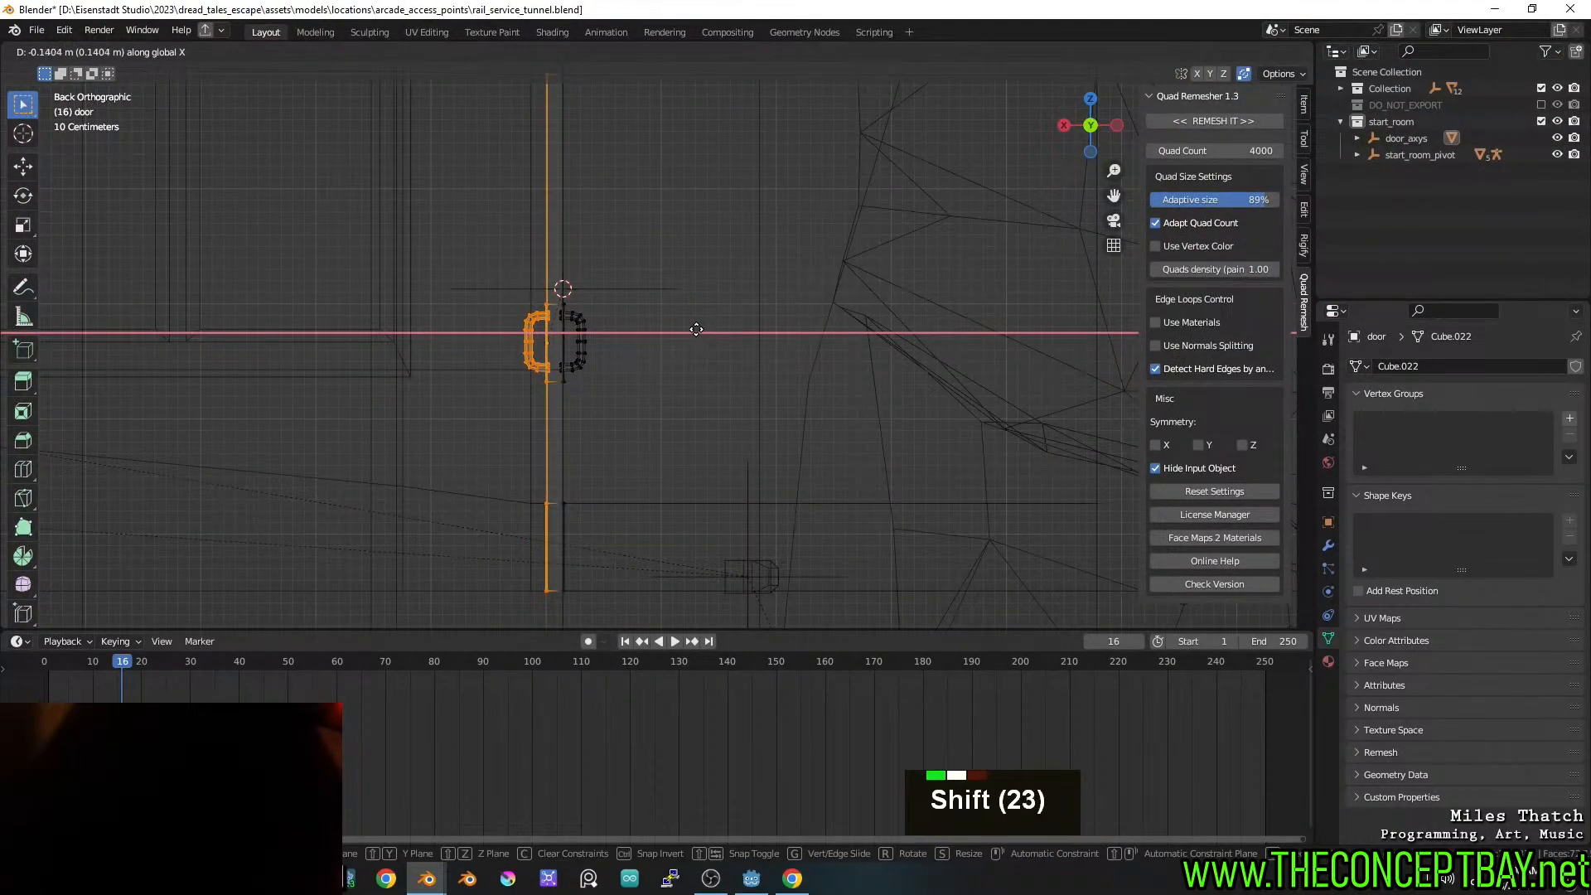
shift+click(695, 331)
Return the door to solid shading and Object Mode, and save rail_service_tunnel.blend
key(z)
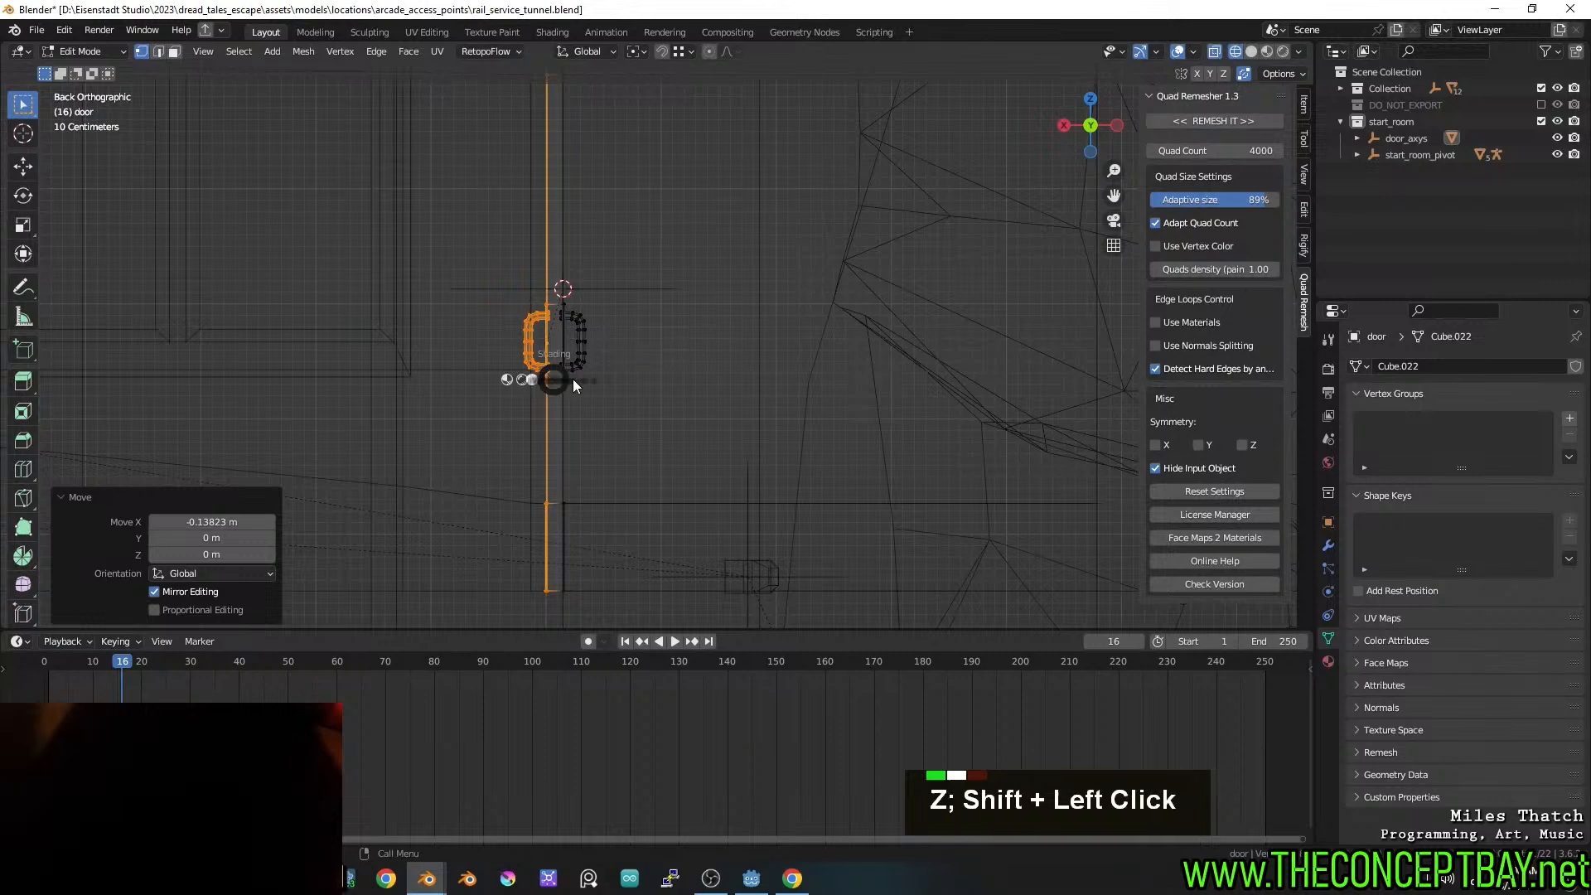
middle_drag(564, 388, 630, 410)
key(Tab)
scroll(729, 415, up, 3)
key(ctrl+s)
scroll(860, 398, down, 2)
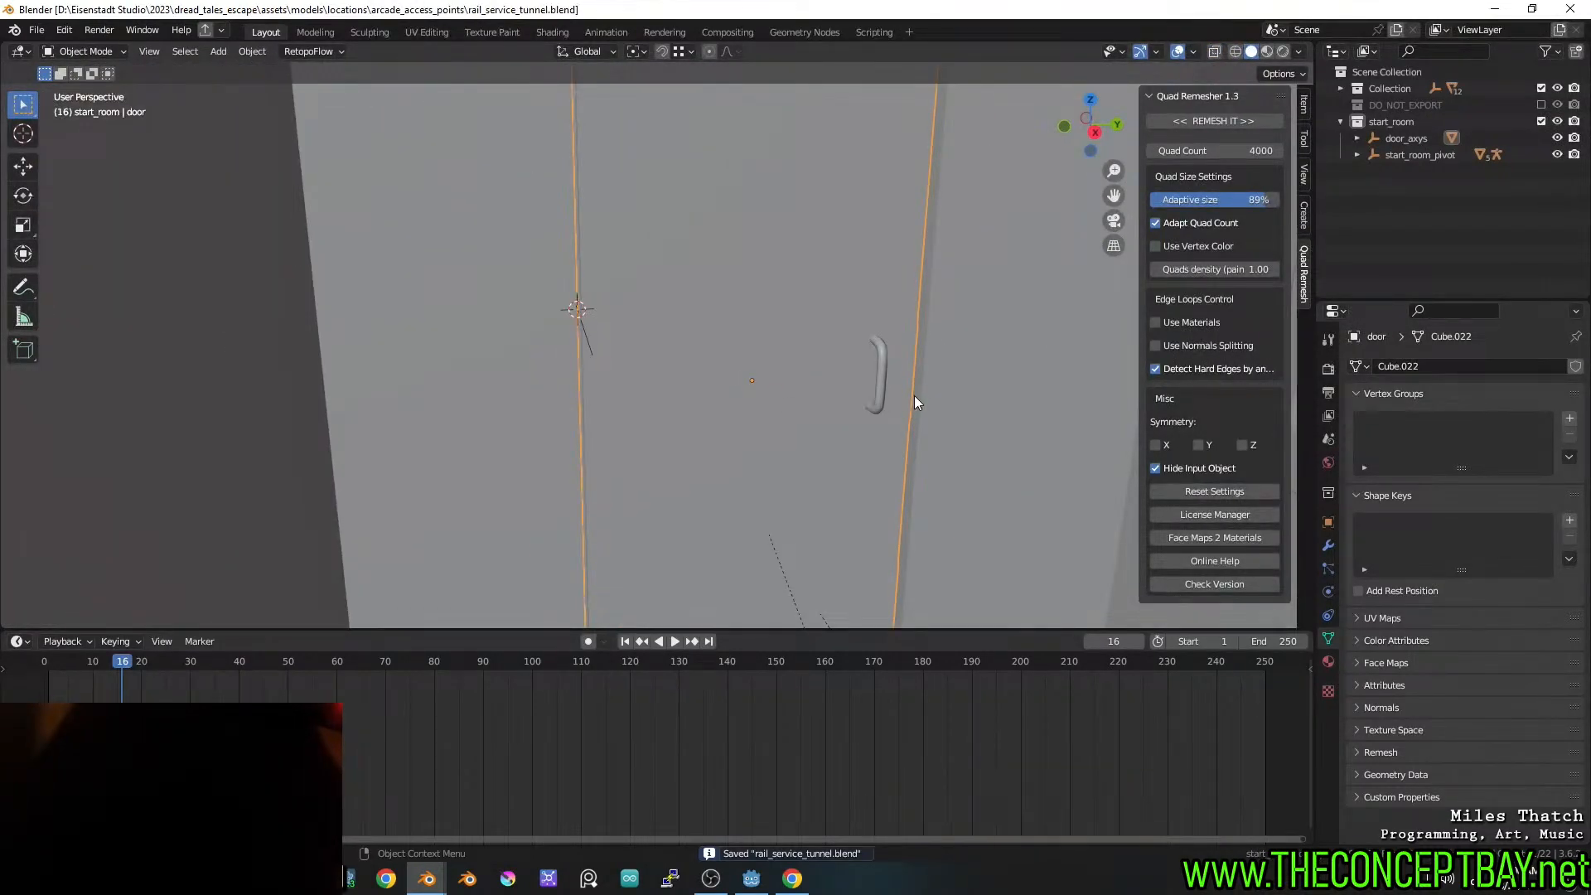
middle_drag(913, 396, 713, 383)
scroll(695, 370, down, 3)
shift+middle_drag(713, 382, 675, 366)
key(ctrl+s)
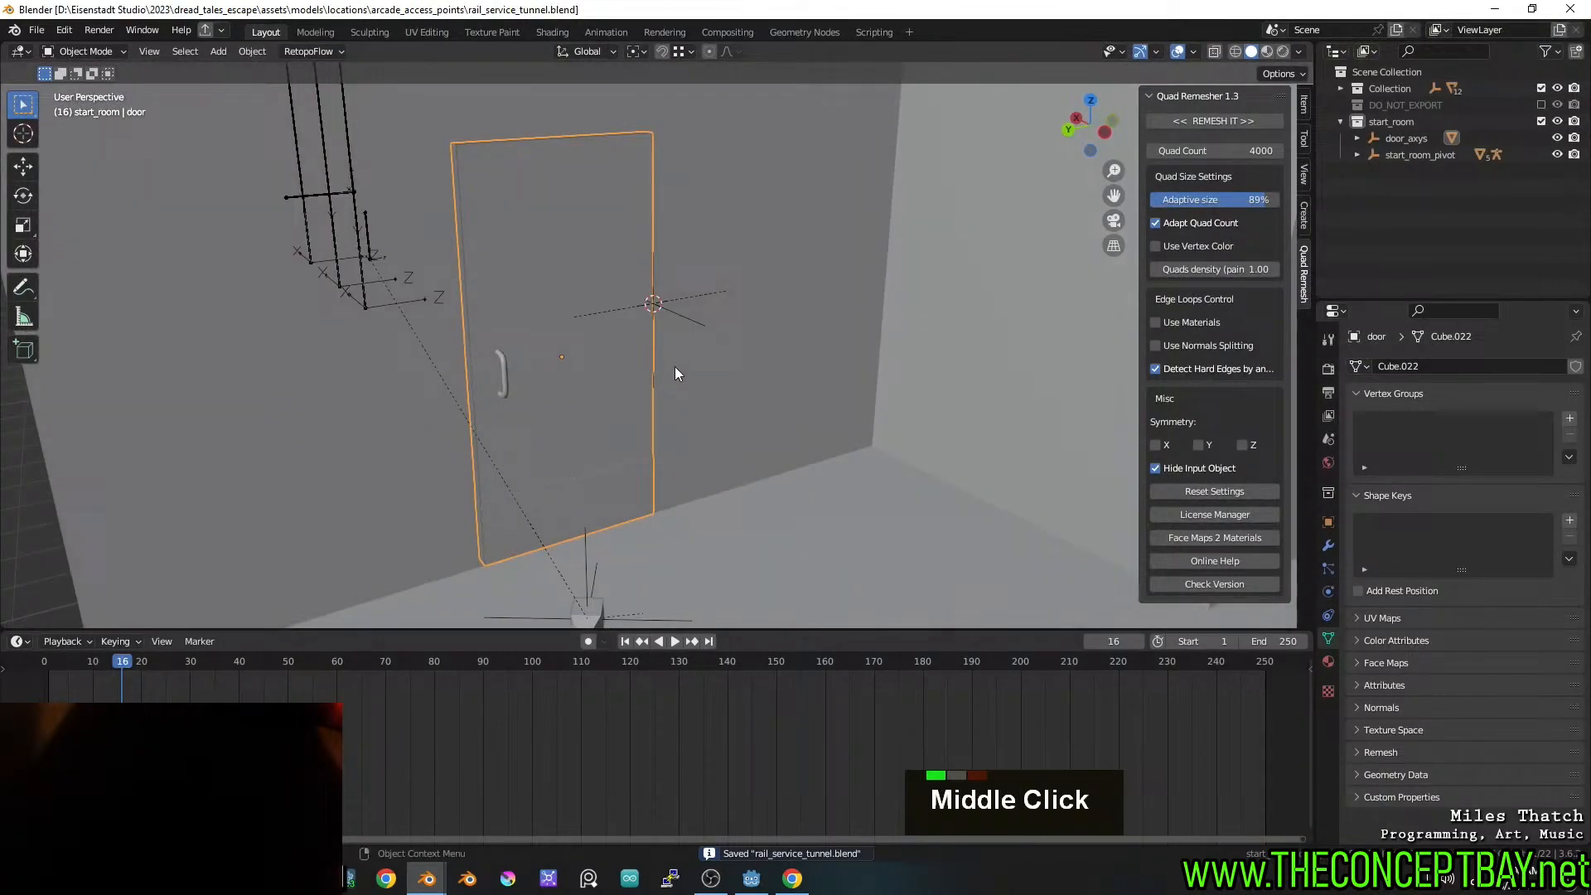
Add a single-bone armature at the door_axys empty on the door's hinge edge
click(678, 316)
key(shift+s)
key(shift+a)
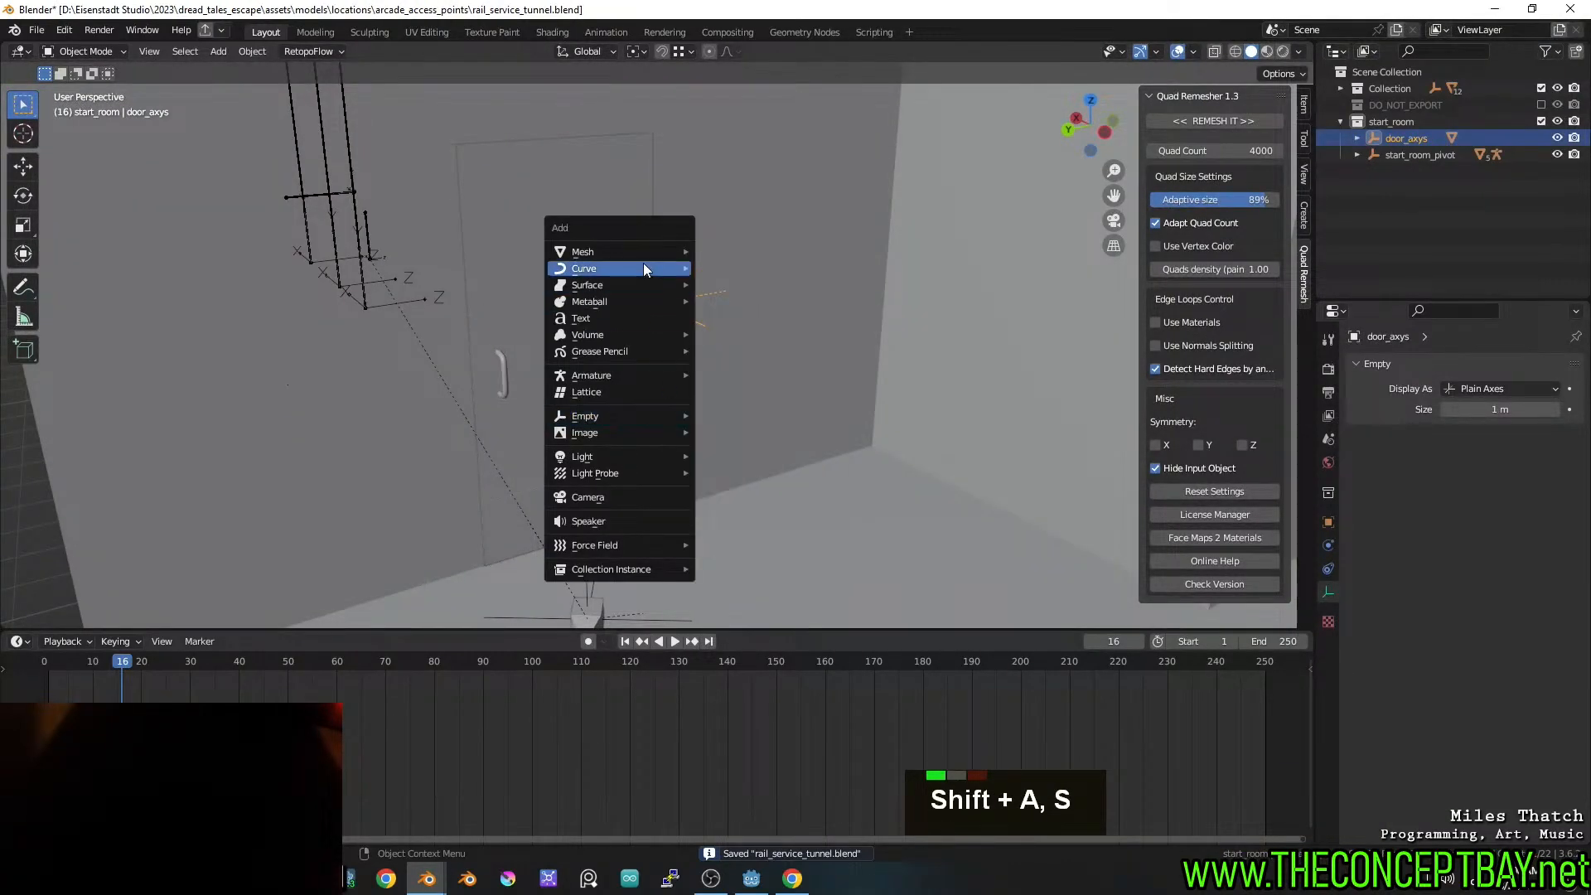
mouse_move(643, 377)
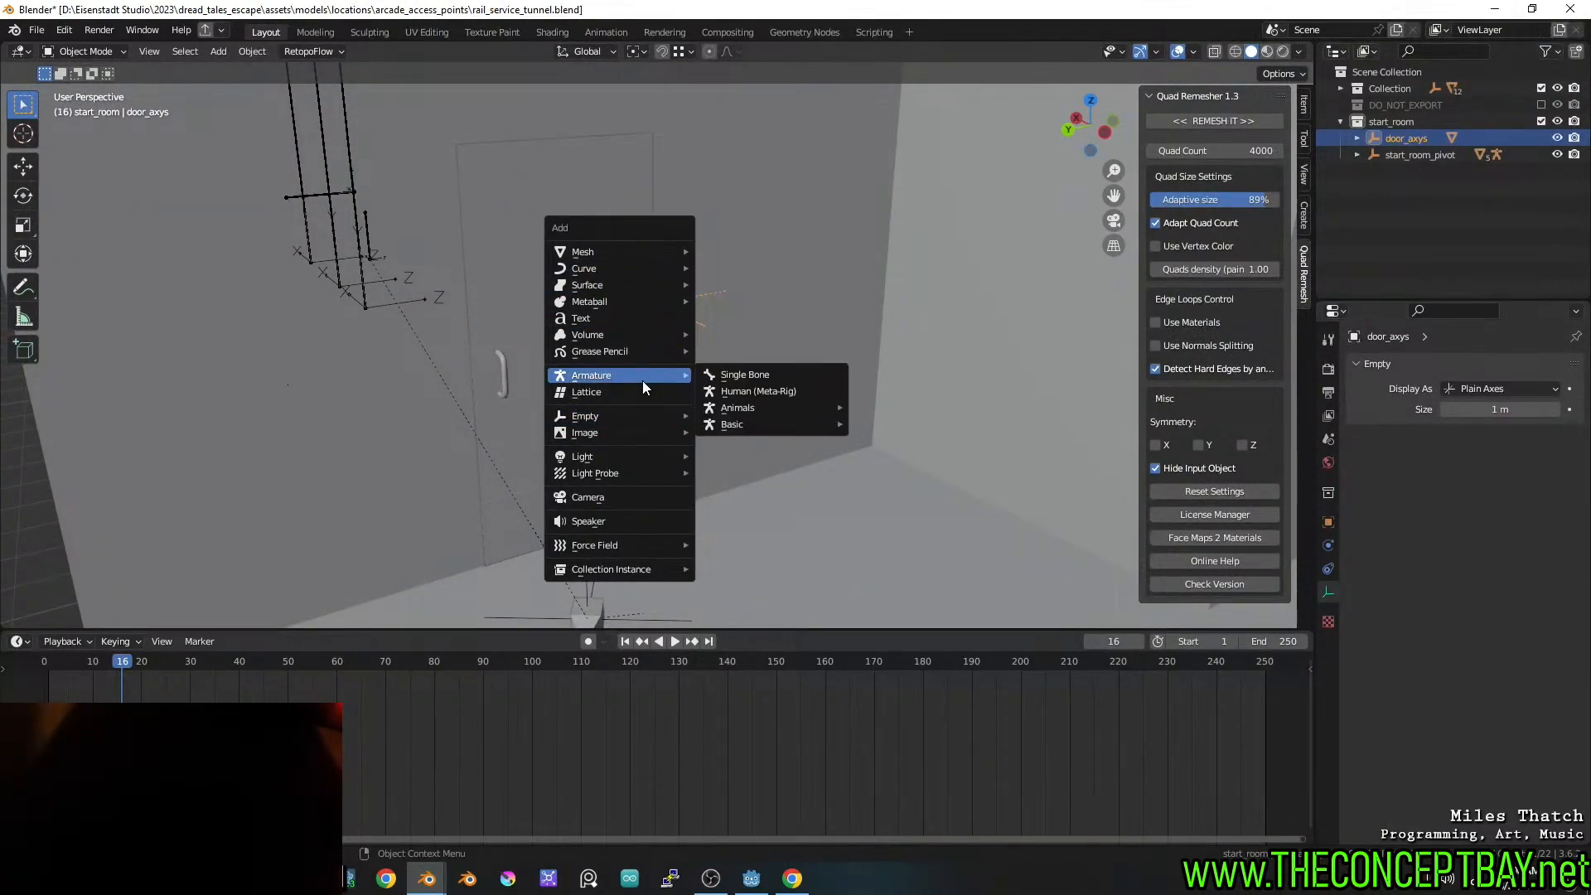
click(743, 376)
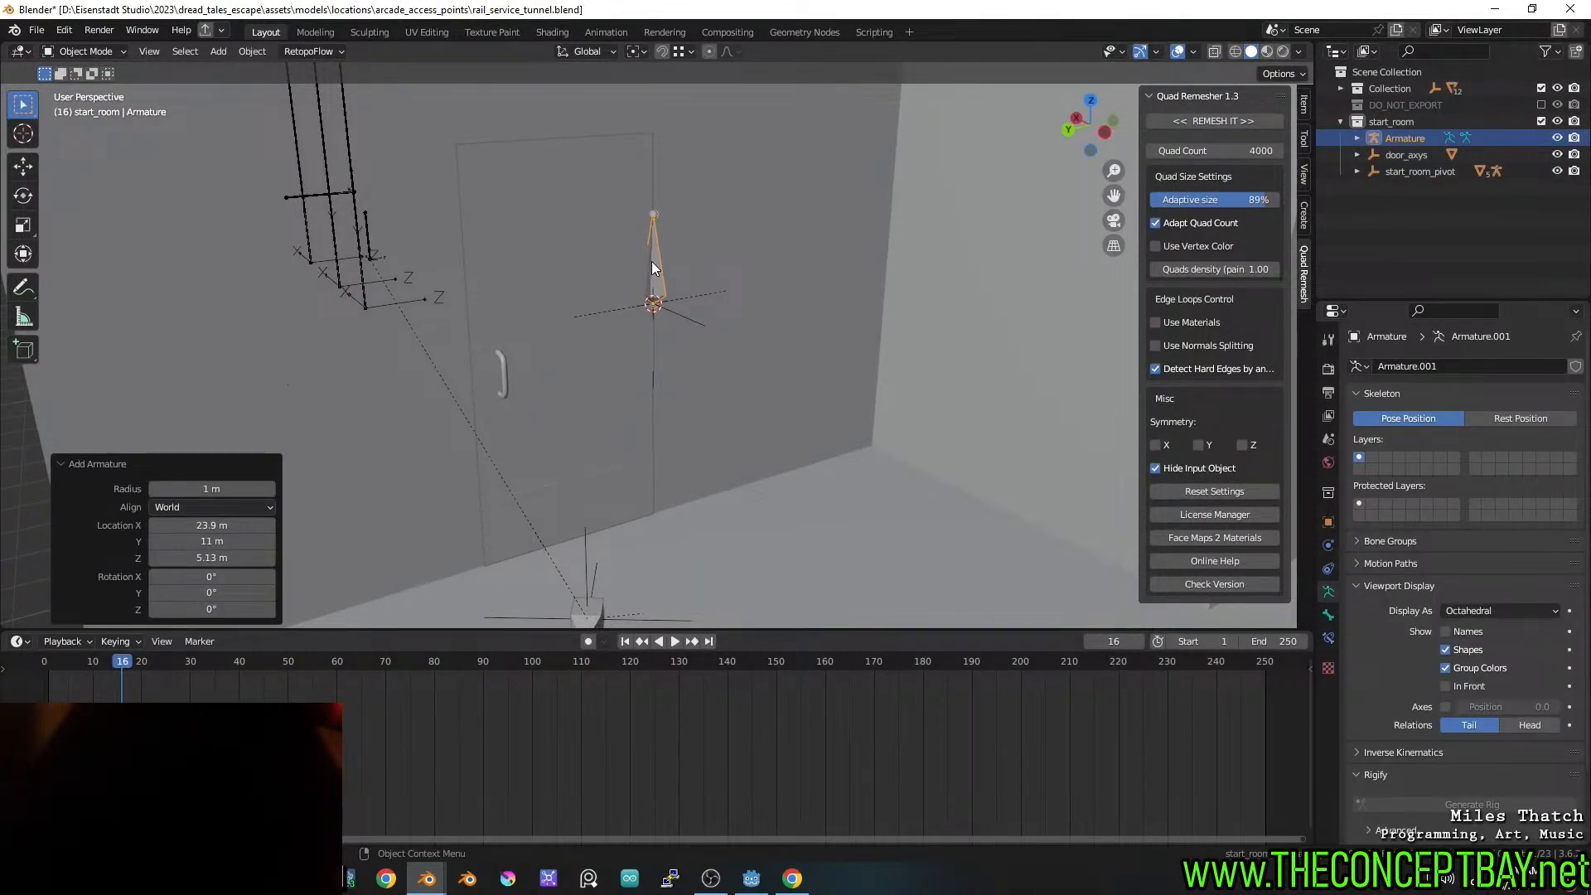
Rename the new armature object door_armature and save the file
key(Tab)
key(Tab)
key(Tab)
key(Tab)
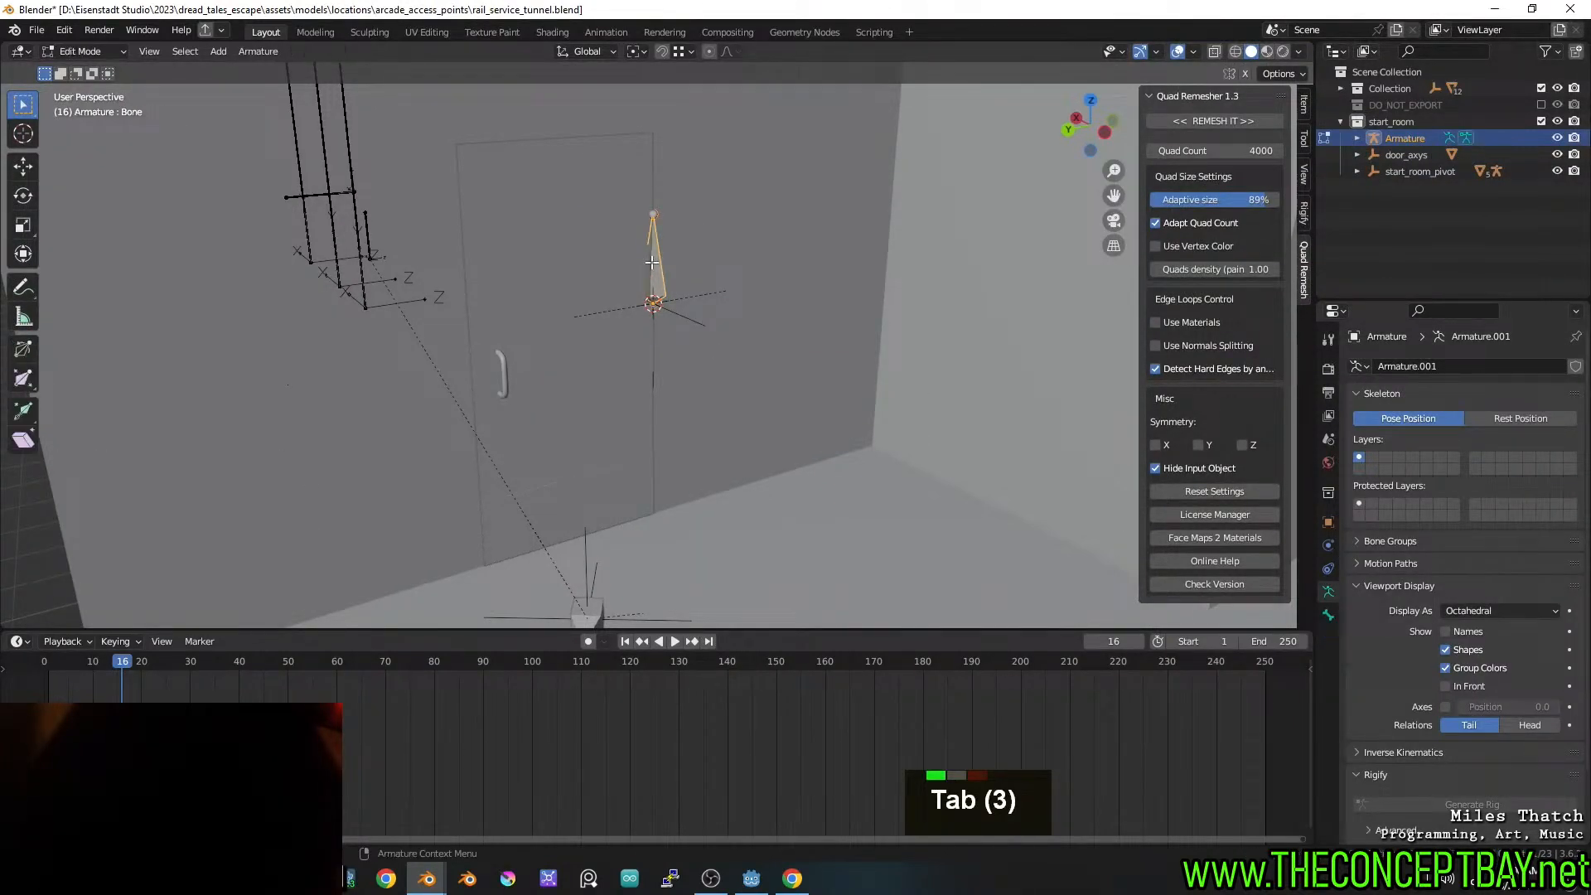
click(651, 262)
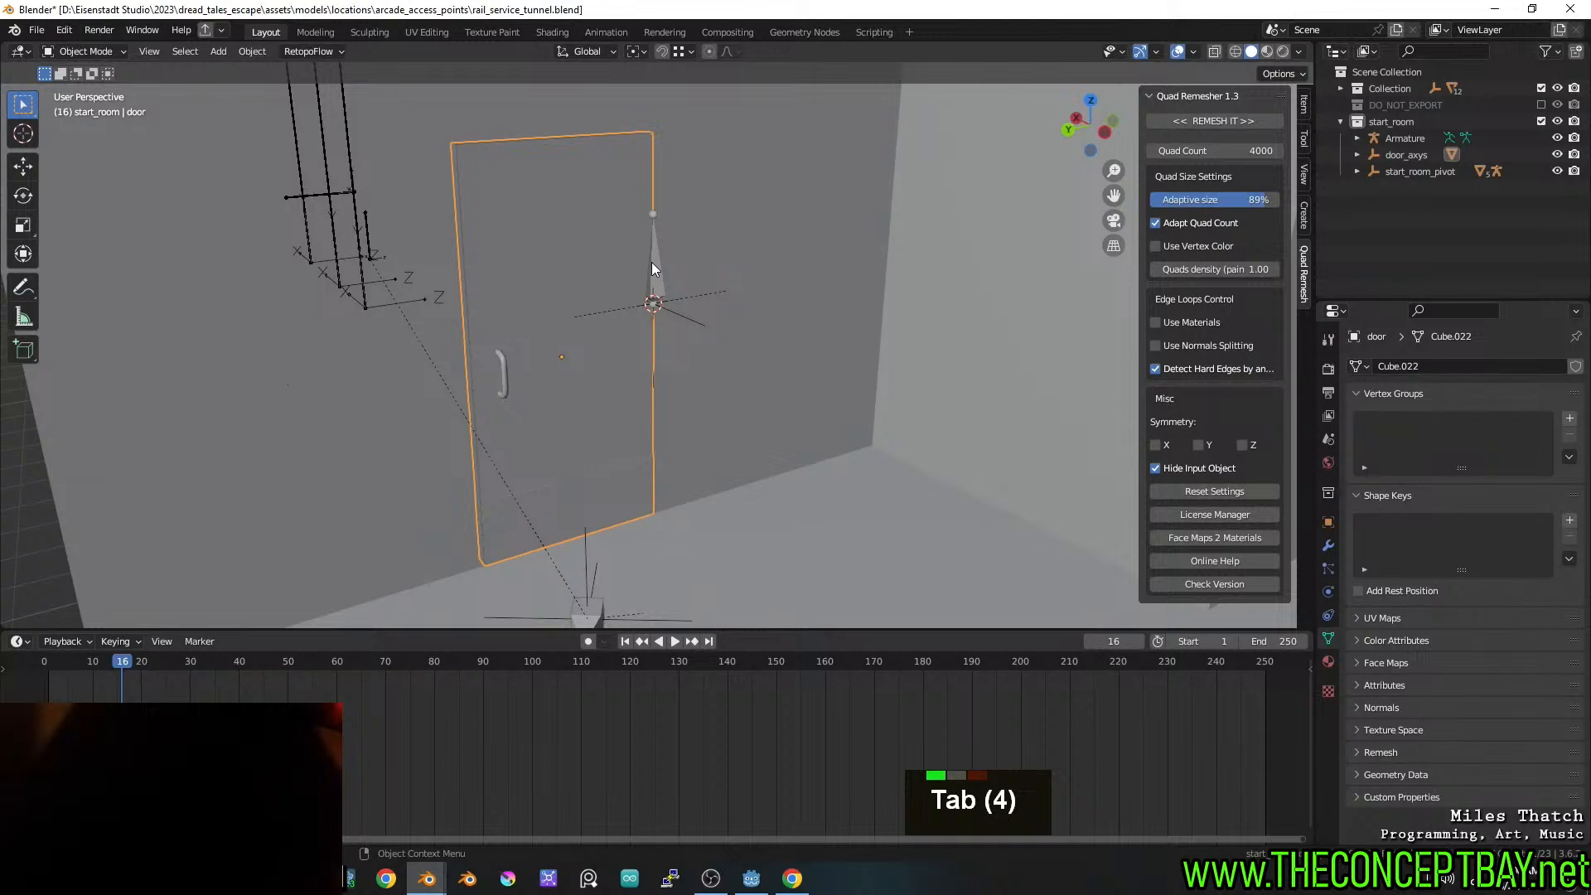
key(F2)
key(Escape)
click(655, 276)
key(F2)
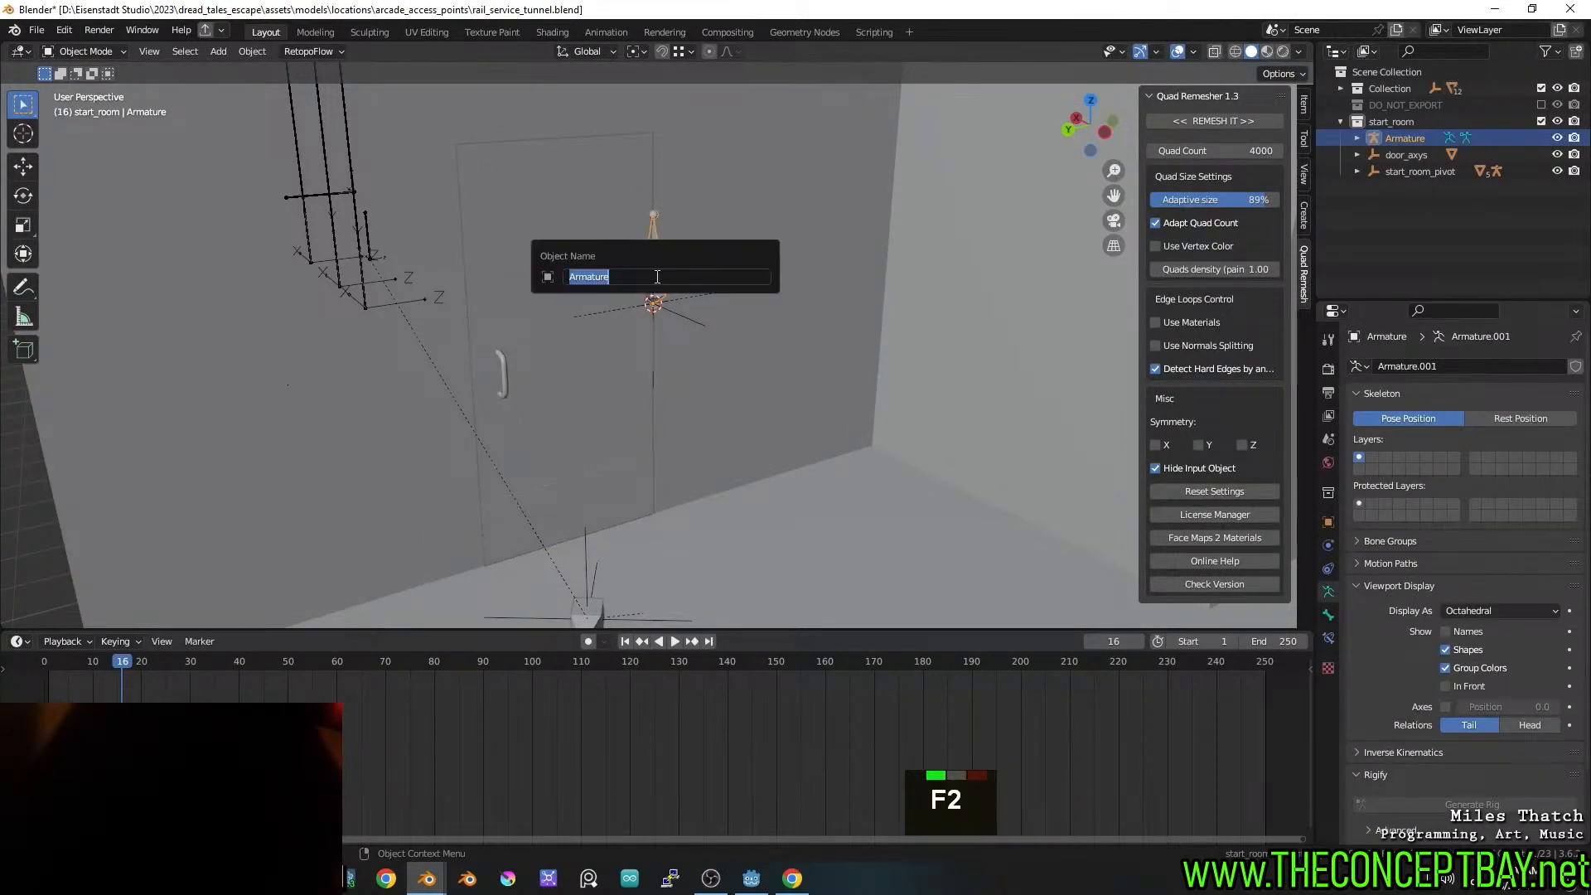
text(door_ar)
key(Return)
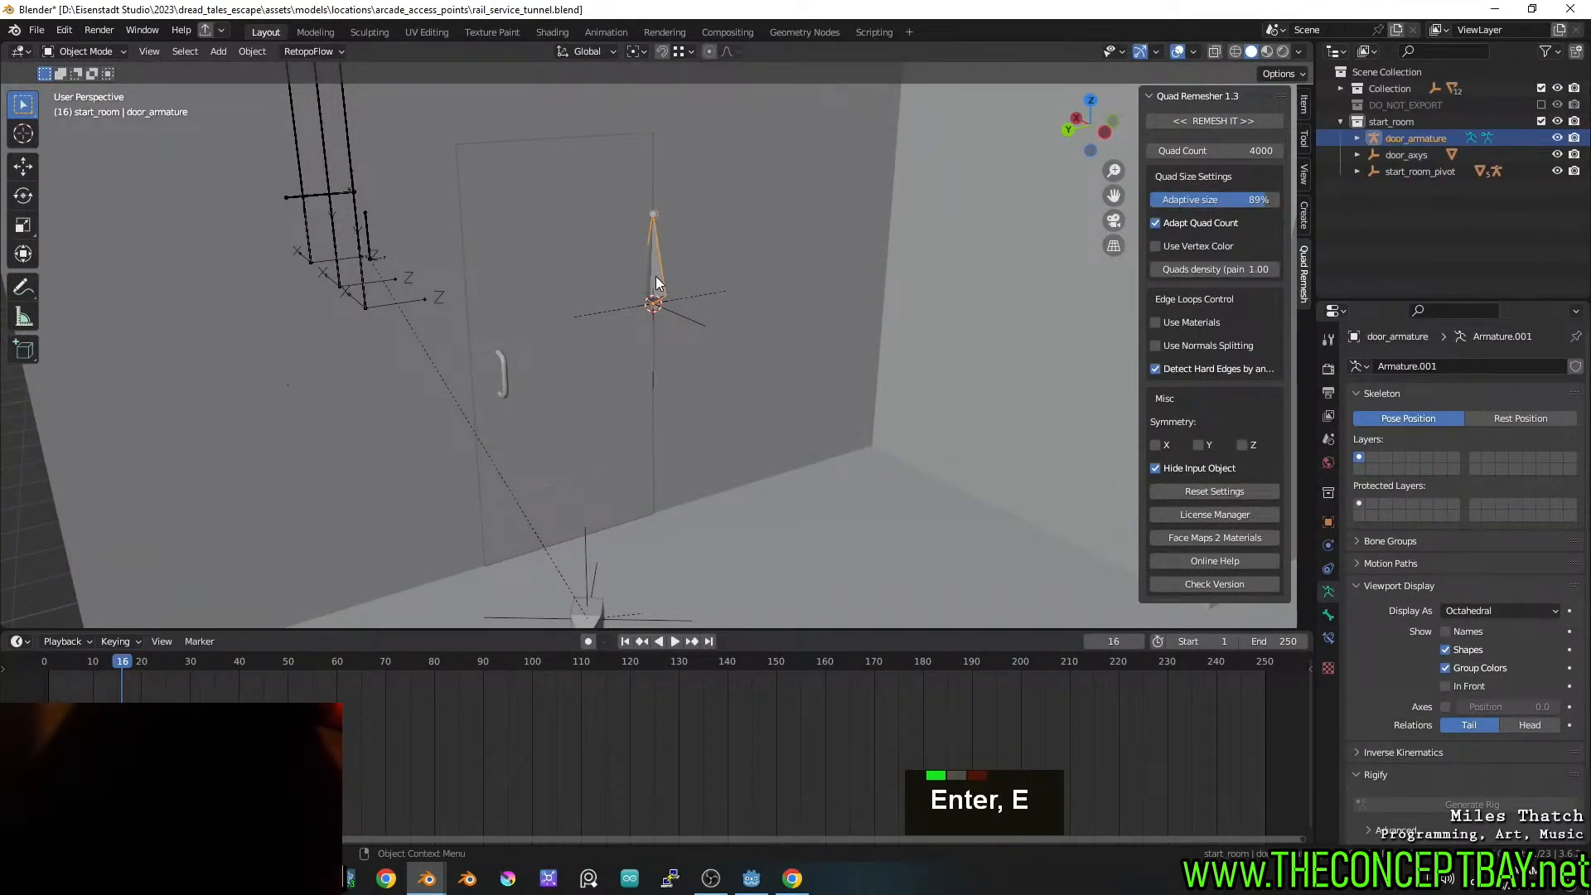
key(ctrl+s)
Name the armature's bone root and move it down along Z to the foot of the door's hinge edge
key(Tab)
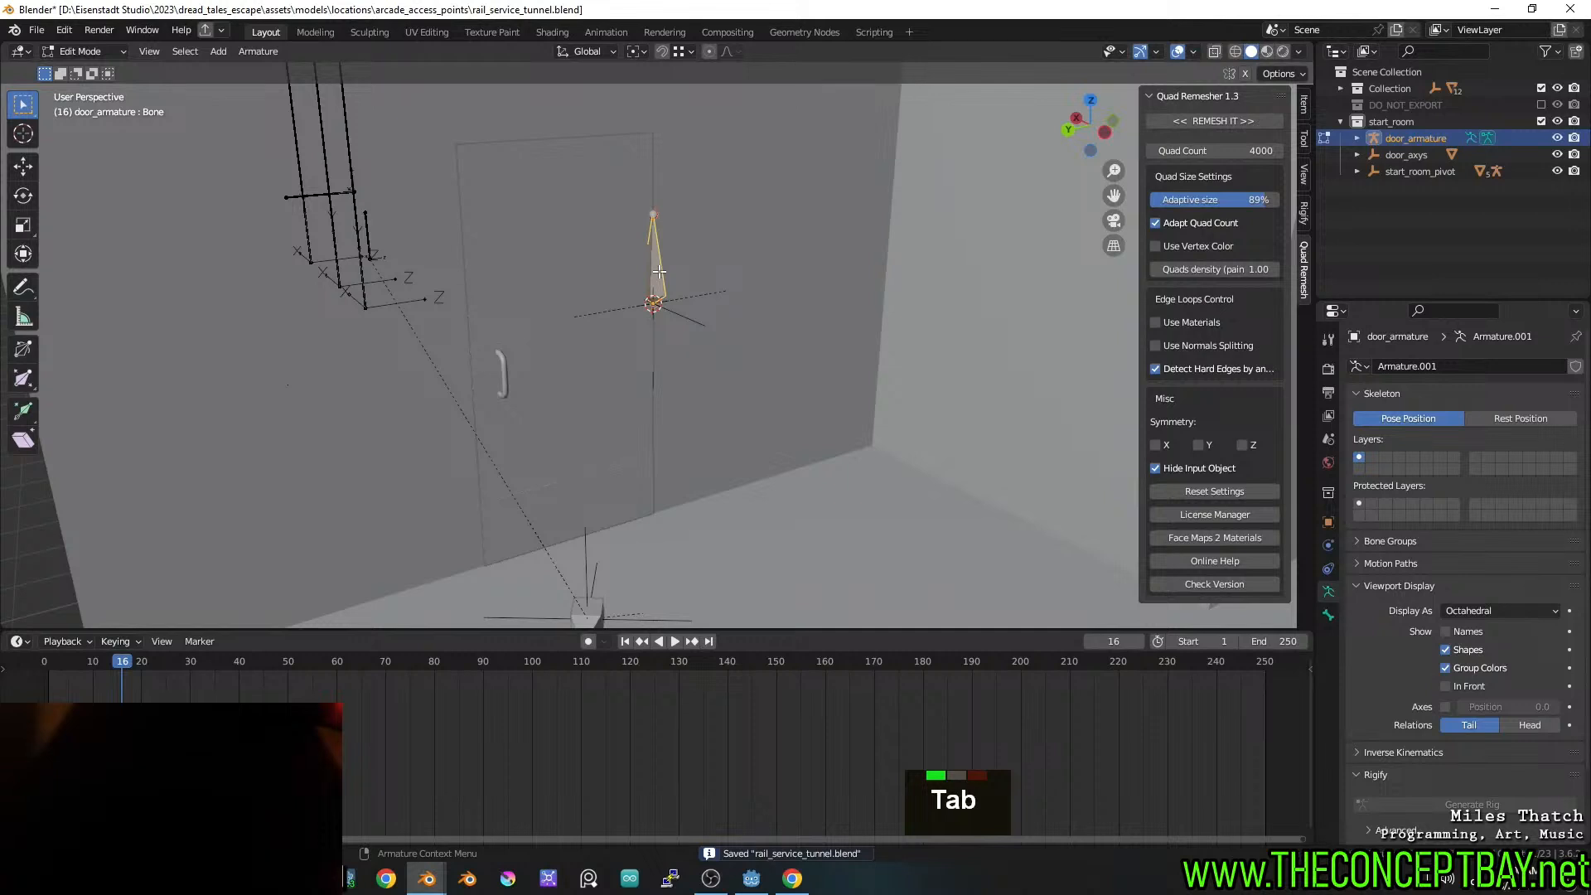
key(F2)
text(root)
key(Return)
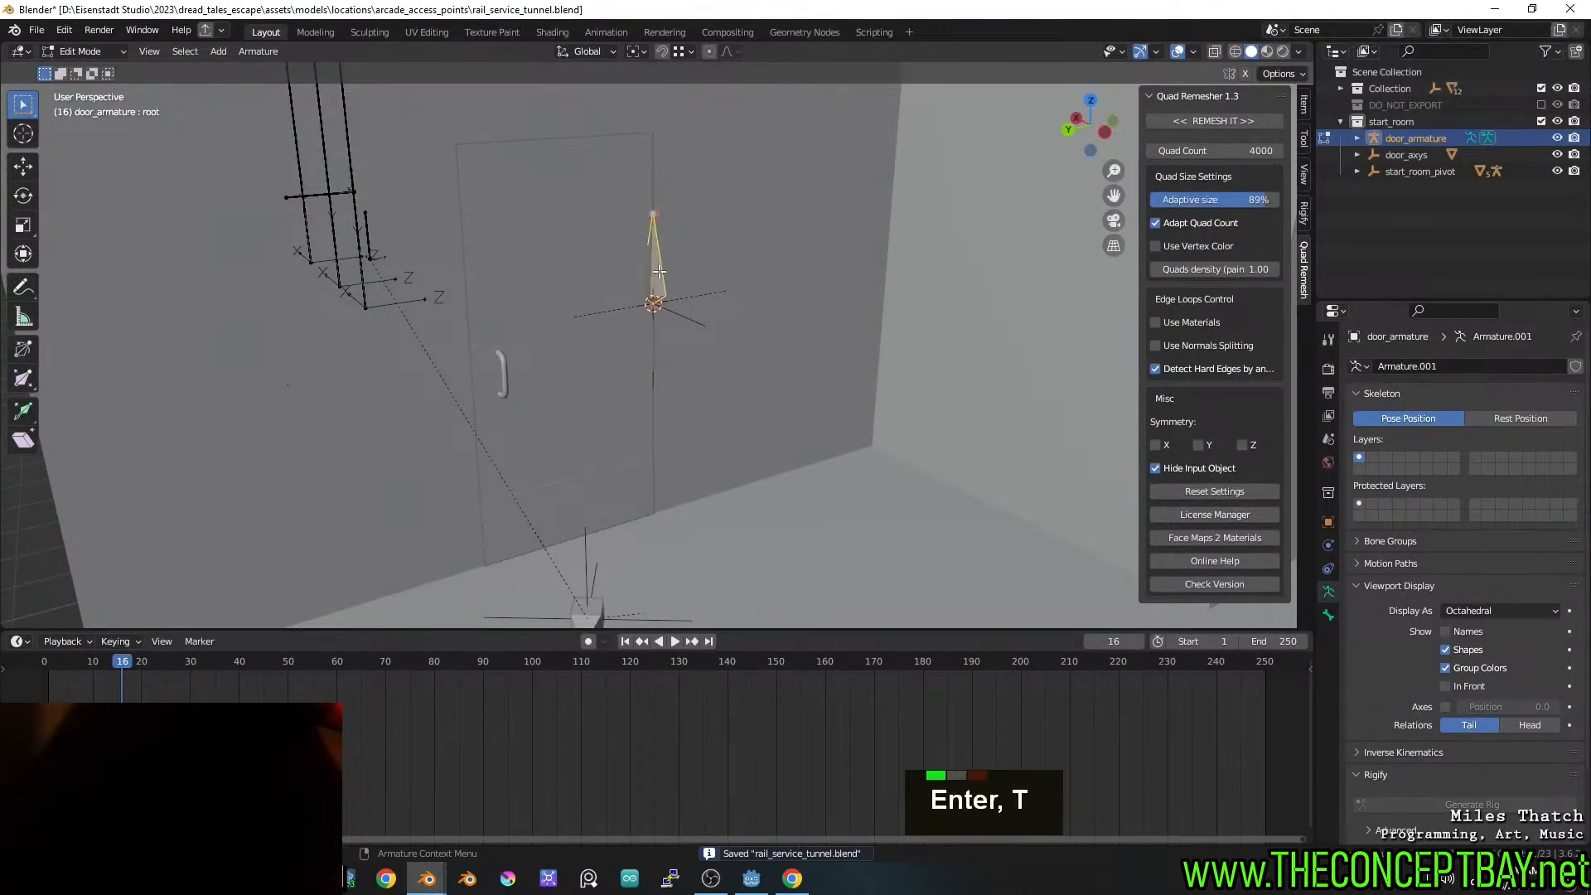
key(g)
key(z)
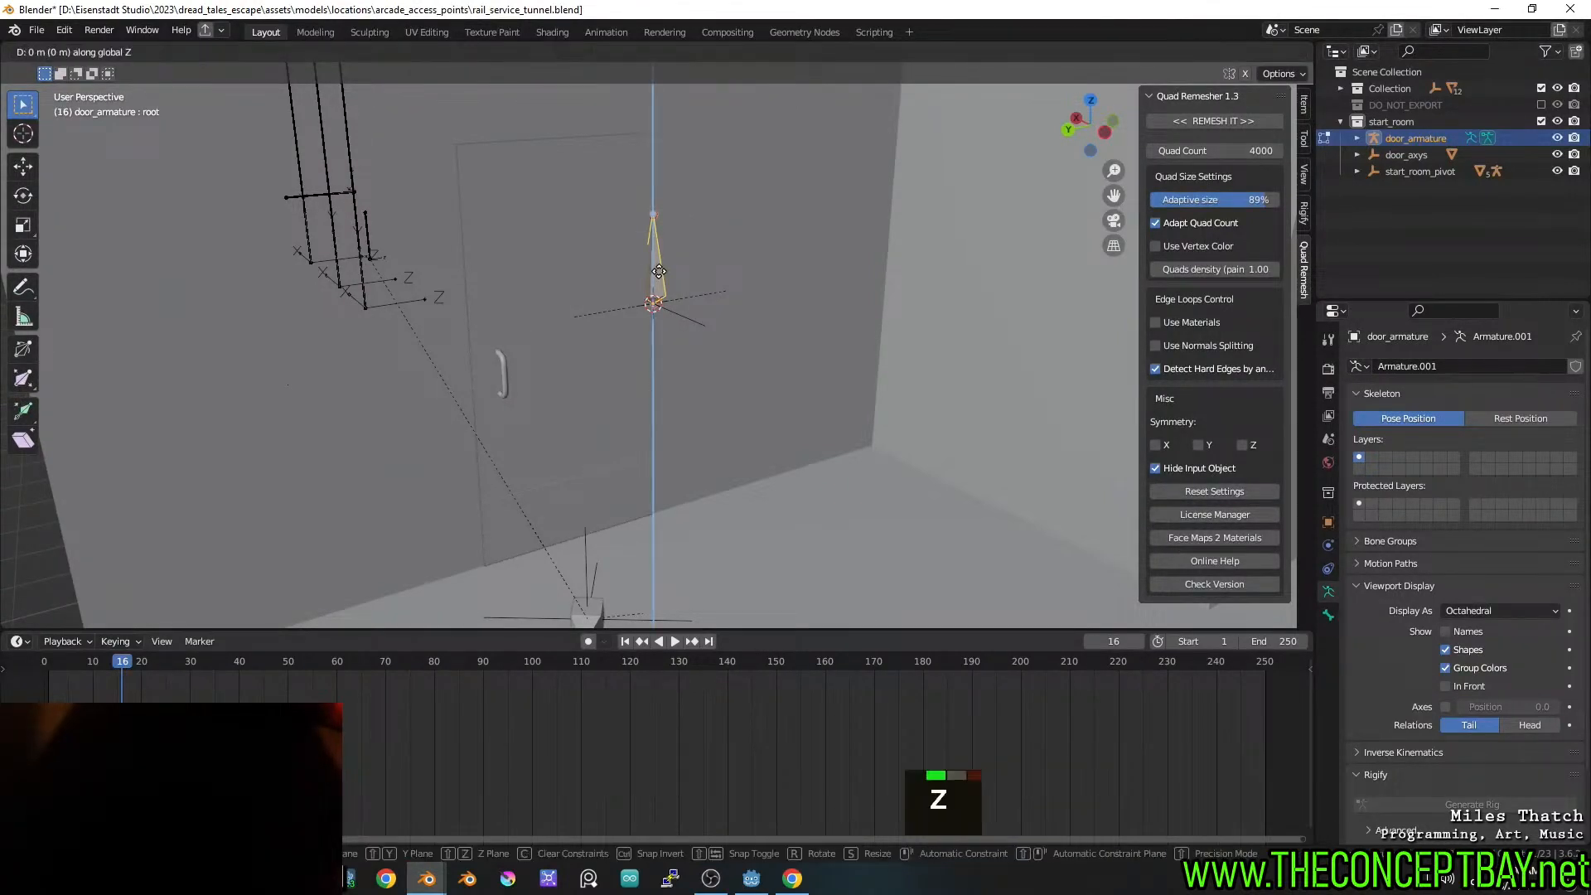
click(660, 443)
Extrude a second bone upward along Z from the root bone's tip and name it door
key(e)
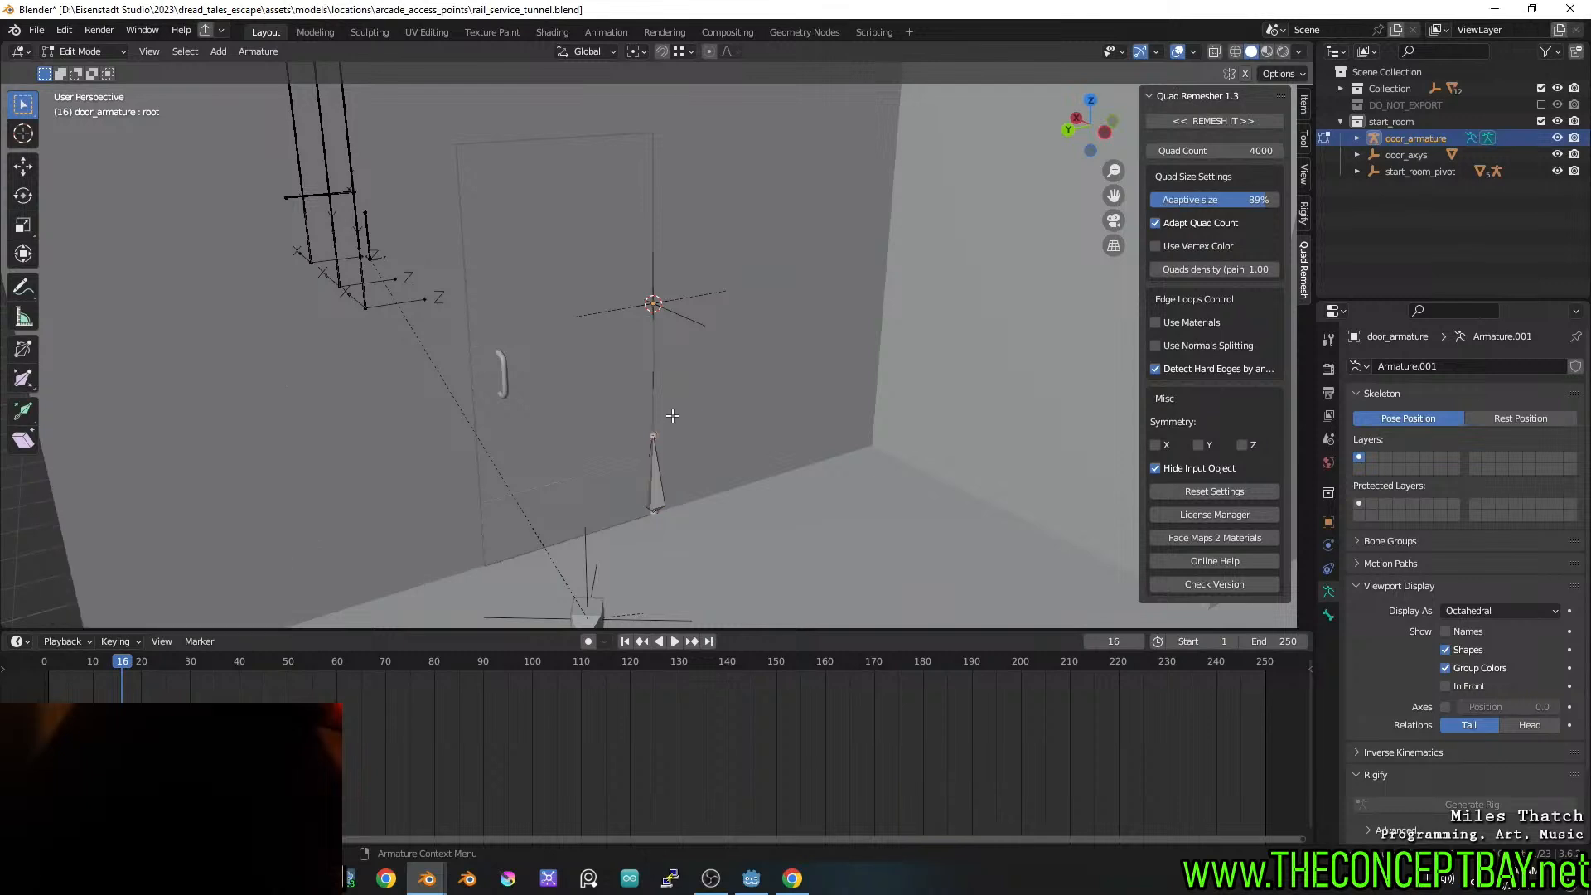
key(z)
click(654, 319)
key(F2)
text(door)
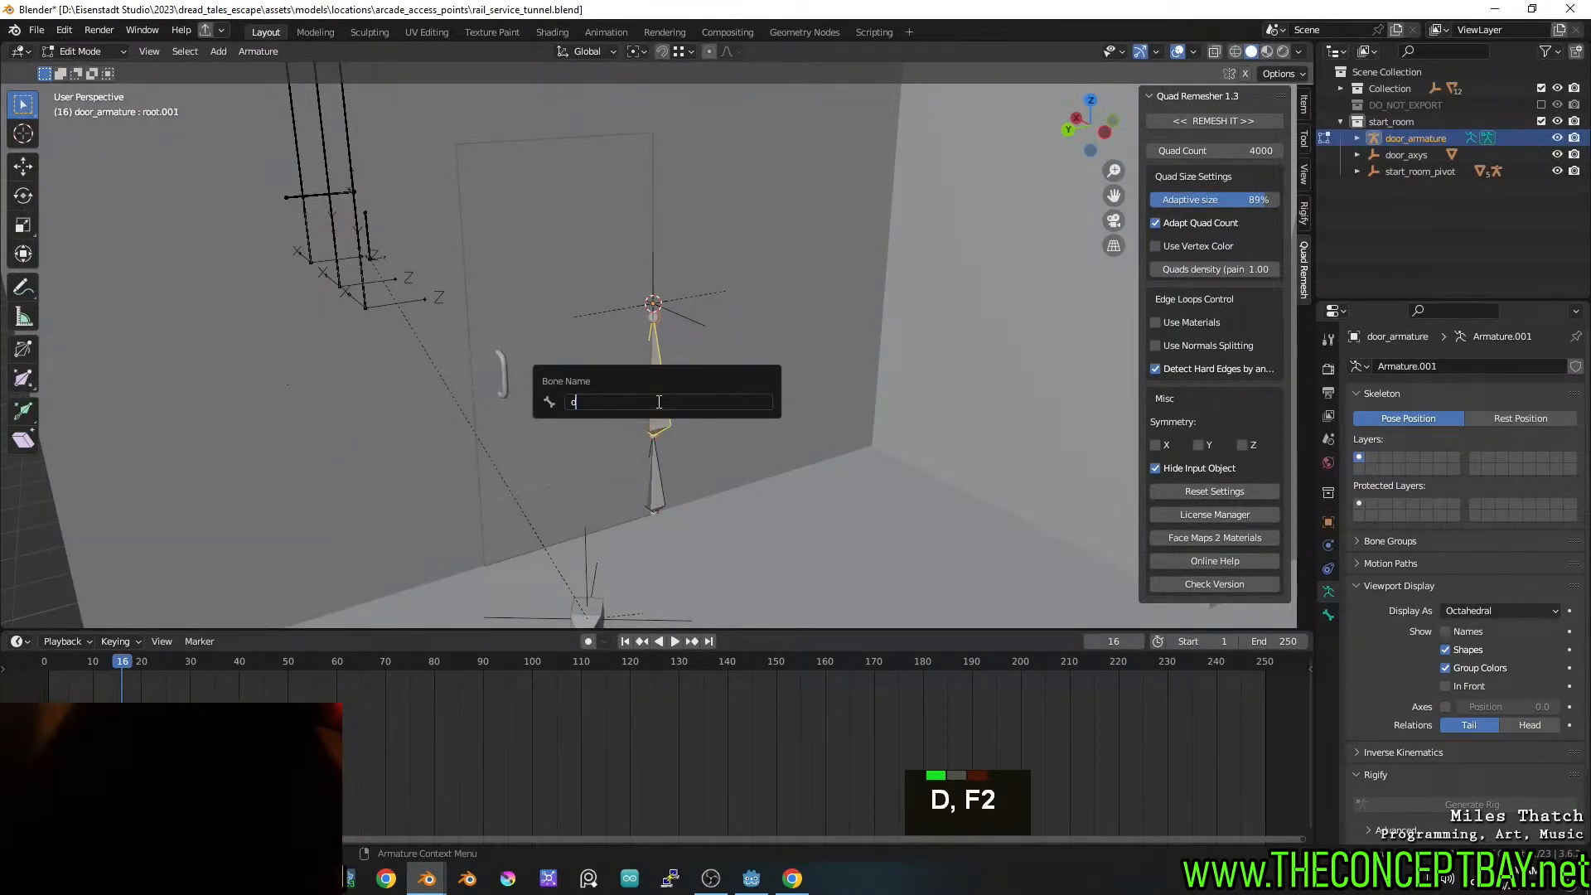
key(Return)
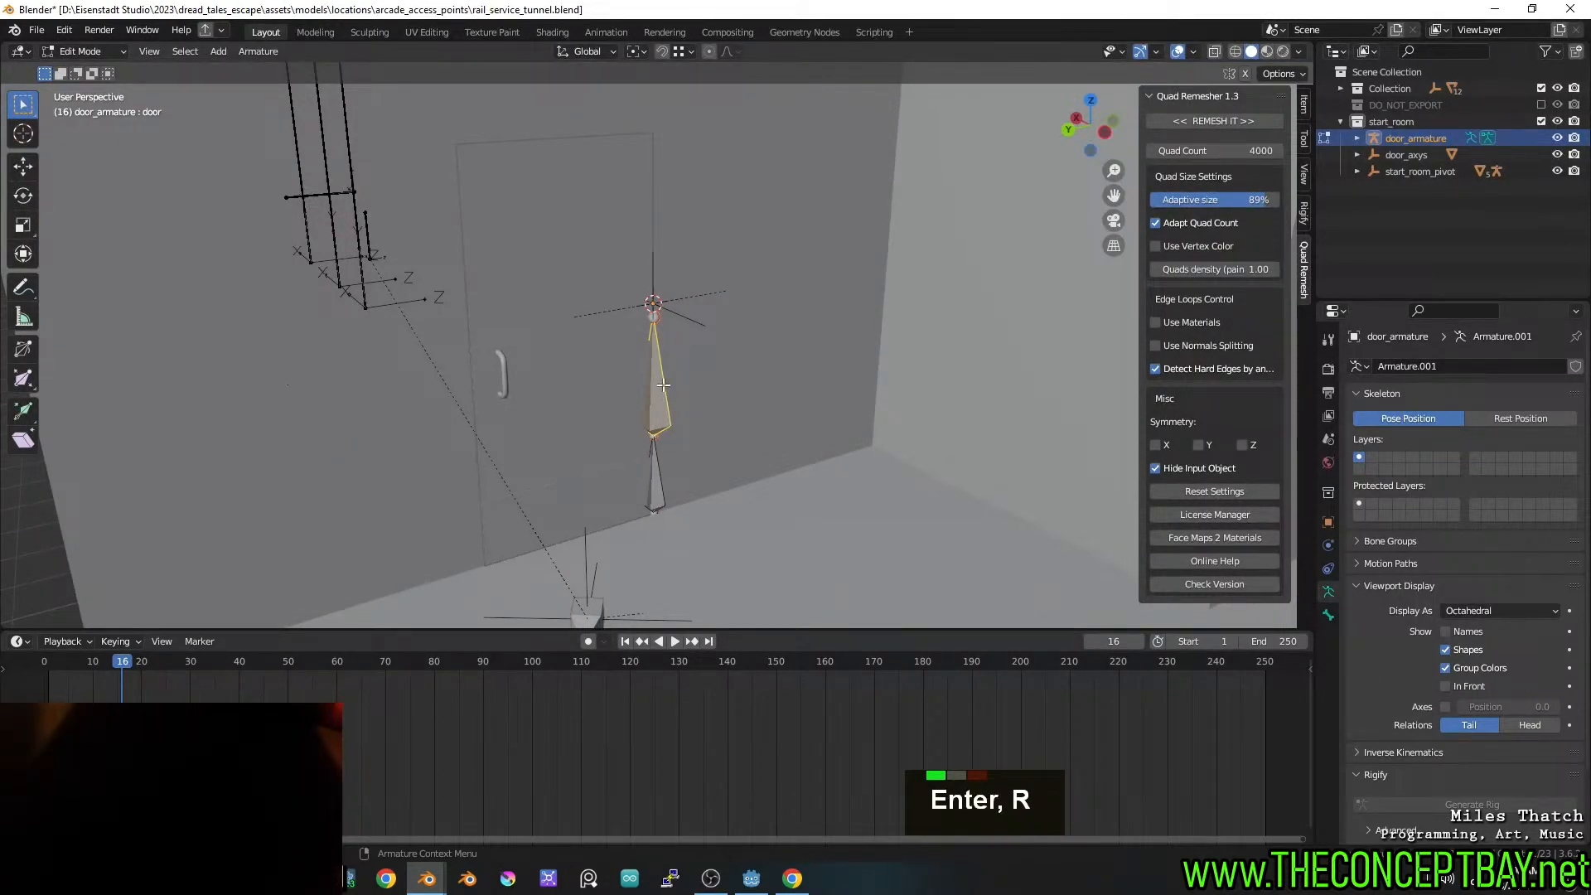
Turn off Deform for the root bone and return the armature to Object Mode
click(1329, 615)
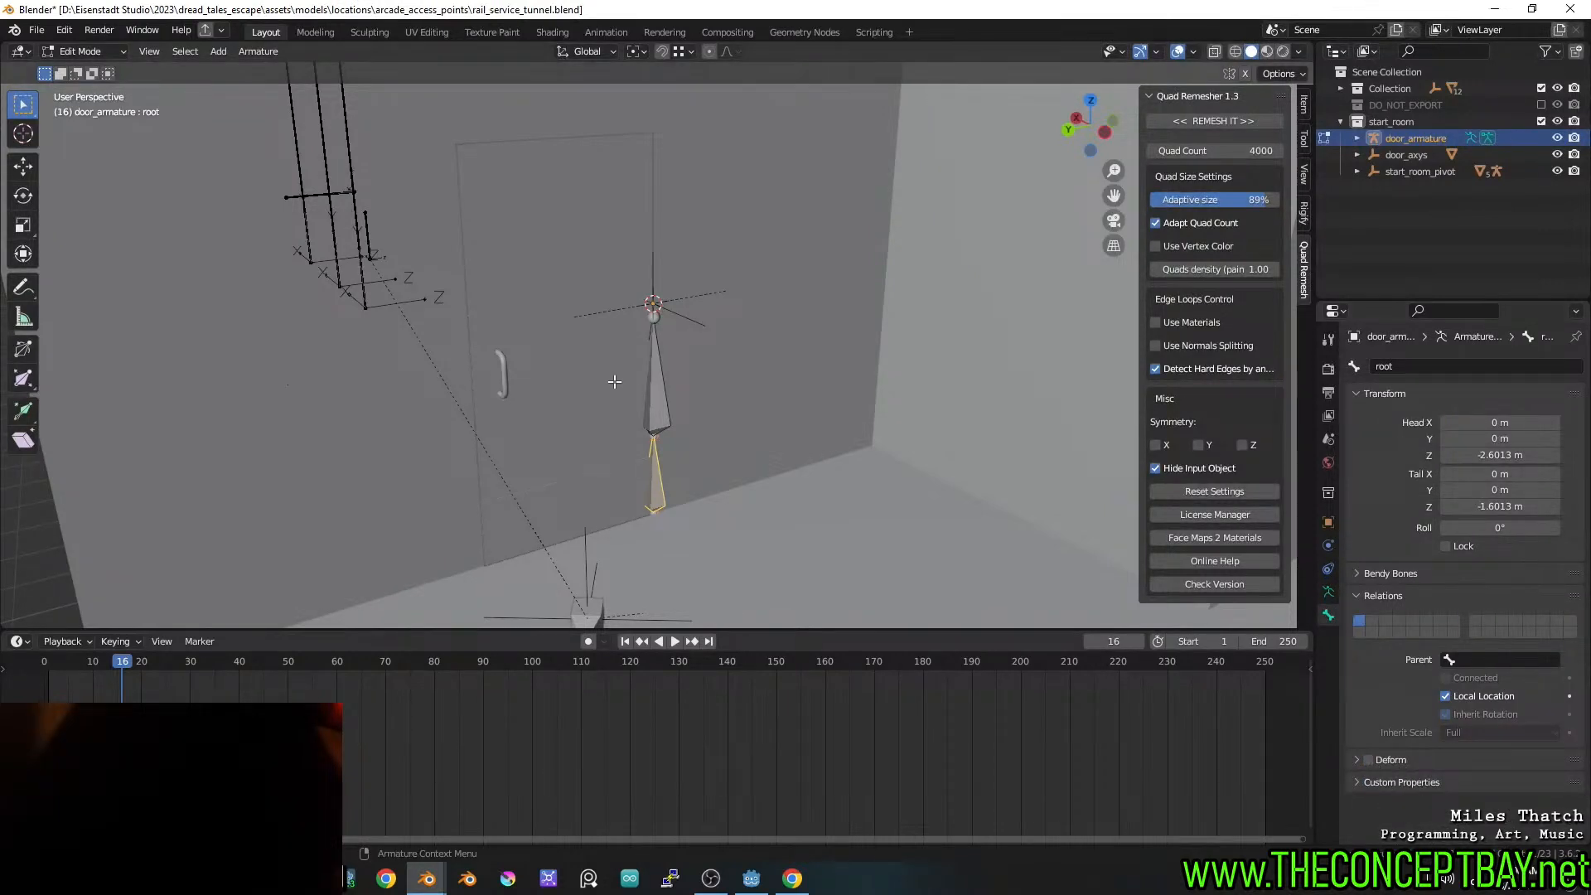
key(Tab)
Try parenting the door to door_armature with automatic weights, and undo the parenting
shift+click(654, 409)
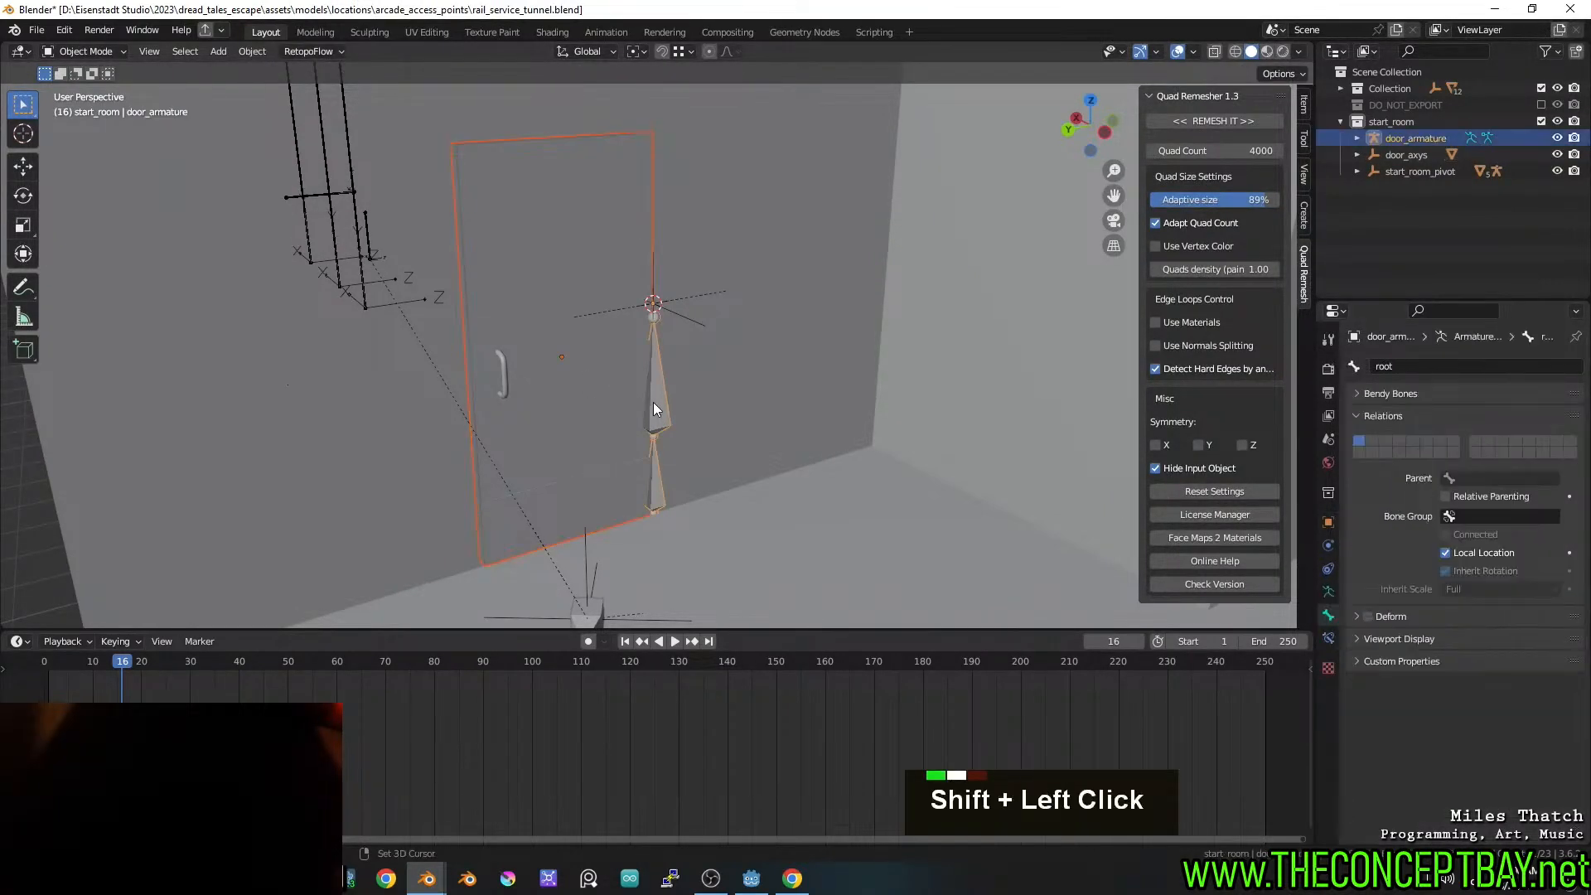
key(ctrl+p)
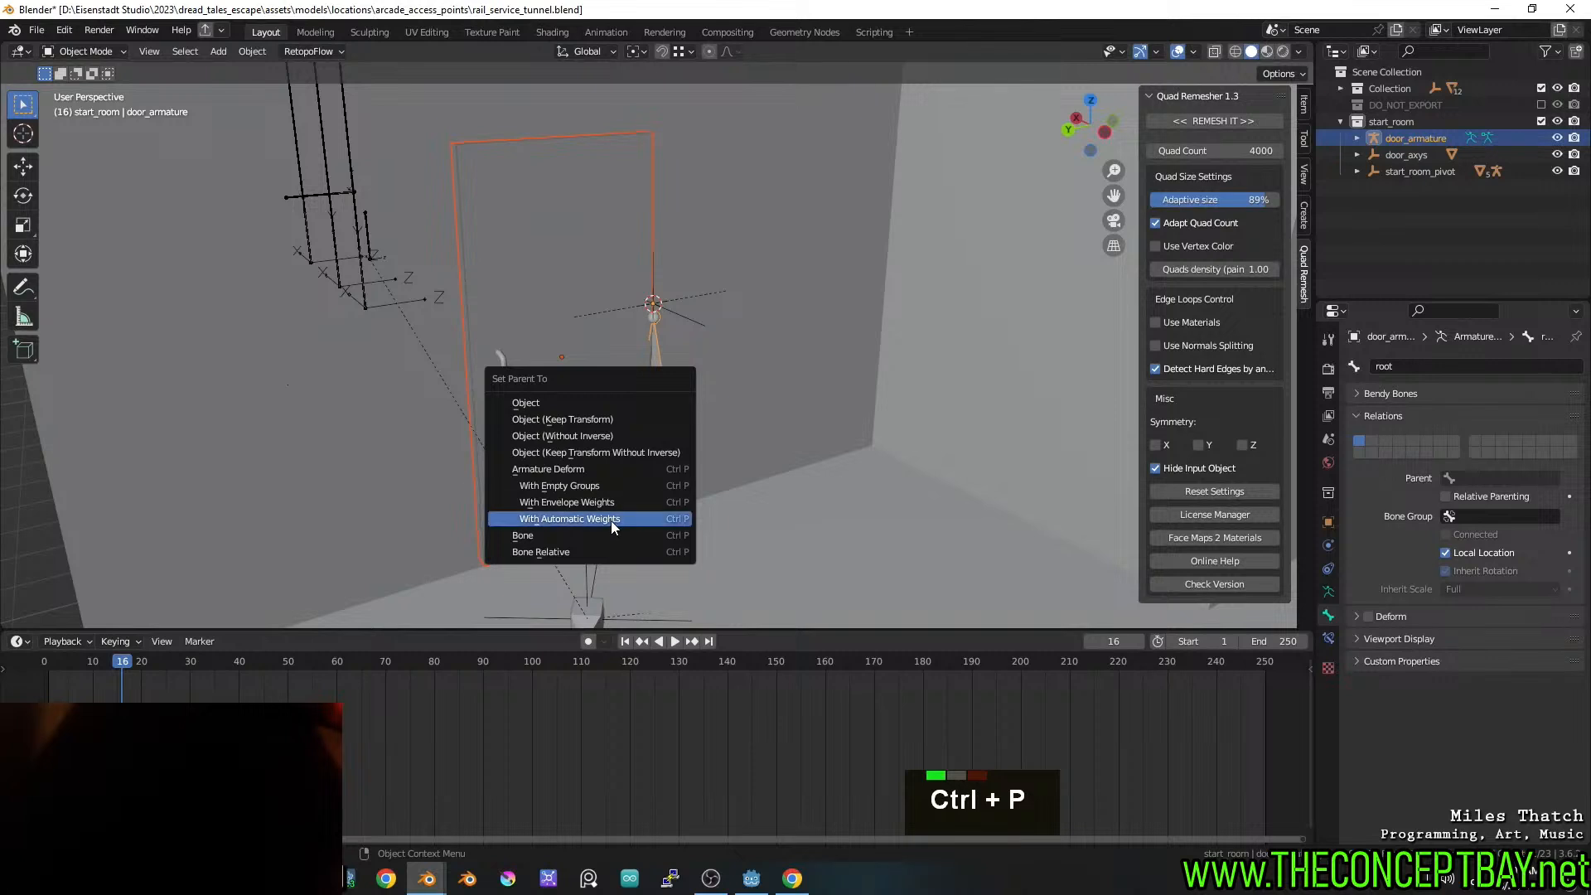
click(609, 514)
click(658, 397)
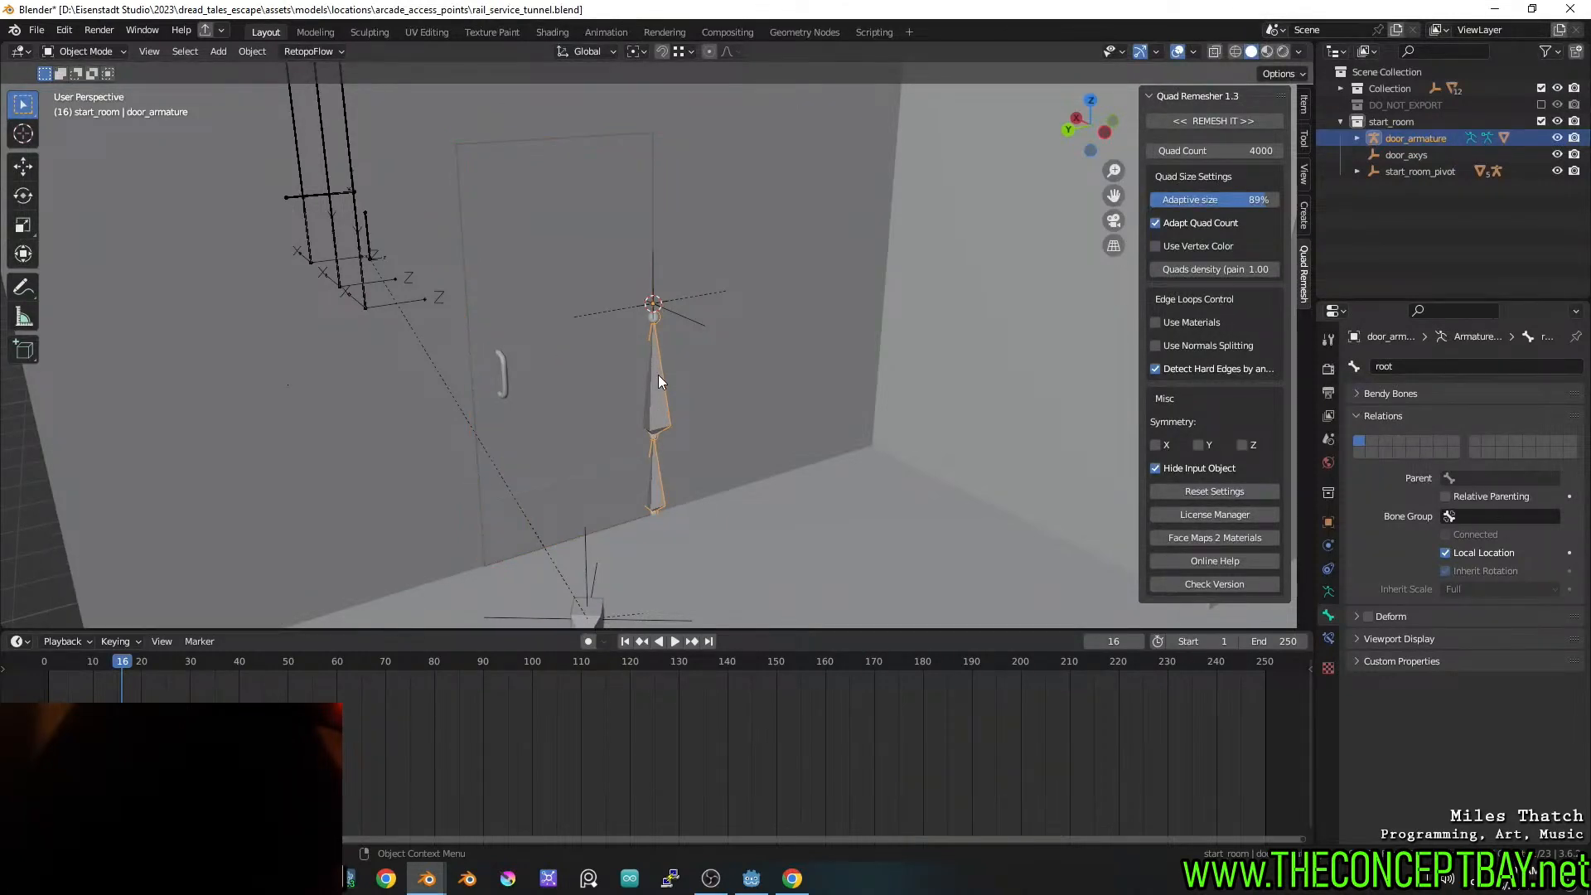
key(ctrl+z)
key(ctrl+z)
key(ctrl+z)
Delete the vertical door bone above the root bone in Edit Mode
key(Tab)
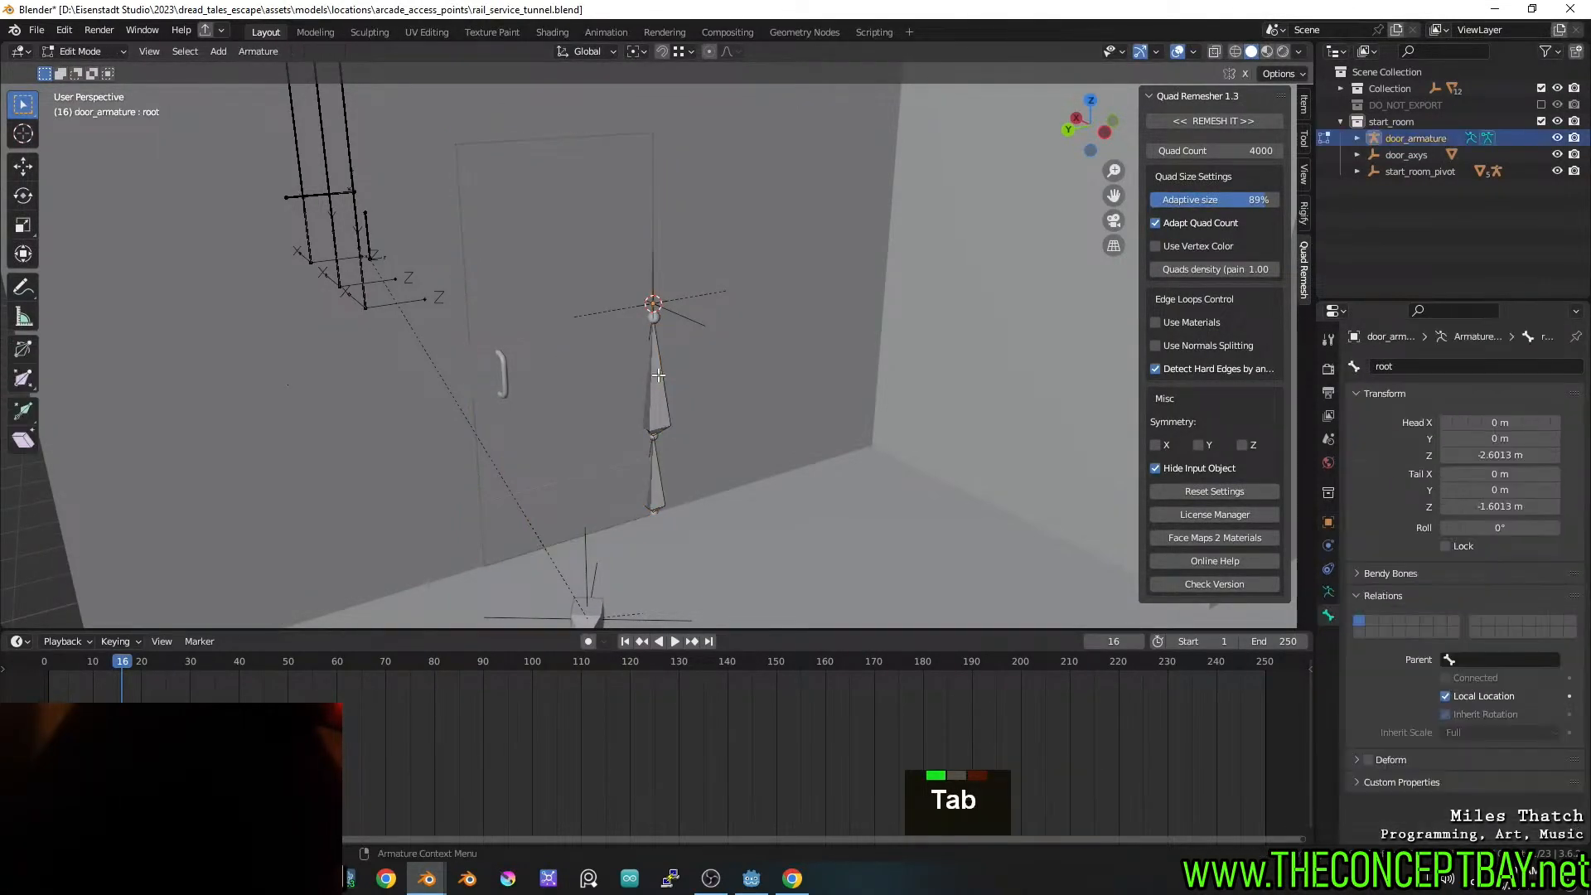
click(655, 340)
key(x)
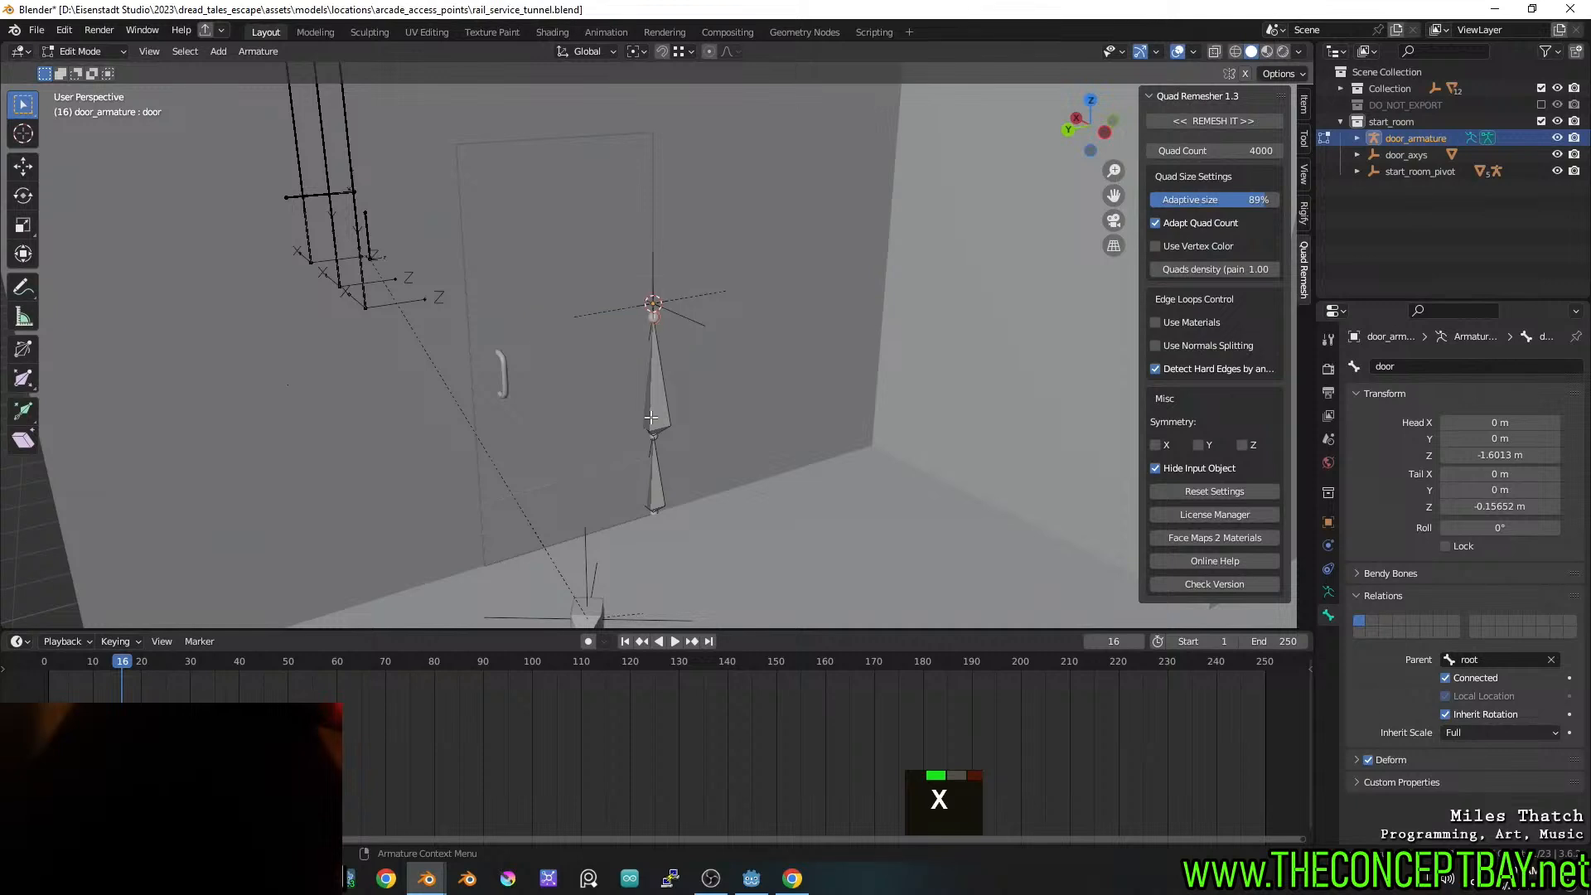
key(x)
Extrude a bone about 1.43 m along negative X from the root bone's tip and raise it about 1.63 m to the 3D cursor
click(657, 419)
key(e)
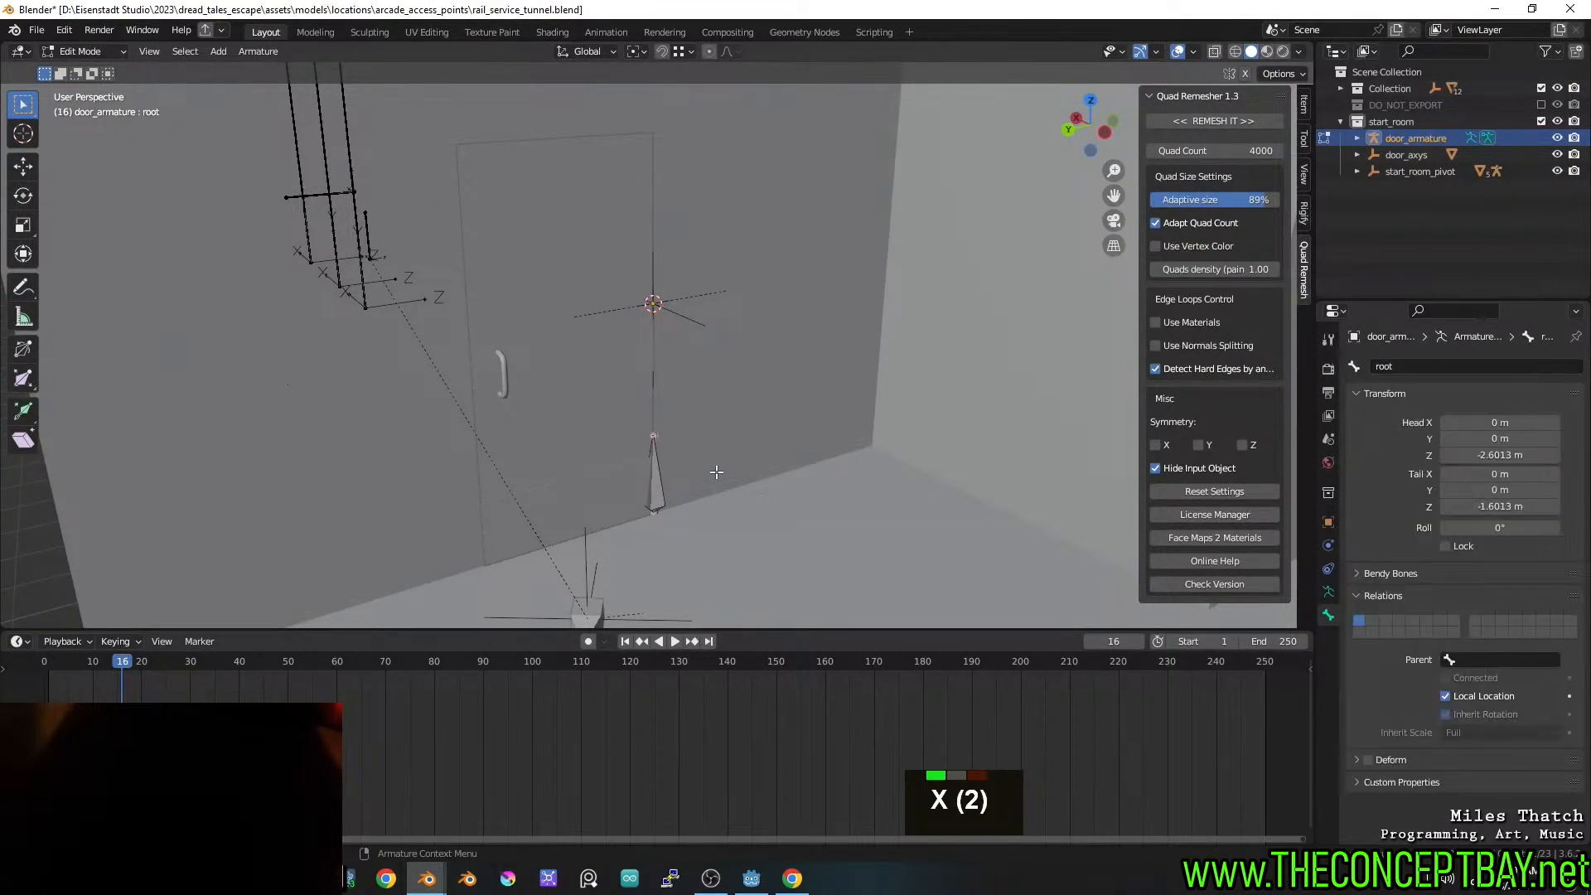
key(x)
click(778, 536)
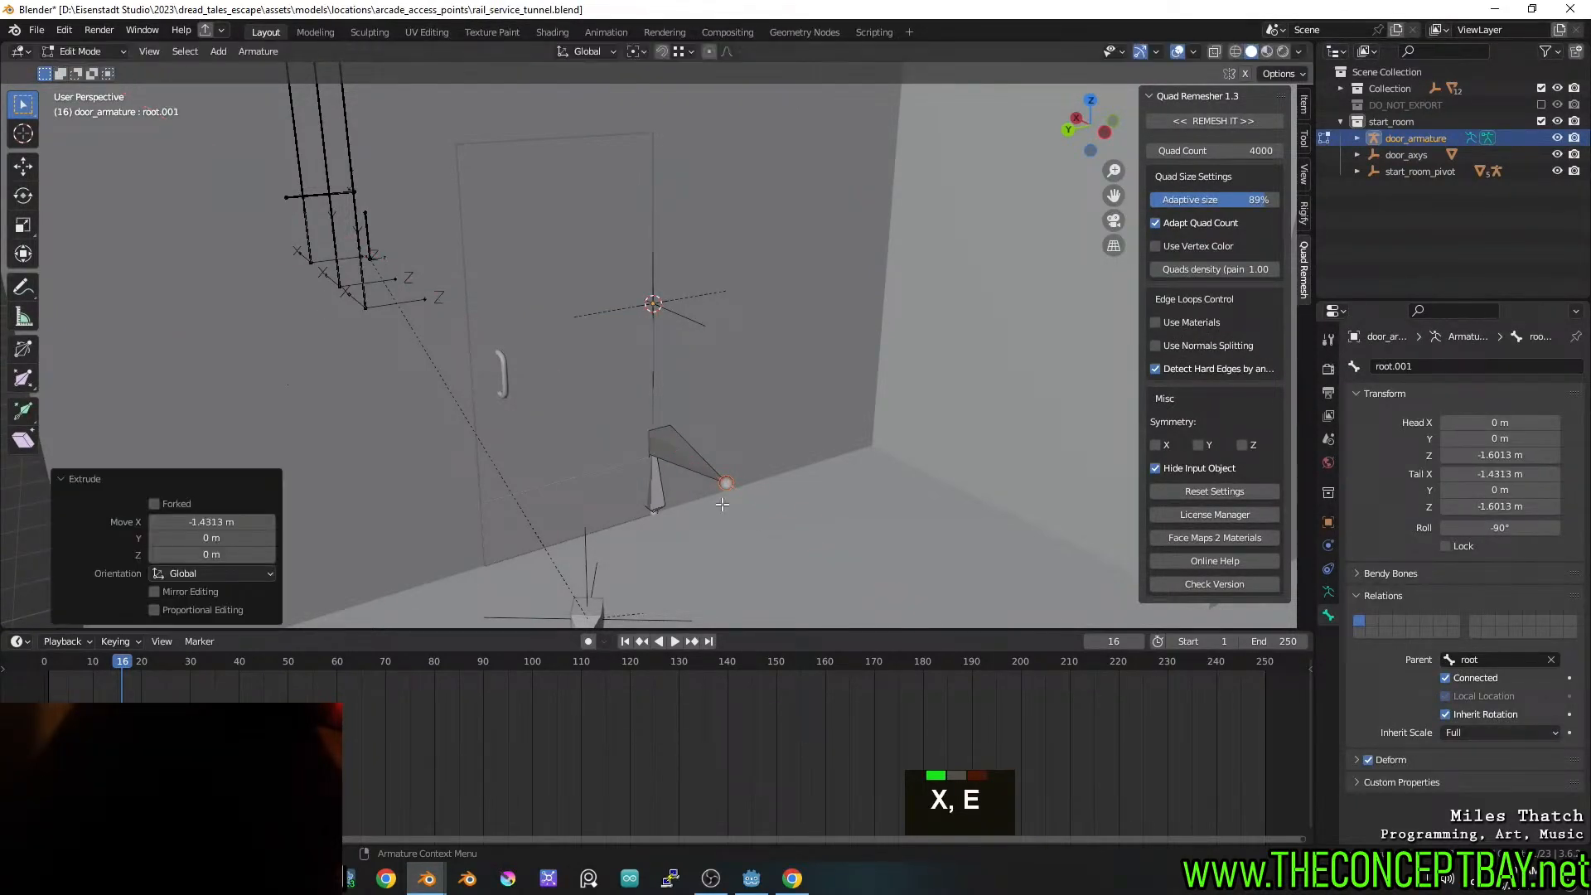
key(g)
key(z)
click(657, 304)
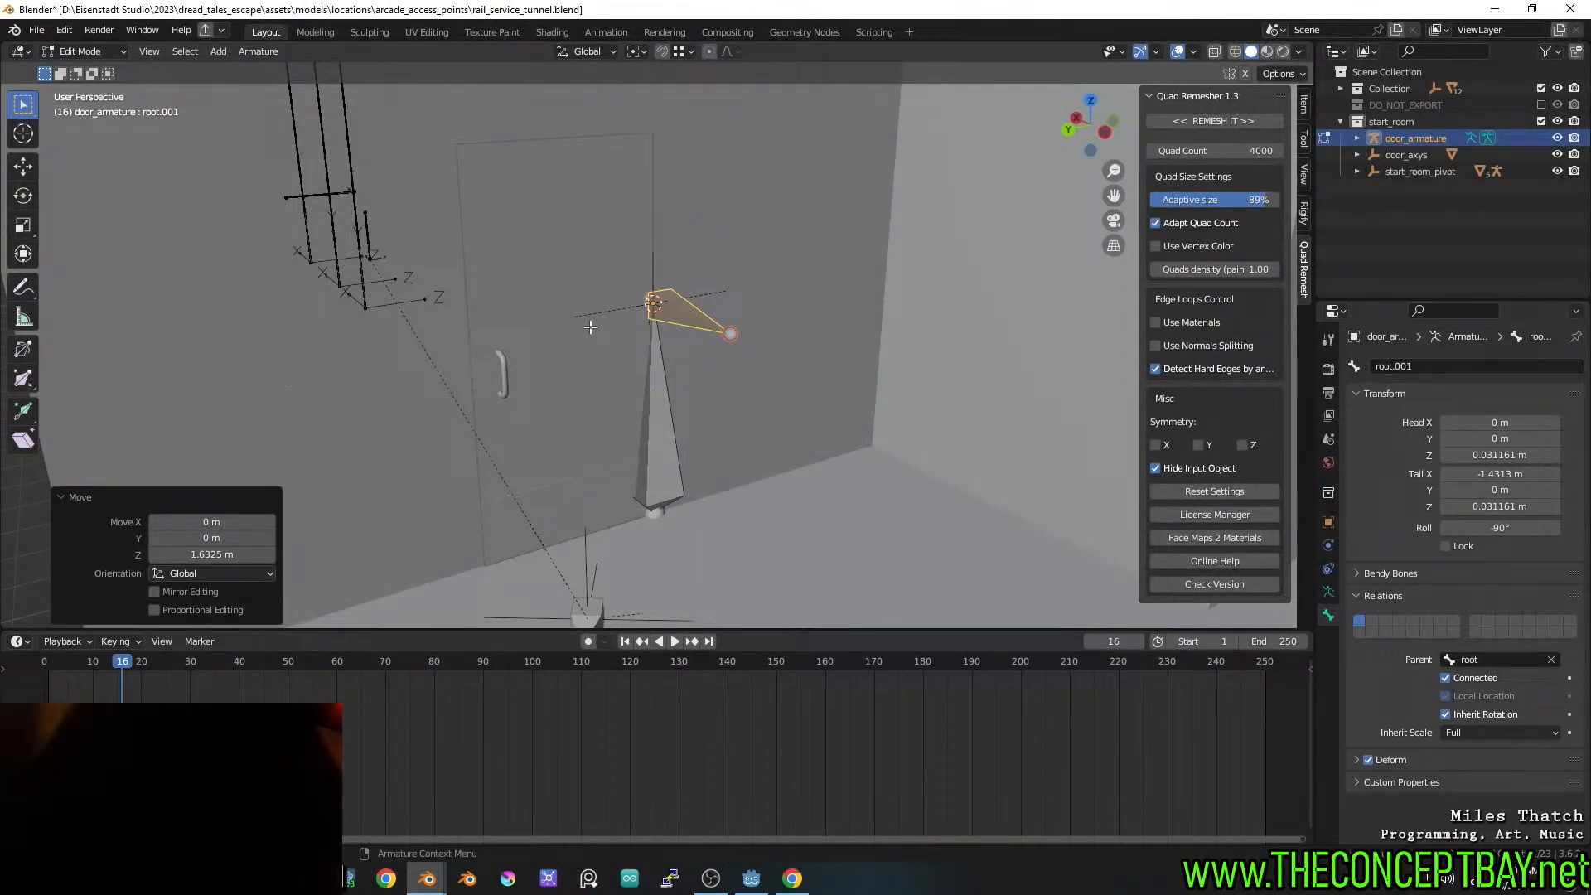
Name the horizontal bone door, return to Object Mode and save the file
key(Tab)
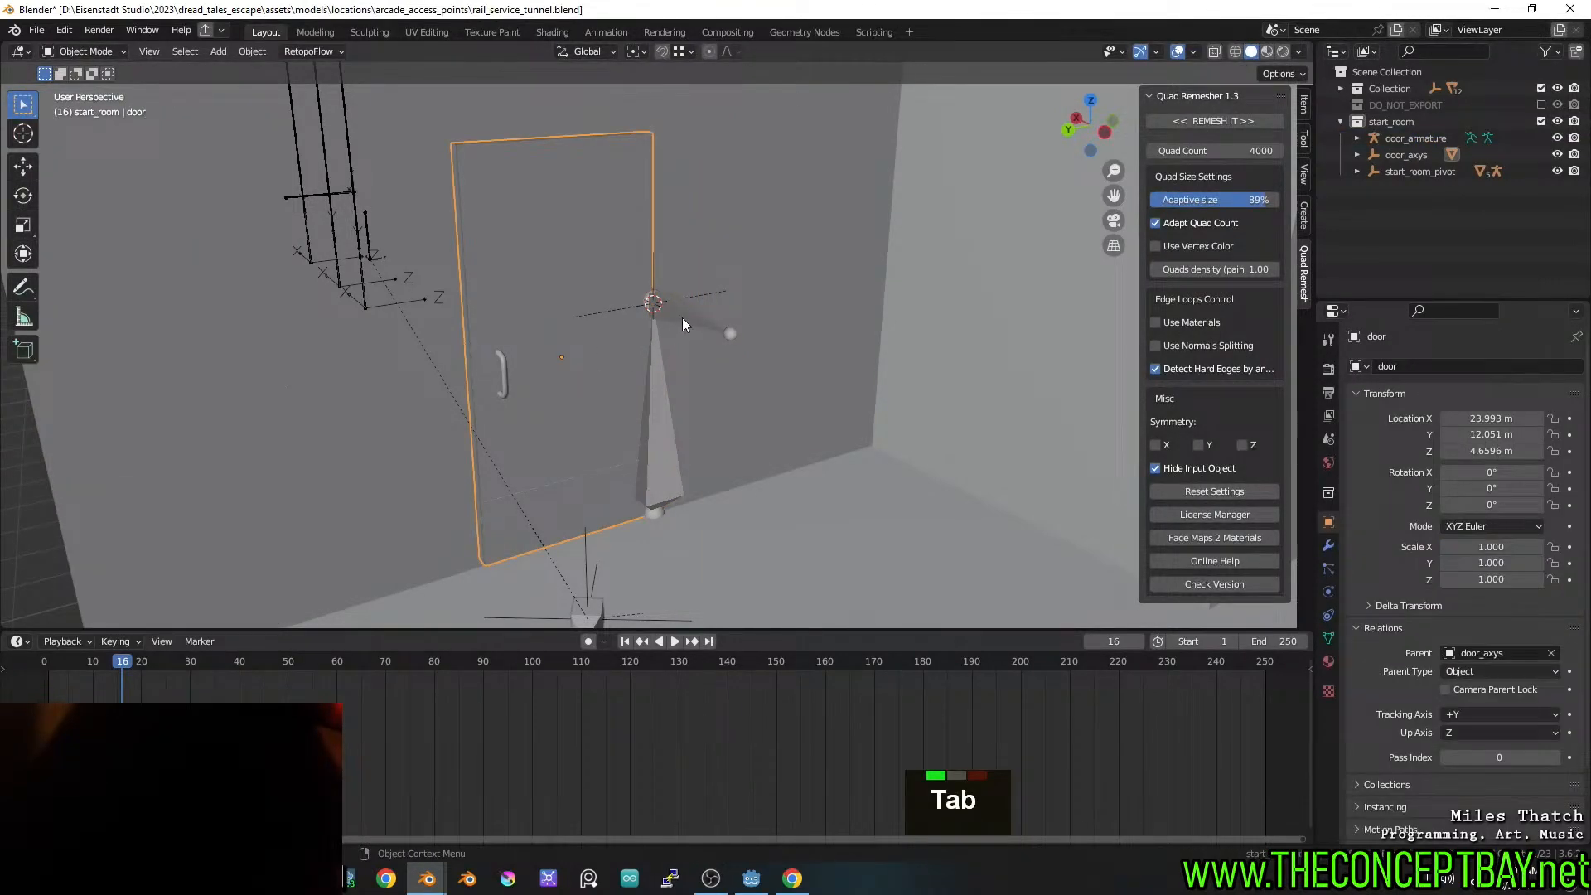
key(Tab)
key(F2)
text(b)
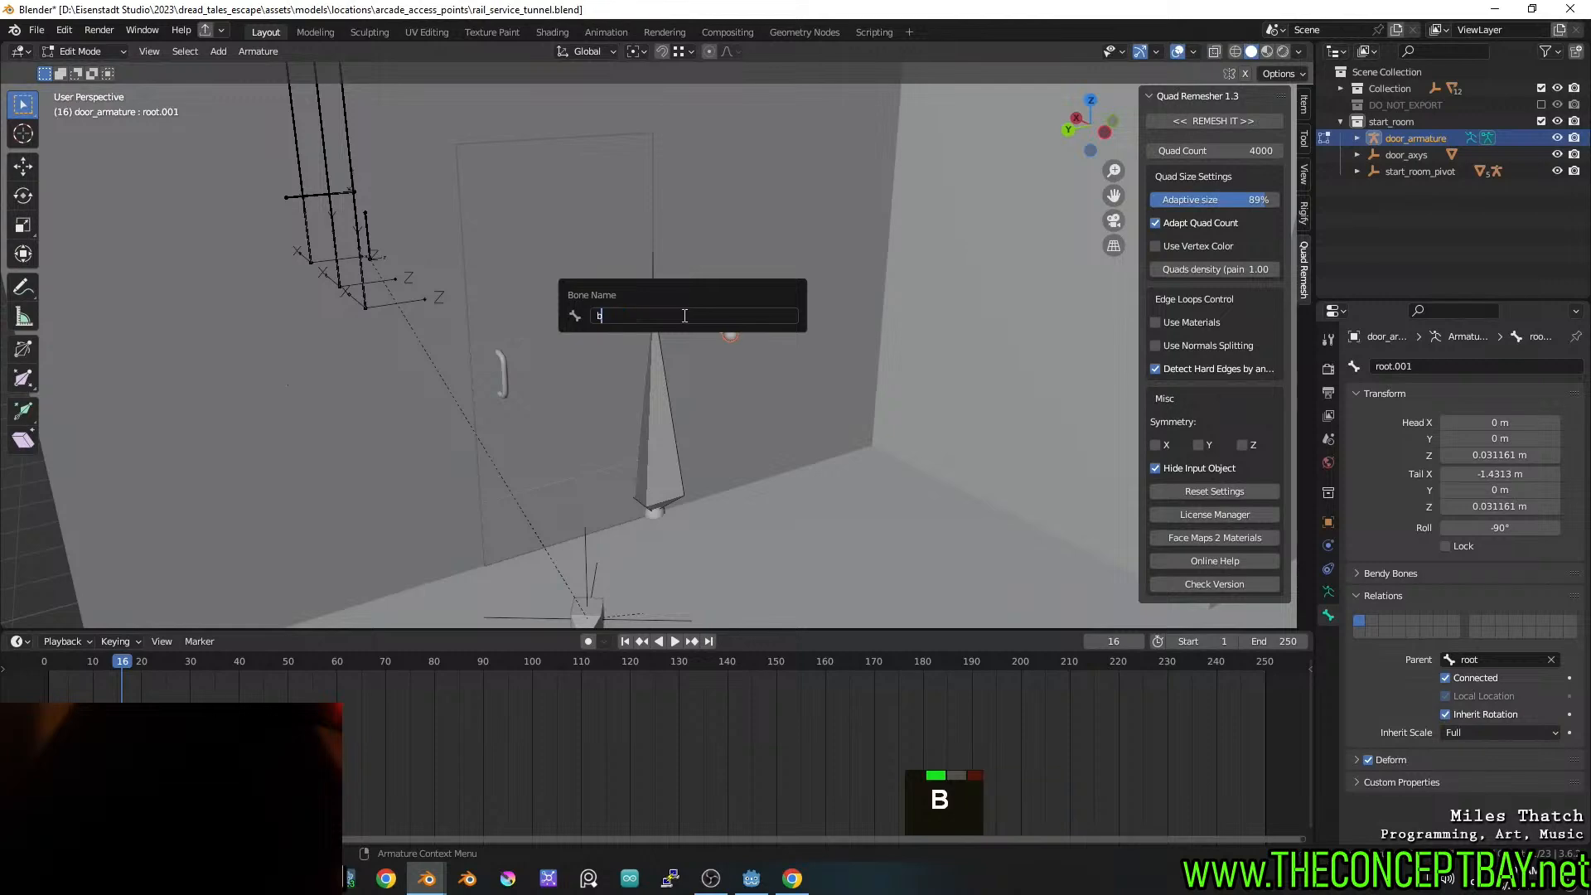
key(BackSpace)
text(door)
key(Return)
key(Tab)
key(ctrl+s)
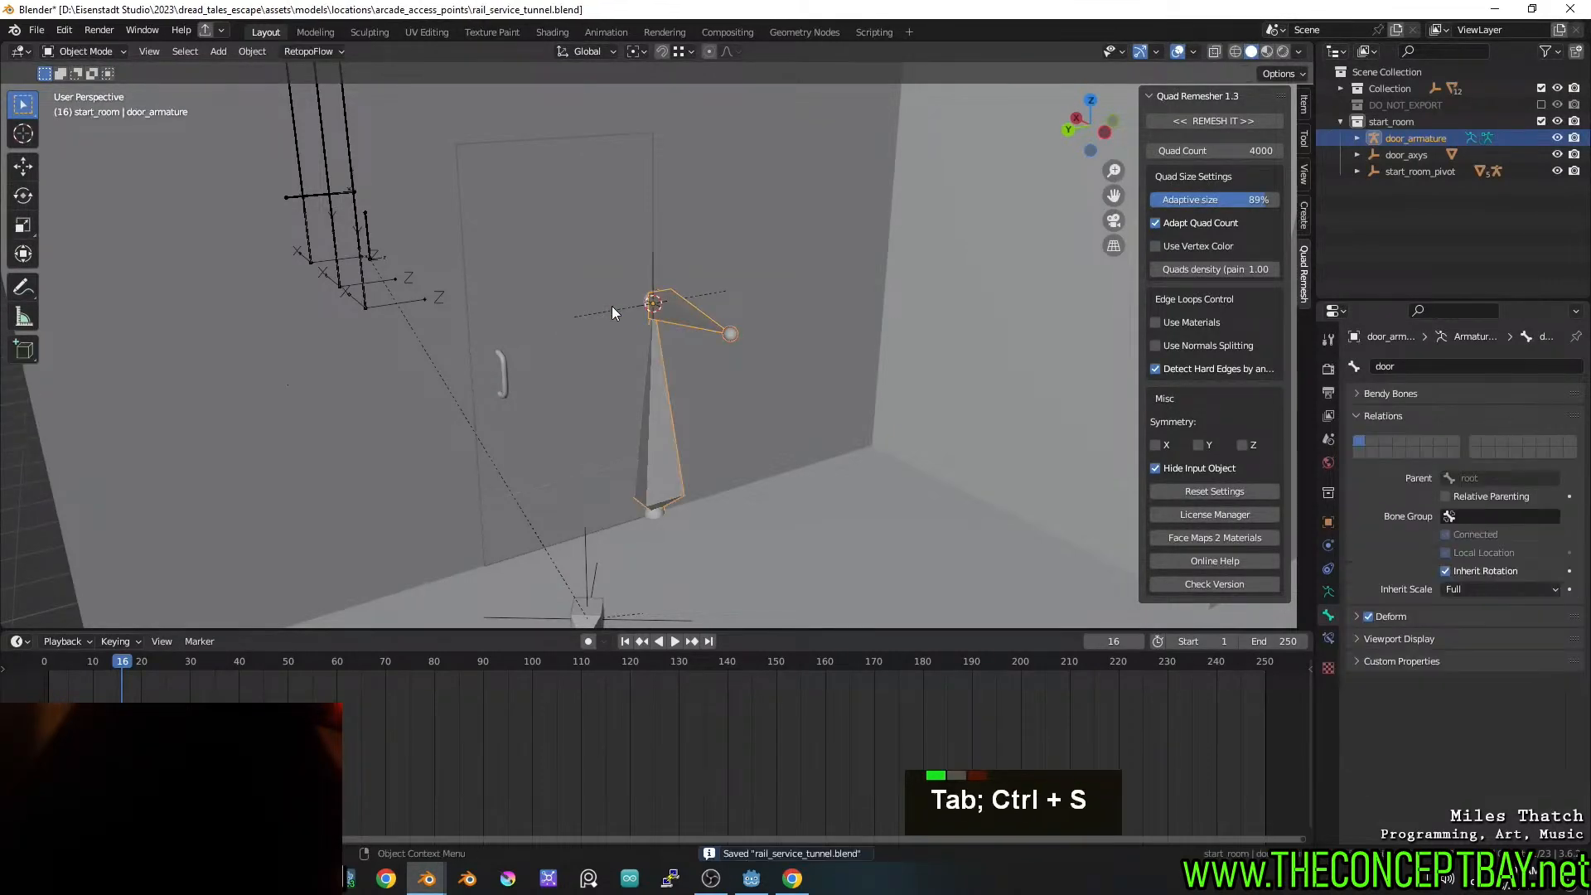
Parent the door object to door_armature with automatic weights and select the armature
click(613, 308)
shift+click(695, 305)
key(ctrl+p)
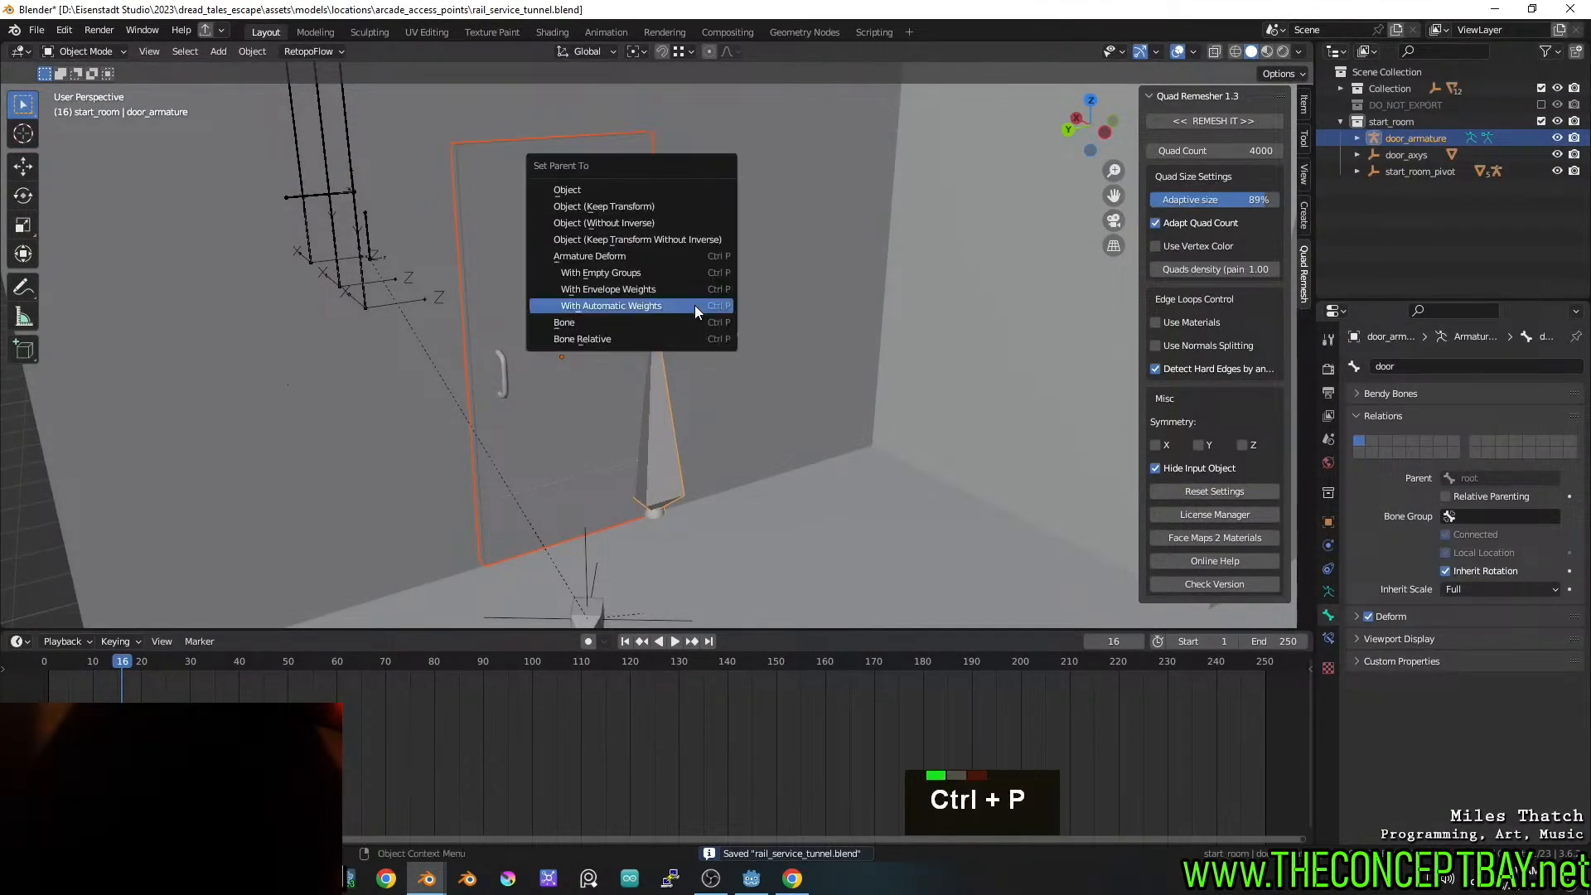
click(694, 305)
click(687, 311)
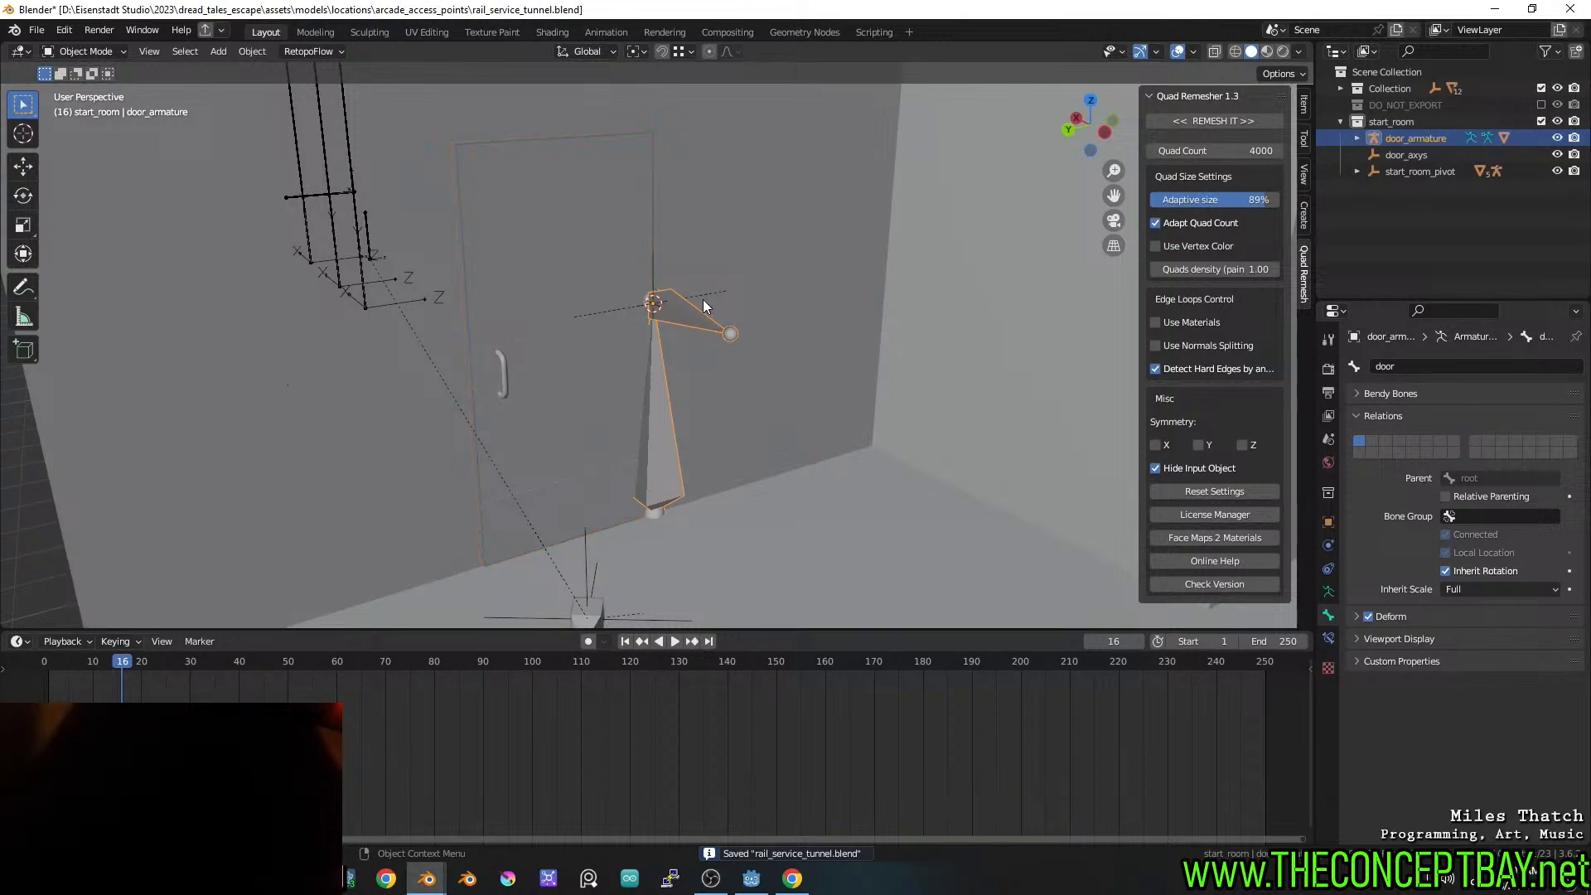
Try clearing the door's parent while keeping its transformation, and undo the change
click(564, 300)
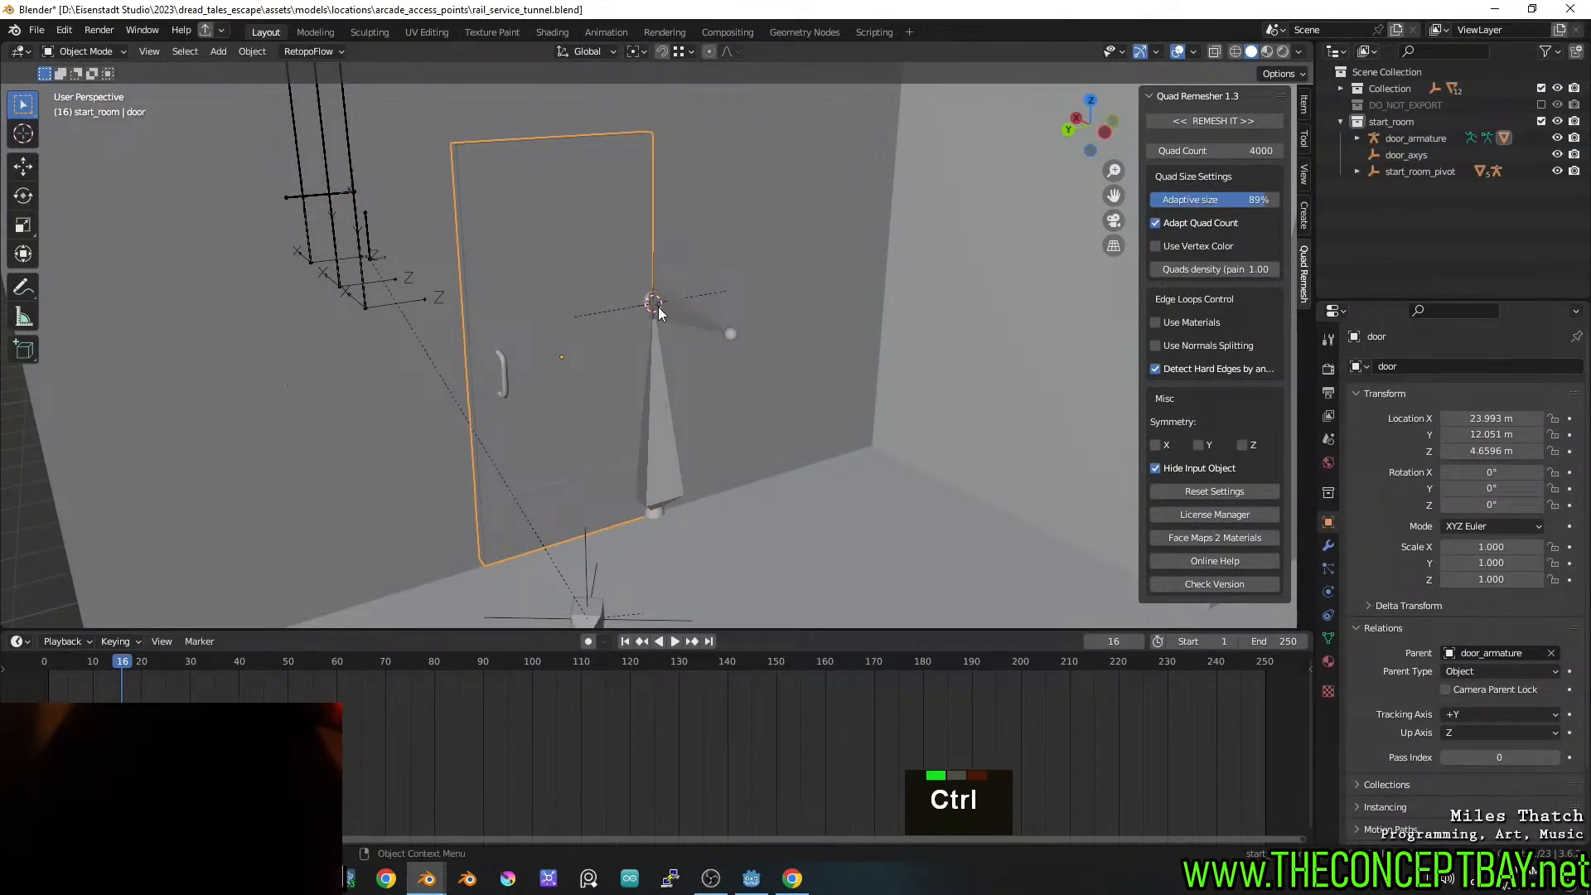
click(689, 307)
click(569, 391)
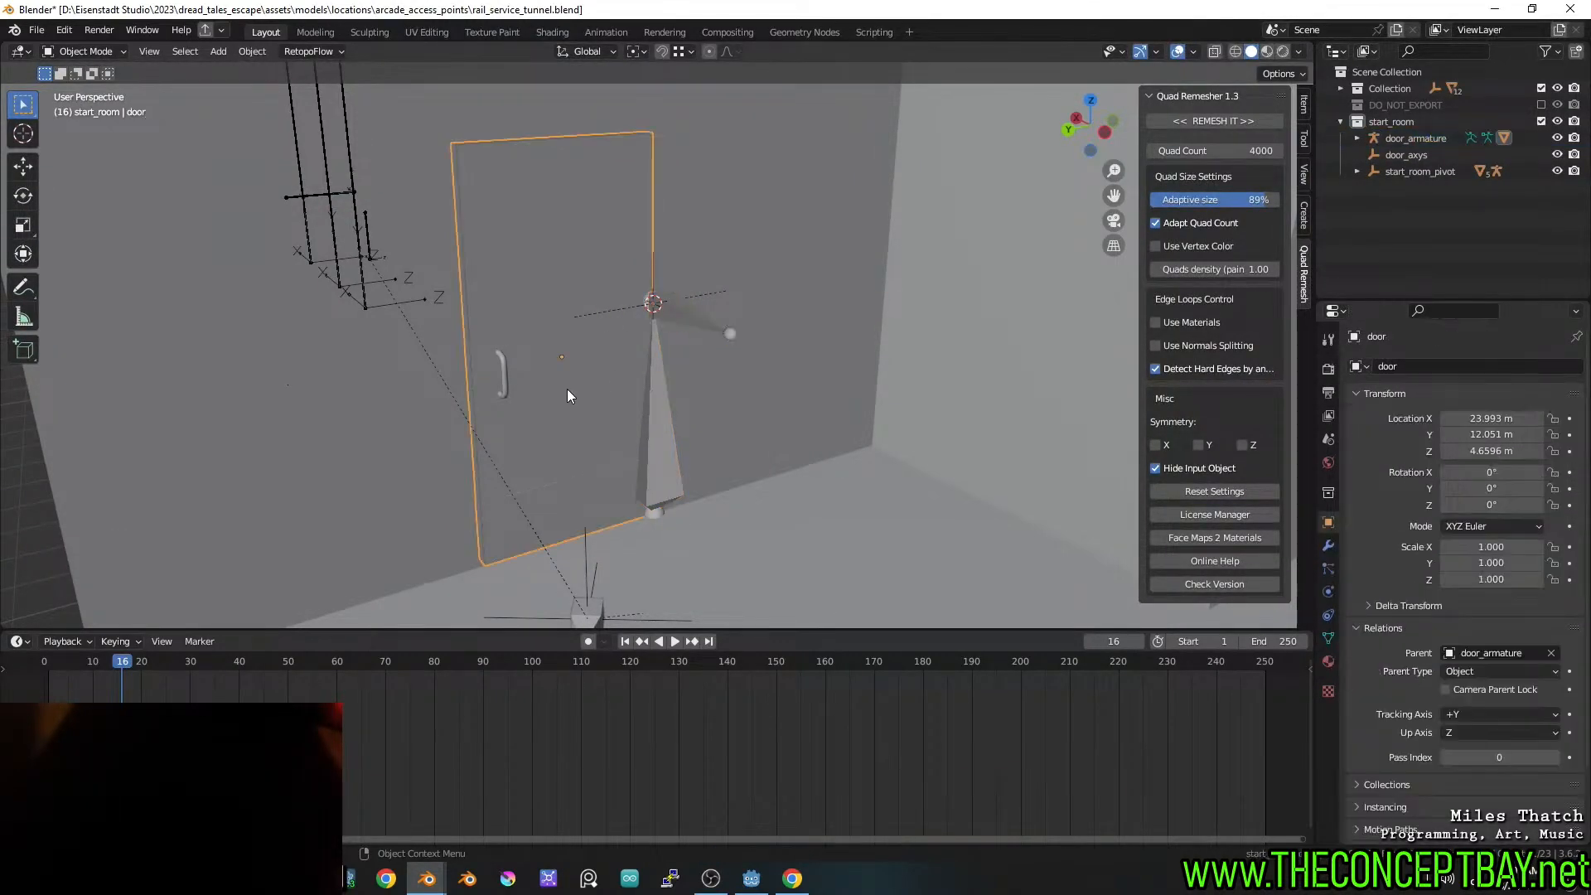
middle_drag(567, 390, 654, 318)
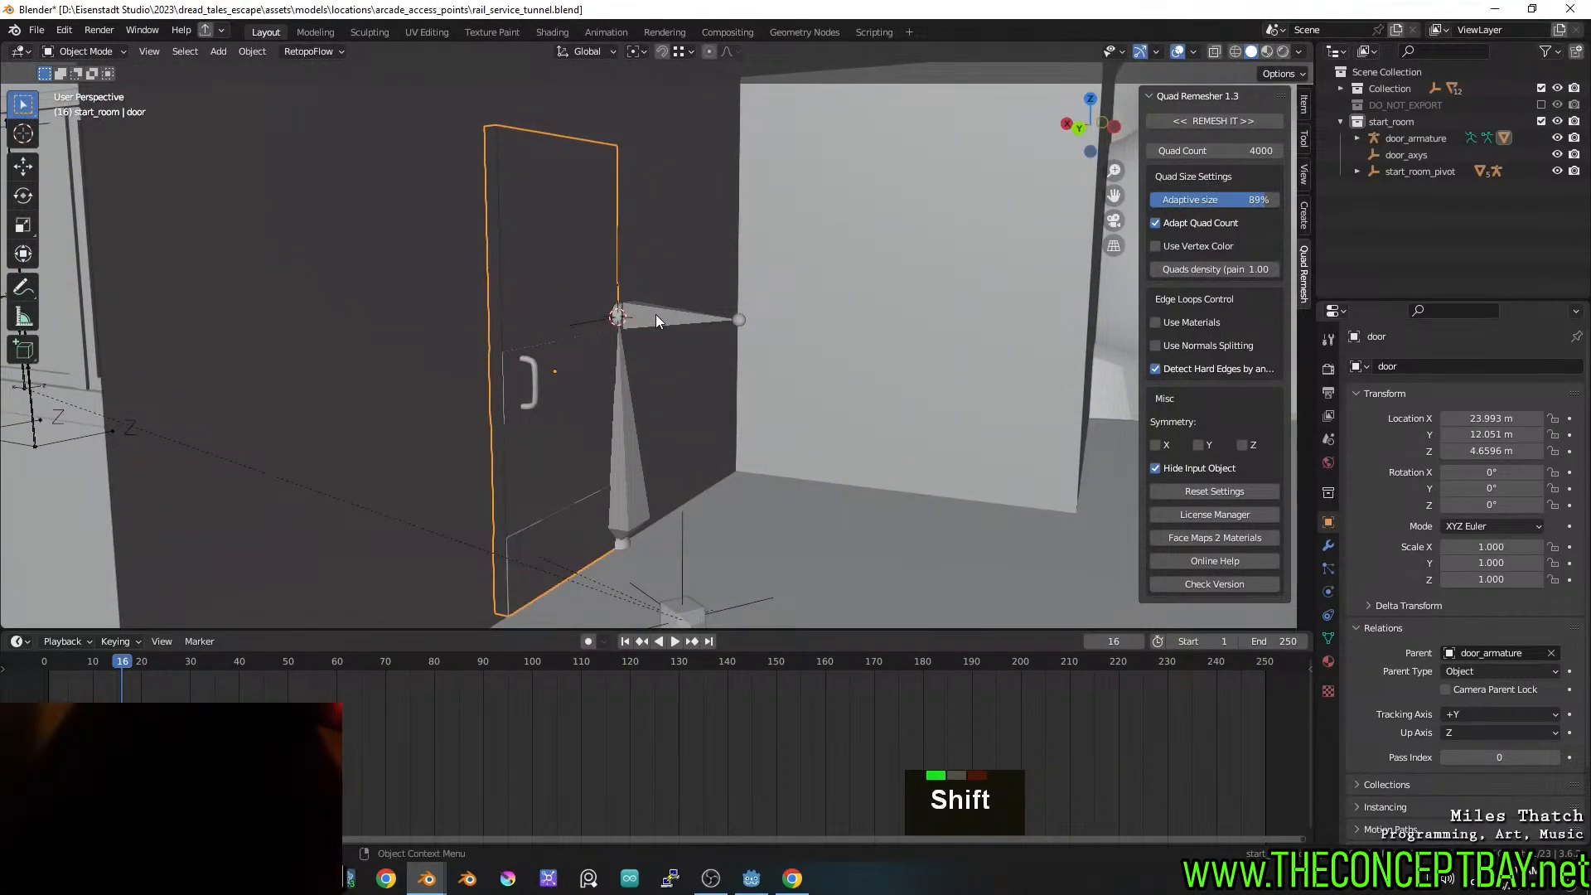
key(alt+p)
click(655, 317)
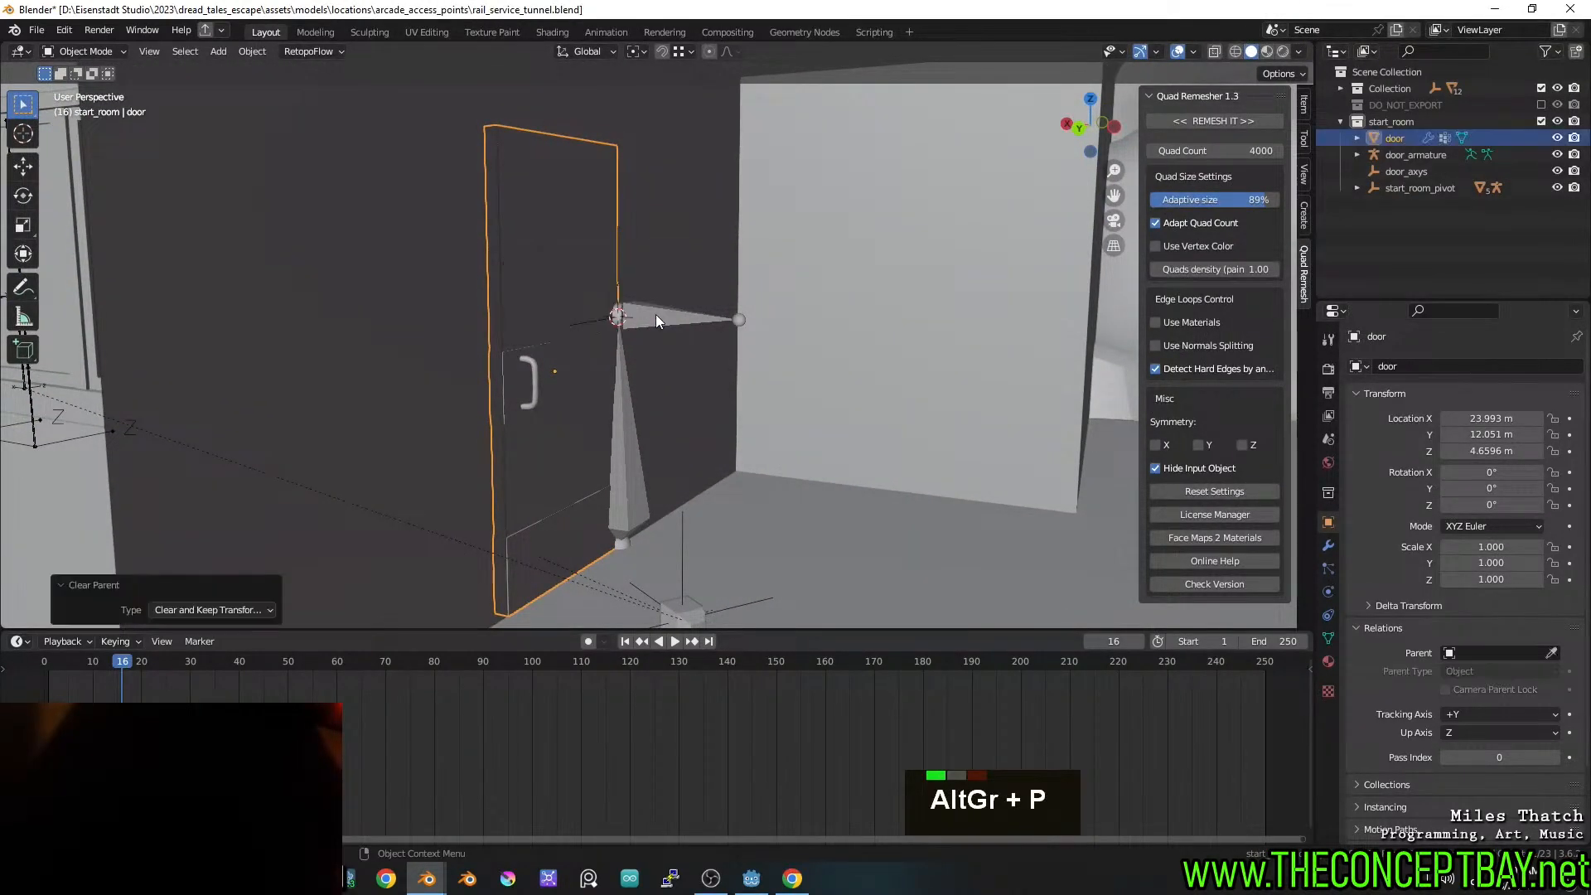
key(alt+p)
key(Escape)
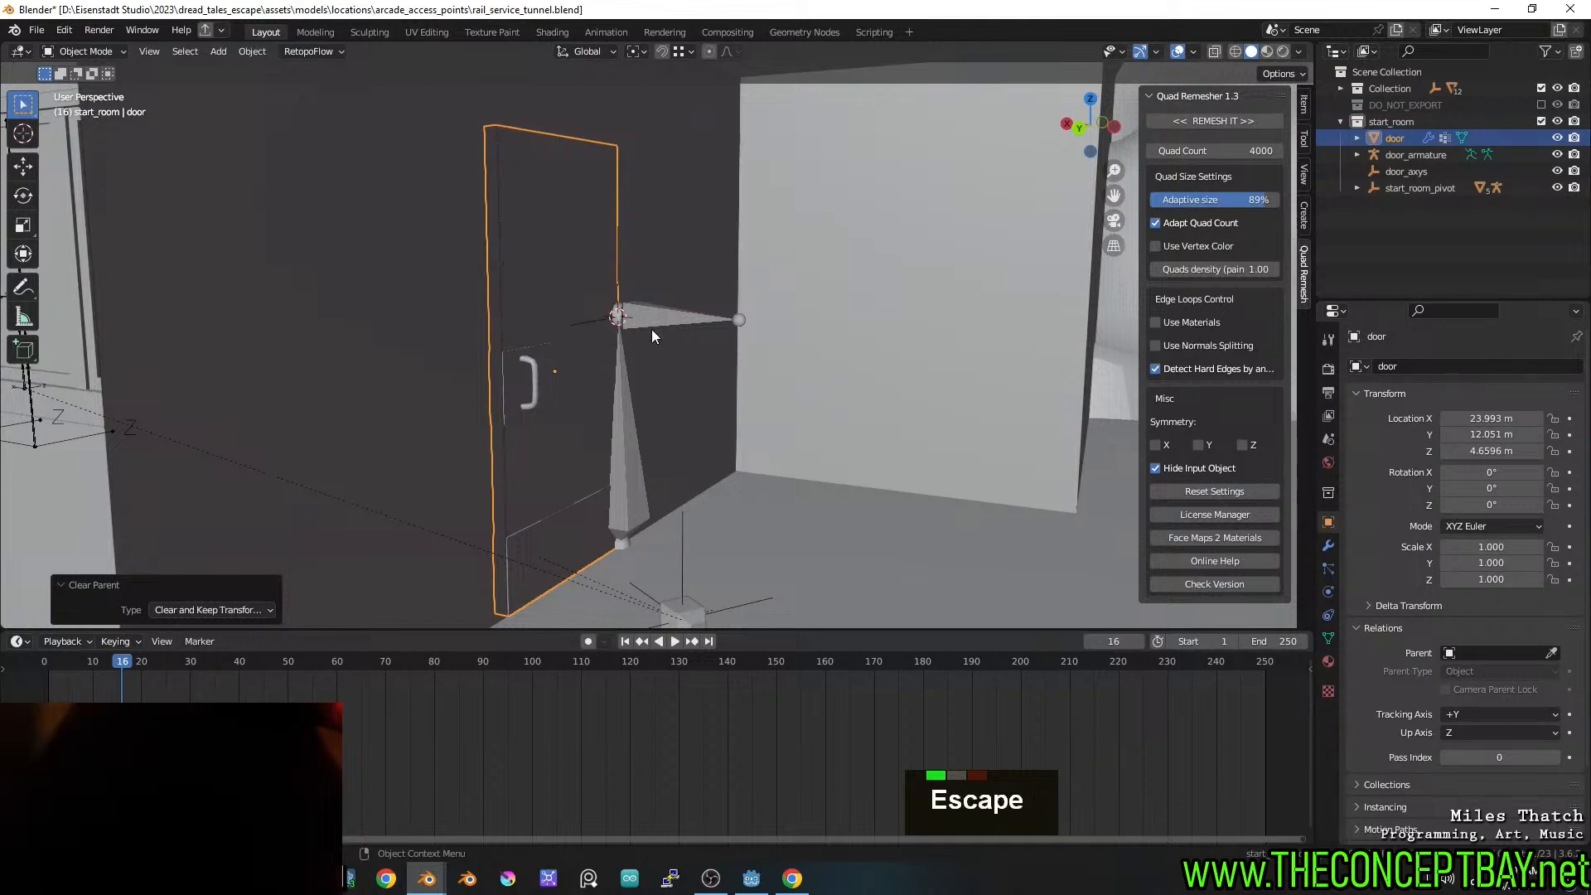
key(g)
key(Escape)
key(ctrl+z)
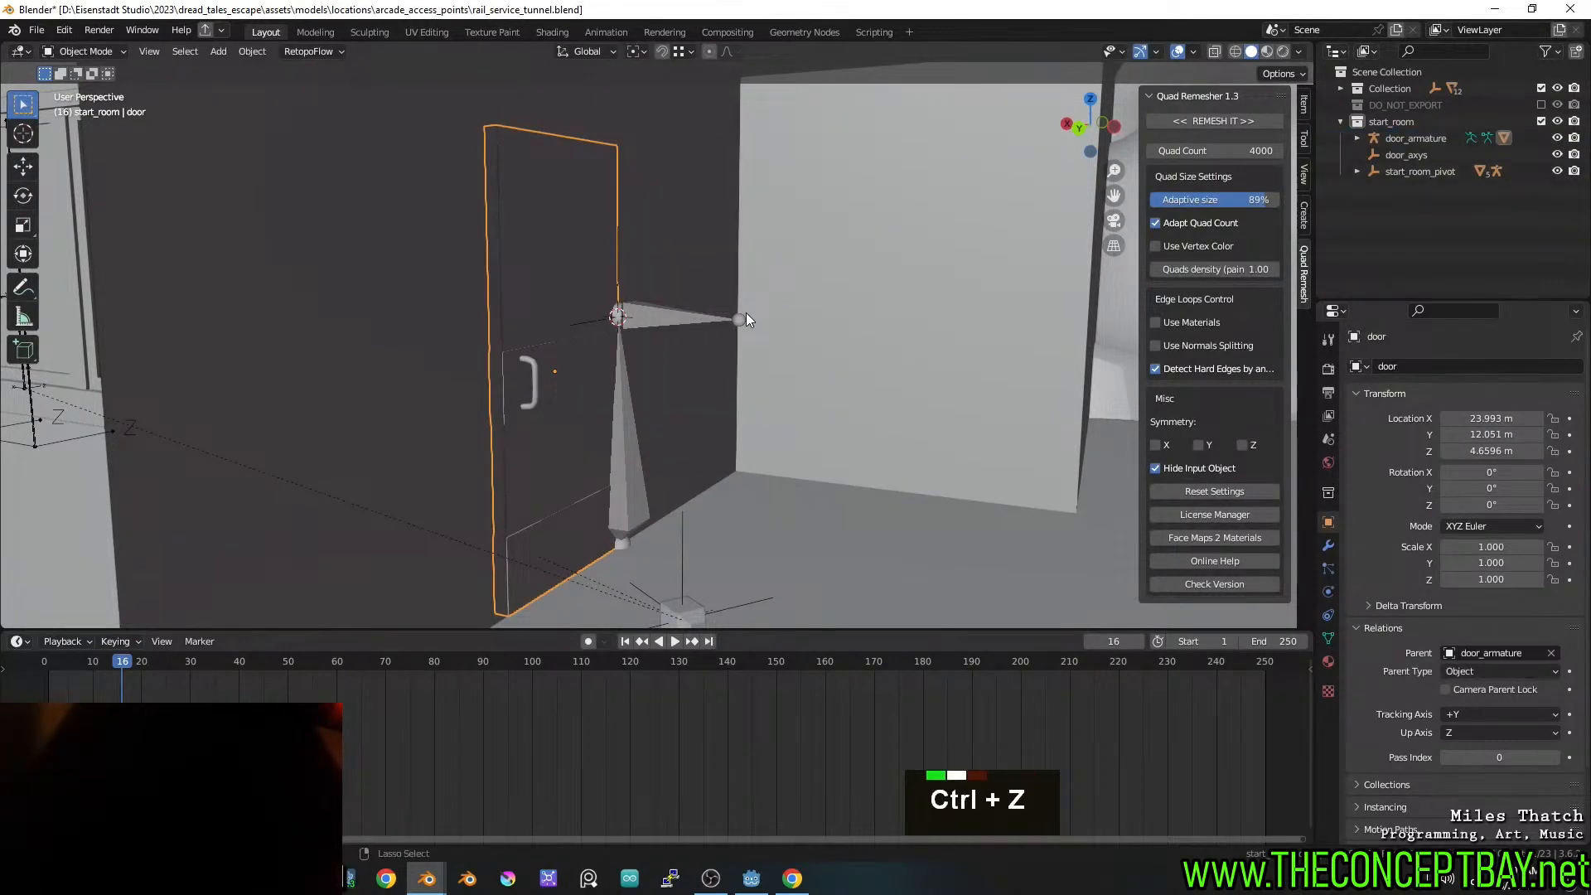
key(ctrl+z)
click(595, 437)
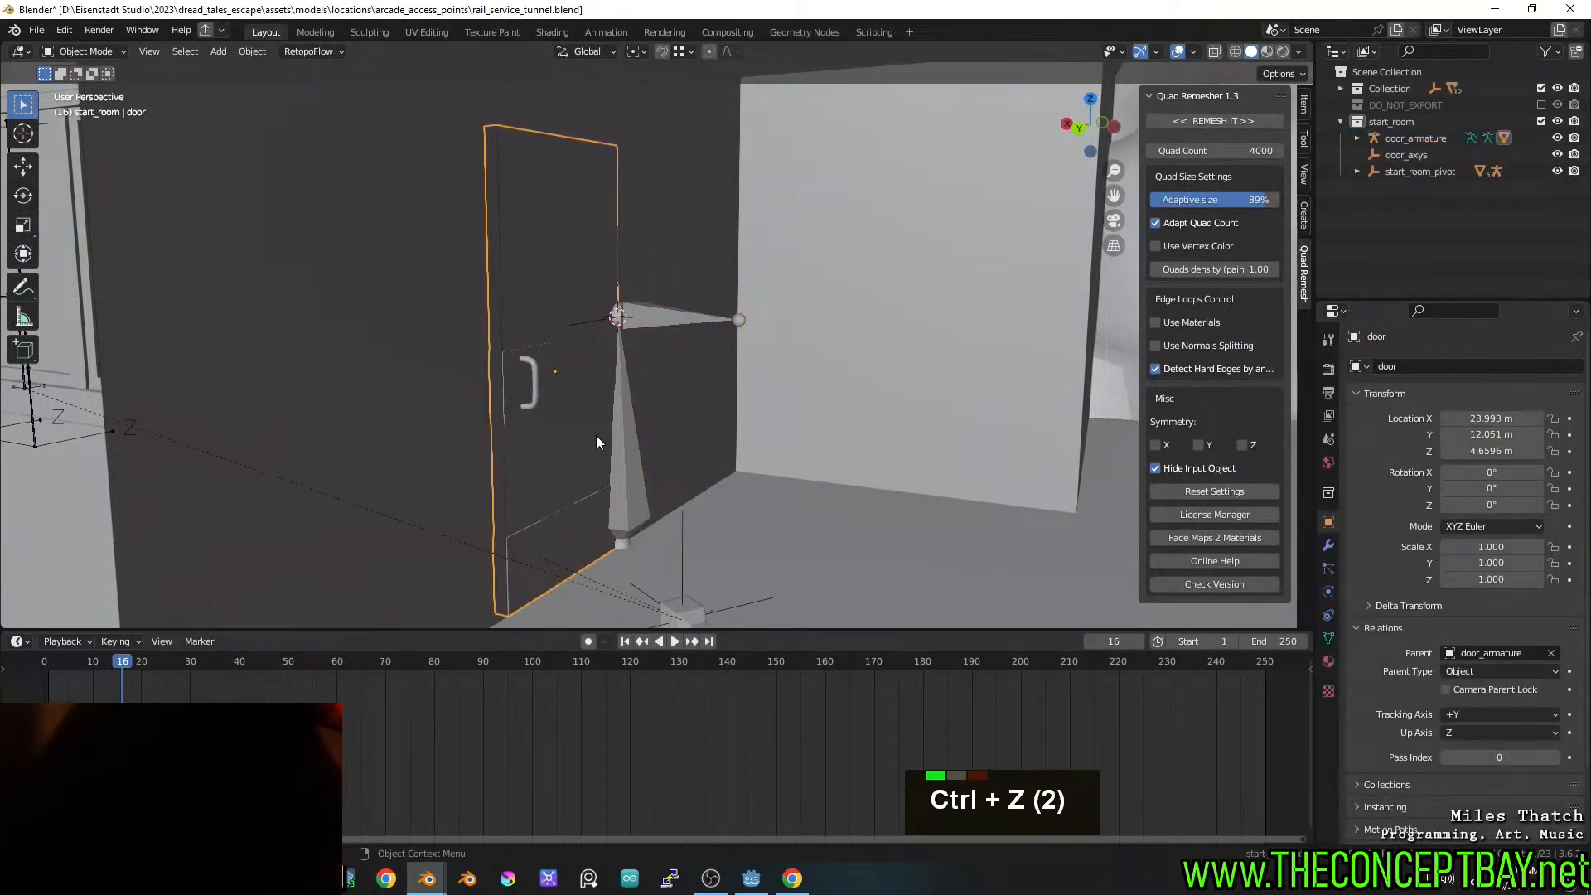
Parent door_armature to start_room_pivot as an object and save the file
click(639, 324)
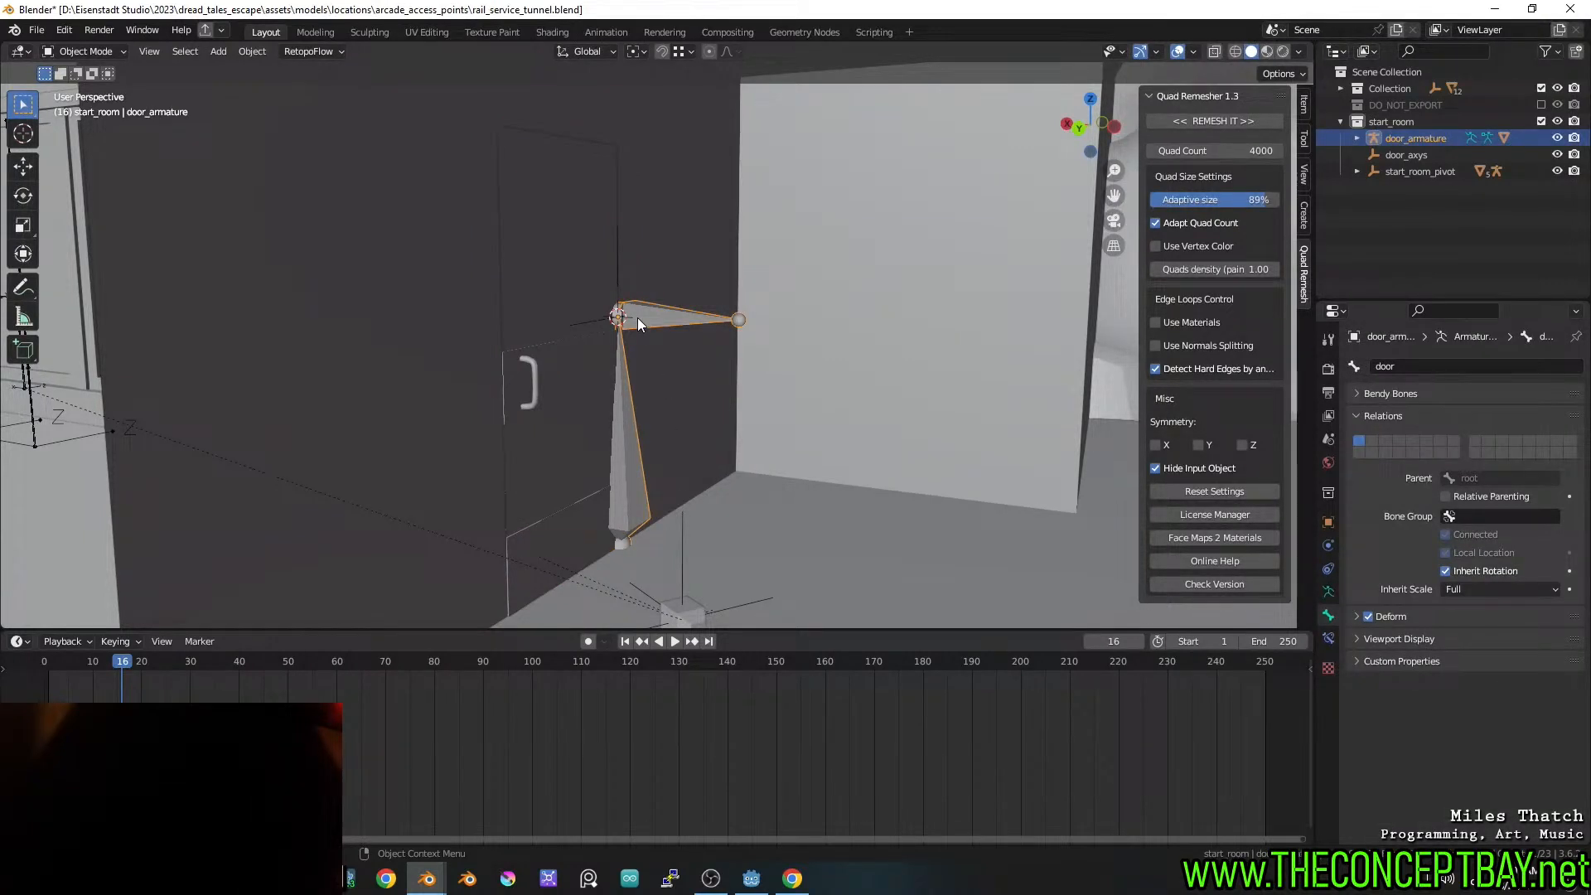
shift+click(682, 567)
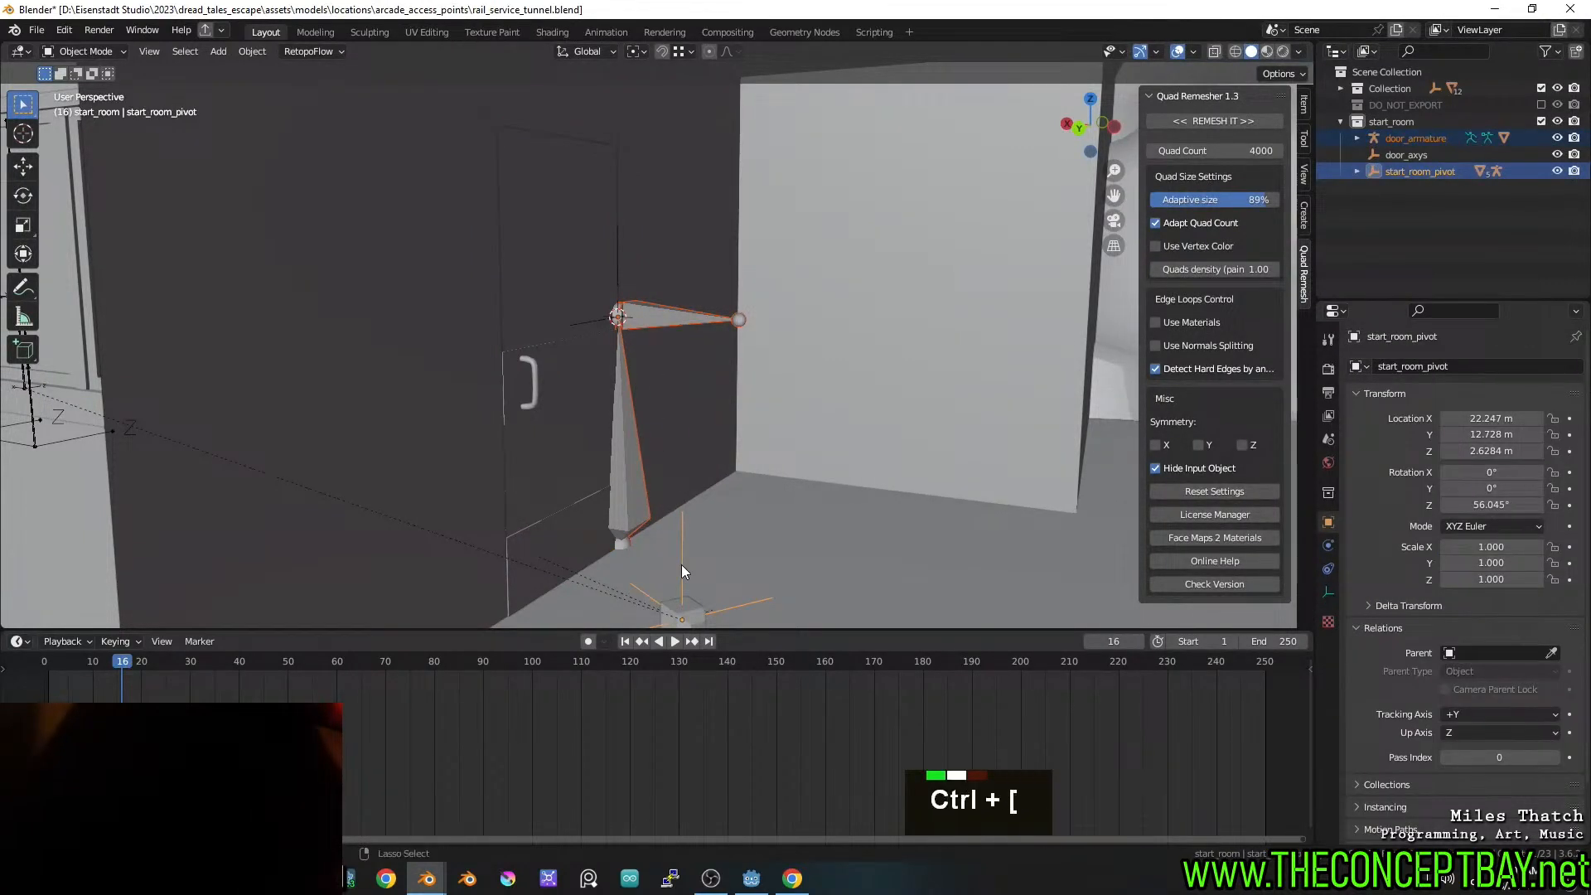
key(ctrl+p)
click(681, 564)
key(ctrl+s)
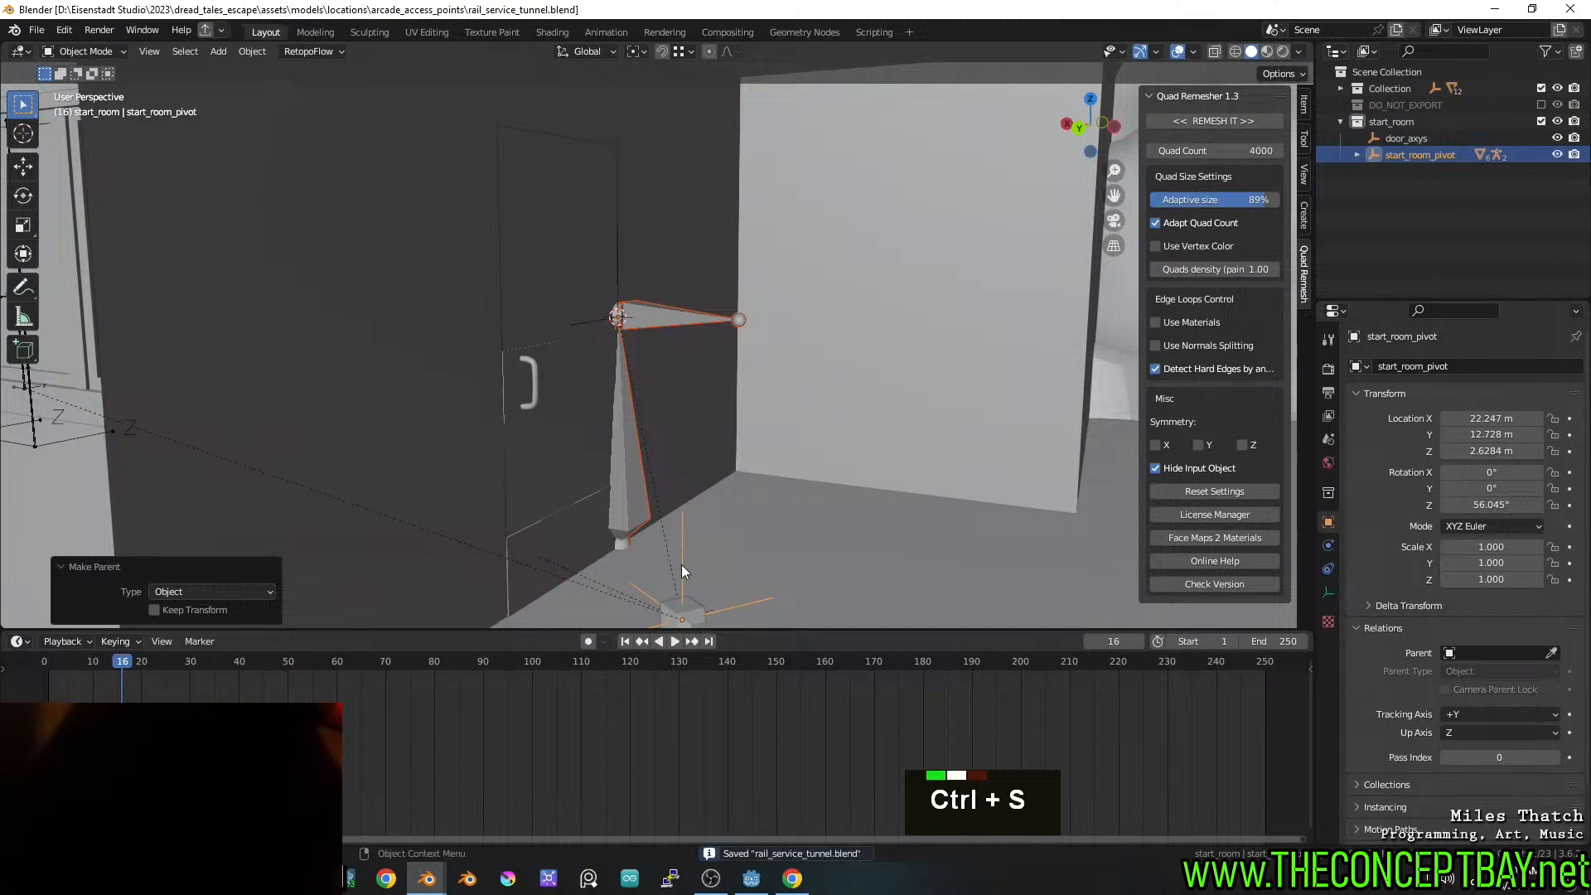
Delete the door_axys empty from the start_room collection
click(1409, 138)
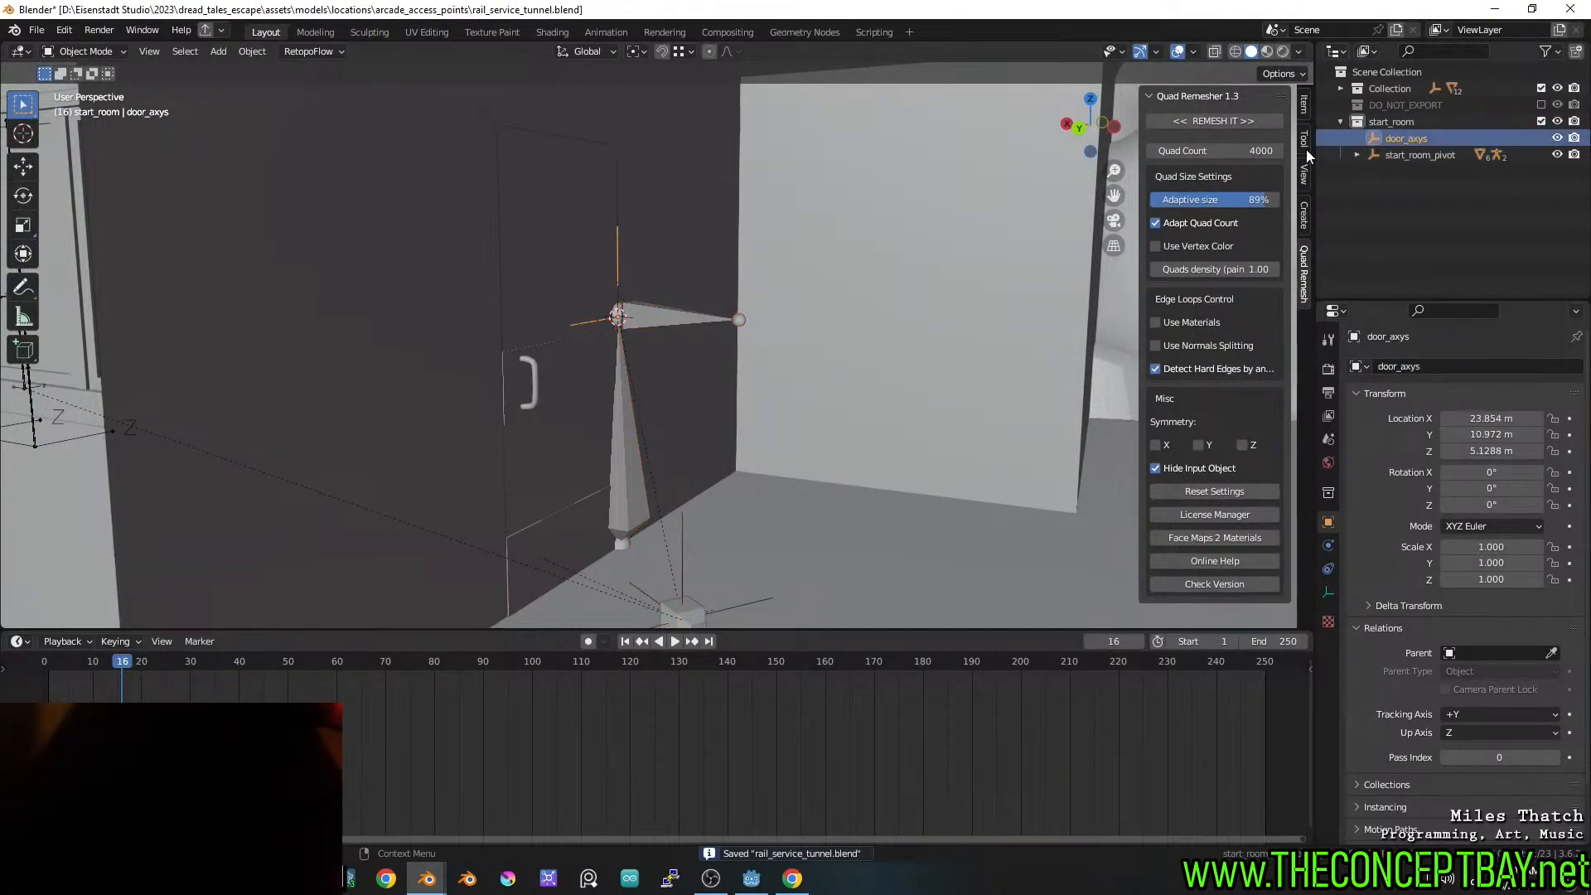
key(x)
click(652, 252)
Test the door swing by rotating the armature's door bone about global Z in Pose Mode, cancel the rotation and save the file
middle_drag(651, 252, 578, 305)
middle_click(632, 304)
click(578, 306)
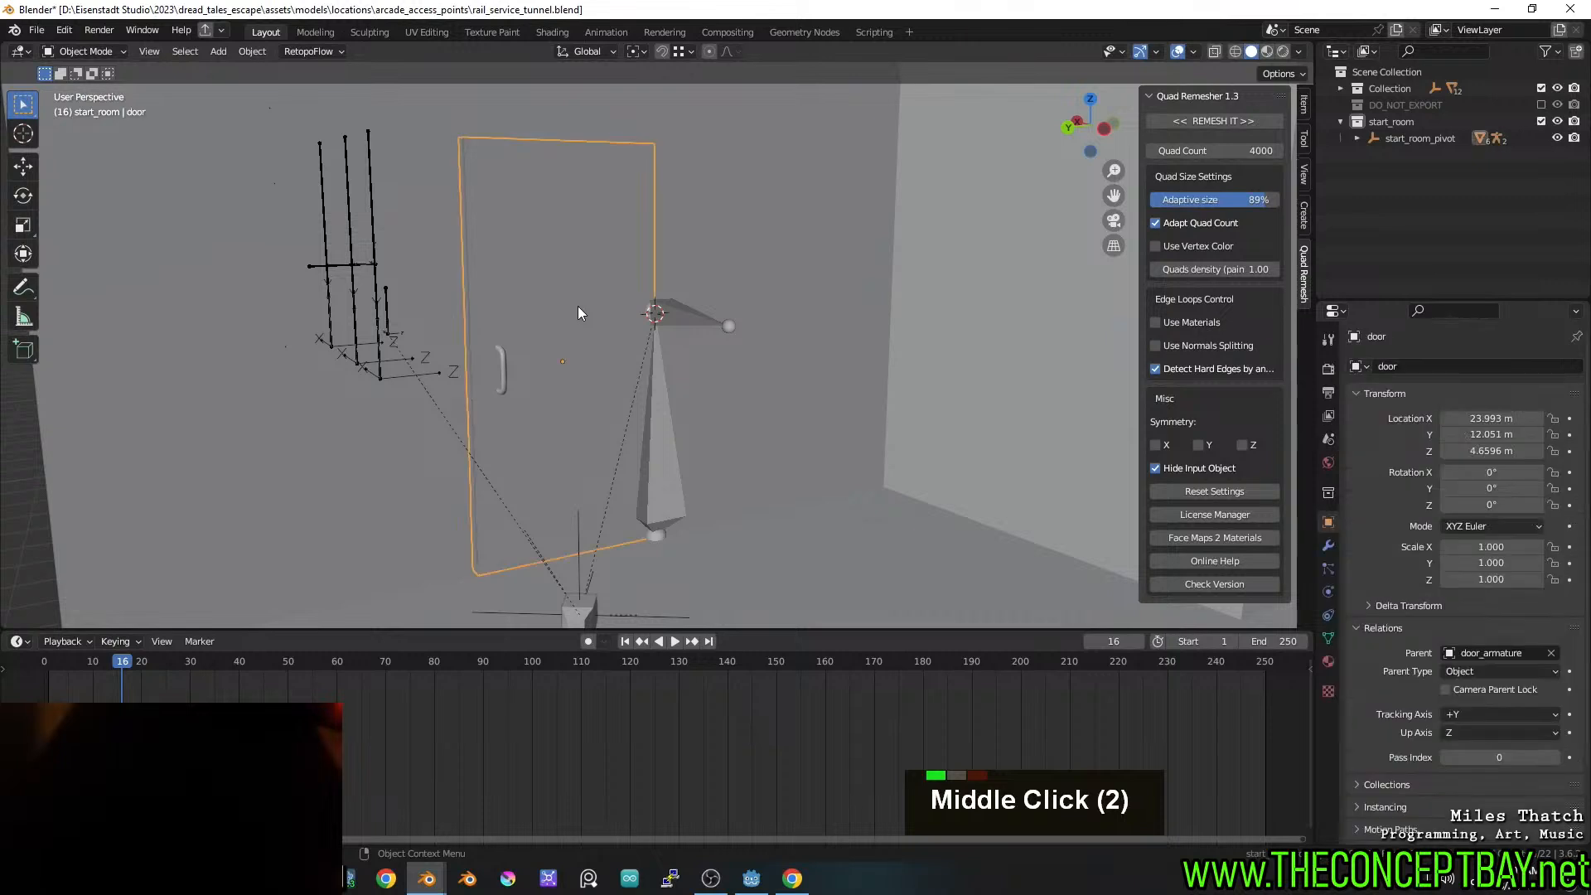
click(680, 323)
key(ctrl+Tab)
key(r)
key(z)
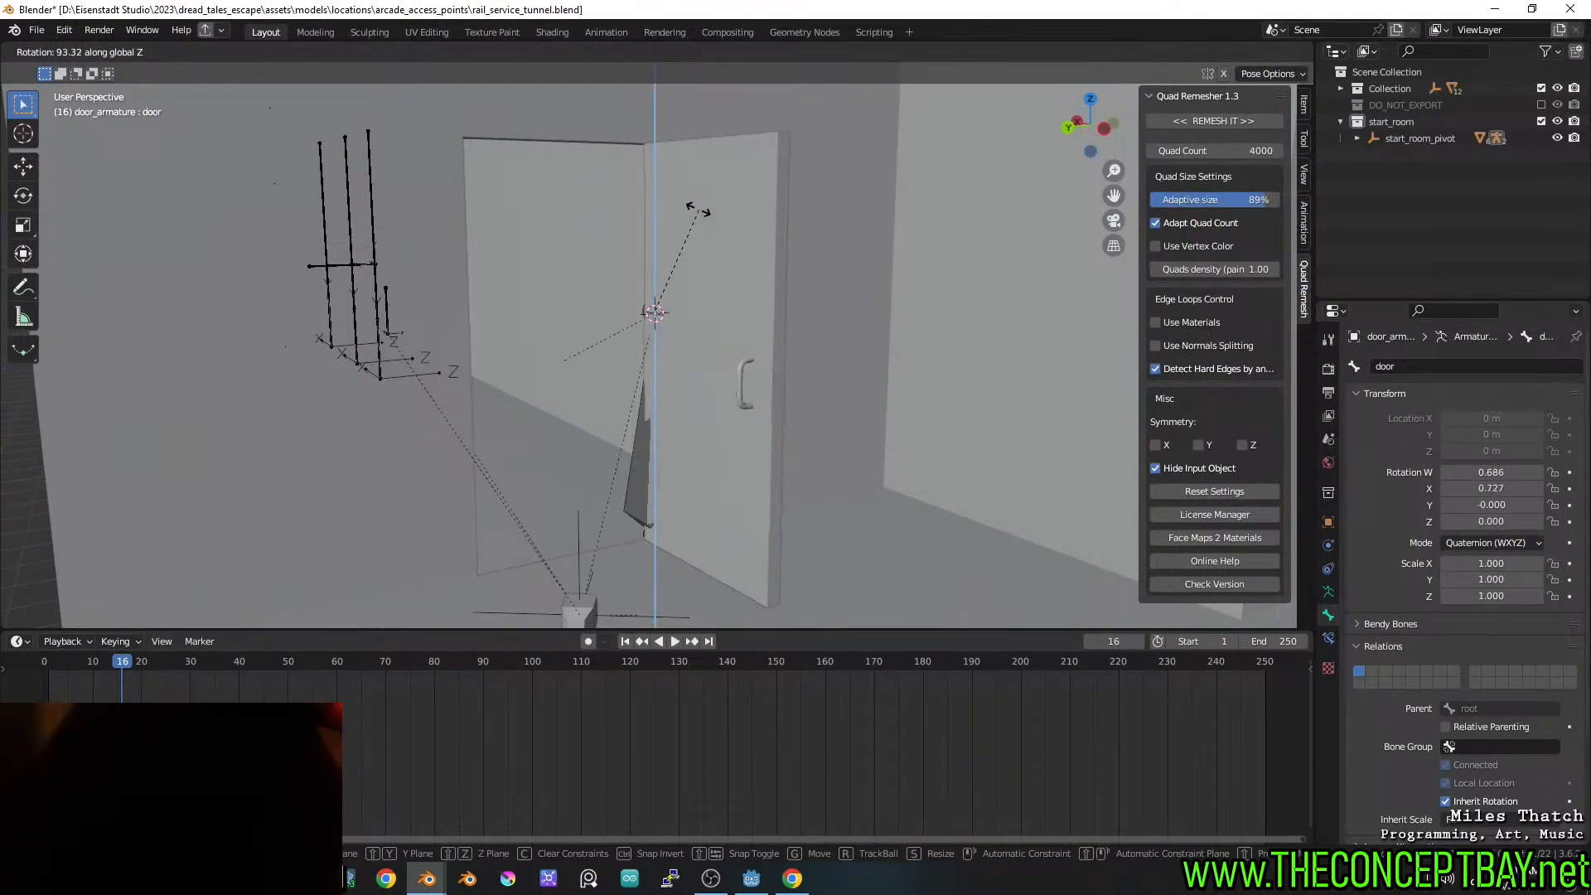
key(Escape)
middle_drag(727, 247, 675, 231)
key(ctrl+s)
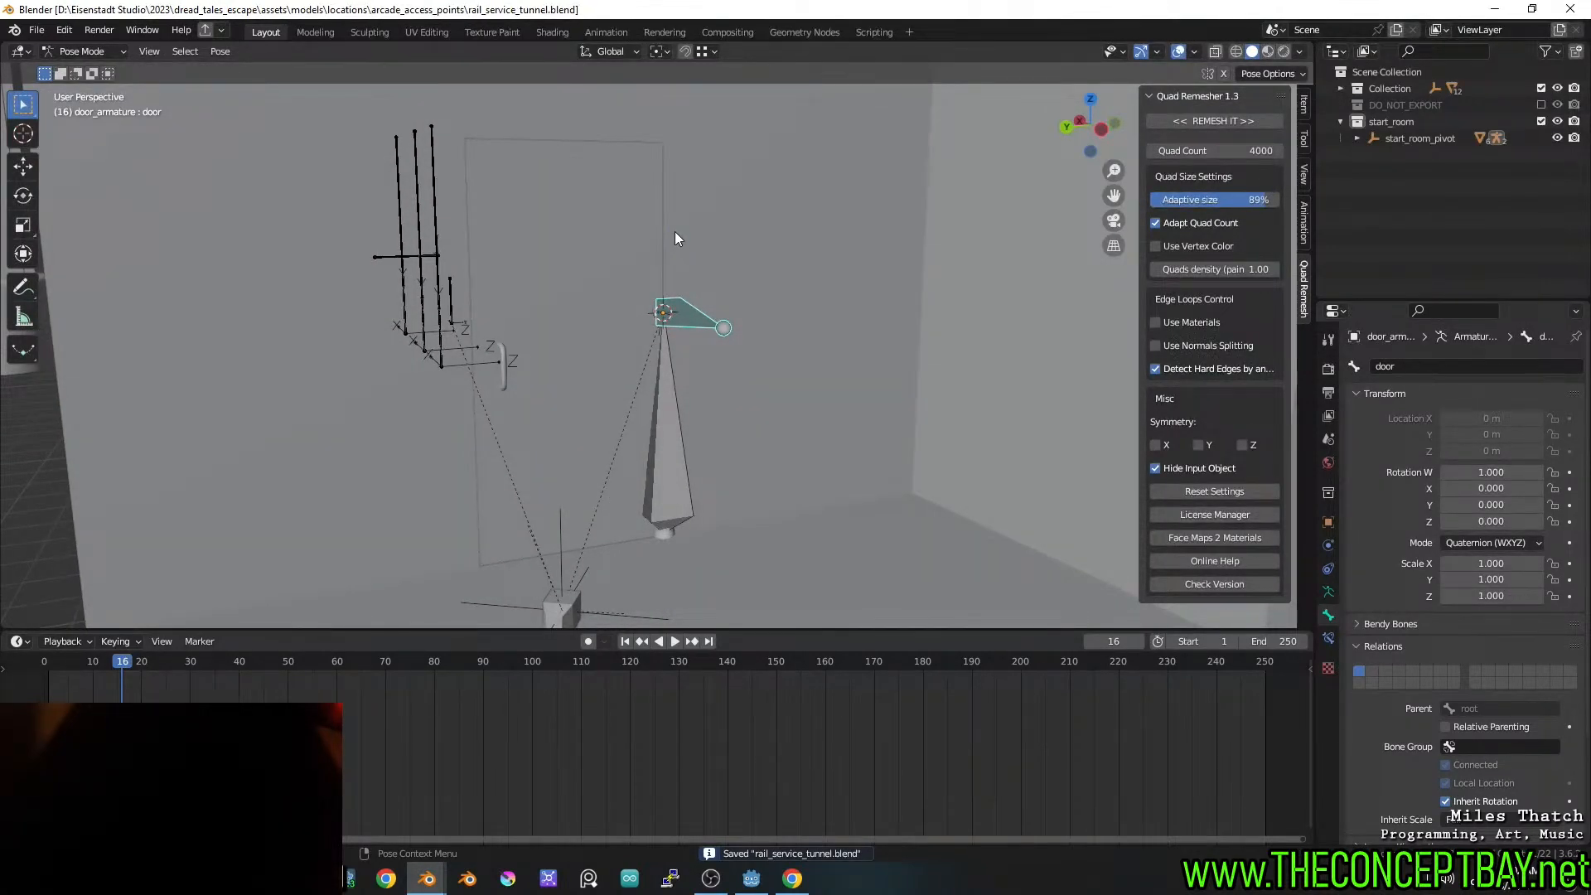
Return door_armature to Object Mode and save the file
middle_drag(608, 239, 547, 323)
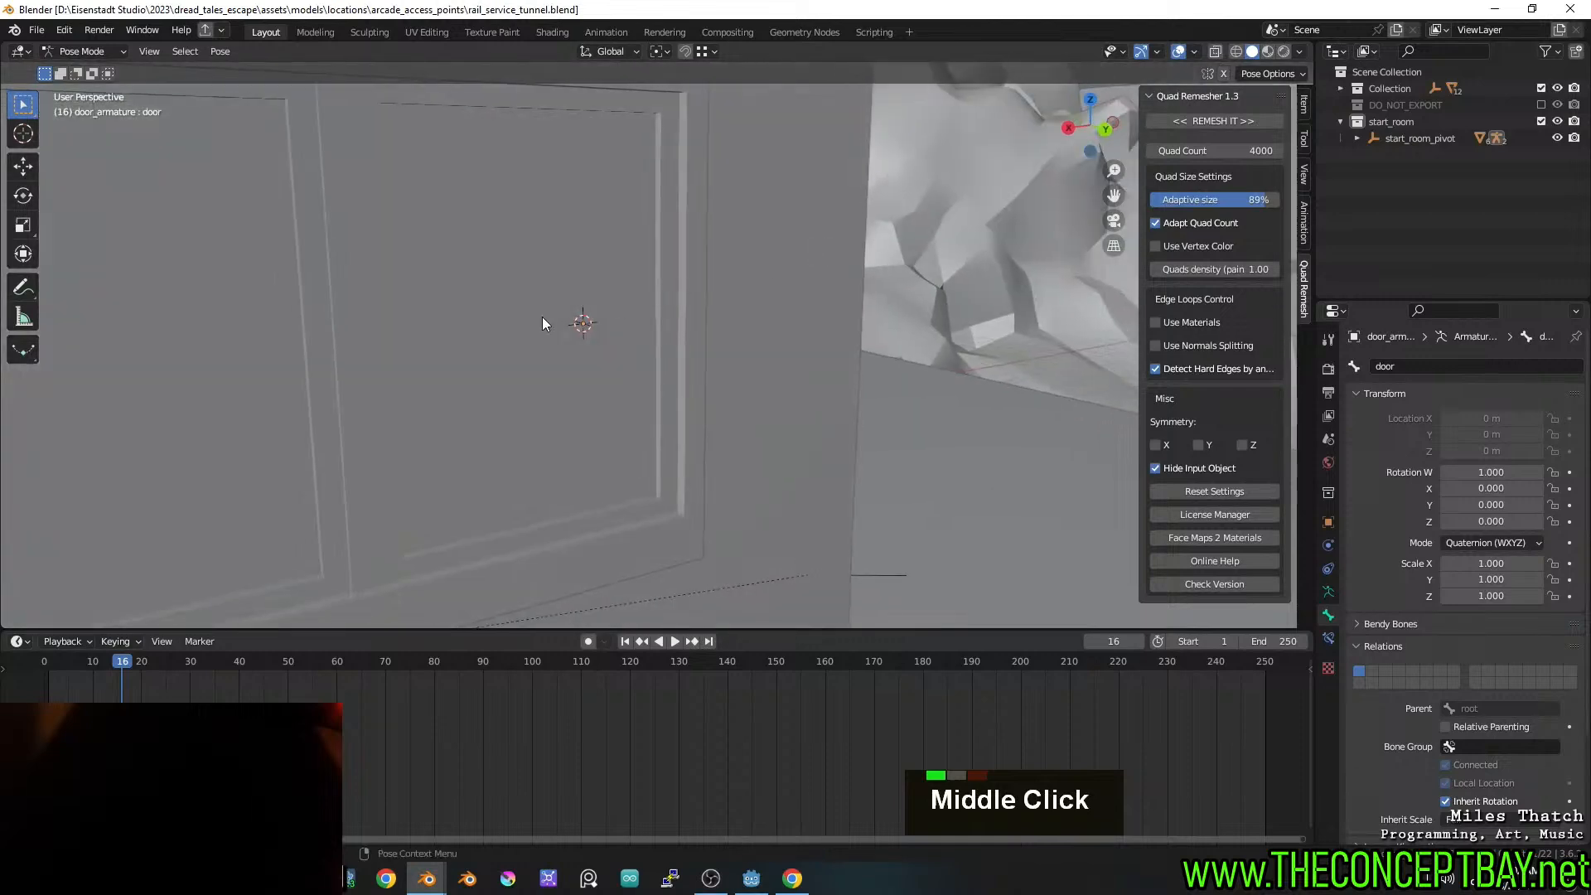
scroll(643, 313, up, 2)
key(ctrl+s)
shift+middle_drag(643, 312, 697, 341)
shift+middle_drag(698, 341, 735, 371)
scroll(654, 346, up, 2)
key(Tab)
key(Tab)
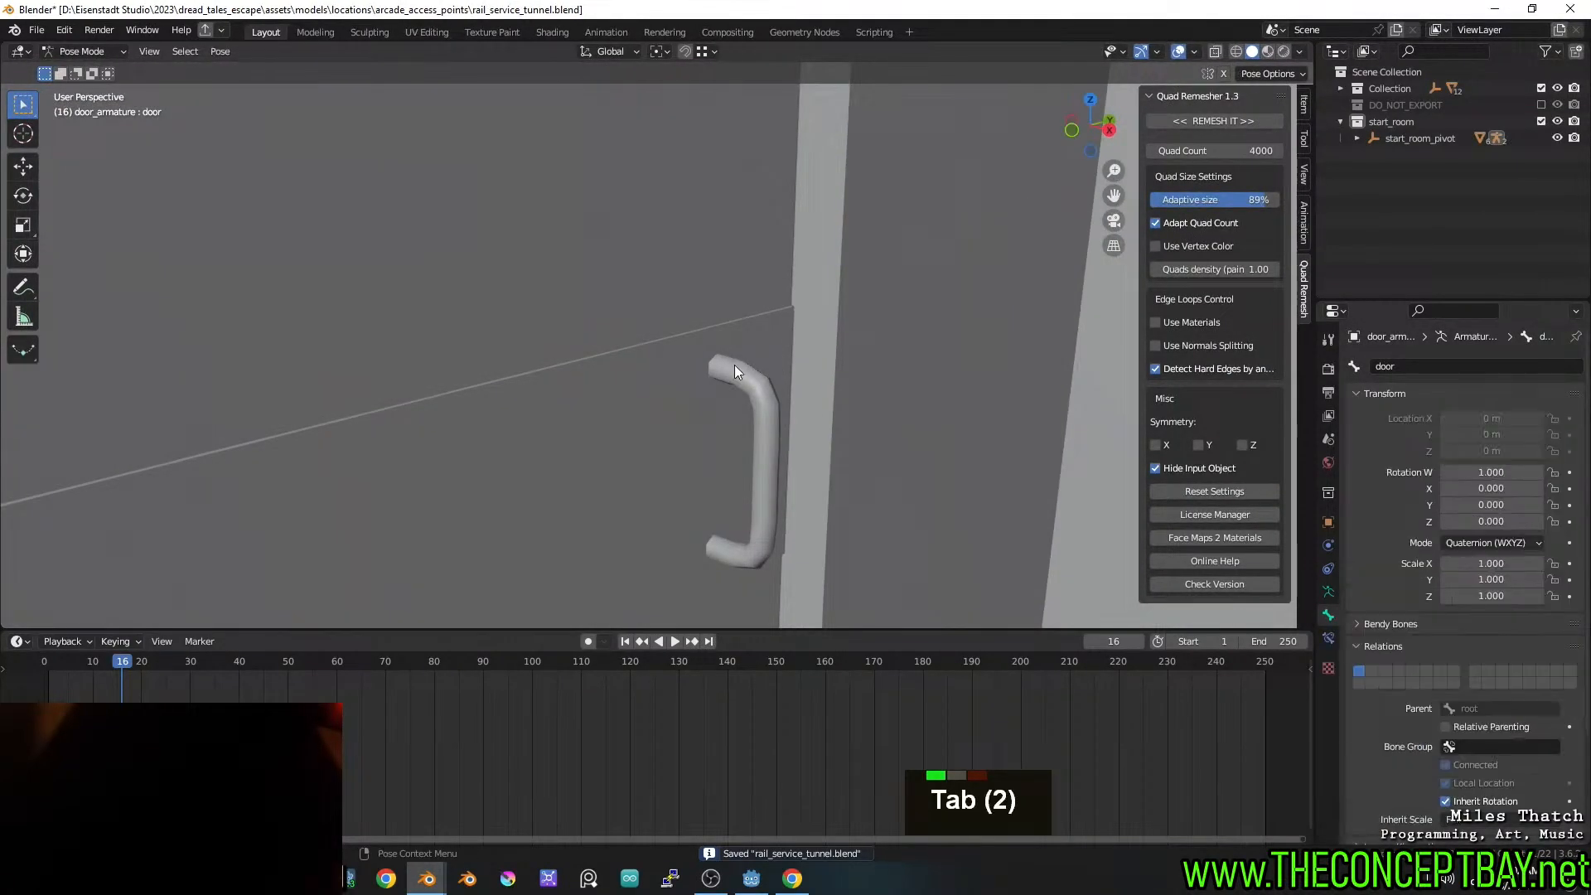
click(77, 55)
click(87, 72)
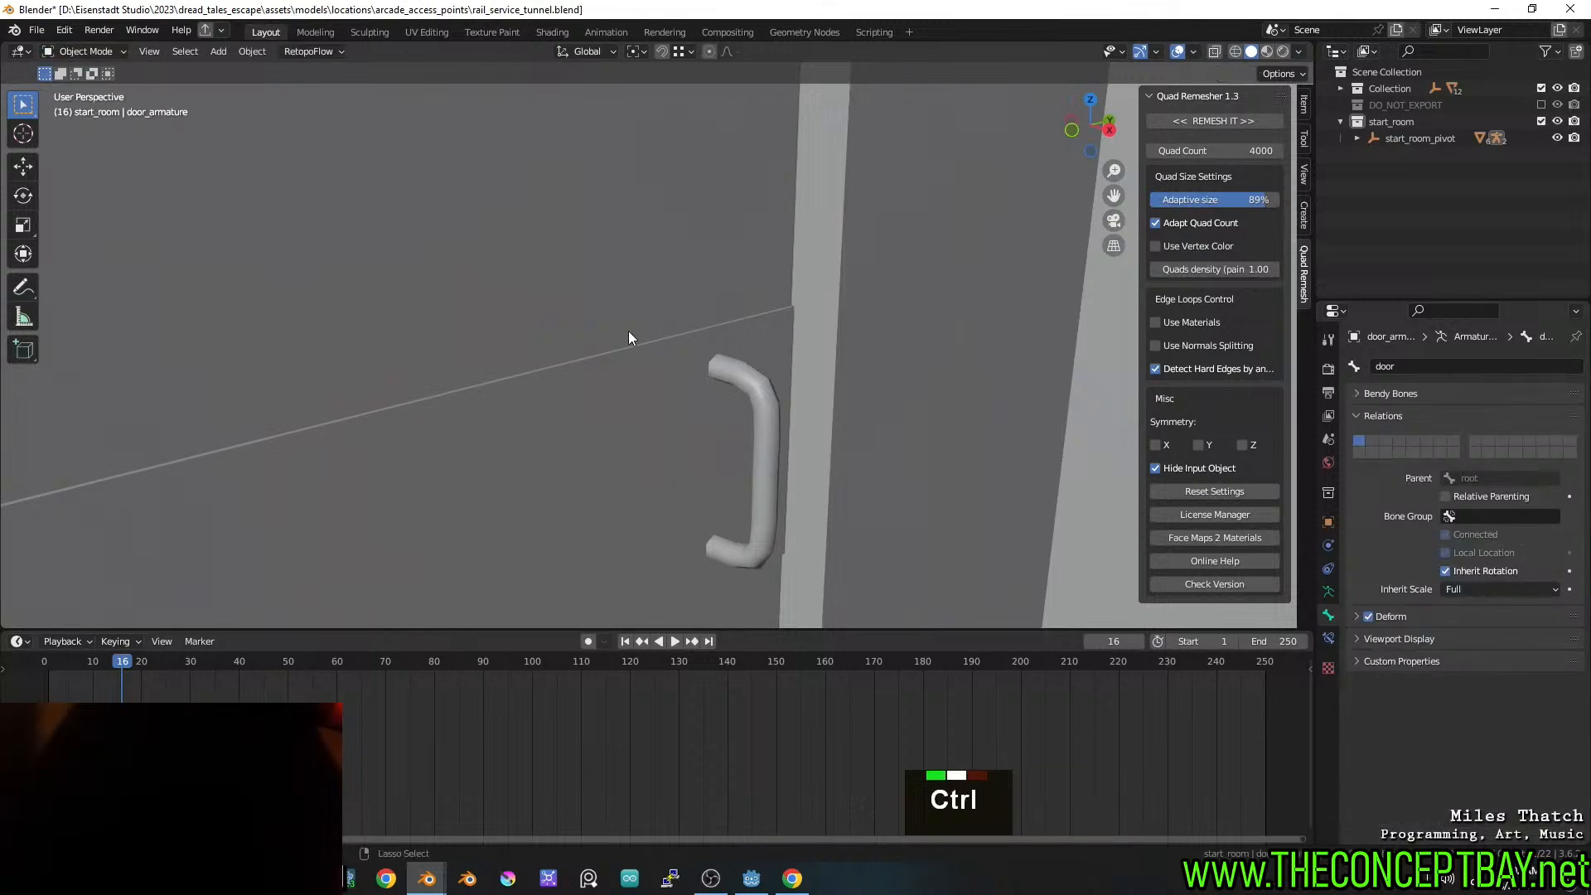
key(ctrl+s)
Edit the door mesh and select the four open end edge loops of both handles, using wireframe display
click(719, 361)
key(Tab)
key(3)
alt+click(745, 372)
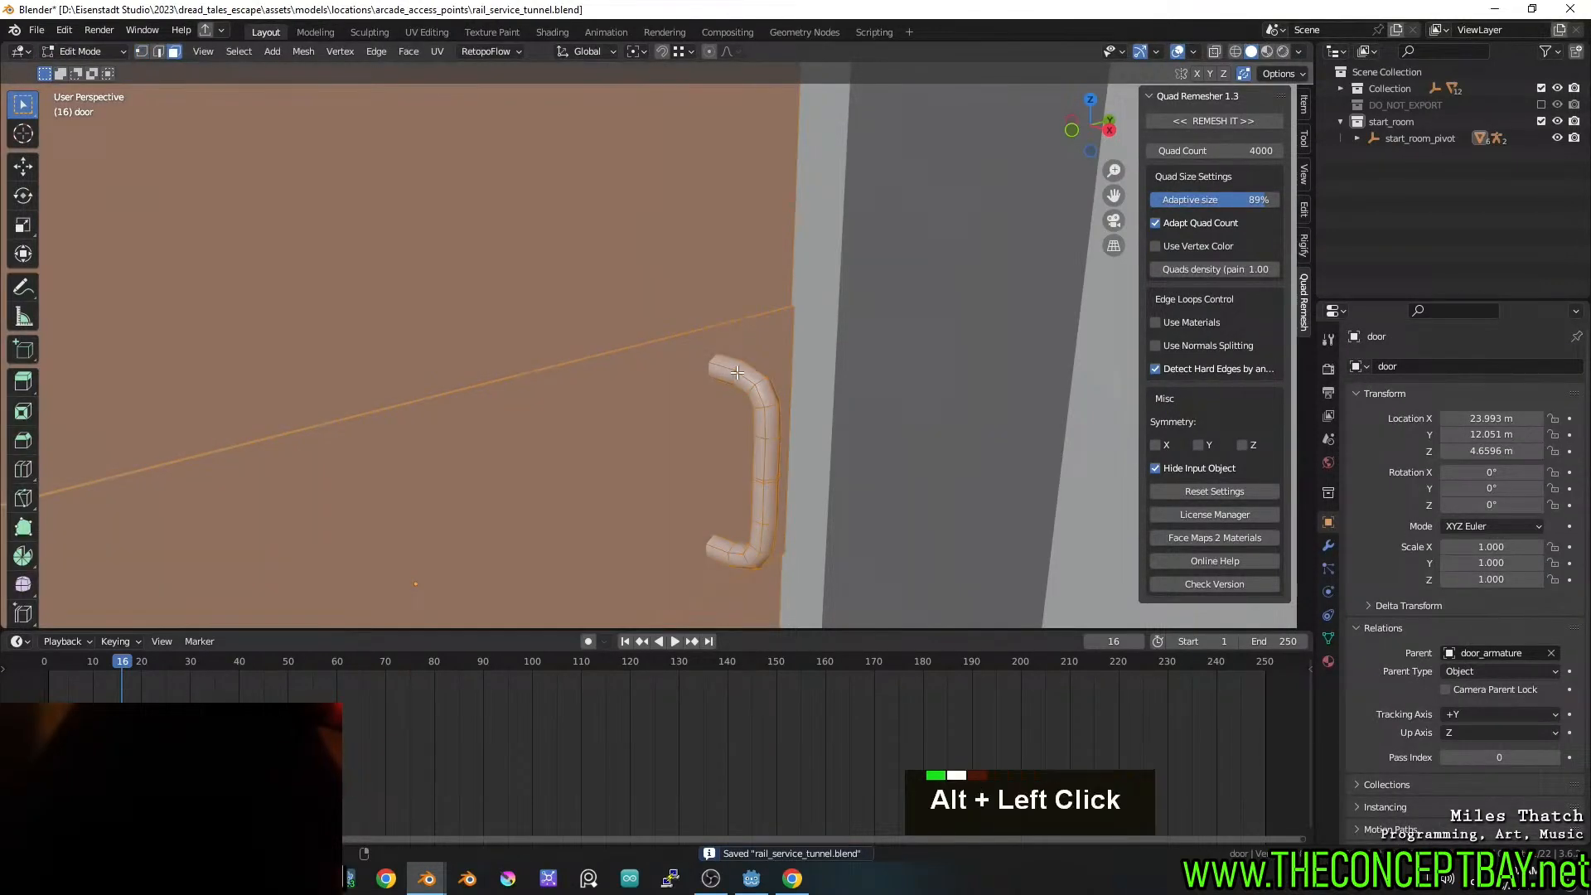
shift+middle_drag(834, 412, 829, 338)
shift+middle_drag(841, 331, 710, 302)
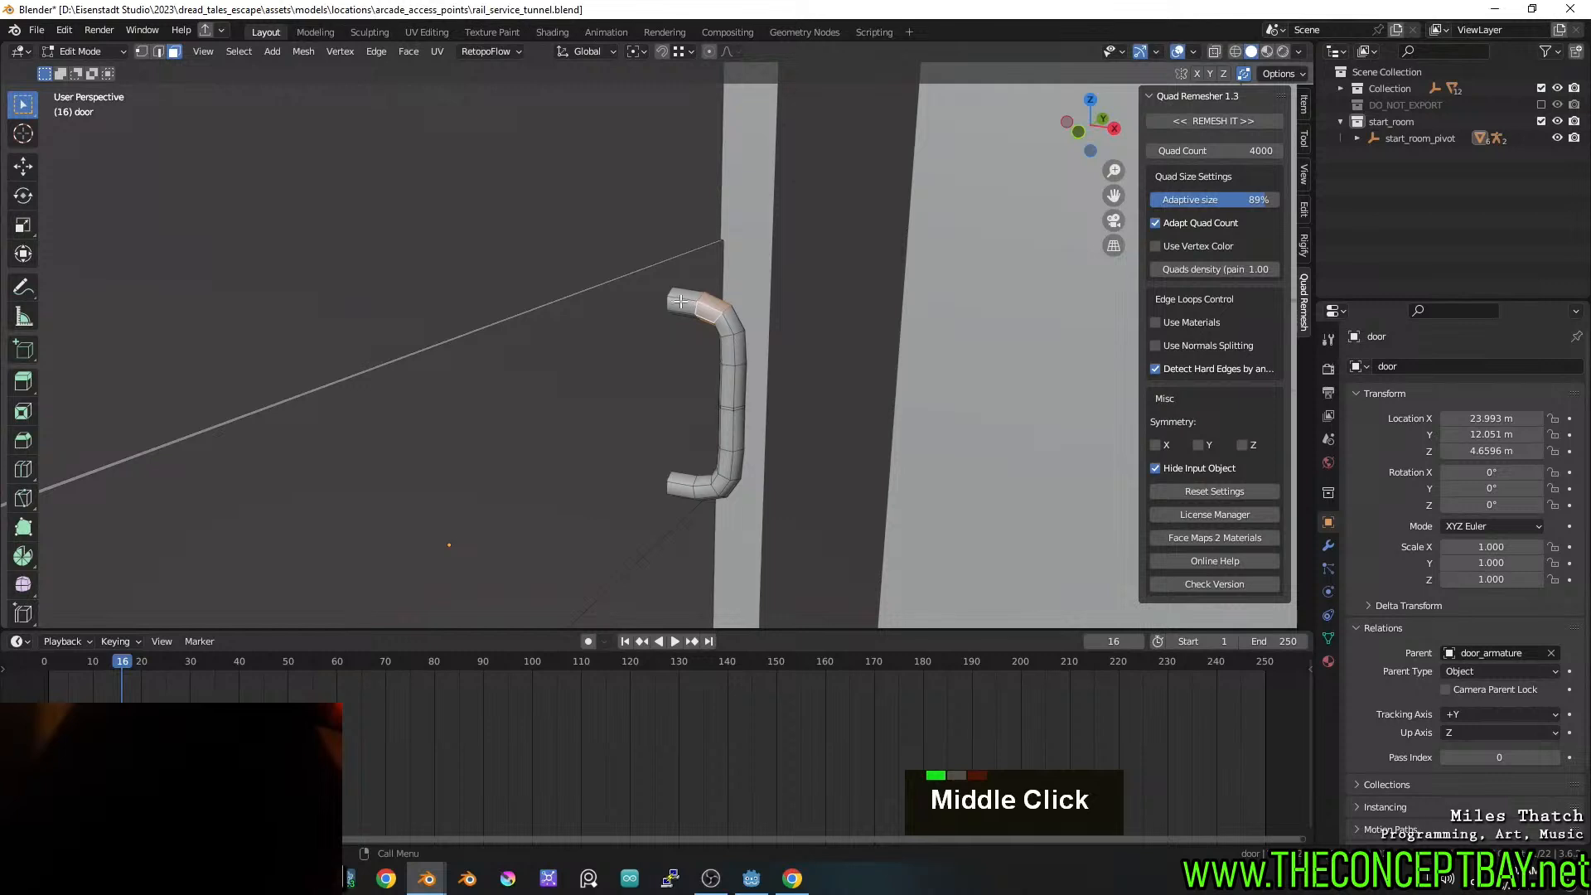
alt+click(678, 296)
key(2)
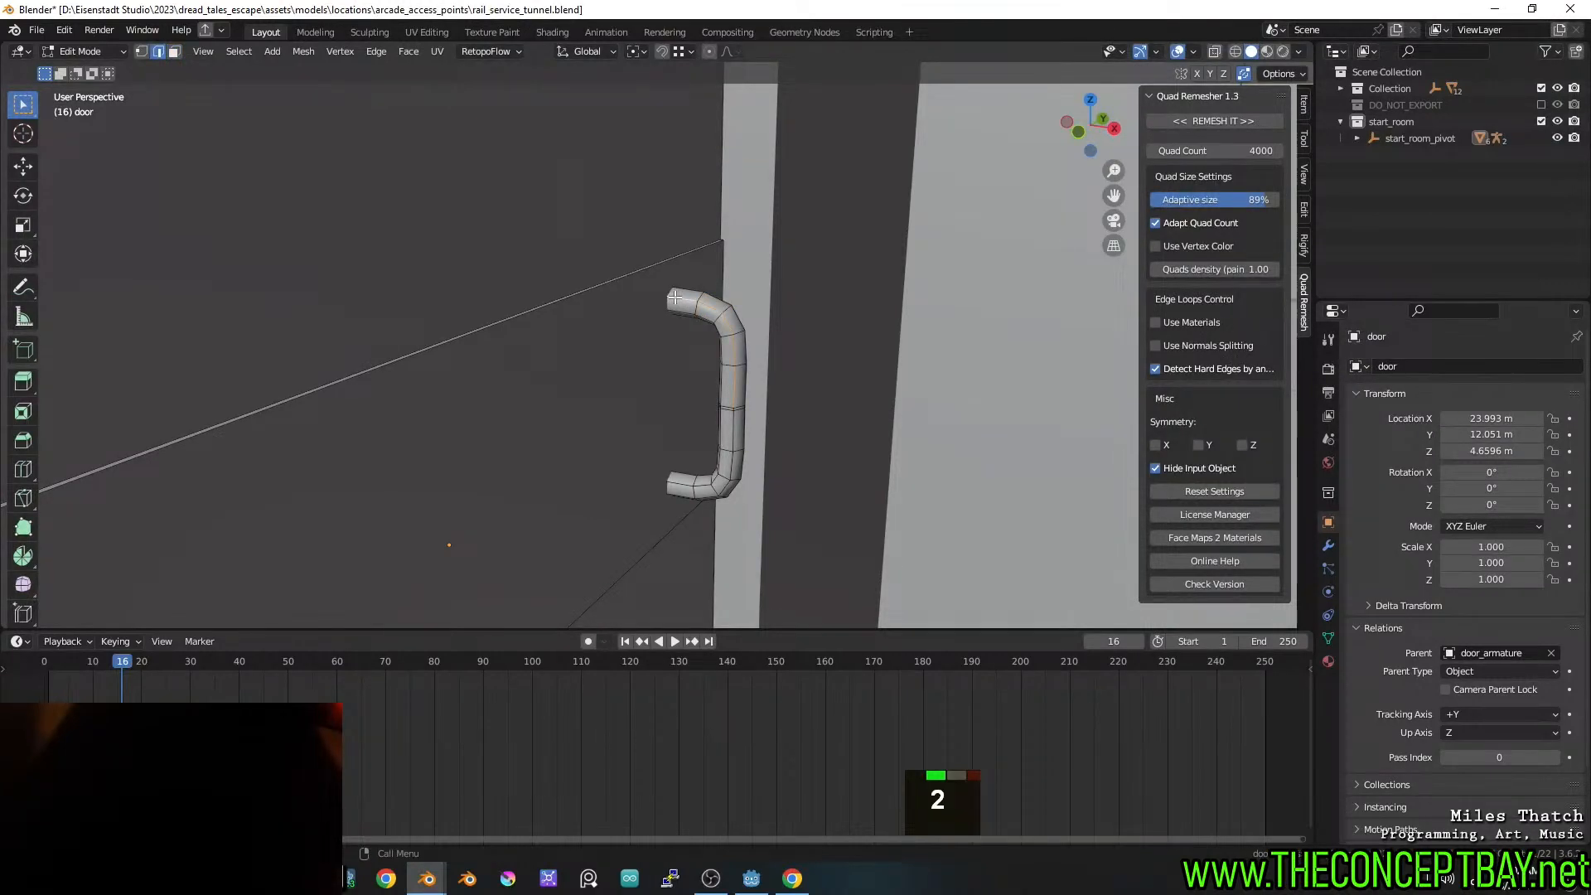
key(z)
alt+click(658, 299)
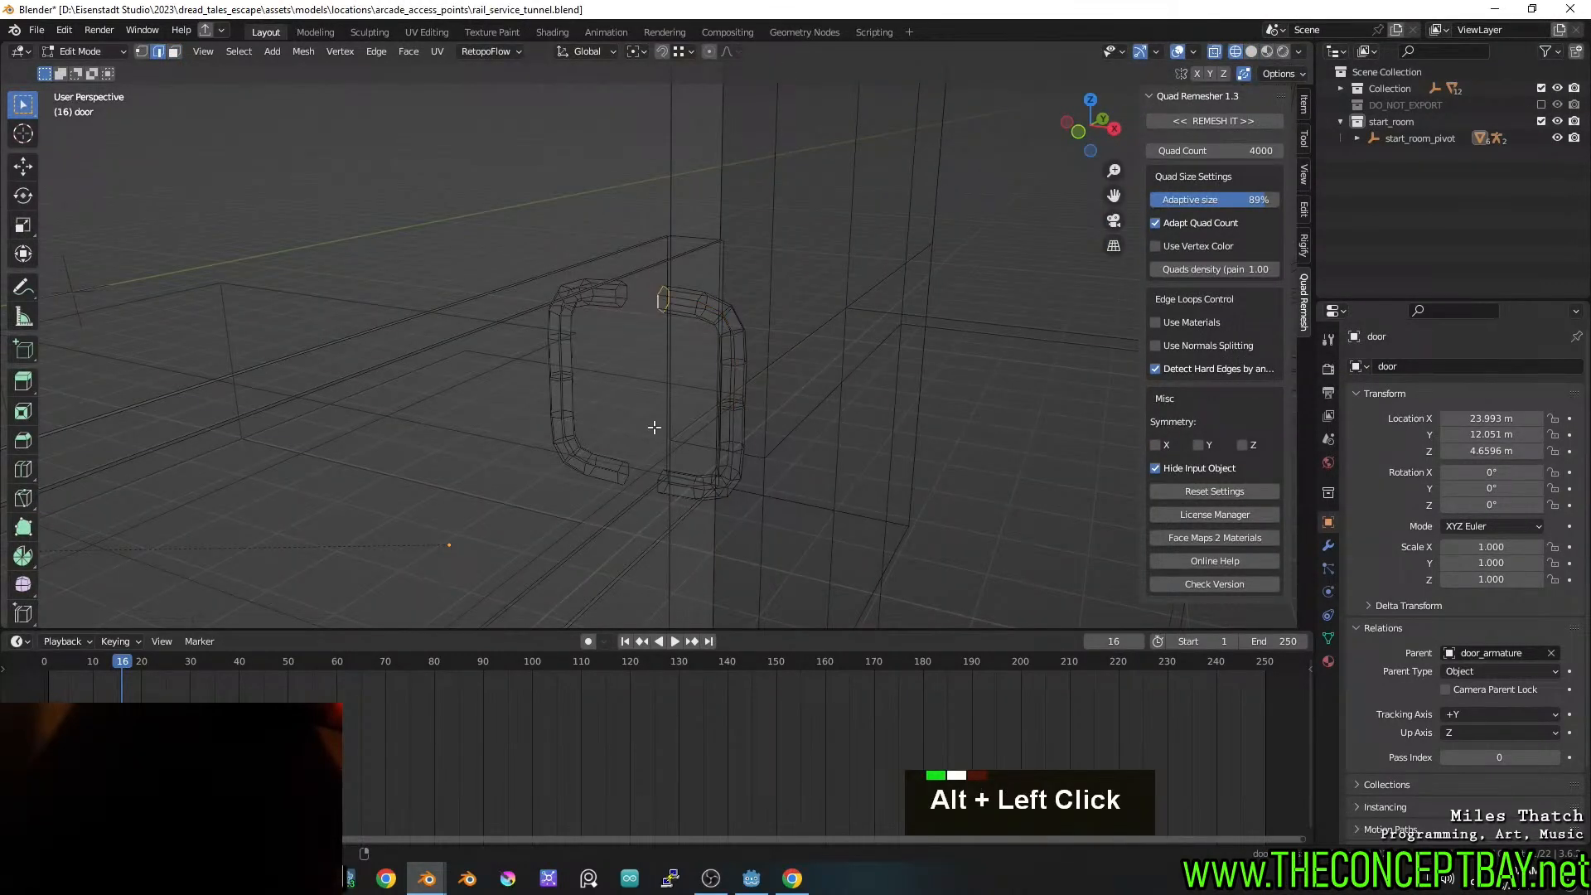
alt+shift+click(659, 484)
alt+shift+click(622, 475)
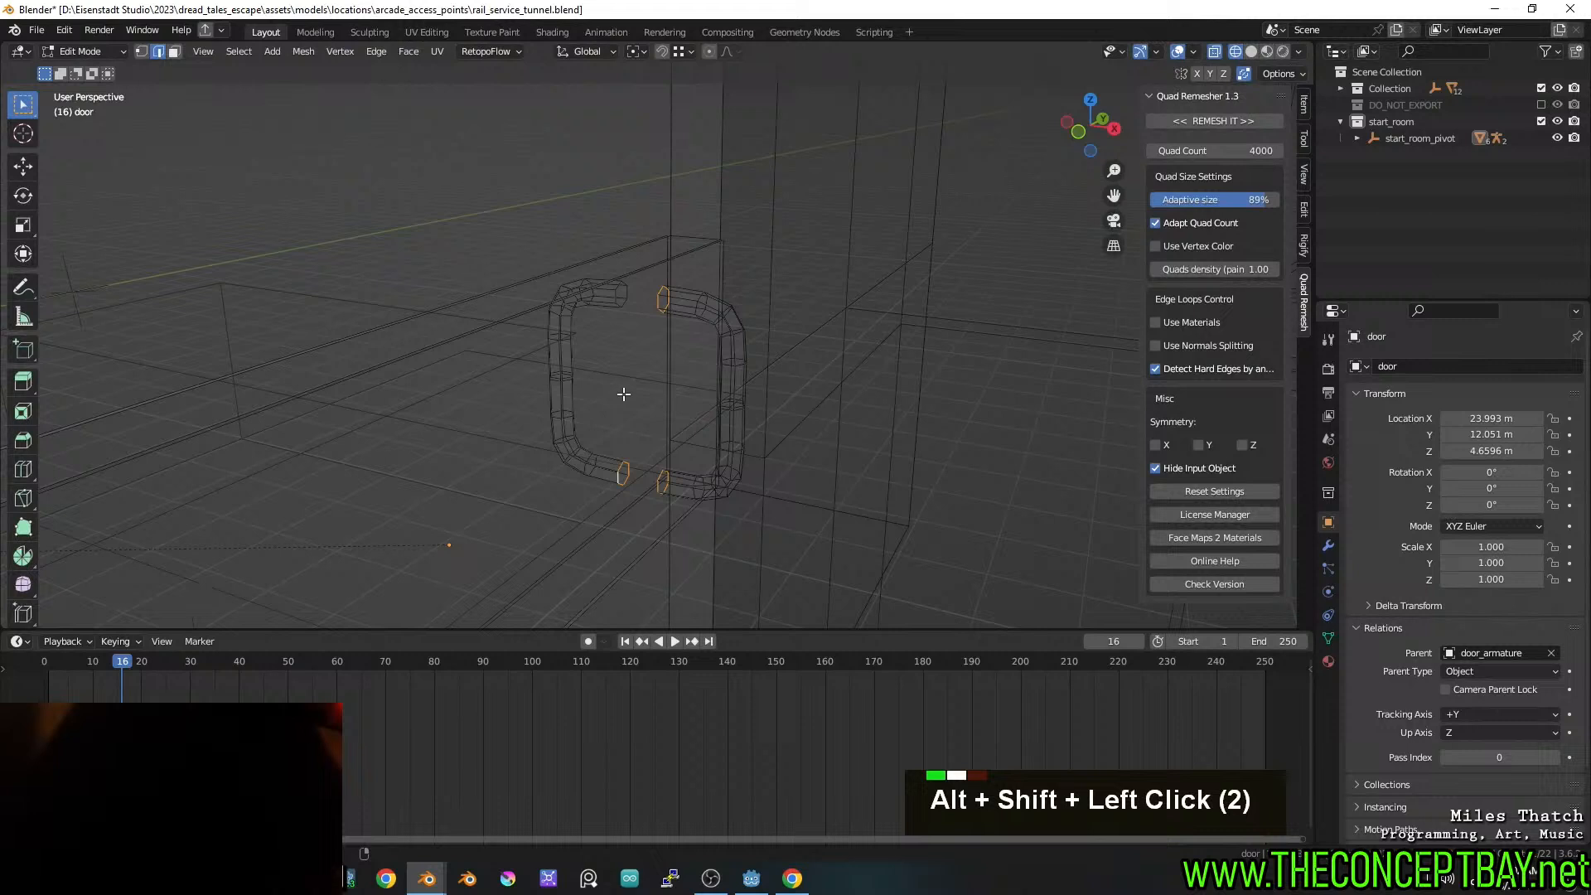
alt+shift+click(621, 295)
key(z)
shift+middle_drag(762, 342, 824, 356)
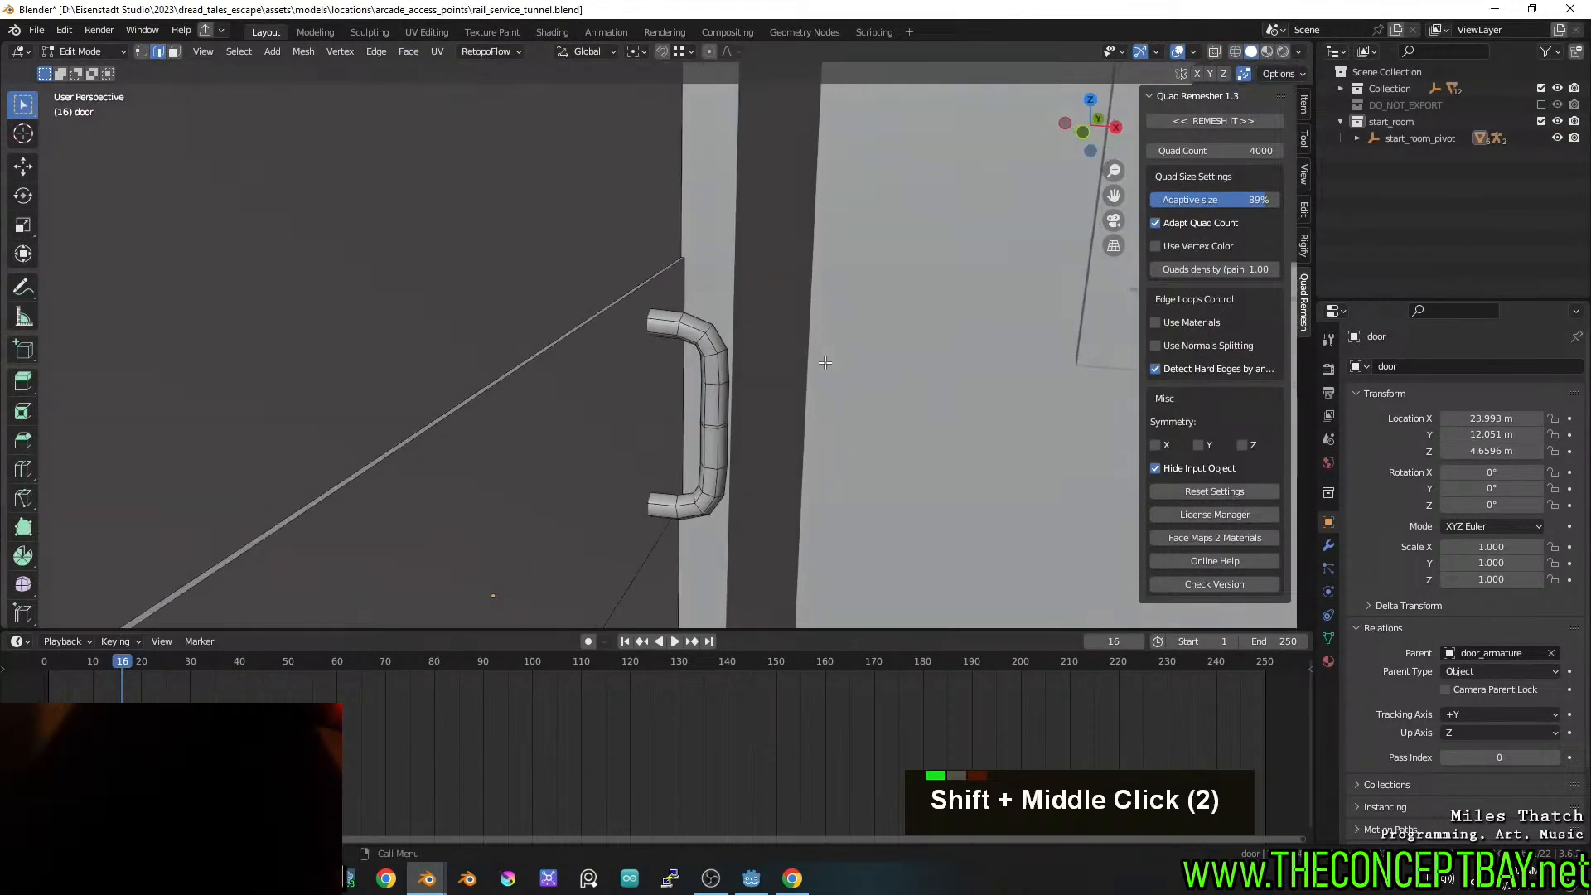
Try scaling the handles' end loops by about 2.36 along X and extruding them about 0.065 m along negative X
key(g)
key(x)
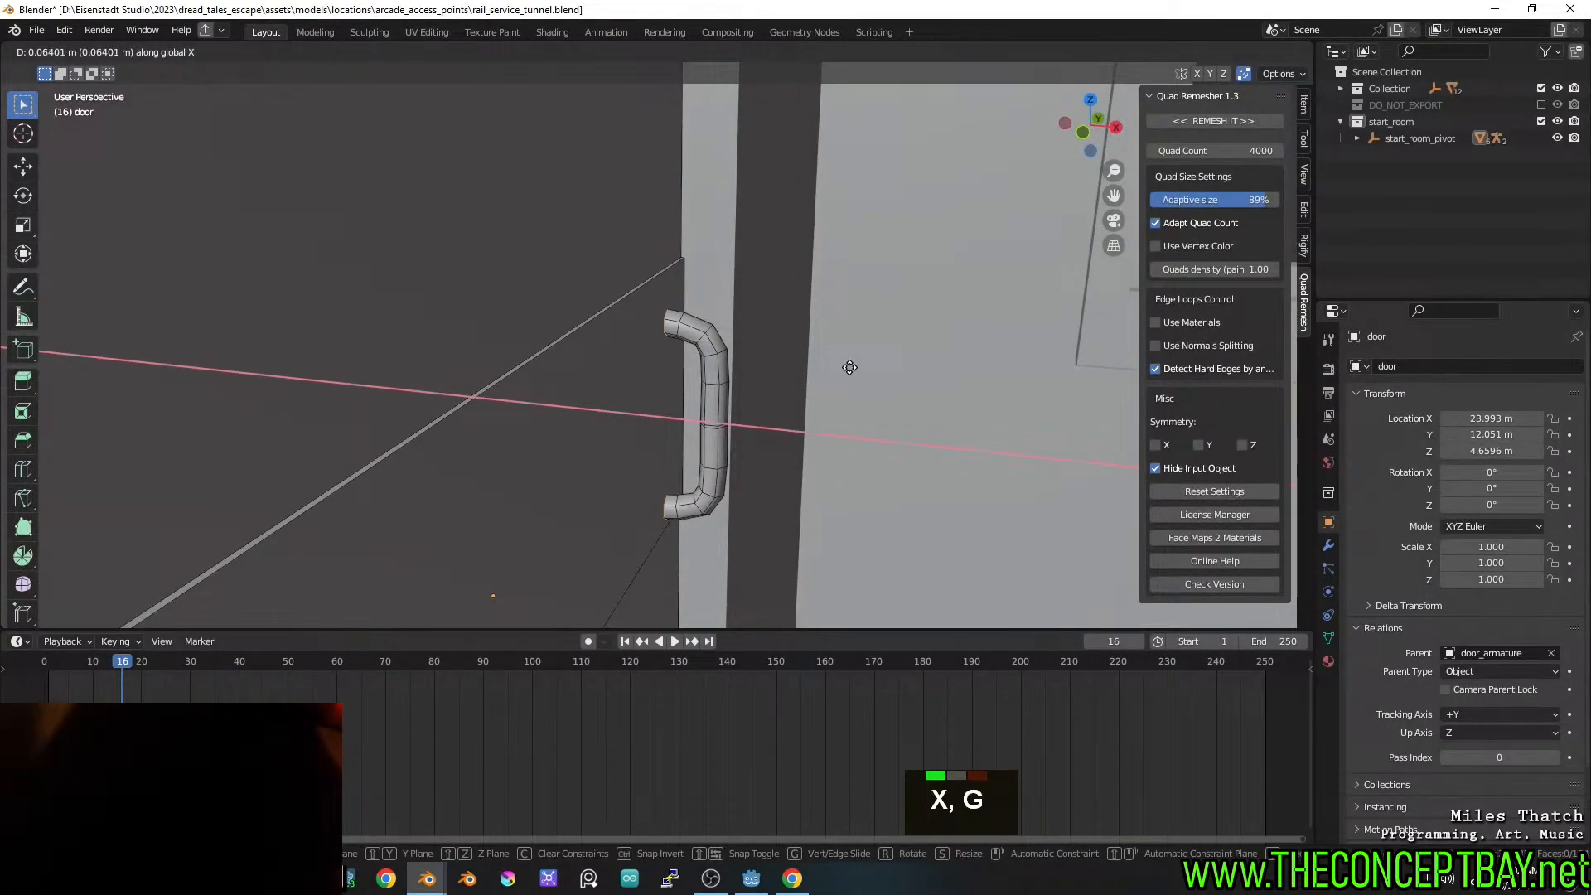
key(Escape)
key(s)
key(x)
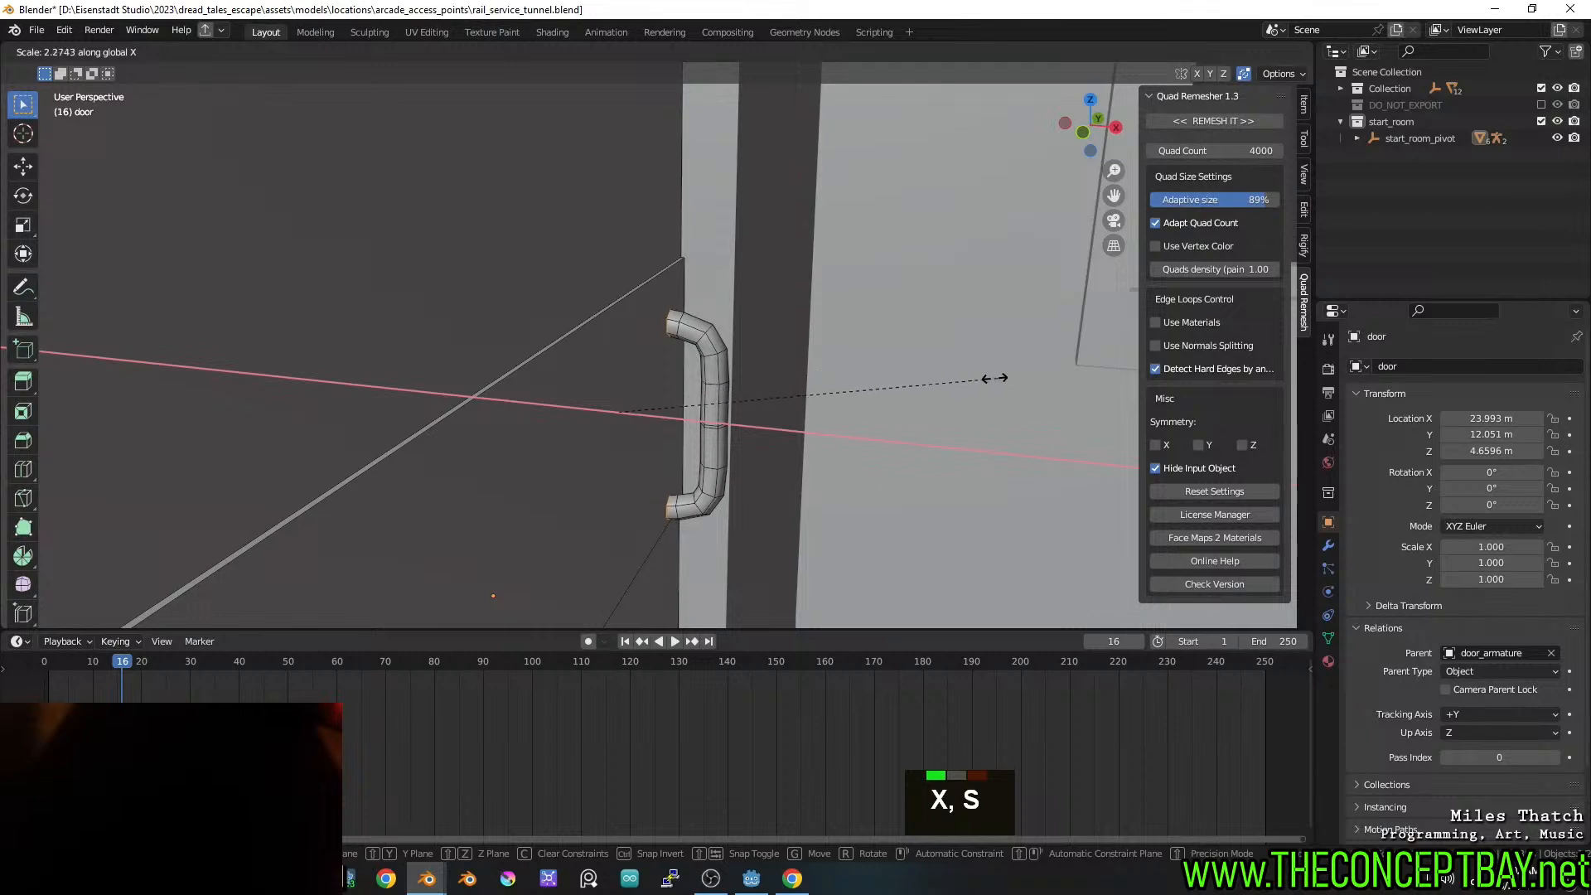
click(1010, 380)
key(e)
key(x)
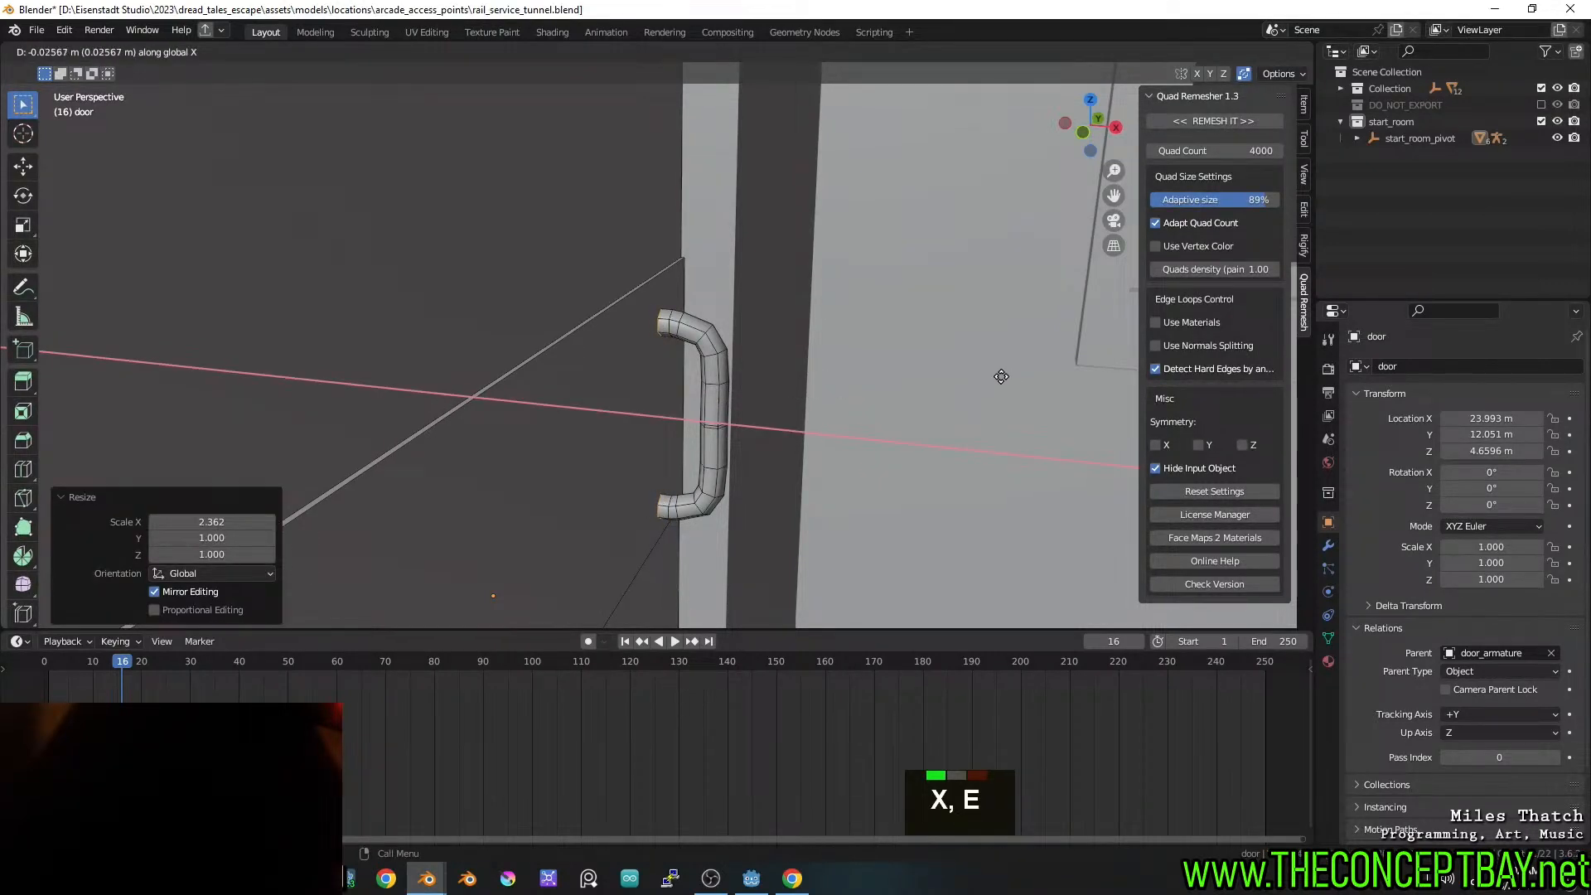
click(985, 375)
Undo the extrusion and X scaling of the handle ends, restoring the end-loop selection
key(2)
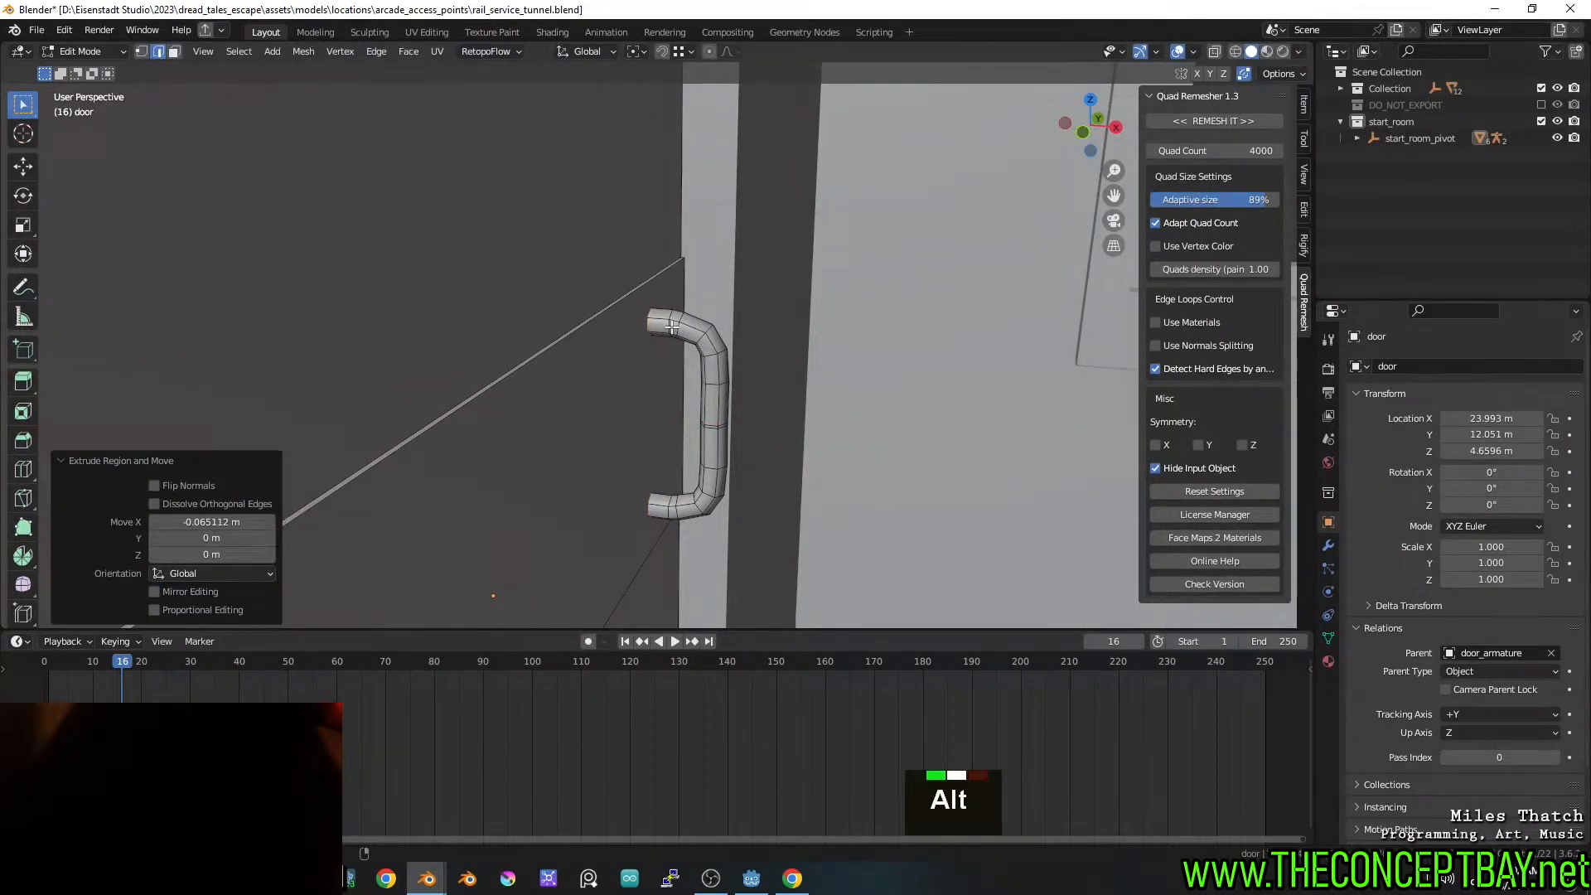
alt+click(668, 326)
alt+shift+click(668, 510)
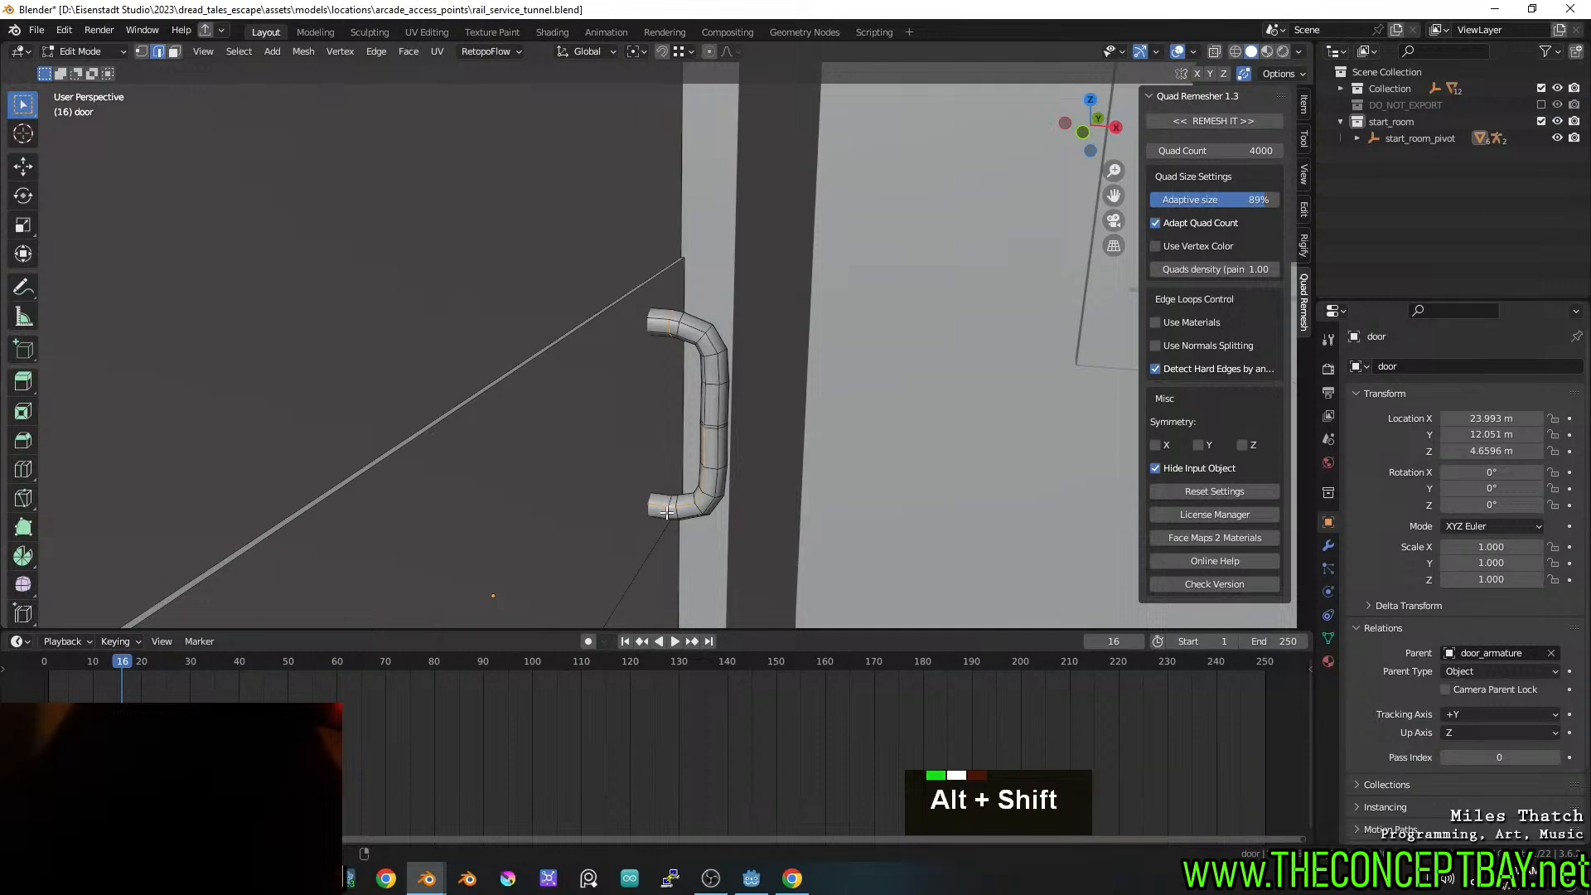
key(ctrl+z)
middle_drag(669, 510, 689, 377)
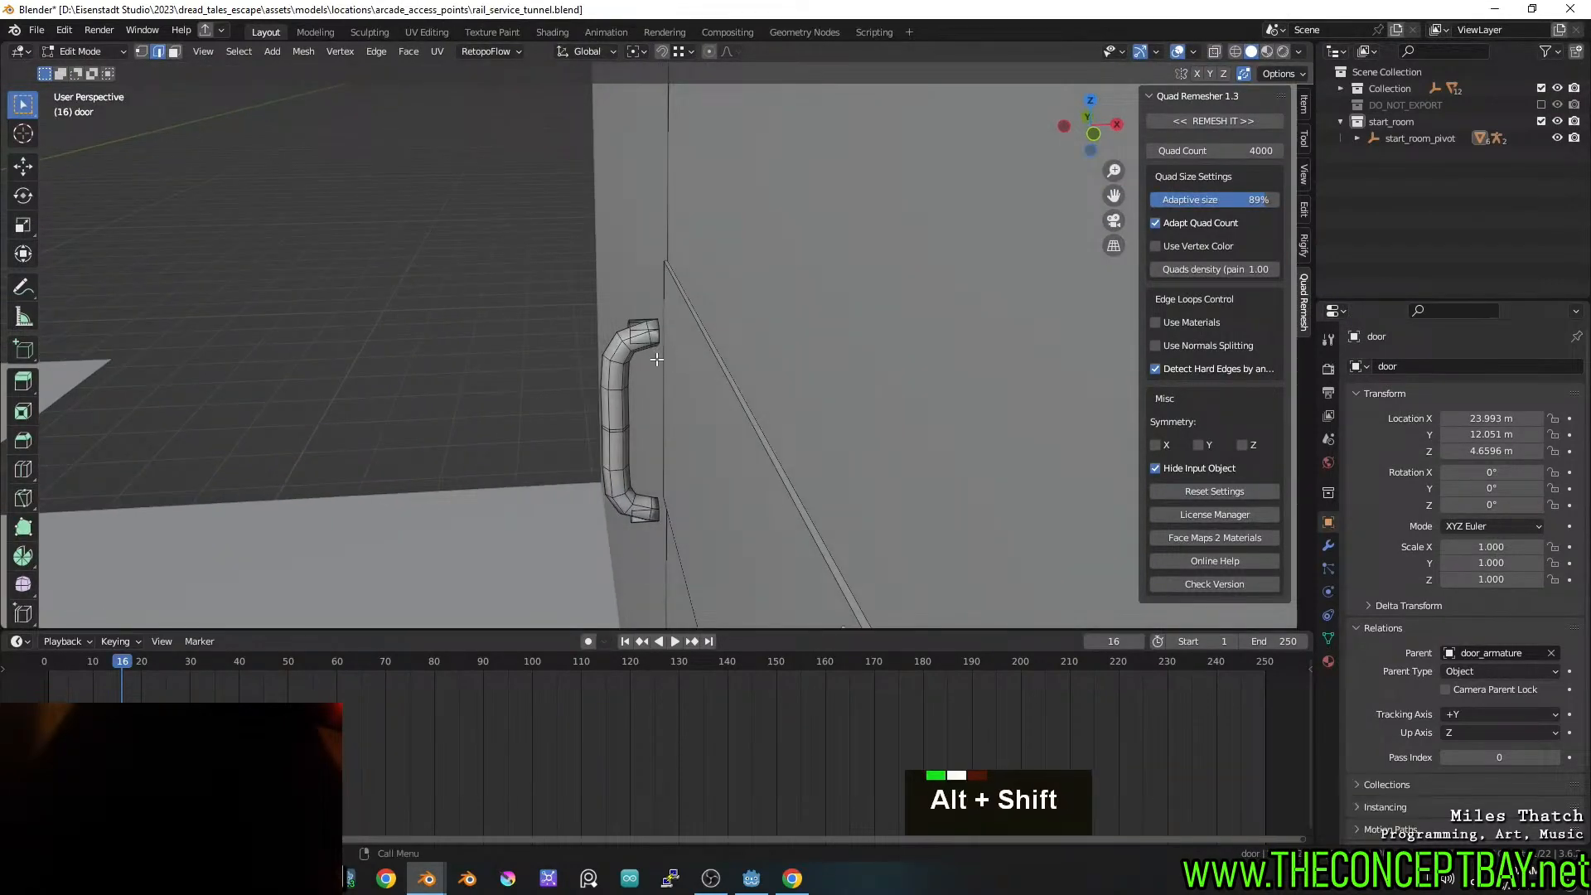
key(ctrl+z)
key(ctrl+z)
key(ctrl+z)
key(ctrl+z)
In wireframe top view, scale the four handle end loops by about 2.443 along X, away from the door
mouse_move(803, 390)
middle_down()
mouse_move(788, 391)
mouse_move(822, 393)
middle_up()
key(z)
middle_drag(665, 292, 735, 483)
shift+scroll(720, 326, up, 2)
shift+middle_drag(721, 326, 721, 352)
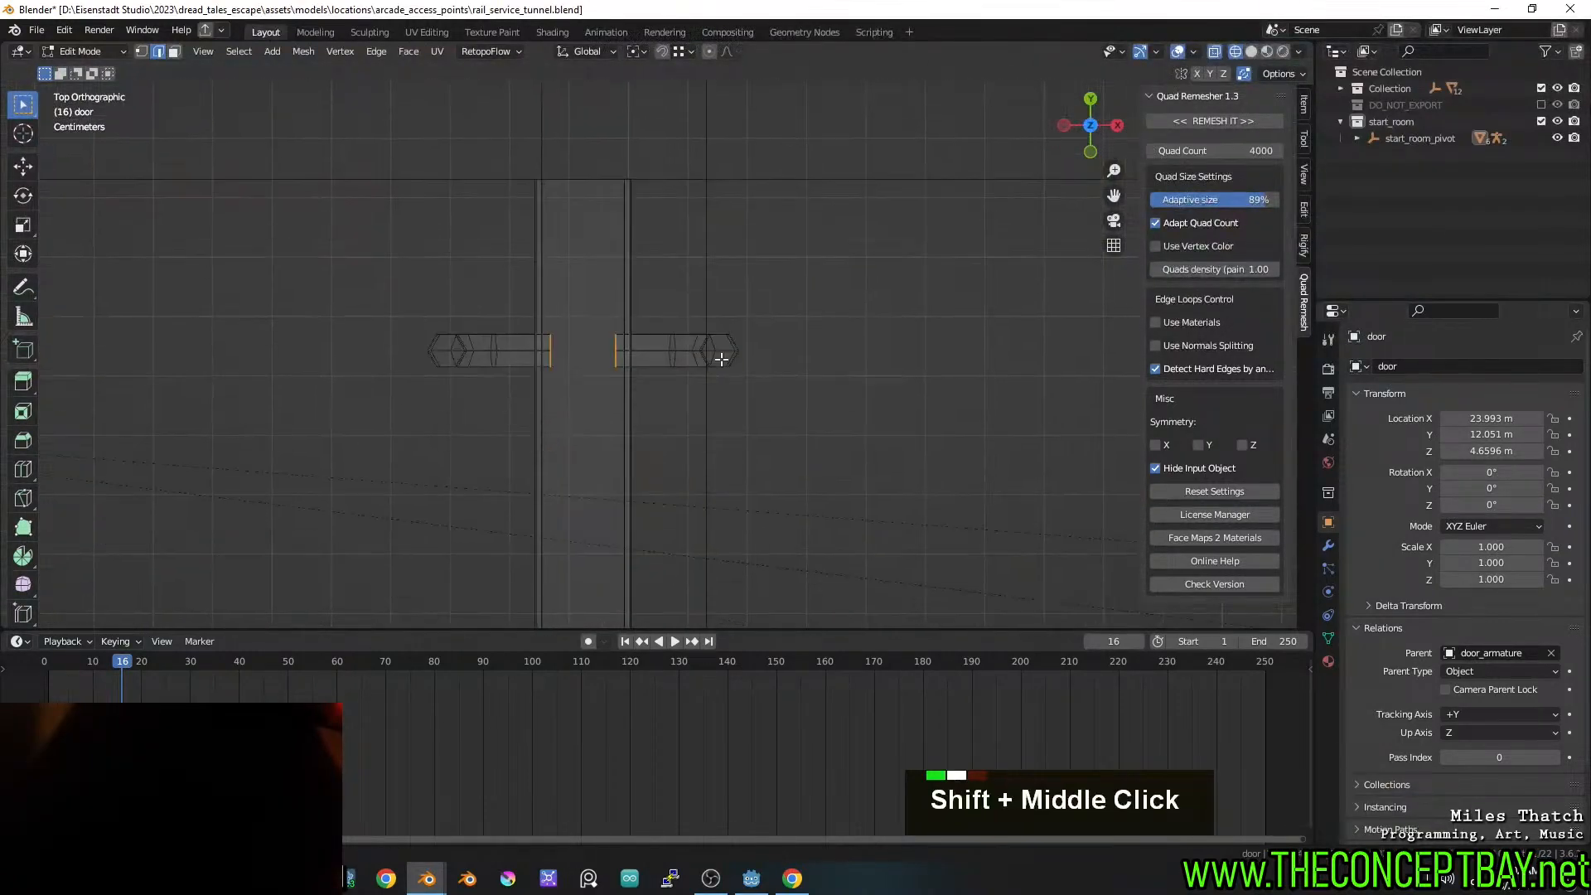
key(s)
key(x)
click(937, 307)
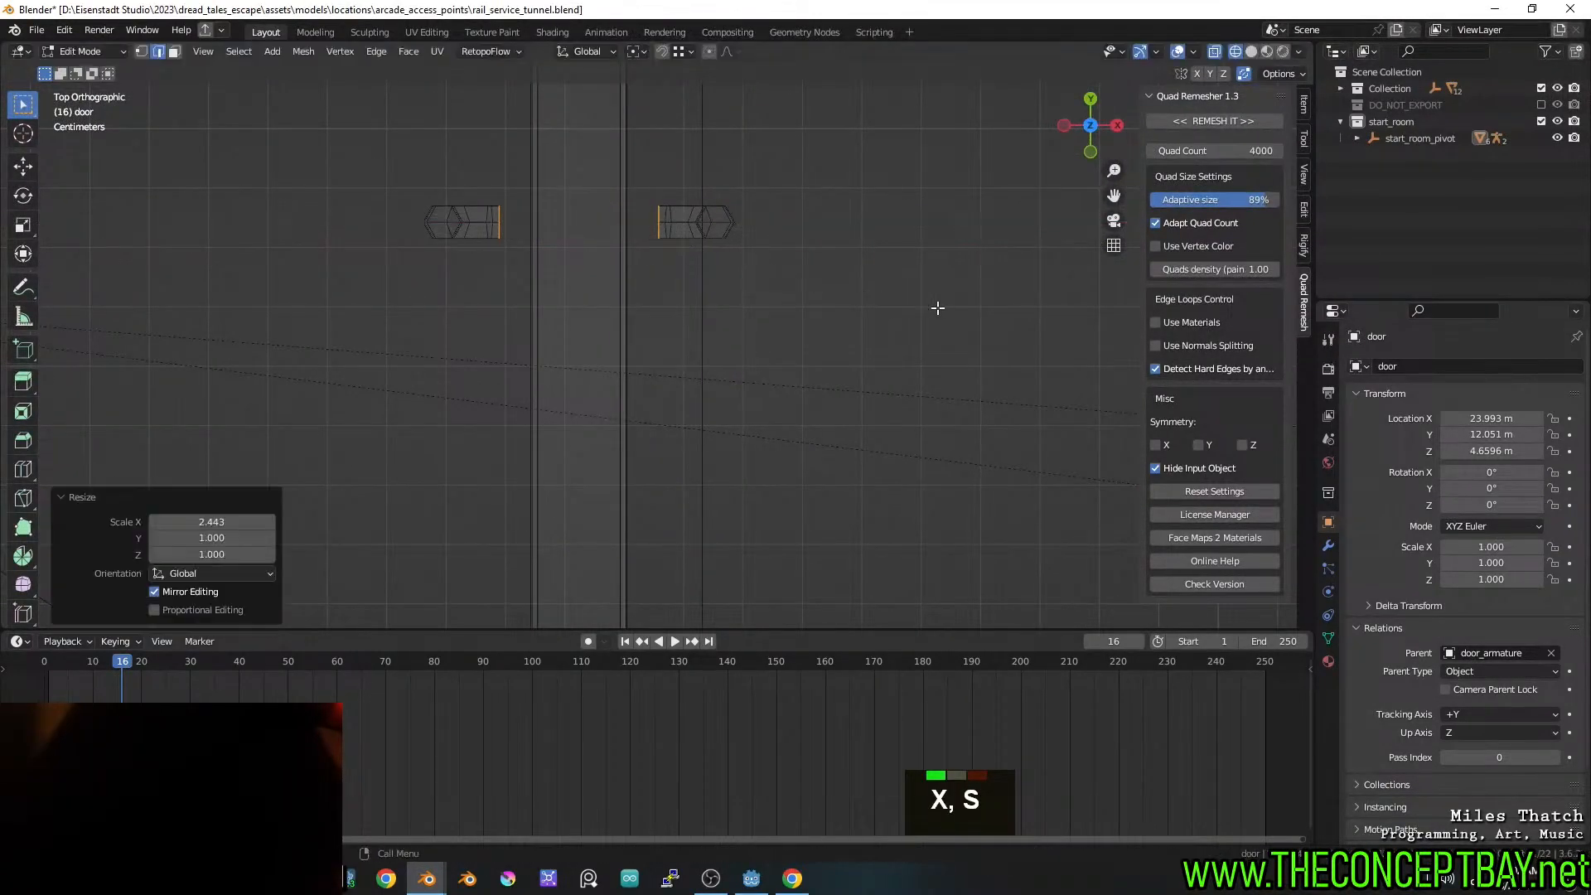
Extrude the handle end loops in place and scale them by about 0.566 along X to meet the door faces
key(e)
key(Escape)
key(s)
key(x)
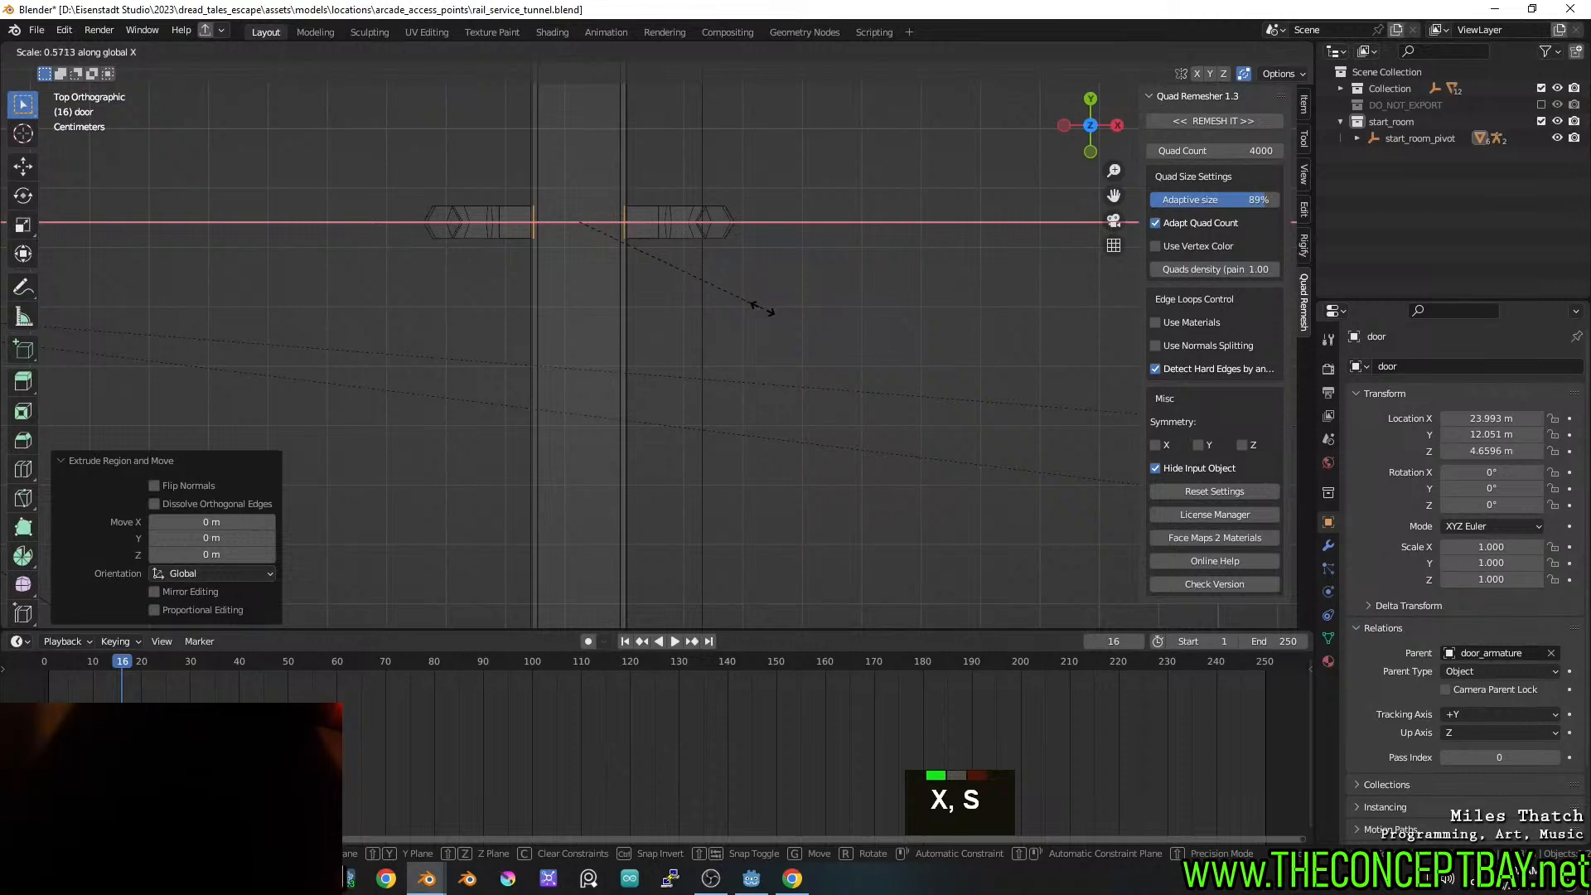
click(759, 310)
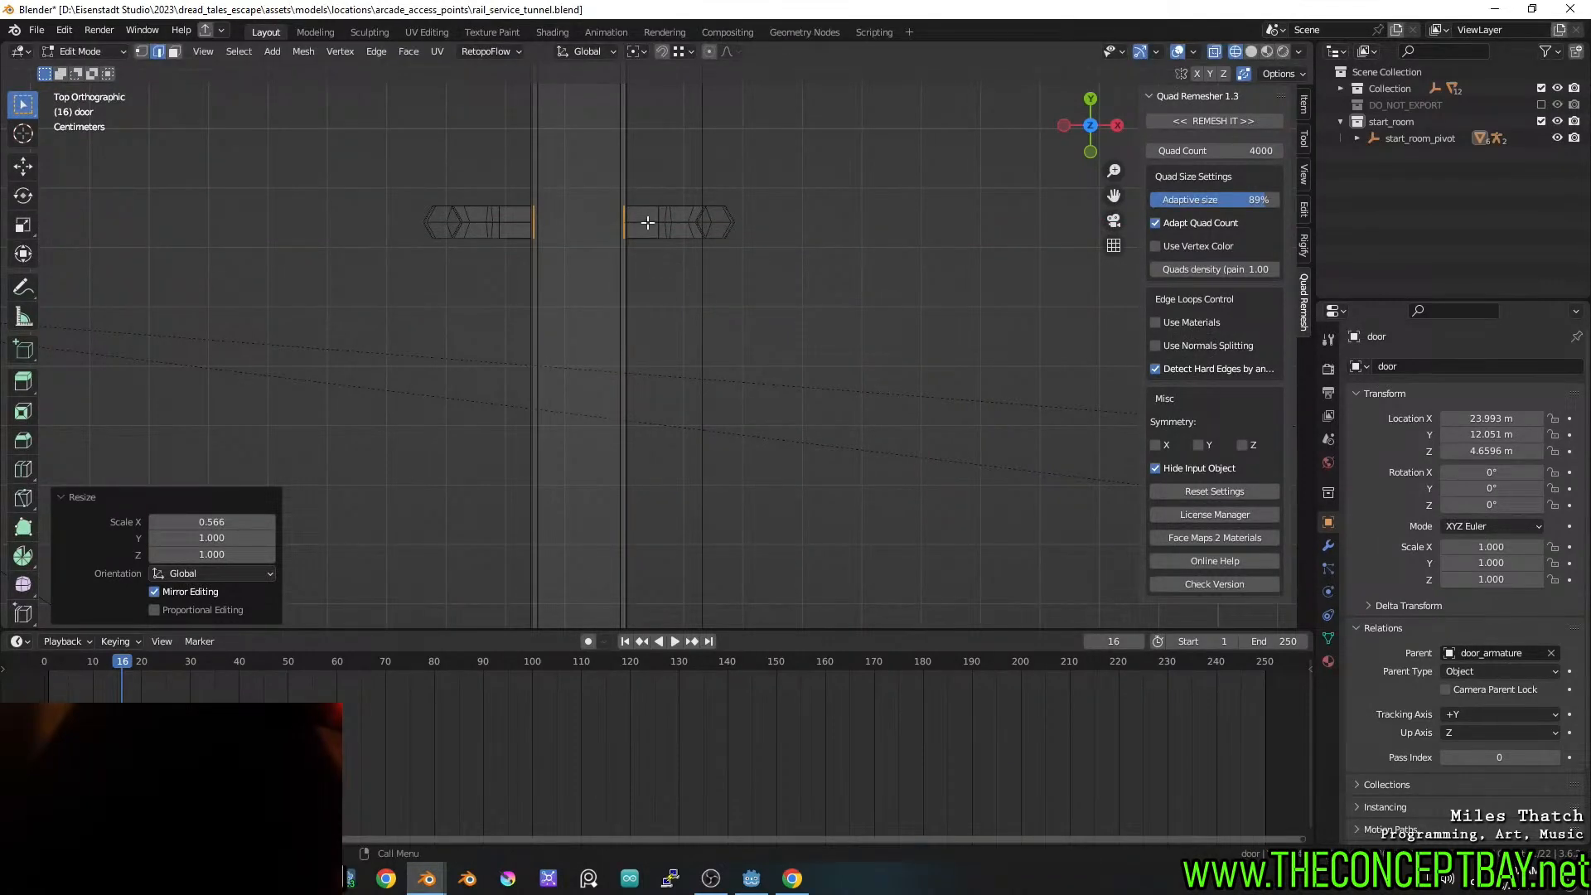
Select the four edge loops where the door handles' straight ends begin and bevel them into narrow bands
alt+click(648, 222)
key(2)
alt+click(500, 215)
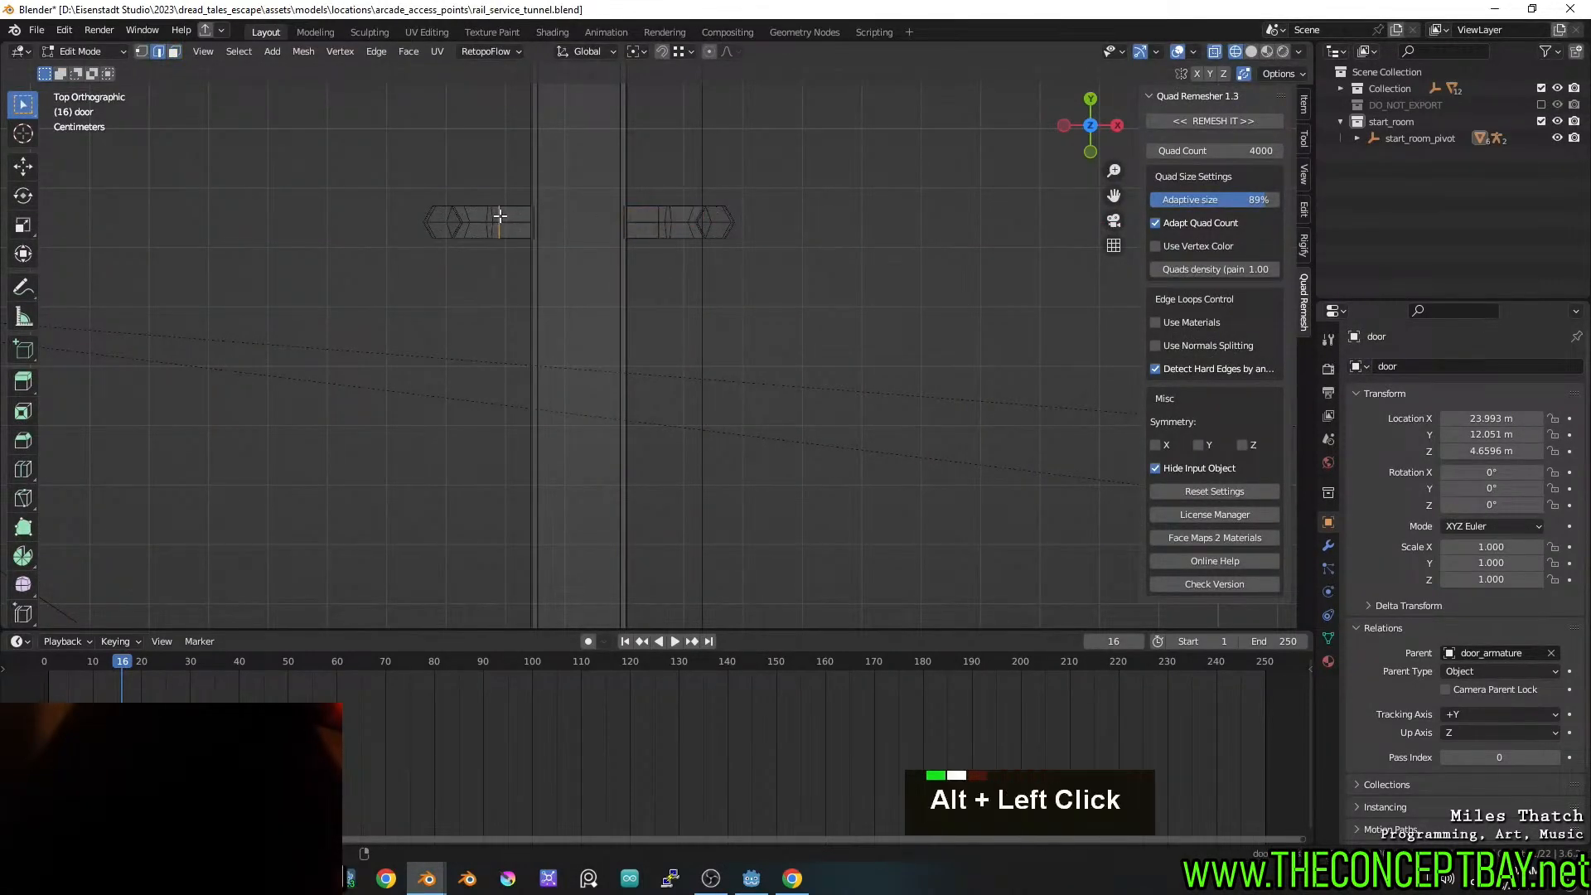
alt+shift+click(659, 220)
shift+middle_drag(658, 218, 639, 318)
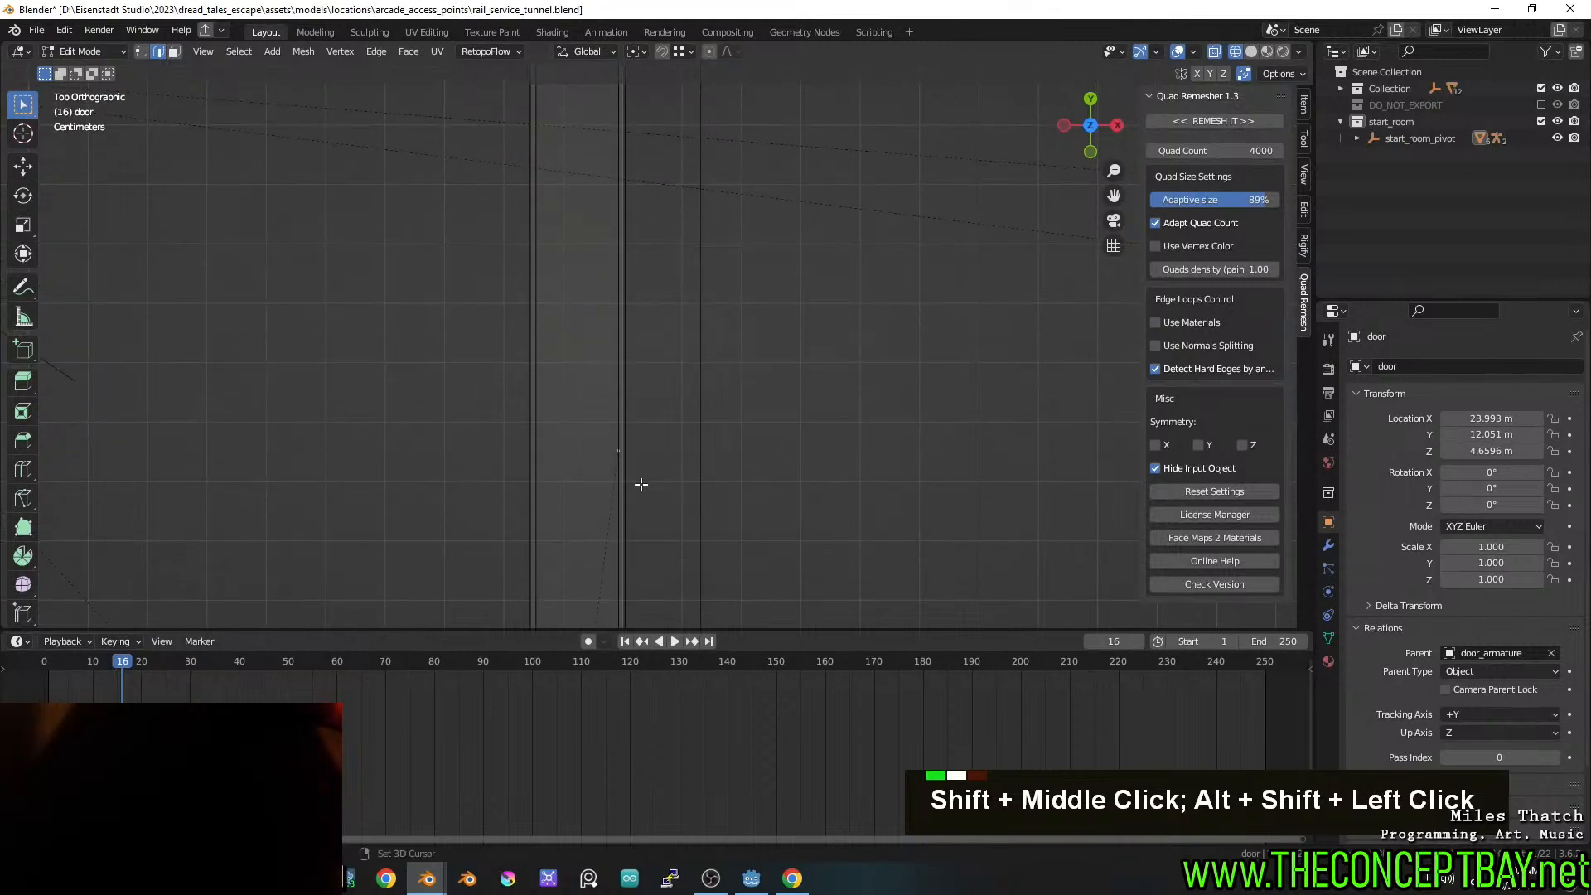
shift+middle_drag(634, 263, 676, 489)
shift+middle_drag(676, 489, 686, 451)
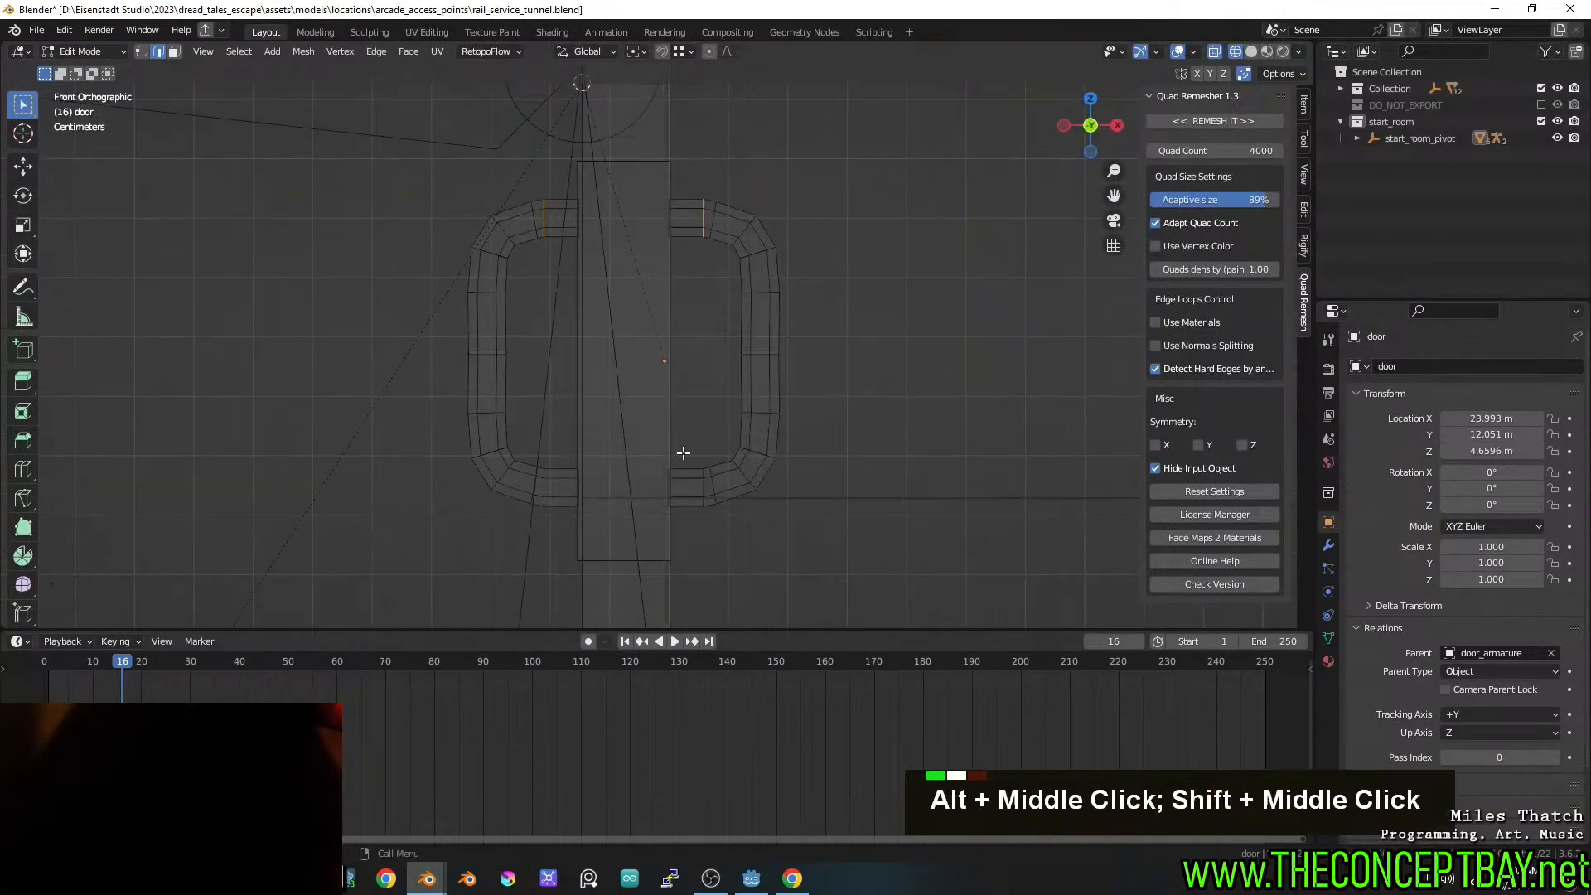
alt+shift+click(703, 487)
alt+shift+click(544, 487)
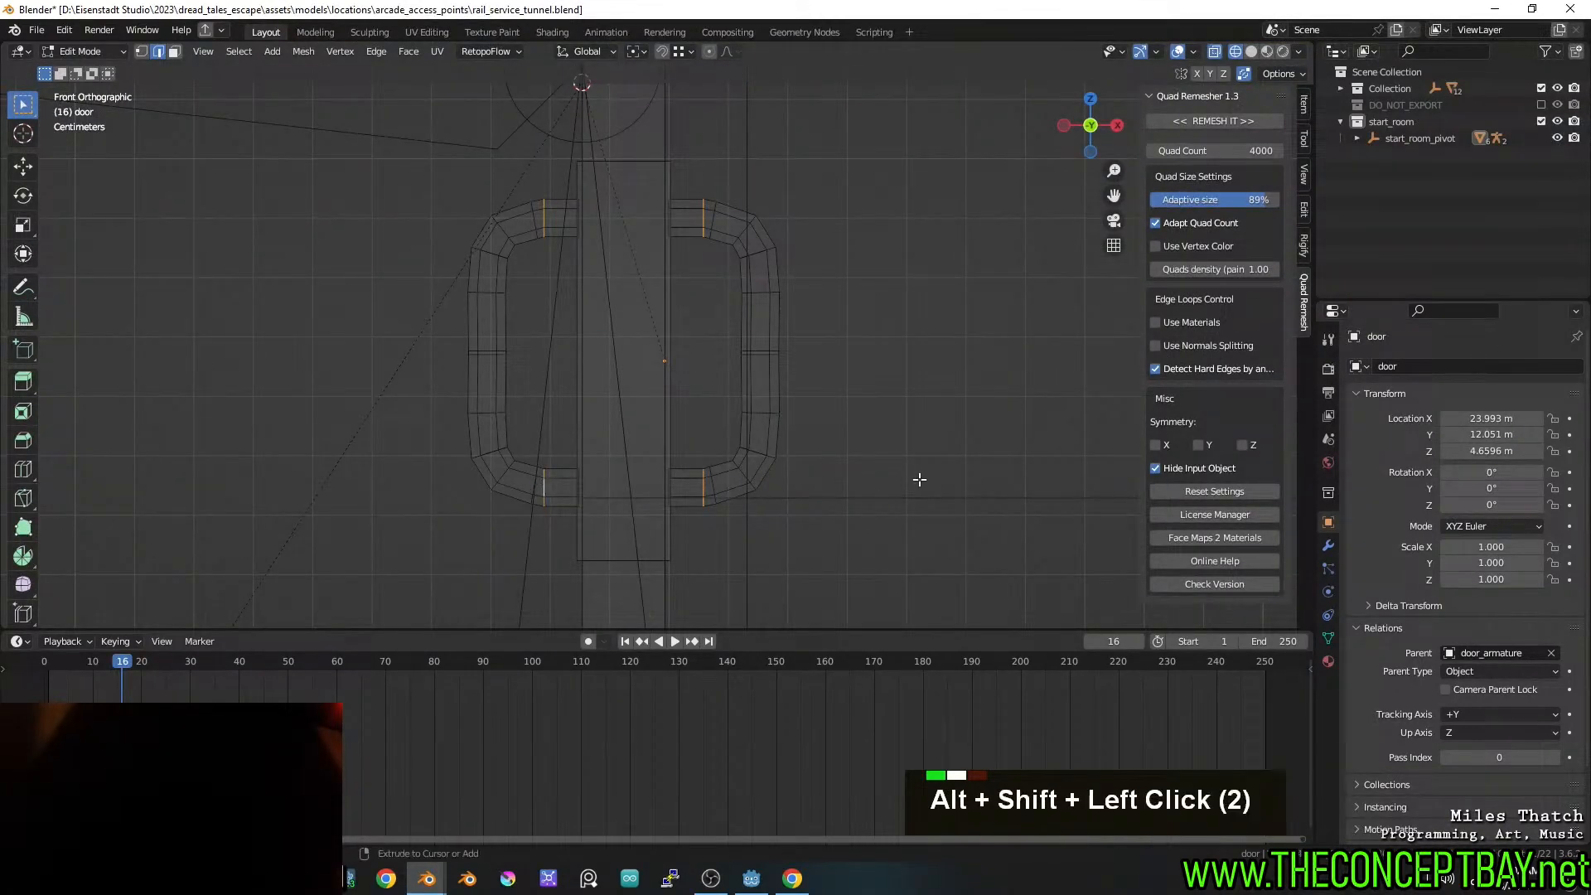
key(ctrl+b)
shift+click(938, 476)
Select the face loops of the four handle ends beside the door and thicken them with Shrink/Fatten by about 0.00977 m
key(3)
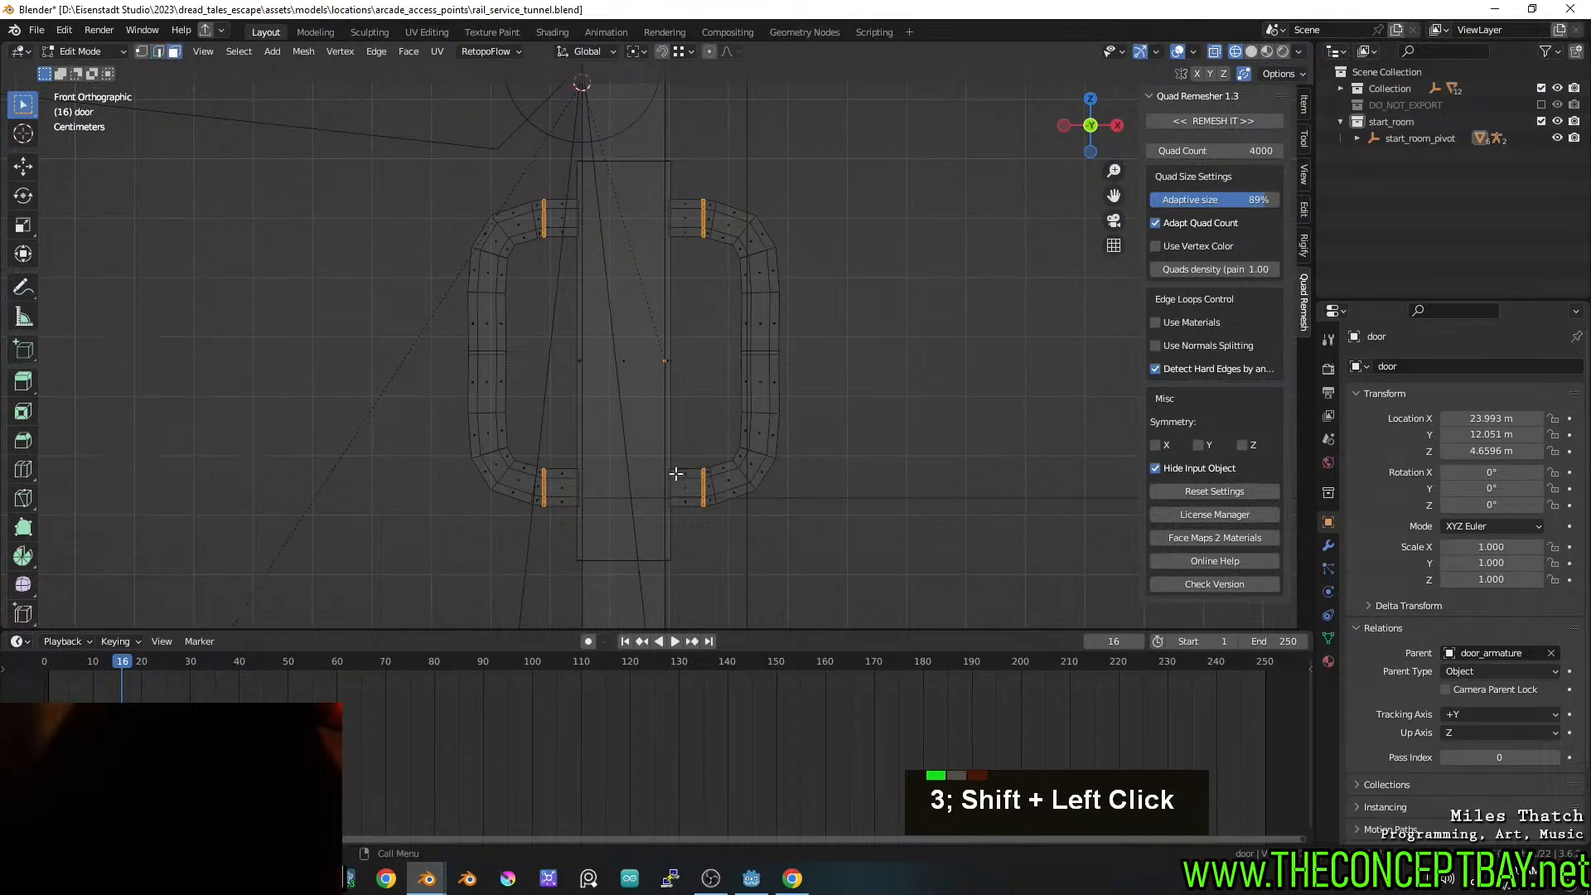
alt+click(677, 474)
alt+shift+click(557, 469)
alt+shift+click(564, 198)
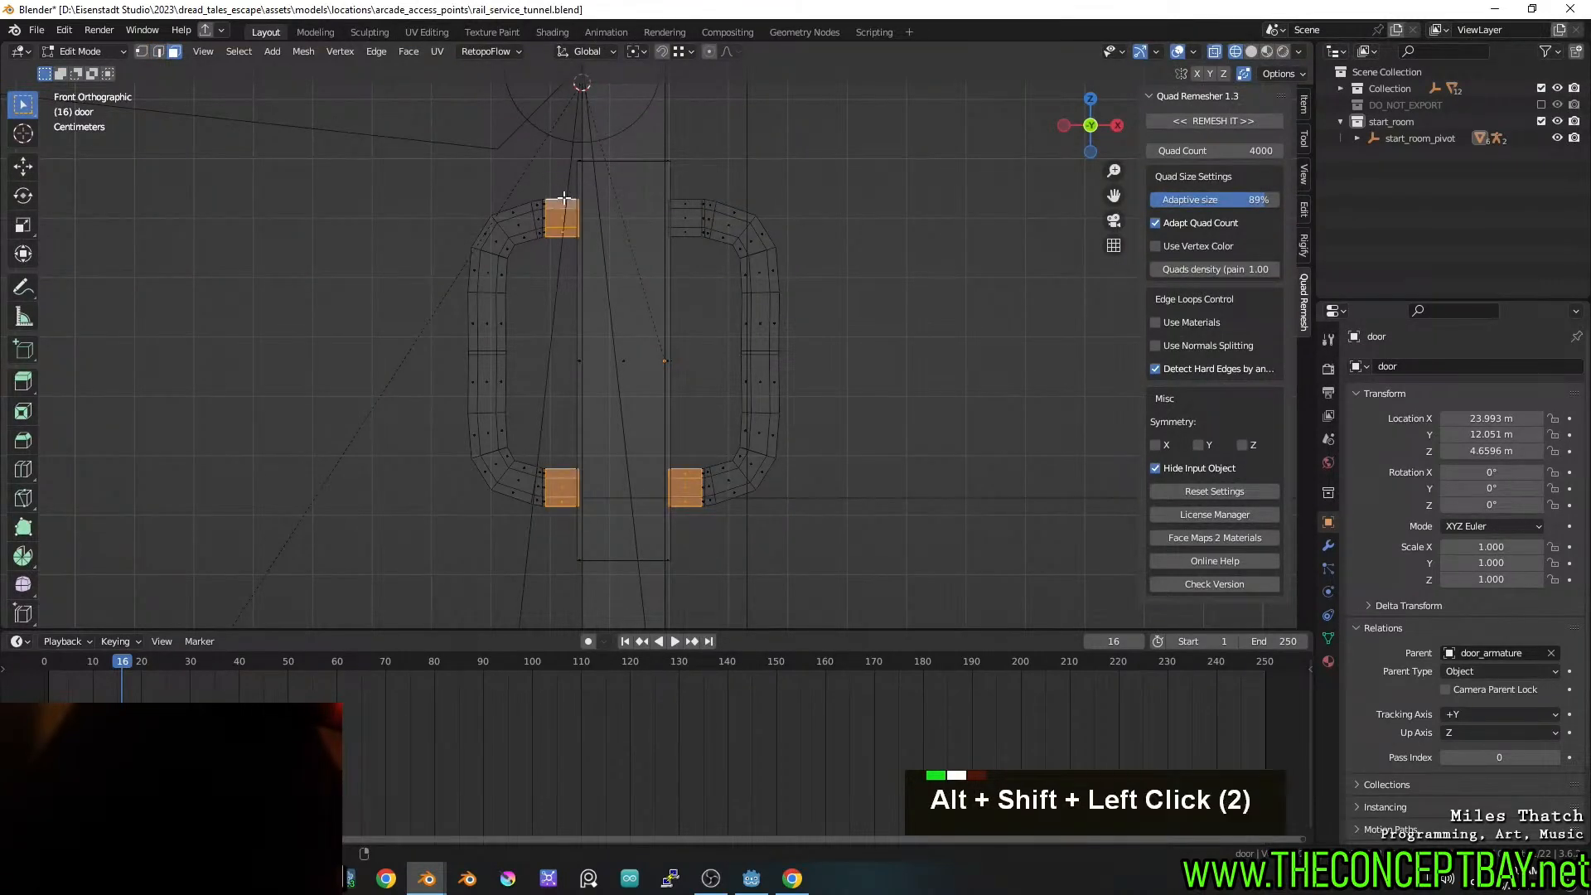
alt+shift+click(690, 200)
click(300, 53)
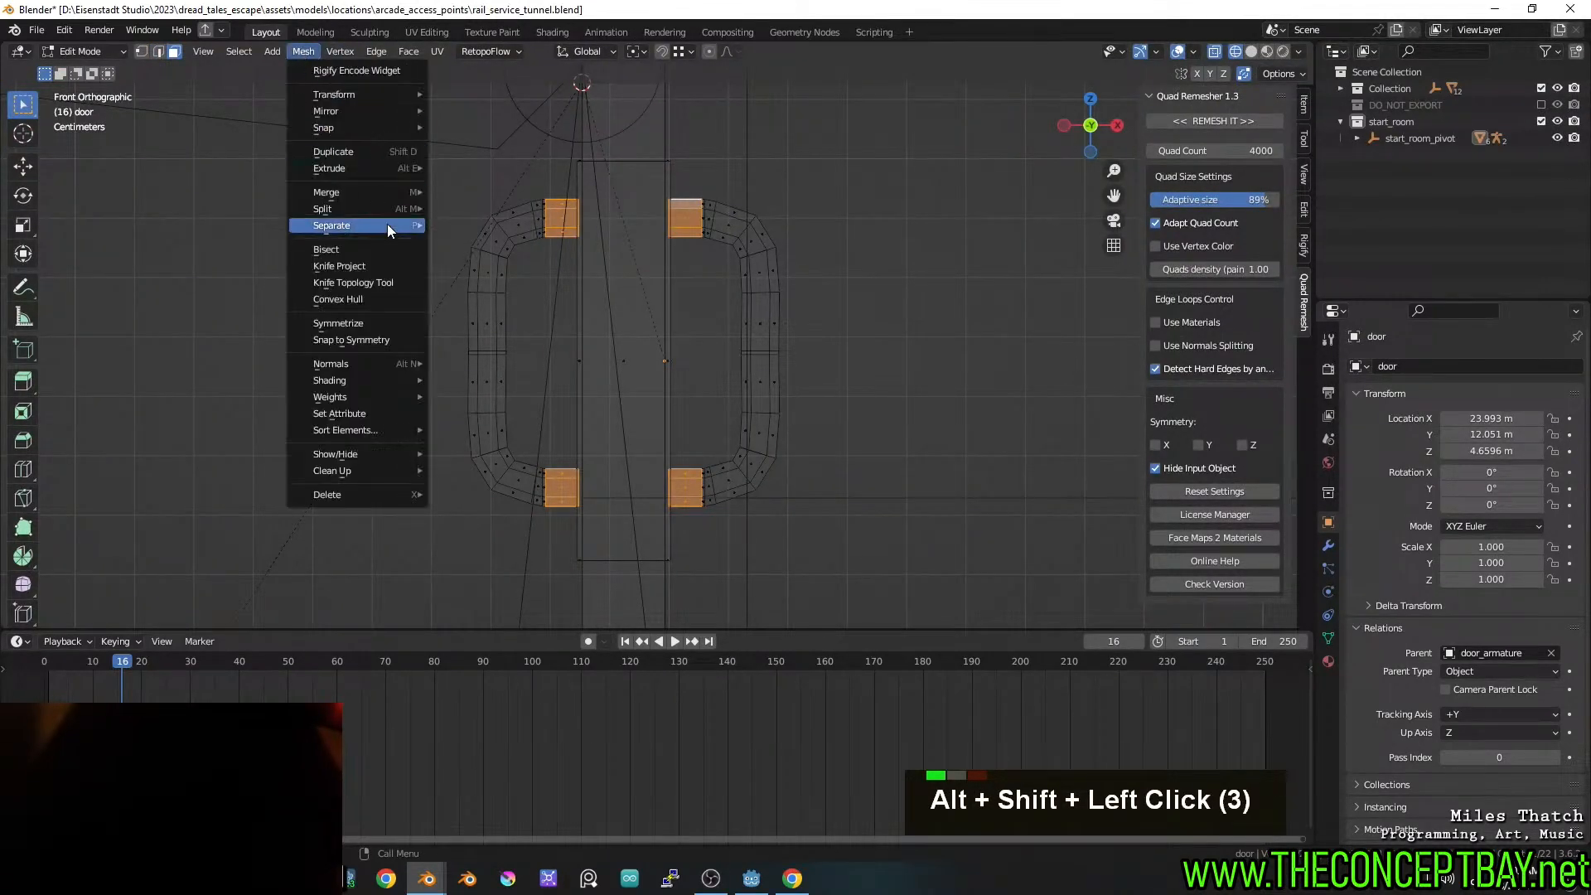
mouse_move(396, 366)
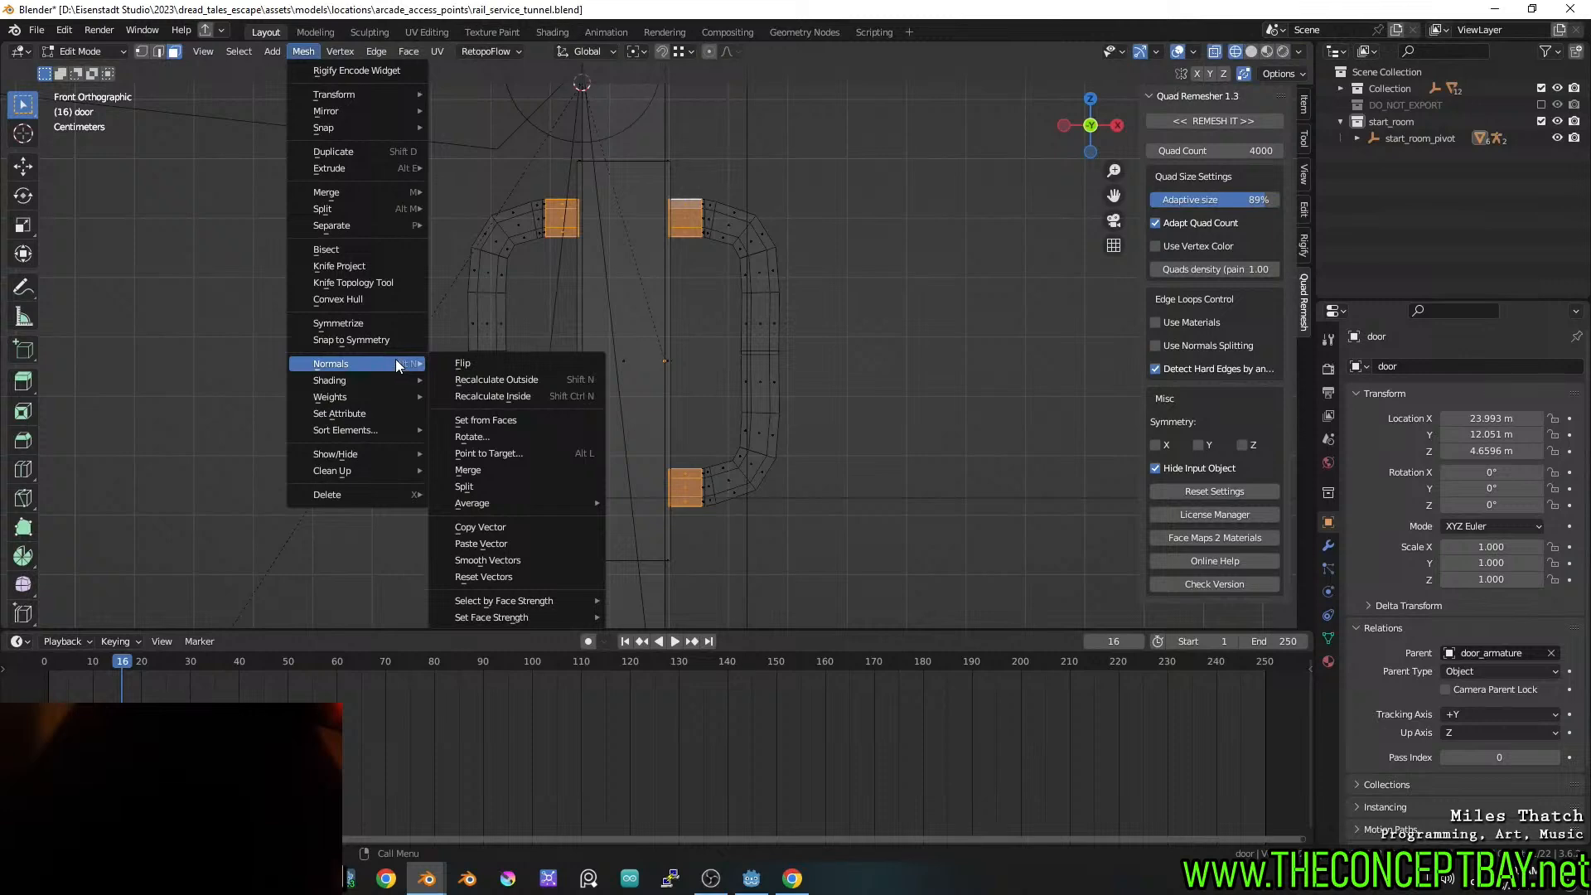
mouse_move(381, 96)
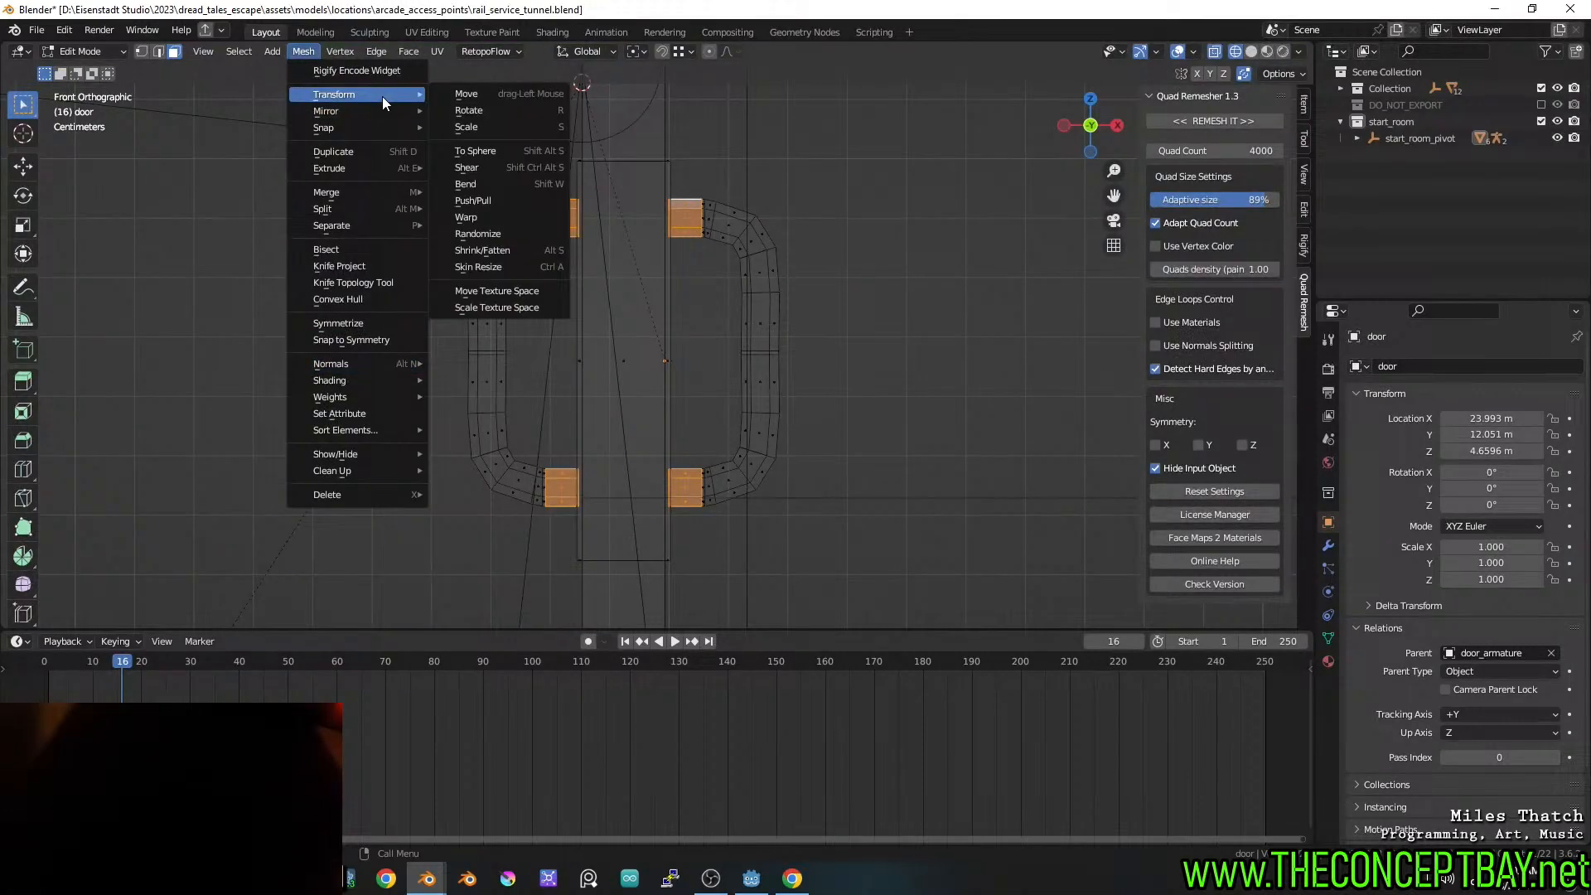
click(485, 249)
shift+click(647, 226)
Switch the viewport to solid shading, return the door to Object Mode and save rail_service_tunnel.blend
key(z)
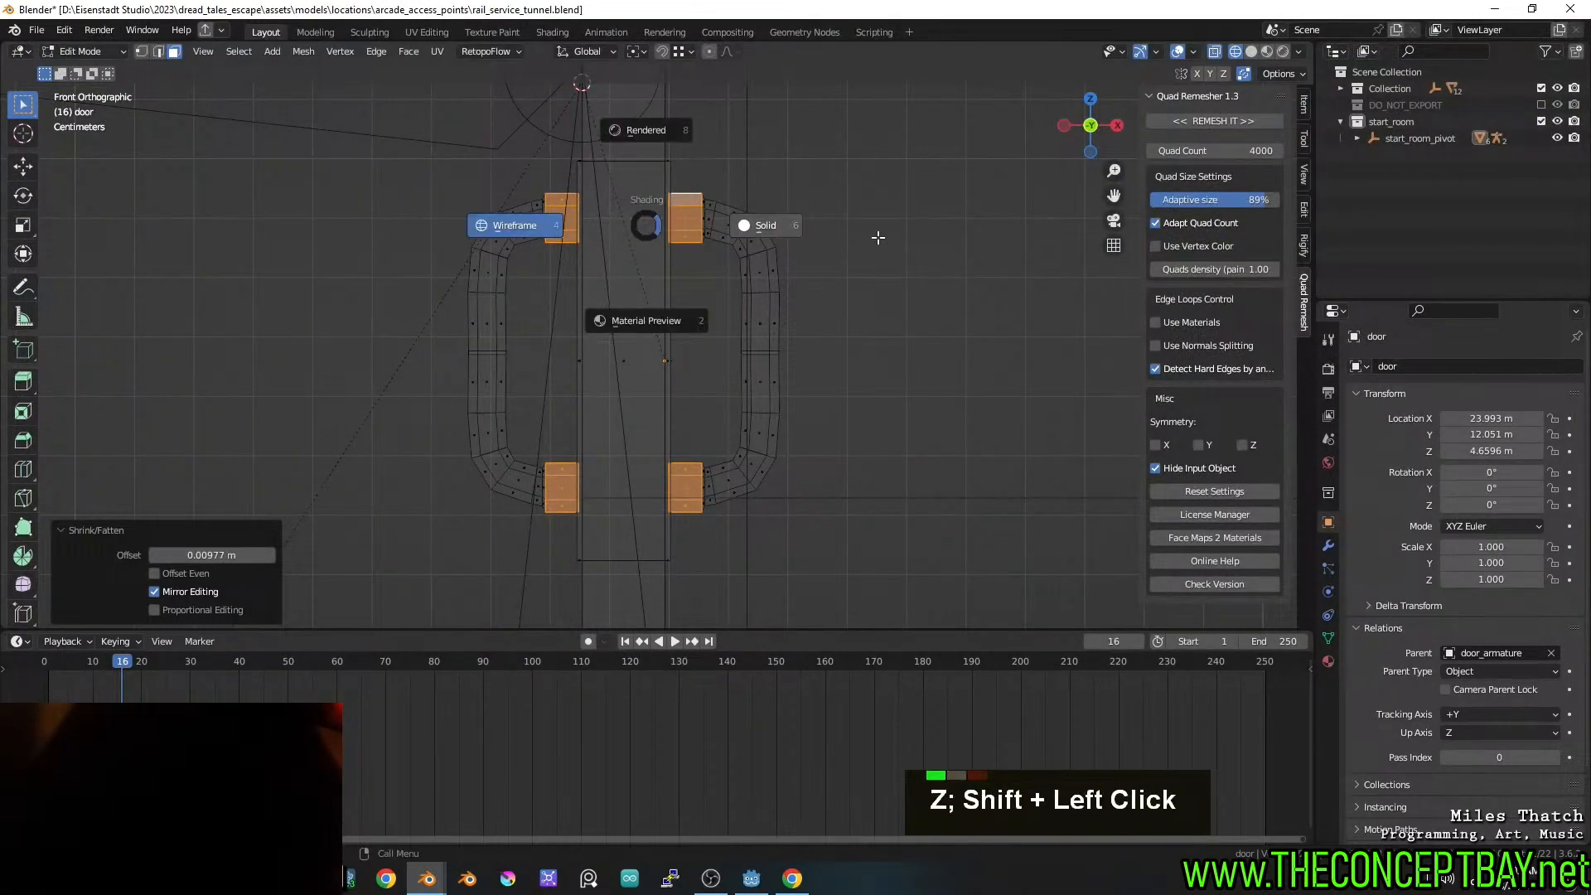
click(878, 237)
scroll(772, 258, down, 4)
mouse_move(878, 238)
middle_down()
mouse_move(772, 259)
mouse_move(756, 318)
mouse_move(799, 361)
mouse_move(749, 379)
mouse_move(771, 341)
mouse_move(714, 349)
mouse_move(760, 419)
mouse_move(820, 452)
middle_up()
key(Tab)
key(ctrl+s)
scroll(770, 340, down, 5)
scroll(750, 373, up, 2)
key(ctrl+s)
scroll(741, 375, down, 4)
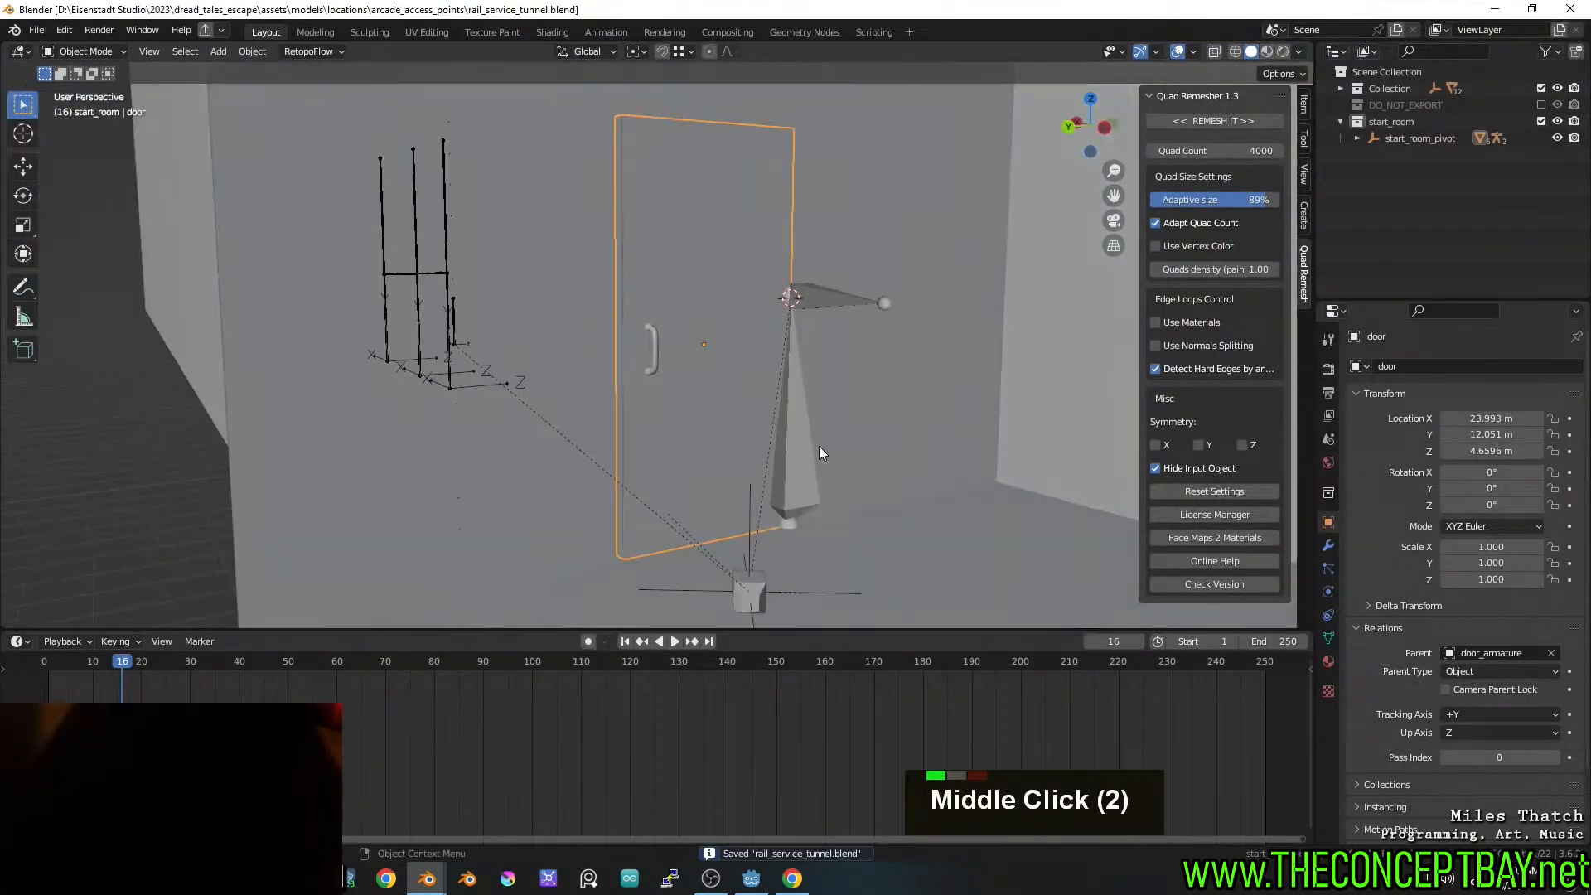
Set door_armature's viewport display to Stick with In Front and Axes enabled, and save rail_service_tunnel.blend
double_click(808, 446)
click(1327, 593)
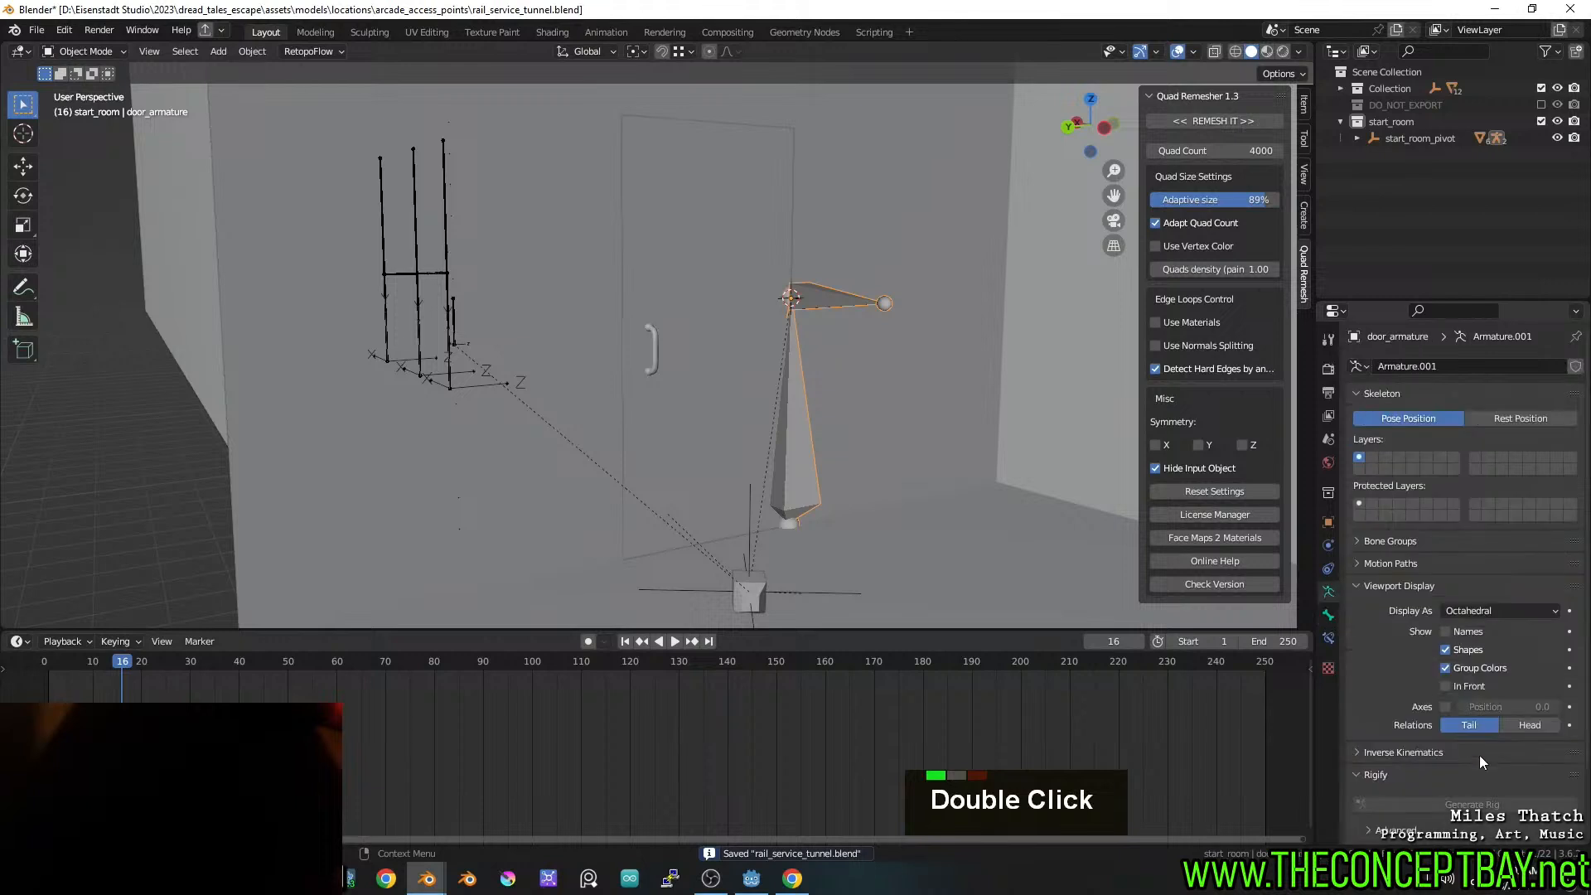
click(1446, 686)
click(1446, 707)
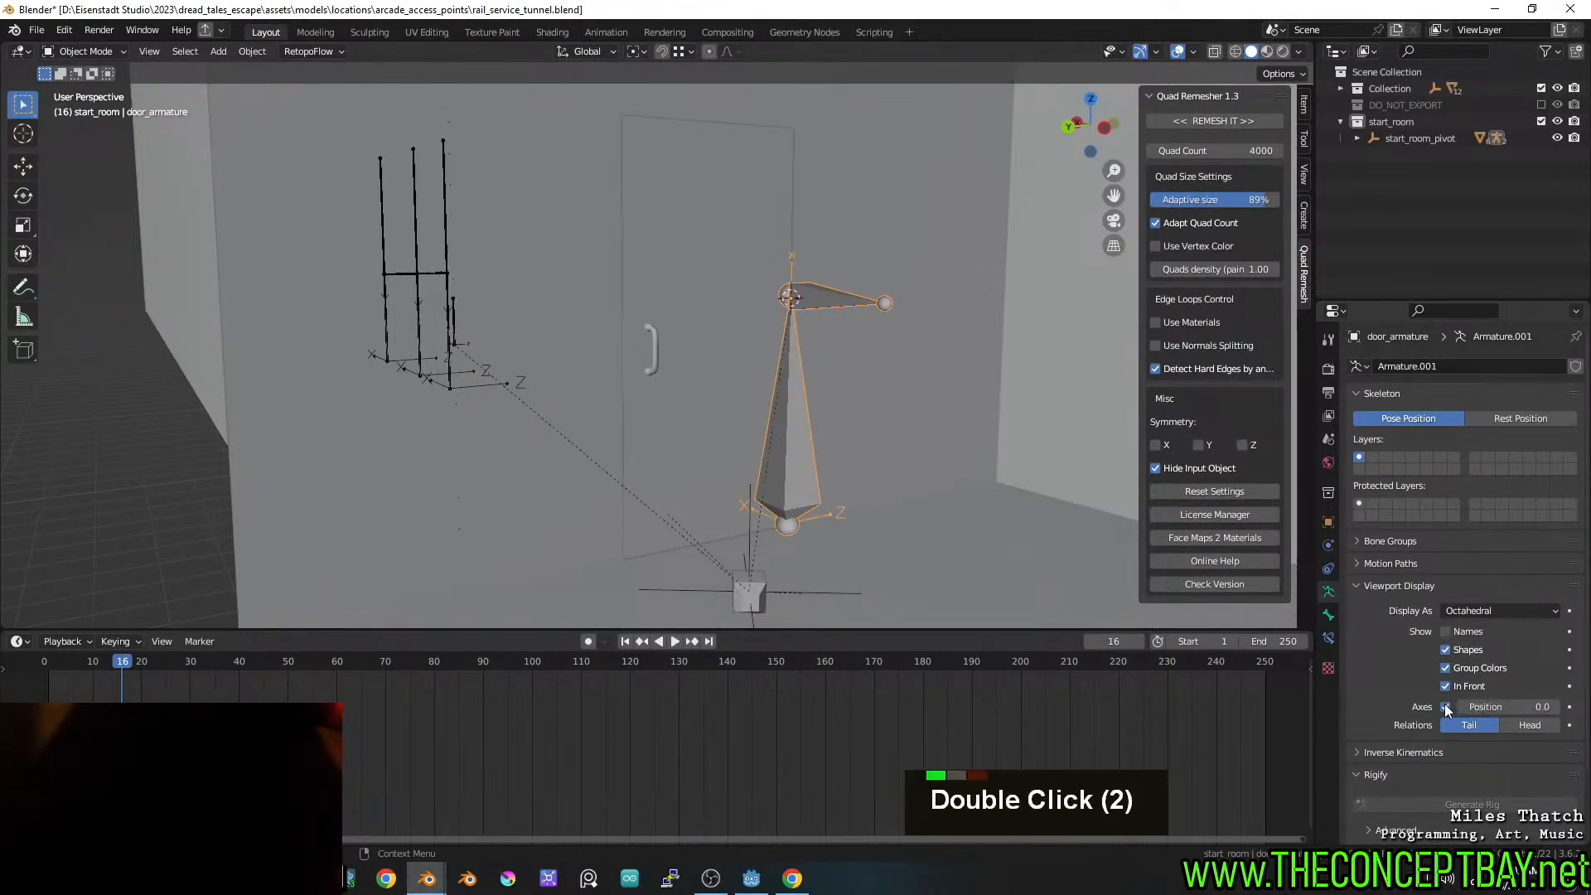
click(1467, 611)
click(1525, 648)
key(ctrl+s)
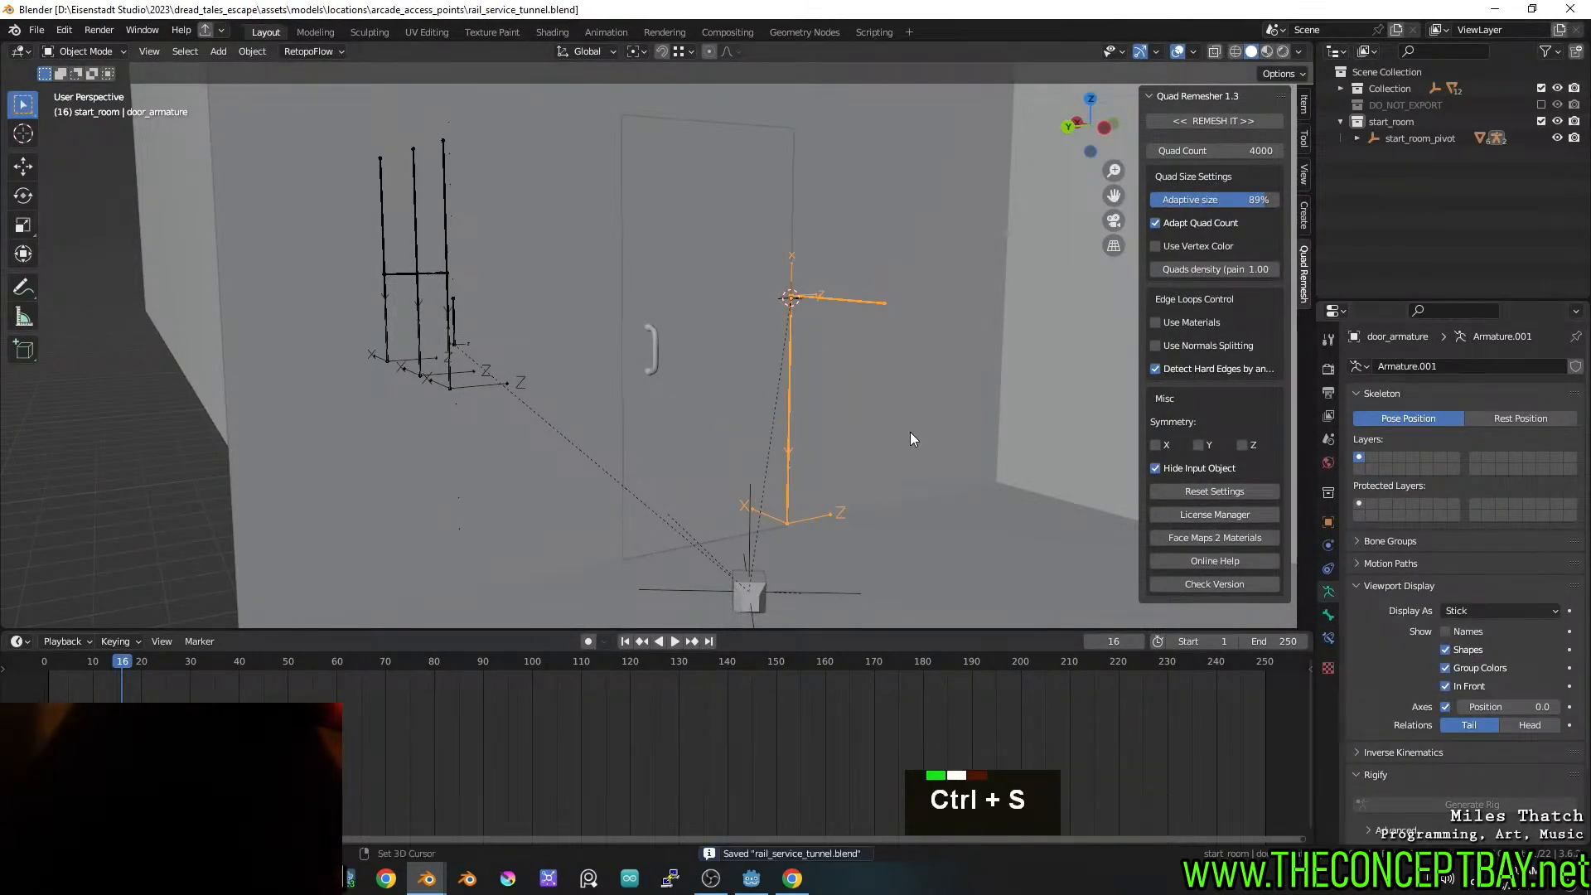
shift+middle_drag(910, 431, 882, 426)
key(ctrl+s)
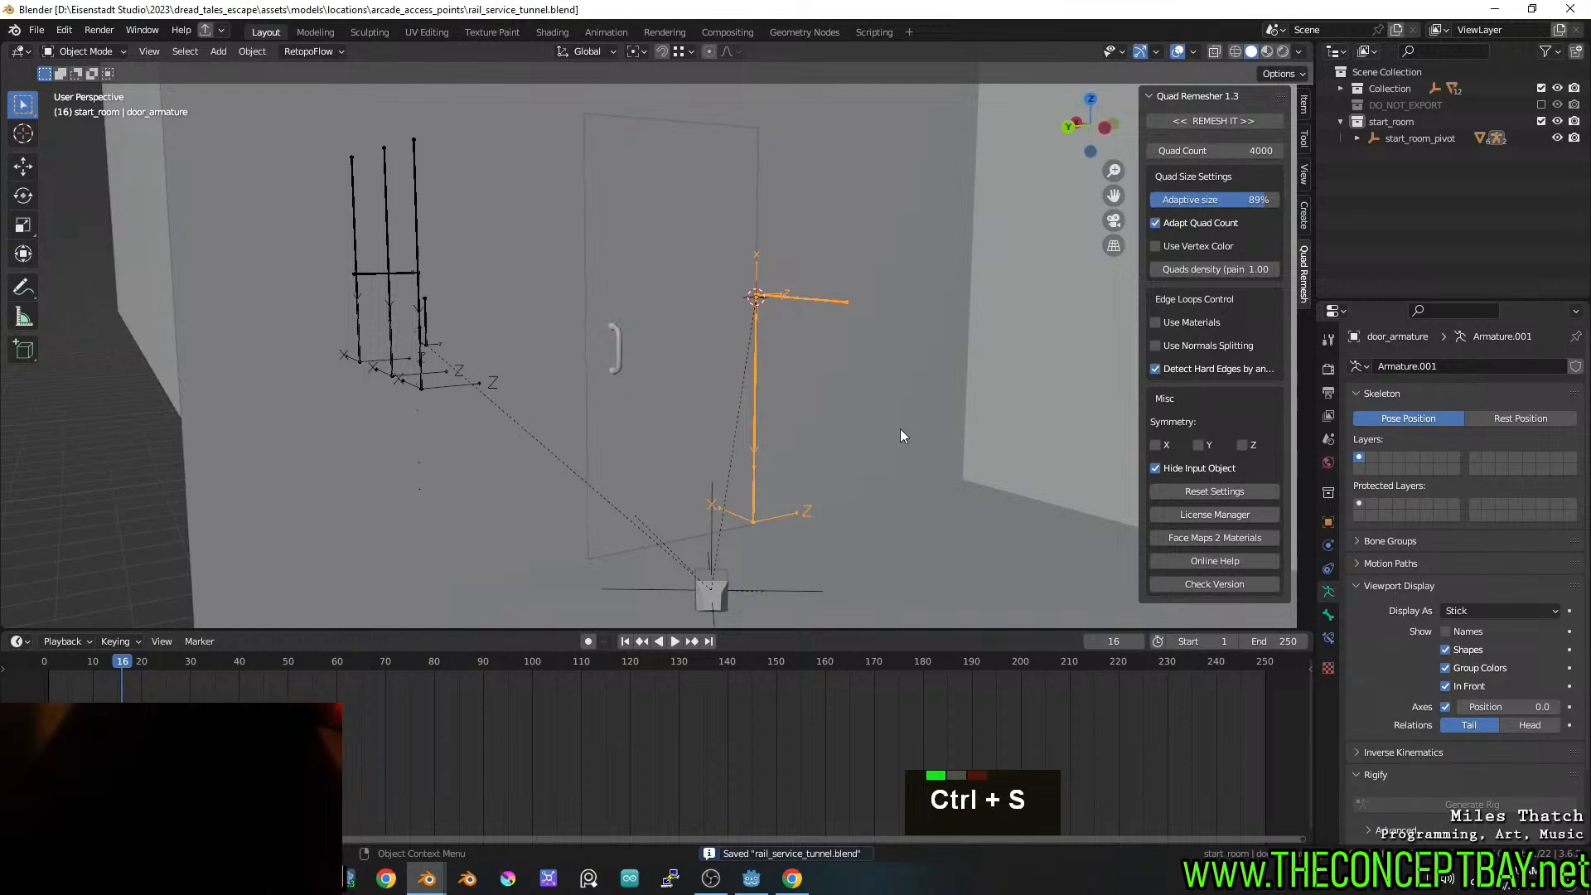
Switch to the hands_rig.blend window, save it, and reopen the file to reload the linked rail_service_tunnel.blend
click(427, 879)
click(356, 800)
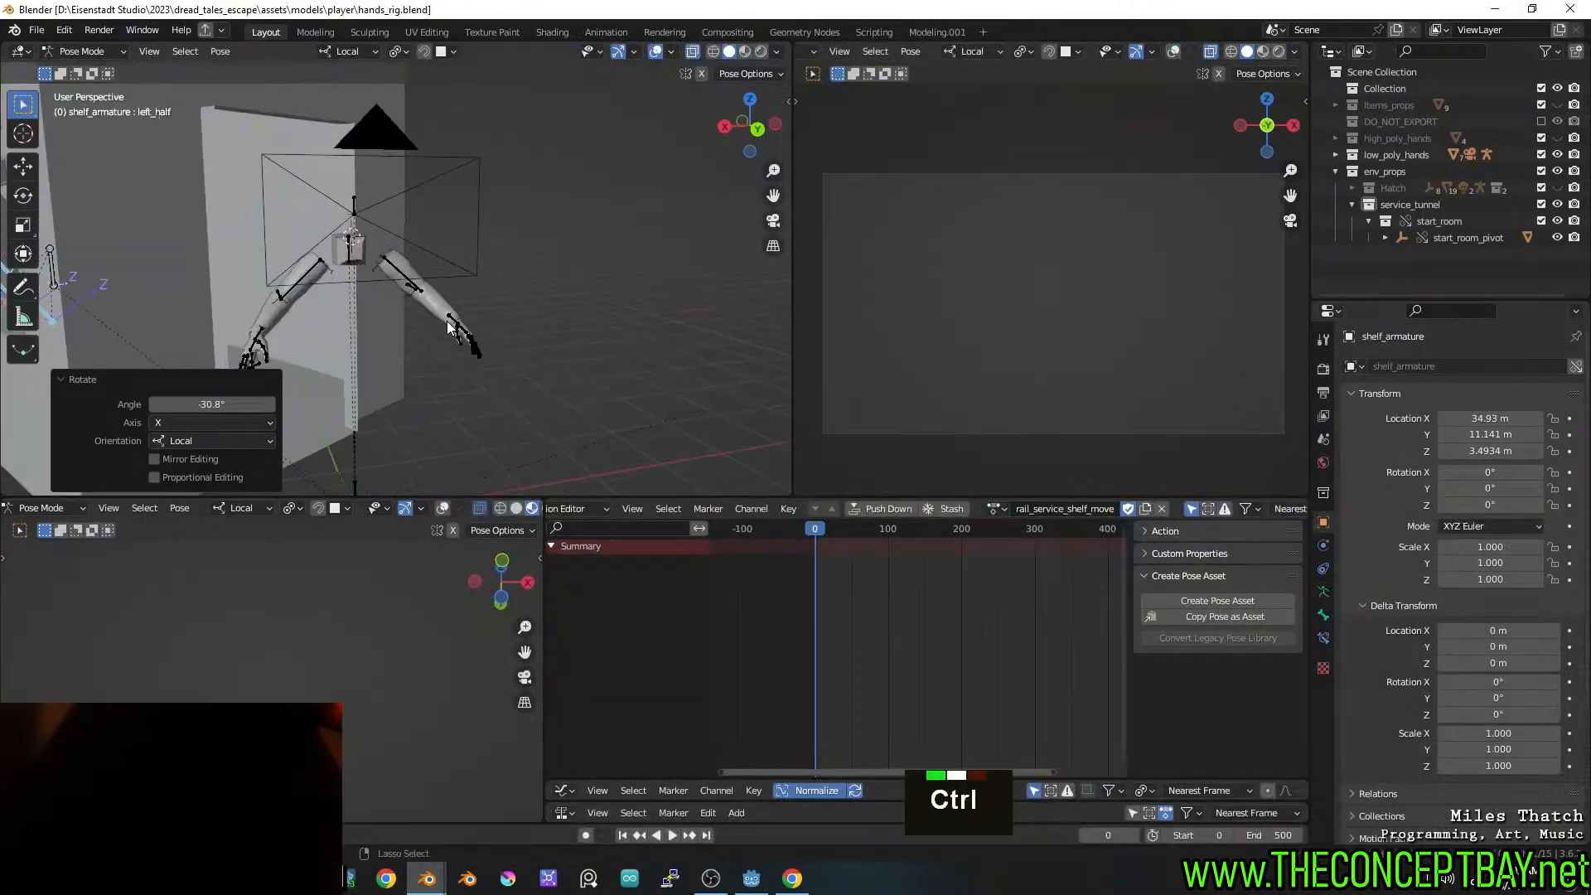
key(ctrl+s)
shift+middle_drag(559, 316, 532, 265)
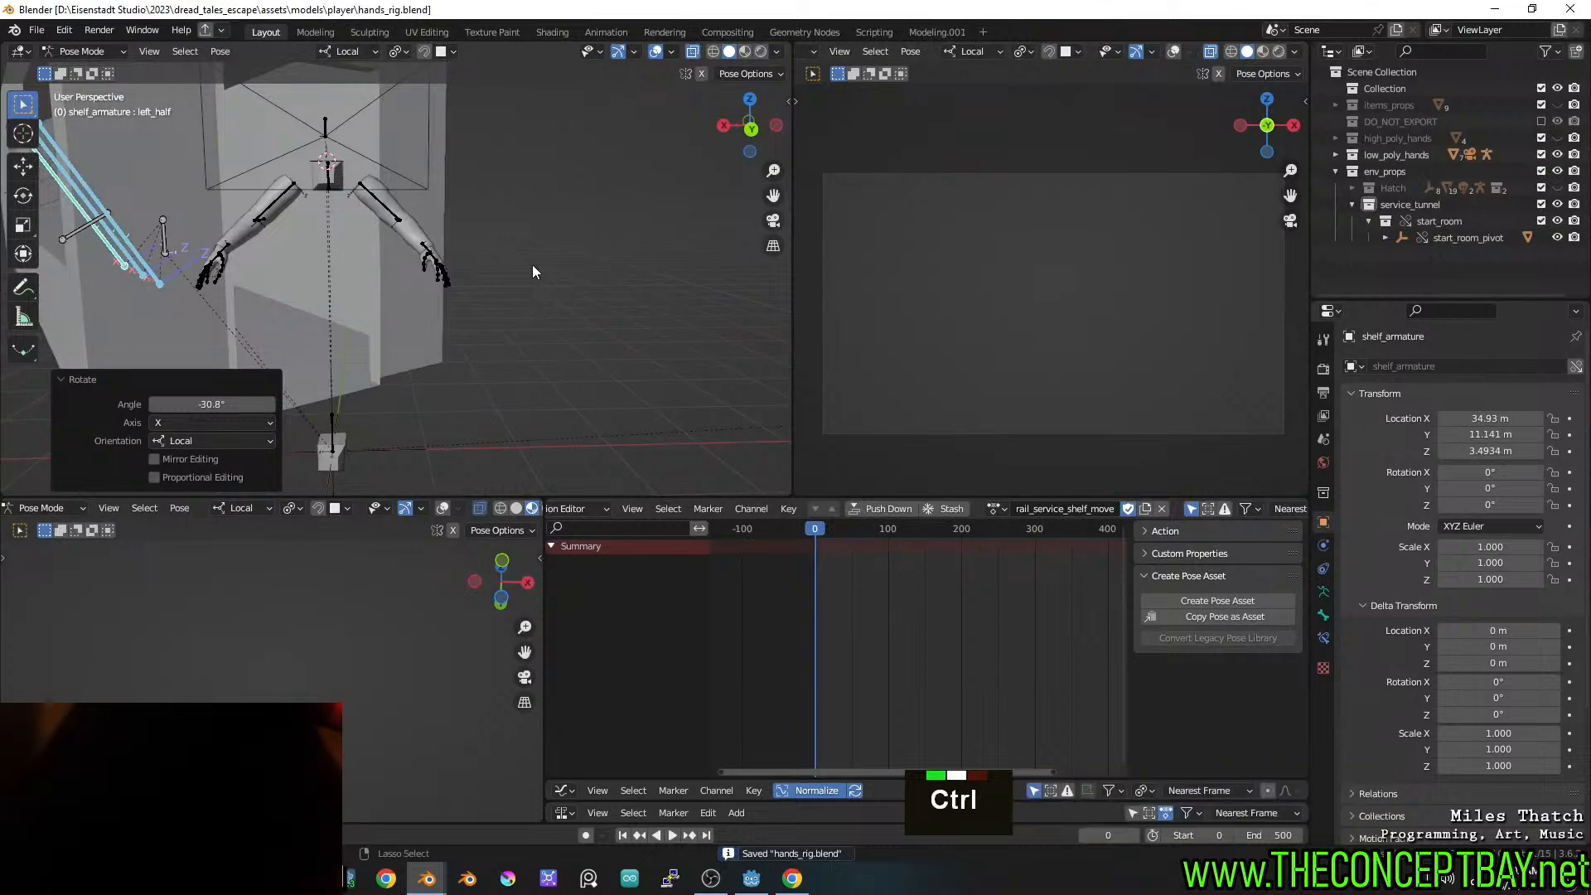
key(ctrl+p)
key(Escape)
key(ctrl+s)
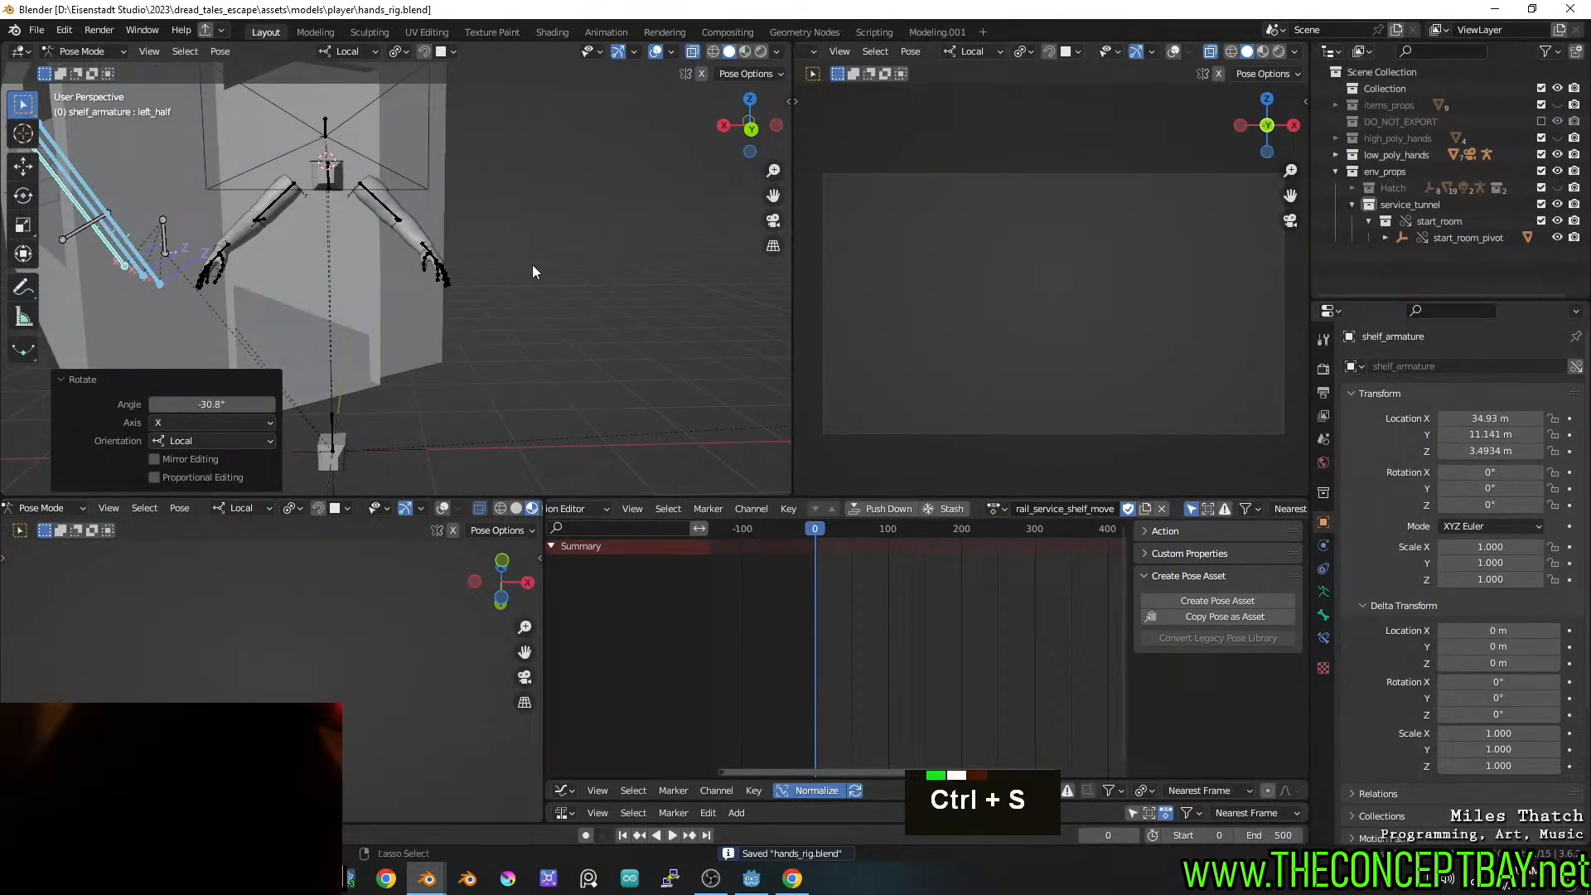
key(ctrl+shift+o)
click(532, 265)
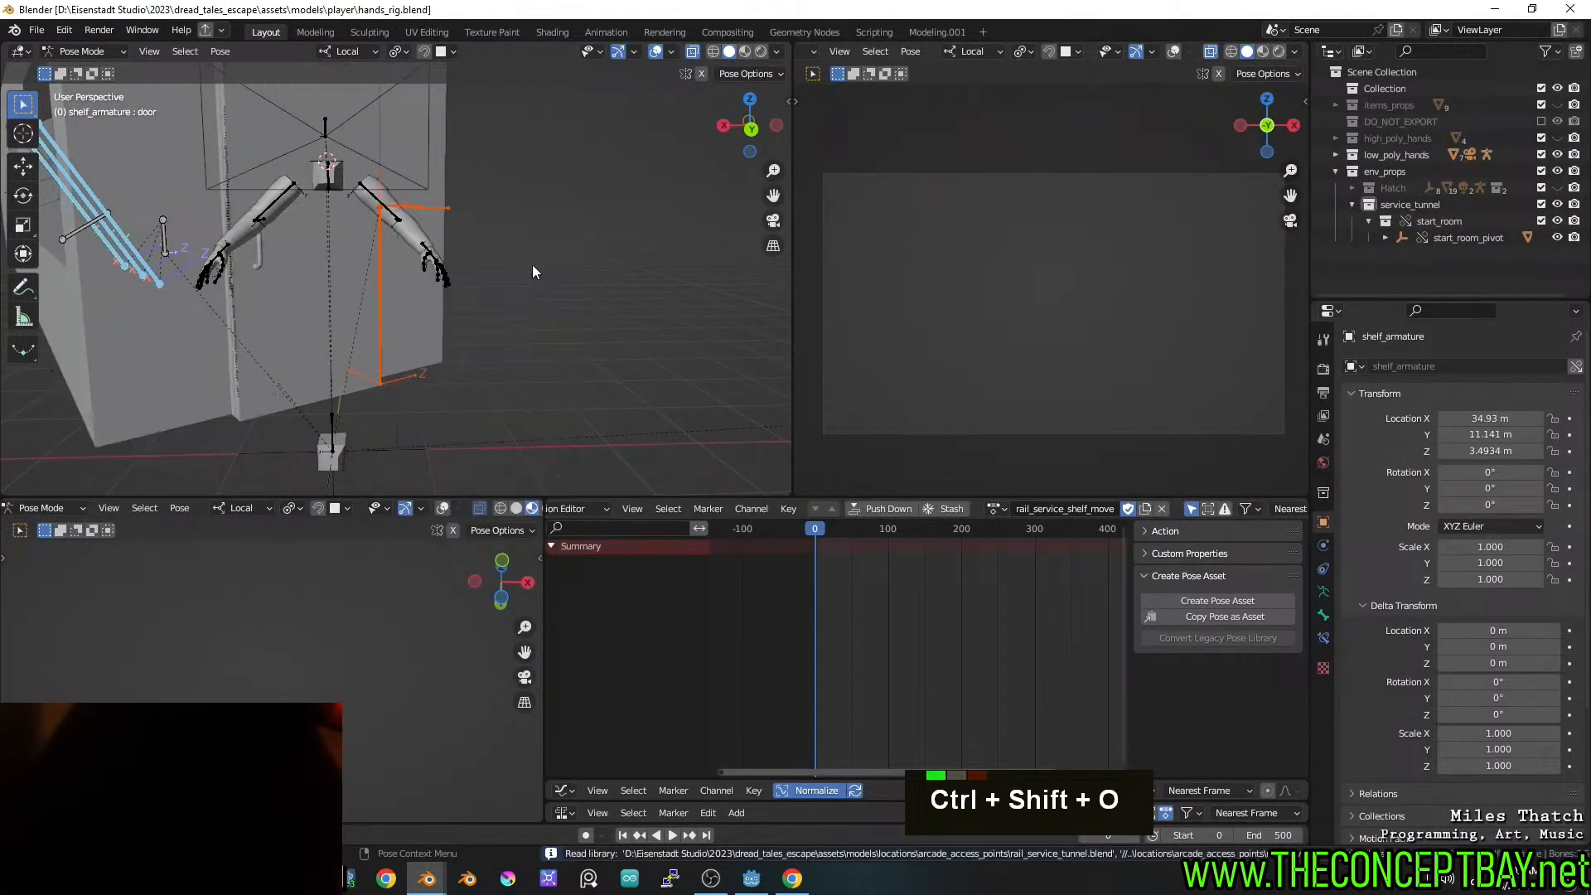
Examine the linked start_room door, its armature and the shelf bones around the tunnel, saving hands_rig.blend
middle_drag(526, 281, 494, 335)
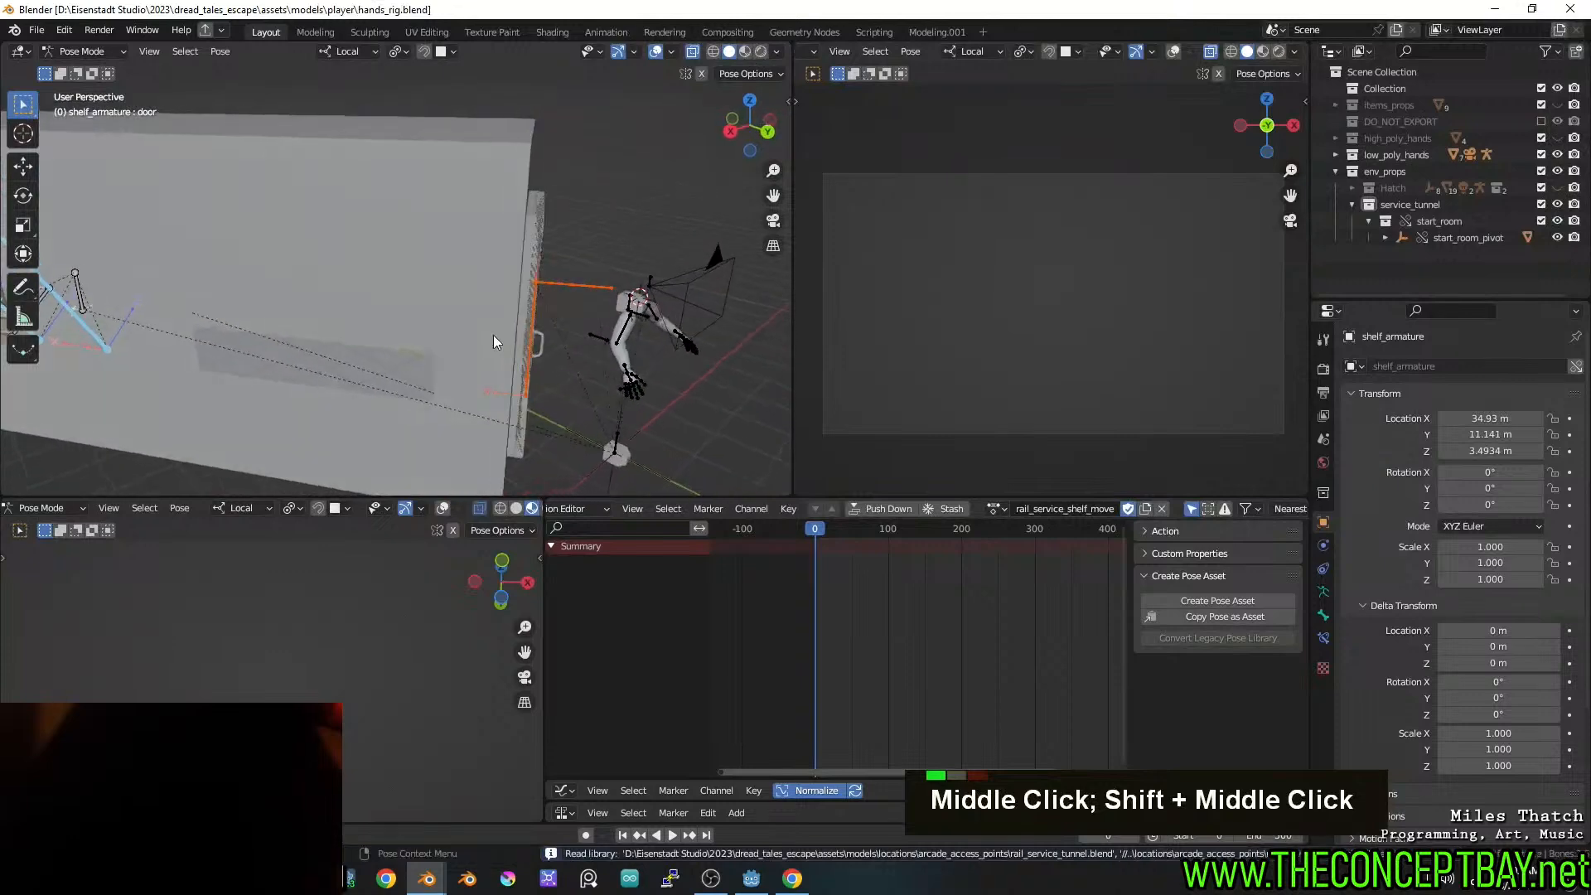
shift+middle_drag(596, 330, 432, 303)
key(ctrl+s)
scroll(486, 304, down, 2)
shift+middle_drag(432, 303, 311, 319)
key(ctrl+s)
scroll(392, 320, down, 3)
shift+middle_drag(456, 320, 544, 307)
scroll(555, 306, down, 5)
key(ctrl+s)
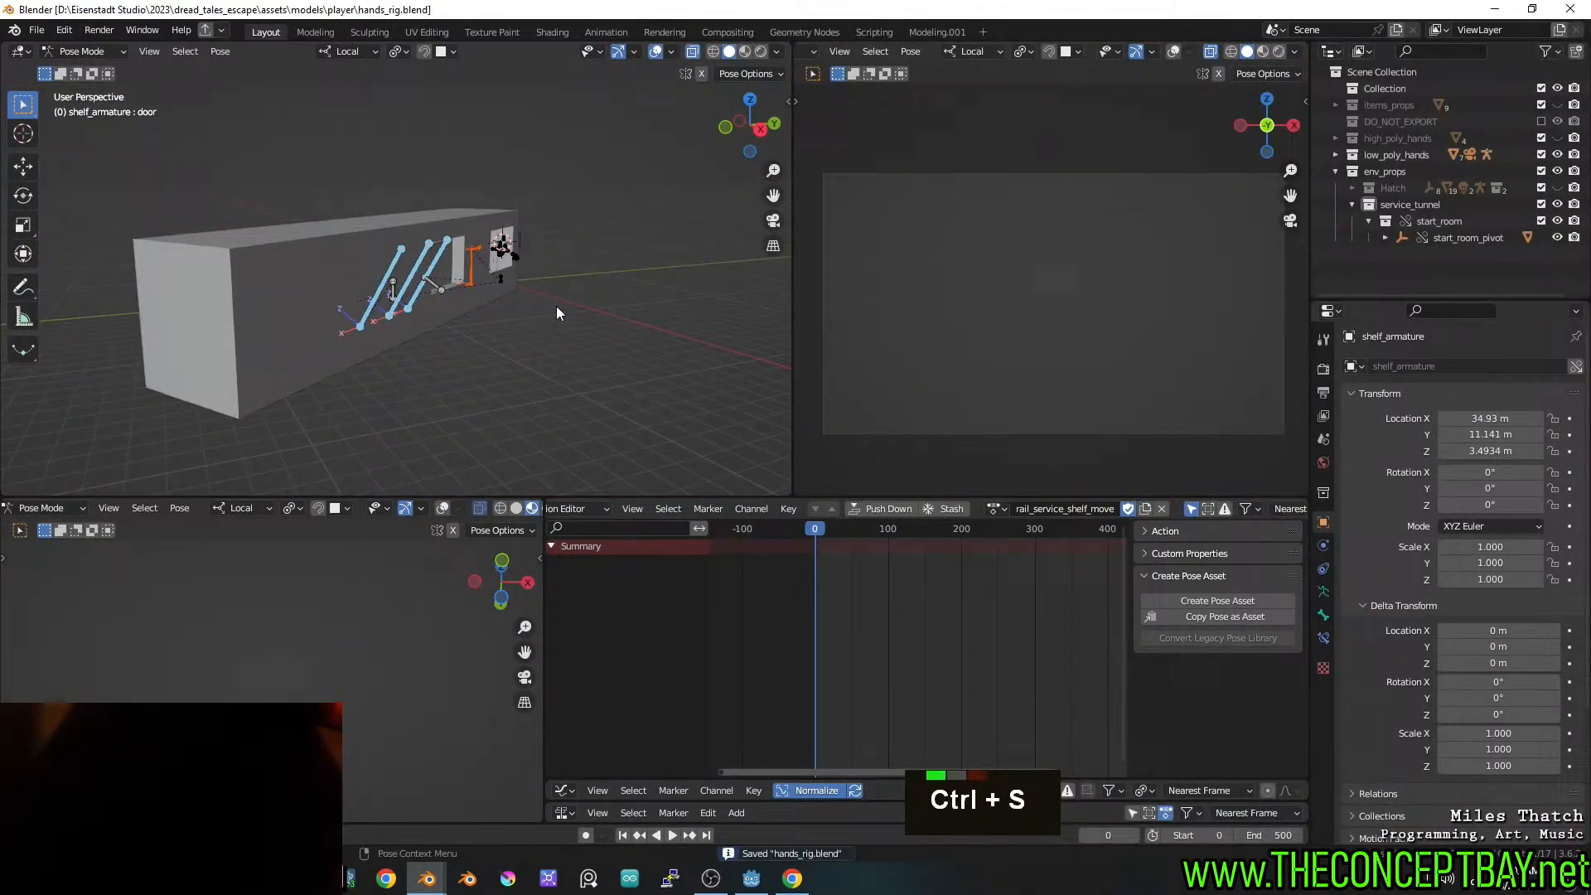